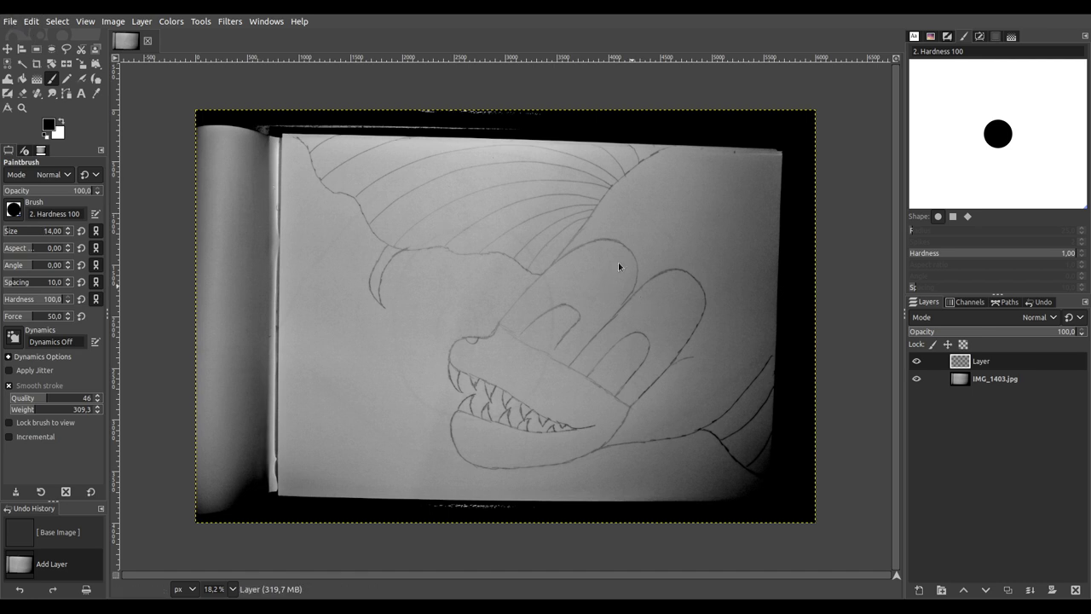
Step: Create a new image with the default settings and add an empty transparent layer above the white background
{"action": "key", "text": "ctrl+n"}
{"action": "key", "text": "Return"}
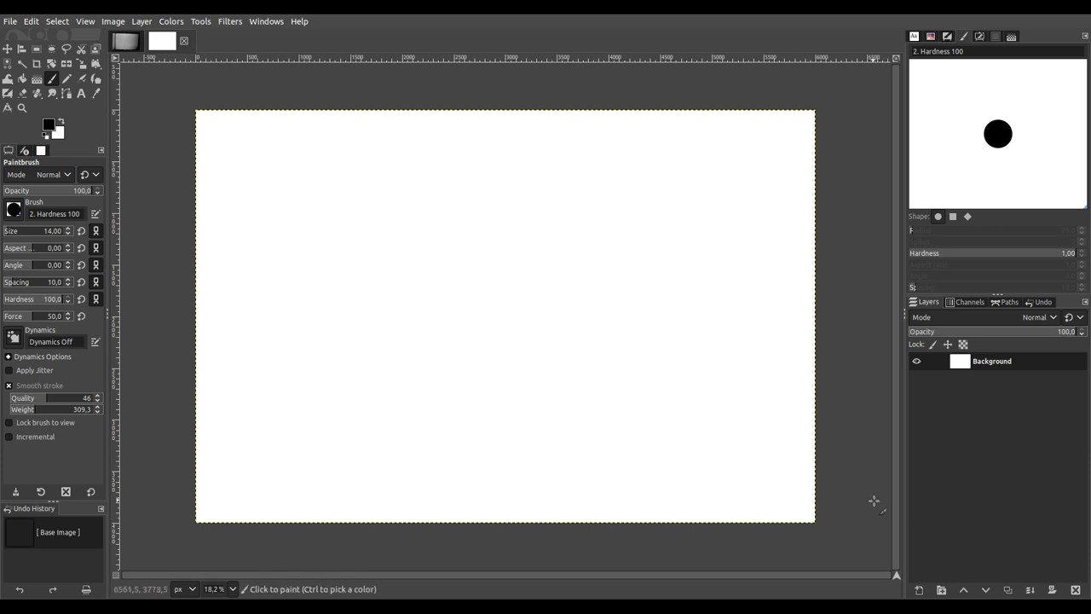
{"action": "left_click", "coordinate": [919, 590], "text": "shift"}
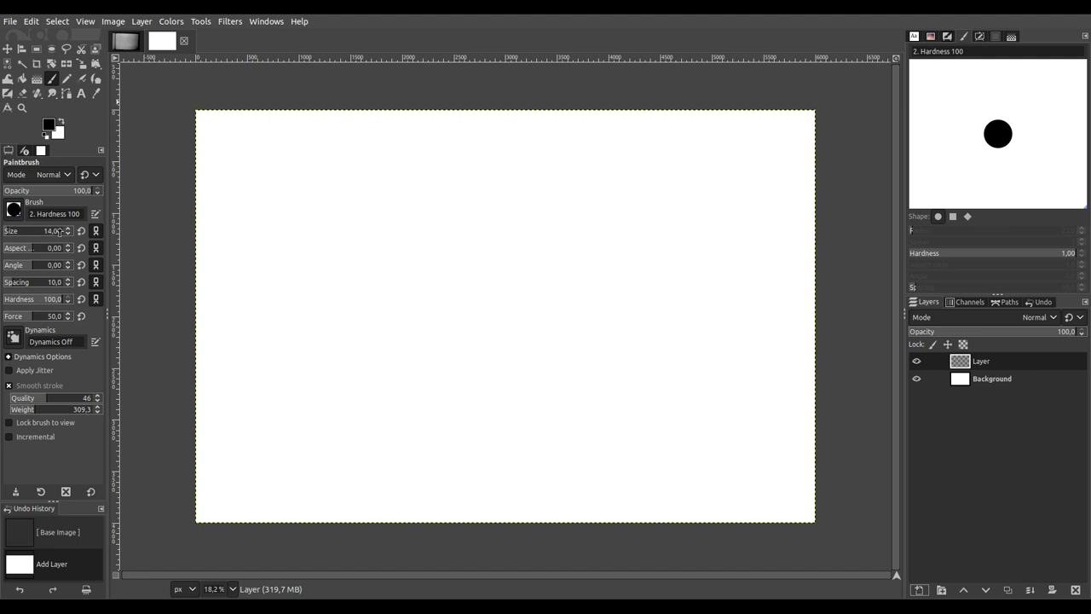
Step: Set the brush size to 920 and stamp a single black circle near the middle of the canvas
{"action": "left_click", "coordinate": [58, 231]}
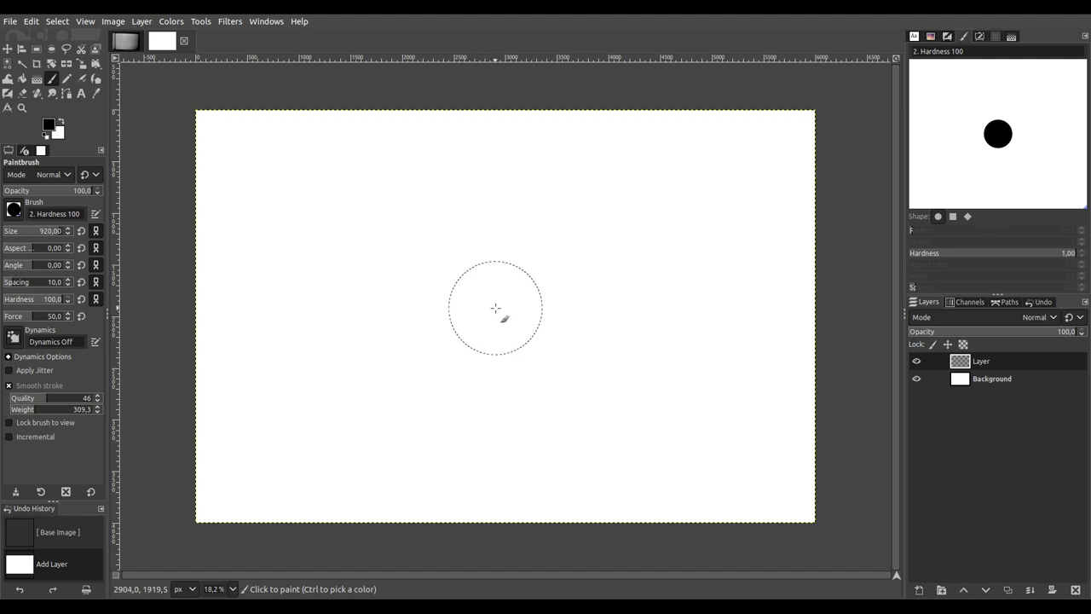
{"action": "left_click", "coordinate": [495, 308]}
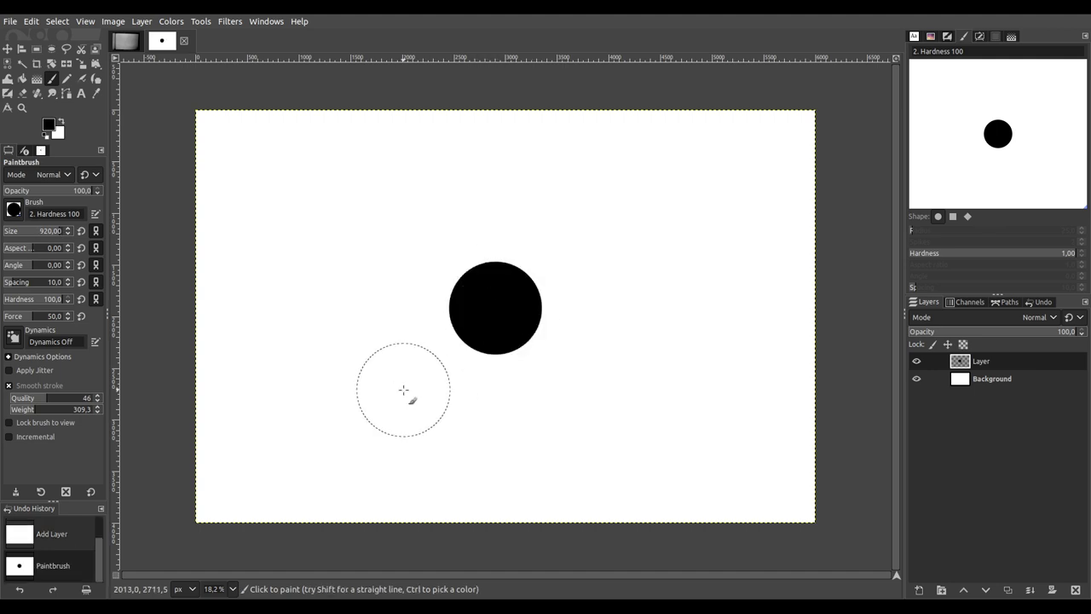
Step: Fuzzy-select the black circle and try to centre it horizontally and vertically relative to the image
{"action": "left_click", "coordinate": [22, 63]}
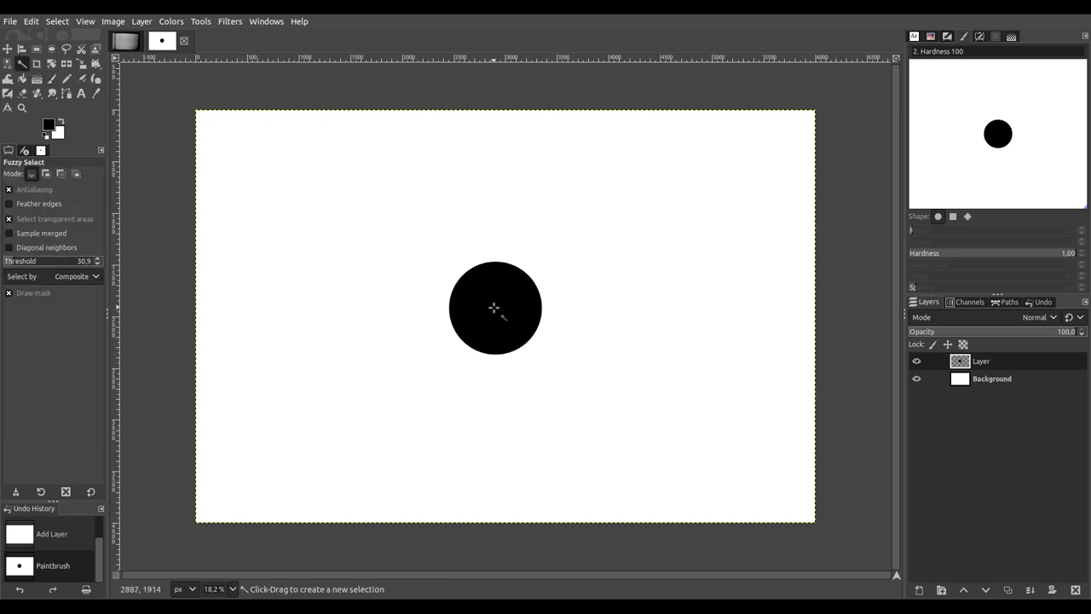
{"action": "left_click", "coordinate": [495, 307]}
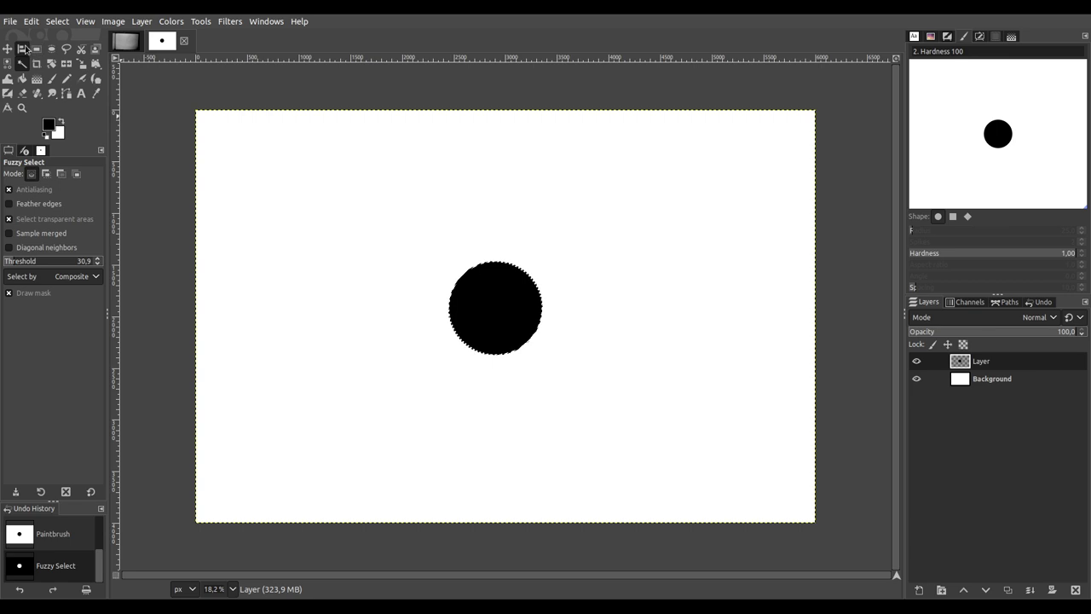
{"action": "left_click", "coordinate": [23, 49]}
{"action": "left_click", "coordinate": [482, 301]}
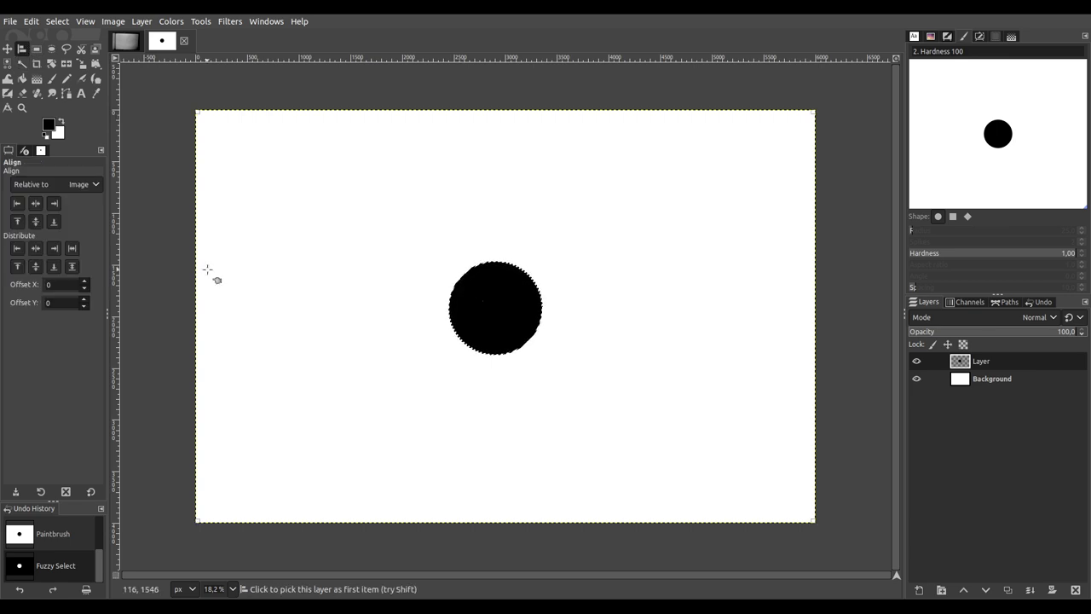
{"action": "left_click", "coordinate": [36, 204]}
{"action": "left_click", "coordinate": [36, 221]}
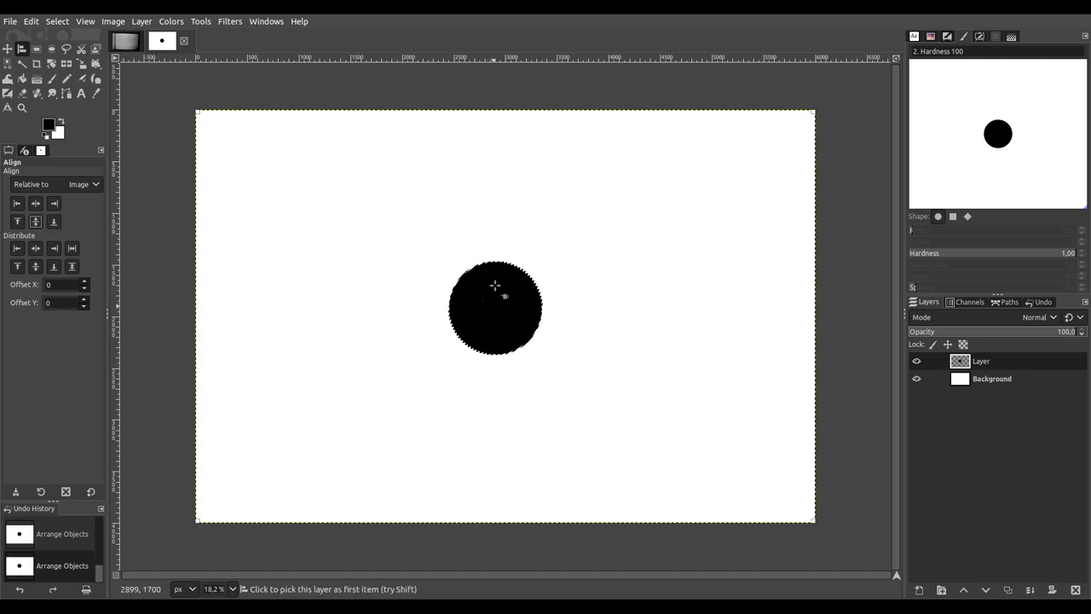
Step: Cut and paste the selected circle, centre the floating selection vertically and horizontally relative to the image, and anchor it
{"action": "key", "text": "ctrl+x"}
{"action": "key", "text": "ctrl+v"}
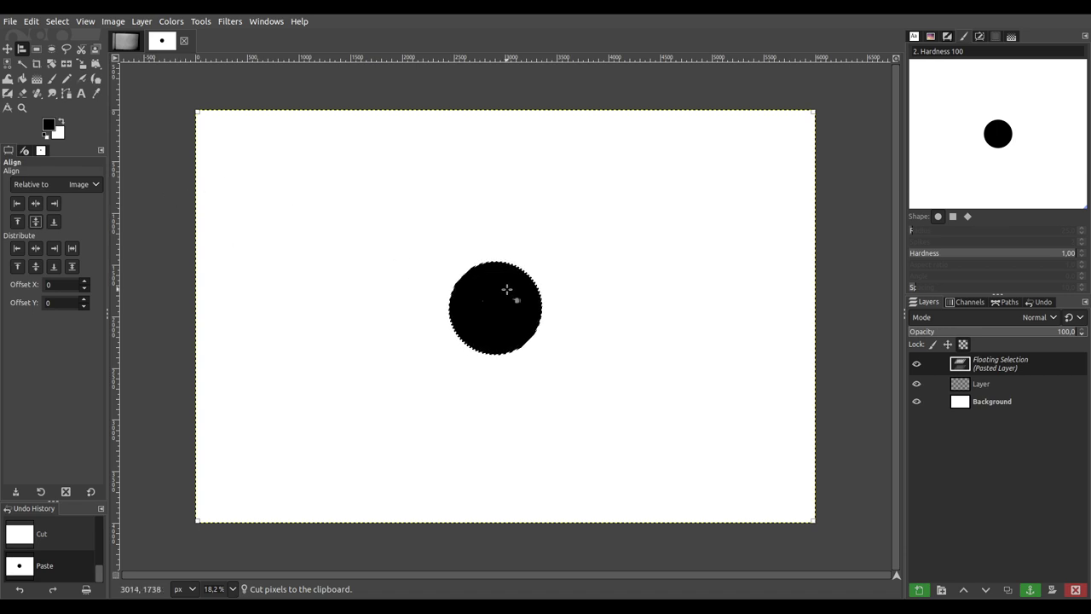
{"action": "left_click", "coordinate": [34, 222]}
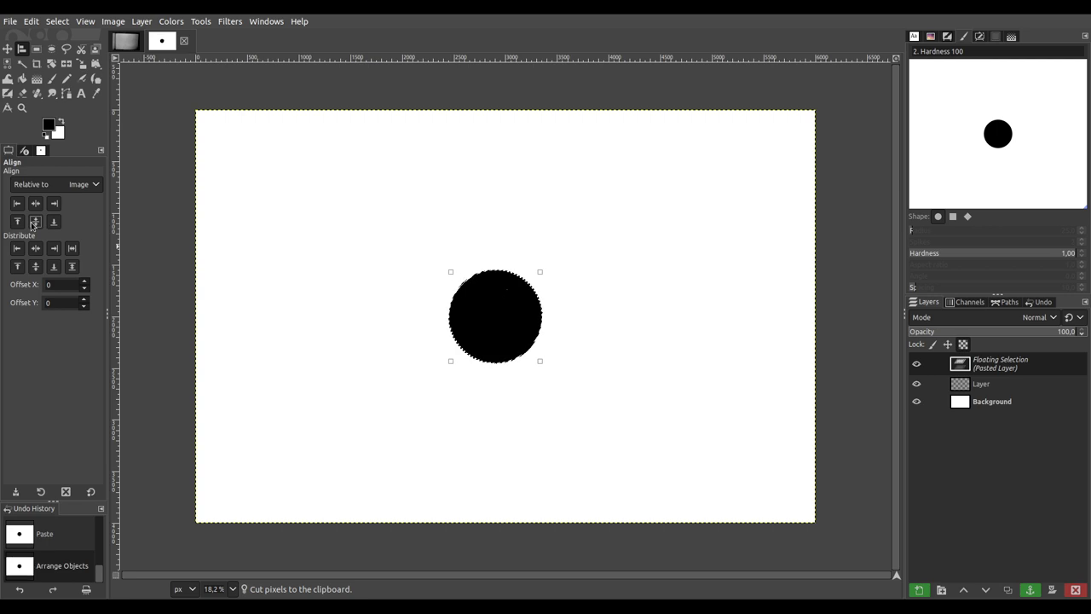
{"action": "left_click", "coordinate": [35, 204]}
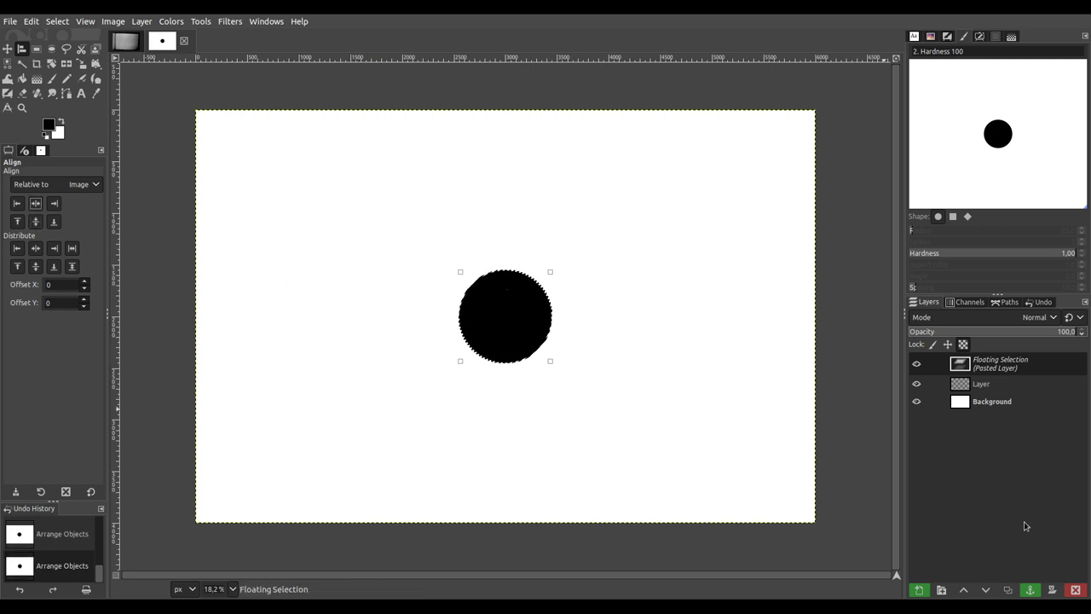
{"action": "left_click", "coordinate": [1030, 591]}
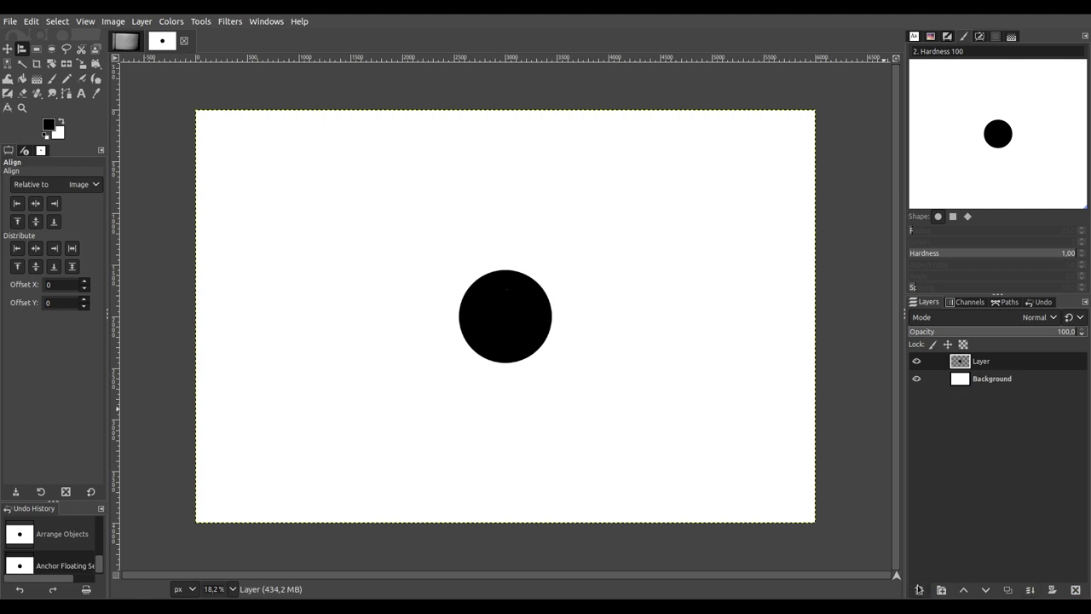
Step: Add a new layer beneath the circle's layer and fill the Background layer with purple
{"action": "left_click", "coordinate": [1059, 583]}
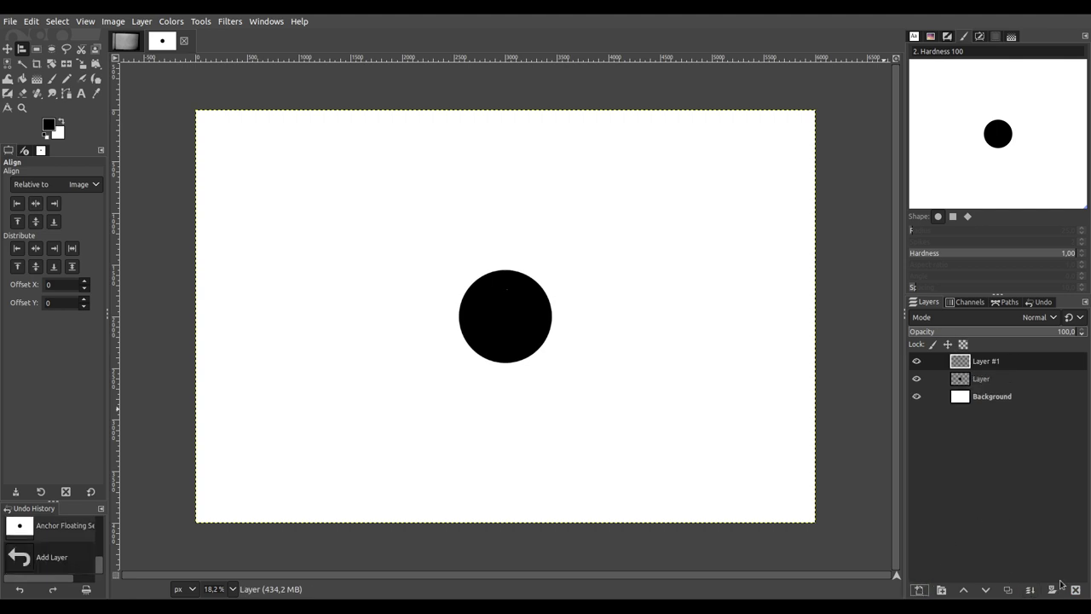
{"action": "left_click_drag", "start_coordinate": [979, 361], "coordinate": [979, 387]}
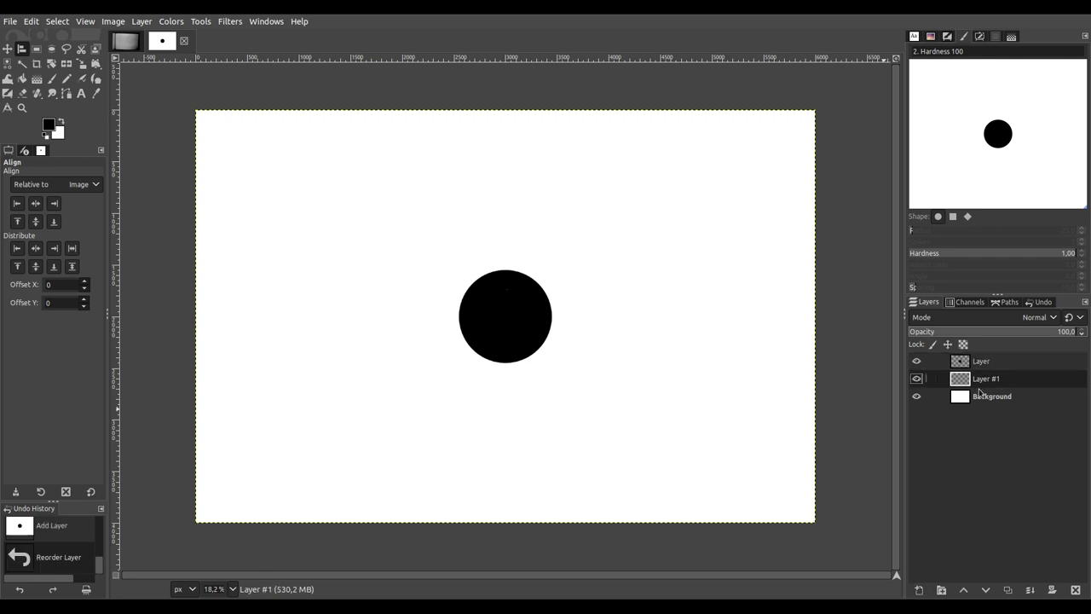
{"action": "left_click", "coordinate": [979, 397]}
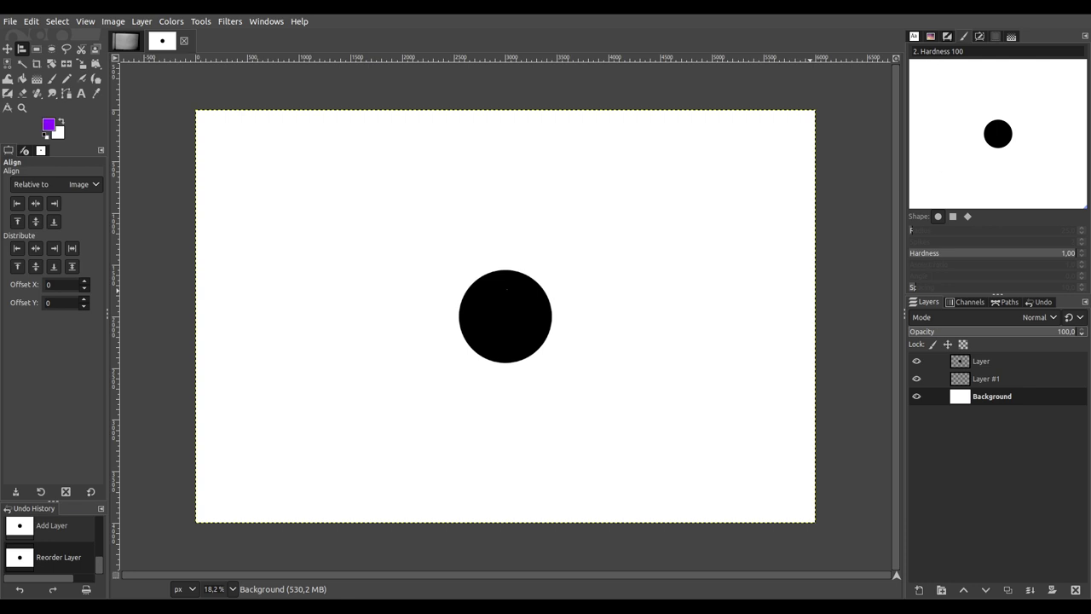
{"action": "left_click", "coordinate": [22, 78]}
{"action": "left_click", "coordinate": [283, 317]}
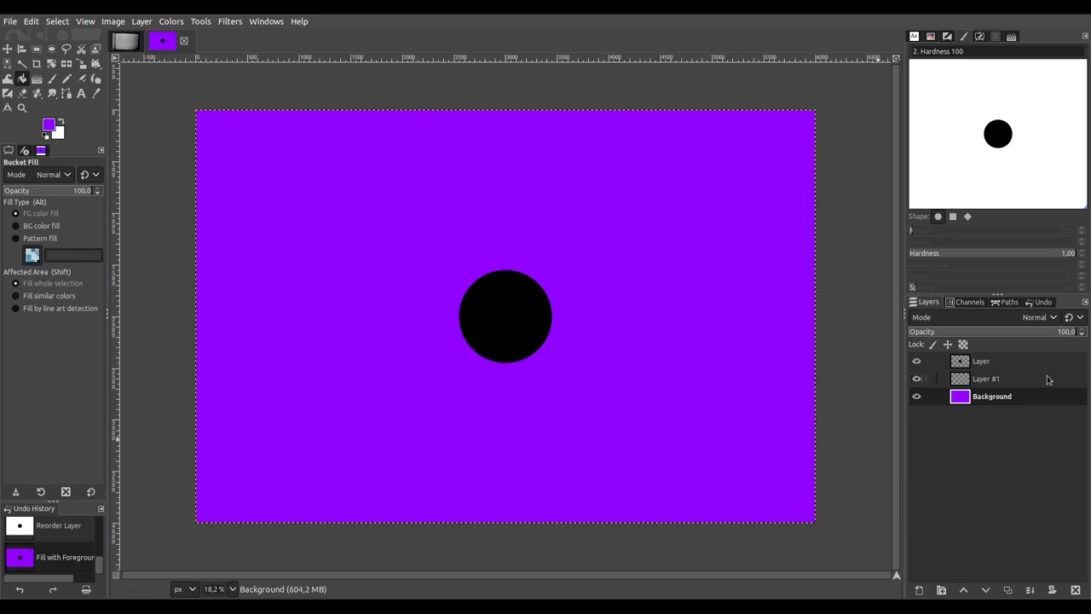
Step: Make Layer #1 active with red as the foreground colour, and show the grid over the image
{"action": "left_click", "coordinate": [994, 378]}
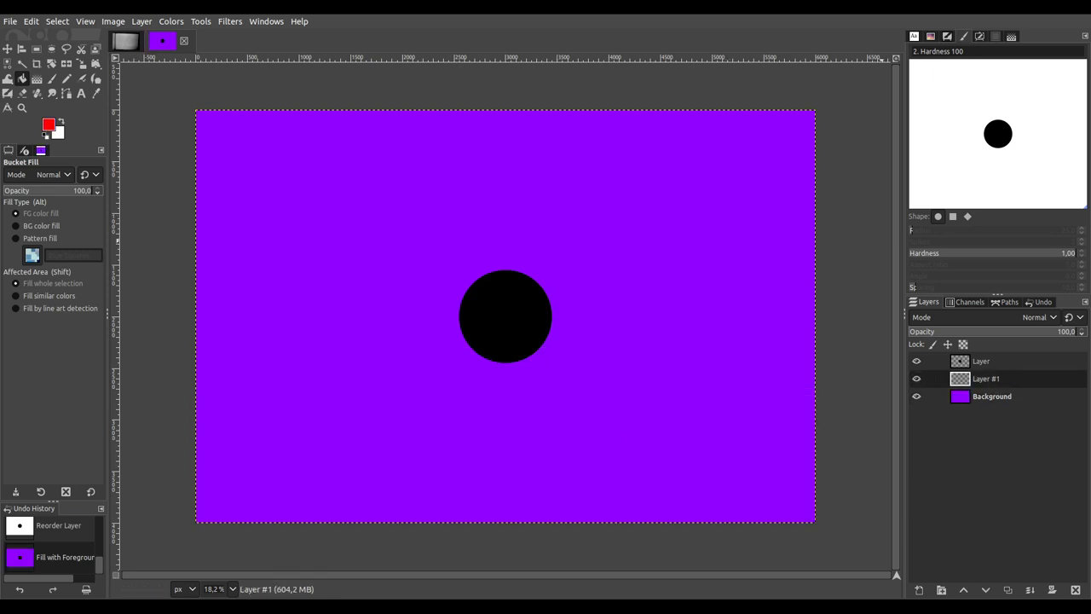
{"action": "left_click", "coordinate": [66, 51]}
{"action": "left_click", "coordinate": [173, 100]}
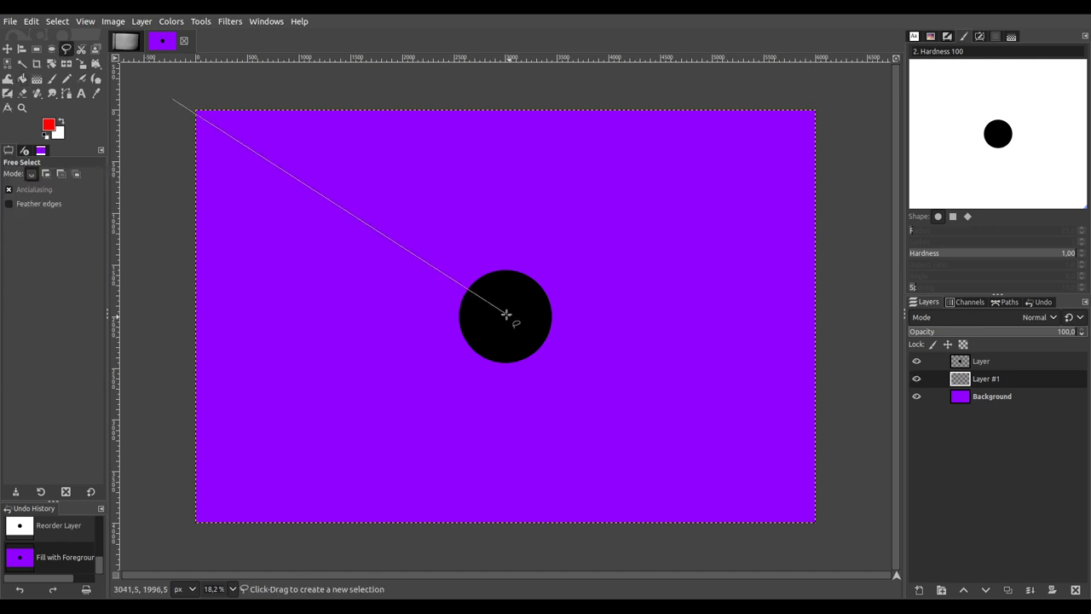
{"action": "key", "text": "Escape"}
{"action": "left_click", "coordinate": [85, 21]}
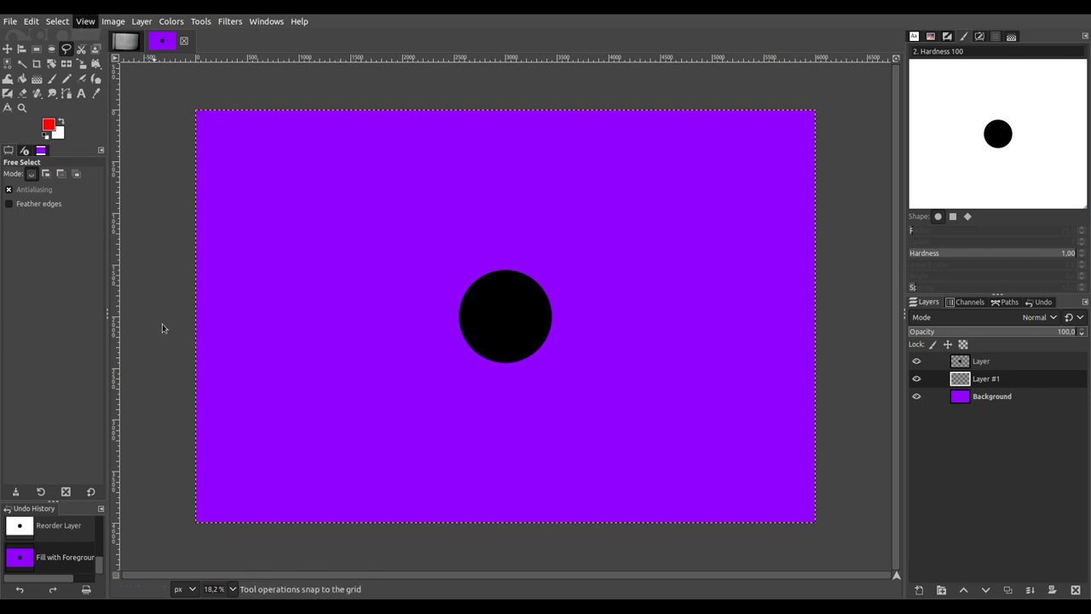
{"action": "left_click", "coordinate": [124, 274]}
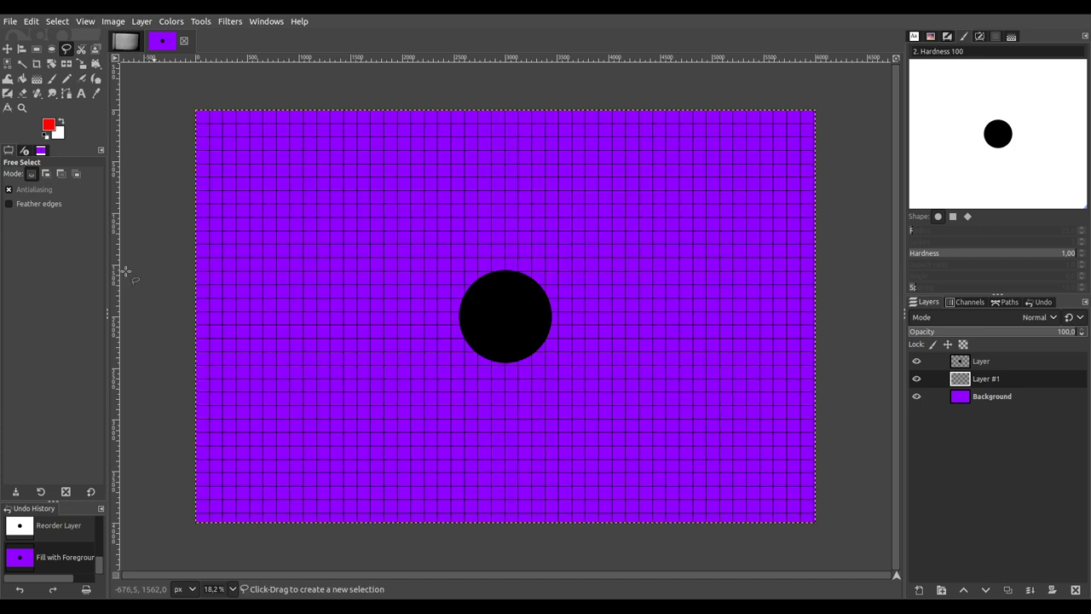
Step: Free-select a narrow wedge from the canvas's upper-left corner to the circle and paint it red on Layer #1
{"action": "left_click", "coordinate": [180, 99]}
{"action": "left_click", "coordinate": [149, 199]}
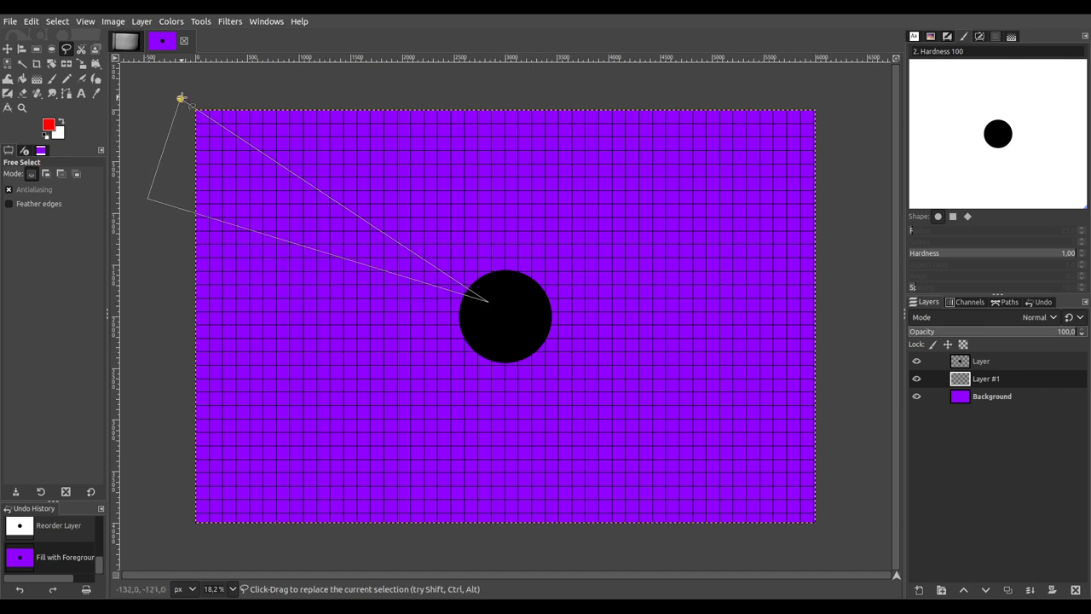
{"action": "left_click", "coordinate": [153, 82]}
{"action": "key", "text": "p"}
{"action": "left_click", "coordinate": [182, 202]}
{"action": "mouse_move", "coordinate": [335, 271]}
{"action": "left_mouse_down"}
{"action": "mouse_move", "coordinate": [470, 314]}
{"action": "mouse_move", "coordinate": [466, 284]}
{"action": "mouse_move", "coordinate": [412, 239]}
{"action": "mouse_move", "coordinate": [193, 109]}
{"action": "left_mouse_up"}
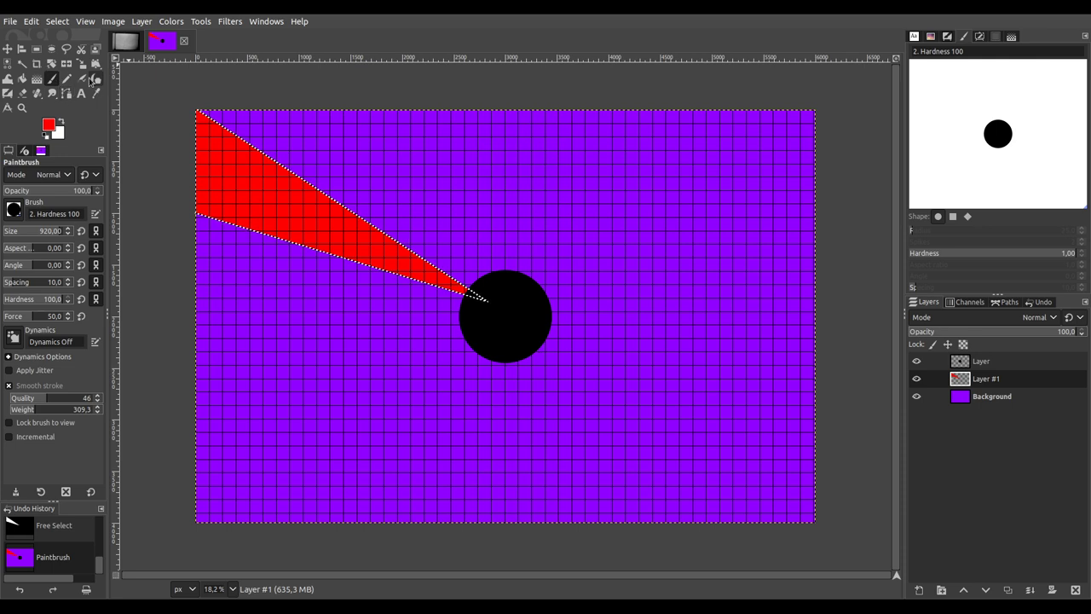
Step: Free-select a wide wedge from the circle out past the canvas's upper-right corner and paint it completely red
{"action": "left_click", "coordinate": [66, 49]}
{"action": "left_click", "coordinate": [605, 91]}
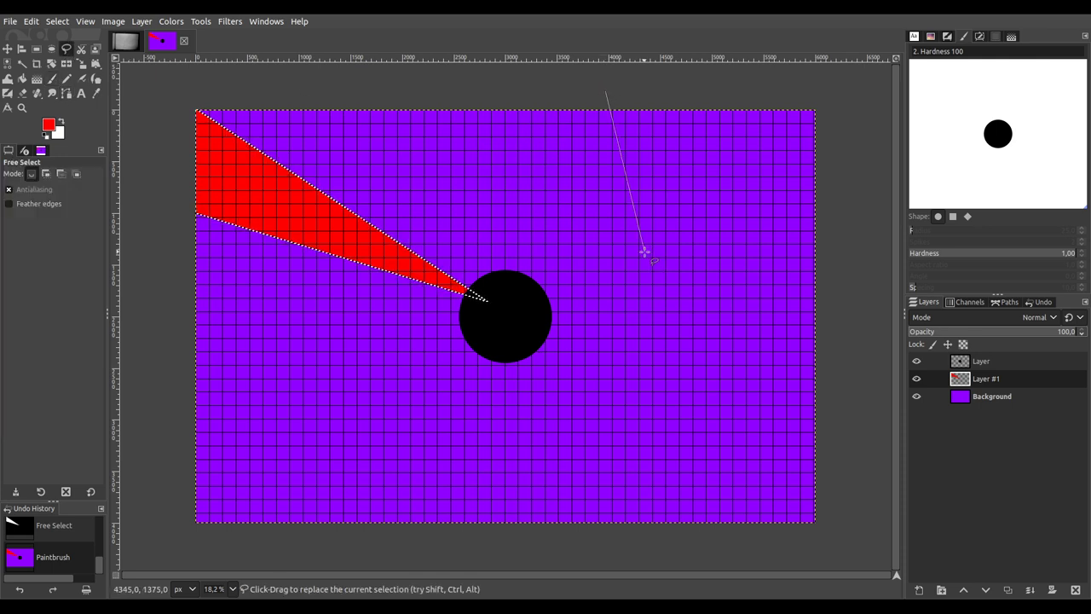
{"action": "left_click", "coordinate": [522, 303]}
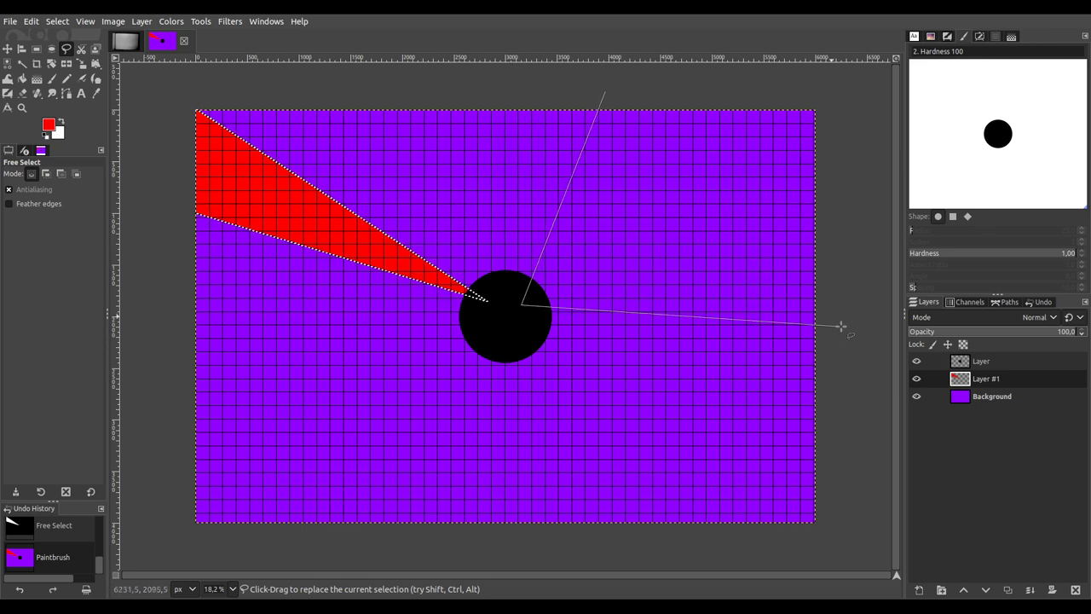
{"action": "left_click", "coordinate": [873, 281]}
{"action": "left_click", "coordinate": [817, 88]}
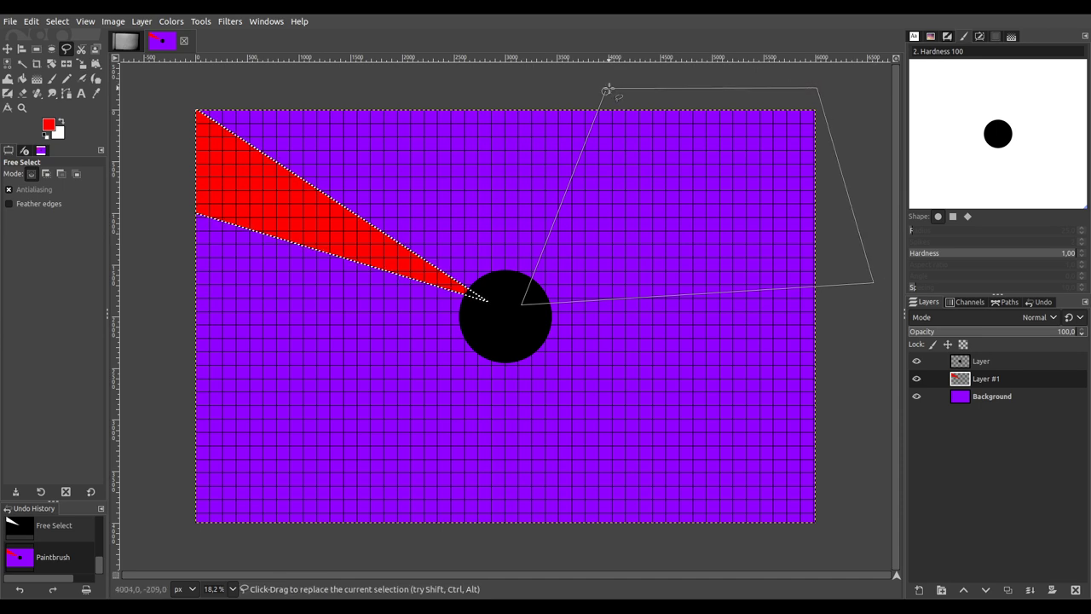
{"action": "key", "text": "Return"}
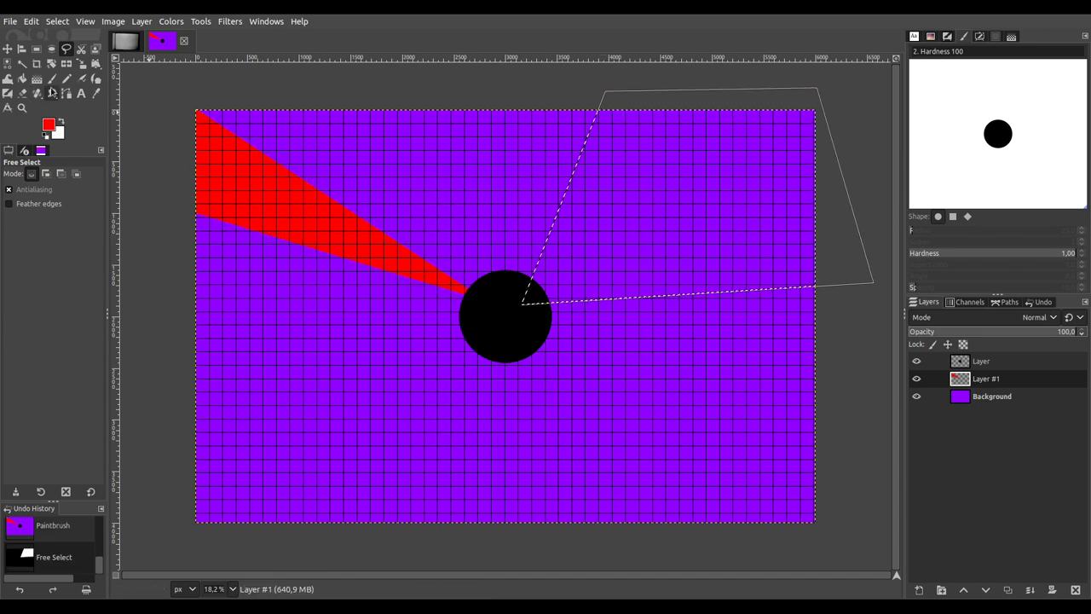
{"action": "key", "text": "p"}
{"action": "mouse_move", "coordinate": [519, 310]}
{"action": "left_mouse_down"}
{"action": "mouse_move", "coordinate": [611, 205]}
{"action": "mouse_move", "coordinate": [637, 139]}
{"action": "mouse_move", "coordinate": [621, 117]}
{"action": "left_mouse_up"}
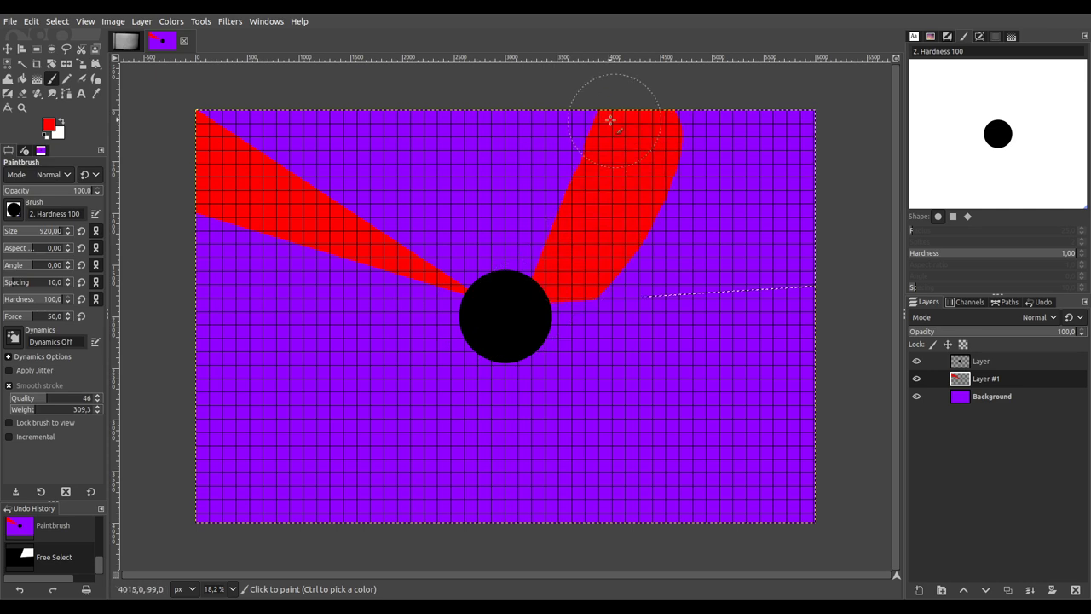
{"action": "mouse_move", "coordinate": [710, 123]}
{"action": "left_mouse_down"}
{"action": "mouse_move", "coordinate": [818, 154]}
{"action": "mouse_move", "coordinate": [724, 287]}
{"action": "mouse_move", "coordinate": [477, 310]}
{"action": "mouse_move", "coordinate": [490, 309]}
{"action": "left_mouse_up"}
{"action": "left_click_drag", "start_coordinate": [655, 242], "coordinate": [791, 173]}
{"action": "left_click_drag", "start_coordinate": [614, 195], "coordinate": [614, 195]}
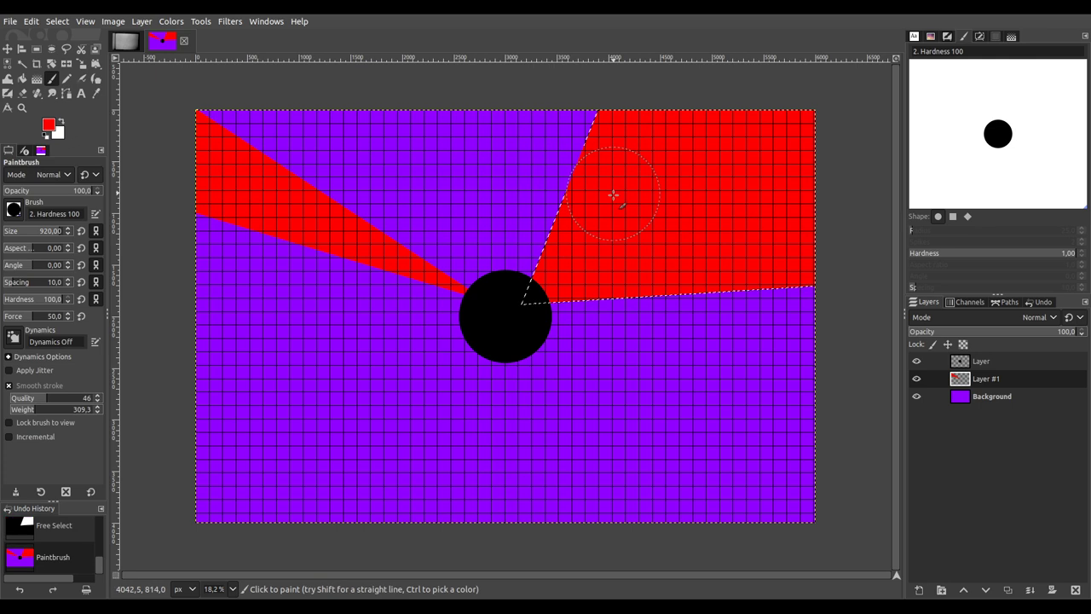
Step: Free-select a triangular wedge from the circle down to the left half of the canvas's lower edge and paint it red
{"action": "left_click", "coordinate": [65, 49]}
{"action": "left_click", "coordinate": [210, 542]}
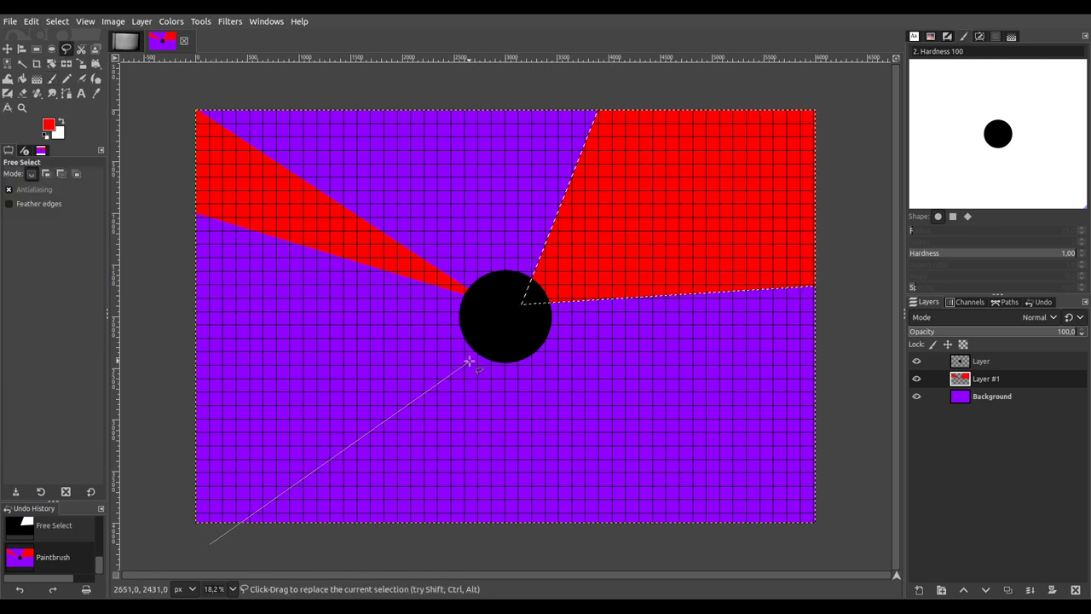
{"action": "left_click", "coordinate": [484, 337]}
{"action": "left_click", "coordinate": [495, 552]}
{"action": "left_click", "coordinate": [209, 543]}
{"action": "key", "text": "Return"}
{"action": "key", "text": "p"}
{"action": "mouse_move", "coordinate": [475, 300]}
{"action": "left_mouse_down"}
{"action": "mouse_move", "coordinate": [442, 369]}
{"action": "mouse_move", "coordinate": [224, 525]}
{"action": "mouse_move", "coordinate": [463, 540]}
{"action": "mouse_move", "coordinate": [497, 392]}
{"action": "mouse_move", "coordinate": [490, 362]}
{"action": "left_mouse_up"}
{"action": "mouse_move", "coordinate": [399, 486]}
{"action": "left_mouse_down"}
{"action": "mouse_move", "coordinate": [316, 500]}
{"action": "mouse_move", "coordinate": [263, 451]}
{"action": "left_mouse_up"}
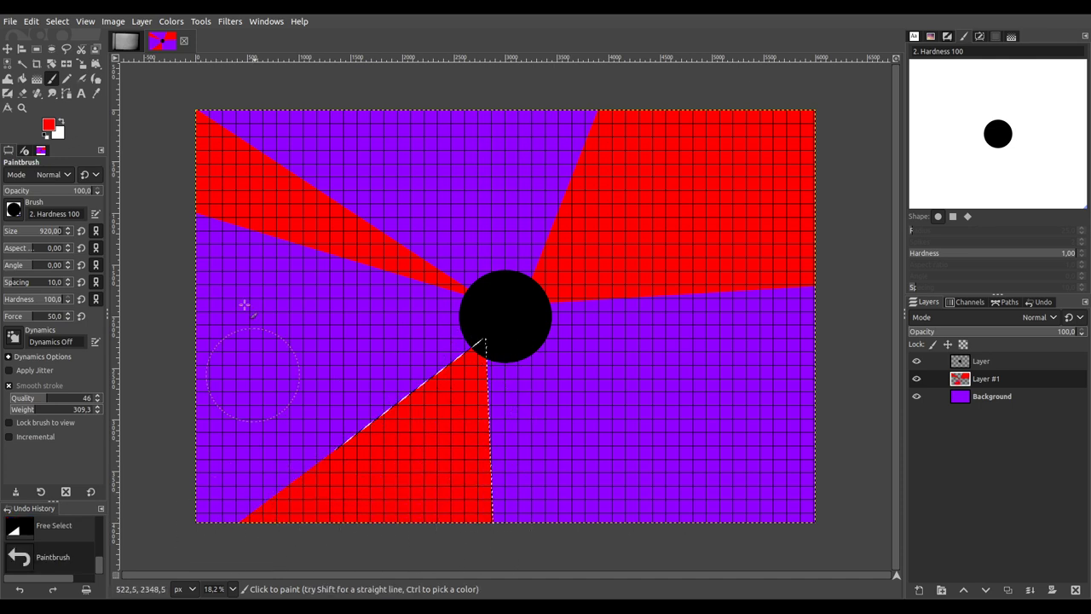
Step: Free-select a wedge from the circle out past the canvas's lower-right corner and paint it red
{"action": "left_click", "coordinate": [66, 48]}
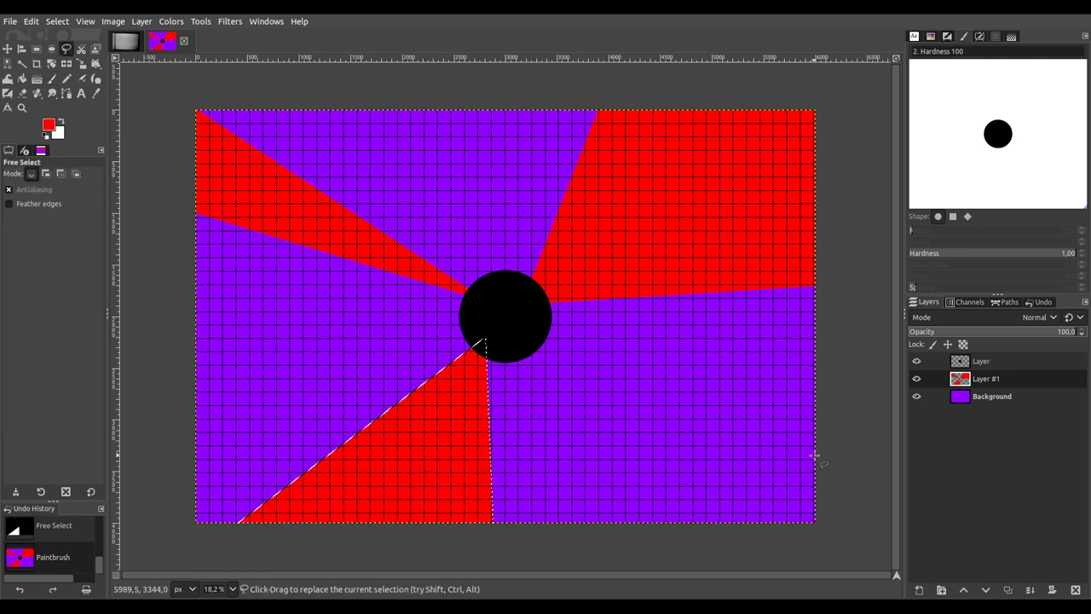
{"action": "left_click", "coordinate": [870, 414]}
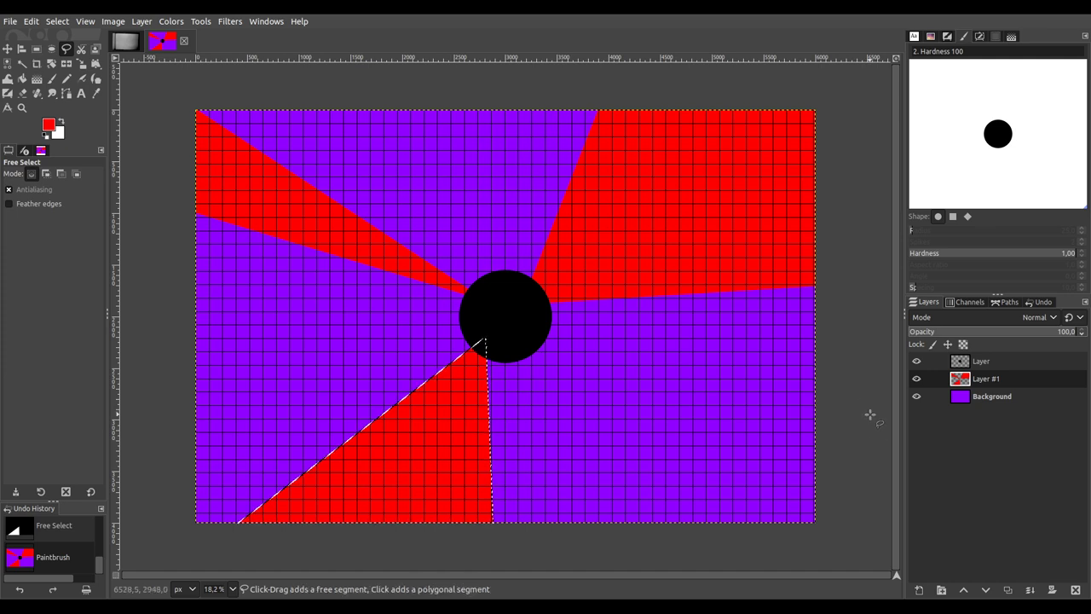
{"action": "left_click", "coordinate": [521, 322]}
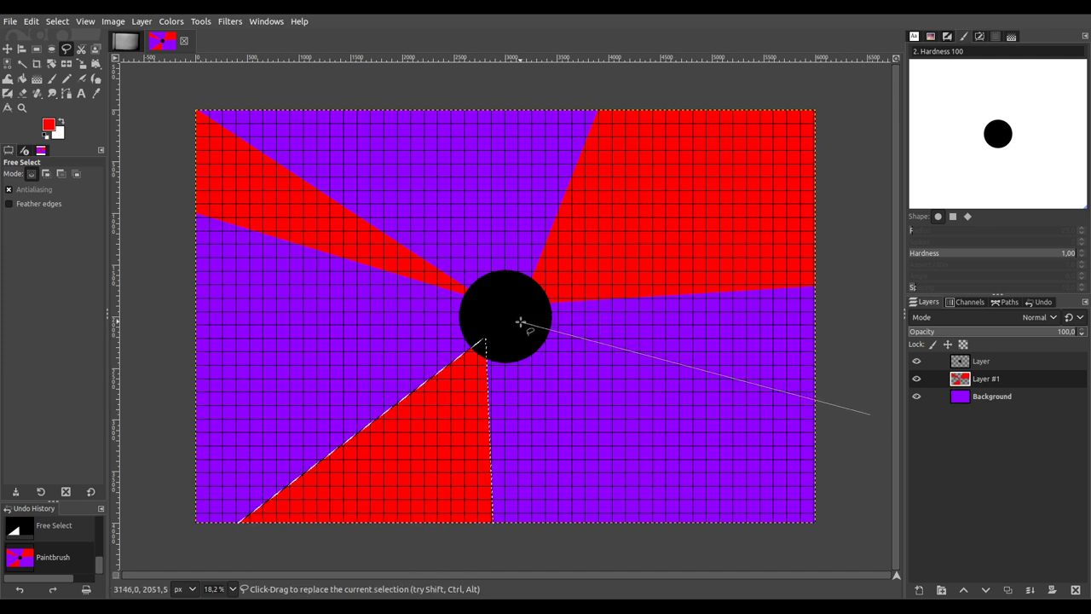
{"action": "left_click", "coordinate": [664, 557]}
{"action": "left_click", "coordinate": [848, 541]}
{"action": "left_click", "coordinate": [869, 415]}
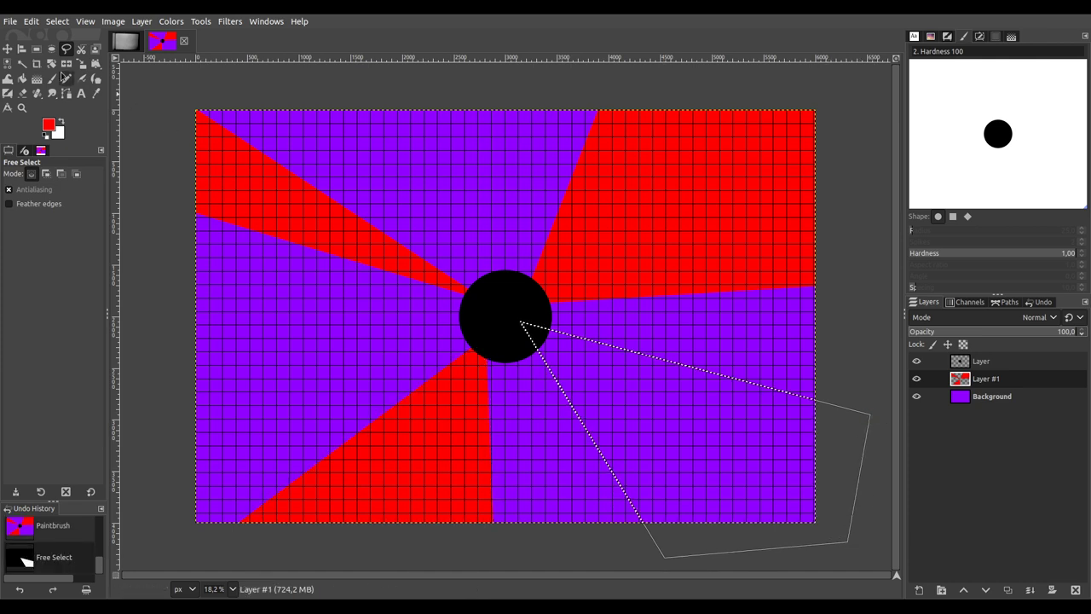
{"action": "left_click", "coordinate": [51, 79]}
{"action": "mouse_move", "coordinate": [530, 339]}
{"action": "left_mouse_down"}
{"action": "mouse_move", "coordinate": [661, 522]}
{"action": "mouse_move", "coordinate": [794, 546]}
{"action": "left_mouse_up"}
{"action": "mouse_move", "coordinate": [860, 465]}
{"action": "left_mouse_down"}
{"action": "mouse_move", "coordinate": [847, 423]}
{"action": "mouse_move", "coordinate": [585, 348]}
{"action": "left_mouse_up"}
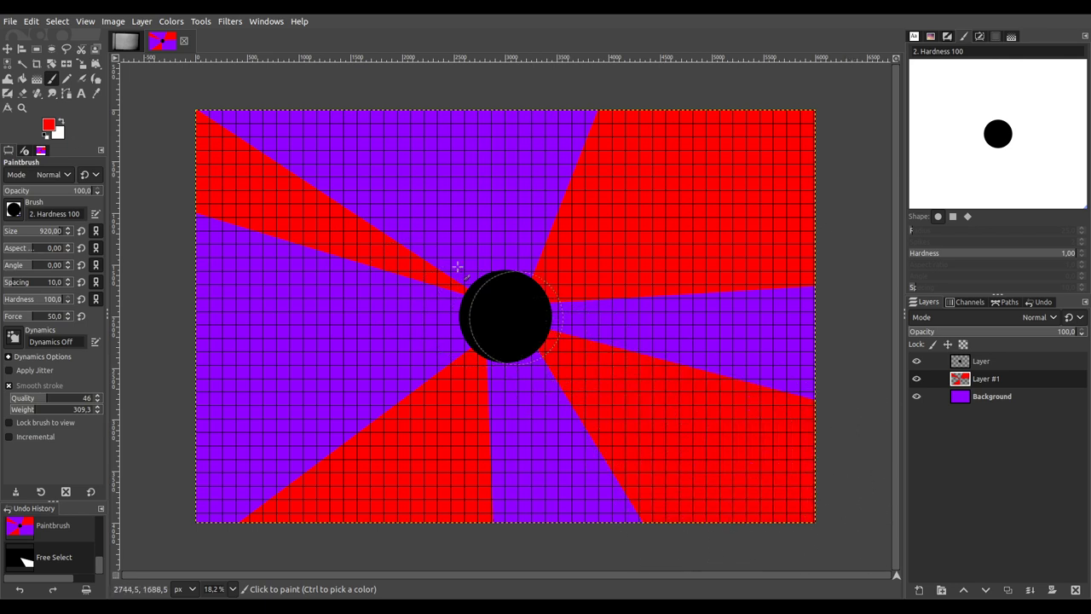
Step: Add a new layer above Layer #1, then free-select a wedge from the circle past the canvas's upper edge and paint it blue
{"action": "key", "text": "ctrl+z"}
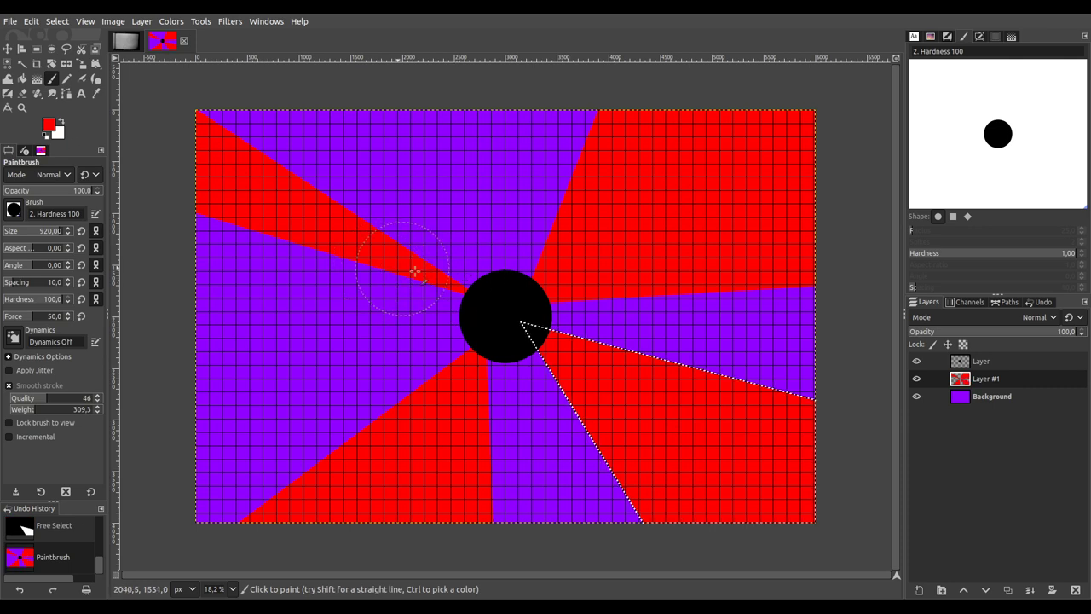
{"action": "left_click", "coordinate": [921, 589], "text": "shift"}
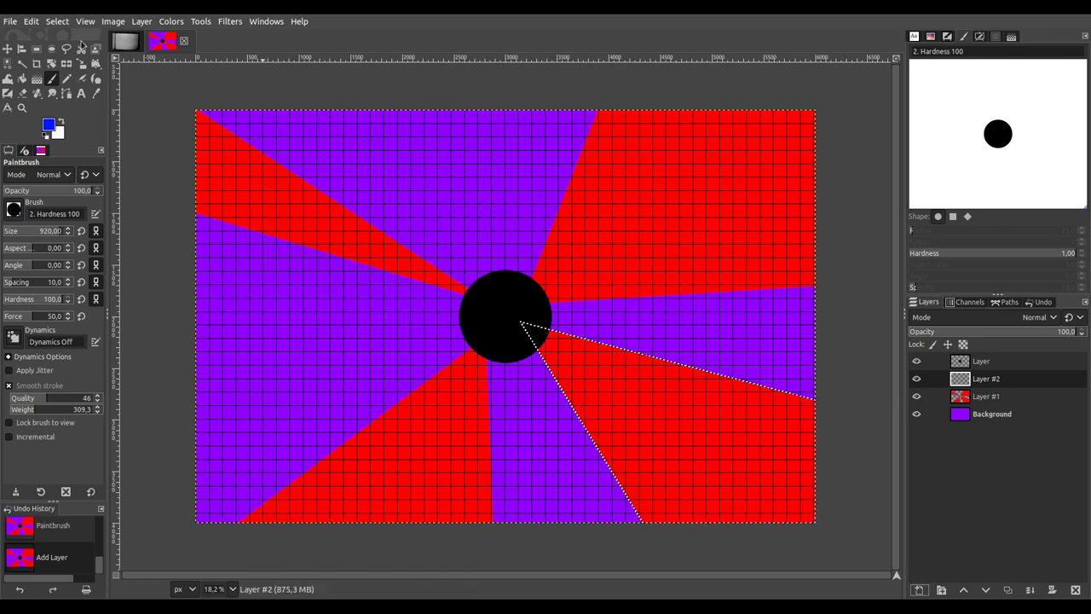
{"action": "left_click", "coordinate": [67, 49]}
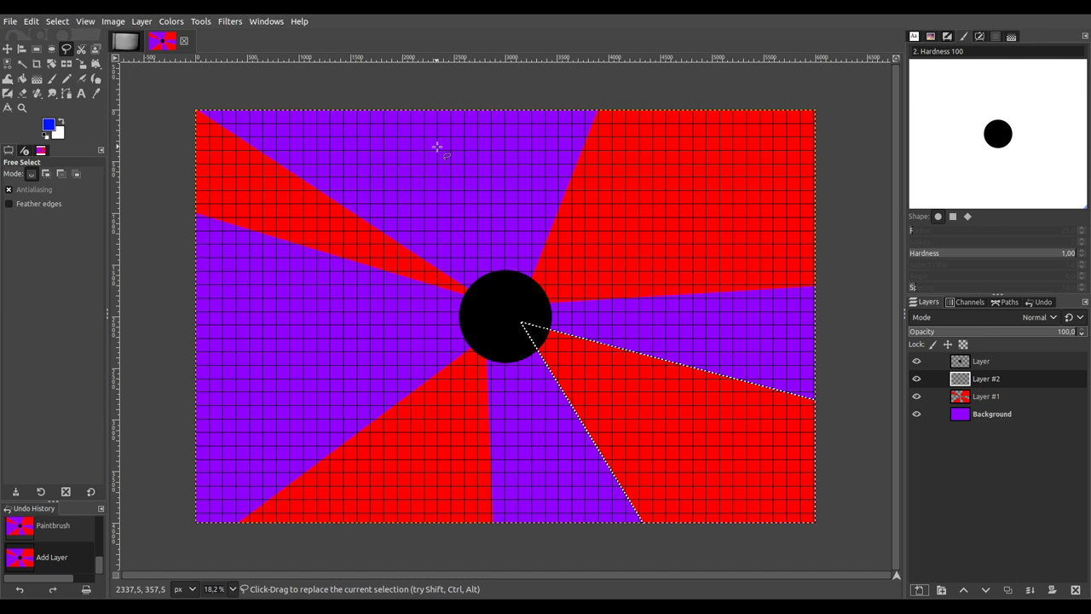
{"action": "left_click", "coordinate": [298, 87]}
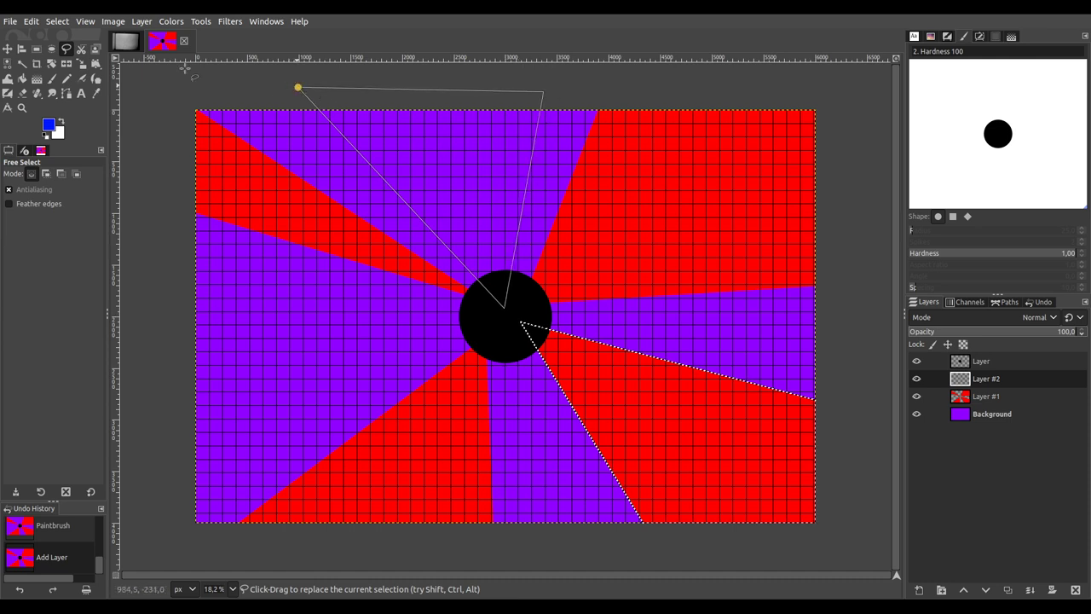
{"action": "double_click", "coordinate": [264, 81]}
{"action": "key", "text": "p"}
{"action": "left_click", "coordinate": [332, 152]}
{"action": "mouse_move", "coordinate": [408, 261]}
{"action": "left_mouse_down"}
{"action": "mouse_move", "coordinate": [470, 310]}
{"action": "mouse_move", "coordinate": [505, 283]}
{"action": "mouse_move", "coordinate": [537, 224]}
{"action": "mouse_move", "coordinate": [550, 151]}
{"action": "mouse_move", "coordinate": [527, 121]}
{"action": "mouse_move", "coordinate": [361, 108]}
{"action": "mouse_move", "coordinate": [462, 282]}
{"action": "mouse_move", "coordinate": [506, 193]}
{"action": "mouse_move", "coordinate": [511, 127]}
{"action": "mouse_move", "coordinate": [446, 172]}
{"action": "mouse_move", "coordinate": [437, 217]}
{"action": "left_mouse_up"}
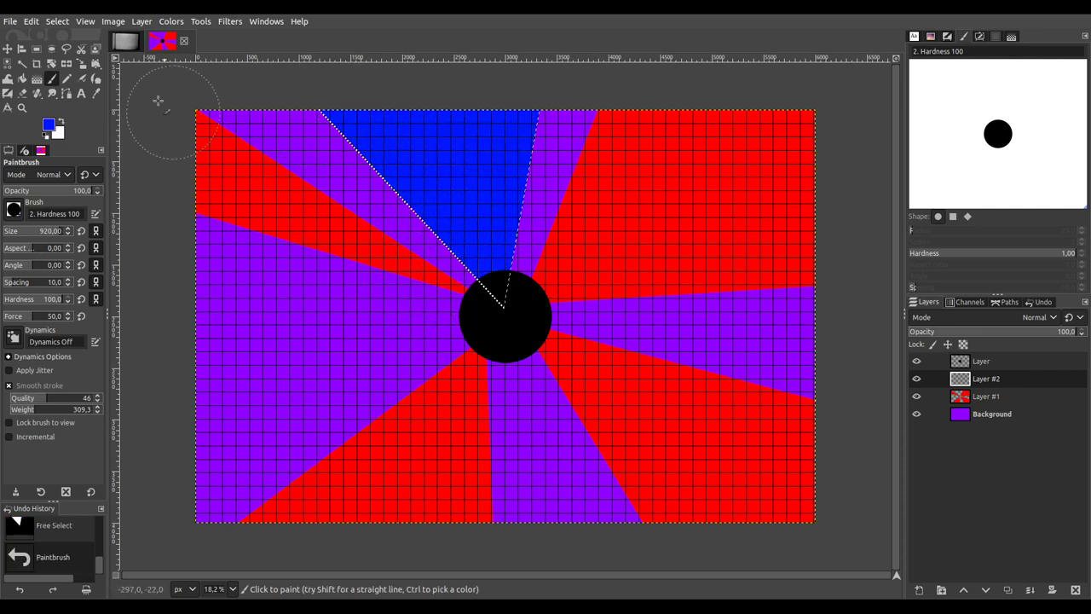
Step: Free-select a wide wedge from the circle out past the lower half of the canvas's left edge and paint it blue
{"action": "left_click", "coordinate": [66, 49]}
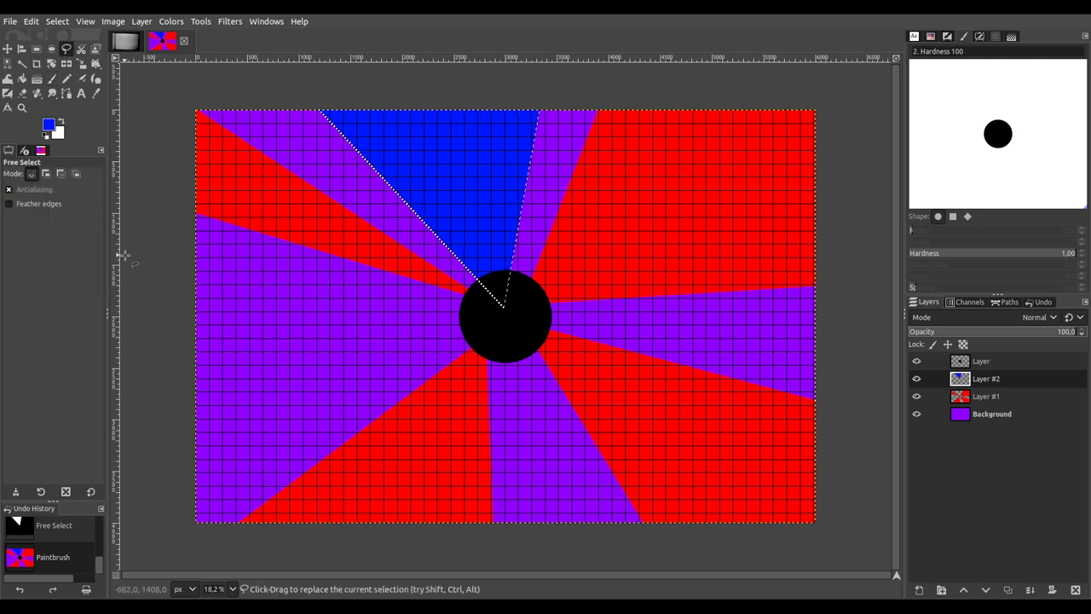
{"action": "left_click", "coordinate": [143, 316]}
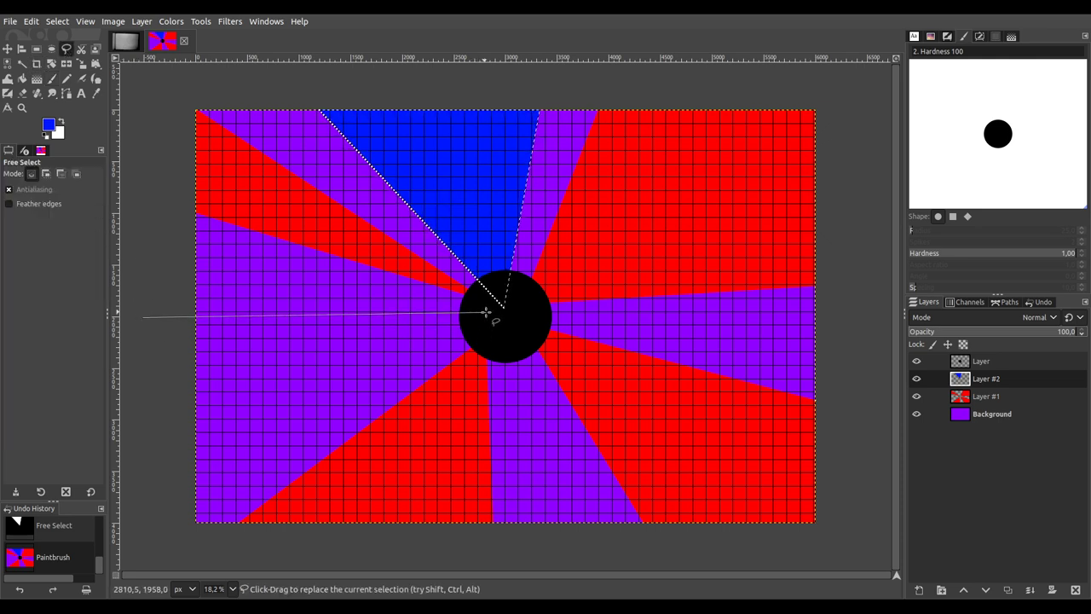
{"action": "left_click", "coordinate": [486, 314]}
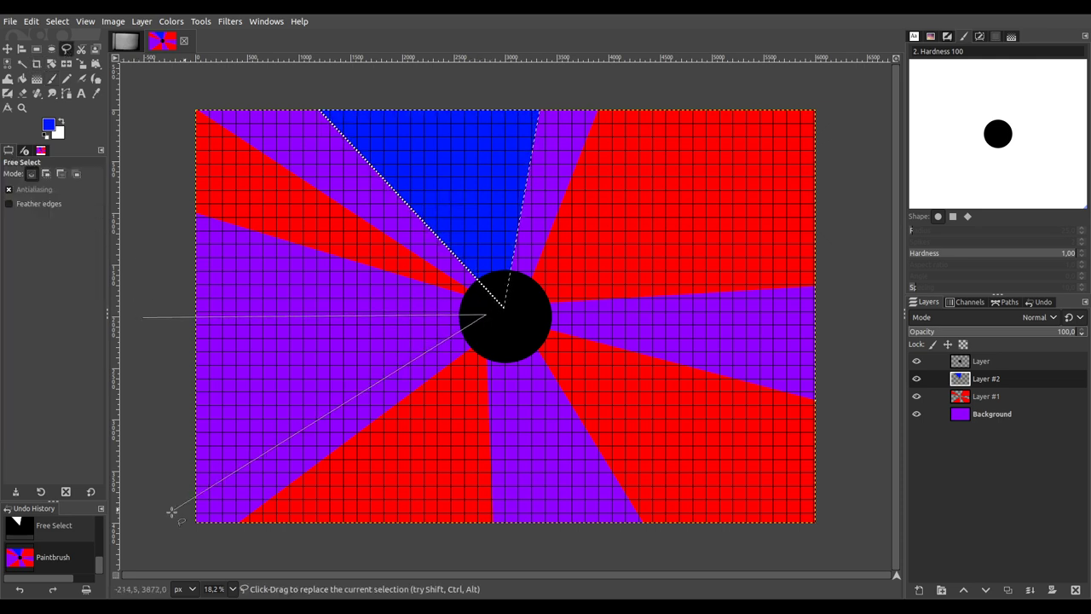
{"action": "left_click", "coordinate": [172, 549]}
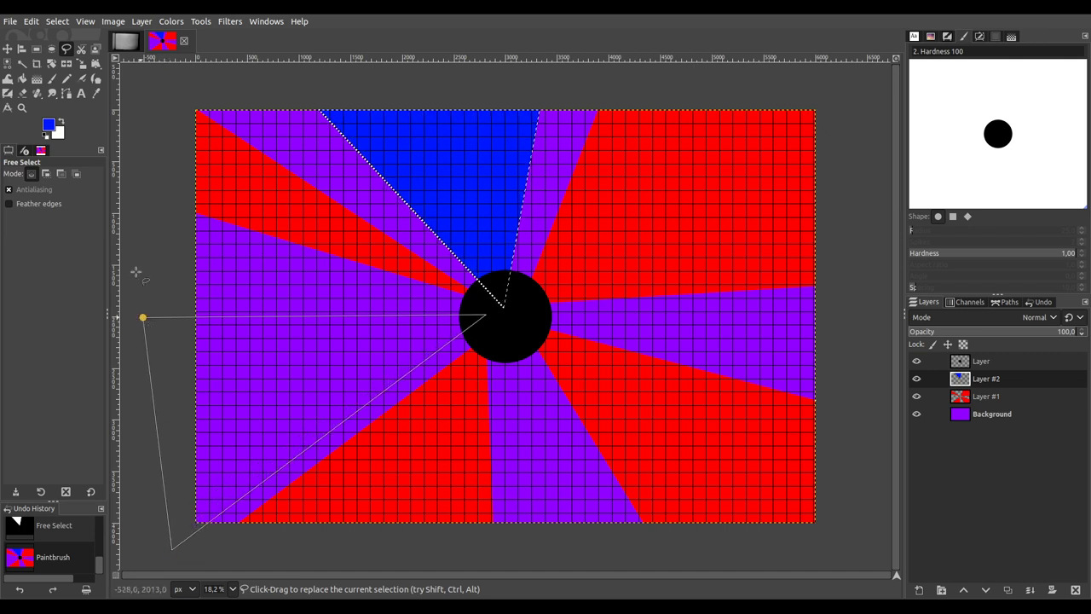
{"action": "left_click", "coordinate": [141, 318]}
{"action": "left_click", "coordinate": [53, 78]}
{"action": "mouse_move", "coordinate": [146, 312]}
{"action": "left_mouse_down"}
{"action": "mouse_move", "coordinate": [328, 338]}
{"action": "mouse_move", "coordinate": [482, 336]}
{"action": "left_mouse_up"}
{"action": "mouse_move", "coordinate": [334, 401]}
{"action": "left_mouse_down"}
{"action": "mouse_move", "coordinate": [285, 422]}
{"action": "mouse_move", "coordinate": [208, 512]}
{"action": "mouse_move", "coordinate": [219, 361]}
{"action": "mouse_move", "coordinate": [279, 399]}
{"action": "left_mouse_up"}
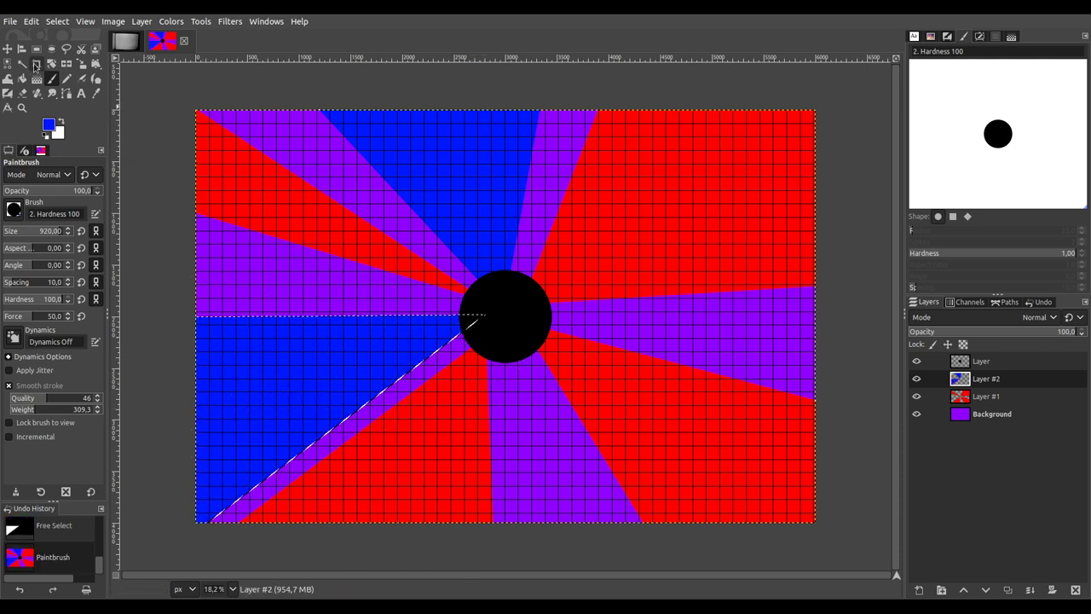
Step: Free-select a narrow wedge inside the purple gap between the circle and the canvas's lower edge and paint it blue
{"action": "left_click", "coordinate": [65, 48]}
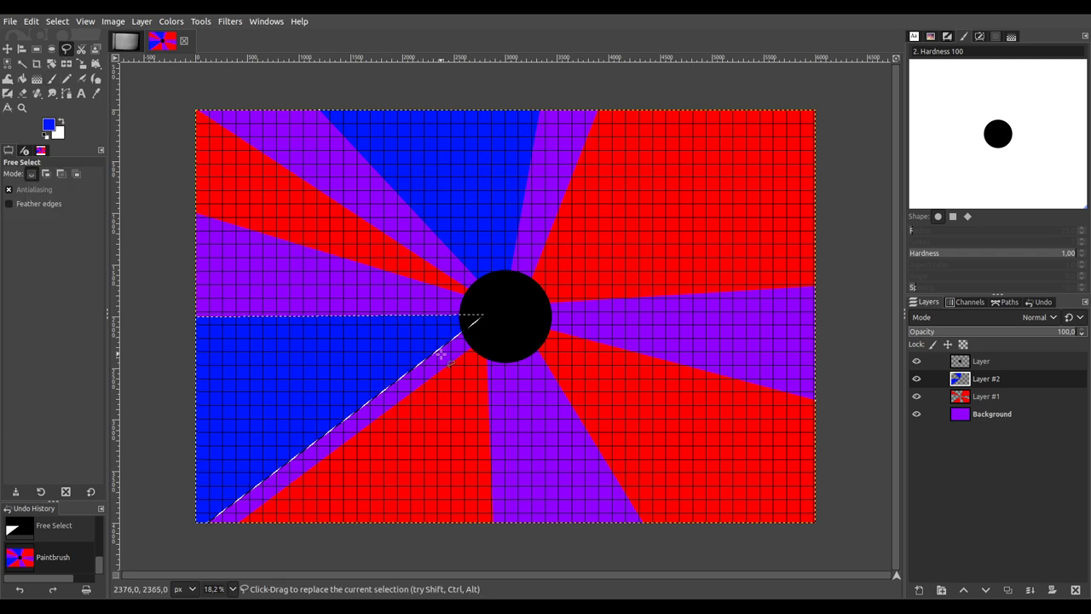
{"action": "left_click", "coordinate": [521, 546]}
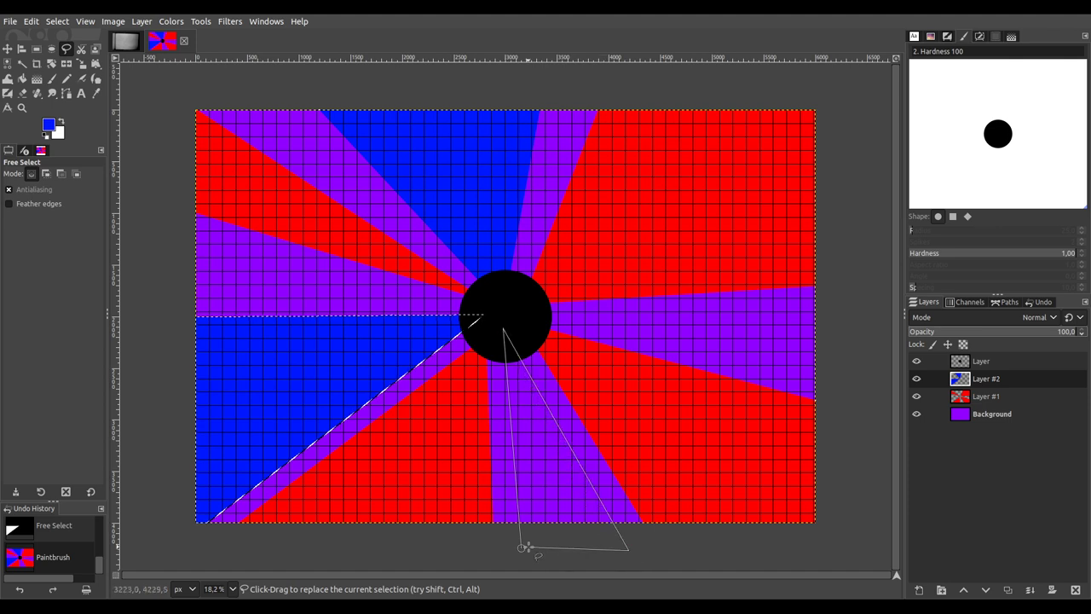
{"action": "left_click", "coordinate": [521, 549]}
{"action": "key", "text": "Return"}
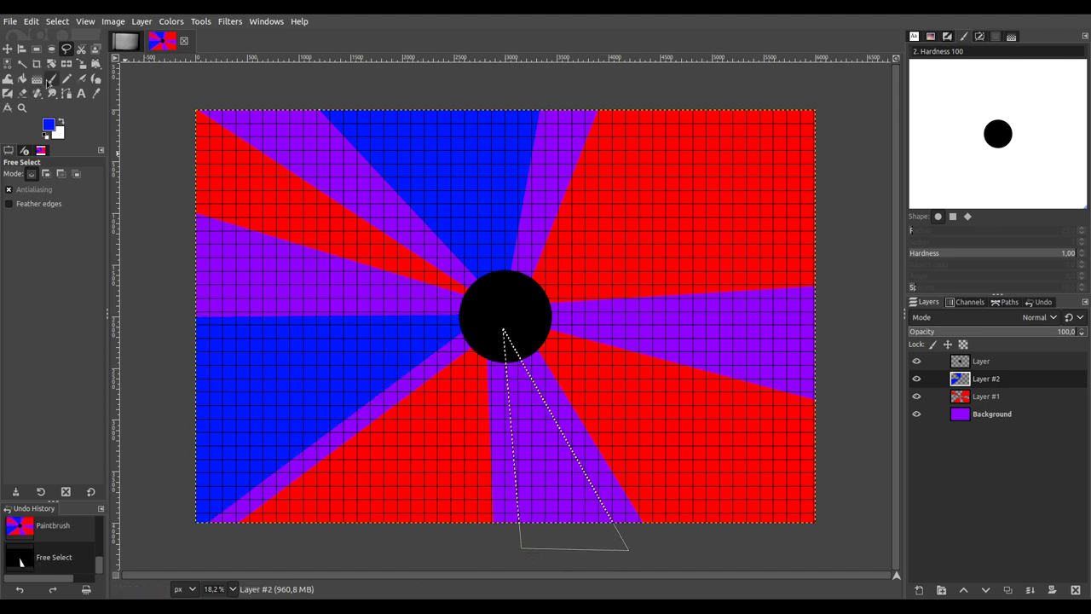
{"action": "key", "text": "p"}
{"action": "mouse_move", "coordinate": [507, 463]}
{"action": "left_mouse_down"}
{"action": "mouse_move", "coordinate": [586, 554]}
{"action": "mouse_move", "coordinate": [535, 460]}
{"action": "mouse_move", "coordinate": [493, 220]}
{"action": "left_mouse_up"}
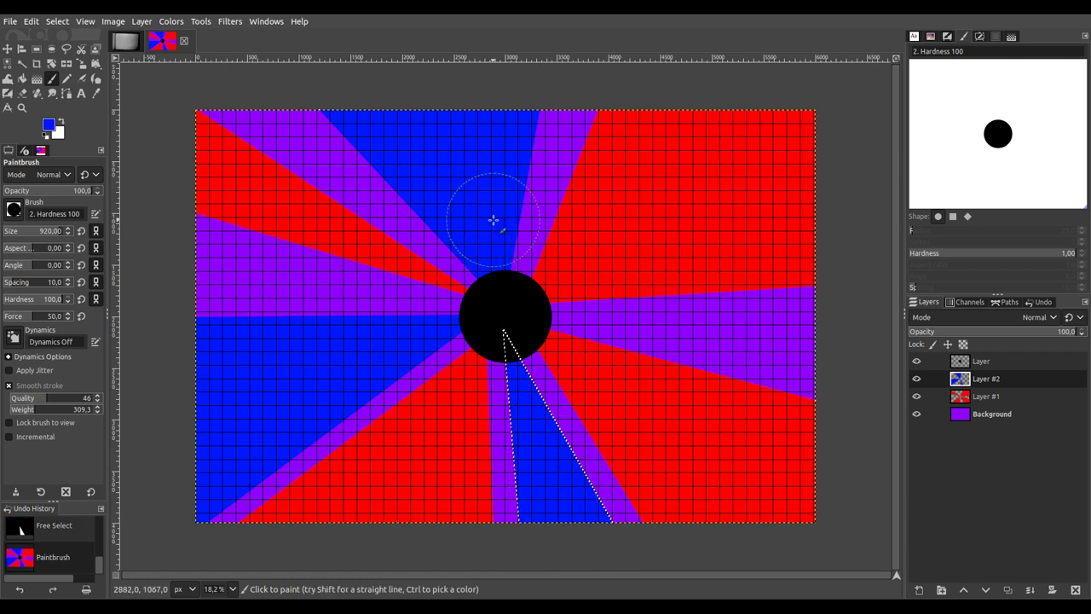
Step: Free-select a narrow wedge inside the purple gap between the circle and the canvas's right edge and paint it blue
{"action": "left_click", "coordinate": [67, 49]}
{"action": "left_click", "coordinate": [837, 297]}
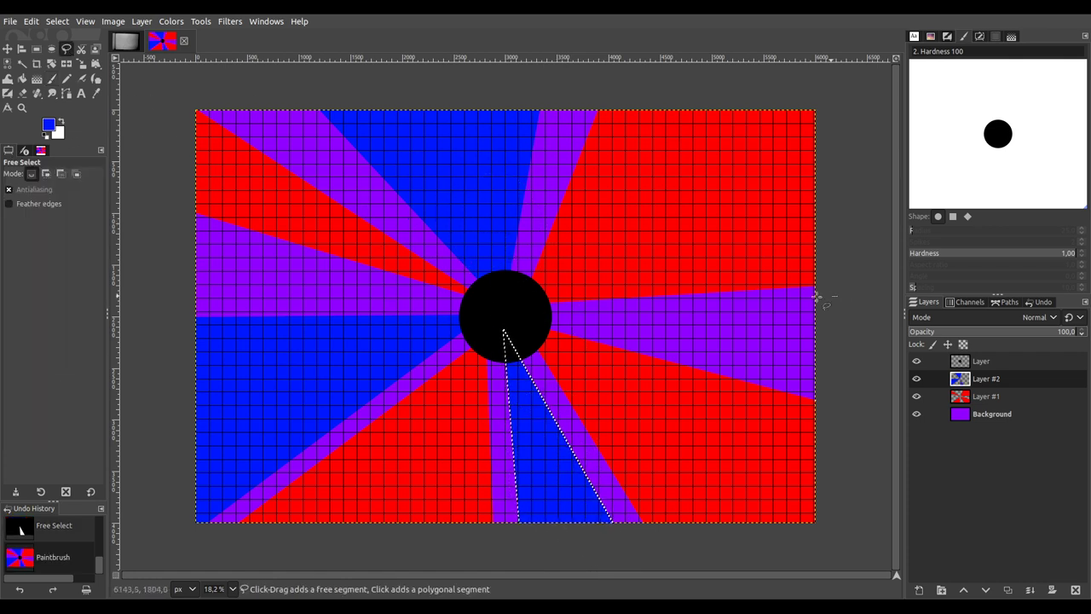
{"action": "left_click", "coordinate": [528, 313]}
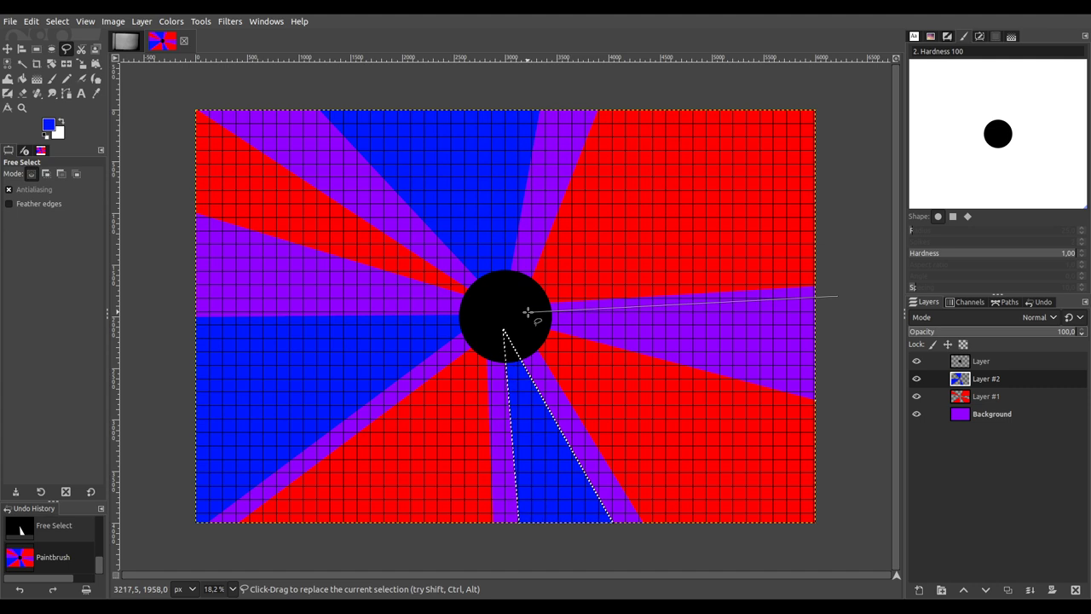
{"action": "left_click", "coordinate": [838, 297]}
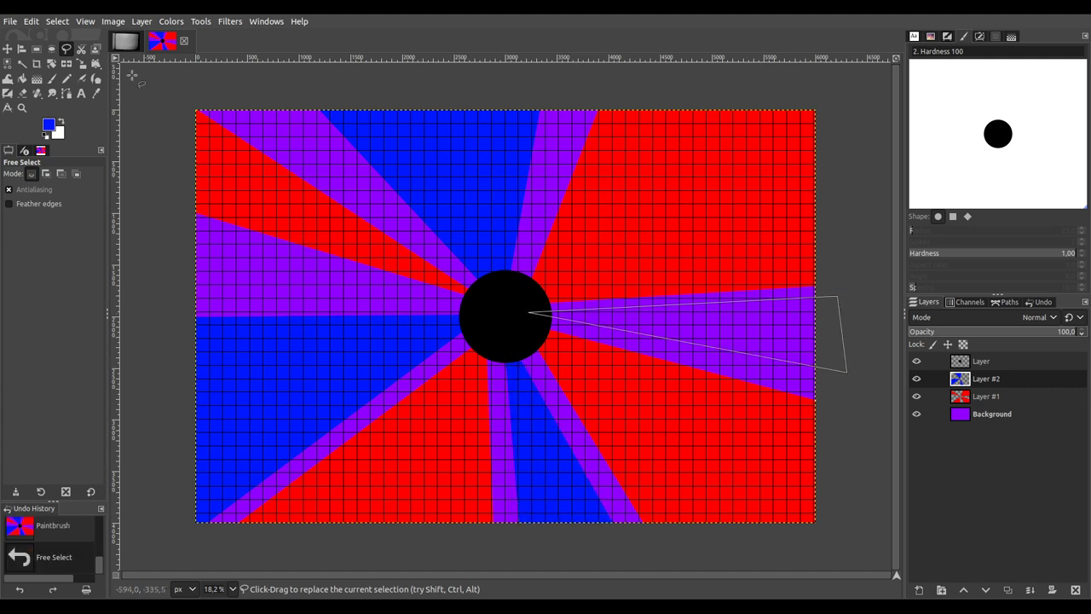
{"action": "left_click", "coordinate": [52, 78]}
{"action": "mouse_move", "coordinate": [504, 312]}
{"action": "left_mouse_down"}
{"action": "mouse_move", "coordinate": [792, 361]}
{"action": "mouse_move", "coordinate": [809, 279]}
{"action": "mouse_move", "coordinate": [733, 312]}
{"action": "mouse_move", "coordinate": [756, 324]}
{"action": "left_mouse_up"}
{"action": "left_click_drag", "start_coordinate": [484, 329], "coordinate": [438, 324]}
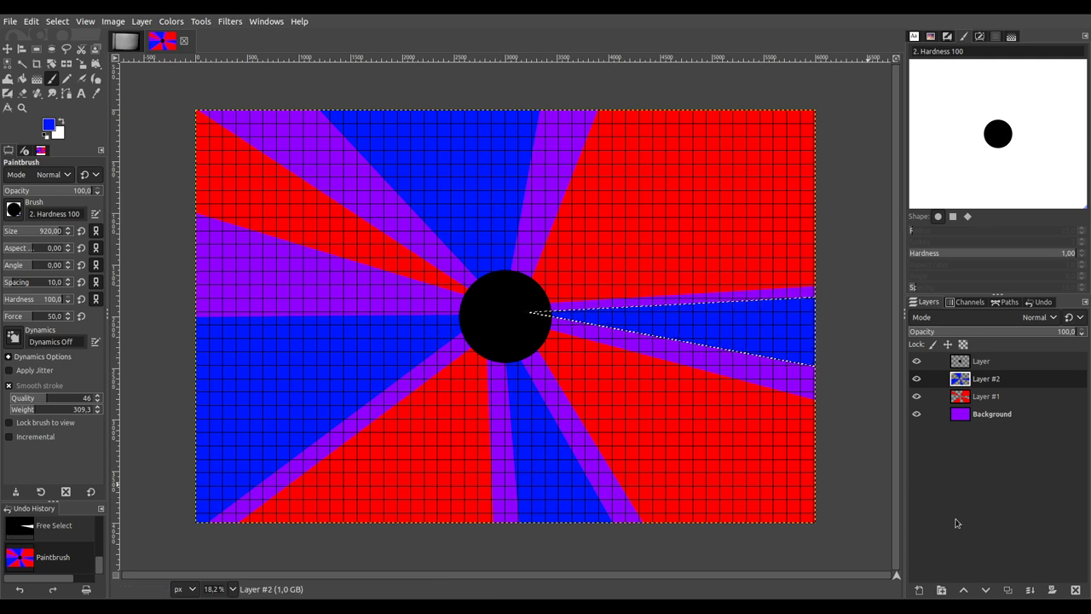
Step: Add a new layer above Layer #2, then free-select a wedge from the circle around the canvas's upper-left corner and paint it completely green
{"action": "left_click", "coordinate": [919, 590], "text": "shift"}
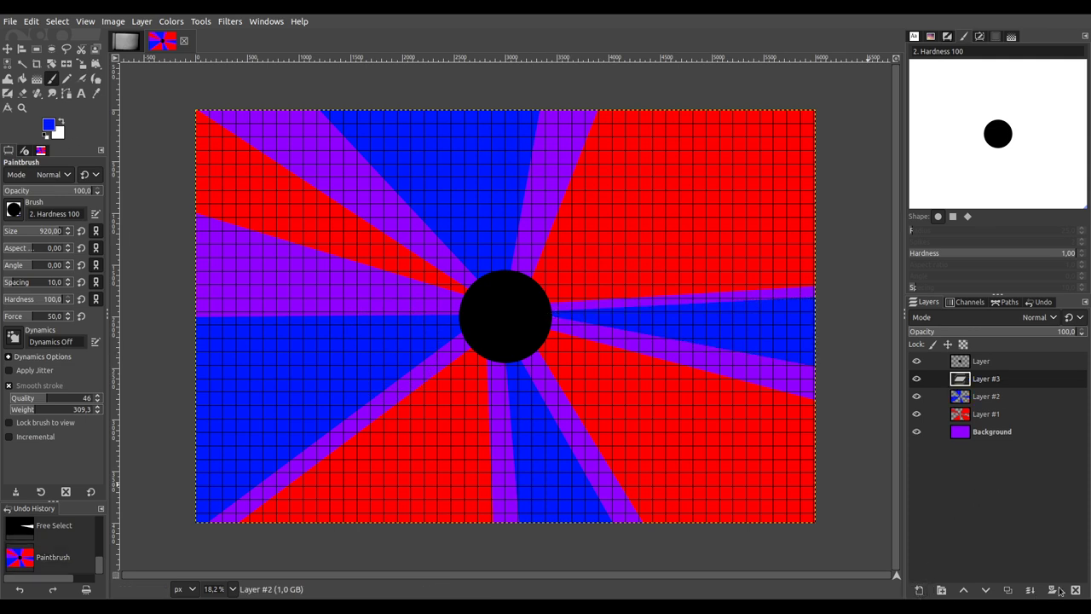
{"action": "left_click", "coordinate": [65, 49]}
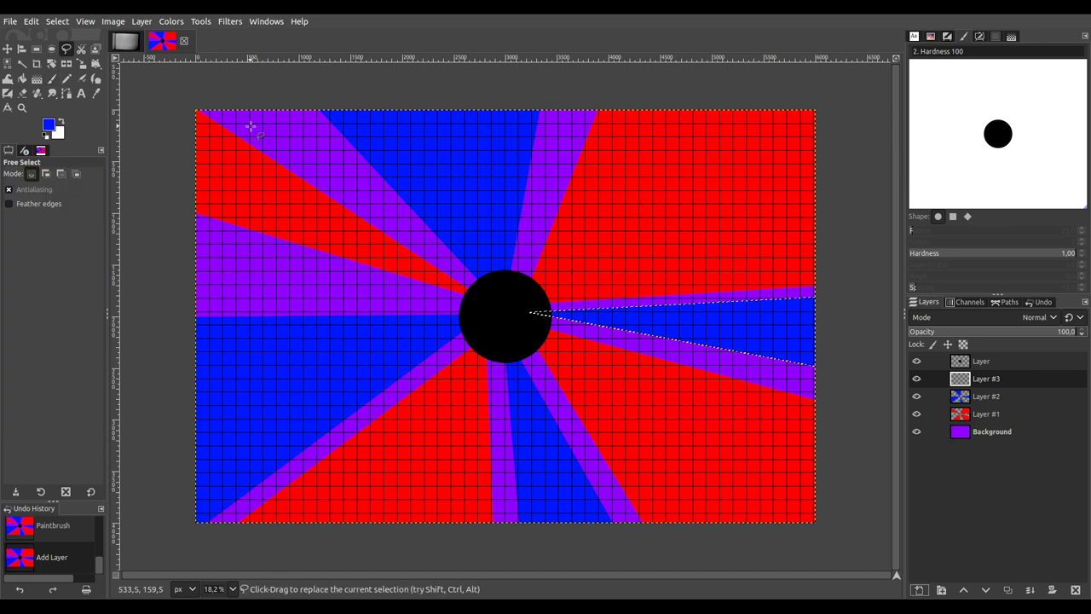
{"action": "left_click", "coordinate": [167, 119]}
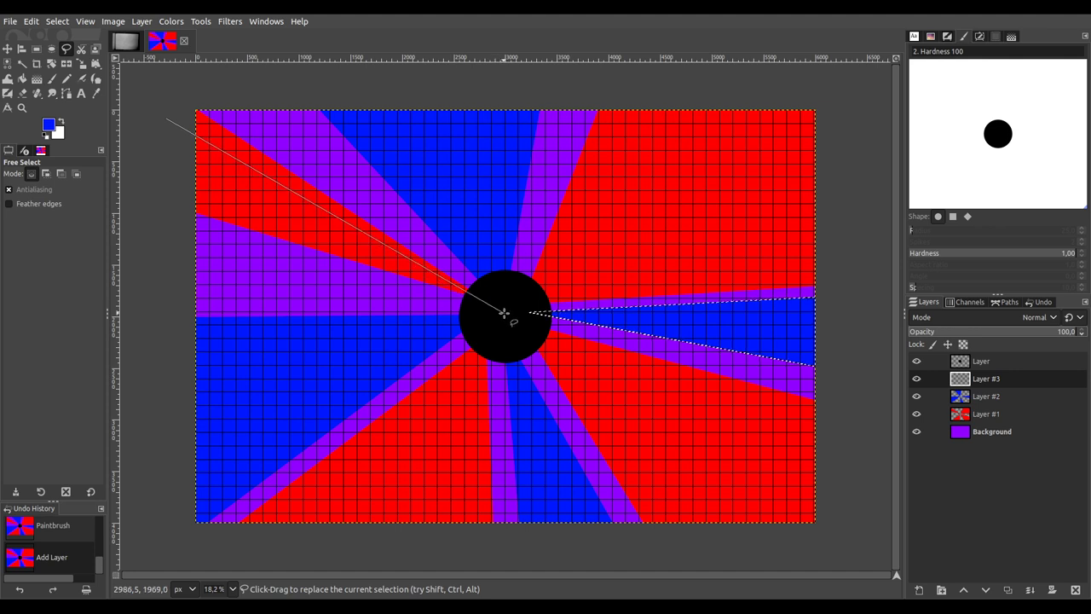
{"action": "left_click", "coordinate": [505, 312]}
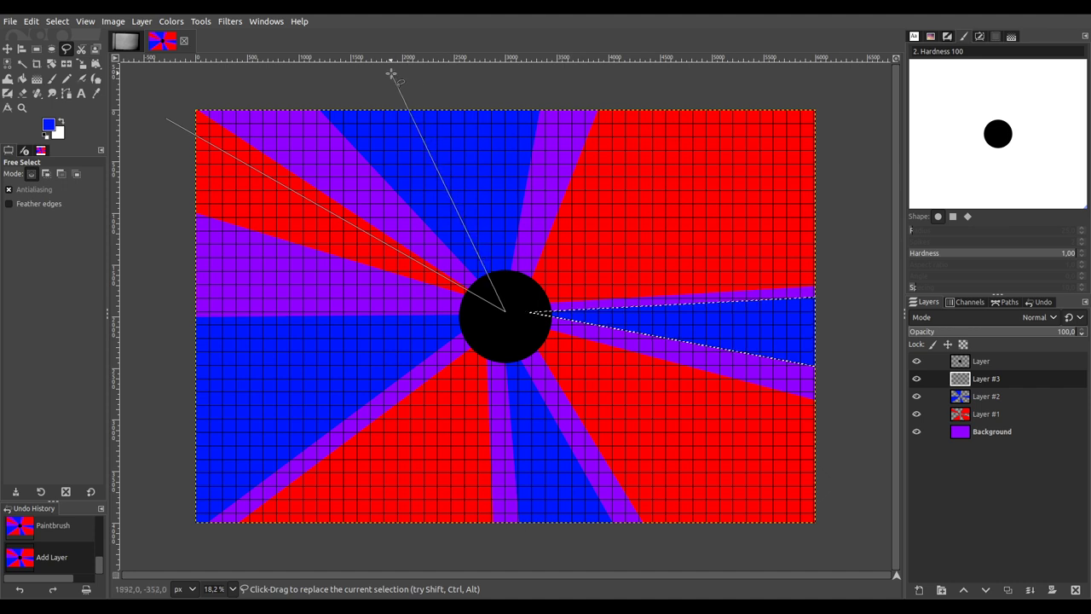
{"action": "double_click", "coordinate": [167, 118]}
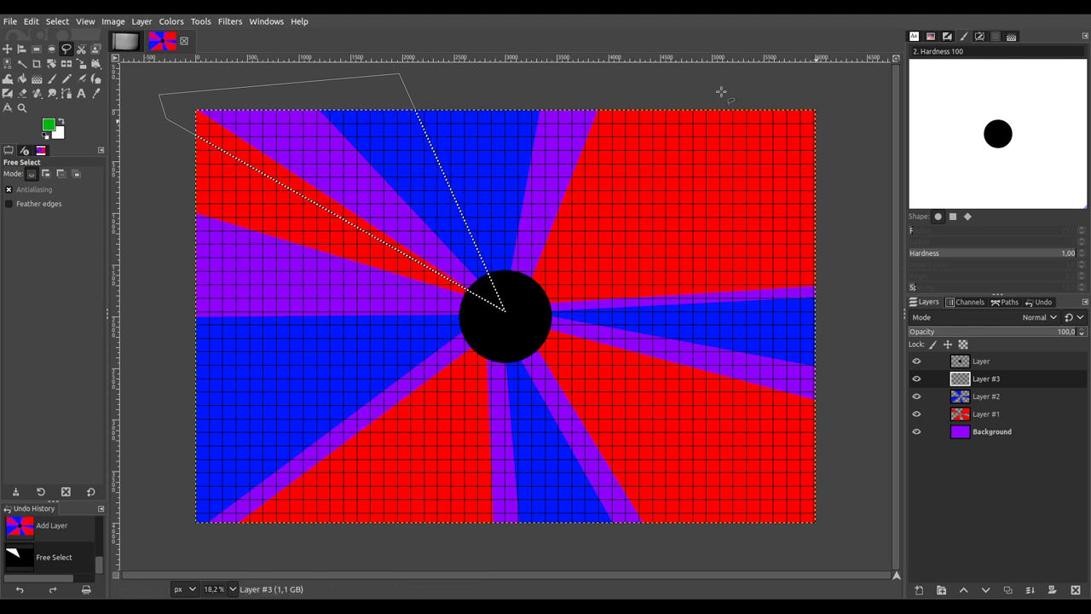
{"action": "left_click", "coordinate": [52, 78]}
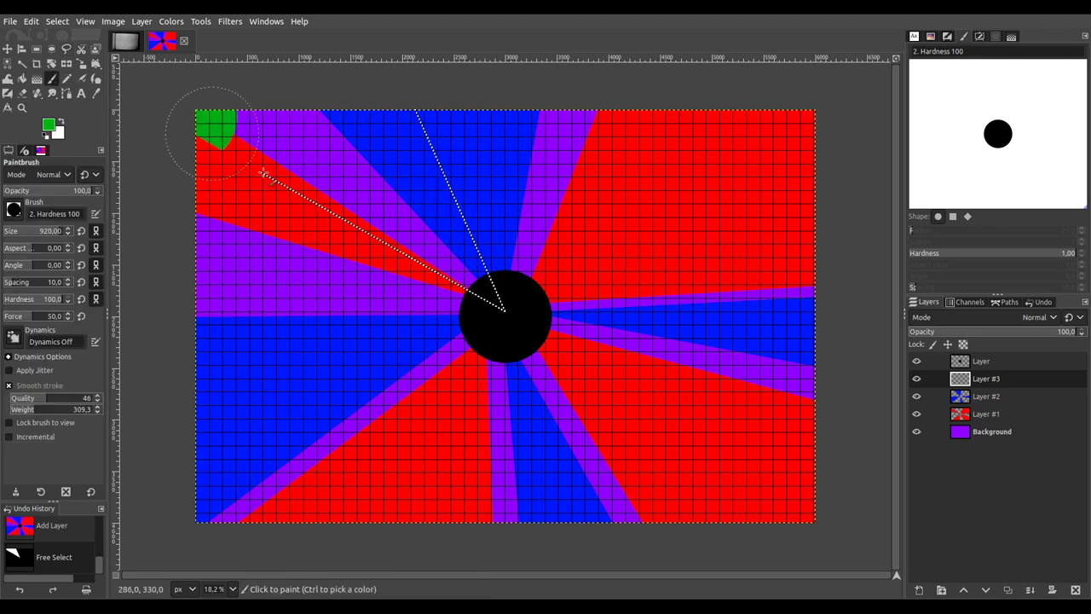
{"action": "left_click_drag", "start_coordinate": [245, 161], "coordinate": [420, 249]}
{"action": "mouse_move", "coordinate": [424, 129]}
{"action": "left_mouse_down"}
{"action": "mouse_move", "coordinate": [399, 106]}
{"action": "mouse_move", "coordinate": [306, 94]}
{"action": "left_mouse_up"}
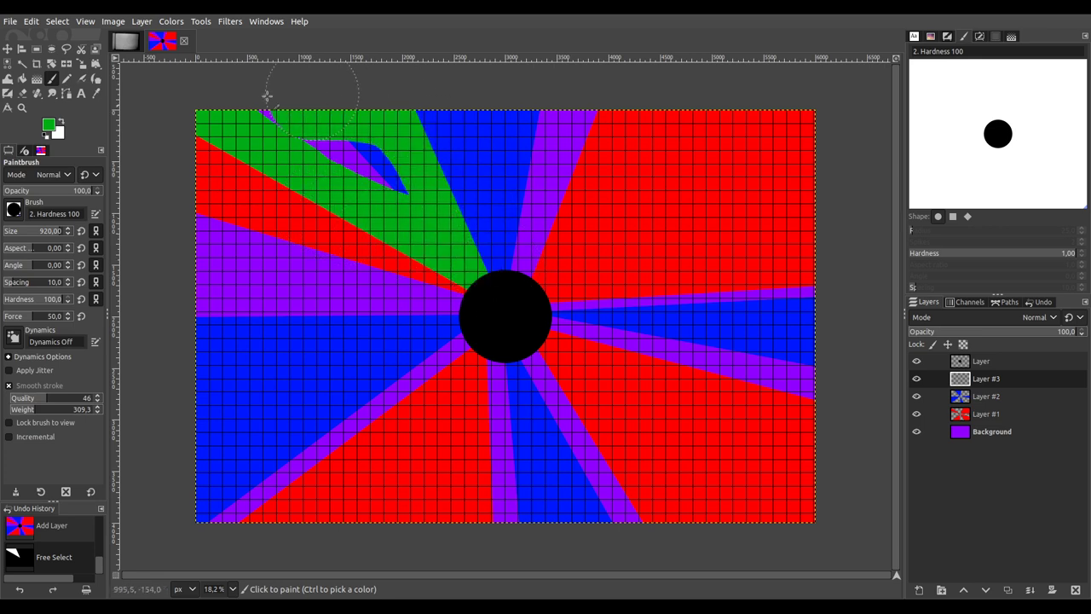
{"action": "mouse_move", "coordinate": [339, 158]}
{"action": "left_mouse_down"}
{"action": "mouse_move", "coordinate": [437, 212]}
{"action": "mouse_move", "coordinate": [310, 100]}
{"action": "left_mouse_up"}
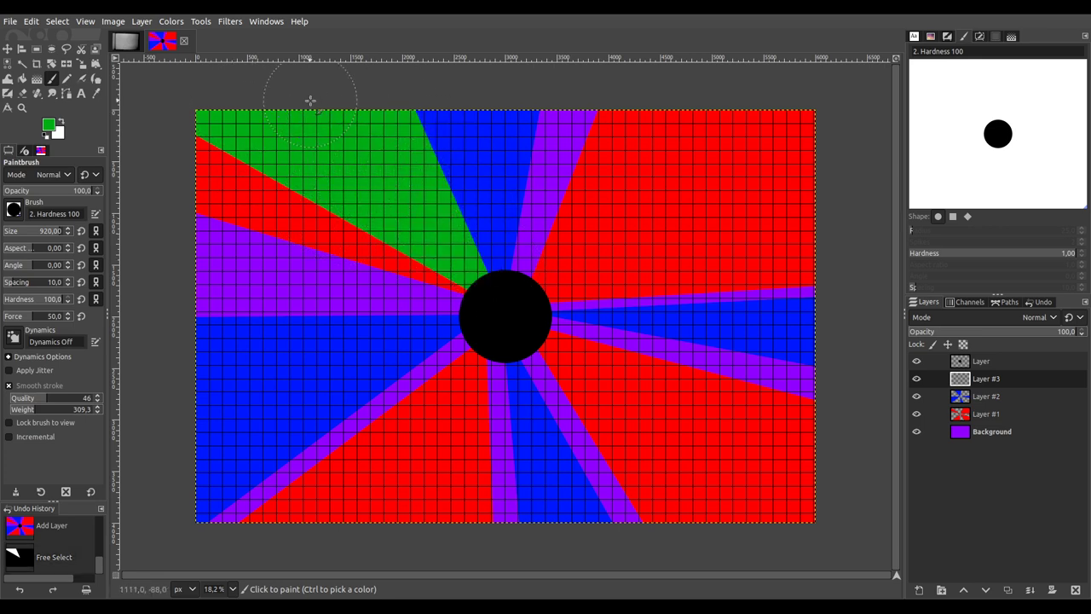
Step: Free-select a wedge from the circle out past the middle of the canvas's left edge and paint it green
{"action": "left_click", "coordinate": [67, 49]}
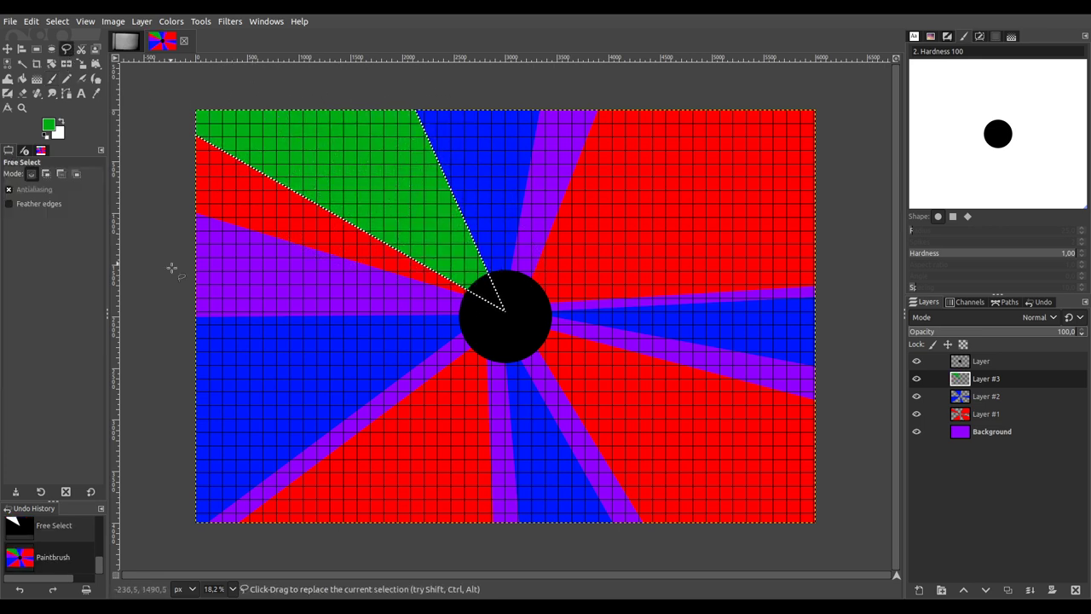
{"action": "left_click", "coordinate": [178, 191]}
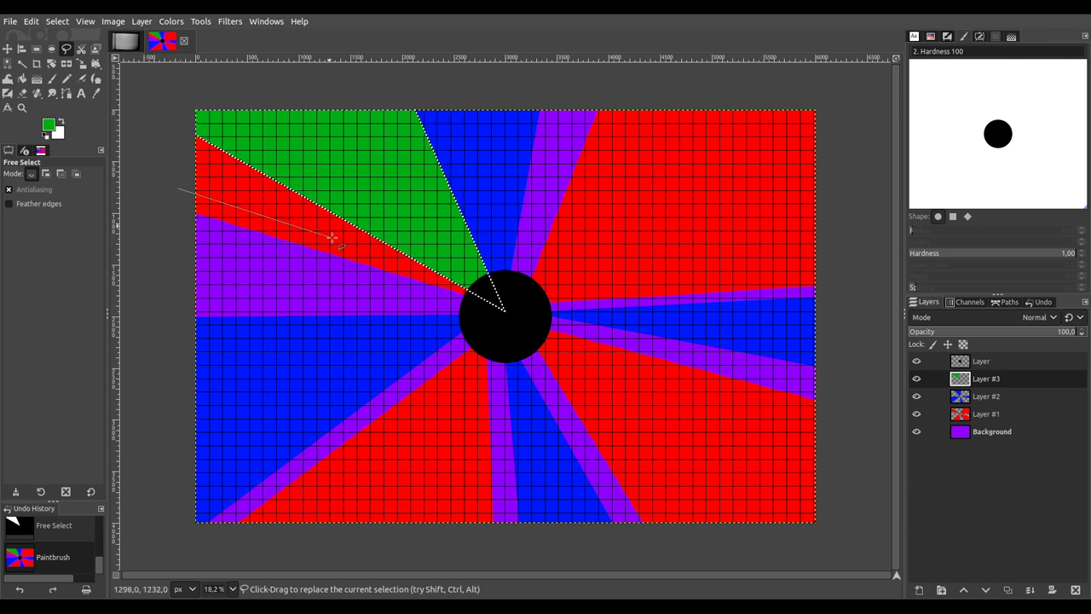
{"action": "left_click", "coordinate": [498, 314]}
{"action": "left_click", "coordinate": [159, 373]}
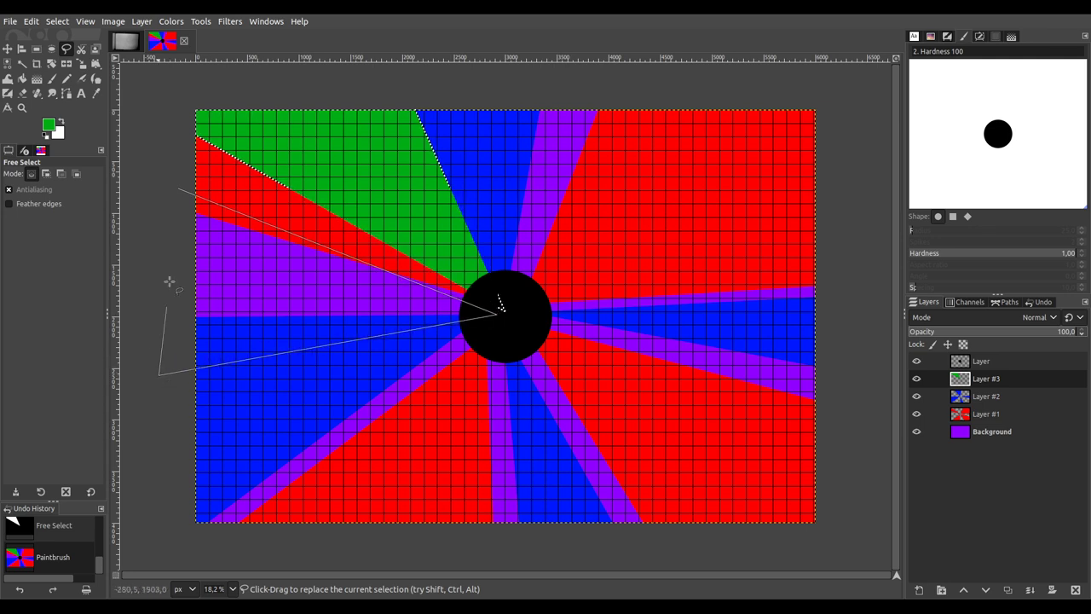
{"action": "left_click", "coordinate": [178, 188]}
{"action": "key", "text": "Return"}
{"action": "left_click", "coordinate": [52, 79]}
{"action": "mouse_move", "coordinate": [175, 198]}
{"action": "left_mouse_down"}
{"action": "mouse_move", "coordinate": [494, 307]}
{"action": "mouse_move", "coordinate": [194, 375]}
{"action": "mouse_move", "coordinate": [204, 272]}
{"action": "mouse_move", "coordinate": [312, 233]}
{"action": "left_mouse_up"}
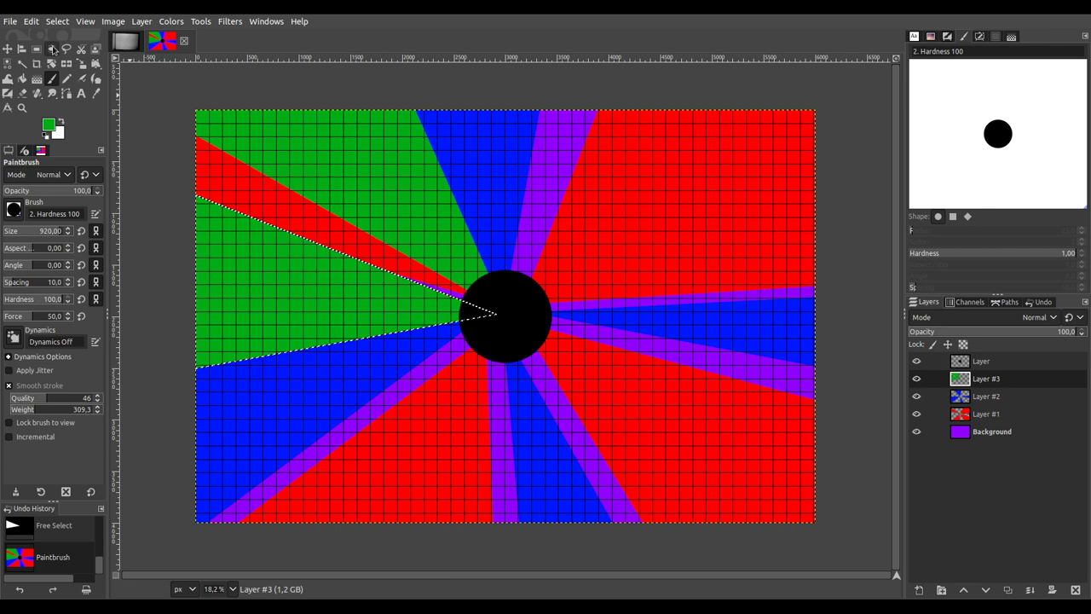
Step: Free-select a wedge from the circle around the canvas's lower-left corner and paint it green
{"action": "left_click", "coordinate": [67, 48]}
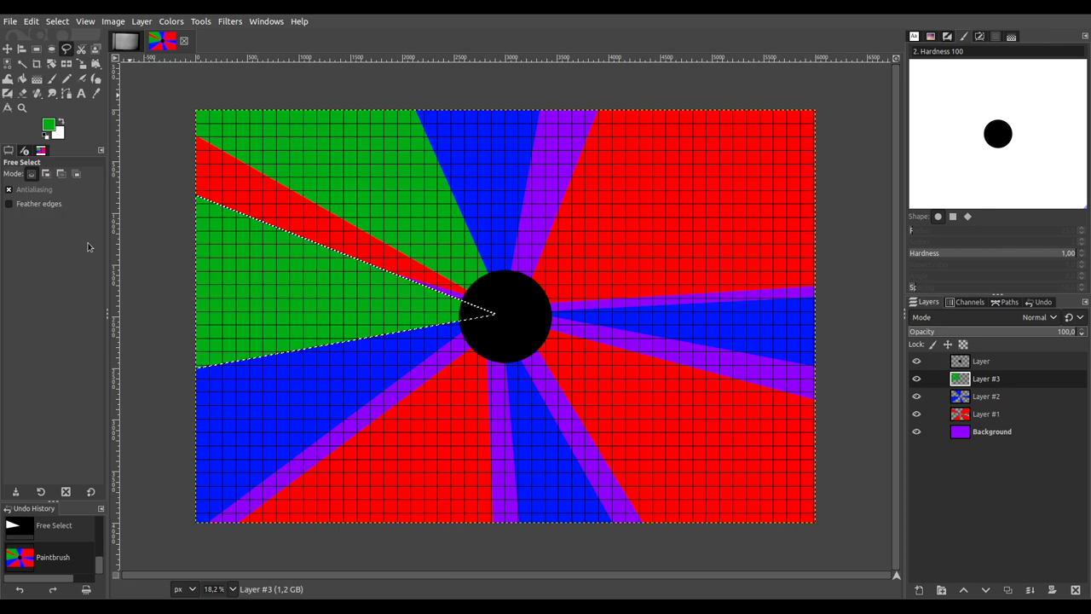
{"action": "left_click", "coordinate": [161, 506]}
{"action": "left_click", "coordinate": [490, 328]}
{"action": "left_click", "coordinate": [154, 548]}
{"action": "left_click", "coordinate": [160, 506]}
{"action": "key", "text": "Return"}
{"action": "left_click", "coordinate": [52, 78]}
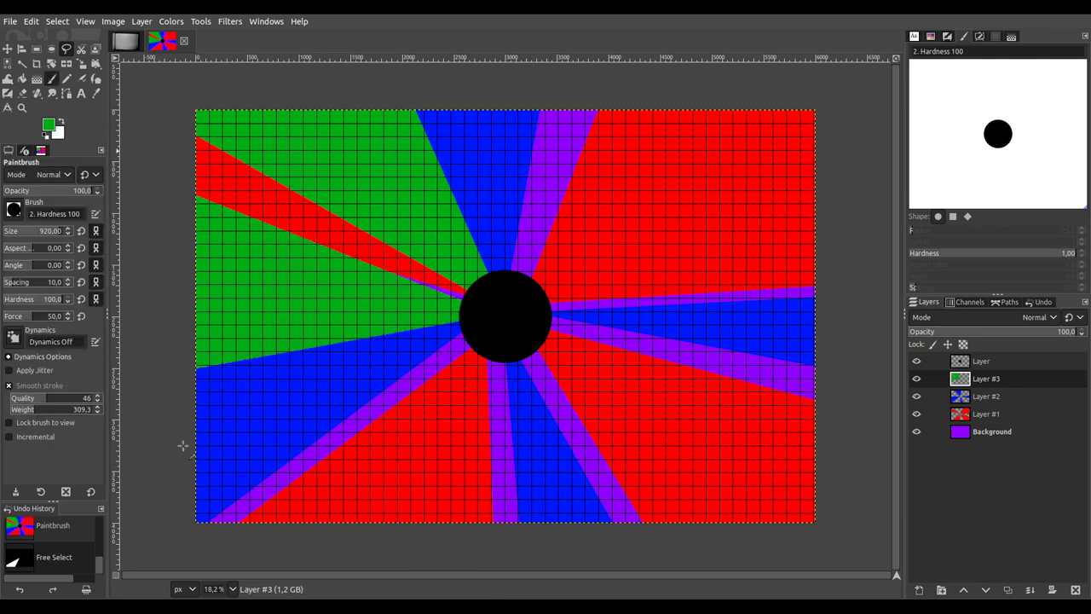
{"action": "mouse_move", "coordinate": [158, 537]}
{"action": "left_mouse_down"}
{"action": "mouse_move", "coordinate": [253, 452]}
{"action": "mouse_move", "coordinate": [508, 342]}
{"action": "mouse_move", "coordinate": [411, 435]}
{"action": "mouse_move", "coordinate": [303, 597]}
{"action": "mouse_move", "coordinate": [234, 560]}
{"action": "mouse_move", "coordinate": [381, 458]}
{"action": "left_mouse_up"}
Step: Free-select a wedge from the circle straight down past the middle of the canvas's lower edge and paint it green
{"action": "left_click", "coordinate": [67, 50]}
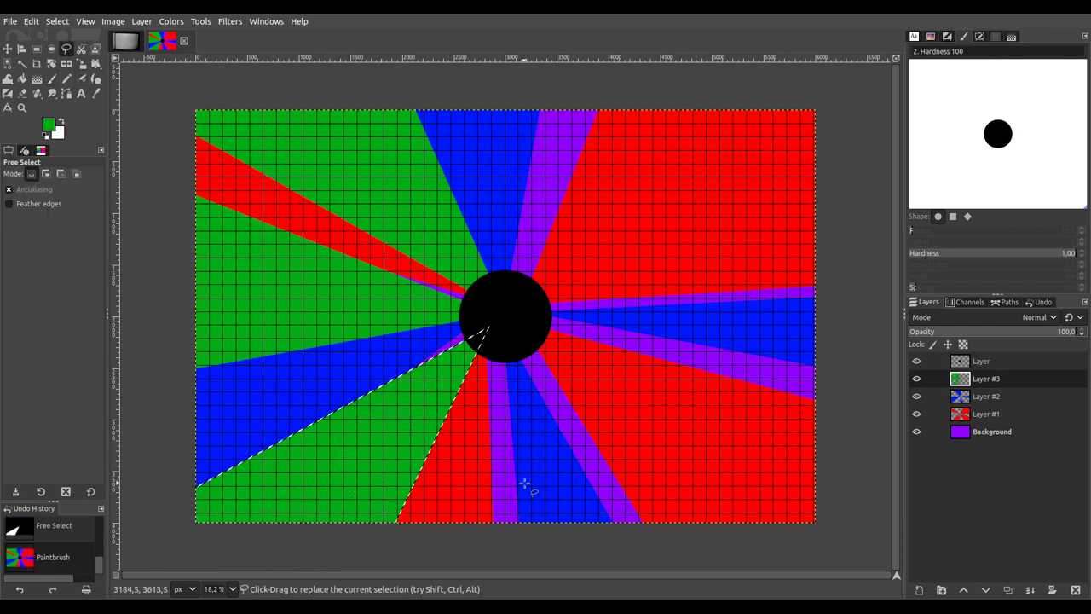
{"action": "left_click", "coordinate": [474, 546]}
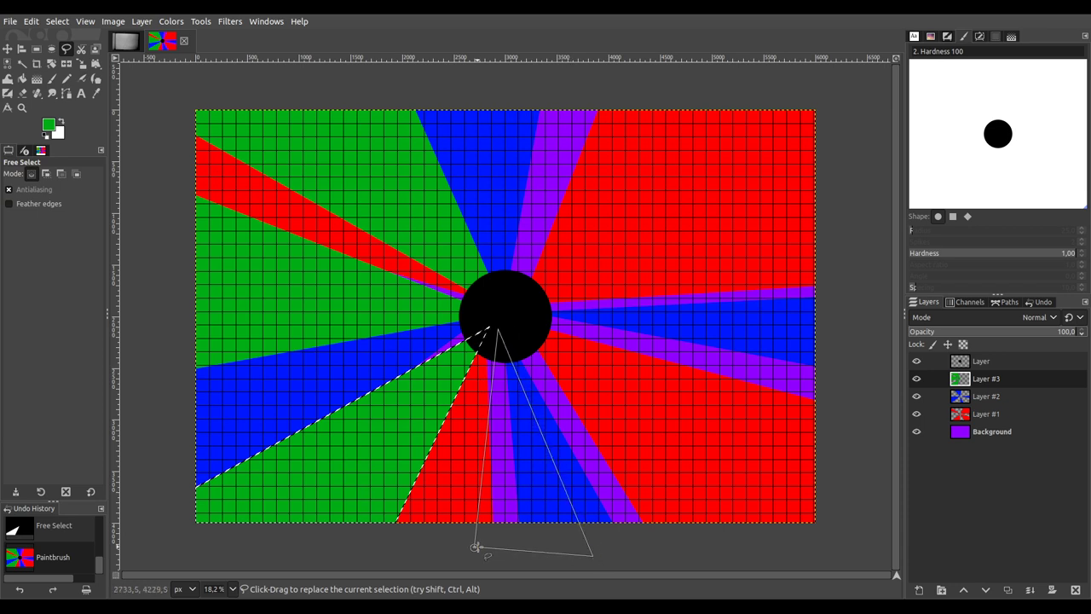
{"action": "key", "text": "Return"}
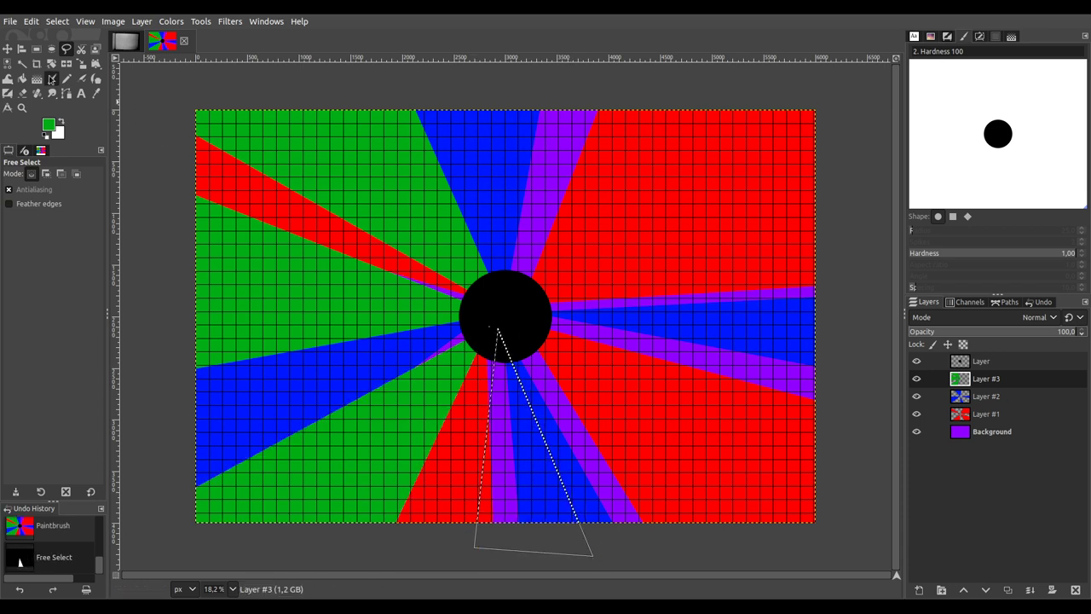
{"action": "key", "text": "p"}
{"action": "left_click_drag", "start_coordinate": [529, 495], "coordinate": [542, 565]}
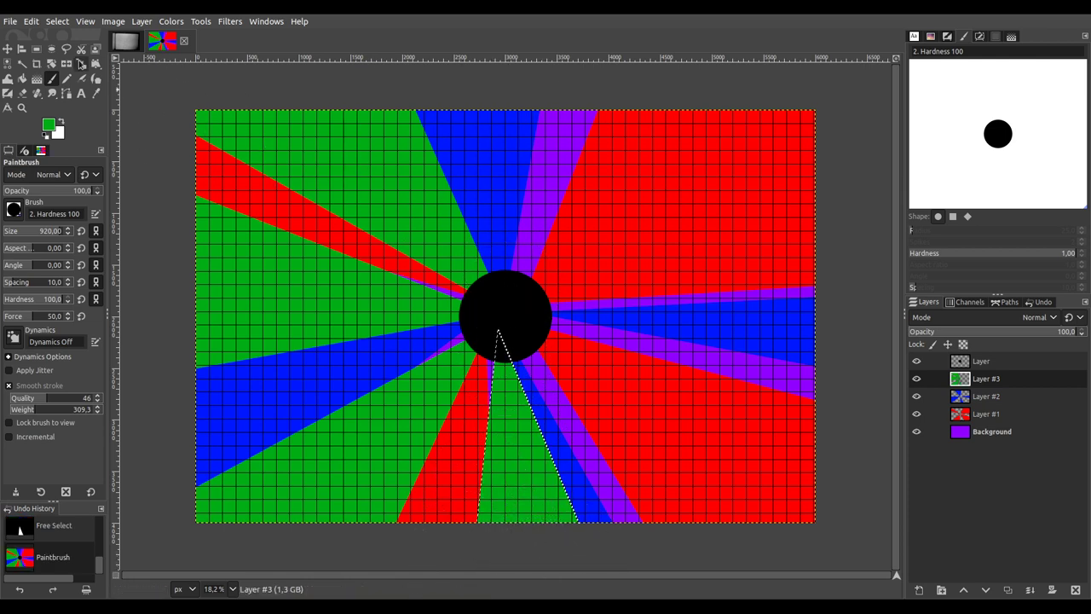
Step: Free-select a wide wedge from the circle to the canvas's upper edge, between its middle and the upper-right corner, and paint it green
{"action": "left_click", "coordinate": [66, 49]}
{"action": "left_click", "coordinate": [511, 83]}
{"action": "left_click", "coordinate": [500, 311]}
{"action": "left_click", "coordinate": [772, 87]}
{"action": "left_click", "coordinate": [512, 84]}
{"action": "key", "text": "Return"}
{"action": "left_click", "coordinate": [51, 79]}
{"action": "mouse_move", "coordinate": [536, 102]}
{"action": "left_mouse_down"}
{"action": "mouse_move", "coordinate": [512, 158]}
{"action": "mouse_move", "coordinate": [522, 256]}
{"action": "mouse_move", "coordinate": [632, 207]}
{"action": "left_mouse_up"}
{"action": "mouse_move", "coordinate": [755, 127]}
{"action": "left_mouse_down"}
{"action": "mouse_move", "coordinate": [662, 120]}
{"action": "mouse_move", "coordinate": [504, 127]}
{"action": "mouse_move", "coordinate": [543, 221]}
{"action": "mouse_move", "coordinate": [629, 155]}
{"action": "left_mouse_up"}
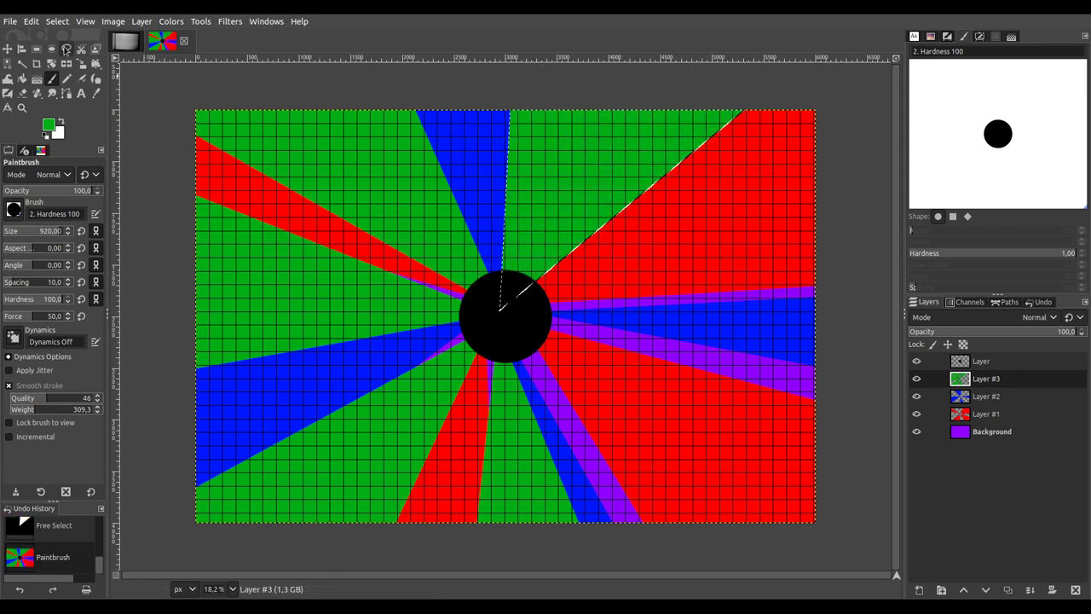
Step: Free-select a wedge from the circle out past the middle of the canvas's right edge and paint it green
{"action": "left_click", "coordinate": [66, 49]}
{"action": "left_click", "coordinate": [842, 240]}
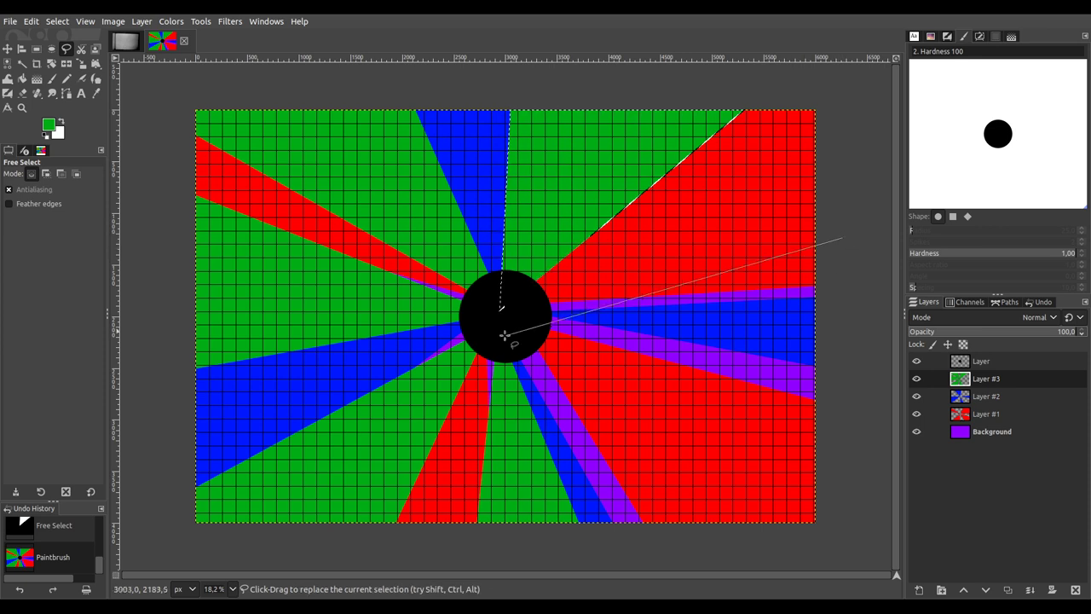
{"action": "left_click", "coordinate": [513, 317]}
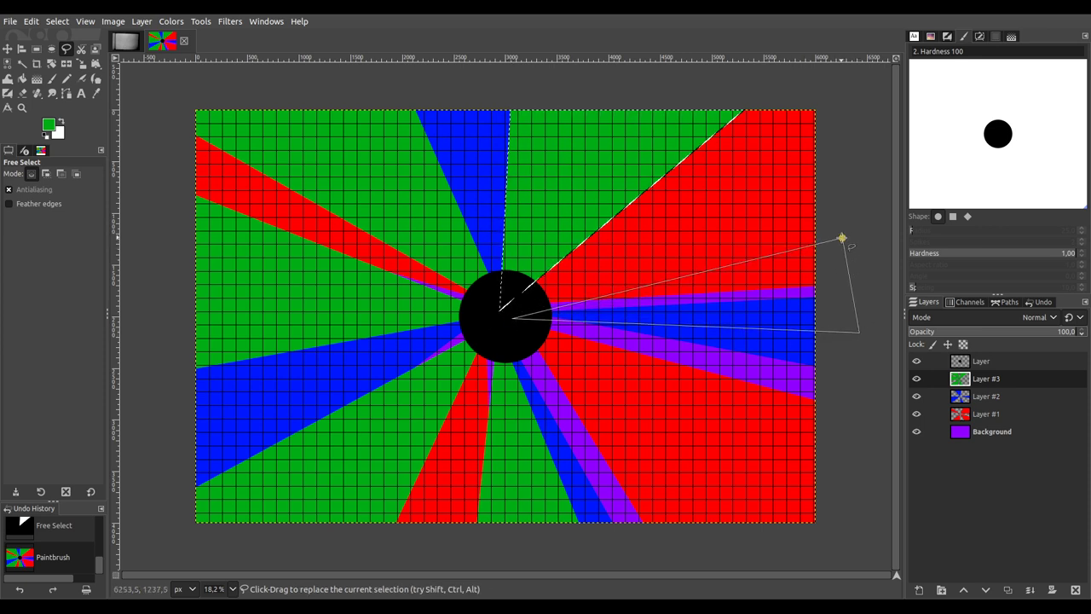
{"action": "key", "text": "Return"}
{"action": "left_click", "coordinate": [51, 79]}
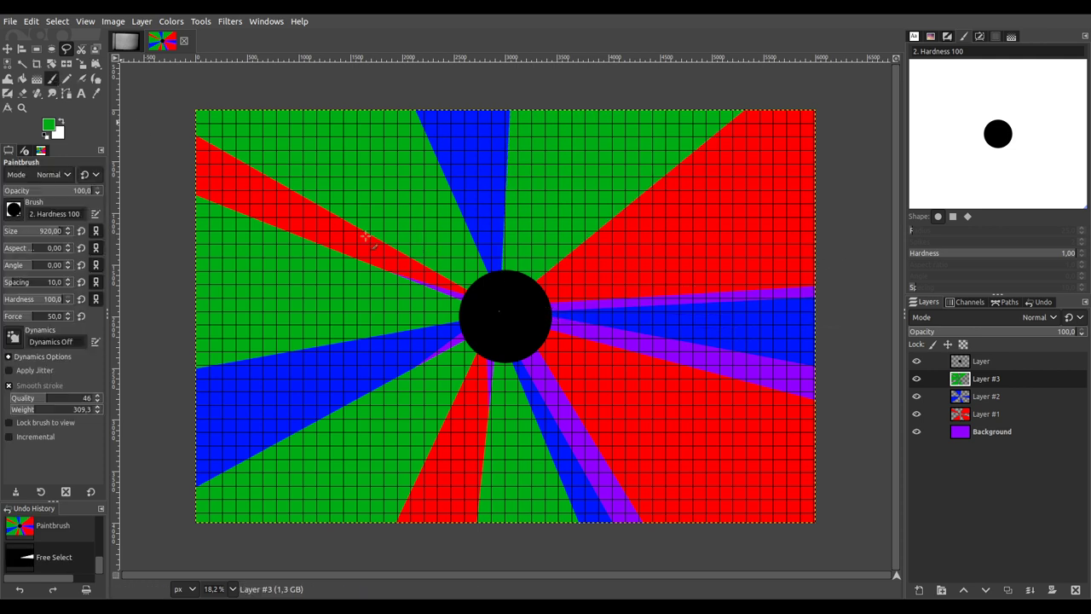
{"action": "mouse_move", "coordinate": [604, 310]}
{"action": "left_mouse_down"}
{"action": "mouse_move", "coordinate": [774, 325]}
{"action": "mouse_move", "coordinate": [840, 261]}
{"action": "left_mouse_up"}
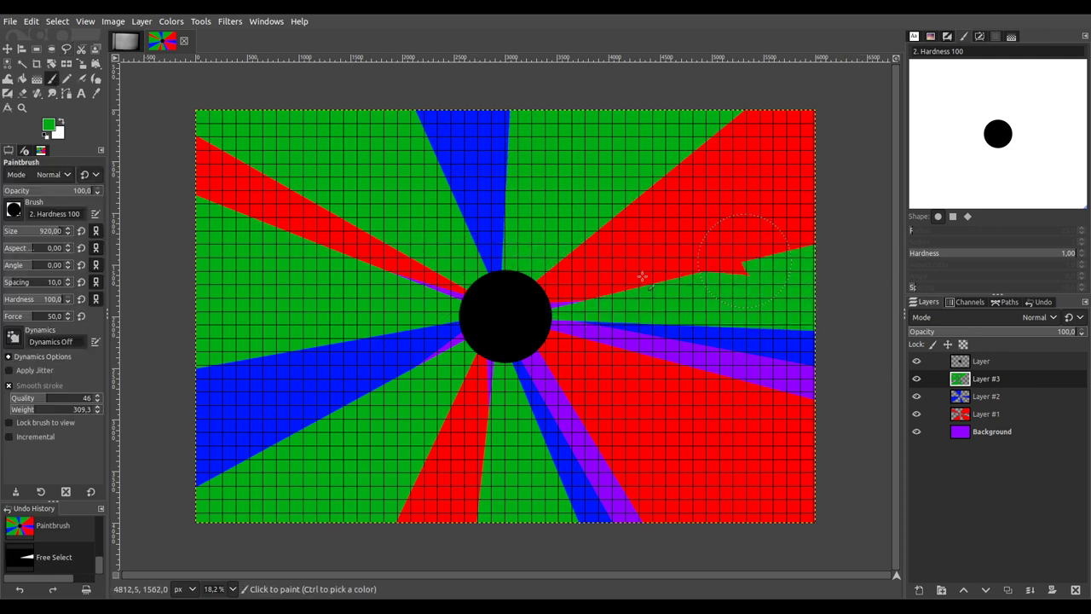
Step: Free-select a large wedge from the circle around the canvas's lower-right corner and paint it completely green
{"action": "left_click", "coordinate": [65, 49]}
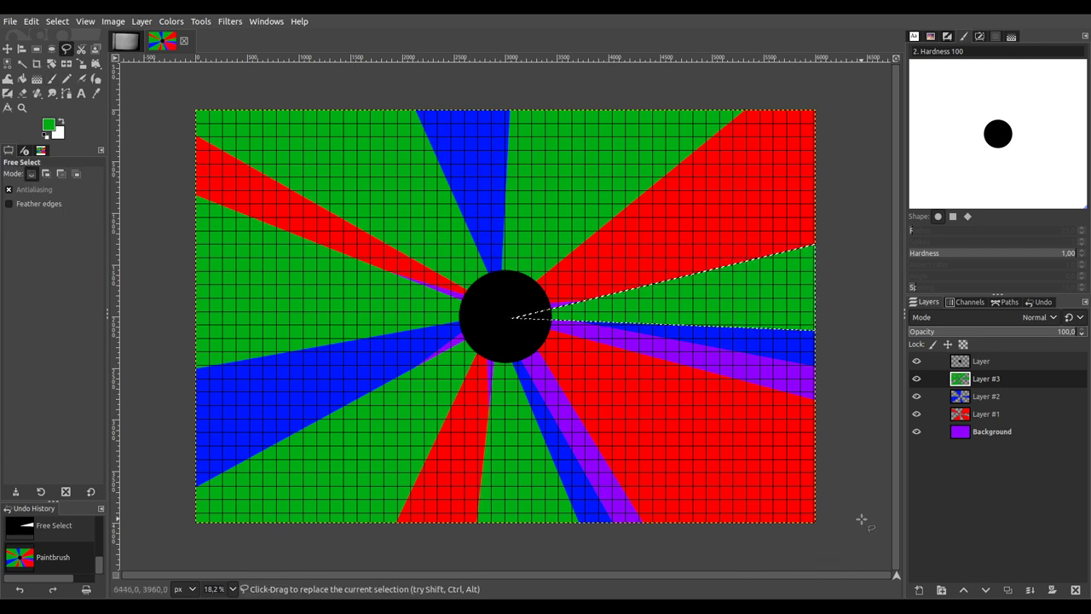
{"action": "left_click", "coordinate": [848, 352]}
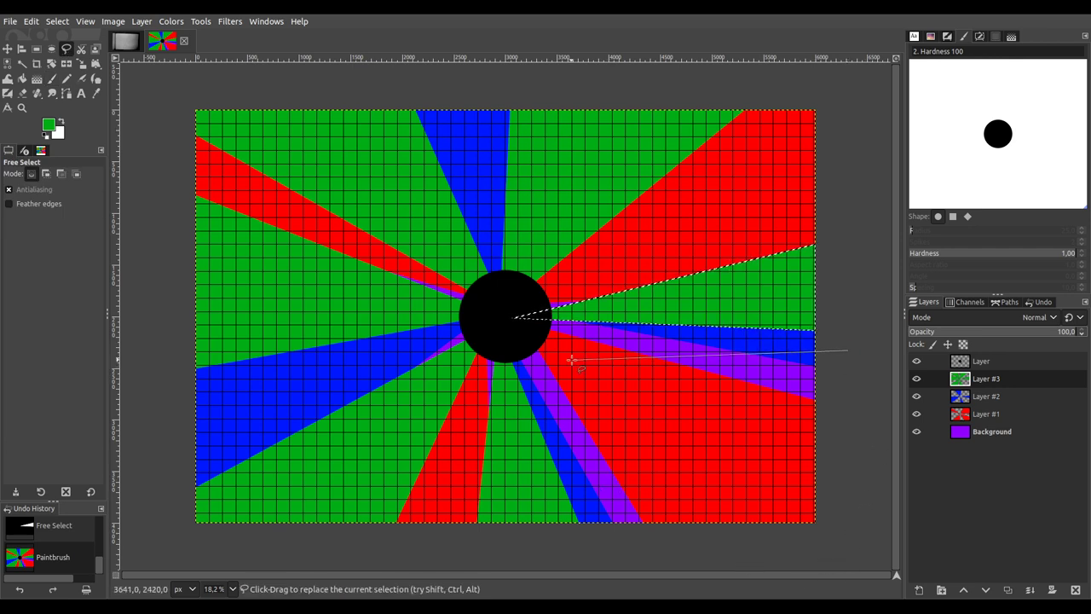
{"action": "left_click", "coordinate": [513, 335]}
{"action": "left_click", "coordinate": [611, 541]}
{"action": "left_click", "coordinate": [878, 531]}
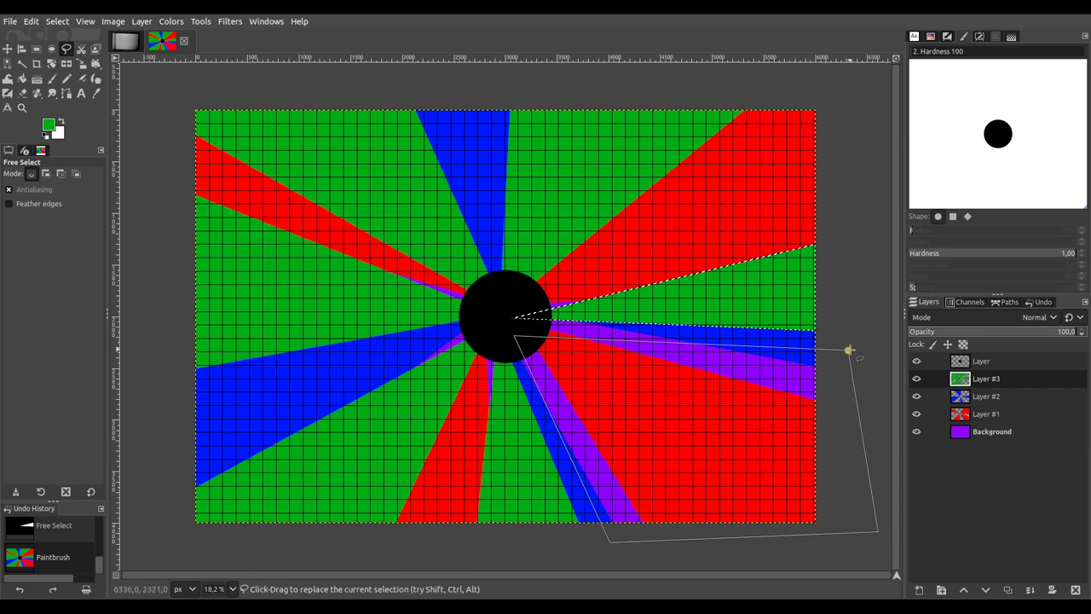
{"action": "key", "text": "Return"}
{"action": "key", "text": "p"}
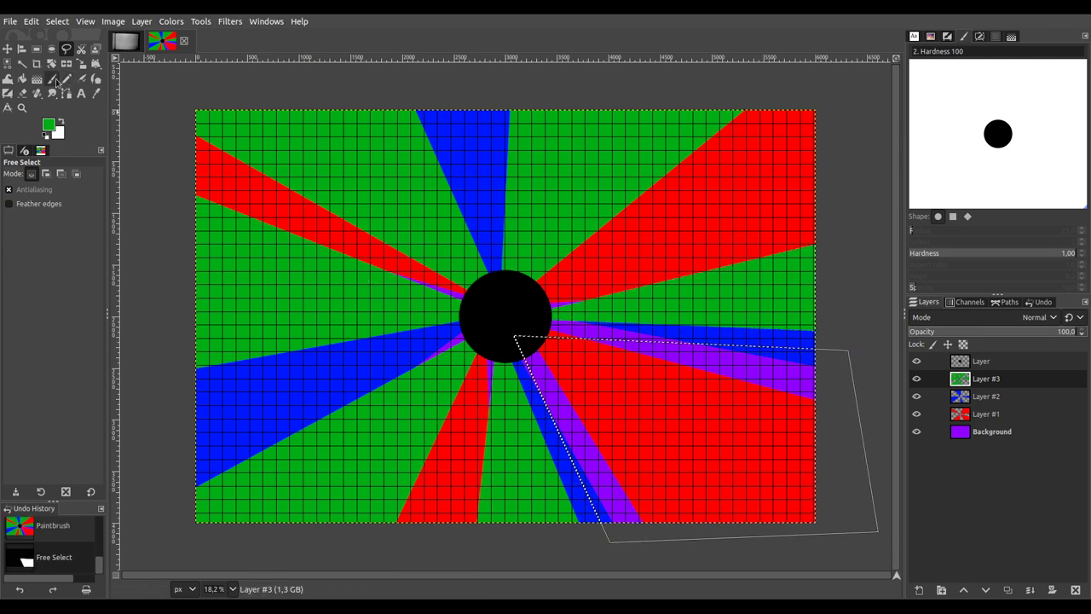
{"action": "mouse_move", "coordinate": [499, 322]}
{"action": "left_mouse_down"}
{"action": "mouse_move", "coordinate": [548, 366]}
{"action": "mouse_move", "coordinate": [616, 531]}
{"action": "mouse_move", "coordinate": [816, 520]}
{"action": "mouse_move", "coordinate": [818, 451]}
{"action": "mouse_move", "coordinate": [674, 339]}
{"action": "mouse_move", "coordinate": [469, 316]}
{"action": "left_mouse_up"}
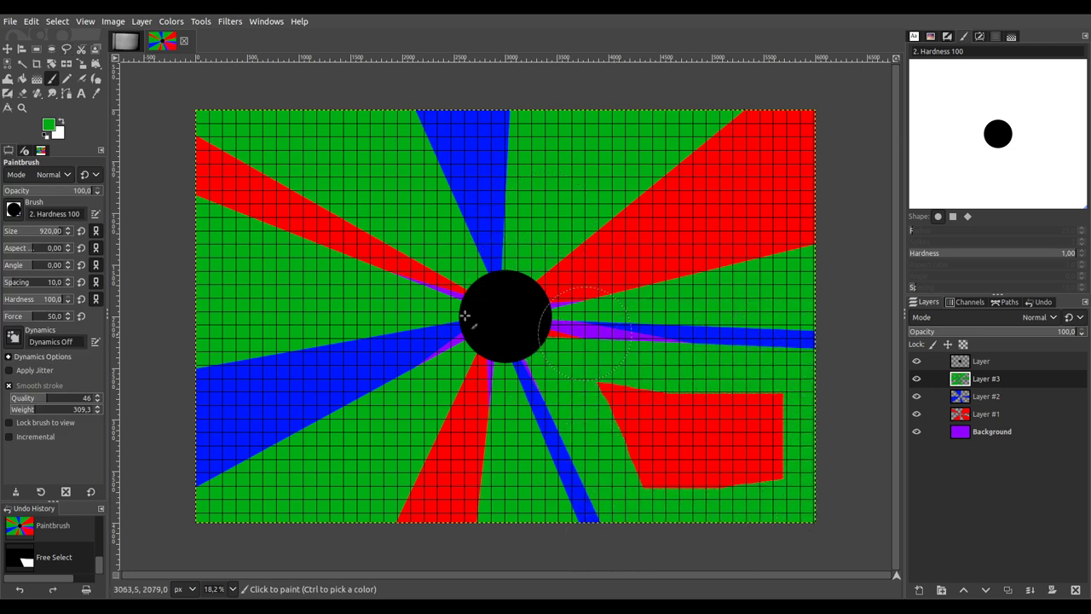
{"action": "left_click_drag", "start_coordinate": [800, 430], "coordinate": [577, 427]}
{"action": "left_click_drag", "start_coordinate": [742, 467], "coordinate": [815, 470]}
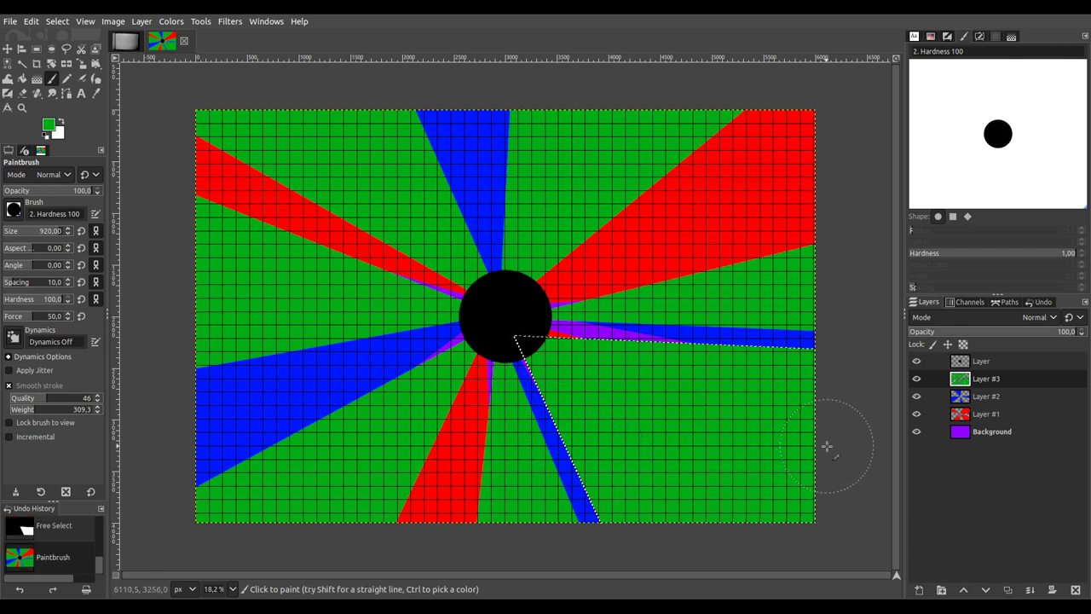
Step: Select the entire canvas and add a new layer above Layer #3
{"action": "key", "text": "ctrl"}
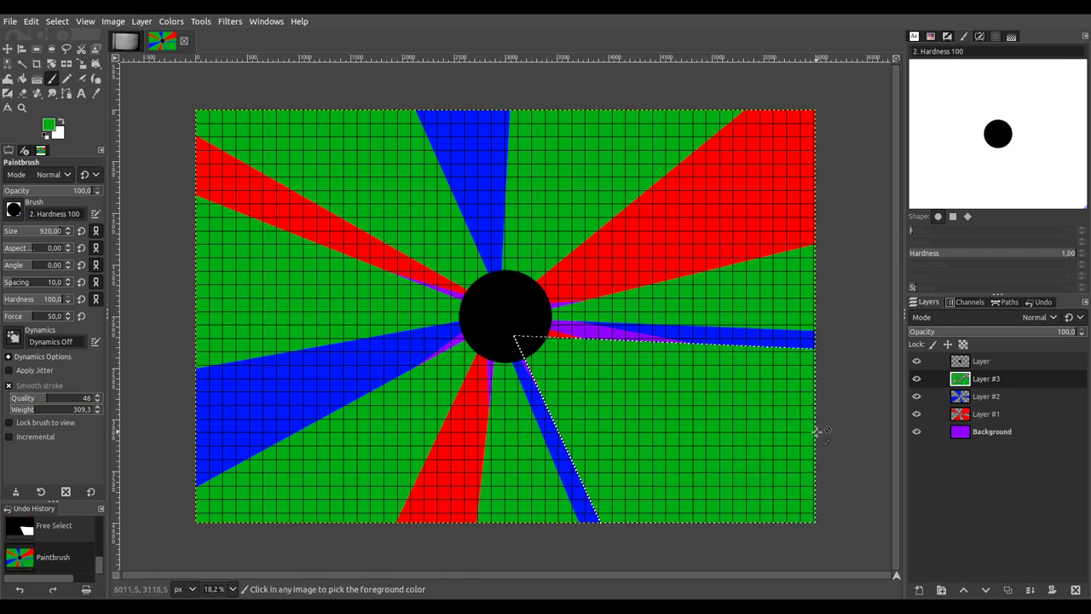
{"action": "key", "text": "ctrl+a"}
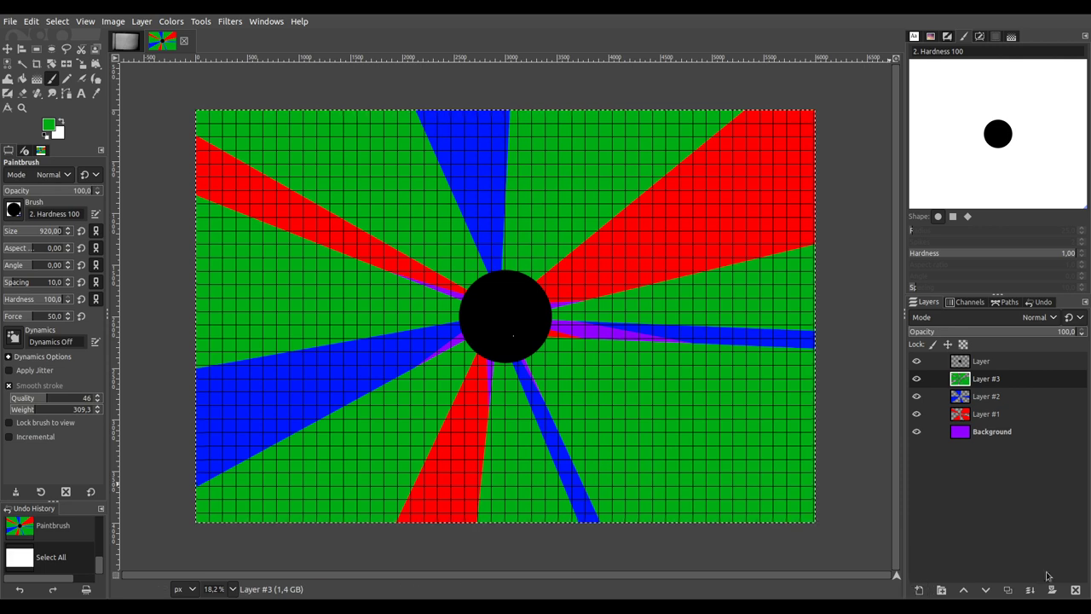
{"action": "key", "text": "ctrl+shift+n"}
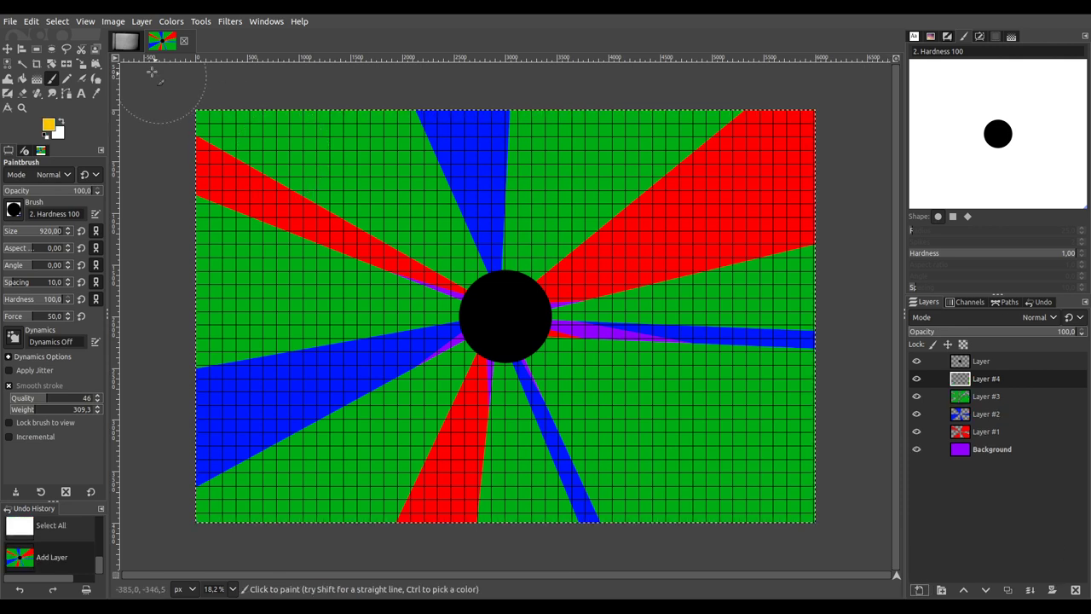
Step: Free-select a narrow wedge inside the upper-left green area, from the circle past the canvas's upper edge, and paint it yellow
{"action": "key", "text": "f"}
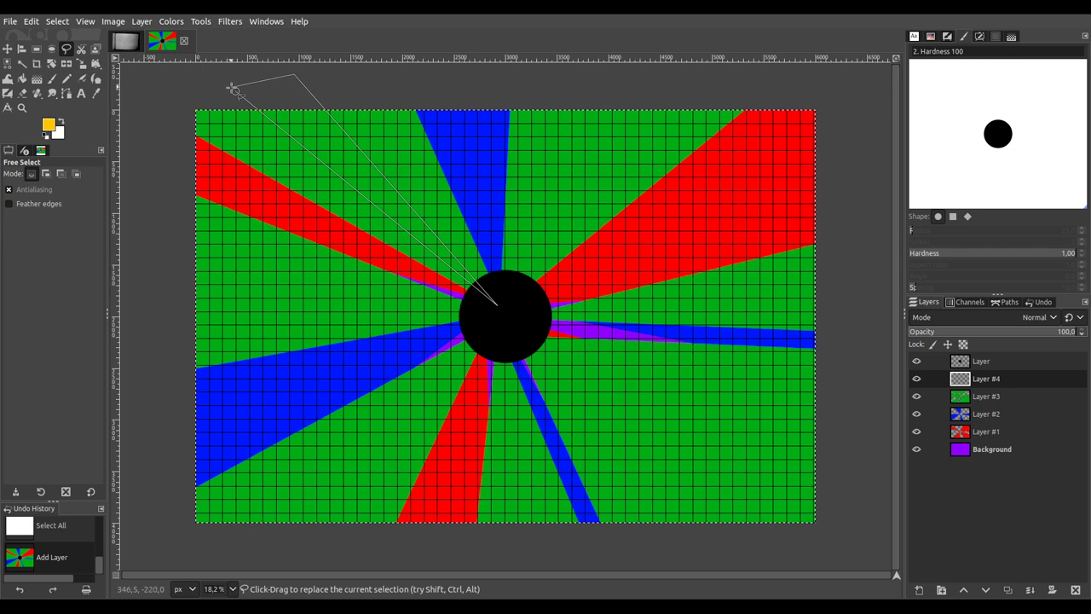
{"action": "key", "text": "Return"}
{"action": "key", "text": "p"}
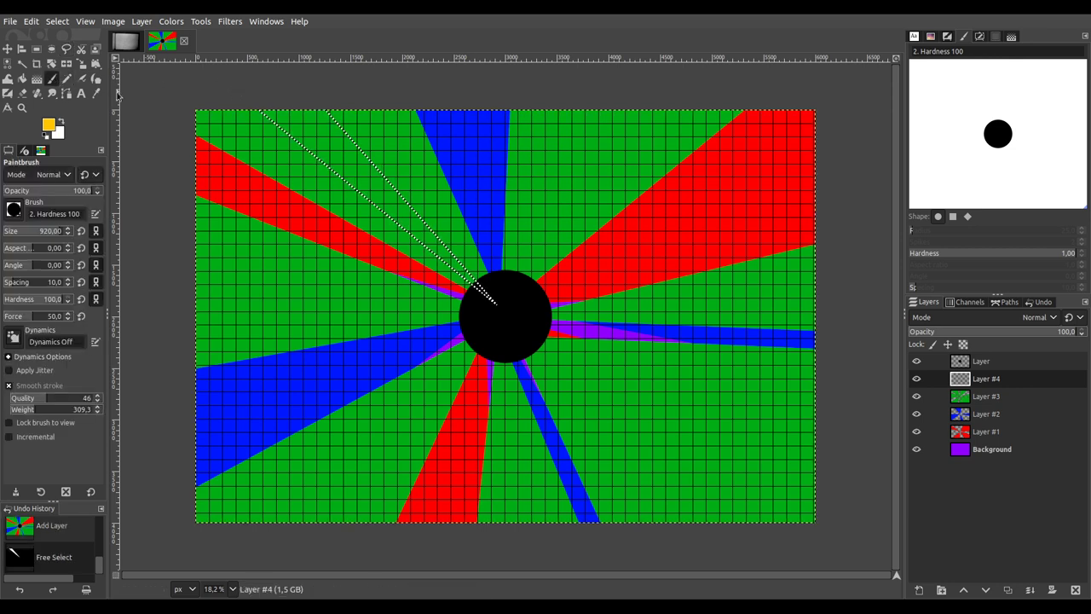
{"action": "left_click", "coordinate": [329, 172]}
{"action": "mouse_move", "coordinate": [329, 172]}
{"action": "left_mouse_down"}
{"action": "mouse_move", "coordinate": [356, 191]}
{"action": "mouse_move", "coordinate": [409, 208]}
{"action": "mouse_move", "coordinate": [497, 275]}
{"action": "mouse_move", "coordinate": [532, 323]}
{"action": "left_mouse_up"}
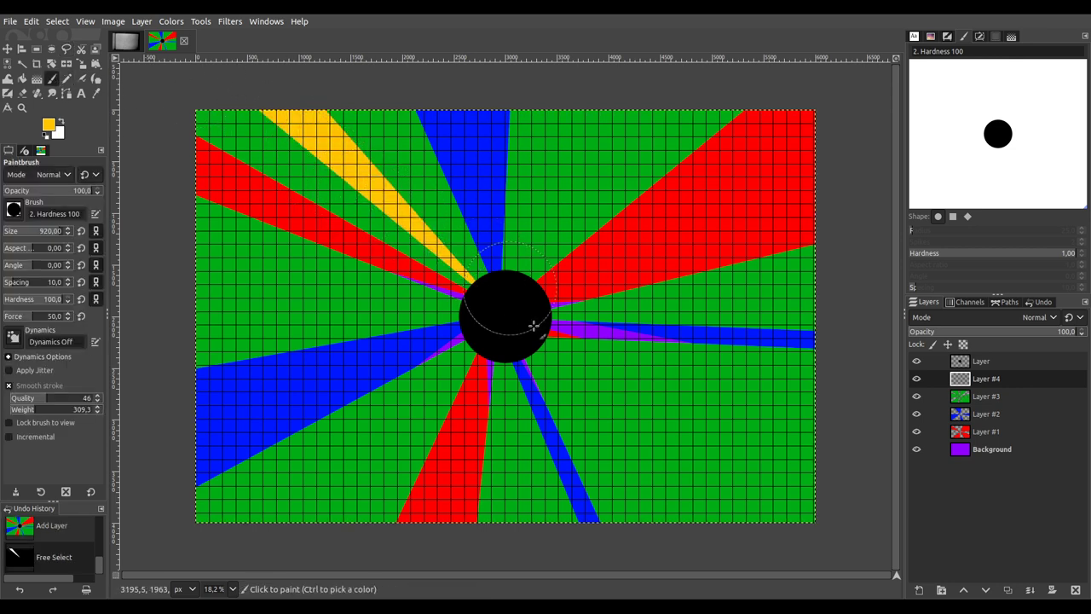
Step: Free-select a wedge inside the green area from the circle to the middle of the canvas's left edge and paint it yellow
{"action": "key", "text": "f"}
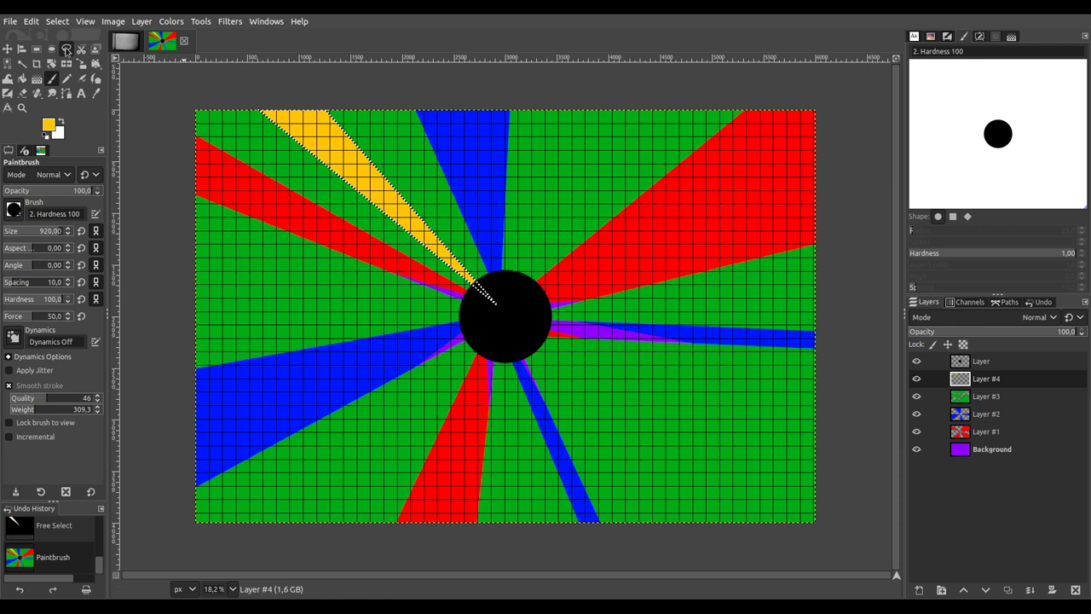
{"action": "left_click", "coordinate": [167, 254]}
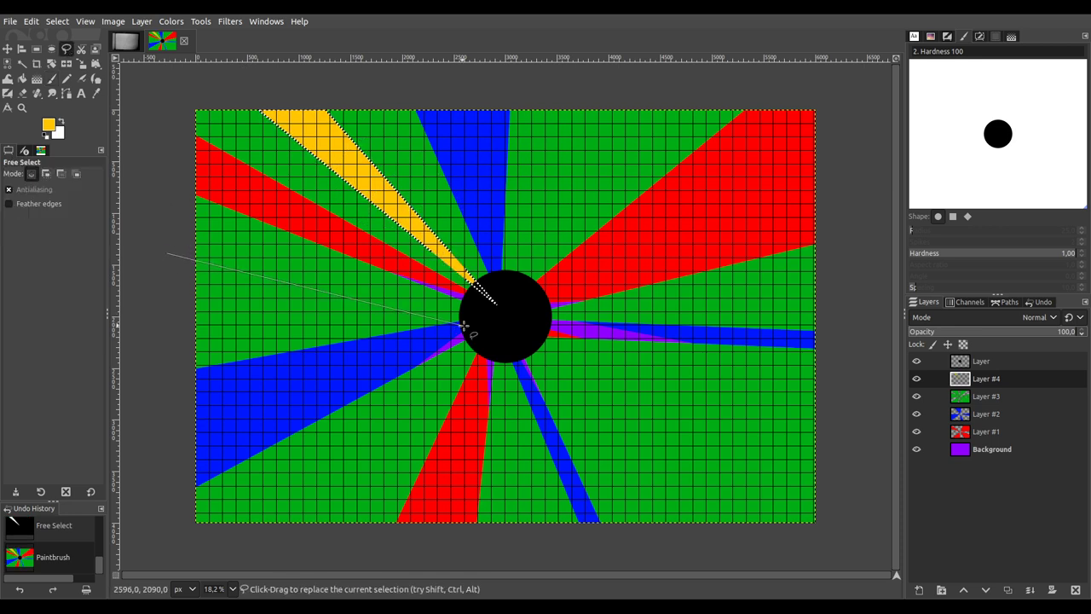
{"action": "left_click", "coordinate": [489, 312]}
{"action": "left_click", "coordinate": [170, 315]}
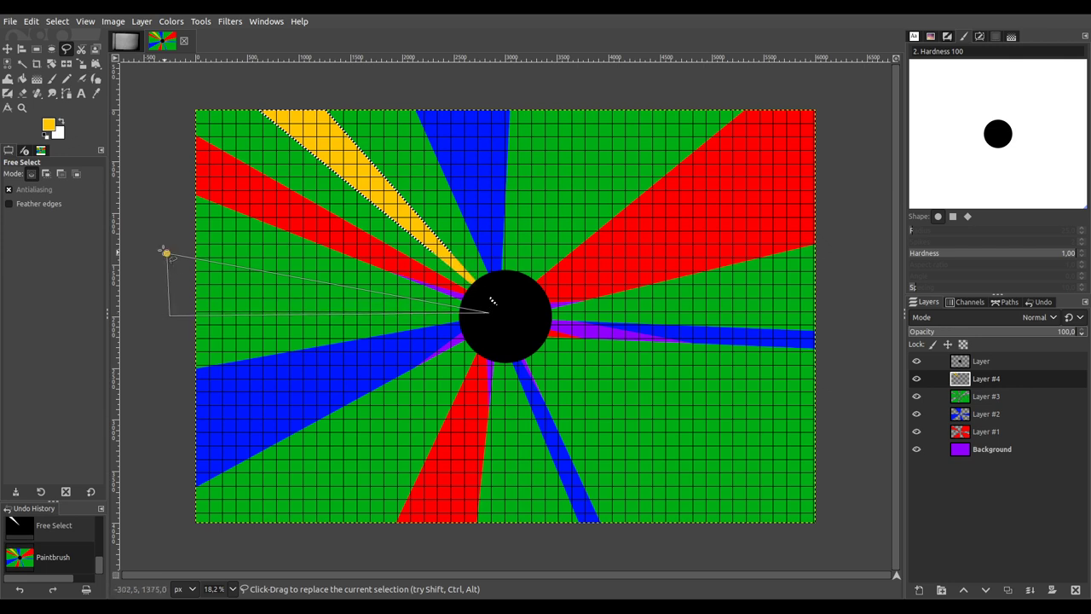
{"action": "left_click", "coordinate": [167, 253]}
{"action": "key", "text": "Return"}
{"action": "key", "text": "p"}
{"action": "mouse_move", "coordinate": [113, 296]}
{"action": "left_mouse_down"}
{"action": "mouse_move", "coordinate": [181, 295]}
{"action": "mouse_move", "coordinate": [115, 289]}
{"action": "left_mouse_up"}
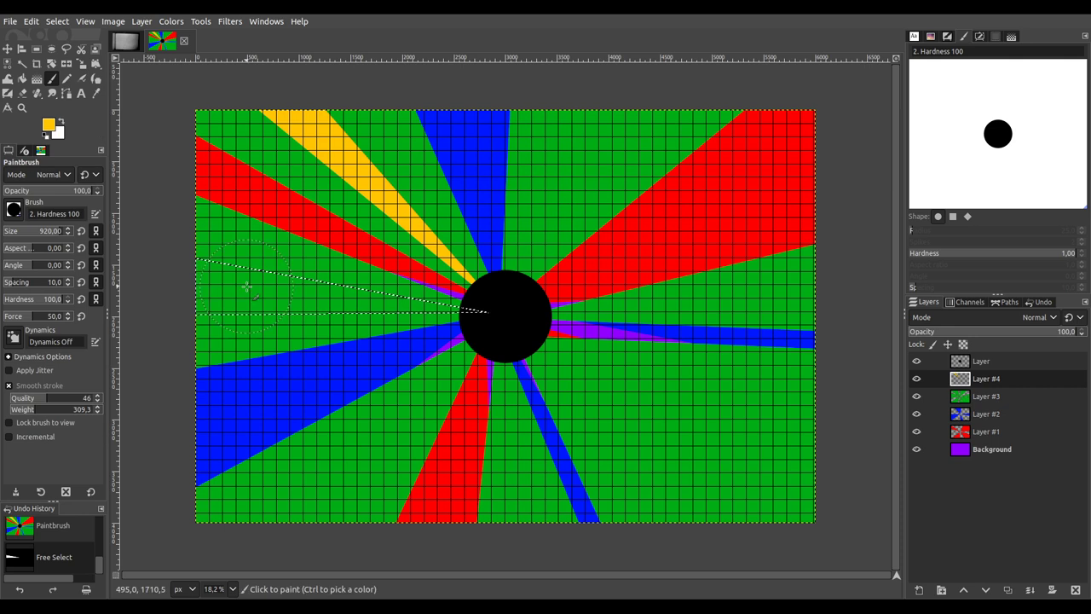
{"action": "mouse_move", "coordinate": [205, 277]}
{"action": "left_mouse_down"}
{"action": "mouse_move", "coordinate": [251, 297]}
{"action": "mouse_move", "coordinate": [474, 325]}
{"action": "left_mouse_up"}
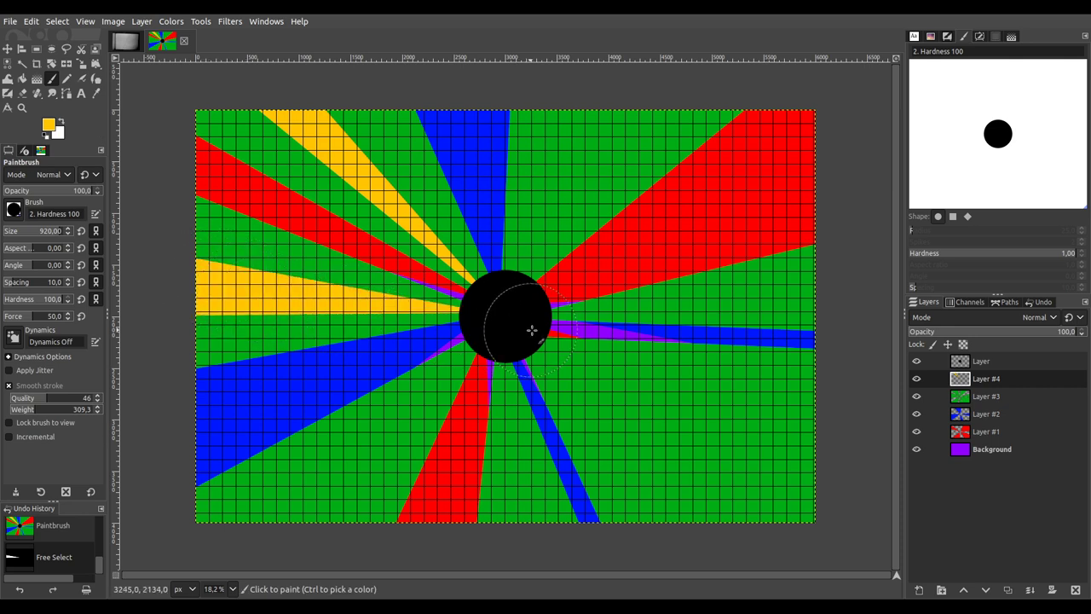
Step: Free-select a wedge inside the lower-left green area, from the circle past the canvas's lower edge, and paint it yellow
{"action": "left_click", "coordinate": [65, 48]}
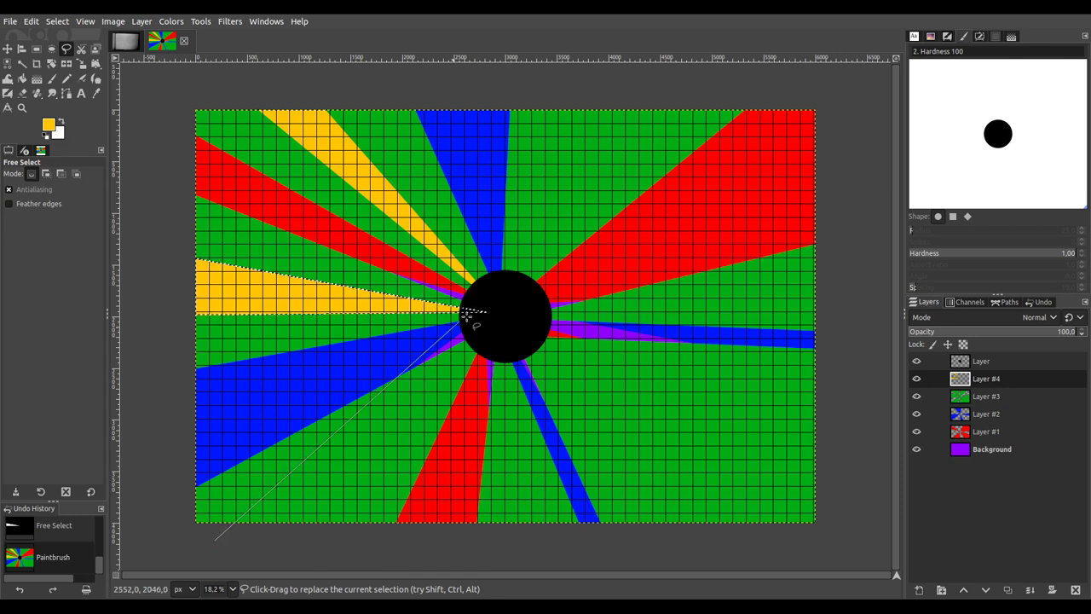
{"action": "left_click", "coordinate": [484, 331]}
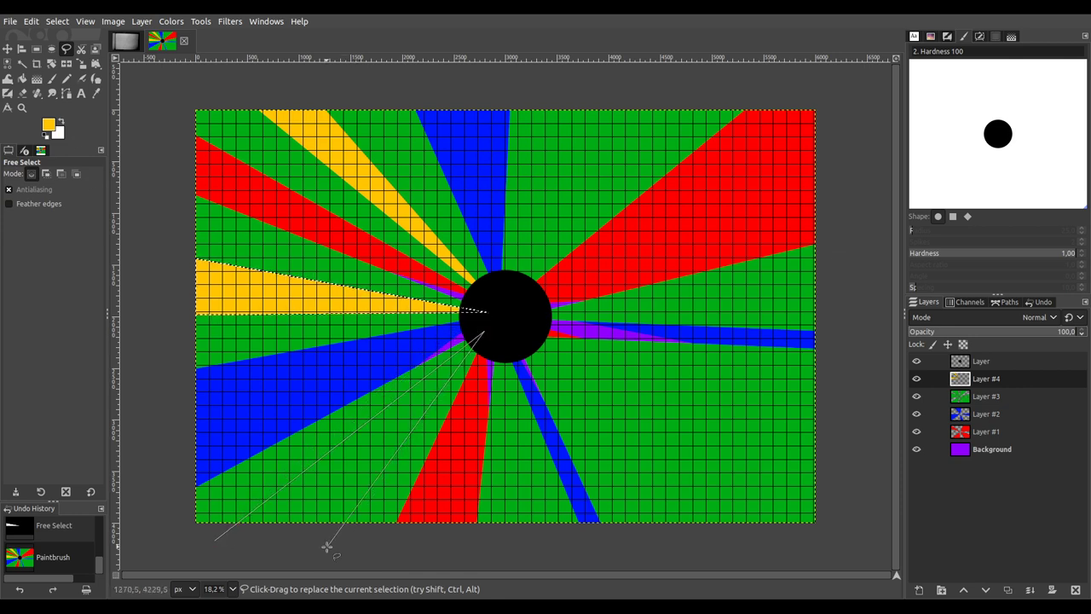
{"action": "left_click", "coordinate": [214, 542]}
{"action": "key", "text": "Return"}
{"action": "key", "text": "p"}
{"action": "mouse_move", "coordinate": [247, 534]}
{"action": "left_mouse_down"}
{"action": "mouse_move", "coordinate": [318, 542]}
{"action": "mouse_move", "coordinate": [347, 481]}
{"action": "mouse_move", "coordinate": [347, 453]}
{"action": "mouse_move", "coordinate": [500, 319]}
{"action": "left_mouse_up"}
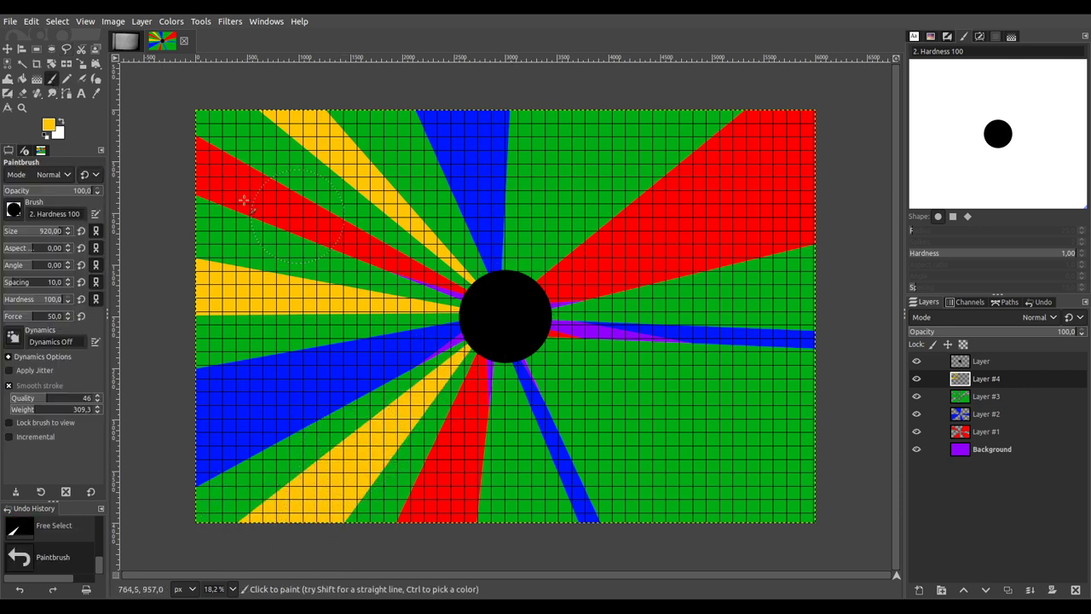
Step: Free-select a narrow wedge inside the green wedge directly below the circle and paint it yellow
{"action": "left_click", "coordinate": [66, 50]}
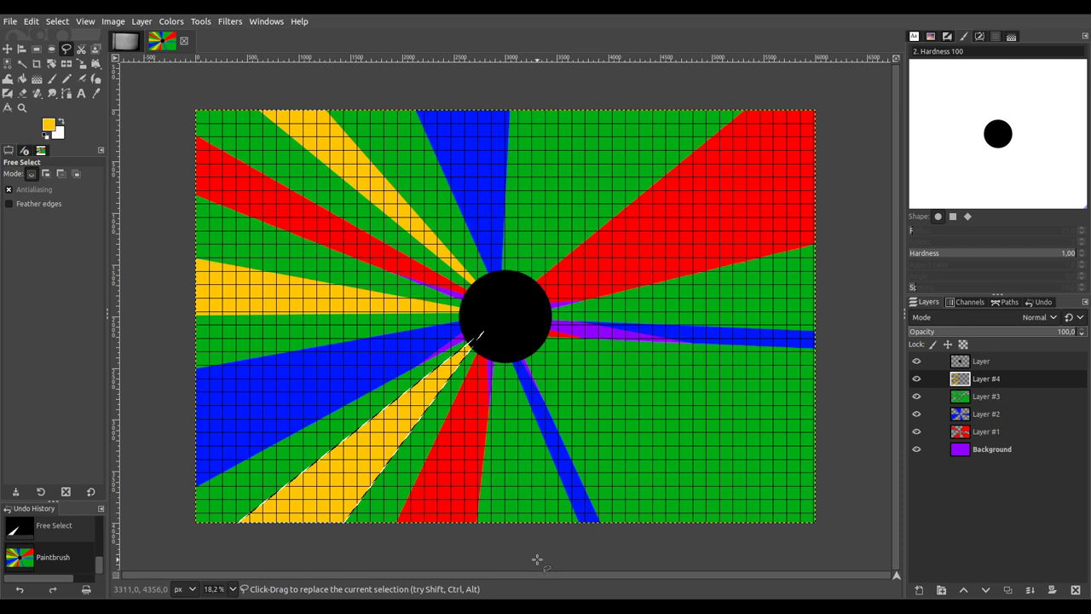
{"action": "left_click", "coordinate": [513, 546]}
{"action": "key", "text": "Return"}
{"action": "left_click", "coordinate": [52, 78]}
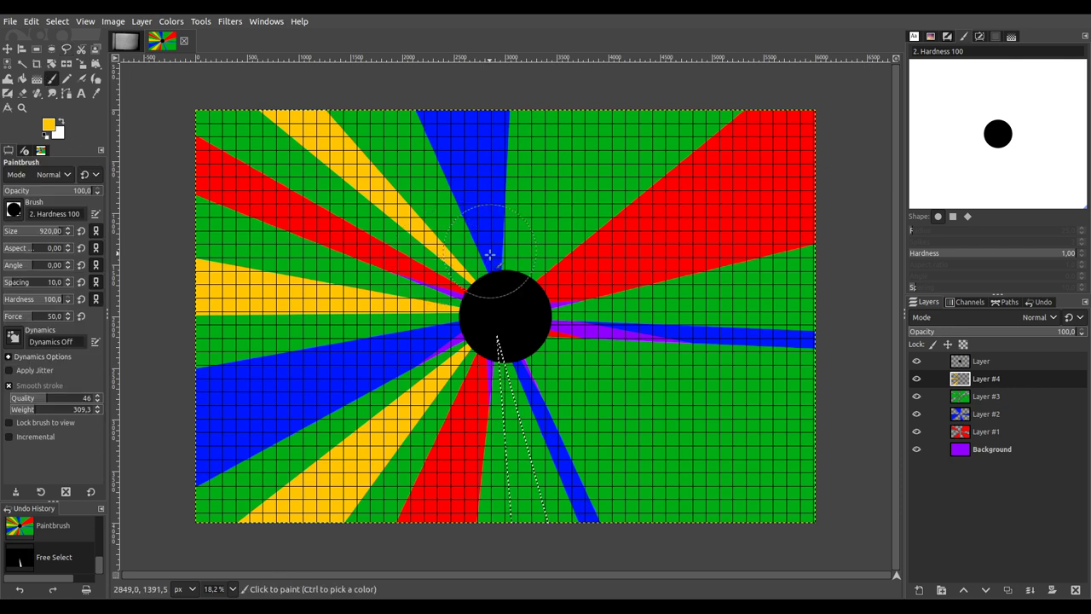
{"action": "left_click_drag", "start_coordinate": [522, 467], "coordinate": [533, 578]}
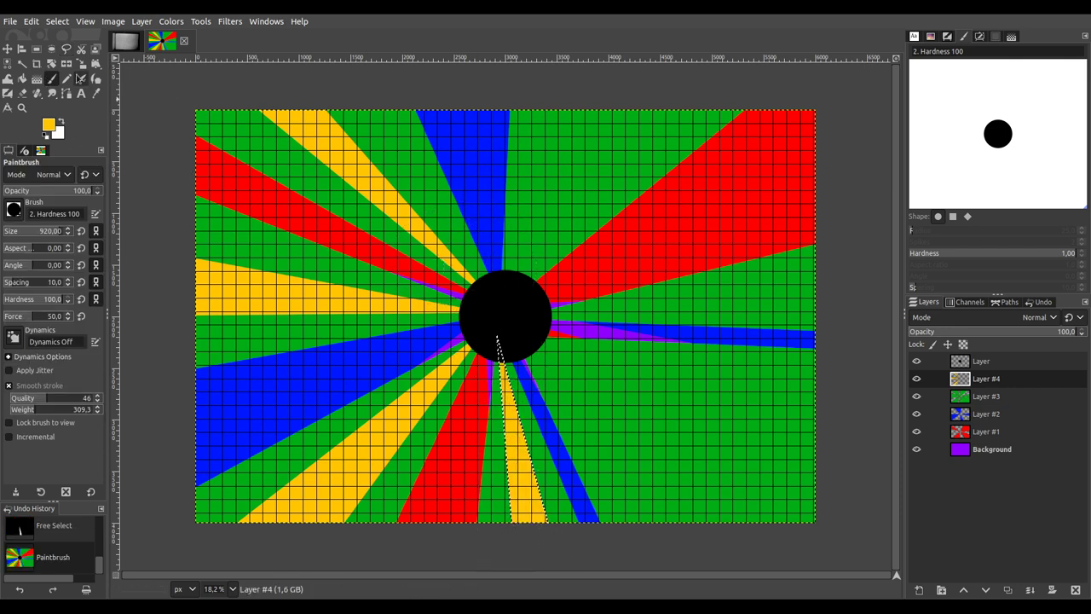
Step: Free-select a wedge from the circle around the canvas's lower-right corner and paint it yellow
{"action": "left_click", "coordinate": [65, 49]}
{"action": "left_click", "coordinate": [793, 543]}
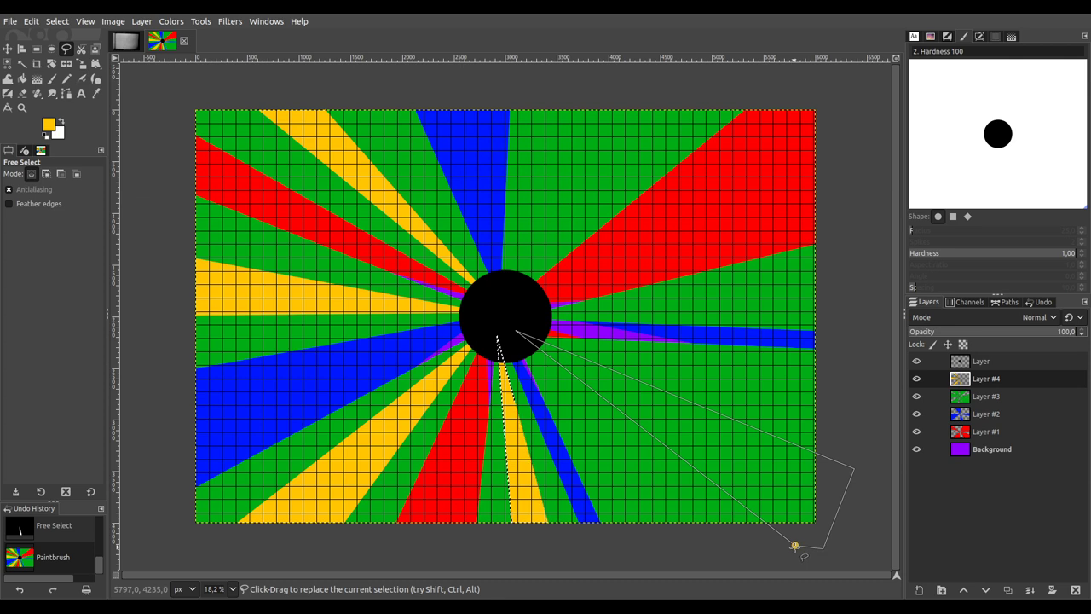
{"action": "double_click", "coordinate": [793, 543]}
{"action": "key", "text": "p"}
{"action": "mouse_move", "coordinate": [517, 330]}
{"action": "left_mouse_down"}
{"action": "mouse_move", "coordinate": [792, 504]}
{"action": "mouse_move", "coordinate": [823, 486]}
{"action": "left_mouse_up"}
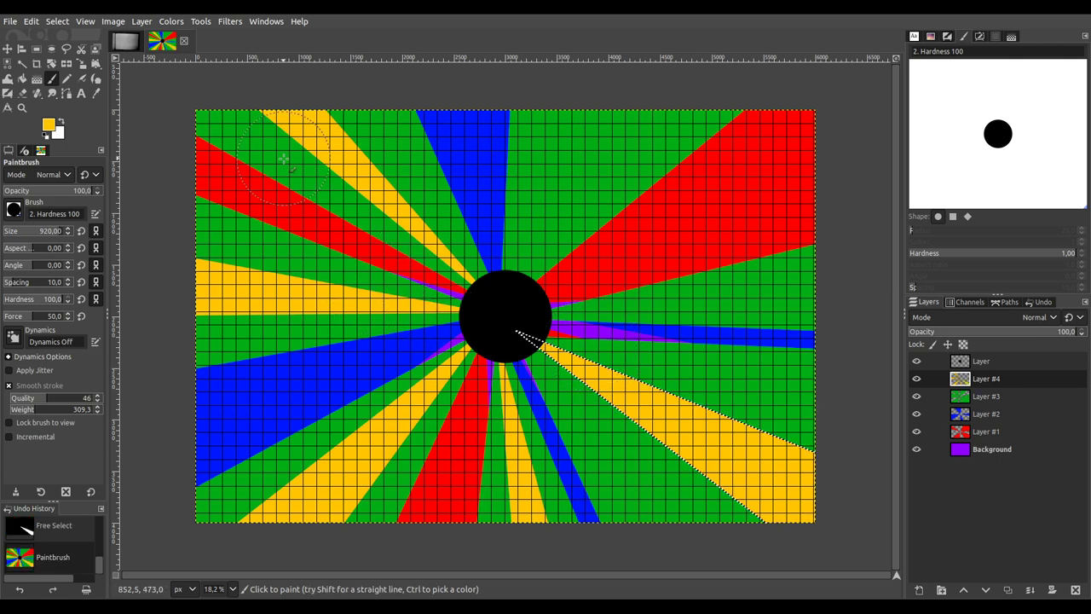
Step: Free-select a wedge in the upper green area between the blue and red wedges, paint it yellow, and select the whole canvas
{"action": "left_click", "coordinate": [66, 49]}
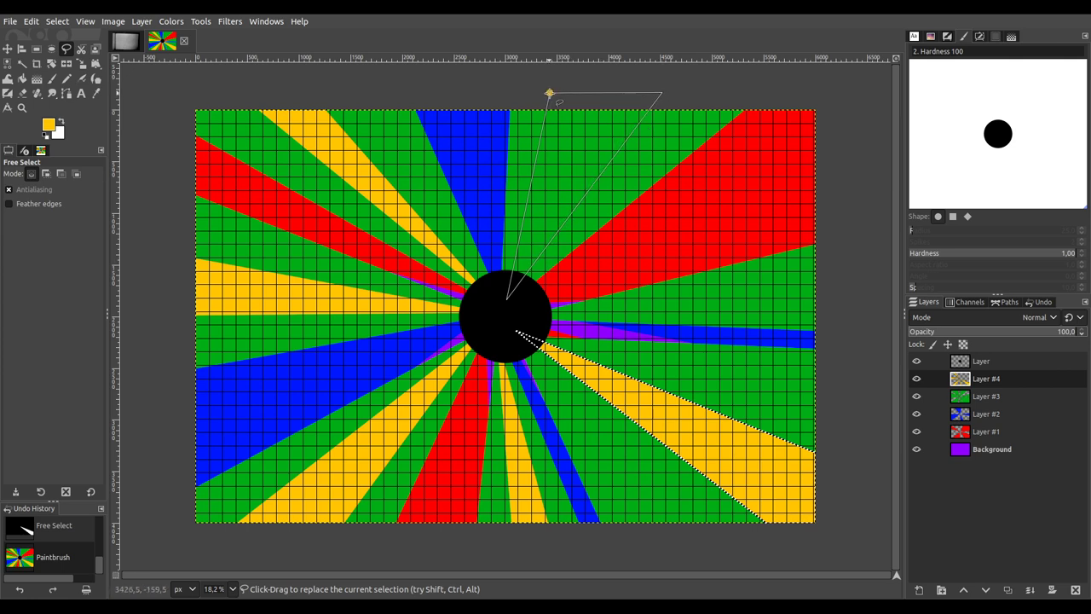
{"action": "left_click", "coordinate": [549, 92]}
{"action": "left_click", "coordinate": [52, 78]}
{"action": "mouse_move", "coordinate": [489, 104]}
{"action": "left_mouse_down"}
{"action": "mouse_move", "coordinate": [536, 84]}
{"action": "mouse_move", "coordinate": [494, 324]}
{"action": "mouse_move", "coordinate": [520, 316]}
{"action": "mouse_move", "coordinate": [667, 94]}
{"action": "mouse_move", "coordinate": [635, 123]}
{"action": "left_mouse_up"}
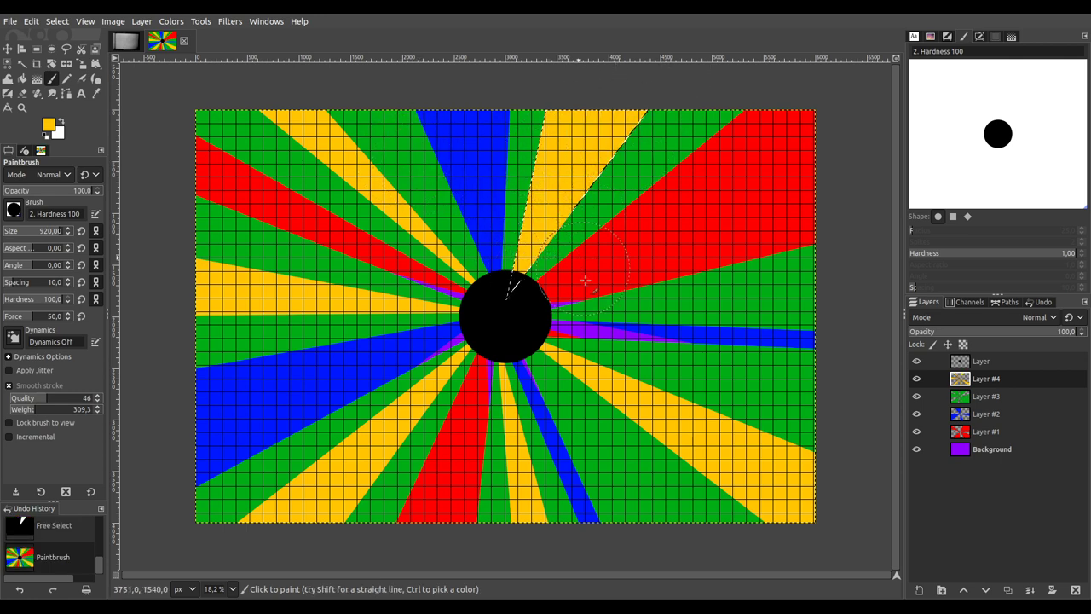
{"action": "key", "text": "ctrl+a"}
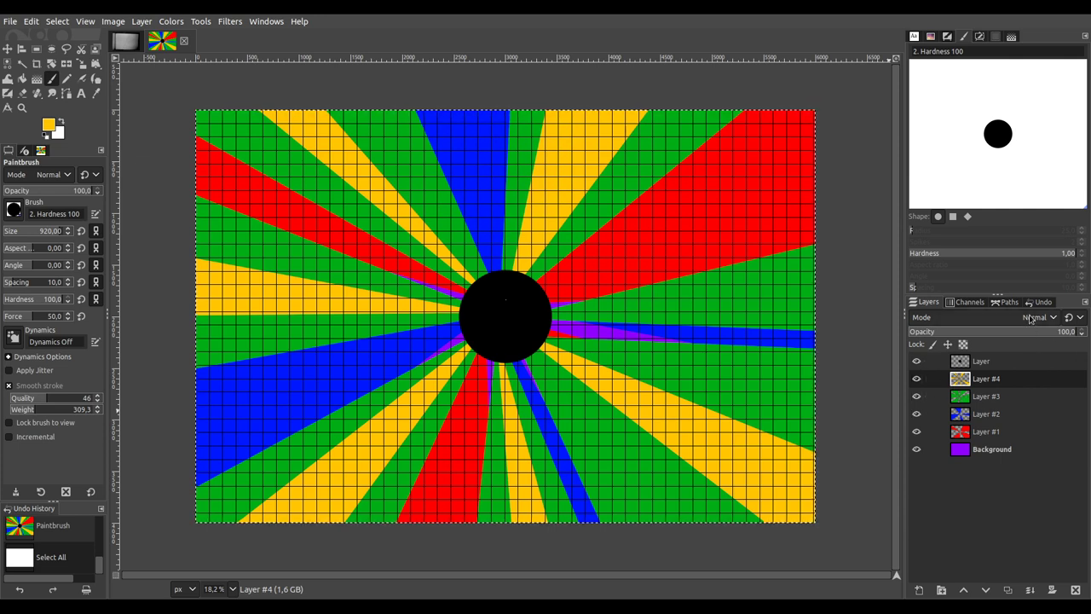
Step: Set Layer #4's blend mode to Burn and Layer #3's blend mode to Screen
{"action": "scroll", "coordinate": [1030, 318], "scroll_direction": "down", "scroll_amount": 4}
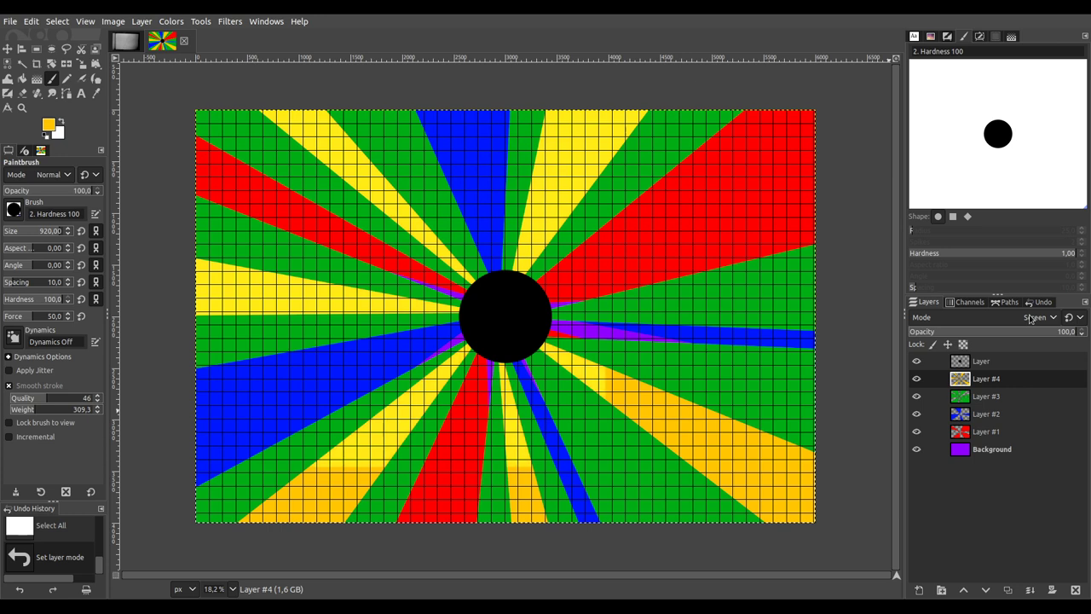
{"action": "scroll", "coordinate": [1030, 318], "scroll_direction": "down", "scroll_amount": 6}
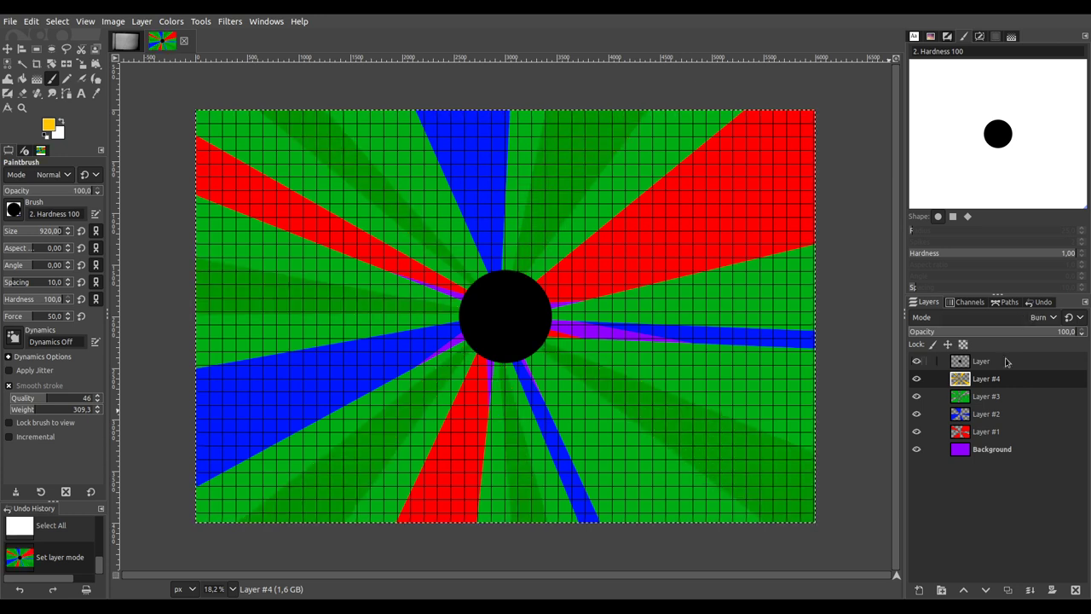
{"action": "key", "text": "Page_Down"}
{"action": "scroll", "coordinate": [1032, 325], "scroll_direction": "down", "scroll_amount": 5}
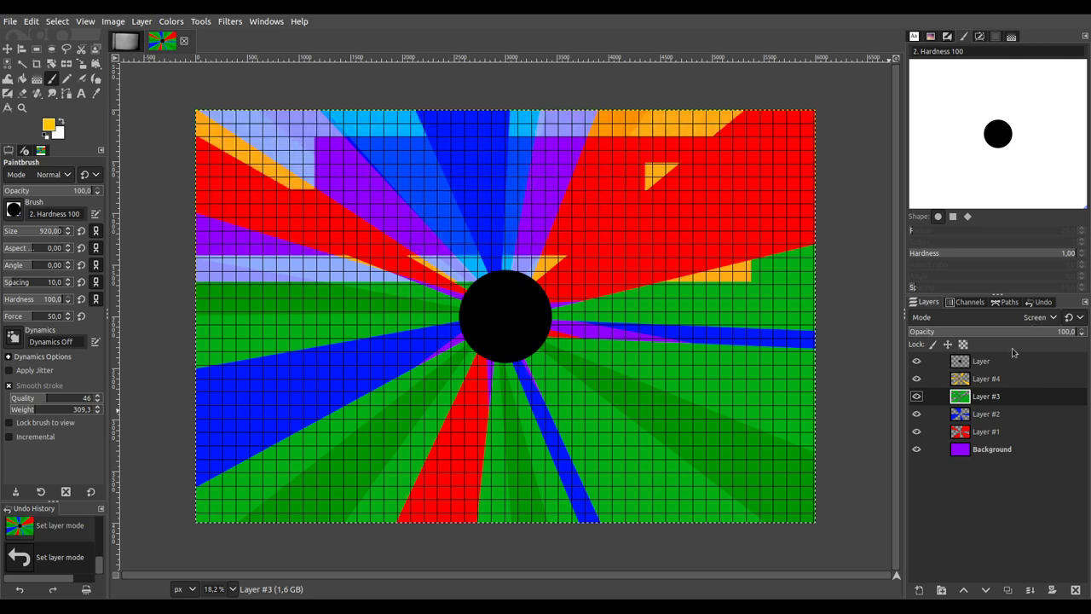
Step: Set Layer #2's blend mode to Hard mix and hide the grid over the canvas
{"action": "key", "text": "Page_Down"}
{"action": "scroll", "coordinate": [1026, 321], "scroll_direction": "down", "scroll_amount": 15}
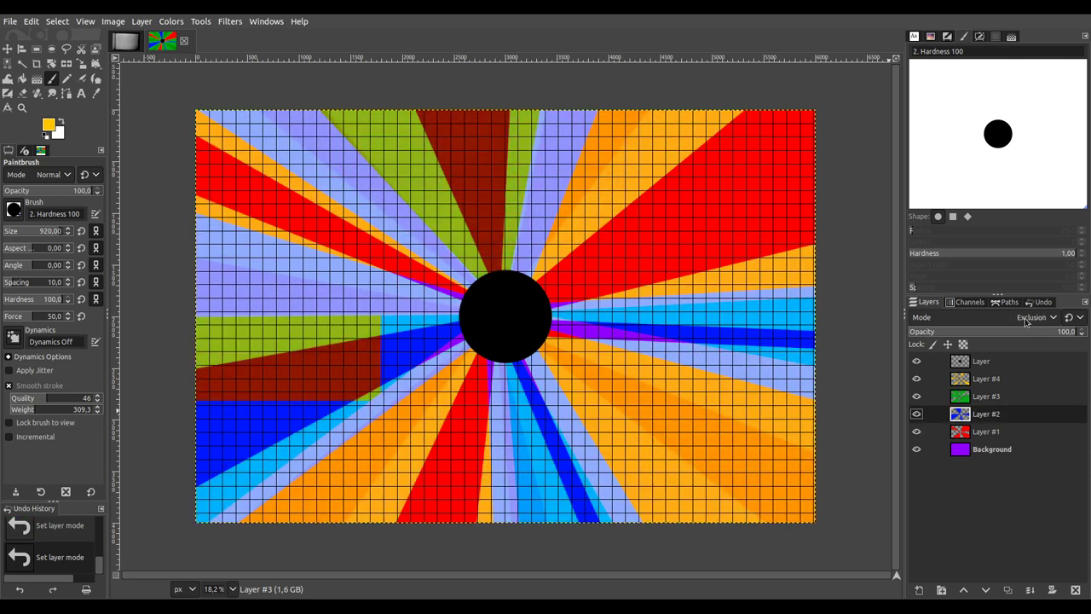
{"action": "scroll", "coordinate": [1026, 320], "scroll_direction": "up", "scroll_amount": 1}
{"action": "scroll", "coordinate": [1025, 320], "scroll_direction": "up", "scroll_amount": 1}
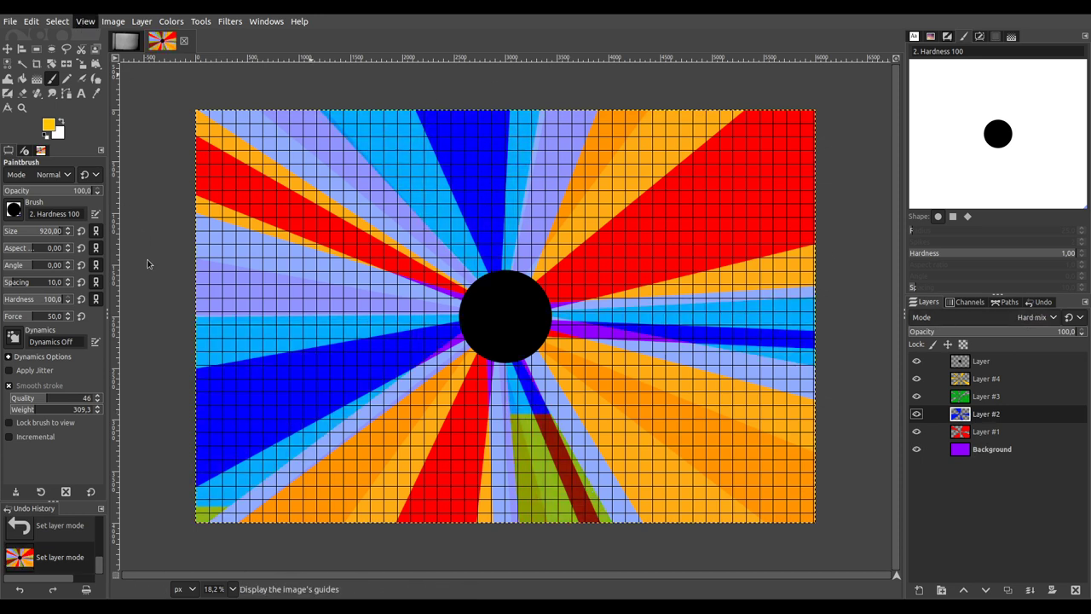
{"action": "left_click", "coordinate": [916, 395]}
Step: Try Dodge, Multiply, Soft light, Exclusion and Grain extract on Layer #1, and set its blend mode to Subtract
{"action": "left_click", "coordinate": [986, 433]}
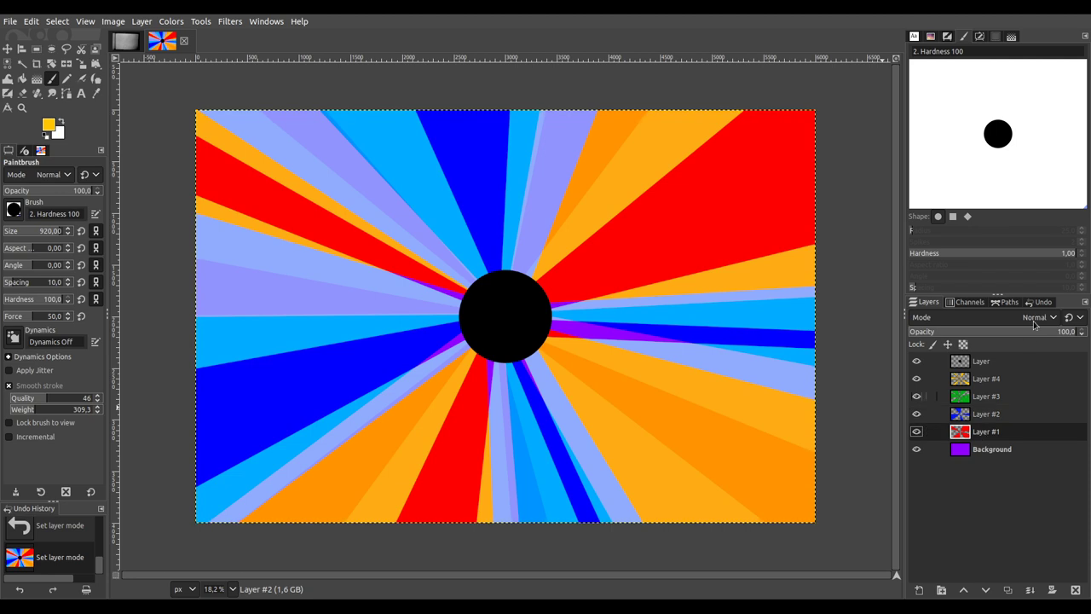
{"action": "scroll", "coordinate": [1034, 323], "scroll_direction": "down", "scroll_amount": 5}
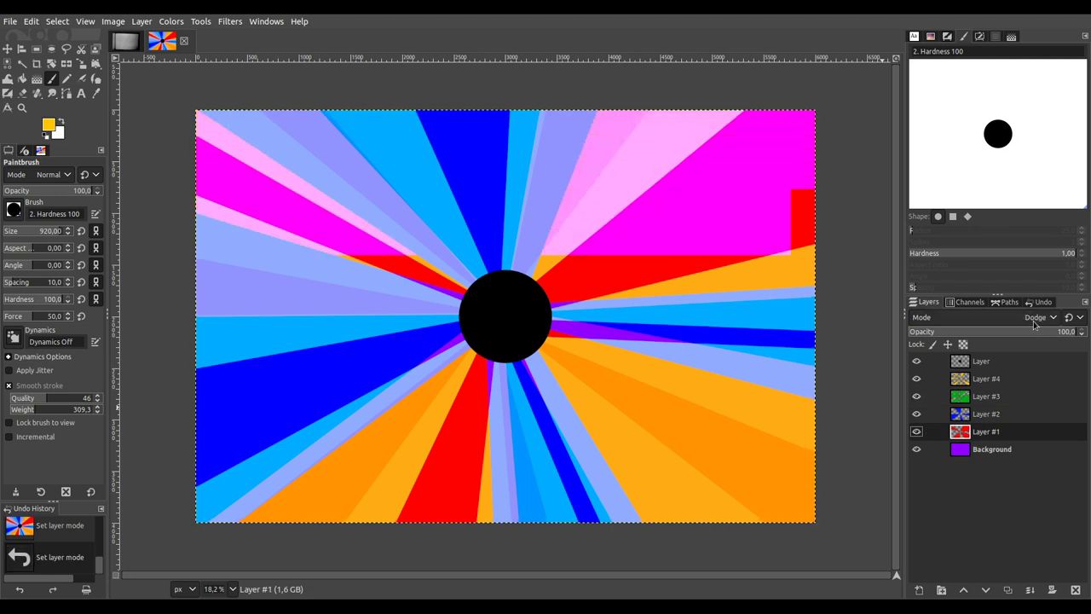
{"action": "scroll", "coordinate": [1034, 323], "scroll_direction": "down", "scroll_amount": 4}
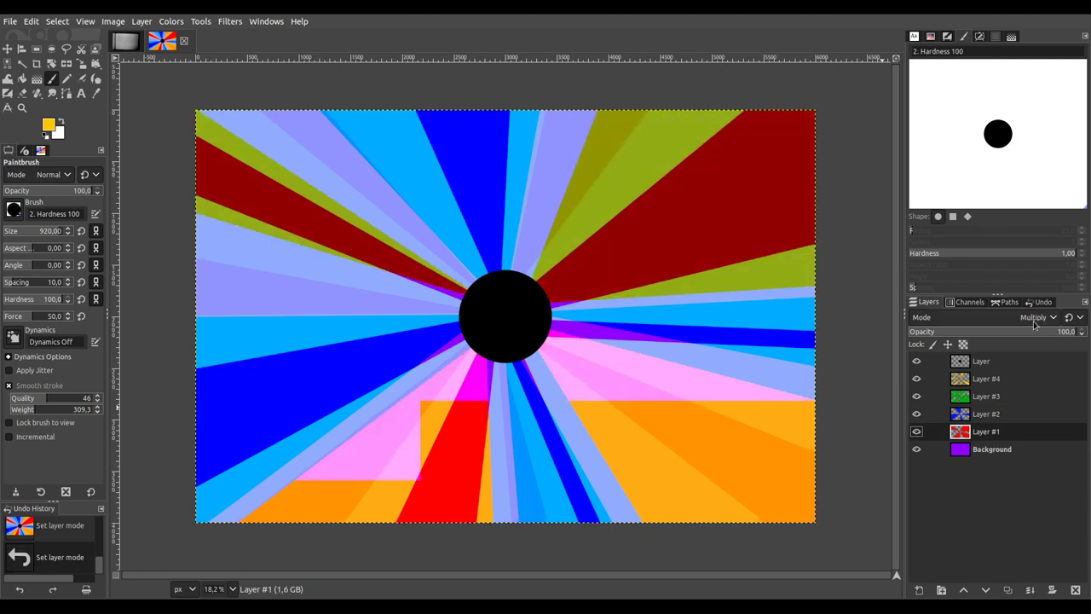
{"action": "scroll", "coordinate": [1034, 323], "scroll_direction": "down", "scroll_amount": 3}
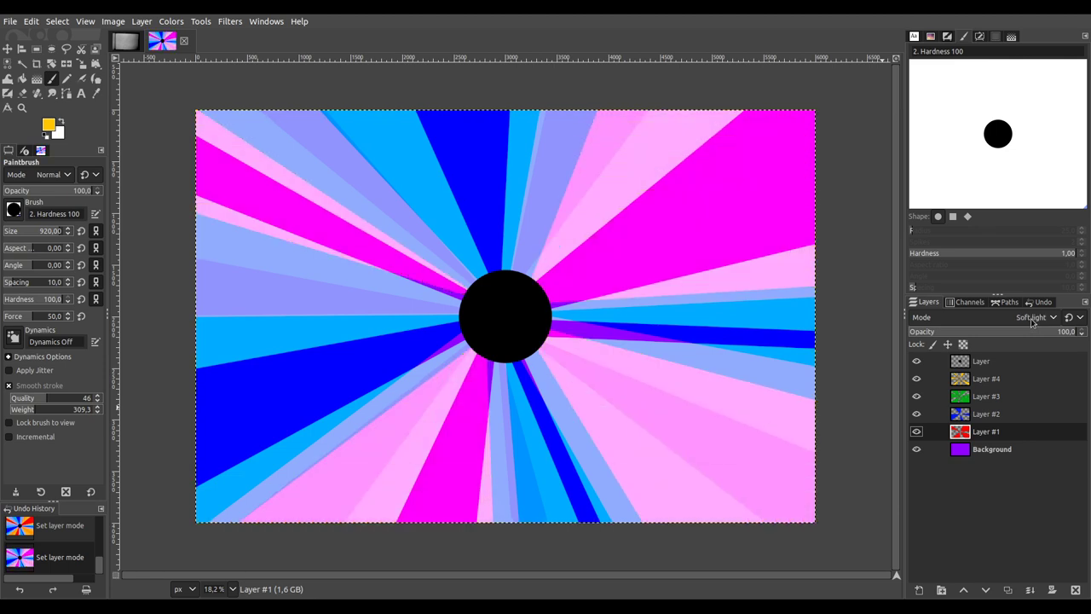
{"action": "scroll", "coordinate": [1031, 321], "scroll_direction": "down", "scroll_amount": 2}
{"action": "scroll", "coordinate": [1032, 321], "scroll_direction": "down", "scroll_amount": 2}
{"action": "scroll", "coordinate": [1031, 321], "scroll_direction": "down", "scroll_amount": 1}
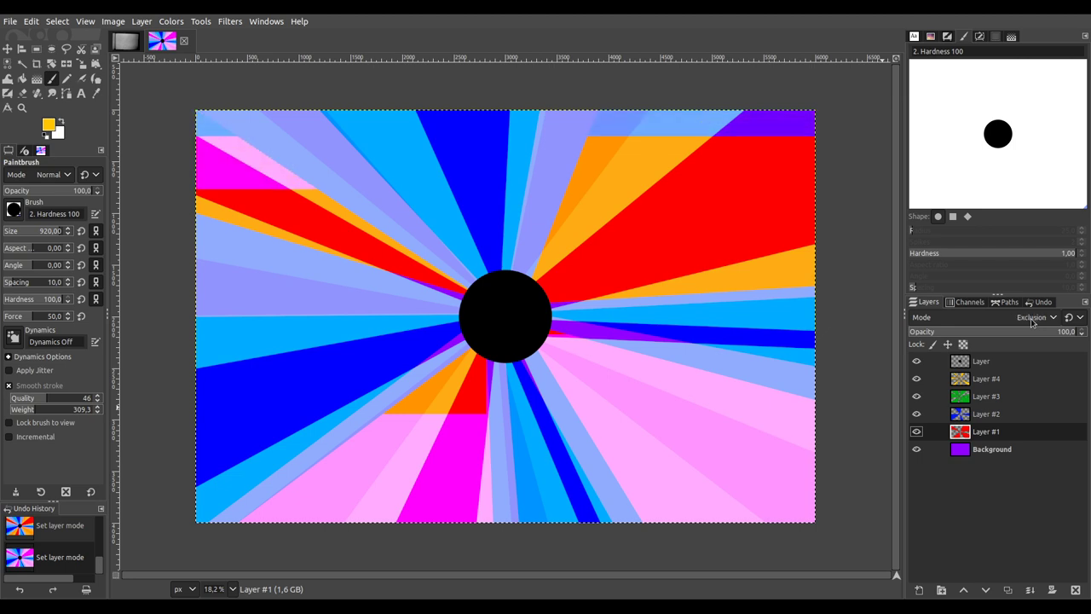
{"action": "scroll", "coordinate": [1031, 321], "scroll_direction": "down", "scroll_amount": 2}
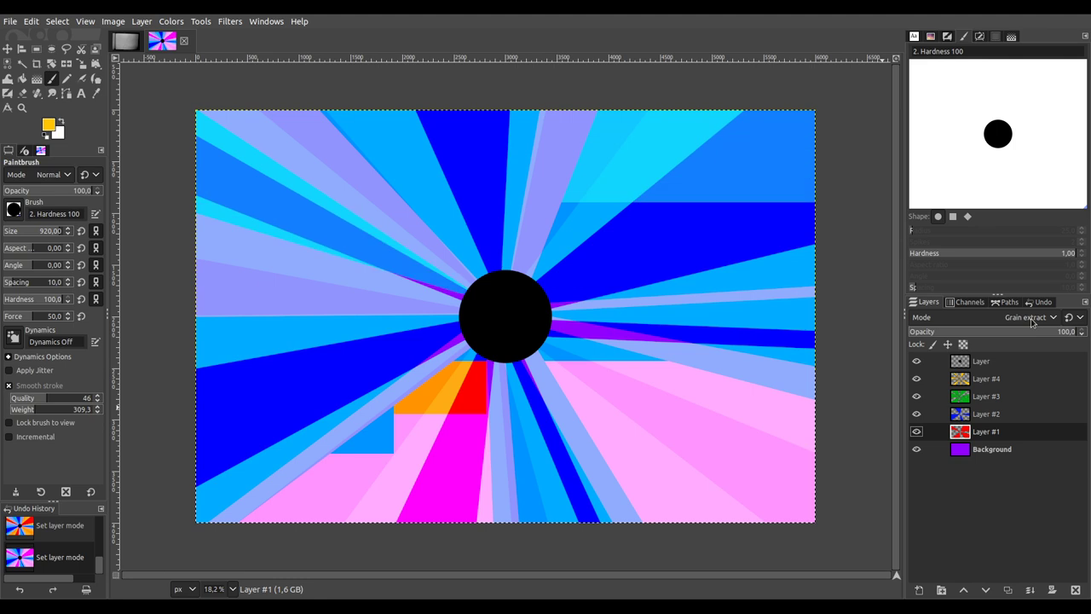
{"action": "scroll", "coordinate": [1032, 320], "scroll_direction": "up", "scroll_amount": 1}
Step: Replace the blend mode of Layer #2, trying Darken only and Dodge
{"action": "left_click", "coordinate": [987, 414]}
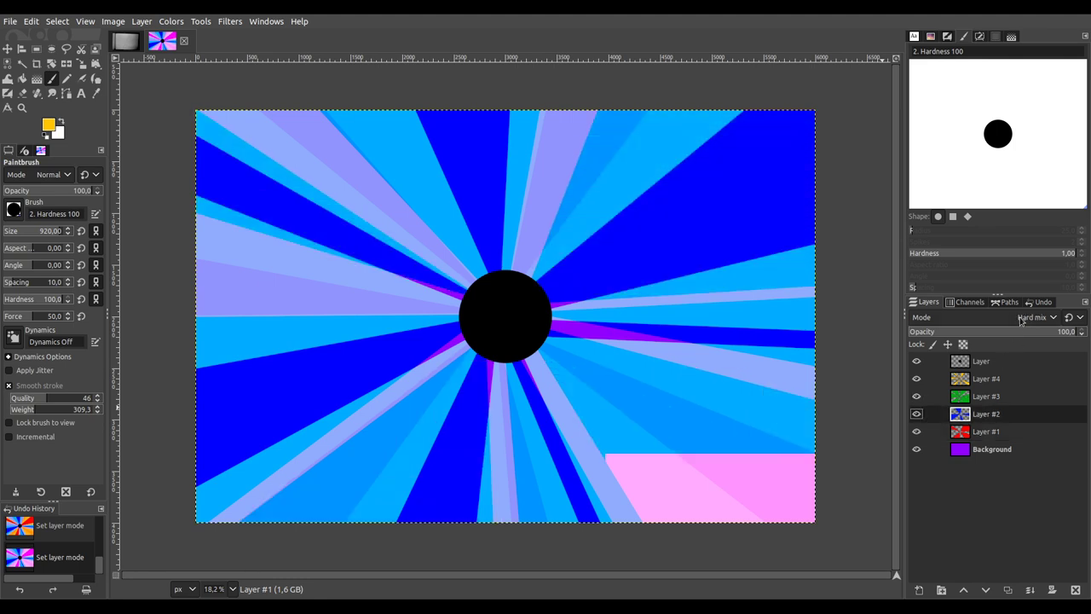
{"action": "scroll", "coordinate": [1022, 320], "scroll_direction": "up", "scroll_amount": 14}
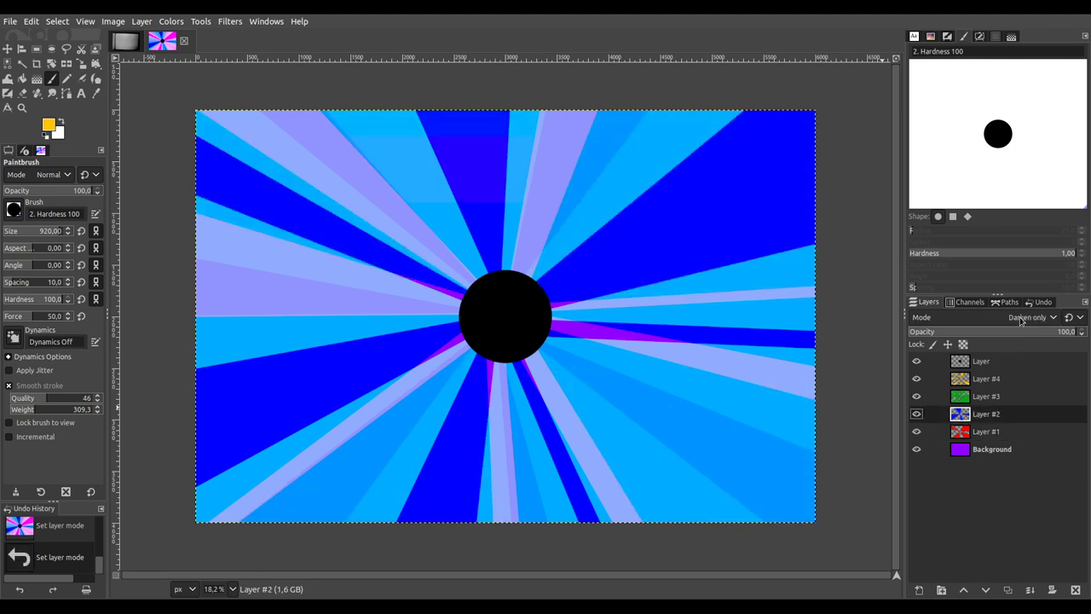
{"action": "scroll", "coordinate": [1021, 319], "scroll_direction": "down", "scroll_amount": 5}
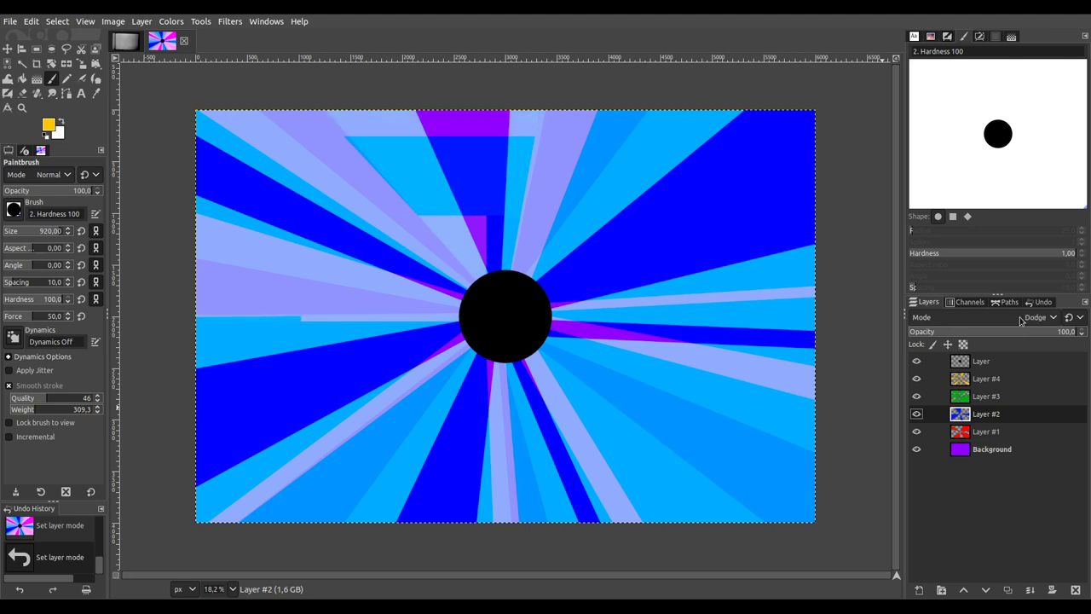
Step: Try Multiply on Layer #3 and set its blend mode to Linear light
{"action": "left_click", "coordinate": [995, 397]}
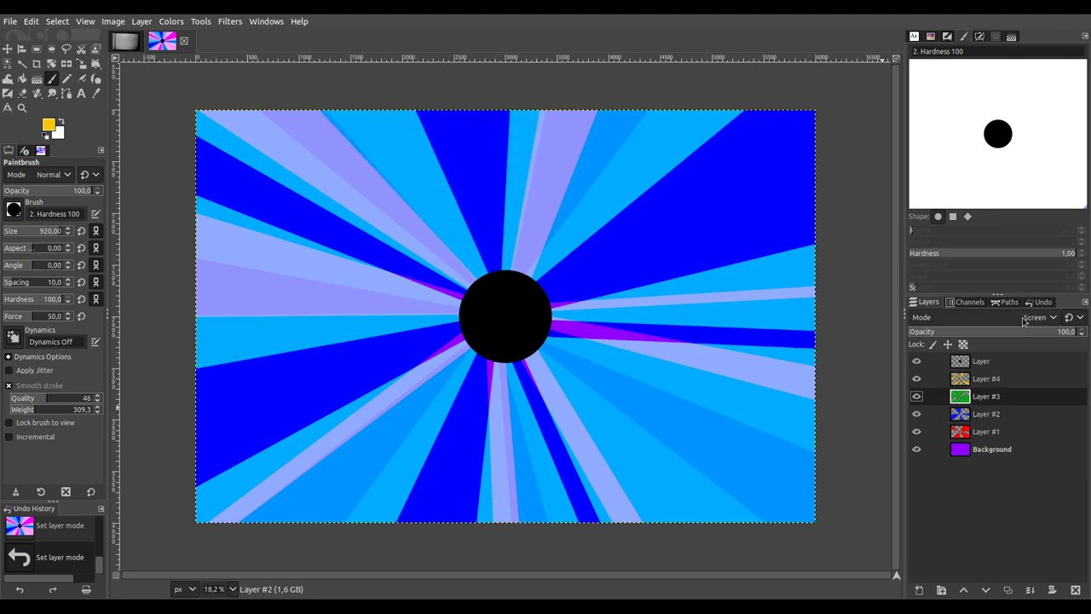
{"action": "scroll", "coordinate": [1023, 320], "scroll_direction": "up", "scroll_amount": 1}
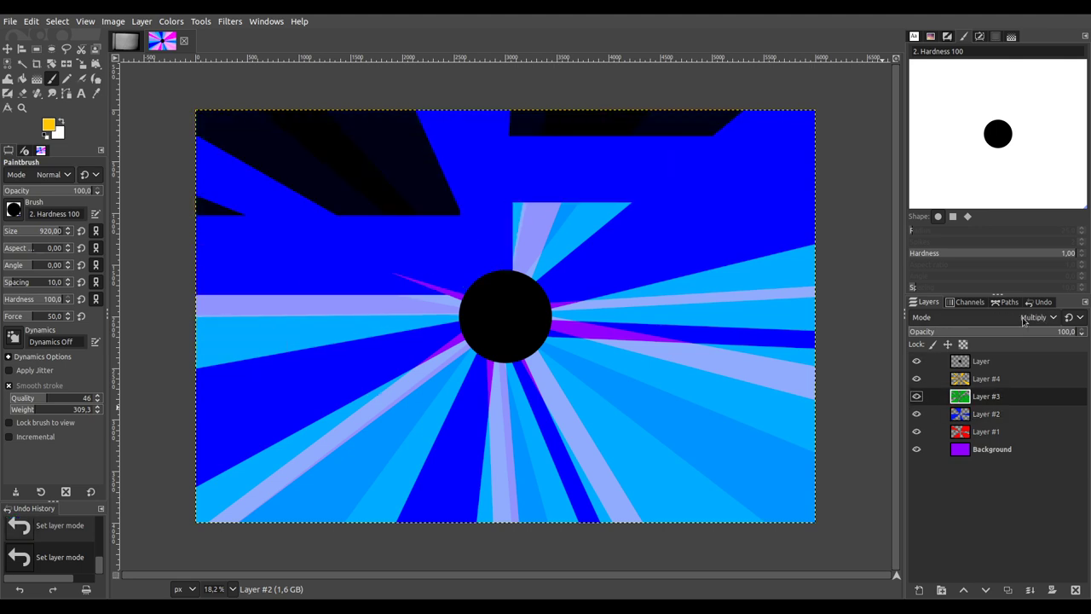
{"action": "scroll", "coordinate": [1023, 320], "scroll_direction": "down", "scroll_amount": 9}
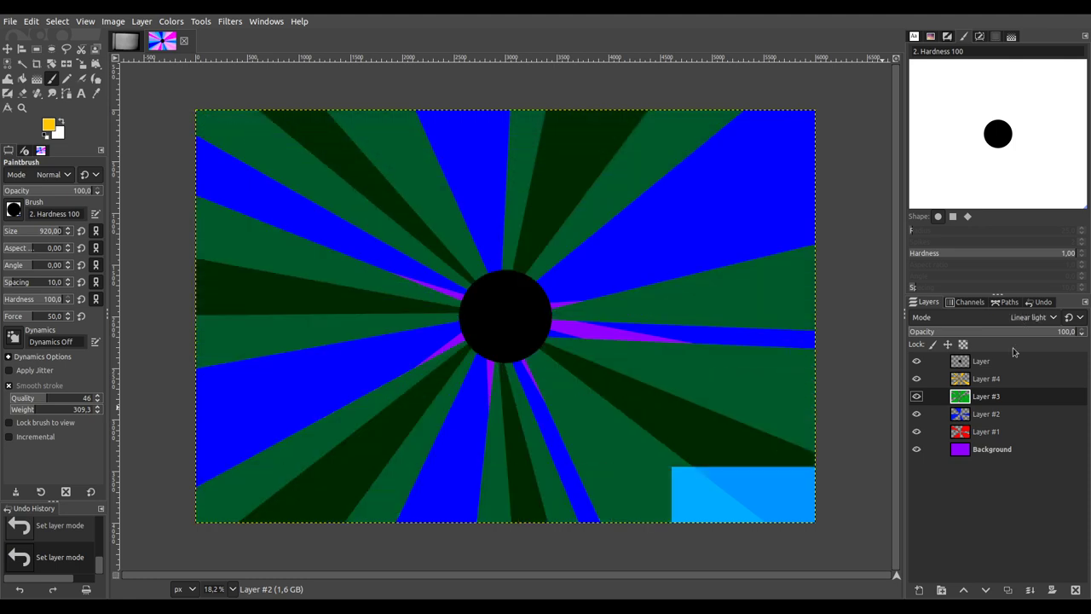
Step: Try Linear burn on Layer #4 and set its blend mode to Dodge
{"action": "left_click", "coordinate": [1003, 379]}
{"action": "scroll", "coordinate": [1015, 319], "scroll_direction": "down", "scroll_amount": 1}
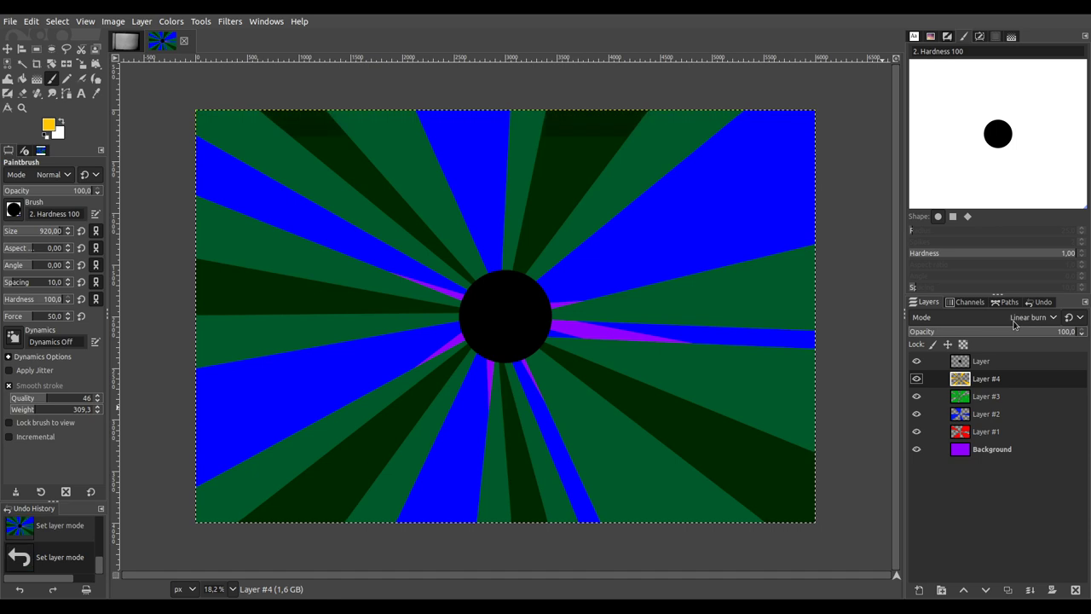
{"action": "scroll", "coordinate": [1015, 320], "scroll_direction": "up", "scroll_amount": 3}
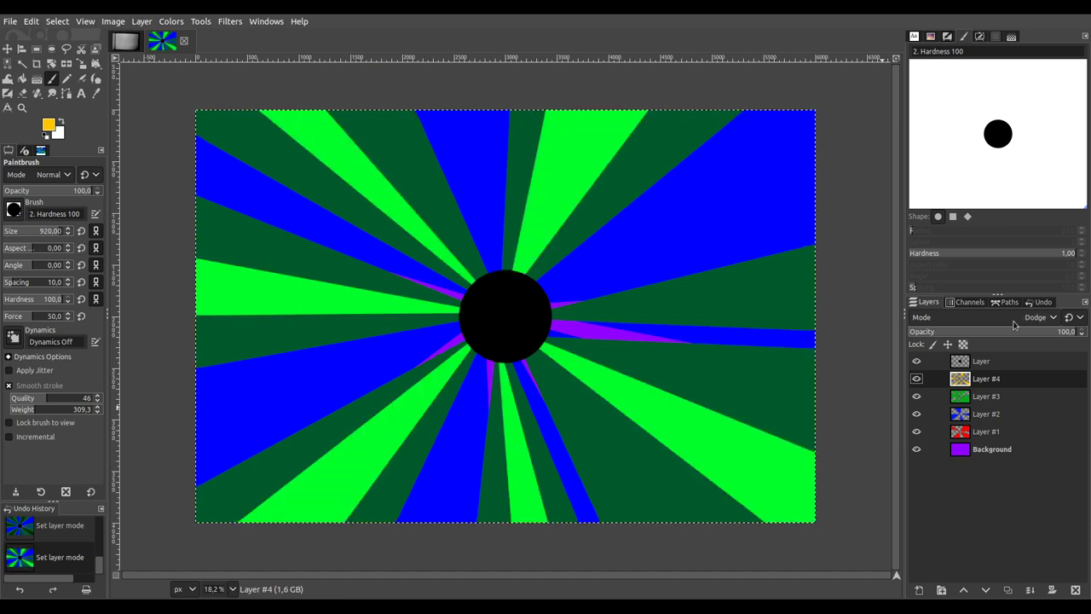
Step: Set Layer #1's blend mode to Grain merge
{"action": "left_click", "coordinate": [989, 433]}
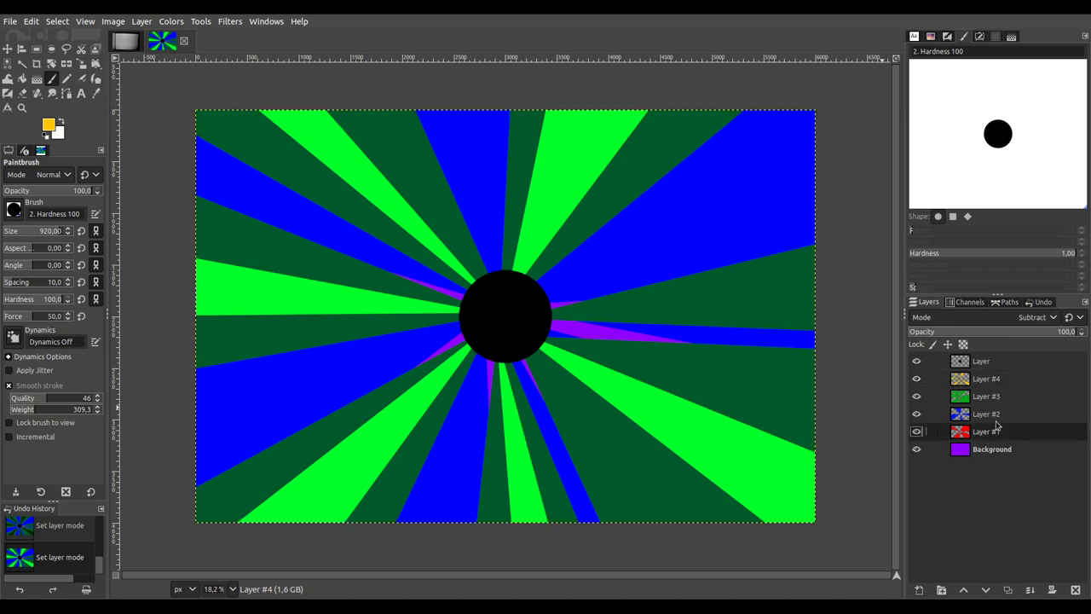
{"action": "scroll", "coordinate": [1030, 318], "scroll_direction": "down", "scroll_amount": 1}
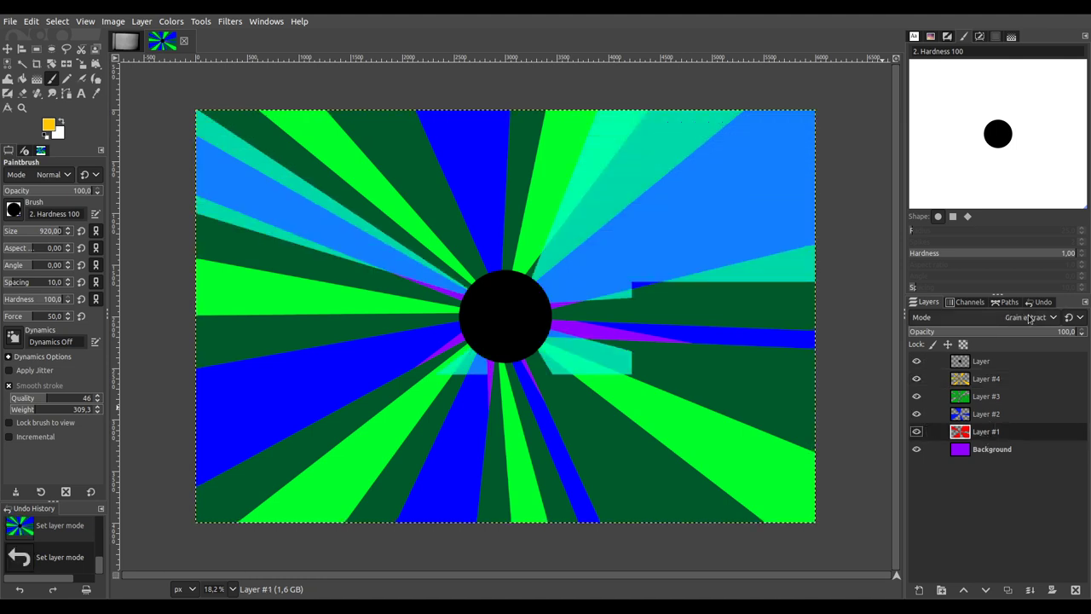
{"action": "scroll", "coordinate": [1029, 318], "scroll_direction": "down", "scroll_amount": 1}
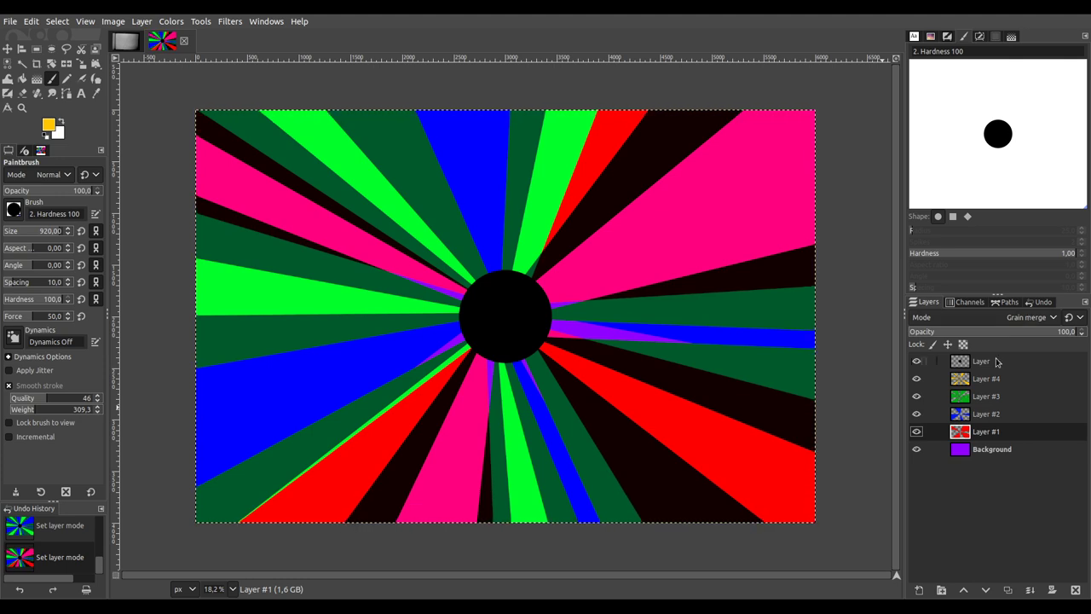
Step: Try Addition on the black circle's layer and set its blend mode to Grain extract
{"action": "key", "text": "Home"}
{"action": "scroll", "coordinate": [1021, 322], "scroll_direction": "down", "scroll_amount": 4}
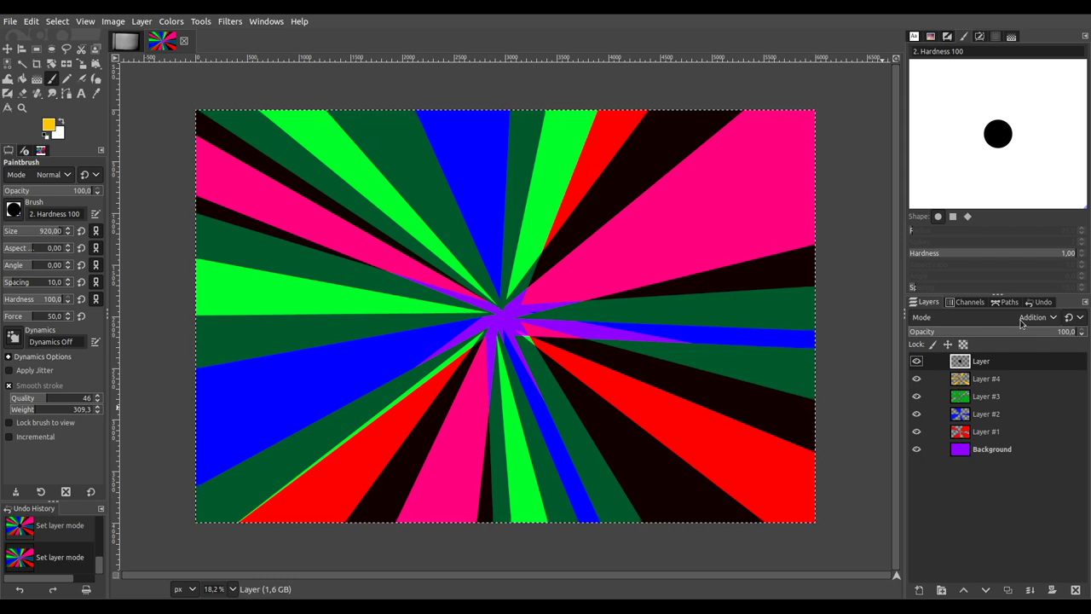
{"action": "scroll", "coordinate": [1022, 322], "scroll_direction": "down", "scroll_amount": 1}
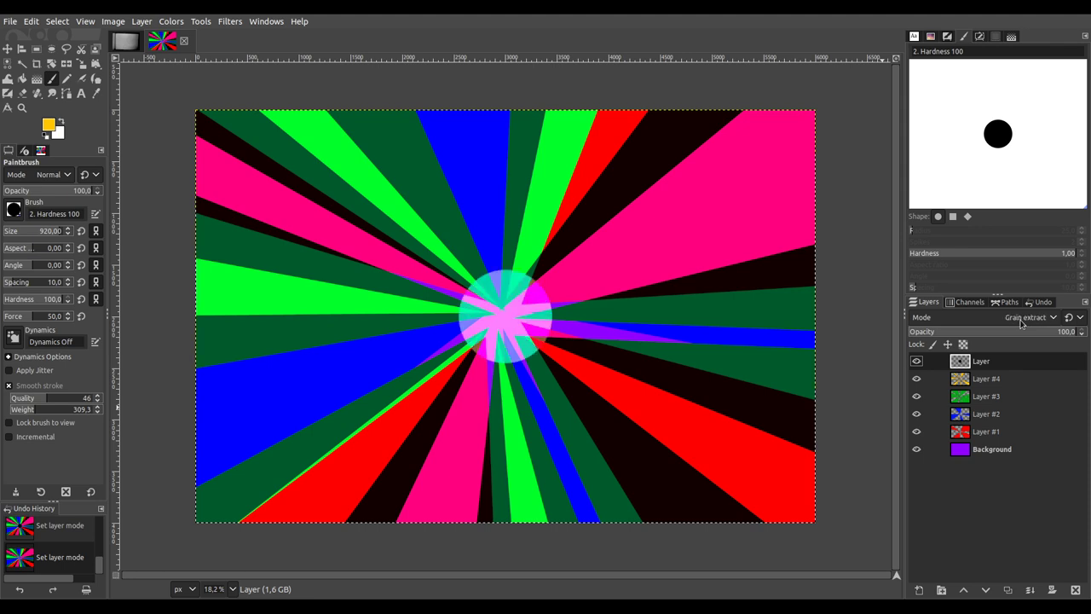
Step: Lower the circle's layer to directly above Background and set its blend mode to Grain merge
{"action": "left_click", "coordinate": [986, 590]}
{"action": "left_click", "coordinate": [986, 590]}
{"action": "left_click", "coordinate": [986, 590]}
{"action": "left_click", "coordinate": [985, 590]}
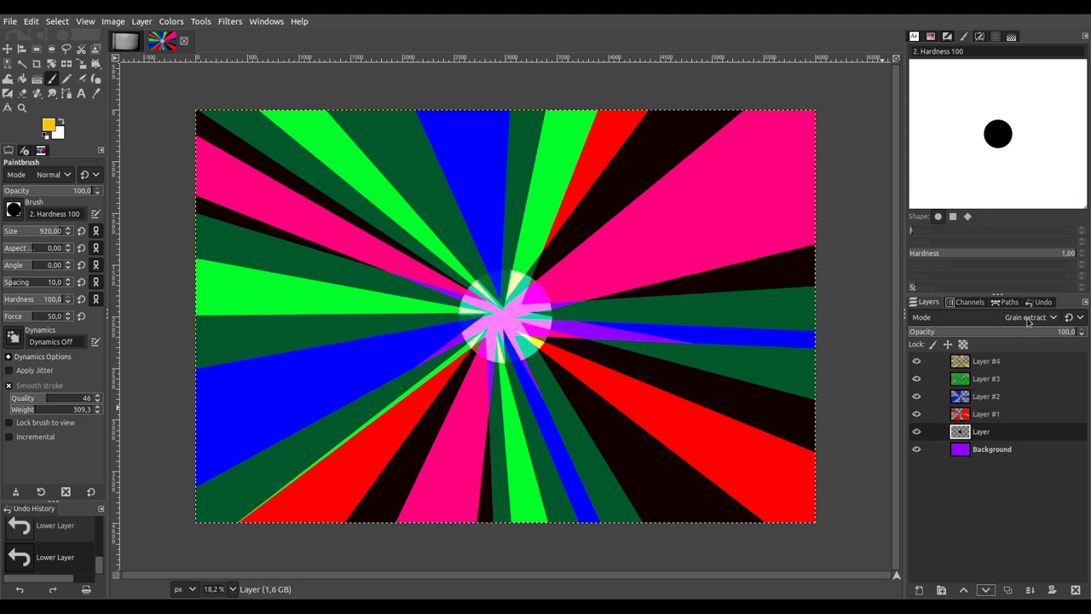
{"action": "scroll", "coordinate": [1029, 320], "scroll_direction": "down", "scroll_amount": 1}
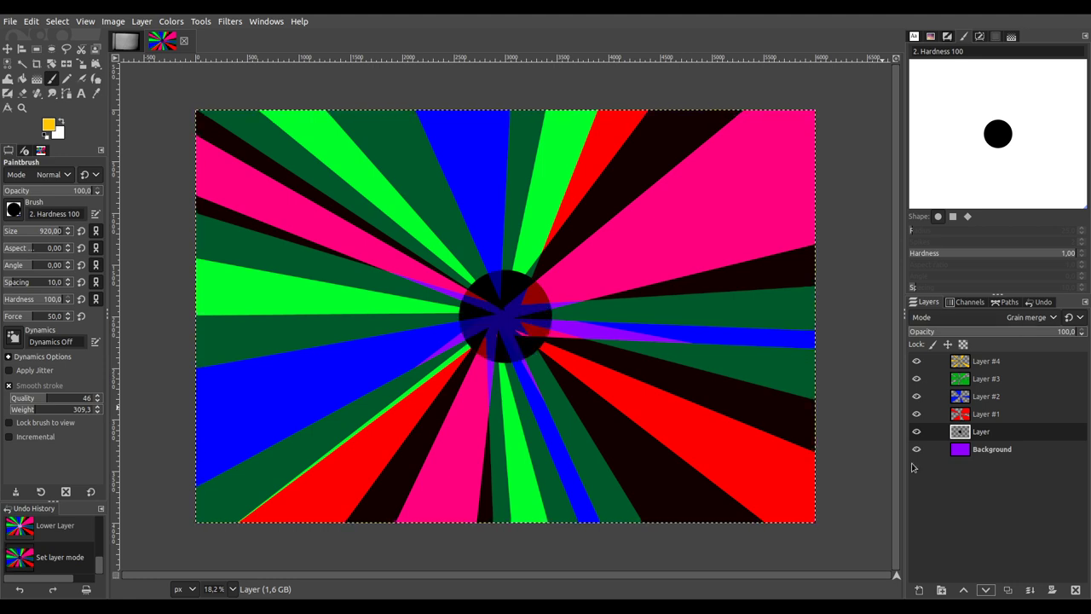
Step: Hide the circle's layer and delete it from the image
{"action": "left_click", "coordinate": [916, 432]}
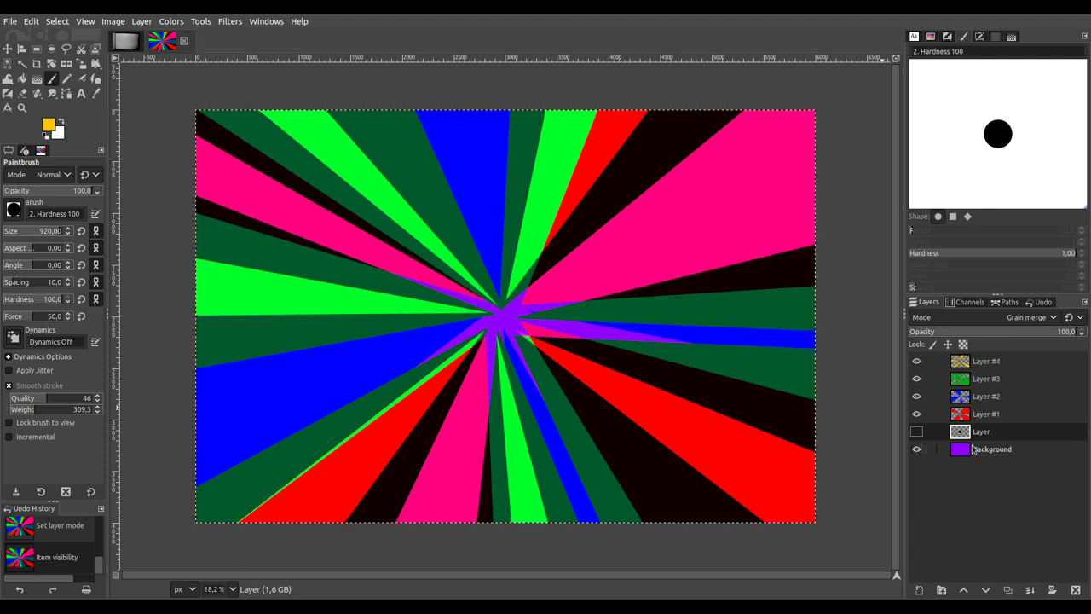
{"action": "left_click", "coordinate": [1075, 590]}
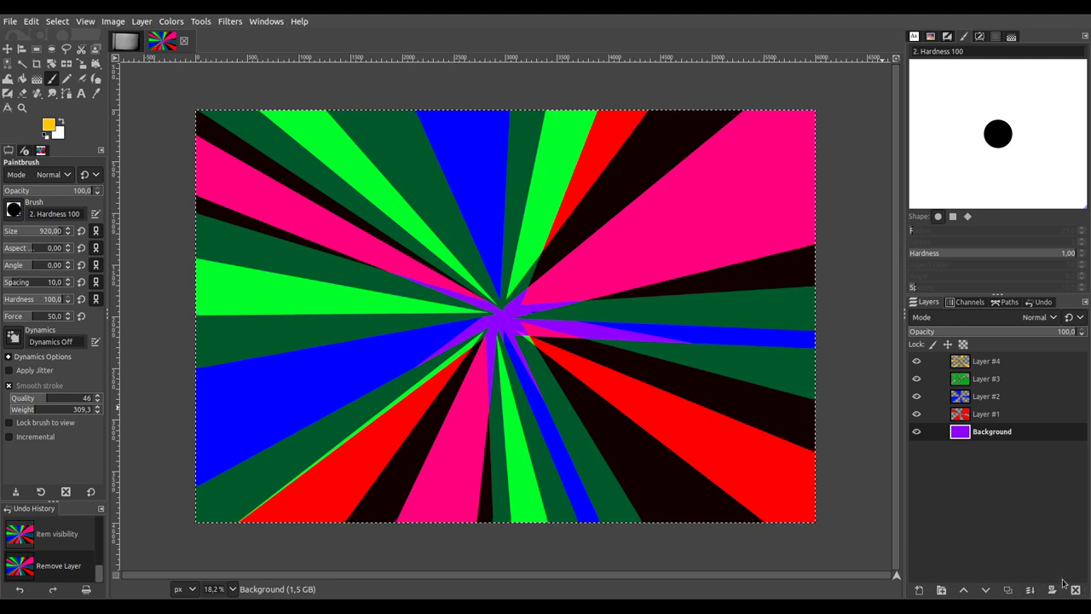
Step: Merge all visible layers into one and duplicate the merged layer
{"action": "left_click", "coordinate": [1062, 586], "text": "shift"}
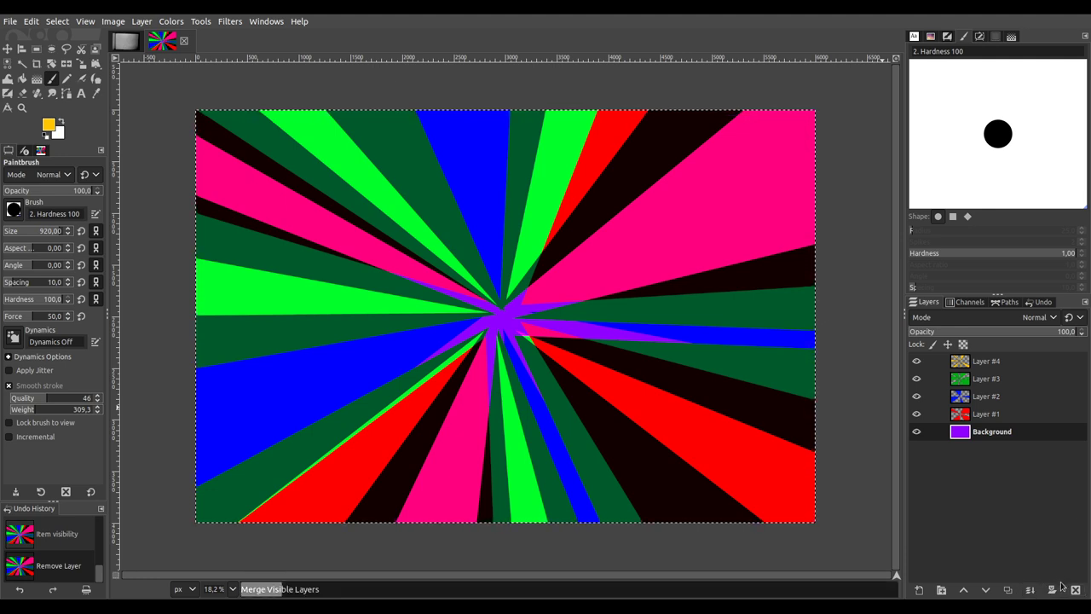
{"action": "left_click", "coordinate": [1008, 590]}
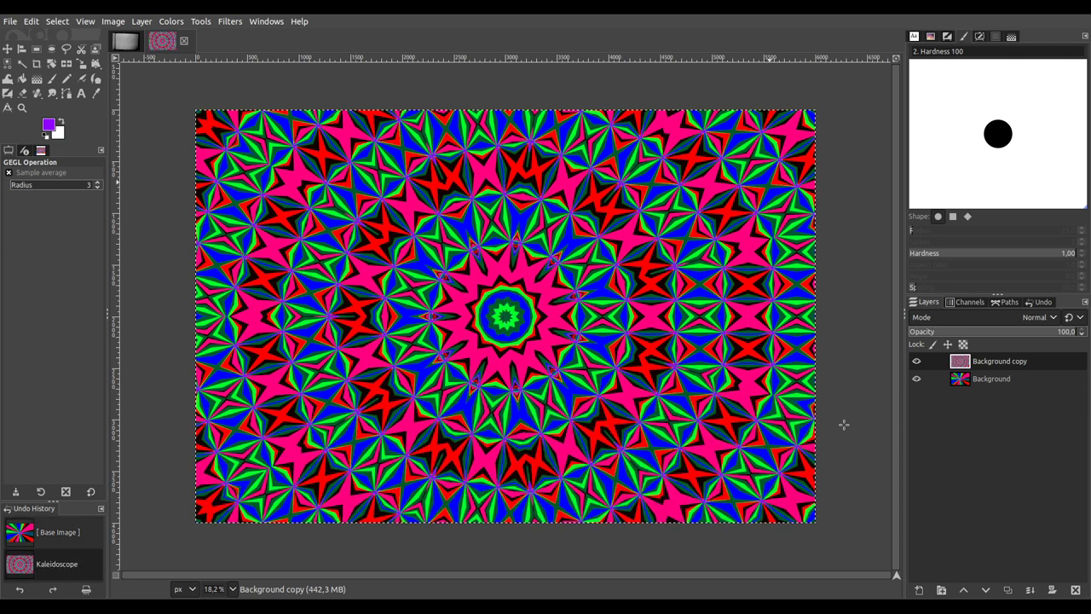
Step: Duplicate the Background layer, raise the copy above the kaleidoscope layer and set its blend mode to Dodge
{"action": "left_click", "coordinate": [998, 384]}
{"action": "left_click", "coordinate": [1008, 590]}
{"action": "left_click", "coordinate": [964, 590]}
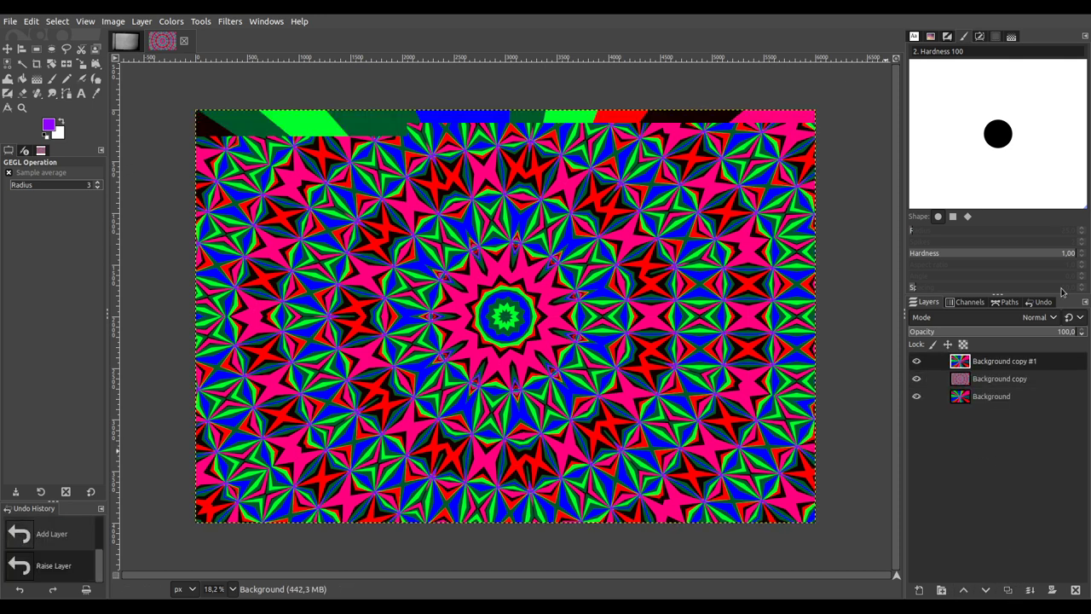
{"action": "scroll", "coordinate": [1036, 317], "scroll_direction": "down", "scroll_amount": 5}
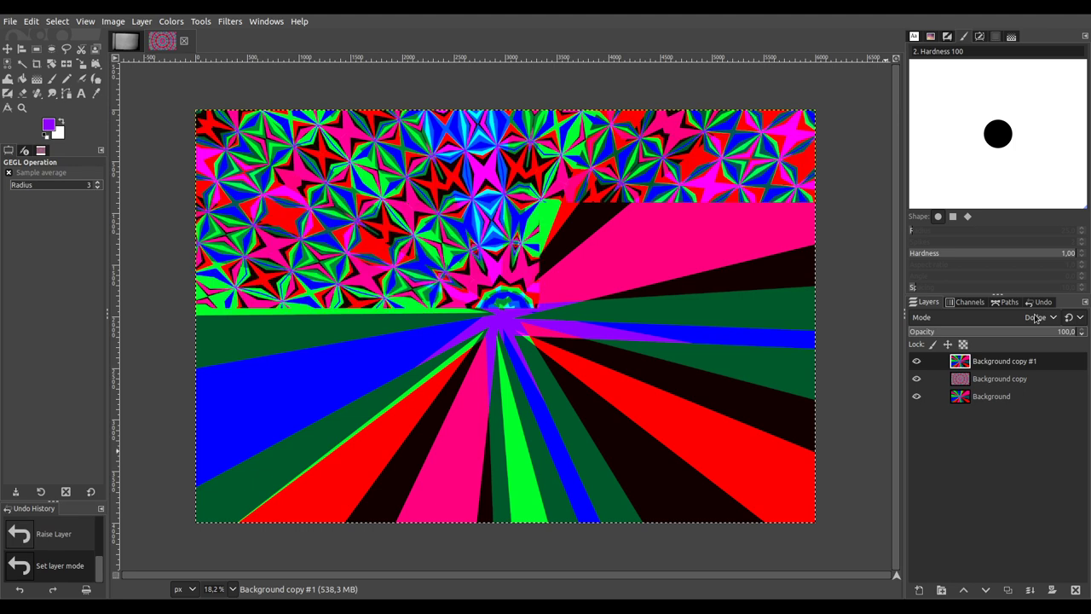
Step: Try Luma darken only on the topmost Background copy, and Darken only and Luma darken only on the kaleidoscope layer
{"action": "scroll", "coordinate": [1035, 318], "scroll_direction": "down", "scroll_amount": 3}
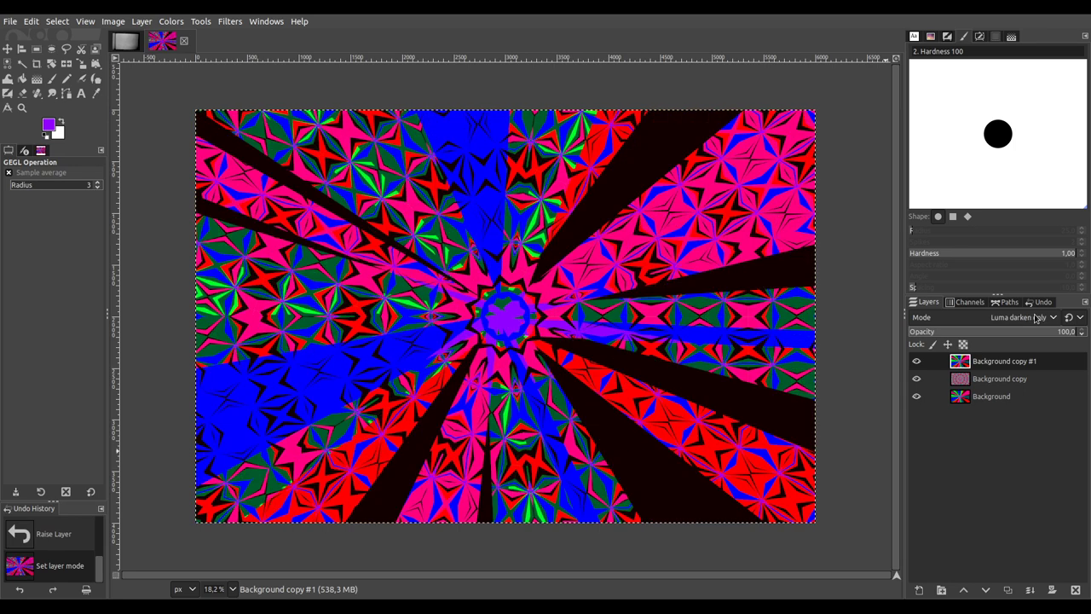
{"action": "left_click", "coordinate": [999, 380]}
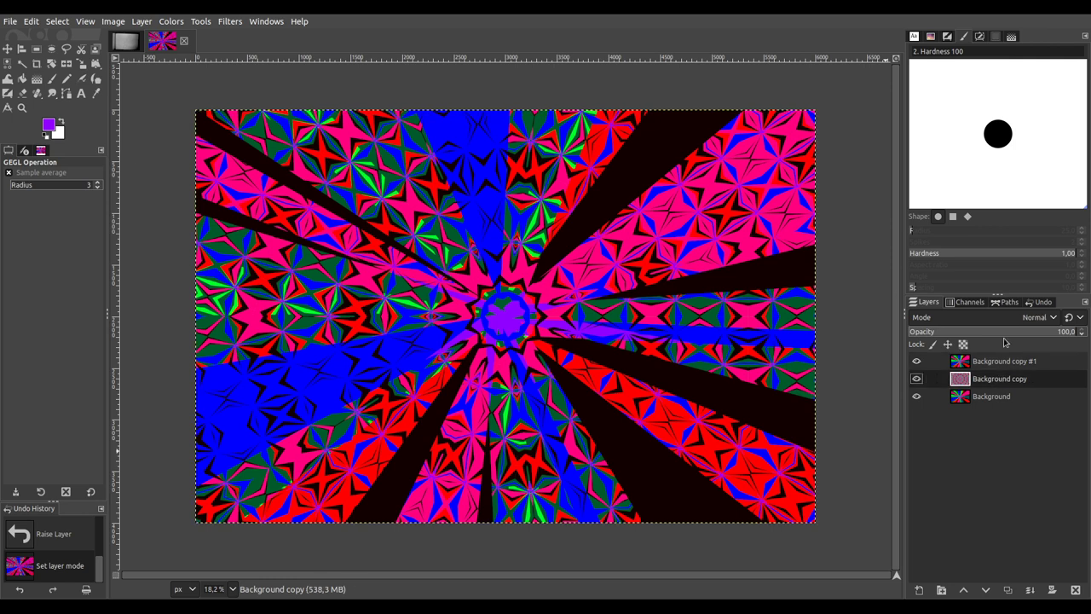
{"action": "scroll", "coordinate": [1008, 317], "scroll_direction": "down", "scroll_amount": 8}
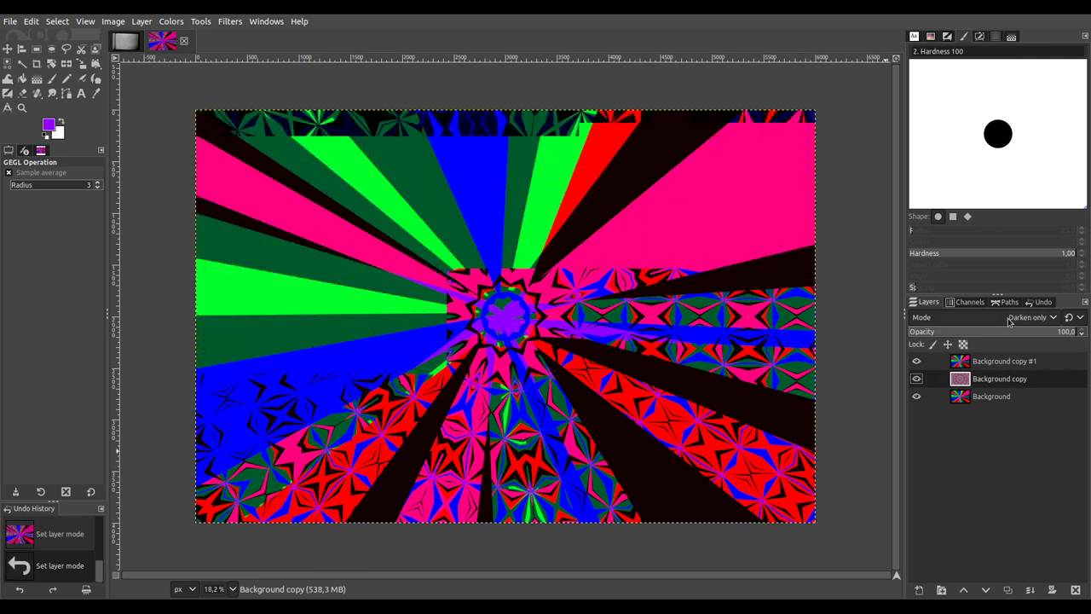
{"action": "scroll", "coordinate": [1008, 317], "scroll_direction": "up", "scroll_amount": 1}
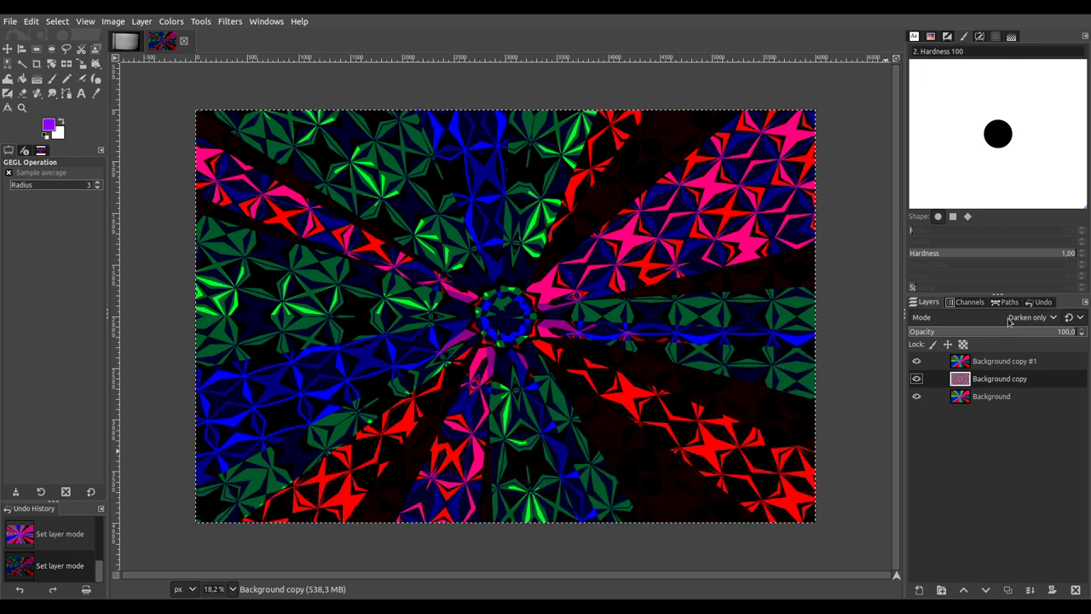
{"action": "scroll", "coordinate": [1008, 321], "scroll_direction": "up", "scroll_amount": 1}
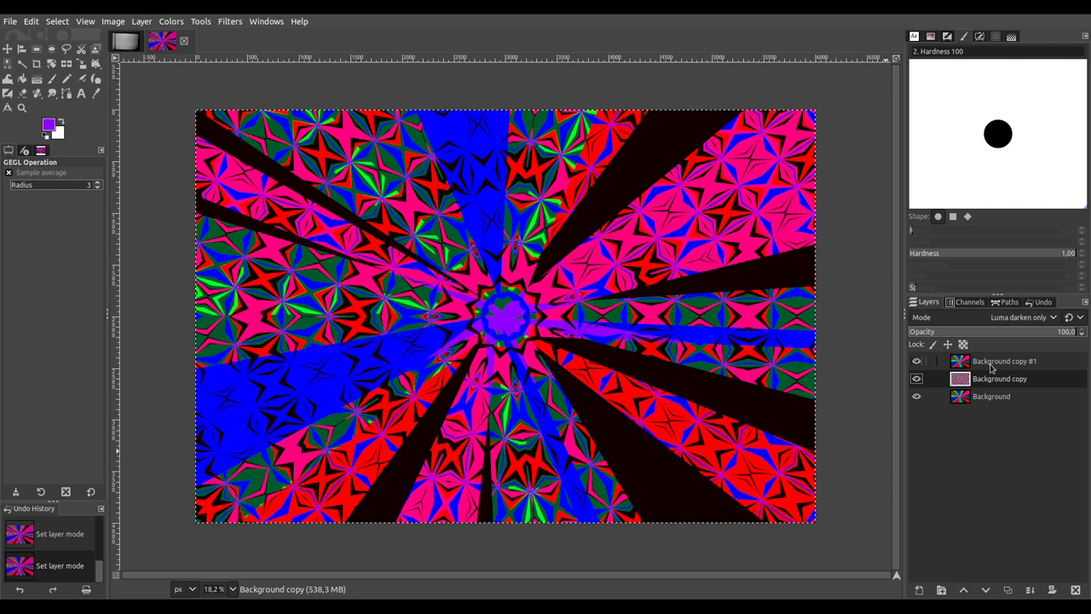
Step: Try Multiply and Burn on the kaleidoscope layer, settle on Linear burn, and set the topmost copy's blend mode to Soft light
{"action": "scroll", "coordinate": [1020, 318], "scroll_direction": "down", "scroll_amount": 2}
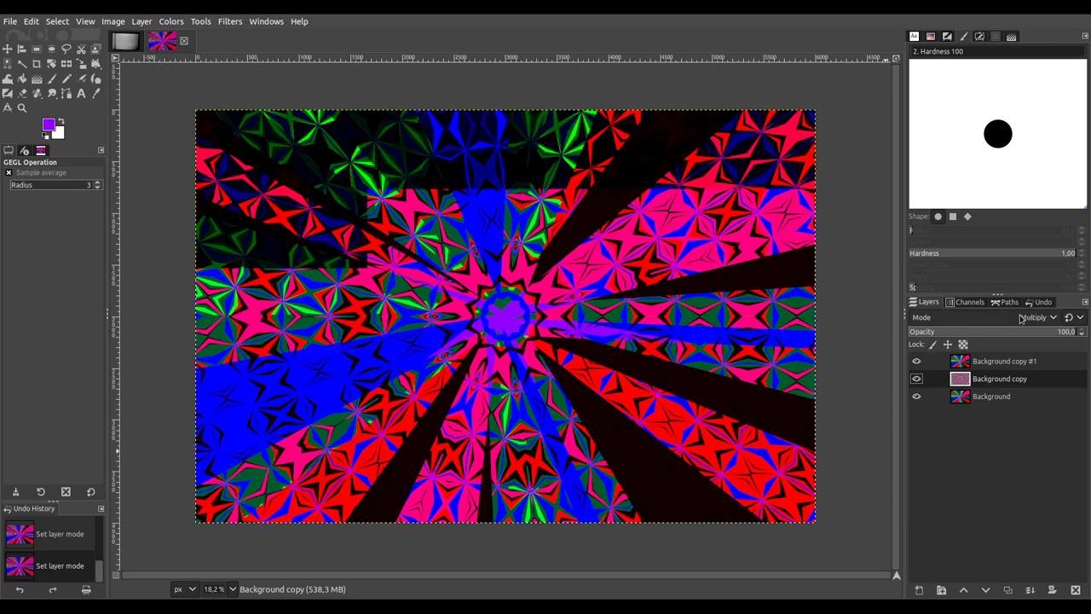
{"action": "scroll", "coordinate": [1020, 318], "scroll_direction": "down", "scroll_amount": 1}
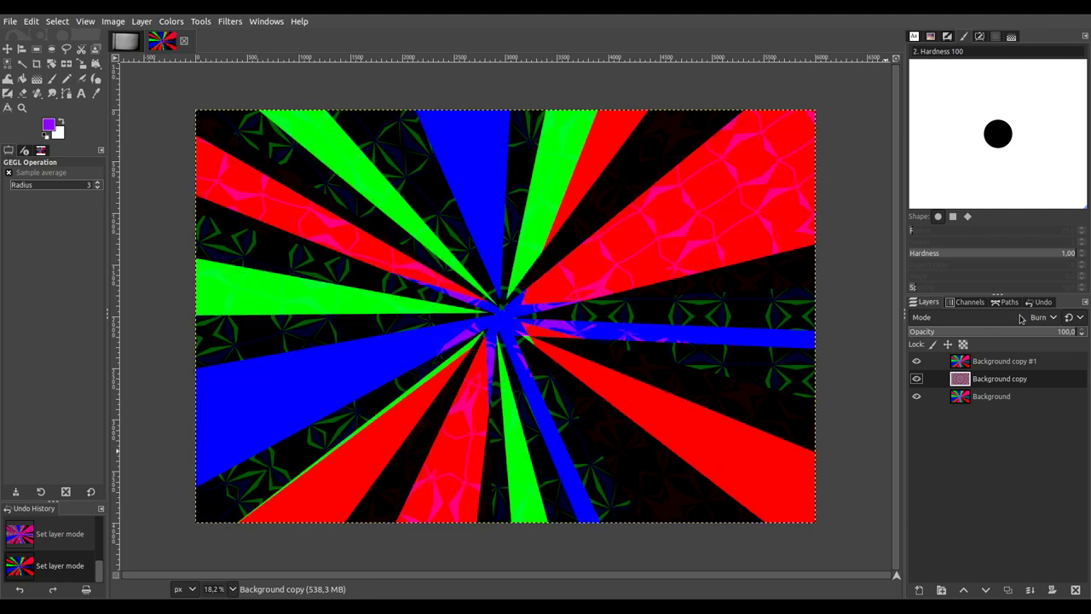
{"action": "scroll", "coordinate": [1020, 319], "scroll_direction": "up", "scroll_amount": 2}
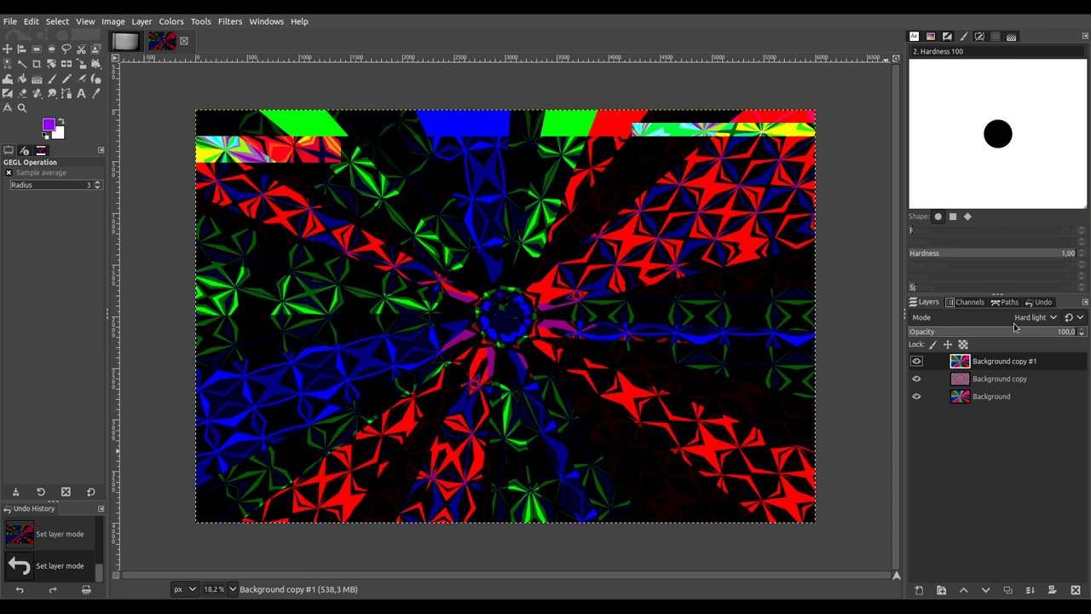
{"action": "scroll", "coordinate": [1015, 327], "scroll_direction": "up", "scroll_amount": 1}
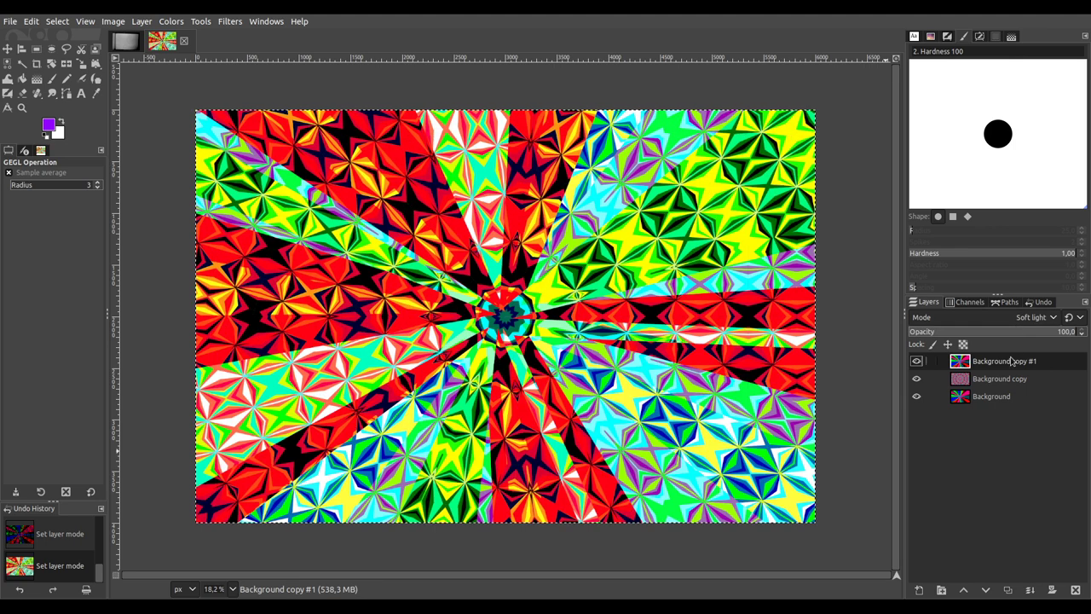
Step: Try Overlay as the kaleidoscope layer's blend mode, and return it to Linear burn
{"action": "left_click", "coordinate": [1007, 386]}
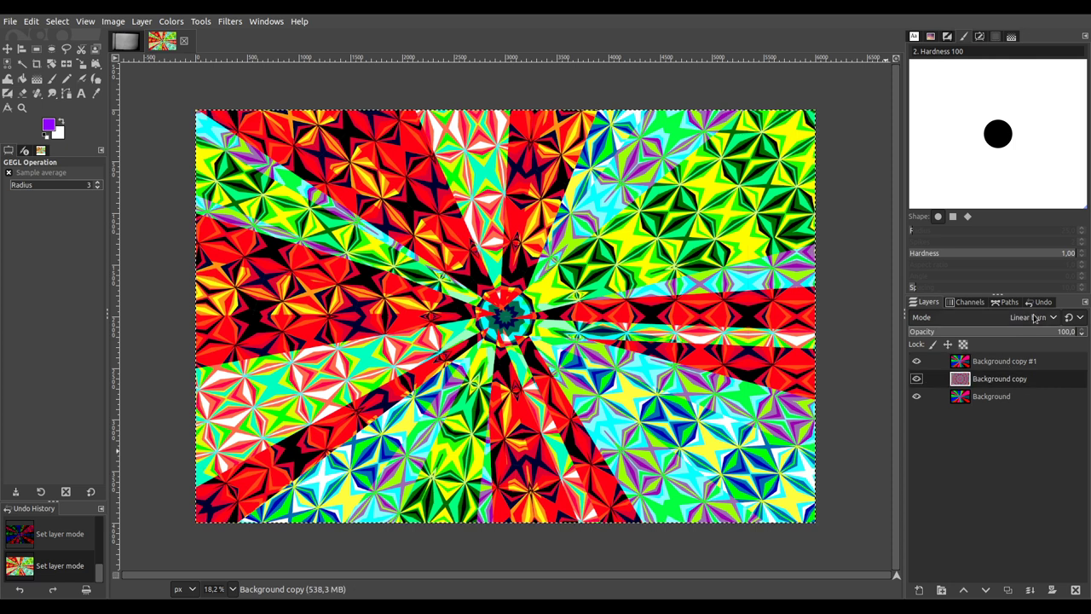
{"action": "scroll", "coordinate": [1034, 318], "scroll_direction": "down", "scroll_amount": 2}
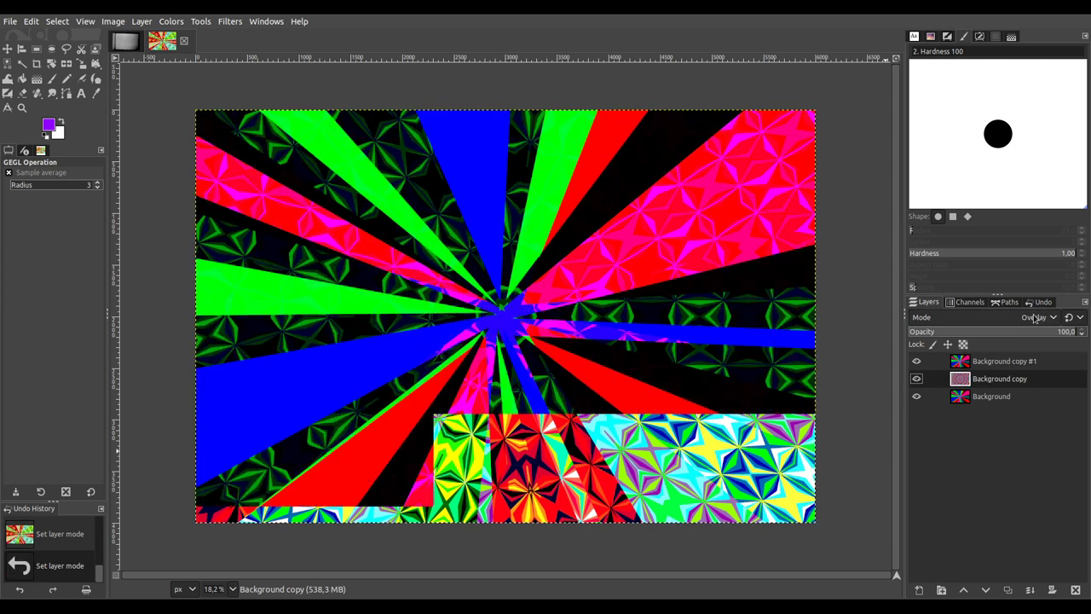
{"action": "scroll", "coordinate": [1035, 318], "scroll_direction": "up", "scroll_amount": 2}
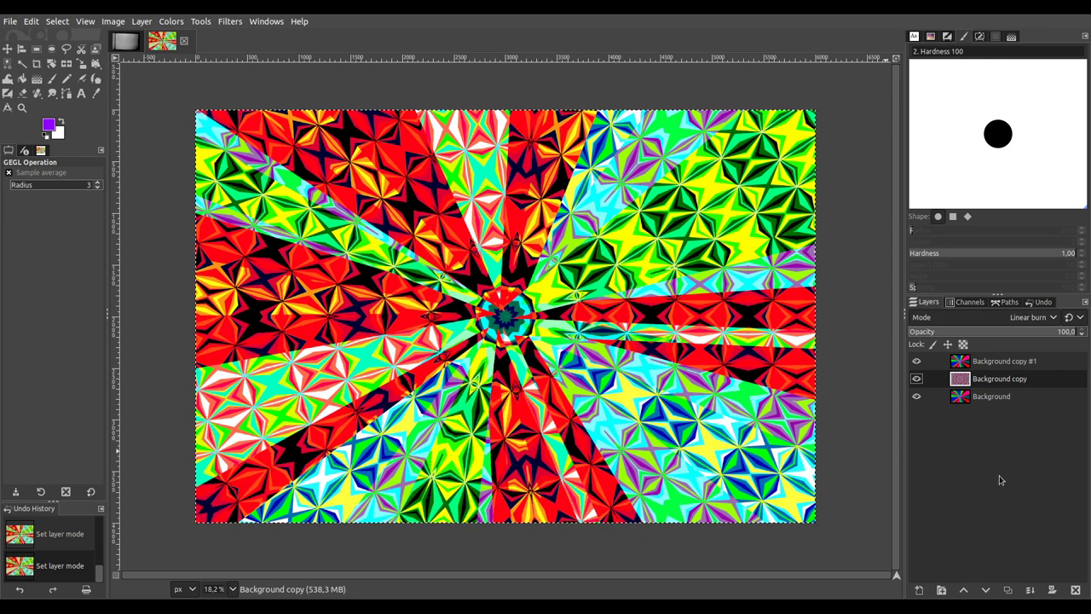
Step: Merge all visible layers, duplicate the merged layer and set the copy's blend mode to Multiply
{"action": "left_click", "coordinate": [1055, 588], "text": "ctrl"}
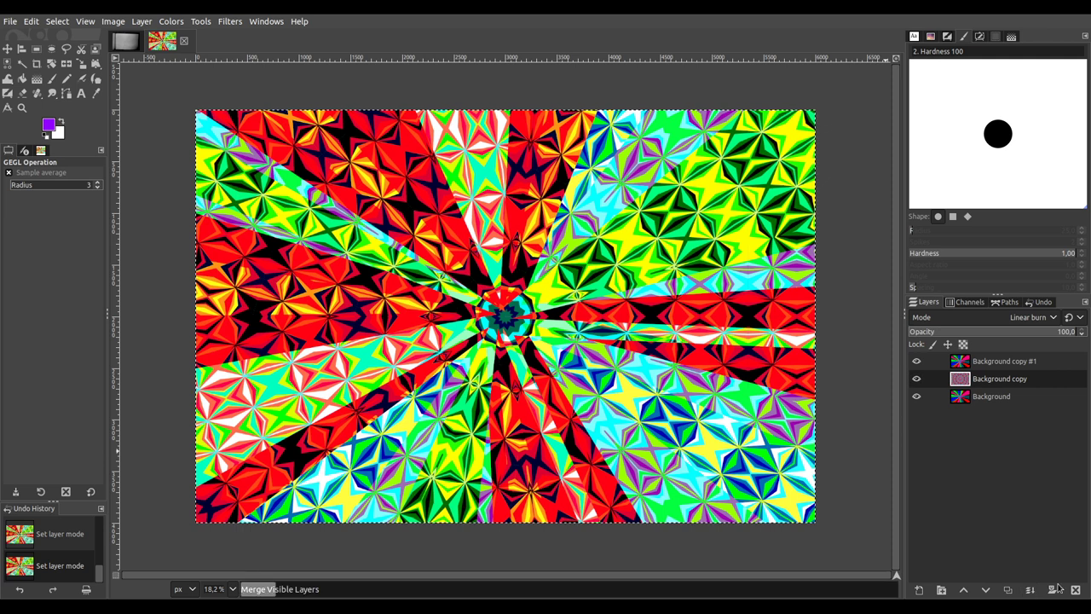
{"action": "left_click", "coordinate": [1007, 591]}
{"action": "scroll", "coordinate": [1035, 324], "scroll_direction": "down", "scroll_amount": 6}
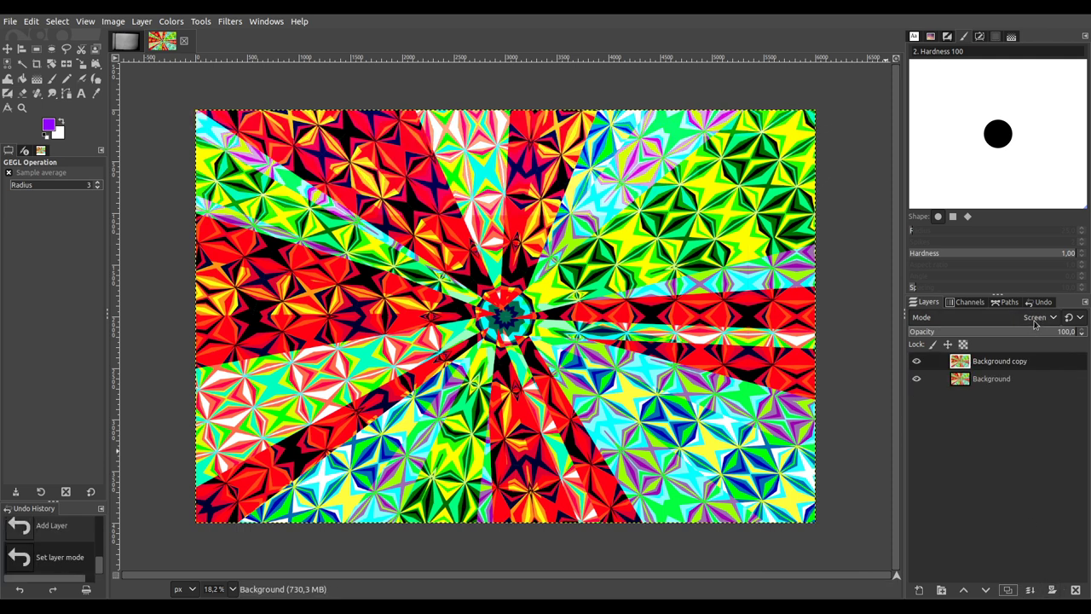
{"action": "scroll", "coordinate": [1035, 324], "scroll_direction": "down", "scroll_amount": 1}
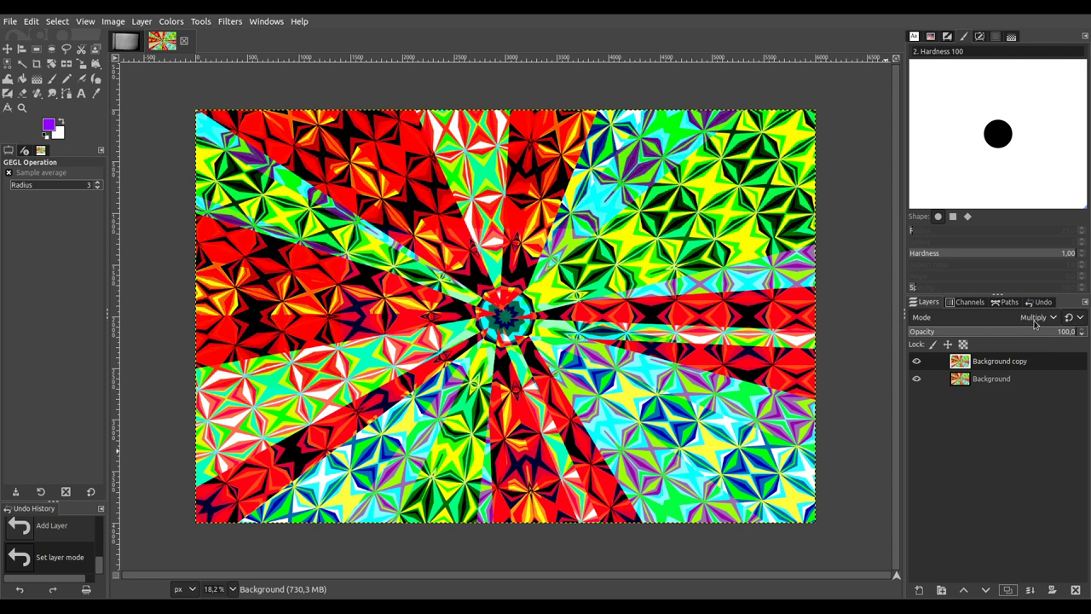
Step: Duplicate the Multiply layer eight times, and delete the two topmost copies
{"action": "left_click", "coordinate": [1007, 591]}
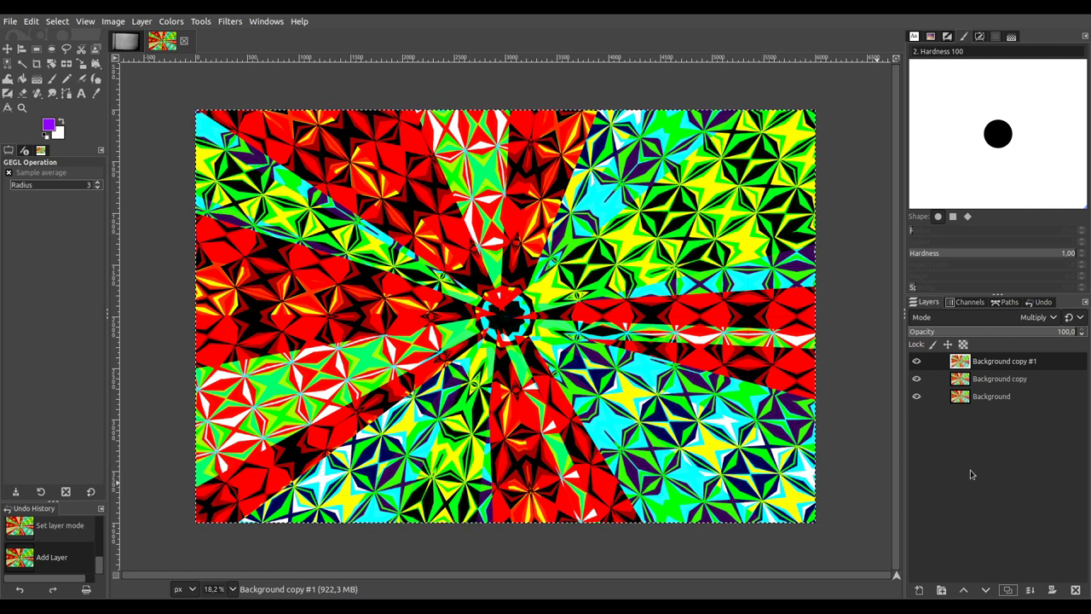
{"action": "left_click", "coordinate": [1007, 590]}
{"action": "left_click", "coordinate": [1008, 590]}
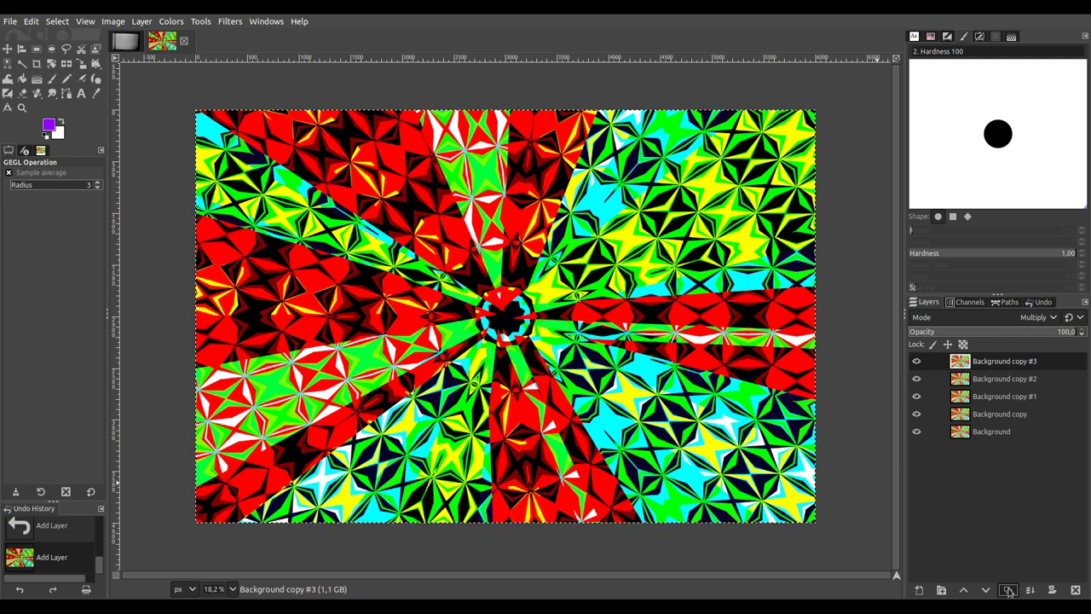
{"action": "left_click", "coordinate": [1008, 589]}
{"action": "left_click", "coordinate": [1008, 590]}
{"action": "left_click", "coordinate": [1008, 590]}
{"action": "left_click", "coordinate": [1008, 590]}
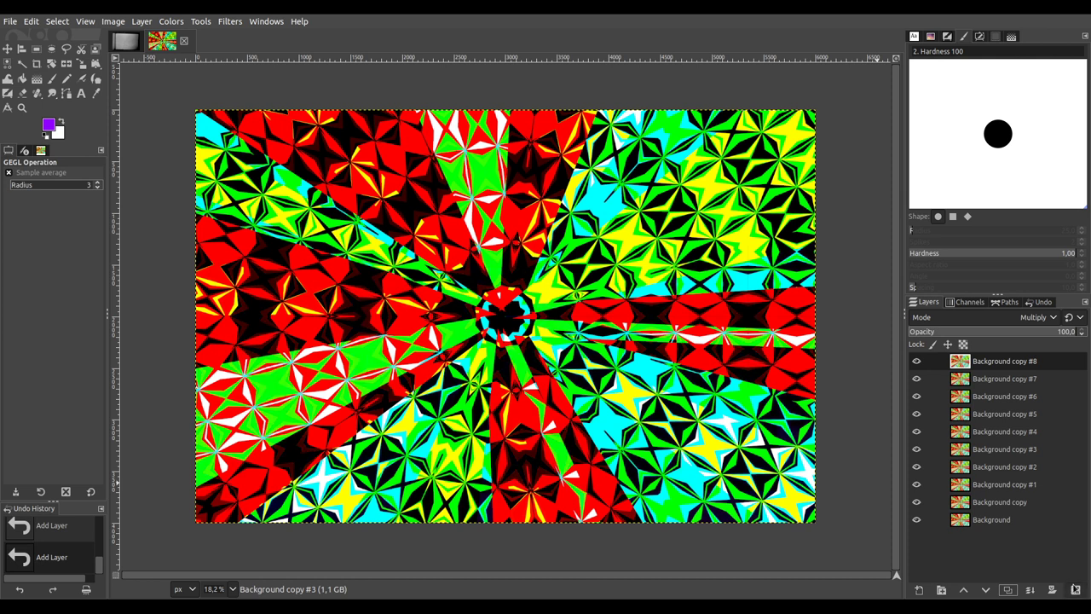
{"action": "left_click", "coordinate": [1075, 590]}
{"action": "left_click", "coordinate": [1076, 590]}
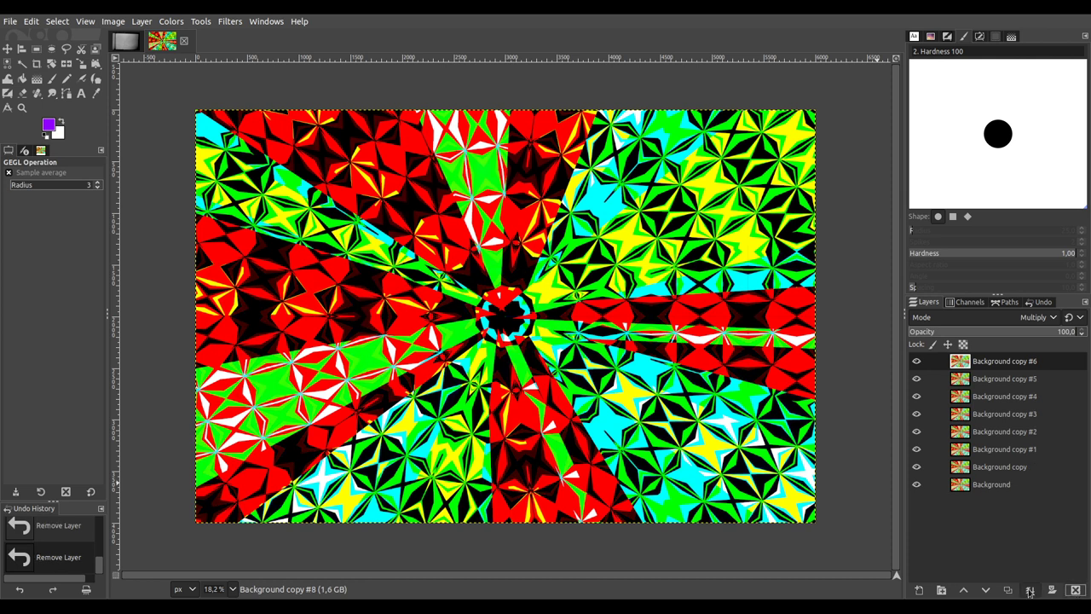
Step: Merge all visible layers into Background and duplicate the merged layer
{"action": "key", "text": "ctrl+m"}
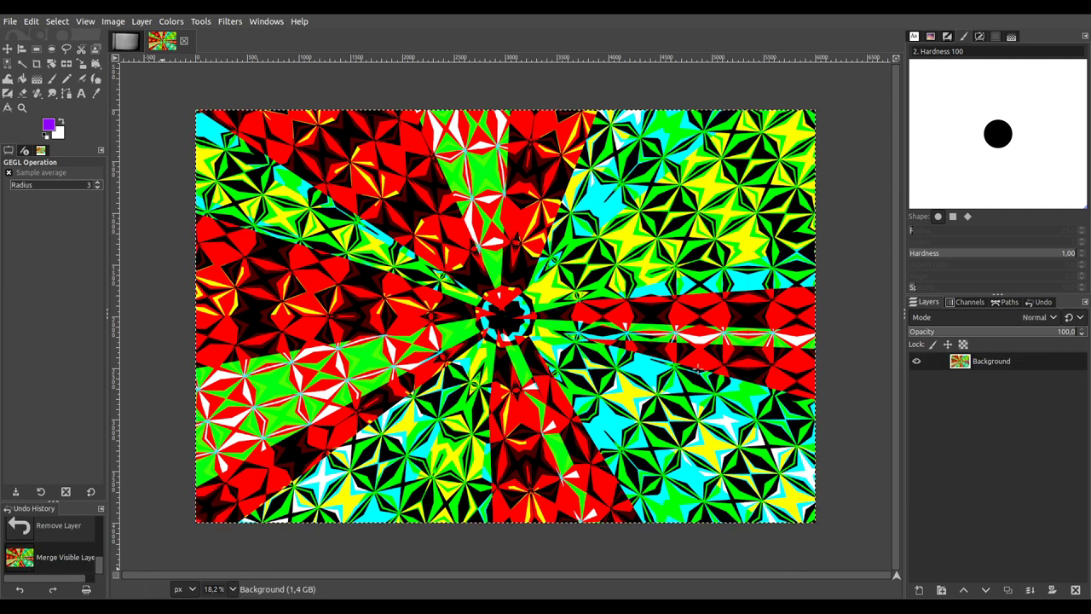
{"action": "left_click", "coordinate": [1007, 589]}
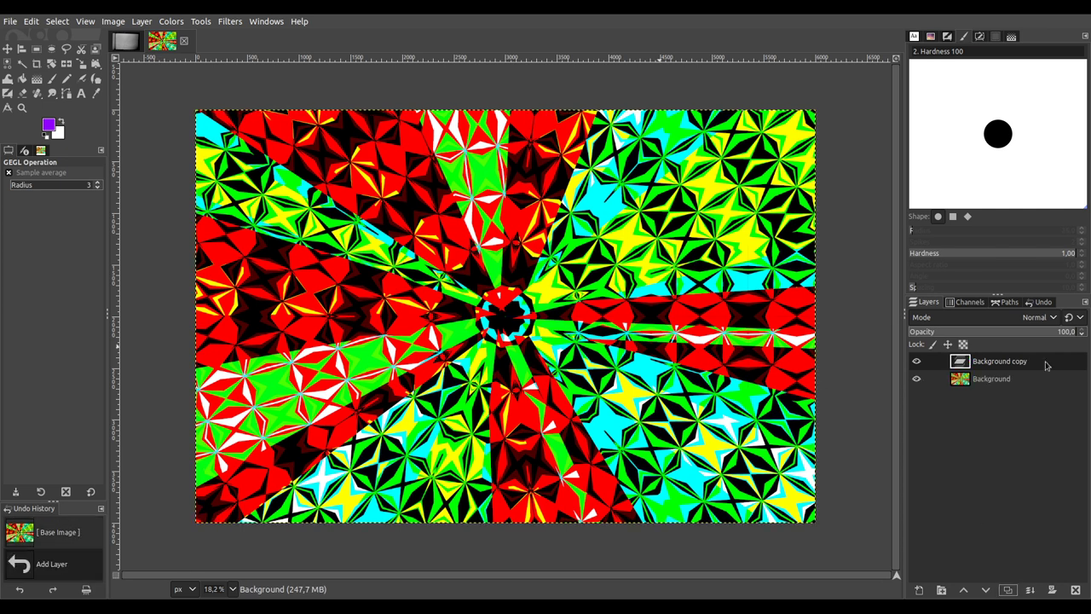
Step: Try Hard light and HSV Saturation on the duplicated layer, and return its blend mode to Normal
{"action": "scroll", "coordinate": [1028, 317], "scroll_direction": "down", "scroll_amount": 10}
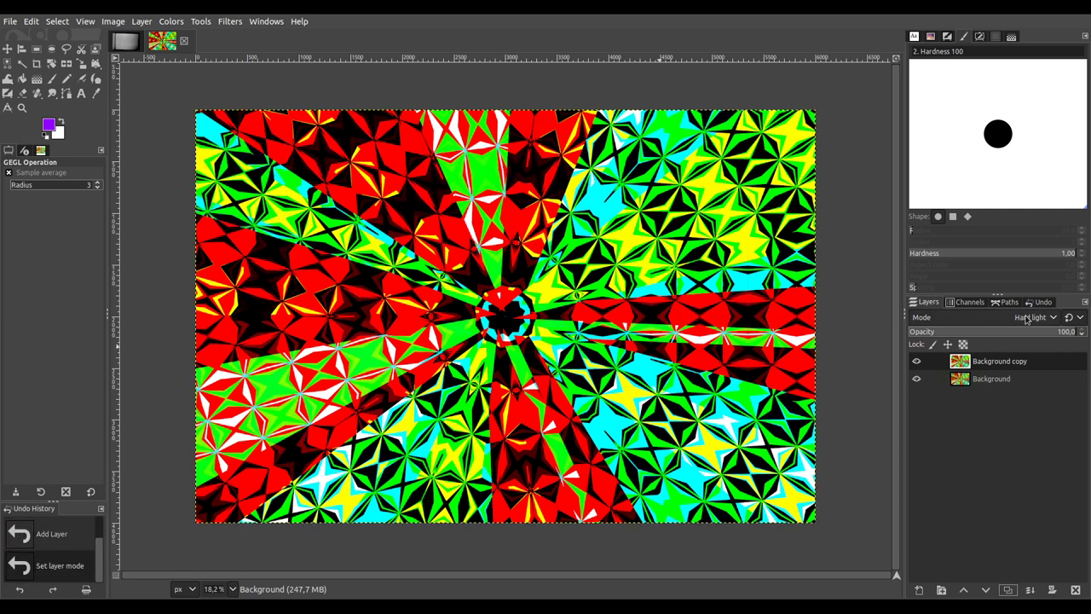
{"action": "scroll", "coordinate": [1028, 317], "scroll_direction": "down", "scroll_amount": 10}
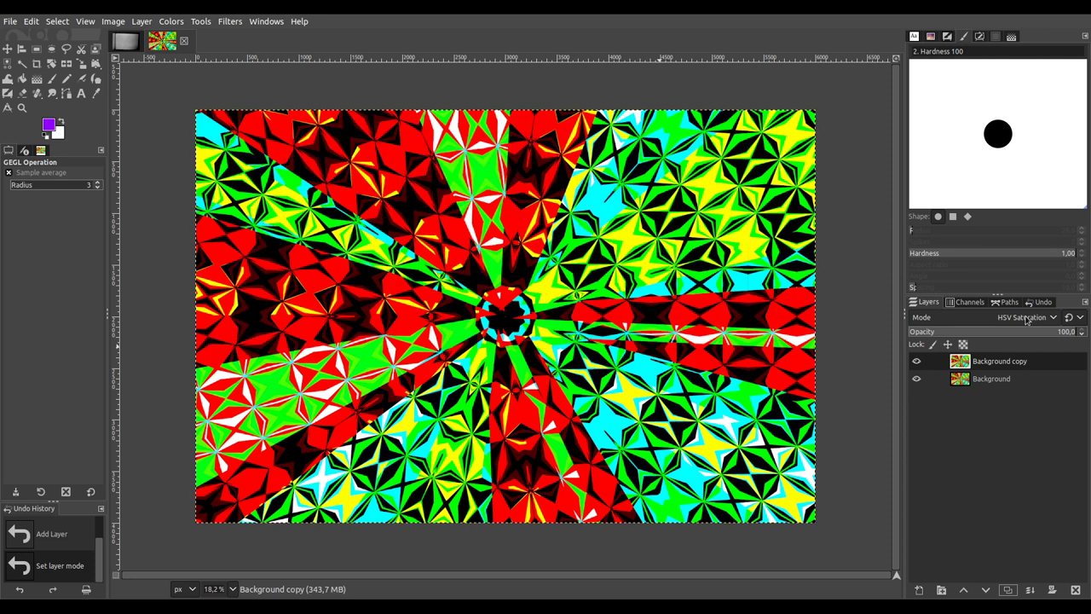
{"action": "left_click", "coordinate": [916, 361]}
{"action": "scroll", "coordinate": [1028, 318], "scroll_direction": "up", "scroll_amount": 20}
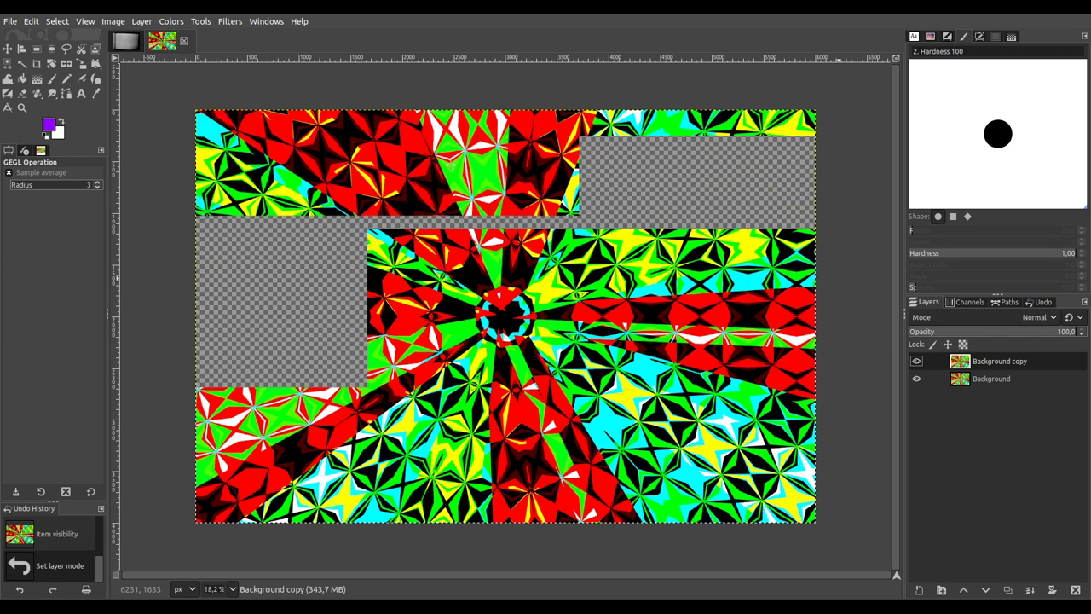
Step: Shift the duplicated layer's hue with Hue-Saturation, turning its reds blue and its greens red
{"action": "left_click", "coordinate": [171, 21]}
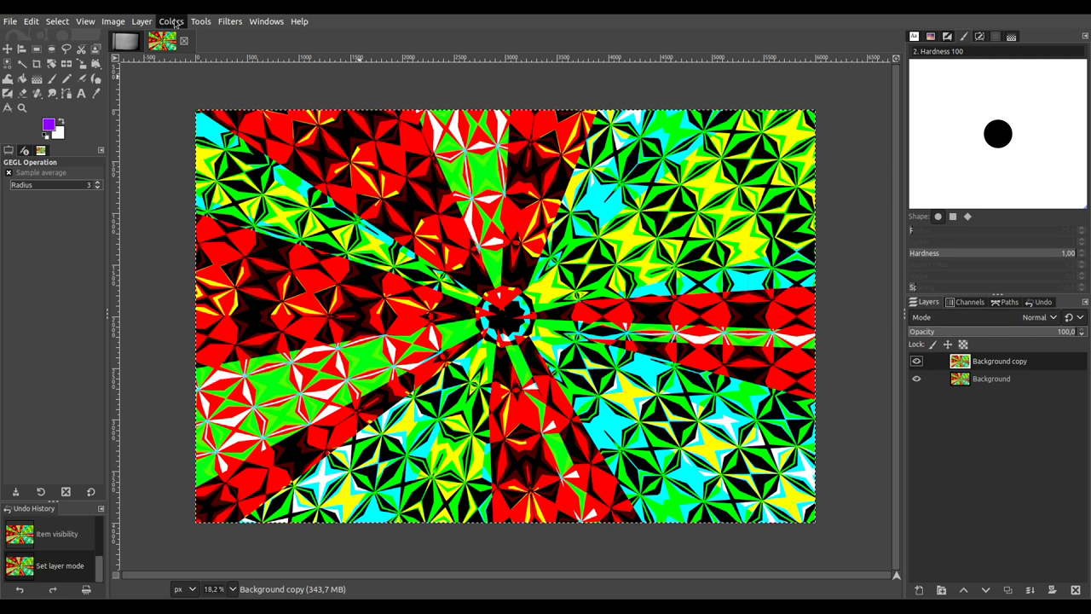
{"action": "left_click", "coordinate": [194, 84]}
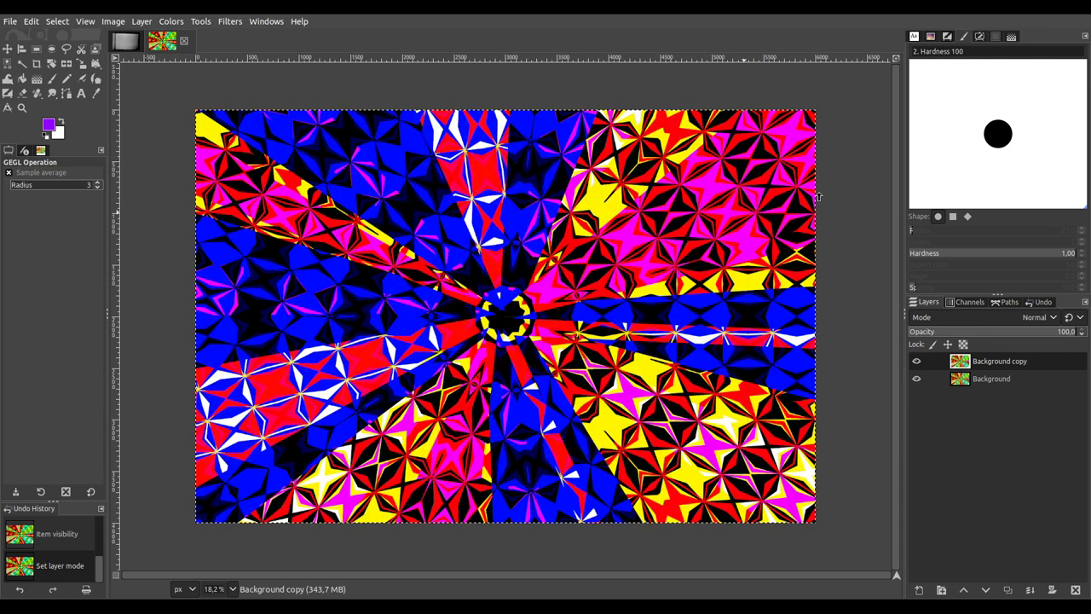
{"action": "key", "text": "ctrl+z"}
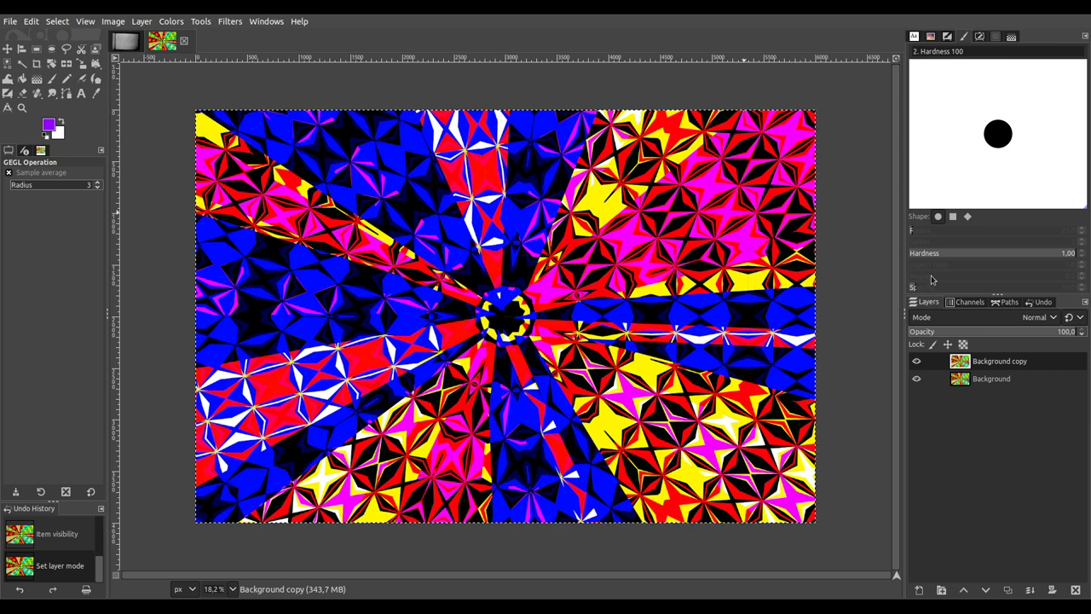
Step: Try the Screen, Dodge, Multiply, Linear burn and Overlay blend modes on the hue-shifted copy
{"action": "scroll", "coordinate": [1031, 319], "scroll_direction": "down", "scroll_amount": 2}
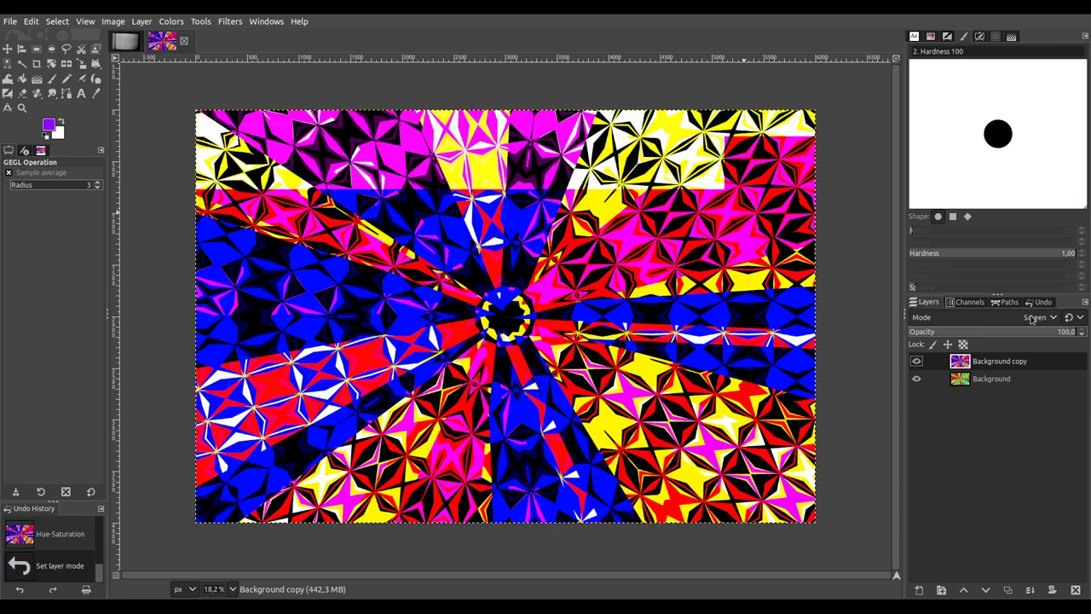
{"action": "scroll", "coordinate": [1031, 319], "scroll_direction": "up", "scroll_amount": 1}
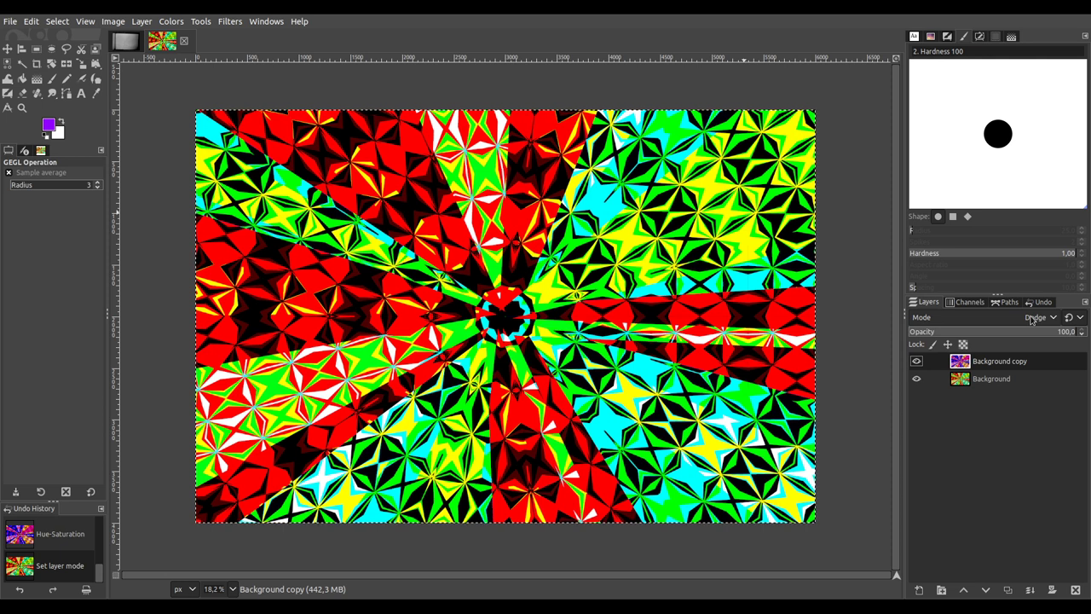
{"action": "scroll", "coordinate": [1031, 319], "scroll_direction": "down", "scroll_amount": 3}
{"action": "scroll", "coordinate": [1031, 318], "scroll_direction": "down", "scroll_amount": 1}
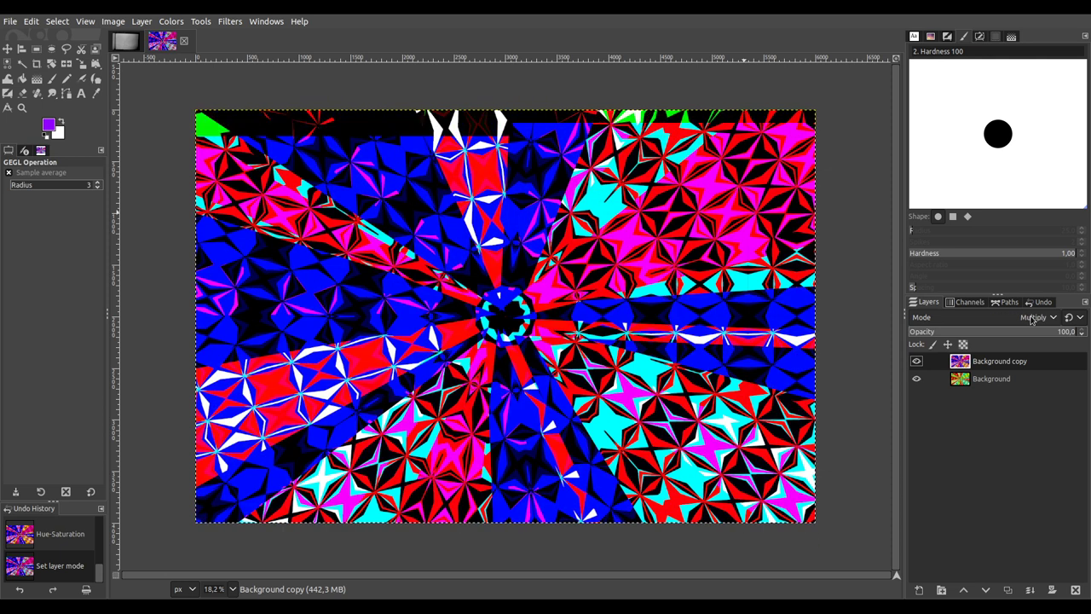
{"action": "scroll", "coordinate": [1031, 318], "scroll_direction": "down", "scroll_amount": 1}
{"action": "scroll", "coordinate": [1032, 319], "scroll_direction": "down", "scroll_amount": 1}
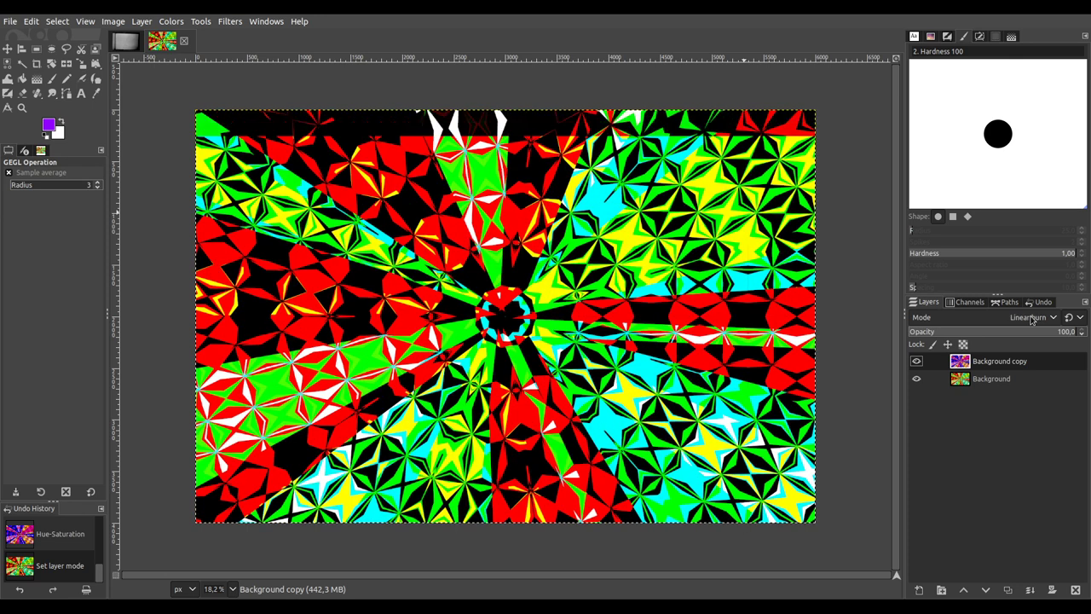
{"action": "scroll", "coordinate": [1032, 318], "scroll_direction": "down", "scroll_amount": 1}
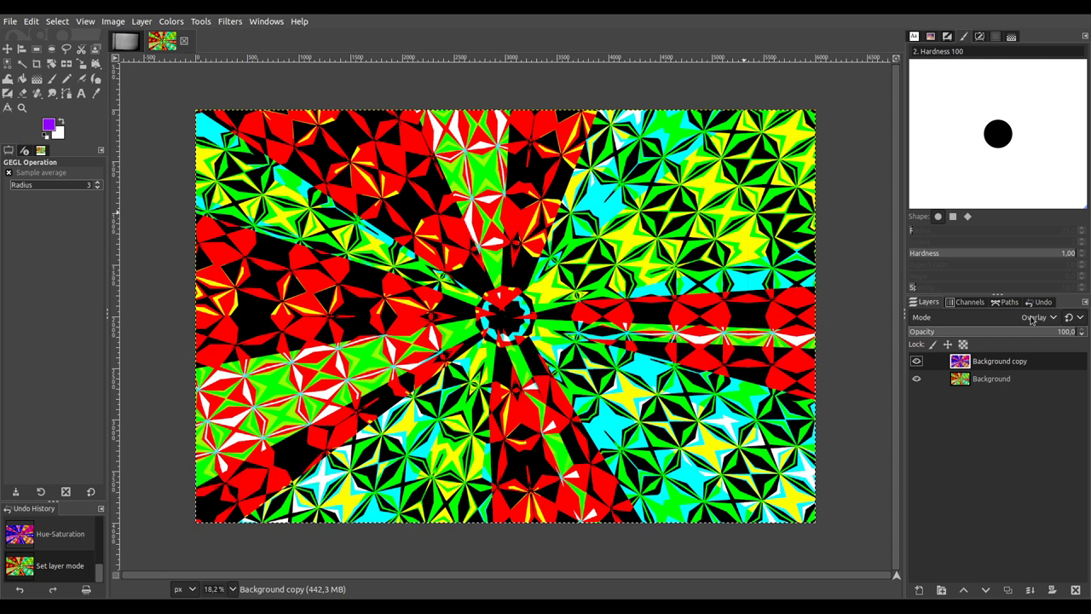
Step: Compare the image with the hue-shifted copy hidden and shown, and set the copy's blend mode to Hard light
{"action": "left_click", "coordinate": [916, 362]}
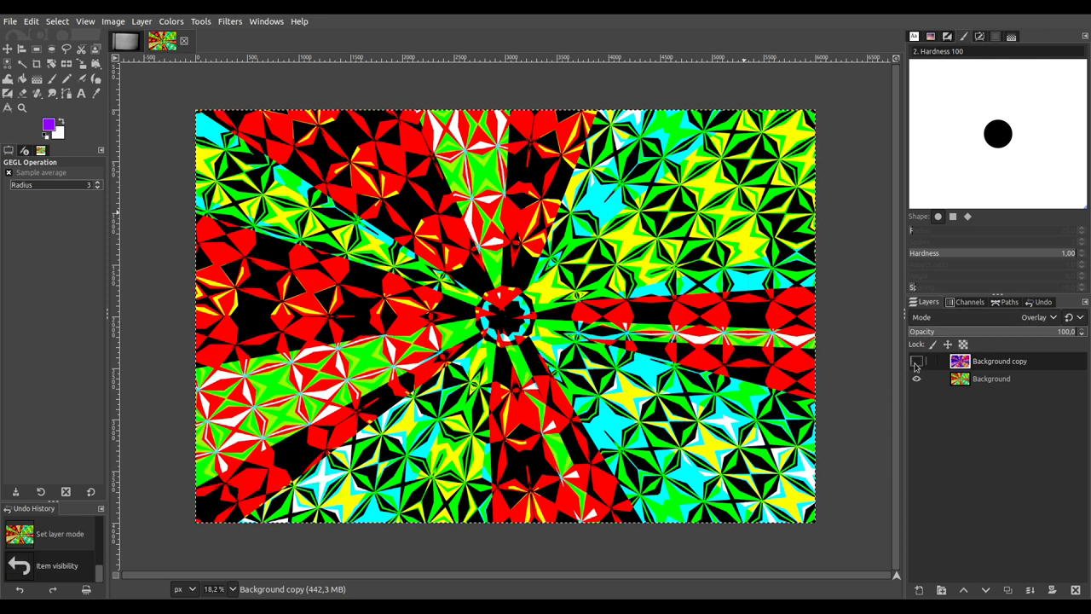
{"action": "left_click", "coordinate": [916, 361]}
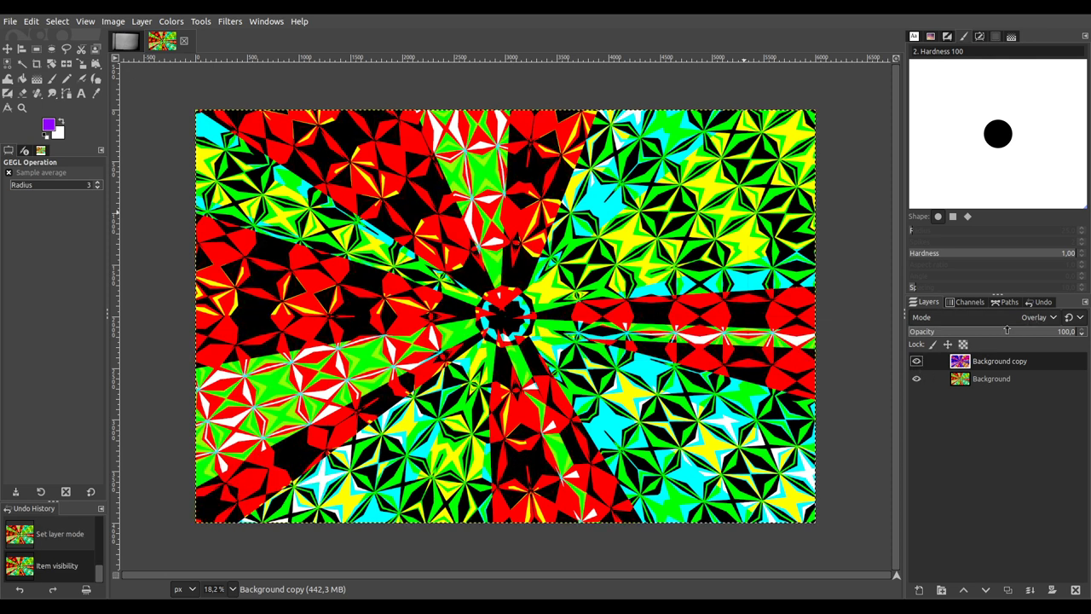
{"action": "scroll", "coordinate": [1026, 317], "scroll_direction": "down", "scroll_amount": 1}
{"action": "scroll", "coordinate": [1026, 317], "scroll_direction": "down", "scroll_amount": 1}
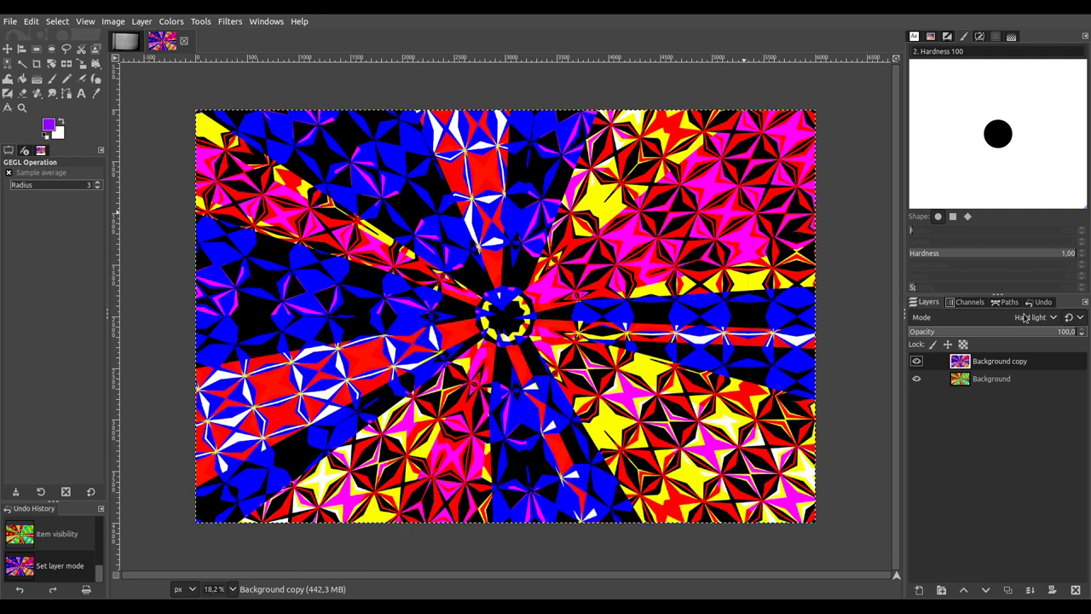
Step: Try the Hard mix blend mode on the hue-shifted Background copy, and set its mode to Linear burn
{"action": "scroll", "coordinate": [1025, 317], "scroll_direction": "down", "scroll_amount": 1}
{"action": "scroll", "coordinate": [1025, 317], "scroll_direction": "up", "scroll_amount": 1}
{"action": "scroll", "coordinate": [1025, 317], "scroll_direction": "down", "scroll_amount": 1}
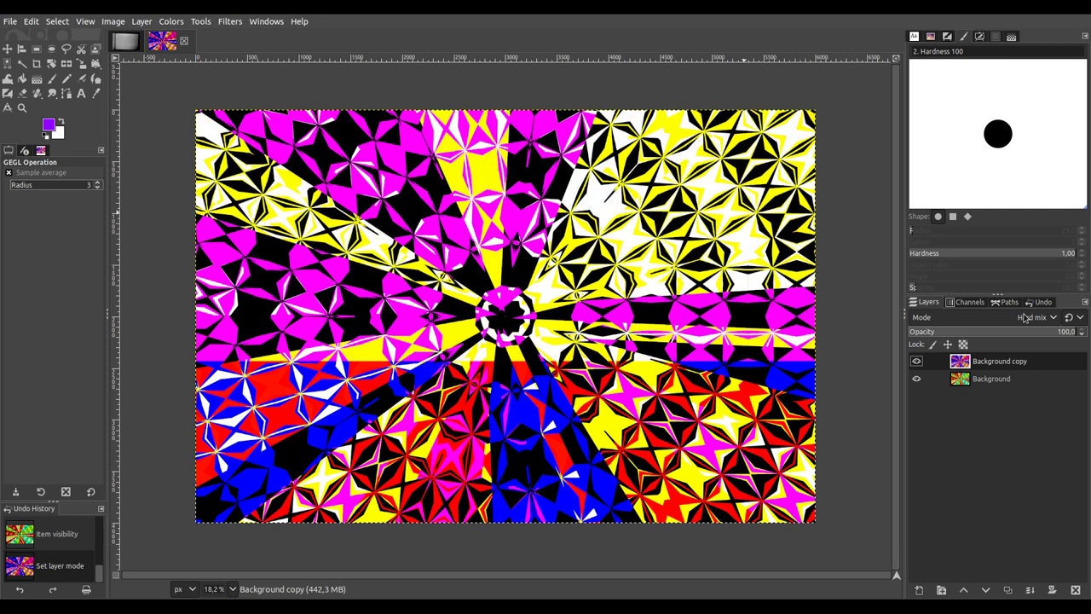
{"action": "scroll", "coordinate": [1026, 317], "scroll_direction": "up", "scroll_amount": 7}
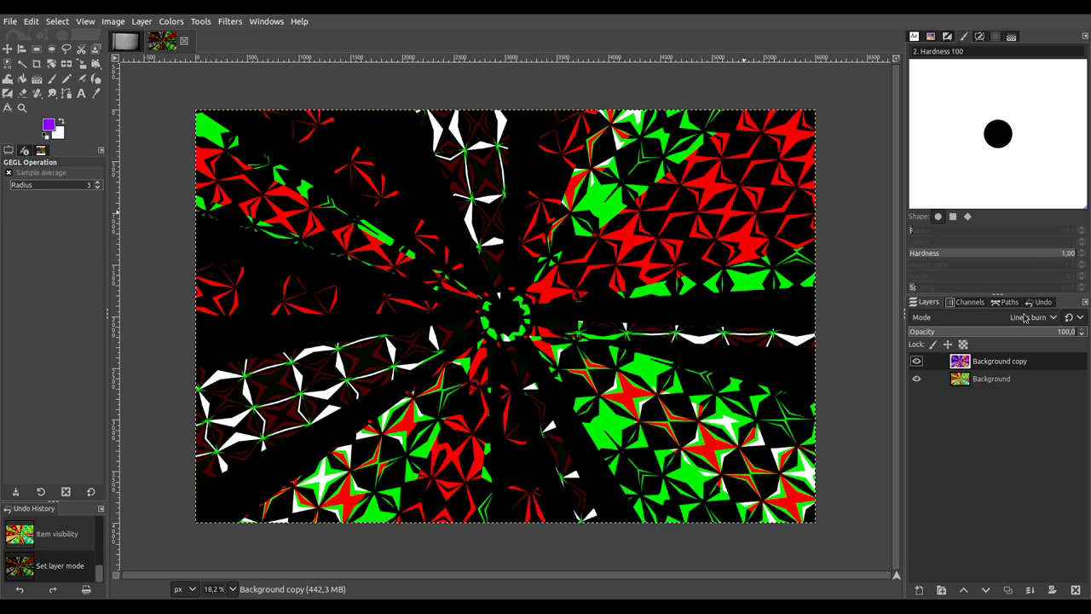
Step: Duplicate the Background layer, raise the duplicate to the top of the stack, and set its blend mode to Hard mix
{"action": "left_click", "coordinate": [1003, 589]}
{"action": "left_click", "coordinate": [962, 588]}
{"action": "scroll", "coordinate": [1032, 320], "scroll_direction": "down", "scroll_amount": 5}
{"action": "scroll", "coordinate": [1032, 319], "scroll_direction": "down", "scroll_amount": 7}
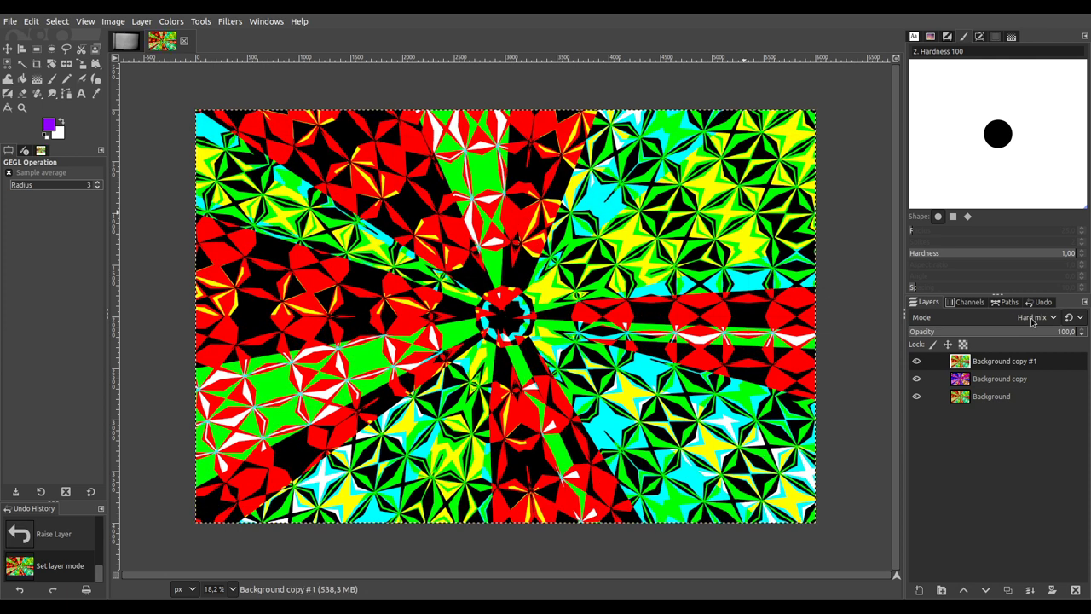
Step: Apply the Shift filter to the Background copy layer with the top layer hidden, and show the top layer again
{"action": "left_click", "coordinate": [993, 380]}
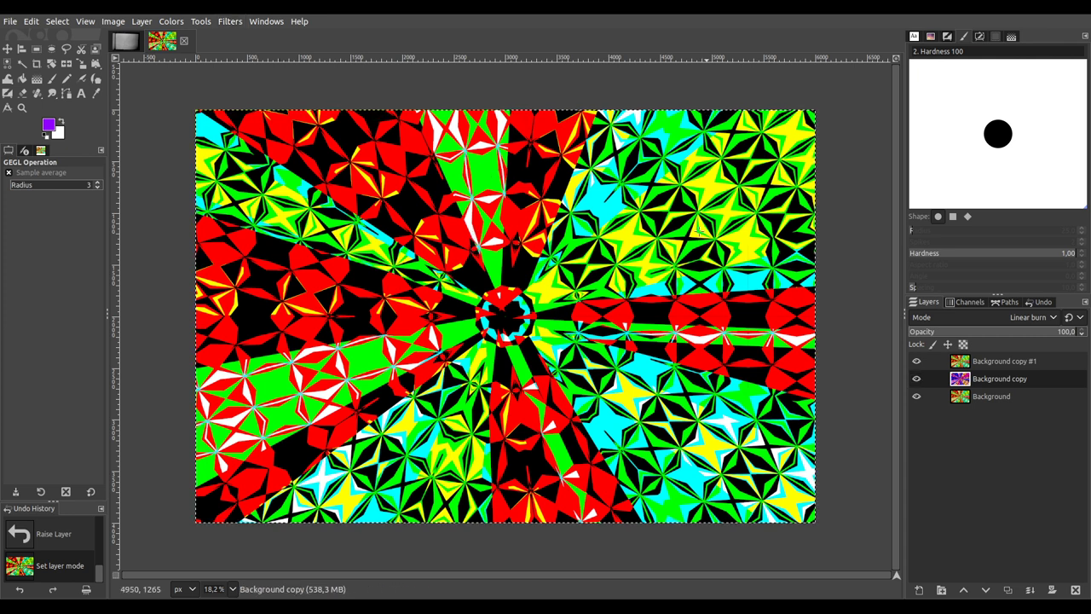
{"action": "left_click", "coordinate": [1024, 362]}
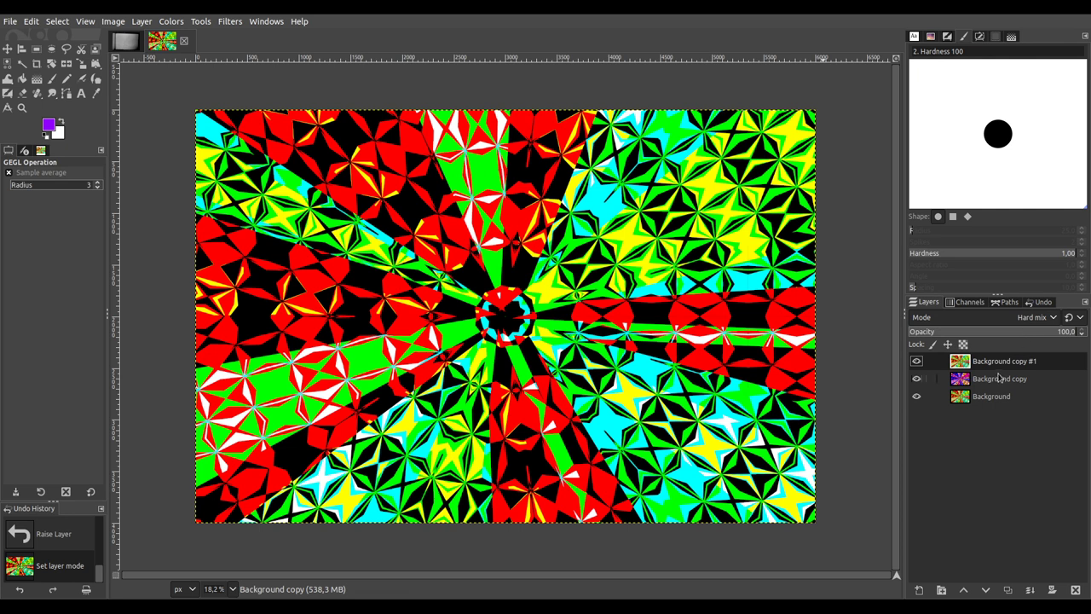
{"action": "left_click", "coordinate": [999, 380]}
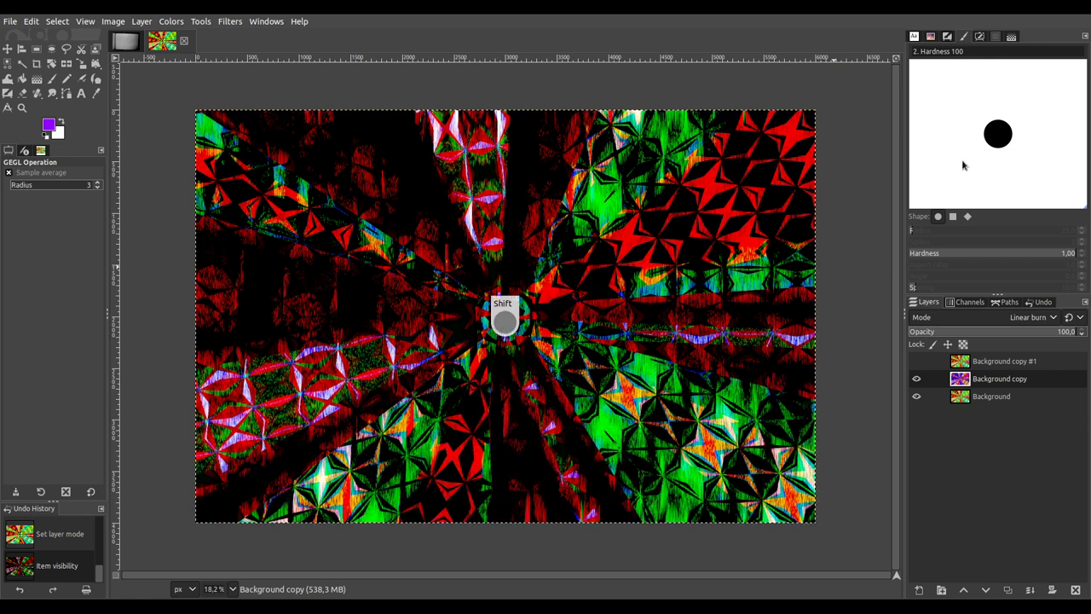
{"action": "left_click", "coordinate": [917, 360]}
Step: Set the top layer's blend mode to Vivid light and the shifted Background copy's mode to Hard light
{"action": "left_click", "coordinate": [1011, 360]}
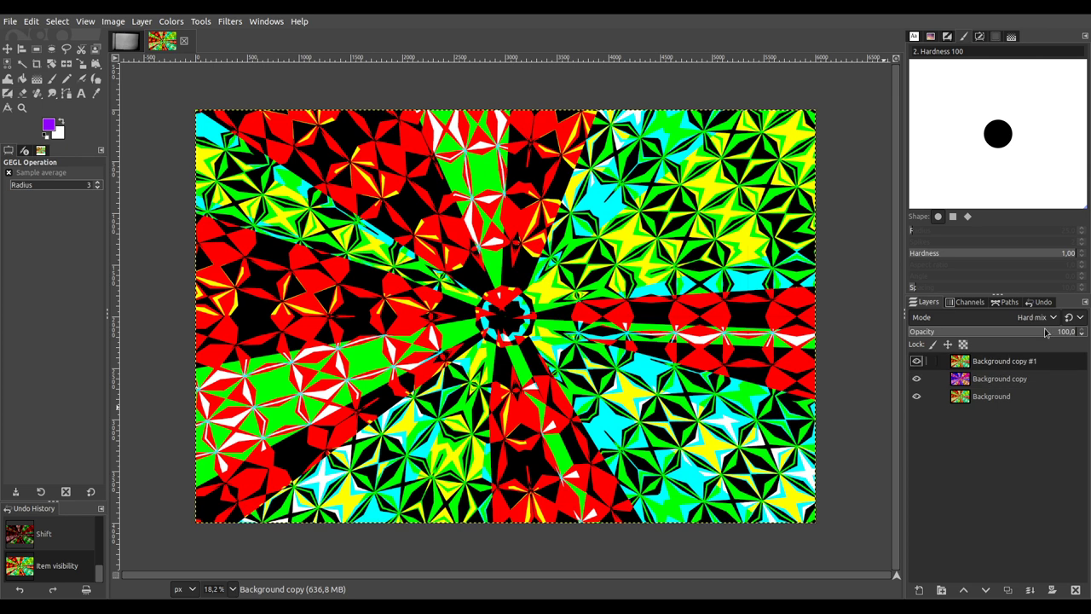
{"action": "scroll", "coordinate": [1026, 321], "scroll_direction": "up", "scroll_amount": 4}
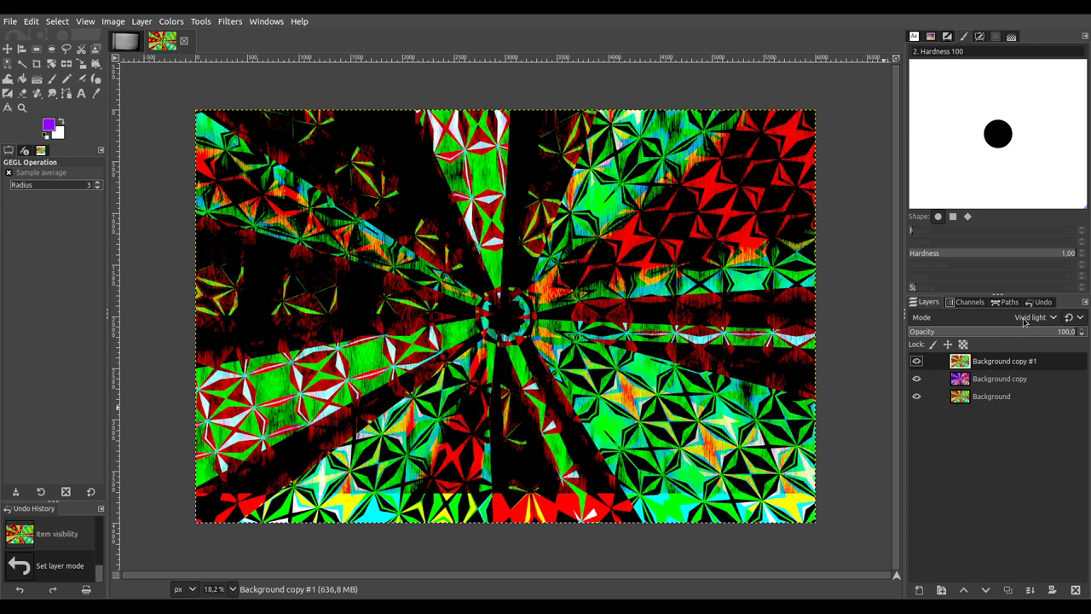
{"action": "left_click", "coordinate": [1002, 379]}
{"action": "scroll", "coordinate": [1023, 319], "scroll_direction": "up", "scroll_amount": 2}
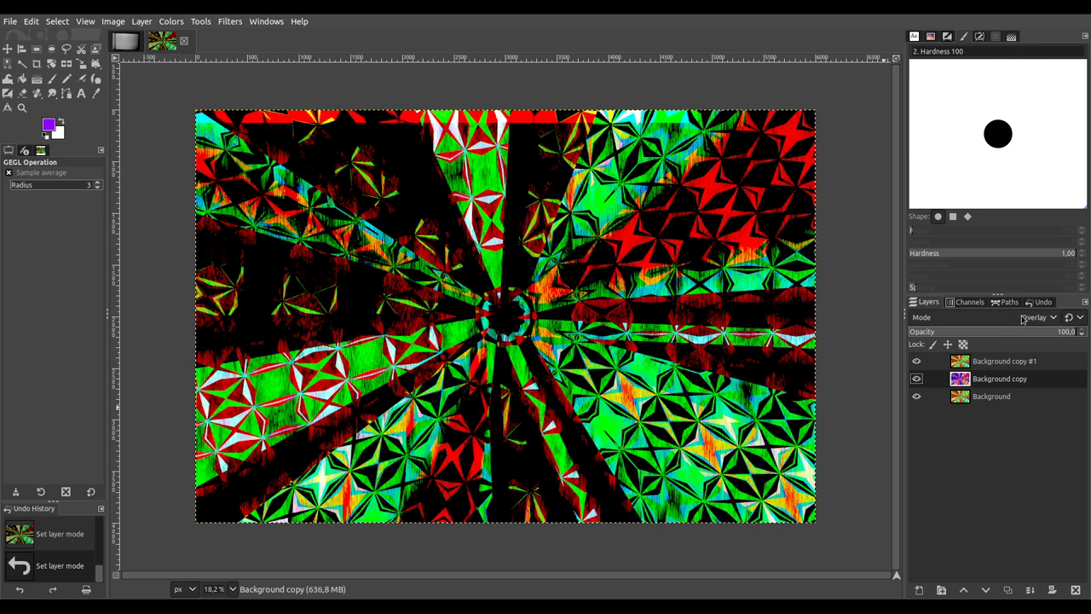
{"action": "scroll", "coordinate": [1023, 319], "scroll_direction": "up", "scroll_amount": 1}
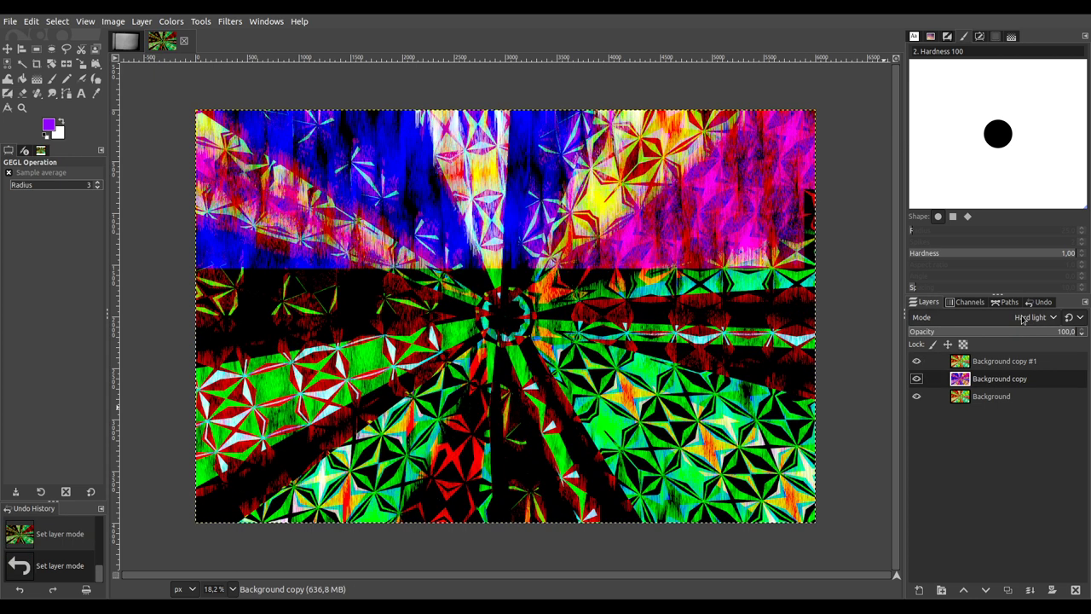
Step: Compare blend modes including Overlay, Burn, Darken only and Addition on the Background copy #1 layer
{"action": "left_click", "coordinate": [1007, 363]}
{"action": "scroll", "coordinate": [1021, 319], "scroll_direction": "up", "scroll_amount": 4}
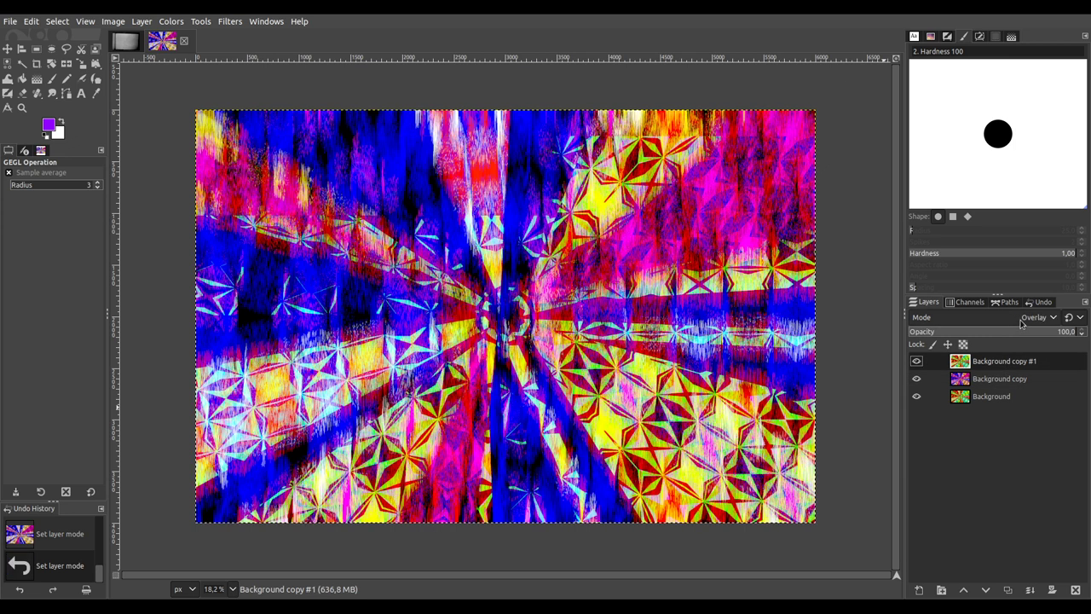
{"action": "scroll", "coordinate": [1022, 318], "scroll_direction": "up", "scroll_amount": 1}
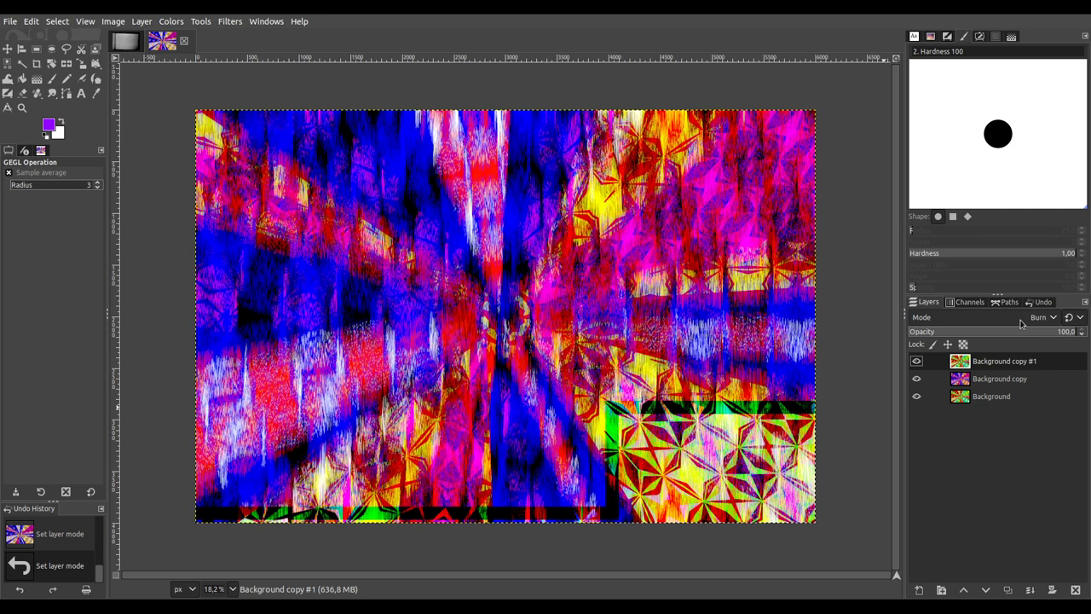
{"action": "scroll", "coordinate": [1021, 318], "scroll_direction": "up", "scroll_amount": 2}
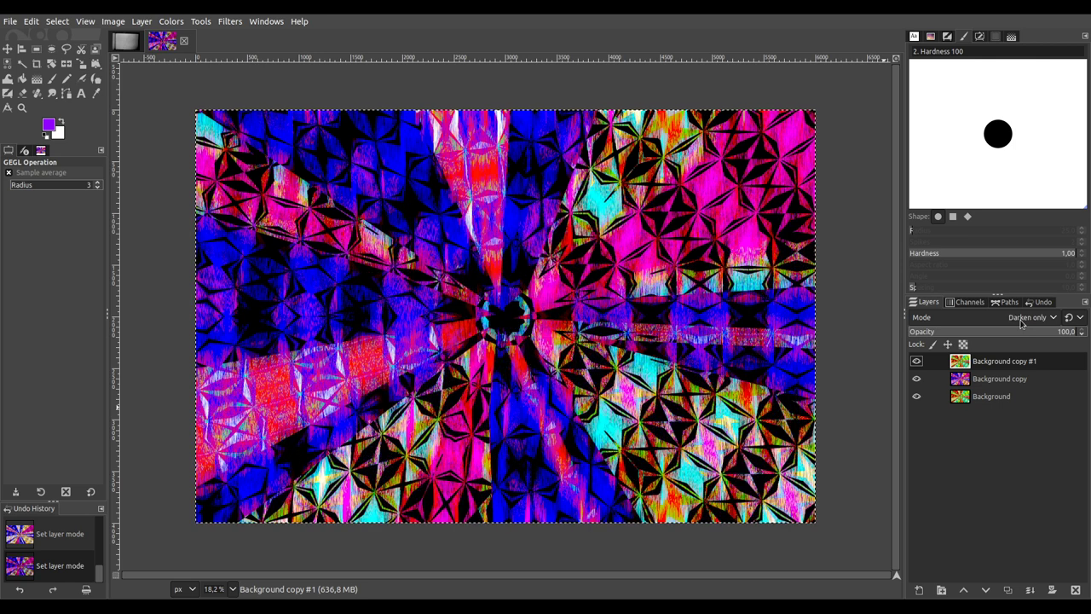
{"action": "scroll", "coordinate": [1021, 319], "scroll_direction": "up", "scroll_amount": 1}
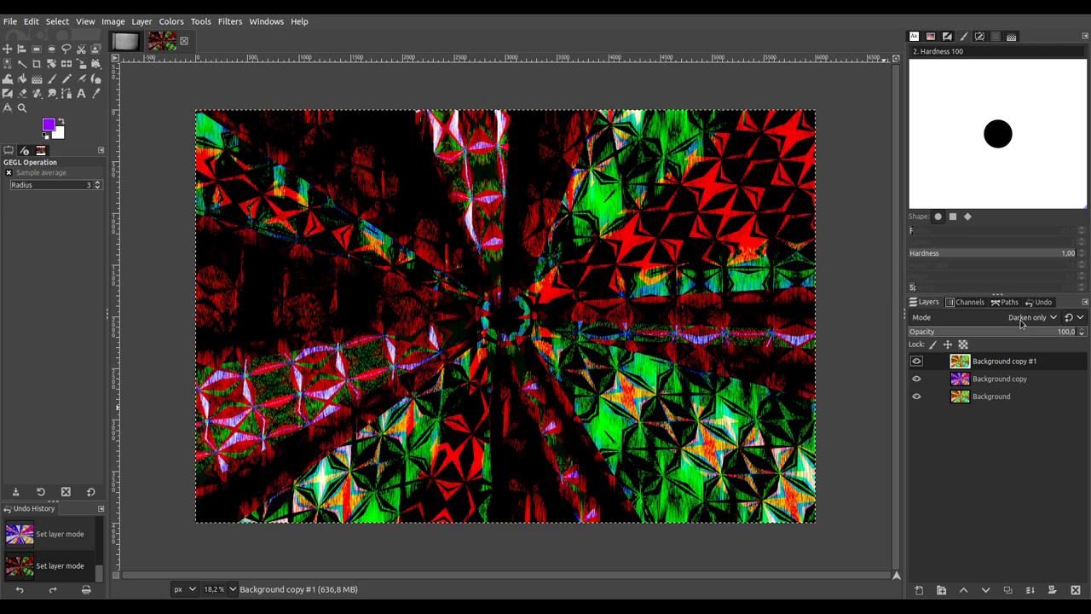
{"action": "scroll", "coordinate": [1021, 323], "scroll_direction": "up", "scroll_amount": 1}
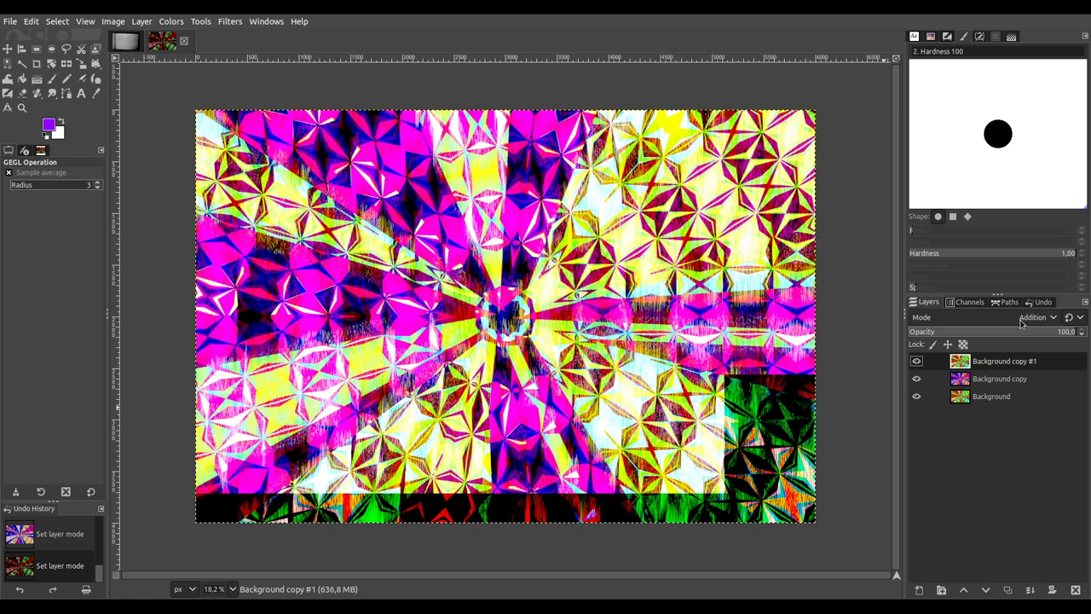
{"action": "scroll", "coordinate": [1021, 322], "scroll_direction": "down", "scroll_amount": 3}
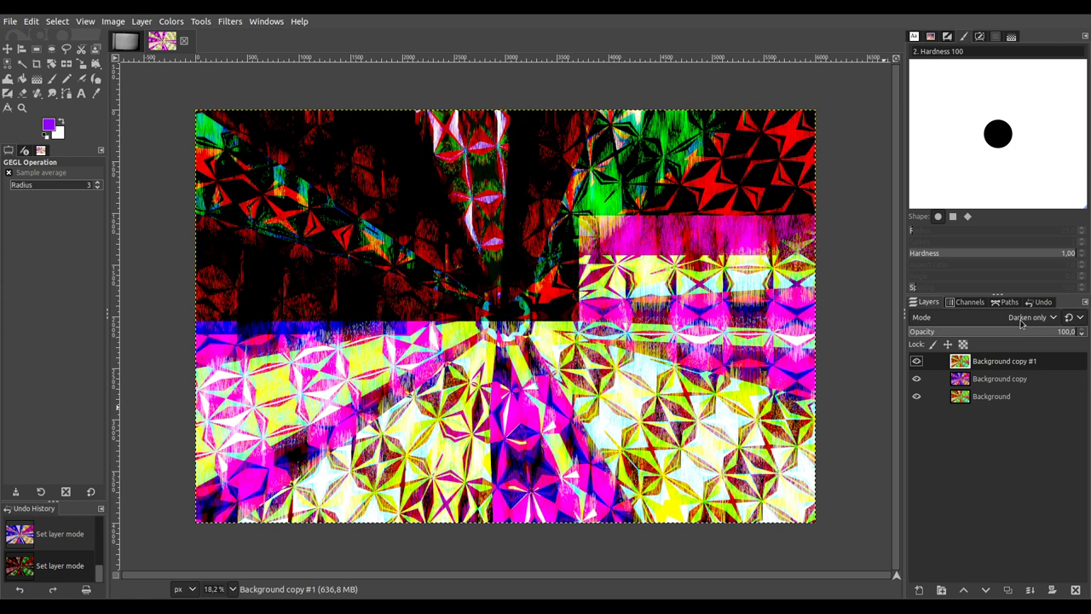
{"action": "scroll", "coordinate": [1021, 322], "scroll_direction": "down", "scroll_amount": 3}
Step: Duplicate the top layer, merge the visible layers with the duplicate hidden, and show the duplicate in Normal mode
{"action": "left_click", "coordinate": [1012, 384]}
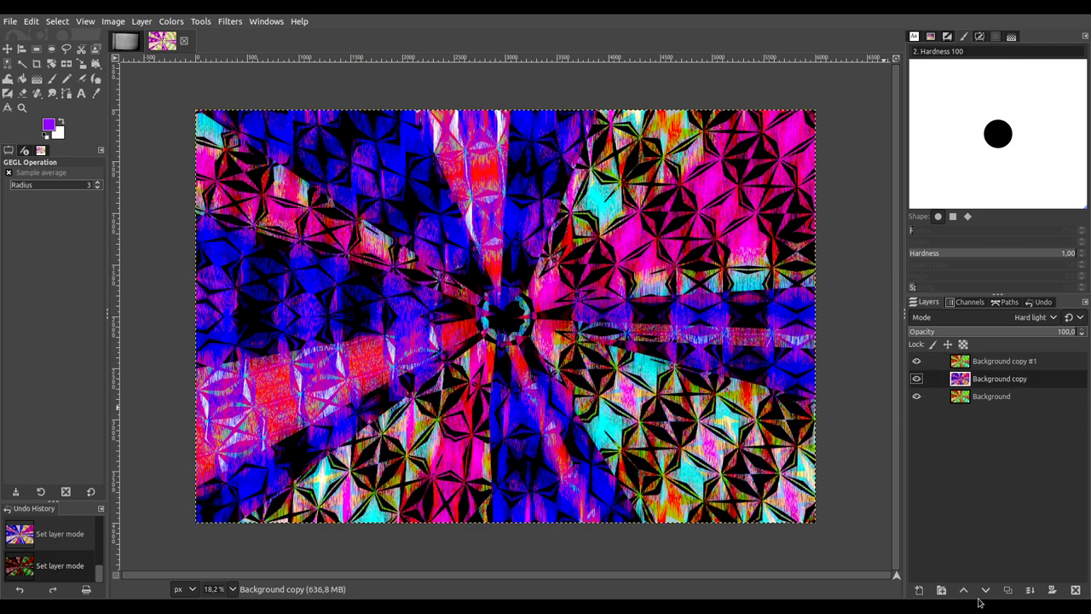
{"action": "left_click", "coordinate": [1006, 367]}
{"action": "left_click", "coordinate": [1008, 589]}
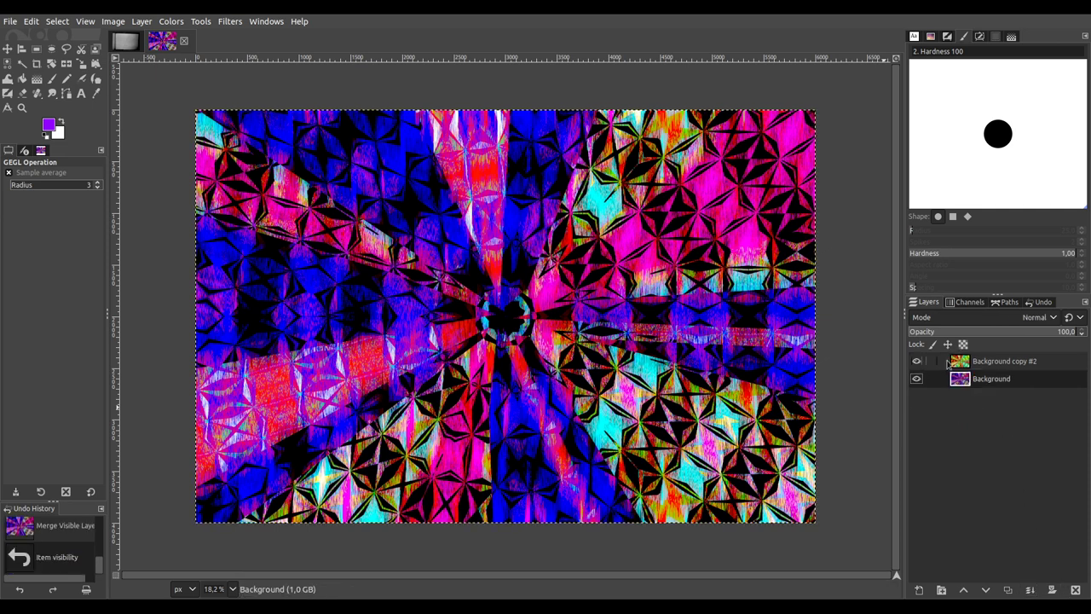
{"action": "left_click", "coordinate": [1005, 365]}
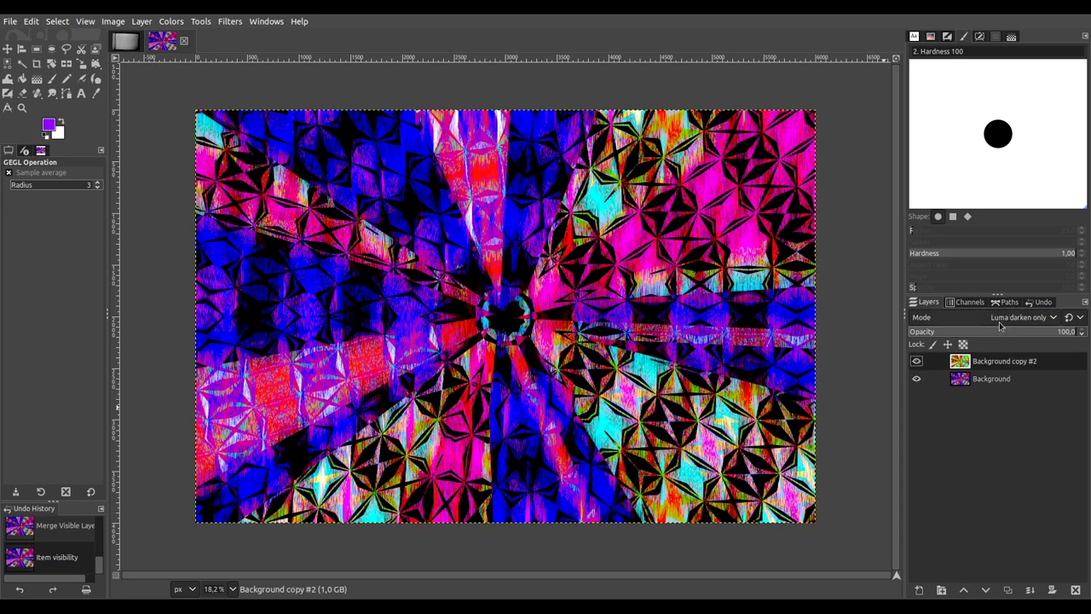
{"action": "scroll", "coordinate": [1002, 319], "scroll_direction": "up", "scroll_amount": 8}
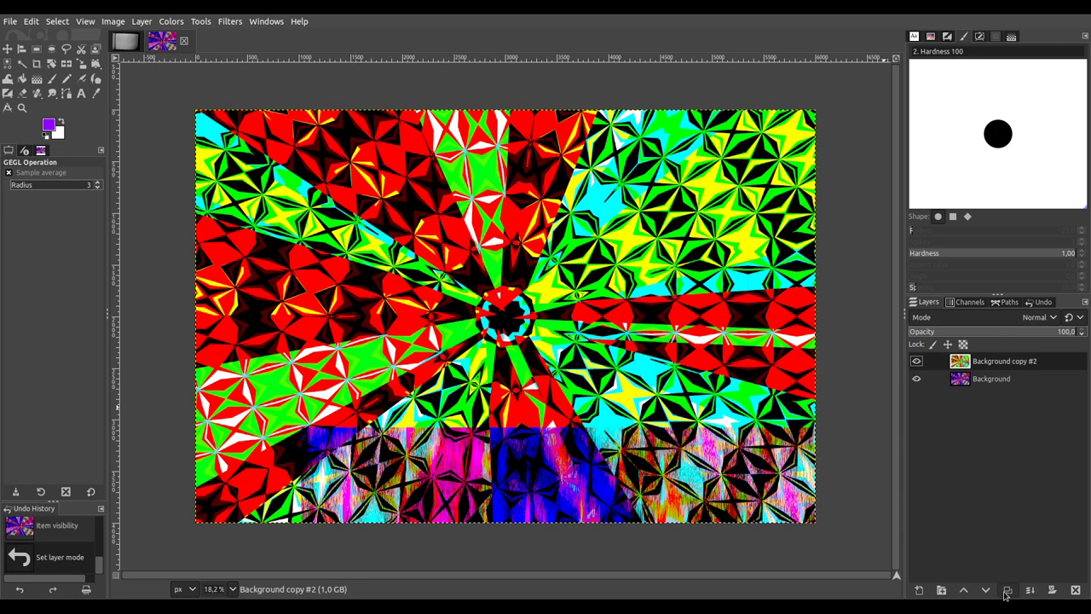
Step: Duplicate Background copy #2, move the duplicate below the merged Background layer, and apply the Kaleidoscope filter to Background
{"action": "left_click", "coordinate": [1008, 590]}
{"action": "left_click", "coordinate": [985, 590]}
{"action": "left_click", "coordinate": [985, 590]}
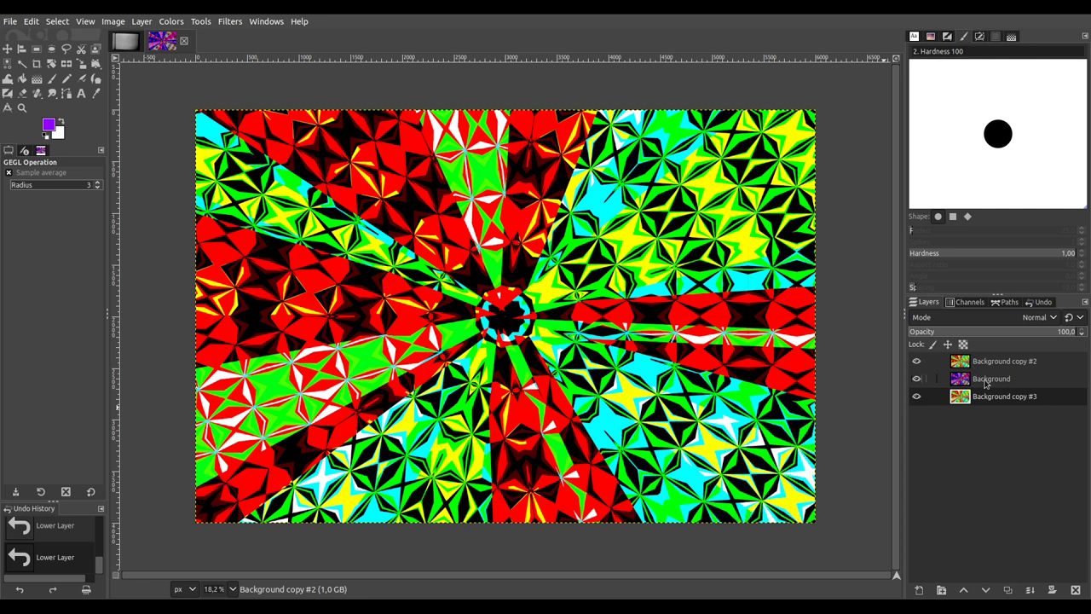
{"action": "left_click", "coordinate": [986, 380]}
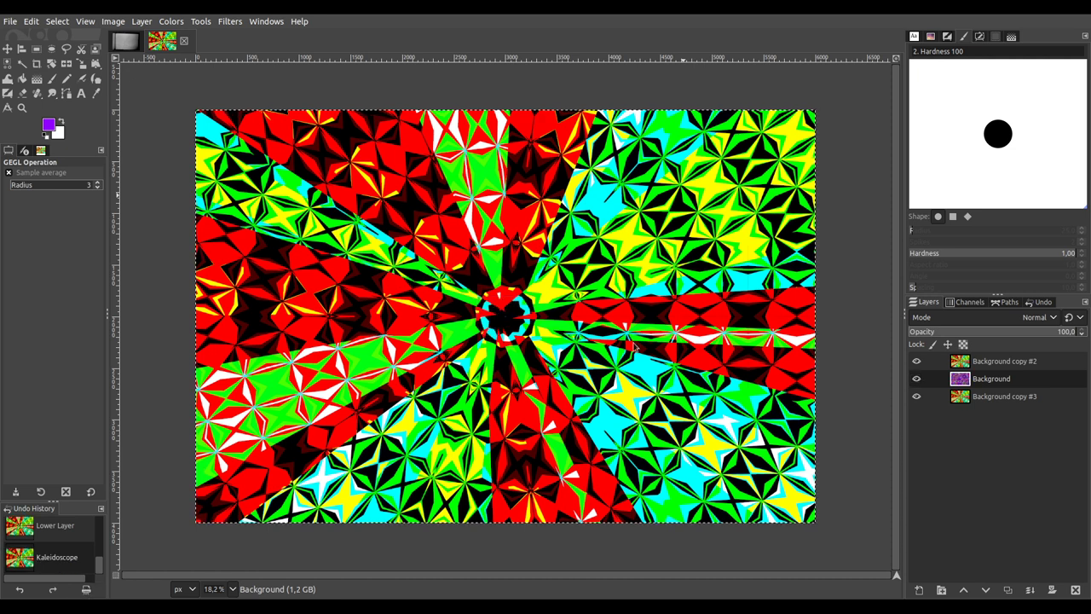
Step: Try the Dodge and Multiply blend modes on the top layer, Background copy #2
{"action": "left_click", "coordinate": [999, 363]}
{"action": "scroll", "coordinate": [1031, 315], "scroll_direction": "down", "scroll_amount": 5}
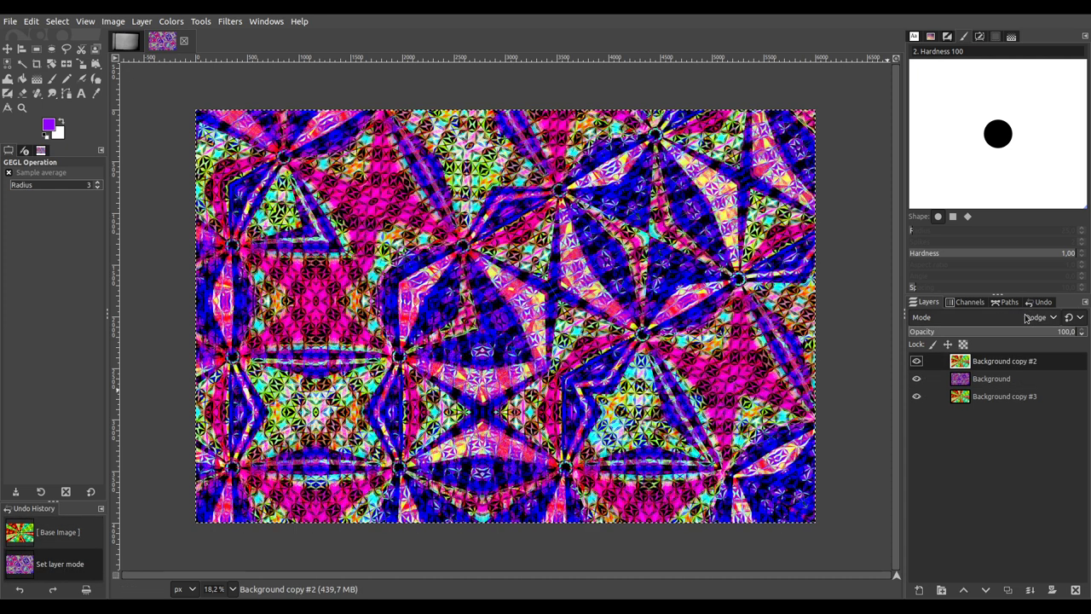
{"action": "scroll", "coordinate": [1027, 317], "scroll_direction": "down", "scroll_amount": 4}
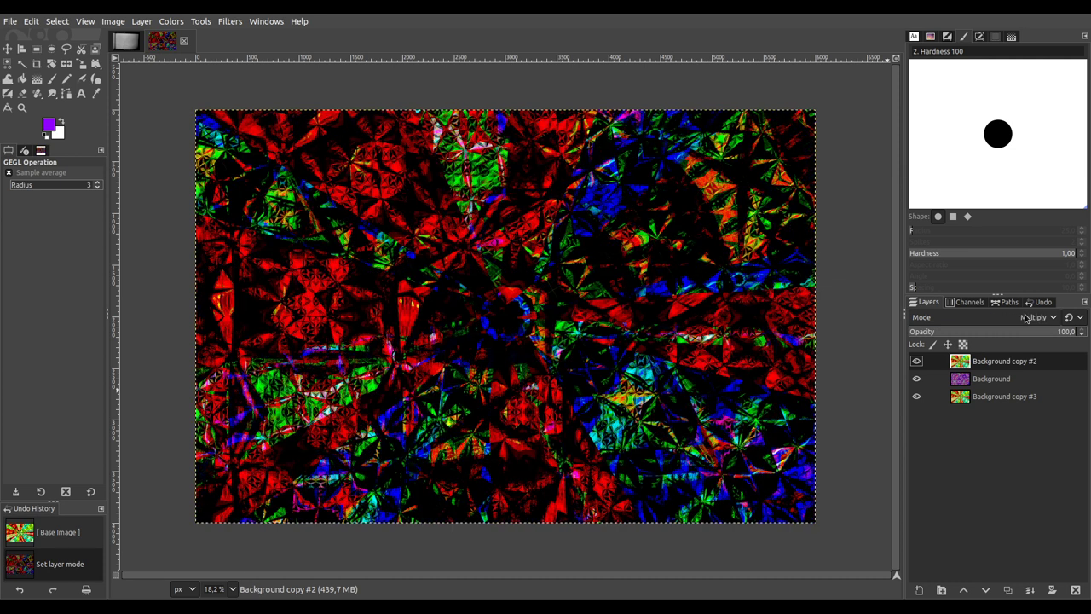
Step: Try Luma darken only, Addition, Linear burn and Overlay on the kaleidoscope Background layer, and set its mode to Hard light
{"action": "left_click", "coordinate": [992, 381]}
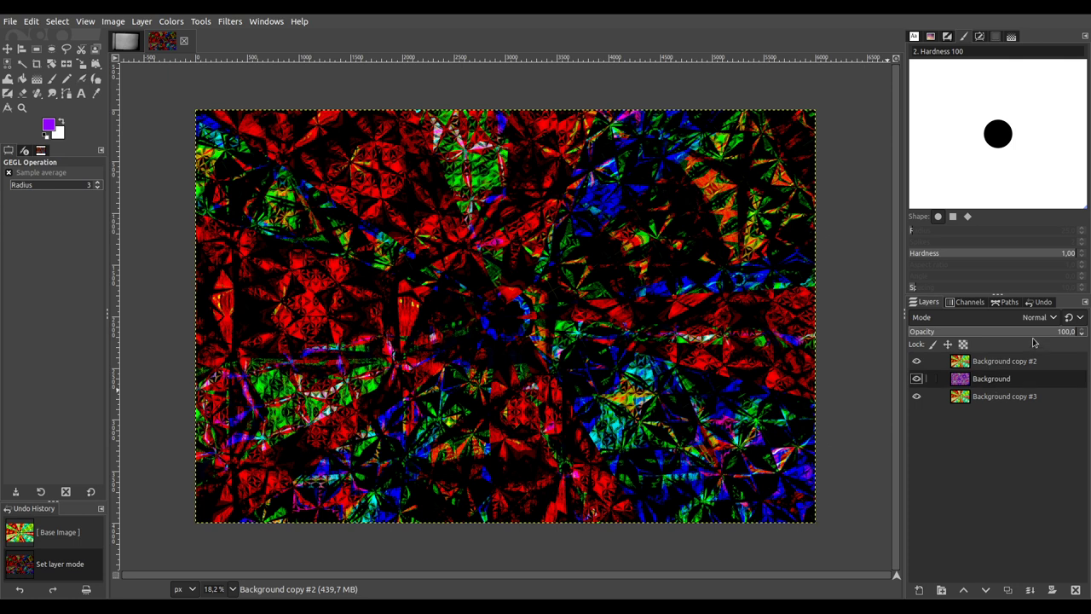
{"action": "scroll", "coordinate": [1032, 322], "scroll_direction": "down", "scroll_amount": 7}
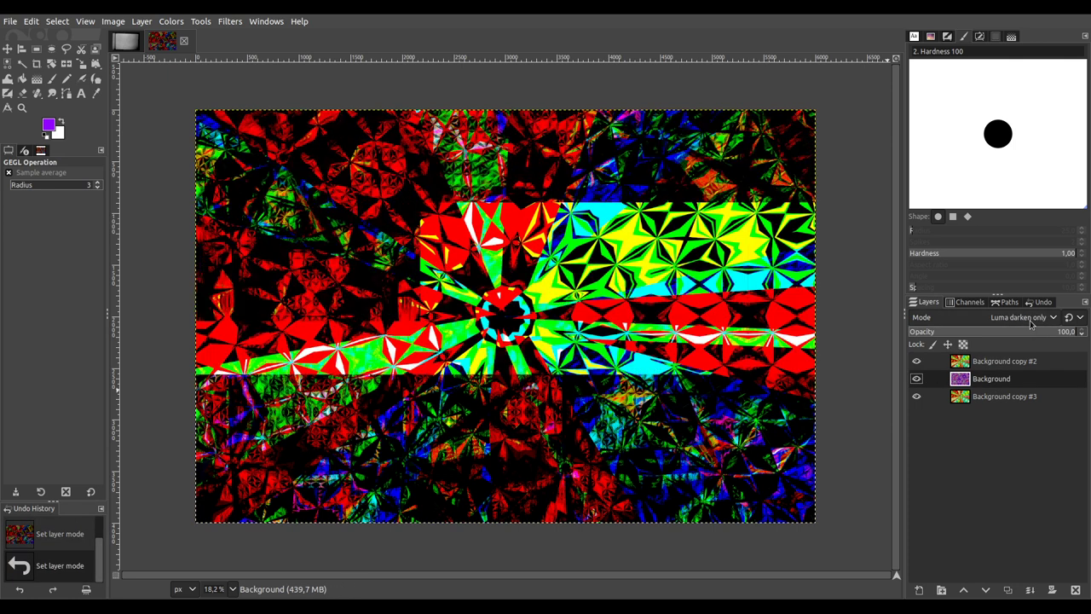
{"action": "scroll", "coordinate": [1031, 322], "scroll_direction": "up", "scroll_amount": 2}
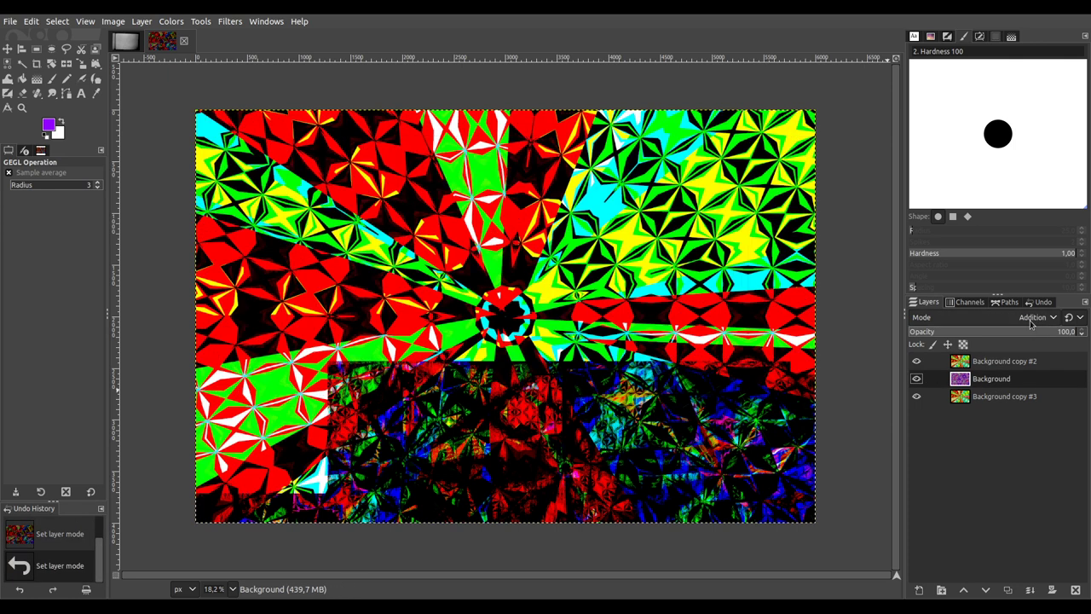
{"action": "scroll", "coordinate": [1031, 322], "scroll_direction": "down", "scroll_amount": 5}
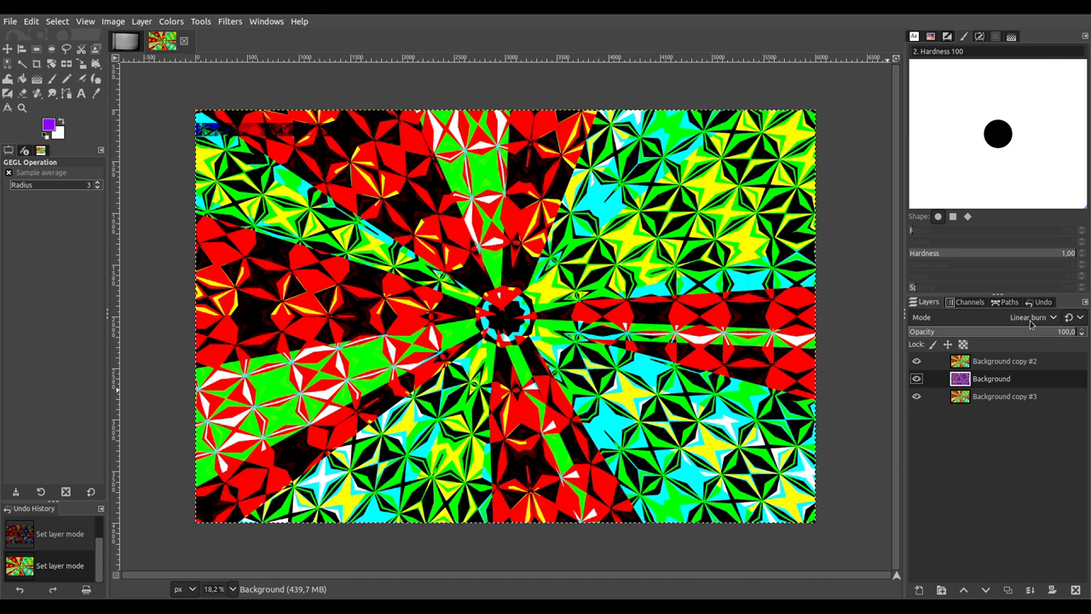
{"action": "scroll", "coordinate": [1031, 323], "scroll_direction": "down", "scroll_amount": 4}
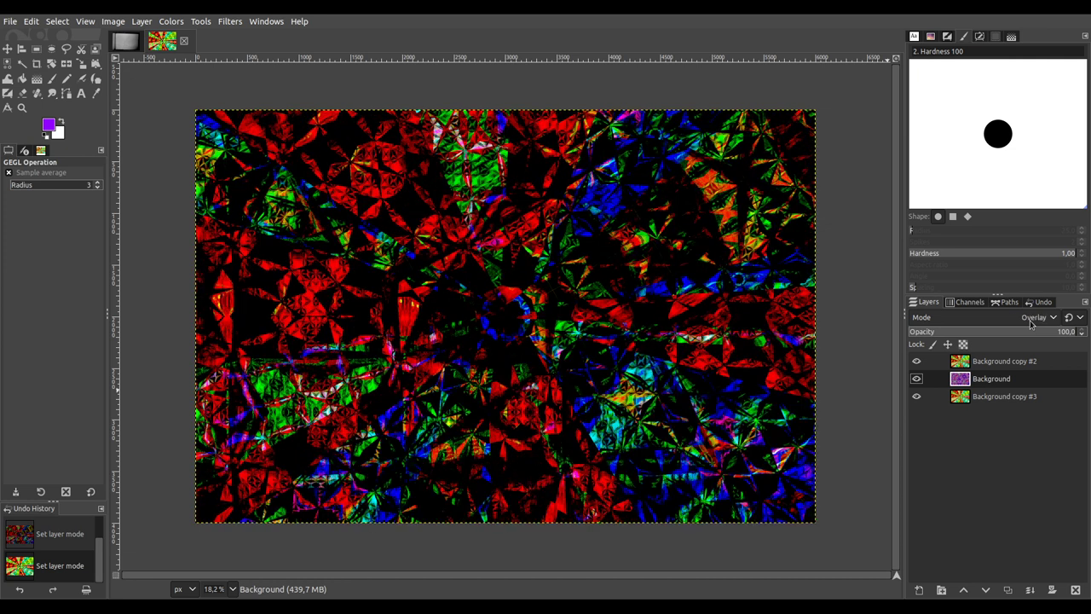
{"action": "scroll", "coordinate": [1031, 322], "scroll_direction": "up", "scroll_amount": 1}
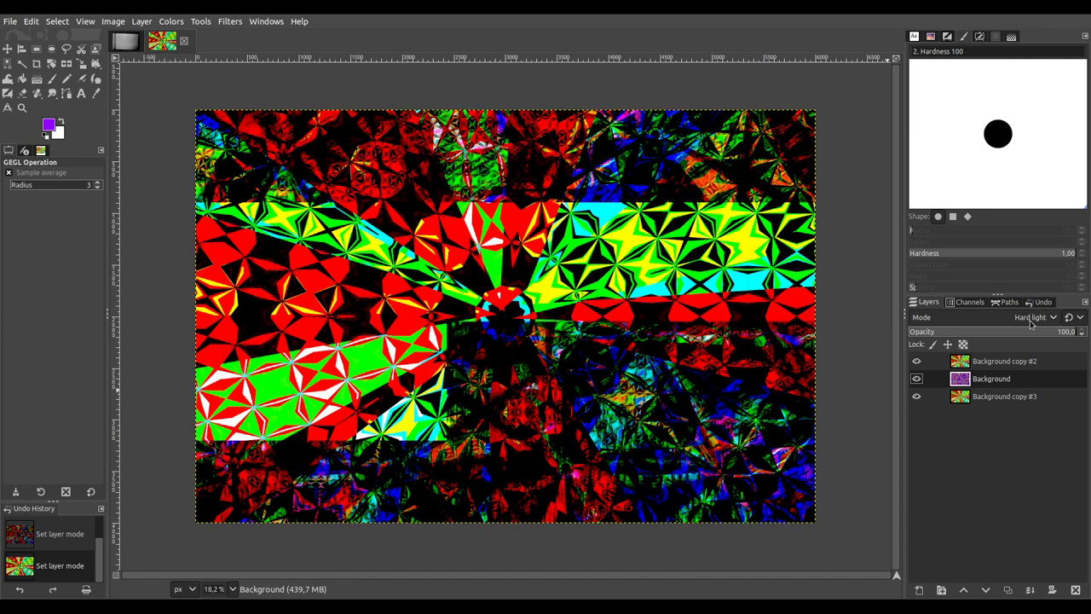
Step: Try Burn, Linear burn, Overlay and Hard light on the top layer, Background copy #2, and set its mode to Vivid light
{"action": "left_click", "coordinate": [1025, 367]}
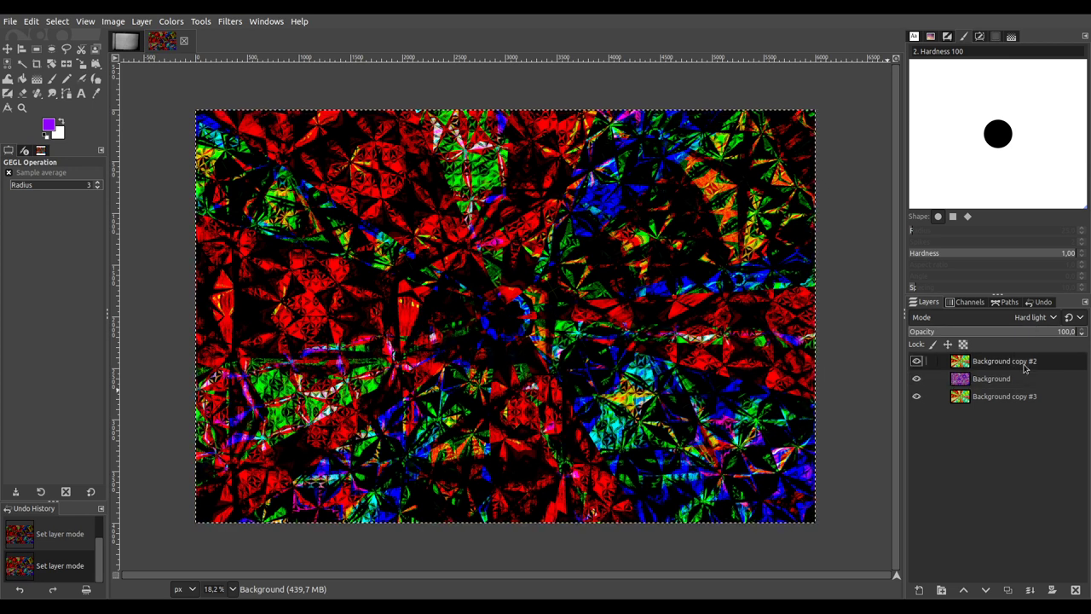
{"action": "scroll", "coordinate": [1024, 317], "scroll_direction": "up", "scroll_amount": 1}
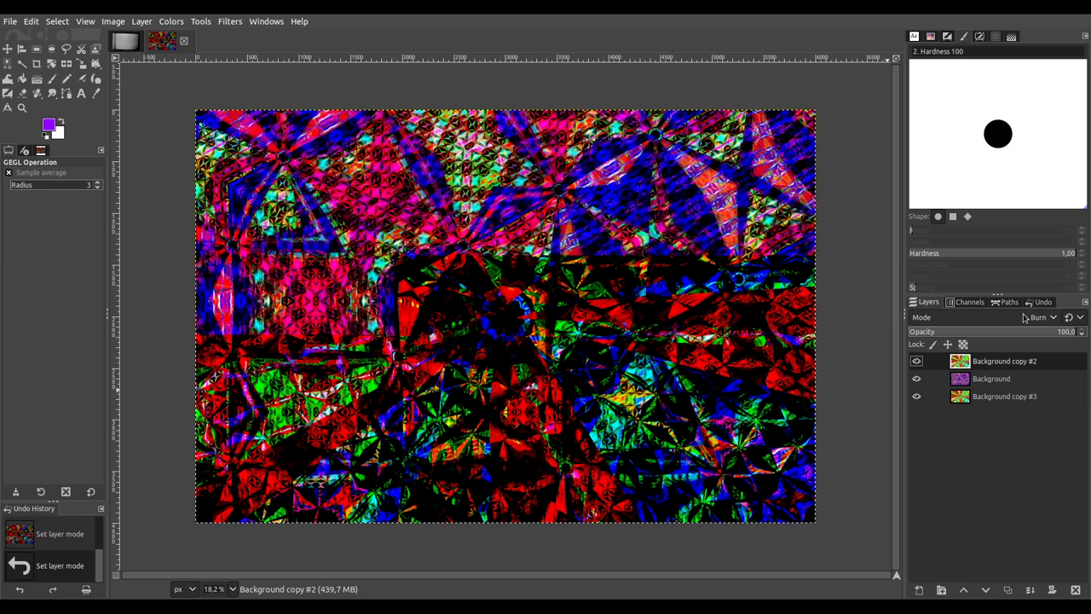
{"action": "scroll", "coordinate": [1024, 317], "scroll_direction": "down", "scroll_amount": 1}
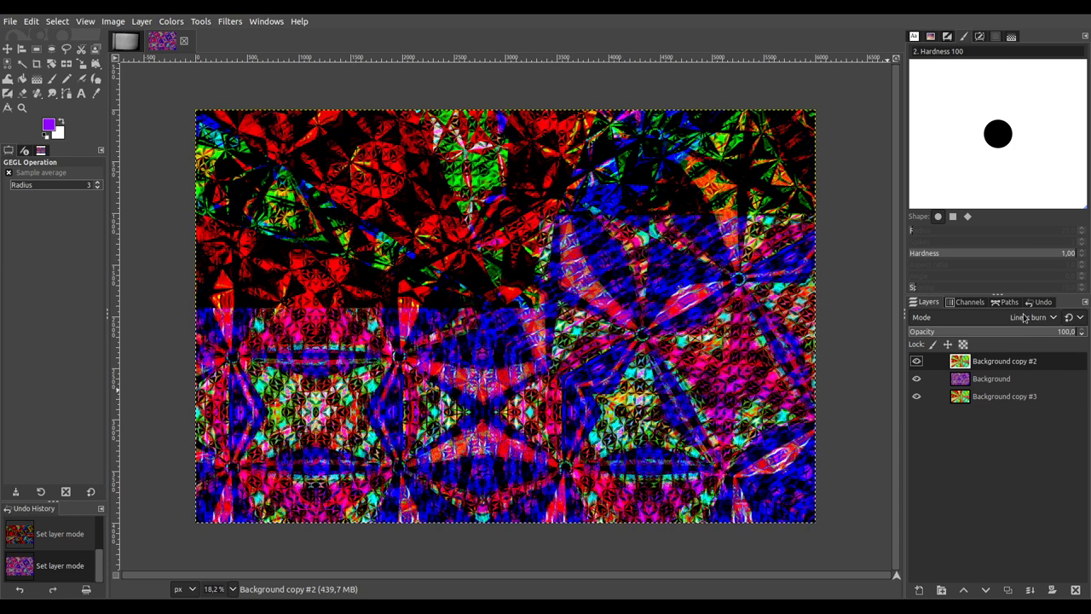
{"action": "scroll", "coordinate": [1023, 317], "scroll_direction": "down", "scroll_amount": 1}
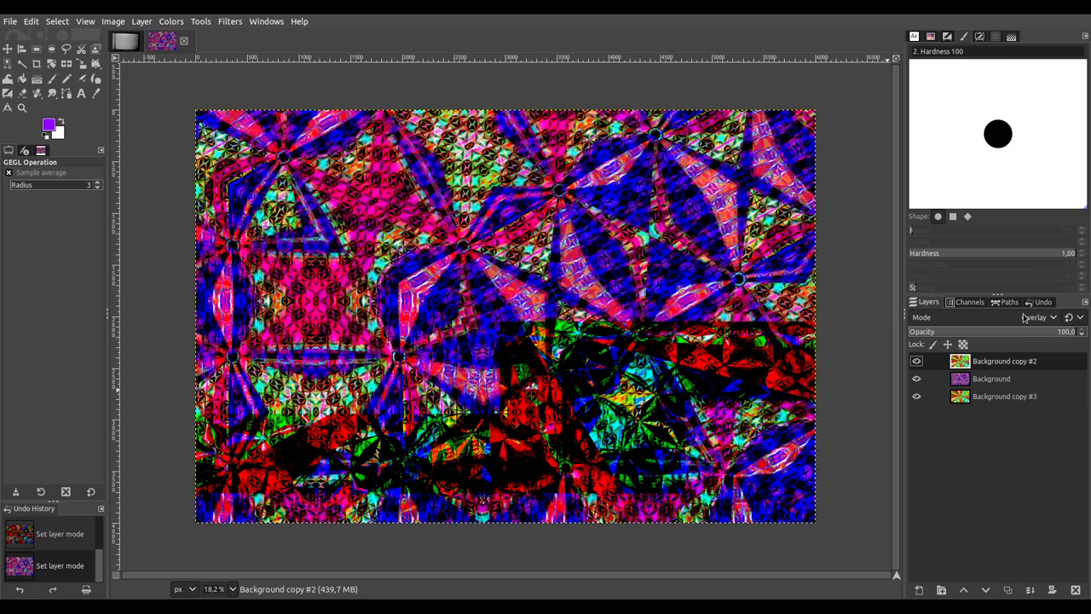
{"action": "scroll", "coordinate": [1024, 318], "scroll_direction": "down", "scroll_amount": 1}
{"action": "scroll", "coordinate": [1024, 317], "scroll_direction": "down", "scroll_amount": 2}
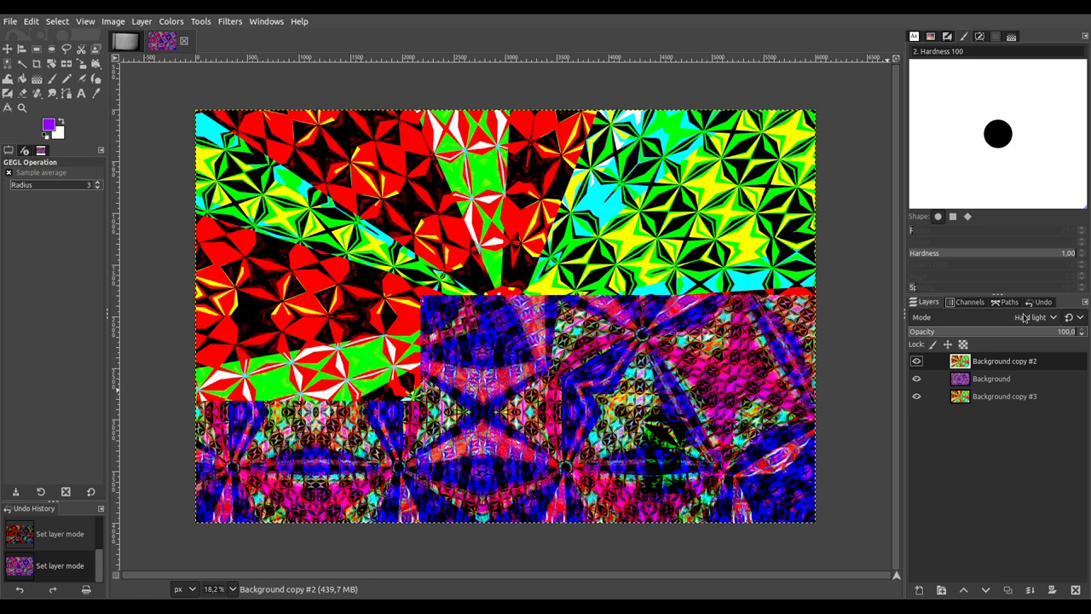
Step: Briefly isolate the Background layer, restore the hidden layers, and try Pin light on Background copy #2
{"action": "left_click", "coordinate": [917, 361]}
{"action": "left_click", "coordinate": [917, 397]}
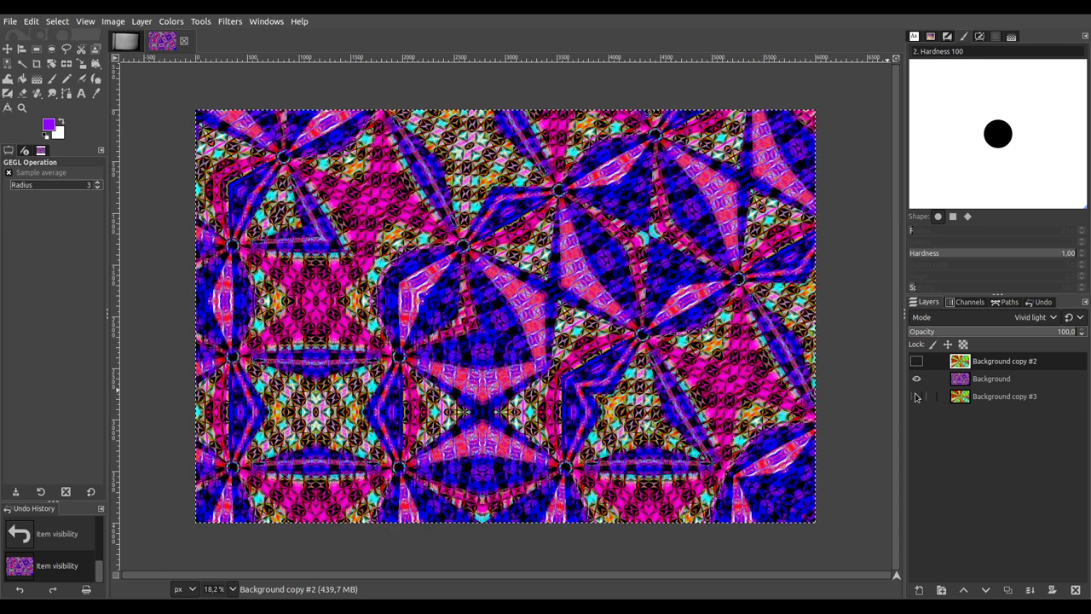
{"action": "key", "text": "ctrl+z"}
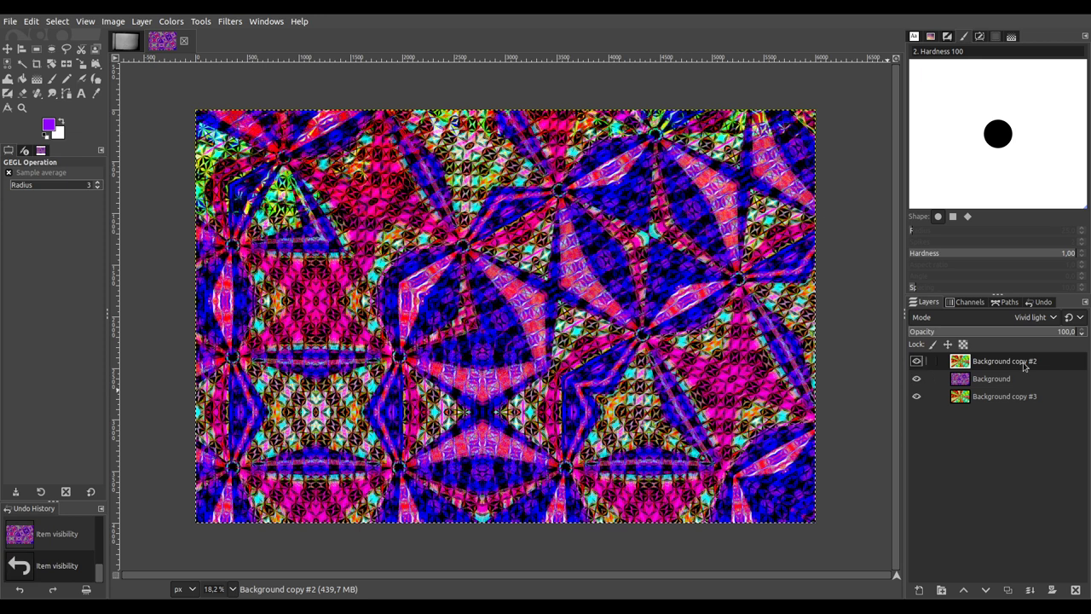
{"action": "scroll", "coordinate": [1033, 319], "scroll_direction": "down", "scroll_amount": 2}
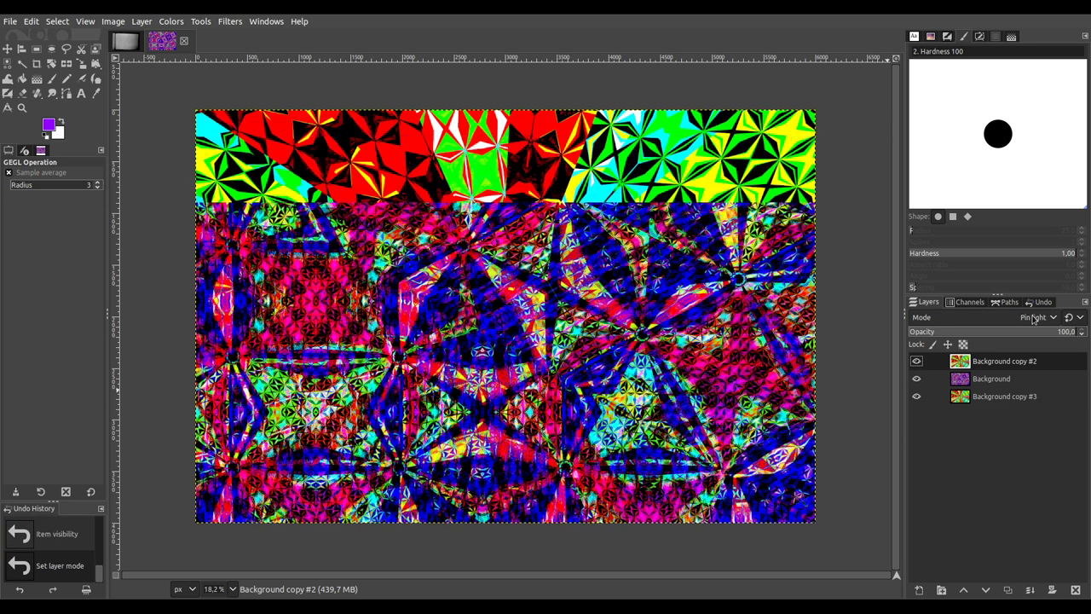
{"action": "scroll", "coordinate": [1033, 319], "scroll_direction": "down", "scroll_amount": 1}
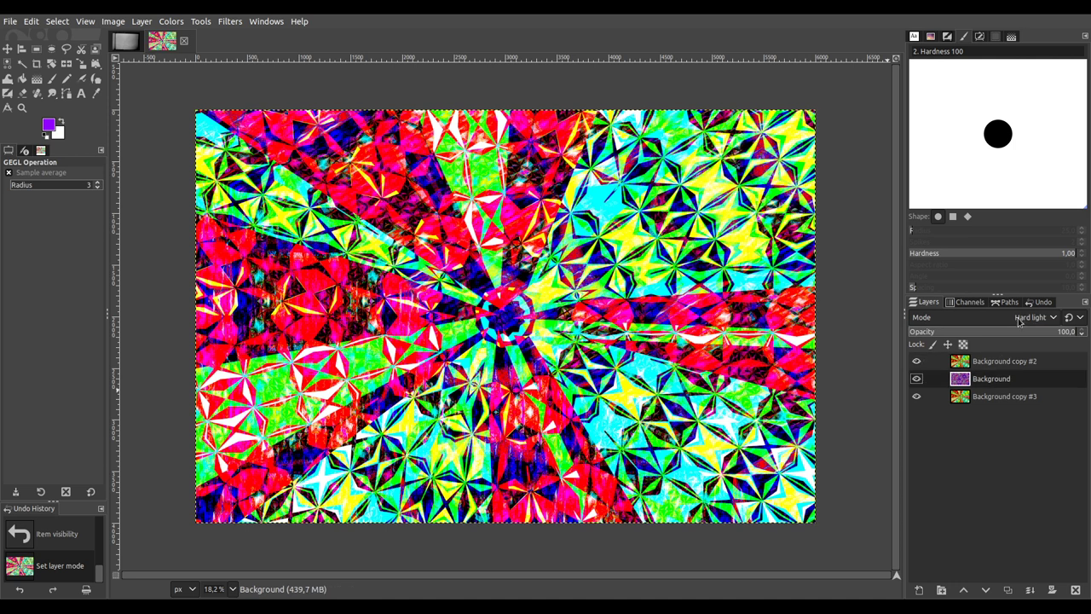
Step: Try Addition, Split, Pin light and Grain extract on the Background layer, and set its mode to Grain merge
{"action": "scroll", "coordinate": [1018, 322], "scroll_direction": "up", "scroll_amount": 1}
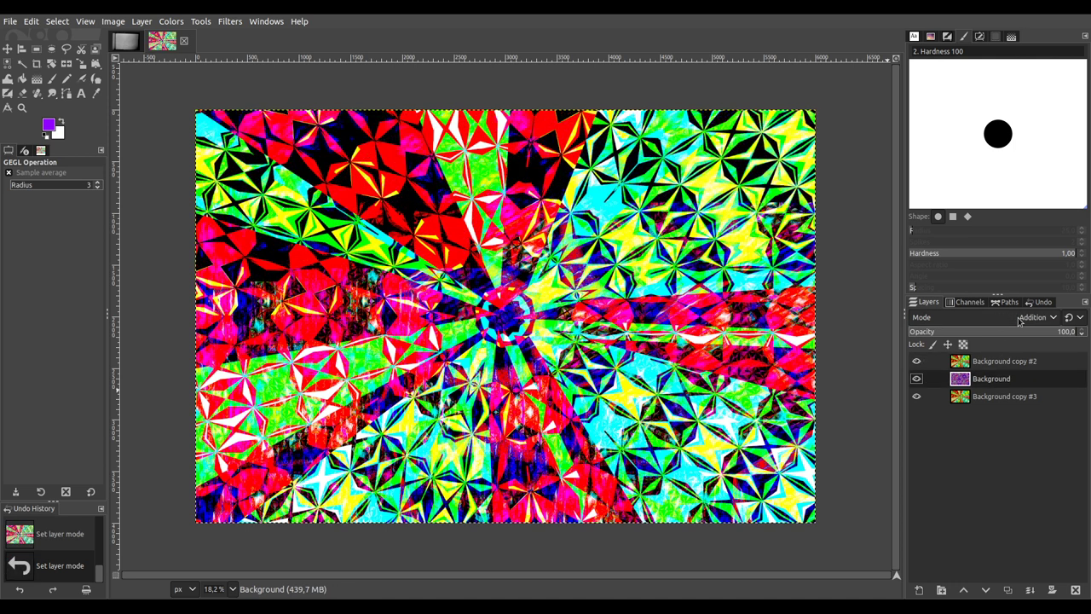
{"action": "scroll", "coordinate": [1019, 320], "scroll_direction": "up", "scroll_amount": 1}
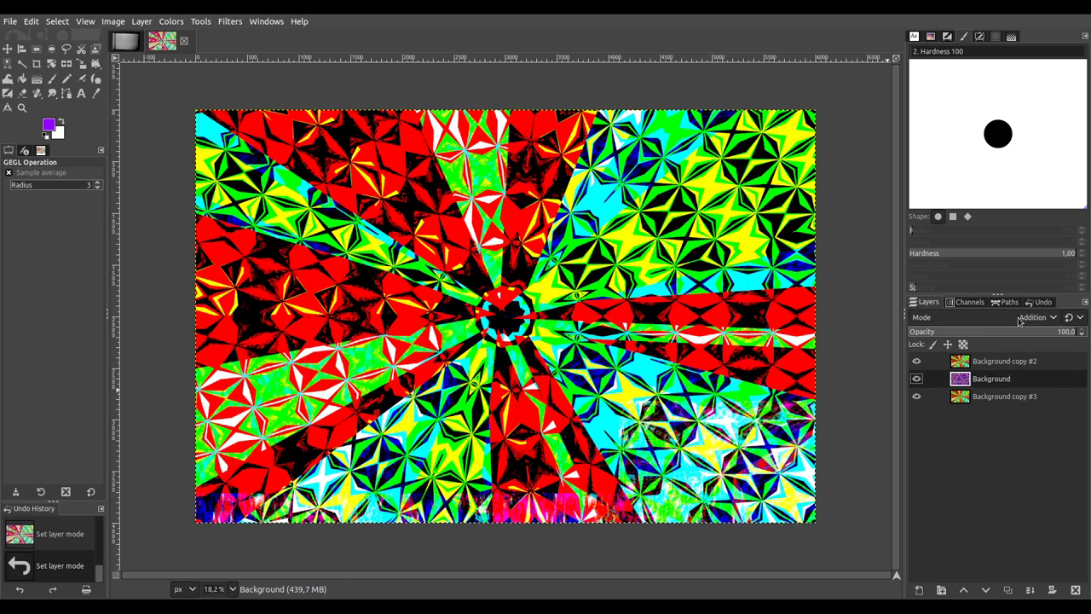
{"action": "scroll", "coordinate": [1018, 320], "scroll_direction": "up", "scroll_amount": 4}
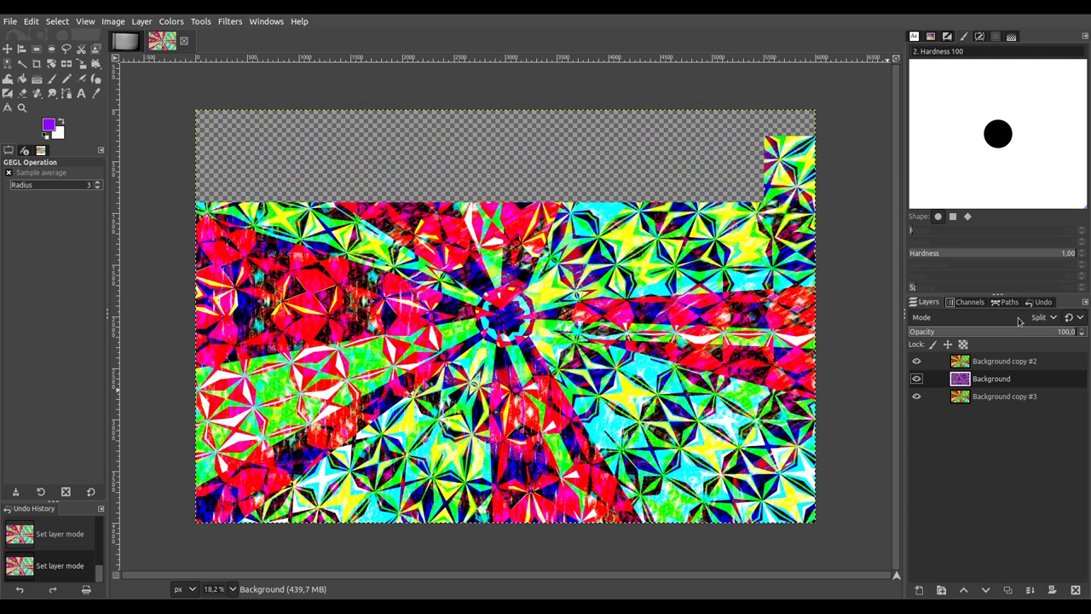
{"action": "scroll", "coordinate": [1019, 319], "scroll_direction": "up", "scroll_amount": 3}
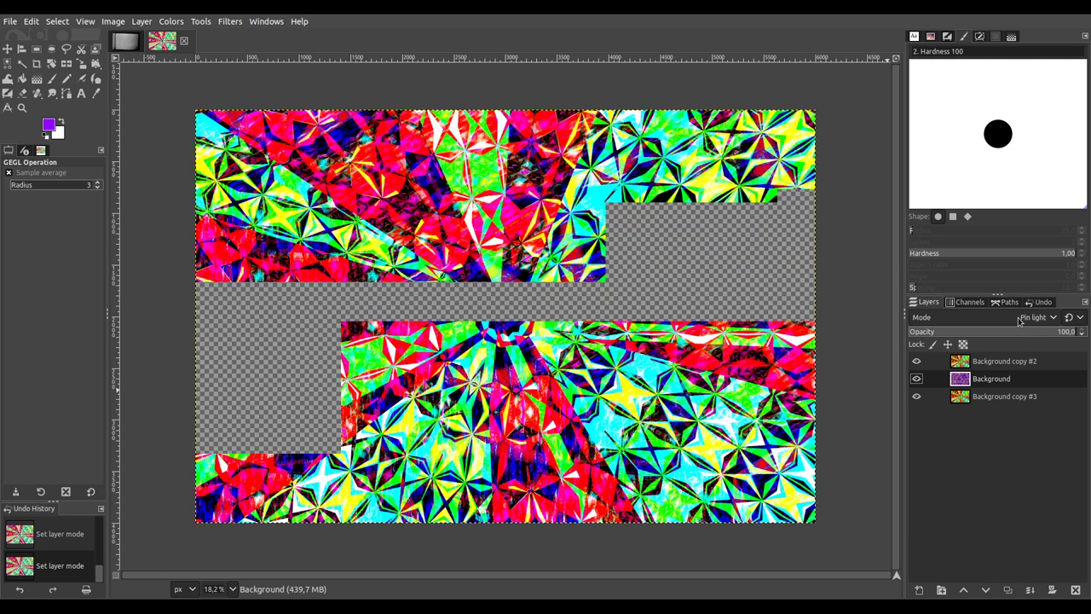
{"action": "scroll", "coordinate": [1019, 320], "scroll_direction": "up", "scroll_amount": 4}
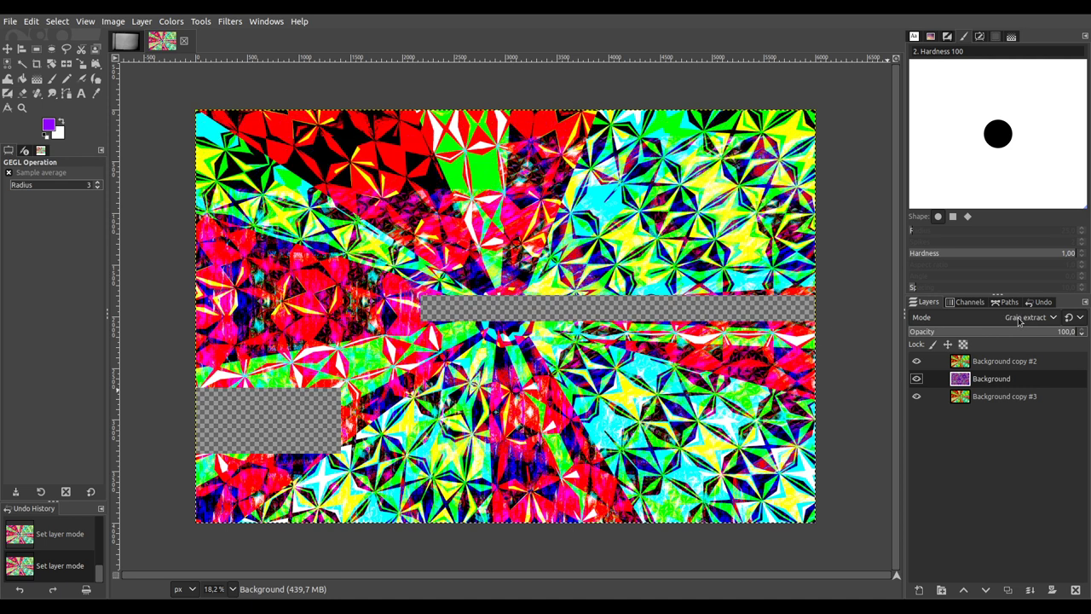
{"action": "scroll", "coordinate": [1018, 320], "scroll_direction": "up", "scroll_amount": 1}
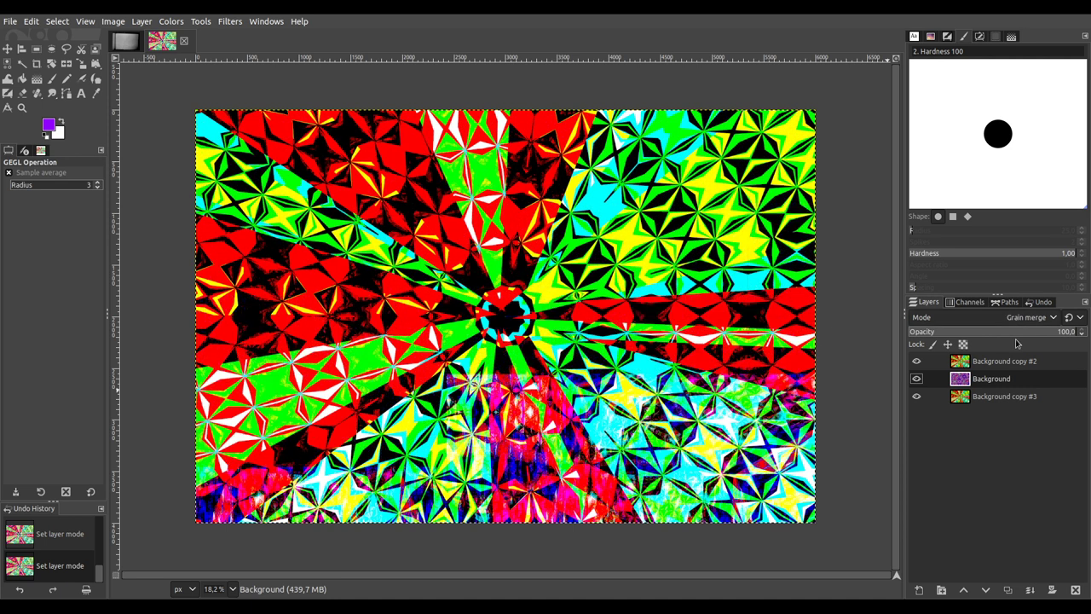
Step: Try Difference, Subtract, Grain merge and Divide on Background copy #2, and set its mode to HSV Hue
{"action": "left_click", "coordinate": [1016, 365]}
{"action": "scroll", "coordinate": [1026, 322], "scroll_direction": "up", "scroll_amount": 2}
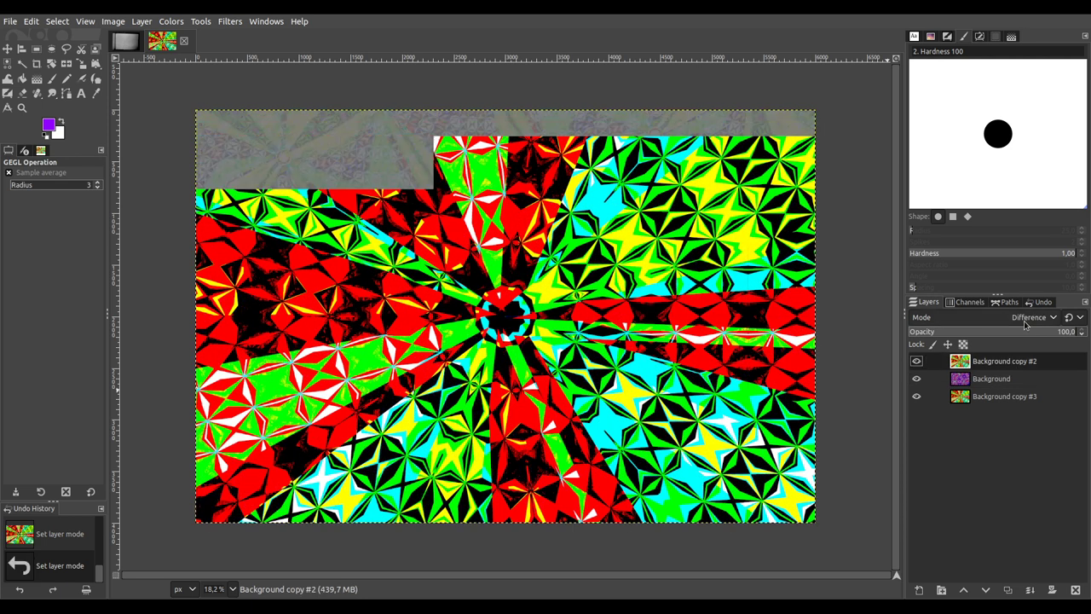
{"action": "scroll", "coordinate": [1026, 322], "scroll_direction": "up", "scroll_amount": 1}
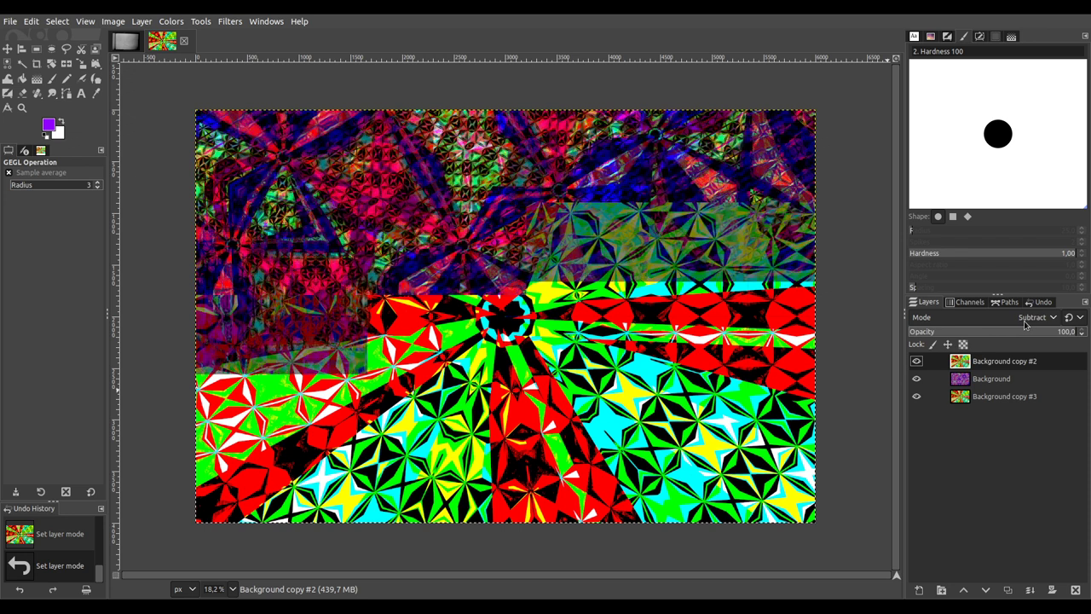
{"action": "scroll", "coordinate": [1025, 322], "scroll_direction": "up", "scroll_amount": 2}
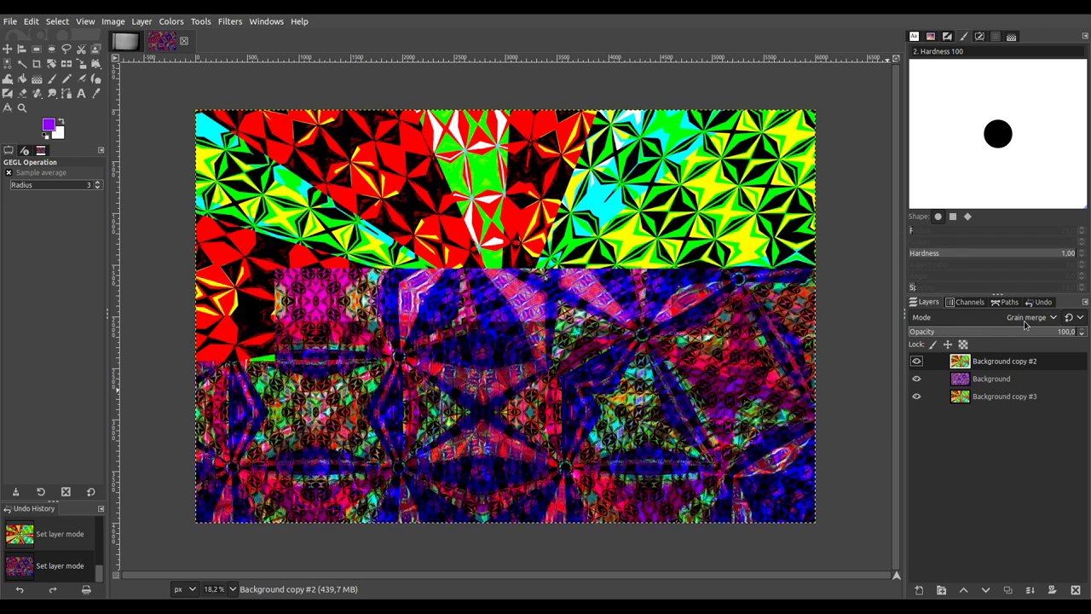
{"action": "scroll", "coordinate": [1026, 322], "scroll_direction": "up", "scroll_amount": 1}
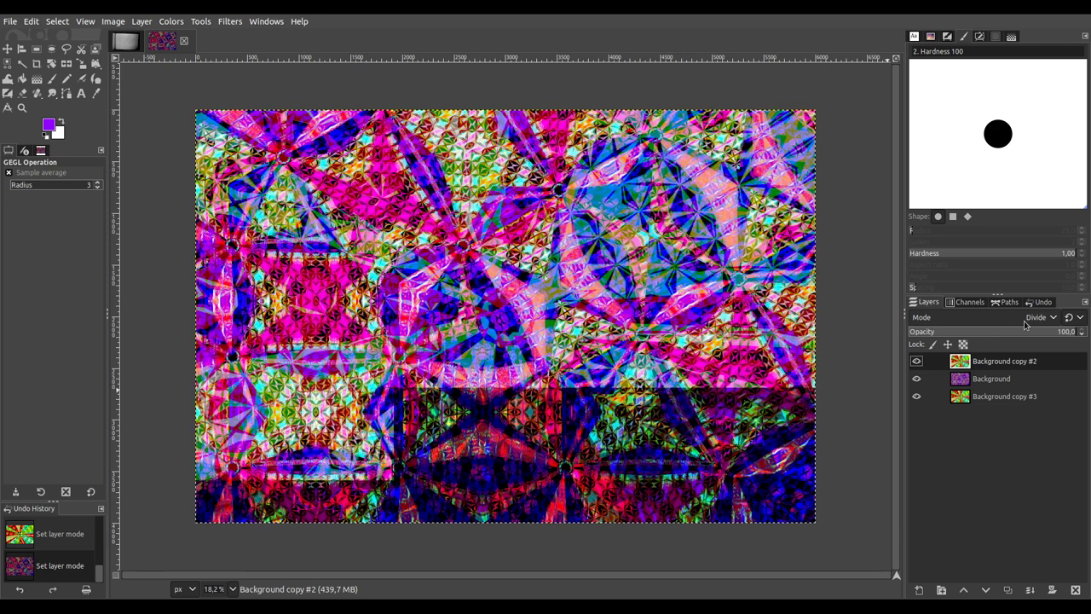
{"action": "scroll", "coordinate": [1025, 322], "scroll_direction": "up", "scroll_amount": 1}
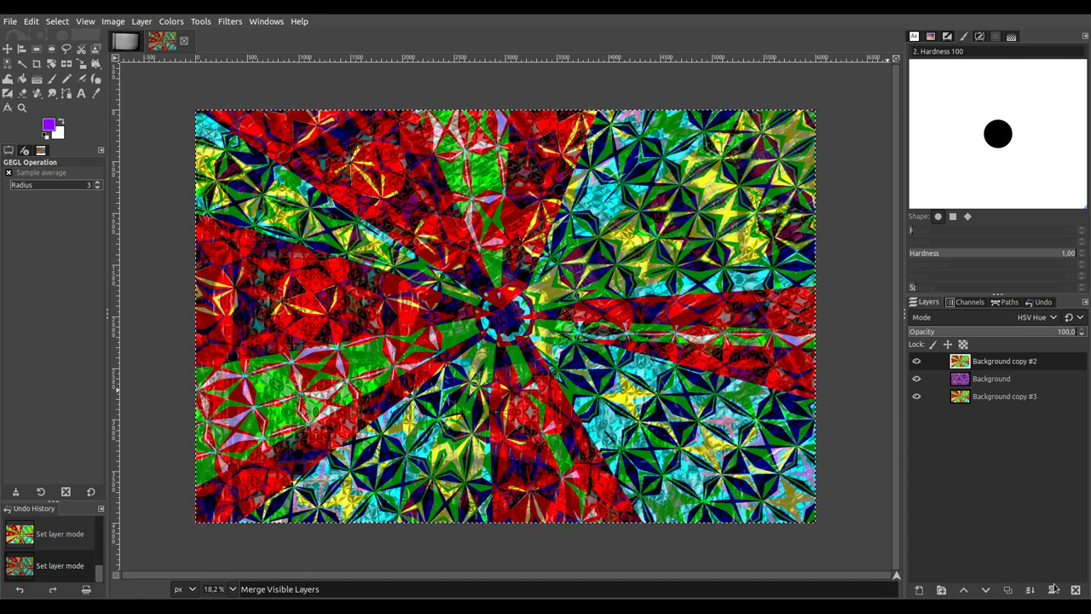
Step: Merge the visible layers, then brighten the result by stacking Screen-mode duplicates and merging them into one layer
{"action": "left_click", "coordinate": [1011, 590]}
{"action": "scroll", "coordinate": [1022, 320], "scroll_direction": "down", "scroll_amount": 3}
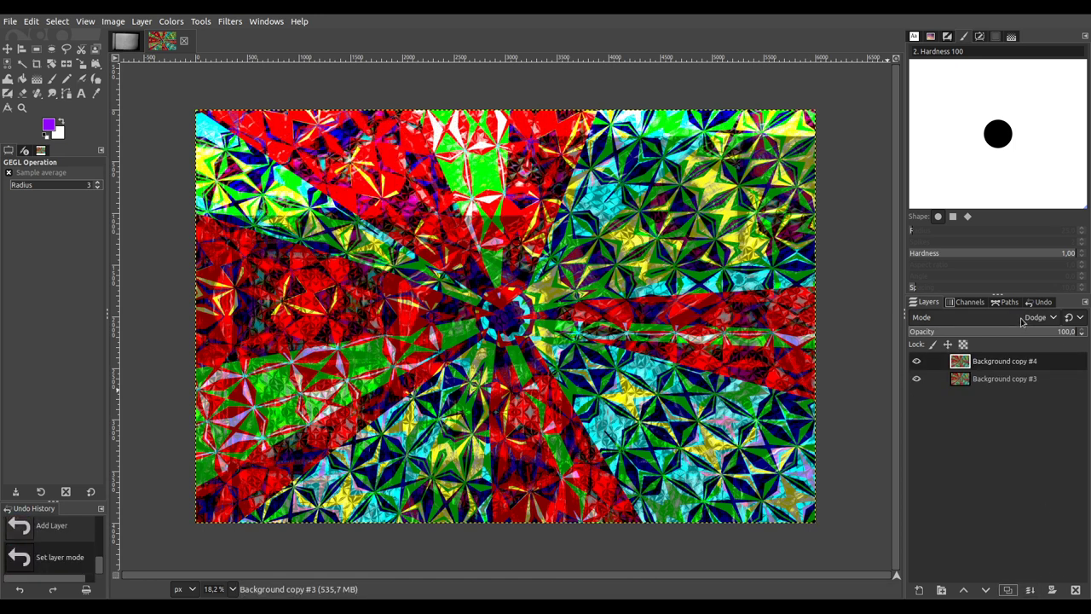
{"action": "scroll", "coordinate": [1022, 320], "scroll_direction": "down", "scroll_amount": 1}
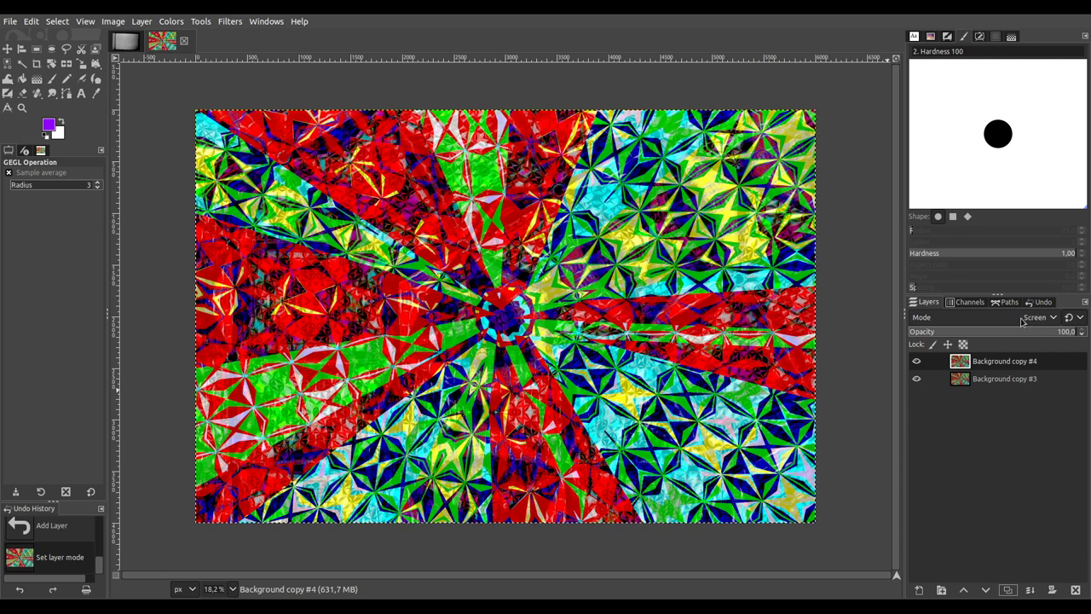
{"action": "left_click", "coordinate": [1009, 590]}
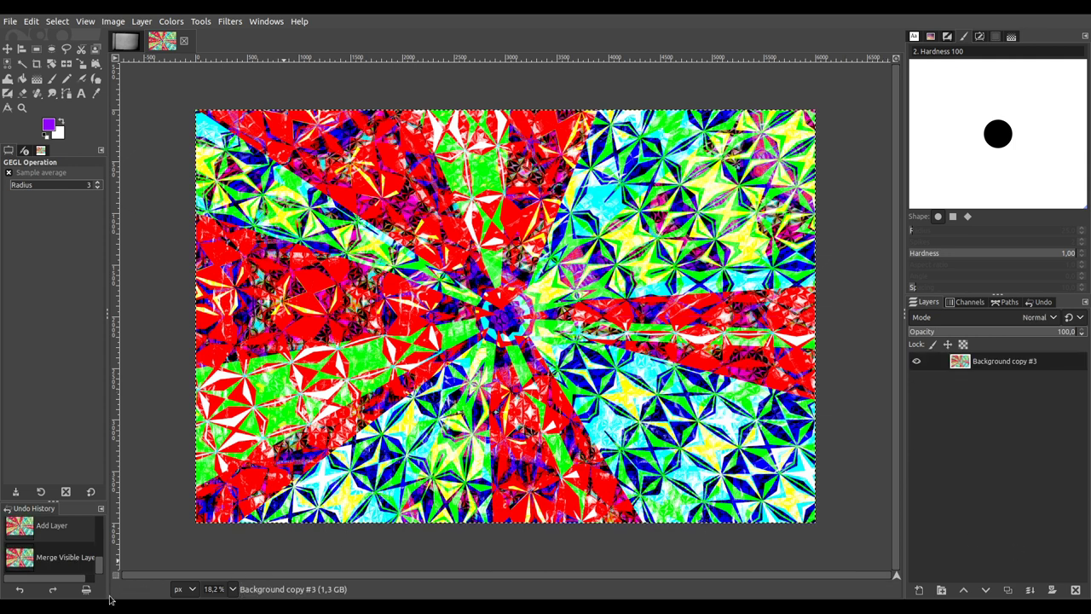
Step: Duplicate the merged layer, flip the duplicate horizontally and vertically, anchor it, and set its blend mode to Linear burn
{"action": "left_click", "coordinate": [1007, 590]}
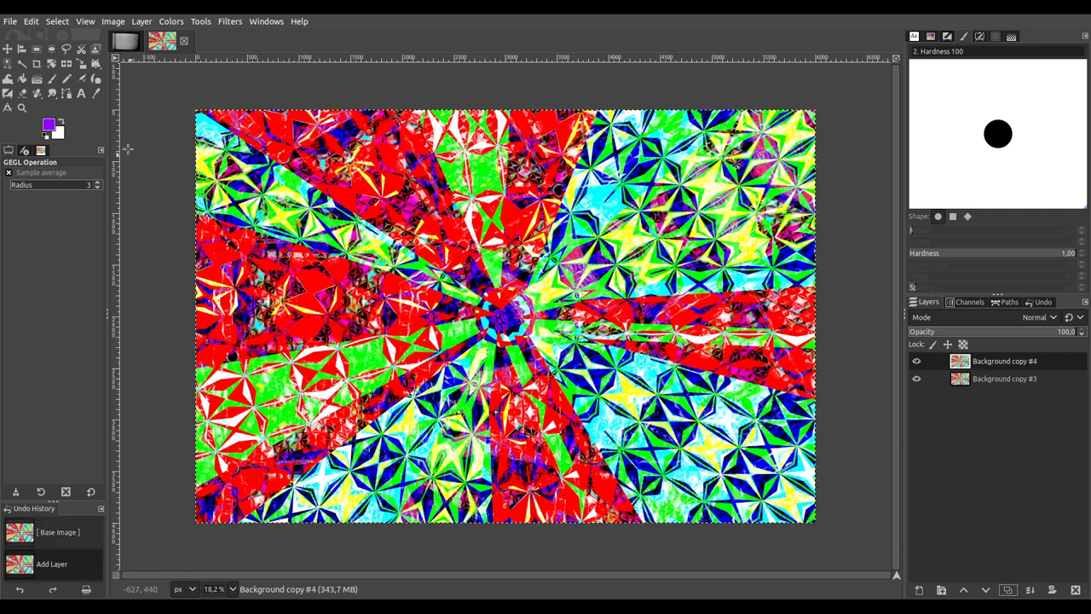
{"action": "left_click", "coordinate": [66, 64]}
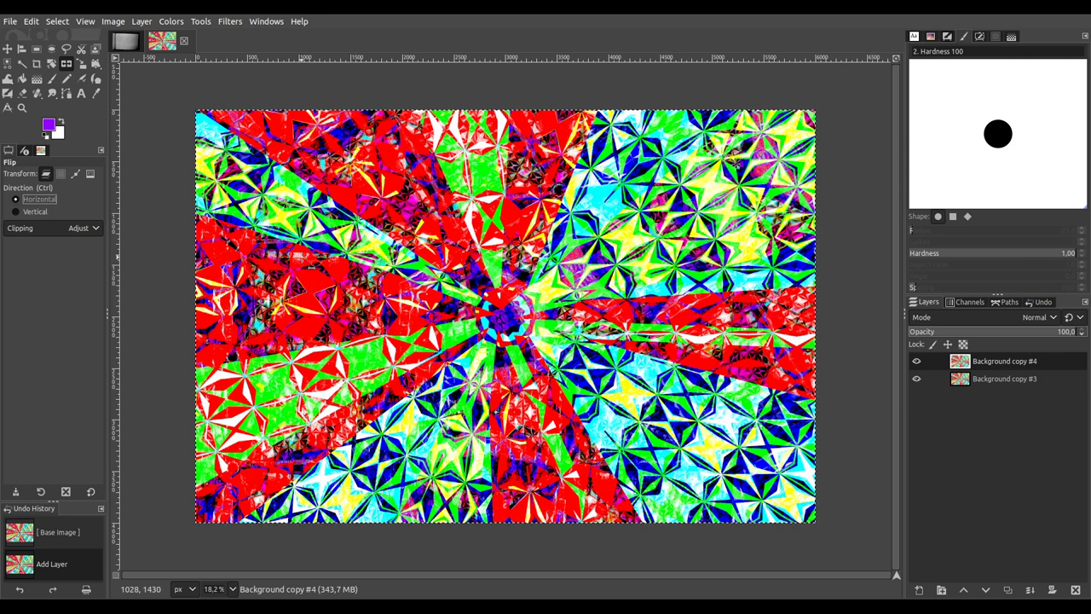
{"action": "left_click", "coordinate": [35, 212]}
{"action": "left_click", "coordinate": [512, 341]}
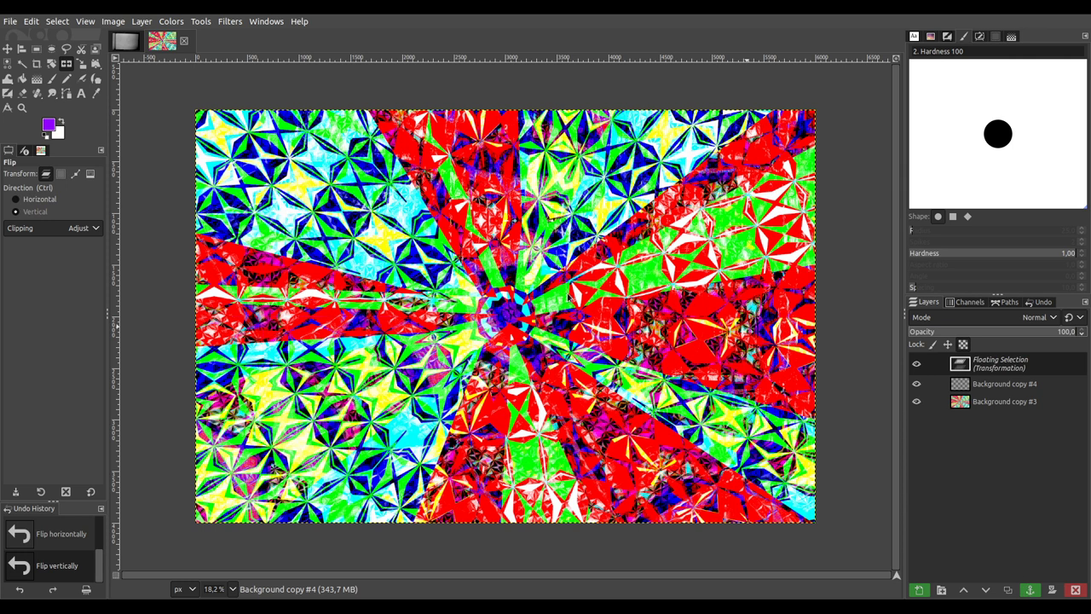
{"action": "key", "text": "ctrl+h"}
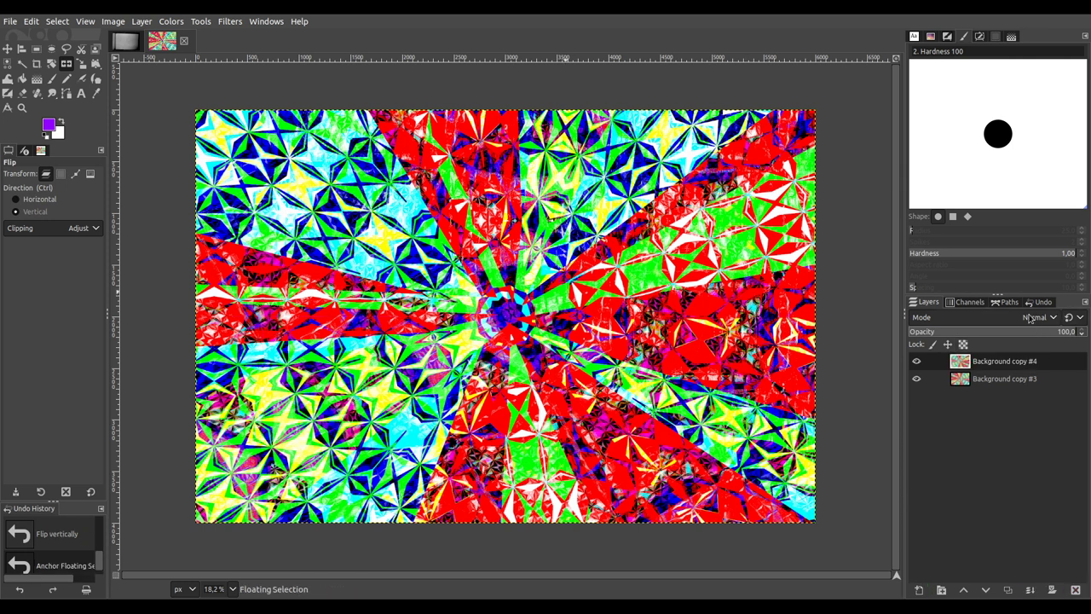
{"action": "scroll", "coordinate": [1033, 317], "scroll_direction": "down", "scroll_amount": 11}
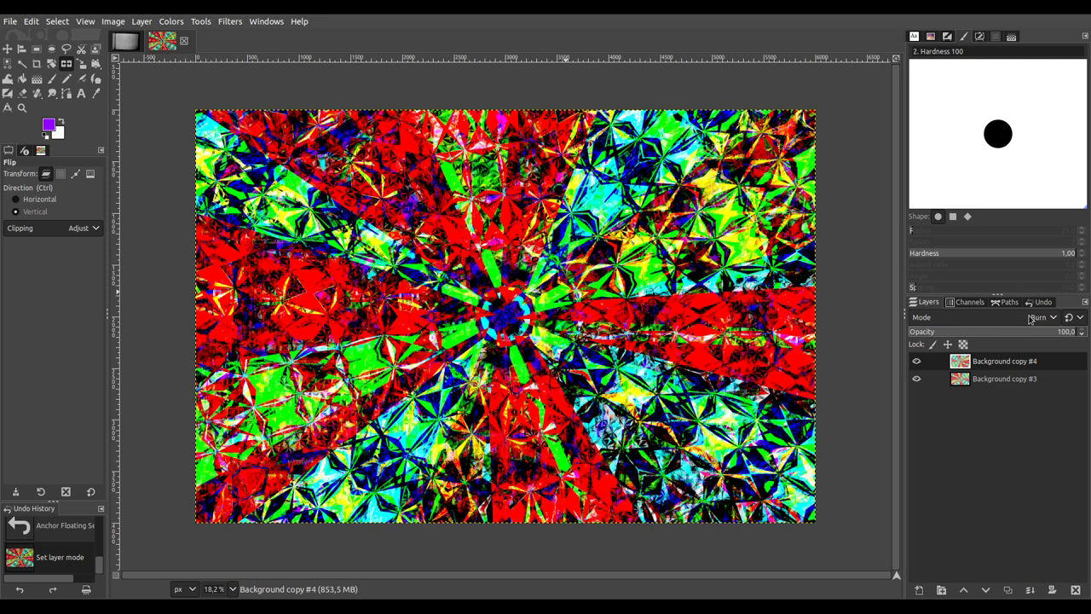
{"action": "scroll", "coordinate": [1030, 319], "scroll_direction": "down", "scroll_amount": 1}
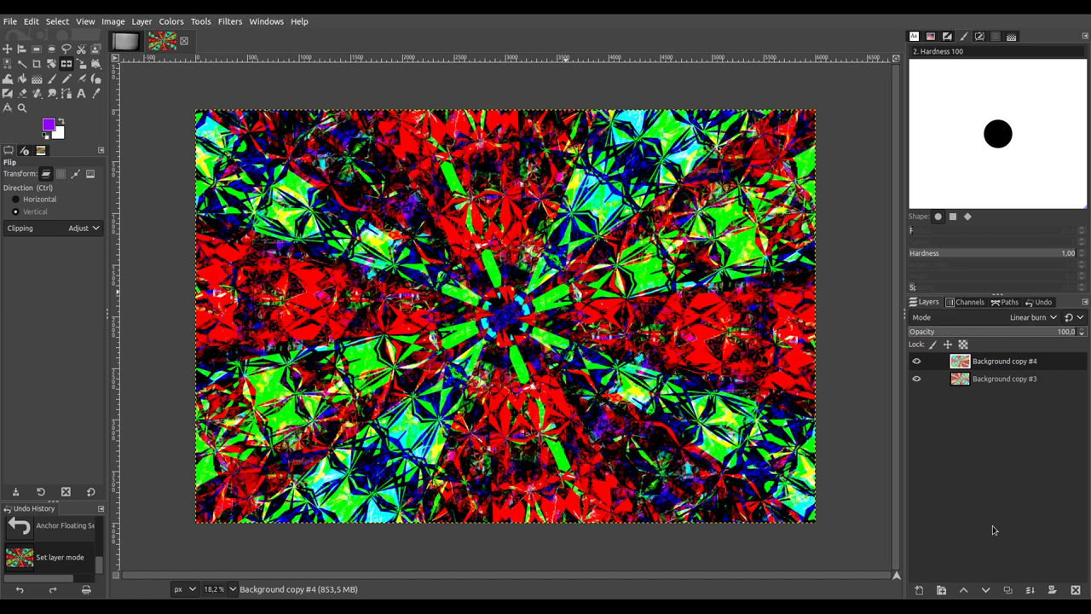
Step: Merge the visible layers, stack four duplicates of the result in Screen mode, and merge everything into one layer
{"action": "left_click", "coordinate": [1030, 589]}
{"action": "key", "text": "ctrl+z"}
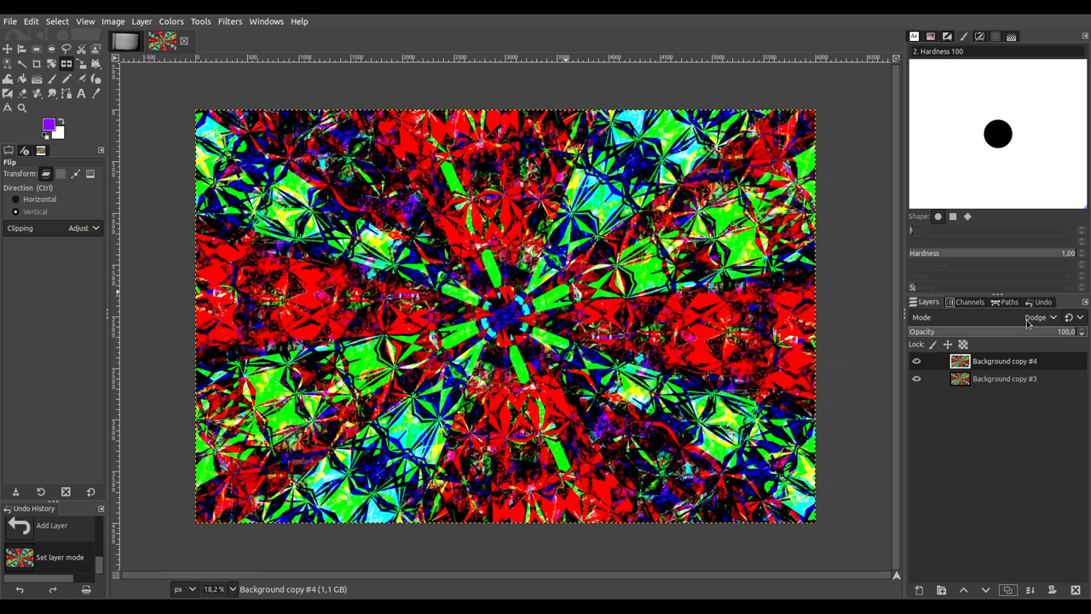
{"action": "double_click", "coordinate": [1008, 589]}
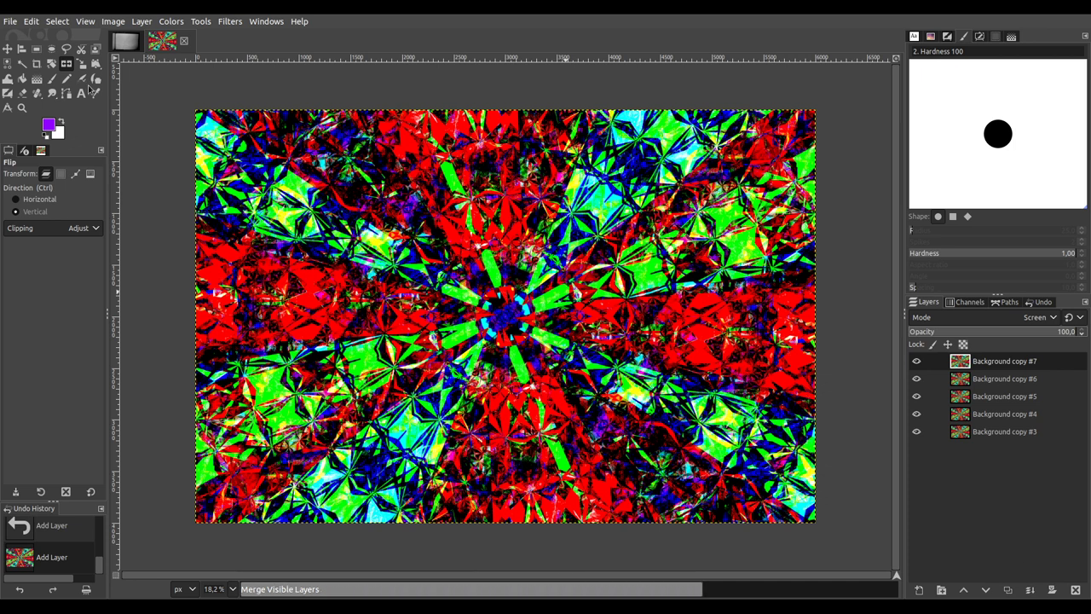
Step: Export the image to the Illustrations folder, and export a half-size copy as 011123-1_HATINGwhatIDO.png to the instagram folder
{"action": "left_click", "coordinate": [11, 20]}
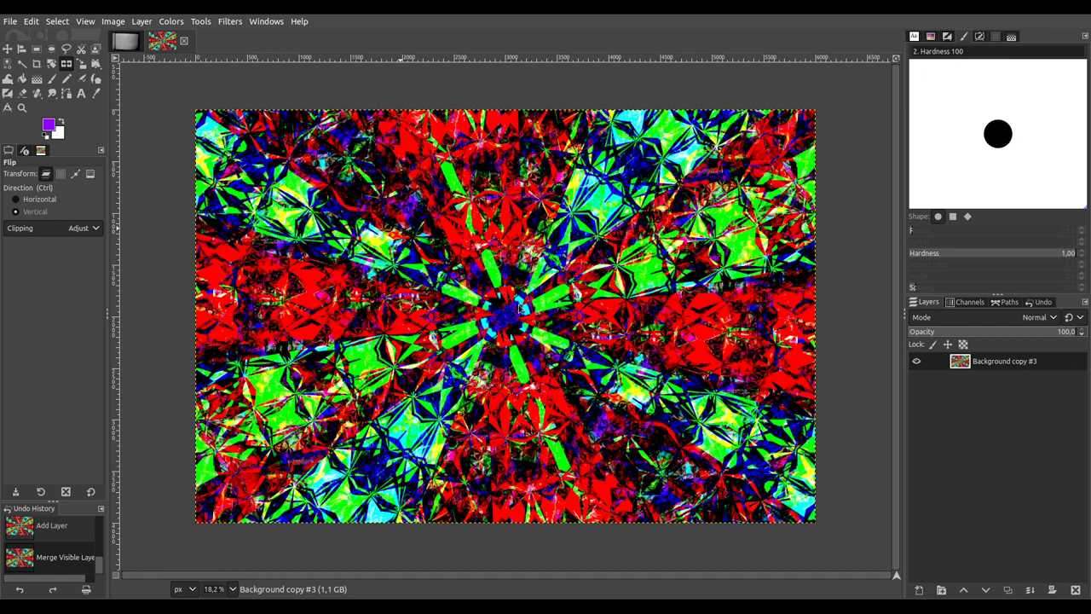
{"action": "key", "text": "ctrl+e"}
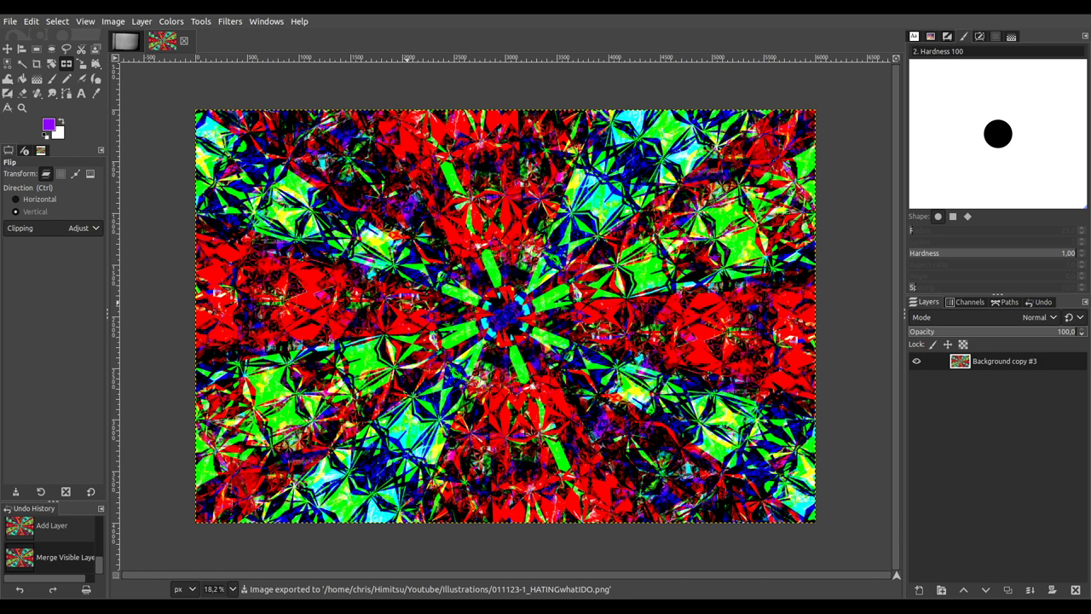
{"action": "left_click", "coordinate": [614, 402]}
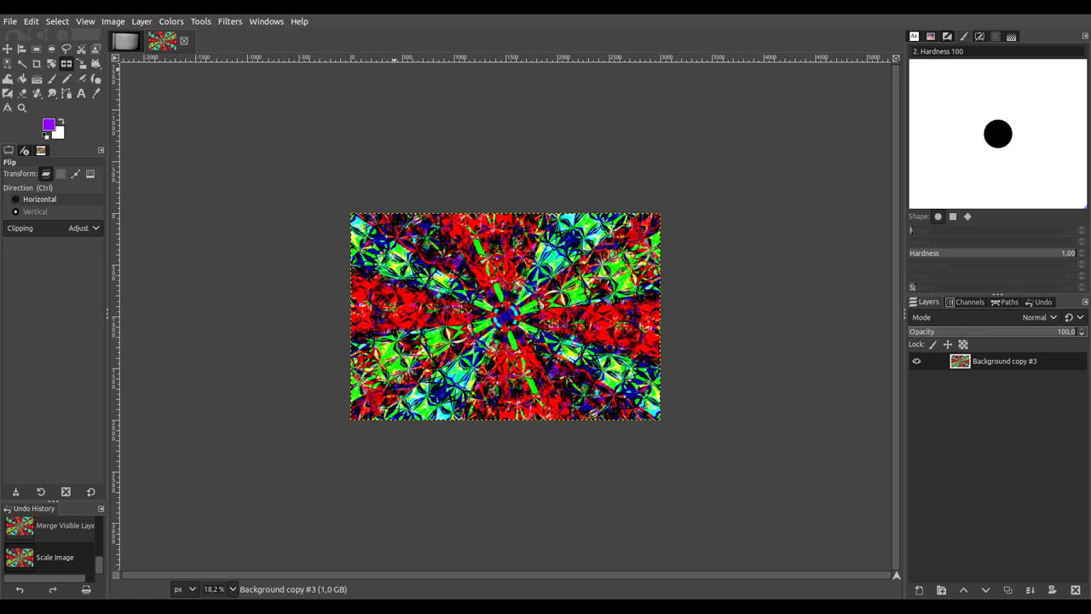
{"action": "key", "text": "ctrl+e"}
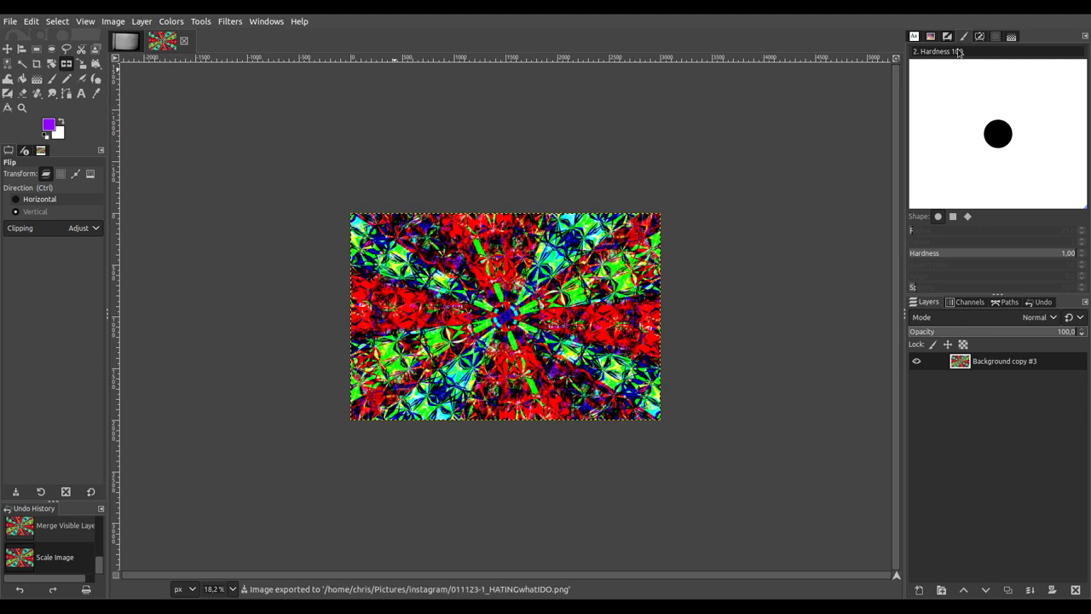
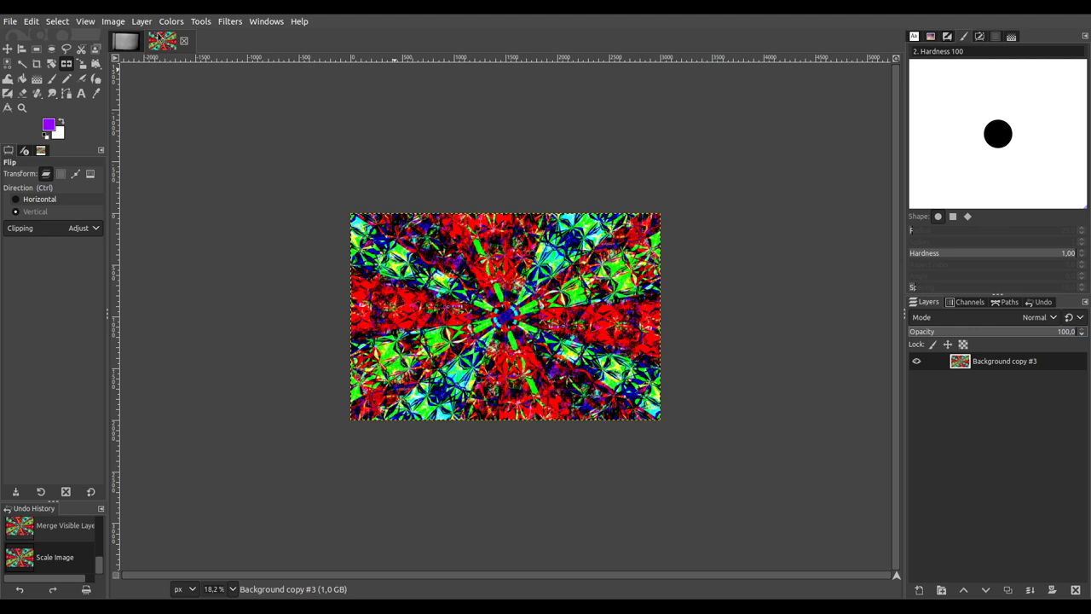
Step: Close the kaleidoscope image and set up the Paintbrush with a black foreground and size 11 for the creature sketch
{"action": "key", "text": "ctrl+w"}
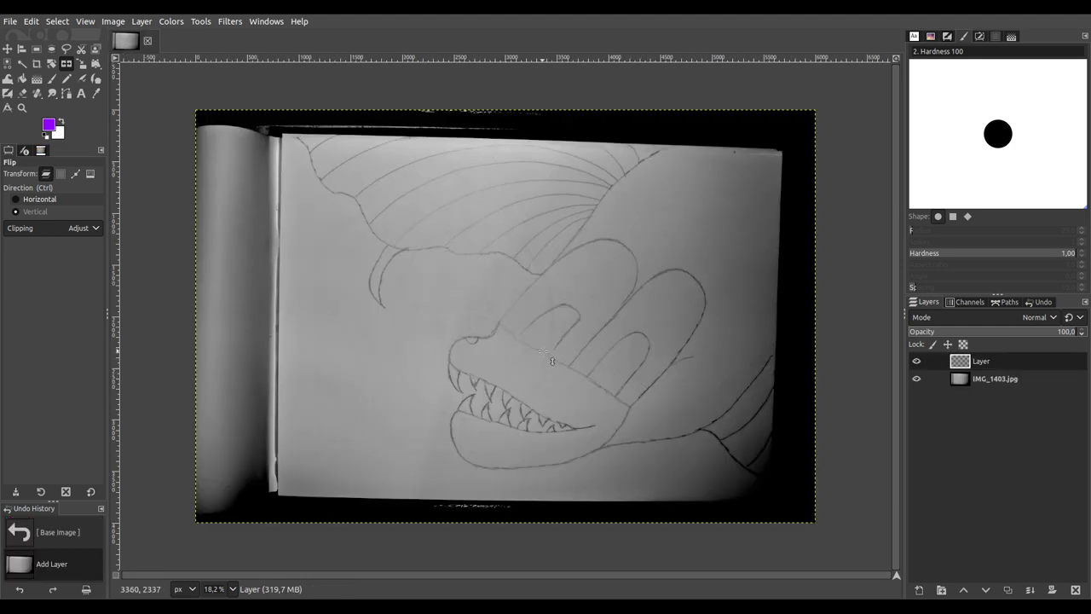
{"action": "left_click", "coordinate": [52, 77]}
{"action": "left_click", "coordinate": [46, 137]}
{"action": "left_click", "coordinate": [10, 232]}
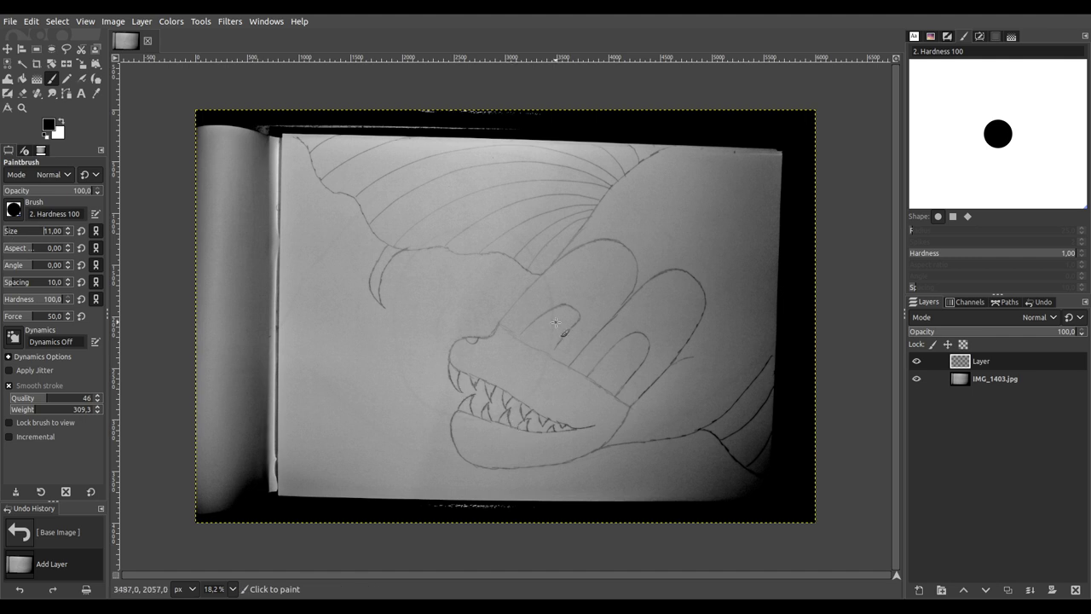
Step: Trace the line beneath the creature's eyes in black, from the top of the snout to the back of the head
{"action": "key", "text": "1"}
{"action": "scroll", "coordinate": [477, 341], "scroll_direction": "right", "scroll_amount": 2}
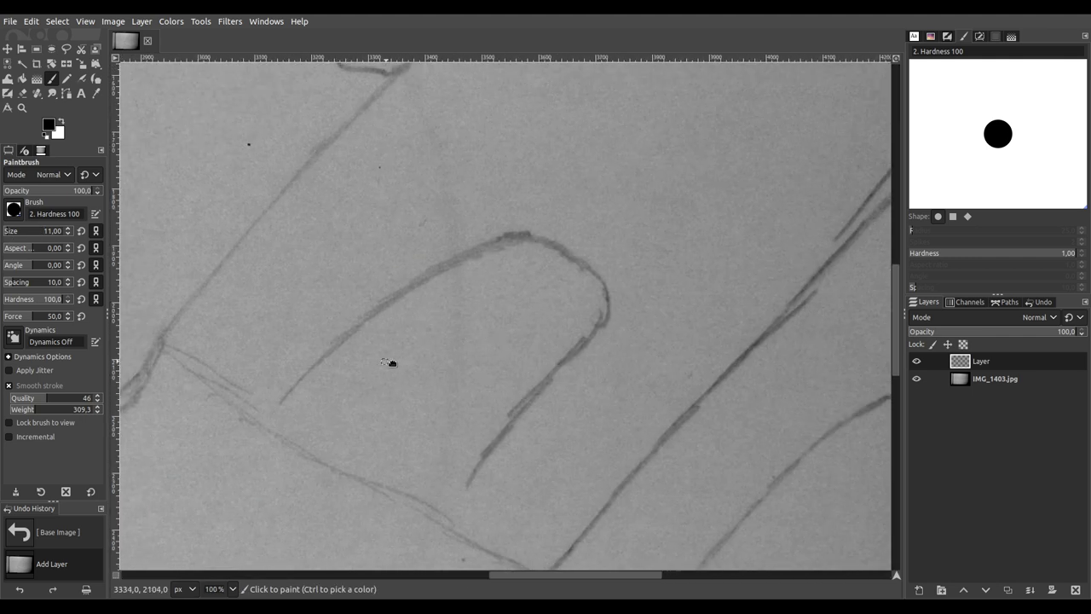
{"action": "scroll", "coordinate": [364, 359], "scroll_direction": "left", "scroll_amount": 1}
{"action": "left_click_drag", "start_coordinate": [304, 455], "coordinate": [329, 263]}
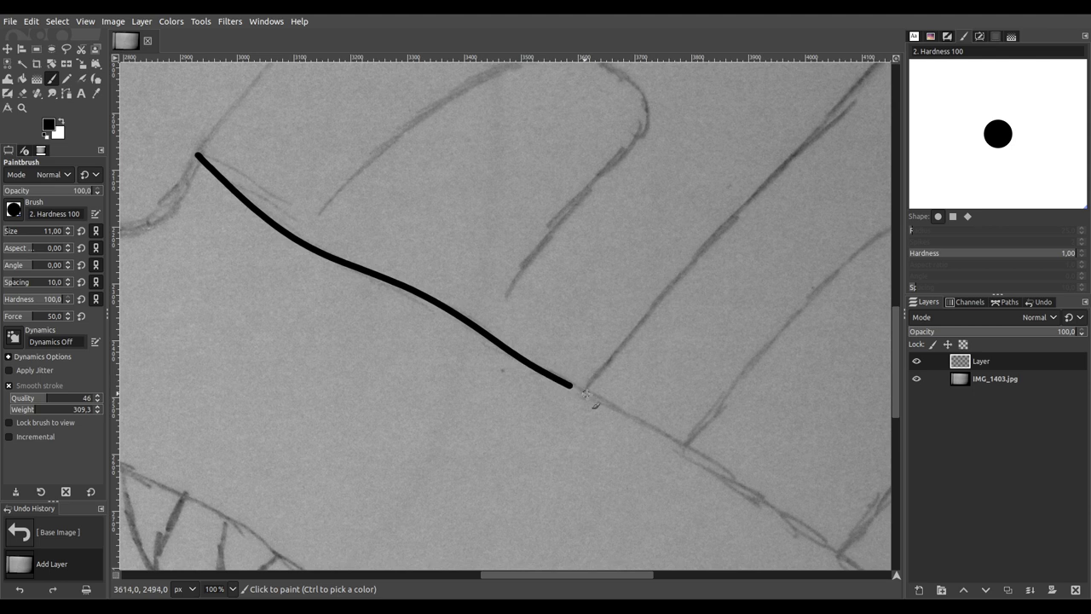
{"action": "left_click_drag", "start_coordinate": [623, 414], "coordinate": [681, 441]}
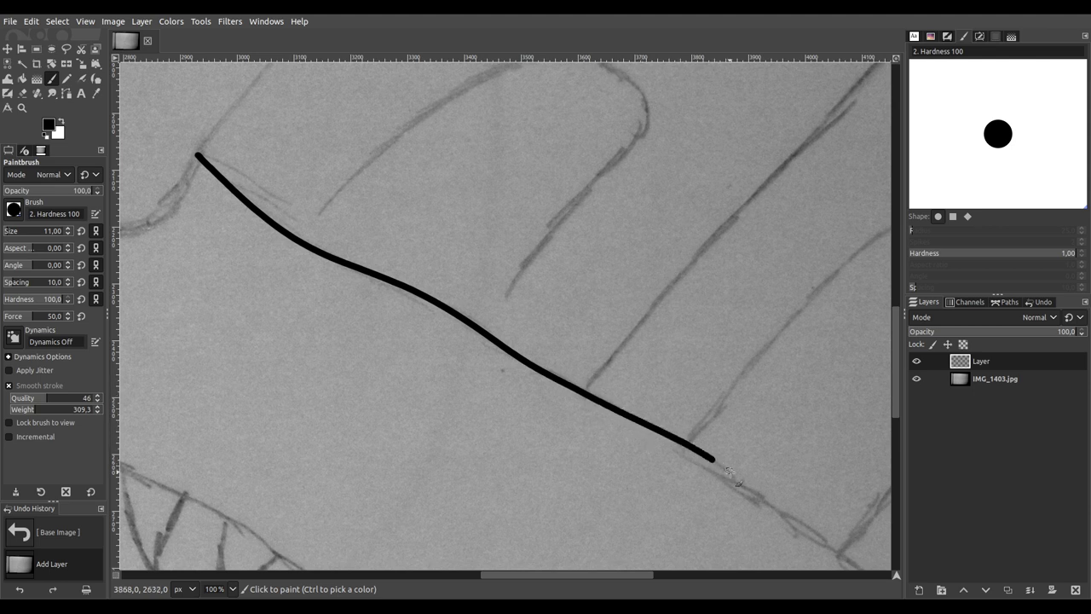
{"action": "mouse_move", "coordinate": [791, 518]}
{"action": "left_mouse_down"}
{"action": "mouse_move", "coordinate": [472, 178]}
{"action": "mouse_move", "coordinate": [414, 134]}
{"action": "left_mouse_up"}
{"action": "scroll", "coordinate": [414, 135], "scroll_direction": "up", "scroll_amount": 4}
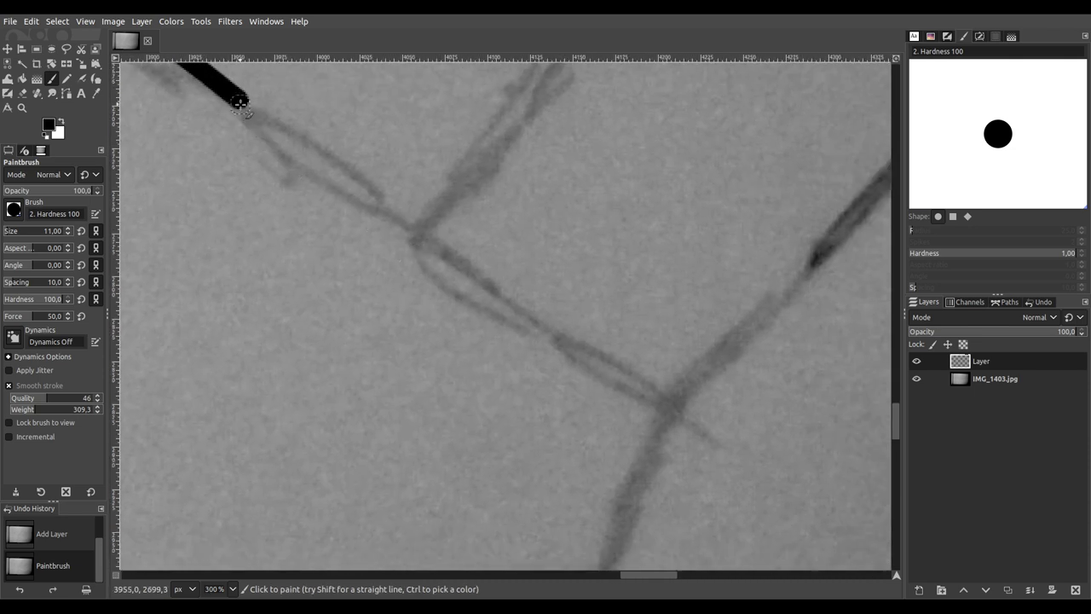
{"action": "mouse_move", "coordinate": [241, 102]}
{"action": "left_mouse_down"}
{"action": "mouse_move", "coordinate": [346, 190]}
{"action": "mouse_move", "coordinate": [682, 409]}
{"action": "mouse_move", "coordinate": [673, 401]}
{"action": "left_mouse_up"}
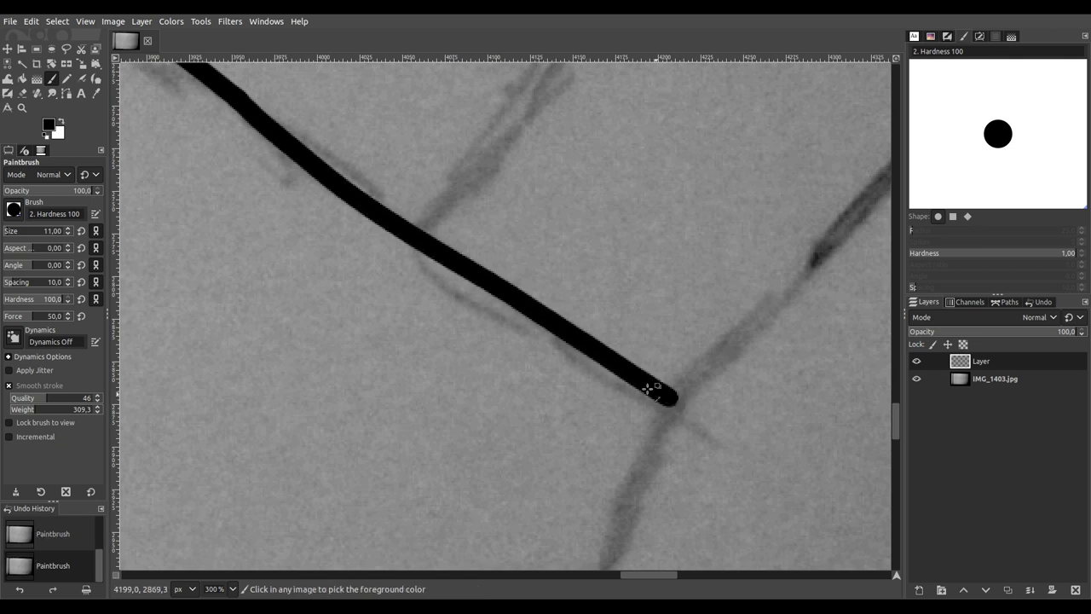
Step: Trace the snout outline from the start of the eye base line, over the nose and around to the upper lip
{"action": "scroll", "coordinate": [667, 394], "scroll_direction": "down", "scroll_amount": 8}
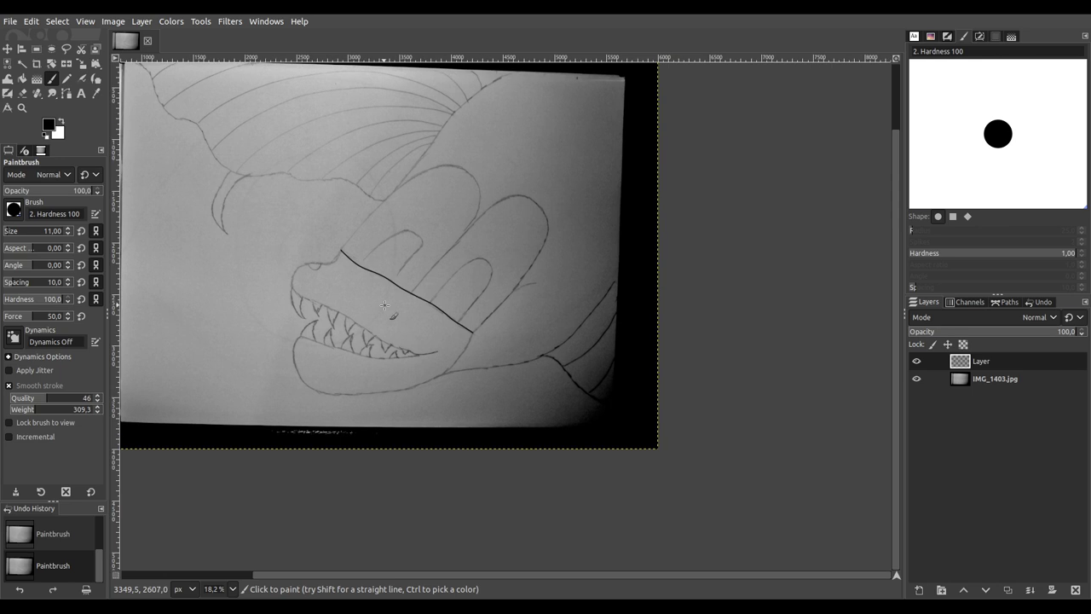
{"action": "scroll", "coordinate": [317, 261], "scroll_direction": "up", "scroll_amount": 7}
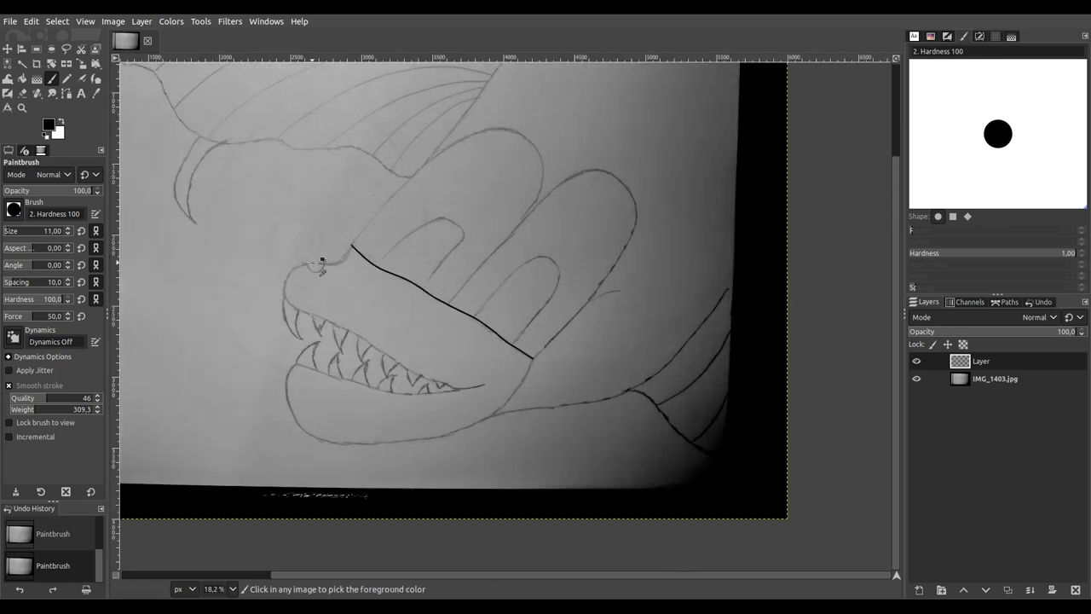
{"action": "left_click_drag", "start_coordinate": [526, 180], "coordinate": [641, 170]}
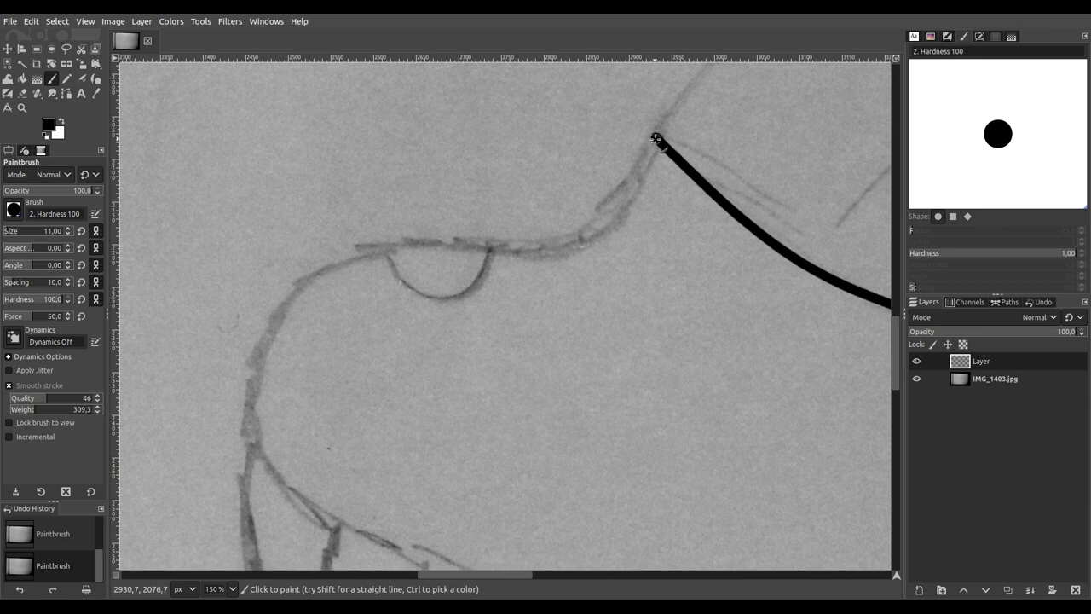
{"action": "mouse_move", "coordinate": [630, 191]}
{"action": "left_mouse_down"}
{"action": "mouse_move", "coordinate": [588, 243]}
{"action": "mouse_move", "coordinate": [529, 260]}
{"action": "left_mouse_up"}
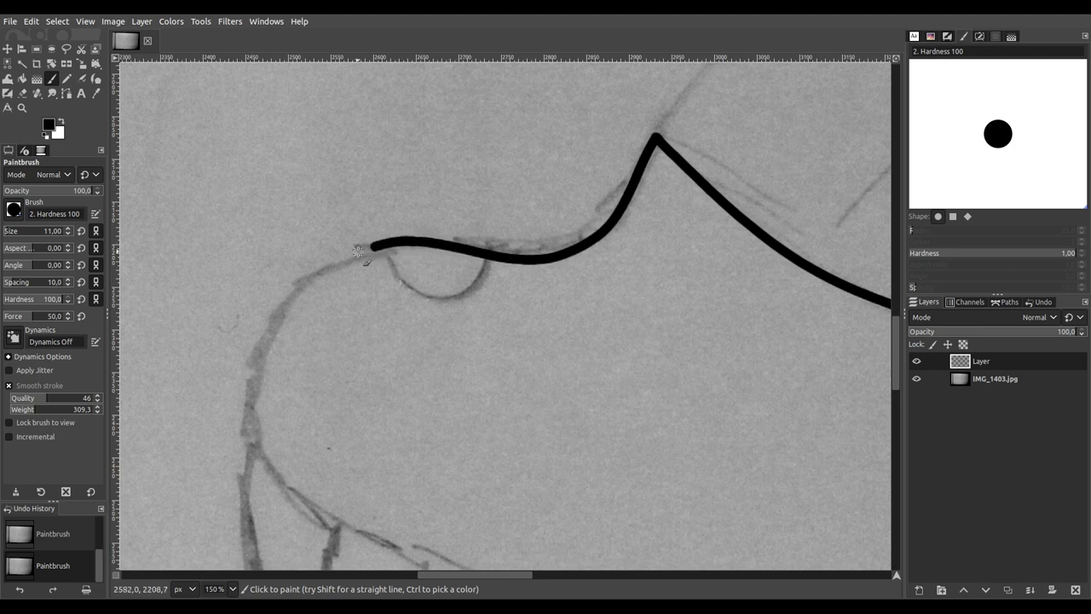
{"action": "left_click_drag", "start_coordinate": [260, 340], "coordinate": [251, 412]}
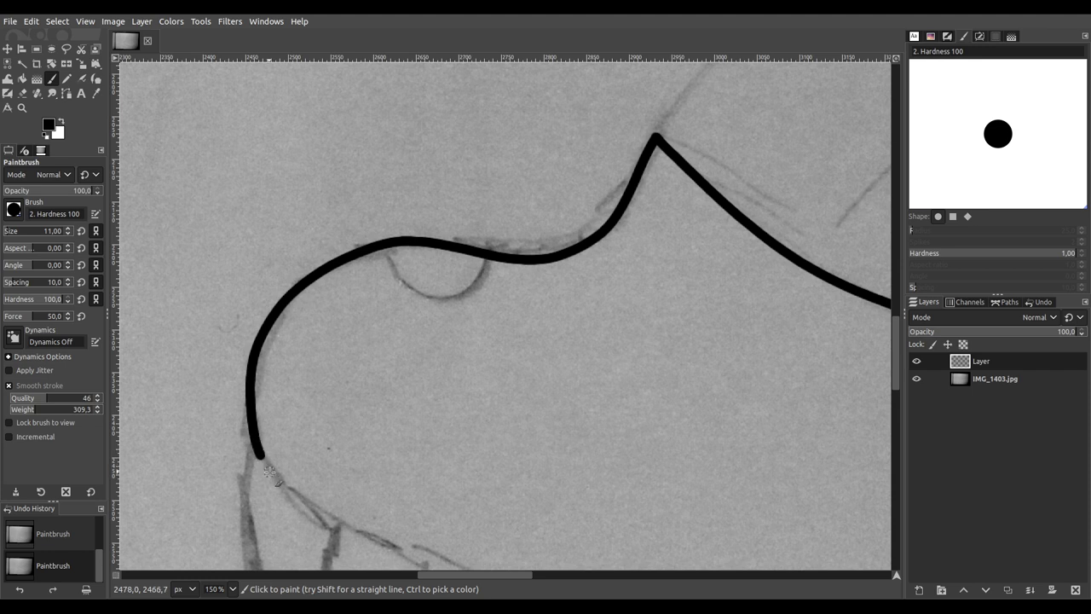
{"action": "left_click_drag", "start_coordinate": [326, 520], "coordinate": [383, 546]}
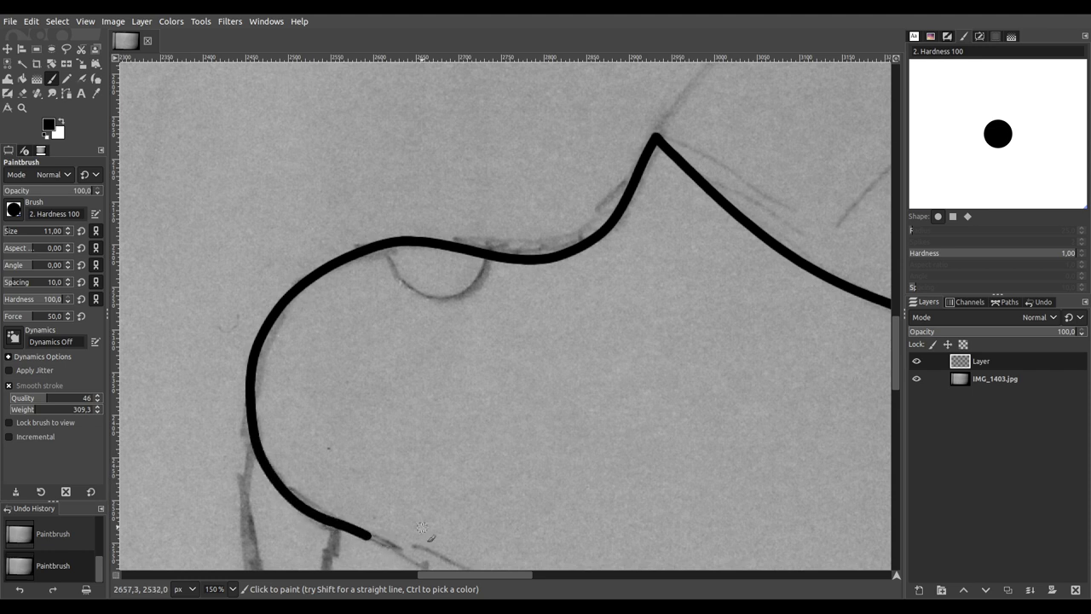
Step: Trace the upper lip line above the teeth from the front of the snout to the upturned corner of the mouth
{"action": "scroll", "coordinate": [384, 546], "scroll_direction": "down", "scroll_amount": 8}
{"action": "scroll", "coordinate": [383, 545], "scroll_direction": "right", "scroll_amount": 3}
{"action": "scroll", "coordinate": [337, 164], "scroll_direction": "down", "scroll_amount": 1}
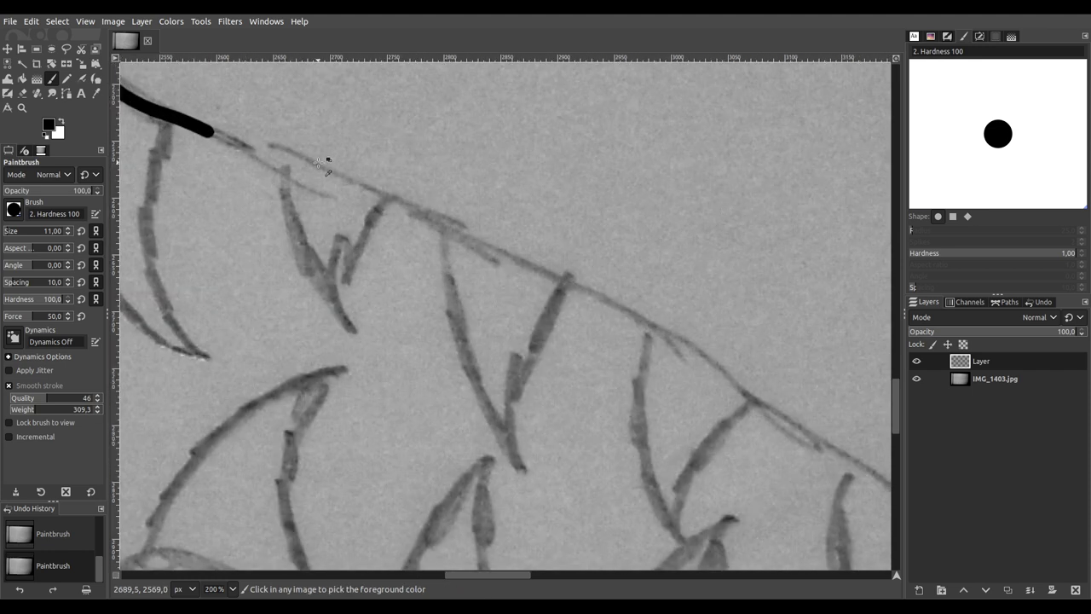
{"action": "scroll", "coordinate": [307, 171], "scroll_direction": "up", "scroll_amount": 1}
{"action": "scroll", "coordinate": [239, 145], "scroll_direction": "down", "scroll_amount": 1}
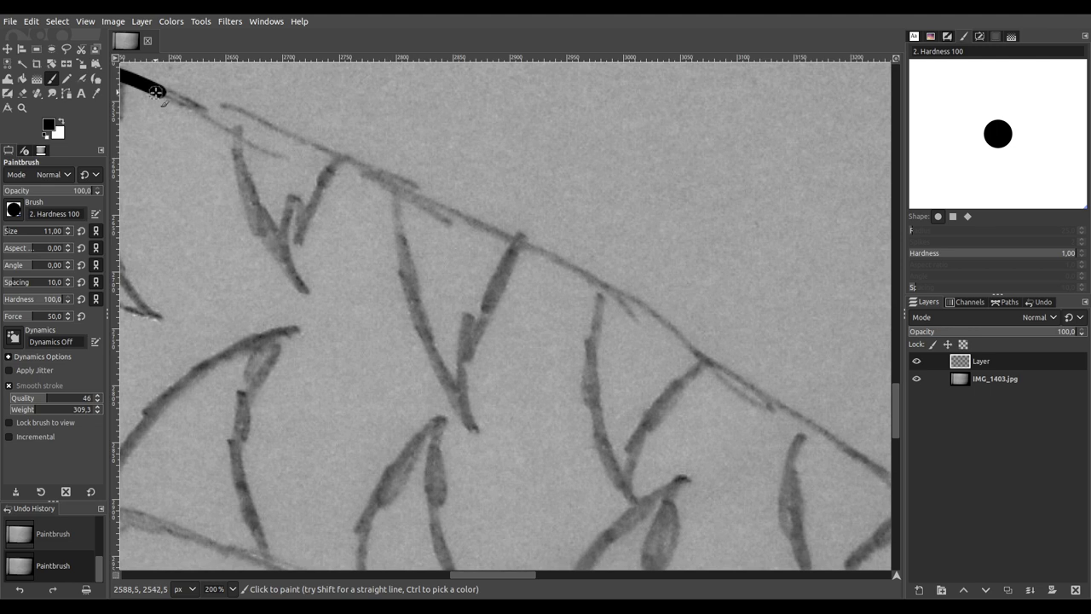
{"action": "key", "text": "ctrl"}
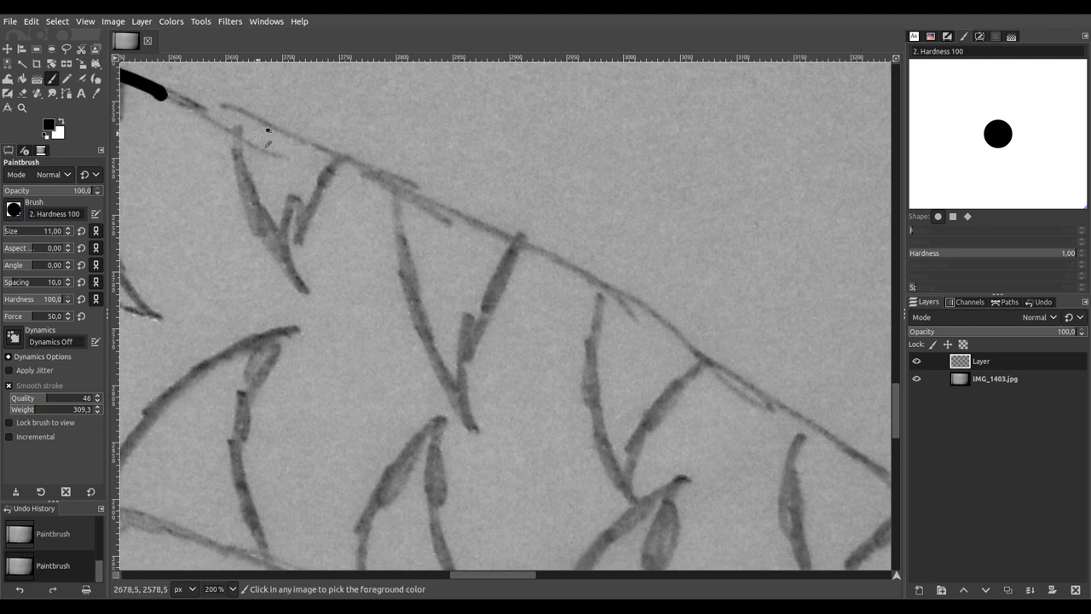
{"action": "key", "text": "ctrl+z"}
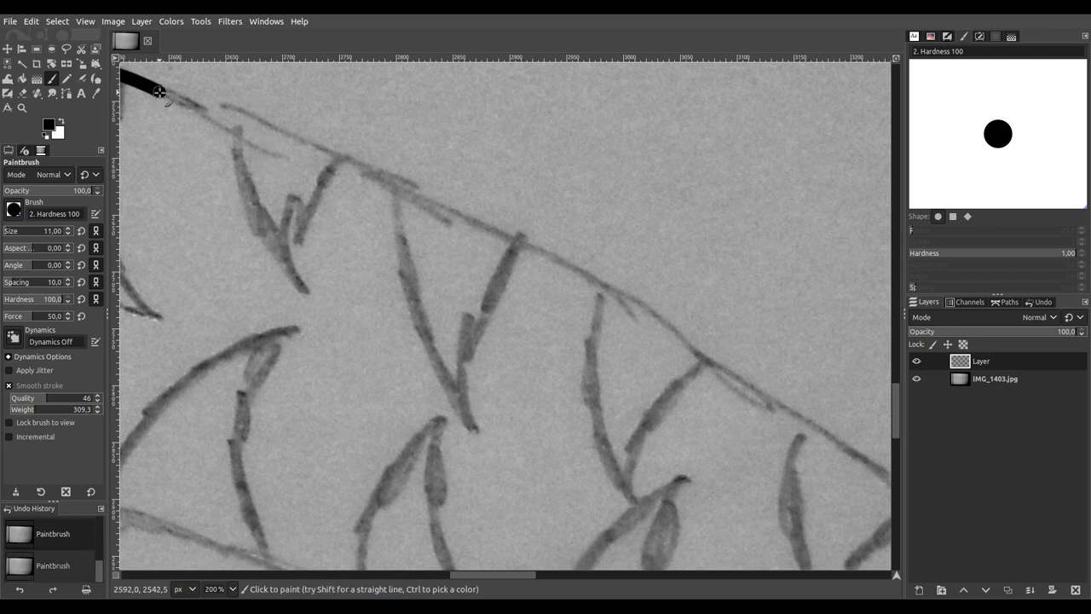
{"action": "mouse_move", "coordinate": [193, 110]}
{"action": "left_mouse_down"}
{"action": "mouse_move", "coordinate": [507, 224]}
{"action": "mouse_move", "coordinate": [852, 448]}
{"action": "mouse_move", "coordinate": [767, 380]}
{"action": "mouse_move", "coordinate": [280, 122]}
{"action": "mouse_move", "coordinate": [219, 151]}
{"action": "mouse_move", "coordinate": [169, 128]}
{"action": "left_mouse_up"}
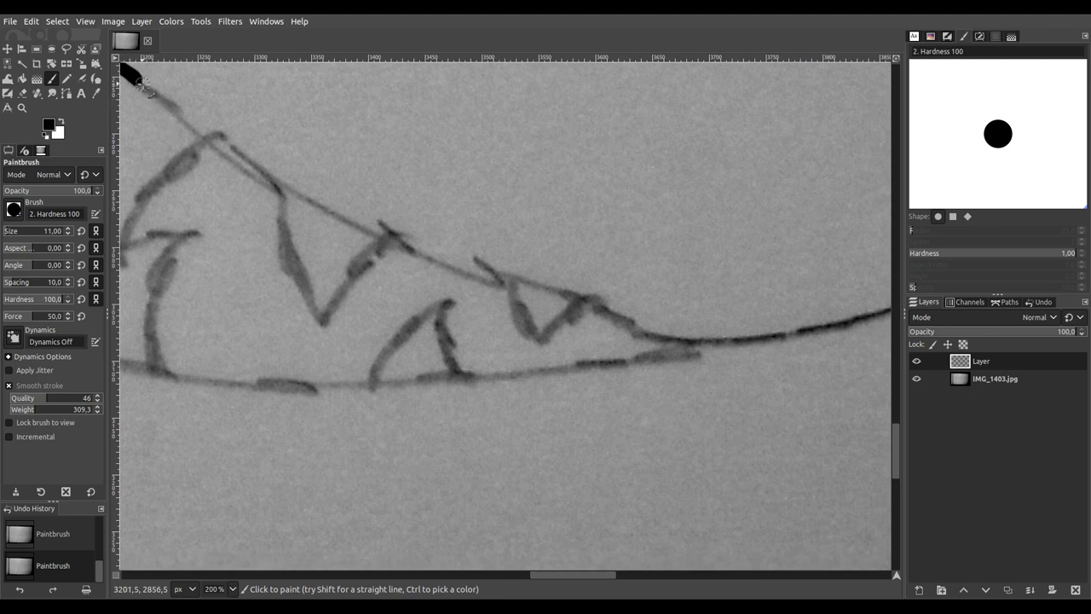
{"action": "mouse_move", "coordinate": [184, 117]}
{"action": "left_mouse_down"}
{"action": "mouse_move", "coordinate": [449, 264]}
{"action": "mouse_move", "coordinate": [716, 340]}
{"action": "mouse_move", "coordinate": [831, 329]}
{"action": "mouse_move", "coordinate": [451, 345]}
{"action": "mouse_move", "coordinate": [309, 330]}
{"action": "left_mouse_up"}
{"action": "scroll", "coordinate": [303, 324], "scroll_direction": "up", "scroll_amount": 3, "text": "ctrl"}
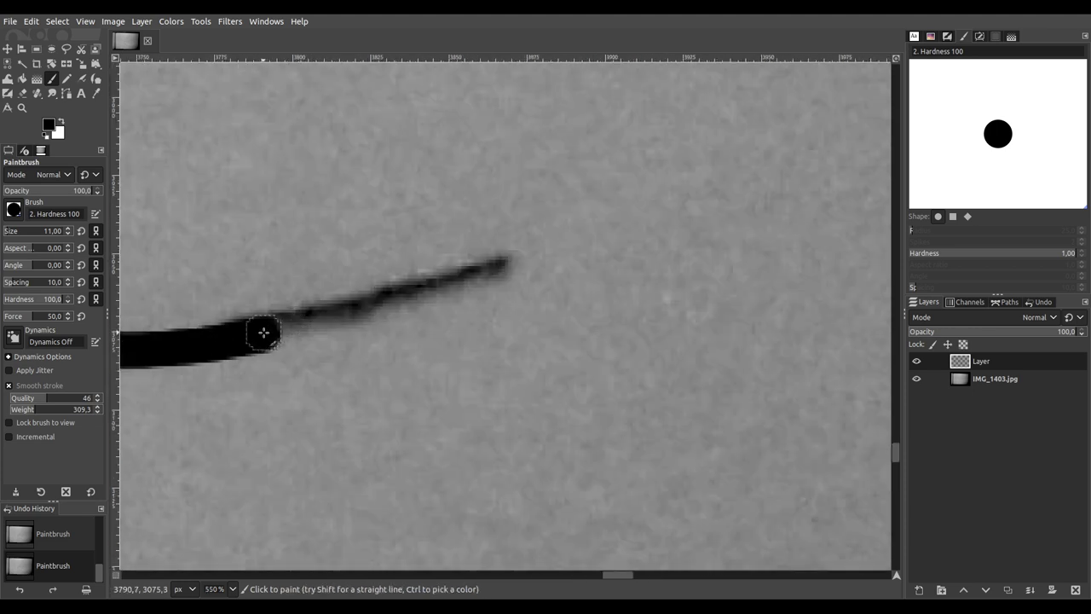
{"action": "left_click_drag", "start_coordinate": [253, 337], "coordinate": [512, 263]}
{"action": "scroll", "coordinate": [286, 335], "scroll_direction": "down", "scroll_amount": 6, "text": "ctrl"}
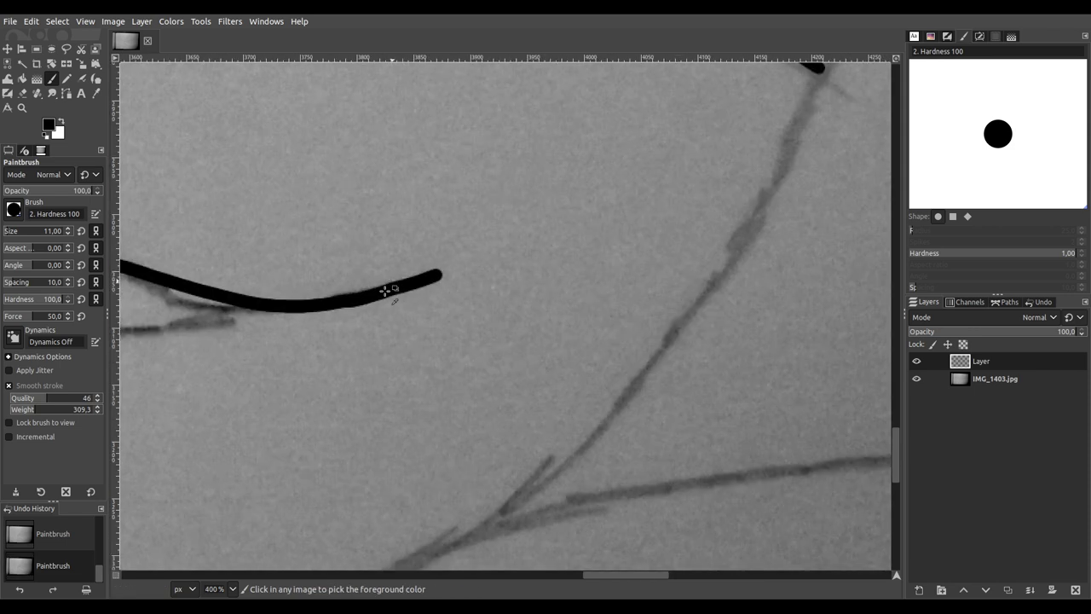
Step: Trace the lower lip line beneath the rear teeth, from the mouth corner toward the front of the jaw
{"action": "scroll", "coordinate": [702, 341], "scroll_direction": "up", "scroll_amount": 5, "text": "ctrl"}
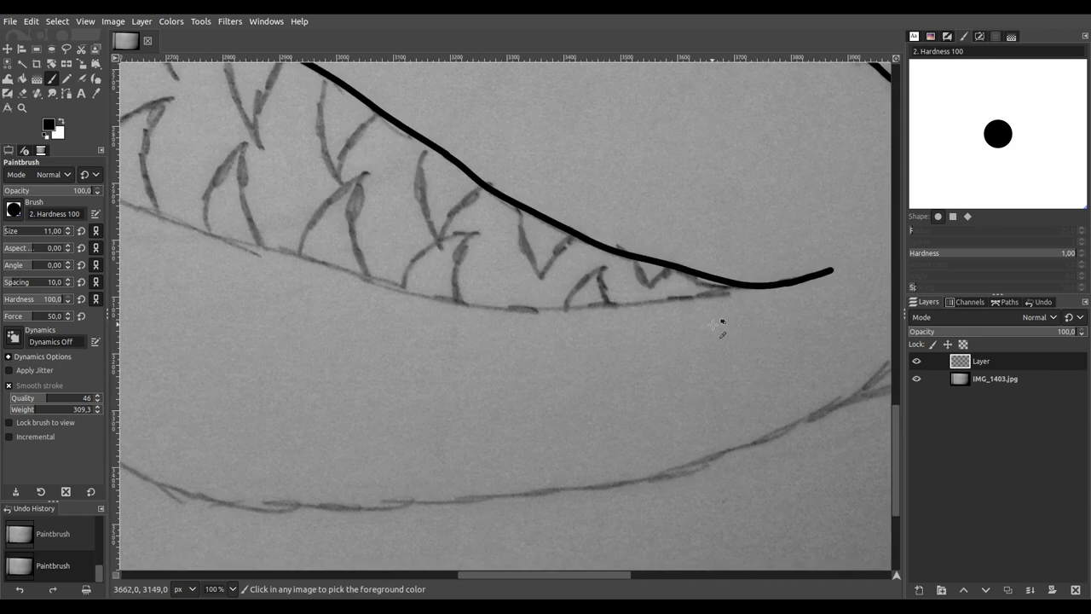
{"action": "left_click_drag", "start_coordinate": [745, 312], "coordinate": [629, 313]}
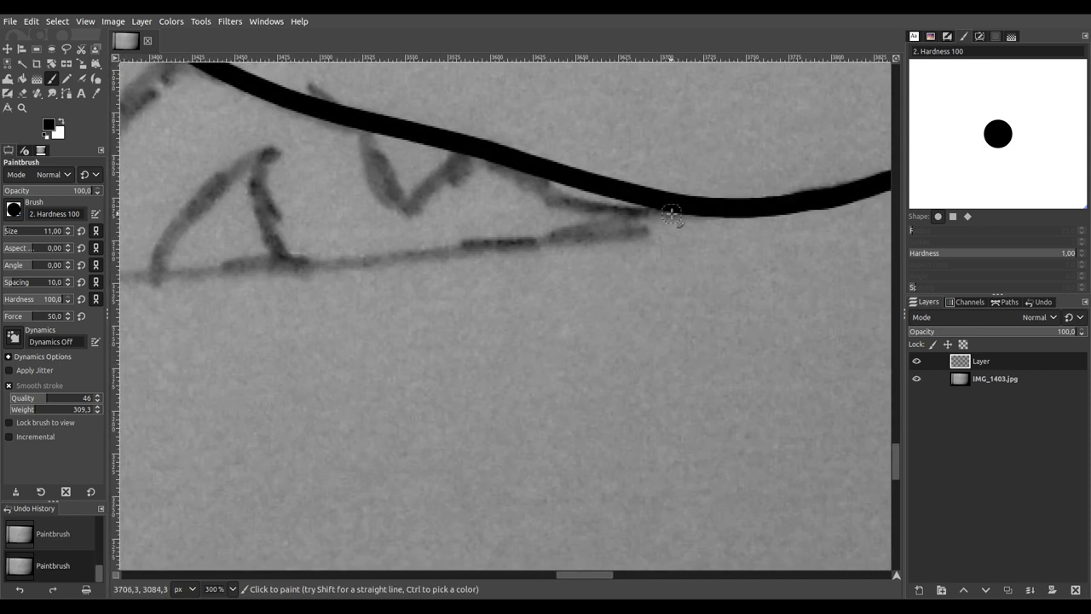
{"action": "mouse_move", "coordinate": [698, 208]}
{"action": "left_mouse_down"}
{"action": "mouse_move", "coordinate": [272, 278]}
{"action": "mouse_move", "coordinate": [160, 283]}
{"action": "left_mouse_up"}
{"action": "mouse_move", "coordinate": [212, 359]}
{"action": "left_mouse_down"}
{"action": "mouse_move", "coordinate": [831, 366]}
{"action": "mouse_move", "coordinate": [871, 385]}
{"action": "left_mouse_up"}
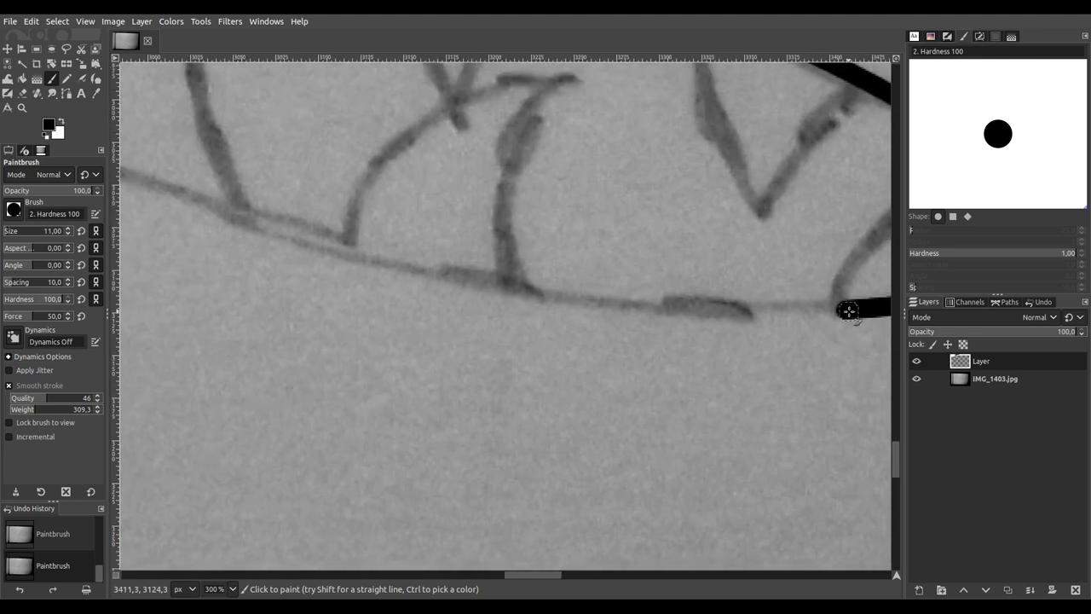
{"action": "mouse_move", "coordinate": [844, 309]}
{"action": "left_mouse_down"}
{"action": "mouse_move", "coordinate": [548, 309]}
{"action": "mouse_move", "coordinate": [243, 220]}
{"action": "left_mouse_up"}
{"action": "mouse_move", "coordinate": [239, 257]}
{"action": "left_mouse_down"}
{"action": "mouse_move", "coordinate": [780, 406]}
{"action": "mouse_move", "coordinate": [863, 445]}
{"action": "left_mouse_up"}
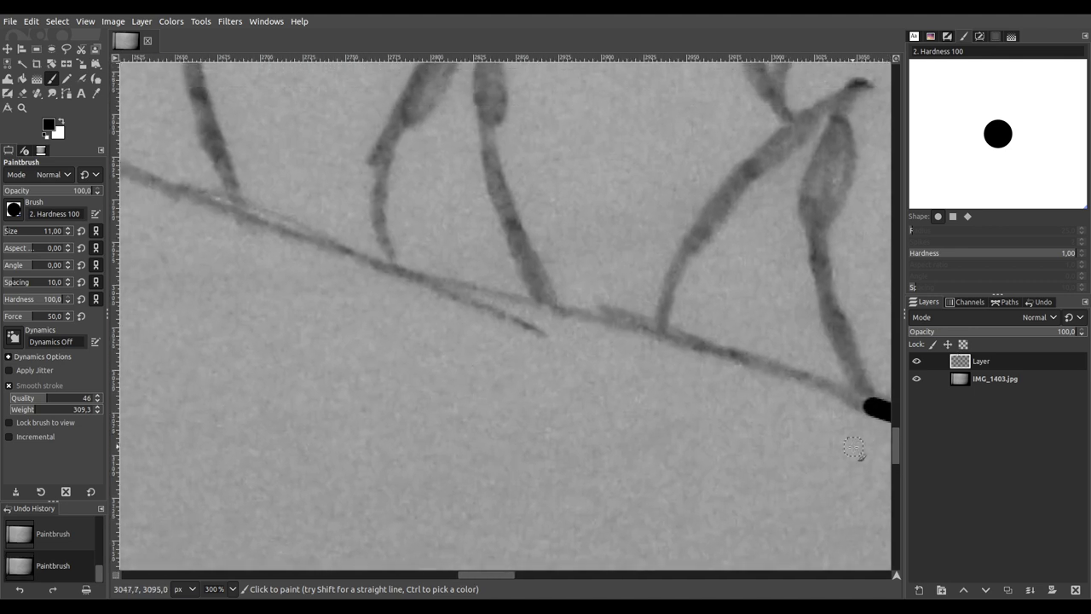
{"action": "left_click_drag", "start_coordinate": [874, 408], "coordinate": [858, 408]}
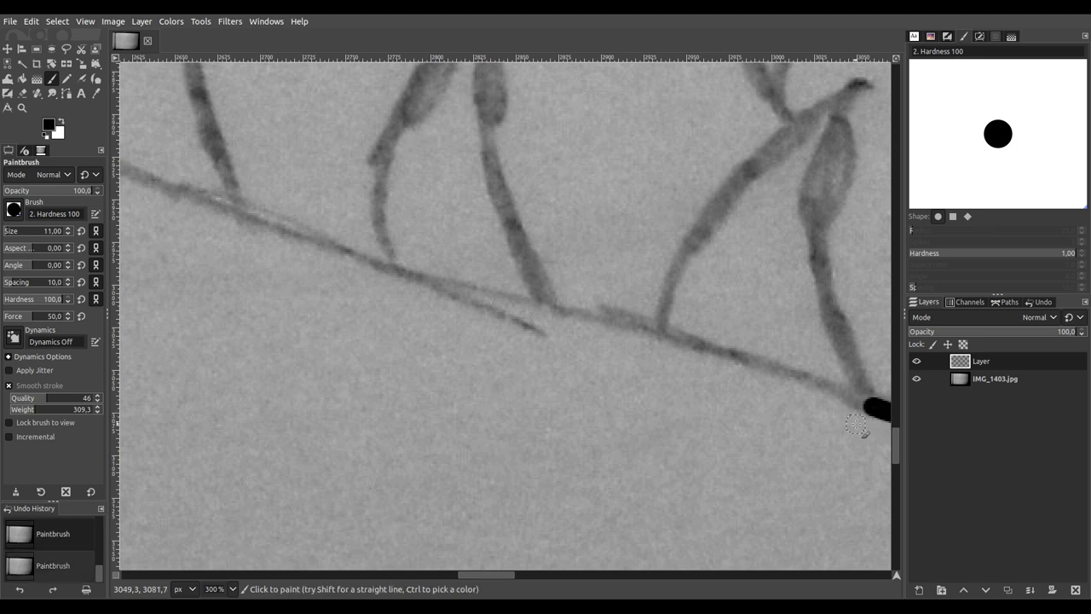
Step: Complete the lower lip line to the front of the jaw and trace around the chin and along the jaw's underside
{"action": "scroll", "coordinate": [841, 426], "scroll_direction": "down", "scroll_amount": 1, "text": "ctrl"}
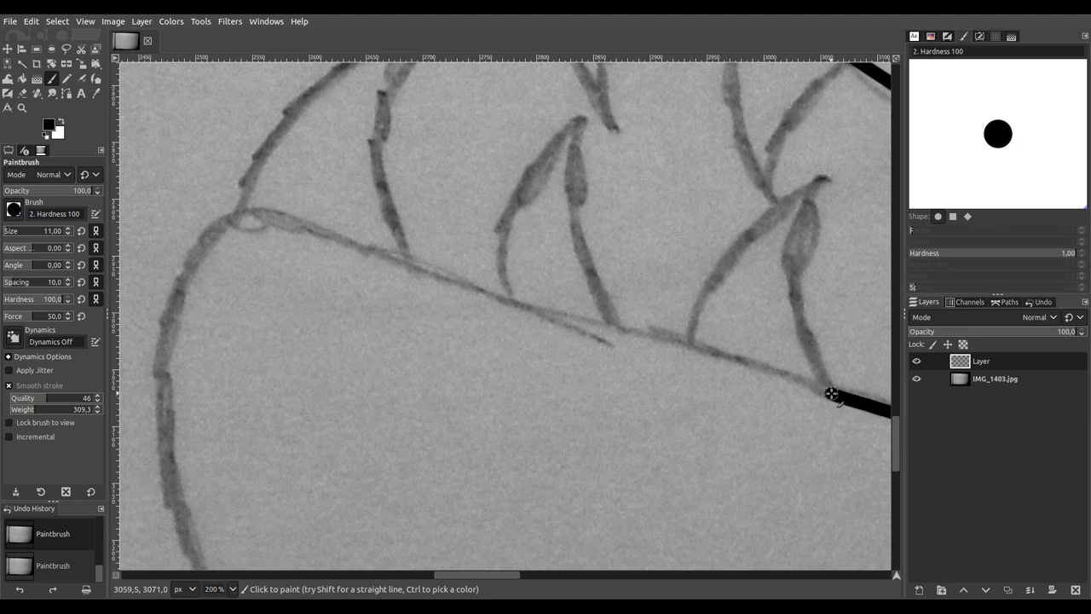
{"action": "mouse_move", "coordinate": [786, 375]}
{"action": "left_mouse_down"}
{"action": "mouse_move", "coordinate": [519, 310]}
{"action": "mouse_move", "coordinate": [261, 216]}
{"action": "mouse_move", "coordinate": [217, 222]}
{"action": "mouse_move", "coordinate": [185, 270]}
{"action": "mouse_move", "coordinate": [163, 370]}
{"action": "mouse_move", "coordinate": [164, 457]}
{"action": "mouse_move", "coordinate": [188, 537]}
{"action": "left_mouse_up"}
{"action": "mouse_move", "coordinate": [274, 545]}
{"action": "left_mouse_down"}
{"action": "mouse_move", "coordinate": [274, 117]}
{"action": "mouse_move", "coordinate": [238, 129]}
{"action": "left_mouse_up"}
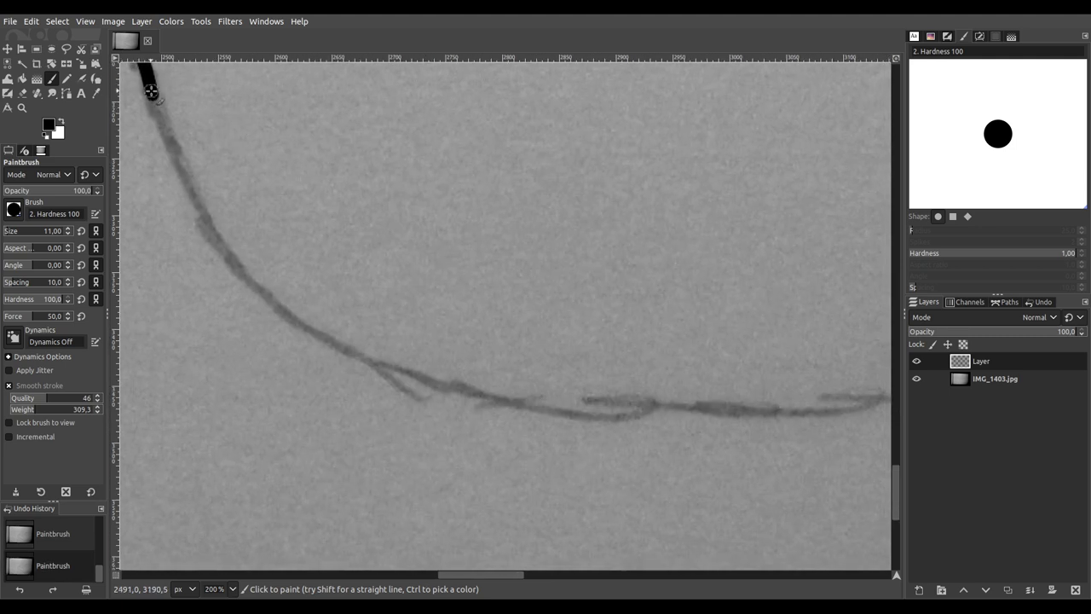
{"action": "mouse_move", "coordinate": [160, 115]}
{"action": "left_mouse_down"}
{"action": "mouse_move", "coordinate": [201, 221]}
{"action": "mouse_move", "coordinate": [255, 291]}
{"action": "mouse_move", "coordinate": [364, 351]}
{"action": "mouse_move", "coordinate": [535, 407]}
{"action": "mouse_move", "coordinate": [635, 419]}
{"action": "mouse_move", "coordinate": [861, 416]}
{"action": "mouse_move", "coordinate": [269, 341]}
{"action": "mouse_move", "coordinate": [184, 342]}
{"action": "left_mouse_up"}
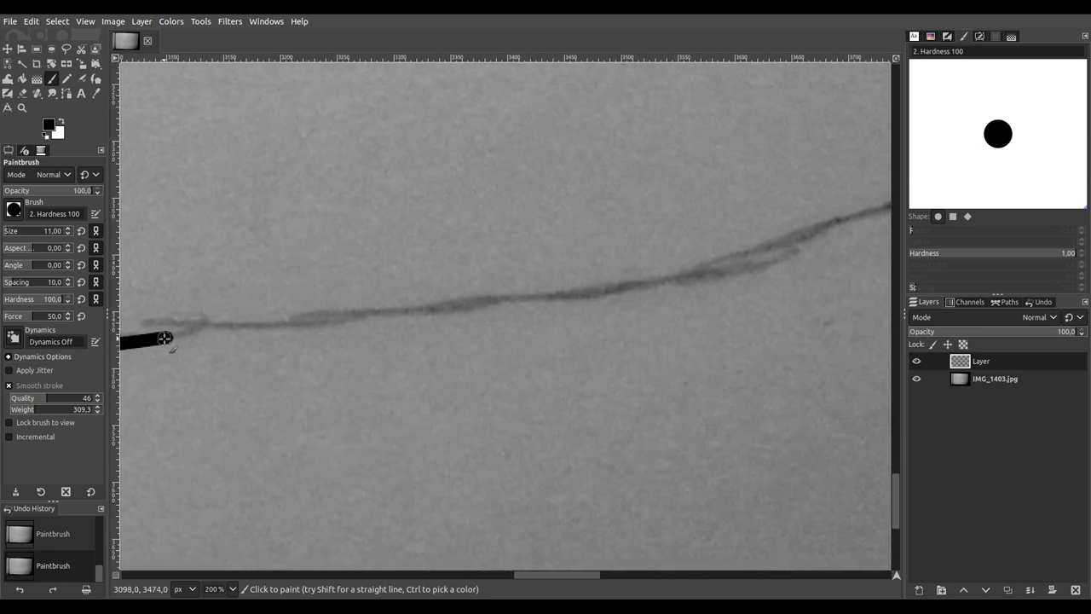
{"action": "mouse_move", "coordinate": [170, 339]}
{"action": "left_mouse_down"}
{"action": "mouse_move", "coordinate": [578, 297]}
{"action": "mouse_move", "coordinate": [713, 270]}
{"action": "mouse_move", "coordinate": [874, 209]}
{"action": "left_mouse_up"}
{"action": "scroll", "coordinate": [129, 499], "scroll_direction": "down", "scroll_amount": 2}
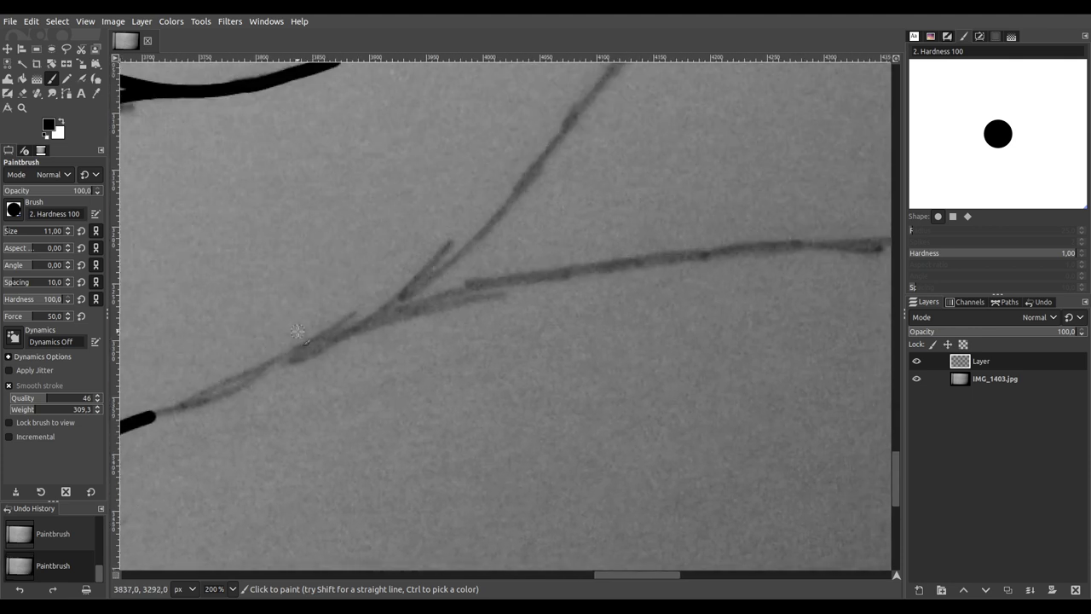
{"action": "scroll", "coordinate": [299, 333], "scroll_direction": "down", "scroll_amount": 3}
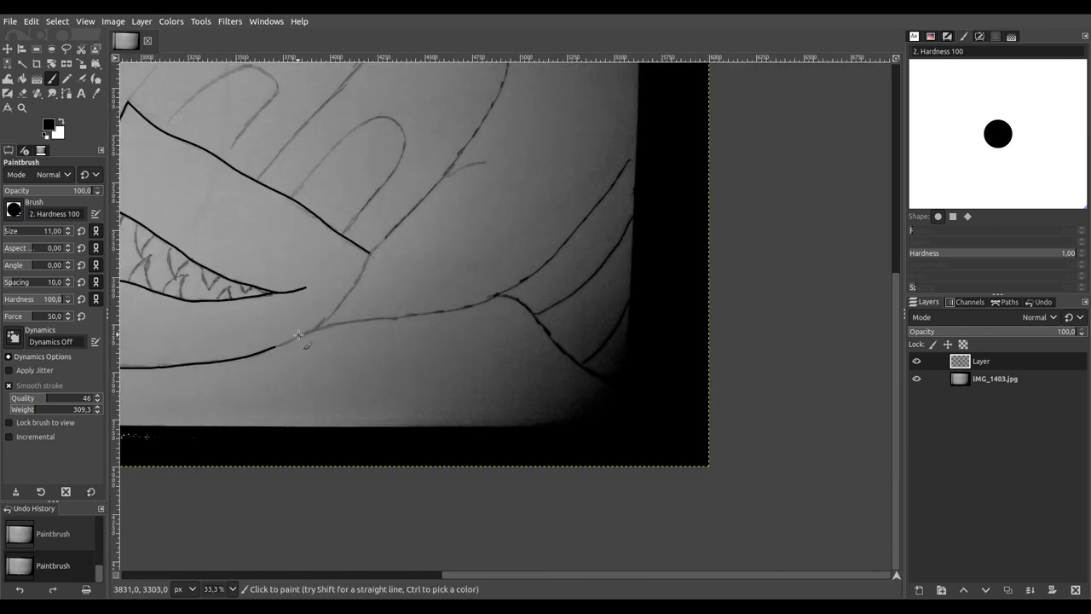
{"action": "scroll", "coordinate": [299, 334], "scroll_direction": "down", "scroll_amount": 2}
{"action": "scroll", "coordinate": [309, 332], "scroll_direction": "down", "scroll_amount": 1}
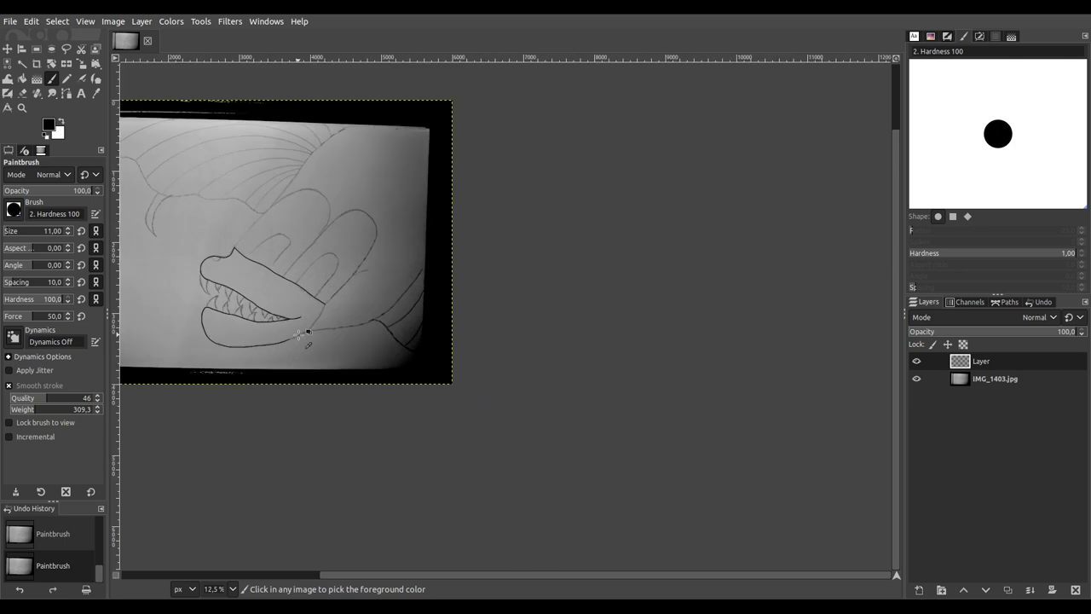
{"action": "scroll", "coordinate": [305, 340], "scroll_direction": "up", "scroll_amount": 3}
{"action": "scroll", "coordinate": [305, 340], "scroll_direction": "up", "scroll_amount": 3}
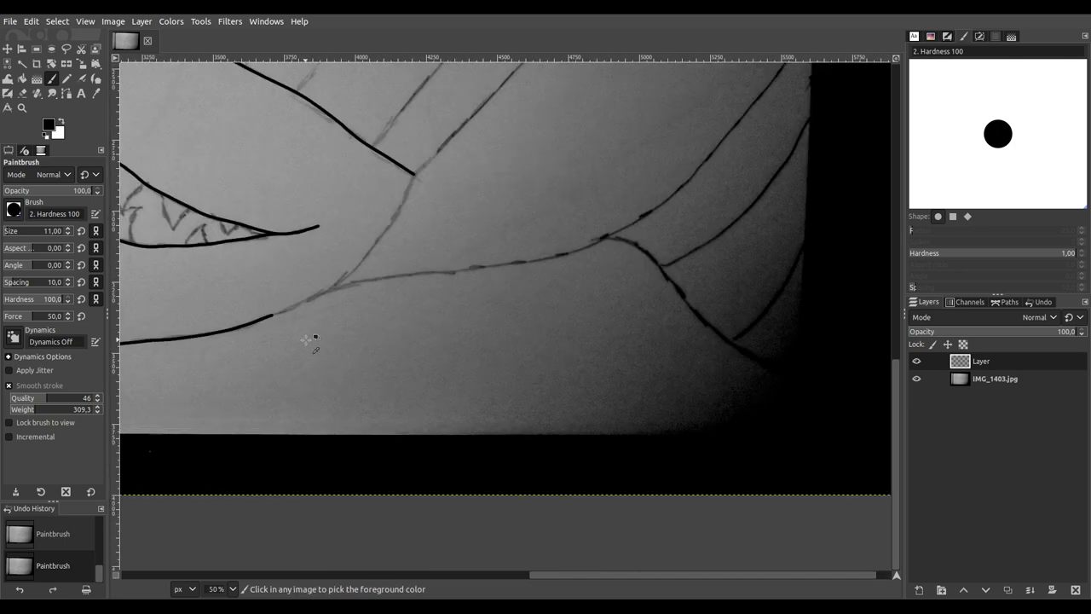
{"action": "scroll", "coordinate": [311, 338], "scroll_direction": "down", "scroll_amount": 7}
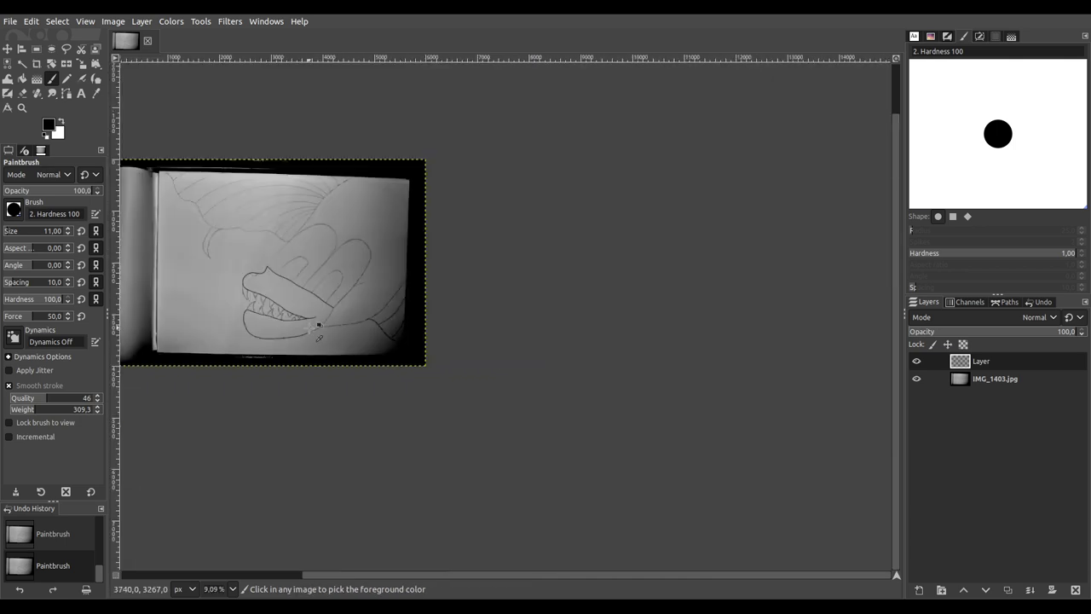
{"action": "scroll", "coordinate": [322, 335], "scroll_direction": "up", "scroll_amount": 7}
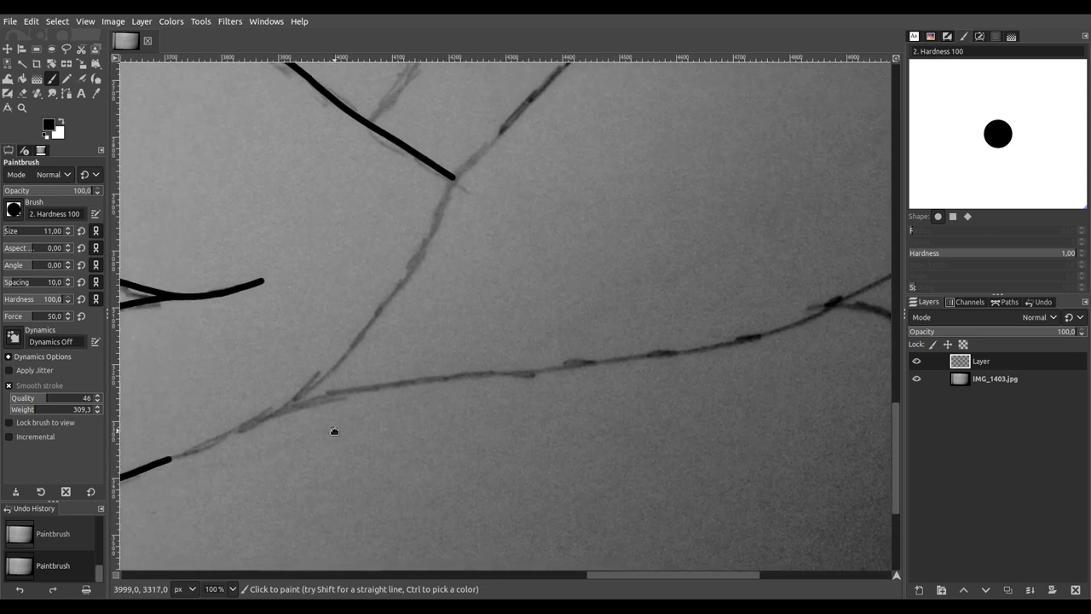
Step: Continue the jaw's underside line from the lower jaw along the neck and past the fork near the page's right side
{"action": "scroll", "coordinate": [199, 468], "scroll_direction": "up", "scroll_amount": 2}
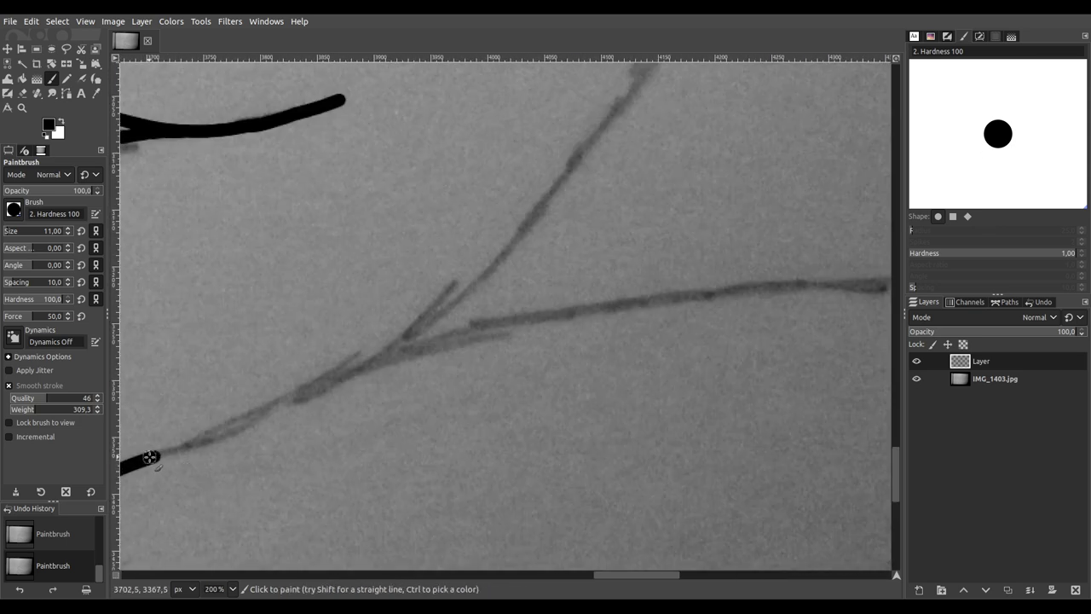
{"action": "mouse_move", "coordinate": [174, 450]}
{"action": "left_mouse_down"}
{"action": "mouse_move", "coordinate": [479, 328]}
{"action": "mouse_move", "coordinate": [620, 297]}
{"action": "mouse_move", "coordinate": [870, 270]}
{"action": "left_mouse_up"}
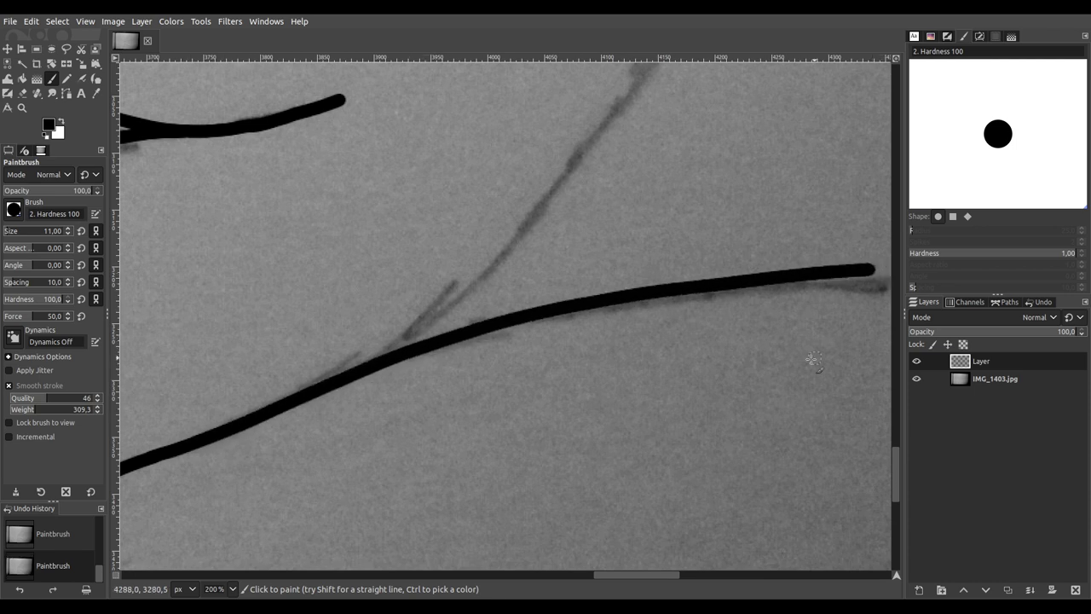
{"action": "scroll", "coordinate": [427, 285], "scroll_direction": "down", "scroll_amount": 4}
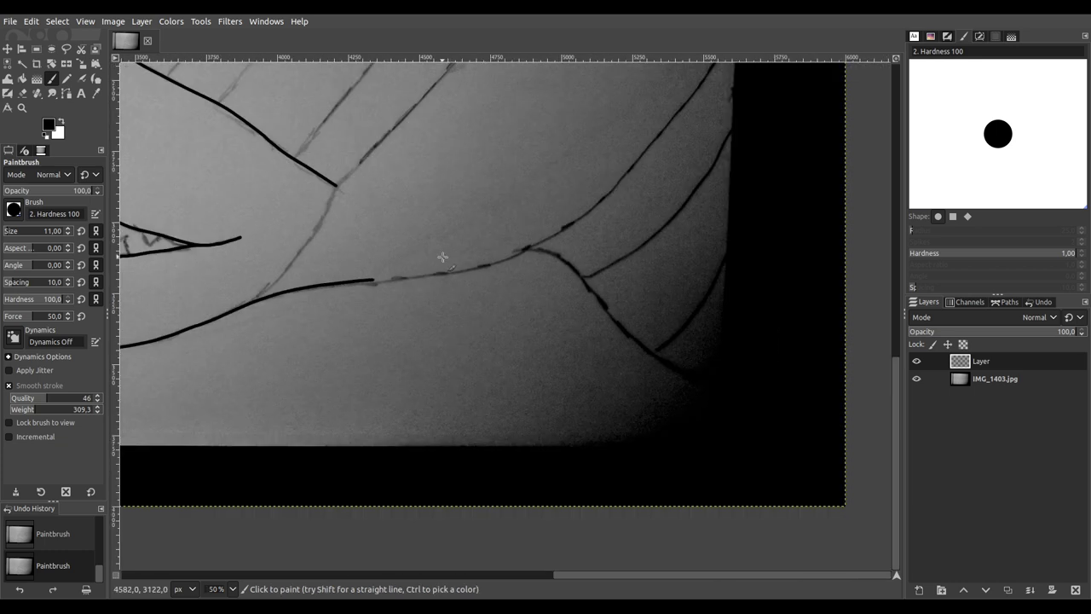
{"action": "scroll", "coordinate": [444, 266], "scroll_direction": "up", "scroll_amount": 5}
{"action": "scroll", "coordinate": [461, 368], "scroll_direction": "down", "scroll_amount": 3}
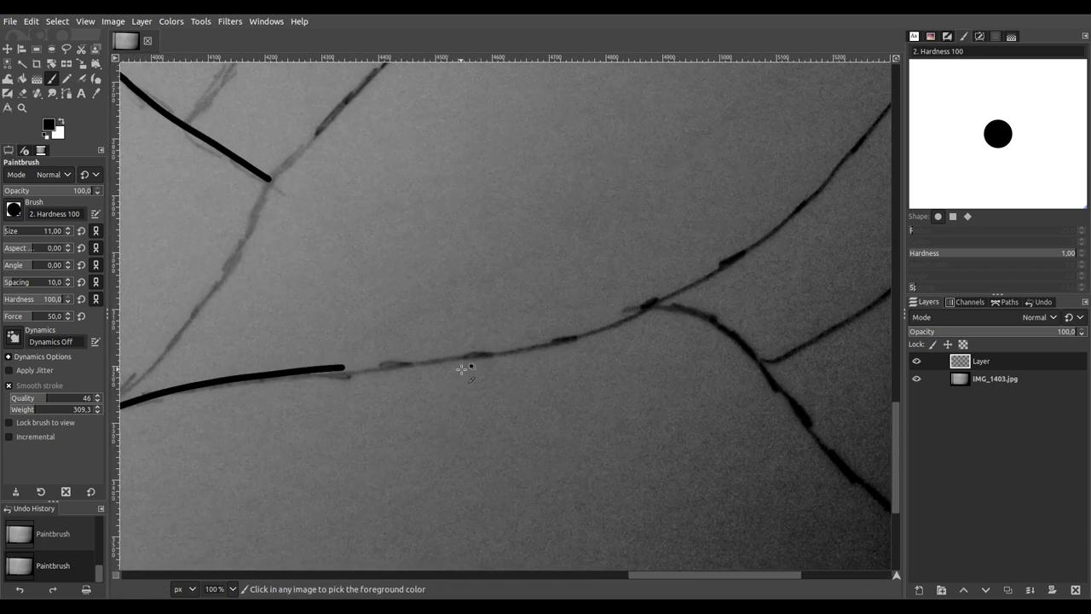
{"action": "scroll", "coordinate": [461, 369], "scroll_direction": "up", "scroll_amount": 2}
{"action": "scroll", "coordinate": [441, 402], "scroll_direction": "right", "scroll_amount": 2}
{"action": "mouse_move", "coordinate": [308, 429]}
{"action": "left_mouse_down"}
{"action": "mouse_move", "coordinate": [234, 469]}
{"action": "mouse_move", "coordinate": [209, 449]}
{"action": "left_mouse_up"}
{"action": "scroll", "coordinate": [226, 460], "scroll_direction": "up", "scroll_amount": 1}
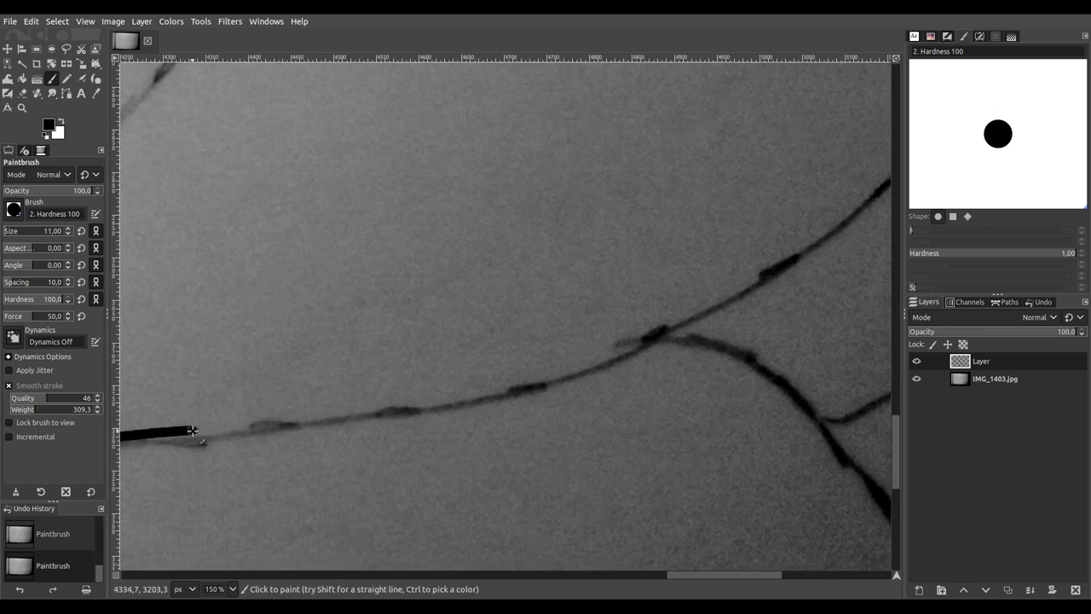
{"action": "mouse_move", "coordinate": [210, 432]}
{"action": "left_mouse_down"}
{"action": "mouse_move", "coordinate": [512, 395]}
{"action": "mouse_move", "coordinate": [599, 373]}
{"action": "mouse_move", "coordinate": [862, 214]}
{"action": "mouse_move", "coordinate": [730, 285]}
{"action": "mouse_move", "coordinate": [303, 414]}
{"action": "left_mouse_up"}
Step: Trace the neck's upper branch line up to the page's edge and extend it beyond the page to the canvas's right edge
{"action": "left_click_drag", "start_coordinate": [384, 336], "coordinate": [236, 482]}
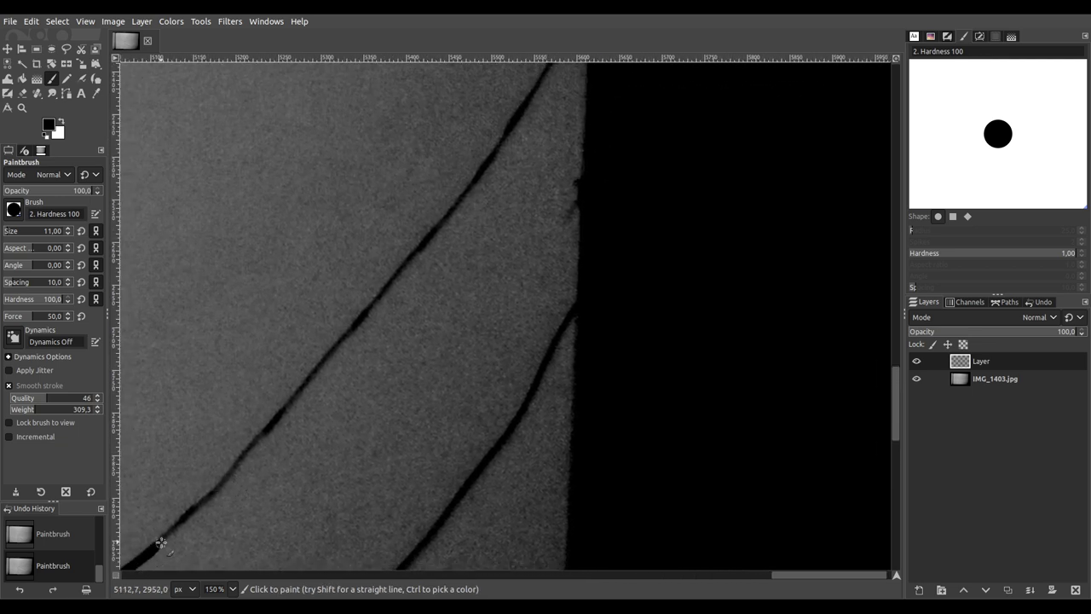
{"action": "left_click_drag", "start_coordinate": [218, 491], "coordinate": [253, 449]}
{"action": "left_click_drag", "start_coordinate": [287, 406], "coordinate": [473, 180]}
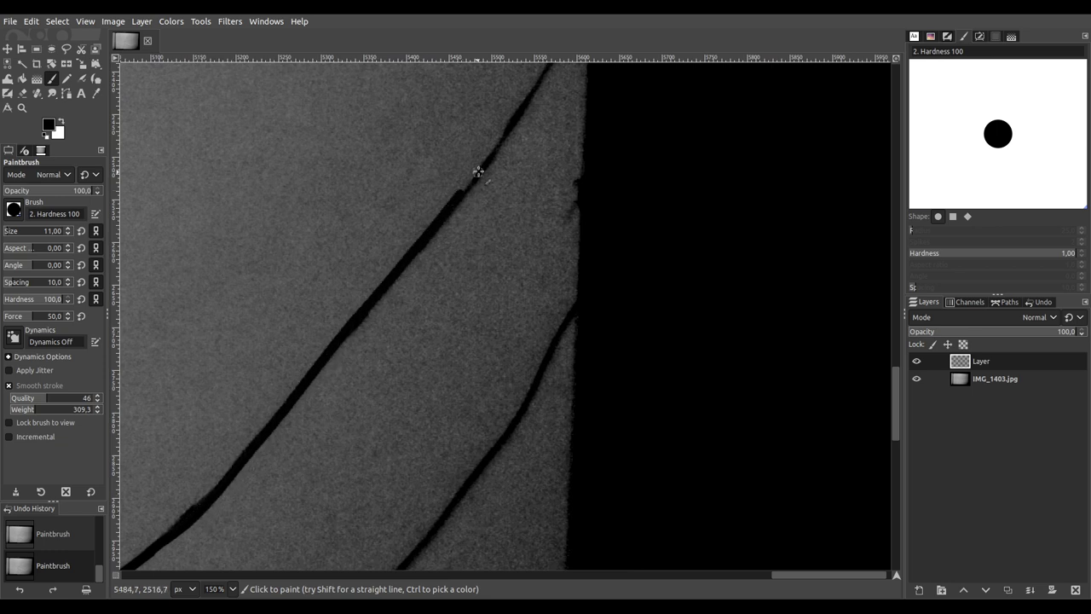
{"action": "scroll", "coordinate": [475, 383], "scroll_direction": "right", "scroll_amount": 3}
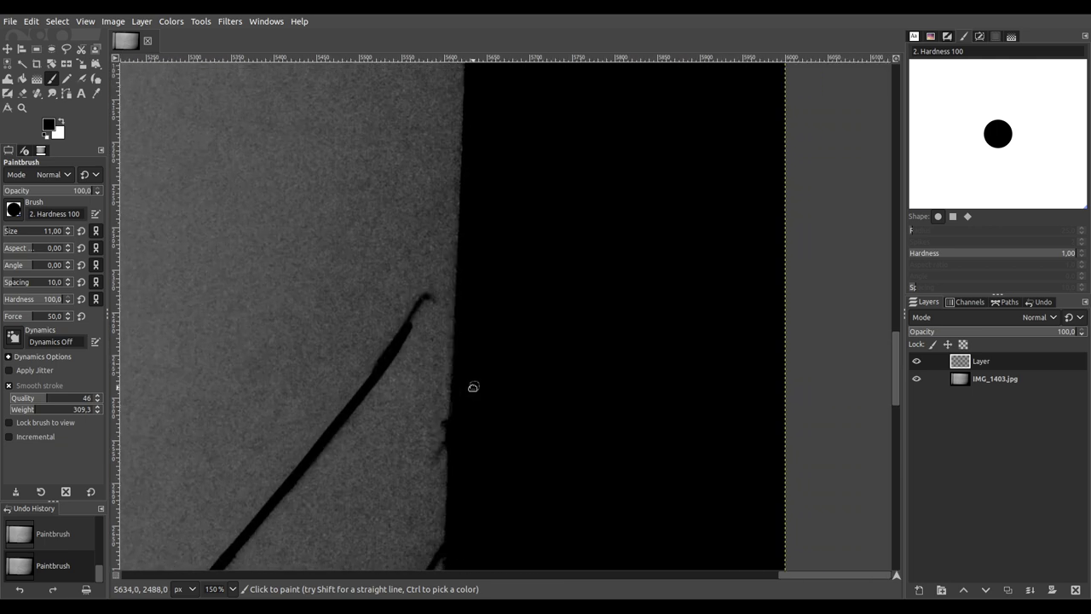
{"action": "scroll", "coordinate": [436, 429], "scroll_direction": "down", "scroll_amount": 5, "text": "ctrl"}
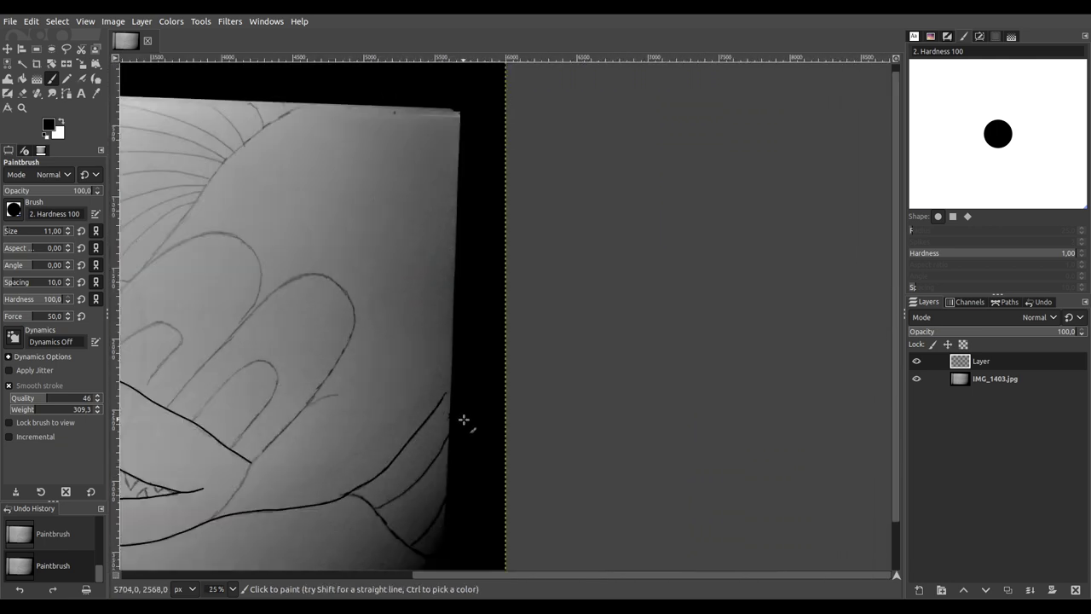
{"action": "scroll", "coordinate": [464, 418], "scroll_direction": "up", "scroll_amount": 3, "text": "ctrl"}
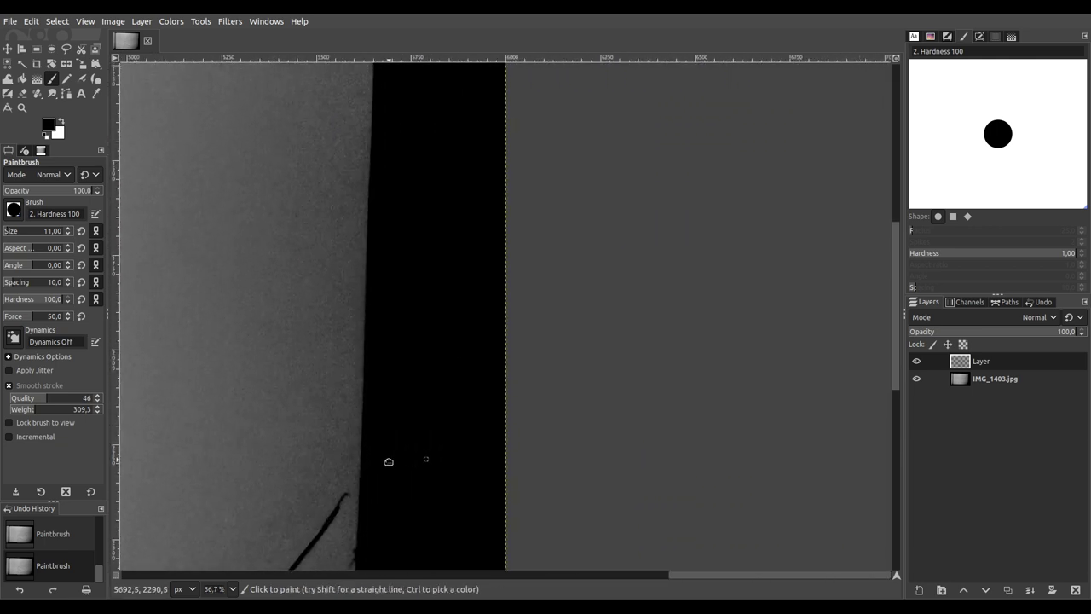
{"action": "scroll", "coordinate": [333, 561], "scroll_direction": "up", "scroll_amount": 2, "text": "ctrl"}
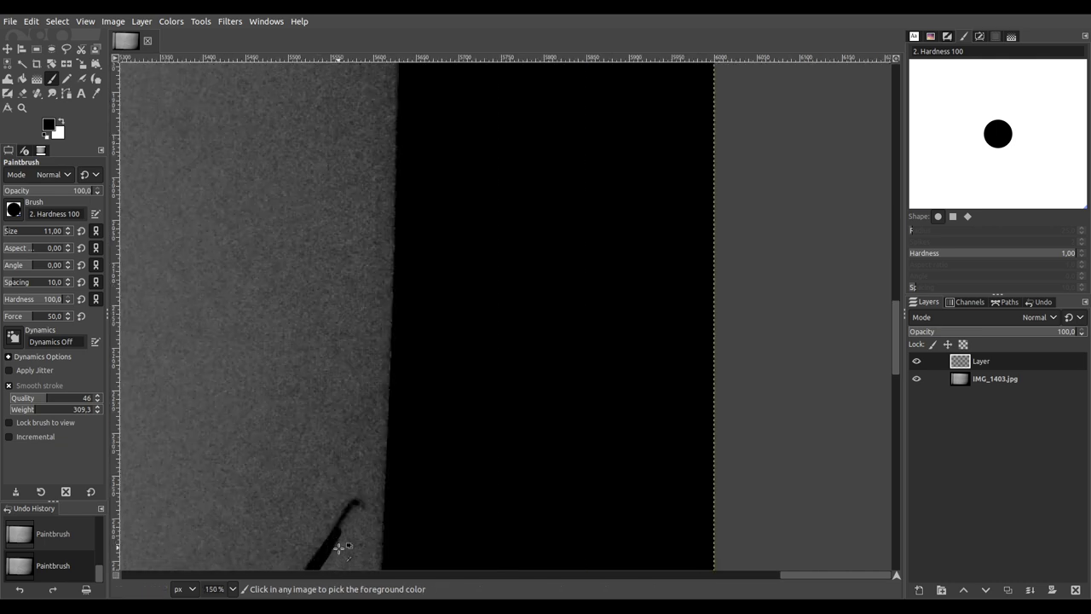
{"action": "left_click_drag", "start_coordinate": [341, 524], "coordinate": [389, 455]}
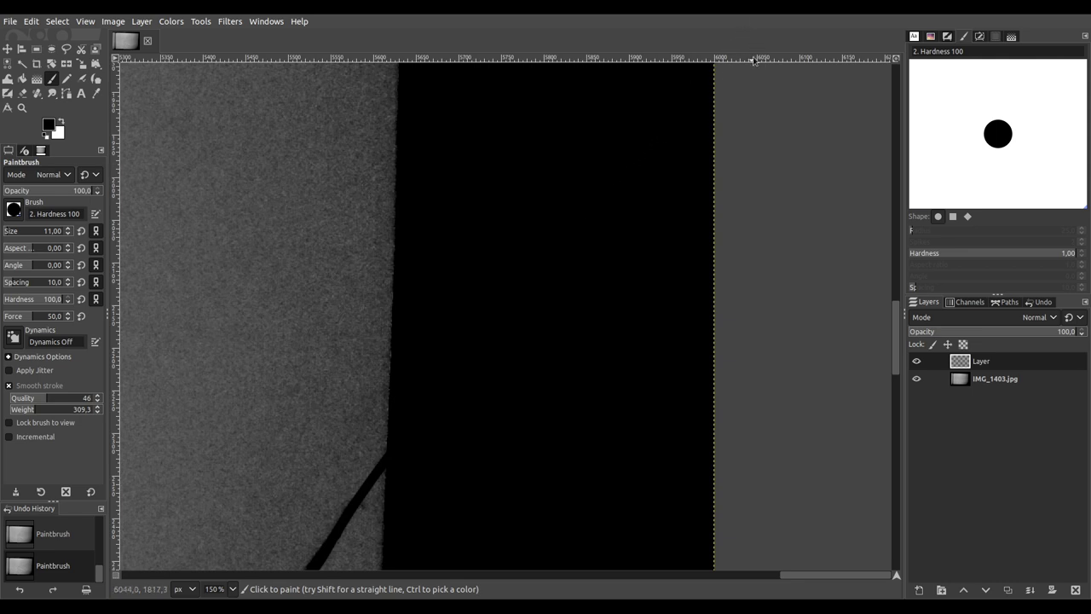
Step: Hide the IMG_1403.jpg layer to check the inked lines, show it again and save the image
{"action": "scroll", "coordinate": [746, 146], "scroll_direction": "down", "scroll_amount": 6, "text": "ctrl"}
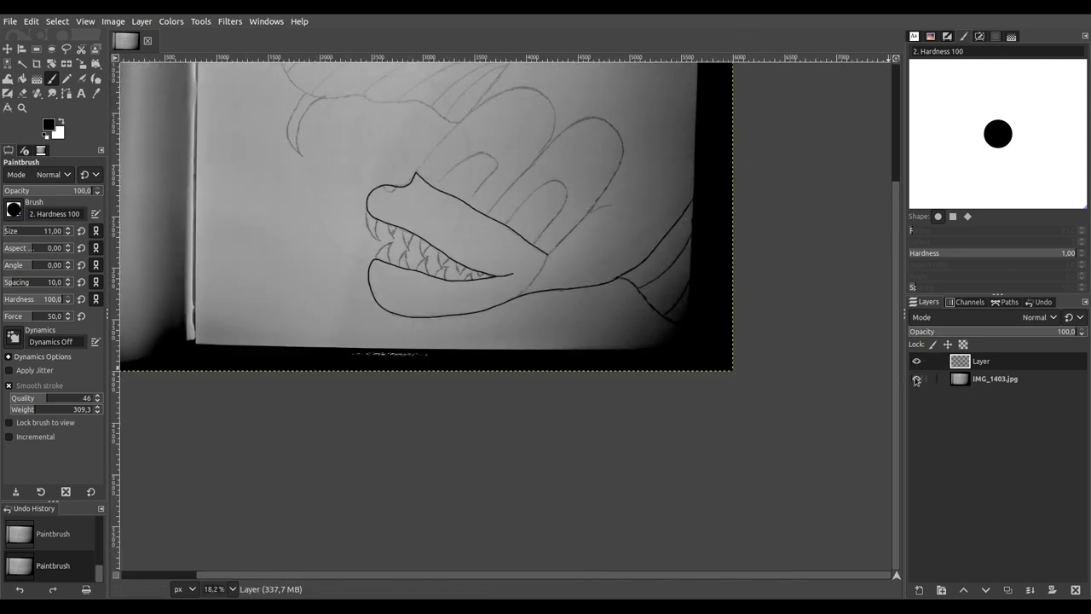
{"action": "left_click", "coordinate": [917, 380]}
{"action": "left_click_drag", "start_coordinate": [828, 279], "coordinate": [813, 390]}
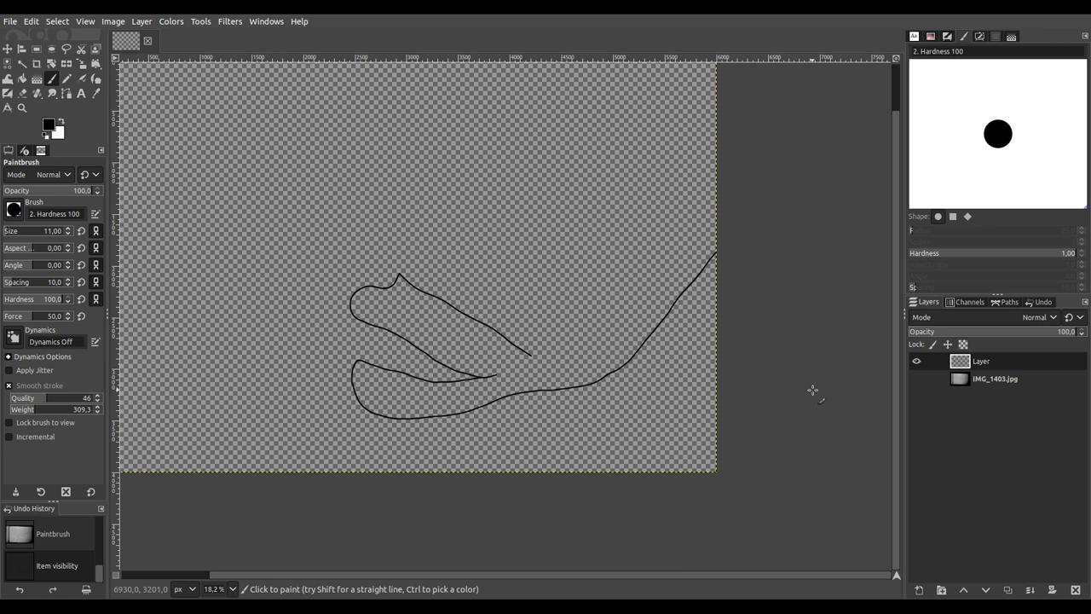
{"action": "left_click", "coordinate": [916, 380]}
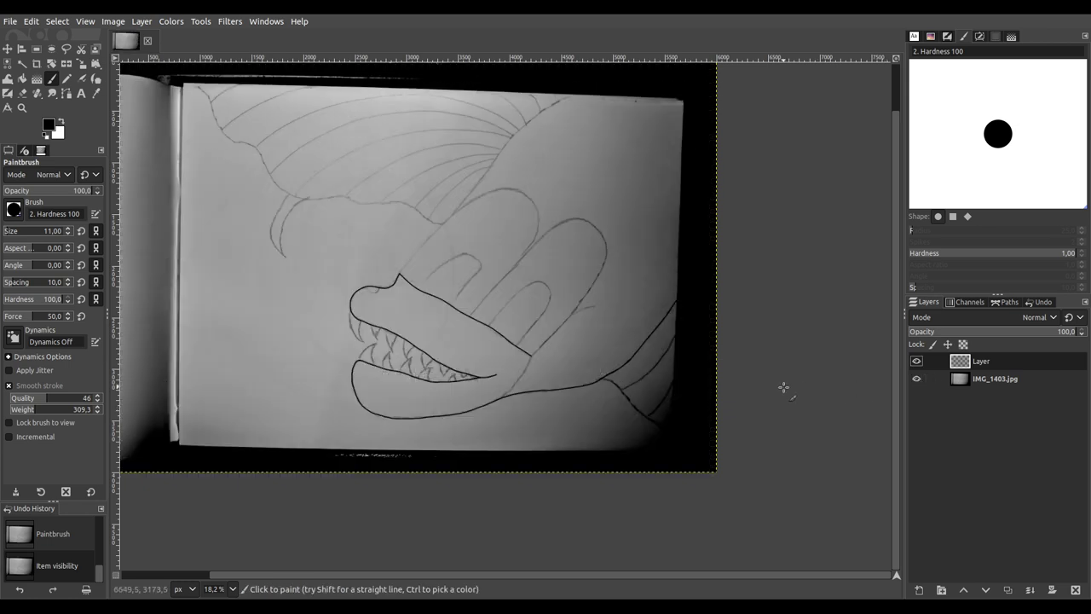
{"action": "key", "text": "ctrl+s"}
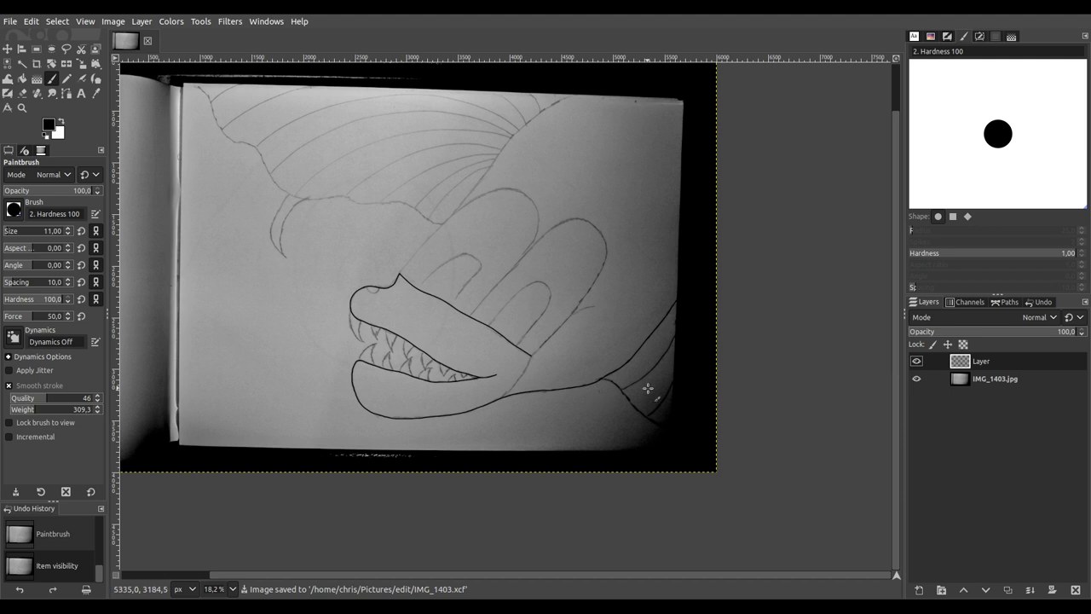
Step: Trace the lower branch line from the neck's fork down to the dark corner of the page
{"action": "scroll", "coordinate": [641, 398], "scroll_direction": "up", "scroll_amount": 6, "text": "ctrl"}
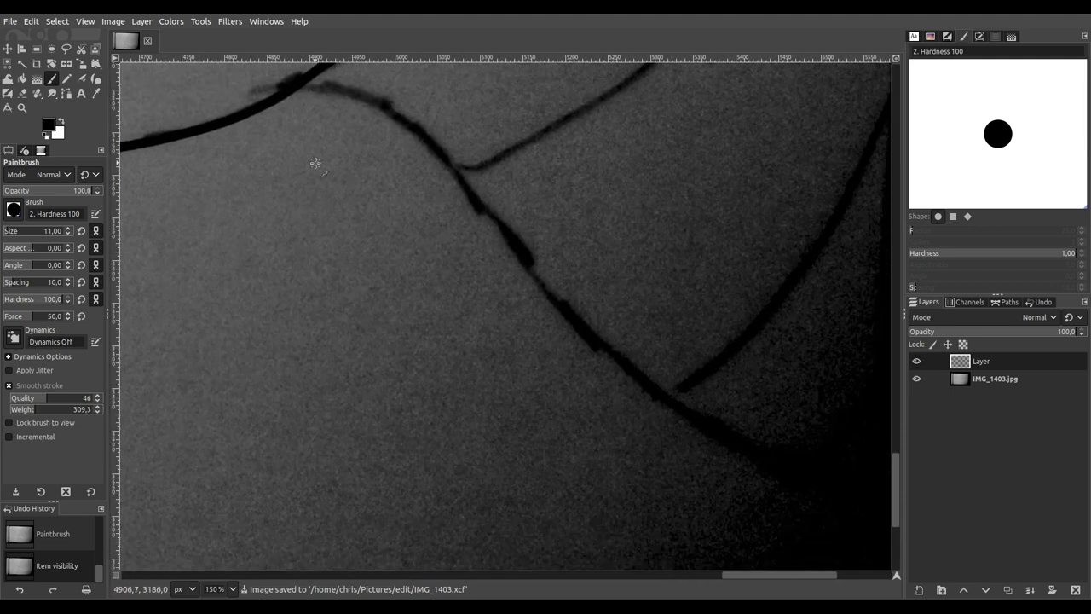
{"action": "mouse_move", "coordinate": [300, 85]}
{"action": "left_mouse_down"}
{"action": "mouse_move", "coordinate": [369, 90]}
{"action": "mouse_move", "coordinate": [396, 113]}
{"action": "mouse_move", "coordinate": [505, 251]}
{"action": "mouse_move", "coordinate": [594, 330]}
{"action": "left_mouse_up"}
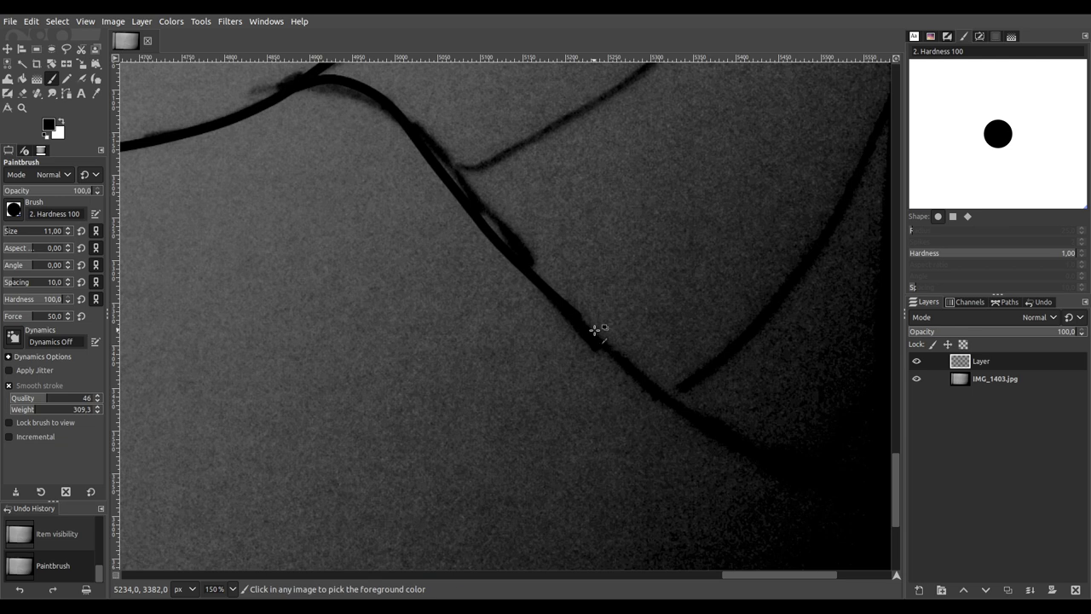
{"action": "key", "text": "ctrl+z"}
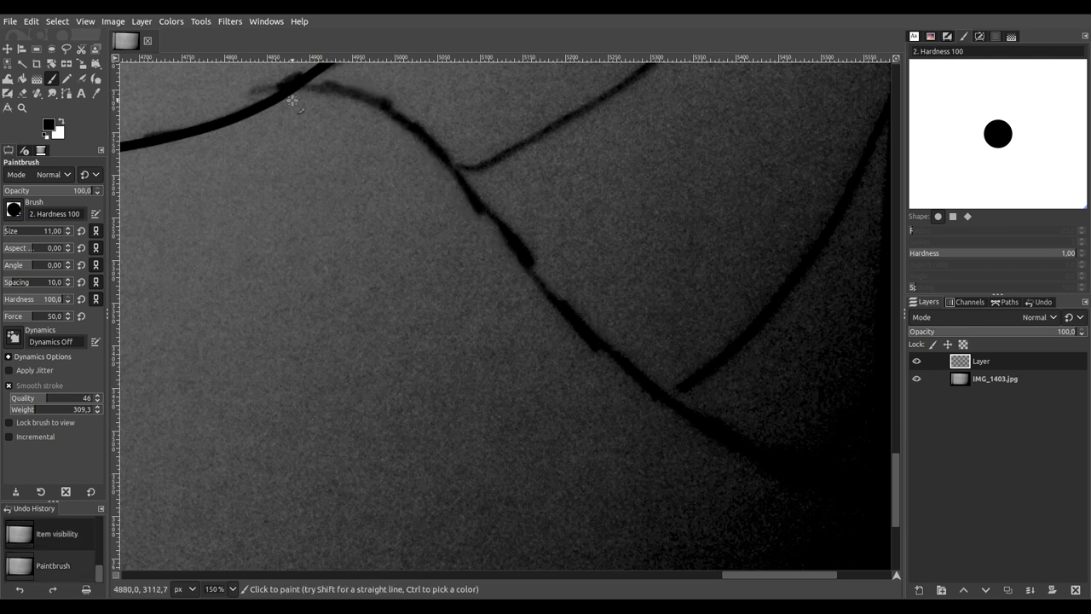
{"action": "mouse_move", "coordinate": [288, 91]}
{"action": "left_mouse_down"}
{"action": "mouse_move", "coordinate": [348, 91]}
{"action": "mouse_move", "coordinate": [402, 119]}
{"action": "mouse_move", "coordinate": [470, 183]}
{"action": "mouse_move", "coordinate": [598, 350]}
{"action": "mouse_move", "coordinate": [667, 401]}
{"action": "mouse_move", "coordinate": [784, 455]}
{"action": "left_mouse_up"}
Step: Extend the lower branch line to the canvas's right edge with the IMG_1403.jpg layer hidden, and show the photo again
{"action": "scroll", "coordinate": [243, 207], "scroll_direction": "right", "scroll_amount": 10}
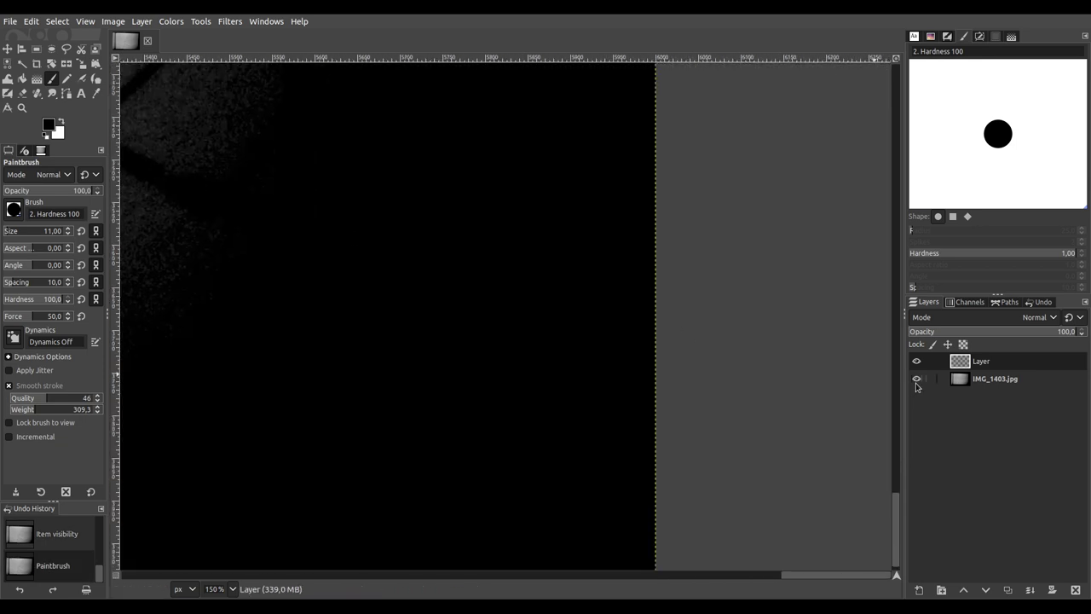
{"action": "left_click", "coordinate": [917, 378]}
{"action": "scroll", "coordinate": [511, 373], "scroll_direction": "left", "scroll_amount": 6}
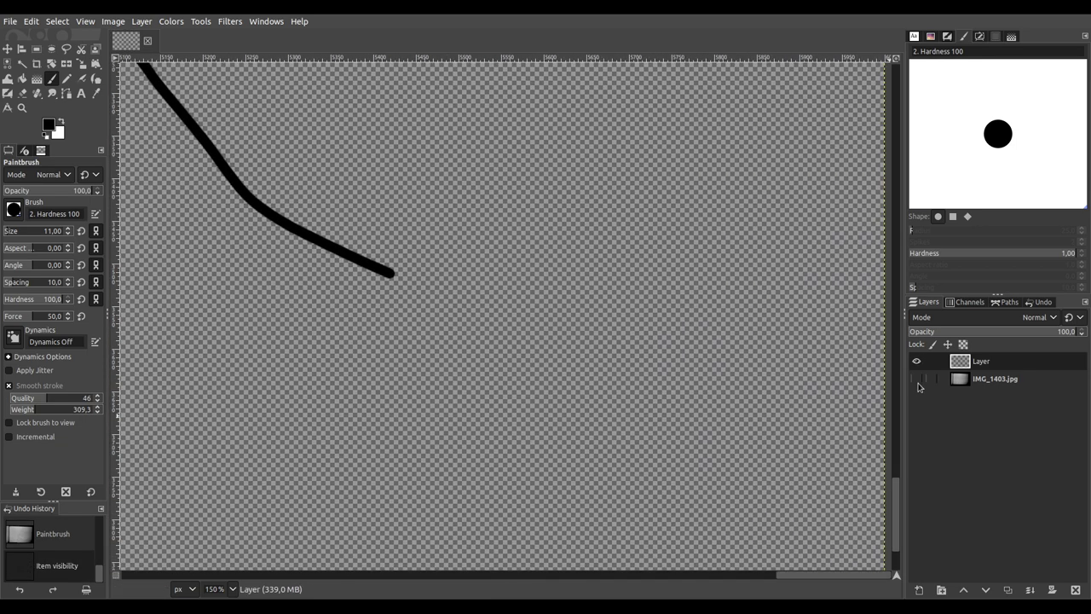
{"action": "left_click", "coordinate": [916, 378]}
{"action": "scroll", "coordinate": [767, 329], "scroll_direction": "down", "scroll_amount": 3}
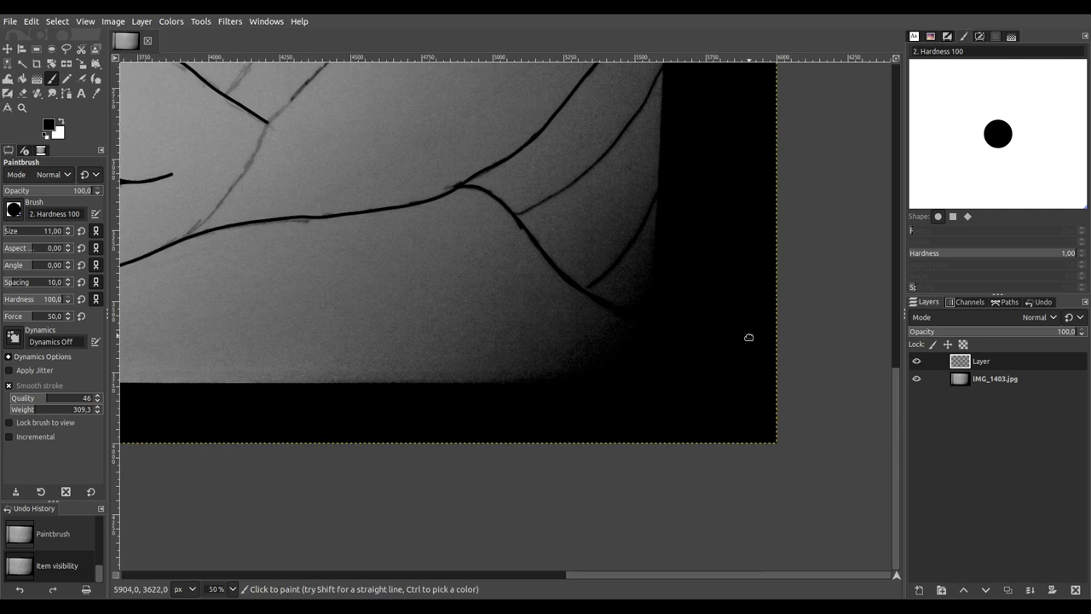
{"action": "left_click", "coordinate": [917, 378]}
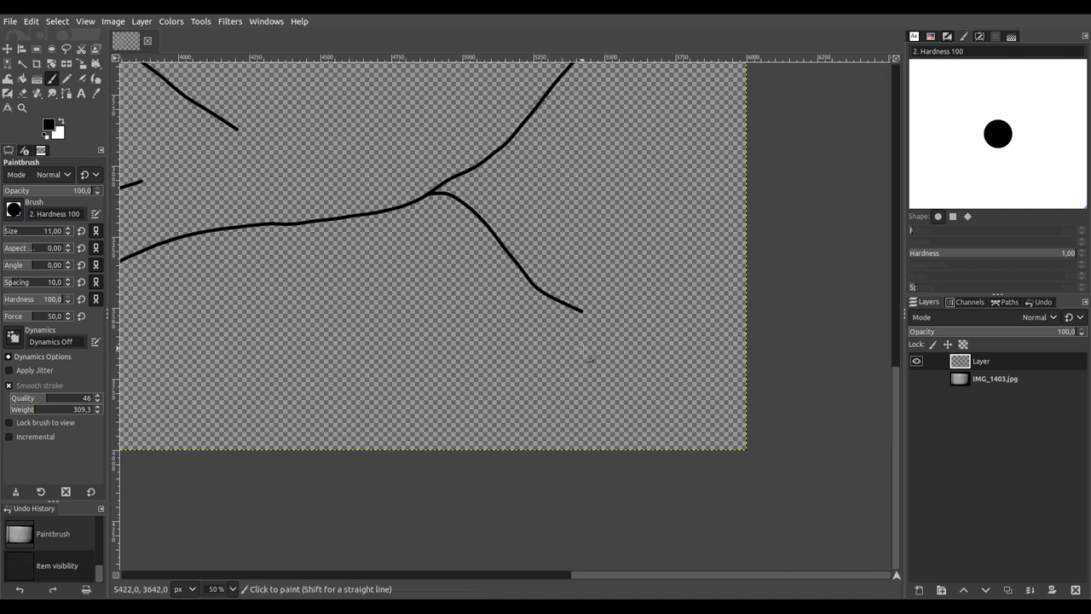
{"action": "scroll", "coordinate": [602, 280], "scroll_direction": "up", "scroll_amount": 4}
{"action": "scroll", "coordinate": [371, 276], "scroll_direction": "down", "scroll_amount": 1}
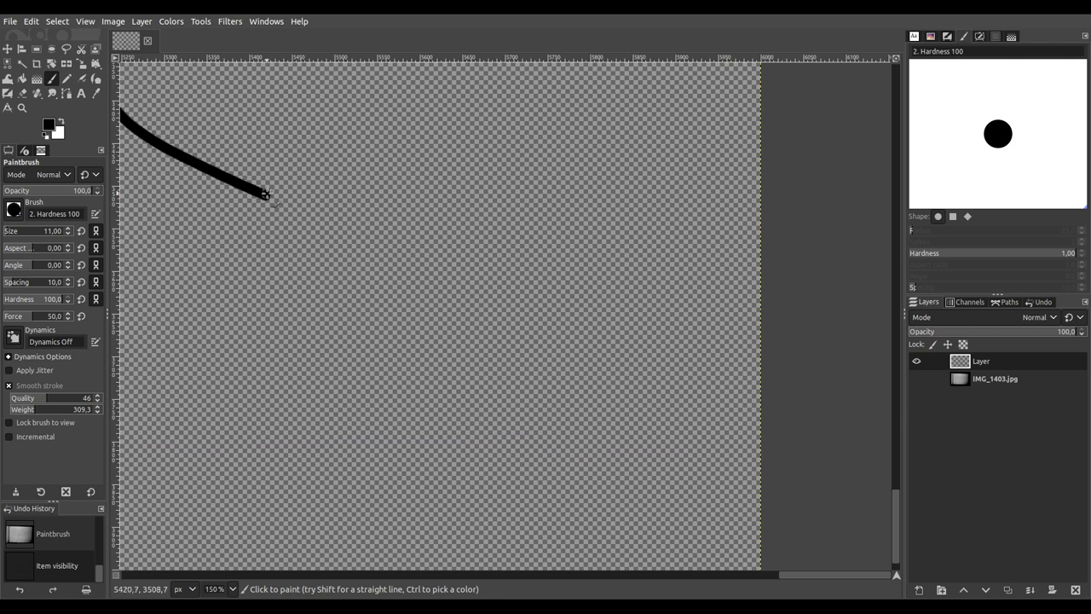
{"action": "mouse_move", "coordinate": [273, 199]}
{"action": "left_mouse_down"}
{"action": "mouse_move", "coordinate": [383, 238]}
{"action": "mouse_move", "coordinate": [509, 307]}
{"action": "mouse_move", "coordinate": [622, 395]}
{"action": "mouse_move", "coordinate": [776, 579]}
{"action": "left_mouse_up"}
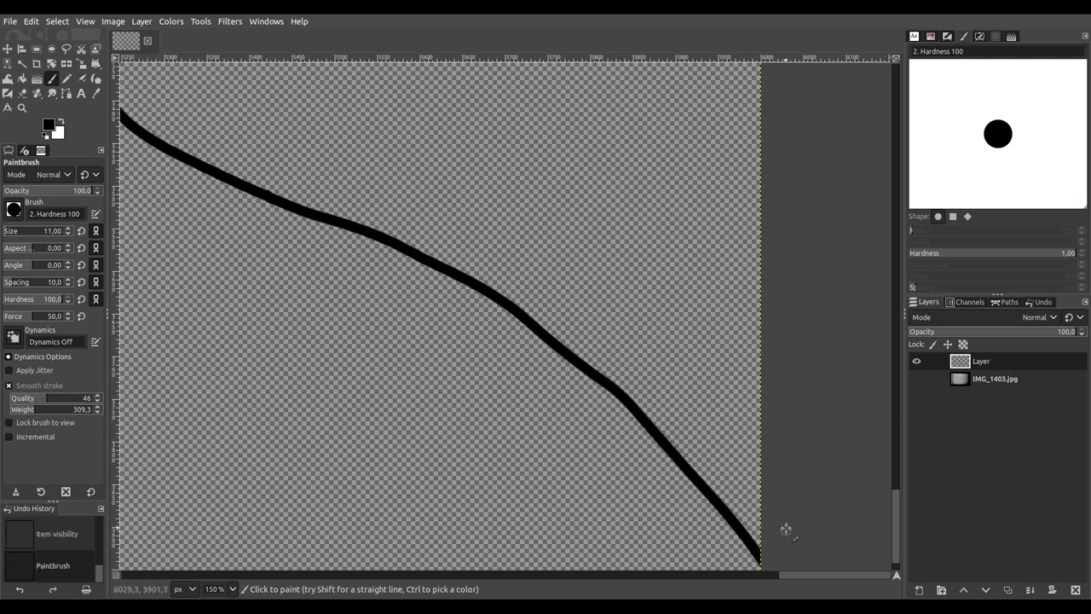
{"action": "scroll", "coordinate": [783, 546], "scroll_direction": "down", "scroll_amount": 5}
{"action": "left_click", "coordinate": [917, 379]}
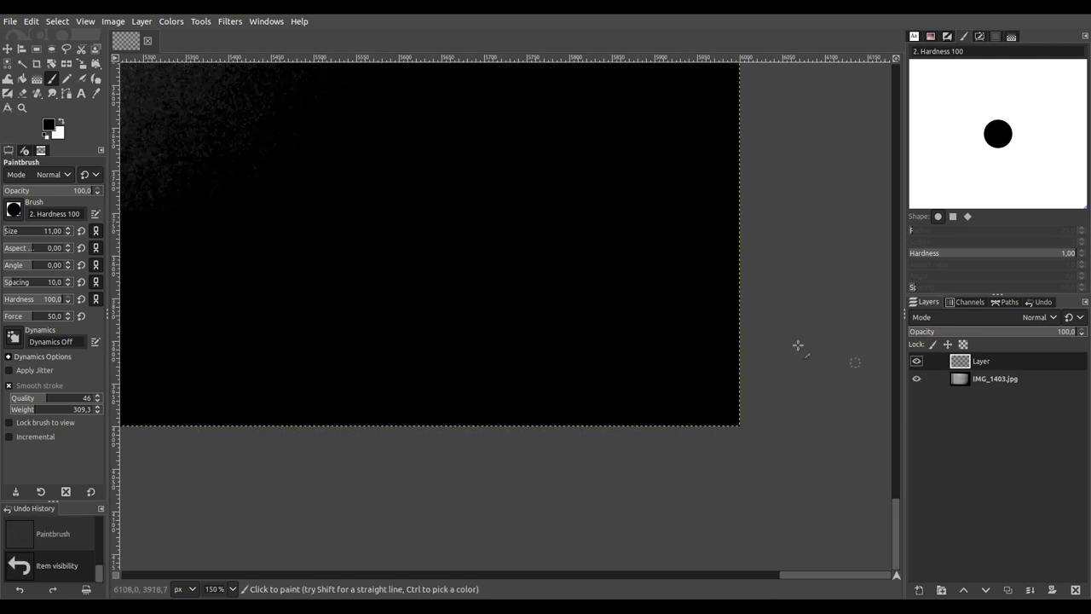
{"action": "scroll", "coordinate": [529, 287], "scroll_direction": "down", "scroll_amount": 4}
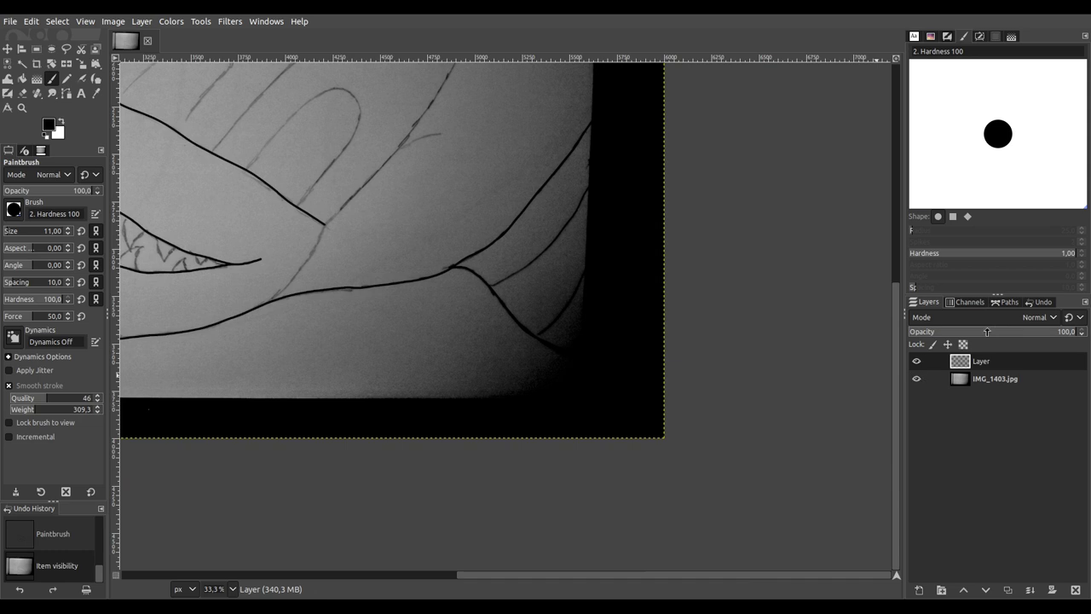
{"action": "left_click", "coordinate": [975, 381]}
{"action": "left_click_drag", "start_coordinate": [944, 334], "coordinate": [983, 338]}
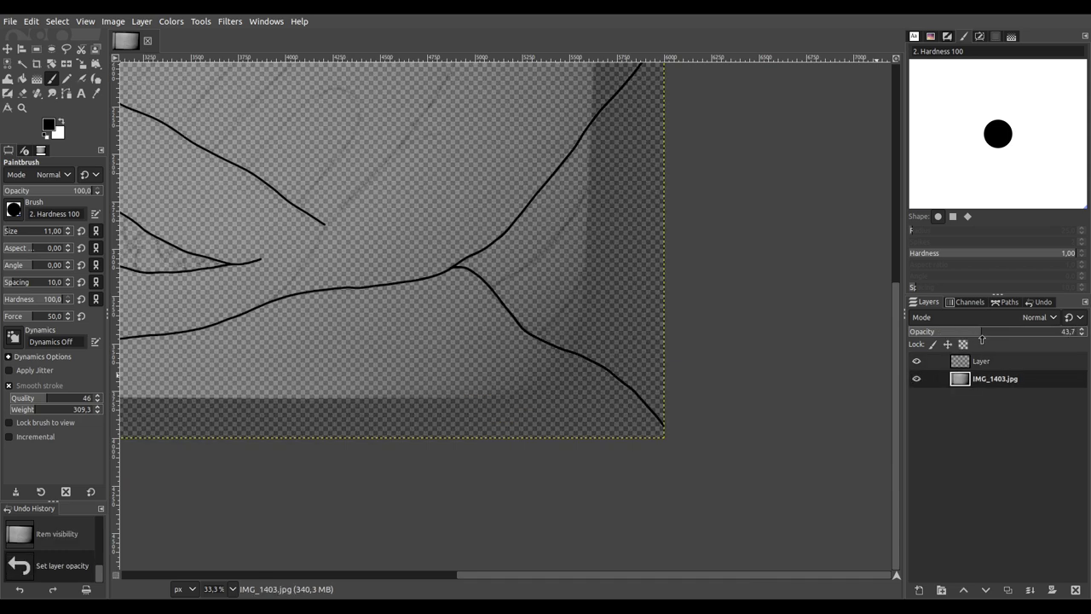
{"action": "key", "text": "ctrl+z"}
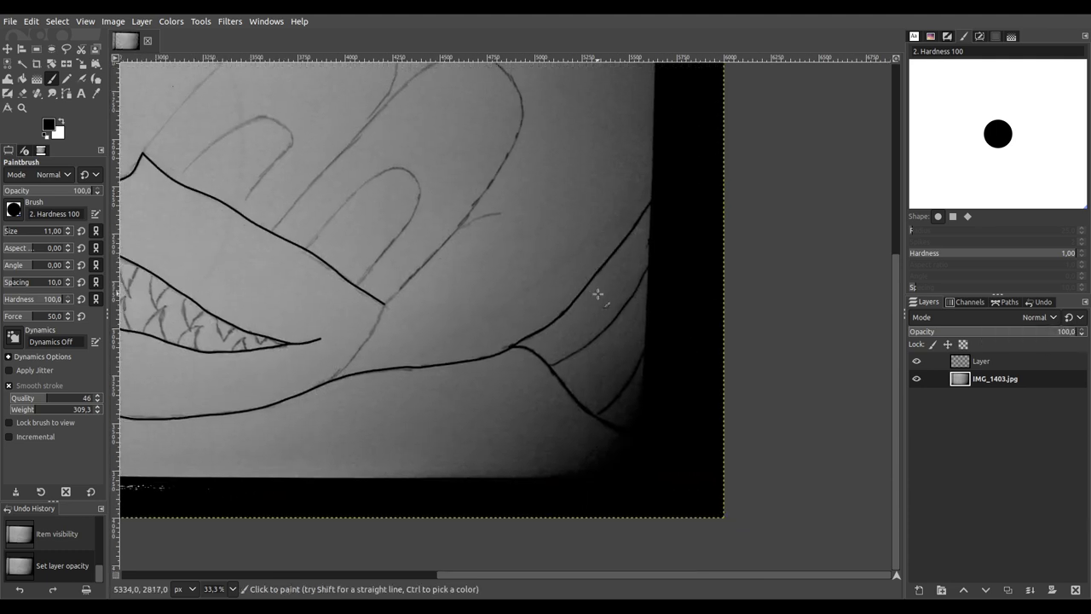
Step: Examine how both neck branches reach the canvas edge by hiding the IMG_1403.jpg layer and showing it again
{"action": "left_click_drag", "start_coordinate": [595, 309], "coordinate": [460, 312]}
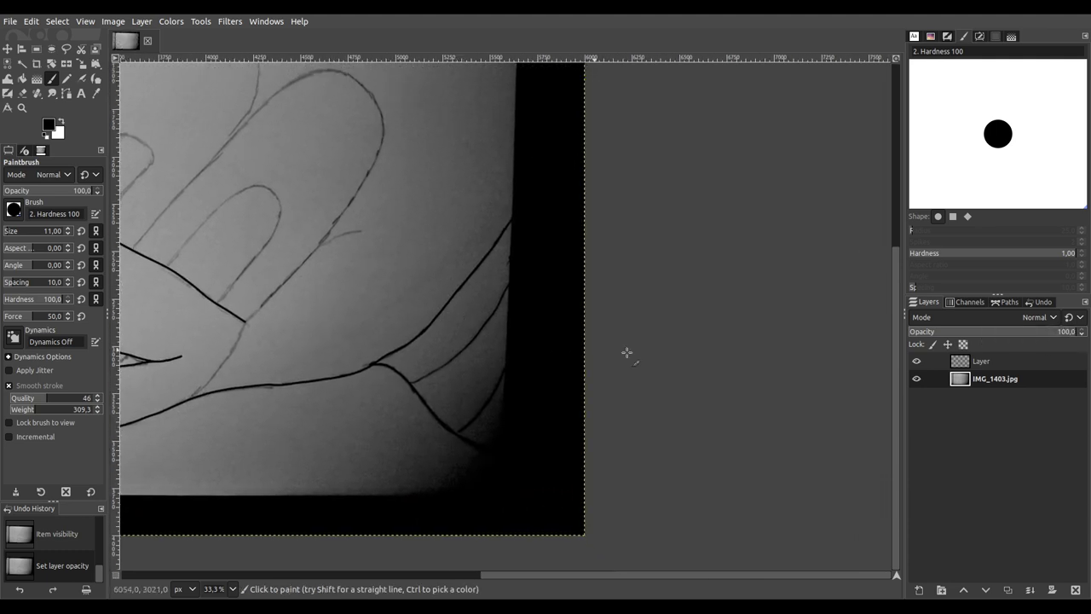
{"action": "left_click", "coordinate": [917, 378]}
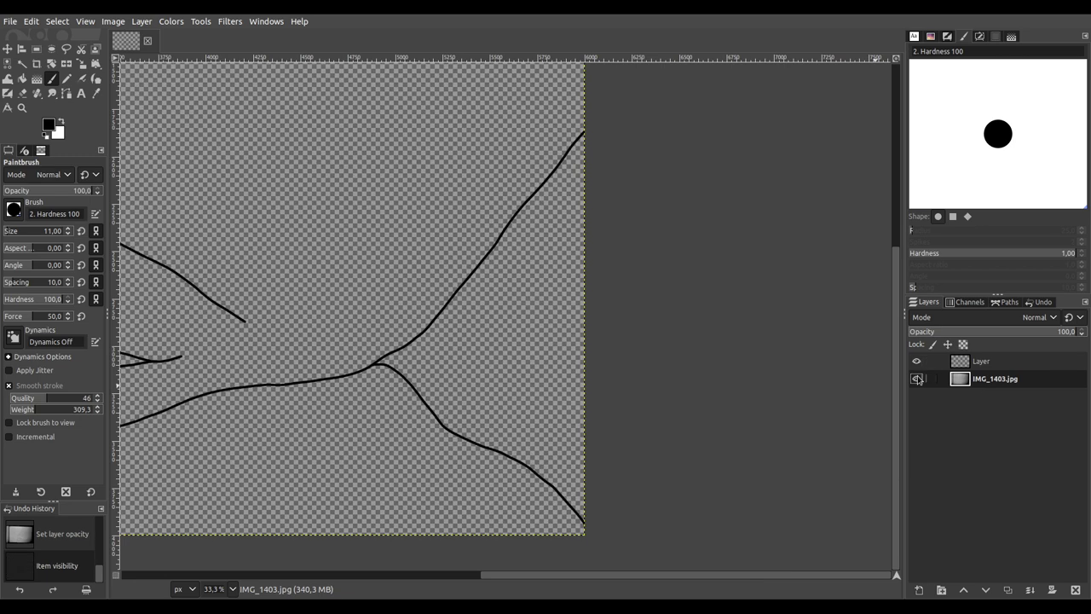
{"action": "left_click", "coordinate": [917, 378]}
Step: Trace the middle curved line of the neck from the lower branch up toward the page's edge
{"action": "scroll", "coordinate": [524, 318], "scroll_direction": "up", "scroll_amount": 2}
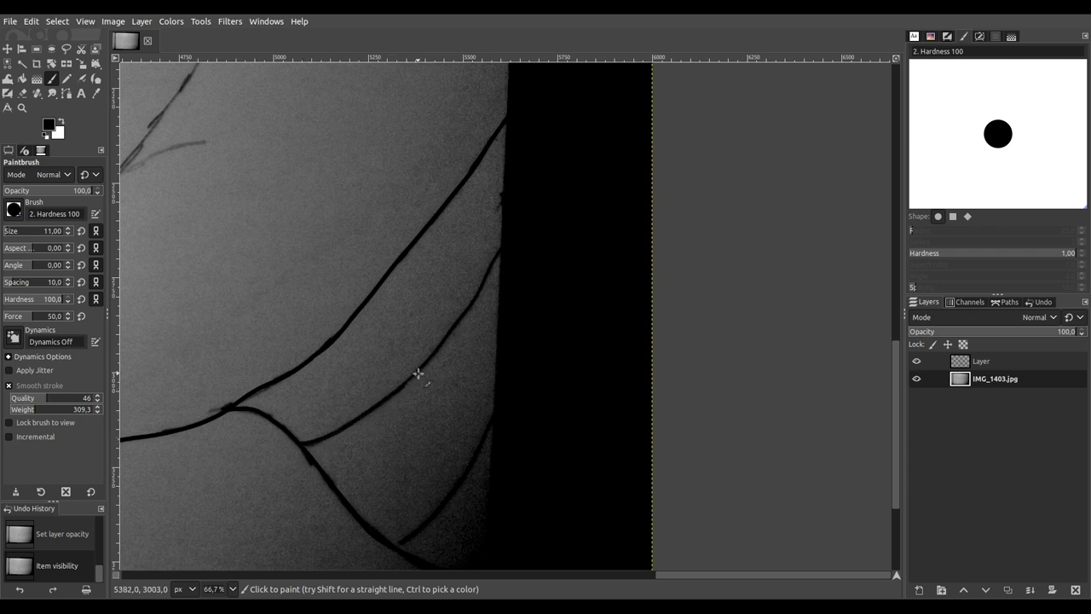
{"action": "left_click", "coordinate": [483, 281]}
{"action": "scroll", "coordinate": [468, 243], "scroll_direction": "down", "scroll_amount": 4}
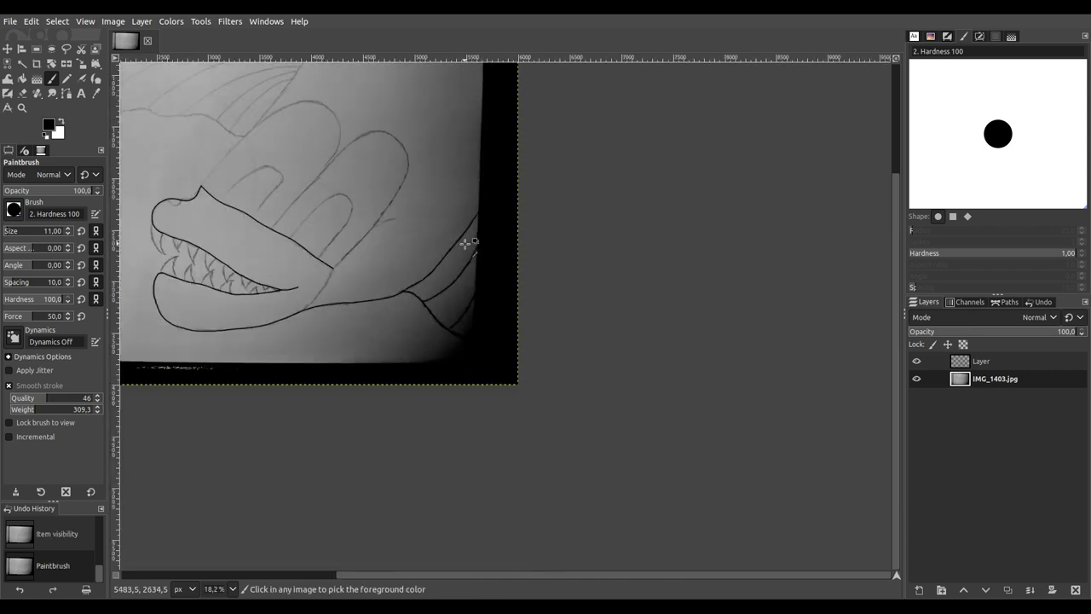
{"action": "left_click_drag", "start_coordinate": [394, 211], "coordinate": [431, 290]}
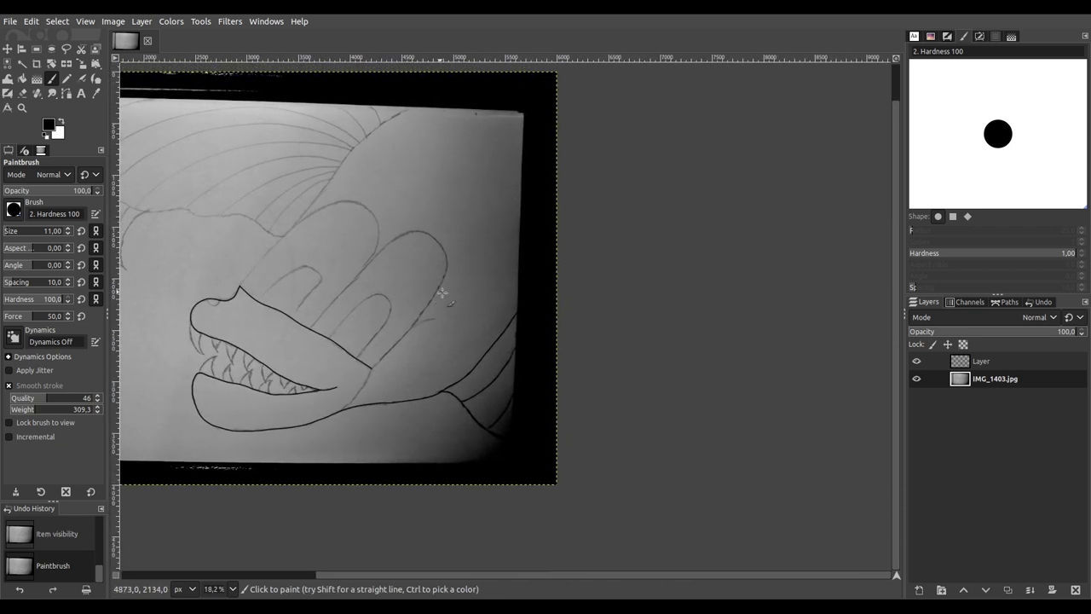
{"action": "scroll", "coordinate": [535, 344], "scroll_direction": "up", "scroll_amount": 4}
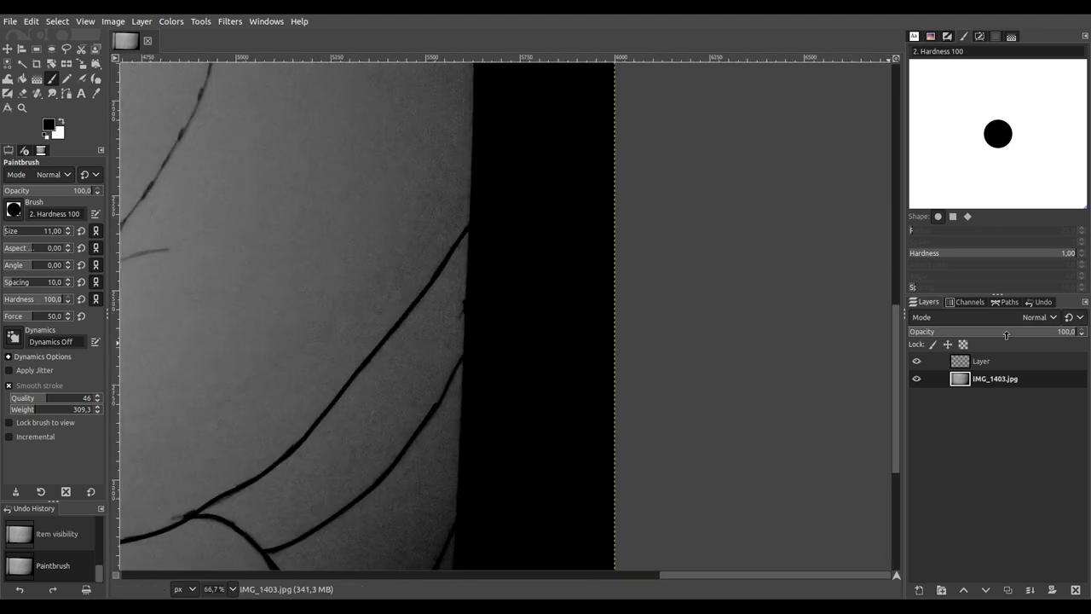
Step: Undo the photo's opacity change and the middle neck curve painted on the IMG_1403.jpg layer
{"action": "left_click_drag", "start_coordinate": [1021, 332], "coordinate": [999, 333]}
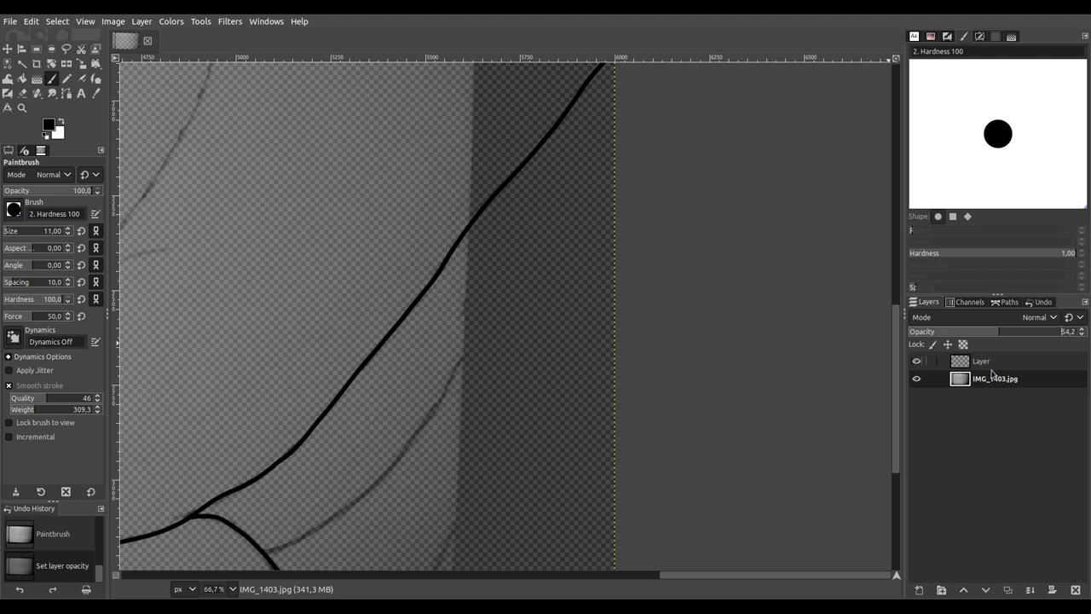
{"action": "key", "text": "ctrl+z"}
{"action": "key", "text": "ctrl+z"}
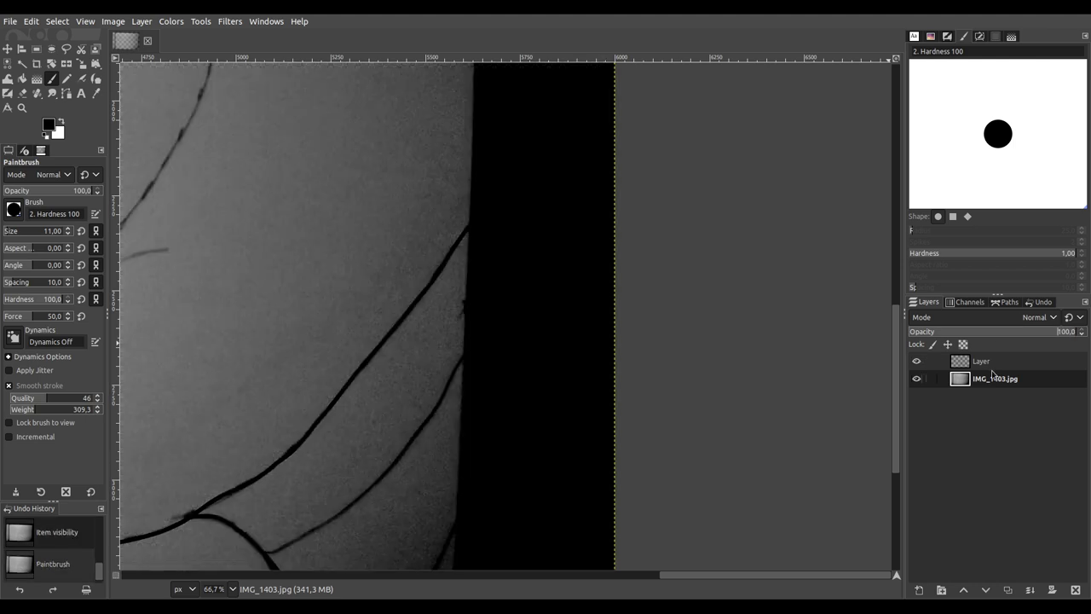
Step: Lower the IMG_1403.jpg layer's opacity to about 68 and make the layer named Layer active for painting
{"action": "left_click", "coordinate": [994, 365]}
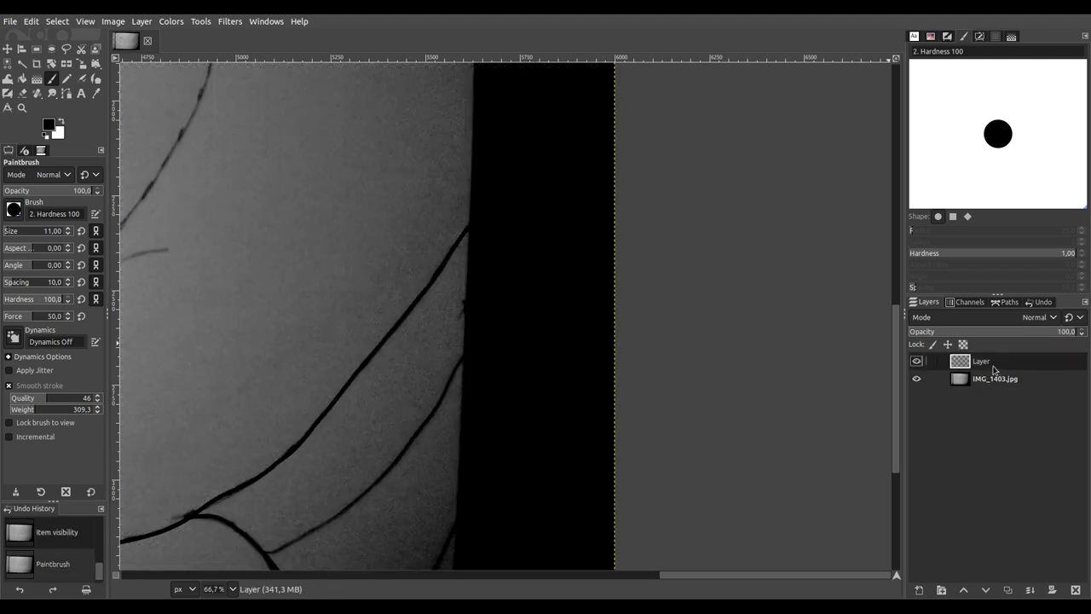
{"action": "left_click", "coordinate": [994, 379]}
{"action": "left_click", "coordinate": [1017, 339]}
{"action": "left_click", "coordinate": [1003, 362]}
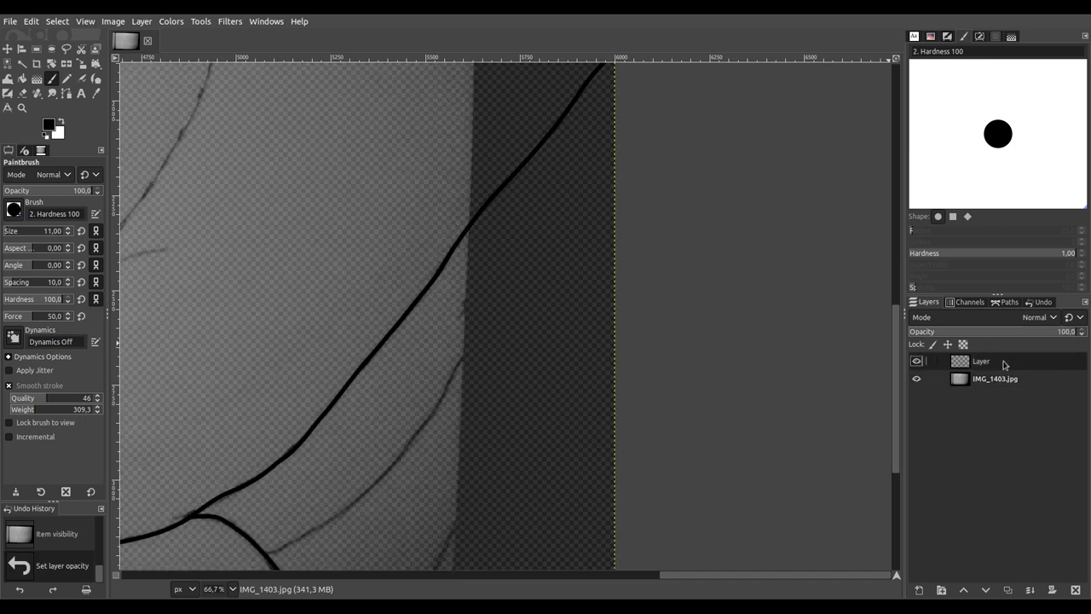
Step: Retrace the middle neck curve from the lower branch past the page's edge up to the upper neck line
{"action": "left_click_drag", "start_coordinate": [532, 364], "coordinate": [501, 343]}
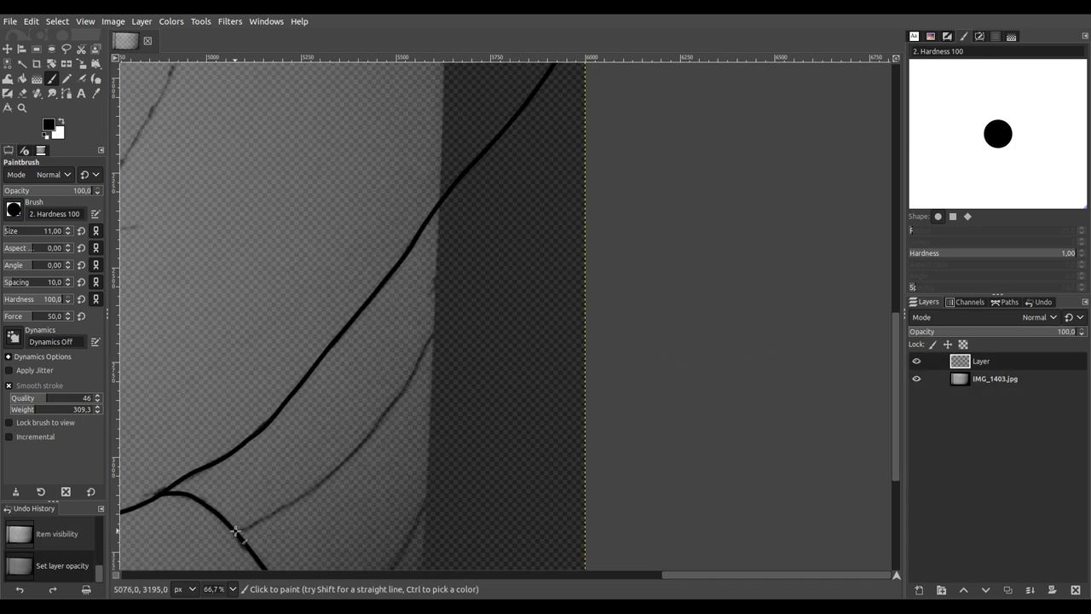
{"action": "mouse_move", "coordinate": [288, 507]}
{"action": "left_mouse_down"}
{"action": "mouse_move", "coordinate": [383, 422]}
{"action": "mouse_move", "coordinate": [453, 308]}
{"action": "left_mouse_up"}
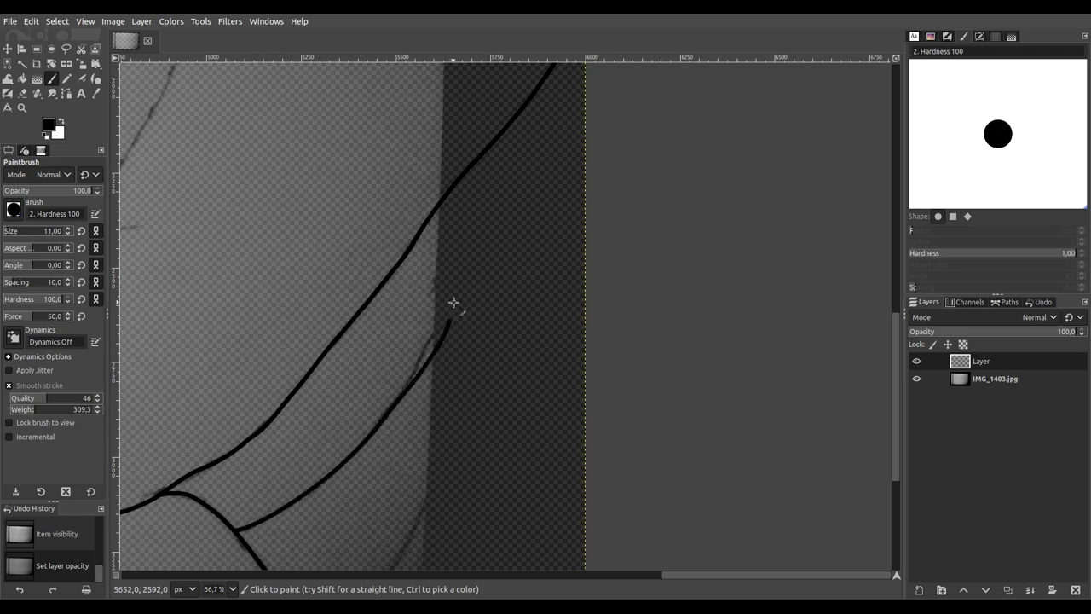
{"action": "left_click_drag", "start_coordinate": [457, 262], "coordinate": [450, 175]}
{"action": "scroll", "coordinate": [510, 332], "scroll_direction": "up", "scroll_amount": 2, "text": "ctrl"}
{"action": "scroll", "coordinate": [456, 219], "scroll_direction": "up", "scroll_amount": 5, "text": "ctrl"}
{"action": "left_click", "coordinate": [442, 175]}
{"action": "scroll", "coordinate": [463, 281], "scroll_direction": "down", "scroll_amount": 8, "text": "ctrl"}
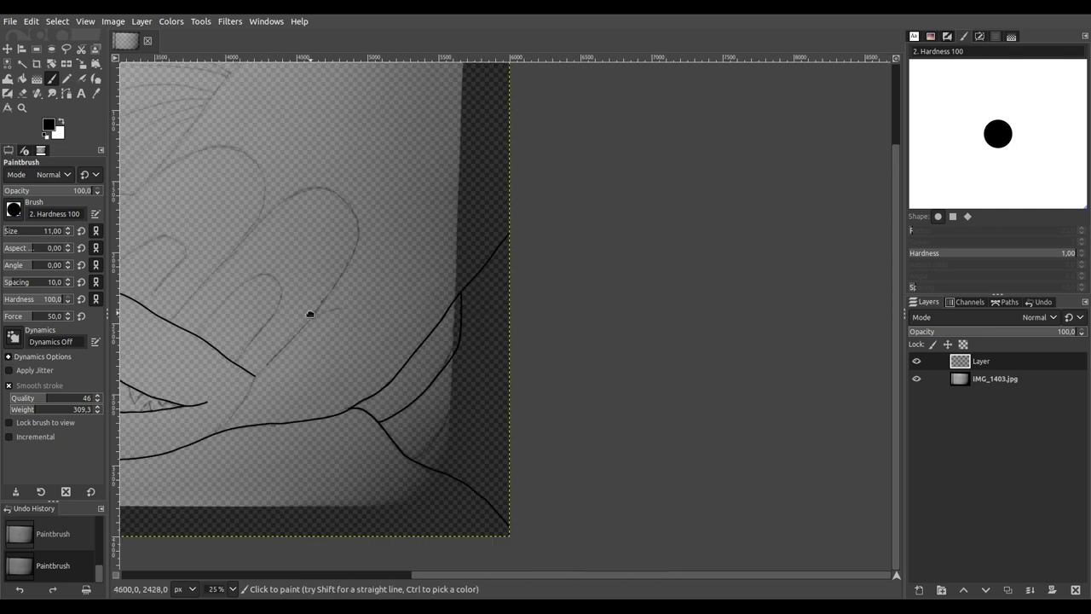
Step: Paint the next neck curve from the lower branch through the dark page border, joining it to the upper neck line
{"action": "scroll", "coordinate": [507, 435], "scroll_direction": "up", "scroll_amount": 3, "text": "ctrl"}
{"action": "scroll", "coordinate": [401, 307], "scroll_direction": "down", "scroll_amount": 3, "text": "ctrl"}
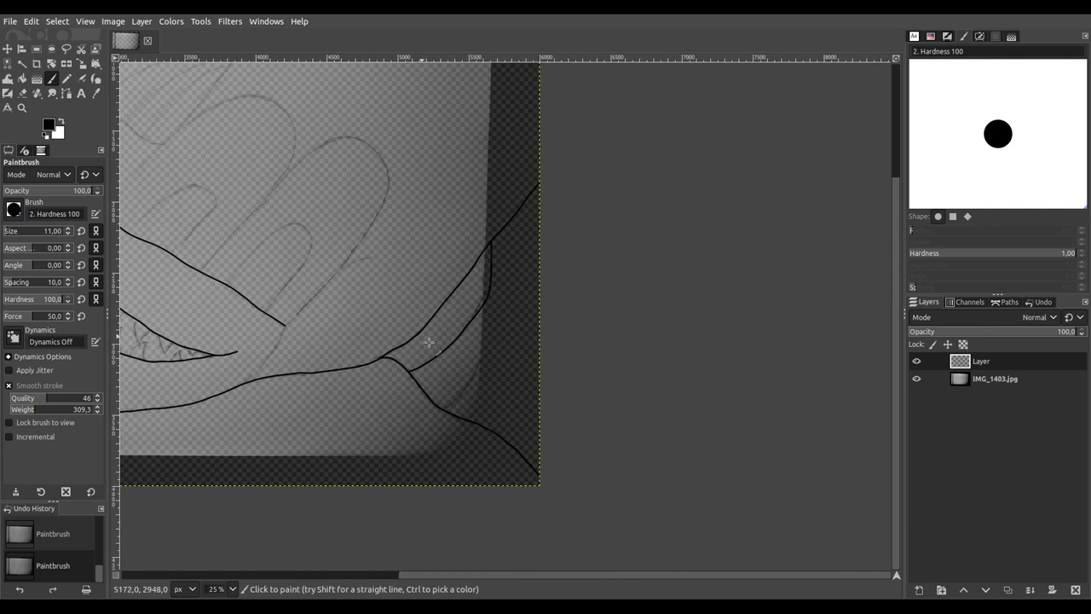
{"action": "scroll", "coordinate": [487, 369], "scroll_direction": "up", "scroll_amount": 3, "text": "ctrl"}
{"action": "scroll", "coordinate": [392, 422], "scroll_direction": "right", "scroll_amount": 2}
{"action": "scroll", "coordinate": [387, 424], "scroll_direction": "up", "scroll_amount": 1}
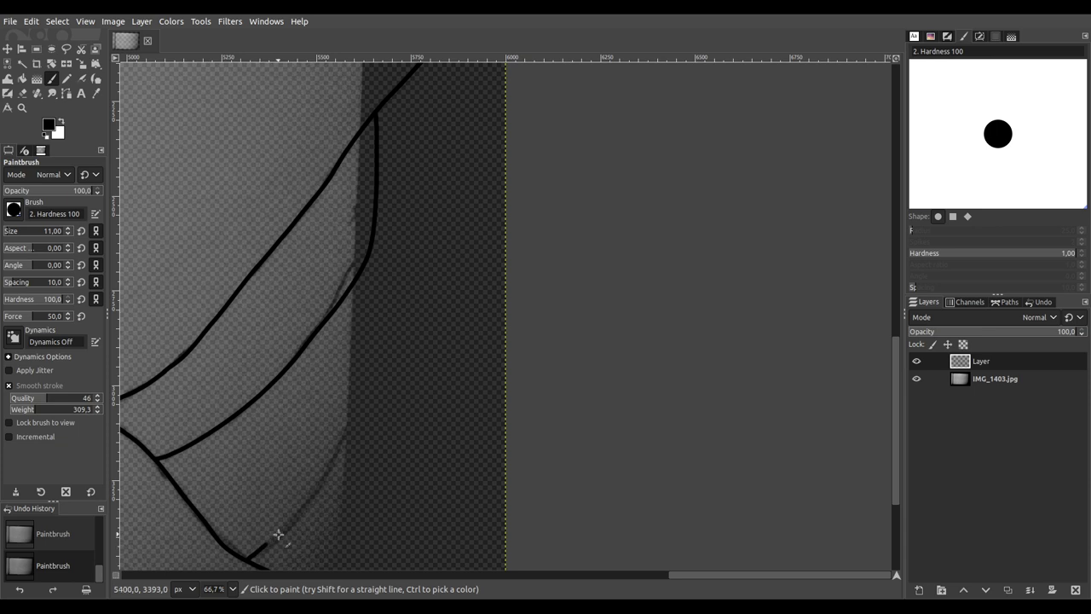
{"action": "mouse_move", "coordinate": [303, 510]}
{"action": "left_mouse_down"}
{"action": "mouse_move", "coordinate": [386, 397]}
{"action": "mouse_move", "coordinate": [404, 351]}
{"action": "mouse_move", "coordinate": [420, 202]}
{"action": "mouse_move", "coordinate": [378, 99]}
{"action": "left_mouse_up"}
{"action": "scroll", "coordinate": [382, 114], "scroll_direction": "up", "scroll_amount": 6, "text": "ctrl"}
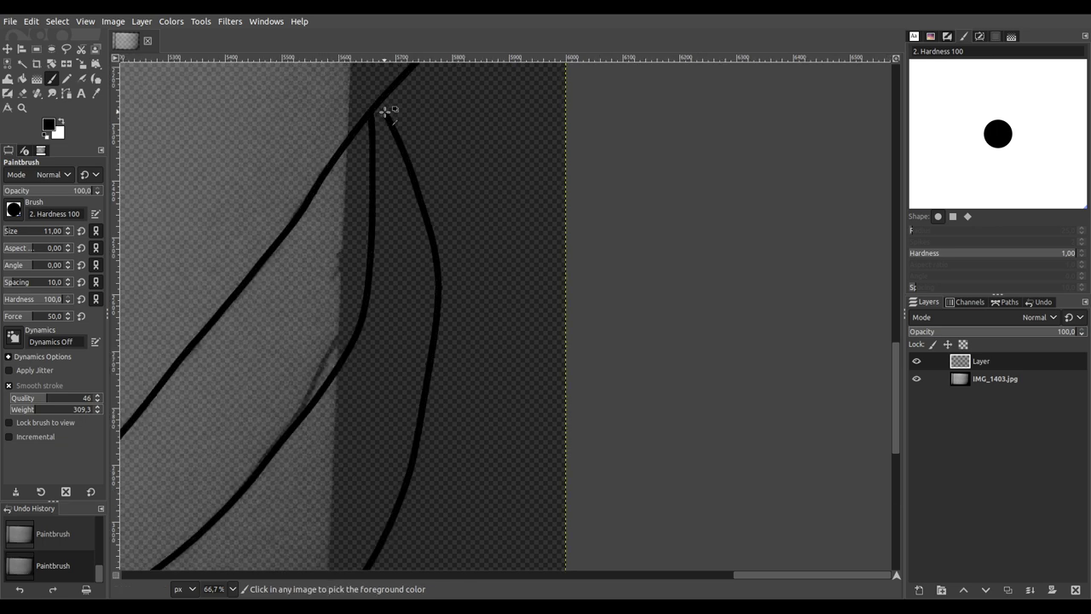
{"action": "scroll", "coordinate": [383, 117], "scroll_direction": "up", "scroll_amount": 3}
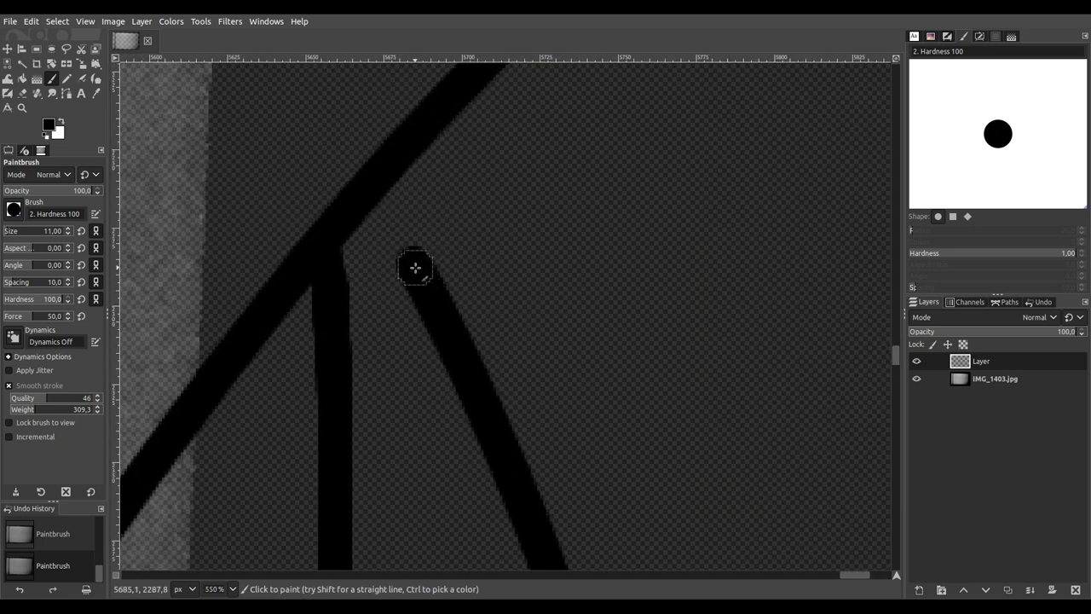
{"action": "left_click_drag", "start_coordinate": [407, 253], "coordinate": [370, 190]}
{"action": "scroll", "coordinate": [409, 287], "scroll_direction": "down", "scroll_amount": 9, "text": "ctrl"}
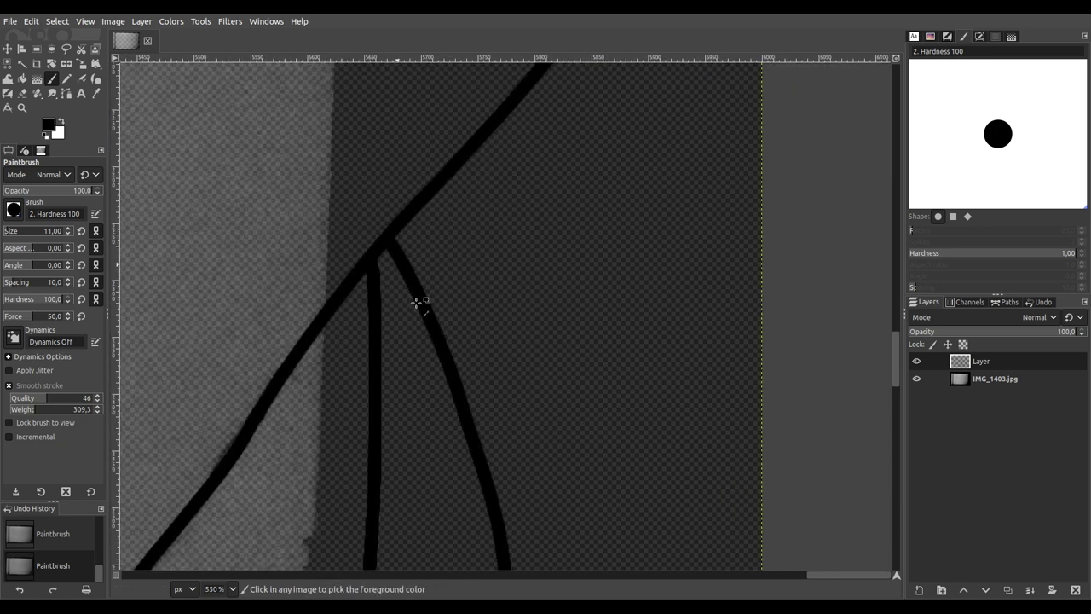
Step: Paint another long curve farther out, from the upper neck line through the dark border down to the lower branch
{"action": "scroll", "coordinate": [493, 411], "scroll_direction": "down", "scroll_amount": 3}
{"action": "scroll", "coordinate": [482, 320], "scroll_direction": "up", "scroll_amount": 3, "text": "ctrl"}
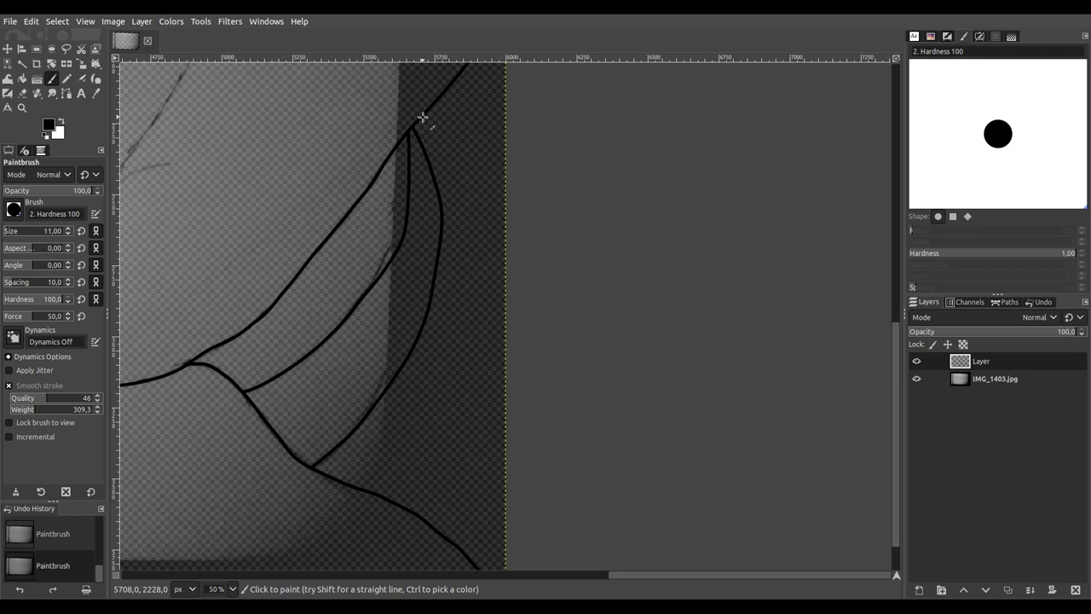
{"action": "left_click_drag", "start_coordinate": [450, 166], "coordinate": [466, 221]}
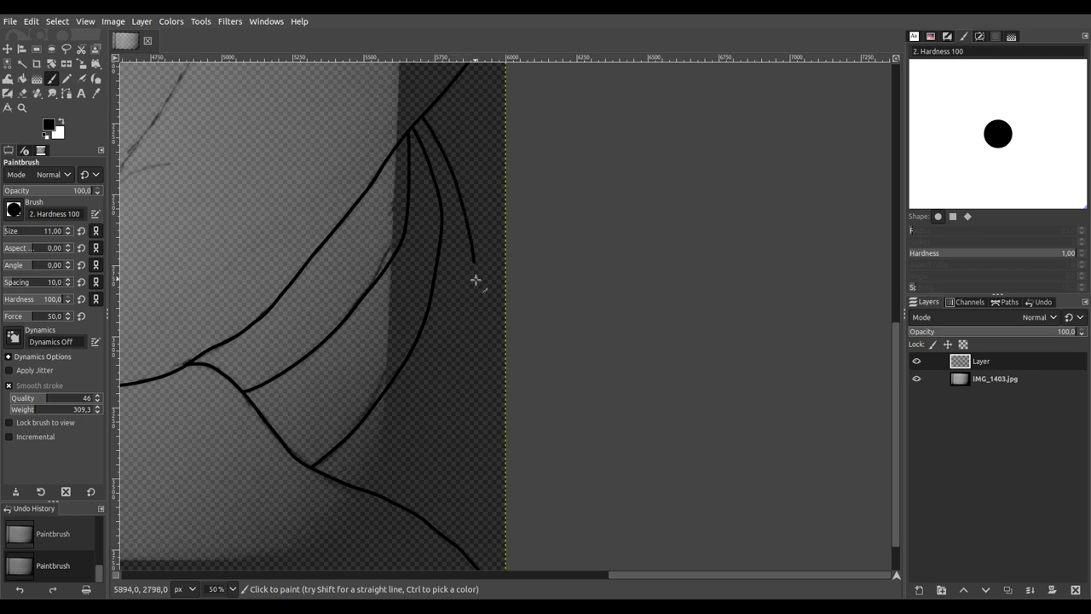
{"action": "left_click_drag", "start_coordinate": [477, 301], "coordinate": [471, 387]}
{"action": "left_click_drag", "start_coordinate": [456, 427], "coordinate": [424, 481]}
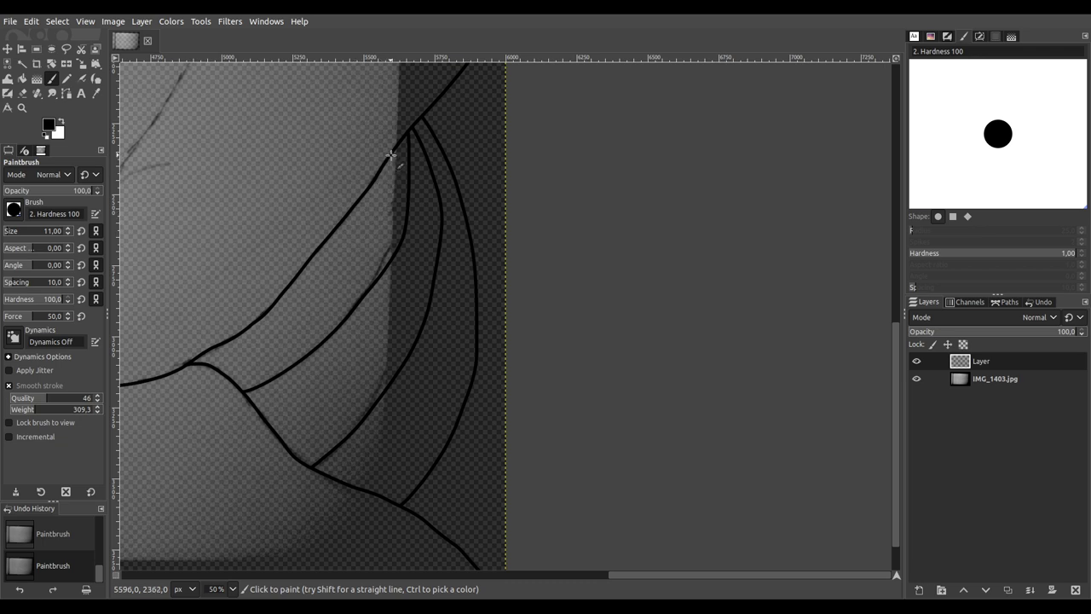
Step: Paint a narrow inner curve beside the upper neck line, from the page's edge down to the lower branch near the fork
{"action": "mouse_move", "coordinate": [380, 201]}
{"action": "left_mouse_down"}
{"action": "mouse_move", "coordinate": [317, 291]}
{"action": "mouse_move", "coordinate": [233, 357]}
{"action": "left_mouse_up"}
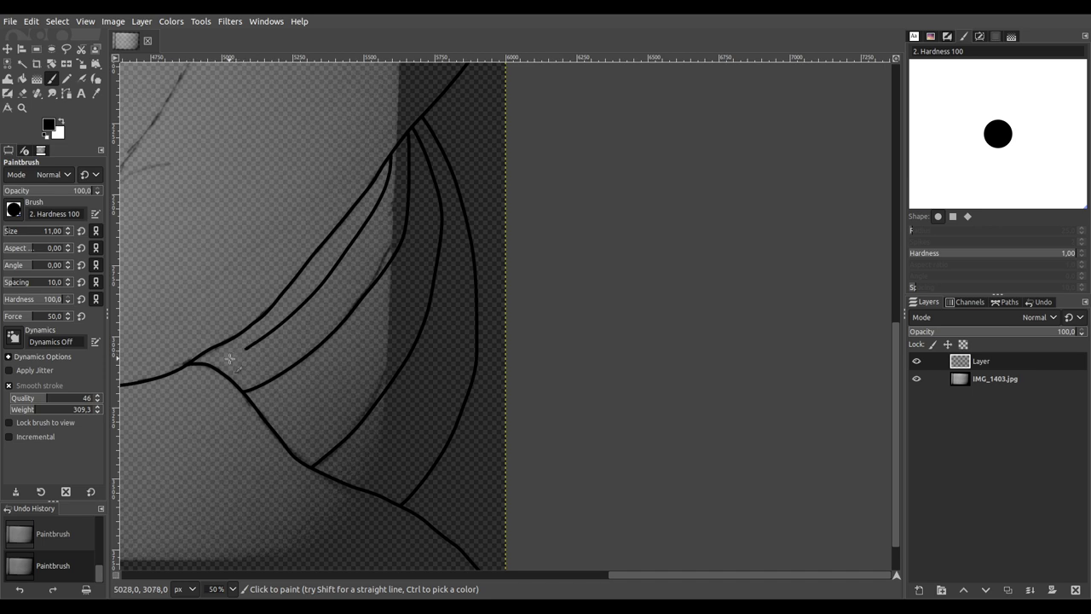
{"action": "scroll", "coordinate": [204, 366], "scroll_direction": "up", "scroll_amount": 8}
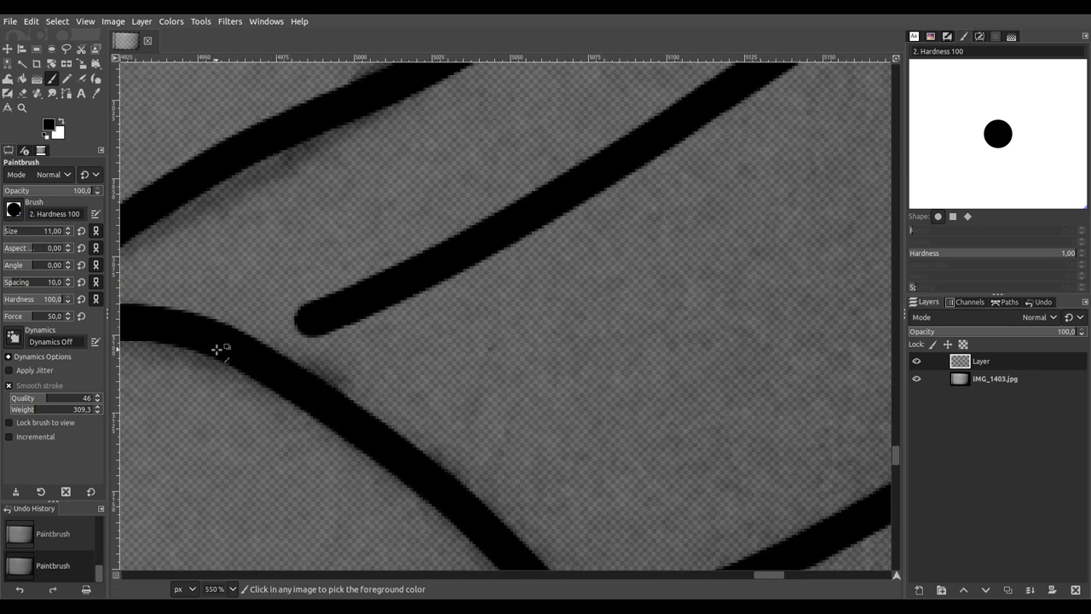
{"action": "left_click_drag", "start_coordinate": [351, 309], "coordinate": [251, 329]}
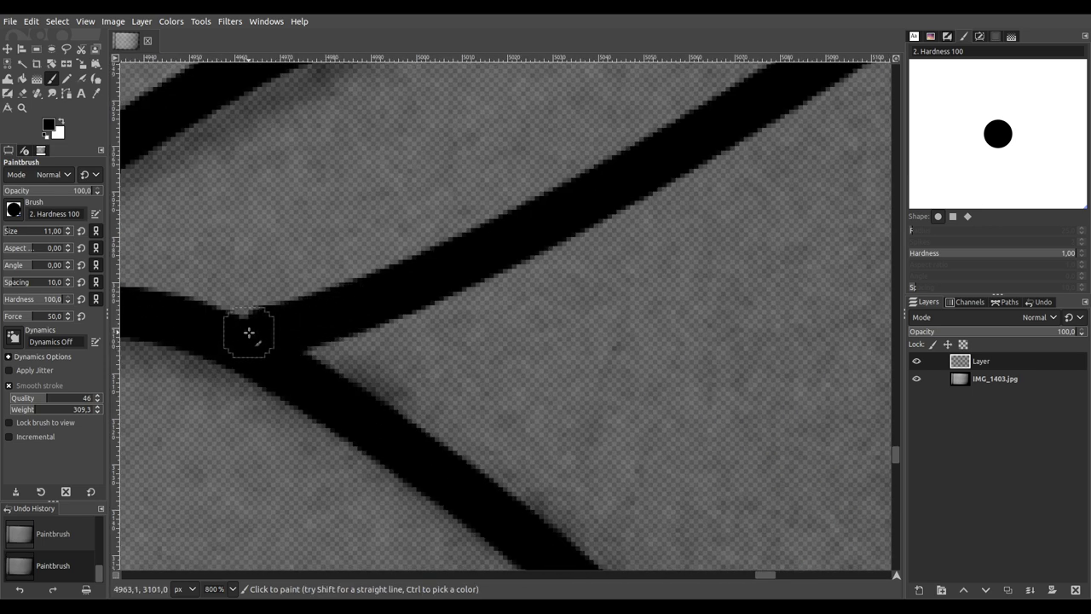
{"action": "scroll", "coordinate": [302, 341], "scroll_direction": "down", "scroll_amount": 3}
{"action": "scroll", "coordinate": [452, 397], "scroll_direction": "down", "scroll_amount": 5}
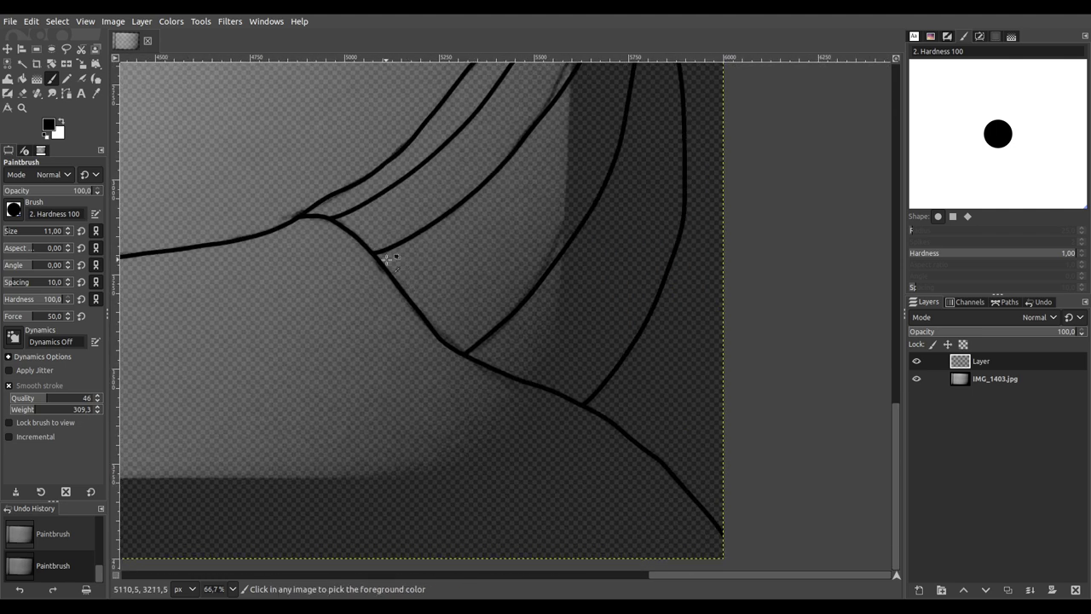
Step: Add an outermost neck curve that runs off the canvas's right edge and returns to meet the lower branch
{"action": "scroll", "coordinate": [418, 280], "scroll_direction": "up", "scroll_amount": 3}
{"action": "scroll", "coordinate": [339, 184], "scroll_direction": "down", "scroll_amount": 4}
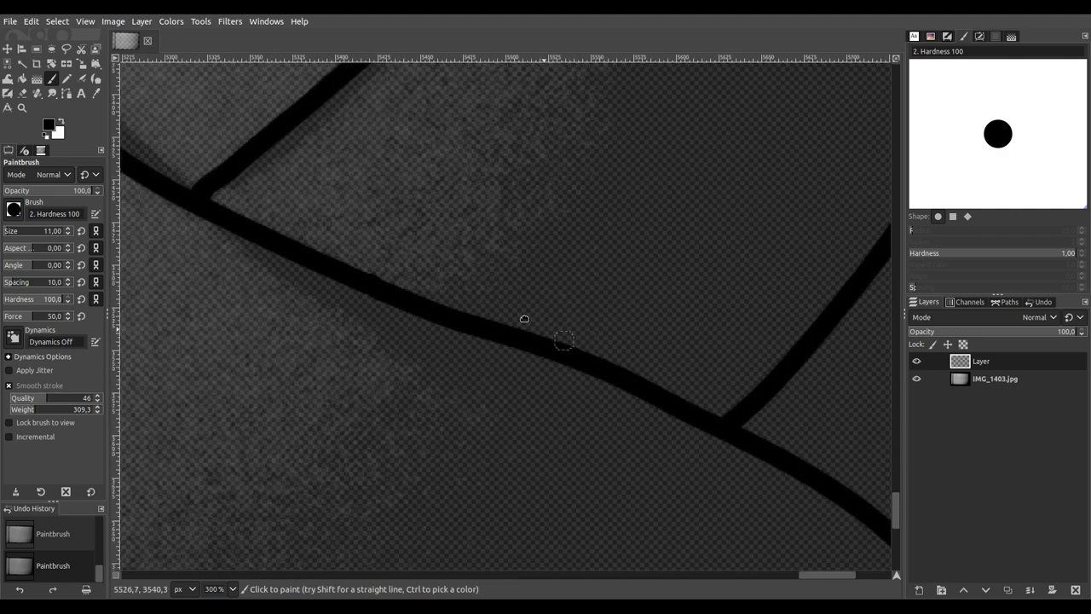
{"action": "scroll", "coordinate": [433, 259], "scroll_direction": "down", "scroll_amount": 5}
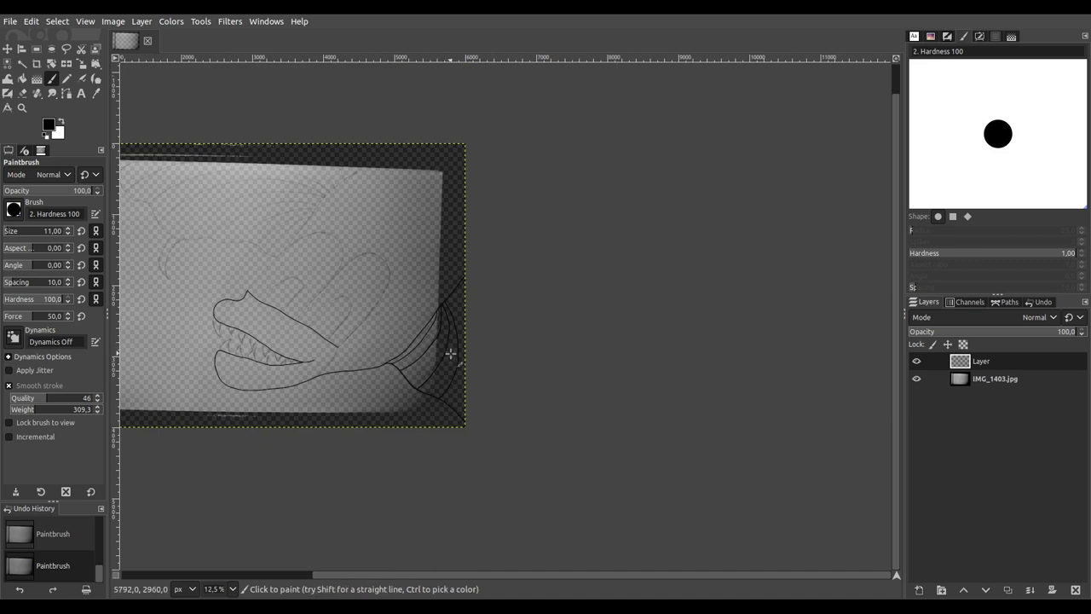
{"action": "scroll", "coordinate": [443, 349], "scroll_direction": "up", "scroll_amount": 3}
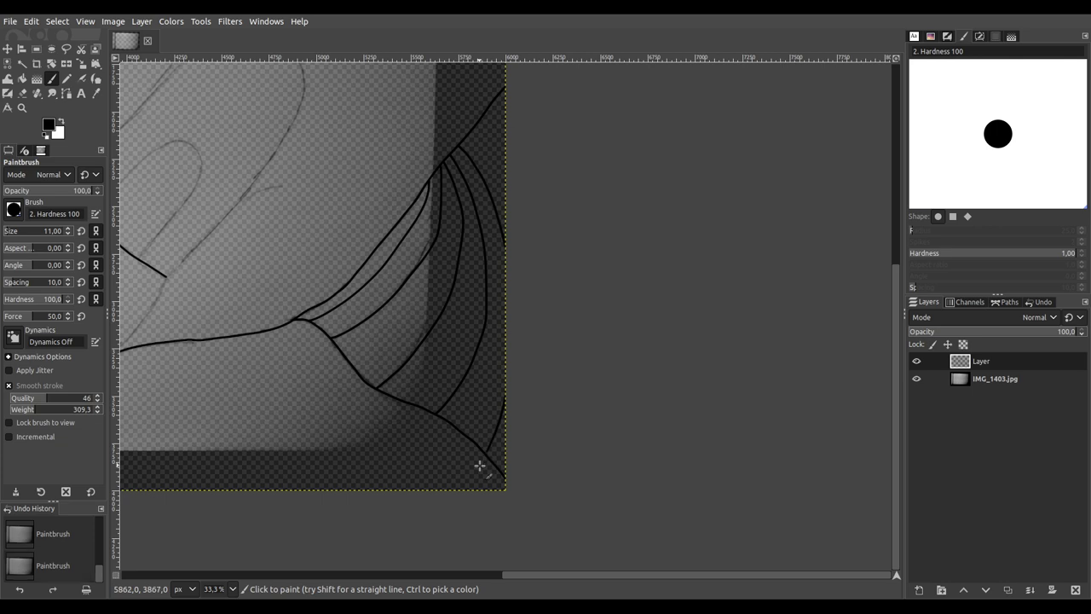
{"action": "scroll", "coordinate": [479, 466], "scroll_direction": "up", "scroll_amount": 6}
{"action": "left_click_drag", "start_coordinate": [466, 393], "coordinate": [451, 421]}
{"action": "scroll", "coordinate": [492, 214], "scroll_direction": "down", "scroll_amount": 6}
{"action": "scroll", "coordinate": [483, 472], "scroll_direction": "up", "scroll_amount": 1}
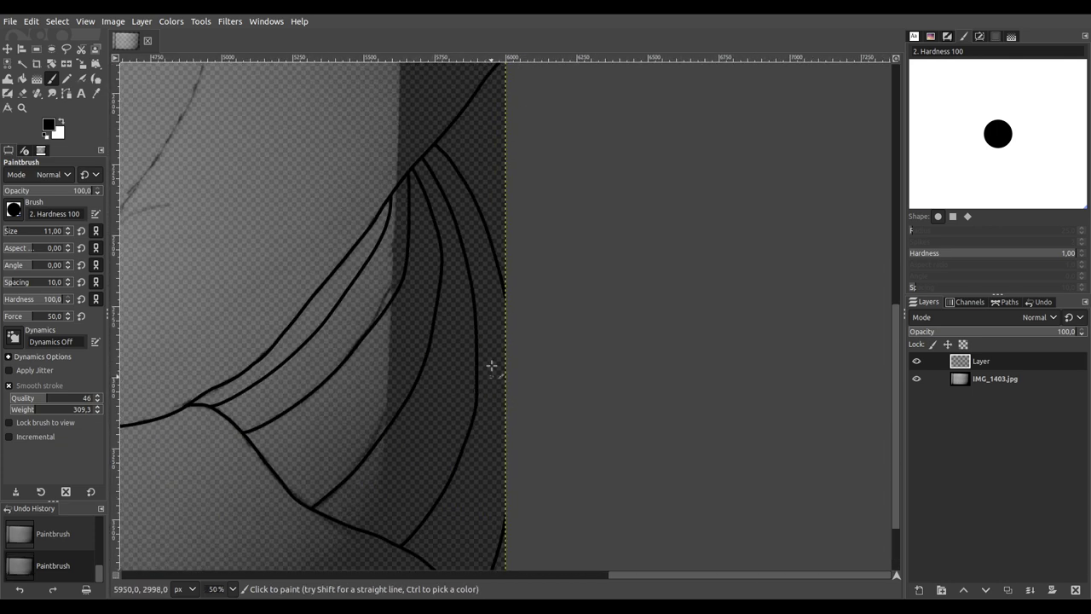
Step: Restore the IMG_1403.jpg layer's opacity to 100 and make the layer named Layer active again
{"action": "scroll", "coordinate": [421, 141], "scroll_direction": "up", "scroll_amount": 6}
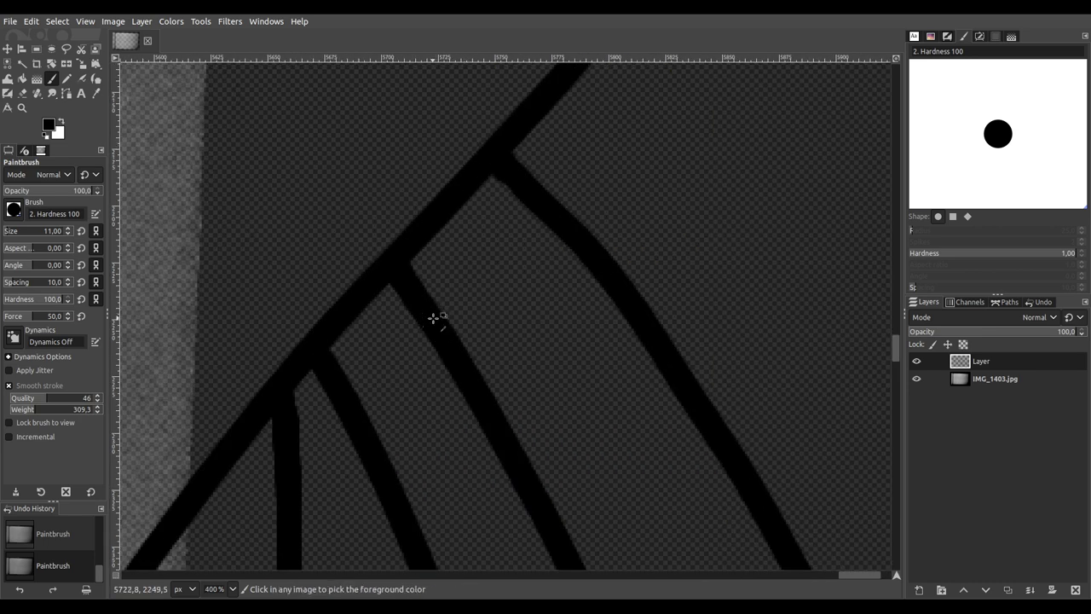
{"action": "scroll", "coordinate": [433, 318], "scroll_direction": "down", "scroll_amount": 8}
{"action": "left_click_drag", "start_coordinate": [382, 293], "coordinate": [403, 399]}
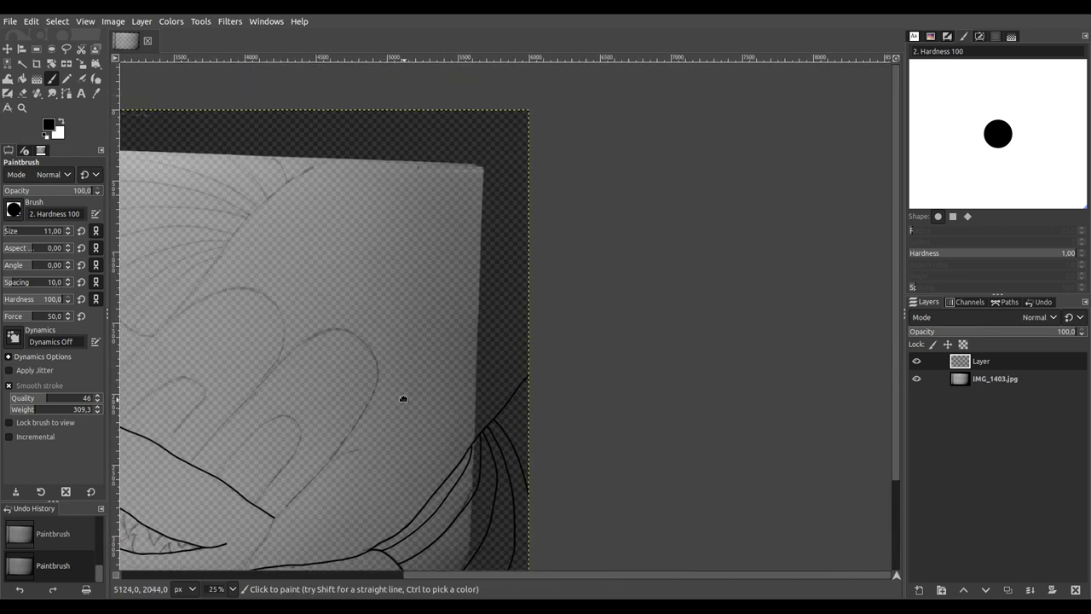
{"action": "mouse_move", "coordinate": [307, 239]}
{"action": "left_mouse_down"}
{"action": "mouse_move", "coordinate": [636, 309]}
{"action": "mouse_move", "coordinate": [448, 281]}
{"action": "mouse_move", "coordinate": [250, 179]}
{"action": "mouse_move", "coordinate": [250, 165]}
{"action": "left_mouse_up"}
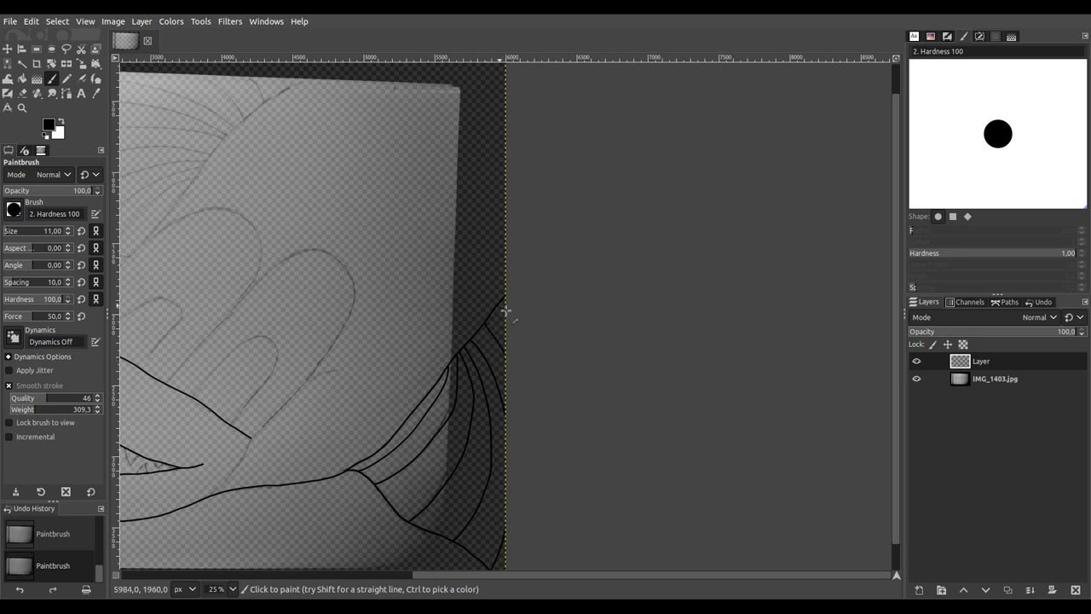
{"action": "scroll", "coordinate": [528, 354], "scroll_direction": "down", "scroll_amount": 2}
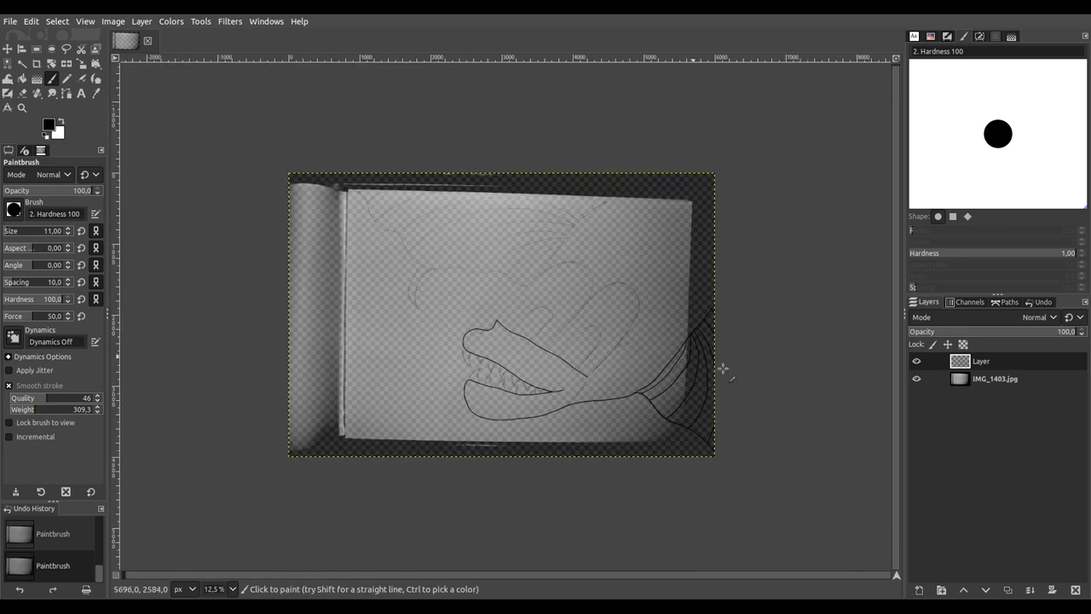
{"action": "left_click", "coordinate": [1006, 382]}
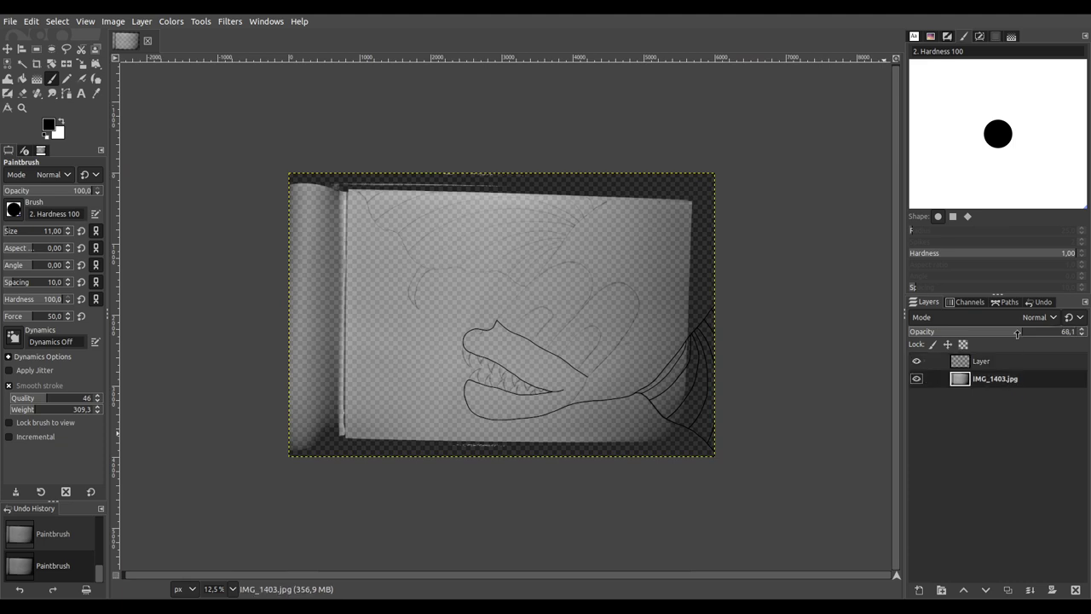
{"action": "left_click_drag", "start_coordinate": [1017, 332], "coordinate": [1081, 332]}
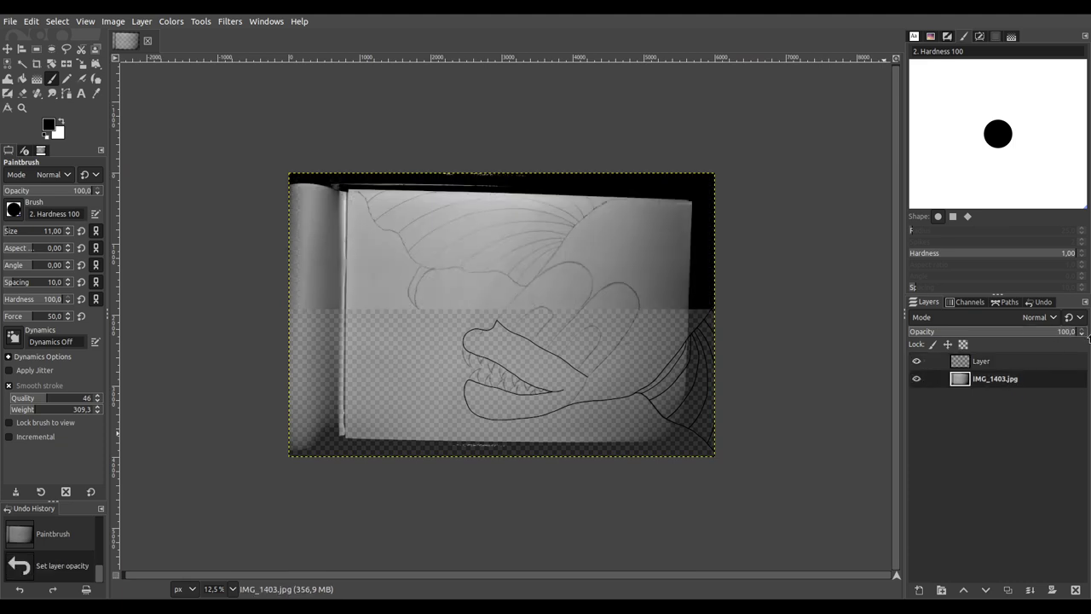
{"action": "left_click", "coordinate": [1015, 364]}
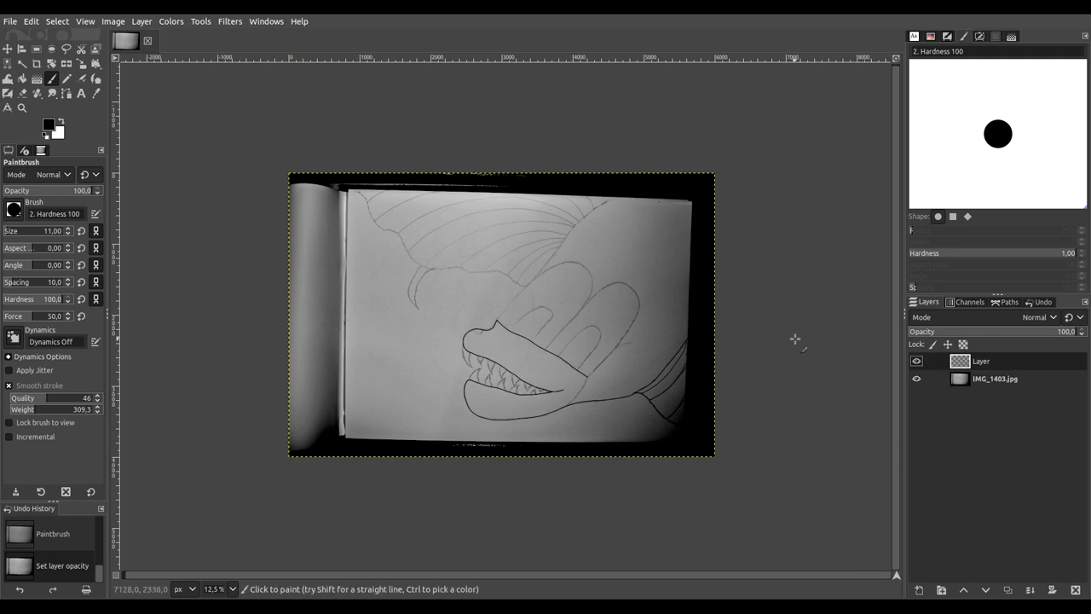
Step: Ink the lower stretch of the front eye's outline, starting at the peak behind the snout and following the pencil line upward
{"action": "scroll", "coordinate": [647, 383], "scroll_direction": "up", "scroll_amount": 5}
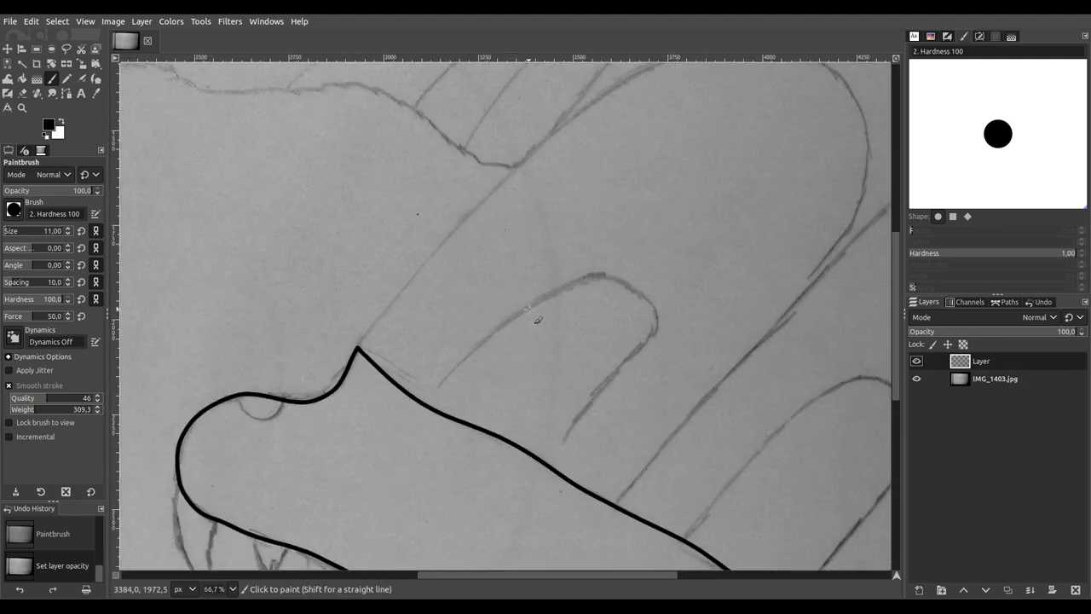
{"action": "scroll", "coordinate": [285, 430], "scroll_direction": "up", "scroll_amount": 4}
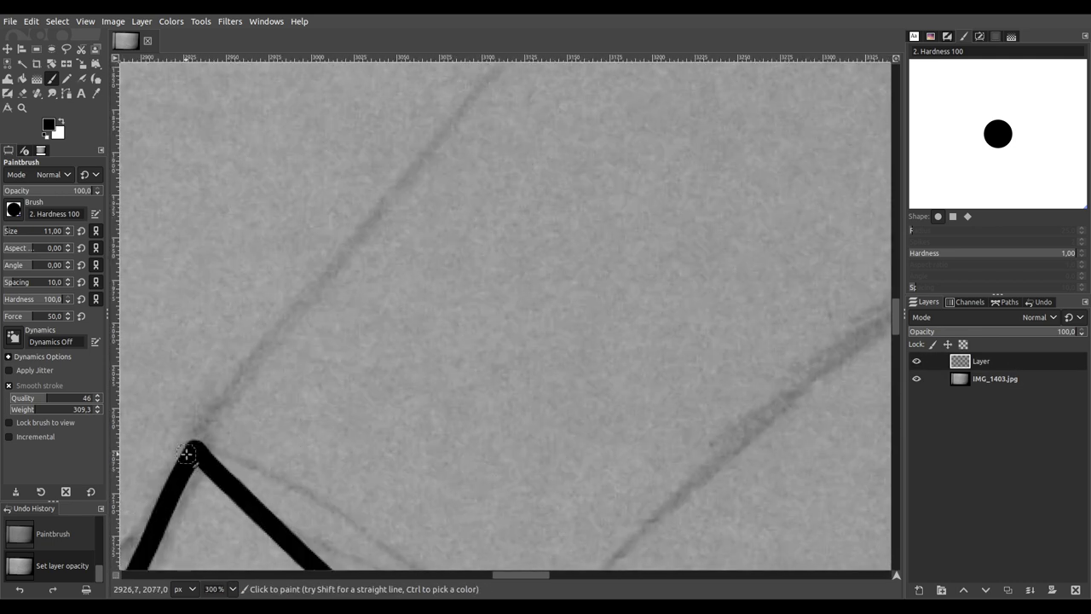
{"action": "left_click_drag", "start_coordinate": [198, 443], "coordinate": [448, 145]}
{"action": "scroll", "coordinate": [577, 131], "scroll_direction": "down", "scroll_amount": 1}
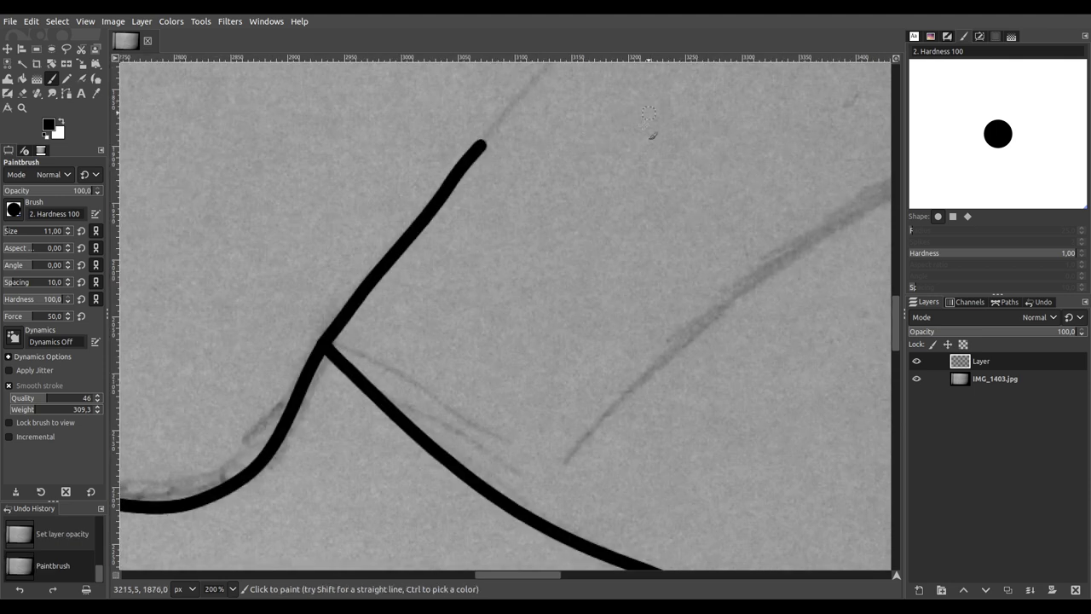
Step: Continue the front eye's outline over its rounded top and down to where it meets the rear eye's pencil line
{"action": "scroll", "coordinate": [653, 102], "scroll_direction": "down", "scroll_amount": 2}
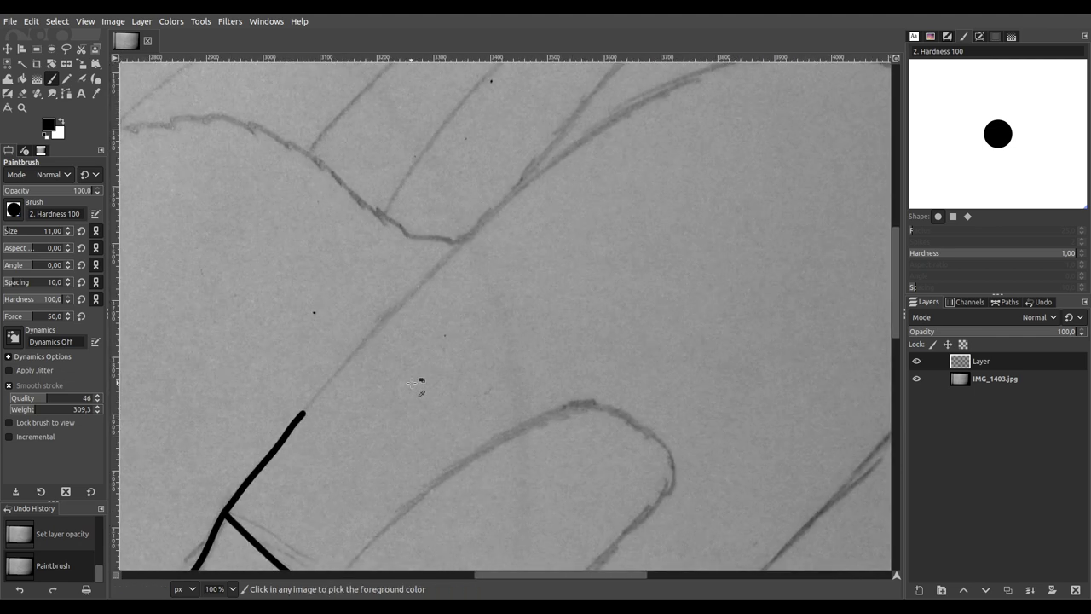
{"action": "scroll", "coordinate": [420, 380], "scroll_direction": "right", "scroll_amount": 5}
{"action": "scroll", "coordinate": [378, 395], "scroll_direction": "up", "scroll_amount": 3}
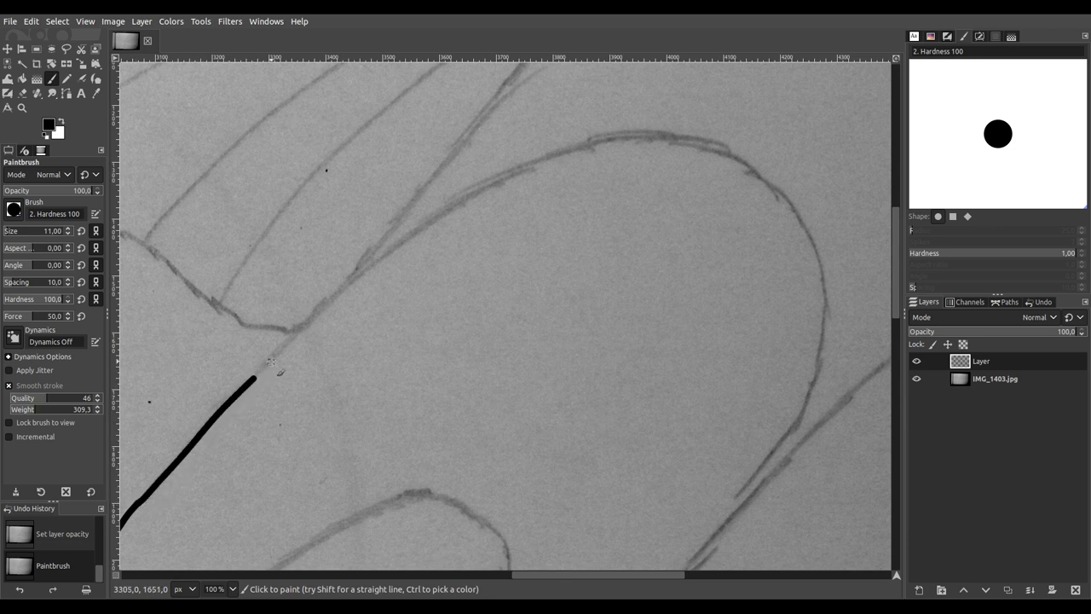
{"action": "left_click_drag", "start_coordinate": [312, 324], "coordinate": [354, 279]}
{"action": "mouse_move", "coordinate": [400, 246]}
{"action": "left_mouse_down"}
{"action": "mouse_move", "coordinate": [480, 185]}
{"action": "mouse_move", "coordinate": [628, 138]}
{"action": "left_mouse_up"}
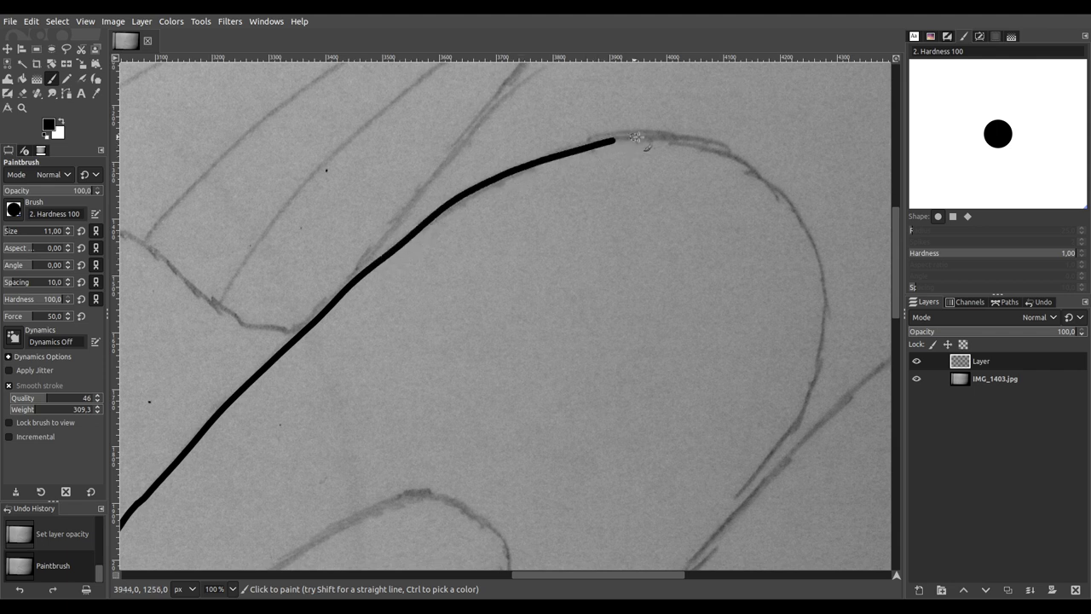
{"action": "mouse_move", "coordinate": [761, 170]}
{"action": "left_mouse_down"}
{"action": "mouse_move", "coordinate": [822, 246]}
{"action": "mouse_move", "coordinate": [823, 328]}
{"action": "mouse_move", "coordinate": [789, 439]}
{"action": "left_mouse_up"}
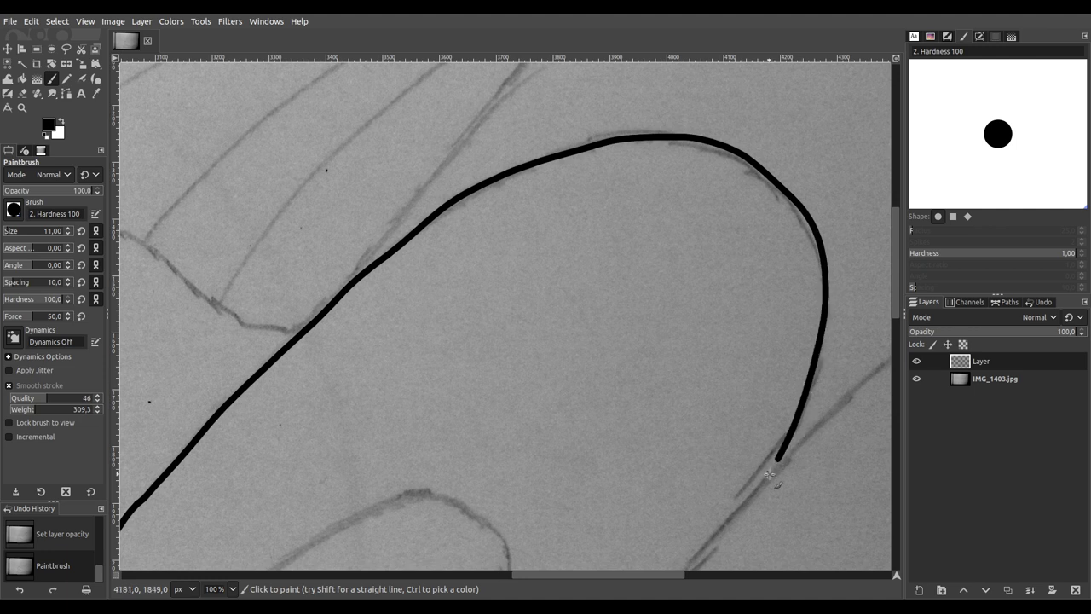
{"action": "left_click_drag", "start_coordinate": [754, 496], "coordinate": [755, 498]}
Step: Ink the long slanted line between the two eyes down toward the snout's upper line
{"action": "scroll", "coordinate": [656, 231], "scroll_direction": "down", "scroll_amount": 5}
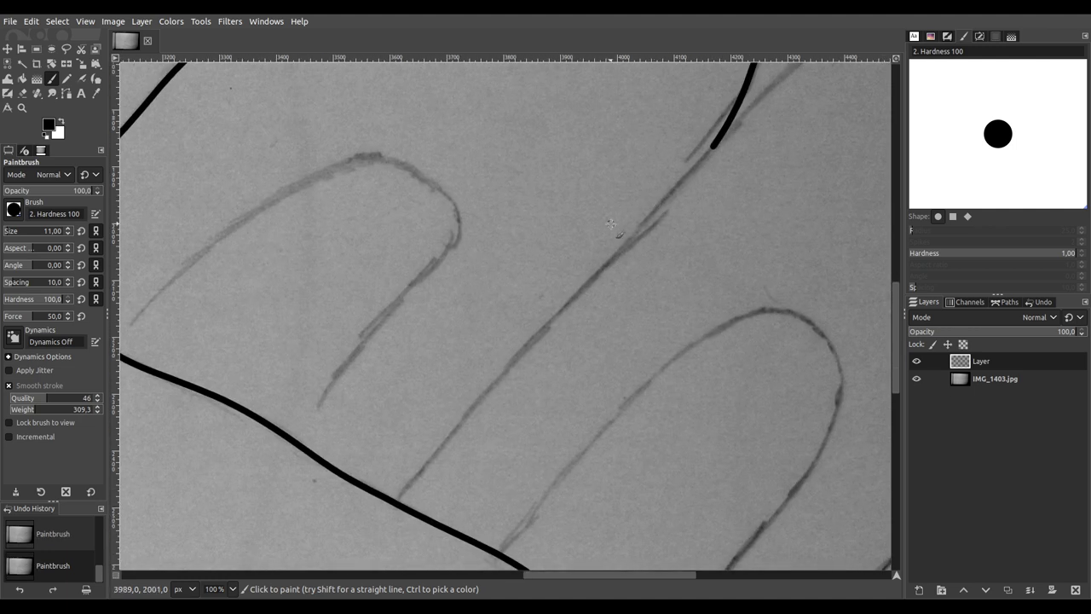
{"action": "scroll", "coordinate": [624, 223], "scroll_direction": "up", "scroll_amount": 1}
{"action": "scroll", "coordinate": [619, 205], "scroll_direction": "down", "scroll_amount": 2}
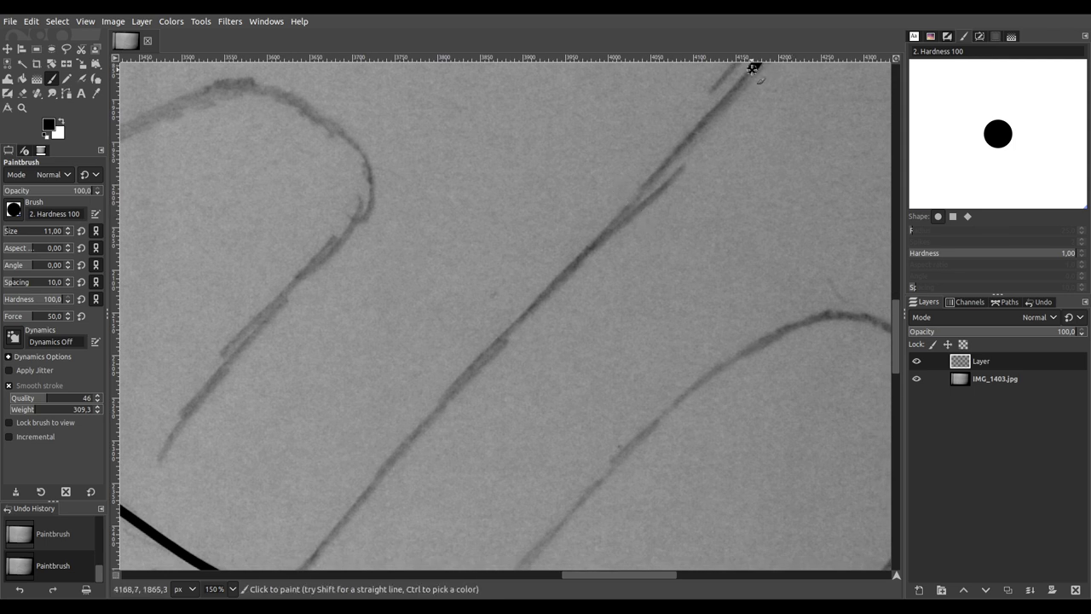
{"action": "mouse_move", "coordinate": [731, 93]}
{"action": "left_mouse_down"}
{"action": "mouse_move", "coordinate": [511, 321]}
{"action": "mouse_move", "coordinate": [337, 534]}
{"action": "left_mouse_up"}
Step: Close the remaining gap of the line between the eyes so it joins the snout's upper line
{"action": "scroll", "coordinate": [460, 275], "scroll_direction": "down", "scroll_amount": 5}
{"action": "scroll", "coordinate": [461, 275], "scroll_direction": "left", "scroll_amount": 3}
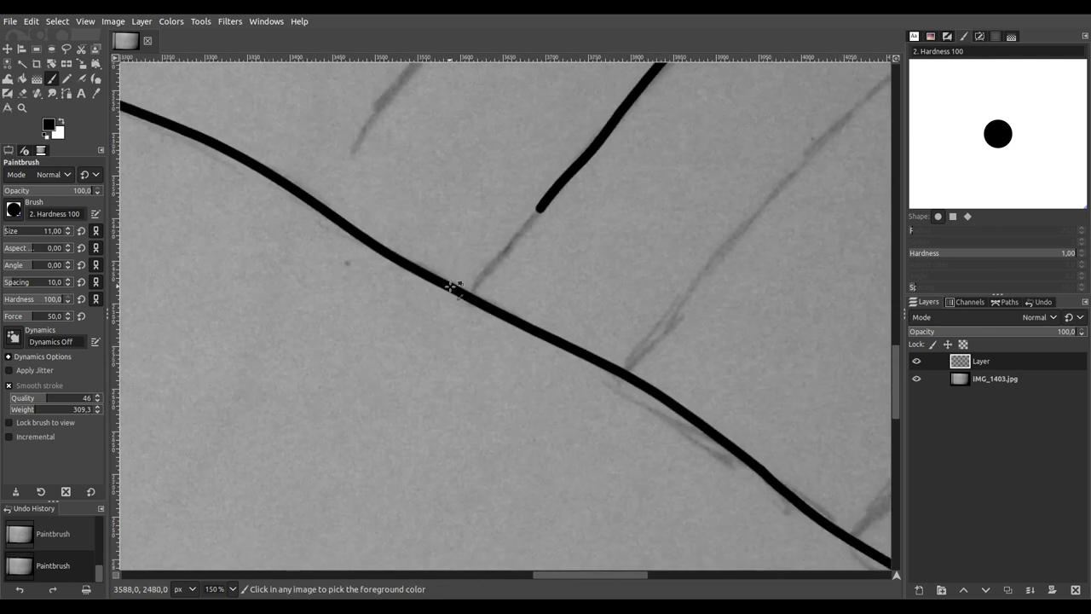
{"action": "scroll", "coordinate": [461, 275], "scroll_direction": "up", "scroll_amount": 3}
{"action": "scroll", "coordinate": [619, 231], "scroll_direction": "up", "scroll_amount": 1}
{"action": "scroll", "coordinate": [619, 231], "scroll_direction": "right", "scroll_amount": 1}
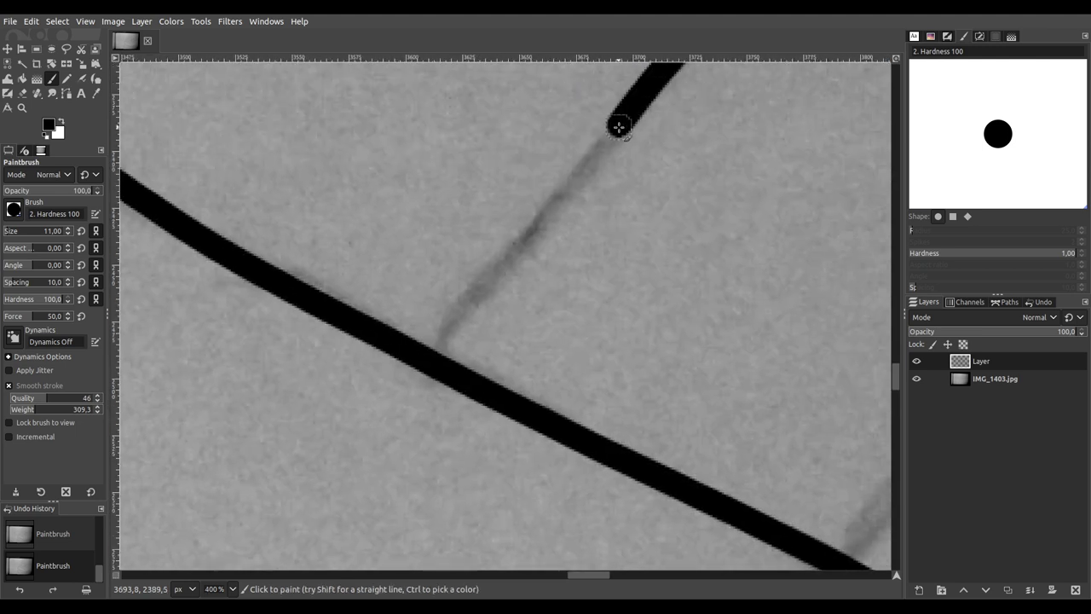
{"action": "left_click_drag", "start_coordinate": [619, 126], "coordinate": [607, 151]}
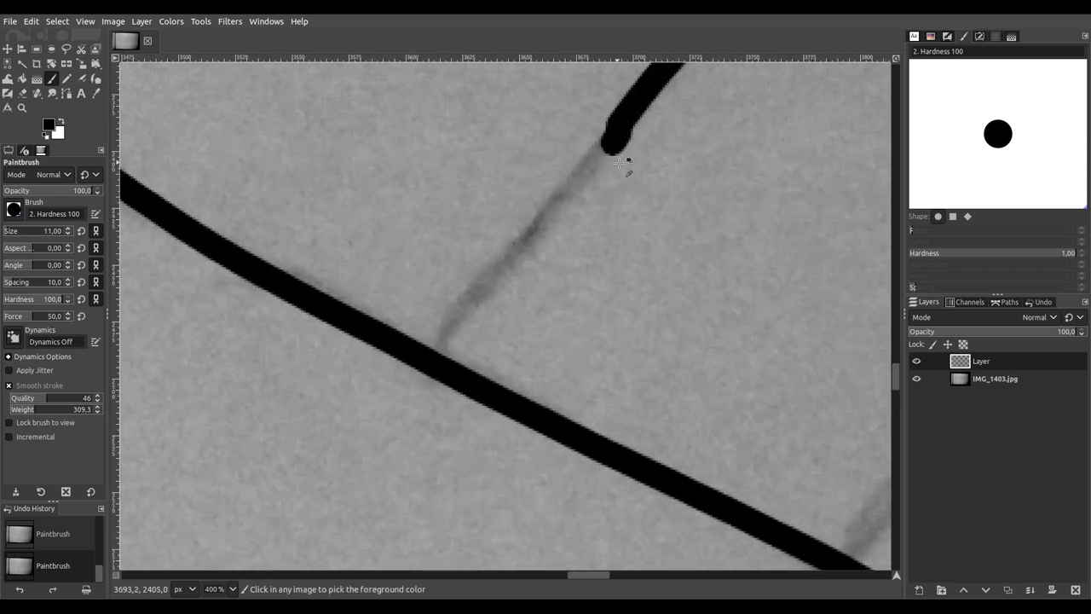
{"action": "key", "text": "ctrl+z"}
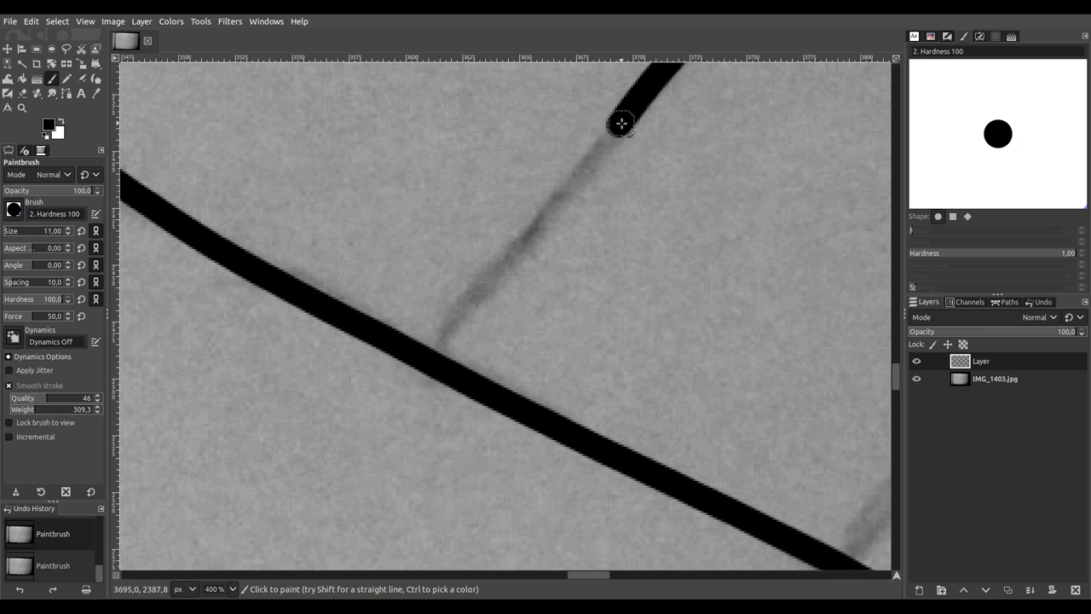
{"action": "mouse_move", "coordinate": [620, 124]}
{"action": "left_mouse_down"}
{"action": "mouse_move", "coordinate": [532, 219]}
{"action": "mouse_move", "coordinate": [432, 359]}
{"action": "left_mouse_up"}
Step: Ink the cheek line from the lower jaw and neck line up past the end of the snout's upper line
{"action": "scroll", "coordinate": [441, 325], "scroll_direction": "down", "scroll_amount": 8}
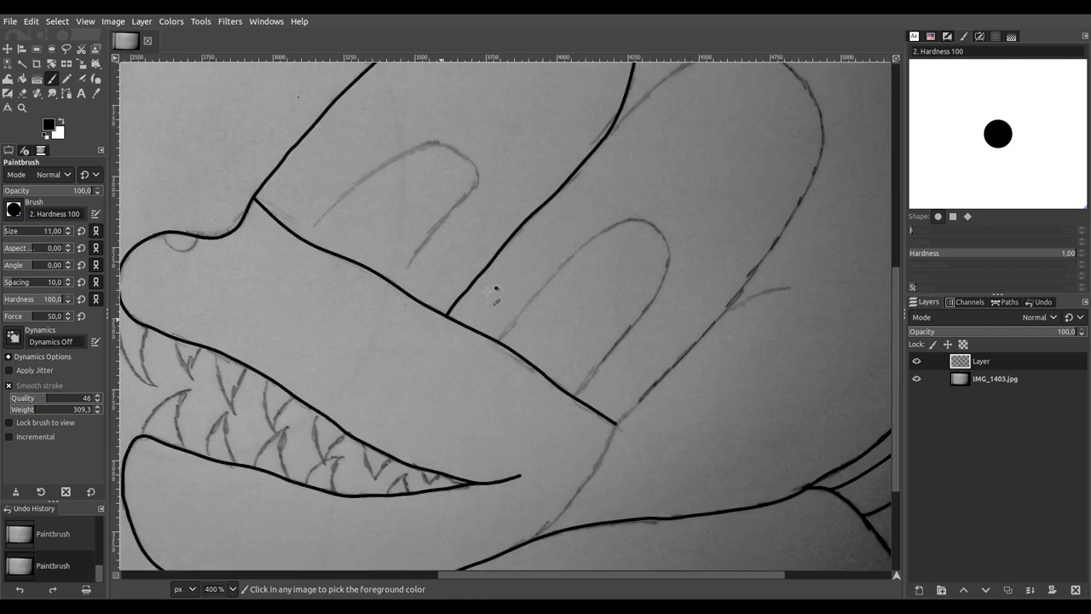
{"action": "scroll", "coordinate": [536, 244], "scroll_direction": "right", "scroll_amount": 2}
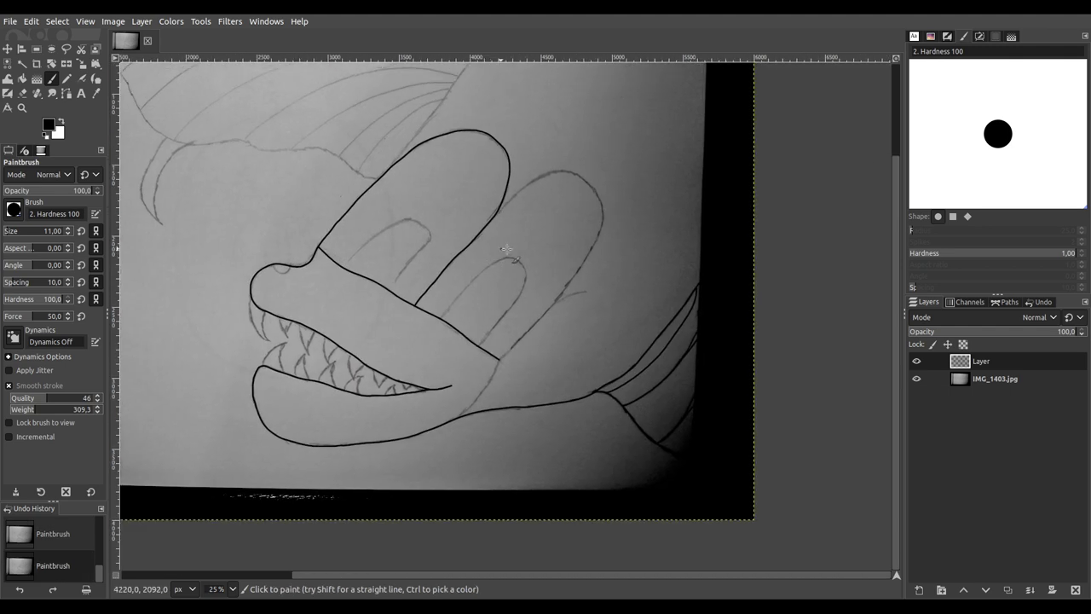
{"action": "scroll", "coordinate": [529, 351], "scroll_direction": "up", "scroll_amount": 5}
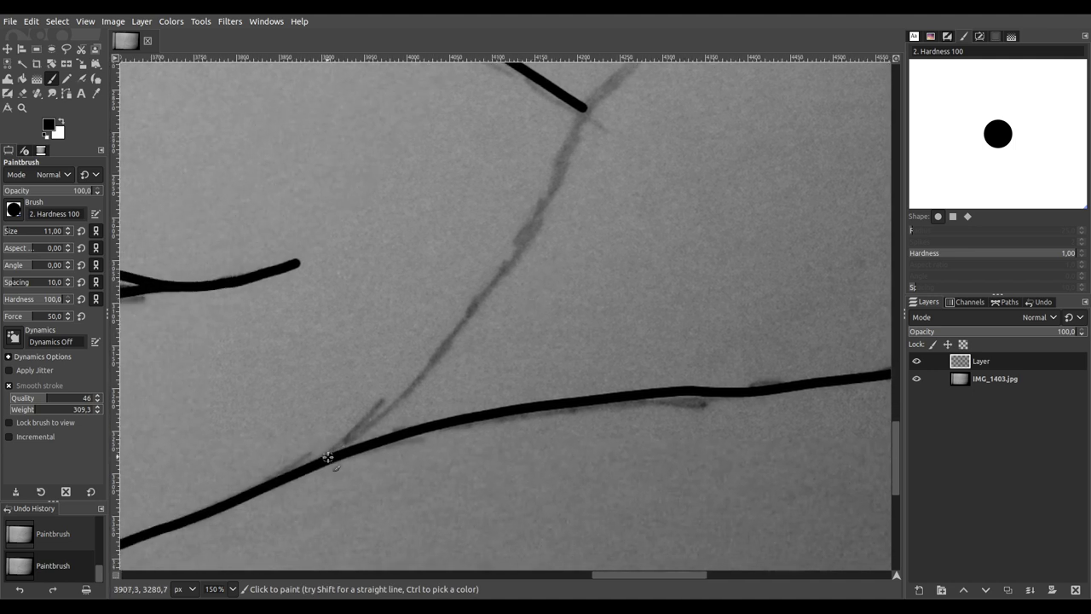
{"action": "mouse_move", "coordinate": [374, 428]}
{"action": "left_mouse_down"}
{"action": "mouse_move", "coordinate": [508, 271]}
{"action": "mouse_move", "coordinate": [595, 92]}
{"action": "left_mouse_up"}
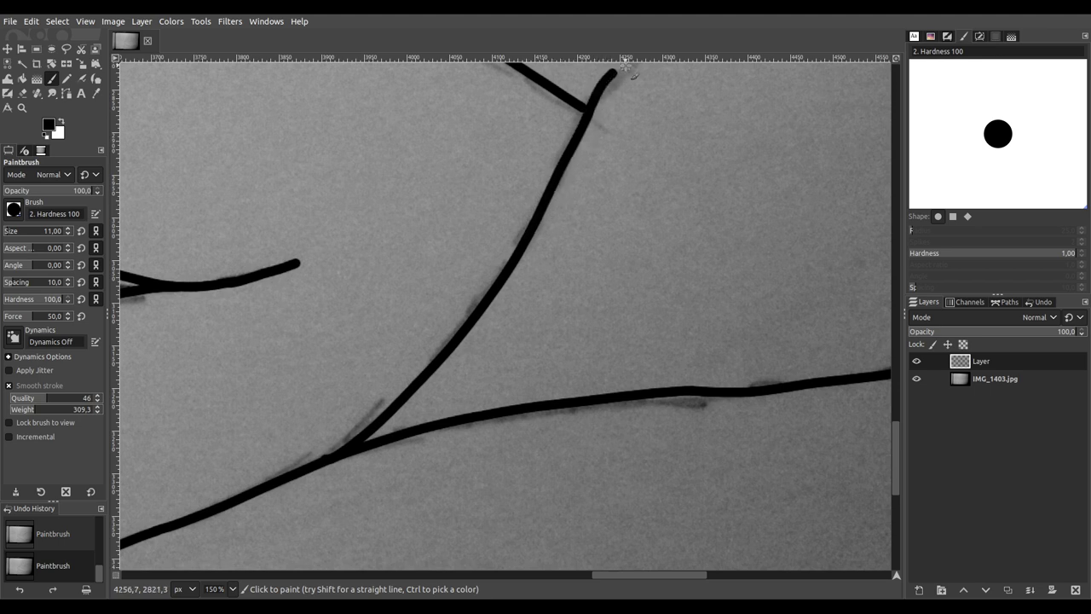
Step: Ink the lower part of the rear eye's back edge, continuing upward from the top of the cheek line
{"action": "scroll", "coordinate": [670, 144], "scroll_direction": "down", "scroll_amount": 4}
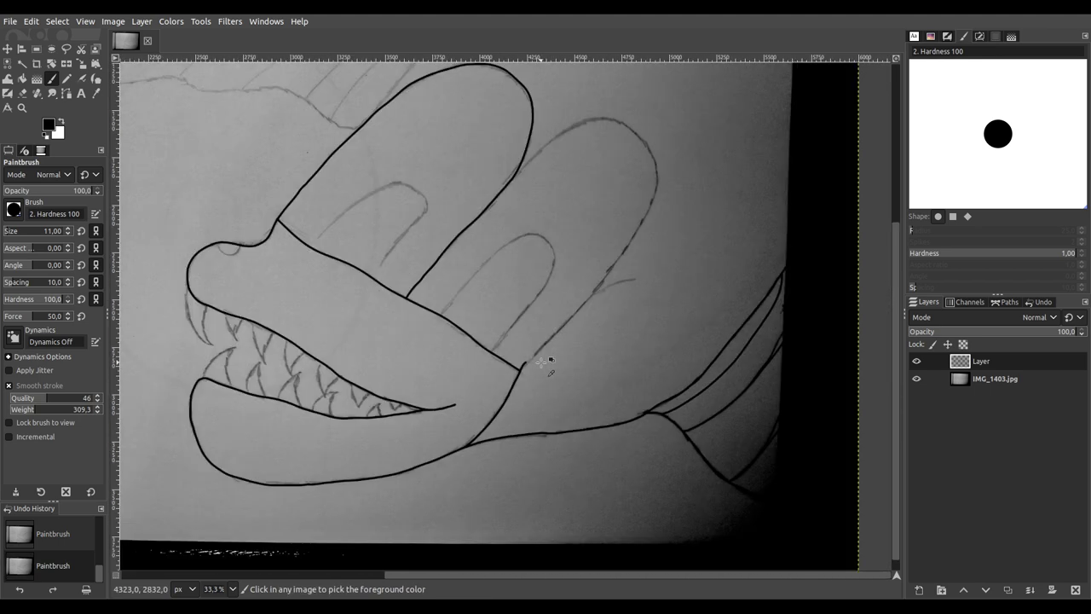
{"action": "scroll", "coordinate": [542, 362], "scroll_direction": "up", "scroll_amount": 4}
{"action": "mouse_move", "coordinate": [420, 420]}
{"action": "left_mouse_down"}
{"action": "mouse_move", "coordinate": [306, 496]}
{"action": "mouse_move", "coordinate": [242, 522]}
{"action": "mouse_move", "coordinate": [359, 419]}
{"action": "mouse_move", "coordinate": [557, 201]}
{"action": "mouse_move", "coordinate": [646, 79]}
{"action": "left_mouse_up"}
{"action": "scroll", "coordinate": [647, 79], "scroll_direction": "down", "scroll_amount": 5}
{"action": "left_click_drag", "start_coordinate": [512, 175], "coordinate": [454, 369]}
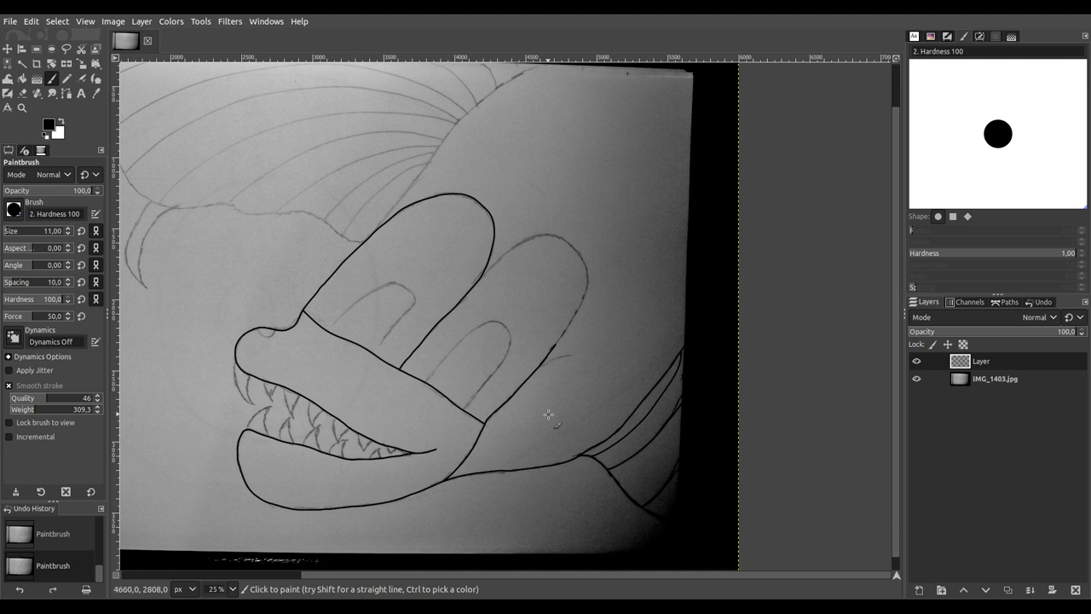
Step: Complete the rear eye's outline up its back edge, over the rounded top, and down to join the front eye
{"action": "scroll", "coordinate": [567, 333], "scroll_direction": "up", "scroll_amount": 5}
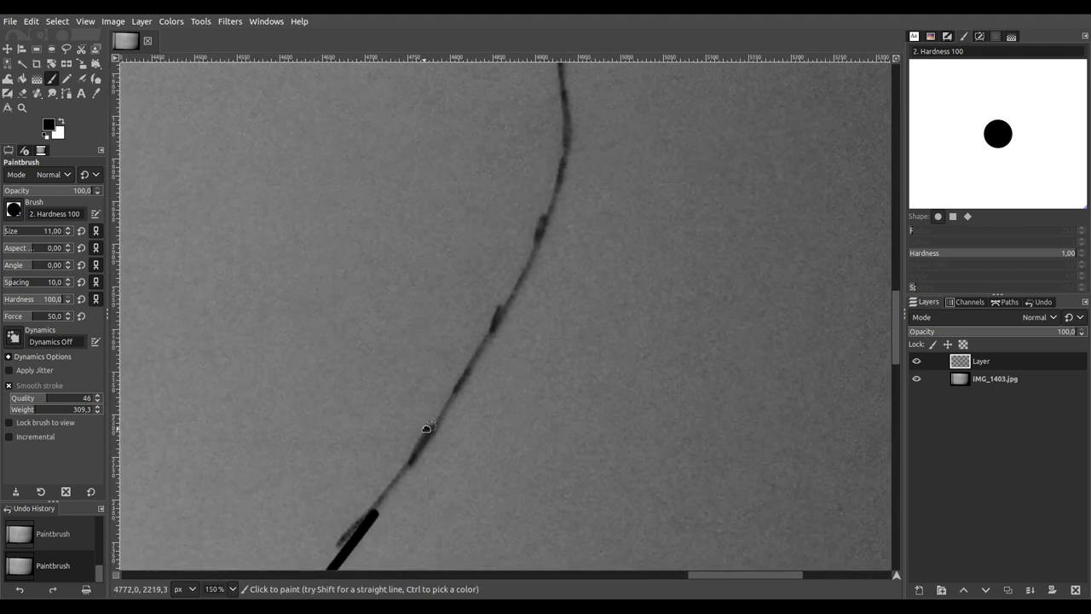
{"action": "left_click_drag", "start_coordinate": [480, 393], "coordinate": [371, 463]}
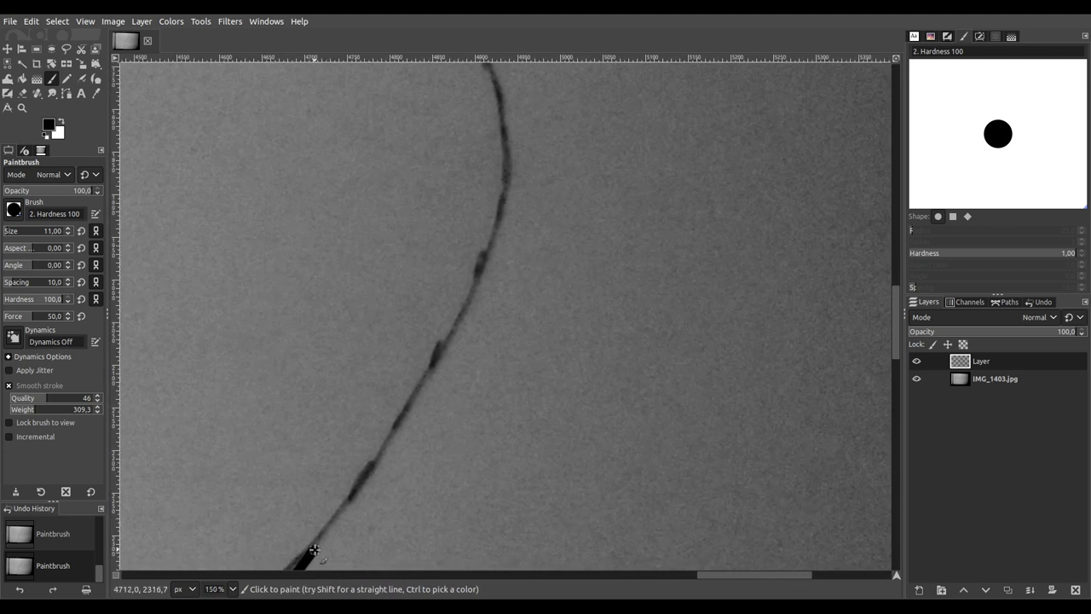
{"action": "mouse_move", "coordinate": [335, 519]}
{"action": "left_mouse_down"}
{"action": "mouse_move", "coordinate": [427, 394]}
{"action": "mouse_move", "coordinate": [498, 255]}
{"action": "mouse_move", "coordinate": [509, 117]}
{"action": "mouse_move", "coordinate": [495, 71]}
{"action": "mouse_move", "coordinate": [447, 209]}
{"action": "mouse_move", "coordinate": [524, 372]}
{"action": "mouse_move", "coordinate": [605, 466]}
{"action": "mouse_move", "coordinate": [708, 482]}
{"action": "mouse_move", "coordinate": [816, 440]}
{"action": "mouse_move", "coordinate": [806, 382]}
{"action": "left_mouse_up"}
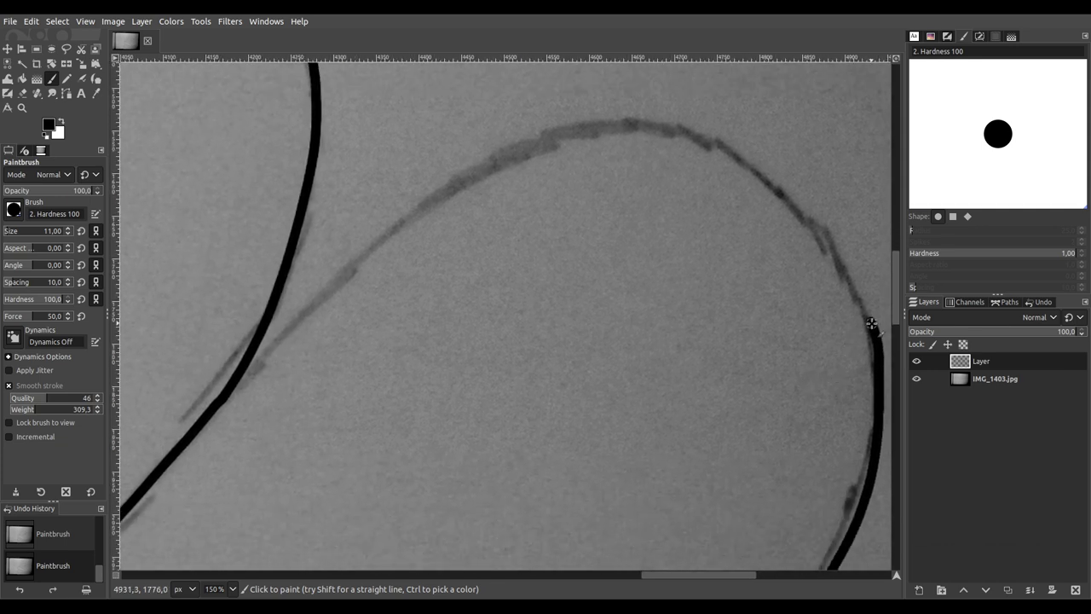
{"action": "mouse_move", "coordinate": [840, 257]}
{"action": "left_mouse_down"}
{"action": "mouse_move", "coordinate": [802, 212]}
{"action": "mouse_move", "coordinate": [718, 157]}
{"action": "mouse_move", "coordinate": [667, 138]}
{"action": "mouse_move", "coordinate": [615, 139]}
{"action": "mouse_move", "coordinate": [470, 194]}
{"action": "mouse_move", "coordinate": [250, 363]}
{"action": "left_mouse_up"}
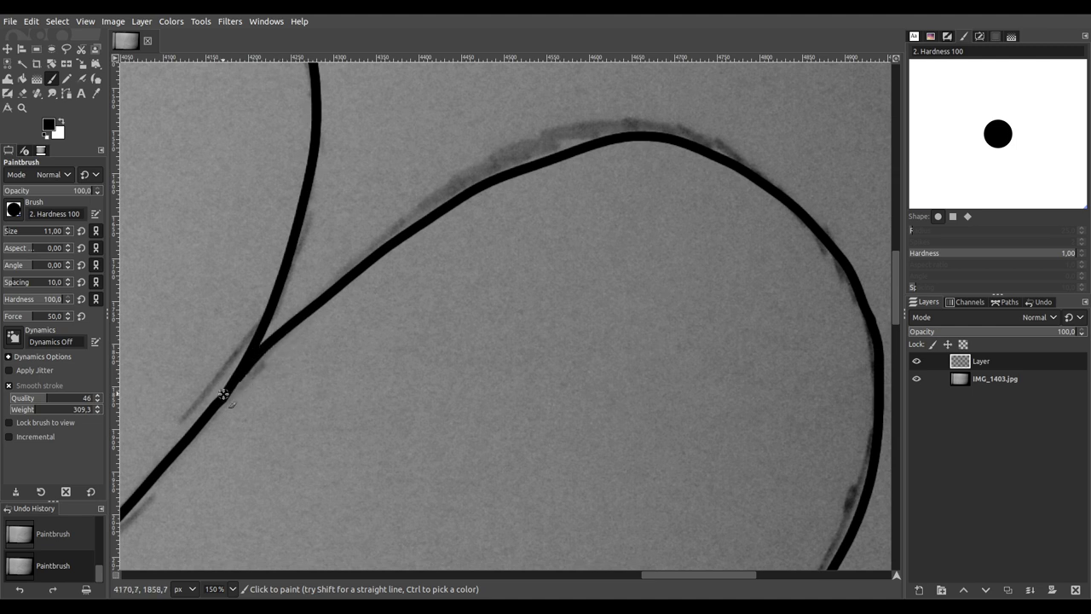
Step: Set the brush size to 14 and ink the front eye's pupil arch with both ends on the snout's upper line
{"action": "scroll", "coordinate": [220, 398], "scroll_direction": "down", "scroll_amount": 8, "text": "ctrl"}
{"action": "scroll", "coordinate": [436, 394], "scroll_direction": "up", "scroll_amount": 1, "text": "ctrl"}
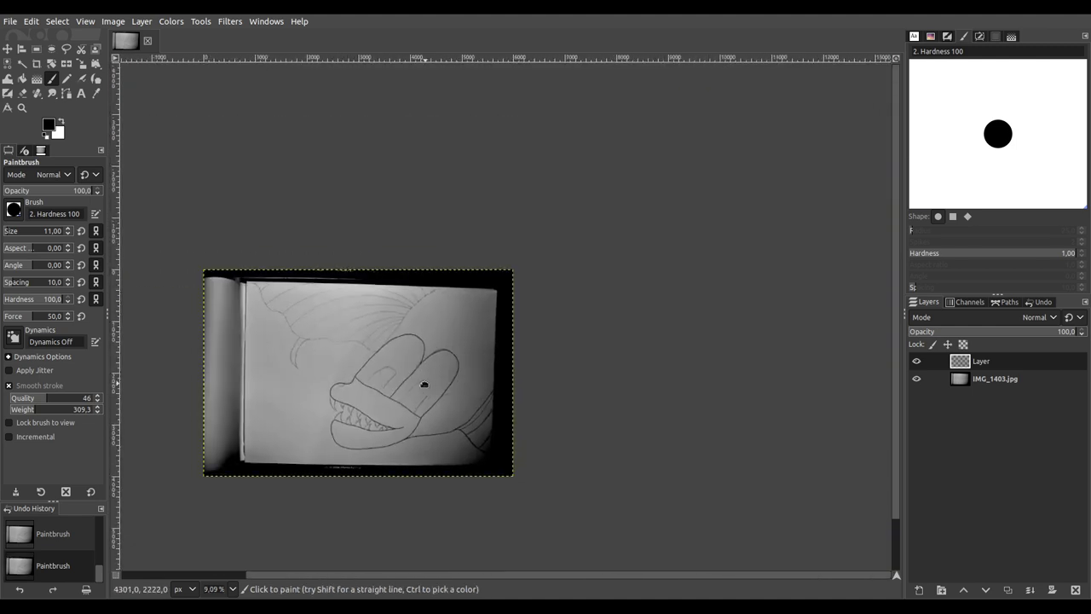
{"action": "scroll", "coordinate": [435, 395], "scroll_direction": "up", "scroll_amount": 7, "text": "ctrl"}
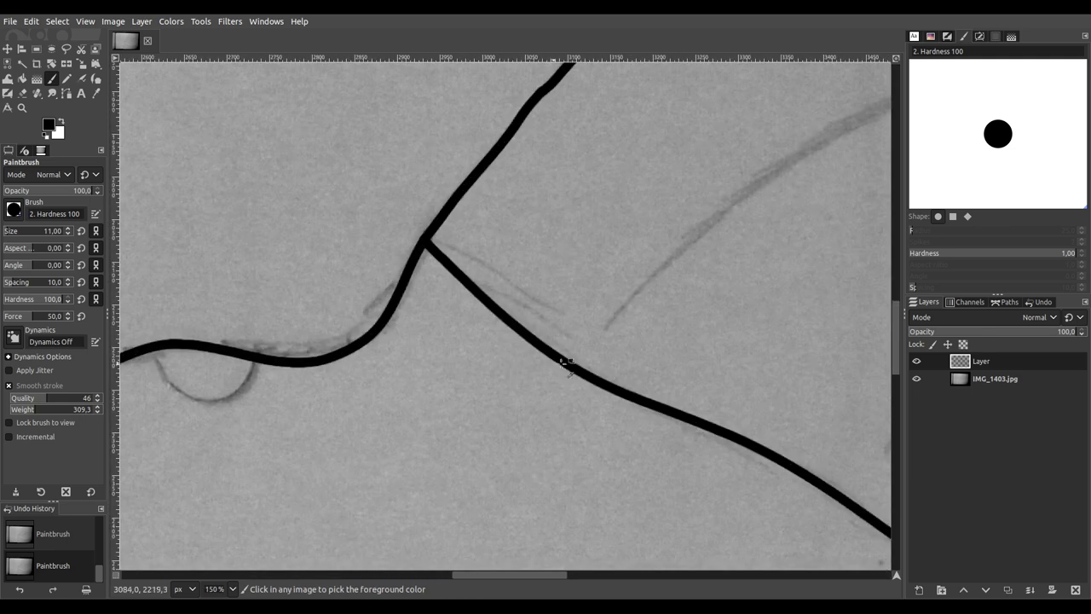
{"action": "mouse_move", "coordinate": [445, 417]}
{"action": "left_mouse_down"}
{"action": "mouse_move", "coordinate": [182, 453]}
{"action": "mouse_move", "coordinate": [188, 444]}
{"action": "left_mouse_up"}
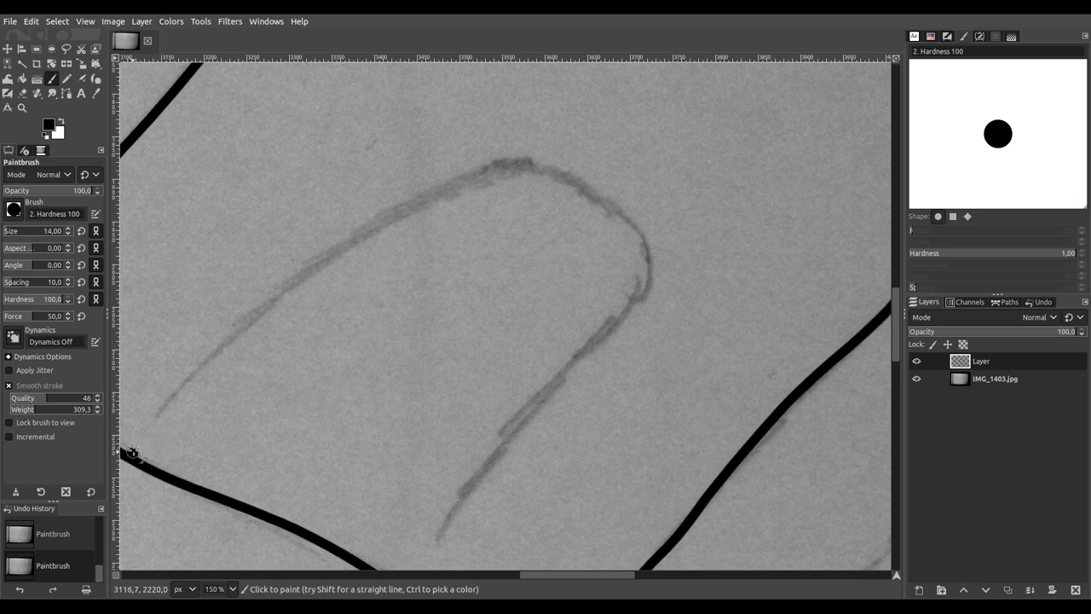
{"action": "mouse_move", "coordinate": [155, 417]}
{"action": "left_mouse_down"}
{"action": "mouse_move", "coordinate": [254, 300]}
{"action": "mouse_move", "coordinate": [391, 212]}
{"action": "mouse_move", "coordinate": [470, 172]}
{"action": "mouse_move", "coordinate": [516, 167]}
{"action": "mouse_move", "coordinate": [564, 185]}
{"action": "mouse_move", "coordinate": [640, 230]}
{"action": "mouse_move", "coordinate": [652, 271]}
{"action": "mouse_move", "coordinate": [633, 309]}
{"action": "mouse_move", "coordinate": [486, 447]}
{"action": "mouse_move", "coordinate": [429, 536]}
{"action": "mouse_move", "coordinate": [474, 288]}
{"action": "left_mouse_up"}
{"action": "scroll", "coordinate": [479, 298], "scroll_direction": "up", "scroll_amount": 3, "text": "ctrl"}
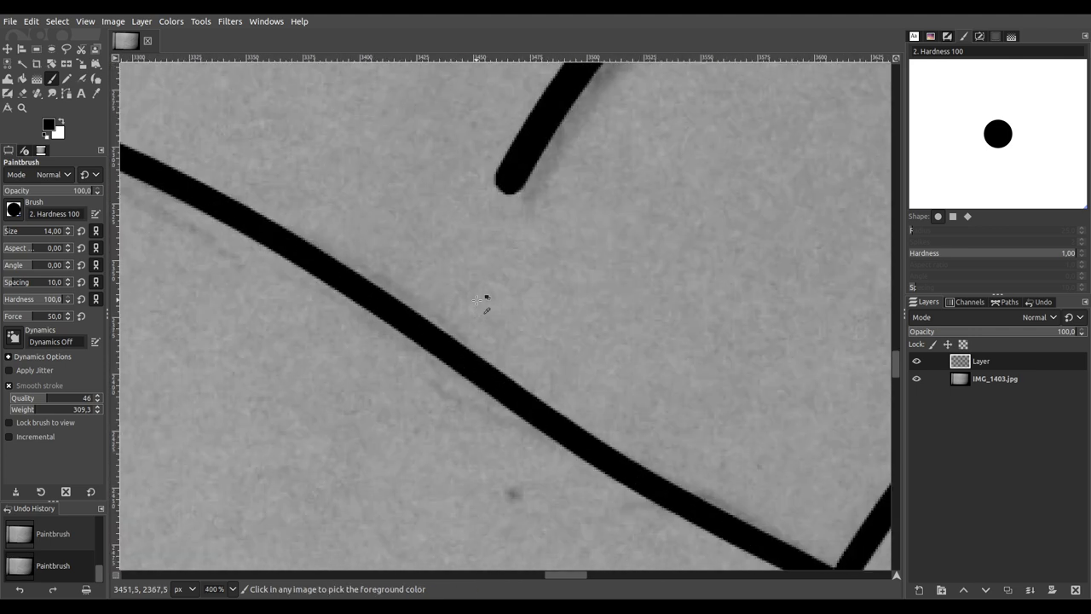
{"action": "mouse_move", "coordinate": [509, 178]}
{"action": "left_mouse_down"}
{"action": "mouse_move", "coordinate": [457, 333]}
{"action": "mouse_move", "coordinate": [460, 358]}
{"action": "left_mouse_up"}
Step: Ink the rear eye's pupil arch with the size 14 brush, from the snout's upper line around and back down
{"action": "scroll", "coordinate": [460, 358], "scroll_direction": "down", "scroll_amount": 5, "text": "ctrl"}
{"action": "scroll", "coordinate": [452, 359], "scroll_direction": "up", "scroll_amount": 3, "text": "ctrl"}
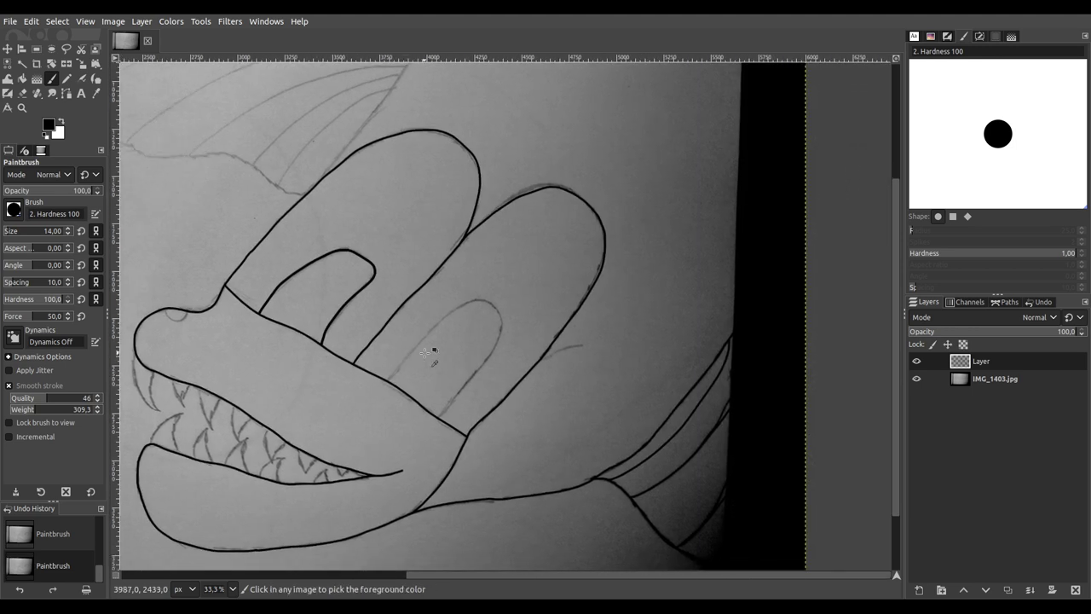
{"action": "scroll", "coordinate": [434, 362], "scroll_direction": "up", "scroll_amount": 2, "text": "ctrl"}
{"action": "scroll", "coordinate": [375, 336], "scroll_direction": "down", "scroll_amount": 2, "text": "ctrl"}
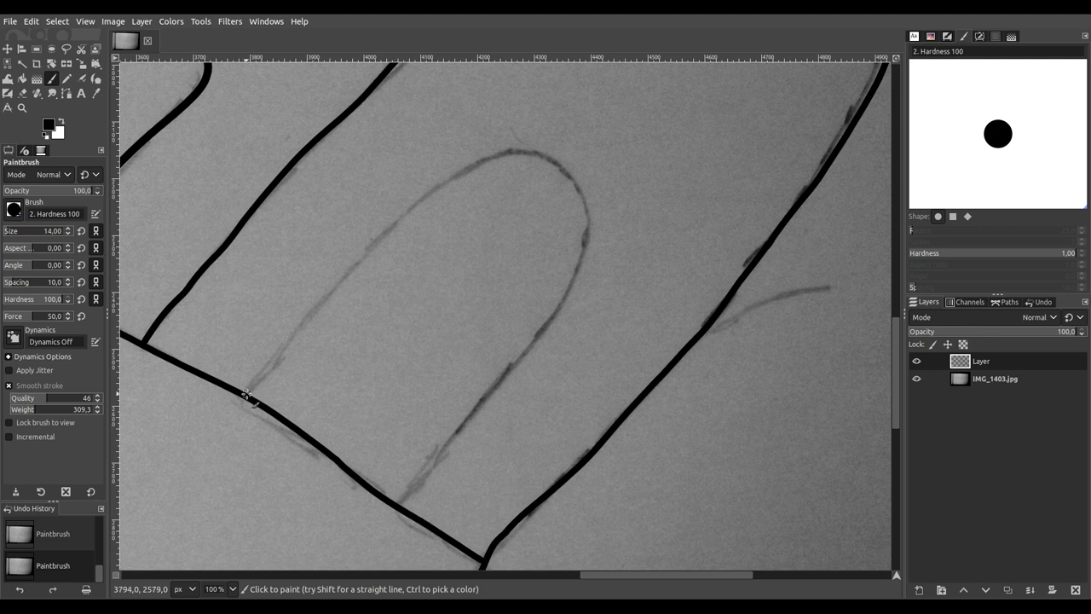
{"action": "mouse_move", "coordinate": [278, 356]}
{"action": "left_mouse_down"}
{"action": "mouse_move", "coordinate": [362, 253]}
{"action": "mouse_move", "coordinate": [440, 188]}
{"action": "left_mouse_up"}
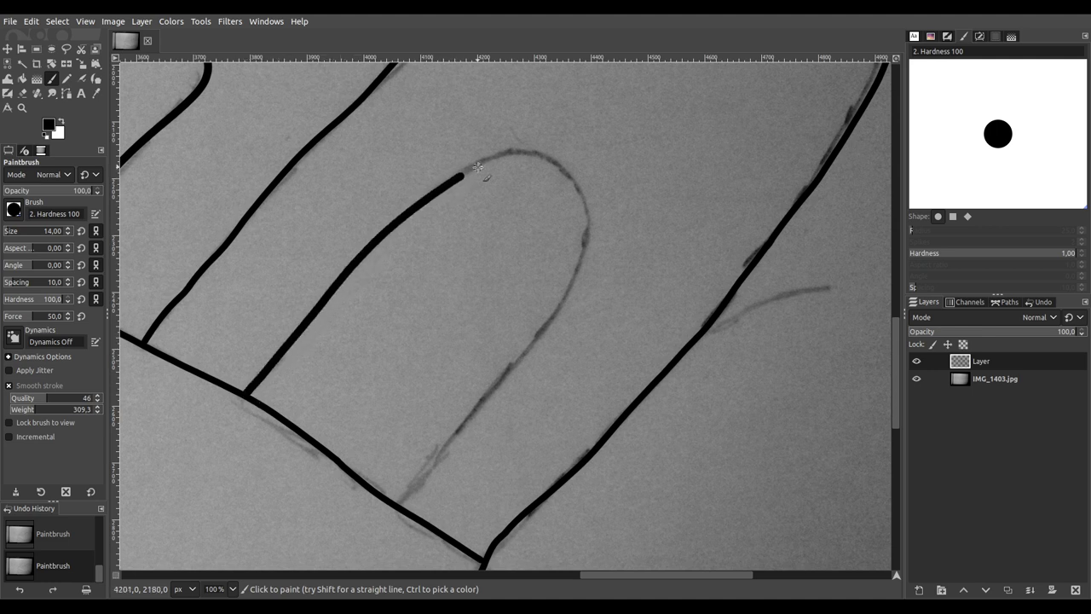
{"action": "mouse_move", "coordinate": [560, 163]}
{"action": "left_mouse_down"}
{"action": "mouse_move", "coordinate": [586, 194]}
{"action": "mouse_move", "coordinate": [575, 269]}
{"action": "mouse_move", "coordinate": [542, 320]}
{"action": "left_mouse_up"}
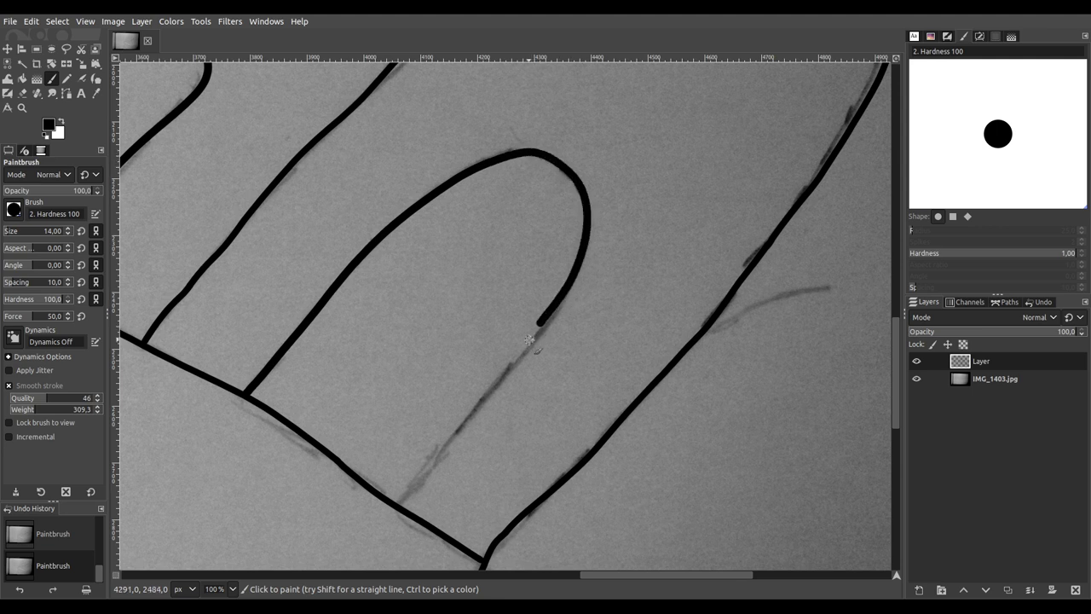
{"action": "left_click_drag", "start_coordinate": [508, 367], "coordinate": [394, 512]}
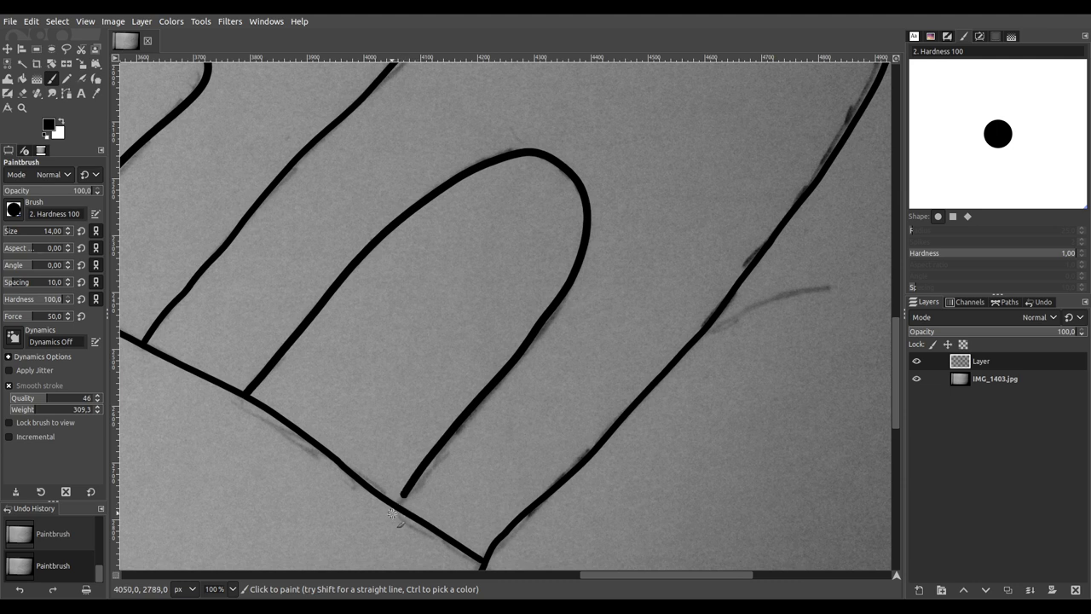
Step: Set the brush size to 11 and ink the small nostril arc hanging below the snout's upper line near its tip
{"action": "scroll", "coordinate": [409, 307], "scroll_direction": "down", "scroll_amount": 5}
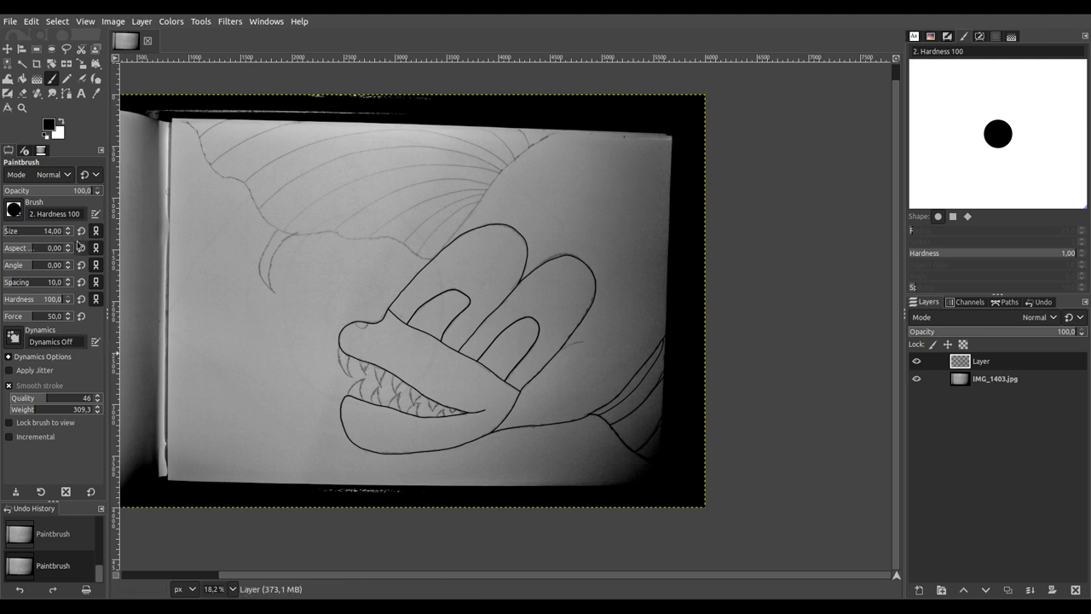
{"action": "scroll", "coordinate": [525, 312], "scroll_direction": "up", "scroll_amount": 5}
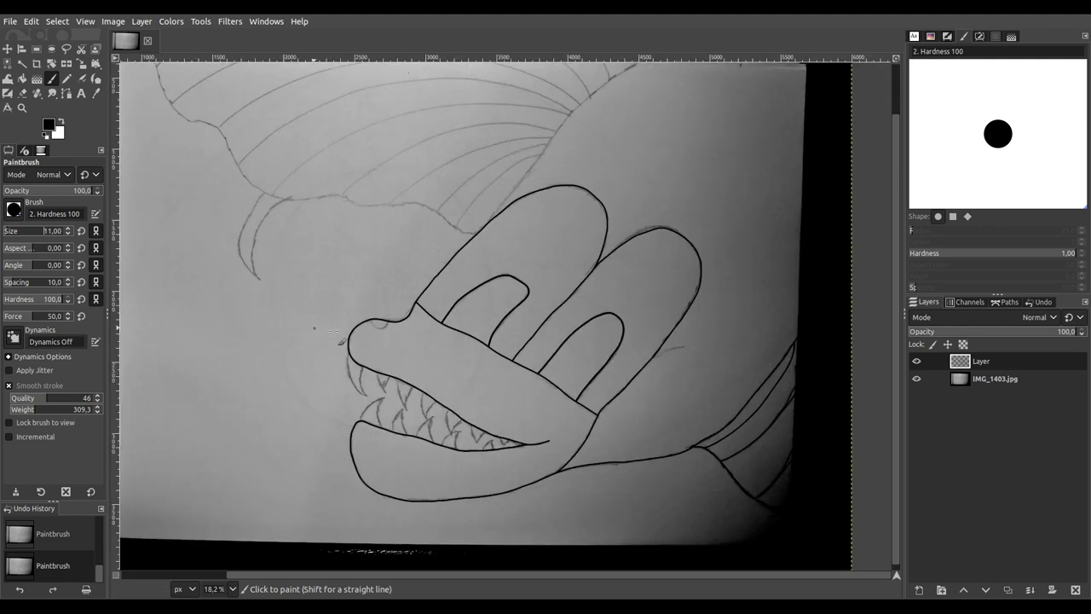
{"action": "scroll", "coordinate": [465, 319], "scroll_direction": "up", "scroll_amount": 3}
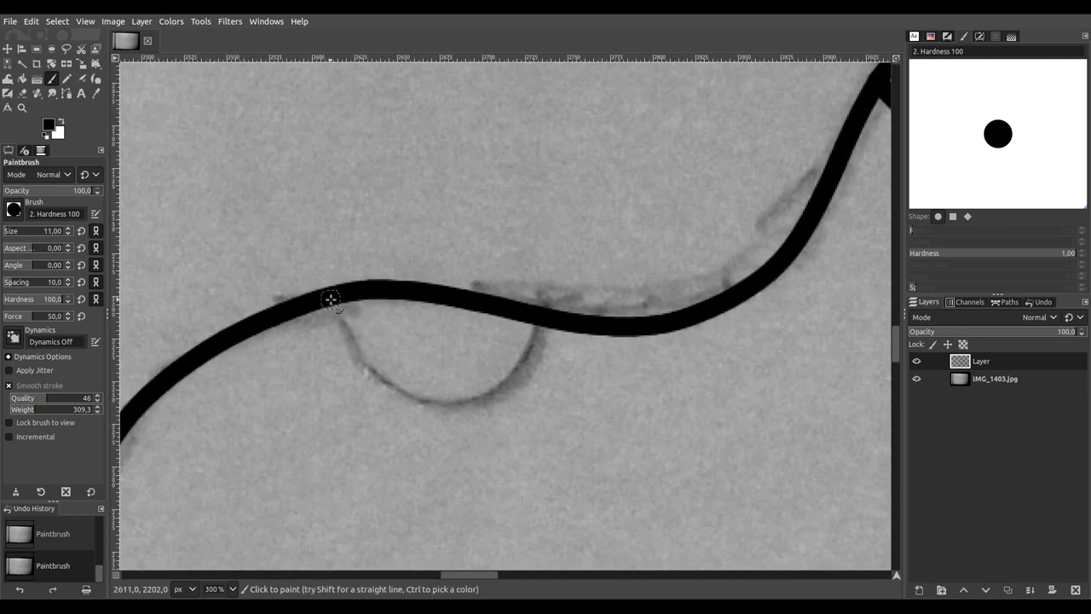
{"action": "mouse_move", "coordinate": [333, 298]}
{"action": "left_mouse_down"}
{"action": "mouse_move", "coordinate": [385, 392]}
{"action": "mouse_move", "coordinate": [449, 414]}
{"action": "mouse_move", "coordinate": [493, 405]}
{"action": "mouse_move", "coordinate": [519, 379]}
{"action": "mouse_move", "coordinate": [550, 307]}
{"action": "left_mouse_up"}
Step: Ink the second upper tooth from the front, tracing both edges from the upper mouth line to a pointed tip
{"action": "scroll", "coordinate": [562, 419], "scroll_direction": "down", "scroll_amount": 3}
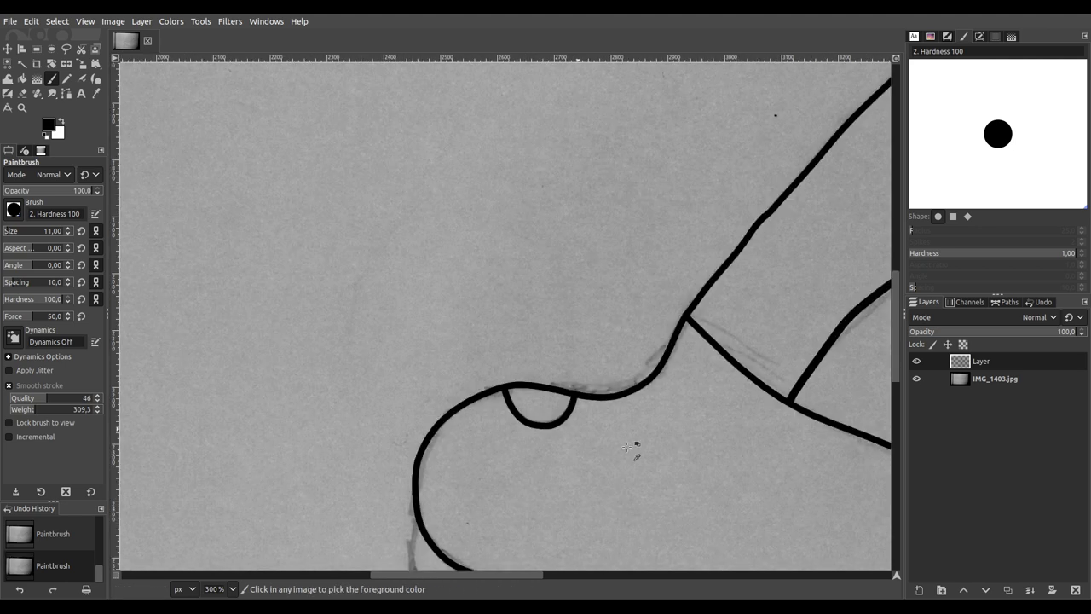
{"action": "scroll", "coordinate": [636, 446], "scroll_direction": "down", "scroll_amount": 3}
{"action": "scroll", "coordinate": [399, 243], "scroll_direction": "up", "scroll_amount": 4}
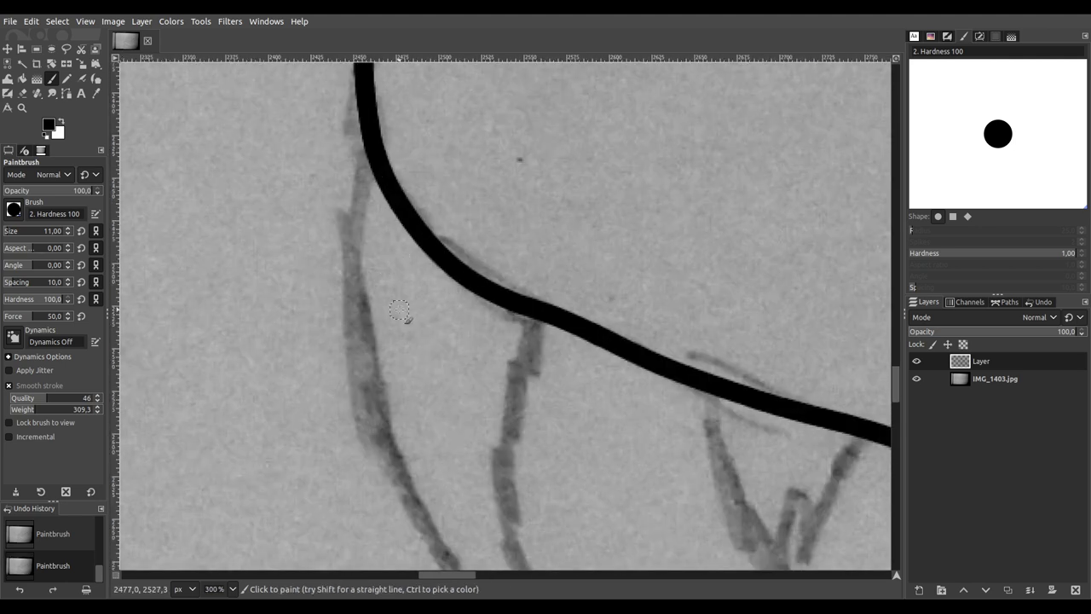
{"action": "scroll", "coordinate": [383, 188], "scroll_direction": "down", "scroll_amount": 1}
{"action": "scroll", "coordinate": [401, 213], "scroll_direction": "down", "scroll_amount": 3}
{"action": "scroll", "coordinate": [401, 213], "scroll_direction": "right", "scroll_amount": 6}
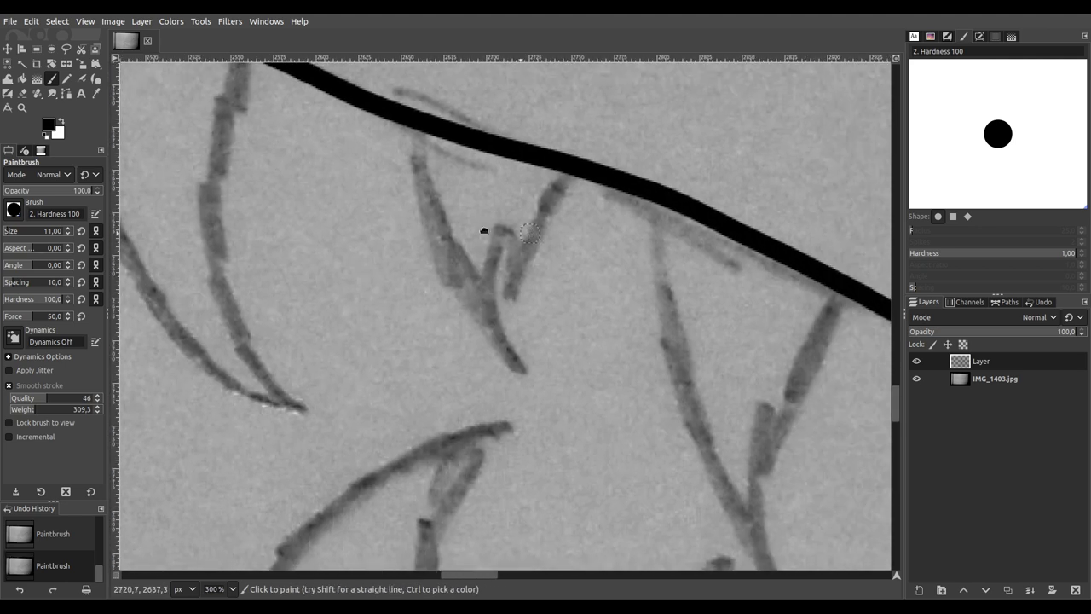
{"action": "mouse_move", "coordinate": [341, 115]}
{"action": "left_mouse_down"}
{"action": "mouse_move", "coordinate": [385, 283]}
{"action": "mouse_move", "coordinate": [451, 367]}
{"action": "mouse_move", "coordinate": [437, 319]}
{"action": "mouse_move", "coordinate": [447, 264]}
{"action": "mouse_move", "coordinate": [508, 173]}
{"action": "left_mouse_up"}
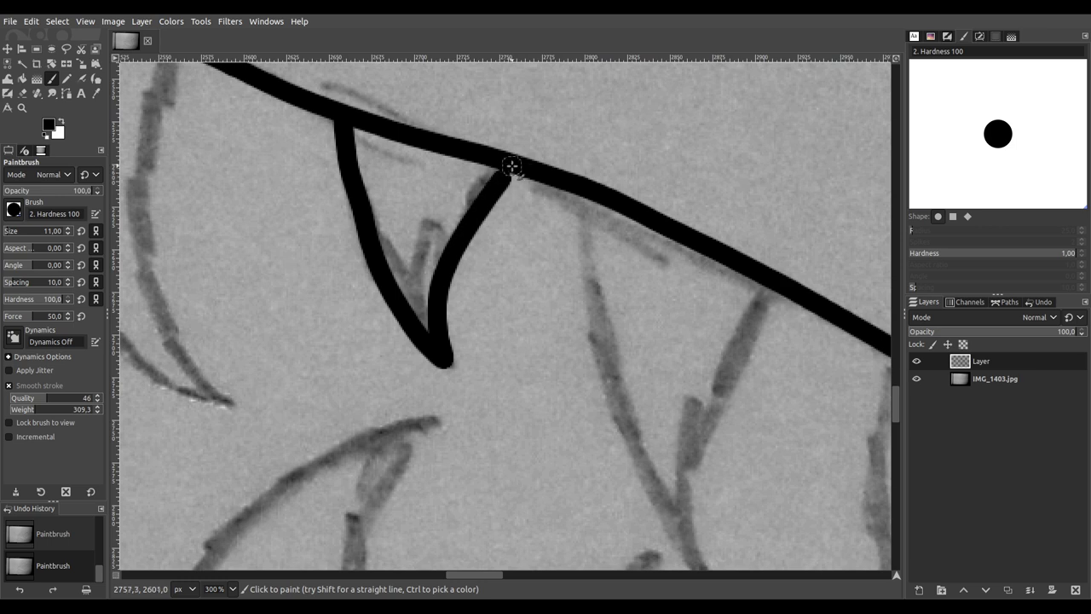
Step: Ink the large front upper fang along its pencil edges, starting where it meets the line at the snout's tip
{"action": "scroll", "coordinate": [498, 317], "scroll_direction": "up", "scroll_amount": 1}
{"action": "scroll", "coordinate": [497, 317], "scroll_direction": "left", "scroll_amount": 3}
{"action": "left_click_drag", "start_coordinate": [498, 317], "coordinate": [574, 383]}
{"action": "key", "text": "minus"}
{"action": "left_click_drag", "start_coordinate": [536, 333], "coordinate": [514, 314]}
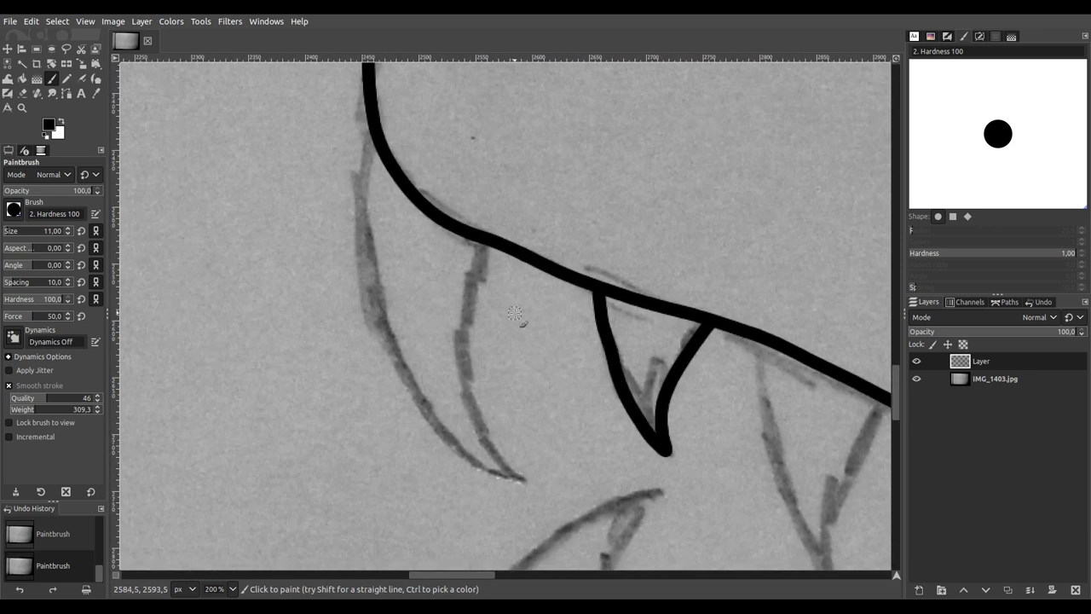
{"action": "left_click_drag", "start_coordinate": [396, 230], "coordinate": [382, 220]}
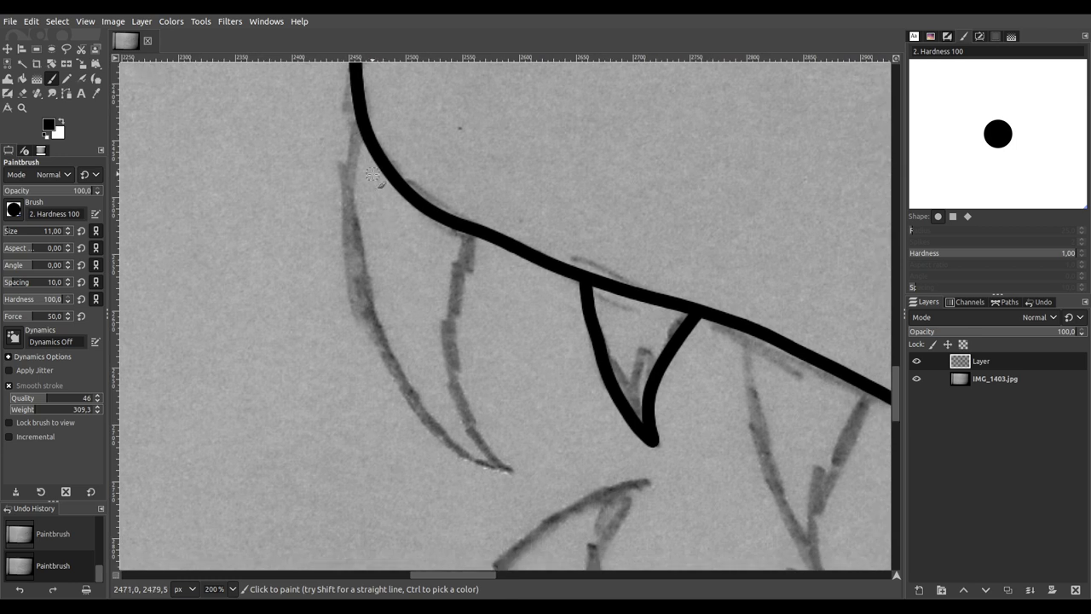
Step: Ink the large curved front fang of the upper jaw and the large front fang of the lower jaw over the sketch
{"action": "mouse_move", "coordinate": [347, 160]}
{"action": "left_mouse_down"}
{"action": "mouse_move", "coordinate": [345, 281]}
{"action": "mouse_move", "coordinate": [418, 437]}
{"action": "mouse_move", "coordinate": [448, 457]}
{"action": "mouse_move", "coordinate": [520, 474]}
{"action": "mouse_move", "coordinate": [467, 408]}
{"action": "mouse_move", "coordinate": [455, 353]}
{"action": "mouse_move", "coordinate": [453, 294]}
{"action": "mouse_move", "coordinate": [474, 225]}
{"action": "left_mouse_up"}
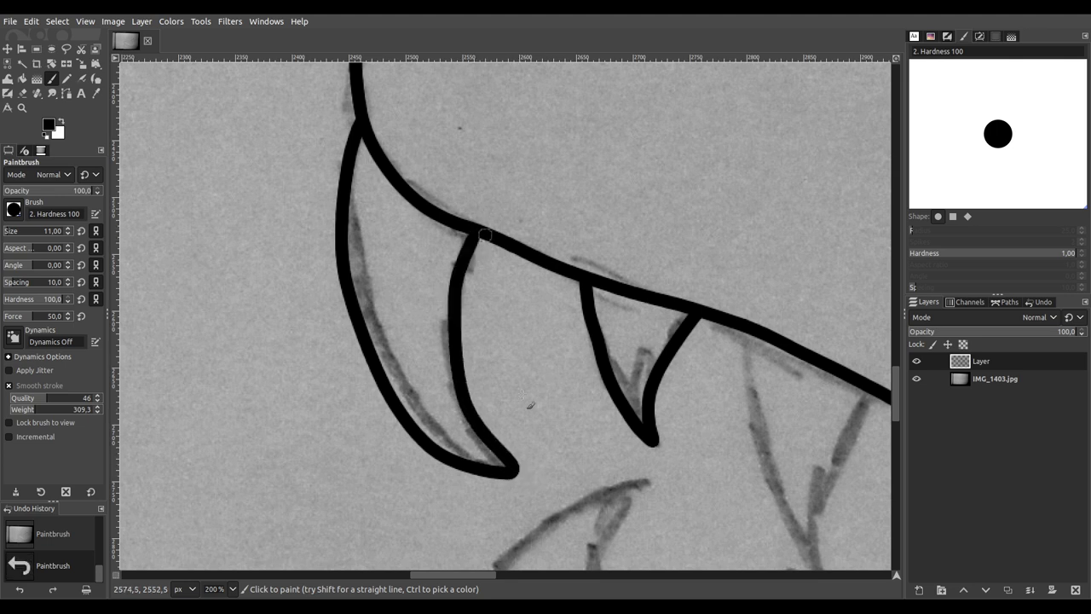
{"action": "scroll", "coordinate": [482, 256], "scroll_direction": "down", "scroll_amount": 5}
{"action": "left_click_drag", "start_coordinate": [501, 291], "coordinate": [405, 314]}
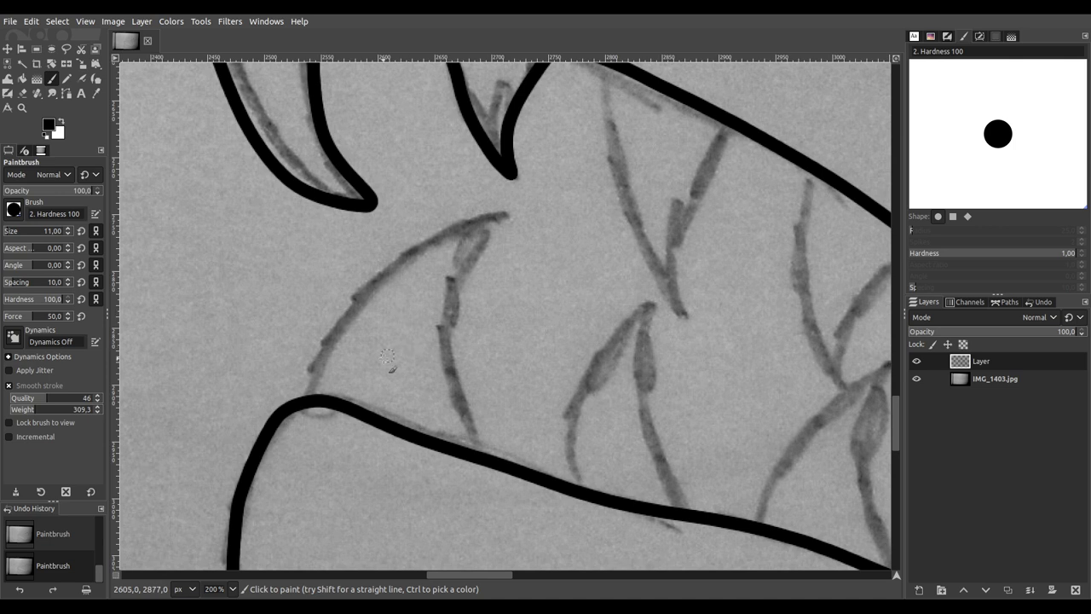
{"action": "mouse_move", "coordinate": [306, 399]}
{"action": "left_mouse_down"}
{"action": "mouse_move", "coordinate": [376, 280]}
{"action": "mouse_move", "coordinate": [452, 233]}
{"action": "mouse_move", "coordinate": [518, 211]}
{"action": "mouse_move", "coordinate": [469, 247]}
{"action": "mouse_move", "coordinate": [443, 301]}
{"action": "mouse_move", "coordinate": [447, 391]}
{"action": "mouse_move", "coordinate": [484, 461]}
{"action": "left_mouse_up"}
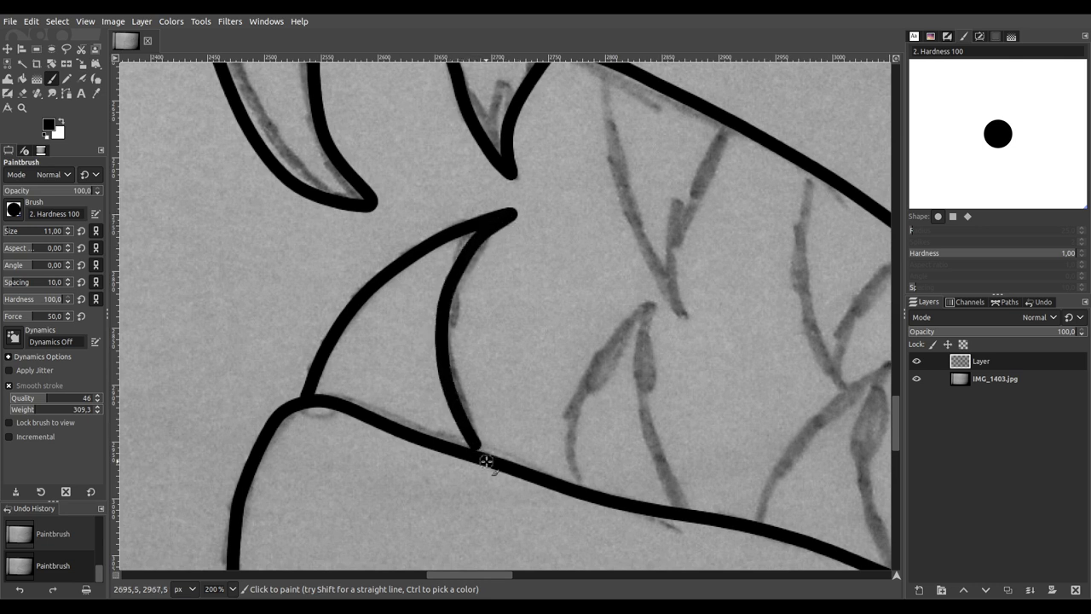
Step: Ink the third upper tooth and the second lower tooth along their sketched outlines with the Paintbrush
{"action": "scroll", "coordinate": [545, 418], "scroll_direction": "right", "scroll_amount": 5}
{"action": "scroll", "coordinate": [546, 417], "scroll_direction": "up", "scroll_amount": 1}
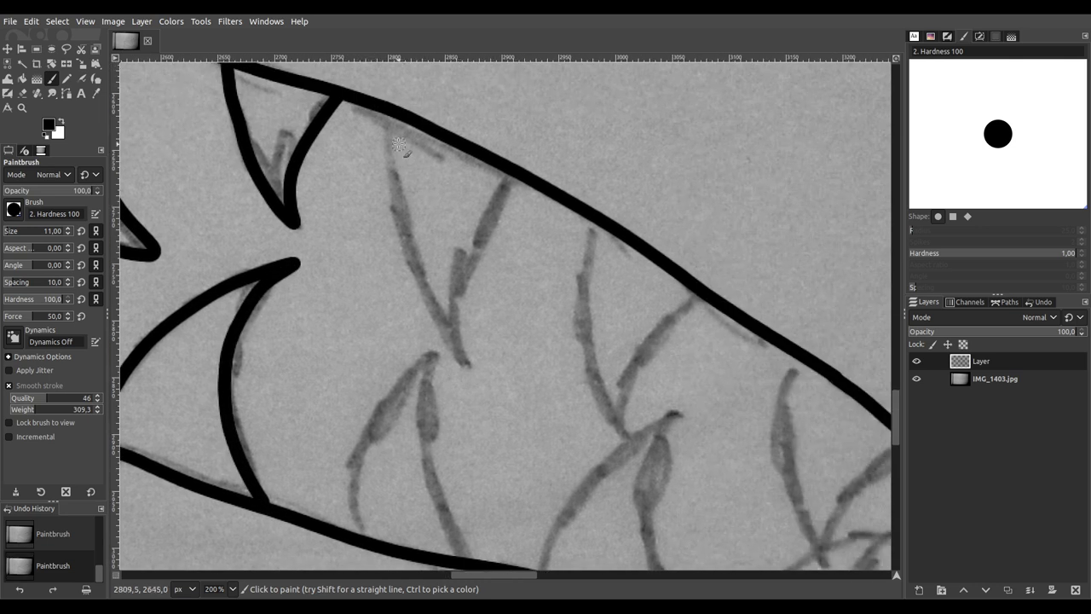
{"action": "mouse_move", "coordinate": [386, 111]}
{"action": "left_mouse_down"}
{"action": "mouse_move", "coordinate": [389, 188]}
{"action": "mouse_move", "coordinate": [411, 263]}
{"action": "mouse_move", "coordinate": [472, 370]}
{"action": "left_mouse_up"}
{"action": "mouse_move", "coordinate": [456, 332]}
{"action": "left_mouse_down"}
{"action": "mouse_move", "coordinate": [483, 225]}
{"action": "mouse_move", "coordinate": [516, 171]}
{"action": "left_mouse_up"}
{"action": "scroll", "coordinate": [432, 356], "scroll_direction": "down", "scroll_amount": 3}
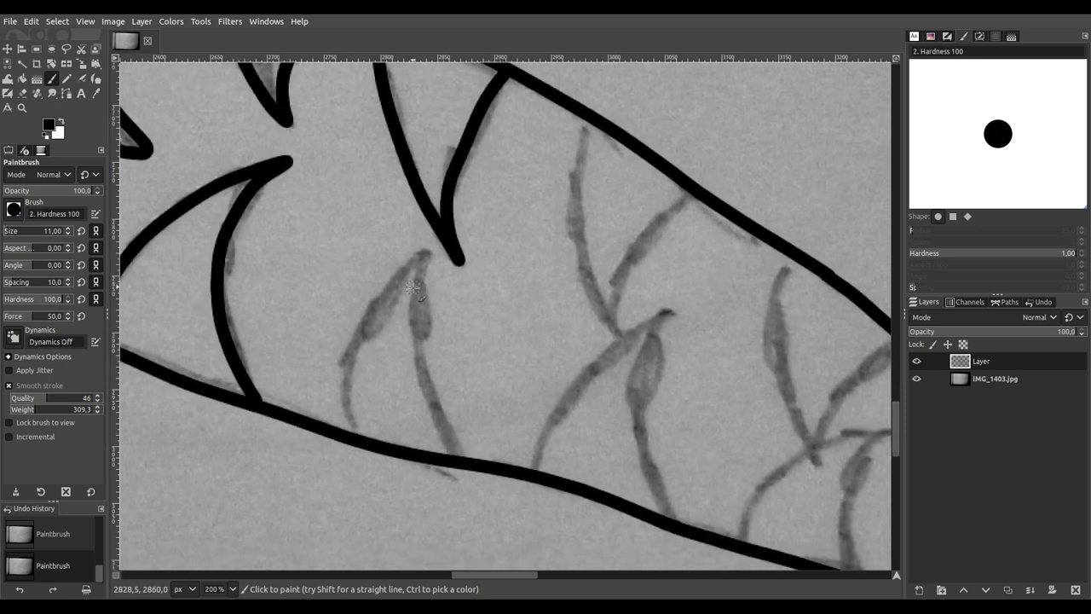
{"action": "mouse_move", "coordinate": [353, 429]}
{"action": "left_mouse_down"}
{"action": "mouse_move", "coordinate": [360, 352]}
{"action": "mouse_move", "coordinate": [430, 258]}
{"action": "mouse_move", "coordinate": [405, 333]}
{"action": "mouse_move", "coordinate": [412, 386]}
{"action": "mouse_move", "coordinate": [456, 460]}
{"action": "left_mouse_up"}
Step: Ink the fourth upper tooth and the third lower tooth, joining each to its gum line
{"action": "scroll", "coordinate": [460, 466], "scroll_direction": "right", "scroll_amount": 5}
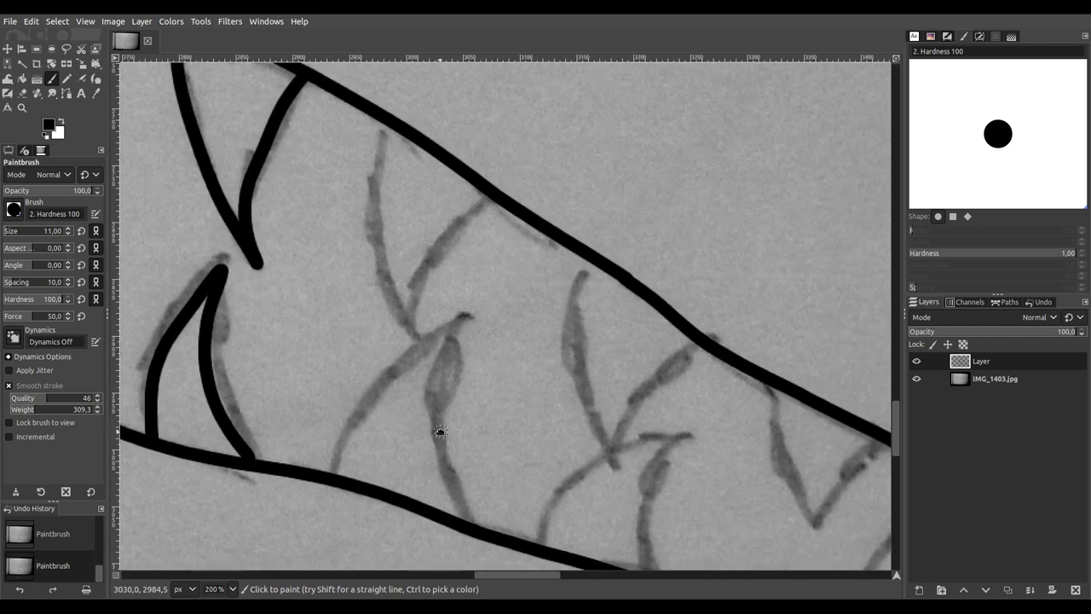
{"action": "mouse_move", "coordinate": [380, 128]}
{"action": "left_mouse_down"}
{"action": "mouse_move", "coordinate": [379, 264]}
{"action": "mouse_move", "coordinate": [420, 343]}
{"action": "mouse_move", "coordinate": [417, 274]}
{"action": "mouse_move", "coordinate": [452, 224]}
{"action": "mouse_move", "coordinate": [508, 196]}
{"action": "left_mouse_up"}
{"action": "scroll", "coordinate": [451, 333], "scroll_direction": "down", "scroll_amount": 2}
{"action": "scroll", "coordinate": [451, 332], "scroll_direction": "down", "scroll_amount": 1}
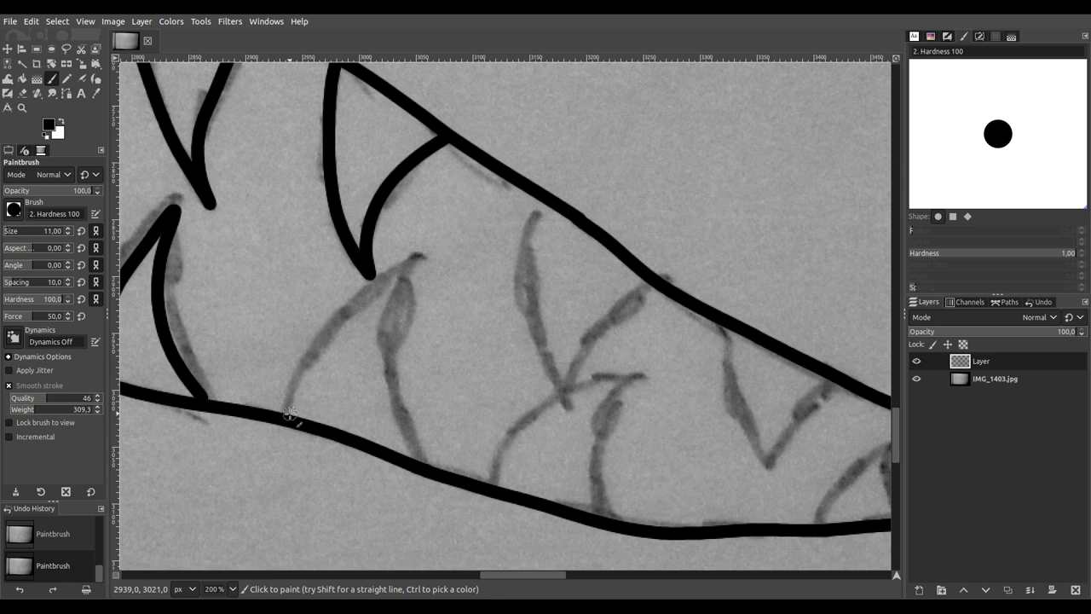
{"action": "mouse_move", "coordinate": [294, 393]}
{"action": "left_mouse_down"}
{"action": "mouse_move", "coordinate": [341, 312]}
{"action": "mouse_move", "coordinate": [426, 254]}
{"action": "left_mouse_up"}
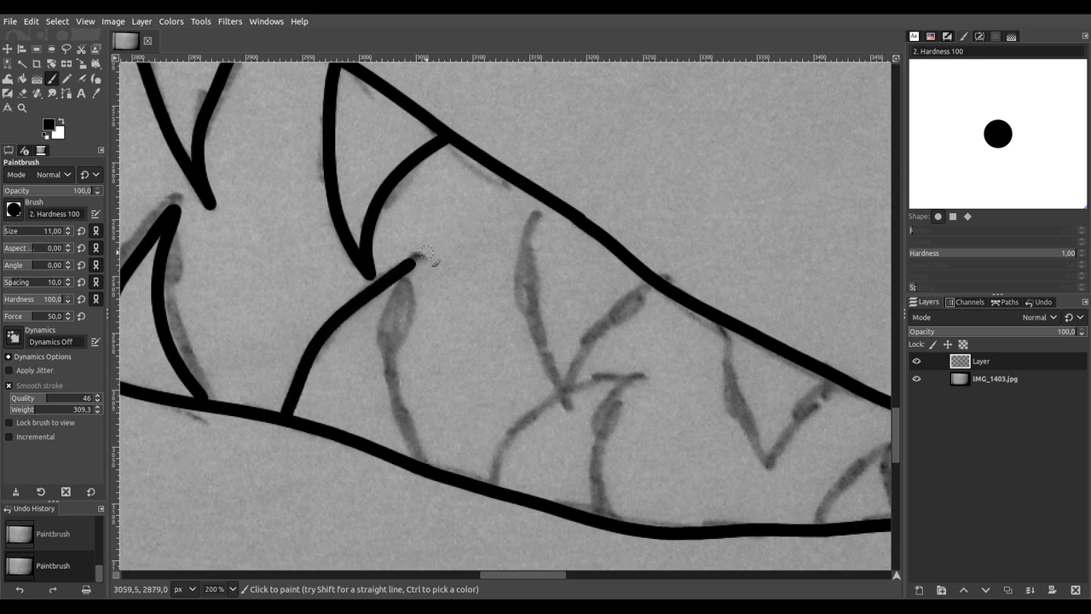
{"action": "mouse_move", "coordinate": [401, 288]}
{"action": "left_mouse_down"}
{"action": "mouse_move", "coordinate": [388, 358]}
{"action": "mouse_move", "coordinate": [426, 482]}
{"action": "left_mouse_up"}
Step: Ink the fifth upper tooth and the hooked fourth lower tooth that overlaps its tip
{"action": "scroll", "coordinate": [427, 481], "scroll_direction": "right", "scroll_amount": 5}
{"action": "scroll", "coordinate": [427, 481], "scroll_direction": "down", "scroll_amount": 1}
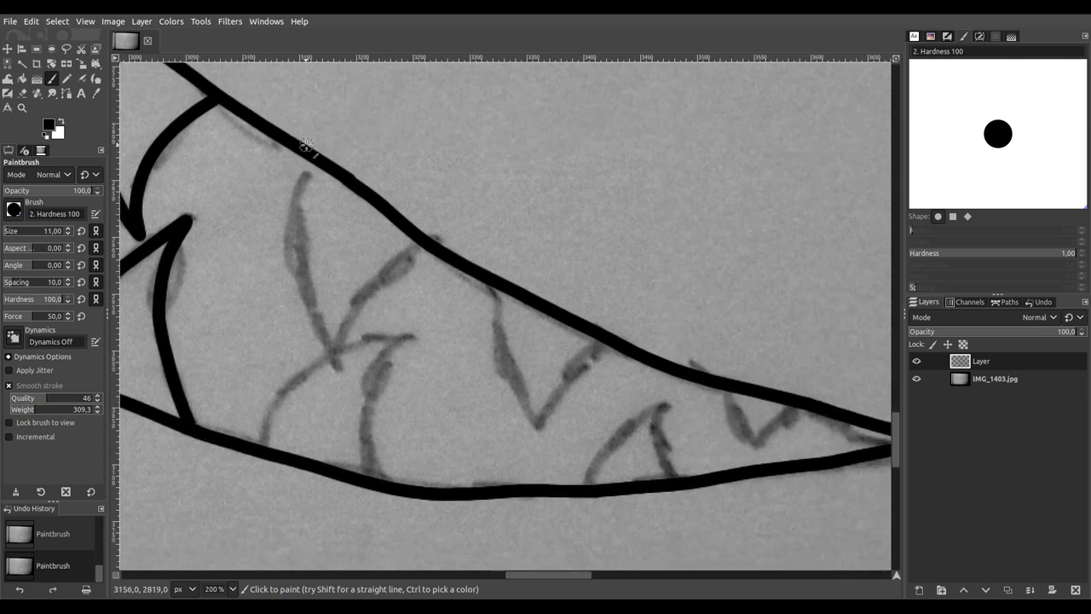
{"action": "mouse_move", "coordinate": [314, 156]}
{"action": "left_mouse_down"}
{"action": "mouse_move", "coordinate": [296, 250]}
{"action": "mouse_move", "coordinate": [336, 364]}
{"action": "mouse_move", "coordinate": [334, 340]}
{"action": "mouse_move", "coordinate": [367, 285]}
{"action": "mouse_move", "coordinate": [433, 247]}
{"action": "left_mouse_up"}
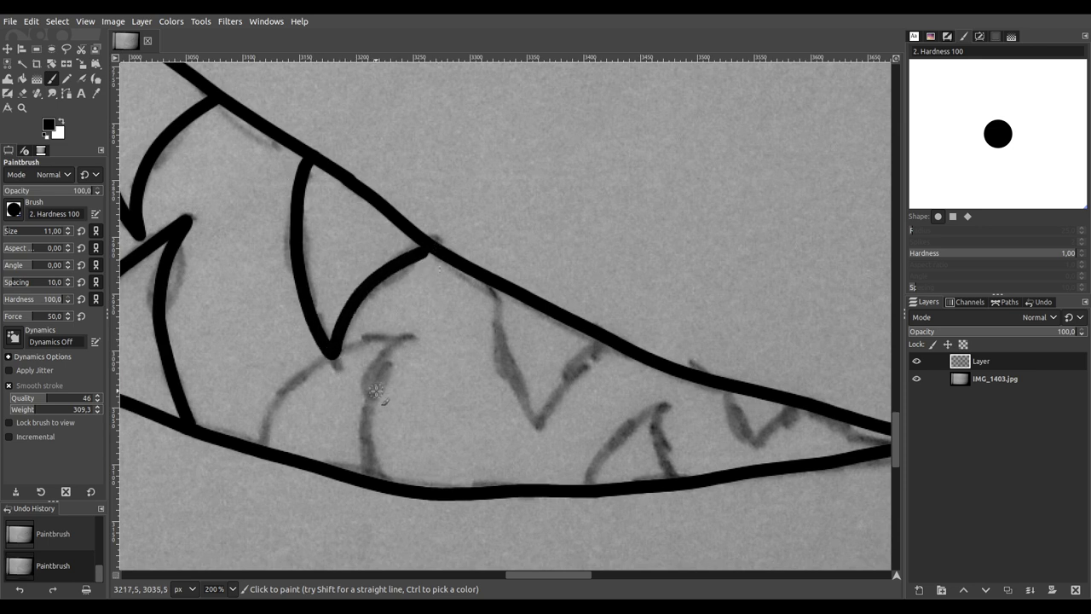
{"action": "scroll", "coordinate": [385, 385], "scroll_direction": "down", "scroll_amount": 1}
{"action": "scroll", "coordinate": [385, 384], "scroll_direction": "left", "scroll_amount": 1}
{"action": "mouse_move", "coordinate": [278, 417]}
{"action": "left_mouse_down"}
{"action": "mouse_move", "coordinate": [300, 373]}
{"action": "mouse_move", "coordinate": [348, 325]}
{"action": "mouse_move", "coordinate": [386, 307]}
{"action": "mouse_move", "coordinate": [442, 304]}
{"action": "mouse_move", "coordinate": [400, 328]}
{"action": "mouse_move", "coordinate": [387, 359]}
{"action": "mouse_move", "coordinate": [410, 459]}
{"action": "left_mouse_up"}
Step: Ink the remaining small teeth near the corner of the mouth, two on the upper jaw and one on the lower
{"action": "scroll", "coordinate": [341, 427], "scroll_direction": "right", "scroll_amount": 4}
{"action": "scroll", "coordinate": [341, 427], "scroll_direction": "down", "scroll_amount": 1}
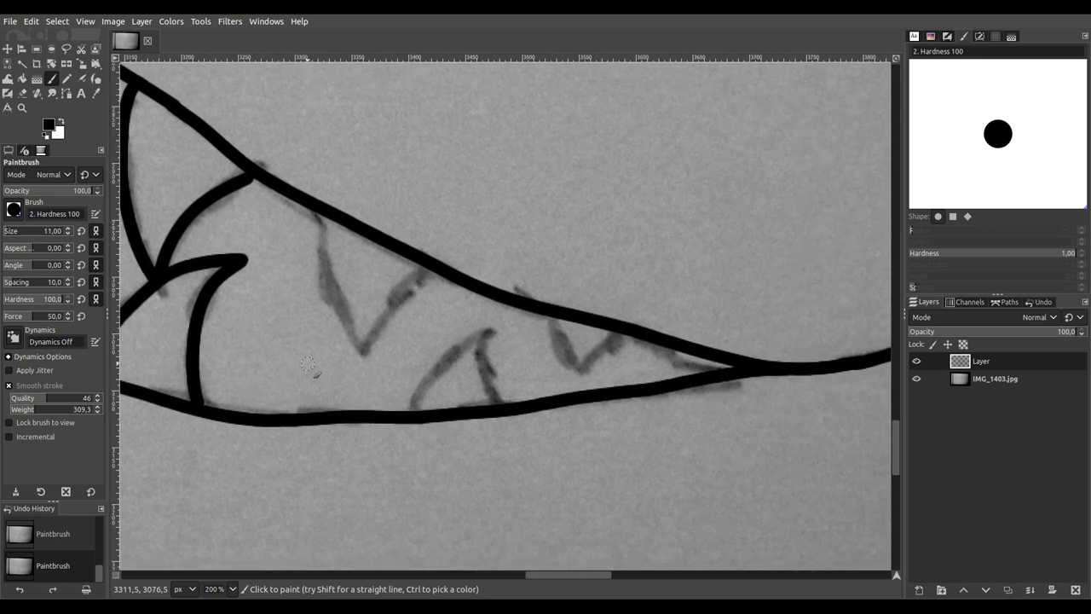
{"action": "mouse_move", "coordinate": [320, 232]}
{"action": "left_mouse_down"}
{"action": "mouse_move", "coordinate": [333, 311]}
{"action": "mouse_move", "coordinate": [365, 355]}
{"action": "mouse_move", "coordinate": [436, 261]}
{"action": "left_mouse_up"}
{"action": "scroll", "coordinate": [373, 389], "scroll_direction": "right", "scroll_amount": 1}
{"action": "scroll", "coordinate": [402, 390], "scroll_direction": "right", "scroll_amount": 1}
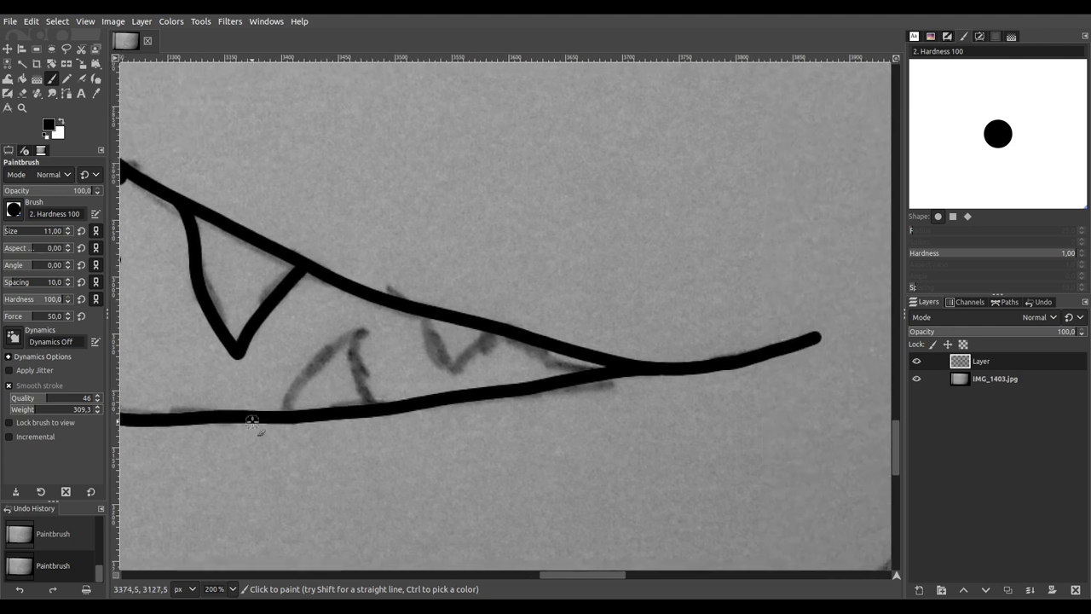
{"action": "mouse_move", "coordinate": [283, 407]}
{"action": "left_mouse_down"}
{"action": "mouse_move", "coordinate": [311, 360]}
{"action": "mouse_move", "coordinate": [373, 329]}
{"action": "mouse_move", "coordinate": [357, 368]}
{"action": "mouse_move", "coordinate": [376, 417]}
{"action": "left_mouse_up"}
{"action": "mouse_move", "coordinate": [424, 317]}
{"action": "left_mouse_down"}
{"action": "mouse_move", "coordinate": [457, 378]}
{"action": "mouse_move", "coordinate": [504, 324]}
{"action": "left_mouse_up"}
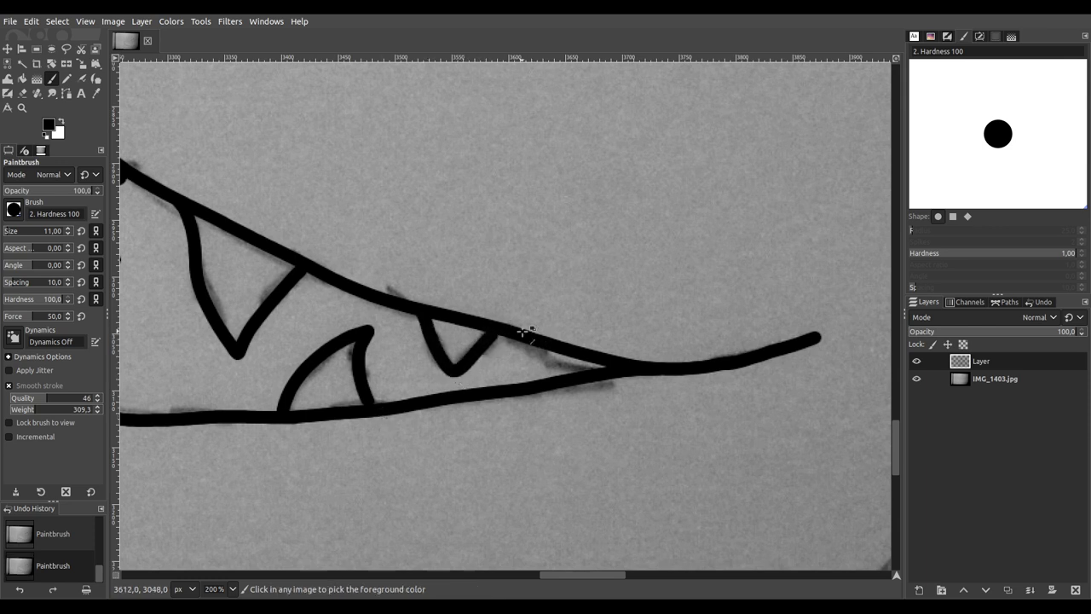
Step: Lower the opacity of the IMG_1403.jpg photo layer to 71.9 and make the line art layer active again
{"action": "scroll", "coordinate": [410, 315], "scroll_direction": "down", "scroll_amount": 1}
{"action": "scroll", "coordinate": [411, 316], "scroll_direction": "down", "scroll_amount": 7}
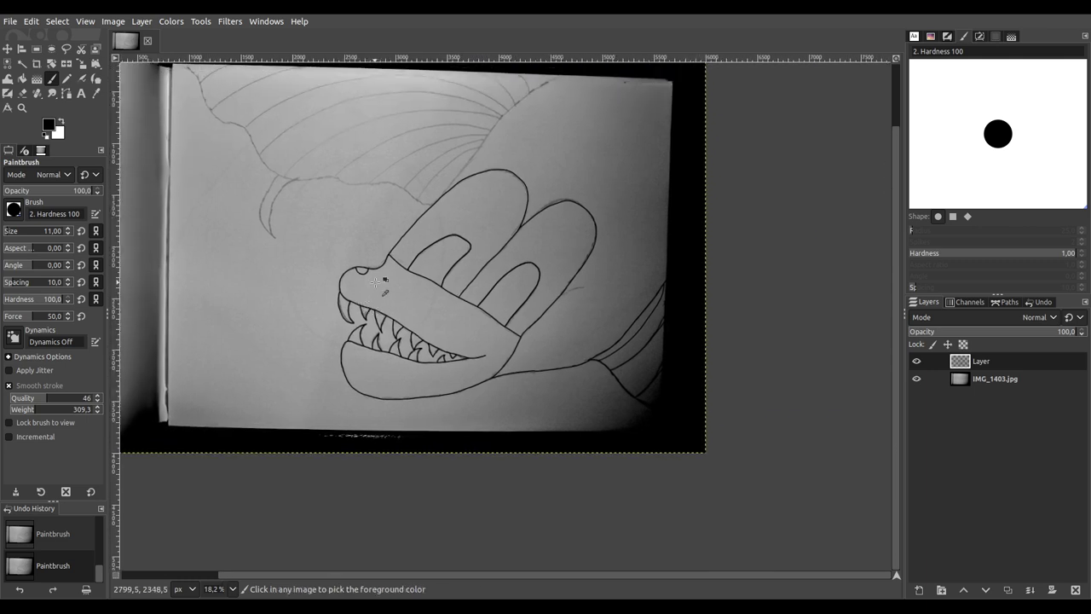
{"action": "scroll", "coordinate": [425, 260], "scroll_direction": "up", "scroll_amount": 3}
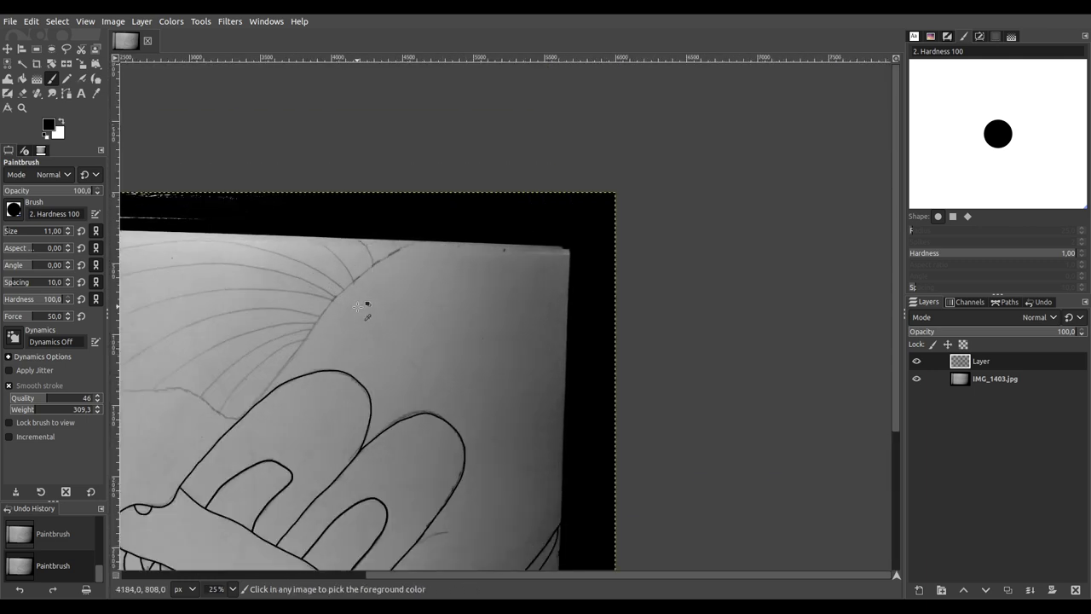
{"action": "scroll", "coordinate": [338, 319], "scroll_direction": "left", "scroll_amount": 2}
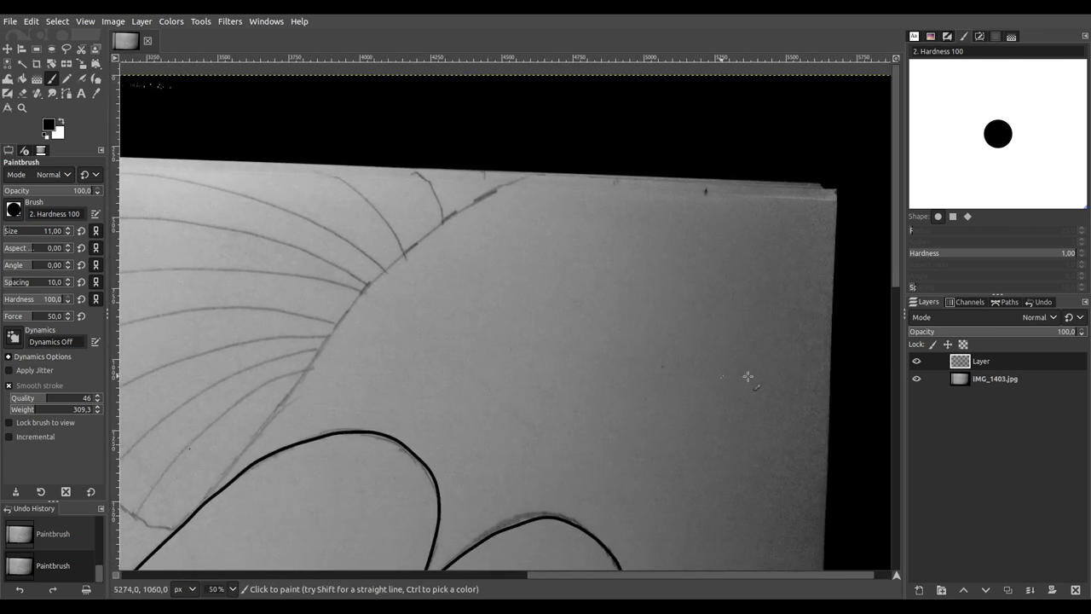
{"action": "left_click", "coordinate": [978, 385]}
{"action": "left_click_drag", "start_coordinate": [1029, 331], "coordinate": [1036, 332]}
{"action": "left_click", "coordinate": [1001, 362]}
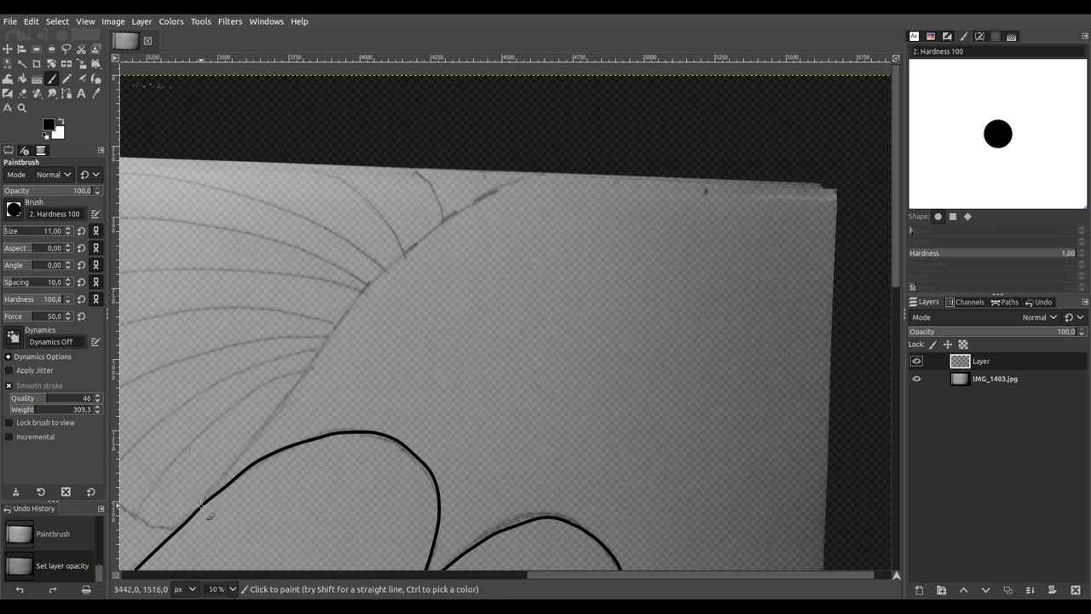
Step: Ink the long curve rising from the rear eye along the fin's base, extending it past the page to the canvas edge
{"action": "left_click", "coordinate": [219, 476]}
{"action": "scroll", "coordinate": [230, 471], "scroll_direction": "down", "scroll_amount": 3}
{"action": "scroll", "coordinate": [231, 471], "scroll_direction": "up", "scroll_amount": 4}
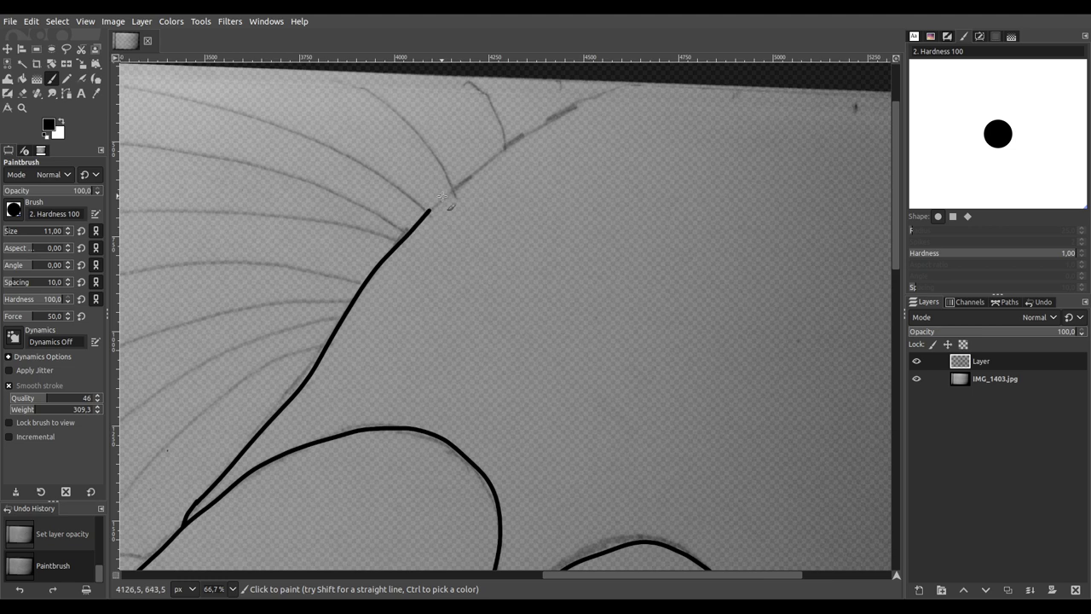
{"action": "left_click_drag", "start_coordinate": [569, 109], "coordinate": [601, 94]}
{"action": "key", "text": "1"}
{"action": "scroll", "coordinate": [597, 285], "scroll_direction": "up", "scroll_amount": 3}
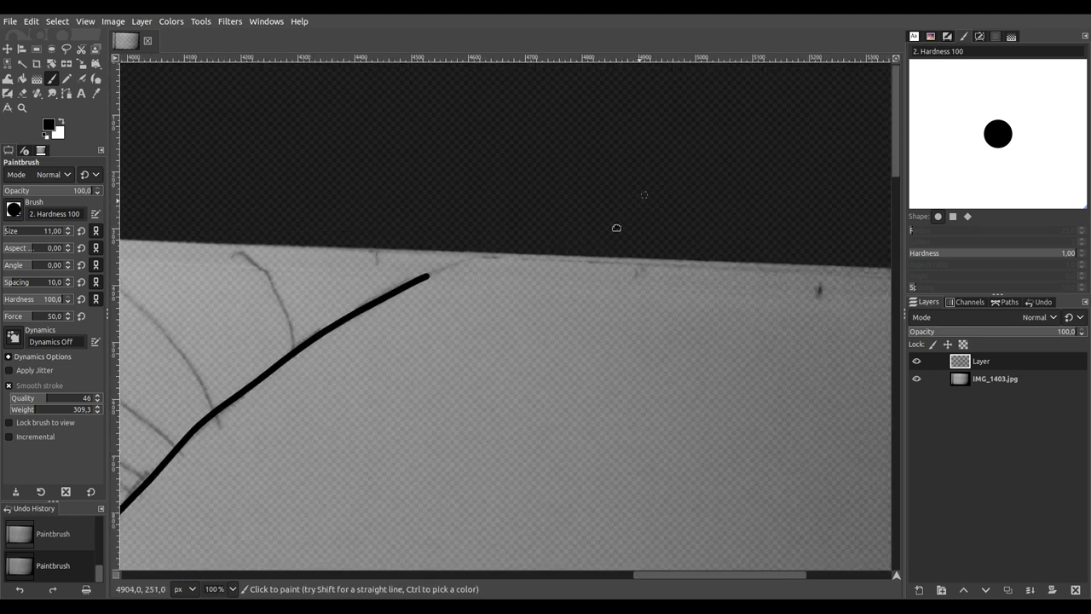
{"action": "left_click_drag", "start_coordinate": [655, 181], "coordinate": [499, 364]}
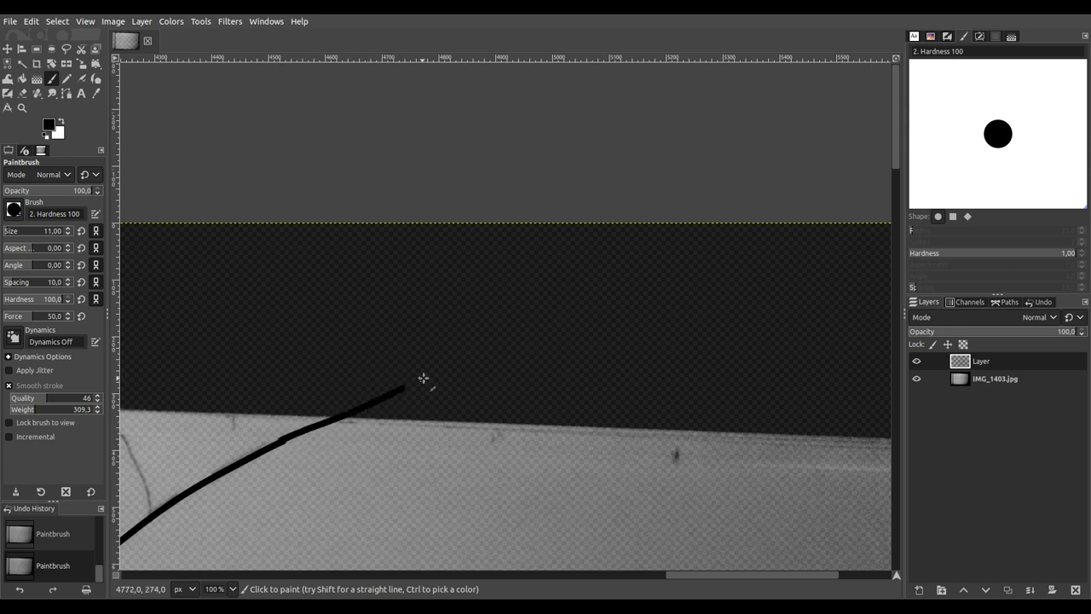
{"action": "left_click_drag", "start_coordinate": [543, 295], "coordinate": [687, 188]}
Step: Restore the IMG_1403.jpg photo layer to full opacity and make the line art layer active again
{"action": "scroll", "coordinate": [514, 267], "scroll_direction": "down", "scroll_amount": 5}
{"action": "scroll", "coordinate": [434, 288], "scroll_direction": "down", "scroll_amount": 3}
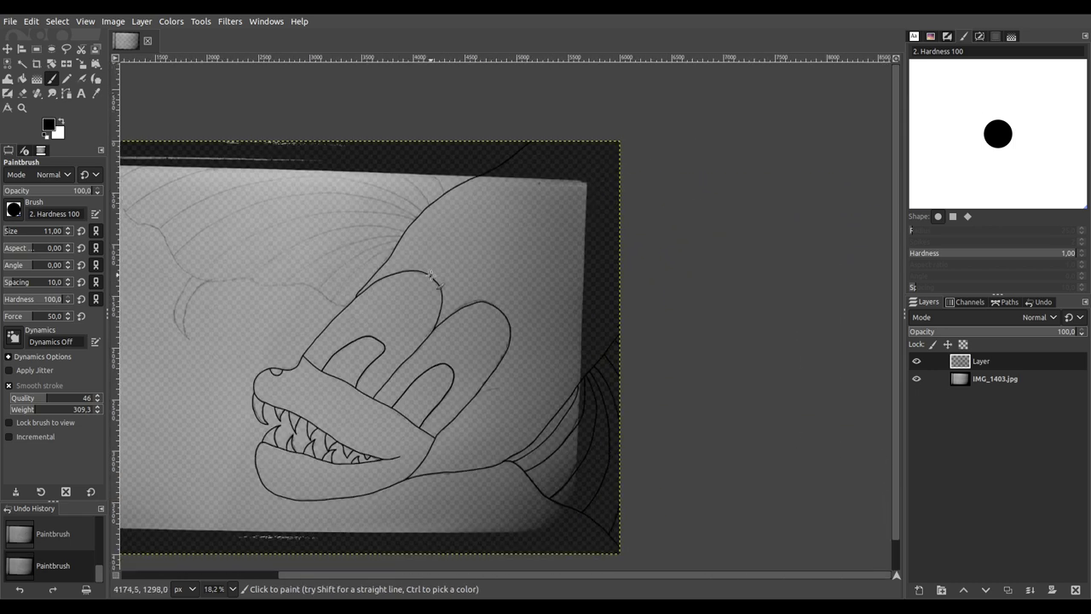
{"action": "key", "text": "ctrl"}
{"action": "scroll", "coordinate": [426, 261], "scroll_direction": "up", "scroll_amount": 2}
{"action": "scroll", "coordinate": [427, 262], "scroll_direction": "left", "scroll_amount": 4}
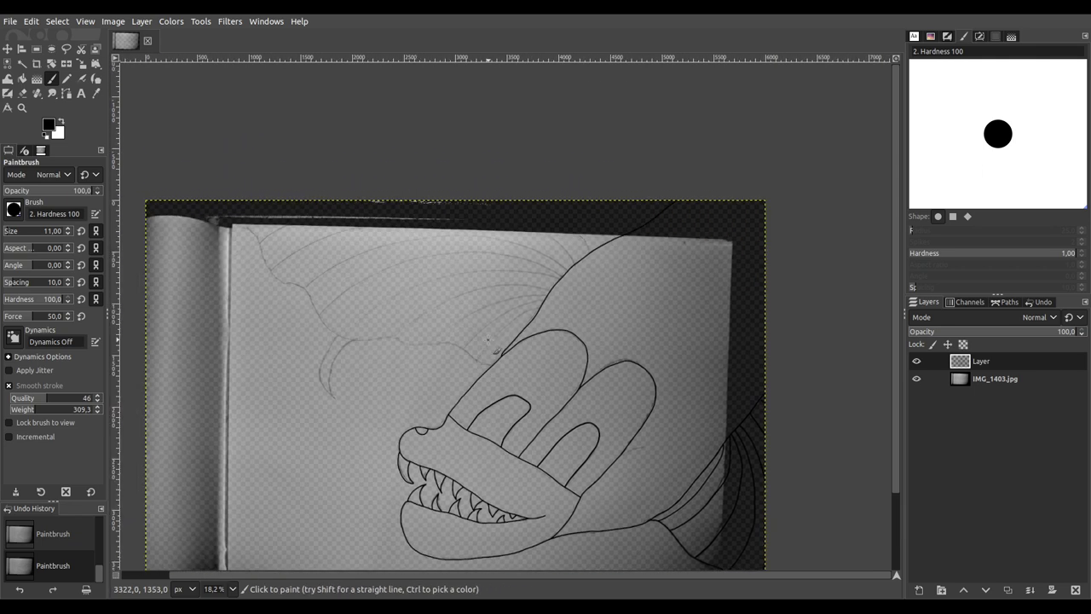
{"action": "left_click_drag", "start_coordinate": [514, 388], "coordinate": [479, 237]}
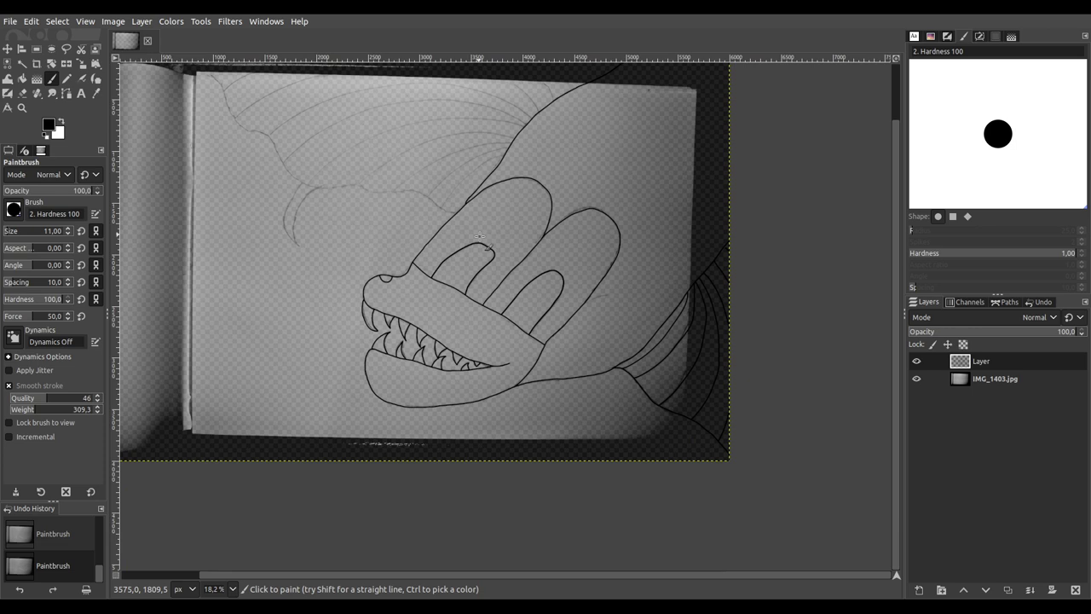
{"action": "left_click", "coordinate": [974, 385]}
{"action": "left_click", "coordinate": [1027, 333]}
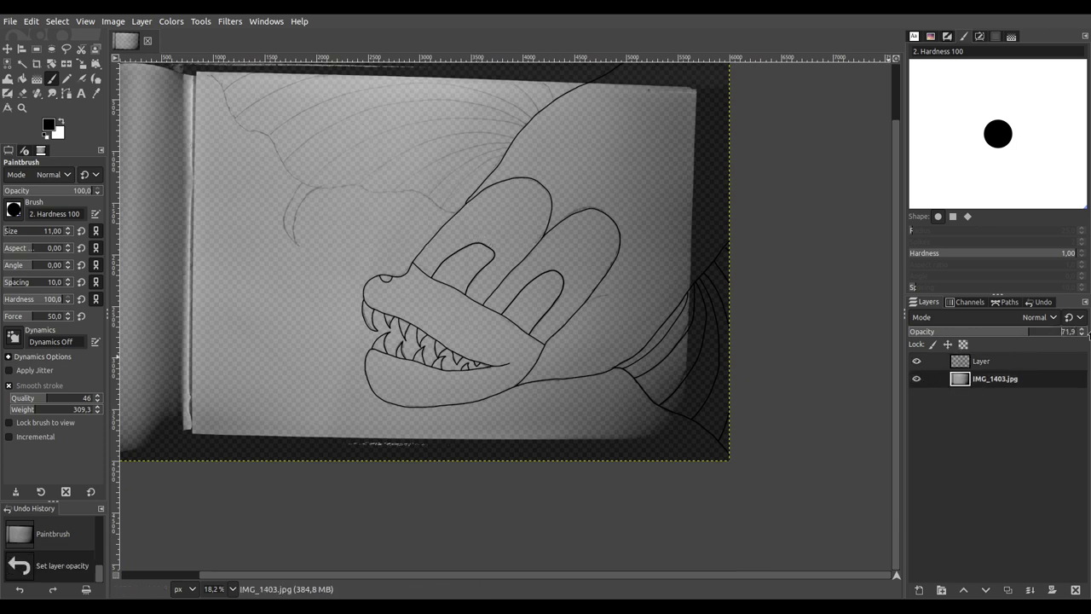
{"action": "left_click", "coordinate": [989, 365]}
{"action": "left_click_drag", "start_coordinate": [579, 223], "coordinate": [625, 344]}
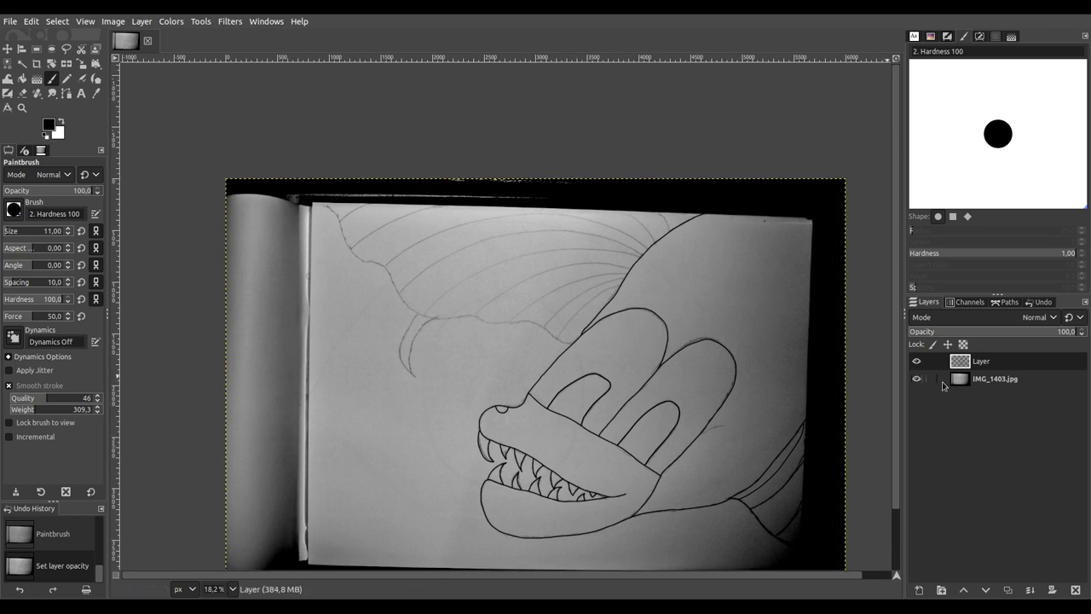
Step: Set the opacity of the IMG_1403.jpg photo layer to 83.1
{"action": "left_click", "coordinate": [985, 384]}
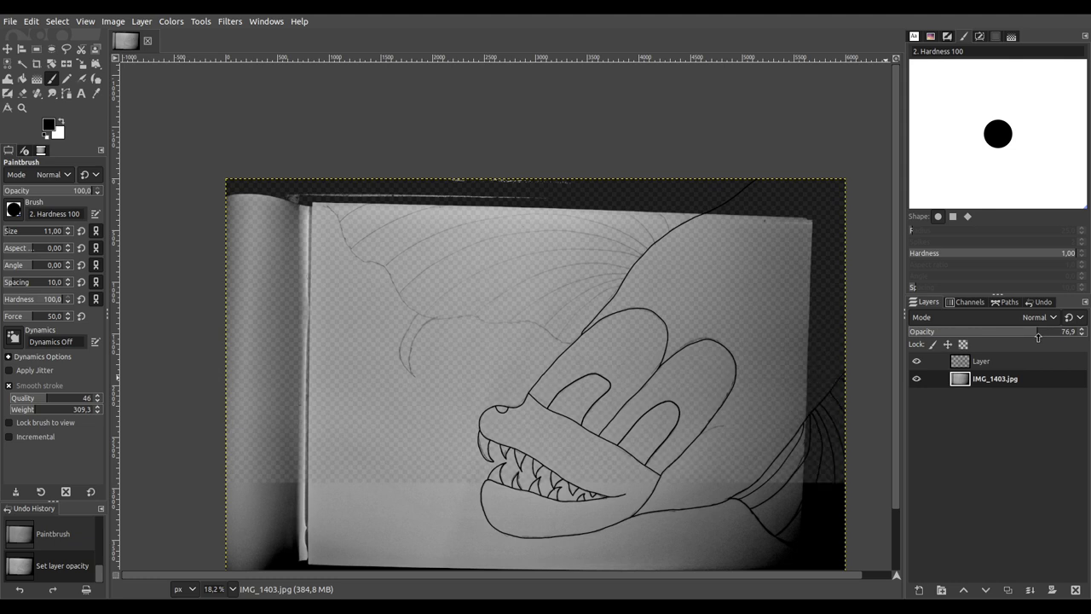
{"action": "left_click_drag", "start_coordinate": [1038, 336], "coordinate": [1048, 334]}
Step: Ink the wavy lower edge of the fin from the rear eye's outline to the base of the curved claw
{"action": "scroll", "coordinate": [646, 337], "scroll_direction": "up", "scroll_amount": 4}
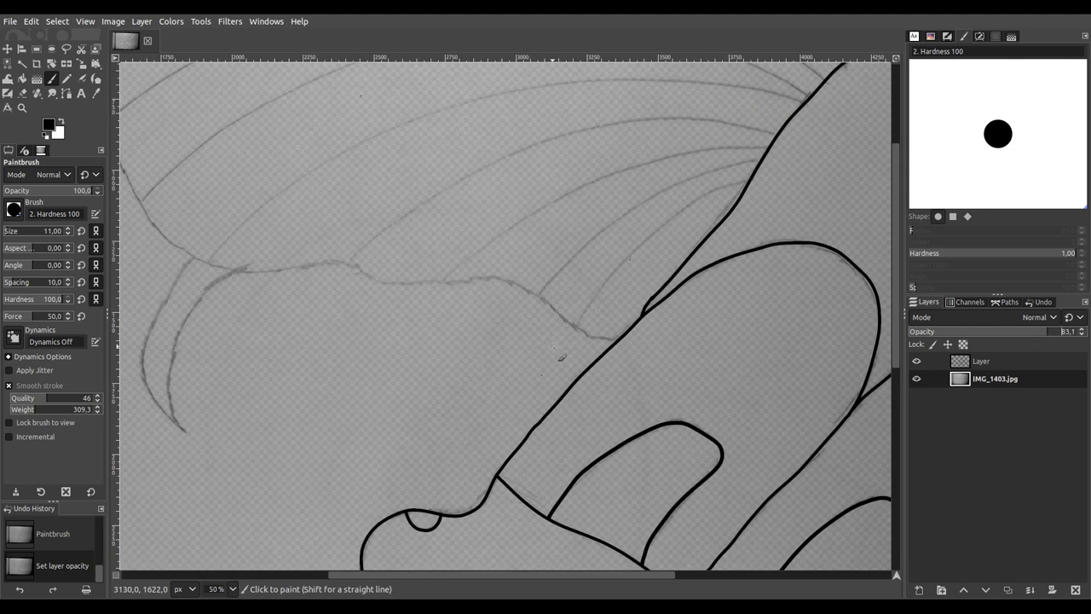
{"action": "scroll", "coordinate": [645, 337], "scroll_direction": "up", "scroll_amount": 3}
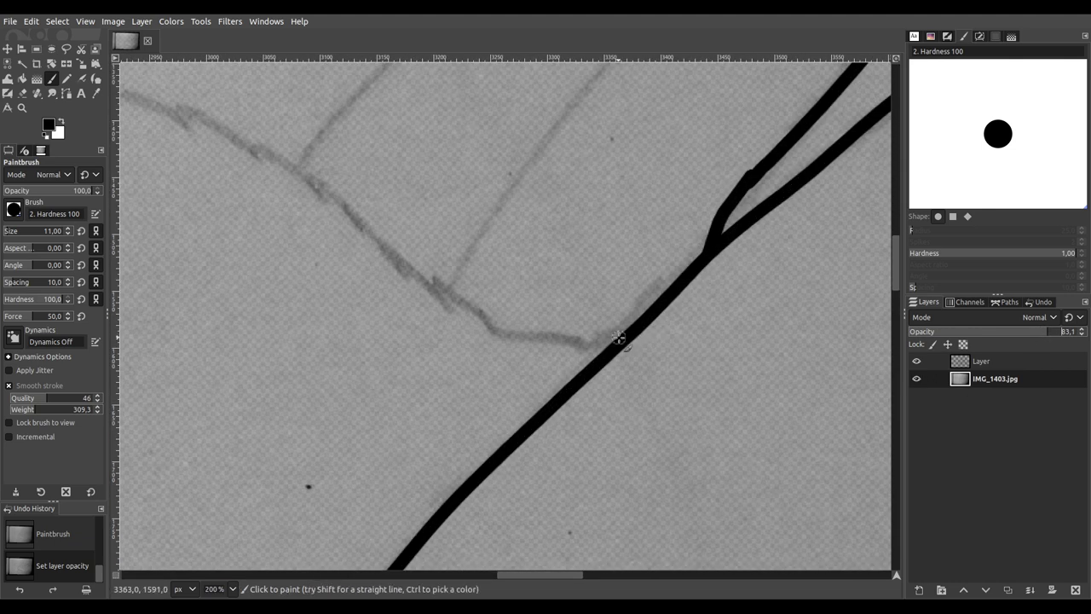
{"action": "mouse_move", "coordinate": [573, 341]}
{"action": "left_mouse_down"}
{"action": "mouse_move", "coordinate": [490, 328]}
{"action": "mouse_move", "coordinate": [309, 179]}
{"action": "mouse_move", "coordinate": [156, 111]}
{"action": "mouse_move", "coordinate": [238, 250]}
{"action": "mouse_move", "coordinate": [581, 430]}
{"action": "mouse_move", "coordinate": [749, 499]}
{"action": "mouse_move", "coordinate": [875, 489]}
{"action": "left_mouse_up"}
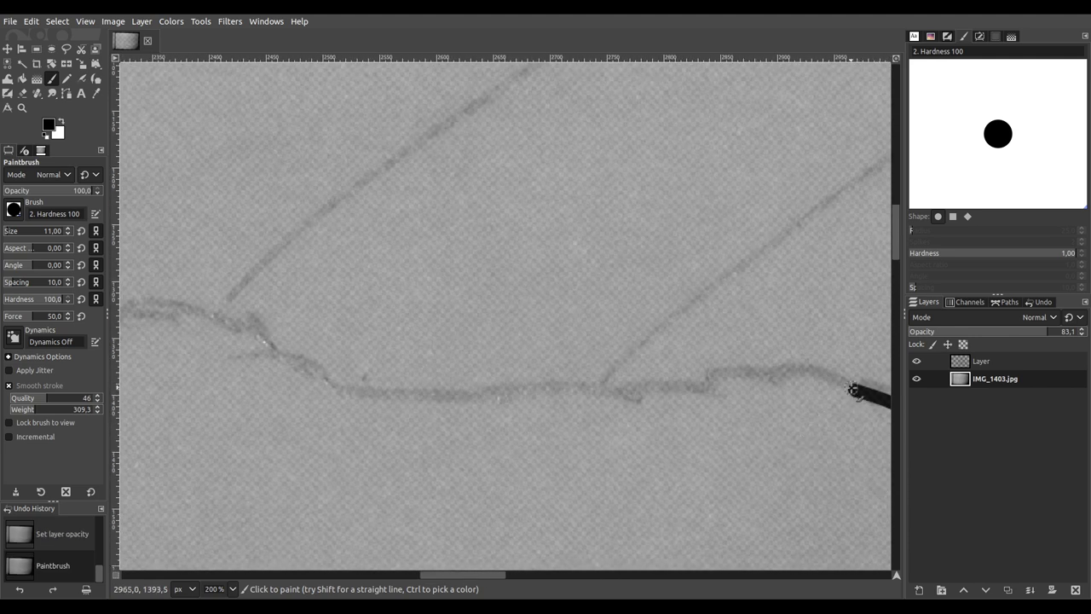
{"action": "mouse_move", "coordinate": [835, 381]}
{"action": "left_mouse_down"}
{"action": "mouse_move", "coordinate": [755, 371]}
{"action": "mouse_move", "coordinate": [452, 406]}
{"action": "mouse_move", "coordinate": [362, 405]}
{"action": "mouse_move", "coordinate": [225, 323]}
{"action": "mouse_move", "coordinate": [158, 312]}
{"action": "left_mouse_up"}
{"action": "mouse_move", "coordinate": [186, 347]}
{"action": "left_mouse_down"}
{"action": "mouse_move", "coordinate": [587, 452]}
{"action": "mouse_move", "coordinate": [843, 429]}
{"action": "left_mouse_up"}
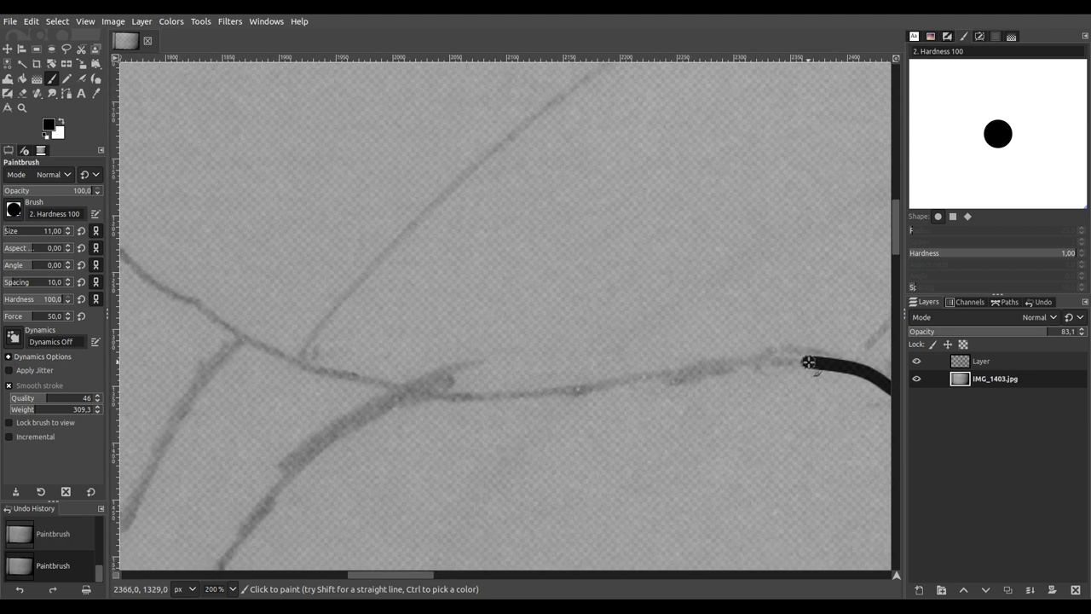
{"action": "left_click_drag", "start_coordinate": [763, 362], "coordinate": [411, 398]}
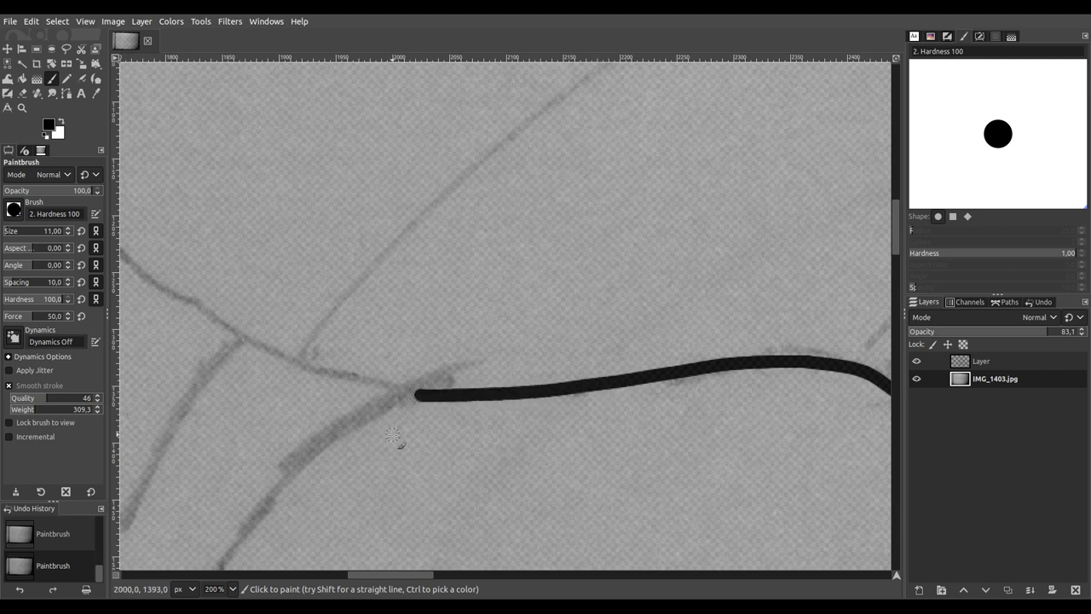
Step: Ink the curved claw's inner edge from the fin's wavy edge down to the pointed tip, rounding into the start of its outer edge
{"action": "left_click_drag", "start_coordinate": [392, 436], "coordinate": [552, 267]}
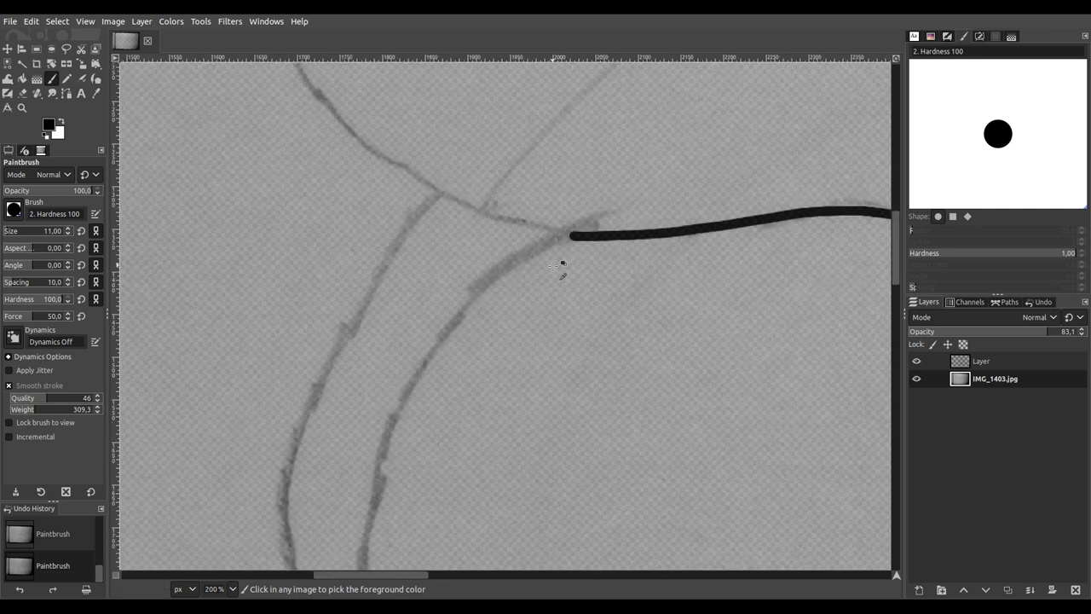
{"action": "scroll", "coordinate": [552, 267], "scroll_direction": "down", "scroll_amount": 6, "text": "ctrl"}
{"action": "scroll", "coordinate": [558, 255], "scroll_direction": "up", "scroll_amount": 4, "text": "ctrl"}
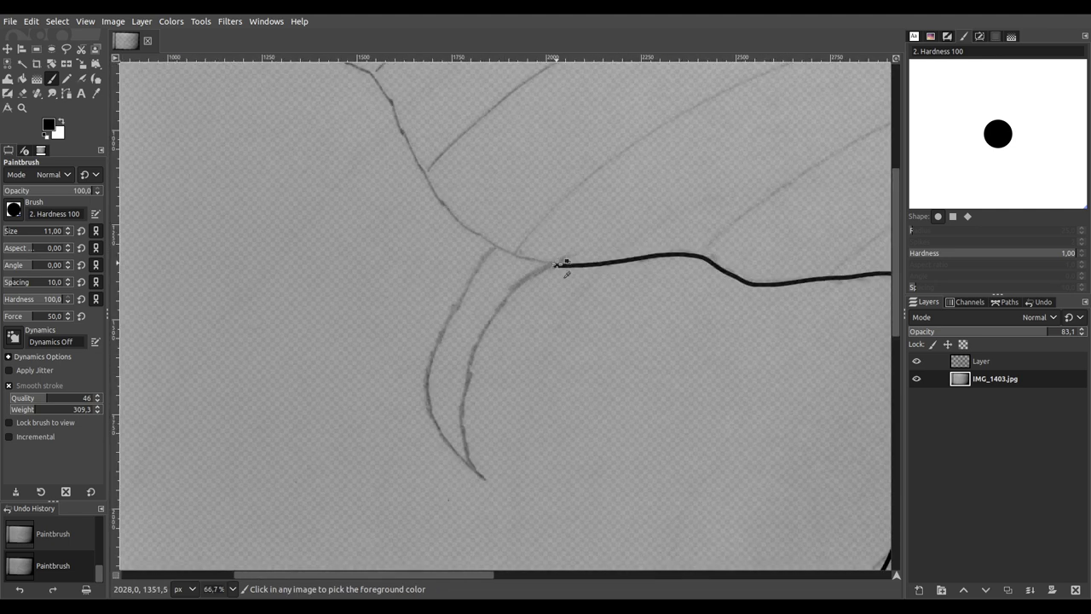
{"action": "scroll", "coordinate": [548, 294], "scroll_direction": "up", "scroll_amount": 1, "text": "ctrl"}
{"action": "scroll", "coordinate": [551, 244], "scroll_direction": "up", "scroll_amount": 2, "text": "ctrl"}
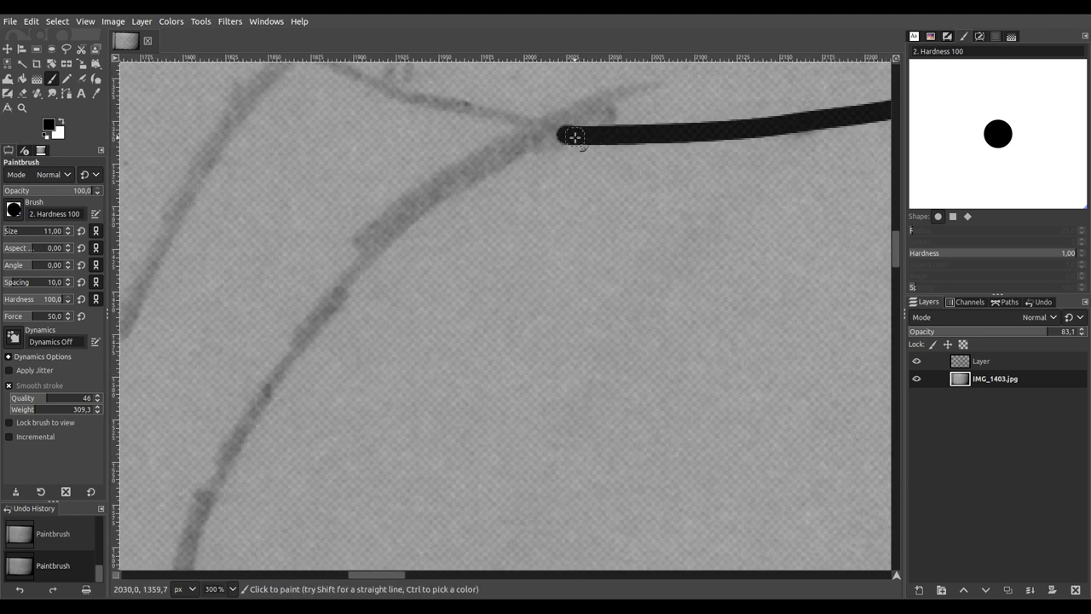
{"action": "mouse_move", "coordinate": [561, 135]}
{"action": "left_mouse_down"}
{"action": "mouse_move", "coordinate": [460, 176]}
{"action": "mouse_move", "coordinate": [368, 247]}
{"action": "mouse_move", "coordinate": [282, 363]}
{"action": "mouse_move", "coordinate": [195, 524]}
{"action": "mouse_move", "coordinate": [350, 241]}
{"action": "mouse_move", "coordinate": [352, 174]}
{"action": "mouse_move", "coordinate": [326, 210]}
{"action": "mouse_move", "coordinate": [331, 175]}
{"action": "left_mouse_up"}
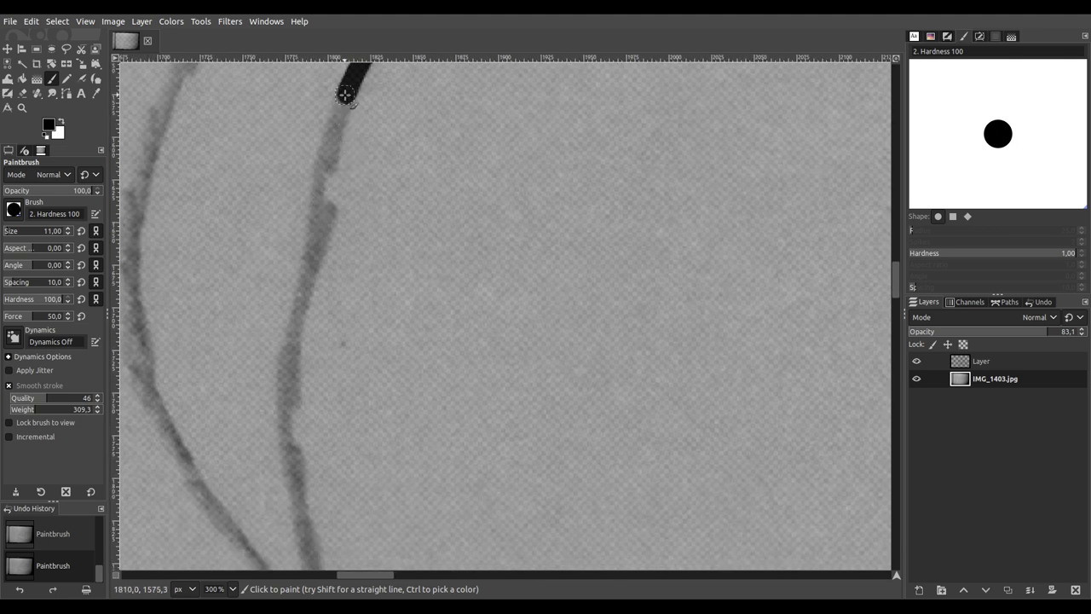
{"action": "mouse_move", "coordinate": [339, 109]}
{"action": "left_mouse_down"}
{"action": "mouse_move", "coordinate": [289, 301]}
{"action": "mouse_move", "coordinate": [307, 522]}
{"action": "left_mouse_up"}
{"action": "scroll", "coordinate": [307, 522], "scroll_direction": "down", "scroll_amount": 5}
{"action": "scroll", "coordinate": [321, 215], "scroll_direction": "up", "scroll_amount": 3}
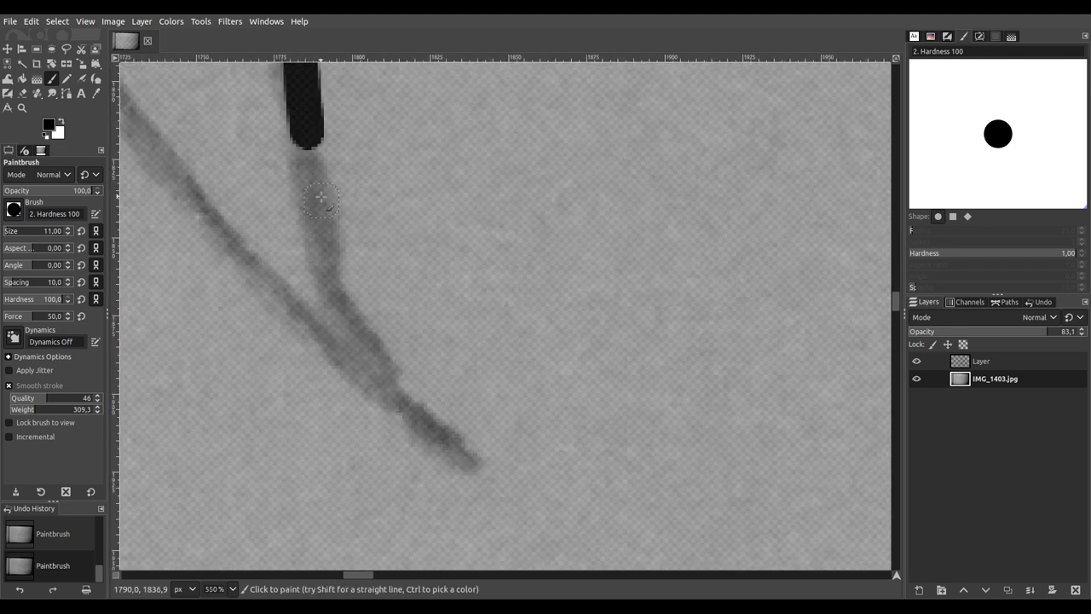
{"action": "mouse_move", "coordinate": [310, 128]}
{"action": "left_mouse_down"}
{"action": "mouse_move", "coordinate": [332, 289]}
{"action": "mouse_move", "coordinate": [382, 394]}
{"action": "mouse_move", "coordinate": [452, 465]}
{"action": "mouse_move", "coordinate": [386, 409]}
{"action": "mouse_move", "coordinate": [342, 343]}
{"action": "mouse_move", "coordinate": [234, 246]}
{"action": "mouse_move", "coordinate": [143, 135]}
{"action": "left_mouse_up"}
Step: Ink the curved claw's outer edge from near its tip up to where it meets the fin outline
{"action": "scroll", "coordinate": [145, 136], "scroll_direction": "down", "scroll_amount": 4}
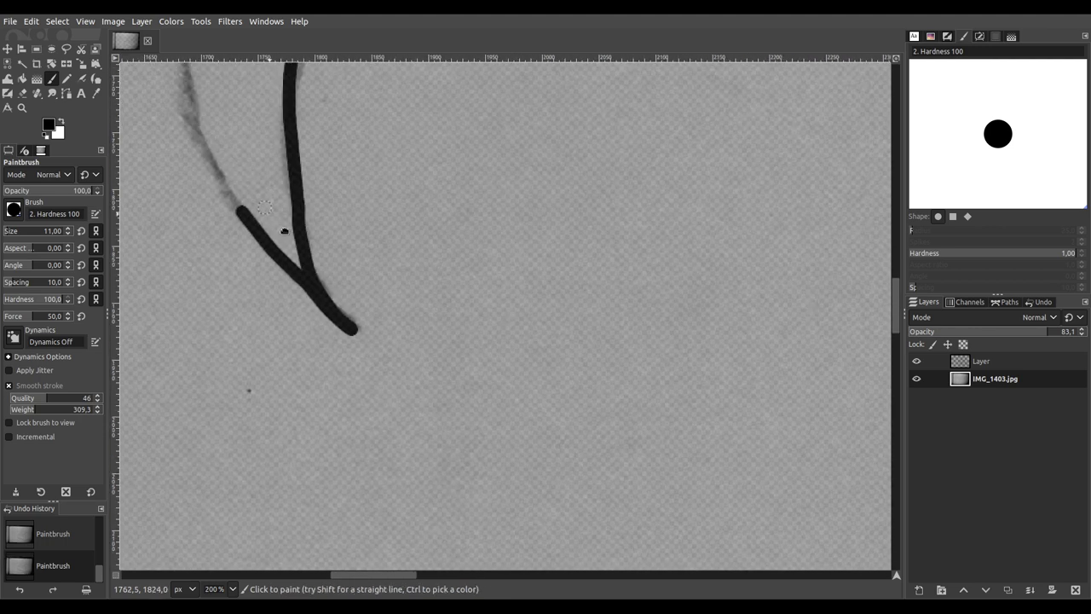
{"action": "mouse_move", "coordinate": [443, 458]}
{"action": "left_mouse_down"}
{"action": "mouse_move", "coordinate": [255, 536]}
{"action": "mouse_move", "coordinate": [228, 531]}
{"action": "left_mouse_up"}
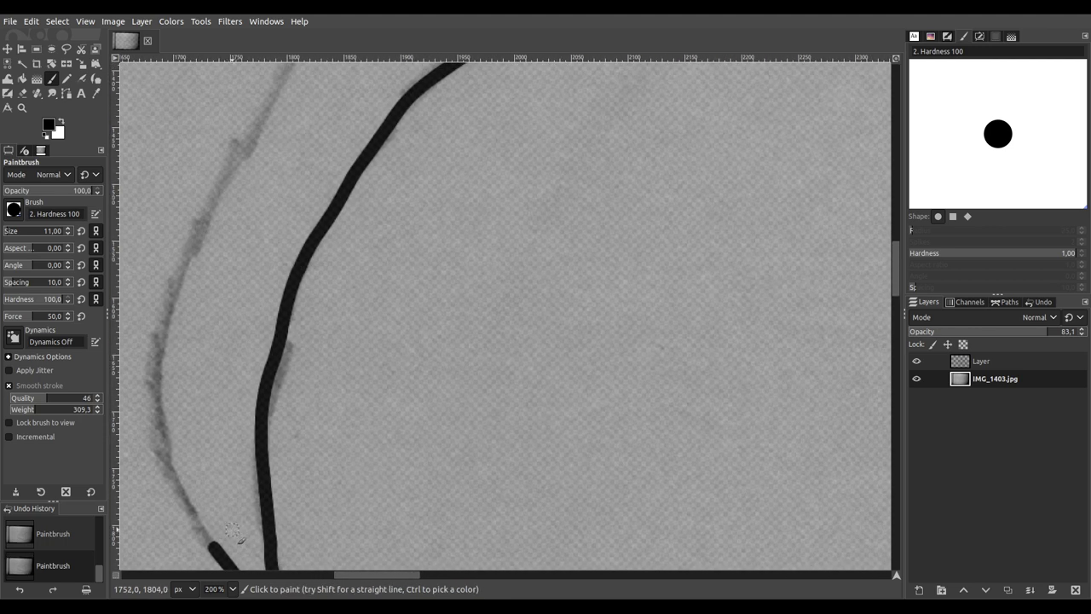
{"action": "mouse_move", "coordinate": [211, 545]}
{"action": "left_mouse_down"}
{"action": "mouse_move", "coordinate": [160, 445]}
{"action": "mouse_move", "coordinate": [156, 337]}
{"action": "mouse_move", "coordinate": [264, 113]}
{"action": "left_mouse_up"}
{"action": "scroll", "coordinate": [367, 402], "scroll_direction": "up", "scroll_amount": 5}
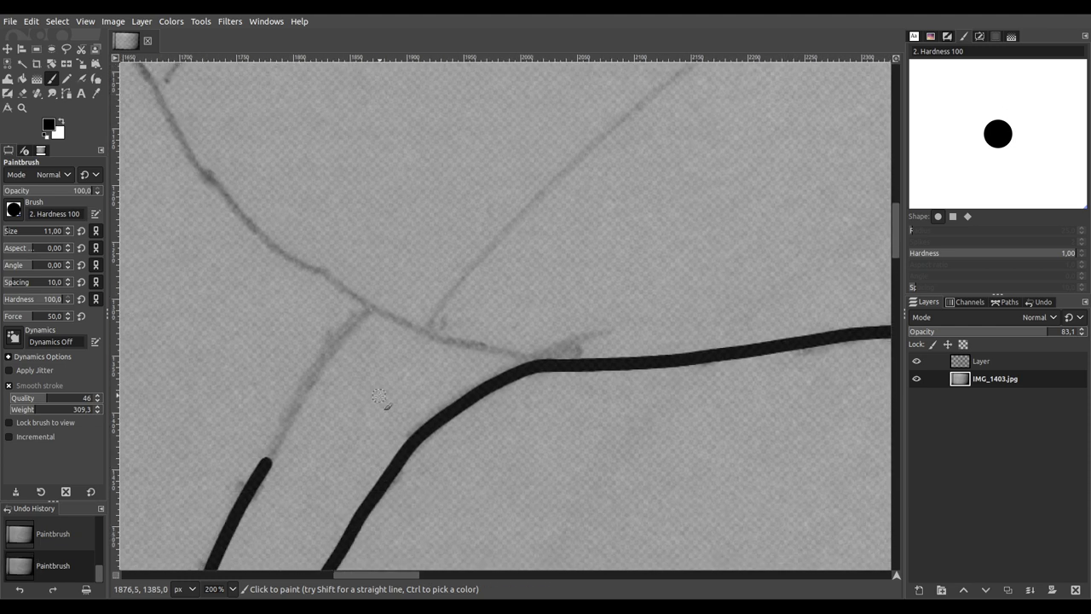
{"action": "scroll", "coordinate": [324, 415], "scroll_direction": "up", "scroll_amount": 2, "text": "ctrl"}
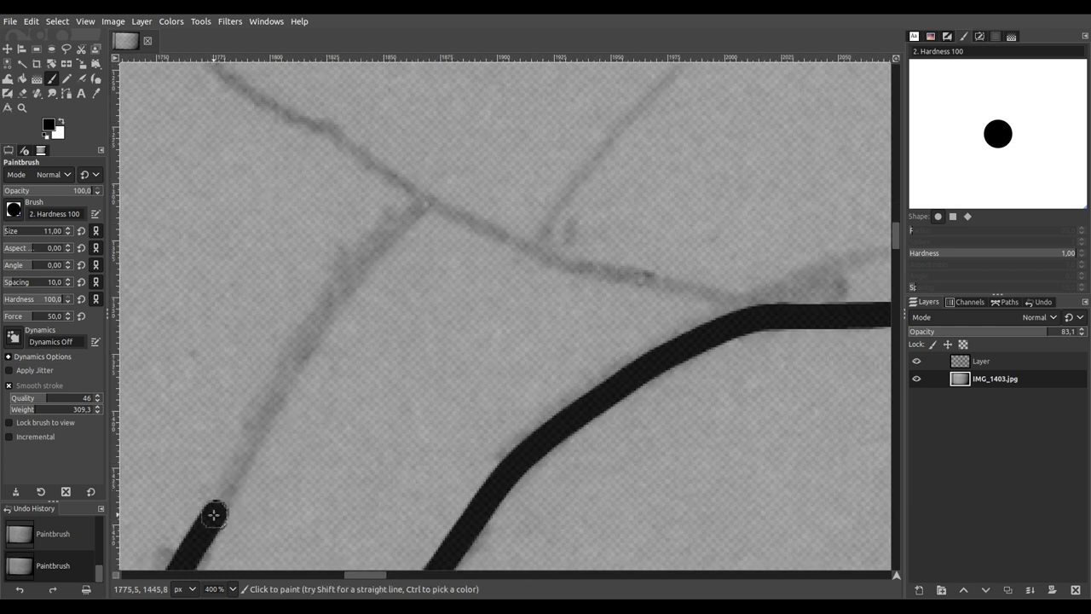
{"action": "mouse_move", "coordinate": [214, 508]}
{"action": "left_mouse_down"}
{"action": "mouse_move", "coordinate": [322, 293]}
{"action": "mouse_move", "coordinate": [414, 195]}
{"action": "left_mouse_up"}
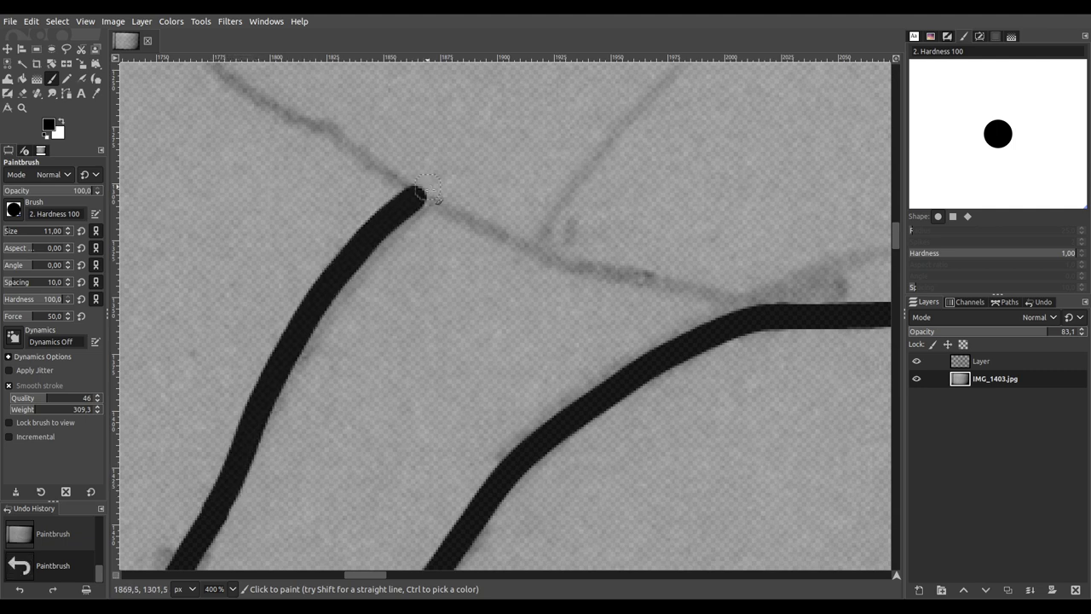
Step: Ink the lower half of the fin's outer edge, from the claw's outer base up past the first bend
{"action": "scroll", "coordinate": [438, 187], "scroll_direction": "down", "scroll_amount": 5, "text": "ctrl"}
{"action": "scroll", "coordinate": [460, 457], "scroll_direction": "up", "scroll_amount": 1, "text": "ctrl"}
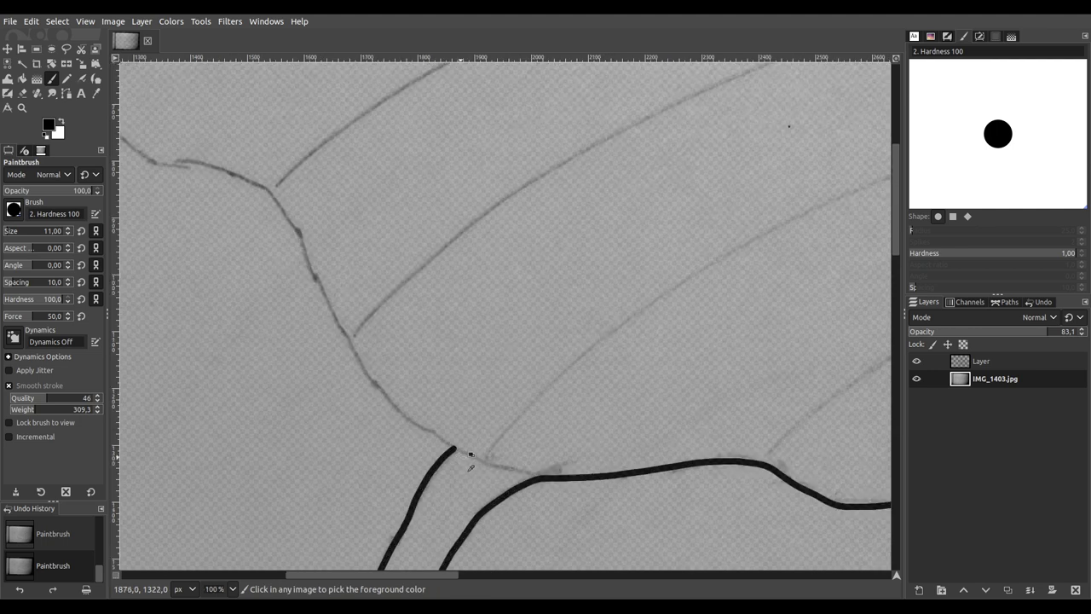
{"action": "scroll", "coordinate": [465, 443], "scroll_direction": "up", "scroll_amount": 1, "text": "ctrl"}
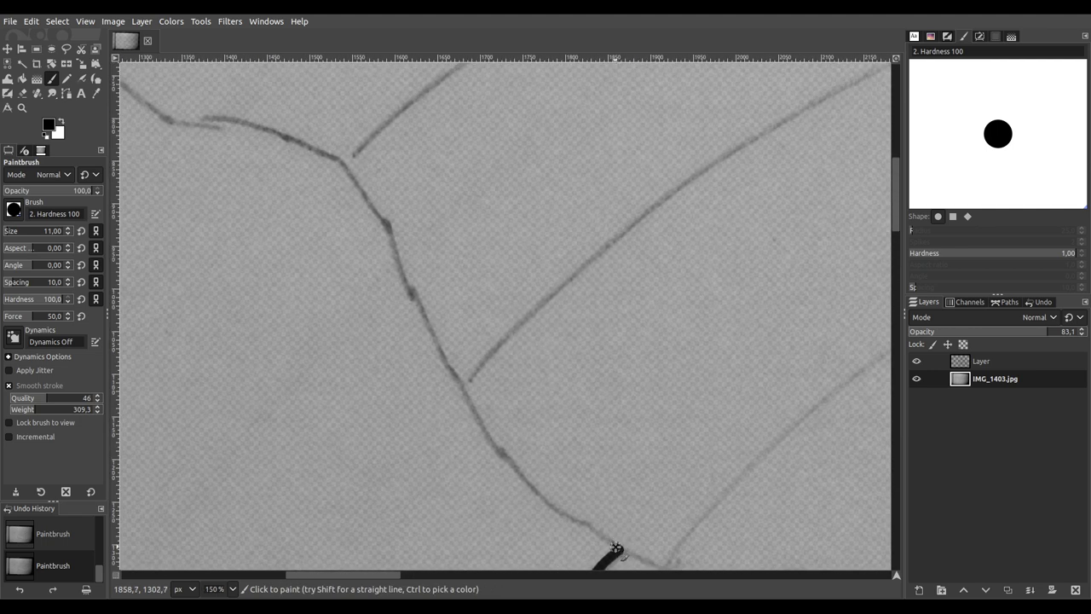
{"action": "mouse_move", "coordinate": [596, 530]}
{"action": "left_mouse_down"}
{"action": "mouse_move", "coordinate": [520, 480]}
{"action": "mouse_move", "coordinate": [345, 178]}
{"action": "mouse_move", "coordinate": [284, 138]}
{"action": "mouse_move", "coordinate": [169, 116]}
{"action": "mouse_move", "coordinate": [146, 99]}
{"action": "left_mouse_up"}
Step: Continue inking the fin's outer edge up to its end near the upper corner of the sketched page
{"action": "mouse_move", "coordinate": [188, 188]}
{"action": "left_mouse_down"}
{"action": "mouse_move", "coordinate": [471, 460]}
{"action": "mouse_move", "coordinate": [671, 602]}
{"action": "left_mouse_up"}
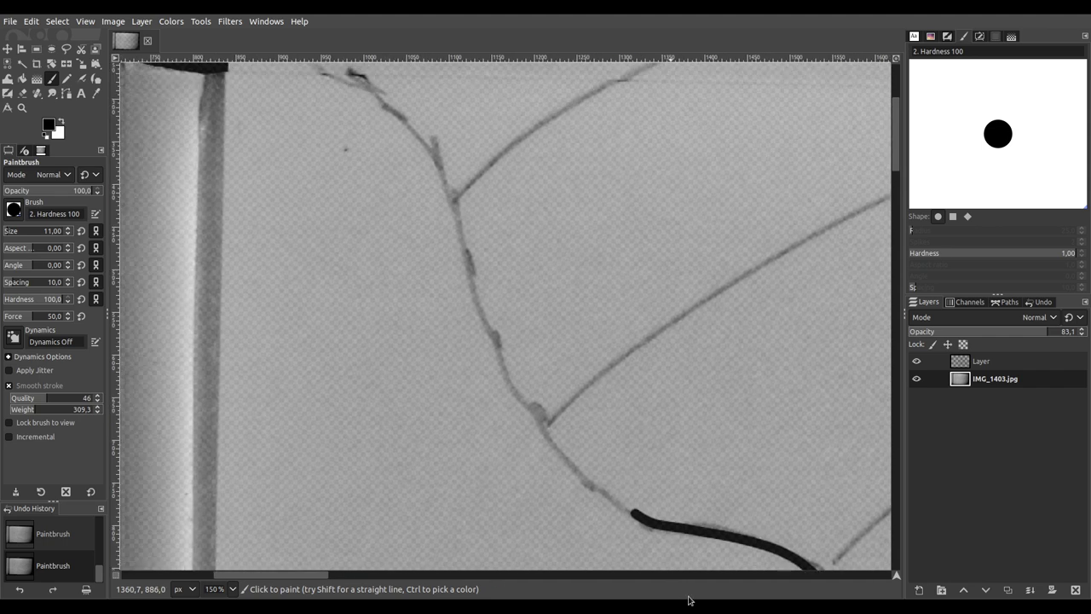
{"action": "scroll", "coordinate": [584, 510], "scroll_direction": "up", "scroll_amount": 2}
{"action": "scroll", "coordinate": [492, 441], "scroll_direction": "left", "scroll_amount": 6}
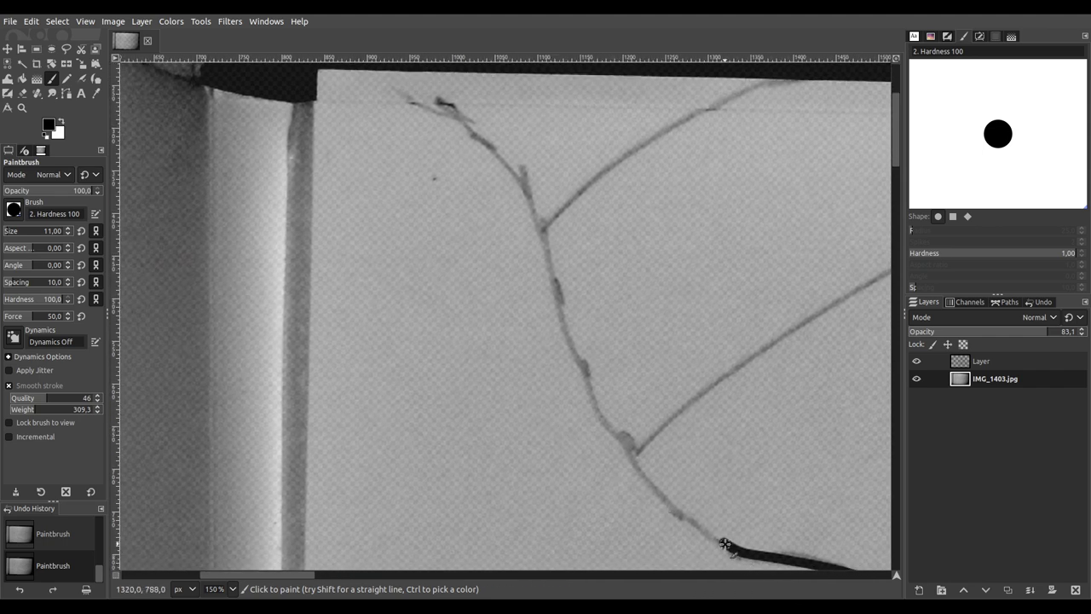
{"action": "mouse_move", "coordinate": [716, 539]}
{"action": "left_mouse_down"}
{"action": "mouse_move", "coordinate": [657, 492]}
{"action": "mouse_move", "coordinate": [614, 432]}
{"action": "mouse_move", "coordinate": [583, 379]}
{"action": "mouse_move", "coordinate": [526, 192]}
{"action": "mouse_move", "coordinate": [485, 138]}
{"action": "mouse_move", "coordinate": [435, 101]}
{"action": "left_mouse_up"}
{"action": "scroll", "coordinate": [602, 497], "scroll_direction": "up", "scroll_amount": 5}
{"action": "scroll", "coordinate": [602, 497], "scroll_direction": "left", "scroll_amount": 3}
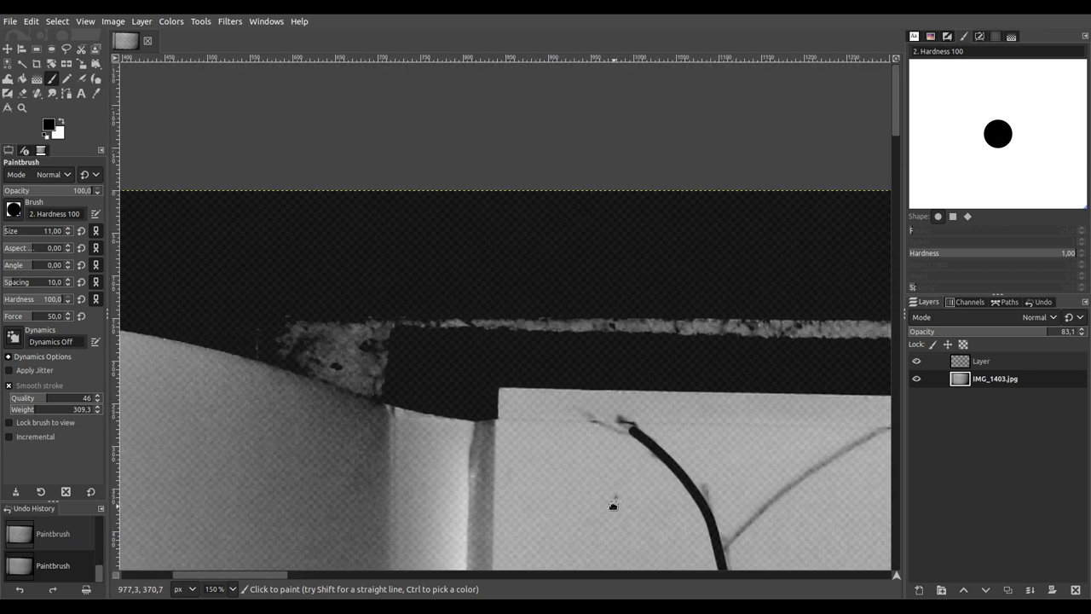
{"action": "scroll", "coordinate": [602, 497], "scroll_direction": "down", "scroll_amount": 6, "text": "ctrl"}
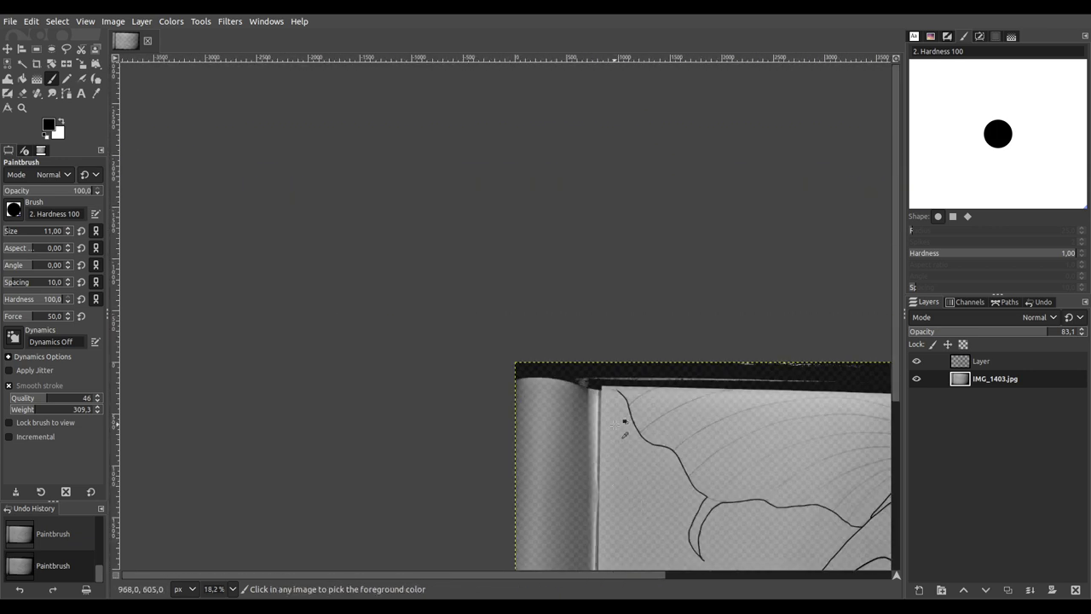
{"action": "scroll", "coordinate": [616, 430], "scroll_direction": "up", "scroll_amount": 5, "text": "ctrl"}
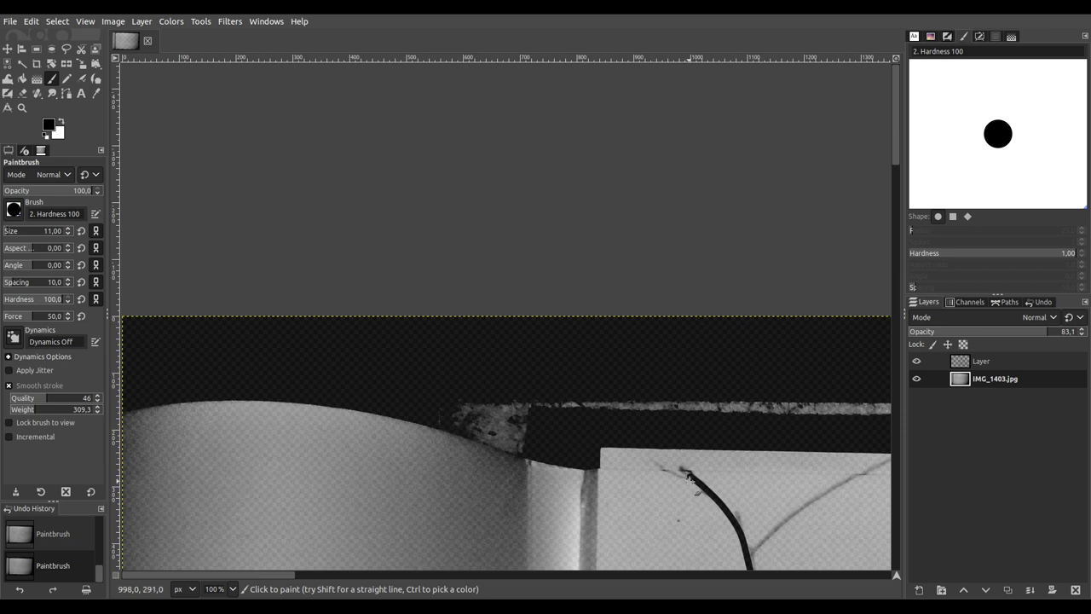
{"action": "left_click_drag", "start_coordinate": [670, 465], "coordinate": [626, 440]}
Step: Ink the two shortest fin rays nearest the rear eye, from the fin's base curve to its wavy lower edge
{"action": "scroll", "coordinate": [346, 295], "scroll_direction": "down", "scroll_amount": 7, "text": "ctrl"}
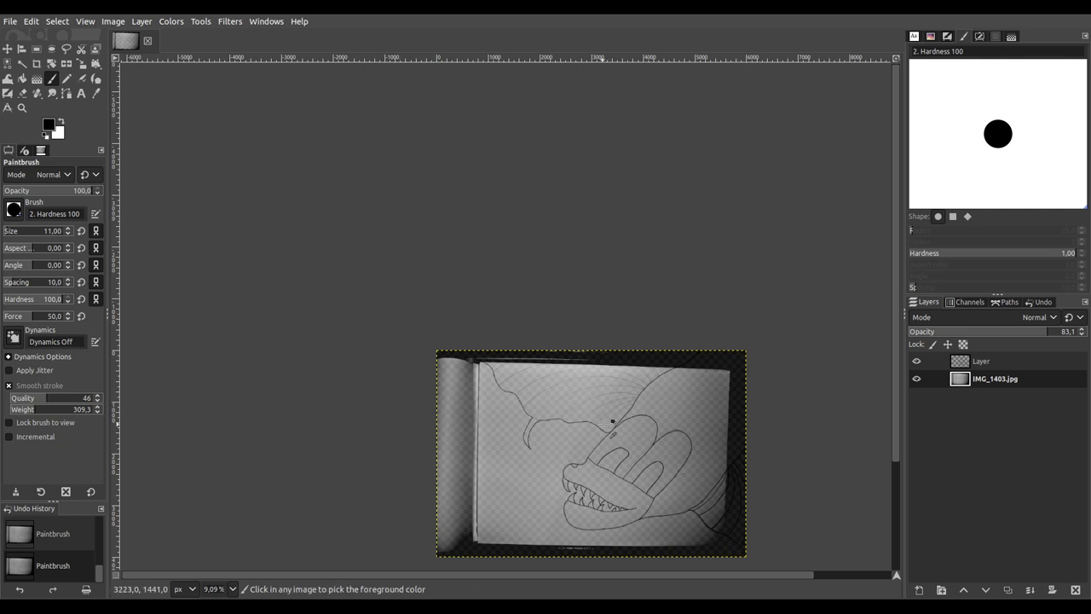
{"action": "scroll", "coordinate": [621, 397], "scroll_direction": "up", "scroll_amount": 6}
{"action": "scroll", "coordinate": [662, 484], "scroll_direction": "up", "scroll_amount": 2}
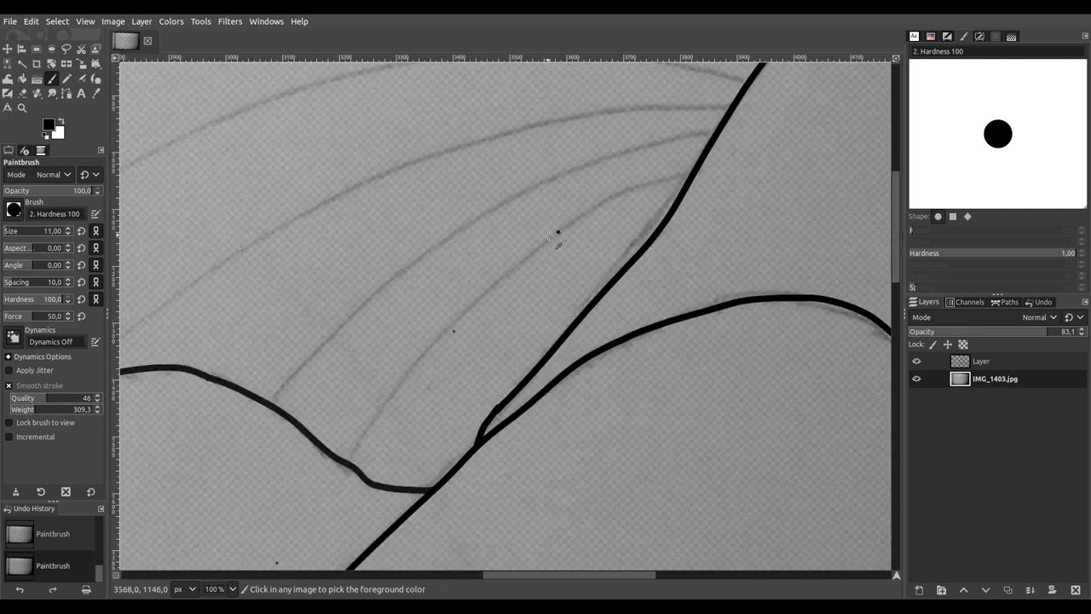
{"action": "left_click_drag", "start_coordinate": [607, 269], "coordinate": [657, 222]}
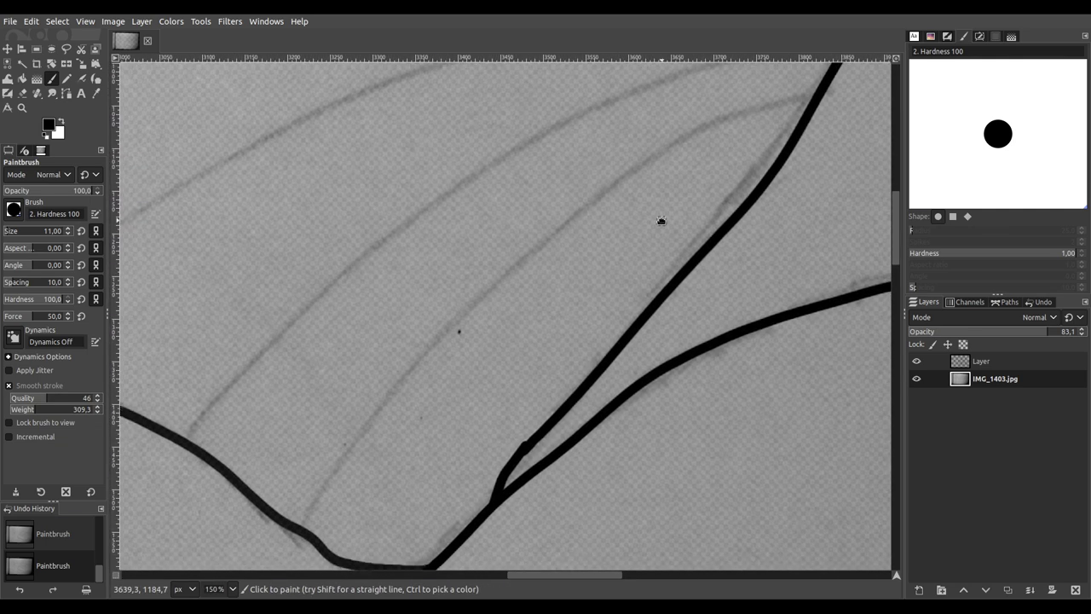
{"action": "mouse_move", "coordinate": [810, 94]}
{"action": "left_mouse_down"}
{"action": "mouse_move", "coordinate": [636, 166]}
{"action": "mouse_move", "coordinate": [413, 344]}
{"action": "mouse_move", "coordinate": [339, 438]}
{"action": "mouse_move", "coordinate": [295, 537]}
{"action": "left_mouse_up"}
{"action": "scroll", "coordinate": [463, 341], "scroll_direction": "up", "scroll_amount": 3}
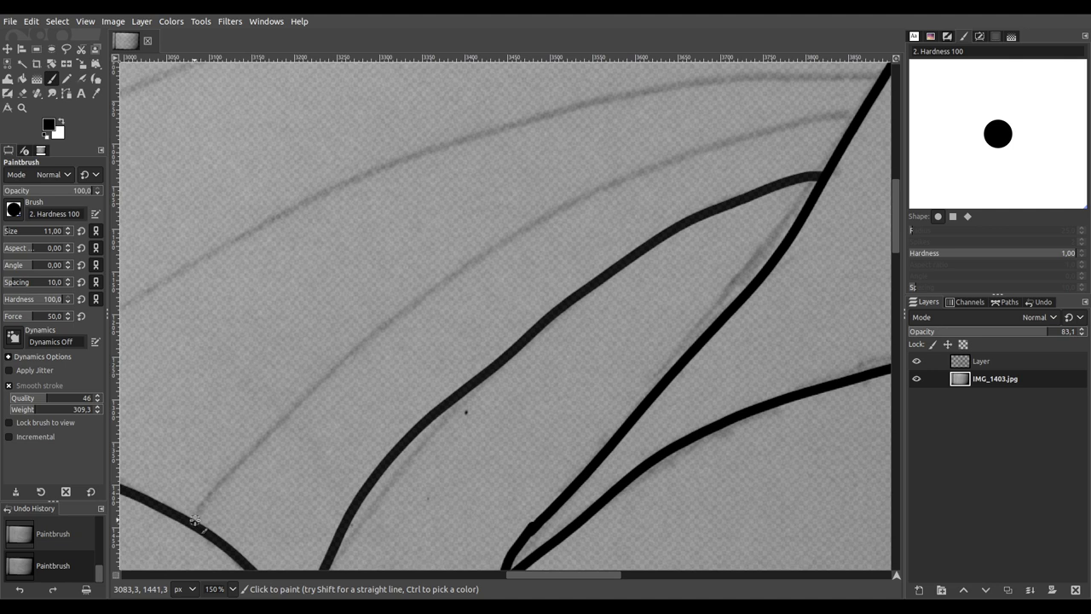
{"action": "mouse_move", "coordinate": [196, 516]}
{"action": "left_mouse_down"}
{"action": "mouse_move", "coordinate": [247, 449]}
{"action": "mouse_move", "coordinate": [480, 258]}
{"action": "mouse_move", "coordinate": [631, 175]}
{"action": "mouse_move", "coordinate": [769, 125]}
{"action": "mouse_move", "coordinate": [864, 110]}
{"action": "left_mouse_up"}
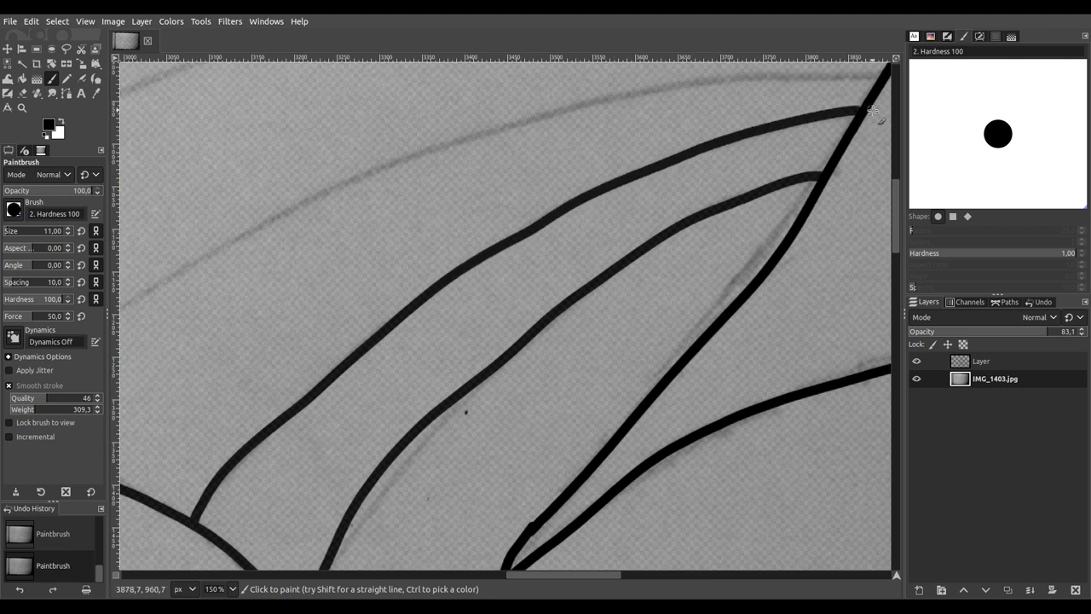
Step: Ink the third fin ray from the fin's base curve to the wavy lower edge
{"action": "scroll", "coordinate": [782, 130], "scroll_direction": "up", "scroll_amount": 5}
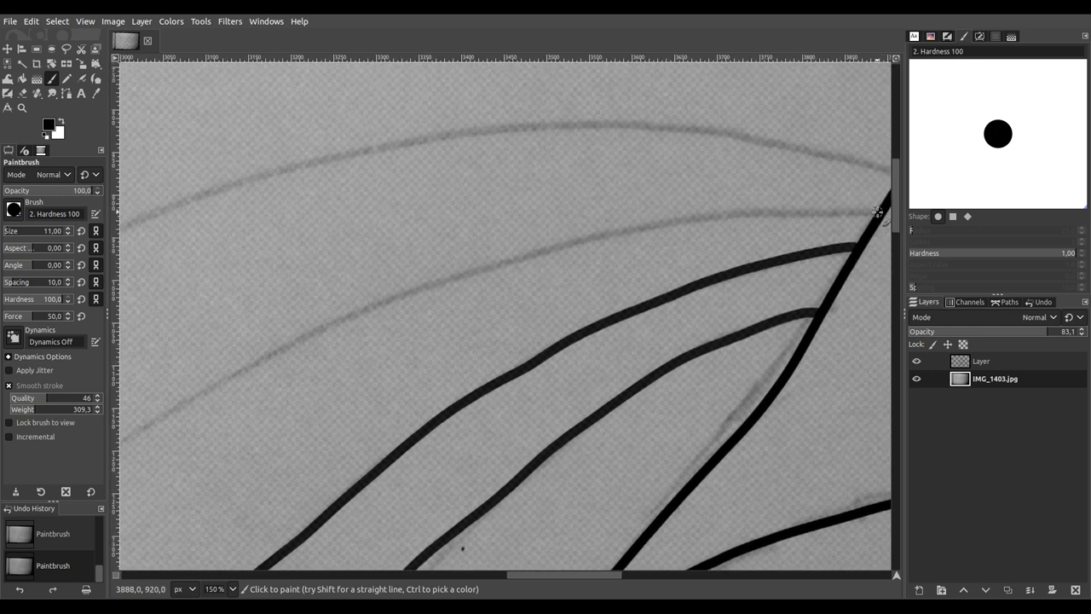
{"action": "mouse_move", "coordinate": [859, 212]}
{"action": "left_mouse_down"}
{"action": "mouse_move", "coordinate": [720, 211]}
{"action": "mouse_move", "coordinate": [460, 276]}
{"action": "mouse_move", "coordinate": [246, 366]}
{"action": "mouse_move", "coordinate": [120, 451]}
{"action": "left_mouse_up"}
{"action": "key", "text": "space"}
{"action": "scroll", "coordinate": [679, 178], "scroll_direction": "up", "scroll_amount": 2}
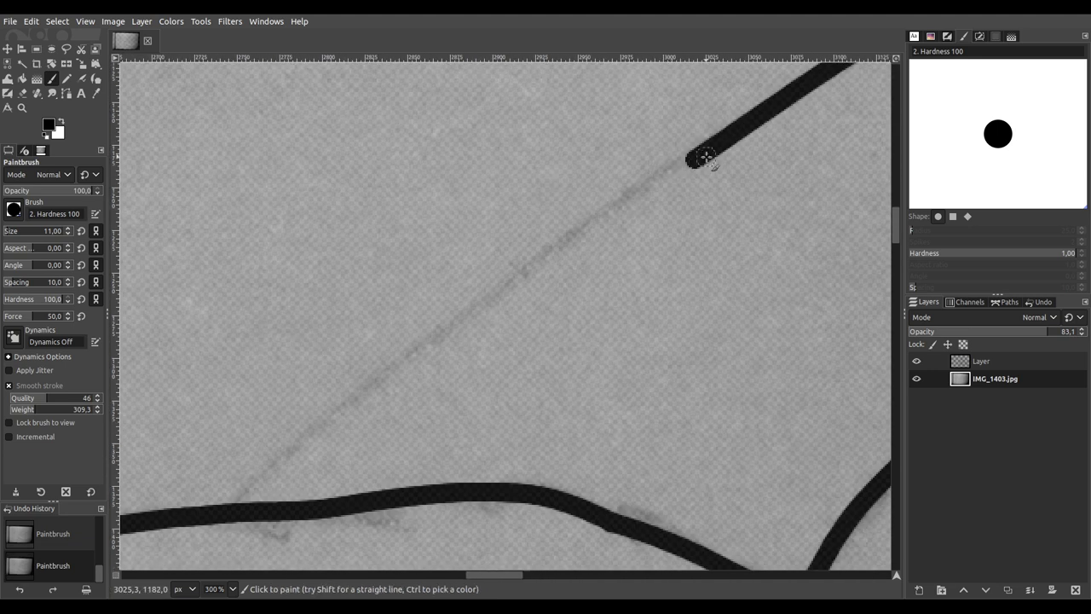
{"action": "mouse_move", "coordinate": [696, 159]}
{"action": "left_mouse_down"}
{"action": "mouse_move", "coordinate": [541, 250]}
{"action": "mouse_move", "coordinate": [371, 378]}
{"action": "mouse_move", "coordinate": [223, 518]}
{"action": "left_mouse_up"}
Step: Ink the fourth fin ray from the fin's base curve to about halfway across the fin, redoing the uneven continuation
{"action": "scroll", "coordinate": [468, 333], "scroll_direction": "down", "scroll_amount": 6}
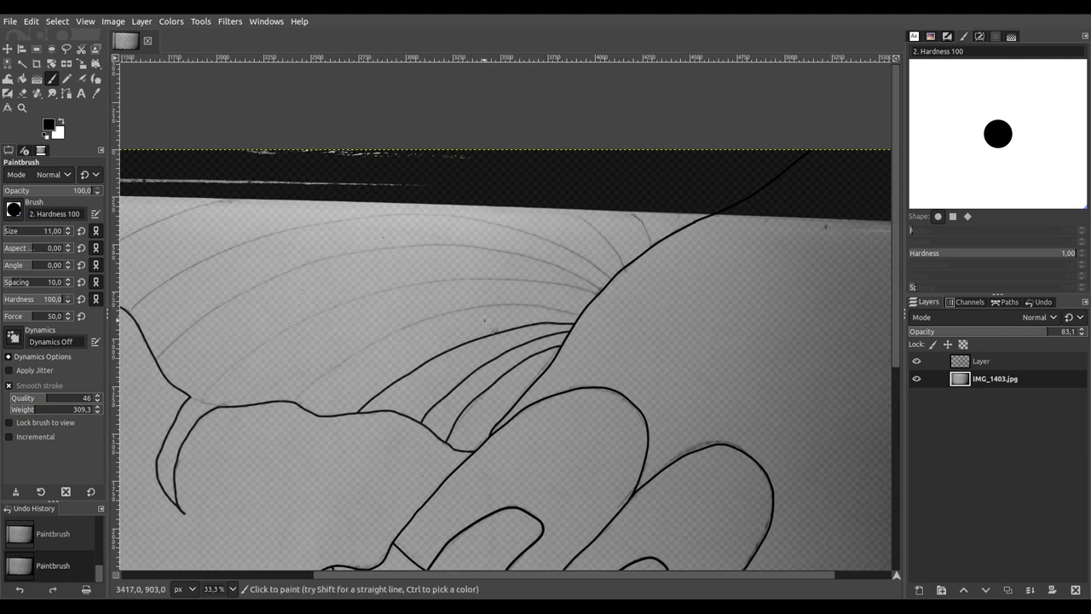
{"action": "left_click_drag", "start_coordinate": [484, 321], "coordinate": [582, 307]}
{"action": "scroll", "coordinate": [550, 341], "scroll_direction": "up", "scroll_amount": 6}
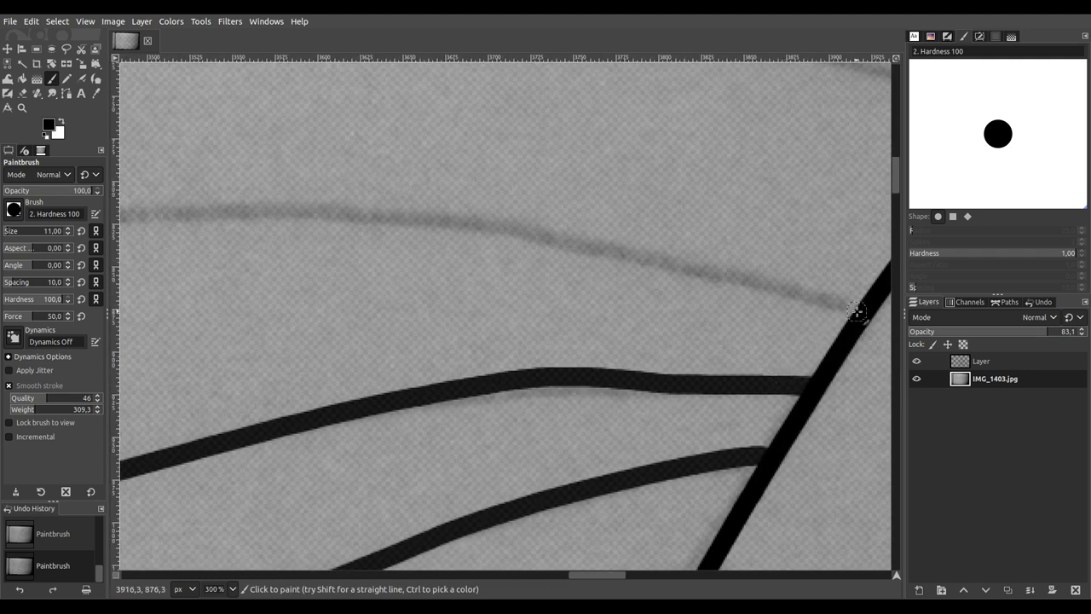
{"action": "mouse_move", "coordinate": [862, 314]}
{"action": "left_mouse_down"}
{"action": "mouse_move", "coordinate": [593, 250]}
{"action": "mouse_move", "coordinate": [361, 217]}
{"action": "mouse_move", "coordinate": [170, 205]}
{"action": "left_mouse_up"}
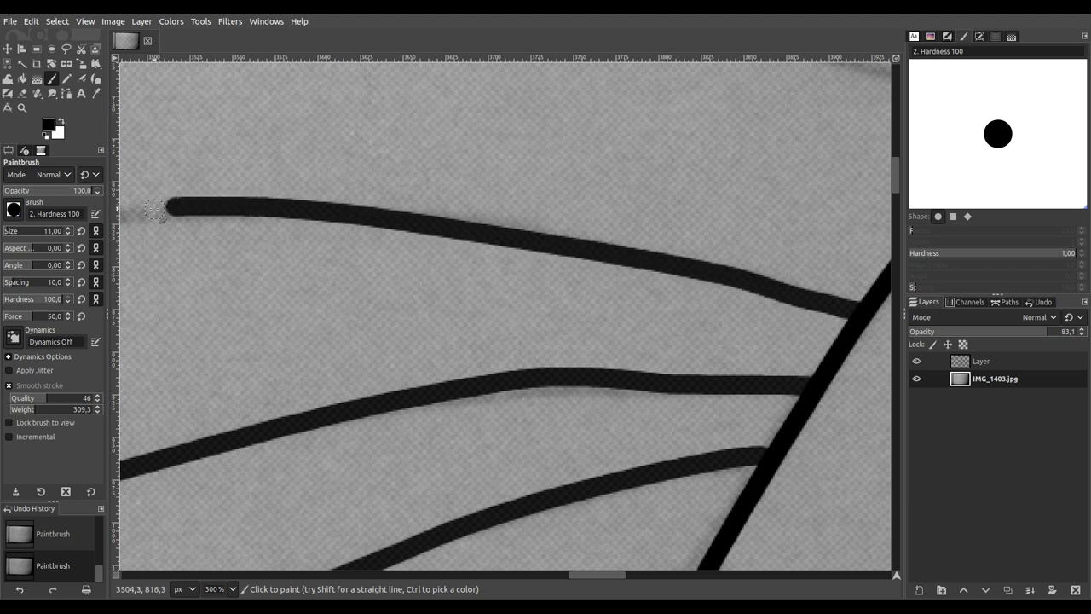
{"action": "left_click_drag", "start_coordinate": [224, 295], "coordinate": [820, 243]}
{"action": "scroll", "coordinate": [787, 244], "scroll_direction": "down", "scroll_amount": 1}
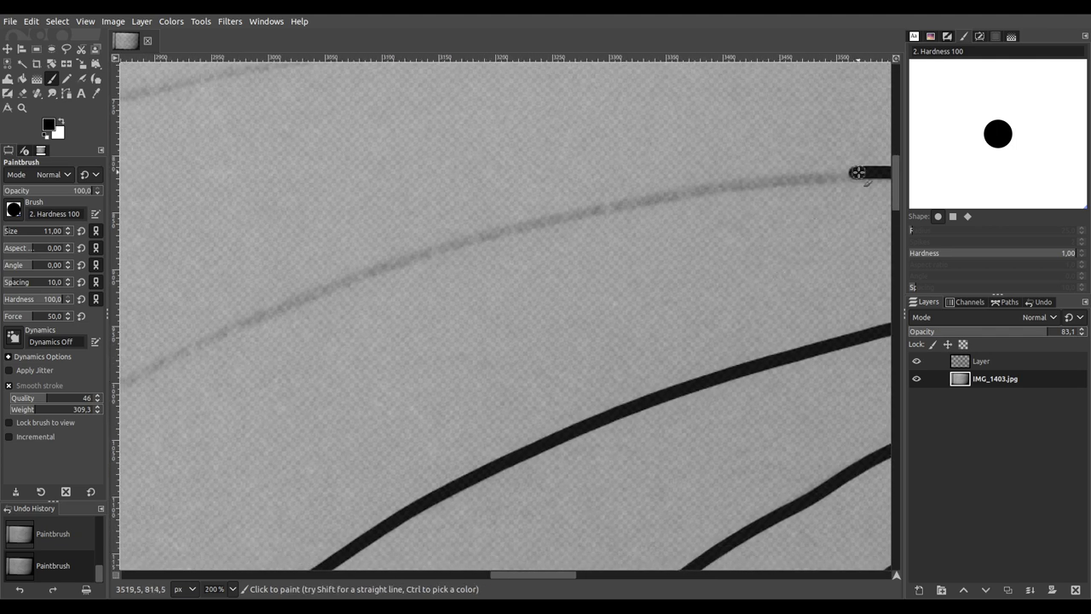
{"action": "left_click_drag", "start_coordinate": [855, 173], "coordinate": [838, 175]}
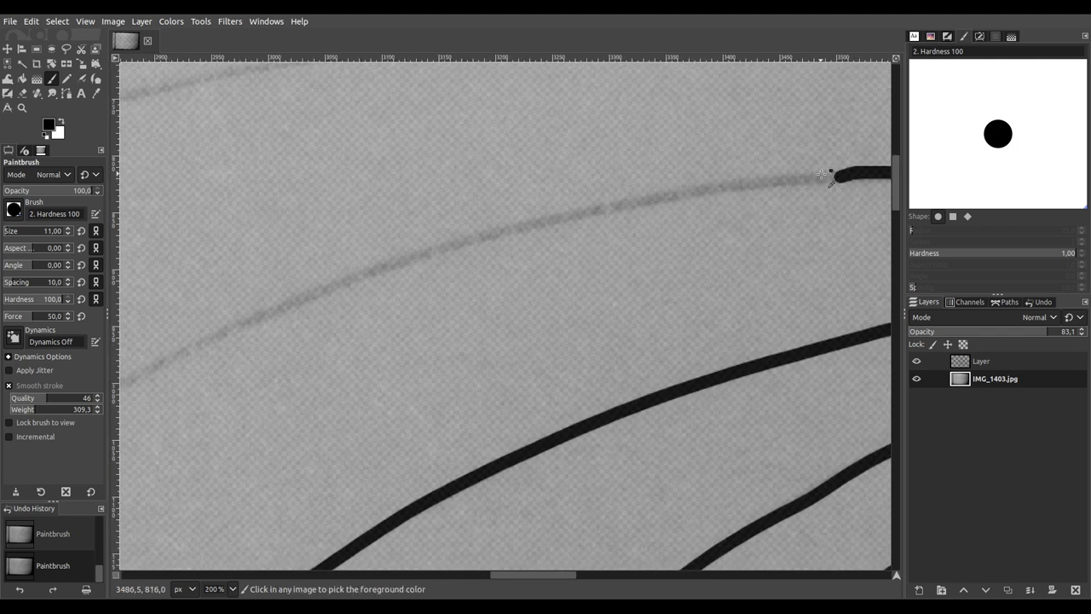
{"action": "key", "text": "ctrl+z"}
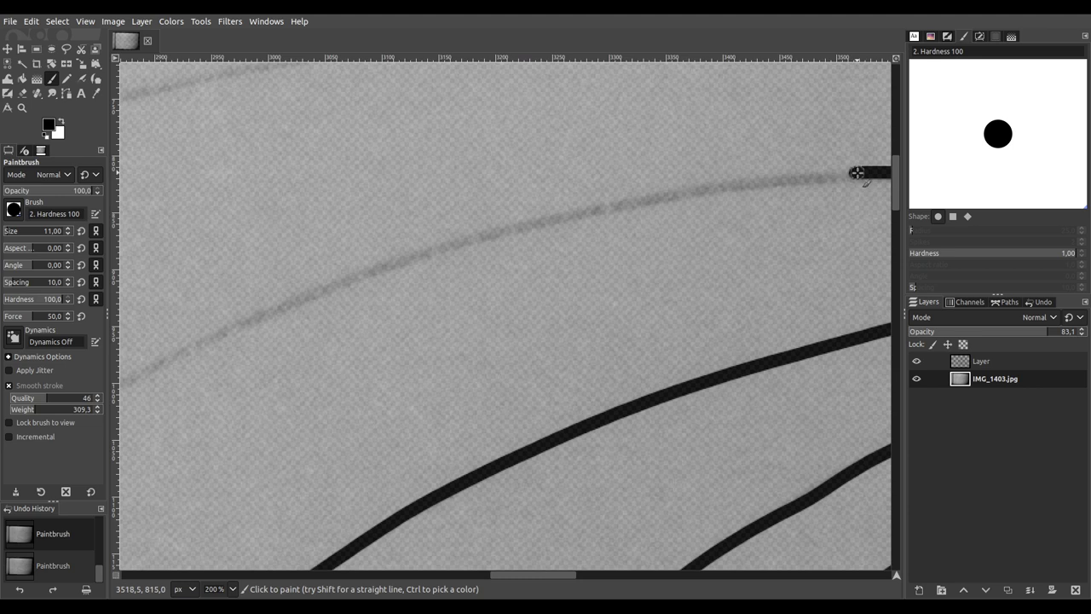
{"action": "mouse_move", "coordinate": [856, 173]}
{"action": "left_mouse_down"}
{"action": "mouse_move", "coordinate": [589, 209]}
{"action": "mouse_move", "coordinate": [413, 254]}
{"action": "mouse_move", "coordinate": [225, 329]}
{"action": "mouse_move", "coordinate": [139, 378]}
{"action": "left_mouse_up"}
Step: Complete the fourth fin ray by inking its remaining half down to the fin's wavy lower edge
{"action": "scroll", "coordinate": [382, 285], "scroll_direction": "left", "scroll_amount": 7}
{"action": "scroll", "coordinate": [383, 285], "scroll_direction": "down", "scroll_amount": 5}
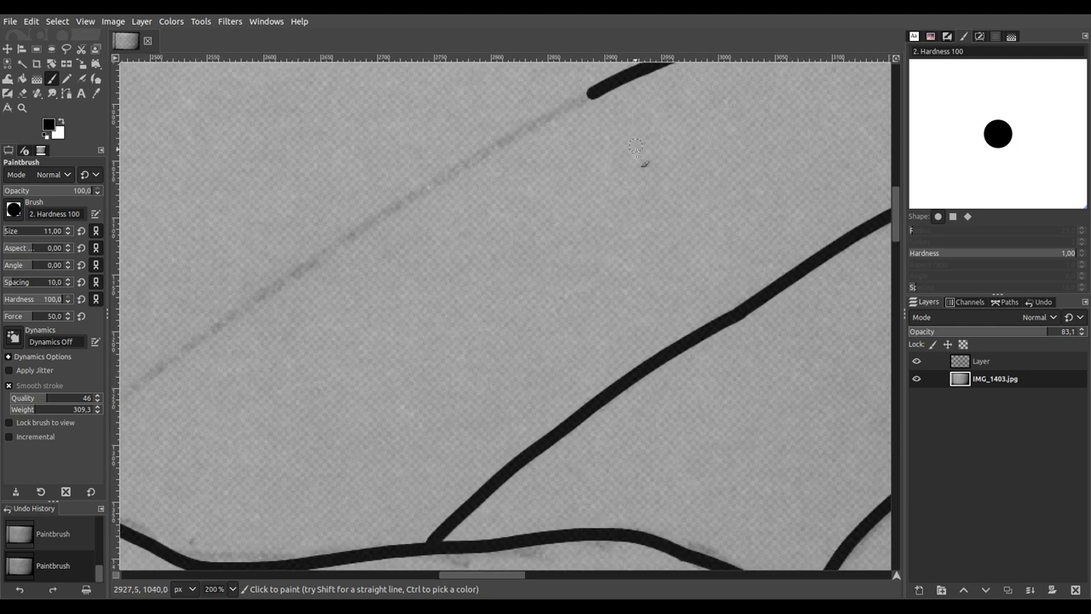
{"action": "scroll", "coordinate": [716, 228], "scroll_direction": "left", "scroll_amount": 2}
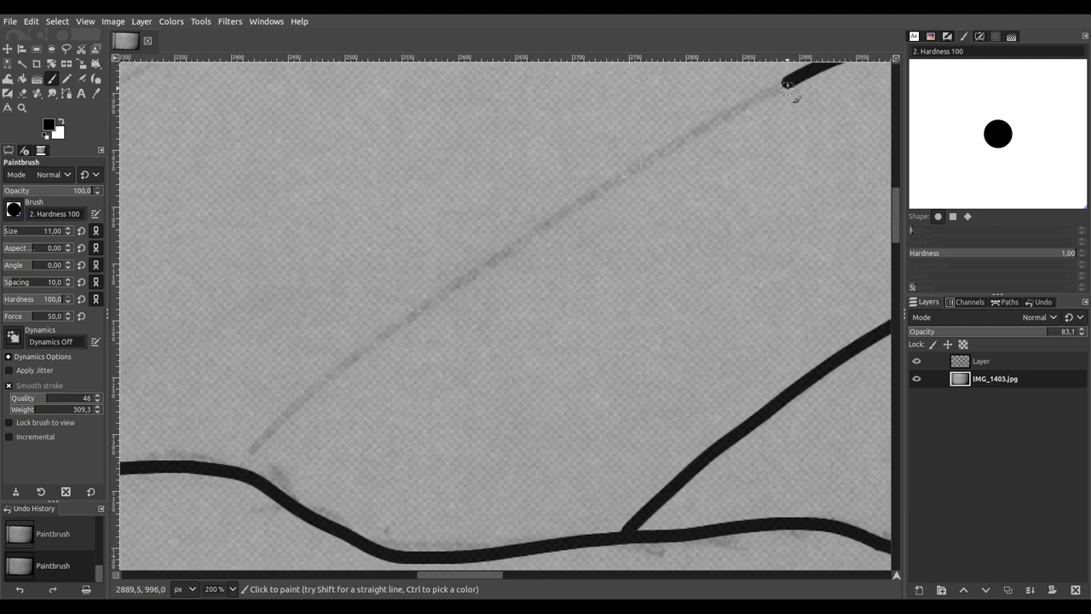
{"action": "mouse_move", "coordinate": [789, 81]}
{"action": "left_mouse_down"}
{"action": "mouse_move", "coordinate": [657, 147]}
{"action": "mouse_move", "coordinate": [495, 254]}
{"action": "left_mouse_up"}
{"action": "left_click_drag", "start_coordinate": [445, 292], "coordinate": [266, 431]}
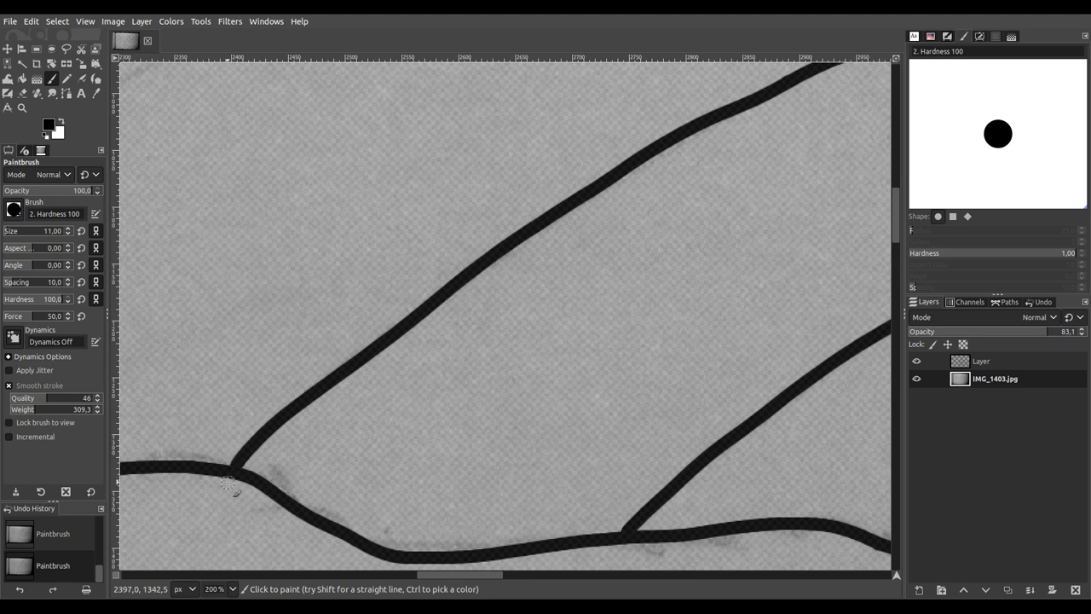
Step: Ink the fifth fin ray from the fin's base curve to more than halfway across the fin
{"action": "scroll", "coordinate": [511, 341], "scroll_direction": "down", "scroll_amount": 3}
{"action": "scroll", "coordinate": [864, 264], "scroll_direction": "up", "scroll_amount": 3}
{"action": "left_click_drag", "start_coordinate": [667, 290], "coordinate": [786, 324]}
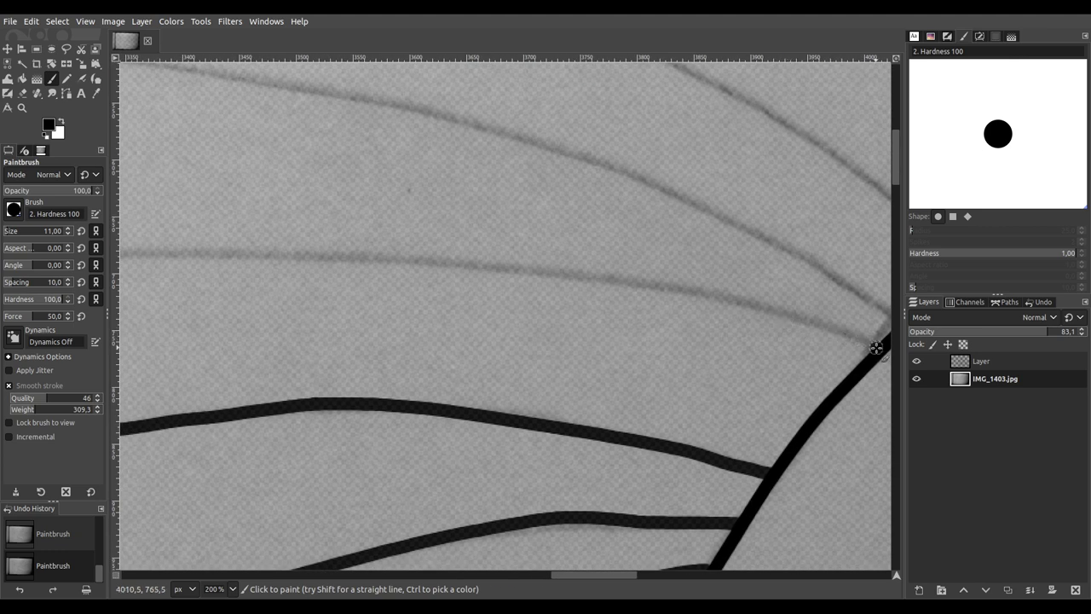
{"action": "mouse_move", "coordinate": [816, 326]}
{"action": "left_mouse_down"}
{"action": "mouse_move", "coordinate": [508, 269]}
{"action": "mouse_move", "coordinate": [197, 247]}
{"action": "left_mouse_up"}
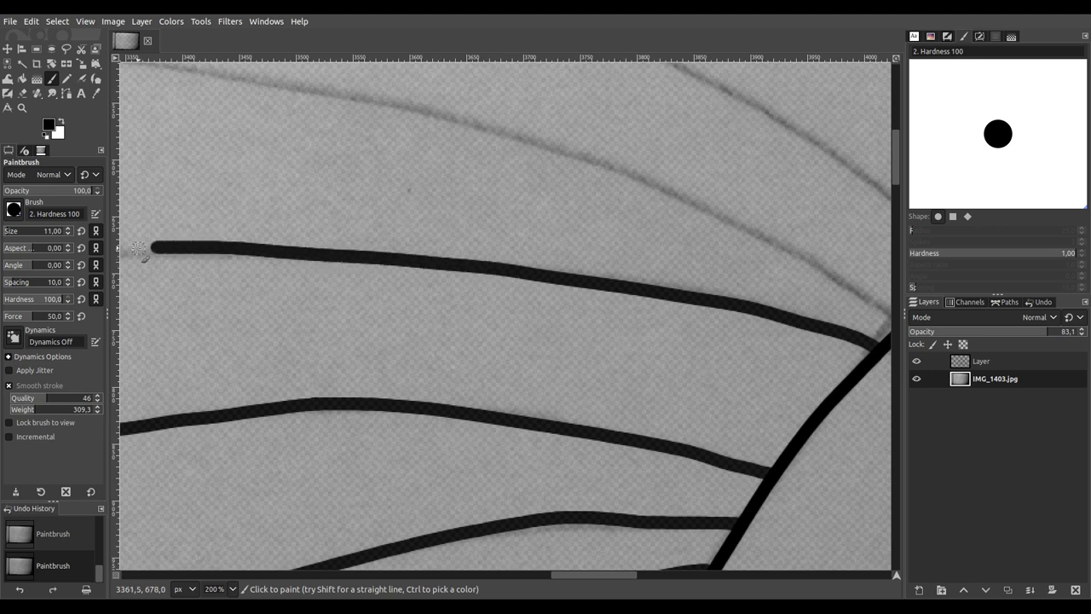
{"action": "mouse_move", "coordinate": [230, 327]}
{"action": "left_mouse_down"}
{"action": "mouse_move", "coordinate": [538, 329]}
{"action": "mouse_move", "coordinate": [944, 269]}
{"action": "left_mouse_up"}
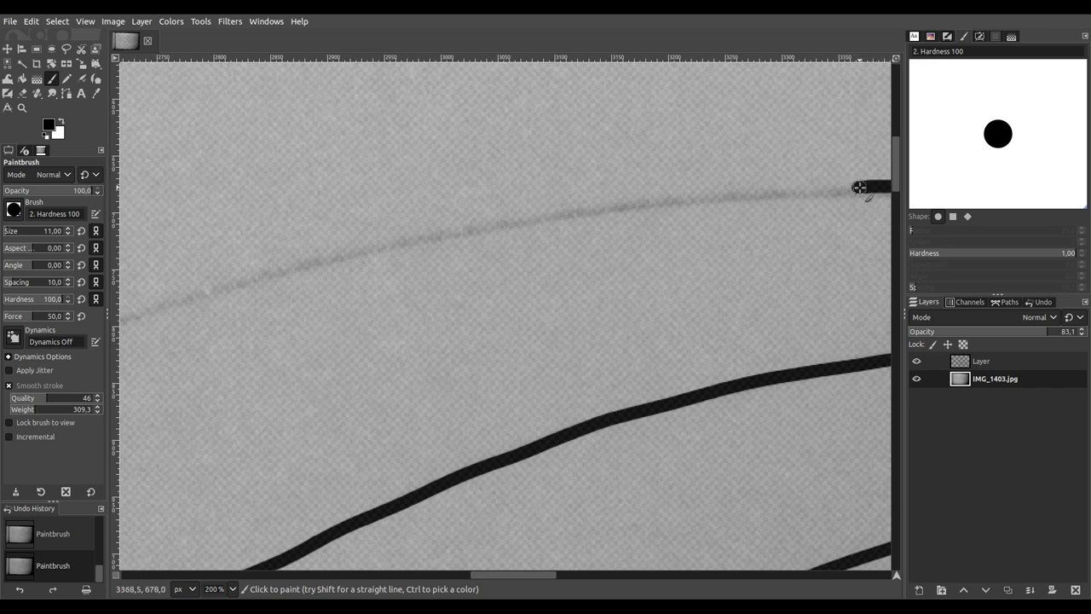
{"action": "mouse_move", "coordinate": [808, 193]}
{"action": "left_mouse_down"}
{"action": "mouse_move", "coordinate": [483, 223]}
{"action": "mouse_move", "coordinate": [350, 249]}
{"action": "mouse_move", "coordinate": [136, 324]}
{"action": "left_mouse_up"}
Step: Complete the fifth fin ray by inking its remaining part down to the gap beside the claw's base
{"action": "left_click_drag", "start_coordinate": [183, 390], "coordinate": [897, 158]}
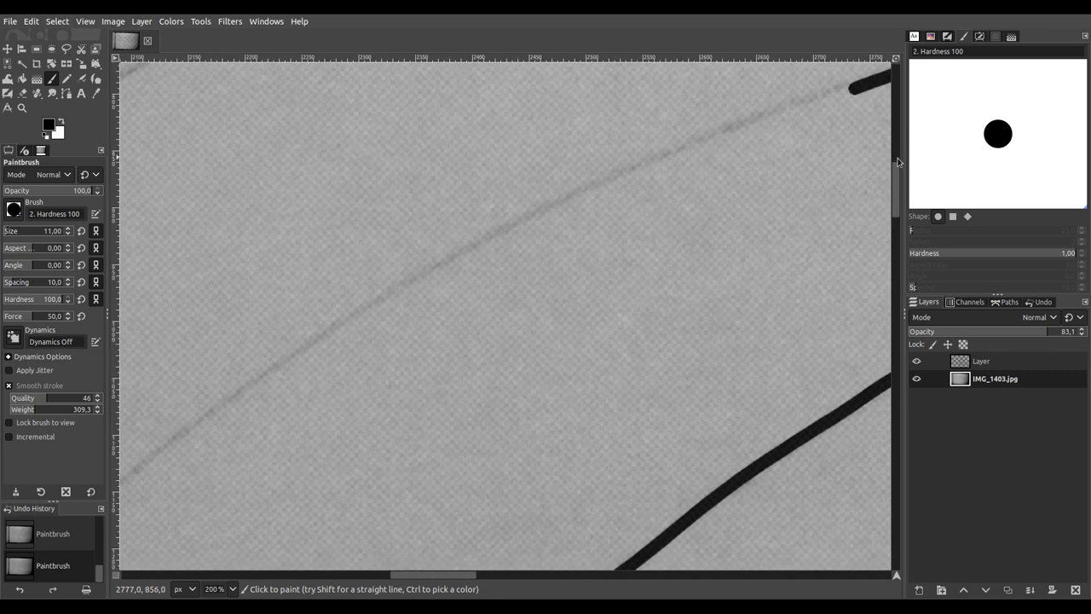
{"action": "mouse_move", "coordinate": [804, 104]}
{"action": "left_mouse_down"}
{"action": "mouse_move", "coordinate": [592, 179]}
{"action": "mouse_move", "coordinate": [429, 267]}
{"action": "mouse_move", "coordinate": [128, 493]}
{"action": "left_mouse_up"}
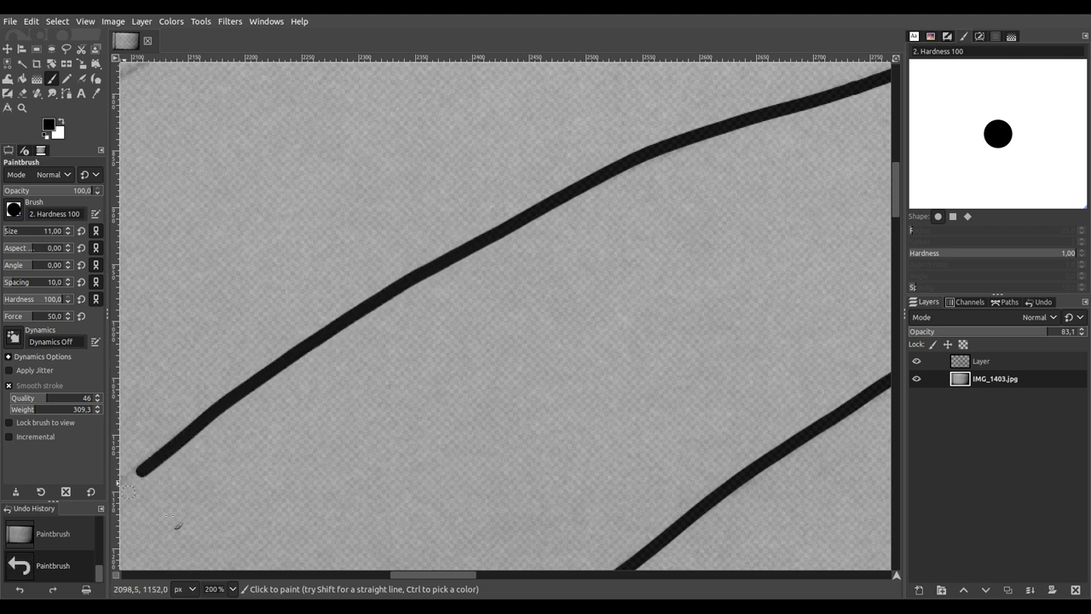
{"action": "scroll", "coordinate": [128, 492], "scroll_direction": "down", "scroll_amount": 8}
{"action": "scroll", "coordinate": [128, 492], "scroll_direction": "left", "scroll_amount": 10}
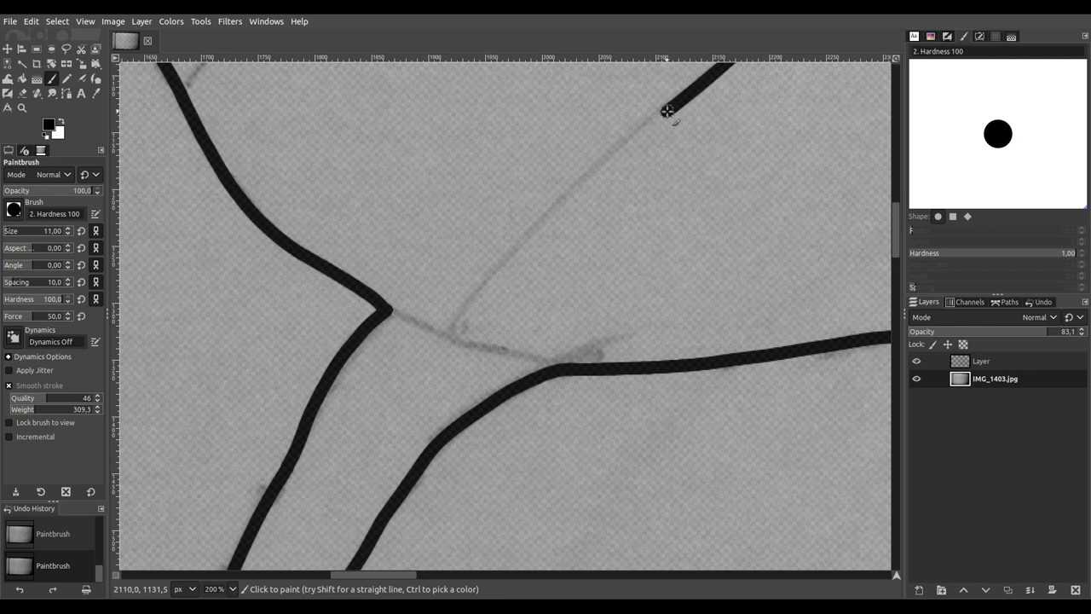
{"action": "mouse_move", "coordinate": [631, 136]}
{"action": "left_mouse_down"}
{"action": "mouse_move", "coordinate": [546, 209]}
{"action": "mouse_move", "coordinate": [440, 344]}
{"action": "left_mouse_up"}
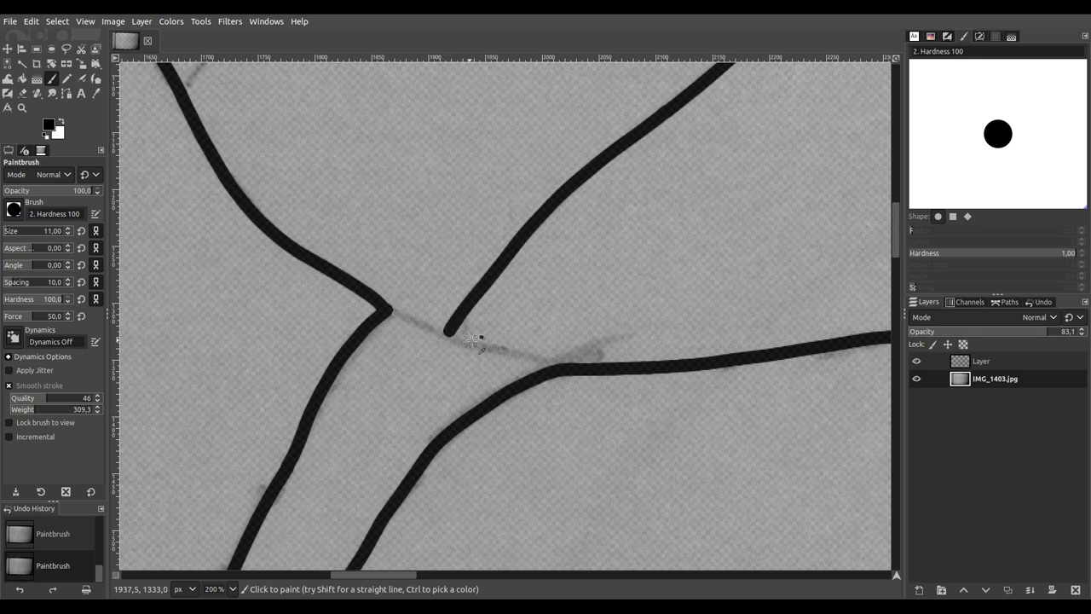
Step: Ink the sixth fin ray from the fin's base curve to just past the crest of its arc
{"action": "scroll", "coordinate": [456, 344], "scroll_direction": "down", "scroll_amount": 6, "text": "ctrl"}
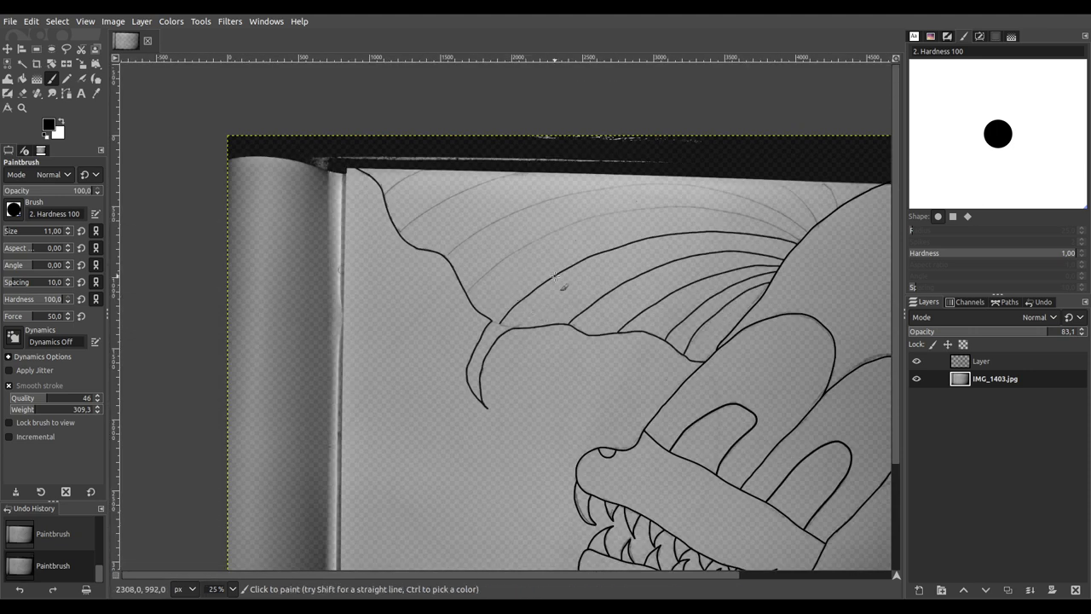
{"action": "left_click_drag", "start_coordinate": [555, 277], "coordinate": [458, 404]}
{"action": "scroll", "coordinate": [706, 368], "scroll_direction": "up", "scroll_amount": 6, "text": "ctrl"}
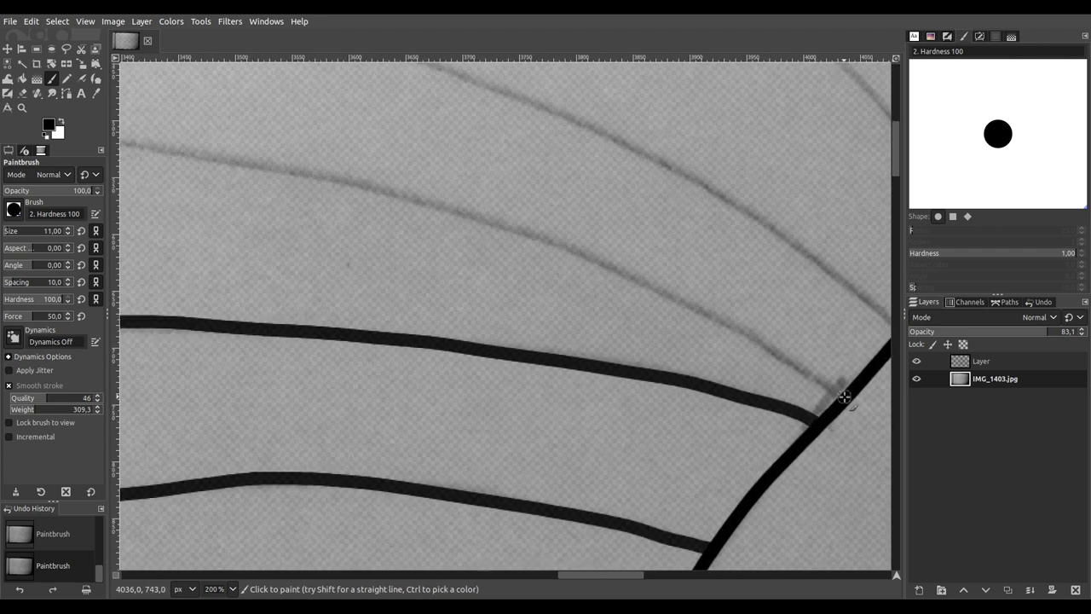
{"action": "mouse_move", "coordinate": [824, 381]}
{"action": "left_mouse_down"}
{"action": "mouse_move", "coordinate": [676, 303]}
{"action": "mouse_move", "coordinate": [513, 243]}
{"action": "mouse_move", "coordinate": [138, 146]}
{"action": "left_mouse_up"}
{"action": "left_click_drag", "start_coordinate": [212, 235], "coordinate": [880, 358]}
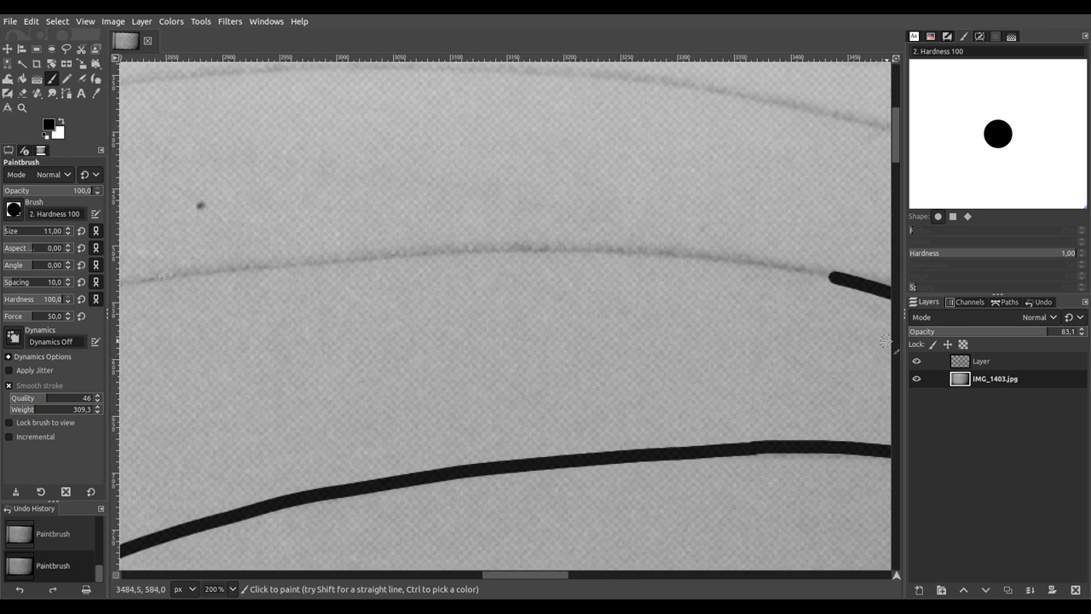
{"action": "scroll", "coordinate": [801, 287], "scroll_direction": "down", "scroll_amount": 1}
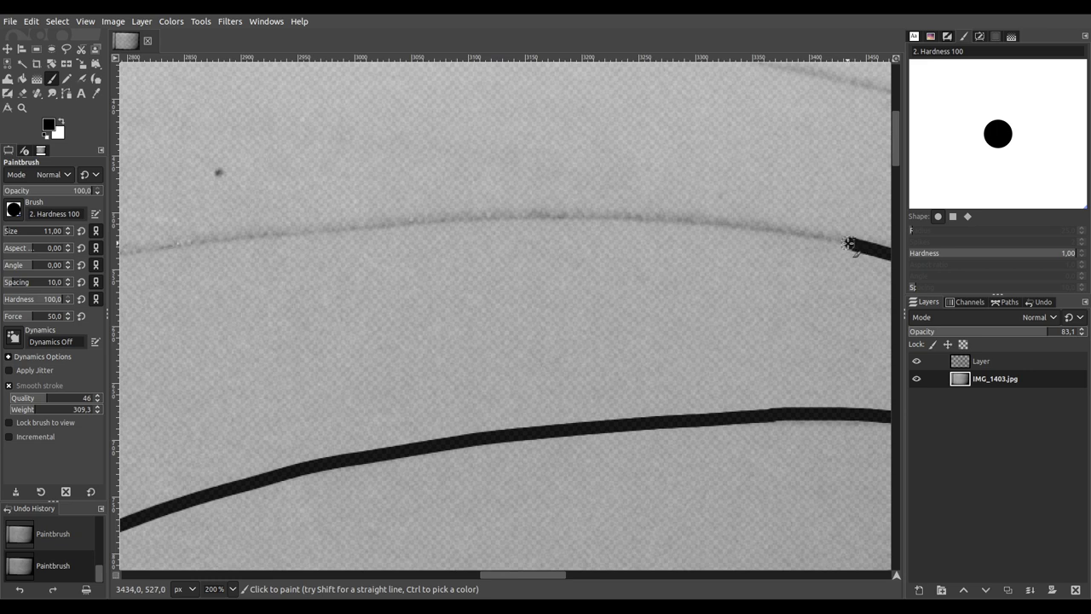
{"action": "mouse_move", "coordinate": [814, 237]}
{"action": "left_mouse_down"}
{"action": "mouse_move", "coordinate": [644, 217]}
{"action": "mouse_move", "coordinate": [407, 218]}
{"action": "mouse_move", "coordinate": [125, 256]}
{"action": "mouse_move", "coordinate": [437, 314]}
{"action": "mouse_move", "coordinate": [909, 192]}
{"action": "left_mouse_up"}
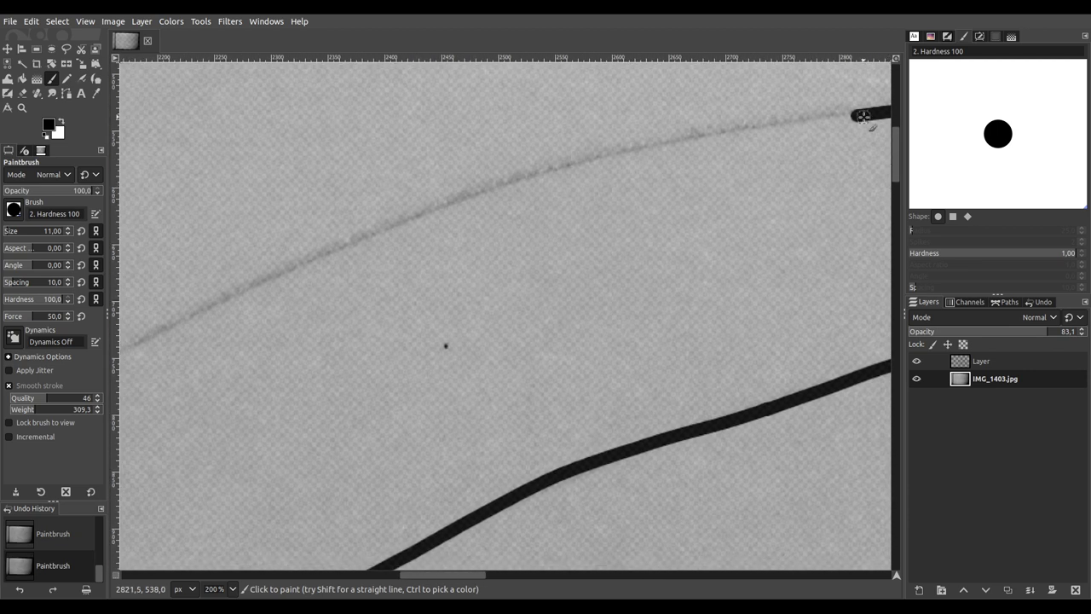
Step: Complete the sixth fin ray down to the fin's outer edge above the claw and inspect where the lines join
{"action": "mouse_move", "coordinate": [833, 115]}
{"action": "left_mouse_down"}
{"action": "mouse_move", "coordinate": [693, 135]}
{"action": "mouse_move", "coordinate": [426, 208]}
{"action": "mouse_move", "coordinate": [159, 328]}
{"action": "left_mouse_up"}
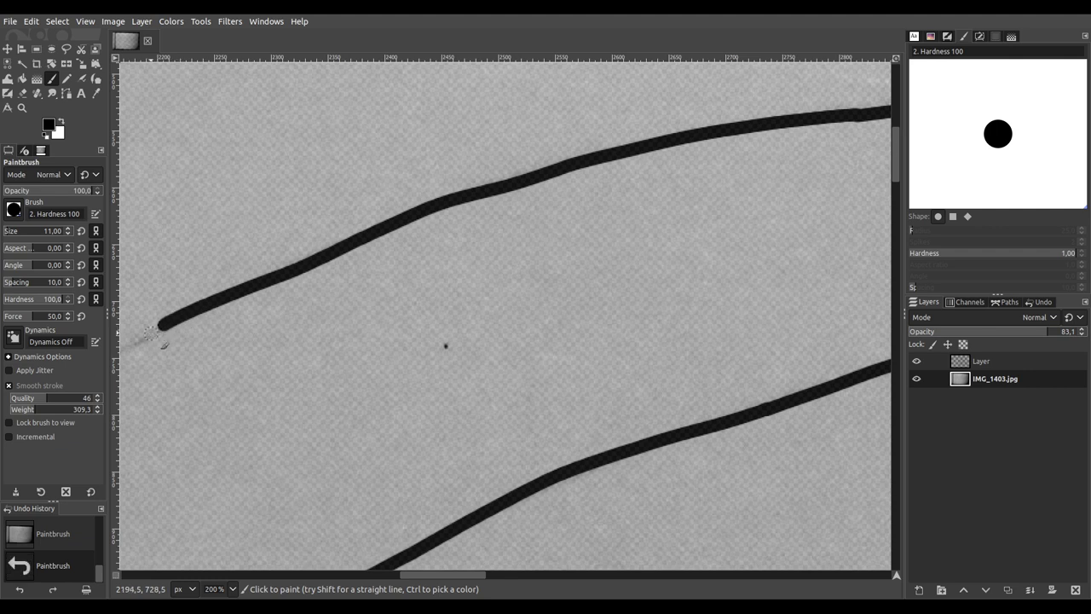
{"action": "scroll", "coordinate": [497, 236], "scroll_direction": "left", "scroll_amount": 10}
{"action": "scroll", "coordinate": [497, 236], "scroll_direction": "down", "scroll_amount": 4}
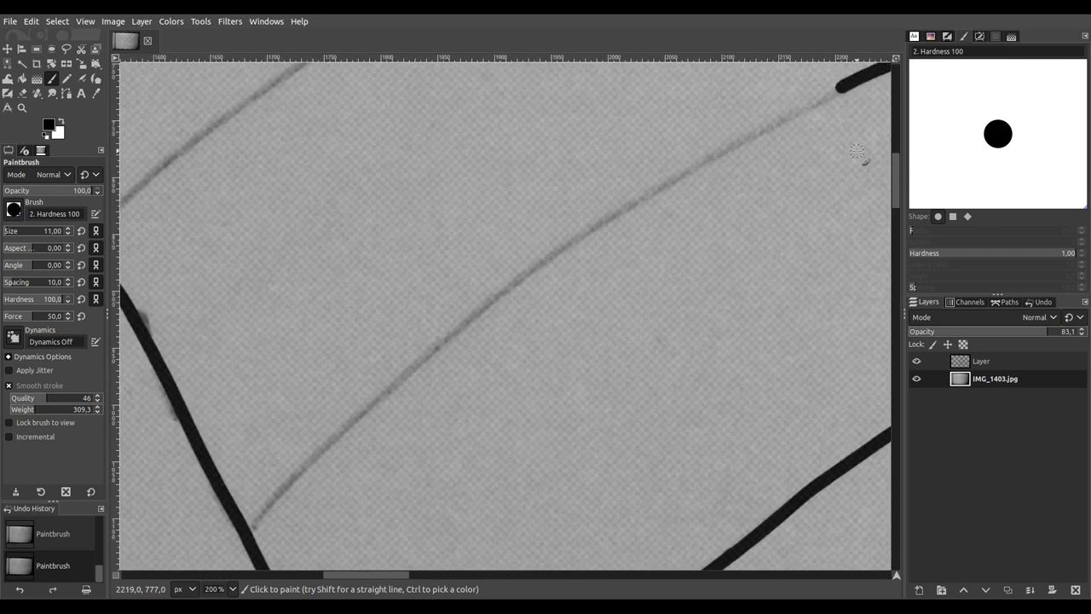
{"action": "mouse_move", "coordinate": [815, 101]}
{"action": "left_mouse_down"}
{"action": "mouse_move", "coordinate": [614, 207]}
{"action": "mouse_move", "coordinate": [495, 286]}
{"action": "mouse_move", "coordinate": [253, 521]}
{"action": "left_mouse_up"}
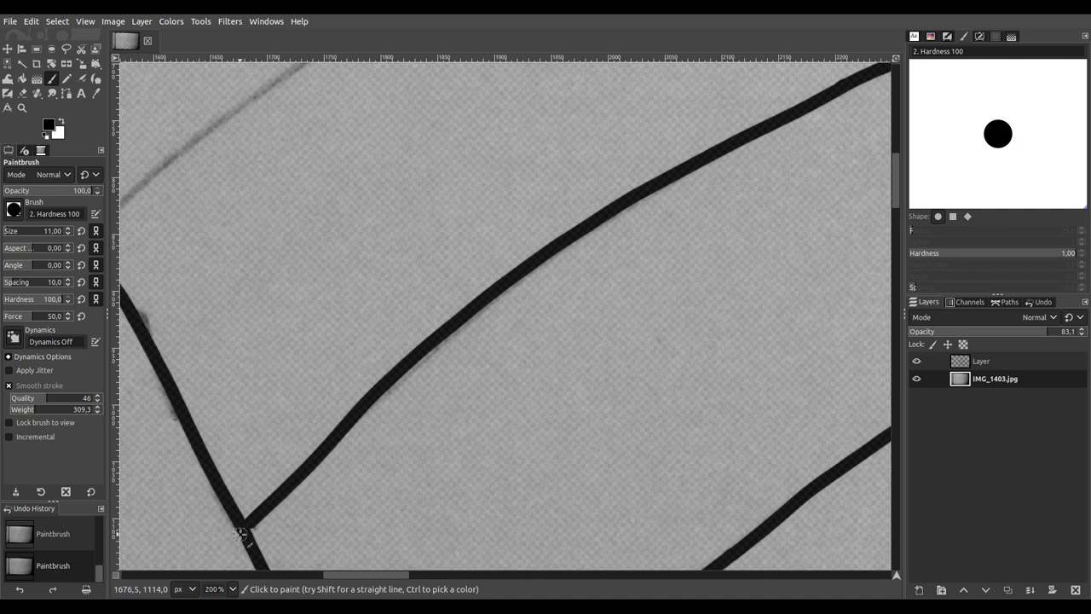
{"action": "scroll", "coordinate": [255, 527], "scroll_direction": "up", "scroll_amount": 5}
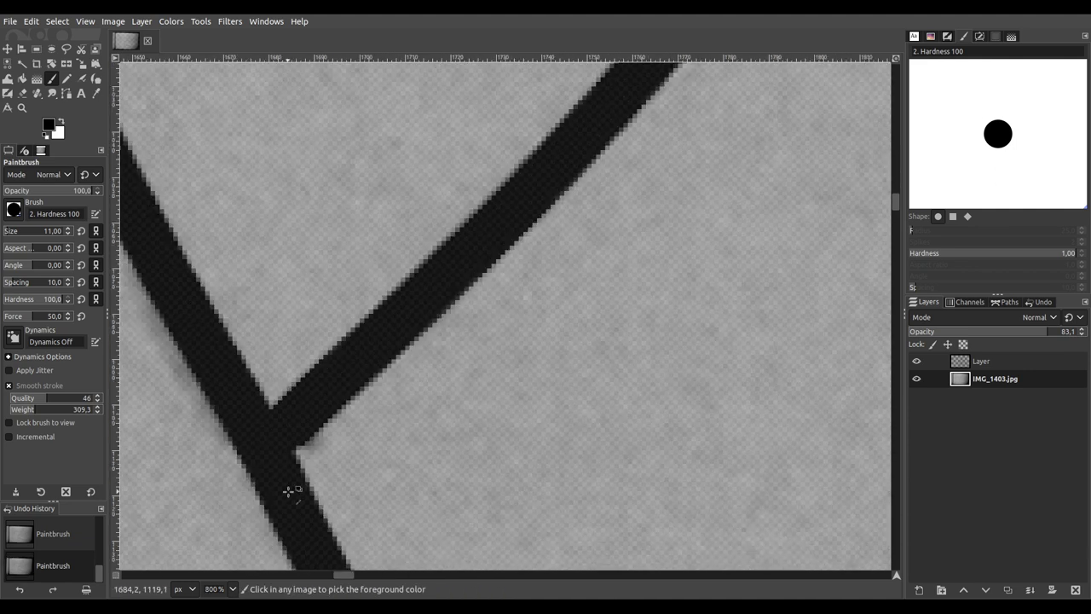
{"action": "scroll", "coordinate": [276, 443], "scroll_direction": "down", "scroll_amount": 6}
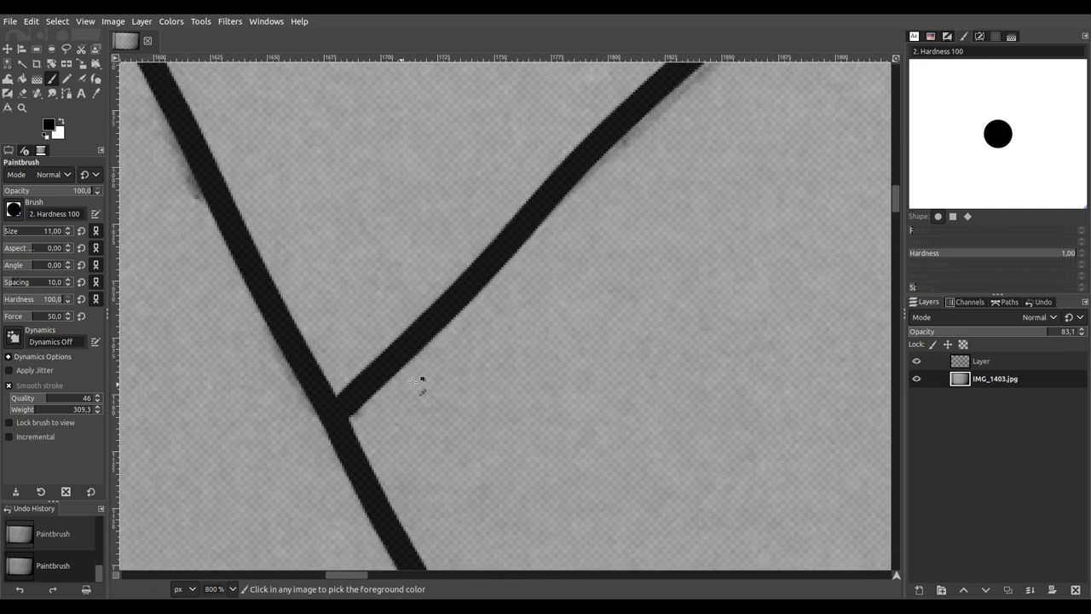
Step: Ink the seventh fin ray from the fin's base curve over its crest just below the paper's upper edge
{"action": "scroll", "coordinate": [614, 296], "scroll_direction": "down", "scroll_amount": 4}
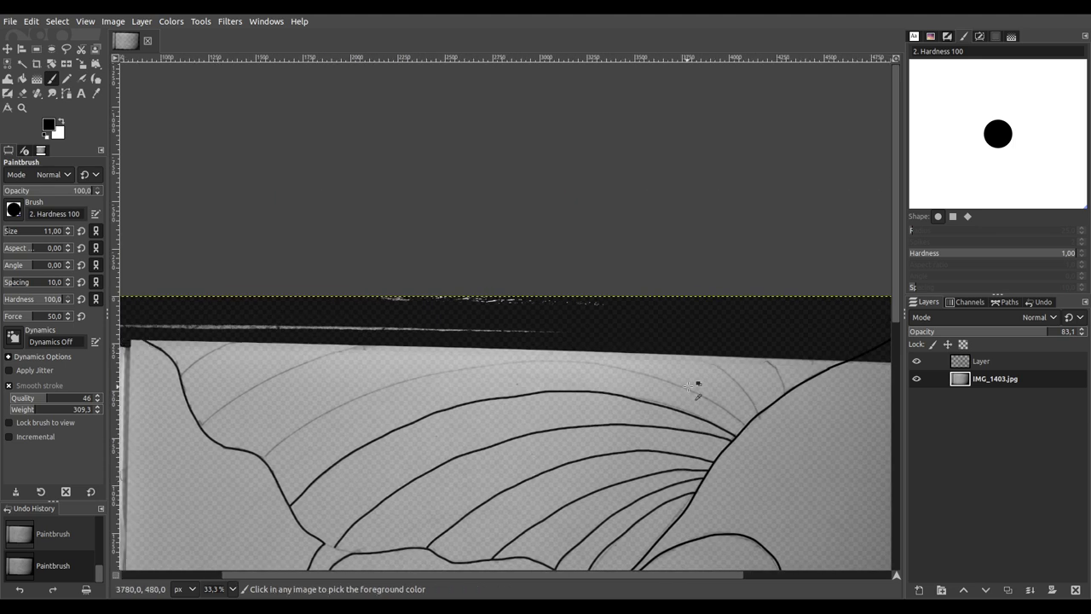
{"action": "scroll", "coordinate": [697, 385], "scroll_direction": "up", "scroll_amount": 2}
{"action": "scroll", "coordinate": [732, 414], "scroll_direction": "up", "scroll_amount": 1}
{"action": "scroll", "coordinate": [653, 254], "scroll_direction": "down", "scroll_amount": 4}
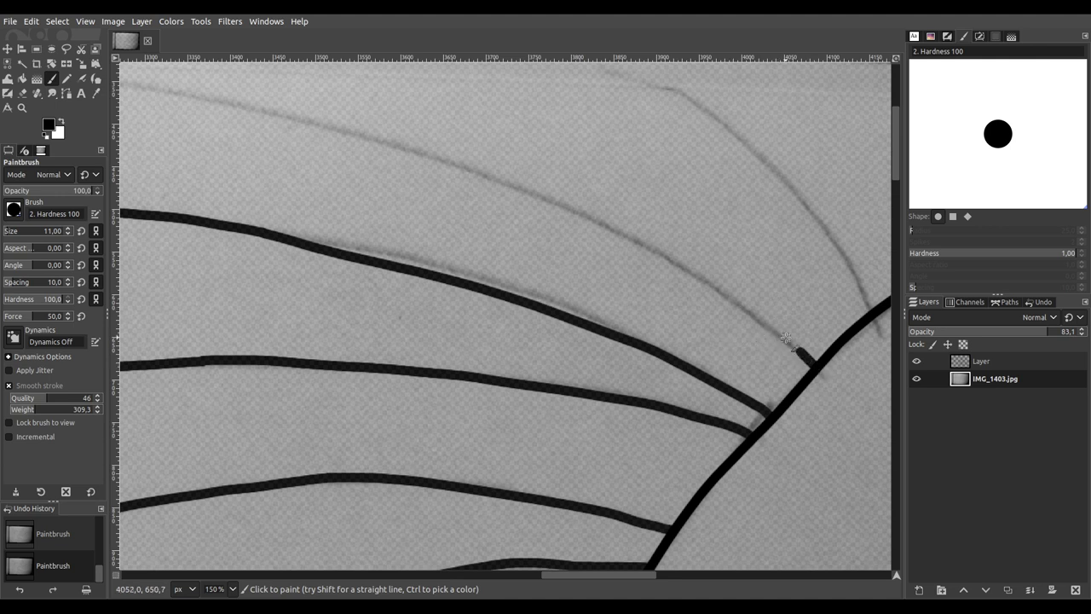
{"action": "left_click_drag", "start_coordinate": [718, 291], "coordinate": [650, 253]}
{"action": "mouse_move", "coordinate": [590, 224]}
{"action": "left_mouse_down"}
{"action": "mouse_move", "coordinate": [310, 120]}
{"action": "mouse_move", "coordinate": [123, 87]}
{"action": "left_mouse_up"}
{"action": "mouse_move", "coordinate": [191, 155]}
{"action": "left_mouse_down"}
{"action": "mouse_move", "coordinate": [361, 243]}
{"action": "mouse_move", "coordinate": [890, 389]}
{"action": "mouse_move", "coordinate": [903, 337]}
{"action": "left_mouse_up"}
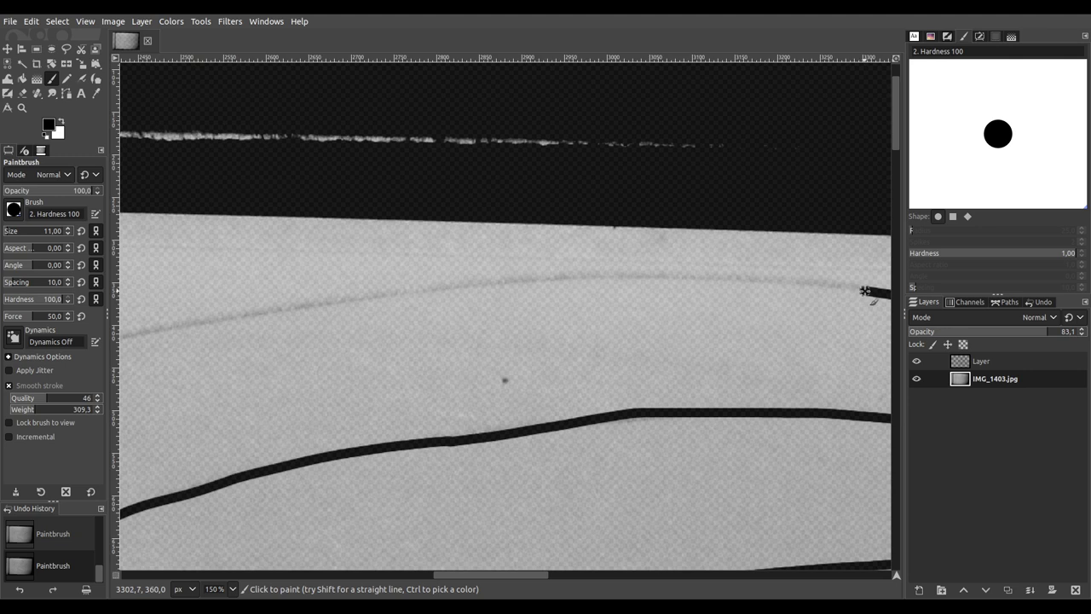
{"action": "mouse_move", "coordinate": [741, 272]}
{"action": "left_mouse_down"}
{"action": "mouse_move", "coordinate": [485, 270]}
{"action": "mouse_move", "coordinate": [154, 342]}
{"action": "left_mouse_up"}
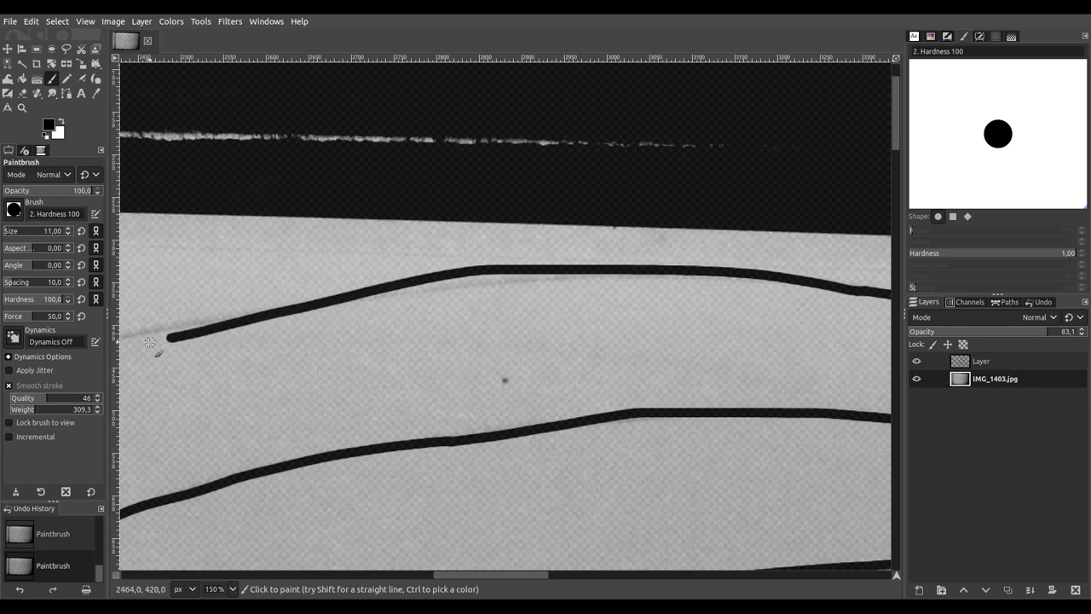
Step: Complete the seventh fin ray by inking its remaining part down to the fin's outer edge
{"action": "left_click_drag", "start_coordinate": [205, 383], "coordinate": [896, 240]}
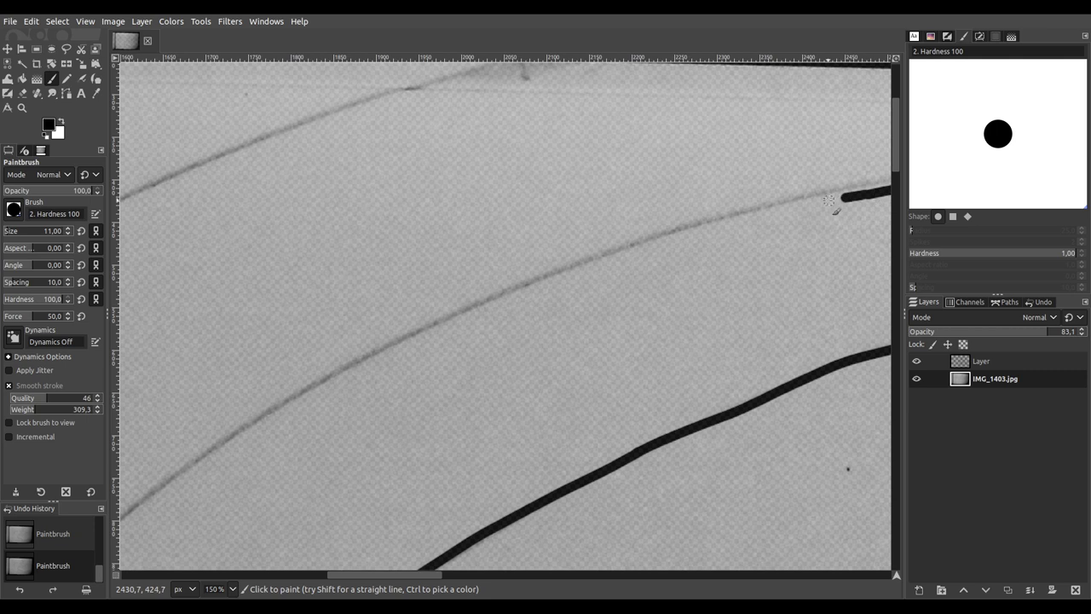
{"action": "mouse_move", "coordinate": [596, 257]}
{"action": "left_mouse_down"}
{"action": "mouse_move", "coordinate": [482, 306]}
{"action": "mouse_move", "coordinate": [184, 468]}
{"action": "left_mouse_up"}
{"action": "left_click_drag", "start_coordinate": [177, 507], "coordinate": [650, 246]}
{"action": "scroll", "coordinate": [589, 284], "scroll_direction": "up", "scroll_amount": 3}
{"action": "mouse_move", "coordinate": [772, 86]}
{"action": "left_mouse_down"}
{"action": "mouse_move", "coordinate": [590, 234]}
{"action": "mouse_move", "coordinate": [471, 358]}
{"action": "left_mouse_up"}
{"action": "left_click", "coordinate": [480, 352]}
Step: Look over the inked creature and hide the layer named Layer to isolate the strokes painted on IMG_1403.jpg
{"action": "scroll", "coordinate": [479, 352], "scroll_direction": "down", "scroll_amount": 7, "text": "ctrl"}
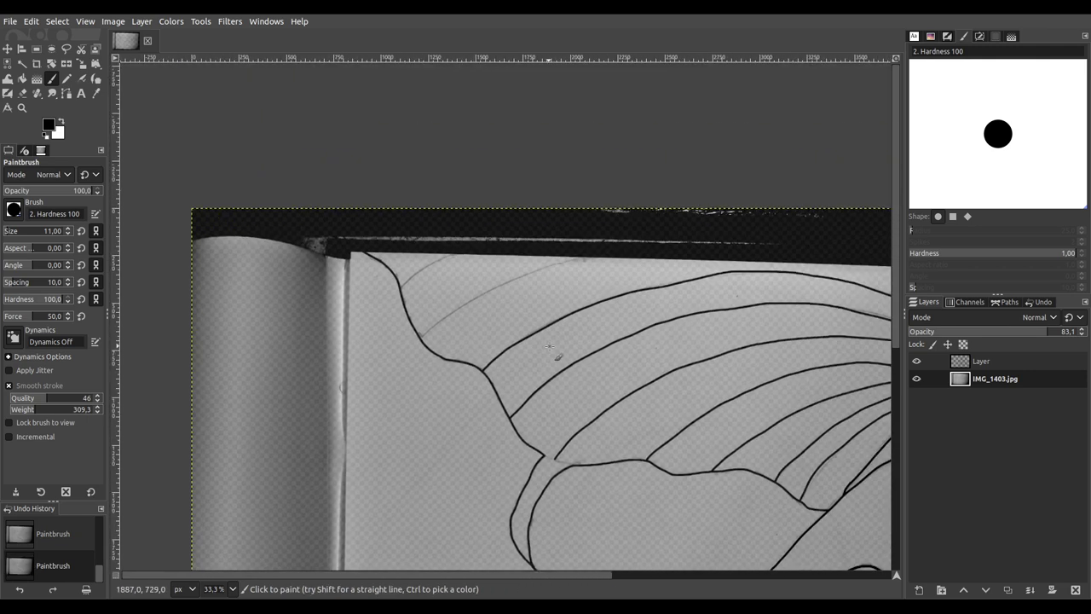
{"action": "left_click_drag", "start_coordinate": [607, 358], "coordinate": [500, 366]}
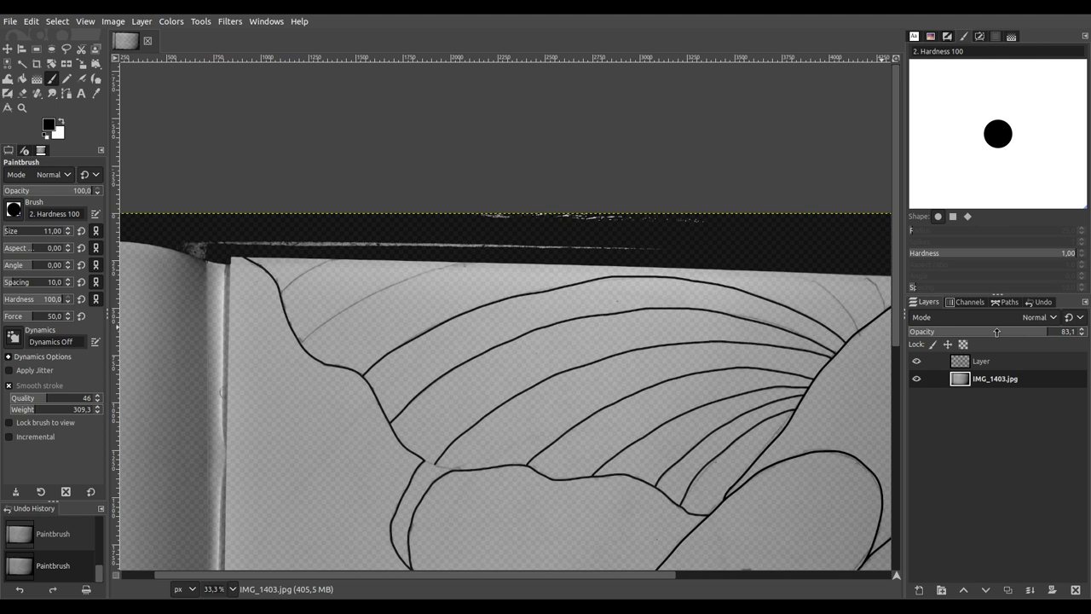
{"action": "scroll", "coordinate": [562, 247], "scroll_direction": "down", "scroll_amount": 5}
{"action": "scroll", "coordinate": [563, 247], "scroll_direction": "right", "scroll_amount": 5}
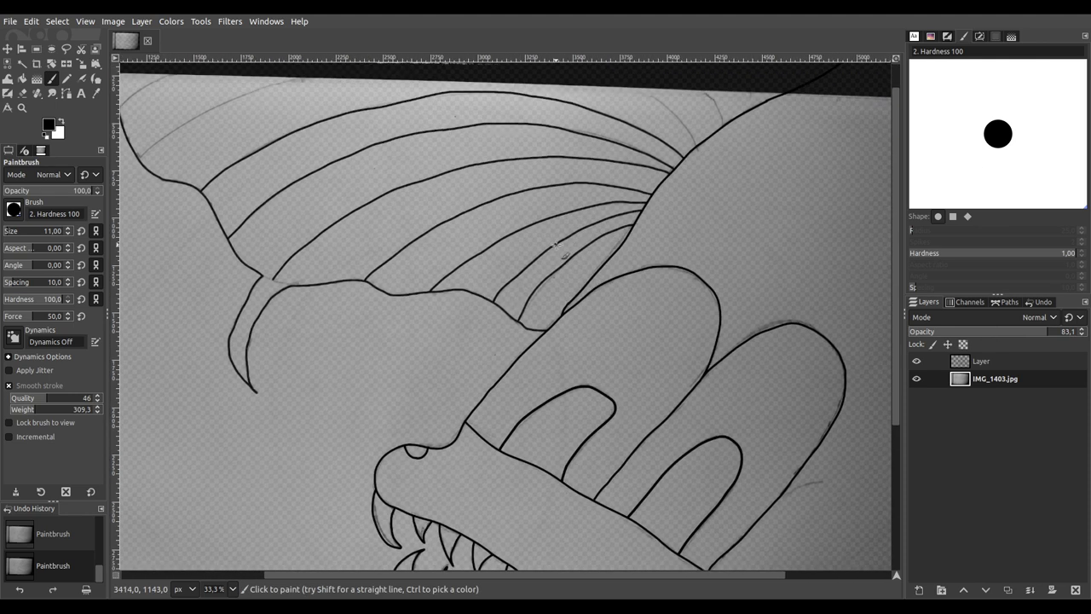
{"action": "scroll", "coordinate": [565, 254], "scroll_direction": "down", "scroll_amount": 2}
{"action": "scroll", "coordinate": [565, 254], "scroll_direction": "right", "scroll_amount": 2}
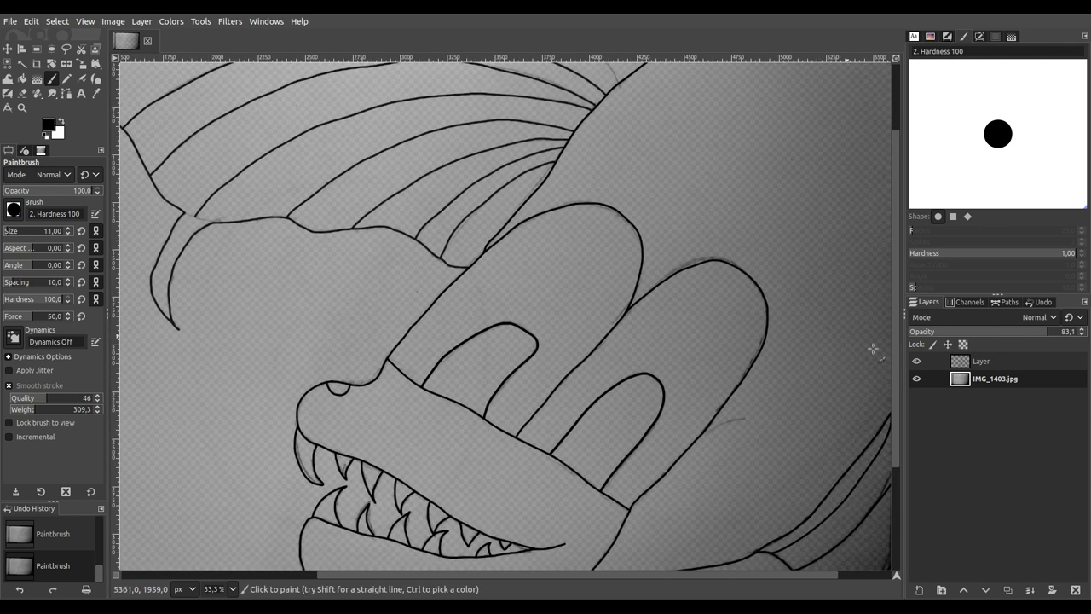
{"action": "left_click", "coordinate": [917, 365]}
{"action": "scroll", "coordinate": [530, 269], "scroll_direction": "up", "scroll_amount": 1}
{"action": "scroll", "coordinate": [531, 270], "scroll_direction": "left", "scroll_amount": 1}
{"action": "scroll", "coordinate": [530, 270], "scroll_direction": "up", "scroll_amount": 3}
{"action": "scroll", "coordinate": [531, 269], "scroll_direction": "left", "scroll_amount": 3}
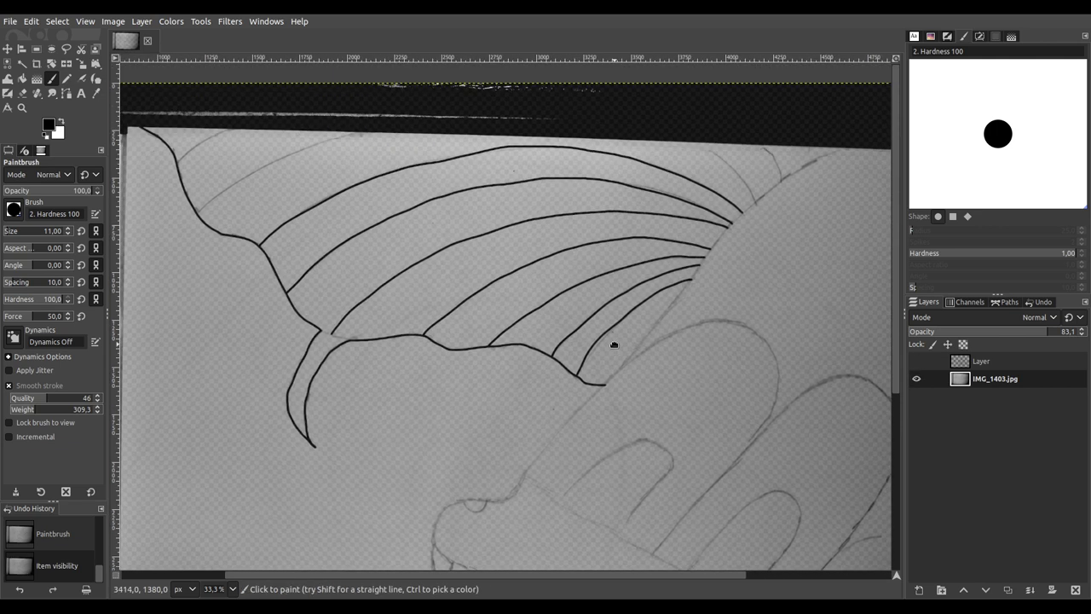
Step: Select the connected black claw and fin lines on IMG_1403.jpg with Fuzzy Select at threshold 30.9
{"action": "left_click", "coordinate": [22, 64]}
{"action": "scroll", "coordinate": [320, 392], "scroll_direction": "up", "scroll_amount": 5, "text": "ctrl"}
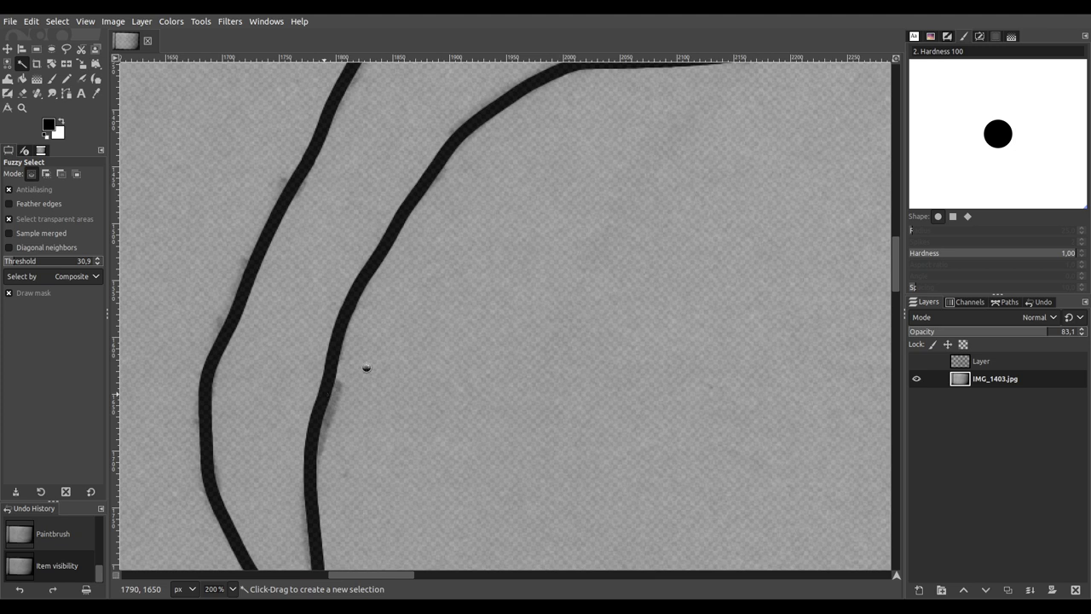
{"action": "left_click", "coordinate": [412, 345]}
{"action": "scroll", "coordinate": [414, 347], "scroll_direction": "down", "scroll_amount": 8, "text": "ctrl"}
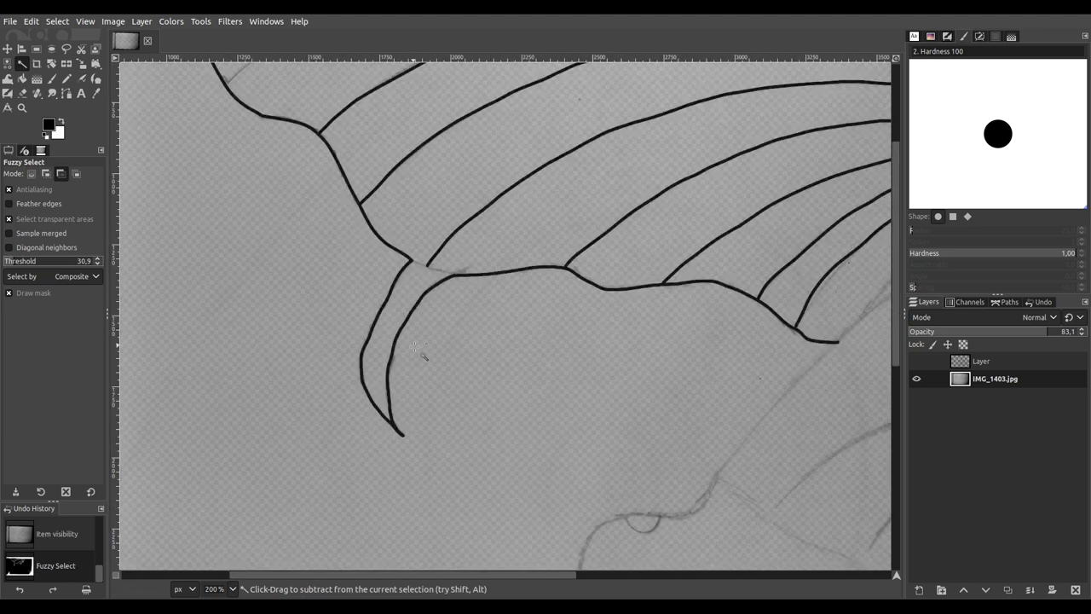
{"action": "scroll", "coordinate": [444, 324], "scroll_direction": "right", "scroll_amount": 1}
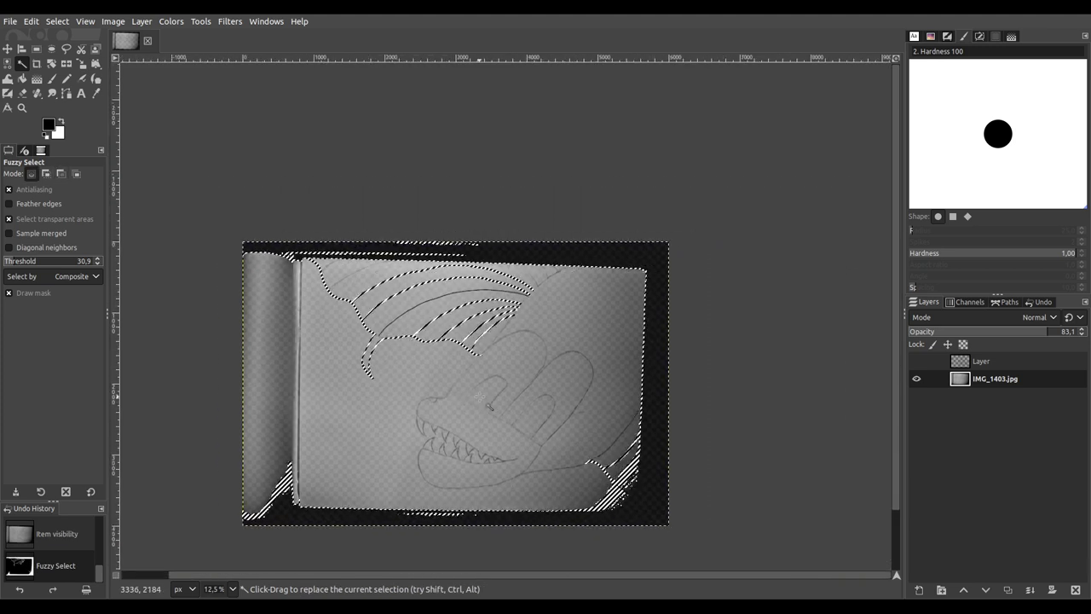
Step: Add the unconnected fifth fin ray to the fuzzy selection of the claw and fin lines
{"action": "scroll", "coordinate": [449, 305], "scroll_direction": "up", "scroll_amount": 1, "text": "ctrl"}
{"action": "scroll", "coordinate": [448, 306], "scroll_direction": "up", "scroll_amount": 1, "text": "ctrl"}
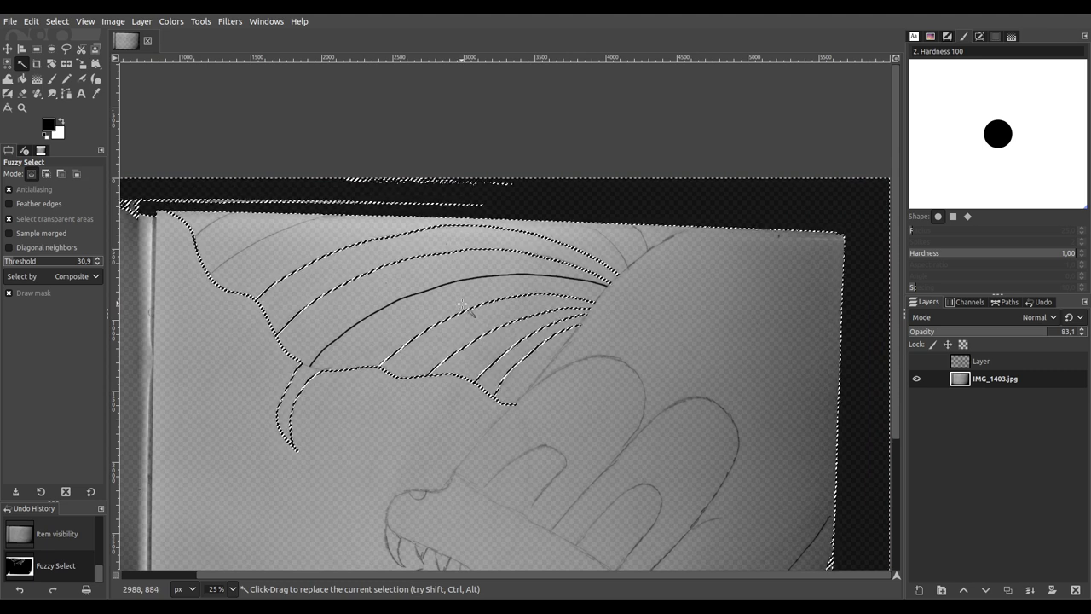
{"action": "scroll", "coordinate": [426, 287], "scroll_direction": "up", "scroll_amount": 6}
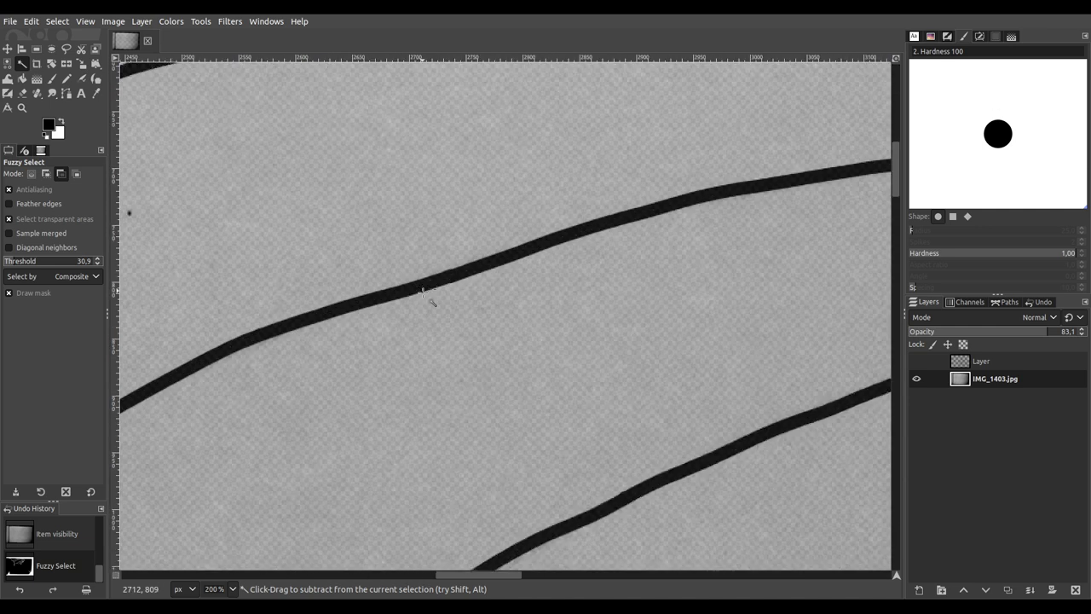
{"action": "left_click", "coordinate": [424, 287], "text": "shift"}
{"action": "scroll", "coordinate": [603, 262], "scroll_direction": "down", "scroll_amount": 7}
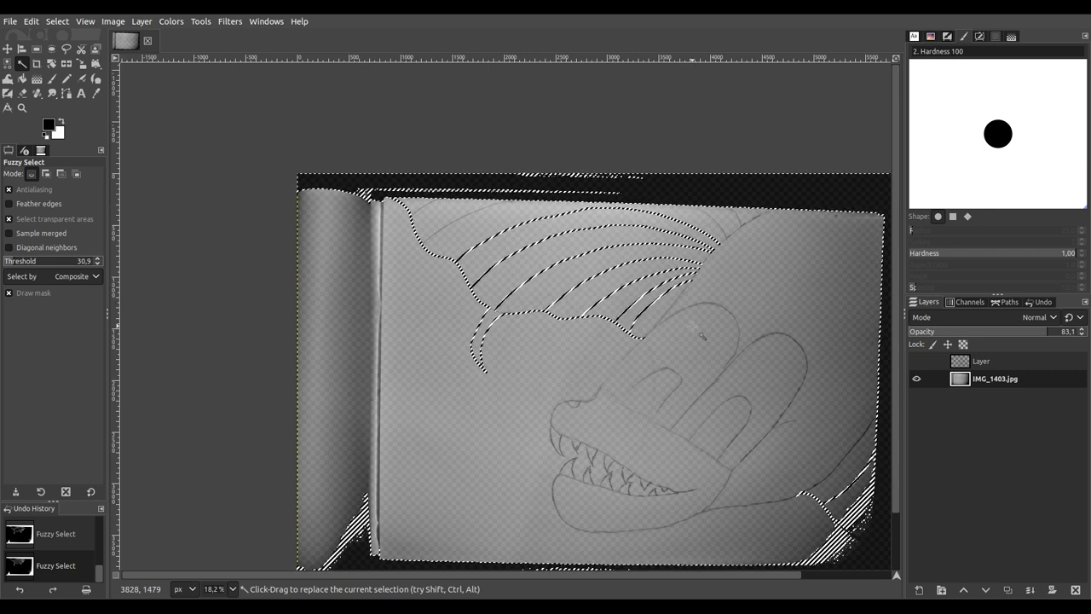
{"action": "scroll", "coordinate": [666, 321], "scroll_direction": "right", "scroll_amount": 2}
{"action": "scroll", "coordinate": [622, 345], "scroll_direction": "down", "scroll_amount": 2}
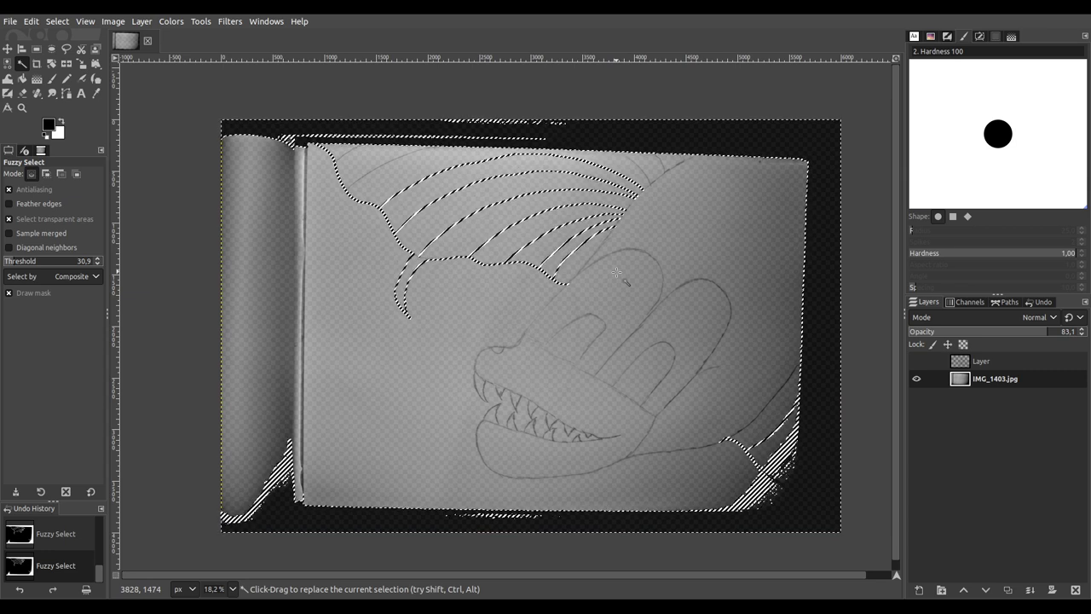
{"action": "key", "text": "ctrl"}
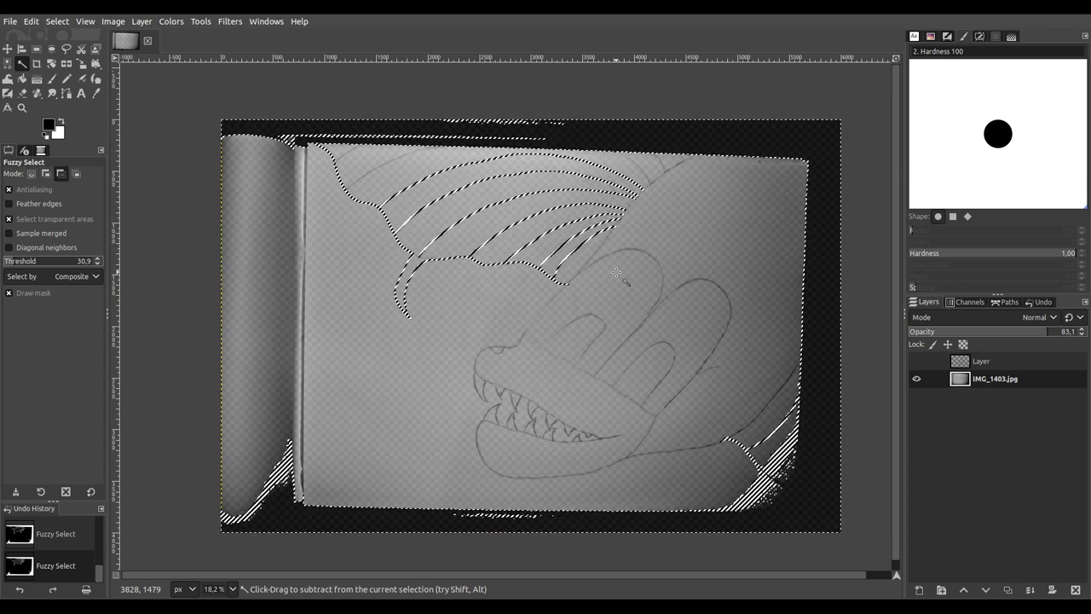
Step: Copy the selected lines, show Layer again, and paste them anchored onto a new layer above it, then select the whole canvas
{"action": "key", "text": "ctrl+c"}
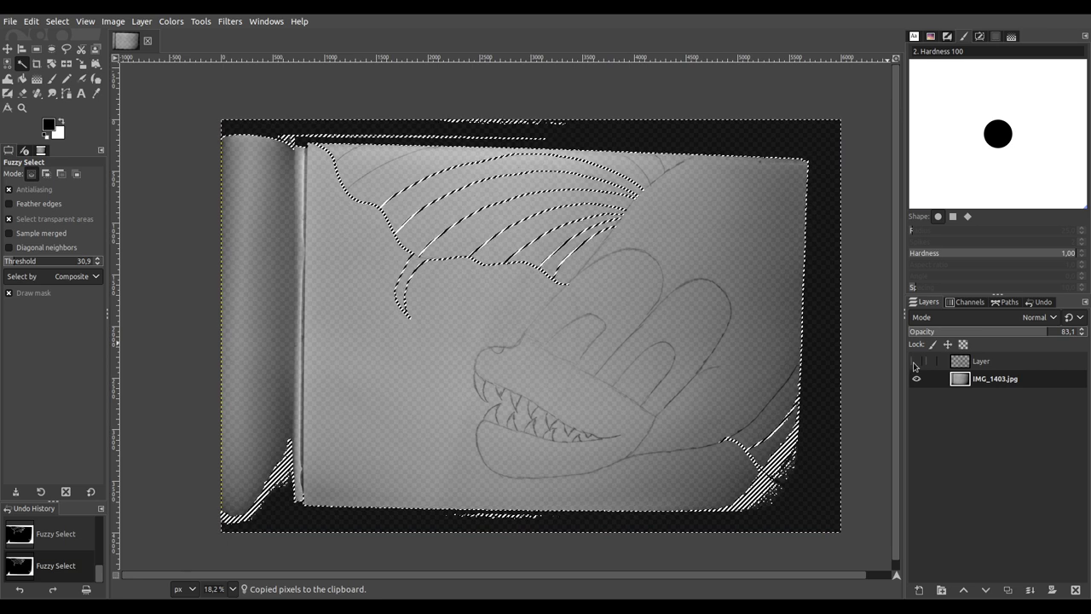
{"action": "left_click", "coordinate": [916, 360]}
{"action": "left_click", "coordinate": [946, 361]}
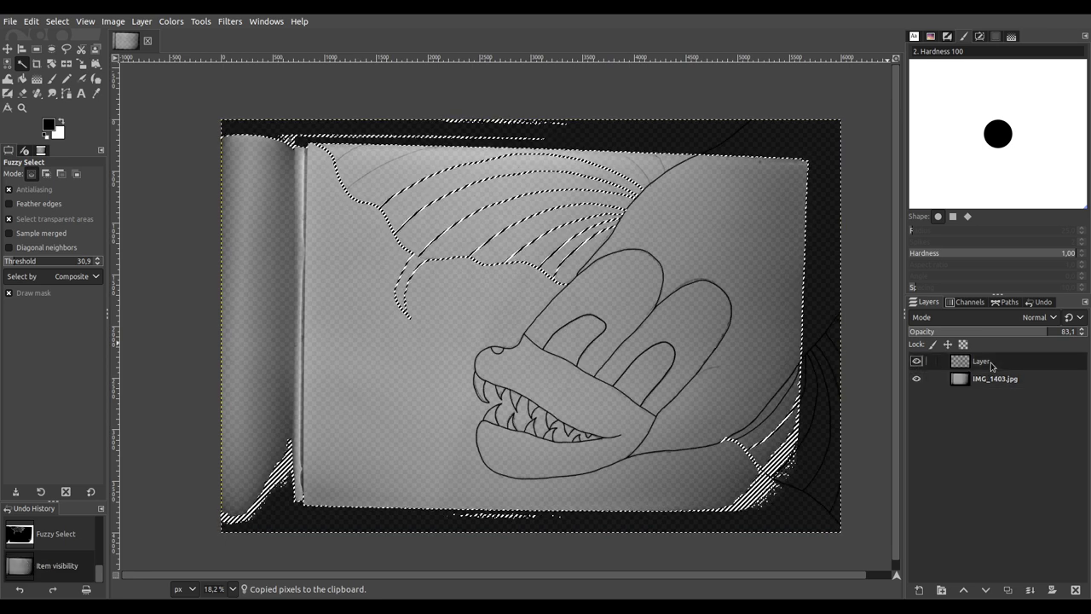
{"action": "left_click", "coordinate": [919, 589], "text": "shift"}
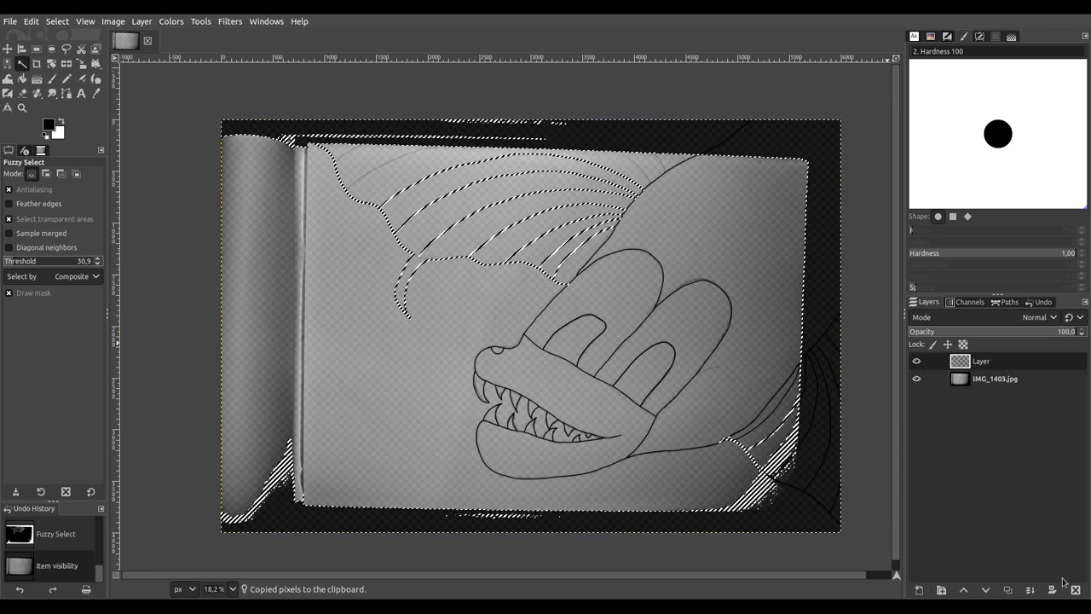
{"action": "key", "text": "ctrl+v"}
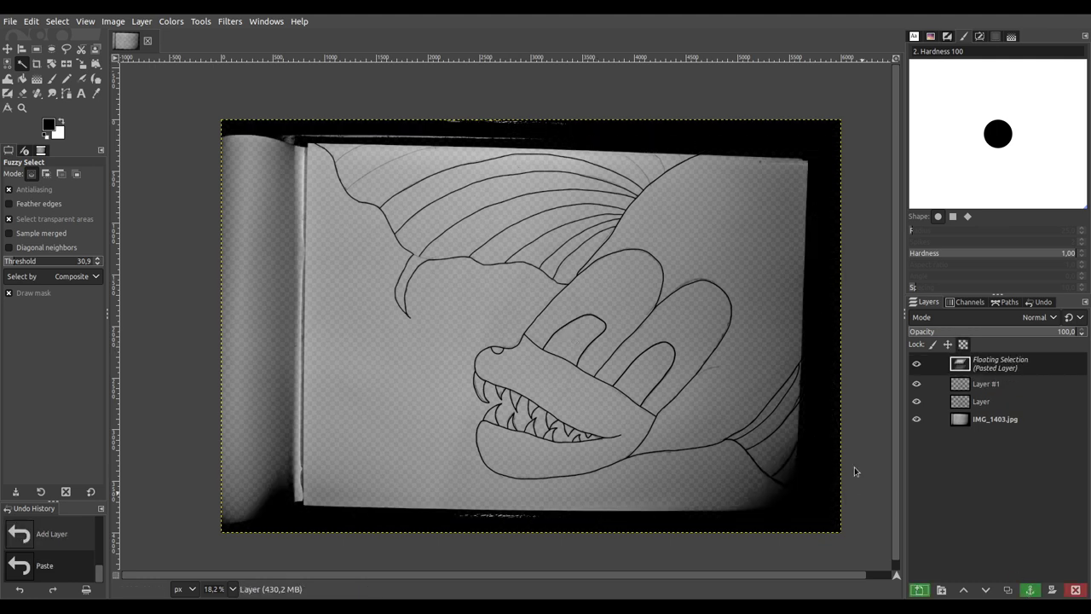
{"action": "left_click", "coordinate": [749, 416]}
{"action": "key", "text": "ctrl+a"}
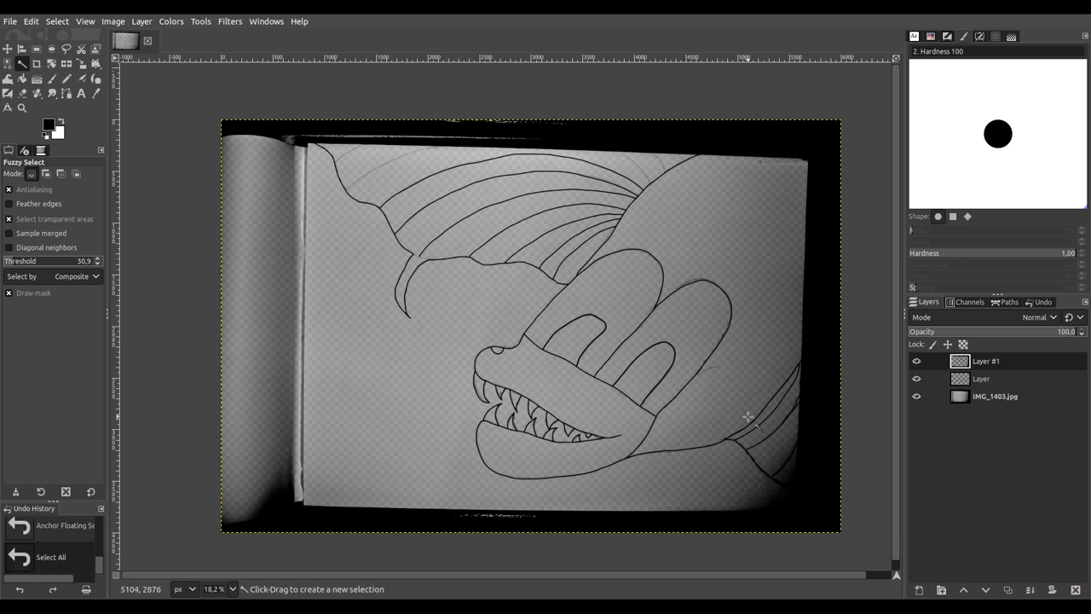
Step: Choose the Eraser, lower the opacity of Layer #1 to 39.7, and hide IMG_1403.jpg
{"action": "left_click_drag", "start_coordinate": [742, 404], "coordinate": [702, 397]}
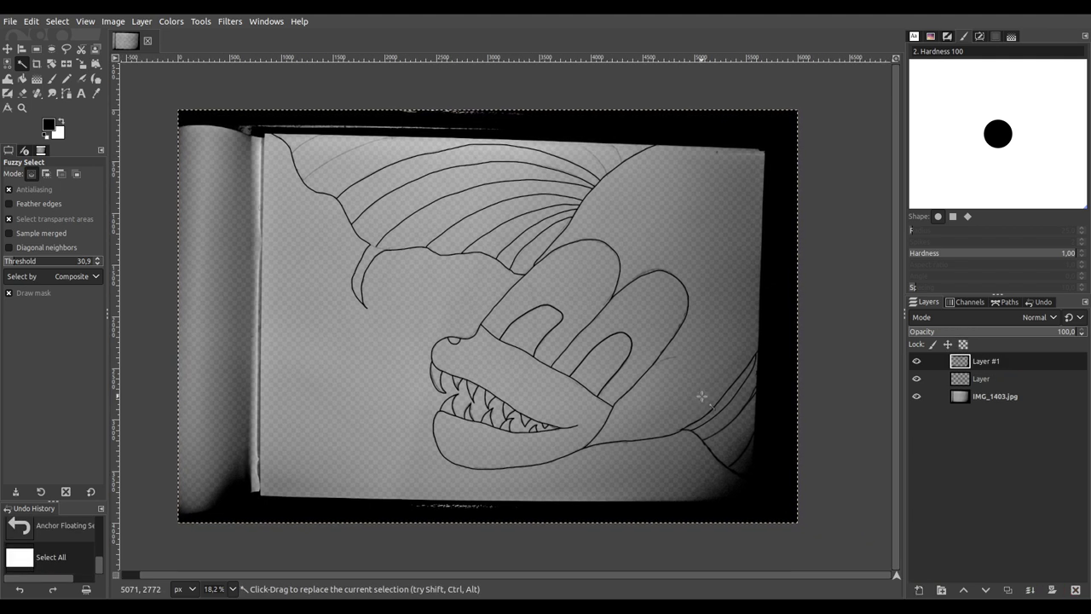
{"action": "left_click", "coordinate": [918, 362]}
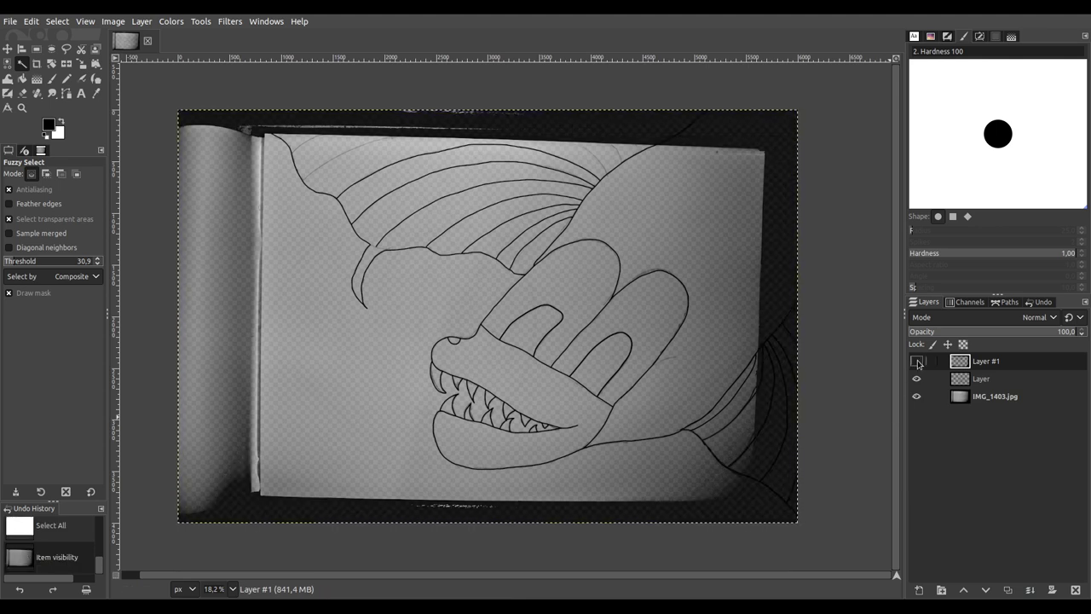
{"action": "left_click", "coordinate": [917, 361]}
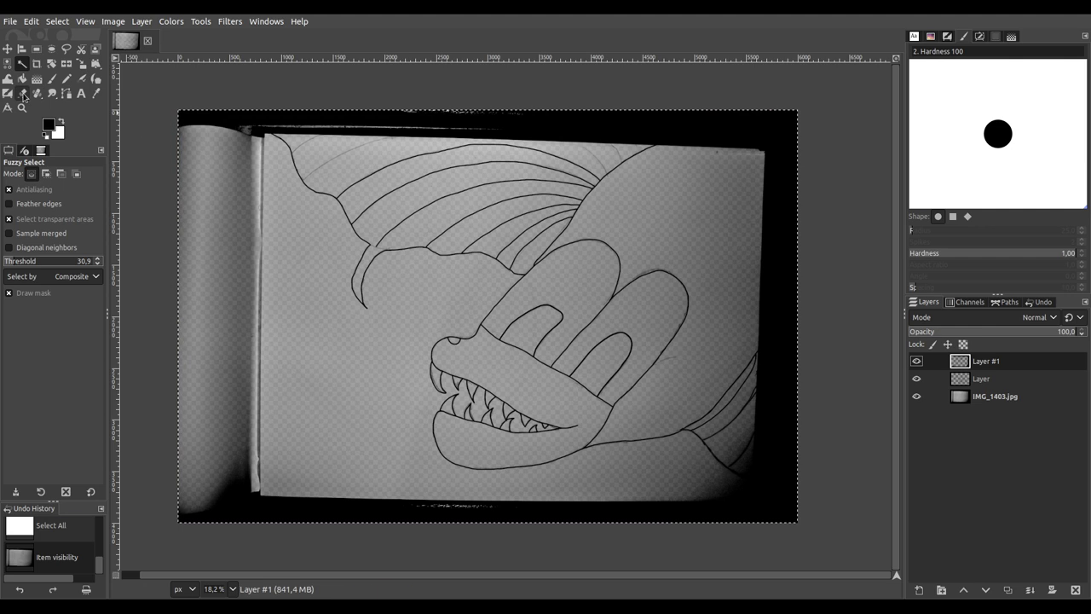
{"action": "left_click", "coordinate": [23, 94]}
{"action": "left_click", "coordinate": [48, 236]}
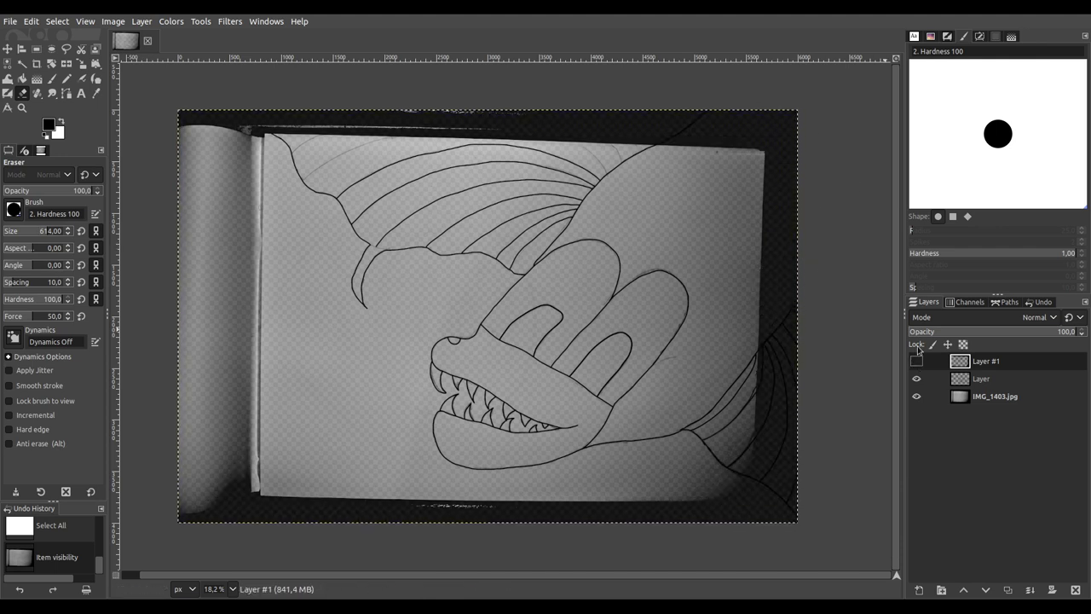
{"action": "left_click", "coordinate": [975, 333]}
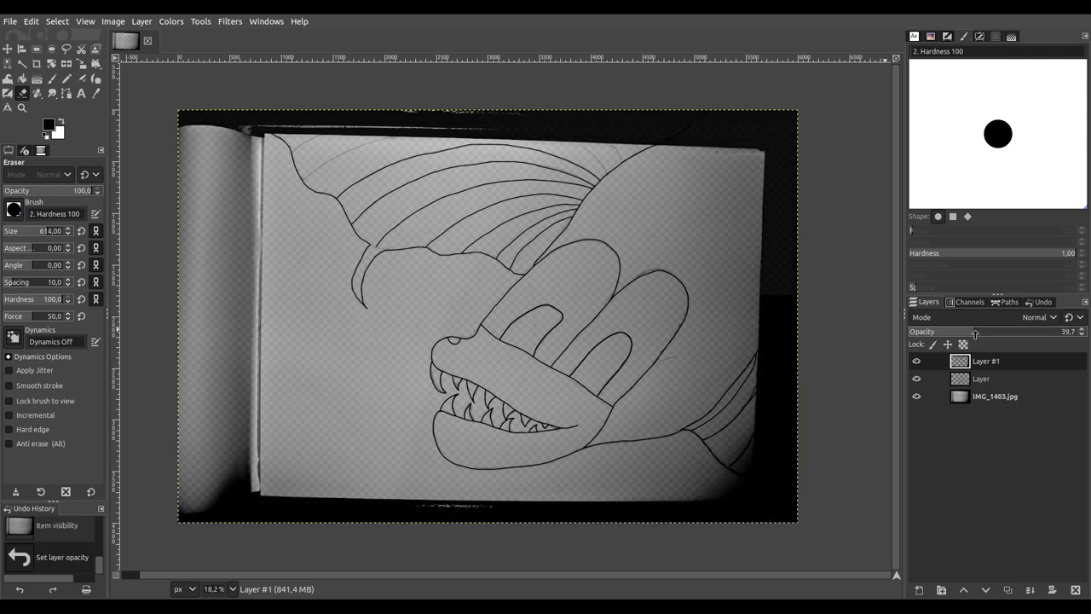
{"action": "left_click", "coordinate": [916, 396]}
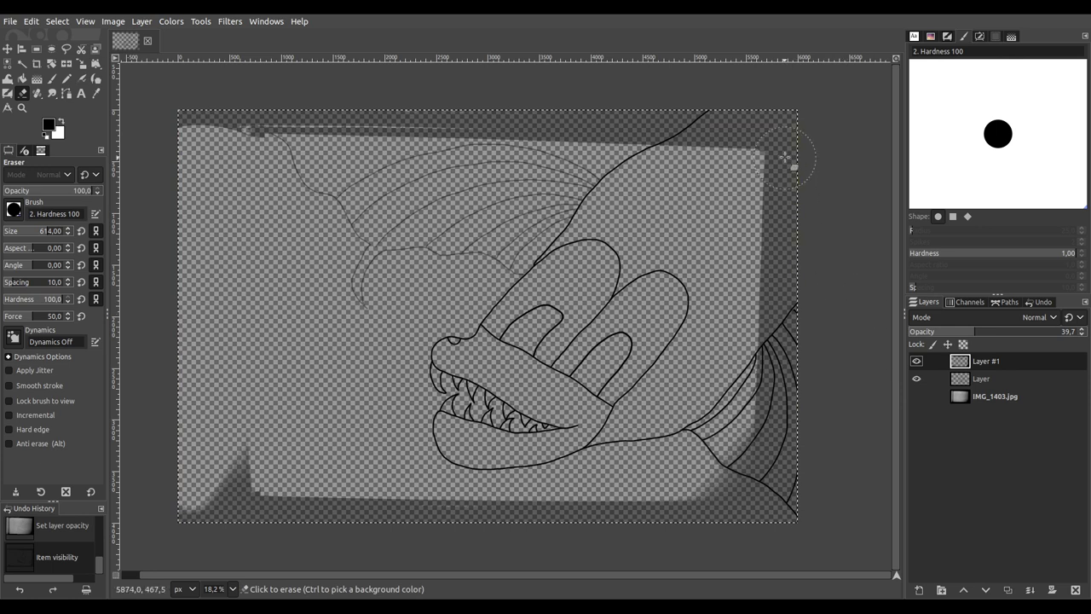
Step: Erase the copied dark photo border along the right, lower and left edges of Layer #1 with the size 614 Eraser
{"action": "mouse_move", "coordinate": [784, 126]}
{"action": "left_mouse_down"}
{"action": "mouse_move", "coordinate": [788, 390]}
{"action": "mouse_move", "coordinate": [764, 444]}
{"action": "mouse_move", "coordinate": [795, 454]}
{"action": "left_mouse_up"}
{"action": "mouse_move", "coordinate": [801, 510]}
{"action": "left_mouse_down"}
{"action": "mouse_move", "coordinate": [752, 483]}
{"action": "mouse_move", "coordinate": [714, 483]}
{"action": "mouse_move", "coordinate": [734, 492]}
{"action": "mouse_move", "coordinate": [685, 521]}
{"action": "mouse_move", "coordinate": [620, 509]}
{"action": "mouse_move", "coordinate": [297, 525]}
{"action": "mouse_move", "coordinate": [222, 517]}
{"action": "mouse_move", "coordinate": [187, 496]}
{"action": "mouse_move", "coordinate": [237, 428]}
{"action": "mouse_move", "coordinate": [242, 504]}
{"action": "left_mouse_up"}
{"action": "left_click_drag", "start_coordinate": [241, 421], "coordinate": [243, 421]}
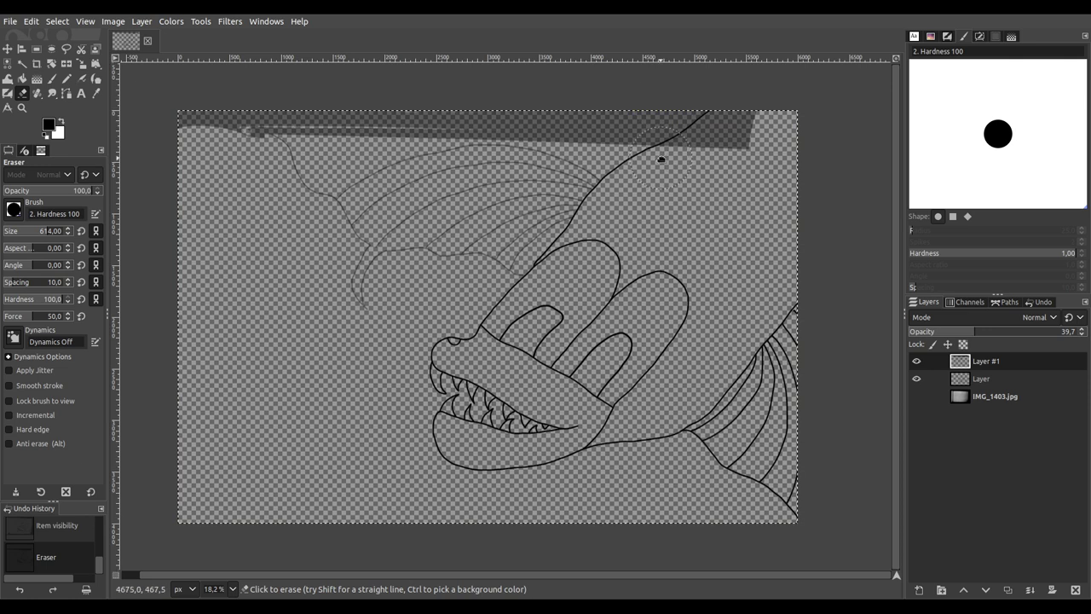
{"action": "scroll", "coordinate": [670, 167], "scroll_direction": "up", "scroll_amount": 1}
{"action": "scroll", "coordinate": [670, 167], "scroll_direction": "left", "scroll_amount": 4}
{"action": "mouse_move", "coordinate": [820, 158]}
{"action": "left_mouse_down"}
{"action": "mouse_move", "coordinate": [688, 130]}
{"action": "mouse_move", "coordinate": [351, 114]}
{"action": "mouse_move", "coordinate": [329, 134]}
{"action": "mouse_move", "coordinate": [318, 178]}
{"action": "mouse_move", "coordinate": [304, 165]}
{"action": "mouse_move", "coordinate": [412, 141]}
{"action": "left_mouse_up"}
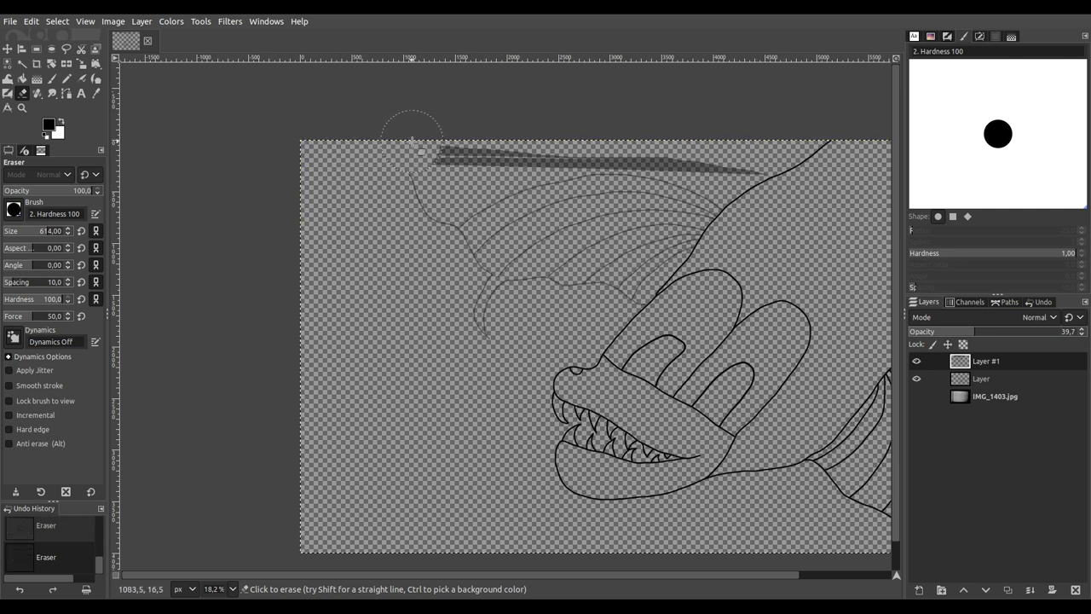
{"action": "key", "text": "ctrl+z"}
{"action": "key", "text": "ctrl+z"}
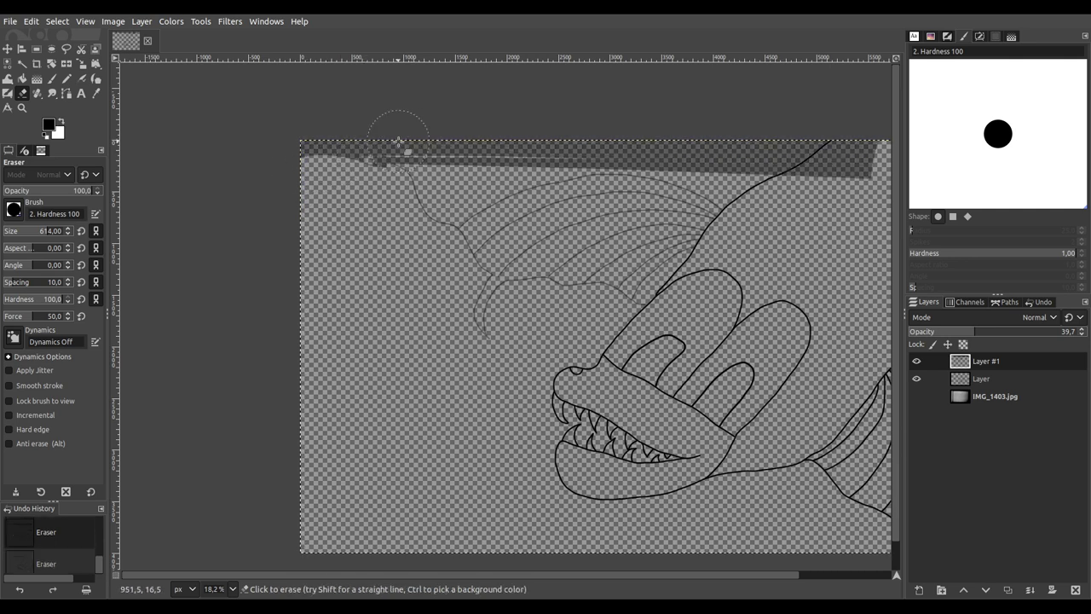
Step: Erase the dark border remnants in the canvas's upper-left corner, up to the start of the fin's outer line
{"action": "scroll", "coordinate": [409, 140], "scroll_direction": "up", "scroll_amount": 2}
{"action": "scroll", "coordinate": [395, 149], "scroll_direction": "up", "scroll_amount": 4}
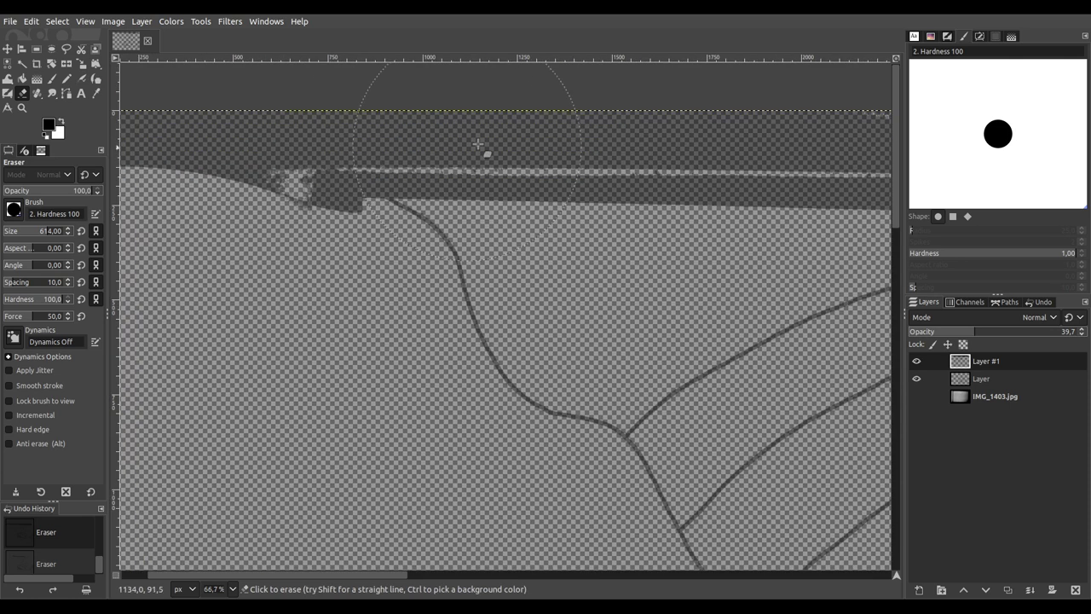
{"action": "left_click", "coordinate": [446, 97]}
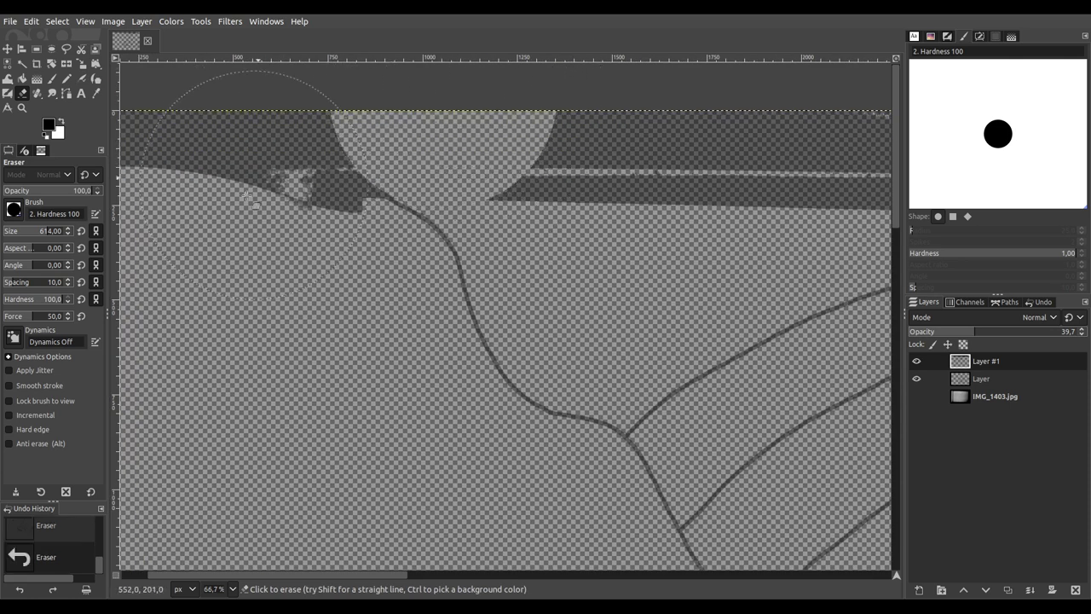
{"action": "left_click", "coordinate": [298, 291]}
{"action": "mouse_move", "coordinate": [288, 291]}
{"action": "left_mouse_down"}
{"action": "mouse_move", "coordinate": [445, 350]}
{"action": "mouse_move", "coordinate": [309, 292]}
{"action": "mouse_move", "coordinate": [190, 219]}
{"action": "mouse_move", "coordinate": [346, 122]}
{"action": "mouse_move", "coordinate": [430, 111]}
{"action": "left_mouse_up"}
{"action": "mouse_move", "coordinate": [562, 130]}
{"action": "left_mouse_down"}
{"action": "mouse_move", "coordinate": [514, 92]}
{"action": "mouse_move", "coordinate": [474, 126]}
{"action": "left_mouse_up"}
{"action": "mouse_move", "coordinate": [418, 324]}
{"action": "left_mouse_down"}
{"action": "mouse_move", "coordinate": [368, 297]}
{"action": "mouse_move", "coordinate": [400, 210]}
{"action": "left_mouse_up"}
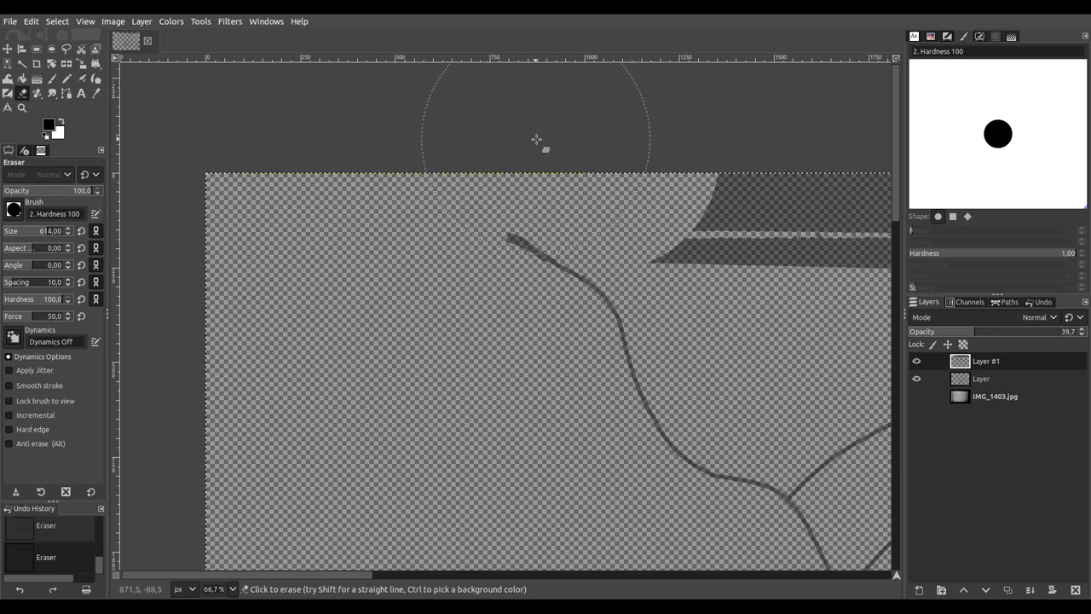
Step: Erase the rest of the dark strip along the canvas's upper edge, above the fin and across to the right corner
{"action": "scroll", "coordinate": [497, 228], "scroll_direction": "right", "scroll_amount": 5}
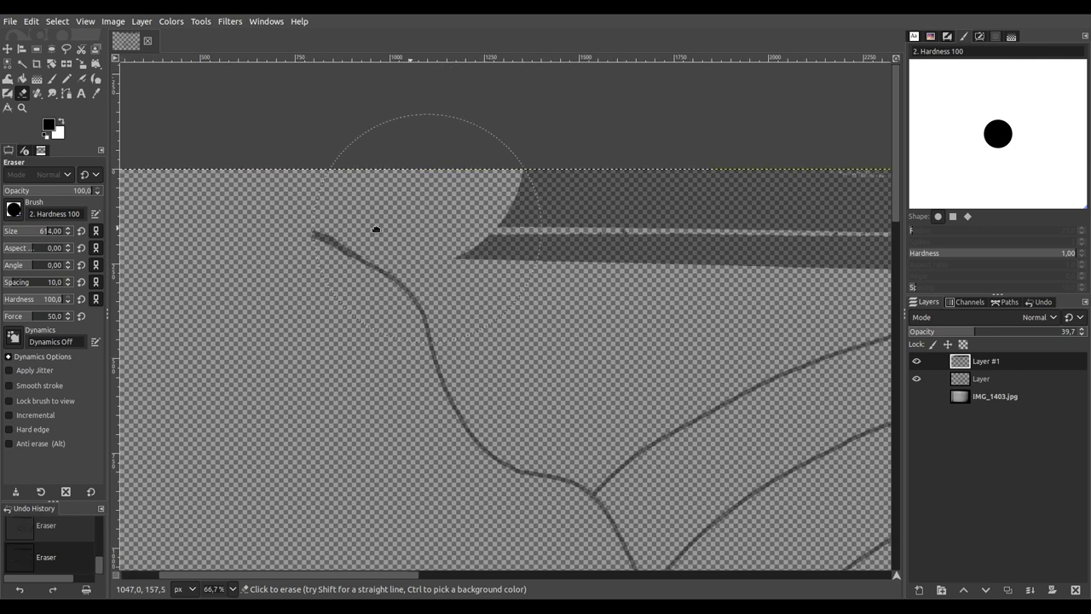
{"action": "mouse_move", "coordinate": [358, 196]}
{"action": "left_mouse_down"}
{"action": "mouse_move", "coordinate": [638, 146]}
{"action": "mouse_move", "coordinate": [723, 156]}
{"action": "left_mouse_up"}
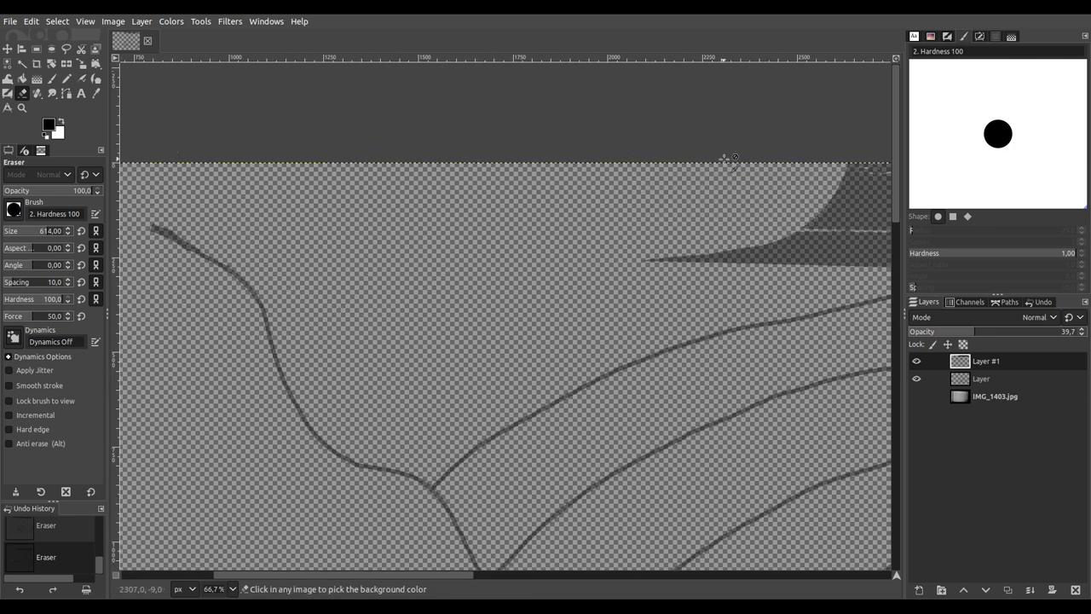
{"action": "scroll", "coordinate": [723, 156], "scroll_direction": "down", "scroll_amount": 3}
{"action": "scroll", "coordinate": [343, 269], "scroll_direction": "up", "scroll_amount": 1}
{"action": "scroll", "coordinate": [285, 231], "scroll_direction": "up", "scroll_amount": 1}
{"action": "left_click_drag", "start_coordinate": [243, 213], "coordinate": [521, 223]}
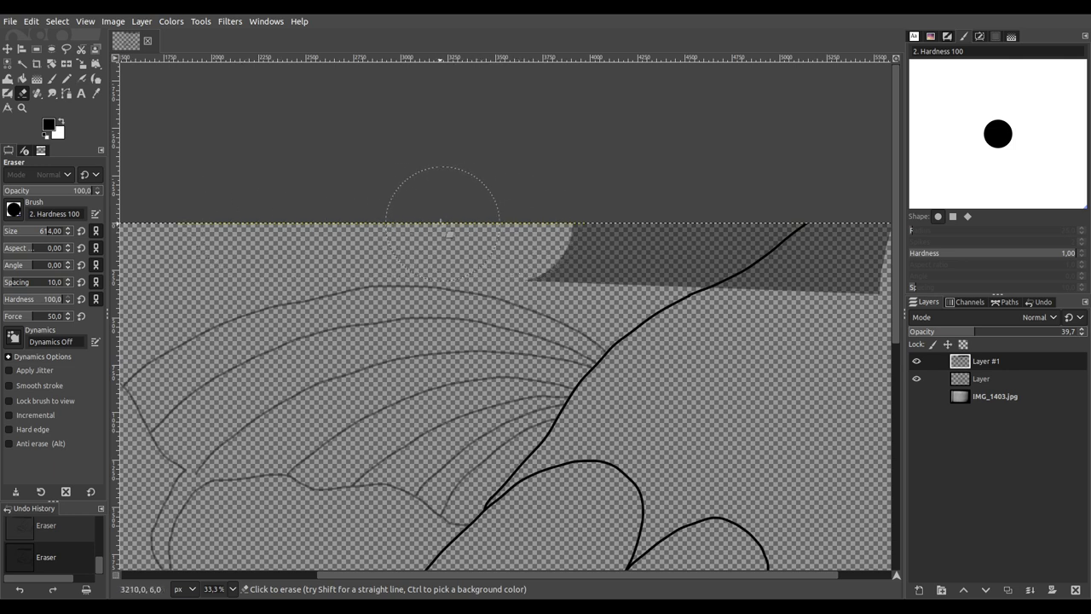
{"action": "left_click_drag", "start_coordinate": [417, 219], "coordinate": [856, 226]}
Step: Set the opacity of Layer #1 to 100 and merge it down into Layer
{"action": "scroll", "coordinate": [550, 238], "scroll_direction": "right", "scroll_amount": 3}
{"action": "scroll", "coordinate": [550, 238], "scroll_direction": "right", "scroll_amount": 1}
{"action": "scroll", "coordinate": [665, 171], "scroll_direction": "down", "scroll_amount": 2}
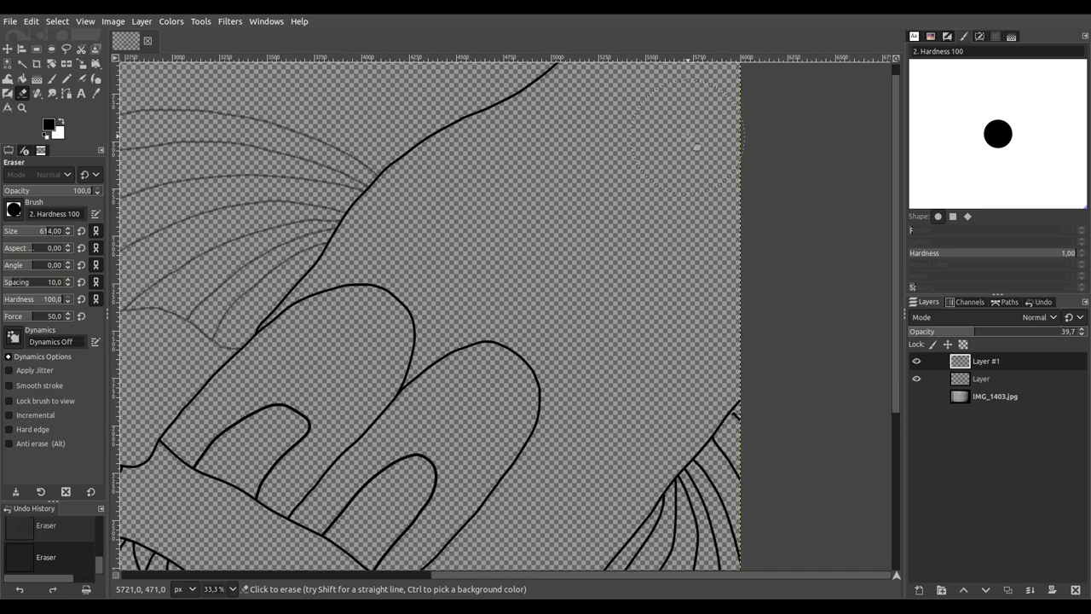
{"action": "scroll", "coordinate": [611, 211], "scroll_direction": "down", "scroll_amount": 2}
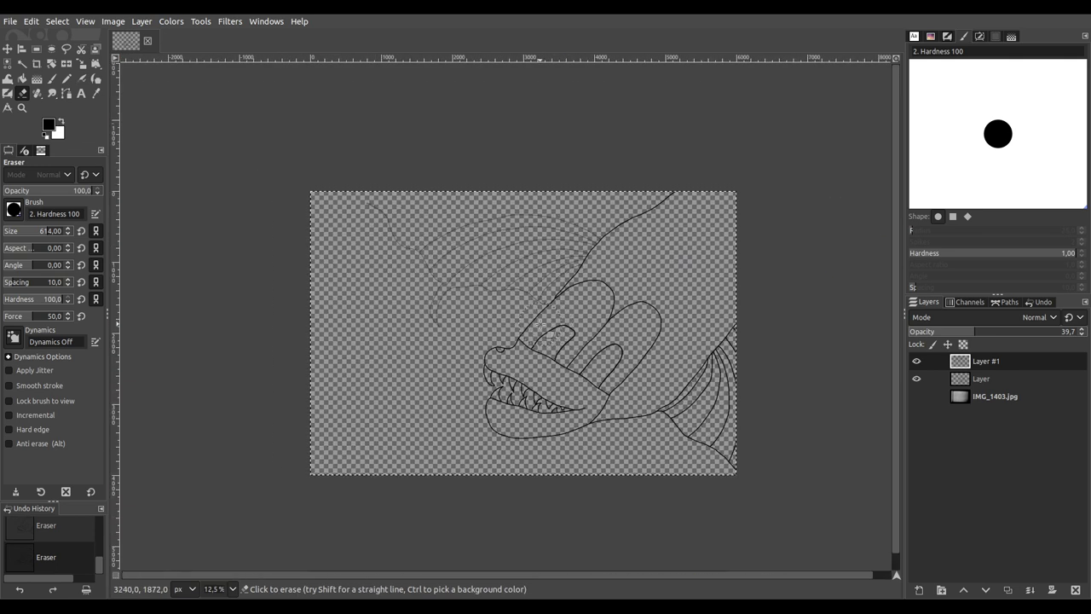
{"action": "scroll", "coordinate": [440, 276], "scroll_direction": "up", "scroll_amount": 1}
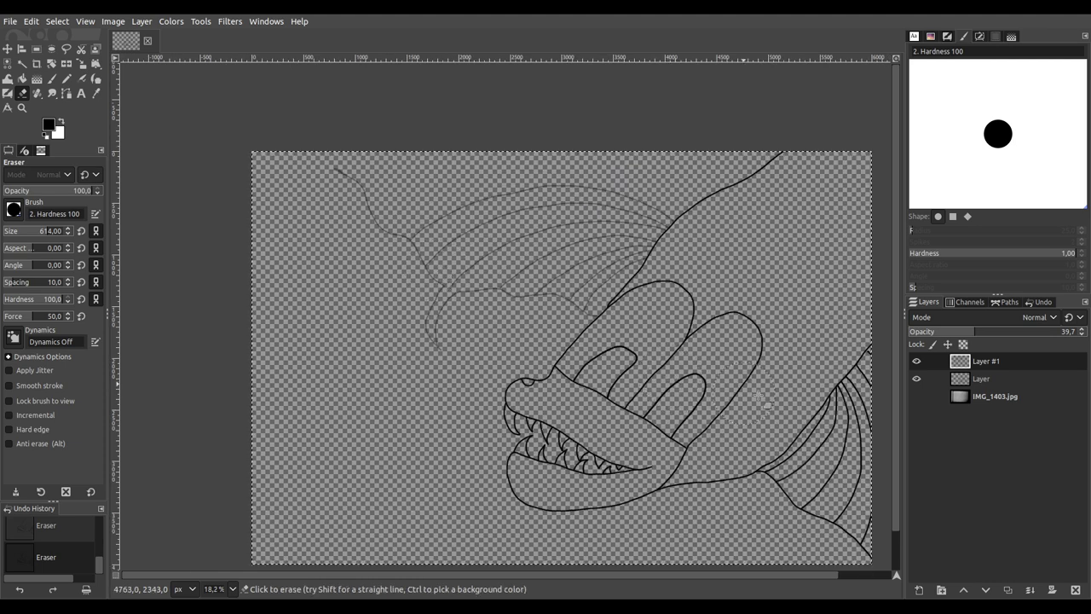
{"action": "left_click_drag", "start_coordinate": [1010, 338], "coordinate": [1054, 335]}
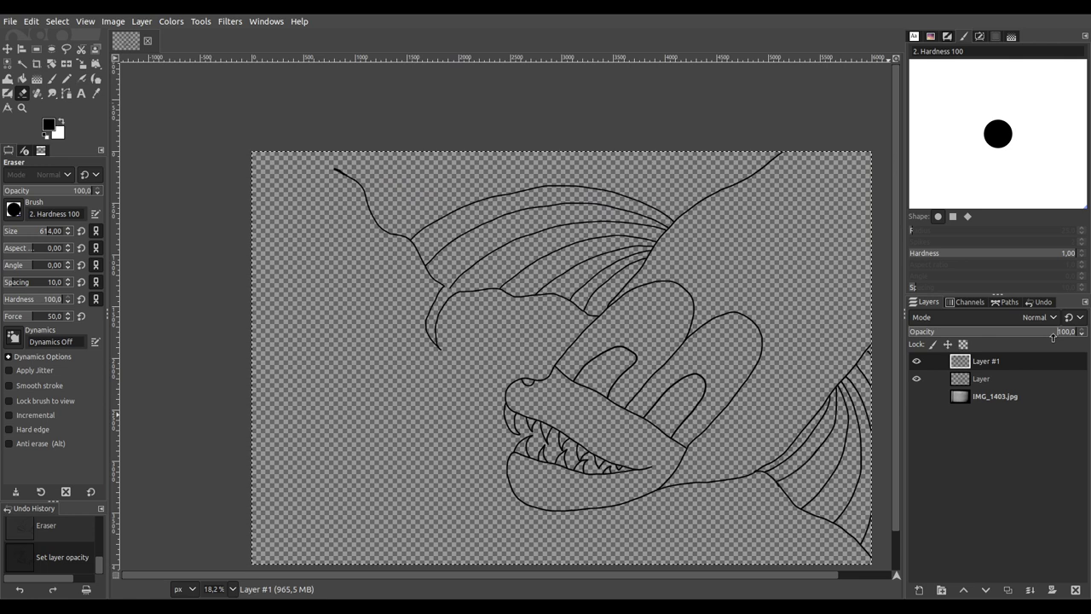
{"action": "left_click", "coordinate": [1003, 380]}
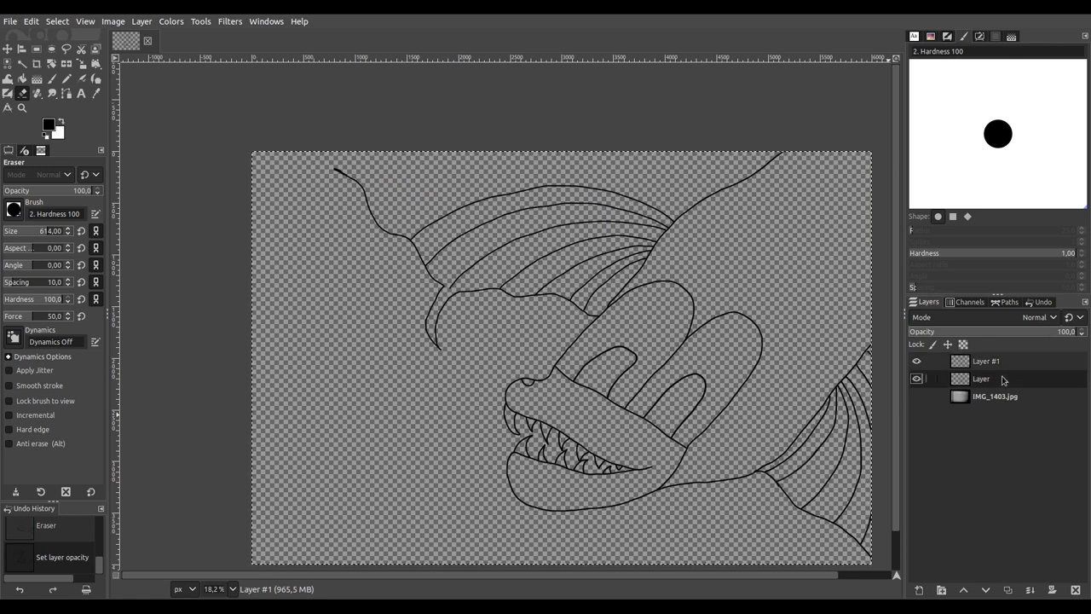
{"action": "left_click", "coordinate": [1004, 360]}
{"action": "left_click", "coordinate": [1031, 589]}
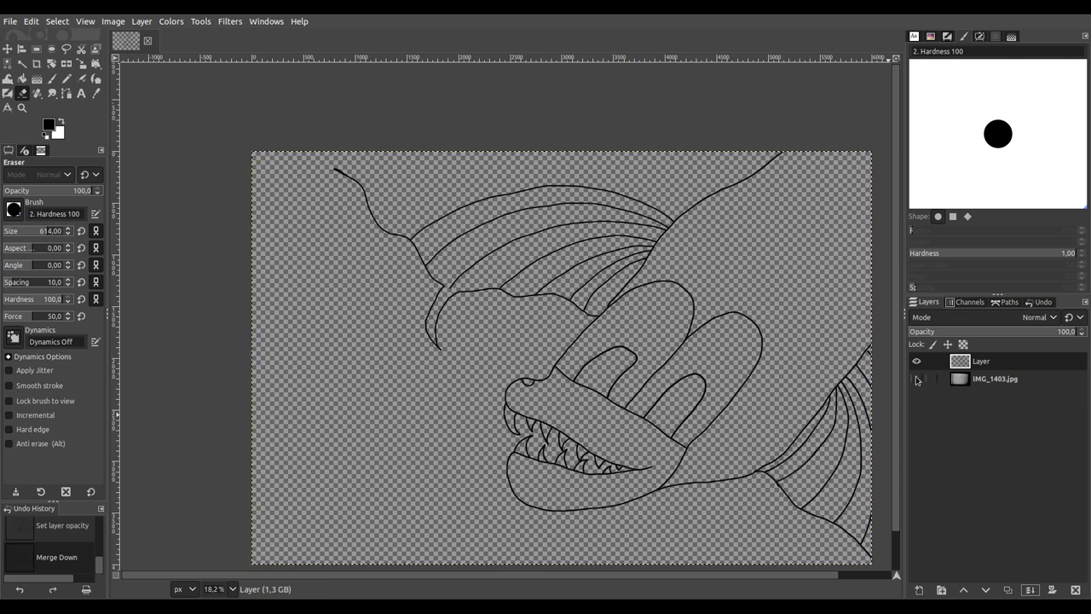
Step: Show IMG_1403.jpg again, make Layer active, and set the Paintbrush size to 11
{"action": "left_click", "coordinate": [916, 379]}
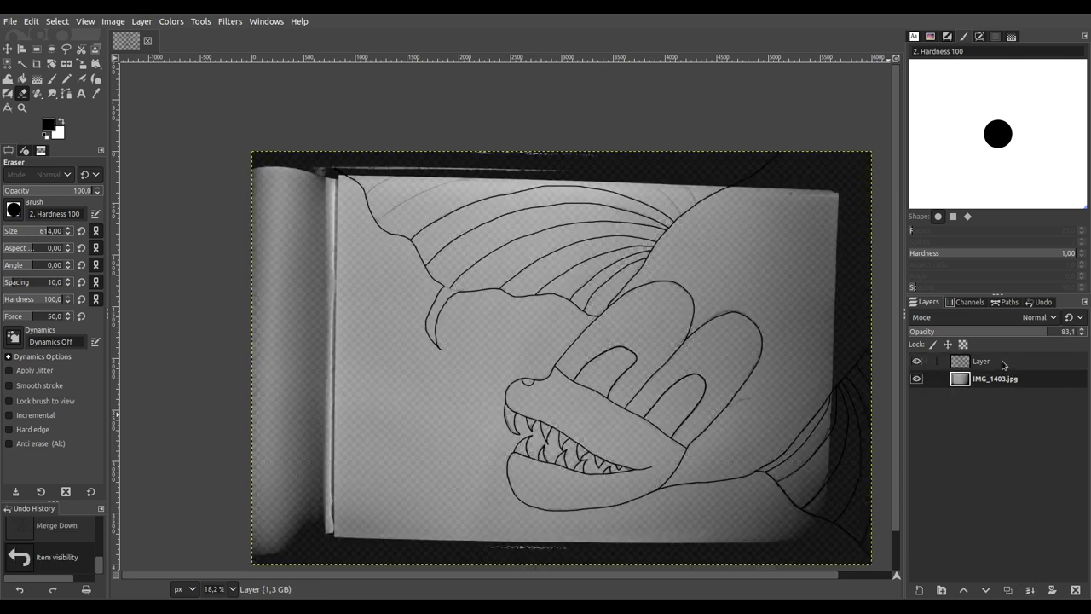
{"action": "left_click", "coordinate": [1004, 364]}
{"action": "key", "text": "1"}
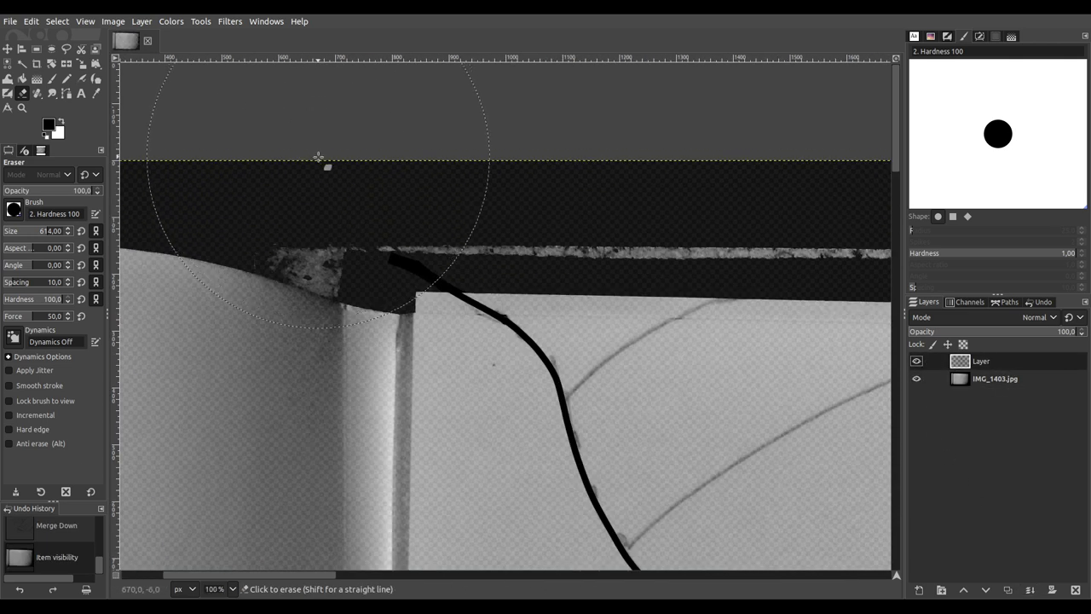
{"action": "left_click", "coordinate": [52, 80]}
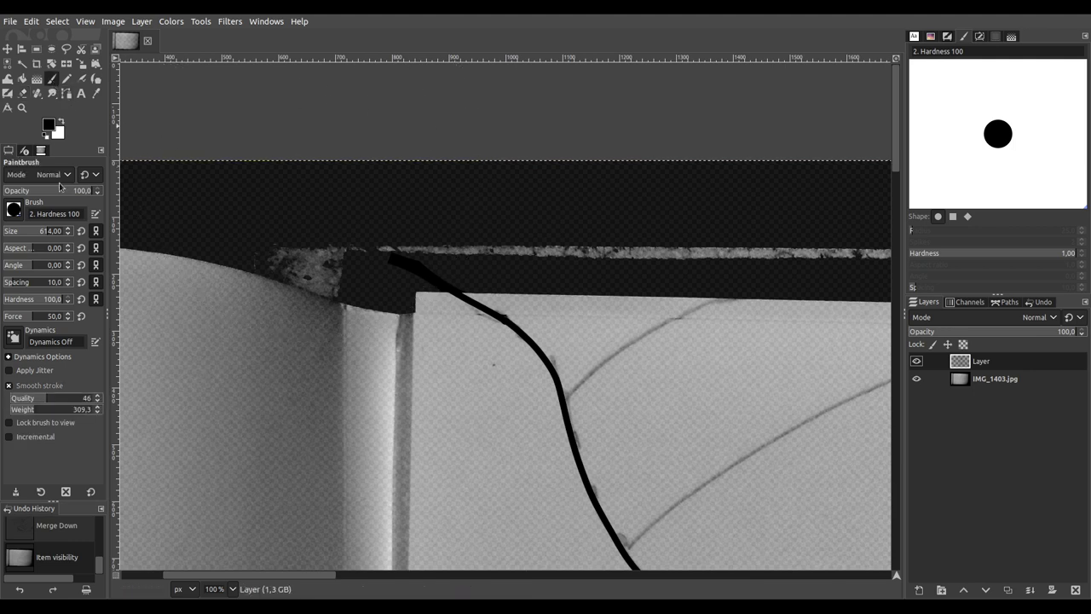
{"action": "left_click", "coordinate": [10, 231]}
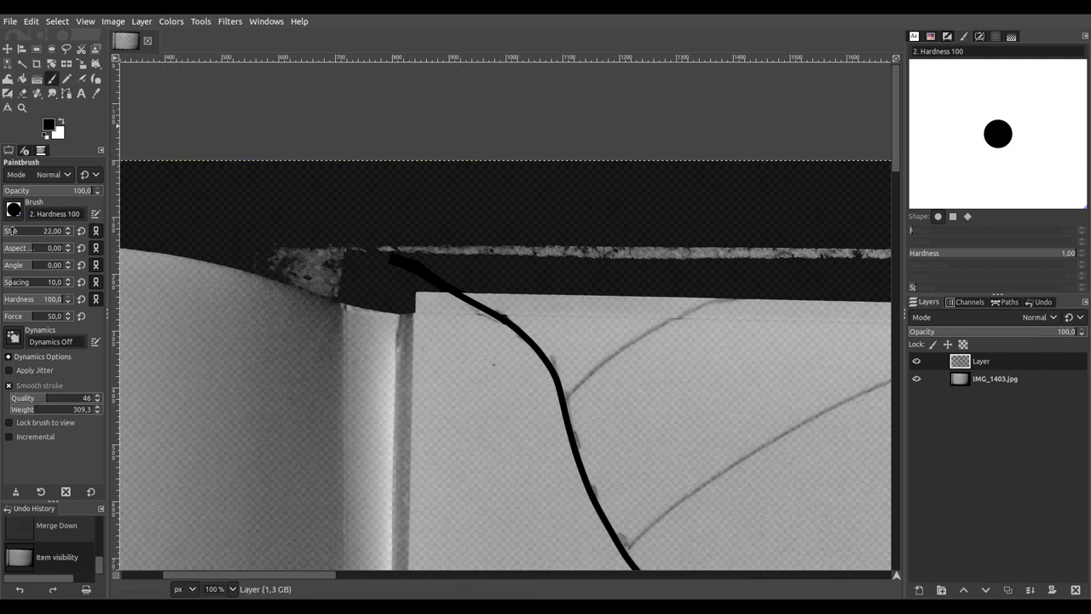
{"action": "scroll", "coordinate": [10, 231], "scroll_direction": "down", "scroll_amount": 3}
{"action": "scroll", "coordinate": [11, 231], "scroll_direction": "down", "scroll_amount": 1}
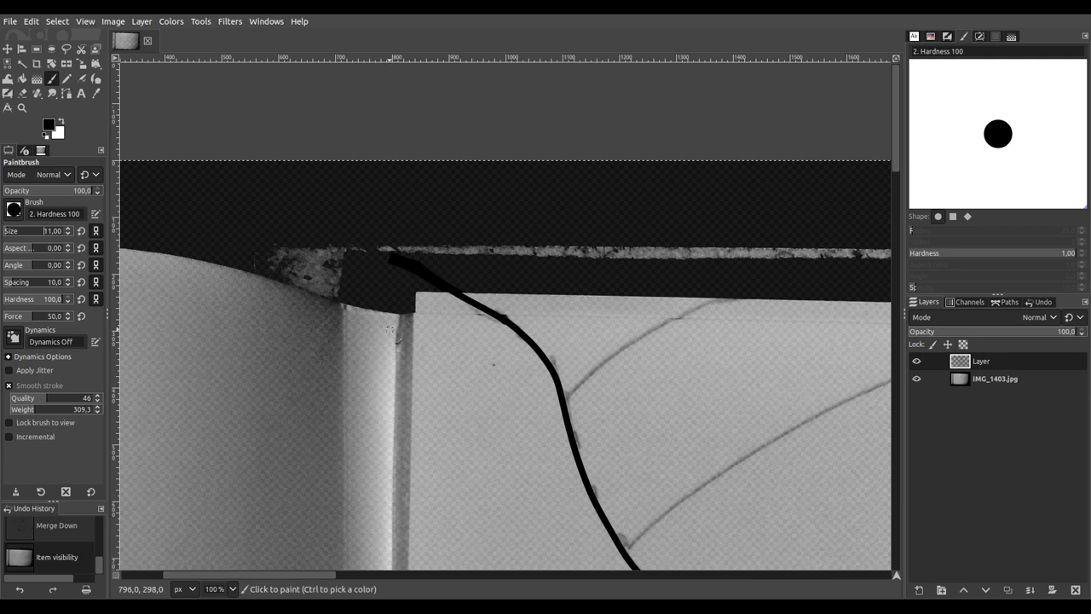
Step: Extend the fin's outer line from its upper-left end to the canvas's upper edge
{"action": "left_click_drag", "start_coordinate": [397, 294], "coordinate": [496, 384]}
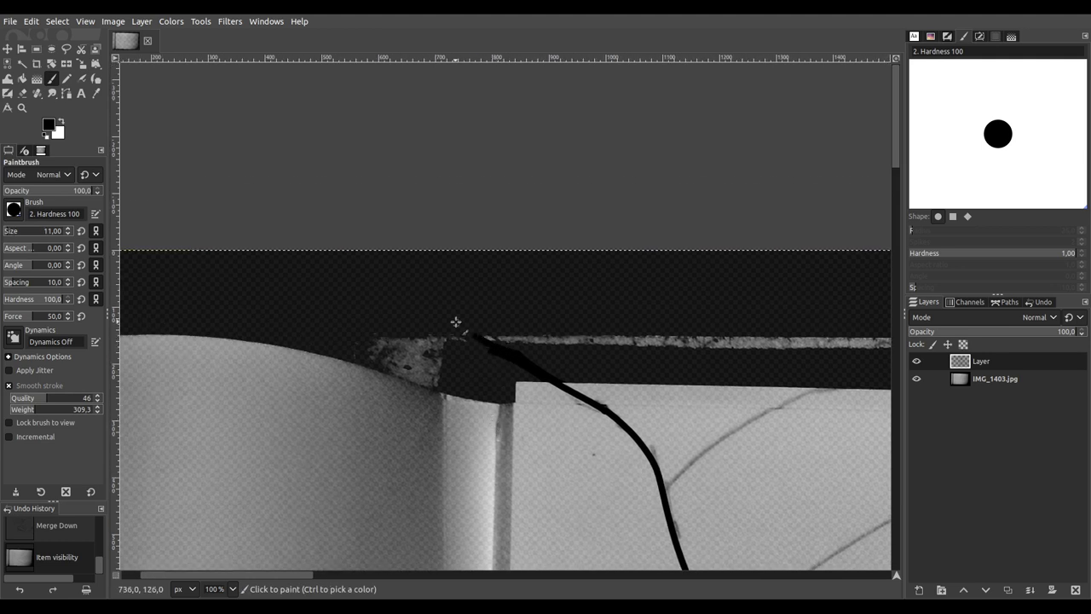
{"action": "left_click_drag", "start_coordinate": [394, 270], "coordinate": [366, 250]}
{"action": "left_click_drag", "start_coordinate": [519, 409], "coordinate": [553, 329]}
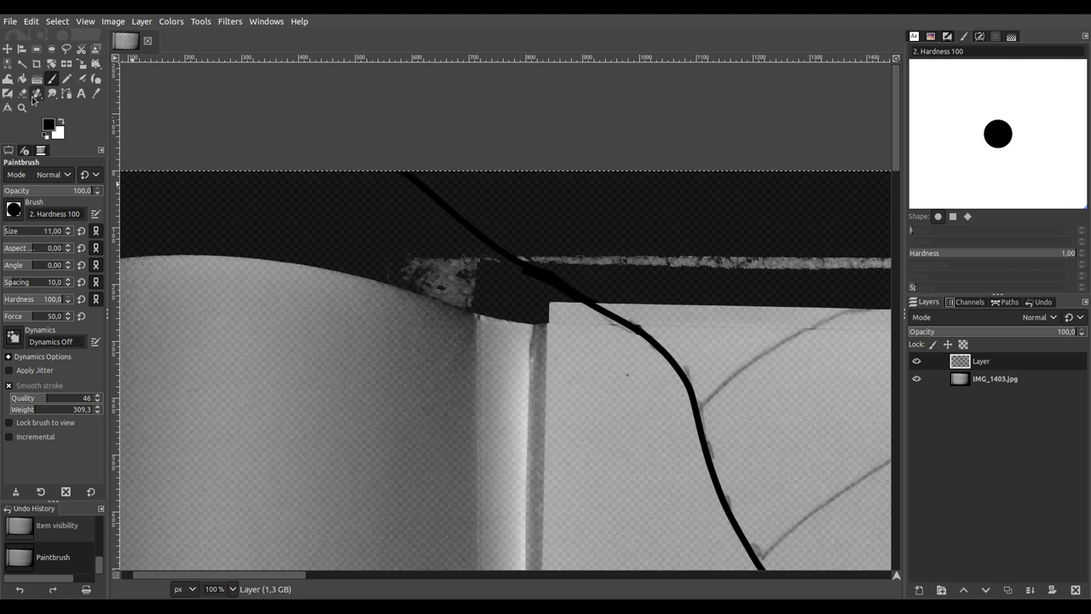
Step: Trim the thick bump where the extension joins the fin's outer line, using the size 11 Eraser
{"action": "left_click", "coordinate": [22, 93]}
{"action": "scroll", "coordinate": [511, 277], "scroll_direction": "up", "scroll_amount": 2}
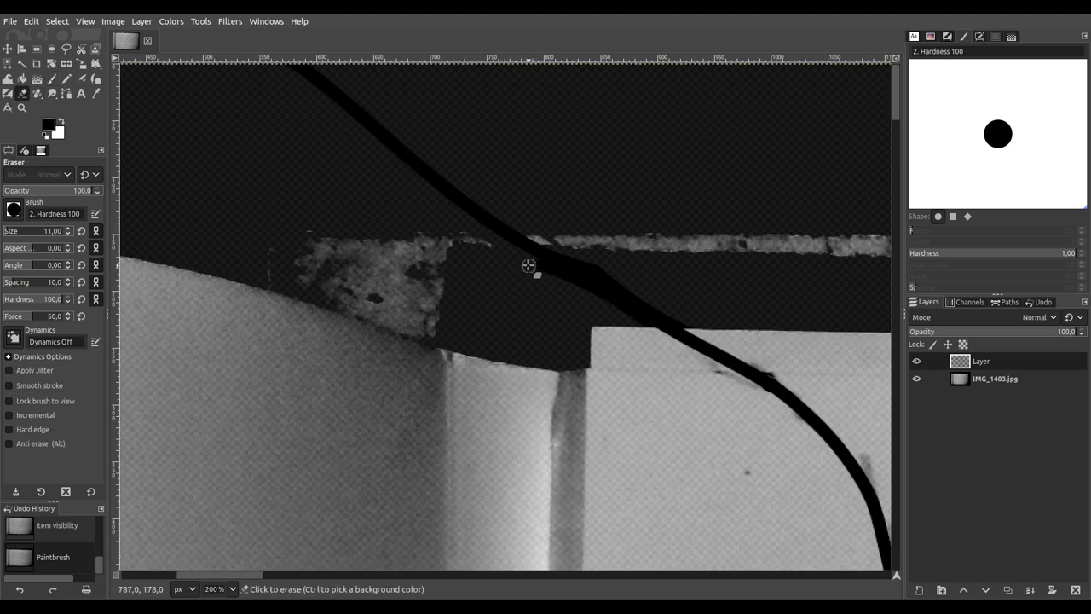
{"action": "mouse_move", "coordinate": [594, 293]}
{"action": "left_mouse_down"}
{"action": "mouse_move", "coordinate": [663, 300]}
{"action": "mouse_move", "coordinate": [701, 326]}
{"action": "left_mouse_up"}
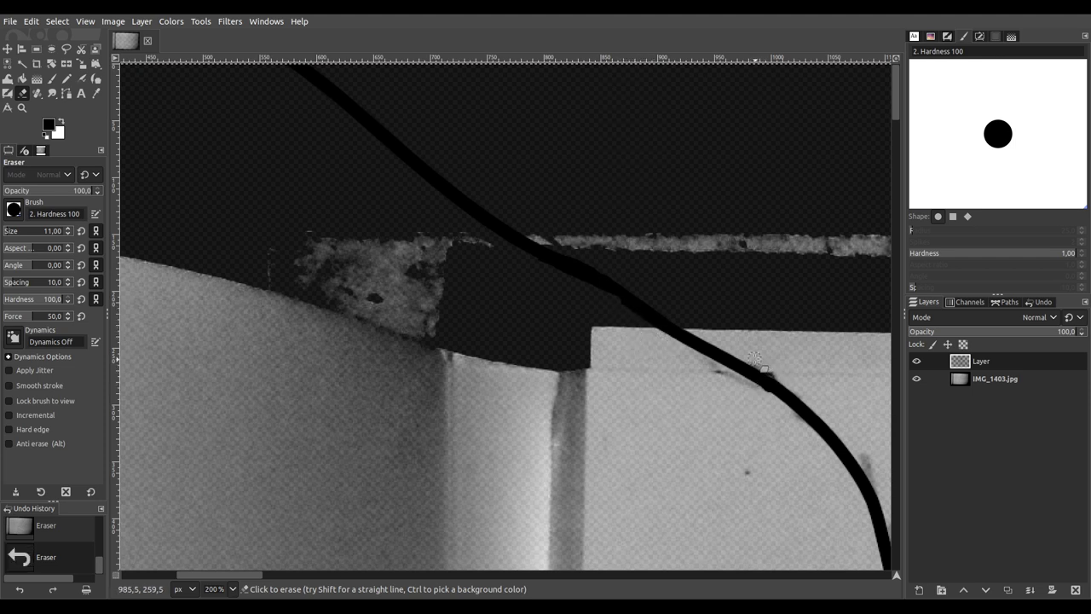
Step: Paint the lower end of the first faint ray above the traced ones at the fin's right base, using the size 11 Paintbrush
{"action": "scroll", "coordinate": [757, 359], "scroll_direction": "down", "scroll_amount": 7, "text": "ctrl"}
{"action": "scroll", "coordinate": [757, 341], "scroll_direction": "right", "scroll_amount": 5}
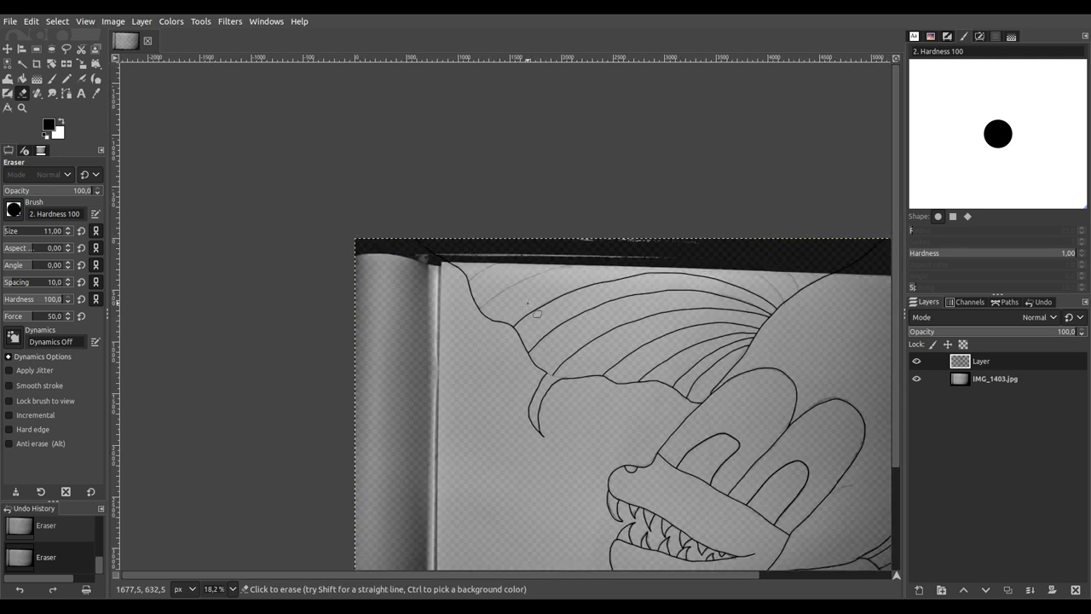
{"action": "left_click", "coordinate": [52, 79]}
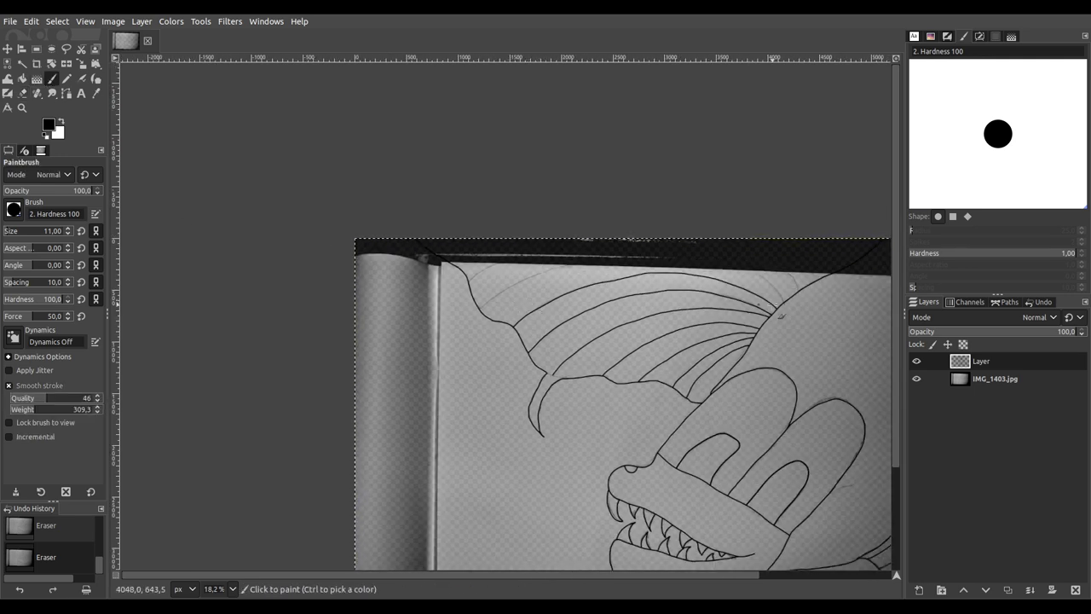
{"action": "scroll", "coordinate": [791, 334], "scroll_direction": "up", "scroll_amount": 5, "text": "ctrl"}
{"action": "scroll", "coordinate": [793, 337], "scroll_direction": "right", "scroll_amount": 3}
{"action": "scroll", "coordinate": [793, 336], "scroll_direction": "up", "scroll_amount": 1}
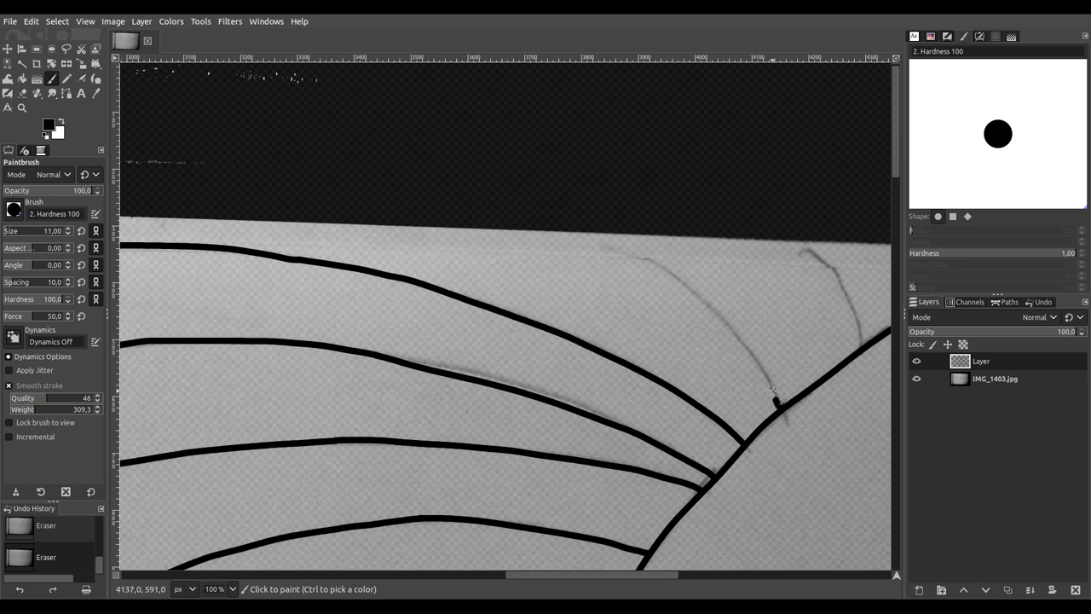
{"action": "left_click_drag", "start_coordinate": [766, 375], "coordinate": [765, 373]}
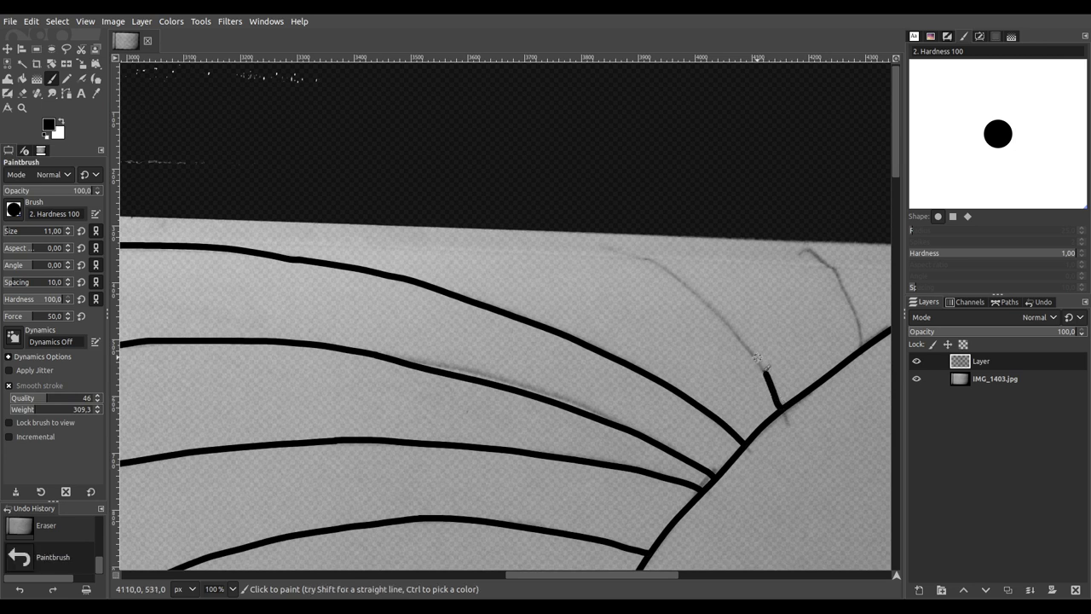
Step: Check the lines with IMG_1403.jpg hidden, show it again, and trace the next ray from the fin's left outer line to the page's upper edge
{"action": "left_click", "coordinate": [917, 379]}
{"action": "scroll", "coordinate": [672, 370], "scroll_direction": "left", "scroll_amount": 2}
{"action": "scroll", "coordinate": [673, 370], "scroll_direction": "up", "scroll_amount": 1}
{"action": "scroll", "coordinate": [727, 390], "scroll_direction": "down", "scroll_amount": 3}
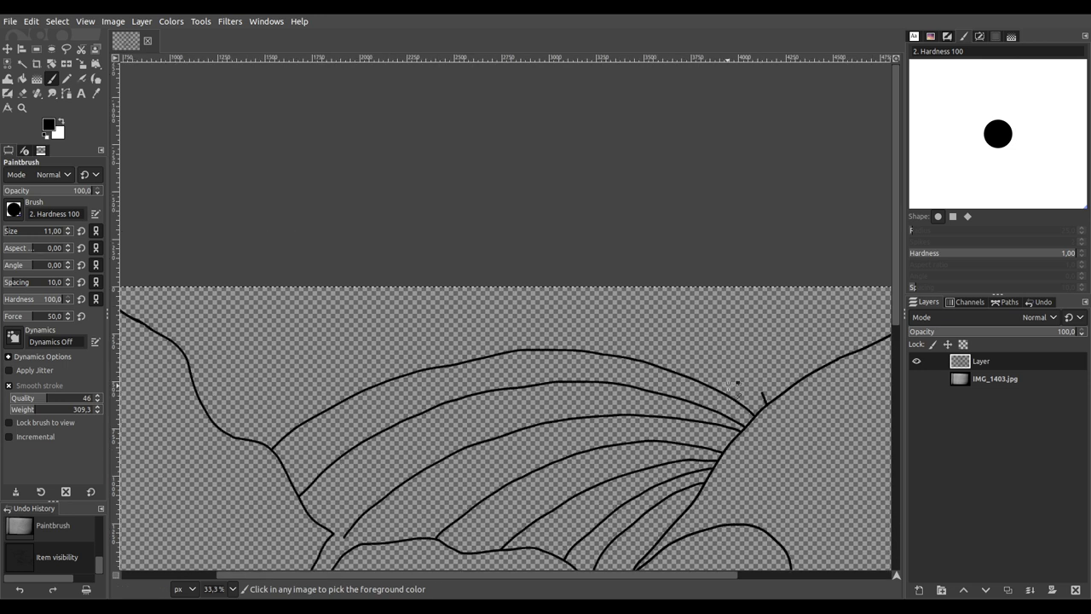
{"action": "left_click", "coordinate": [917, 378]}
{"action": "scroll", "coordinate": [314, 454], "scroll_direction": "up", "scroll_amount": 4}
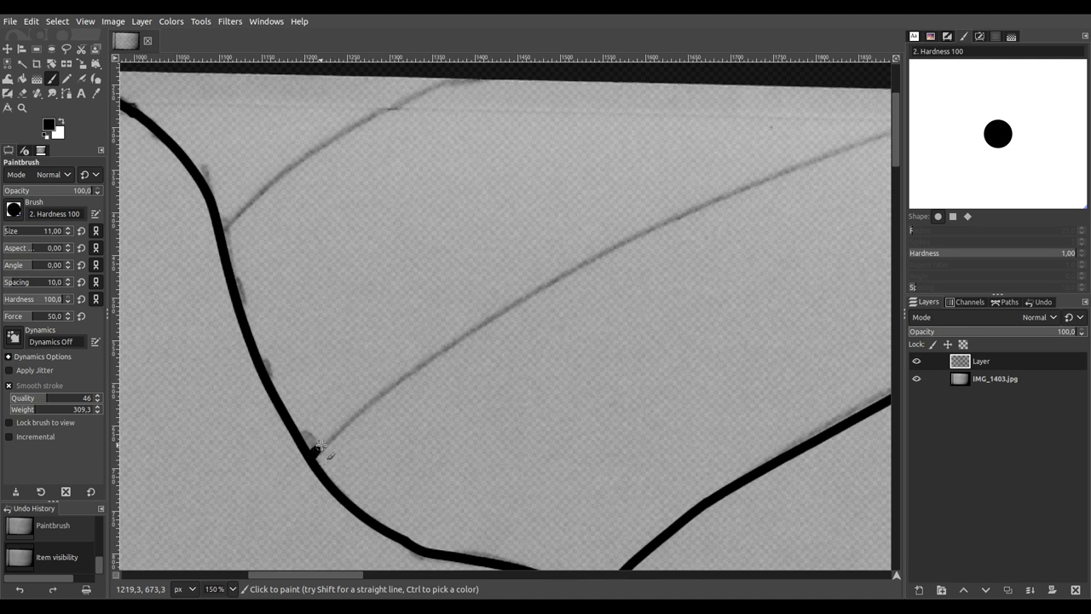
{"action": "mouse_move", "coordinate": [381, 386]}
{"action": "left_mouse_down"}
{"action": "mouse_move", "coordinate": [486, 317]}
{"action": "mouse_move", "coordinate": [807, 163]}
{"action": "left_mouse_up"}
{"action": "mouse_move", "coordinate": [806, 222]}
{"action": "left_mouse_down"}
{"action": "mouse_move", "coordinate": [428, 410]}
{"action": "mouse_move", "coordinate": [331, 445]}
{"action": "left_mouse_up"}
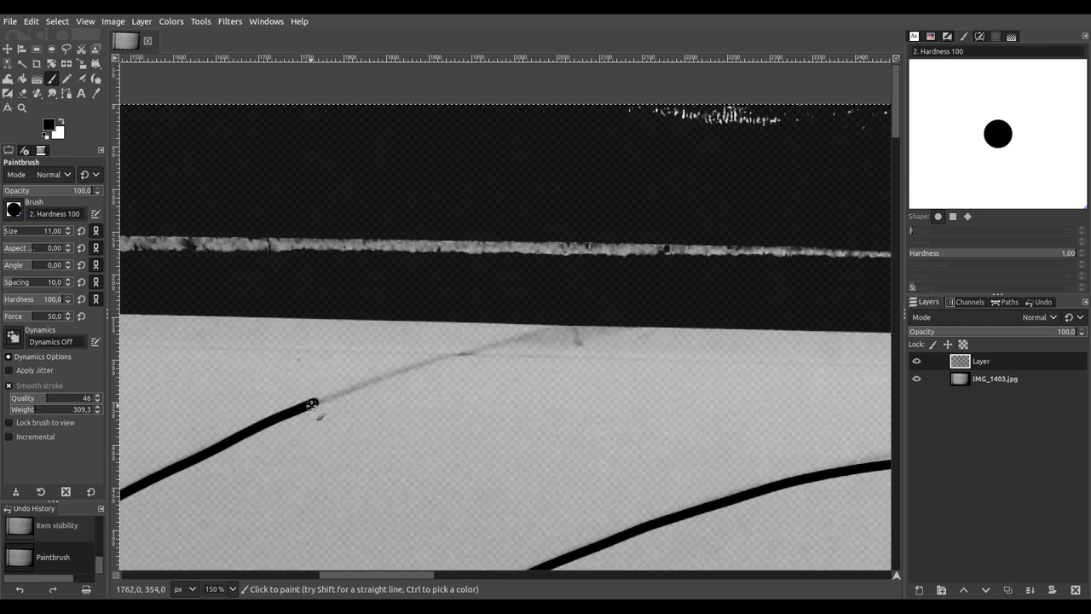
{"action": "left_click_drag", "start_coordinate": [353, 391], "coordinate": [581, 322]}
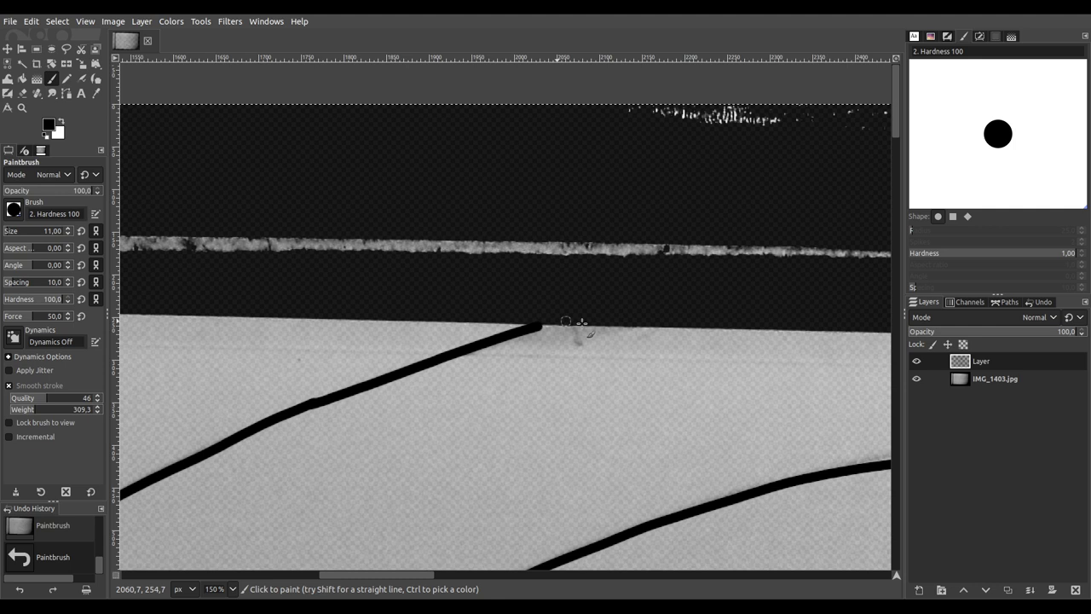
Step: With IMG_1403.jpg visible, finish the started ray at the fin's right base and trace the short faint ray beside it
{"action": "left_click", "coordinate": [915, 379]}
{"action": "scroll", "coordinate": [368, 399], "scroll_direction": "down", "scroll_amount": 4}
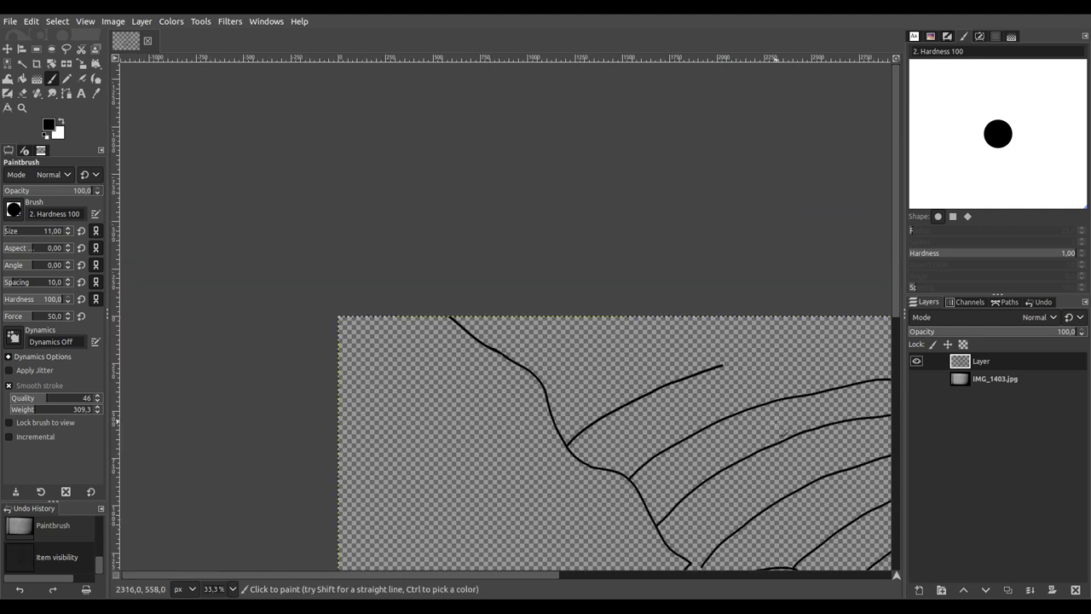
{"action": "left_click", "coordinate": [916, 380]}
{"action": "scroll", "coordinate": [779, 437], "scroll_direction": "up", "scroll_amount": 5}
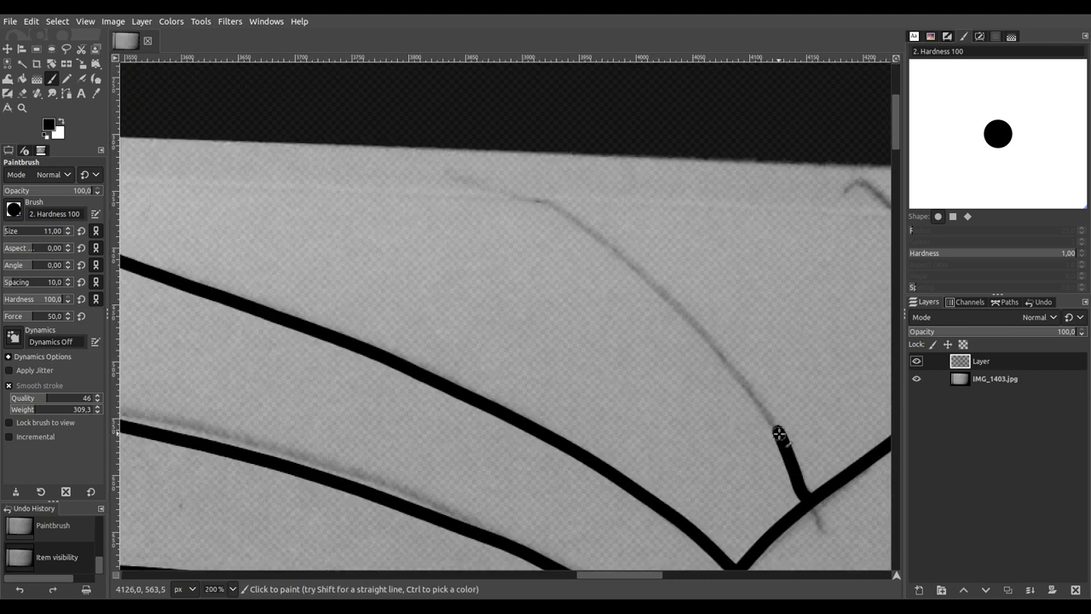
{"action": "mouse_move", "coordinate": [709, 344]}
{"action": "left_mouse_down"}
{"action": "mouse_move", "coordinate": [573, 226]}
{"action": "mouse_move", "coordinate": [395, 146]}
{"action": "left_mouse_up"}
{"action": "scroll", "coordinate": [534, 455], "scroll_direction": "right", "scroll_amount": 5}
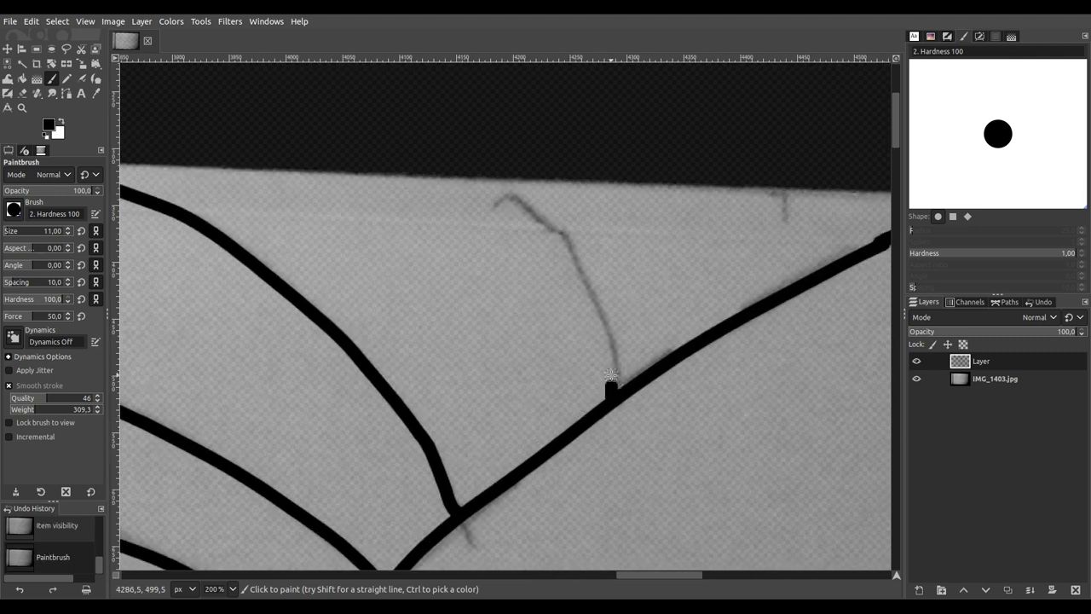
{"action": "mouse_move", "coordinate": [589, 315]}
{"action": "left_mouse_down"}
{"action": "mouse_move", "coordinate": [523, 210]}
{"action": "mouse_move", "coordinate": [467, 167]}
{"action": "left_mouse_up"}
{"action": "scroll", "coordinate": [451, 175], "scroll_direction": "down", "scroll_amount": 5}
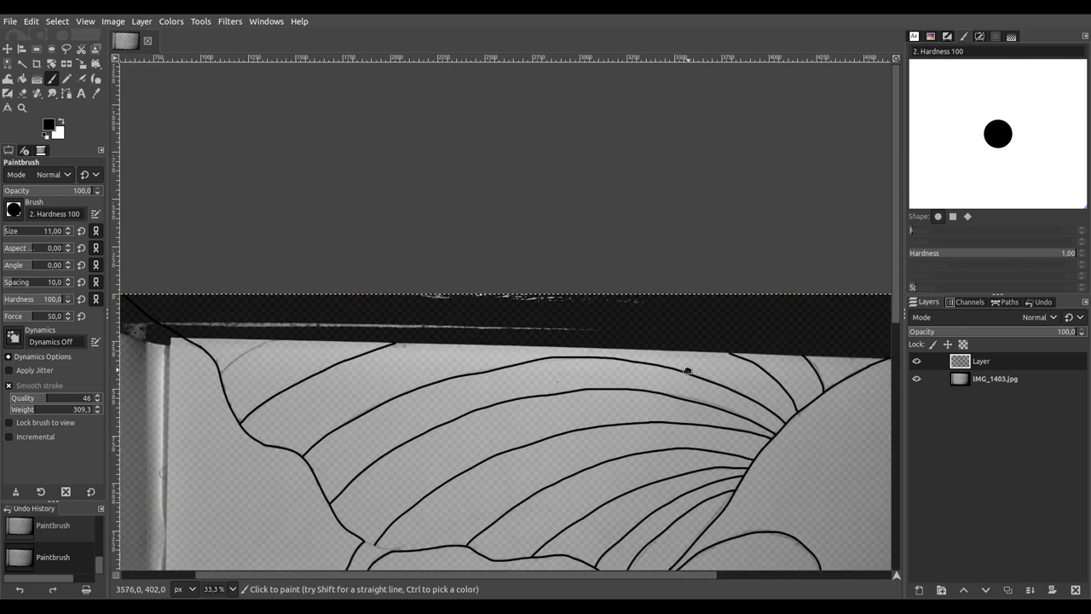
Step: Hide IMG_1403.jpg and continue the uppermost left ray in an arc across the gap to join the matching ray from the fin's right base
{"action": "left_click", "coordinate": [916, 379]}
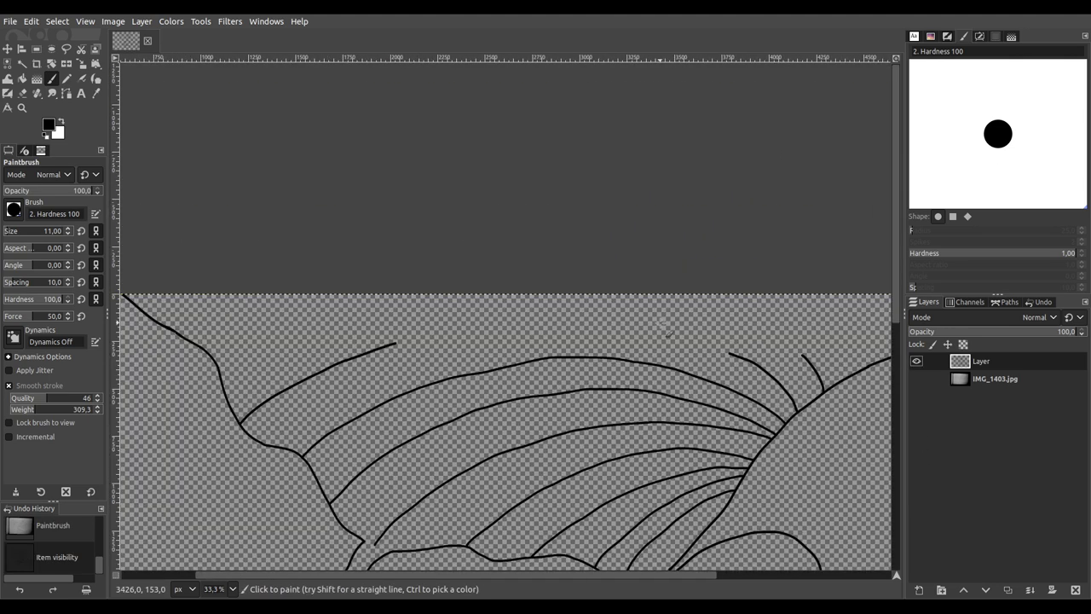
{"action": "scroll", "coordinate": [510, 383], "scroll_direction": "up", "scroll_amount": 1}
{"action": "scroll", "coordinate": [514, 386], "scroll_direction": "up", "scroll_amount": 2}
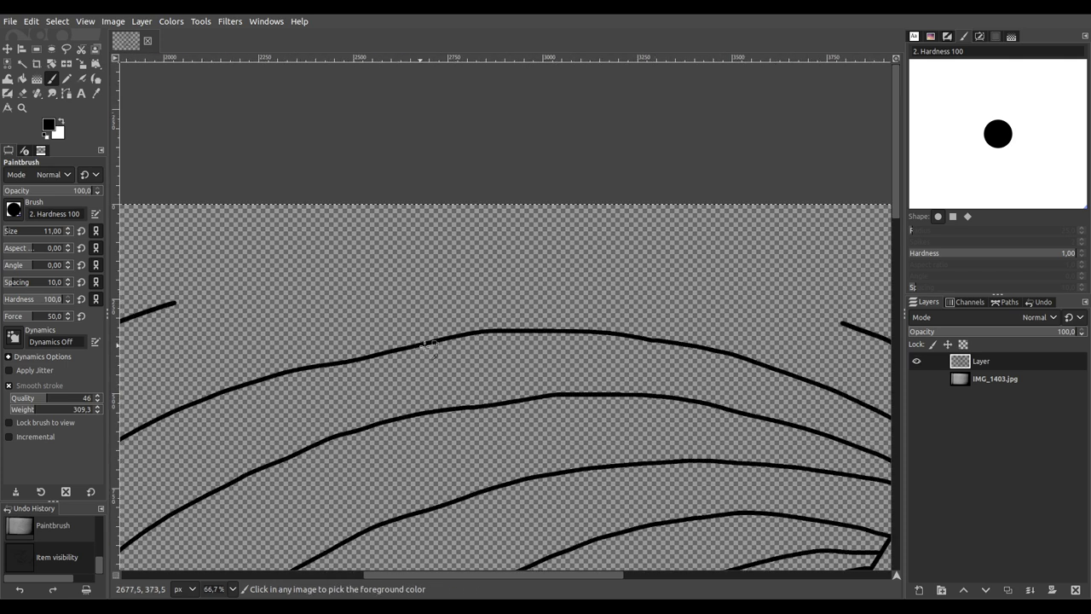
{"action": "scroll", "coordinate": [533, 390], "scroll_direction": "down", "scroll_amount": 1}
{"action": "scroll", "coordinate": [533, 390], "scroll_direction": "up", "scroll_amount": 1}
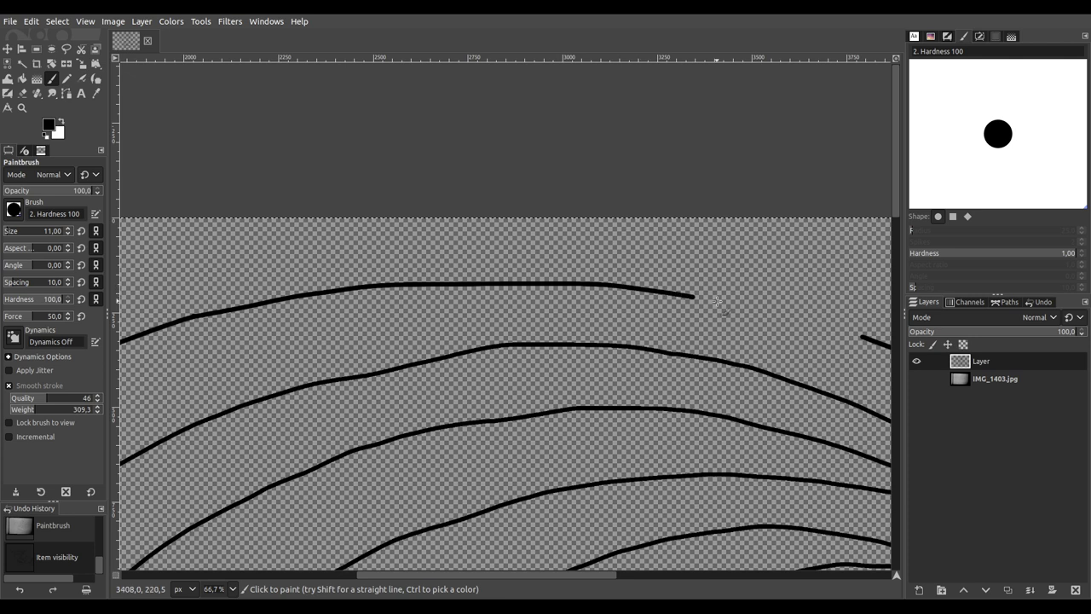
{"action": "left_click_drag", "start_coordinate": [814, 324], "coordinate": [817, 326]}
{"action": "scroll", "coordinate": [789, 365], "scroll_direction": "up", "scroll_amount": 4}
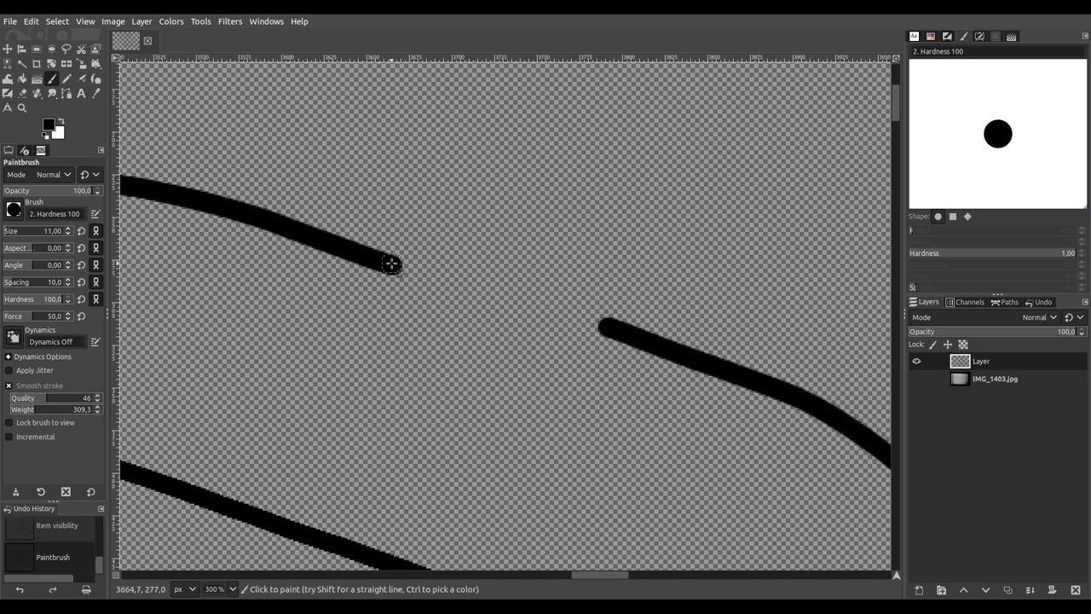
{"action": "left_click_drag", "start_coordinate": [392, 264], "coordinate": [619, 328]}
{"action": "scroll", "coordinate": [628, 334], "scroll_direction": "down", "scroll_amount": 10}
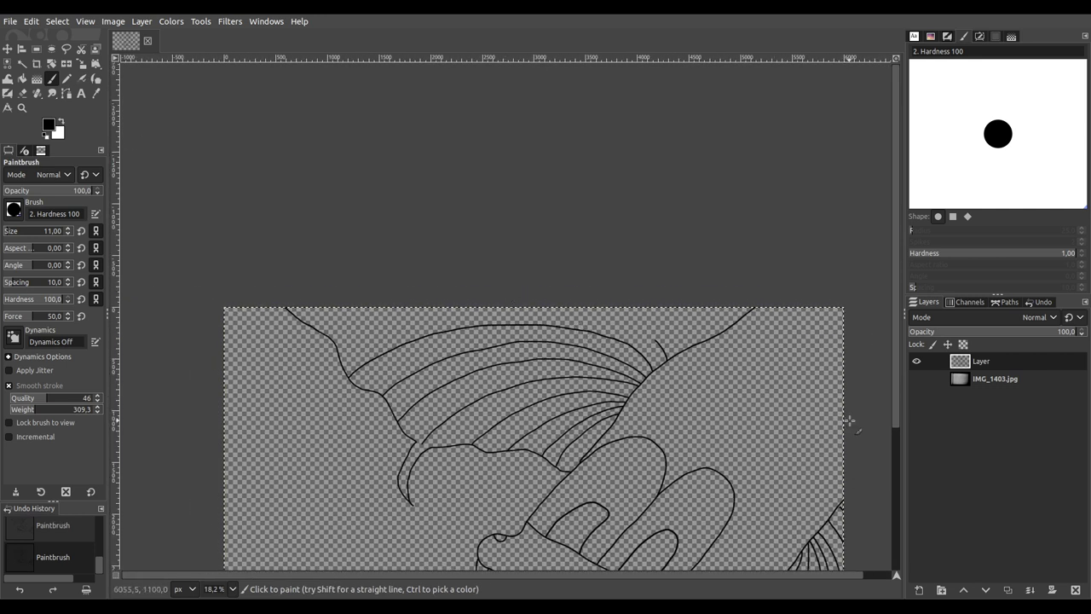
Step: Show IMG_1403.jpg again and trace the next ray from the fin's left outer line up to the canvas's upper edge
{"action": "left_click", "coordinate": [916, 379]}
{"action": "scroll", "coordinate": [290, 296], "scroll_direction": "up", "scroll_amount": 5}
{"action": "scroll", "coordinate": [410, 444], "scroll_direction": "up", "scroll_amount": 2}
{"action": "scroll", "coordinate": [410, 444], "scroll_direction": "right", "scroll_amount": 3}
{"action": "mouse_move", "coordinate": [218, 491]}
{"action": "left_mouse_down"}
{"action": "mouse_move", "coordinate": [352, 380]}
{"action": "mouse_move", "coordinate": [452, 317]}
{"action": "mouse_move", "coordinate": [548, 263]}
{"action": "mouse_move", "coordinate": [613, 247]}
{"action": "left_mouse_up"}
{"action": "scroll", "coordinate": [682, 282], "scroll_direction": "down", "scroll_amount": 4}
{"action": "scroll", "coordinate": [565, 338], "scroll_direction": "right", "scroll_amount": 5}
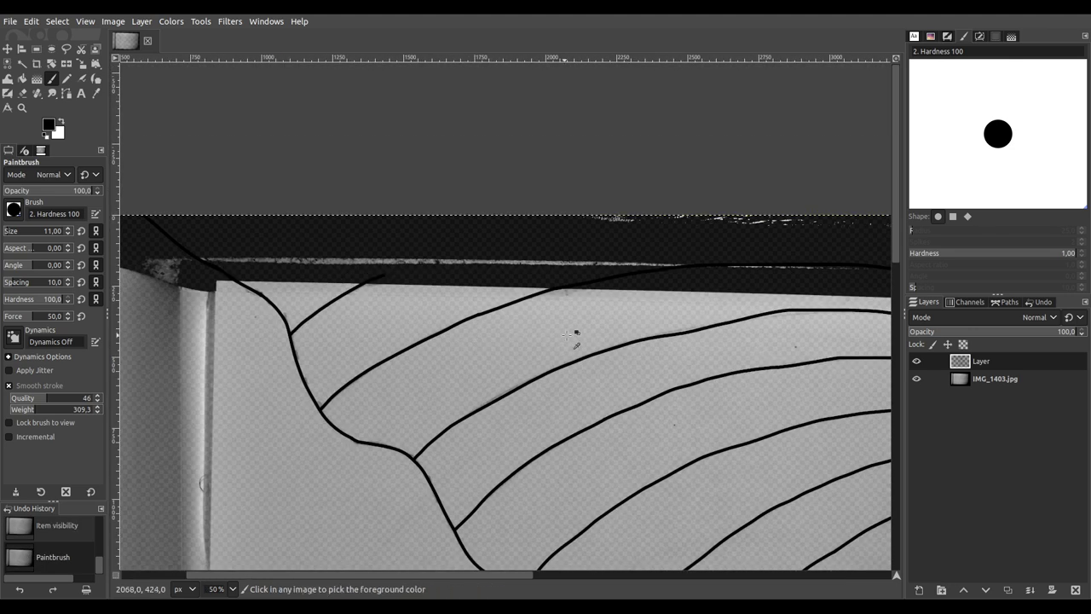
{"action": "scroll", "coordinate": [575, 336], "scroll_direction": "left", "scroll_amount": 4}
{"action": "scroll", "coordinate": [580, 324], "scroll_direction": "right", "scroll_amount": 3}
{"action": "left_click_drag", "start_coordinate": [572, 358], "coordinate": [493, 376]}
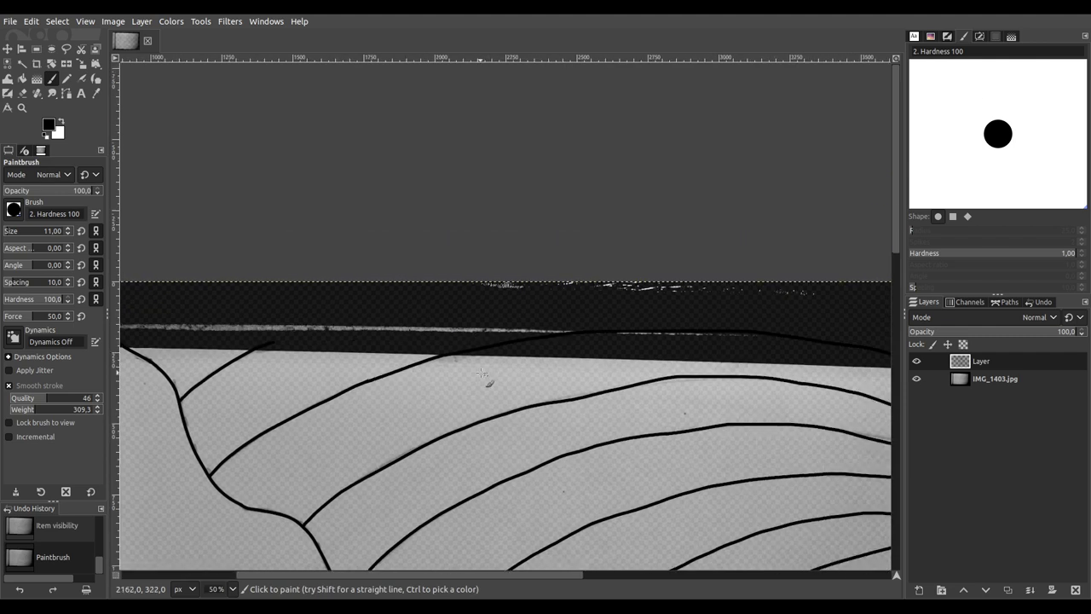
{"action": "scroll", "coordinate": [267, 340], "scroll_direction": "up", "scroll_amount": 1}
{"action": "left_click_drag", "start_coordinate": [350, 364], "coordinate": [275, 385]}
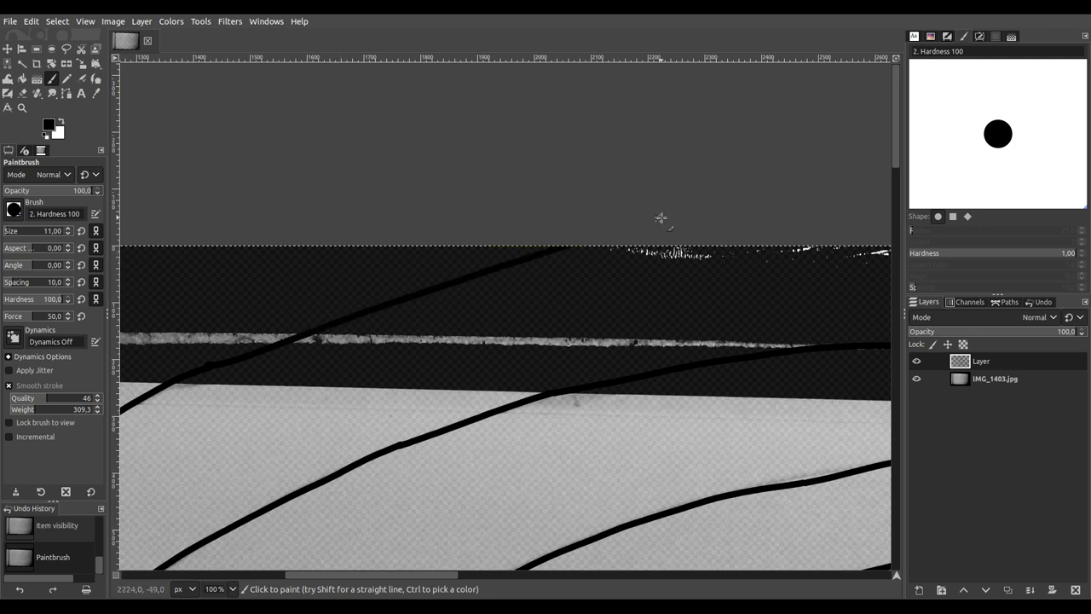
Step: Extend the short ray at the fin's right base past the page edge in a curve to the canvas's upper edge
{"action": "scroll", "coordinate": [750, 355], "scroll_direction": "down", "scroll_amount": 2, "text": "ctrl"}
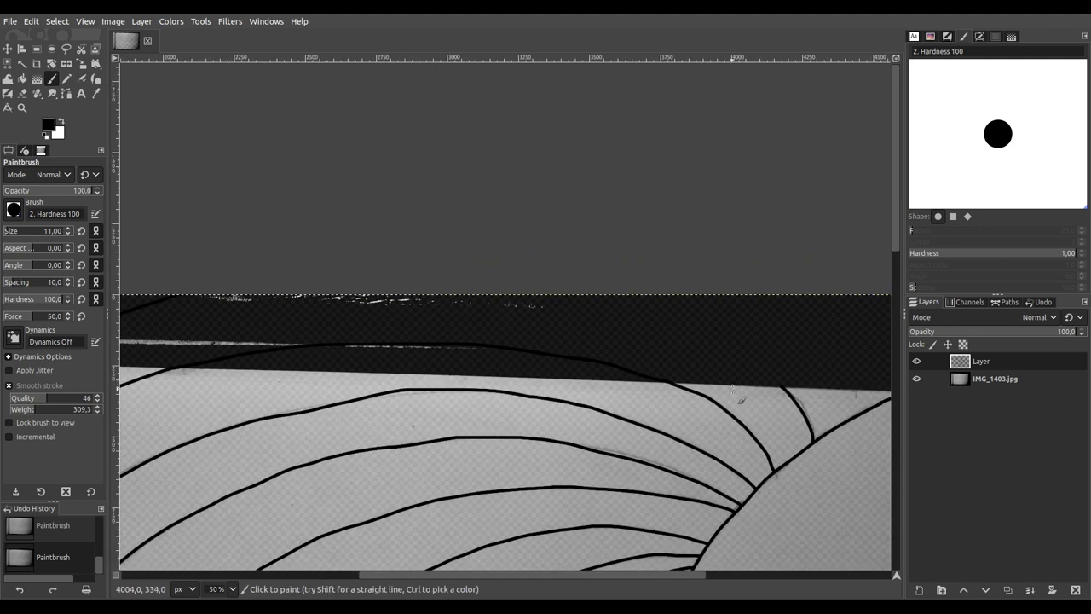
{"action": "scroll", "coordinate": [782, 398], "scroll_direction": "up", "scroll_amount": 2, "text": "ctrl"}
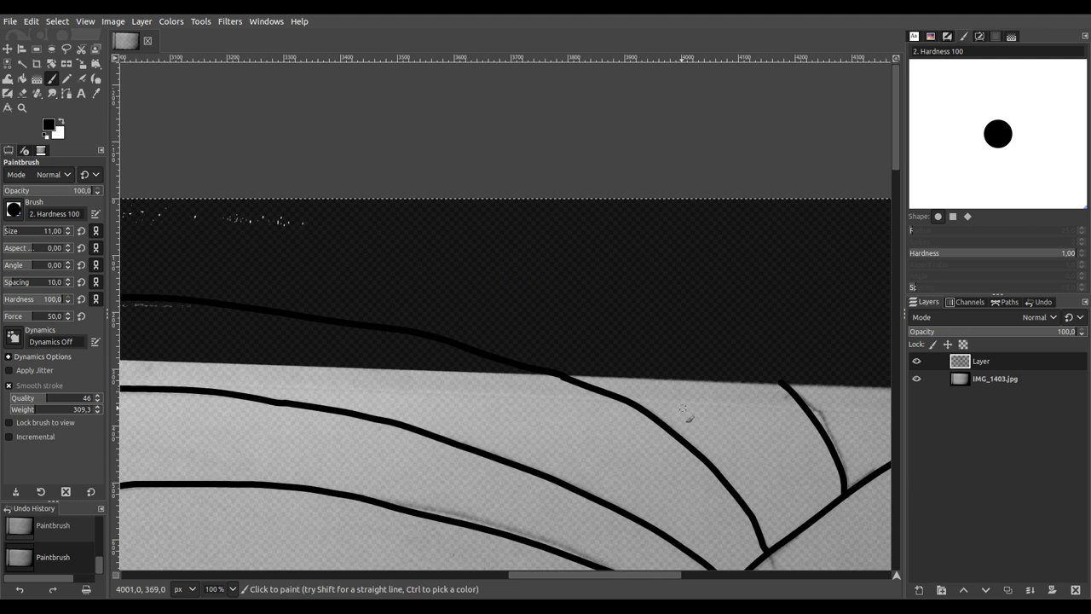
{"action": "left_click_drag", "start_coordinate": [681, 410], "coordinate": [719, 434]}
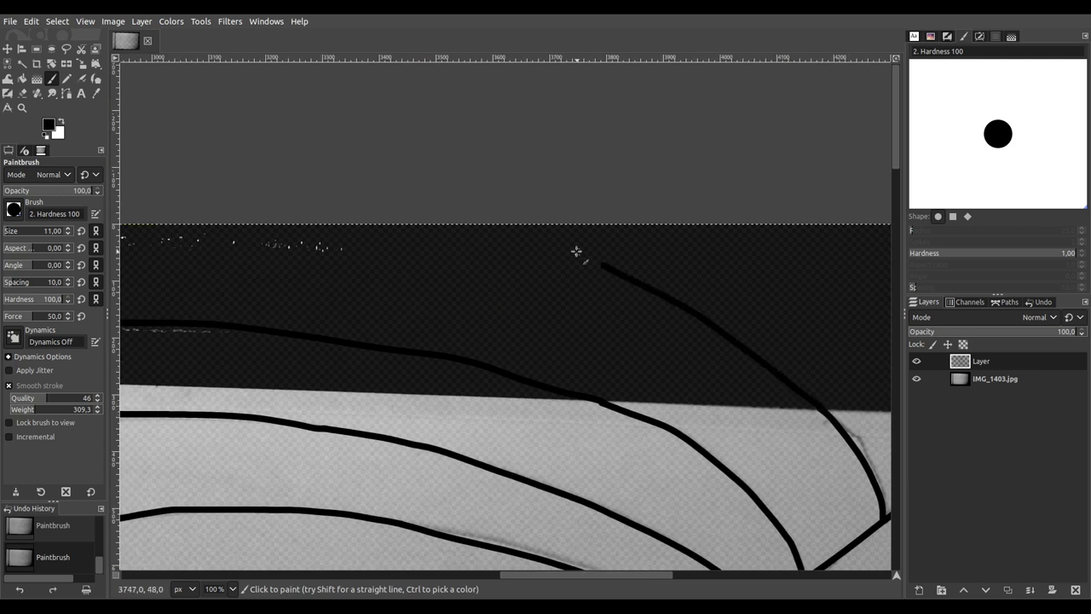
{"action": "scroll", "coordinate": [417, 201], "scroll_direction": "down", "scroll_amount": 4, "text": "ctrl"}
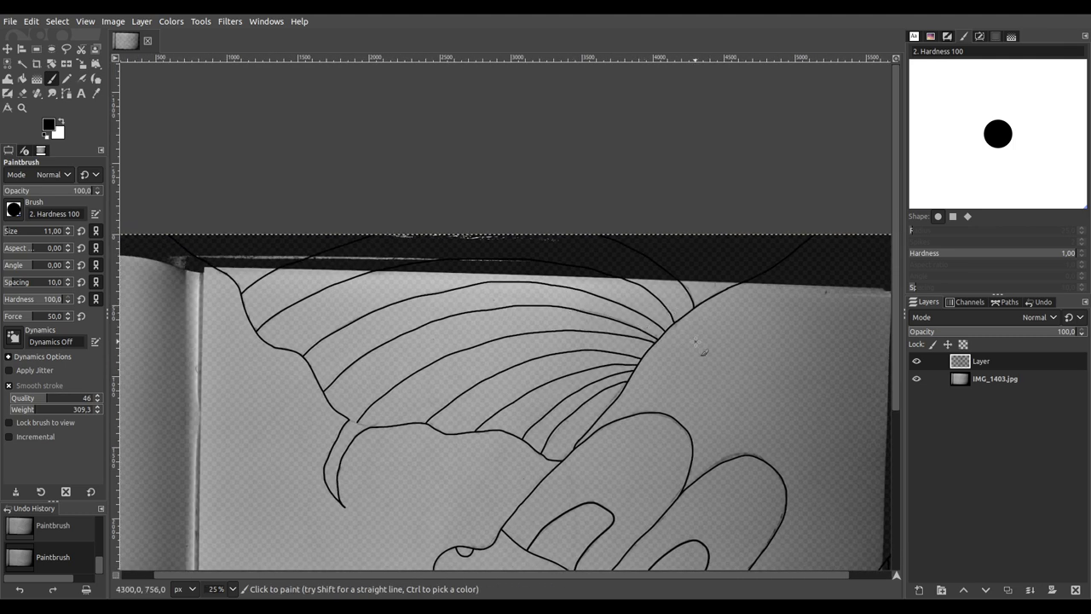
Step: Draw one more ray at the fin's upper-left end and two at its upper-right end, each reaching the canvas's upper edge
{"action": "scroll", "coordinate": [704, 339], "scroll_direction": "down", "scroll_amount": 1, "text": "ctrl"}
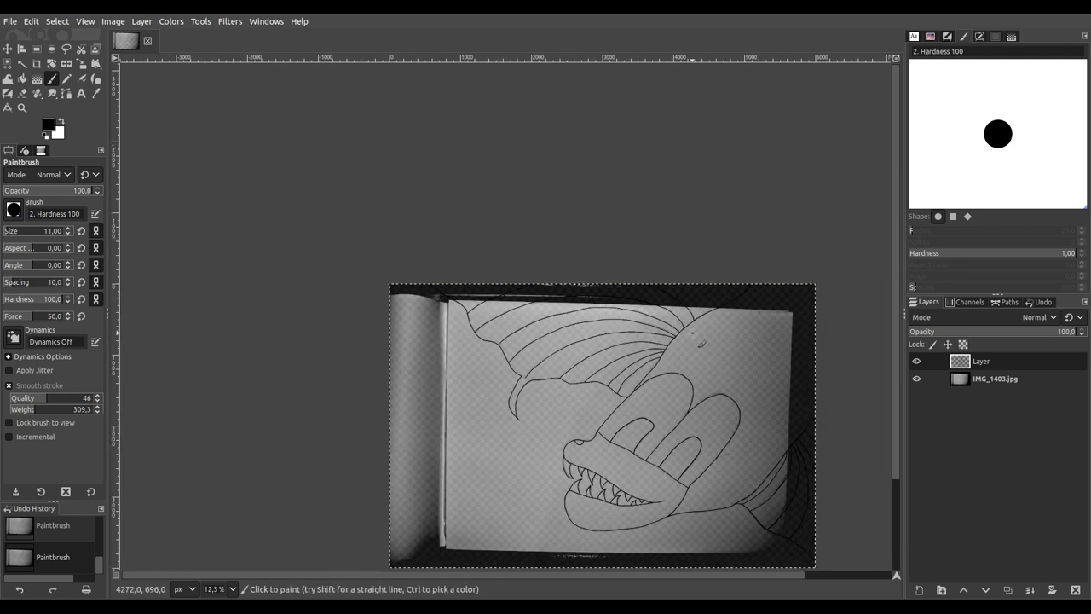
{"action": "scroll", "coordinate": [431, 278], "scroll_direction": "up", "scroll_amount": 5, "text": "ctrl"}
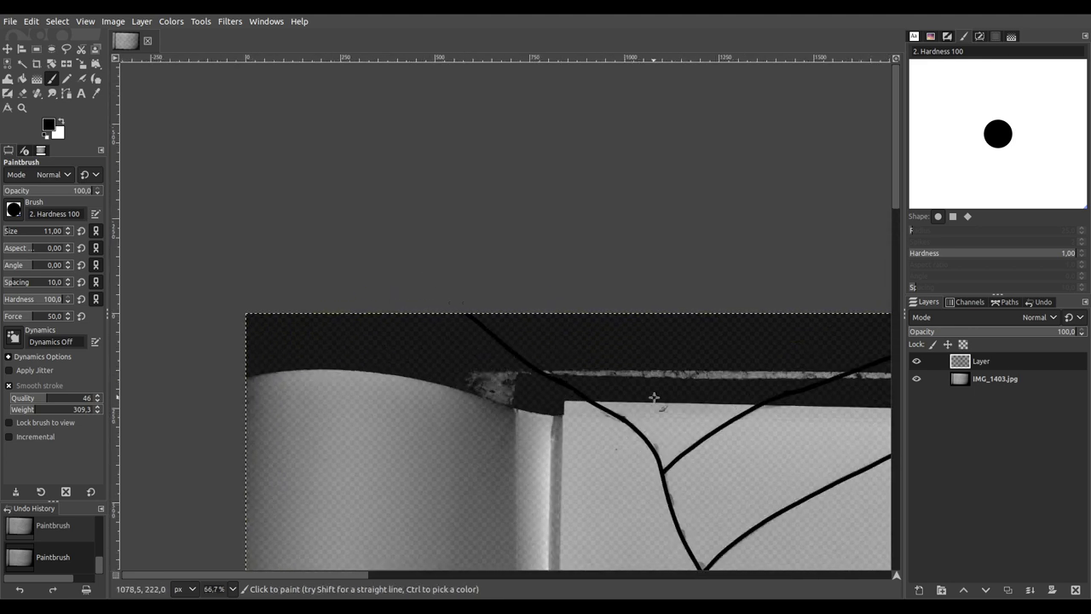
{"action": "left_click_drag", "start_coordinate": [642, 390], "coordinate": [392, 410]}
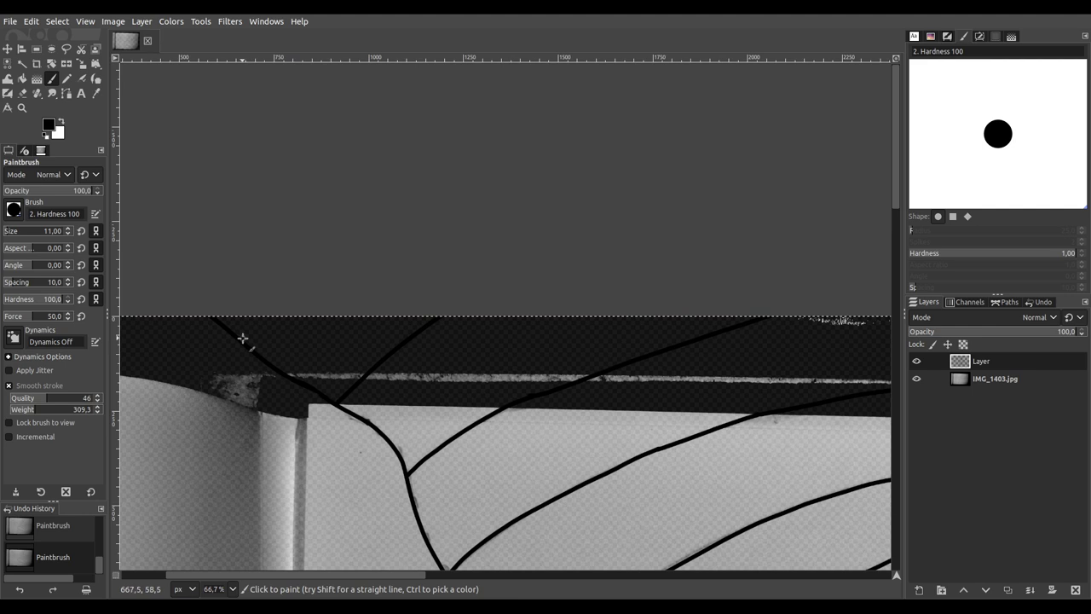
{"action": "scroll", "coordinate": [555, 398], "scroll_direction": "right", "scroll_amount": 15}
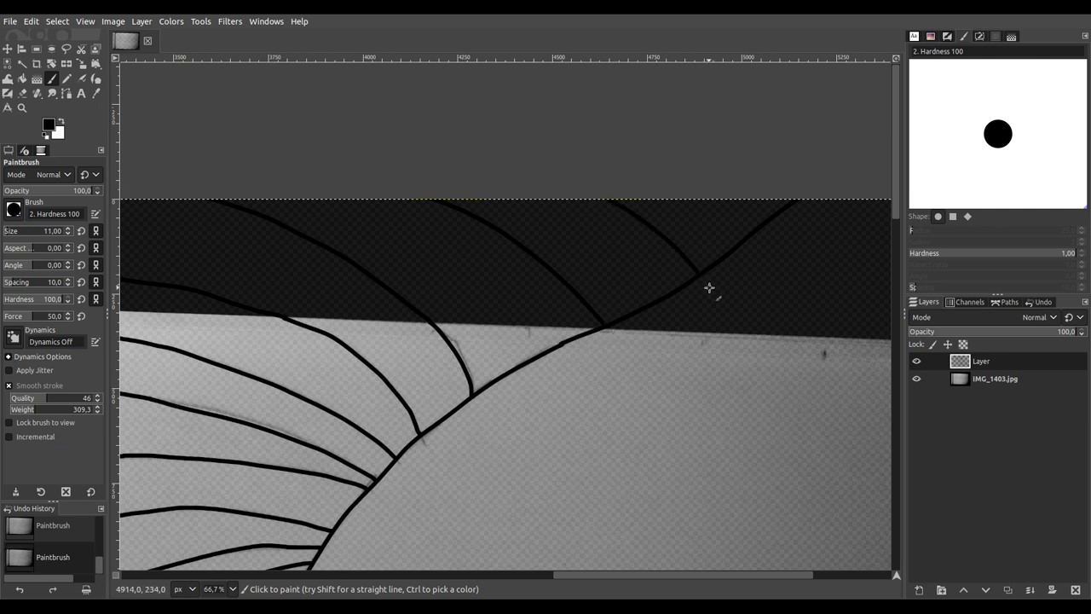
Step: Set the opacity of IMG_1403.jpg to 100 and add a new layer directly above it
{"action": "scroll", "coordinate": [668, 280], "scroll_direction": "down", "scroll_amount": 5}
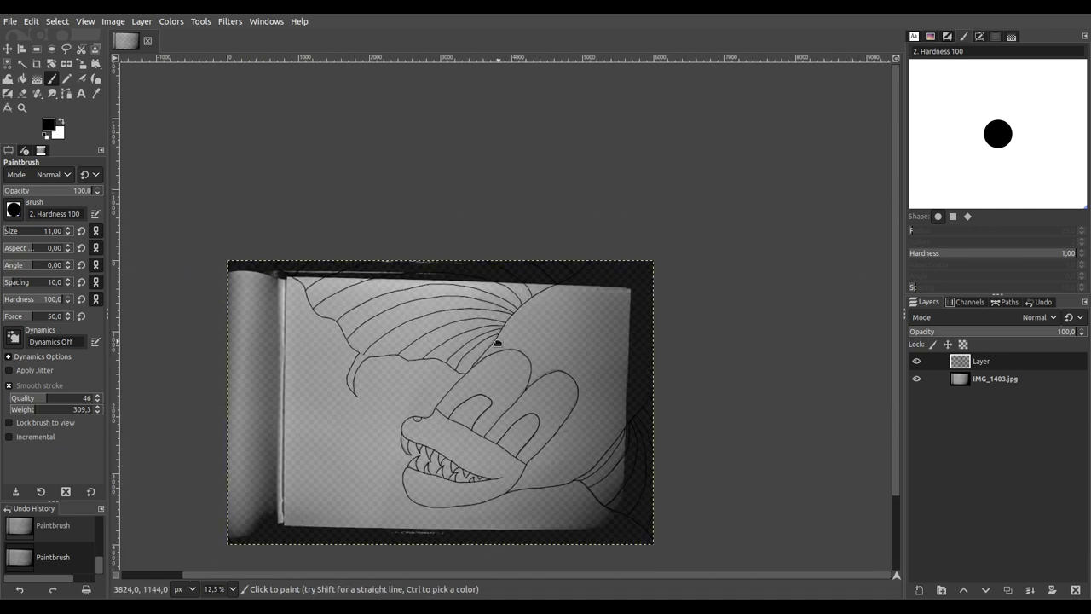
{"action": "left_click_drag", "start_coordinate": [471, 349], "coordinate": [614, 303]}
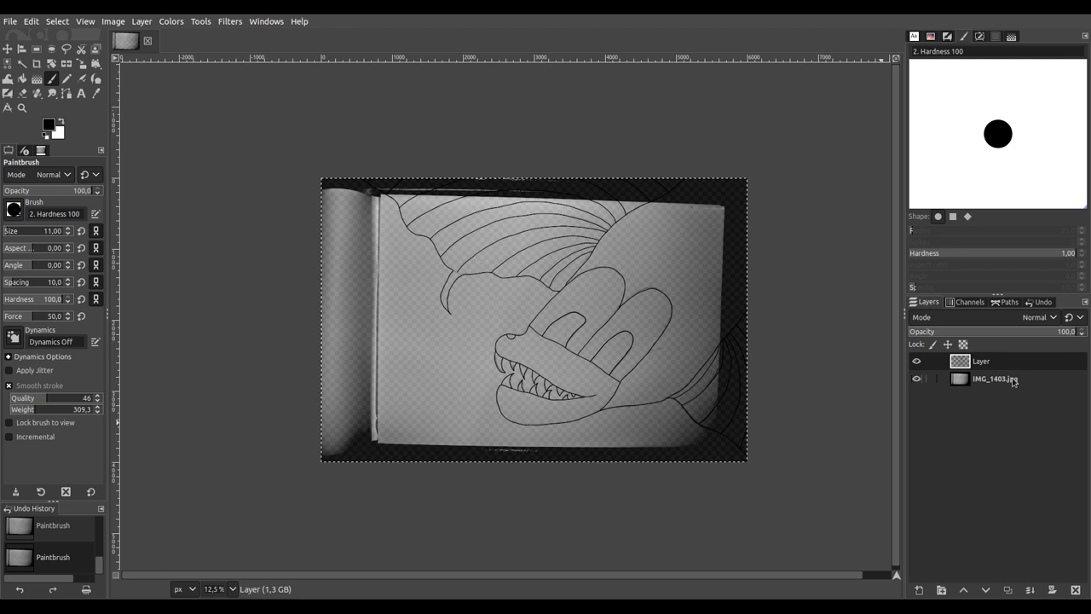
{"action": "left_click", "coordinate": [1014, 381]}
{"action": "left_click_drag", "start_coordinate": [1012, 334], "coordinate": [1075, 334]}
{"action": "left_click", "coordinate": [919, 590], "text": "shift"}
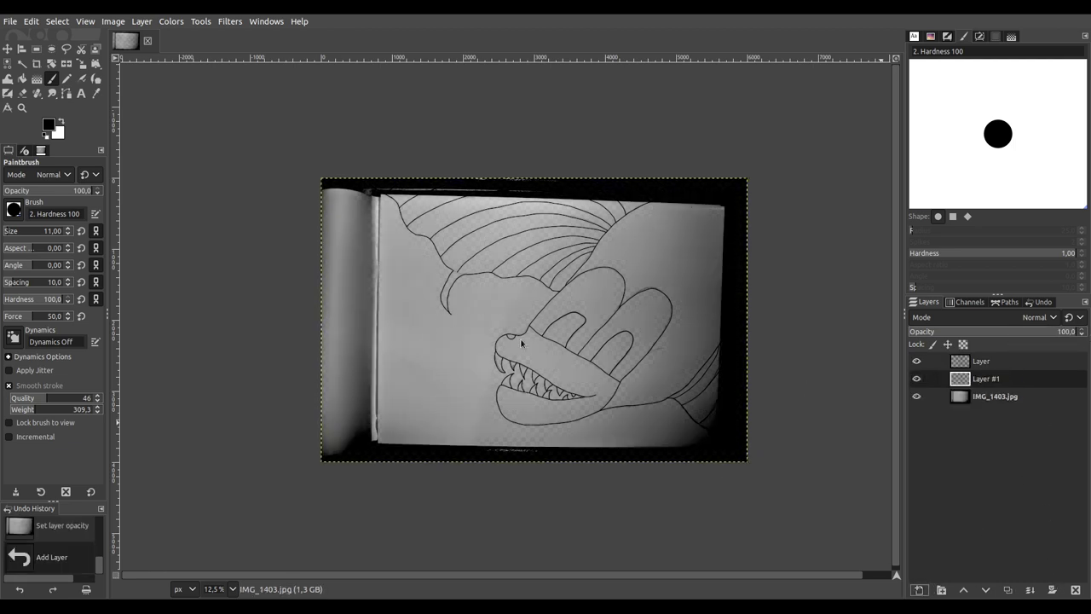
Step: Fill Layer #1 entirely with white using Bucket Fill, and make Layer active
{"action": "left_click", "coordinate": [60, 123]}
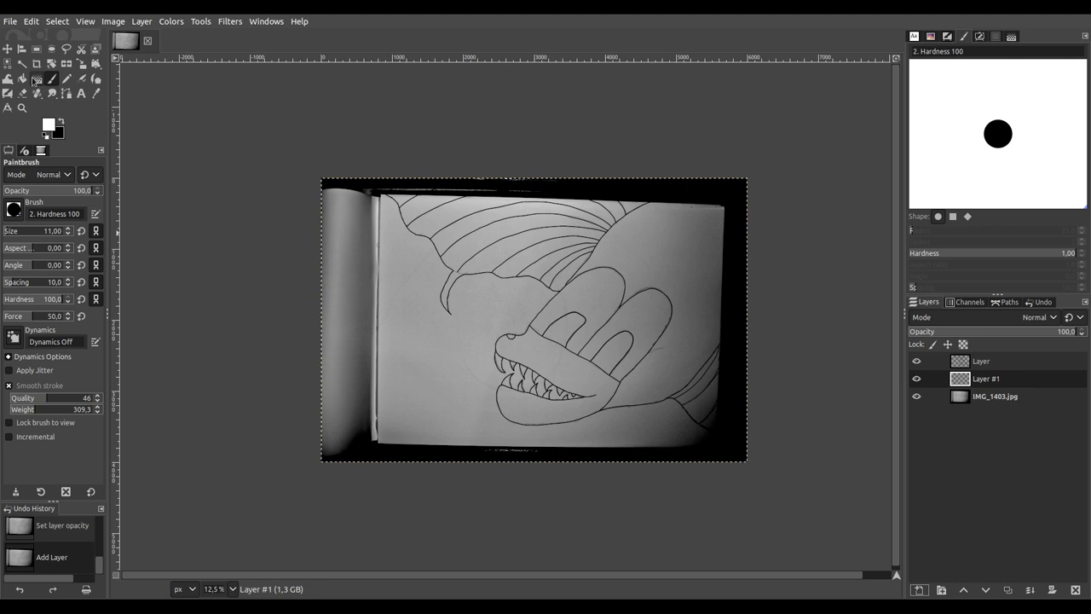
{"action": "left_click", "coordinate": [24, 78]}
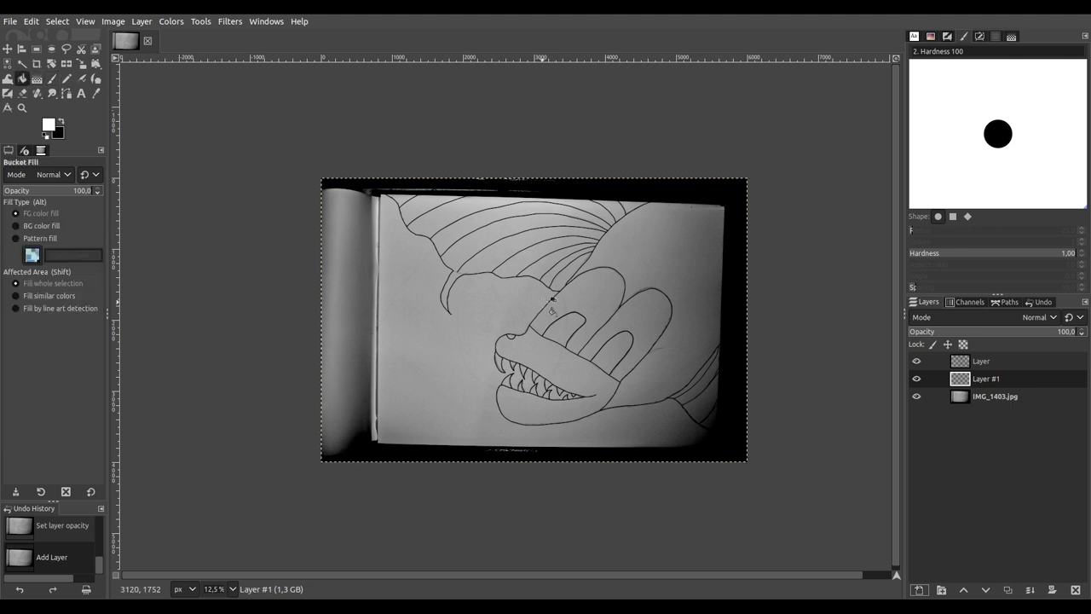
{"action": "left_click", "coordinate": [553, 299]}
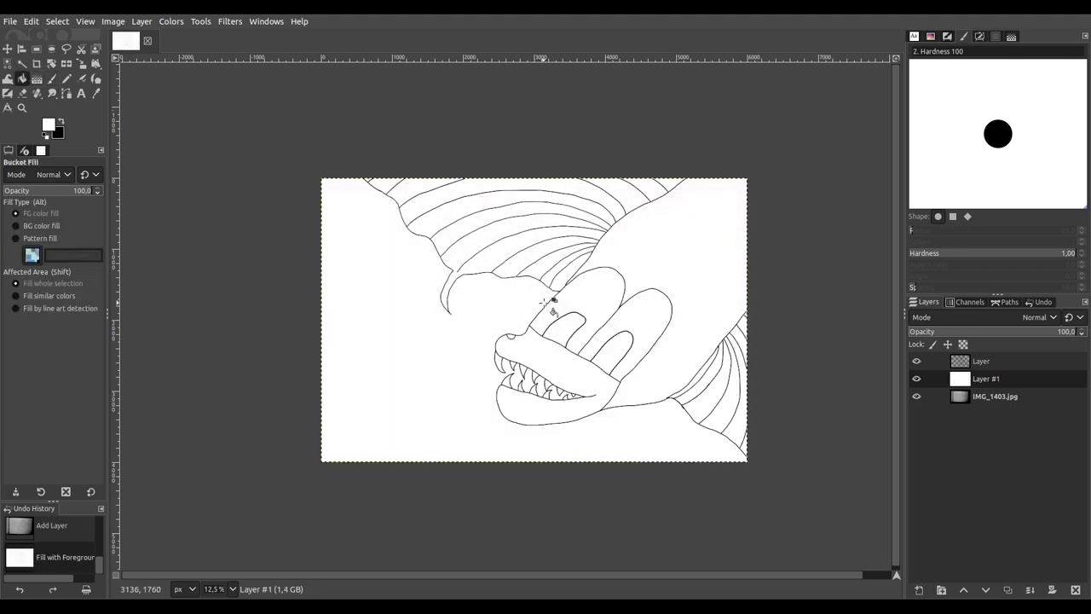
{"action": "left_click", "coordinate": [989, 365]}
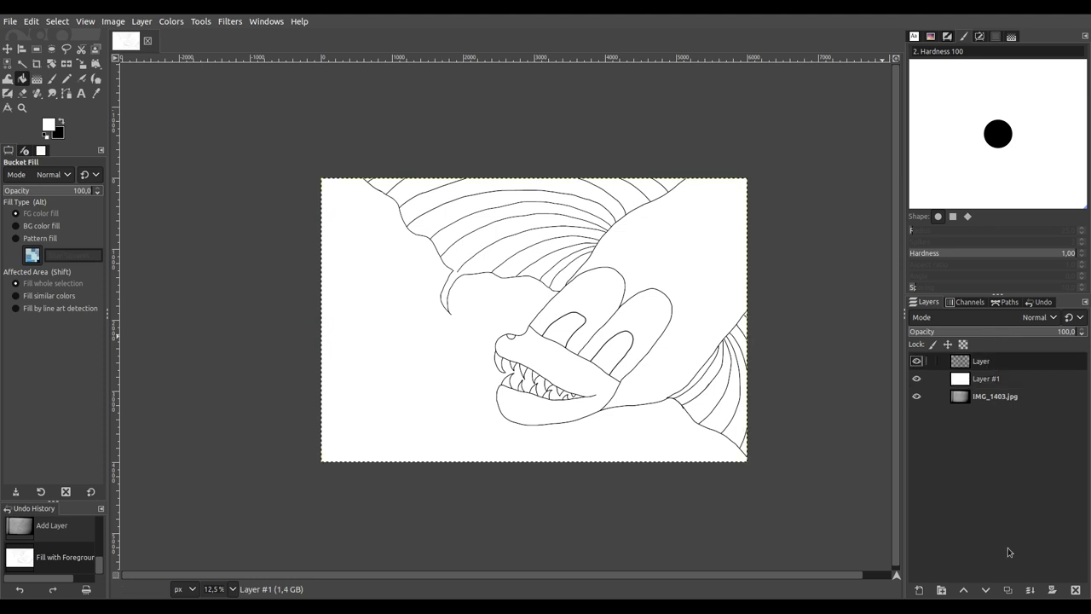
Step: Merge Layer down into Layer #1 and apply Threshold to the merged line art
{"action": "left_click", "coordinate": [1030, 589]}
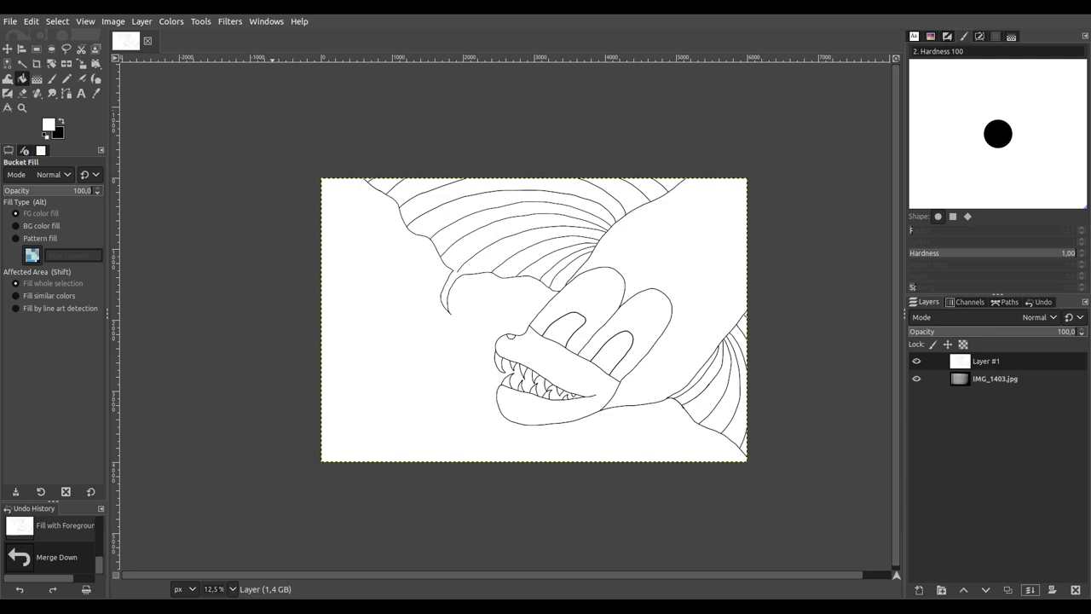
{"action": "left_click", "coordinate": [170, 21]}
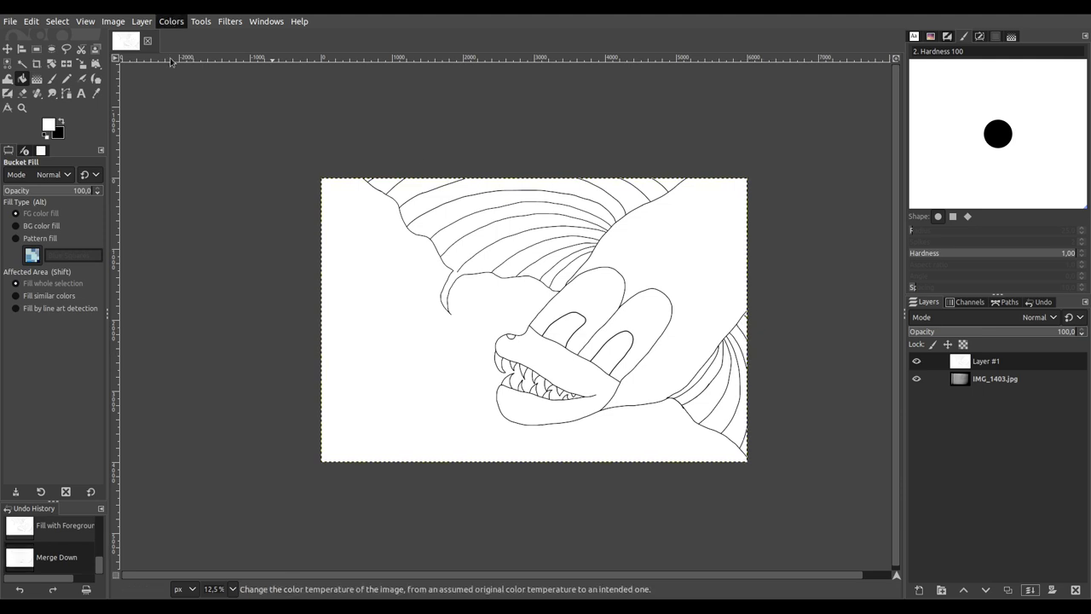
{"action": "left_click", "coordinate": [206, 329]}
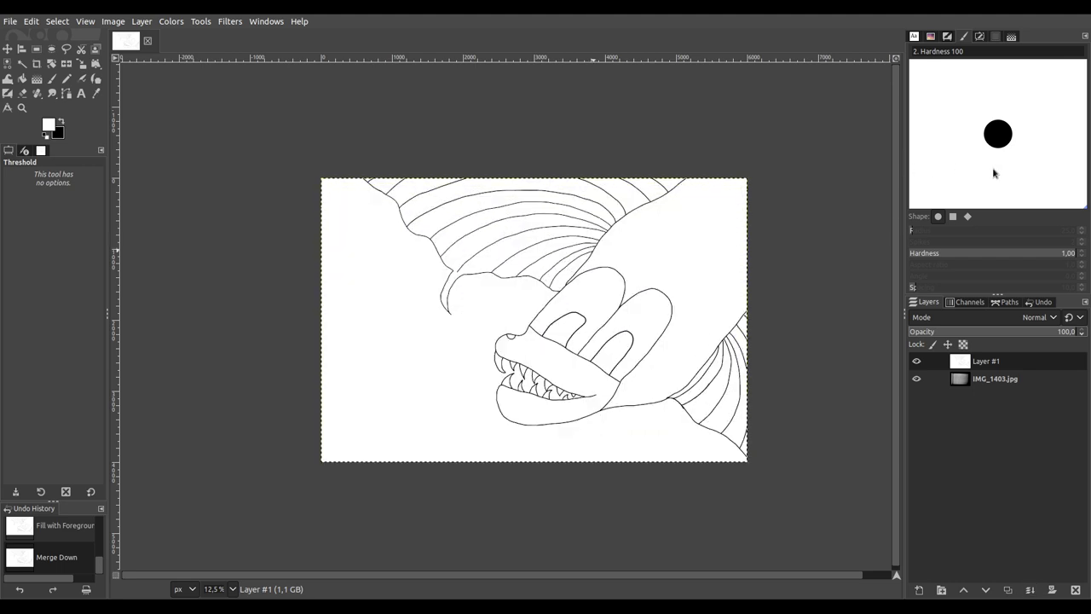
{"action": "key", "text": "Return"}
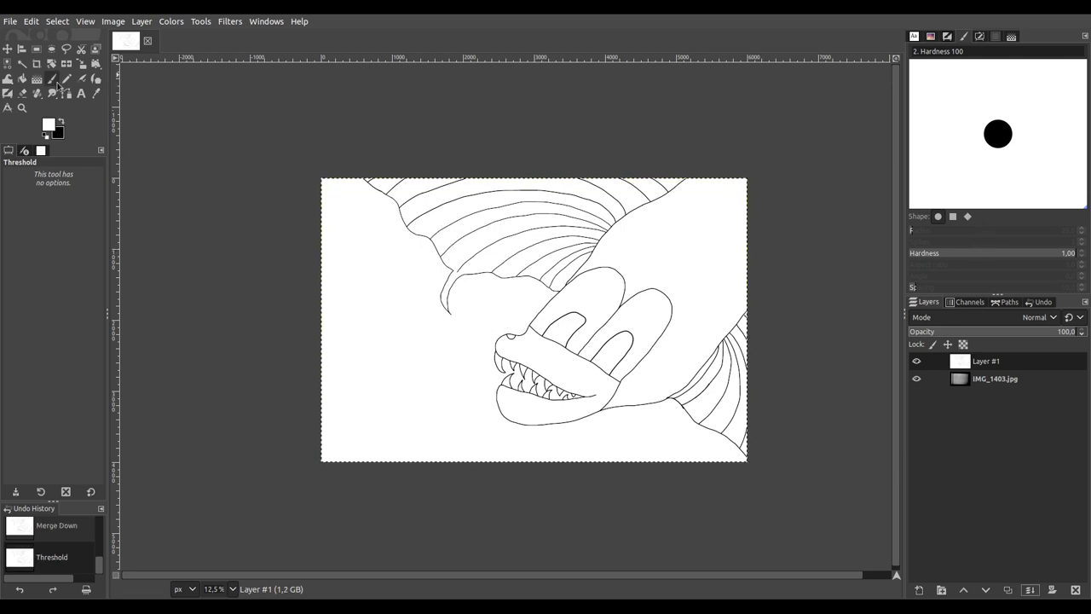
Step: Select the creature's snout and lower jaw with Fuzzy Select and paint them bright red with the Paintbrush
{"action": "left_click", "coordinate": [22, 63]}
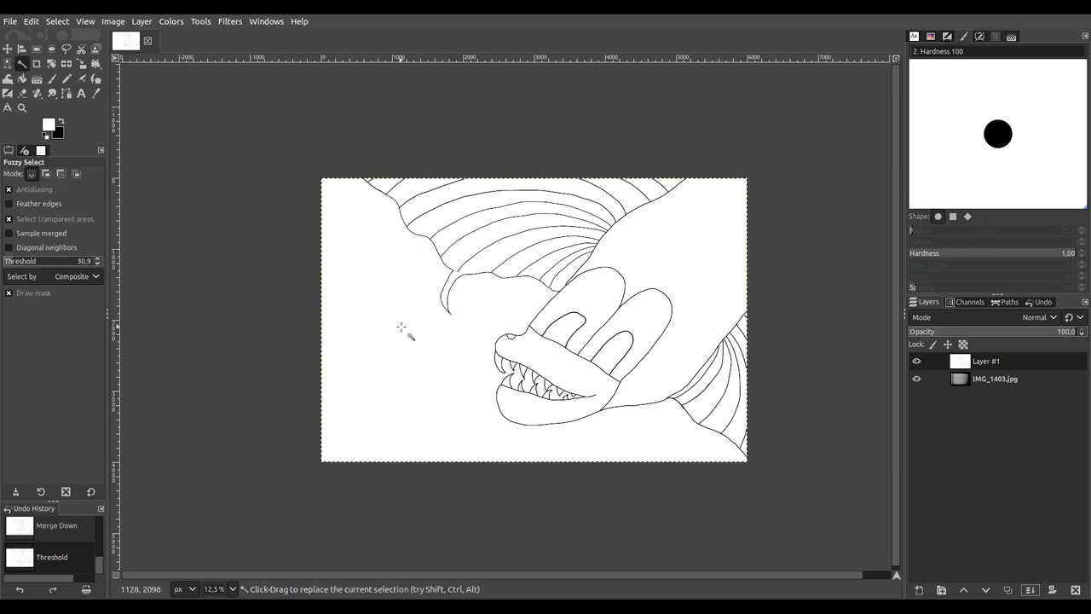
{"action": "scroll", "coordinate": [541, 358], "scroll_direction": "up", "scroll_amount": 1}
{"action": "left_click", "coordinate": [548, 360]}
{"action": "scroll", "coordinate": [548, 360], "scroll_direction": "right", "scroll_amount": 3}
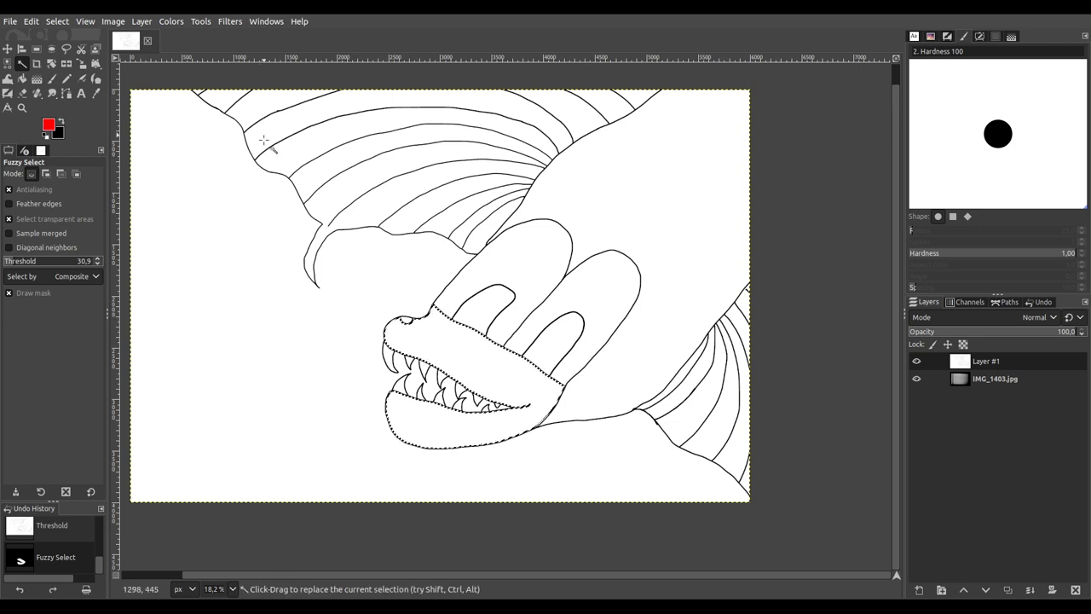
{"action": "left_click", "coordinate": [51, 78]}
{"action": "left_click", "coordinate": [40, 231]}
{"action": "mouse_move", "coordinate": [376, 373]}
{"action": "left_mouse_down"}
{"action": "mouse_move", "coordinate": [421, 463]}
{"action": "mouse_move", "coordinate": [500, 462]}
{"action": "mouse_move", "coordinate": [540, 397]}
{"action": "left_mouse_up"}
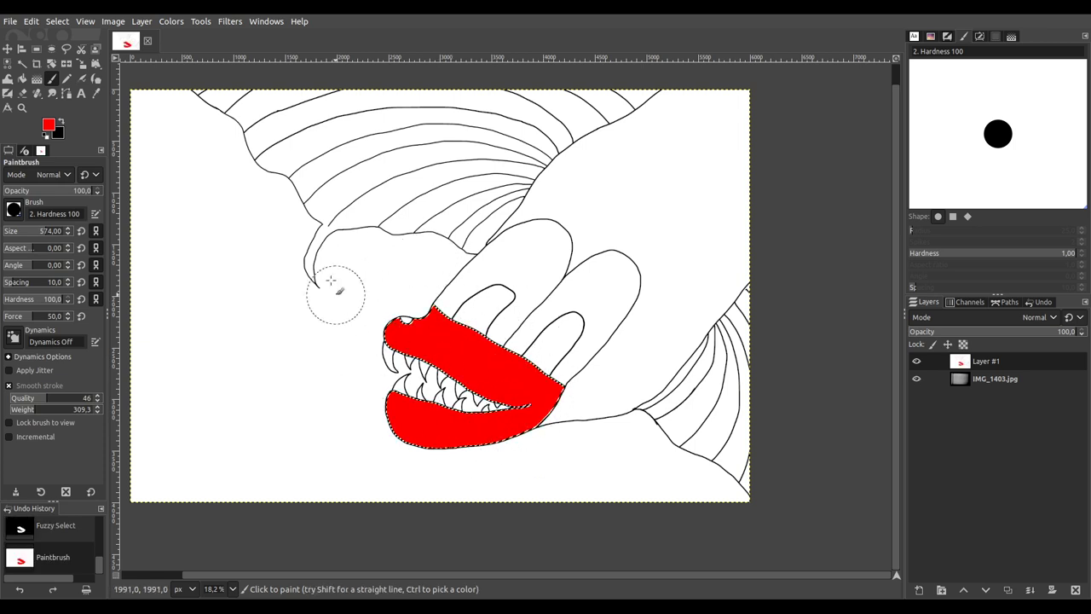
Step: Fuzzy-select the outer areas of both eyes together and paint them green
{"action": "left_click", "coordinate": [22, 63]}
{"action": "scroll", "coordinate": [542, 301], "scroll_direction": "right", "scroll_amount": 5}
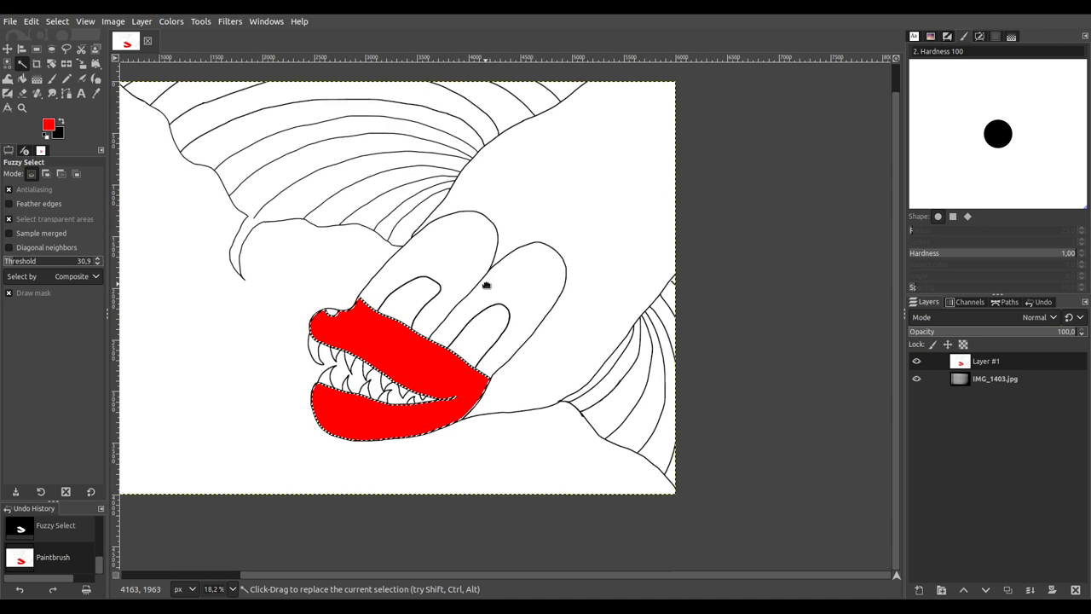
{"action": "left_click", "coordinate": [491, 278]}
{"action": "left_click", "coordinate": [527, 295], "text": "shift"}
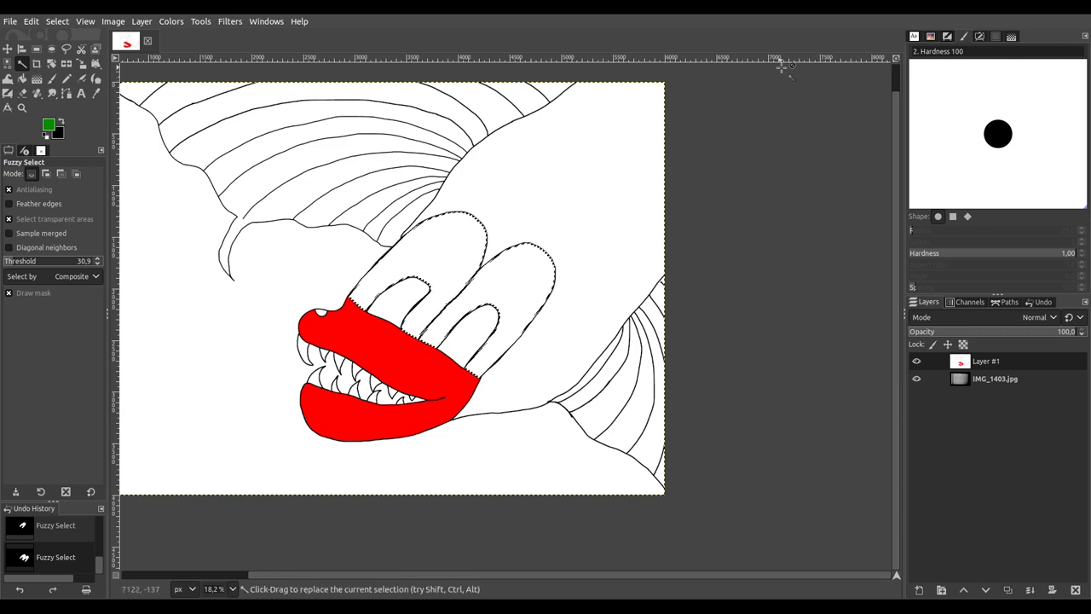
{"action": "key", "text": "p"}
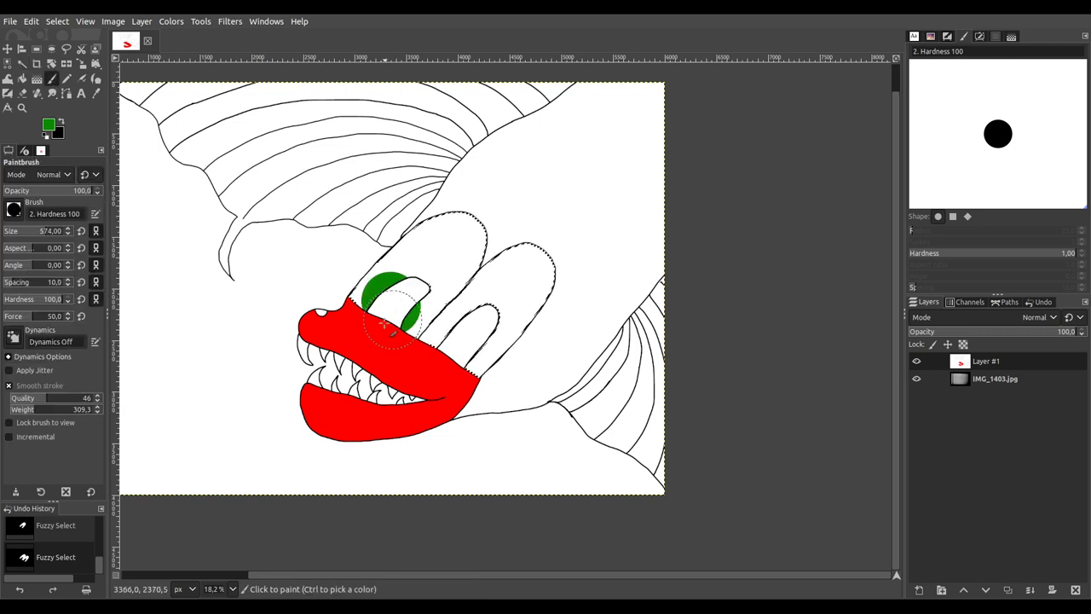
{"action": "mouse_move", "coordinate": [505, 292]}
{"action": "left_mouse_down"}
{"action": "mouse_move", "coordinate": [521, 250]}
{"action": "mouse_move", "coordinate": [552, 269]}
{"action": "mouse_move", "coordinate": [469, 224]}
{"action": "mouse_move", "coordinate": [457, 262]}
{"action": "mouse_move", "coordinate": [476, 191]}
{"action": "mouse_move", "coordinate": [426, 236]}
{"action": "mouse_move", "coordinate": [363, 256]}
{"action": "left_mouse_up"}
Step: Fuzzy-select the inner shapes of both eyes together and paint them purple
{"action": "left_click", "coordinate": [23, 63]}
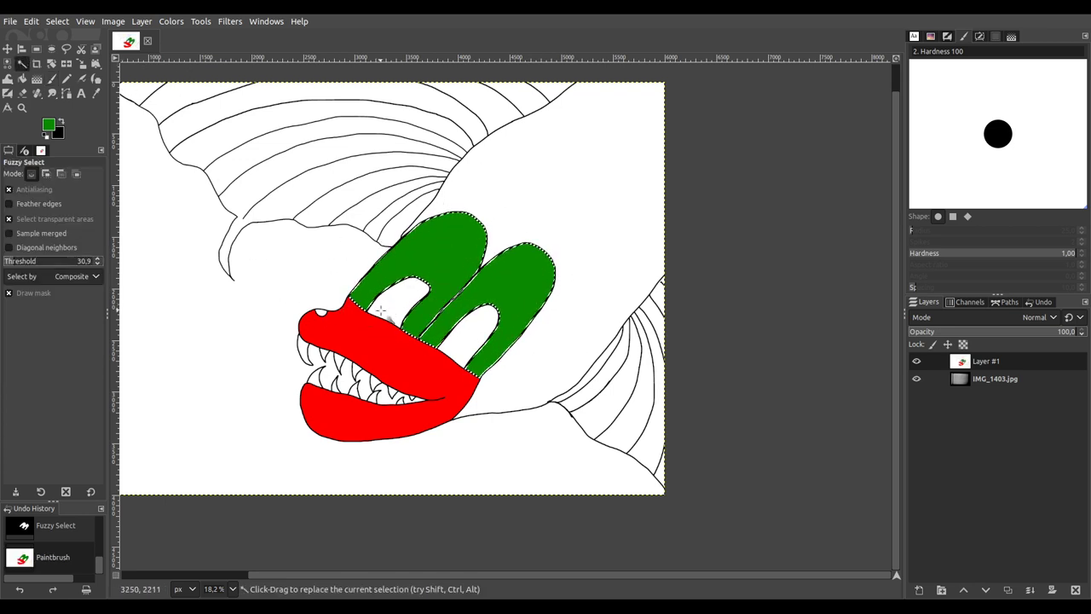
{"action": "left_click", "coordinate": [416, 322]}
{"action": "left_click", "coordinate": [474, 333], "text": "shift"}
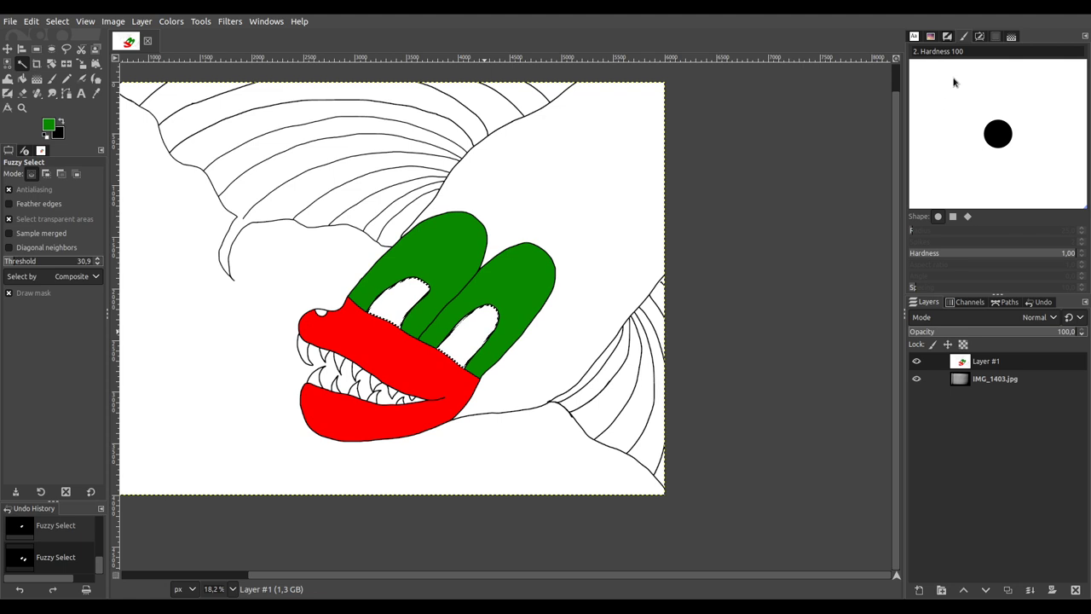
{"action": "left_click", "coordinate": [52, 79]}
{"action": "left_click_drag", "start_coordinate": [402, 290], "coordinate": [381, 326]}
{"action": "left_click_drag", "start_coordinate": [483, 315], "coordinate": [452, 358]}
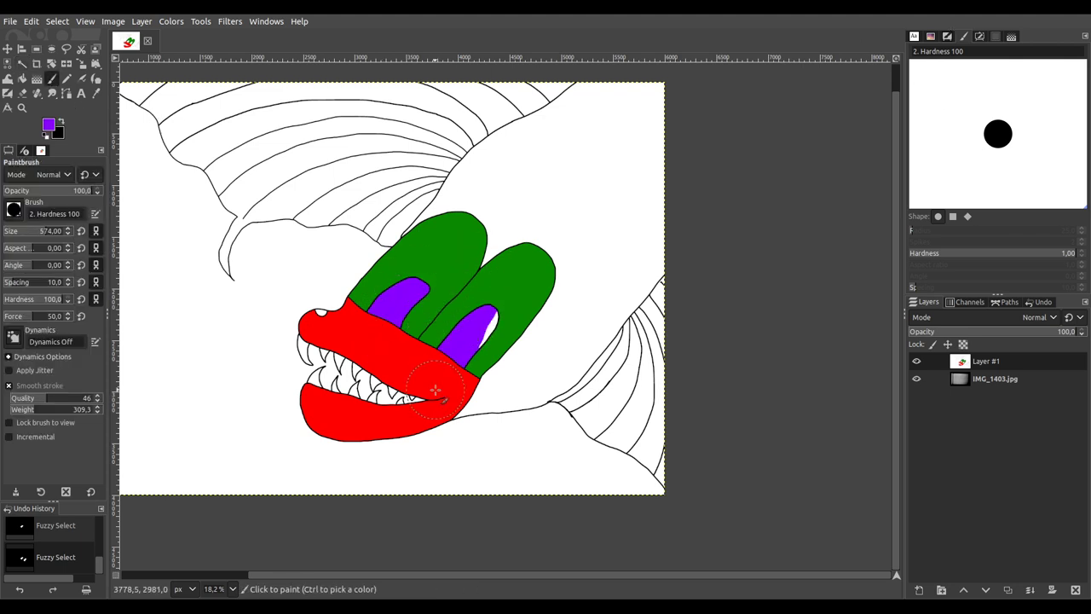
Step: Fuzzy-select the creature's body behind the eyes and paint it completely blue
{"action": "left_click", "coordinate": [22, 63]}
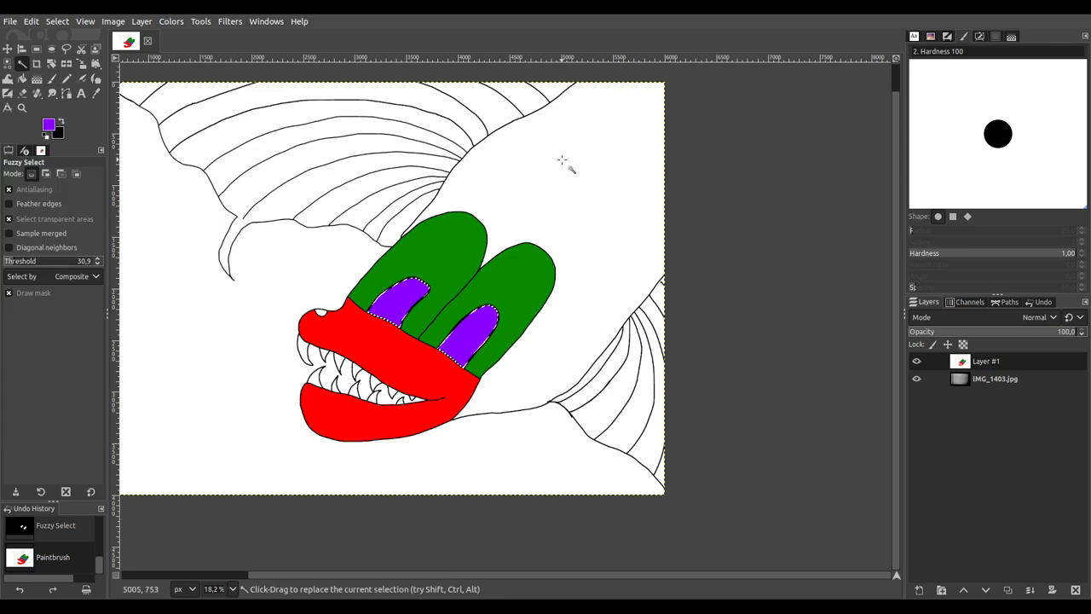
{"action": "left_click", "coordinate": [647, 198]}
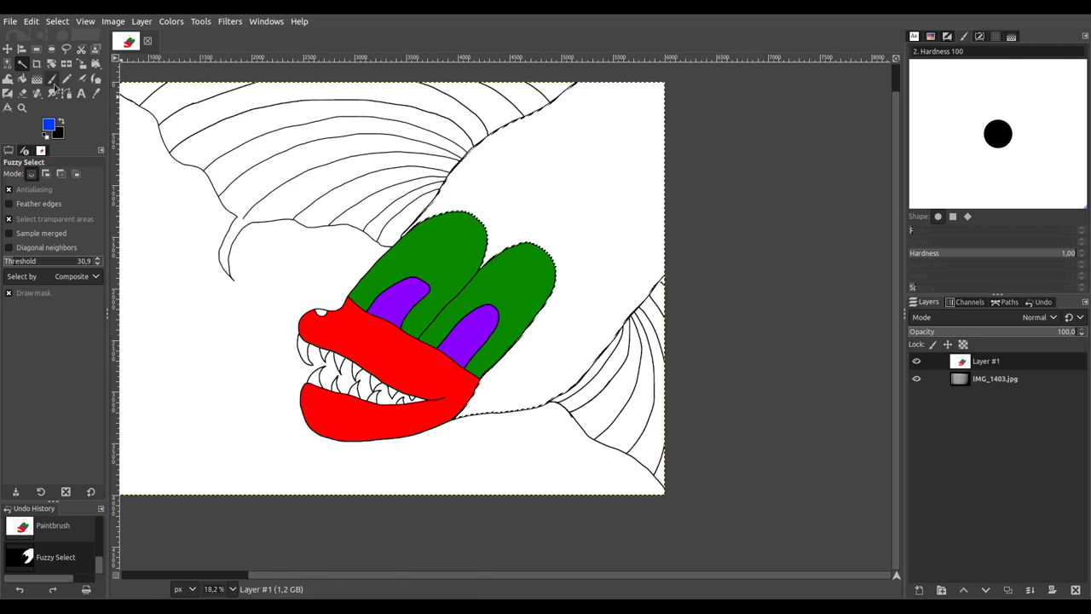
{"action": "key", "text": "p"}
{"action": "mouse_move", "coordinate": [512, 146]}
{"action": "left_mouse_down"}
{"action": "mouse_move", "coordinate": [447, 213]}
{"action": "mouse_move", "coordinate": [550, 239]}
{"action": "left_mouse_up"}
{"action": "mouse_move", "coordinate": [517, 350]}
{"action": "left_mouse_down"}
{"action": "mouse_move", "coordinate": [570, 352]}
{"action": "mouse_move", "coordinate": [553, 381]}
{"action": "mouse_move", "coordinate": [584, 327]}
{"action": "mouse_move", "coordinate": [609, 312]}
{"action": "mouse_move", "coordinate": [579, 349]}
{"action": "mouse_move", "coordinate": [604, 375]}
{"action": "mouse_move", "coordinate": [667, 272]}
{"action": "mouse_move", "coordinate": [637, 278]}
{"action": "mouse_move", "coordinate": [631, 255]}
{"action": "mouse_move", "coordinate": [621, 266]}
{"action": "mouse_move", "coordinate": [640, 135]}
{"action": "mouse_move", "coordinate": [625, 176]}
{"action": "mouse_move", "coordinate": [657, 114]}
{"action": "mouse_move", "coordinate": [610, 154]}
{"action": "mouse_move", "coordinate": [480, 190]}
{"action": "left_mouse_up"}
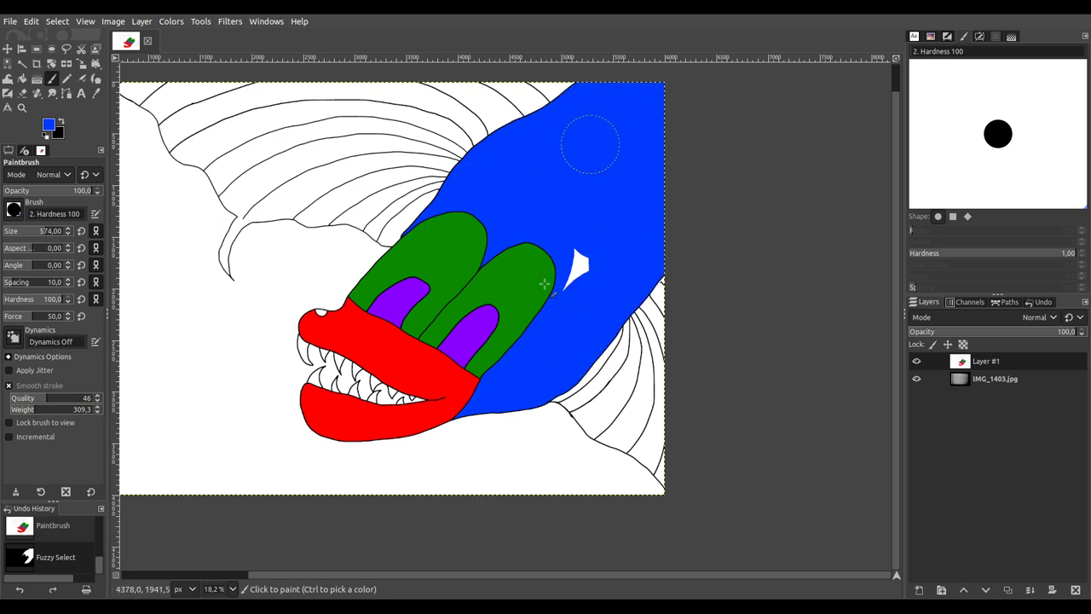
{"action": "left_click", "coordinate": [603, 252]}
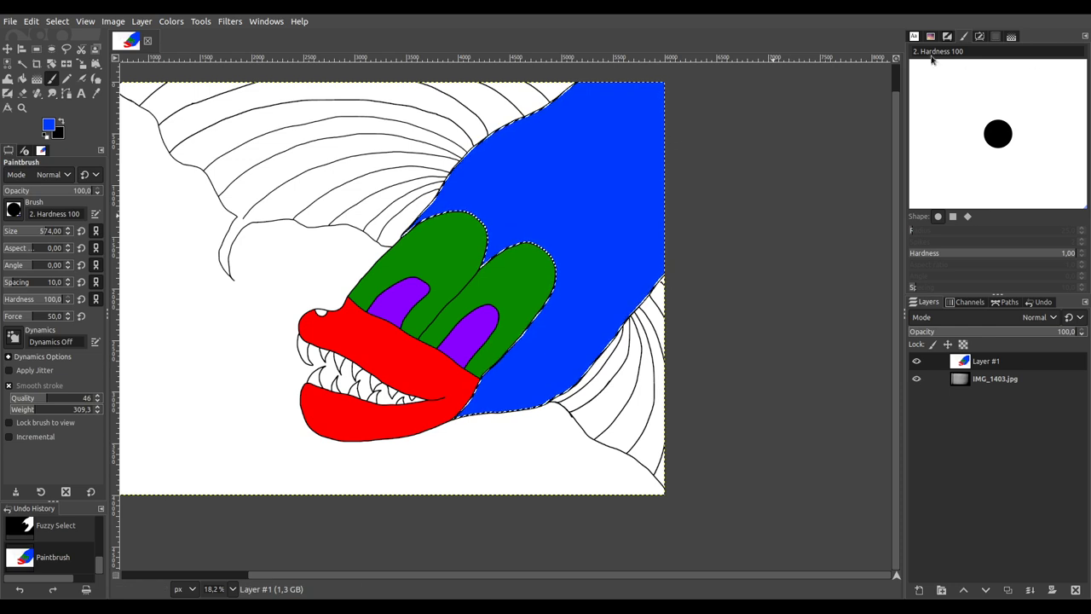
Step: Repaint the selected body area dark red
{"action": "mouse_move", "coordinate": [482, 198]}
{"action": "left_mouse_down"}
{"action": "mouse_move", "coordinate": [389, 277]}
{"action": "mouse_move", "coordinate": [402, 254]}
{"action": "mouse_move", "coordinate": [546, 136]}
{"action": "mouse_move", "coordinate": [540, 163]}
{"action": "mouse_move", "coordinate": [587, 112]}
{"action": "mouse_move", "coordinate": [573, 156]}
{"action": "mouse_move", "coordinate": [676, 78]}
{"action": "mouse_move", "coordinate": [628, 194]}
{"action": "mouse_move", "coordinate": [725, 90]}
{"action": "mouse_move", "coordinate": [601, 301]}
{"action": "mouse_move", "coordinate": [628, 298]}
{"action": "mouse_move", "coordinate": [582, 377]}
{"action": "mouse_move", "coordinate": [530, 424]}
{"action": "mouse_move", "coordinate": [446, 468]}
{"action": "mouse_move", "coordinate": [452, 442]}
{"action": "mouse_move", "coordinate": [517, 367]}
{"action": "mouse_move", "coordinate": [510, 344]}
{"action": "mouse_move", "coordinate": [575, 288]}
{"action": "mouse_move", "coordinate": [505, 355]}
{"action": "mouse_move", "coordinate": [483, 405]}
{"action": "left_mouse_up"}
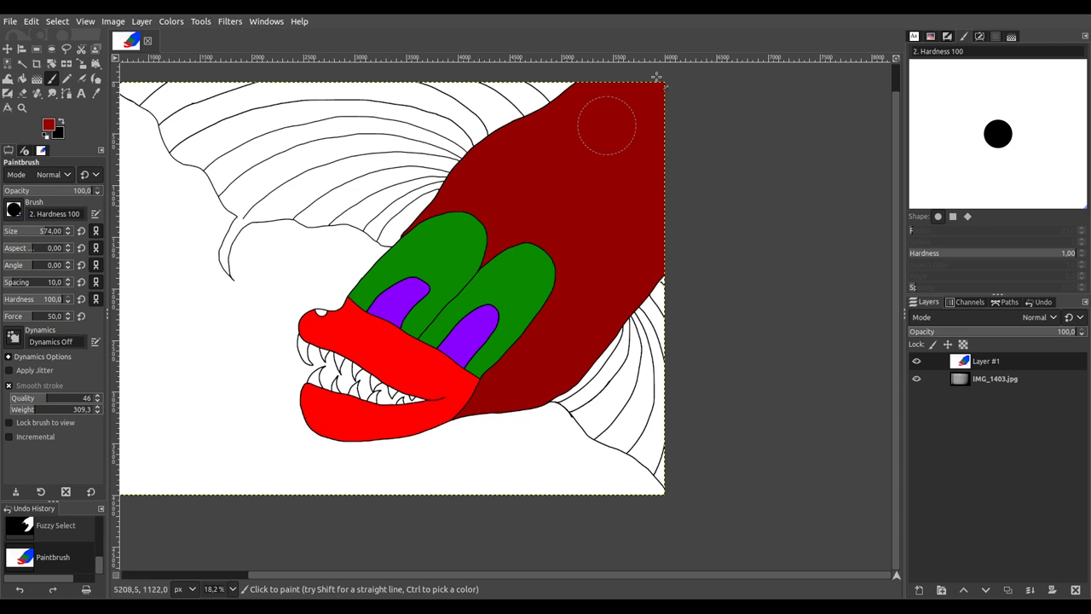
{"action": "left_click_drag", "start_coordinate": [635, 106], "coordinate": [616, 122]}
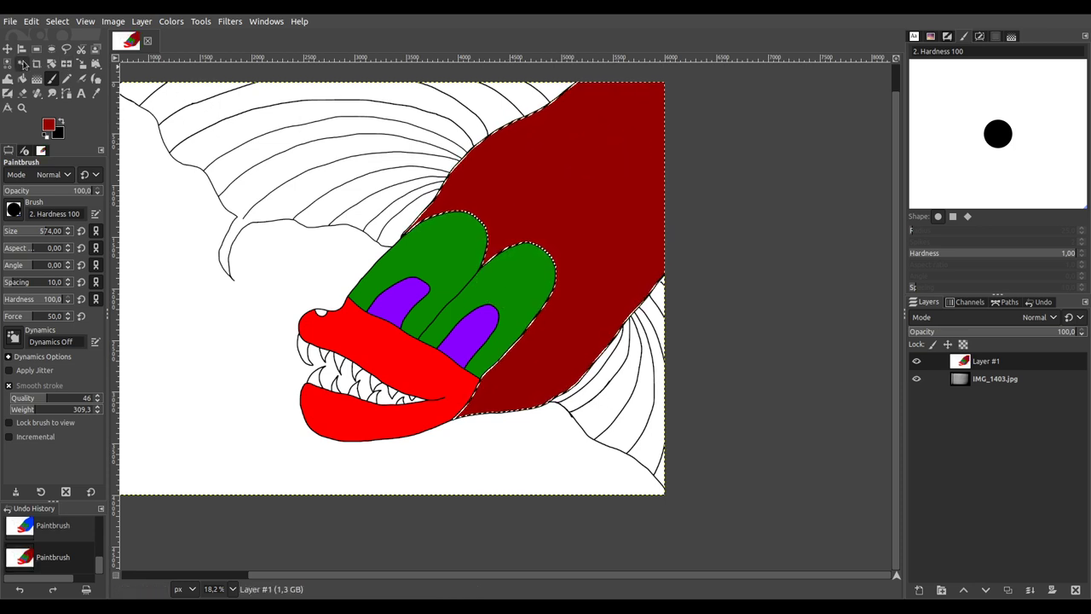
Step: Select all segments between the rays of the large upper fin with Fuzzy Select, adding each to one selection
{"action": "left_click", "coordinate": [23, 64]}
{"action": "left_click_drag", "start_coordinate": [292, 190], "coordinate": [319, 248]}
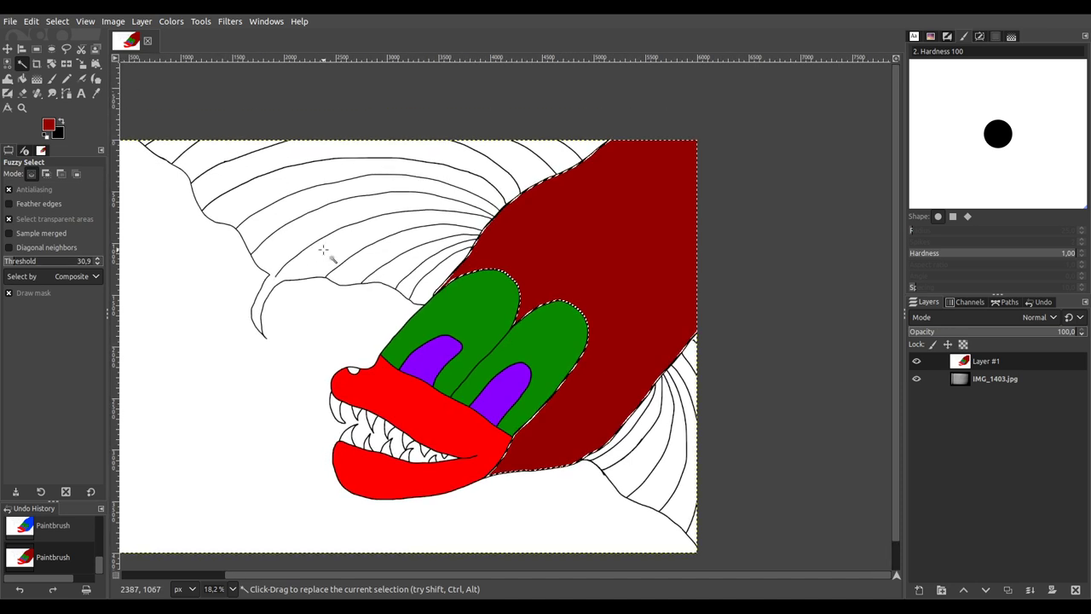
{"action": "scroll", "coordinate": [426, 339], "scroll_direction": "up", "scroll_amount": 3}
{"action": "left_click_drag", "start_coordinate": [456, 353], "coordinate": [458, 342]}
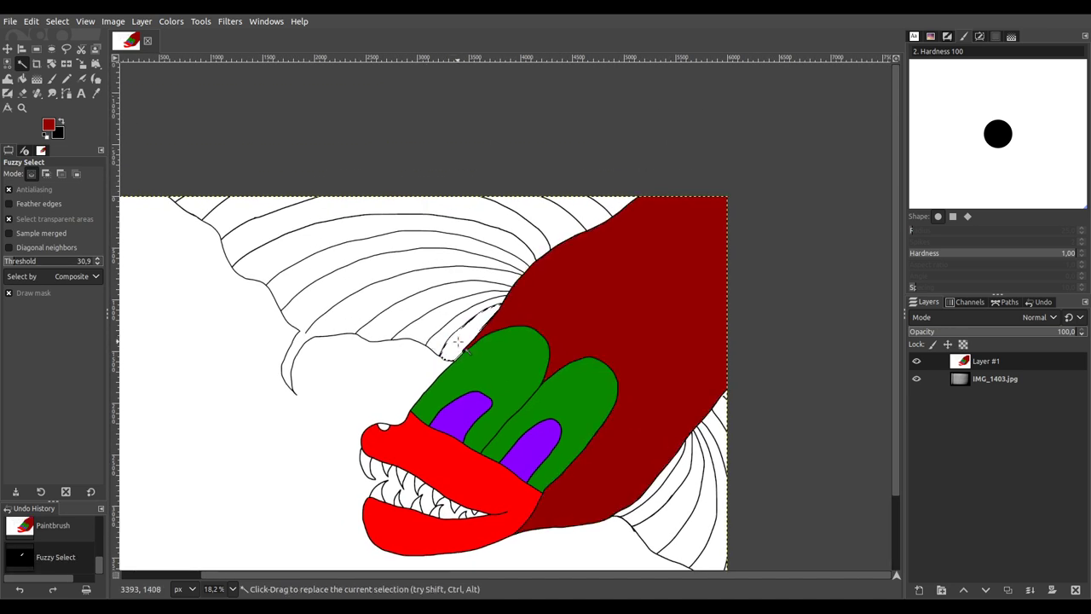
{"action": "left_click", "coordinate": [448, 320], "text": "shift"}
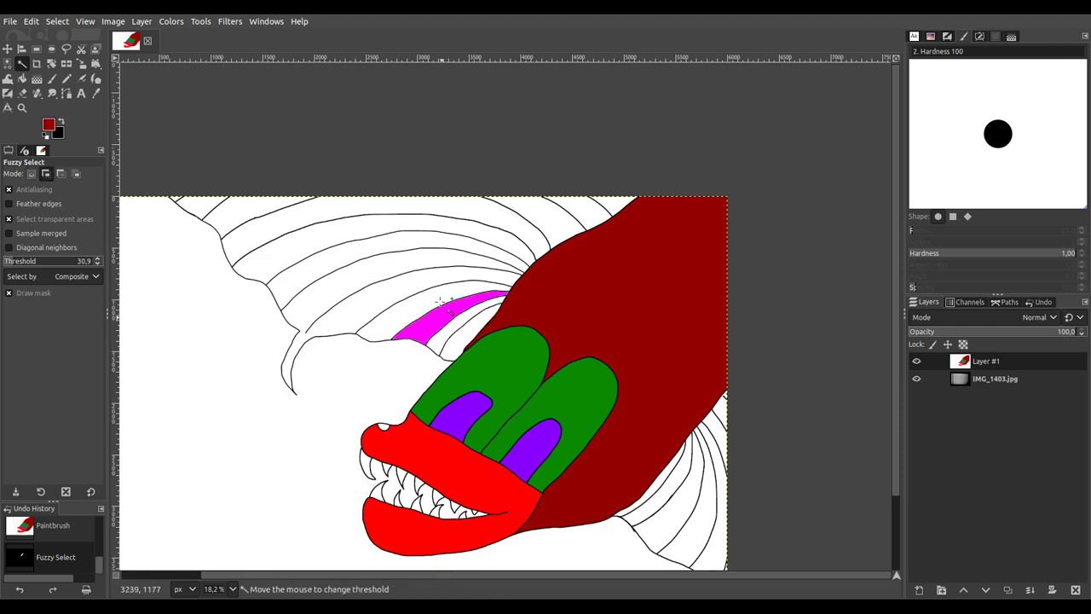
{"action": "left_click", "coordinate": [443, 258], "text": "shift"}
{"action": "left_click", "coordinate": [451, 227], "text": "shift"}
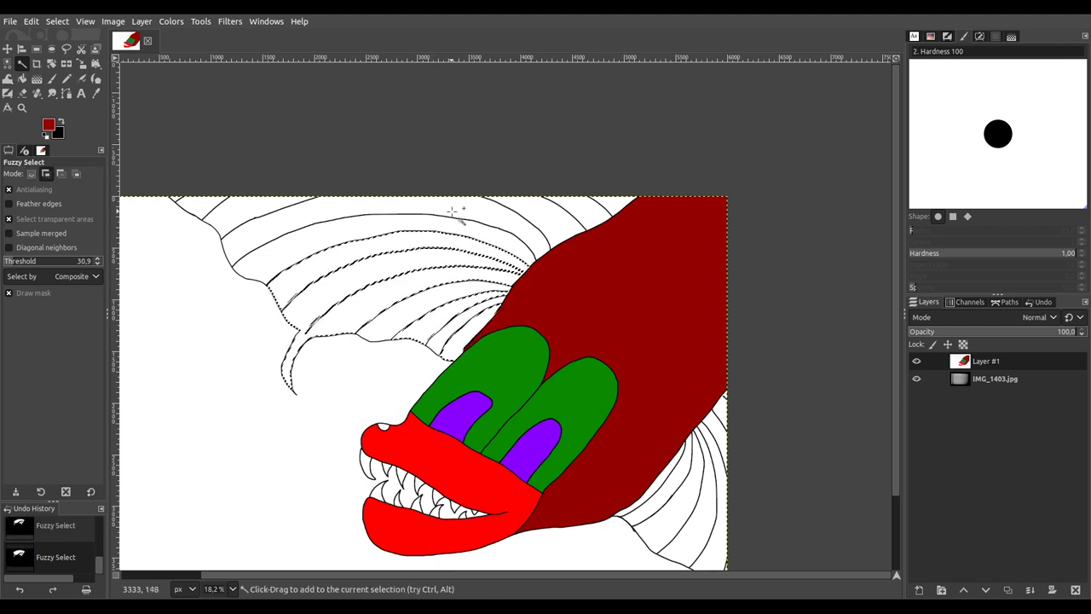
{"action": "left_click", "coordinate": [493, 205], "text": "shift"}
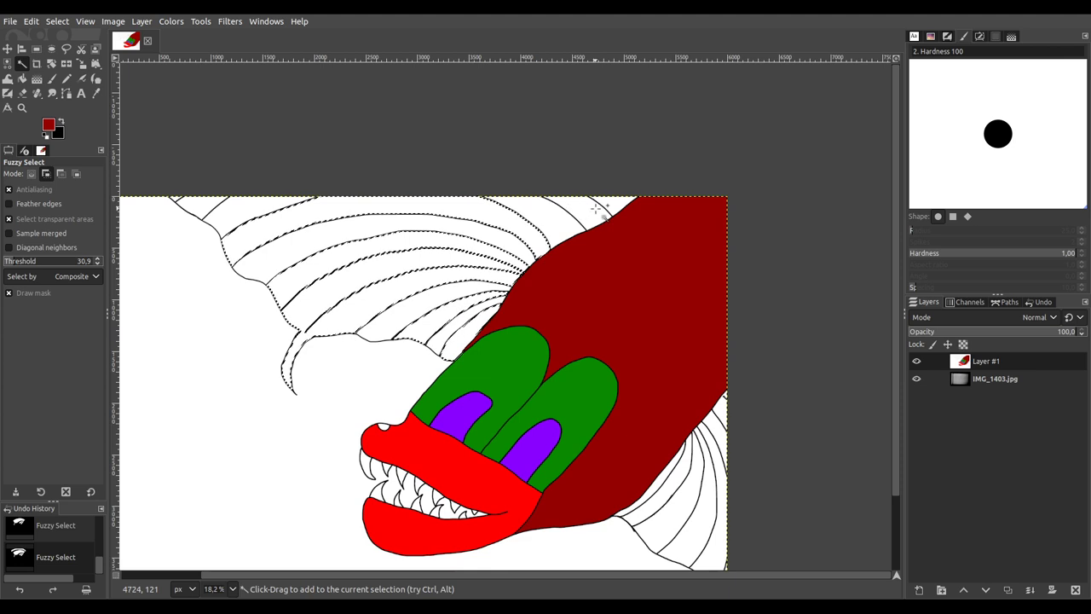
{"action": "left_click", "coordinate": [195, 206], "text": "shift"}
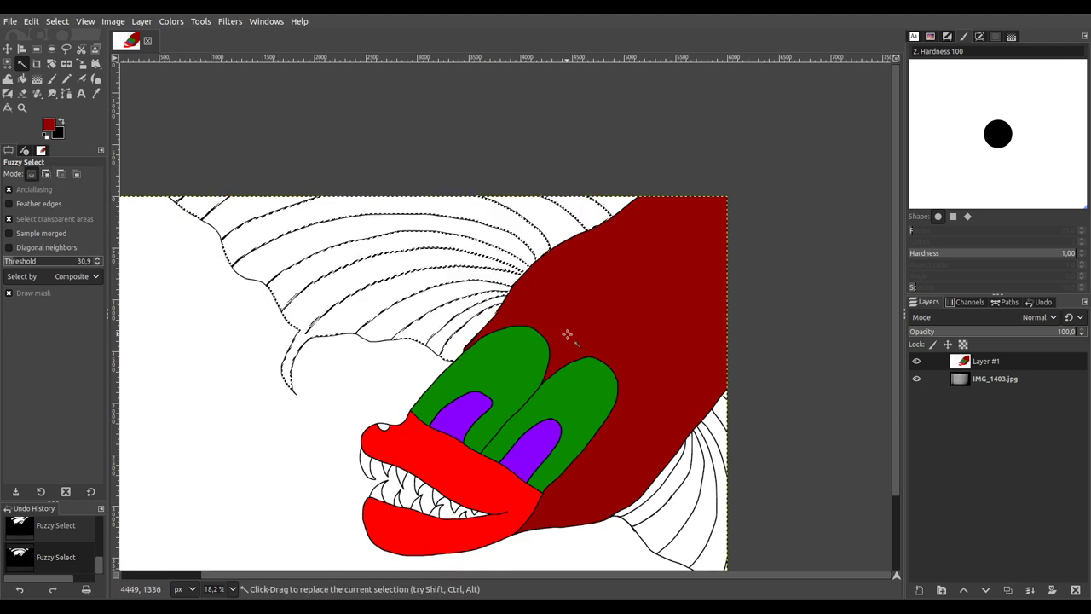
Step: Add the segments between the rays of the small lower-right fin to the current selection
{"action": "left_click_drag", "start_coordinate": [594, 341], "coordinate": [480, 236]}
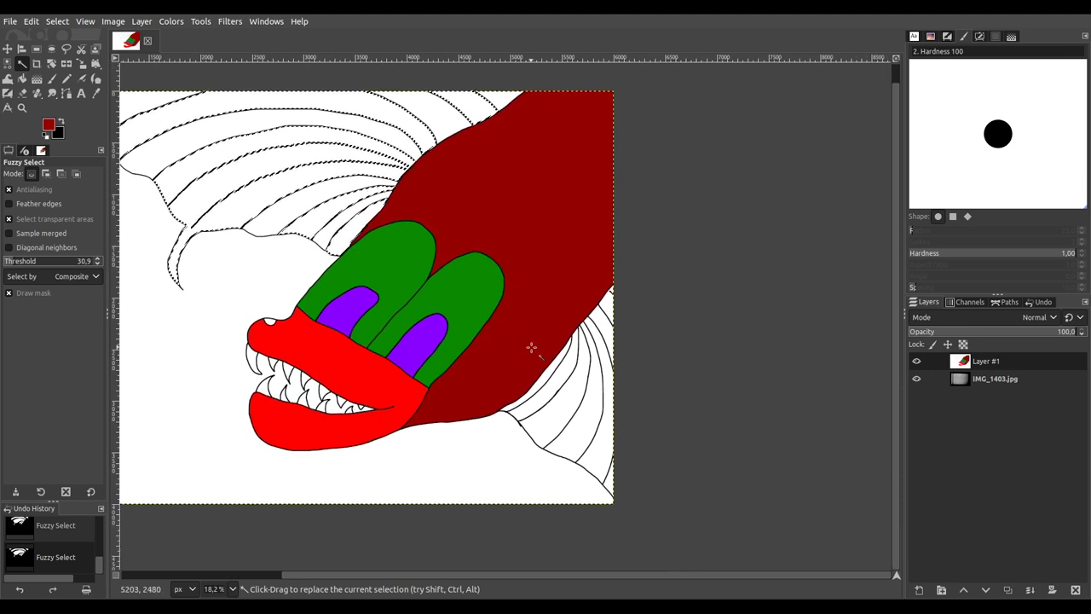
{"action": "scroll", "coordinate": [562, 375], "scroll_direction": "up", "scroll_amount": 3}
{"action": "left_click", "coordinate": [562, 373], "text": "shift"}
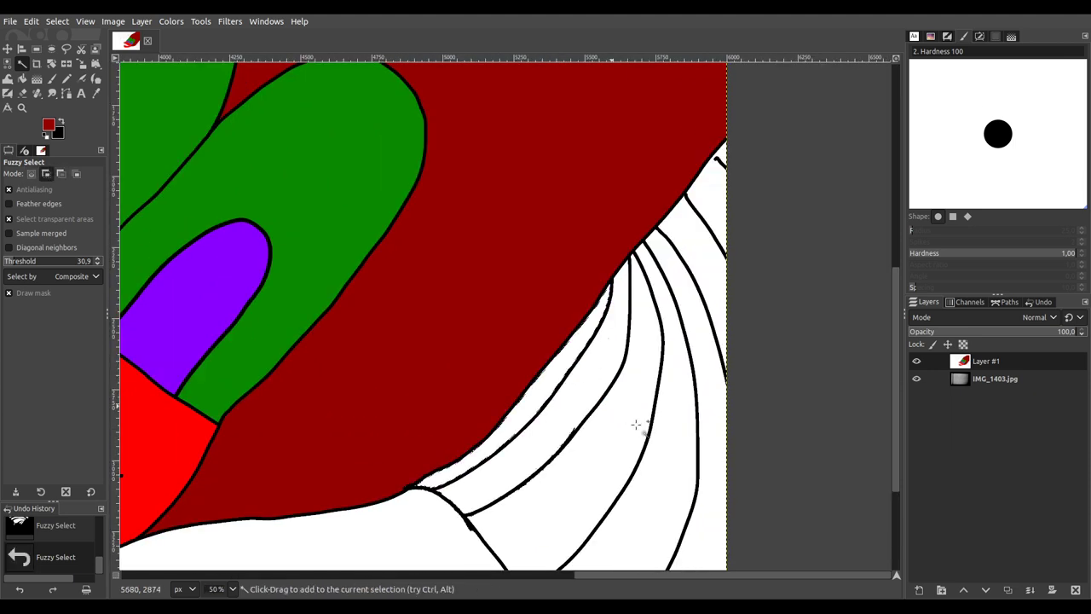
{"action": "left_click", "coordinate": [711, 377], "text": "shift"}
{"action": "left_click", "coordinate": [722, 186], "text": "shift"}
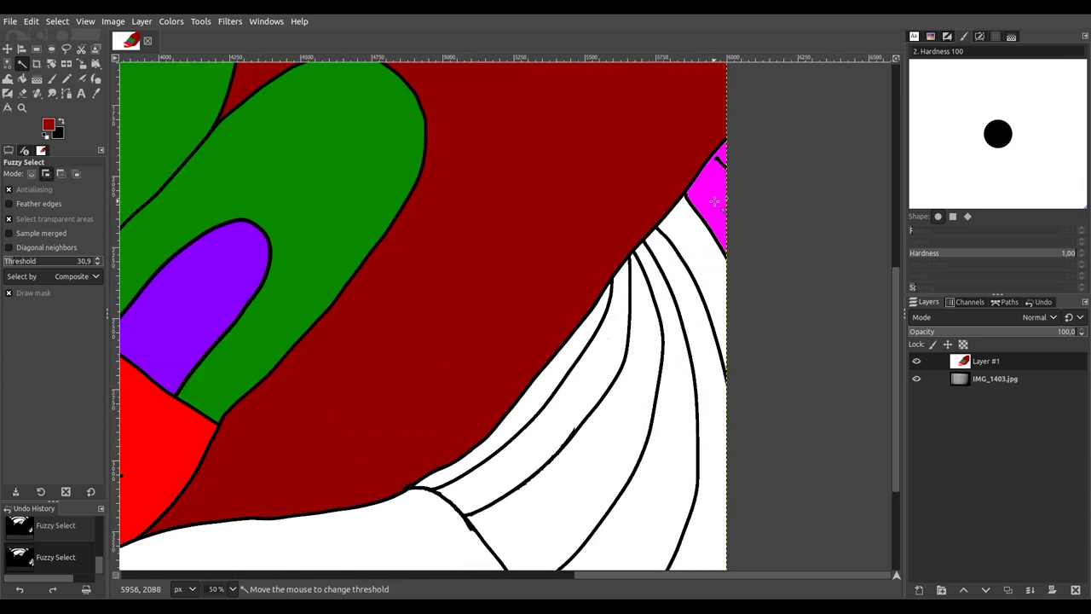
Step: Try painting the selected fin segments bright red with a brush size of 873
{"action": "scroll", "coordinate": [723, 186], "scroll_direction": "down", "scroll_amount": 4}
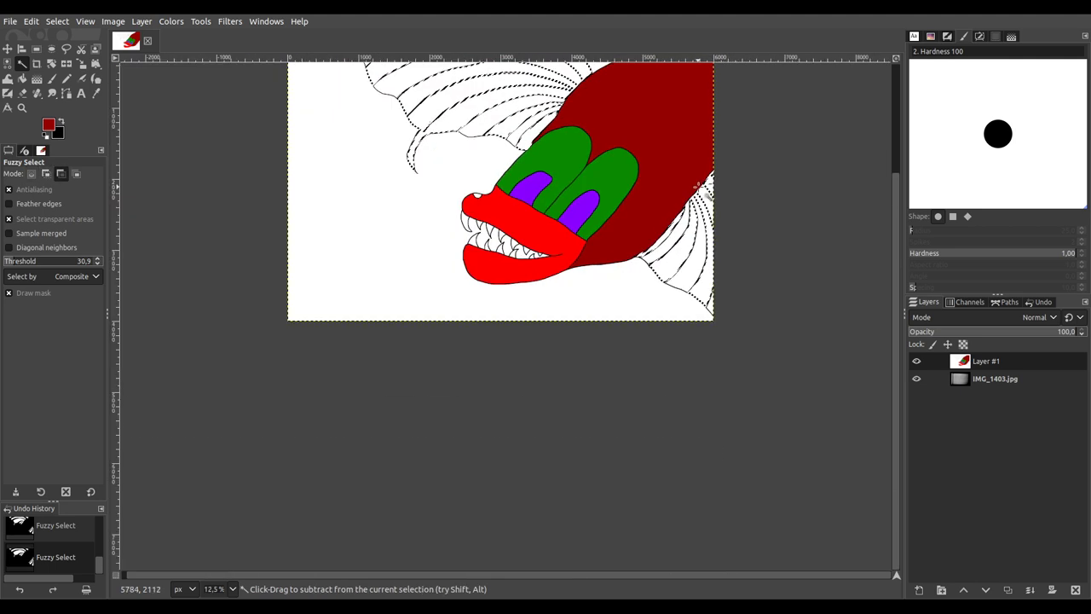
{"action": "scroll", "coordinate": [519, 288], "scroll_direction": "down", "scroll_amount": 1}
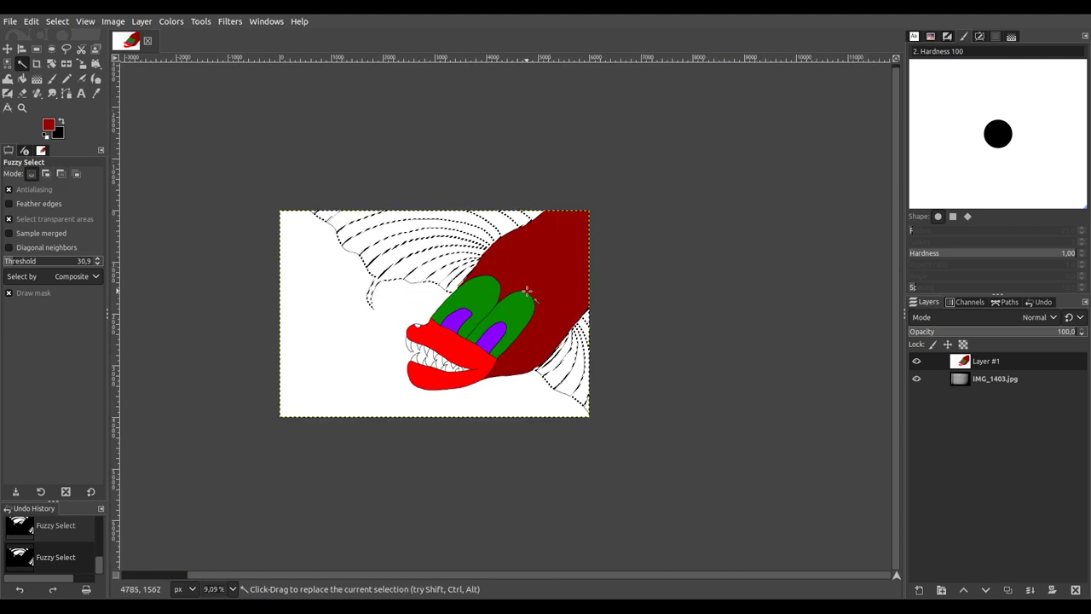
{"action": "scroll", "coordinate": [511, 286], "scroll_direction": "up", "scroll_amount": 1}
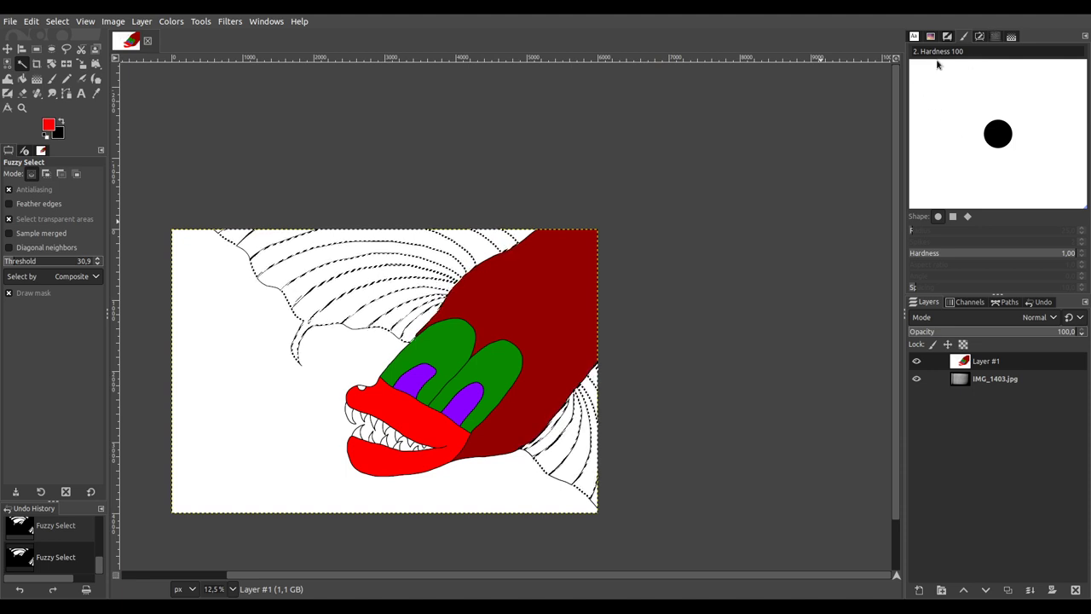
{"action": "key", "text": "p"}
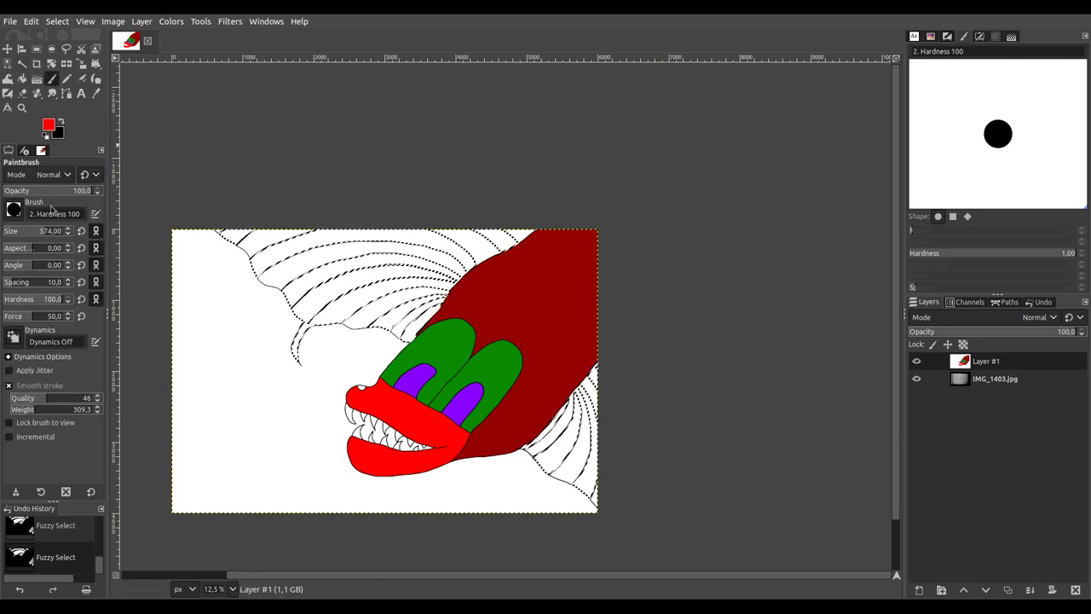
{"action": "left_click", "coordinate": [251, 220]}
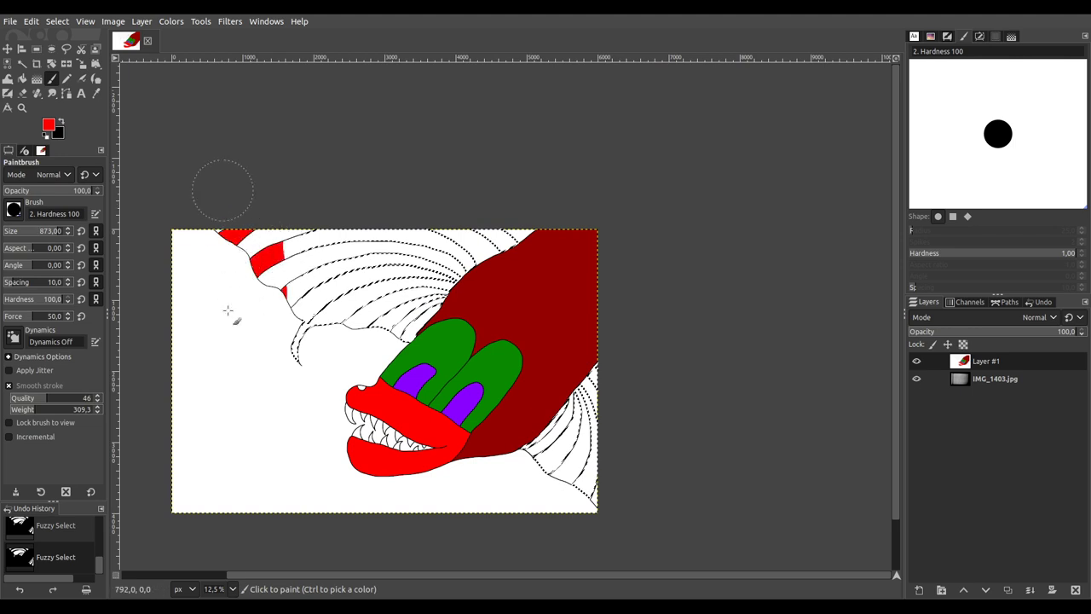
{"action": "left_click_drag", "start_coordinate": [273, 365], "coordinate": [305, 214]}
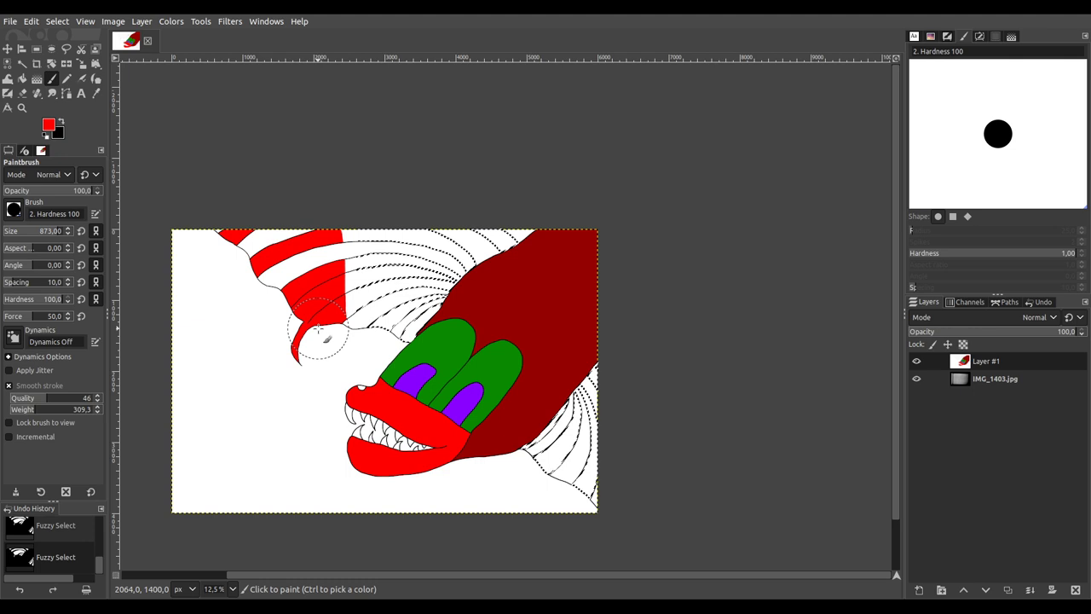
{"action": "key", "text": "ctrl+z"}
{"action": "key", "text": "ctrl+z"}
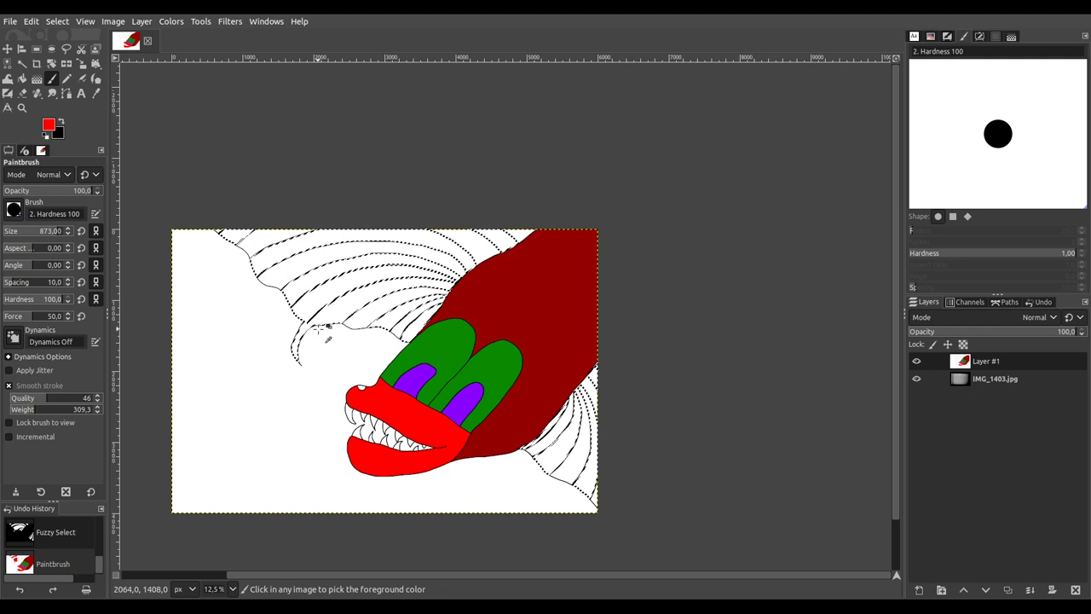
Step: Select the whole image and close the gap in the upper fin's lower edge with a black size 11 brush line
{"action": "key", "text": "ctrl+a"}
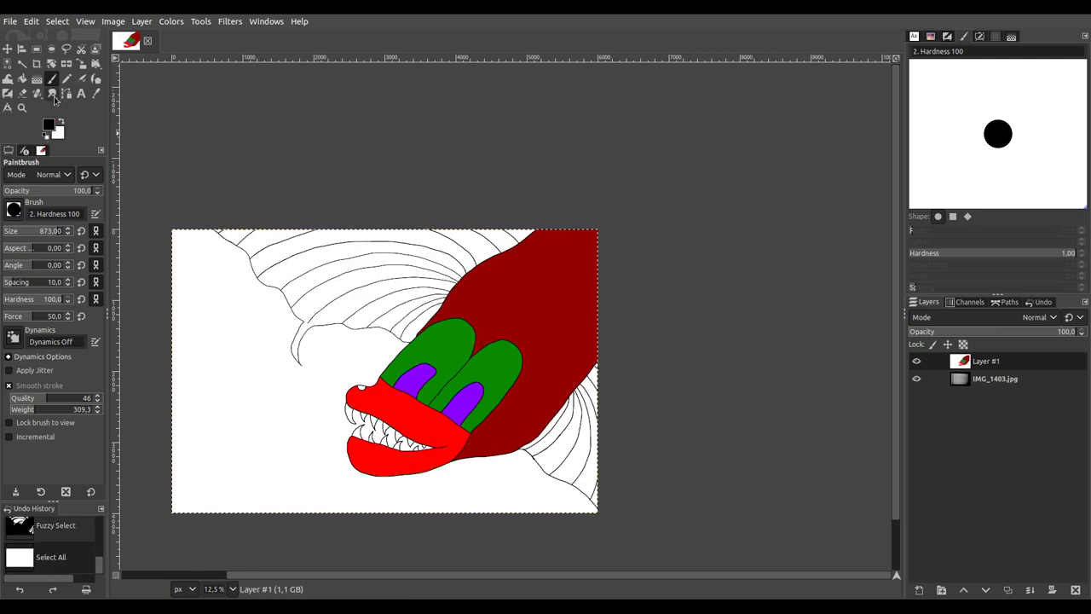
{"action": "scroll", "coordinate": [10, 234], "scroll_direction": "down", "scroll_amount": 5}
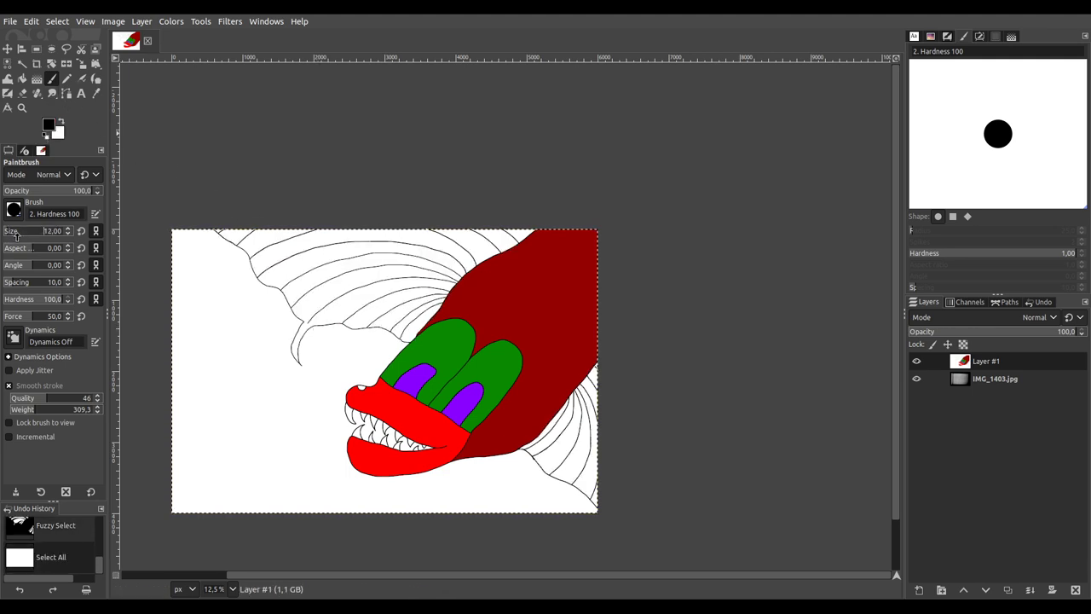
{"action": "scroll", "coordinate": [401, 337], "scroll_direction": "up", "scroll_amount": 6, "text": "ctrl"}
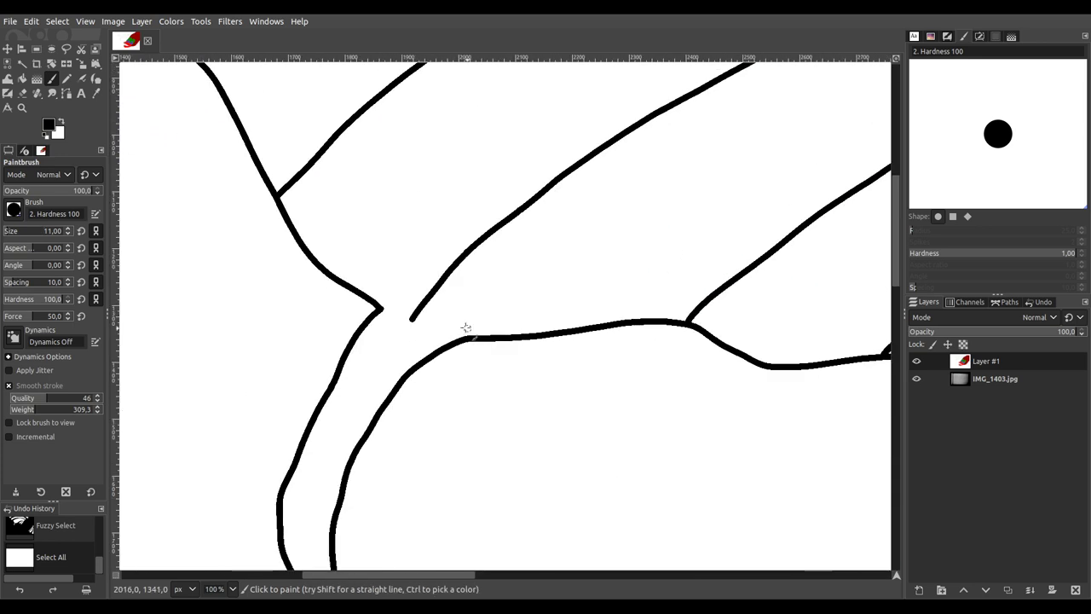
{"action": "scroll", "coordinate": [421, 318], "scroll_direction": "up", "scroll_amount": 3, "text": "ctrl"}
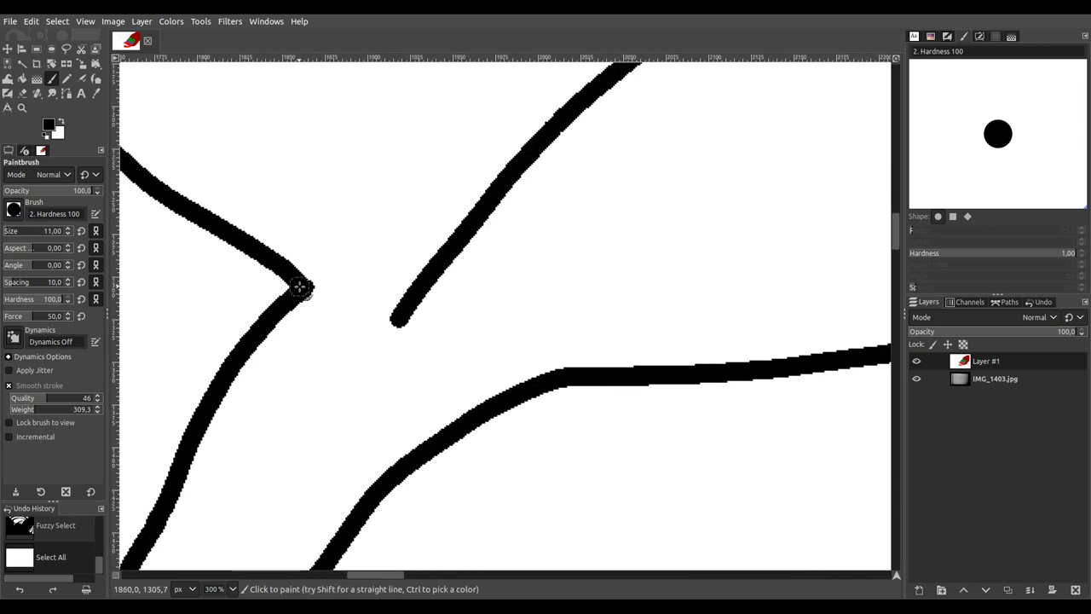
{"action": "left_click_drag", "start_coordinate": [328, 305], "coordinate": [569, 376]}
{"action": "scroll", "coordinate": [573, 368], "scroll_direction": "down", "scroll_amount": 5, "text": "ctrl"}
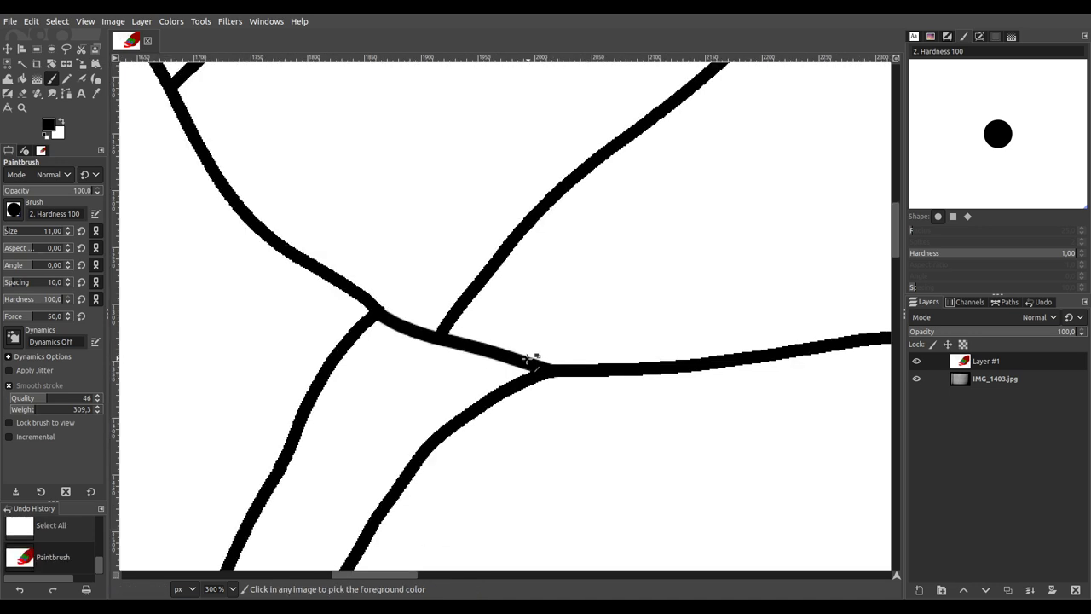
Step: Extend the open uppermost ray of the small lower-right fin to the body outline in black
{"action": "scroll", "coordinate": [585, 351], "scroll_direction": "up", "scroll_amount": 4, "text": "ctrl"}
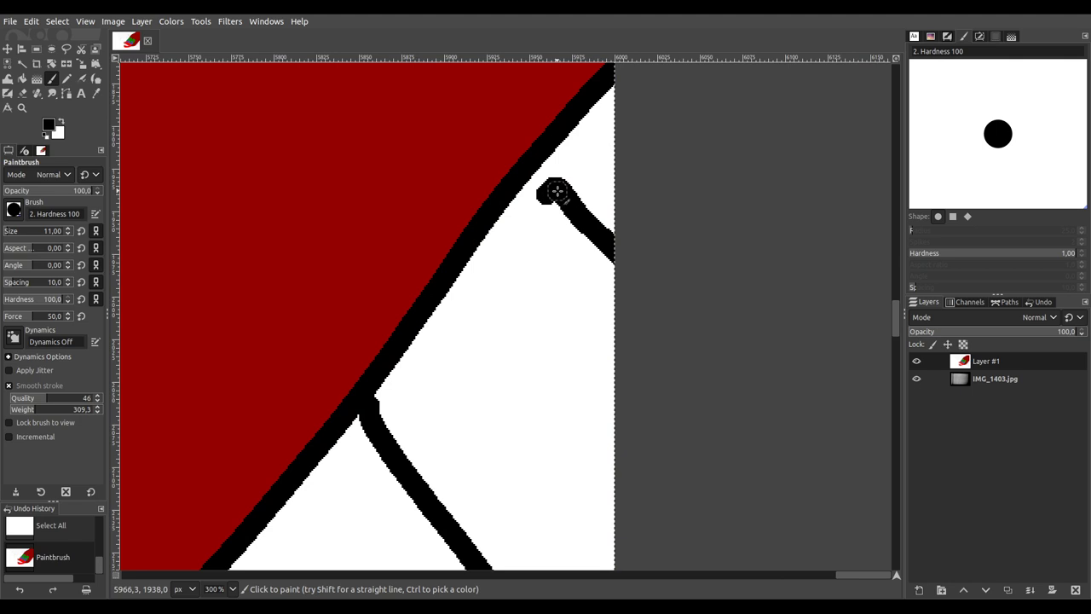
{"action": "left_click_drag", "start_coordinate": [524, 165], "coordinate": [521, 167]}
{"action": "scroll", "coordinate": [477, 196], "scroll_direction": "down", "scroll_amount": 9}
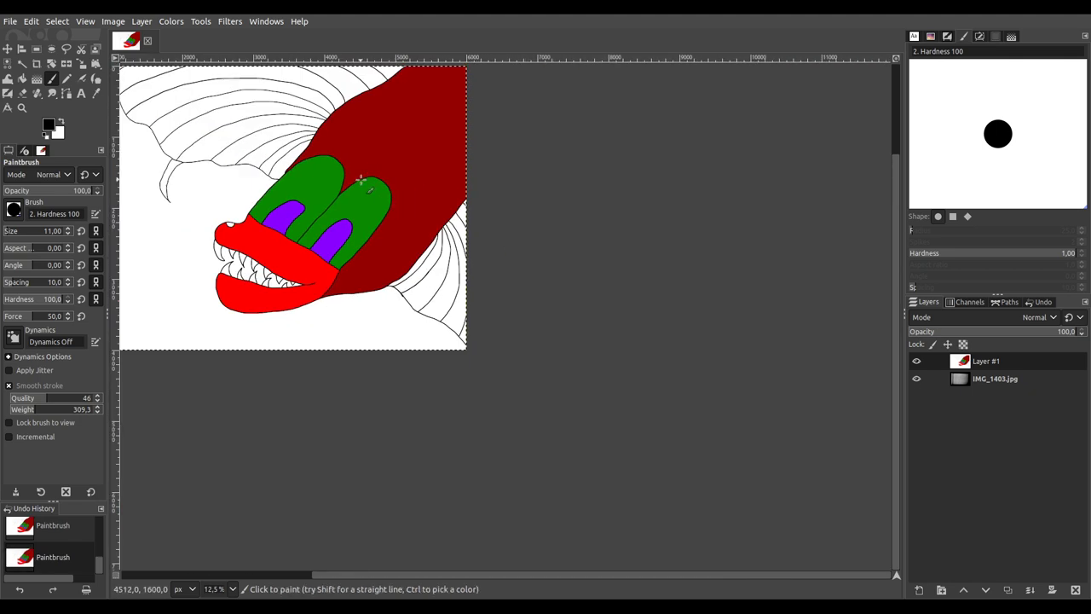
Step: Select every other segment of the large upper fin with Fuzzy Select, adding each to one selection
{"action": "scroll", "coordinate": [350, 268], "scroll_direction": "up", "scroll_amount": 2}
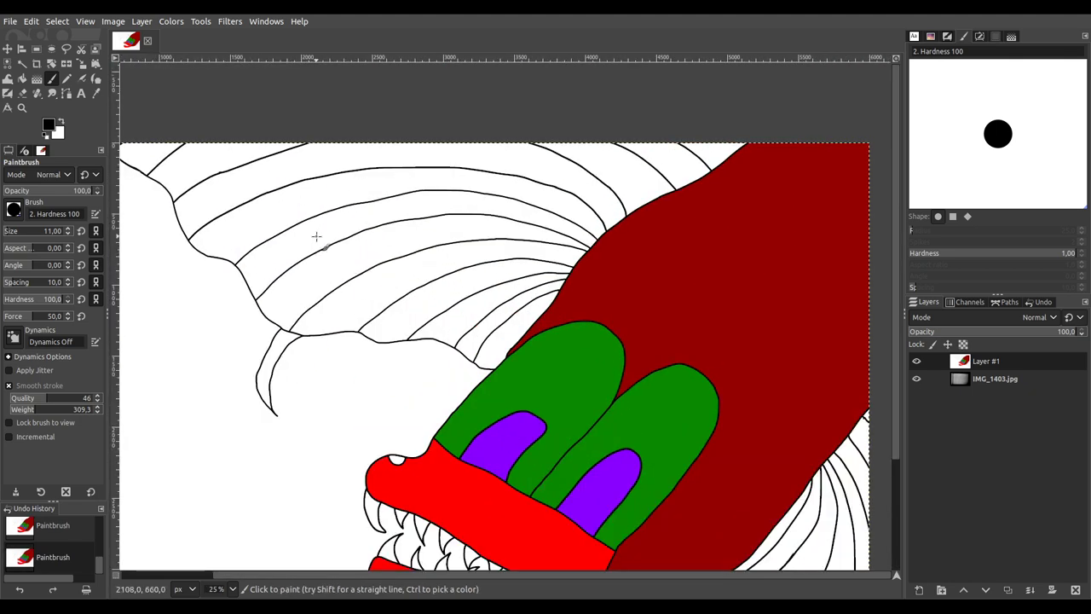
{"action": "left_click", "coordinate": [23, 64]}
{"action": "left_click", "coordinate": [464, 314]}
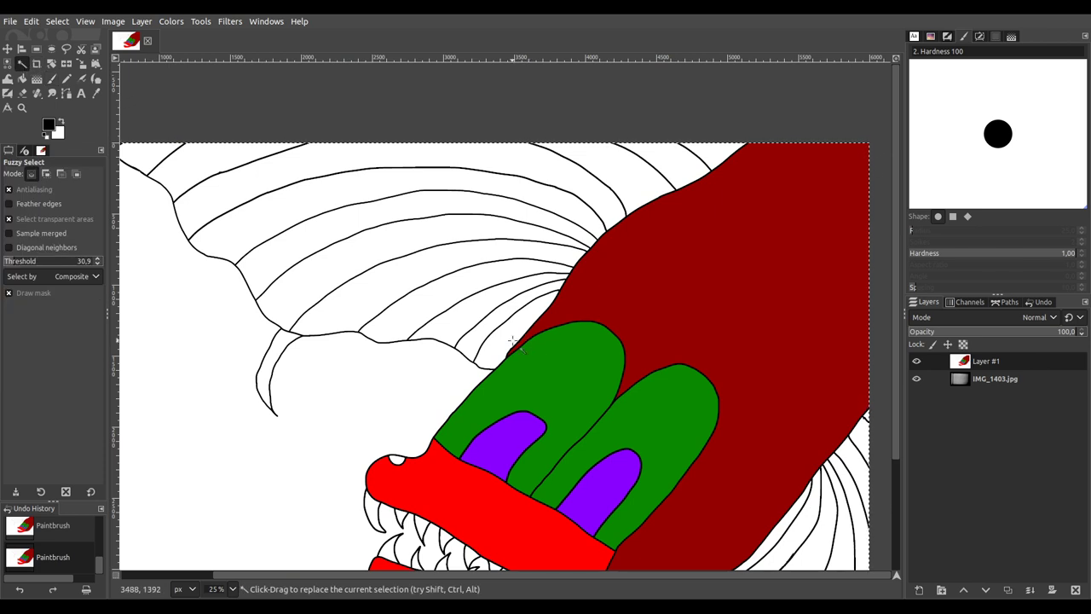
{"action": "left_click_drag", "start_coordinate": [404, 270], "coordinate": [406, 272]}
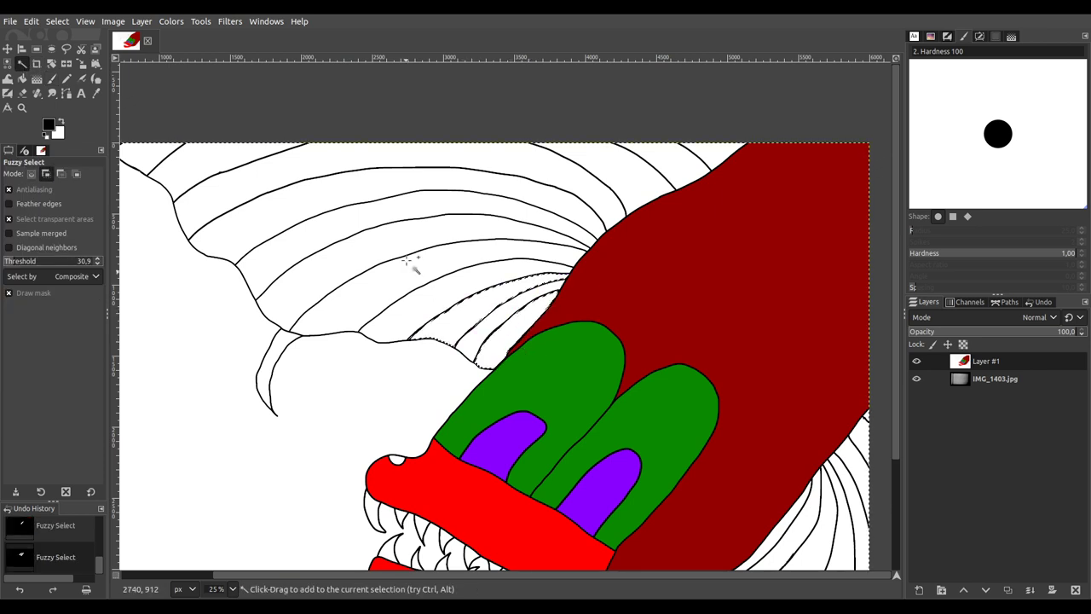
{"action": "left_click", "coordinate": [428, 170], "text": "shift"}
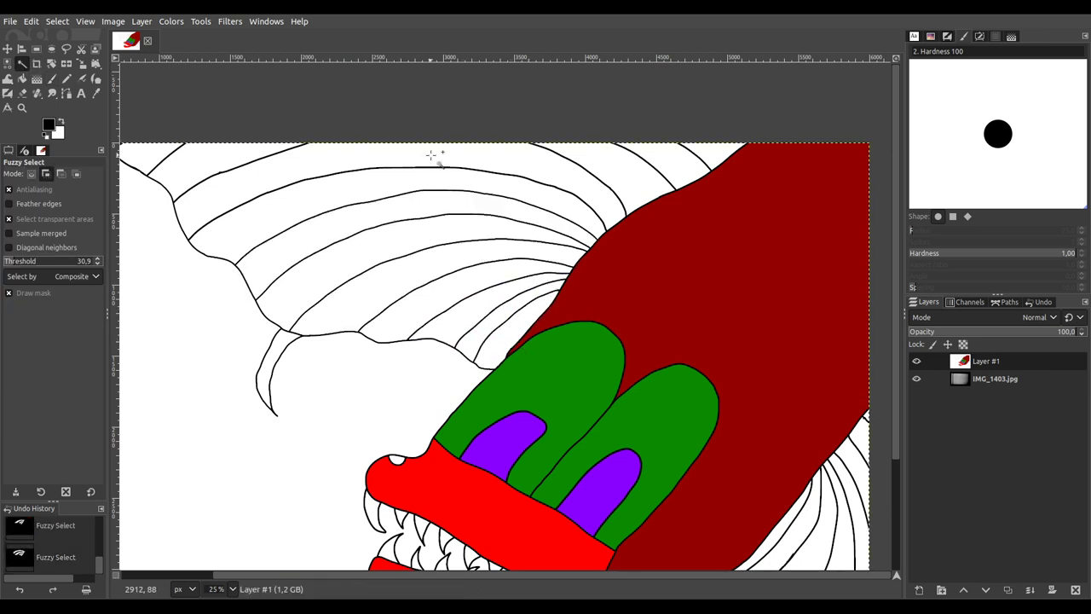
{"action": "left_click", "coordinate": [673, 159], "text": "shift"}
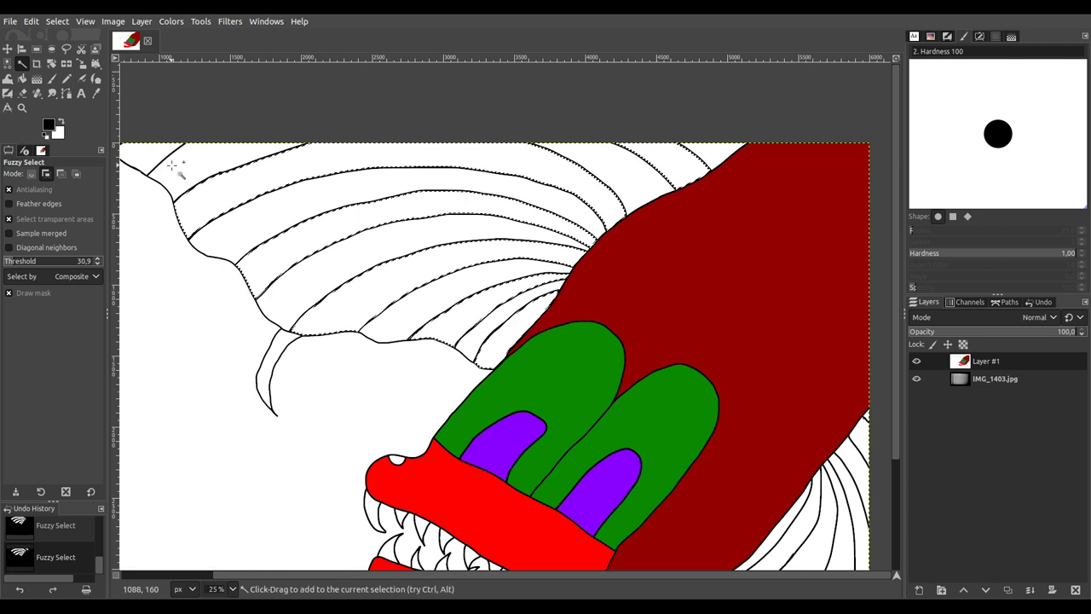
{"action": "scroll", "coordinate": [190, 183], "scroll_direction": "up", "scroll_amount": 3}
{"action": "scroll", "coordinate": [190, 182], "scroll_direction": "left", "scroll_amount": 3}
{"action": "left_click", "coordinate": [429, 301]}
Step: Add every other segment of the small lower-right fin to the current selection
{"action": "scroll", "coordinate": [439, 305], "scroll_direction": "down", "scroll_amount": 2}
{"action": "scroll", "coordinate": [438, 305], "scroll_direction": "right", "scroll_amount": 3}
{"action": "scroll", "coordinate": [439, 305], "scroll_direction": "down", "scroll_amount": 2}
{"action": "scroll", "coordinate": [438, 305], "scroll_direction": "right", "scroll_amount": 2}
{"action": "scroll", "coordinate": [426, 324], "scroll_direction": "down", "scroll_amount": 2}
{"action": "scroll", "coordinate": [450, 346], "scroll_direction": "down", "scroll_amount": 1}
{"action": "scroll", "coordinate": [450, 346], "scroll_direction": "right", "scroll_amount": 2}
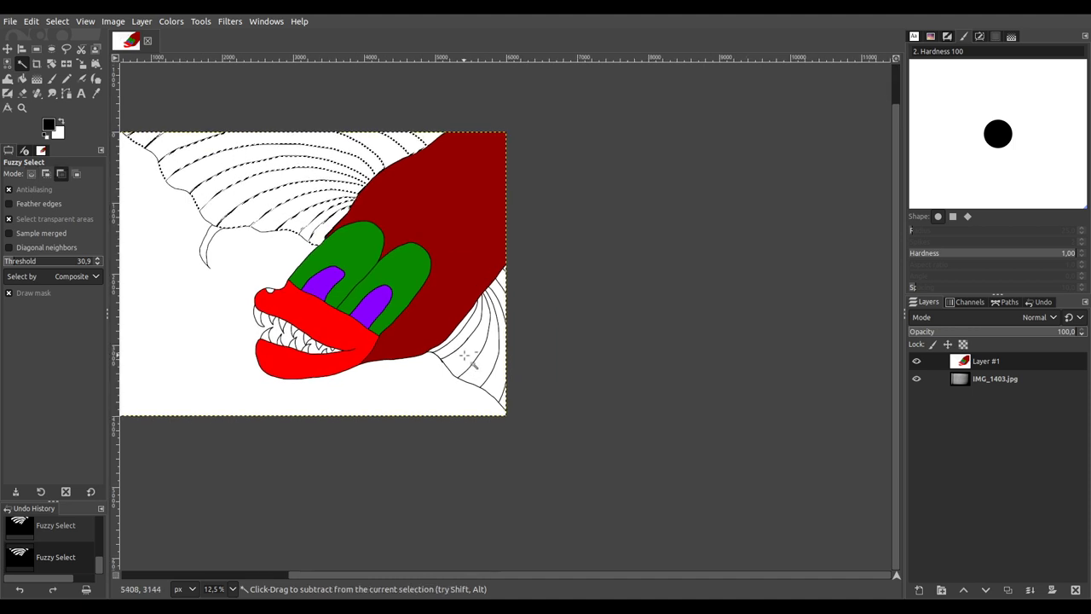
{"action": "scroll", "coordinate": [450, 346], "scroll_direction": "up", "scroll_amount": 4}
{"action": "left_click", "coordinate": [443, 285], "text": "shift"}
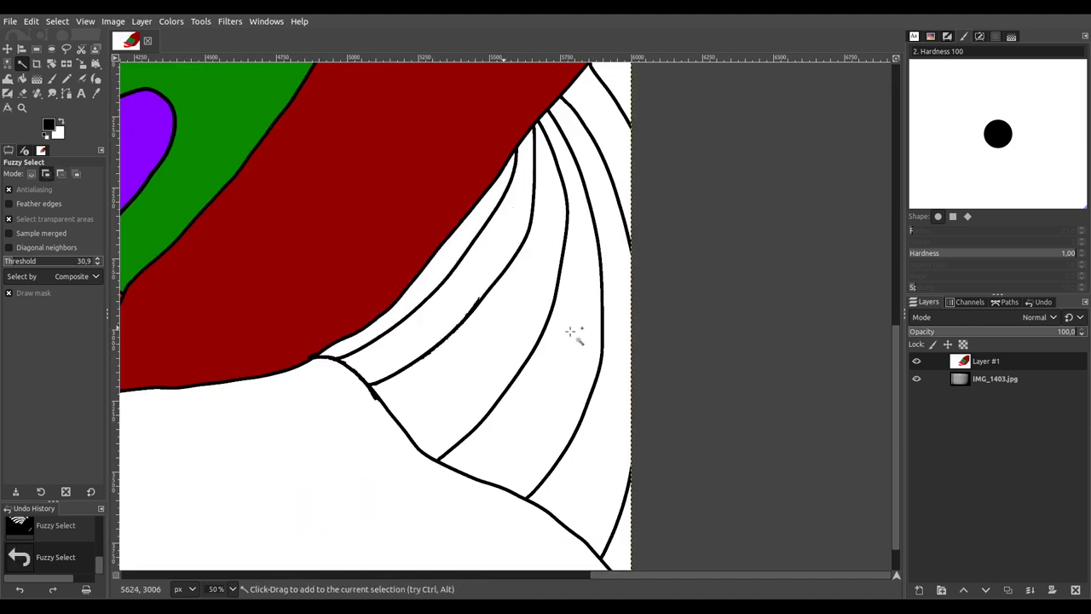
{"action": "key", "text": "ctrl+z"}
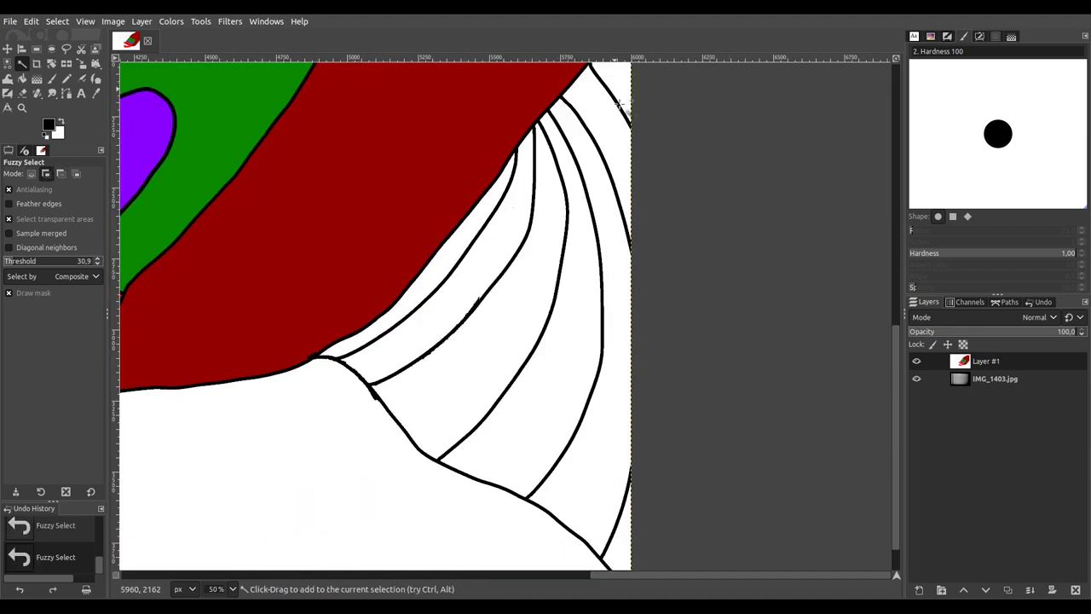
{"action": "scroll", "coordinate": [585, 198], "scroll_direction": "down", "scroll_amount": 1}
{"action": "scroll", "coordinate": [585, 199], "scroll_direction": "down", "scroll_amount": 3}
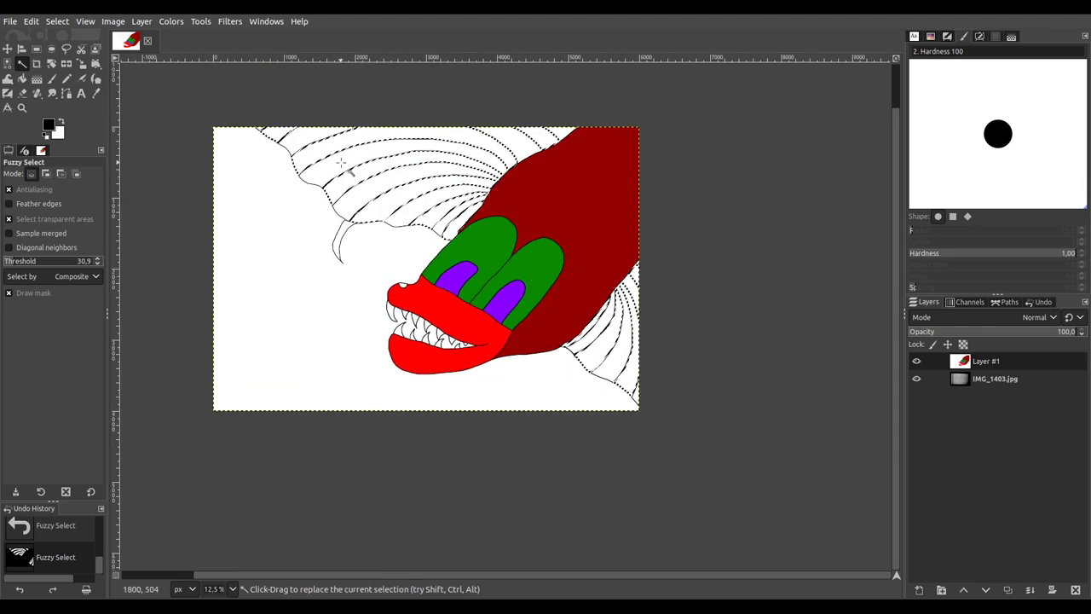
Step: Paint the selected alternating segments of both fins bright red with a brush size of 952
{"action": "left_click", "coordinate": [54, 78]}
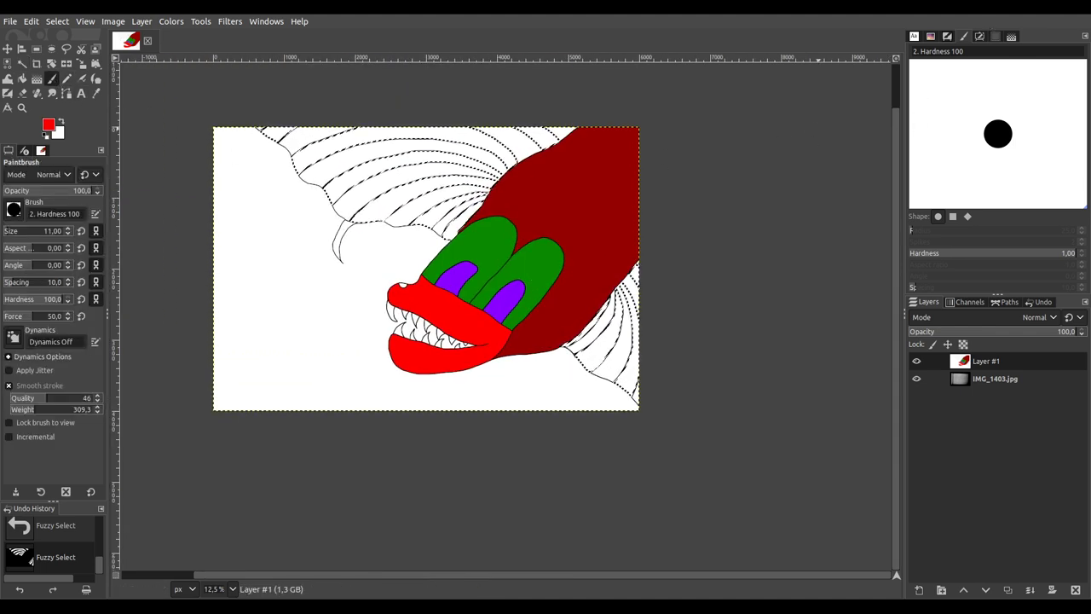
{"action": "scroll", "coordinate": [610, 206], "scroll_direction": "up", "scroll_amount": 1}
{"action": "scroll", "coordinate": [610, 207], "scroll_direction": "up", "scroll_amount": 1}
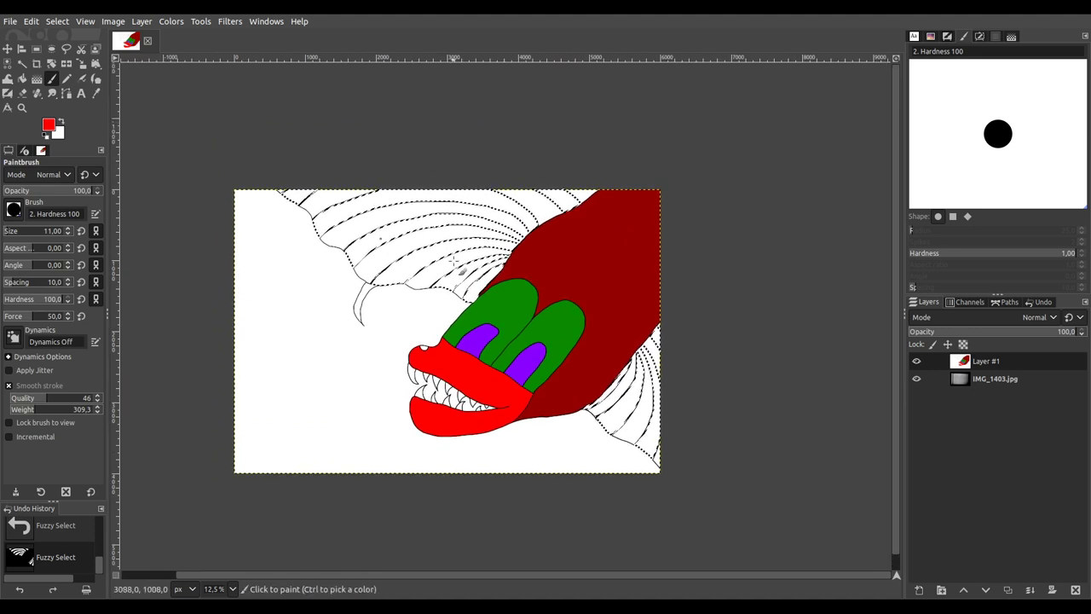
{"action": "left_click", "coordinate": [51, 239]}
{"action": "mouse_move", "coordinate": [280, 171]}
{"action": "left_mouse_down"}
{"action": "mouse_move", "coordinate": [308, 259]}
{"action": "mouse_move", "coordinate": [350, 239]}
{"action": "mouse_move", "coordinate": [373, 159]}
{"action": "mouse_move", "coordinate": [380, 308]}
{"action": "mouse_move", "coordinate": [449, 238]}
{"action": "mouse_move", "coordinate": [453, 283]}
{"action": "mouse_move", "coordinate": [472, 305]}
{"action": "mouse_move", "coordinate": [516, 257]}
{"action": "left_mouse_up"}
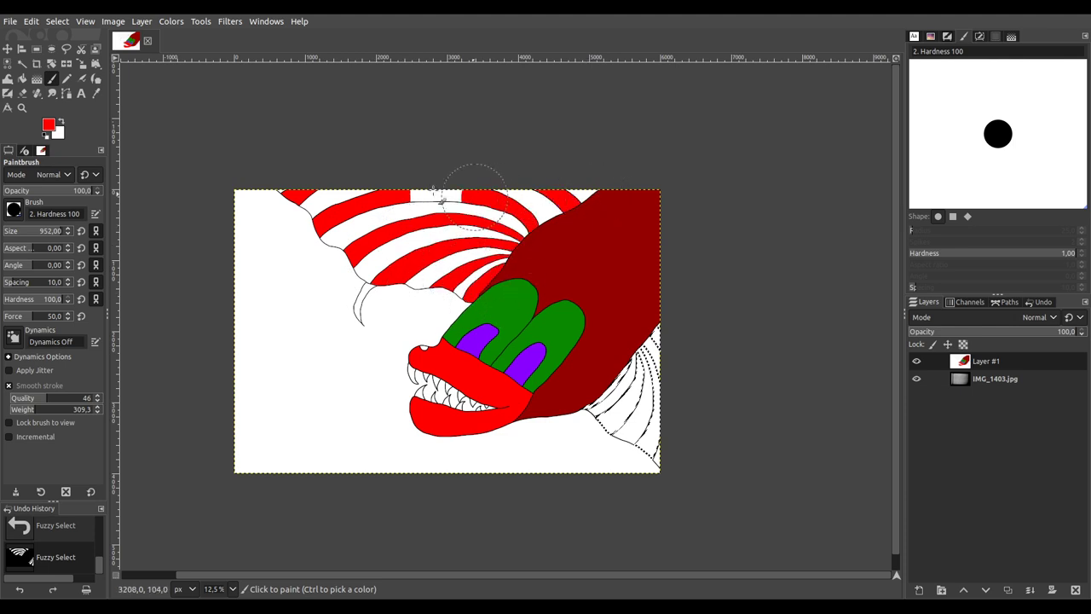
{"action": "mouse_move", "coordinate": [610, 295]}
{"action": "left_mouse_down"}
{"action": "mouse_move", "coordinate": [652, 392]}
{"action": "mouse_move", "coordinate": [661, 297]}
{"action": "left_mouse_up"}
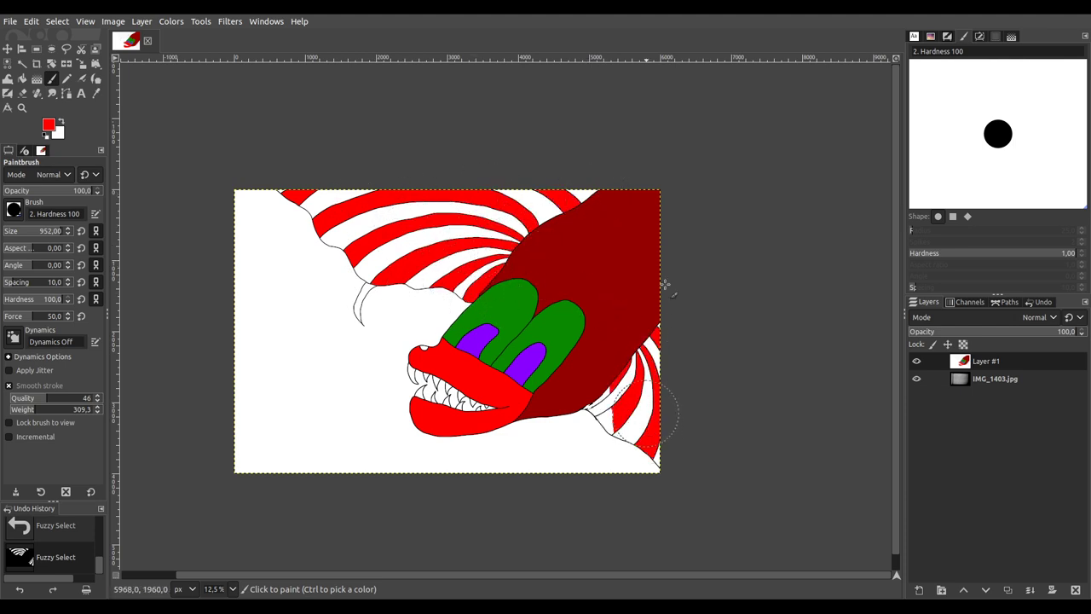
{"action": "left_click_drag", "start_coordinate": [695, 356], "coordinate": [673, 375]}
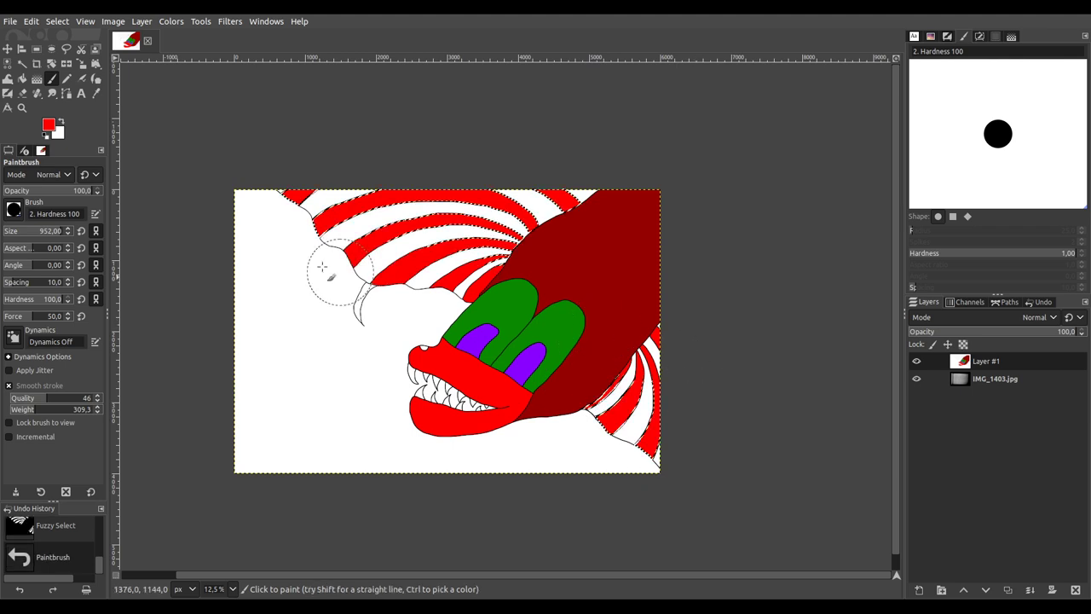
Step: Select the remaining white segments of both fins with Fuzzy Select, adding each to one selection
{"action": "key", "text": "u"}
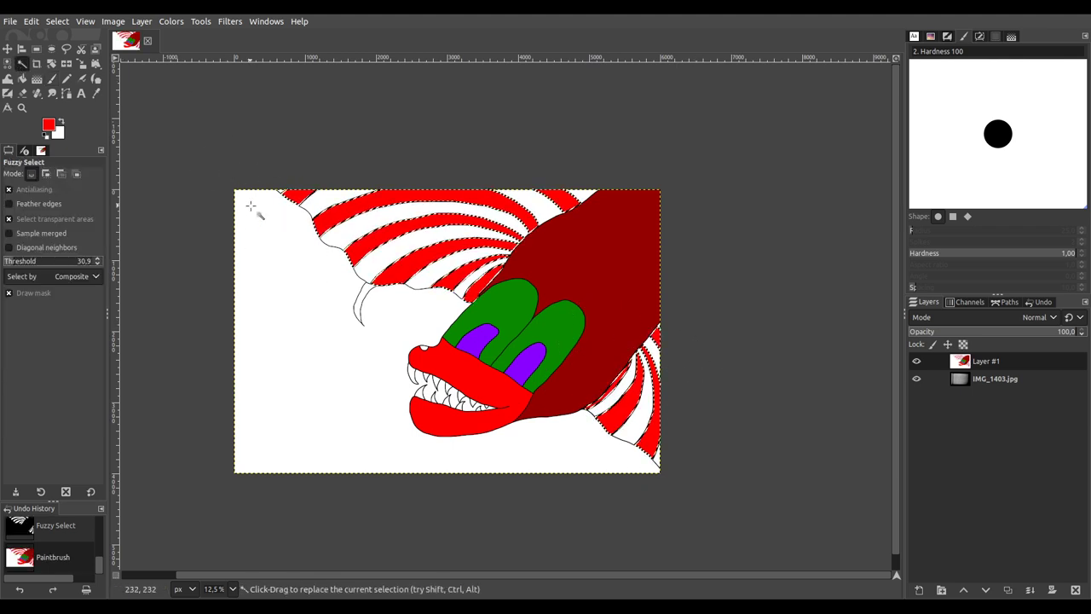
{"action": "left_click", "coordinate": [326, 195]}
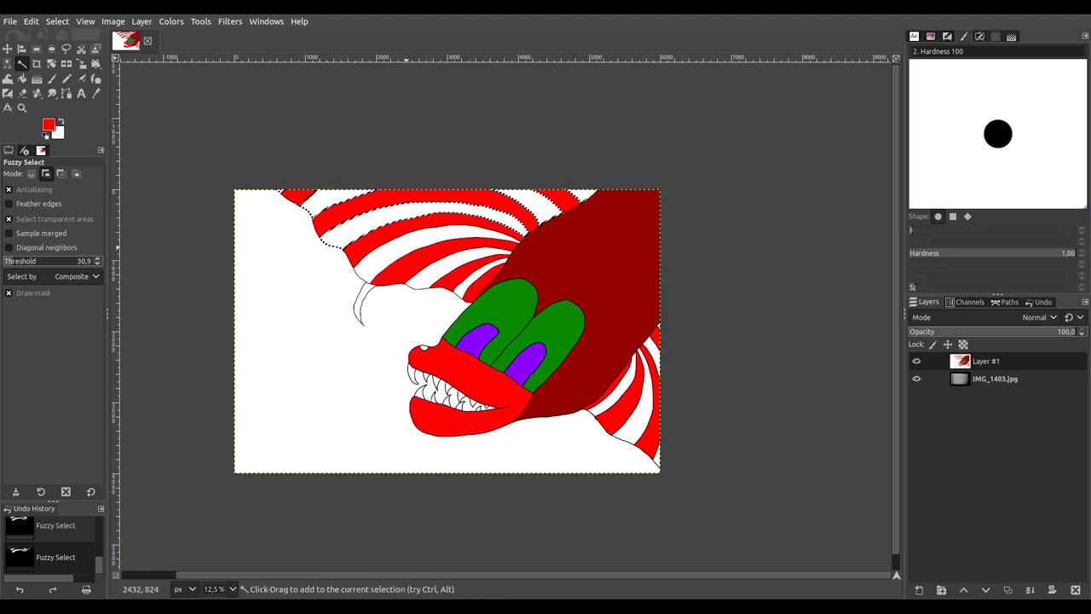
{"action": "left_click", "coordinate": [468, 289]}
{"action": "key", "text": "ctrl+shift+a"}
{"action": "left_click", "coordinate": [644, 401], "text": "shift"}
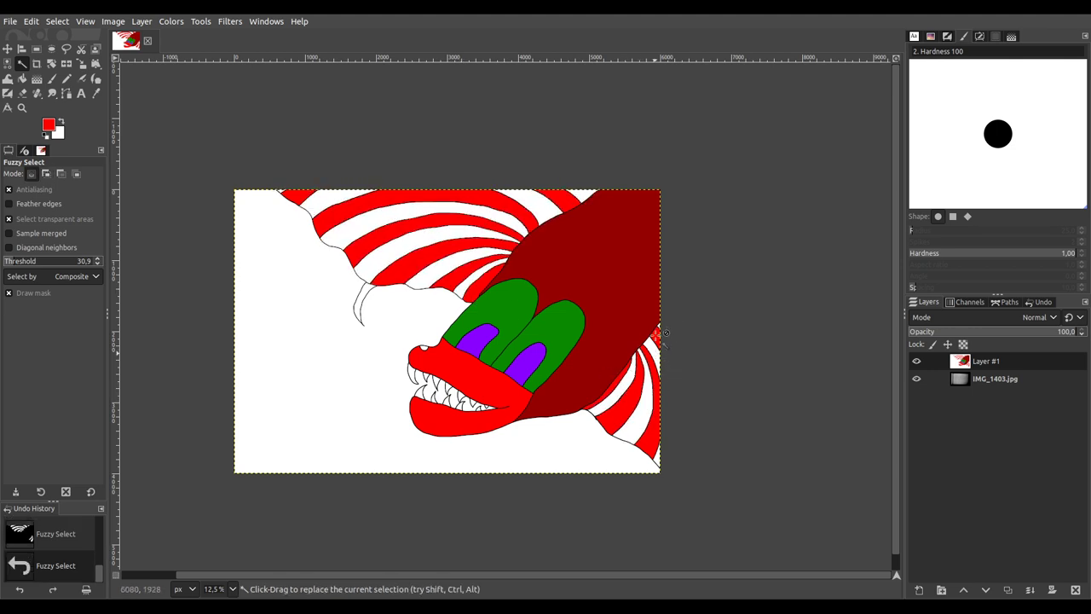
{"action": "scroll", "coordinate": [659, 328], "scroll_direction": "up", "scroll_amount": 8}
{"action": "scroll", "coordinate": [687, 309], "scroll_direction": "down", "scroll_amount": 3}
{"action": "scroll", "coordinate": [687, 303], "scroll_direction": "down", "scroll_amount": 6}
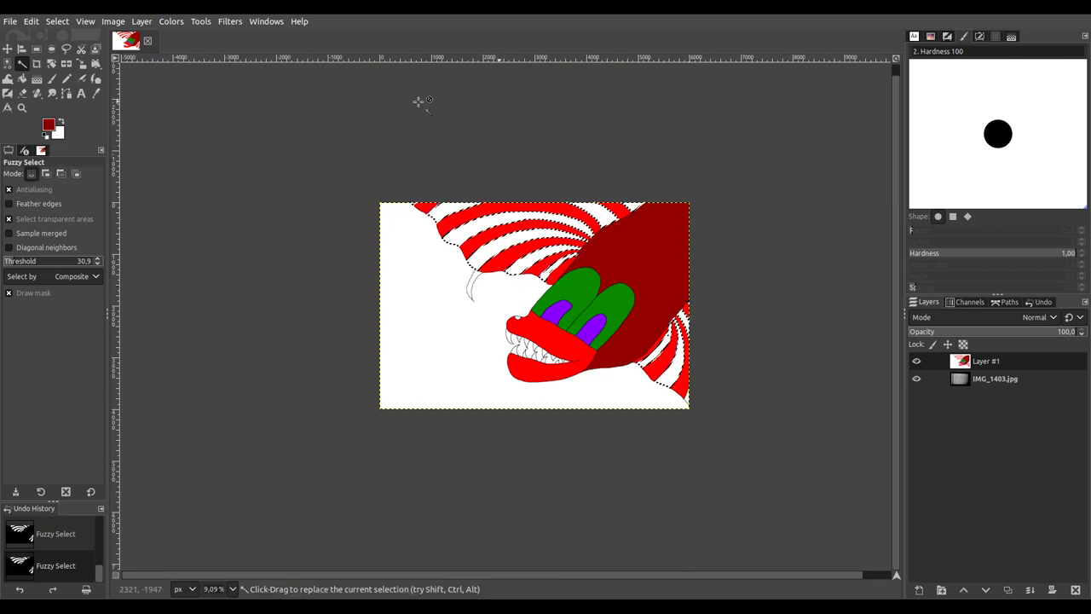
Step: Paint the selected segments of both fins in a very dark red, deeper than the body color
{"action": "key", "text": "p"}
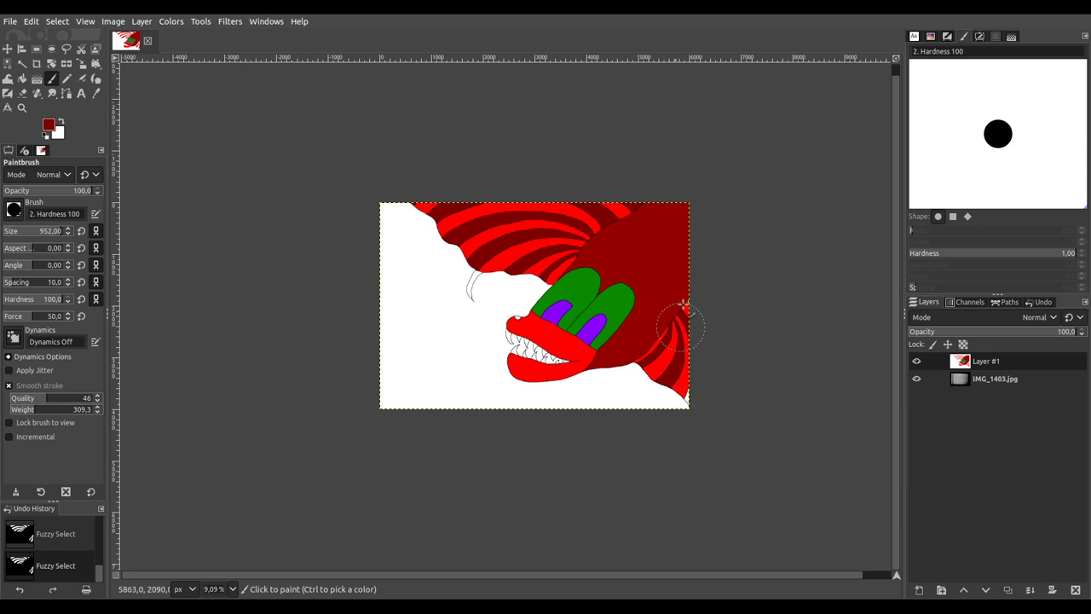
{"action": "left_click", "coordinate": [689, 412]}
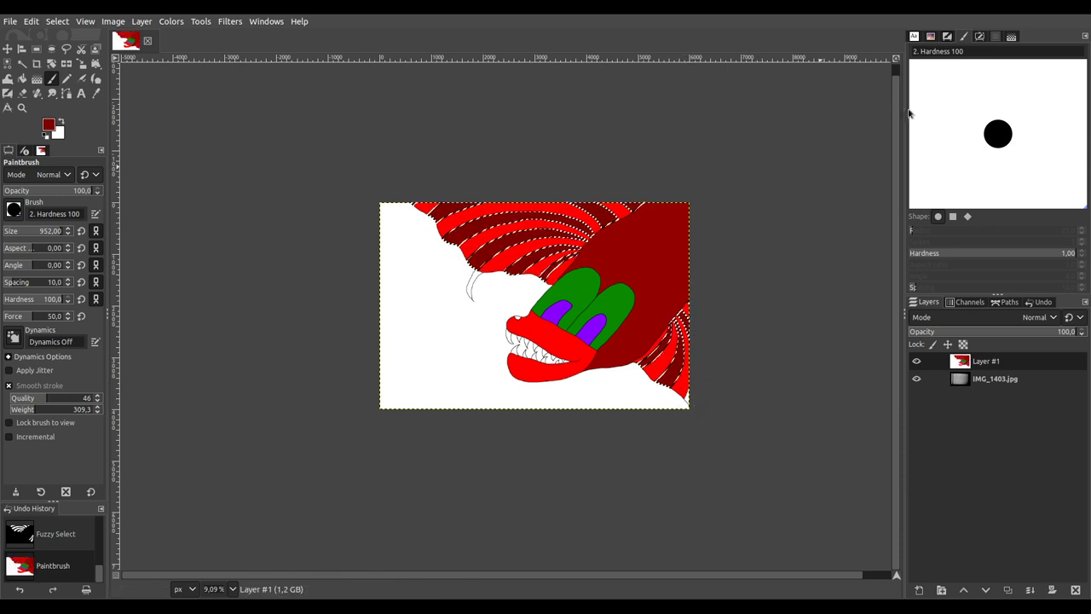
{"action": "left_click_drag", "start_coordinate": [670, 268], "coordinate": [664, 375]}
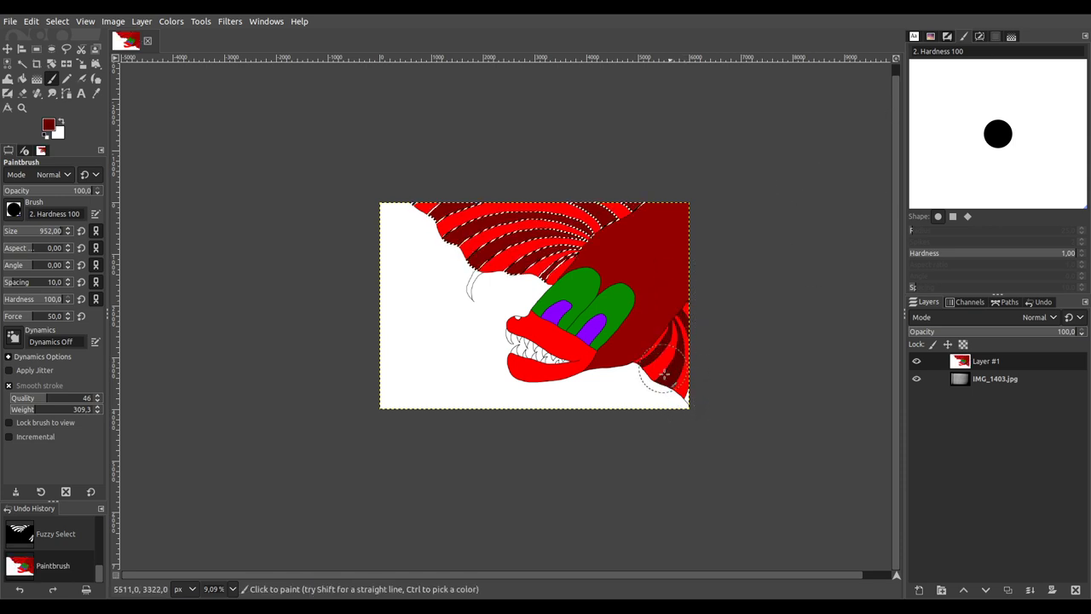
{"action": "left_click_drag", "start_coordinate": [589, 270], "coordinate": [521, 265]}
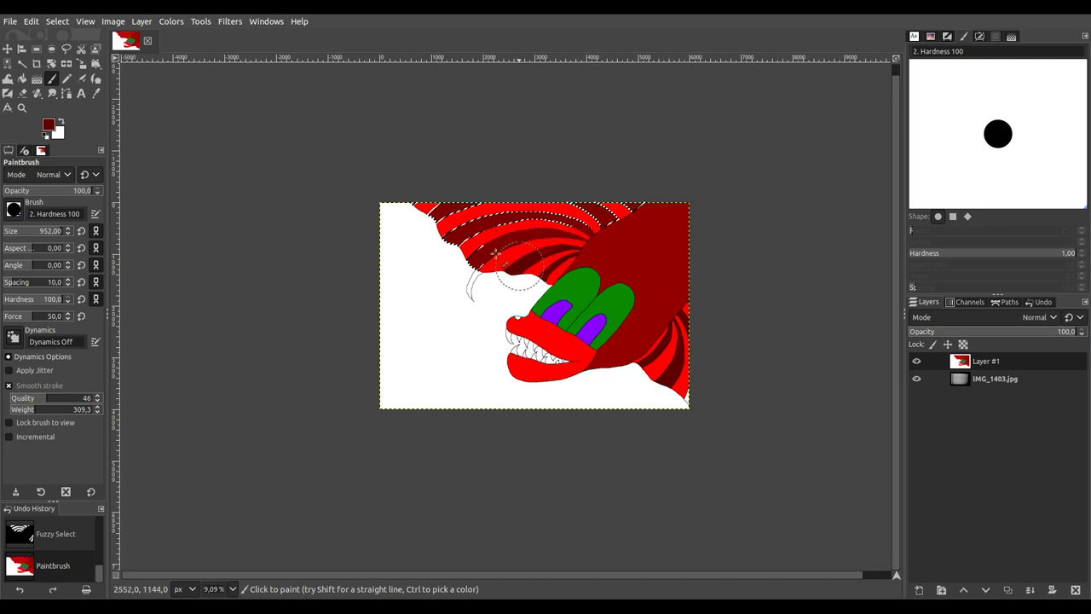
{"action": "left_click_drag", "start_coordinate": [495, 209], "coordinate": [652, 207]}
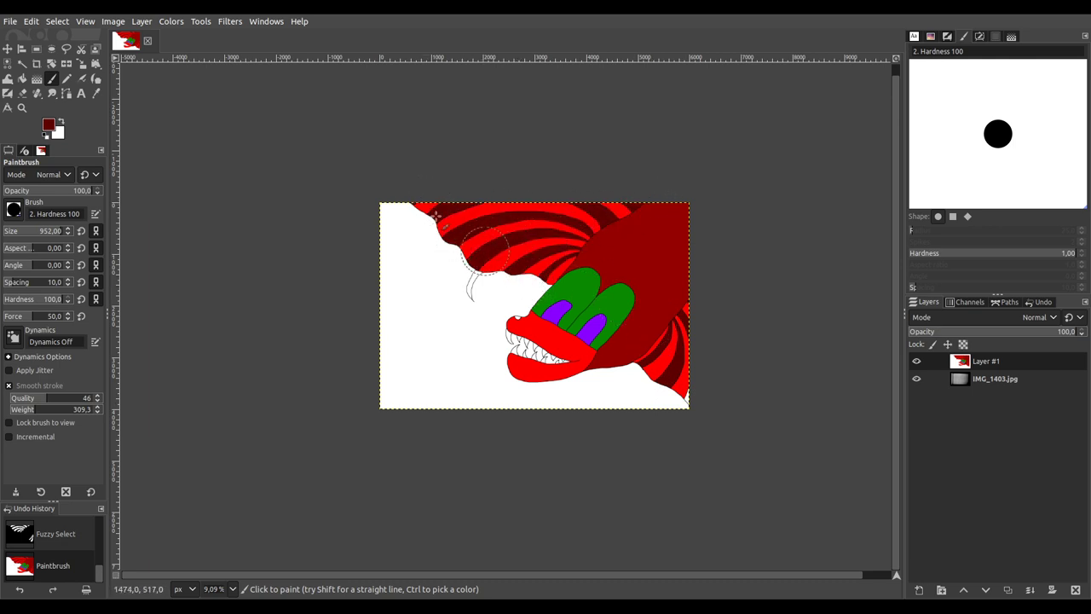
{"action": "left_click_drag", "start_coordinate": [391, 200], "coordinate": [389, 195]}
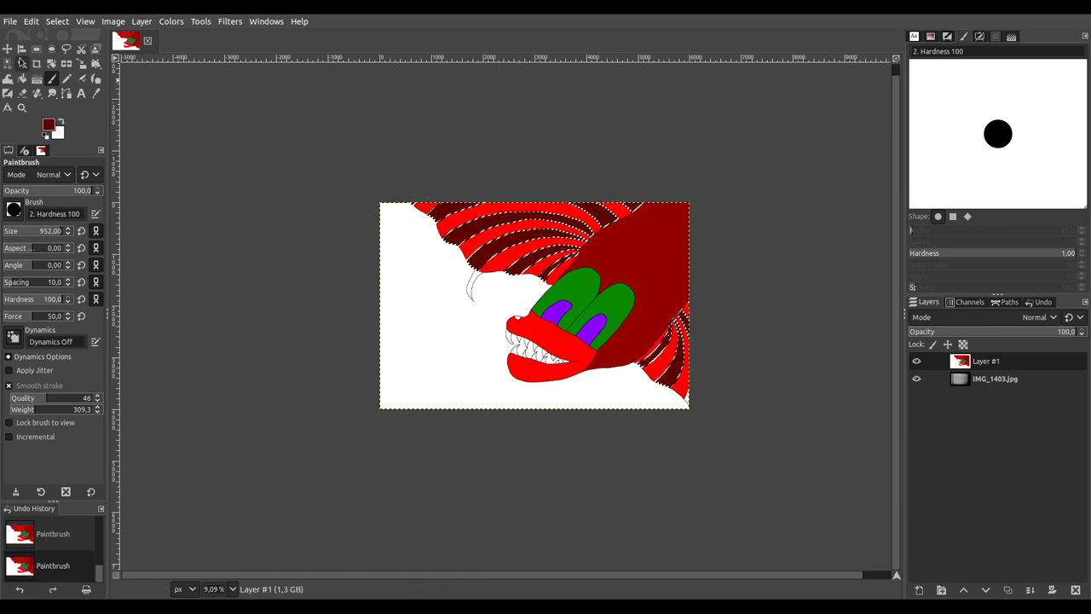
Step: Select the inside of the curved spike below the upper fin and paint it black
{"action": "left_click", "coordinate": [22, 63]}
{"action": "left_click", "coordinate": [470, 288]}
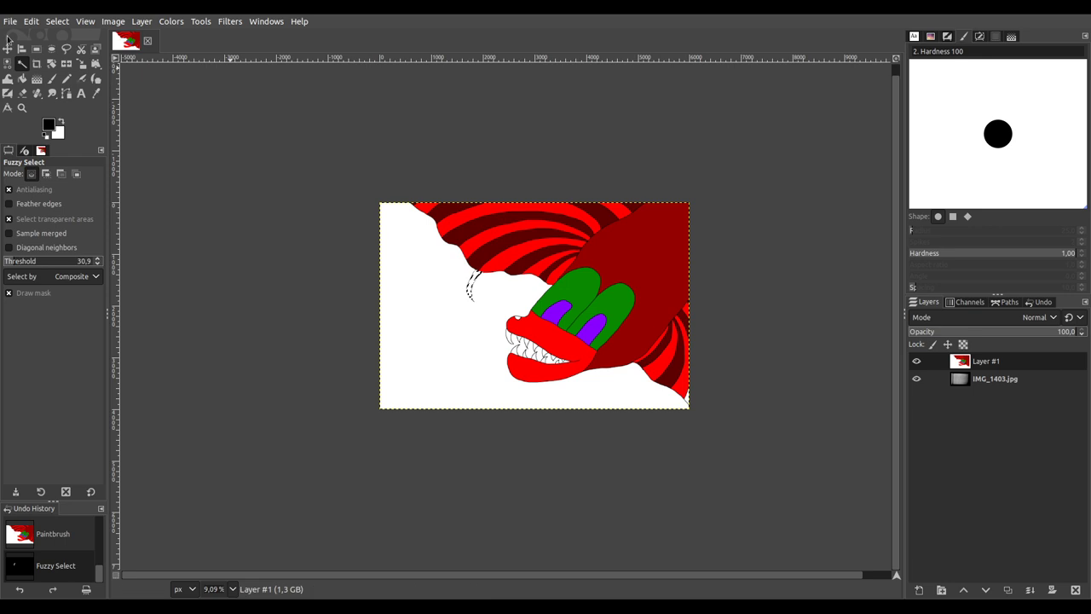
{"action": "left_click", "coordinate": [56, 78]}
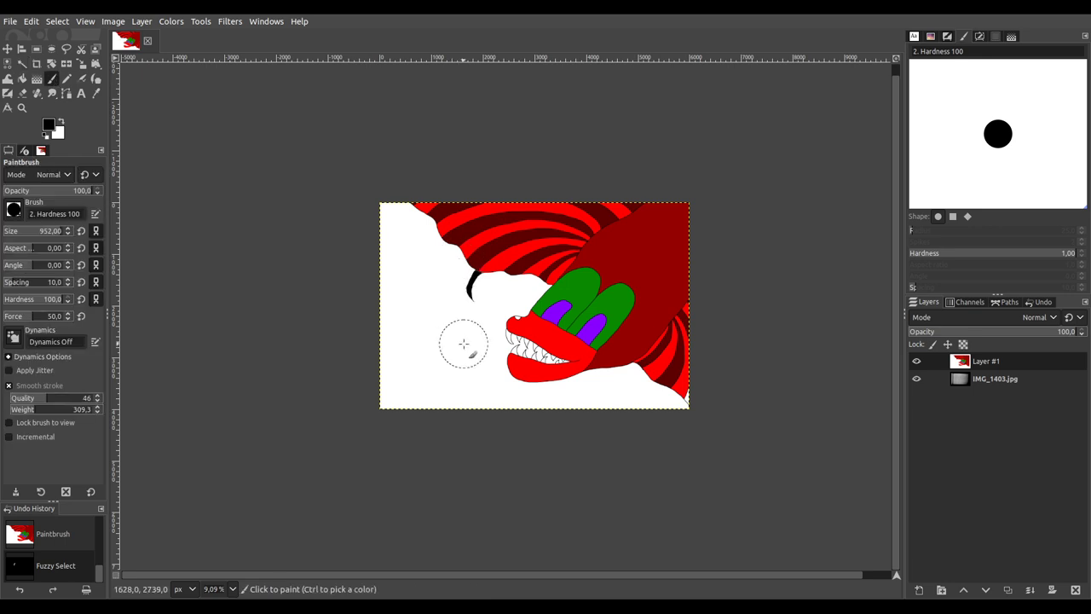
{"action": "left_click_drag", "start_coordinate": [463, 343], "coordinate": [450, 333]}
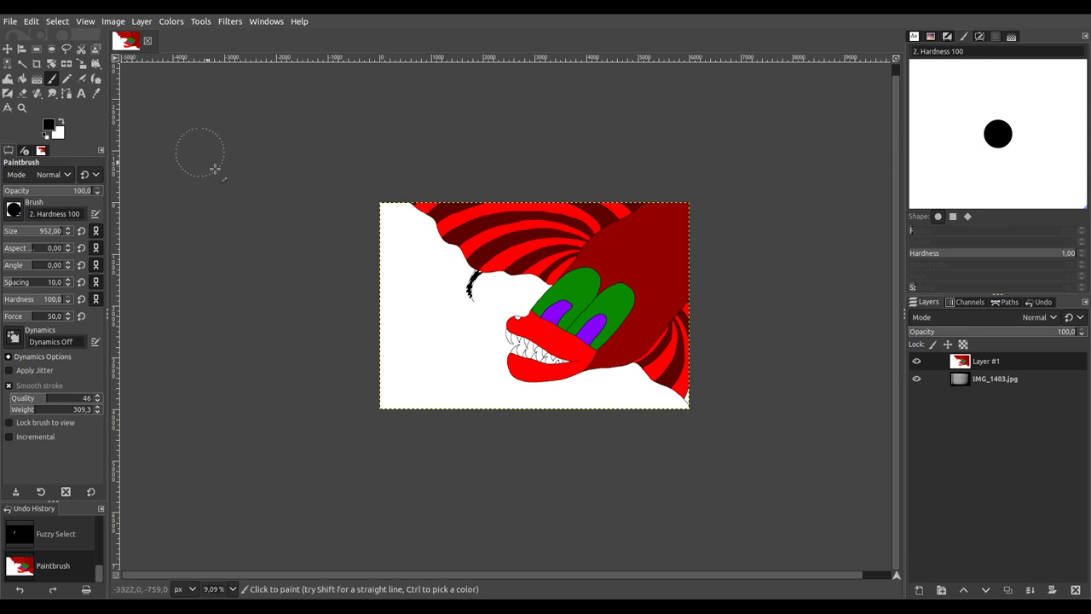
Step: Select the white background around the creature with Fuzzy Select, adding the gaps between its teeth to the selection
{"action": "left_click", "coordinate": [22, 64]}
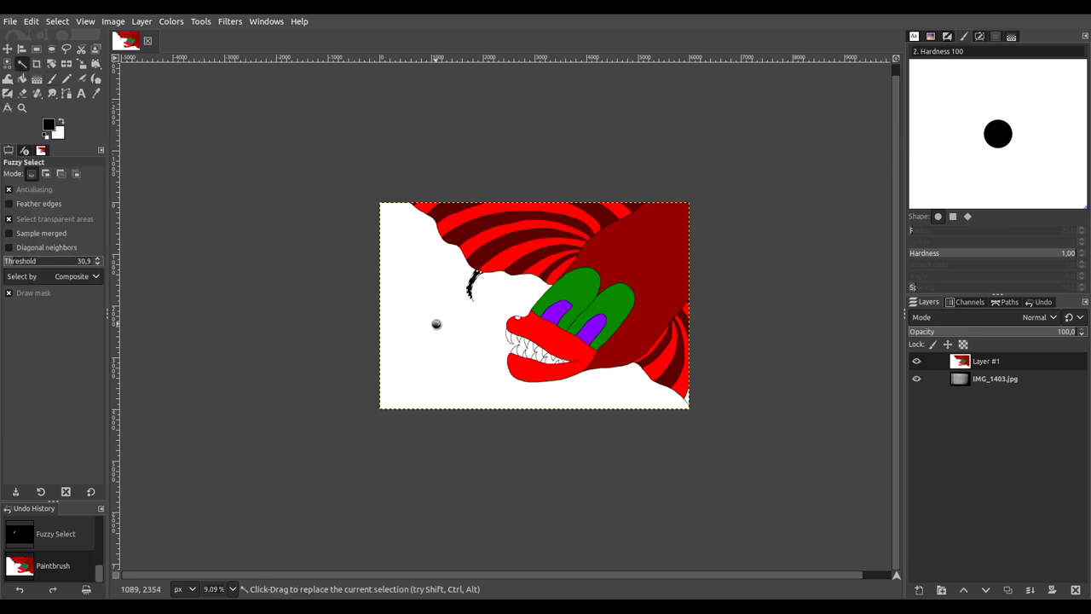
{"action": "left_click", "coordinate": [501, 369]}
{"action": "scroll", "coordinate": [529, 362], "scroll_direction": "up", "scroll_amount": 6}
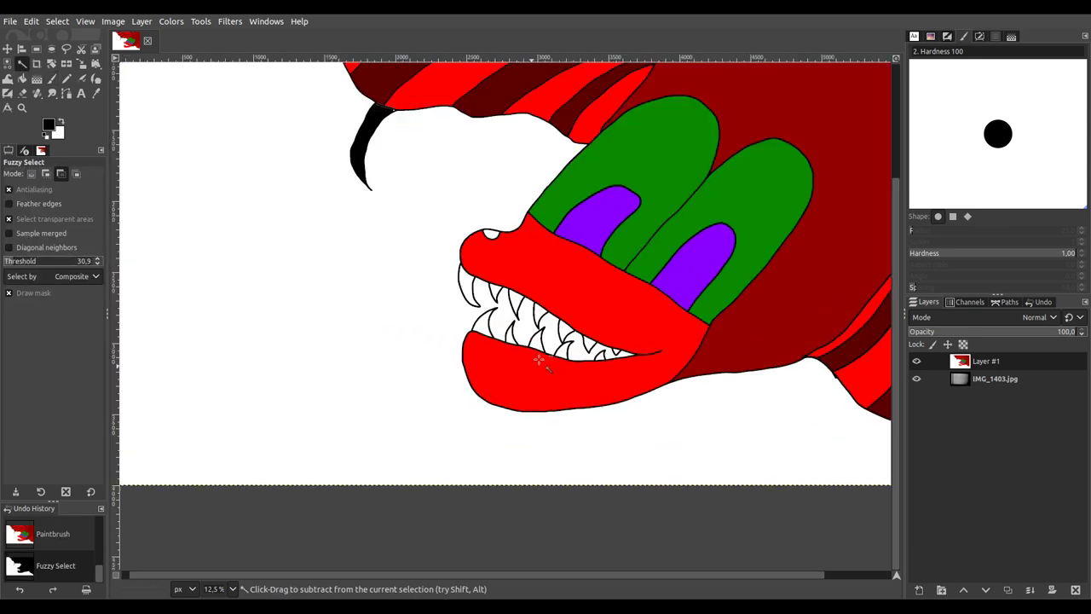
{"action": "left_click", "coordinate": [662, 346], "text": "shift"}
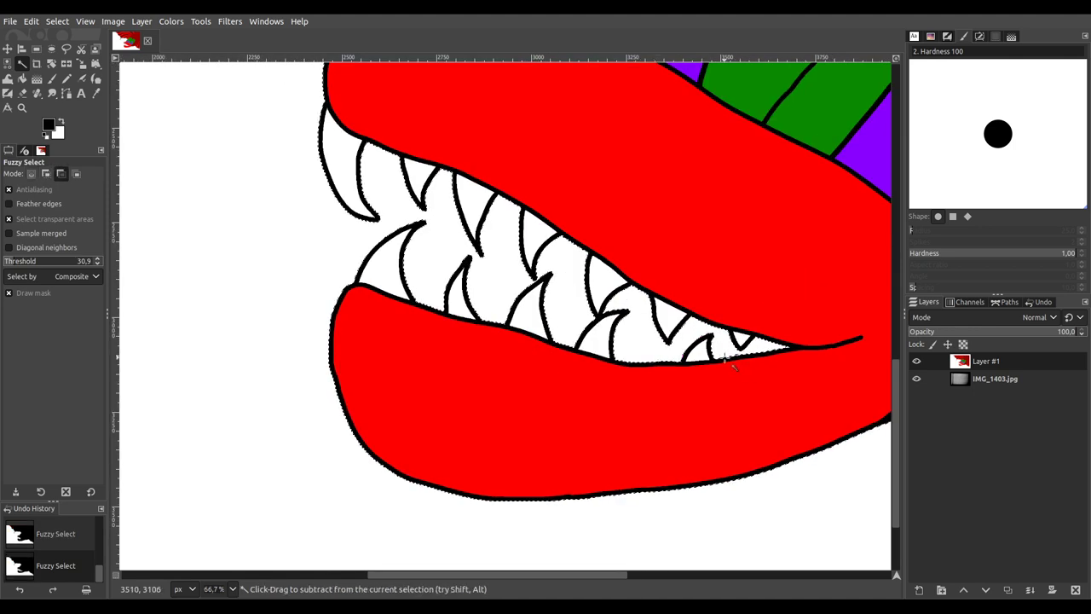
{"action": "scroll", "coordinate": [729, 367], "scroll_direction": "down", "scroll_amount": 5}
{"action": "scroll", "coordinate": [730, 368], "scroll_direction": "down", "scroll_amount": 1}
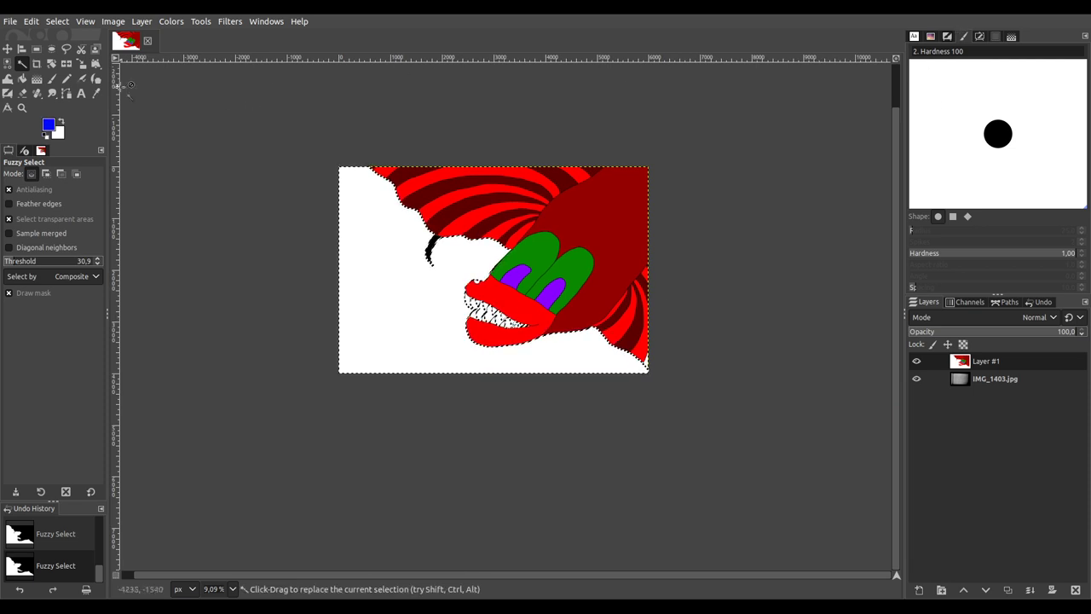
Step: Paint the whole selected background, including the gaps between the teeth, bright blue
{"action": "left_click", "coordinate": [52, 79]}
{"action": "mouse_move", "coordinate": [334, 246]}
{"action": "left_mouse_down"}
{"action": "mouse_move", "coordinate": [326, 365]}
{"action": "mouse_move", "coordinate": [366, 379]}
{"action": "mouse_move", "coordinate": [640, 375]}
{"action": "mouse_move", "coordinate": [612, 352]}
{"action": "mouse_move", "coordinate": [650, 344]}
{"action": "mouse_move", "coordinate": [652, 375]}
{"action": "left_mouse_up"}
{"action": "scroll", "coordinate": [651, 375], "scroll_direction": "up", "scroll_amount": 5}
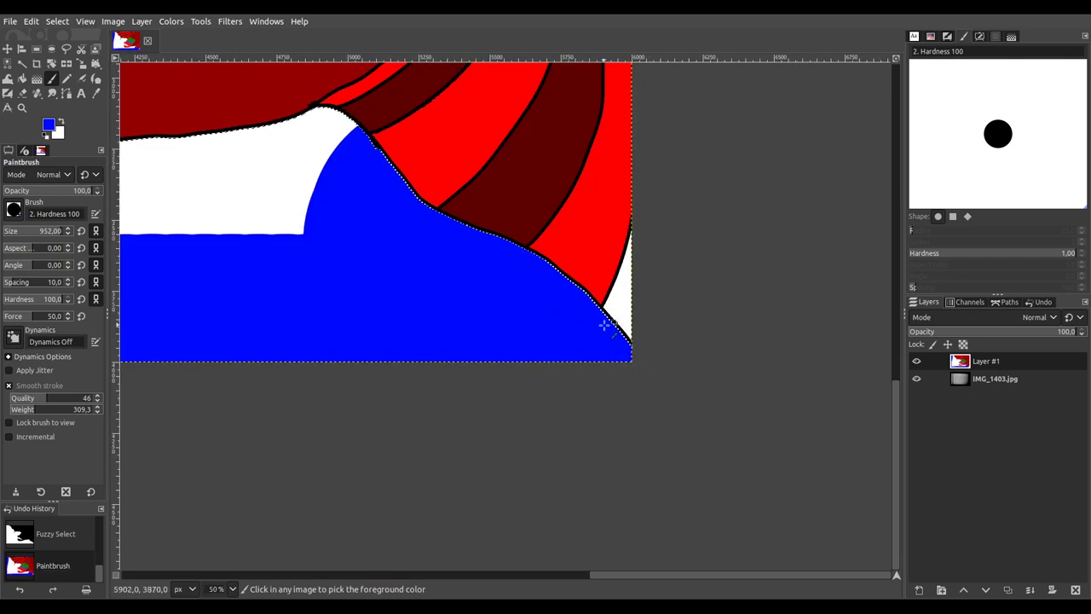
{"action": "scroll", "coordinate": [626, 337], "scroll_direction": "down", "scroll_amount": 4}
{"action": "mouse_move", "coordinate": [396, 197]}
{"action": "left_mouse_down"}
{"action": "mouse_move", "coordinate": [434, 243]}
{"action": "mouse_move", "coordinate": [503, 260]}
{"action": "mouse_move", "coordinate": [385, 268]}
{"action": "mouse_move", "coordinate": [326, 203]}
{"action": "mouse_move", "coordinate": [308, 403]}
{"action": "mouse_move", "coordinate": [423, 283]}
{"action": "mouse_move", "coordinate": [439, 353]}
{"action": "mouse_move", "coordinate": [486, 307]}
{"action": "left_mouse_up"}
{"action": "mouse_move", "coordinate": [604, 347]}
{"action": "left_mouse_down"}
{"action": "mouse_move", "coordinate": [619, 399]}
{"action": "mouse_move", "coordinate": [660, 362]}
{"action": "left_mouse_up"}
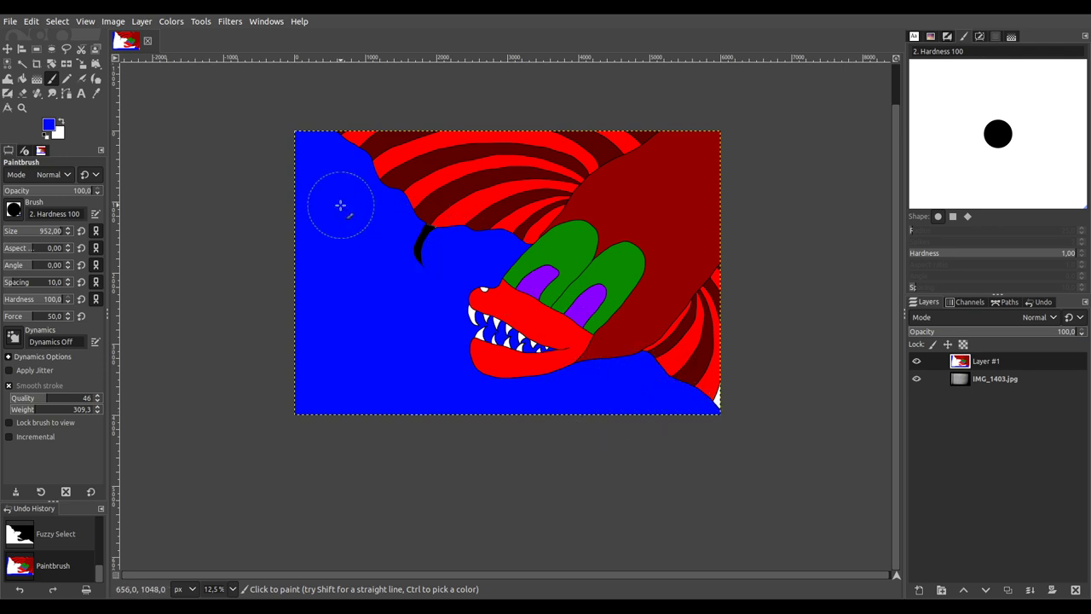
{"action": "left_click", "coordinate": [750, 428]}
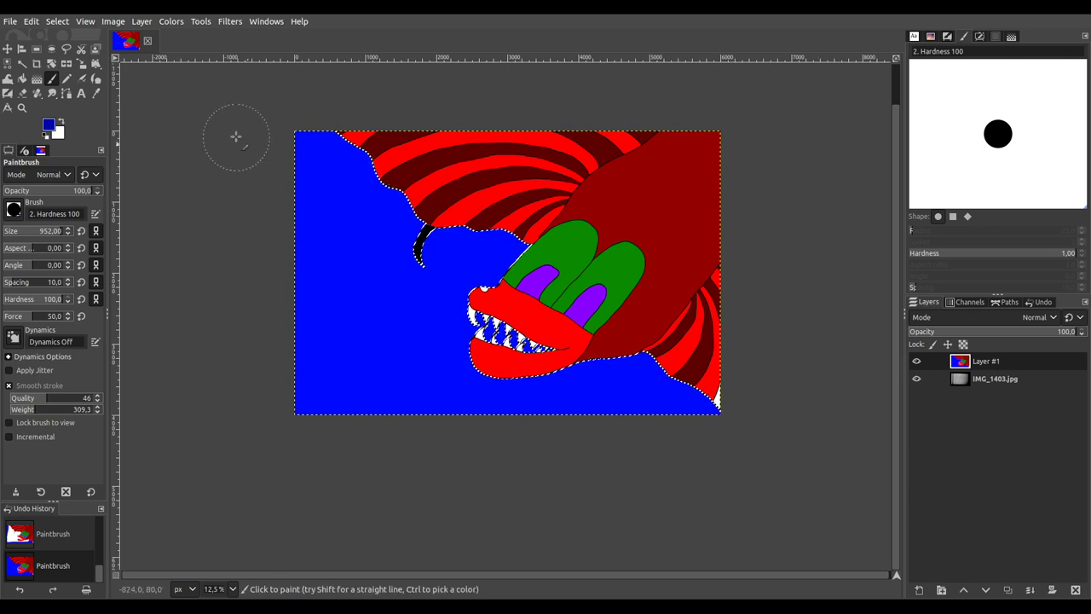
Step: Repaint the entire selected background in a darker blue
{"action": "mouse_move", "coordinate": [291, 150]}
{"action": "left_mouse_down"}
{"action": "mouse_move", "coordinate": [295, 397]}
{"action": "mouse_move", "coordinate": [708, 407]}
{"action": "mouse_move", "coordinate": [707, 394]}
{"action": "mouse_move", "coordinate": [616, 370]}
{"action": "mouse_move", "coordinate": [396, 343]}
{"action": "mouse_move", "coordinate": [336, 319]}
{"action": "mouse_move", "coordinate": [473, 294]}
{"action": "mouse_move", "coordinate": [503, 248]}
{"action": "mouse_move", "coordinate": [452, 258]}
{"action": "mouse_move", "coordinate": [534, 269]}
{"action": "left_mouse_up"}
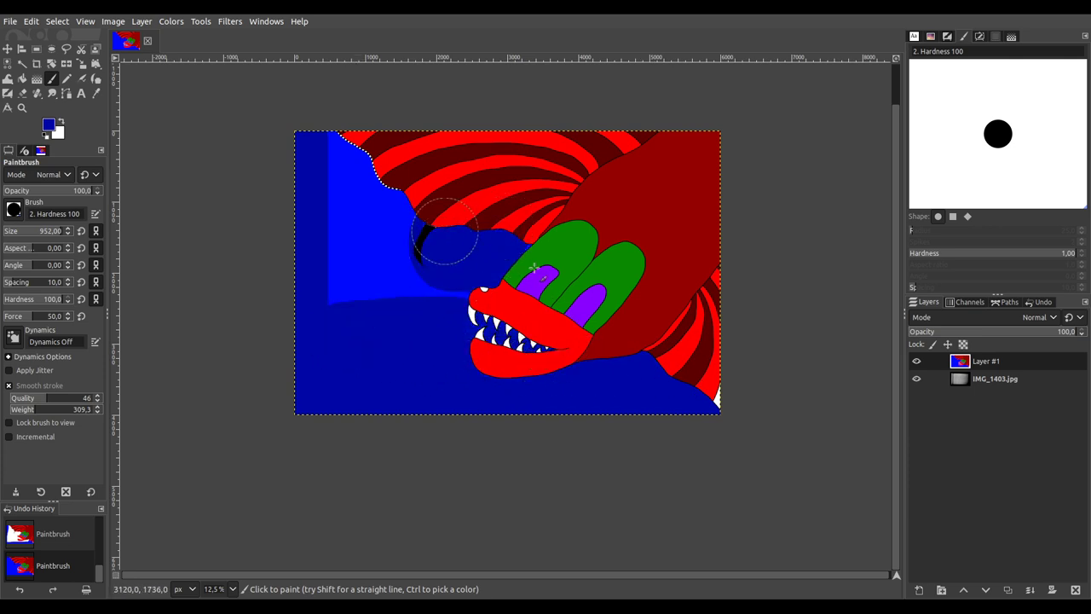
{"action": "mouse_move", "coordinate": [350, 328]}
{"action": "left_mouse_down"}
{"action": "mouse_move", "coordinate": [424, 279]}
{"action": "mouse_move", "coordinate": [424, 295]}
{"action": "mouse_move", "coordinate": [334, 293]}
{"action": "mouse_move", "coordinate": [316, 155]}
{"action": "mouse_move", "coordinate": [332, 153]}
{"action": "mouse_move", "coordinate": [424, 215]}
{"action": "mouse_move", "coordinate": [412, 240]}
{"action": "mouse_move", "coordinate": [316, 262]}
{"action": "left_mouse_up"}
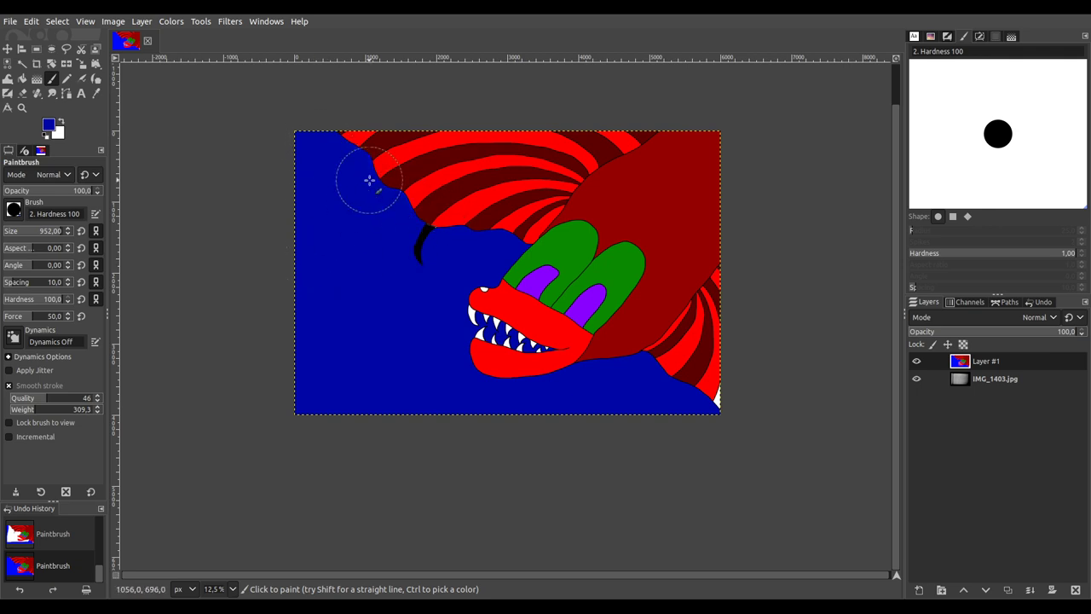
Step: Delete the painted blue background from Layer #1 and add a new transparent layer above it
{"action": "key", "text": "ctrl+t"}
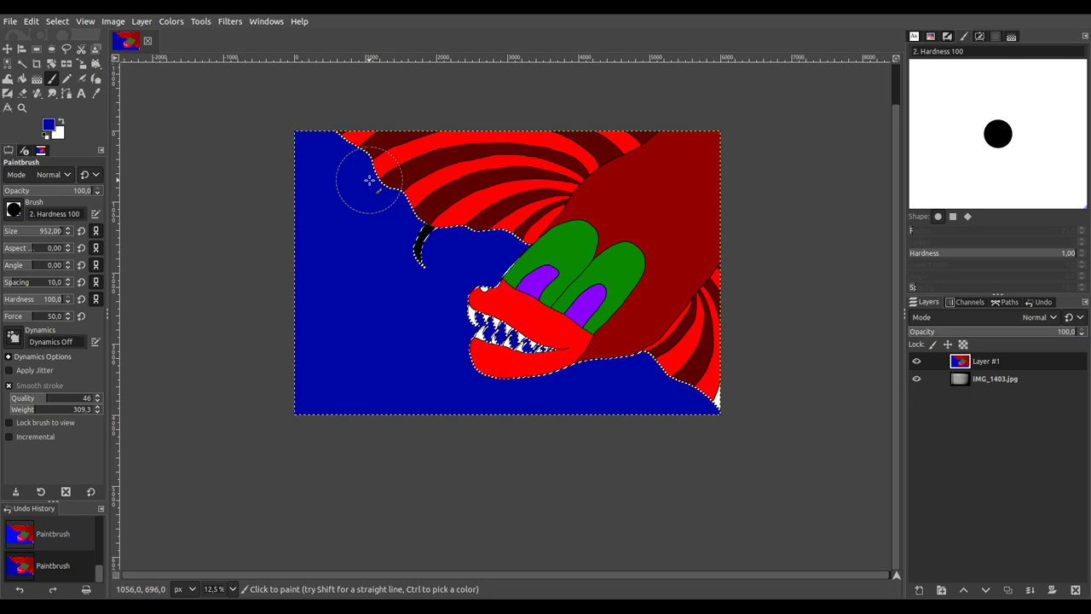
{"action": "key", "text": "Delete"}
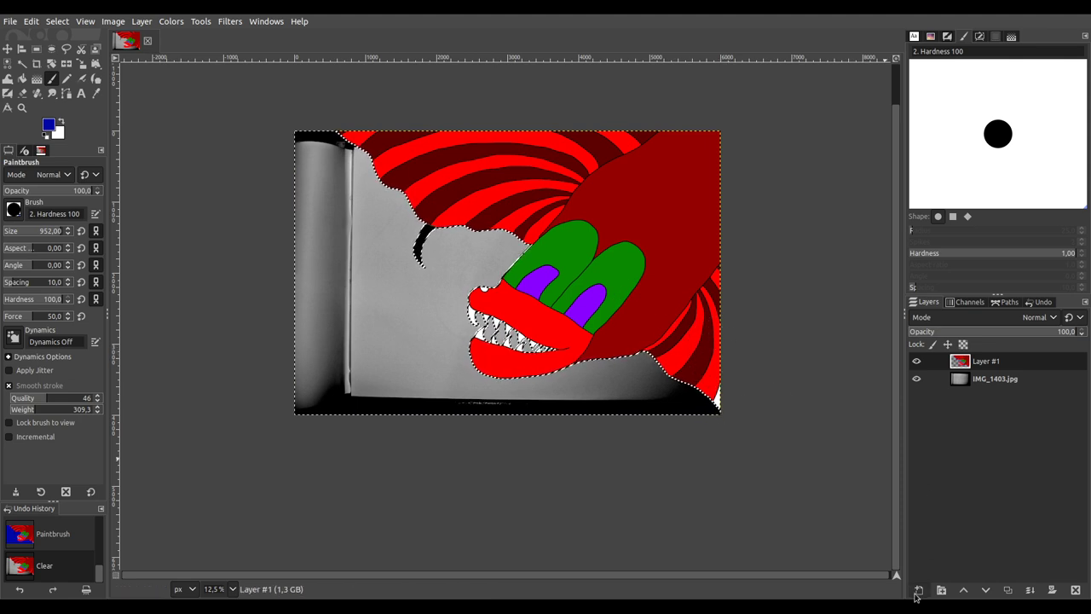
{"action": "key", "text": "shift+ctrl+n"}
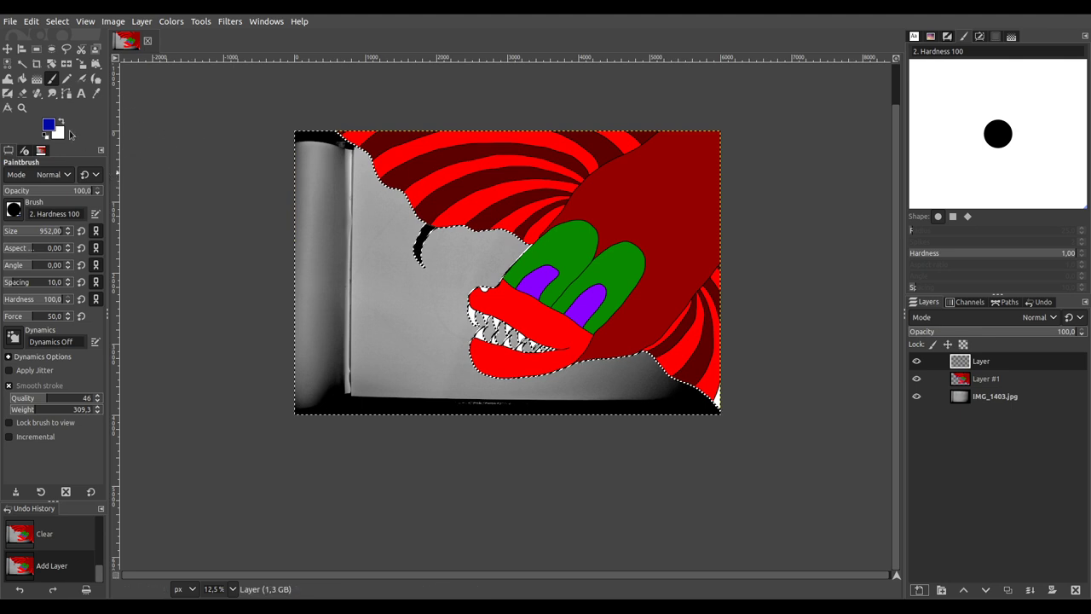
Step: Draw a blue gradient over the selected background, moving its start point to 5128, 640 and setting its shape to Radial
{"action": "left_click", "coordinate": [36, 81]}
{"action": "left_click_drag", "start_coordinate": [371, 202], "coordinate": [370, 328]}
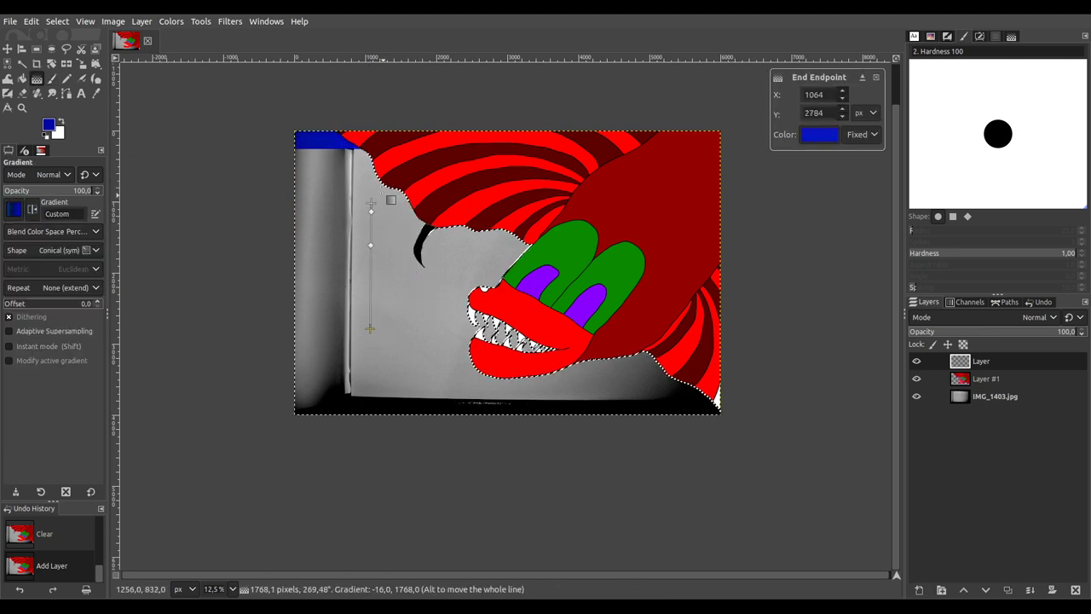
{"action": "left_click", "coordinate": [370, 211]}
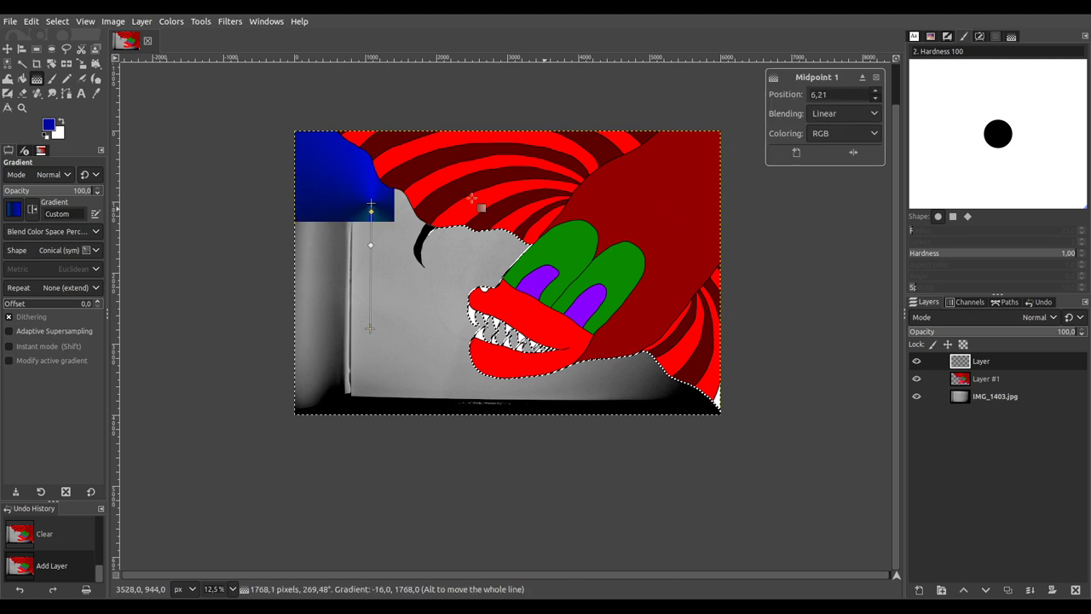
{"action": "left_click_drag", "start_coordinate": [372, 205], "coordinate": [658, 176]}
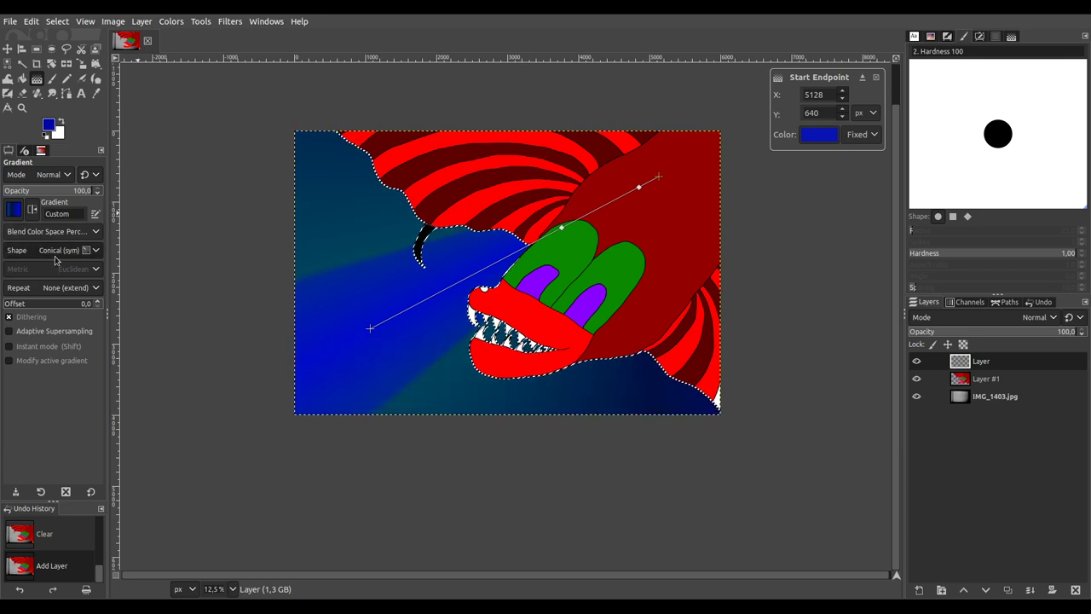
{"action": "key", "text": "Up"}
{"action": "key", "text": "Up"}
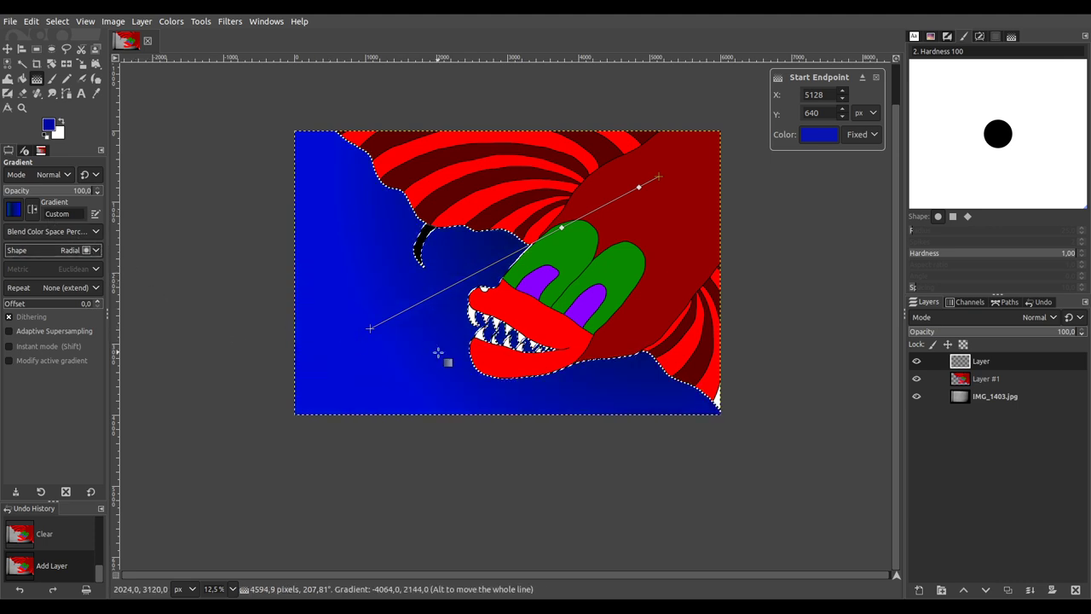
Step: Set the gradient's end point color to a brighter blue and its start point color to dark navy
{"action": "left_click", "coordinate": [371, 328]}
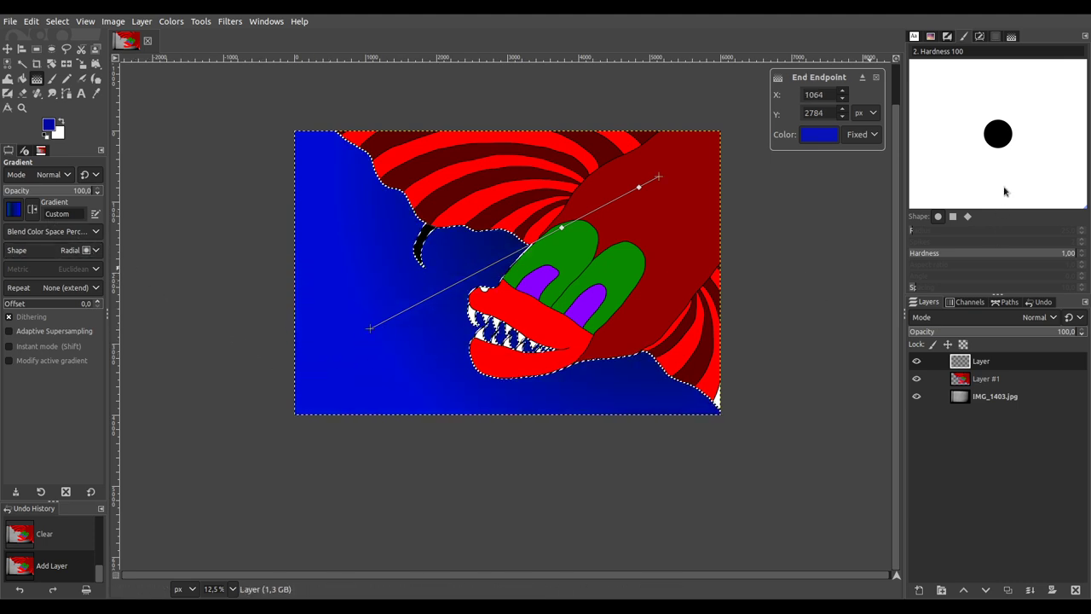
{"action": "key", "text": "d"}
{"action": "key", "text": "x"}
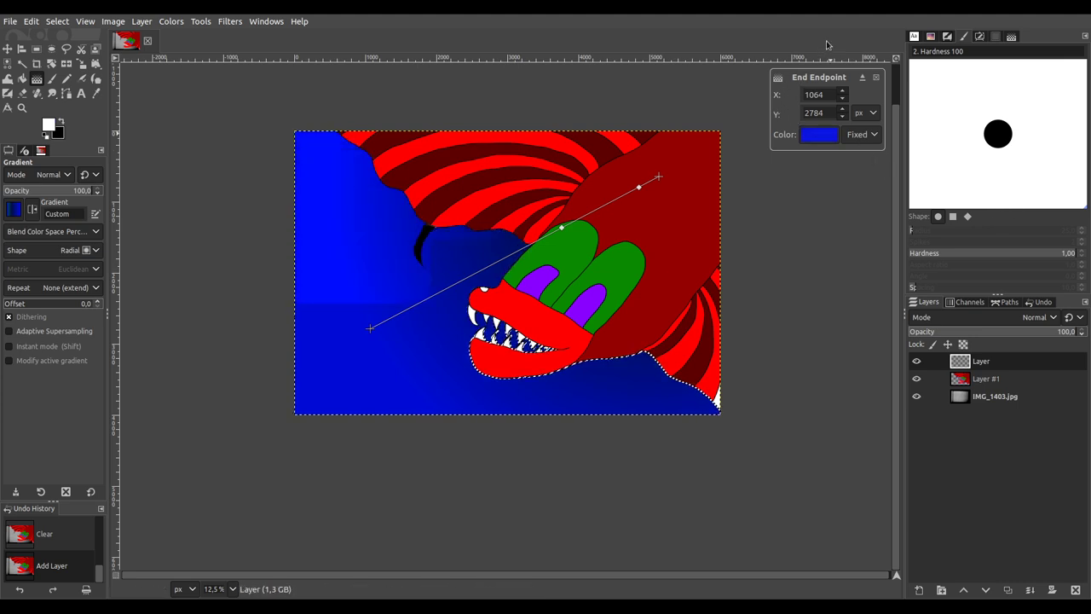
{"action": "left_click", "coordinate": [659, 176]}
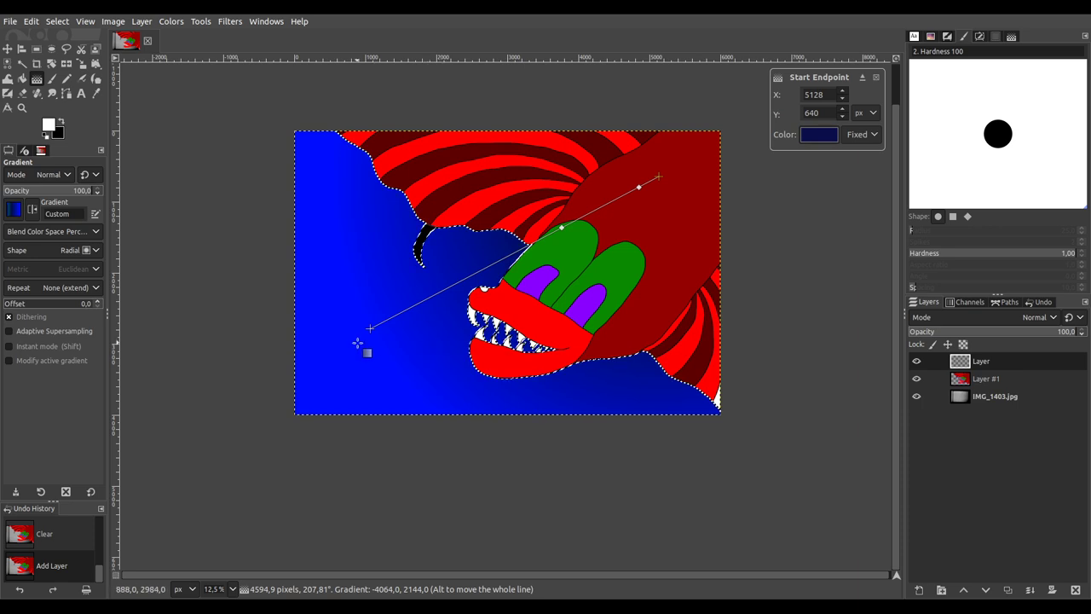
Step: Move the gradient's end point to 488, 3408 and make both colors of its middle stop nearly black
{"action": "left_click_drag", "start_coordinate": [370, 327], "coordinate": [329, 373]}
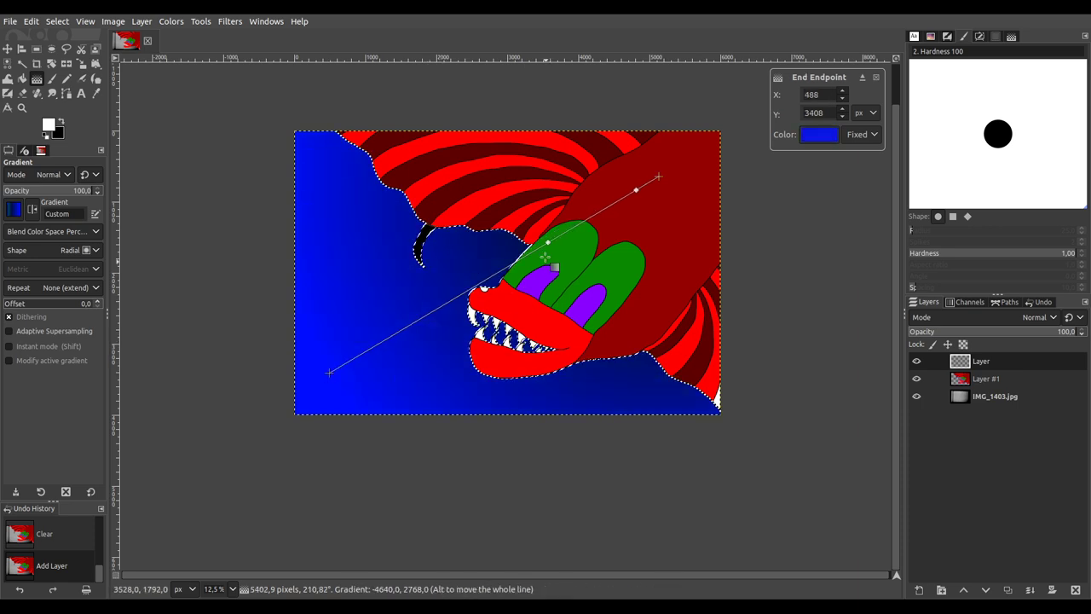
{"action": "left_click", "coordinate": [438, 307]}
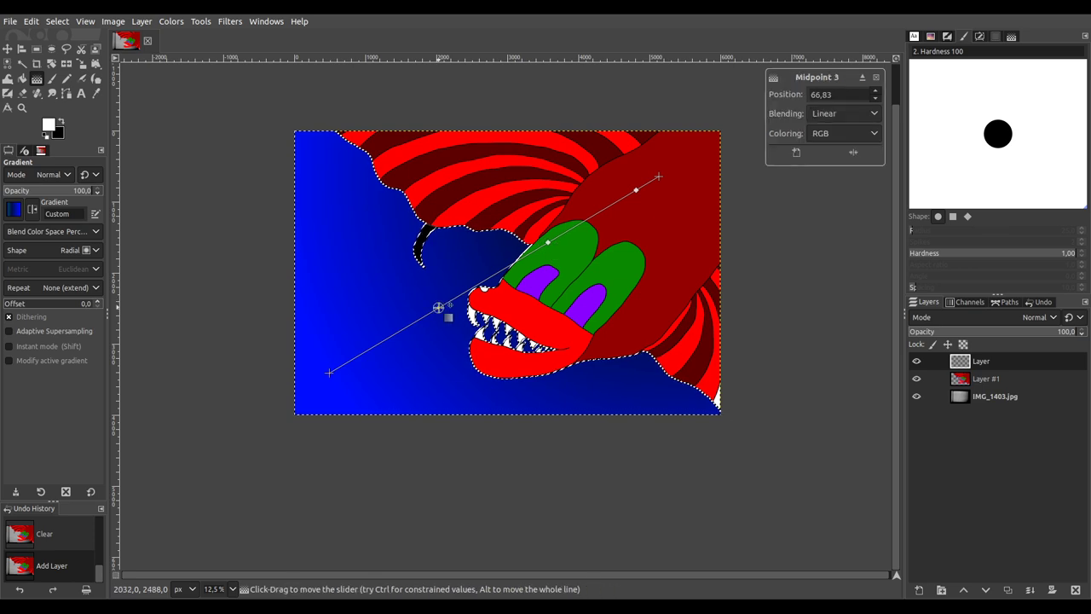
{"action": "left_click", "coordinate": [548, 242]}
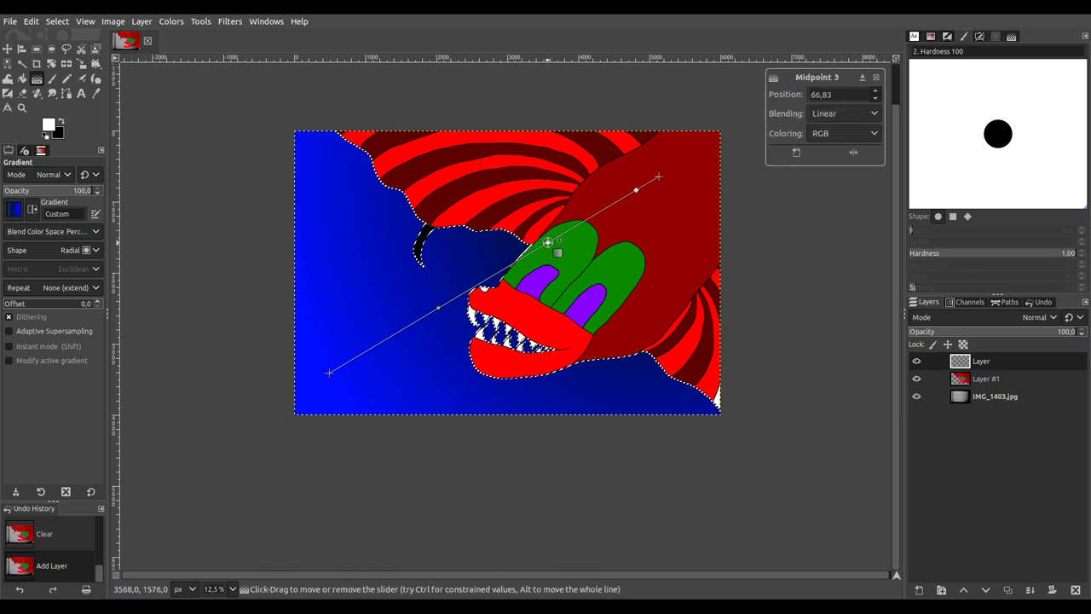
{"action": "left_click", "coordinate": [438, 307]}
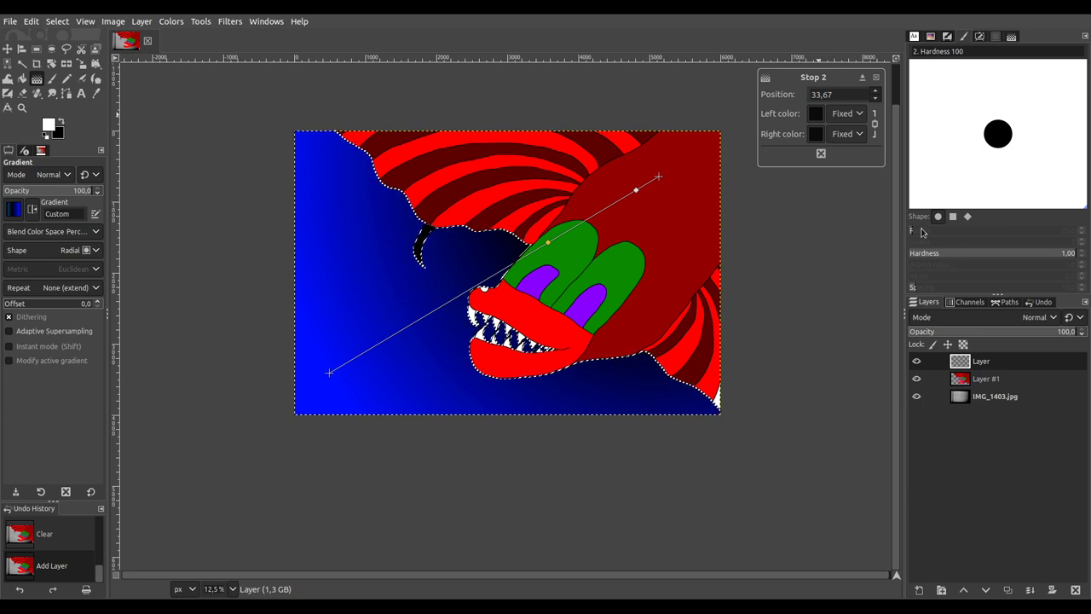
{"action": "left_click", "coordinate": [635, 189]}
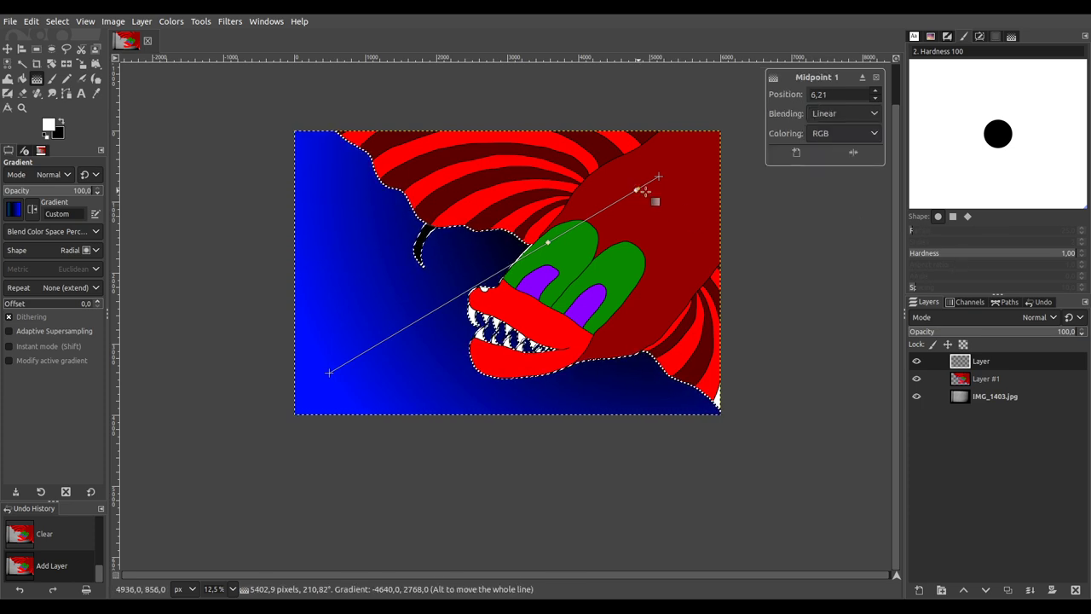
{"action": "left_click", "coordinate": [658, 177]}
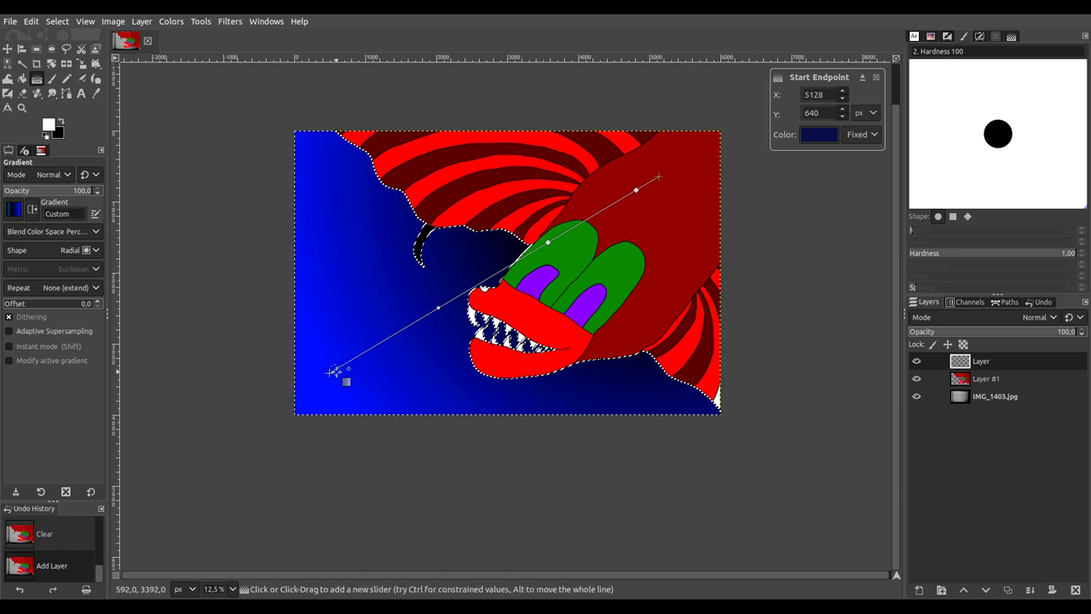
Step: Move the gradient's start point to 5784, 1096 and its end point to -528, 1656, and apply the gradient
{"action": "left_click_drag", "start_coordinate": [330, 372], "coordinate": [303, 390]}
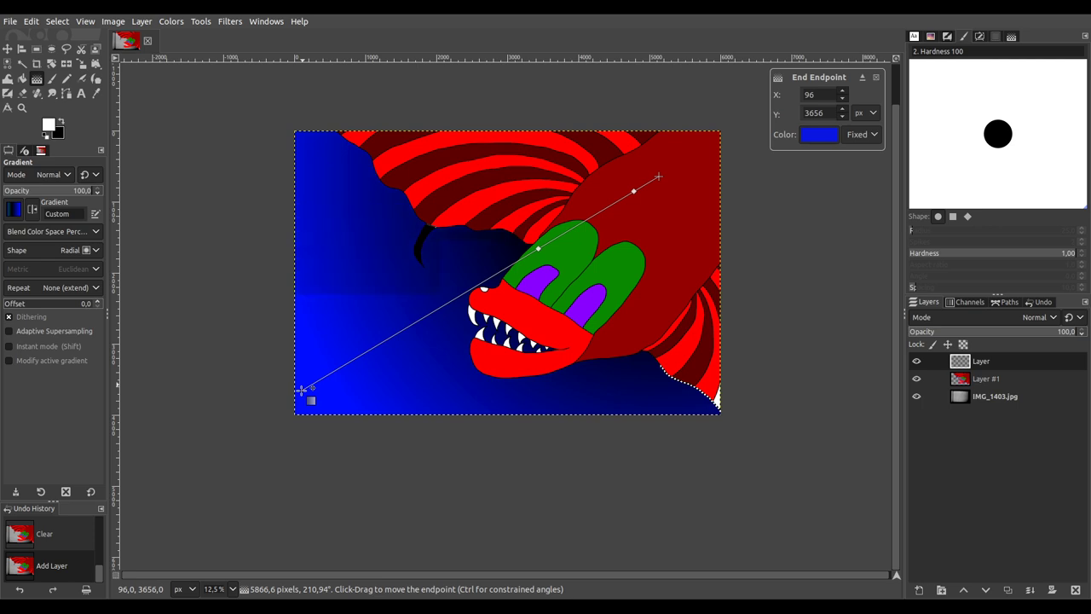
{"action": "left_click_drag", "start_coordinate": [303, 389], "coordinate": [278, 241]}
{"action": "left_click_drag", "start_coordinate": [659, 176], "coordinate": [705, 208]}
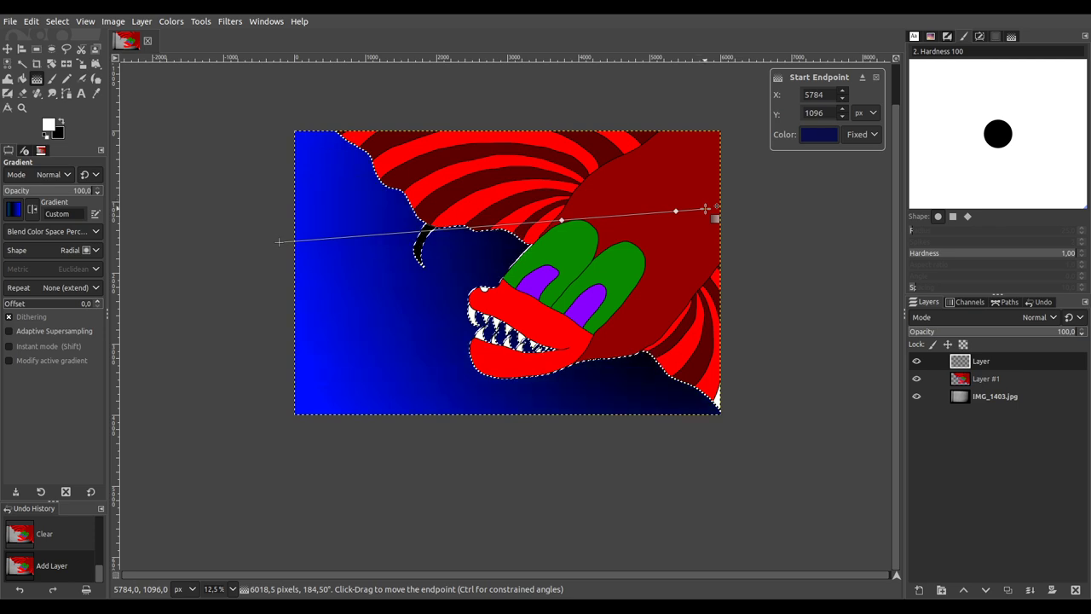
{"action": "left_click_drag", "start_coordinate": [278, 243], "coordinate": [256, 248]}
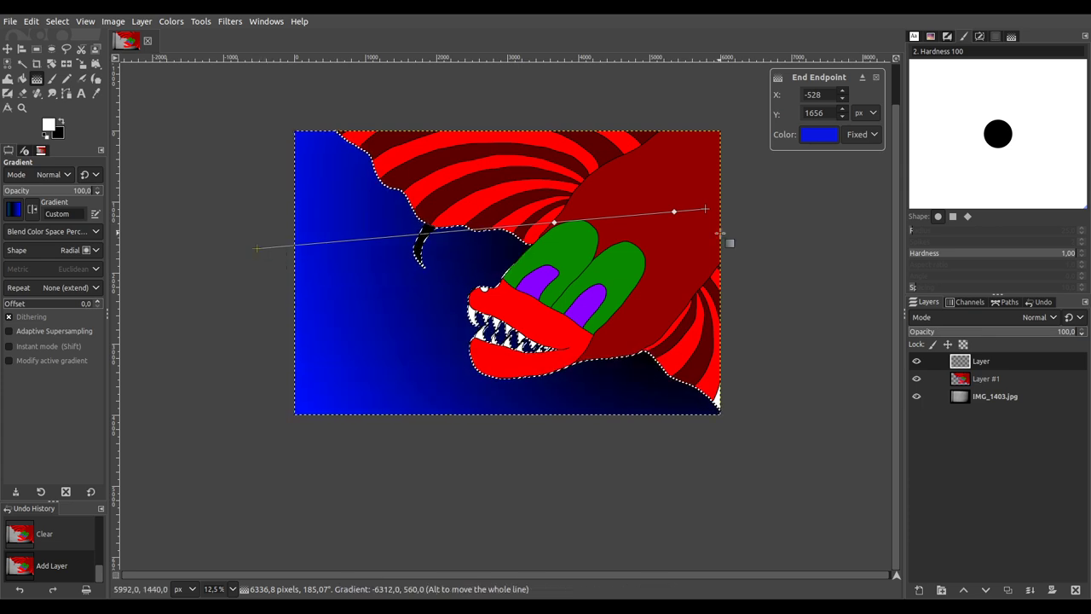
{"action": "key", "text": "Return"}
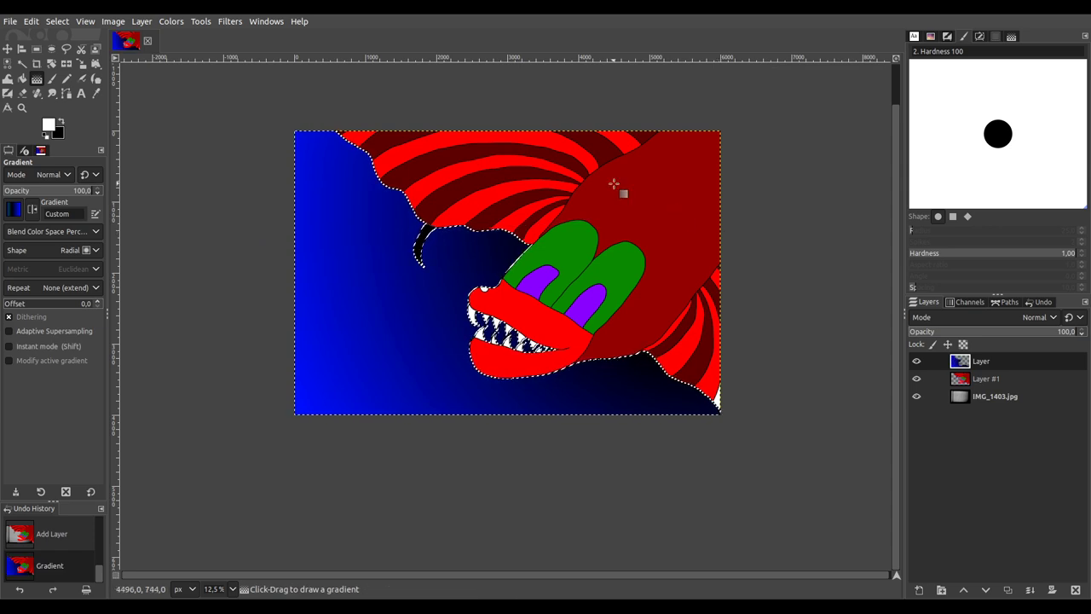
Step: Select the small white area at the outer tip of the lower fin on Layer #1 with Fuzzy Select
{"action": "key", "text": "ctrl+a"}
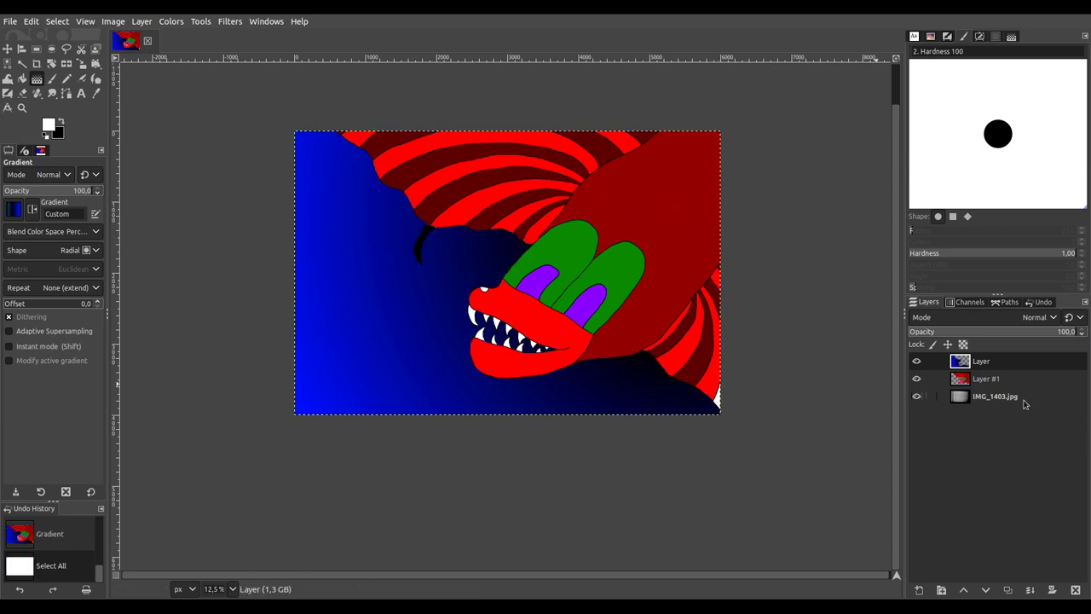
{"action": "left_click", "coordinate": [986, 378]}
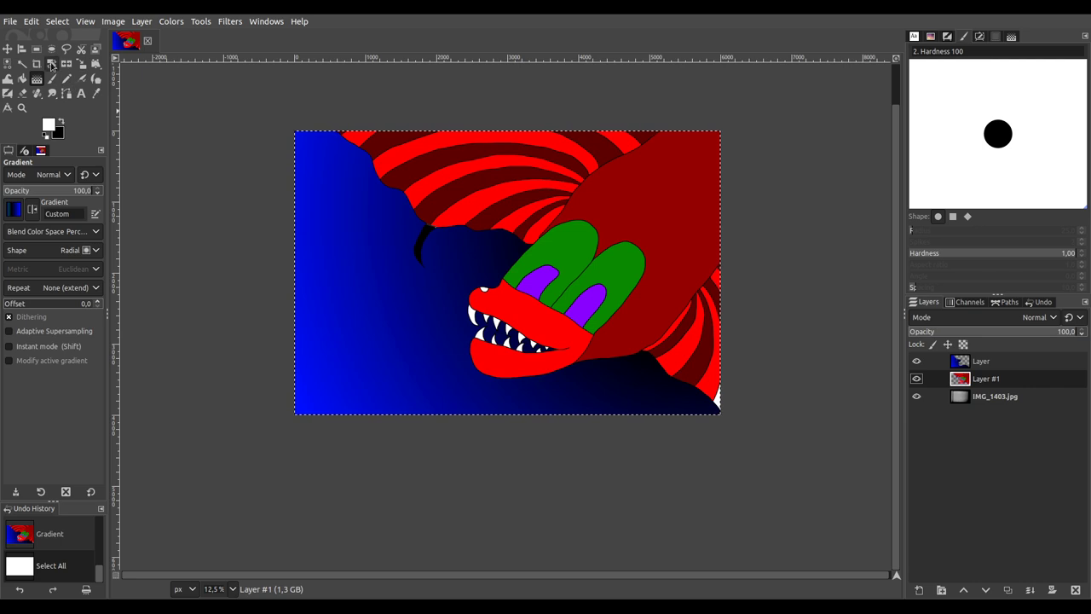
{"action": "left_click", "coordinate": [22, 63]}
{"action": "left_click", "coordinate": [718, 398]}
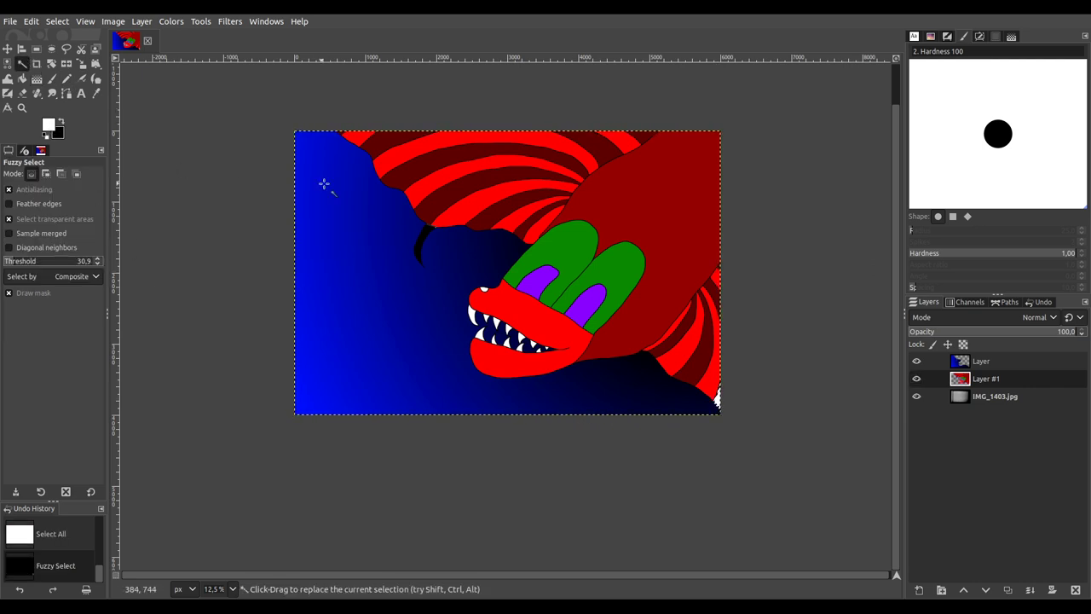
Step: Pick the dark red of the fin stripes and paint the selected white tip of the lower fin with it
{"action": "scroll", "coordinate": [324, 183], "scroll_direction": "up", "scroll_amount": 1}
{"action": "left_click_drag", "start_coordinate": [455, 244], "coordinate": [312, 255]}
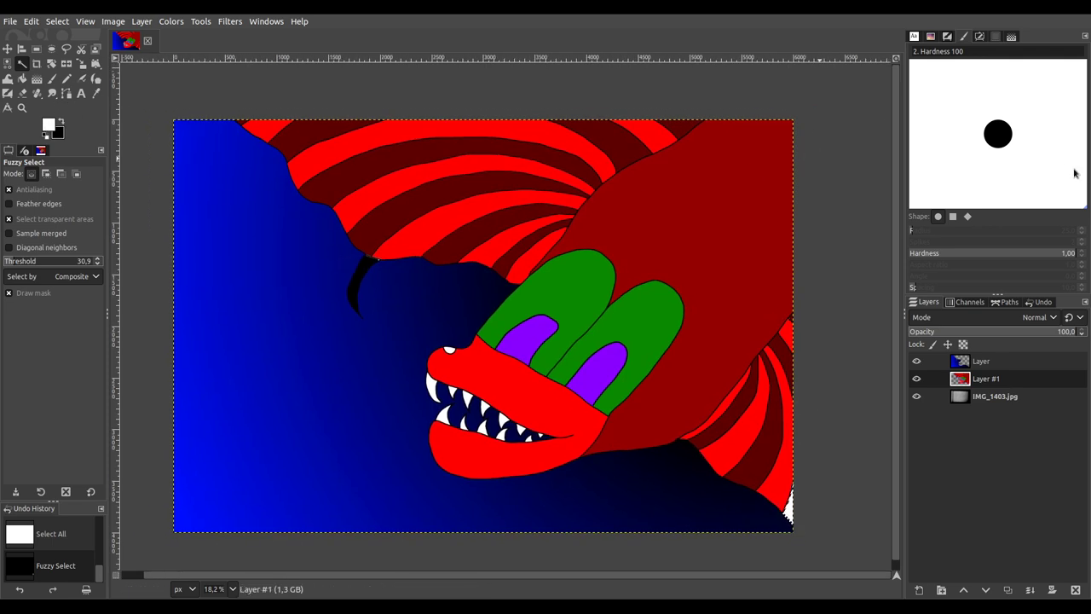
{"action": "left_click", "coordinate": [772, 433]}
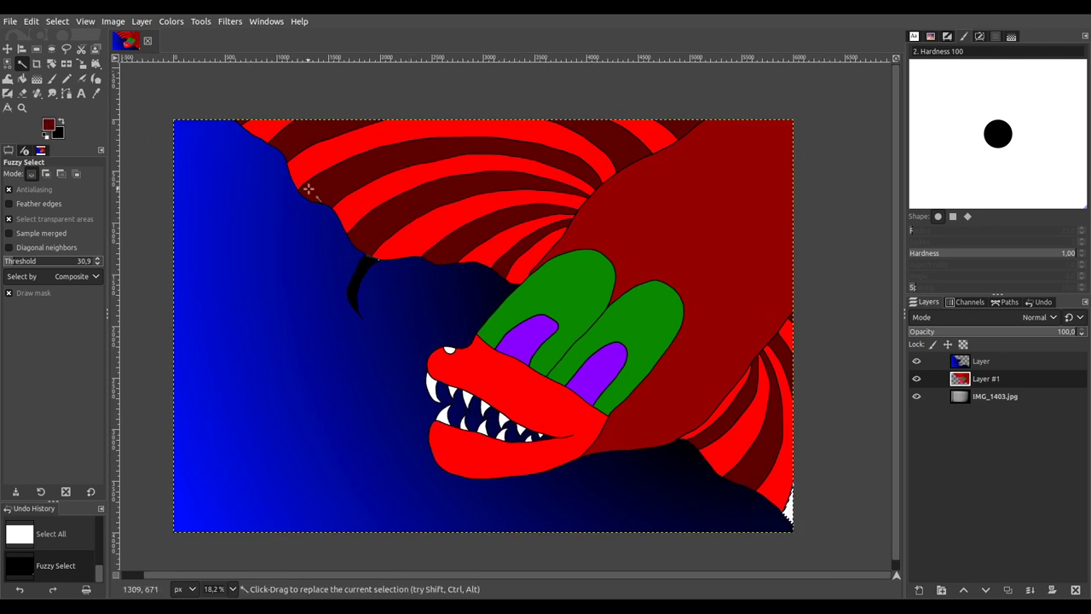
{"action": "left_click", "coordinate": [53, 77]}
{"action": "left_click", "coordinate": [788, 508]}
{"action": "scroll", "coordinate": [645, 293], "scroll_direction": "down", "scroll_amount": 1}
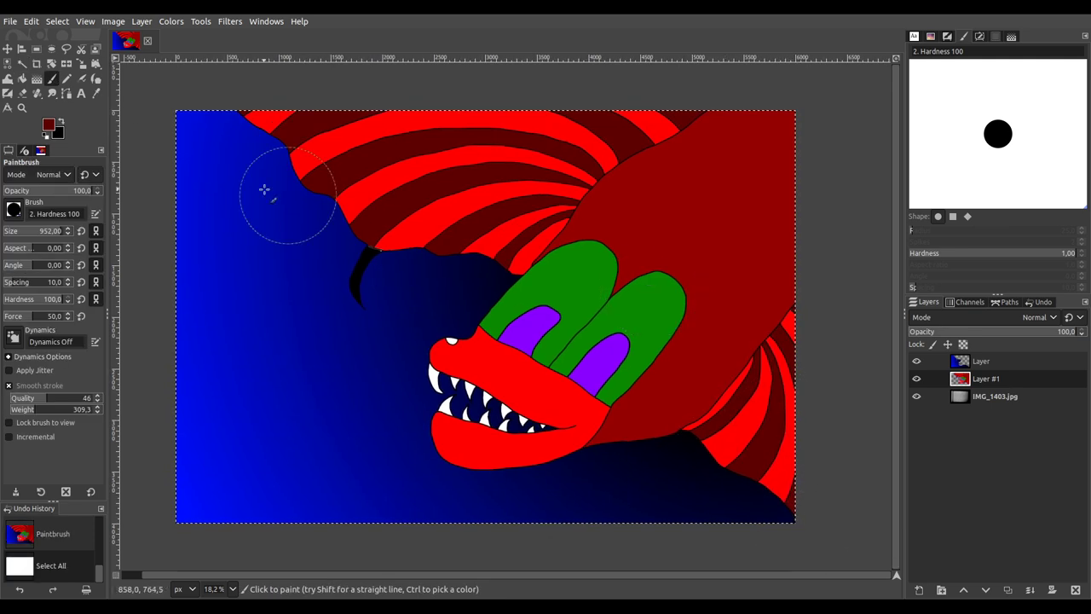
Step: Select the creature's white nostril on Layer #1 with Fuzzy Select and paint it dull purple, then select the whole image again
{"action": "left_click", "coordinate": [22, 63]}
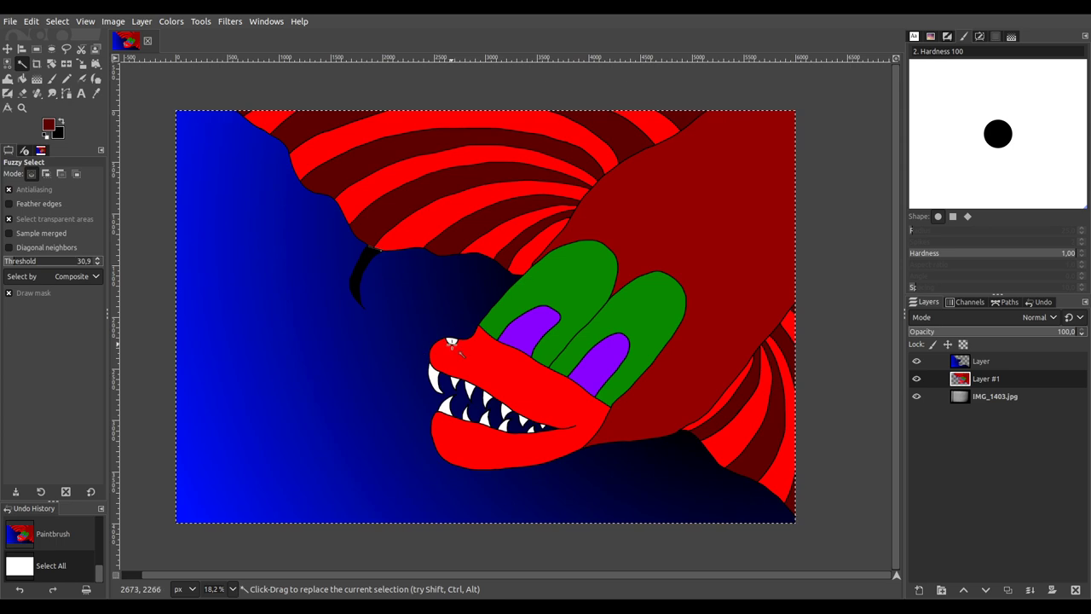
{"action": "left_click", "coordinate": [452, 340]}
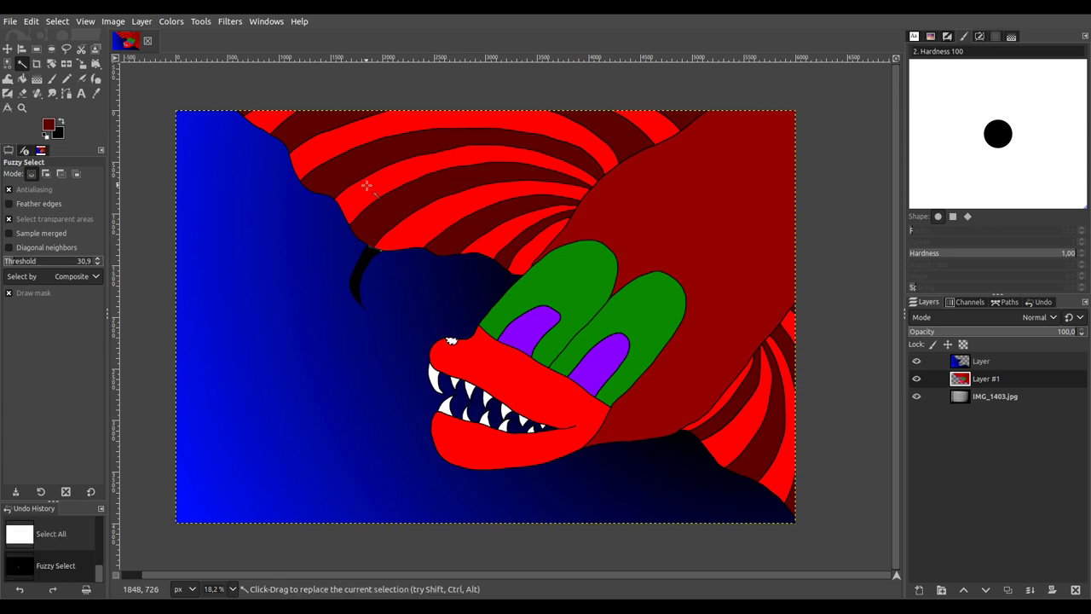
{"action": "left_click", "coordinate": [55, 77]}
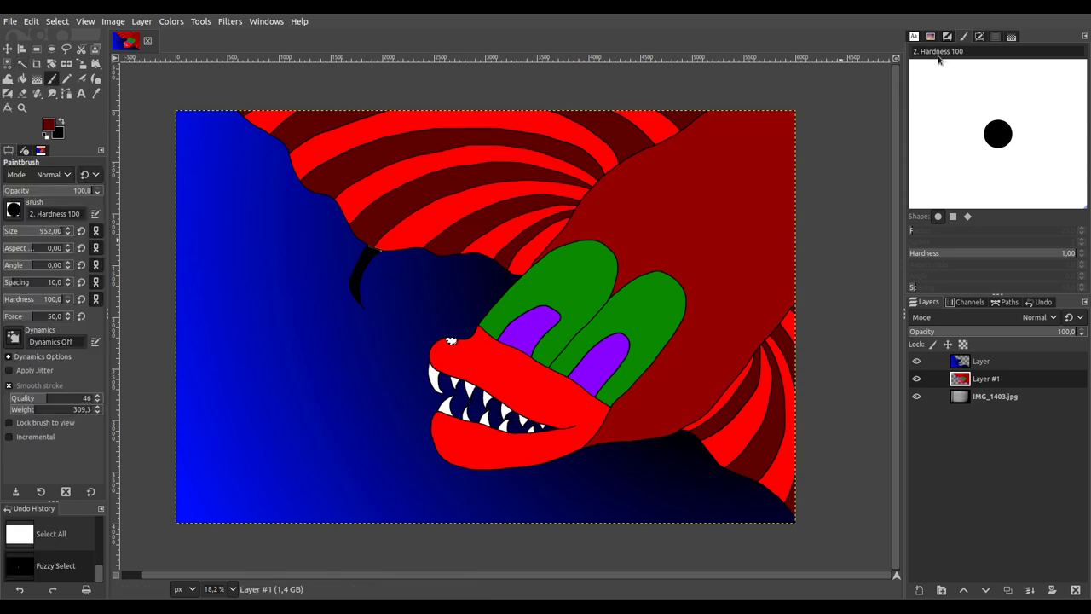
{"action": "left_click", "coordinate": [471, 314]}
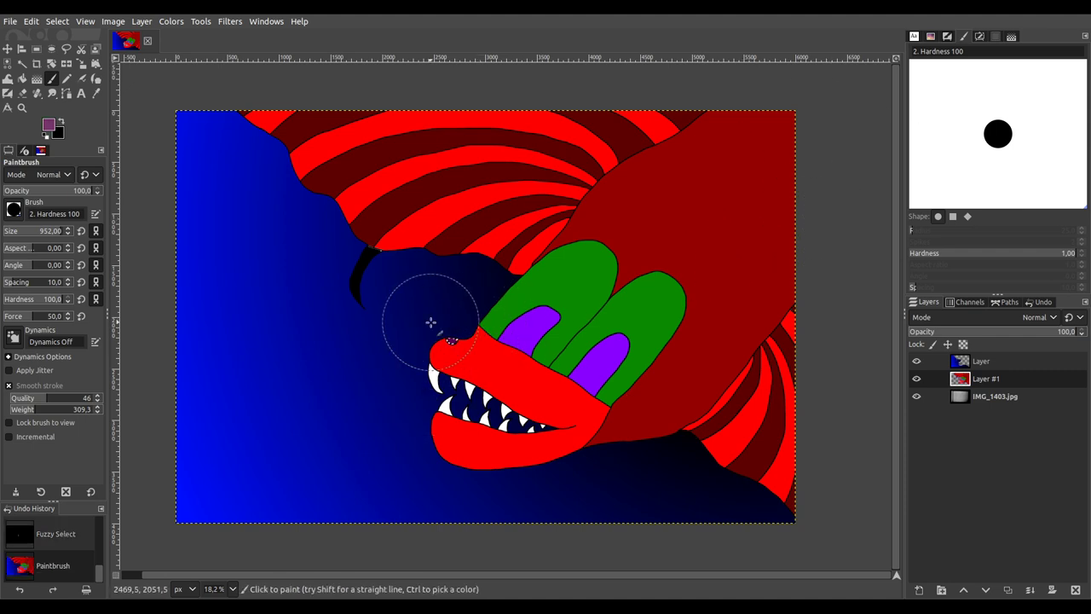
{"action": "key", "text": "ctrl+a"}
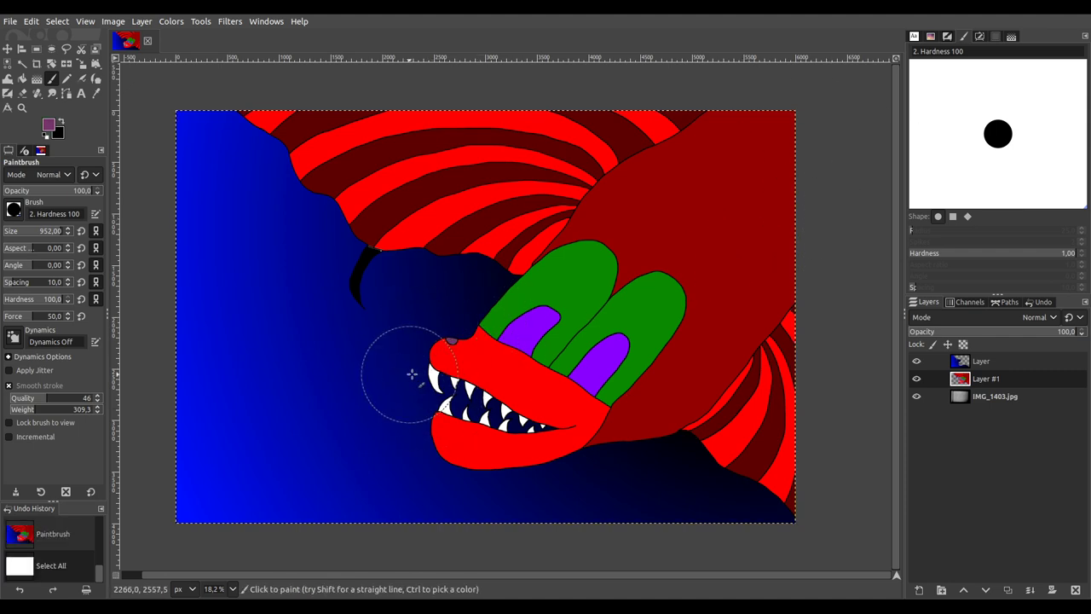
{"action": "scroll", "coordinate": [426, 373], "scroll_direction": "right", "scroll_amount": 2}
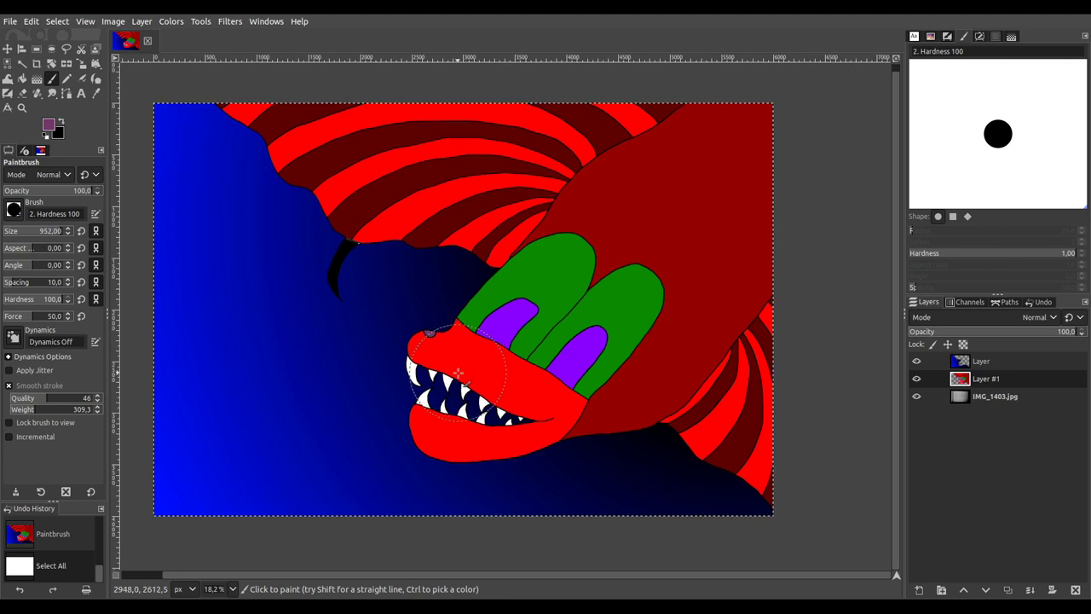
Step: Select the white teeth on Layer #1 by color, paint them pale yellow, and restore the selection of the whole image
{"action": "left_click", "coordinate": [7, 64]}
{"action": "left_click", "coordinate": [426, 368]}
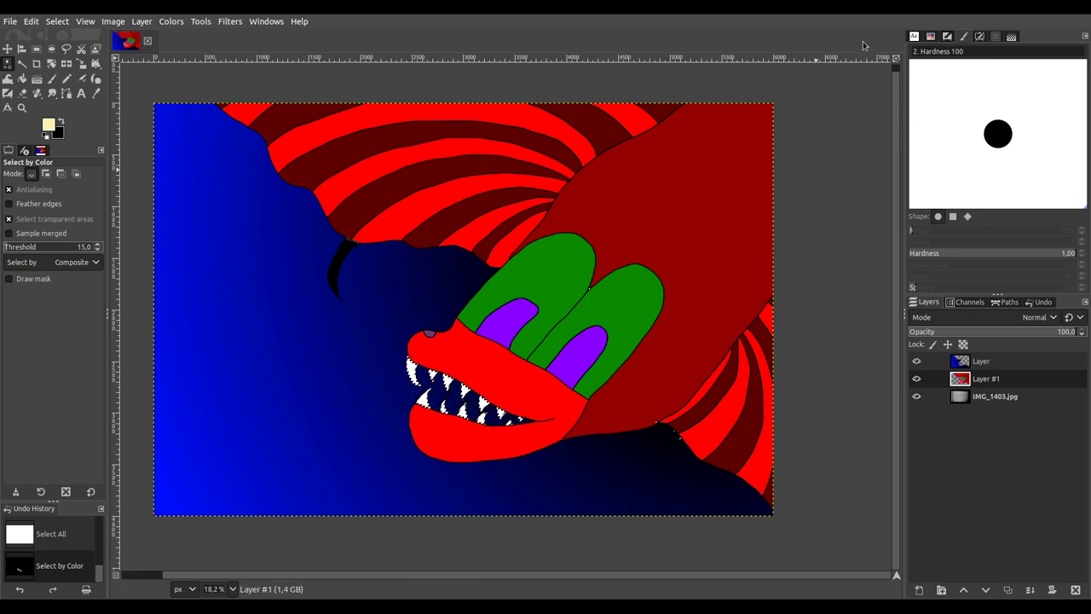
{"action": "left_click", "coordinate": [52, 78]}
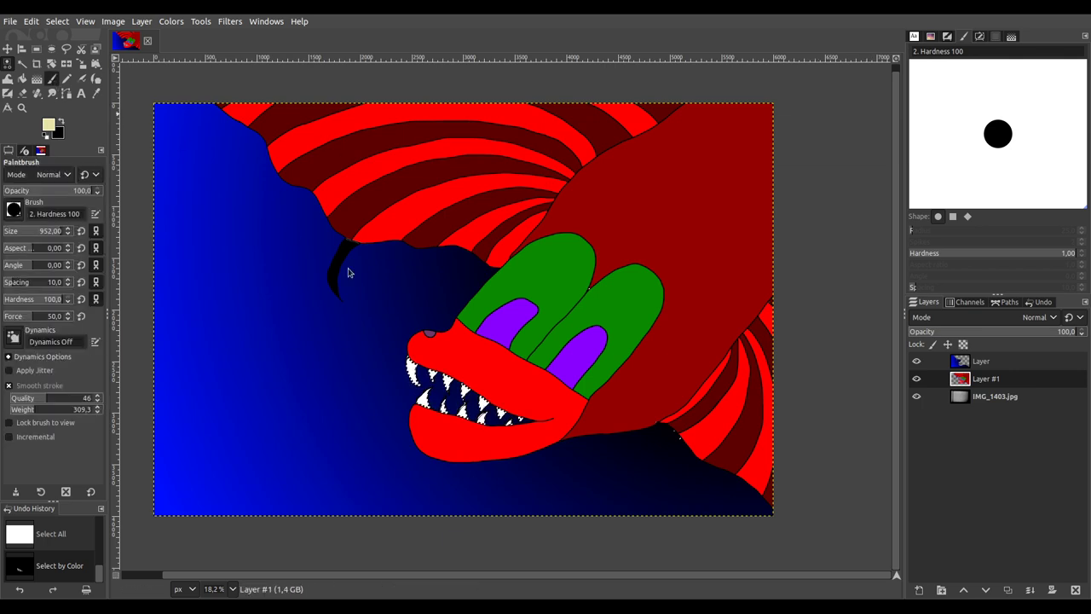
{"action": "mouse_move", "coordinate": [431, 333]}
{"action": "left_mouse_down"}
{"action": "mouse_move", "coordinate": [422, 392]}
{"action": "mouse_move", "coordinate": [580, 431]}
{"action": "left_mouse_up"}
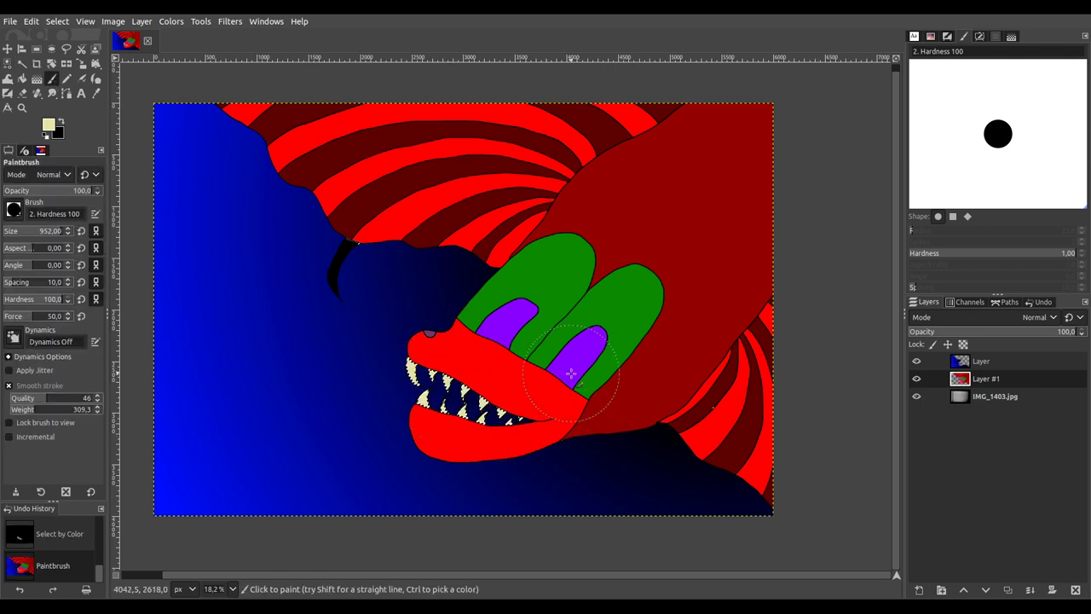
{"action": "key", "text": "ctrl+a"}
{"action": "left_click_drag", "start_coordinate": [605, 312], "coordinate": [624, 321]}
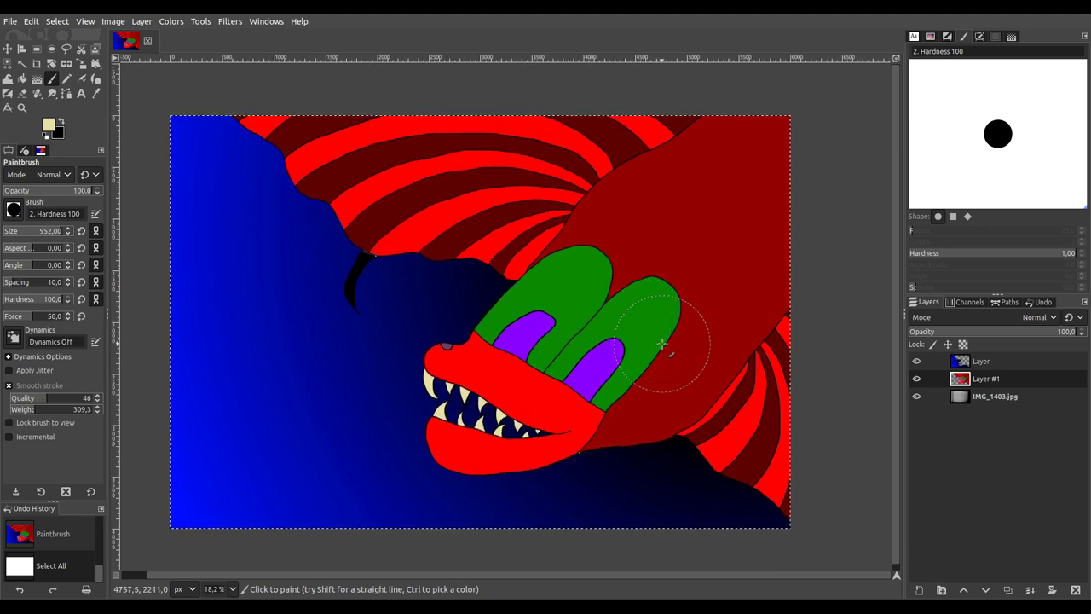
{"action": "scroll", "coordinate": [680, 343], "scroll_direction": "down", "scroll_amount": 1}
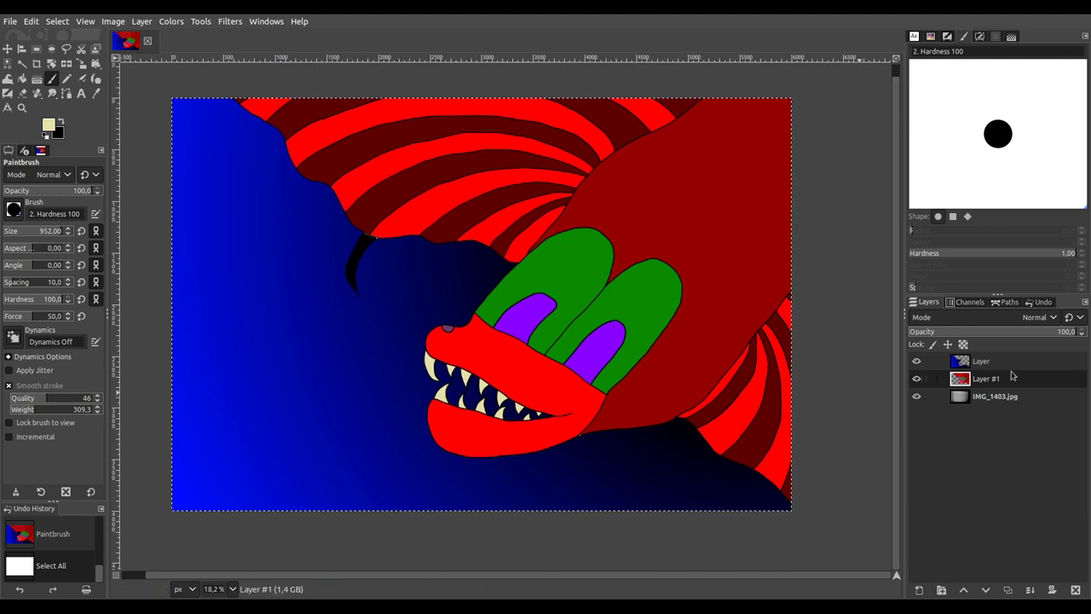
Step: Merge the blue gradient layer down into Layer #1 and save the image
{"action": "left_click", "coordinate": [1029, 590]}
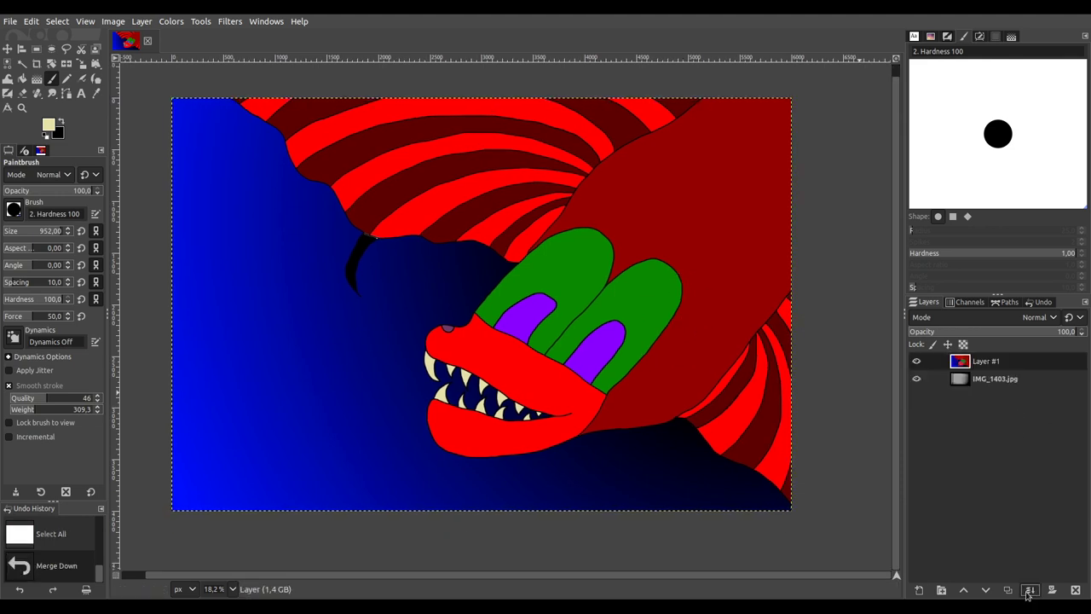
{"action": "key", "text": "ctrl+s"}
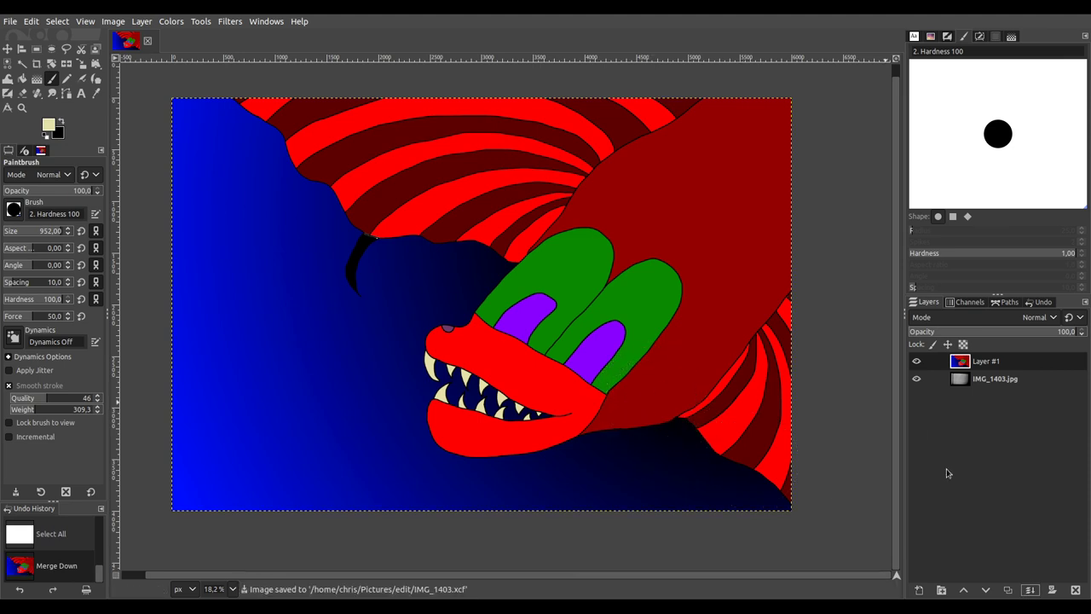
Step: Duplicate the merged Layer #1 and move the copy below IMG_1403.jpg to the bottom of the layer stack
{"action": "left_click", "coordinate": [1006, 591]}
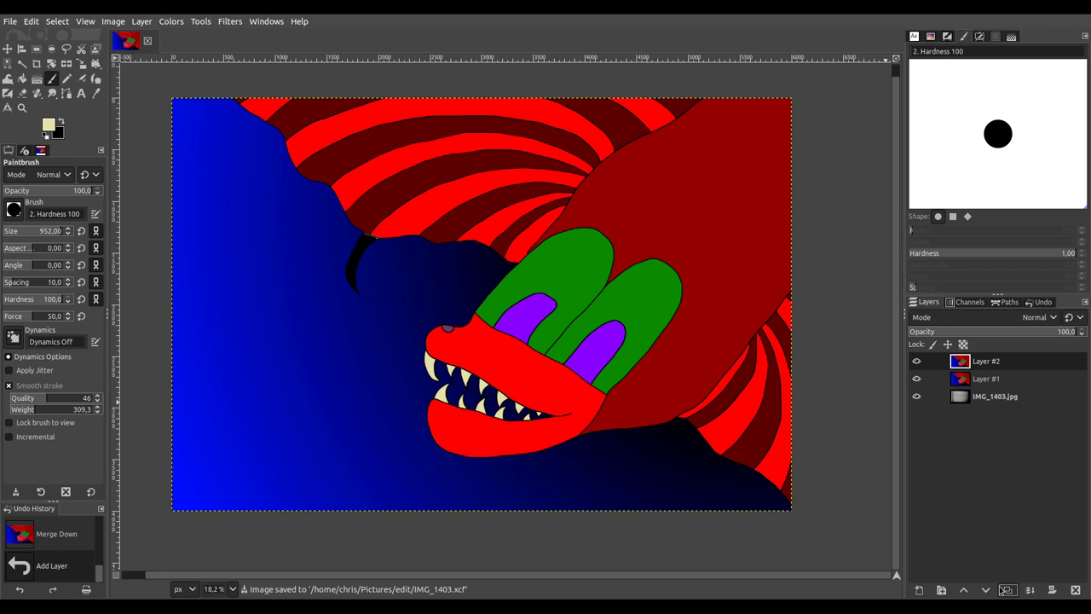
{"action": "left_click", "coordinate": [986, 590]}
{"action": "left_click", "coordinate": [986, 590]}
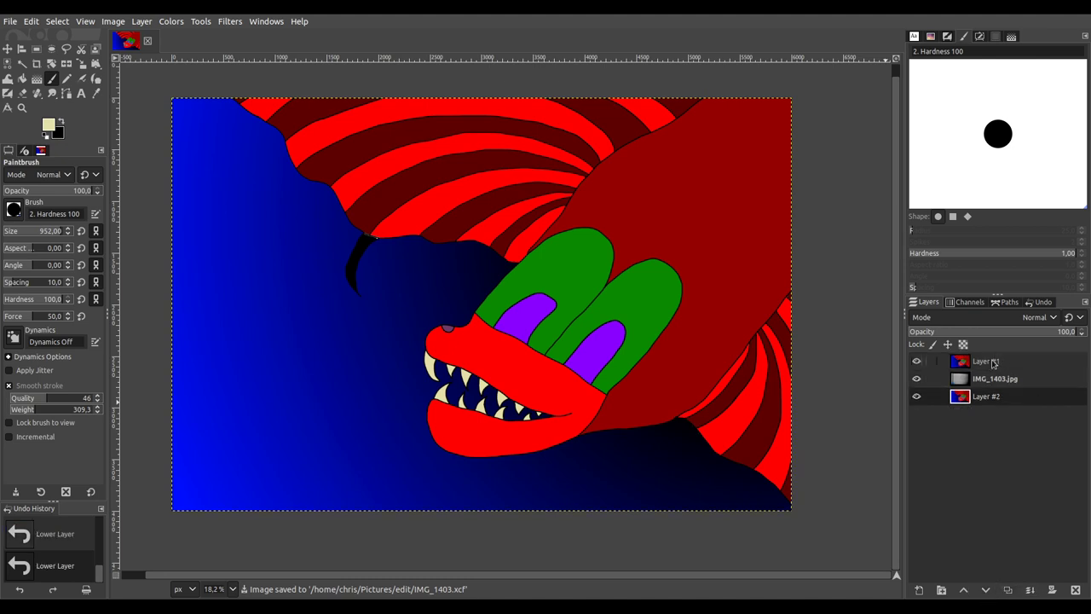
Step: Add a transparent layer at the very bottom of the stack, below Layer #2, and hide all the other layers
{"action": "left_click", "coordinate": [996, 361]}
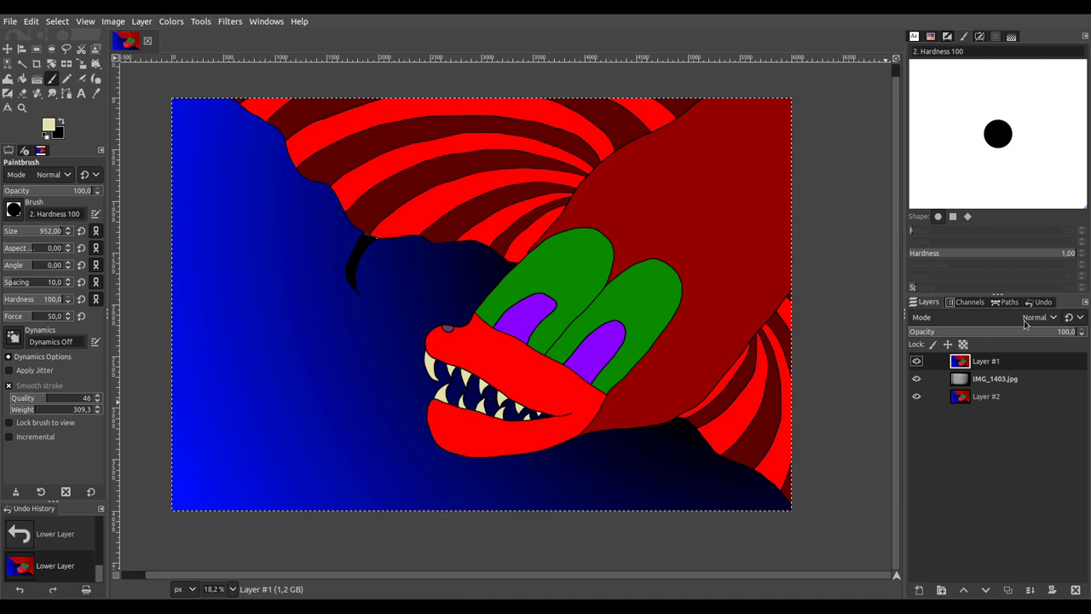
{"action": "left_click", "coordinate": [1002, 400]}
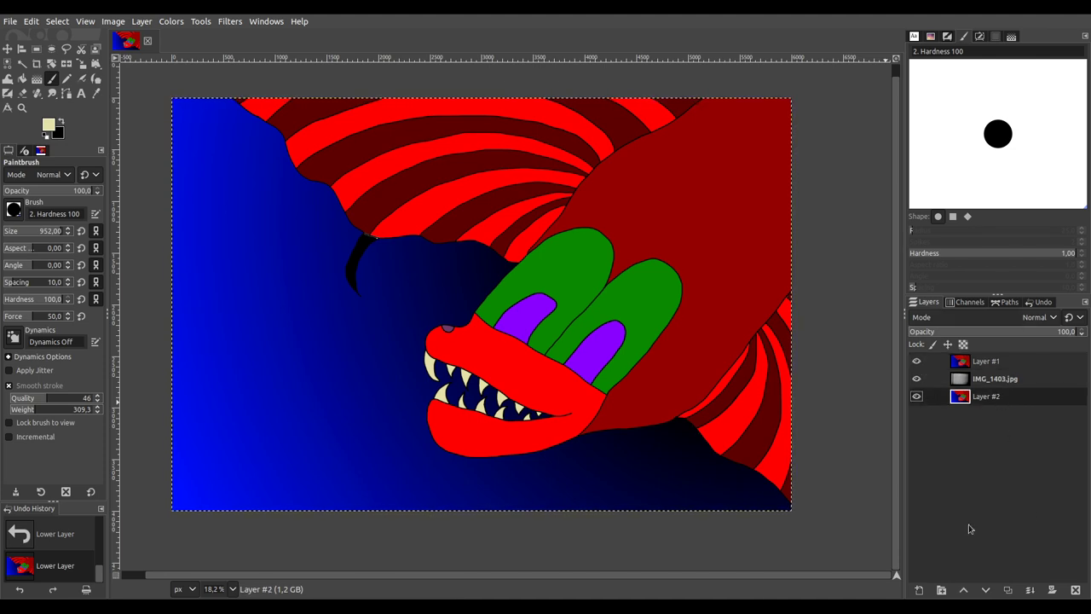
{"action": "key", "text": "shift+ctrl+n"}
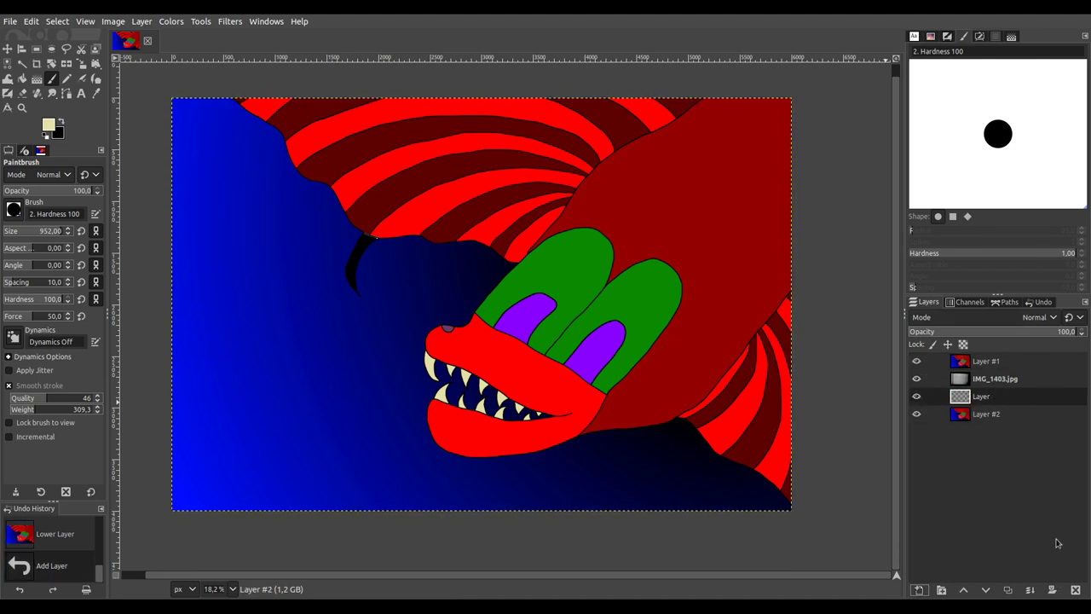
{"action": "left_click", "coordinate": [988, 594]}
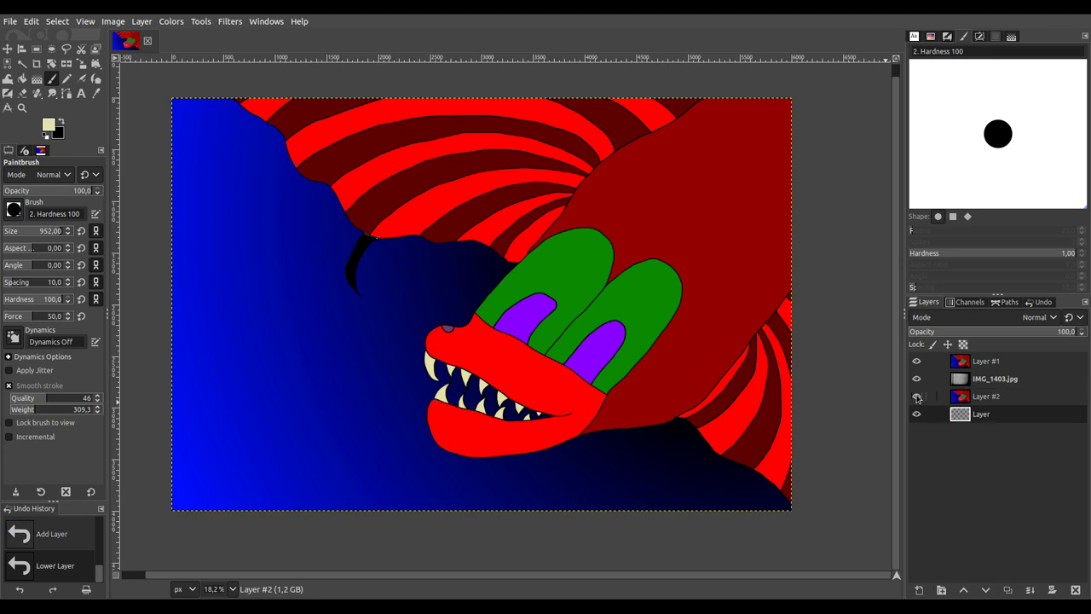
{"action": "left_click", "coordinate": [916, 361]}
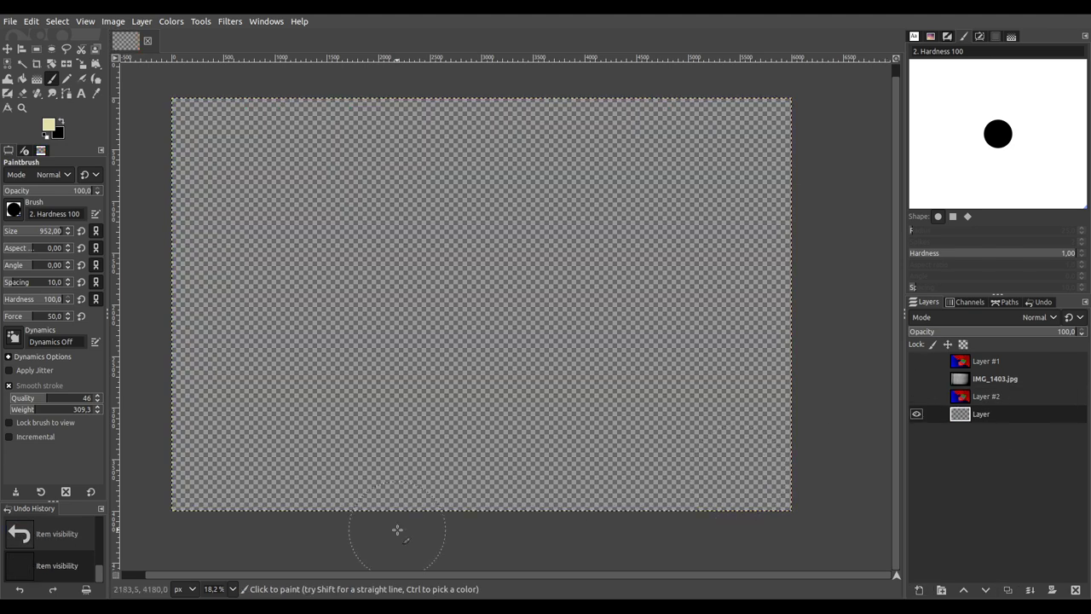
Step: Outline a large downward-pointing triangle along the canvas's upper edge with Free Select and paint it solid blue
{"action": "scroll", "coordinate": [390, 356], "scroll_direction": "left", "scroll_amount": 1}
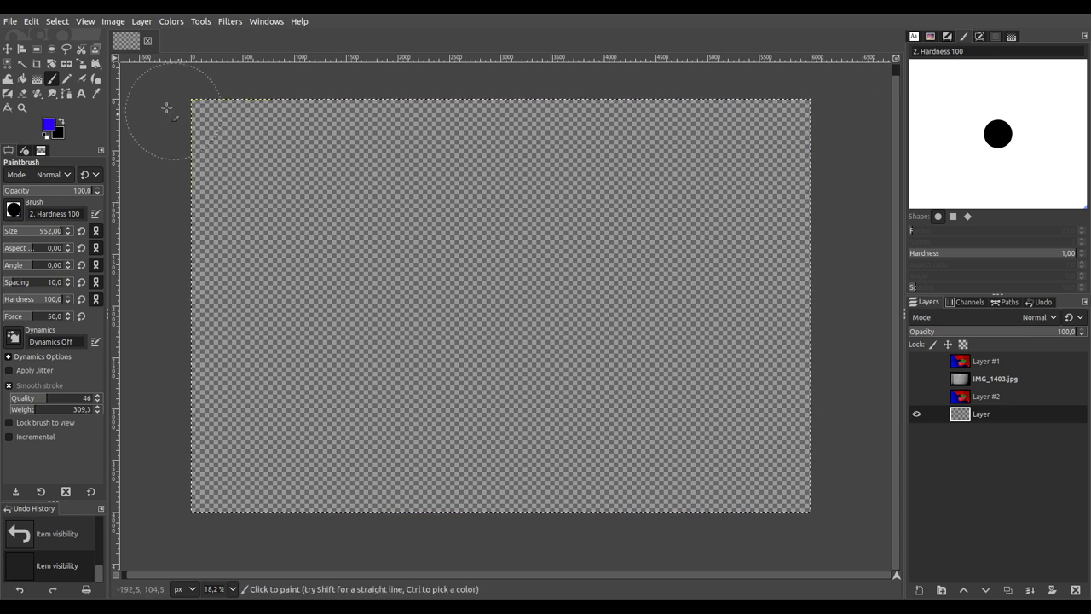
{"action": "left_click", "coordinate": [66, 48]}
{"action": "left_click", "coordinate": [186, 92]}
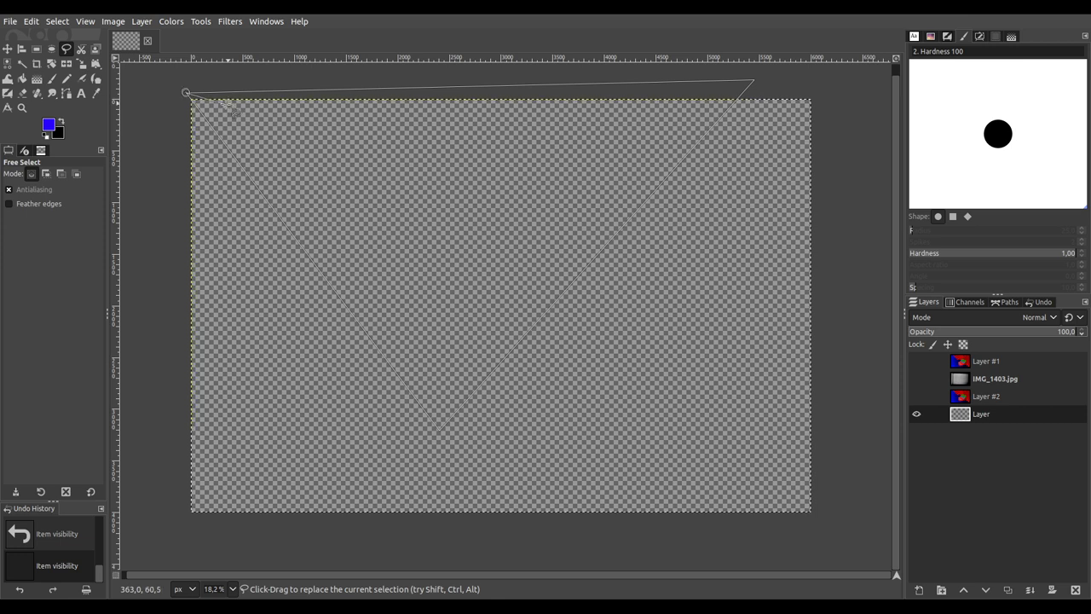
{"action": "left_click", "coordinate": [183, 88]}
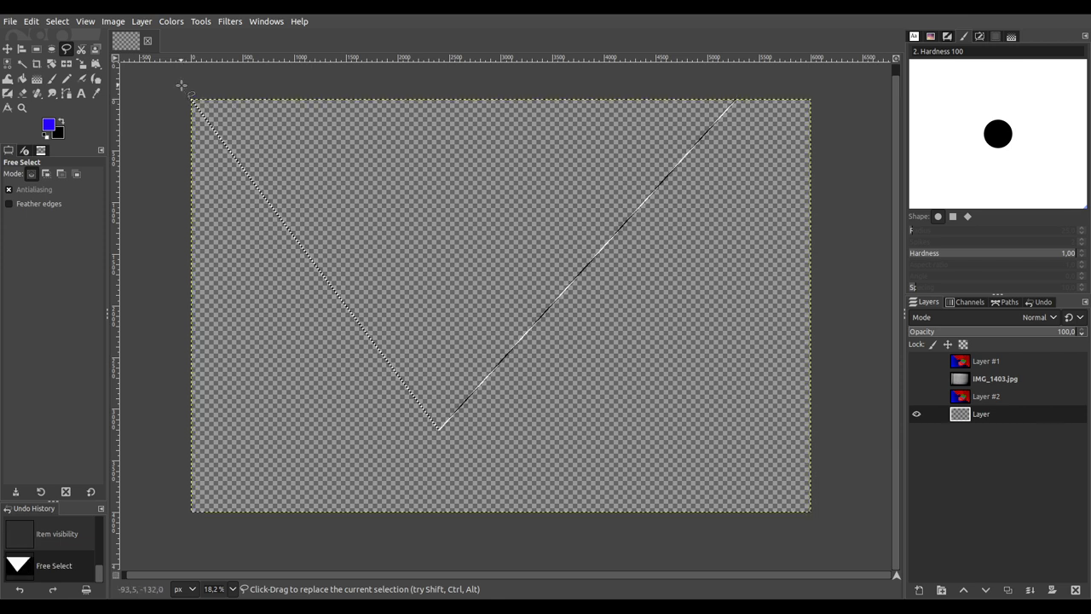
{"action": "left_click", "coordinate": [52, 78]}
{"action": "mouse_move", "coordinate": [153, 102]}
{"action": "left_mouse_down"}
{"action": "mouse_move", "coordinate": [245, 156]}
{"action": "mouse_move", "coordinate": [333, 253]}
{"action": "mouse_move", "coordinate": [436, 405]}
{"action": "mouse_move", "coordinate": [495, 367]}
{"action": "left_mouse_up"}
{"action": "mouse_move", "coordinate": [507, 325]}
{"action": "left_mouse_down"}
{"action": "mouse_move", "coordinate": [689, 165]}
{"action": "mouse_move", "coordinate": [742, 94]}
{"action": "mouse_move", "coordinate": [512, 126]}
{"action": "mouse_move", "coordinate": [262, 96]}
{"action": "mouse_move", "coordinate": [315, 128]}
{"action": "mouse_move", "coordinate": [602, 165]}
{"action": "mouse_move", "coordinate": [603, 182]}
{"action": "mouse_move", "coordinate": [358, 350]}
{"action": "mouse_move", "coordinate": [379, 151]}
{"action": "mouse_move", "coordinate": [480, 228]}
{"action": "mouse_move", "coordinate": [477, 243]}
{"action": "mouse_move", "coordinate": [408, 259]}
{"action": "mouse_move", "coordinate": [366, 235]}
{"action": "left_mouse_up"}
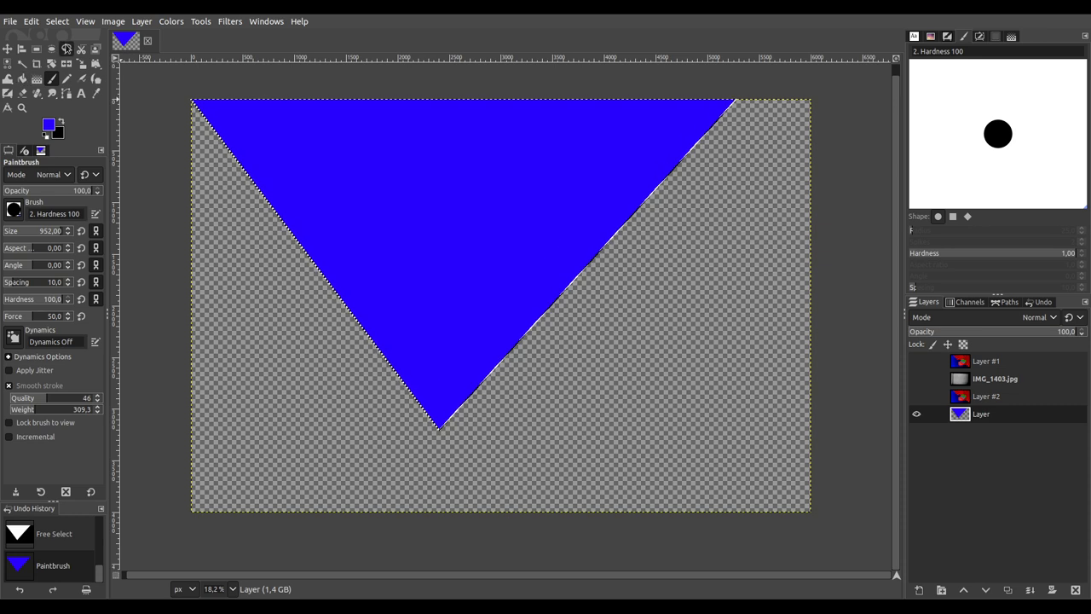
Step: Outline a four-sided shape with Free Select over the canvas's lower right, overlapping the blue triangle, and paint it red
{"action": "left_click", "coordinate": [65, 49]}
{"action": "left_click", "coordinate": [850, 346]}
{"action": "left_click", "coordinate": [487, 195]}
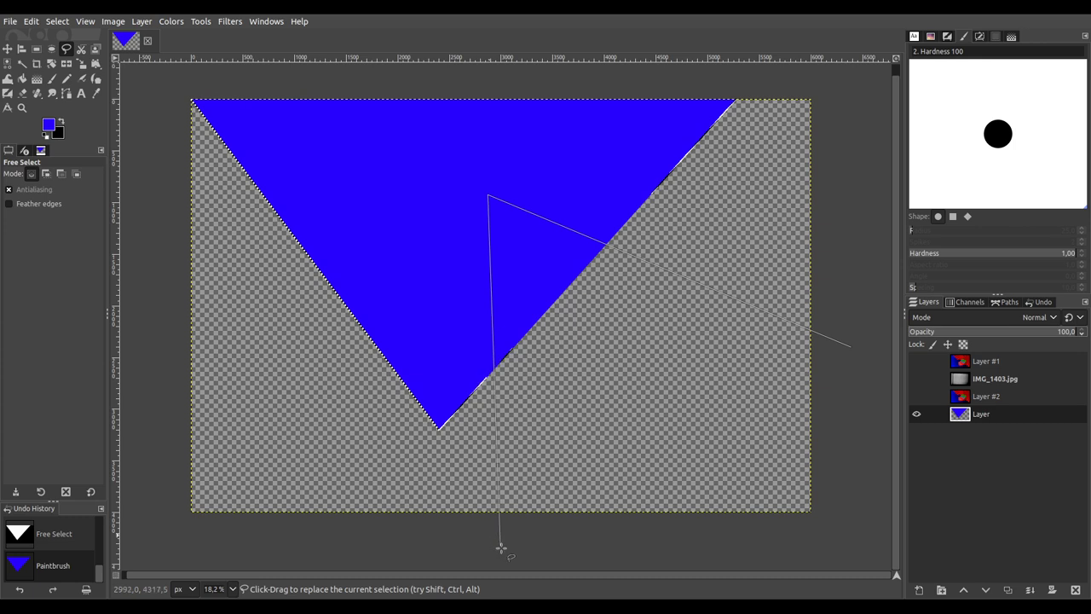
{"action": "left_click", "coordinate": [508, 558]}
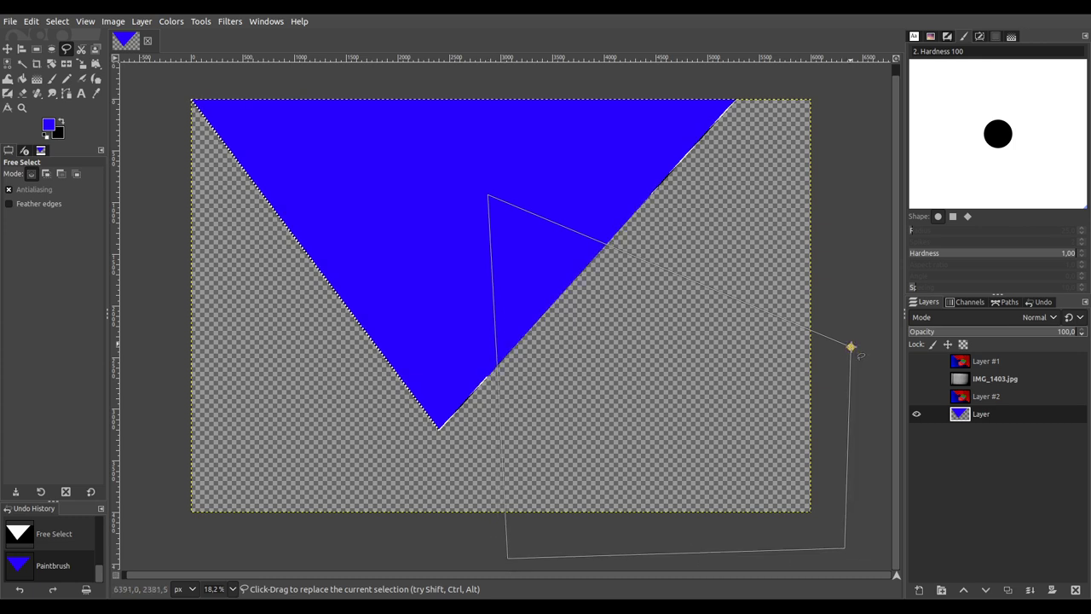
{"action": "left_click", "coordinate": [851, 346]}
{"action": "key", "text": "Return"}
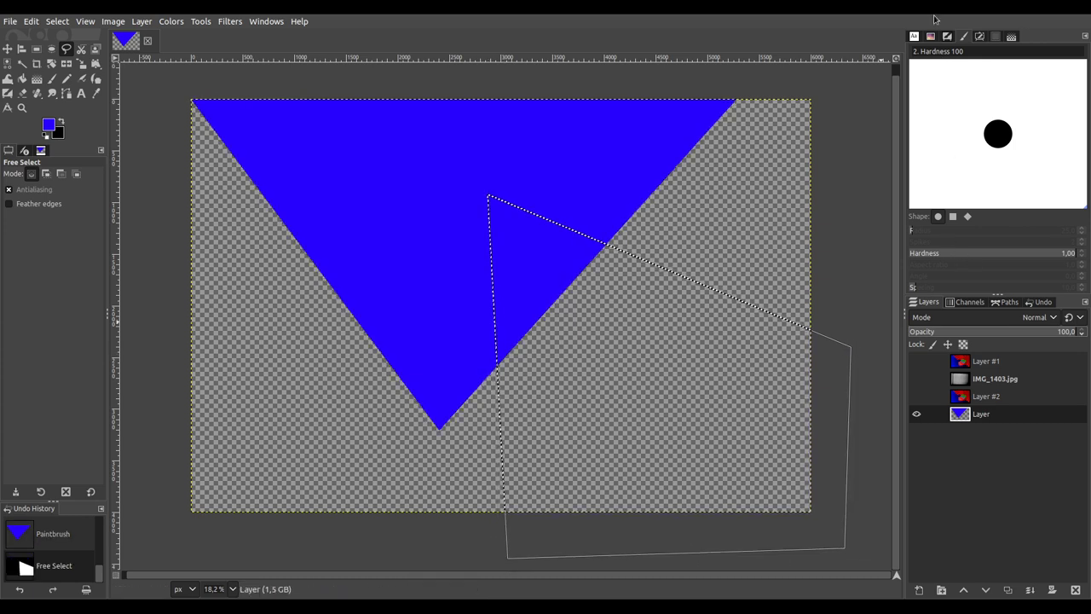
{"action": "left_click", "coordinate": [53, 79]}
{"action": "mouse_move", "coordinate": [490, 234]}
{"action": "left_mouse_down"}
{"action": "mouse_move", "coordinate": [531, 499]}
{"action": "mouse_move", "coordinate": [718, 507]}
{"action": "mouse_move", "coordinate": [794, 455]}
{"action": "mouse_move", "coordinate": [602, 212]}
{"action": "mouse_move", "coordinate": [551, 210]}
{"action": "mouse_move", "coordinate": [789, 395]}
{"action": "mouse_move", "coordinate": [588, 461]}
{"action": "mouse_move", "coordinate": [562, 261]}
{"action": "mouse_move", "coordinate": [721, 397]}
{"action": "mouse_move", "coordinate": [598, 343]}
{"action": "mouse_move", "coordinate": [640, 312]}
{"action": "left_mouse_up"}
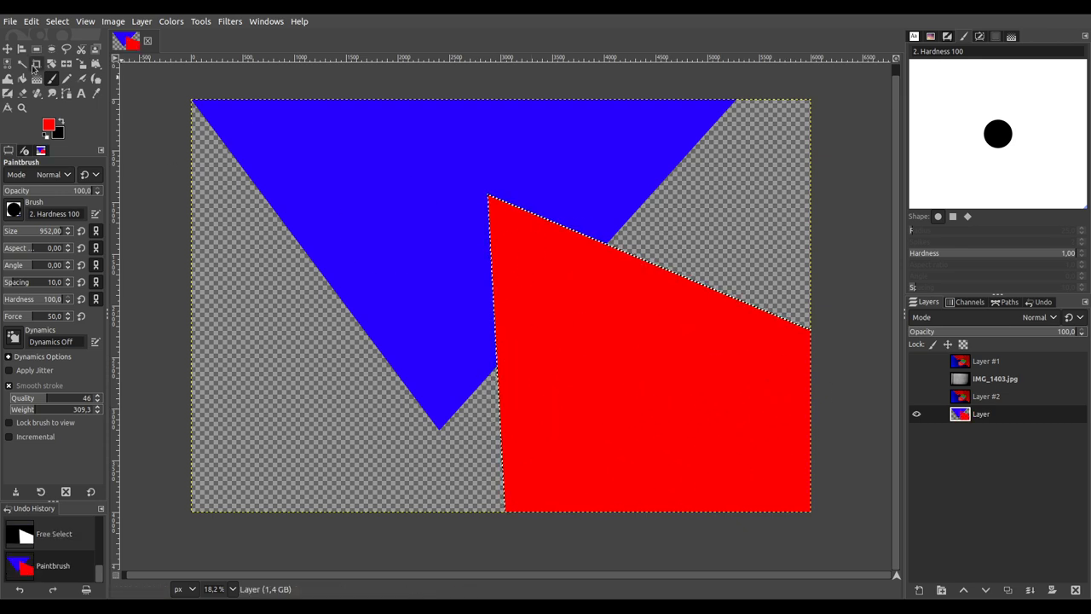
Step: Outline a wedge with Free Select from the canvas's left side, its tip inside the red shape, and bucket-fill it bright green
{"action": "left_click", "coordinate": [66, 49]}
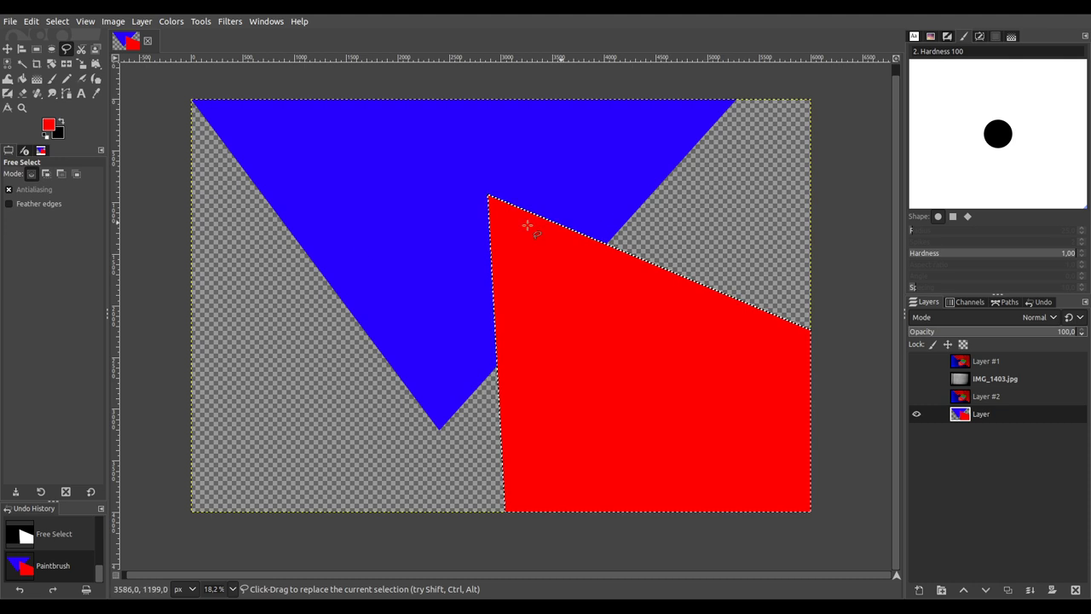
{"action": "left_click", "coordinate": [128, 184]}
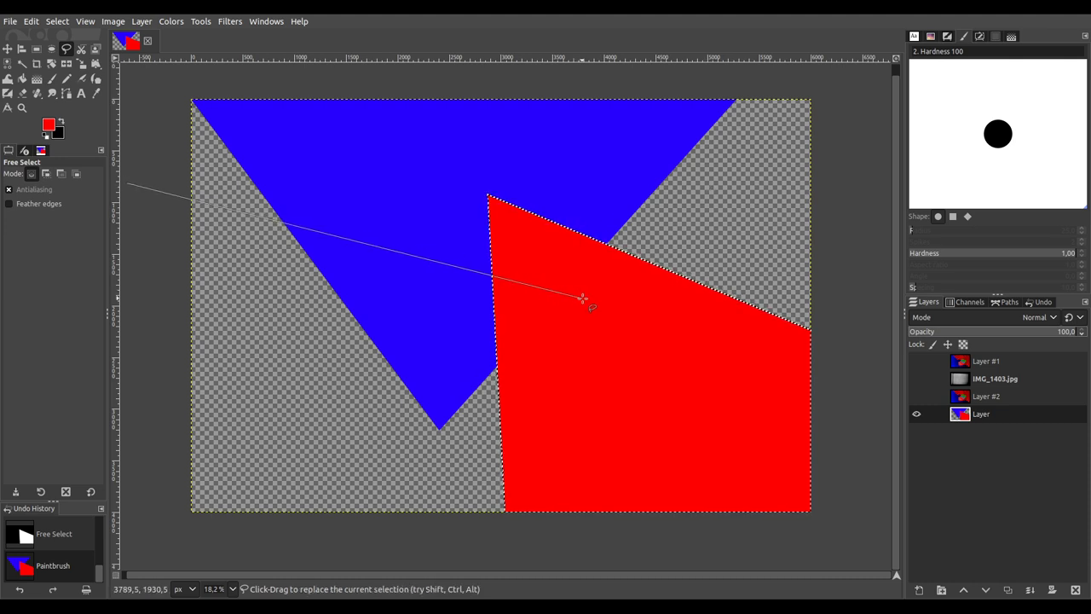
{"action": "left_click", "coordinate": [256, 550]}
{"action": "left_click", "coordinate": [150, 522]}
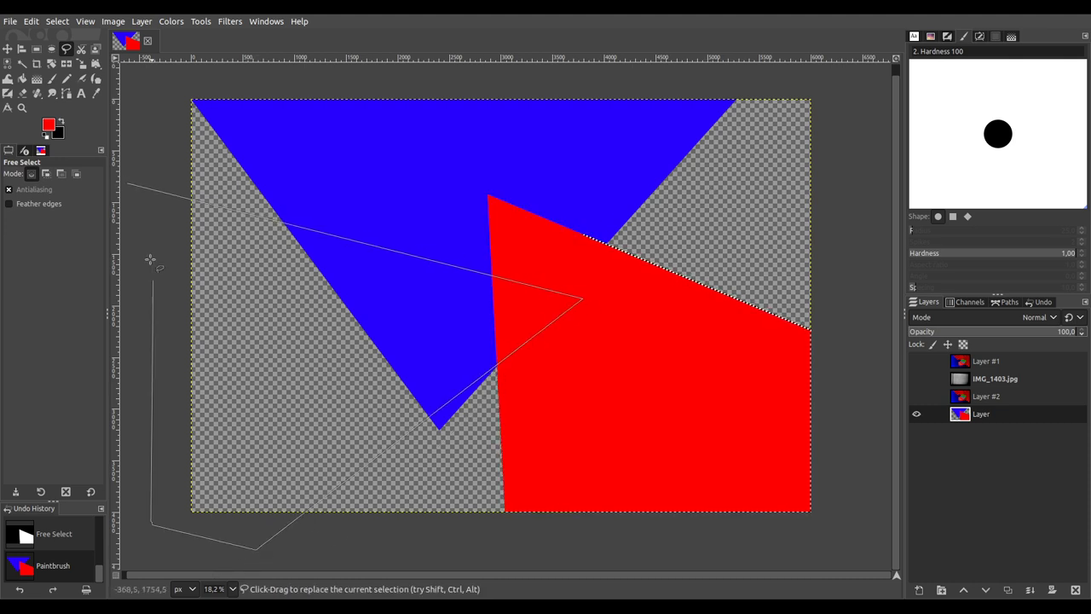
{"action": "left_click", "coordinate": [126, 184]}
{"action": "key", "text": "Return"}
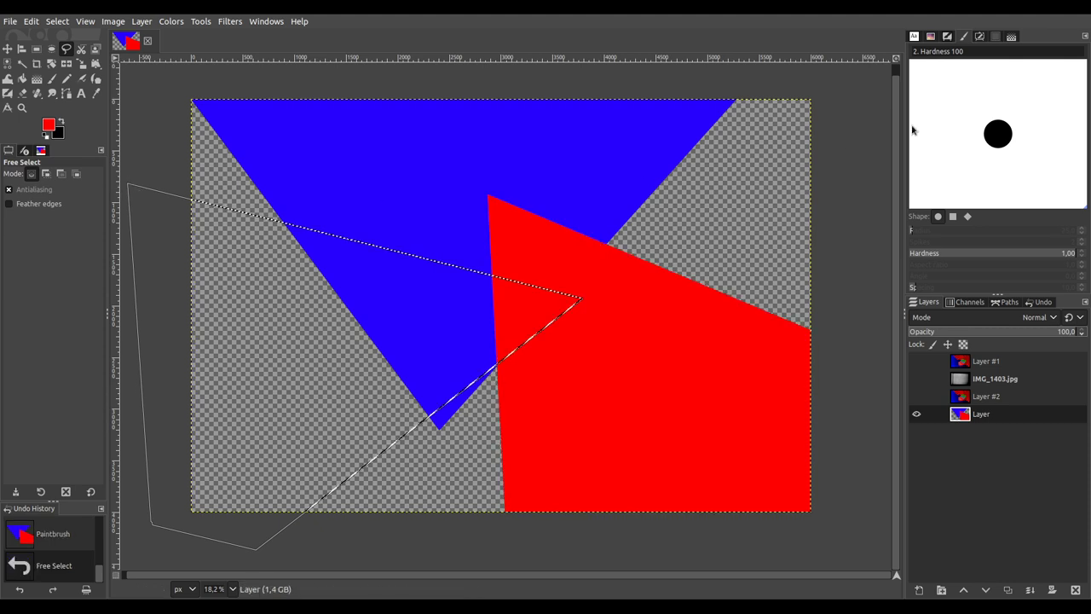
{"action": "left_click", "coordinate": [23, 78]}
{"action": "left_click", "coordinate": [315, 341]}
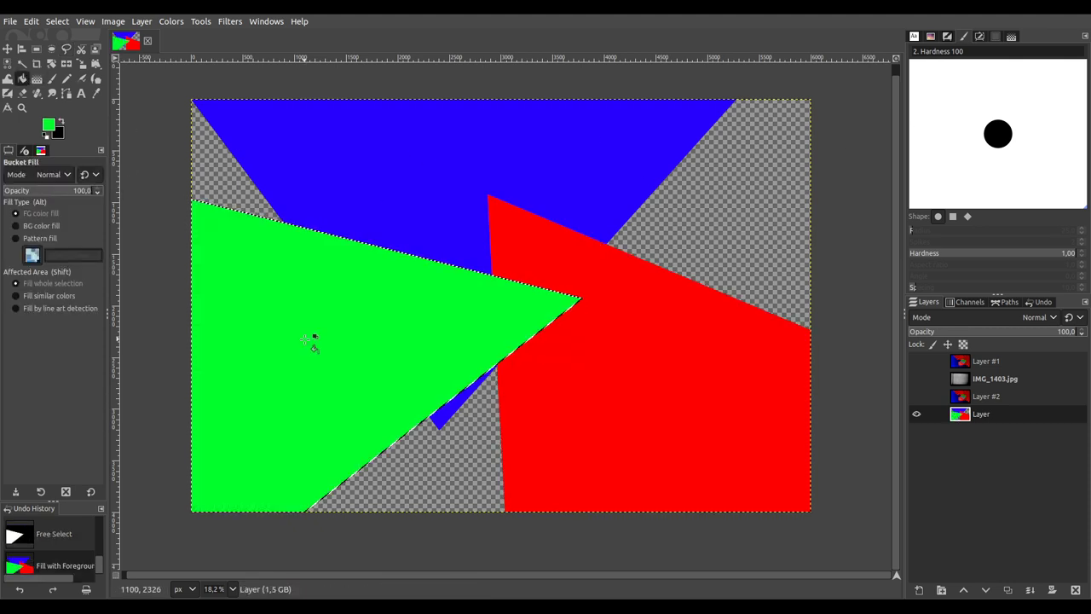
Step: Outline a four-sided shape with Free Select over the canvas's upper-right corner, its tip inside the red shape, and bucket-fill it yellow
{"action": "left_click", "coordinate": [65, 48]}
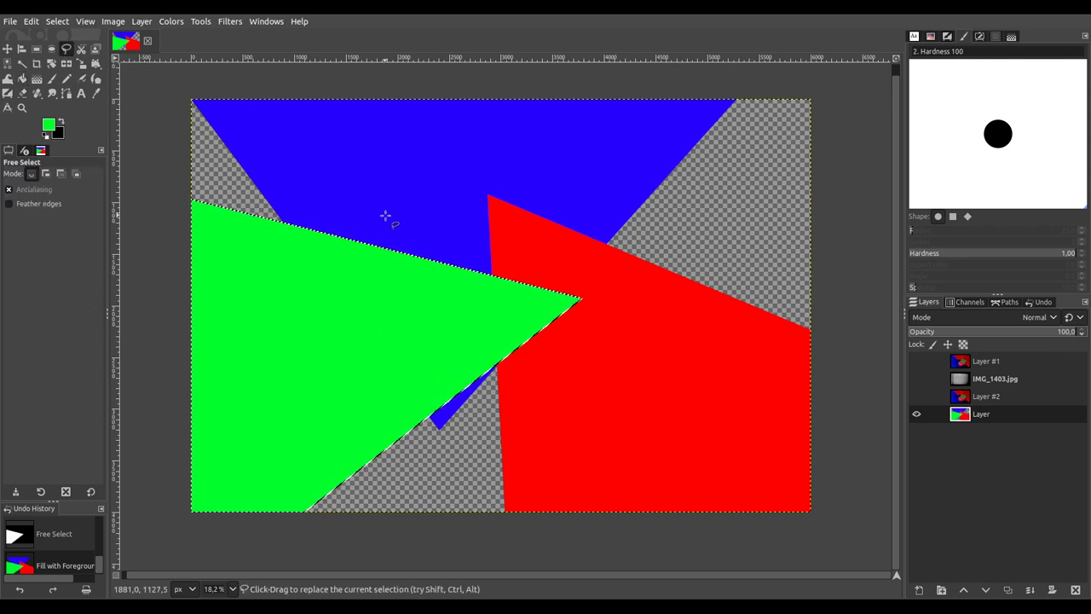
{"action": "left_click", "coordinate": [729, 79]}
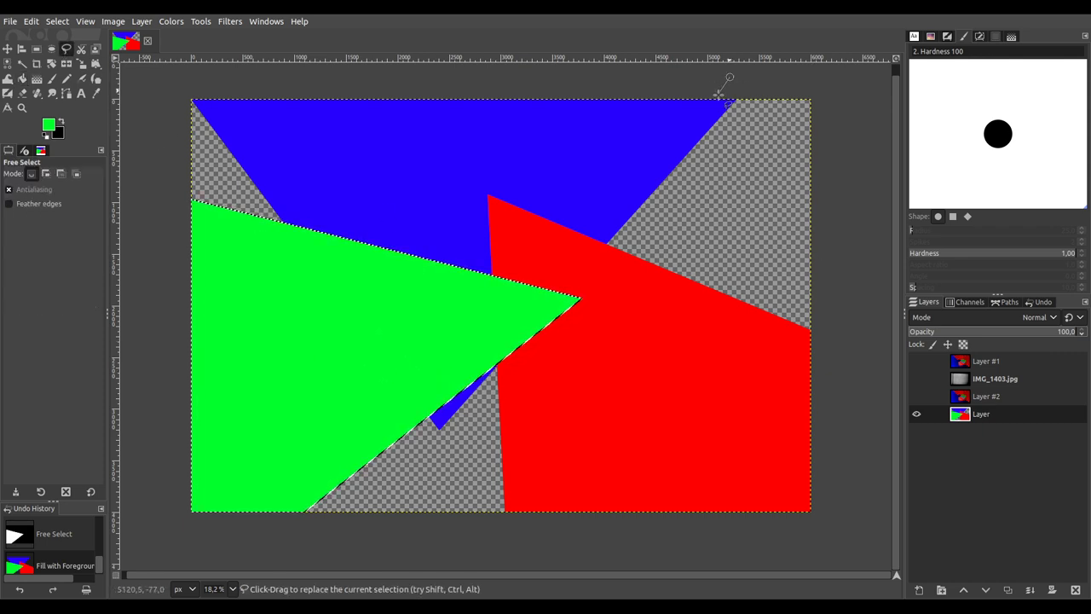
{"action": "left_click", "coordinate": [550, 267]}
{"action": "left_click", "coordinate": [868, 385]}
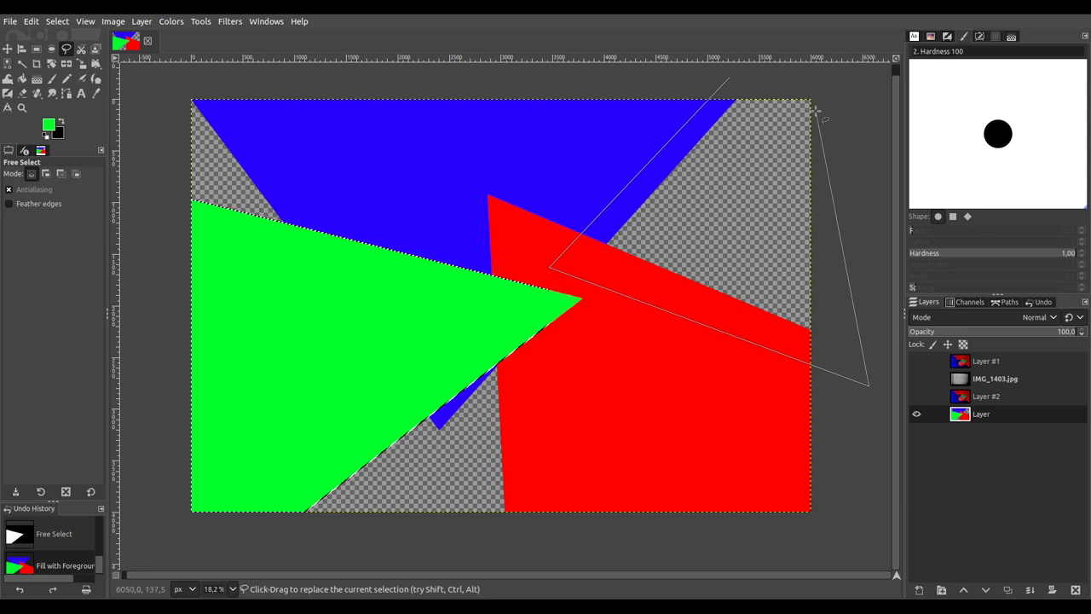
{"action": "left_click", "coordinate": [818, 88]}
{"action": "left_click", "coordinate": [731, 78]}
{"action": "key", "text": "Return"}
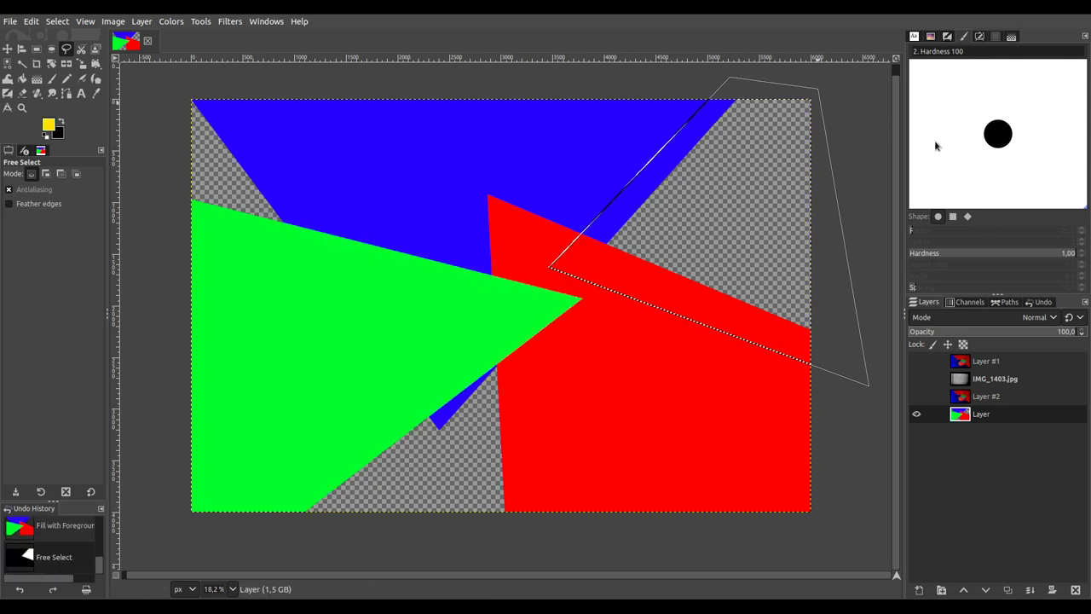
{"action": "key", "text": "shift+b"}
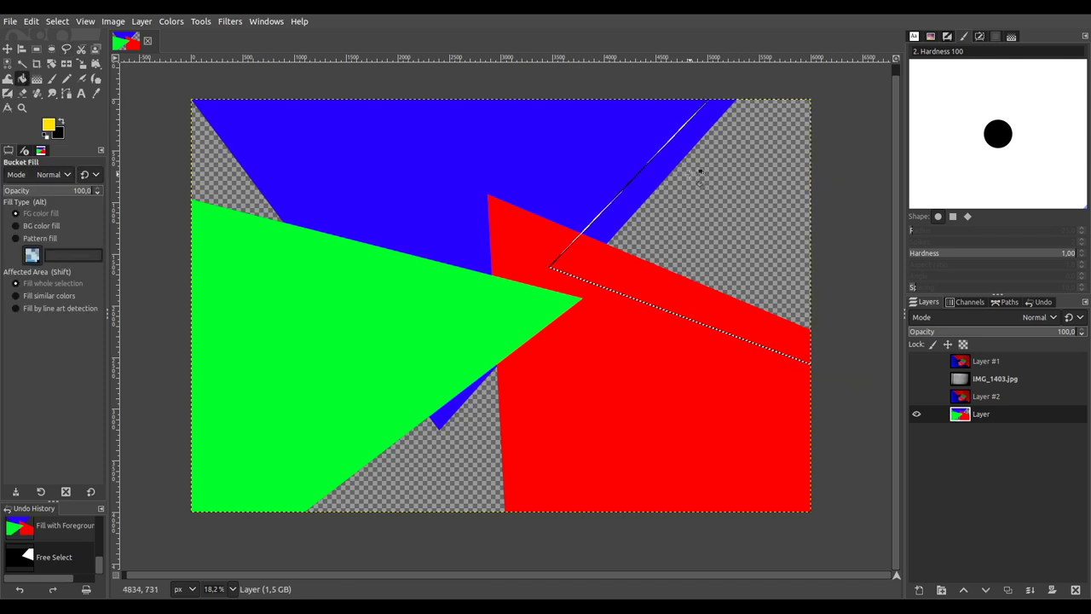
{"action": "left_click", "coordinate": [716, 204]}
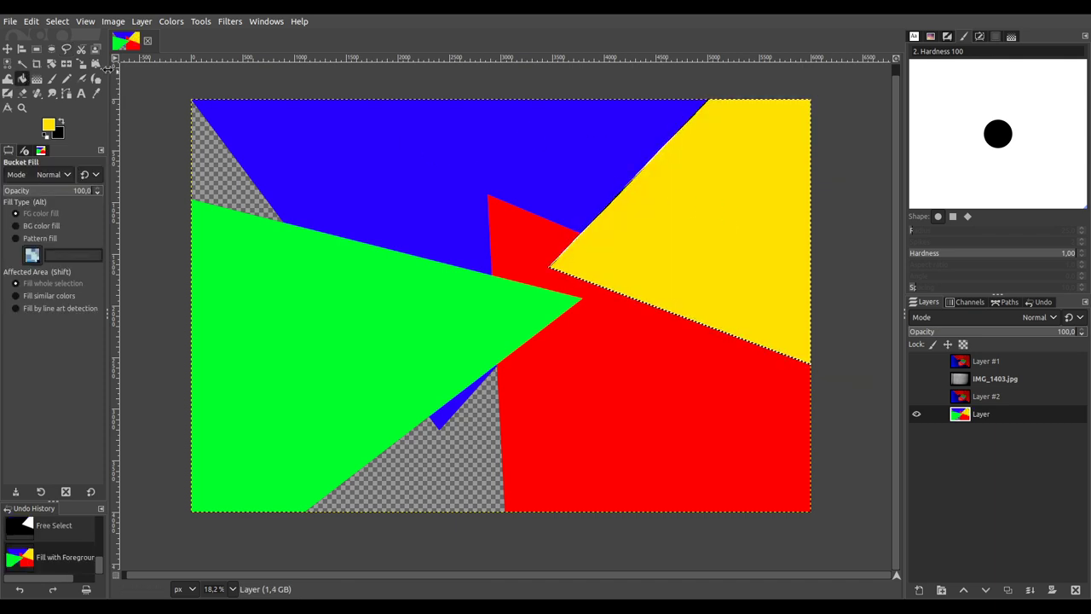
Step: Outline a shape with Free Select over the canvas's upper-left corner, its tip inside the green wedge, and bucket-fill it magenta
{"action": "key", "text": "f"}
{"action": "left_click", "coordinate": [216, 82]}
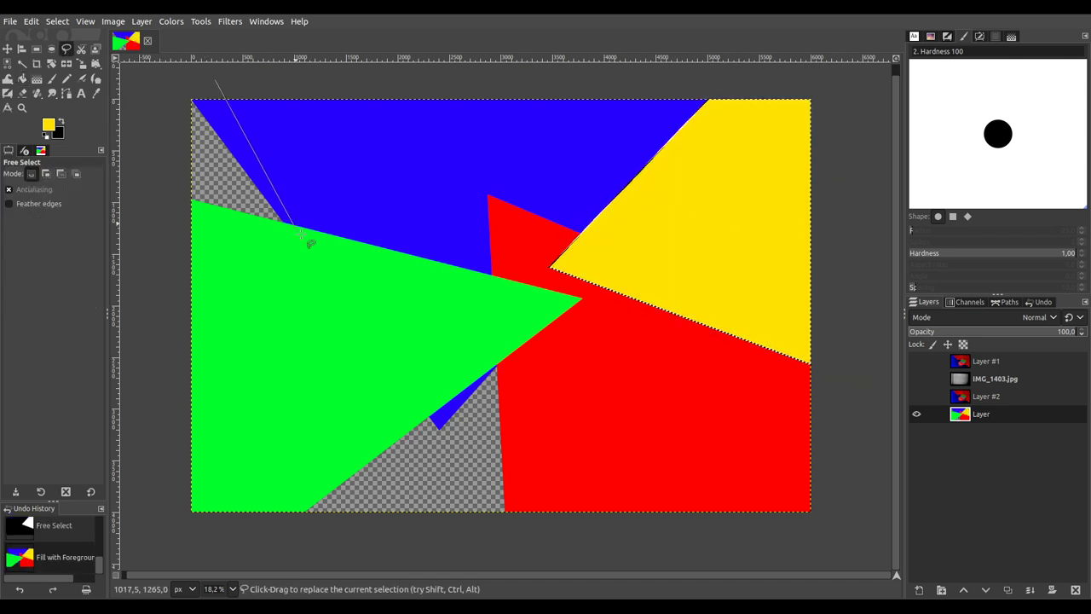
{"action": "left_click", "coordinate": [161, 73]}
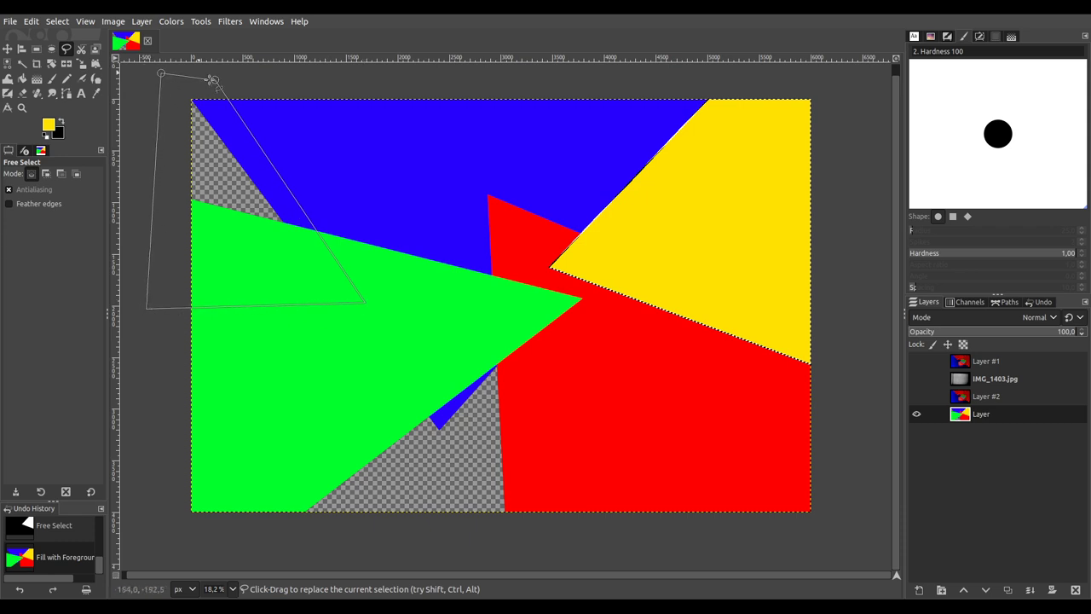
{"action": "key", "text": "Return"}
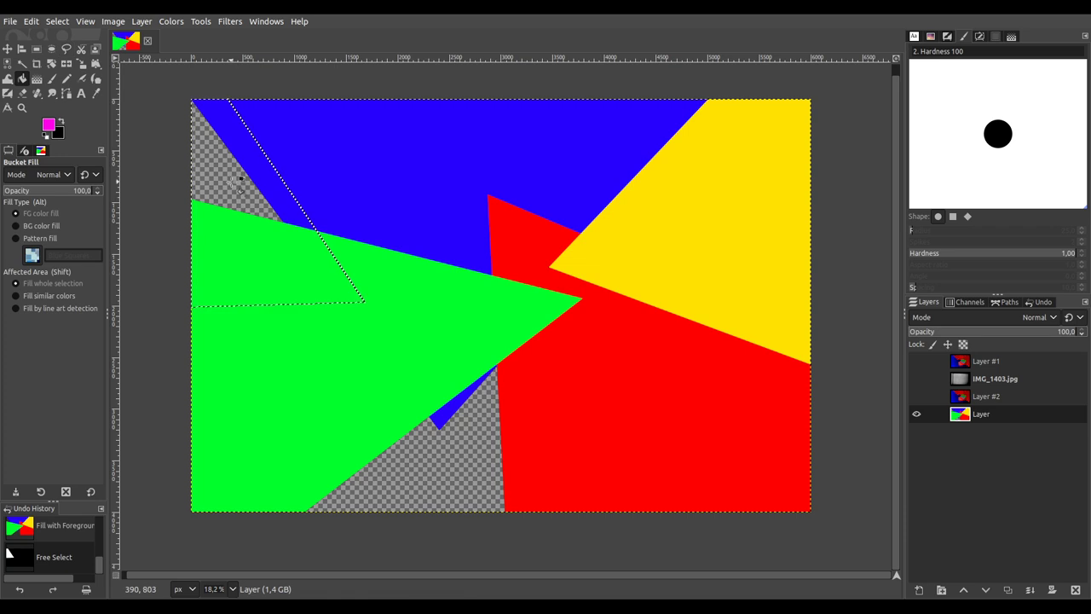
{"action": "left_click", "coordinate": [207, 176]}
Step: Outline a four-sided shape with Free Select along the canvas's lower edge, covering the last gap, bucket-fill it cyan and select the whole canvas
{"action": "left_click", "coordinate": [66, 51]}
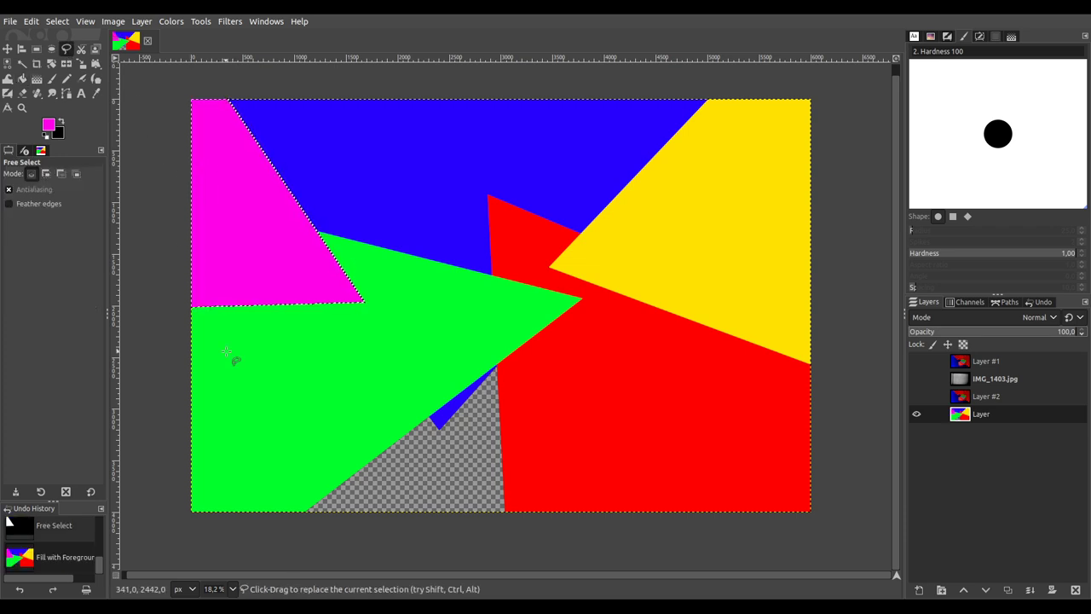
{"action": "left_click", "coordinate": [173, 418]}
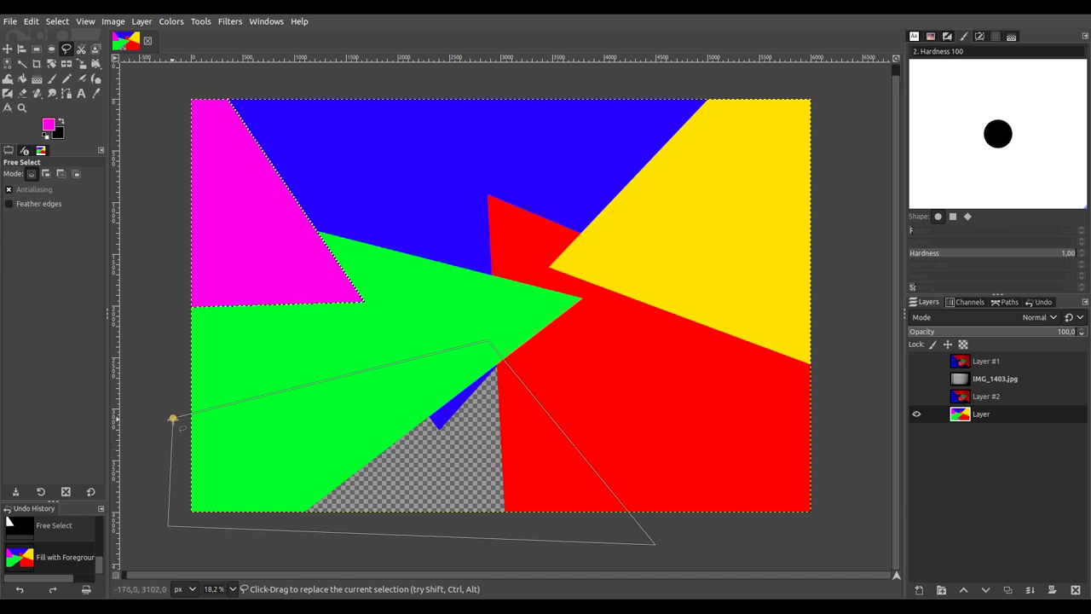
{"action": "key", "text": "Return"}
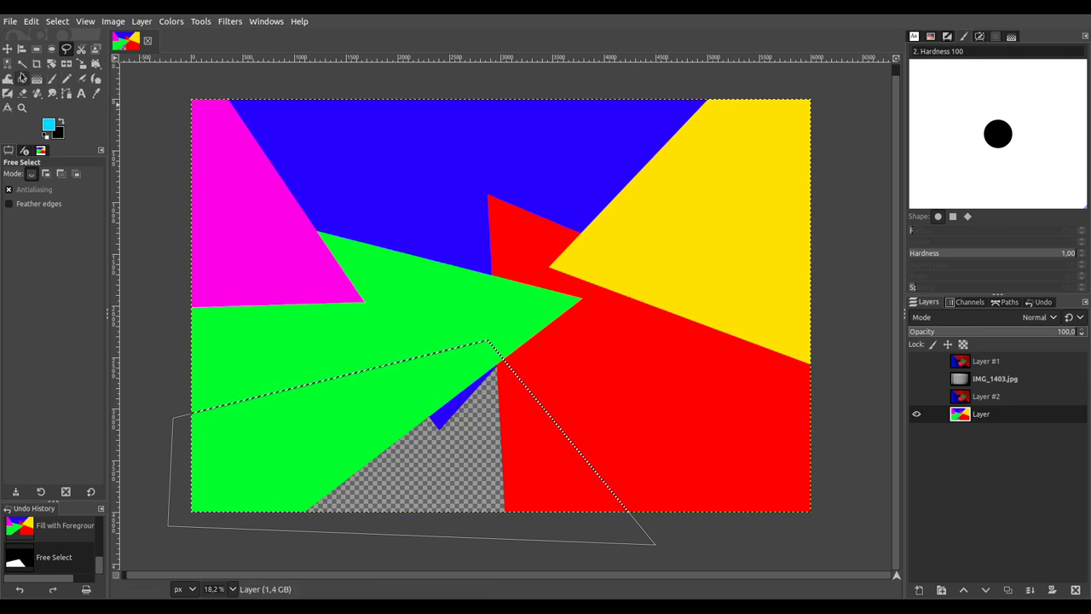
{"action": "left_click", "coordinate": [22, 79]}
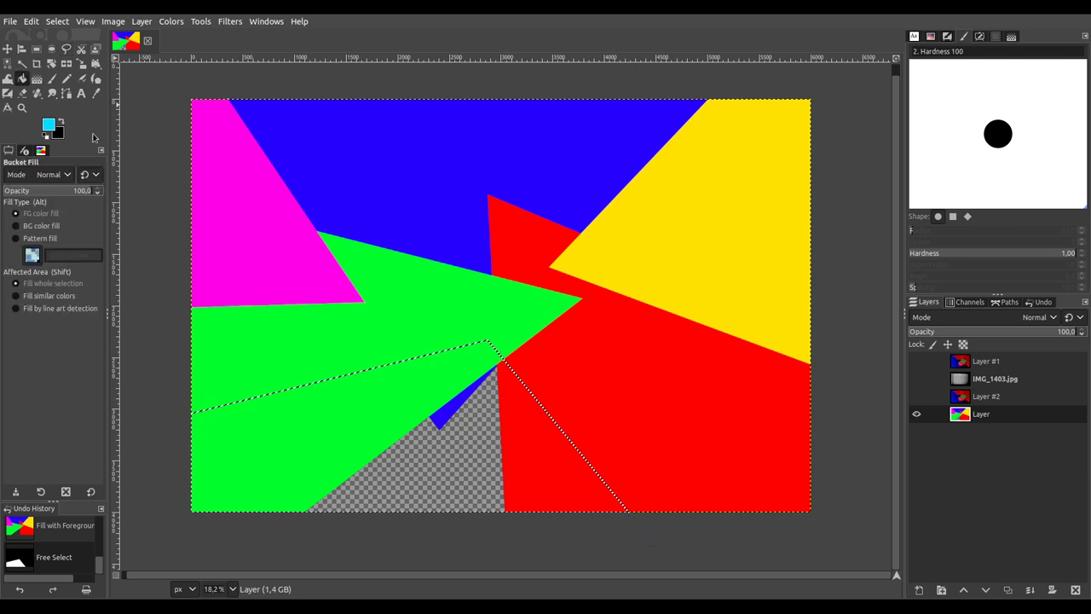
{"action": "left_click", "coordinate": [509, 469]}
{"action": "key", "text": "ctrl+a"}
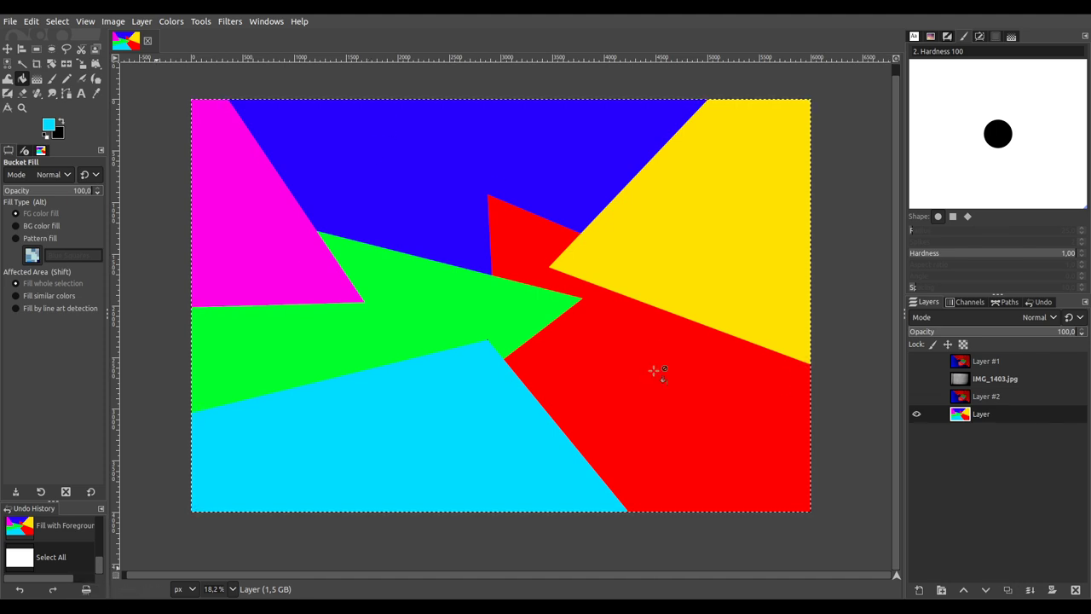
Step: Save the image and apply the Kaleidoscope filter to the layer of colored shapes
{"action": "key", "text": "ctrl+s"}
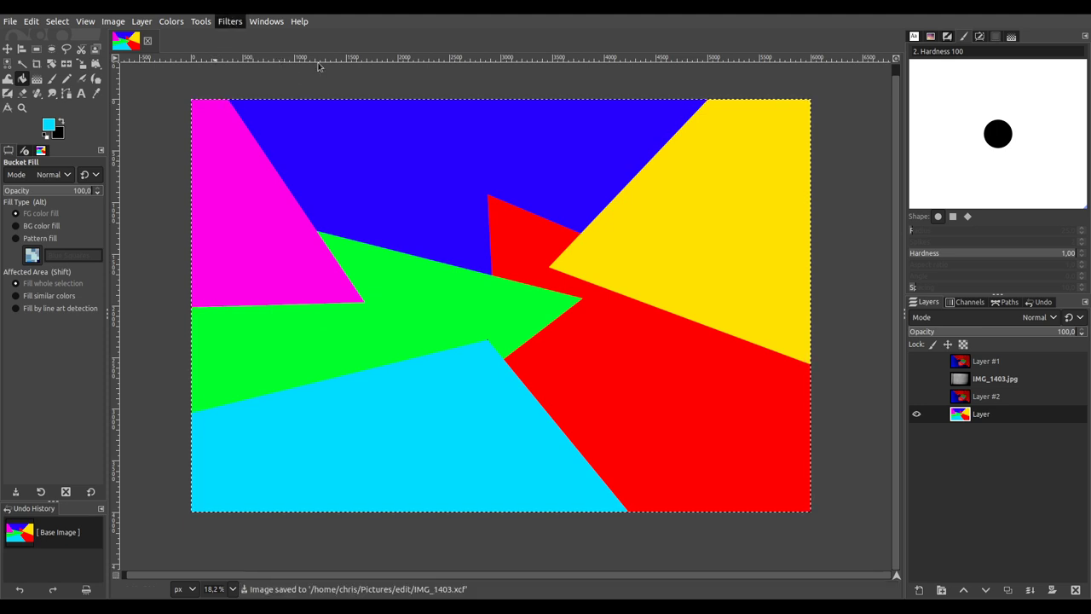
{"action": "key", "text": "ctrl+f"}
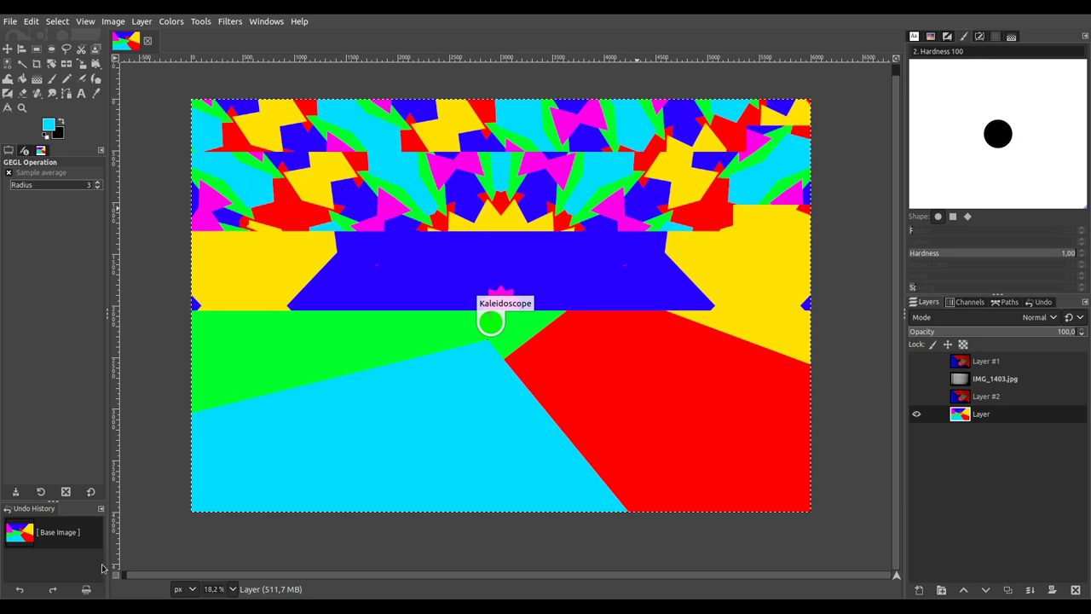
{"action": "key", "text": "Return"}
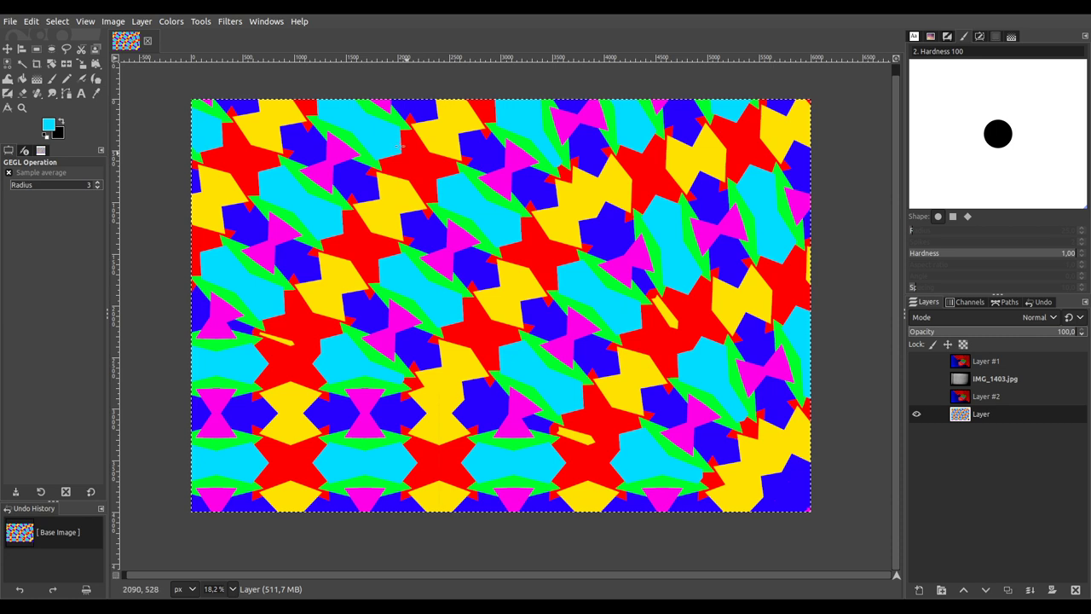
Step: Desaturate the kaleidoscope pattern, comparing several grayscale modes and keeping one with strong contrast between dark and light shapes
{"action": "left_click", "coordinate": [170, 21]}
{"action": "left_click", "coordinate": [223, 151]}
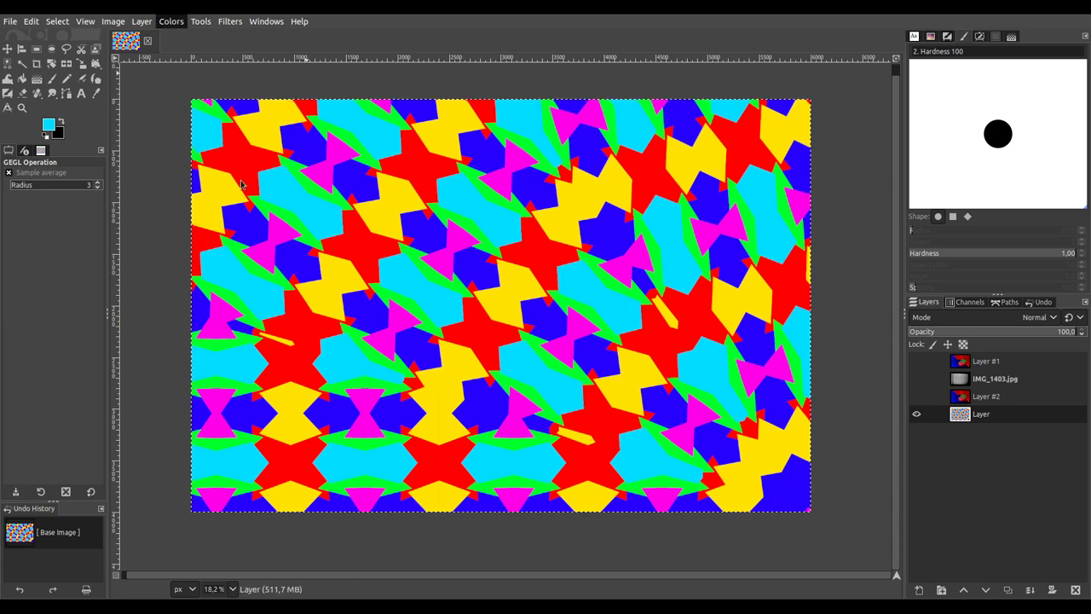
{"action": "left_click", "coordinate": [338, 283]}
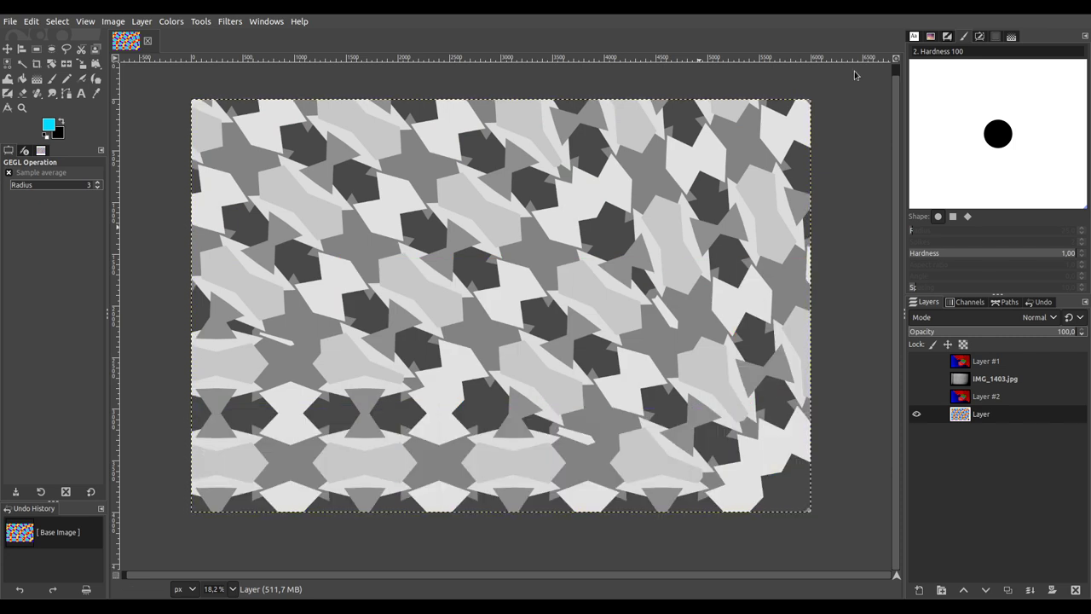
{"action": "left_click", "coordinate": [843, 90]}
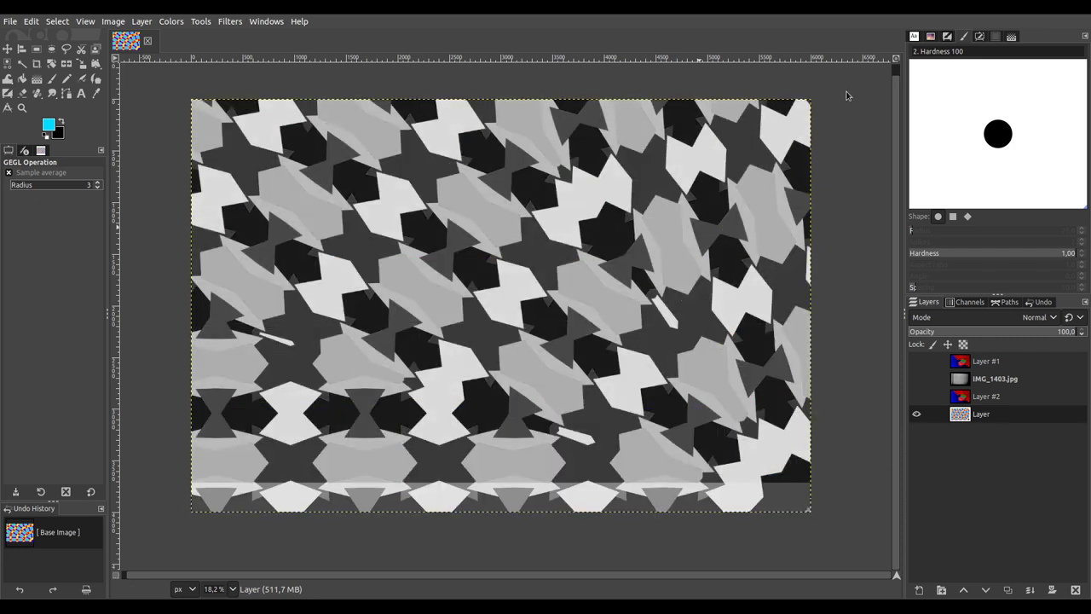
{"action": "left_click", "coordinate": [857, 72]}
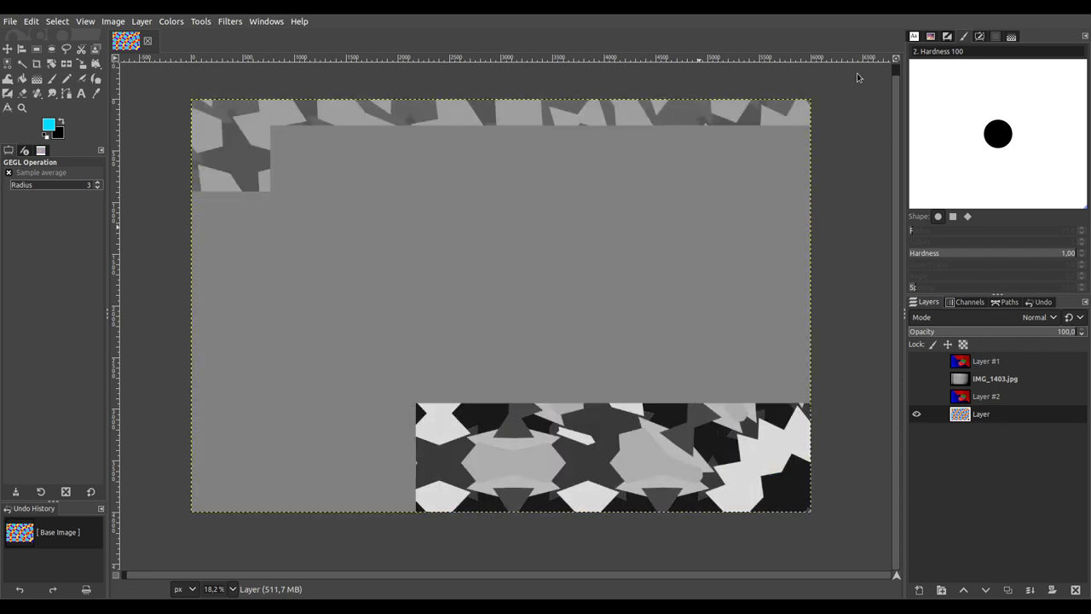
{"action": "left_click", "coordinate": [857, 73]}
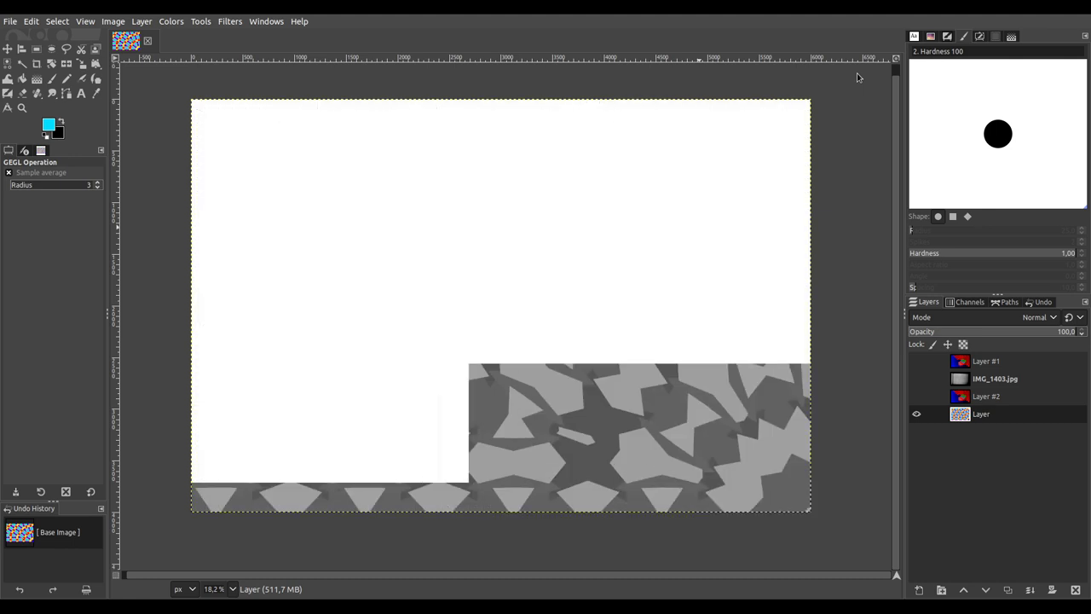
{"action": "left_click", "coordinate": [857, 73]}
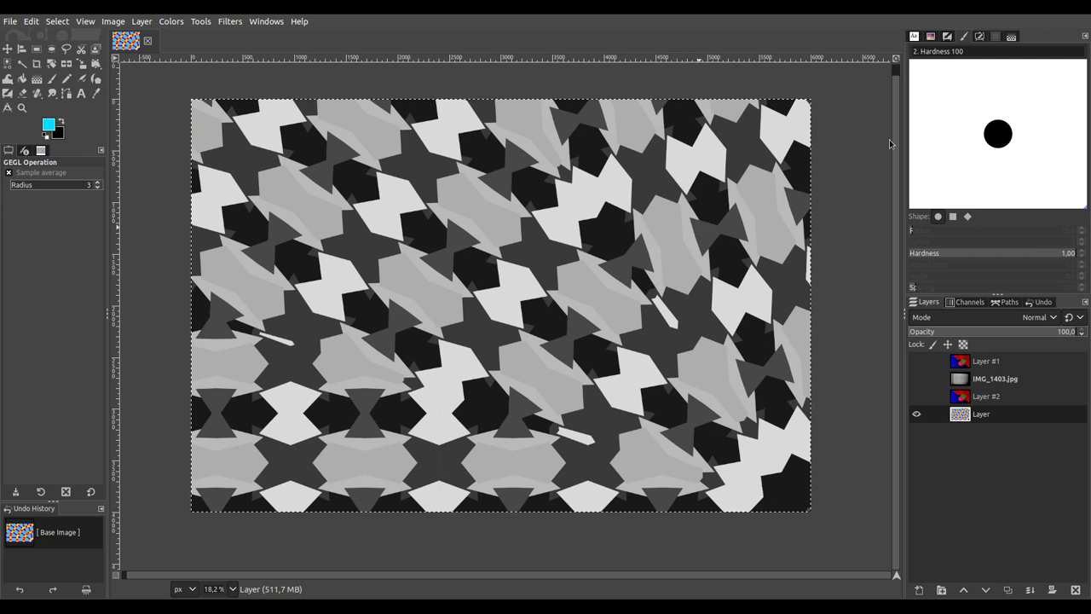
Step: Stack two Addition-mode duplicates on the grayscale pattern layer and merge the visible layers into one
{"action": "left_click", "coordinate": [1007, 592]}
{"action": "scroll", "coordinate": [1029, 320], "scroll_direction": "down", "scroll_amount": 7}
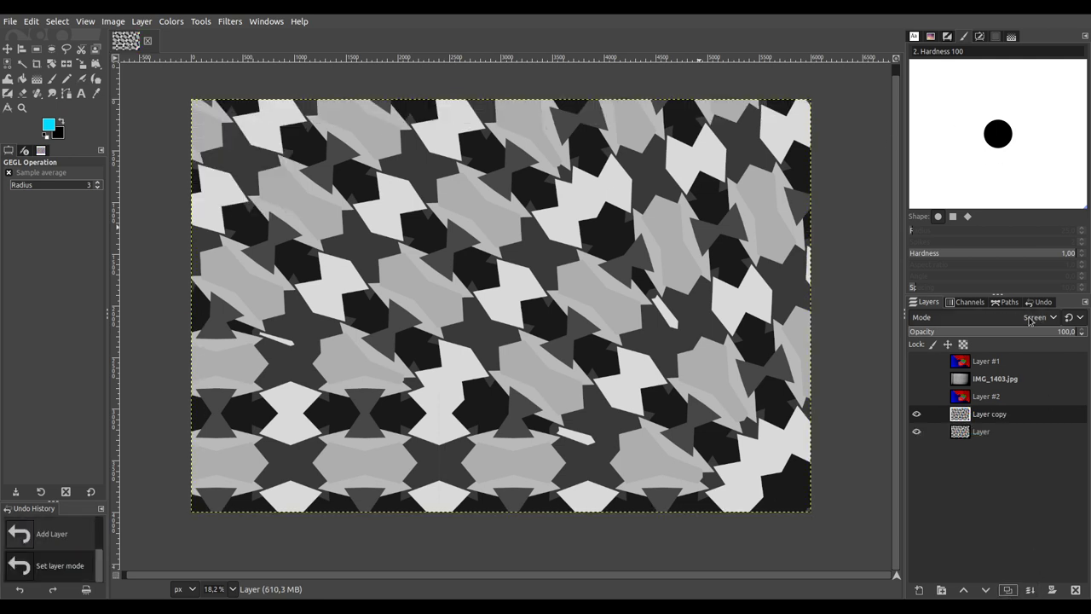
{"action": "scroll", "coordinate": [1029, 321], "scroll_direction": "up", "scroll_amount": 1}
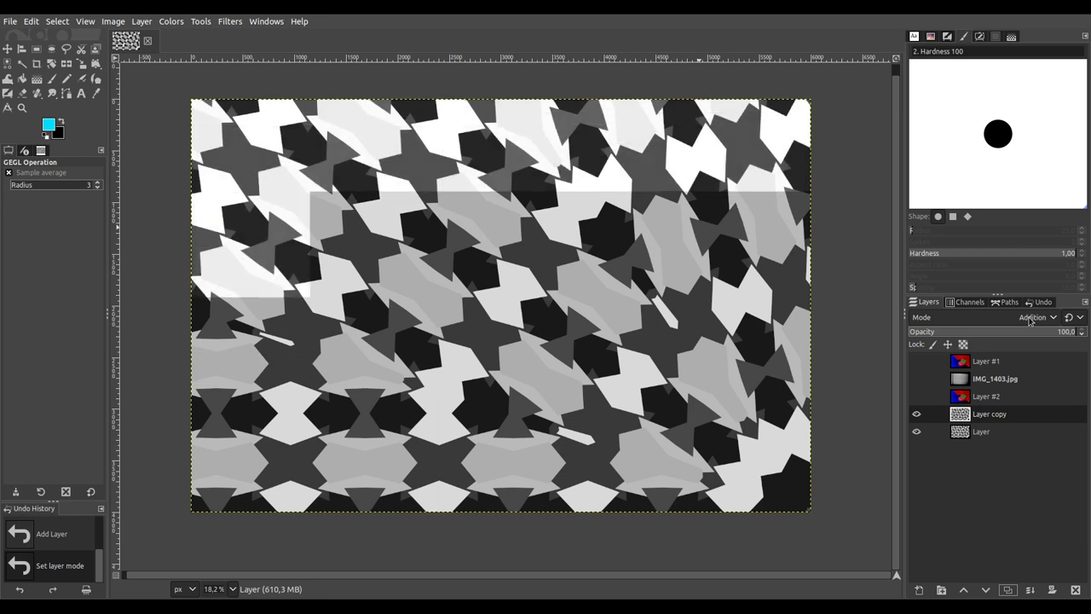
{"action": "left_click", "coordinate": [1009, 590]}
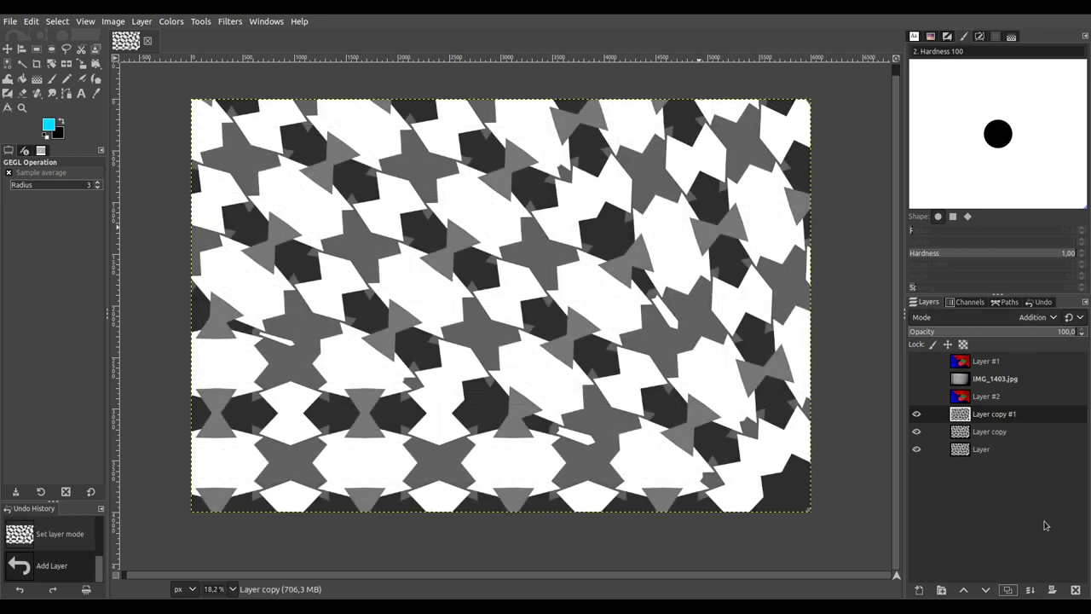
{"action": "left_click", "coordinate": [1054, 588], "text": "ctrl"}
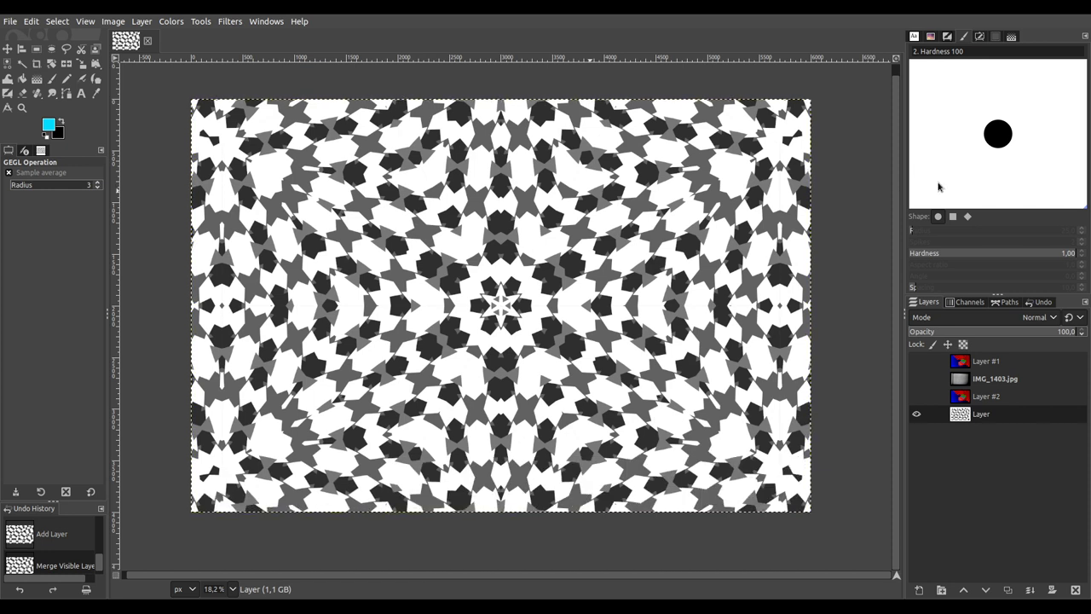
Step: Show the three hidden layers above the pattern and set Layer #1's blending mode to Burn
{"action": "left_click", "coordinate": [916, 395]}
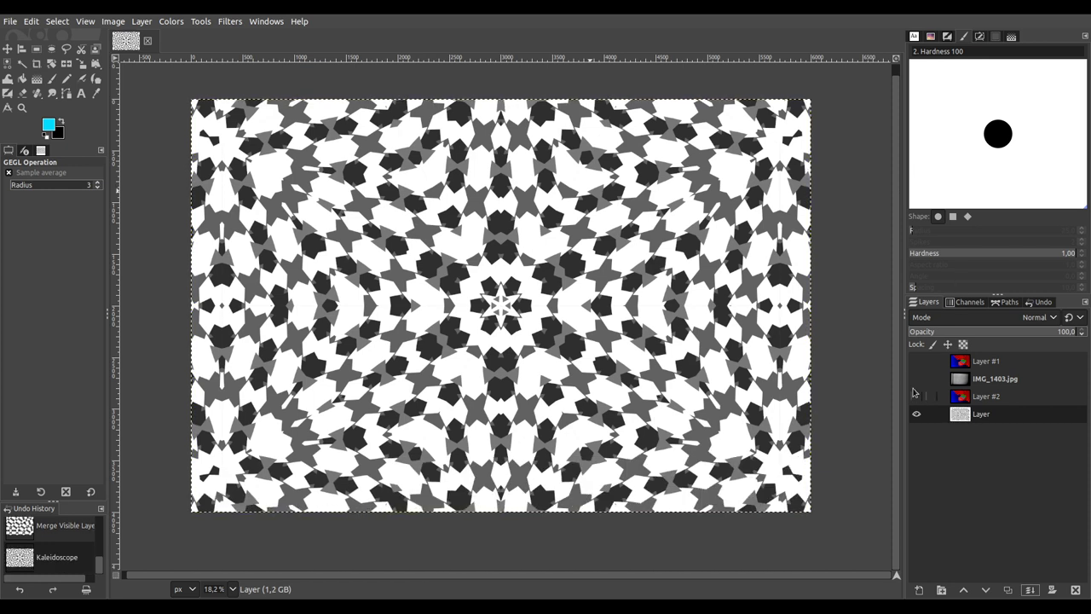
{"action": "left_click", "coordinate": [916, 360]}
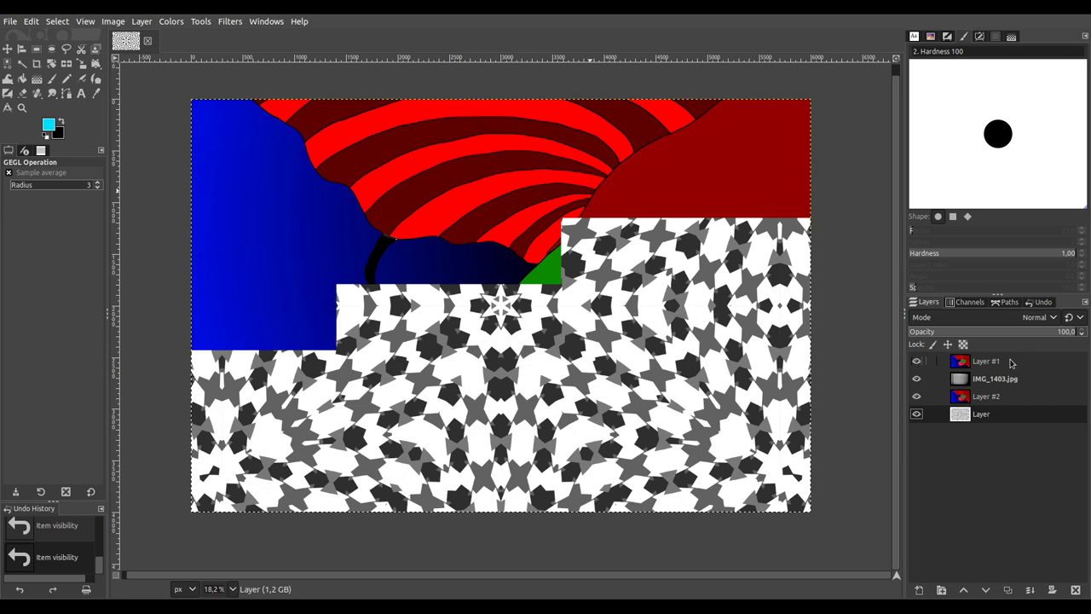
{"action": "left_click", "coordinate": [1014, 364]}
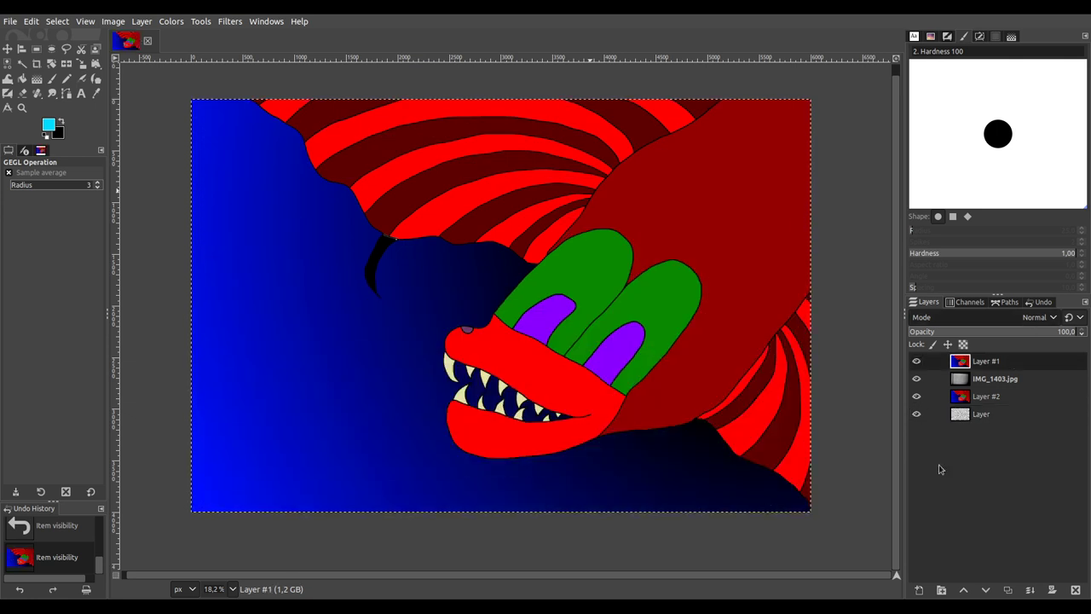
{"action": "left_click", "coordinate": [957, 579]}
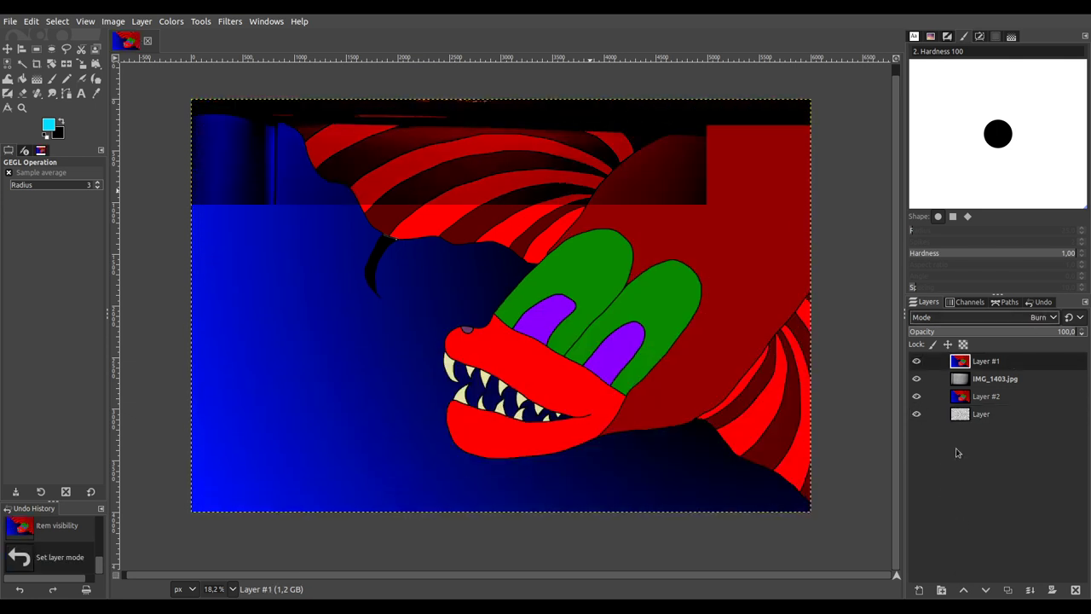
Step: Set the blending mode of the IMG_1403.jpg layer to Addition
{"action": "left_click", "coordinate": [1005, 383]}
{"action": "scroll", "coordinate": [1040, 318], "scroll_direction": "down", "scroll_amount": 3}
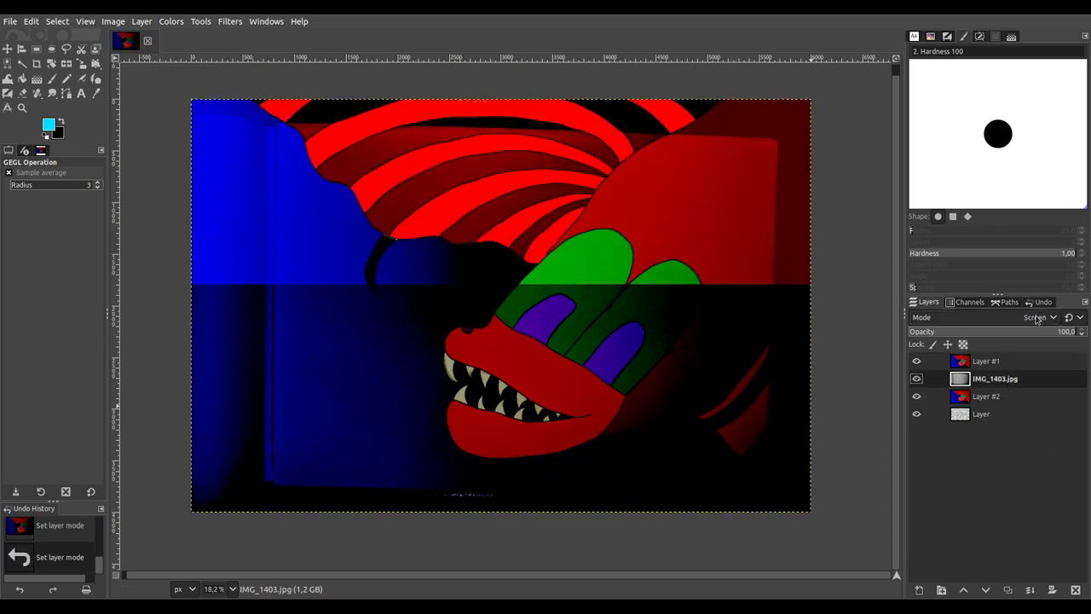
{"action": "scroll", "coordinate": [753, 310], "scroll_direction": "right", "scroll_amount": 1}
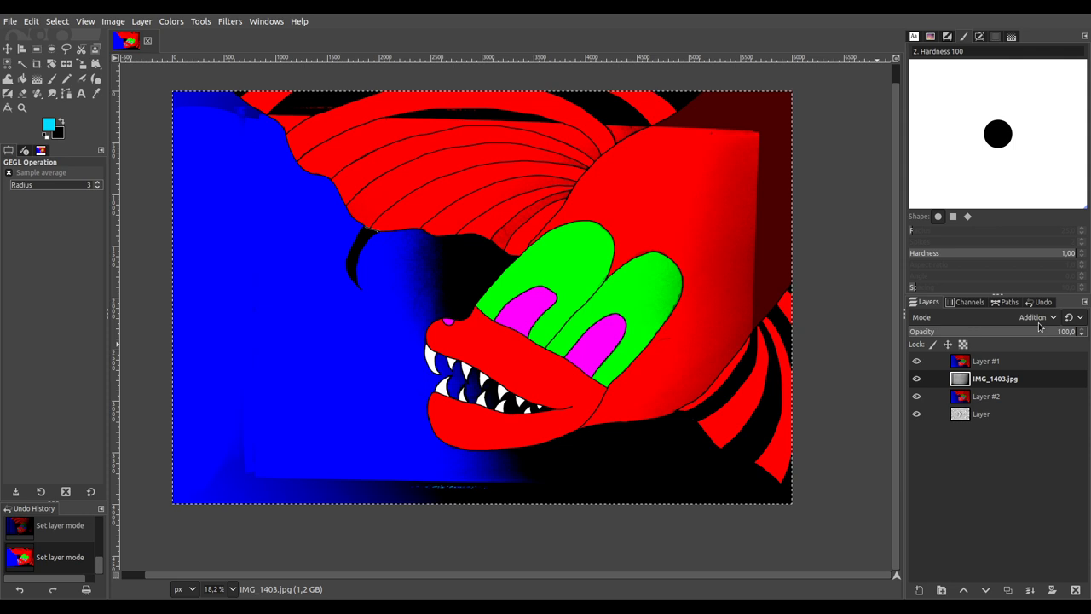
{"action": "scroll", "coordinate": [1039, 326], "scroll_direction": "down", "scroll_amount": 1}
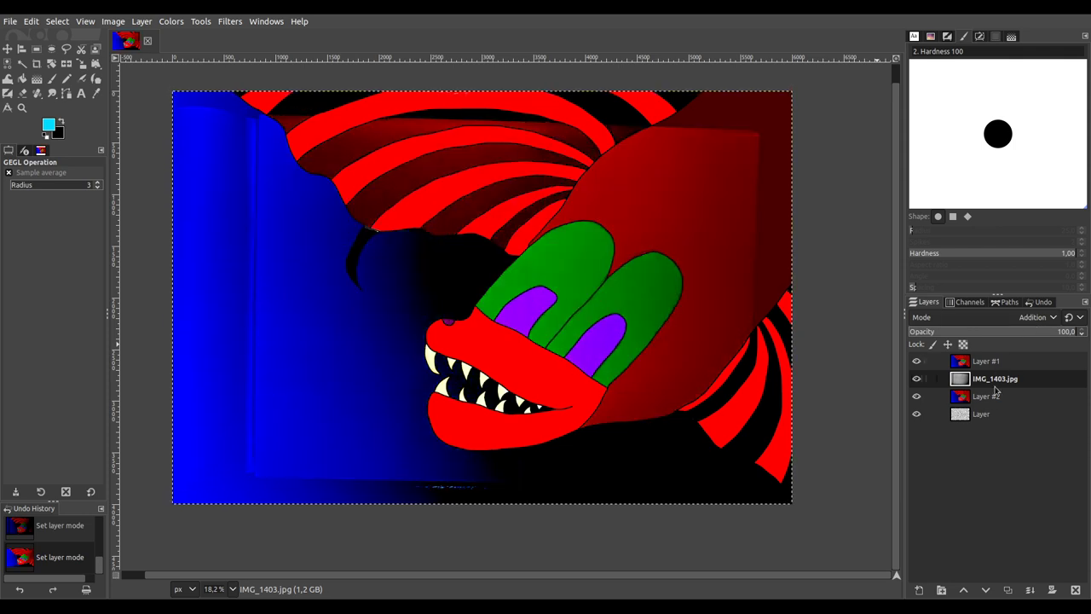
Step: Set Layer #2's blending mode to Linear burn and merge all visible layers into one
{"action": "left_click", "coordinate": [991, 400]}
{"action": "scroll", "coordinate": [1025, 323], "scroll_direction": "down", "scroll_amount": 8}
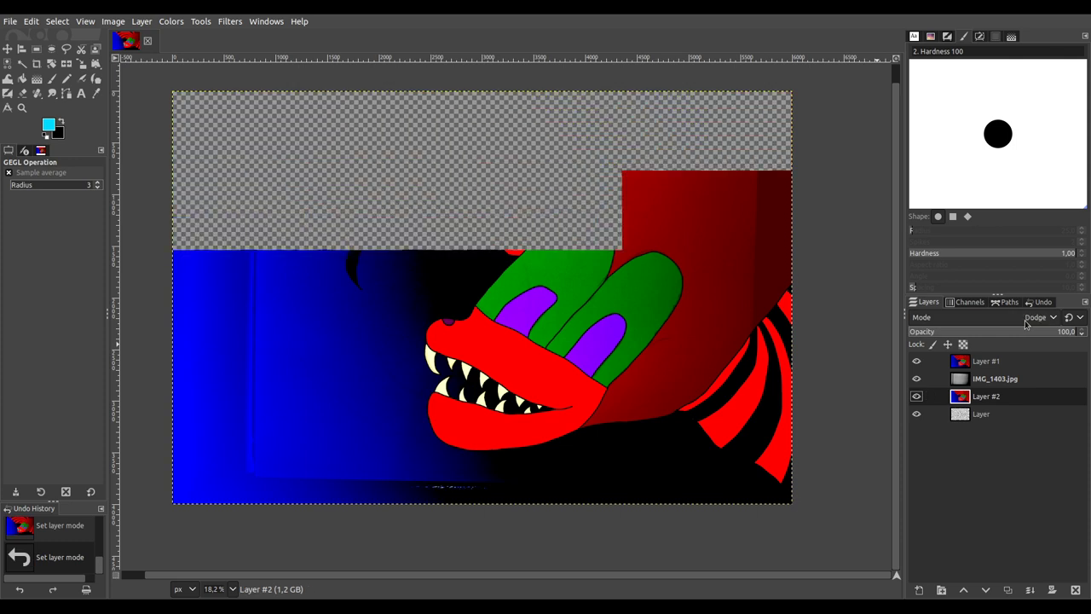
{"action": "scroll", "coordinate": [1026, 323], "scroll_direction": "down", "scroll_amount": 1}
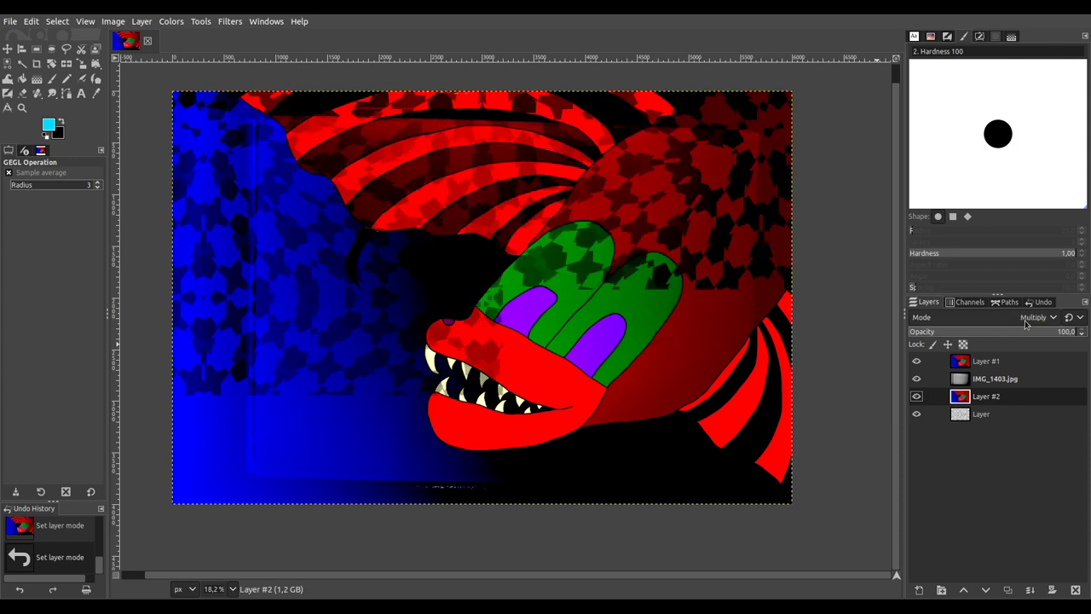
{"action": "scroll", "coordinate": [1026, 323], "scroll_direction": "down", "scroll_amount": 2}
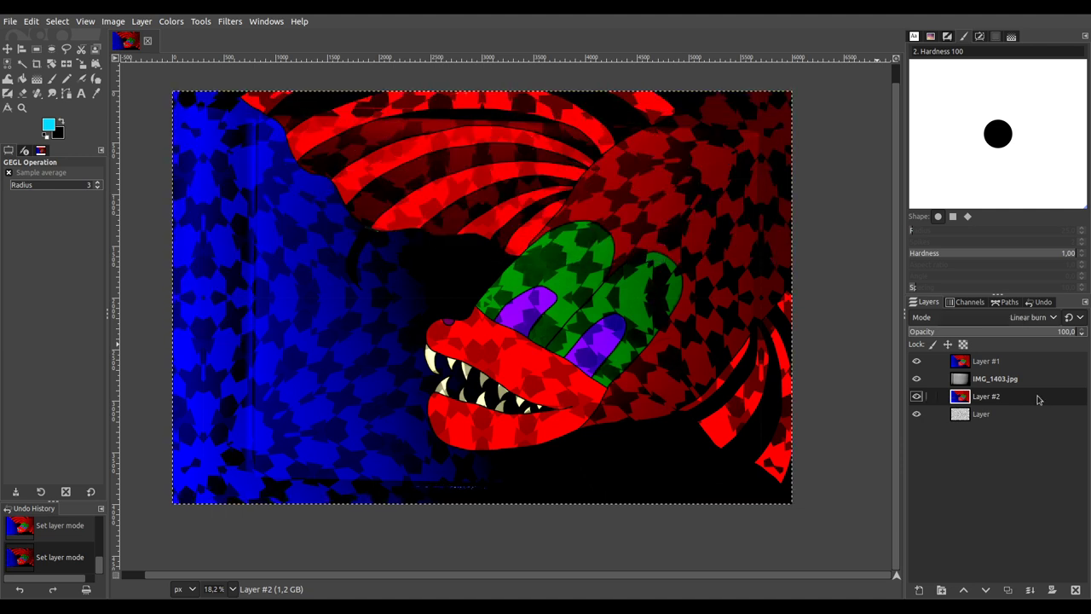
{"action": "left_click", "coordinate": [1053, 588], "text": "ctrl"}
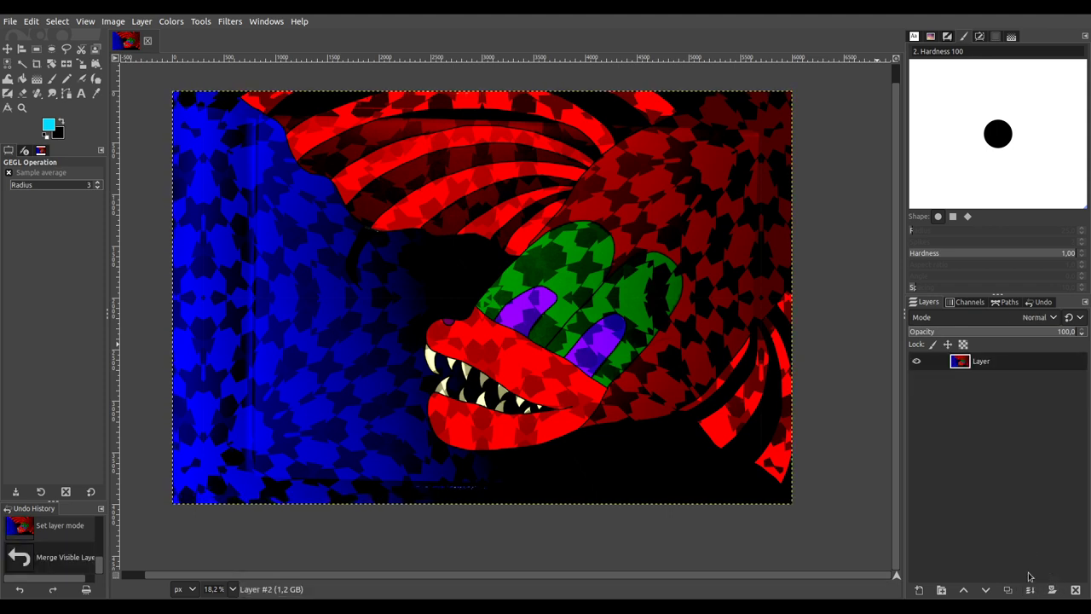
Step: Stack three duplicates of the merged artwork layer, all in Dodge mode, to intensify the colors
{"action": "left_click", "coordinate": [1008, 589]}
{"action": "scroll", "coordinate": [1032, 319], "scroll_direction": "down", "scroll_amount": 5}
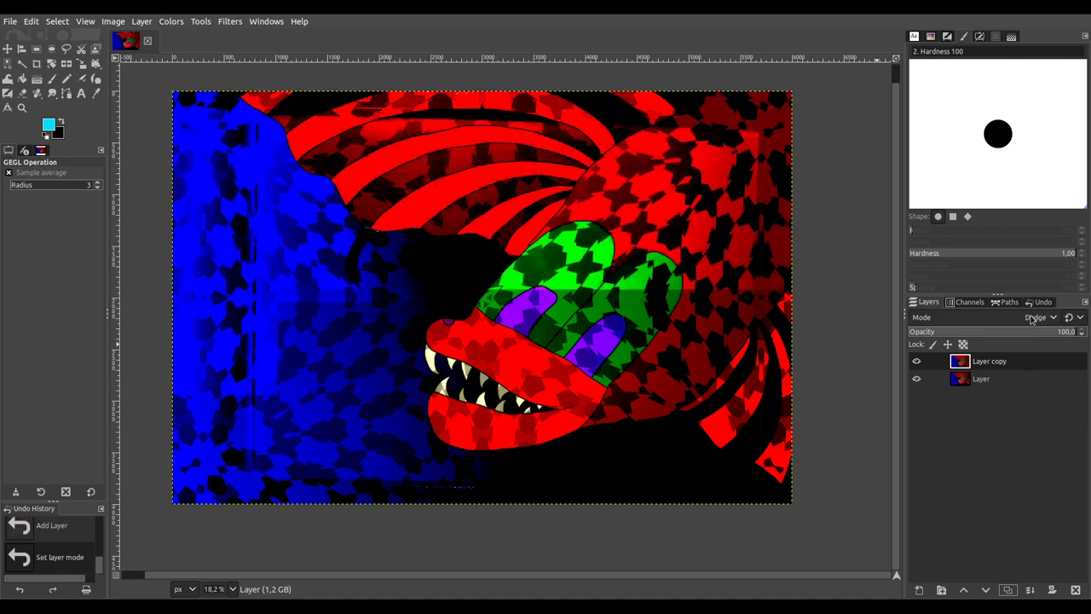
{"action": "left_click", "coordinate": [1009, 589]}
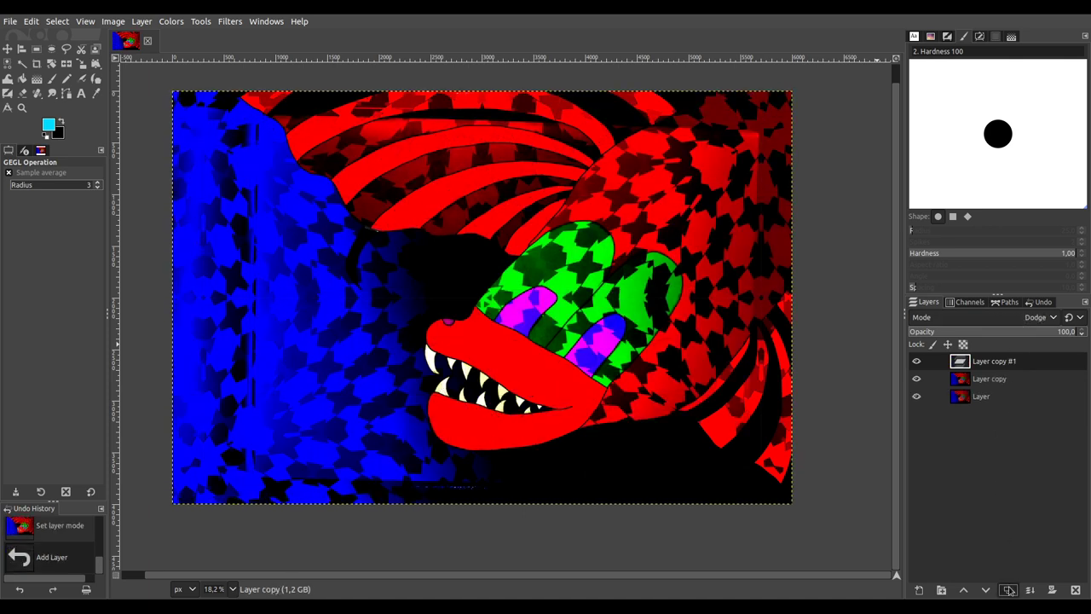
{"action": "left_click", "coordinate": [1008, 589]}
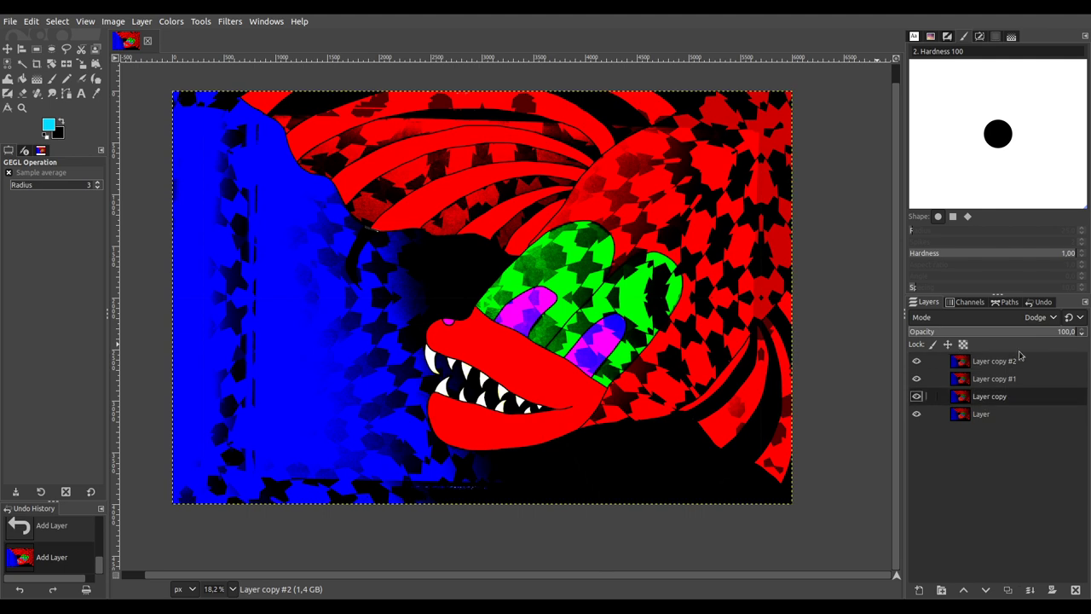
Step: Set the lowest duplicate, Layer copy, to Multiply mode and merge all visible layers
{"action": "scroll", "coordinate": [1025, 324], "scroll_direction": "down", "scroll_amount": 5}
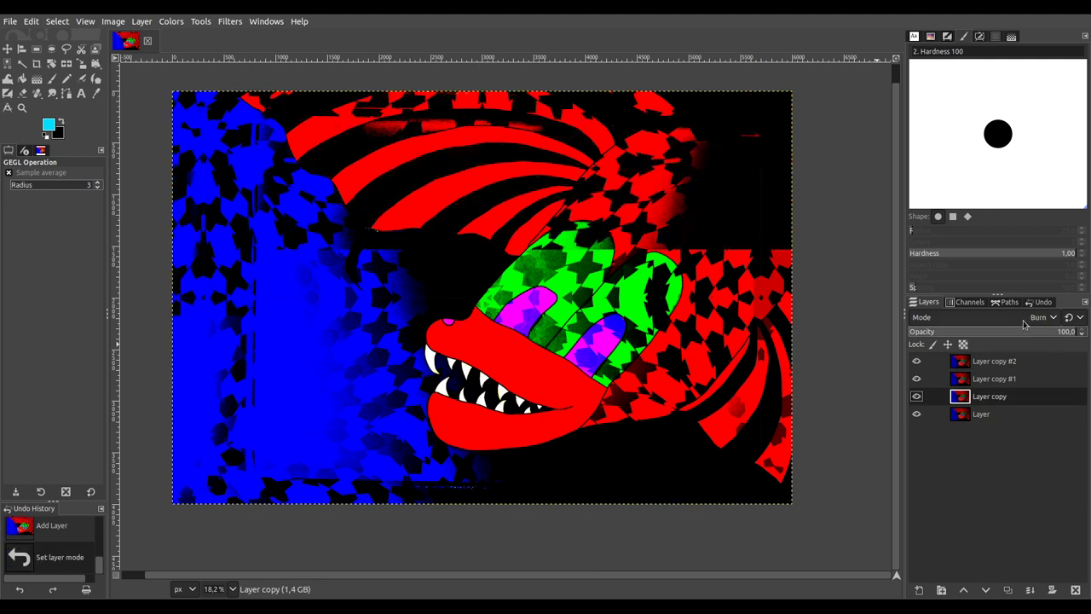
{"action": "scroll", "coordinate": [1024, 324], "scroll_direction": "up", "scroll_amount": 1}
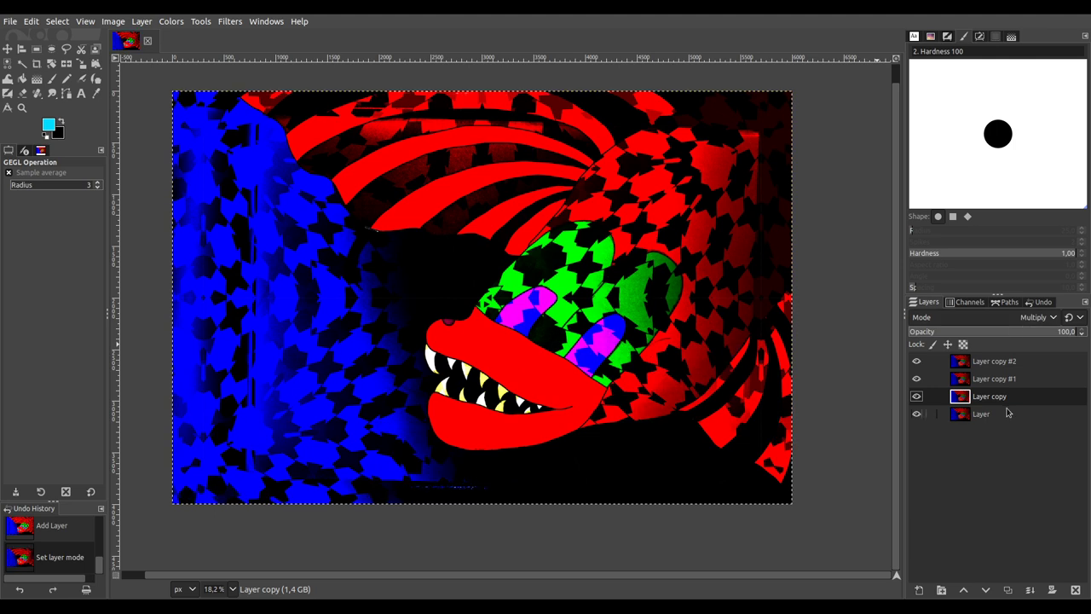
{"action": "left_click", "coordinate": [1054, 590], "text": "ctrl"}
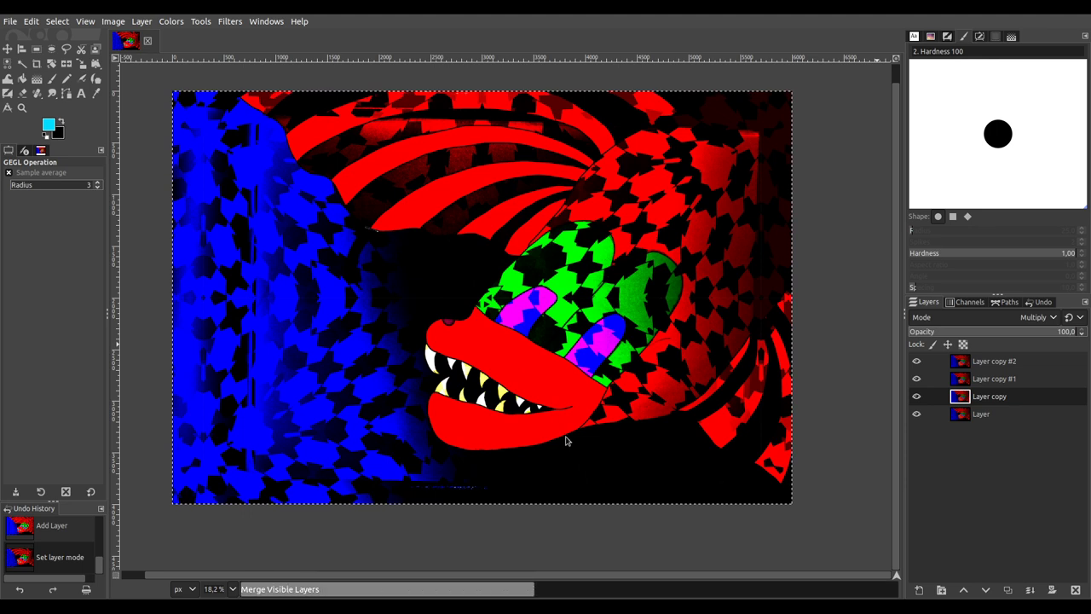
Step: Export the artwork, scaled to half size, as 011123-2_IfICATCHyou.png and close the image
{"action": "left_click_drag", "start_coordinate": [440, 275], "coordinate": [475, 310]}
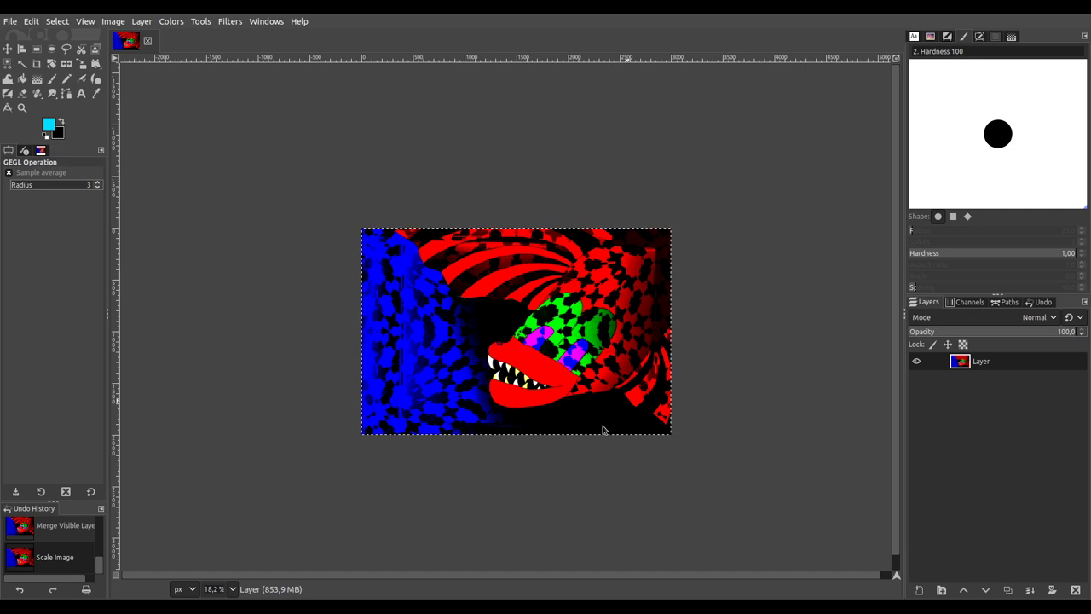
{"action": "key", "text": "ctrl+e"}
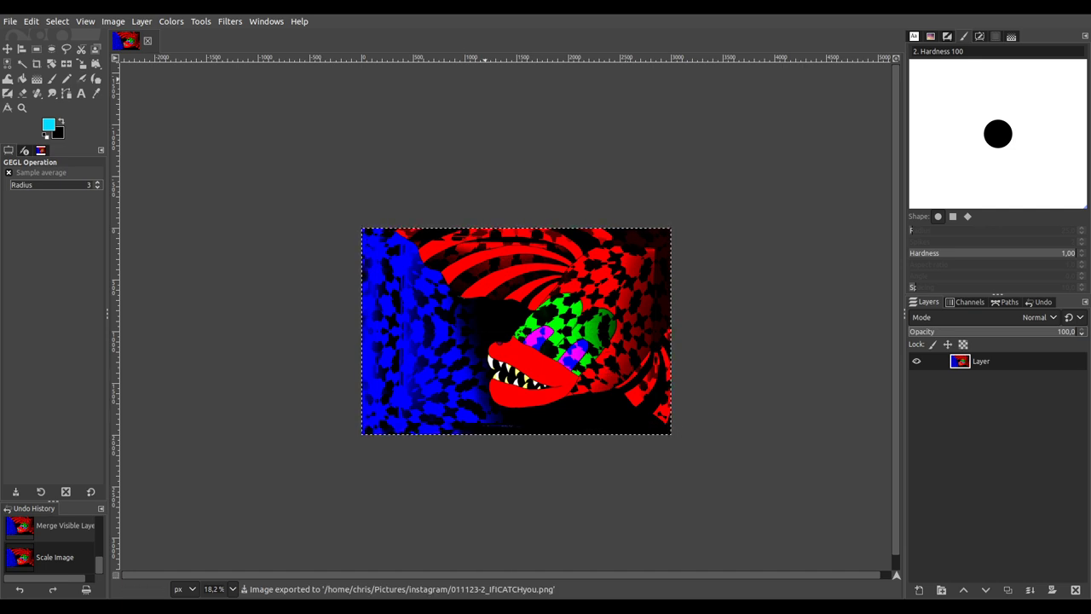
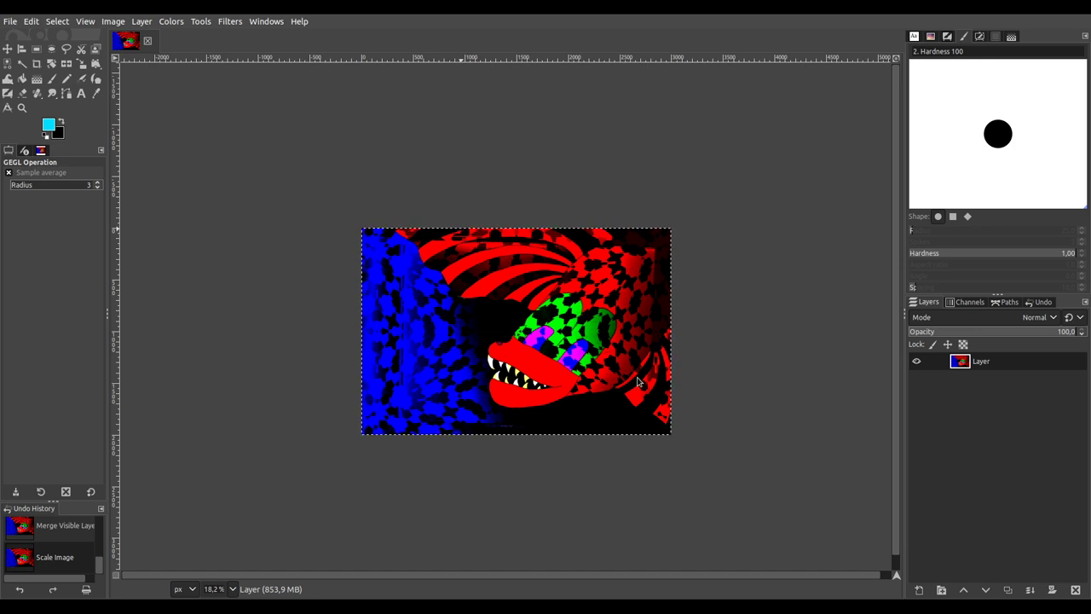
{"action": "key", "text": "ctrl+w"}
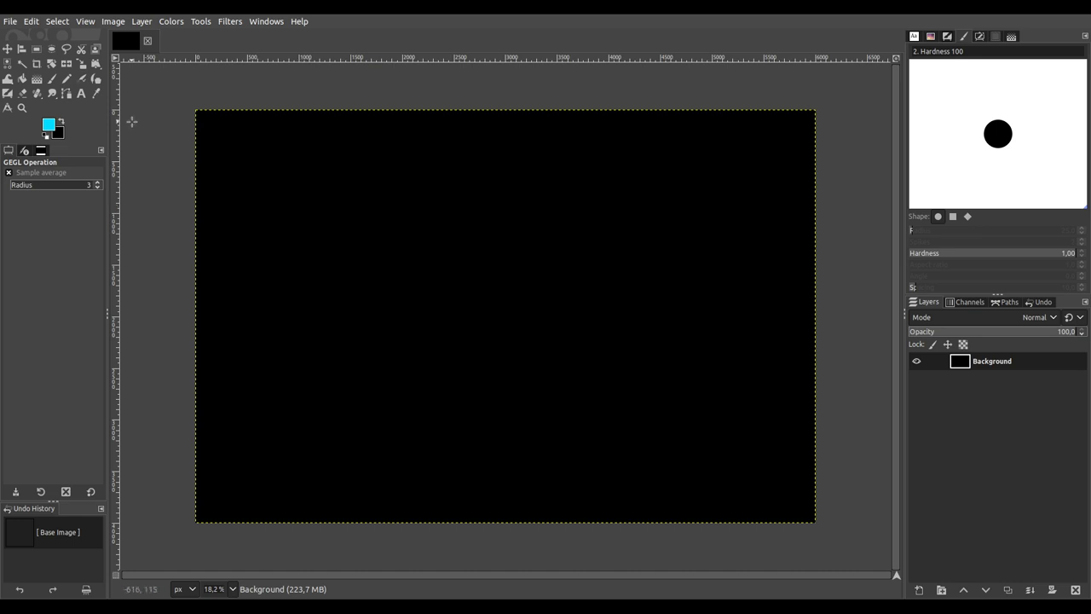
Step: Paint four separate cyan dots on the black background using the Paintbrush with the size 952 Hardness 100 brush
{"action": "left_click", "coordinate": [52, 79]}
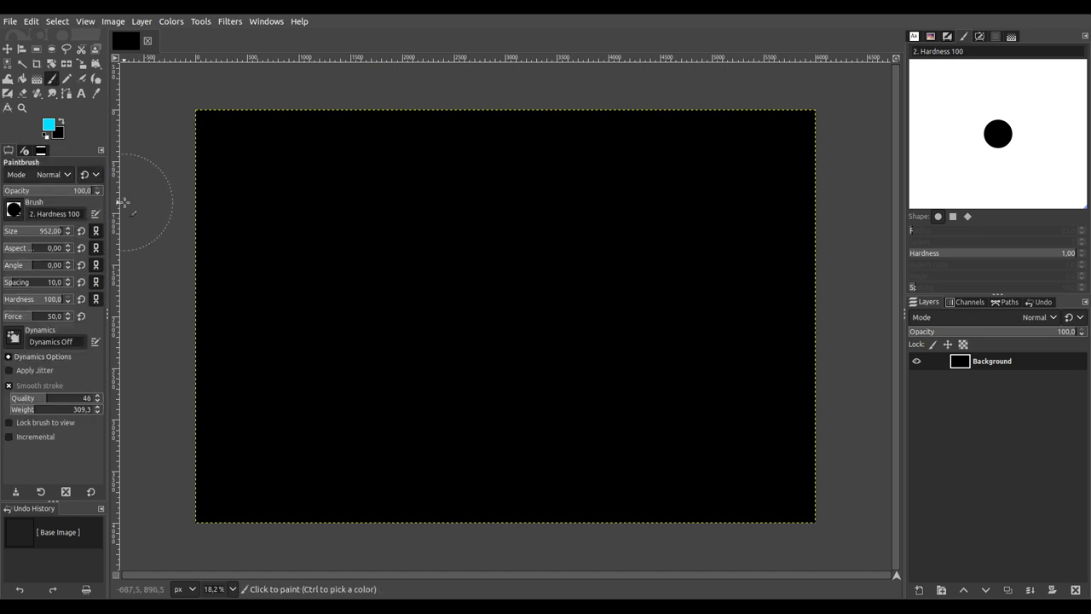
{"action": "left_click", "coordinate": [273, 260]}
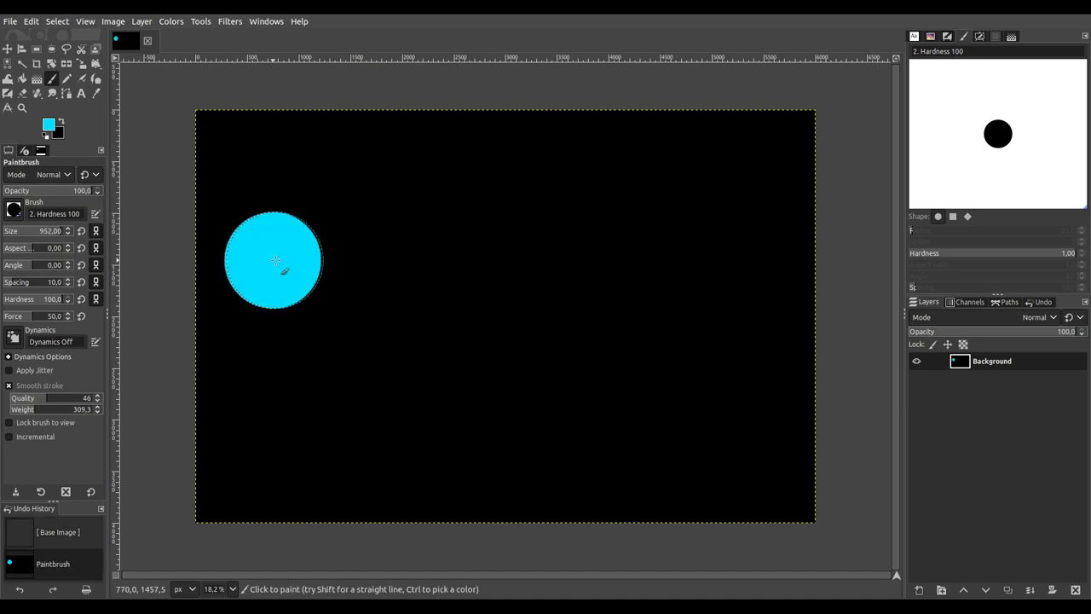
{"action": "left_click", "coordinate": [410, 212]}
{"action": "left_click", "coordinate": [458, 352]}
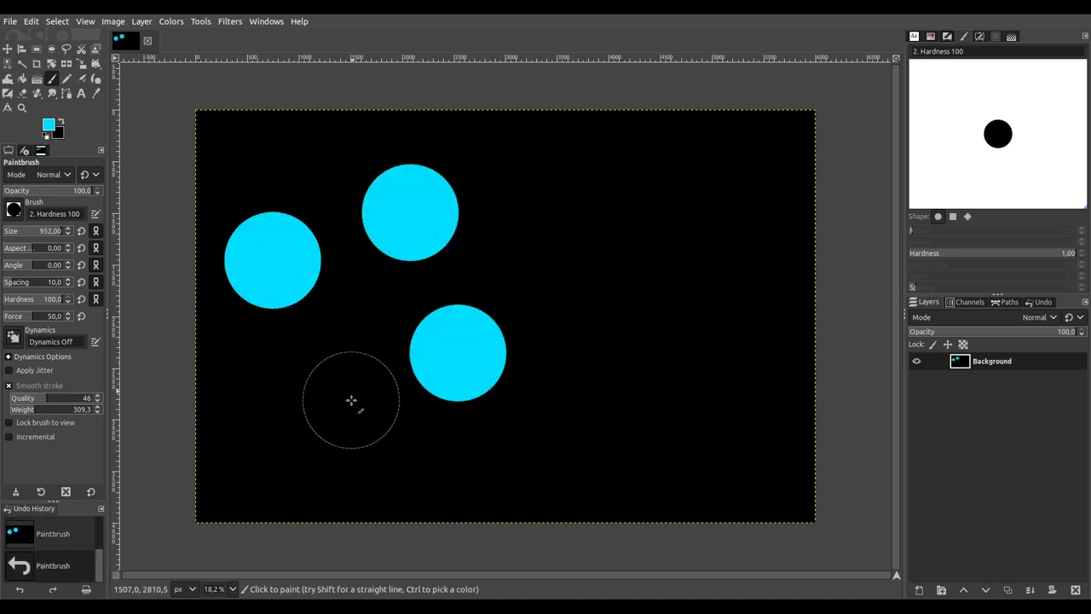
{"action": "left_click", "coordinate": [351, 400]}
Step: Paint a chain of overlapping cyan dots from the upper middle of the canvas to its right edge
{"action": "left_click", "coordinate": [527, 228]}
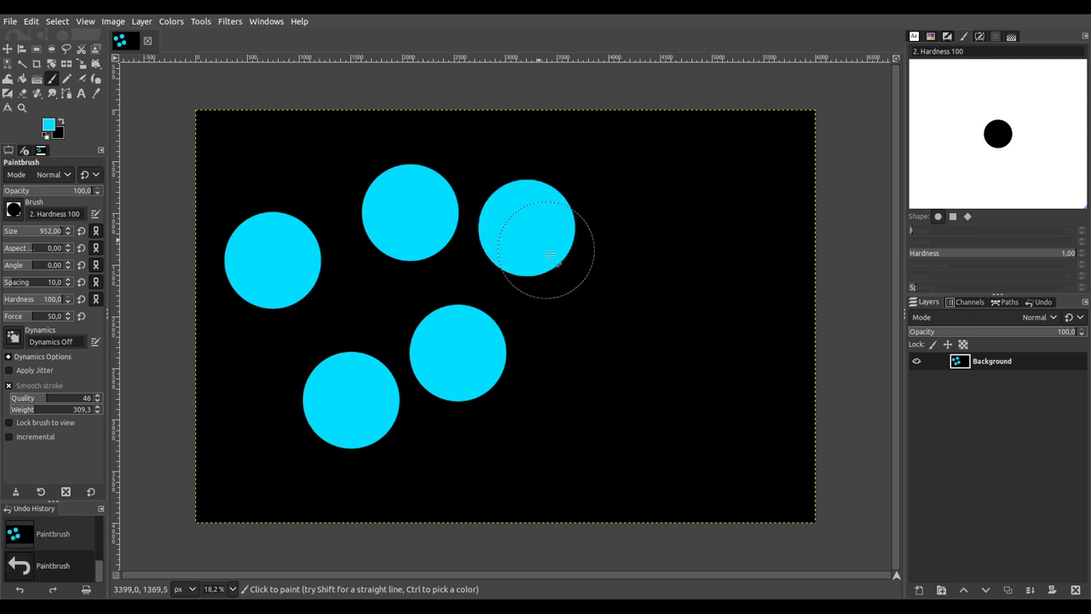
{"action": "left_click", "coordinate": [562, 281]}
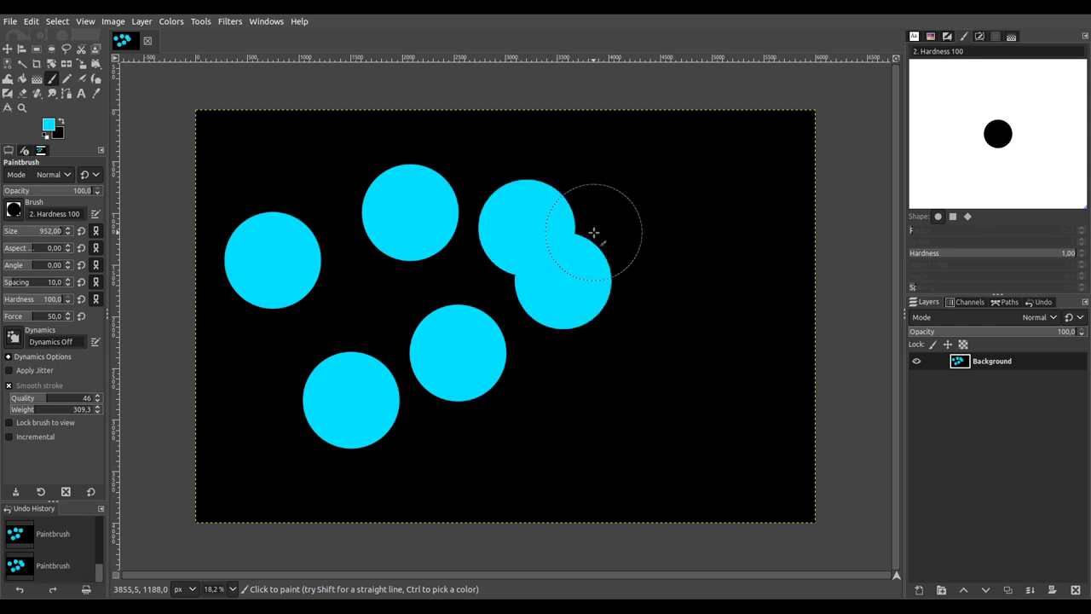
{"action": "left_click", "coordinate": [598, 231]}
{"action": "left_click", "coordinate": [621, 249]}
{"action": "left_click", "coordinate": [641, 212]}
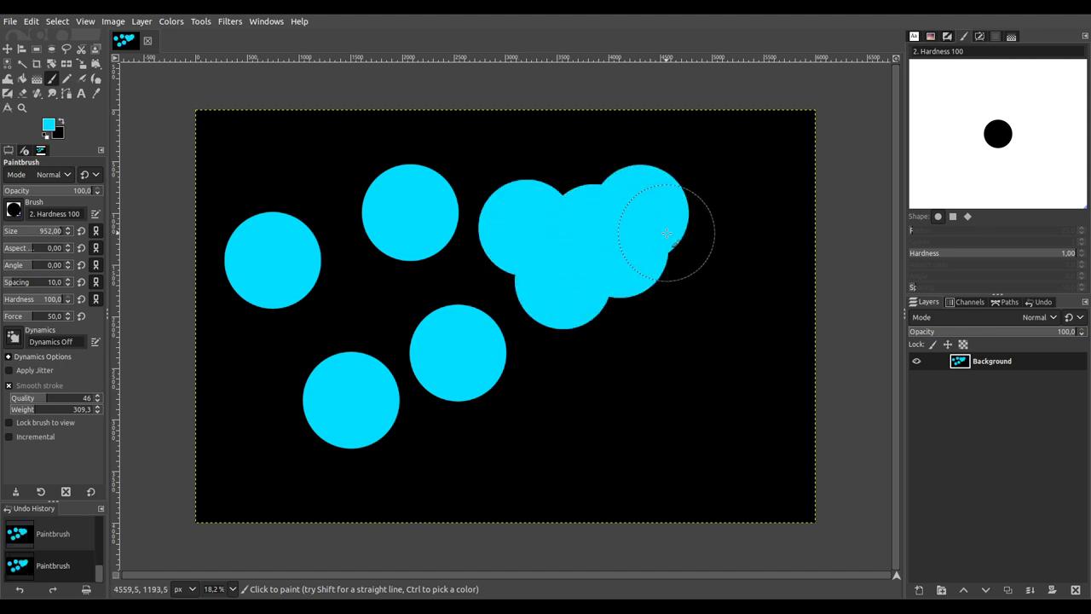
{"action": "left_click", "coordinate": [667, 228]}
{"action": "left_click", "coordinate": [699, 207]}
{"action": "left_click", "coordinate": [731, 241]}
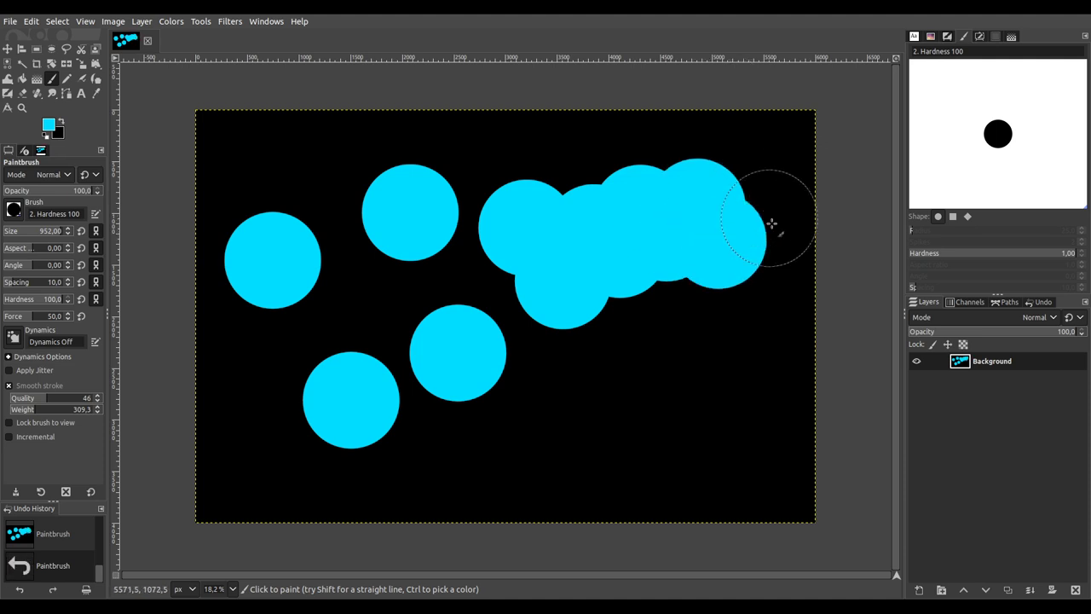
{"action": "left_click", "coordinate": [750, 198]}
{"action": "left_click", "coordinate": [774, 229]}
{"action": "left_click", "coordinate": [793, 201]}
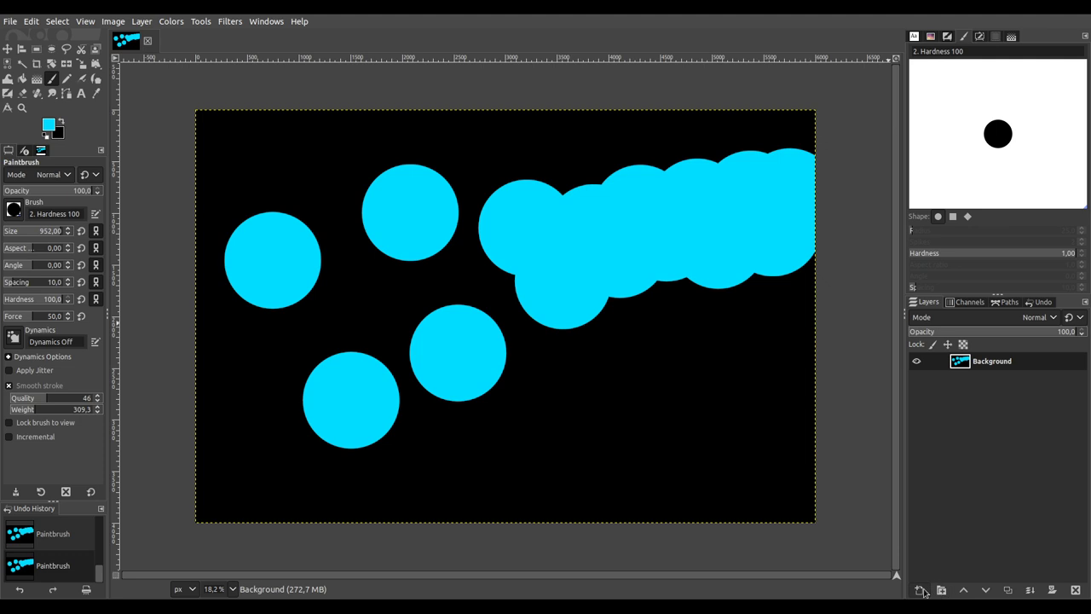
Step: Add a new layer above the cyan dots and bucket-fill it entirely with black
{"action": "key", "text": "shift+ctrl+n"}
{"action": "key", "text": "Return"}
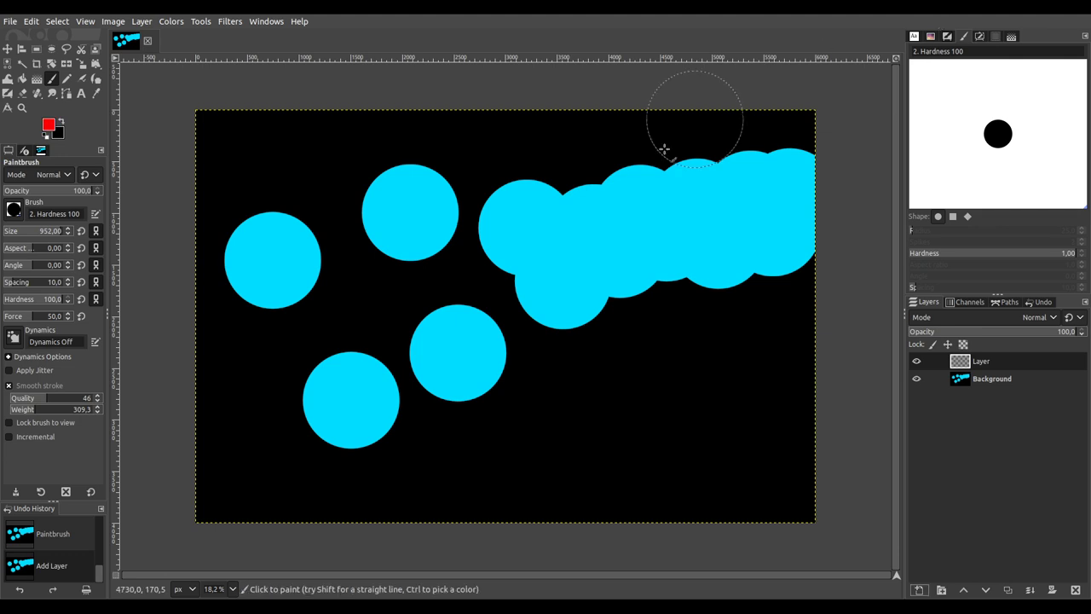
{"action": "left_click", "coordinate": [24, 79]}
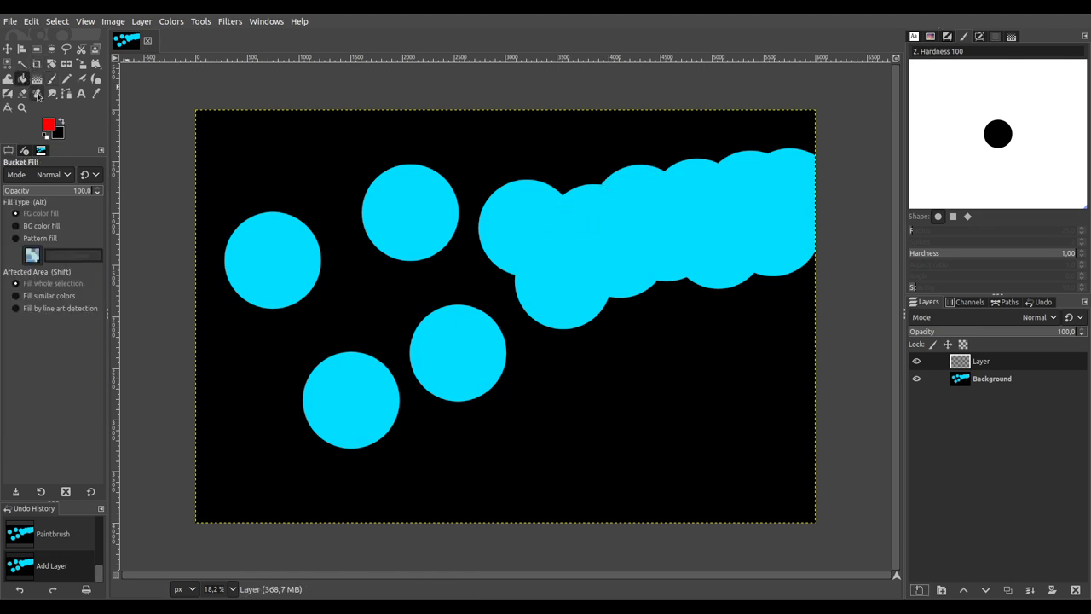
{"action": "left_click", "coordinate": [60, 126]}
{"action": "left_click", "coordinate": [253, 161]}
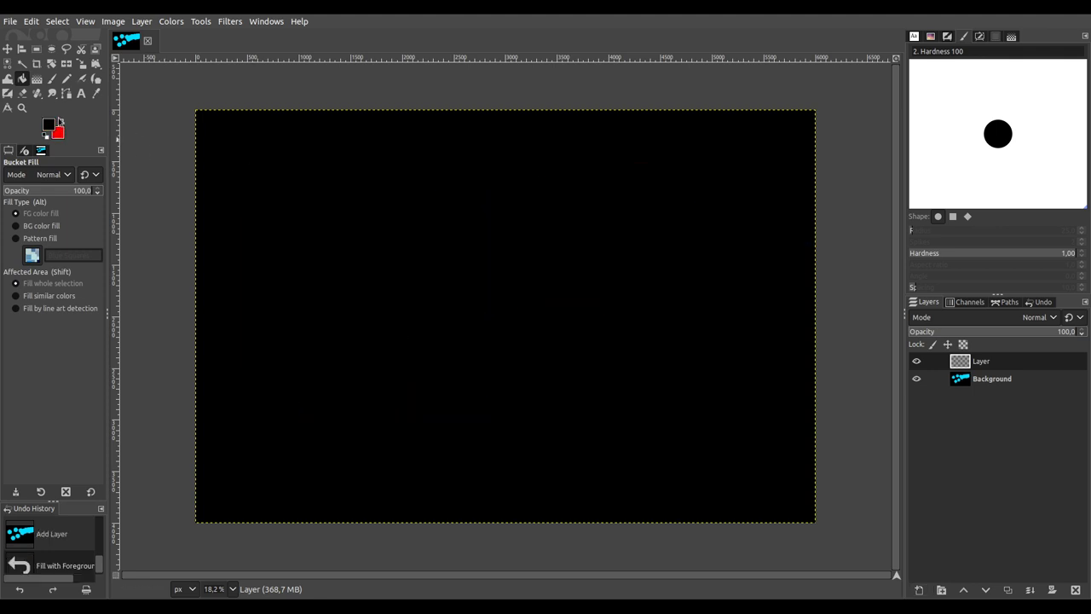
Step: Paint a curved chain of overlapping red dots from the canvas's lower part up past its top edge
{"action": "left_click", "coordinate": [62, 123]}
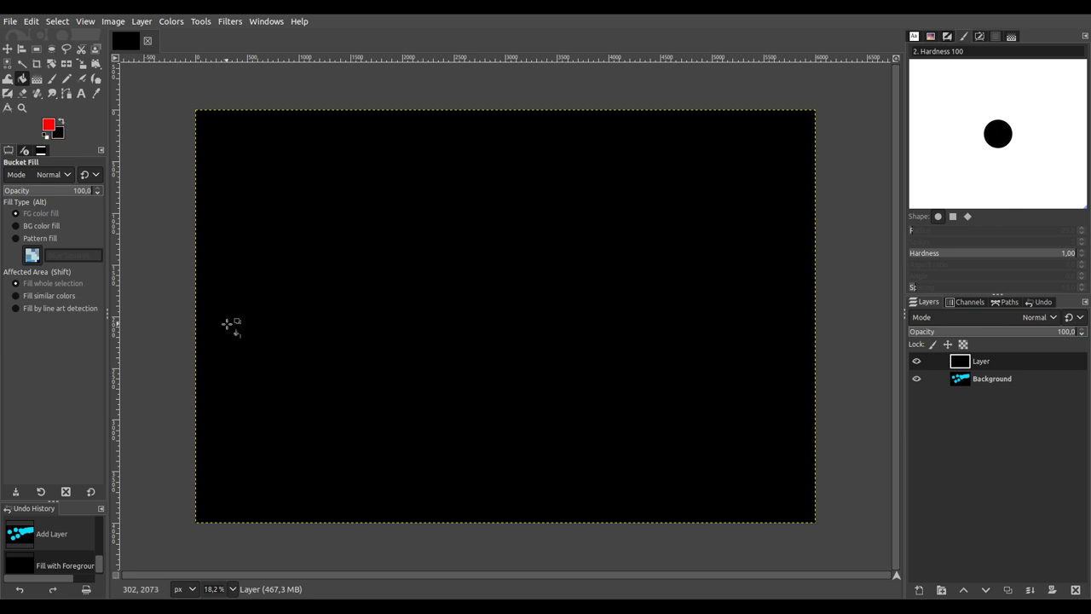
{"action": "left_click", "coordinate": [52, 78]}
{"action": "left_click", "coordinate": [390, 456]}
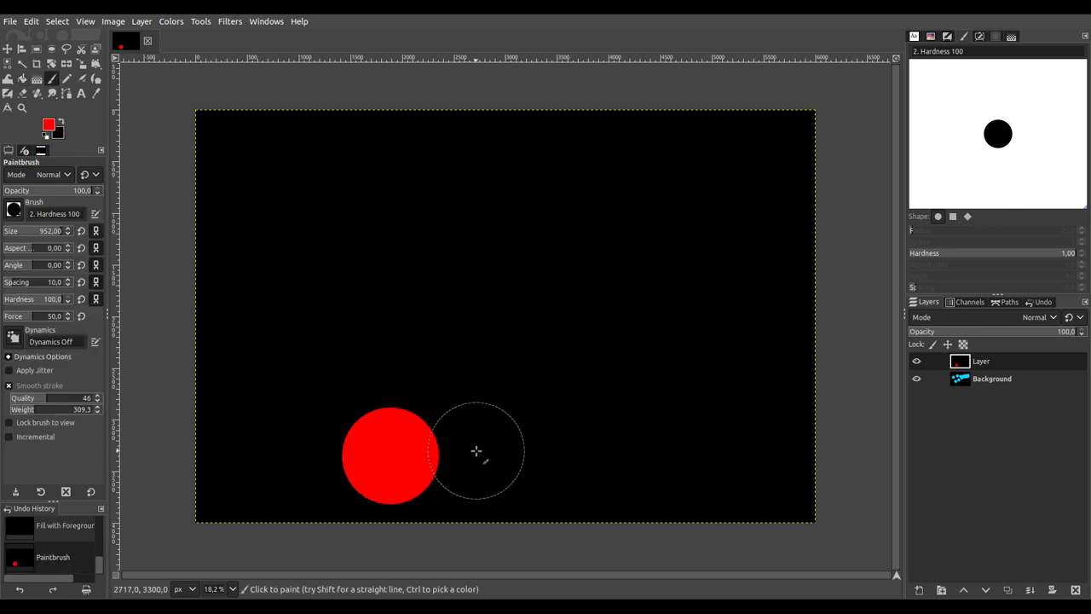
{"action": "left_click", "coordinate": [471, 426]}
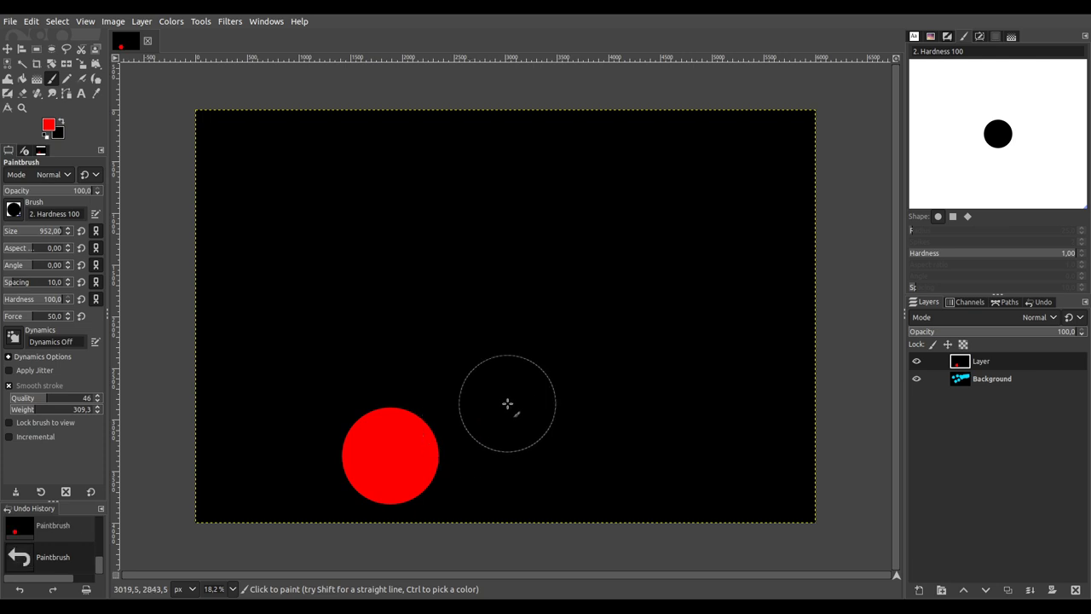
{"action": "left_click", "coordinate": [509, 403]}
{"action": "left_click", "coordinate": [549, 349]}
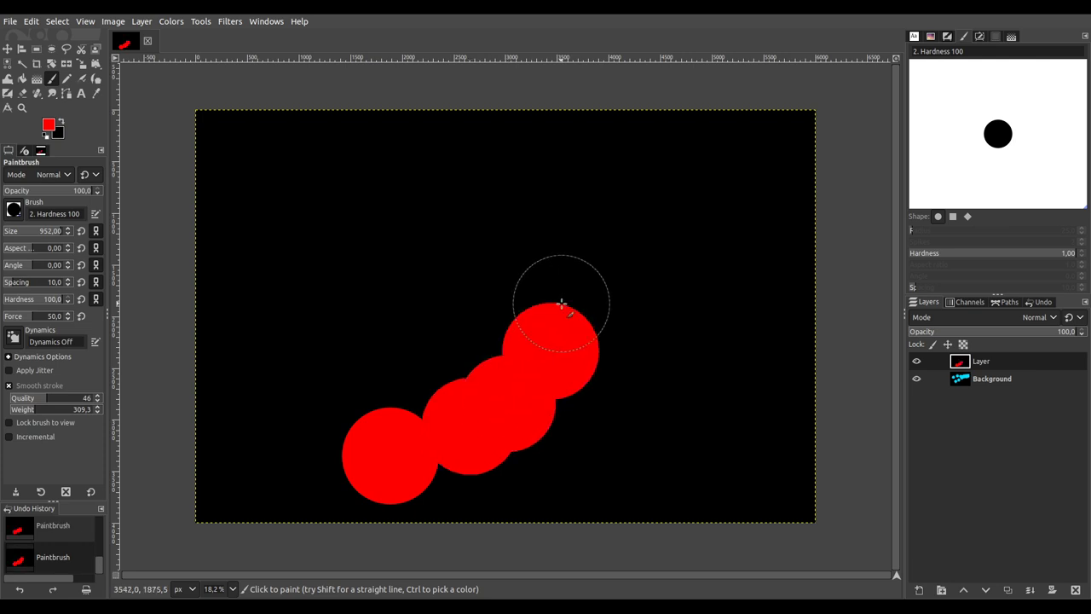
{"action": "left_click", "coordinate": [561, 303]}
{"action": "left_click", "coordinate": [550, 251]}
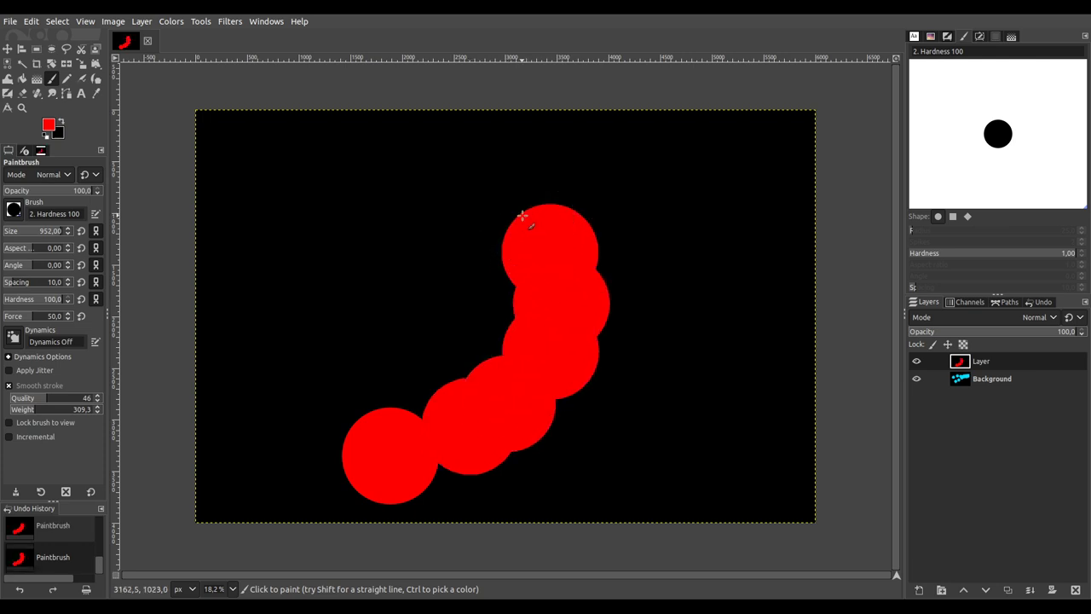
{"action": "left_click", "coordinate": [522, 209]}
{"action": "left_click", "coordinate": [490, 168]}
{"action": "mouse_move", "coordinate": [464, 150]}
{"action": "left_mouse_down"}
{"action": "mouse_move", "coordinate": [429, 111]}
{"action": "mouse_move", "coordinate": [364, 77]}
{"action": "left_mouse_up"}
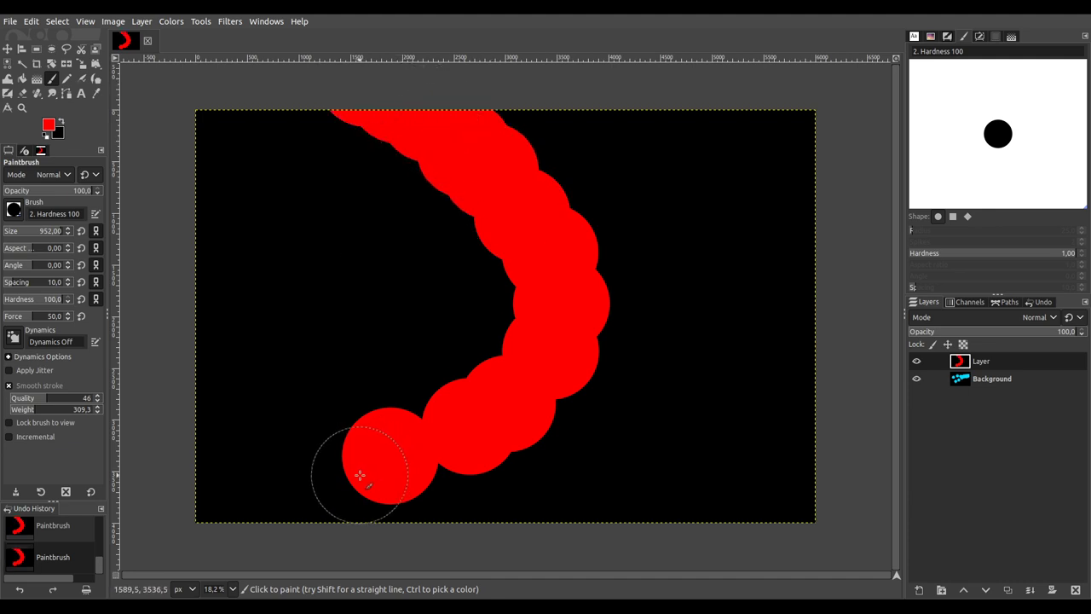
Step: Extend the red chain from its lower end to the bottom-left corner of the canvas
{"action": "left_click", "coordinate": [351, 475]}
{"action": "left_click", "coordinate": [324, 493]}
{"action": "mouse_move", "coordinate": [287, 514]}
{"action": "left_mouse_down"}
{"action": "mouse_move", "coordinate": [267, 505]}
{"action": "mouse_move", "coordinate": [182, 540]}
{"action": "left_mouse_up"}
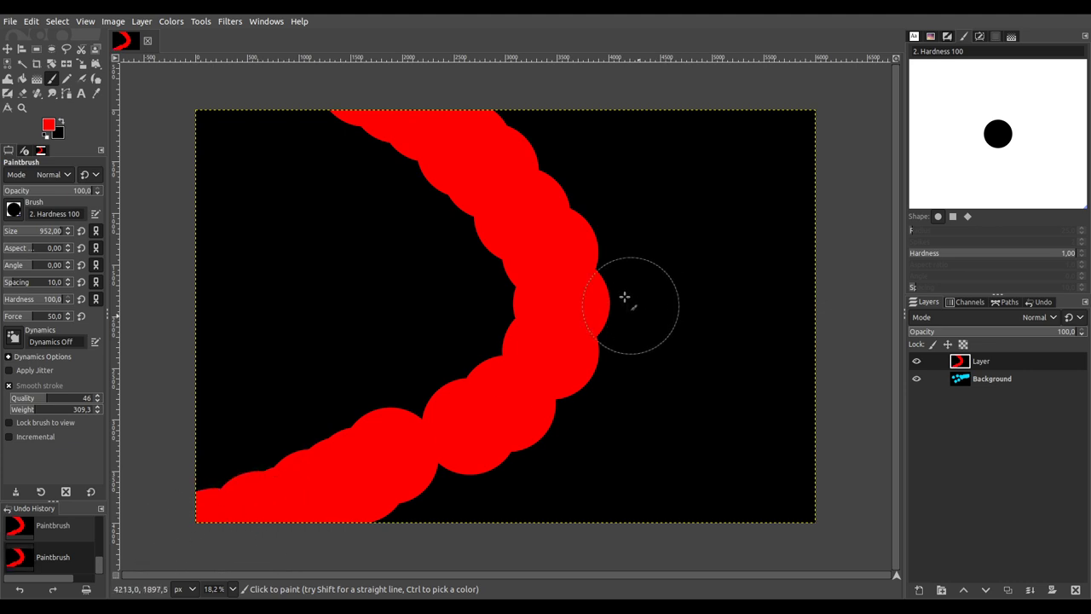
Step: Paint a broad red mass out to the canvas's right edge and a red loop back to its left edge
{"action": "left_click", "coordinate": [517, 176]}
{"action": "mouse_move", "coordinate": [544, 195]}
{"action": "left_mouse_down"}
{"action": "mouse_move", "coordinate": [601, 254]}
{"action": "mouse_move", "coordinate": [598, 343]}
{"action": "mouse_move", "coordinate": [587, 384]}
{"action": "mouse_move", "coordinate": [556, 424]}
{"action": "mouse_move", "coordinate": [518, 435]}
{"action": "mouse_move", "coordinate": [660, 416]}
{"action": "mouse_move", "coordinate": [676, 393]}
{"action": "mouse_move", "coordinate": [689, 268]}
{"action": "mouse_move", "coordinate": [745, 342]}
{"action": "mouse_move", "coordinate": [744, 390]}
{"action": "mouse_move", "coordinate": [774, 368]}
{"action": "mouse_move", "coordinate": [785, 385]}
{"action": "mouse_move", "coordinate": [838, 386]}
{"action": "left_mouse_up"}
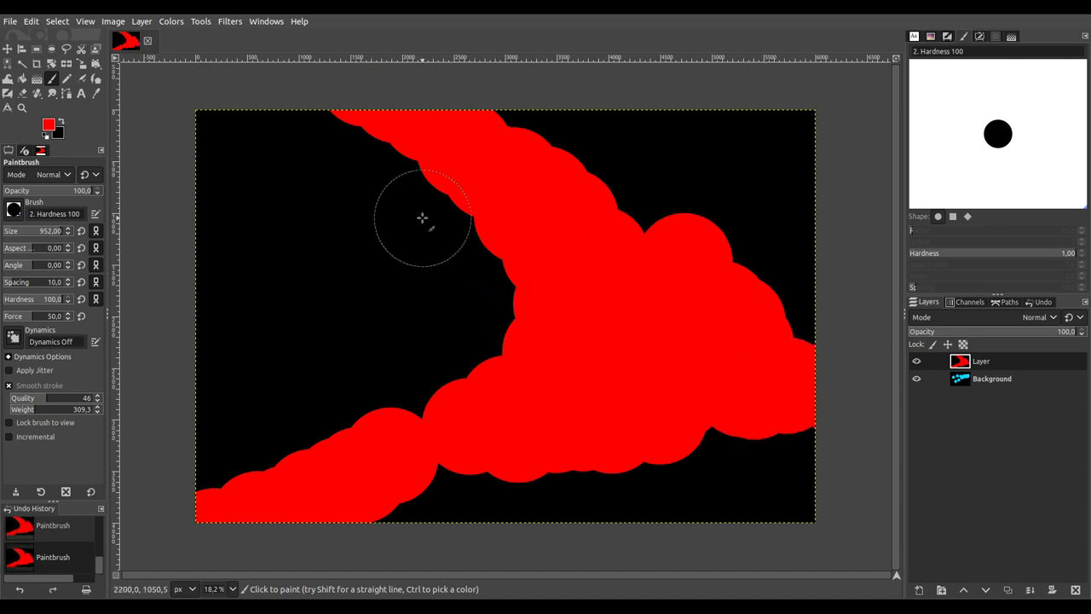
{"action": "mouse_move", "coordinate": [405, 184]}
{"action": "left_mouse_down"}
{"action": "mouse_move", "coordinate": [385, 203]}
{"action": "mouse_move", "coordinate": [372, 248]}
{"action": "mouse_move", "coordinate": [378, 288]}
{"action": "mouse_move", "coordinate": [424, 329]}
{"action": "mouse_move", "coordinate": [501, 365]}
{"action": "mouse_move", "coordinate": [490, 389]}
{"action": "mouse_move", "coordinate": [444, 385]}
{"action": "mouse_move", "coordinate": [370, 346]}
{"action": "mouse_move", "coordinate": [288, 323]}
{"action": "mouse_move", "coordinate": [204, 345]}
{"action": "left_mouse_up"}
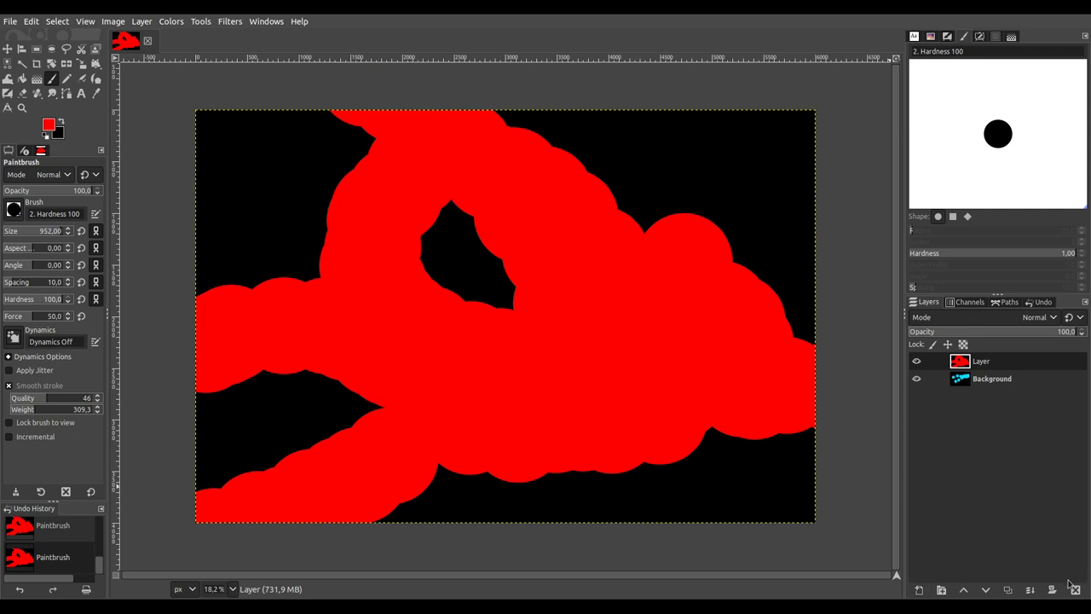
Step: Add Layer #1 above the red shapes and bucket-fill it with black
{"action": "key", "text": "shift+ctrl+n"}
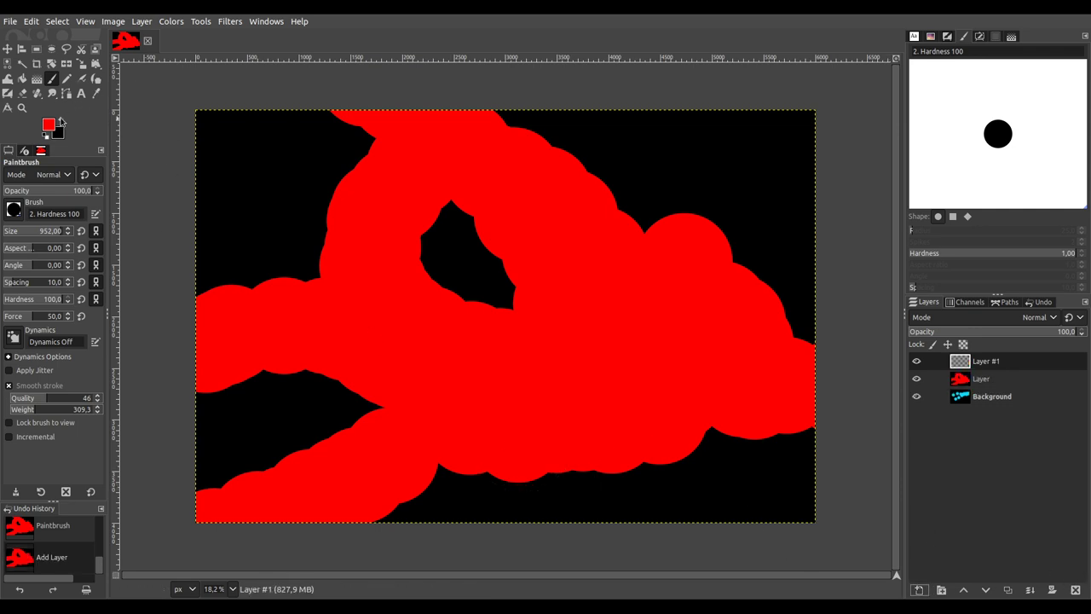
{"action": "left_click", "coordinate": [60, 121]}
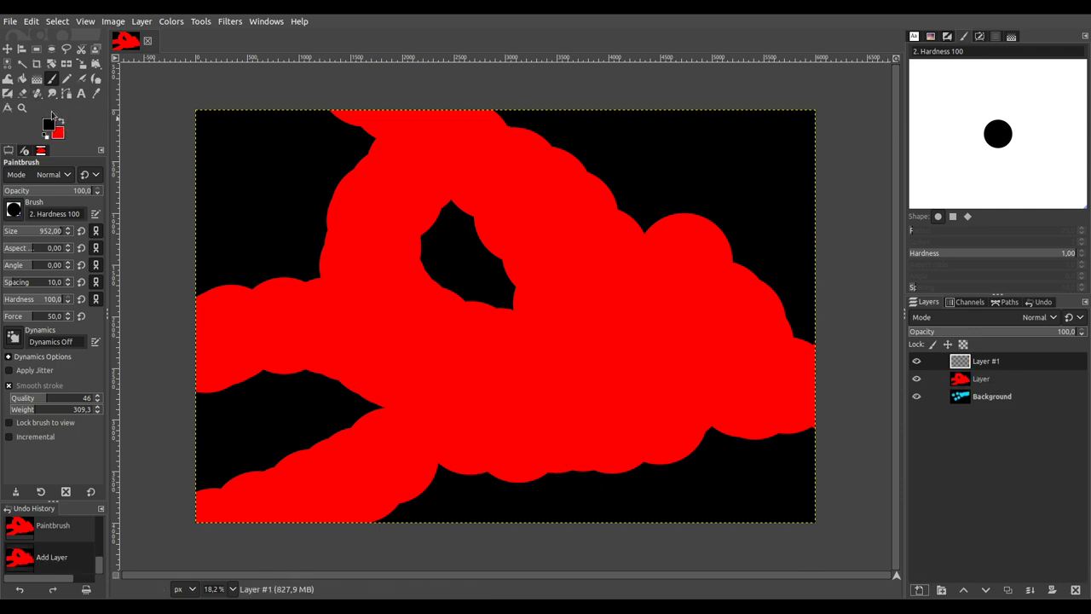
{"action": "left_click", "coordinate": [22, 79]}
{"action": "left_click", "coordinate": [228, 166]}
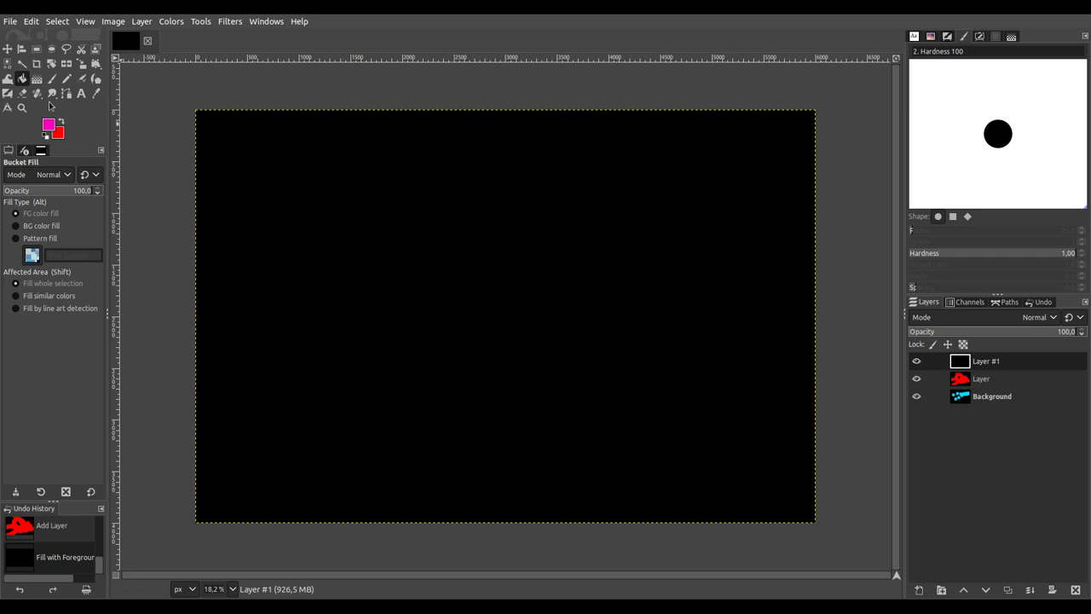
Step: Paint eight separate magenta dots across the black layer with the Paintbrush, using the hard round brush at size 952
{"action": "left_click", "coordinate": [52, 79]}
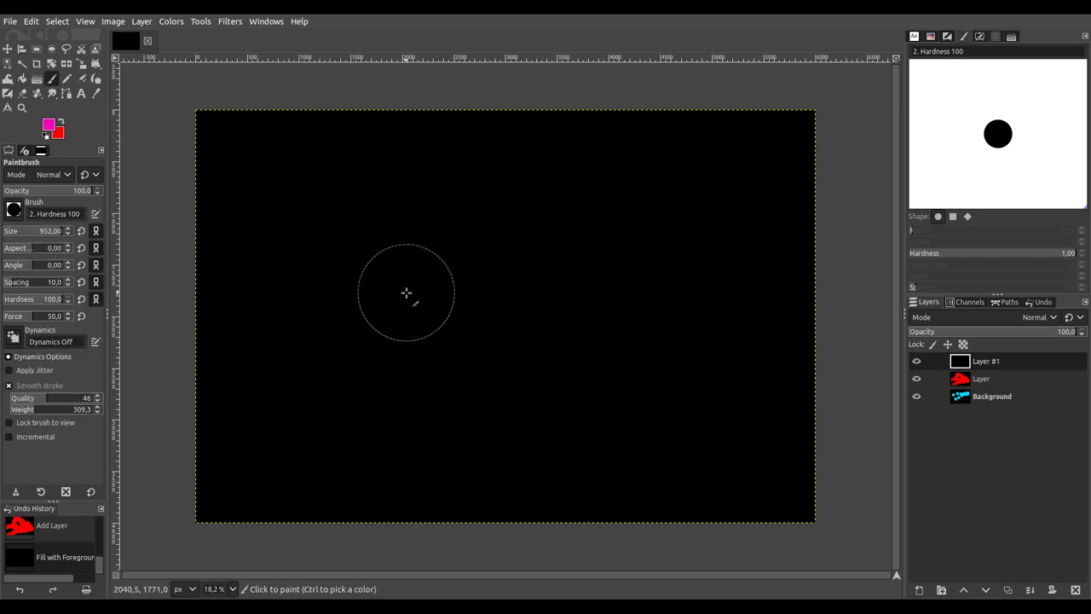
{"action": "left_click", "coordinate": [405, 292]}
{"action": "left_click", "coordinate": [462, 158]}
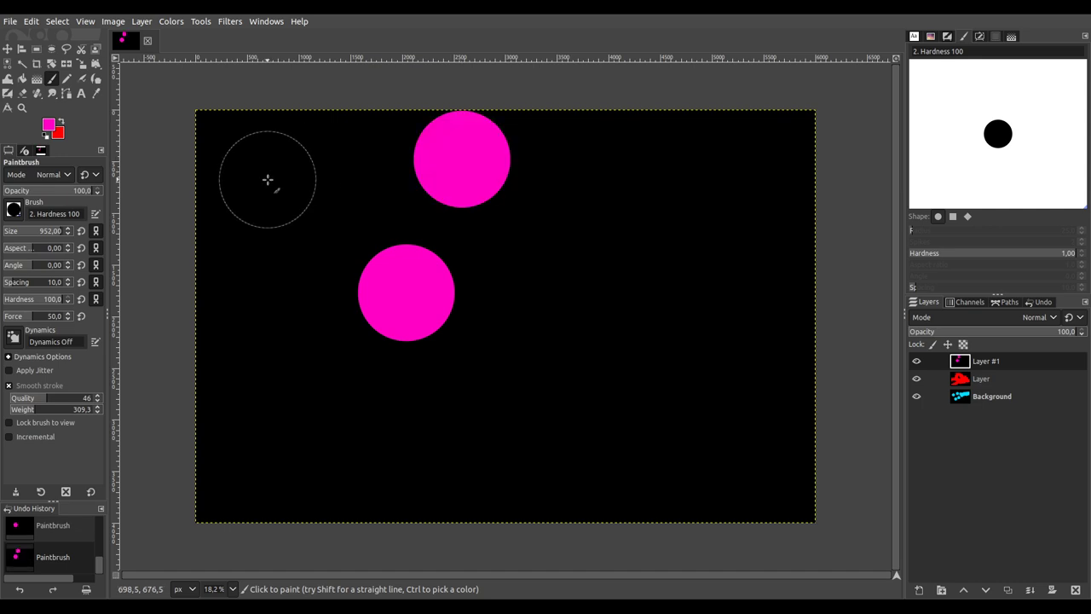
{"action": "left_click", "coordinate": [268, 179]}
{"action": "left_click", "coordinate": [694, 304]}
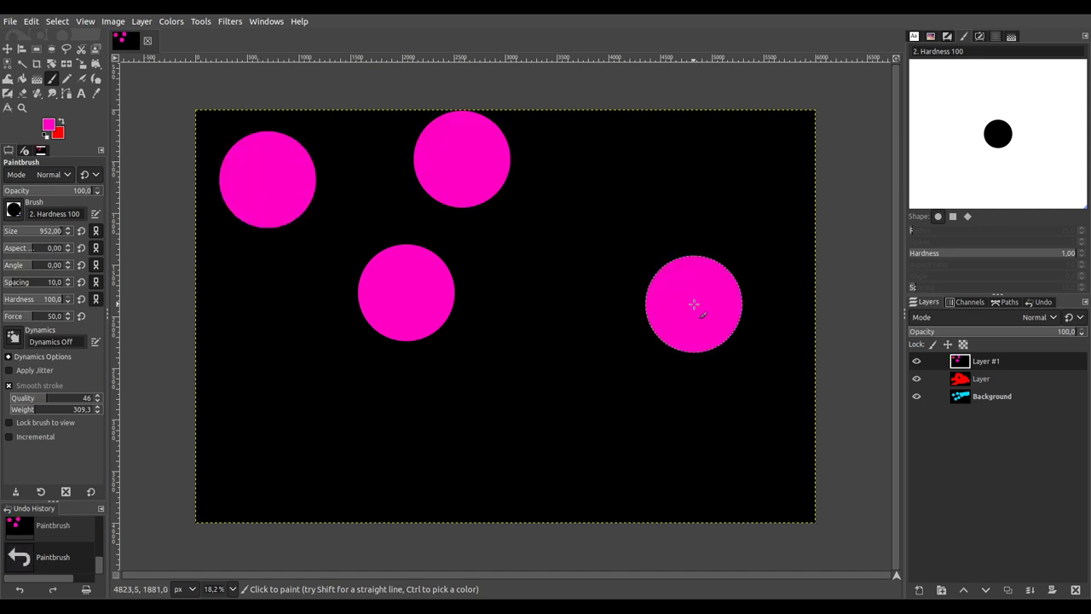
{"action": "left_click", "coordinate": [699, 163]}
{"action": "left_click", "coordinate": [529, 458]}
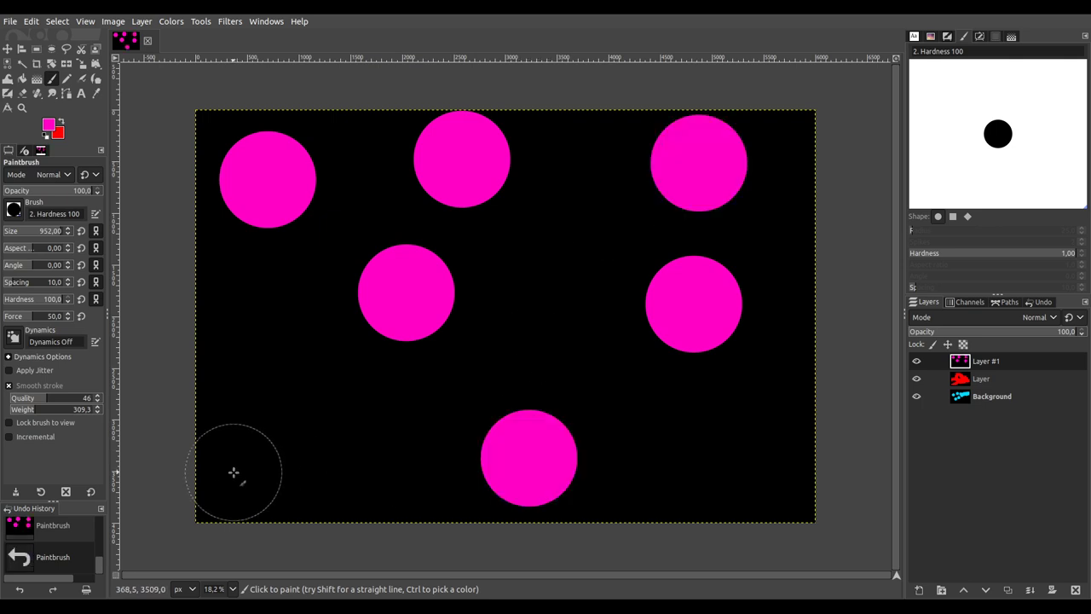
{"action": "left_click", "coordinate": [746, 456]}
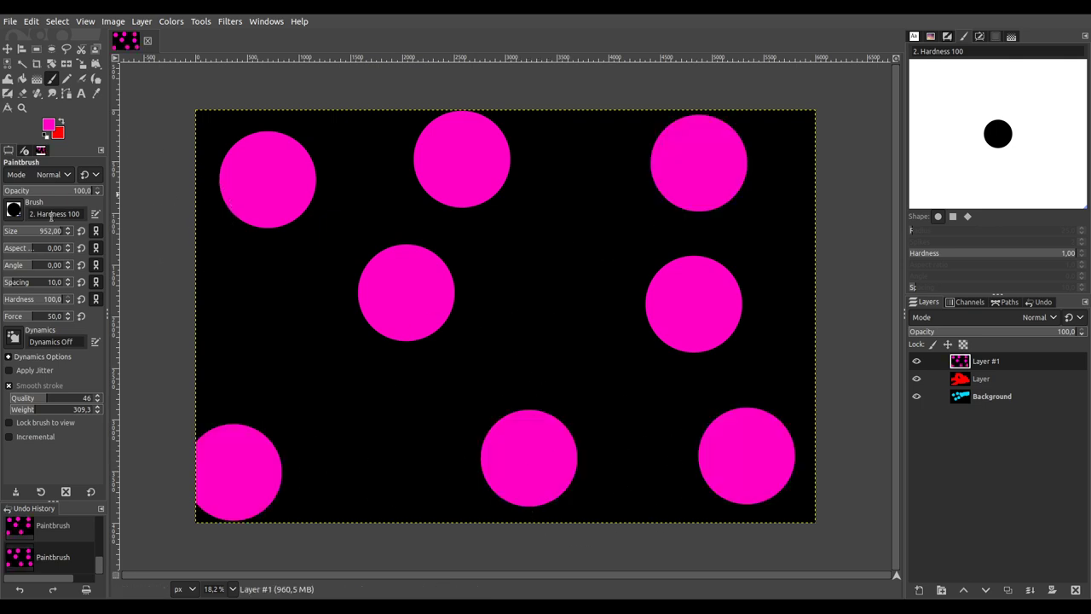
Step: Set the brush size to 102 and select the black area around the dots with Fuzzy Select
{"action": "left_click", "coordinate": [17, 232]}
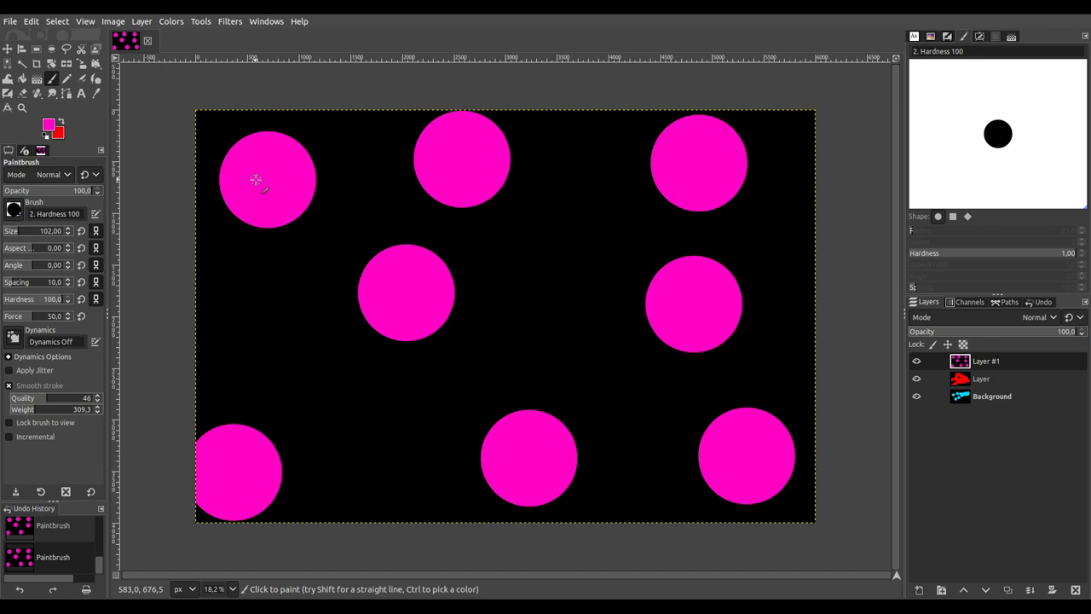
{"action": "left_click", "coordinate": [261, 180]}
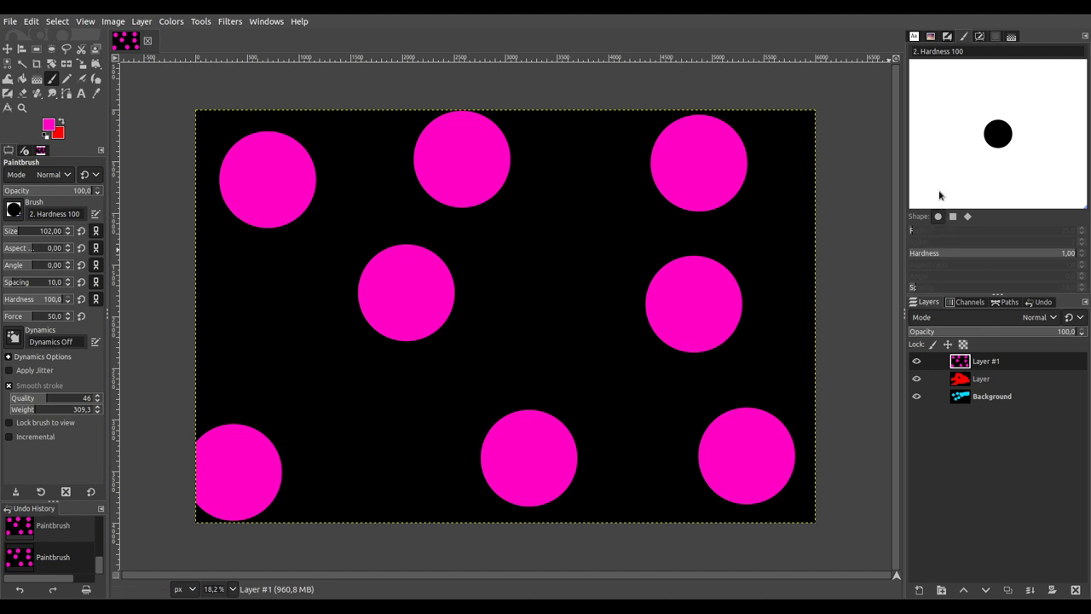
{"action": "left_click", "coordinate": [21, 64]}
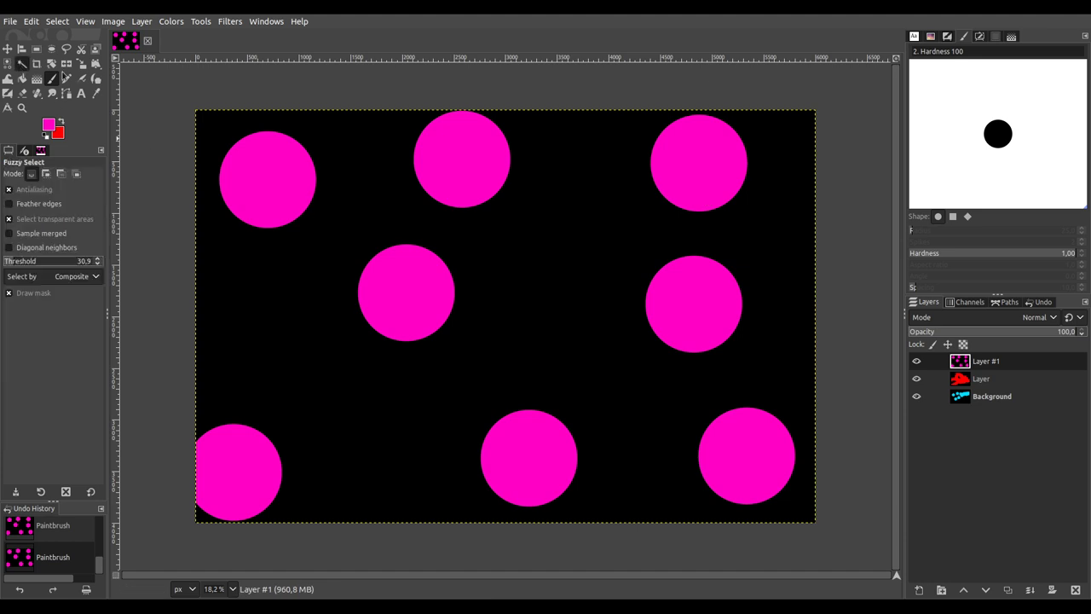
{"action": "left_click", "coordinate": [386, 183]}
{"action": "key", "text": "p"}
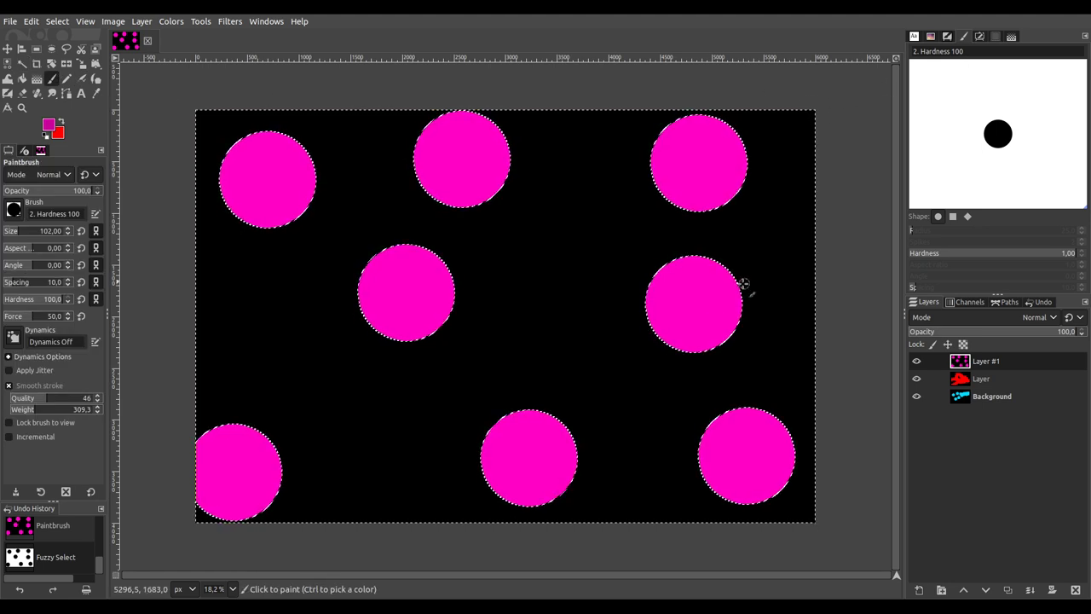
Step: Paint straight lines in darker magenta shades from the middle-right dot to the upper-centre, upper-left and middle-left dots in turn
{"action": "left_click", "coordinate": [692, 307]}
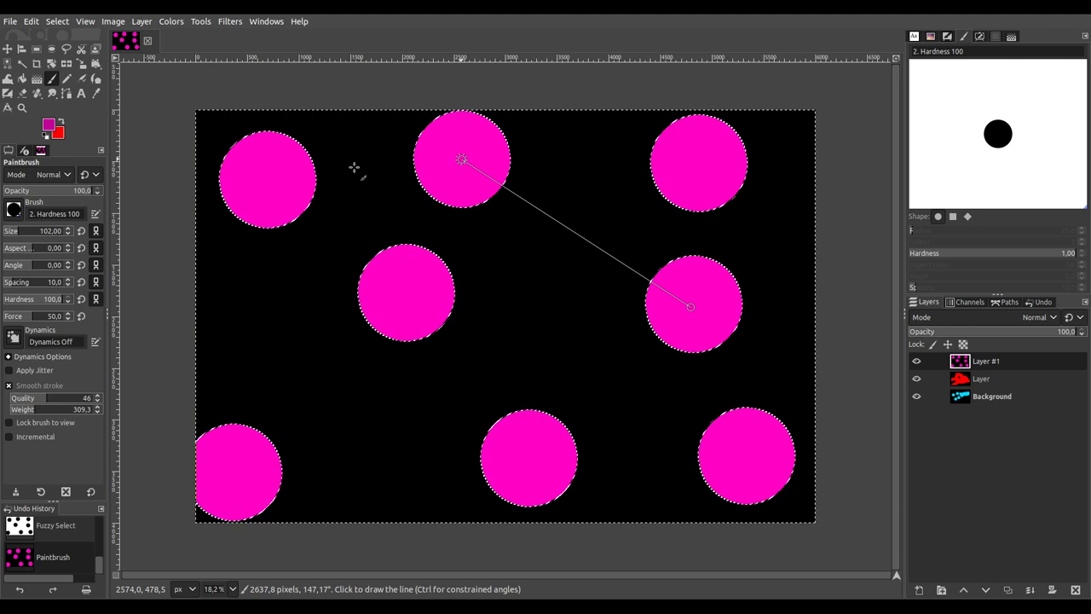
{"action": "left_click", "coordinate": [461, 159], "text": "shift"}
{"action": "key", "text": "ctrl"}
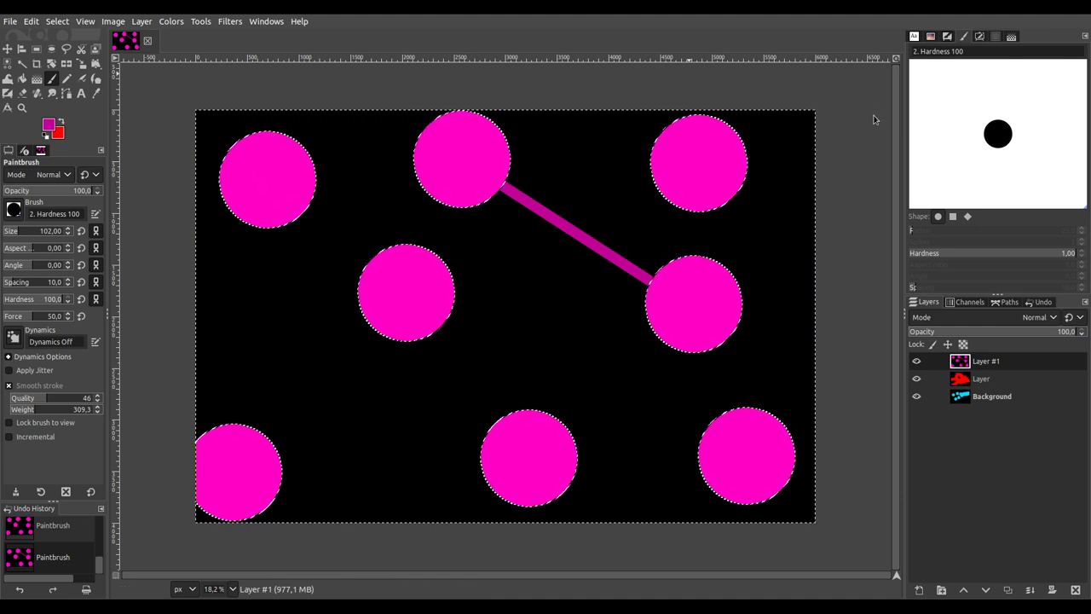
{"action": "key", "text": "shift"}
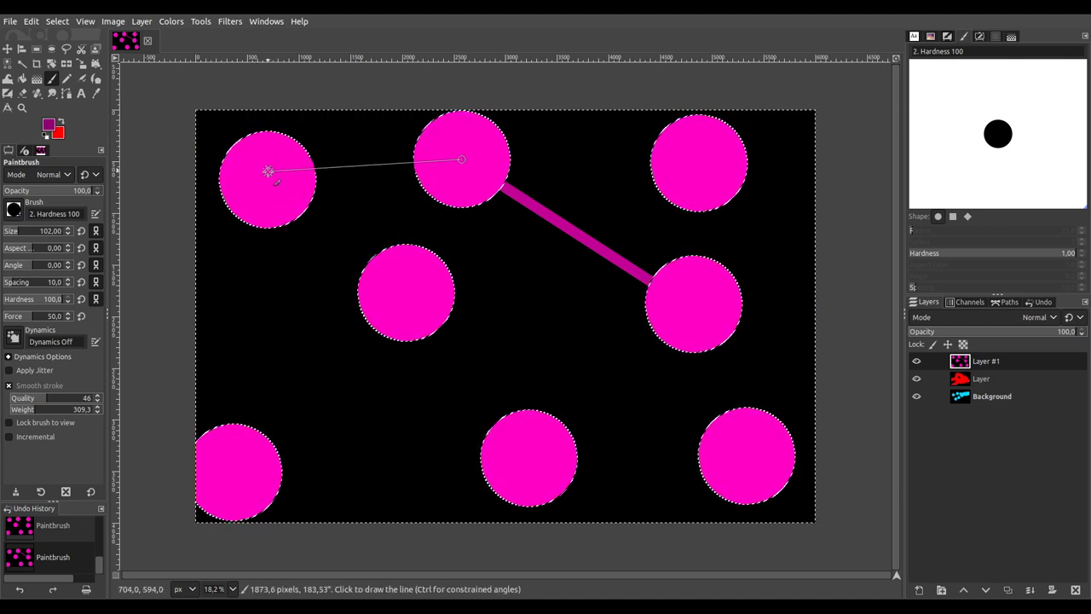
{"action": "left_click", "coordinate": [259, 180], "text": "shift"}
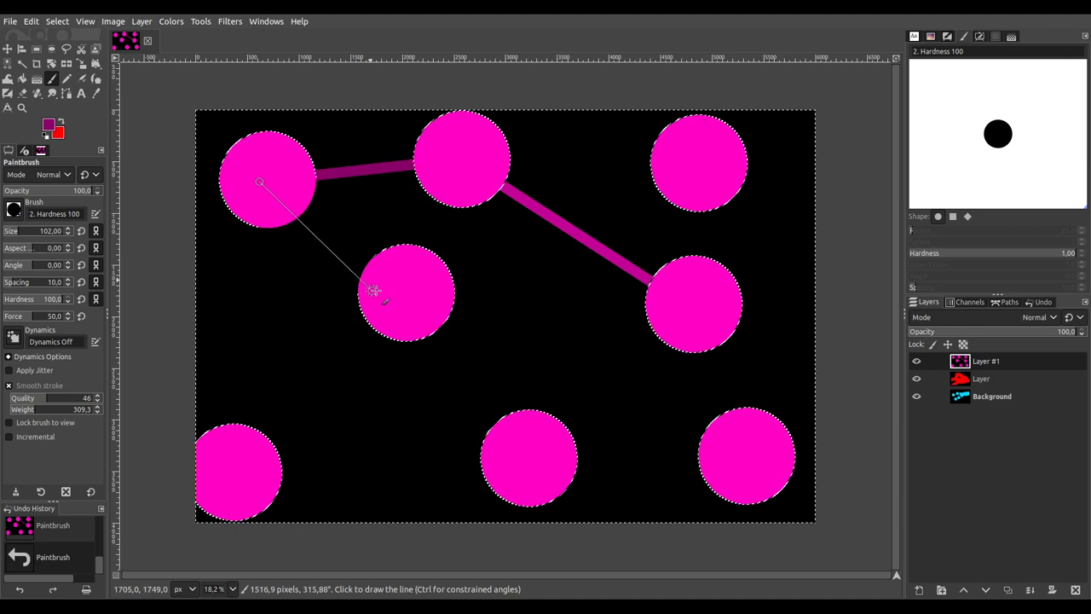
{"action": "left_click", "coordinate": [405, 299], "text": "shift"}
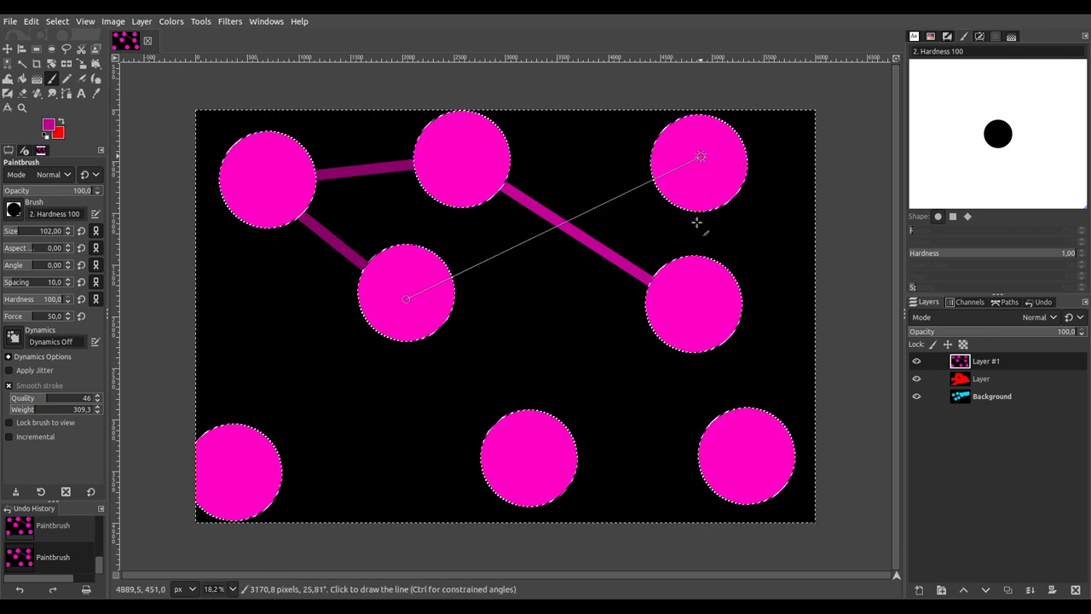
Step: Continue the dark magenta lines from the middle-left dot to the upper-right, middle-right, lower-centre and lower-right dots in turn
{"action": "left_click", "coordinate": [700, 157], "text": "shift"}
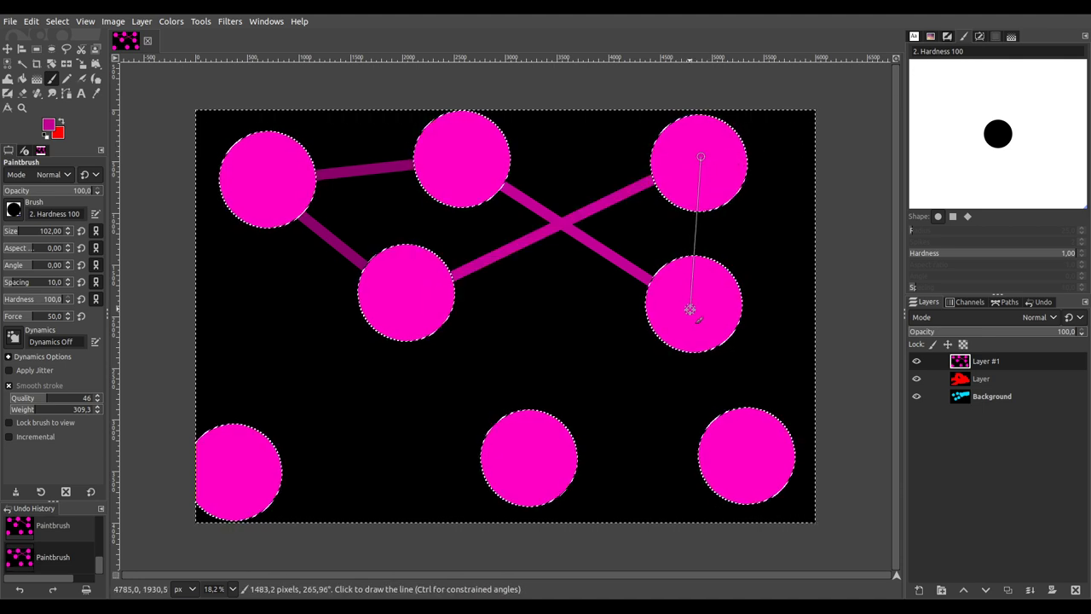
{"action": "left_click", "coordinate": [697, 301], "text": "shift"}
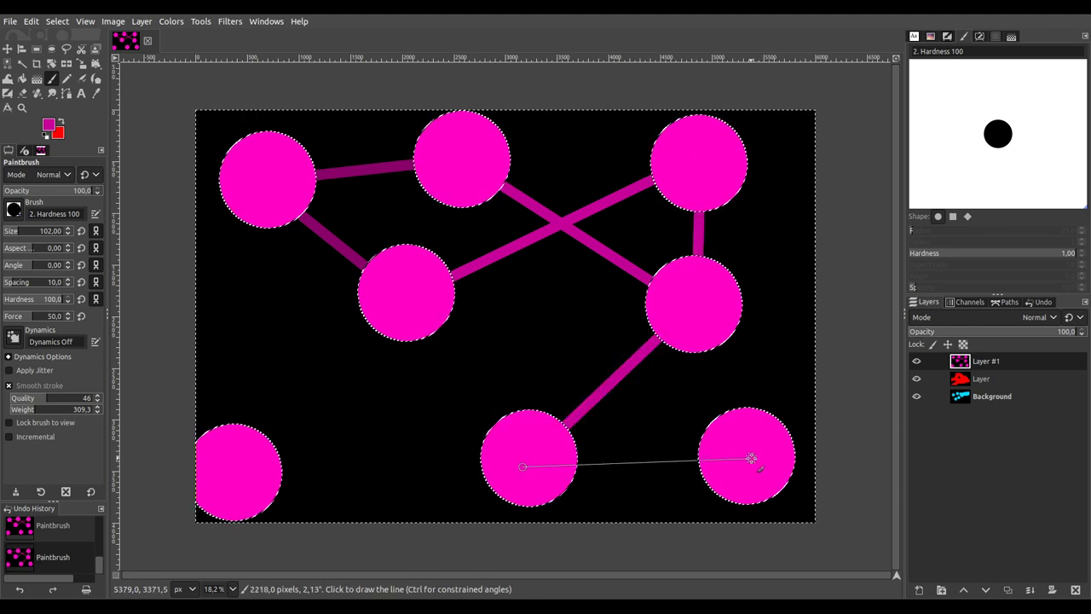
{"action": "left_click", "coordinate": [741, 457], "text": "shift"}
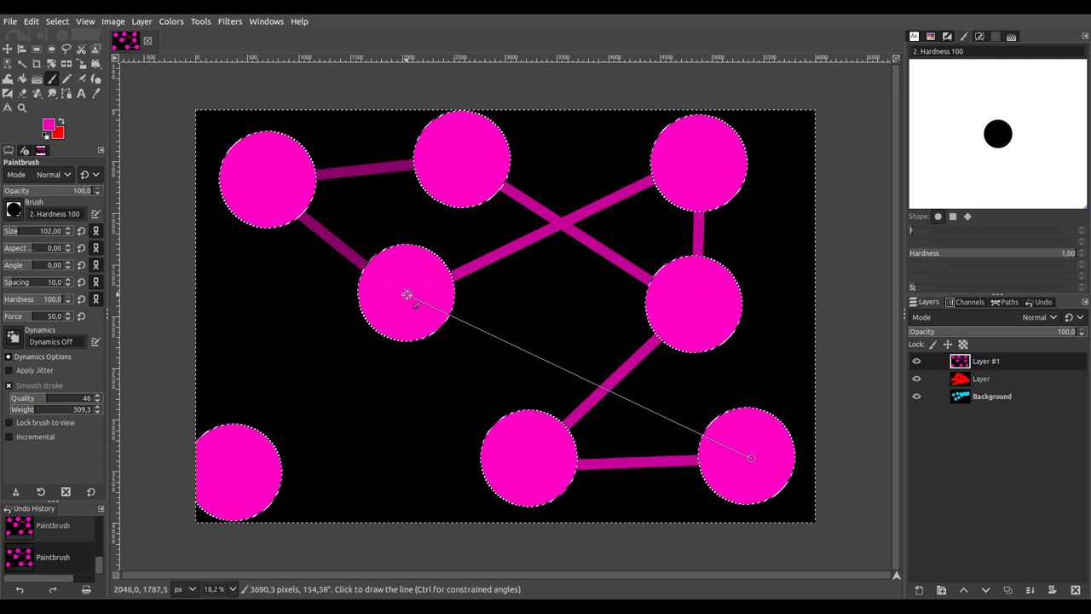
Step: Link the lower-right, middle-left, lower-left and upper-left dots with bright magenta lines, and the upper-left to the lower-centre dot in light pink
{"action": "left_click", "coordinate": [406, 294], "text": "shift"}
{"action": "left_click", "coordinate": [235, 484], "text": "shift"}
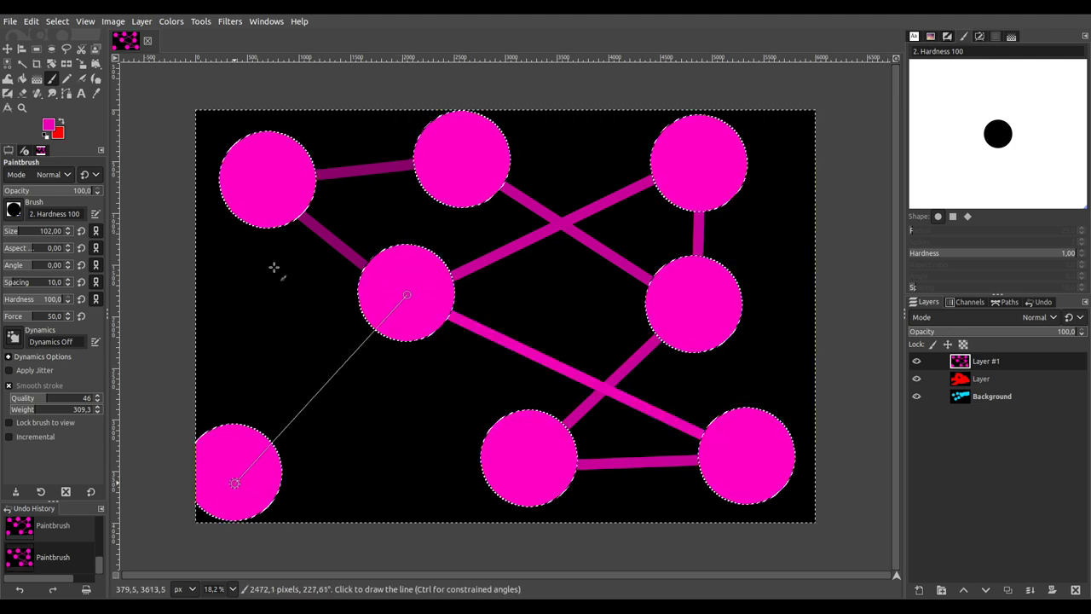
{"action": "left_click", "coordinate": [266, 179], "text": "shift"}
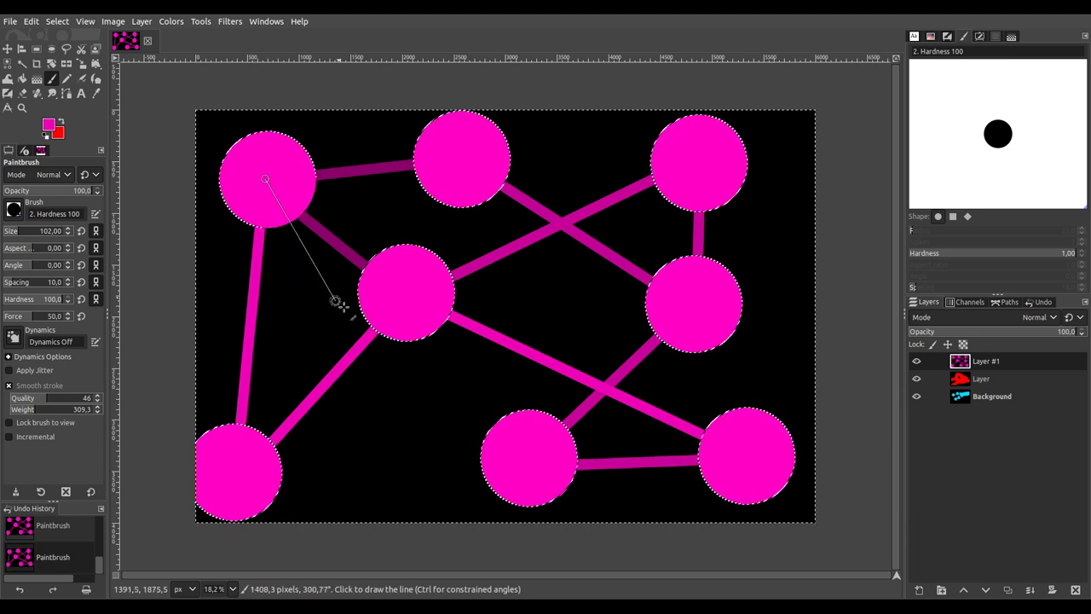
{"action": "left_click", "coordinate": [529, 460], "text": "shift"}
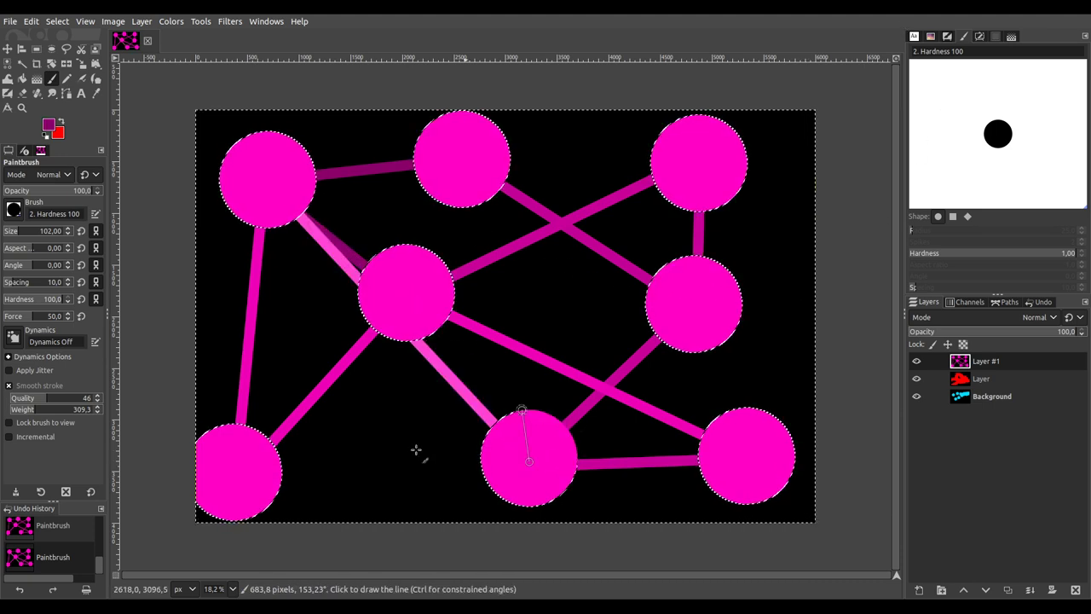
Step: Paint dark purple lines from lower-centre to lower-left dot, upper-centre via upper-right to lower-right dot, and middle-right to lower-right dot
{"action": "left_click", "coordinate": [227, 478], "text": "shift"}
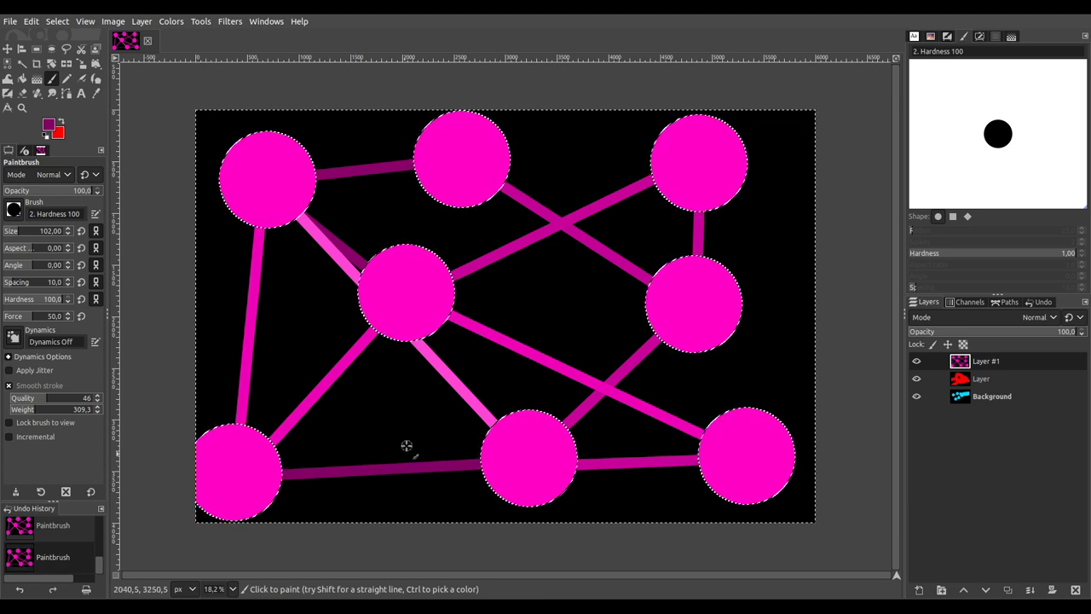
{"action": "left_click", "coordinate": [459, 158]}
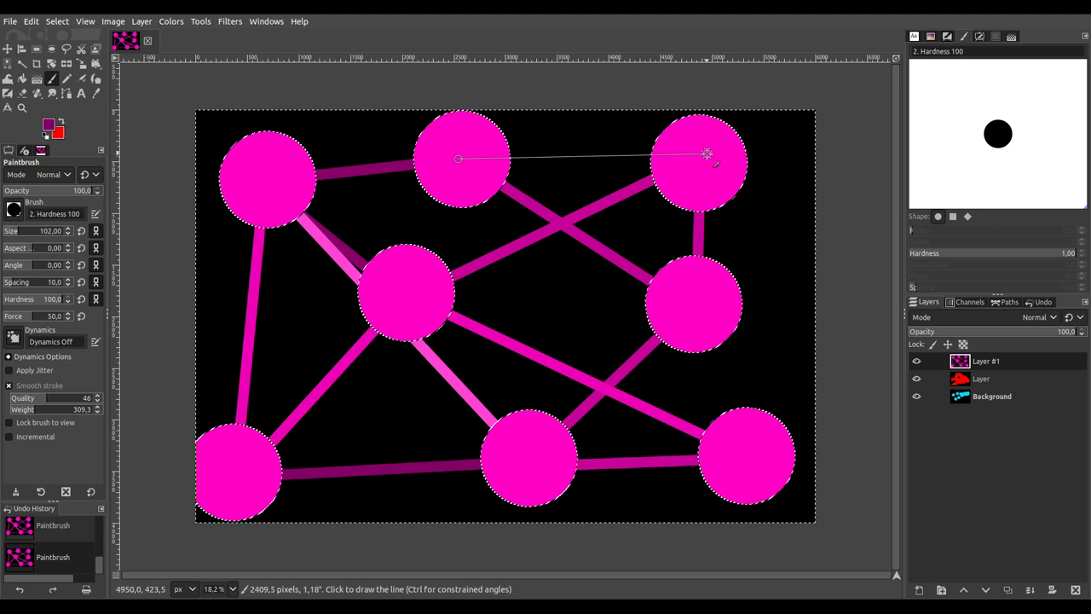
{"action": "left_click", "coordinate": [706, 153], "text": "shift"}
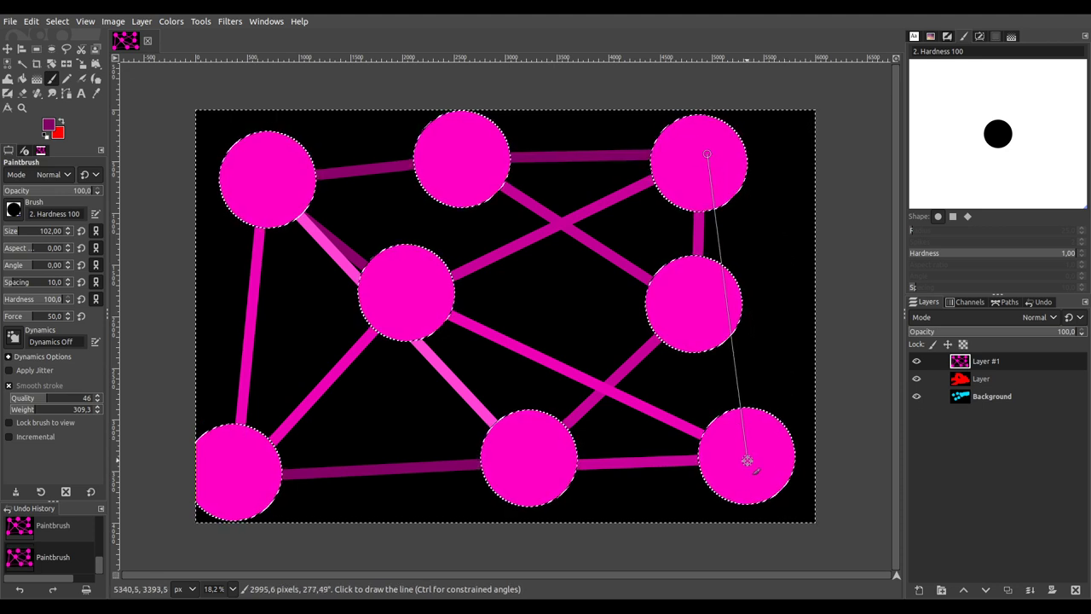
{"action": "left_click", "coordinate": [747, 460], "text": "shift"}
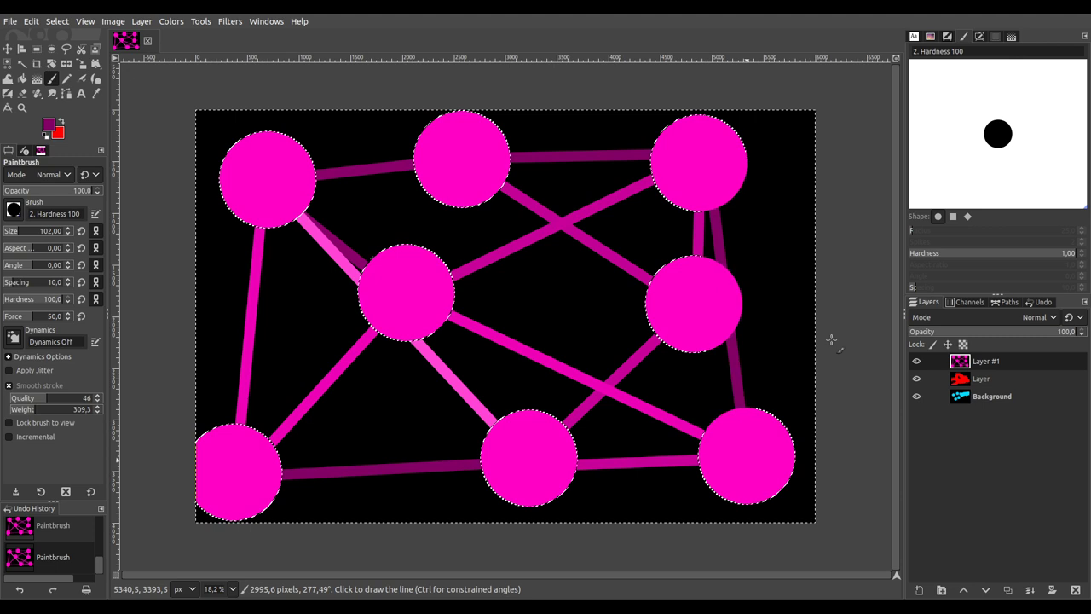
{"action": "left_click", "coordinate": [692, 304]}
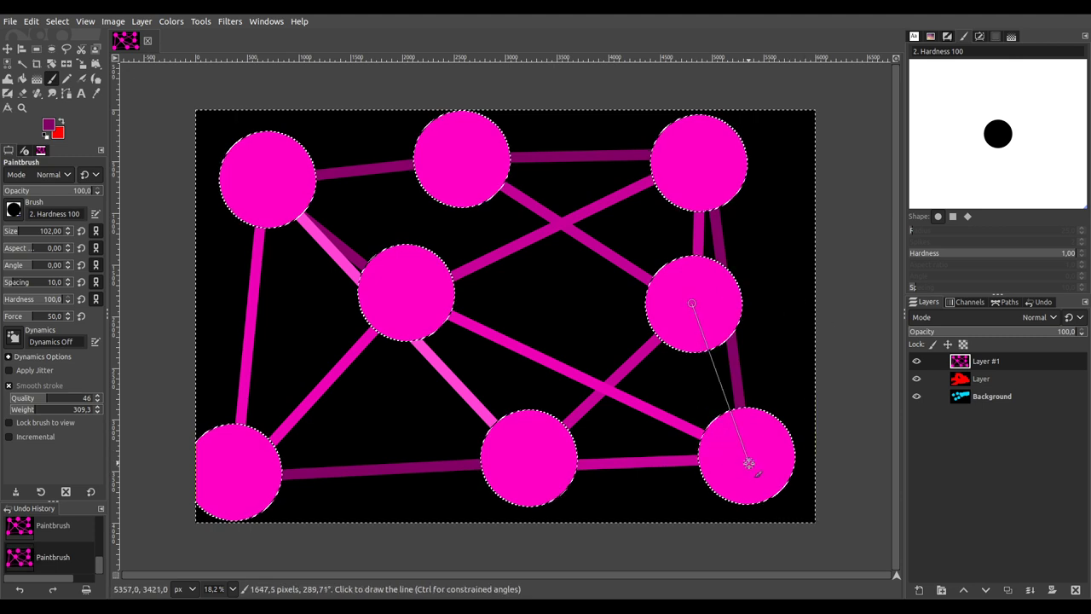
{"action": "left_click", "coordinate": [747, 461], "text": "shift"}
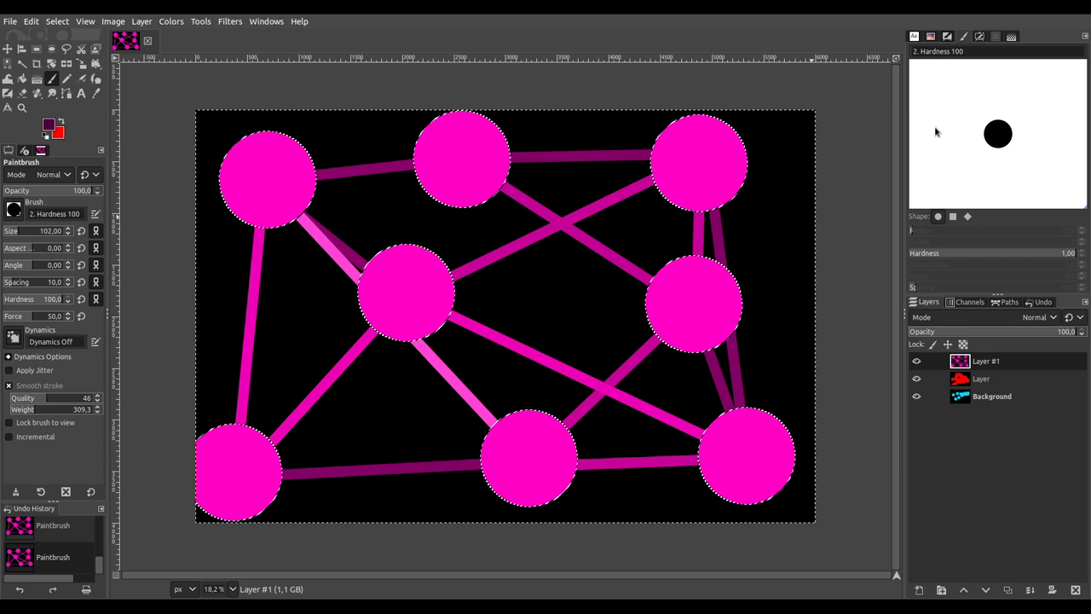
Step: Paint very dark purple lines from middle-right via middle-left to upper-centre dot, and from upper-centre to the lower-left and lower-centre dots
{"action": "left_click", "coordinate": [687, 305]}
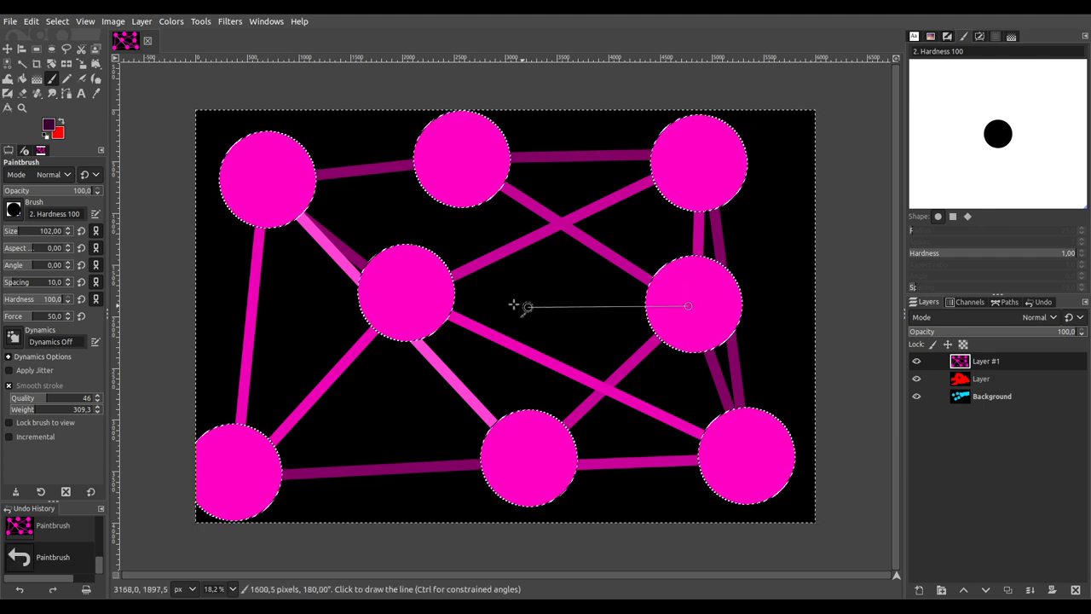
{"action": "left_click", "coordinate": [401, 296], "text": "shift"}
{"action": "left_click", "coordinate": [461, 156], "text": "shift"}
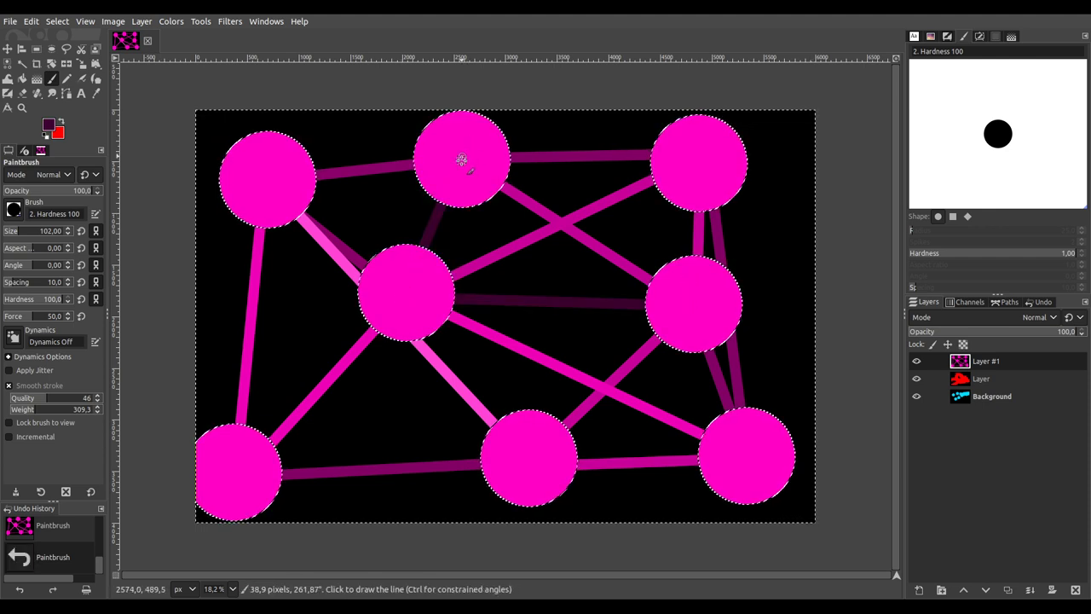
{"action": "left_click", "coordinate": [227, 480], "text": "shift"}
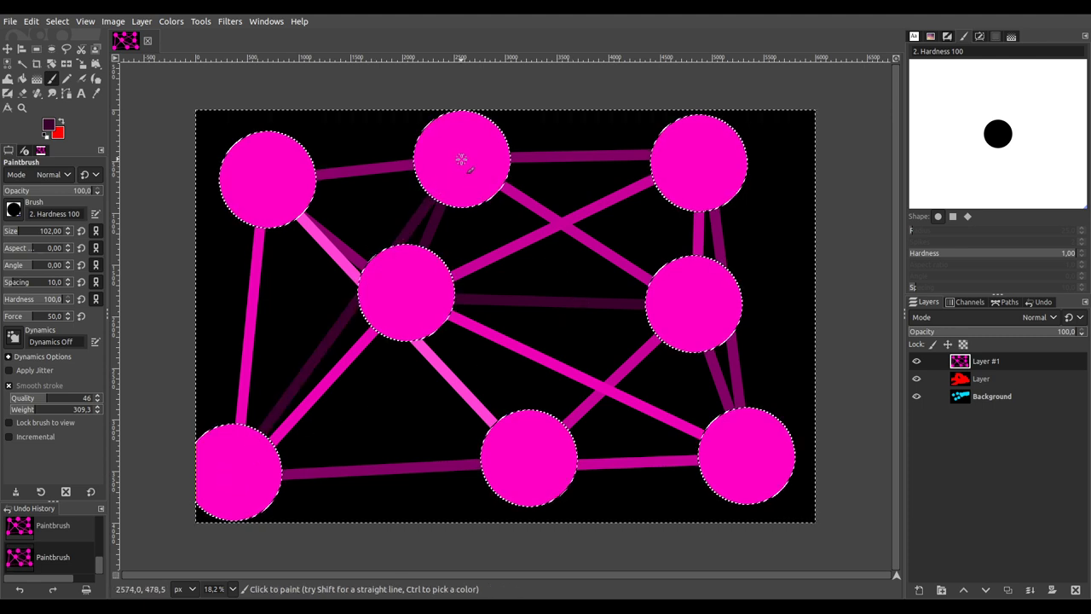
{"action": "left_click", "coordinate": [530, 468], "text": "shift"}
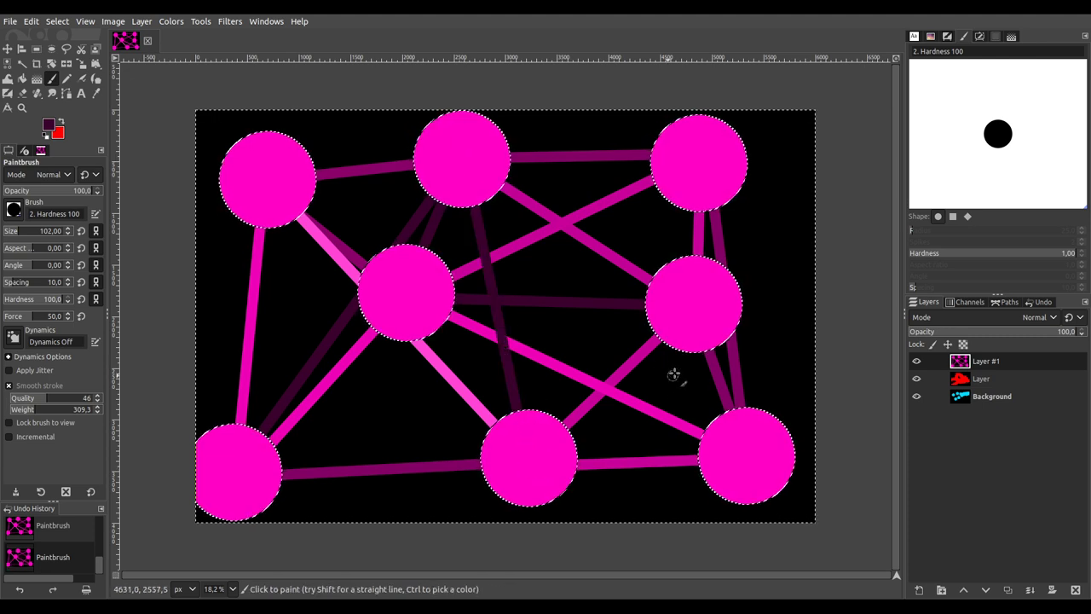
Step: Paint very dark purple lines linking middle-right, lower-left, upper-right and lower-centre dots in turn, plus one from upper-right to upper-left dot
{"action": "left_click", "coordinate": [694, 300]}
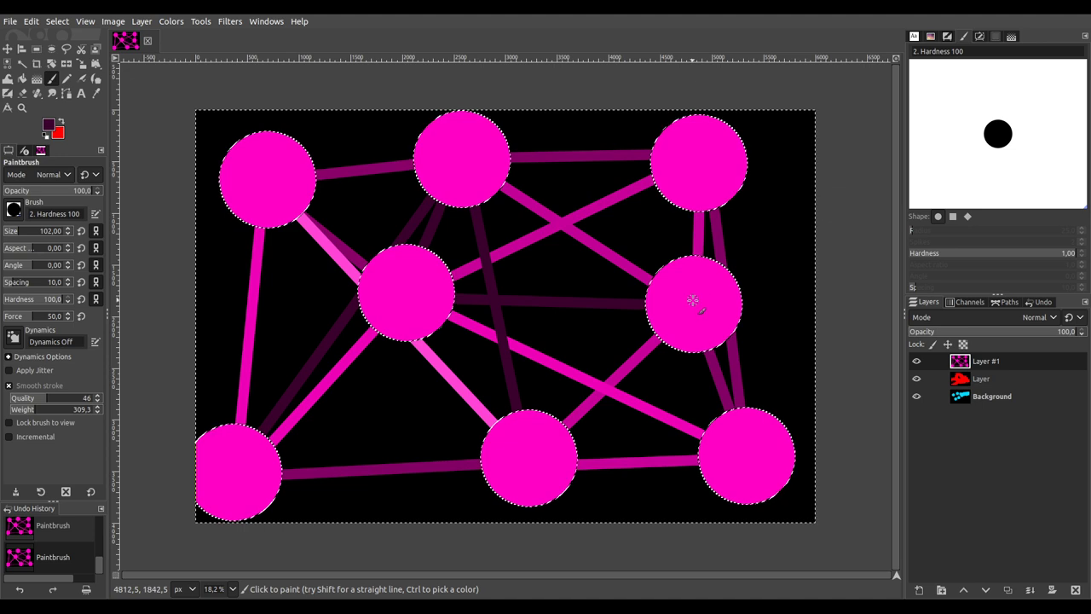
{"action": "left_click", "coordinate": [226, 477], "text": "shift"}
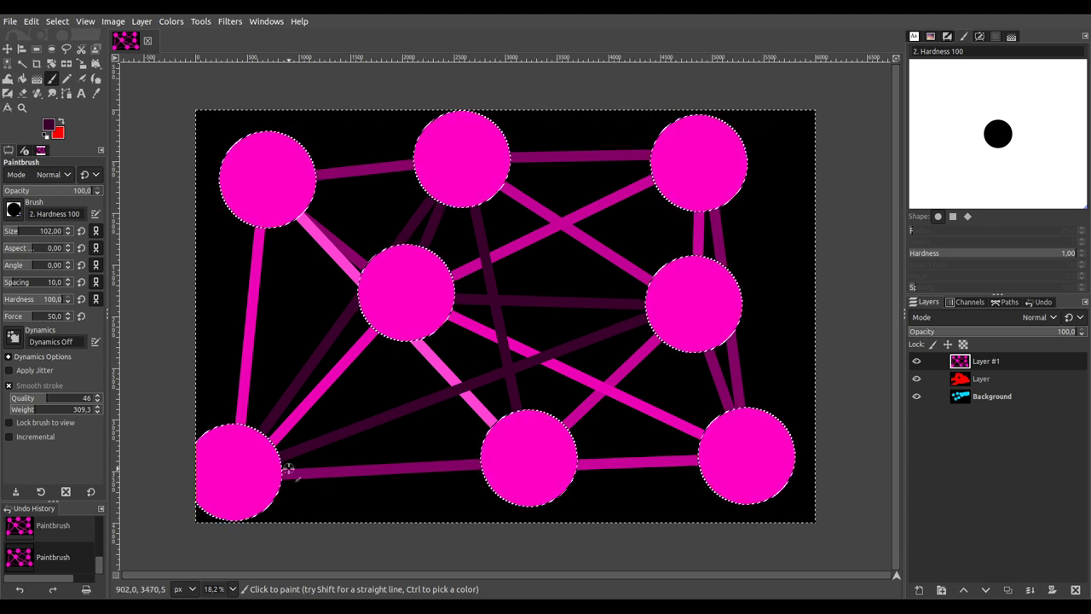
{"action": "left_click", "coordinate": [699, 164], "text": "shift"}
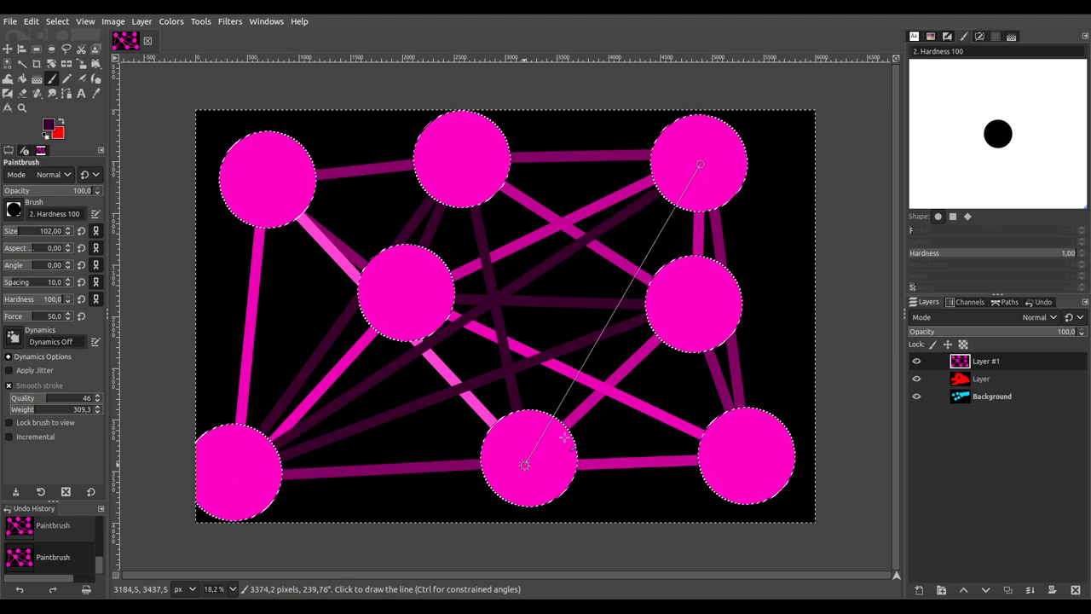
{"action": "left_click", "coordinate": [524, 465], "text": "shift"}
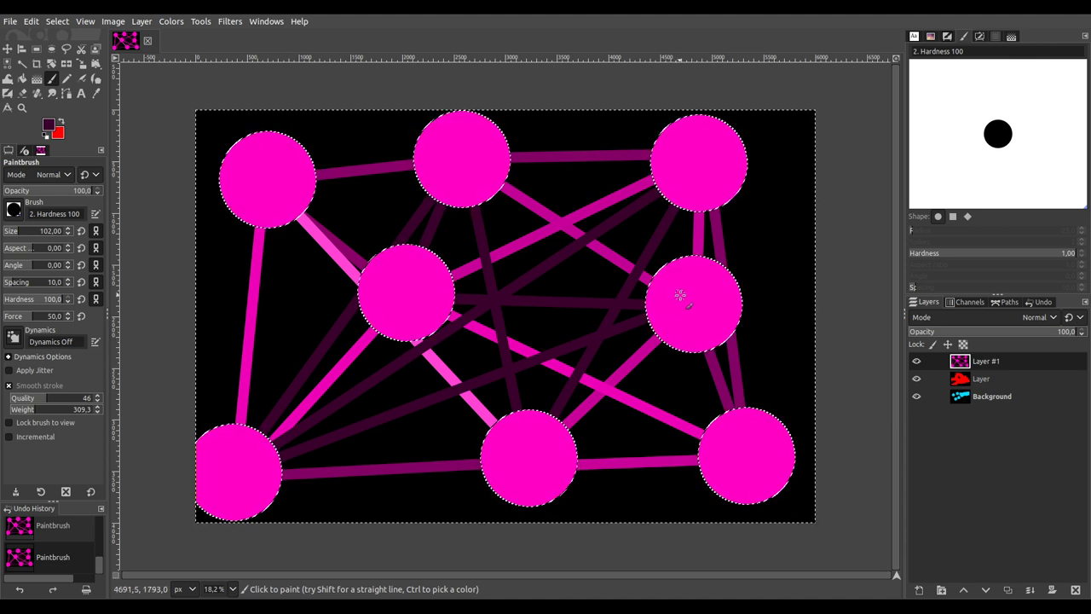
{"action": "left_click", "coordinate": [699, 160]}
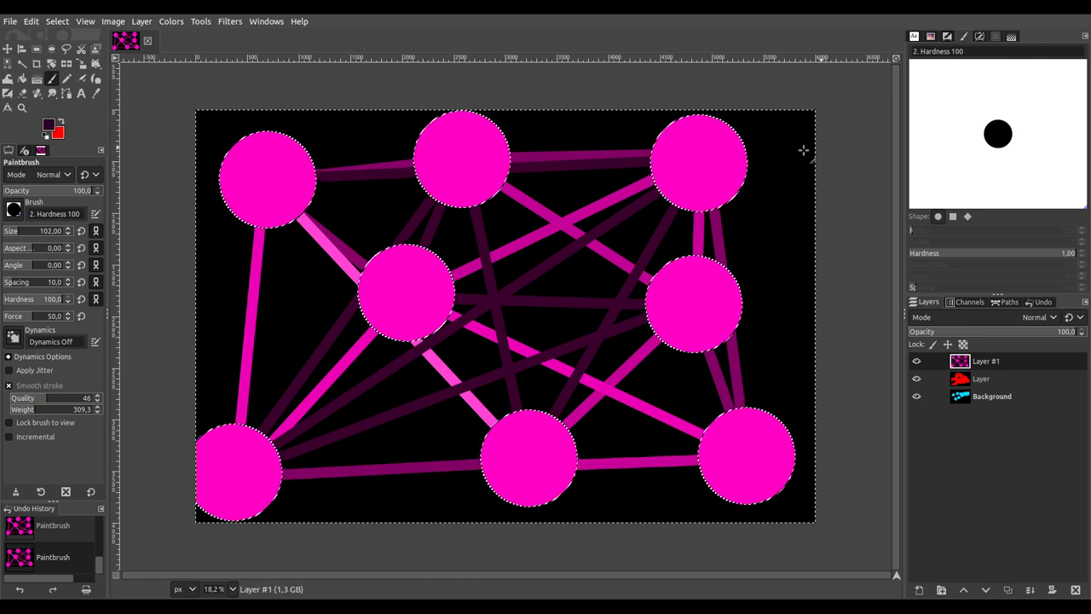
Step: Paint very dark purple straight lines from the upper-left dot to the middle-right dot and from the lower-right dot to the upper-left dot
{"action": "left_click", "coordinate": [270, 179]}
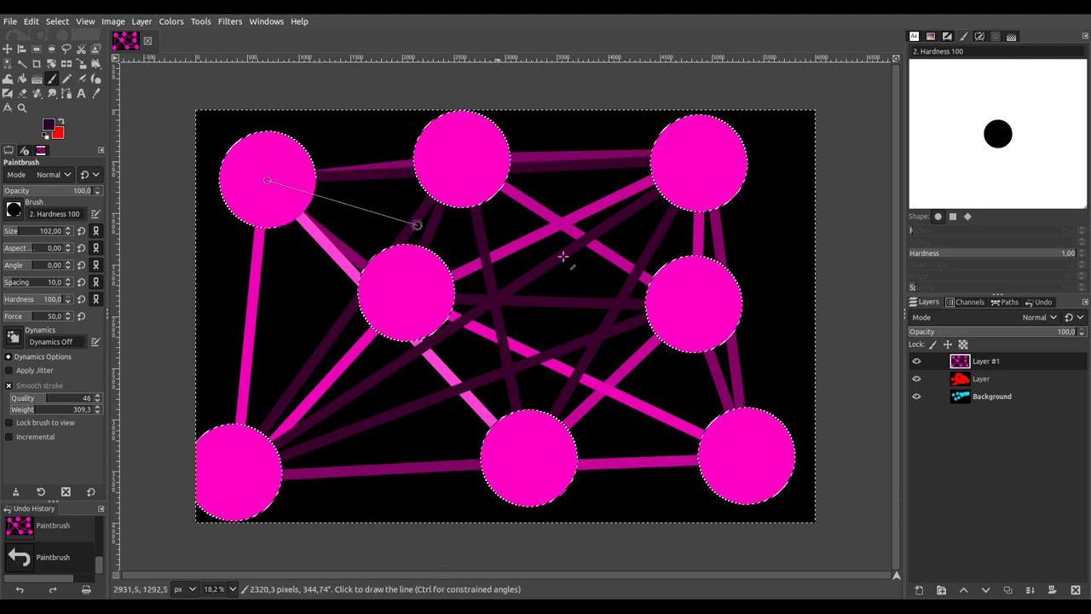
{"action": "left_click", "coordinate": [696, 305], "text": "shift"}
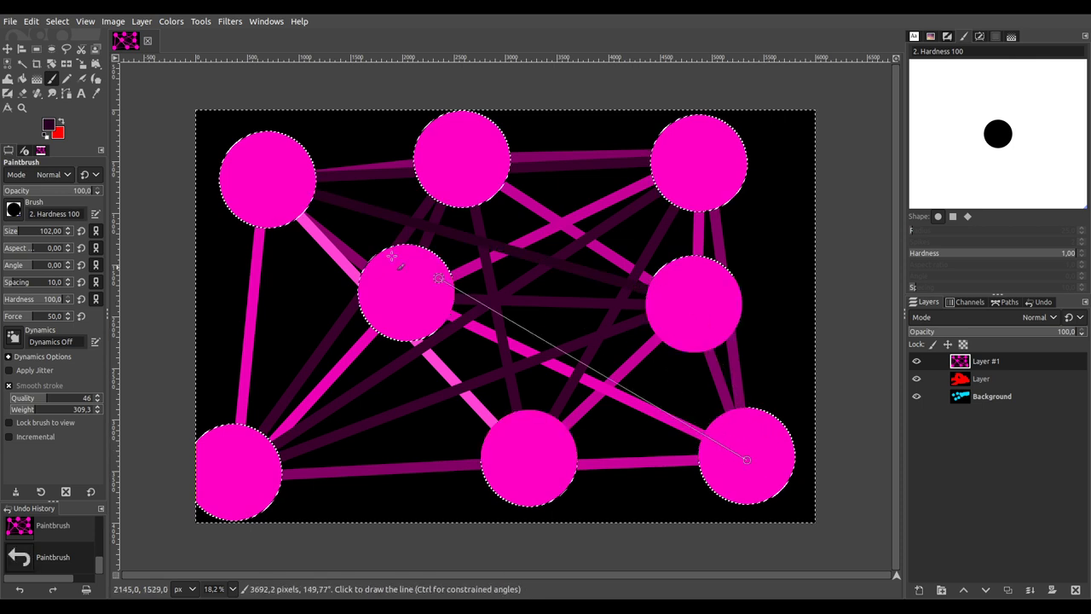
{"action": "left_click", "coordinate": [267, 182], "text": "shift"}
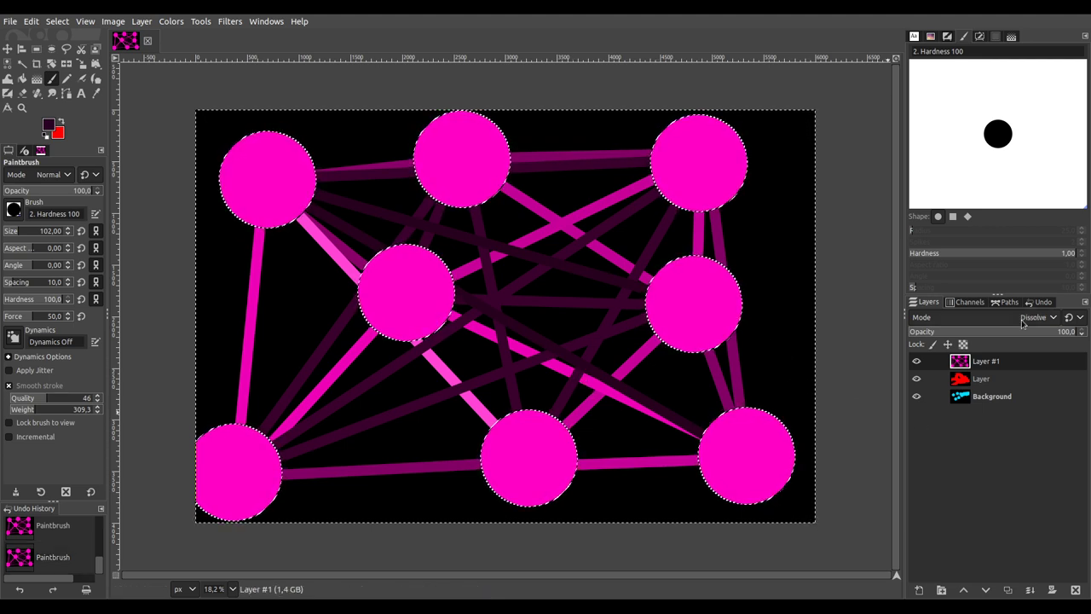
Step: Select the whole canvas and try blend modes for Layer #1, ending on Screen
{"action": "scroll", "coordinate": [1022, 322], "scroll_direction": "down", "scroll_amount": 3}
{"action": "key", "text": "ctrl+a"}
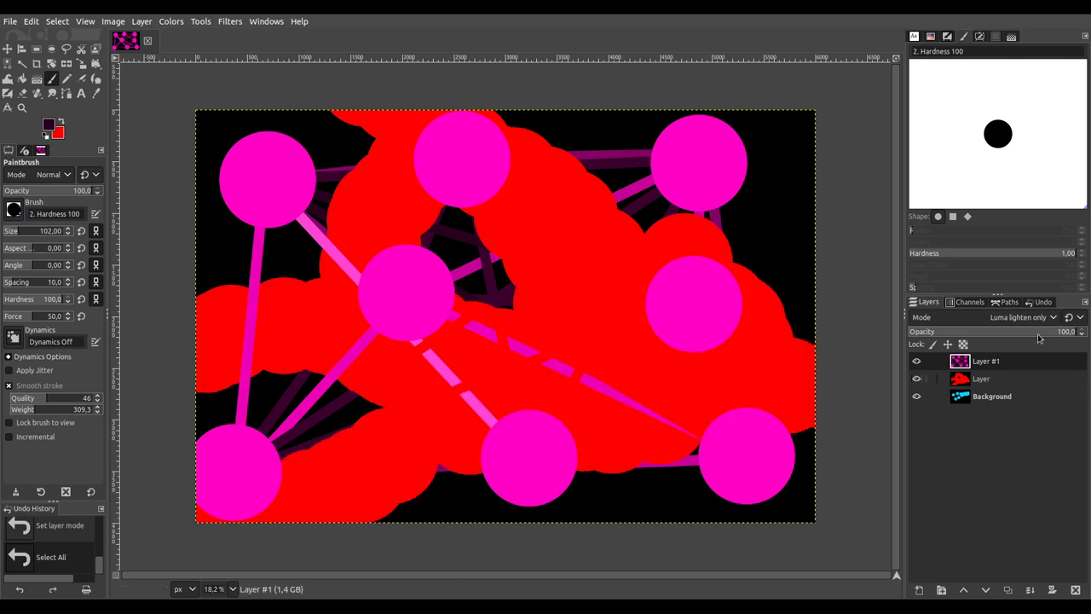
{"action": "scroll", "coordinate": [1027, 323], "scroll_direction": "down", "scroll_amount": 7}
{"action": "scroll", "coordinate": [1026, 323], "scroll_direction": "up", "scroll_amount": 8}
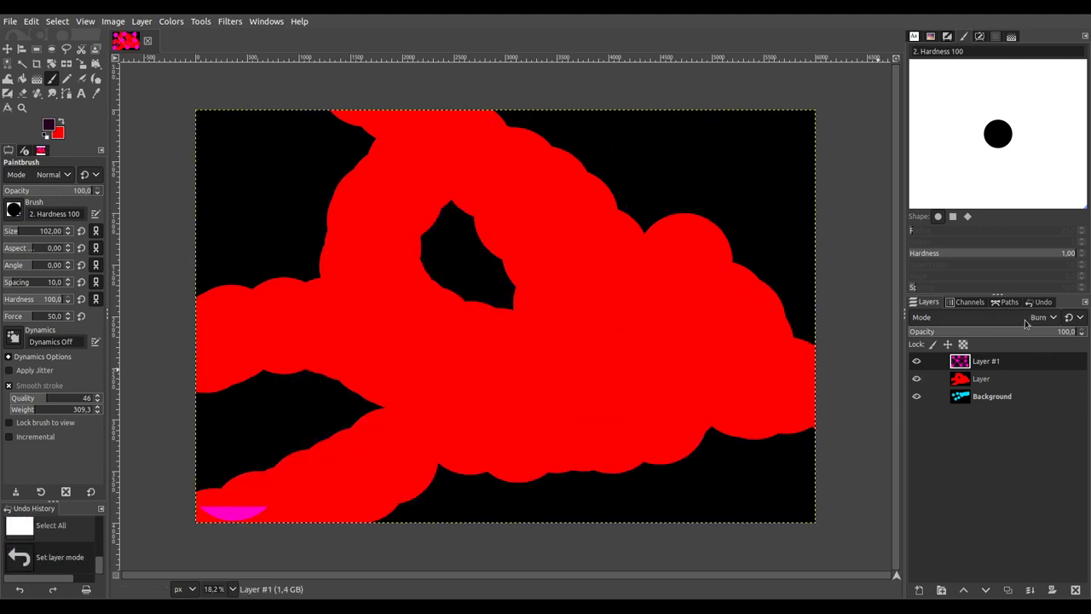
{"action": "scroll", "coordinate": [1026, 323], "scroll_direction": "down", "scroll_amount": 2}
{"action": "scroll", "coordinate": [1026, 323], "scroll_direction": "up", "scroll_amount": 4}
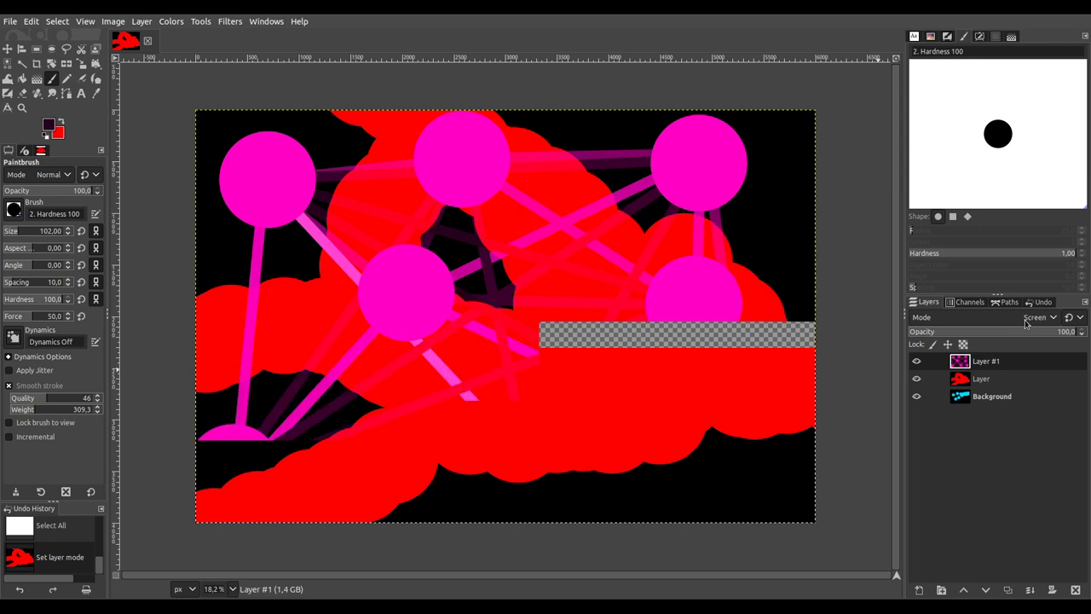
Step: Try several blend modes on the red layer below Layer #1, ending on Grain merge
{"action": "scroll", "coordinate": [1026, 320], "scroll_direction": "down", "scroll_amount": 3}
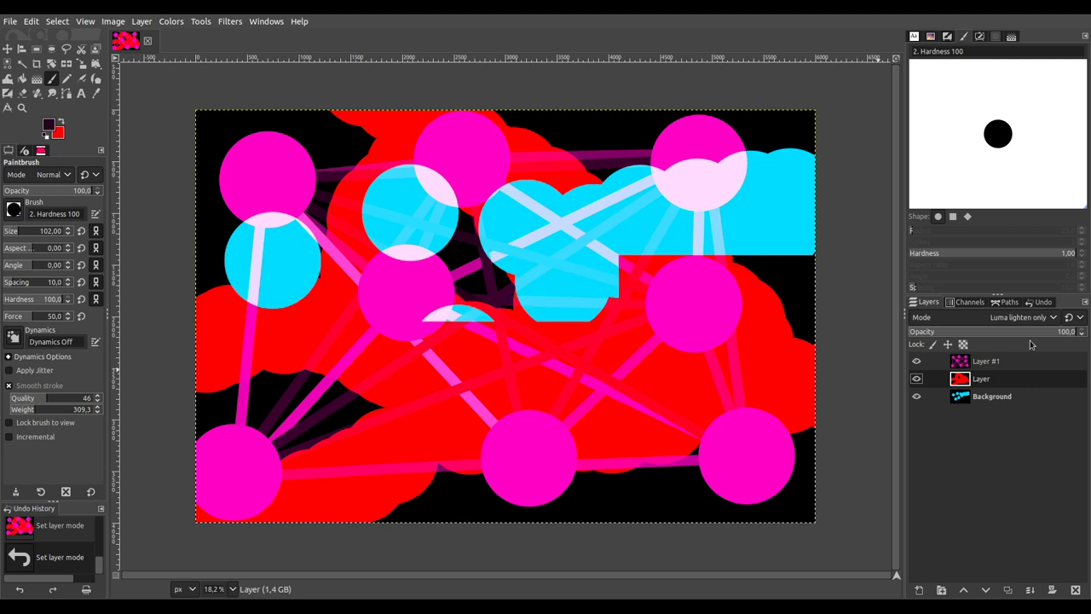
{"action": "scroll", "coordinate": [1030, 321], "scroll_direction": "down", "scroll_amount": 7}
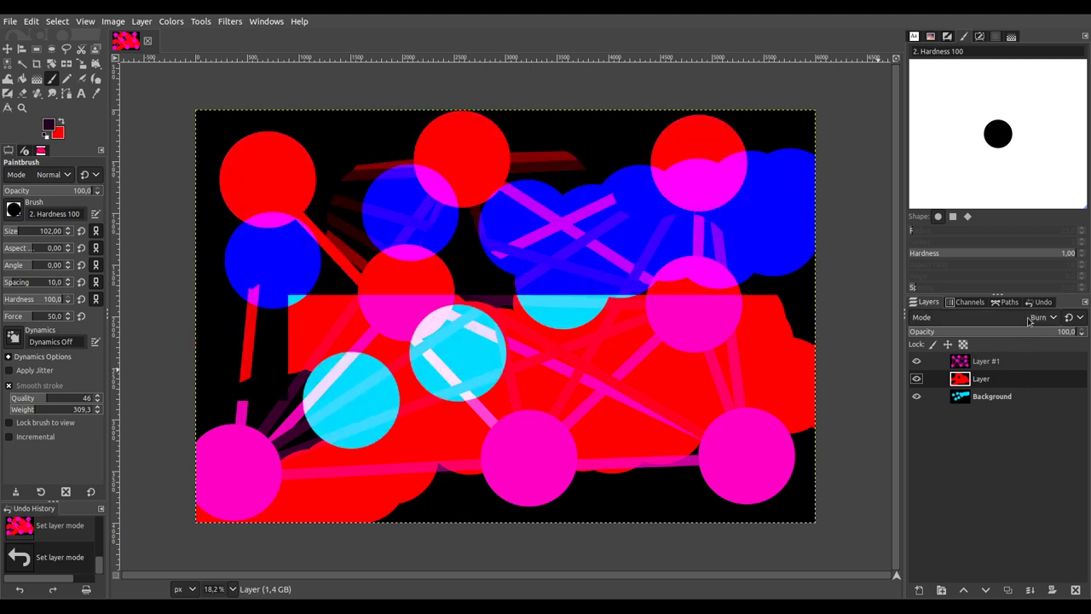
{"action": "scroll", "coordinate": [1030, 321], "scroll_direction": "down", "scroll_amount": 2}
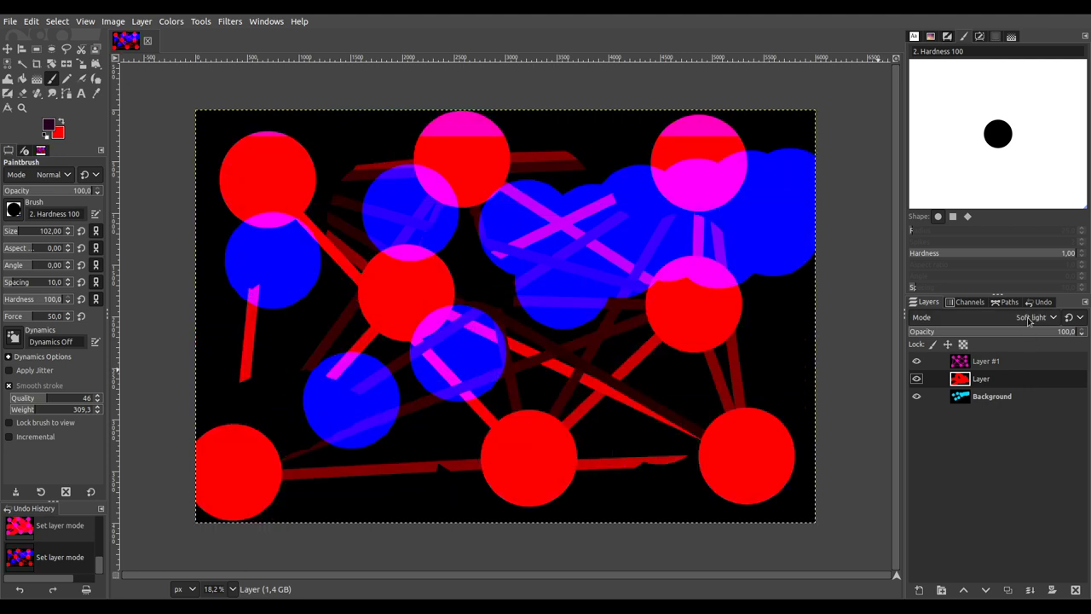
{"action": "scroll", "coordinate": [1029, 321], "scroll_direction": "down", "scroll_amount": 5}
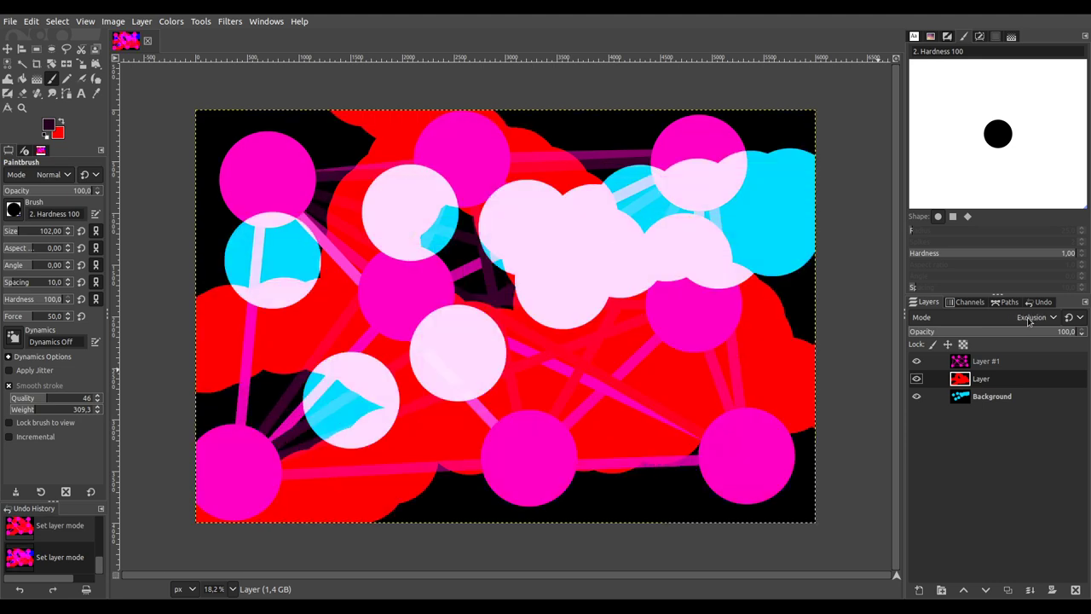
{"action": "scroll", "coordinate": [1030, 320], "scroll_direction": "down", "scroll_amount": 1}
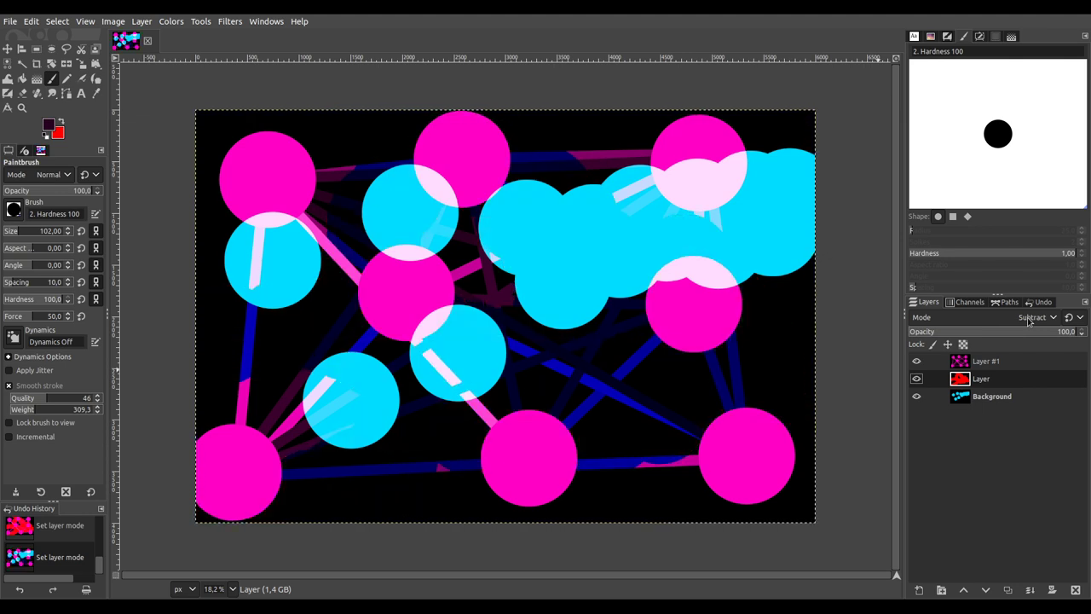
{"action": "scroll", "coordinate": [1030, 320], "scroll_direction": "down", "scroll_amount": 1}
{"action": "scroll", "coordinate": [1030, 321], "scroll_direction": "down", "scroll_amount": 1}
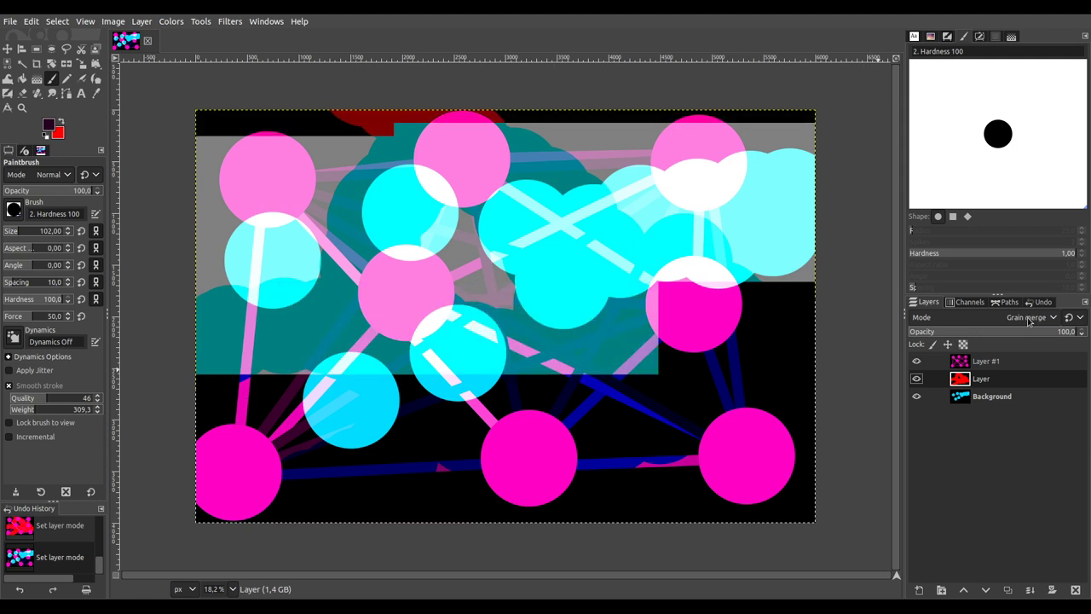
Step: Set Layer #1's blend mode to Soft light and merge all visible layers into one
{"action": "left_click", "coordinate": [993, 360]}
{"action": "scroll", "coordinate": [1021, 318], "scroll_direction": "up", "scroll_amount": 16}
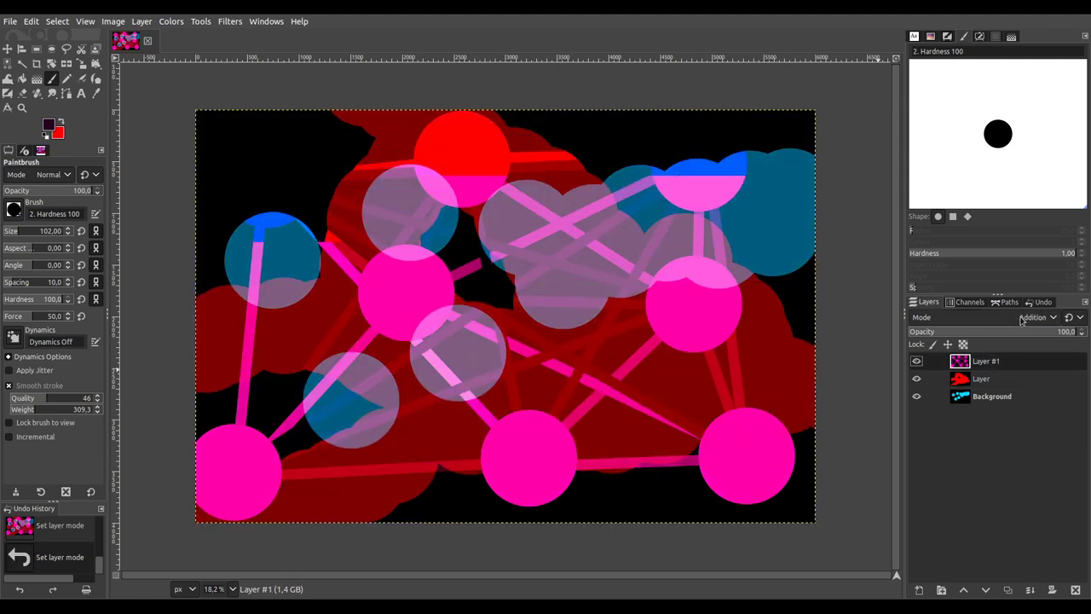
{"action": "scroll", "coordinate": [1021, 317], "scroll_direction": "down", "scroll_amount": 3}
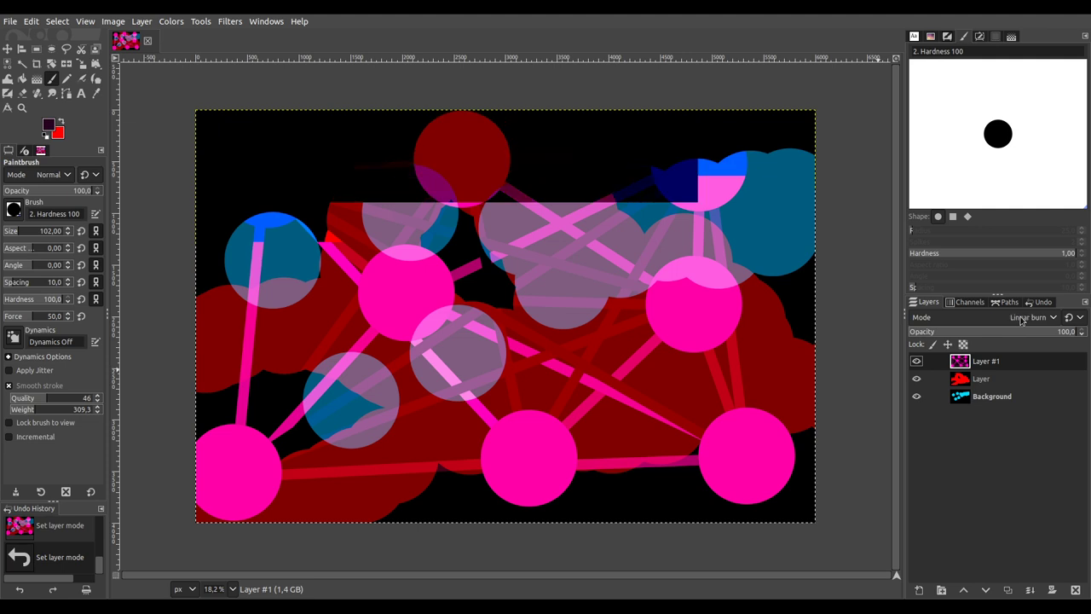
{"action": "scroll", "coordinate": [1021, 318], "scroll_direction": "down", "scroll_amount": 2}
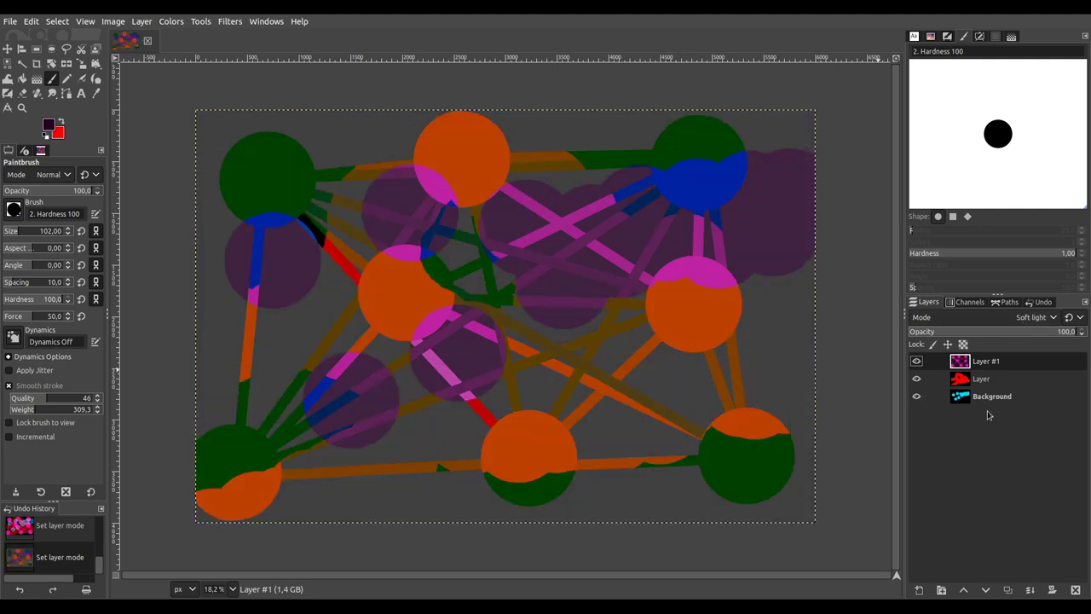
{"action": "left_click", "coordinate": [1030, 589], "text": "ctrl"}
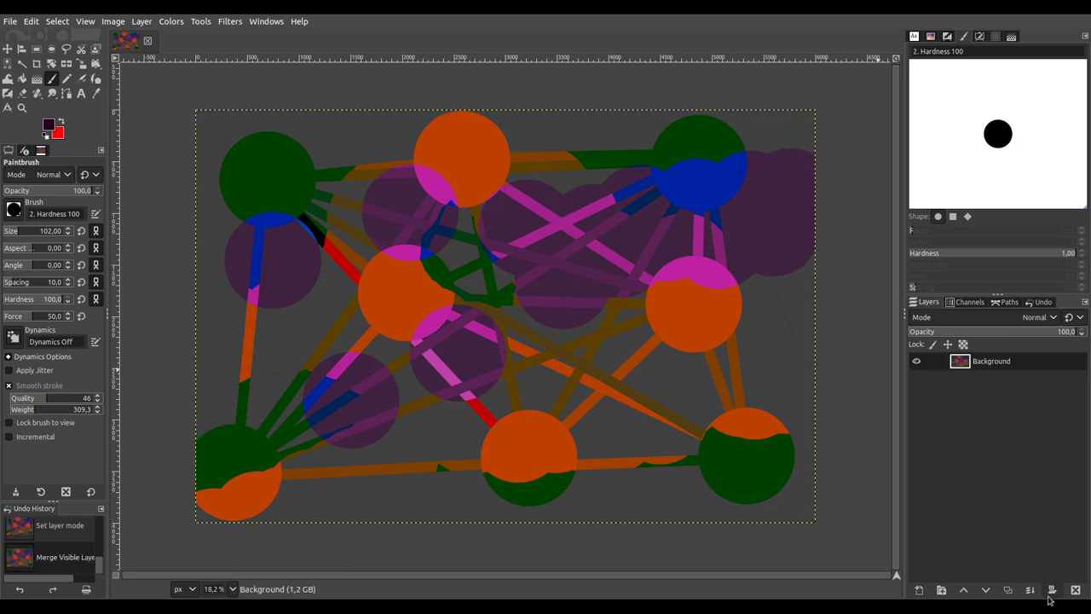
Step: Duplicate the merged layer, set the copy's blend mode to Dodge, and duplicate that copy three times
{"action": "left_click", "coordinate": [1005, 590]}
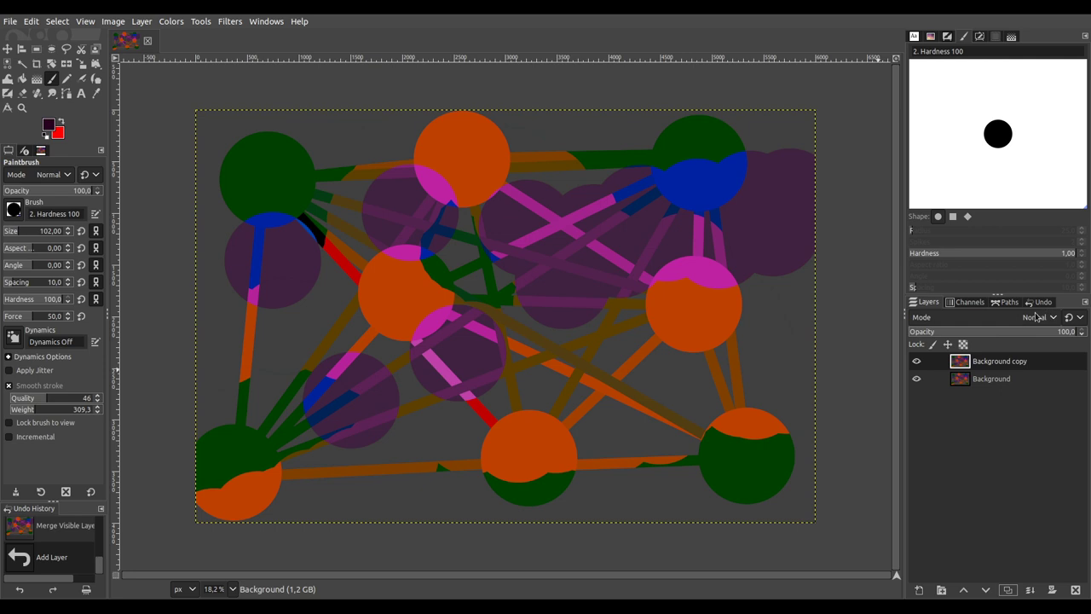
{"action": "scroll", "coordinate": [1036, 317], "scroll_direction": "down", "scroll_amount": 4}
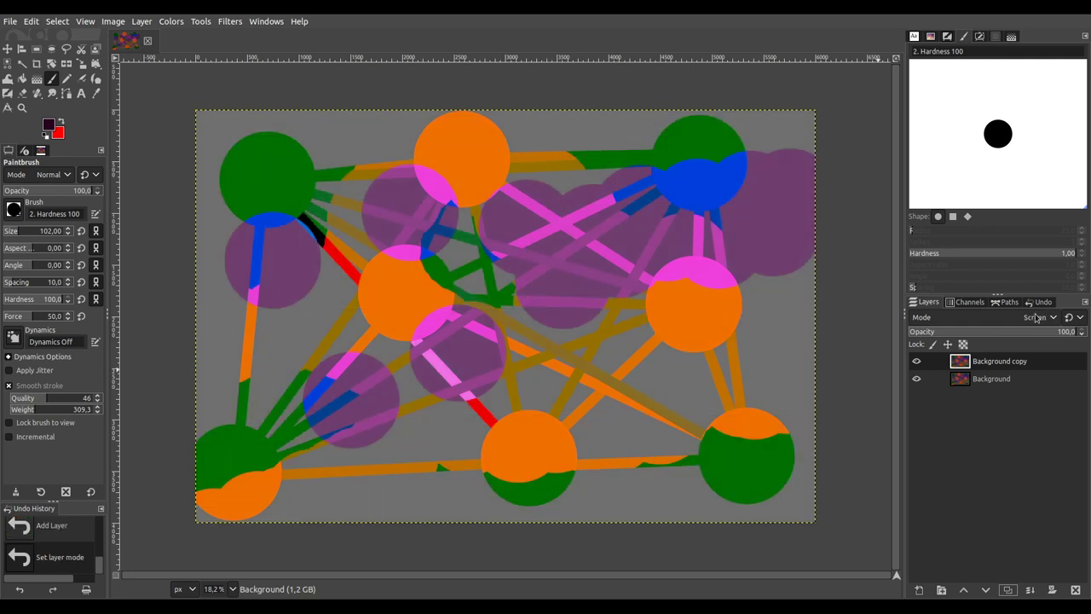
{"action": "scroll", "coordinate": [1035, 317], "scroll_direction": "down", "scroll_amount": 1}
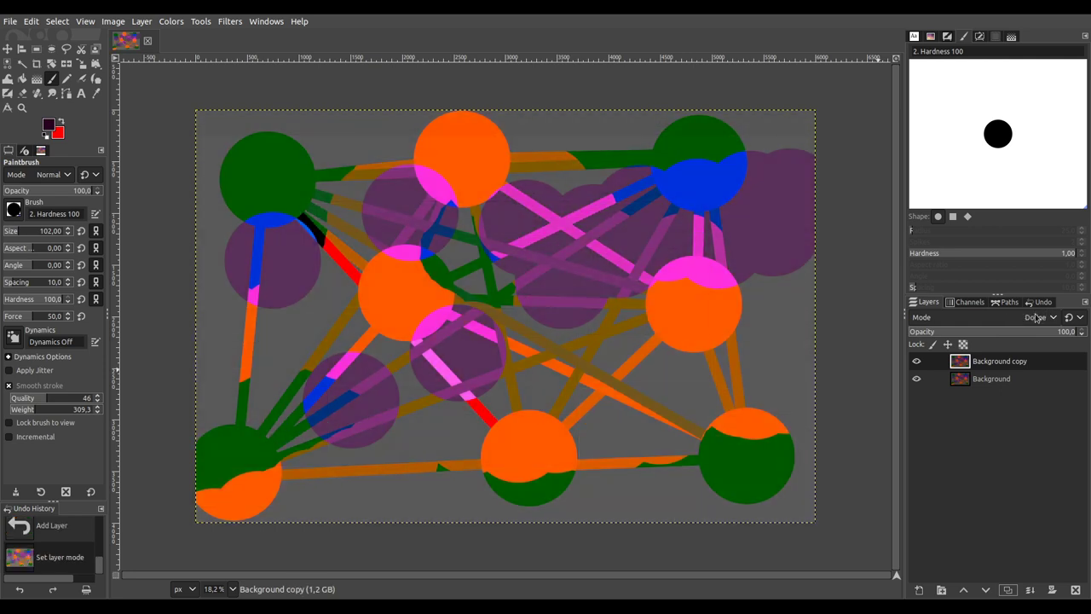
{"action": "left_click", "coordinate": [1008, 590]}
{"action": "left_click", "coordinate": [1007, 590]}
{"action": "left_click", "coordinate": [1008, 590]}
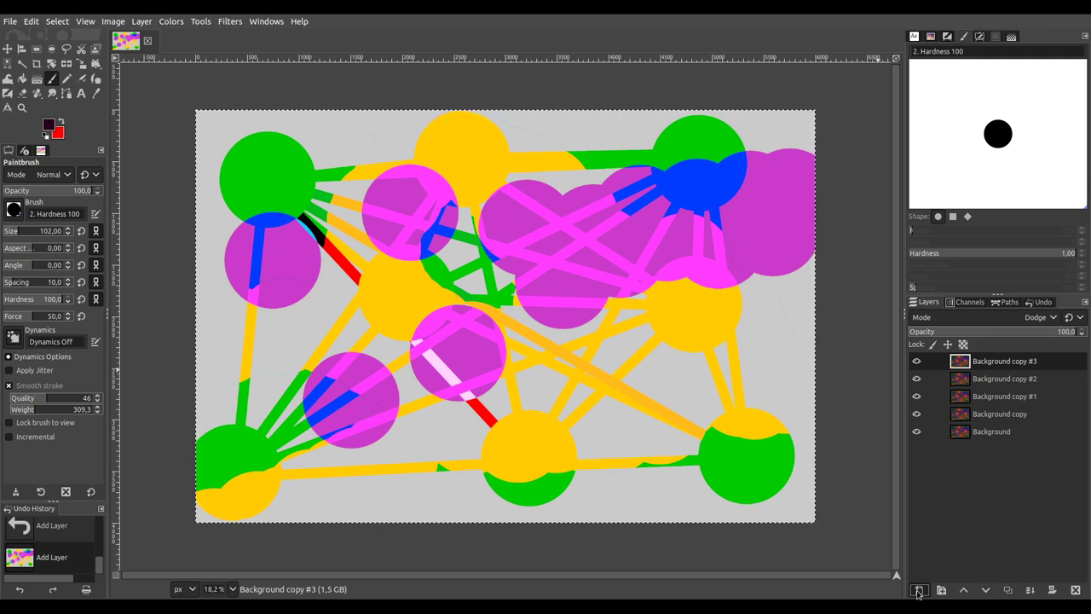
Step: Add a new layer at the top of the stack and fill it with the very dark purple foreground color
{"action": "key", "text": "shift+ctrl+n"}
{"action": "key", "text": "Return"}
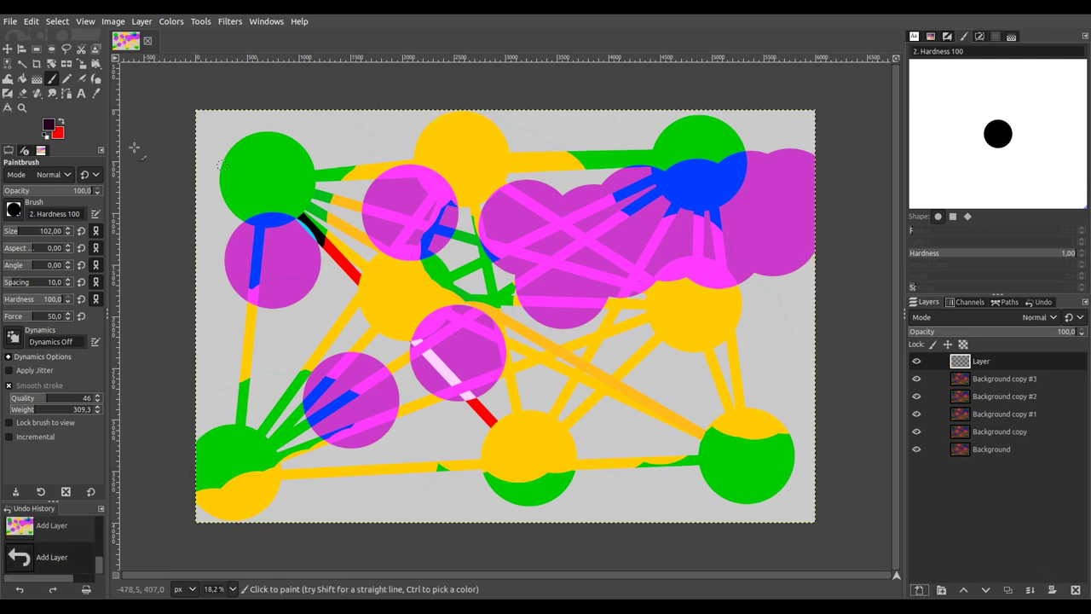
{"action": "left_click", "coordinate": [23, 77]}
{"action": "left_click", "coordinate": [821, 319]}
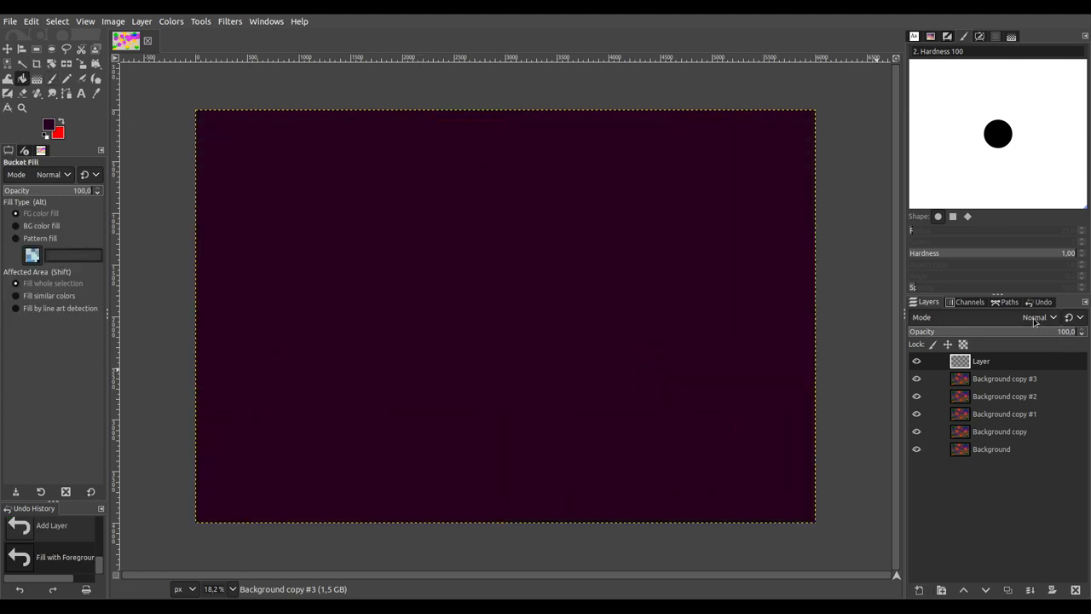
Step: Set the purple layer's blend mode to Hard light and lower it three places, directly beneath Background copy #1
{"action": "scroll", "coordinate": [1034, 320], "scroll_direction": "down", "scroll_amount": 3}
{"action": "scroll", "coordinate": [1034, 320], "scroll_direction": "down", "scroll_amount": 10}
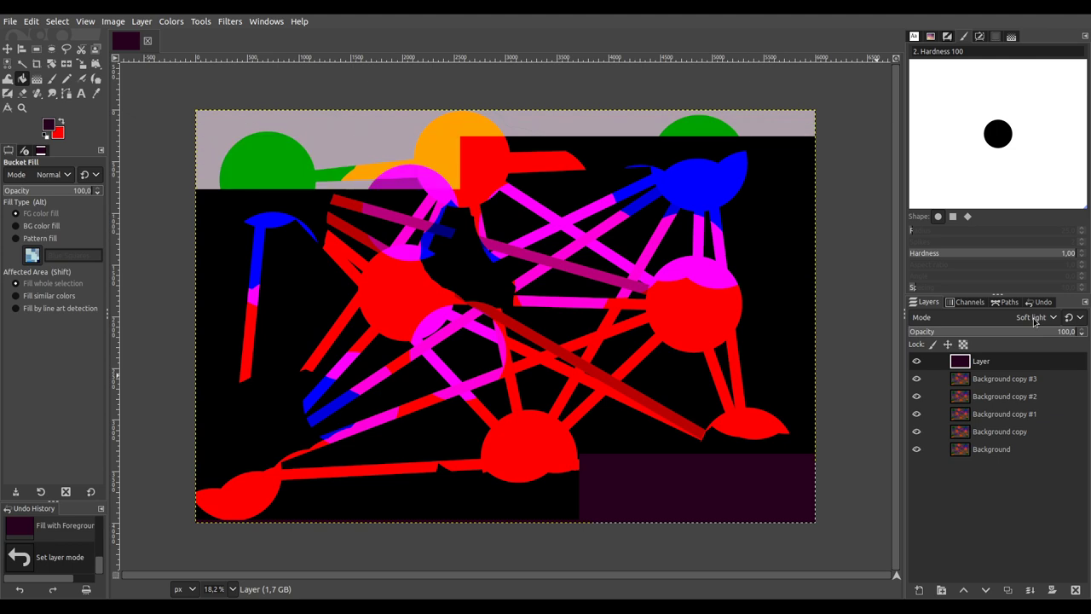
{"action": "scroll", "coordinate": [1034, 321], "scroll_direction": "down", "scroll_amount": 4}
{"action": "scroll", "coordinate": [1034, 321], "scroll_direction": "up", "scroll_amount": 1}
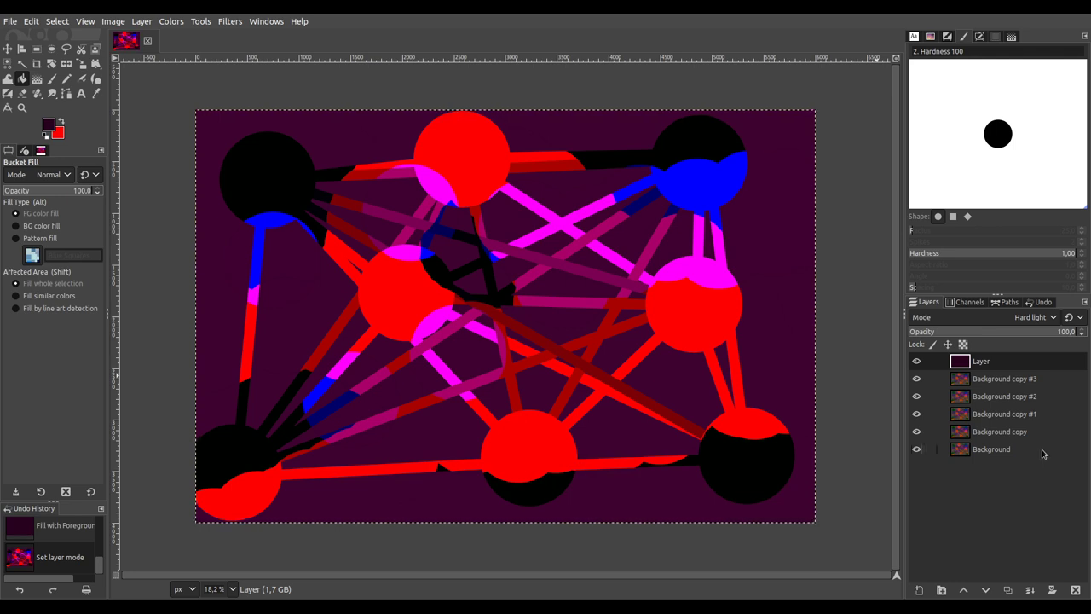
{"action": "left_click", "coordinate": [986, 590]}
{"action": "left_click", "coordinate": [985, 590]}
{"action": "left_click", "coordinate": [985, 590]}
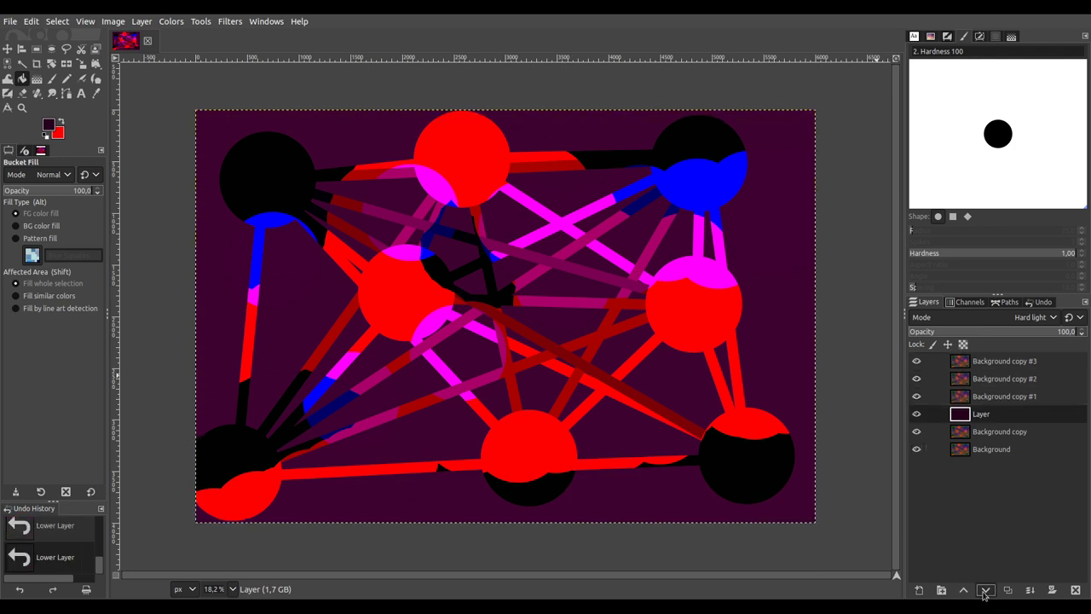
Step: Try other blend modes for the lowered purple layer, including Burn, Lighten only and Erase
{"action": "scroll", "coordinate": [1019, 324], "scroll_direction": "down", "scroll_amount": 4}
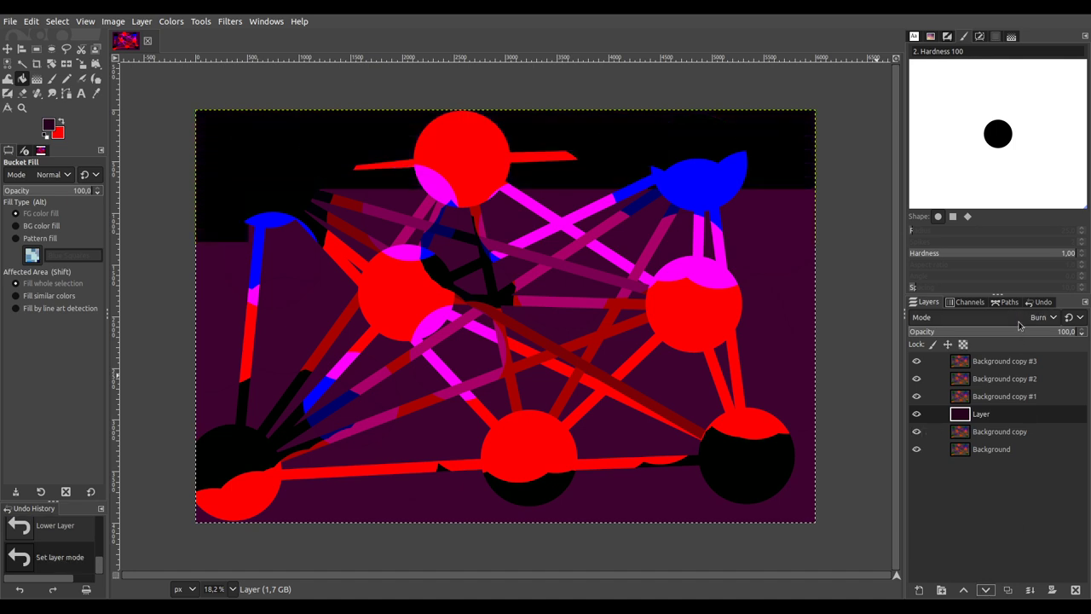
{"action": "scroll", "coordinate": [1019, 324], "scroll_direction": "up", "scroll_amount": 5}
{"action": "scroll", "coordinate": [1018, 324], "scroll_direction": "up", "scroll_amount": 4}
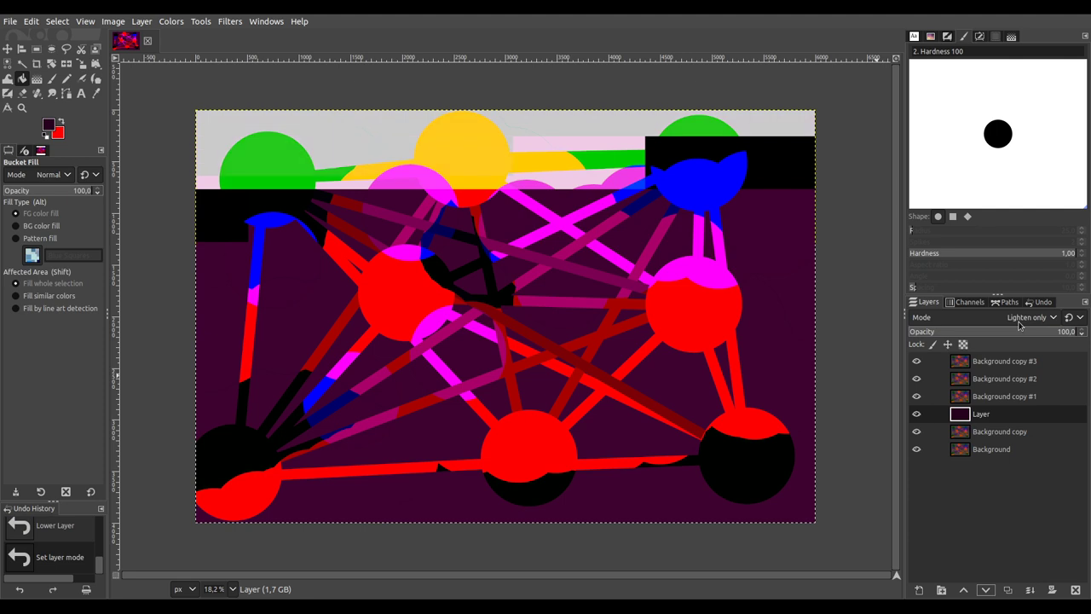
{"action": "scroll", "coordinate": [1018, 324], "scroll_direction": "down", "scroll_amount": 1}
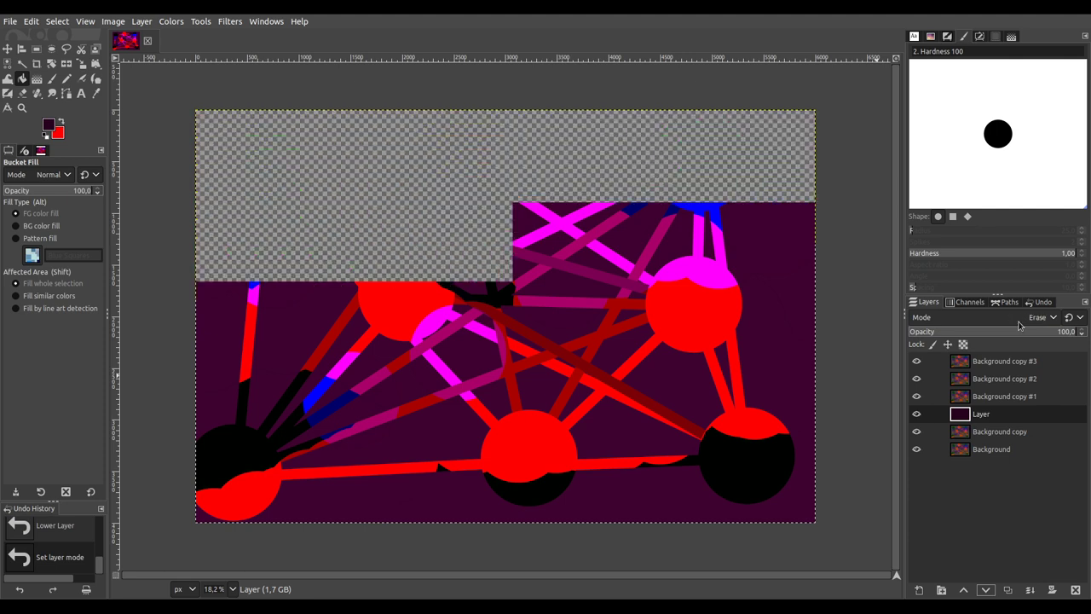
Step: Flip Background copy #2 vertically and anchor the resulting floating selection
{"action": "left_click", "coordinate": [994, 381]}
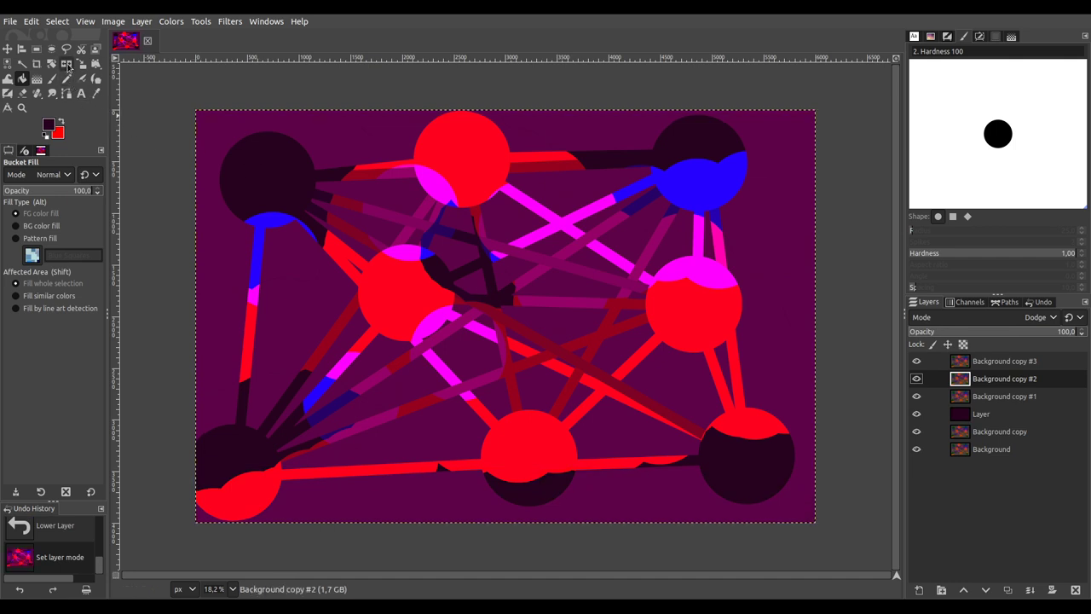
{"action": "key", "text": "shift+f"}
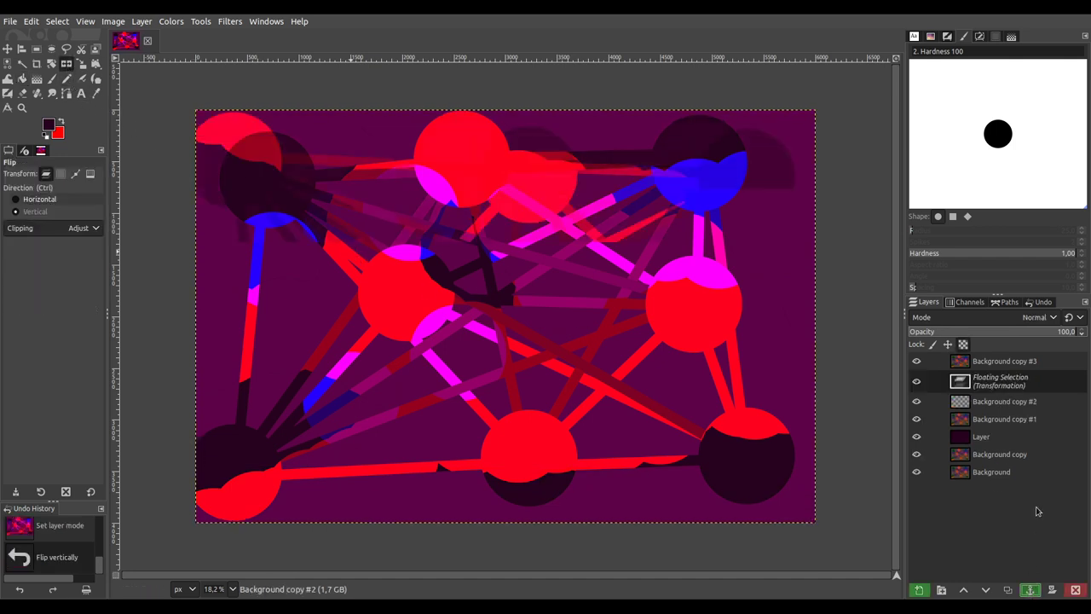
{"action": "key", "text": "ctrl+h"}
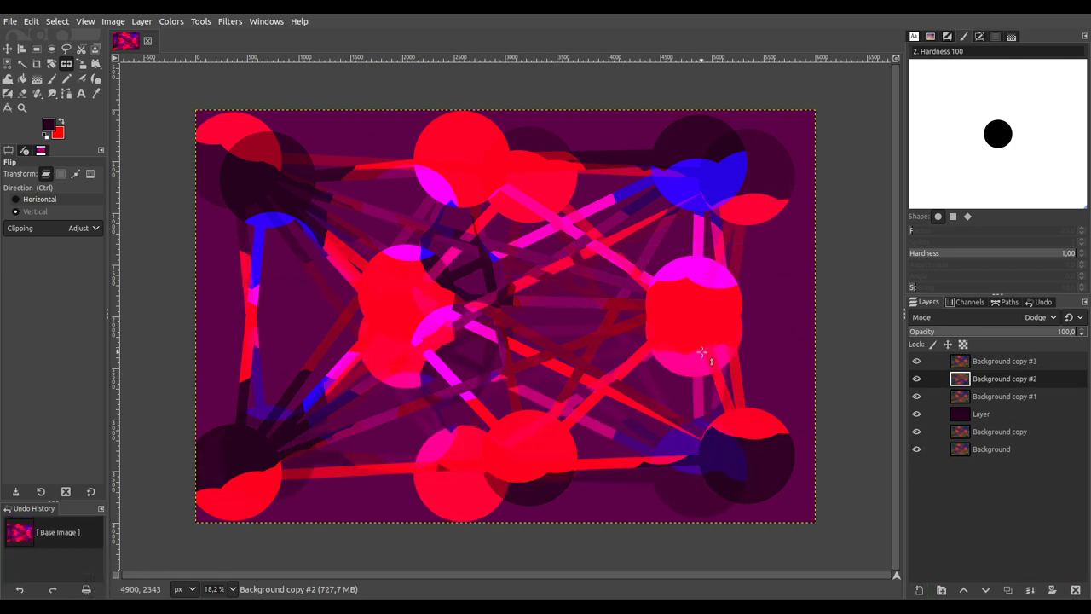
Step: Flip Background copy horizontally and set its blend mode to Burn
{"action": "left_click", "coordinate": [993, 434]}
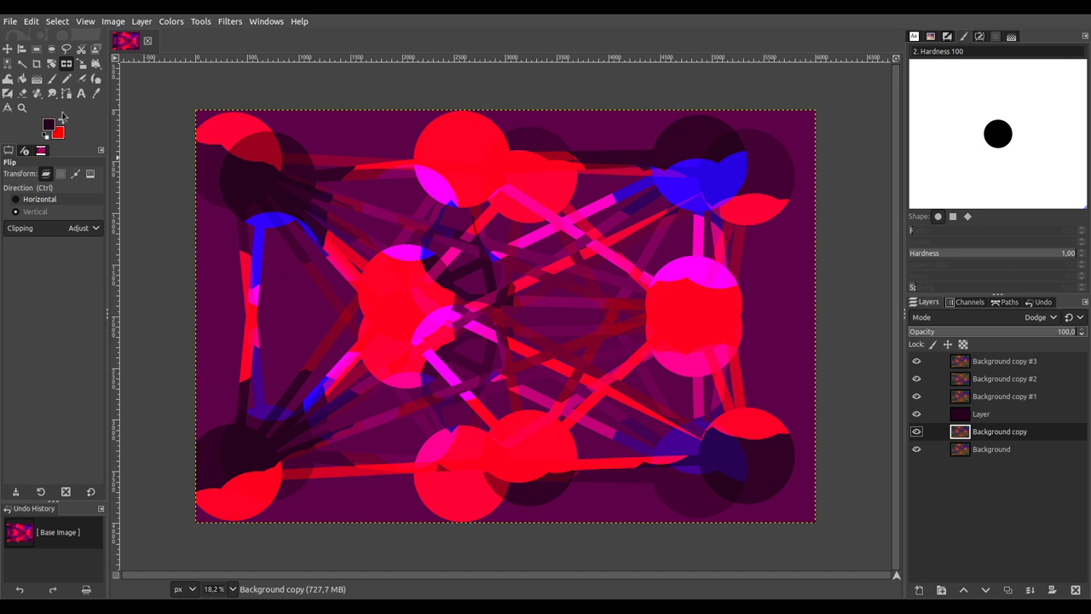
{"action": "left_click", "coordinate": [38, 200]}
{"action": "left_click", "coordinate": [859, 321]}
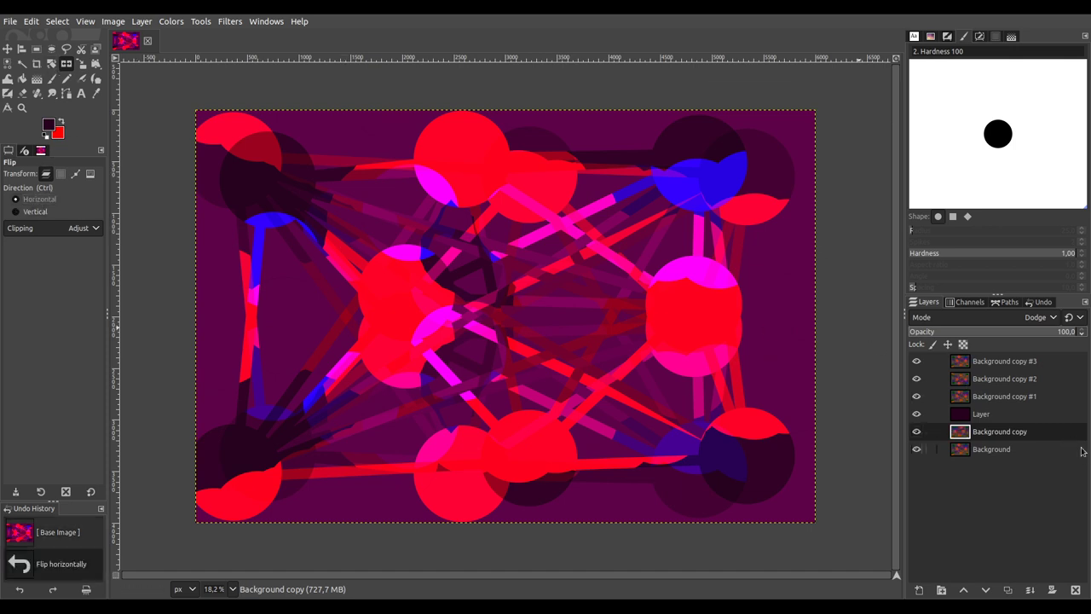
{"action": "scroll", "coordinate": [1032, 317], "scroll_direction": "down", "scroll_amount": 2}
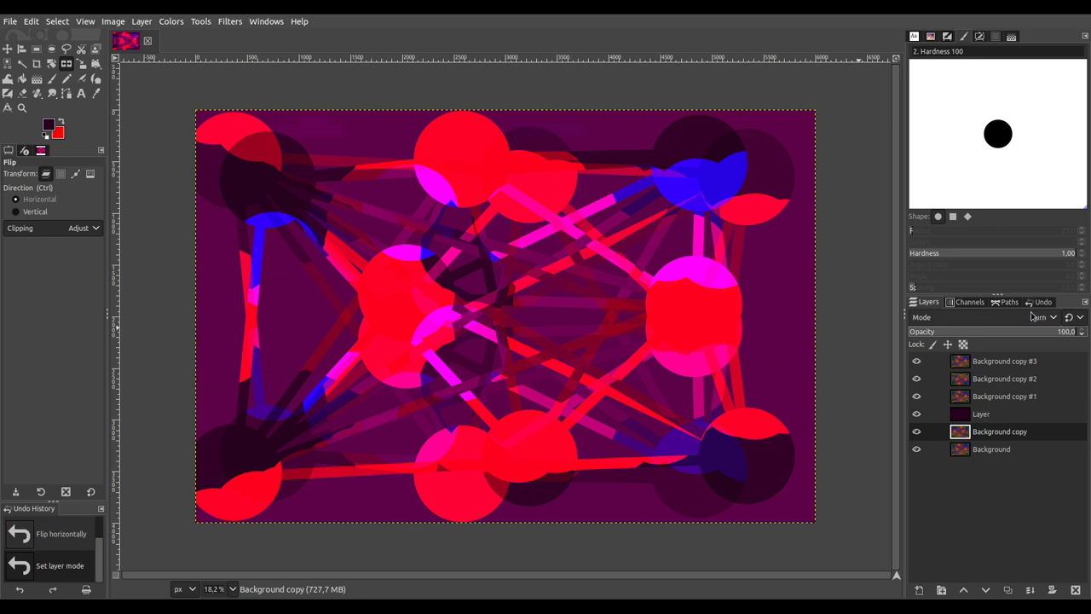
Step: Set the blend mode of Background copy #1 to Hard light
{"action": "left_click", "coordinate": [996, 398]}
{"action": "scroll", "coordinate": [1029, 319], "scroll_direction": "down", "scroll_amount": 2}
{"action": "scroll", "coordinate": [1029, 323], "scroll_direction": "down", "scroll_amount": 1}
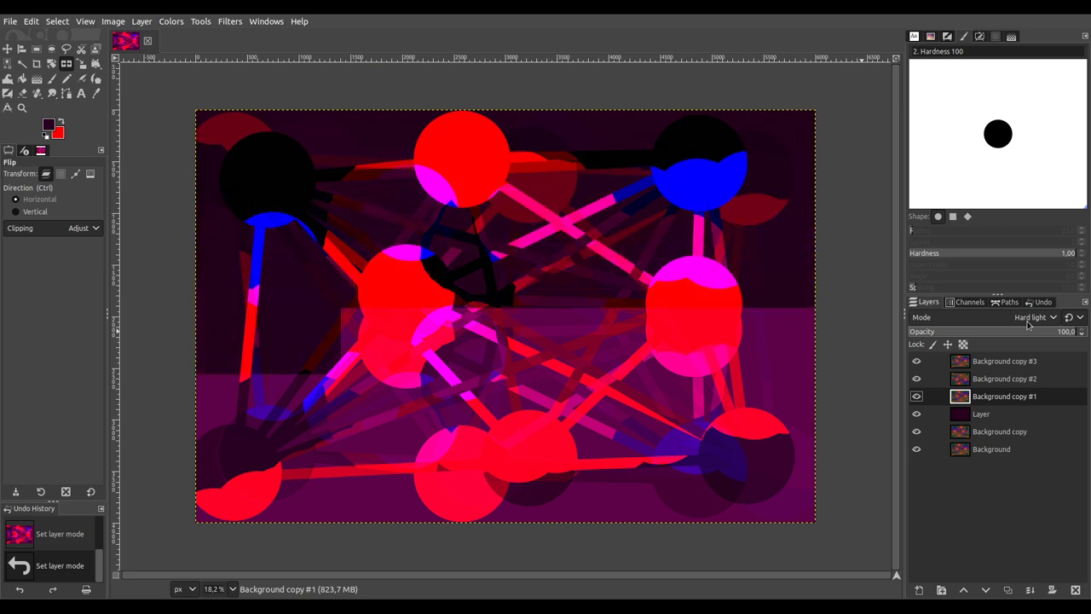
Step: Set the blend mode of the dark purple layer to HSV Value and merge all visible layers
{"action": "left_click", "coordinate": [1013, 414]}
{"action": "key", "text": "ctrl+z"}
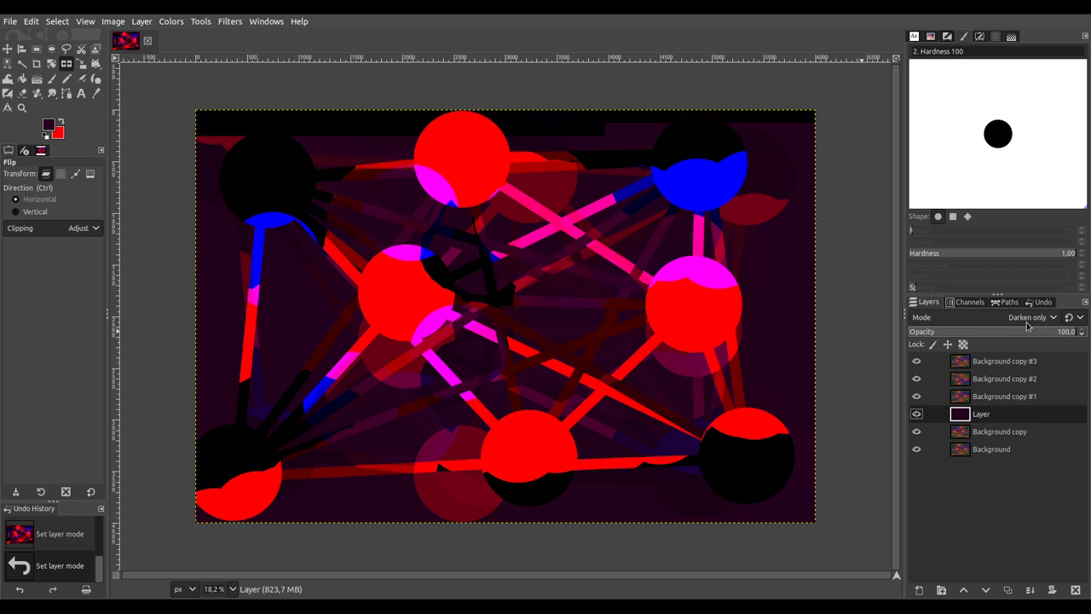
{"action": "scroll", "coordinate": [1027, 324], "scroll_direction": "down", "scroll_amount": 14}
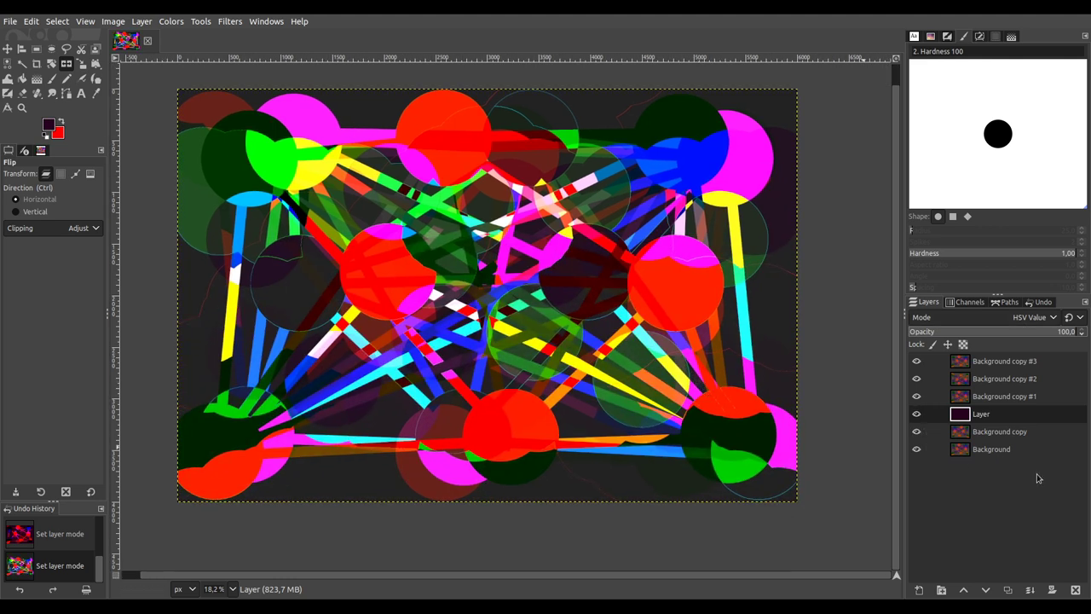
{"action": "left_click", "coordinate": [1055, 587], "text": "ctrl"}
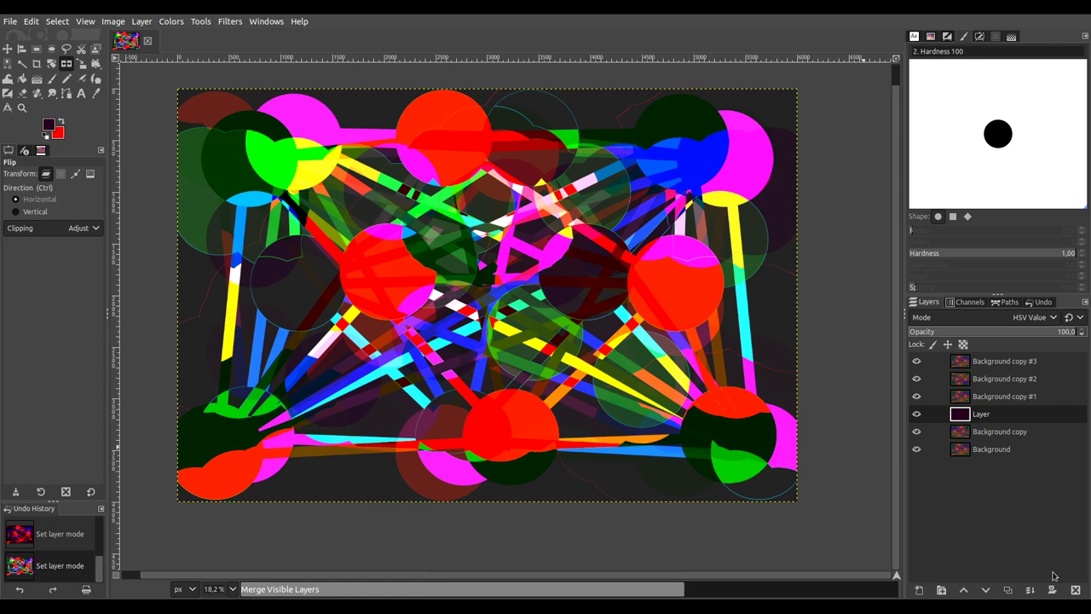
Step: Duplicate the merged Background and insert a new layer filled with dark blue beneath the copy
{"action": "left_click", "coordinate": [1006, 589]}
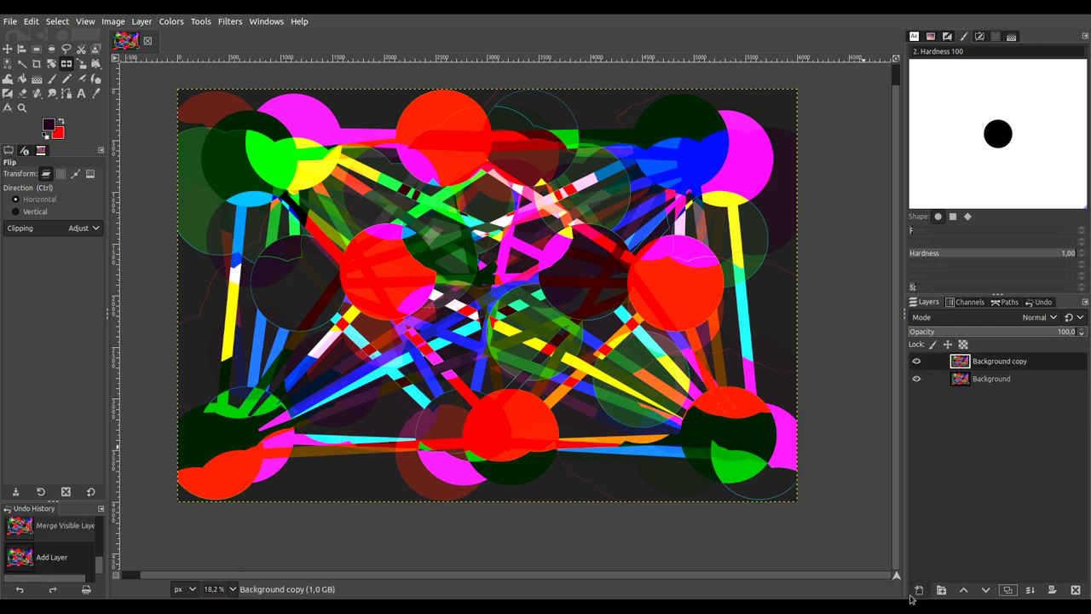
{"action": "key", "text": "ctrl+shift+n"}
{"action": "key", "text": "Return"}
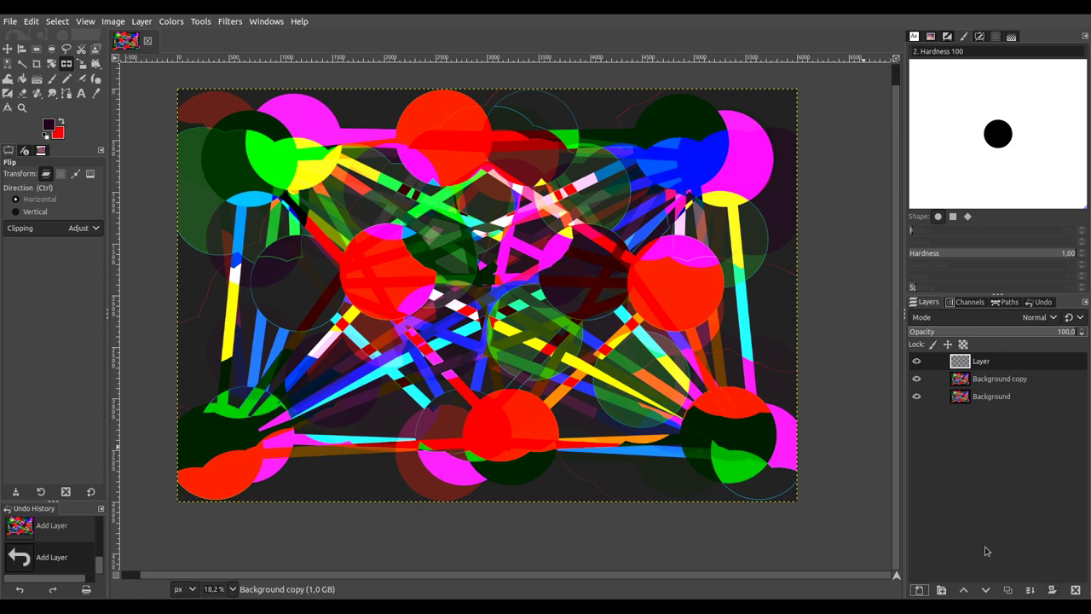
{"action": "left_click", "coordinate": [984, 589]}
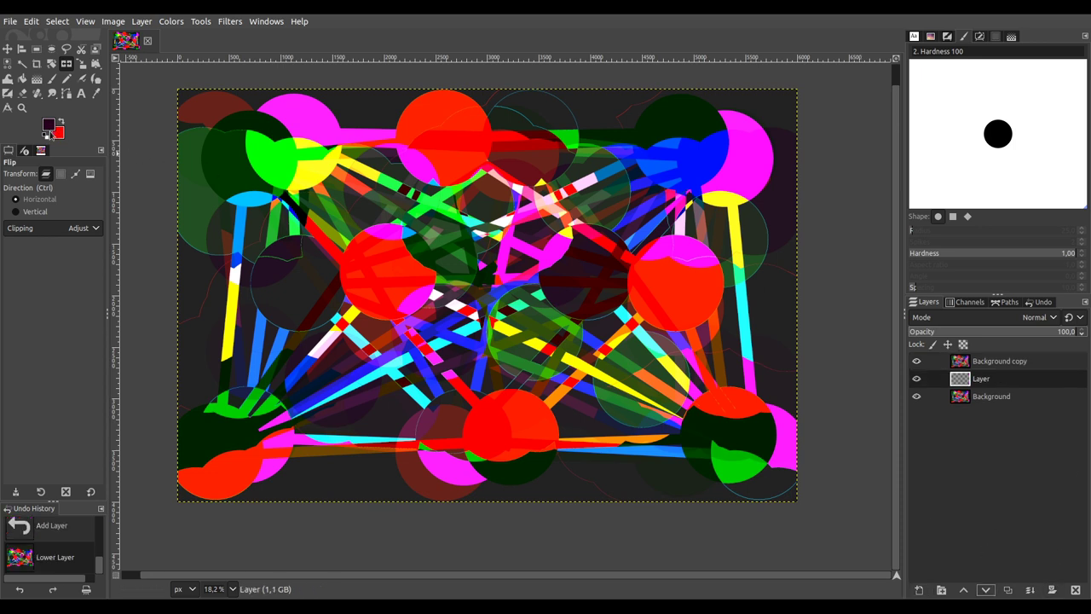
{"action": "left_click", "coordinate": [22, 79]}
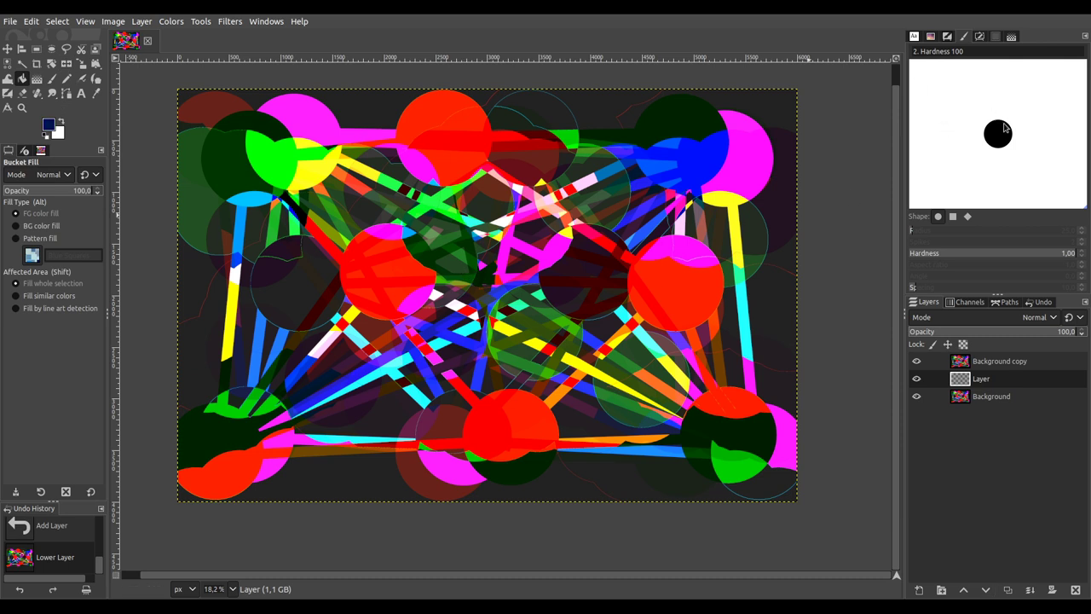
{"action": "left_click", "coordinate": [744, 342]}
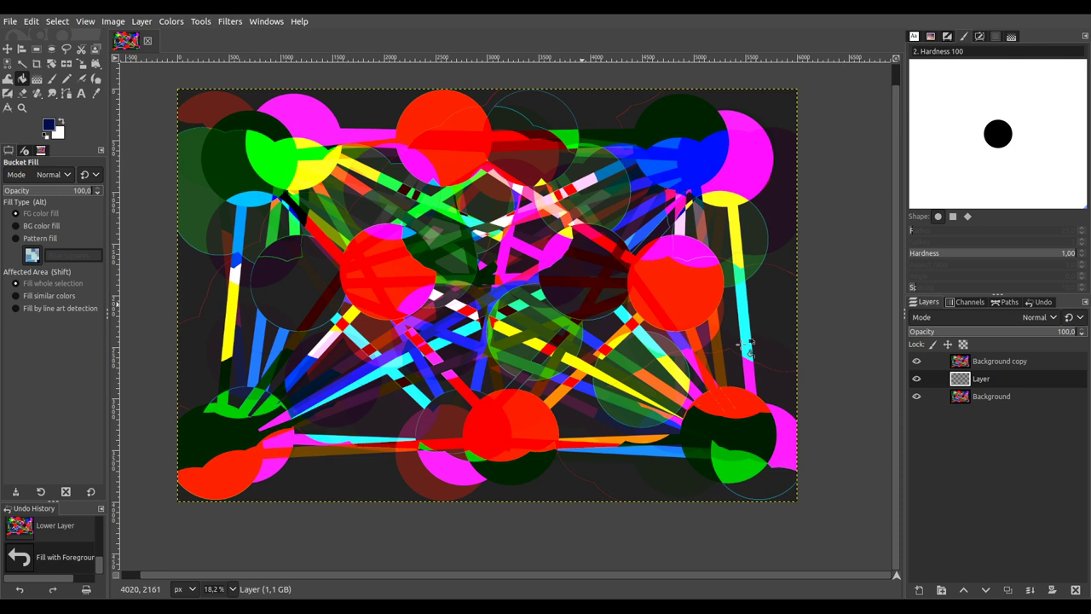
Step: Set the blend mode of Background copy to Luma darken only
{"action": "left_click", "coordinate": [1008, 362]}
{"action": "scroll", "coordinate": [1031, 317], "scroll_direction": "down", "scroll_amount": 4}
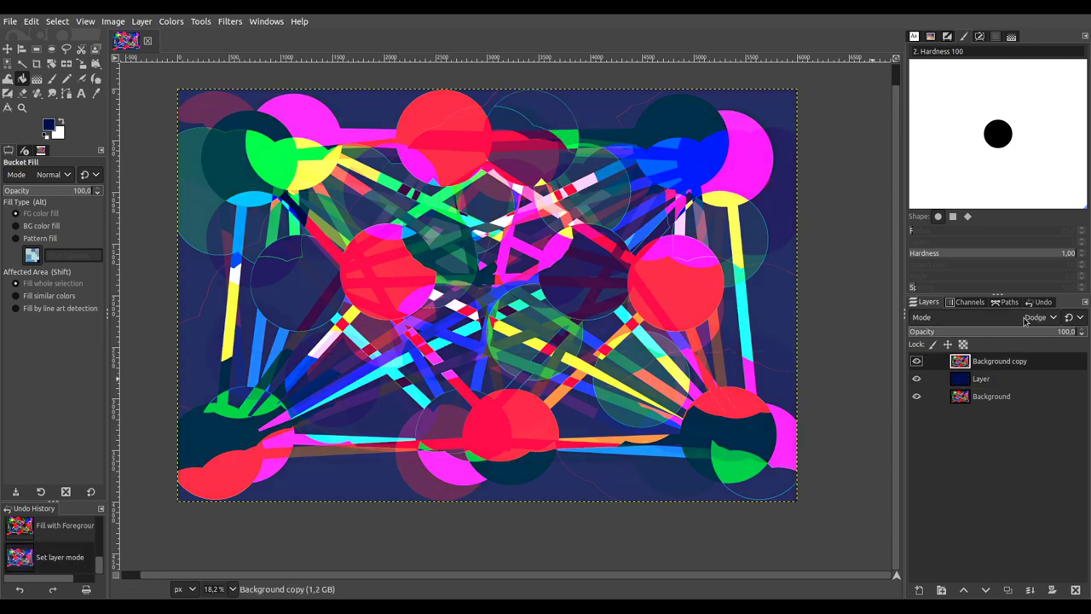
{"action": "scroll", "coordinate": [1026, 319], "scroll_direction": "down", "scroll_amount": 4}
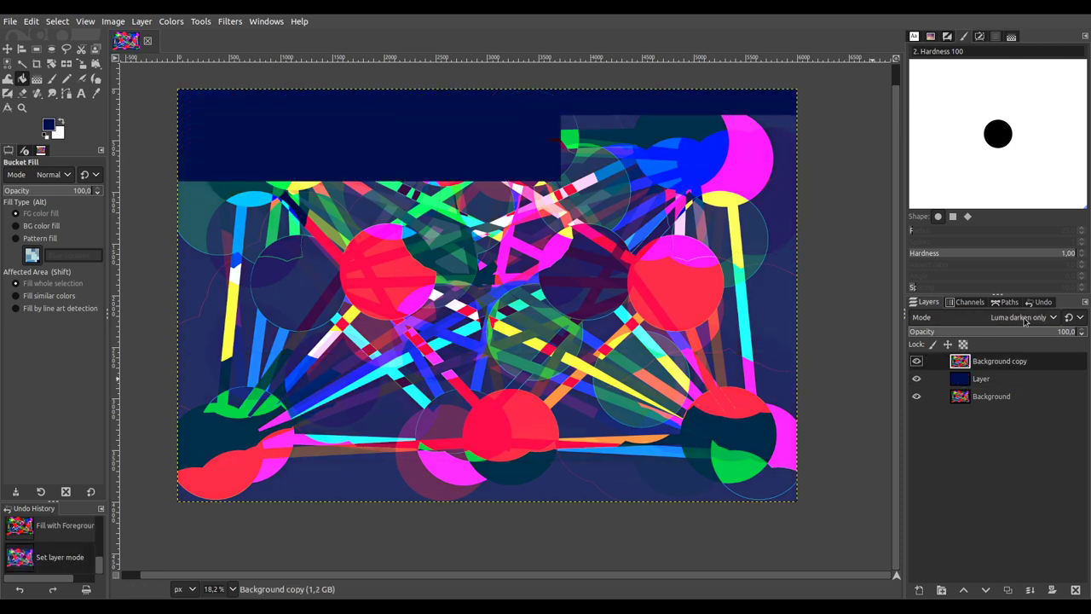
Step: Try Screen and Linear burn on the dark blue layer, and set its blend mode to Soft light
{"action": "left_click", "coordinate": [996, 379]}
{"action": "scroll", "coordinate": [1026, 319], "scroll_direction": "down", "scroll_amount": 5}
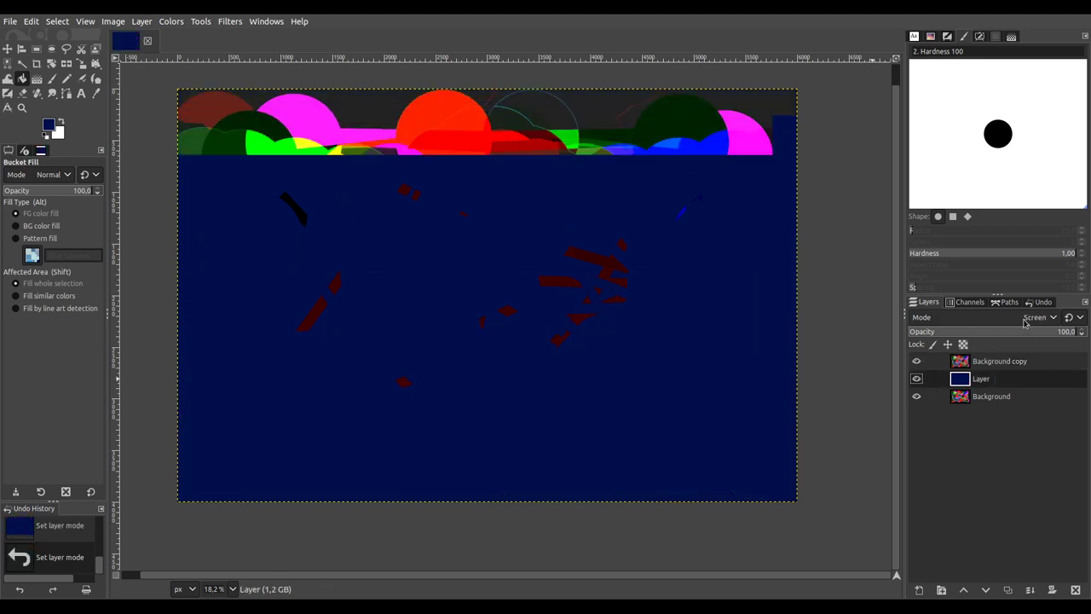
{"action": "scroll", "coordinate": [1026, 319], "scroll_direction": "down", "scroll_amount": 3}
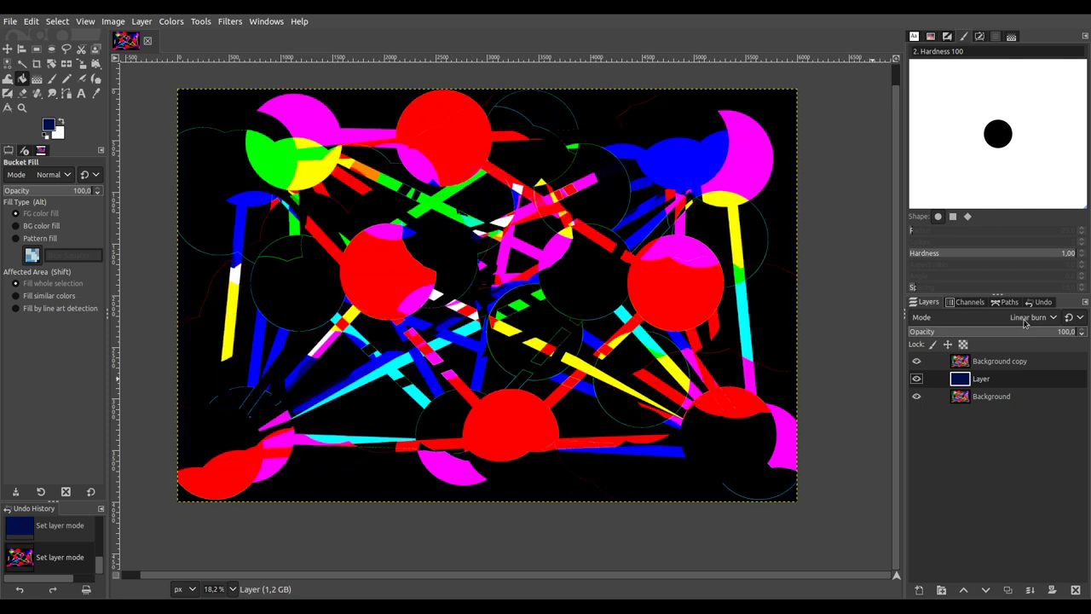
{"action": "scroll", "coordinate": [1026, 319], "scroll_direction": "down", "scroll_amount": 3}
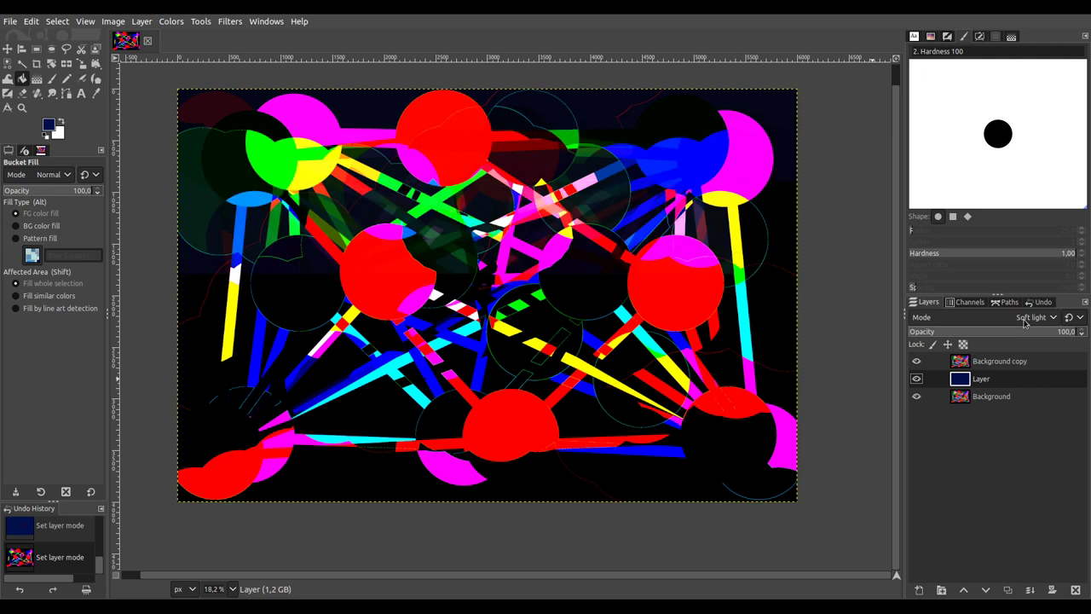
Step: Change the blend mode of Background copy again and merge all visible layers
{"action": "left_click", "coordinate": [1008, 363]}
{"action": "scroll", "coordinate": [1027, 319], "scroll_direction": "down", "scroll_amount": 1}
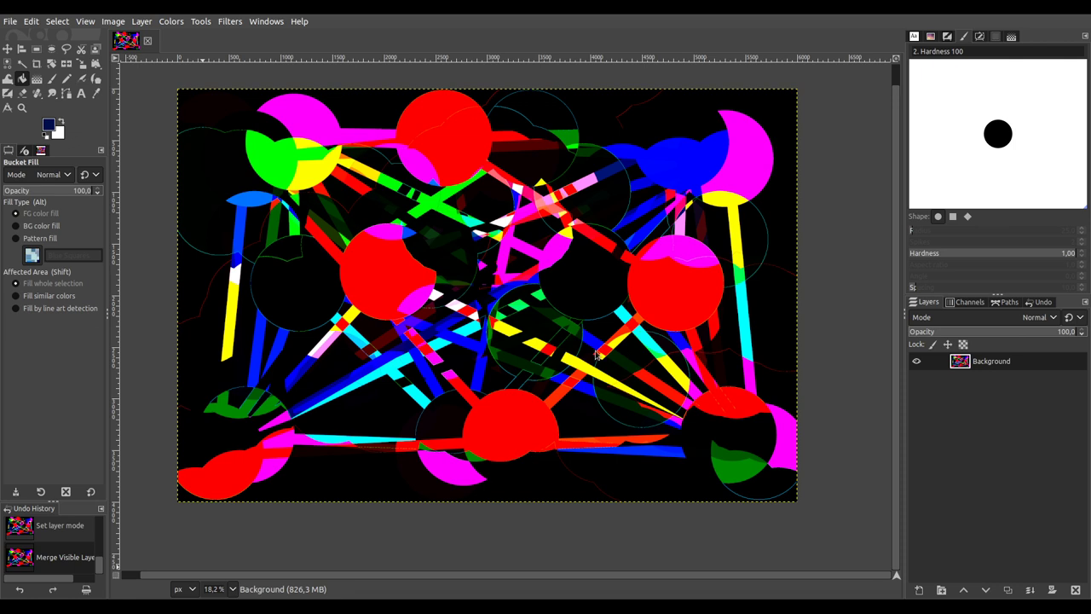
Step: Duplicate the merged Background layer and apply the Kaleidoscope filter to the copy
{"action": "left_click", "coordinate": [1008, 591]}
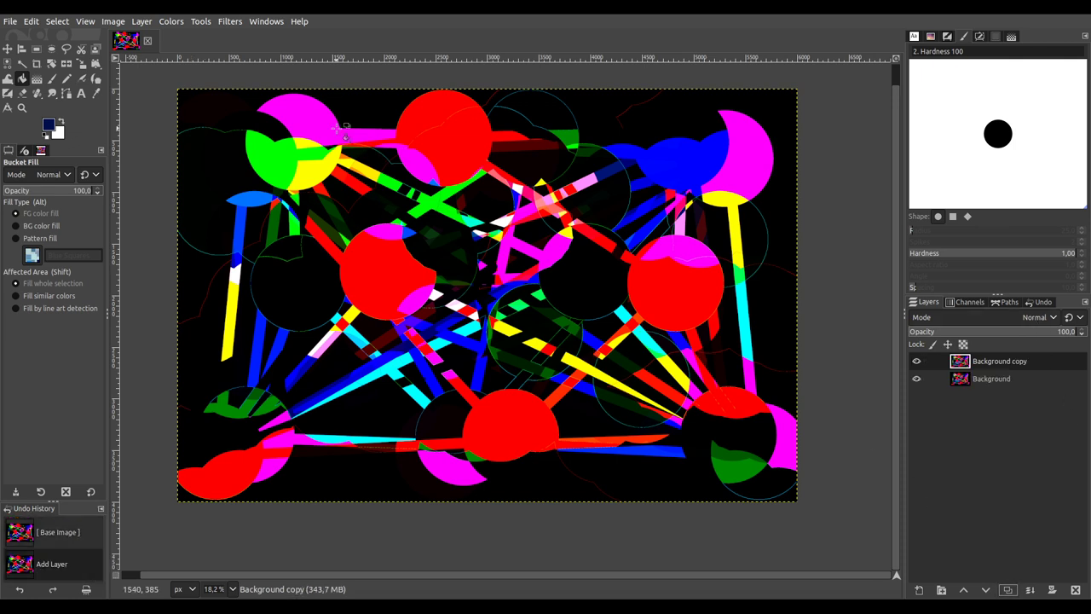
{"action": "left_click", "coordinate": [228, 21]}
{"action": "left_click", "coordinate": [258, 57]}
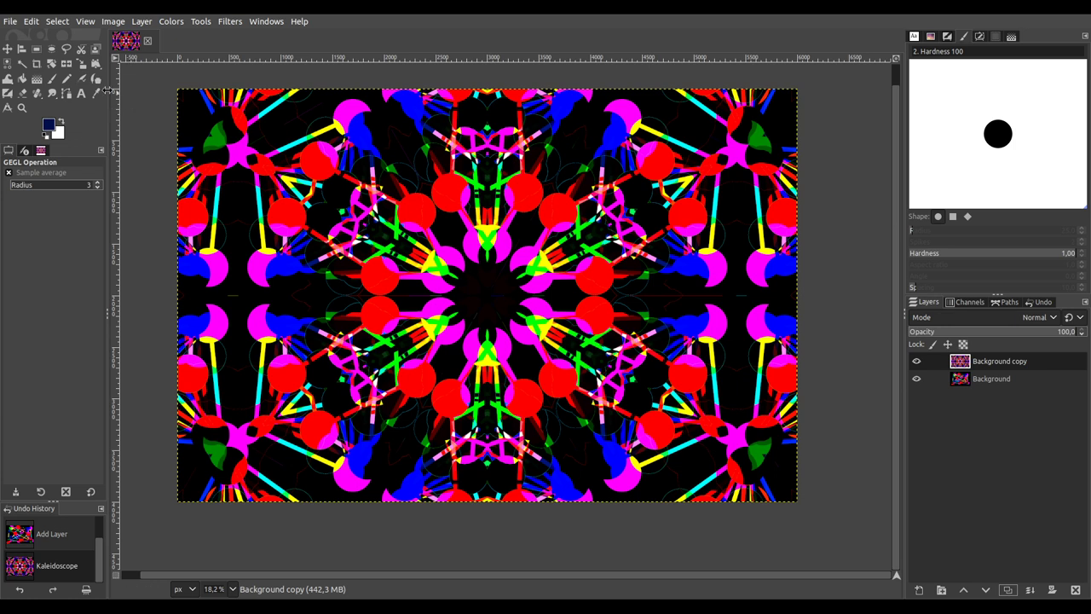
Step: Scale the kaleidoscope layer to 7463 × 3967 px, extending past both sides of the canvas, and fit the layer to the image size
{"action": "left_click", "coordinate": [79, 65]}
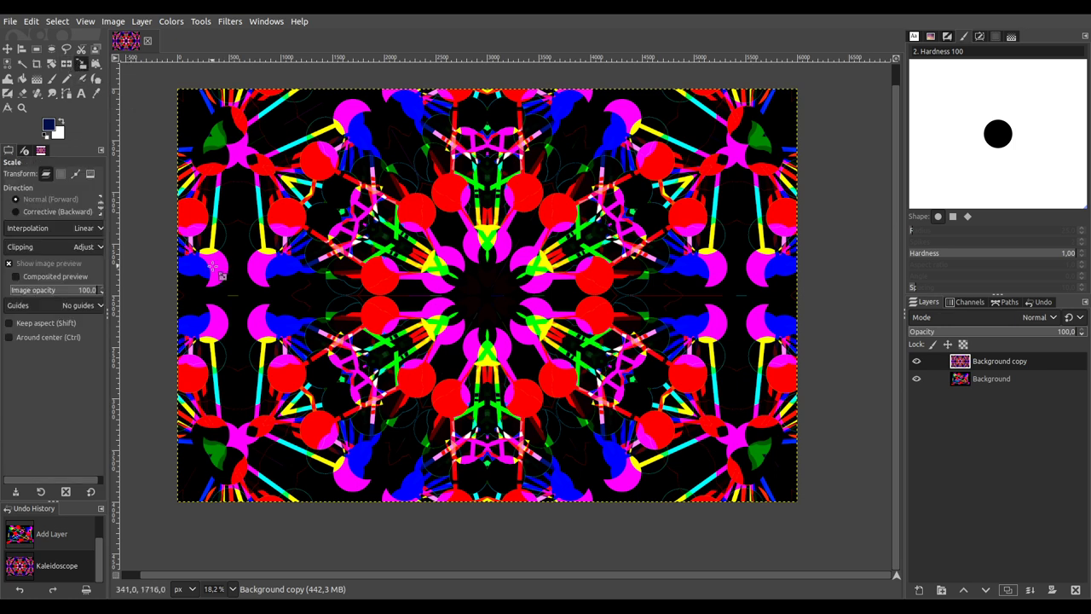
{"action": "left_click_drag", "start_coordinate": [182, 270], "coordinate": [563, 314]}
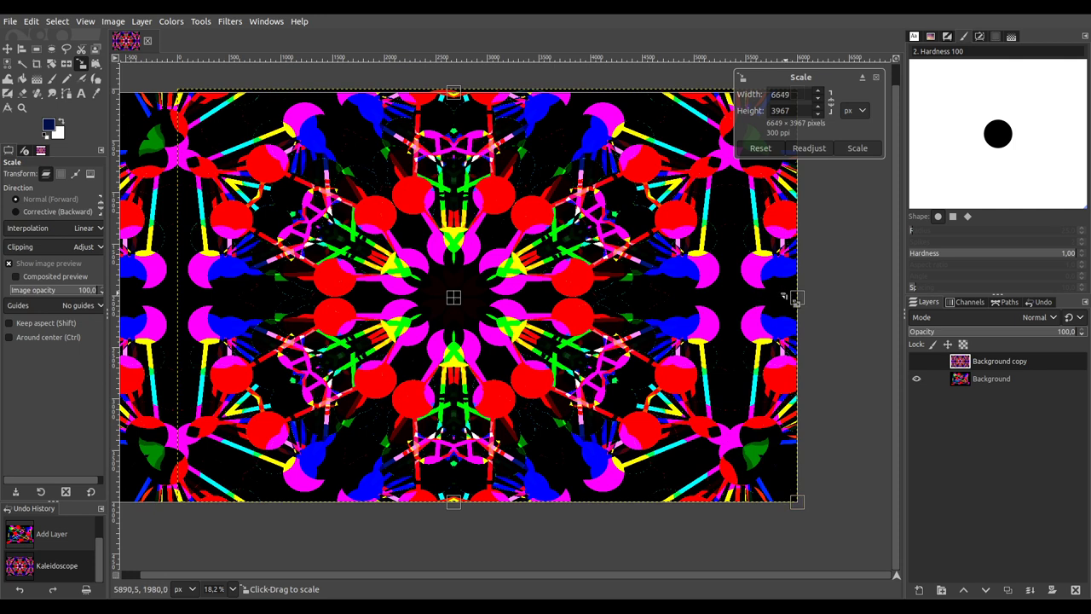
{"action": "left_click_drag", "start_coordinate": [798, 296], "coordinate": [884, 303]}
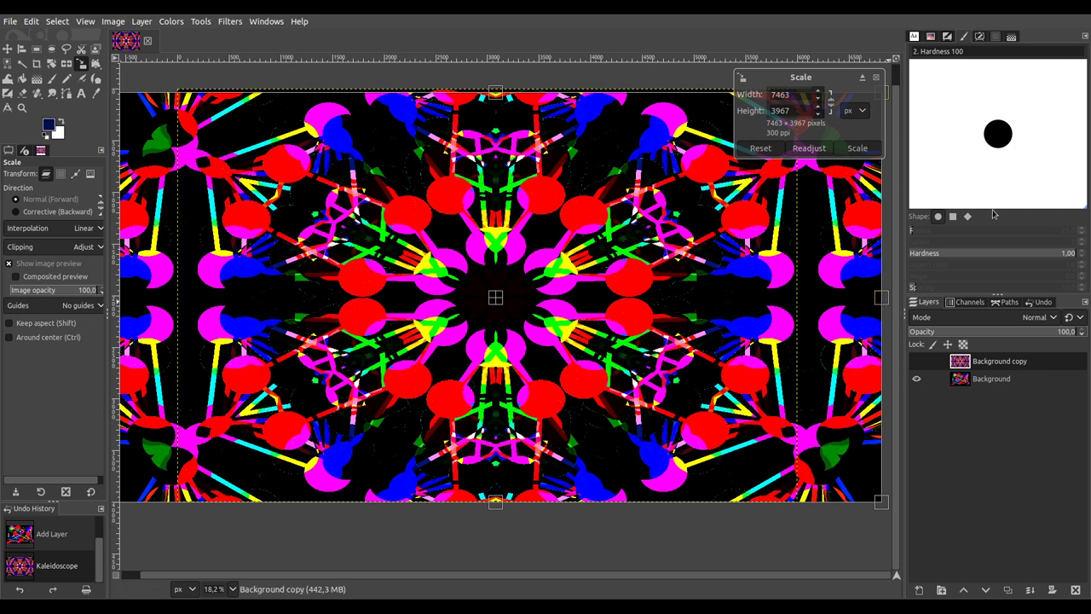
{"action": "left_click", "coordinate": [858, 148]}
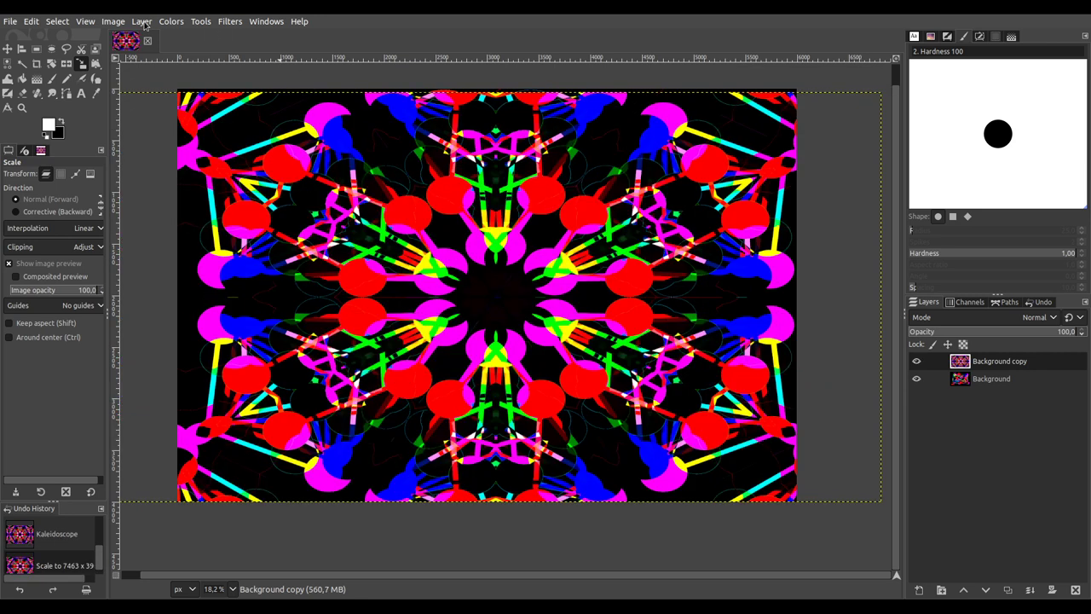
{"action": "left_click", "coordinate": [209, 217]}
Step: Duplicate the Background layer and raise the duplicate above the kaleidoscope layer
{"action": "left_click", "coordinate": [990, 380]}
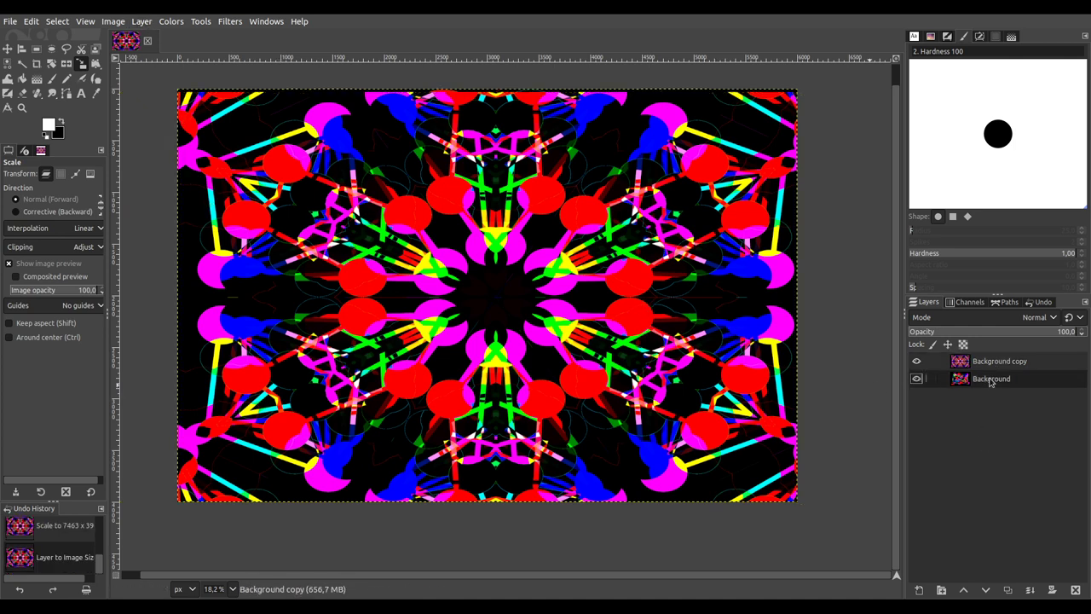
{"action": "left_click", "coordinate": [1008, 590]}
{"action": "left_click", "coordinate": [963, 590]}
Step: Try Screen on Background copy #1, and set its blend mode to Luma darken only
{"action": "scroll", "coordinate": [1029, 317], "scroll_direction": "down", "scroll_amount": 3}
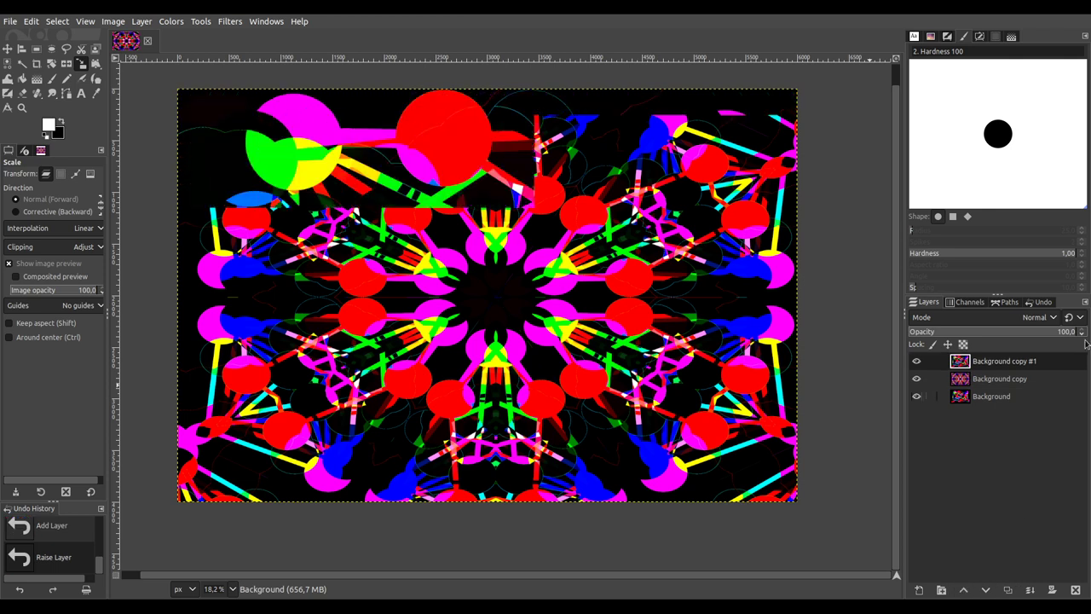
{"action": "scroll", "coordinate": [1029, 318], "scroll_direction": "up", "scroll_amount": 3}
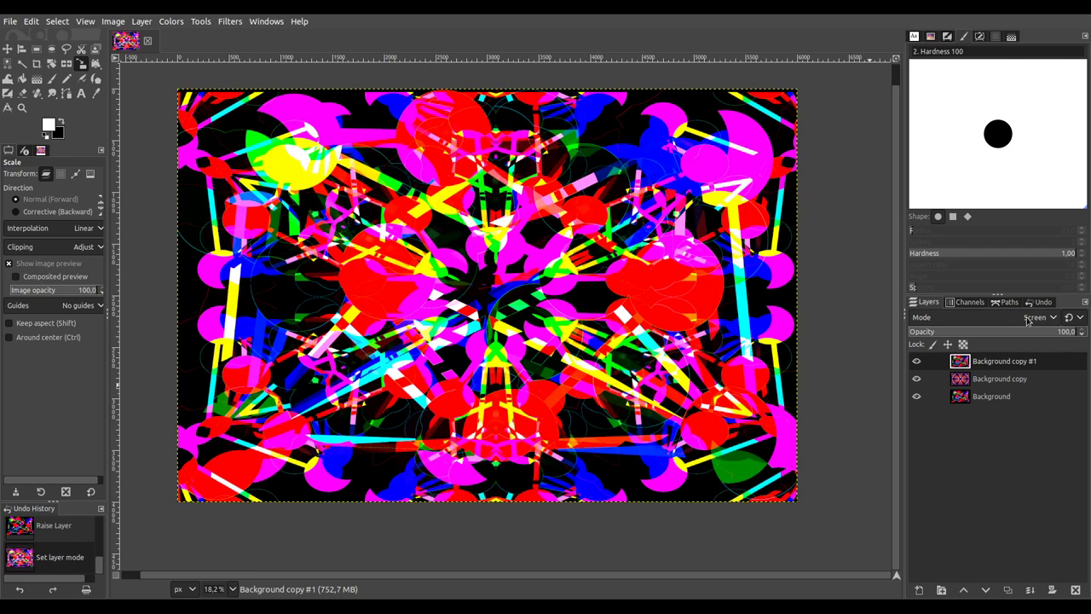
{"action": "scroll", "coordinate": [1029, 317], "scroll_direction": "down", "scroll_amount": 4}
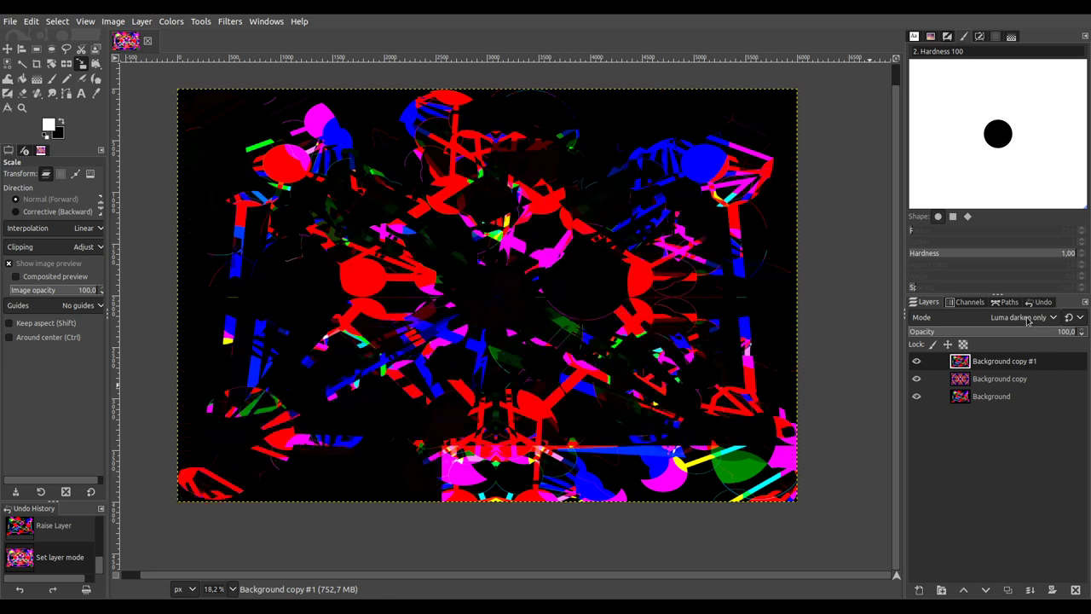
Step: Cycle the kaleidoscope layer through blend modes such as Hard light, Pin light, Soft light and Linear burn, ending on Luma darken only
{"action": "left_click", "coordinate": [1007, 380]}
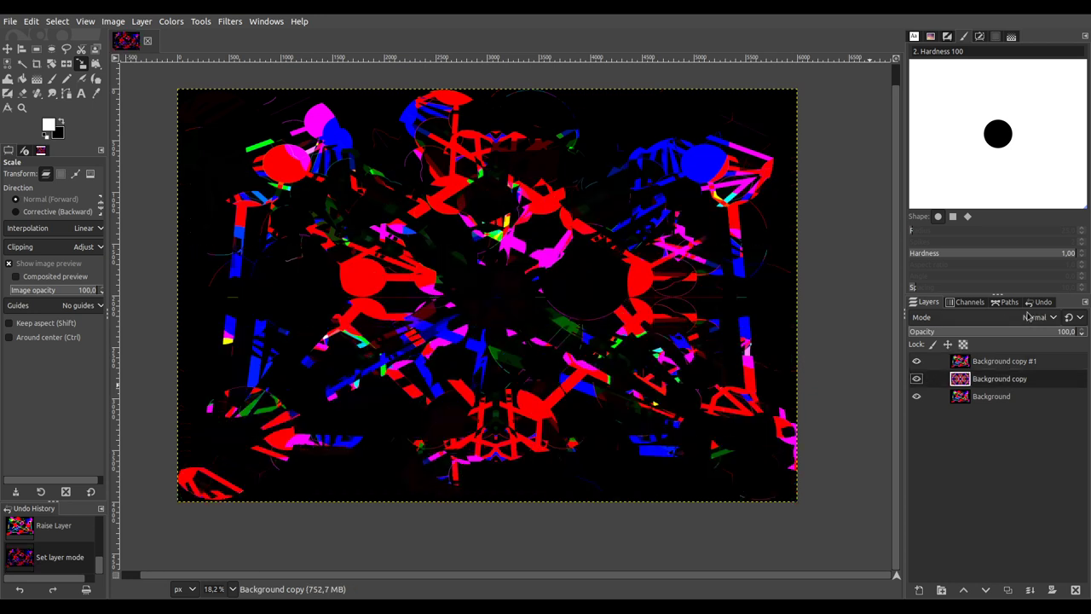
{"action": "scroll", "coordinate": [1029, 317], "scroll_direction": "down", "scroll_amount": 3}
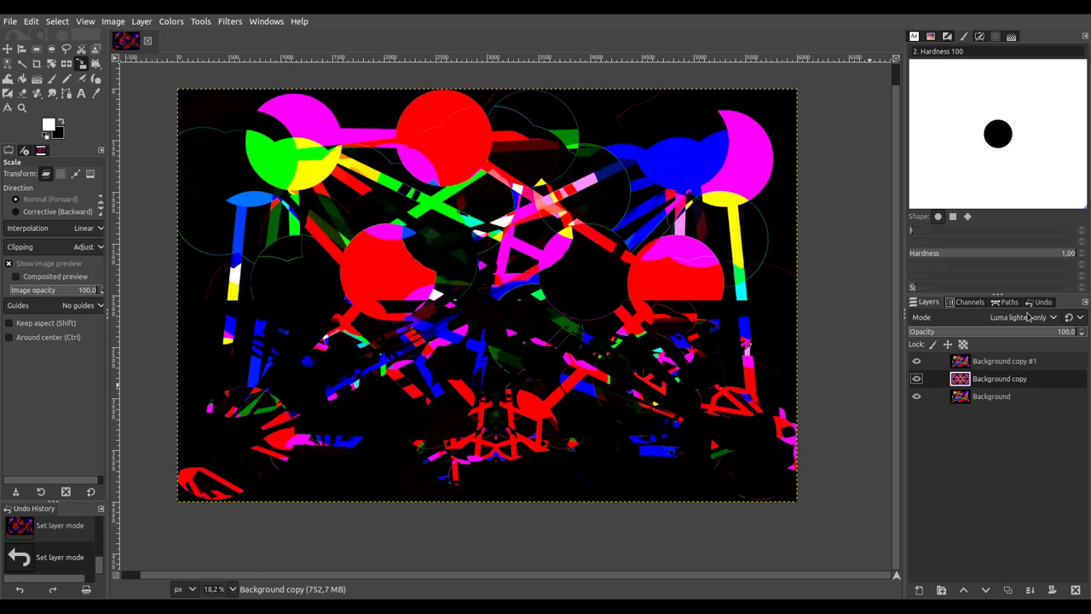
{"action": "scroll", "coordinate": [1029, 317], "scroll_direction": "down", "scroll_amount": 5}
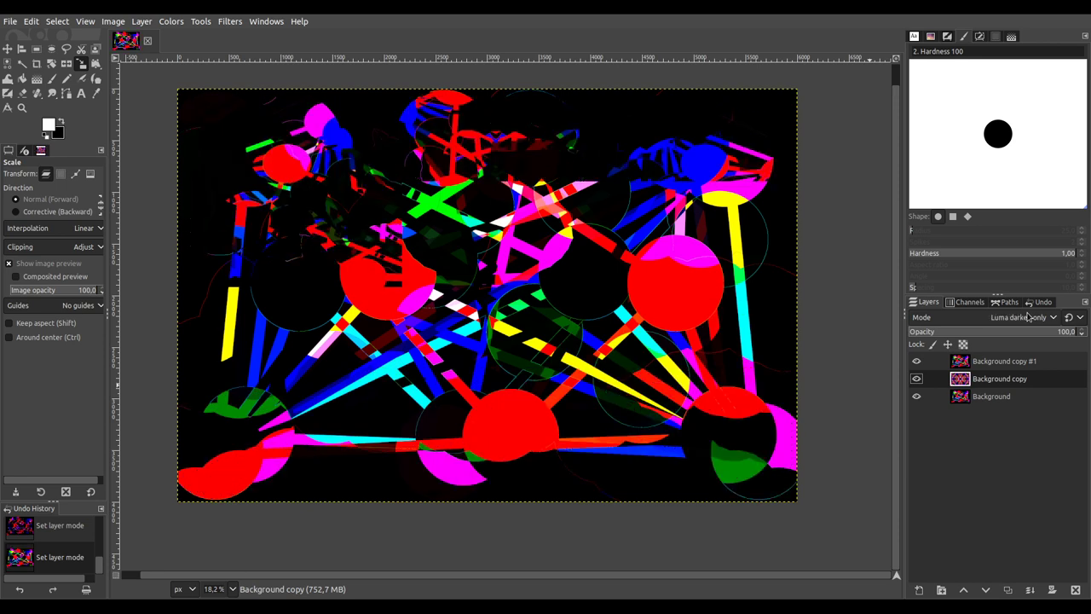
{"action": "scroll", "coordinate": [1029, 317], "scroll_direction": "down", "scroll_amount": 6}
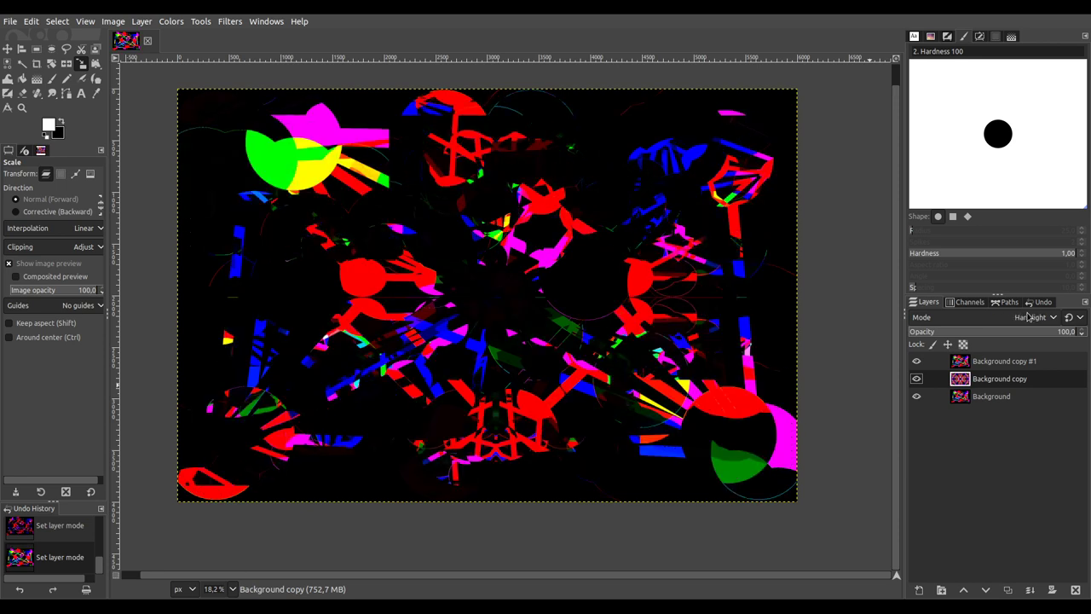
{"action": "scroll", "coordinate": [1029, 317], "scroll_direction": "down", "scroll_amount": 1}
{"action": "scroll", "coordinate": [1028, 317], "scroll_direction": "down", "scroll_amount": 1}
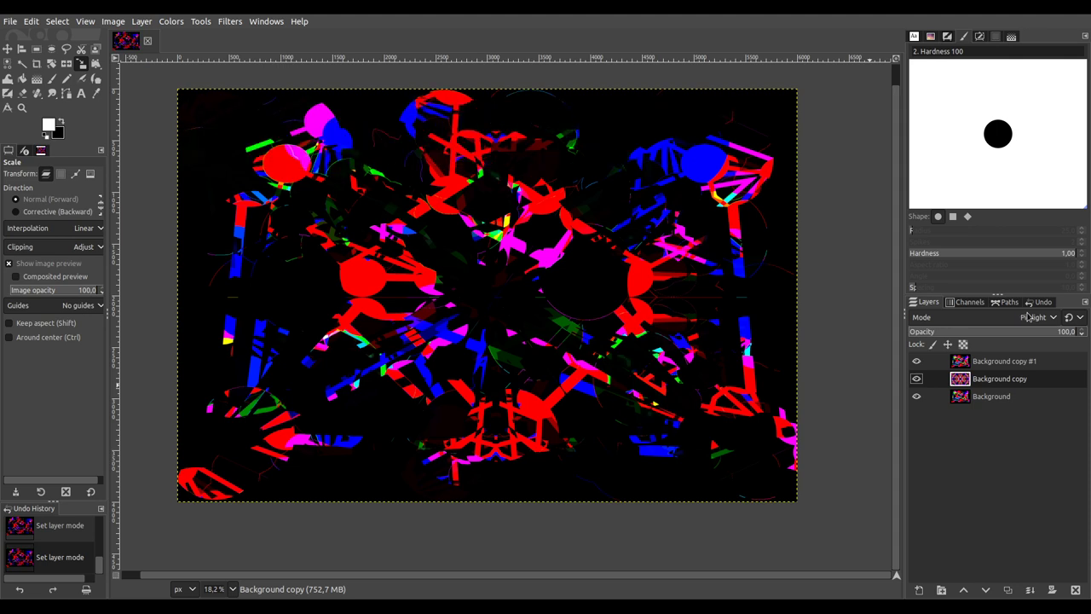
{"action": "scroll", "coordinate": [1029, 317], "scroll_direction": "up", "scroll_amount": 1}
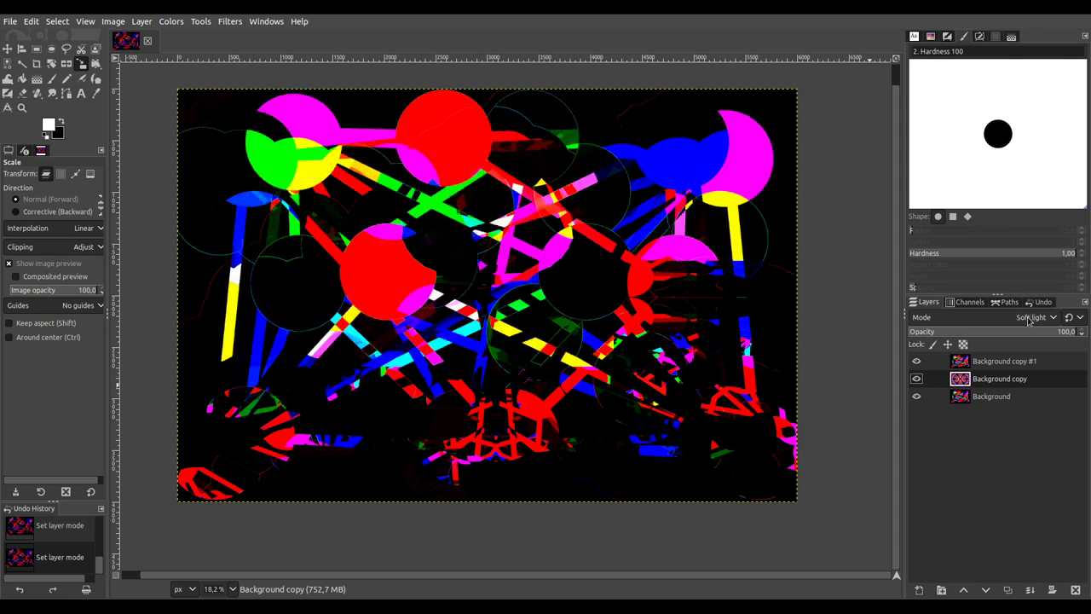
{"action": "scroll", "coordinate": [1029, 317], "scroll_direction": "up", "scroll_amount": 1}
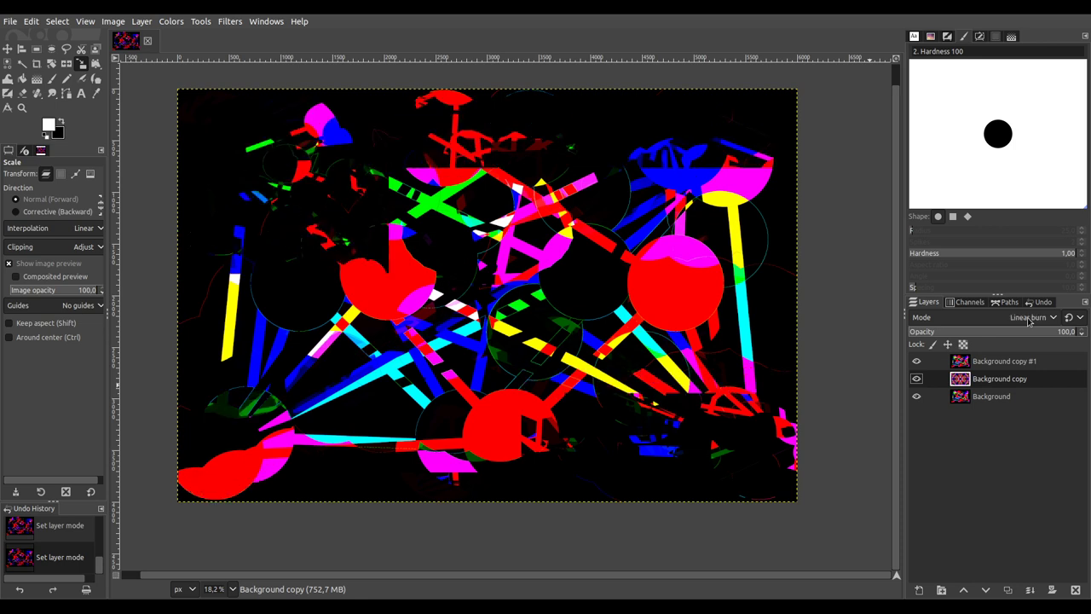
{"action": "scroll", "coordinate": [1029, 317], "scroll_direction": "up", "scroll_amount": 2}
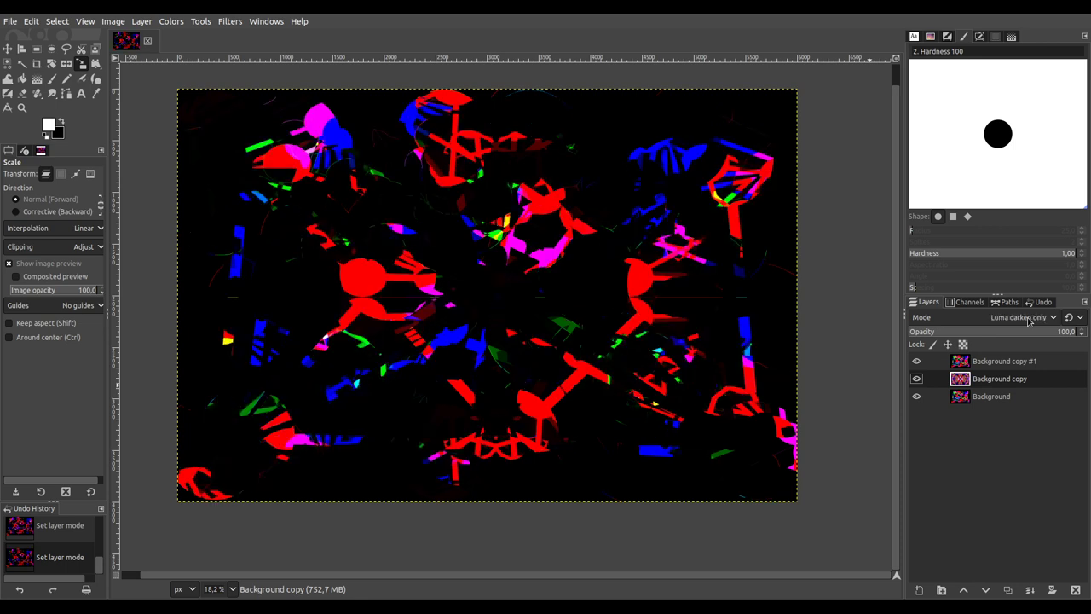
Step: Try Soft light on Background copy #1, and set its blend mode to Pin light
{"action": "left_click", "coordinate": [1002, 366]}
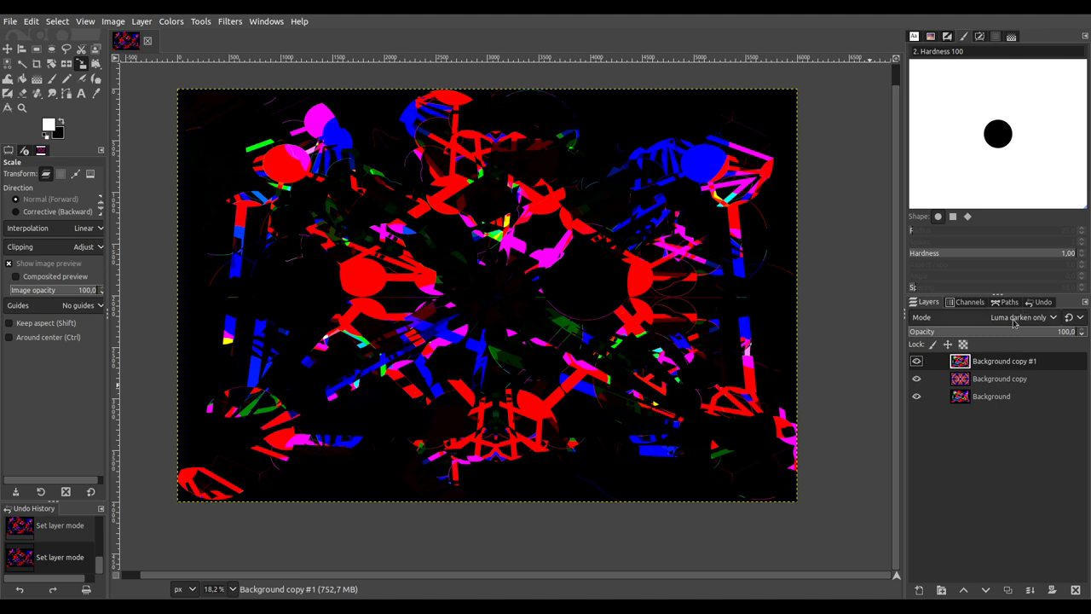
{"action": "scroll", "coordinate": [1016, 319], "scroll_direction": "down", "scroll_amount": 3}
{"action": "scroll", "coordinate": [1015, 321], "scroll_direction": "down", "scroll_amount": 1}
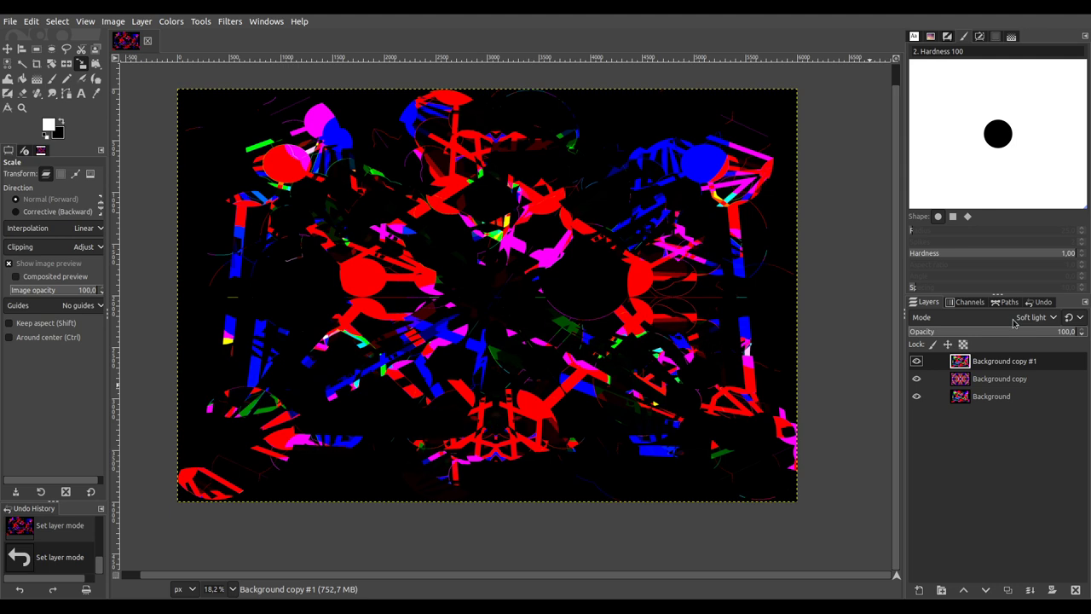
{"action": "scroll", "coordinate": [1015, 323], "scroll_direction": "down", "scroll_amount": 3}
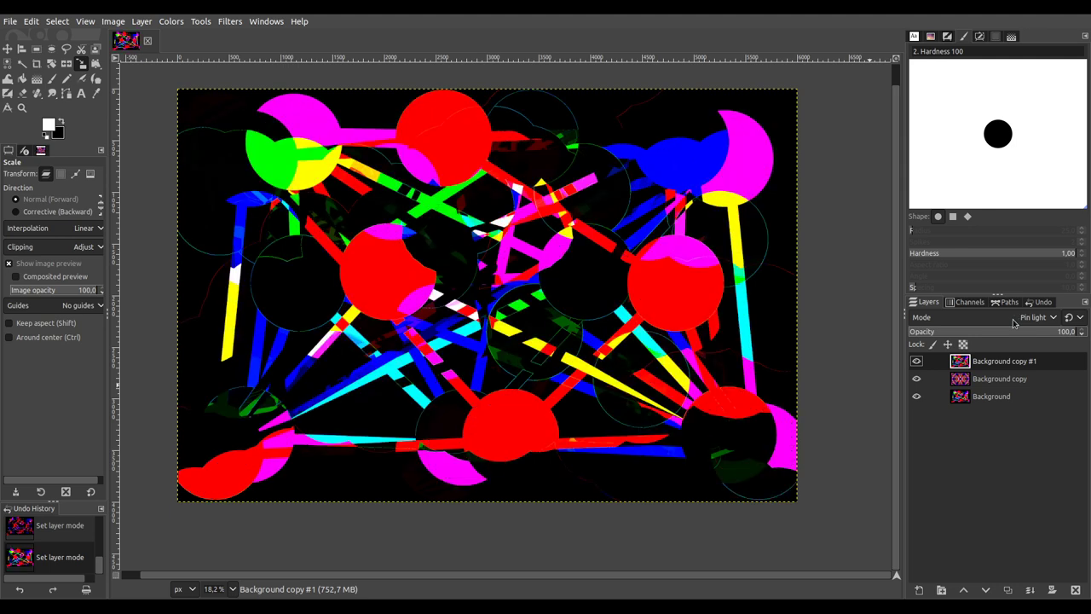
Step: Set the blend mode of Background copy #1 to Exclusion, and merge all visible layers
{"action": "scroll", "coordinate": [1015, 323], "scroll_direction": "down", "scroll_amount": 3}
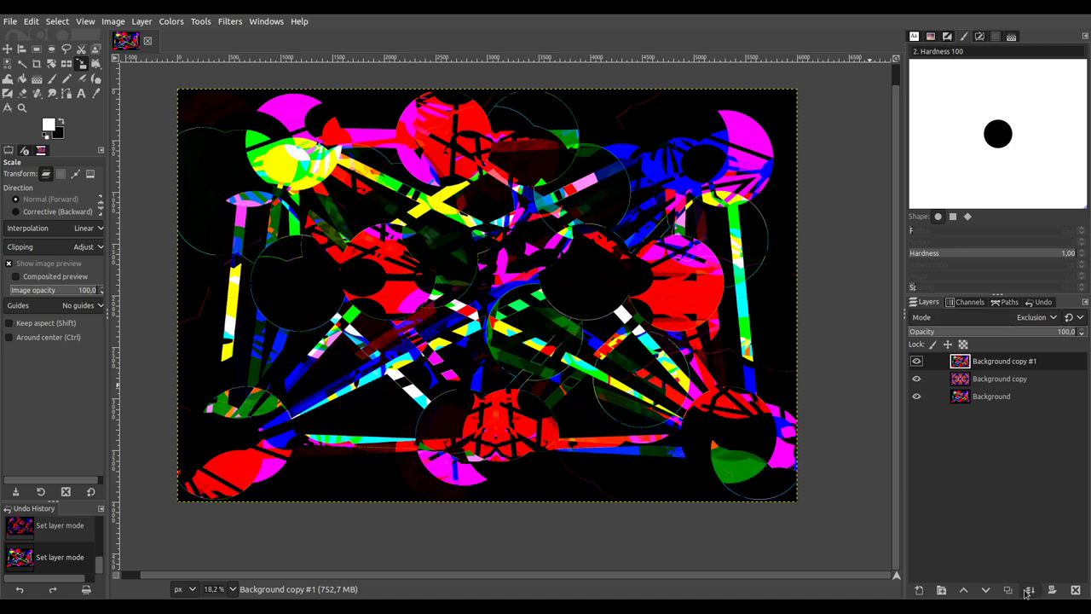
{"action": "left_click", "coordinate": [1054, 589], "text": "ctrl"}
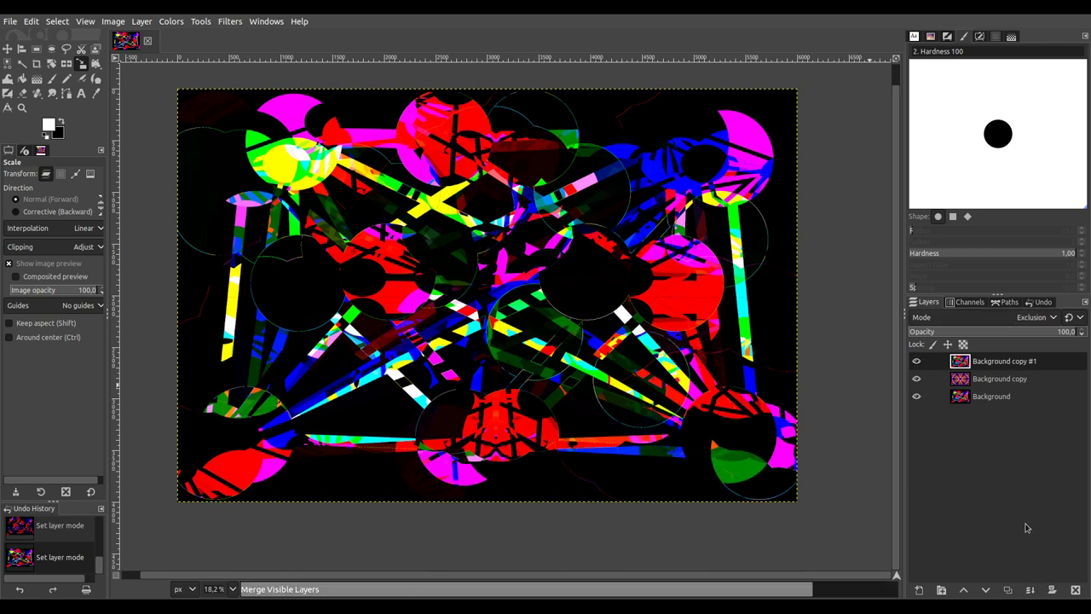
Step: Stack six duplicates of the merged layer in Screen mode, and merge all visible layers
{"action": "left_click", "coordinate": [1007, 590]}
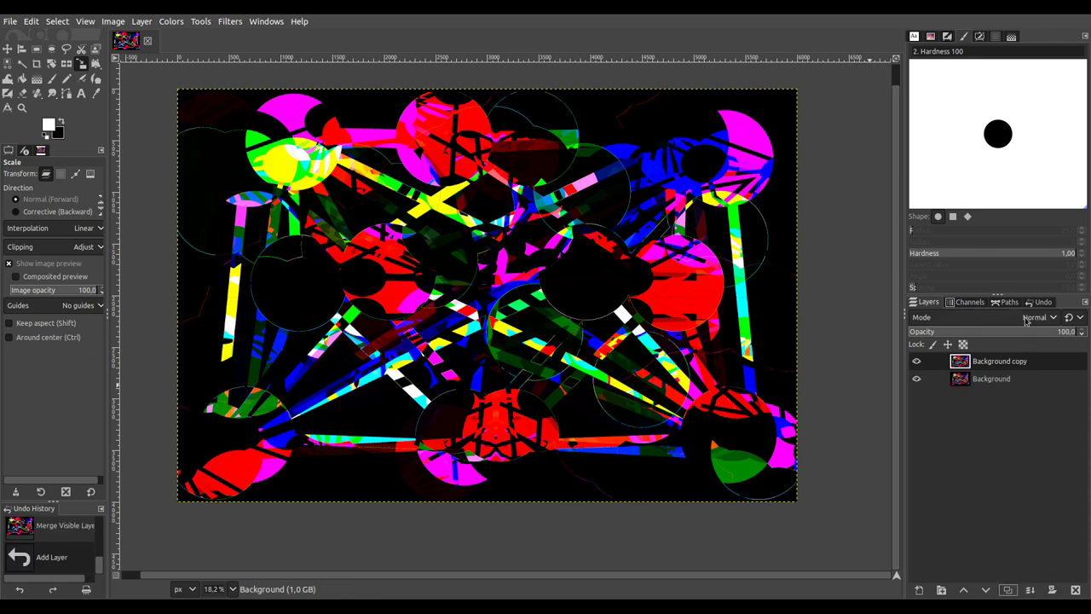
{"action": "scroll", "coordinate": [1027, 320], "scroll_direction": "down", "scroll_amount": 4}
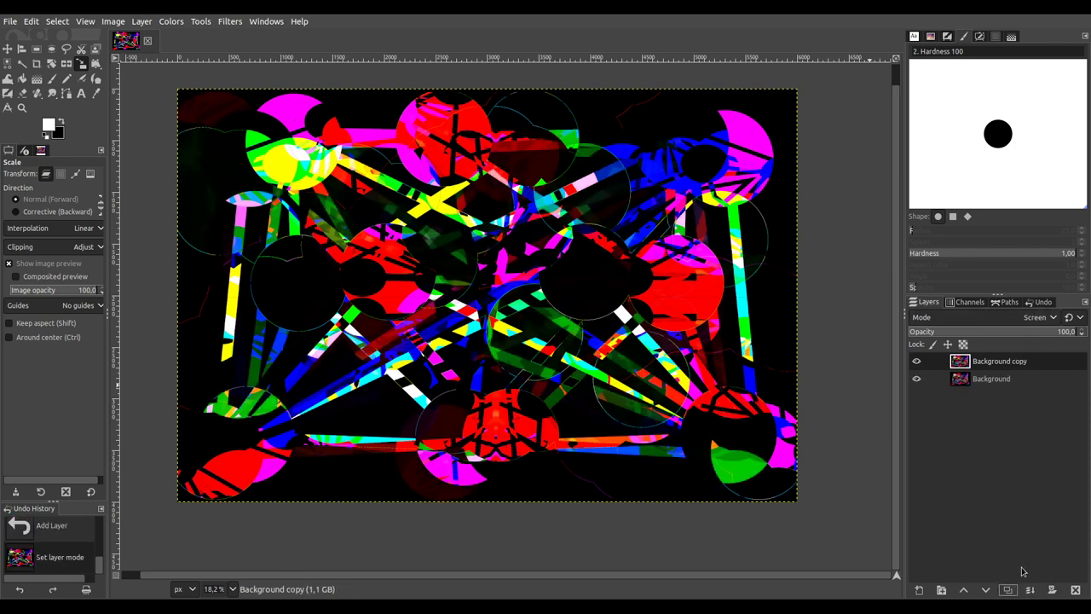
{"action": "left_click", "coordinate": [1008, 589]}
{"action": "left_click", "coordinate": [1007, 589]}
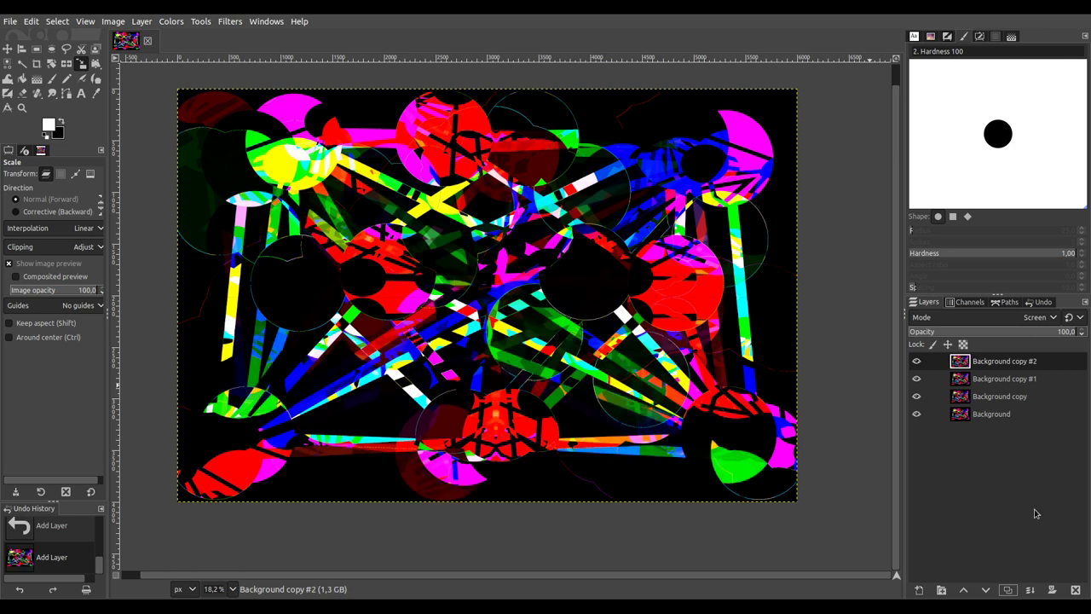
{"action": "left_click", "coordinate": [1008, 589]}
{"action": "left_click", "coordinate": [1008, 589]}
{"action": "left_click", "coordinate": [1008, 589]}
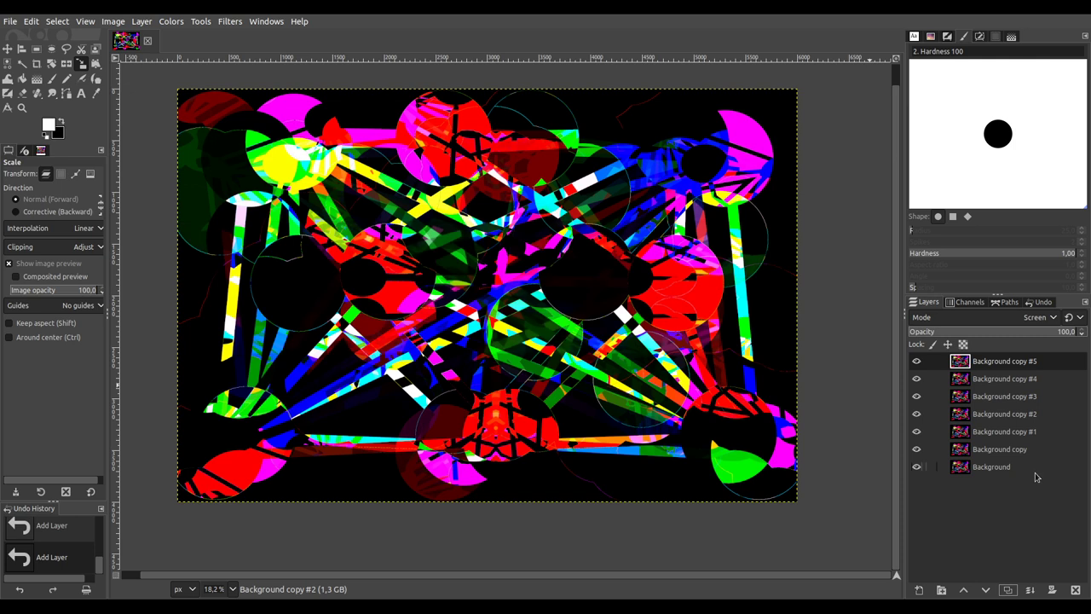
{"action": "left_click", "coordinate": [1054, 588], "text": "ctrl"}
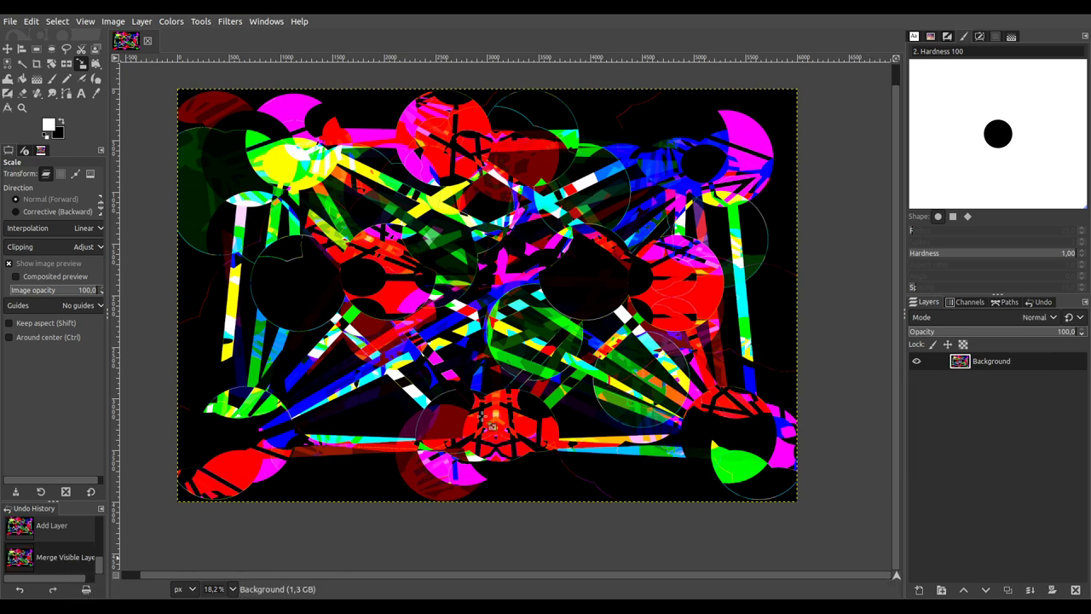
Step: Turn a duplicate of the merged layer into a kaleidoscope pattern, and place a copy of it beneath the Background layer
{"action": "left_click", "coordinate": [1009, 589]}
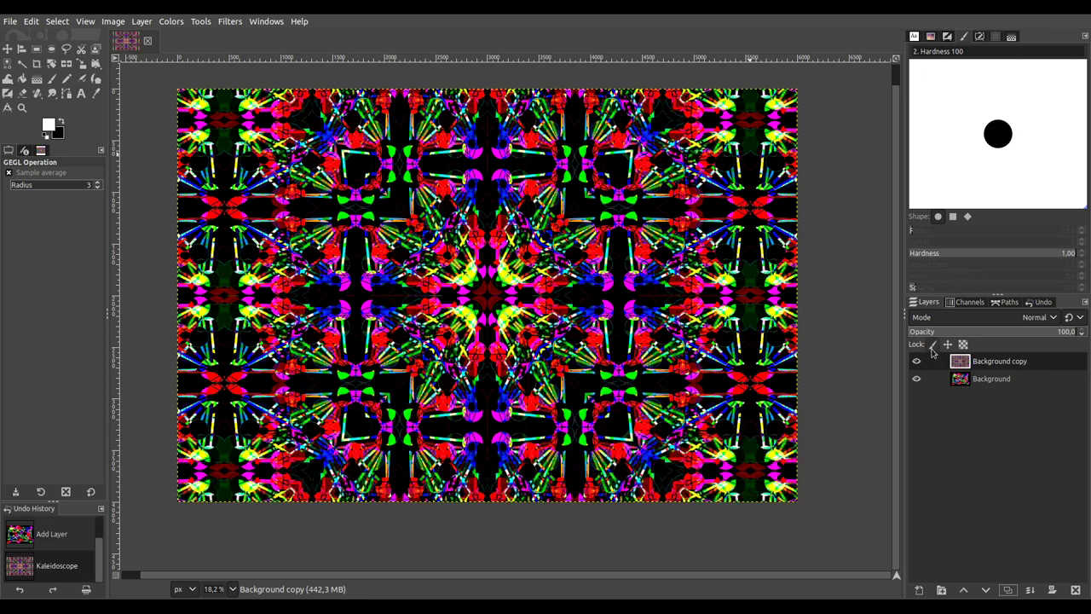
{"action": "left_click", "coordinate": [989, 381]}
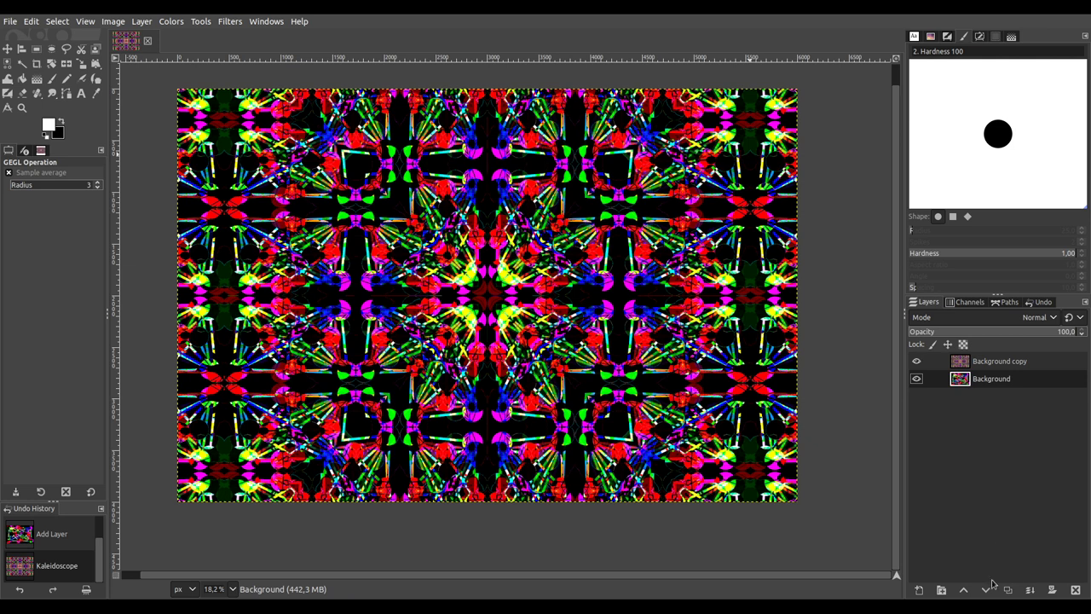
{"action": "left_click", "coordinate": [987, 366]}
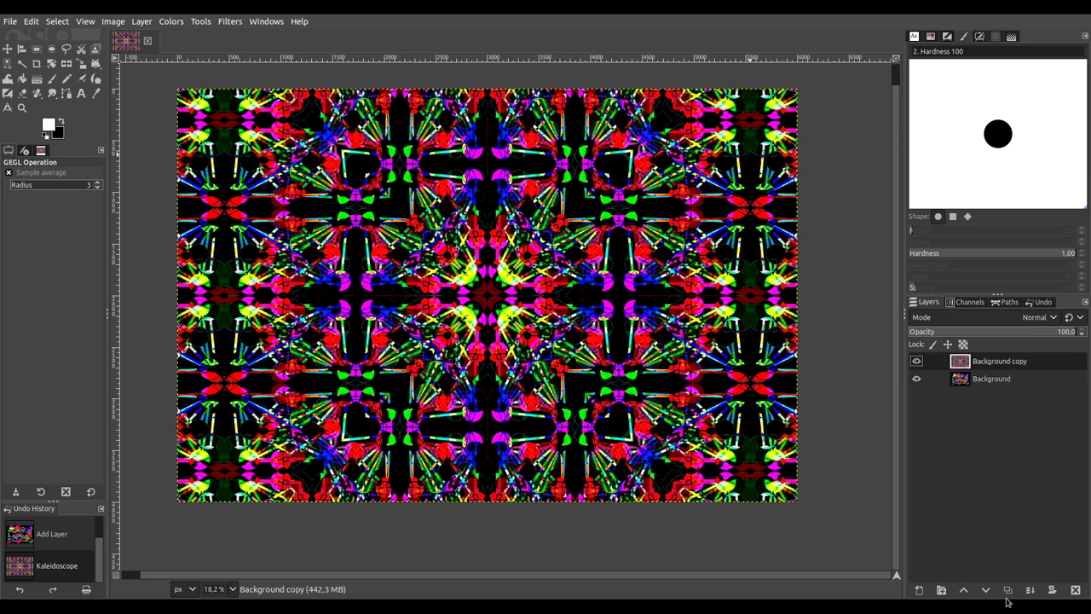
{"action": "left_click", "coordinate": [1008, 591]}
{"action": "left_click", "coordinate": [985, 590]}
{"action": "left_click", "coordinate": [985, 590]}
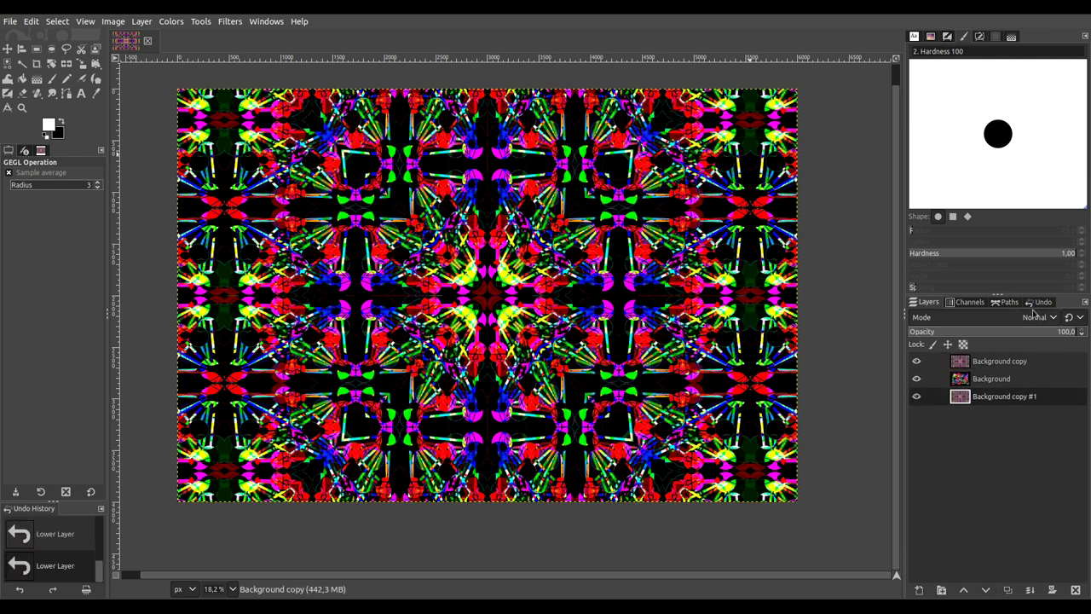
Step: Try Addition, Burn, Hard light and Overlay on the upper kaleidoscope layer, and try Dodge on the Background layer
{"action": "left_click", "coordinate": [1012, 364]}
{"action": "scroll", "coordinate": [1033, 317], "scroll_direction": "down", "scroll_amount": 6}
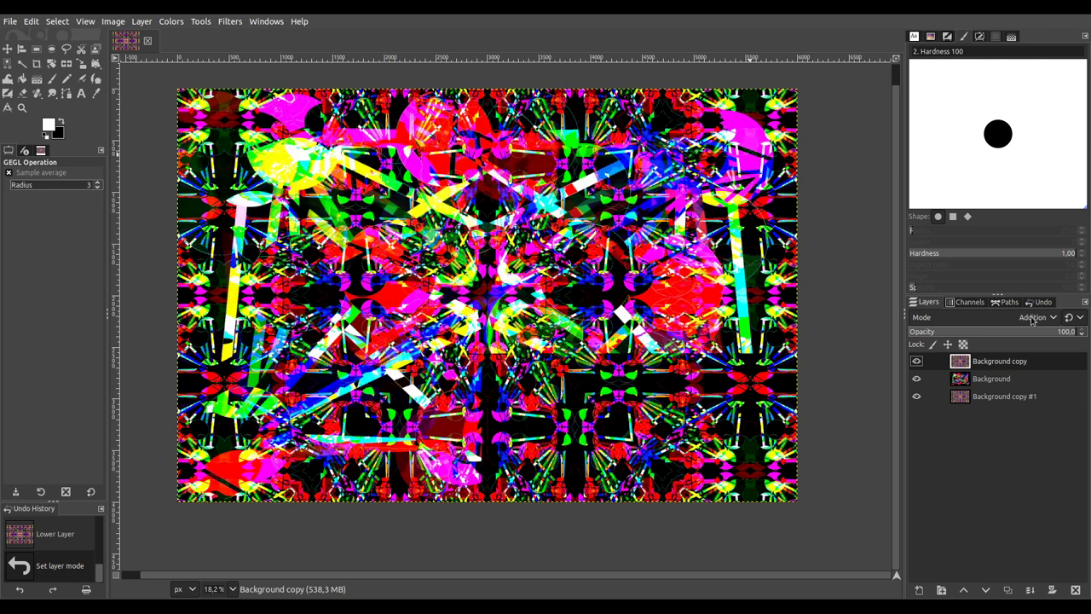
{"action": "scroll", "coordinate": [1032, 320], "scroll_direction": "down", "scroll_amount": 6}
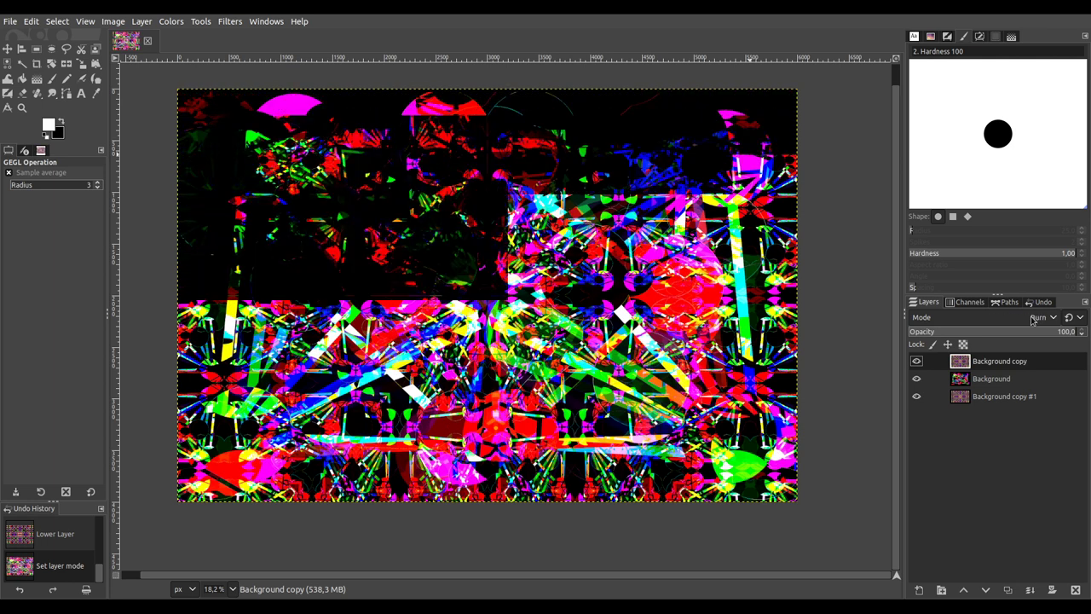
{"action": "scroll", "coordinate": [1032, 320], "scroll_direction": "down", "scroll_amount": 1}
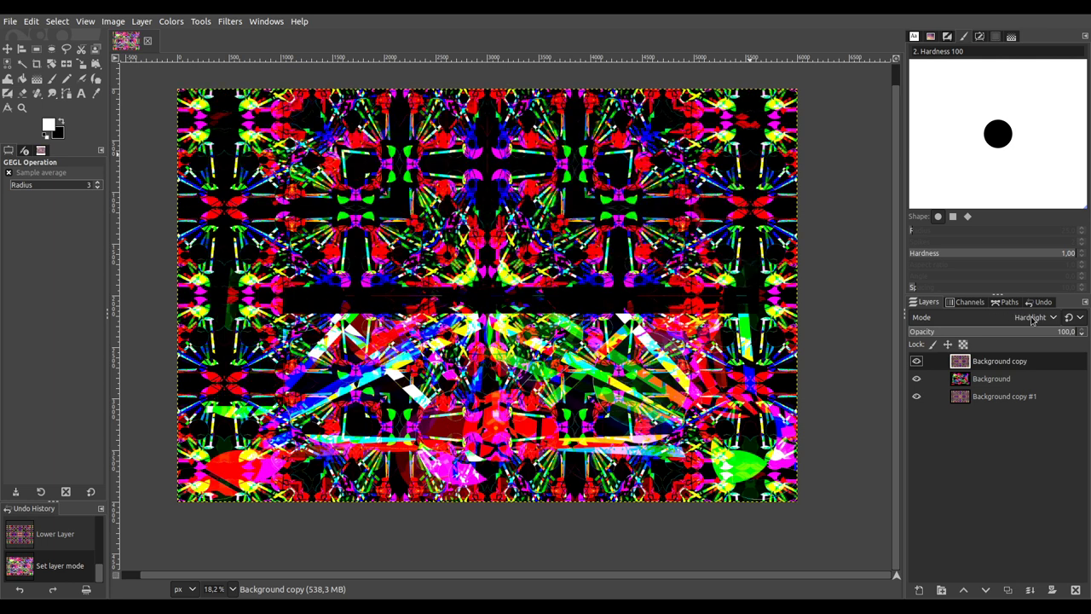
{"action": "scroll", "coordinate": [1032, 319], "scroll_direction": "up", "scroll_amount": 1}
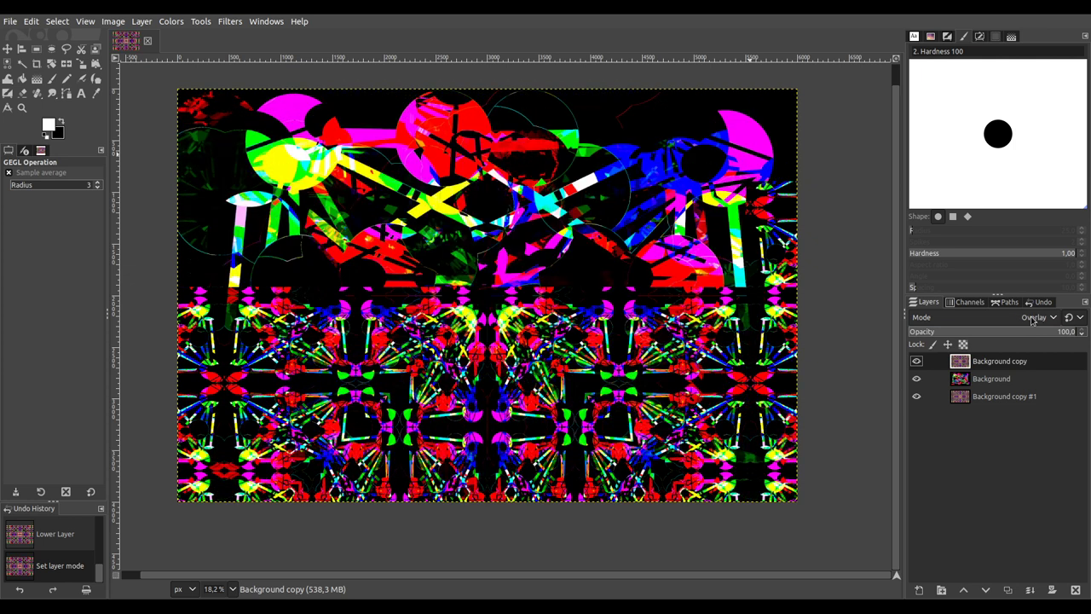
{"action": "left_click", "coordinate": [1008, 385]}
{"action": "scroll", "coordinate": [1029, 324], "scroll_direction": "down", "scroll_amount": 5}
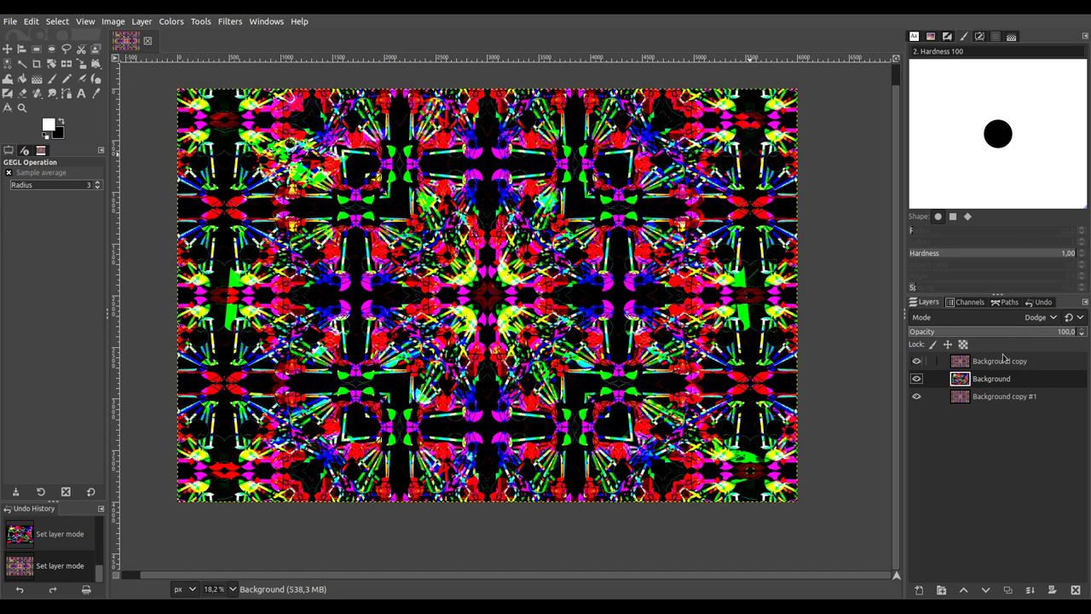
Step: Cycle the upper kaleidoscope layer through Hard light and Linear light, ending on Exclusion
{"action": "left_click", "coordinate": [1004, 358]}
{"action": "scroll", "coordinate": [1020, 322], "scroll_direction": "down", "scroll_amount": 1}
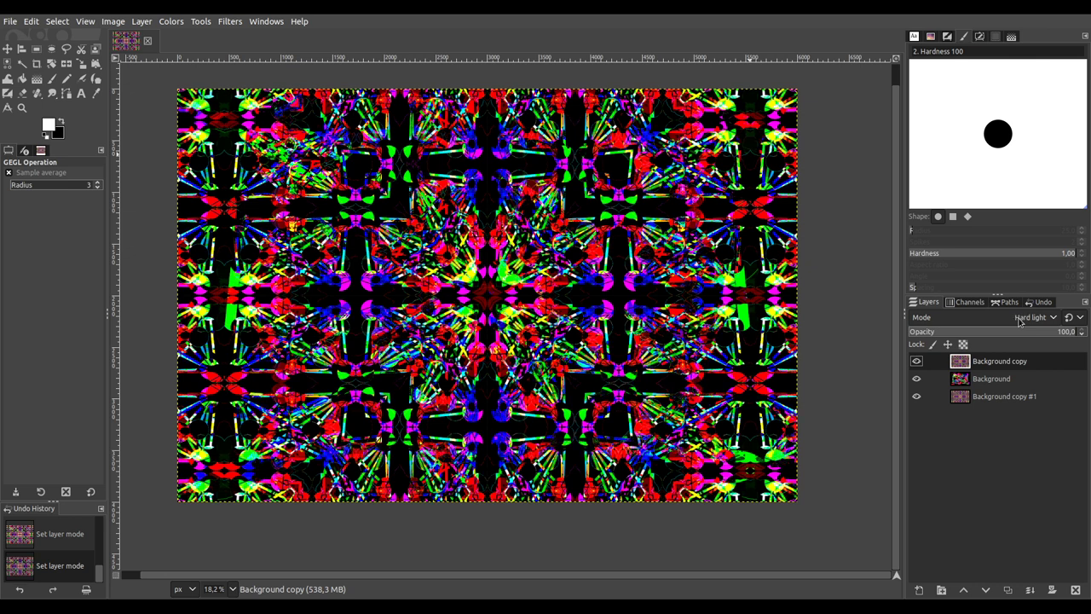
{"action": "scroll", "coordinate": [1021, 321], "scroll_direction": "down", "scroll_amount": 1}
{"action": "scroll", "coordinate": [1021, 321], "scroll_direction": "down", "scroll_amount": 1}
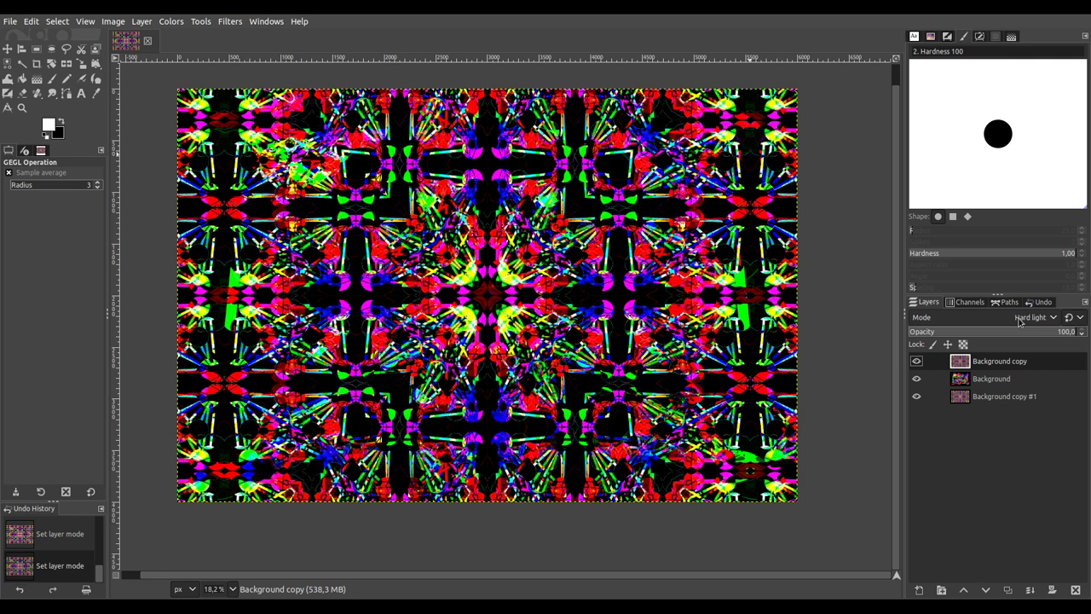
{"action": "scroll", "coordinate": [1020, 321], "scroll_direction": "down", "scroll_amount": 3}
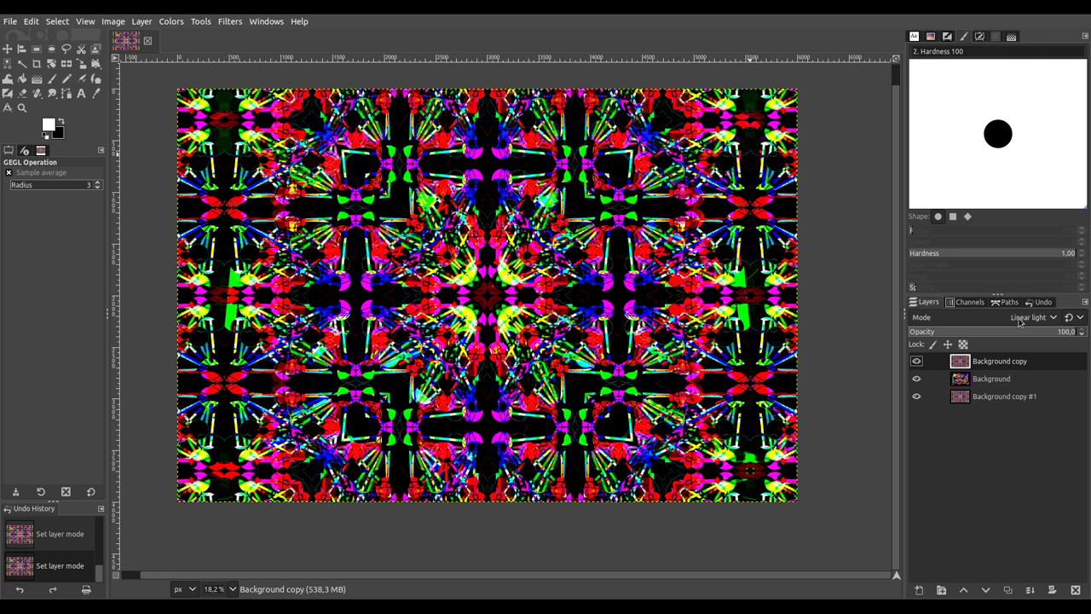
{"action": "scroll", "coordinate": [1021, 322], "scroll_direction": "down", "scroll_amount": 2}
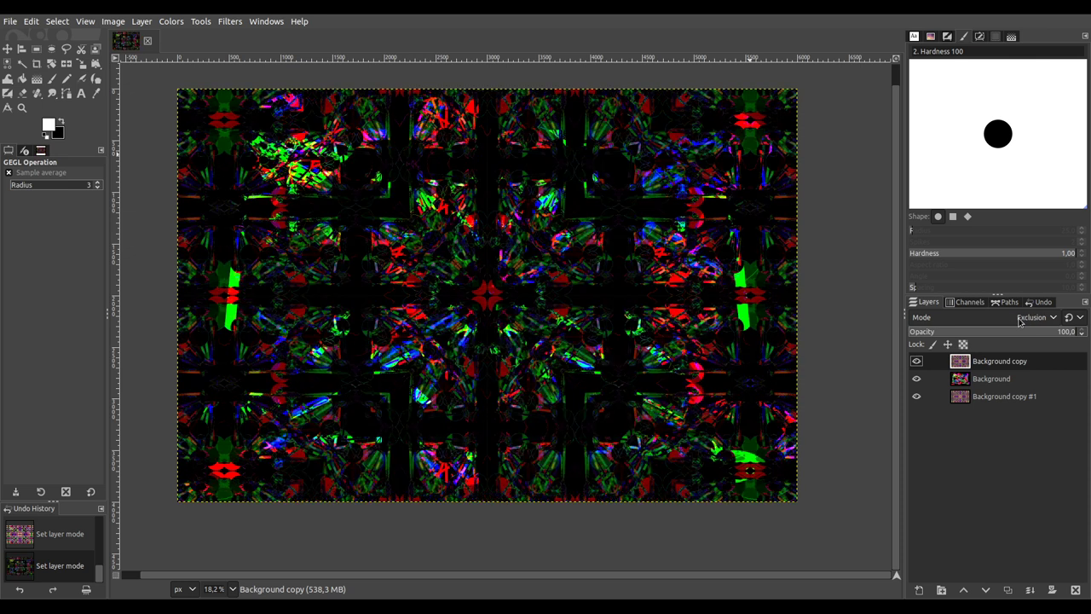
Step: Try Darken only on the Background layer, and set its blend mode to Burn
{"action": "left_click", "coordinate": [1001, 383]}
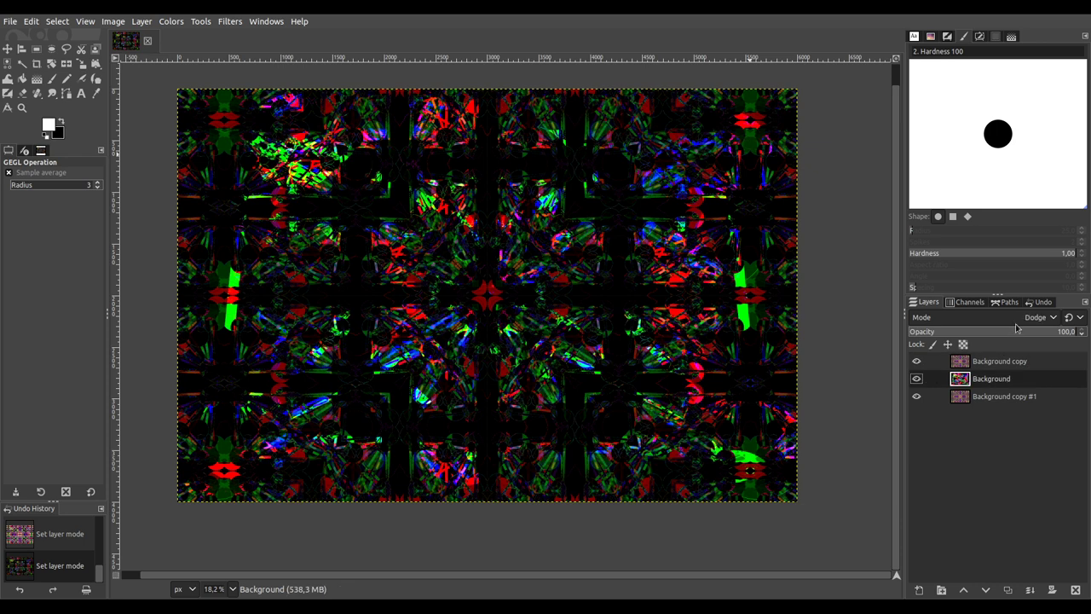
{"action": "scroll", "coordinate": [1020, 321], "scroll_direction": "down", "scroll_amount": 2}
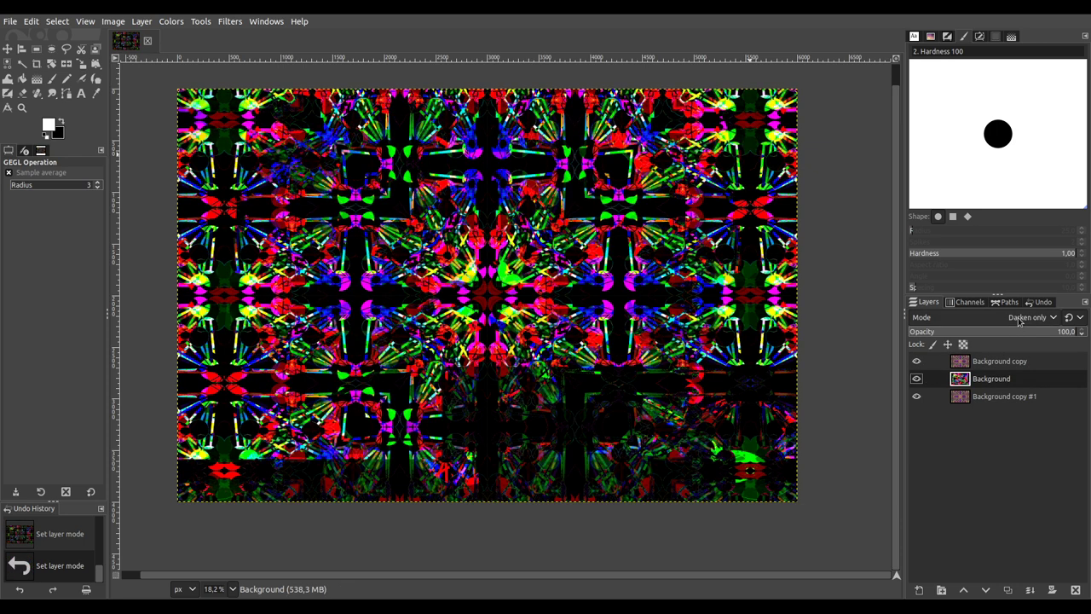
{"action": "scroll", "coordinate": [1018, 321], "scroll_direction": "down", "scroll_amount": 3}
{"action": "scroll", "coordinate": [1019, 321], "scroll_direction": "down", "scroll_amount": 1}
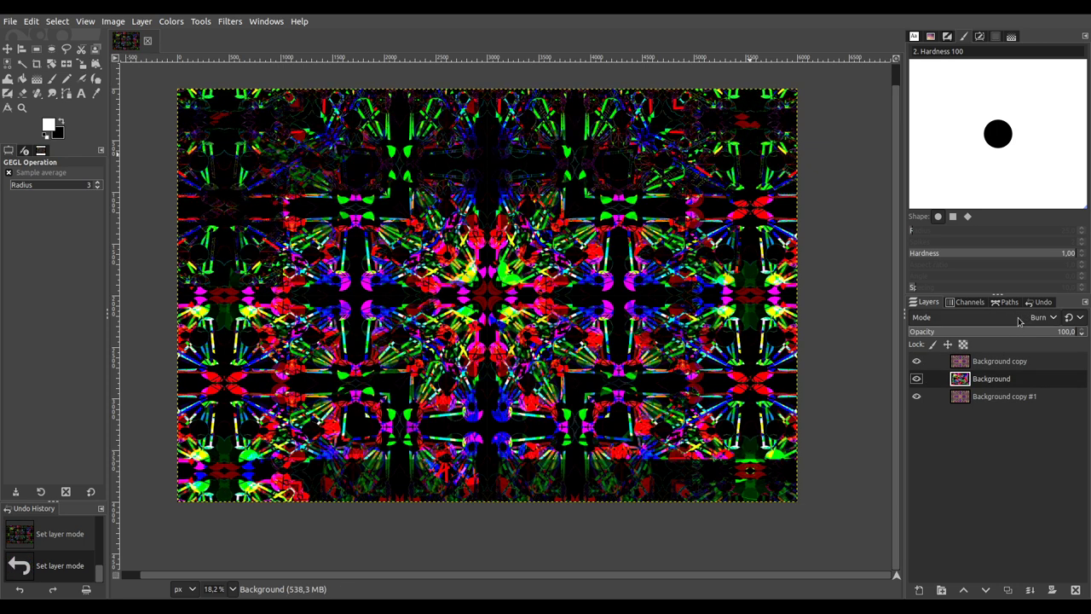
{"action": "scroll", "coordinate": [1019, 320], "scroll_direction": "up", "scroll_amount": 1}
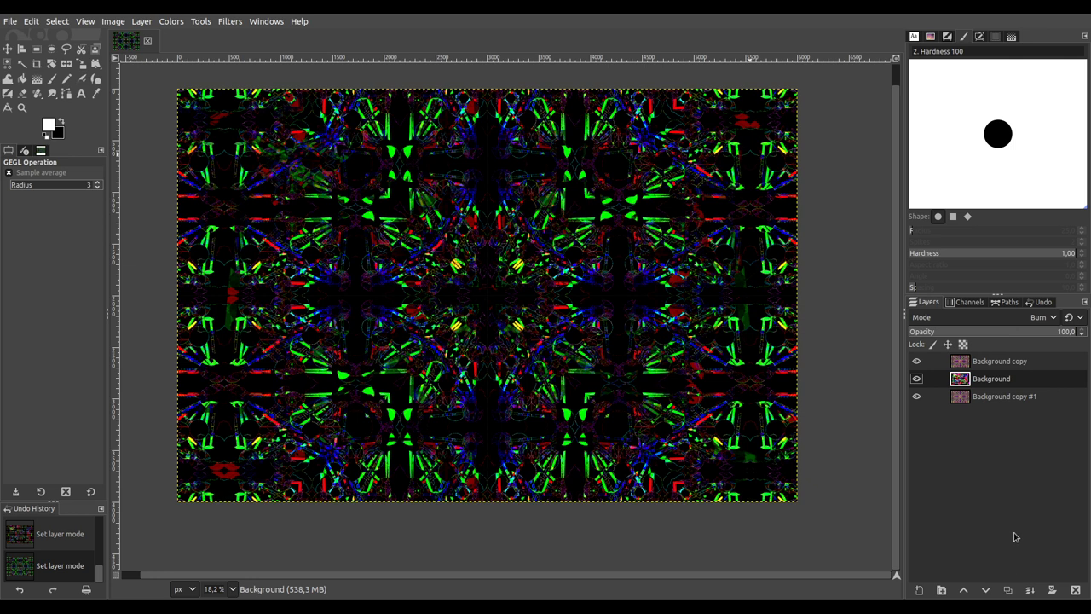
Step: Set the upper kaleidoscope layer's blend mode to Grain extract, and merge all visible layers
{"action": "left_click", "coordinate": [1023, 362]}
{"action": "scroll", "coordinate": [1031, 319], "scroll_direction": "down", "scroll_amount": 2}
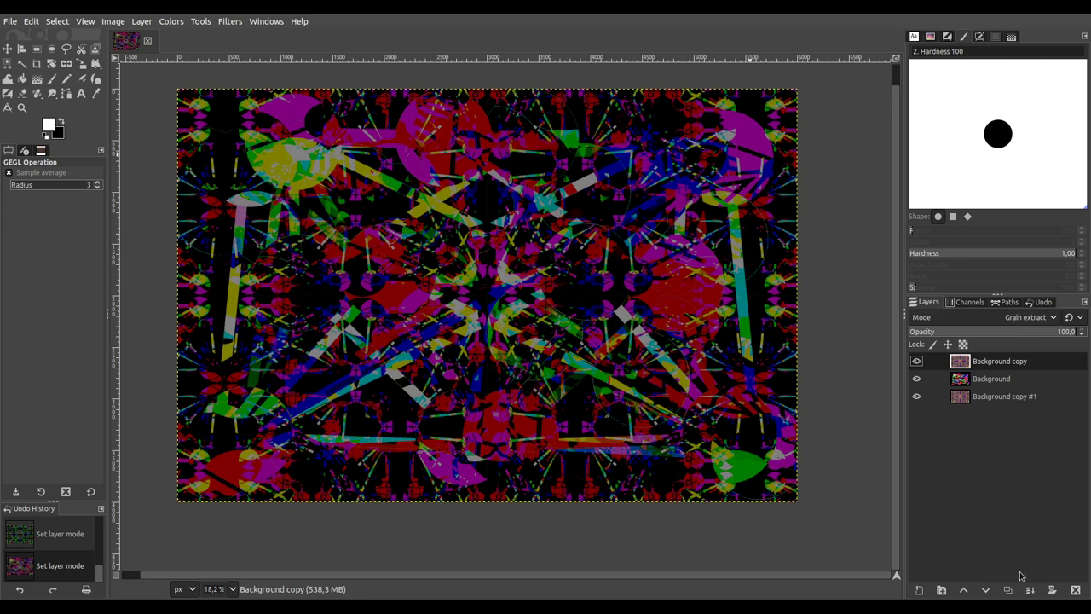
{"action": "left_click", "coordinate": [1053, 588]}
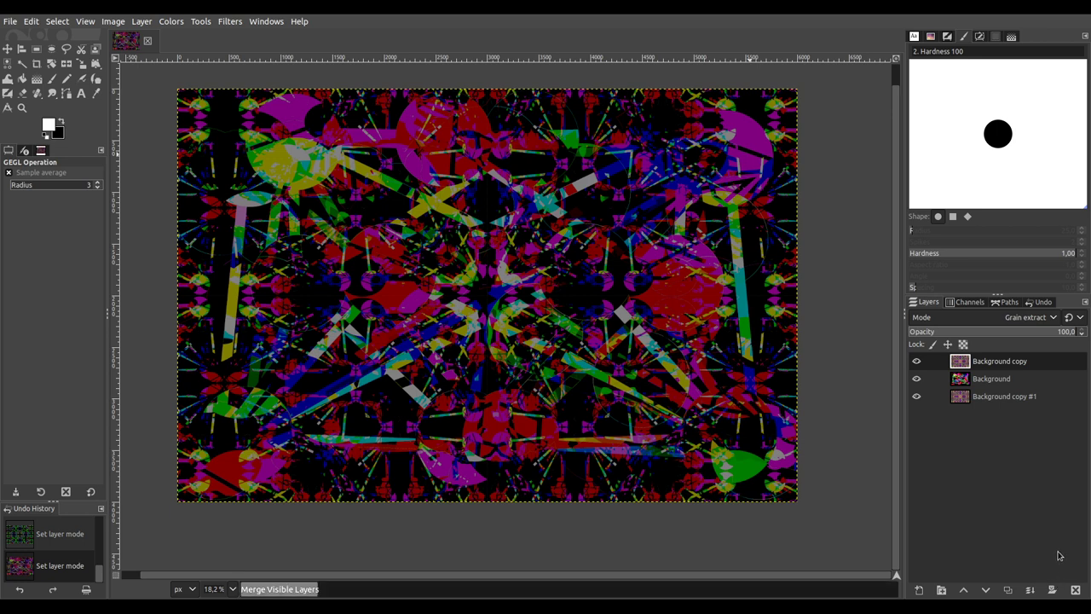
Step: Duplicate the merged layer and set the copy's blend mode to Screen after trying Dodge
{"action": "left_click", "coordinate": [1007, 590]}
{"action": "scroll", "coordinate": [1031, 318], "scroll_direction": "down", "scroll_amount": 4}
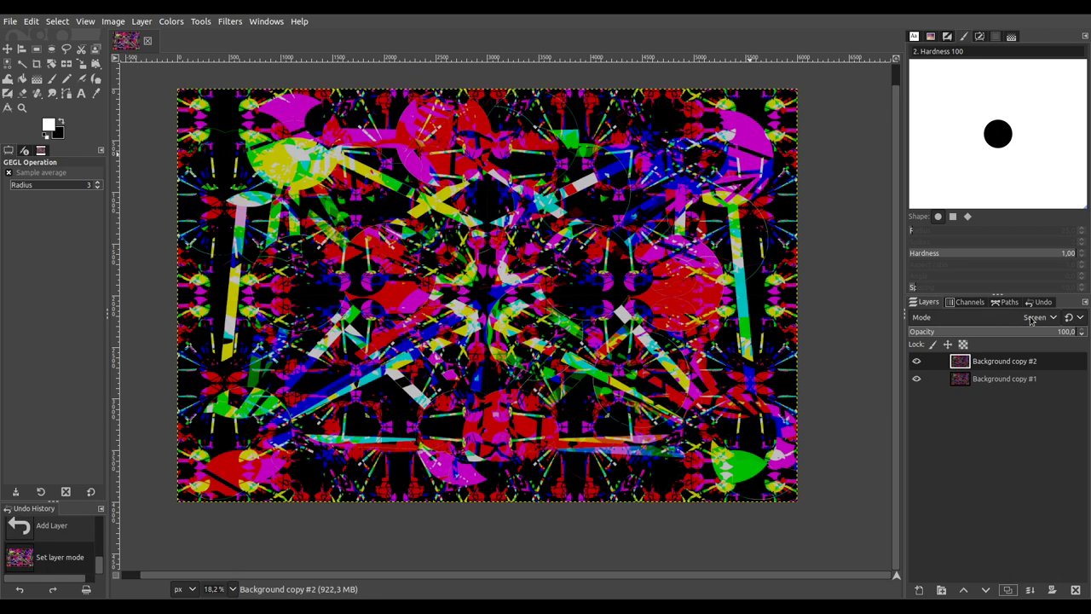
{"action": "scroll", "coordinate": [1031, 318], "scroll_direction": "down", "scroll_amount": 1}
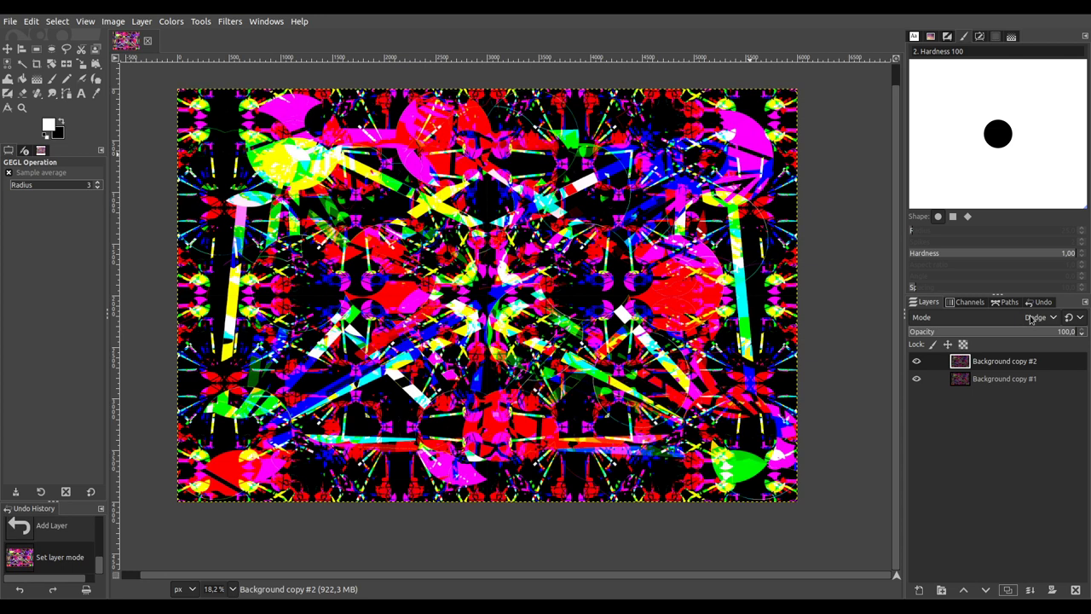
{"action": "scroll", "coordinate": [1031, 318], "scroll_direction": "up", "scroll_amount": 1}
Step: Brighten the image by stacking several more copies of the Screen layer, and merge all visible layers
{"action": "left_click", "coordinate": [1008, 590]}
{"action": "left_click", "coordinate": [1007, 590]}
{"action": "left_click", "coordinate": [1007, 590]}
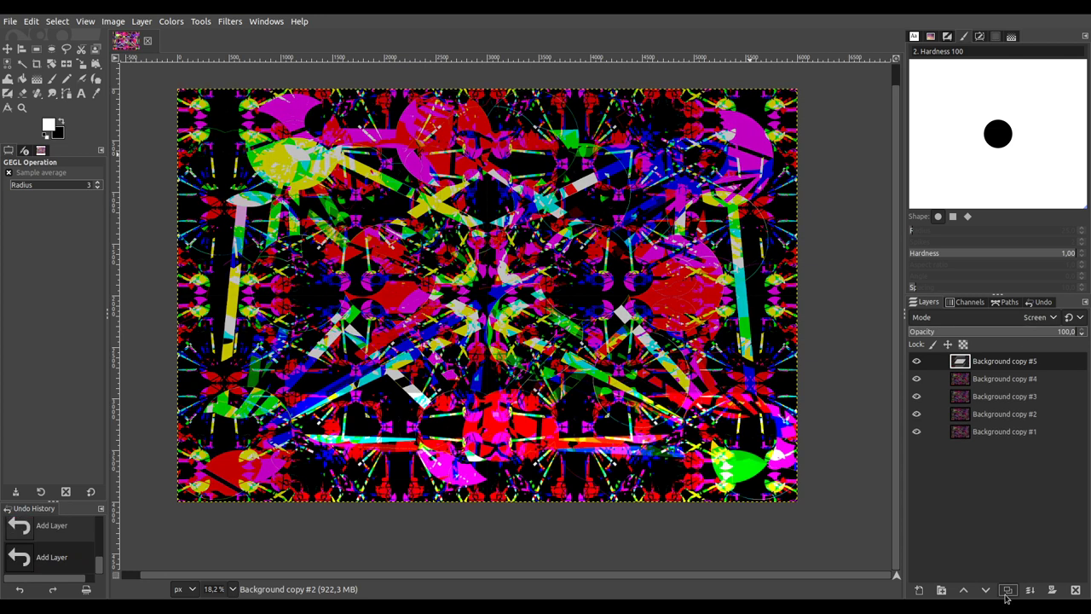
{"action": "left_click", "coordinate": [1007, 590]}
{"action": "left_click", "coordinate": [1007, 590]}
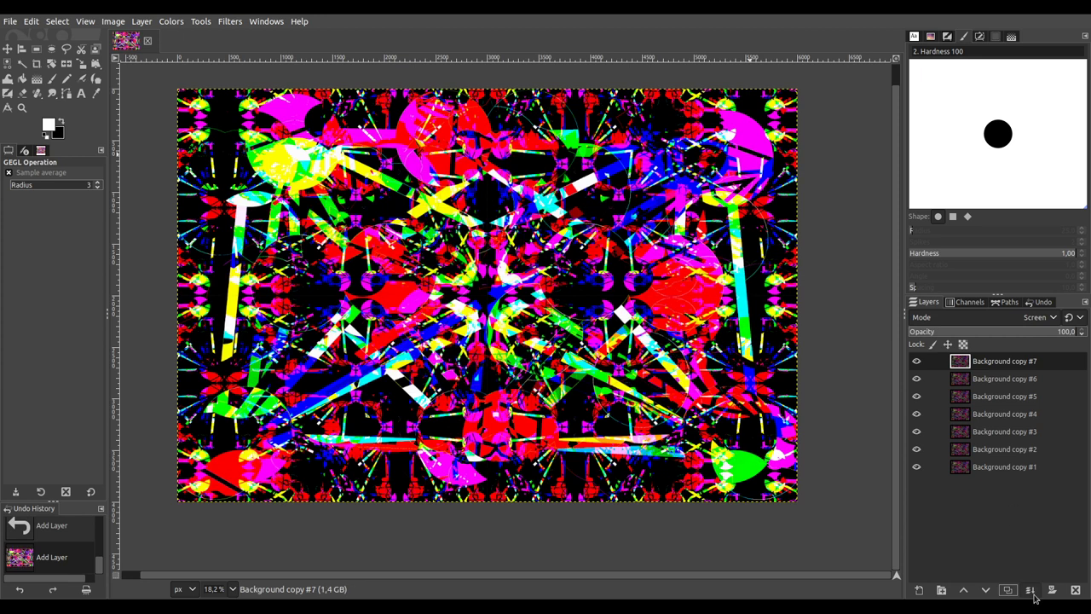
{"action": "left_click", "coordinate": [1007, 590]}
{"action": "left_click", "coordinate": [1008, 590]}
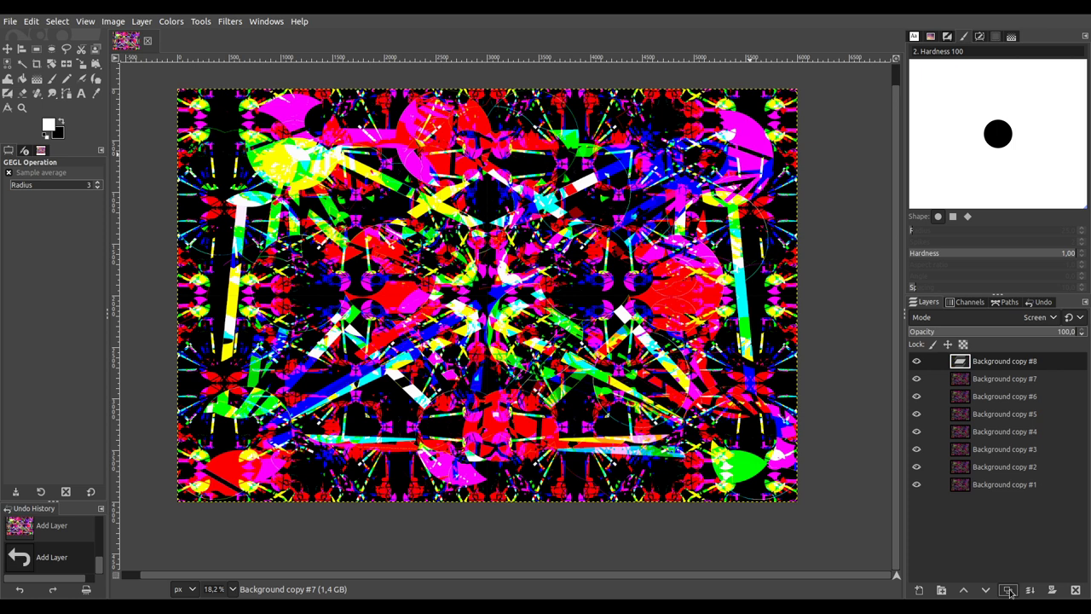
{"action": "left_click", "coordinate": [1054, 590], "text": "ctrl"}
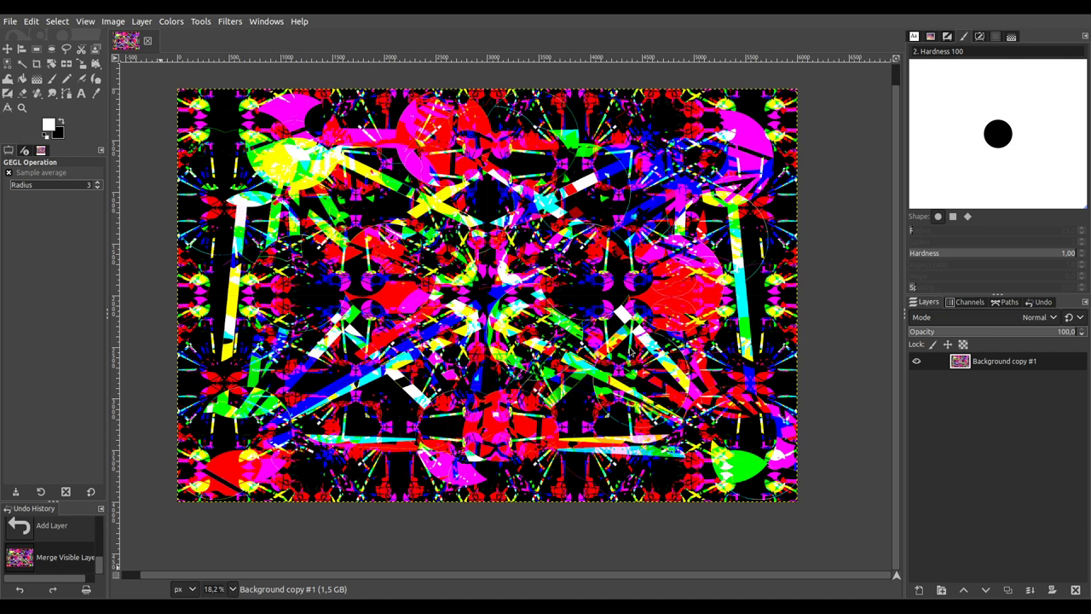
Step: Export the finished image as 011123-3_YOUpeopleDONTunderstand.png
{"action": "left_click_drag", "start_coordinate": [349, 229], "coordinate": [372, 236]}
{"action": "left_click", "coordinate": [7, 26]}
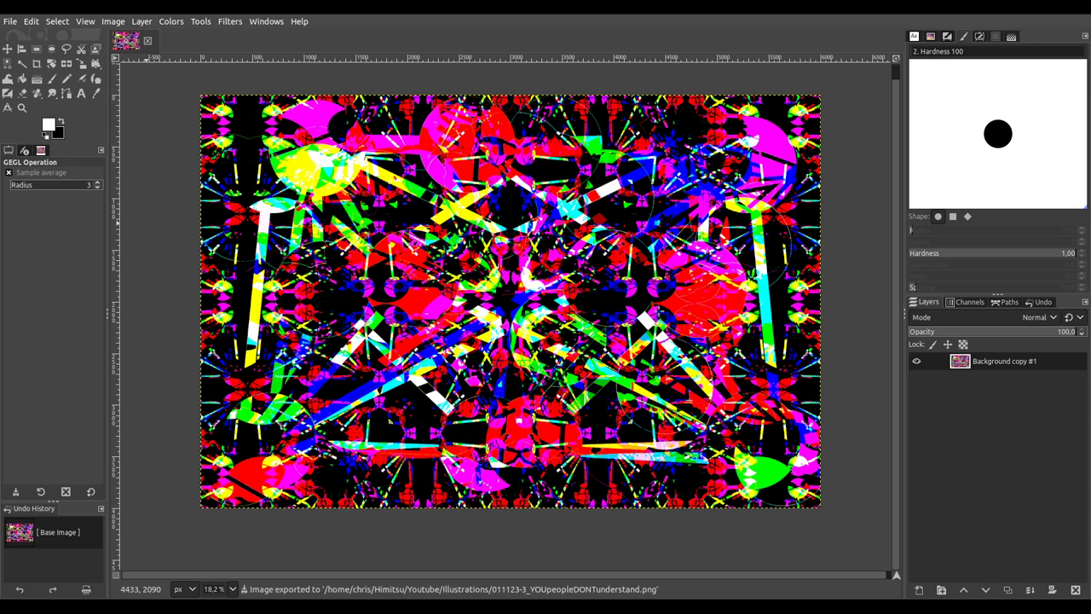
Step: Scale the image down to about 3000 pixels wide, and export the smaller version
{"action": "left_click", "coordinate": [116, 20]}
{"action": "key", "text": "Escape"}
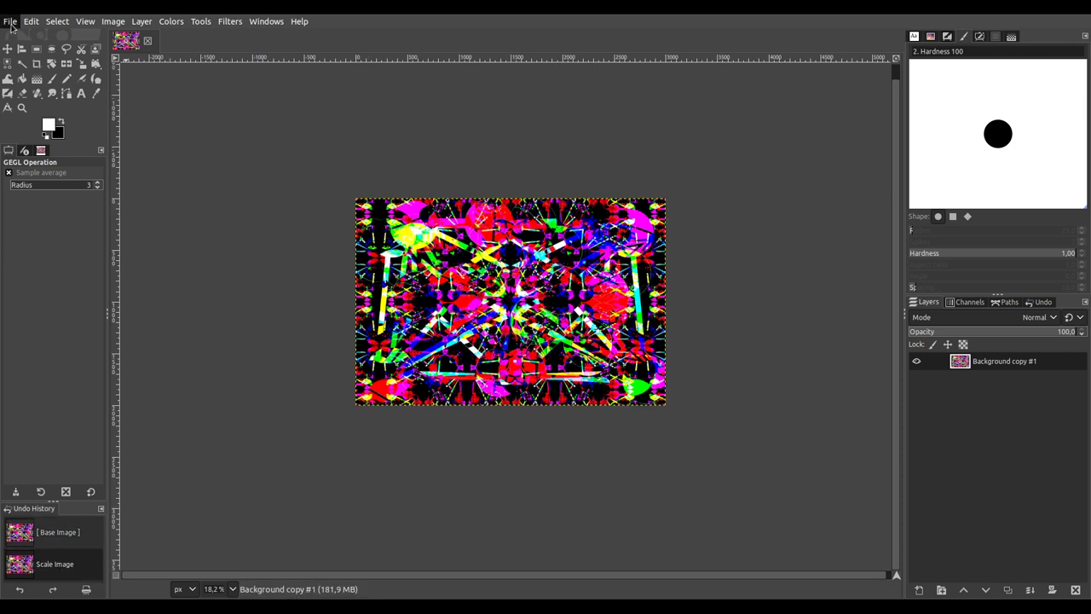
{"action": "left_click", "coordinate": [11, 22]}
{"action": "left_click", "coordinate": [150, 231]}
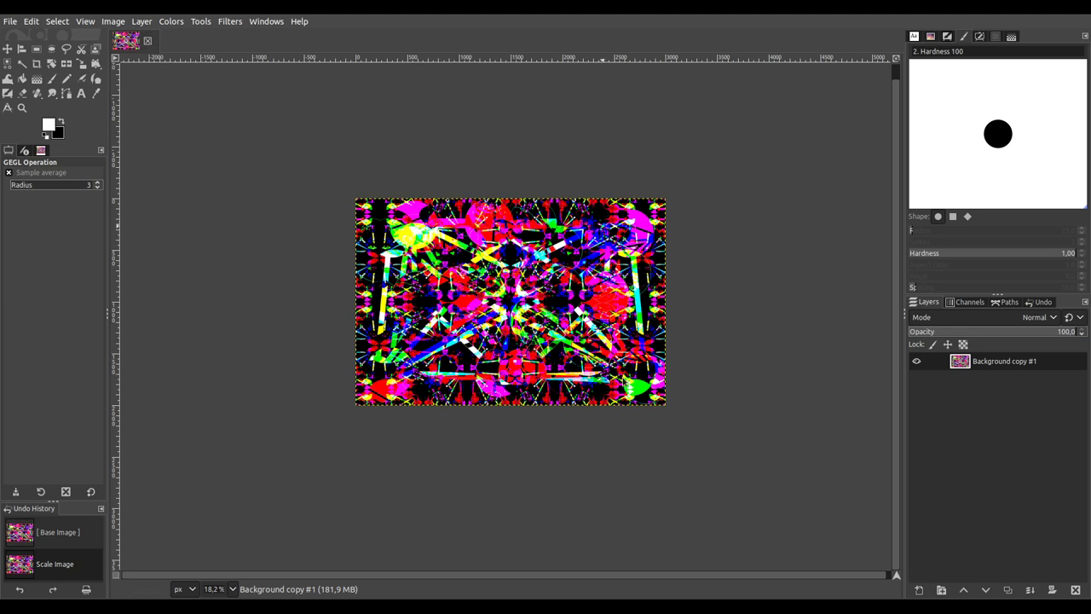
Step: Close the scaled-down kaleidoscope image
{"action": "key", "text": "ctrl+w"}
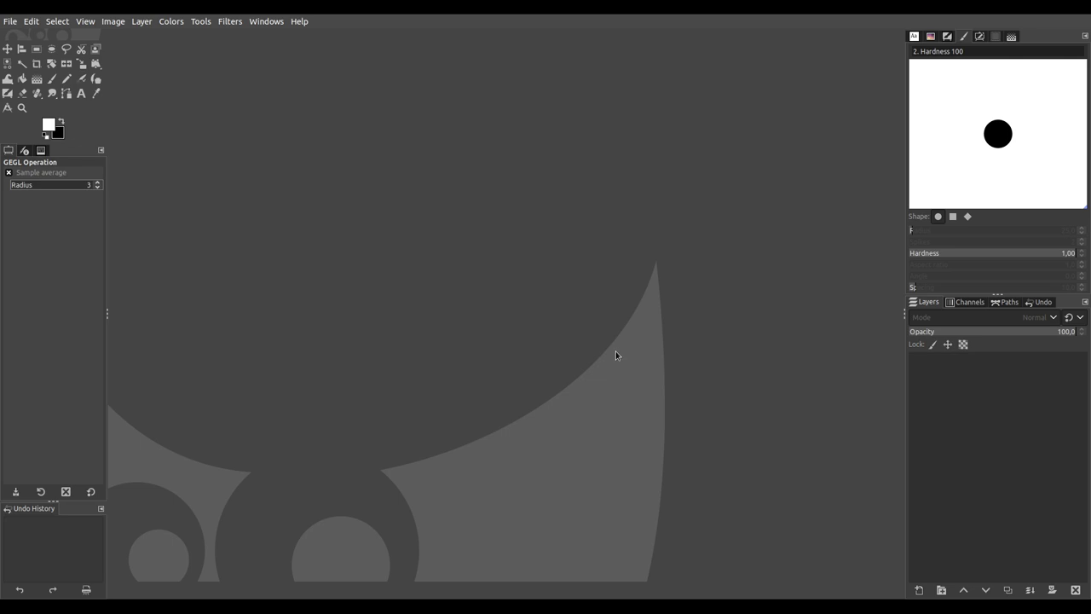
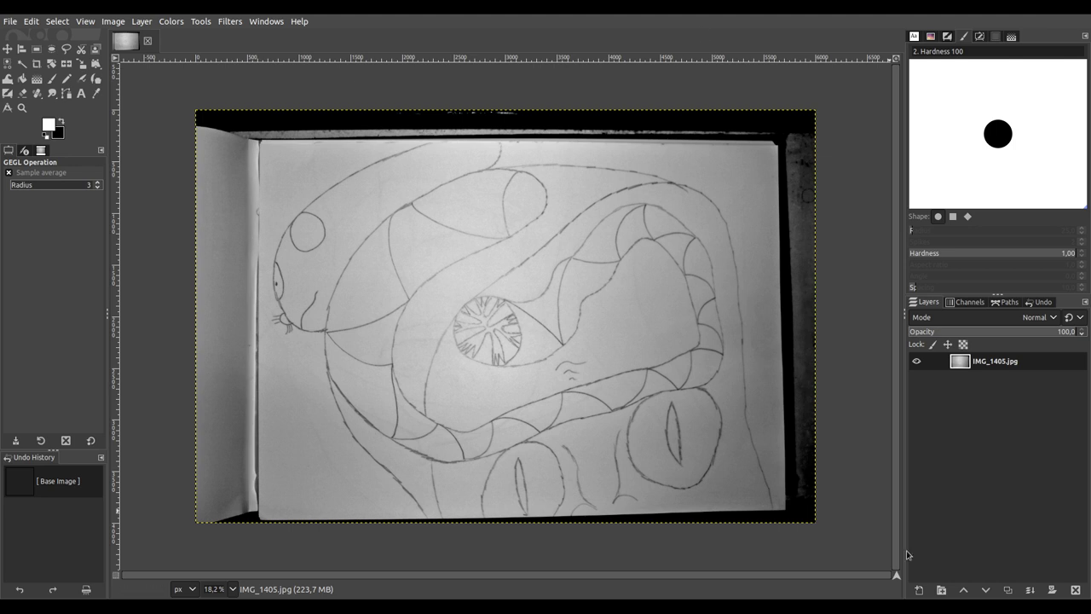
Step: Add a new transparent layer above the IMG_1405.jpg pencil drawing, and save the project as IMG_1405.xcf
{"action": "left_click", "coordinate": [921, 591], "text": "shift"}
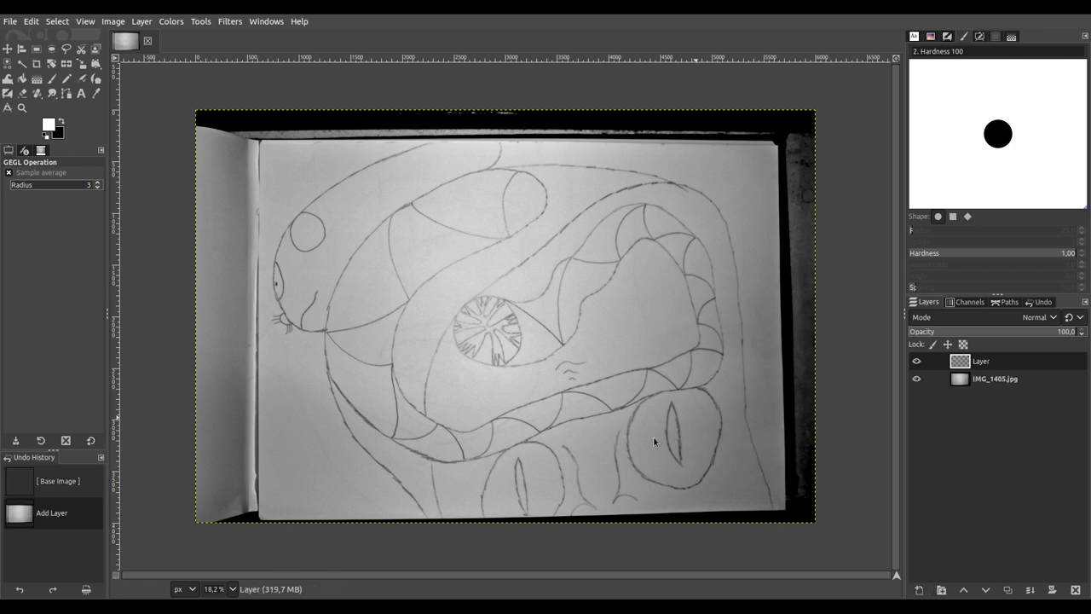
{"action": "key", "text": "ctrl+s"}
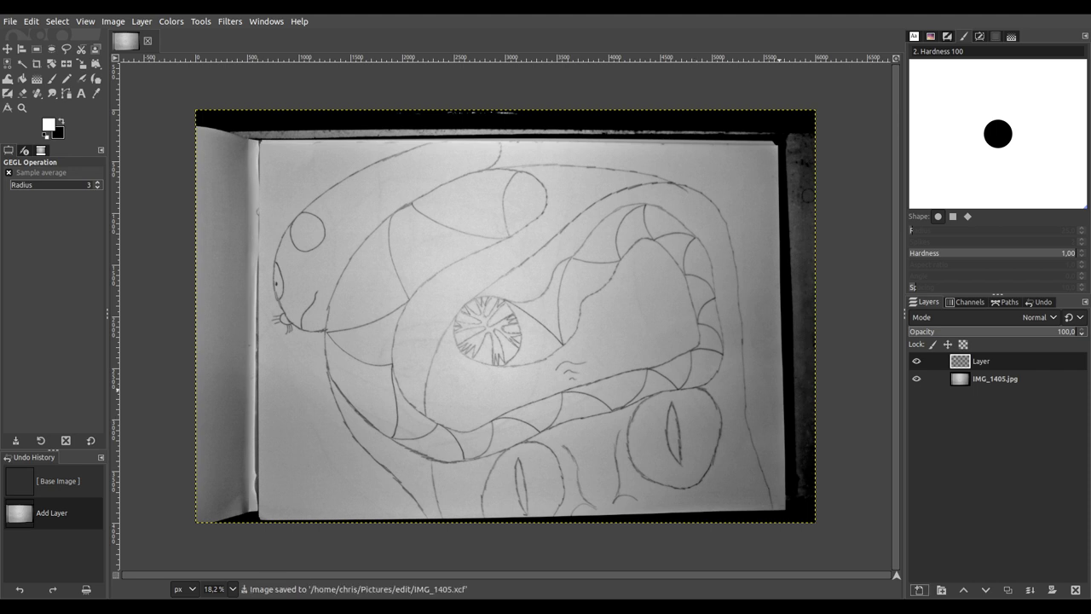
Step: Choose the Paintbrush with a brush size of 22 for inking the lower-right eye
{"action": "left_click", "coordinate": [52, 78]}
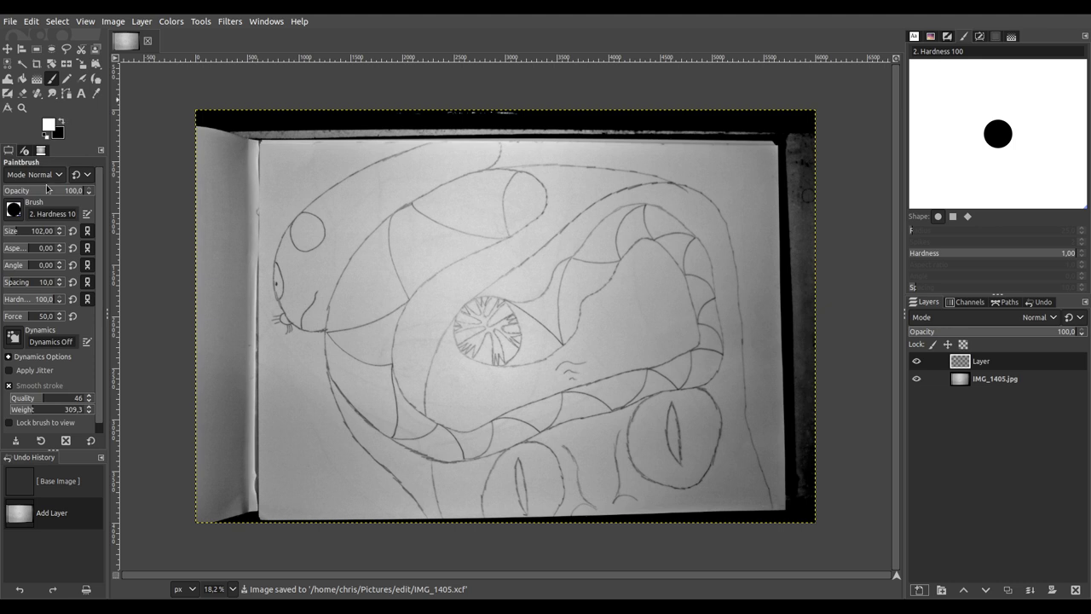
{"action": "left_click_drag", "start_coordinate": [23, 226], "coordinate": [20, 231]}
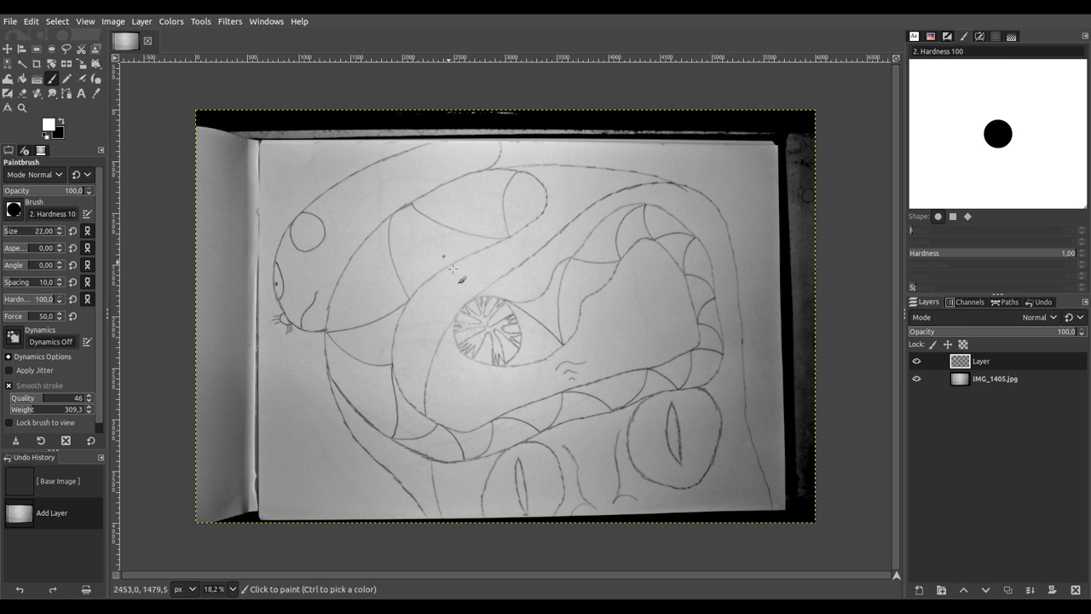
{"action": "scroll", "coordinate": [497, 337], "scroll_direction": "up", "scroll_amount": 2}
{"action": "scroll", "coordinate": [497, 338], "scroll_direction": "up", "scroll_amount": 7}
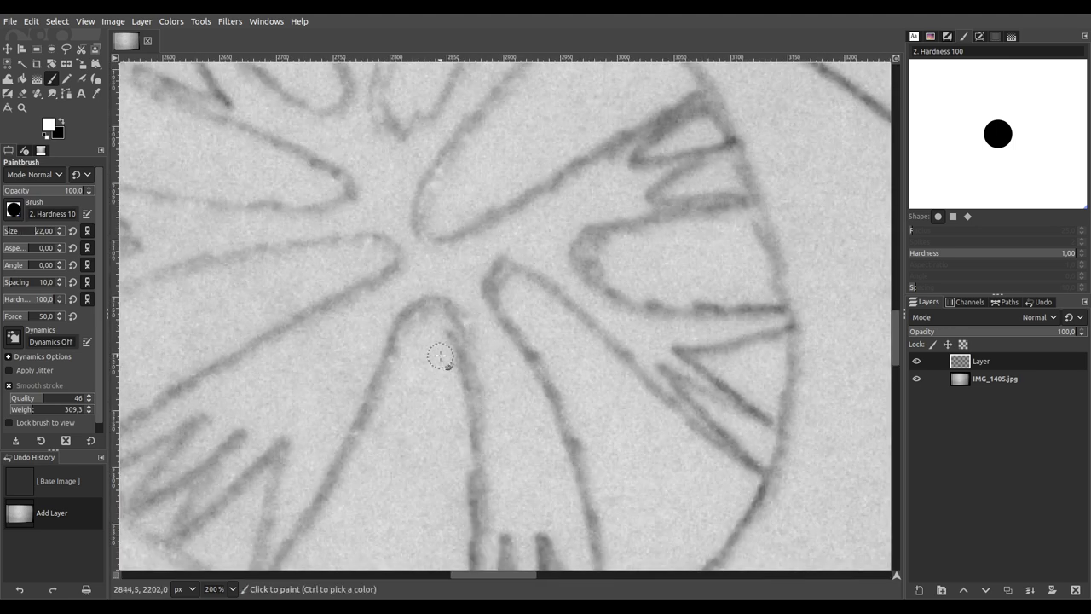
{"action": "scroll", "coordinate": [440, 356], "scroll_direction": "down", "scroll_amount": 7}
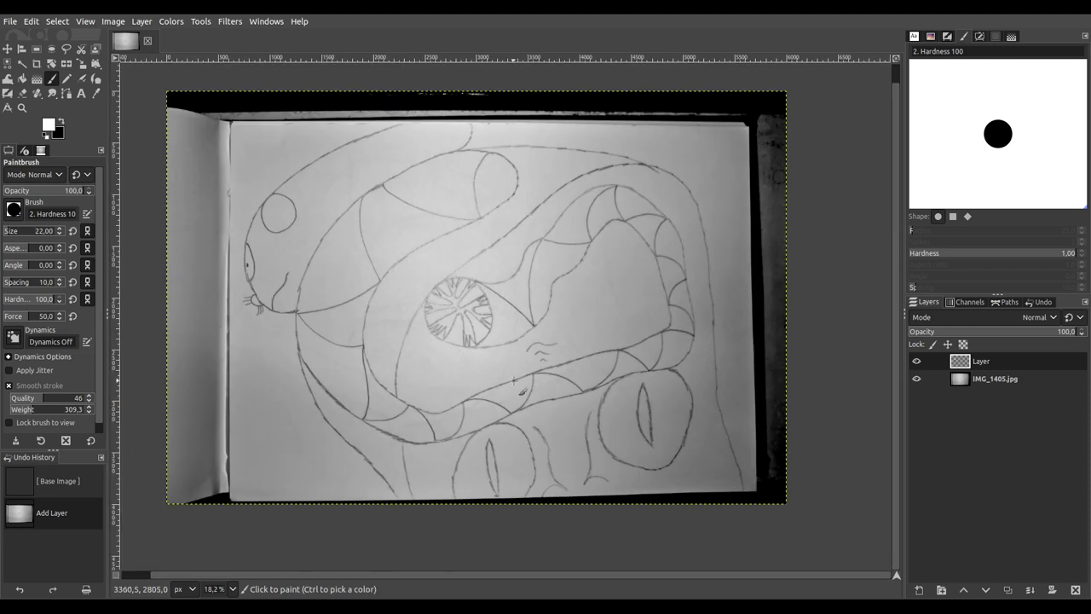
{"action": "scroll", "coordinate": [426, 310], "scroll_direction": "down", "scroll_amount": 3}
{"action": "scroll", "coordinate": [426, 311], "scroll_direction": "right", "scroll_amount": 3}
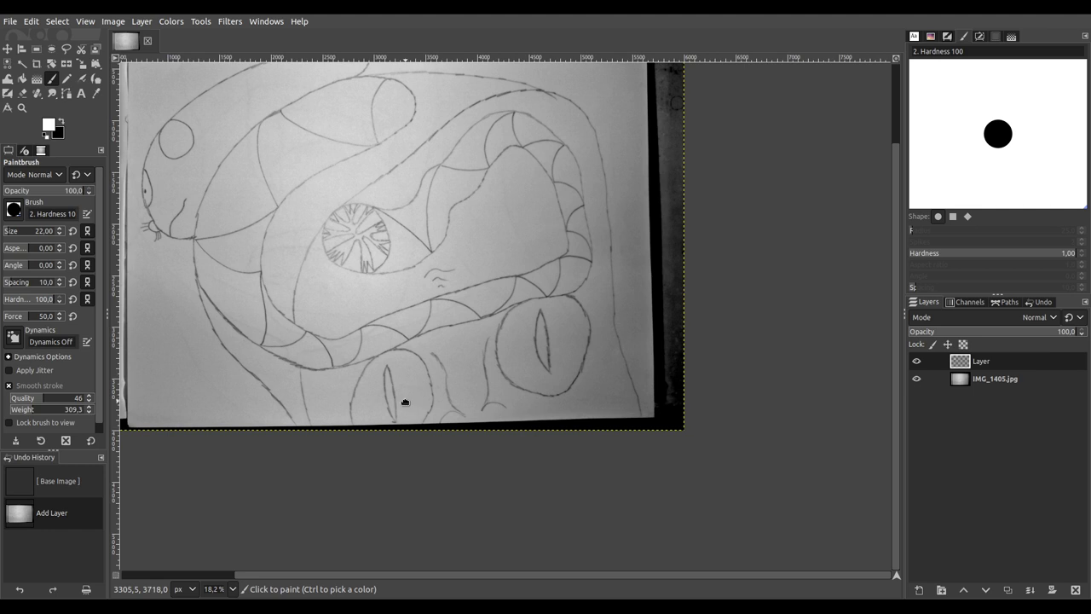
{"action": "scroll", "coordinate": [416, 406], "scroll_direction": "down", "scroll_amount": 3}
{"action": "scroll", "coordinate": [532, 254], "scroll_direction": "up", "scroll_amount": 5}
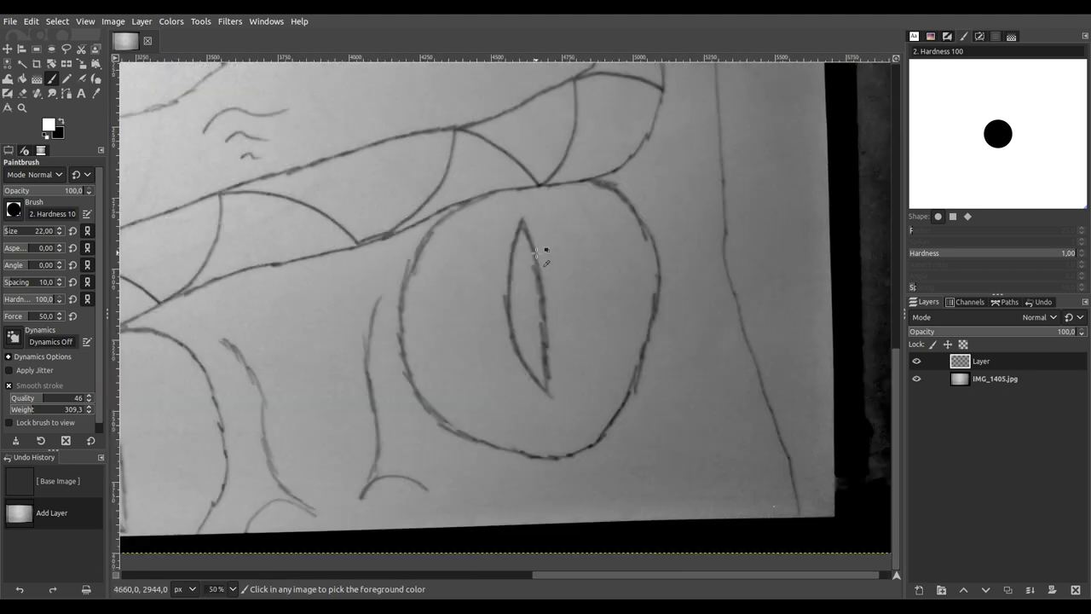
{"action": "scroll", "coordinate": [512, 281], "scroll_direction": "down", "scroll_amount": 3}
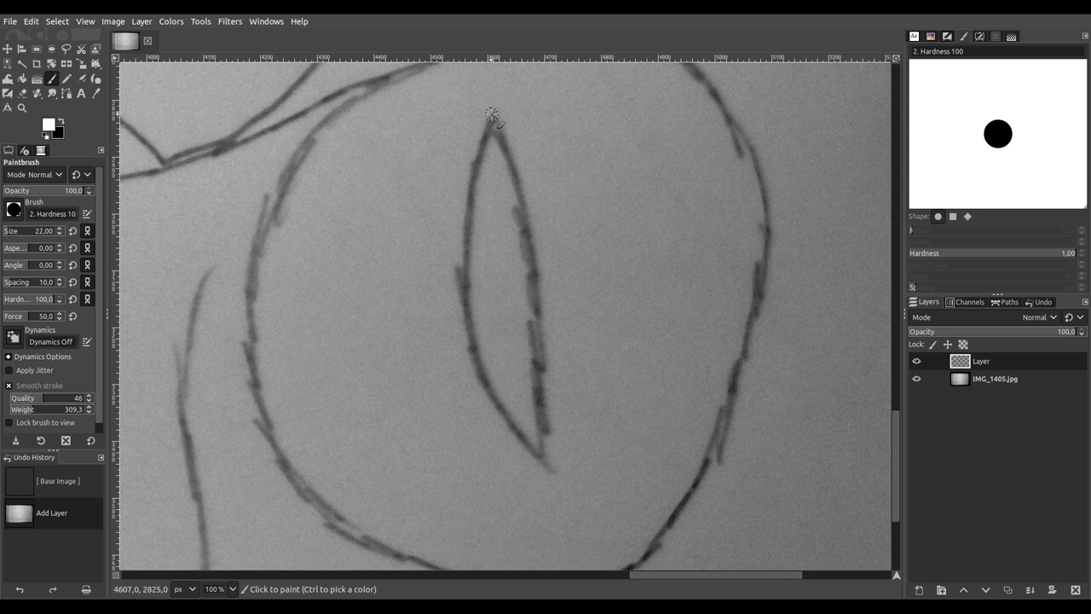
{"action": "scroll", "coordinate": [26, 232], "scroll_direction": "down", "scroll_amount": 7}
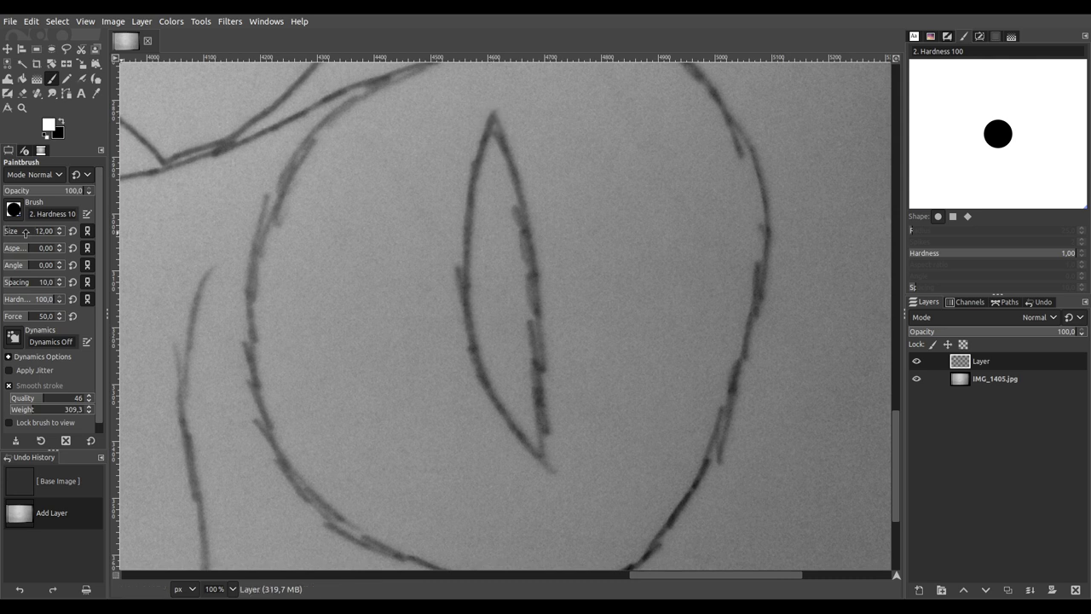
{"action": "scroll", "coordinate": [26, 232], "scroll_direction": "up", "scroll_amount": 3}
{"action": "scroll", "coordinate": [26, 232], "scroll_direction": "up", "scroll_amount": 1}
{"action": "left_click_drag", "start_coordinate": [406, 319], "coordinate": [401, 299]}
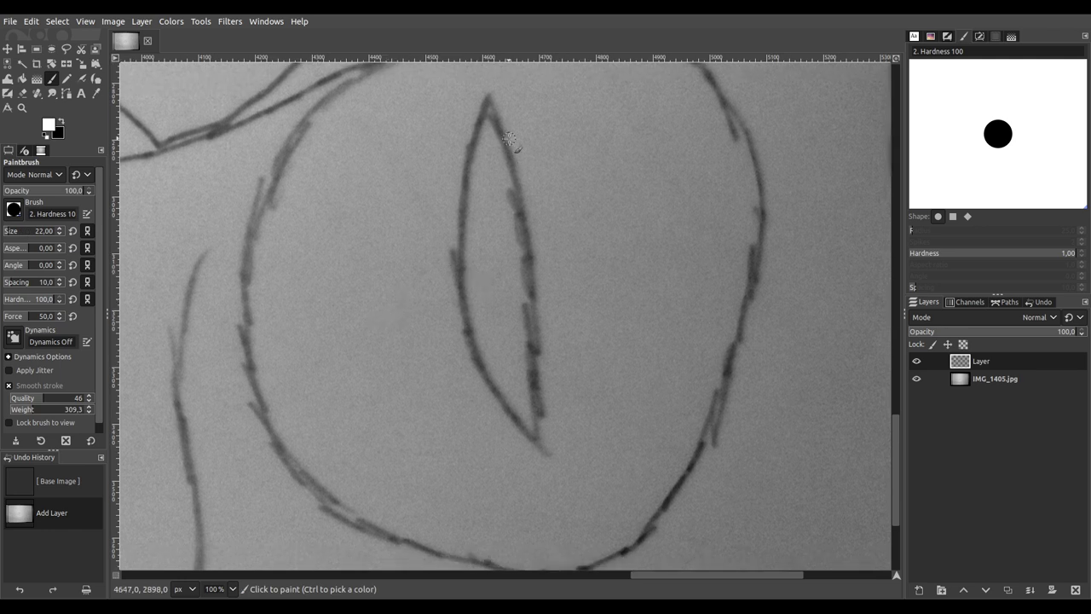
Step: Swap the foreground colour to black, and trace the slit pupil of the lower-right eye
{"action": "left_click", "coordinate": [486, 102]}
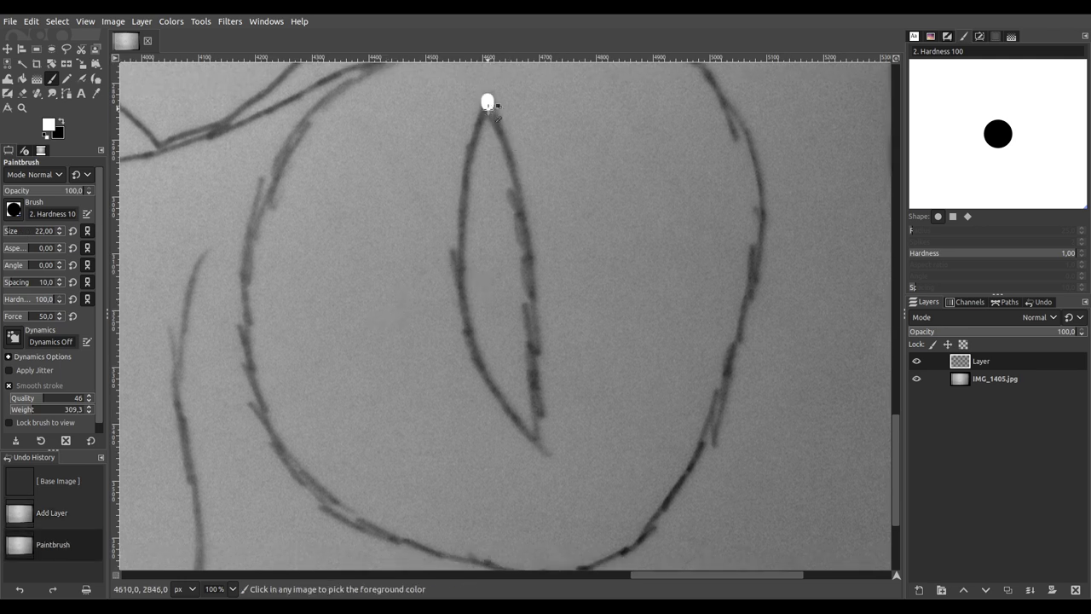
{"action": "key", "text": "ctrl+z"}
{"action": "left_click", "coordinate": [62, 125]}
{"action": "mouse_move", "coordinate": [487, 96]}
{"action": "left_mouse_down"}
{"action": "mouse_move", "coordinate": [522, 238]}
{"action": "mouse_move", "coordinate": [536, 451]}
{"action": "mouse_move", "coordinate": [487, 383]}
{"action": "mouse_move", "coordinate": [461, 302]}
{"action": "mouse_move", "coordinate": [458, 160]}
{"action": "mouse_move", "coordinate": [494, 94]}
{"action": "left_mouse_up"}
Step: Trace both sides of the slit pupil in the smaller eye at the drawing's lower edge in black
{"action": "scroll", "coordinate": [536, 117], "scroll_direction": "down", "scroll_amount": 4}
{"action": "scroll", "coordinate": [341, 260], "scroll_direction": "up", "scroll_amount": 4}
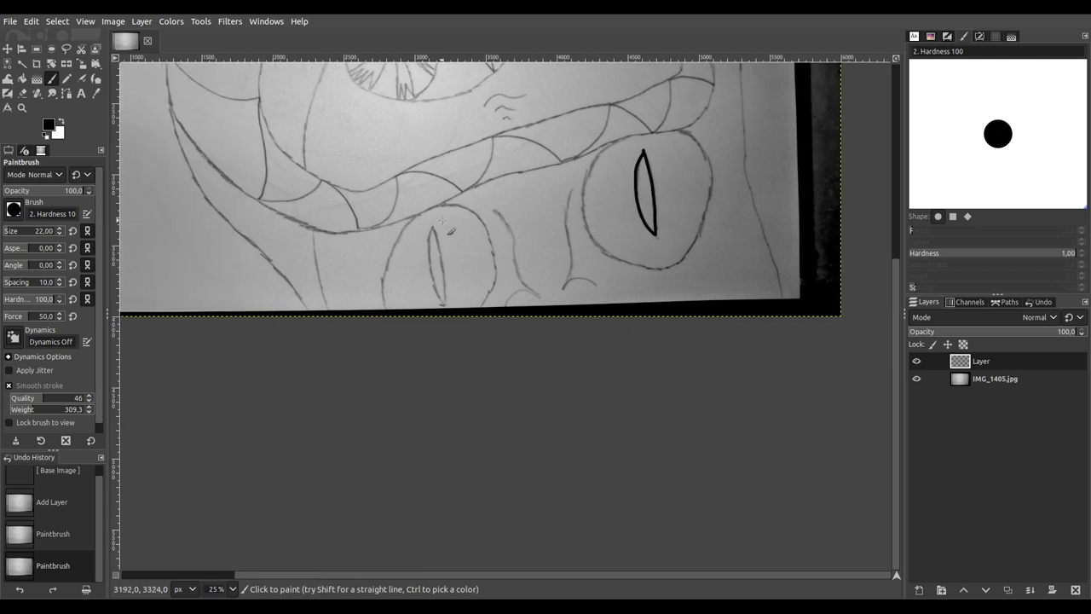
{"action": "scroll", "coordinate": [469, 296], "scroll_direction": "right", "scroll_amount": 2}
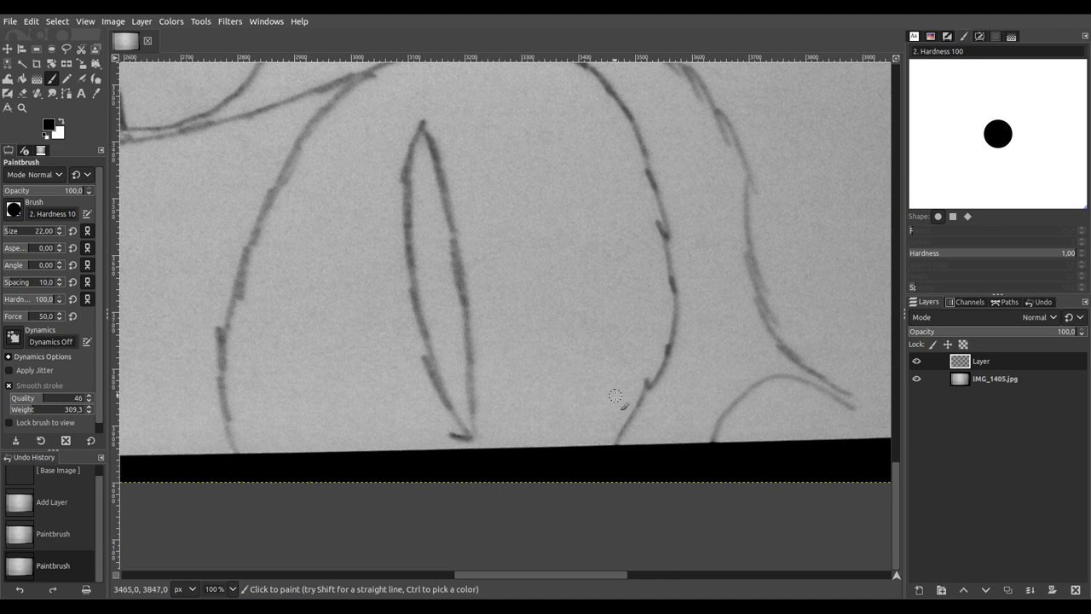
{"action": "mouse_move", "coordinate": [422, 124]}
{"action": "left_mouse_down"}
{"action": "mouse_move", "coordinate": [403, 250]}
{"action": "mouse_move", "coordinate": [437, 384]}
{"action": "left_mouse_up"}
{"action": "left_click_drag", "start_coordinate": [455, 415], "coordinate": [477, 439]}
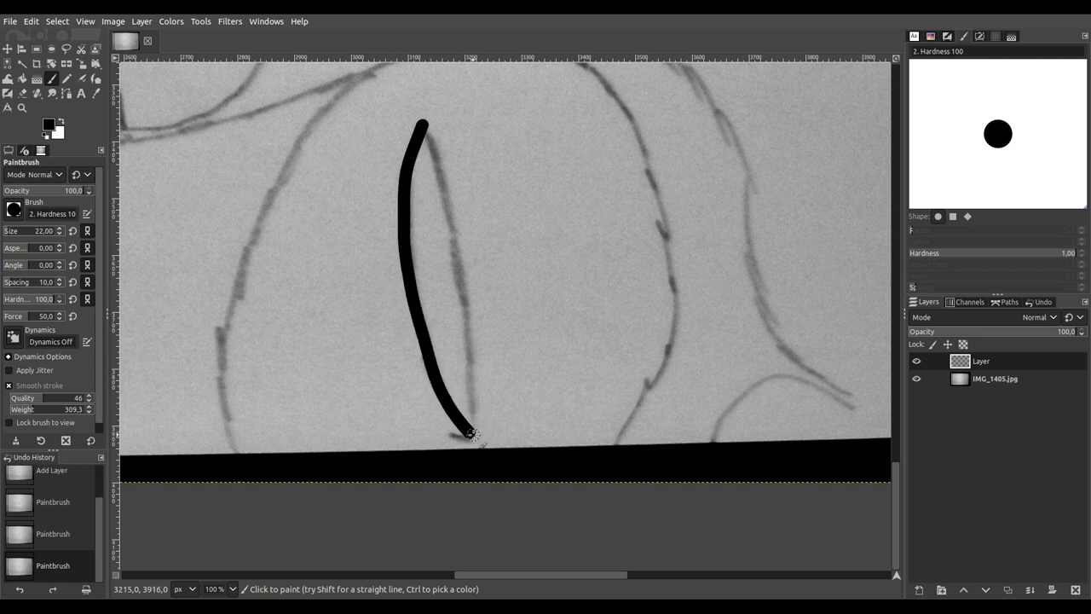
{"action": "mouse_move", "coordinate": [473, 403]}
{"action": "left_mouse_down"}
{"action": "mouse_move", "coordinate": [450, 201]}
{"action": "mouse_move", "coordinate": [421, 113]}
{"action": "left_mouse_up"}
Step: Trace the two wavy nose lines between the lower eyes, including the short nostril arc at the base of each
{"action": "scroll", "coordinate": [481, 153], "scroll_direction": "down", "scroll_amount": 4}
{"action": "scroll", "coordinate": [480, 154], "scroll_direction": "down", "scroll_amount": 1}
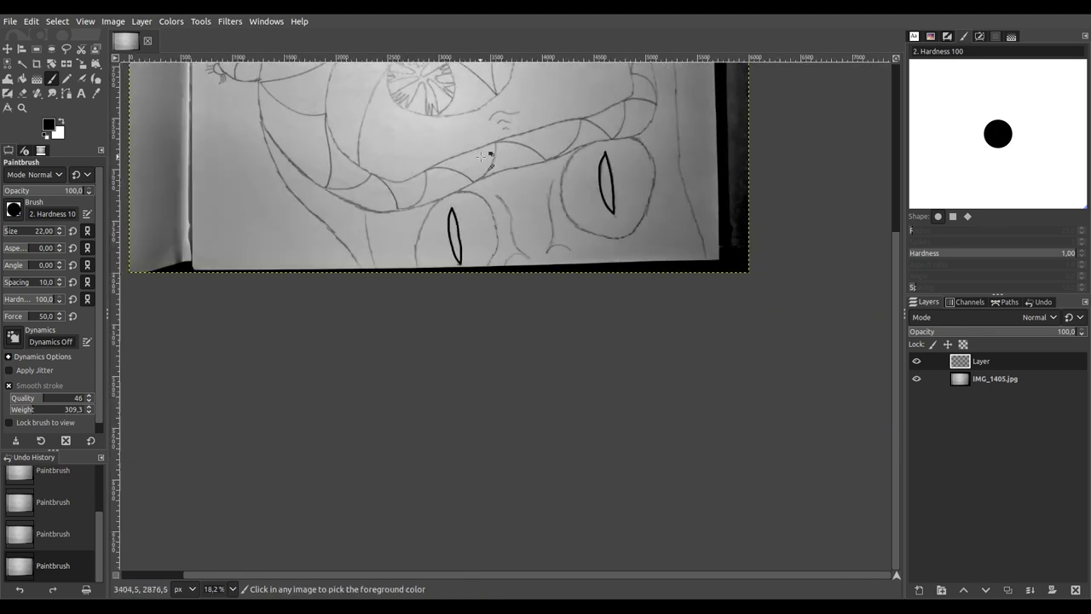
{"action": "scroll", "coordinate": [563, 241], "scroll_direction": "right", "scroll_amount": 2}
{"action": "scroll", "coordinate": [500, 225], "scroll_direction": "up", "scroll_amount": 4}
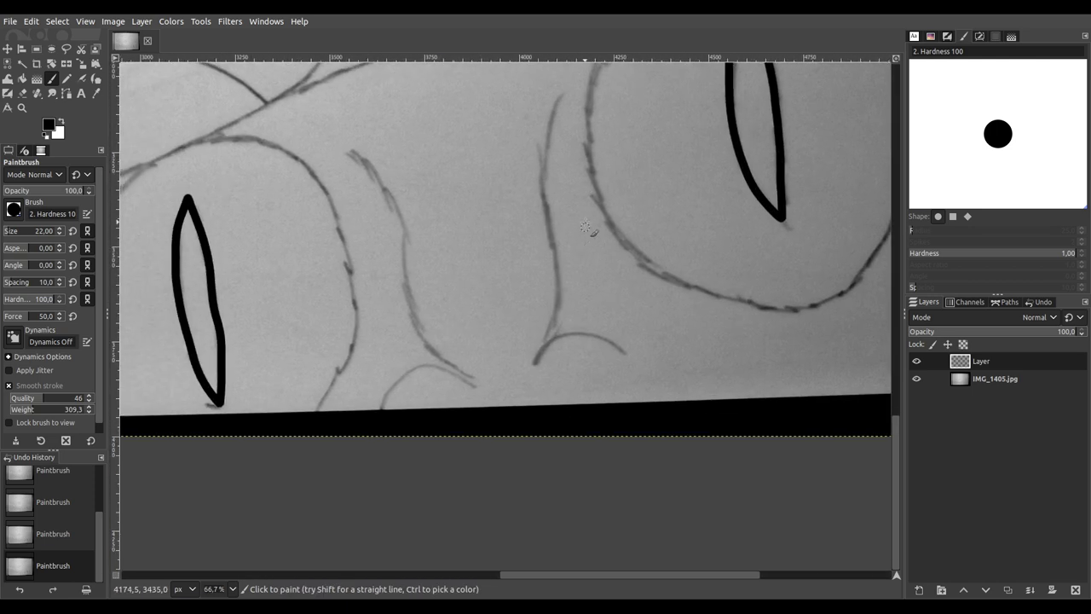
{"action": "scroll", "coordinate": [564, 169], "scroll_direction": "up", "scroll_amount": 1}
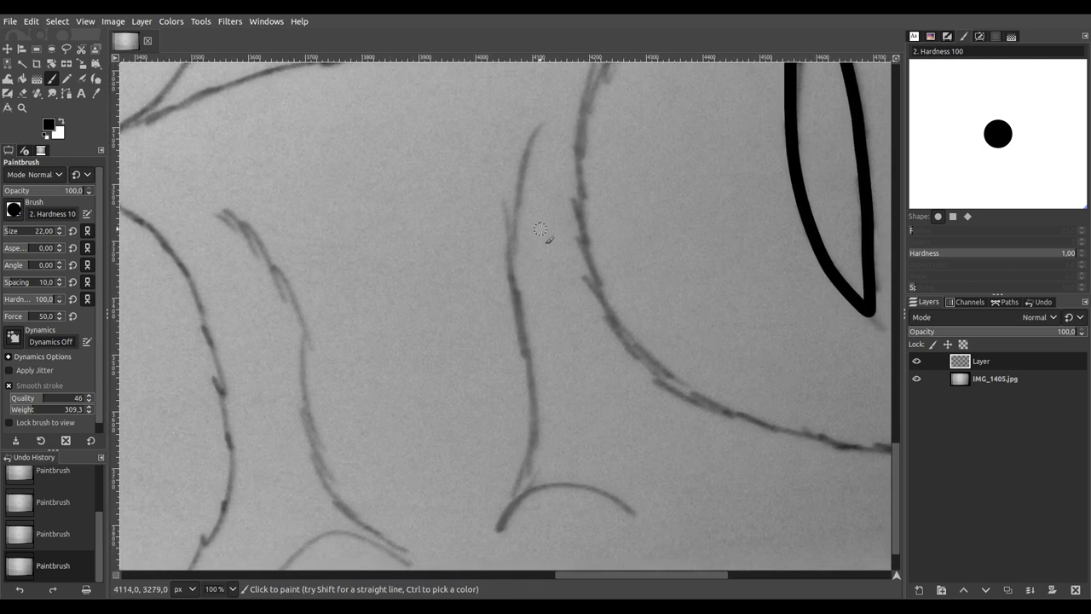
{"action": "scroll", "coordinate": [537, 205], "scroll_direction": "down", "scroll_amount": 1}
{"action": "mouse_move", "coordinate": [536, 101]}
{"action": "left_mouse_down"}
{"action": "mouse_move", "coordinate": [501, 230]}
{"action": "mouse_move", "coordinate": [530, 346]}
{"action": "mouse_move", "coordinate": [529, 420]}
{"action": "mouse_move", "coordinate": [494, 510]}
{"action": "mouse_move", "coordinate": [511, 474]}
{"action": "mouse_move", "coordinate": [546, 459]}
{"action": "mouse_move", "coordinate": [581, 459]}
{"action": "mouse_move", "coordinate": [641, 490]}
{"action": "left_mouse_up"}
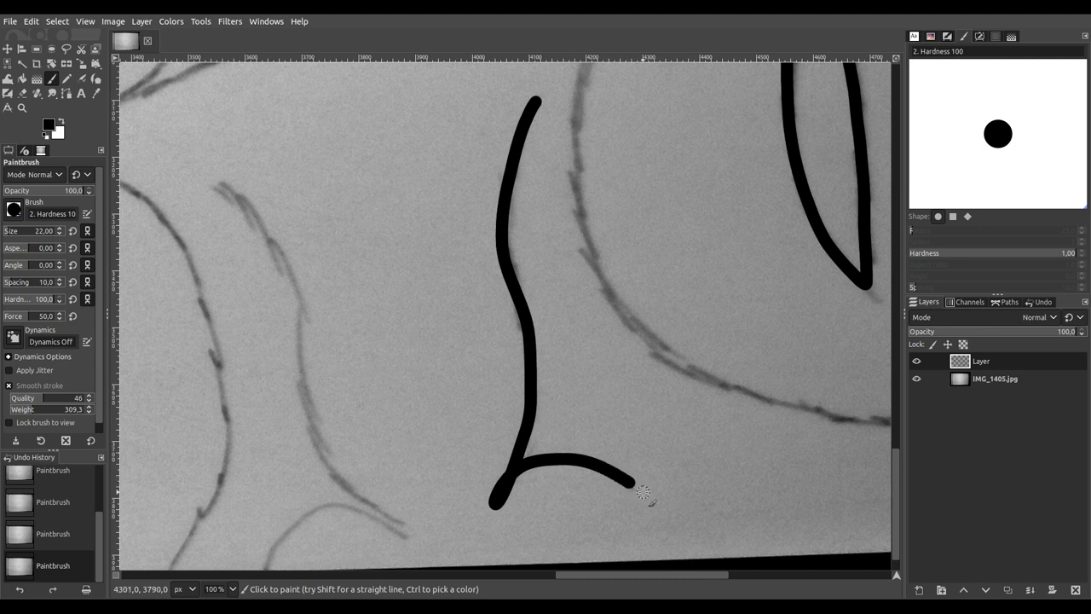
{"action": "mouse_move", "coordinate": [479, 477]}
{"action": "left_mouse_down"}
{"action": "mouse_move", "coordinate": [540, 402]}
{"action": "mouse_move", "coordinate": [633, 366]}
{"action": "mouse_move", "coordinate": [631, 353]}
{"action": "left_mouse_up"}
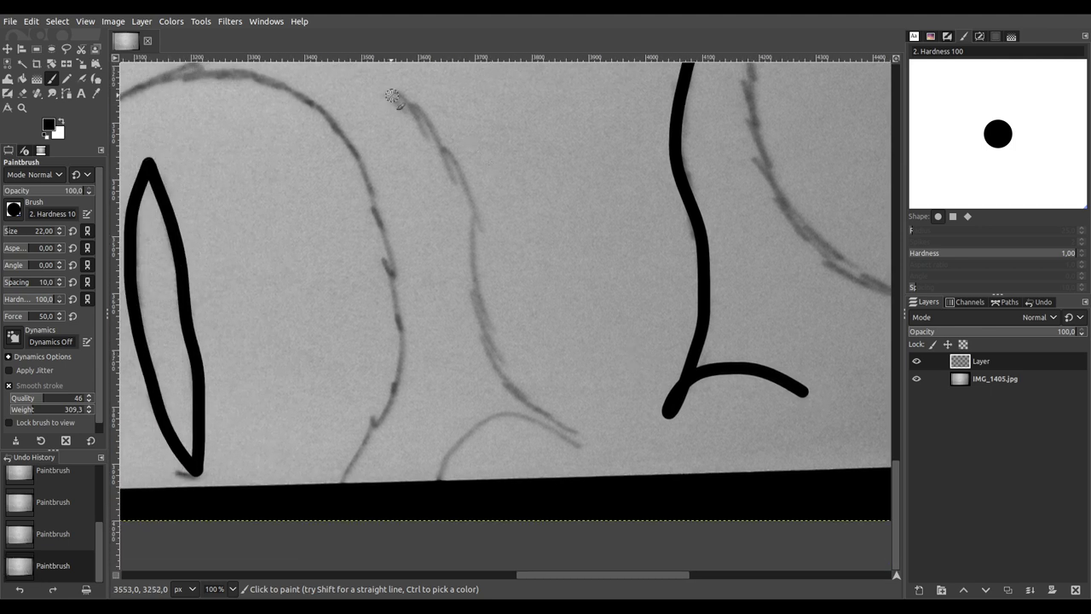
{"action": "mouse_move", "coordinate": [420, 116]}
{"action": "left_mouse_down"}
{"action": "mouse_move", "coordinate": [473, 209]}
{"action": "mouse_move", "coordinate": [475, 291]}
{"action": "mouse_move", "coordinate": [508, 378]}
{"action": "mouse_move", "coordinate": [570, 435]}
{"action": "left_mouse_up"}
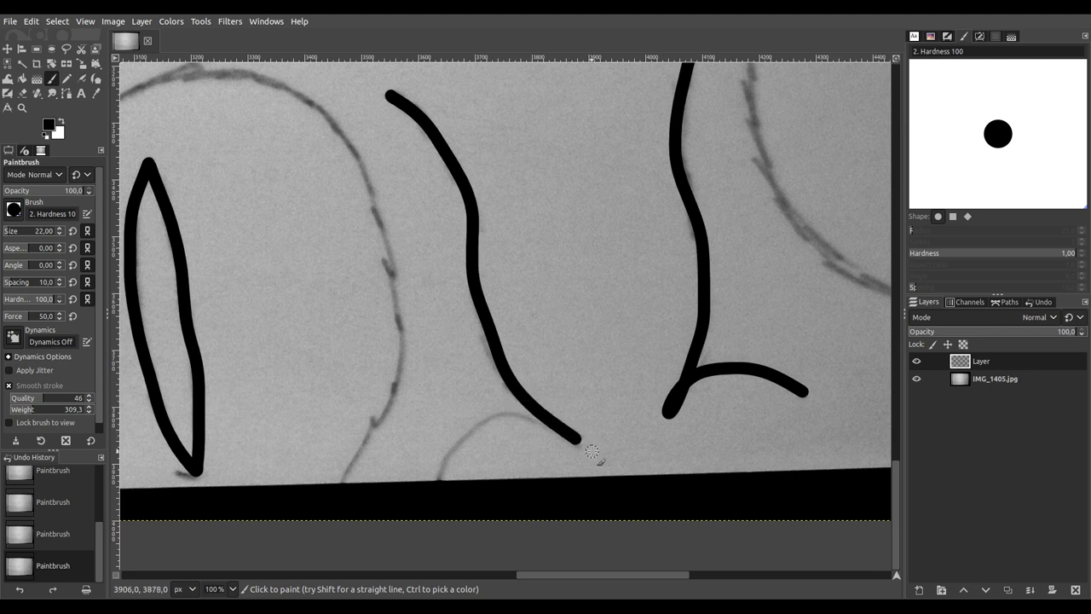
{"action": "mouse_move", "coordinate": [515, 417]}
{"action": "left_mouse_down"}
{"action": "mouse_move", "coordinate": [474, 428]}
{"action": "mouse_move", "coordinate": [434, 492]}
{"action": "left_mouse_up"}
Step: Trace the full round outline of the lower-right eye in black, closing the gap at its upper left
{"action": "scroll", "coordinate": [435, 491], "scroll_direction": "down", "scroll_amount": 5}
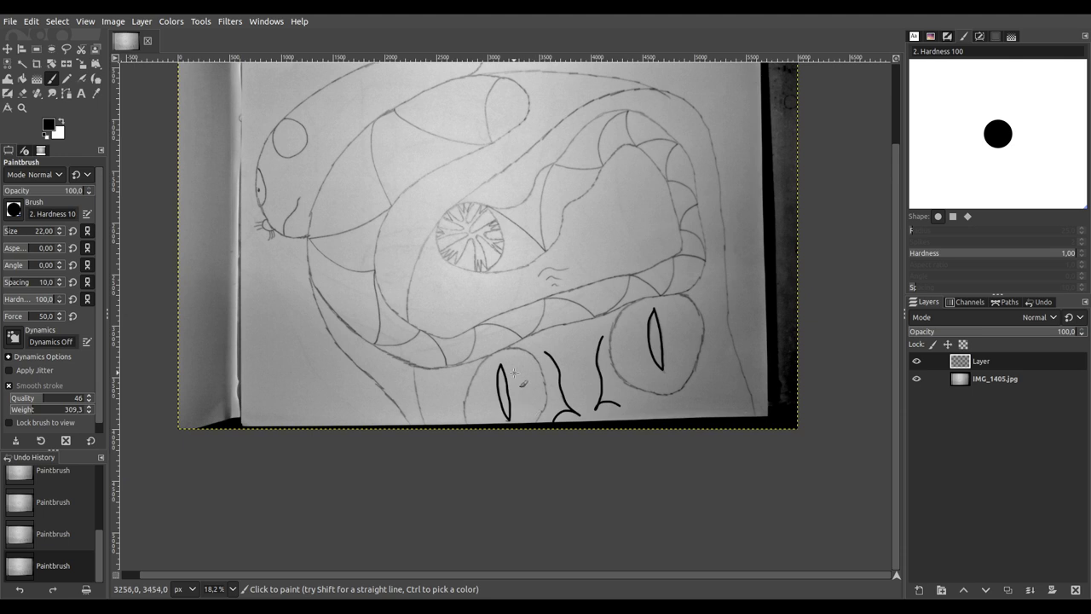
{"action": "scroll", "coordinate": [658, 345], "scroll_direction": "up", "scroll_amount": 6}
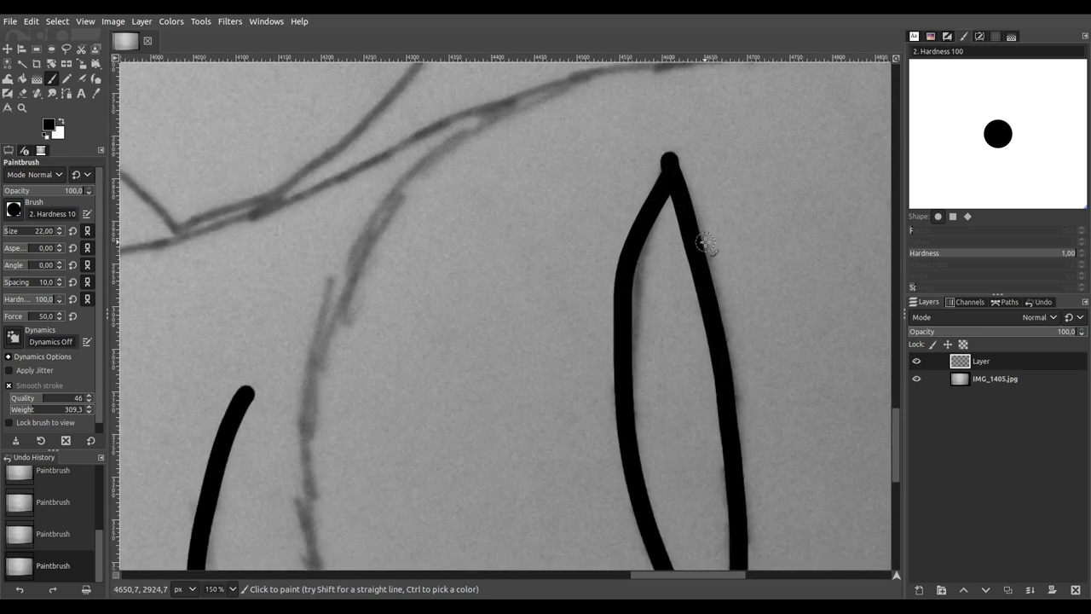
{"action": "scroll", "coordinate": [548, 418], "scroll_direction": "down", "scroll_amount": 2}
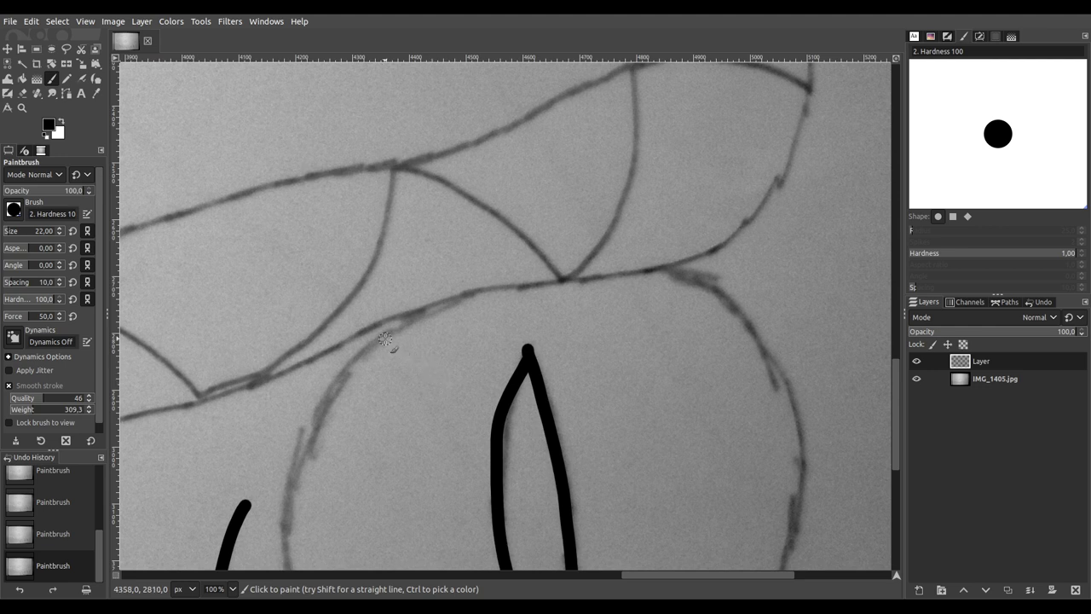
{"action": "mouse_move", "coordinate": [407, 322]}
{"action": "left_mouse_down"}
{"action": "mouse_move", "coordinate": [626, 273]}
{"action": "mouse_move", "coordinate": [715, 287]}
{"action": "mouse_move", "coordinate": [772, 350]}
{"action": "mouse_move", "coordinate": [802, 412]}
{"action": "mouse_move", "coordinate": [806, 514]}
{"action": "mouse_move", "coordinate": [783, 575]}
{"action": "left_mouse_up"}
{"action": "mouse_move", "coordinate": [732, 531]}
{"action": "left_mouse_down"}
{"action": "mouse_move", "coordinate": [726, 392]}
{"action": "mouse_move", "coordinate": [782, 215]}
{"action": "left_mouse_up"}
{"action": "left_click_drag", "start_coordinate": [783, 274], "coordinate": [799, 265]}
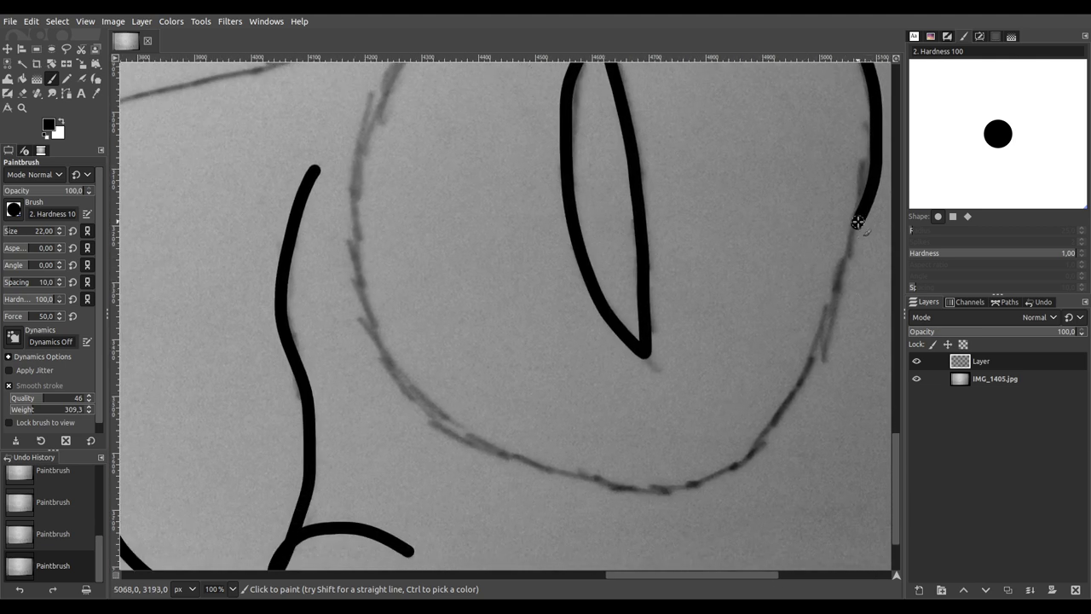
{"action": "mouse_move", "coordinate": [847, 254]}
{"action": "left_mouse_down"}
{"action": "mouse_move", "coordinate": [798, 397]}
{"action": "mouse_move", "coordinate": [744, 461]}
{"action": "mouse_move", "coordinate": [675, 489]}
{"action": "mouse_move", "coordinate": [554, 475]}
{"action": "mouse_move", "coordinate": [438, 417]}
{"action": "mouse_move", "coordinate": [383, 361]}
{"action": "mouse_move", "coordinate": [362, 314]}
{"action": "mouse_move", "coordinate": [352, 208]}
{"action": "mouse_move", "coordinate": [388, 86]}
{"action": "left_mouse_up"}
{"action": "scroll", "coordinate": [437, 265], "scroll_direction": "up", "scroll_amount": 5}
{"action": "scroll", "coordinate": [436, 265], "scroll_direction": "up", "scroll_amount": 1}
{"action": "scroll", "coordinate": [437, 265], "scroll_direction": "up", "scroll_amount": 3}
{"action": "left_click_drag", "start_coordinate": [500, 324], "coordinate": [559, 305]}
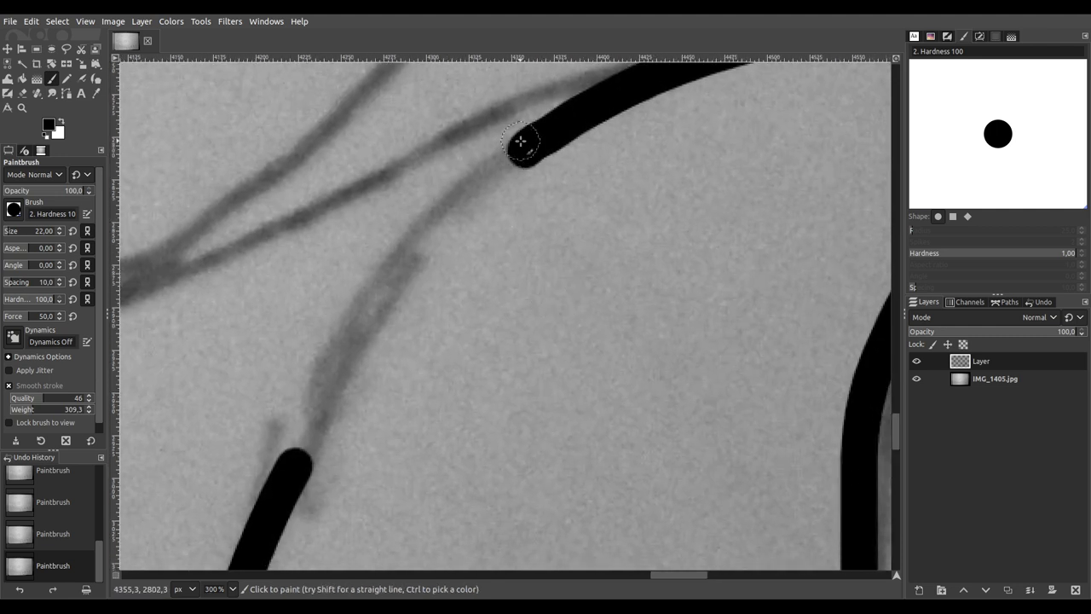
{"action": "mouse_move", "coordinate": [528, 149]}
{"action": "left_mouse_down"}
{"action": "mouse_move", "coordinate": [409, 254]}
{"action": "mouse_move", "coordinate": [309, 407]}
{"action": "mouse_move", "coordinate": [287, 479]}
{"action": "left_mouse_up"}
{"action": "scroll", "coordinate": [333, 390], "scroll_direction": "down", "scroll_amount": 1}
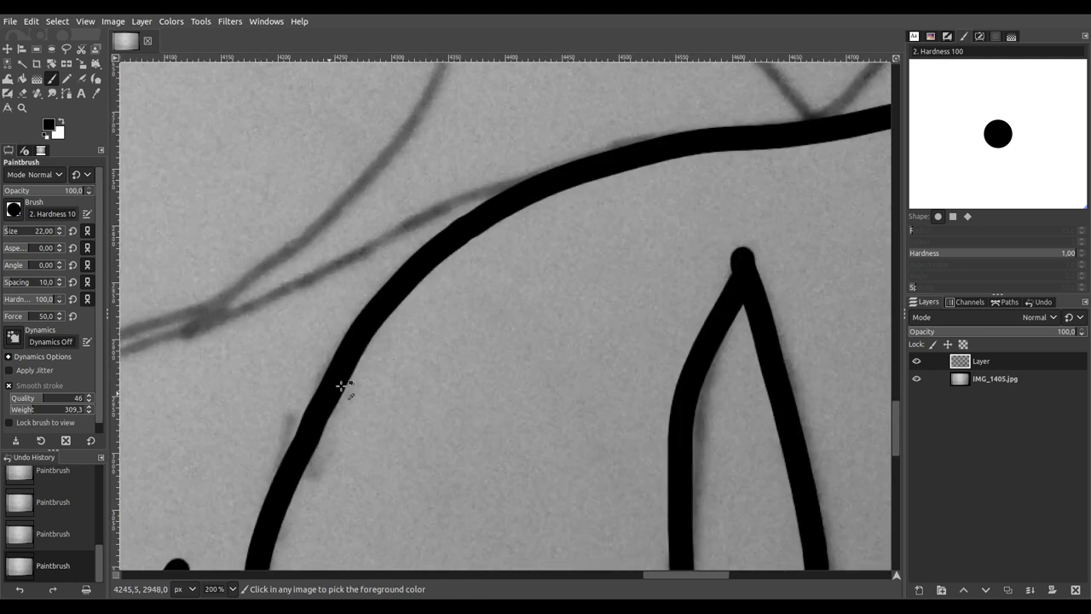
Step: Trace the outline of the smaller lower eye down to the paper's edge, joining the strokes at its top
{"action": "scroll", "coordinate": [334, 389], "scroll_direction": "down", "scroll_amount": 4}
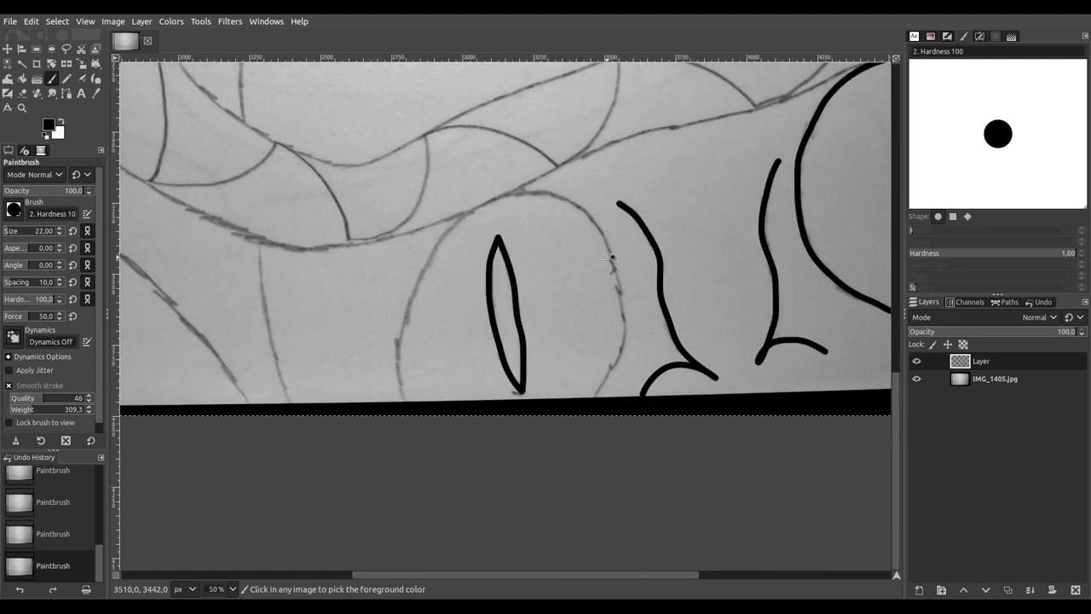
{"action": "scroll", "coordinate": [617, 256], "scroll_direction": "up", "scroll_amount": 3}
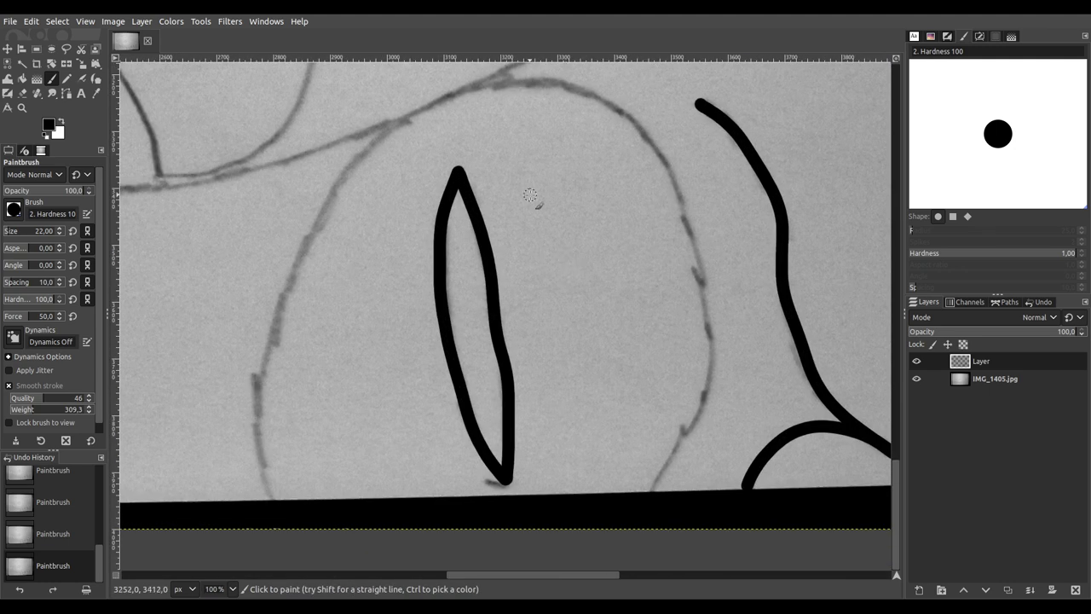
{"action": "mouse_move", "coordinate": [524, 82]}
{"action": "left_mouse_down"}
{"action": "mouse_move", "coordinate": [446, 97]}
{"action": "mouse_move", "coordinate": [370, 139]}
{"action": "mouse_move", "coordinate": [283, 271]}
{"action": "mouse_move", "coordinate": [244, 389]}
{"action": "mouse_move", "coordinate": [242, 437]}
{"action": "mouse_move", "coordinate": [245, 471]}
{"action": "mouse_move", "coordinate": [287, 531]}
{"action": "left_mouse_up"}
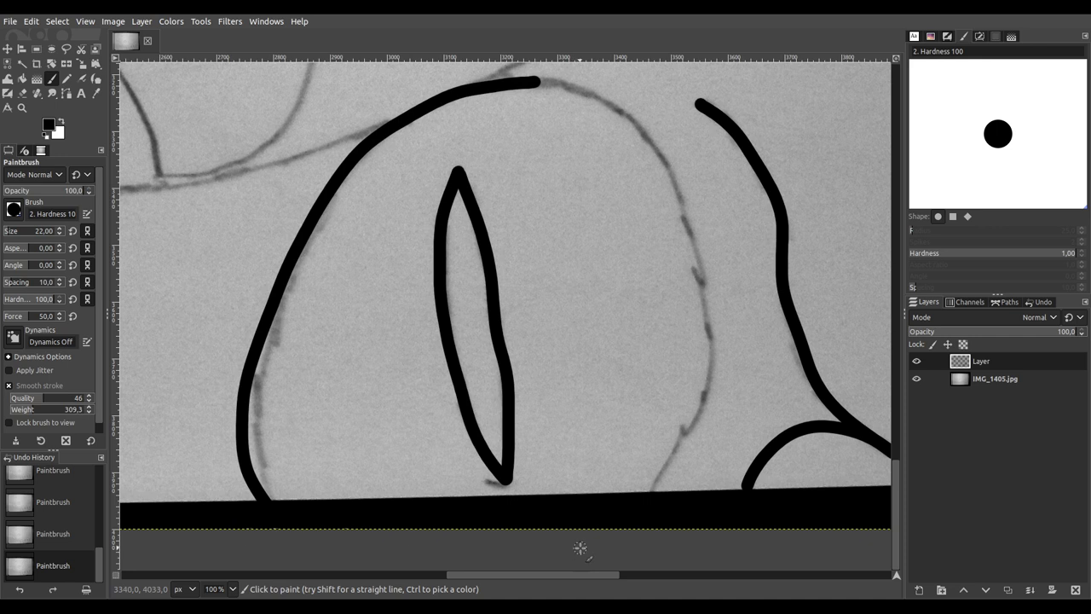
{"action": "mouse_move", "coordinate": [656, 478]}
{"action": "left_mouse_down"}
{"action": "mouse_move", "coordinate": [680, 461]}
{"action": "mouse_move", "coordinate": [705, 384]}
{"action": "mouse_move", "coordinate": [701, 271]}
{"action": "mouse_move", "coordinate": [657, 150]}
{"action": "mouse_move", "coordinate": [589, 96]}
{"action": "left_mouse_up"}
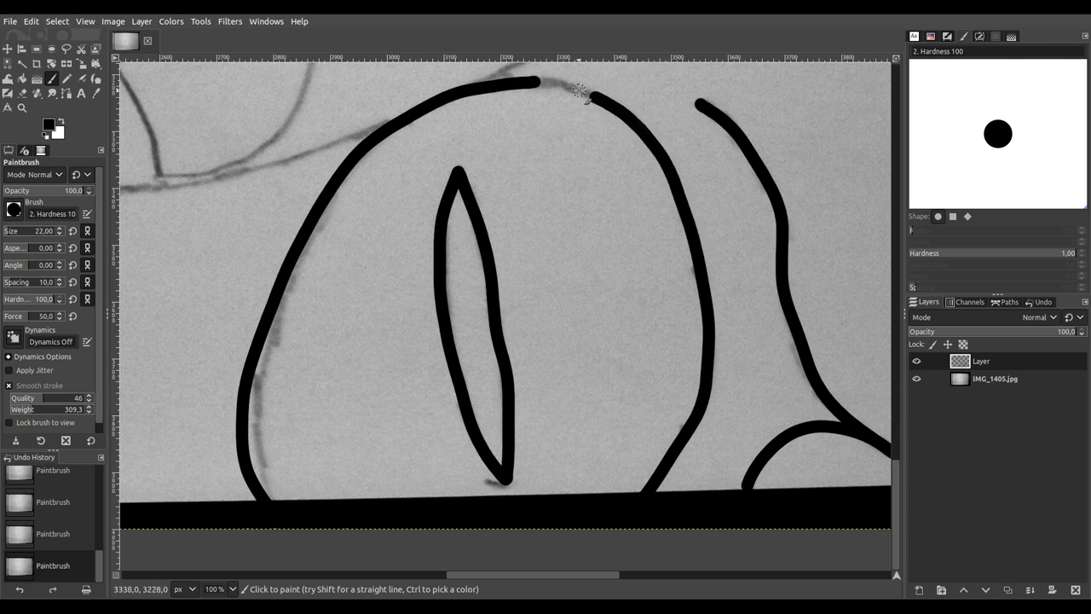
{"action": "scroll", "coordinate": [567, 89], "scroll_direction": "up", "scroll_amount": 5}
{"action": "scroll", "coordinate": [572, 255], "scroll_direction": "up", "scroll_amount": 3}
{"action": "scroll", "coordinate": [571, 256], "scroll_direction": "left", "scroll_amount": 1}
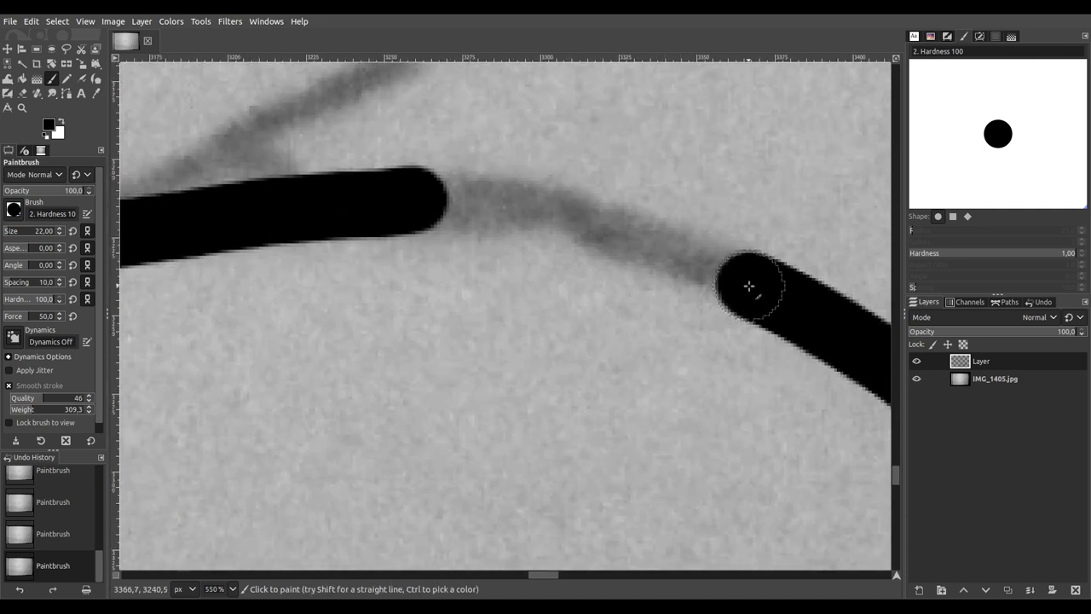
{"action": "mouse_move", "coordinate": [748, 286]}
{"action": "left_mouse_down"}
{"action": "mouse_move", "coordinate": [579, 215]}
{"action": "mouse_move", "coordinate": [409, 202]}
{"action": "left_mouse_up"}
{"action": "scroll", "coordinate": [431, 248], "scroll_direction": "down", "scroll_amount": 8, "text": "ctrl"}
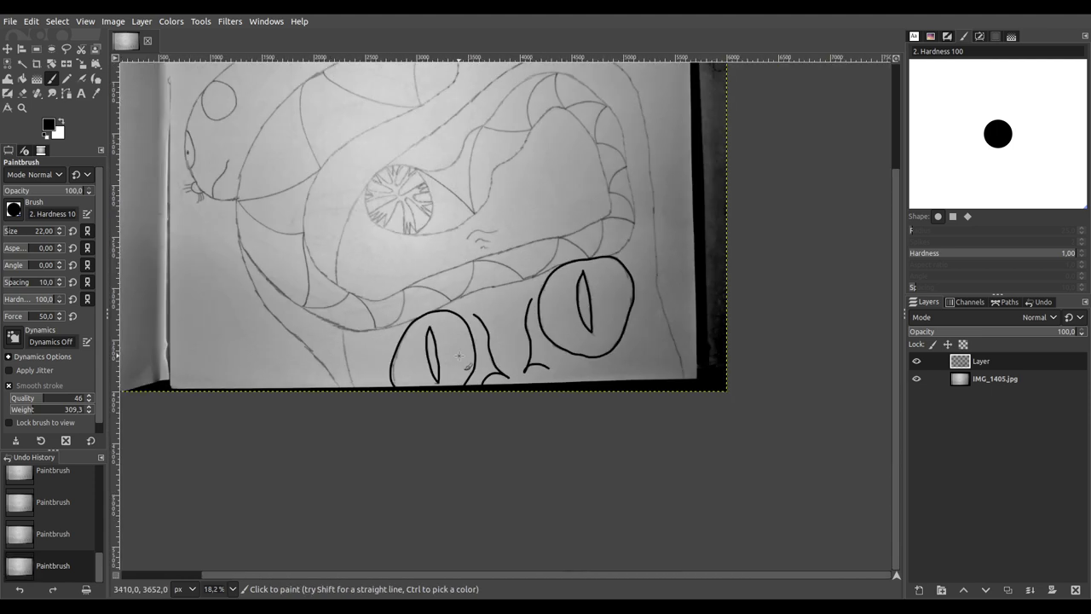
Step: Trace the outer contour in black from the paper's lower-right edge up past the lower-right eye
{"action": "scroll", "coordinate": [453, 370], "scroll_direction": "up", "scroll_amount": 1}
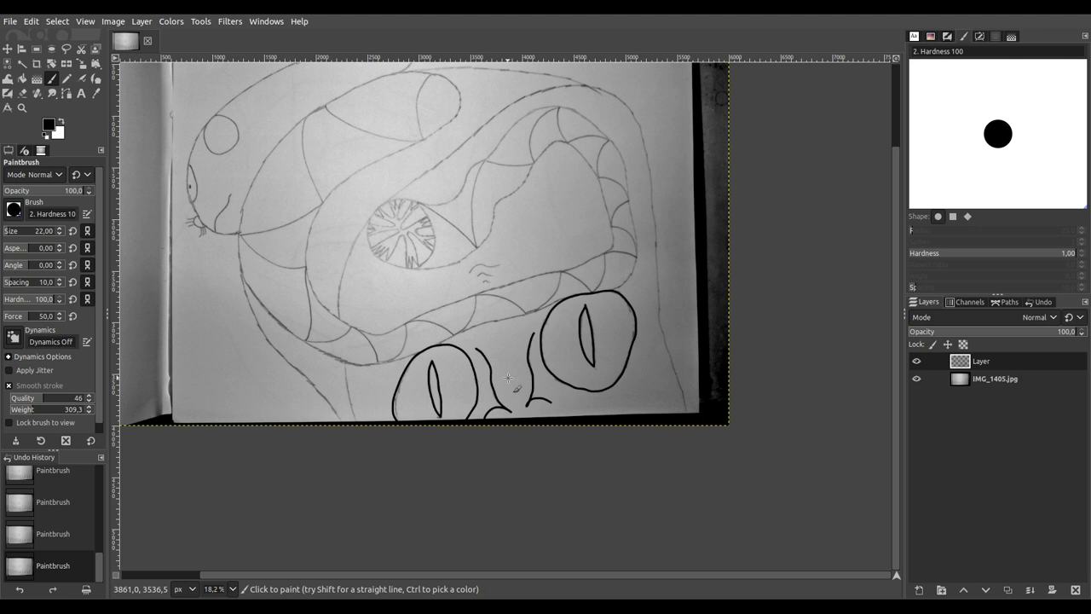
{"action": "key", "text": "ctrl"}
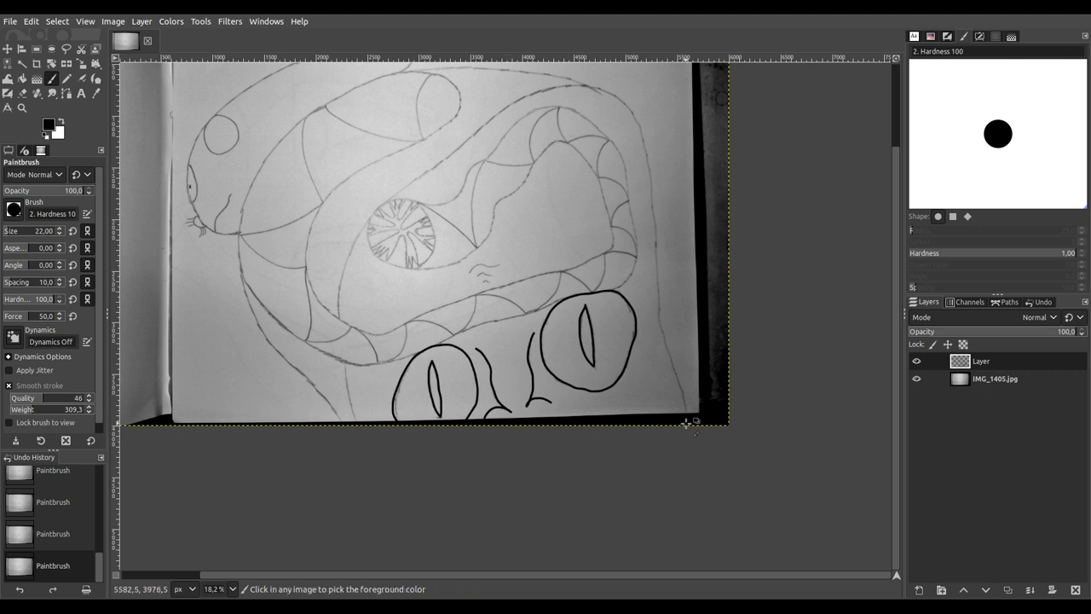
{"action": "scroll", "coordinate": [686, 418], "scroll_direction": "up", "scroll_amount": 3}
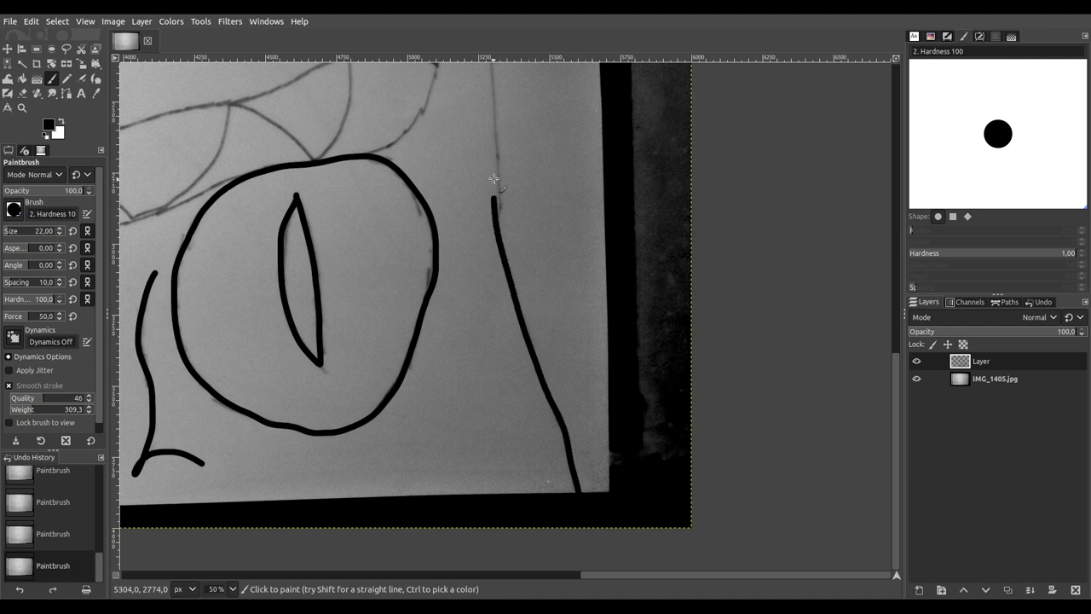
{"action": "mouse_move", "coordinate": [458, 161]}
{"action": "left_mouse_down"}
{"action": "mouse_move", "coordinate": [604, 470]}
{"action": "mouse_move", "coordinate": [671, 543]}
{"action": "left_mouse_up"}
{"action": "scroll", "coordinate": [694, 520], "scroll_direction": "up", "scroll_amount": 3}
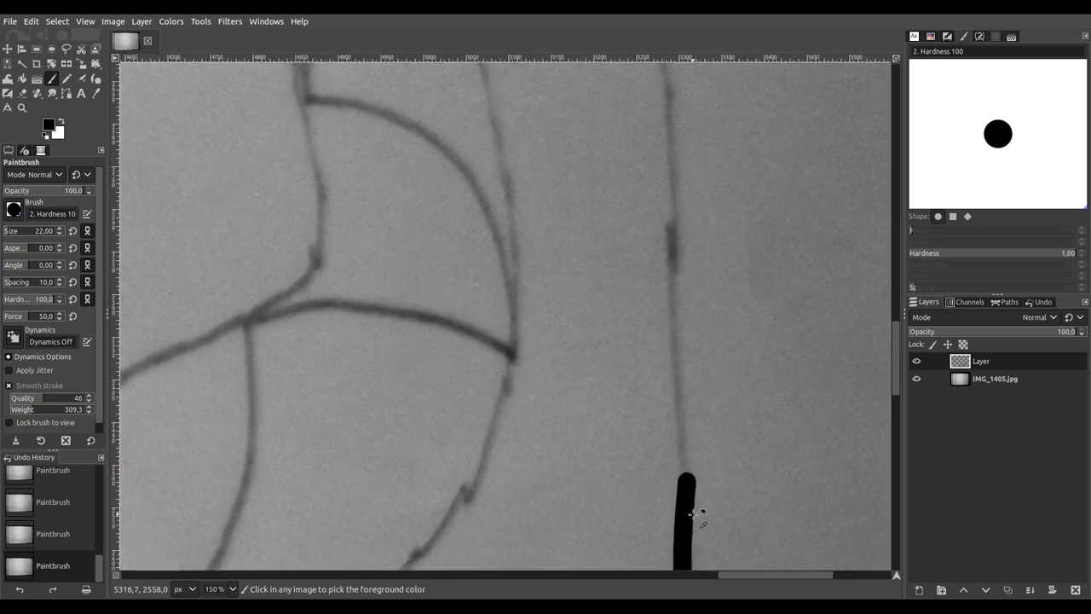
{"action": "left_click_drag", "start_coordinate": [687, 480], "coordinate": [662, 89]}
Step: Extend the outer contour upward beside the scaled band and around its bend near the drawing's upper right
{"action": "scroll", "coordinate": [662, 89], "scroll_direction": "down", "scroll_amount": 3}
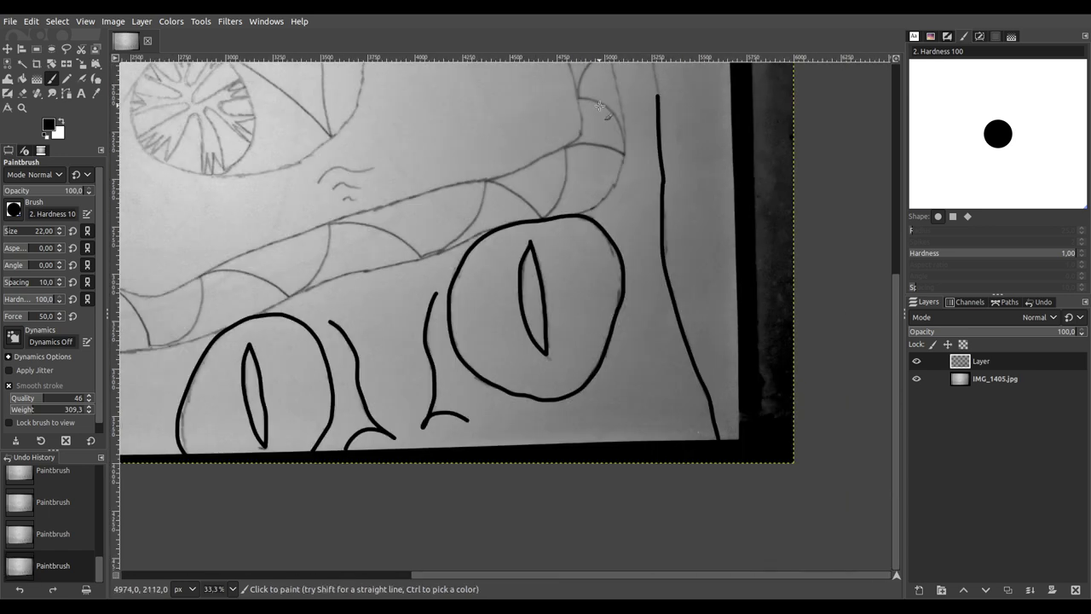
{"action": "scroll", "coordinate": [740, 462], "scroll_direction": "up", "scroll_amount": 2}
{"action": "scroll", "coordinate": [702, 442], "scroll_direction": "up", "scroll_amount": 3}
{"action": "scroll", "coordinate": [702, 442], "scroll_direction": "right", "scroll_amount": 2}
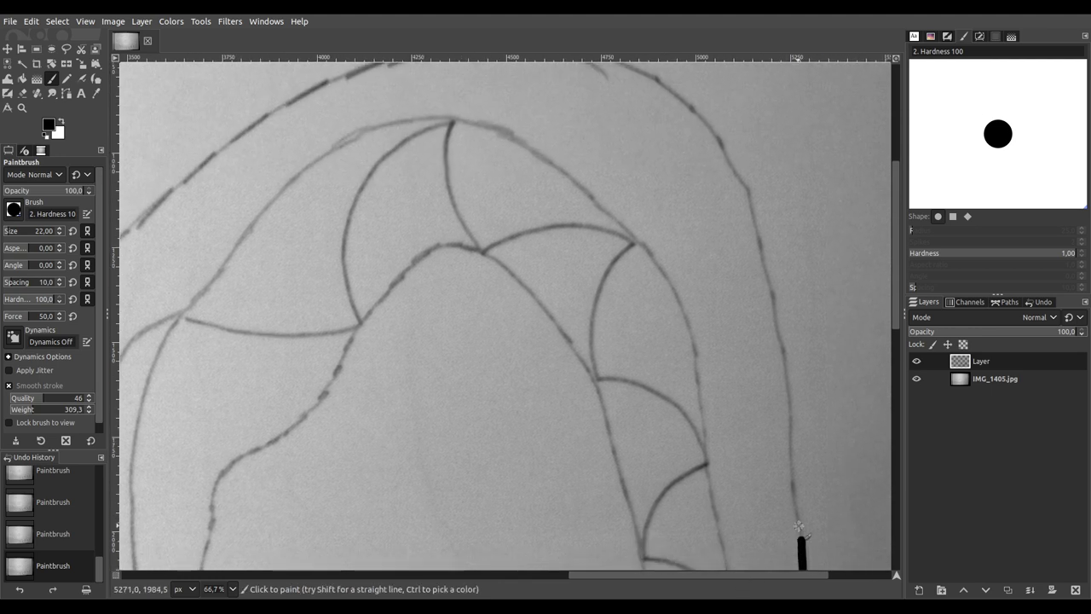
{"action": "left_click_drag", "start_coordinate": [793, 497], "coordinate": [791, 459]}
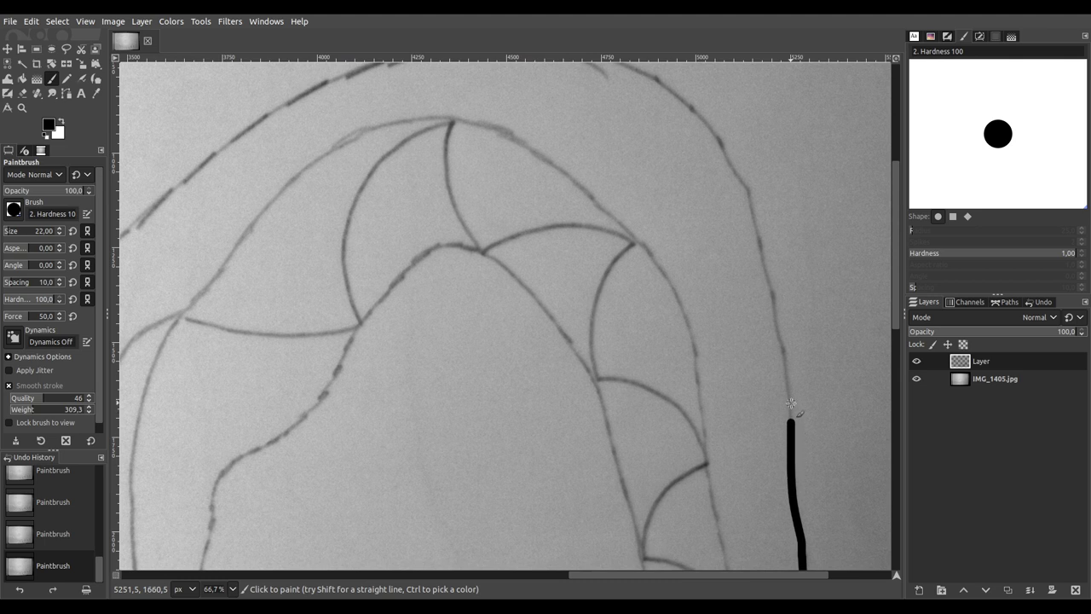
{"action": "left_click_drag", "start_coordinate": [784, 360], "coordinate": [769, 274]}
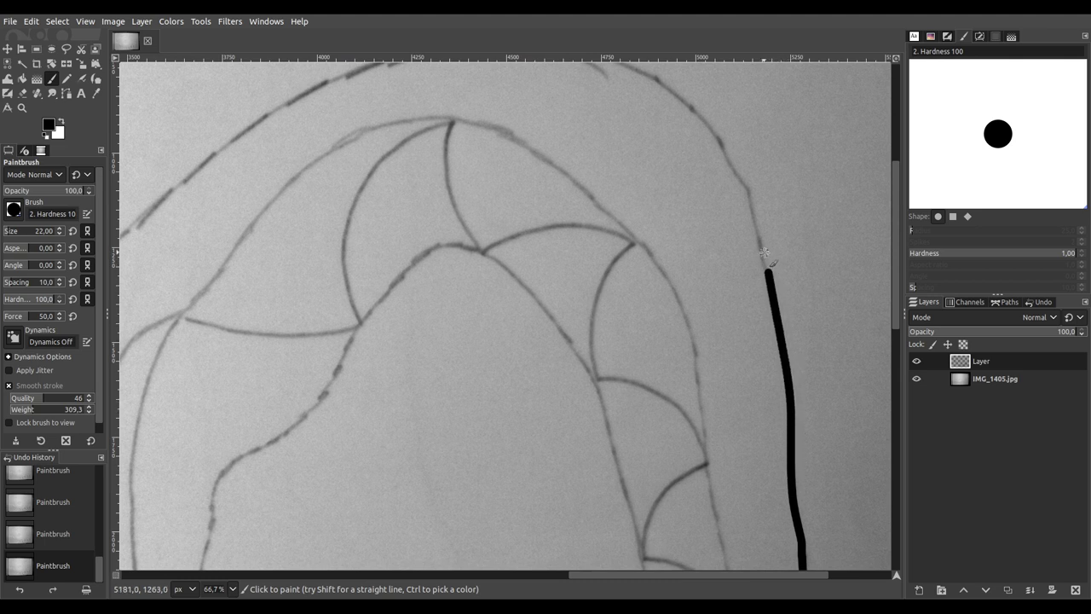
{"action": "left_click_drag", "start_coordinate": [758, 235], "coordinate": [746, 184]}
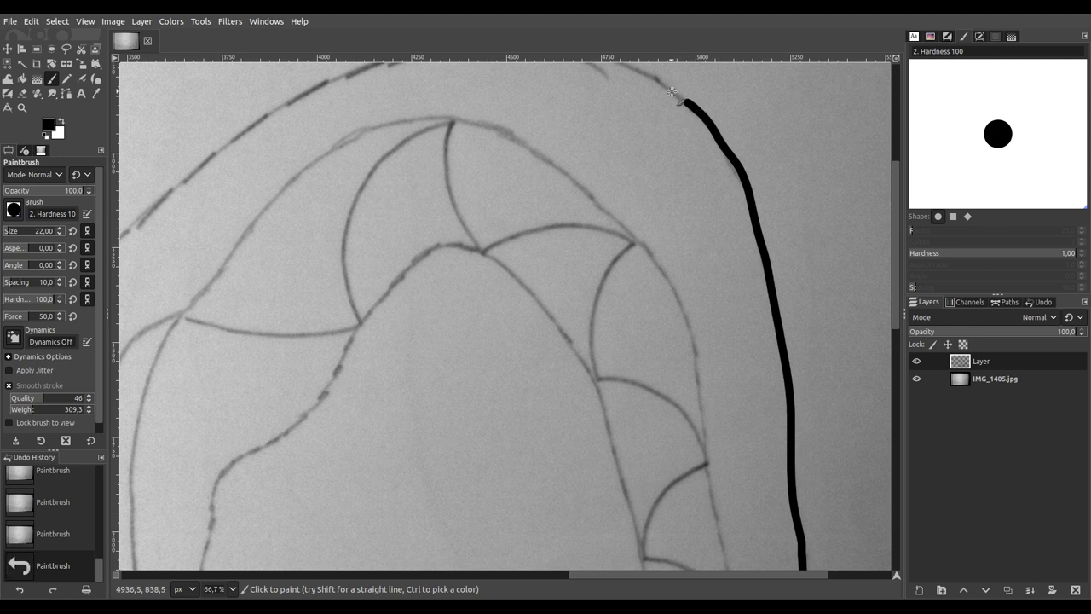
Step: Trace the crest of the large arch in black, continuing the outer contour over the scaled band's peak
{"action": "scroll", "coordinate": [634, 183], "scroll_direction": "up", "scroll_amount": 1}
{"action": "scroll", "coordinate": [755, 316], "scroll_direction": "up", "scroll_amount": 2, "text": "ctrl"}
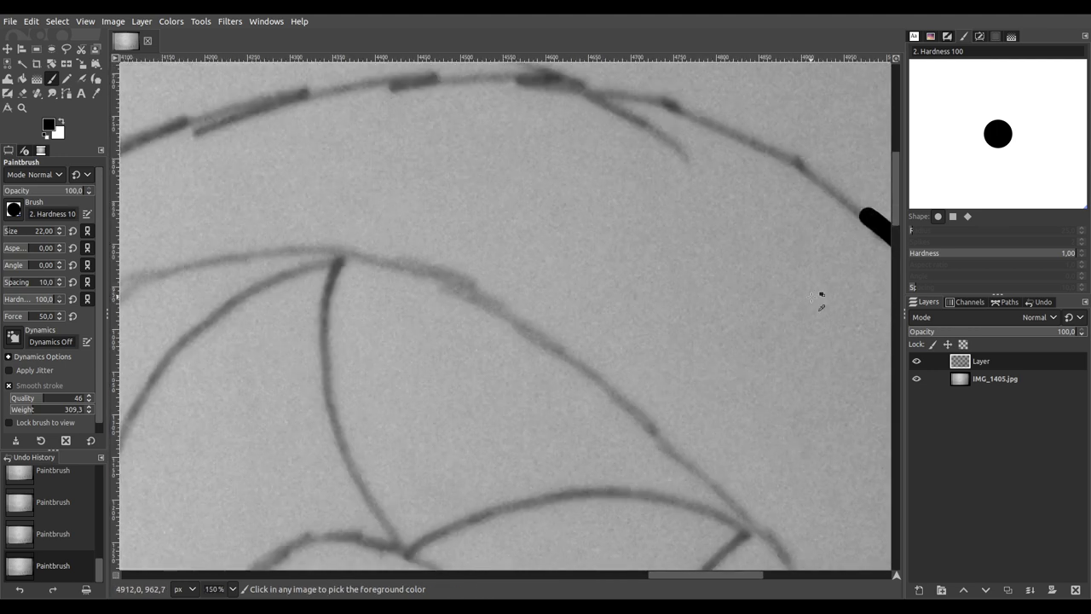
{"action": "scroll", "coordinate": [814, 297], "scroll_direction": "up", "scroll_amount": 3}
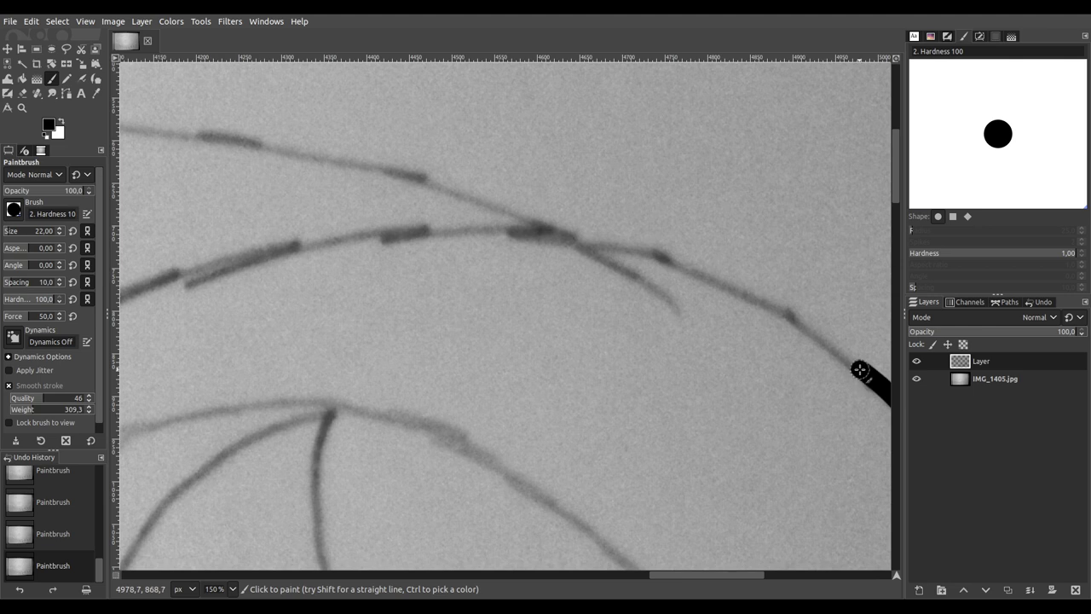
{"action": "mouse_move", "coordinate": [858, 371]}
{"action": "left_mouse_down"}
{"action": "mouse_move", "coordinate": [725, 278]}
{"action": "mouse_move", "coordinate": [635, 241]}
{"action": "mouse_move", "coordinate": [461, 229]}
{"action": "mouse_move", "coordinate": [213, 266]}
{"action": "left_mouse_up"}
{"action": "scroll", "coordinate": [204, 300], "scroll_direction": "down", "scroll_amount": 5}
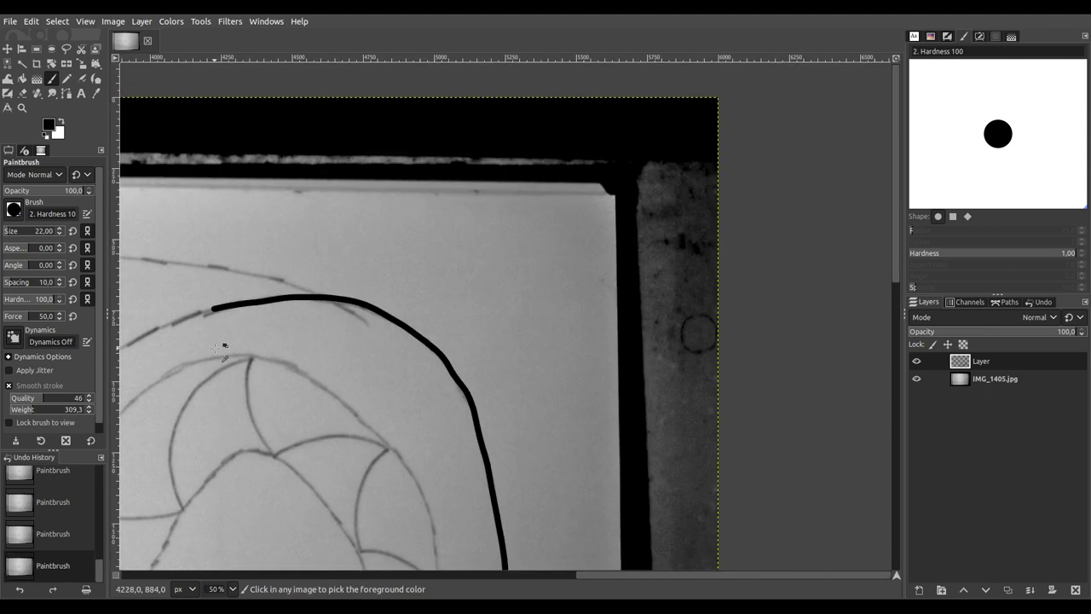
Step: Trace the long diagonal contour from the arch down around the upper-left side of the round patterned eye
{"action": "scroll", "coordinate": [497, 253], "scroll_direction": "up", "scroll_amount": 1}
{"action": "scroll", "coordinate": [711, 185], "scroll_direction": "up", "scroll_amount": 1}
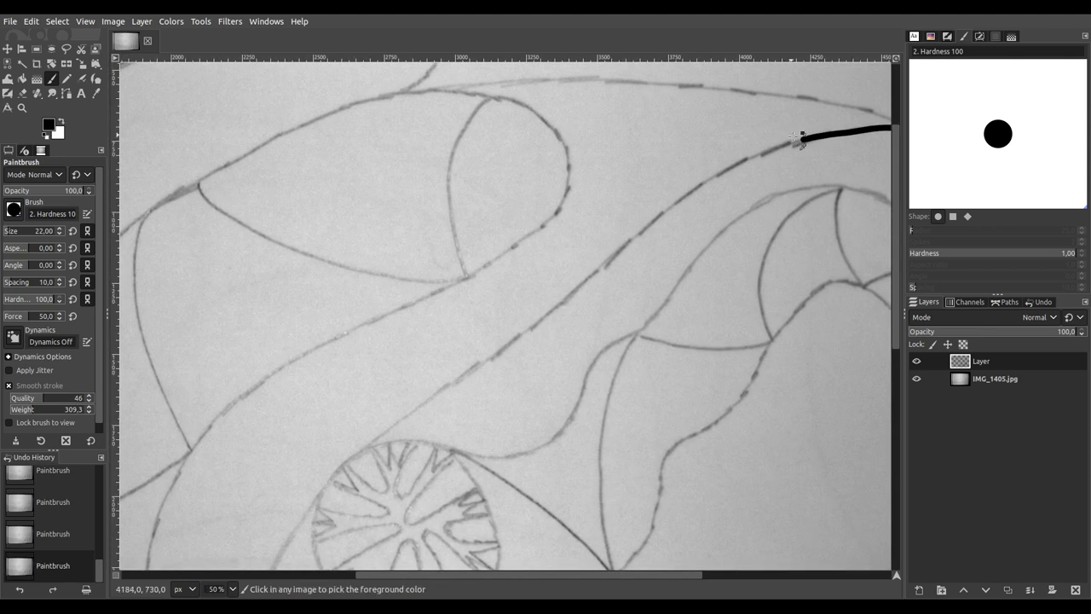
{"action": "scroll", "coordinate": [794, 134], "scroll_direction": "up", "scroll_amount": 2}
{"action": "mouse_move", "coordinate": [813, 140]}
{"action": "left_mouse_down"}
{"action": "mouse_move", "coordinate": [655, 208]}
{"action": "mouse_move", "coordinate": [505, 309]}
{"action": "mouse_move", "coordinate": [420, 409]}
{"action": "mouse_move", "coordinate": [246, 559]}
{"action": "mouse_move", "coordinate": [205, 576]}
{"action": "left_mouse_up"}
{"action": "scroll", "coordinate": [289, 530], "scroll_direction": "down", "scroll_amount": 10}
{"action": "scroll", "coordinate": [289, 530], "scroll_direction": "left", "scroll_amount": 9}
{"action": "scroll", "coordinate": [673, 152], "scroll_direction": "up", "scroll_amount": 3}
{"action": "scroll", "coordinate": [686, 125], "scroll_direction": "left", "scroll_amount": 2}
{"action": "mouse_move", "coordinate": [744, 79]}
{"action": "left_mouse_down"}
{"action": "mouse_move", "coordinate": [397, 324]}
{"action": "mouse_move", "coordinate": [302, 480]}
{"action": "left_mouse_up"}
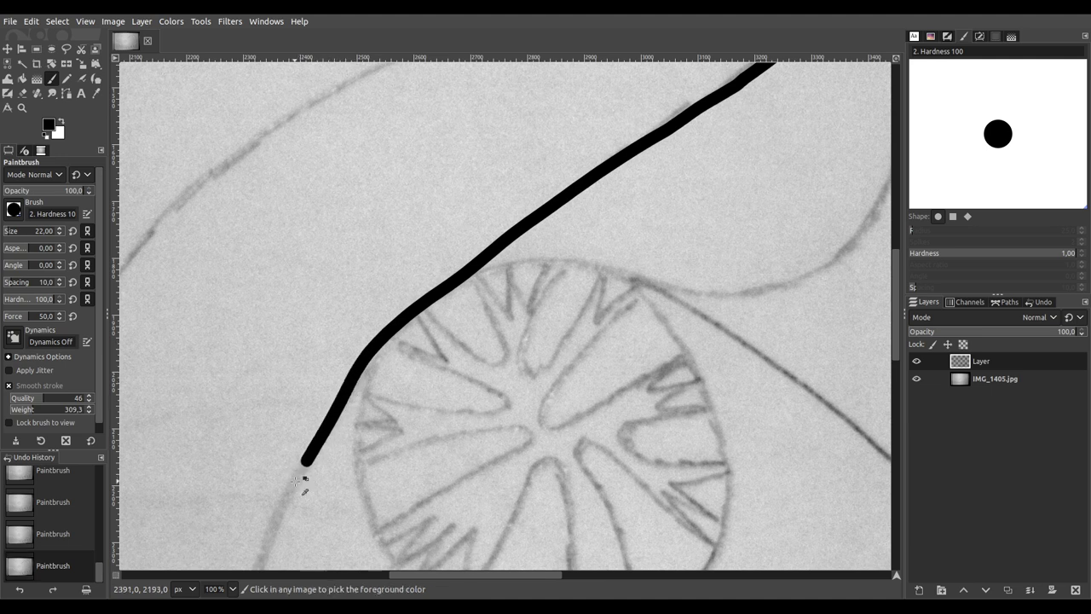
Step: Continue the contour from the patterned eye's left side down to the inner edge of the scaled band
{"action": "scroll", "coordinate": [298, 487], "scroll_direction": "down", "scroll_amount": 2}
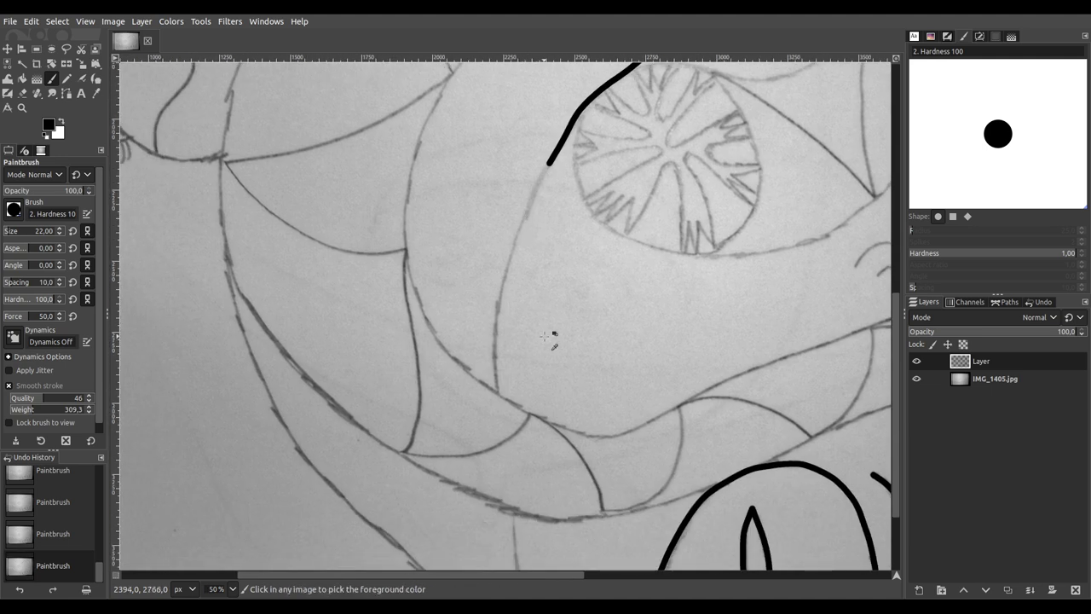
{"action": "scroll", "coordinate": [555, 361], "scroll_direction": "down", "scroll_amount": 2}
{"action": "scroll", "coordinate": [555, 302], "scroll_direction": "up", "scroll_amount": 3}
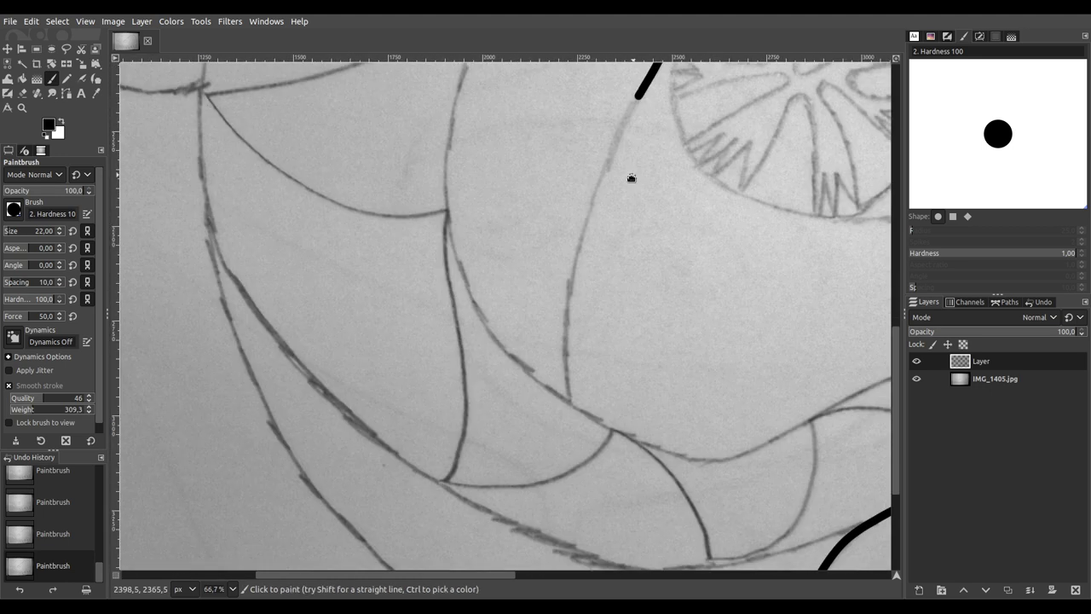
{"action": "scroll", "coordinate": [648, 128], "scroll_direction": "up", "scroll_amount": 1}
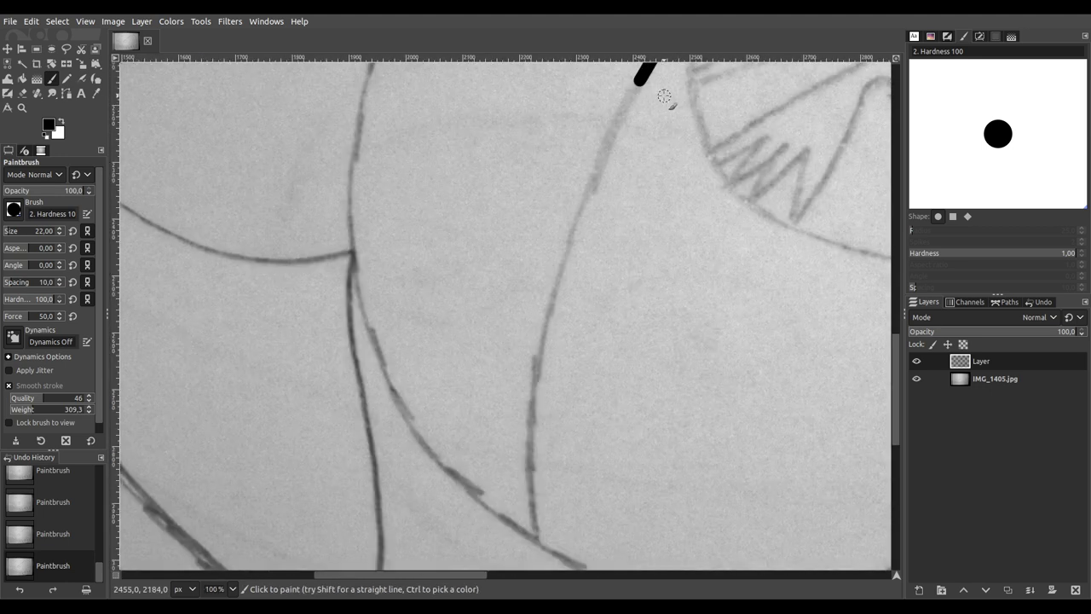
{"action": "mouse_move", "coordinate": [638, 82]}
{"action": "left_mouse_down"}
{"action": "mouse_move", "coordinate": [587, 177]}
{"action": "mouse_move", "coordinate": [548, 289]}
{"action": "mouse_move", "coordinate": [525, 463]}
{"action": "mouse_move", "coordinate": [536, 542]}
{"action": "left_mouse_up"}
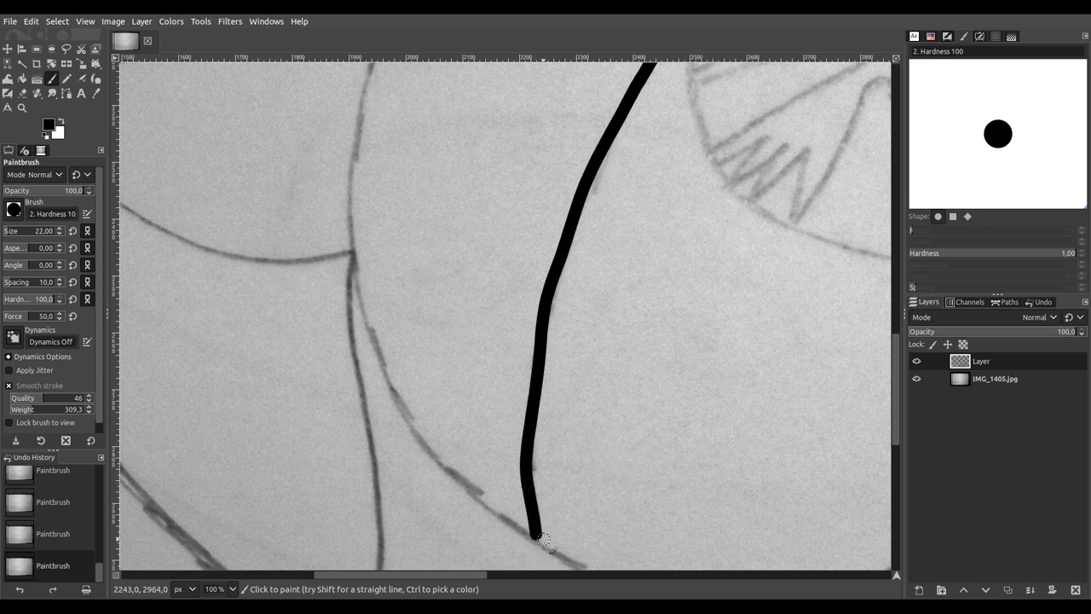
Step: Trace the short line from the scaled band's lower edge down to the paper's edge, beside the smaller lower eye
{"action": "scroll", "coordinate": [542, 539], "scroll_direction": "down", "scroll_amount": 6}
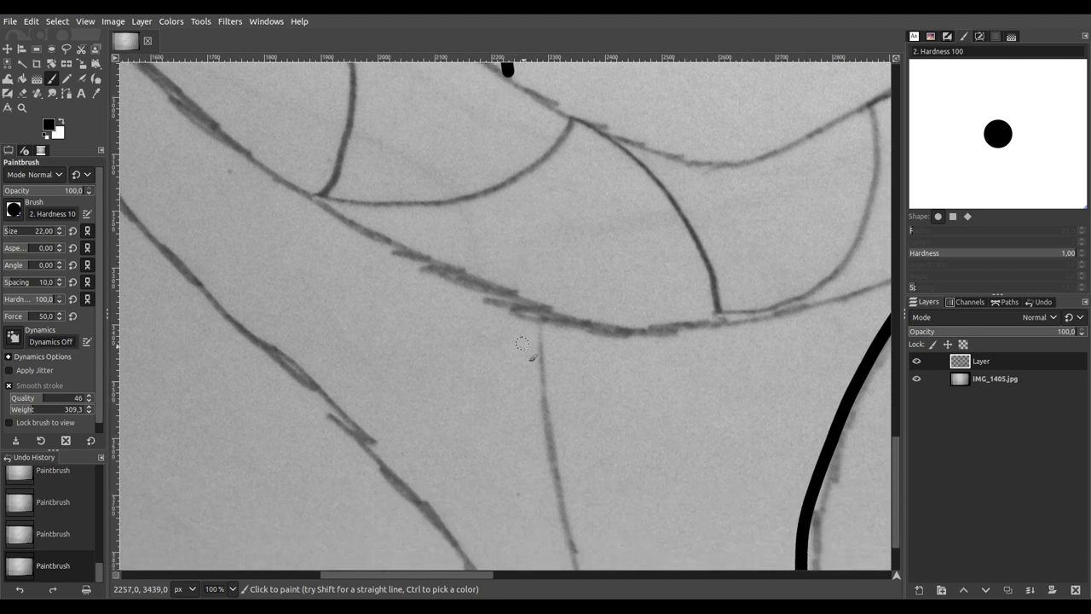
{"action": "scroll", "coordinate": [510, 305], "scroll_direction": "down", "scroll_amount": 5}
{"action": "scroll", "coordinate": [510, 305], "scroll_direction": "right", "scroll_amount": 2}
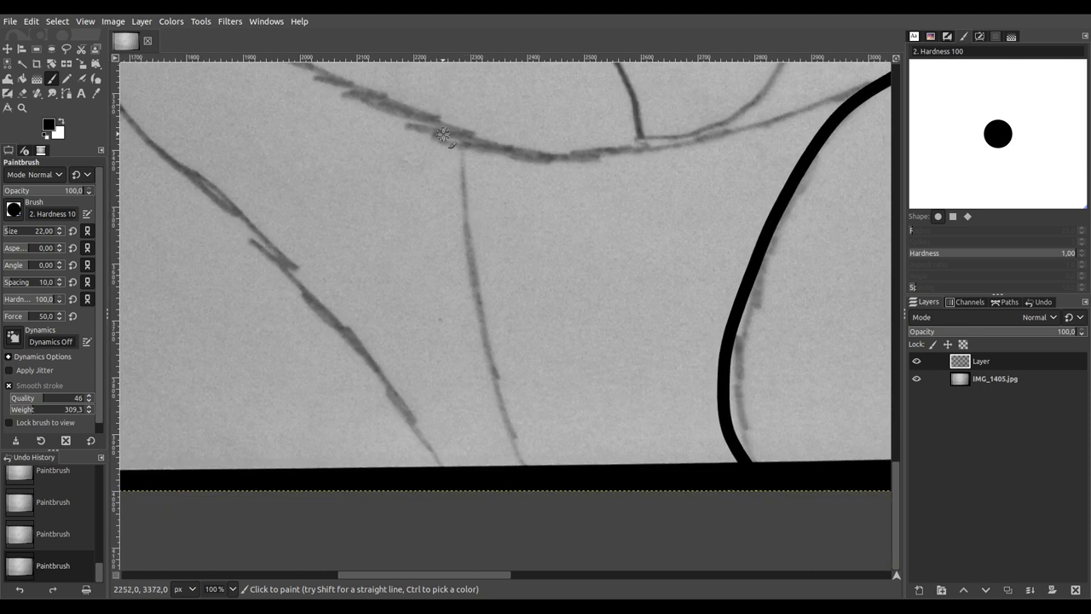
{"action": "mouse_move", "coordinate": [443, 135]}
{"action": "left_mouse_down"}
{"action": "mouse_move", "coordinate": [492, 418]}
{"action": "mouse_move", "coordinate": [525, 497]}
{"action": "left_mouse_up"}
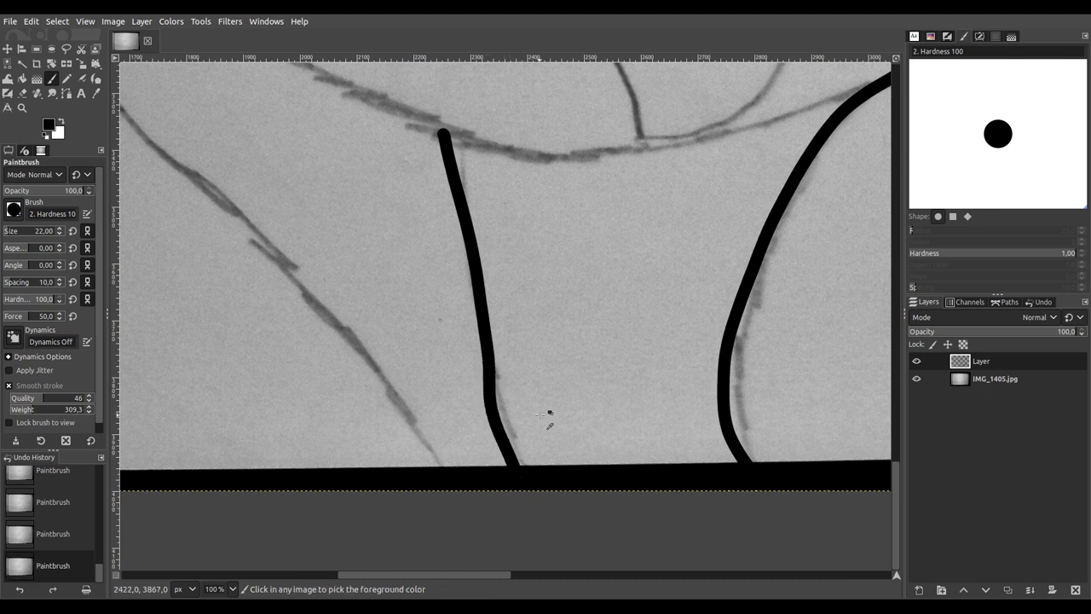
Step: Set the brush size to 19 and trace the upper line from the arch's crest to the rounded body segment's top edge
{"action": "scroll", "coordinate": [539, 447], "scroll_direction": "down", "scroll_amount": 6}
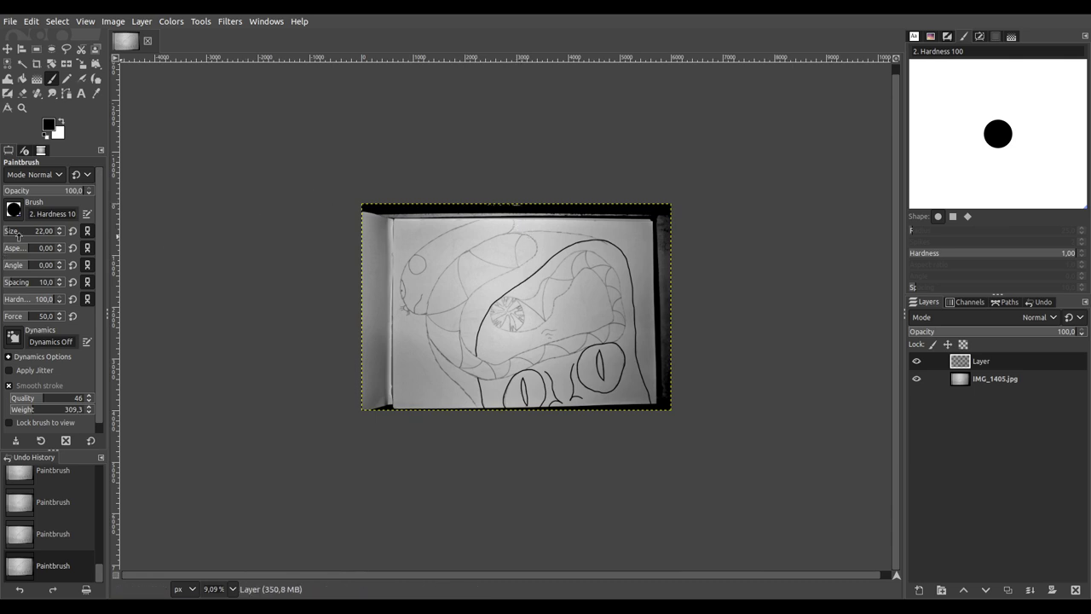
{"action": "scroll", "coordinate": [517, 209], "scroll_direction": "up", "scroll_amount": 5}
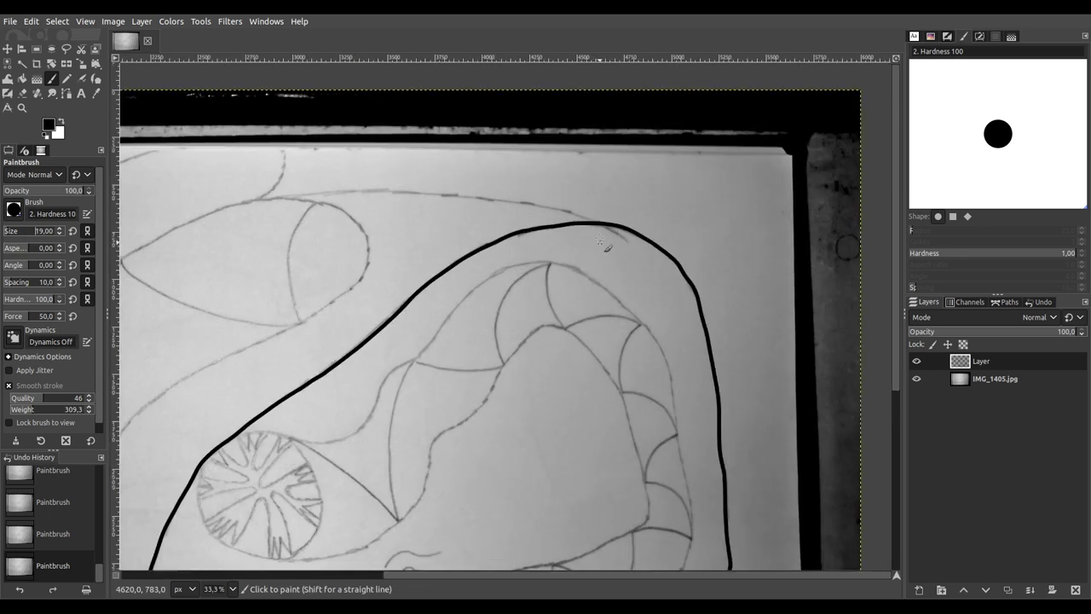
{"action": "scroll", "coordinate": [639, 402], "scroll_direction": "up", "scroll_amount": 1}
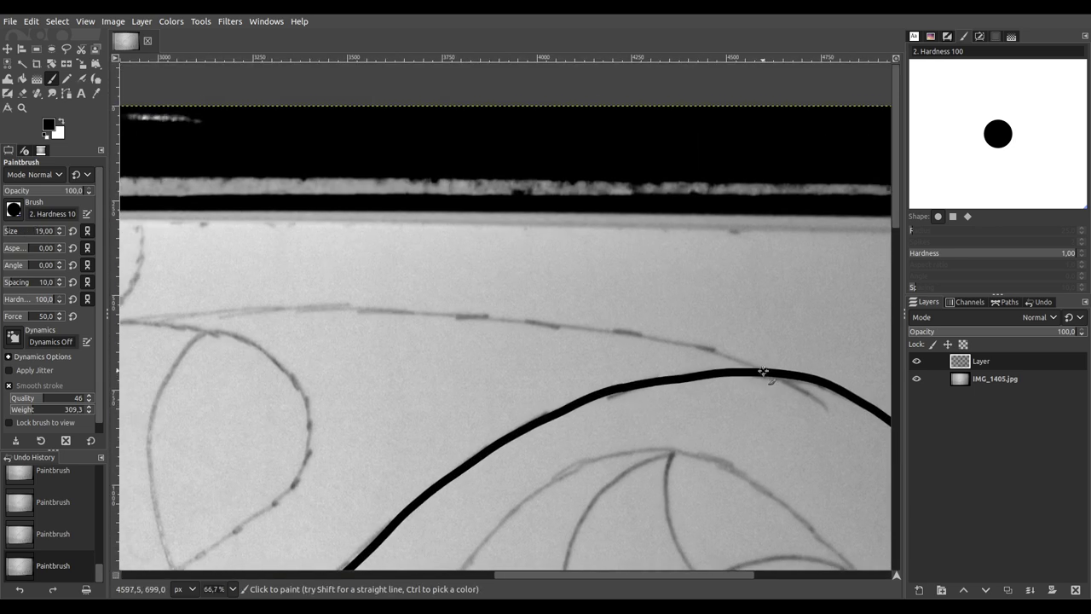
{"action": "mouse_move", "coordinate": [670, 343]}
{"action": "left_mouse_down"}
{"action": "mouse_move", "coordinate": [375, 311]}
{"action": "mouse_move", "coordinate": [194, 314]}
{"action": "left_mouse_up"}
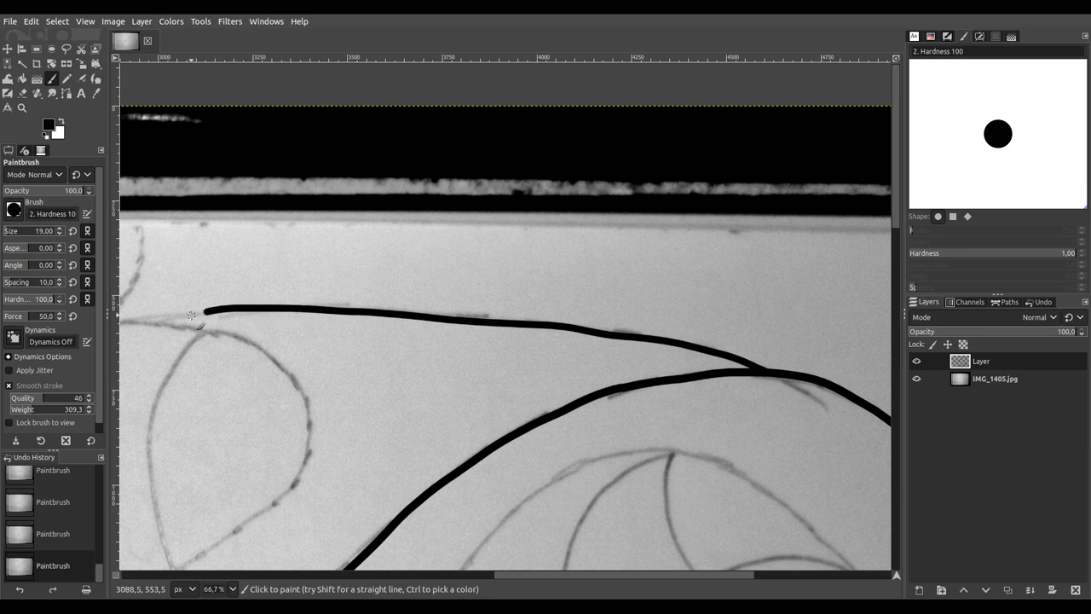
{"action": "mouse_move", "coordinate": [185, 373]}
{"action": "left_mouse_down"}
{"action": "mouse_move", "coordinate": [516, 341]}
{"action": "mouse_move", "coordinate": [609, 212]}
{"action": "left_mouse_up"}
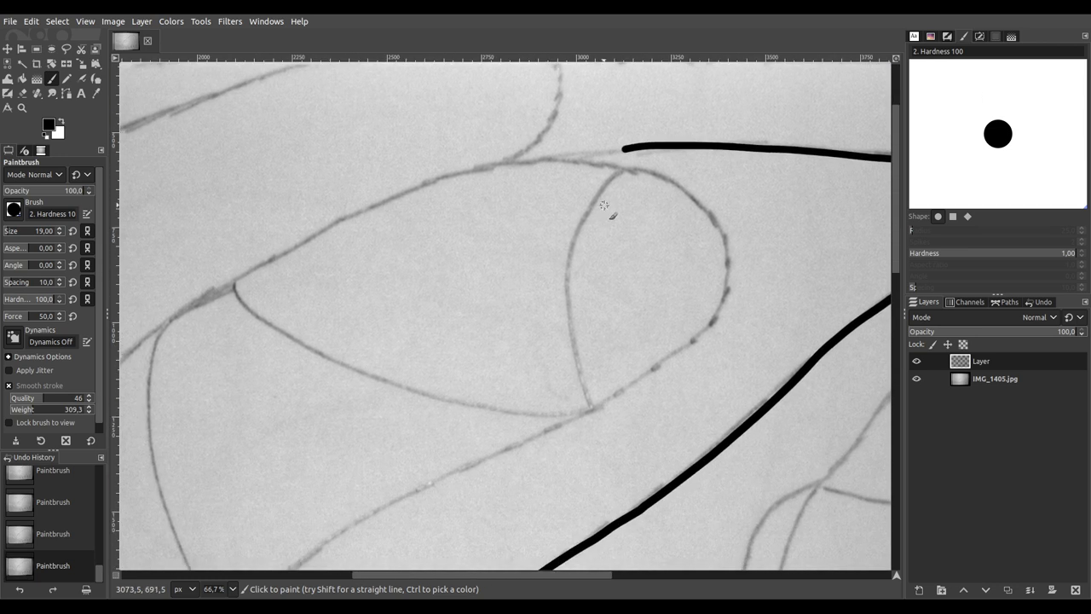
{"action": "scroll", "coordinate": [609, 212], "scroll_direction": "down", "scroll_amount": 4}
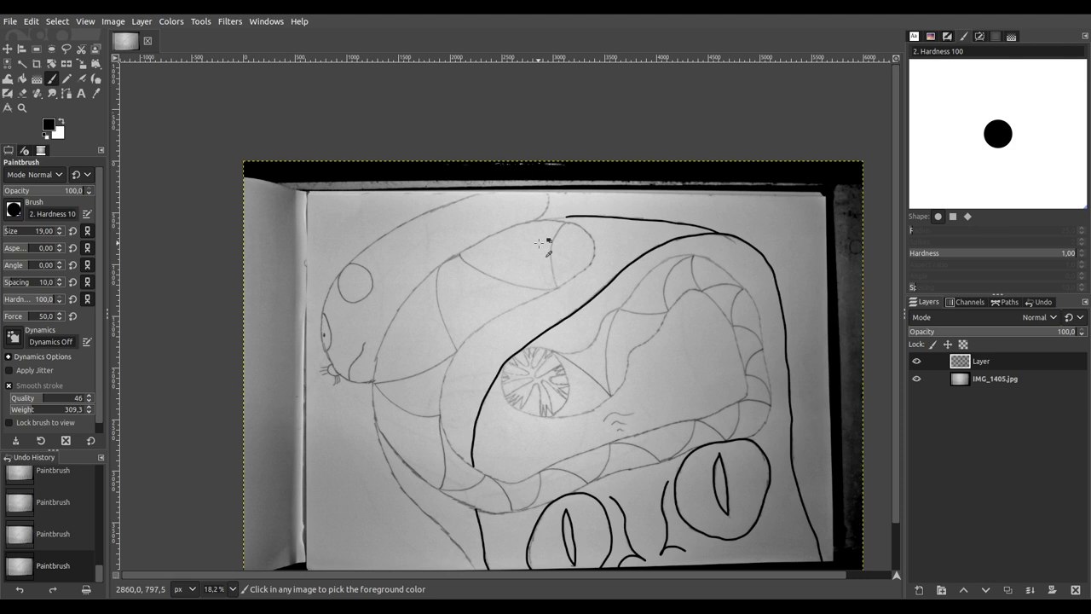
{"action": "scroll", "coordinate": [538, 238], "scroll_direction": "up", "scroll_amount": 5}
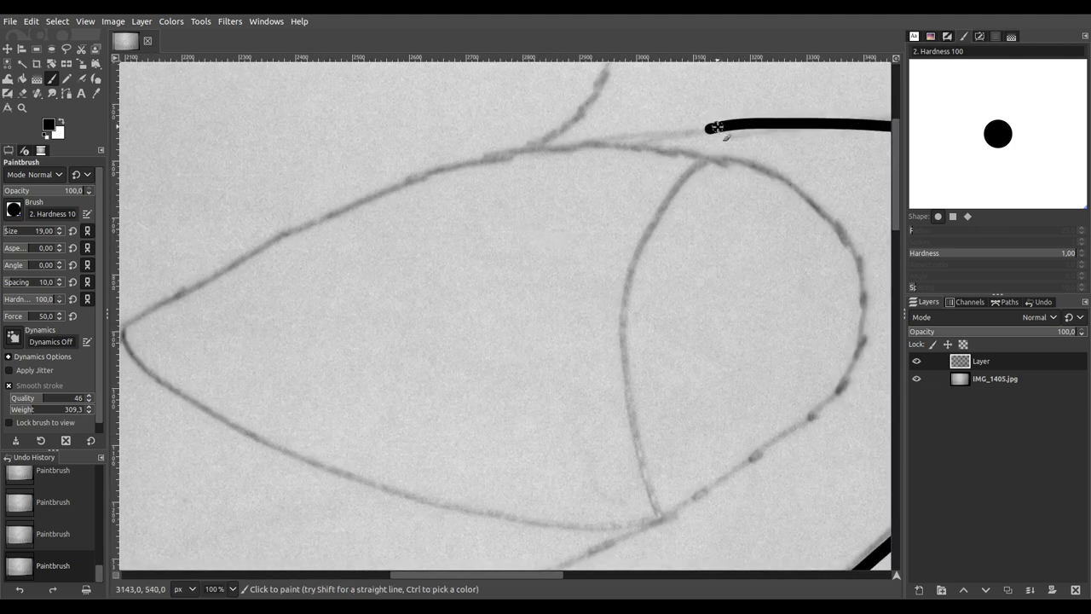
{"action": "left_click_drag", "start_coordinate": [709, 129], "coordinate": [603, 144]}
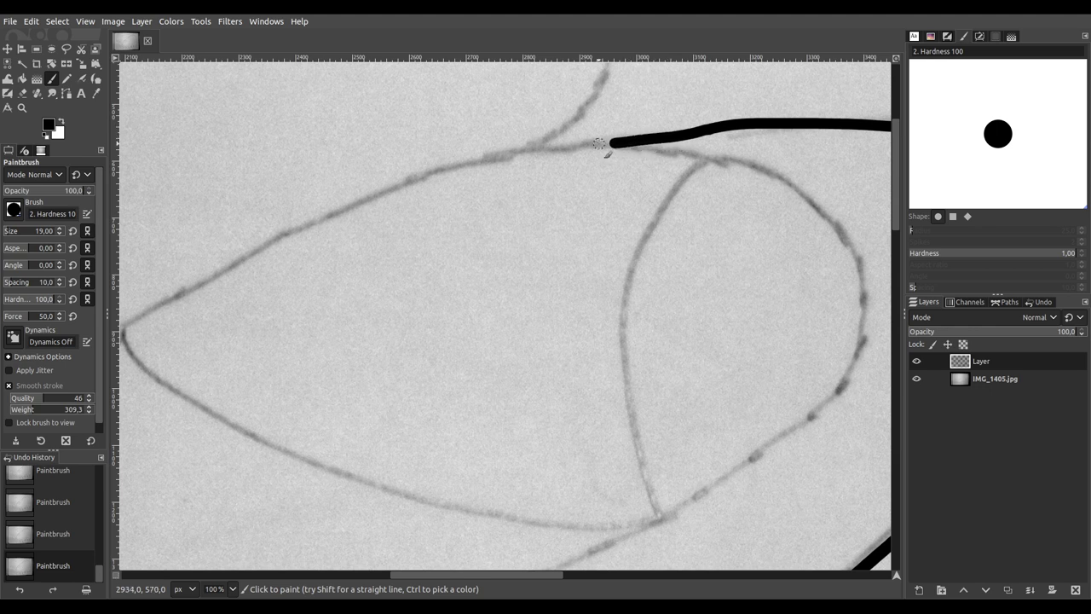
Step: Trace the upper part of the outermost lower-left contour, starting where it branches off the scaled band
{"action": "scroll", "coordinate": [599, 143], "scroll_direction": "down", "scroll_amount": 6}
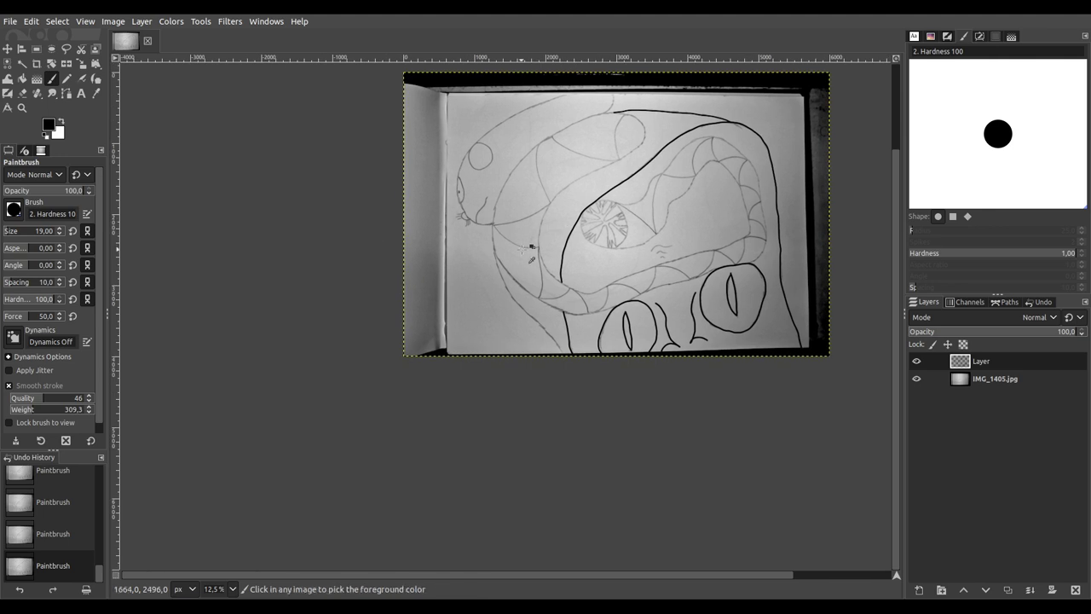
{"action": "scroll", "coordinate": [495, 311], "scroll_direction": "up", "scroll_amount": 3}
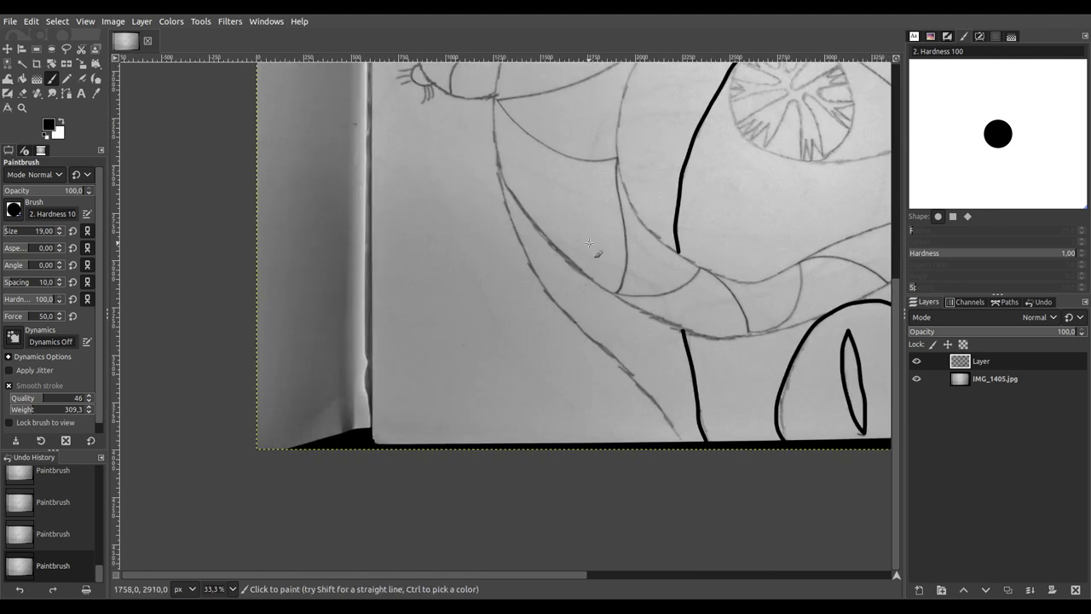
{"action": "scroll", "coordinate": [508, 201], "scroll_direction": "up", "scroll_amount": 3}
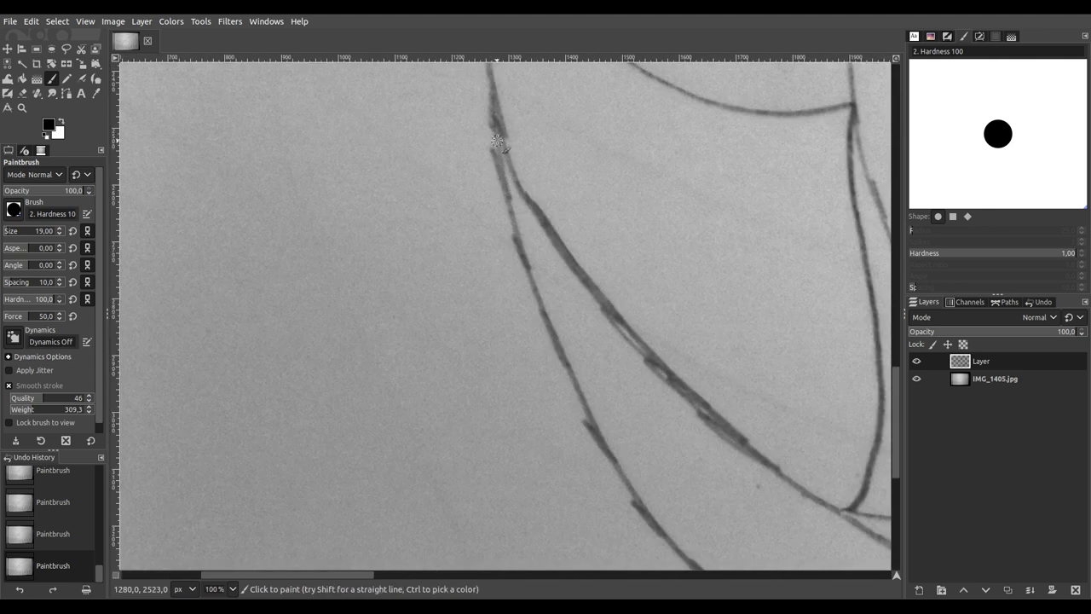
{"action": "mouse_move", "coordinate": [495, 140]}
{"action": "left_mouse_down"}
{"action": "mouse_move", "coordinate": [527, 278]}
{"action": "mouse_move", "coordinate": [594, 426]}
{"action": "mouse_move", "coordinate": [685, 556]}
{"action": "mouse_move", "coordinate": [702, 542]}
{"action": "mouse_move", "coordinate": [670, 497]}
{"action": "mouse_move", "coordinate": [445, 305]}
{"action": "left_mouse_up"}
Step: Extend the outermost lower-left contour diagonally down to the paper's edge in black
{"action": "scroll", "coordinate": [444, 307], "scroll_direction": "down", "scroll_amount": 3}
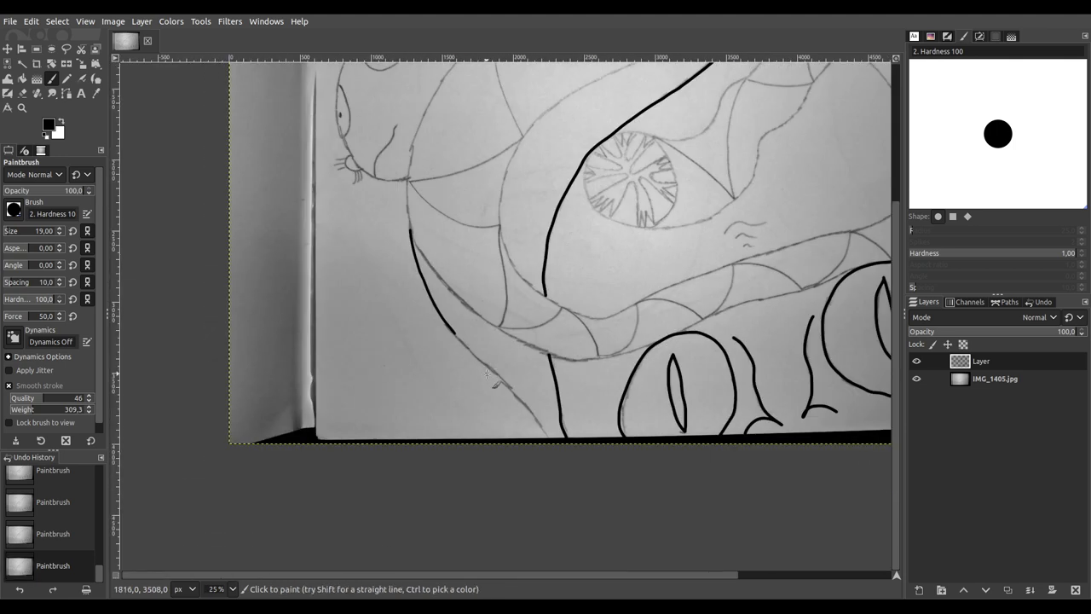
{"action": "scroll", "coordinate": [418, 337], "scroll_direction": "up", "scroll_amount": 2}
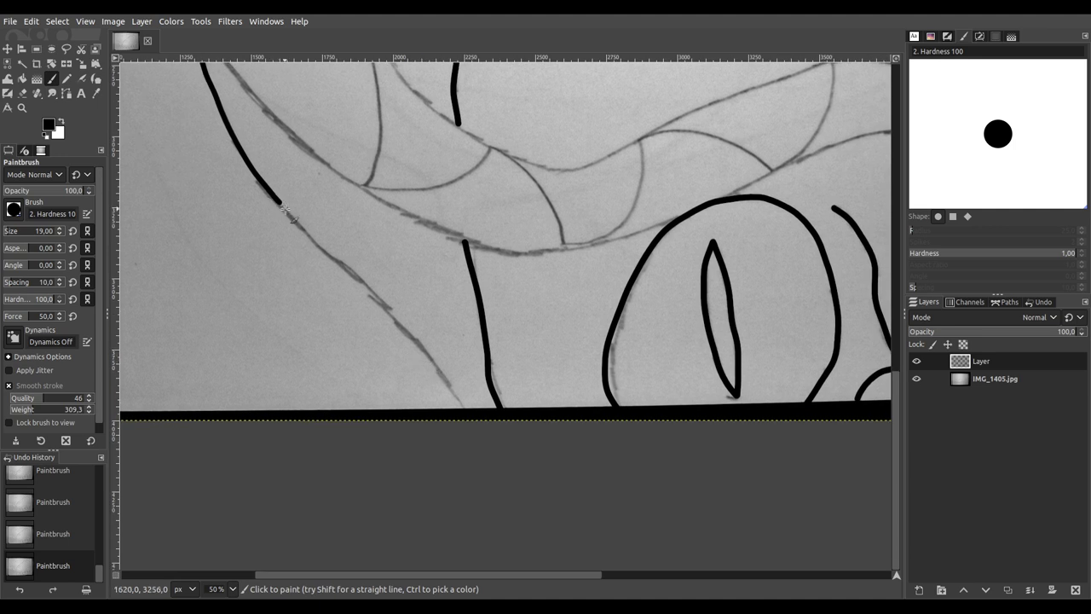
{"action": "left_click_drag", "start_coordinate": [294, 223], "coordinate": [304, 234]}
{"action": "left_click_drag", "start_coordinate": [423, 351], "coordinate": [433, 369]}
{"action": "left_click_drag", "start_coordinate": [467, 419], "coordinate": [475, 440]}
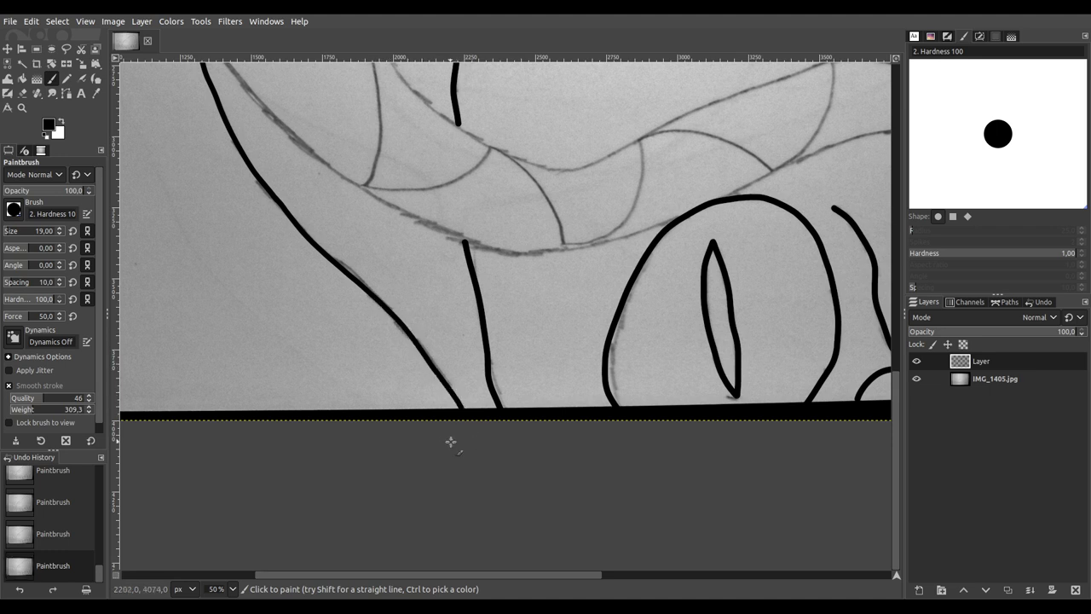
Step: Save the IMG_1405.xcf drawing and set the paintbrush size to 11
{"action": "key", "text": "ctrl+s"}
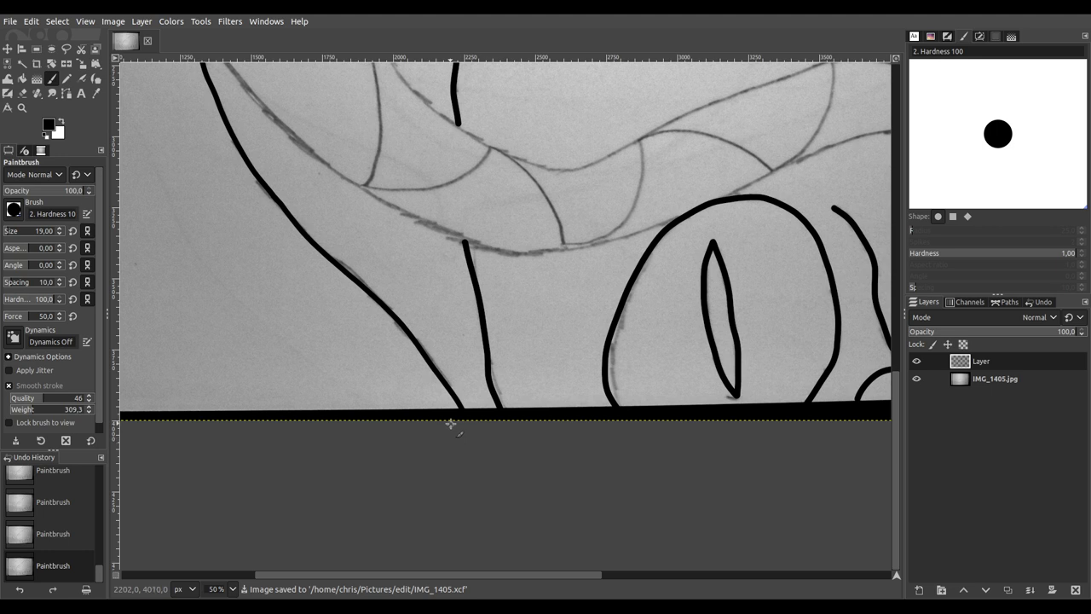
{"action": "scroll", "coordinate": [477, 256], "scroll_direction": "down", "scroll_amount": 2}
{"action": "scroll", "coordinate": [494, 190], "scroll_direction": "down", "scroll_amount": 2}
{"action": "scroll", "coordinate": [486, 179], "scroll_direction": "up", "scroll_amount": 5}
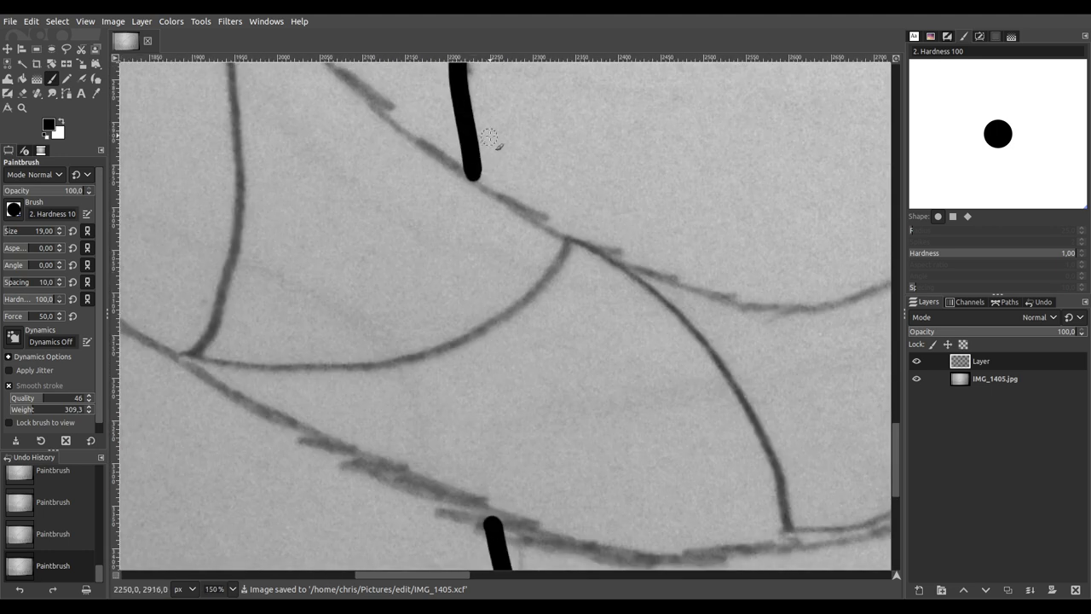
{"action": "scroll", "coordinate": [472, 252], "scroll_direction": "down", "scroll_amount": 5}
{"action": "left_click_drag", "start_coordinate": [471, 252], "coordinate": [377, 367]}
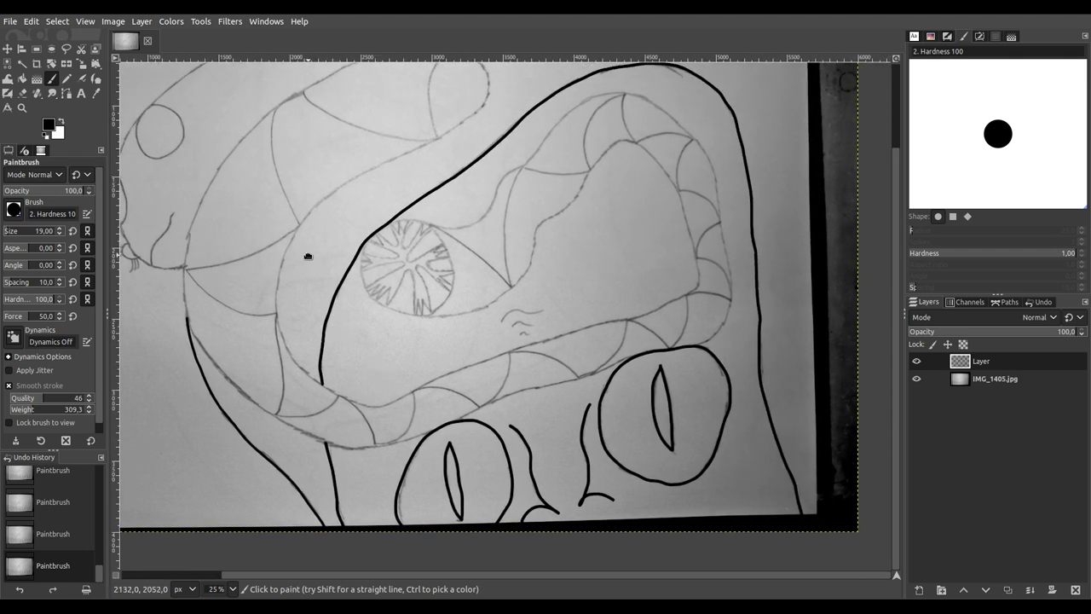
{"action": "left_click_drag", "start_coordinate": [308, 254], "coordinate": [349, 299]}
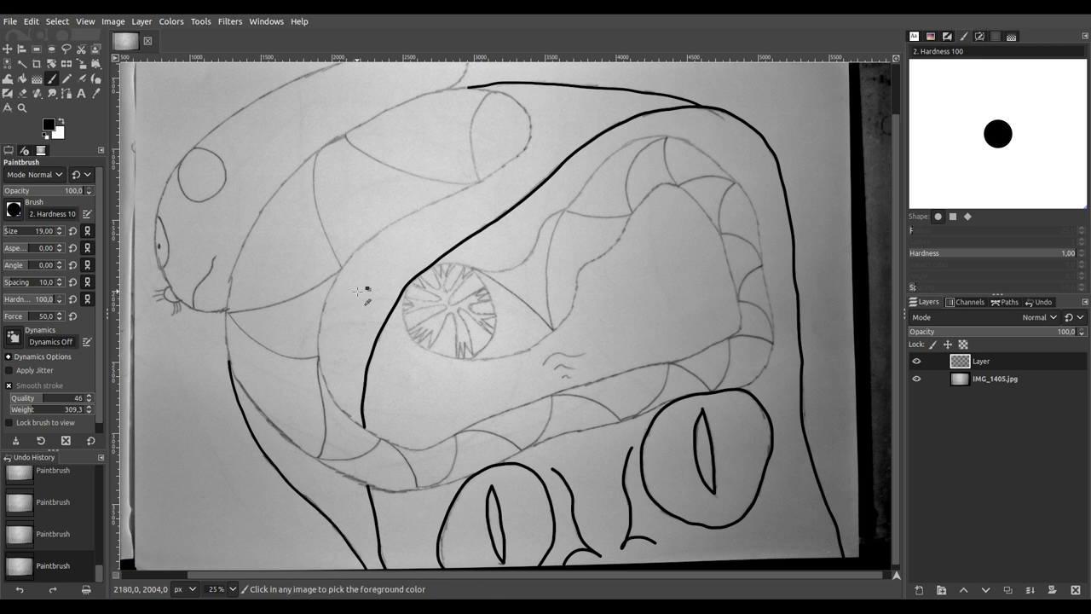
{"action": "scroll", "coordinate": [349, 294], "scroll_direction": "down", "scroll_amount": 1}
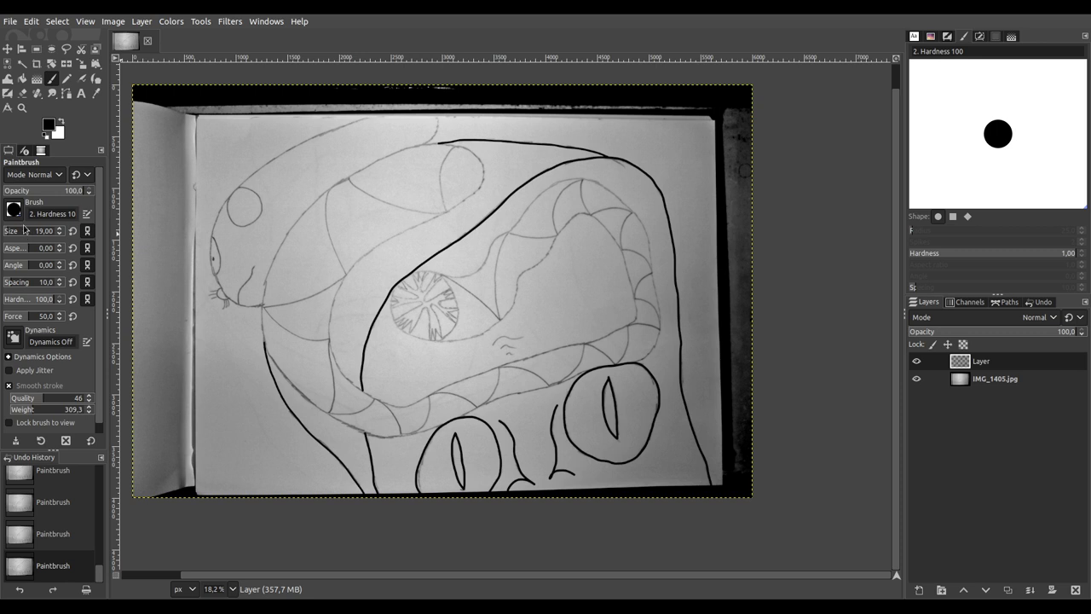
{"action": "scroll", "coordinate": [26, 228], "scroll_direction": "down", "scroll_amount": 1}
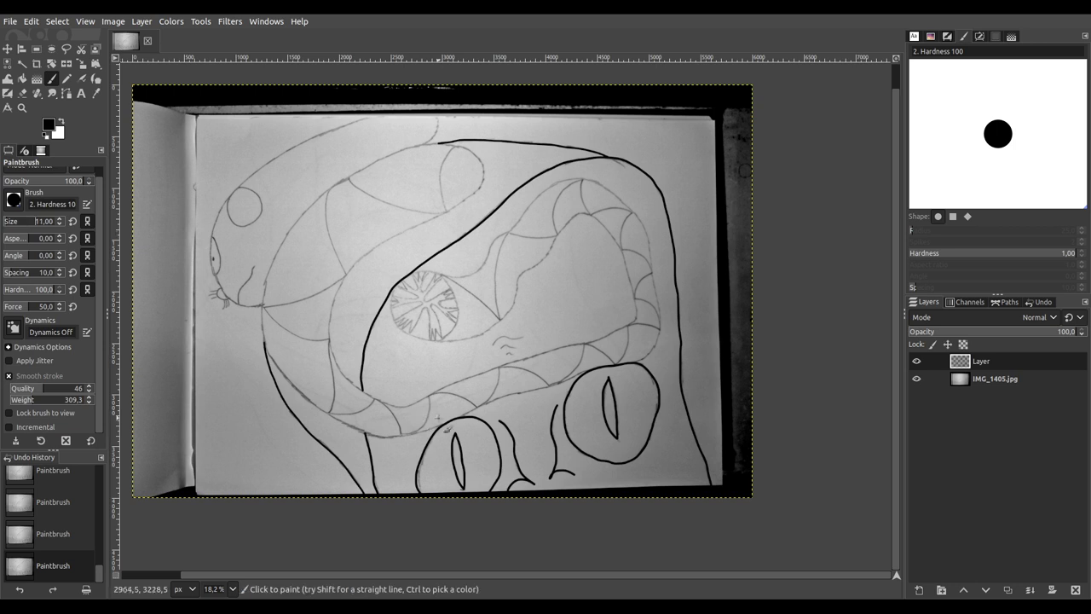
Step: Trace the left, lower and right outline of the round patterned eye in black, starting from the thick contour
{"action": "scroll", "coordinate": [409, 281], "scroll_direction": "up", "scroll_amount": 6}
{"action": "left_click_drag", "start_coordinate": [536, 310], "coordinate": [426, 159]}
{"action": "scroll", "coordinate": [427, 159], "scroll_direction": "down", "scroll_amount": 1}
{"action": "scroll", "coordinate": [450, 250], "scroll_direction": "up", "scroll_amount": 2}
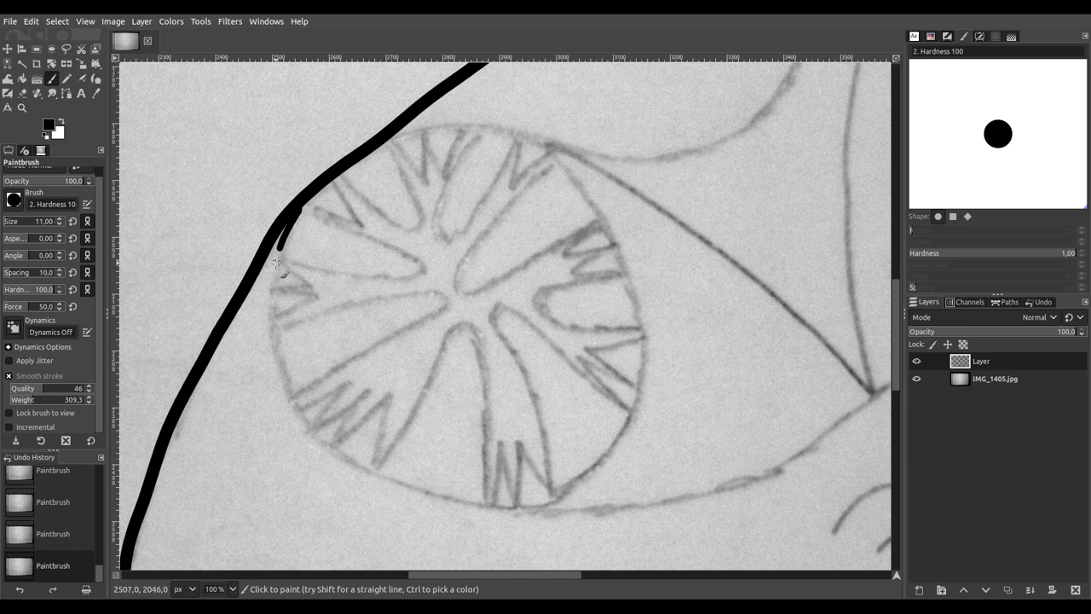
{"action": "left_click_drag", "start_coordinate": [271, 283], "coordinate": [268, 351]}
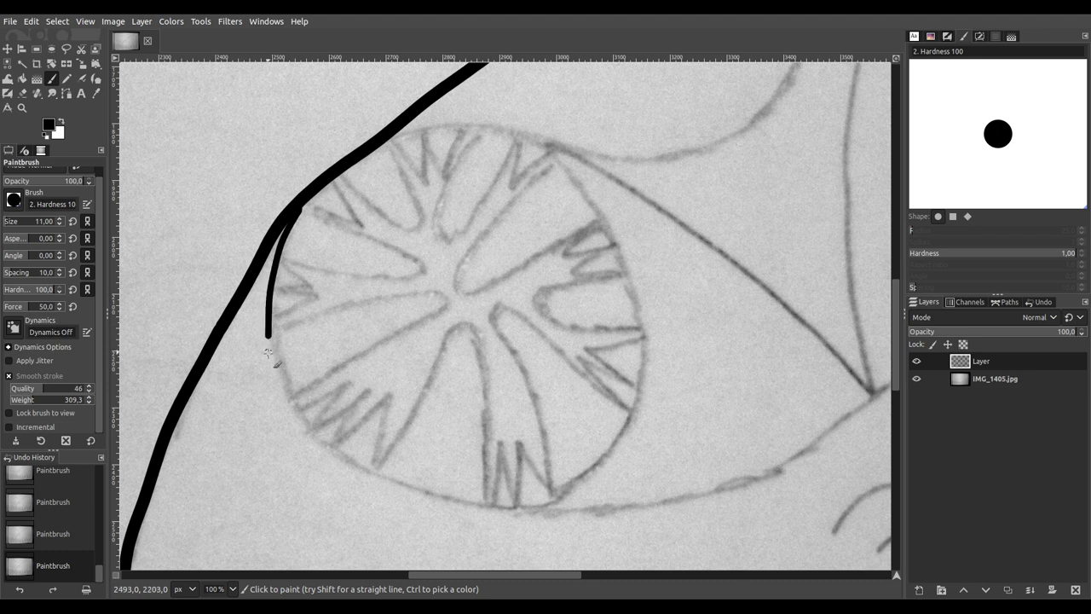
{"action": "mouse_move", "coordinate": [294, 402]}
{"action": "left_mouse_down"}
{"action": "mouse_move", "coordinate": [373, 481]}
{"action": "mouse_move", "coordinate": [492, 510]}
{"action": "left_mouse_up"}
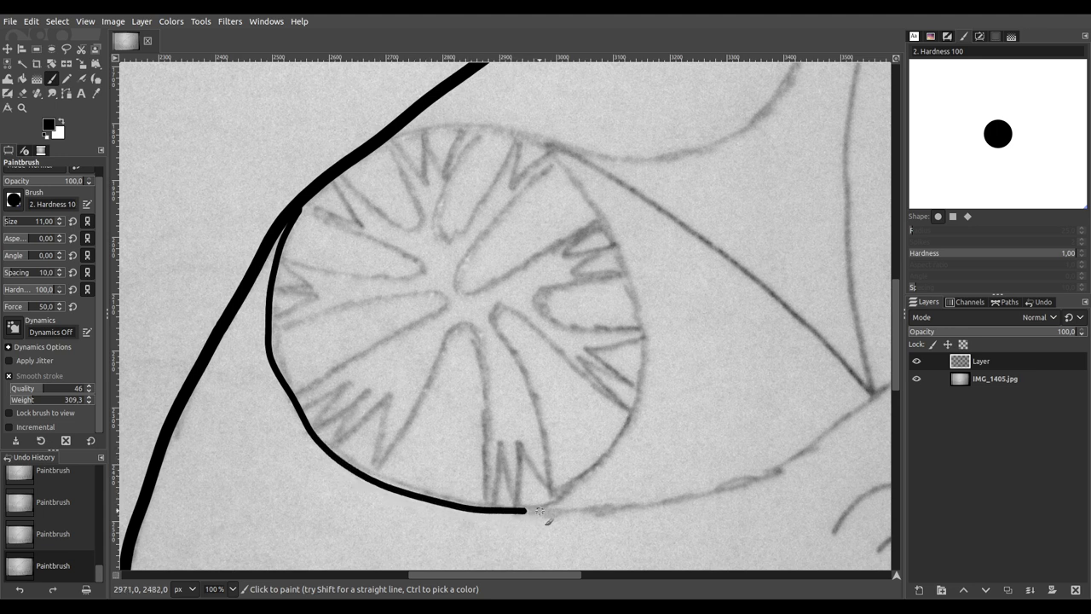
{"action": "mouse_move", "coordinate": [559, 503]}
{"action": "left_mouse_down"}
{"action": "mouse_move", "coordinate": [620, 453]}
{"action": "mouse_move", "coordinate": [637, 413]}
{"action": "mouse_move", "coordinate": [649, 362]}
{"action": "mouse_move", "coordinate": [635, 280]}
{"action": "left_mouse_up"}
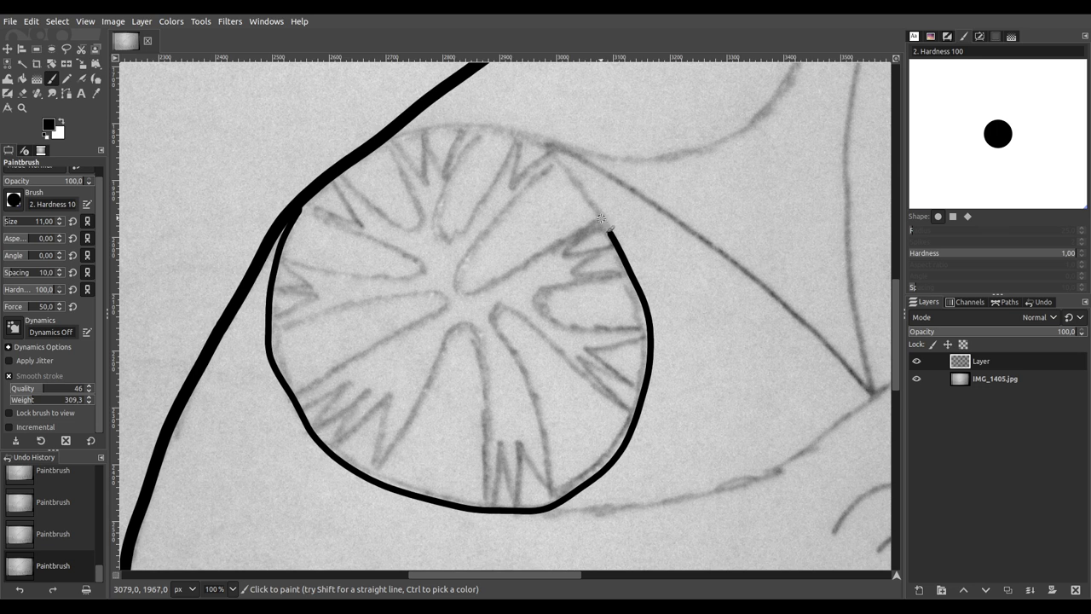
Step: Complete the round eye's outline across its top to the thick contour and fill in the notch where the two lines meet
{"action": "scroll", "coordinate": [502, 114], "scroll_direction": "up", "scroll_amount": 3}
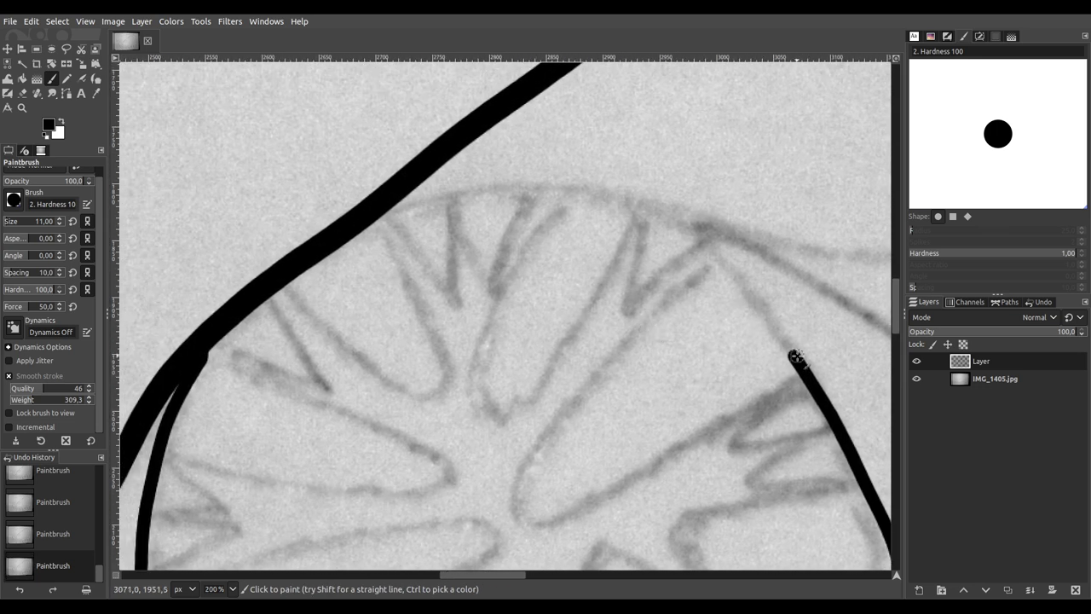
{"action": "mouse_move", "coordinate": [795, 356]}
{"action": "left_mouse_down"}
{"action": "mouse_move", "coordinate": [725, 260]}
{"action": "mouse_move", "coordinate": [675, 214]}
{"action": "mouse_move", "coordinate": [637, 200]}
{"action": "mouse_move", "coordinate": [497, 187]}
{"action": "mouse_move", "coordinate": [341, 231]}
{"action": "left_mouse_up"}
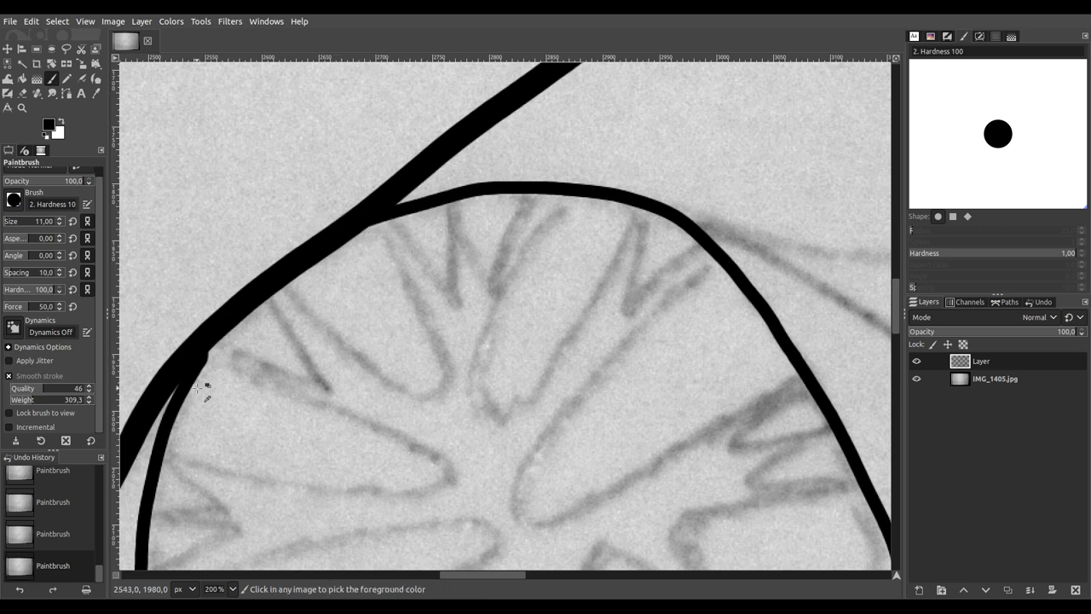
{"action": "scroll", "coordinate": [213, 378], "scroll_direction": "up", "scroll_amount": 2}
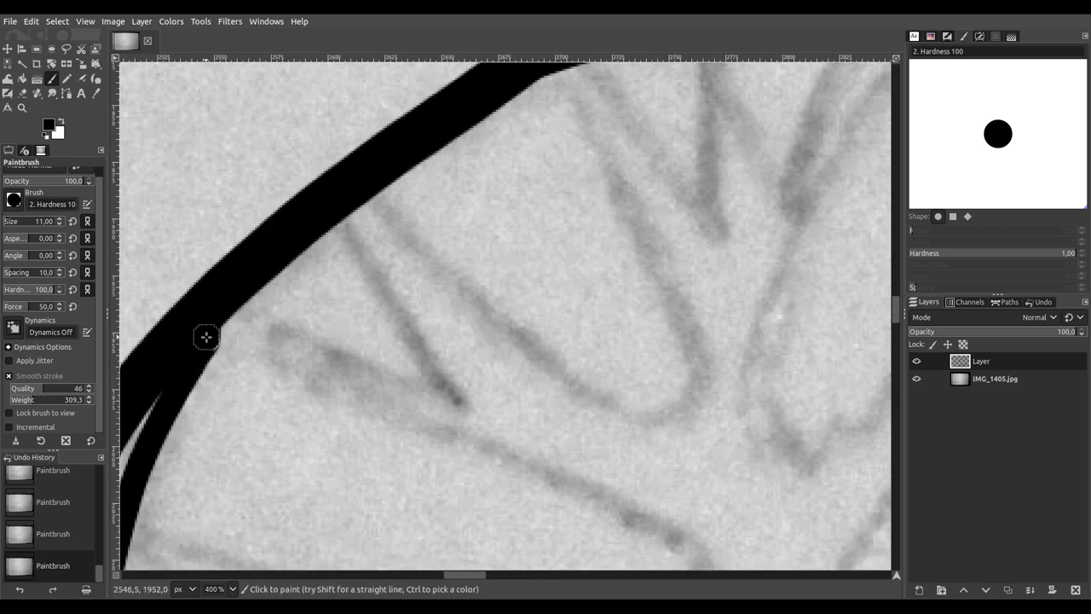
{"action": "left_click_drag", "start_coordinate": [214, 323], "coordinate": [262, 259]}
{"action": "scroll", "coordinate": [263, 259], "scroll_direction": "down", "scroll_amount": 7}
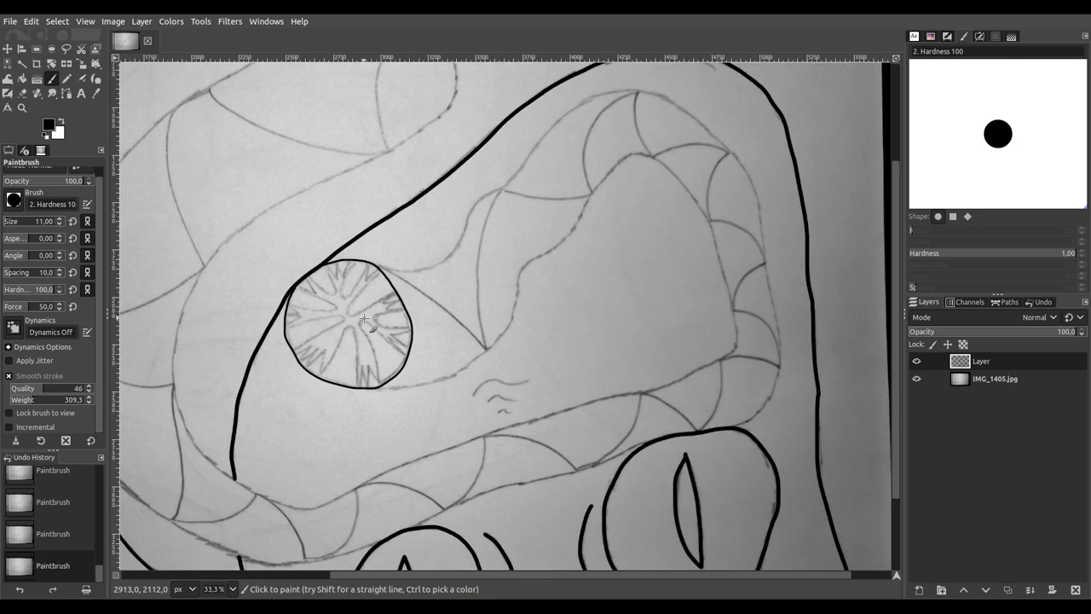
Step: Trace the scaled band's outer edge from the top of the round eye up to the band's first scale corner
{"action": "scroll", "coordinate": [364, 248], "scroll_direction": "up", "scroll_amount": 1}
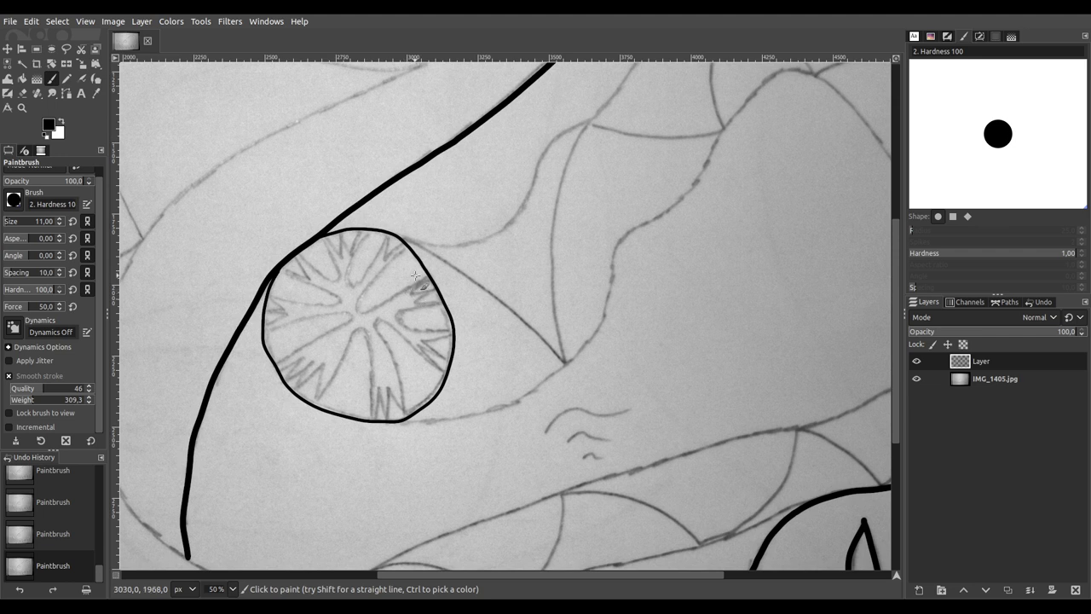
{"action": "scroll", "coordinate": [429, 237], "scroll_direction": "up", "scroll_amount": 2, "text": "ctrl"}
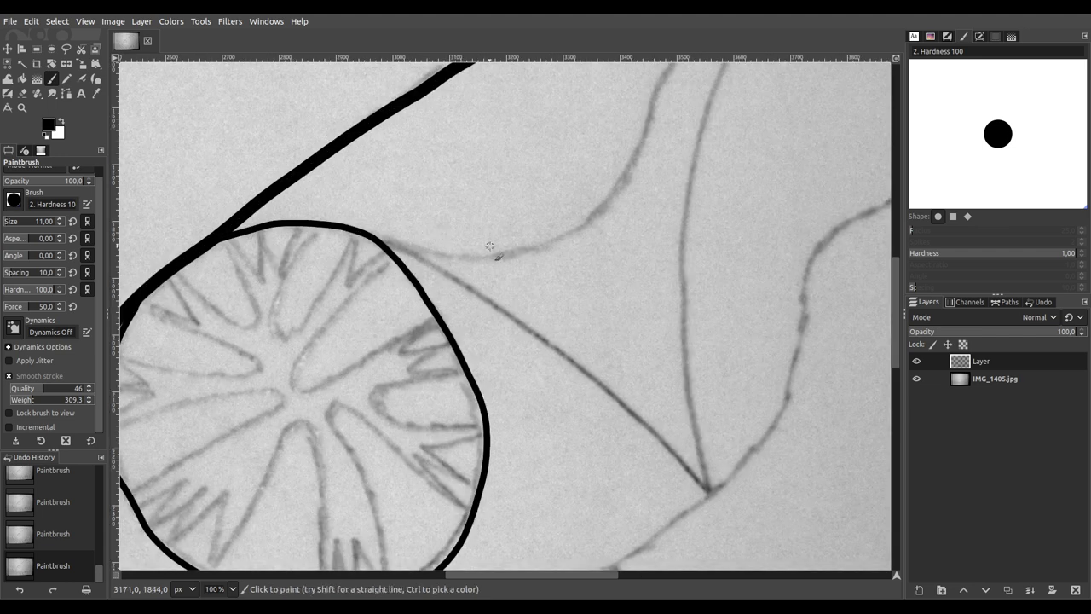
{"action": "scroll", "coordinate": [456, 280], "scroll_direction": "down", "scroll_amount": 2, "text": "ctrl"}
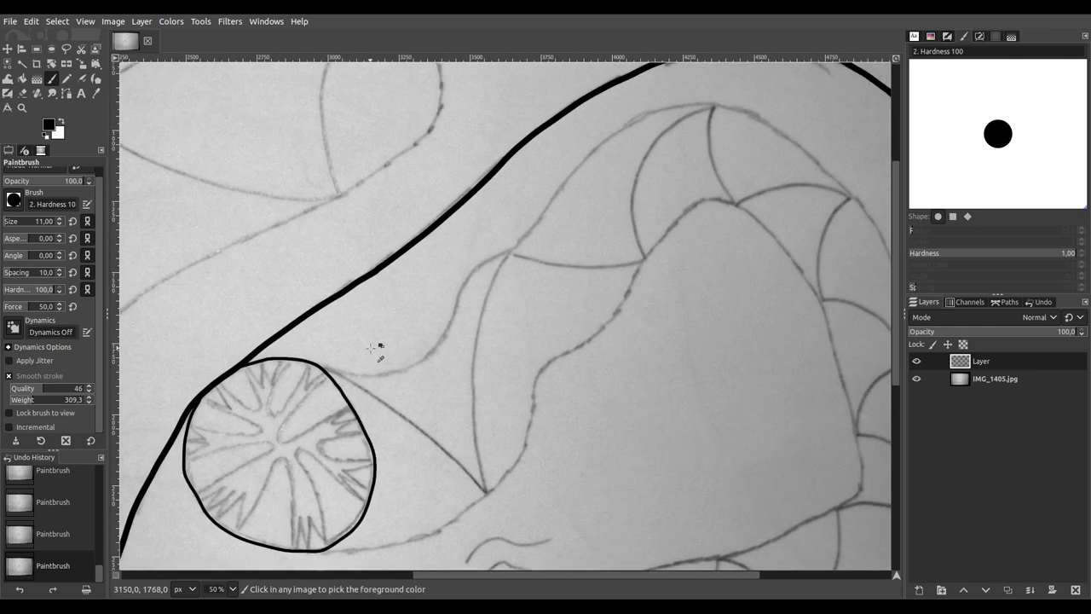
{"action": "scroll", "coordinate": [398, 341], "scroll_direction": "up", "scroll_amount": 3, "text": "ctrl"}
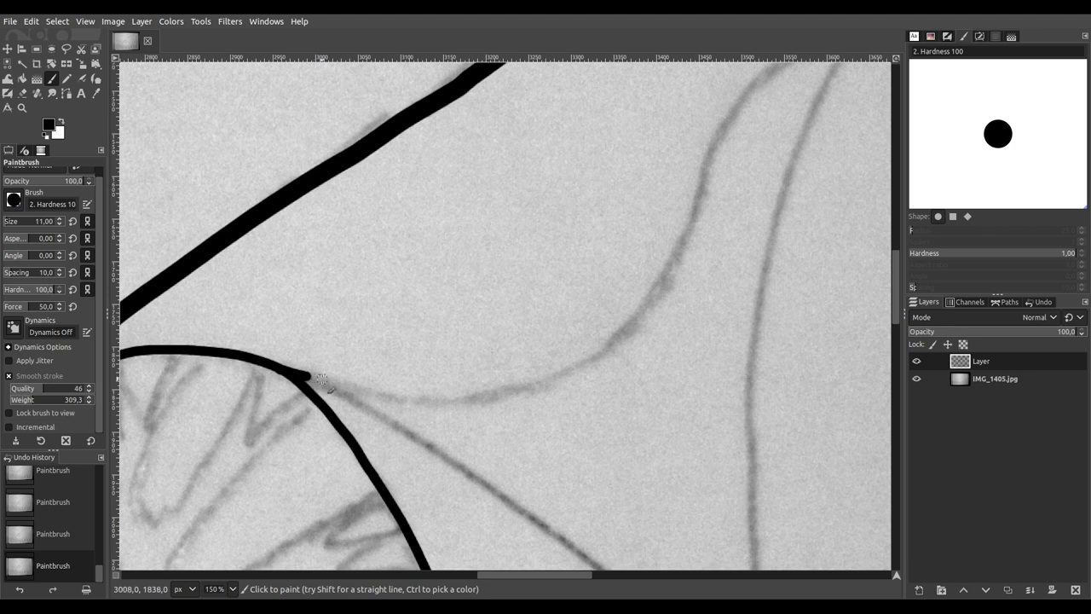
{"action": "mouse_move", "coordinate": [340, 385]}
{"action": "left_mouse_down"}
{"action": "mouse_move", "coordinate": [502, 394]}
{"action": "mouse_move", "coordinate": [601, 356]}
{"action": "mouse_move", "coordinate": [647, 305]}
{"action": "mouse_move", "coordinate": [756, 86]}
{"action": "mouse_move", "coordinate": [494, 382]}
{"action": "mouse_move", "coordinate": [336, 470]}
{"action": "left_mouse_up"}
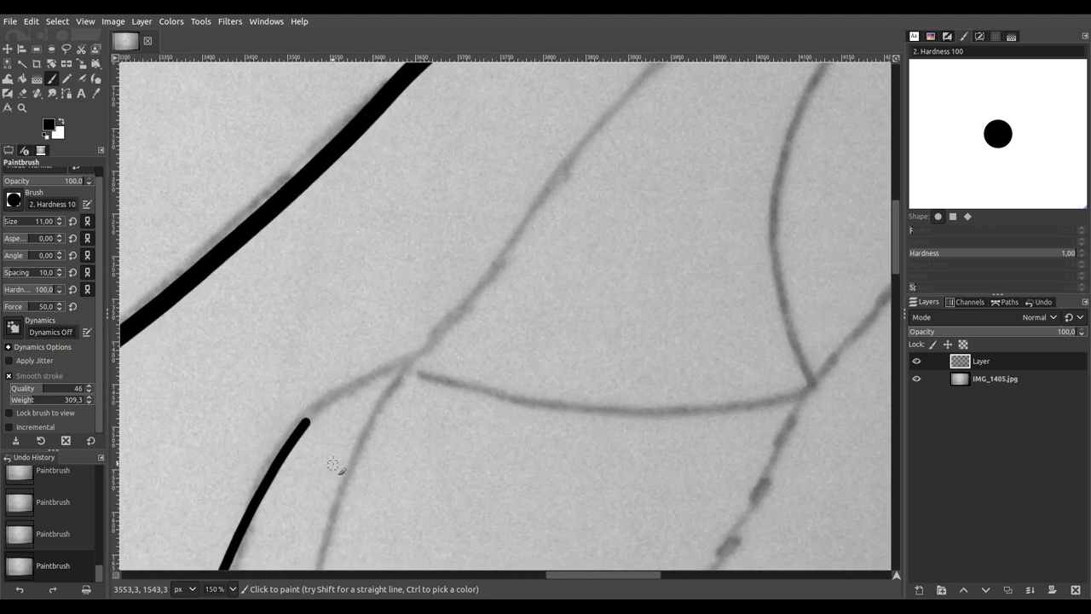
{"action": "scroll", "coordinate": [491, 402], "scroll_direction": "down", "scroll_amount": 2}
{"action": "mouse_move", "coordinate": [339, 419]}
{"action": "left_mouse_down"}
{"action": "mouse_move", "coordinate": [287, 452]}
{"action": "mouse_move", "coordinate": [375, 428]}
{"action": "left_mouse_up"}
{"action": "scroll", "coordinate": [290, 452], "scroll_direction": "up", "scroll_amount": 1}
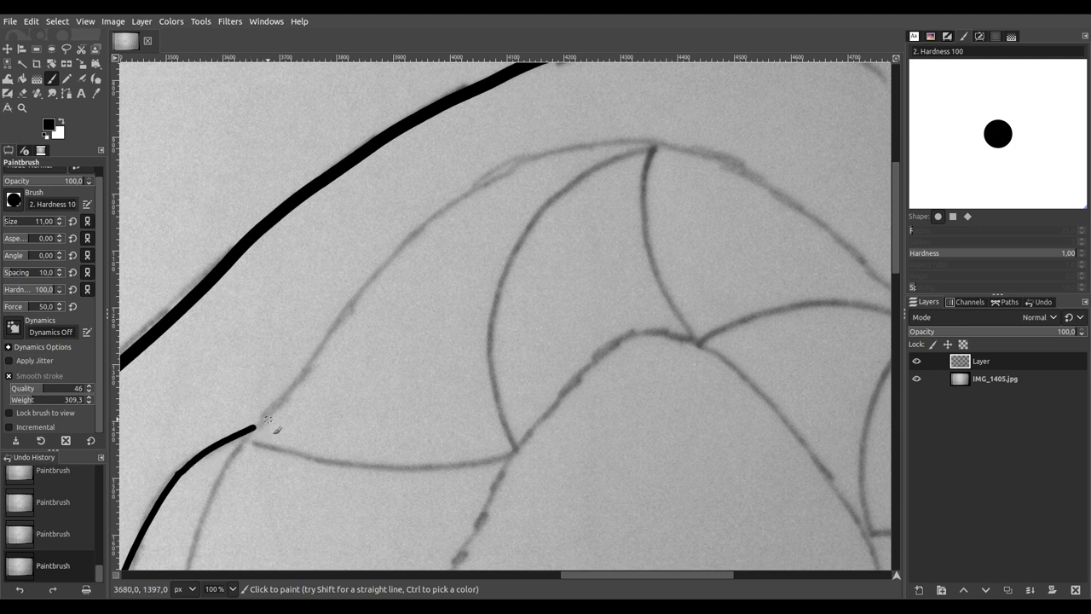
Step: Extend the scaled band's outer edge from the first scale corner over the crest and partway down the far slope
{"action": "left_click_drag", "start_coordinate": [299, 373], "coordinate": [318, 341]}
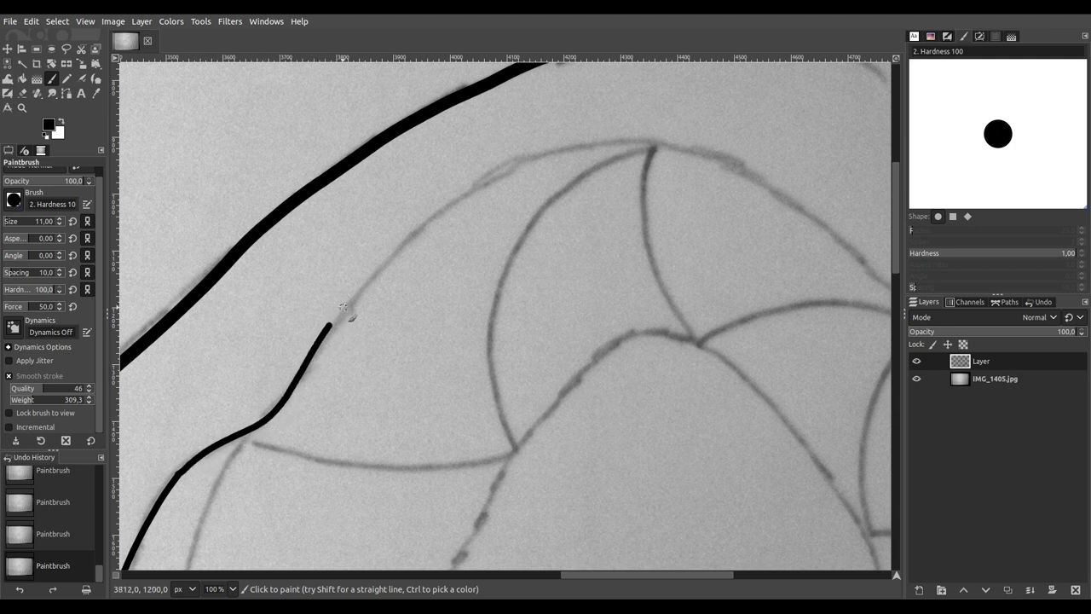
{"action": "mouse_move", "coordinate": [371, 277]}
{"action": "left_mouse_down"}
{"action": "mouse_move", "coordinate": [467, 184]}
{"action": "mouse_move", "coordinate": [535, 154]}
{"action": "mouse_move", "coordinate": [647, 139]}
{"action": "left_mouse_up"}
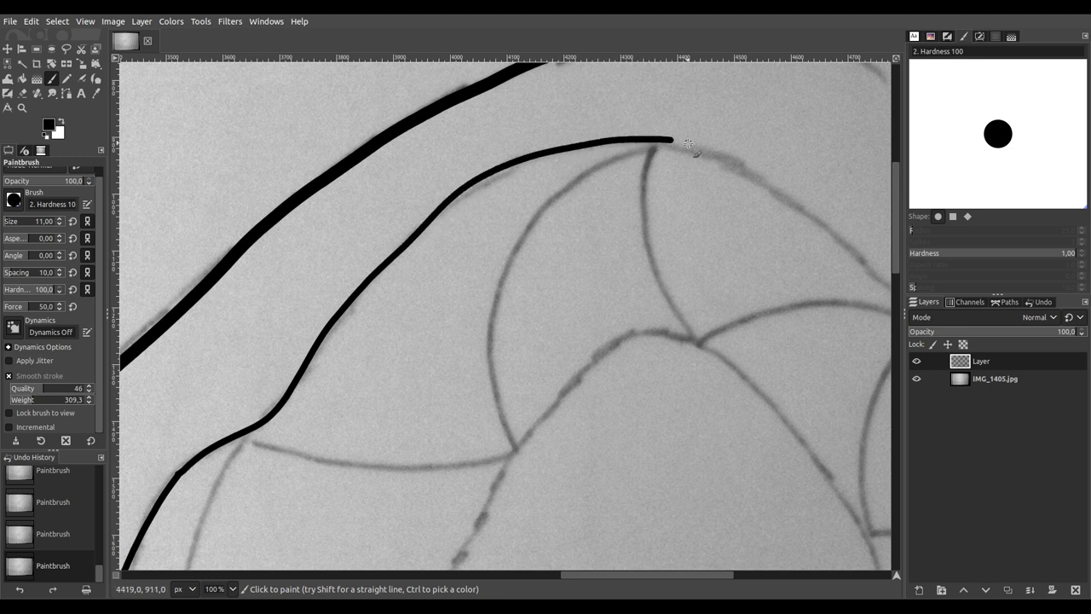
{"action": "left_click_drag", "start_coordinate": [714, 154], "coordinate": [733, 163]}
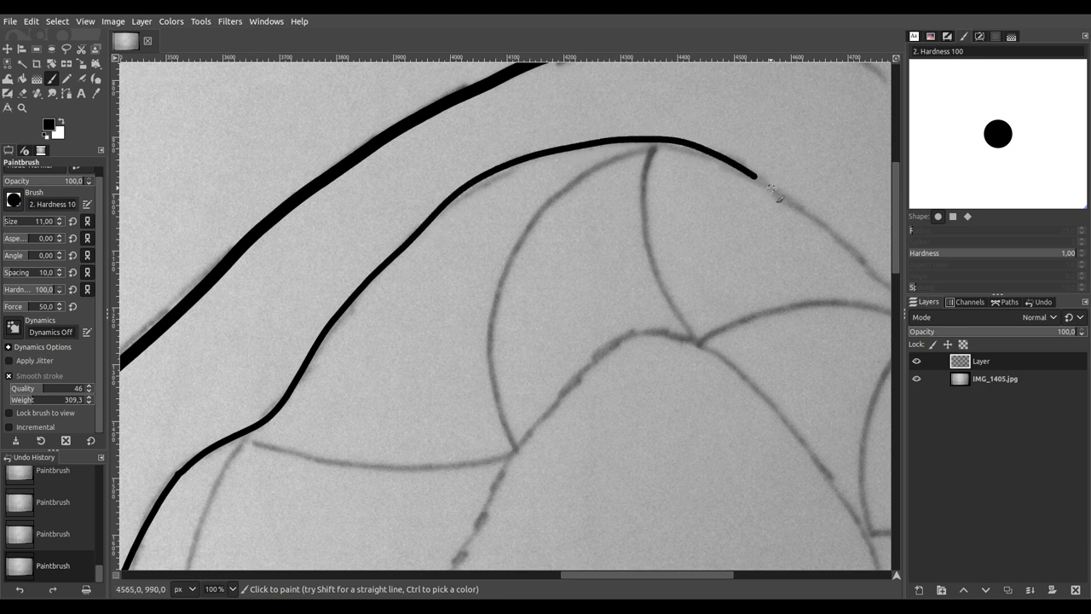
{"action": "mouse_move", "coordinate": [850, 250]}
{"action": "left_mouse_down"}
{"action": "mouse_move", "coordinate": [657, 333]}
{"action": "mouse_move", "coordinate": [304, 163]}
{"action": "mouse_move", "coordinate": [300, 186]}
{"action": "left_mouse_up"}
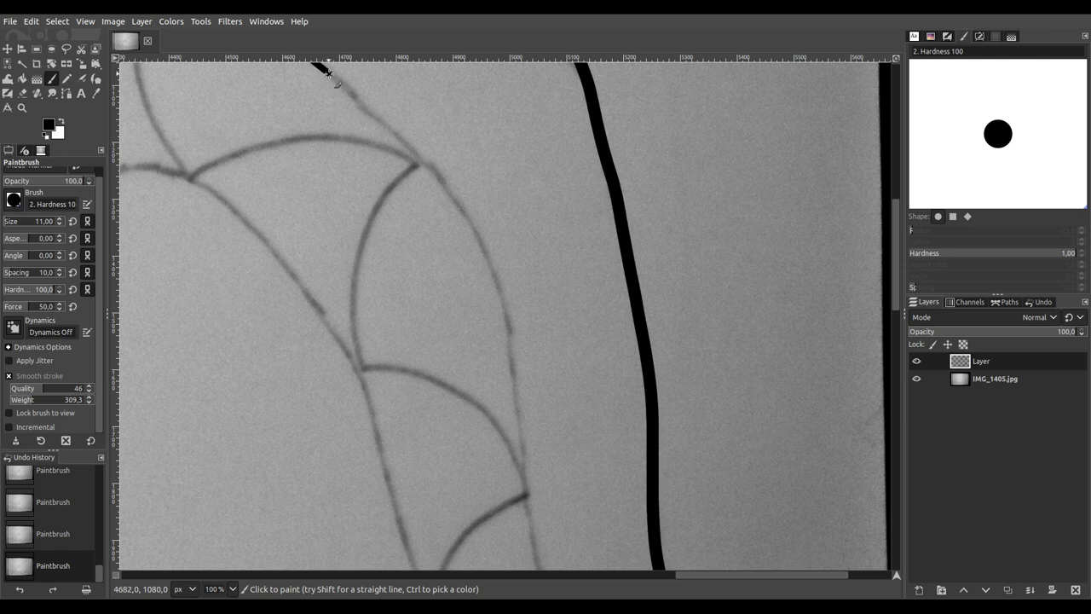
Step: Undo the stray stroke on the band's outer edge and retrace it closely past the scale corner below the crest
{"action": "mouse_move", "coordinate": [365, 103]}
{"action": "left_mouse_down"}
{"action": "mouse_move", "coordinate": [483, 238]}
{"action": "mouse_move", "coordinate": [522, 359]}
{"action": "left_mouse_up"}
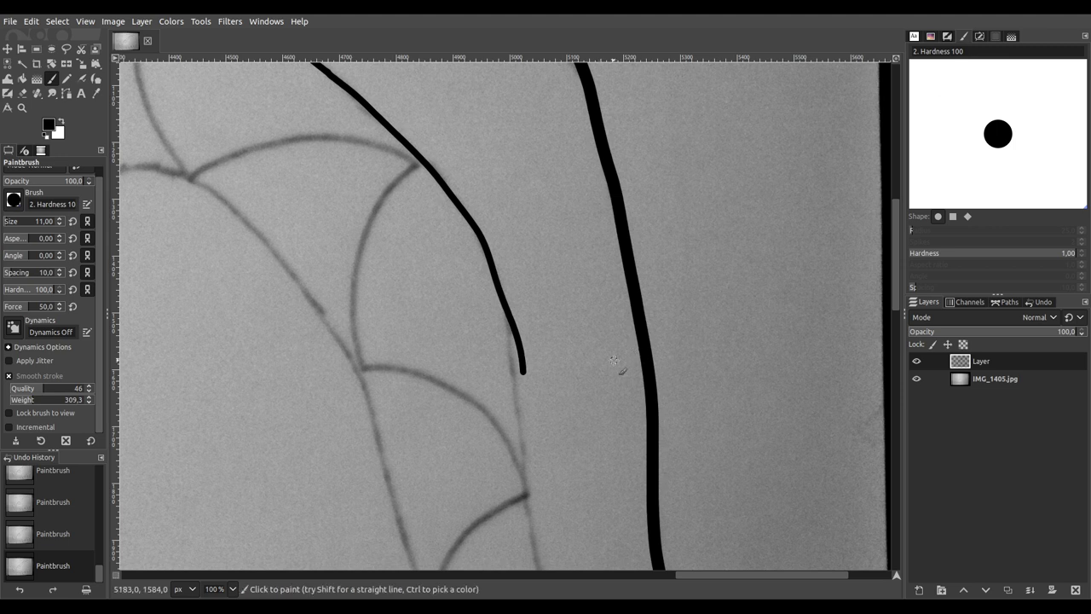
{"action": "key", "text": "ctrl+z"}
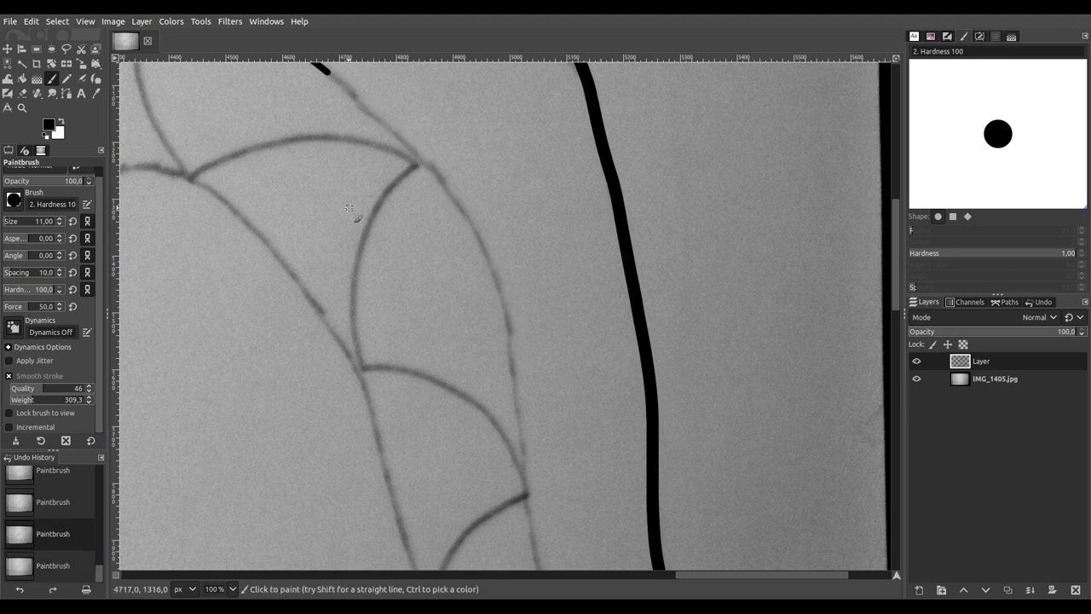
{"action": "scroll", "coordinate": [397, 231], "scroll_direction": "up", "scroll_amount": 2}
{"action": "scroll", "coordinate": [358, 196], "scroll_direction": "up", "scroll_amount": 3}
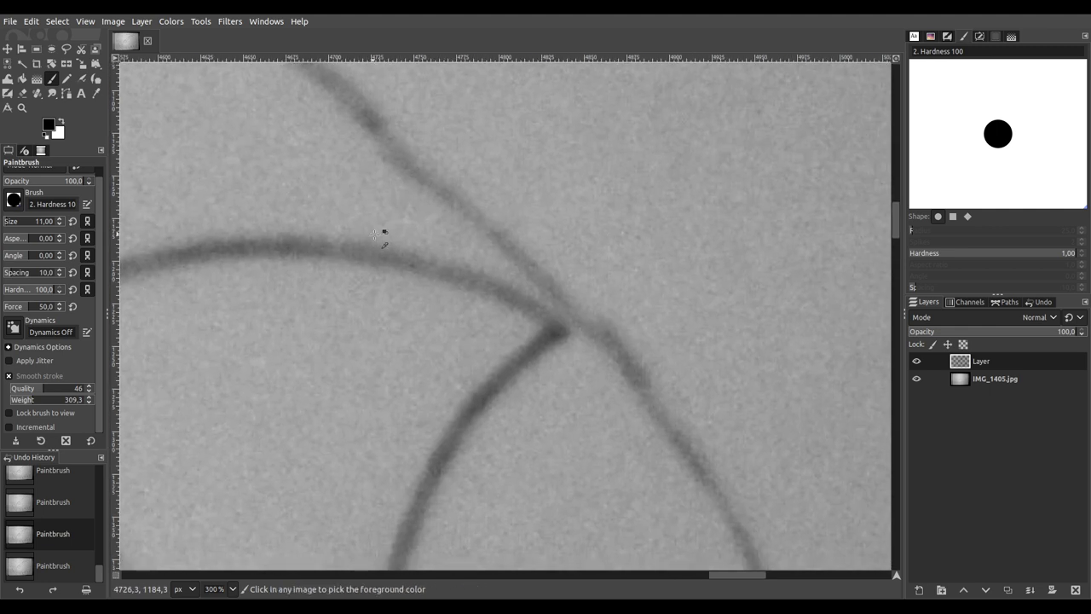
{"action": "scroll", "coordinate": [375, 233], "scroll_direction": "down", "scroll_amount": 1}
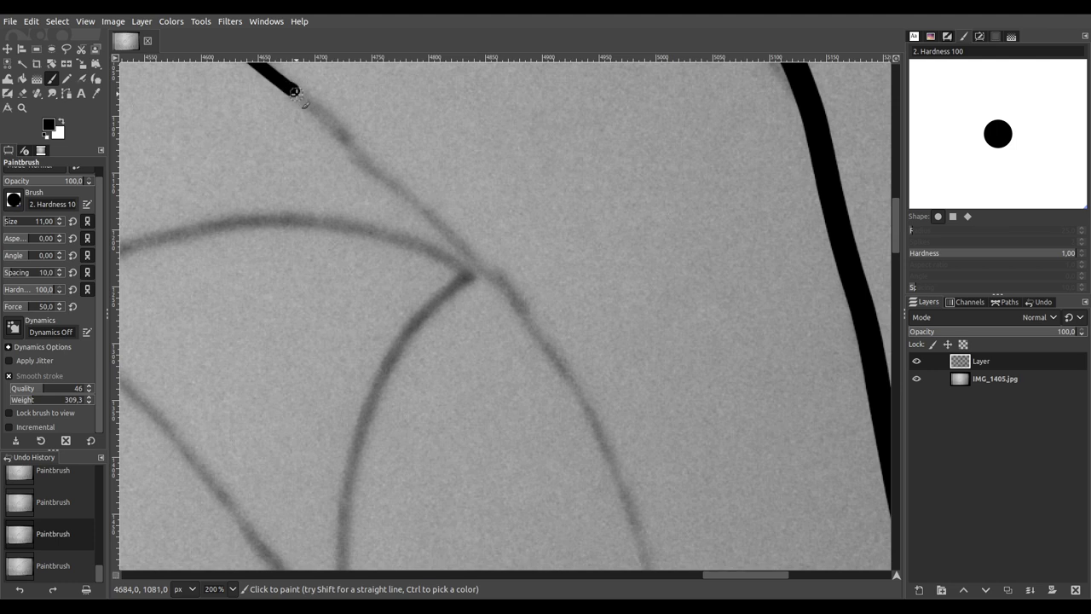
{"action": "mouse_move", "coordinate": [309, 104]}
{"action": "left_mouse_down"}
{"action": "mouse_move", "coordinate": [465, 237]}
{"action": "mouse_move", "coordinate": [518, 297]}
{"action": "mouse_move", "coordinate": [594, 412]}
{"action": "mouse_move", "coordinate": [650, 557]}
{"action": "left_mouse_up"}
Step: Extend the scaled band's outer right edge down to just below the next scale junction
{"action": "scroll", "coordinate": [650, 558], "scroll_direction": "down", "scroll_amount": 5}
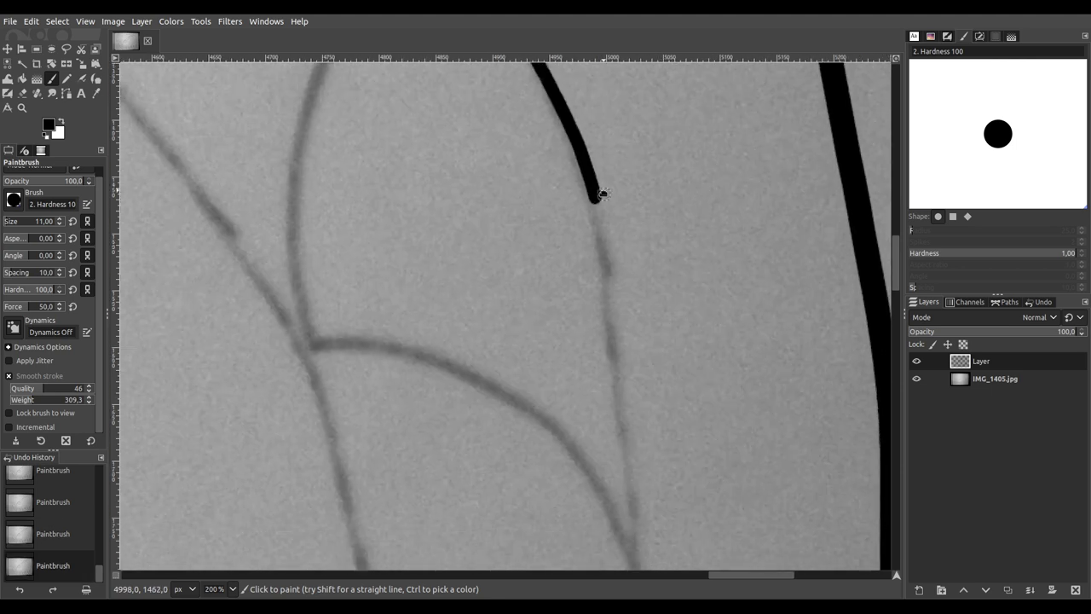
{"action": "scroll", "coordinate": [671, 123], "scroll_direction": "down", "scroll_amount": 1}
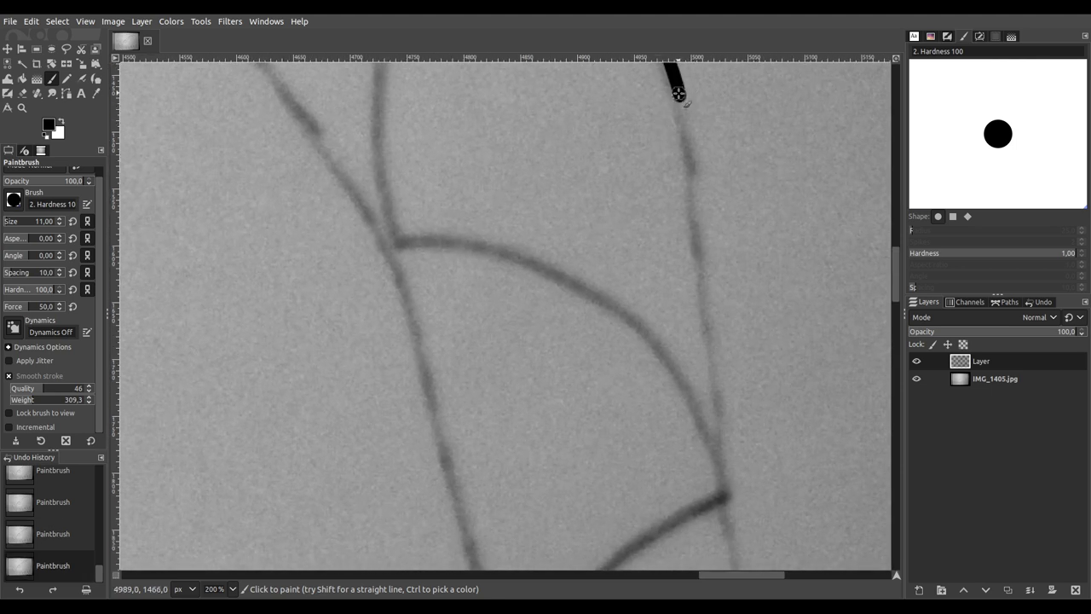
{"action": "left_click_drag", "start_coordinate": [678, 98], "coordinate": [738, 556]}
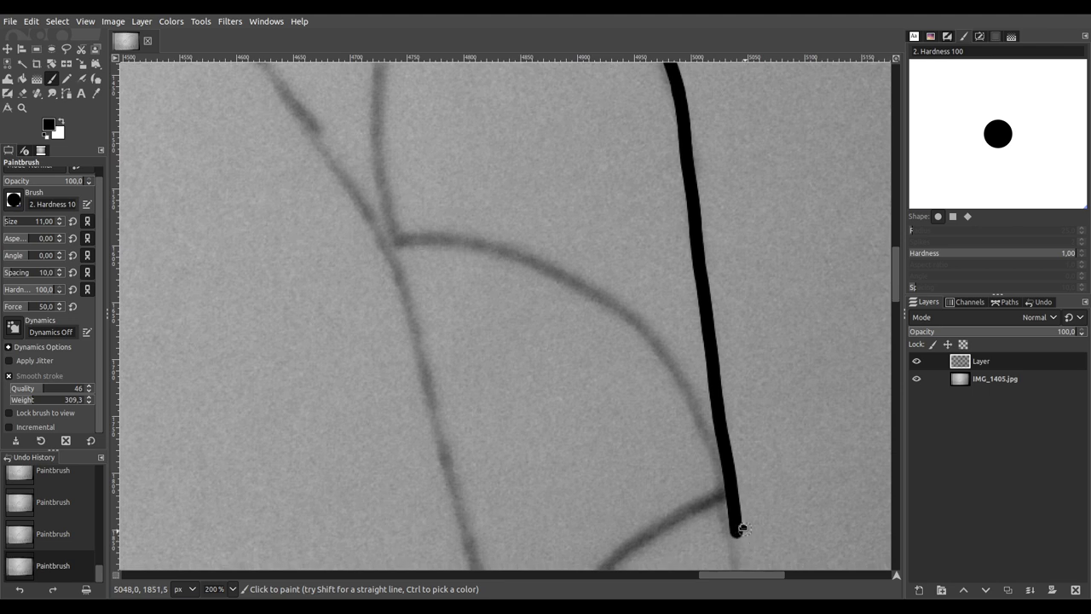
Step: Continue the band's outer right edge downward alongside the next curved scale, ending shortly above that scale's lower corner
{"action": "scroll", "coordinate": [738, 556], "scroll_direction": "down", "scroll_amount": 13}
{"action": "scroll", "coordinate": [761, 176], "scroll_direction": "down", "scroll_amount": 3}
{"action": "scroll", "coordinate": [761, 175], "scroll_direction": "right", "scroll_amount": 4}
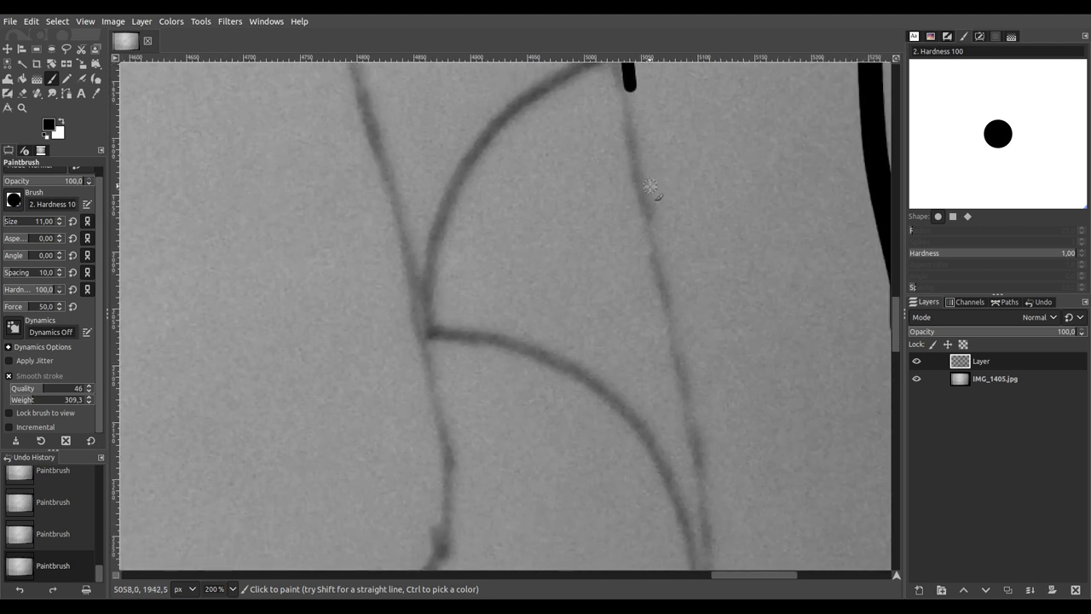
{"action": "scroll", "coordinate": [641, 179], "scroll_direction": "down", "scroll_amount": 1}
{"action": "scroll", "coordinate": [642, 179], "scroll_direction": "right", "scroll_amount": 1}
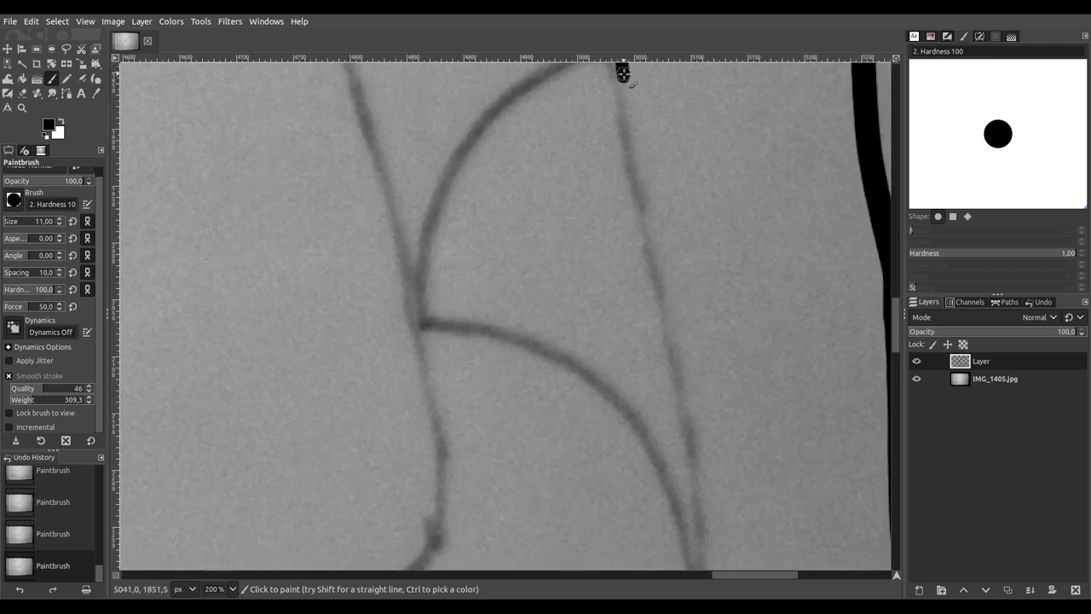
{"action": "mouse_move", "coordinate": [622, 74]}
{"action": "left_mouse_down"}
{"action": "mouse_move", "coordinate": [636, 182]}
{"action": "mouse_move", "coordinate": [685, 364]}
{"action": "mouse_move", "coordinate": [699, 514]}
{"action": "left_mouse_up"}
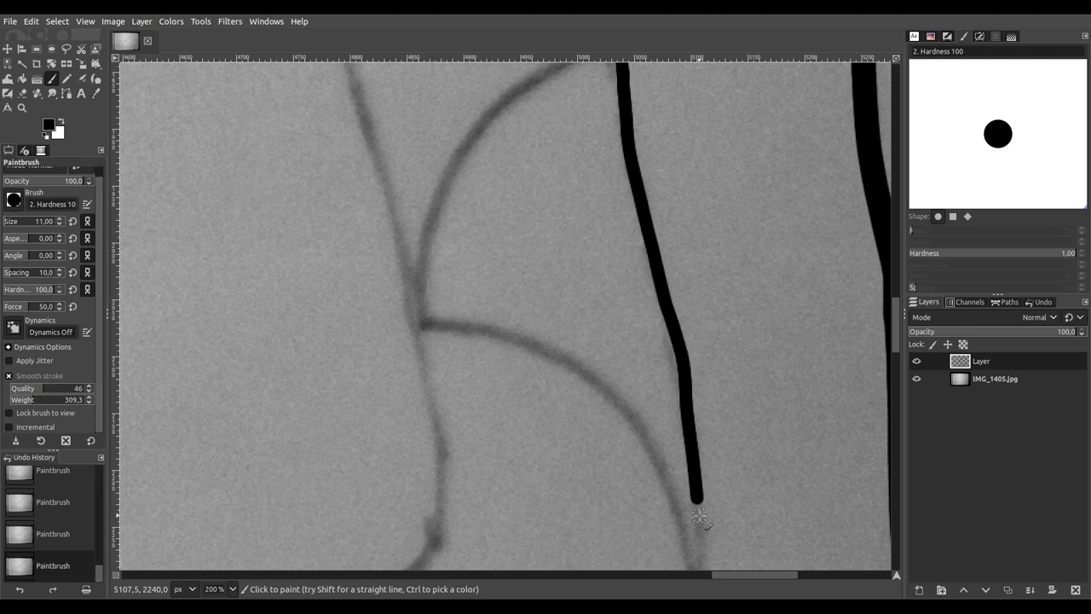
{"action": "left_click_drag", "start_coordinate": [638, 468], "coordinate": [586, 321]}
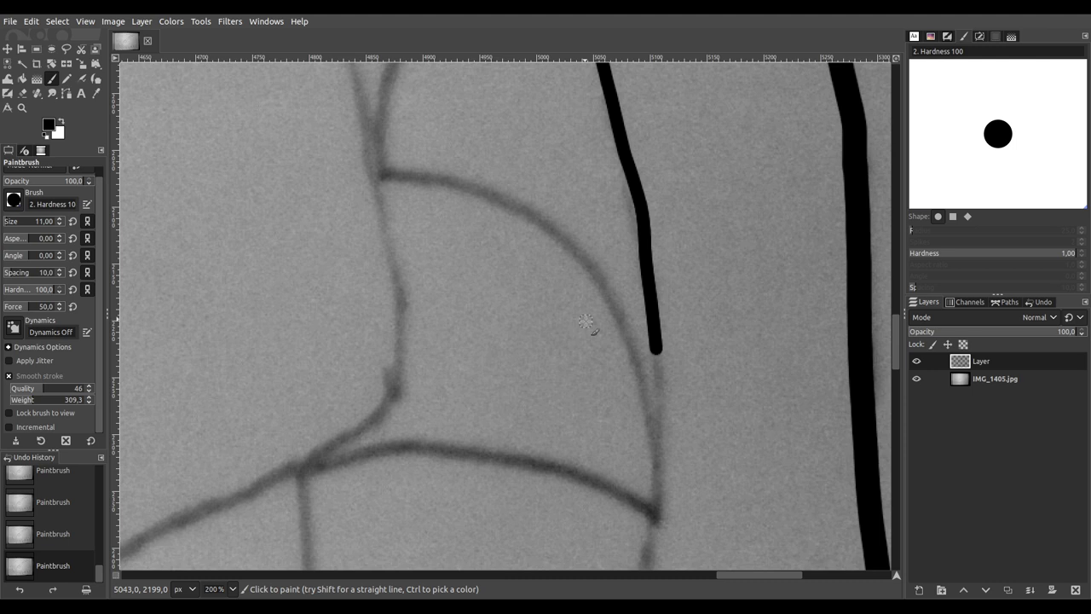
Step: Trace the scaled band's outer edge past the next scale junction and around its lower corner until it merges with the right large eye's outline
{"action": "left_click_drag", "start_coordinate": [515, 369], "coordinate": [470, 187]}
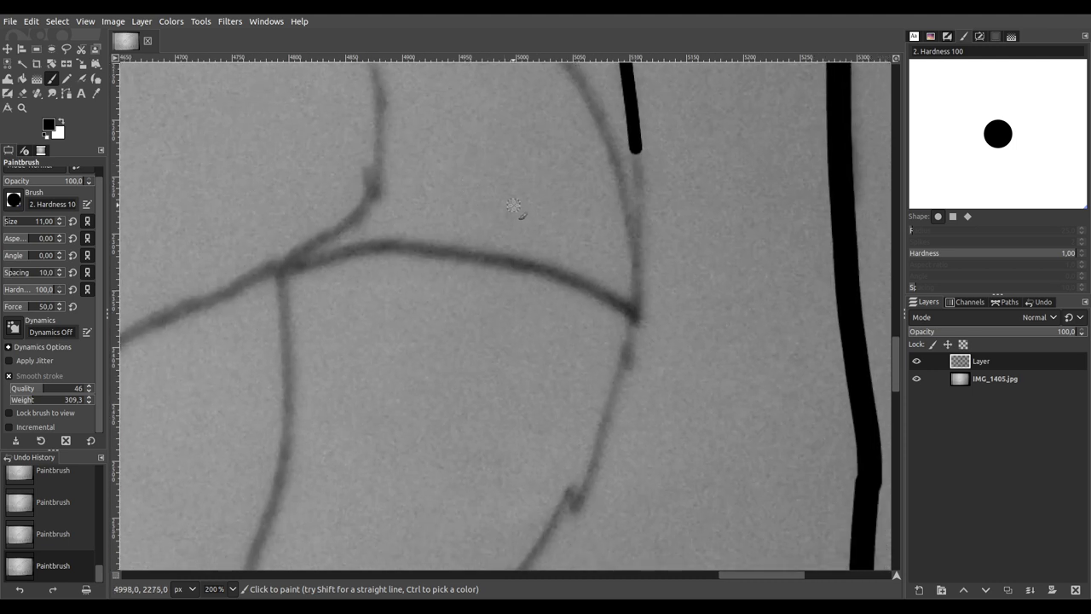
{"action": "left_click_drag", "start_coordinate": [552, 294], "coordinate": [615, 233]}
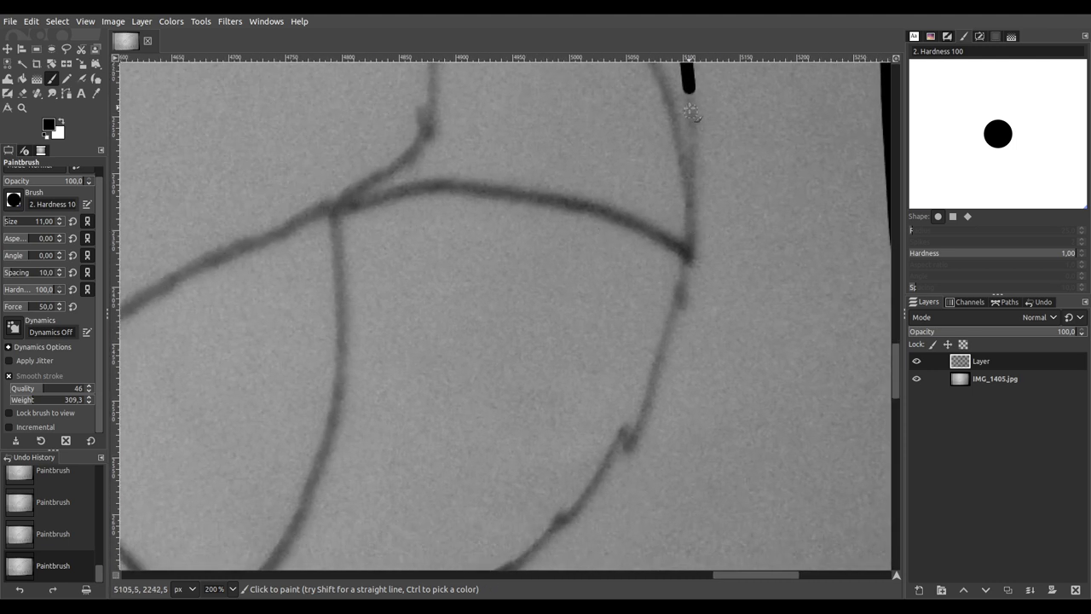
{"action": "mouse_move", "coordinate": [689, 92]}
{"action": "left_mouse_down"}
{"action": "mouse_move", "coordinate": [696, 234]}
{"action": "mouse_move", "coordinate": [663, 361]}
{"action": "mouse_move", "coordinate": [608, 467]}
{"action": "mouse_move", "coordinate": [524, 556]}
{"action": "left_mouse_up"}
{"action": "mouse_move", "coordinate": [439, 495]}
{"action": "left_mouse_down"}
{"action": "mouse_move", "coordinate": [627, 272]}
{"action": "mouse_move", "coordinate": [735, 175]}
{"action": "left_mouse_up"}
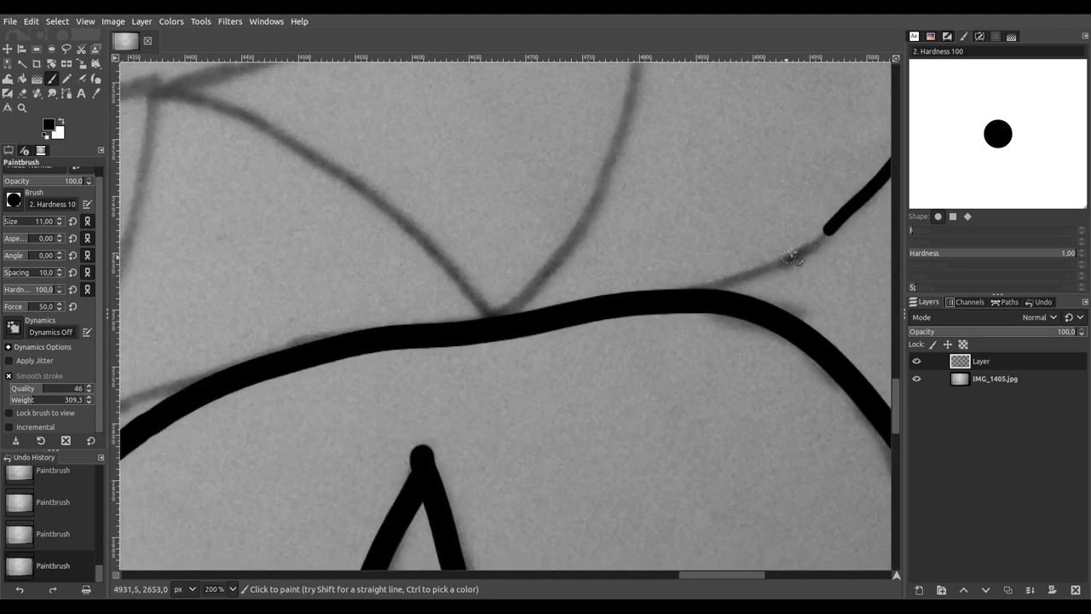
{"action": "mouse_move", "coordinate": [831, 229]}
{"action": "left_mouse_down"}
{"action": "mouse_move", "coordinate": [759, 281]}
{"action": "mouse_move", "coordinate": [679, 297]}
{"action": "left_mouse_up"}
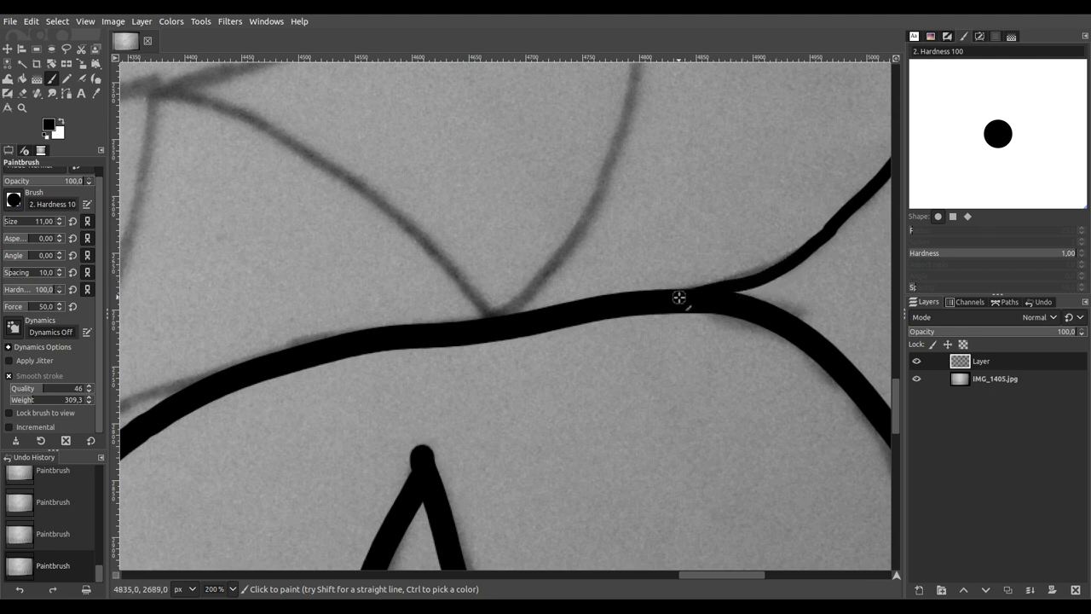
Step: Ink the band's lower edge from the right large eye's outline across the gap, ending shortly before the left large eye
{"action": "scroll", "coordinate": [490, 324], "scroll_direction": "left", "scroll_amount": 5}
{"action": "scroll", "coordinate": [759, 190], "scroll_direction": "down", "scroll_amount": 3}
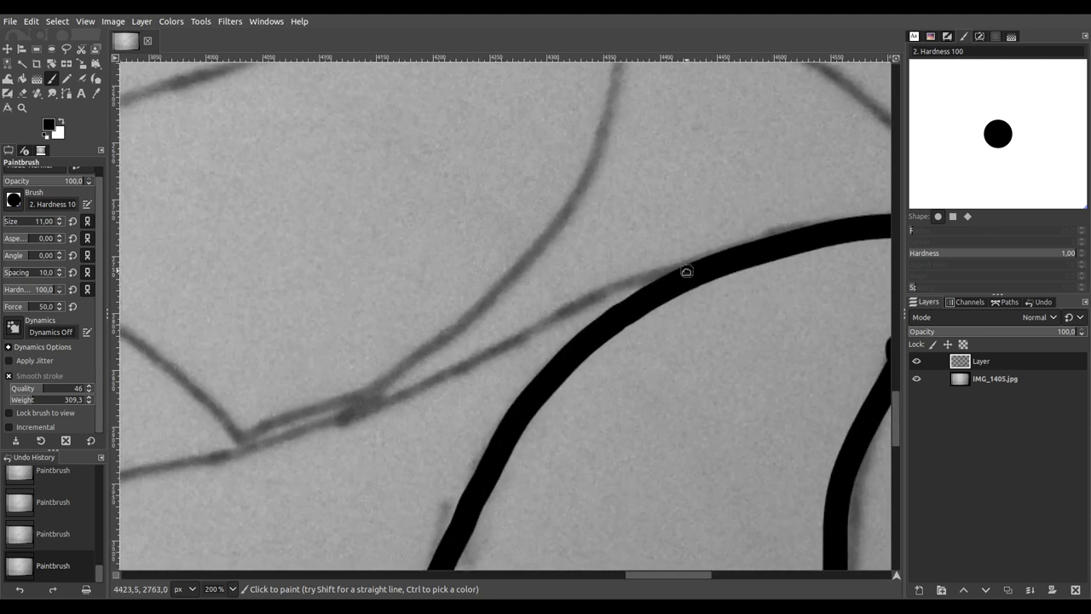
{"action": "scroll", "coordinate": [688, 269], "scroll_direction": "left", "scroll_amount": 1}
{"action": "scroll", "coordinate": [688, 270], "scroll_direction": "down", "scroll_amount": 1}
{"action": "mouse_move", "coordinate": [792, 212]}
{"action": "left_mouse_down"}
{"action": "mouse_move", "coordinate": [664, 251]}
{"action": "mouse_move", "coordinate": [435, 369]}
{"action": "mouse_move", "coordinate": [123, 451]}
{"action": "mouse_move", "coordinate": [197, 453]}
{"action": "mouse_move", "coordinate": [657, 341]}
{"action": "mouse_move", "coordinate": [836, 285]}
{"action": "mouse_move", "coordinate": [969, 218]}
{"action": "mouse_move", "coordinate": [909, 199]}
{"action": "left_mouse_up"}
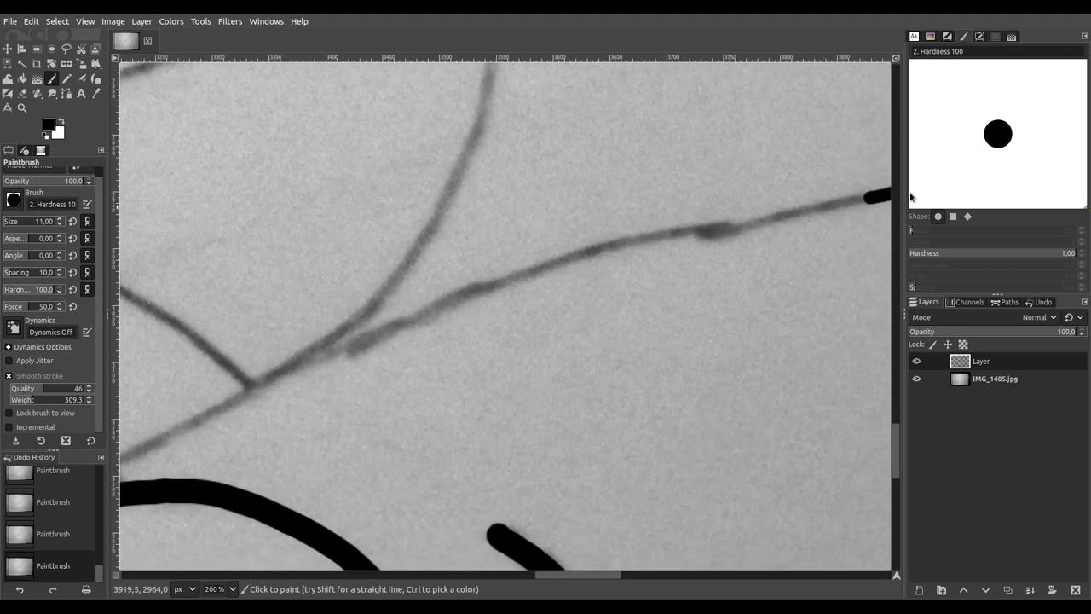
{"action": "left_click_drag", "start_coordinate": [768, 241], "coordinate": [782, 211]}
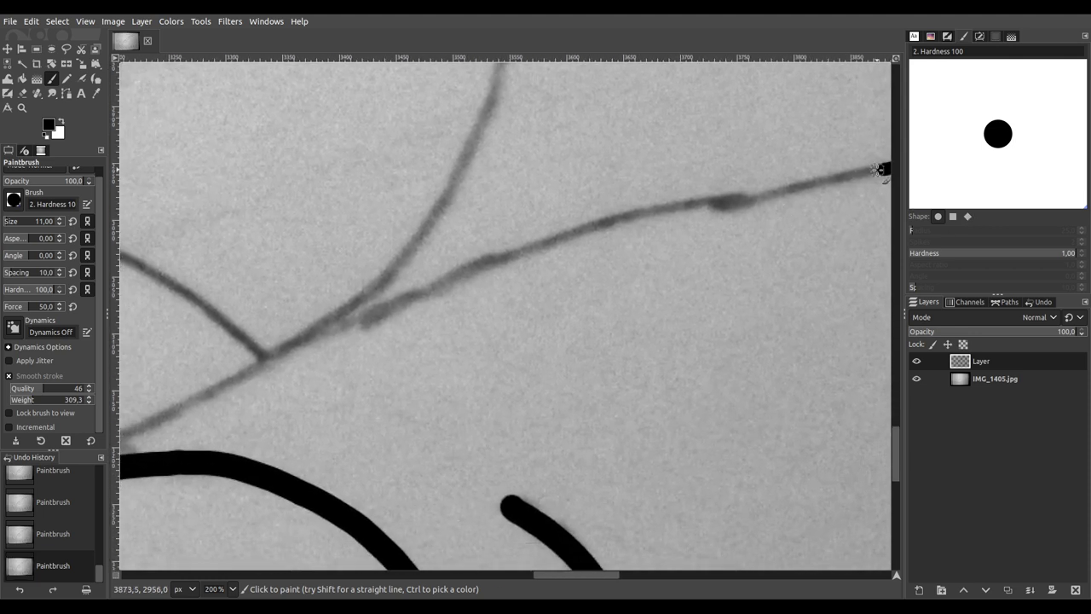
{"action": "mouse_move", "coordinate": [874, 169]}
{"action": "left_mouse_down"}
{"action": "mouse_move", "coordinate": [682, 206]}
{"action": "mouse_move", "coordinate": [499, 260]}
{"action": "mouse_move", "coordinate": [175, 407]}
{"action": "left_mouse_up"}
Step: Close the remaining gap by extending the band's lower edge into the top of the left large eye's outline
{"action": "scroll", "coordinate": [315, 341], "scroll_direction": "down", "scroll_amount": 5, "text": "ctrl"}
{"action": "scroll", "coordinate": [316, 341], "scroll_direction": "up", "scroll_amount": 6, "text": "ctrl"}
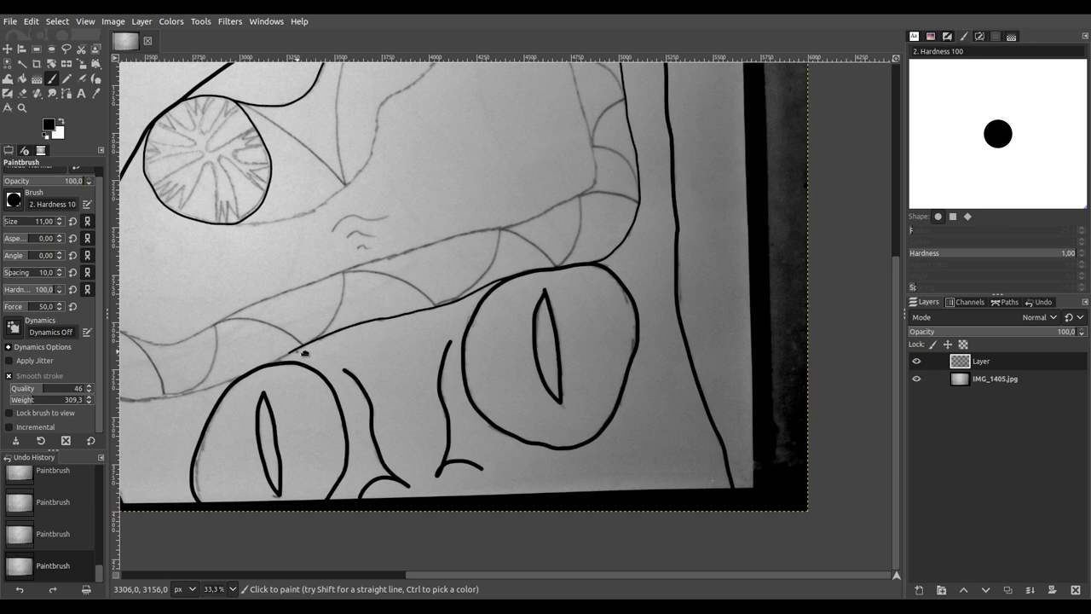
{"action": "scroll", "coordinate": [563, 269], "scroll_direction": "down", "scroll_amount": 1}
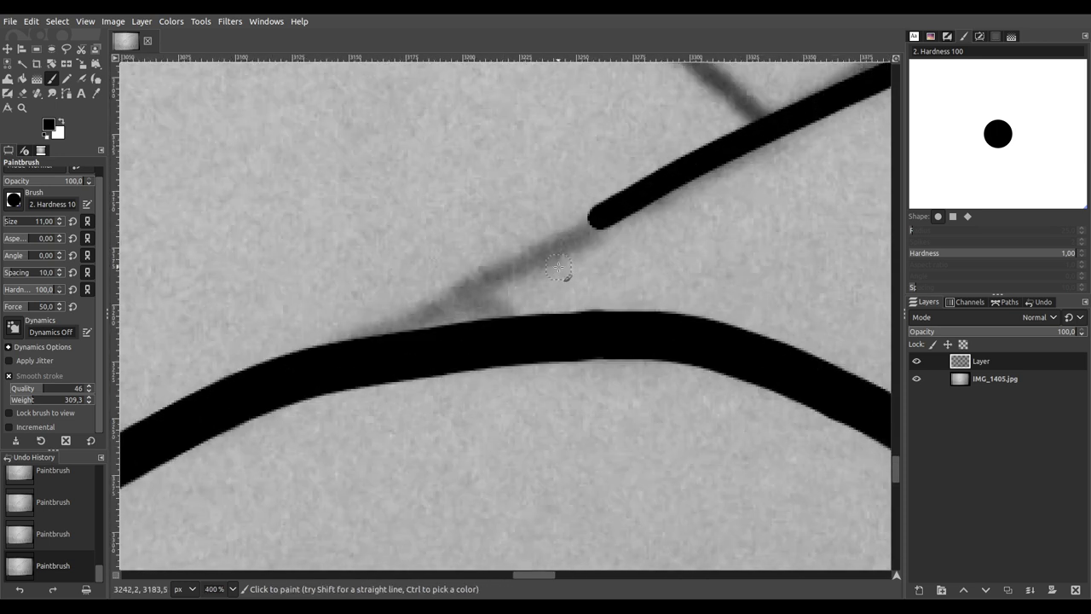
{"action": "scroll", "coordinate": [673, 243], "scroll_direction": "up", "scroll_amount": 1, "text": "ctrl"}
{"action": "scroll", "coordinate": [724, 205], "scroll_direction": "left", "scroll_amount": 1}
{"action": "left_click_drag", "start_coordinate": [737, 168], "coordinate": [452, 319]}
Step: Trace the band's lower edge from the left large eye's outer side past the next scale corner along its lowest stretch
{"action": "scroll", "coordinate": [445, 317], "scroll_direction": "down", "scroll_amount": 5, "text": "ctrl"}
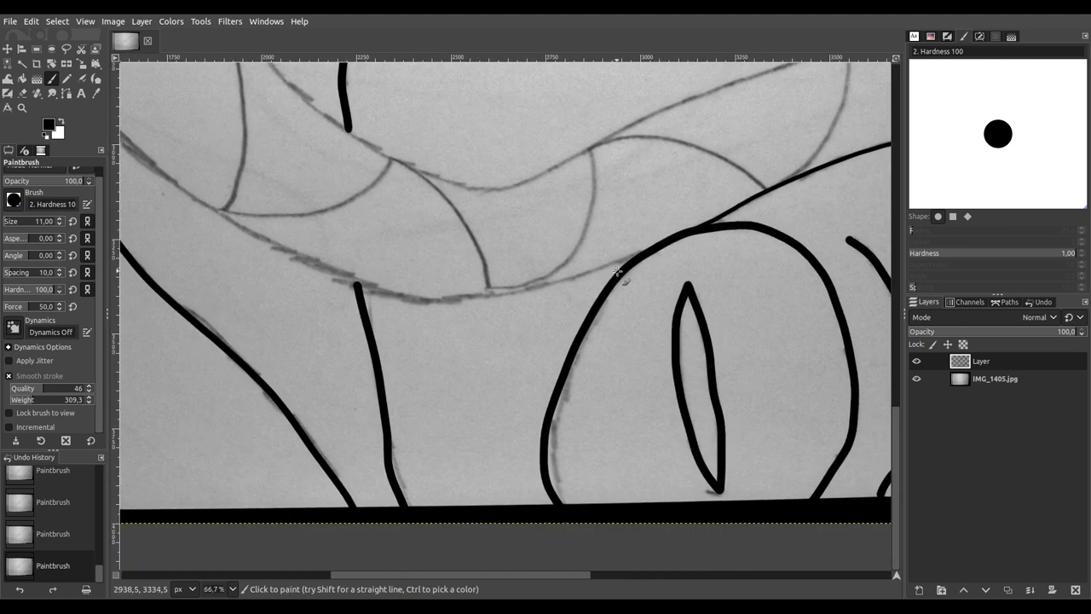
{"action": "scroll", "coordinate": [616, 272], "scroll_direction": "up", "scroll_amount": 4, "text": "ctrl"}
{"action": "scroll", "coordinate": [628, 261], "scroll_direction": "down", "scroll_amount": 1, "text": "ctrl"}
{"action": "left_click_drag", "start_coordinate": [667, 266], "coordinate": [756, 247]}
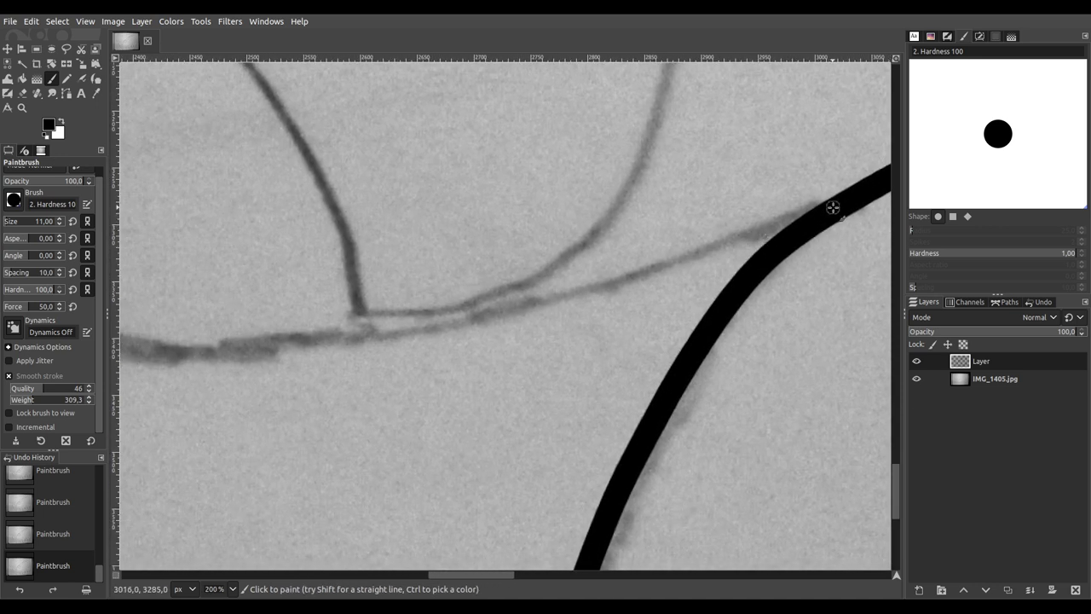
{"action": "mouse_move", "coordinate": [823, 209]}
{"action": "left_mouse_down"}
{"action": "mouse_move", "coordinate": [436, 334]}
{"action": "mouse_move", "coordinate": [164, 354]}
{"action": "left_mouse_up"}
Step: Continue the band's lower edge over the tip of the thick vertical line and up the left slope beyond the scale corner
{"action": "left_click_drag", "start_coordinate": [192, 390], "coordinate": [876, 409]}
{"action": "scroll", "coordinate": [738, 402], "scroll_direction": "down", "scroll_amount": 1, "text": "ctrl"}
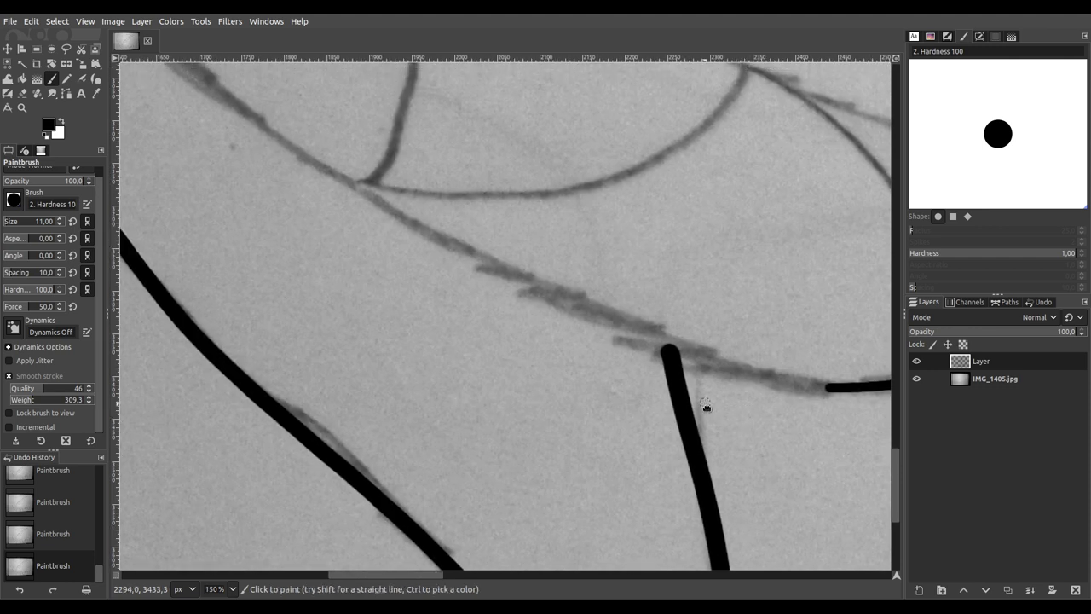
{"action": "left_click_drag", "start_coordinate": [704, 396], "coordinate": [751, 433]}
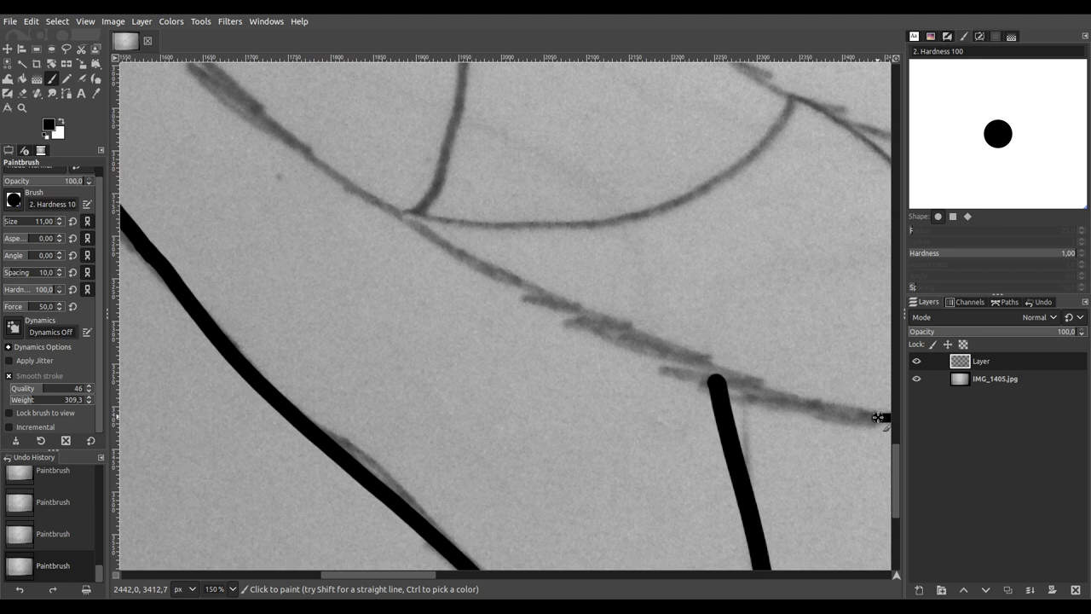
{"action": "left_click_drag", "start_coordinate": [847, 415], "coordinate": [751, 391]}
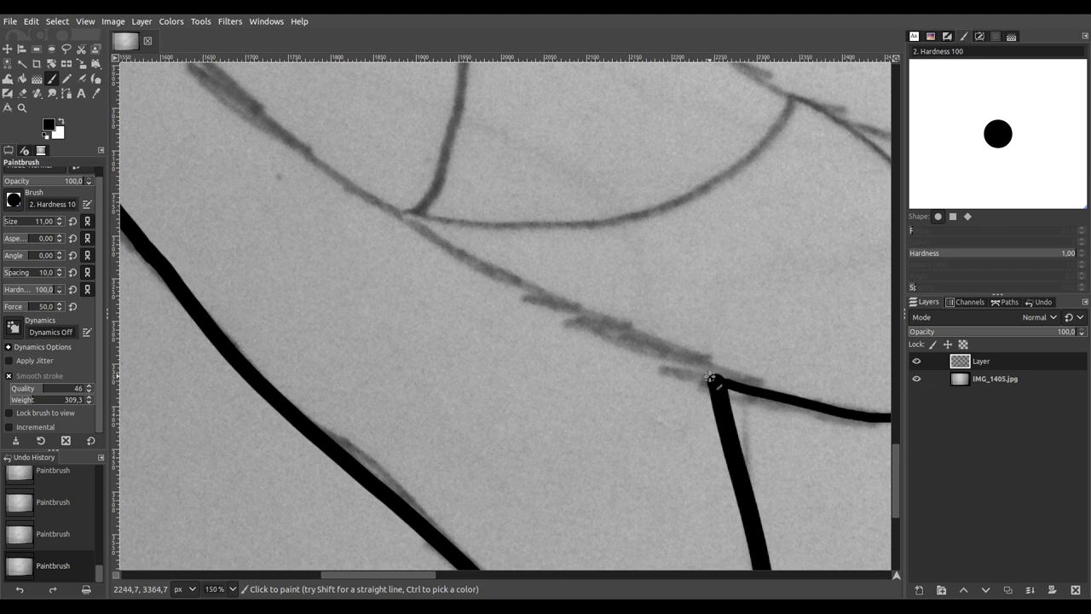
{"action": "left_click_drag", "start_coordinate": [678, 364], "coordinate": [451, 247]}
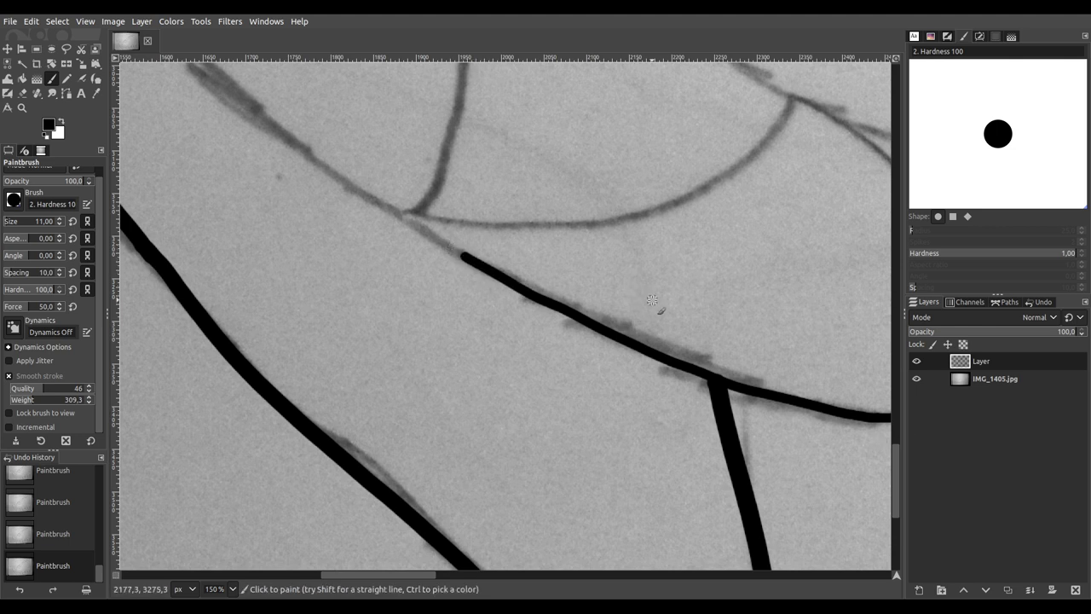
{"action": "left_click_drag", "start_coordinate": [460, 287], "coordinate": [707, 475]}
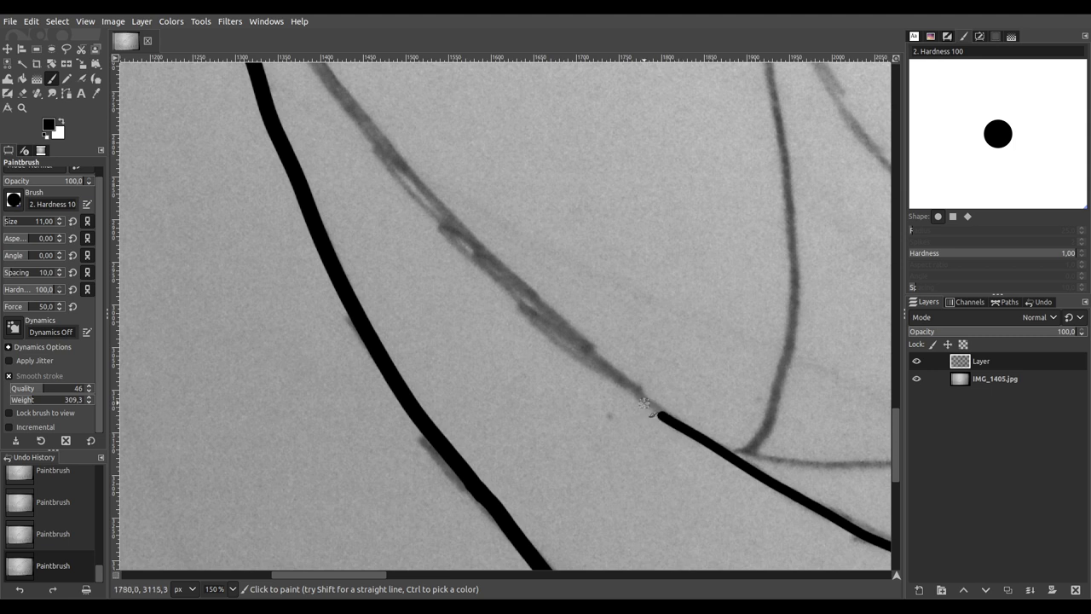
{"action": "mouse_move", "coordinate": [591, 360]}
{"action": "left_mouse_down"}
{"action": "mouse_move", "coordinate": [474, 267]}
{"action": "mouse_move", "coordinate": [433, 219]}
{"action": "left_mouse_up"}
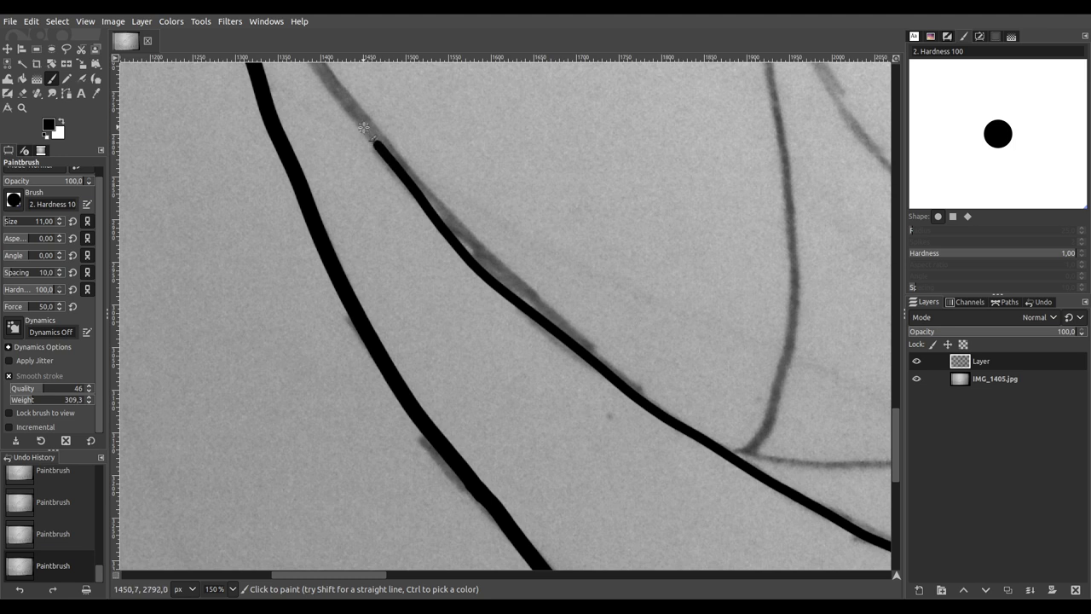
Step: Extend the band's outer left edge to the upper tip of the thick outline and carry it slightly above that tip
{"action": "mouse_move", "coordinate": [372, 132]}
{"action": "left_mouse_down"}
{"action": "mouse_move", "coordinate": [503, 369]}
{"action": "mouse_move", "coordinate": [517, 441]}
{"action": "left_mouse_up"}
{"action": "scroll", "coordinate": [511, 398], "scroll_direction": "down", "scroll_amount": 2}
{"action": "scroll", "coordinate": [519, 402], "scroll_direction": "up", "scroll_amount": 2}
{"action": "scroll", "coordinate": [530, 442], "scroll_direction": "up", "scroll_amount": 1}
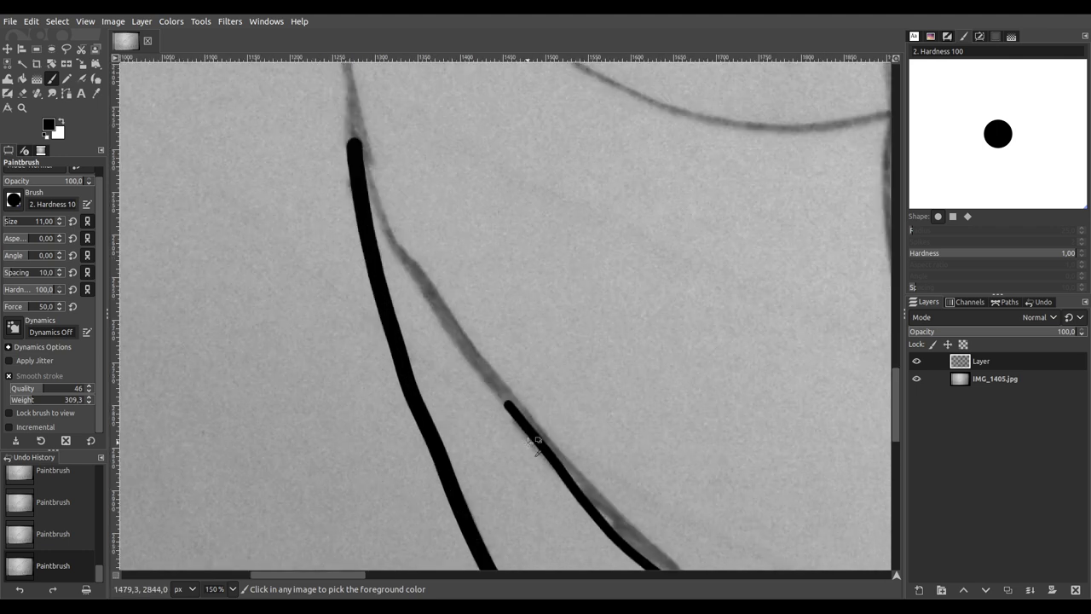
{"action": "scroll", "coordinate": [528, 442], "scroll_direction": "up", "scroll_amount": 1}
{"action": "mouse_move", "coordinate": [516, 413]}
{"action": "left_mouse_down"}
{"action": "mouse_move", "coordinate": [601, 521]}
{"action": "mouse_move", "coordinate": [587, 522]}
{"action": "left_mouse_up"}
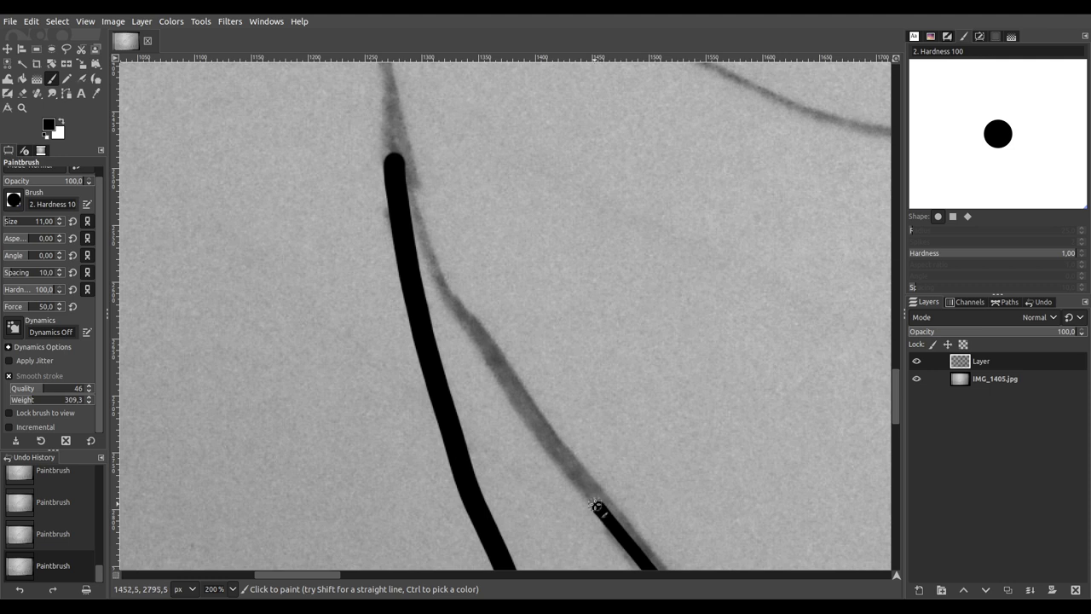
{"action": "mouse_move", "coordinate": [563, 456]}
{"action": "left_mouse_down"}
{"action": "mouse_move", "coordinate": [438, 274]}
{"action": "mouse_move", "coordinate": [398, 175]}
{"action": "left_mouse_up"}
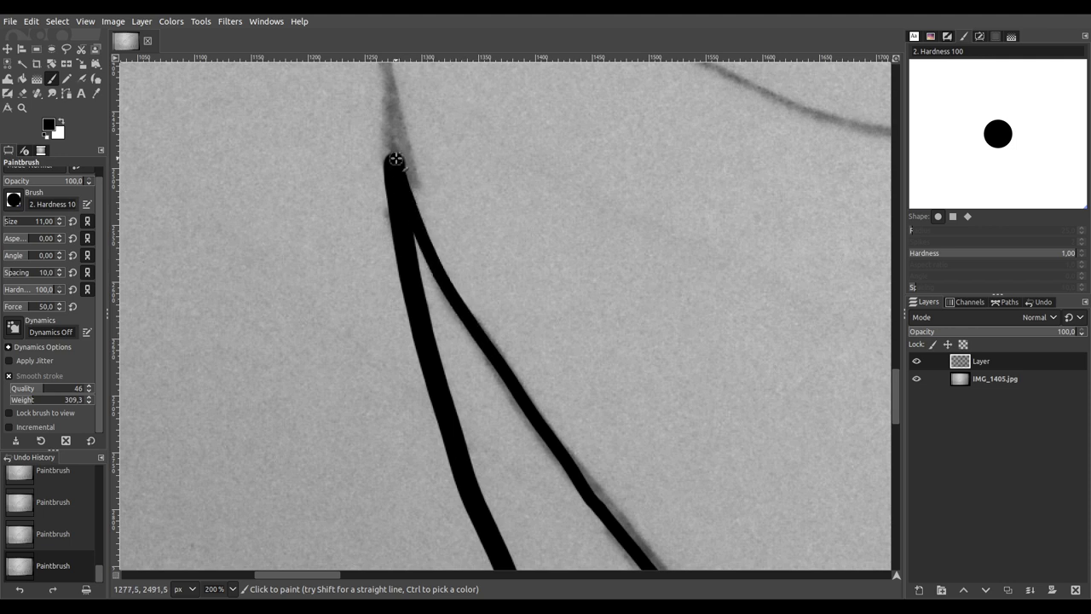
{"action": "left_click_drag", "start_coordinate": [395, 126], "coordinate": [388, 92]}
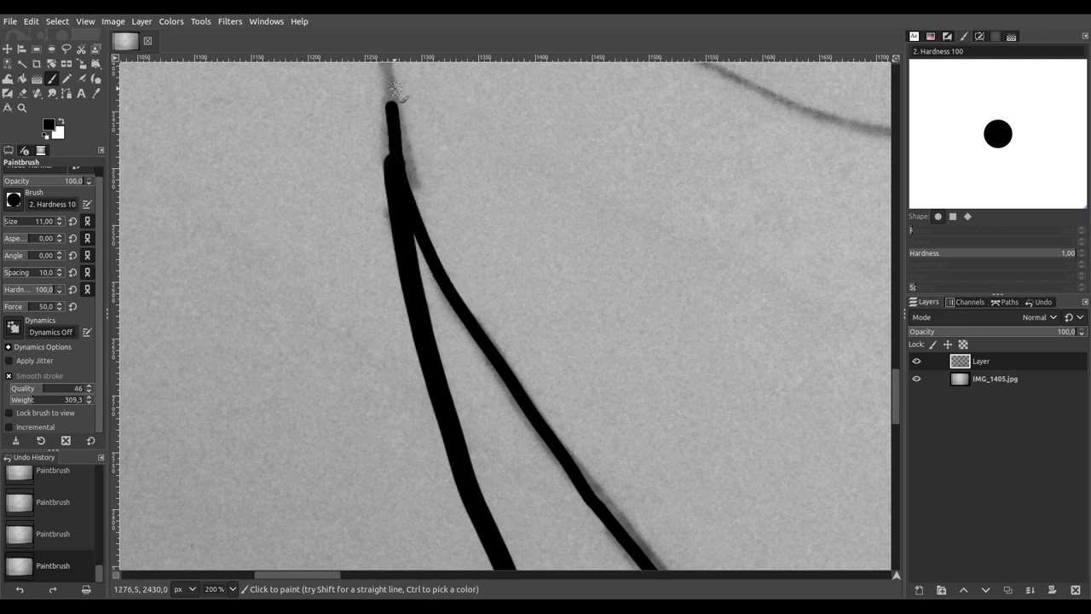
Step: Continue the band's outer left edge upward past the junction with the small head's jaw and along the curve above it
{"action": "scroll", "coordinate": [395, 110], "scroll_direction": "up", "scroll_amount": 4}
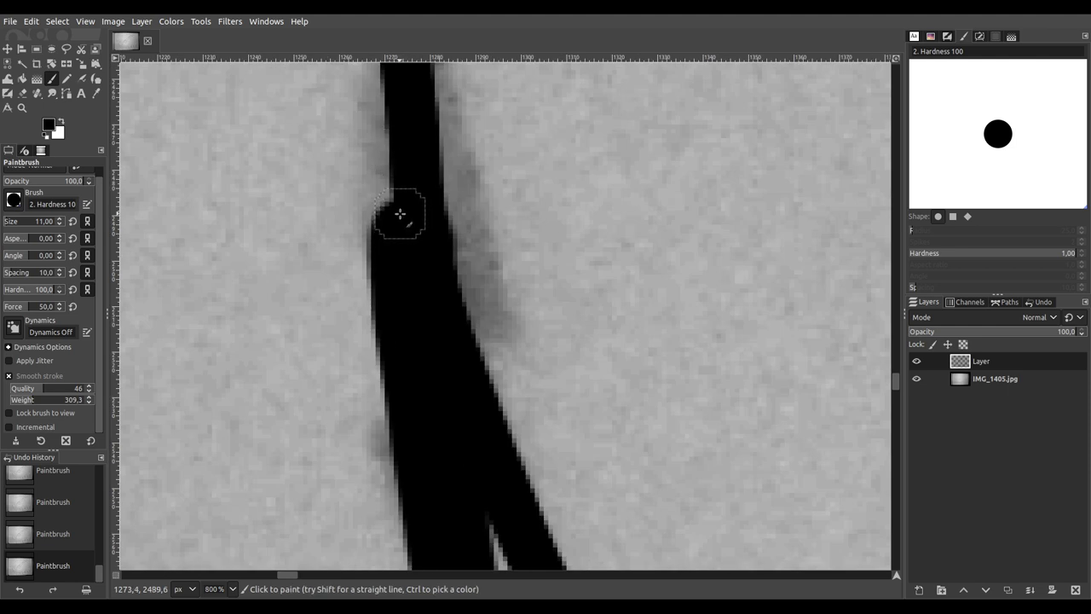
{"action": "scroll", "coordinate": [409, 174], "scroll_direction": "down", "scroll_amount": 2}
{"action": "scroll", "coordinate": [409, 174], "scroll_direction": "down", "scroll_amount": 7}
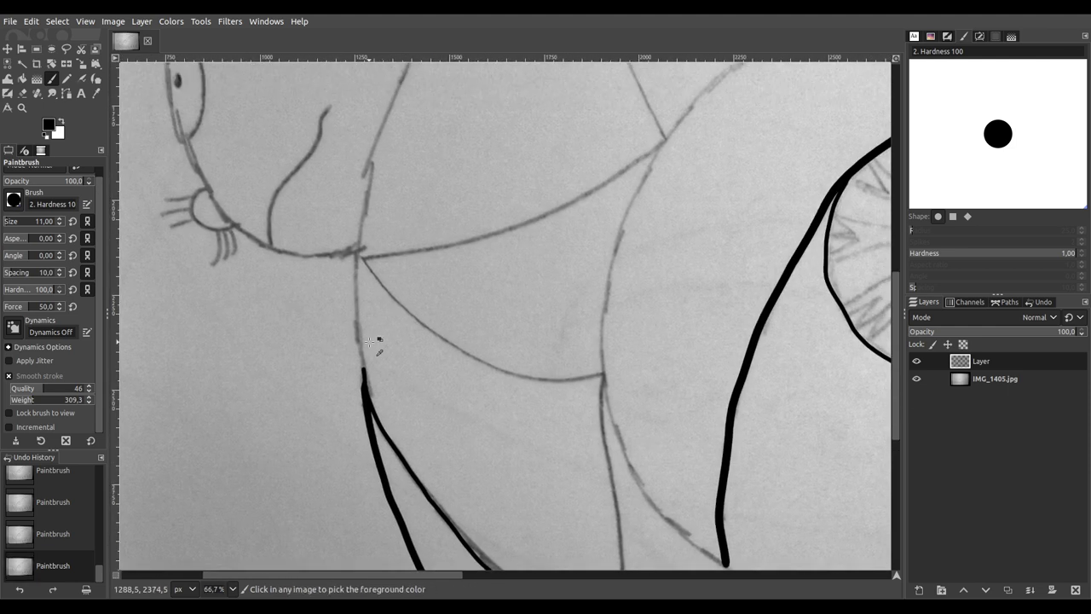
{"action": "scroll", "coordinate": [376, 340], "scroll_direction": "up", "scroll_amount": 3}
{"action": "left_click_drag", "start_coordinate": [379, 446], "coordinate": [346, 535]}
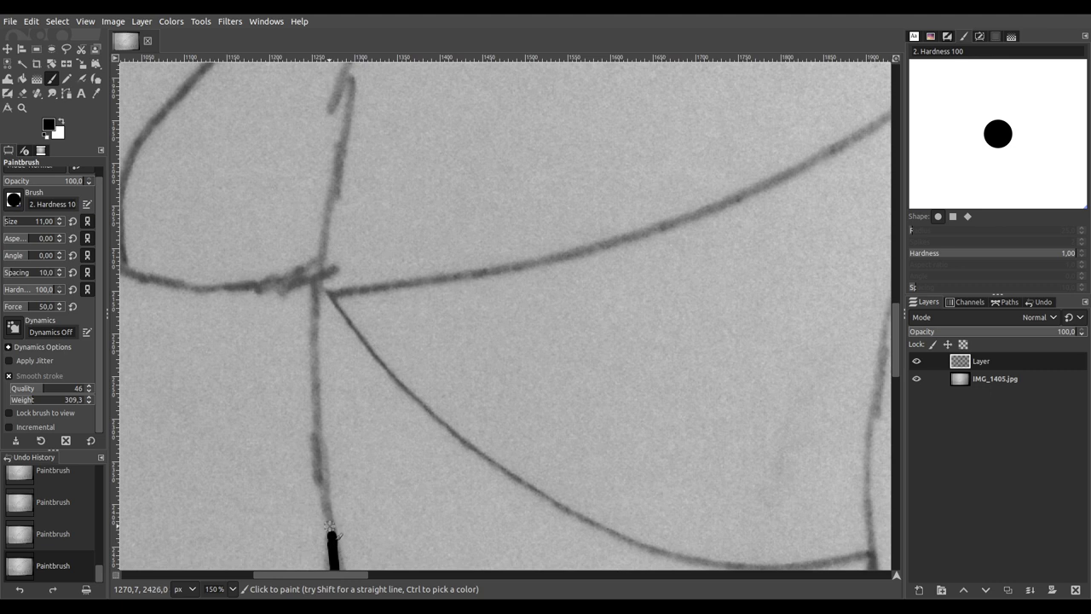
{"action": "left_click_drag", "start_coordinate": [320, 465], "coordinate": [315, 401]}
{"action": "left_click_drag", "start_coordinate": [315, 318], "coordinate": [358, 73]}
{"action": "mouse_move", "coordinate": [430, 132]}
{"action": "left_mouse_down"}
{"action": "mouse_move", "coordinate": [436, 178]}
{"action": "mouse_move", "coordinate": [280, 529]}
{"action": "mouse_move", "coordinate": [287, 482]}
{"action": "mouse_move", "coordinate": [274, 497]}
{"action": "left_mouse_up"}
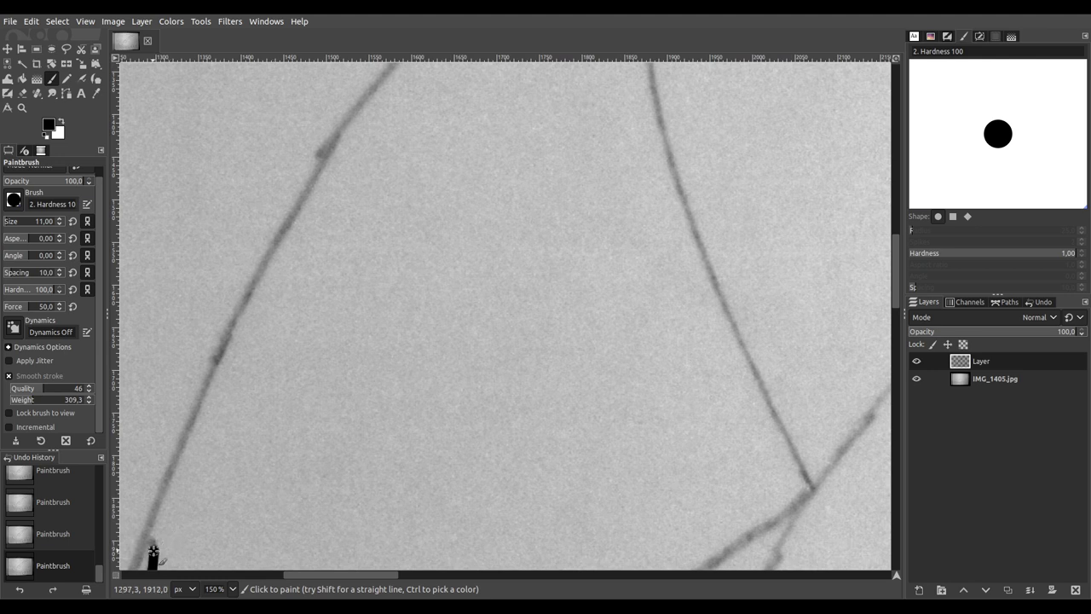
{"action": "mouse_move", "coordinate": [168, 452]}
{"action": "left_mouse_down"}
{"action": "mouse_move", "coordinate": [200, 416]}
{"action": "mouse_move", "coordinate": [269, 260]}
{"action": "mouse_move", "coordinate": [386, 71]}
{"action": "left_mouse_up"}
Step: Trace the band's upper-left outer edge along the slope past the two scale junctions, smoothing over the doubled pencil lines
{"action": "scroll", "coordinate": [413, 180], "scroll_direction": "down", "scroll_amount": 1}
{"action": "scroll", "coordinate": [414, 181], "scroll_direction": "down", "scroll_amount": 4}
{"action": "mouse_move", "coordinate": [458, 168]}
{"action": "left_mouse_down"}
{"action": "mouse_move", "coordinate": [407, 214]}
{"action": "mouse_move", "coordinate": [384, 213]}
{"action": "left_mouse_up"}
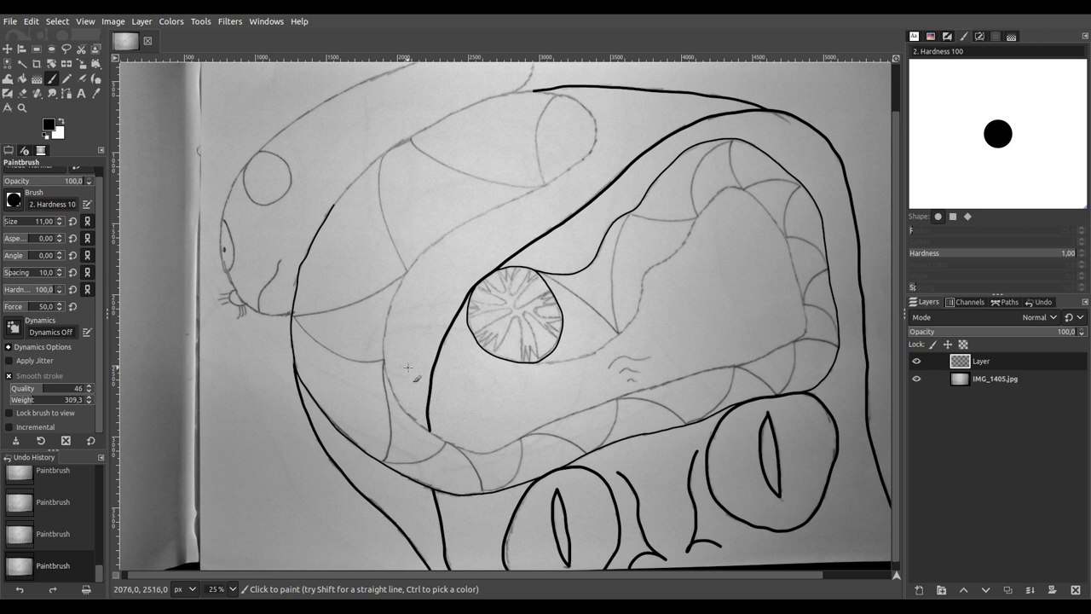
{"action": "left_click_drag", "start_coordinate": [409, 365], "coordinate": [382, 207]}
{"action": "left_click_drag", "start_coordinate": [376, 169], "coordinate": [284, 344]}
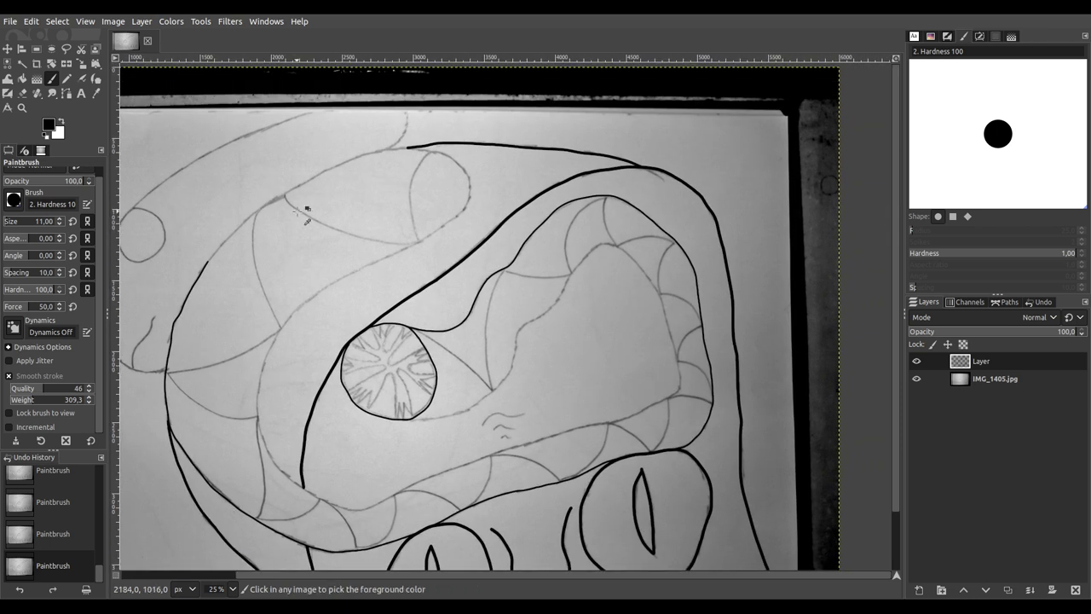
{"action": "scroll", "coordinate": [292, 209], "scroll_direction": "up", "scroll_amount": 2}
{"action": "scroll", "coordinate": [283, 212], "scroll_direction": "up", "scroll_amount": 1}
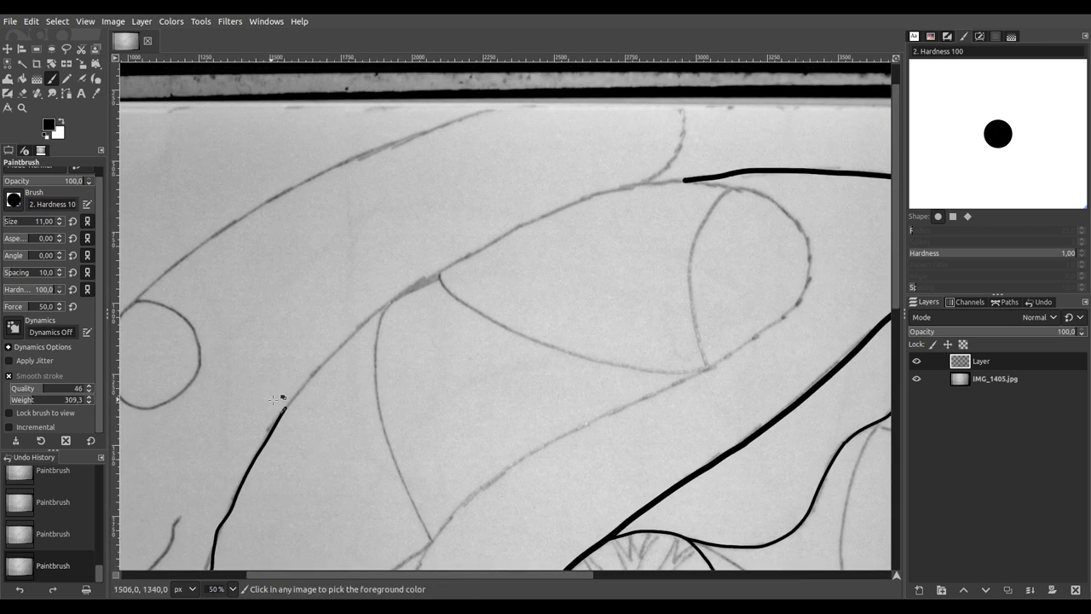
{"action": "scroll", "coordinate": [290, 398], "scroll_direction": "up", "scroll_amount": 2}
{"action": "left_click_drag", "start_coordinate": [433, 414], "coordinate": [292, 506]}
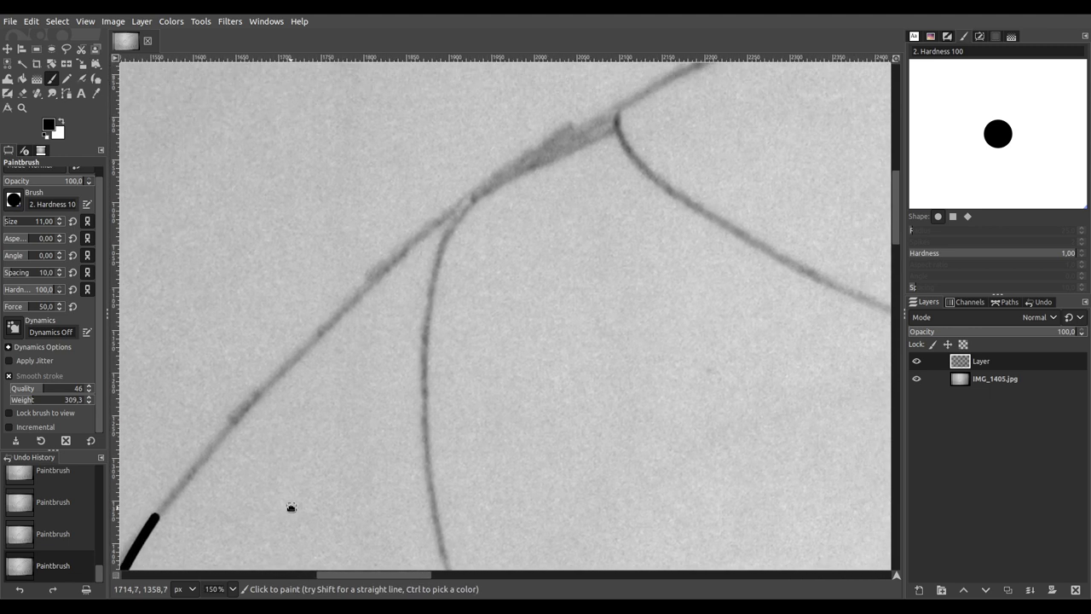
{"action": "scroll", "coordinate": [298, 442], "scroll_direction": "up", "scroll_amount": 1}
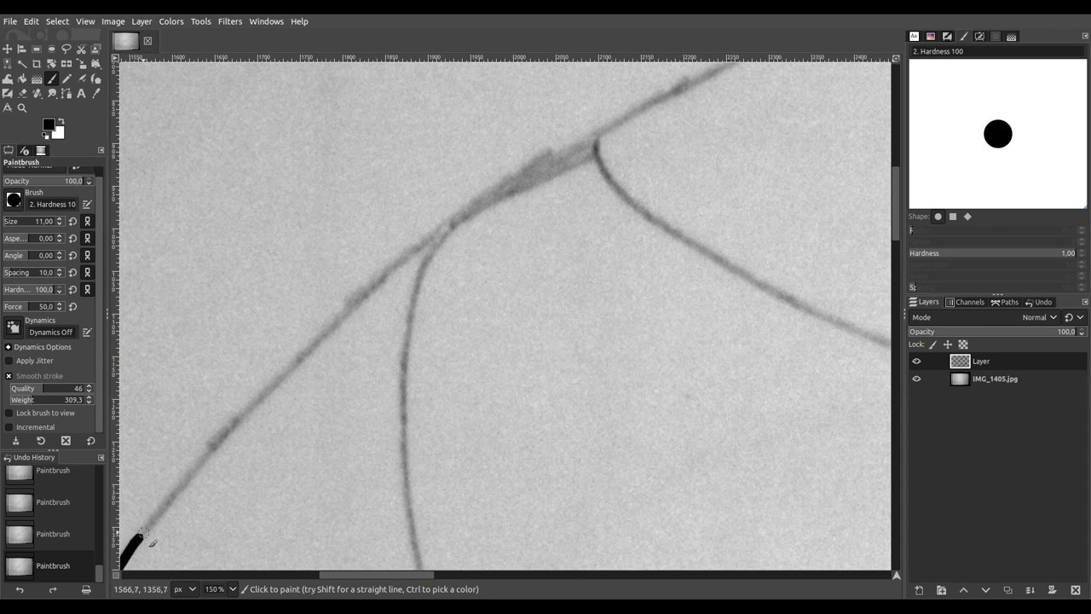
{"action": "mouse_move", "coordinate": [162, 509]}
{"action": "left_mouse_down"}
{"action": "mouse_move", "coordinate": [346, 312]}
{"action": "mouse_move", "coordinate": [446, 227]}
{"action": "mouse_move", "coordinate": [735, 66]}
{"action": "left_mouse_up"}
Step: Ink the rest of the band's upper edge over its crest until it overlaps the start of the thick upper outline
{"action": "key", "text": "space"}
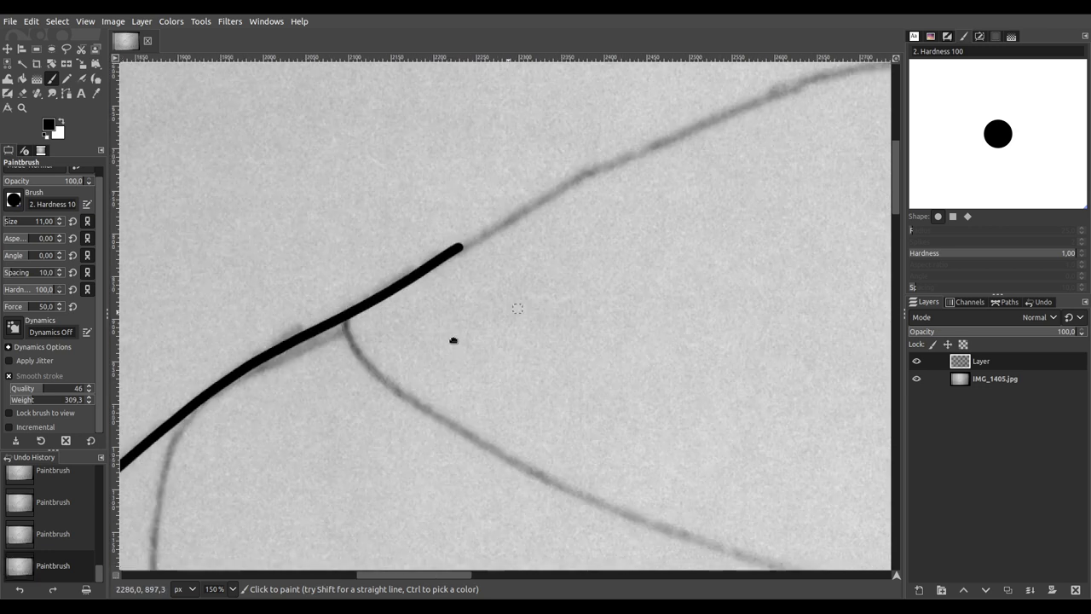
{"action": "left_click_drag", "start_coordinate": [548, 295], "coordinate": [214, 471]}
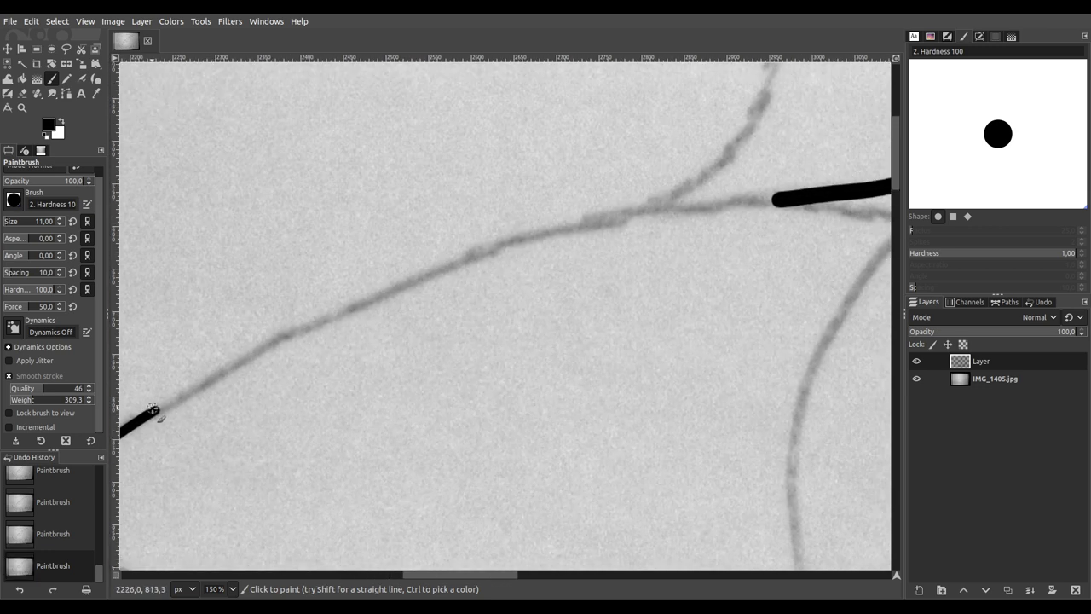
{"action": "mouse_move", "coordinate": [186, 389]}
{"action": "left_mouse_down"}
{"action": "mouse_move", "coordinate": [299, 326]}
{"action": "mouse_move", "coordinate": [502, 239]}
{"action": "mouse_move", "coordinate": [618, 207]}
{"action": "mouse_move", "coordinate": [780, 200]}
{"action": "left_mouse_up"}
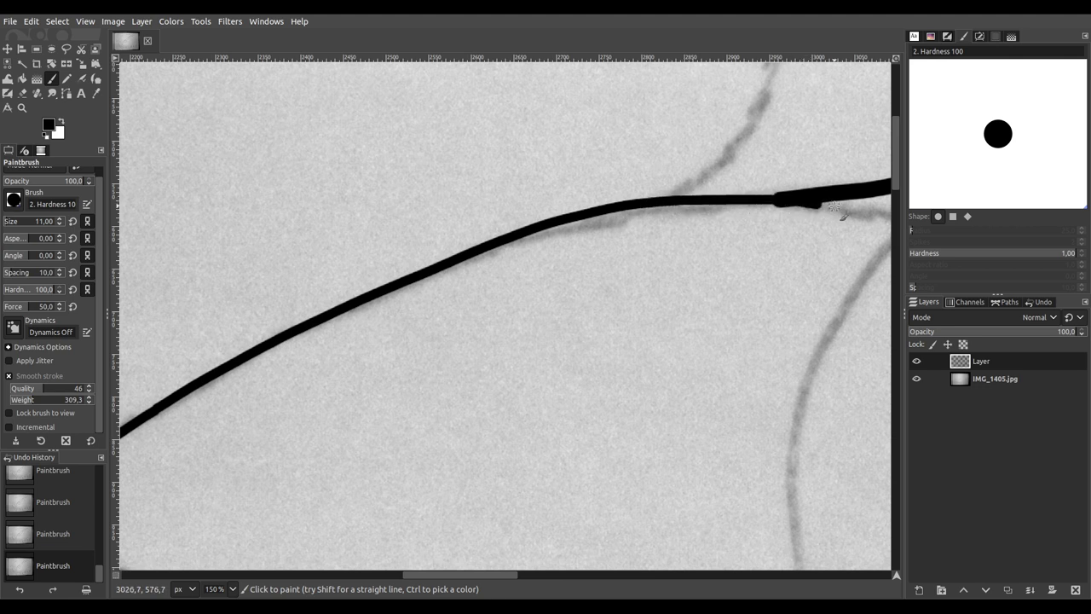
Step: Erase the rough excess ink under the junction where the band's upper edge meets the thick upper outline
{"action": "scroll", "coordinate": [585, 297], "scroll_direction": "right", "scroll_amount": 10}
{"action": "scroll", "coordinate": [585, 298], "scroll_direction": "down", "scroll_amount": 2}
{"action": "mouse_move", "coordinate": [271, 249]}
{"action": "left_mouse_down"}
{"action": "mouse_move", "coordinate": [524, 114]}
{"action": "mouse_move", "coordinate": [509, 222]}
{"action": "left_mouse_up"}
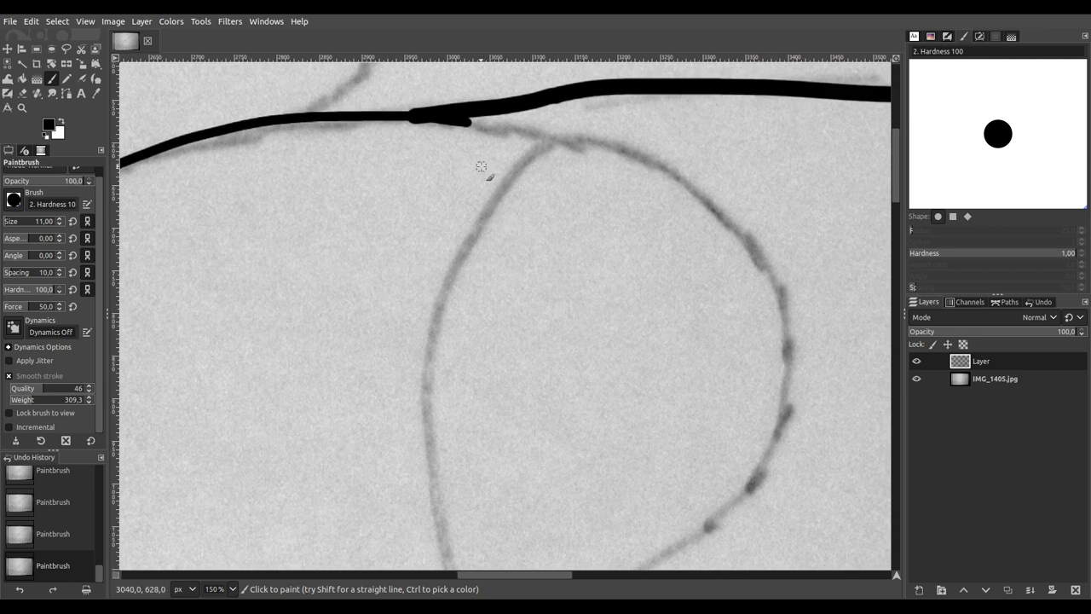
{"action": "scroll", "coordinate": [413, 107], "scroll_direction": "up", "scroll_amount": 3, "text": "ctrl"}
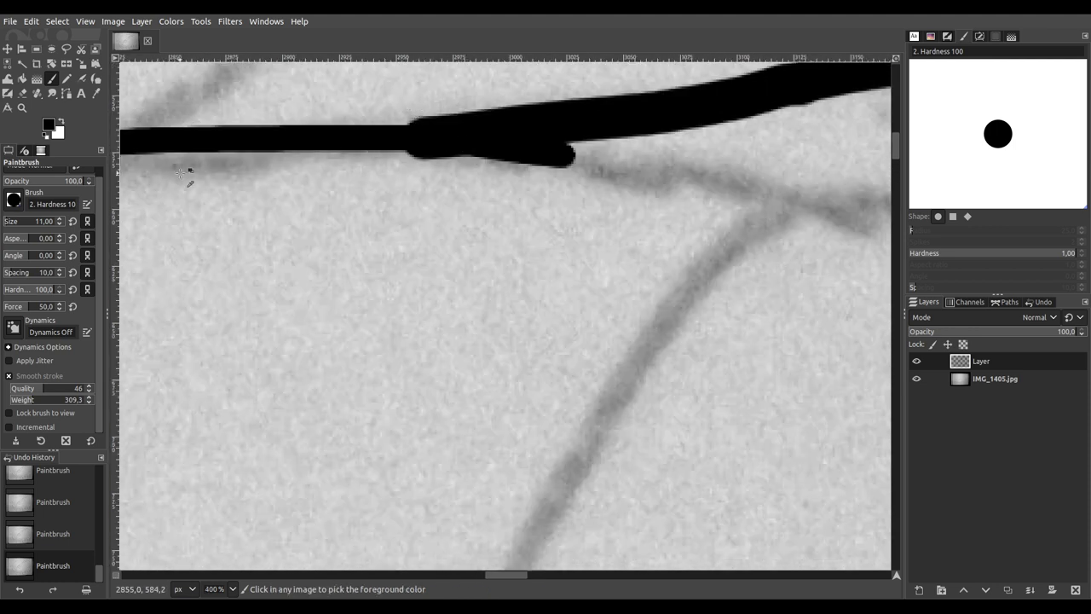
{"action": "key", "text": "shift+e"}
{"action": "scroll", "coordinate": [422, 167], "scroll_direction": "up", "scroll_amount": 3, "text": "ctrl"}
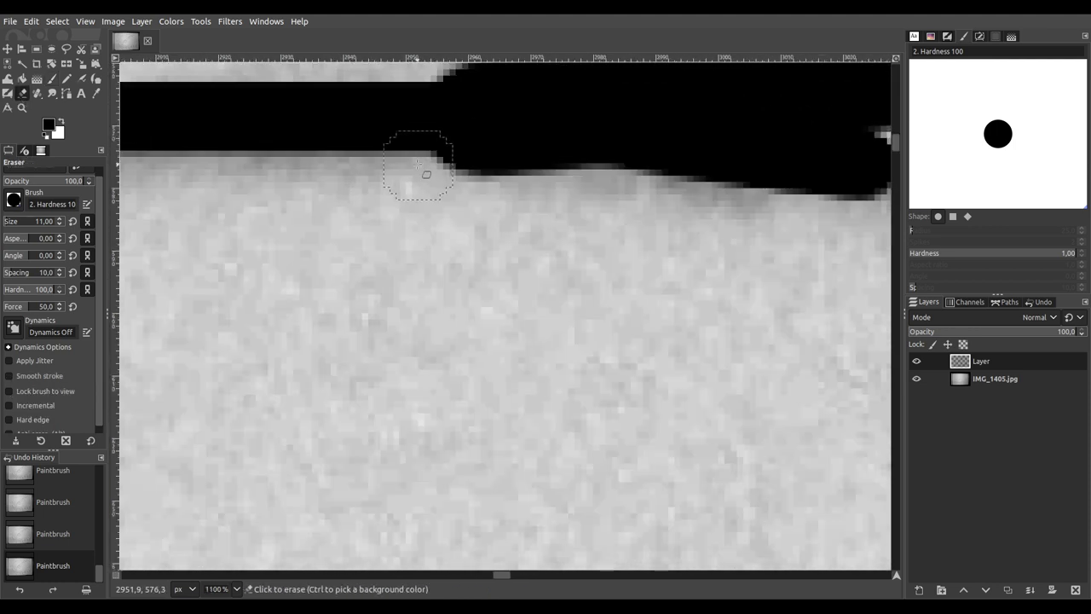
{"action": "mouse_move", "coordinate": [418, 187]}
{"action": "left_mouse_down"}
{"action": "mouse_move", "coordinate": [426, 171]}
{"action": "mouse_move", "coordinate": [537, 202]}
{"action": "left_mouse_up"}
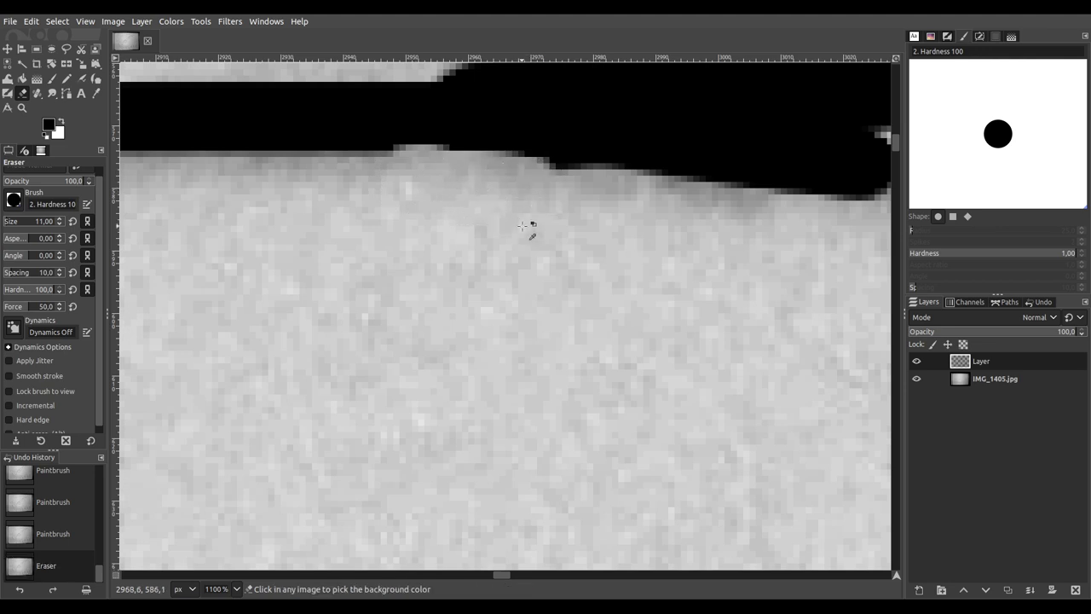
{"action": "key", "text": "ctrl+z"}
{"action": "mouse_move", "coordinate": [418, 191]}
{"action": "left_mouse_down"}
{"action": "mouse_move", "coordinate": [490, 204]}
{"action": "mouse_move", "coordinate": [627, 205]}
{"action": "left_mouse_up"}
{"action": "scroll", "coordinate": [487, 450], "scroll_direction": "up", "scroll_amount": 5}
{"action": "left_click_drag", "start_coordinate": [364, 273], "coordinate": [490, 249]}
{"action": "scroll", "coordinate": [511, 272], "scroll_direction": "down", "scroll_amount": 8}
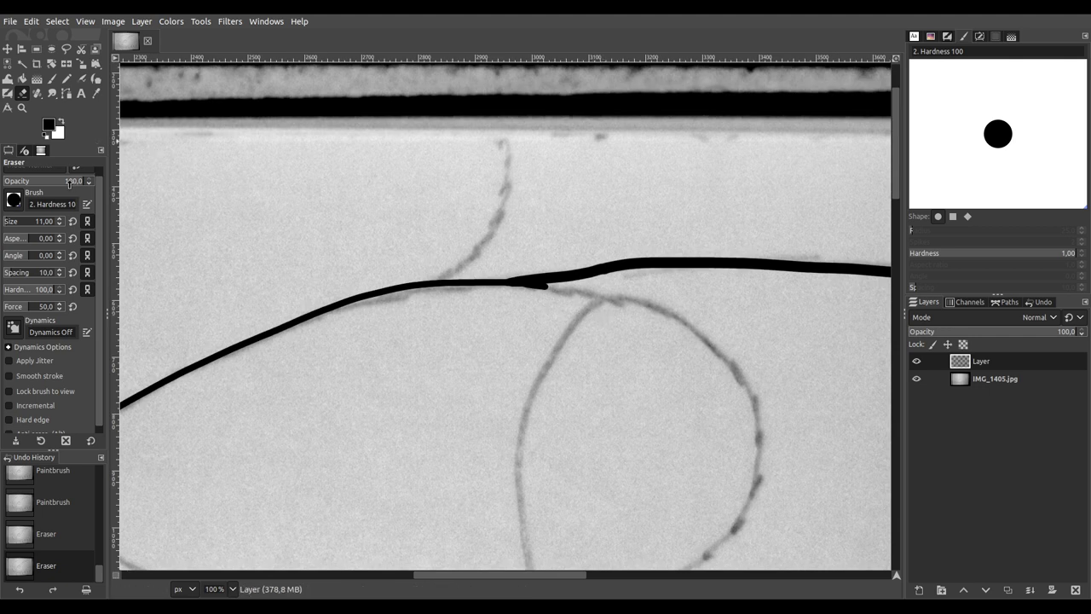
Step: Ink the band's rounded end with the Paintbrush, from the thick outline junction around the curve until it turns back down-left
{"action": "left_click", "coordinate": [67, 79]}
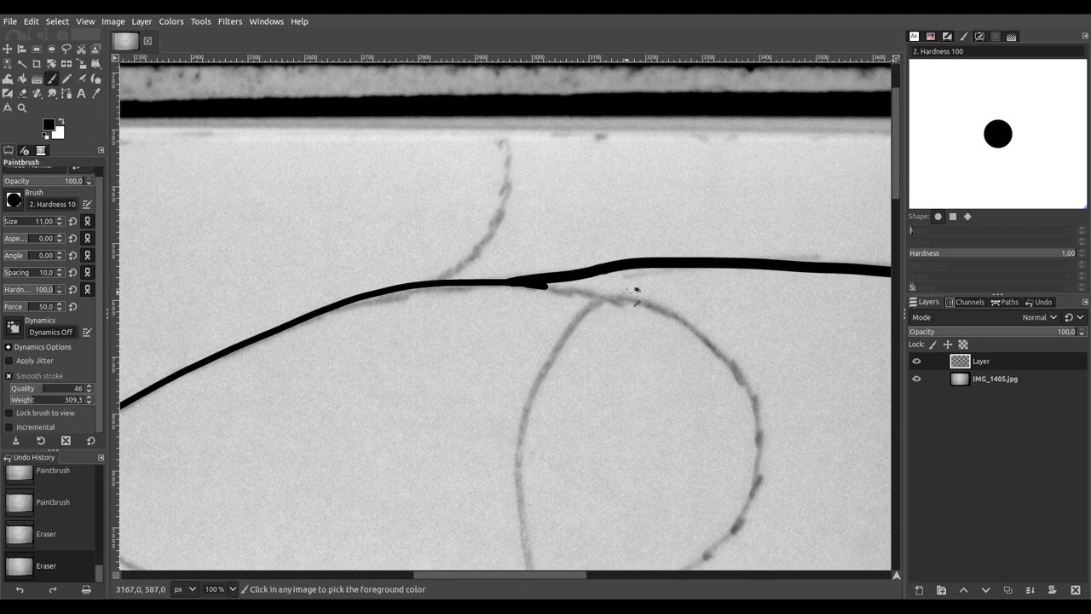
{"action": "scroll", "coordinate": [587, 287], "scroll_direction": "up", "scroll_amount": 3}
{"action": "scroll", "coordinate": [353, 264], "scroll_direction": "right", "scroll_amount": 5}
{"action": "scroll", "coordinate": [304, 205], "scroll_direction": "down", "scroll_amount": 3}
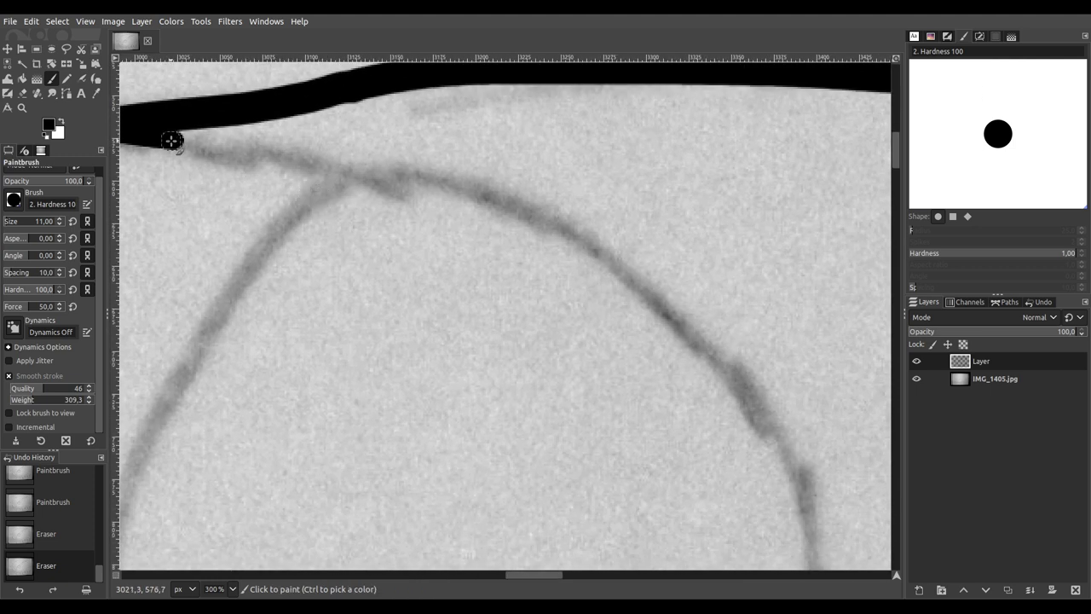
{"action": "mouse_move", "coordinate": [181, 142]}
{"action": "left_mouse_down"}
{"action": "mouse_move", "coordinate": [420, 173]}
{"action": "mouse_move", "coordinate": [552, 218]}
{"action": "mouse_move", "coordinate": [693, 322]}
{"action": "mouse_move", "coordinate": [772, 418]}
{"action": "mouse_move", "coordinate": [798, 484]}
{"action": "mouse_move", "coordinate": [811, 564]}
{"action": "mouse_move", "coordinate": [767, 507]}
{"action": "mouse_move", "coordinate": [688, 152]}
{"action": "mouse_move", "coordinate": [686, 126]}
{"action": "mouse_move", "coordinate": [747, 112]}
{"action": "mouse_move", "coordinate": [773, 74]}
{"action": "mouse_move", "coordinate": [790, 206]}
{"action": "mouse_move", "coordinate": [777, 313]}
{"action": "mouse_move", "coordinate": [716, 432]}
{"action": "mouse_move", "coordinate": [600, 537]}
{"action": "left_mouse_up"}
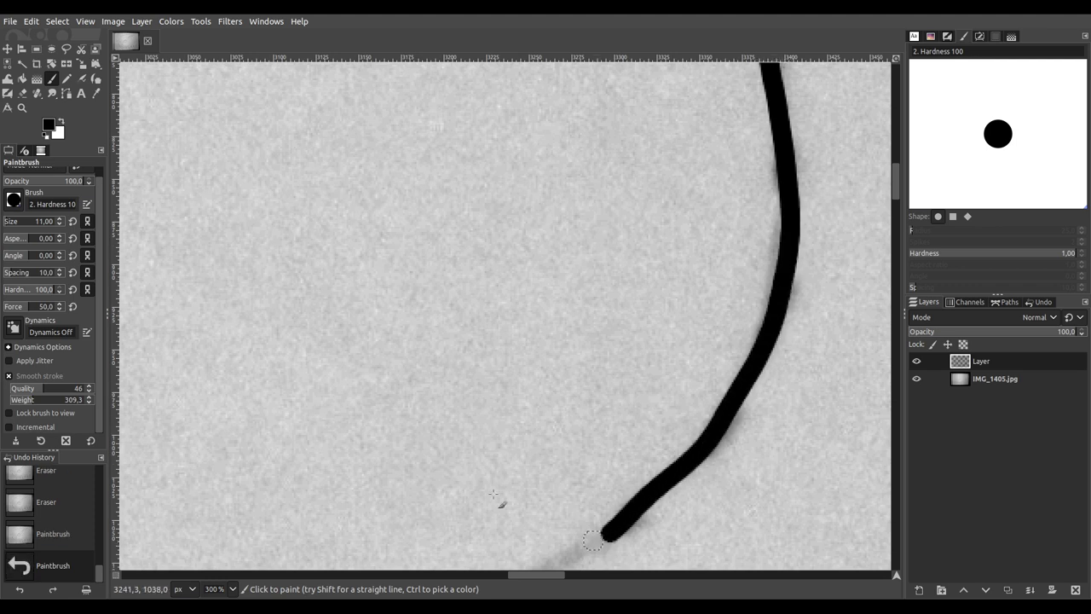
Step: Ink the band's inner edge from the rounded end down-left past the junction of the two scale lines and along the slope
{"action": "left_click_drag", "start_coordinate": [446, 470], "coordinate": [687, 177]}
{"action": "scroll", "coordinate": [687, 176], "scroll_direction": "down", "scroll_amount": 5, "text": "ctrl"}
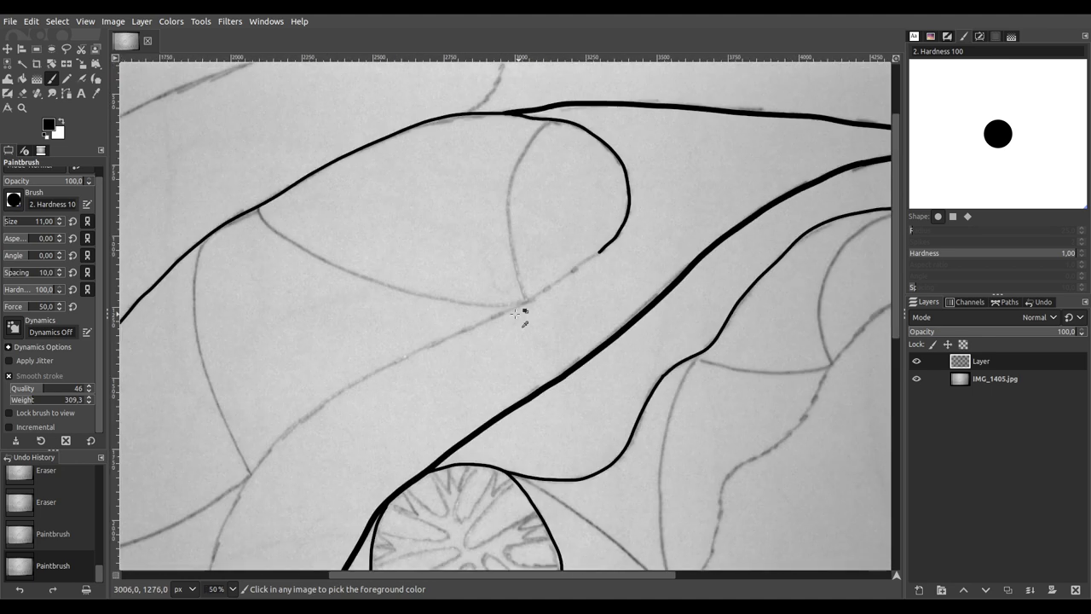
{"action": "scroll", "coordinate": [704, 196], "scroll_direction": "up", "scroll_amount": 4, "text": "ctrl"}
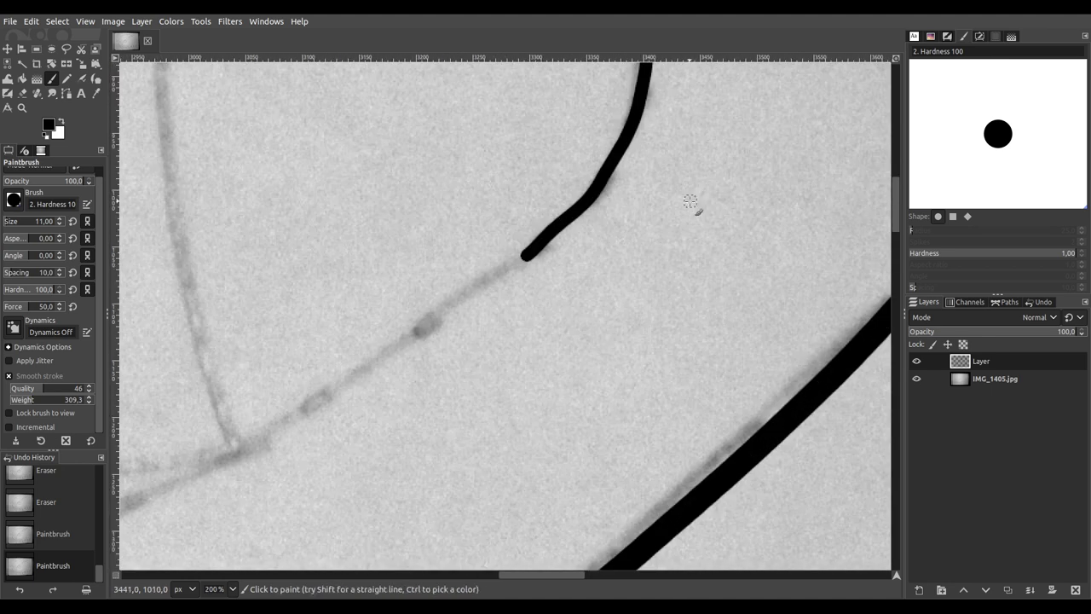
{"action": "left_click_drag", "start_coordinate": [719, 179], "coordinate": [830, 122]}
{"action": "scroll", "coordinate": [759, 179], "scroll_direction": "down", "scroll_amount": 1, "text": "ctrl"}
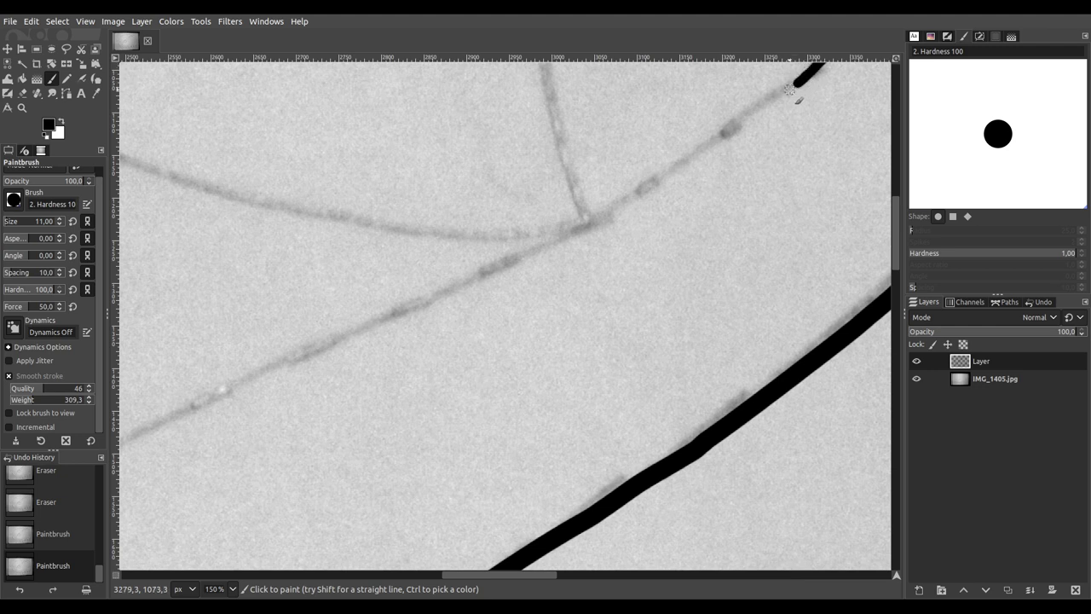
{"action": "mouse_move", "coordinate": [774, 100]}
{"action": "left_mouse_down"}
{"action": "mouse_move", "coordinate": [611, 211]}
{"action": "mouse_move", "coordinate": [197, 402]}
{"action": "mouse_move", "coordinate": [139, 444]}
{"action": "left_mouse_up"}
{"action": "mouse_move", "coordinate": [284, 390]}
{"action": "left_mouse_down"}
{"action": "mouse_move", "coordinate": [425, 326]}
{"action": "mouse_move", "coordinate": [724, 115]}
{"action": "mouse_move", "coordinate": [761, 104]}
{"action": "left_mouse_up"}
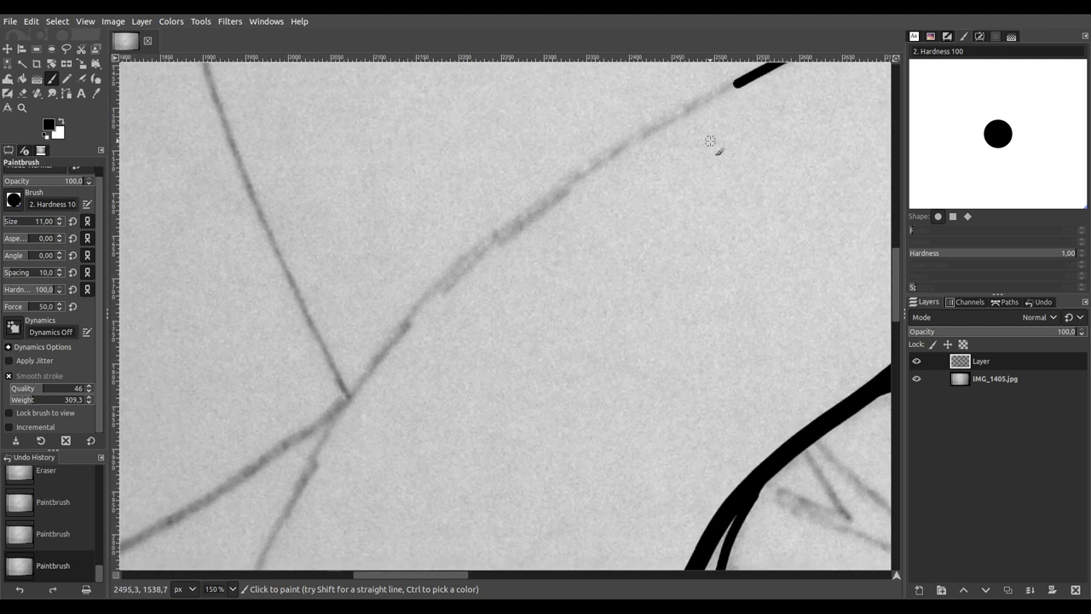
Step: Continue the band's inner edge down the bending slope, through the next scale junction and onto its steeper lower branch
{"action": "left_click_drag", "start_coordinate": [720, 145], "coordinate": [692, 137]}
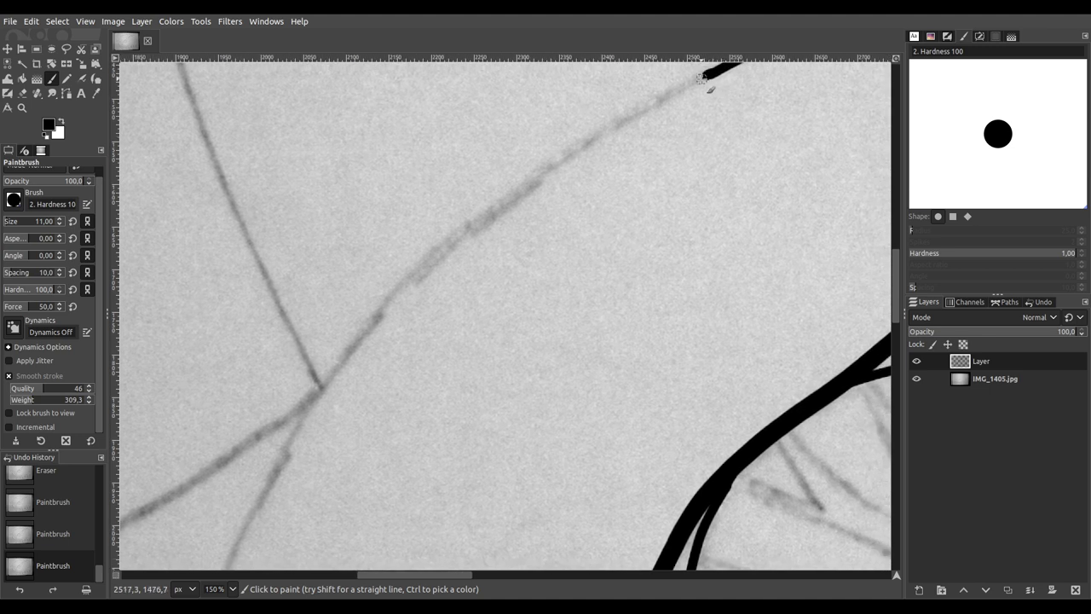
{"action": "key", "text": "ctrl"}
{"action": "key", "text": "ctrl+z"}
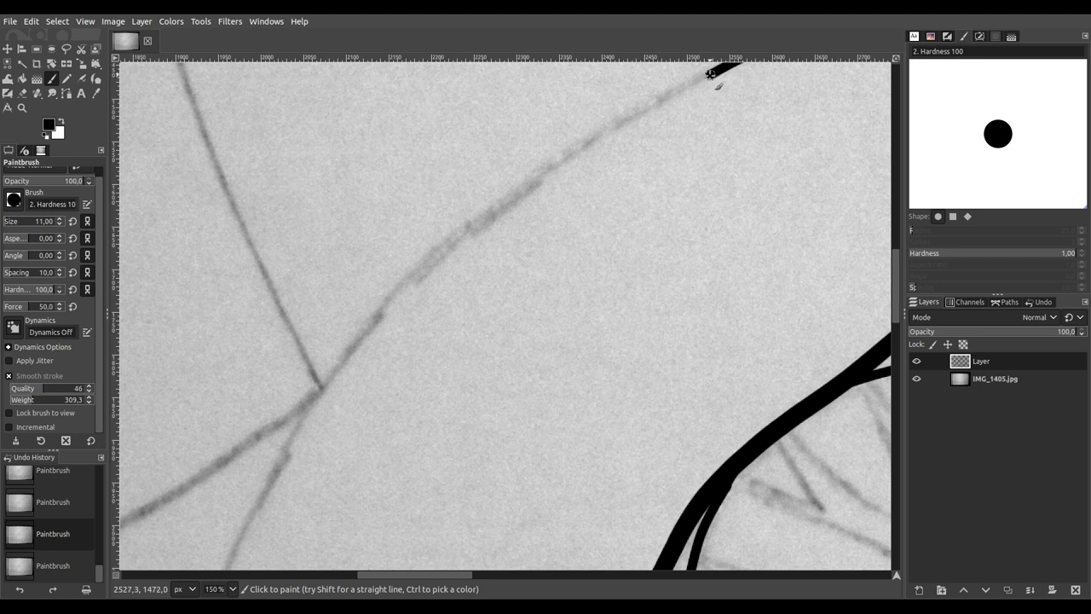
{"action": "mouse_move", "coordinate": [674, 97]}
{"action": "left_mouse_down"}
{"action": "mouse_move", "coordinate": [522, 186]}
{"action": "mouse_move", "coordinate": [439, 253]}
{"action": "mouse_move", "coordinate": [327, 373]}
{"action": "mouse_move", "coordinate": [248, 521]}
{"action": "left_mouse_up"}
{"action": "key", "text": "space"}
{"action": "left_click_drag", "start_coordinate": [431, 164], "coordinate": [464, 104]}
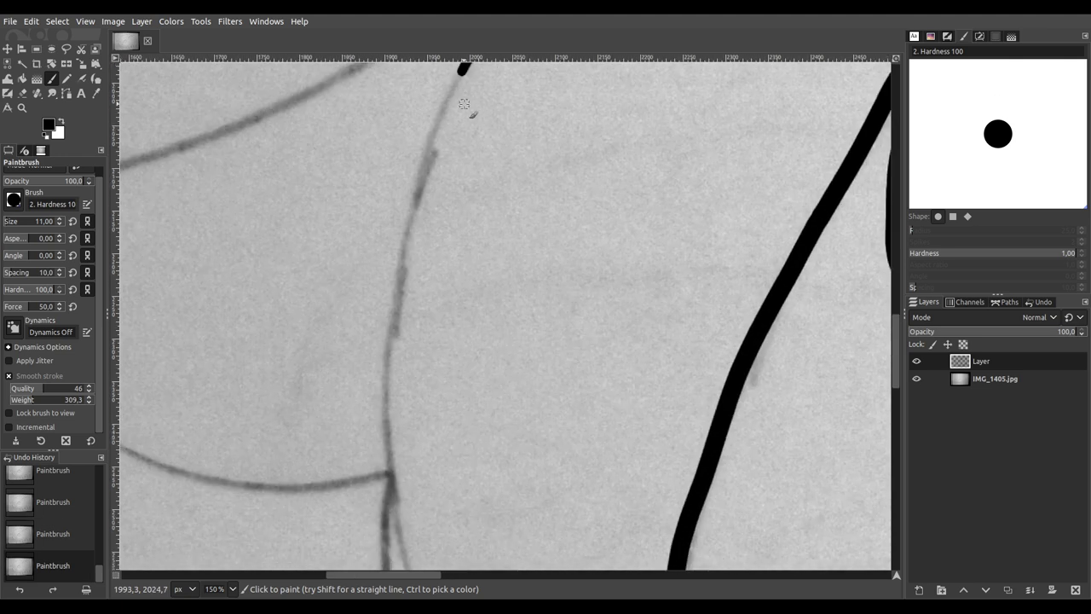
{"action": "scroll", "coordinate": [528, 284], "scroll_direction": "down", "scroll_amount": 3}
{"action": "key", "text": "space"}
{"action": "left_click_drag", "start_coordinate": [555, 302], "coordinate": [440, 288]}
{"action": "scroll", "coordinate": [401, 162], "scroll_direction": "up", "scroll_amount": 3}
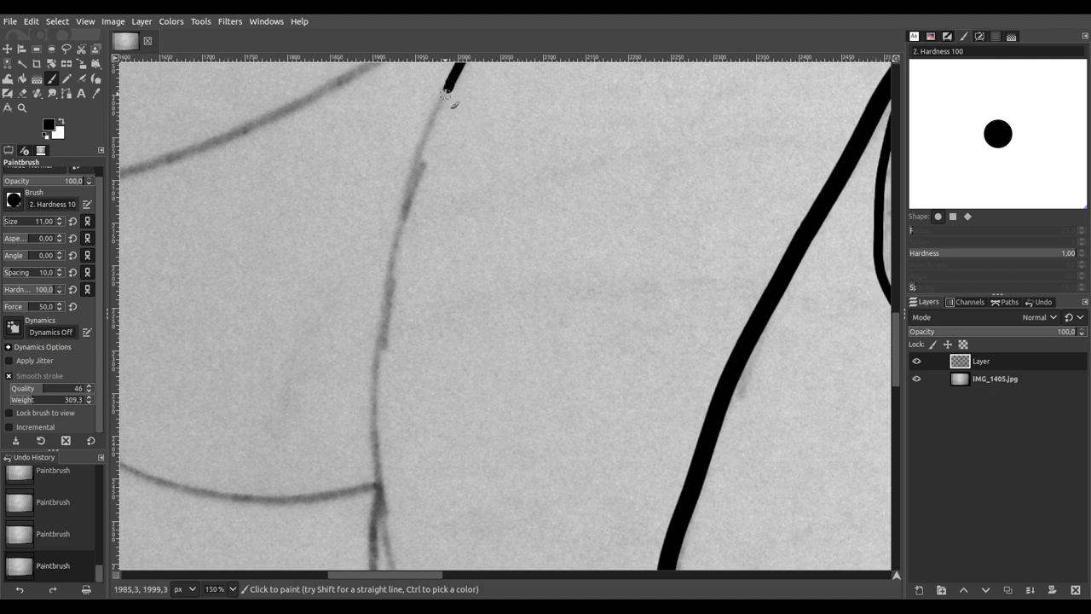
{"action": "left_click_drag", "start_coordinate": [428, 127], "coordinate": [382, 270]}
{"action": "left_click_drag", "start_coordinate": [373, 311], "coordinate": [372, 363]}
{"action": "left_click_drag", "start_coordinate": [370, 406], "coordinate": [369, 508]}
{"action": "key", "text": "ctrl+z"}
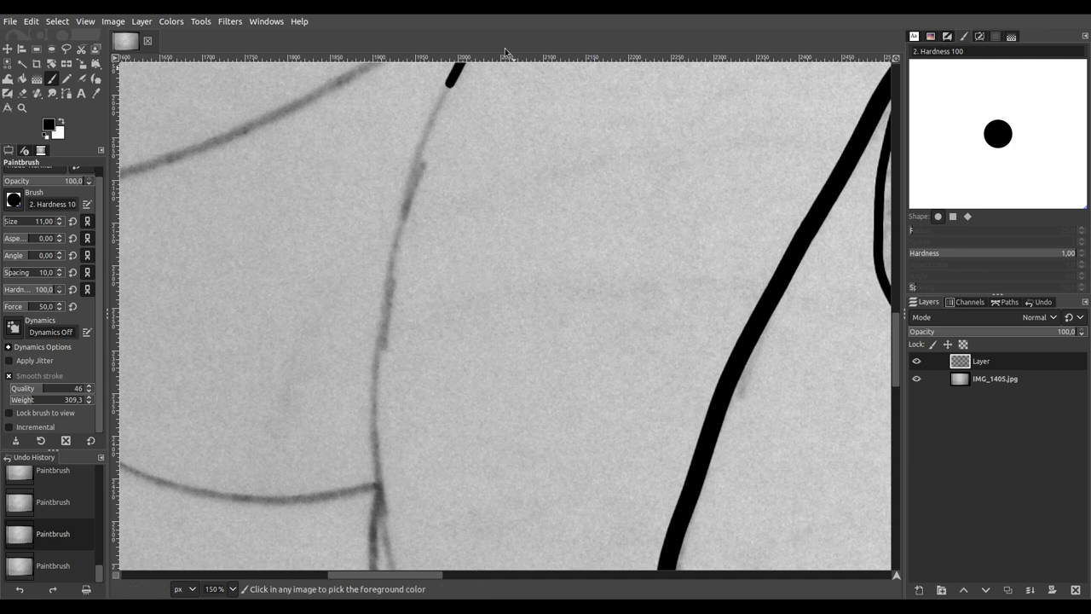
Step: Ink the band's inner edge down its near-vertical stretch, past the scale junction and along the inner branch curving down-right
{"action": "scroll", "coordinate": [452, 123], "scroll_direction": "up", "scroll_amount": 2}
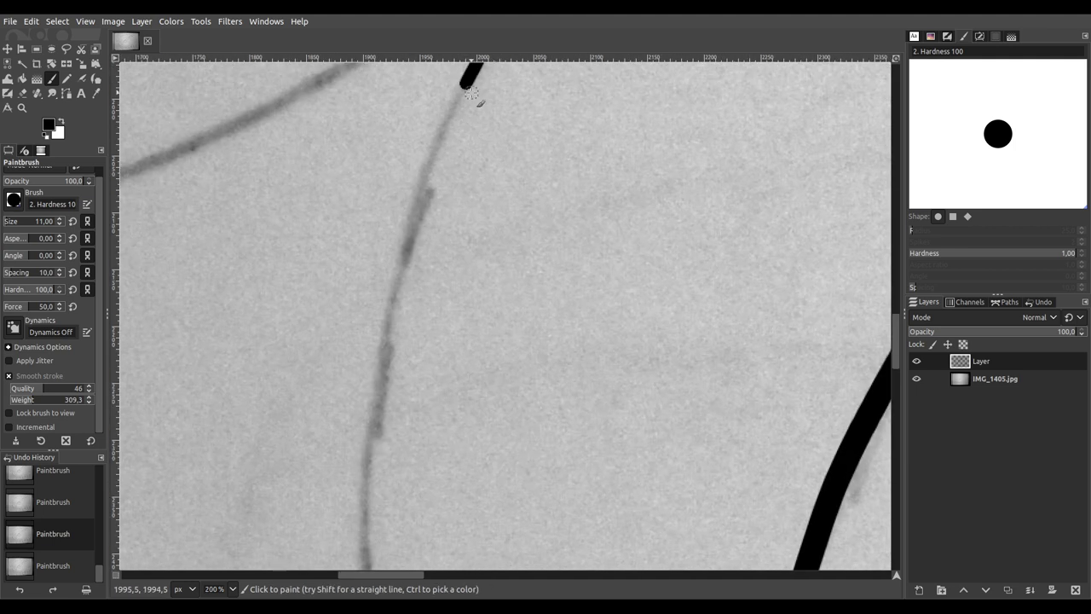
{"action": "left_click", "coordinate": [463, 90]}
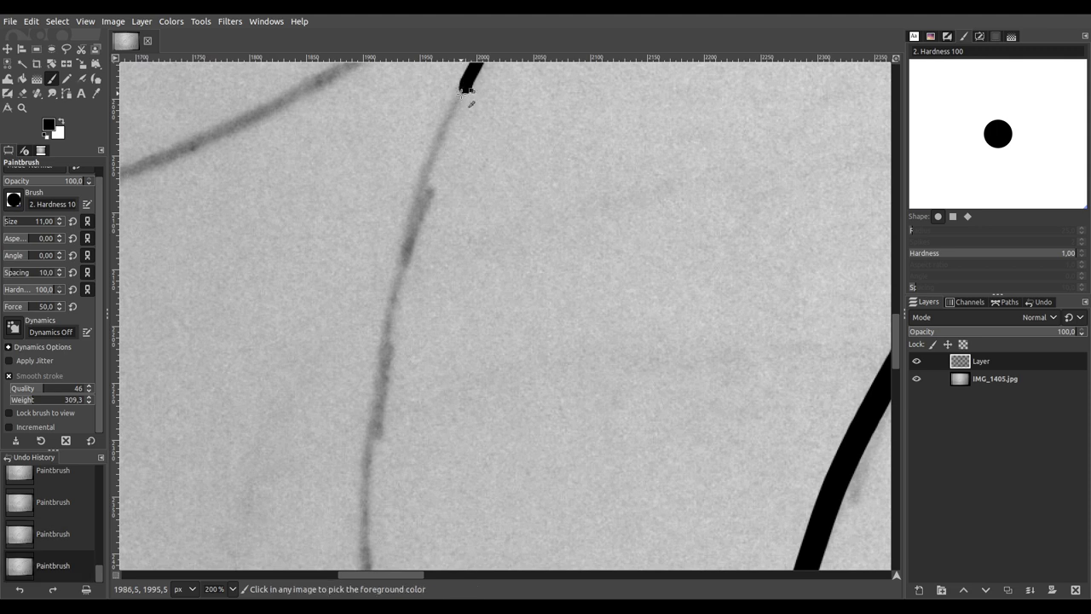
{"action": "key", "text": "ctrl+z"}
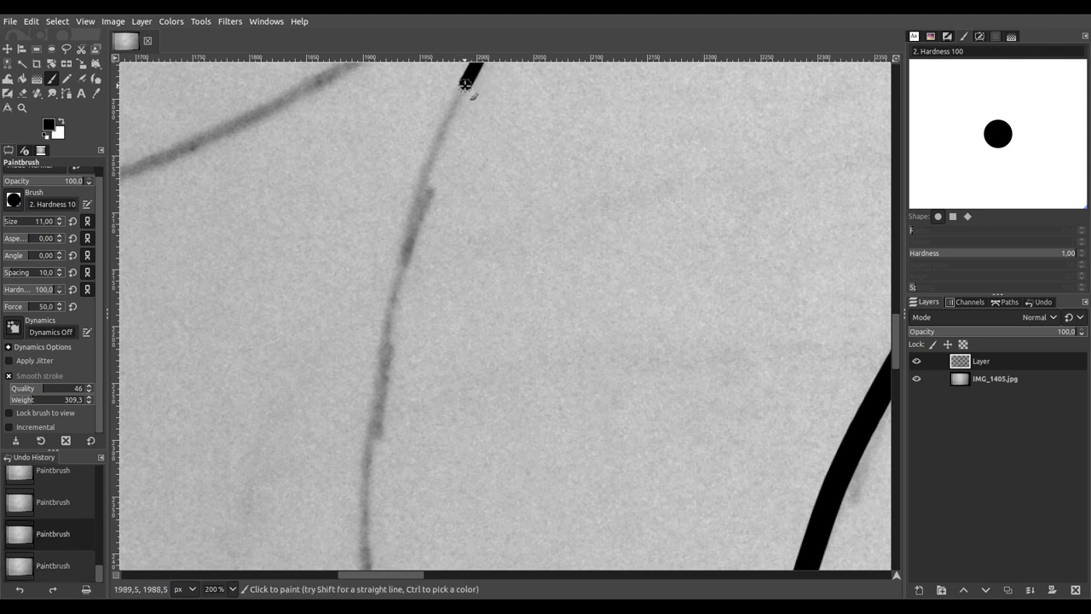
{"action": "mouse_move", "coordinate": [444, 121]}
{"action": "left_mouse_down"}
{"action": "mouse_move", "coordinate": [399, 229]}
{"action": "mouse_move", "coordinate": [370, 366]}
{"action": "mouse_move", "coordinate": [365, 531]}
{"action": "left_mouse_up"}
{"action": "scroll", "coordinate": [414, 329], "scroll_direction": "down", "scroll_amount": 10}
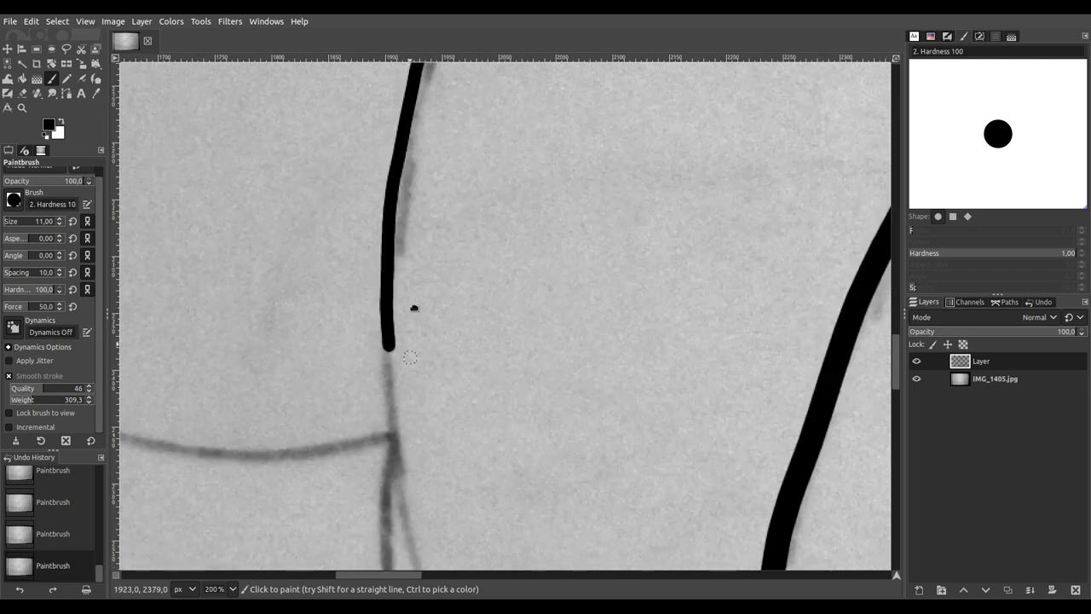
{"action": "left_click_drag", "start_coordinate": [400, 131], "coordinate": [310, 117]}
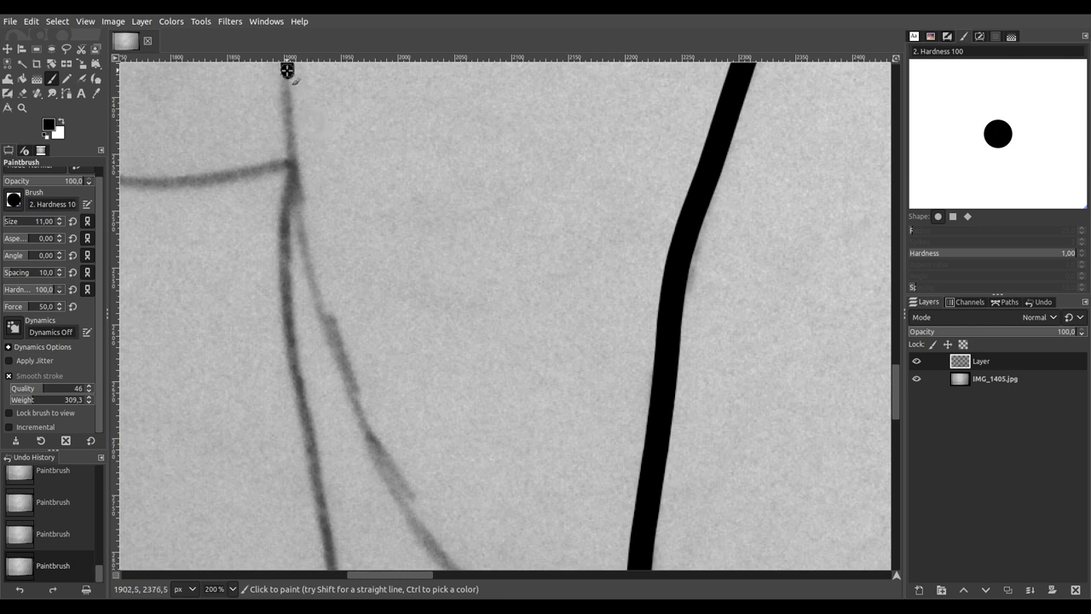
{"action": "mouse_move", "coordinate": [288, 115]}
{"action": "left_mouse_down"}
{"action": "mouse_move", "coordinate": [310, 275]}
{"action": "mouse_move", "coordinate": [336, 355]}
{"action": "mouse_move", "coordinate": [368, 447]}
{"action": "mouse_move", "coordinate": [421, 530]}
{"action": "mouse_move", "coordinate": [262, 143]}
{"action": "left_mouse_up"}
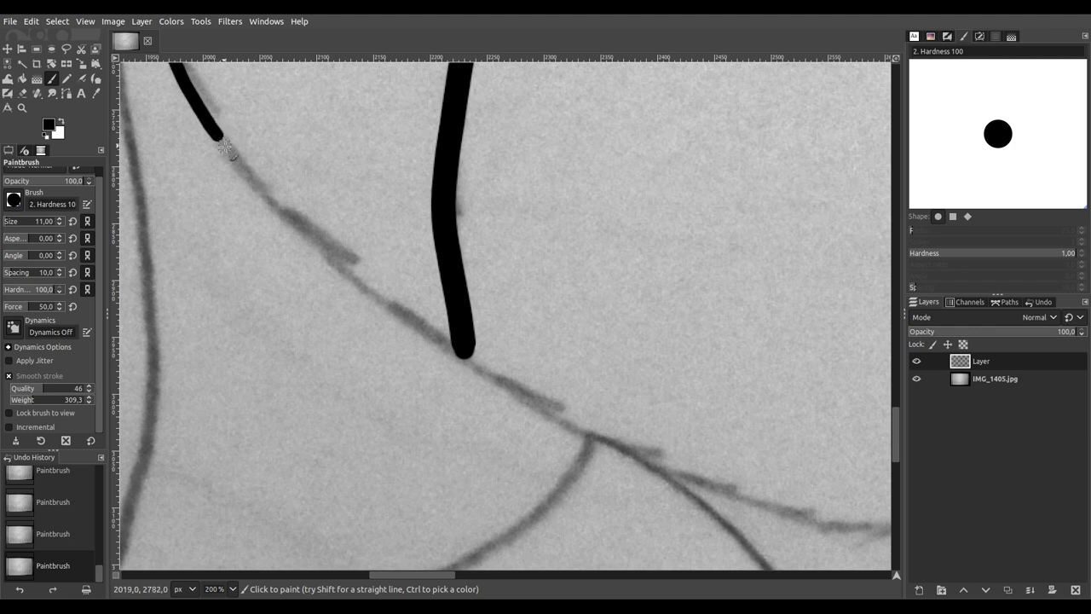
Step: Ink the inner edge past the thick outline's lower tip to the next scale junction and fill the tip down to meet it
{"action": "mouse_move", "coordinate": [236, 166]}
{"action": "left_mouse_down"}
{"action": "mouse_move", "coordinate": [482, 382]}
{"action": "mouse_move", "coordinate": [626, 452]}
{"action": "left_mouse_up"}
{"action": "scroll", "coordinate": [465, 345], "scroll_direction": "up", "scroll_amount": 4, "text": "ctrl"}
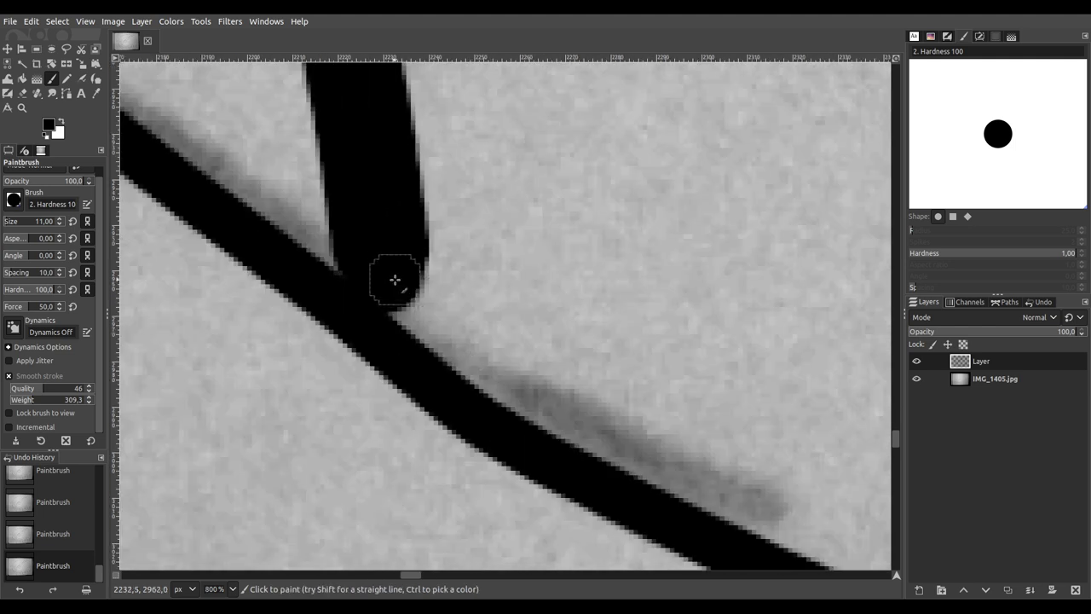
{"action": "left_click_drag", "start_coordinate": [398, 278], "coordinate": [414, 366]}
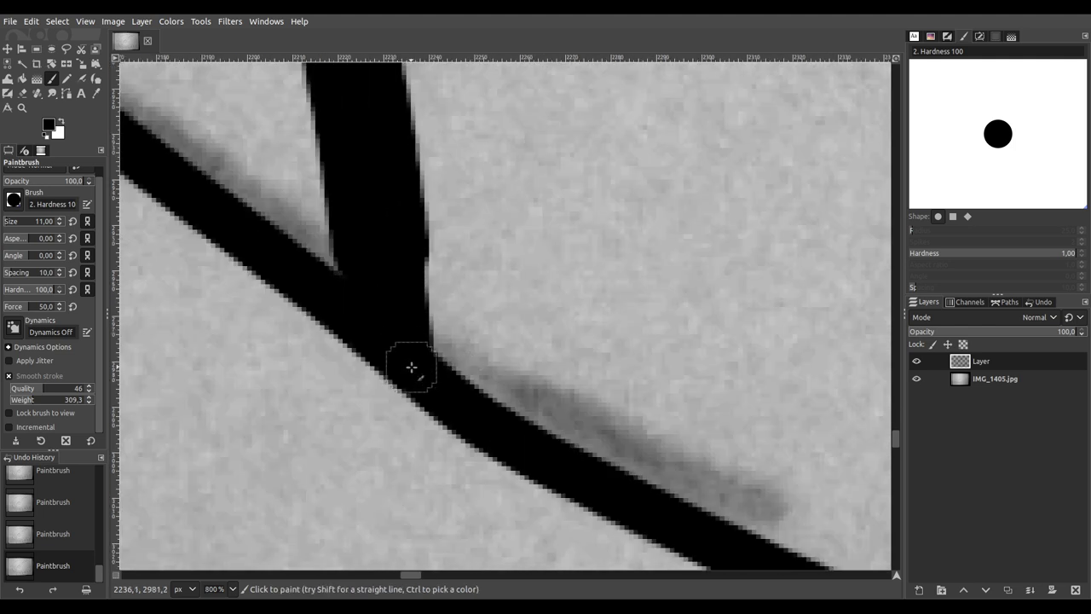
{"action": "scroll", "coordinate": [363, 288], "scroll_direction": "down", "scroll_amount": 7, "text": "ctrl"}
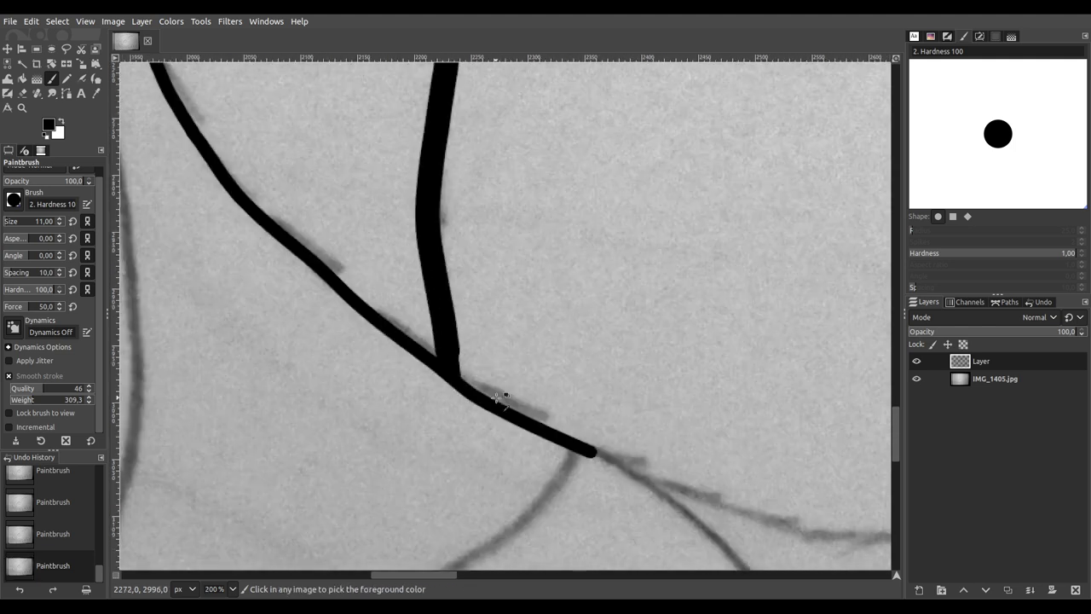
Step: Ink the inner edge through the dip at the band's bottom and up the long slope past the next two scale junctions
{"action": "mouse_move", "coordinate": [587, 415]}
{"action": "left_mouse_down"}
{"action": "mouse_move", "coordinate": [312, 341]}
{"action": "mouse_move", "coordinate": [186, 329]}
{"action": "left_mouse_up"}
{"action": "scroll", "coordinate": [312, 341], "scroll_direction": "up", "scroll_amount": 3, "text": "ctrl"}
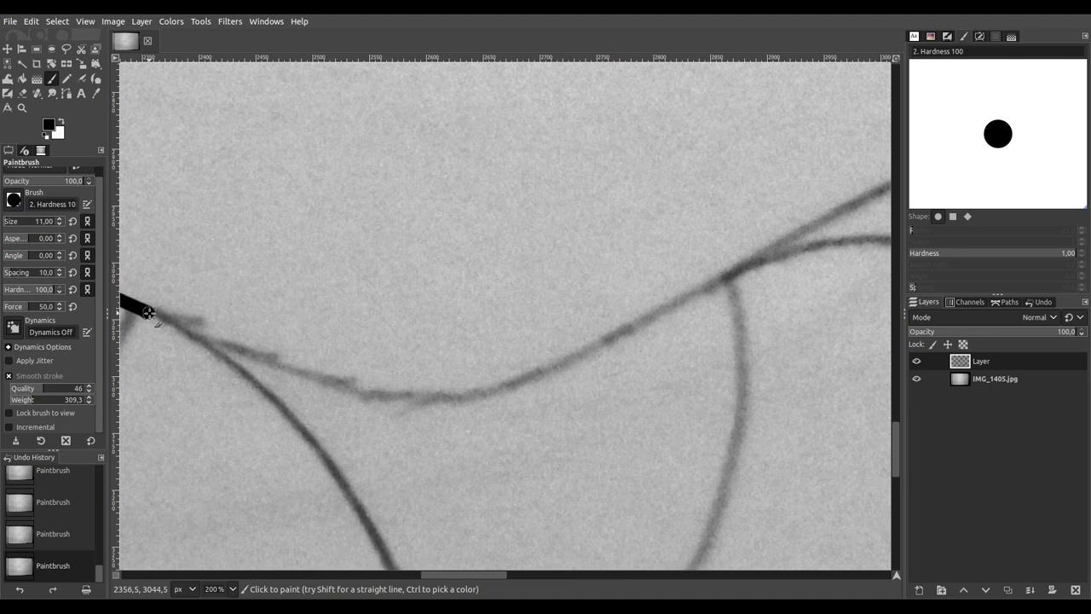
{"action": "mouse_move", "coordinate": [191, 327]}
{"action": "left_mouse_down"}
{"action": "mouse_move", "coordinate": [343, 384]}
{"action": "mouse_move", "coordinate": [450, 397]}
{"action": "mouse_move", "coordinate": [625, 325]}
{"action": "mouse_move", "coordinate": [887, 192]}
{"action": "left_mouse_up"}
{"action": "mouse_move", "coordinate": [845, 247]}
{"action": "left_mouse_down"}
{"action": "mouse_move", "coordinate": [105, 412]}
{"action": "mouse_move", "coordinate": [90, 441]}
{"action": "mouse_move", "coordinate": [107, 450]}
{"action": "left_mouse_up"}
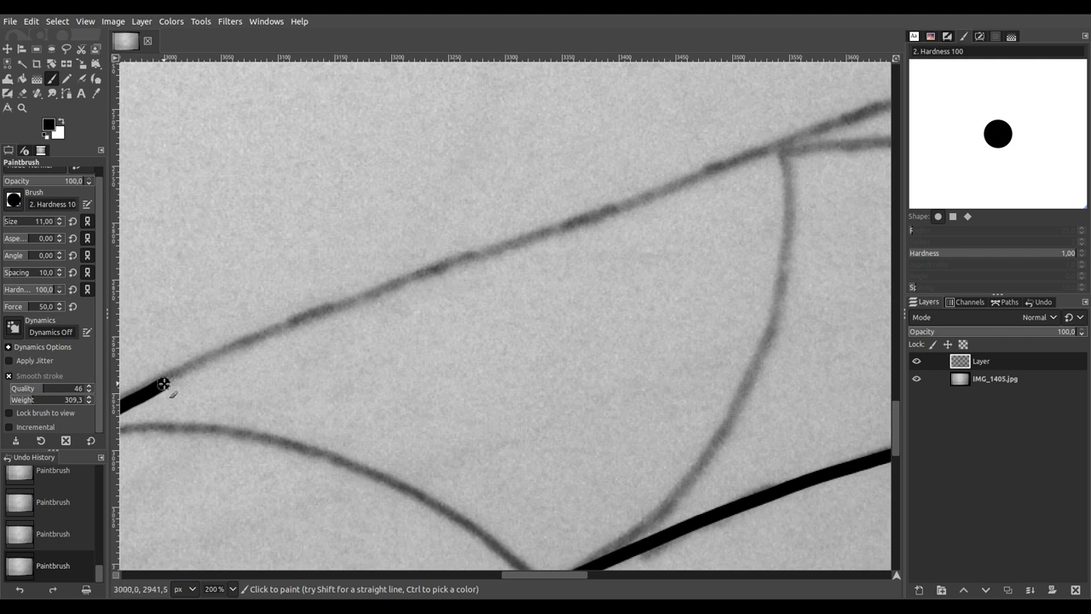
{"action": "left_click_drag", "start_coordinate": [189, 373], "coordinate": [866, 112]}
{"action": "mouse_move", "coordinate": [858, 188]}
{"action": "left_mouse_down"}
{"action": "mouse_move", "coordinate": [162, 370]}
{"action": "mouse_move", "coordinate": [127, 395]}
{"action": "mouse_move", "coordinate": [162, 398]}
{"action": "left_mouse_up"}
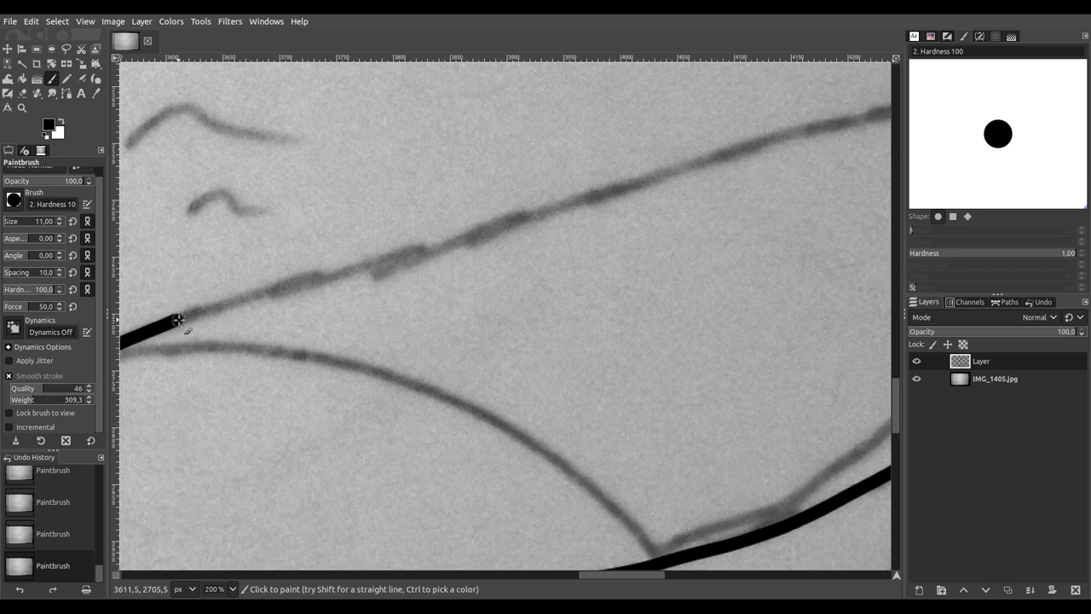
Step: Ink the rest of the rising lower inner edge, above the large eyes, up to the corner where it turns upward
{"action": "mouse_move", "coordinate": [199, 312]}
{"action": "left_mouse_down"}
{"action": "mouse_move", "coordinate": [871, 112]}
{"action": "mouse_move", "coordinate": [771, 226]}
{"action": "mouse_move", "coordinate": [249, 307]}
{"action": "mouse_move", "coordinate": [155, 340]}
{"action": "mouse_move", "coordinate": [128, 470]}
{"action": "left_mouse_up"}
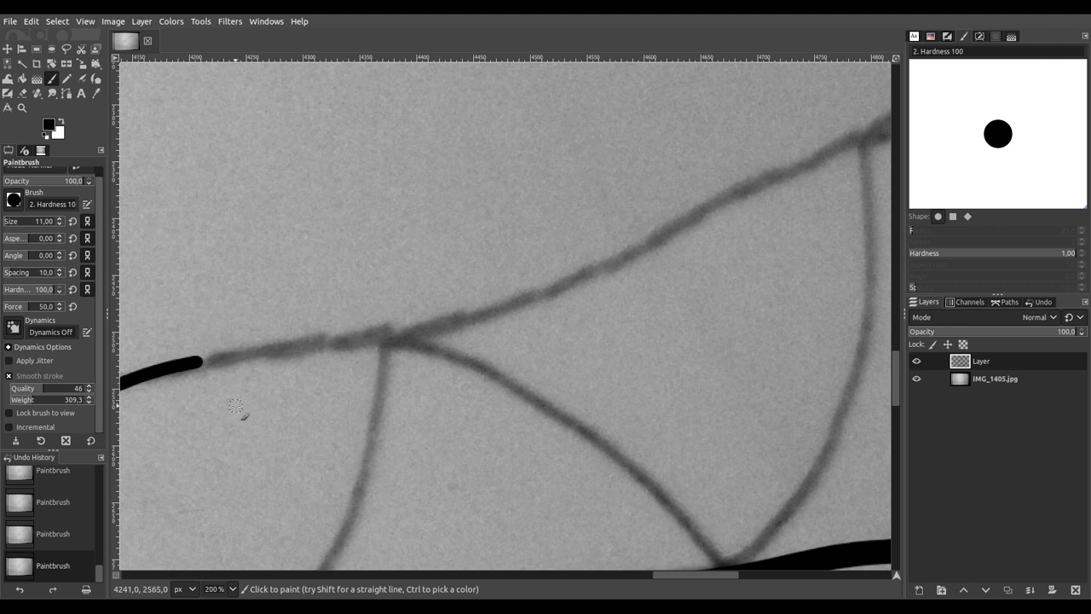
{"action": "mouse_move", "coordinate": [315, 367]}
{"action": "left_mouse_down"}
{"action": "mouse_move", "coordinate": [278, 385]}
{"action": "mouse_move", "coordinate": [211, 388]}
{"action": "left_mouse_up"}
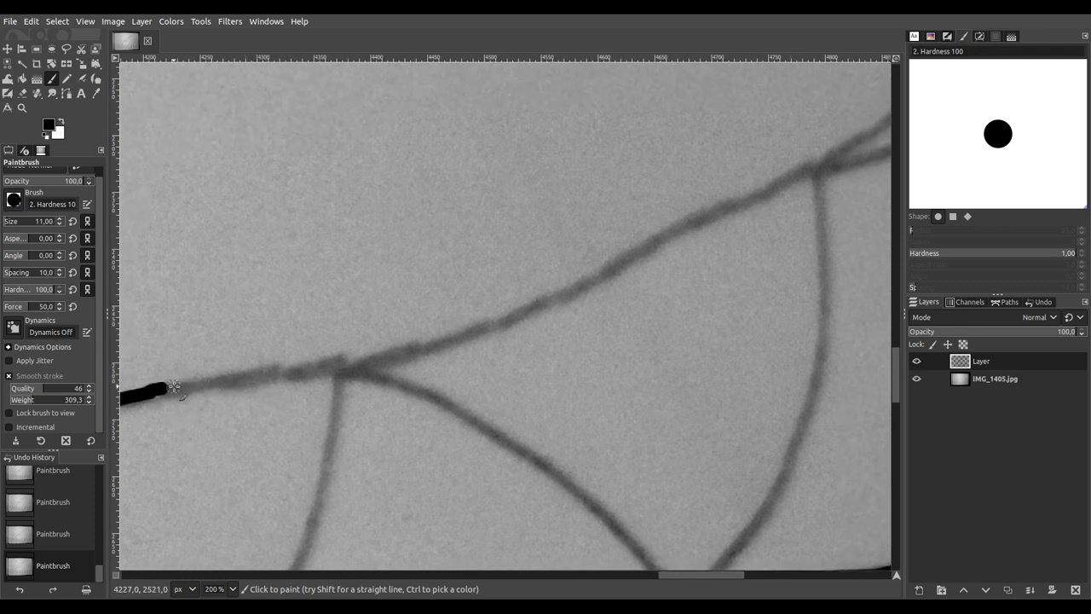
{"action": "mouse_move", "coordinate": [195, 384]}
{"action": "left_mouse_down"}
{"action": "mouse_move", "coordinate": [516, 321]}
{"action": "mouse_move", "coordinate": [737, 195]}
{"action": "mouse_move", "coordinate": [889, 124]}
{"action": "left_mouse_up"}
{"action": "left_click_drag", "start_coordinate": [699, 299], "coordinate": [194, 571]}
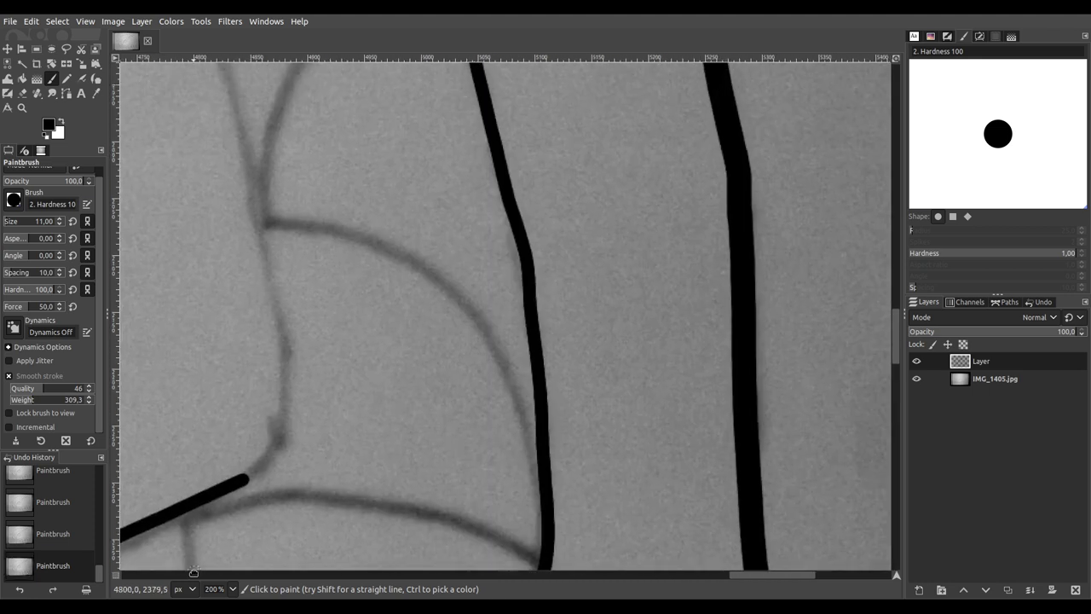
{"action": "scroll", "coordinate": [213, 498], "scroll_direction": "down", "scroll_amount": 6, "text": "ctrl"}
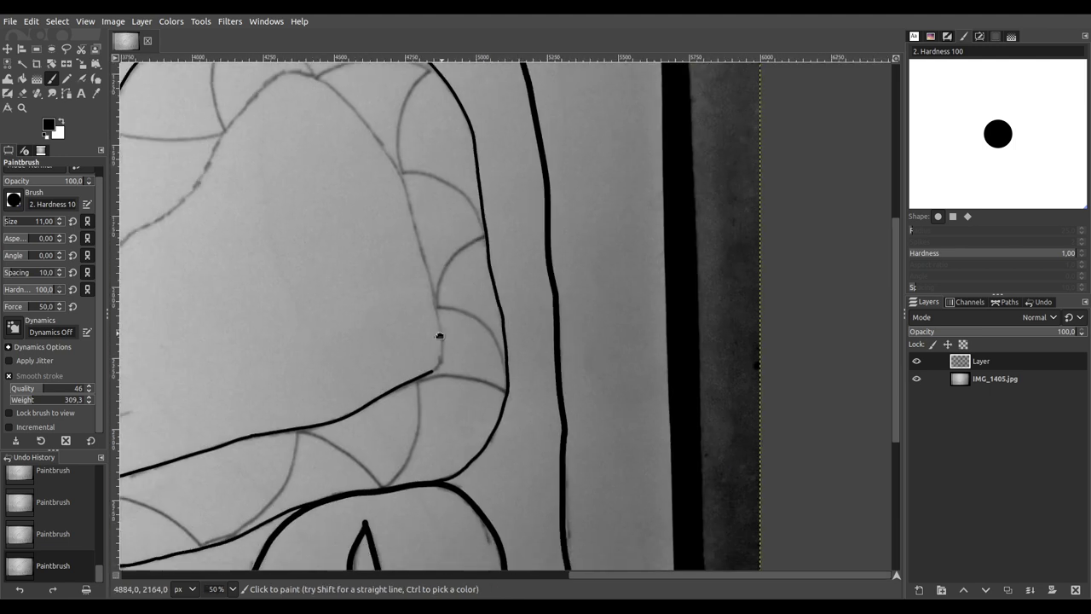
{"action": "scroll", "coordinate": [395, 334], "scroll_direction": "up", "scroll_amount": 6, "text": "ctrl"}
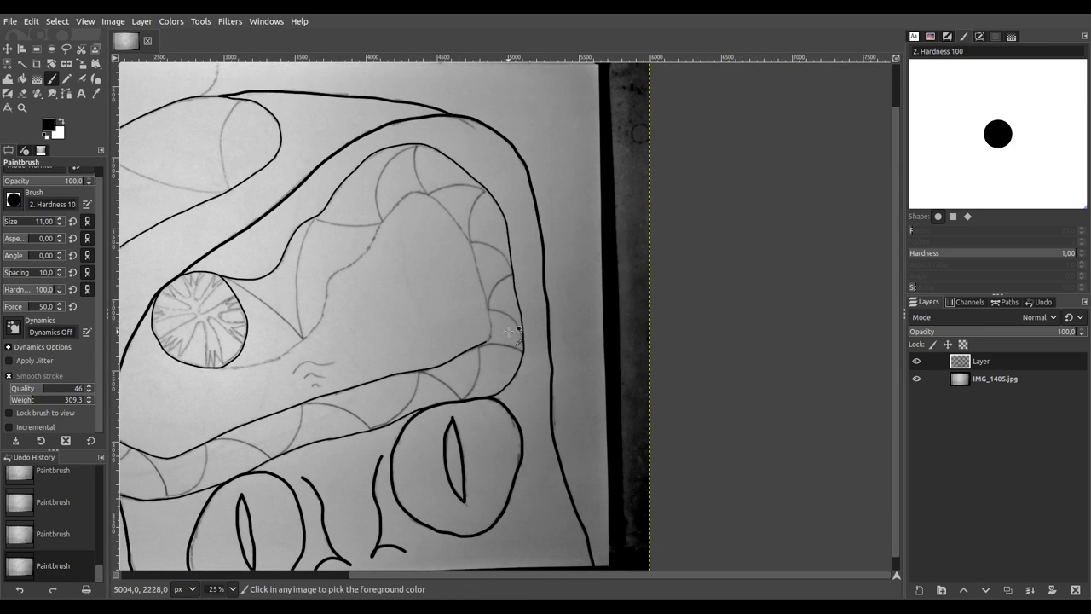
{"action": "scroll", "coordinate": [386, 480], "scroll_direction": "up", "scroll_amount": 4}
{"action": "scroll", "coordinate": [386, 480], "scroll_direction": "right", "scroll_amount": 1}
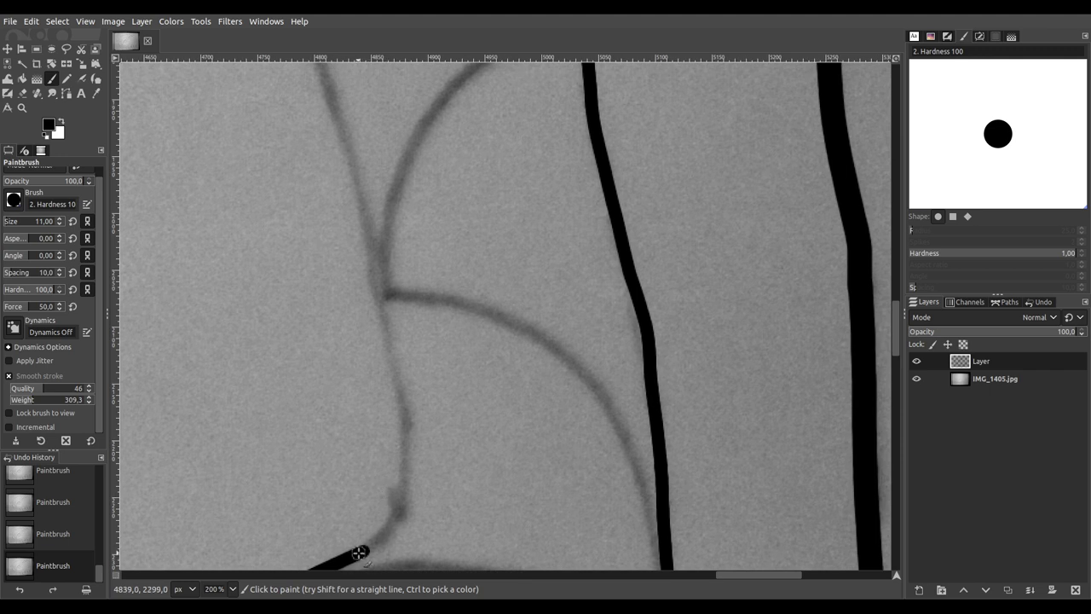
Step: Ink the band's inner edge from the lower corner upward past the scale junctions and onto the slope rising up-left
{"action": "mouse_move", "coordinate": [392, 515]}
{"action": "left_mouse_down"}
{"action": "mouse_move", "coordinate": [404, 408]}
{"action": "mouse_move", "coordinate": [327, 75]}
{"action": "left_mouse_up"}
{"action": "mouse_move", "coordinate": [299, 187]}
{"action": "left_mouse_down"}
{"action": "mouse_move", "coordinate": [626, 511]}
{"action": "mouse_move", "coordinate": [526, 414]}
{"action": "left_mouse_up"}
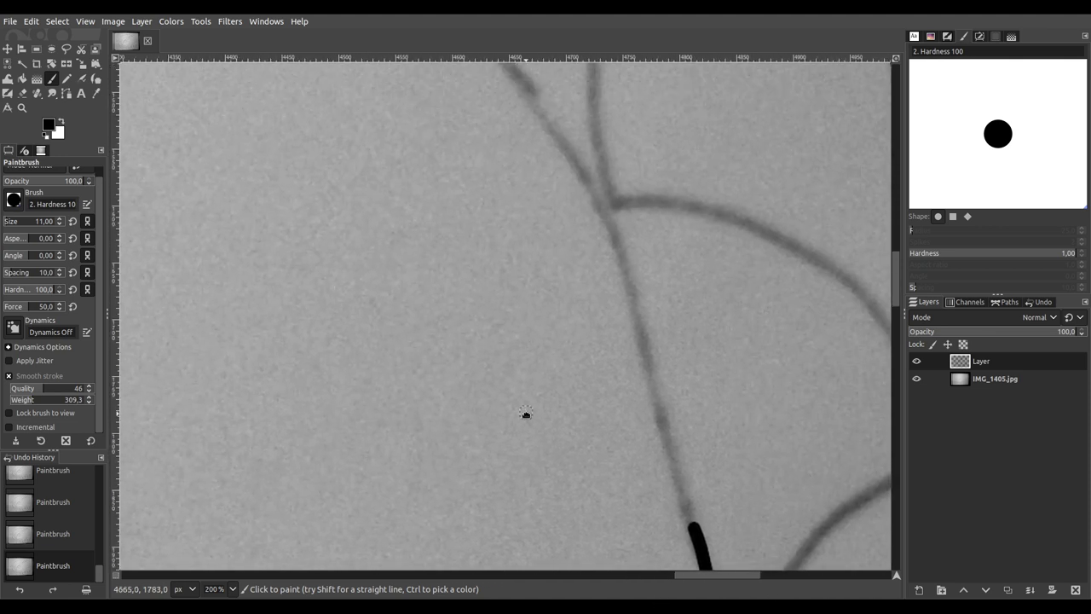
{"action": "scroll", "coordinate": [522, 415], "scroll_direction": "down", "scroll_amount": 1}
{"action": "left_click_drag", "start_coordinate": [492, 409], "coordinate": [571, 433]}
{"action": "mouse_move", "coordinate": [501, 396]}
{"action": "left_mouse_down"}
{"action": "mouse_move", "coordinate": [531, 441]}
{"action": "mouse_move", "coordinate": [521, 398]}
{"action": "left_mouse_up"}
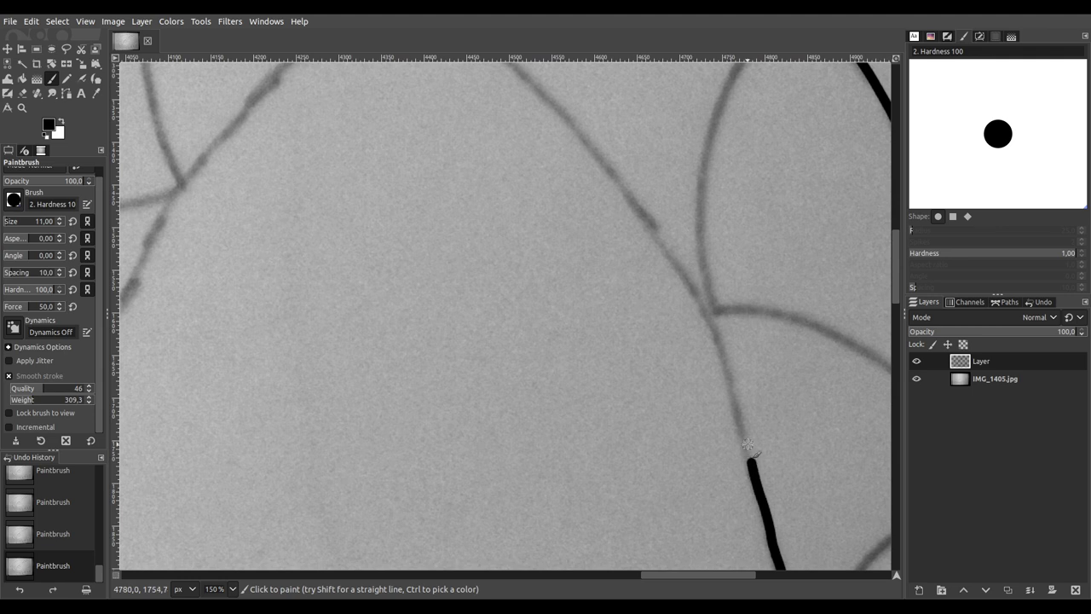
{"action": "left_click_drag", "start_coordinate": [747, 444], "coordinate": [734, 394]}
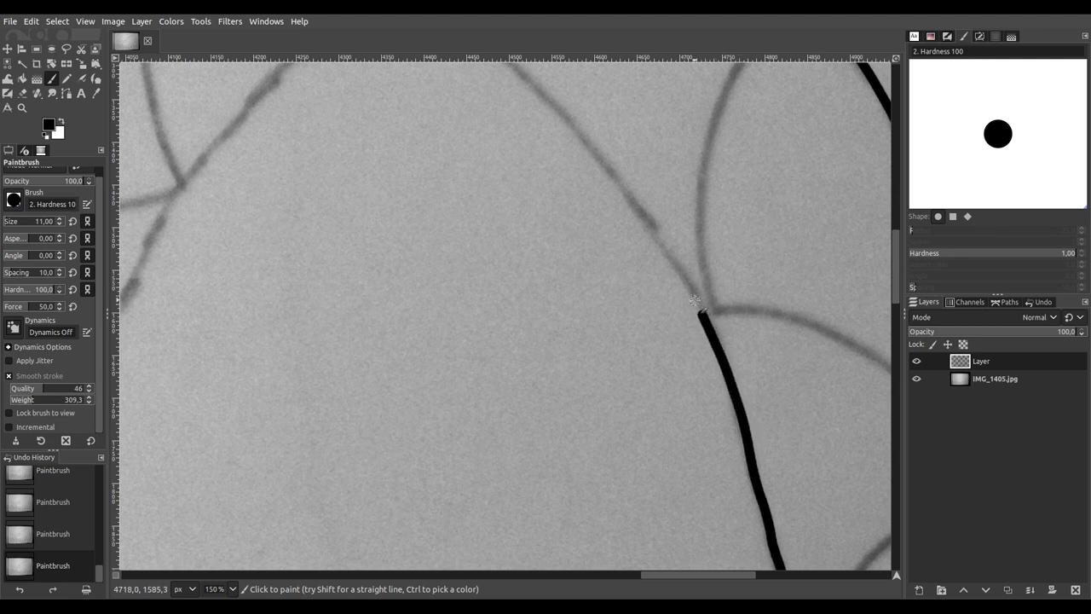
{"action": "left_click_drag", "start_coordinate": [673, 260], "coordinate": [619, 182]}
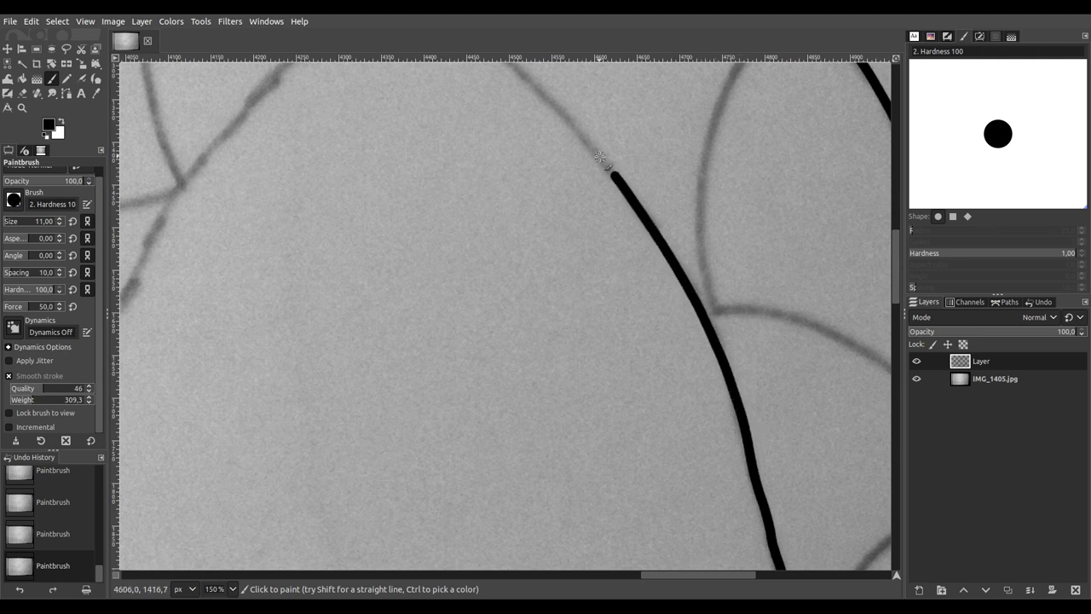
Step: Ink the band's inner edge over the top of the arch and down its far side past the next scale junction
{"action": "mouse_move", "coordinate": [559, 156]}
{"action": "left_mouse_down"}
{"action": "mouse_move", "coordinate": [605, 316]}
{"action": "mouse_move", "coordinate": [713, 329]}
{"action": "mouse_move", "coordinate": [763, 284]}
{"action": "left_mouse_up"}
{"action": "scroll", "coordinate": [763, 284], "scroll_direction": "up", "scroll_amount": 1}
{"action": "scroll", "coordinate": [767, 292], "scroll_direction": "up", "scroll_amount": 2}
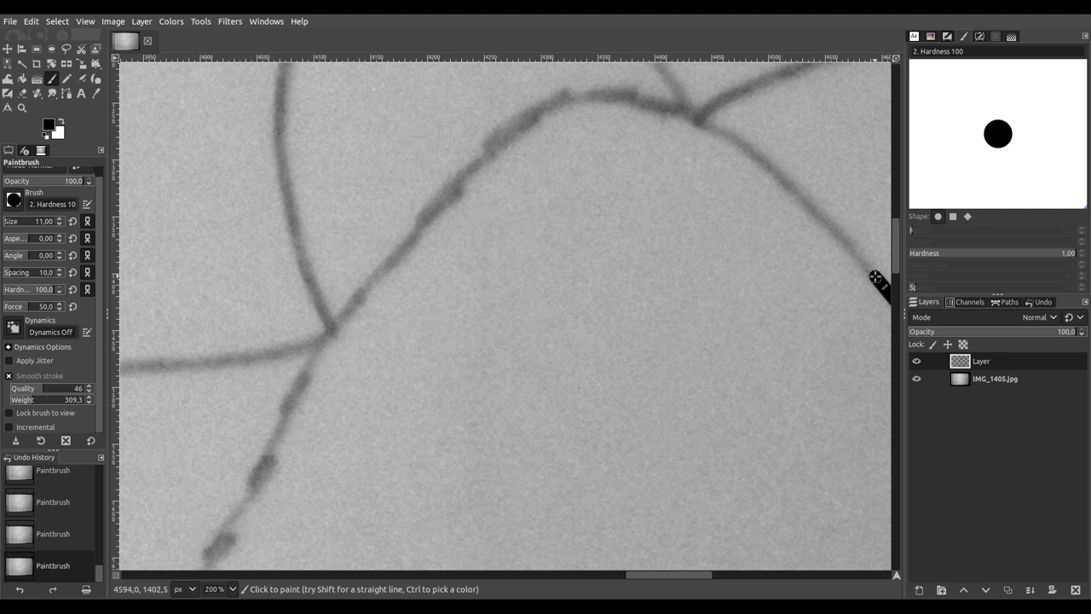
{"action": "mouse_move", "coordinate": [816, 197]}
{"action": "left_mouse_down"}
{"action": "mouse_move", "coordinate": [730, 135]}
{"action": "mouse_move", "coordinate": [653, 103]}
{"action": "mouse_move", "coordinate": [564, 104]}
{"action": "mouse_move", "coordinate": [524, 128]}
{"action": "mouse_move", "coordinate": [420, 225]}
{"action": "mouse_move", "coordinate": [313, 356]}
{"action": "mouse_move", "coordinate": [219, 547]}
{"action": "left_mouse_up"}
Step: Ink the inner edge along the down-left diagonal and around the bend into the near-vertical stretch
{"action": "scroll", "coordinate": [575, 236], "scroll_direction": "down", "scroll_amount": 10}
{"action": "scroll", "coordinate": [574, 236], "scroll_direction": "left", "scroll_amount": 10}
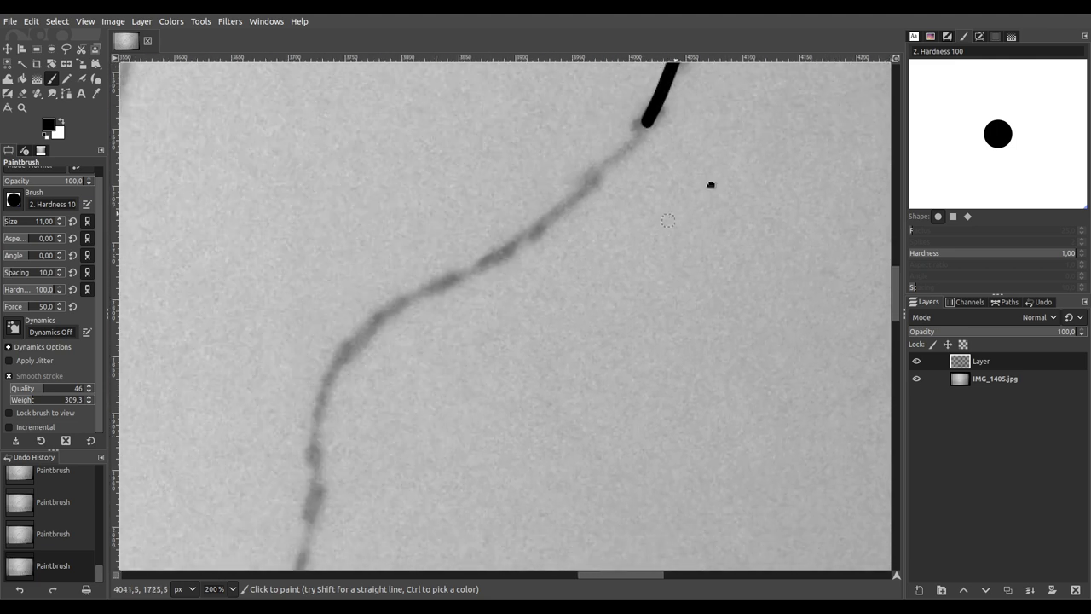
{"action": "scroll", "coordinate": [711, 184], "scroll_direction": "down", "scroll_amount": 2}
{"action": "scroll", "coordinate": [777, 173], "scroll_direction": "left", "scroll_amount": 4}
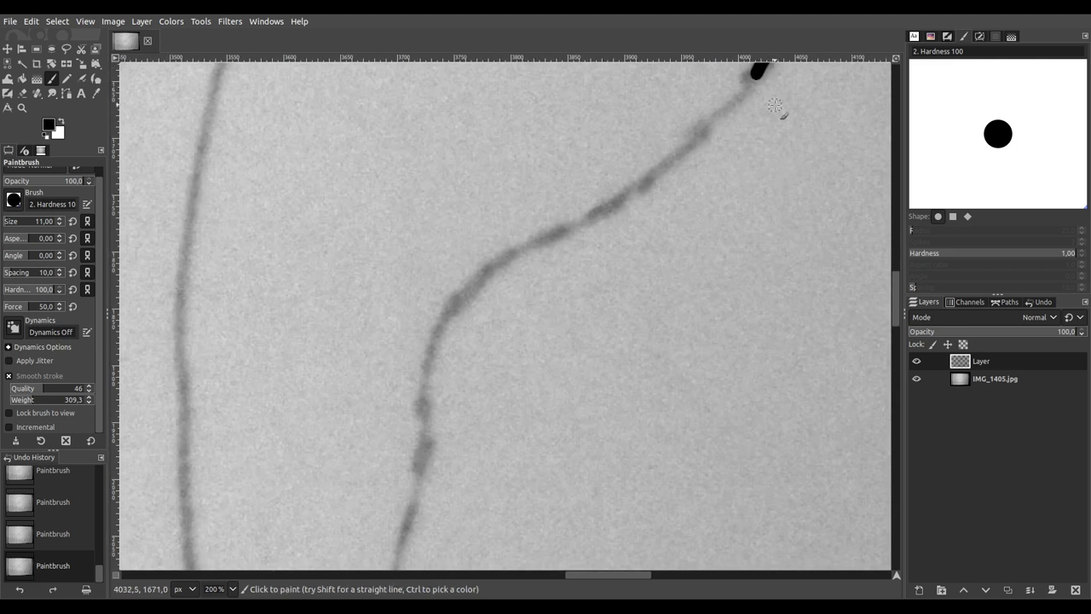
{"action": "mouse_move", "coordinate": [745, 91]}
{"action": "left_mouse_down"}
{"action": "mouse_move", "coordinate": [614, 197]}
{"action": "mouse_move", "coordinate": [449, 304]}
{"action": "mouse_move", "coordinate": [397, 526]}
{"action": "left_mouse_up"}
Step: Ink the inner edge past the V-shaped scale junction and along the shallow line joining the underside of the patterned round eye
{"action": "key", "text": "space"}
{"action": "mouse_move", "coordinate": [493, 344]}
{"action": "left_mouse_down"}
{"action": "mouse_move", "coordinate": [636, 175]}
{"action": "mouse_move", "coordinate": [629, 255]}
{"action": "mouse_move", "coordinate": [779, 185]}
{"action": "mouse_move", "coordinate": [840, 176]}
{"action": "mouse_move", "coordinate": [843, 200]}
{"action": "left_mouse_up"}
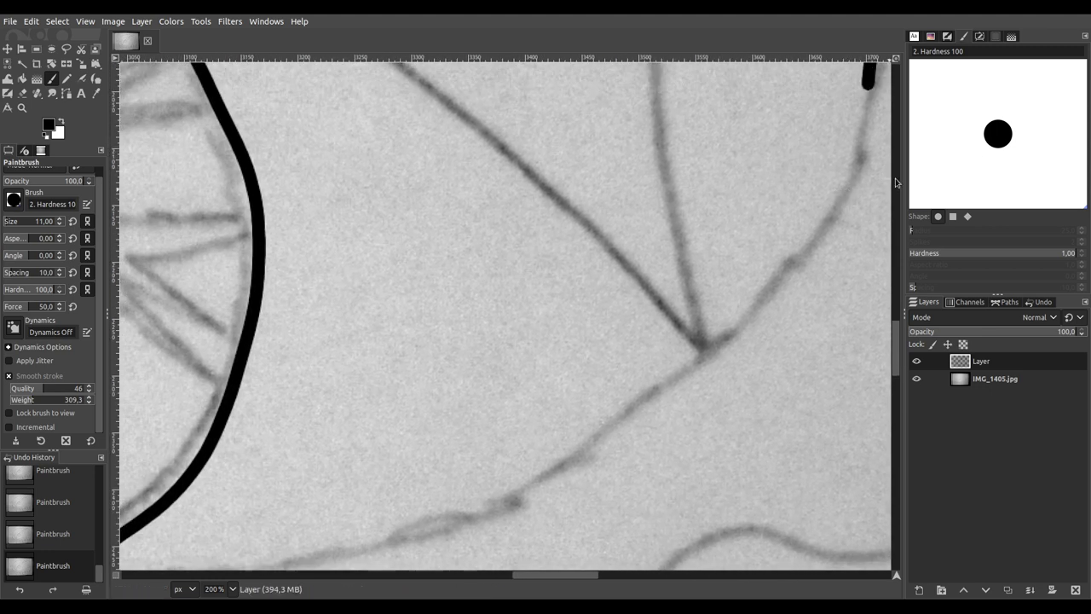
{"action": "mouse_move", "coordinate": [866, 113]}
{"action": "left_mouse_down"}
{"action": "mouse_move", "coordinate": [855, 170]}
{"action": "mouse_move", "coordinate": [798, 265]}
{"action": "mouse_move", "coordinate": [670, 393]}
{"action": "mouse_move", "coordinate": [479, 514]}
{"action": "mouse_move", "coordinate": [332, 557]}
{"action": "mouse_move", "coordinate": [615, 319]}
{"action": "mouse_move", "coordinate": [656, 282]}
{"action": "left_mouse_up"}
{"action": "scroll", "coordinate": [656, 282], "scroll_direction": "up", "scroll_amount": 2}
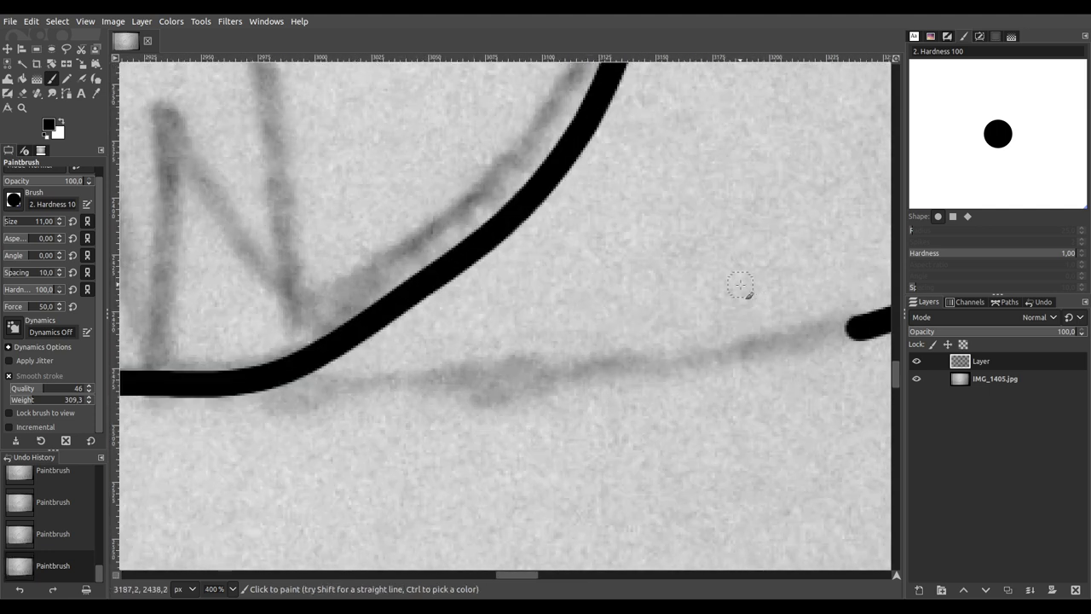
{"action": "mouse_move", "coordinate": [859, 329]}
{"action": "left_mouse_down"}
{"action": "mouse_move", "coordinate": [467, 392]}
{"action": "mouse_move", "coordinate": [309, 397]}
{"action": "mouse_move", "coordinate": [221, 385]}
{"action": "left_mouse_up"}
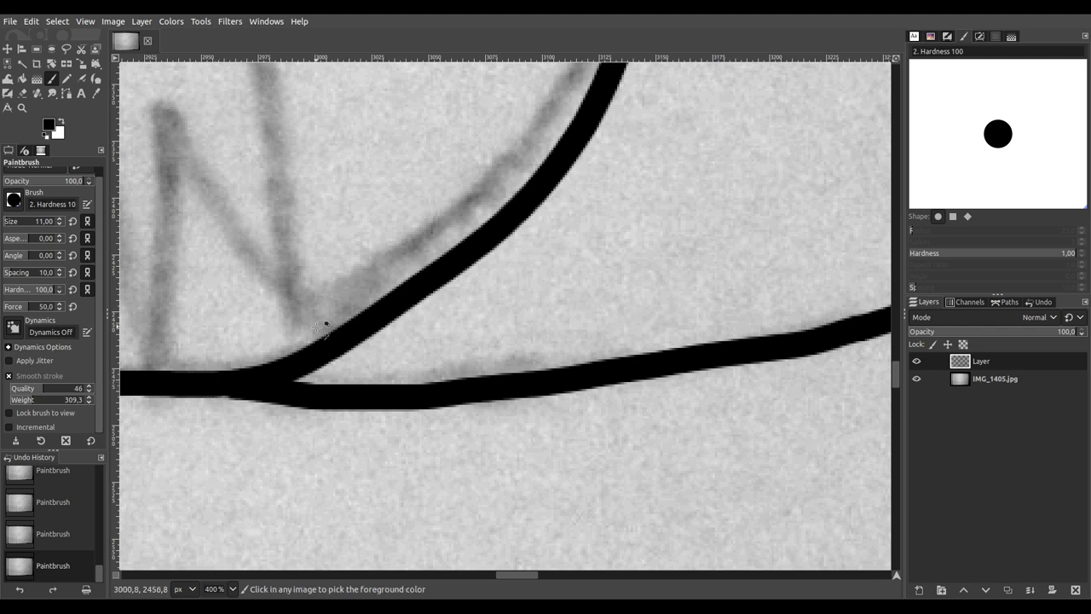
Step: Set the brush size to 14 and ink the round circle on the small head beside the coiled body
{"action": "scroll", "coordinate": [327, 319], "scroll_direction": "down", "scroll_amount": 8}
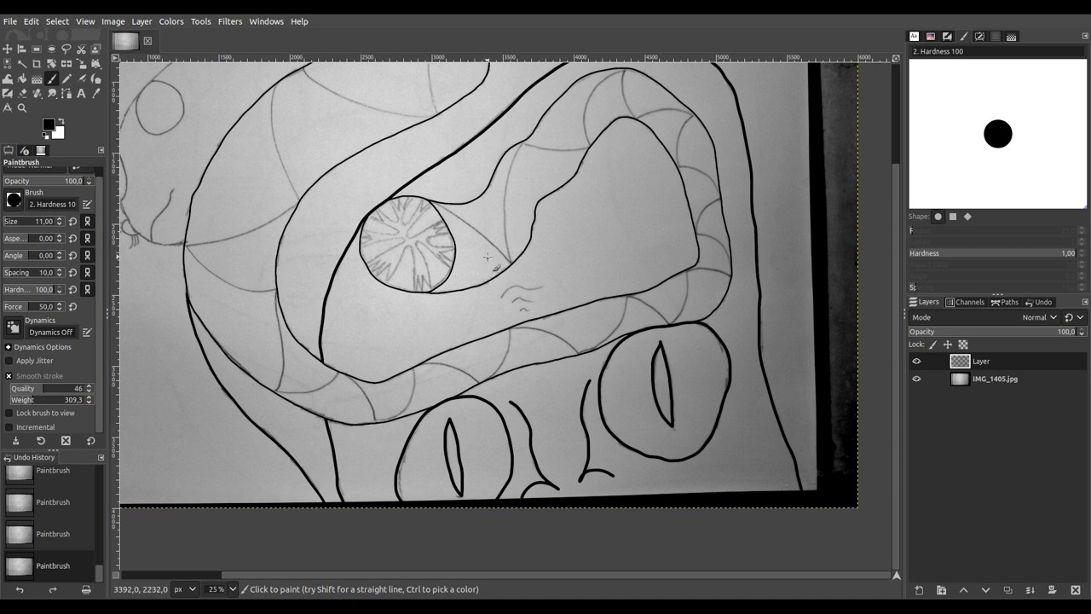
{"action": "left_click_drag", "start_coordinate": [372, 238], "coordinate": [596, 390]}
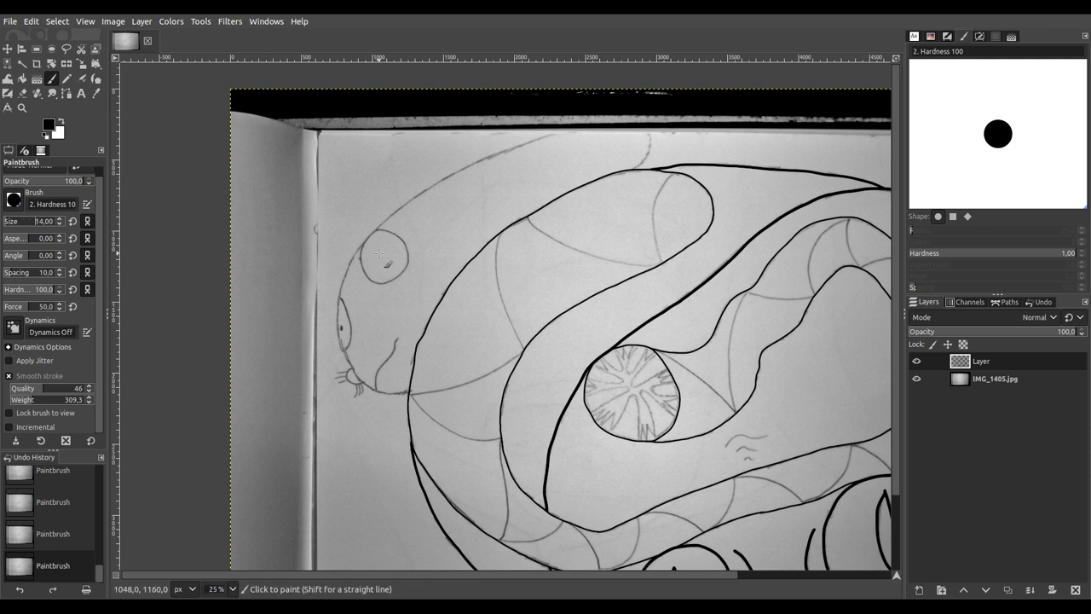
{"action": "key", "text": "1"}
{"action": "scroll", "coordinate": [352, 219], "scroll_direction": "up", "scroll_amount": 3}
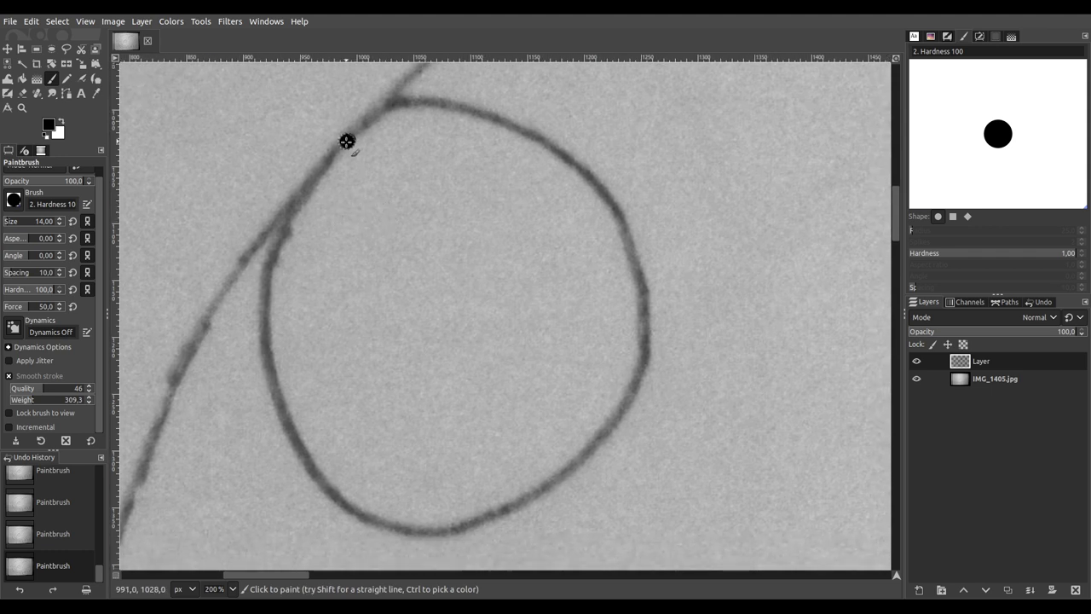
{"action": "mouse_move", "coordinate": [328, 161]}
{"action": "left_mouse_down"}
{"action": "mouse_move", "coordinate": [267, 267]}
{"action": "mouse_move", "coordinate": [262, 331]}
{"action": "mouse_move", "coordinate": [282, 413]}
{"action": "mouse_move", "coordinate": [322, 481]}
{"action": "mouse_move", "coordinate": [370, 518]}
{"action": "mouse_move", "coordinate": [455, 526]}
{"action": "mouse_move", "coordinate": [518, 504]}
{"action": "mouse_move", "coordinate": [621, 415]}
{"action": "mouse_move", "coordinate": [644, 330]}
{"action": "mouse_move", "coordinate": [636, 262]}
{"action": "mouse_move", "coordinate": [588, 179]}
{"action": "mouse_move", "coordinate": [523, 126]}
{"action": "mouse_move", "coordinate": [476, 107]}
{"action": "mouse_move", "coordinate": [414, 103]}
{"action": "mouse_move", "coordinate": [335, 146]}
{"action": "left_mouse_up"}
Step: Ink the small head's lower outline from the coiled body's edge past the mouth line to the upper corner of the half-round nose
{"action": "scroll", "coordinate": [361, 175], "scroll_direction": "down", "scroll_amount": 4, "text": "ctrl"}
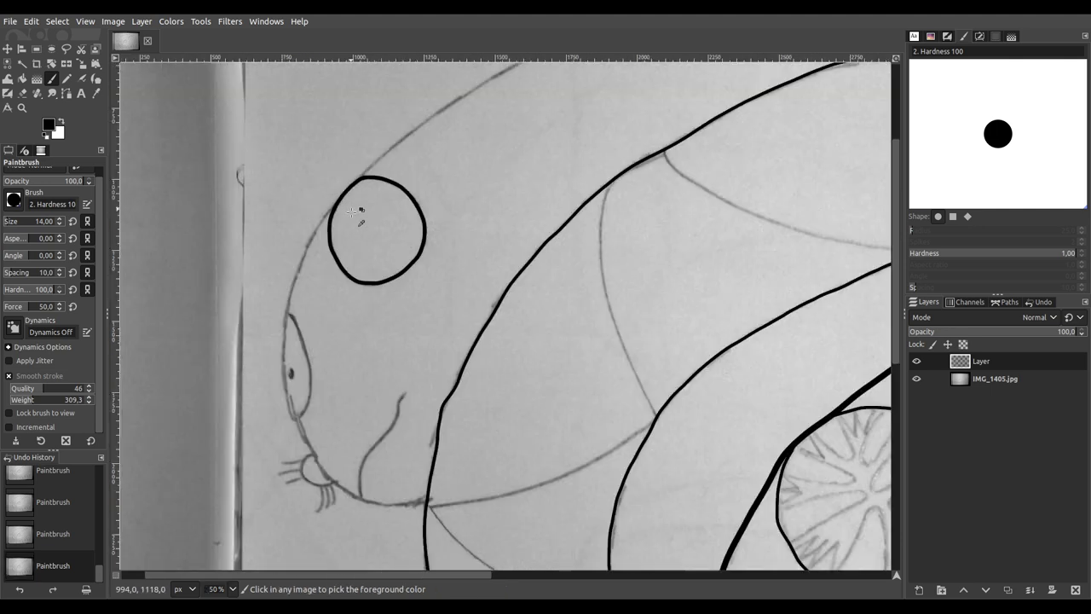
{"action": "scroll", "coordinate": [369, 258], "scroll_direction": "down", "scroll_amount": 1}
{"action": "left_click_drag", "start_coordinate": [370, 258], "coordinate": [401, 237]}
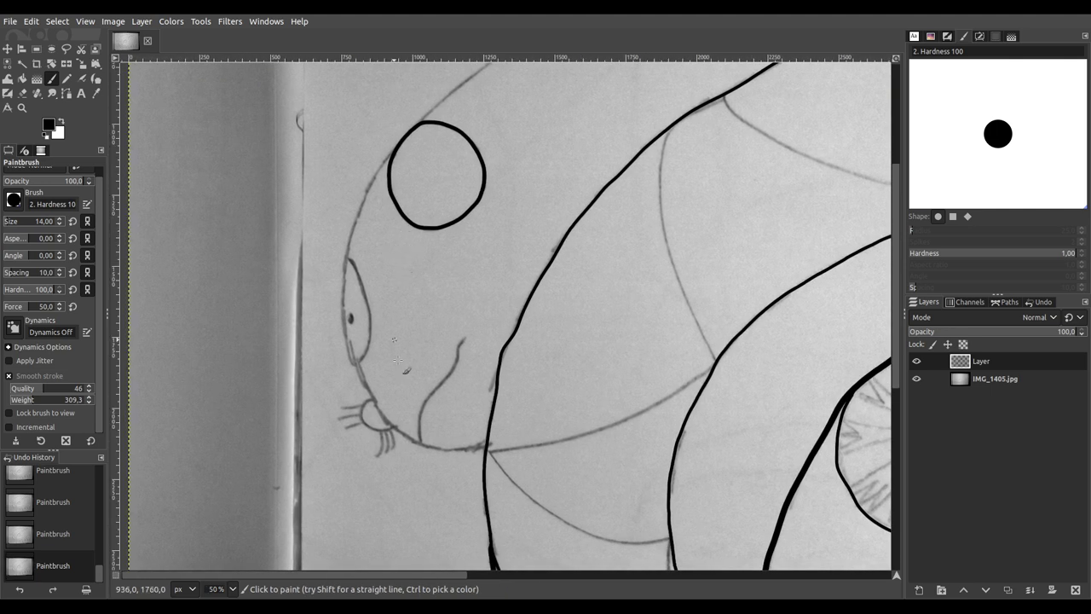
{"action": "scroll", "coordinate": [397, 359], "scroll_direction": "up", "scroll_amount": 4, "text": "ctrl"}
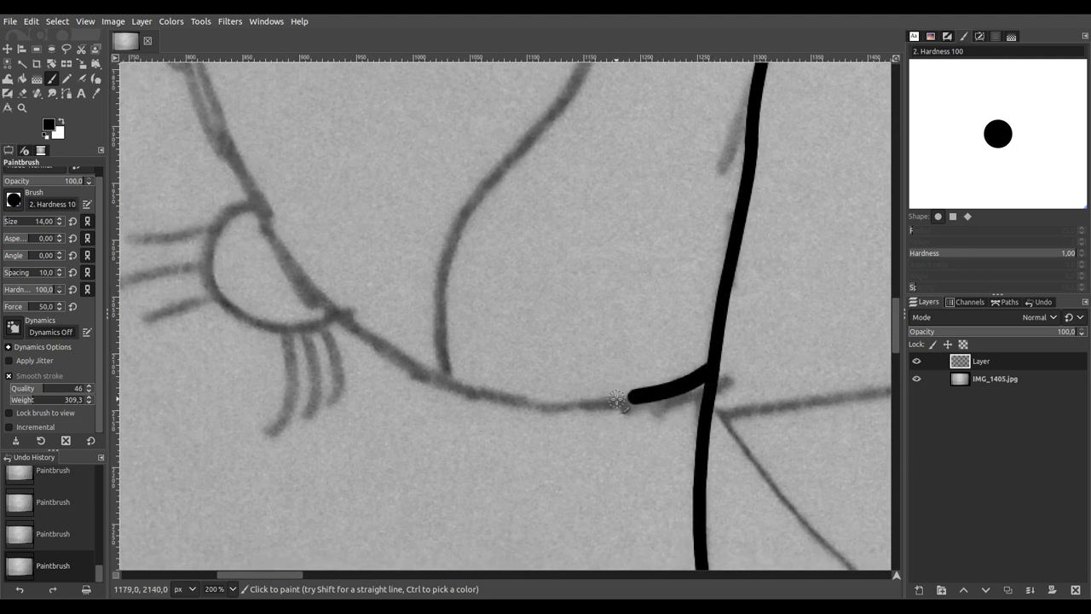
{"action": "mouse_move", "coordinate": [518, 400]}
{"action": "left_mouse_down"}
{"action": "mouse_move", "coordinate": [389, 367]}
{"action": "mouse_move", "coordinate": [341, 331]}
{"action": "mouse_move", "coordinate": [498, 413]}
{"action": "mouse_move", "coordinate": [577, 432]}
{"action": "mouse_move", "coordinate": [517, 373]}
{"action": "mouse_move", "coordinate": [423, 337]}
{"action": "left_mouse_up"}
{"action": "key", "text": "ctrl+z"}
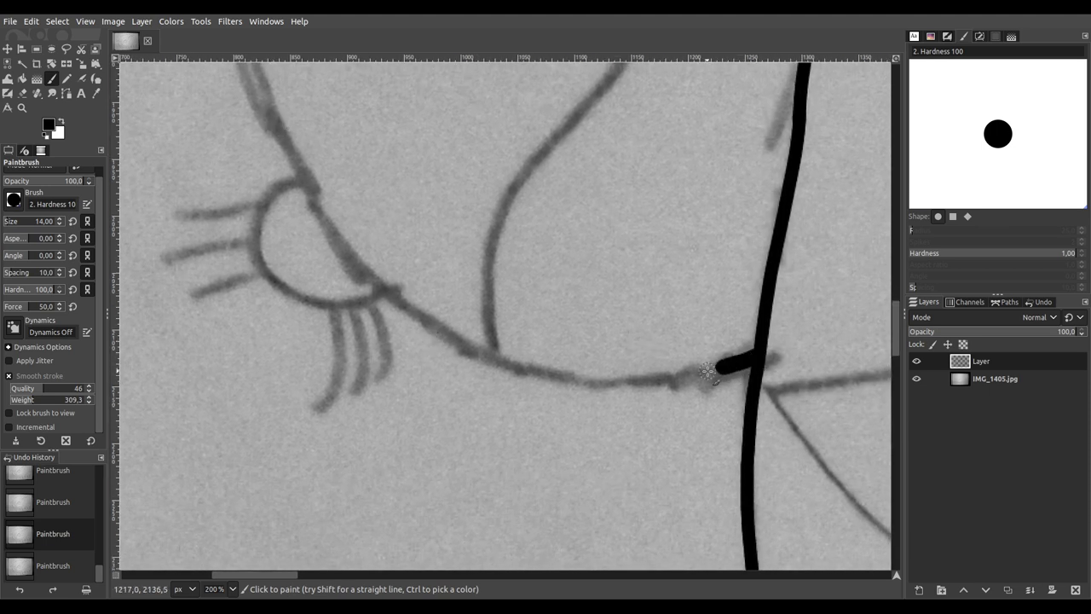
{"action": "mouse_move", "coordinate": [678, 379]}
{"action": "left_mouse_down"}
{"action": "mouse_move", "coordinate": [526, 375]}
{"action": "mouse_move", "coordinate": [432, 327]}
{"action": "left_mouse_up"}
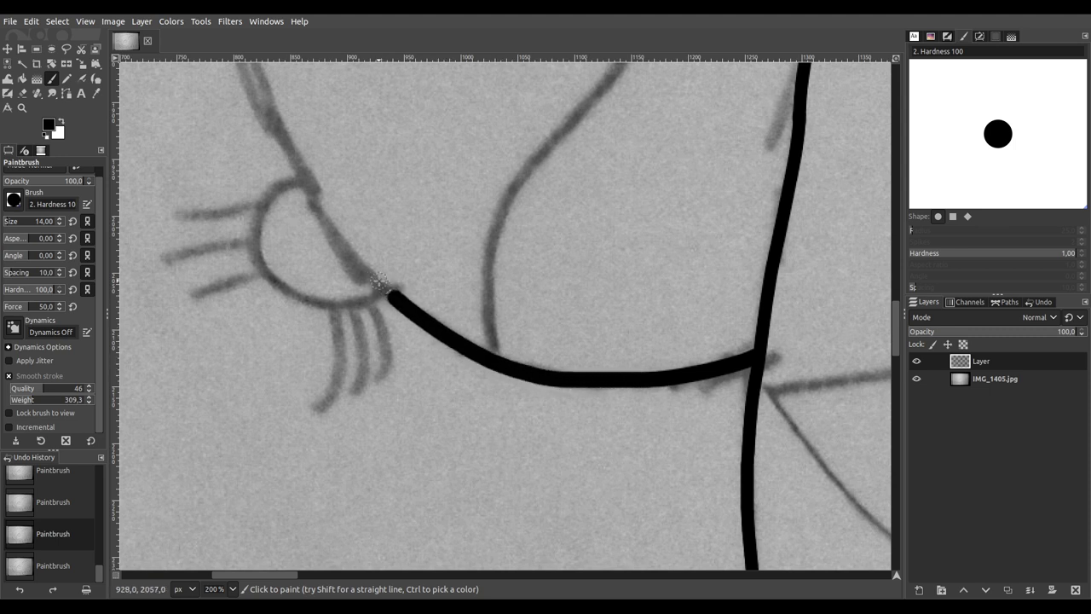
{"action": "left_click_drag", "start_coordinate": [357, 259], "coordinate": [289, 157]}
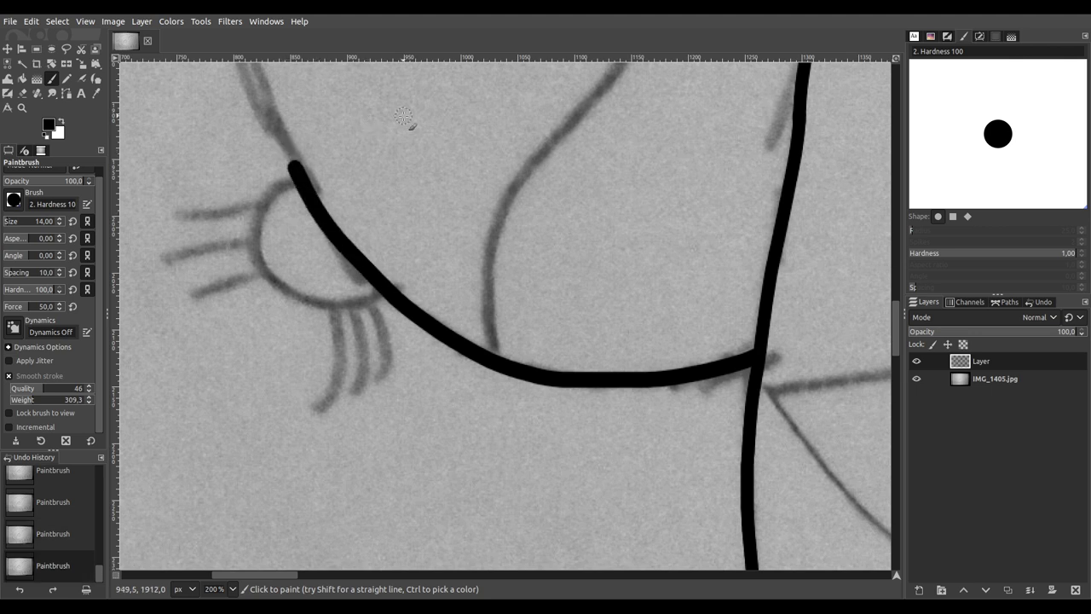
Step: Ink the S-curved mouth line rising from the small head's lower outline
{"action": "scroll", "coordinate": [403, 117], "scroll_direction": "up", "scroll_amount": 5}
{"action": "scroll", "coordinate": [378, 278], "scroll_direction": "right", "scroll_amount": 3}
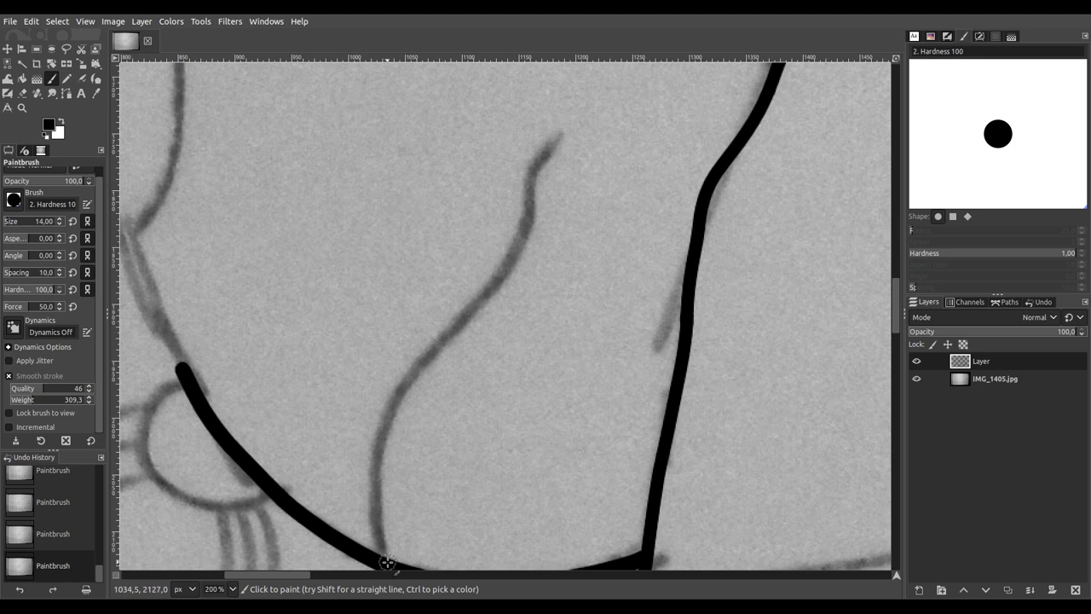
{"action": "mouse_move", "coordinate": [371, 493]}
{"action": "left_mouse_down"}
{"action": "mouse_move", "coordinate": [394, 400]}
{"action": "mouse_move", "coordinate": [503, 273]}
{"action": "mouse_move", "coordinate": [535, 162]}
{"action": "mouse_move", "coordinate": [567, 124]}
{"action": "left_mouse_up"}
Step: Ink the half-round nose on the outer side of the small head's outline
{"action": "key", "text": "1"}
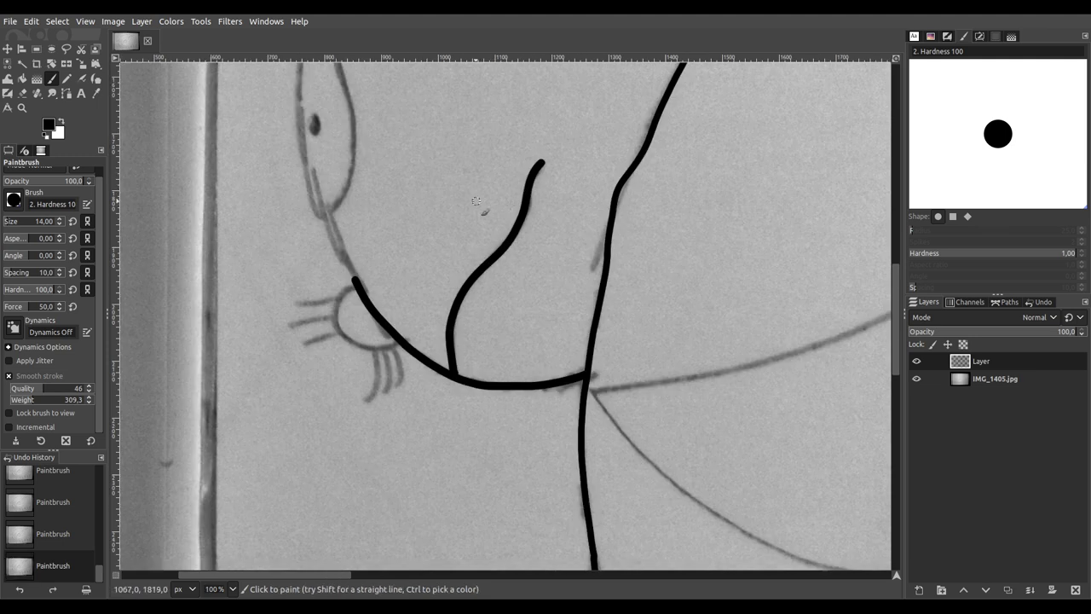
{"action": "scroll", "coordinate": [550, 263], "scroll_direction": "left", "scroll_amount": 3}
{"action": "scroll", "coordinate": [528, 264], "scroll_direction": "up", "scroll_amount": 4, "text": "ctrl"}
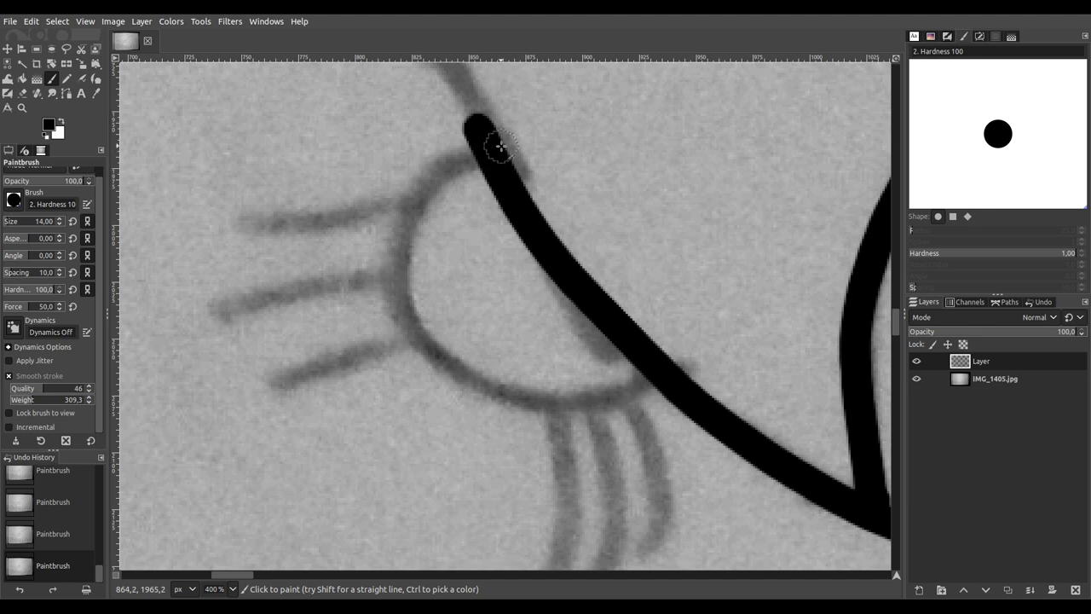
{"action": "mouse_move", "coordinate": [483, 153]}
{"action": "left_mouse_down"}
{"action": "mouse_move", "coordinate": [431, 191]}
{"action": "mouse_move", "coordinate": [406, 243]}
{"action": "mouse_move", "coordinate": [404, 290]}
{"action": "mouse_move", "coordinate": [430, 346]}
{"action": "mouse_move", "coordinate": [475, 389]}
{"action": "mouse_move", "coordinate": [526, 403]}
{"action": "mouse_move", "coordinate": [597, 400]}
{"action": "mouse_move", "coordinate": [663, 369]}
{"action": "left_mouse_up"}
Step: Ink the three curved whiskers hanging below the half-round nose
{"action": "scroll", "coordinate": [645, 341], "scroll_direction": "down", "scroll_amount": 5}
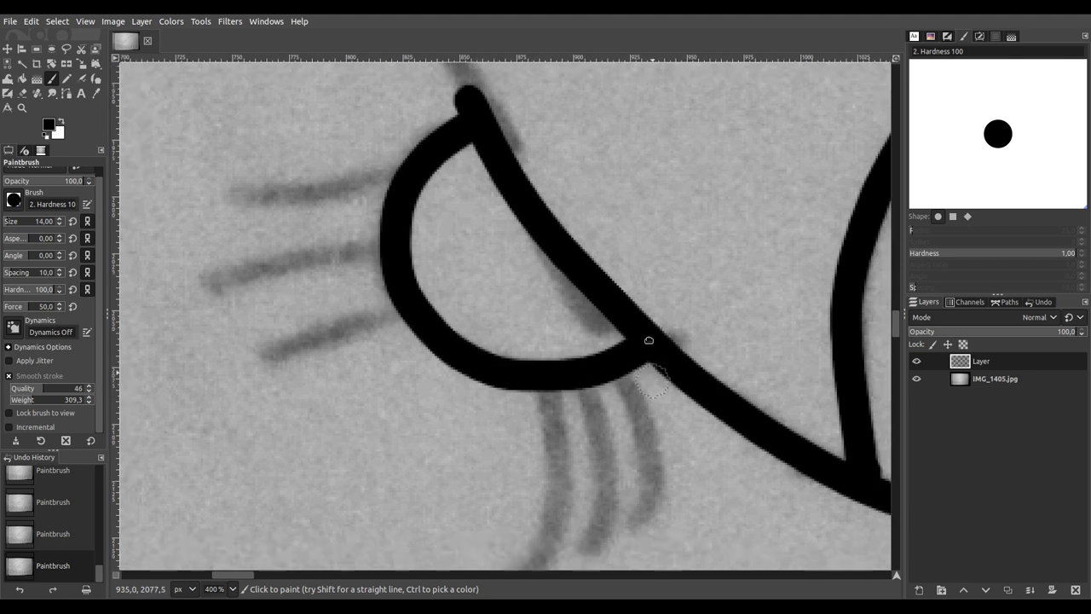
{"action": "mouse_move", "coordinate": [520, 219]}
{"action": "left_mouse_down"}
{"action": "mouse_move", "coordinate": [524, 317]}
{"action": "mouse_move", "coordinate": [508, 413]}
{"action": "mouse_move", "coordinate": [479, 433]}
{"action": "left_mouse_up"}
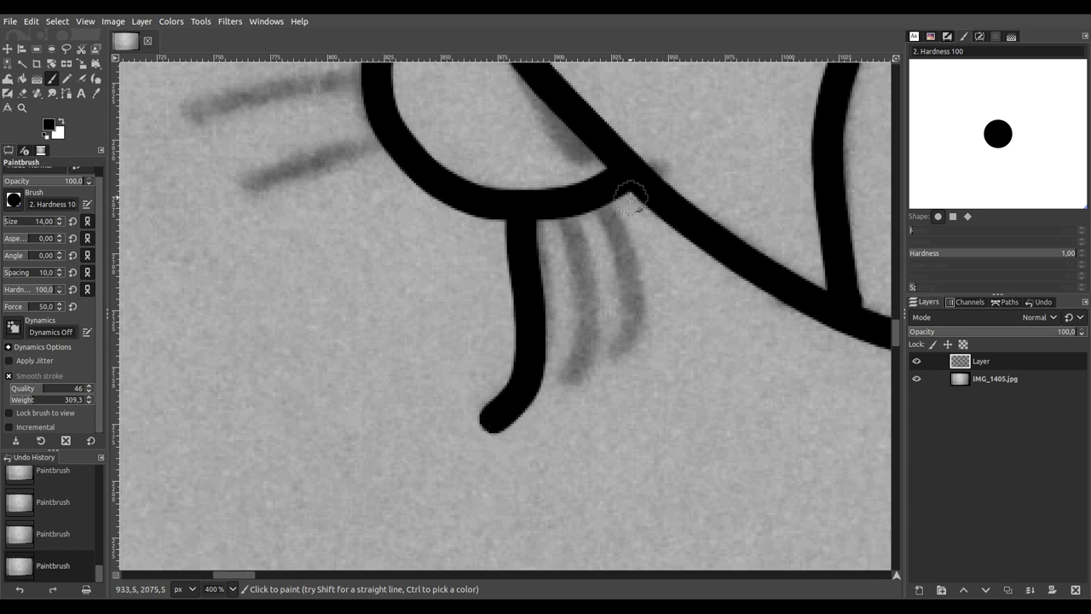
{"action": "left_click_drag", "start_coordinate": [568, 213], "coordinate": [581, 401]}
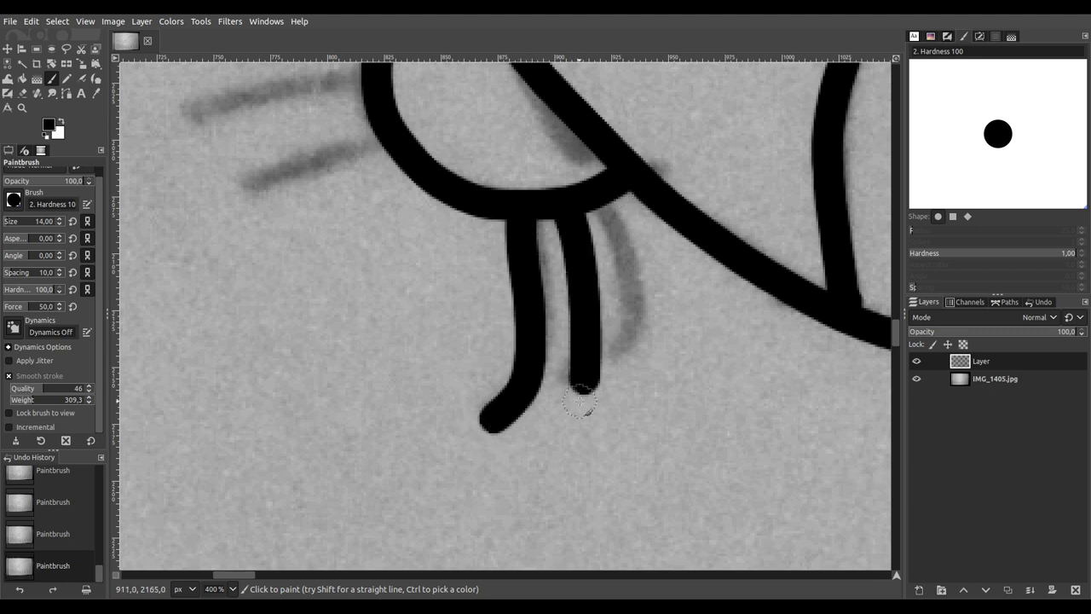
{"action": "mouse_move", "coordinate": [605, 217]}
{"action": "left_mouse_down"}
{"action": "mouse_move", "coordinate": [635, 280]}
{"action": "mouse_move", "coordinate": [648, 404]}
{"action": "left_mouse_up"}
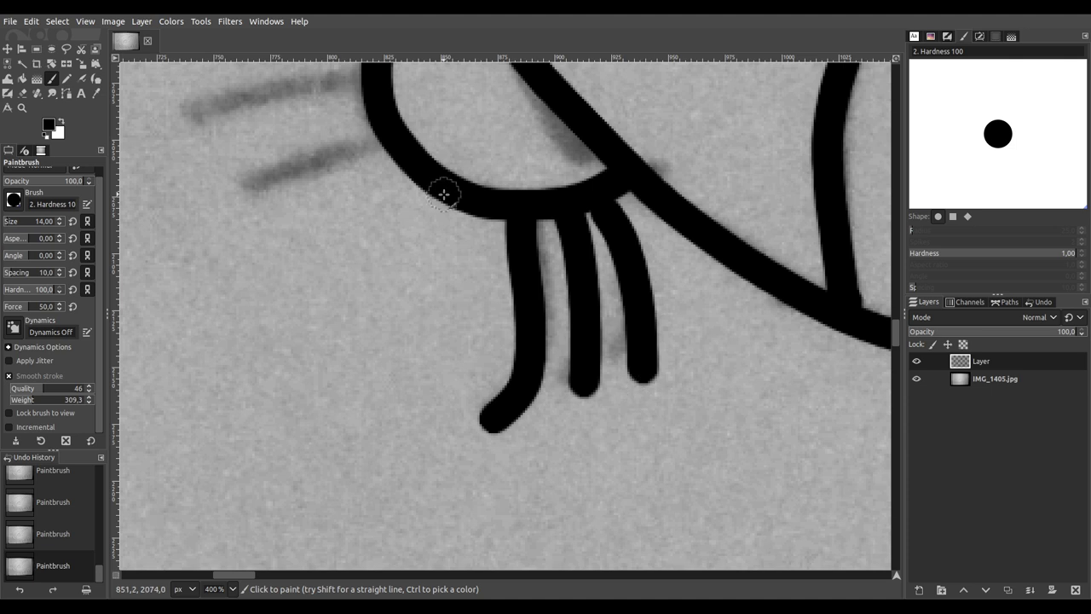
Step: Ink the three whiskers extending left from the half-round nose and lengthen the tips of the upper two
{"action": "mouse_move", "coordinate": [446, 190]}
{"action": "left_mouse_down"}
{"action": "mouse_move", "coordinate": [548, 312]}
{"action": "mouse_move", "coordinate": [711, 454]}
{"action": "left_mouse_up"}
{"action": "mouse_move", "coordinate": [649, 268]}
{"action": "left_mouse_down"}
{"action": "mouse_move", "coordinate": [519, 285]}
{"action": "mouse_move", "coordinate": [475, 281]}
{"action": "left_mouse_up"}
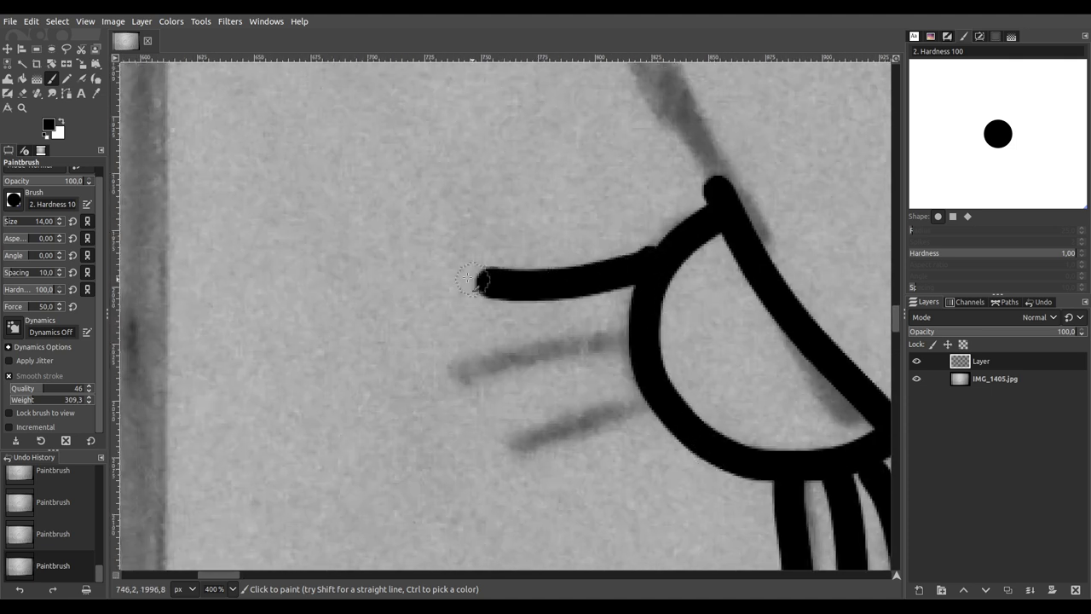
{"action": "left_click_drag", "start_coordinate": [630, 335], "coordinate": [462, 373]}
{"action": "mouse_move", "coordinate": [656, 394]}
{"action": "left_mouse_down"}
{"action": "mouse_move", "coordinate": [502, 462]}
{"action": "mouse_move", "coordinate": [457, 450]}
{"action": "mouse_move", "coordinate": [482, 465]}
{"action": "mouse_move", "coordinate": [445, 462]}
{"action": "left_mouse_up"}
{"action": "left_click_drag", "start_coordinate": [475, 375], "coordinate": [461, 373]}
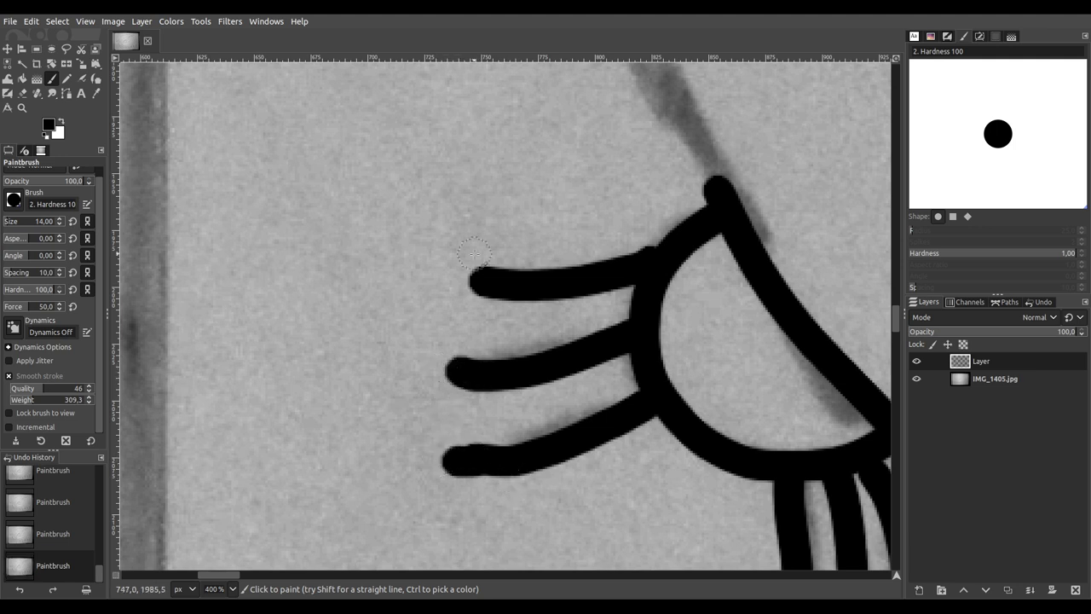
{"action": "left_click_drag", "start_coordinate": [488, 281], "coordinate": [447, 282]}
Step: Ink the small head's outline from the nose upward along the outer side of the narrow oval eye
{"action": "scroll", "coordinate": [448, 284], "scroll_direction": "down", "scroll_amount": 4}
{"action": "scroll", "coordinate": [450, 285], "scroll_direction": "down", "scroll_amount": 4}
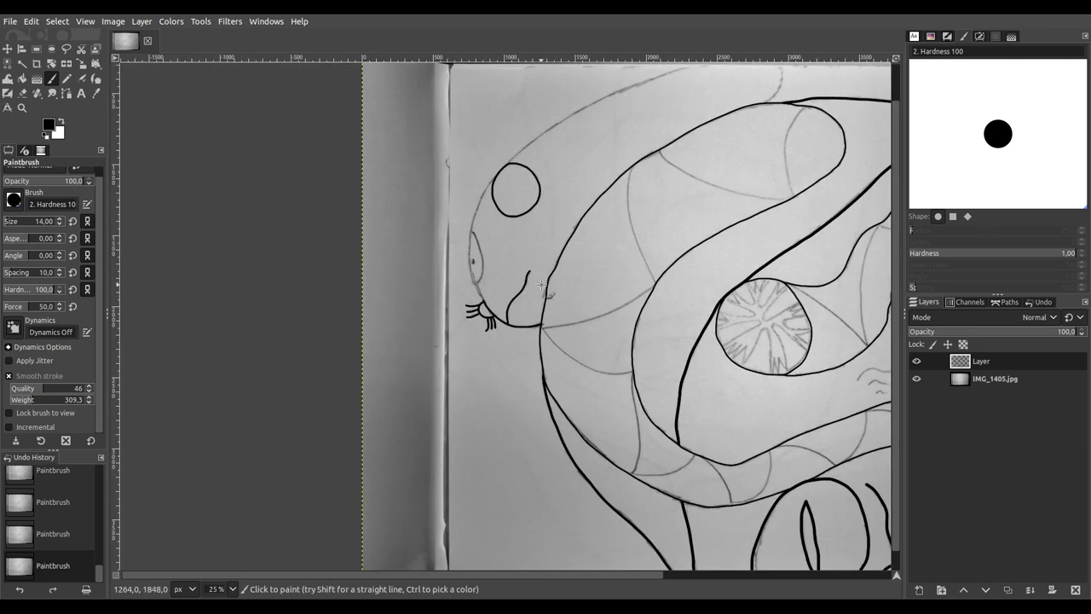
{"action": "scroll", "coordinate": [533, 238], "scroll_direction": "up", "scroll_amount": 5}
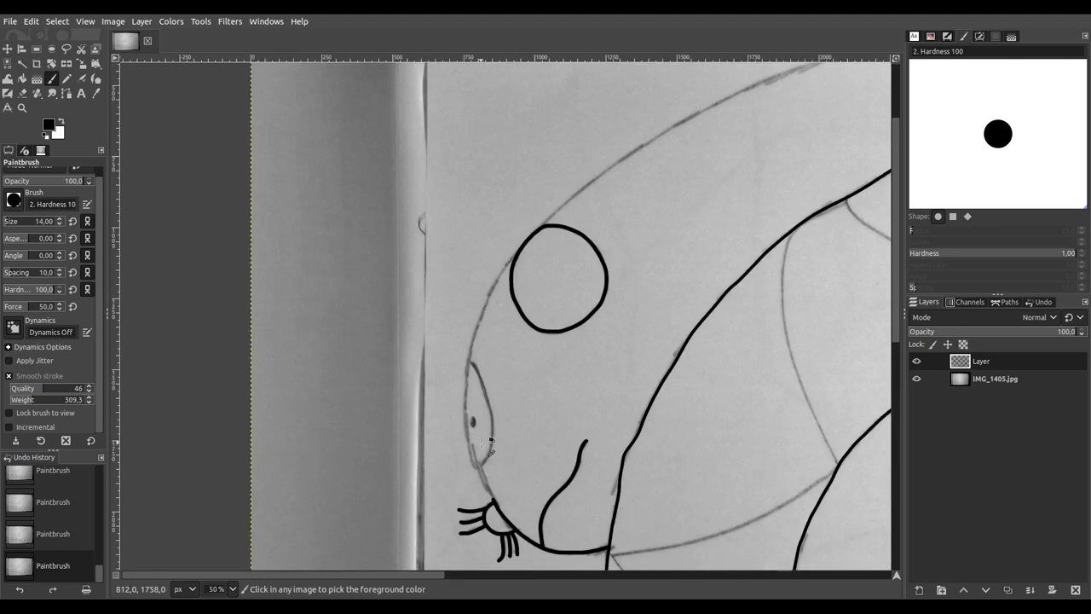
{"action": "scroll", "coordinate": [519, 426], "scroll_direction": "down", "scroll_amount": 2}
{"action": "scroll", "coordinate": [533, 434], "scroll_direction": "up", "scroll_amount": 3}
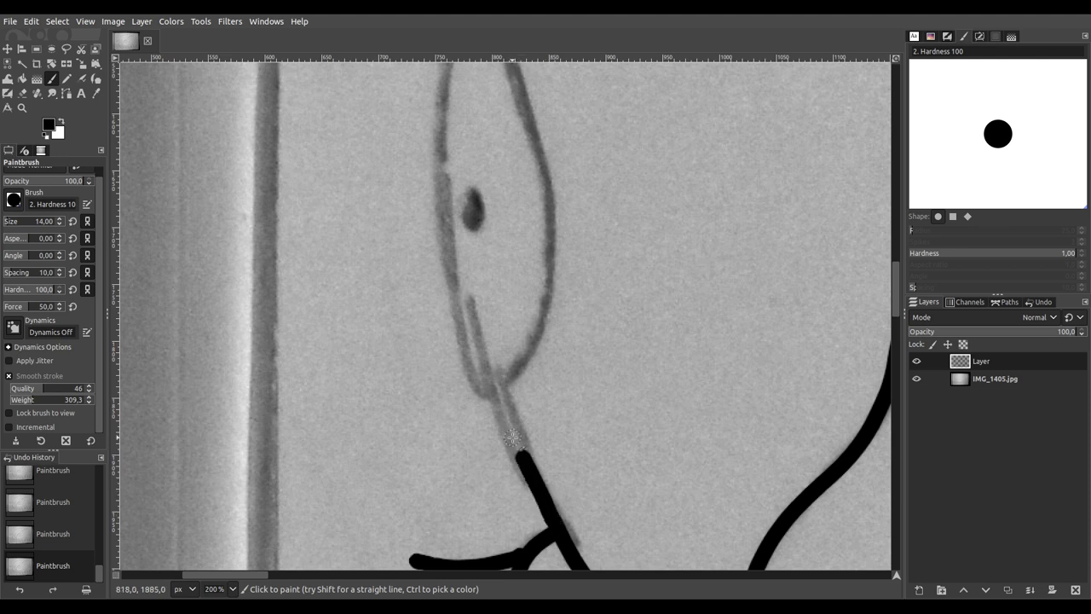
{"action": "mouse_move", "coordinate": [496, 410]}
{"action": "left_mouse_down"}
{"action": "mouse_move", "coordinate": [444, 244]}
{"action": "mouse_move", "coordinate": [450, 95]}
{"action": "left_mouse_up"}
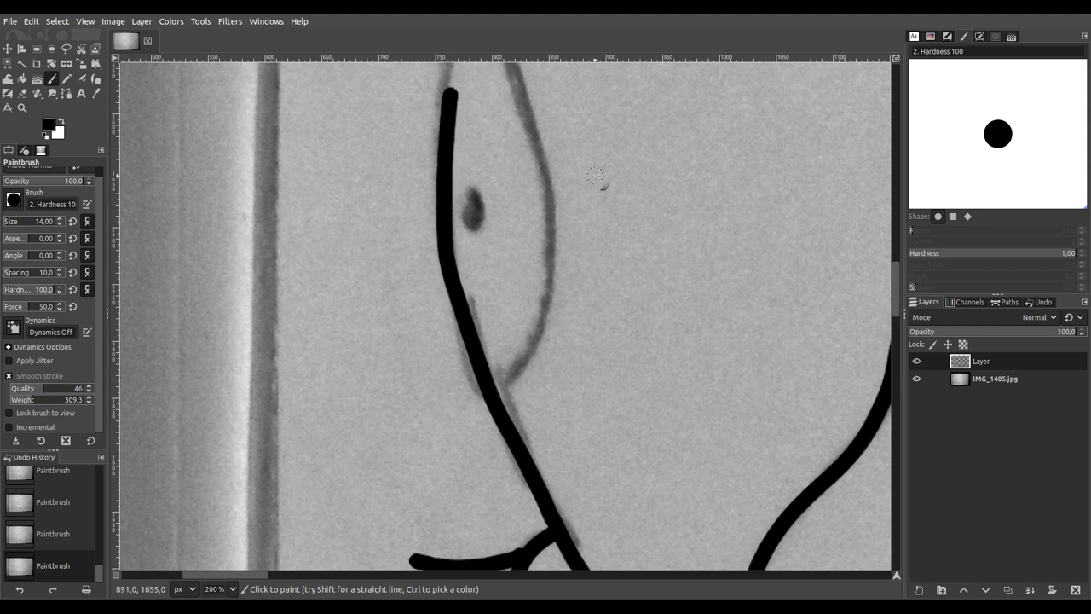
Step: Ink the small head's outline past the oval eye's top and up toward the inked circle
{"action": "scroll", "coordinate": [548, 548], "scroll_direction": "down", "scroll_amount": 10}
{"action": "scroll", "coordinate": [494, 474], "scroll_direction": "right", "scroll_amount": 3}
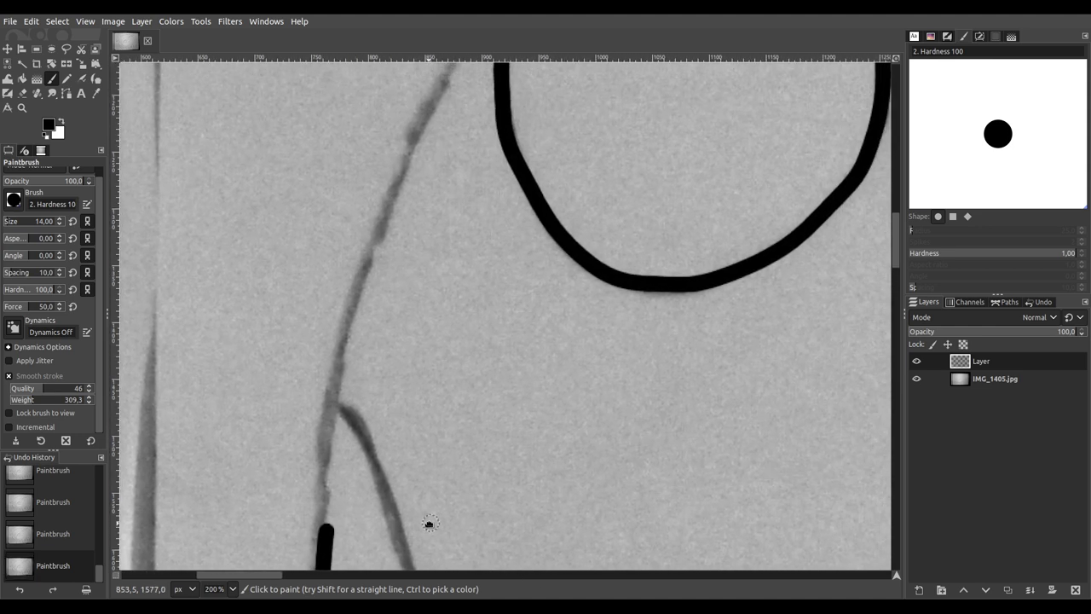
{"action": "scroll", "coordinate": [429, 524], "scroll_direction": "right", "scroll_amount": 2}
{"action": "scroll", "coordinate": [384, 537], "scroll_direction": "up", "scroll_amount": 1}
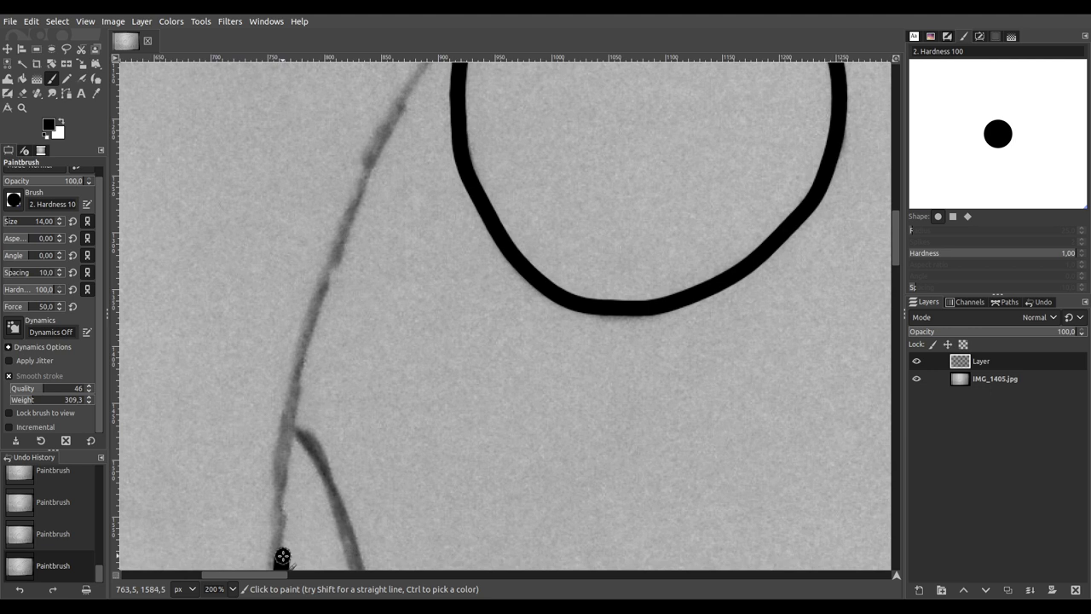
{"action": "mouse_move", "coordinate": [281, 515]}
{"action": "left_mouse_down"}
{"action": "mouse_move", "coordinate": [320, 284]}
{"action": "mouse_move", "coordinate": [419, 72]}
{"action": "left_mouse_up"}
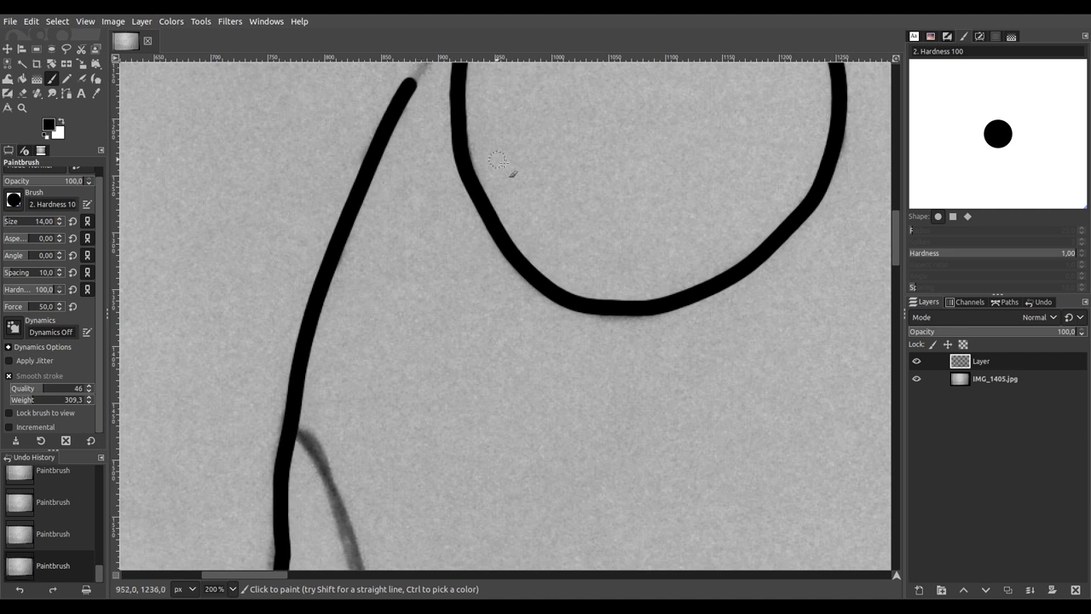
Step: Extend the small head's inked outline upward until it merges with the outer side of the inked circle
{"action": "scroll", "coordinate": [389, 523], "scroll_direction": "up", "scroll_amount": 4}
{"action": "scroll", "coordinate": [390, 523], "scroll_direction": "right", "scroll_amount": 2}
{"action": "scroll", "coordinate": [316, 395], "scroll_direction": "up", "scroll_amount": 2, "text": "ctrl"}
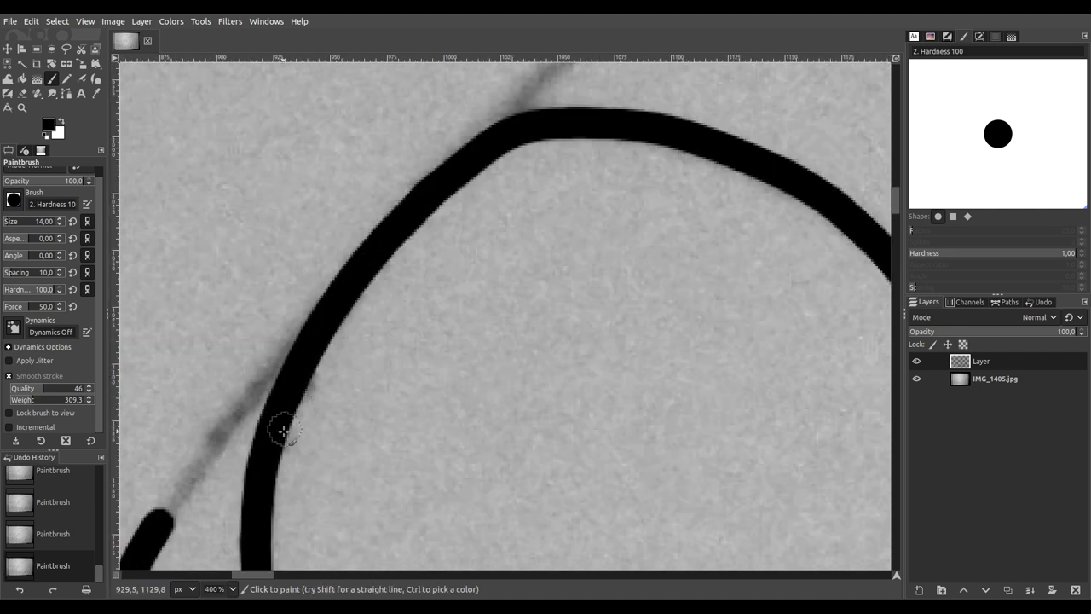
{"action": "mouse_move", "coordinate": [158, 523]}
{"action": "left_mouse_down"}
{"action": "mouse_move", "coordinate": [213, 439]}
{"action": "mouse_move", "coordinate": [348, 292]}
{"action": "left_mouse_up"}
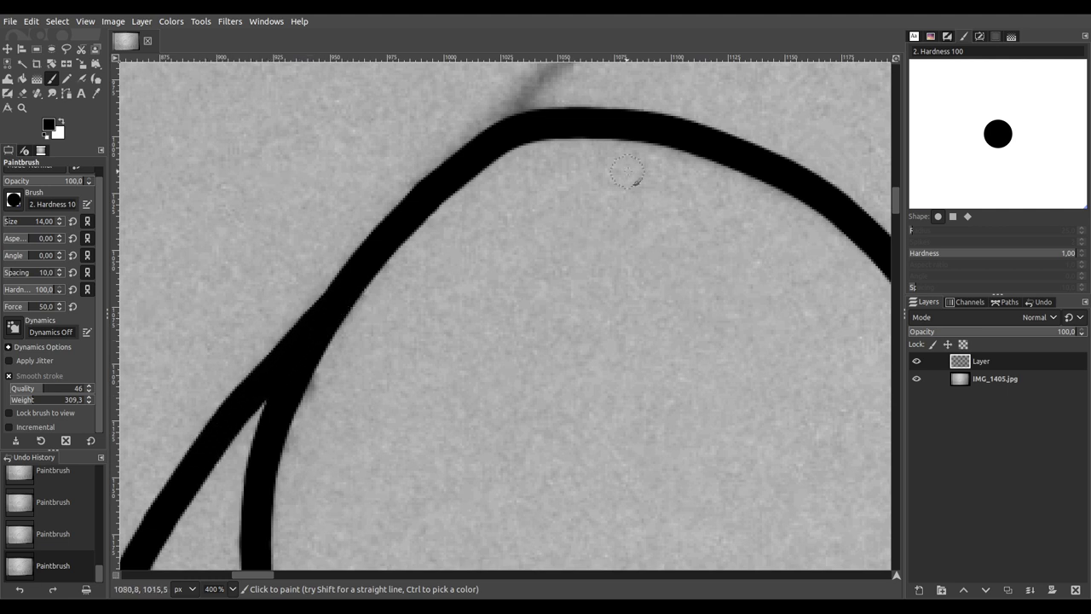
Step: Ink the head's outline from the top of the inked circle diagonally up along the pencil line
{"action": "scroll", "coordinate": [431, 475], "scroll_direction": "up", "scroll_amount": 5}
{"action": "scroll", "coordinate": [432, 475], "scroll_direction": "right", "scroll_amount": 4}
{"action": "scroll", "coordinate": [408, 443], "scroll_direction": "right", "scroll_amount": 3}
{"action": "scroll", "coordinate": [290, 482], "scroll_direction": "up", "scroll_amount": 1}
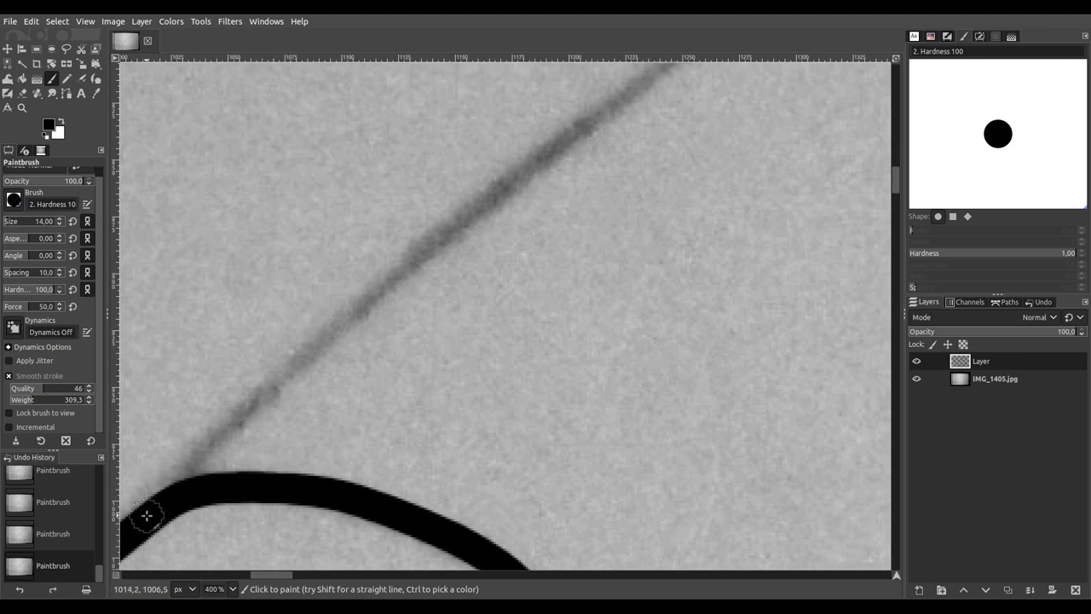
{"action": "scroll", "coordinate": [147, 516], "scroll_direction": "down", "scroll_amount": 3}
{"action": "scroll", "coordinate": [147, 516], "scroll_direction": "left", "scroll_amount": 4}
{"action": "mouse_move", "coordinate": [267, 443]}
{"action": "left_mouse_down"}
{"action": "mouse_move", "coordinate": [426, 285]}
{"action": "mouse_move", "coordinate": [503, 238]}
{"action": "mouse_move", "coordinate": [568, 157]}
{"action": "mouse_move", "coordinate": [662, 92]}
{"action": "left_mouse_up"}
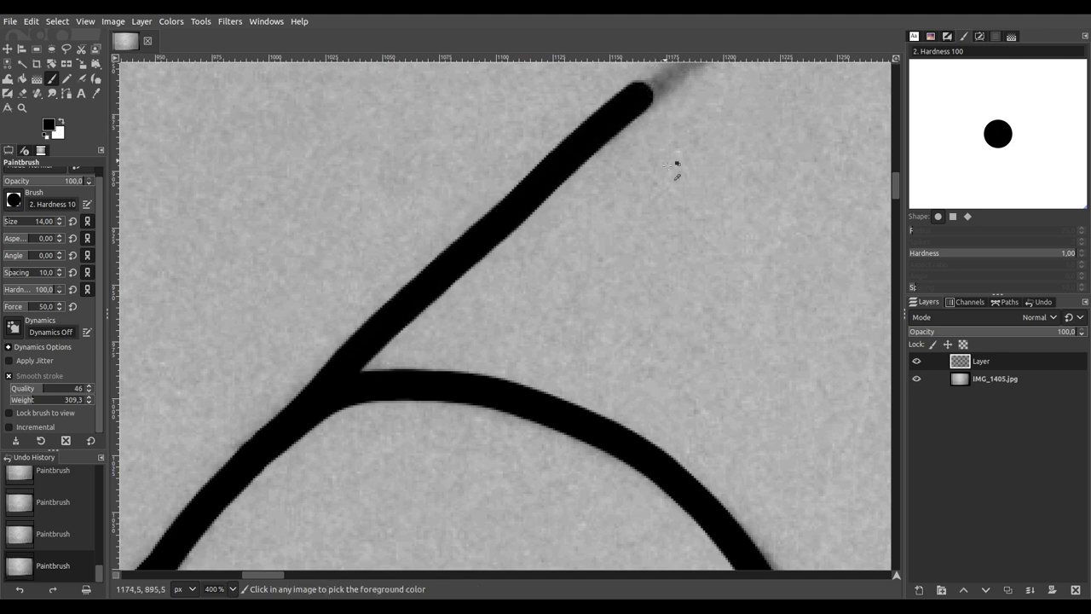
Step: Ink the inner curve of the small head's narrow oval eye and fill in its small oval pupil
{"action": "scroll", "coordinate": [674, 167], "scroll_direction": "down", "scroll_amount": 3}
{"action": "scroll", "coordinate": [596, 192], "scroll_direction": "down", "scroll_amount": 4}
{"action": "scroll", "coordinate": [519, 215], "scroll_direction": "up", "scroll_amount": 2}
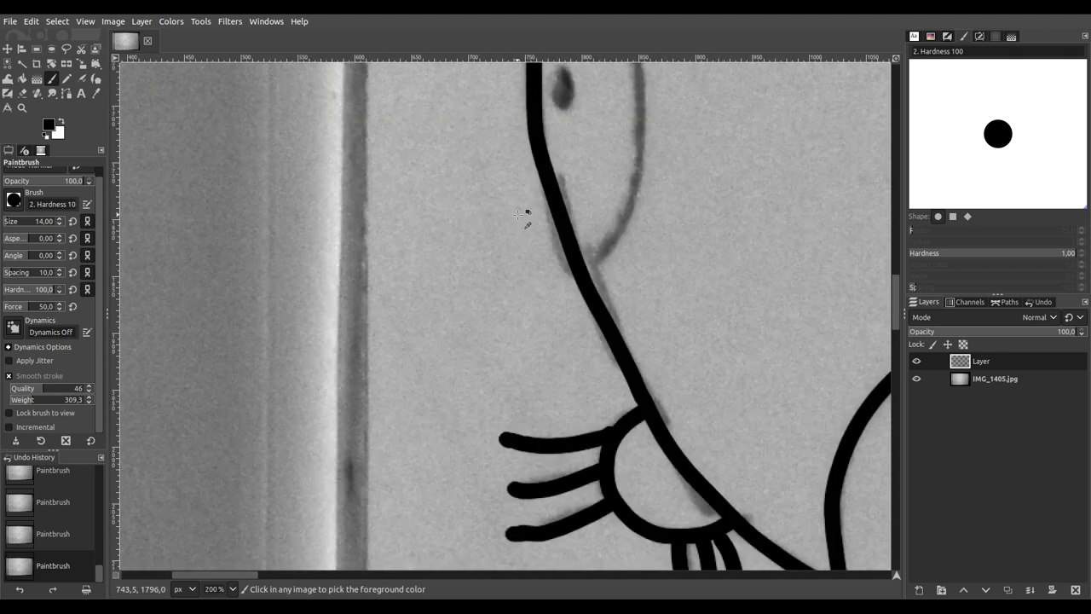
{"action": "scroll", "coordinate": [469, 409], "scroll_direction": "up", "scroll_amount": 5}
{"action": "scroll", "coordinate": [469, 409], "scroll_direction": "right", "scroll_amount": 4}
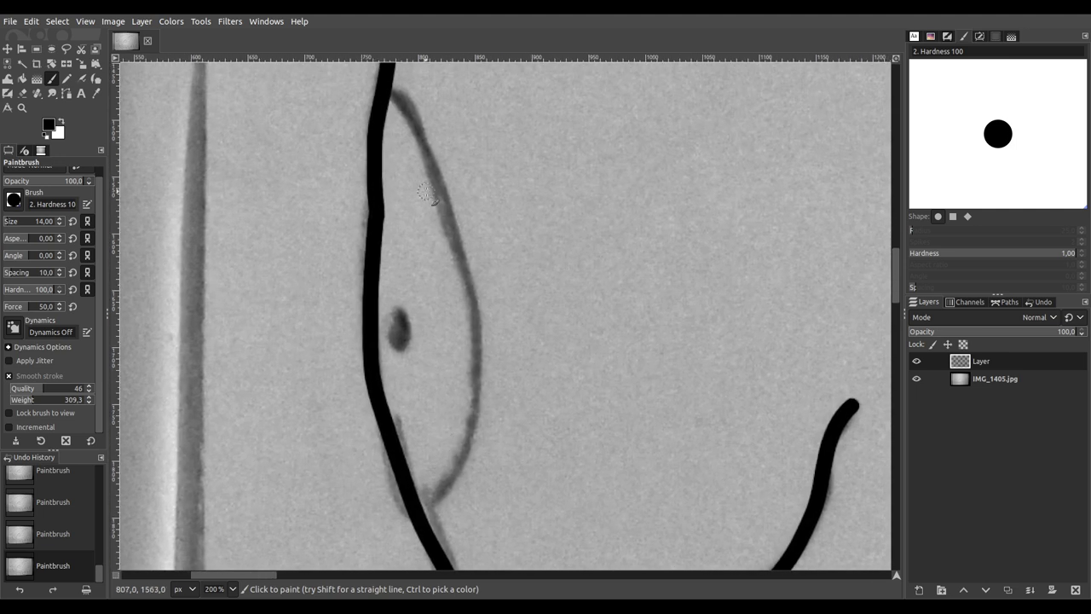
{"action": "mouse_move", "coordinate": [406, 107]}
{"action": "left_mouse_down"}
{"action": "mouse_move", "coordinate": [433, 158]}
{"action": "mouse_move", "coordinate": [477, 324]}
{"action": "mouse_move", "coordinate": [472, 424]}
{"action": "mouse_move", "coordinate": [435, 513]}
{"action": "left_mouse_up"}
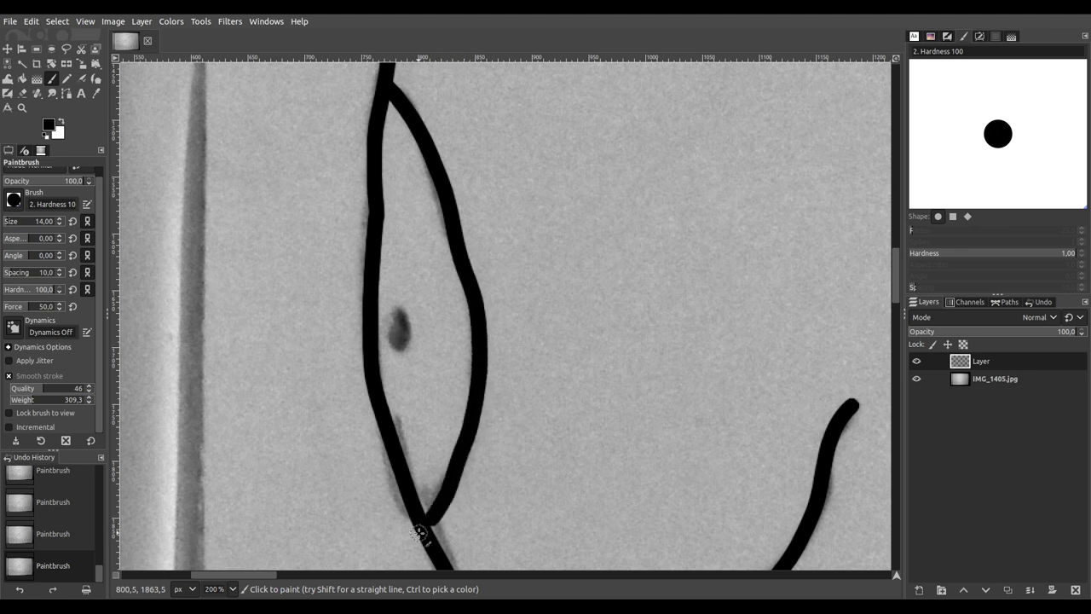
{"action": "scroll", "coordinate": [398, 339], "scroll_direction": "up", "scroll_amount": 3}
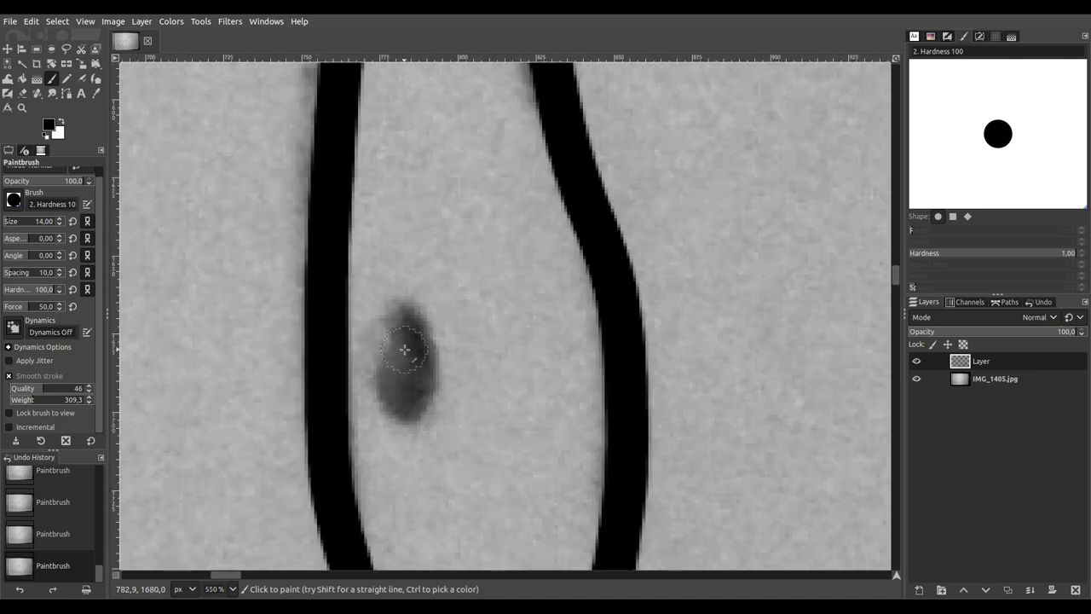
{"action": "mouse_move", "coordinate": [424, 232]}
{"action": "left_mouse_down"}
{"action": "mouse_move", "coordinate": [414, 281]}
{"action": "mouse_move", "coordinate": [424, 309]}
{"action": "mouse_move", "coordinate": [446, 301]}
{"action": "mouse_move", "coordinate": [434, 230]}
{"action": "left_mouse_up"}
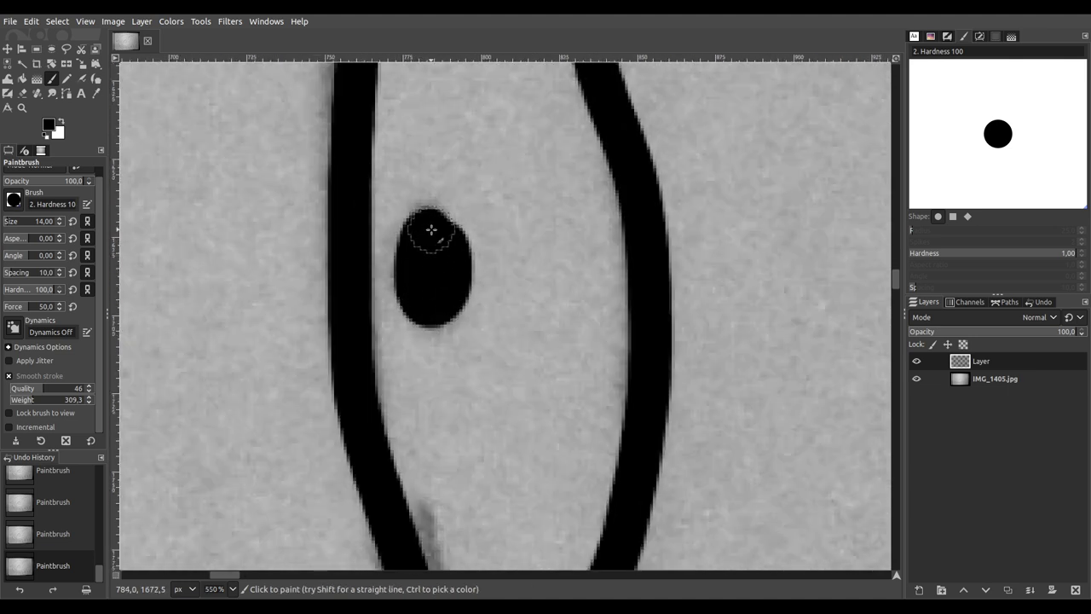
Step: Ink the long upper outline of the head from above the circle to where the pencil line nears the page's upper edge
{"action": "scroll", "coordinate": [452, 245], "scroll_direction": "down", "scroll_amount": 7}
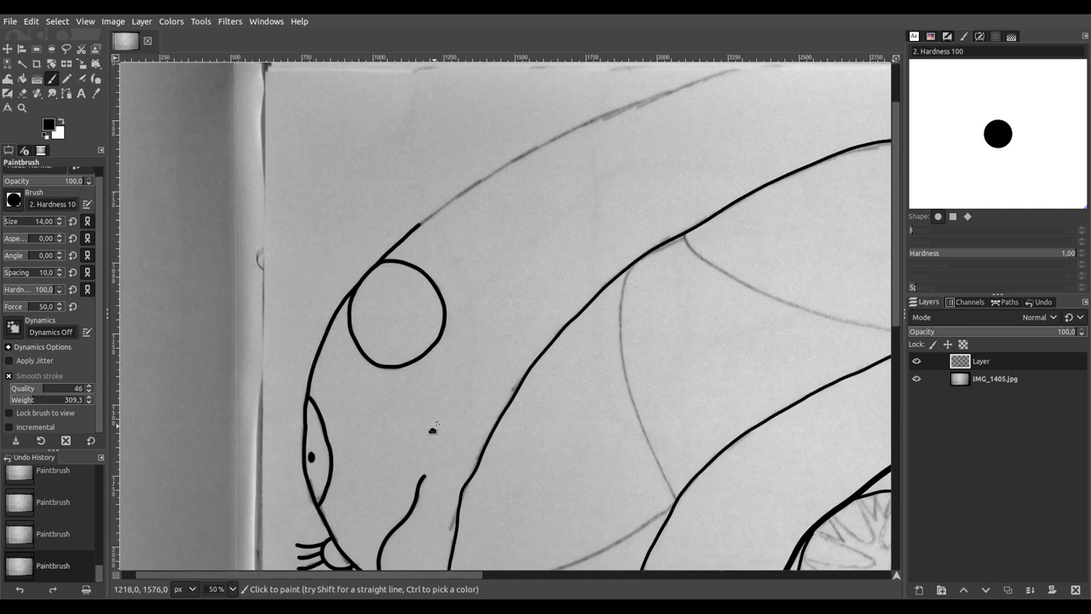
{"action": "scroll", "coordinate": [455, 219], "scroll_direction": "up", "scroll_amount": 3}
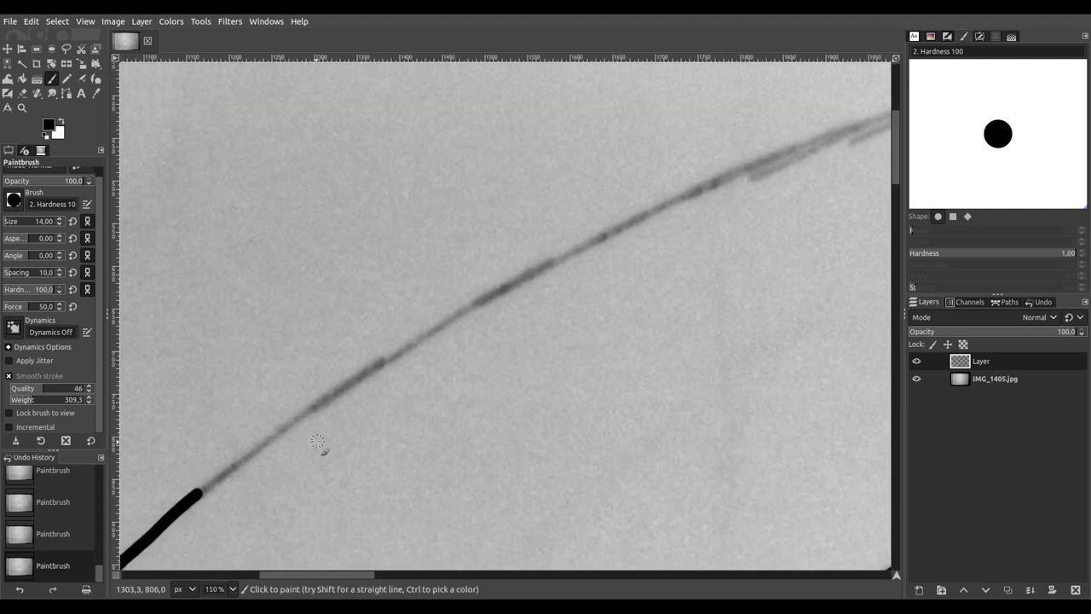
{"action": "scroll", "coordinate": [290, 455], "scroll_direction": "up", "scroll_amount": 1}
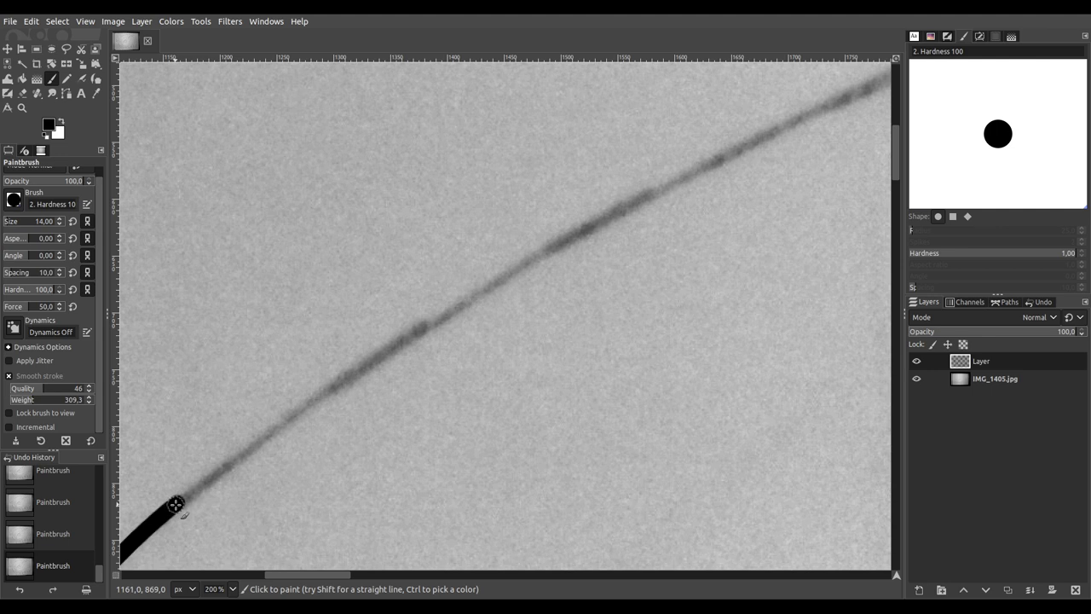
{"action": "mouse_move", "coordinate": [212, 471]}
{"action": "left_mouse_down"}
{"action": "mouse_move", "coordinate": [530, 255]}
{"action": "mouse_move", "coordinate": [877, 80]}
{"action": "mouse_move", "coordinate": [502, 305]}
{"action": "mouse_move", "coordinate": [231, 366]}
{"action": "mouse_move", "coordinate": [115, 404]}
{"action": "mouse_move", "coordinate": [128, 428]}
{"action": "left_mouse_up"}
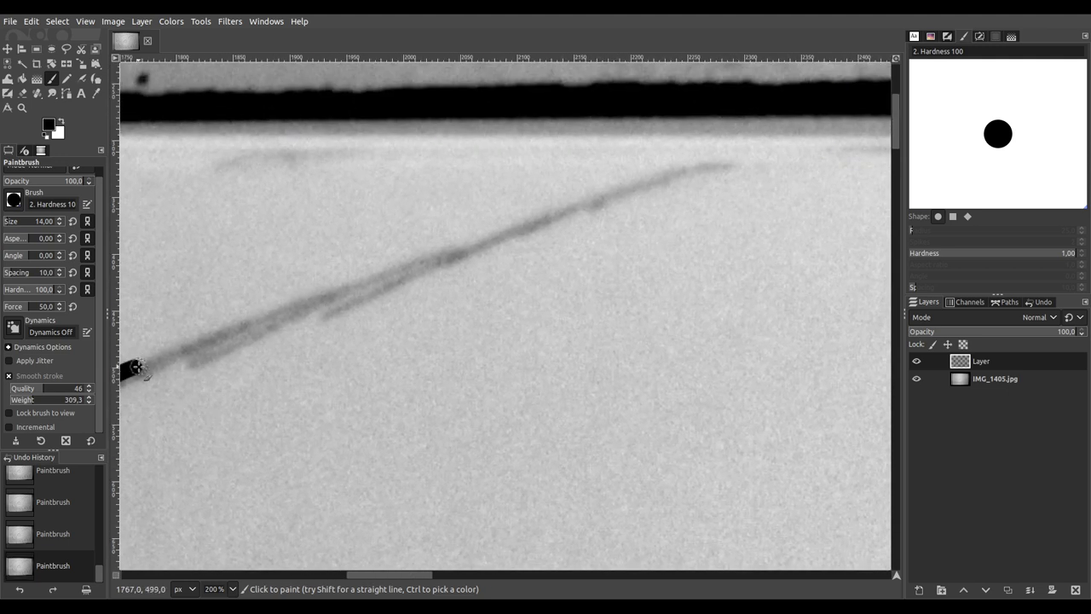
{"action": "mouse_move", "coordinate": [135, 366]}
{"action": "left_mouse_down"}
{"action": "mouse_move", "coordinate": [256, 331]}
{"action": "mouse_move", "coordinate": [589, 192]}
{"action": "mouse_move", "coordinate": [716, 166]}
{"action": "left_mouse_up"}
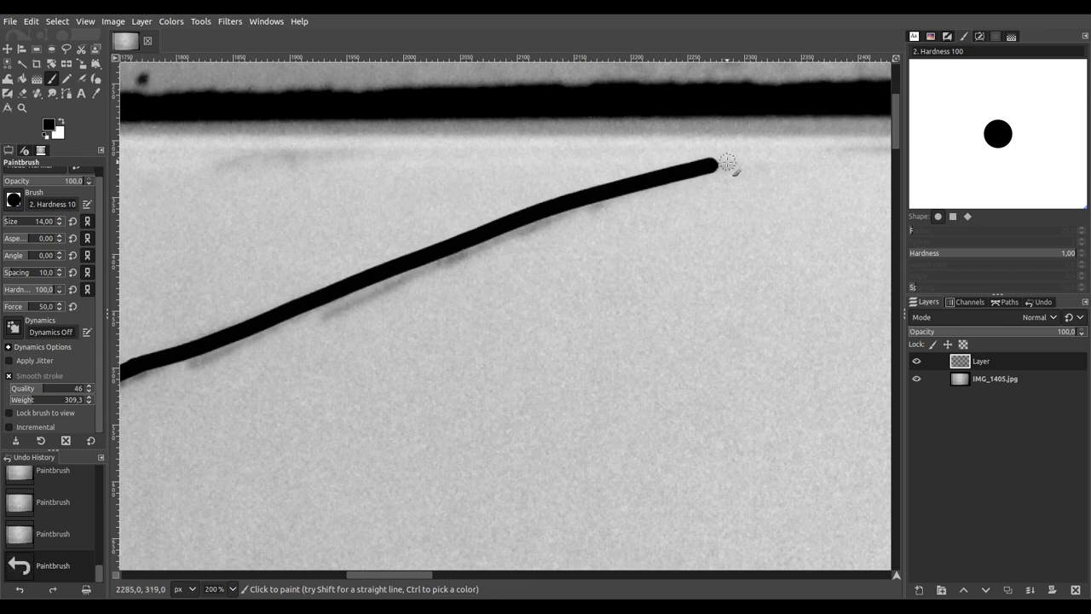
Step: Ink the outline onward along the page's upper edge and curve it down to join the inked body line below
{"action": "scroll", "coordinate": [730, 170], "scroll_direction": "down", "scroll_amount": 3}
{"action": "left_click_drag", "start_coordinate": [779, 244], "coordinate": [424, 254]}
{"action": "scroll", "coordinate": [482, 281], "scroll_direction": "down", "scroll_amount": 1}
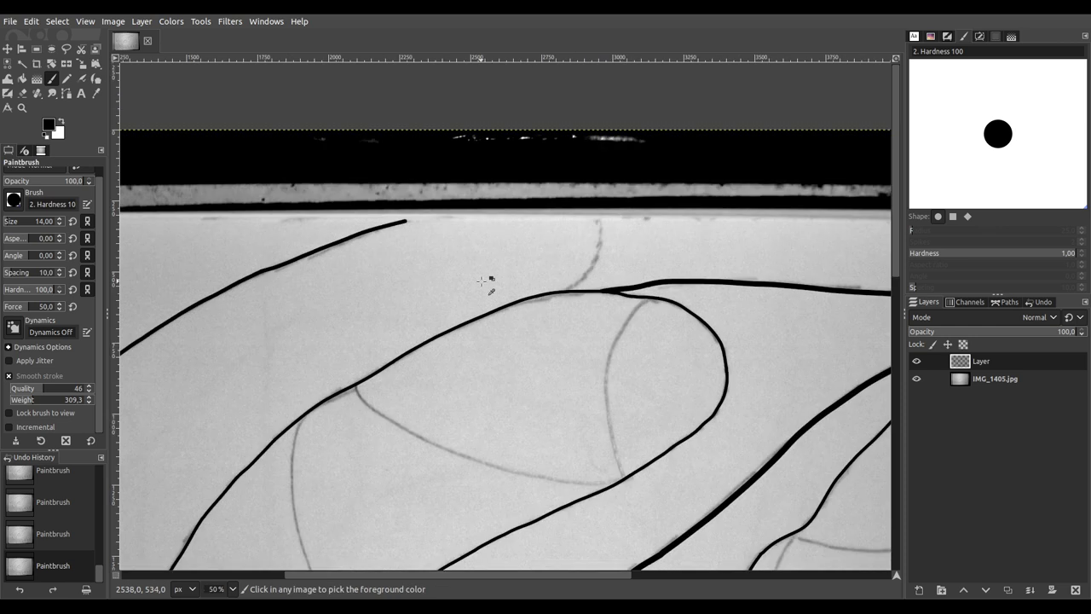
{"action": "scroll", "coordinate": [587, 220], "scroll_direction": "up", "scroll_amount": 3}
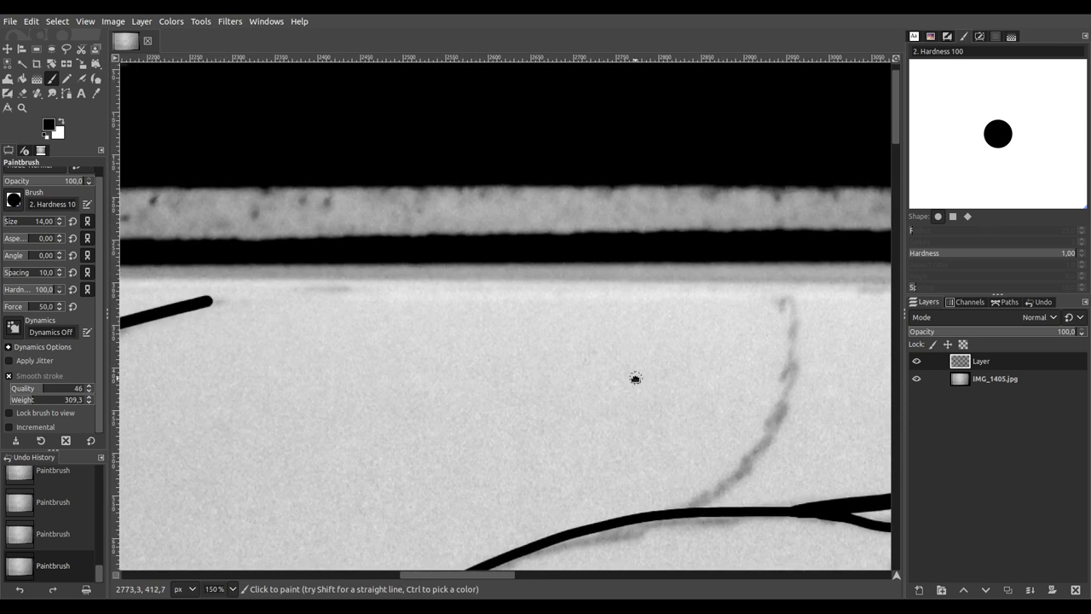
{"action": "left_click_drag", "start_coordinate": [327, 370], "coordinate": [365, 372]}
{"action": "scroll", "coordinate": [352, 373], "scroll_direction": "up", "scroll_amount": 1}
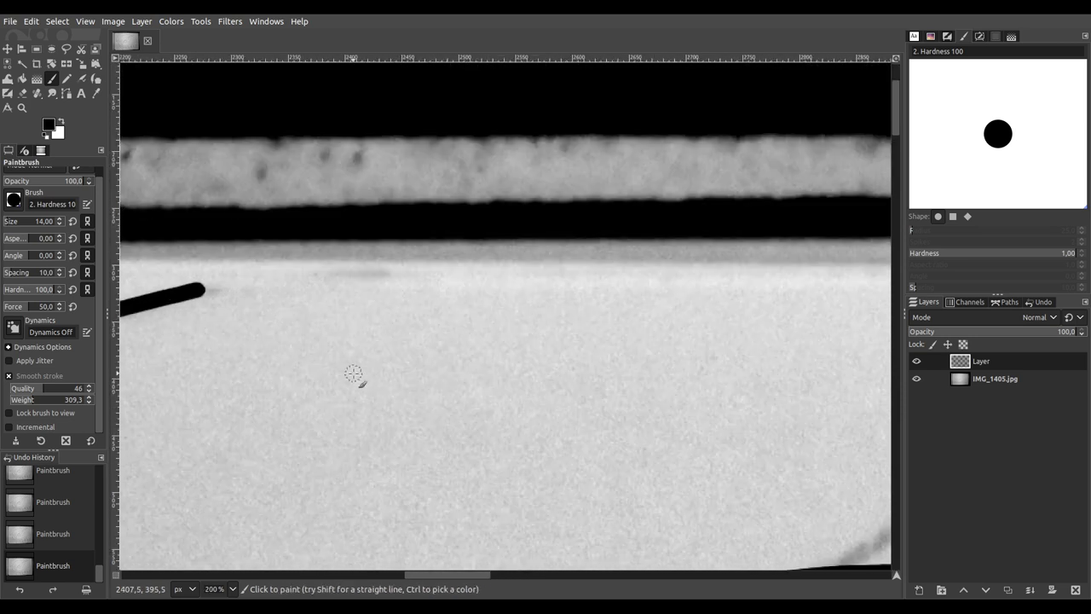
{"action": "scroll", "coordinate": [295, 375], "scroll_direction": "down", "scroll_amount": 1}
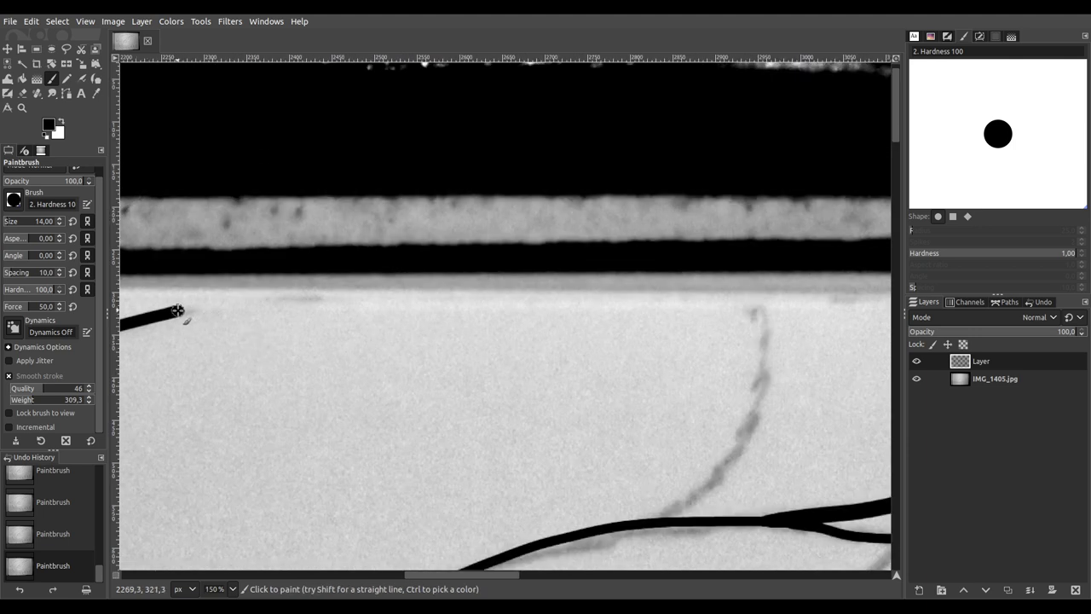
{"action": "mouse_move", "coordinate": [177, 310]}
{"action": "left_mouse_down"}
{"action": "mouse_move", "coordinate": [597, 253]}
{"action": "mouse_move", "coordinate": [698, 269]}
{"action": "mouse_move", "coordinate": [754, 305]}
{"action": "mouse_move", "coordinate": [764, 381]}
{"action": "mouse_move", "coordinate": [737, 450]}
{"action": "mouse_move", "coordinate": [651, 524]}
{"action": "left_mouse_up"}
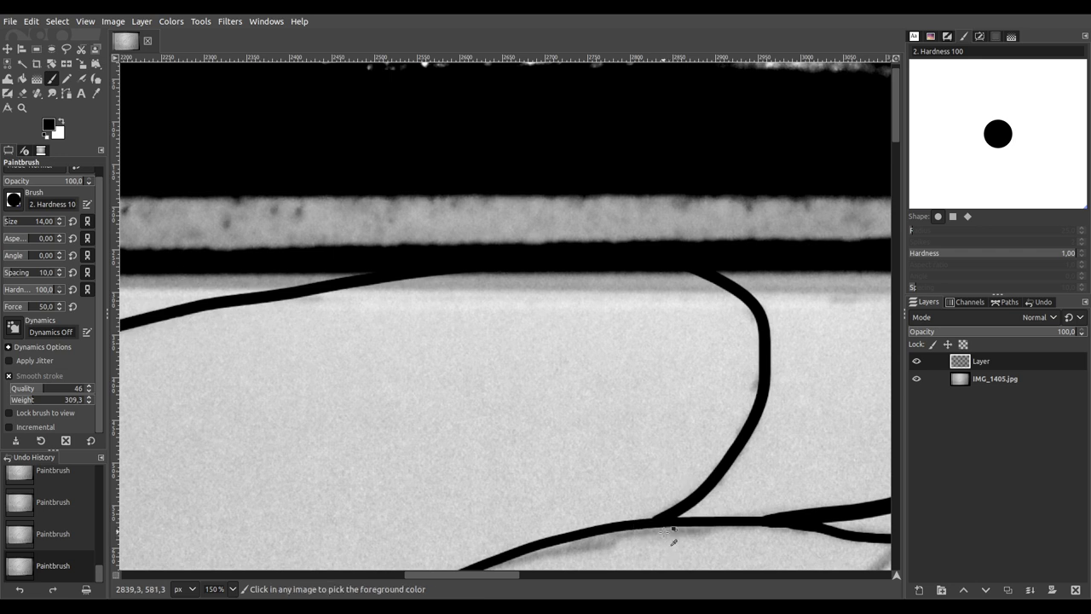
Step: Check the junction where the curved end meets the body line and save the image
{"action": "scroll", "coordinate": [670, 526], "scroll_direction": "up", "scroll_amount": 5}
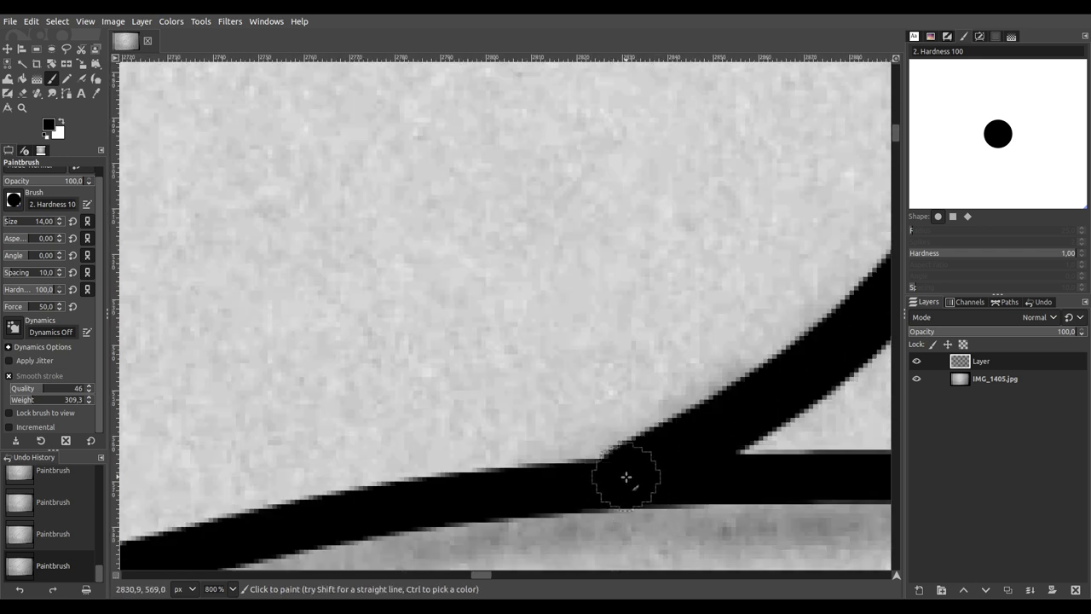
{"action": "scroll", "coordinate": [692, 458], "scroll_direction": "down", "scroll_amount": 4}
{"action": "scroll", "coordinate": [690, 458], "scroll_direction": "down", "scroll_amount": 6}
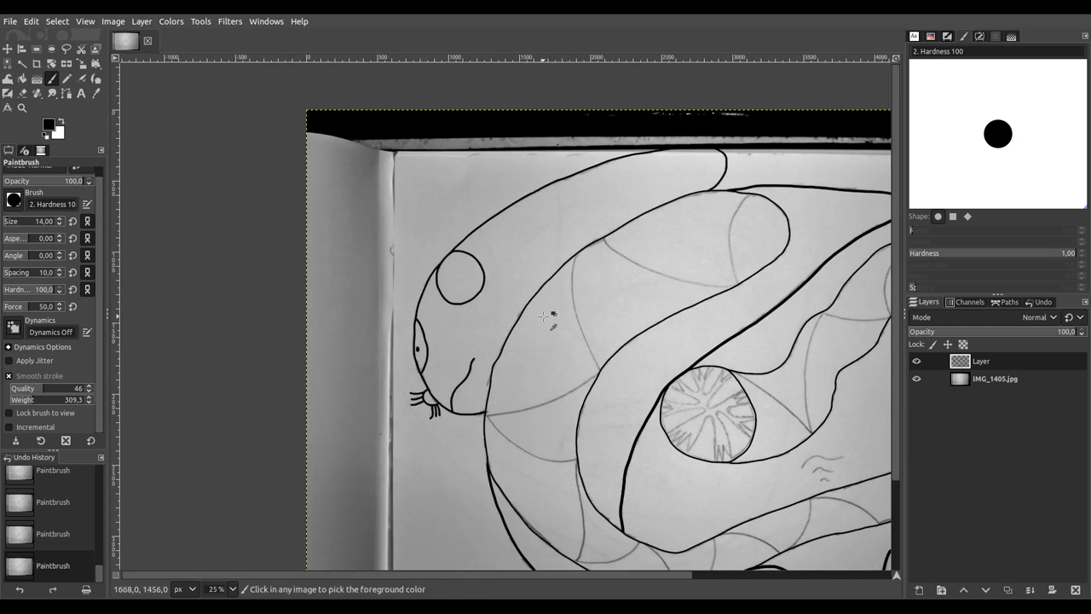
{"action": "key", "text": "ctrl+s"}
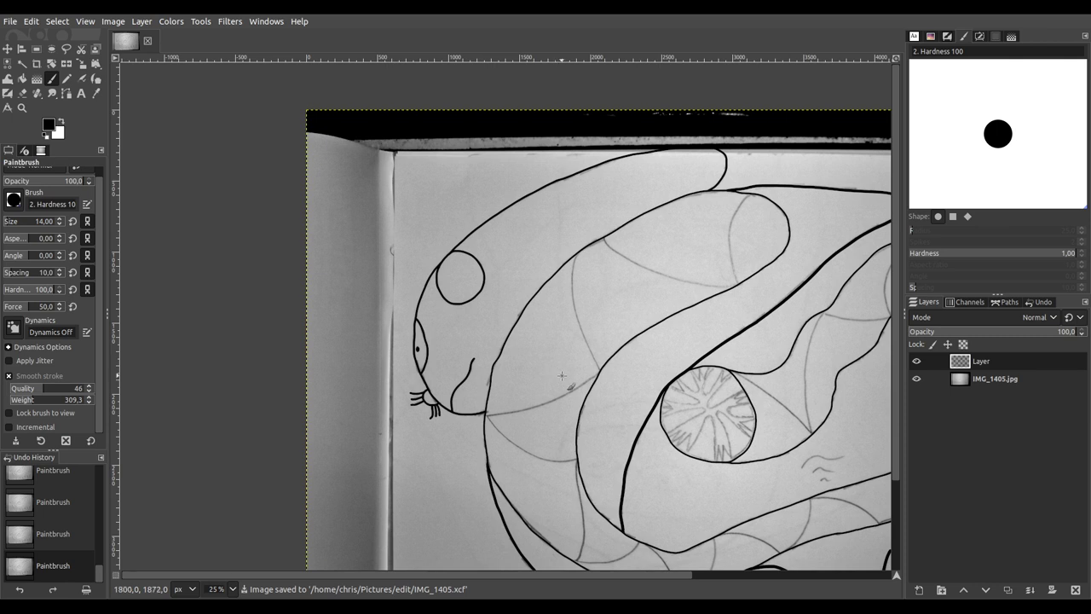
Step: Set the brush size to 8 and ink the three short wavy lines beside the round patterned shape
{"action": "scroll", "coordinate": [640, 369], "scroll_direction": "up", "scroll_amount": 2}
{"action": "scroll", "coordinate": [475, 295], "scroll_direction": "down", "scroll_amount": 1}
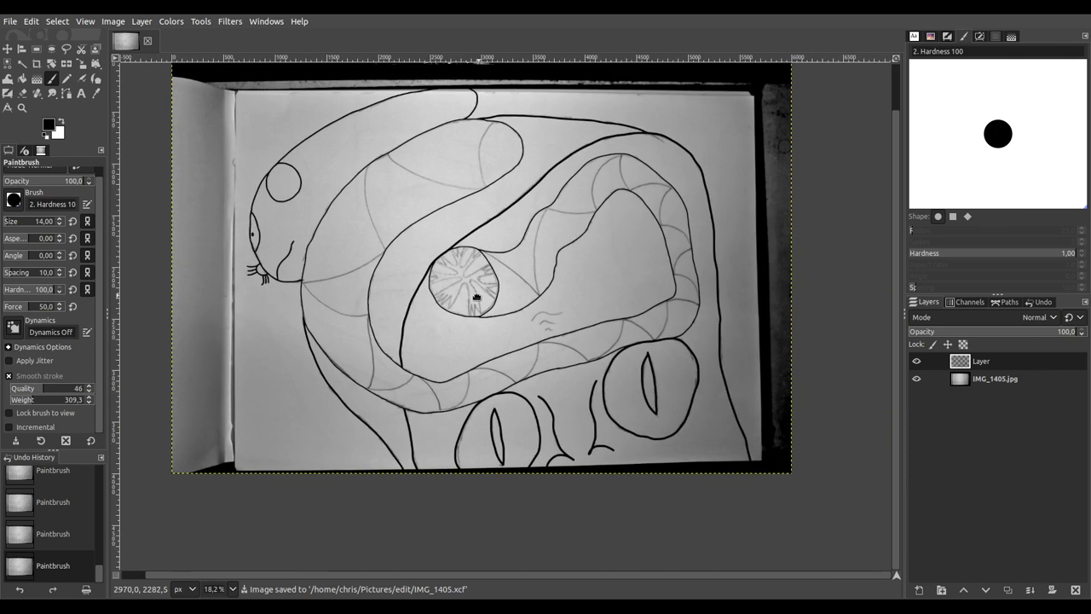
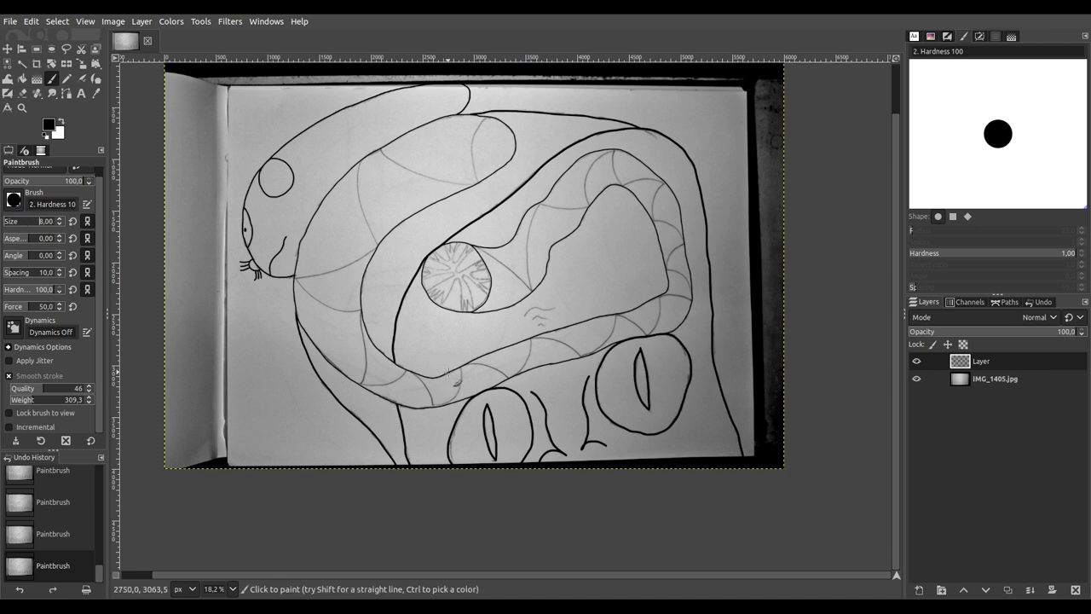
{"action": "key", "text": "2"}
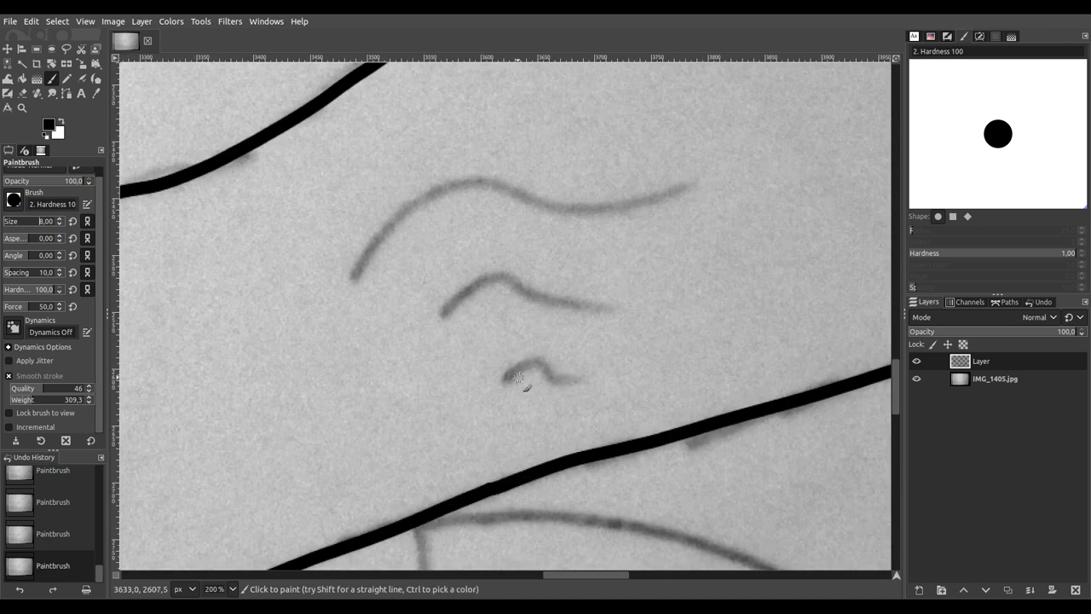
{"action": "mouse_move", "coordinate": [505, 381]}
{"action": "left_mouse_down"}
{"action": "mouse_move", "coordinate": [533, 359]}
{"action": "mouse_move", "coordinate": [574, 388]}
{"action": "mouse_move", "coordinate": [601, 383]}
{"action": "left_mouse_up"}
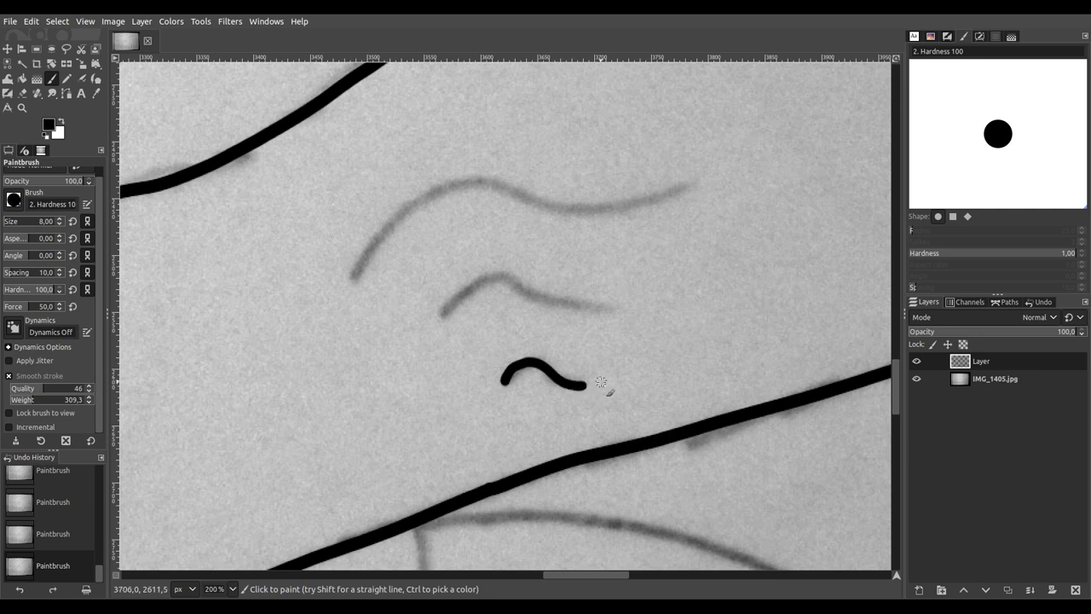
{"action": "mouse_move", "coordinate": [440, 316]}
{"action": "left_mouse_down"}
{"action": "mouse_move", "coordinate": [466, 285]}
{"action": "mouse_move", "coordinate": [505, 271]}
{"action": "mouse_move", "coordinate": [526, 295]}
{"action": "mouse_move", "coordinate": [607, 307]}
{"action": "left_mouse_up"}
{"action": "mouse_move", "coordinate": [352, 278]}
{"action": "left_mouse_down"}
{"action": "mouse_move", "coordinate": [382, 235]}
{"action": "mouse_move", "coordinate": [473, 184]}
{"action": "mouse_move", "coordinate": [564, 205]}
{"action": "mouse_move", "coordinate": [646, 198]}
{"action": "left_mouse_up"}
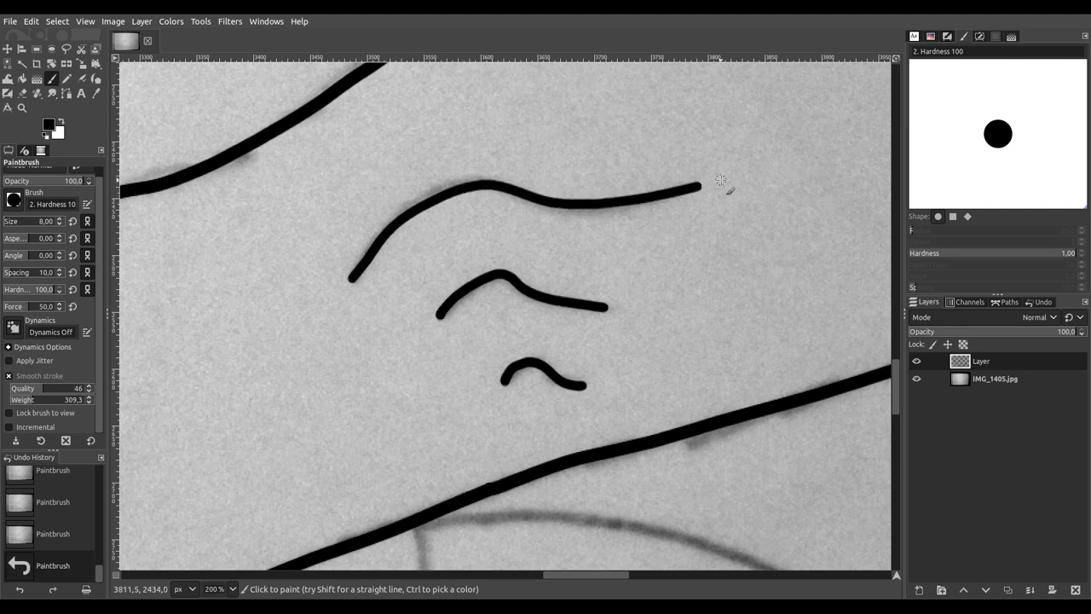
Step: Ink the radial pencil pattern inside the round shape with the size 8 brush
{"action": "scroll", "coordinate": [645, 199], "scroll_direction": "down", "scroll_amount": 3}
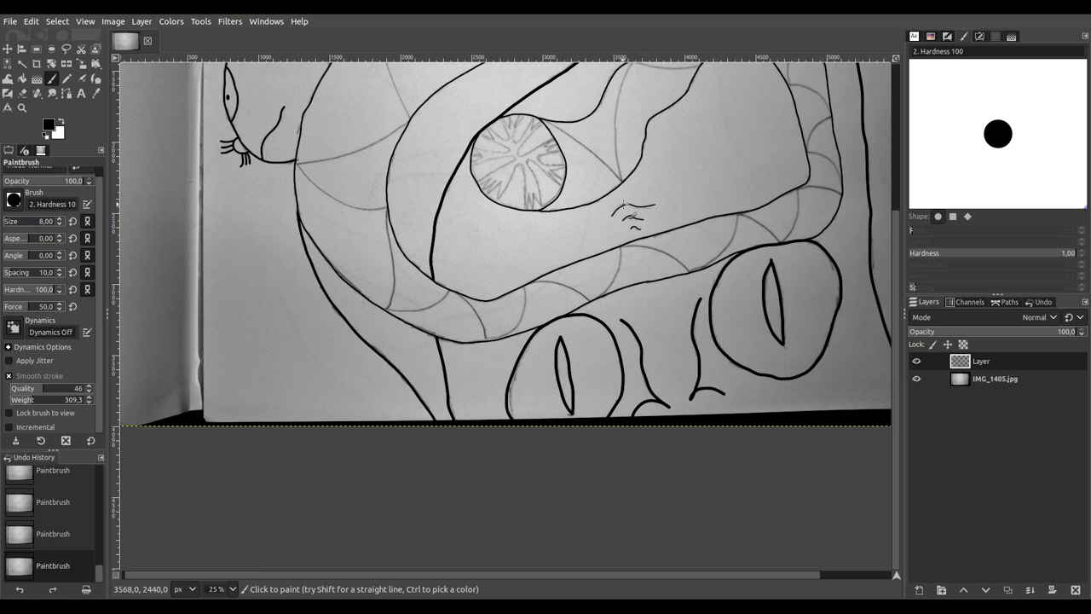
{"action": "scroll", "coordinate": [508, 184], "scroll_direction": "up", "scroll_amount": 6}
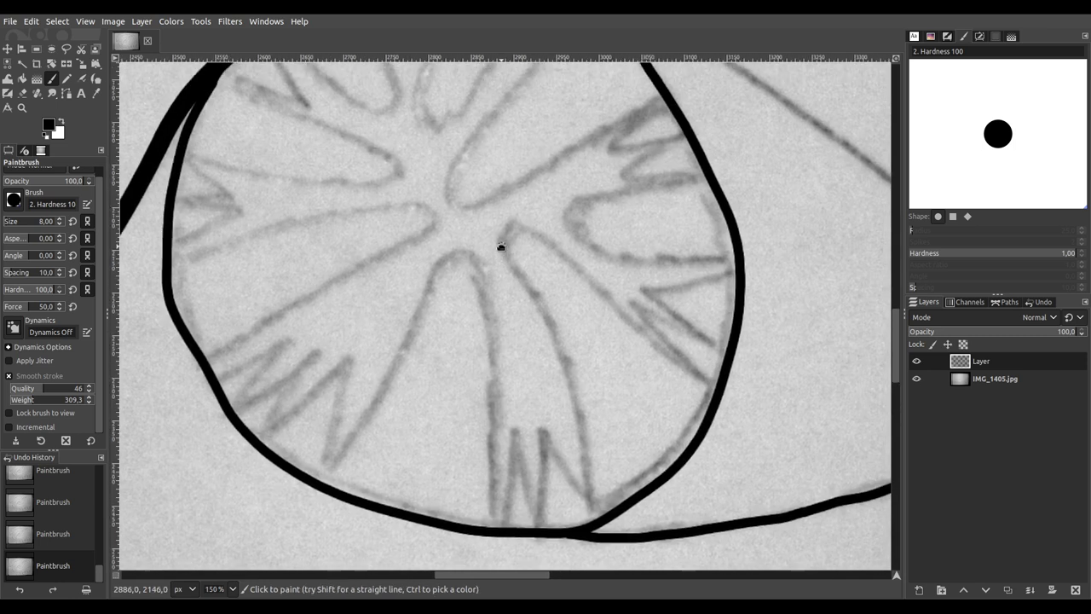
Step: Trace the pencilled upper-right and right lobes inside the circular shape with smooth black strokes ending at its outline
{"action": "scroll", "coordinate": [489, 312], "scroll_direction": "up", "scroll_amount": 3}
{"action": "scroll", "coordinate": [512, 256], "scroll_direction": "down", "scroll_amount": 2}
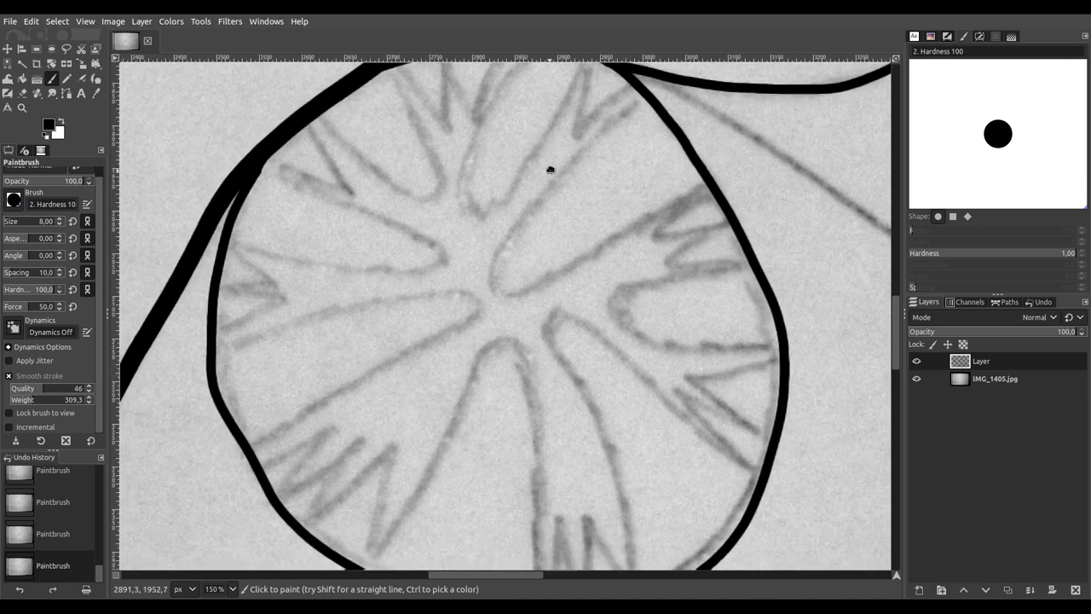
{"action": "scroll", "coordinate": [579, 202], "scroll_direction": "up", "scroll_amount": 2}
{"action": "scroll", "coordinate": [597, 209], "scroll_direction": "up", "scroll_amount": 1}
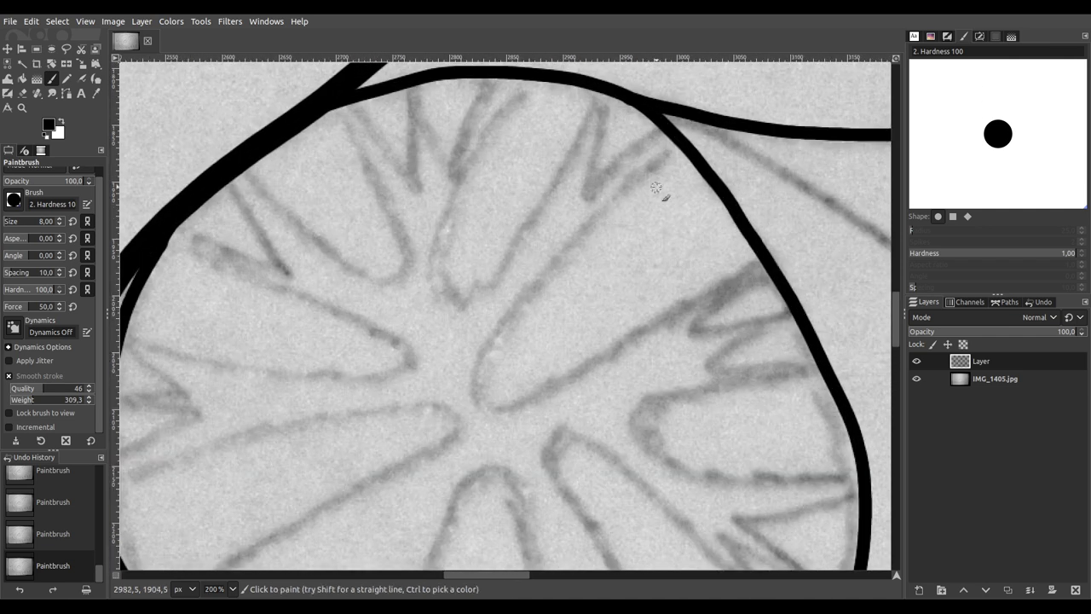
{"action": "mouse_move", "coordinate": [649, 167]}
{"action": "left_mouse_down"}
{"action": "mouse_move", "coordinate": [547, 274]}
{"action": "mouse_move", "coordinate": [493, 349]}
{"action": "mouse_move", "coordinate": [477, 396]}
{"action": "mouse_move", "coordinate": [503, 408]}
{"action": "mouse_move", "coordinate": [553, 392]}
{"action": "mouse_move", "coordinate": [774, 252]}
{"action": "left_mouse_up"}
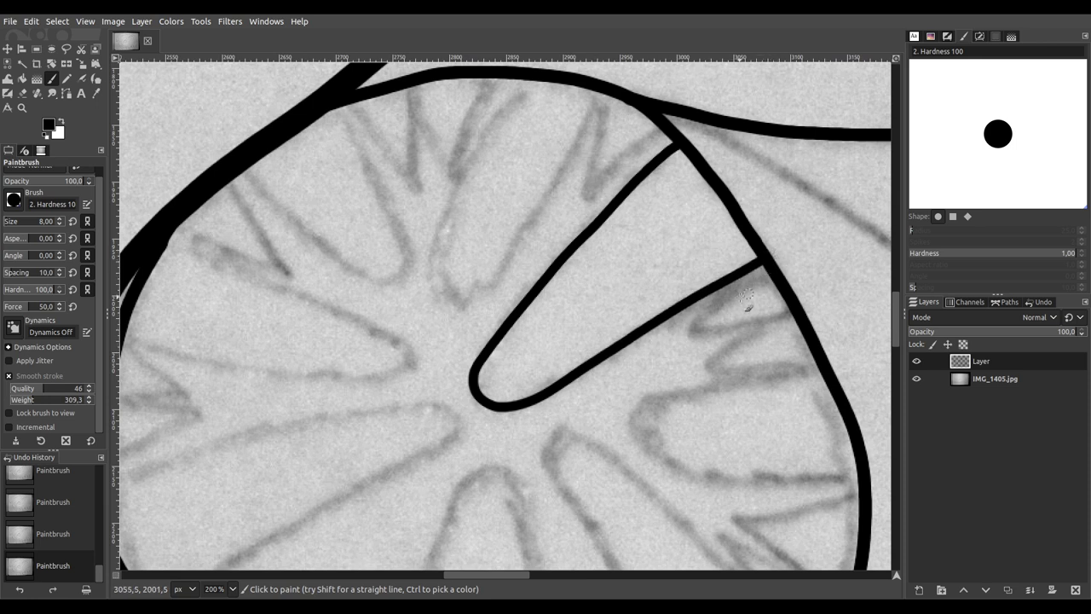
{"action": "scroll", "coordinate": [647, 195], "scroll_direction": "down", "scroll_amount": 4}
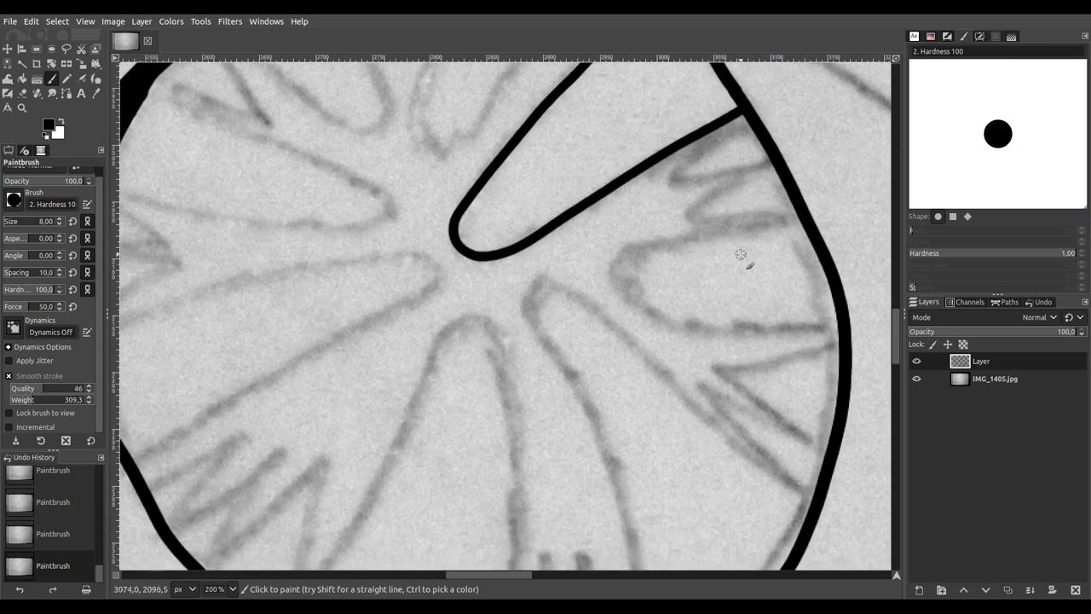
{"action": "mouse_move", "coordinate": [782, 219]}
{"action": "left_mouse_down"}
{"action": "mouse_move", "coordinate": [638, 248]}
{"action": "mouse_move", "coordinate": [616, 273]}
{"action": "mouse_move", "coordinate": [652, 311]}
{"action": "mouse_move", "coordinate": [695, 324]}
{"action": "mouse_move", "coordinate": [857, 324]}
{"action": "left_mouse_up"}
Step: Ink the pencilled lower-right and bottom lobes of the circular shape with black strokes that meet its outline
{"action": "scroll", "coordinate": [780, 312], "scroll_direction": "down", "scroll_amount": 3}
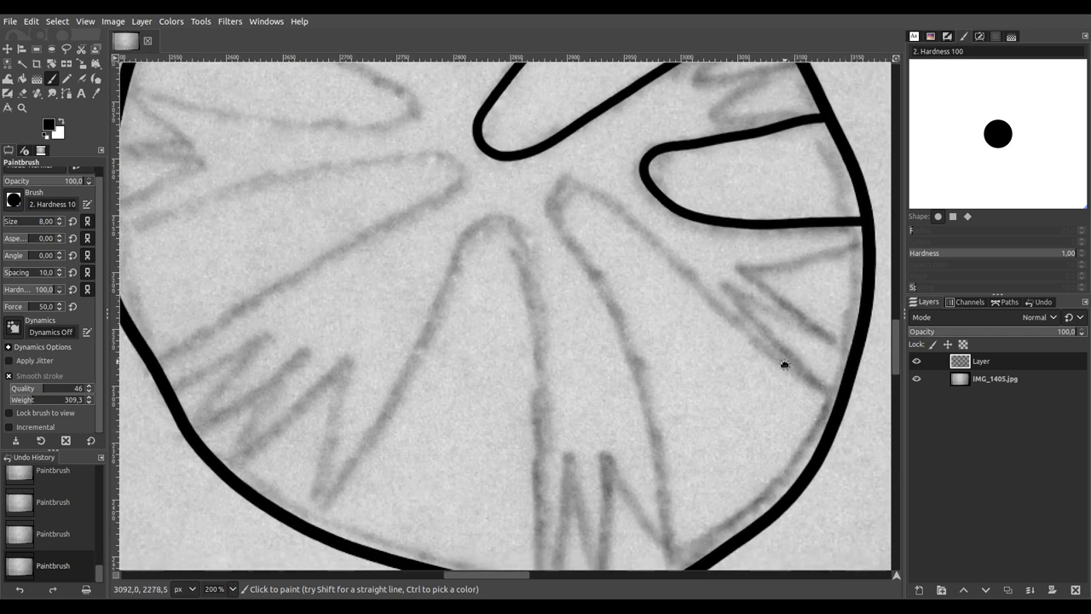
{"action": "scroll", "coordinate": [784, 365], "scroll_direction": "down", "scroll_amount": 2}
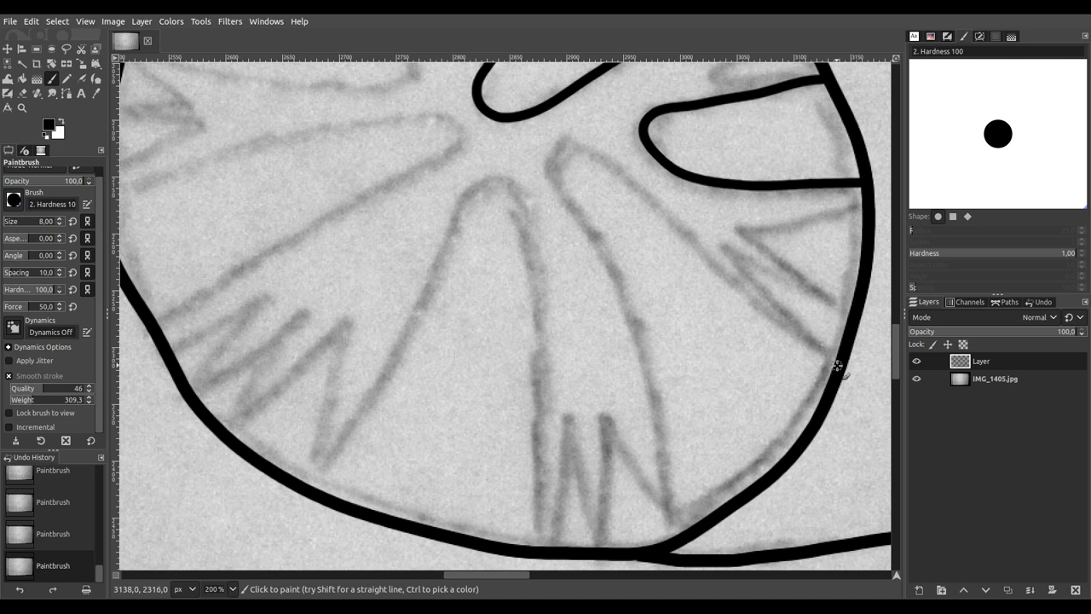
{"action": "mouse_move", "coordinate": [806, 344]}
{"action": "left_mouse_down"}
{"action": "mouse_move", "coordinate": [744, 300]}
{"action": "mouse_move", "coordinate": [647, 191]}
{"action": "mouse_move", "coordinate": [578, 151]}
{"action": "mouse_move", "coordinate": [559, 153]}
{"action": "mouse_move", "coordinate": [555, 173]}
{"action": "mouse_move", "coordinate": [646, 361]}
{"action": "mouse_move", "coordinate": [675, 546]}
{"action": "left_mouse_up"}
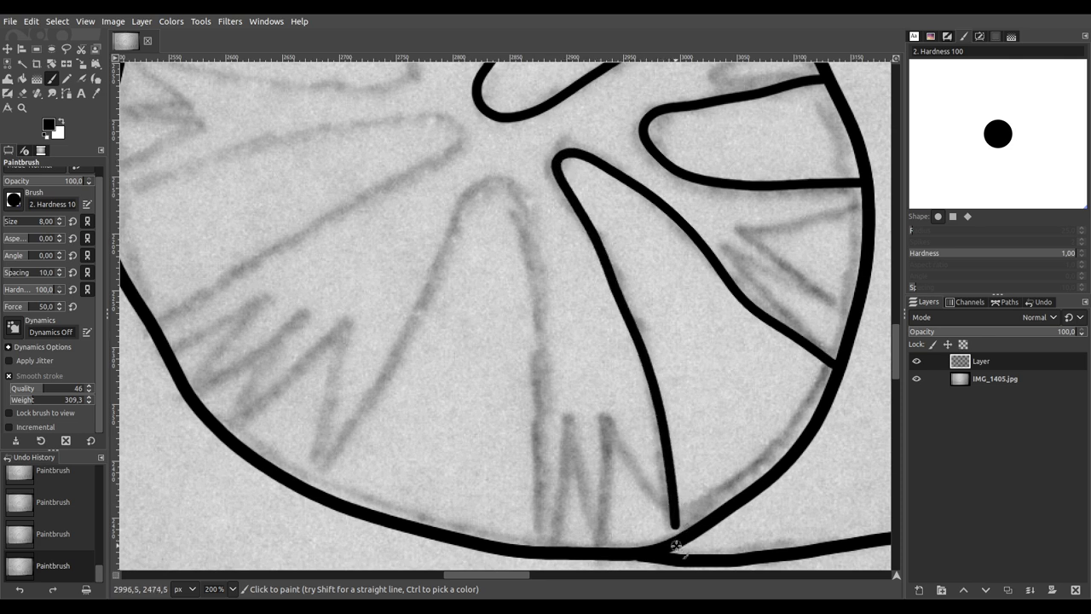
{"action": "left_click_drag", "start_coordinate": [570, 507], "coordinate": [696, 484]}
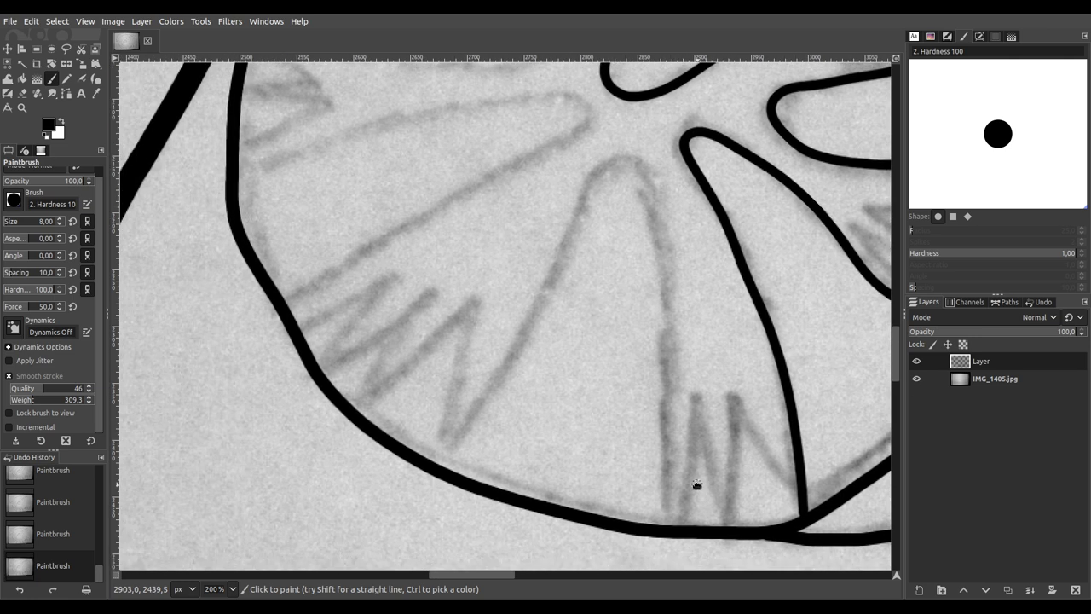
{"action": "mouse_move", "coordinate": [665, 521]}
{"action": "left_mouse_down"}
{"action": "mouse_move", "coordinate": [663, 372]}
{"action": "mouse_move", "coordinate": [676, 264]}
{"action": "mouse_move", "coordinate": [669, 218]}
{"action": "mouse_move", "coordinate": [637, 168]}
{"action": "mouse_move", "coordinate": [588, 198]}
{"action": "mouse_move", "coordinate": [495, 394]}
{"action": "mouse_move", "coordinate": [423, 474]}
{"action": "left_mouse_up"}
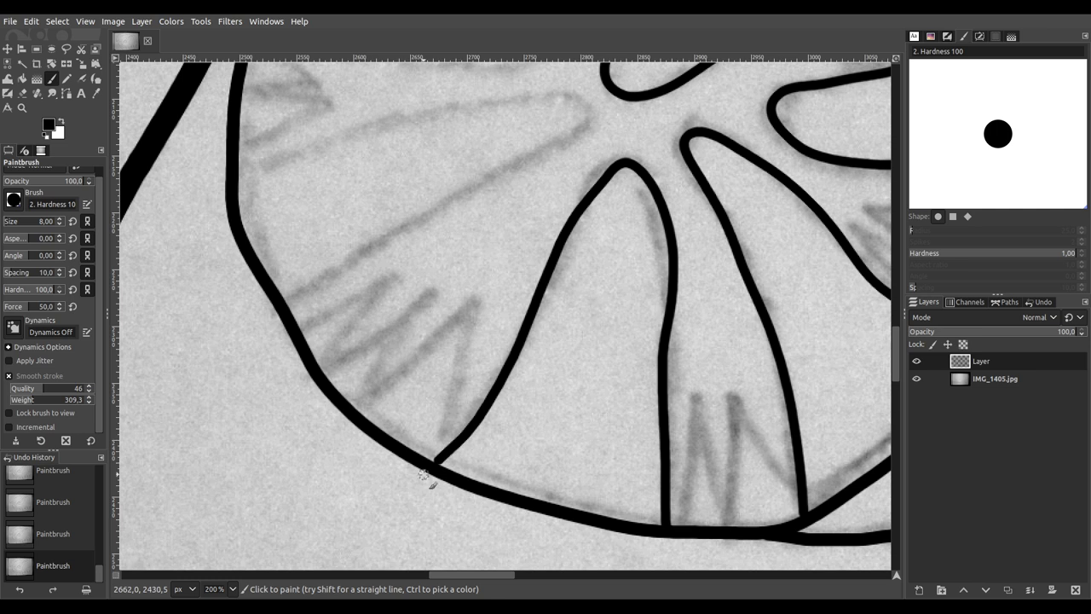
Step: Trace the two pencilled lobes on the left side of the circular shape in black, from outline to outline
{"action": "scroll", "coordinate": [421, 475], "scroll_direction": "up", "scroll_amount": 5}
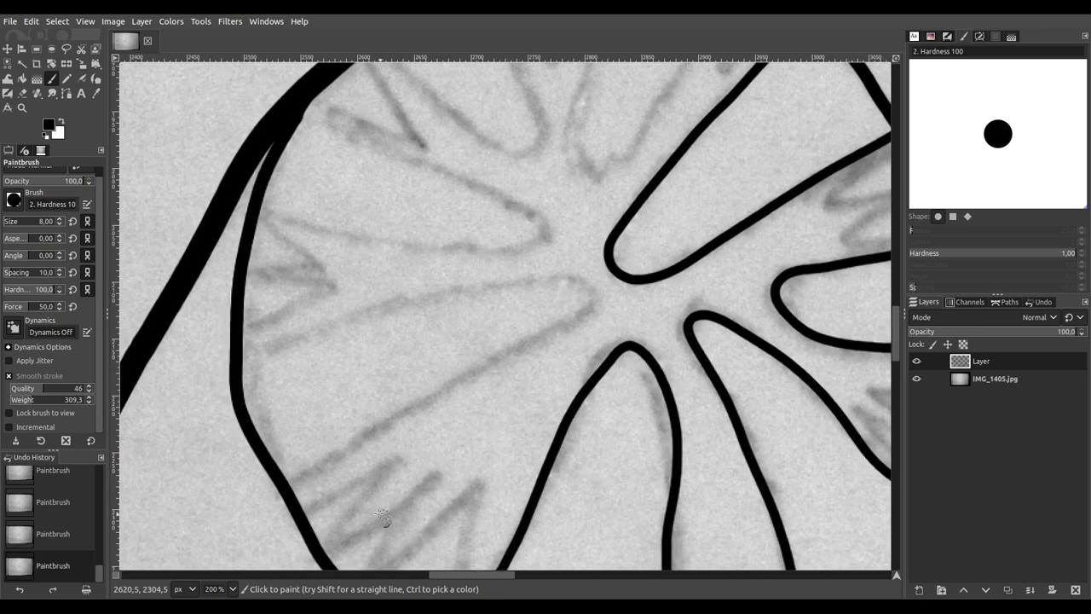
{"action": "mouse_move", "coordinate": [288, 486]}
{"action": "left_mouse_down"}
{"action": "mouse_move", "coordinate": [573, 323]}
{"action": "mouse_move", "coordinate": [592, 306]}
{"action": "mouse_move", "coordinate": [589, 294]}
{"action": "mouse_move", "coordinate": [508, 289]}
{"action": "mouse_move", "coordinate": [231, 360]}
{"action": "left_mouse_up"}
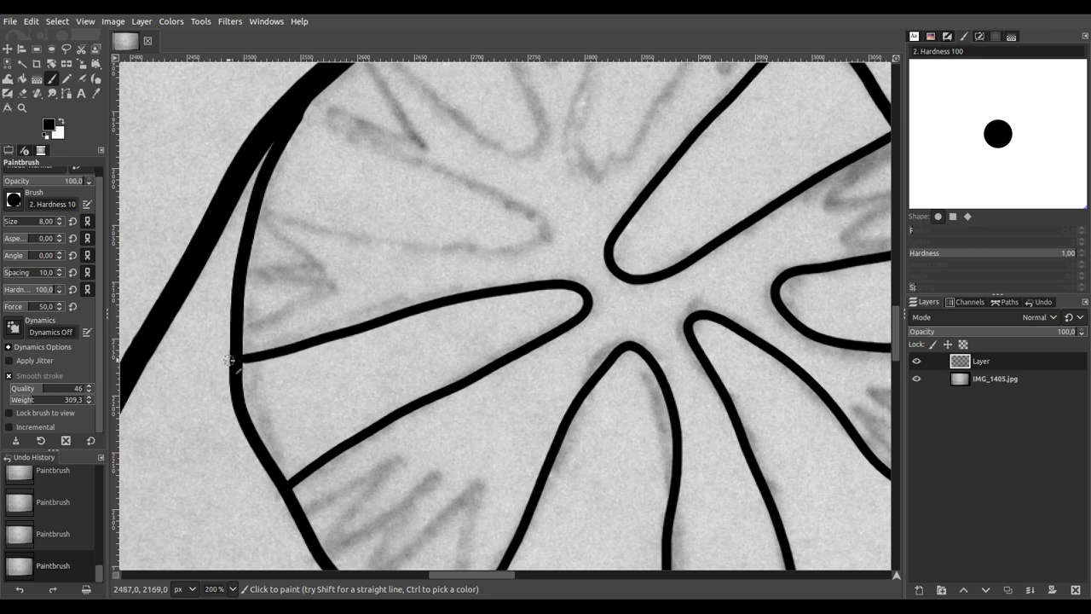
{"action": "scroll", "coordinate": [305, 346], "scroll_direction": "up", "scroll_amount": 3}
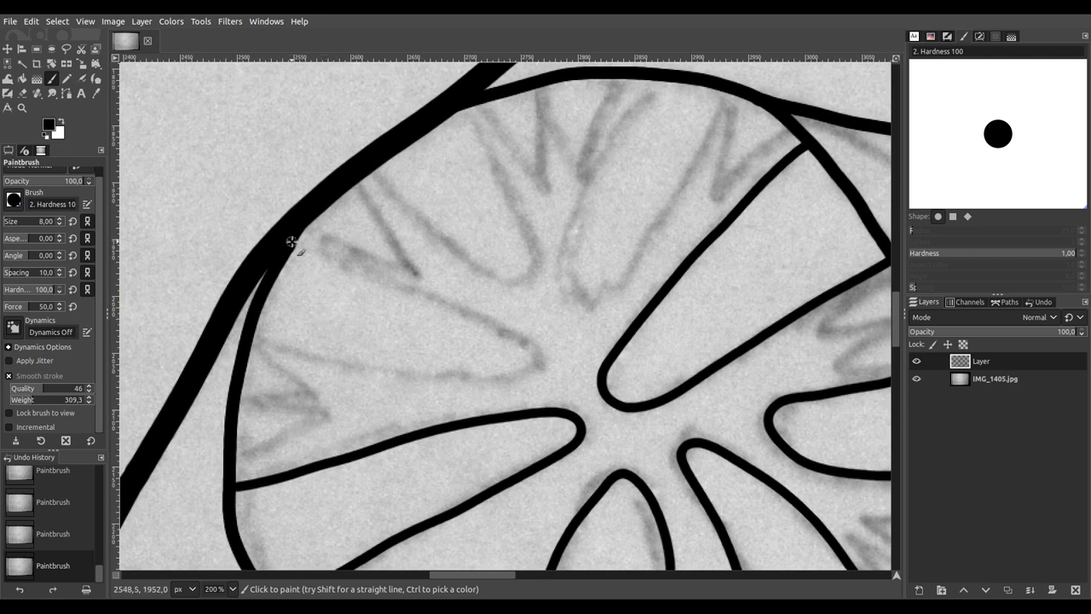
{"action": "mouse_move", "coordinate": [317, 252]}
{"action": "left_mouse_down"}
{"action": "mouse_move", "coordinate": [515, 331]}
{"action": "mouse_move", "coordinate": [540, 360]}
{"action": "mouse_move", "coordinate": [526, 376]}
{"action": "mouse_move", "coordinate": [457, 380]}
{"action": "mouse_move", "coordinate": [335, 365]}
{"action": "mouse_move", "coordinate": [241, 333]}
{"action": "left_mouse_up"}
Step: Trace the two narrow pencilled lobes at the top of the circular shape in black, joining them to the outline
{"action": "left_click_drag", "start_coordinate": [579, 256], "coordinate": [443, 318]}
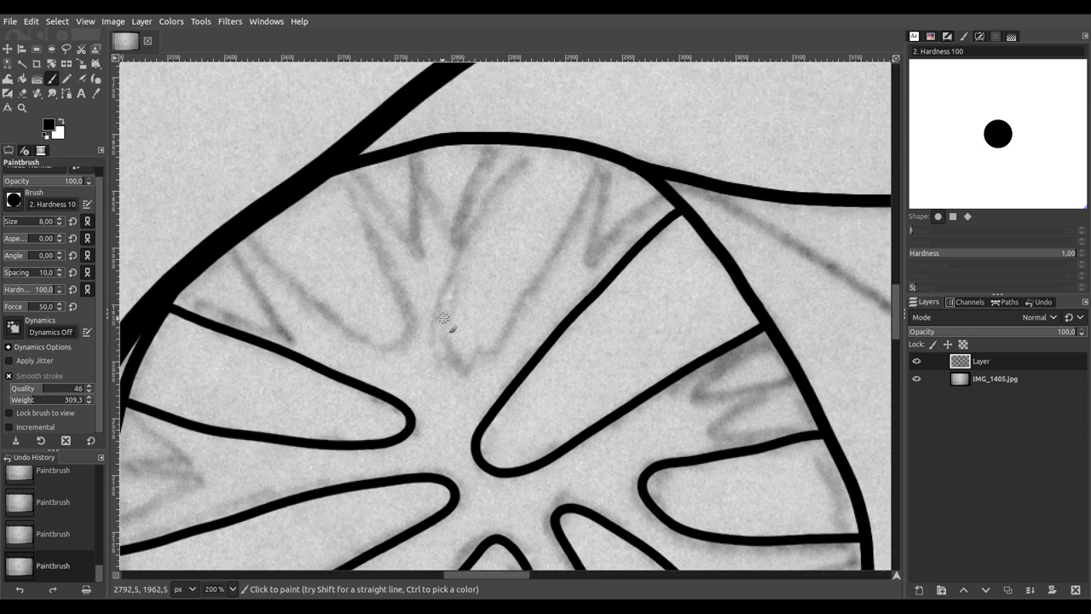
{"action": "mouse_move", "coordinate": [248, 232]}
{"action": "left_mouse_down"}
{"action": "mouse_move", "coordinate": [325, 322]}
{"action": "mouse_move", "coordinate": [372, 352]}
{"action": "mouse_move", "coordinate": [399, 347]}
{"action": "mouse_move", "coordinate": [404, 307]}
{"action": "mouse_move", "coordinate": [333, 166]}
{"action": "left_mouse_up"}
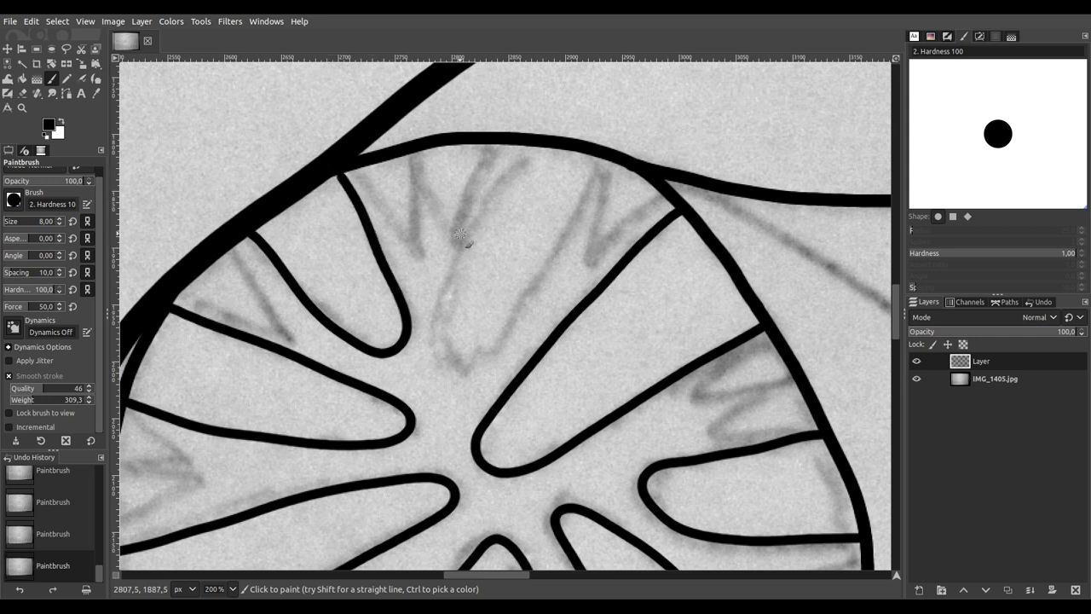
{"action": "scroll", "coordinate": [345, 176], "scroll_direction": "up", "scroll_amount": 7}
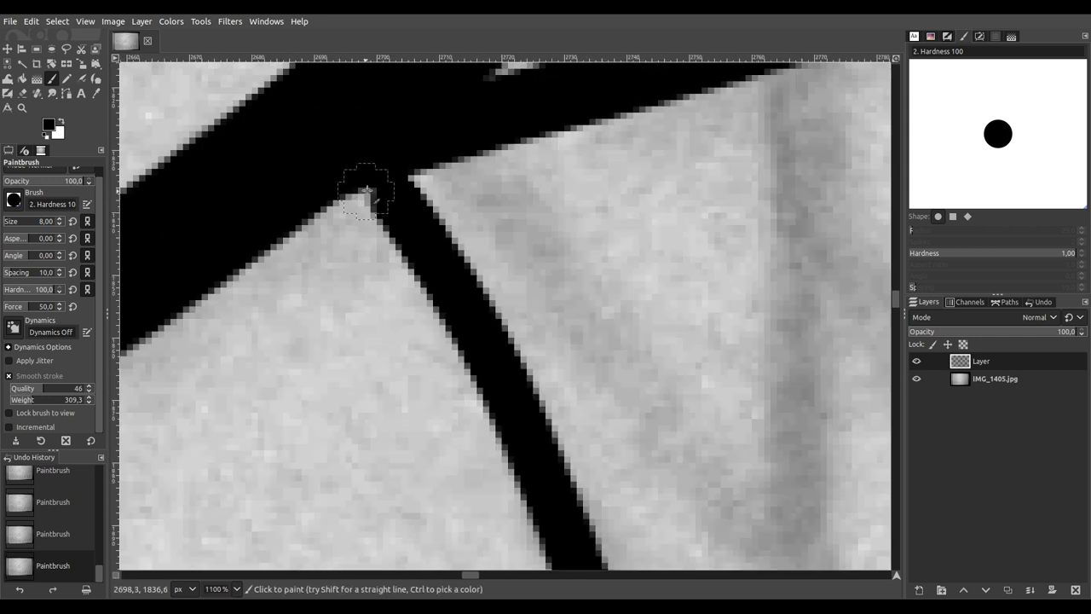
{"action": "scroll", "coordinate": [401, 187], "scroll_direction": "down", "scroll_amount": 5}
{"action": "scroll", "coordinate": [629, 264], "scroll_direction": "right", "scroll_amount": 3}
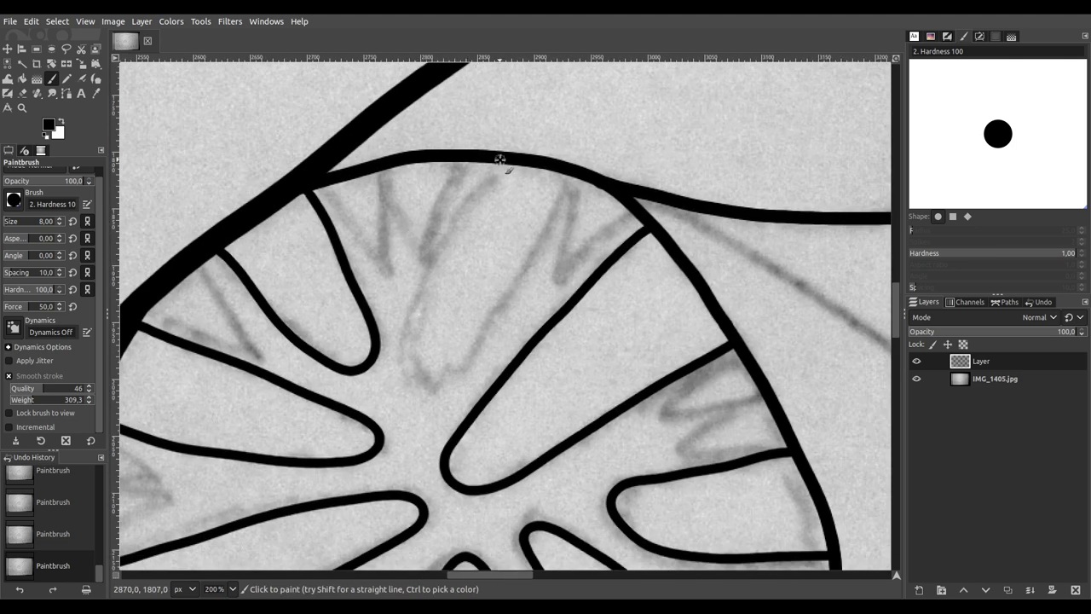
{"action": "mouse_move", "coordinate": [476, 185]}
{"action": "left_mouse_down"}
{"action": "mouse_move", "coordinate": [409, 322]}
{"action": "mouse_move", "coordinate": [407, 378]}
{"action": "mouse_move", "coordinate": [418, 398]}
{"action": "mouse_move", "coordinate": [507, 300]}
{"action": "mouse_move", "coordinate": [573, 160]}
{"action": "left_mouse_up"}
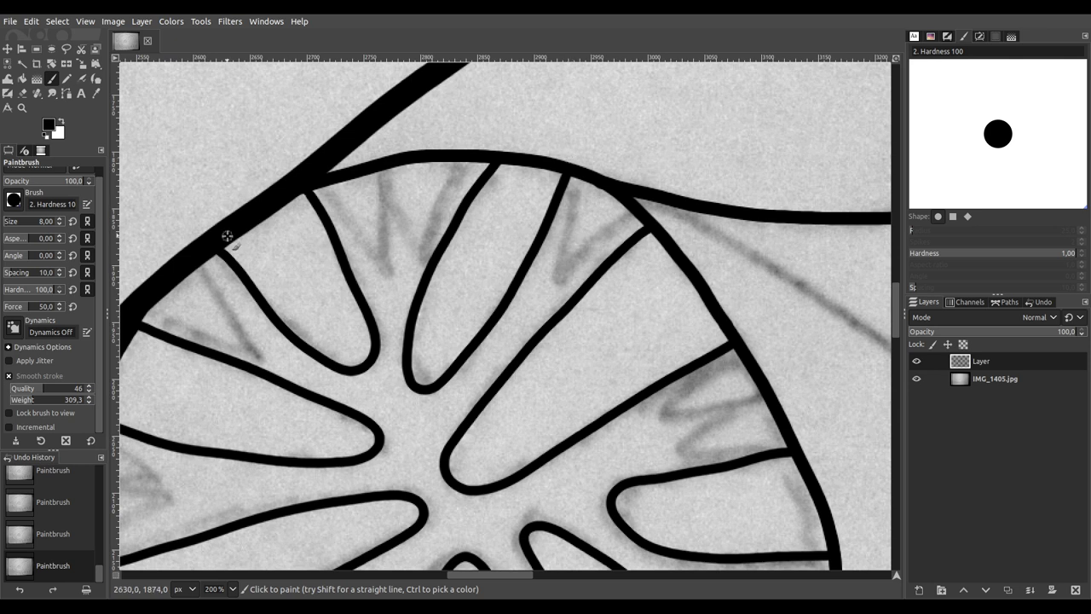
Step: Set the brush size to 6 and ink the zigzag between the two top lobes with straight lines
{"action": "left_click", "coordinate": [316, 182]}
{"action": "left_click", "coordinate": [383, 271], "text": "shift"}
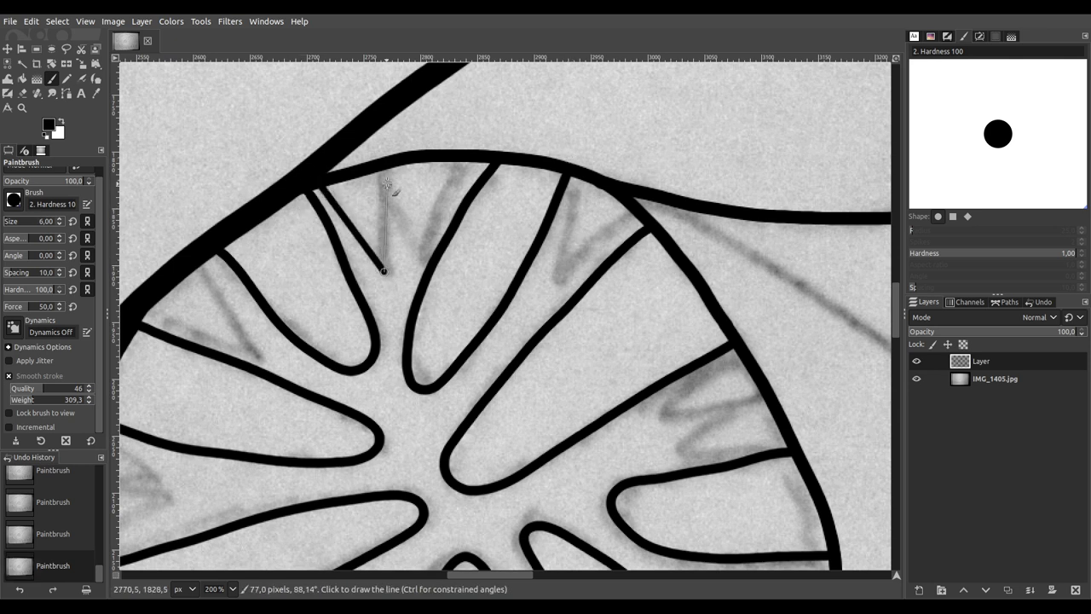
{"action": "left_click", "coordinate": [382, 170], "text": "shift"}
{"action": "left_click", "coordinate": [384, 195]}
{"action": "left_click", "coordinate": [418, 251], "text": "shift"}
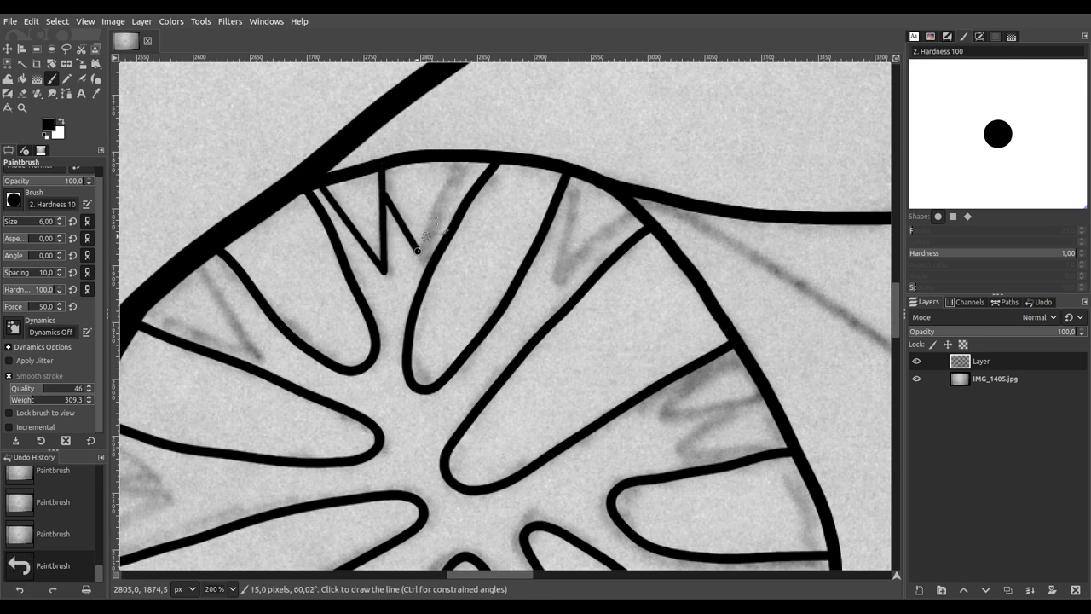
{"action": "left_click", "coordinate": [452, 160], "text": "shift"}
Step: Draw the V-shaped pencil mark between the top and upper-right lobes with two straight black lines
{"action": "left_click", "coordinate": [572, 177]}
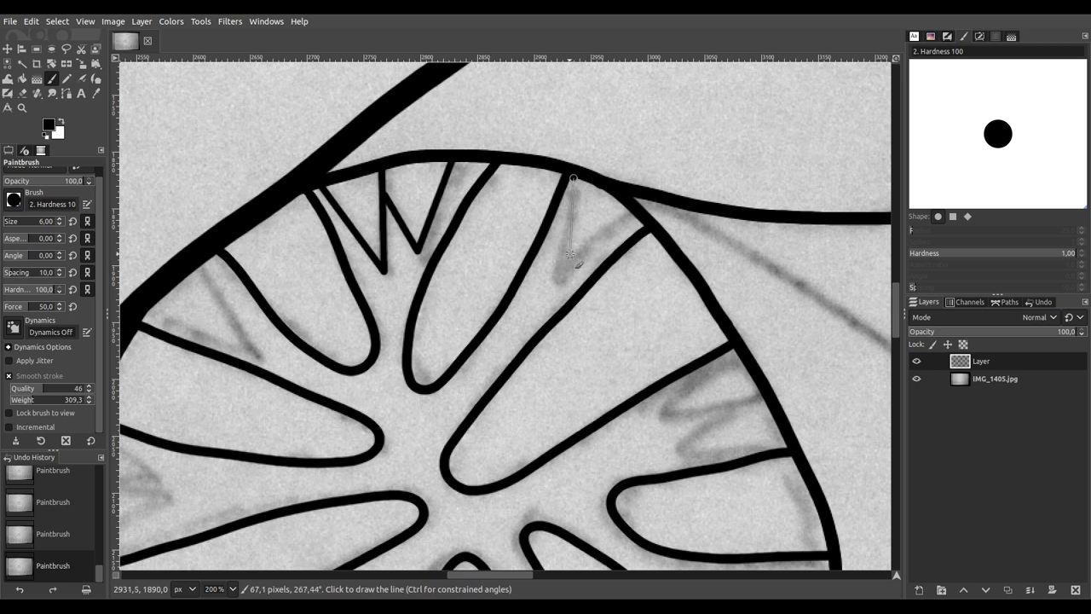
{"action": "left_click", "coordinate": [558, 276], "text": "shift"}
{"action": "left_click", "coordinate": [632, 209], "text": "shift"}
Step: Ink the zigzag between the upper-right and right lobes with four connected straight lines along the pencil marks
{"action": "scroll", "coordinate": [677, 115], "scroll_direction": "down", "scroll_amount": 5}
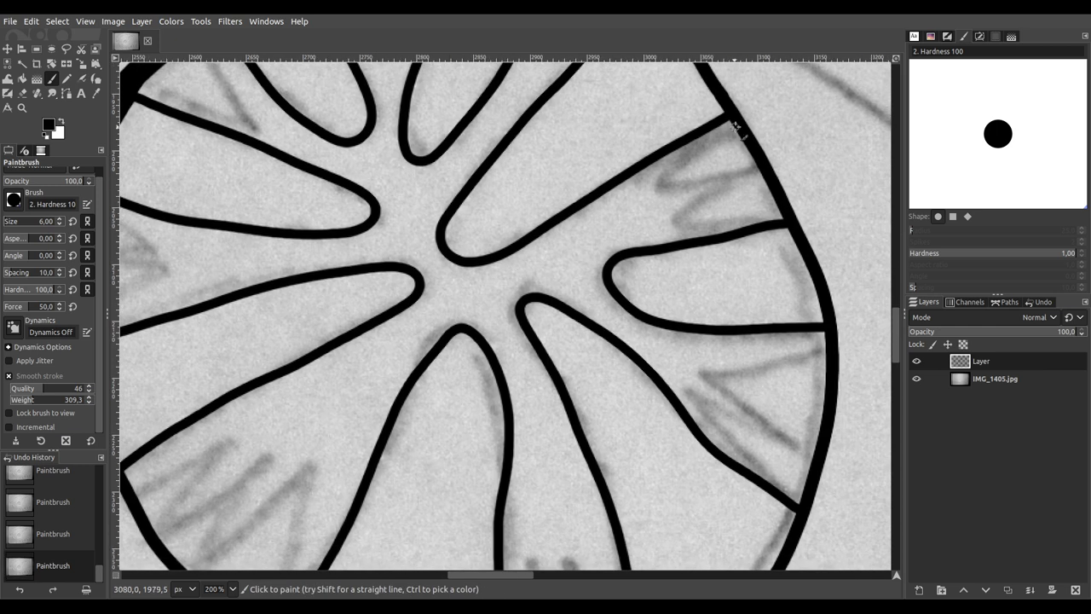
{"action": "left_click", "coordinate": [732, 117]}
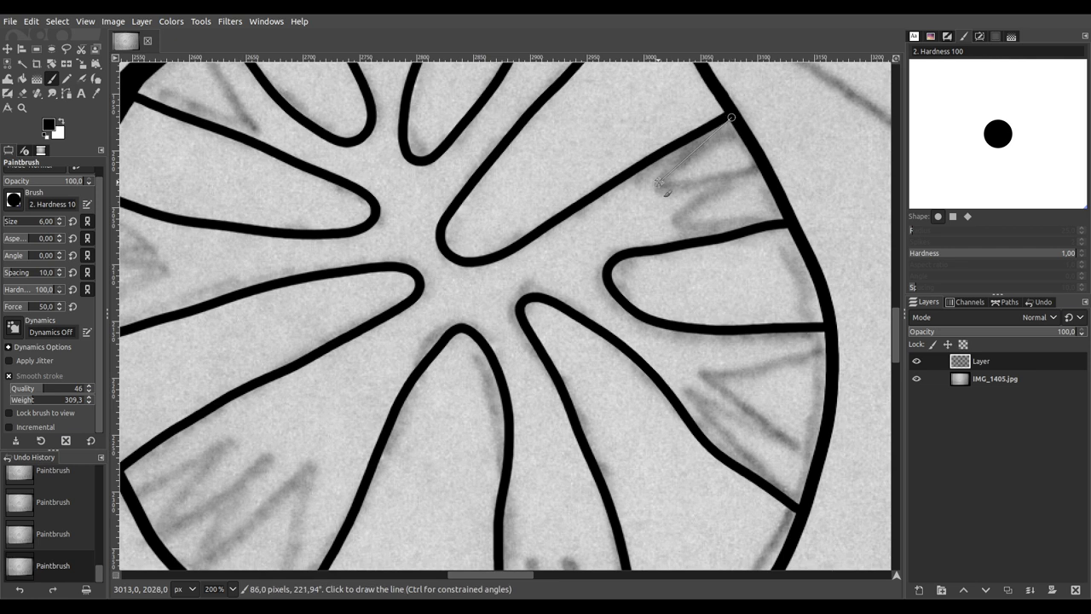
{"action": "left_click", "coordinate": [659, 181], "text": "shift"}
{"action": "left_click", "coordinate": [763, 162], "text": "shift"}
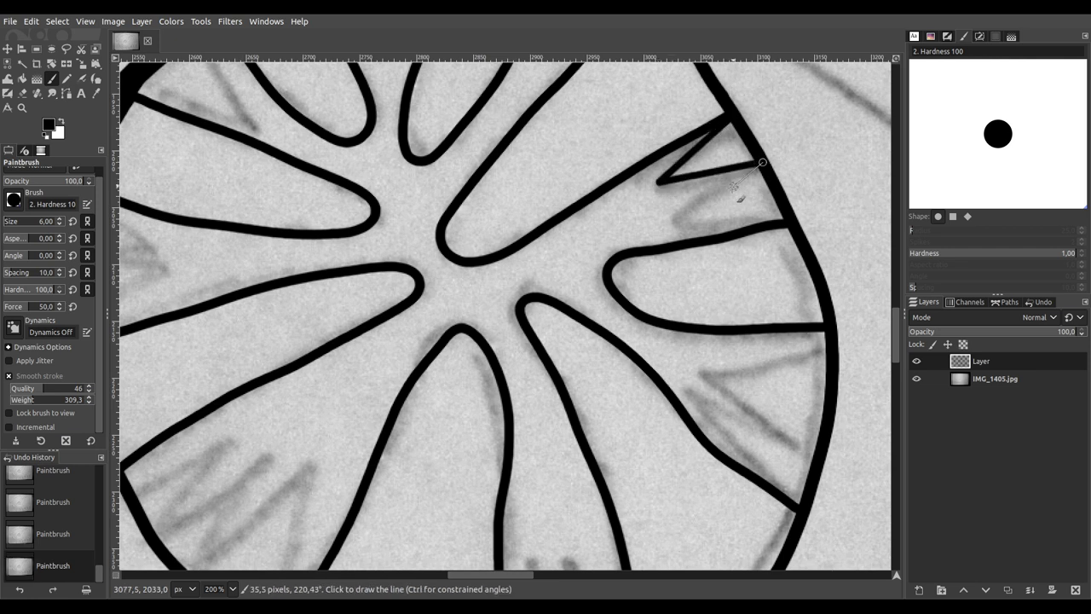
{"action": "left_click", "coordinate": [673, 219], "text": "shift"}
{"action": "left_click", "coordinate": [786, 221], "text": "shift"}
Step: Draw the zigzag between the right and lower-right lobes as connected straight black lines over the pencil sketch
{"action": "scroll", "coordinate": [723, 194], "scroll_direction": "down", "scroll_amount": 3}
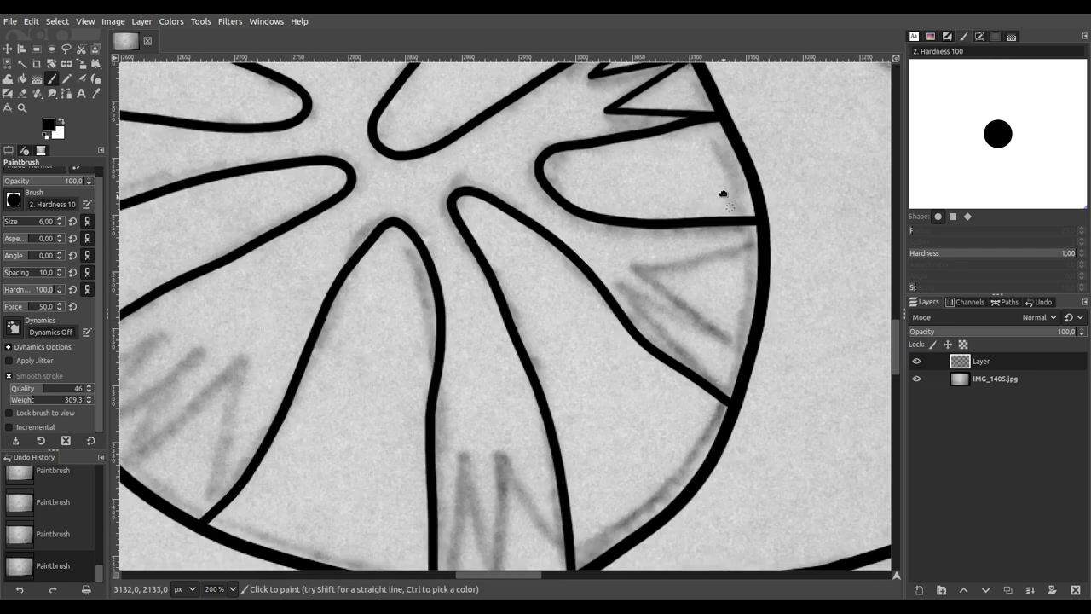
{"action": "scroll", "coordinate": [723, 195], "scroll_direction": "down", "scroll_amount": 2}
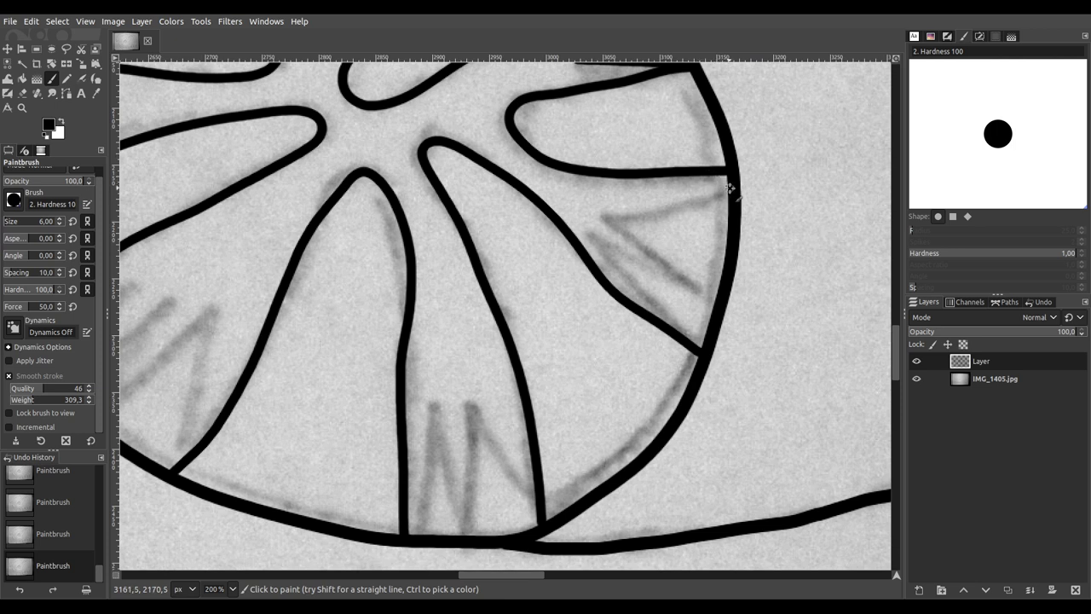
{"action": "left_click", "coordinate": [608, 218], "text": "shift"}
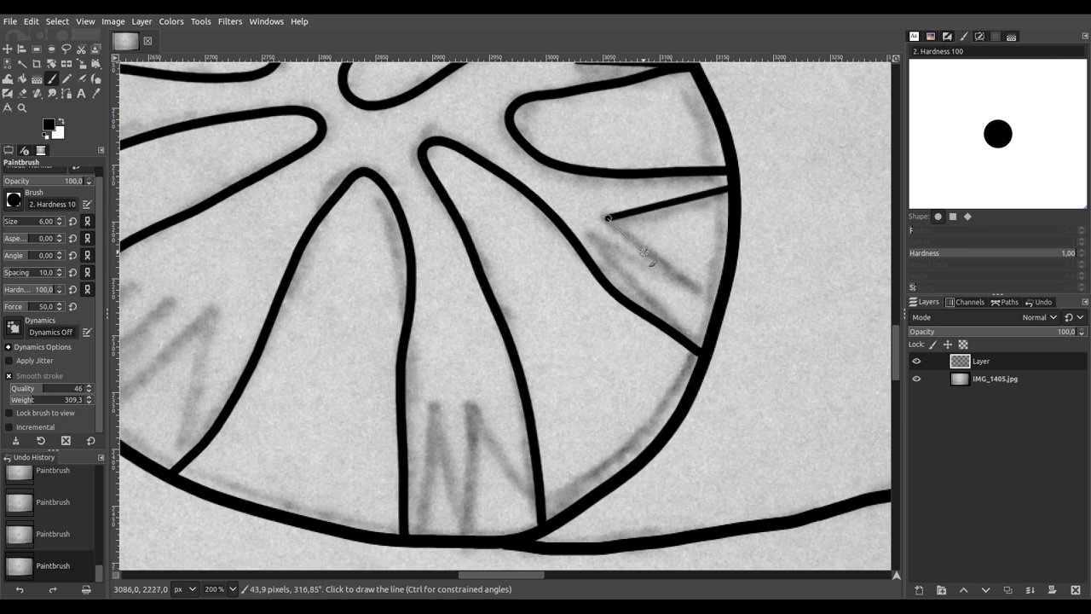
{"action": "left_click", "coordinate": [719, 301], "text": "shift"}
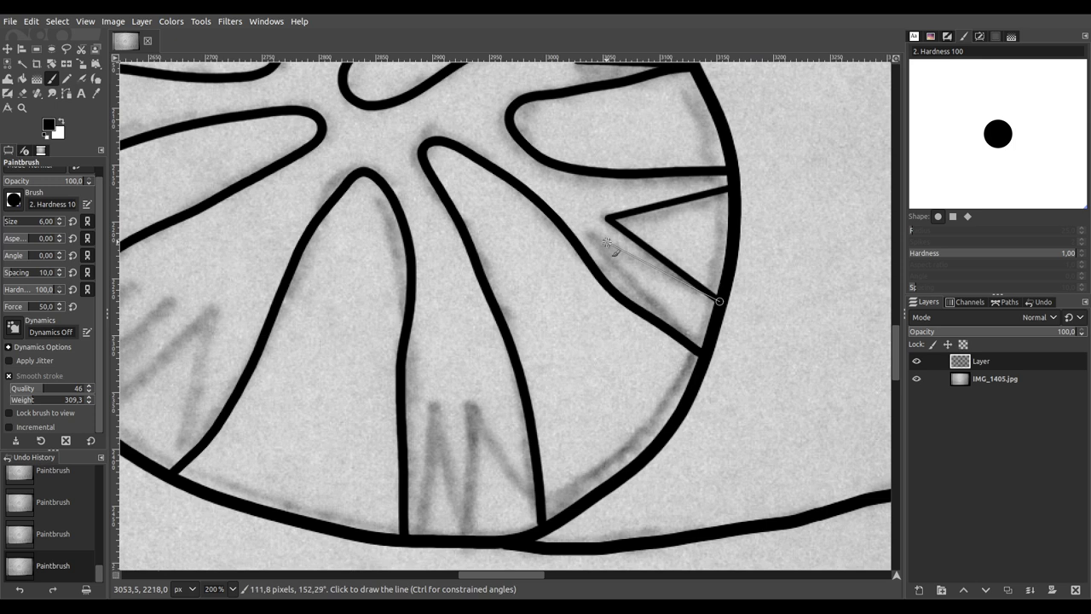
{"action": "left_click", "coordinate": [594, 236], "text": "shift"}
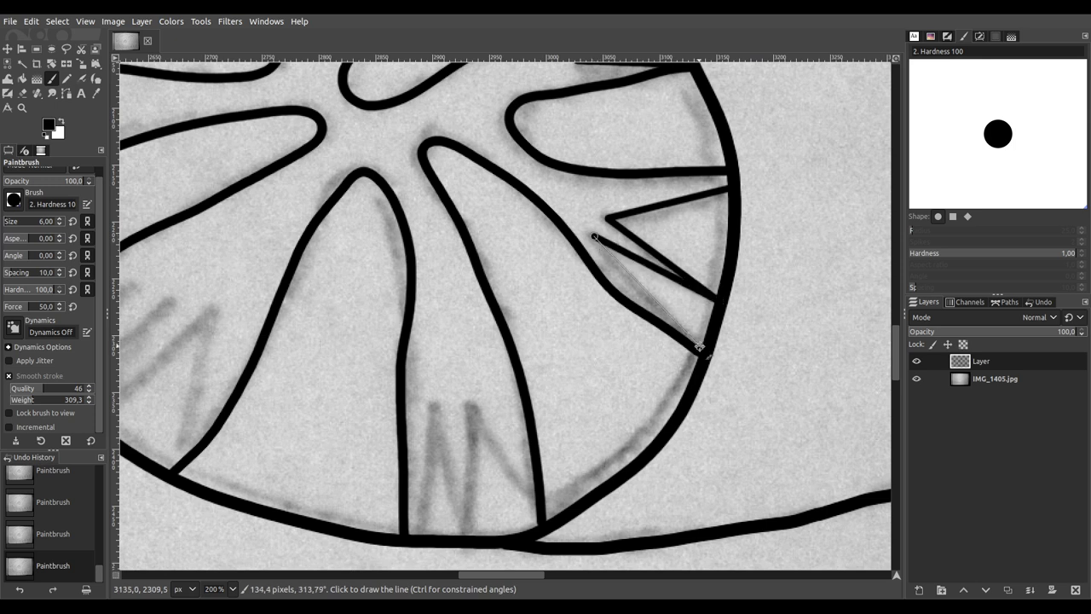
{"action": "left_click", "coordinate": [699, 349], "text": "shift"}
Step: Ink the pencilled zigzag between the lower-right and bottom lobes with four straight lines down to the outline
{"action": "scroll", "coordinate": [529, 354], "scroll_direction": "down", "scroll_amount": 4}
{"action": "scroll", "coordinate": [529, 354], "scroll_direction": "left", "scroll_amount": 3}
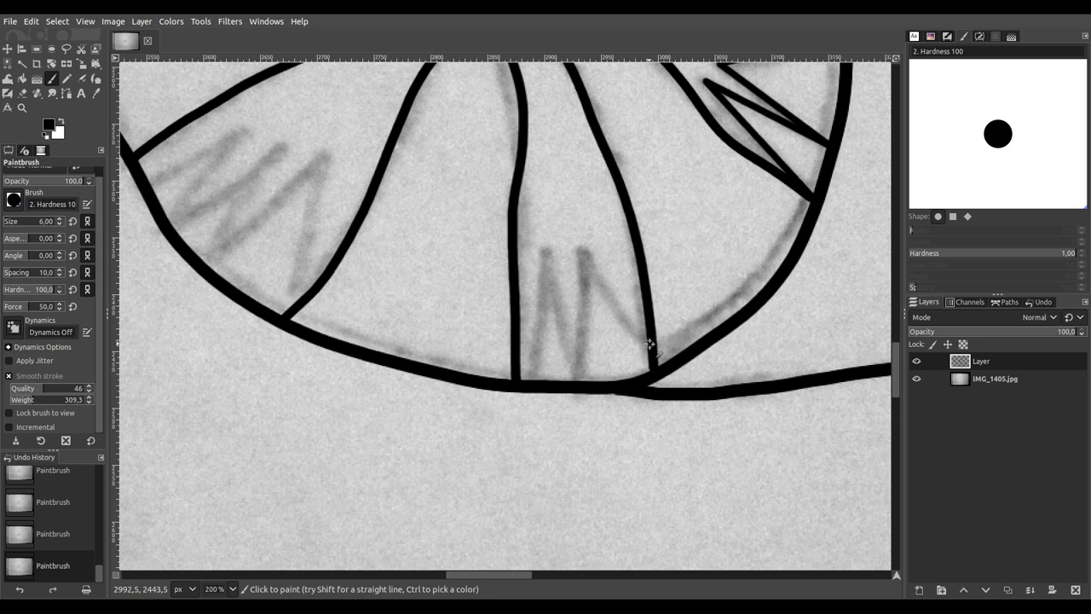
{"action": "left_click", "coordinate": [581, 253], "text": "shift"}
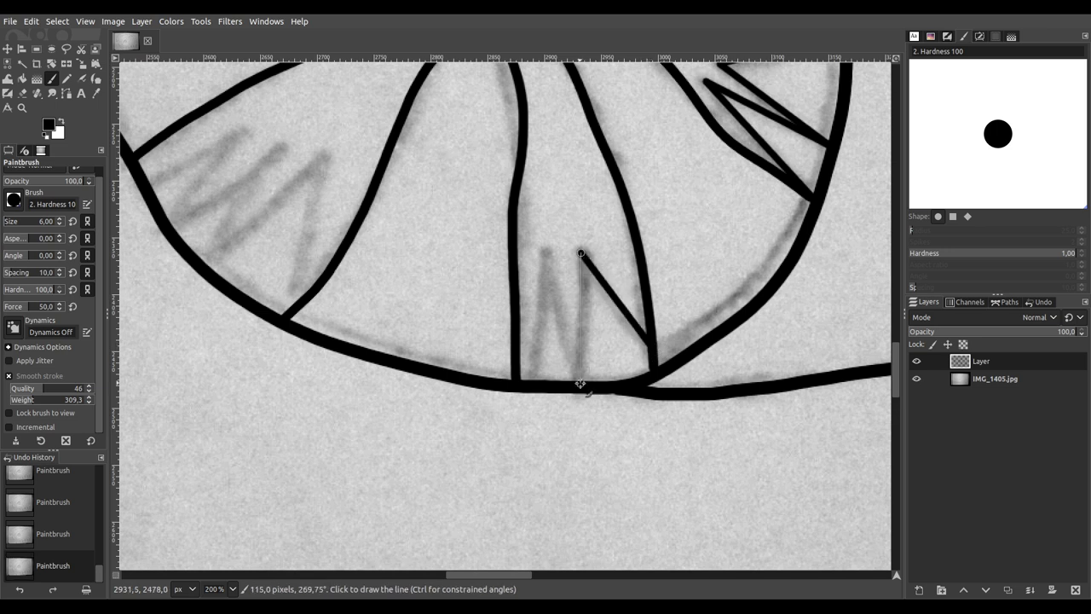
{"action": "left_click", "coordinate": [578, 385], "text": "shift"}
{"action": "left_click", "coordinate": [545, 253], "text": "shift"}
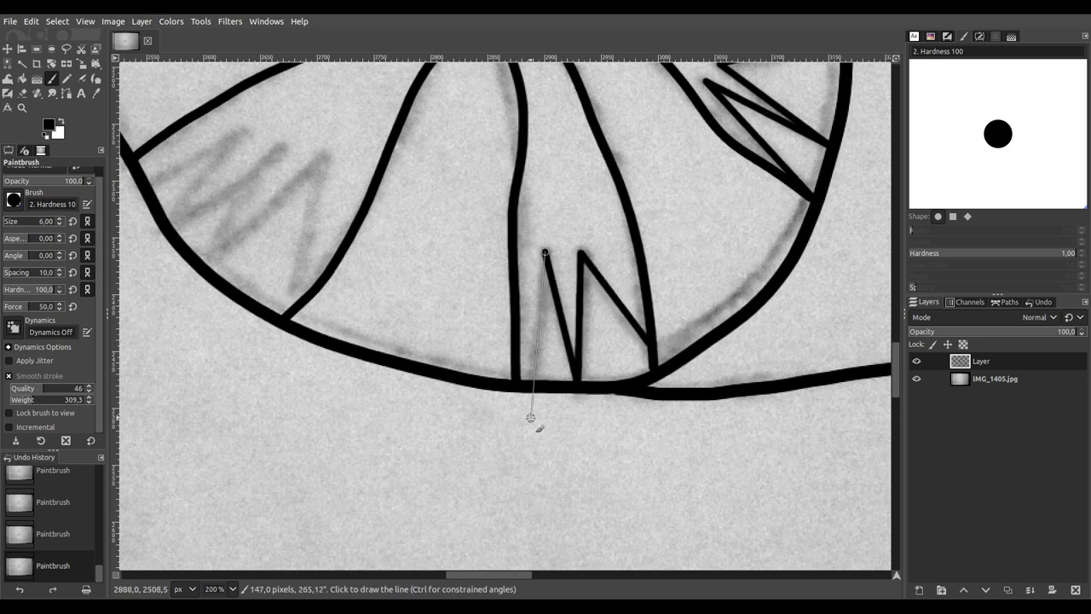
{"action": "left_click", "coordinate": [524, 380], "text": "shift"}
Step: Ink the pencilled zigzag between the bottom and lower-left lobes with seven connected straight black lines
{"action": "left_click_drag", "start_coordinate": [407, 297], "coordinate": [624, 442]}
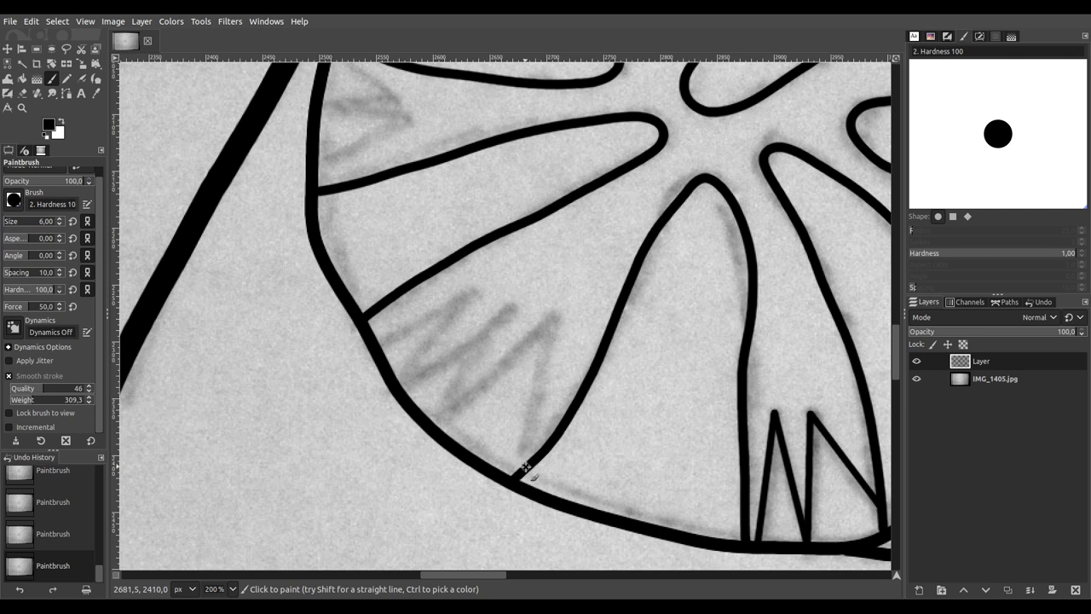
{"action": "left_click", "coordinate": [551, 318], "text": "shift"}
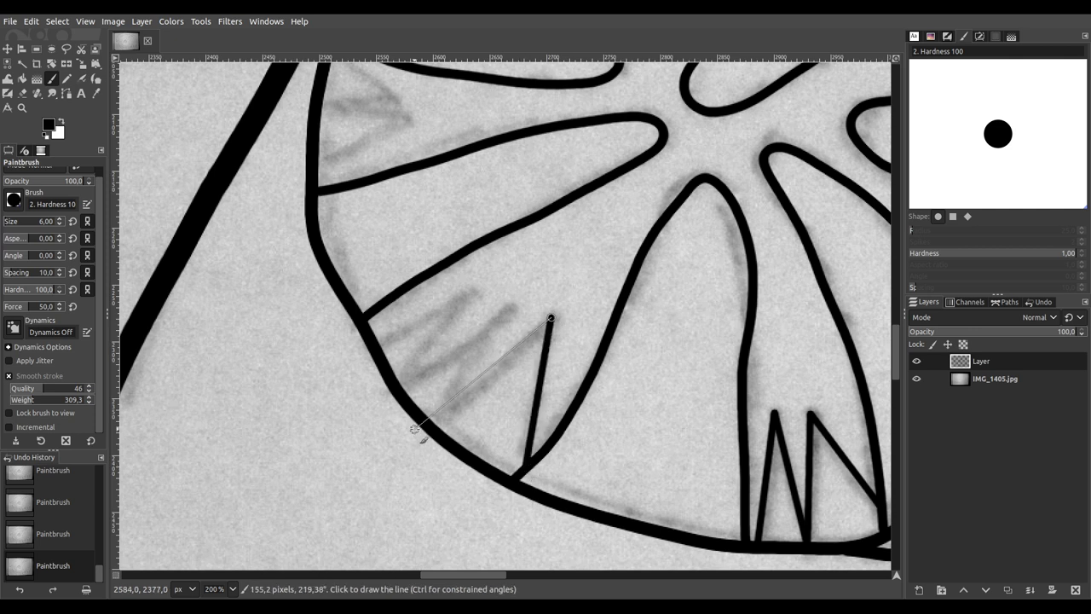
{"action": "left_click", "coordinate": [434, 431], "text": "shift"}
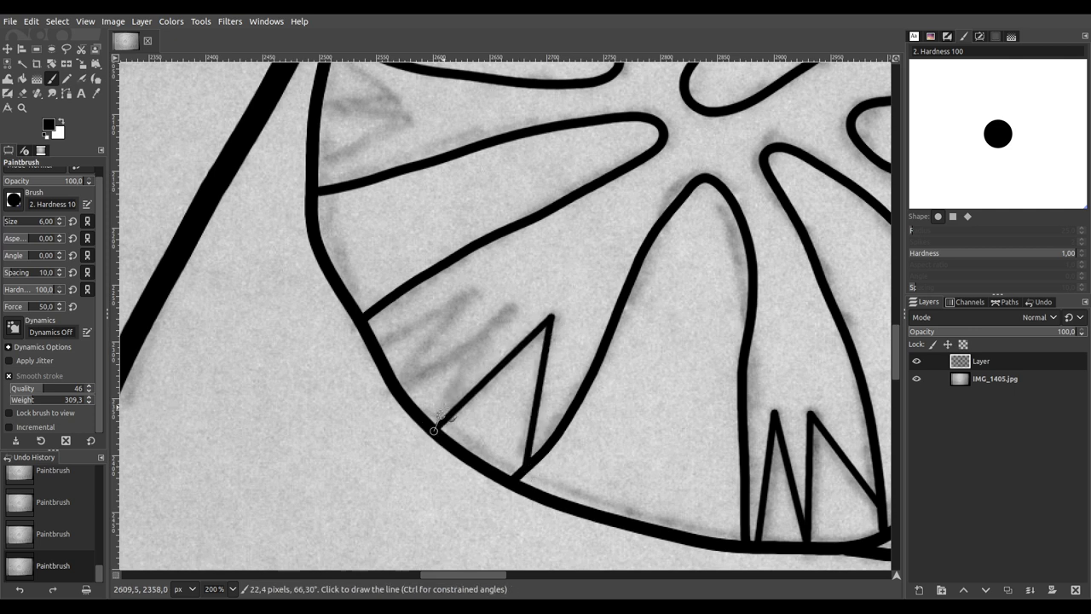
{"action": "left_click", "coordinate": [509, 309], "text": "shift"}
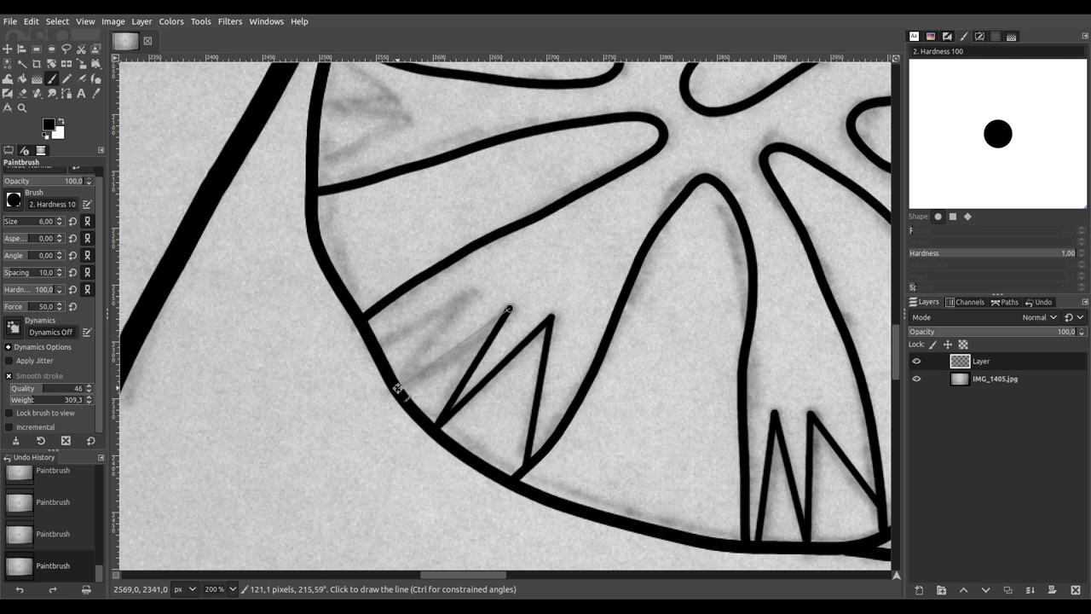
{"action": "left_click", "coordinate": [397, 388], "text": "shift"}
{"action": "left_click", "coordinate": [471, 292], "text": "shift"}
{"action": "key", "text": "ctrl+z"}
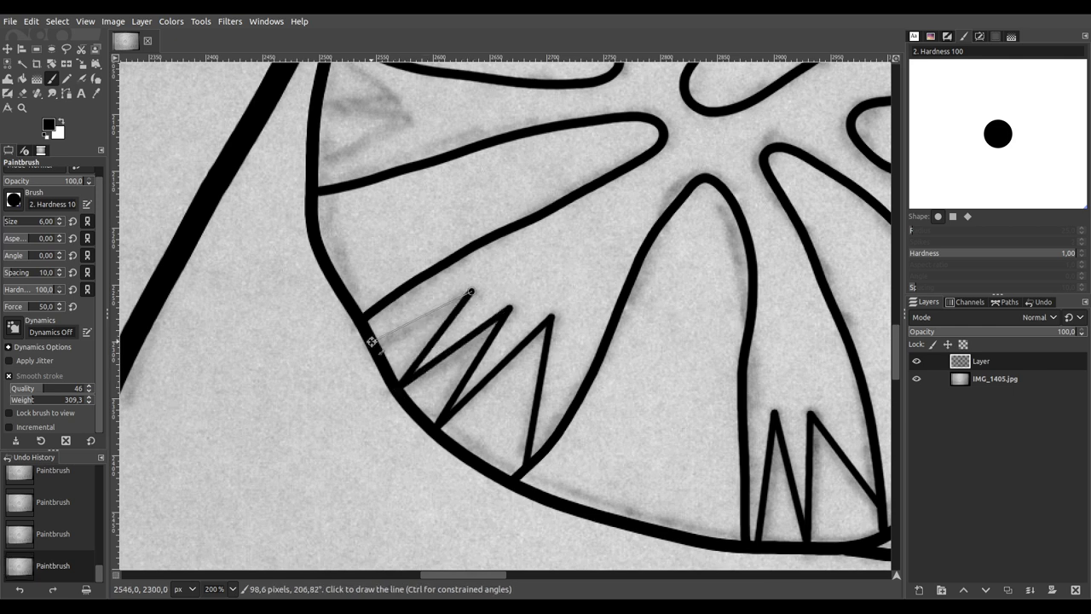
{"action": "left_click", "coordinate": [371, 346], "text": "shift"}
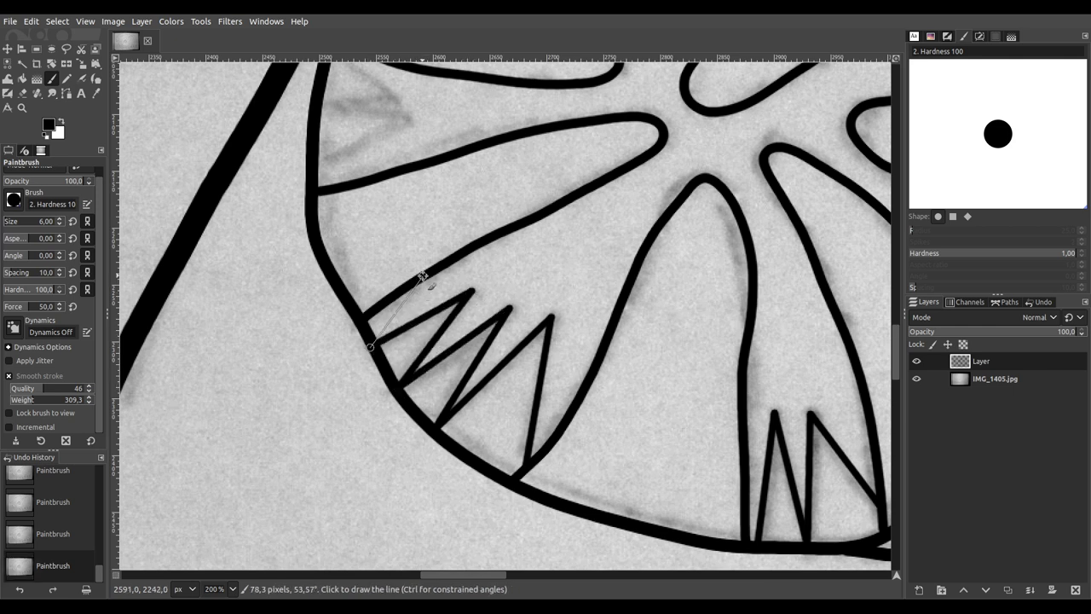
{"action": "left_click", "coordinate": [422, 277], "text": "shift"}
Step: Ink the zigzag between the two left lobes with four connected straight lines along the pencil marks
{"action": "scroll", "coordinate": [525, 182], "scroll_direction": "up", "scroll_amount": 5}
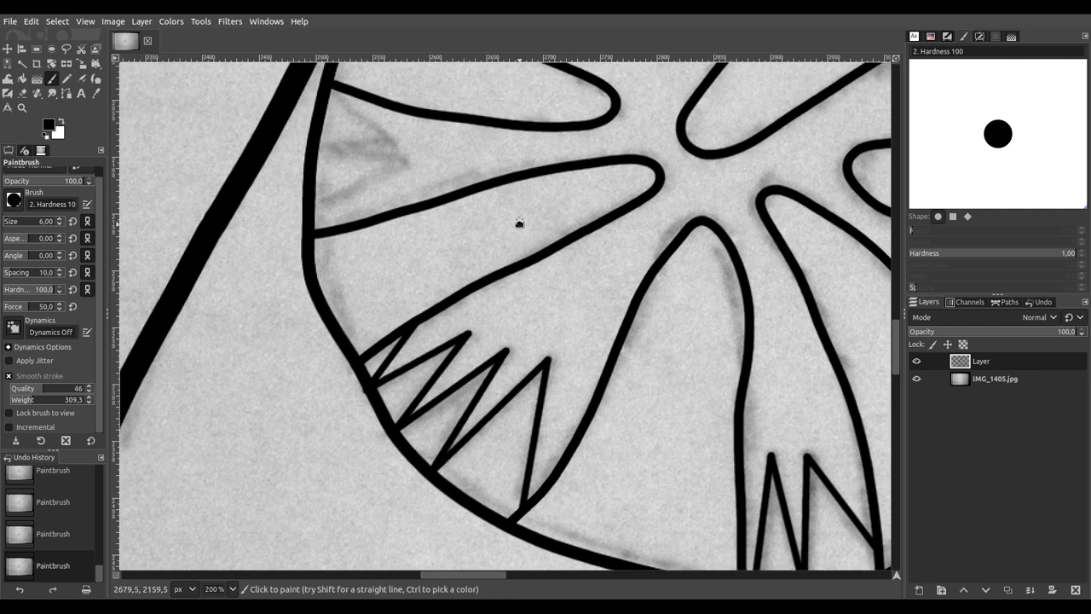
{"action": "scroll", "coordinate": [517, 224], "scroll_direction": "left", "scroll_amount": 2}
{"action": "left_click", "coordinate": [341, 382]}
{"action": "left_click", "coordinate": [434, 324], "text": "shift"}
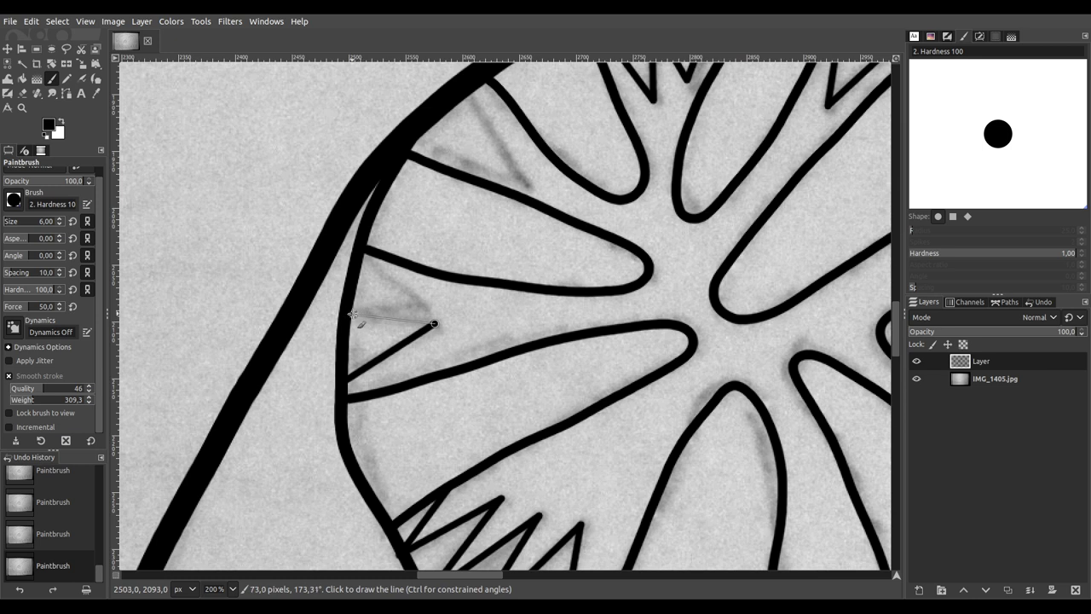
{"action": "left_click", "coordinate": [352, 315], "text": "shift"}
{"action": "left_click", "coordinate": [421, 308], "text": "shift"}
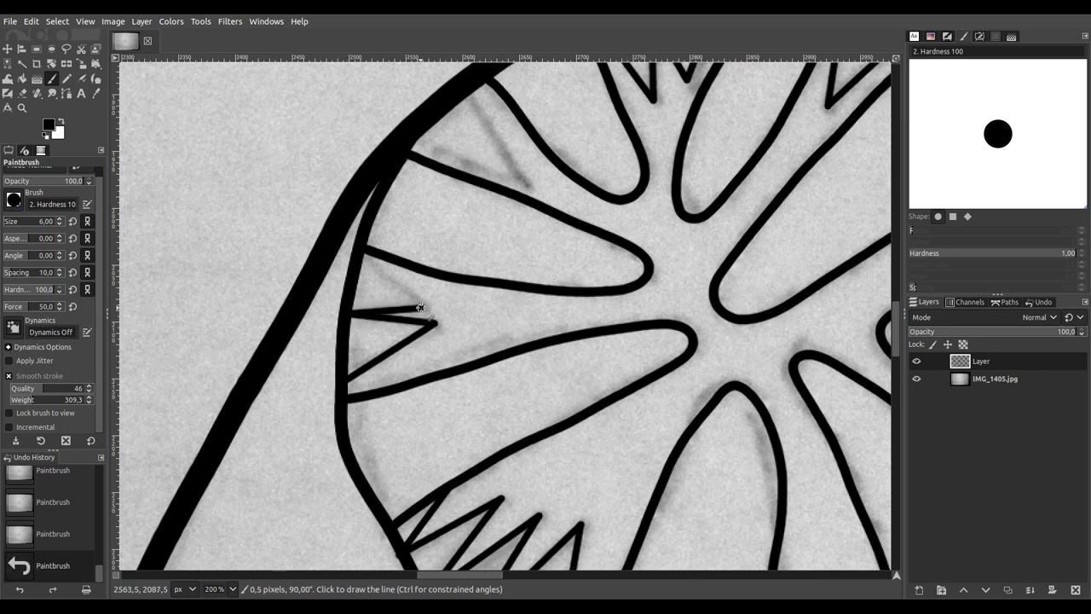
{"action": "left_click", "coordinate": [363, 253], "text": "shift"}
Step: Draw three connected straight black lines over the pointed pencil mark between the two upper-left lobes, ending on the upper lobe's edge
{"action": "scroll", "coordinate": [405, 398], "scroll_direction": "up", "scroll_amount": 4}
{"action": "scroll", "coordinate": [405, 399], "scroll_direction": "right", "scroll_amount": 3}
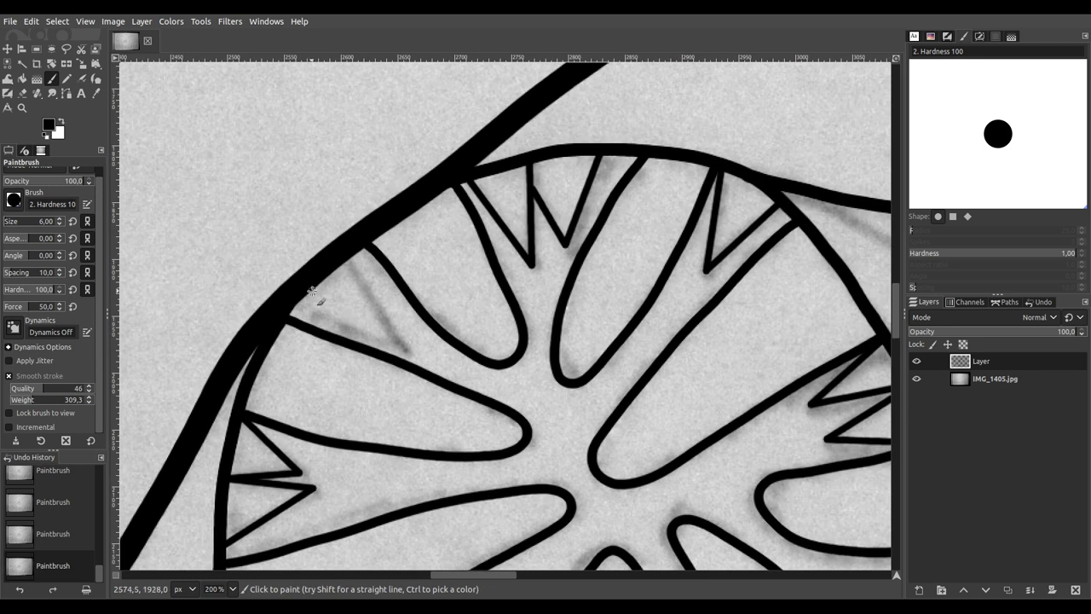
{"action": "left_click", "coordinate": [289, 307]}
{"action": "left_click", "coordinate": [401, 343], "text": "shift"}
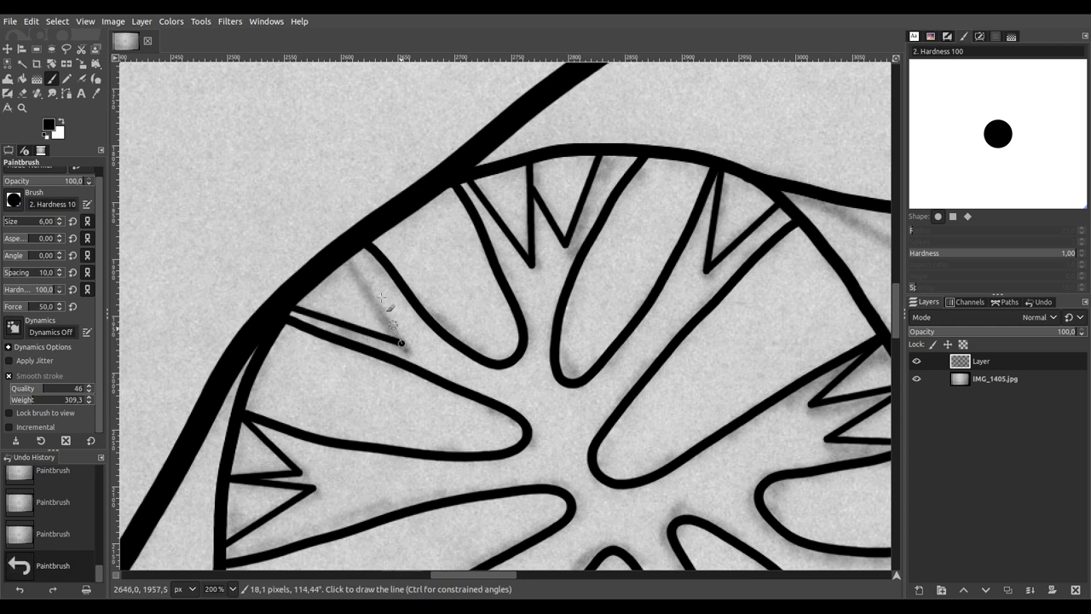
{"action": "left_click", "coordinate": [346, 256], "text": "shift"}
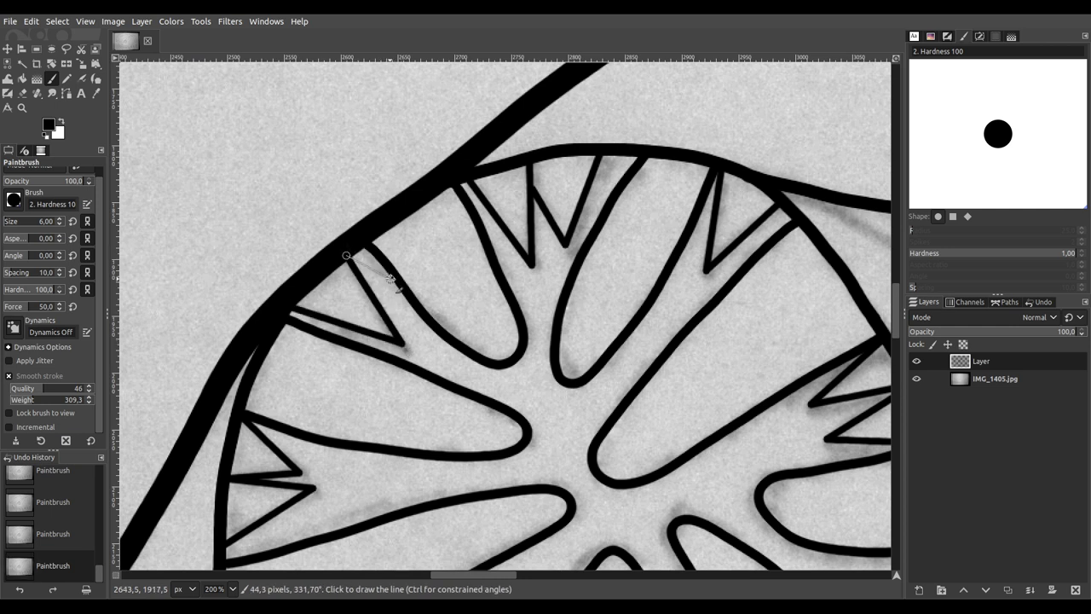
{"action": "left_click", "coordinate": [393, 280], "text": "shift"}
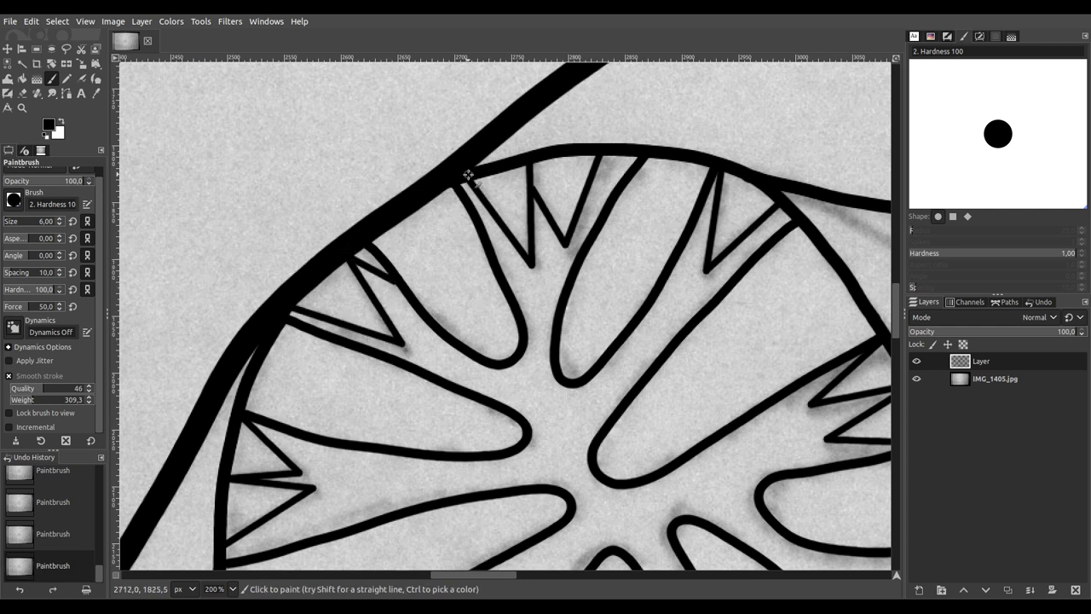
{"action": "scroll", "coordinate": [657, 284], "scroll_direction": "down", "scroll_amount": 5, "text": "ctrl"}
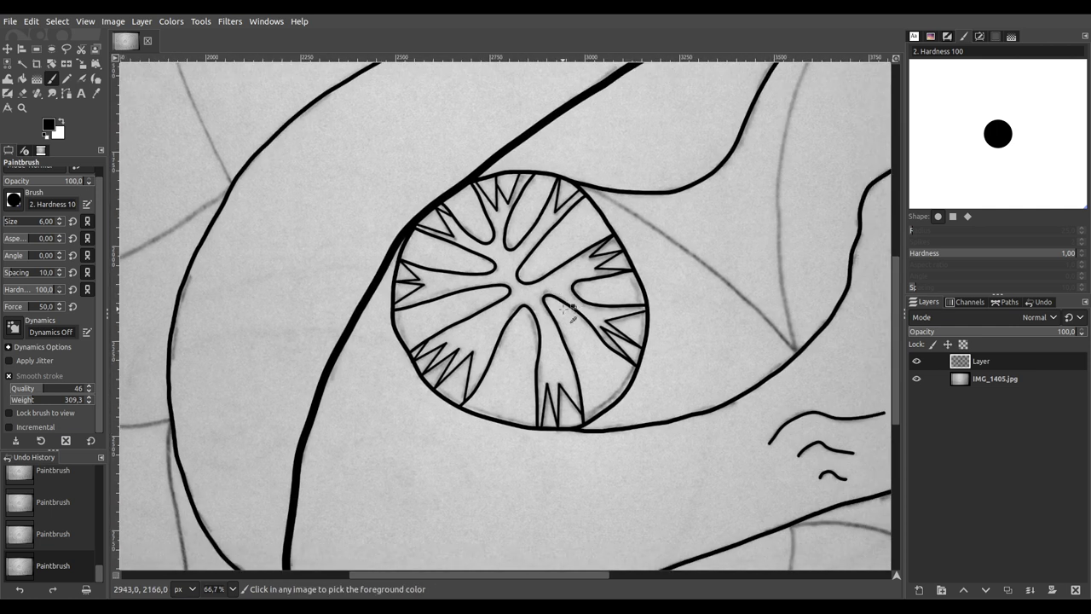
{"action": "scroll", "coordinate": [569, 317], "scroll_direction": "down", "scroll_amount": 1, "text": "ctrl"}
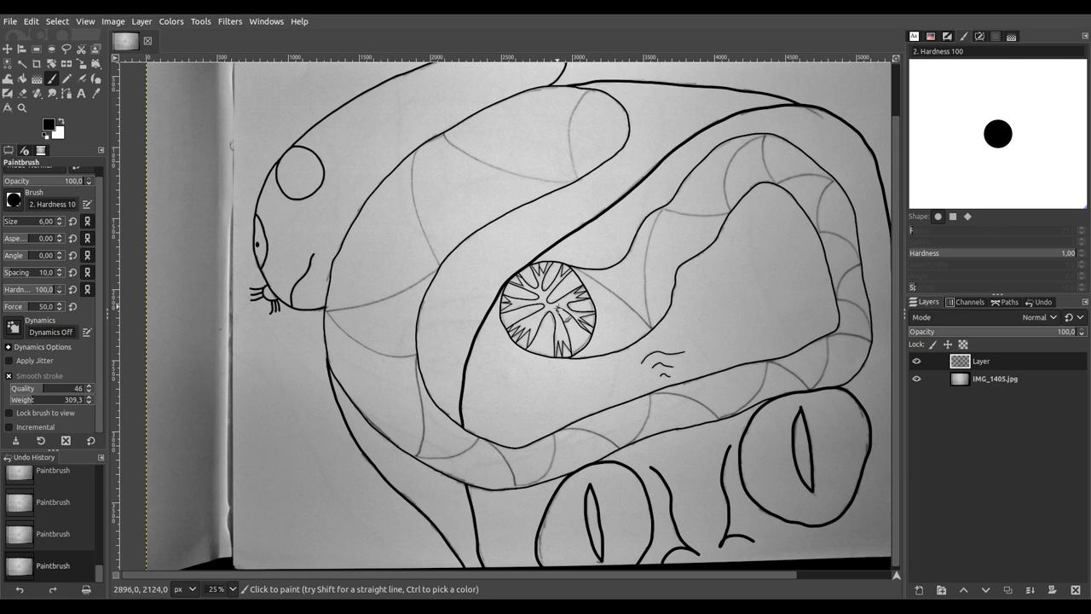
{"action": "scroll", "coordinate": [567, 106], "scroll_direction": "up", "scroll_amount": 4, "text": "ctrl"}
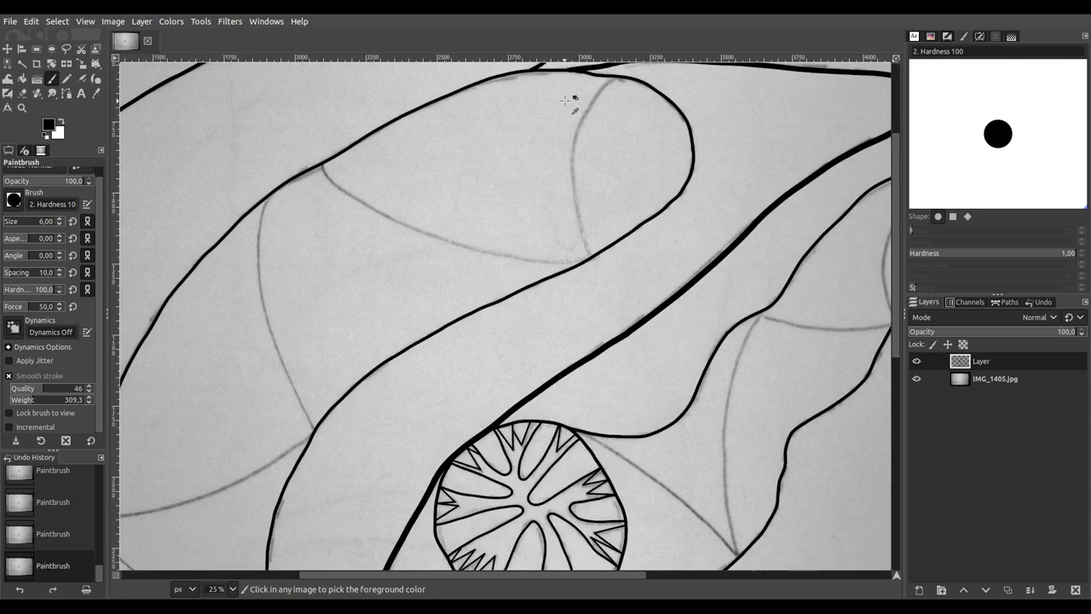
{"action": "scroll", "coordinate": [563, 166], "scroll_direction": "up", "scroll_amount": 1, "text": "ctrl"}
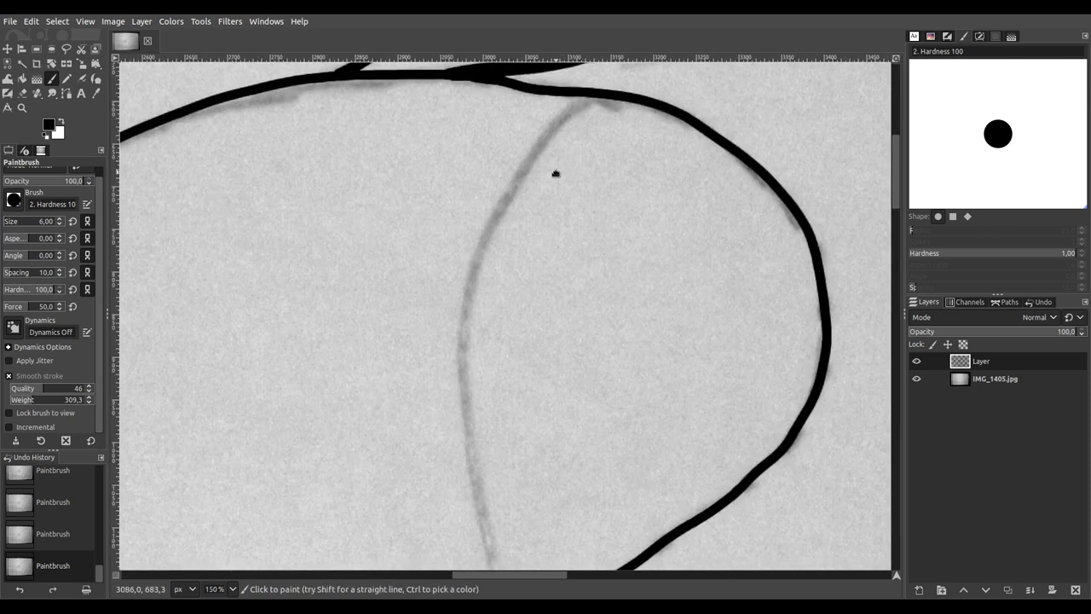
{"action": "key", "text": "space"}
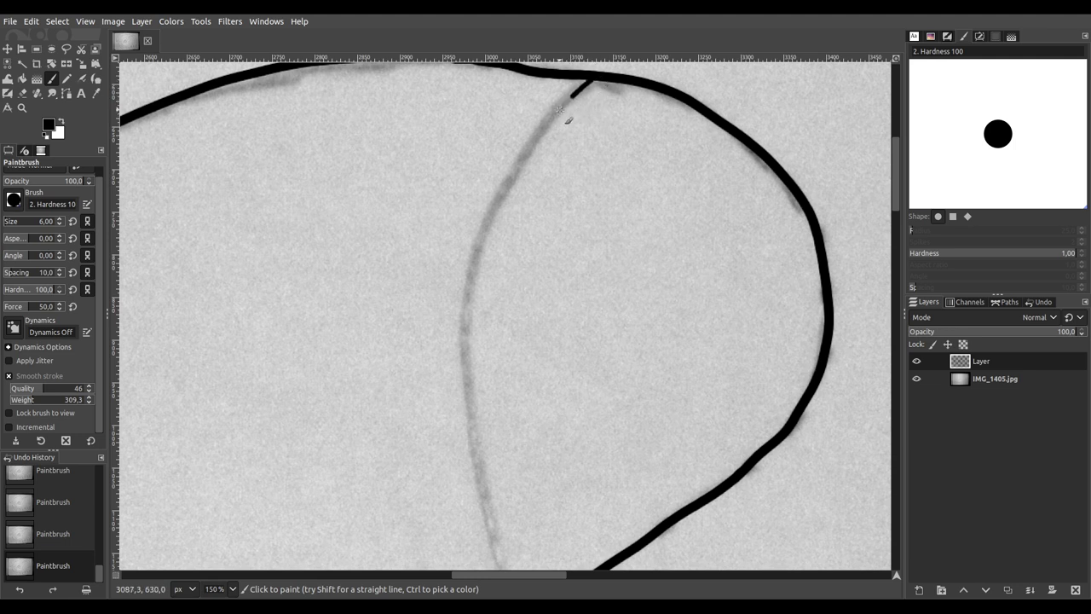
{"action": "mouse_move", "coordinate": [515, 166]}
{"action": "left_mouse_down"}
{"action": "mouse_move", "coordinate": [475, 249]}
{"action": "mouse_move", "coordinate": [453, 351]}
{"action": "left_mouse_up"}
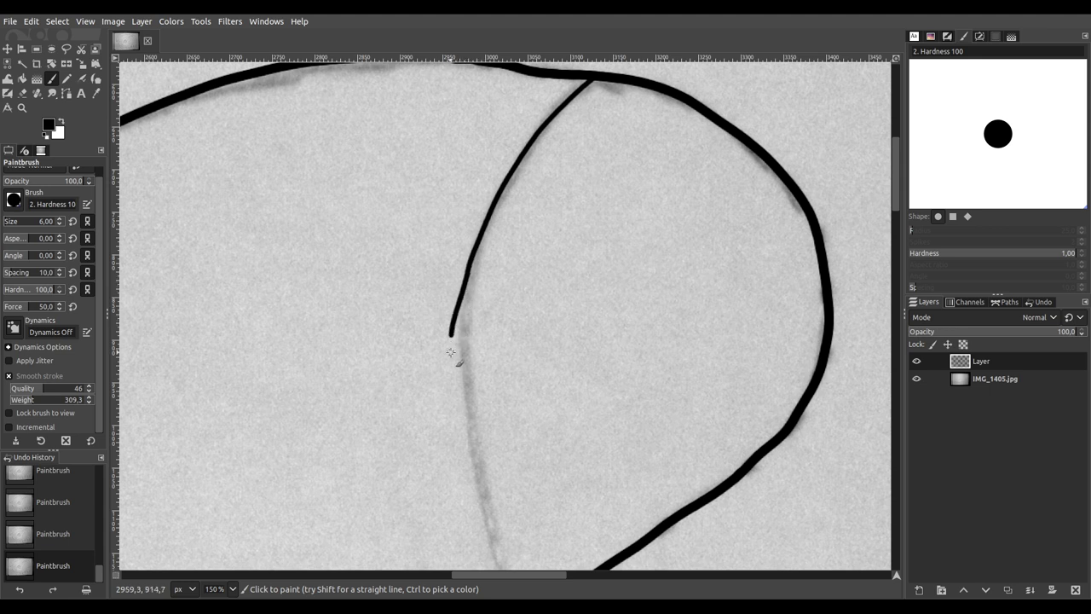
{"action": "key", "text": "ctrl+z"}
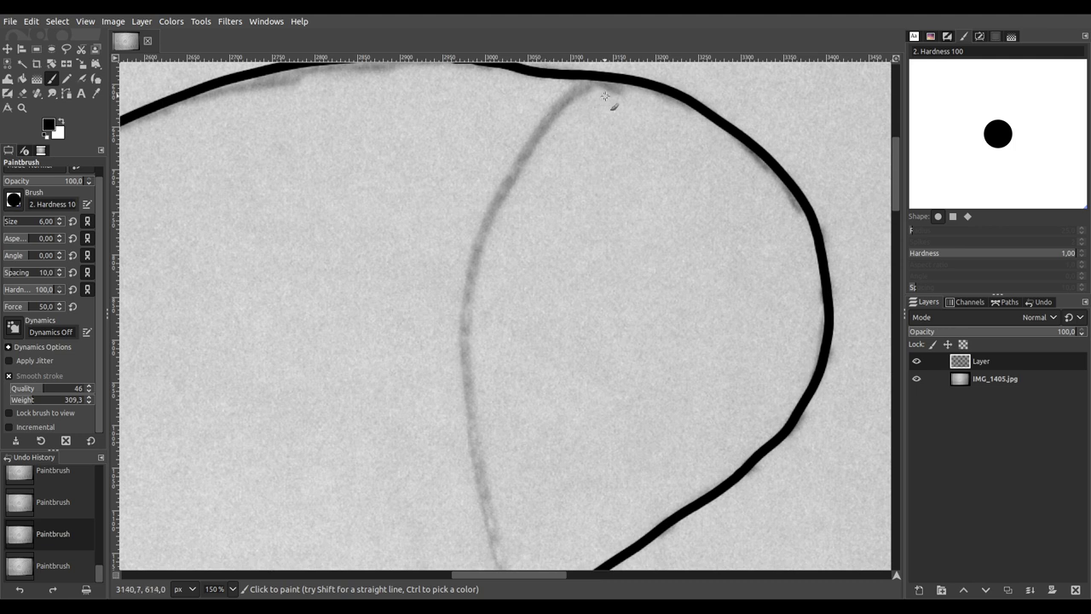
Step: Trace the curved pencil line across the rounded end of the coiled band above the circle, from upper to lower outline
{"action": "scroll", "coordinate": [604, 100], "scroll_direction": "up", "scroll_amount": 2, "text": "ctrl"}
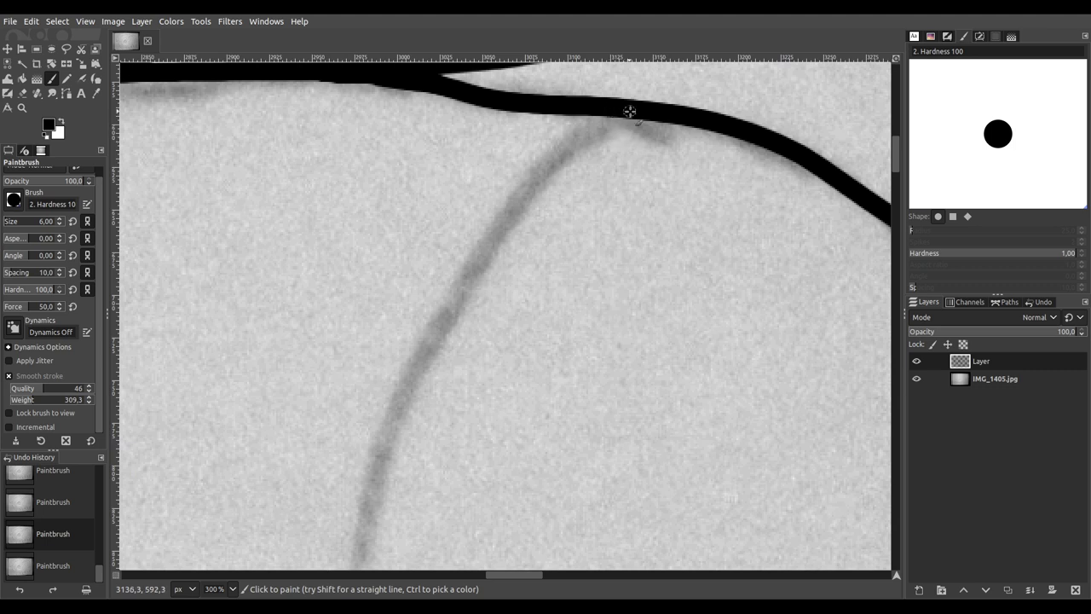
{"action": "left_click", "coordinate": [618, 119]}
{"action": "mouse_move", "coordinate": [598, 132]}
{"action": "left_mouse_down"}
{"action": "mouse_move", "coordinate": [501, 219]}
{"action": "mouse_move", "coordinate": [464, 314]}
{"action": "mouse_move", "coordinate": [400, 396]}
{"action": "mouse_move", "coordinate": [379, 449]}
{"action": "mouse_move", "coordinate": [372, 522]}
{"action": "left_mouse_up"}
{"action": "scroll", "coordinate": [373, 507], "scroll_direction": "down", "scroll_amount": 2, "text": "ctrl"}
{"action": "left_click_drag", "start_coordinate": [449, 356], "coordinate": [562, 107]}
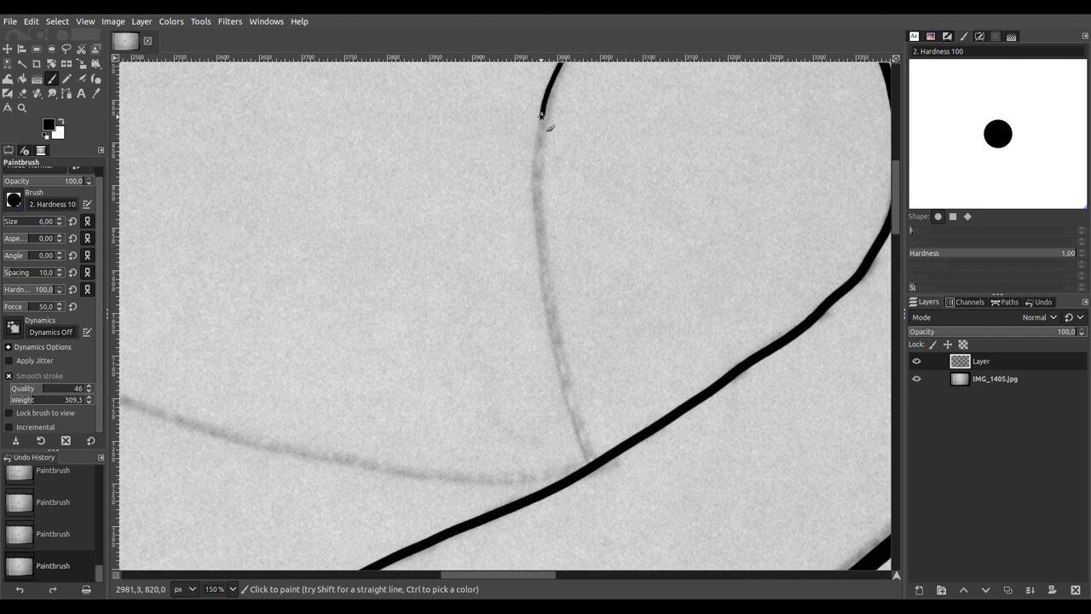
{"action": "mouse_move", "coordinate": [538, 136]}
{"action": "left_mouse_down"}
{"action": "mouse_move", "coordinate": [536, 264]}
{"action": "mouse_move", "coordinate": [560, 385]}
{"action": "mouse_move", "coordinate": [593, 455]}
{"action": "left_mouse_up"}
Step: Trace the long sagging pencil curve from the band's lower outline, at the inked curve's end, up to its upper-left outline
{"action": "mouse_move", "coordinate": [520, 447]}
{"action": "left_mouse_down"}
{"action": "mouse_move", "coordinate": [560, 457]}
{"action": "mouse_move", "coordinate": [799, 436]}
{"action": "mouse_move", "coordinate": [828, 418]}
{"action": "left_mouse_up"}
{"action": "scroll", "coordinate": [828, 418], "scroll_direction": "down", "scroll_amount": 1, "text": "ctrl"}
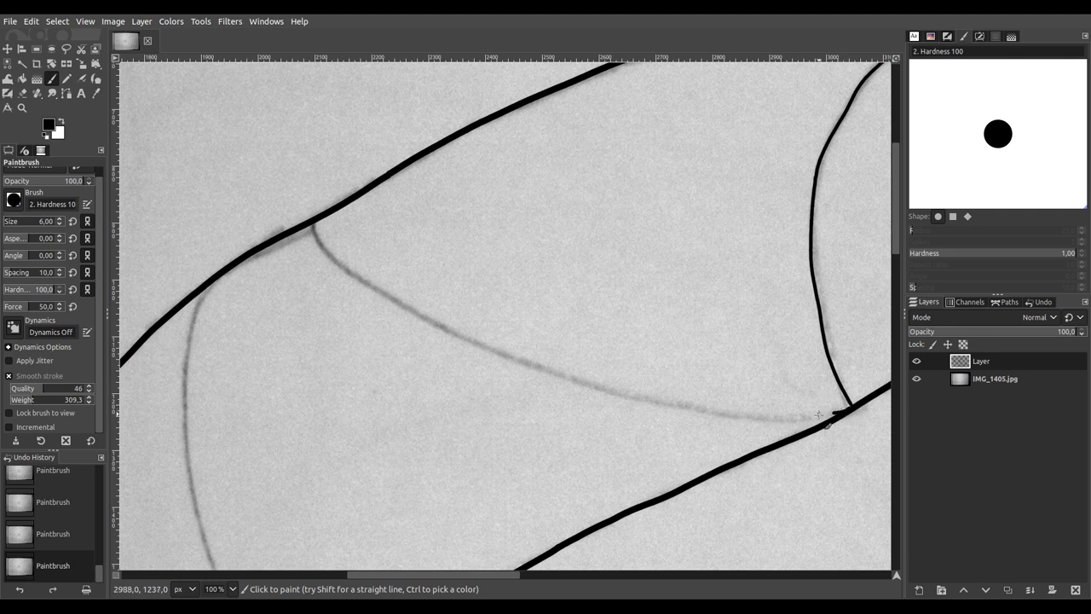
{"action": "mouse_move", "coordinate": [716, 415]}
{"action": "left_mouse_down"}
{"action": "mouse_move", "coordinate": [545, 372]}
{"action": "mouse_move", "coordinate": [454, 331]}
{"action": "left_mouse_up"}
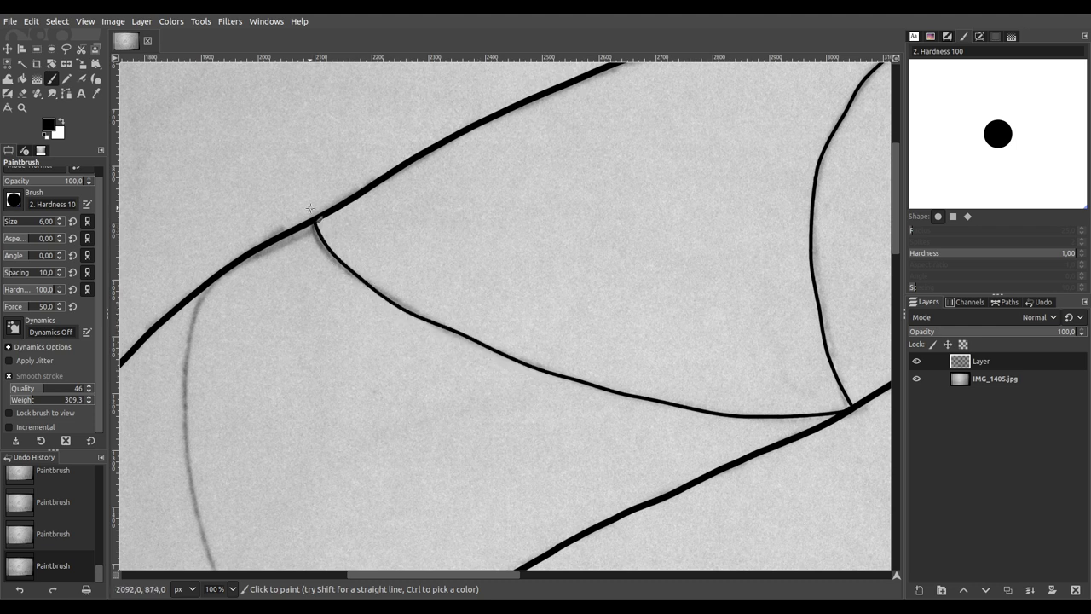
{"action": "scroll", "coordinate": [326, 227], "scroll_direction": "up", "scroll_amount": 2, "text": "ctrl"}
{"action": "scroll", "coordinate": [327, 236], "scroll_direction": "down", "scroll_amount": 2, "text": "ctrl"}
Step: Ink the bowed pencil curve crossing the upper-left part of the band from its outer to its inner outline
{"action": "mouse_move", "coordinate": [327, 236]}
{"action": "left_mouse_down"}
{"action": "mouse_move", "coordinate": [423, 220]}
{"action": "mouse_move", "coordinate": [599, 151]}
{"action": "mouse_move", "coordinate": [595, 165]}
{"action": "left_mouse_up"}
{"action": "scroll", "coordinate": [599, 151], "scroll_direction": "down", "scroll_amount": 2, "text": "ctrl"}
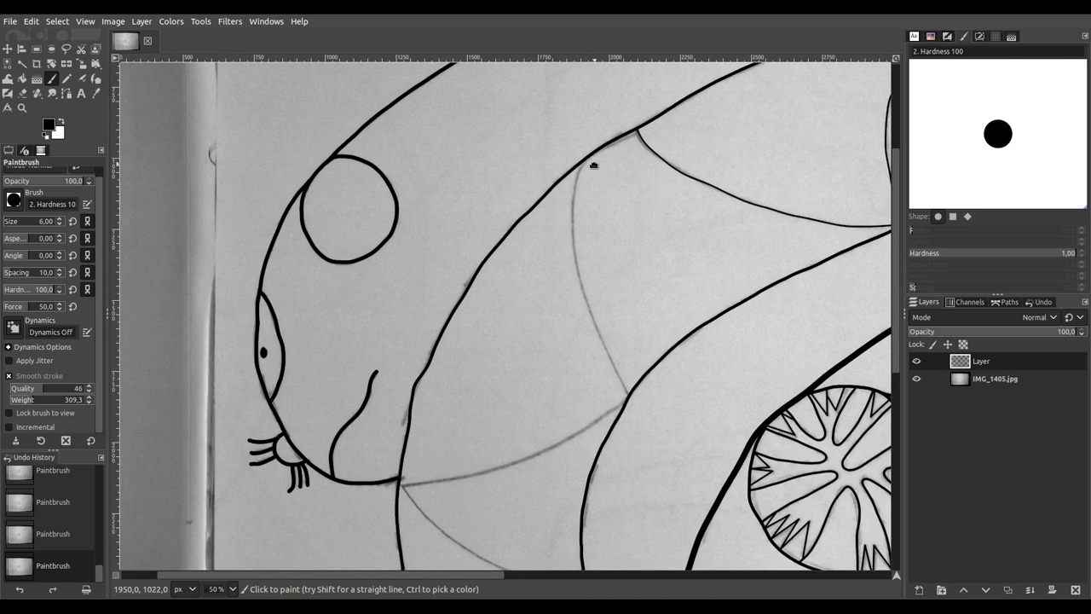
{"action": "scroll", "coordinate": [625, 227], "scroll_direction": "up", "scroll_amount": 2, "text": "ctrl"}
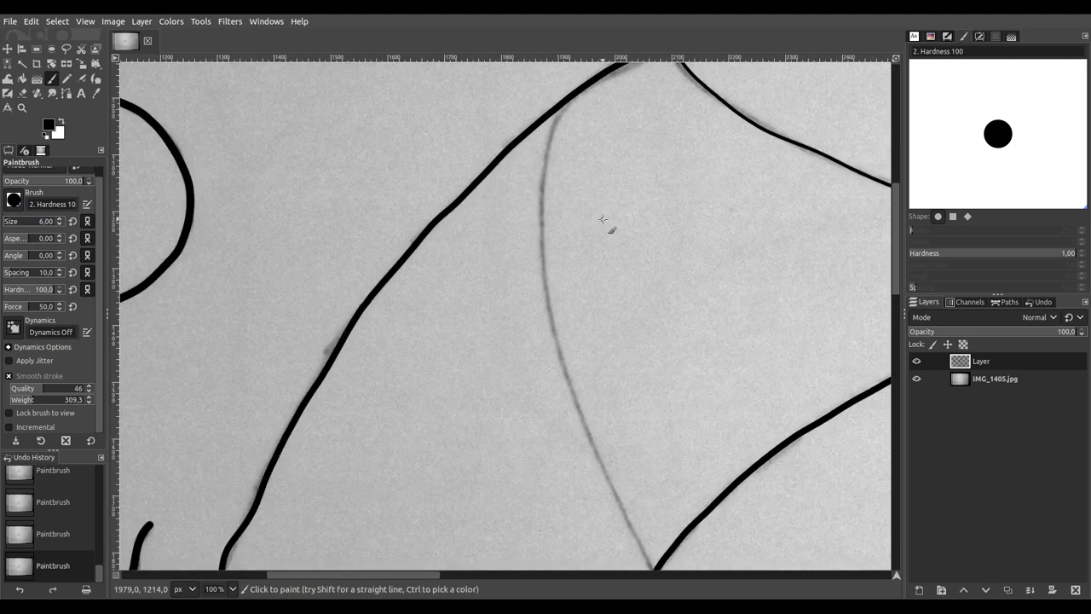
{"action": "left_click_drag", "start_coordinate": [607, 224], "coordinate": [575, 208]}
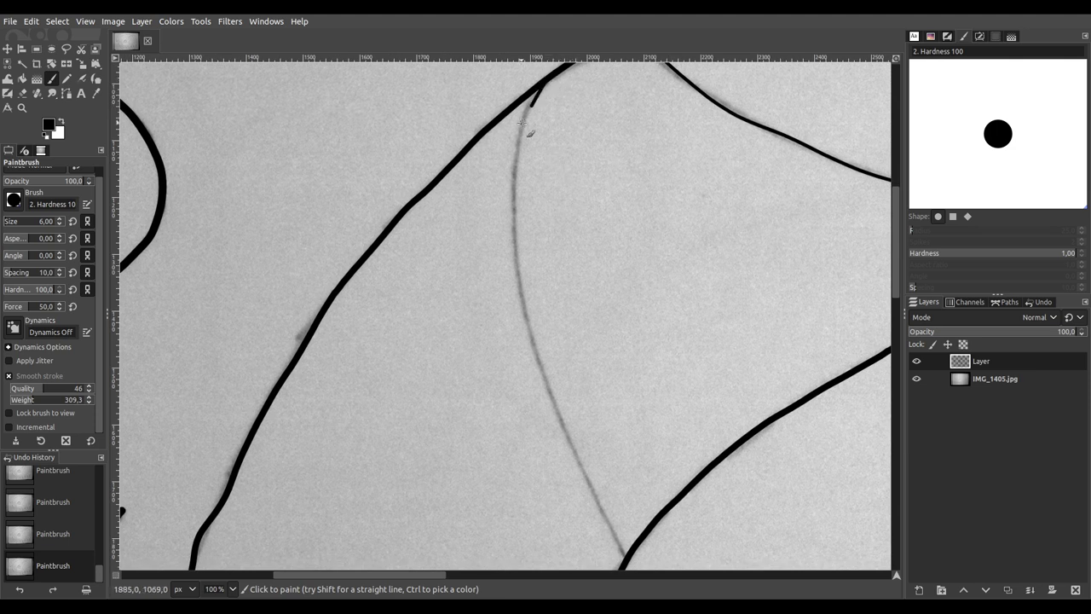
{"action": "mouse_move", "coordinate": [508, 179]}
{"action": "left_mouse_down"}
{"action": "mouse_move", "coordinate": [508, 243]}
{"action": "mouse_move", "coordinate": [536, 368]}
{"action": "mouse_move", "coordinate": [628, 563]}
{"action": "left_mouse_up"}
Step: Trace the two pencil curves that meet at the band's left outer edge, below the small head, across to its inner outline
{"action": "scroll", "coordinate": [633, 575], "scroll_direction": "down", "scroll_amount": 4}
{"action": "scroll", "coordinate": [702, 252], "scroll_direction": "up", "scroll_amount": 5}
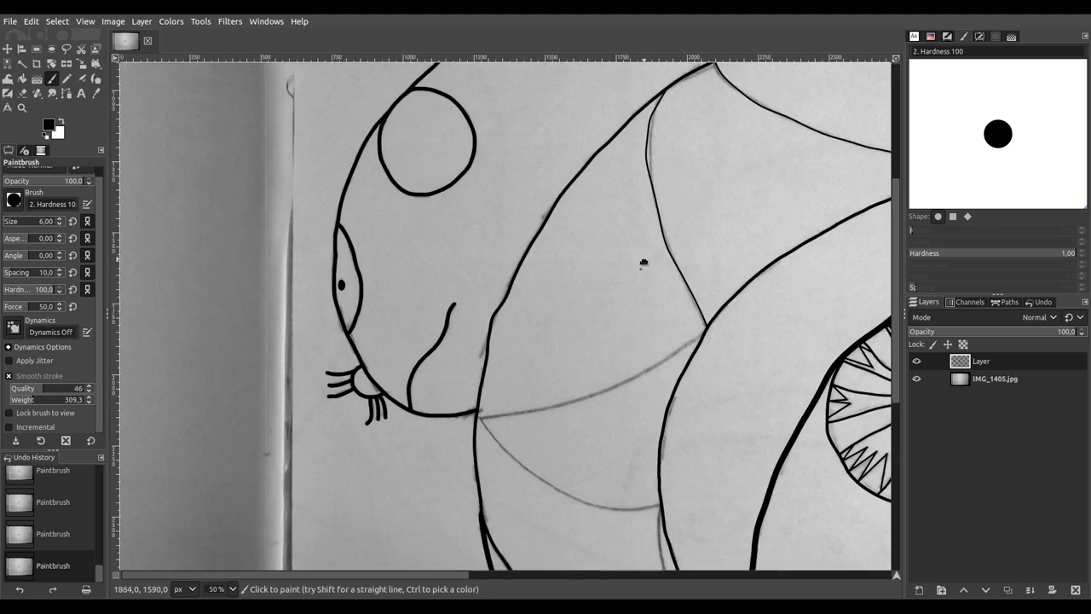
{"action": "mouse_move", "coordinate": [703, 252]}
{"action": "left_mouse_down"}
{"action": "mouse_move", "coordinate": [755, 244]}
{"action": "mouse_move", "coordinate": [738, 212]}
{"action": "mouse_move", "coordinate": [716, 210]}
{"action": "left_mouse_up"}
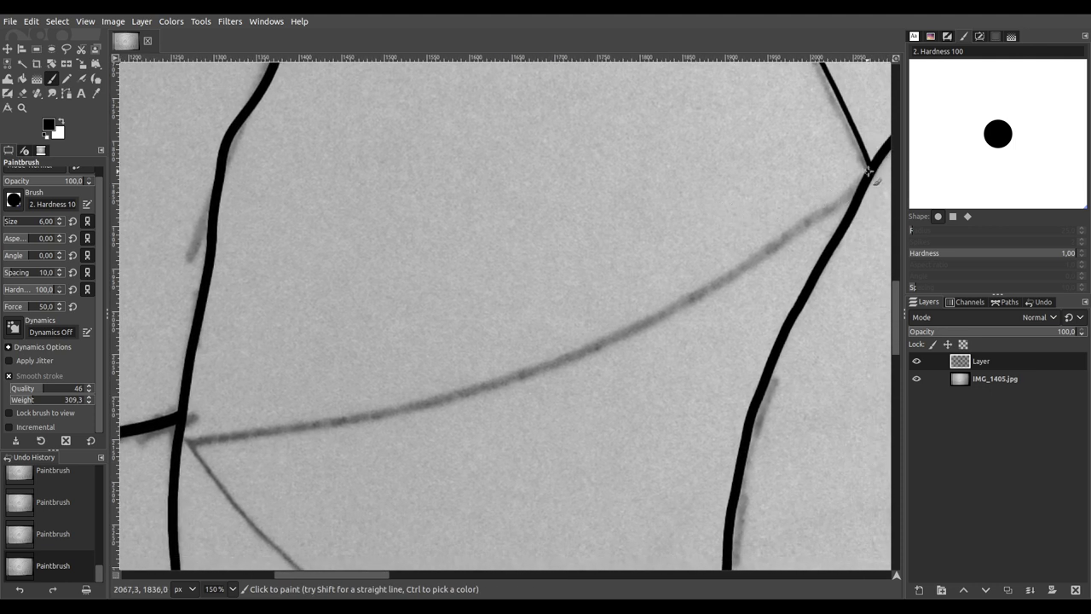
{"action": "mouse_move", "coordinate": [850, 197]}
{"action": "left_mouse_down"}
{"action": "mouse_move", "coordinate": [806, 247]}
{"action": "mouse_move", "coordinate": [752, 278]}
{"action": "mouse_move", "coordinate": [508, 382]}
{"action": "mouse_move", "coordinate": [178, 443]}
{"action": "left_mouse_up"}
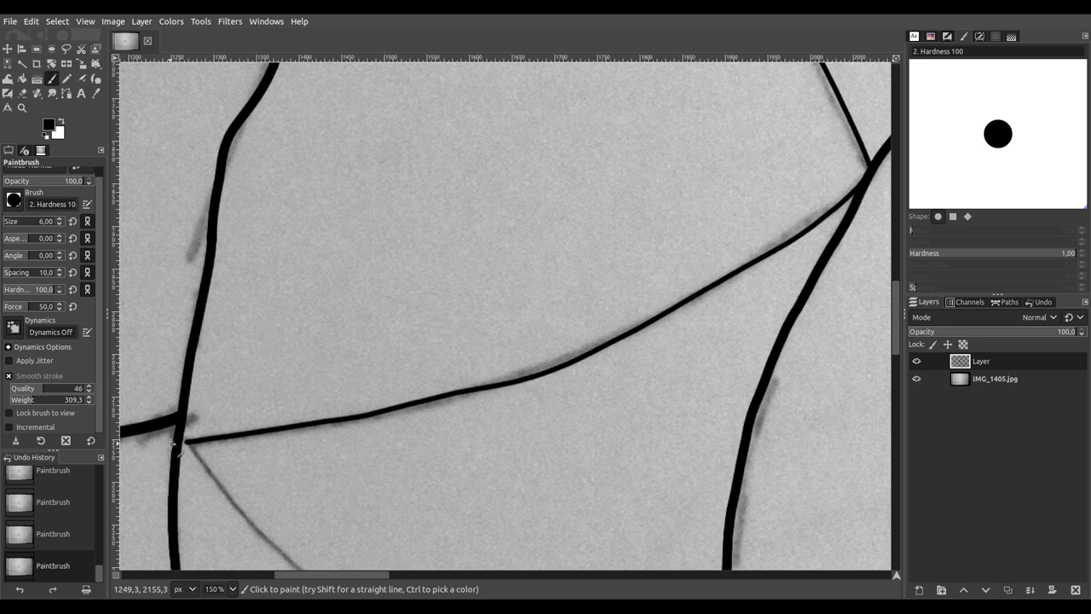
{"action": "scroll", "coordinate": [259, 341], "scroll_direction": "down", "scroll_amount": 6}
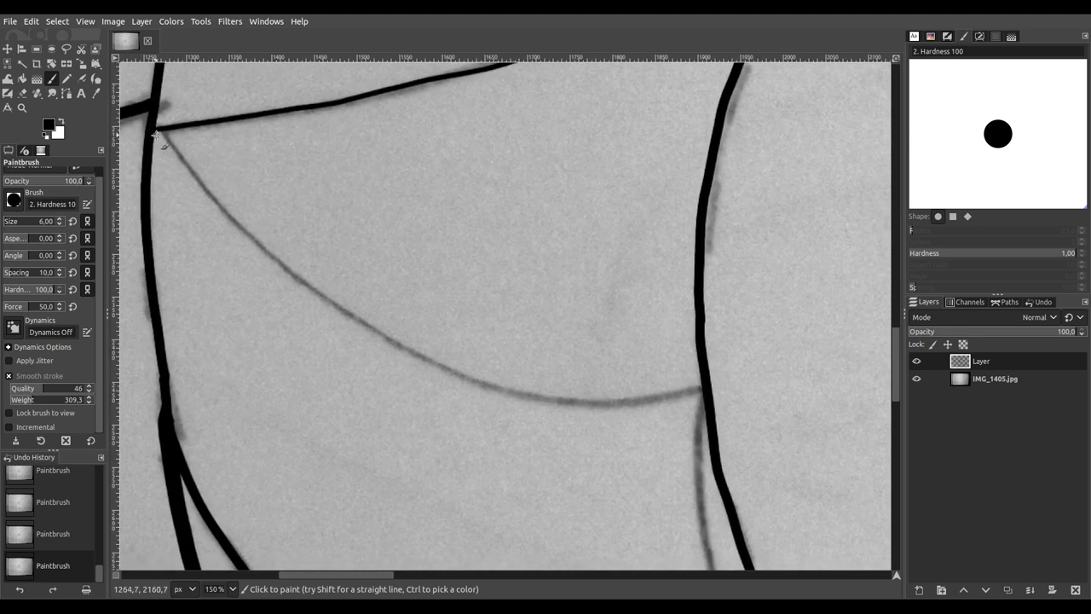
{"action": "mouse_move", "coordinate": [180, 168]}
{"action": "left_mouse_down"}
{"action": "mouse_move", "coordinate": [275, 269]}
{"action": "mouse_move", "coordinate": [404, 351]}
{"action": "mouse_move", "coordinate": [585, 400]}
{"action": "mouse_move", "coordinate": [675, 400]}
{"action": "mouse_move", "coordinate": [718, 381]}
{"action": "left_mouse_up"}
Step: Trace the long pencil curve from the band's inner outline, at the last inked curve's end, down to its lower-left outer outline
{"action": "scroll", "coordinate": [719, 381], "scroll_direction": "down", "scroll_amount": 5}
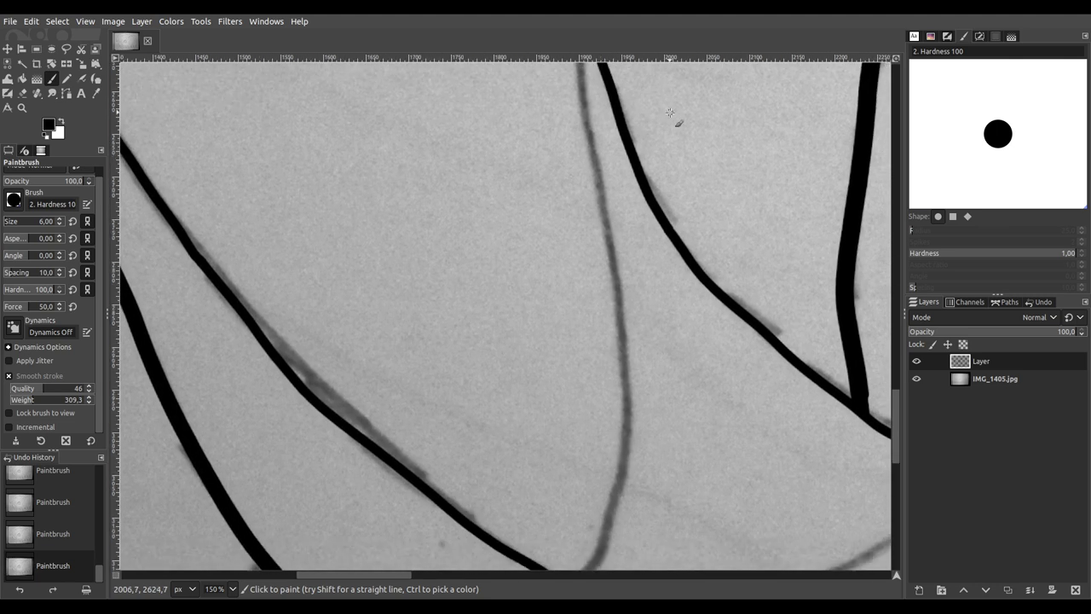
{"action": "key", "text": "1"}
{"action": "left_click_drag", "start_coordinate": [657, 138], "coordinate": [596, 227]}
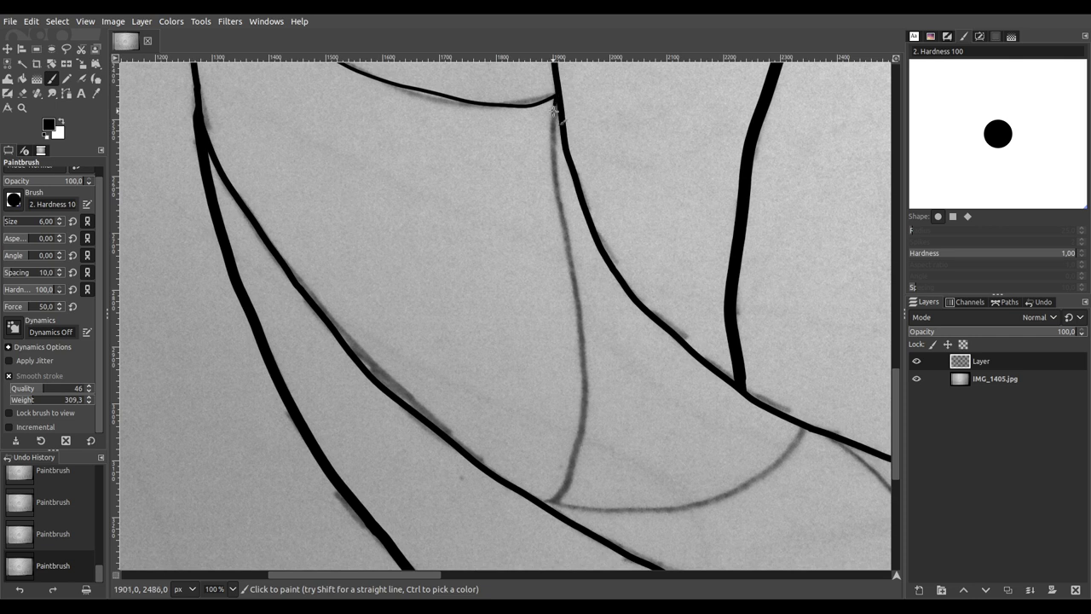
{"action": "mouse_move", "coordinate": [568, 245]}
{"action": "left_mouse_down"}
{"action": "mouse_move", "coordinate": [583, 317]}
{"action": "mouse_move", "coordinate": [575, 458]}
{"action": "left_mouse_up"}
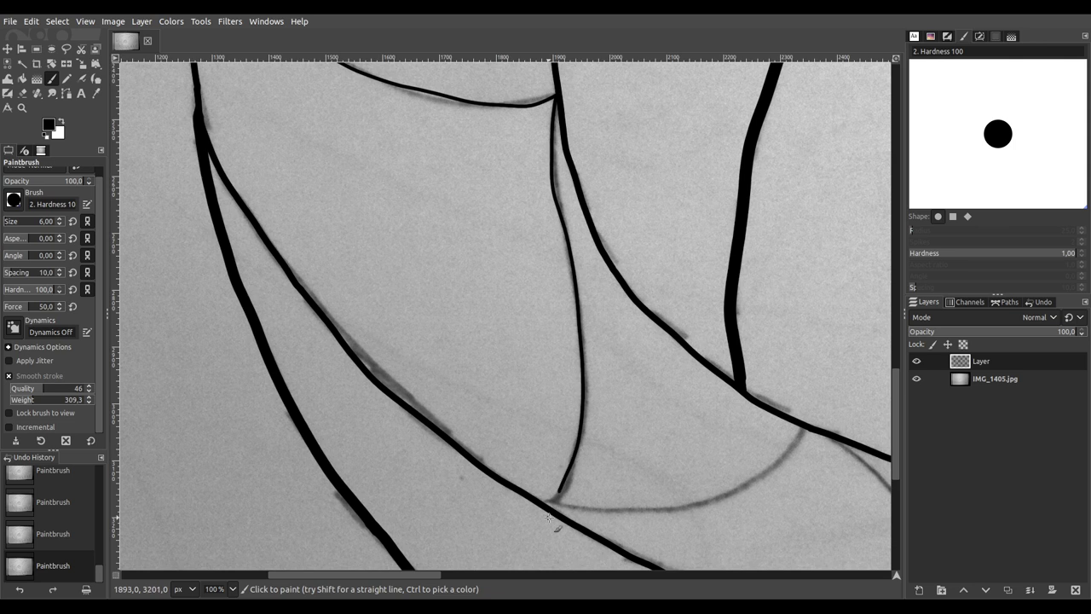
{"action": "scroll", "coordinate": [543, 520], "scroll_direction": "up", "scroll_amount": 5, "text": "ctrl"}
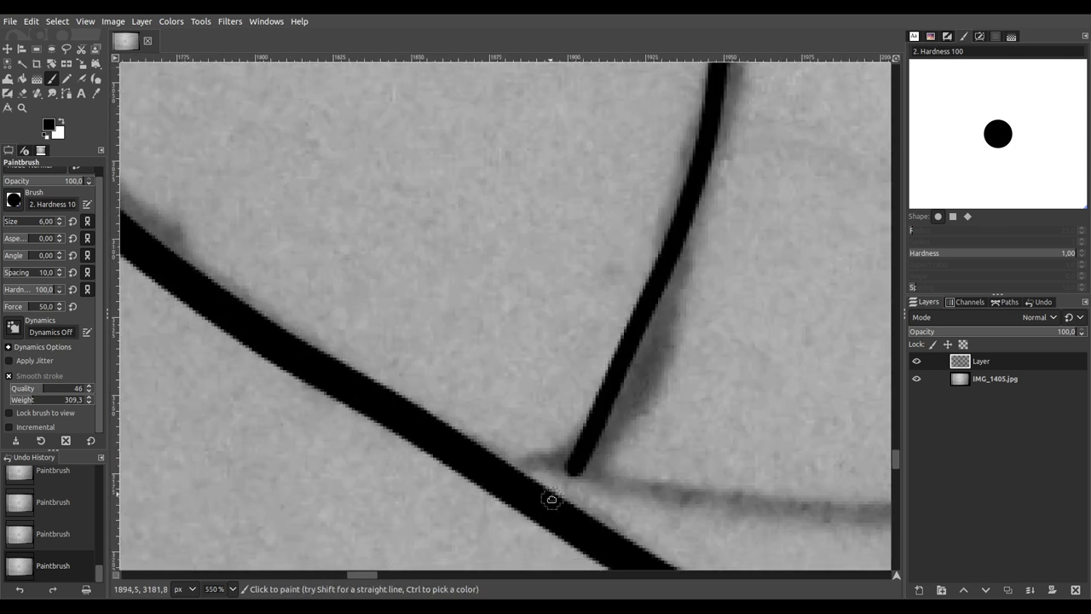
{"action": "mouse_move", "coordinate": [530, 347]}
{"action": "left_mouse_down"}
{"action": "mouse_move", "coordinate": [509, 397]}
{"action": "mouse_move", "coordinate": [343, 403]}
{"action": "mouse_move", "coordinate": [275, 363]}
{"action": "left_mouse_up"}
{"action": "scroll", "coordinate": [509, 397], "scroll_direction": "down", "scroll_amount": 5, "text": "ctrl"}
{"action": "scroll", "coordinate": [383, 402], "scroll_direction": "up", "scroll_amount": 1, "text": "ctrl"}
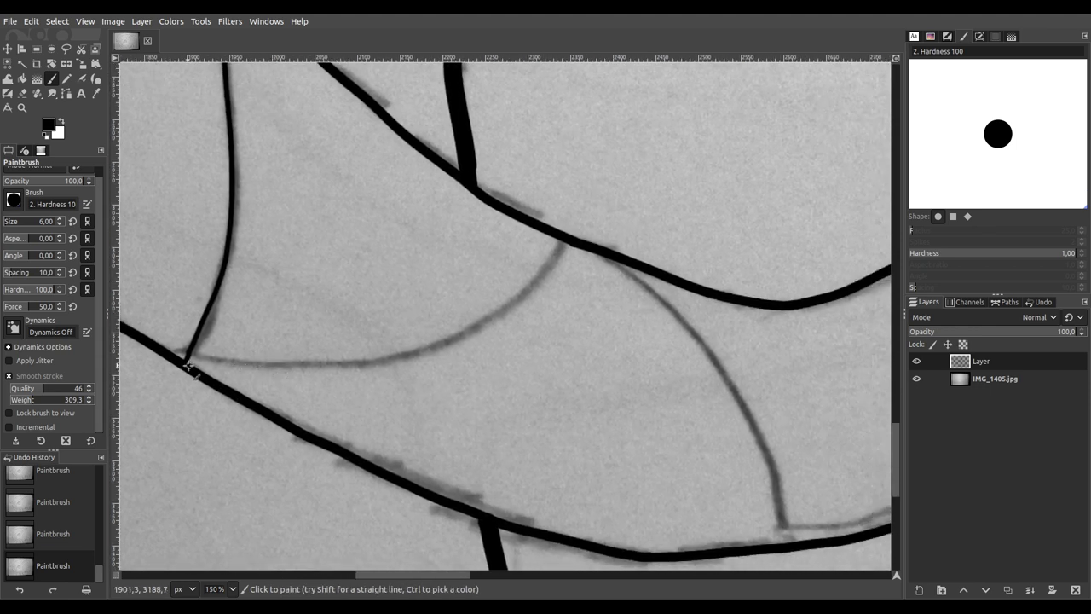
Step: Trace the pencil arc rising from that junction to the inner outline, and the neighbouring curves crossing the band's bottom bend
{"action": "mouse_move", "coordinate": [196, 368]}
{"action": "left_mouse_down"}
{"action": "mouse_move", "coordinate": [291, 372]}
{"action": "mouse_move", "coordinate": [449, 339]}
{"action": "mouse_move", "coordinate": [502, 308]}
{"action": "mouse_move", "coordinate": [569, 232]}
{"action": "left_mouse_up"}
{"action": "scroll", "coordinate": [570, 226], "scroll_direction": "right", "scroll_amount": 5}
{"action": "scroll", "coordinate": [571, 226], "scroll_direction": "down", "scroll_amount": 2}
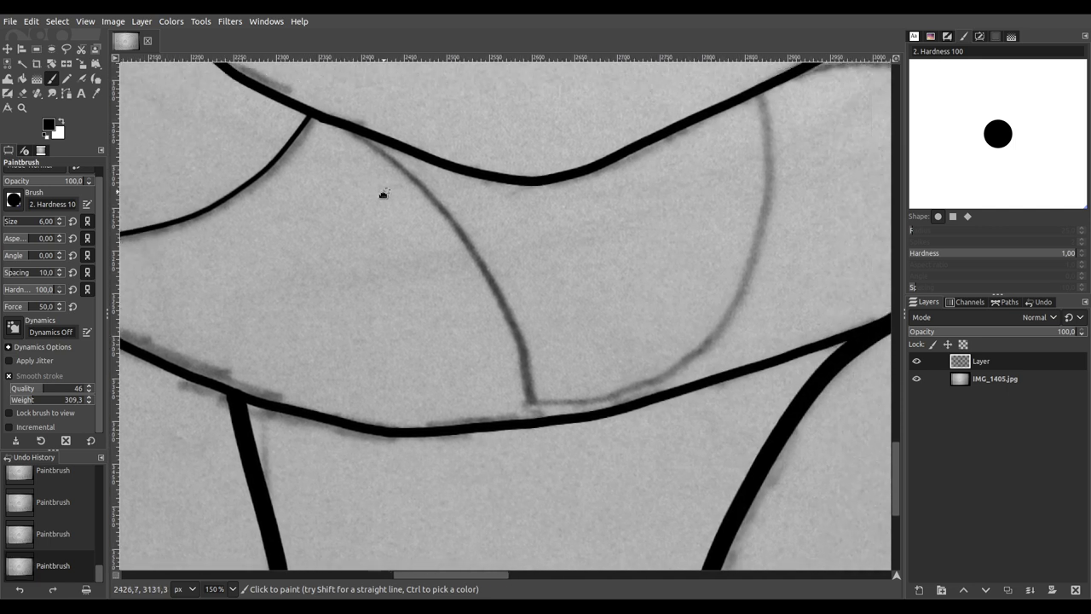
{"action": "mouse_move", "coordinate": [348, 173]}
{"action": "left_mouse_down"}
{"action": "mouse_move", "coordinate": [413, 228]}
{"action": "mouse_move", "coordinate": [482, 326]}
{"action": "mouse_move", "coordinate": [518, 451]}
{"action": "mouse_move", "coordinate": [620, 410]}
{"action": "mouse_move", "coordinate": [708, 321]}
{"action": "left_mouse_up"}
{"action": "mouse_move", "coordinate": [724, 283]}
{"action": "left_mouse_down"}
{"action": "mouse_move", "coordinate": [747, 128]}
{"action": "mouse_move", "coordinate": [256, 312]}
{"action": "mouse_move", "coordinate": [208, 282]}
{"action": "mouse_move", "coordinate": [311, 252]}
{"action": "mouse_move", "coordinate": [458, 268]}
{"action": "mouse_move", "coordinate": [610, 329]}
{"action": "mouse_move", "coordinate": [731, 412]}
{"action": "mouse_move", "coordinate": [697, 438]}
{"action": "mouse_move", "coordinate": [453, 545]}
{"action": "mouse_move", "coordinate": [469, 507]}
{"action": "mouse_move", "coordinate": [566, 399]}
{"action": "mouse_move", "coordinate": [630, 258]}
{"action": "mouse_move", "coordinate": [627, 99]}
{"action": "left_mouse_up"}
Step: Ink the remaining pencil curves crossing the lower stretch of the band, up to the one just before the right cat eye
{"action": "scroll", "coordinate": [247, 293], "scroll_direction": "up", "scroll_amount": 1}
{"action": "mouse_move", "coordinate": [697, 217]}
{"action": "left_mouse_down"}
{"action": "mouse_move", "coordinate": [341, 282]}
{"action": "mouse_move", "coordinate": [284, 274]}
{"action": "left_mouse_up"}
{"action": "mouse_move", "coordinate": [182, 175]}
{"action": "left_mouse_down"}
{"action": "mouse_move", "coordinate": [414, 193]}
{"action": "mouse_move", "coordinate": [559, 241]}
{"action": "mouse_move", "coordinate": [649, 294]}
{"action": "mouse_move", "coordinate": [741, 383]}
{"action": "left_mouse_up"}
{"action": "mouse_move", "coordinate": [811, 420]}
{"action": "left_mouse_down"}
{"action": "mouse_move", "coordinate": [358, 538]}
{"action": "mouse_move", "coordinate": [307, 577]}
{"action": "mouse_move", "coordinate": [255, 549]}
{"action": "mouse_move", "coordinate": [384, 471]}
{"action": "mouse_move", "coordinate": [469, 393]}
{"action": "mouse_move", "coordinate": [529, 311]}
{"action": "mouse_move", "coordinate": [591, 78]}
{"action": "left_mouse_up"}
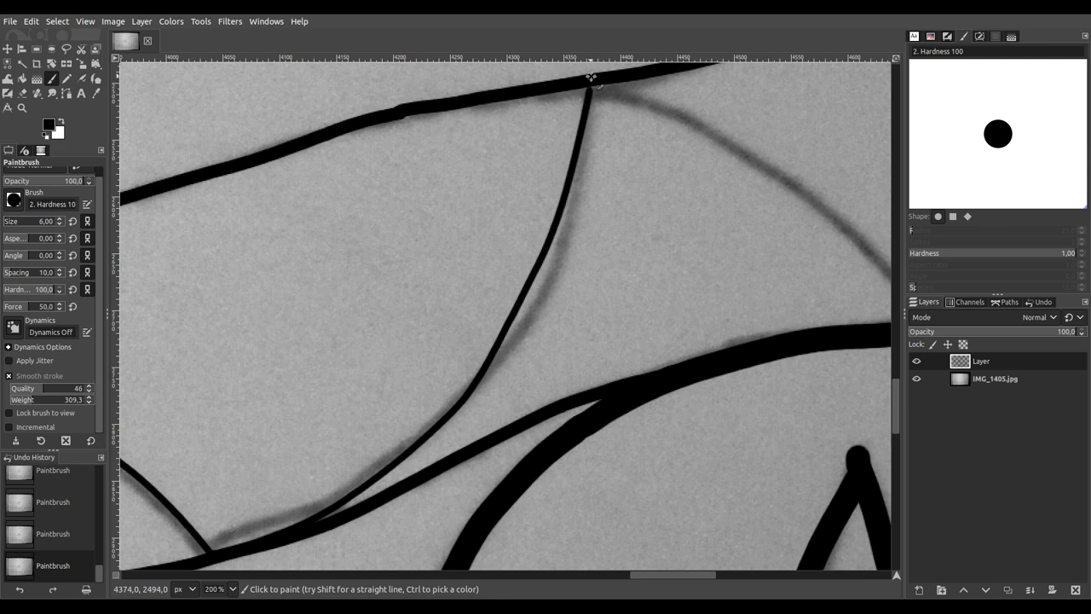
Step: Trace the three connected pencil curves crossing the band above the right cat eye, ending at the outer outline of the lower-right corner
{"action": "mouse_move", "coordinate": [641, 117]}
{"action": "left_mouse_down"}
{"action": "mouse_move", "coordinate": [448, 213]}
{"action": "mouse_move", "coordinate": [409, 213]}
{"action": "left_mouse_up"}
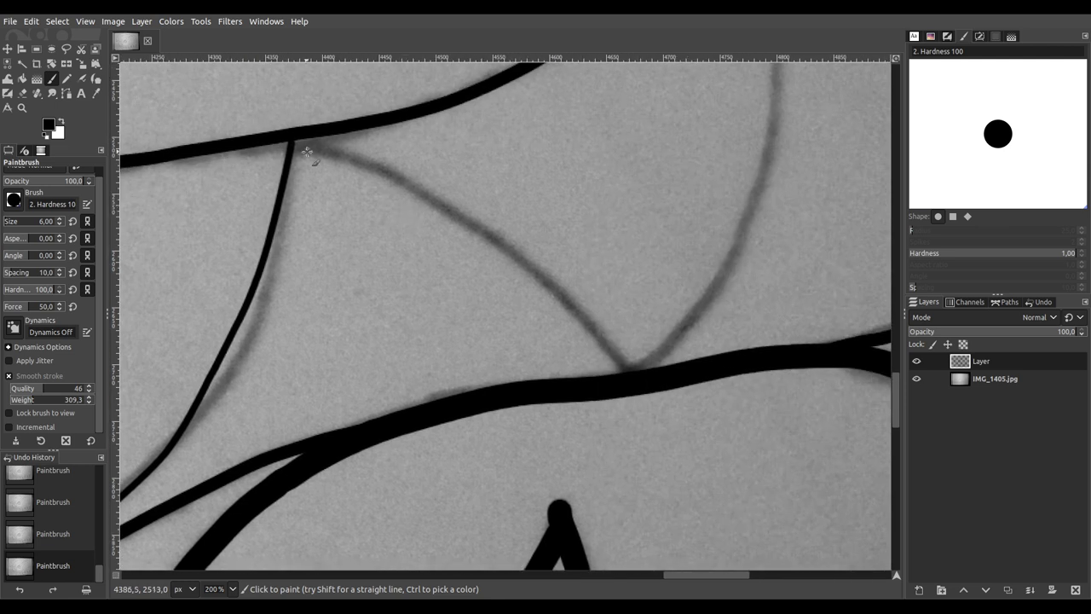
{"action": "mouse_move", "coordinate": [292, 139]}
{"action": "left_mouse_down"}
{"action": "mouse_move", "coordinate": [412, 172]}
{"action": "mouse_move", "coordinate": [497, 222]}
{"action": "mouse_move", "coordinate": [561, 273]}
{"action": "mouse_move", "coordinate": [647, 386]}
{"action": "mouse_move", "coordinate": [550, 388]}
{"action": "mouse_move", "coordinate": [420, 479]}
{"action": "left_mouse_up"}
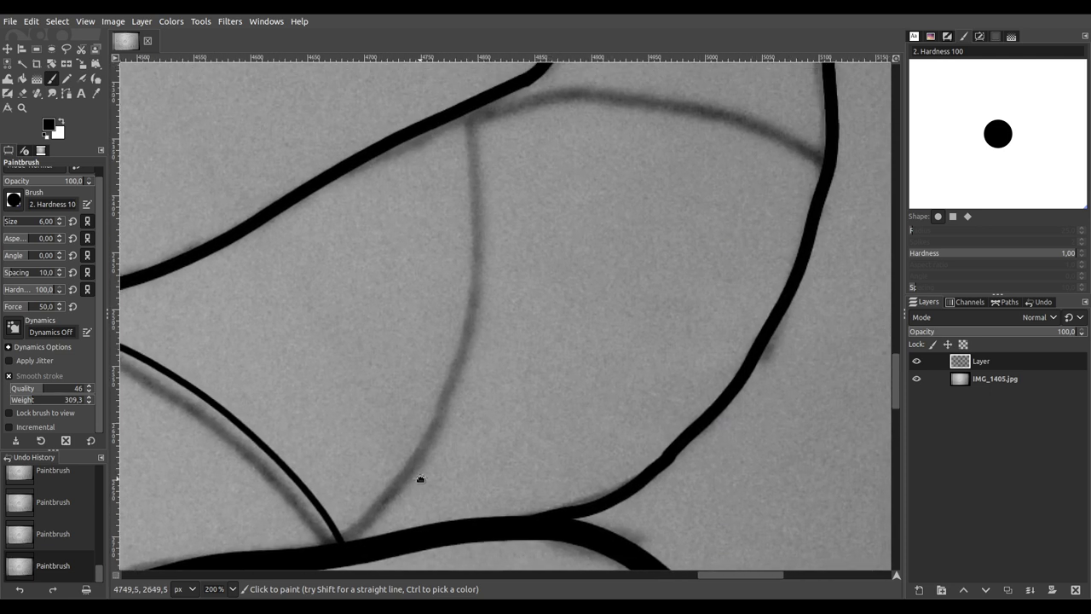
{"action": "mouse_move", "coordinate": [347, 544]}
{"action": "left_mouse_down"}
{"action": "mouse_move", "coordinate": [397, 480]}
{"action": "mouse_move", "coordinate": [467, 290]}
{"action": "mouse_move", "coordinate": [480, 173]}
{"action": "mouse_move", "coordinate": [465, 103]}
{"action": "mouse_move", "coordinate": [385, 297]}
{"action": "mouse_move", "coordinate": [243, 281]}
{"action": "mouse_move", "coordinate": [330, 254]}
{"action": "mouse_move", "coordinate": [465, 249]}
{"action": "mouse_move", "coordinate": [577, 292]}
{"action": "mouse_move", "coordinate": [603, 321]}
{"action": "left_mouse_up"}
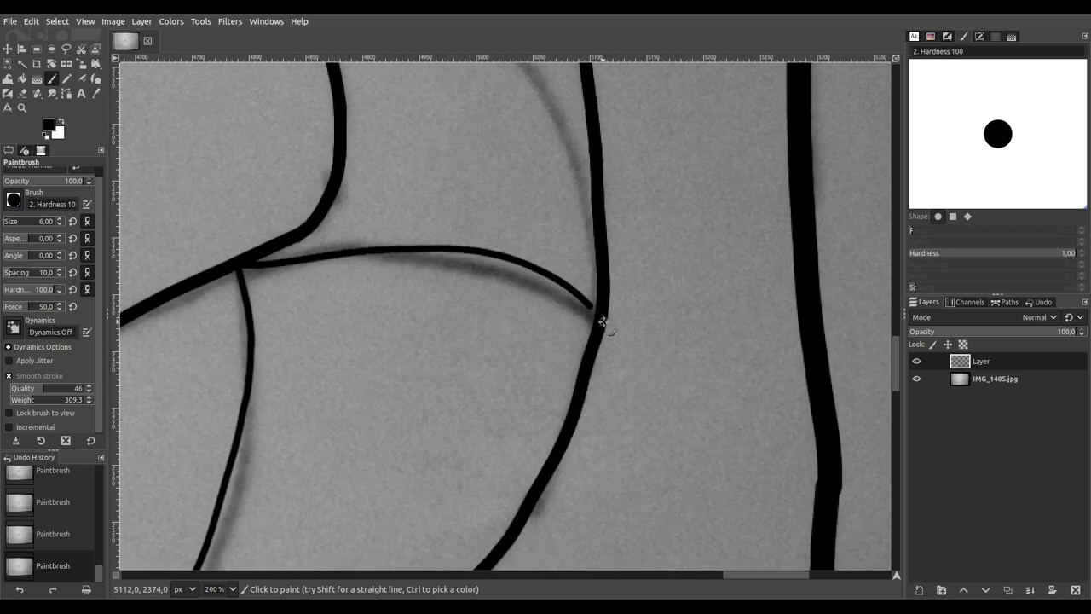
Step: Ink the connected pencil curves crossing the right side of the band, working upward between its inner and outer outlines
{"action": "mouse_move", "coordinate": [648, 250]}
{"action": "left_mouse_down"}
{"action": "mouse_move", "coordinate": [628, 357]}
{"action": "mouse_move", "coordinate": [621, 555]}
{"action": "mouse_move", "coordinate": [564, 537]}
{"action": "mouse_move", "coordinate": [522, 427]}
{"action": "mouse_move", "coordinate": [442, 330]}
{"action": "mouse_move", "coordinate": [375, 298]}
{"action": "mouse_move", "coordinate": [282, 292]}
{"action": "mouse_move", "coordinate": [325, 286]}
{"action": "mouse_move", "coordinate": [355, 315]}
{"action": "mouse_move", "coordinate": [353, 509]}
{"action": "mouse_move", "coordinate": [342, 510]}
{"action": "mouse_move", "coordinate": [350, 529]}
{"action": "mouse_move", "coordinate": [289, 526]}
{"action": "mouse_move", "coordinate": [306, 419]}
{"action": "mouse_move", "coordinate": [355, 325]}
{"action": "mouse_move", "coordinate": [494, 225]}
{"action": "left_mouse_up"}
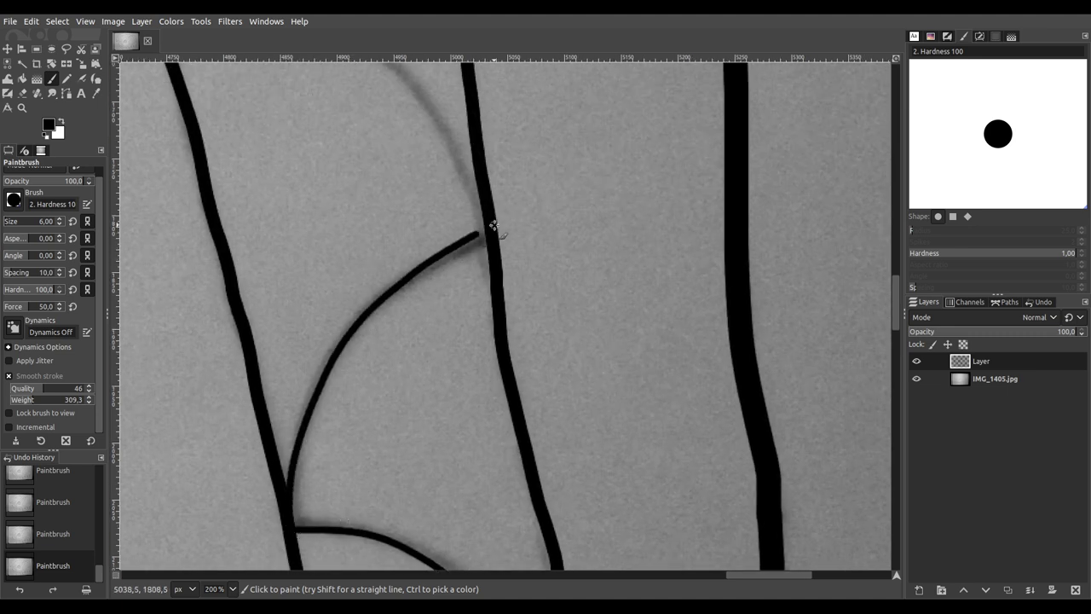
{"action": "mouse_move", "coordinate": [394, 251]}
{"action": "left_mouse_down"}
{"action": "mouse_move", "coordinate": [392, 304]}
{"action": "mouse_move", "coordinate": [565, 499]}
{"action": "mouse_move", "coordinate": [613, 451]}
{"action": "left_mouse_up"}
{"action": "mouse_move", "coordinate": [718, 474]}
{"action": "left_mouse_down"}
{"action": "mouse_move", "coordinate": [670, 385]}
{"action": "mouse_move", "coordinate": [611, 313]}
{"action": "mouse_move", "coordinate": [547, 277]}
{"action": "mouse_move", "coordinate": [470, 259]}
{"action": "mouse_move", "coordinate": [379, 256]}
{"action": "left_mouse_up"}
{"action": "mouse_move", "coordinate": [478, 240]}
{"action": "left_mouse_down"}
{"action": "mouse_move", "coordinate": [470, 329]}
{"action": "mouse_move", "coordinate": [485, 524]}
{"action": "mouse_move", "coordinate": [460, 518]}
{"action": "left_mouse_up"}
{"action": "mouse_move", "coordinate": [391, 552]}
{"action": "left_mouse_down"}
{"action": "mouse_move", "coordinate": [386, 410]}
{"action": "mouse_move", "coordinate": [407, 295]}
{"action": "mouse_move", "coordinate": [448, 205]}
{"action": "mouse_move", "coordinate": [483, 158]}
{"action": "mouse_move", "coordinate": [531, 124]}
{"action": "left_mouse_up"}
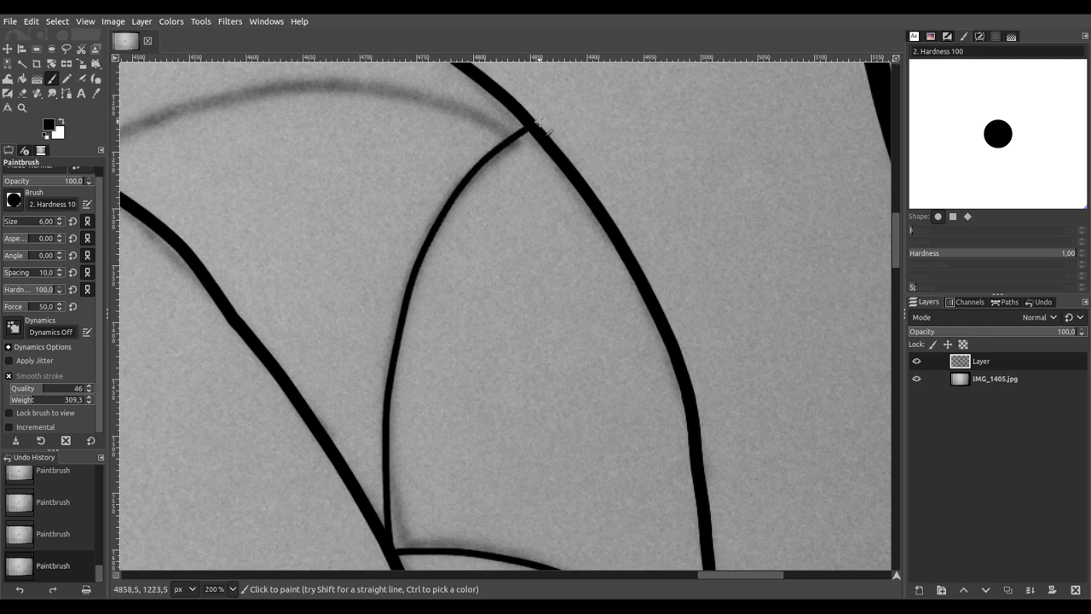
Step: Trace the arched pencil curve across the band's upper-right bend and the curve from its inner end up to the top outline
{"action": "mouse_move", "coordinate": [421, 188]}
{"action": "left_mouse_down"}
{"action": "mouse_move", "coordinate": [694, 333]}
{"action": "mouse_move", "coordinate": [736, 330]}
{"action": "left_mouse_up"}
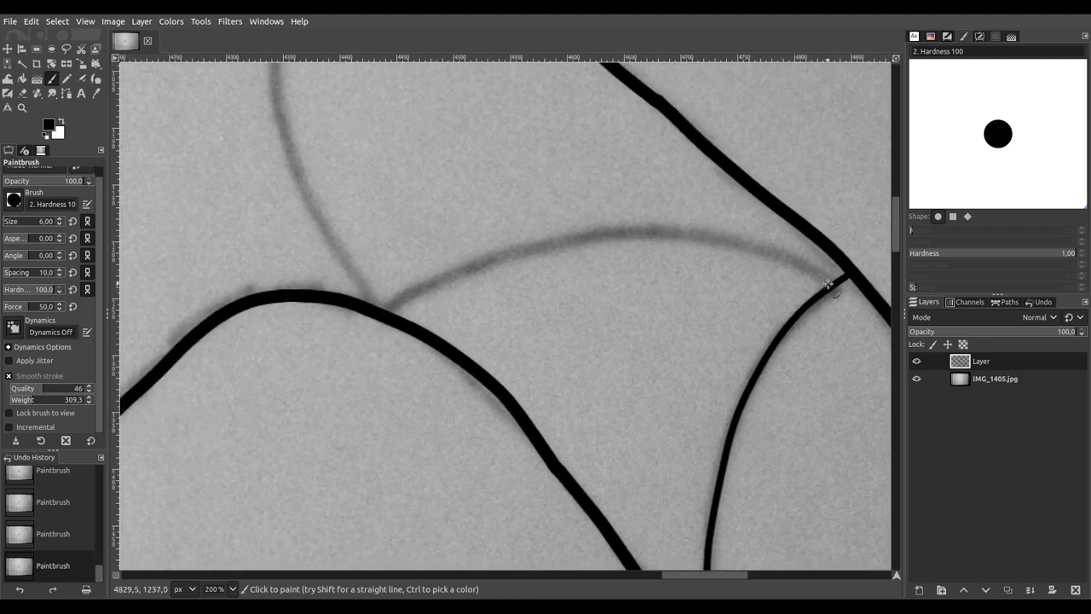
{"action": "mouse_move", "coordinate": [806, 255]}
{"action": "left_mouse_down"}
{"action": "mouse_move", "coordinate": [700, 233]}
{"action": "mouse_move", "coordinate": [593, 237]}
{"action": "mouse_move", "coordinate": [367, 312]}
{"action": "mouse_move", "coordinate": [593, 501]}
{"action": "mouse_move", "coordinate": [544, 422]}
{"action": "mouse_move", "coordinate": [521, 351]}
{"action": "mouse_move", "coordinate": [517, 205]}
{"action": "mouse_move", "coordinate": [550, 121]}
{"action": "left_mouse_up"}
{"action": "scroll", "coordinate": [531, 214], "scroll_direction": "down", "scroll_amount": 2}
{"action": "scroll", "coordinate": [531, 214], "scroll_direction": "left", "scroll_amount": 3}
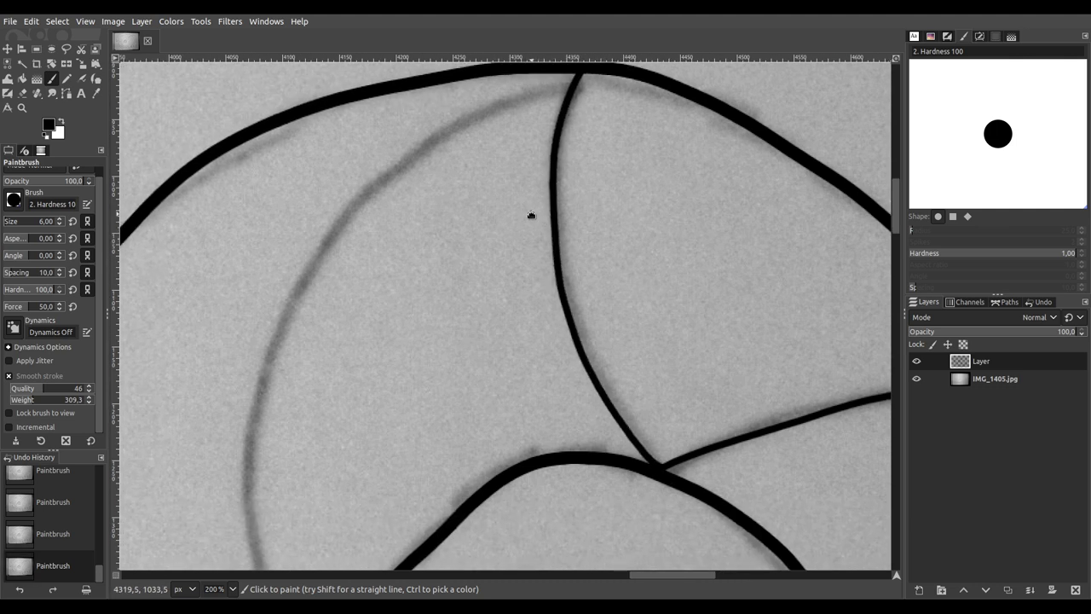
Step: Trace the curve bowing from the band's top outline to its inner outline, then the shallow sagging curve back to the outer outline
{"action": "scroll", "coordinate": [603, 228], "scroll_direction": "down", "scroll_amount": 1, "text": "ctrl"}
{"action": "left_click_drag", "start_coordinate": [603, 228], "coordinate": [696, 214]}
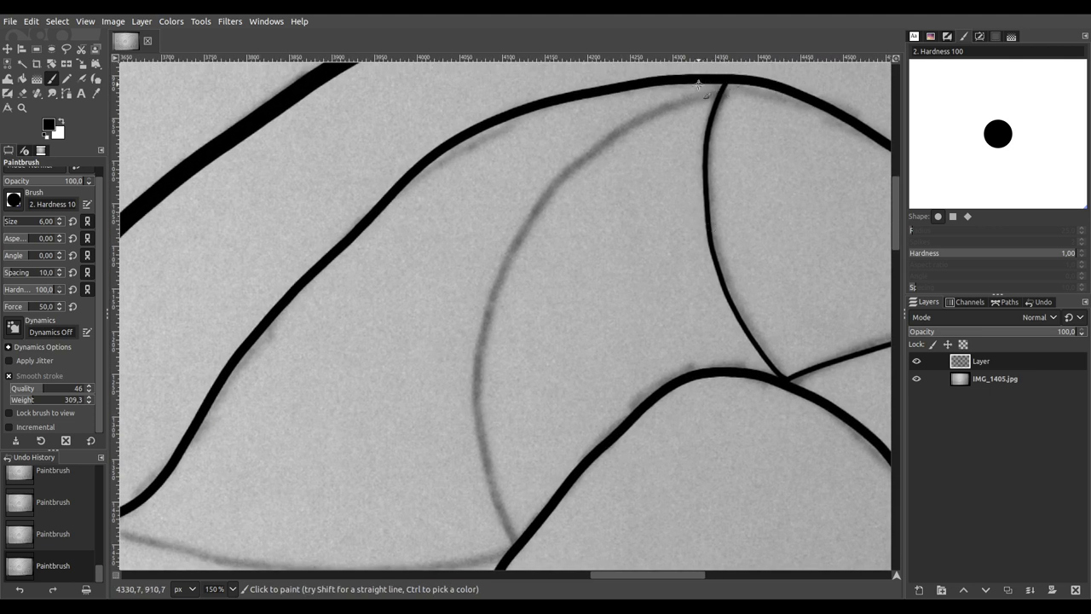
{"action": "mouse_move", "coordinate": [605, 131]}
{"action": "left_mouse_down"}
{"action": "mouse_move", "coordinate": [561, 179]}
{"action": "mouse_move", "coordinate": [543, 235]}
{"action": "mouse_move", "coordinate": [494, 298]}
{"action": "mouse_move", "coordinate": [480, 460]}
{"action": "mouse_move", "coordinate": [520, 558]}
{"action": "mouse_move", "coordinate": [511, 541]}
{"action": "left_mouse_up"}
{"action": "scroll", "coordinate": [510, 499], "scroll_direction": "down", "scroll_amount": 1}
{"action": "scroll", "coordinate": [510, 499], "scroll_direction": "up", "scroll_amount": 1}
{"action": "mouse_move", "coordinate": [511, 498]}
{"action": "left_mouse_down"}
{"action": "mouse_move", "coordinate": [770, 312]}
{"action": "mouse_move", "coordinate": [826, 315]}
{"action": "mouse_move", "coordinate": [505, 336]}
{"action": "mouse_move", "coordinate": [359, 303]}
{"action": "mouse_move", "coordinate": [279, 267]}
{"action": "left_mouse_up"}
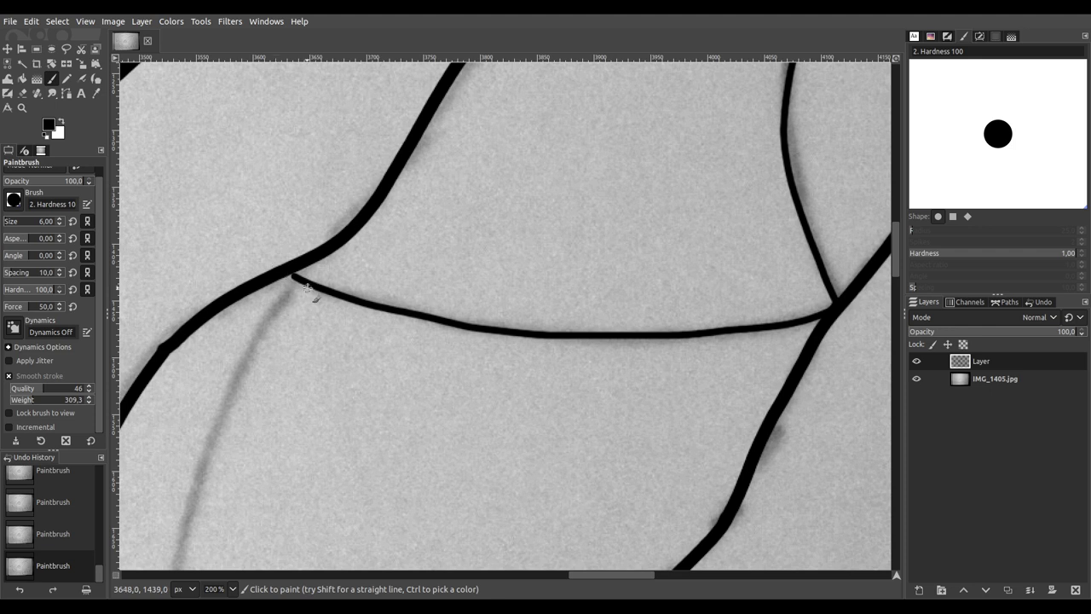
Step: Ink the long steep pencil curve from the sagging curve's outer end down to the band's inner outline, right of the circle
{"action": "scroll", "coordinate": [307, 289], "scroll_direction": "up", "scroll_amount": 5}
{"action": "scroll", "coordinate": [310, 258], "scroll_direction": "down", "scroll_amount": 7}
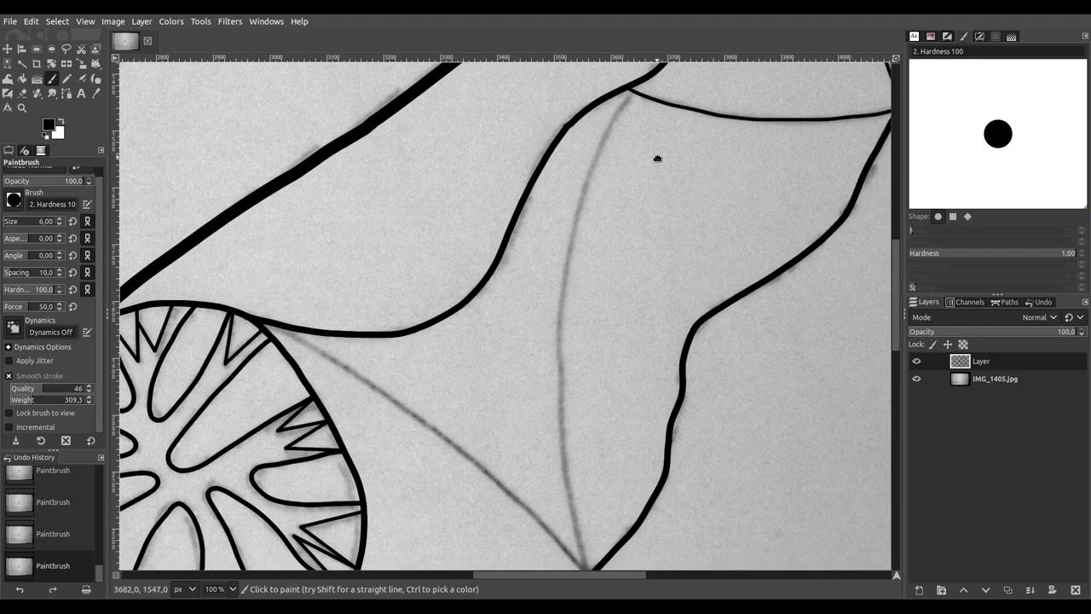
{"action": "scroll", "coordinate": [658, 158], "scroll_direction": "down", "scroll_amount": 2}
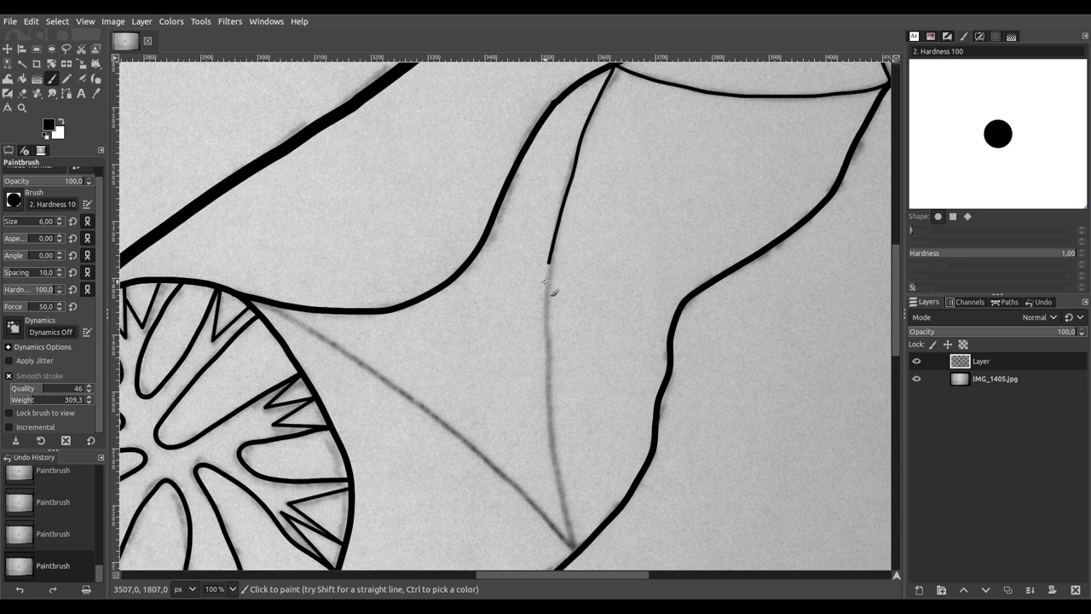
{"action": "left_click_drag", "start_coordinate": [544, 376], "coordinate": [558, 474]}
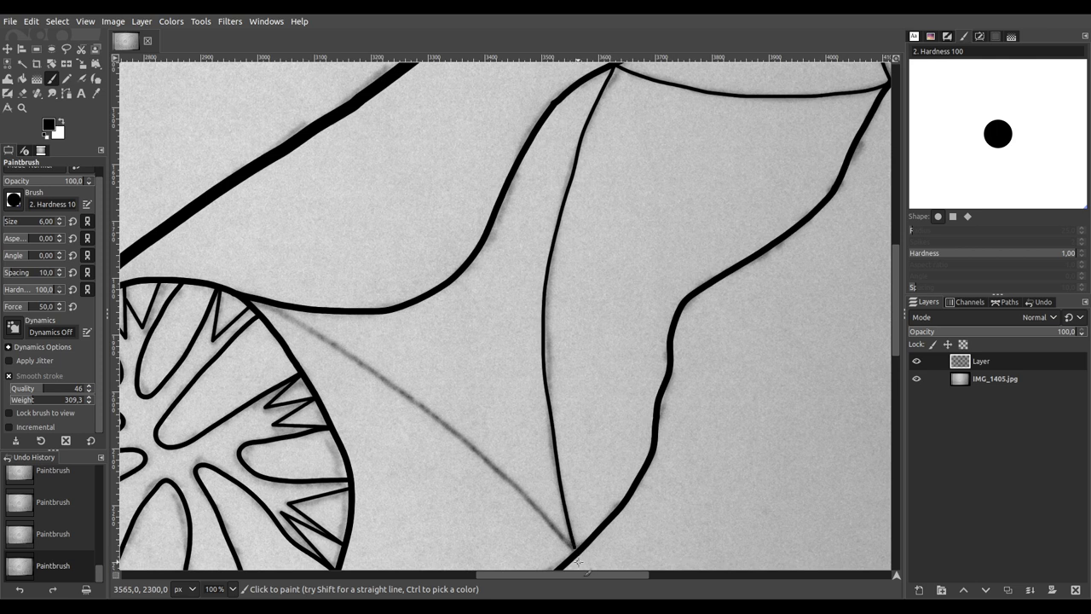
{"action": "mouse_move", "coordinate": [579, 564]}
{"action": "left_mouse_down"}
{"action": "mouse_move", "coordinate": [555, 497]}
{"action": "mouse_move", "coordinate": [747, 358]}
{"action": "mouse_move", "coordinate": [641, 399]}
{"action": "left_mouse_up"}
Step: Trace the diagonal pencil curve from that lower junction up to where the band's outline meets the patterned circle
{"action": "scroll", "coordinate": [640, 400], "scroll_direction": "up", "scroll_amount": 2}
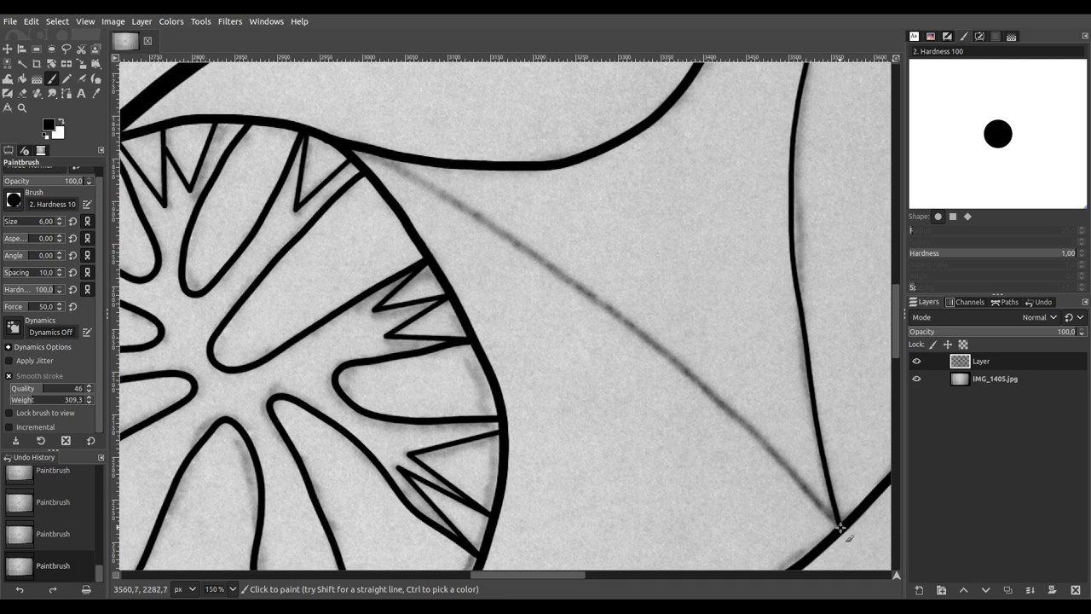
{"action": "left_click_drag", "start_coordinate": [740, 425], "coordinate": [696, 374]}
{"action": "left_click_drag", "start_coordinate": [661, 338], "coordinate": [612, 299]}
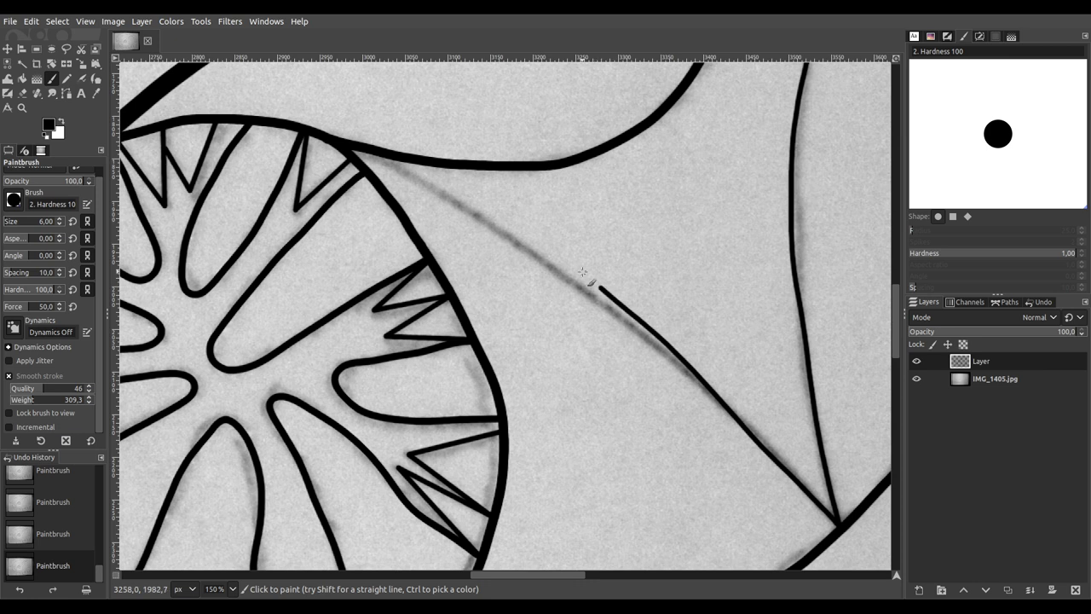
{"action": "left_click_drag", "start_coordinate": [497, 224], "coordinate": [462, 207]}
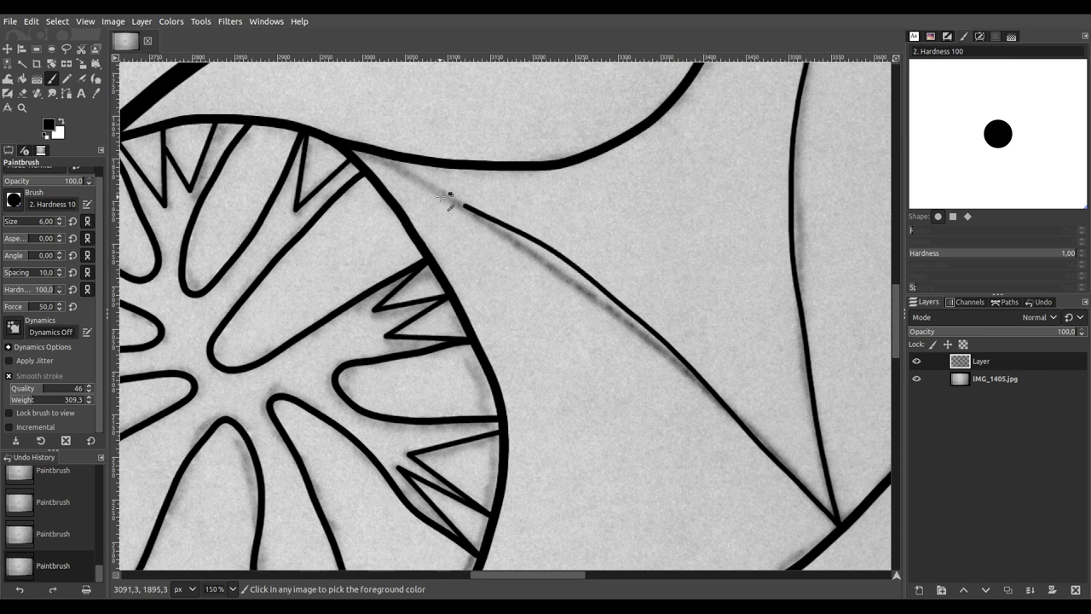
{"action": "scroll", "coordinate": [384, 175], "scroll_direction": "up", "scroll_amount": 4}
{"action": "mouse_move", "coordinate": [378, 173]}
{"action": "left_mouse_down"}
{"action": "mouse_move", "coordinate": [652, 389]}
{"action": "mouse_move", "coordinate": [467, 275]}
{"action": "left_mouse_up"}
{"action": "mouse_move", "coordinate": [755, 392]}
{"action": "left_mouse_down"}
{"action": "mouse_move", "coordinate": [562, 273]}
{"action": "mouse_move", "coordinate": [314, 163]}
{"action": "left_mouse_up"}
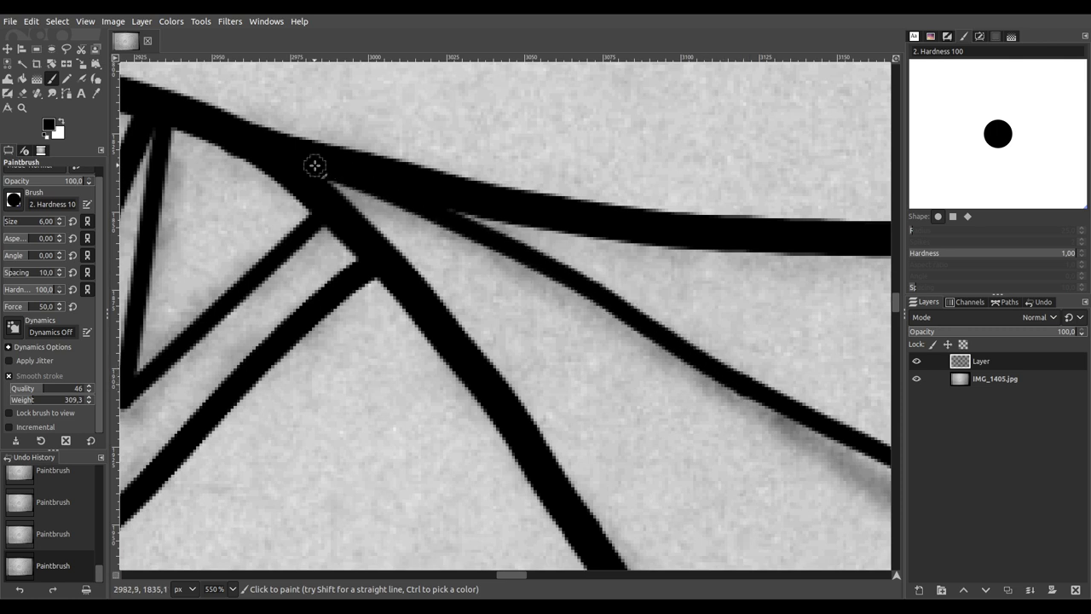
Step: Add a new transparent layer between the ink layer and the scanned photo, and save the image
{"action": "scroll", "coordinate": [407, 227], "scroll_direction": "down", "scroll_amount": 6}
{"action": "scroll", "coordinate": [432, 252], "scroll_direction": "down", "scroll_amount": 9}
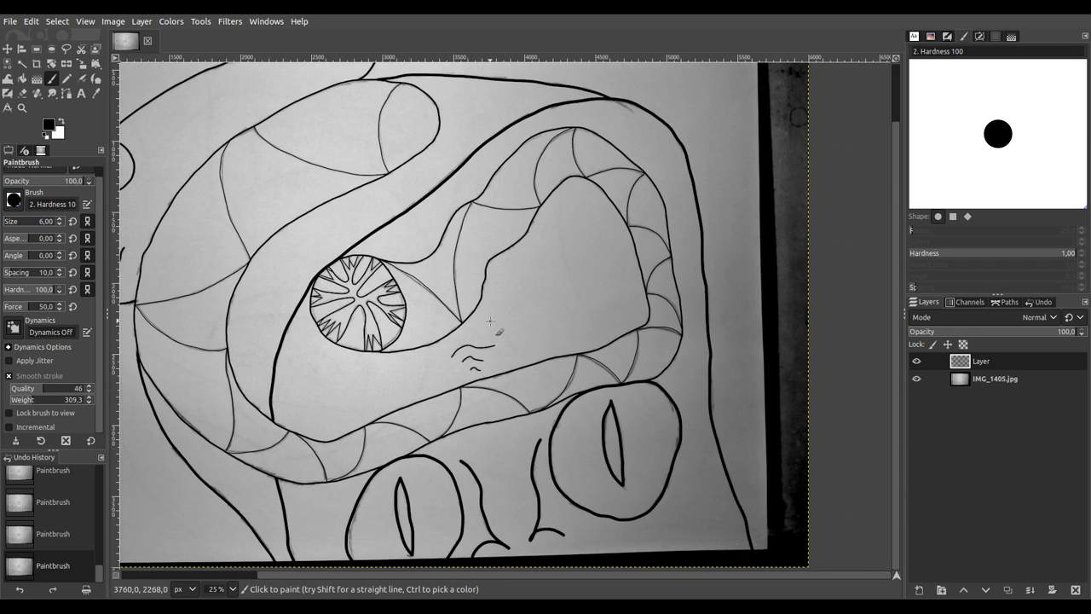
{"action": "scroll", "coordinate": [453, 325], "scroll_direction": "left", "scroll_amount": 1}
{"action": "scroll", "coordinate": [546, 332], "scroll_direction": "down", "scroll_amount": 1}
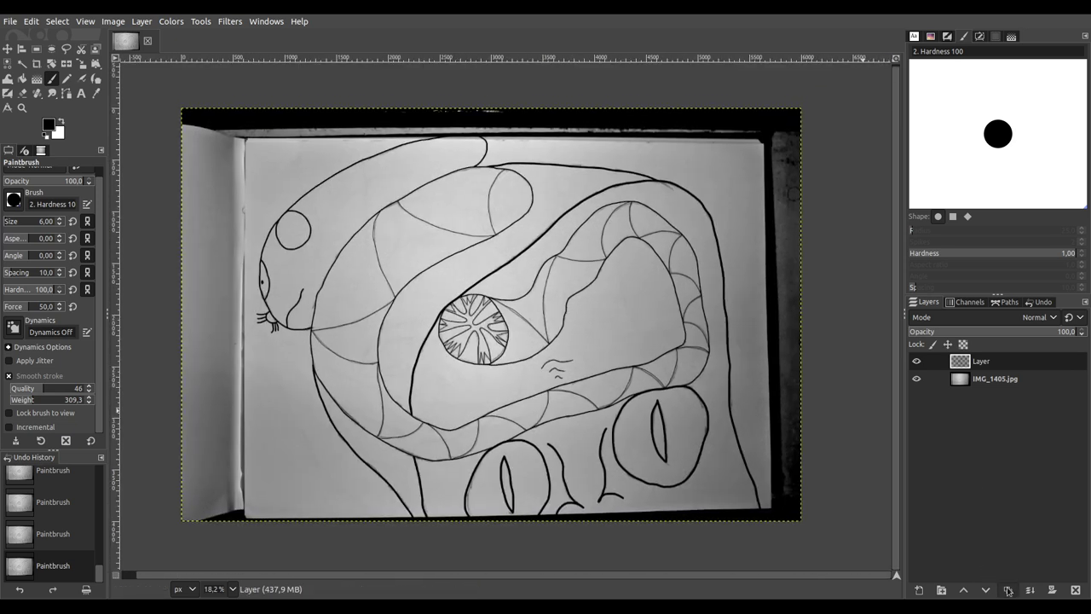
{"action": "left_click", "coordinate": [983, 384]}
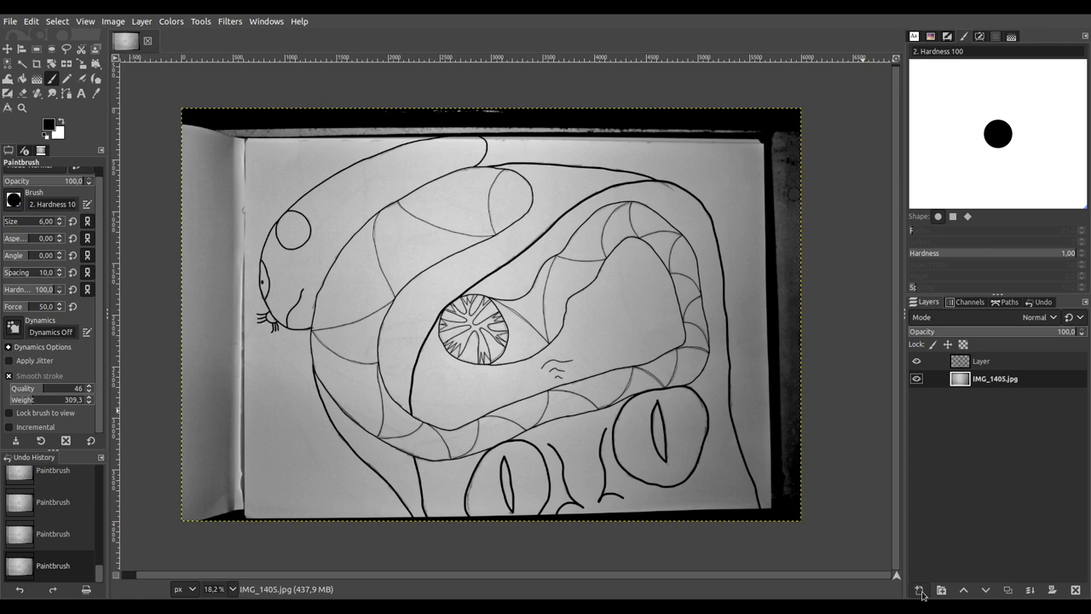
{"action": "key", "text": "shift+ctrl+n"}
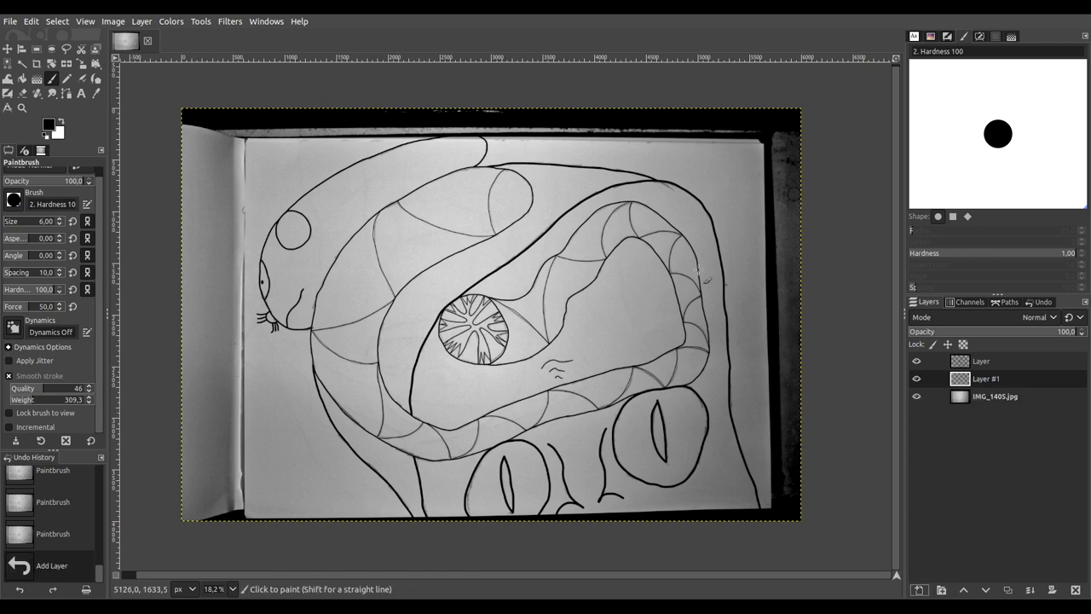
{"action": "key", "text": "ctrl+s"}
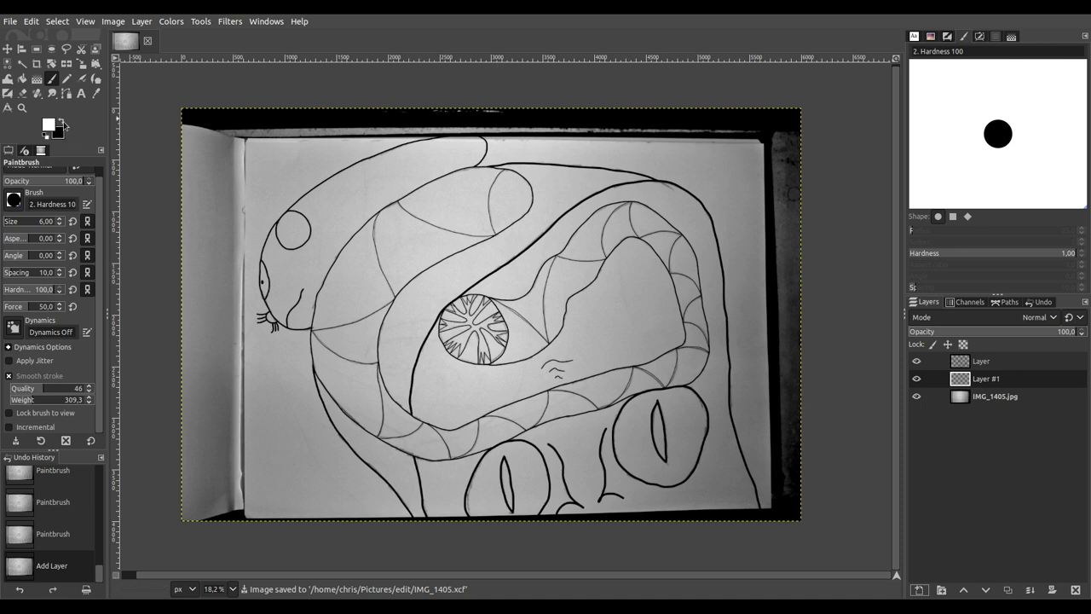
Step: Fill the new layer with white and merge the ink layer down onto it
{"action": "left_click", "coordinate": [22, 79]}
{"action": "left_click", "coordinate": [723, 317]}
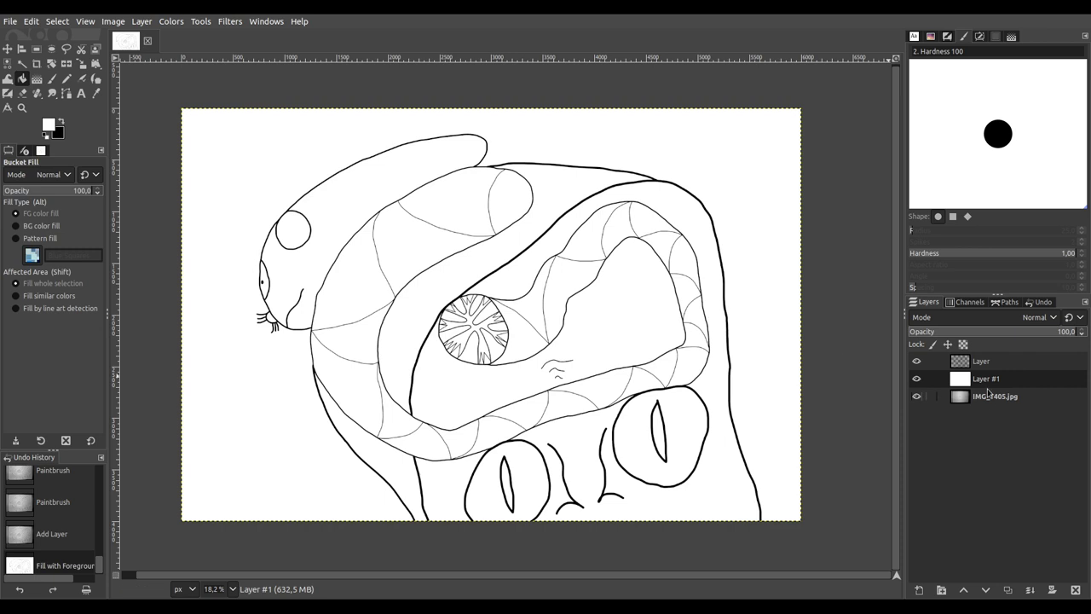
{"action": "key", "text": "Page_Up"}
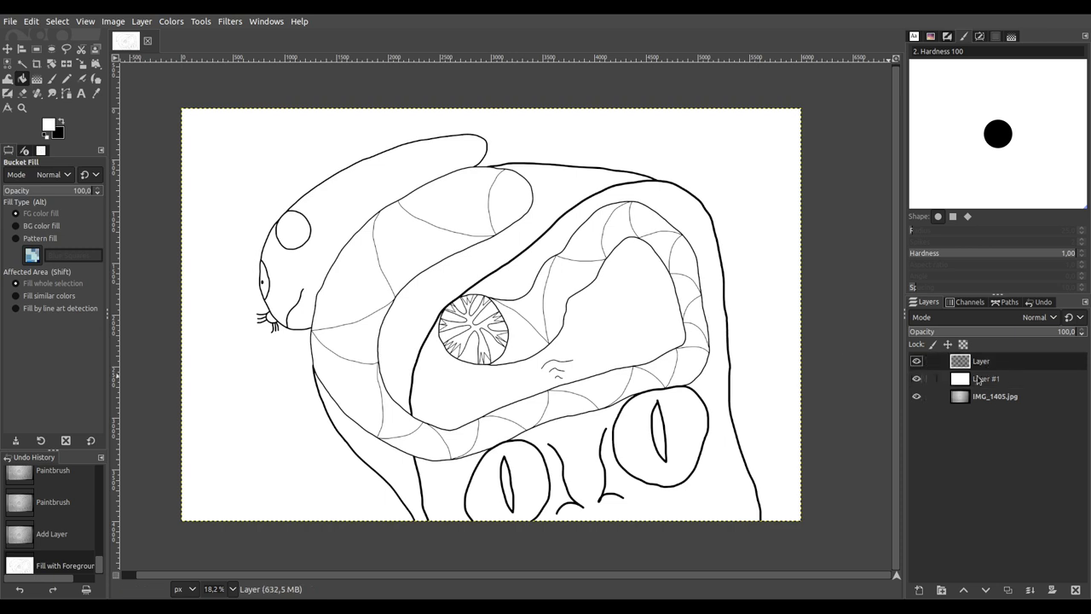
{"action": "left_click", "coordinate": [1029, 592]}
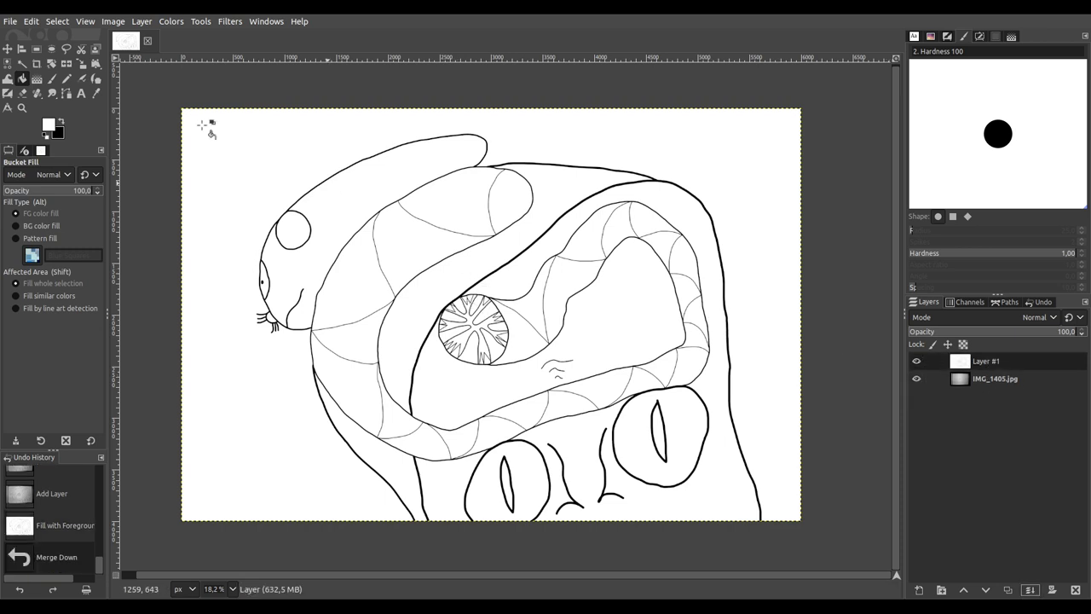
Step: Apply Threshold to the merged line-art layer to reduce it to pure black and white
{"action": "left_click", "coordinate": [171, 24]}
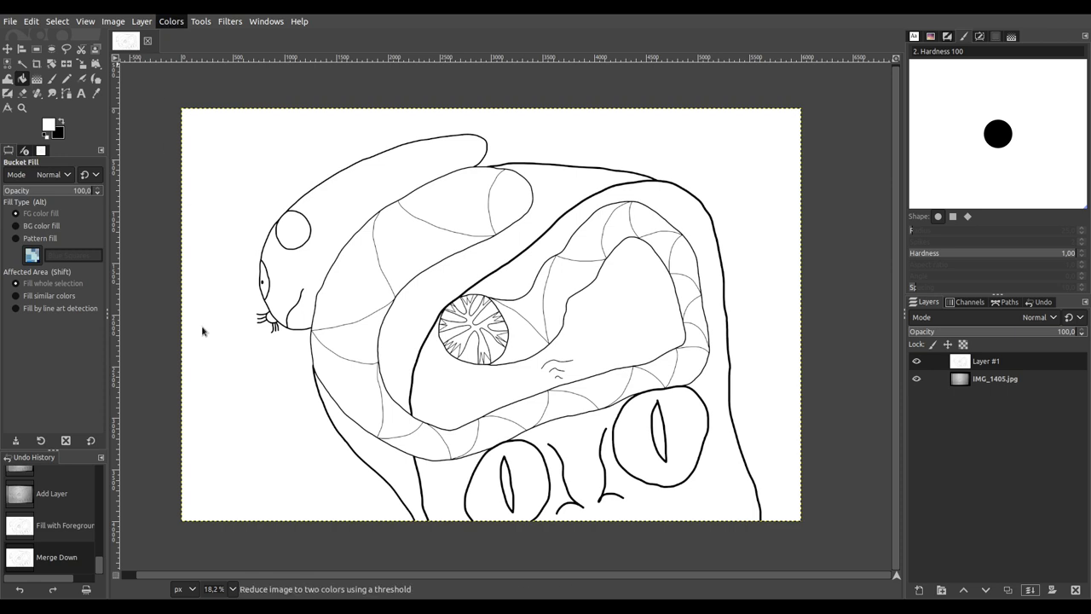
{"action": "left_click", "coordinate": [228, 333]}
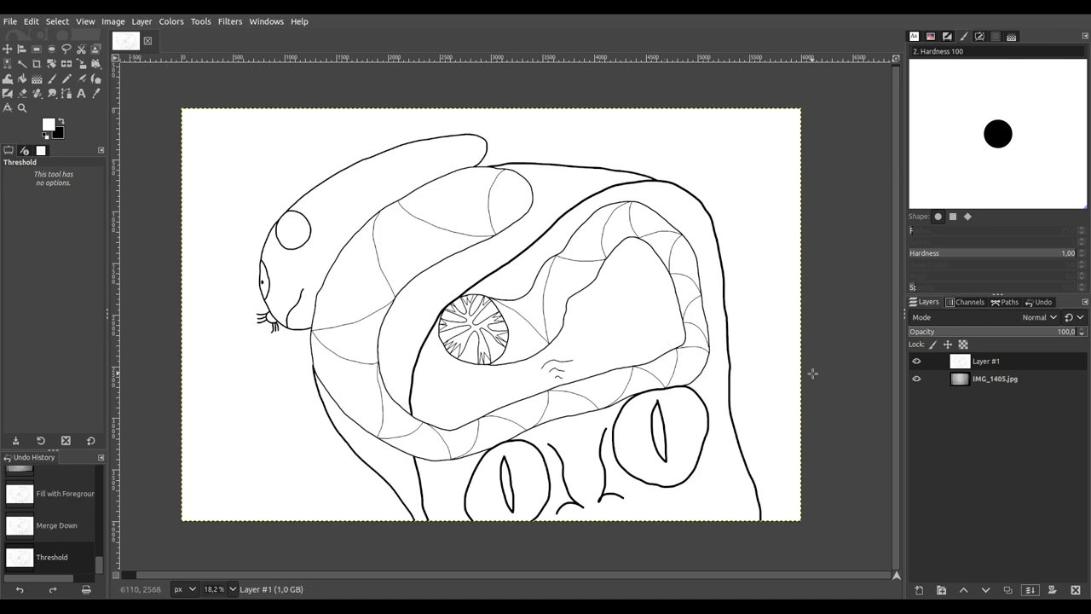
Step: Select the white branching area inside the patterned circle with Fuzzy Select
{"action": "left_click", "coordinate": [21, 63]}
{"action": "scroll", "coordinate": [353, 269], "scroll_direction": "right", "scroll_amount": 2}
{"action": "scroll", "coordinate": [353, 268], "scroll_direction": "down", "scroll_amount": 1}
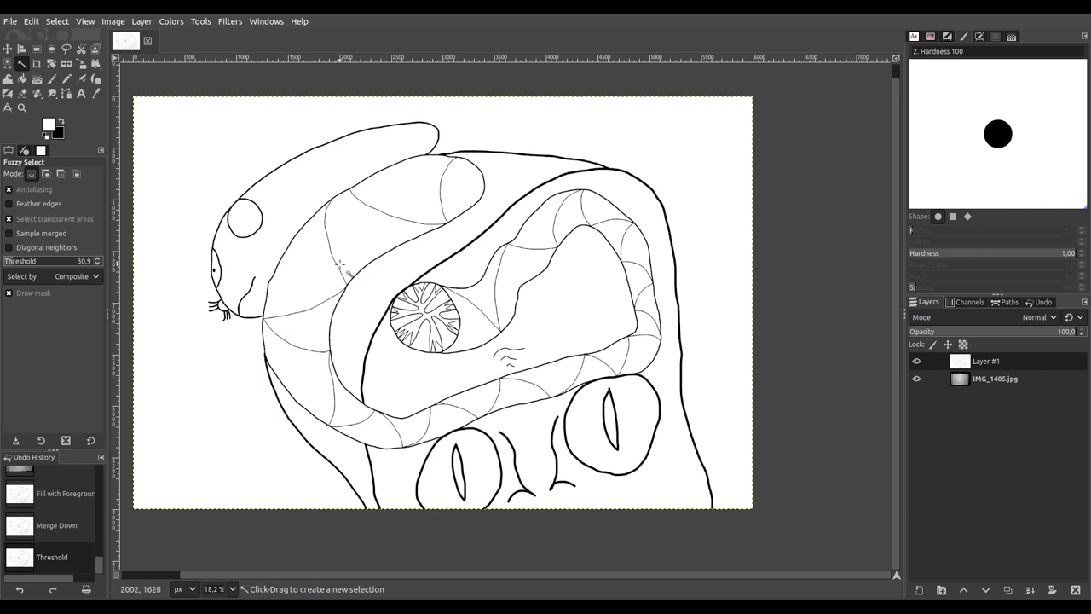
{"action": "scroll", "coordinate": [433, 314], "scroll_direction": "up", "scroll_amount": 4}
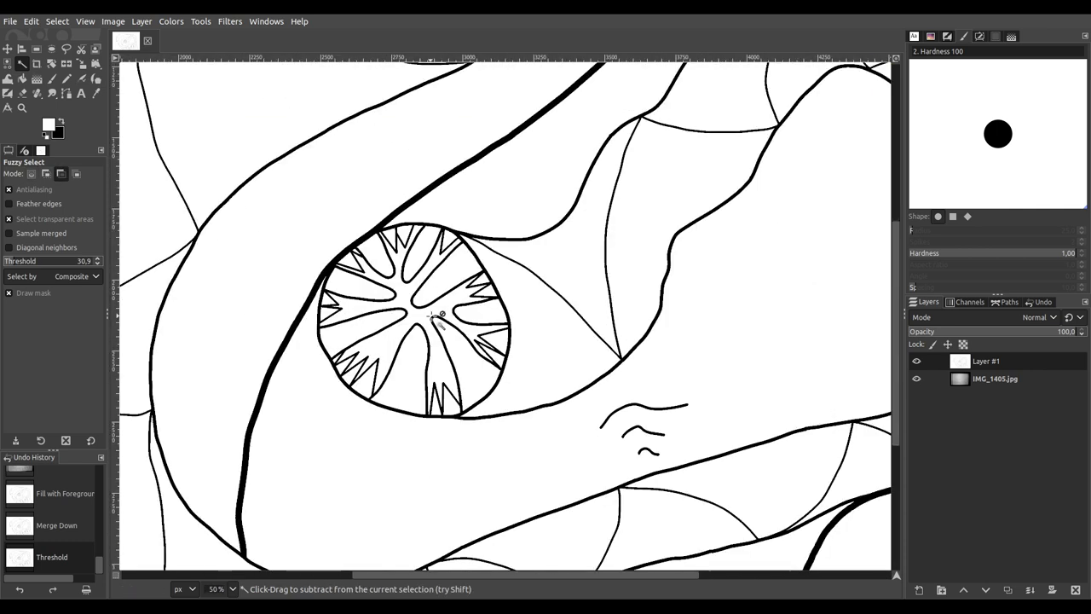
{"action": "left_click", "coordinate": [415, 317]}
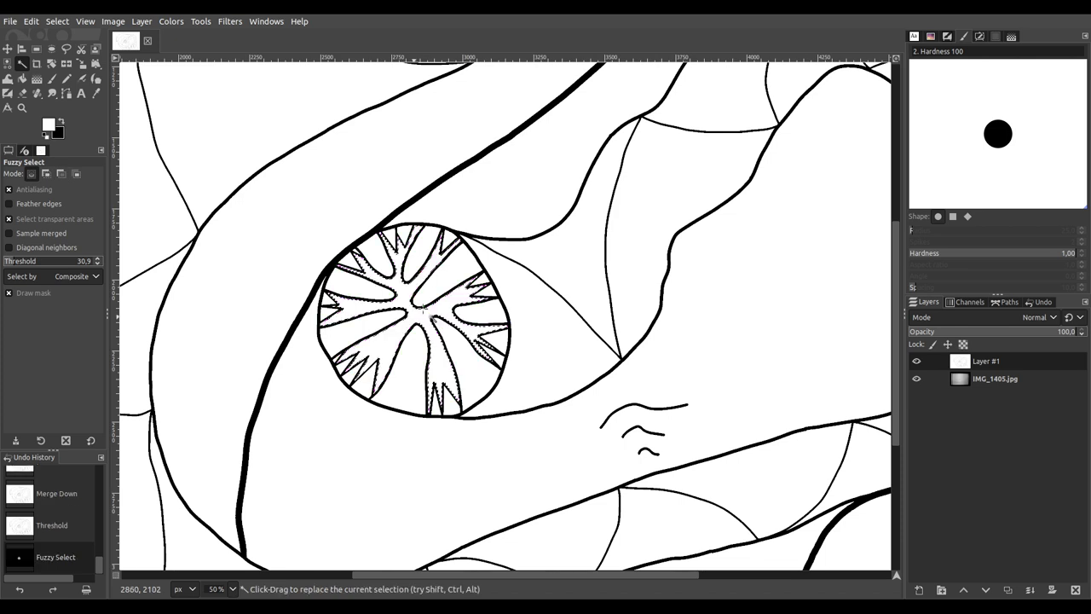
Step: Paint the selected branching area dark purple with a size 714 brush, and extend the selection to the whole image
{"action": "scroll", "coordinate": [415, 298], "scroll_direction": "up", "scroll_amount": 5}
{"action": "scroll", "coordinate": [371, 263], "scroll_direction": "down", "scroll_amount": 3}
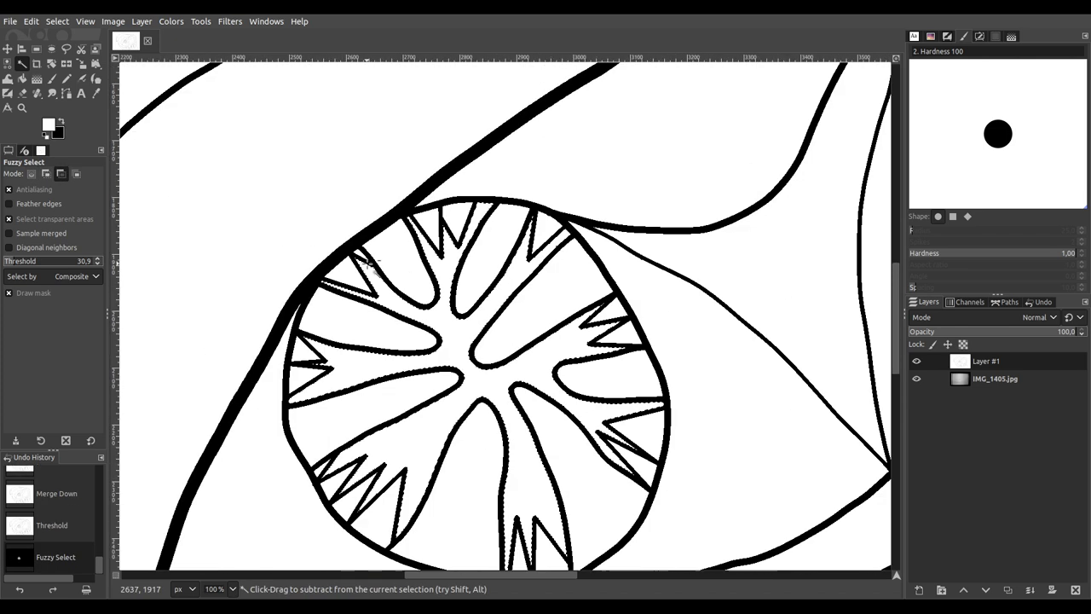
{"action": "mouse_move", "coordinate": [497, 323]}
{"action": "left_mouse_down"}
{"action": "mouse_move", "coordinate": [432, 316]}
{"action": "mouse_move", "coordinate": [429, 266]}
{"action": "left_mouse_up"}
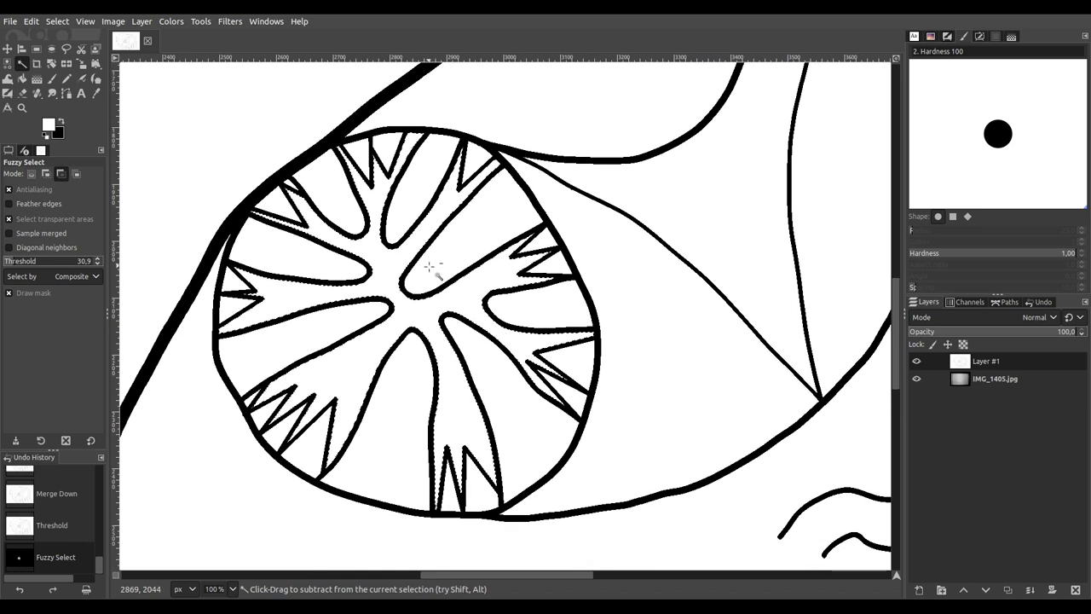
{"action": "scroll", "coordinate": [522, 376], "scroll_direction": "up", "scroll_amount": 4}
{"action": "scroll", "coordinate": [523, 375], "scroll_direction": "down", "scroll_amount": 4}
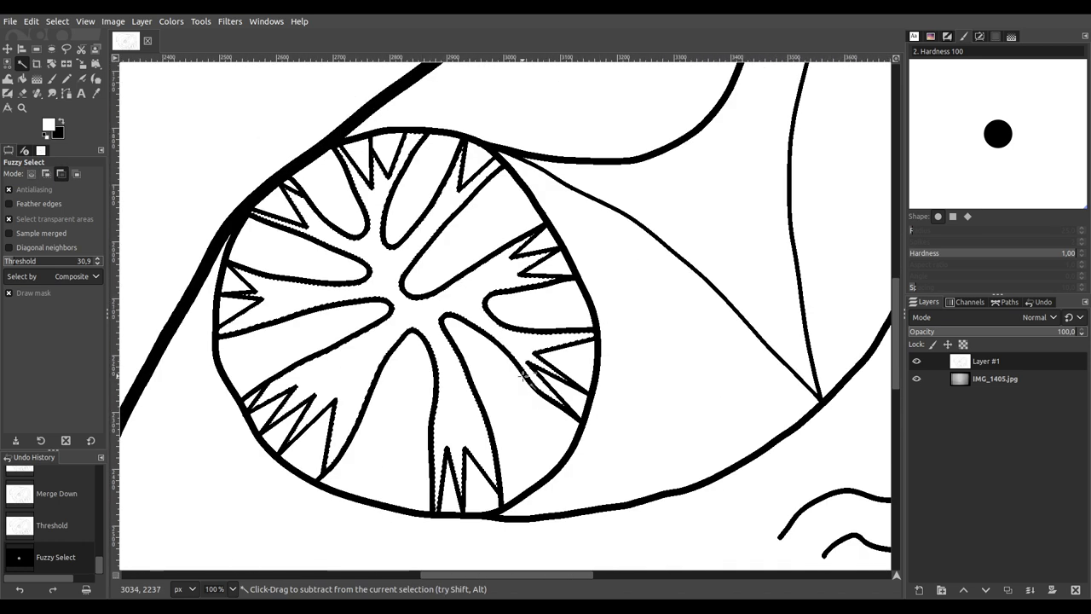
{"action": "scroll", "coordinate": [523, 375], "scroll_direction": "down", "scroll_amount": 1}
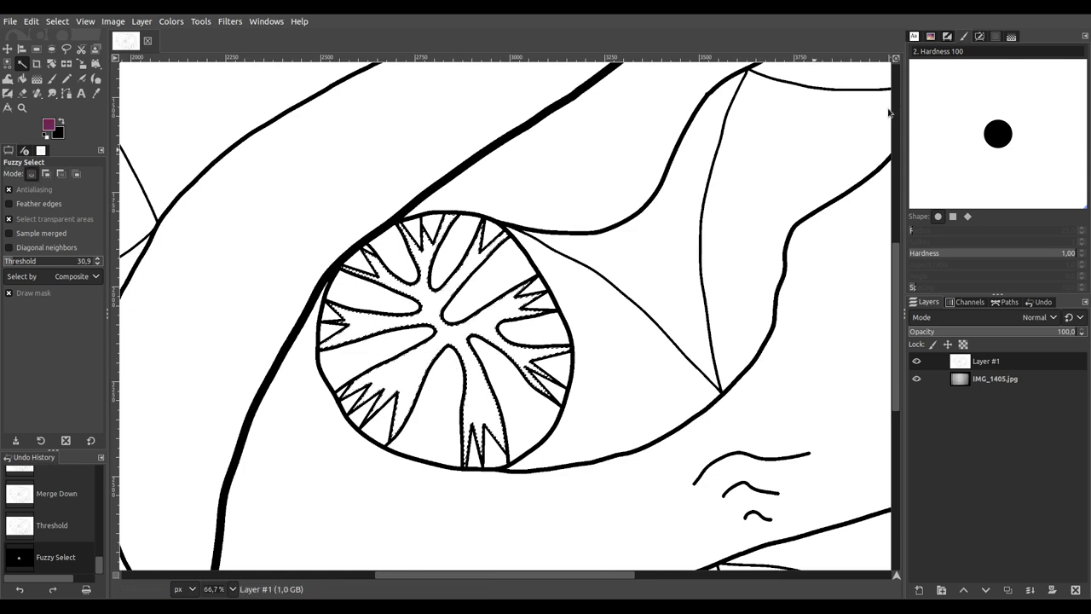
{"action": "left_click", "coordinate": [52, 78]}
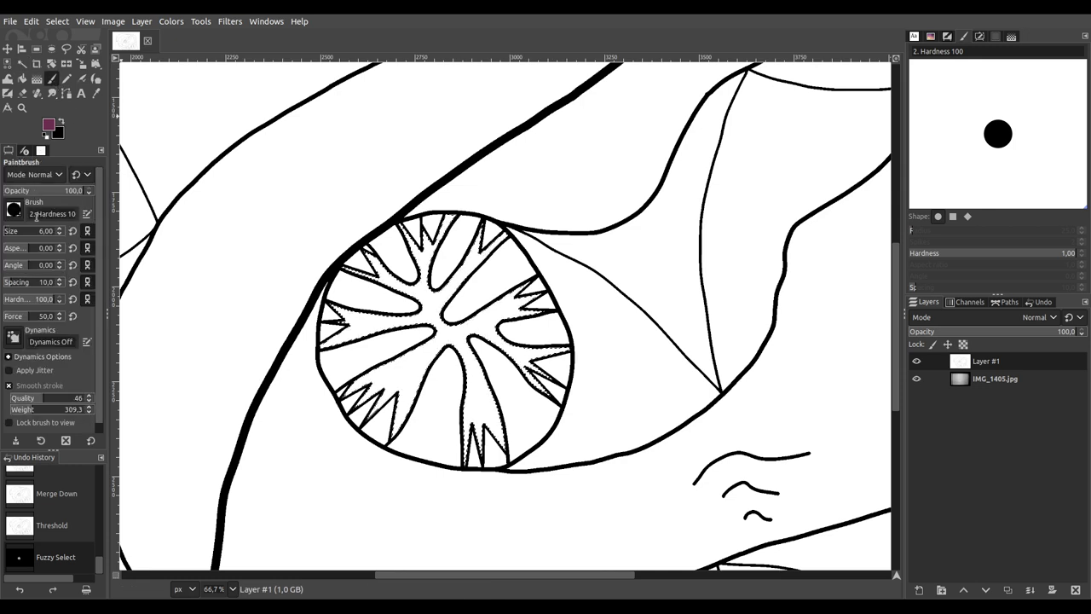
{"action": "left_click", "coordinate": [34, 231]}
{"action": "left_click_drag", "start_coordinate": [42, 241], "coordinate": [46, 241]}
{"action": "left_click_drag", "start_coordinate": [333, 452], "coordinate": [475, 390]}
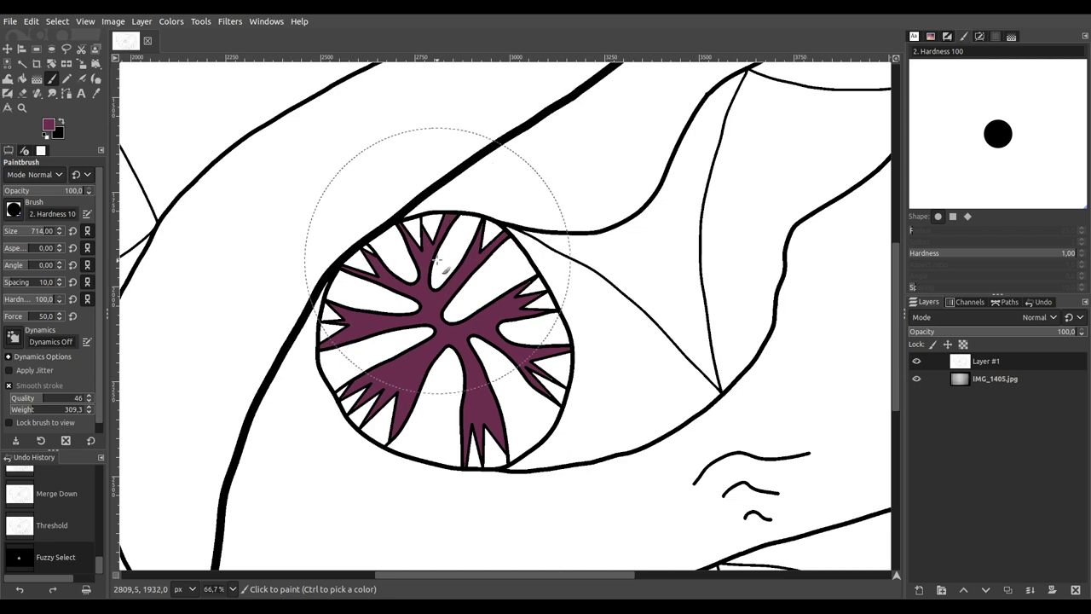
{"action": "key", "text": "ctrl+a"}
Step: Fuzzy-select the small white wedges between the branch tips along the circle's lower-left and left rim as one combined selection
{"action": "scroll", "coordinate": [440, 256], "scroll_direction": "down", "scroll_amount": 3}
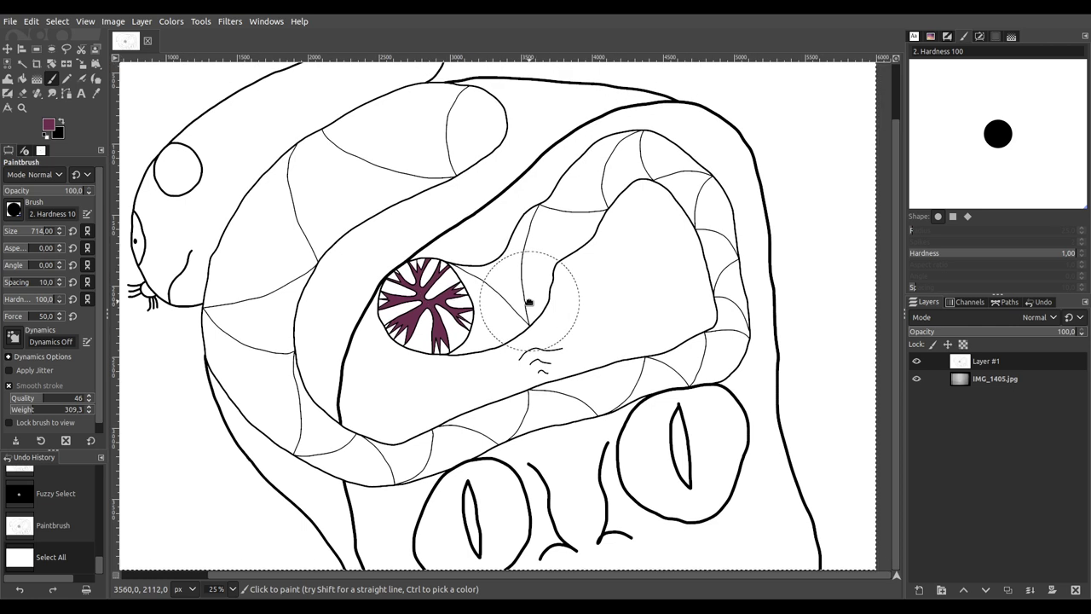
{"action": "left_click", "coordinate": [23, 64]}
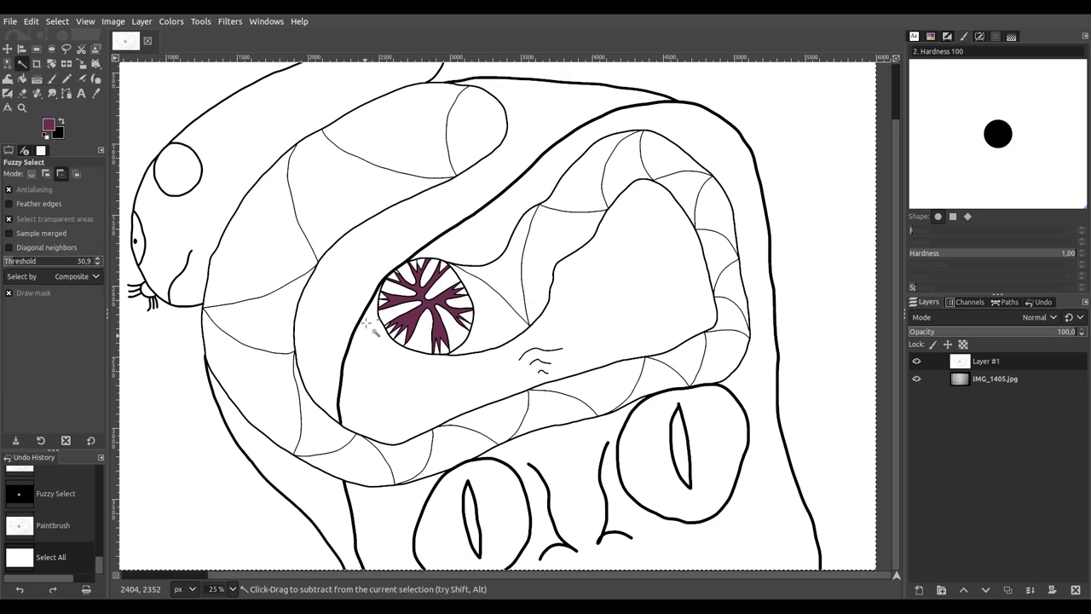
{"action": "scroll", "coordinate": [503, 375], "scroll_direction": "up", "scroll_amount": 5}
{"action": "left_click", "coordinate": [562, 398]}
{"action": "left_click", "coordinate": [522, 358], "text": "shift"}
{"action": "left_click", "coordinate": [490, 328], "text": "shift"}
{"action": "left_click_drag", "start_coordinate": [568, 236], "coordinate": [398, 441]}
{"action": "left_click", "coordinate": [330, 410], "text": "shift"}
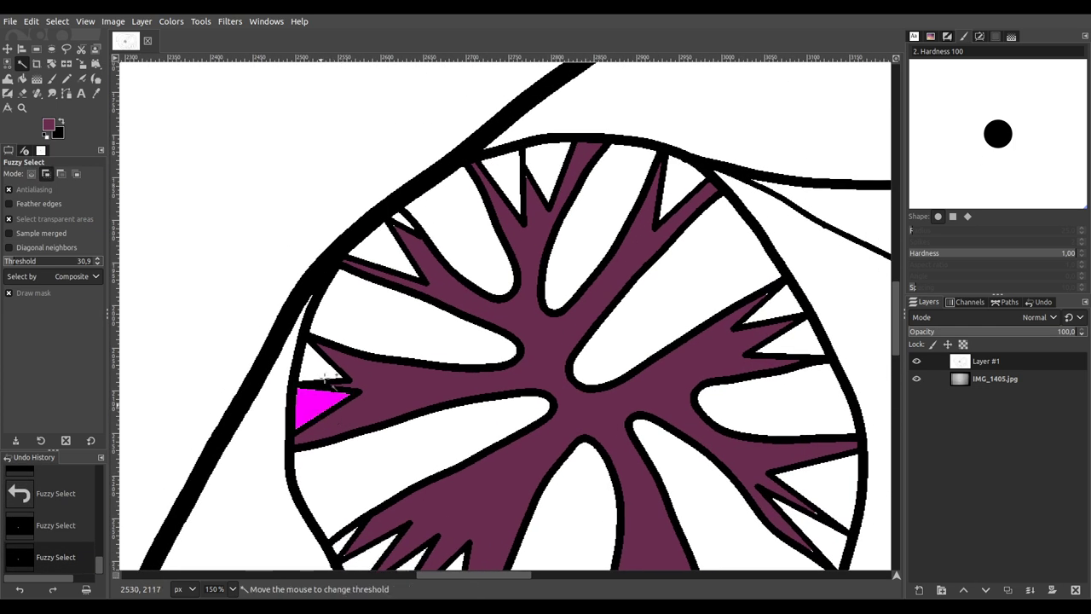
{"action": "left_click", "coordinate": [323, 363], "text": "shift"}
{"action": "left_click", "coordinate": [374, 254], "text": "shift"}
{"action": "left_click", "coordinate": [399, 215], "text": "shift"}
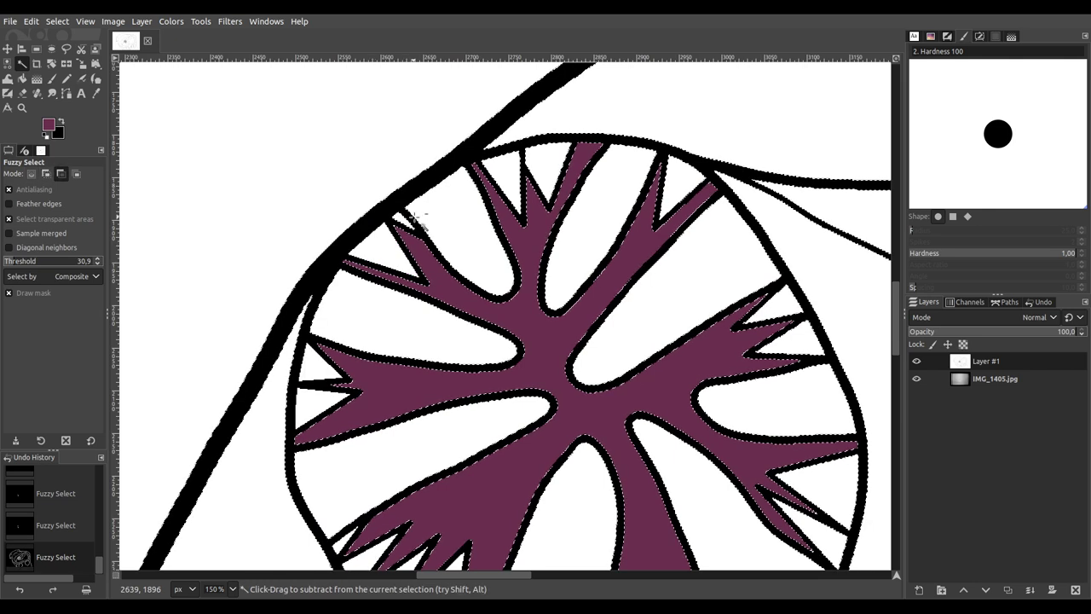
{"action": "left_click", "coordinate": [409, 220], "text": "shift"}
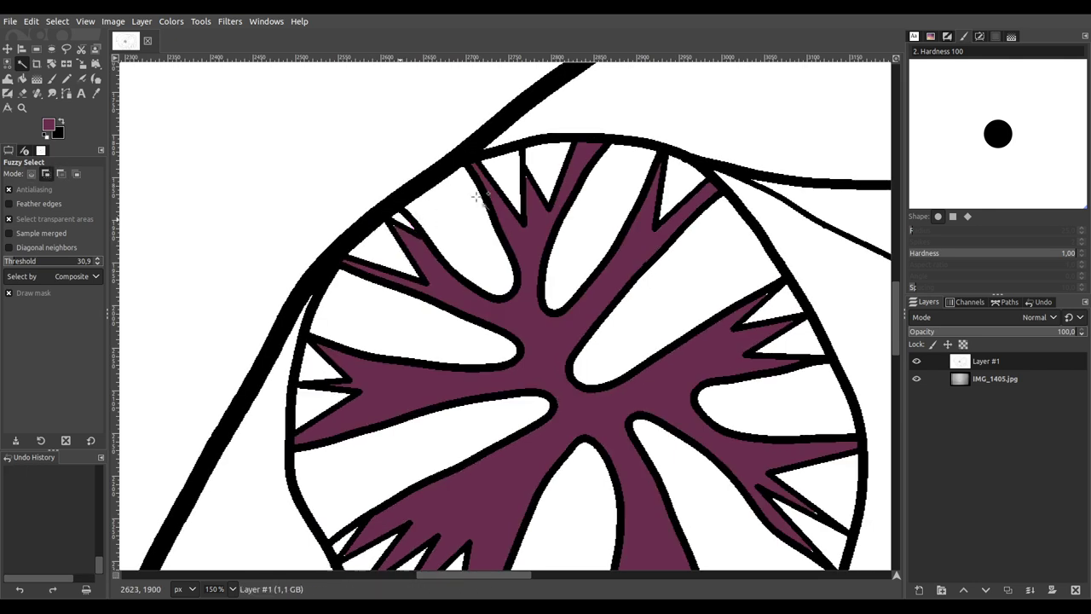
Step: Add the wedges between the branch tips along the circle's upper, right and lower rim to the selection
{"action": "left_click", "coordinate": [560, 154], "text": "shift"}
{"action": "left_click", "coordinate": [680, 179], "text": "shift"}
{"action": "left_click", "coordinate": [786, 302], "text": "shift"}
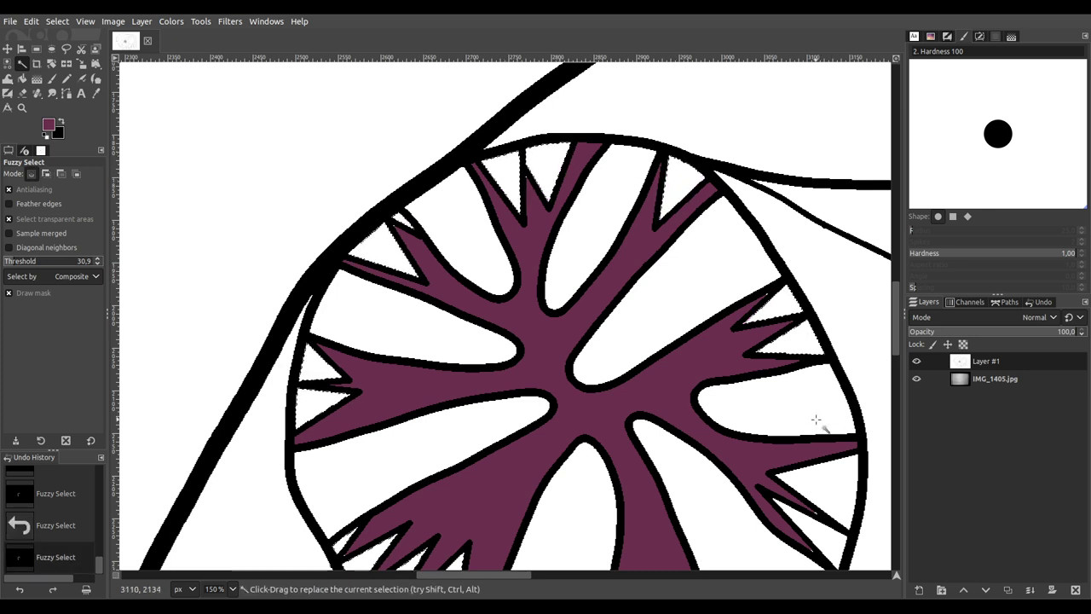
{"action": "scroll", "coordinate": [819, 427], "scroll_direction": "down", "scroll_amount": 5}
{"action": "scroll", "coordinate": [818, 427], "scroll_direction": "right", "scroll_amount": 3}
{"action": "left_click", "coordinate": [625, 231], "text": "shift"}
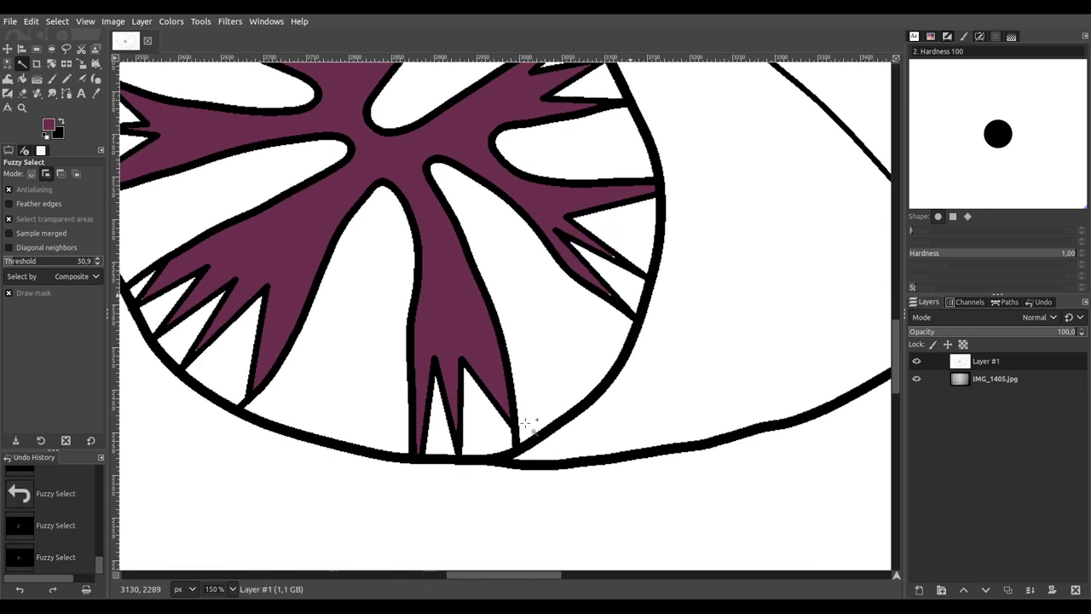
{"action": "left_click_drag", "start_coordinate": [494, 432], "coordinate": [436, 426]}
{"action": "left_click", "coordinate": [436, 427], "text": "shift"}
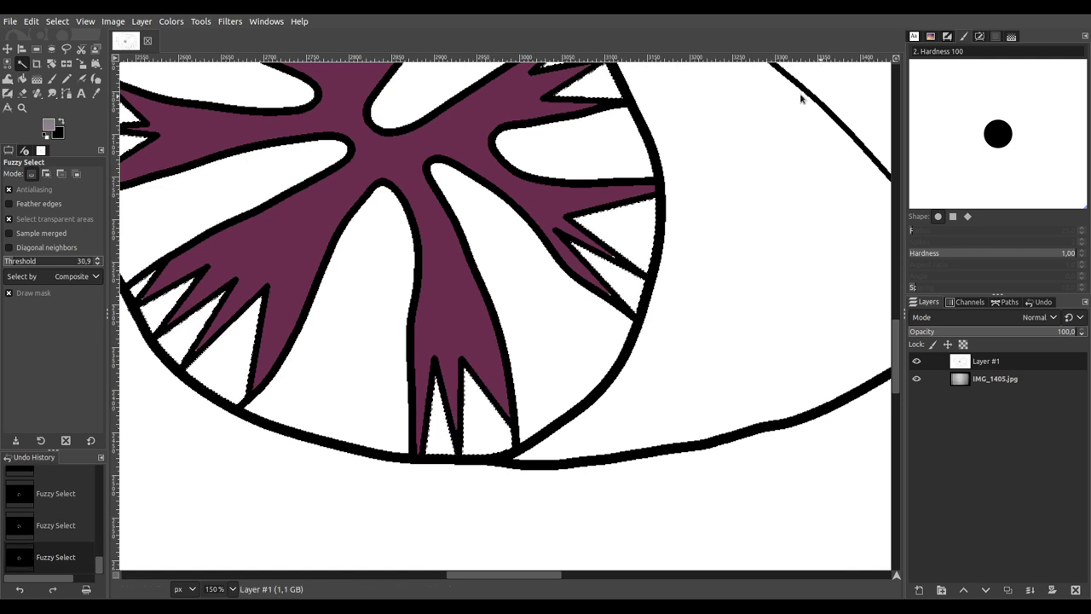
Step: Paint the selected wedges gray, repaint them in a darker gray, and extend the selection to the whole image
{"action": "scroll", "coordinate": [541, 162], "scroll_direction": "down", "scroll_amount": 3}
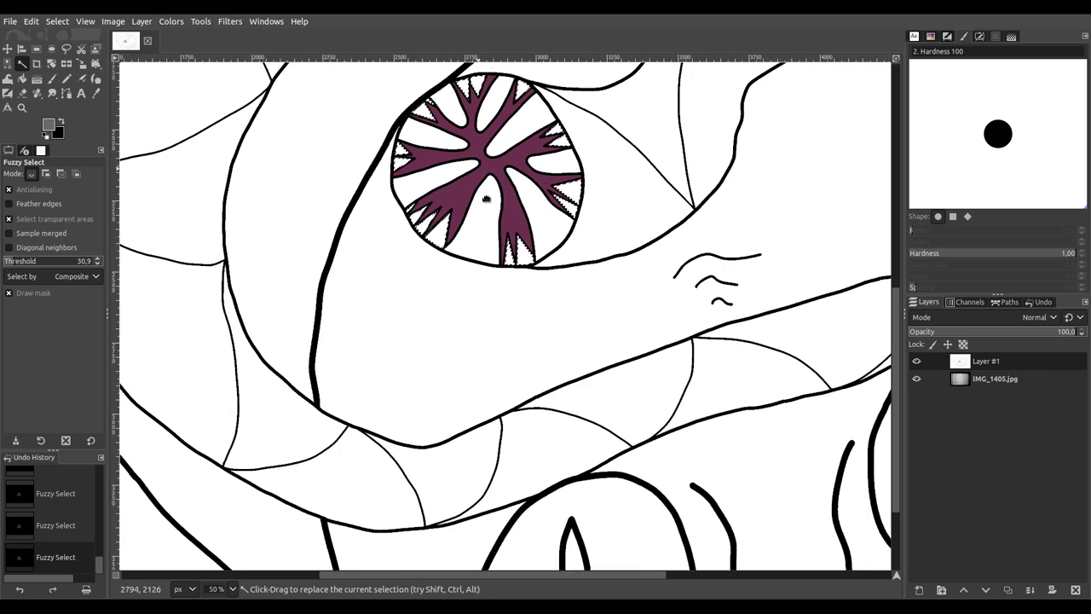
{"action": "scroll", "coordinate": [485, 187], "scroll_direction": "up", "scroll_amount": 1}
{"action": "left_click", "coordinate": [53, 78]}
{"action": "mouse_move", "coordinate": [370, 243]}
{"action": "left_mouse_down"}
{"action": "mouse_move", "coordinate": [572, 163]}
{"action": "mouse_move", "coordinate": [546, 322]}
{"action": "mouse_move", "coordinate": [431, 336]}
{"action": "left_mouse_up"}
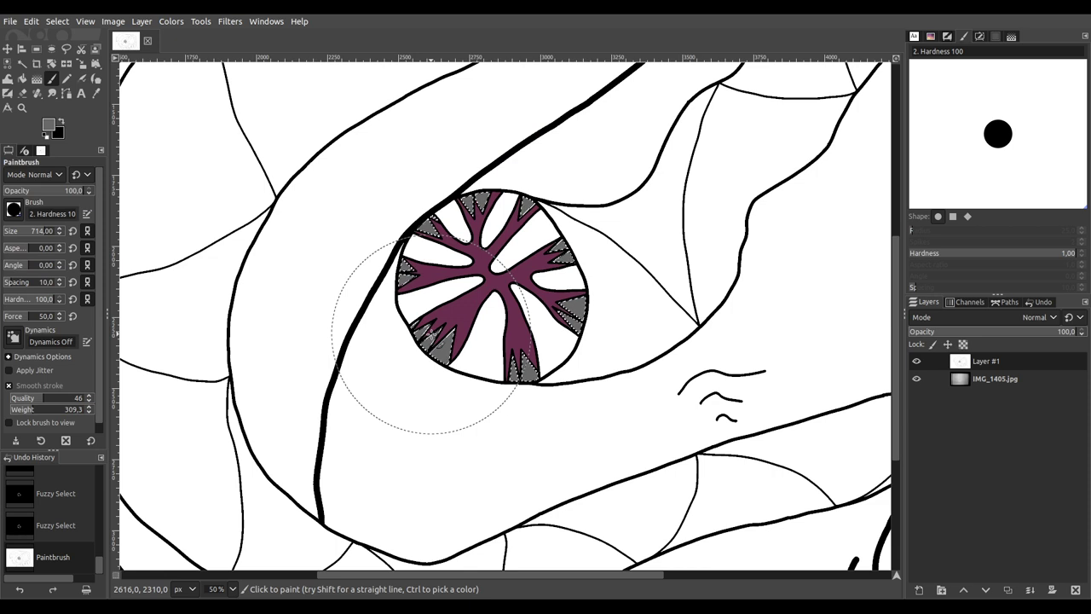
{"action": "left_click", "coordinate": [841, 131], "text": "ctrl"}
{"action": "mouse_move", "coordinate": [743, 207]}
{"action": "left_mouse_down"}
{"action": "mouse_move", "coordinate": [601, 300]}
{"action": "mouse_move", "coordinate": [481, 245]}
{"action": "mouse_move", "coordinate": [420, 300]}
{"action": "mouse_move", "coordinate": [533, 346]}
{"action": "mouse_move", "coordinate": [641, 271]}
{"action": "left_mouse_up"}
{"action": "key", "text": "ctrl+a"}
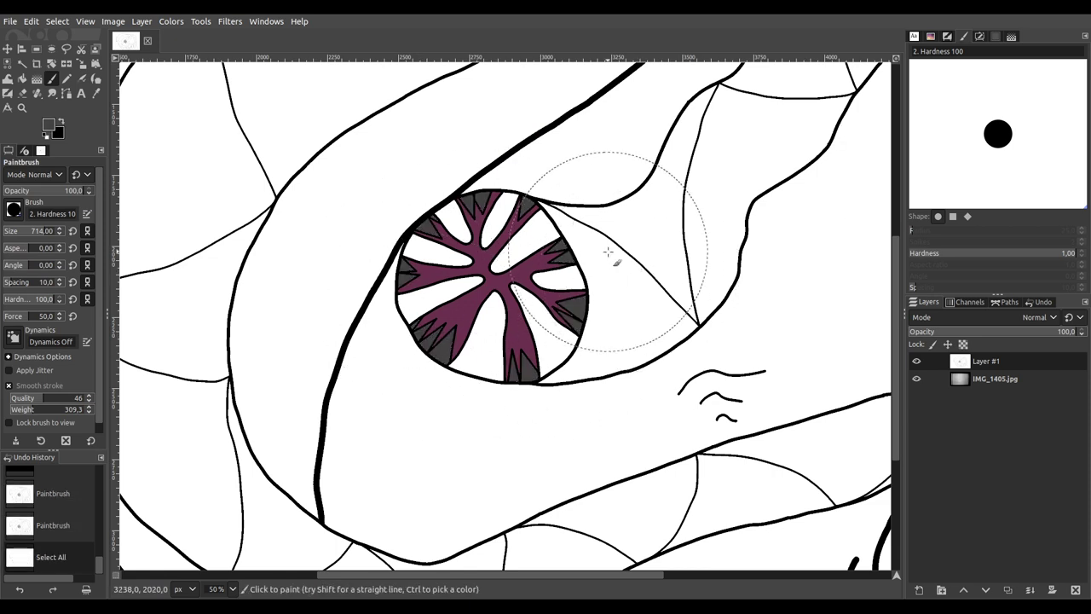
Step: Fuzzy-select the area enclosed by the striped coil together with the large creature's face and the outer strip around the coil
{"action": "left_click_drag", "start_coordinate": [622, 224], "coordinate": [495, 257]}
{"action": "scroll", "coordinate": [495, 256], "scroll_direction": "down", "scroll_amount": 3}
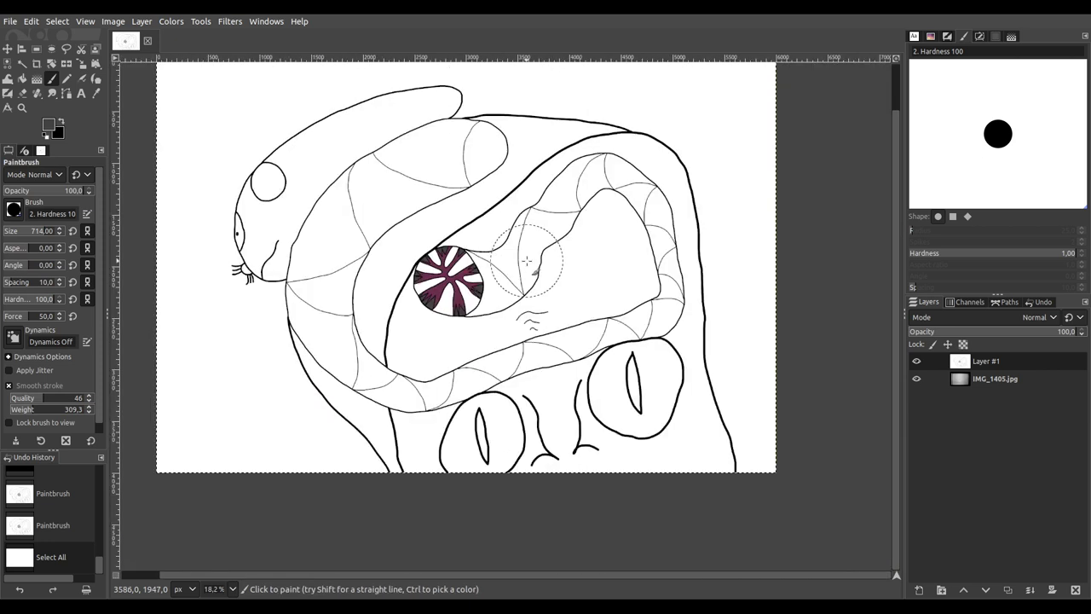
{"action": "left_click", "coordinate": [22, 63]}
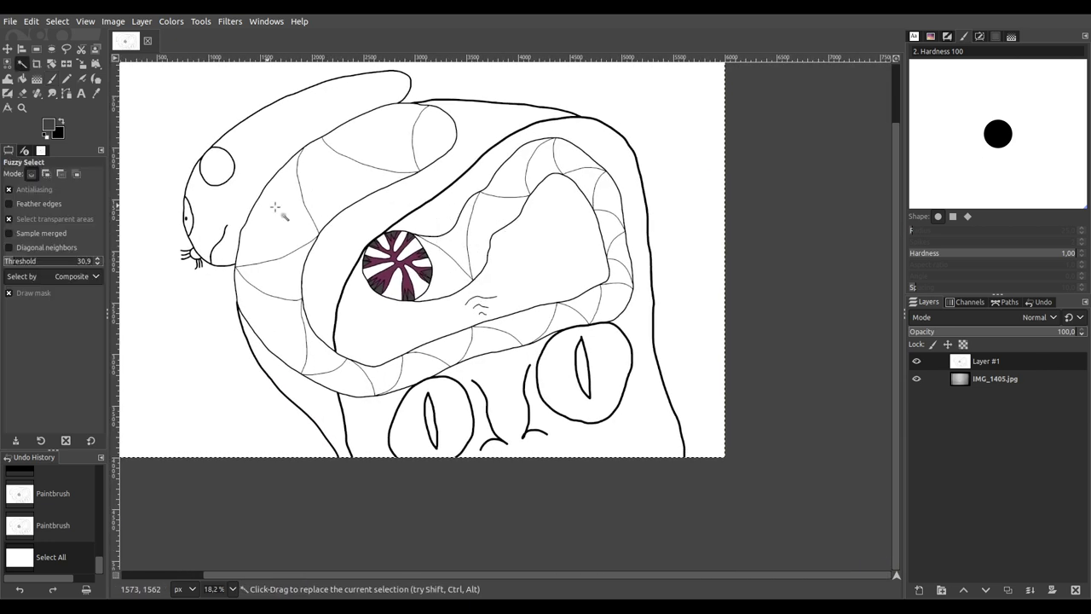
{"action": "left_click", "coordinate": [567, 247]}
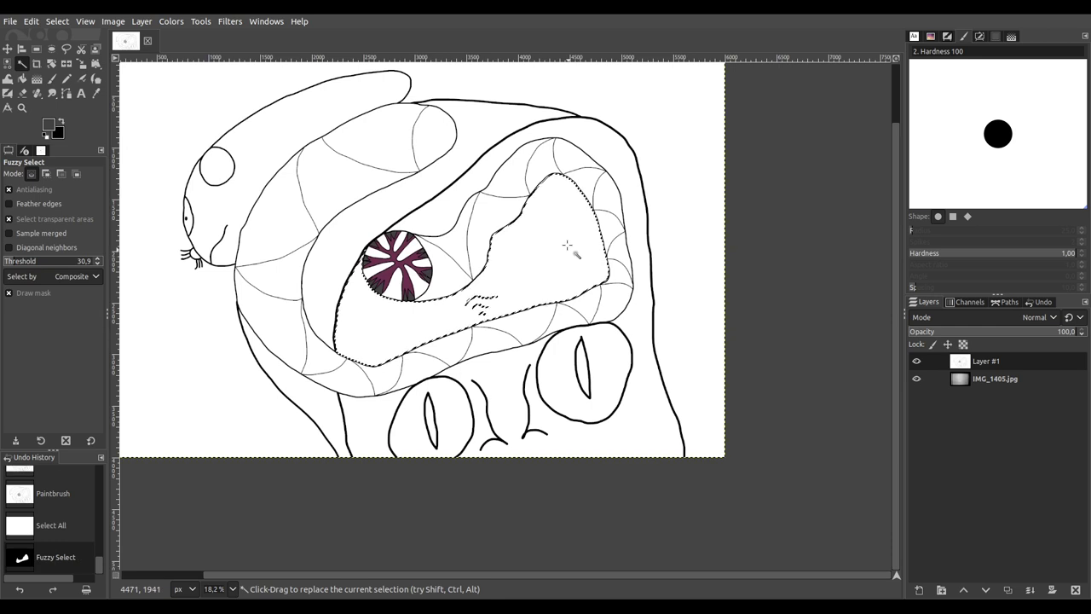
{"action": "left_click", "coordinate": [648, 409], "text": "shift"}
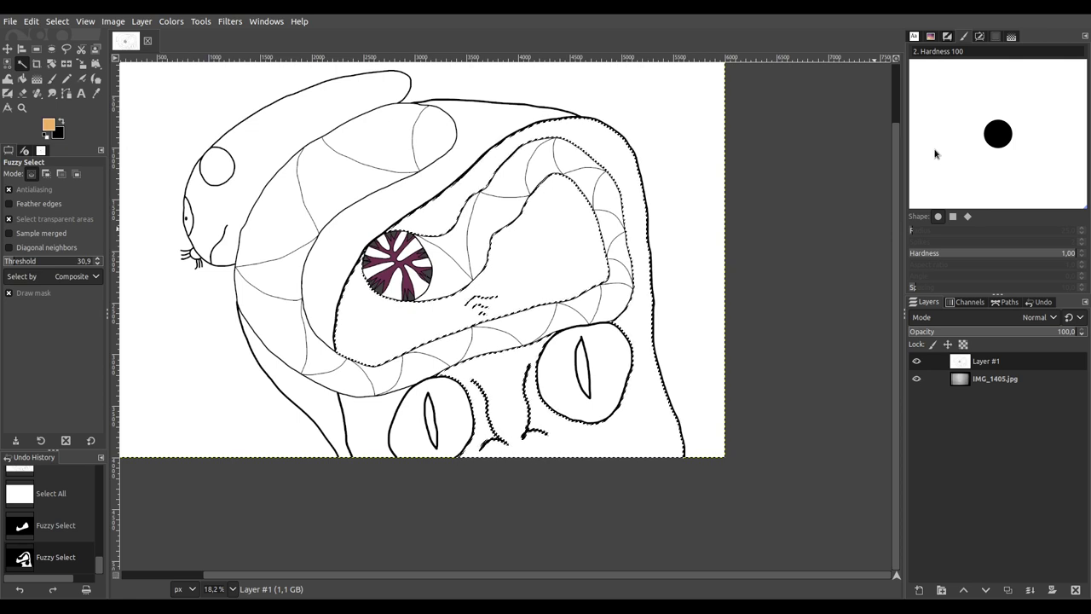
Step: Paint the selected face areas of the large creature light orange, covering the remaining white patches
{"action": "left_click", "coordinate": [52, 78]}
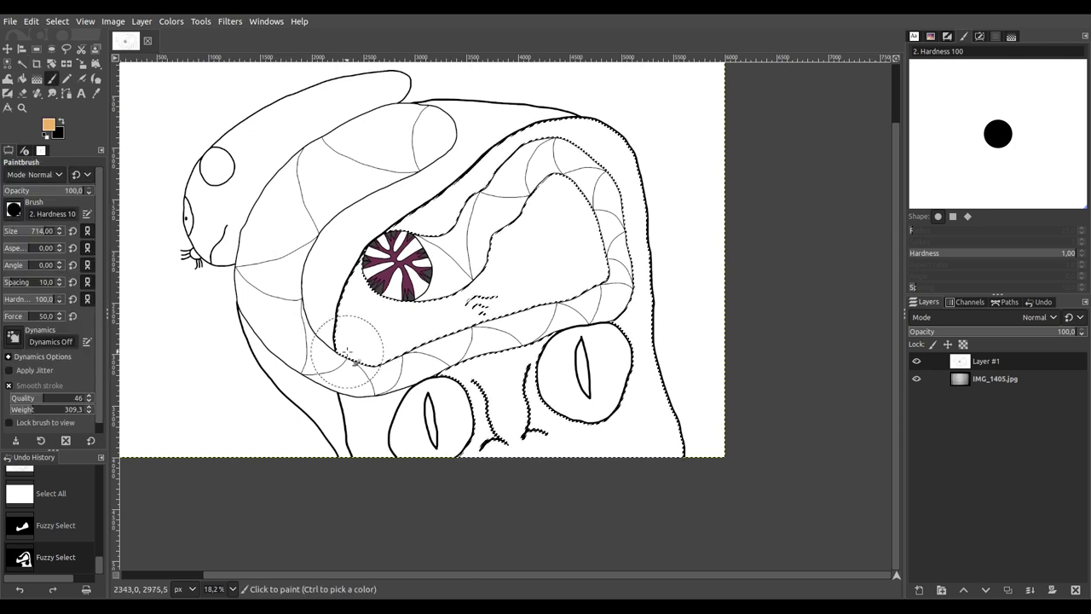
{"action": "left_click_drag", "start_coordinate": [375, 263], "coordinate": [499, 163]}
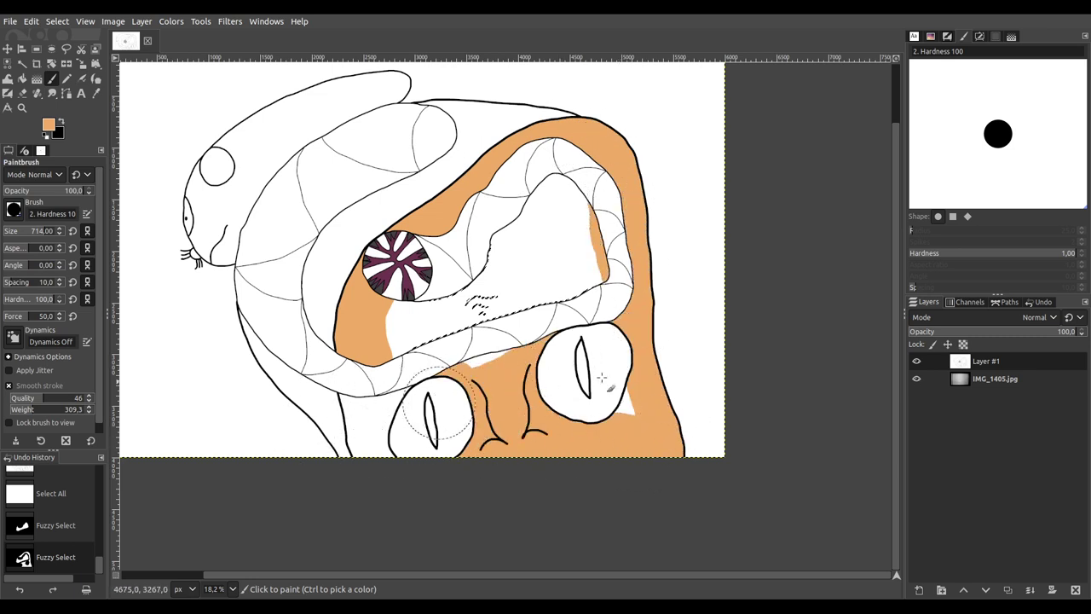
{"action": "mouse_move", "coordinate": [491, 269]}
{"action": "left_mouse_down"}
{"action": "mouse_move", "coordinate": [511, 247]}
{"action": "mouse_move", "coordinate": [567, 273]}
{"action": "mouse_move", "coordinate": [528, 316]}
{"action": "mouse_move", "coordinate": [554, 247]}
{"action": "left_mouse_up"}
{"action": "left_click_drag", "start_coordinate": [624, 416], "coordinate": [618, 413]}
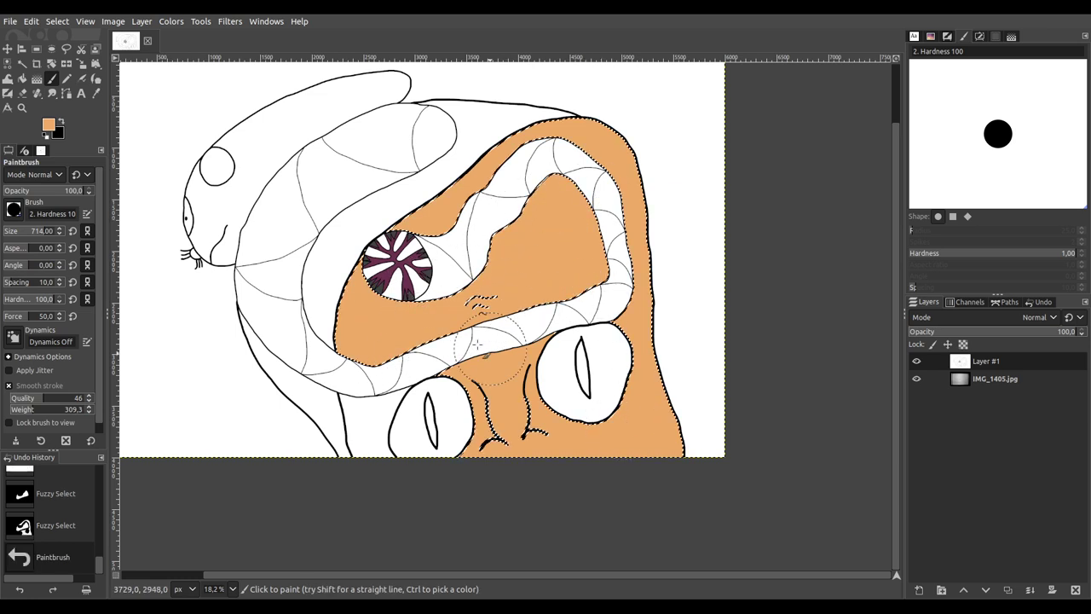
Step: Add the white face area beside the large creature's left eye to the selection and paint it the same light orange
{"action": "key", "text": "u"}
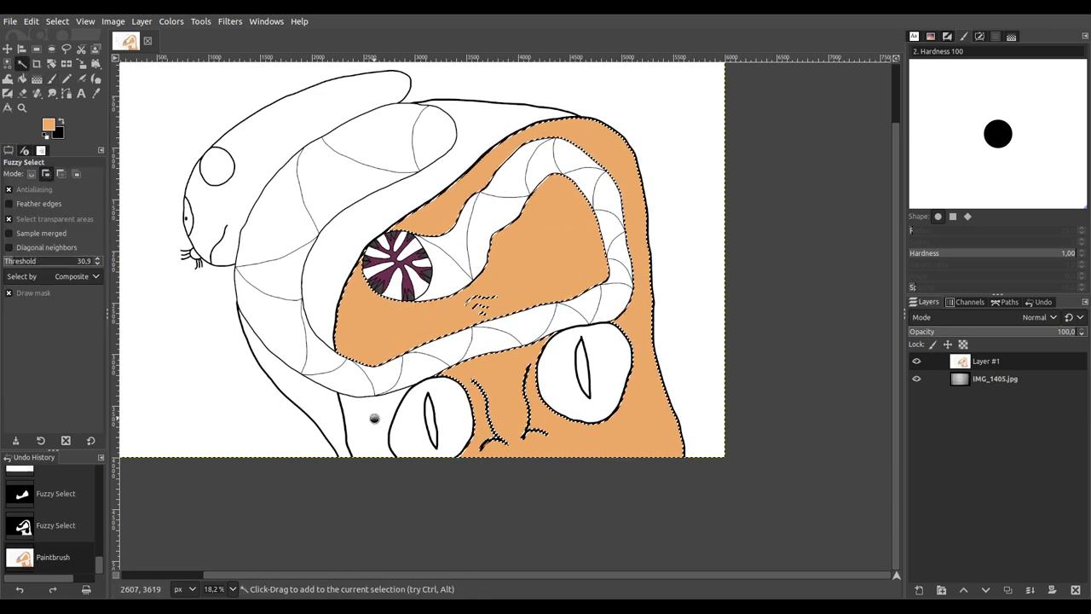
{"action": "left_click", "coordinate": [372, 413]}
{"action": "key", "text": "p"}
{"action": "mouse_move", "coordinate": [435, 314]}
{"action": "left_mouse_down"}
{"action": "mouse_move", "coordinate": [401, 401]}
{"action": "mouse_move", "coordinate": [358, 443]}
{"action": "mouse_move", "coordinate": [324, 349]}
{"action": "mouse_move", "coordinate": [345, 341]}
{"action": "left_mouse_up"}
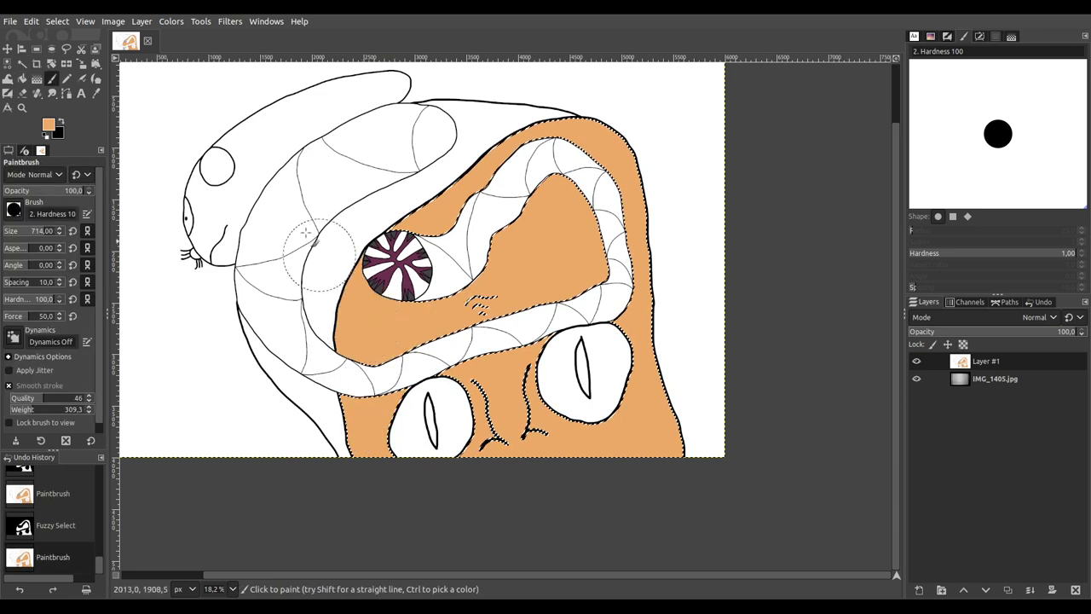
Step: Select the upper band between coil and face plus the strip along the lower-left edge, and paint both dark brown
{"action": "key", "text": "u"}
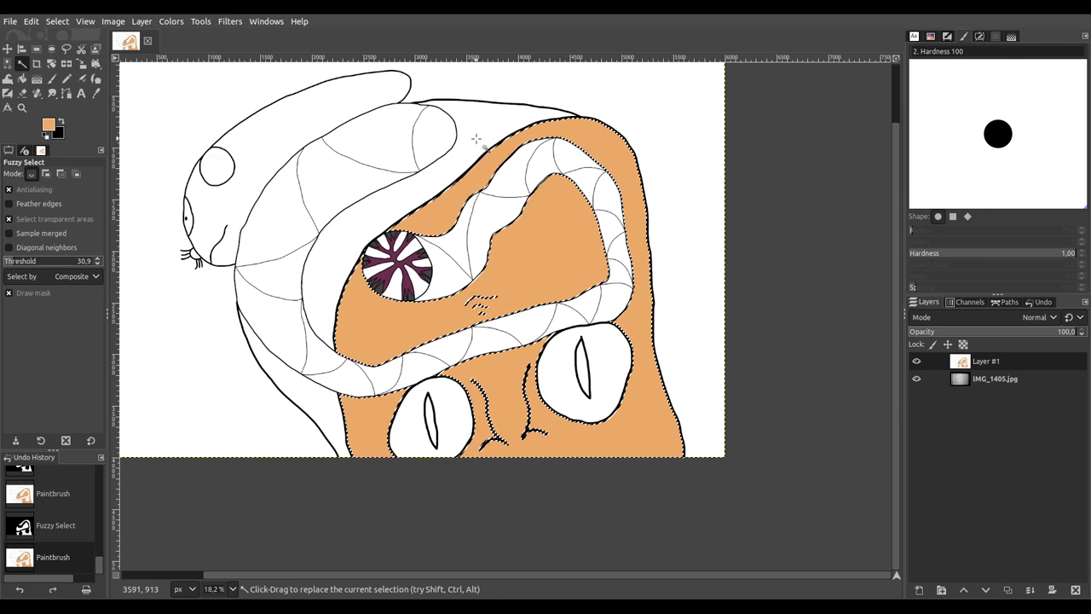
{"action": "left_click", "coordinate": [320, 316]}
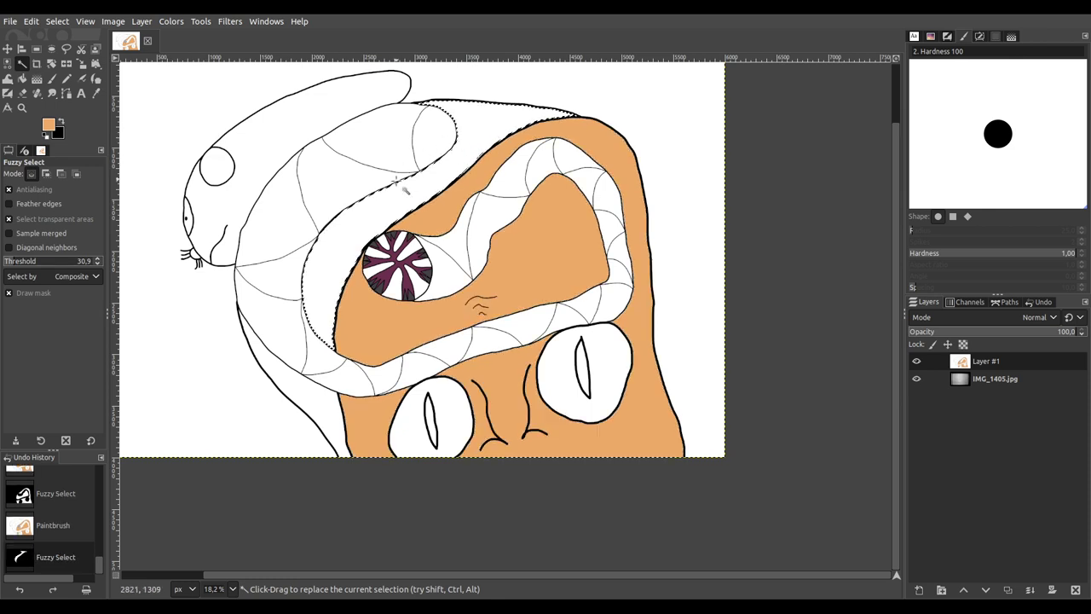
{"action": "left_click", "coordinate": [327, 401], "text": "shift"}
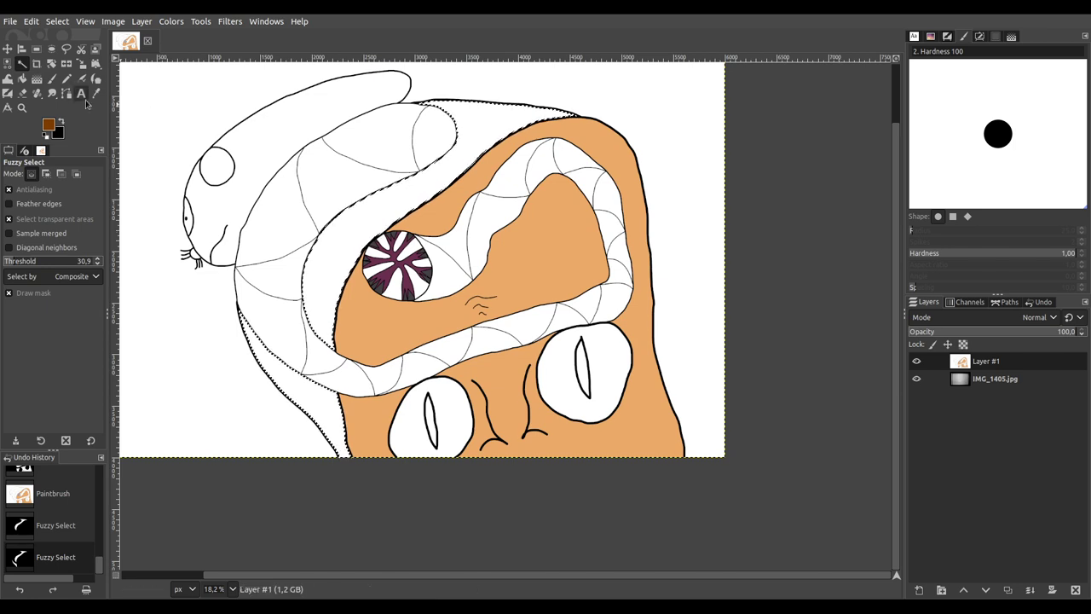
{"action": "left_click", "coordinate": [51, 78]}
{"action": "left_click_drag", "start_coordinate": [588, 107], "coordinate": [519, 154]}
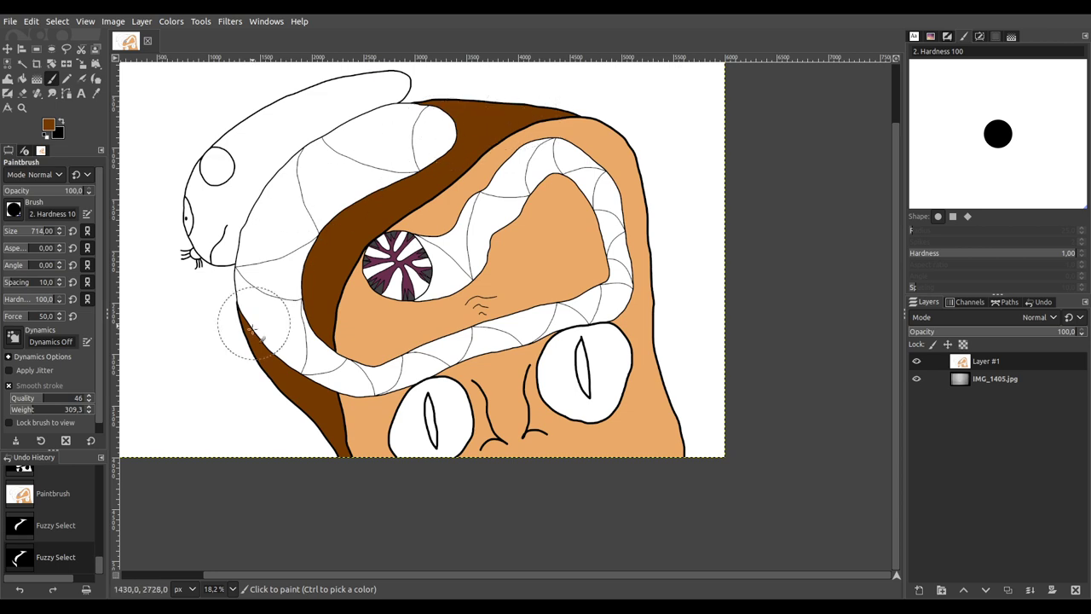
{"action": "left_click_drag", "start_coordinate": [248, 377], "coordinate": [215, 337]}
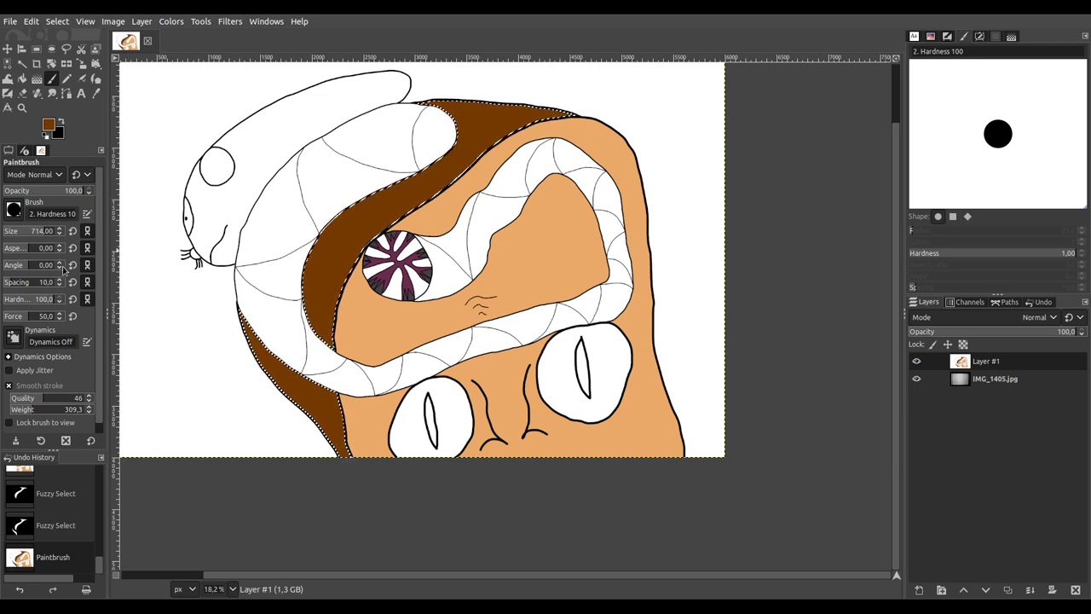
Step: Airbrush darker brown shading over both brown bands with the Chalk 01 brush at size 925 and select the whole image
{"action": "key", "text": "period"}
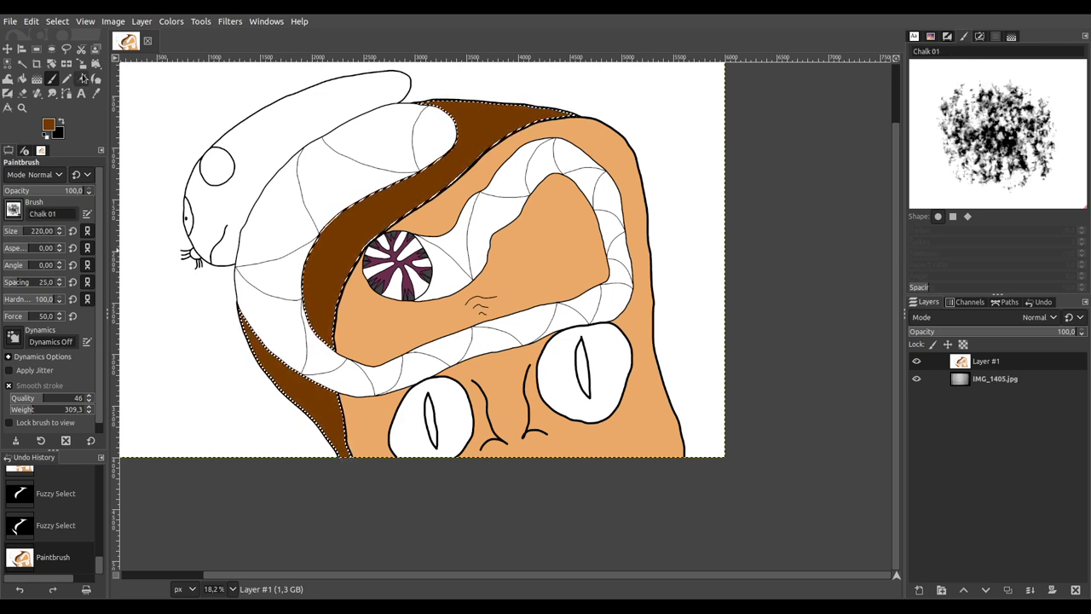
{"action": "left_click", "coordinate": [82, 77]}
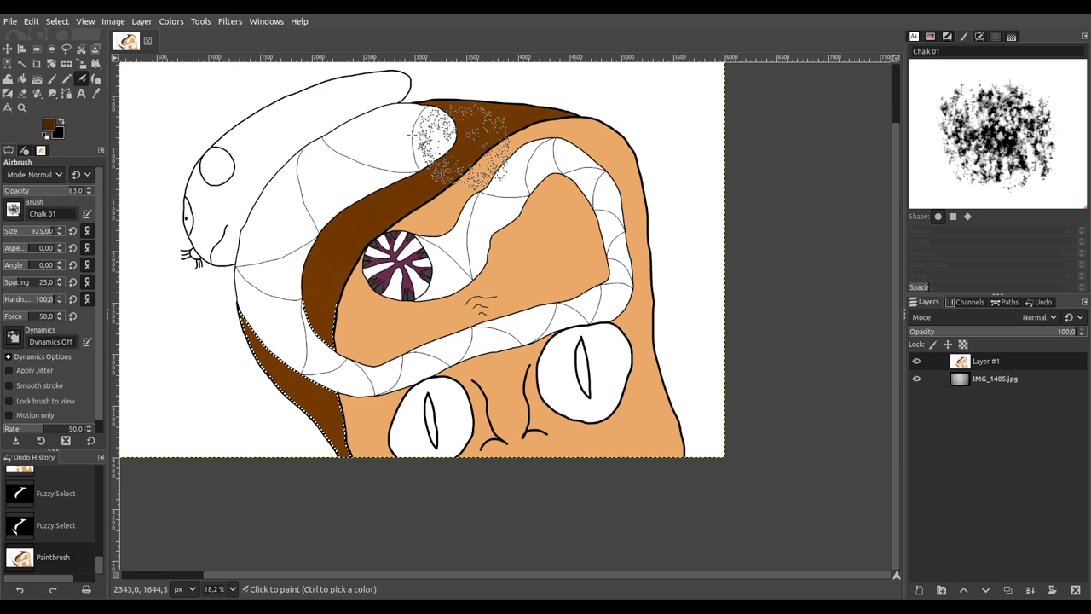
{"action": "left_click_drag", "start_coordinate": [335, 162], "coordinate": [315, 329]}
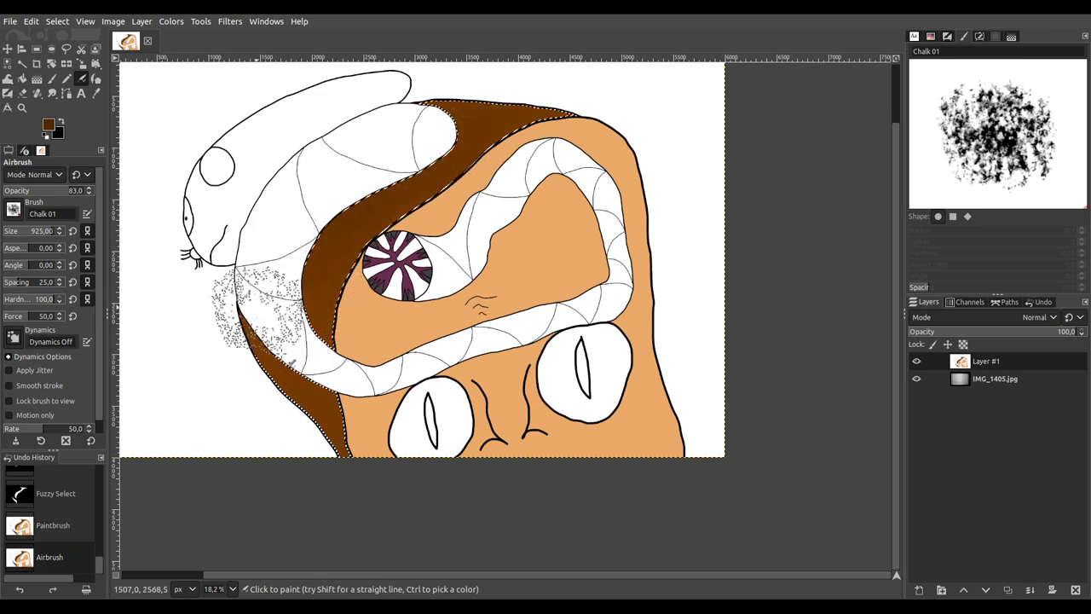
{"action": "mouse_move", "coordinate": [343, 443]}
{"action": "left_mouse_down"}
{"action": "mouse_move", "coordinate": [249, 342]}
{"action": "mouse_move", "coordinate": [331, 450]}
{"action": "mouse_move", "coordinate": [261, 358]}
{"action": "left_mouse_up"}
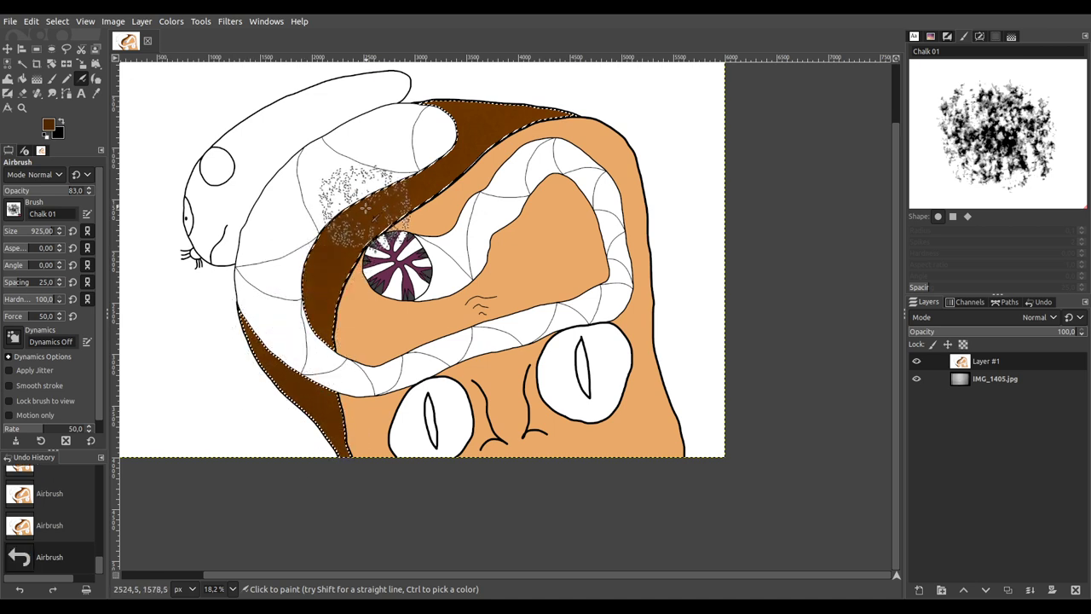
{"action": "mouse_move", "coordinate": [436, 119]}
{"action": "left_mouse_down"}
{"action": "mouse_move", "coordinate": [475, 113]}
{"action": "mouse_move", "coordinate": [506, 127]}
{"action": "mouse_move", "coordinate": [543, 114]}
{"action": "mouse_move", "coordinate": [414, 169]}
{"action": "mouse_move", "coordinate": [338, 256]}
{"action": "mouse_move", "coordinate": [314, 305]}
{"action": "mouse_move", "coordinate": [275, 340]}
{"action": "mouse_move", "coordinate": [338, 420]}
{"action": "mouse_move", "coordinate": [345, 409]}
{"action": "mouse_move", "coordinate": [273, 316]}
{"action": "mouse_move", "coordinate": [354, 206]}
{"action": "mouse_move", "coordinate": [371, 201]}
{"action": "mouse_move", "coordinate": [319, 289]}
{"action": "mouse_move", "coordinate": [375, 202]}
{"action": "mouse_move", "coordinate": [543, 112]}
{"action": "mouse_move", "coordinate": [462, 112]}
{"action": "mouse_move", "coordinate": [316, 269]}
{"action": "left_mouse_up"}
{"action": "key", "text": "ctrl"}
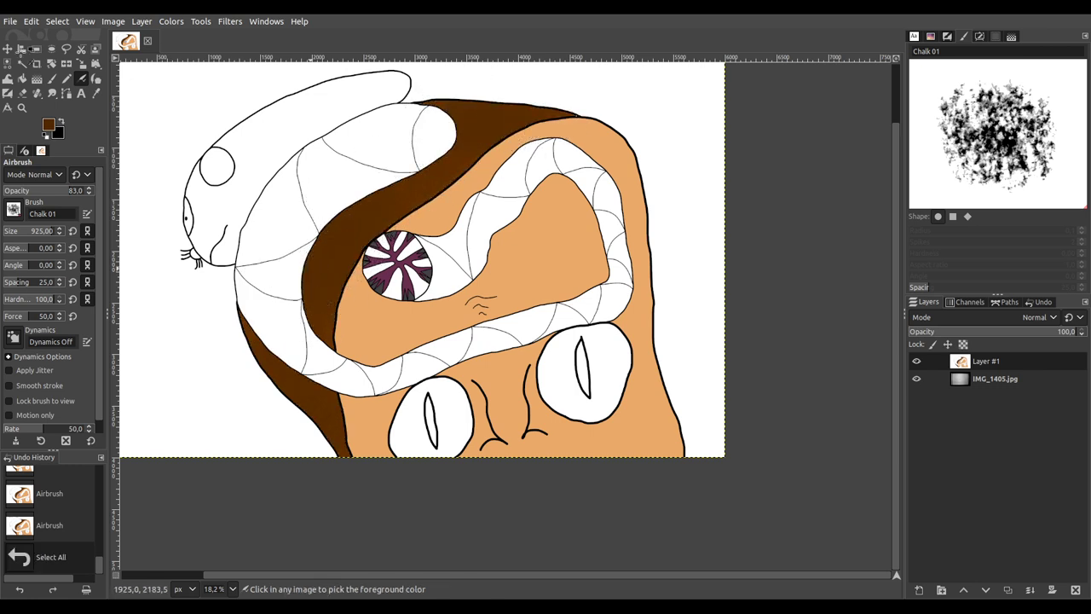
Step: Fuzzy-select the white of both large creature's eyes and paint them light pink with the 2. Hardness 100 brush at size 665
{"action": "left_click", "coordinate": [22, 63]}
{"action": "left_click", "coordinate": [588, 372]}
{"action": "left_click", "coordinate": [431, 418], "text": "shift"}
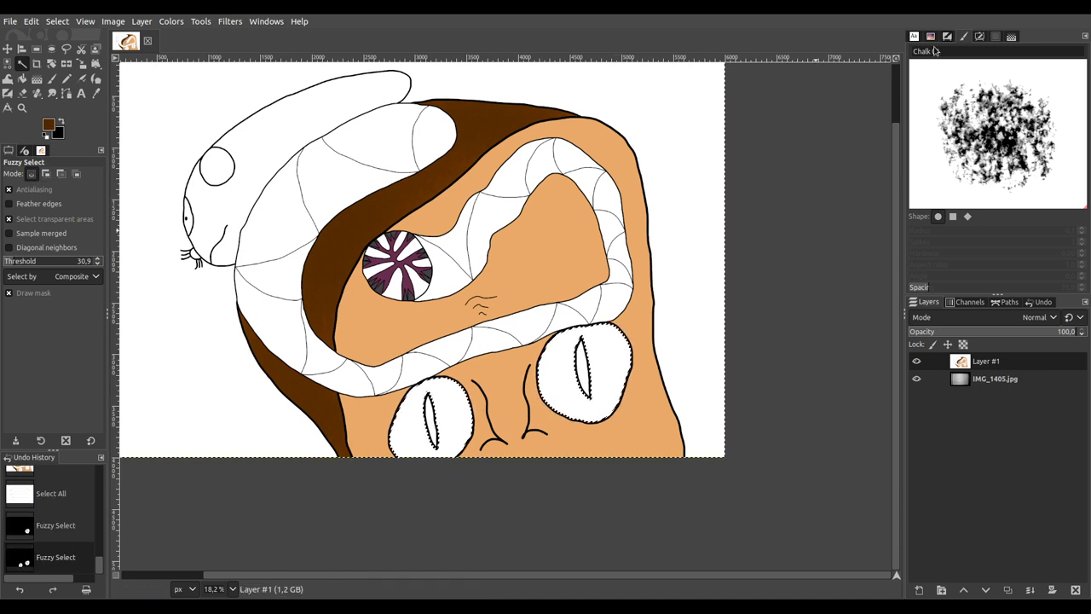
{"action": "left_click", "coordinate": [52, 78]}
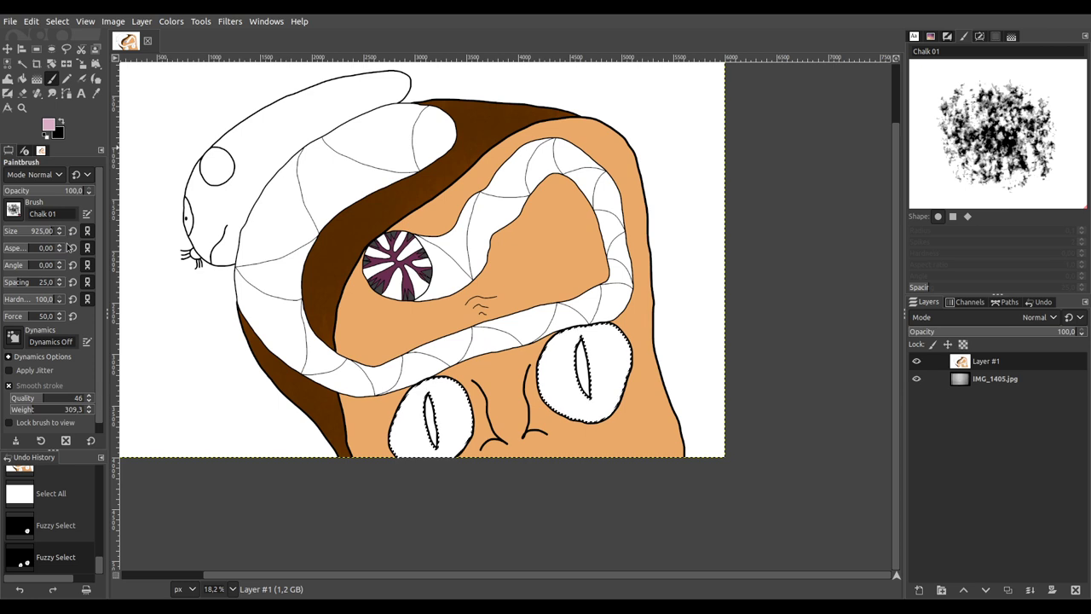
{"action": "key", "text": "period"}
{"action": "left_click", "coordinate": [42, 233]}
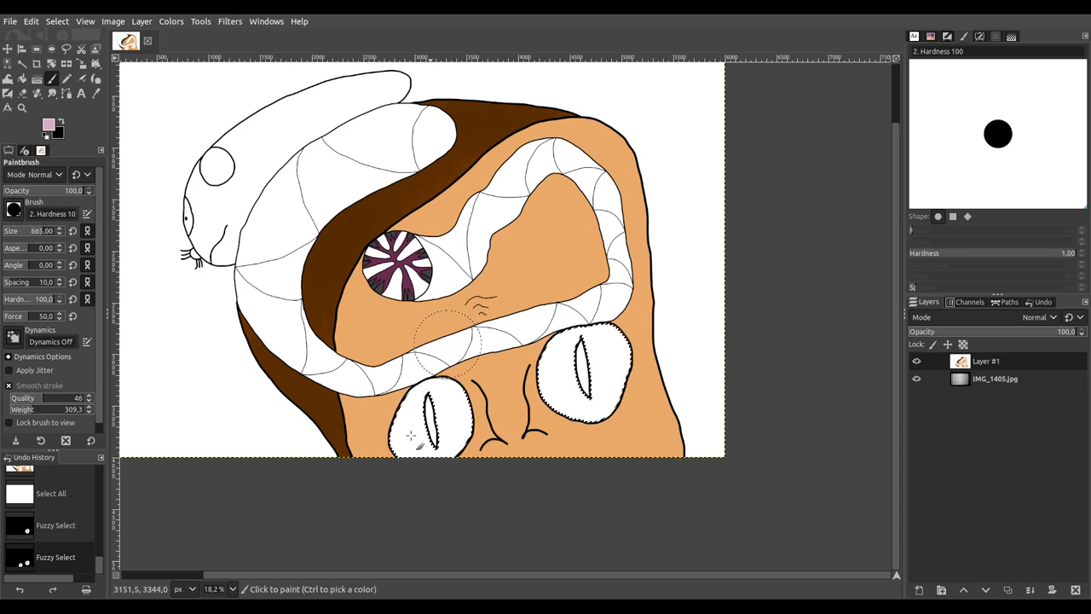
{"action": "left_click_drag", "start_coordinate": [450, 417], "coordinate": [435, 426]}
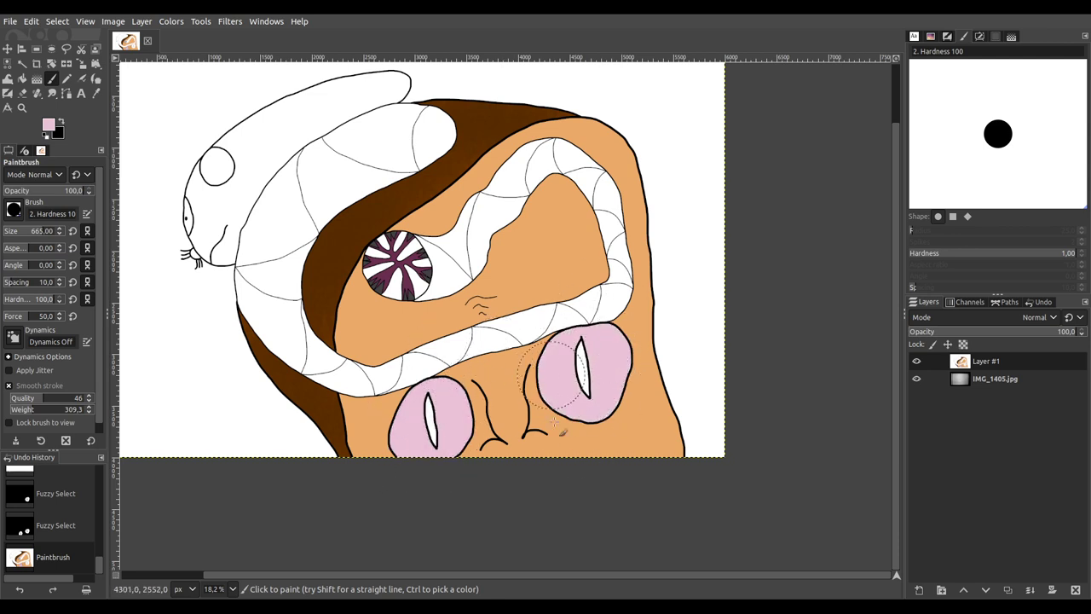
{"action": "left_click_drag", "start_coordinate": [552, 378], "coordinate": [601, 367]}
Step: Fuzzy-select the slit pupils in both pink eyes together and paint them blue
{"action": "key", "text": "u"}
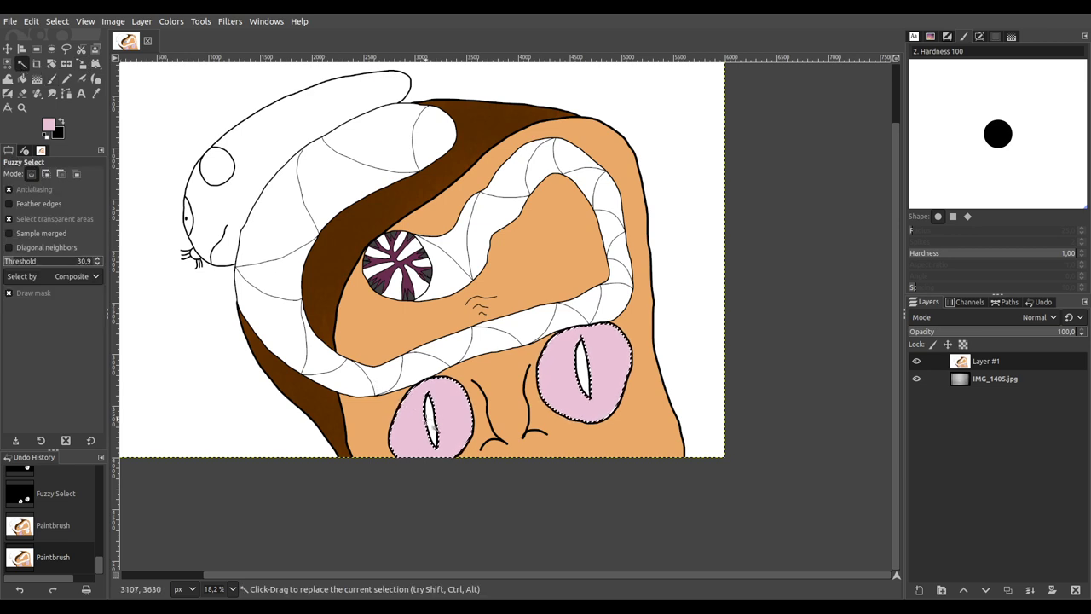
{"action": "left_click", "coordinate": [426, 422]}
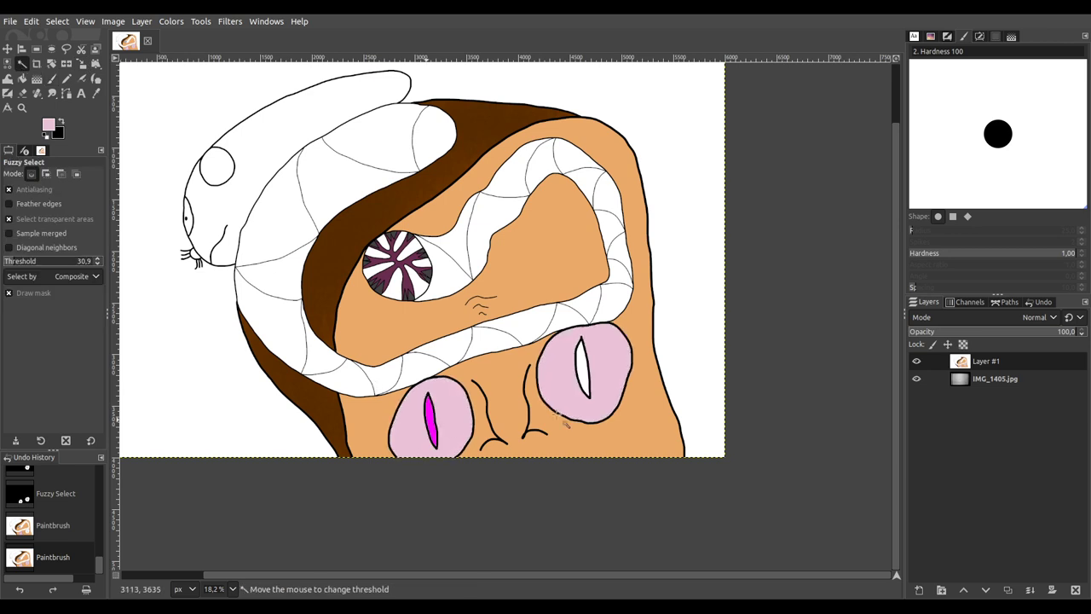
{"action": "left_click", "coordinate": [585, 362], "text": "shift"}
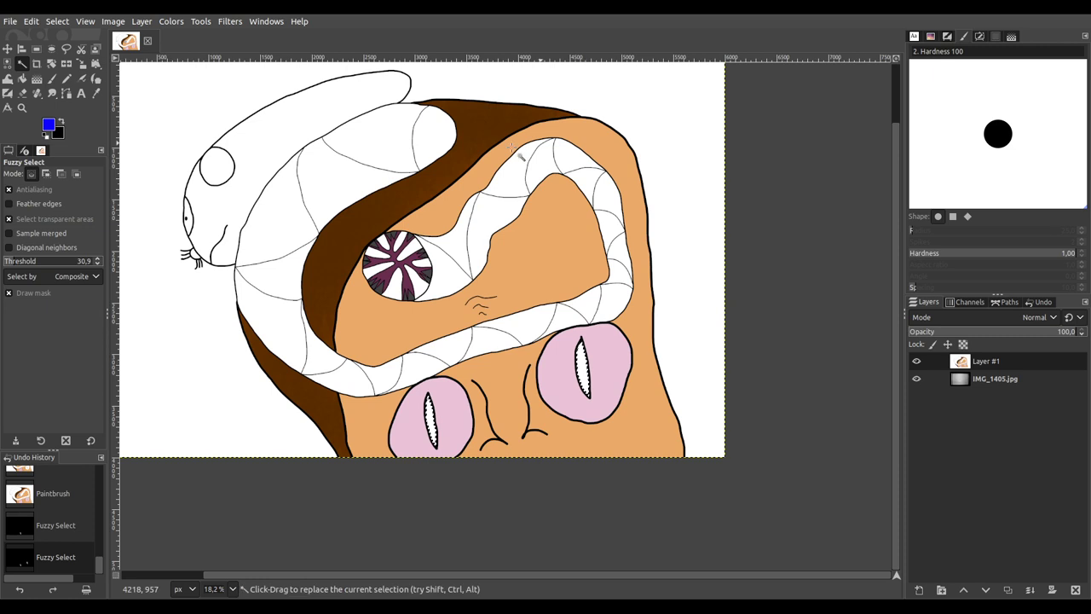
{"action": "key", "text": "p"}
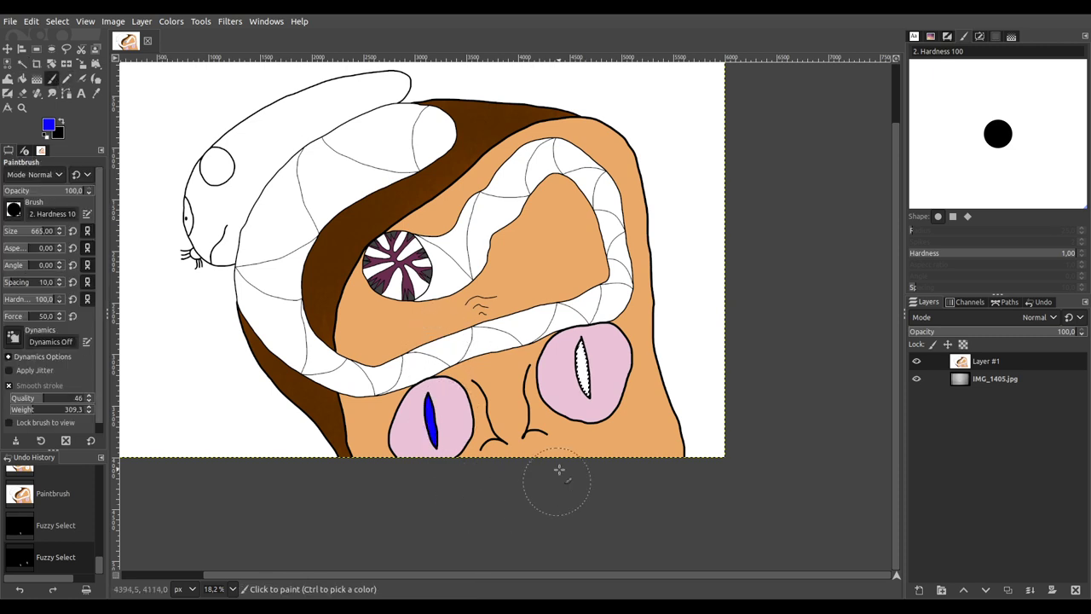
{"action": "left_click_drag", "start_coordinate": [590, 305], "coordinate": [597, 309]}
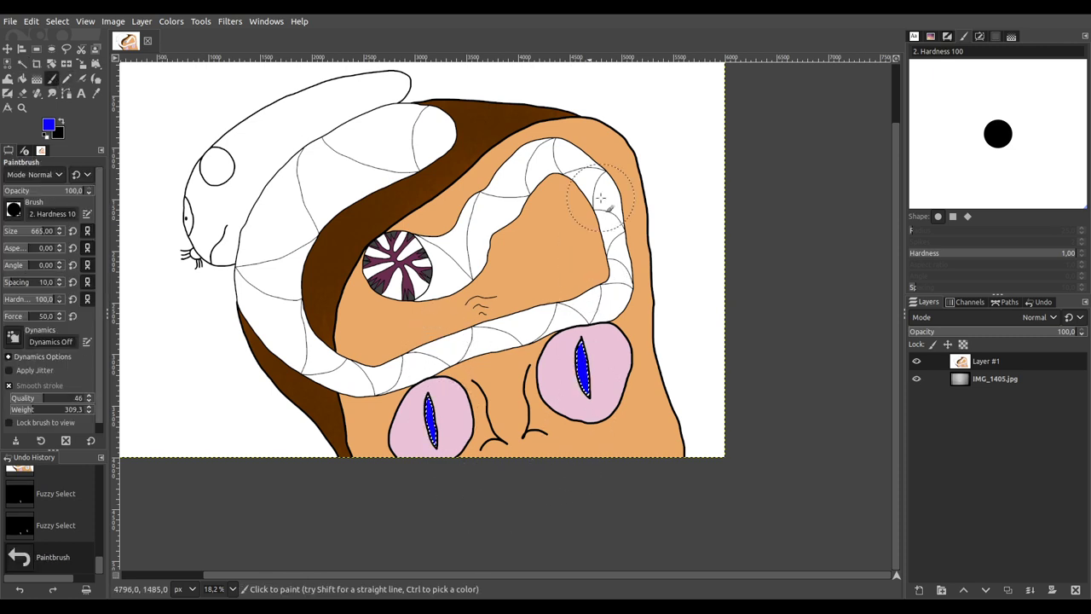
Step: Fuzzy-select every other segment of the striped coil, from the one beside the round mouth to its rounded upper end
{"action": "left_click", "coordinate": [23, 63]}
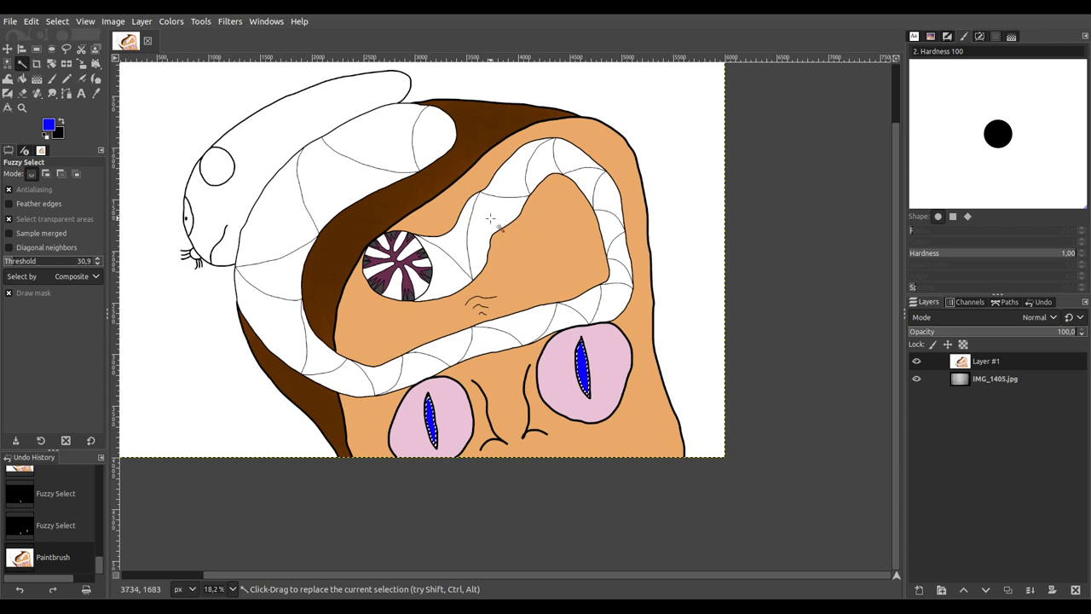
{"action": "left_click", "coordinate": [445, 275]}
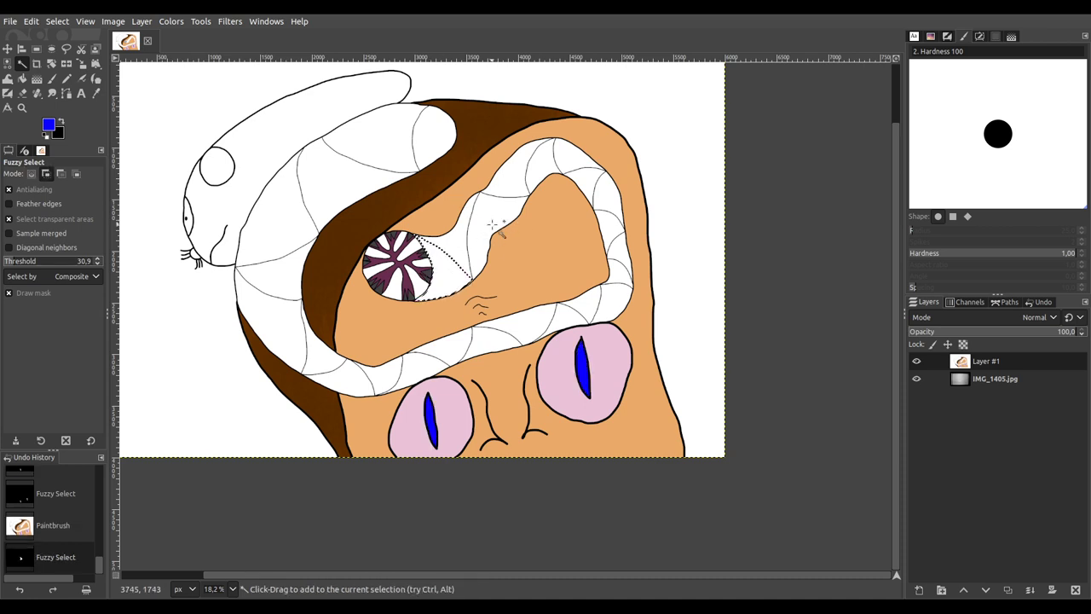
{"action": "left_click", "coordinate": [554, 162], "text": "shift"}
{"action": "left_click", "coordinate": [546, 167]}
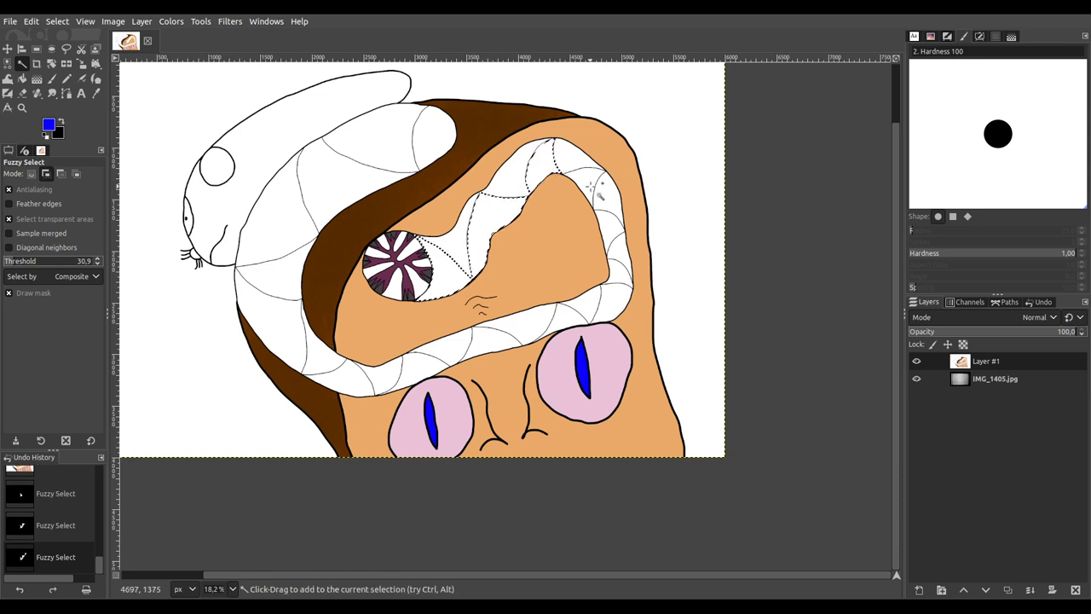
{"action": "left_click_drag", "start_coordinate": [609, 226], "coordinate": [618, 275]}
{"action": "left_click", "coordinate": [531, 319]}
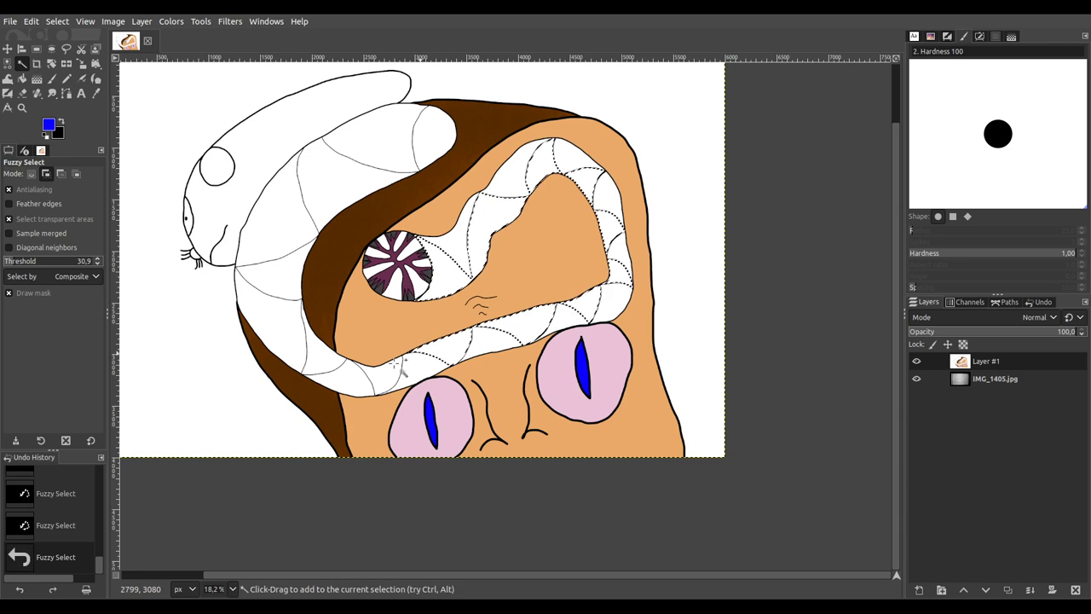
{"action": "left_click", "coordinate": [317, 347]}
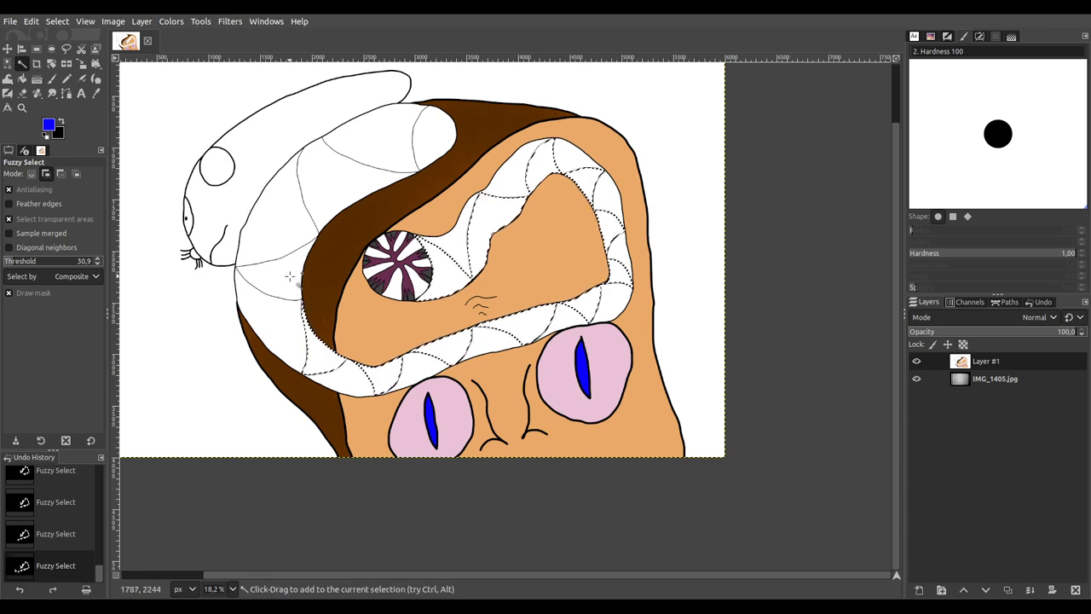
{"action": "left_click", "coordinate": [433, 151]}
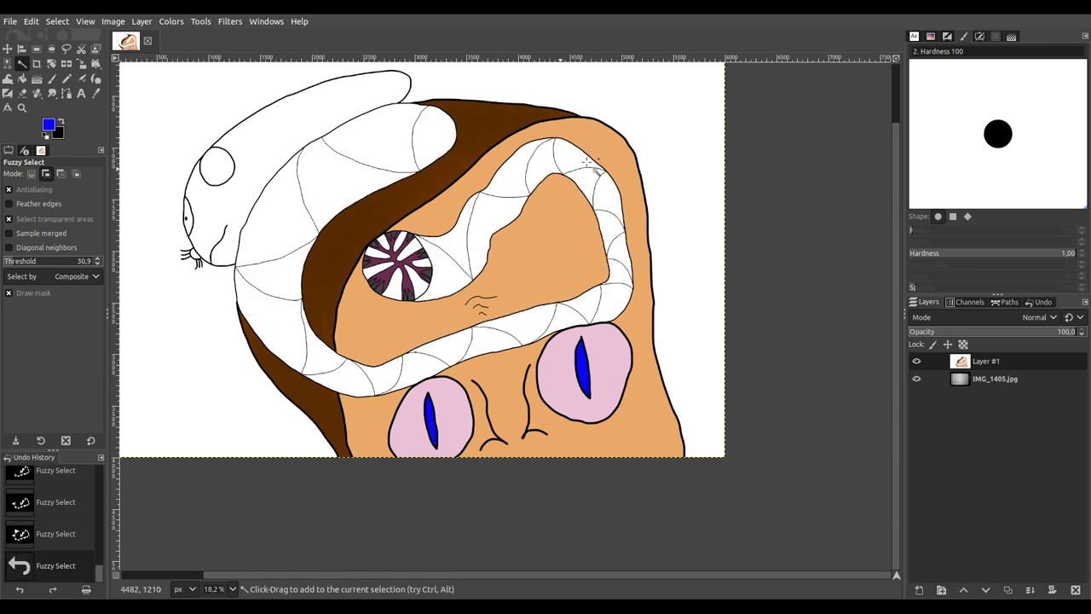
Step: Paint all the selected alternating coil segments bright red with the Paintbrush
{"action": "key", "text": "x"}
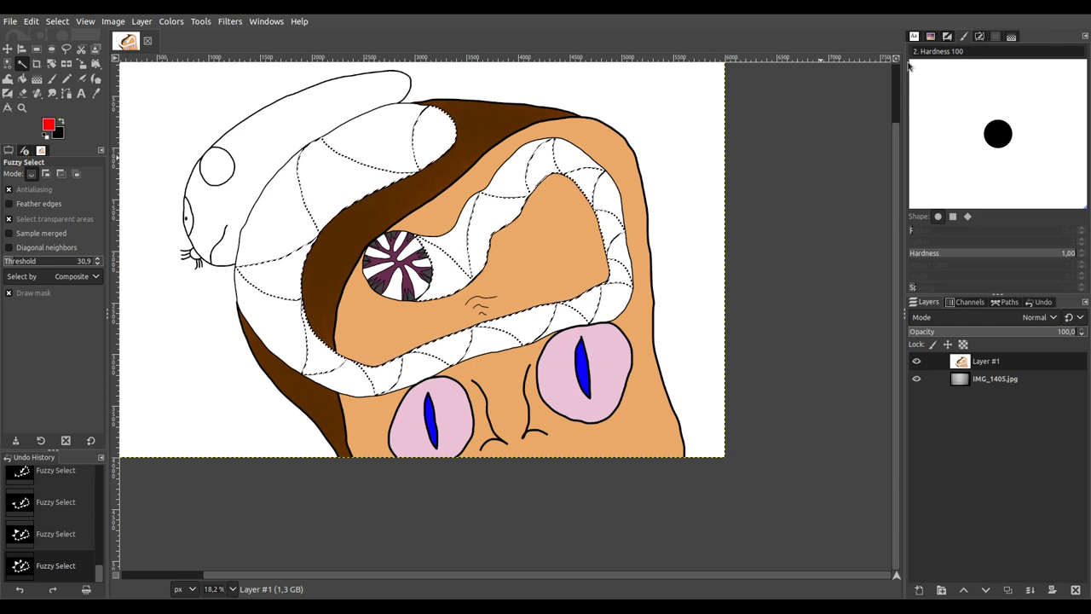
{"action": "left_click", "coordinate": [51, 79]}
{"action": "mouse_move", "coordinate": [460, 112]}
{"action": "left_mouse_down"}
{"action": "mouse_move", "coordinate": [400, 153]}
{"action": "mouse_move", "coordinate": [303, 162]}
{"action": "mouse_move", "coordinate": [332, 198]}
{"action": "mouse_move", "coordinate": [336, 231]}
{"action": "mouse_move", "coordinate": [354, 208]}
{"action": "mouse_move", "coordinate": [292, 255]}
{"action": "mouse_move", "coordinate": [256, 306]}
{"action": "mouse_move", "coordinate": [305, 305]}
{"action": "mouse_move", "coordinate": [256, 296]}
{"action": "mouse_move", "coordinate": [303, 309]}
{"action": "mouse_move", "coordinate": [333, 398]}
{"action": "mouse_move", "coordinate": [328, 387]}
{"action": "mouse_move", "coordinate": [371, 386]}
{"action": "left_mouse_up"}
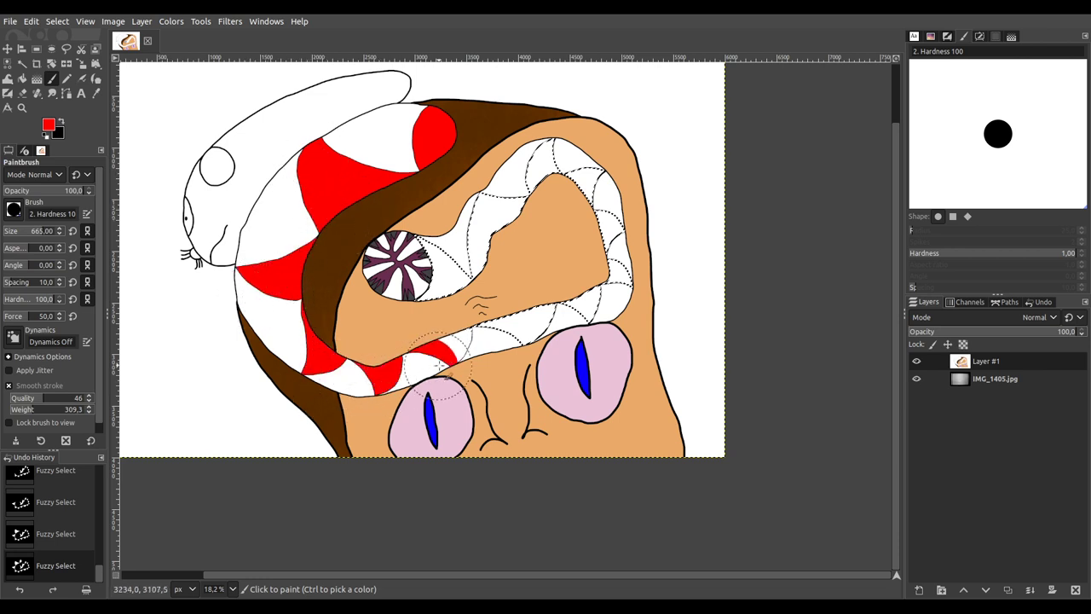
{"action": "mouse_move", "coordinate": [482, 348]}
{"action": "left_mouse_down"}
{"action": "mouse_move", "coordinate": [590, 310]}
{"action": "mouse_move", "coordinate": [611, 282]}
{"action": "mouse_move", "coordinate": [610, 229]}
{"action": "left_mouse_up"}
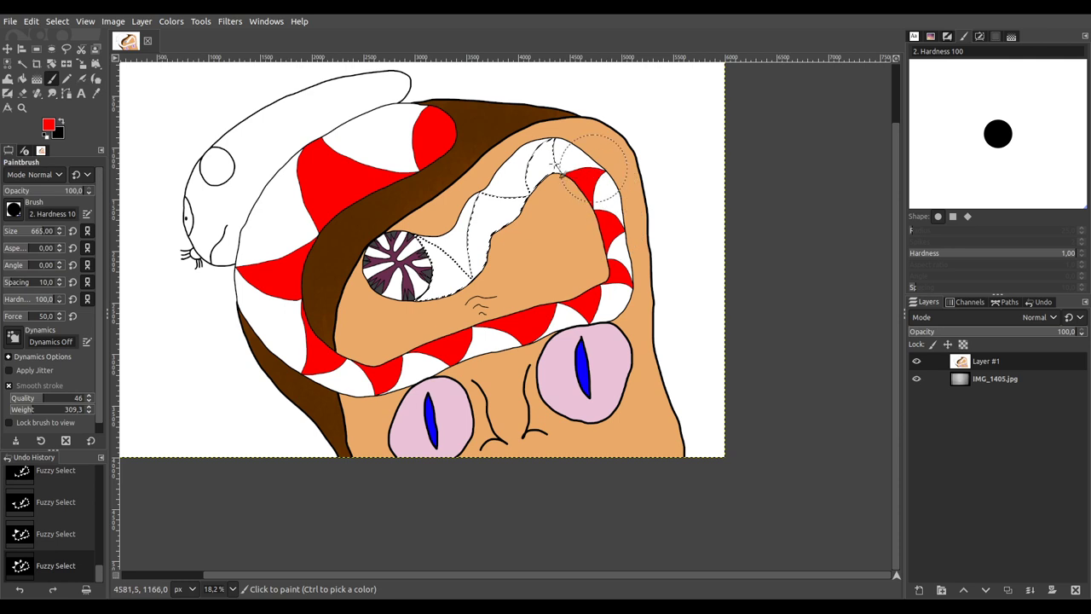
{"action": "left_click_drag", "start_coordinate": [586, 168], "coordinate": [512, 174]}
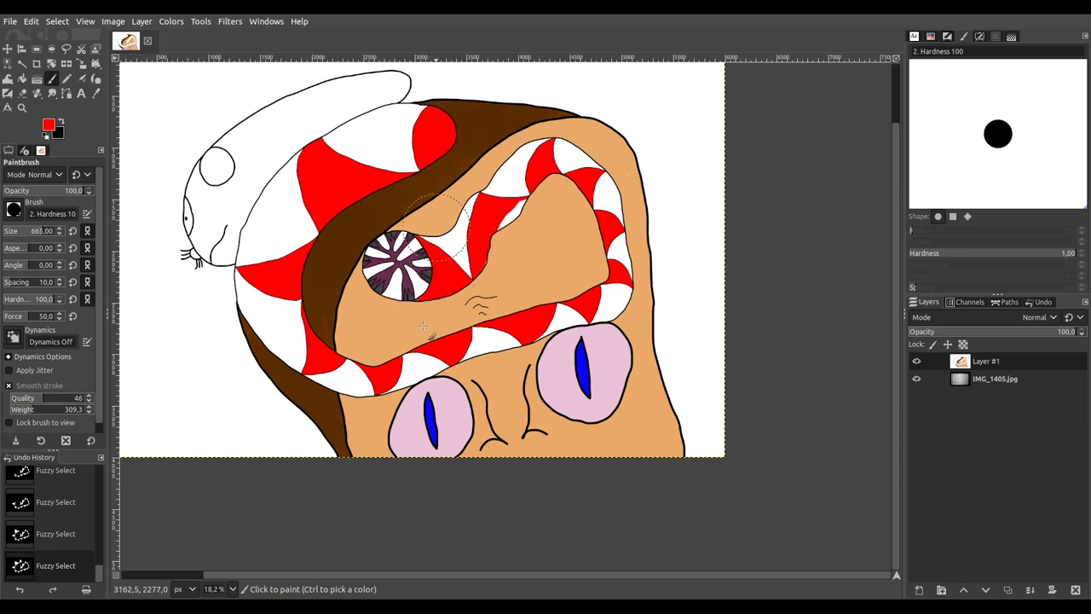
{"action": "left_click_drag", "start_coordinate": [546, 137], "coordinate": [546, 136]}
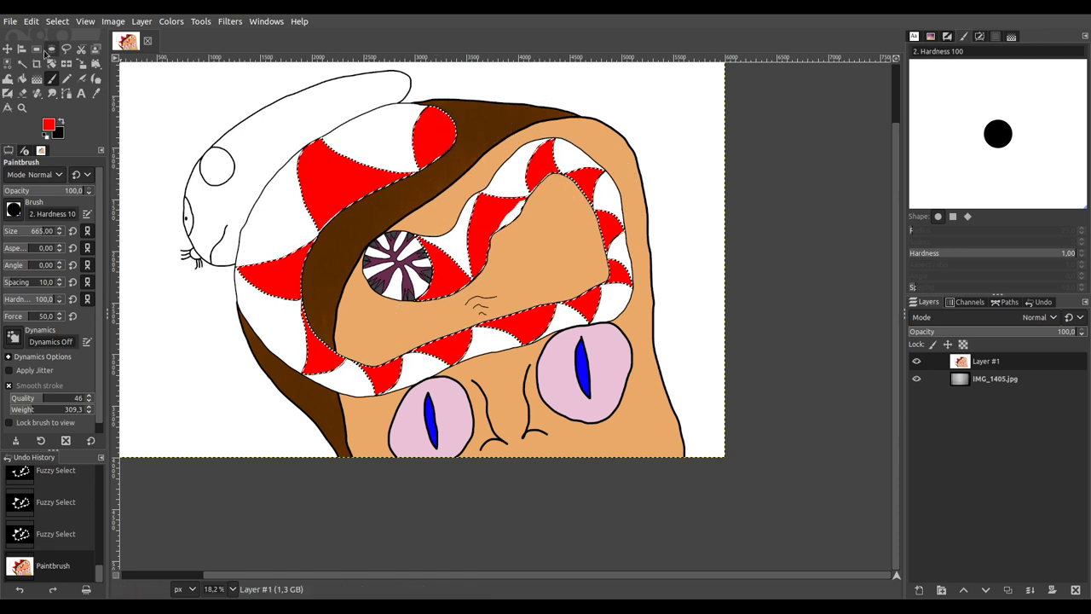
{"action": "key", "text": "u"}
{"action": "left_click", "coordinate": [491, 229]}
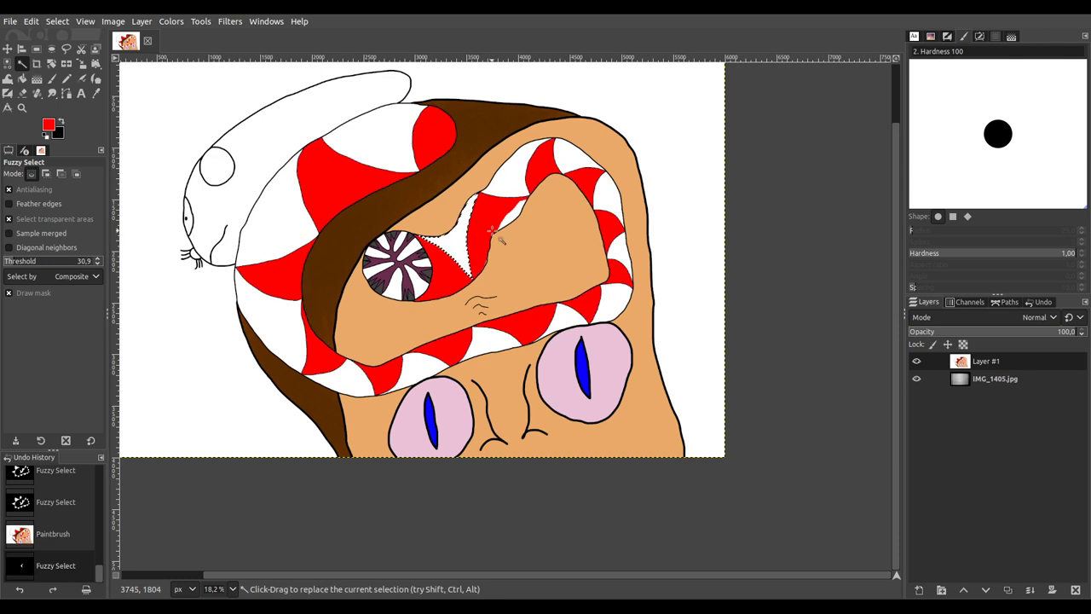
{"action": "key", "text": "ctrl+z"}
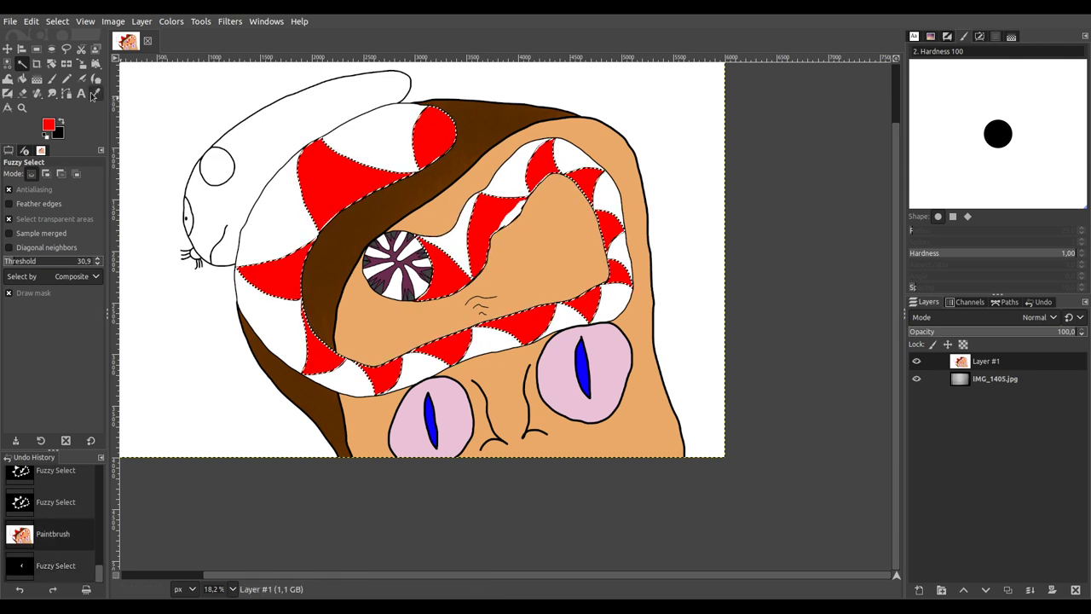
Step: Paint the white patch left along the edge of the inner red coil segment bright red
{"action": "left_click", "coordinate": [66, 82]}
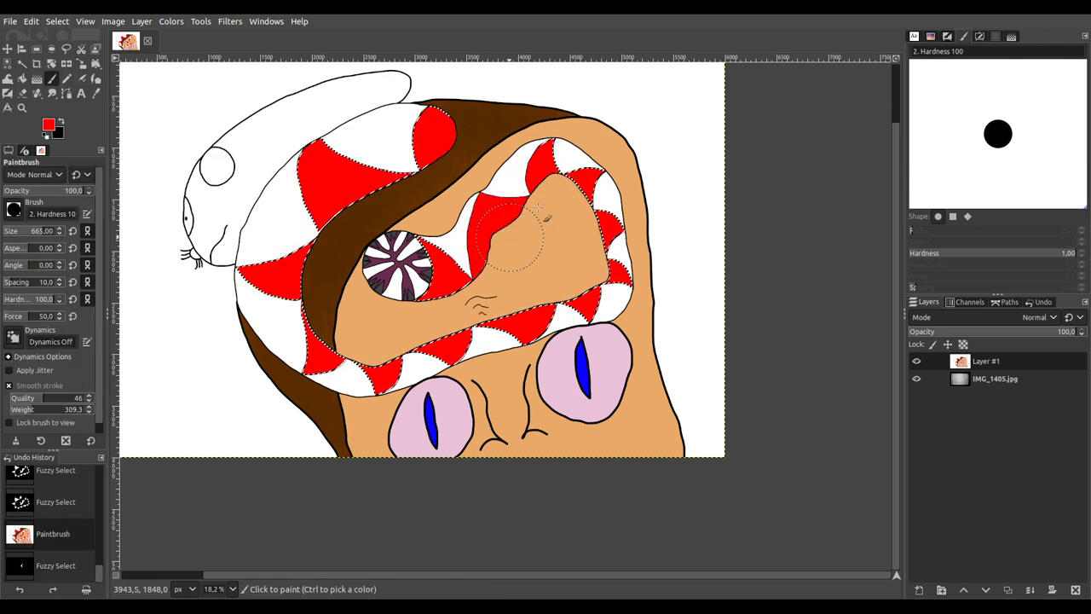
{"action": "mouse_move", "coordinate": [334, 331]}
{"action": "left_mouse_down"}
{"action": "mouse_move", "coordinate": [318, 281]}
{"action": "mouse_move", "coordinate": [313, 136]}
{"action": "mouse_move", "coordinate": [401, 100]}
{"action": "mouse_move", "coordinate": [451, 140]}
{"action": "left_mouse_up"}
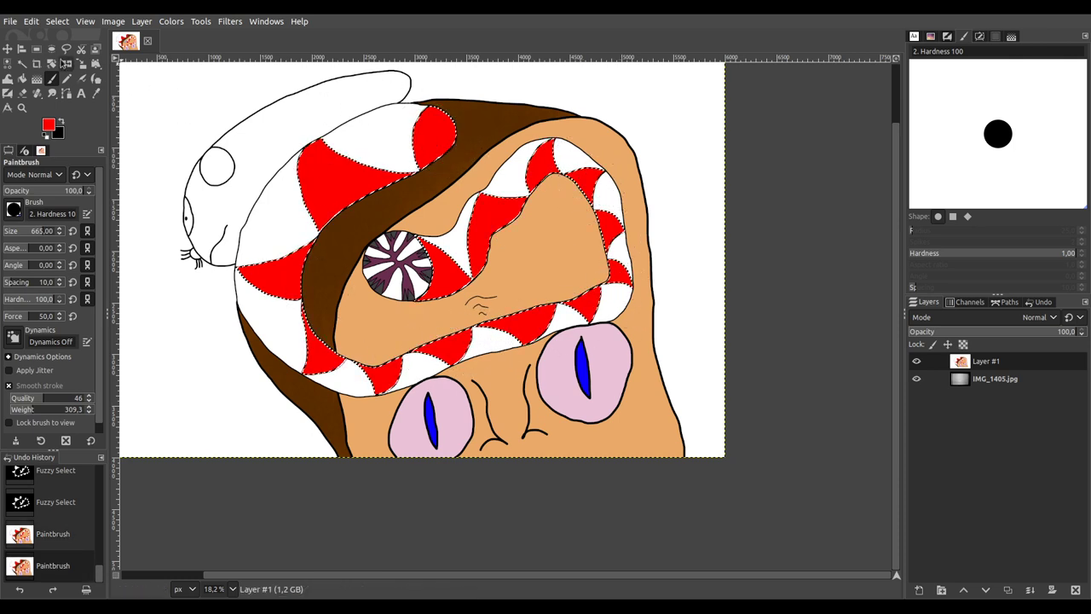
Step: Fuzzy-select all the remaining white segments between the red ones along the whole coil
{"action": "left_click", "coordinate": [22, 63]}
{"action": "left_click_drag", "start_coordinate": [447, 242], "coordinate": [451, 242]}
{"action": "left_click", "coordinate": [515, 173], "text": "shift"}
{"action": "left_click", "coordinate": [565, 151], "text": "shift"}
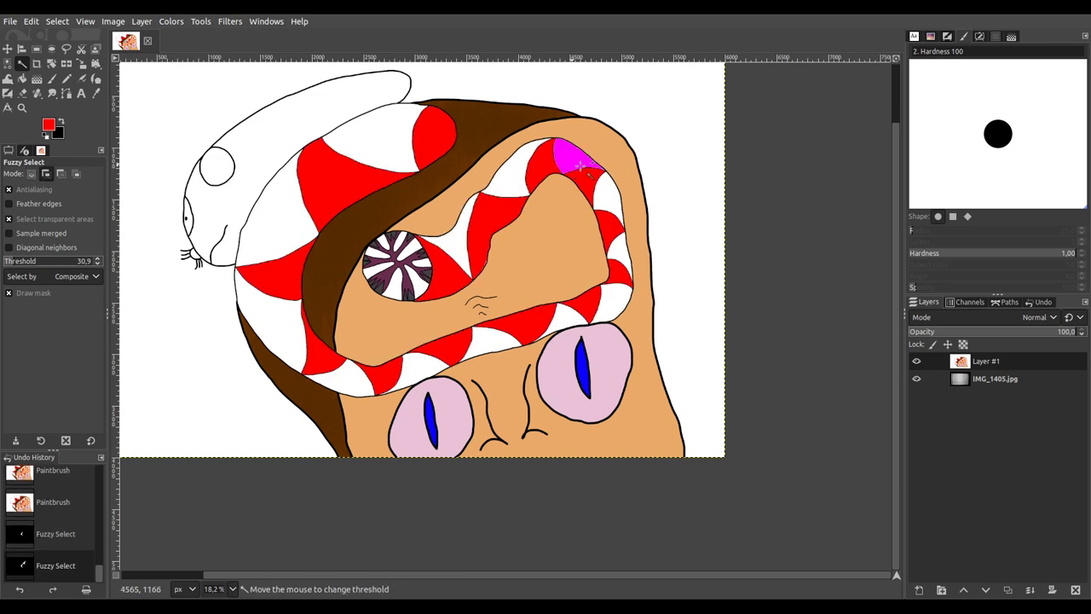
{"action": "left_click", "coordinate": [605, 187], "text": "shift"}
{"action": "left_click", "coordinate": [629, 258], "text": "shift"}
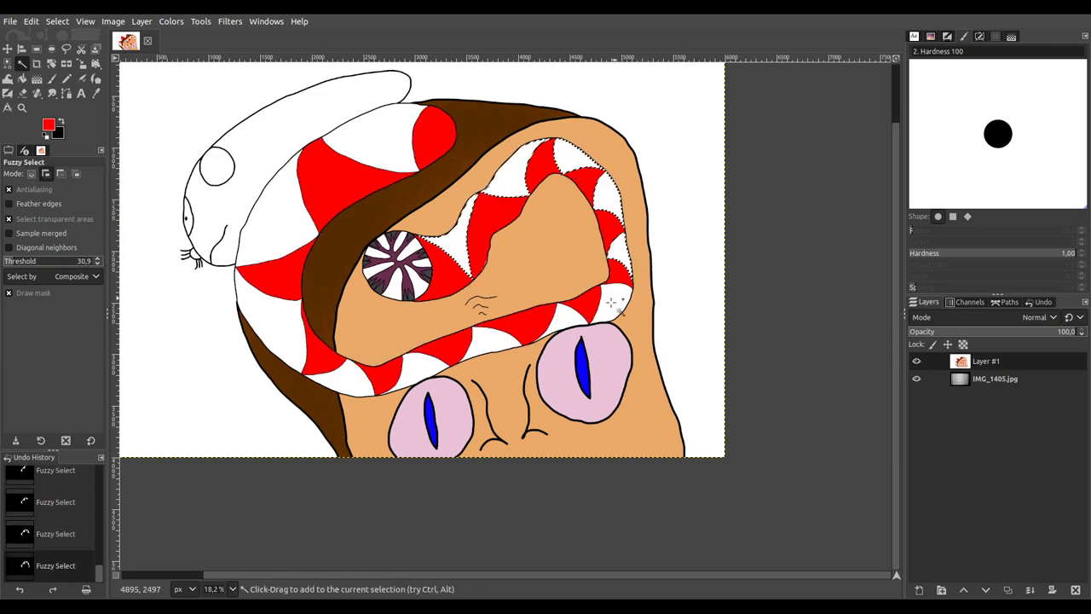
{"action": "left_click", "coordinate": [539, 322], "text": "shift"}
{"action": "left_click", "coordinate": [490, 344], "text": "shift"}
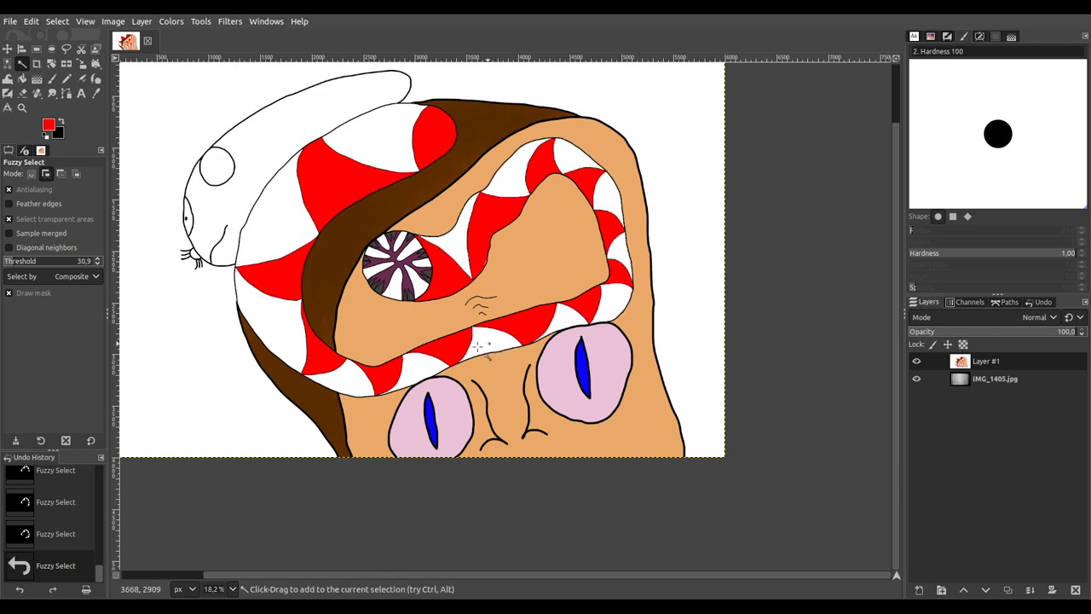
{"action": "left_click", "coordinate": [422, 370], "text": "shift"}
{"action": "left_click", "coordinate": [310, 334], "text": "shift"}
{"action": "key", "text": "ctrl+z"}
{"action": "key", "text": "ctrl+z"}
{"action": "key", "text": "ctrl+z"}
{"action": "key", "text": "ctrl+z"}
{"action": "key", "text": "ctrl+z"}
{"action": "key", "text": "ctrl+z"}
{"action": "key", "text": "ctrl+z"}
{"action": "key", "text": "ctrl+z"}
{"action": "key", "text": "ctrl+y"}
{"action": "key", "text": "ctrl+y"}
{"action": "key", "text": "ctrl+y"}
{"action": "key", "text": "ctrl+y"}
{"action": "key", "text": "ctrl+y"}
{"action": "key", "text": "ctrl+y"}
{"action": "key", "text": "ctrl+y"}
{"action": "key", "text": "ctrl+y"}
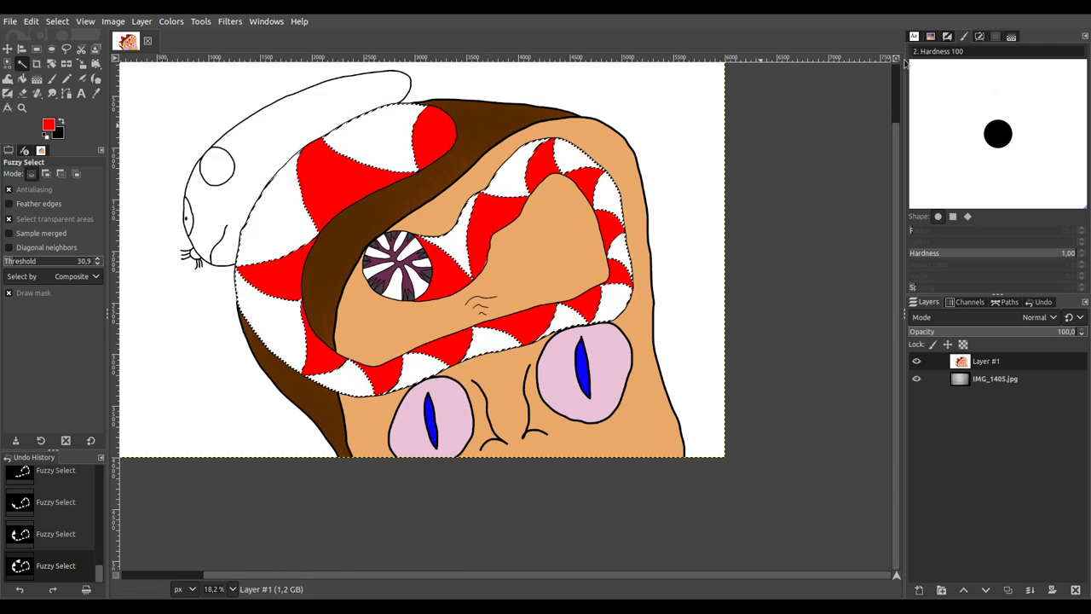
Step: Paint the selected white coil segments dark red and select the whole image
{"action": "left_click", "coordinate": [51, 78]}
{"action": "mouse_move", "coordinate": [367, 136]}
{"action": "left_mouse_down"}
{"action": "mouse_move", "coordinate": [416, 125]}
{"action": "mouse_move", "coordinate": [395, 186]}
{"action": "mouse_move", "coordinate": [378, 128]}
{"action": "mouse_move", "coordinate": [342, 146]}
{"action": "mouse_move", "coordinate": [291, 201]}
{"action": "mouse_move", "coordinate": [249, 275]}
{"action": "mouse_move", "coordinate": [346, 187]}
{"action": "mouse_move", "coordinate": [274, 300]}
{"action": "mouse_move", "coordinate": [310, 400]}
{"action": "mouse_move", "coordinate": [326, 339]}
{"action": "mouse_move", "coordinate": [345, 375]}
{"action": "mouse_move", "coordinate": [490, 361]}
{"action": "mouse_move", "coordinate": [601, 304]}
{"action": "left_mouse_up"}
{"action": "mouse_move", "coordinate": [624, 269]}
{"action": "left_mouse_down"}
{"action": "mouse_move", "coordinate": [608, 182]}
{"action": "mouse_move", "coordinate": [575, 151]}
{"action": "mouse_move", "coordinate": [535, 142]}
{"action": "mouse_move", "coordinate": [506, 196]}
{"action": "mouse_move", "coordinate": [445, 246]}
{"action": "left_mouse_up"}
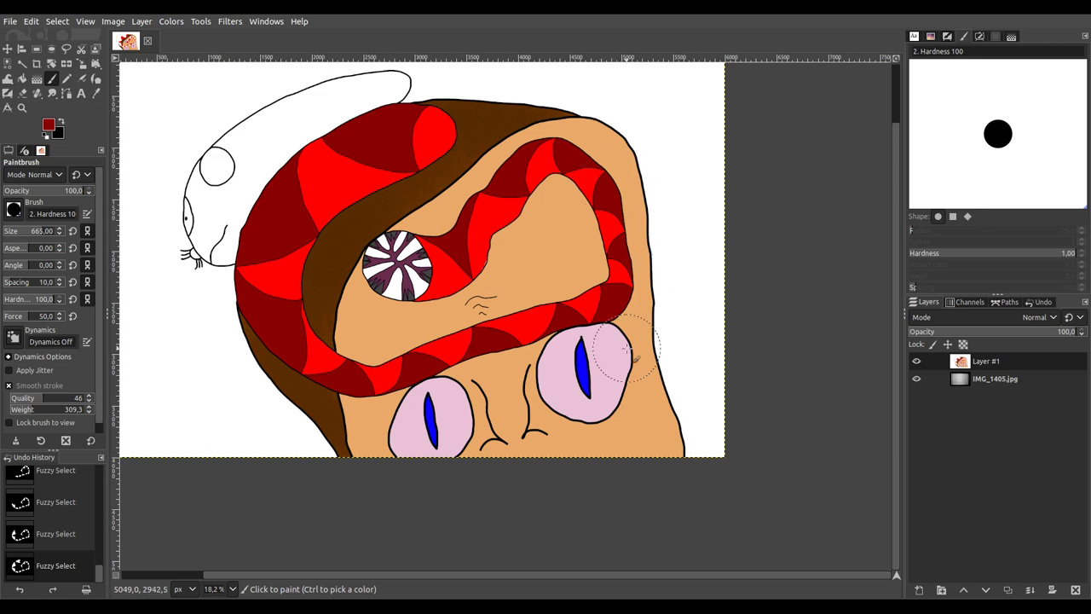
{"action": "key", "text": "ctrl+shift+a"}
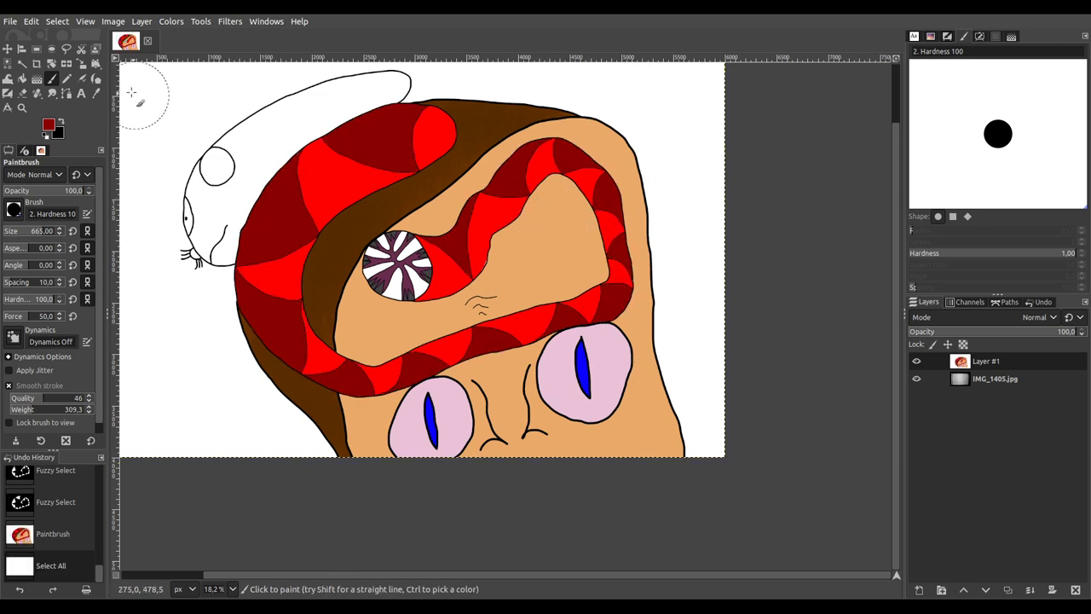
Step: Fuzzy-select the small creature's white body above the coil and paint it light blue with the Paintbrush
{"action": "left_click", "coordinate": [23, 64]}
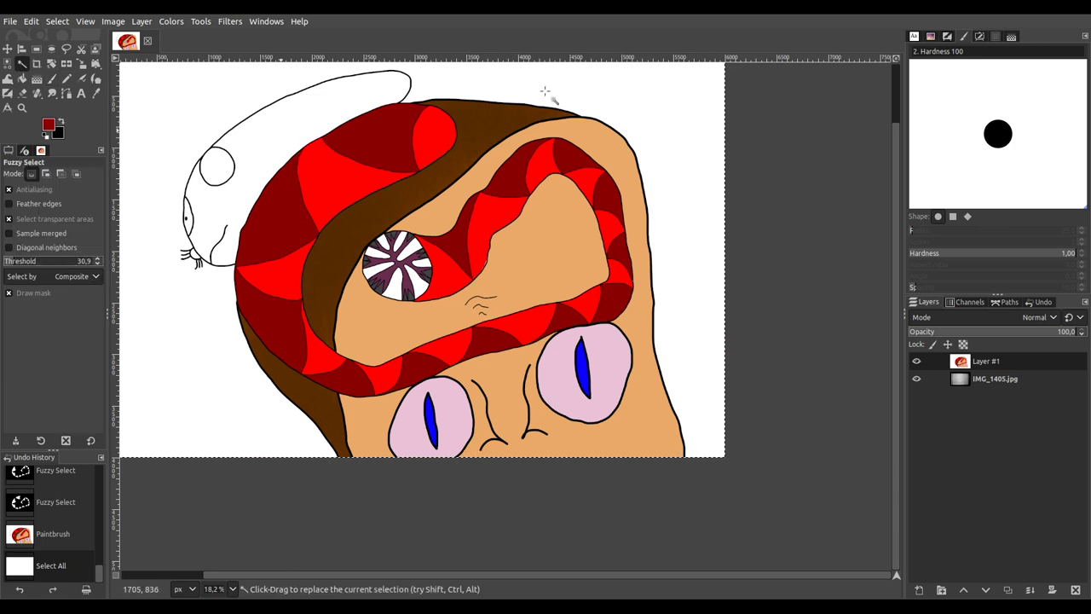
{"action": "left_click", "coordinate": [375, 86]}
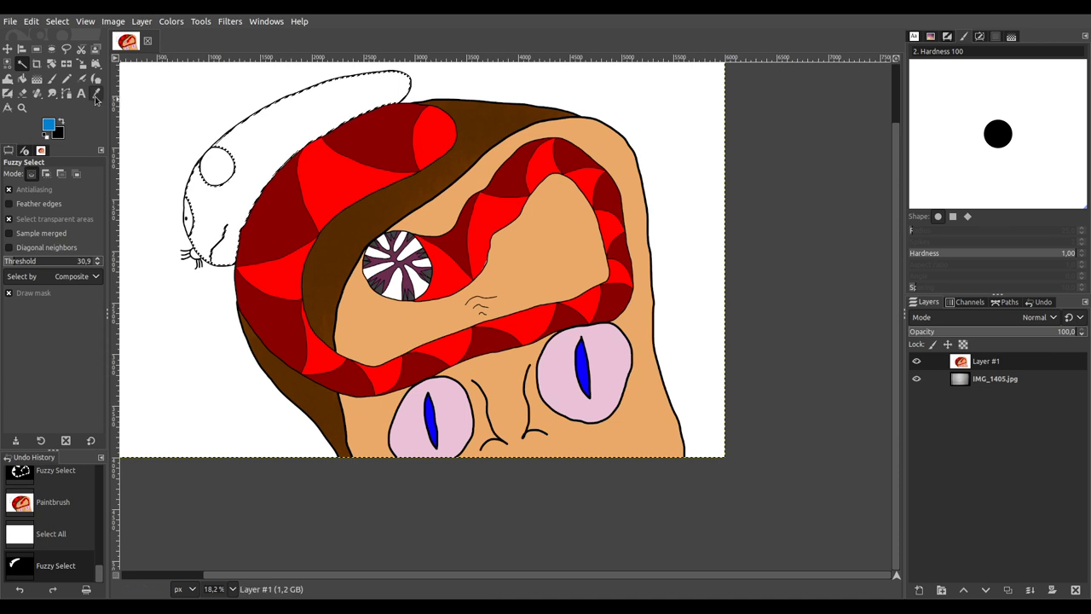
{"action": "left_click", "coordinate": [52, 78]}
{"action": "mouse_move", "coordinate": [219, 133]}
{"action": "left_mouse_down"}
{"action": "mouse_move", "coordinate": [199, 277]}
{"action": "mouse_move", "coordinate": [314, 125]}
{"action": "mouse_move", "coordinate": [432, 82]}
{"action": "mouse_move", "coordinate": [289, 94]}
{"action": "mouse_move", "coordinate": [213, 127]}
{"action": "left_mouse_up"}
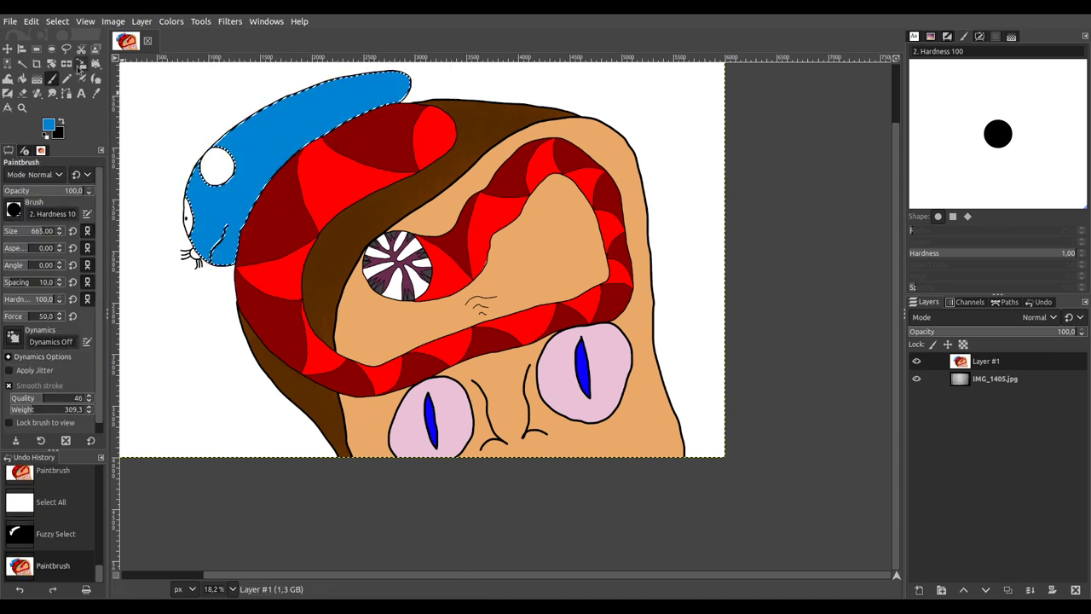
Step: Fuzzy-select the white circle on the light-blue creature and paint it dark blue with the Paintbrush
{"action": "left_click", "coordinate": [22, 63]}
{"action": "left_click_drag", "start_coordinate": [218, 167], "coordinate": [324, 179]}
{"action": "scroll", "coordinate": [353, 219], "scroll_direction": "left", "scroll_amount": 5}
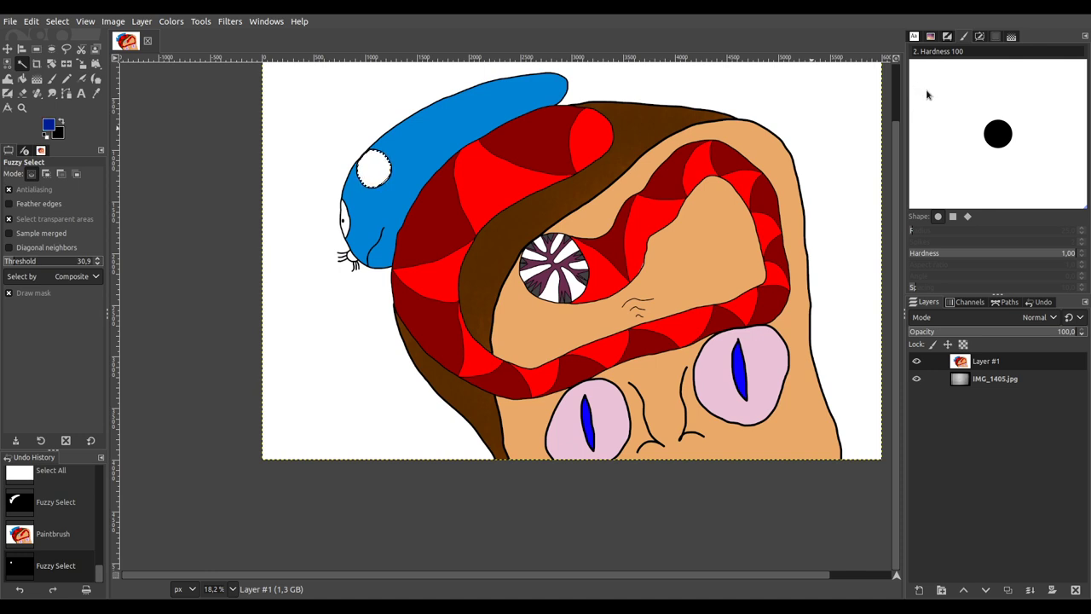
{"action": "left_click", "coordinate": [52, 77]}
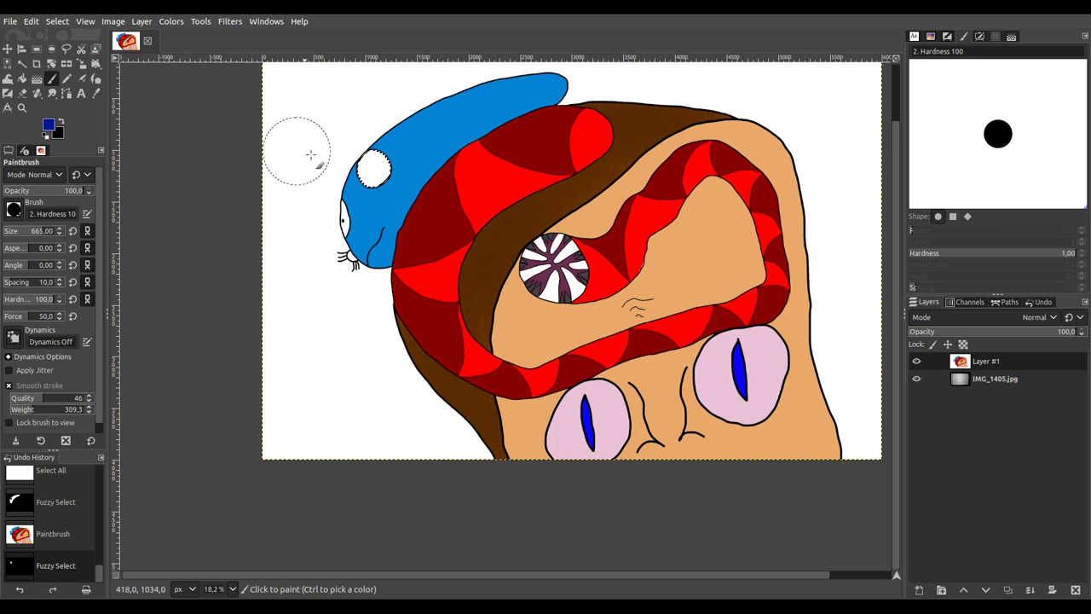
{"action": "left_click", "coordinate": [368, 168]}
{"action": "left_click", "coordinate": [384, 171]}
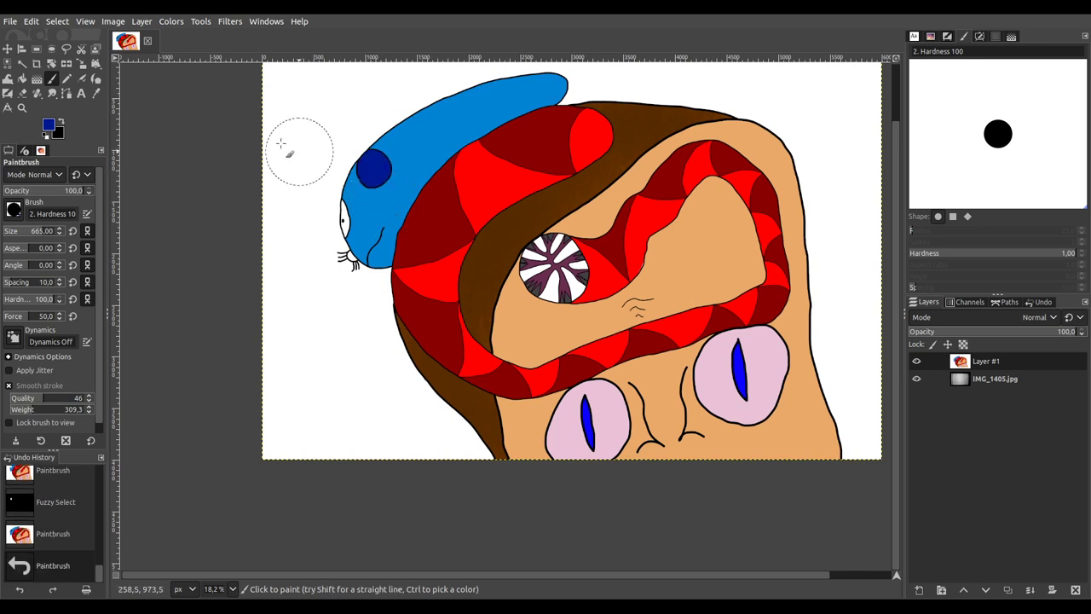
Step: Fuzzy-select the blue creature's small nose, paint it pinkish purple with the Paintbrush, and select the whole image
{"action": "left_click", "coordinate": [22, 63]}
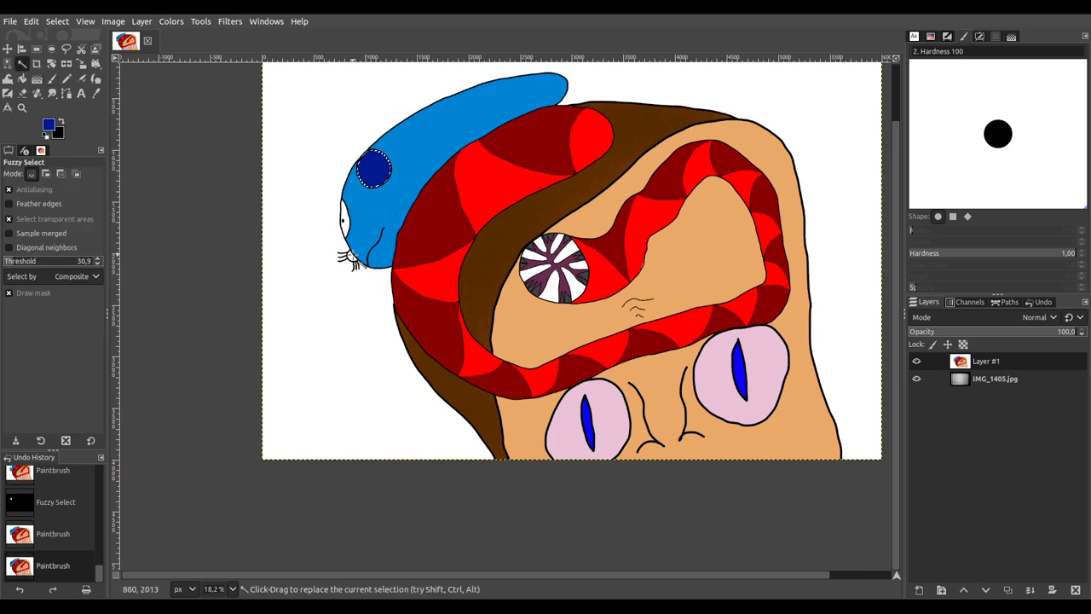
{"action": "left_click", "coordinate": [353, 260]}
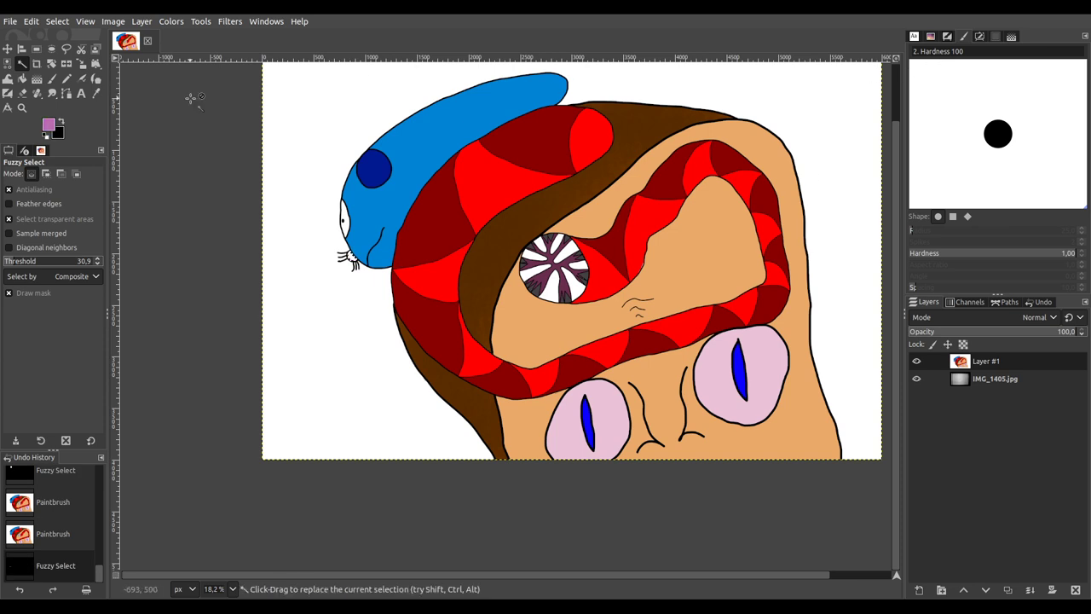
{"action": "left_click", "coordinate": [52, 78]}
{"action": "left_click", "coordinate": [348, 263]}
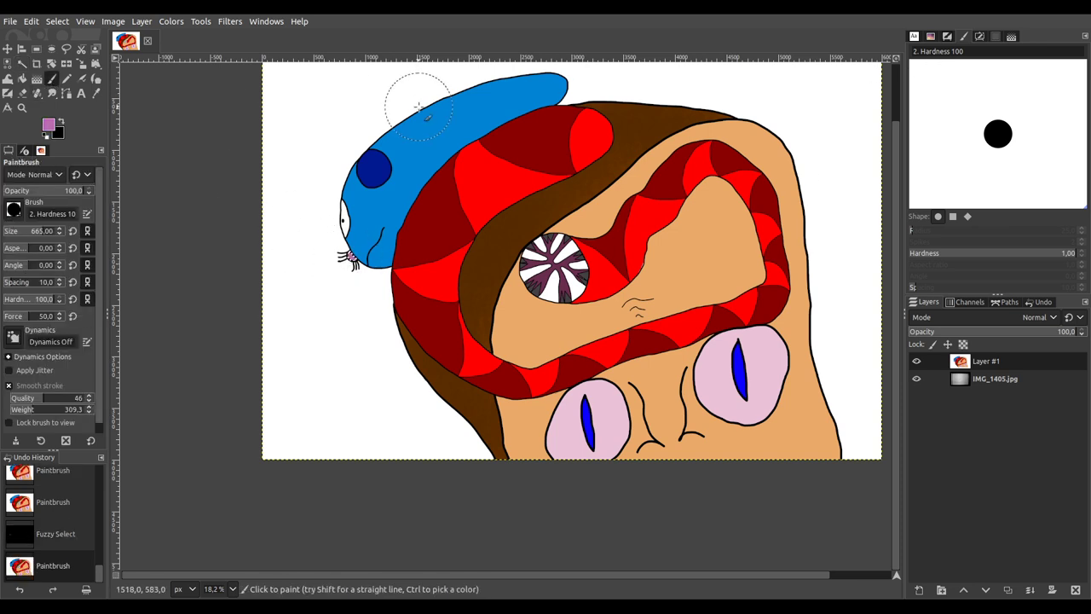
{"action": "key", "text": "ctrl+a"}
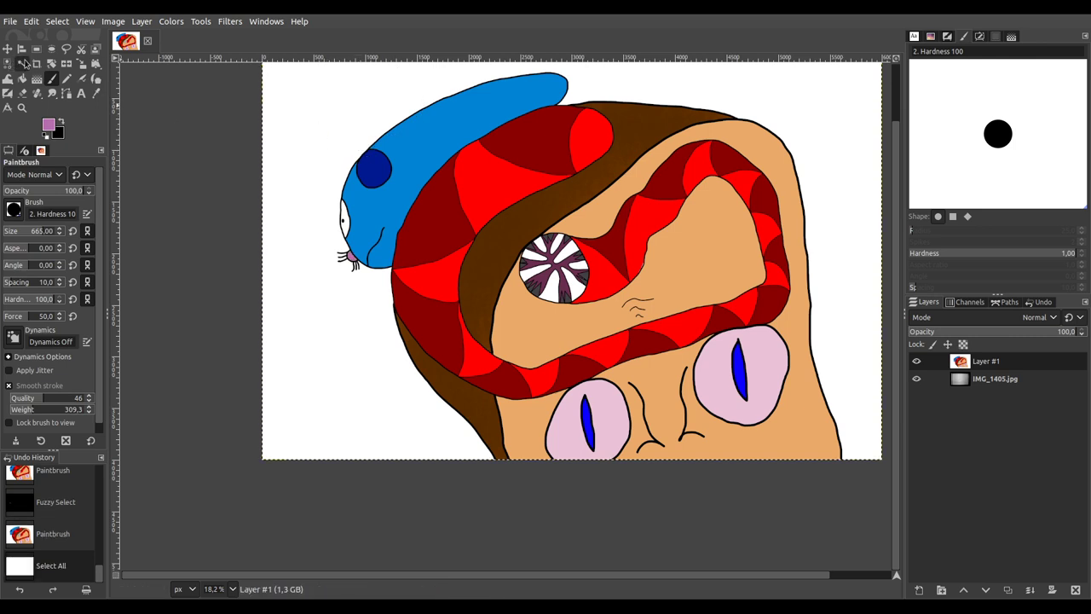
Step: Fuzzy-select the white background around the figure
{"action": "left_click", "coordinate": [23, 63]}
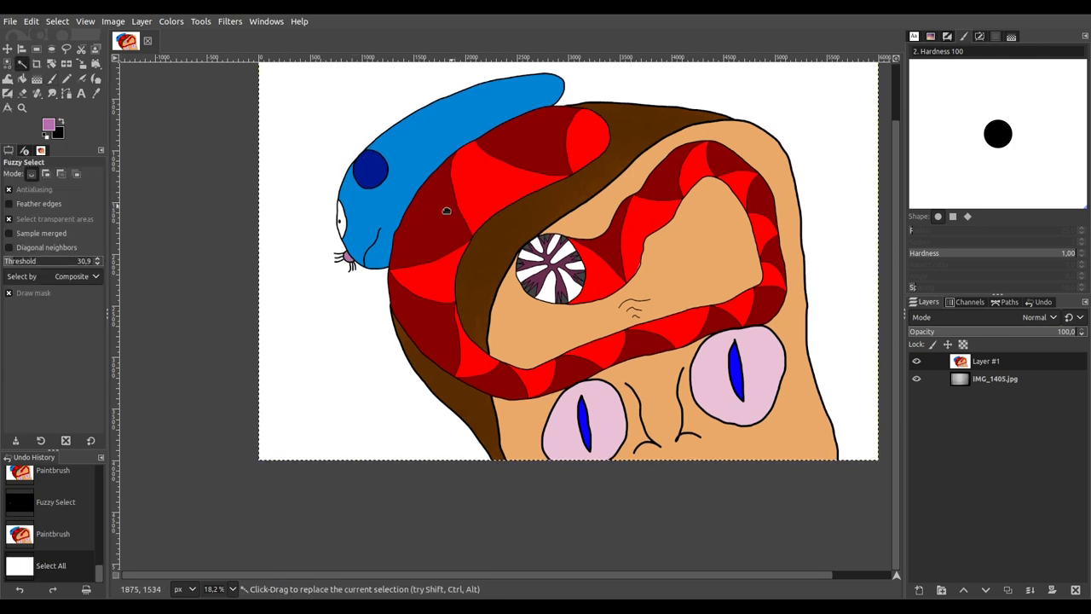
{"action": "scroll", "coordinate": [402, 219], "scroll_direction": "right", "scroll_amount": 2}
{"action": "scroll", "coordinate": [402, 219], "scroll_direction": "up", "scroll_amount": 1}
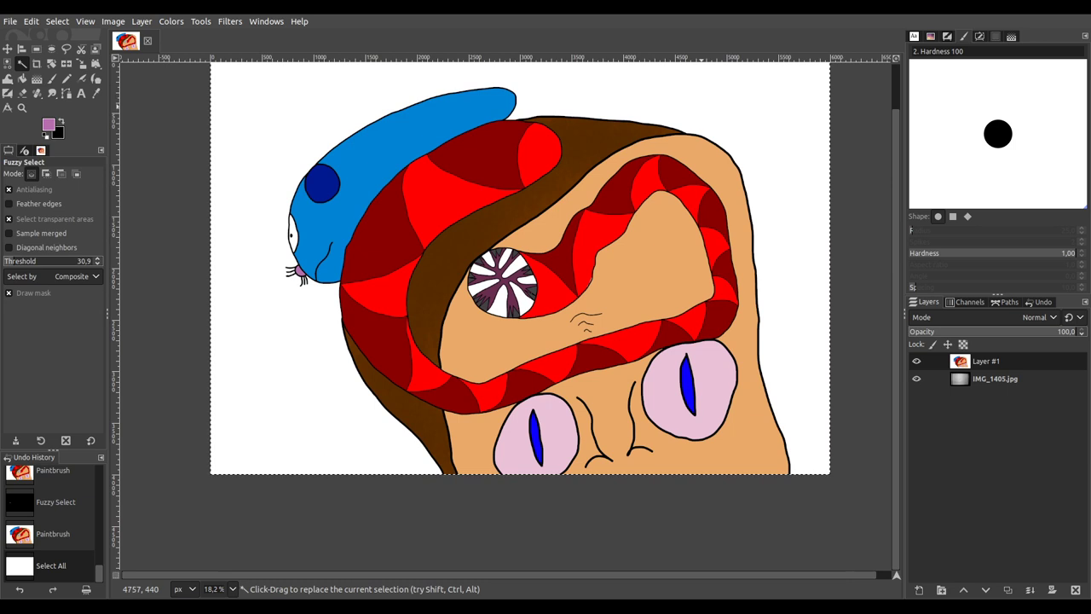
{"action": "left_click", "coordinate": [703, 107]}
{"action": "scroll", "coordinate": [697, 115], "scroll_direction": "down", "scroll_amount": 1, "text": "ctrl"}
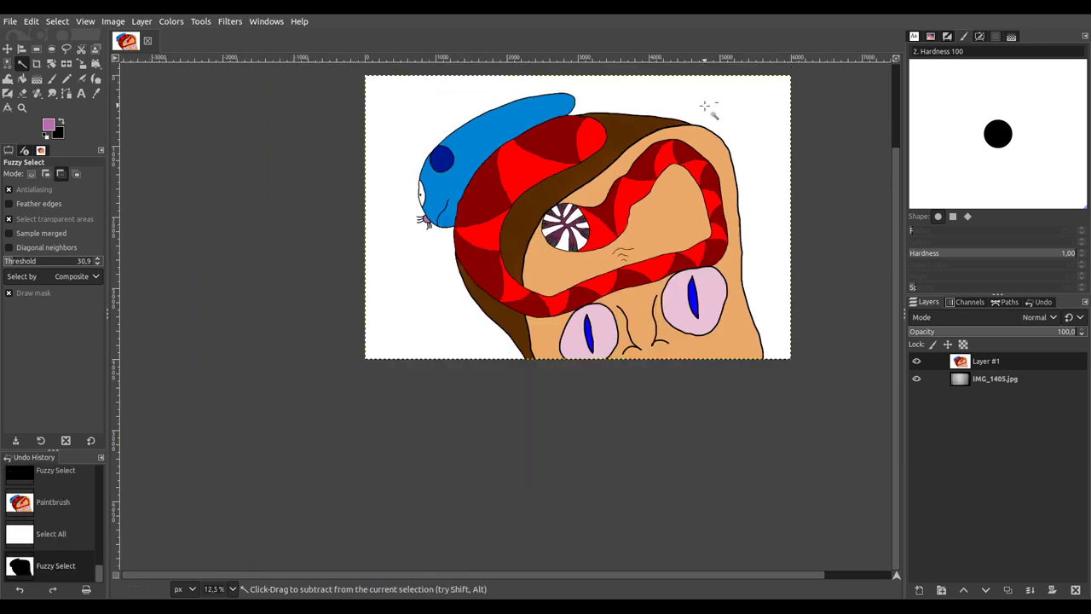
{"action": "left_click_drag", "start_coordinate": [695, 121], "coordinate": [645, 162]}
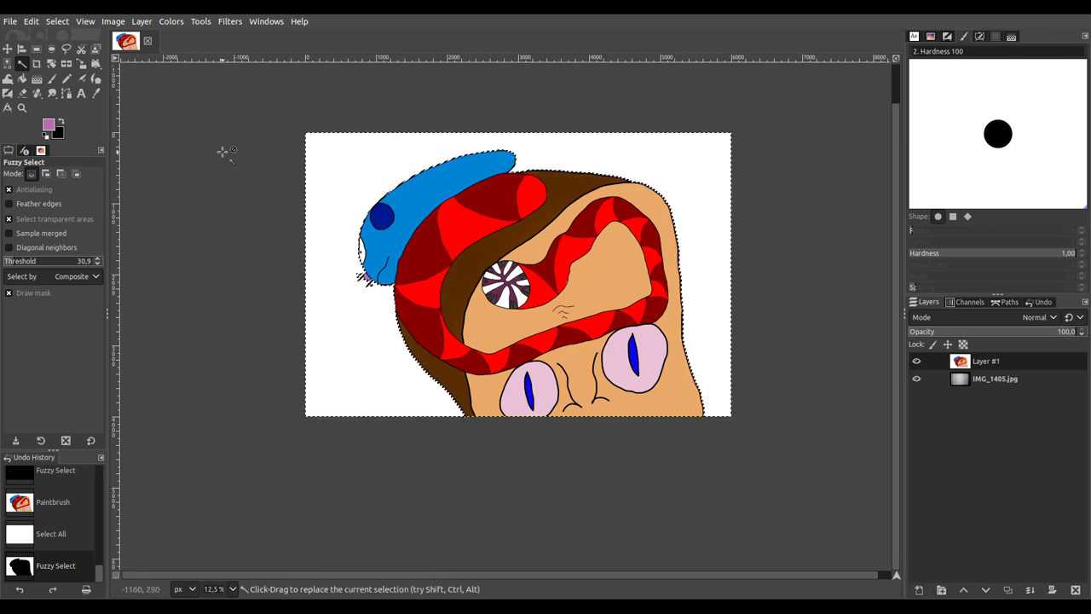
Step: Draw a radial Custom gradient over the selected background, from the upper-left corner area at 368, 512 to 5784, 3224 px
{"action": "left_click", "coordinate": [40, 79]}
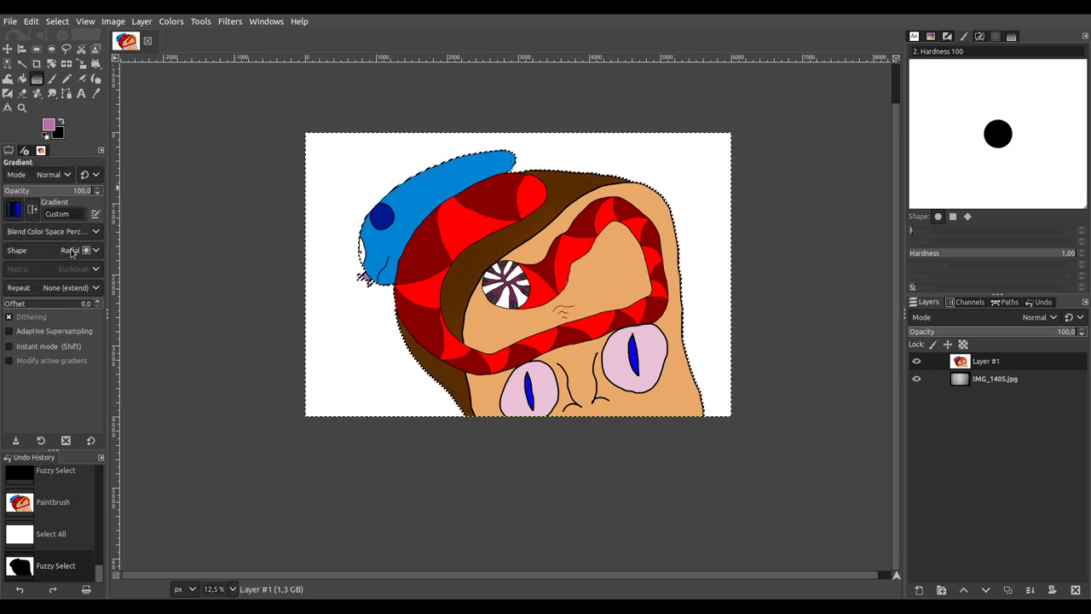
{"action": "left_click", "coordinate": [332, 170]}
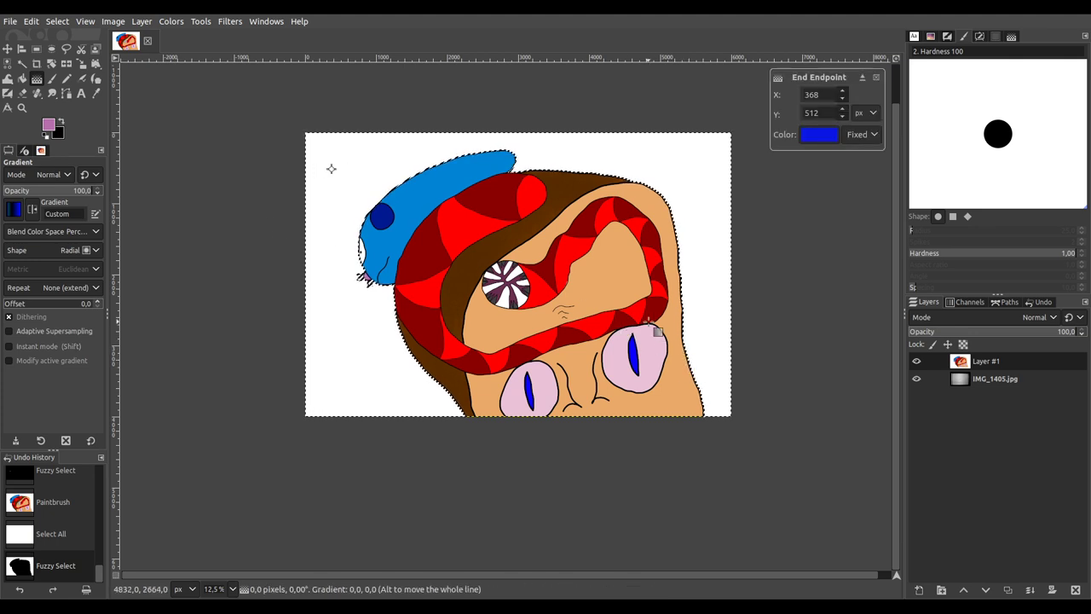
{"action": "left_click_drag", "start_coordinate": [332, 169], "coordinate": [715, 361]}
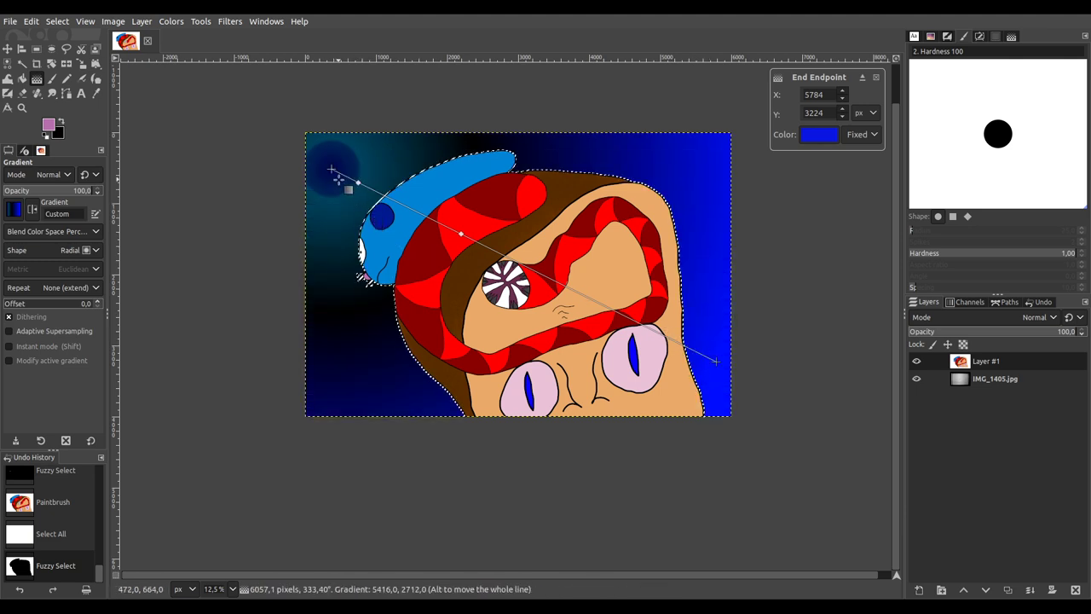
Step: Move the gradient's first stop to position 24.87 and its start endpoint to 232, 256 px
{"action": "left_click", "coordinate": [355, 180]}
{"action": "left_click_drag", "start_coordinate": [354, 181], "coordinate": [428, 215]}
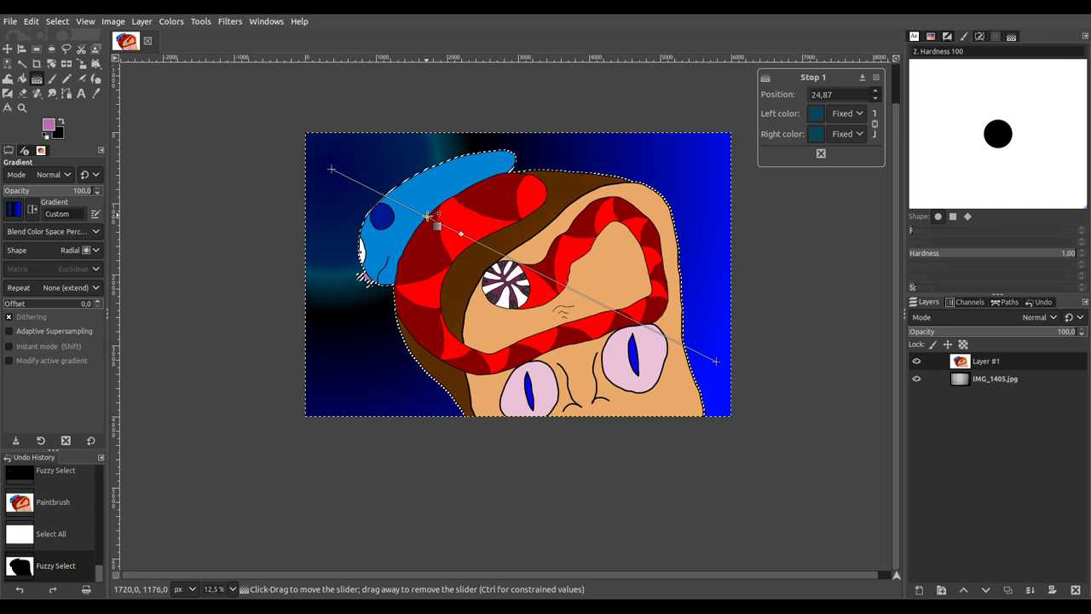
{"action": "left_click_drag", "start_coordinate": [332, 169], "coordinate": [324, 151]}
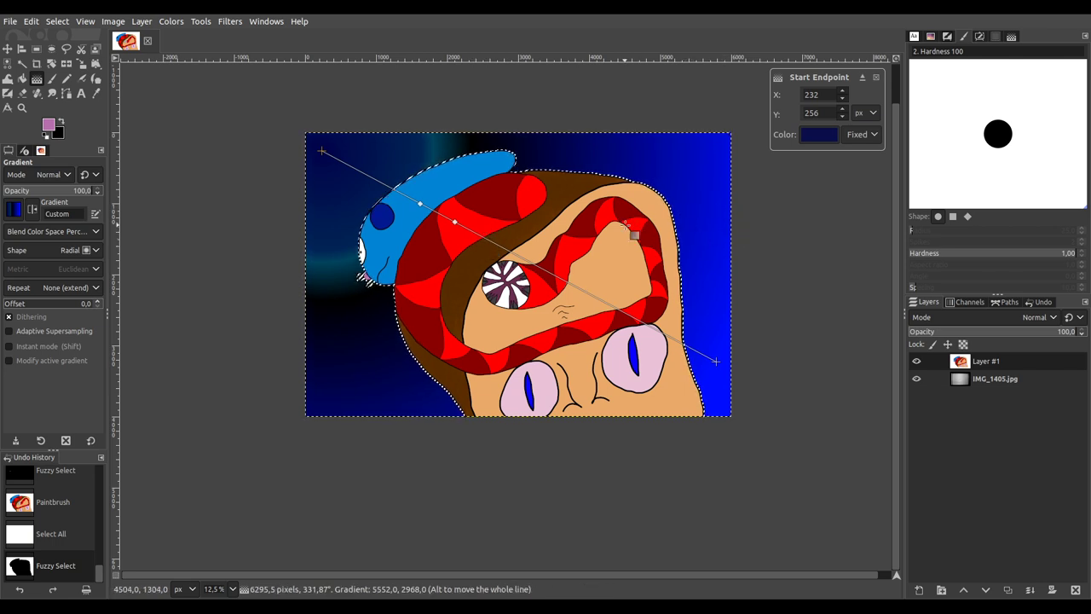
Step: Set the foreground to white and background to black, and color the gradient's start endpoint dark green and first stop brown
{"action": "scroll", "coordinate": [634, 224], "scroll_direction": "up", "scroll_amount": 1}
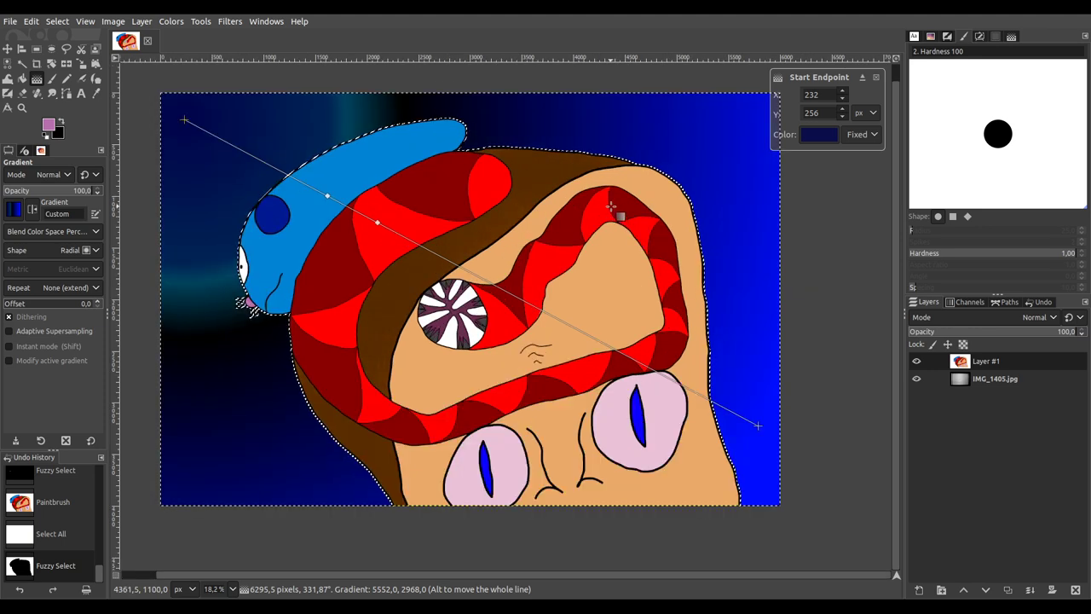
{"action": "key", "text": "d"}
{"action": "key", "text": "x"}
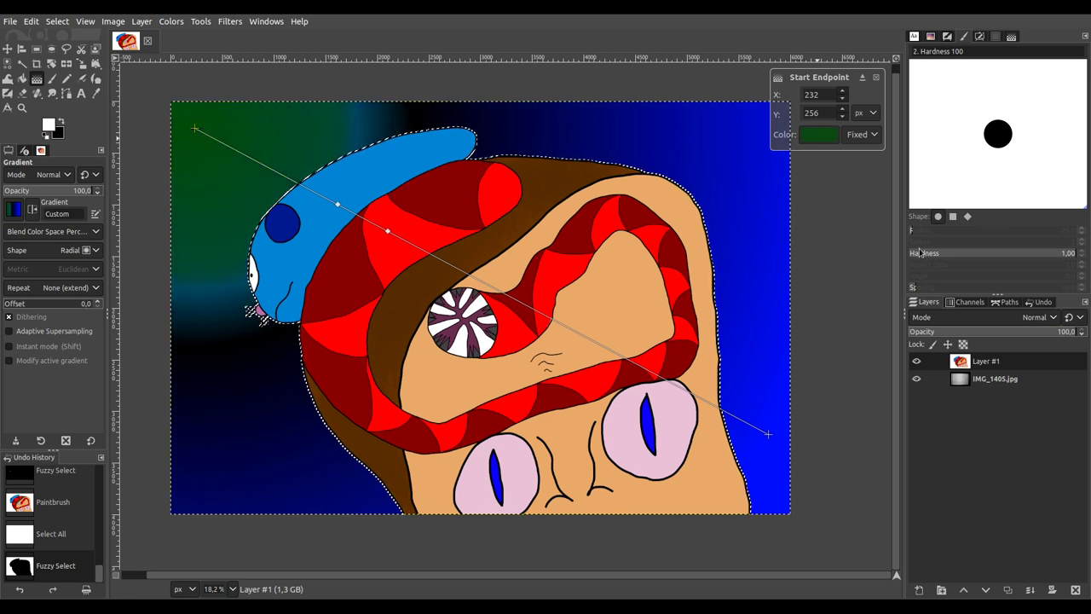
{"action": "left_click", "coordinate": [338, 204]}
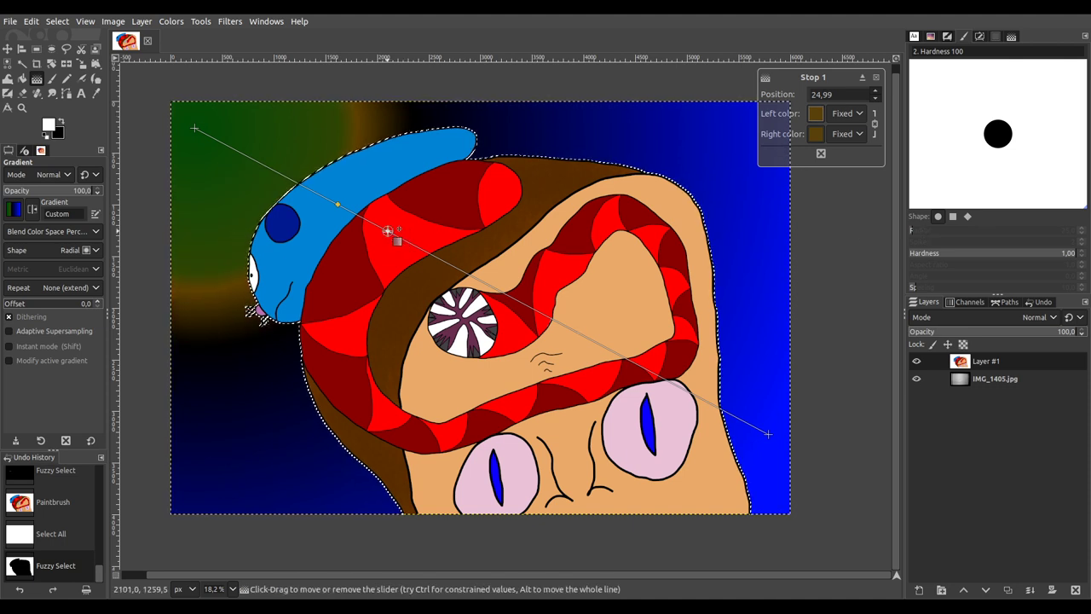
Step: Set the gradient's end endpoint to bright green and its first stop to dark olive green
{"action": "left_click", "coordinate": [388, 230]}
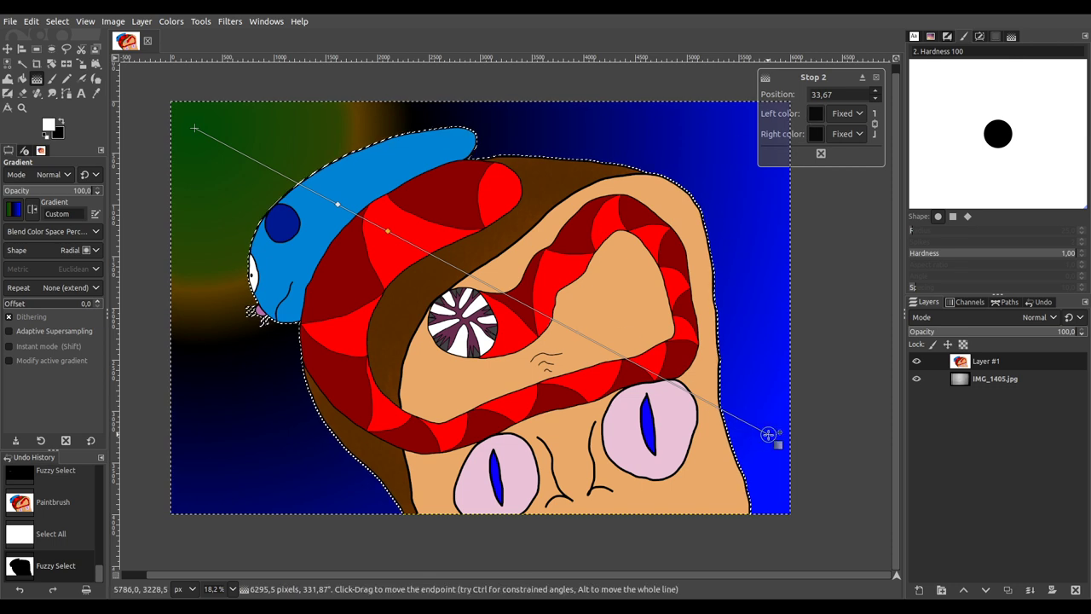
{"action": "left_click", "coordinate": [768, 435]}
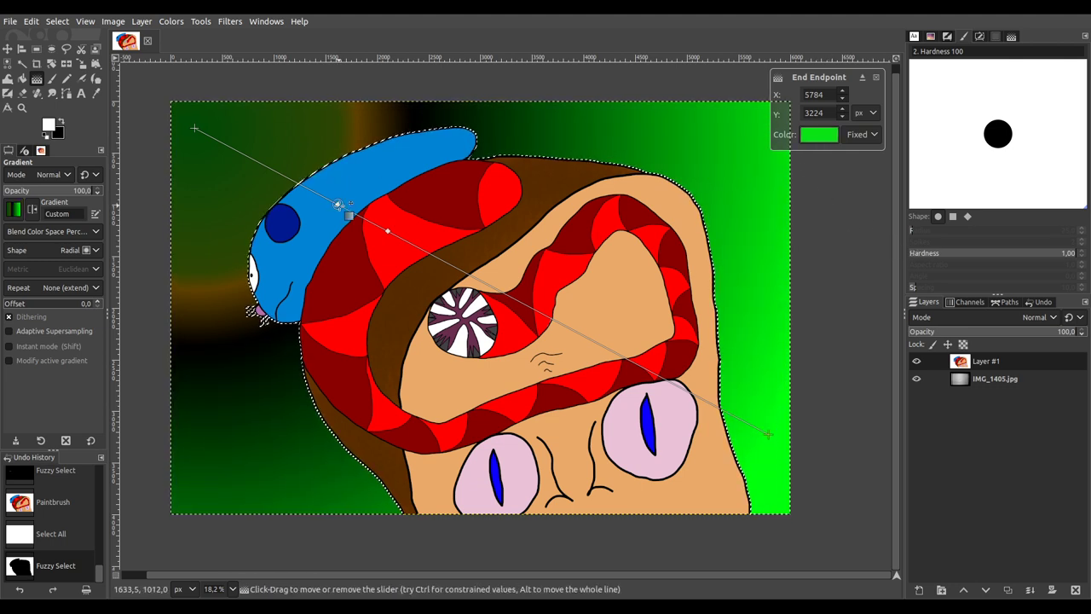
{"action": "left_click", "coordinate": [337, 204]}
{"action": "left_click", "coordinate": [816, 115]}
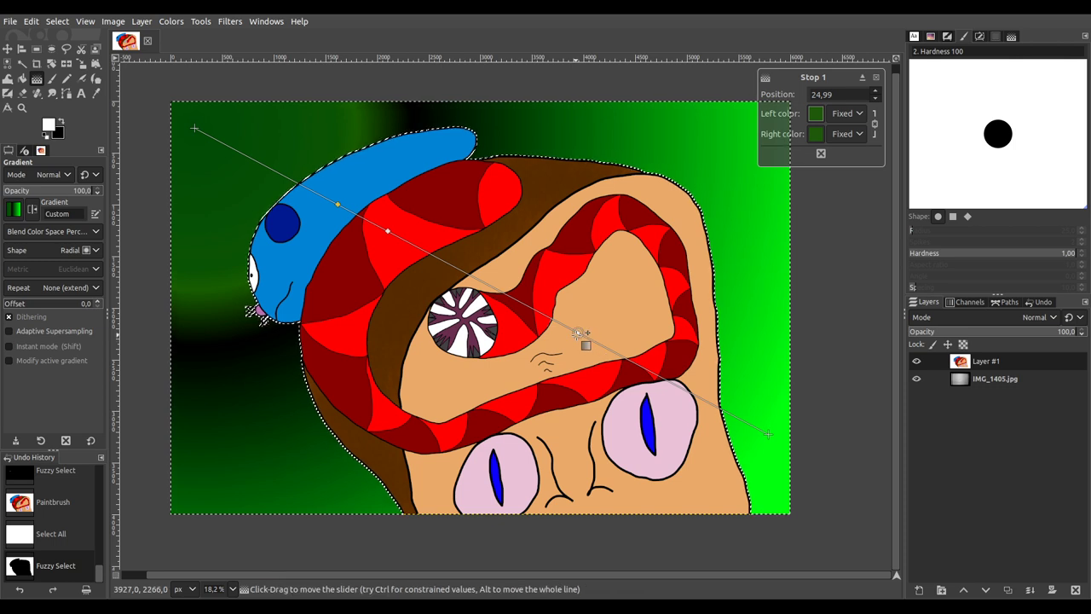
Step: Extend the gradient line beyond the canvas, moving the end endpoint to 6809, 3932 and the start endpoint to -176, -66 px
{"action": "left_click_drag", "start_coordinate": [769, 435], "coordinate": [818, 462]}
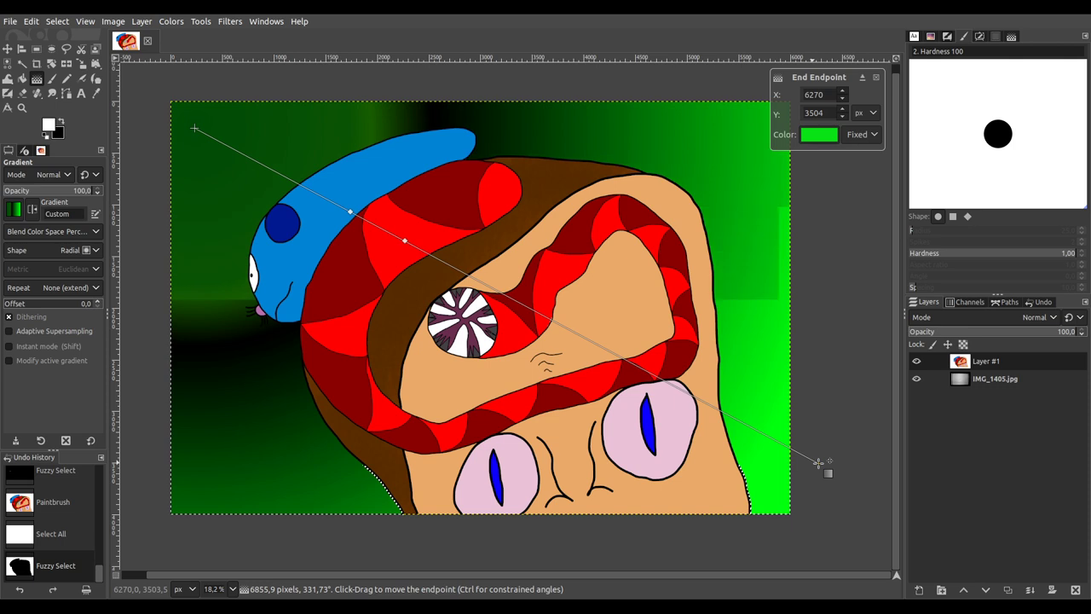
{"action": "left_click_drag", "start_coordinate": [818, 462], "coordinate": [874, 507]}
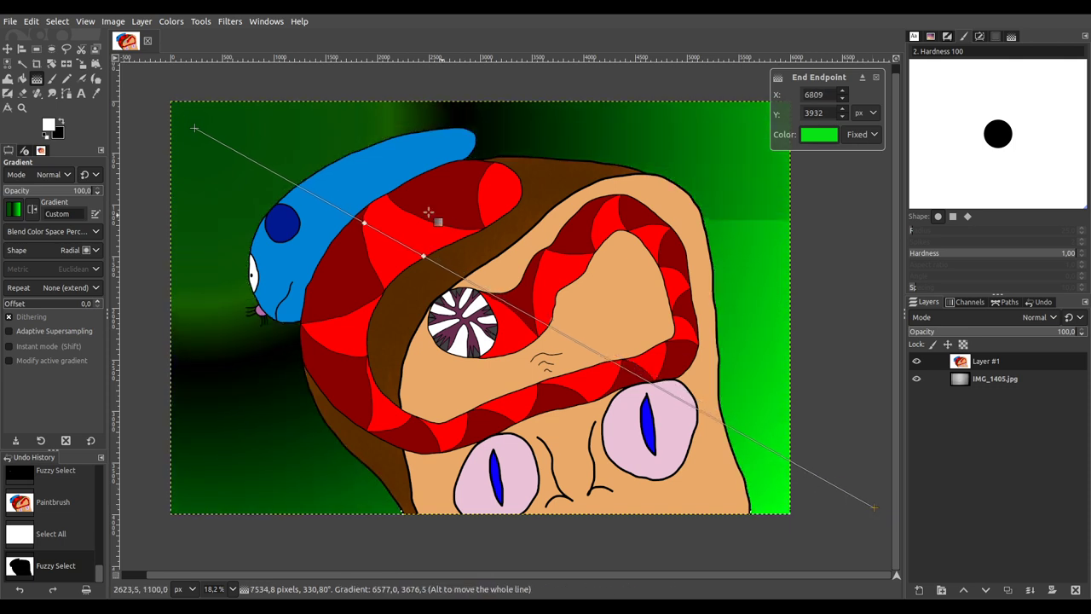
{"action": "left_click_drag", "start_coordinate": [195, 129], "coordinate": [168, 103]}
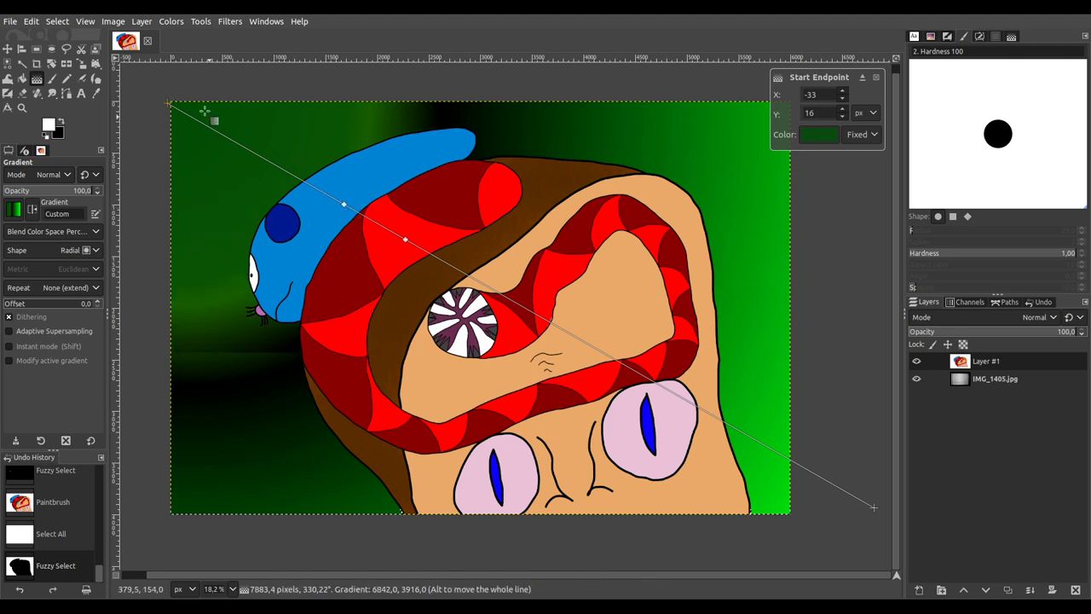
{"action": "left_click_drag", "start_coordinate": [170, 103], "coordinate": [151, 94]}
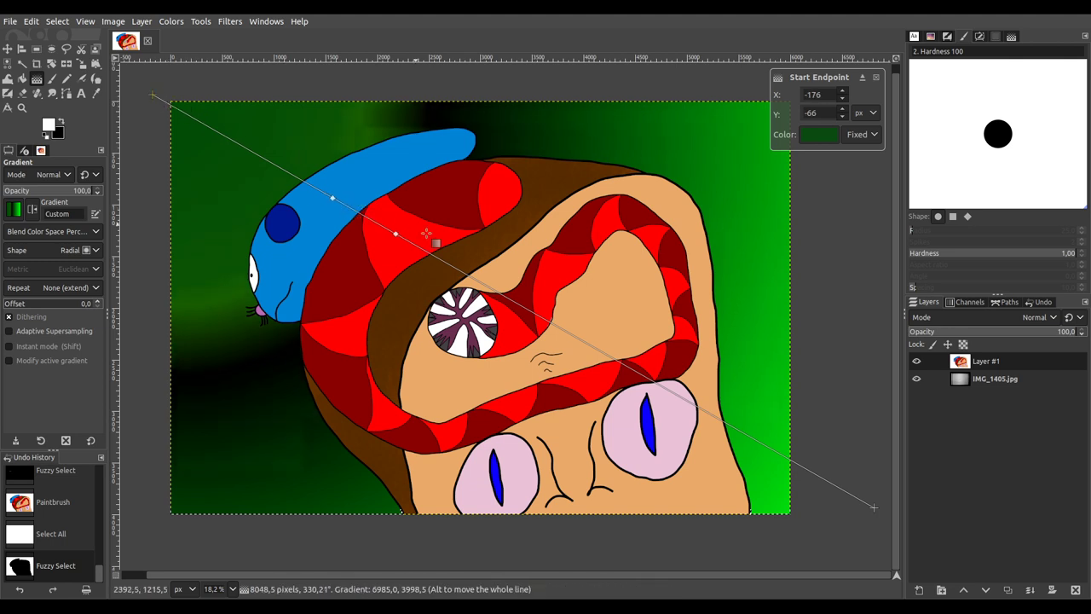
Step: Move the gradient's black second stop to position 46.61 and the first stop to 24.01, and apply the gradient
{"action": "left_click_drag", "start_coordinate": [395, 234], "coordinate": [492, 290]}
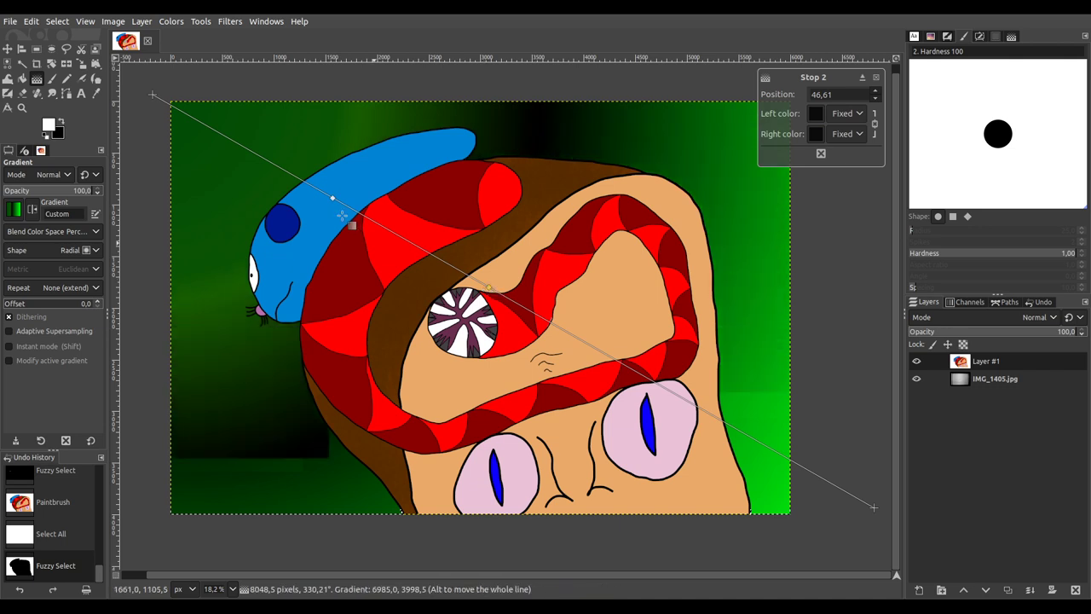
{"action": "left_click", "coordinate": [327, 194]}
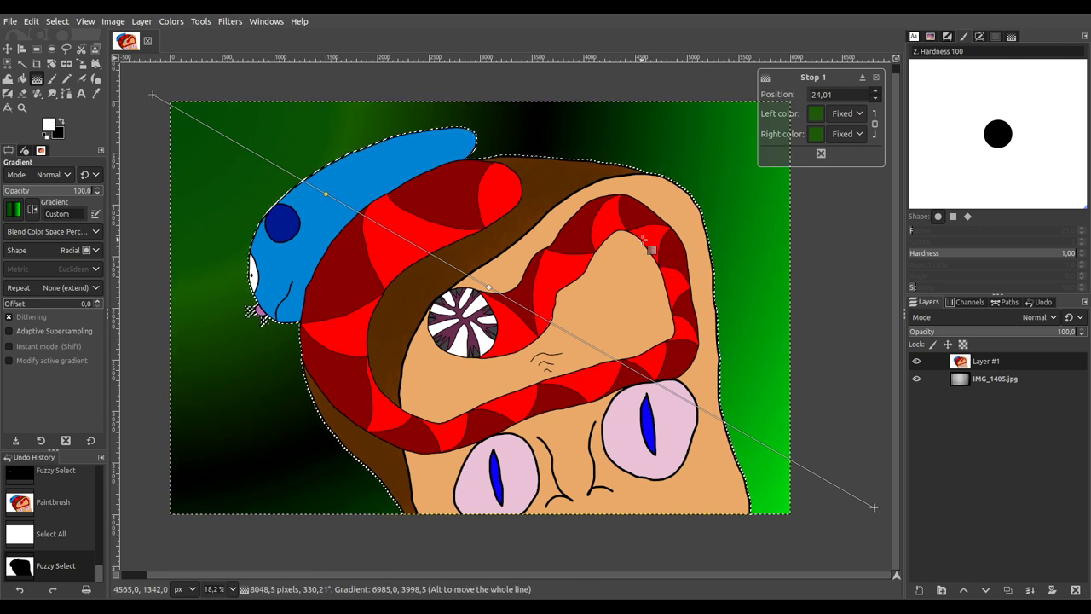
{"action": "key", "text": "Return"}
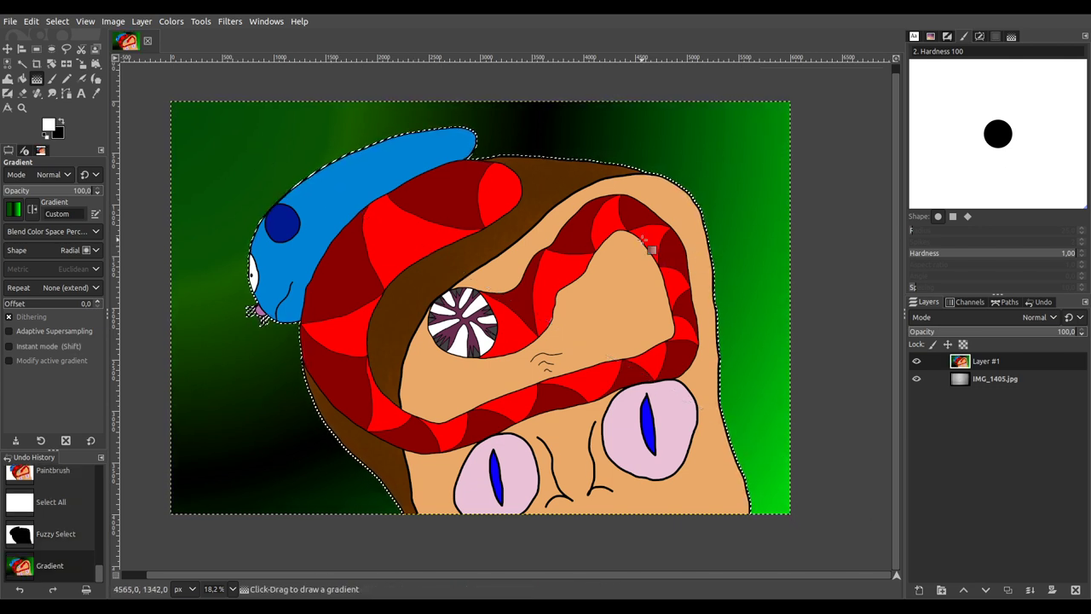
Step: Select the whole image and clear the undo history
{"action": "key", "text": "ctrl+a"}
{"action": "left_click_drag", "start_coordinate": [605, 306], "coordinate": [627, 298]}
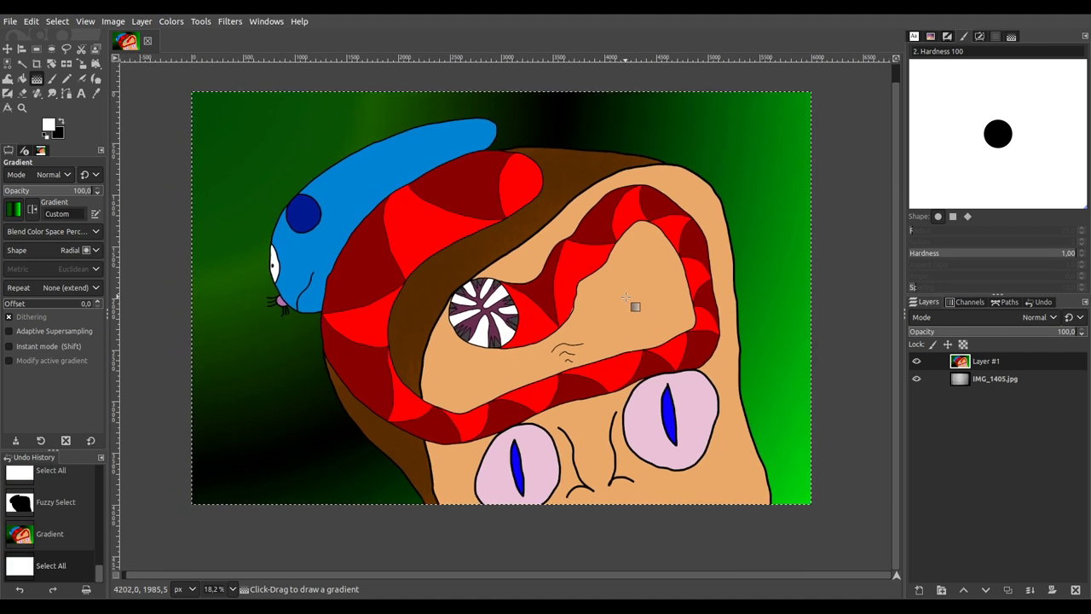
{"action": "left_click_drag", "start_coordinate": [603, 288], "coordinate": [601, 341]}
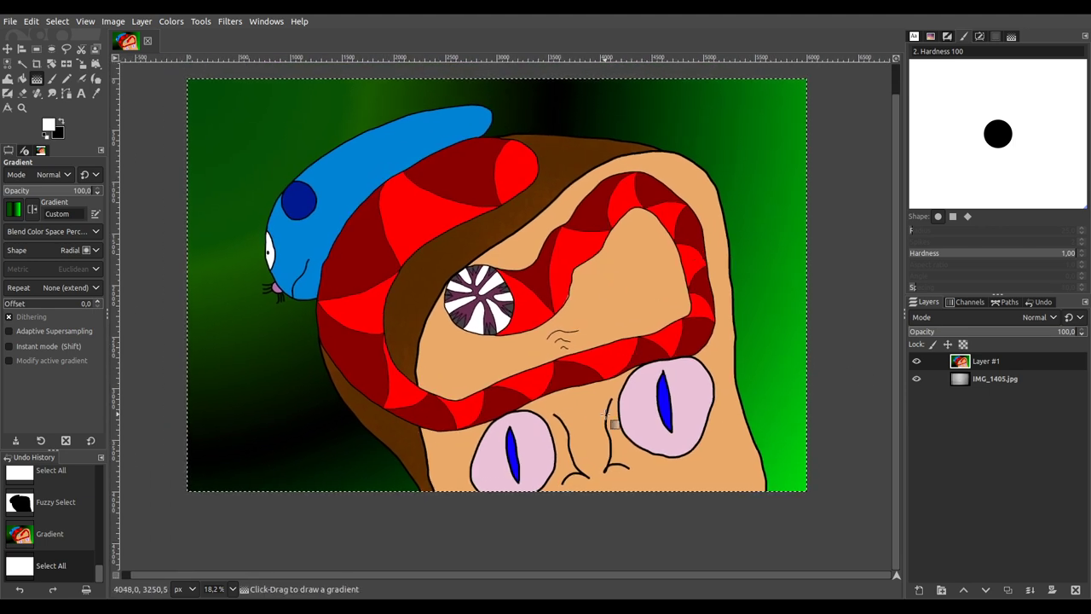
{"action": "left_click", "coordinate": [86, 589]}
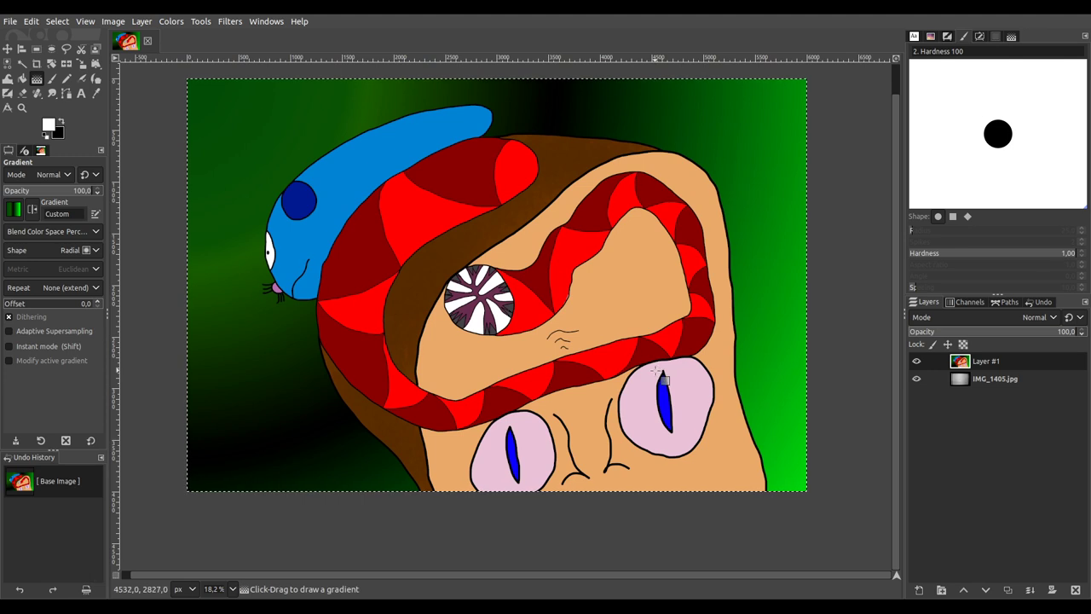
Step: Save the image, and duplicate Layer #1 with the copy moved beneath IMG_1405.jpg
{"action": "key", "text": "ctrl+s"}
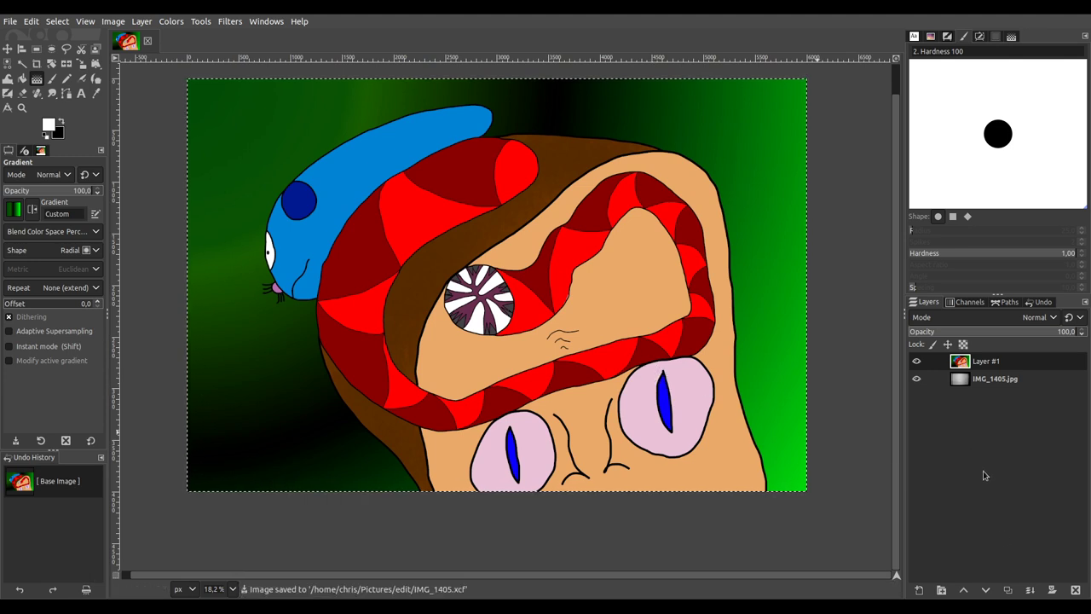
{"action": "left_click", "coordinate": [1007, 590]}
{"action": "double_click", "coordinate": [986, 591]}
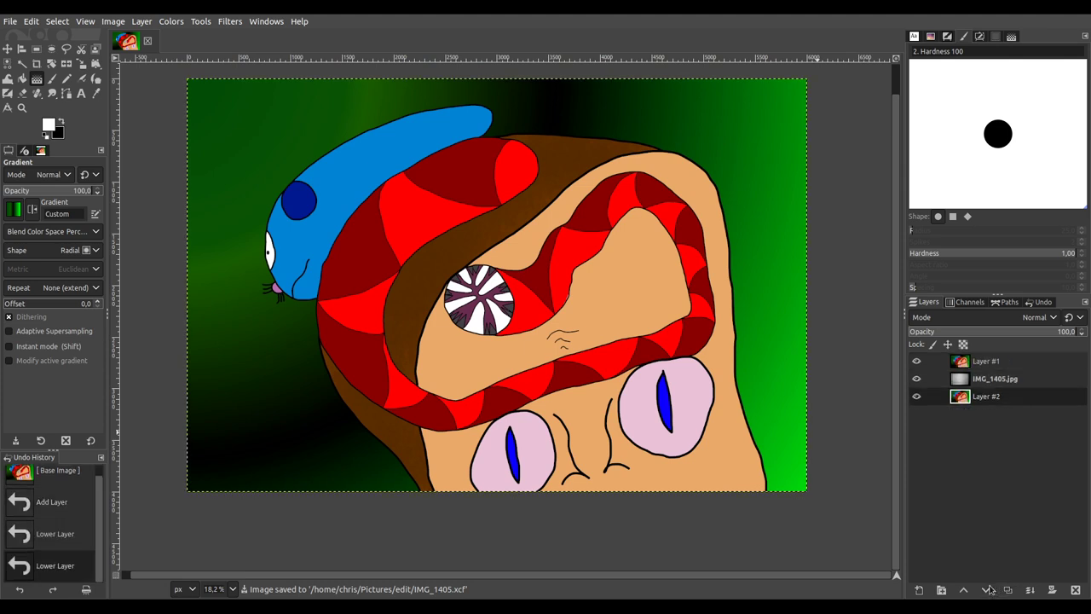
Step: Set Layer #1's blend mode to Burn after trying Darken only and Multiply
{"action": "left_click", "coordinate": [1002, 357]}
{"action": "scroll", "coordinate": [1029, 322], "scroll_direction": "down", "scroll_amount": 7}
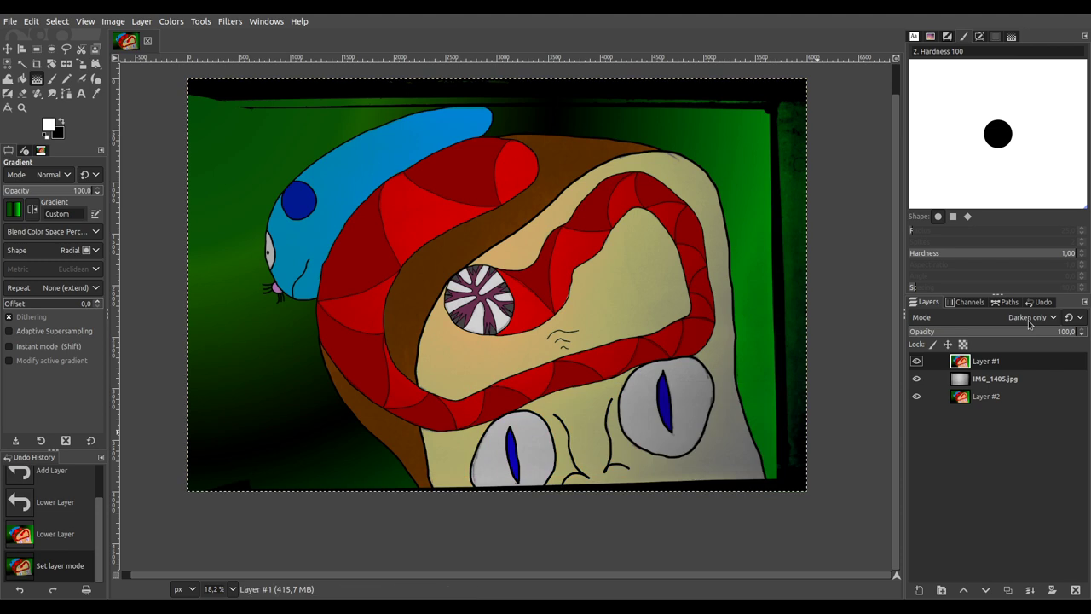
{"action": "scroll", "coordinate": [1029, 323], "scroll_direction": "down", "scroll_amount": 2}
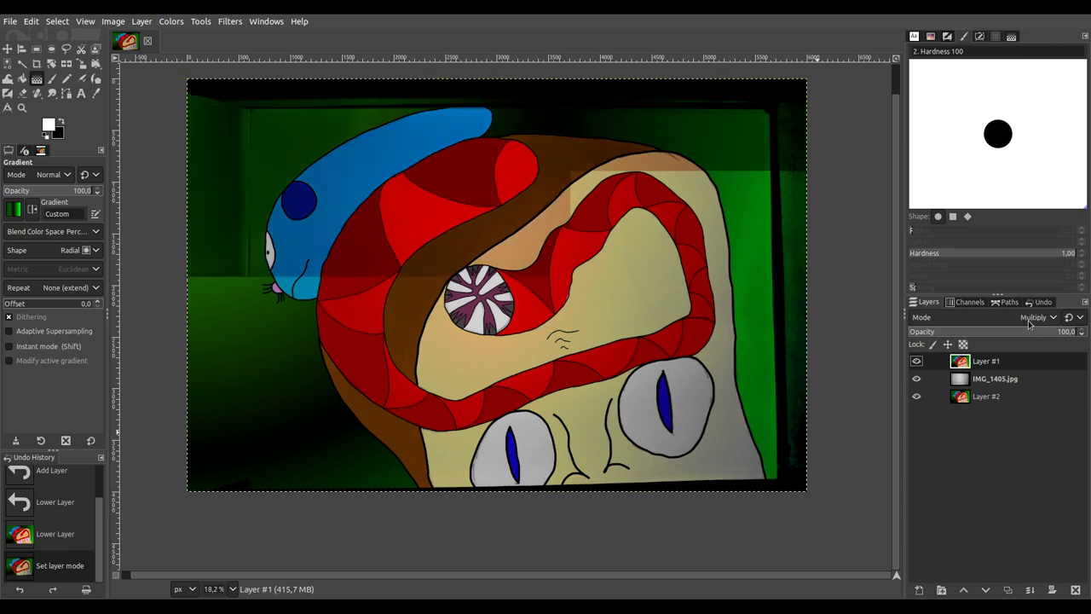
{"action": "scroll", "coordinate": [1029, 322], "scroll_direction": "down", "scroll_amount": 1}
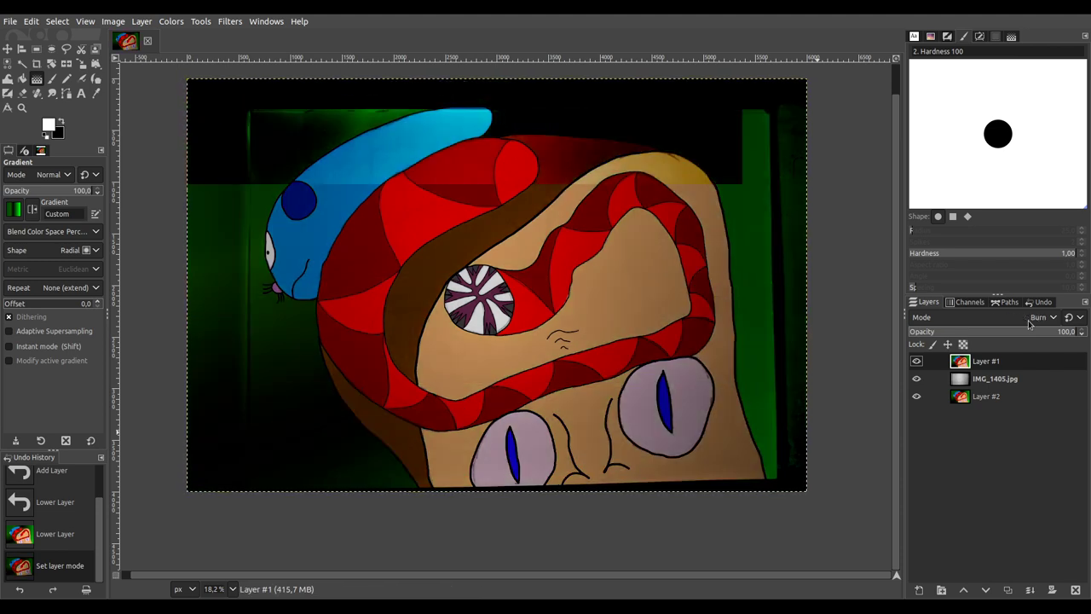
Step: Set the IMG_1405.jpg layer's blend mode to Screen after trying Addition
{"action": "left_click", "coordinate": [993, 383]}
{"action": "scroll", "coordinate": [1017, 322], "scroll_direction": "down", "scroll_amount": 4}
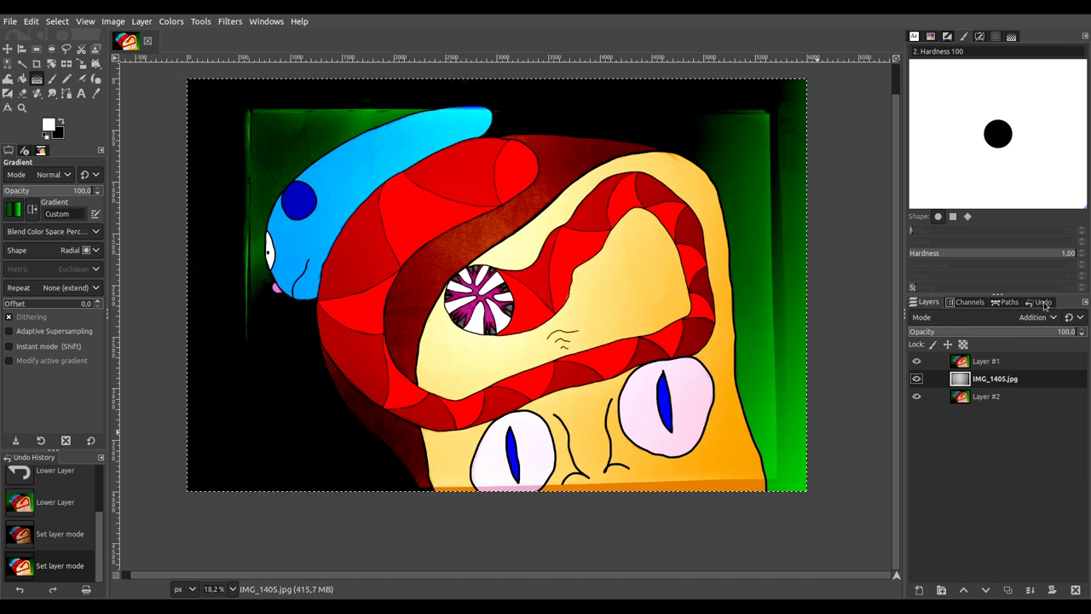
{"action": "scroll", "coordinate": [1029, 315], "scroll_direction": "up", "scroll_amount": 2}
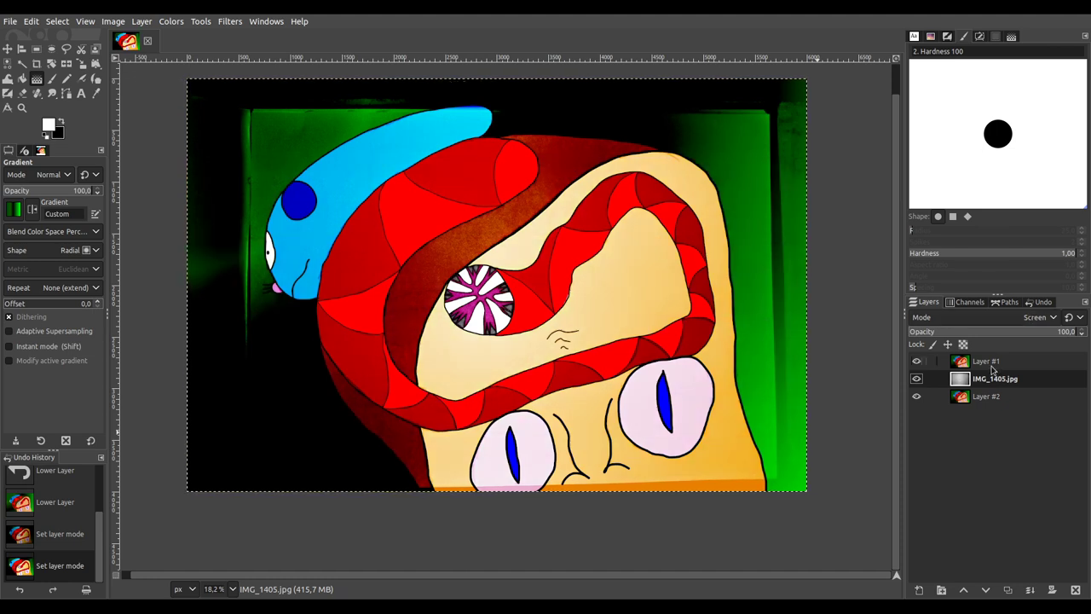
Step: Duplicate the IMG_1405.jpg layer and lower the copy beneath Layer #2
{"action": "left_click", "coordinate": [986, 397]}
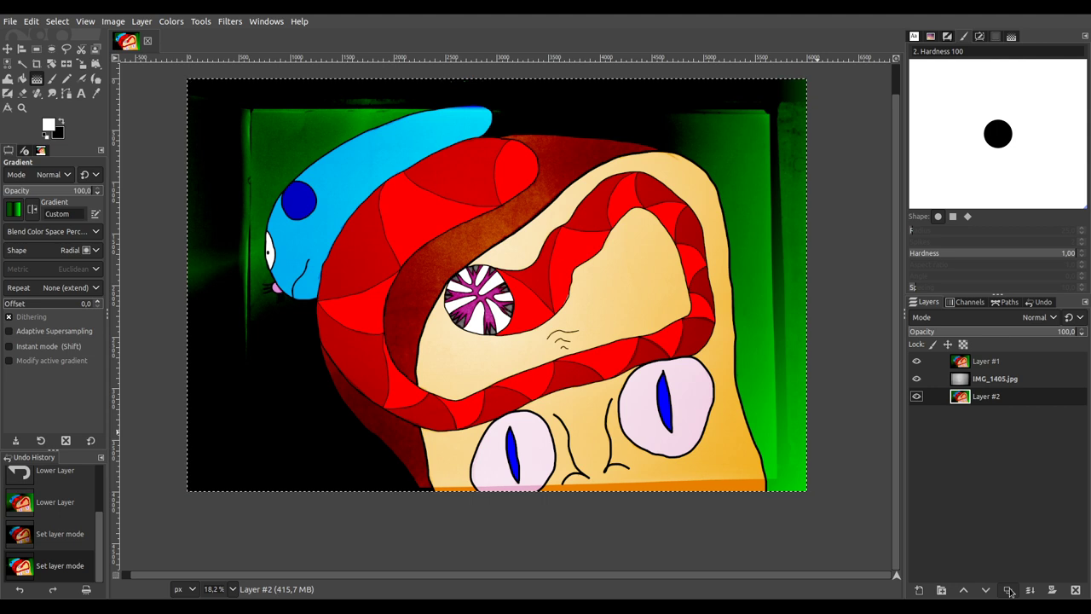
{"action": "left_click", "coordinate": [985, 377]}
{"action": "left_click", "coordinate": [1007, 590]}
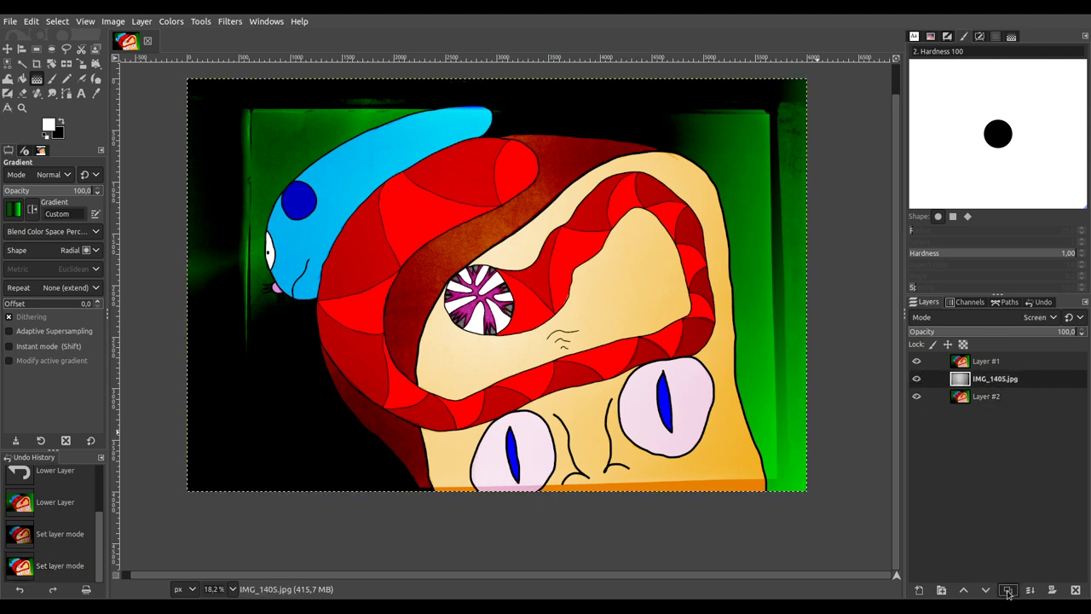
{"action": "left_click", "coordinate": [985, 590]}
{"action": "left_click", "coordinate": [985, 590]}
Step: Try Luma lighten only, Dodge and Burn on Layer #2, and set its blend mode to Linear burn
{"action": "left_click", "coordinate": [978, 397]}
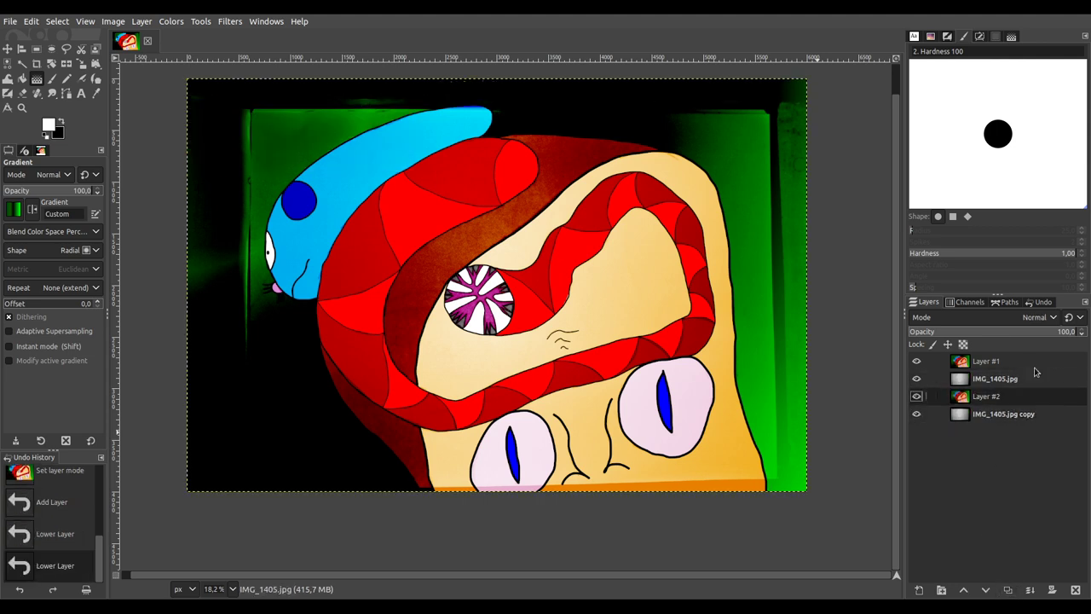
{"action": "scroll", "coordinate": [1038, 325], "scroll_direction": "down", "scroll_amount": 3}
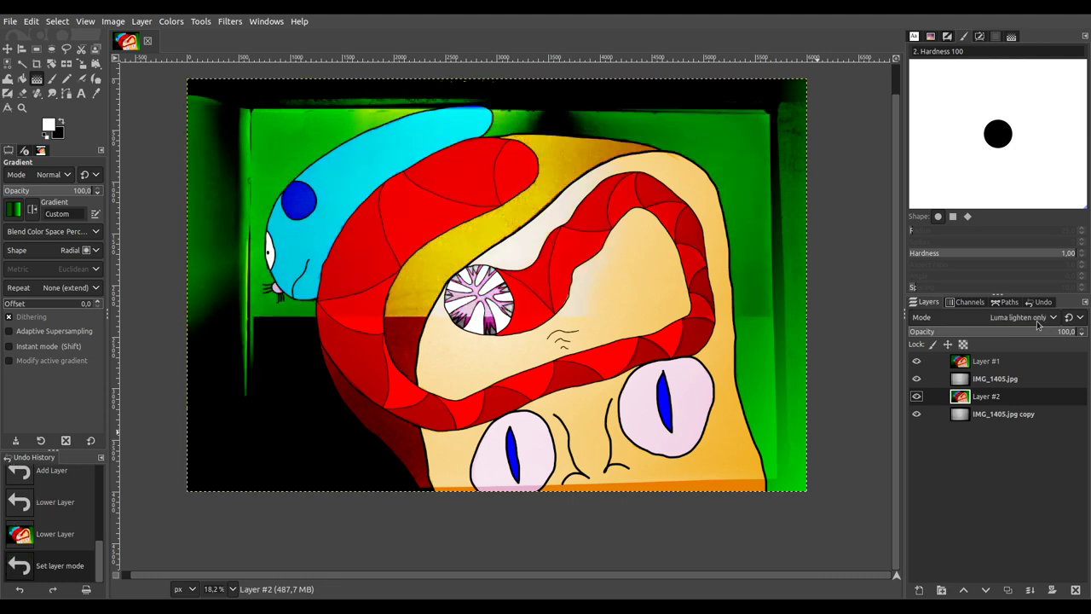
{"action": "scroll", "coordinate": [1039, 325], "scroll_direction": "down", "scroll_amount": 1}
{"action": "scroll", "coordinate": [1038, 324], "scroll_direction": "down", "scroll_amount": 2}
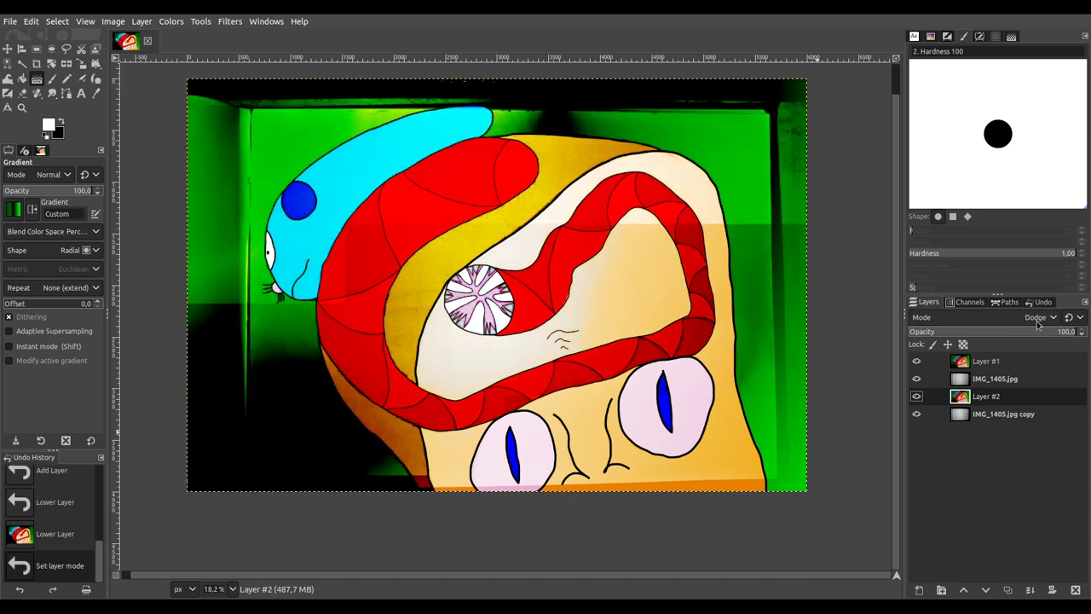
{"action": "scroll", "coordinate": [1038, 324], "scroll_direction": "down", "scroll_amount": 1}
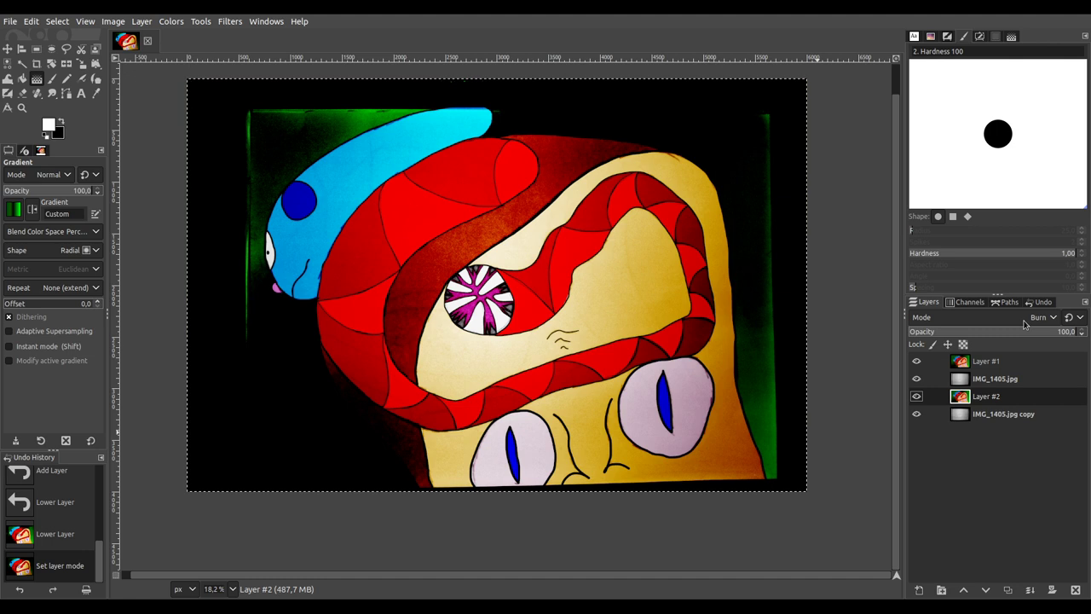
{"action": "scroll", "coordinate": [1025, 320], "scroll_direction": "down", "scroll_amount": 1}
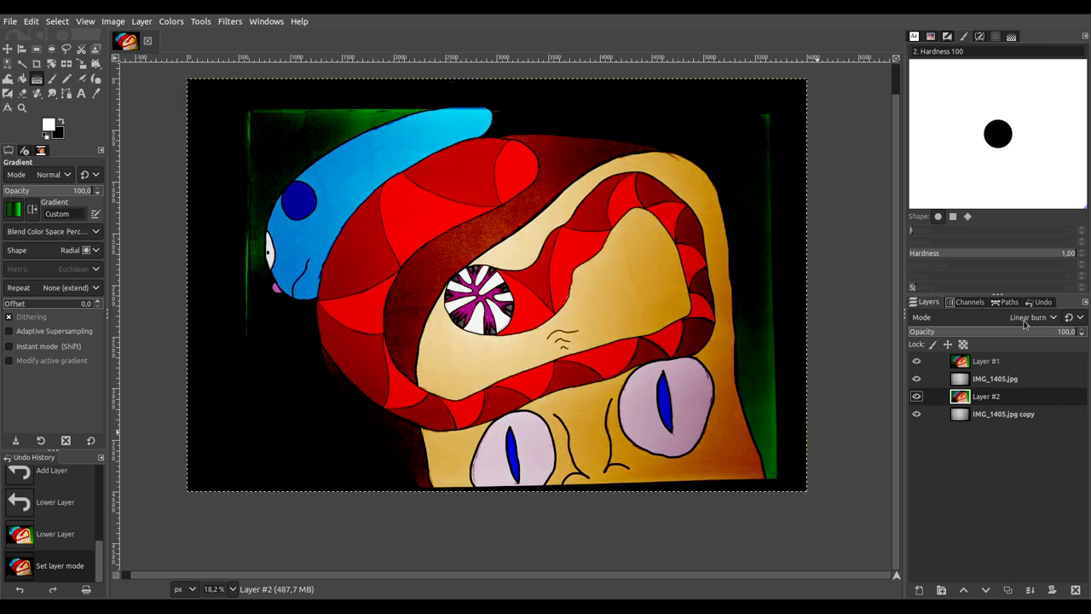
Step: Duplicate Layer #1 and try blend modes on the copy, including Dodge, Screen, Multiply and Vivid light, ending on Hard mix
{"action": "left_click", "coordinate": [1006, 361]}
{"action": "left_click", "coordinate": [1007, 590]}
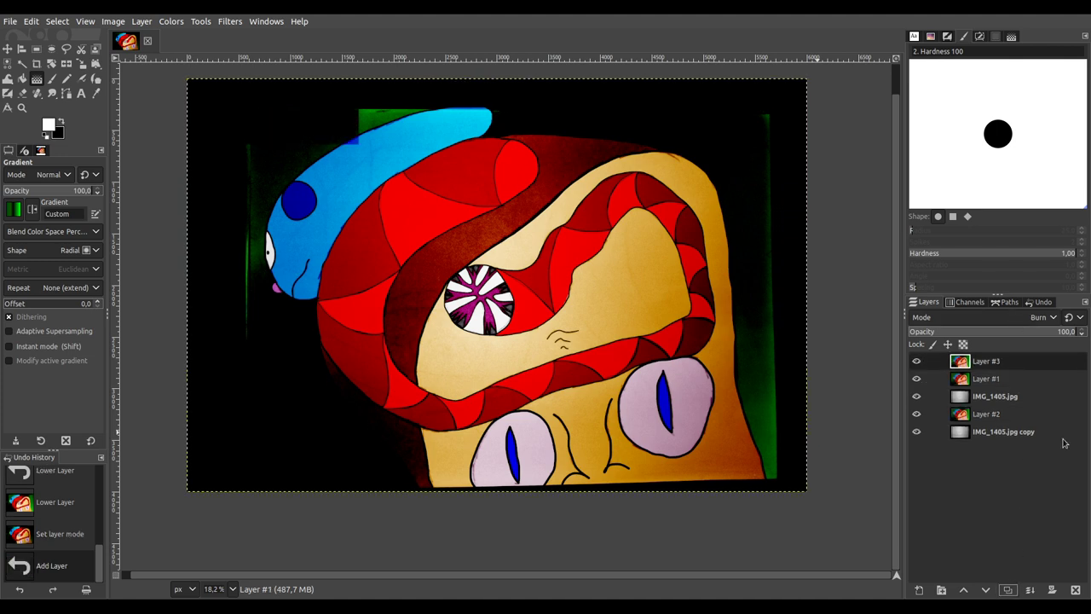
{"action": "scroll", "coordinate": [1019, 324], "scroll_direction": "up", "scroll_amount": 5}
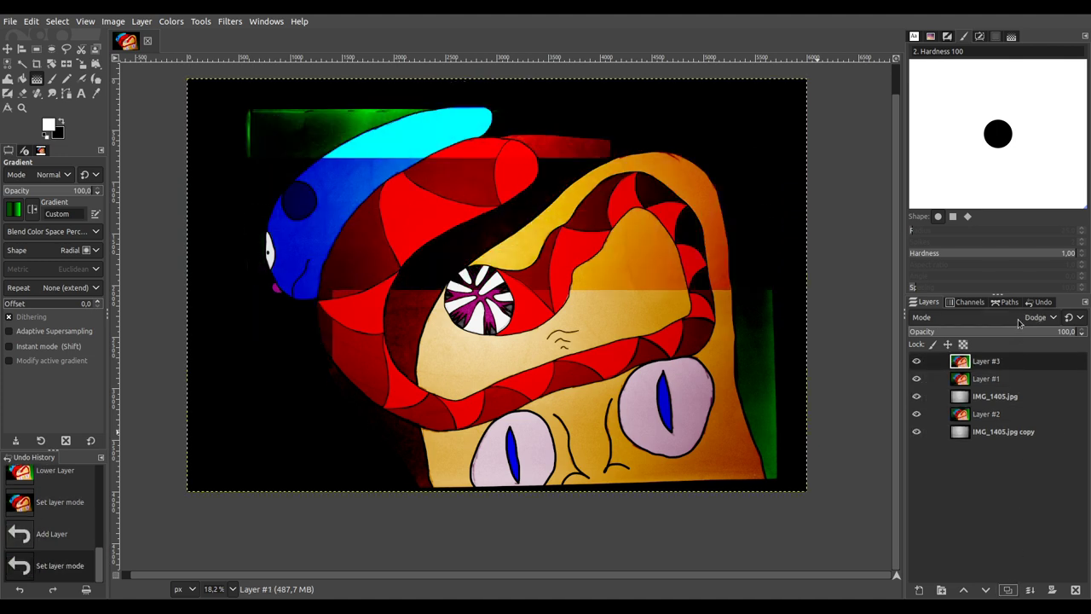
{"action": "scroll", "coordinate": [1017, 322], "scroll_direction": "up", "scroll_amount": 1}
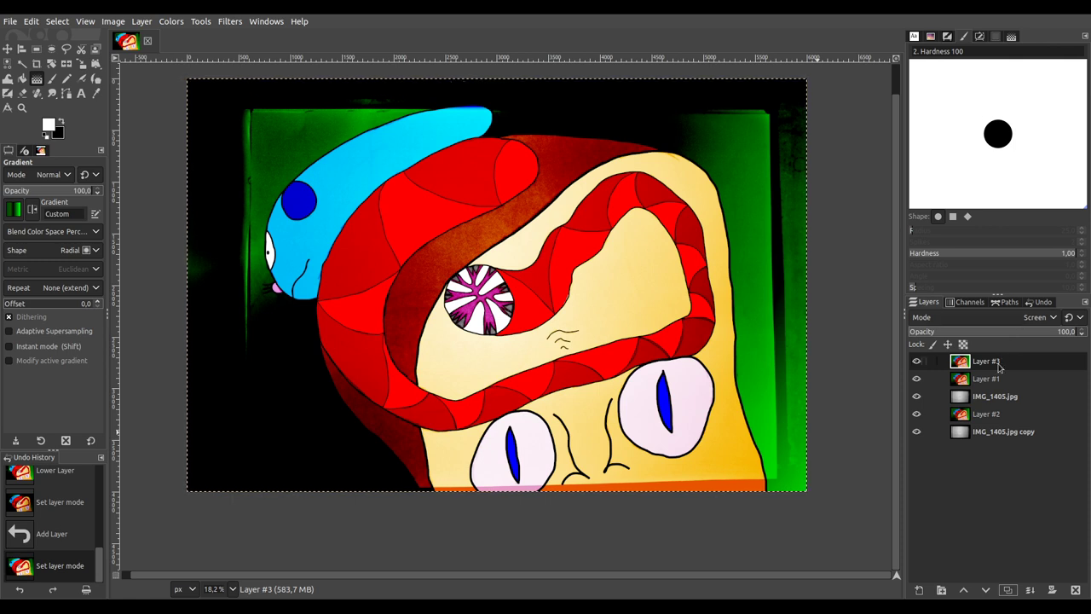
{"action": "scroll", "coordinate": [1031, 319], "scroll_direction": "up", "scroll_amount": 1}
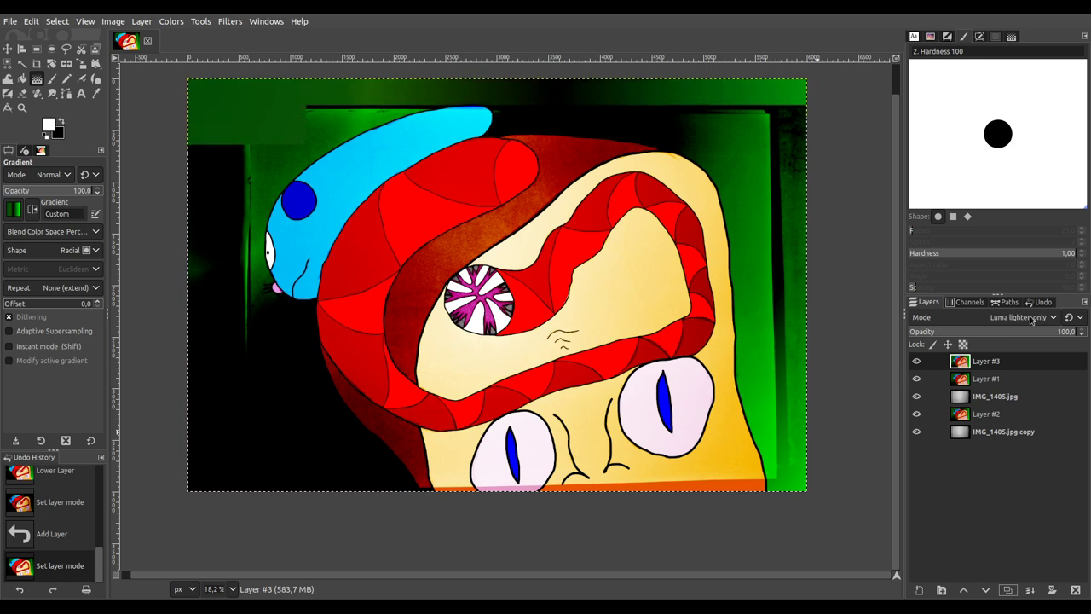
{"action": "scroll", "coordinate": [1032, 319], "scroll_direction": "down", "scroll_amount": 6}
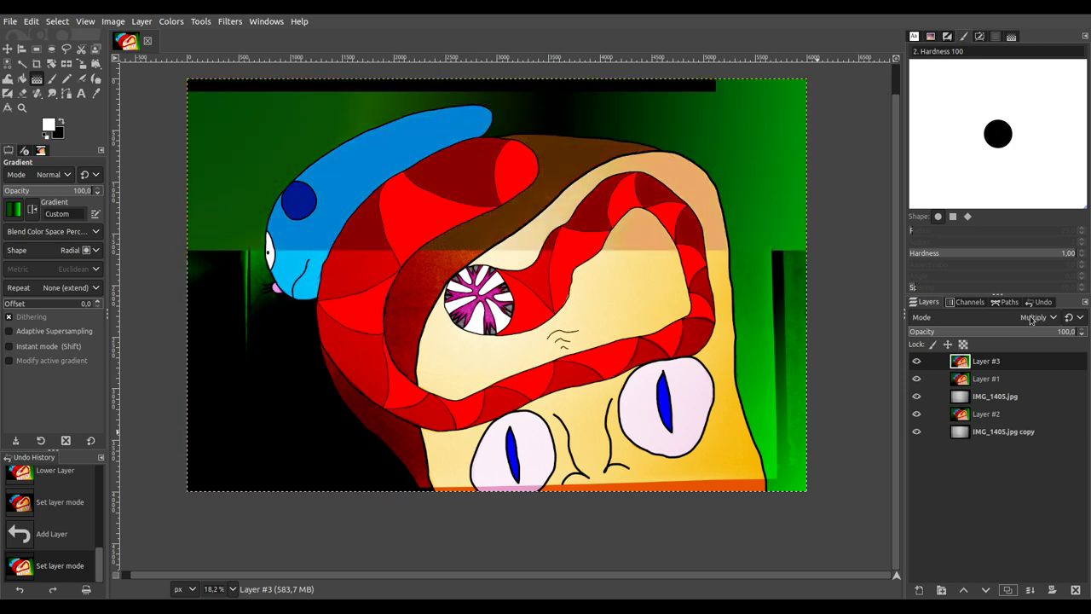
{"action": "scroll", "coordinate": [1032, 319], "scroll_direction": "down", "scroll_amount": 1}
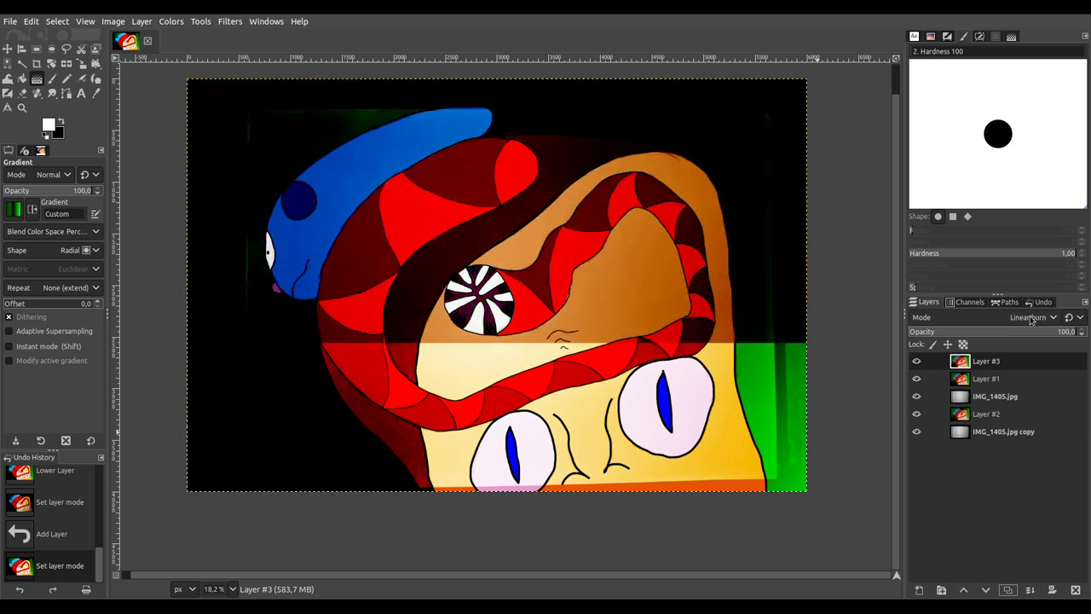
{"action": "scroll", "coordinate": [1031, 318], "scroll_direction": "down", "scroll_amount": 1}
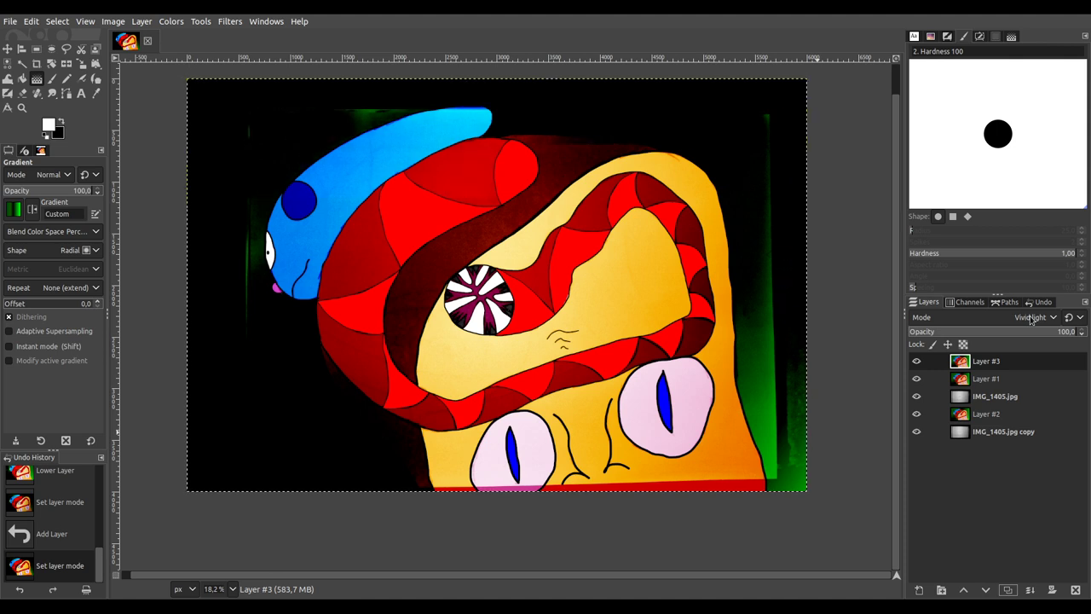
{"action": "scroll", "coordinate": [1031, 318], "scroll_direction": "down", "scroll_amount": 1}
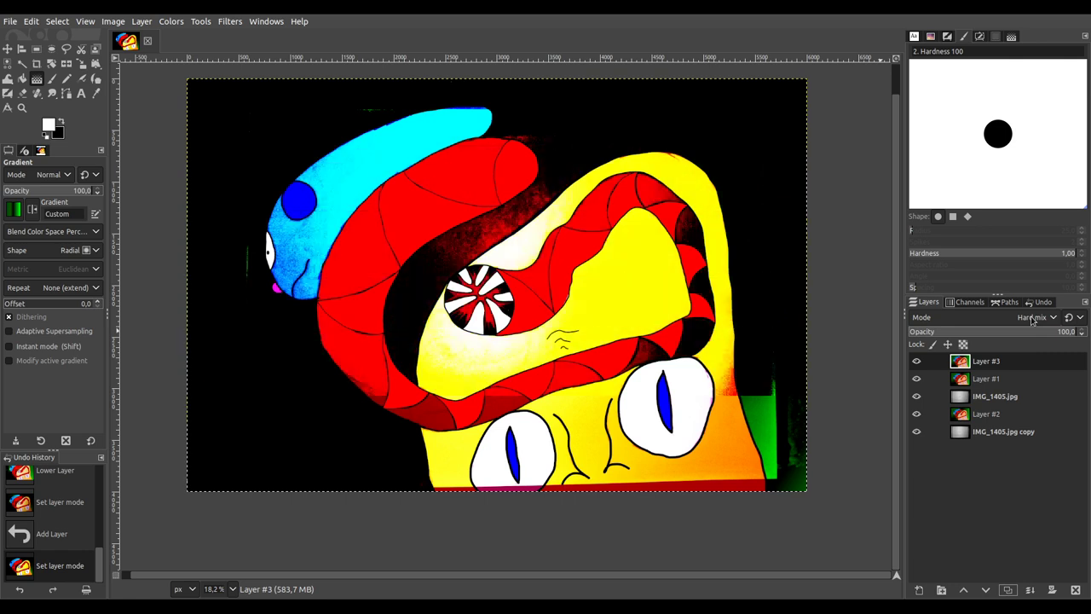
Step: Try opacities of 43.7 and 27.1 on Layer #3, and return it to 100
{"action": "left_click", "coordinate": [982, 332]}
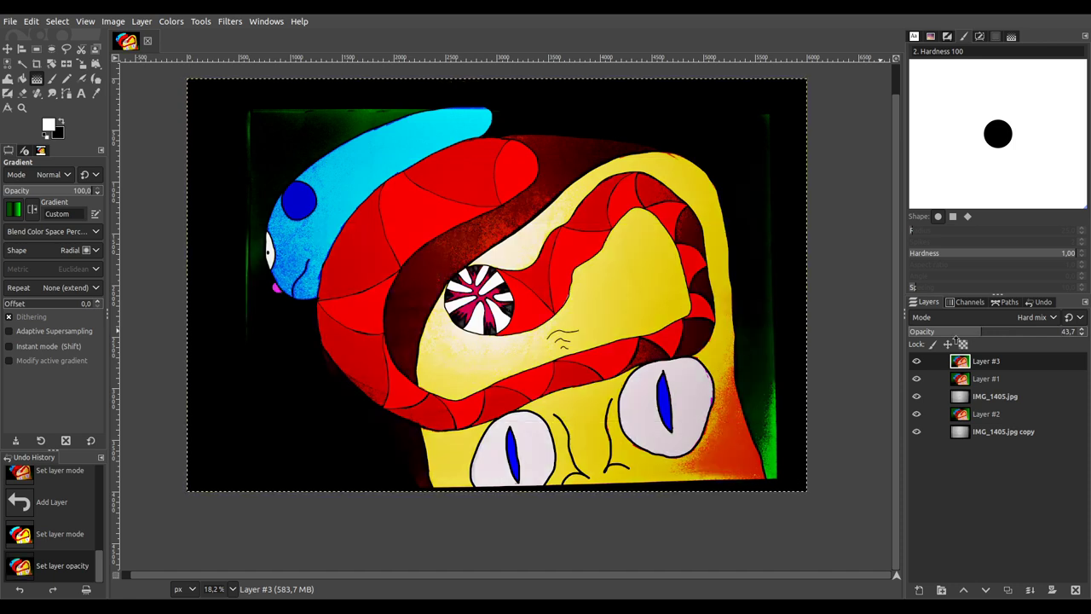
{"action": "left_click", "coordinate": [954, 333]}
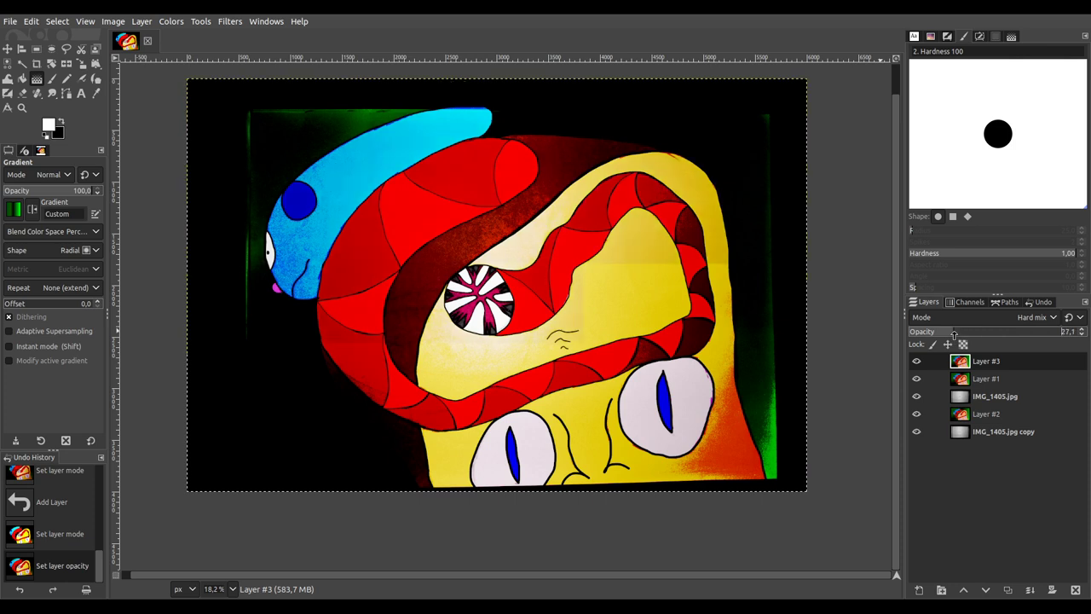
{"action": "left_click_drag", "start_coordinate": [1000, 338], "coordinate": [1076, 332]}
Step: Try Layer #3 in the Difference, Subtract, Divide, HSV and LCh blend modes, ending on LCh Color
{"action": "scroll", "coordinate": [1032, 320], "scroll_direction": "down", "scroll_amount": 1}
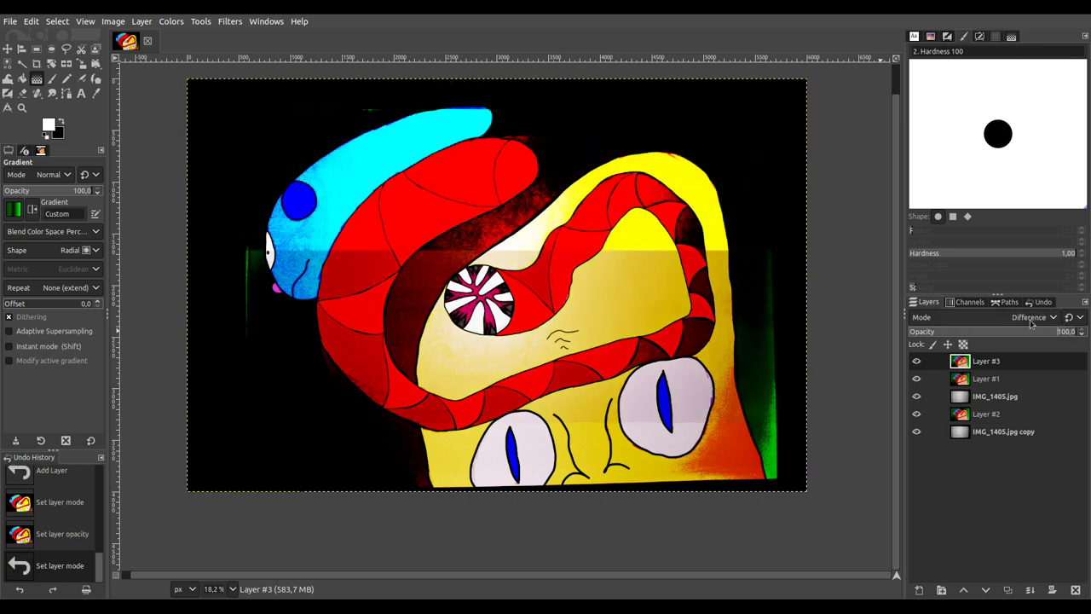
{"action": "scroll", "coordinate": [1029, 321], "scroll_direction": "down", "scroll_amount": 1}
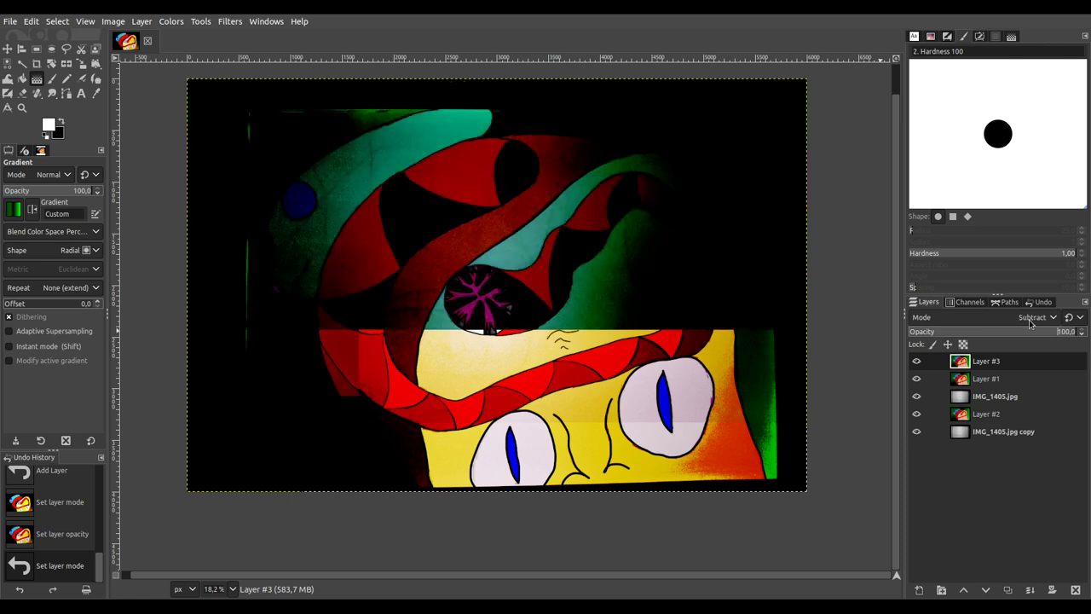
{"action": "scroll", "coordinate": [1029, 321], "scroll_direction": "down", "scroll_amount": 1}
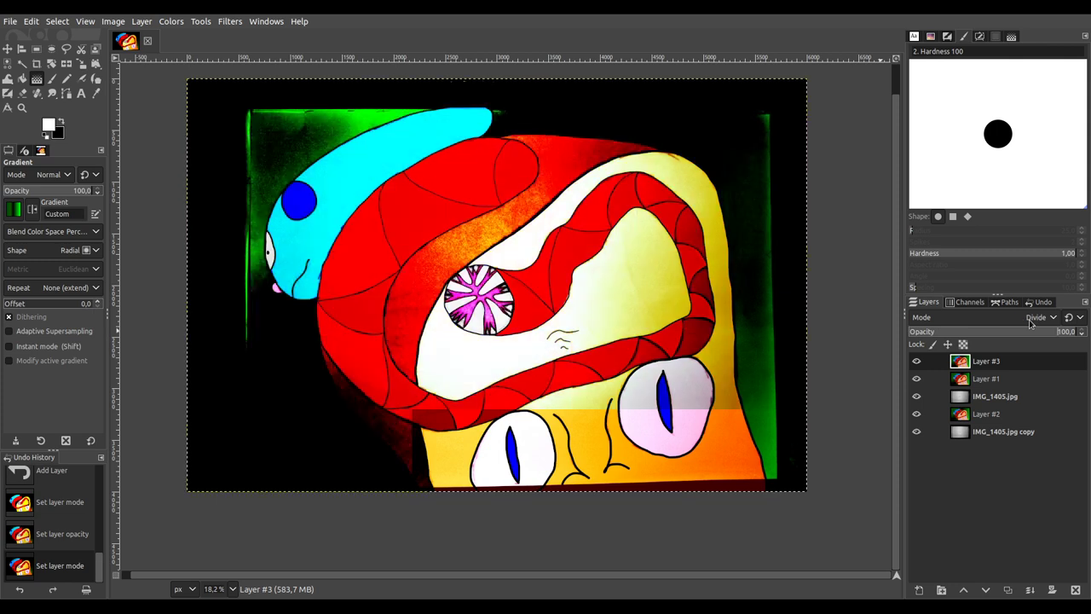
{"action": "scroll", "coordinate": [1029, 320], "scroll_direction": "down", "scroll_amount": 1}
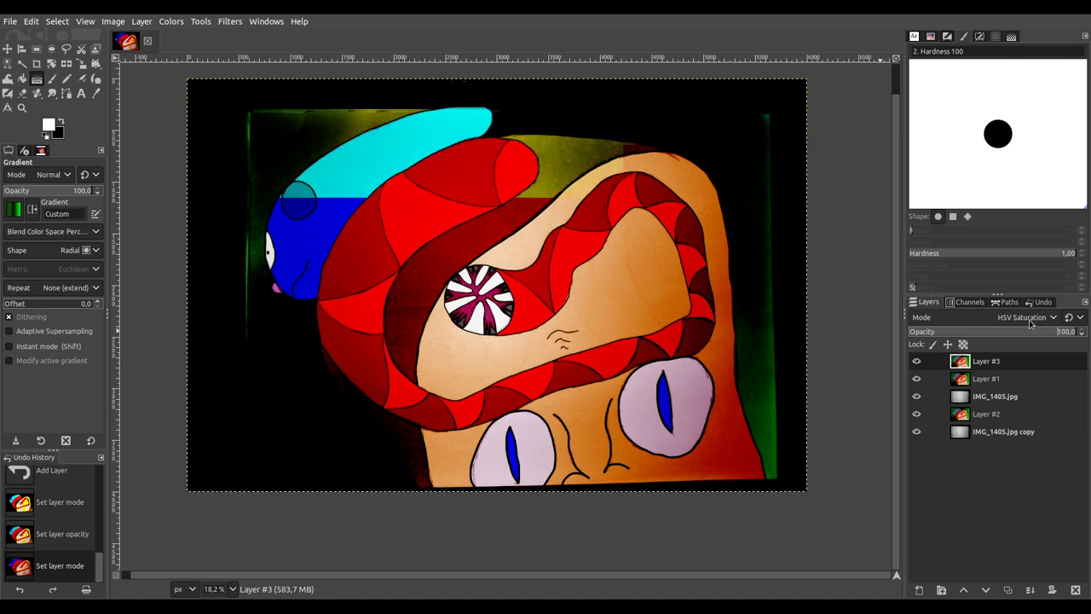
{"action": "scroll", "coordinate": [1029, 321], "scroll_direction": "down", "scroll_amount": 2}
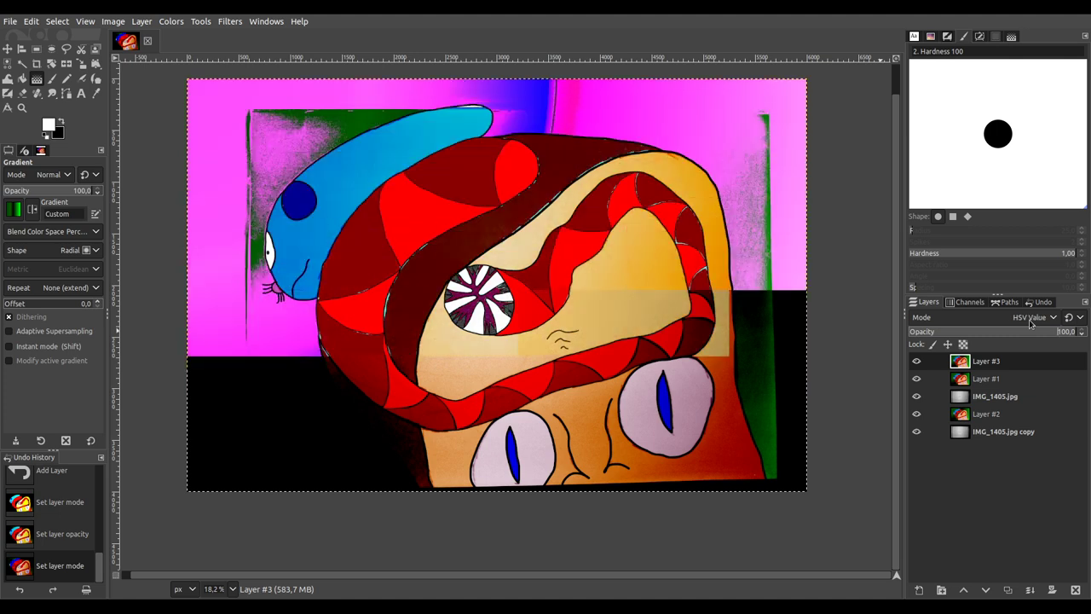
{"action": "scroll", "coordinate": [1030, 322], "scroll_direction": "down", "scroll_amount": 1}
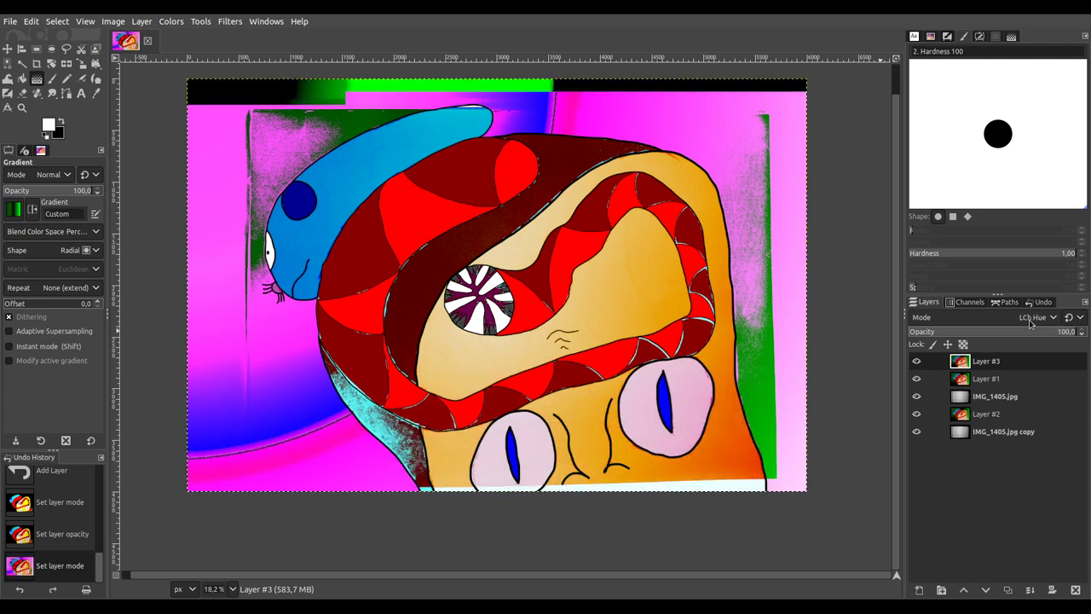
{"action": "scroll", "coordinate": [1030, 321], "scroll_direction": "down", "scroll_amount": 1}
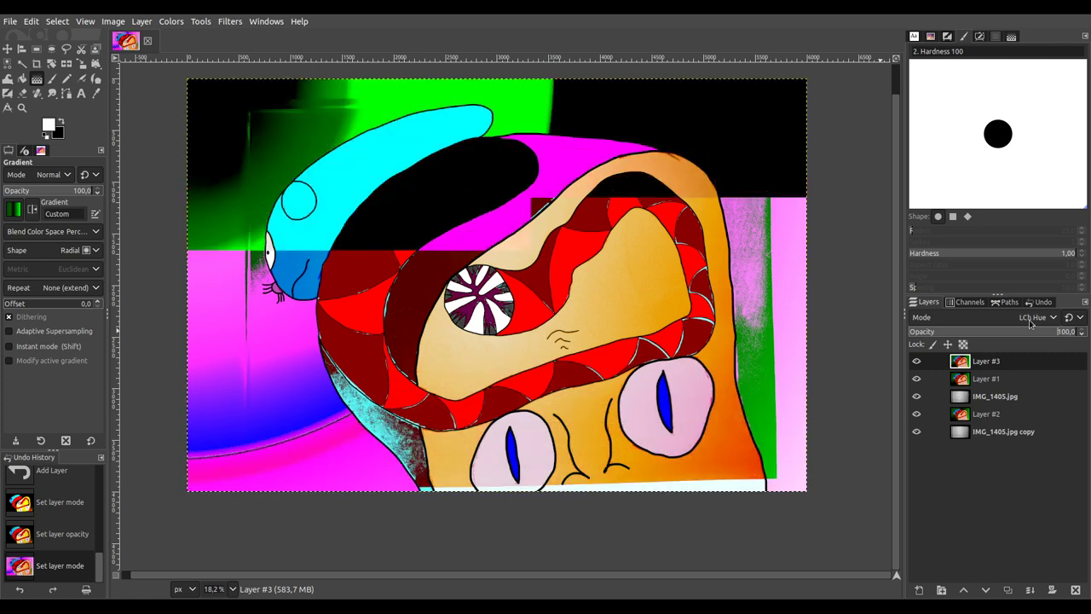
{"action": "scroll", "coordinate": [1030, 321], "scroll_direction": "down", "scroll_amount": 1}
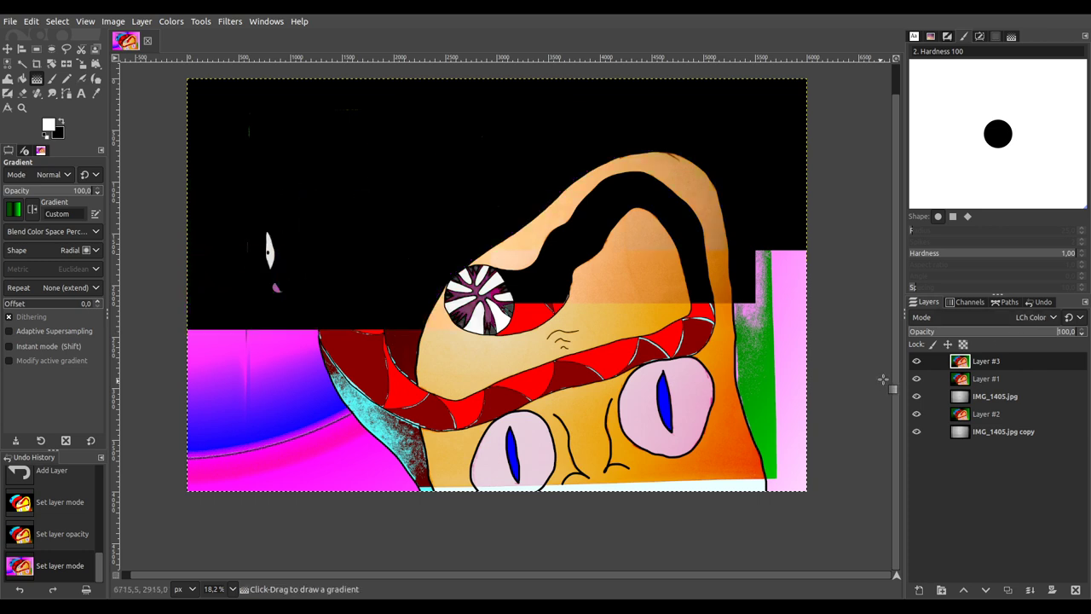
Step: Hide Layer #3, merge the remaining visible layers into one, and show Layer #3 again
{"action": "left_click", "coordinate": [916, 360]}
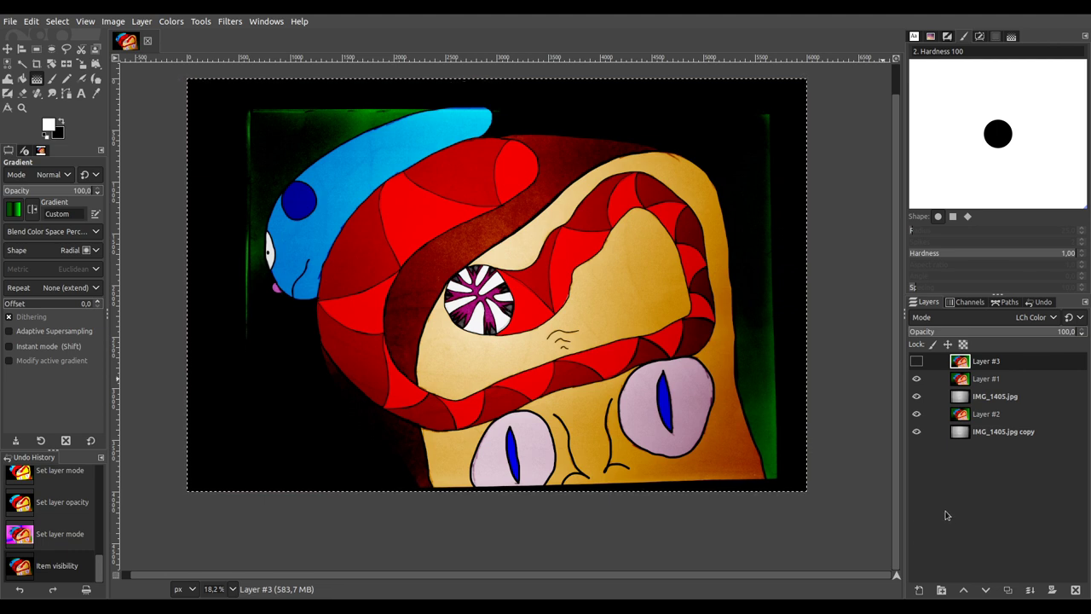
{"action": "left_click", "coordinate": [917, 361]}
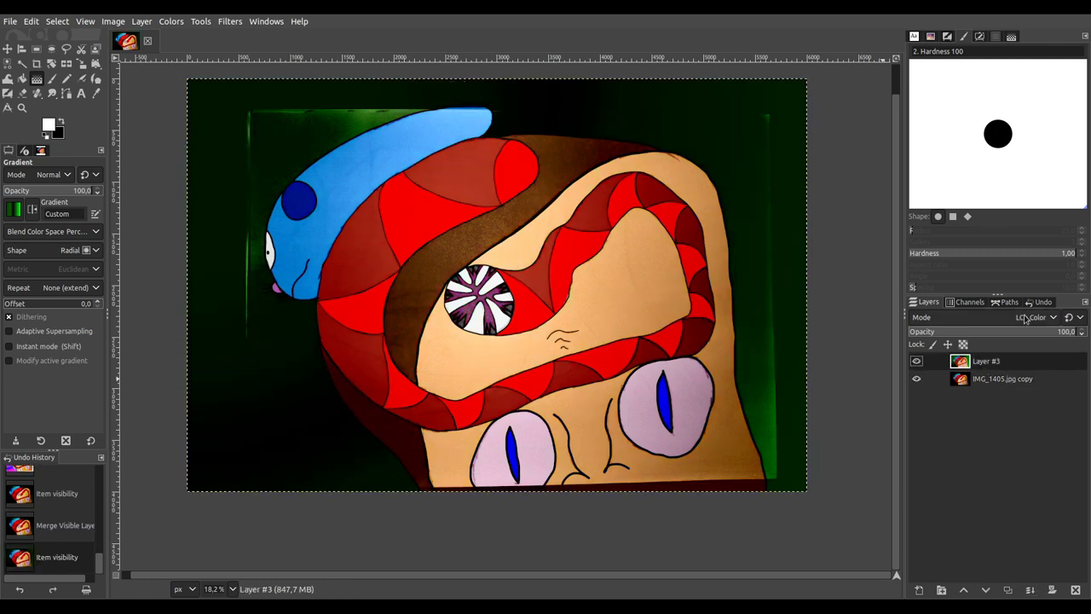
Step: Try Layer #3 in the Dissolve, Merge, Lighten only, Dodge and Darken only blend modes, with opacities of 60.7 and 55.6
{"action": "scroll", "coordinate": [1025, 318], "scroll_direction": "up", "scroll_amount": 10}
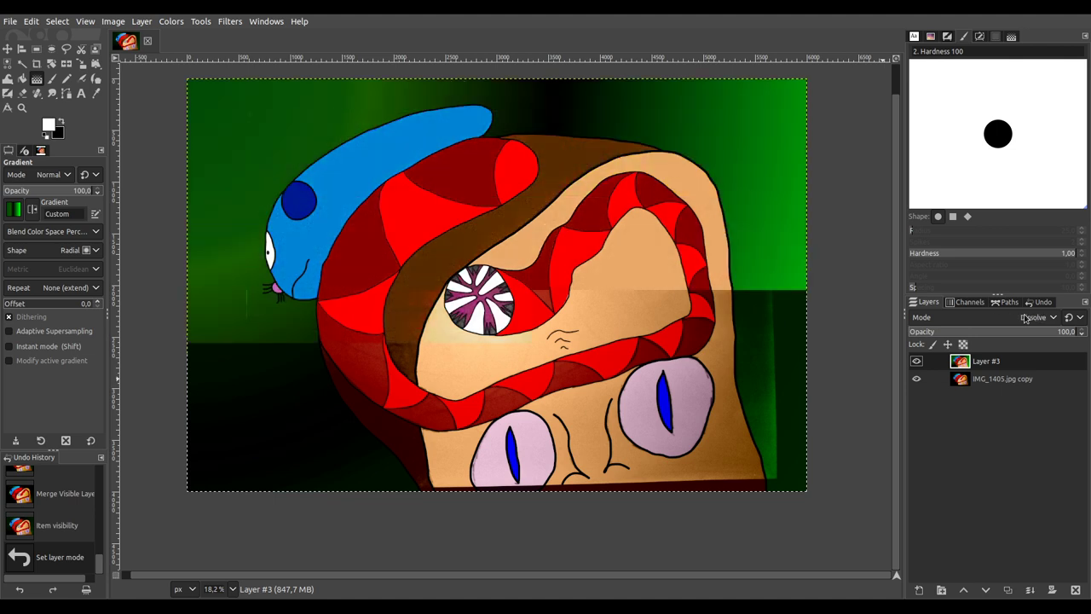
{"action": "scroll", "coordinate": [1026, 318], "scroll_direction": "down", "scroll_amount": 3}
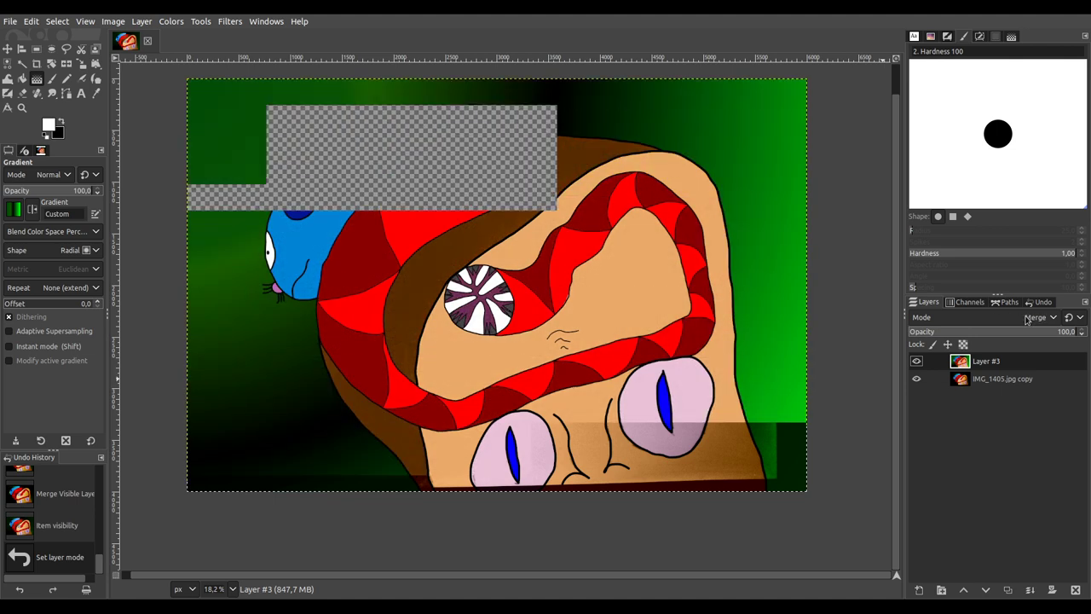
{"action": "scroll", "coordinate": [1026, 318], "scroll_direction": "down", "scroll_amount": 4}
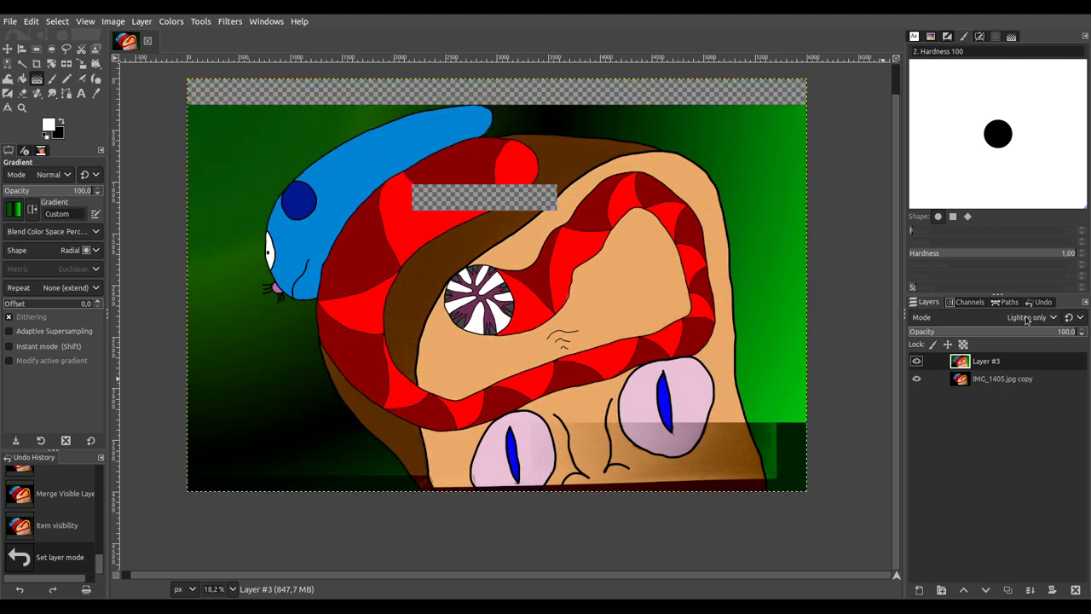
{"action": "scroll", "coordinate": [1026, 318], "scroll_direction": "down", "scroll_amount": 1}
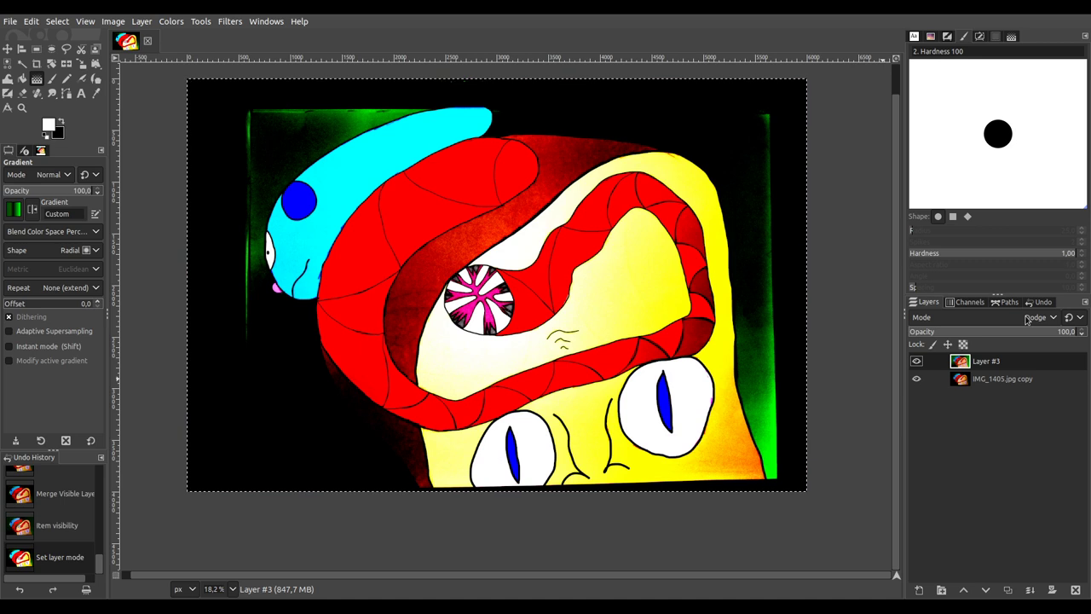
{"action": "scroll", "coordinate": [1028, 319], "scroll_direction": "down", "scroll_amount": 2}
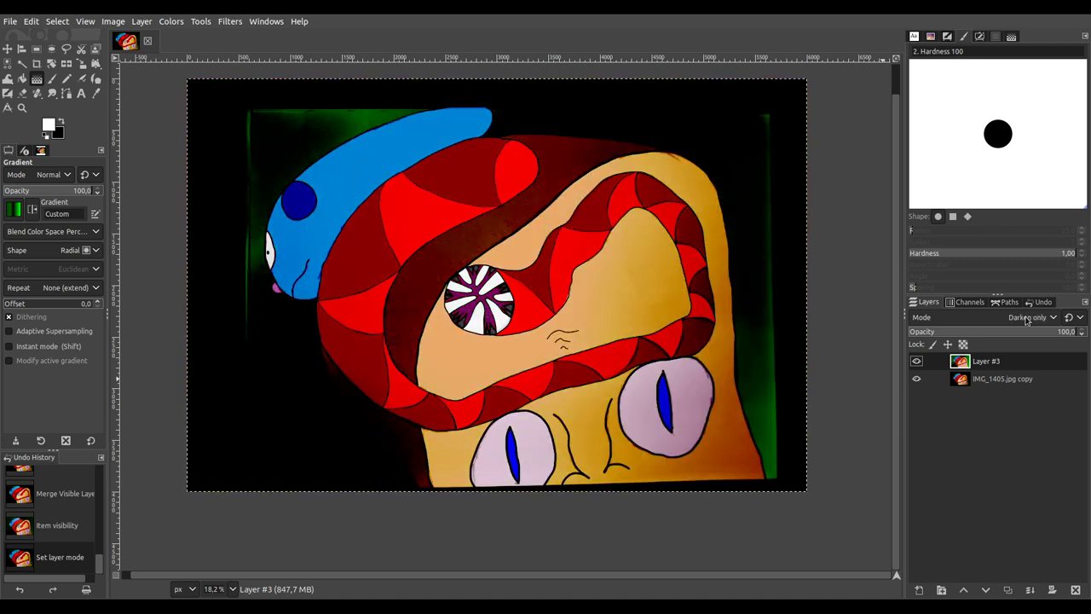
{"action": "left_click", "coordinate": [1010, 333]}
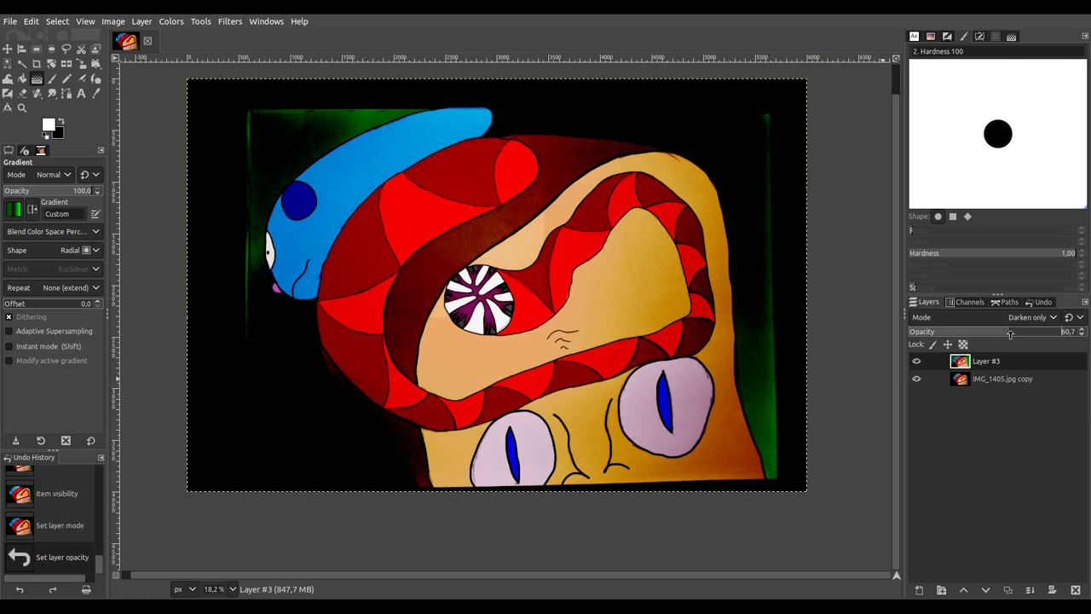
{"action": "left_click_drag", "start_coordinate": [1010, 334], "coordinate": [1013, 331]}
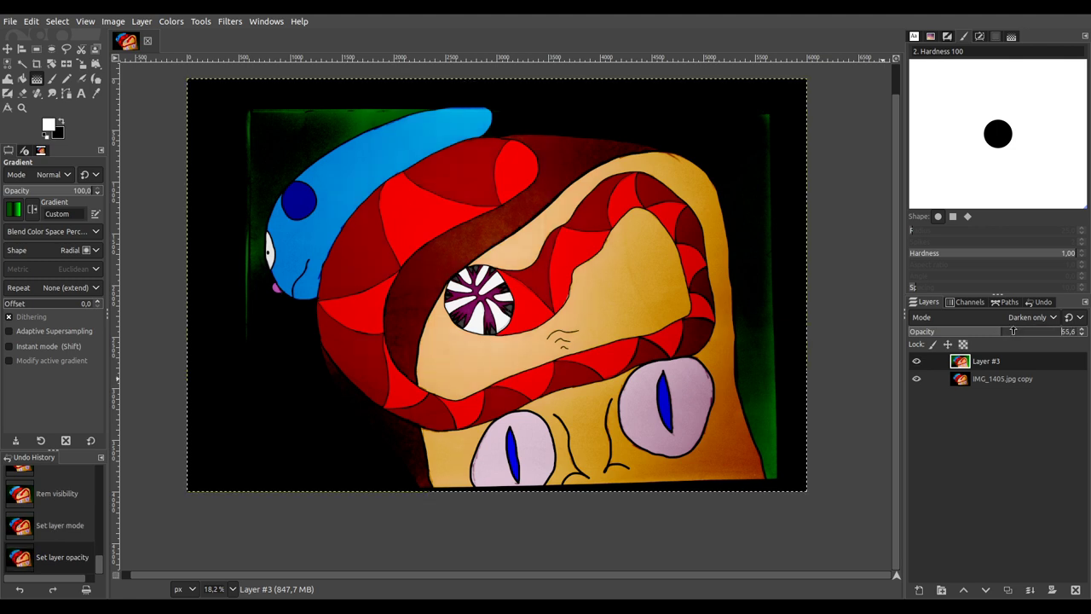
Step: Set Layer #3 to the Dodge blend mode, try opacities of 100 and 36.9, and settle on 27.8
{"action": "scroll", "coordinate": [1038, 319], "scroll_direction": "up", "scroll_amount": 2}
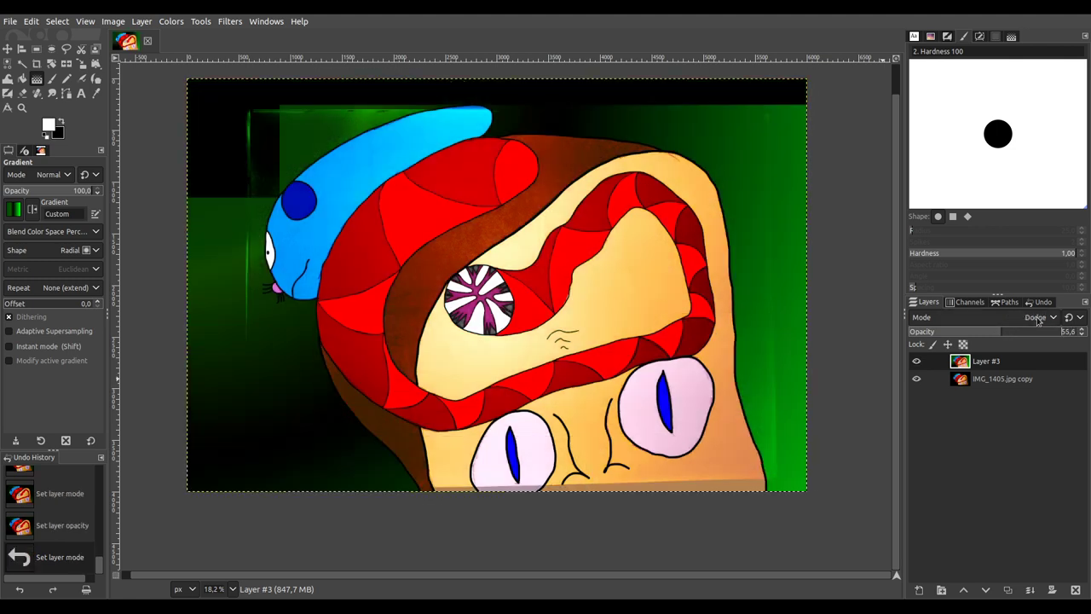
{"action": "left_click_drag", "start_coordinate": [1020, 335], "coordinate": [1081, 333]}
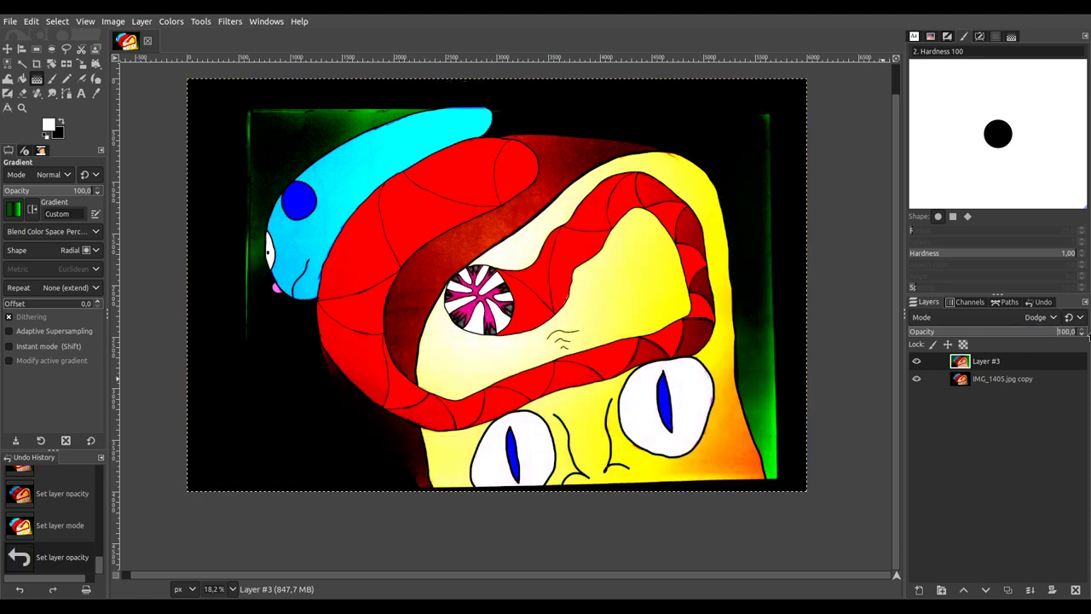
{"action": "left_click", "coordinate": [970, 333]}
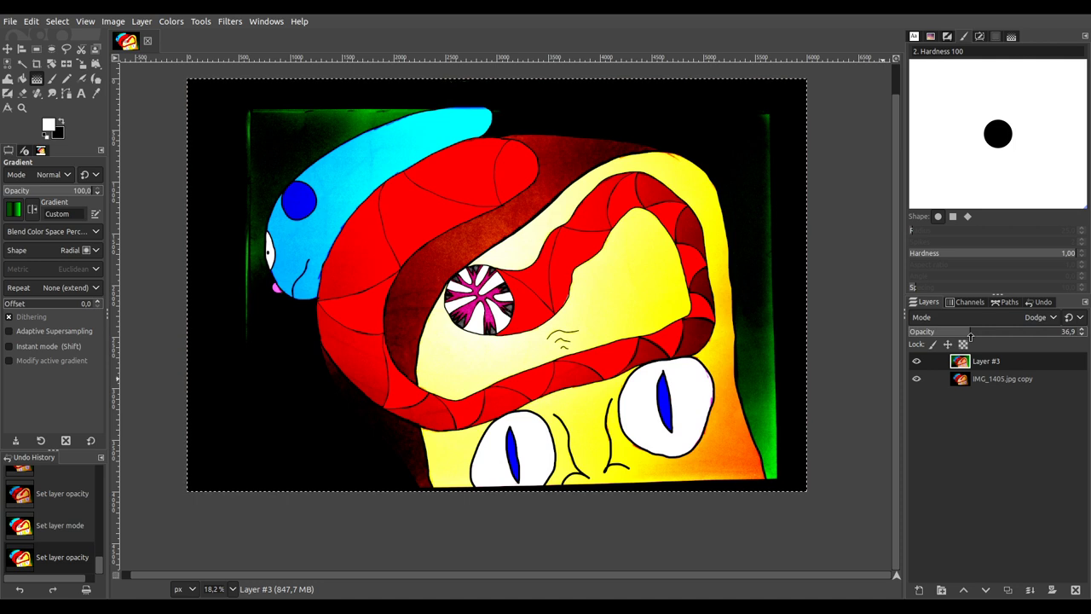
{"action": "left_click", "coordinate": [956, 333]}
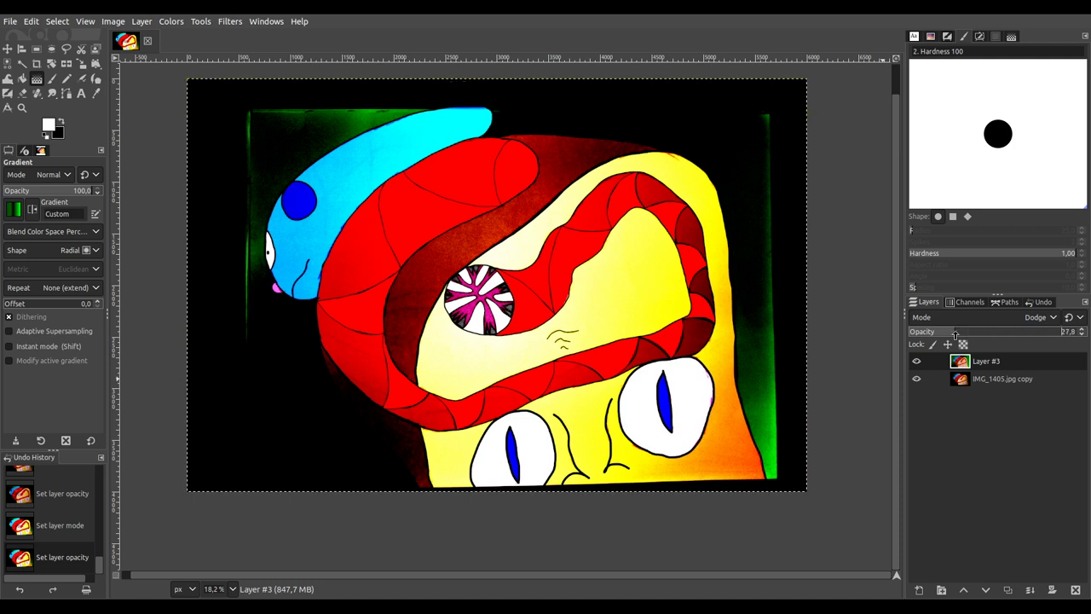
Step: Compare the image with Layer #3 hidden and shown, and merge both layers into IMG_1405.jpg copy
{"action": "left_click", "coordinate": [916, 362]}
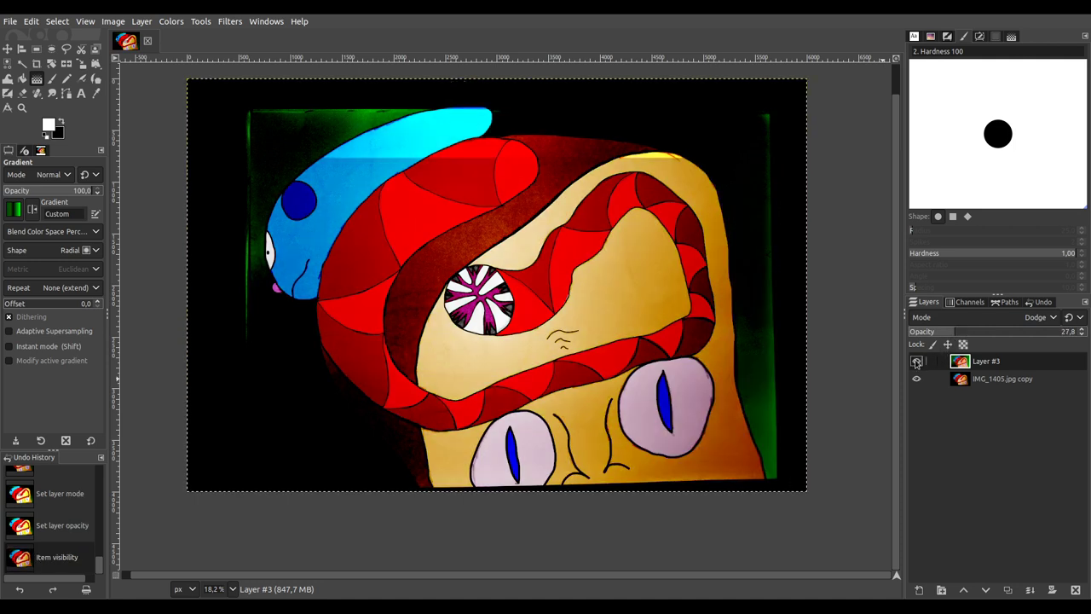
{"action": "left_click", "coordinate": [916, 361]}
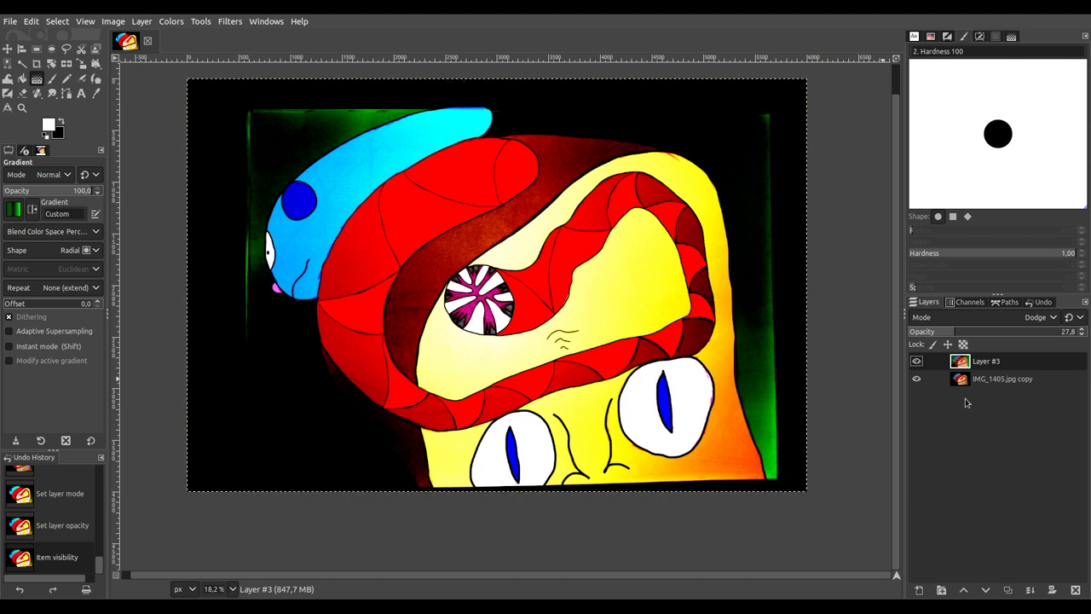
{"action": "left_click", "coordinate": [1063, 585]}
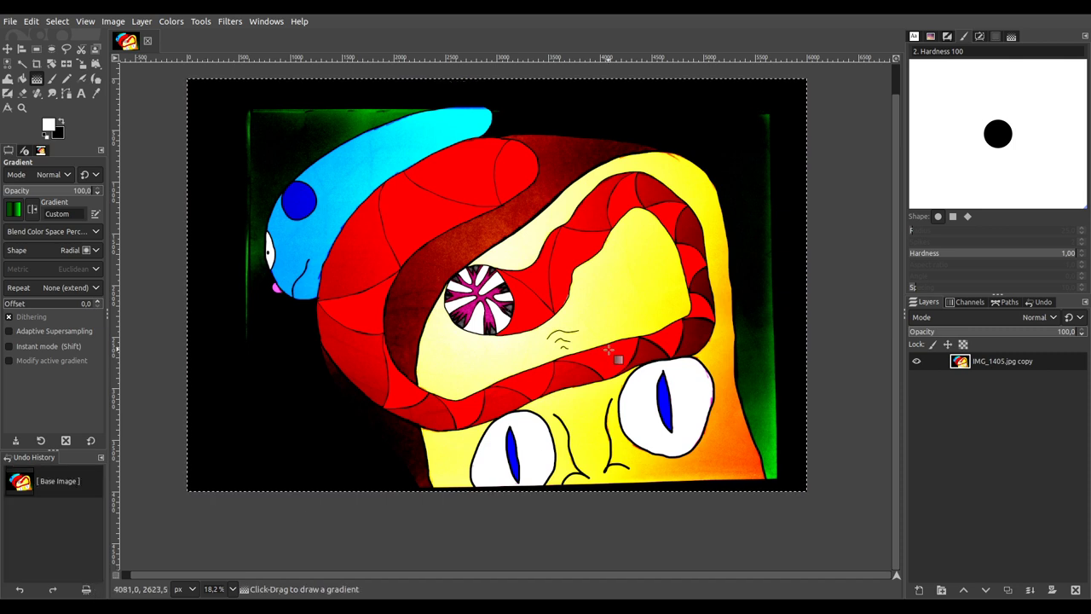
{"action": "left_click_drag", "start_coordinate": [503, 317], "coordinate": [587, 321]}
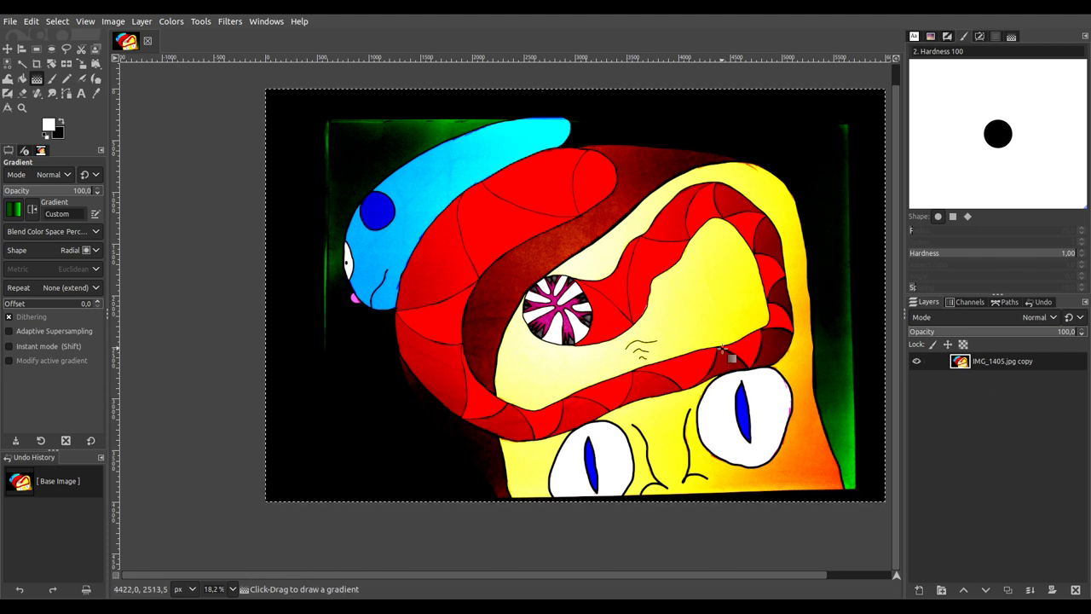
{"action": "left_click_drag", "start_coordinate": [659, 314], "coordinate": [632, 326]}
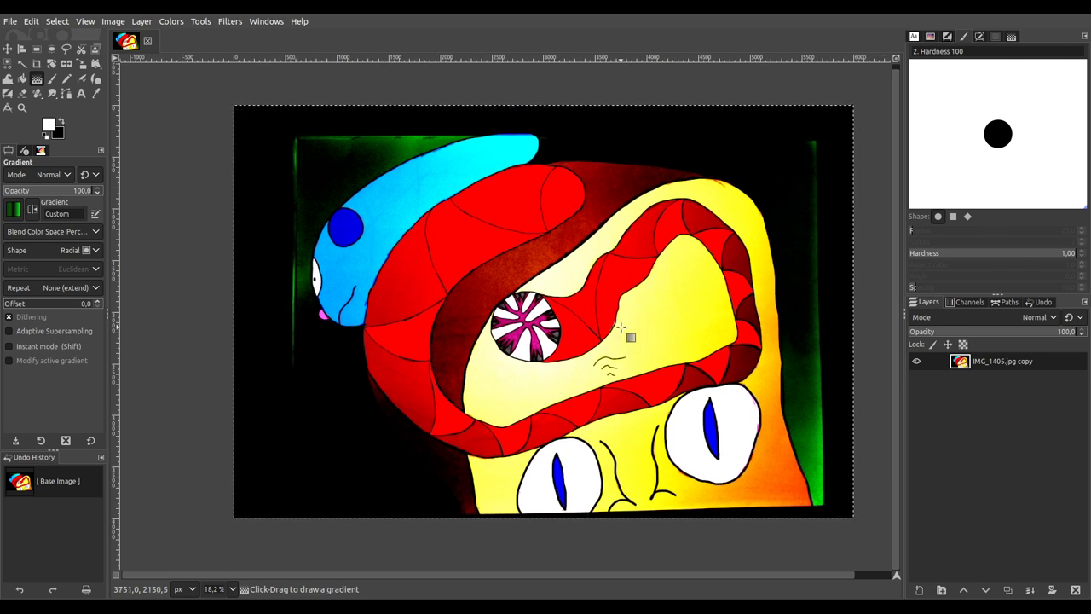
Step: Scale the merged image down to about half its size and export it
{"action": "left_click", "coordinate": [11, 24]}
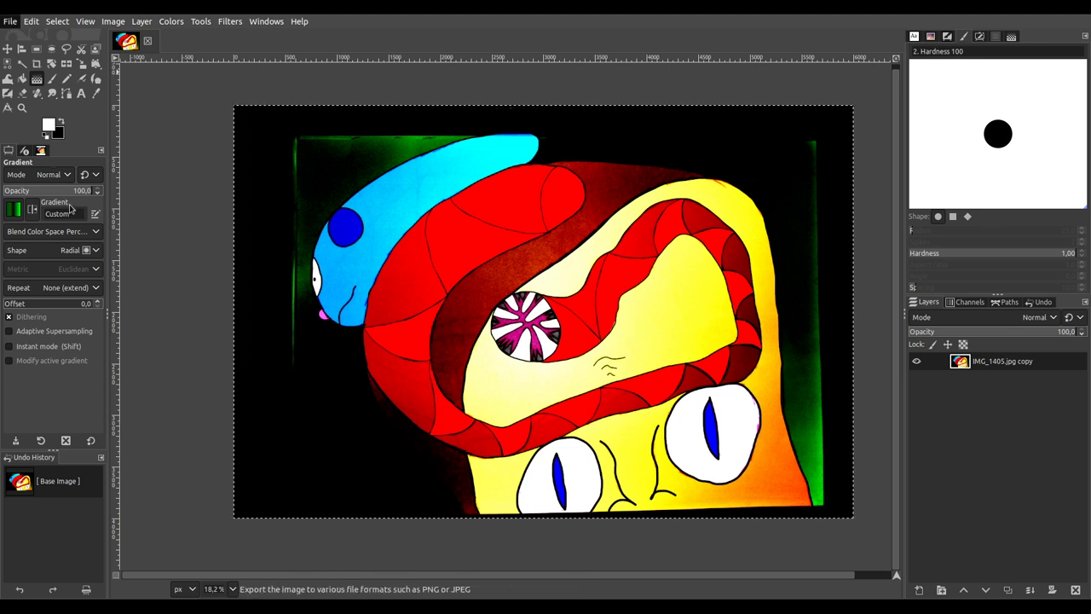
{"action": "key", "text": "Escape"}
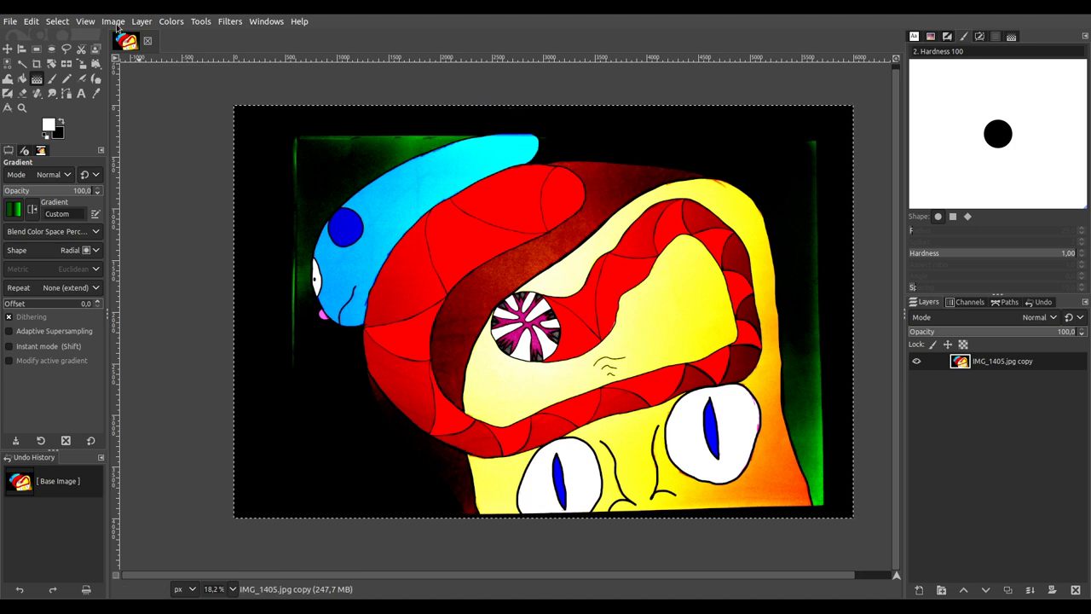
{"action": "key", "text": "ctrl+e"}
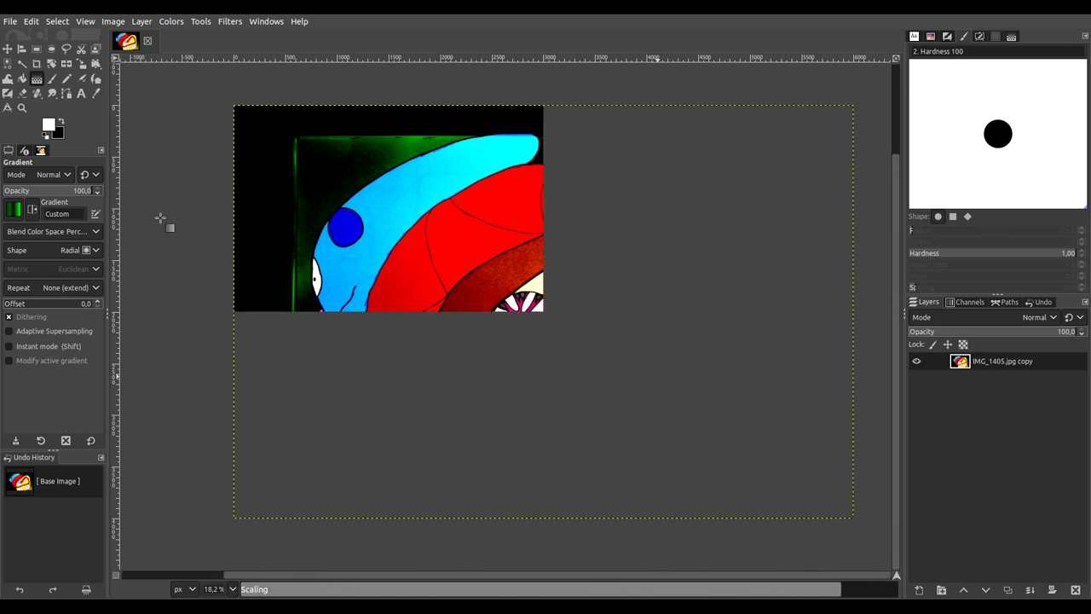
{"action": "left_click", "coordinate": [10, 21]}
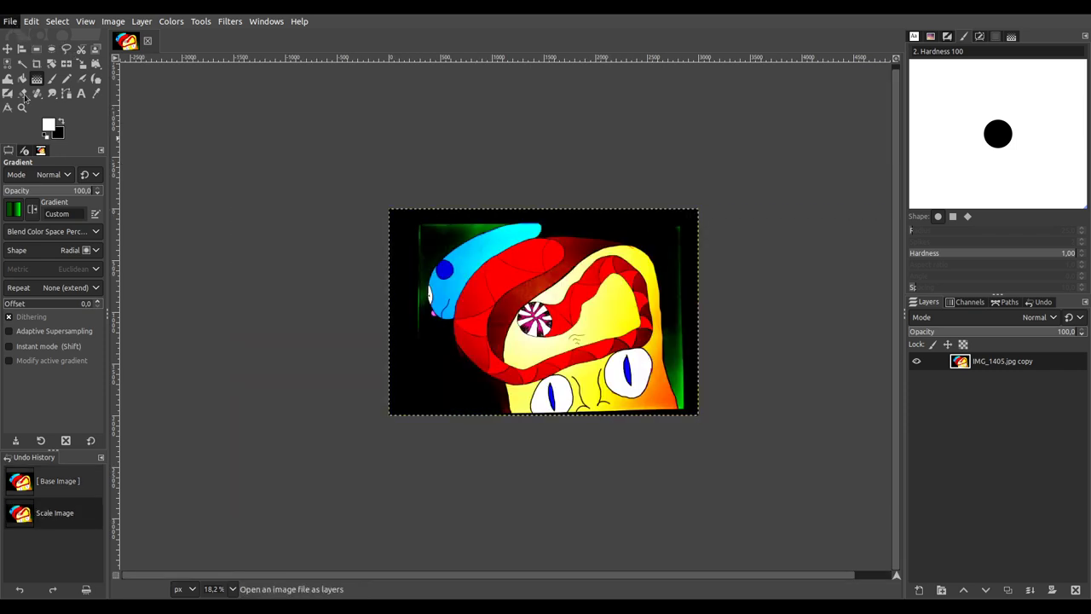
{"action": "left_click", "coordinate": [329, 260]}
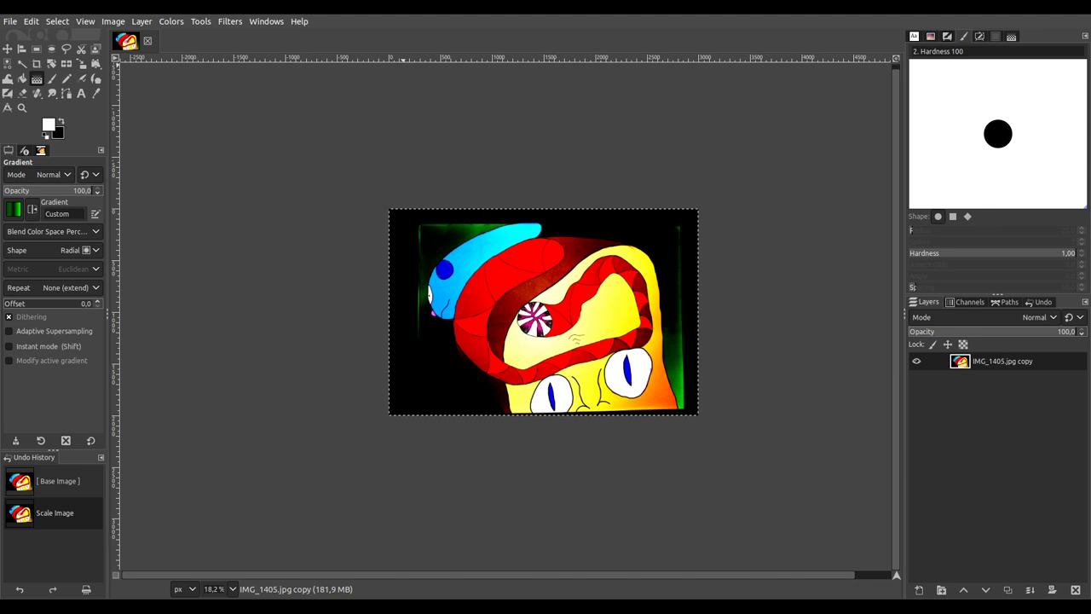
{"action": "key", "text": "ctrl+e"}
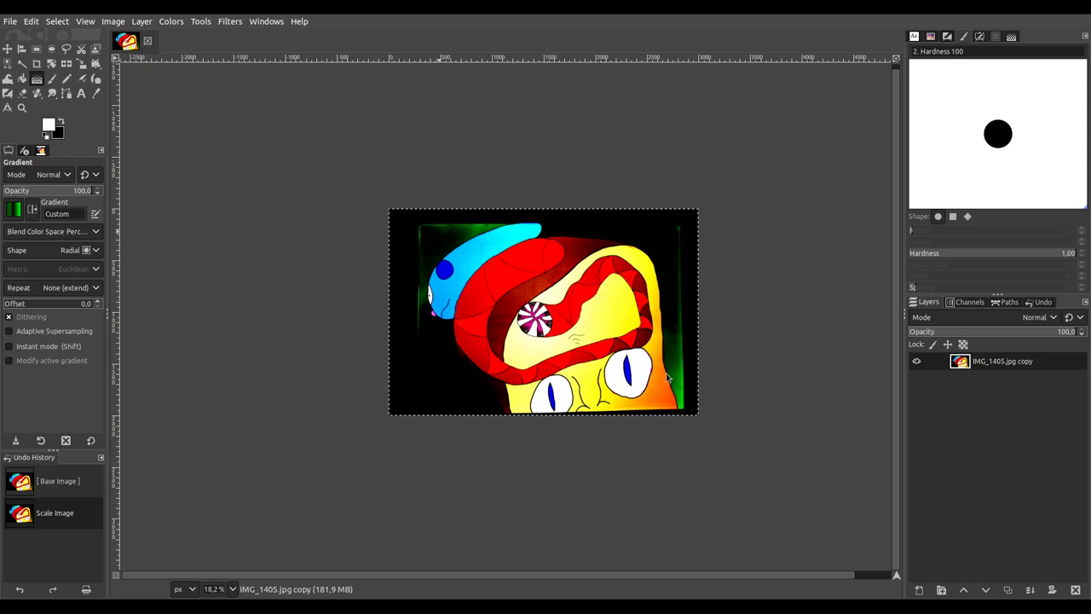
Step: Close the finished image, add a transparent layer above the IMG_1406.jpg scan, and save the project as IMG_1406.xcf
{"action": "key", "text": "ctrl+w"}
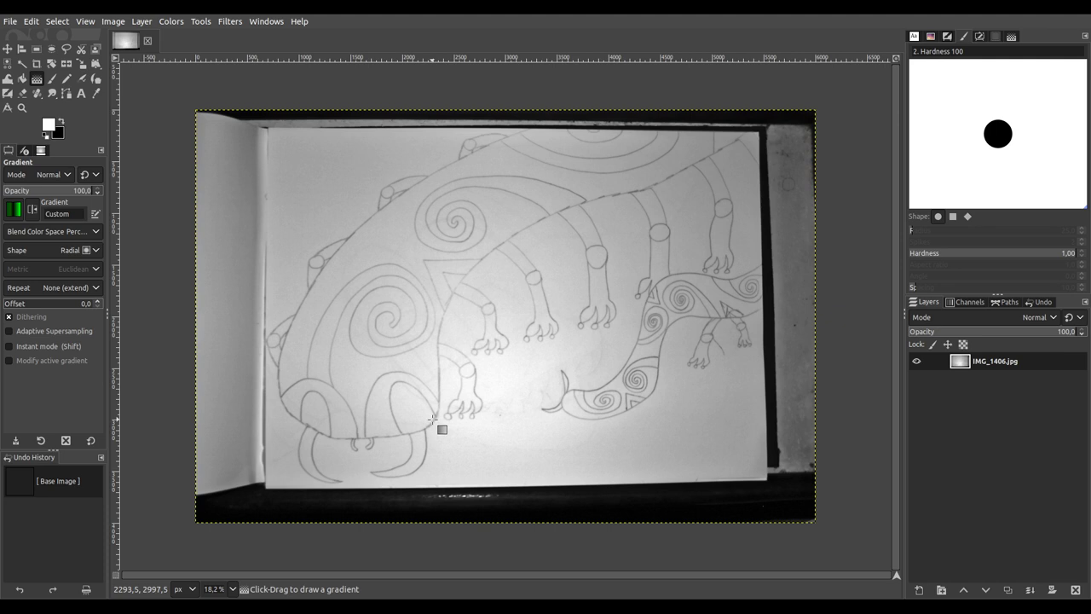
{"action": "left_click", "coordinate": [919, 590], "text": "shift"}
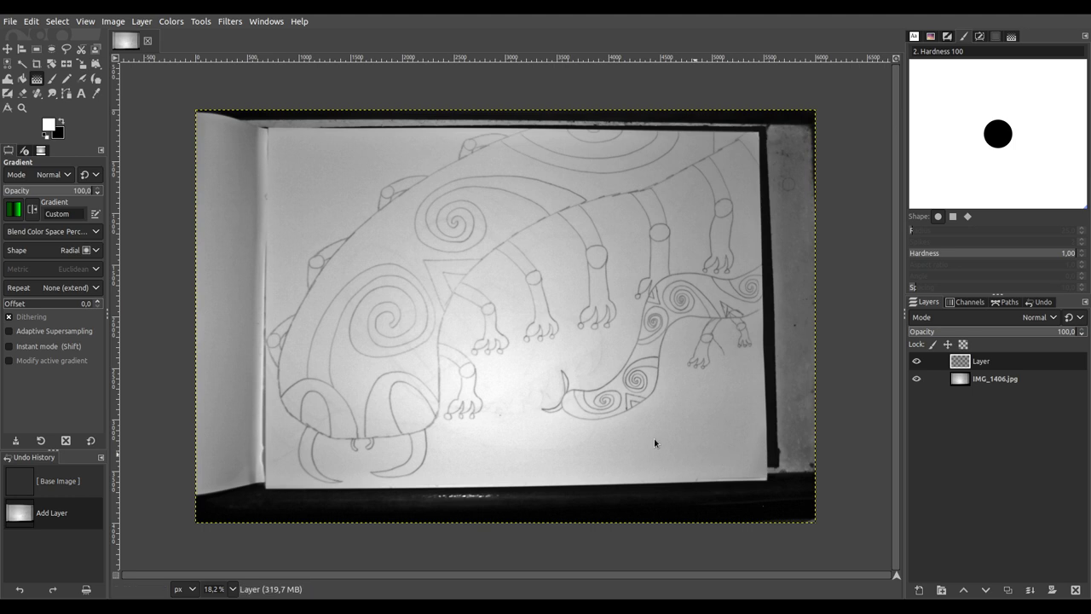
{"action": "key", "text": "ctrl+s"}
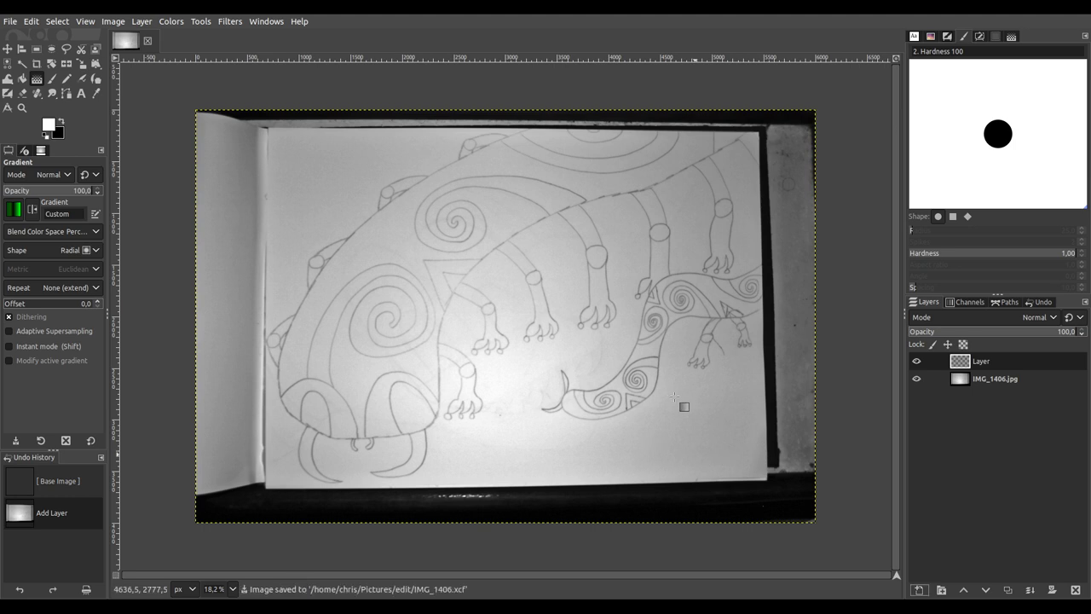
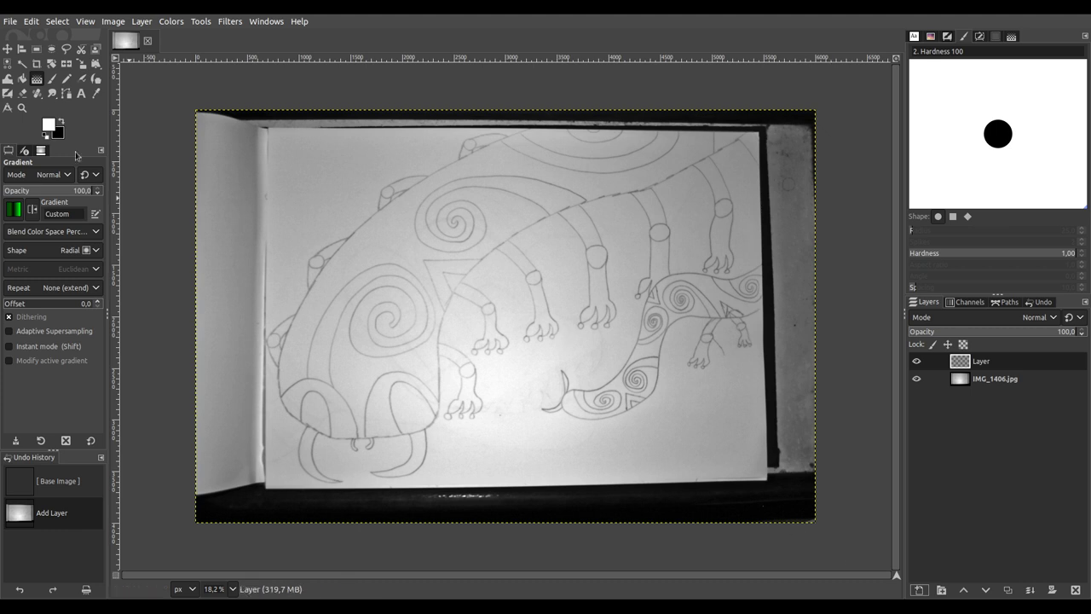
Step: Set up the Paintbrush with black as the foreground color and a brush size of 30
{"action": "left_click", "coordinate": [51, 79]}
{"action": "left_click", "coordinate": [45, 135]}
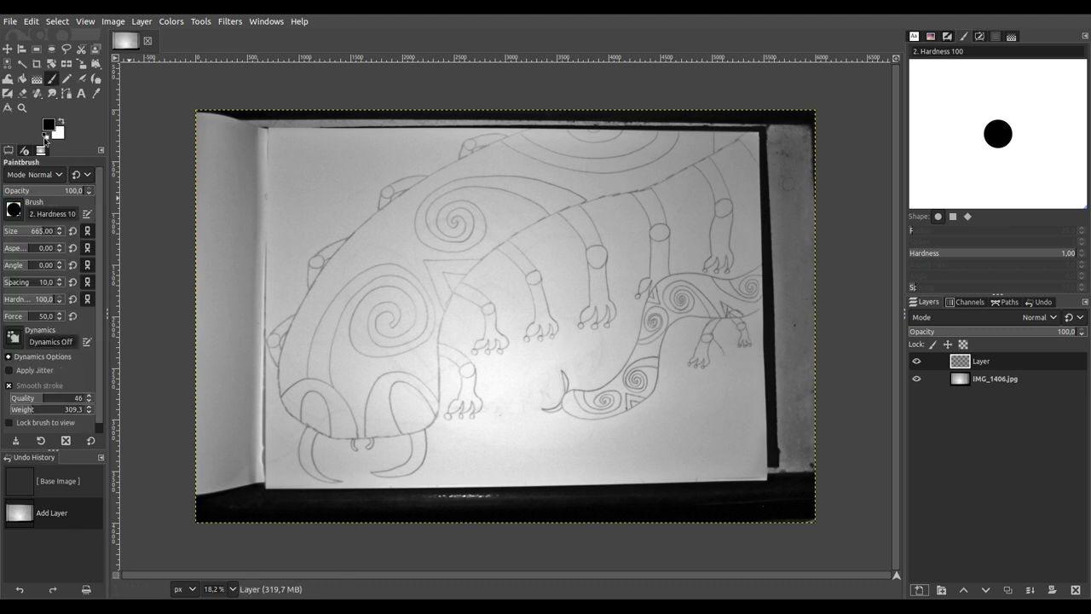
{"action": "left_click", "coordinate": [10, 231]}
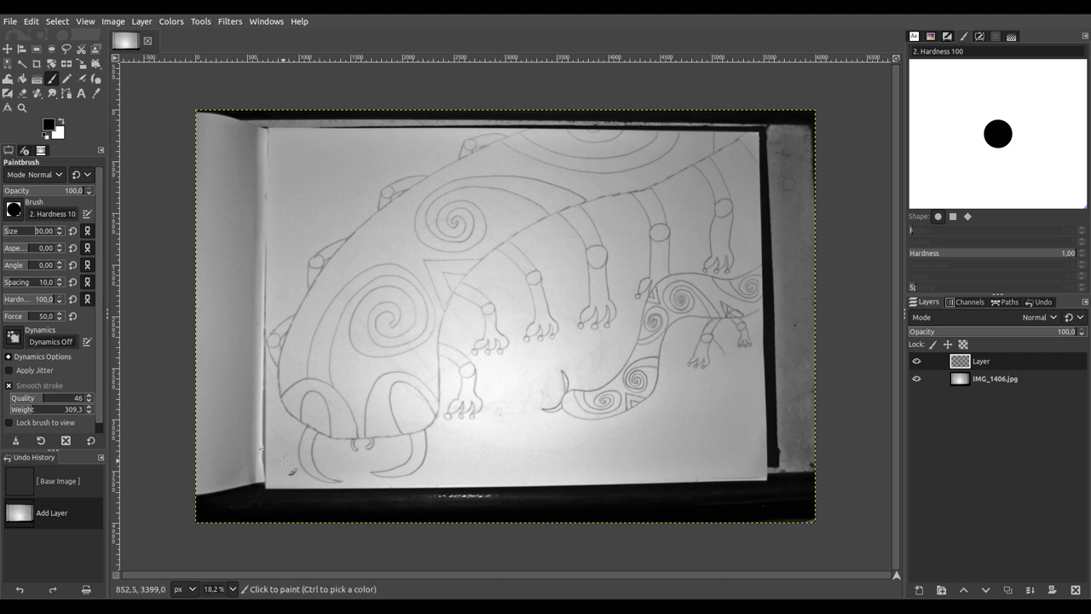
Step: Try tracing the creature's lower-left head outline in one black stroke at brush size 30, and undo the stroke
{"action": "scroll", "coordinate": [322, 464], "scroll_direction": "up", "scroll_amount": 3}
{"action": "scroll", "coordinate": [315, 458], "scroll_direction": "up", "scroll_amount": 2}
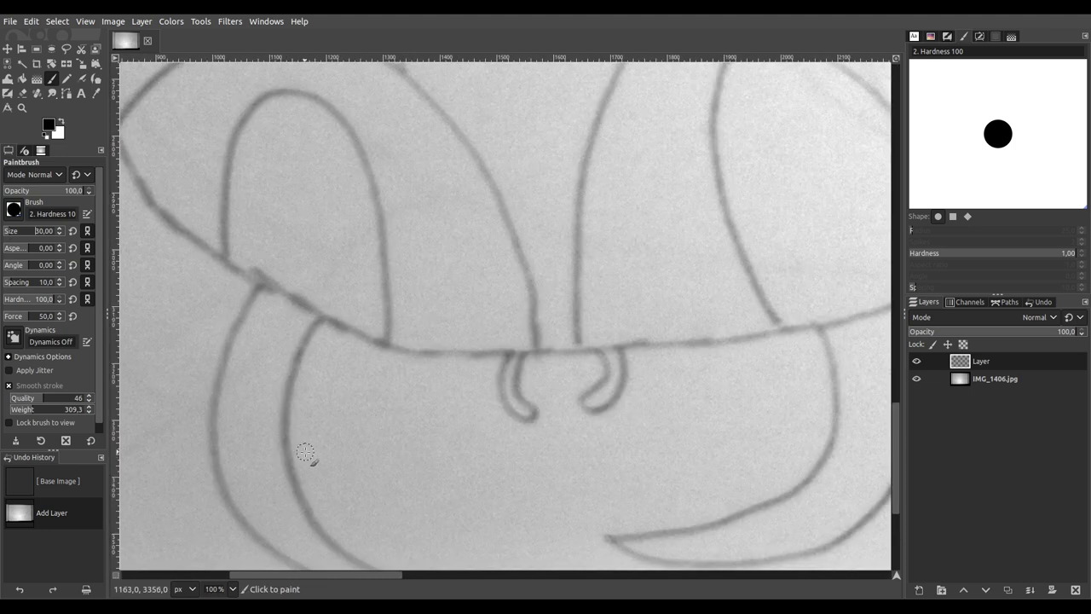
{"action": "scroll", "coordinate": [304, 452], "scroll_direction": "down", "scroll_amount": 5}
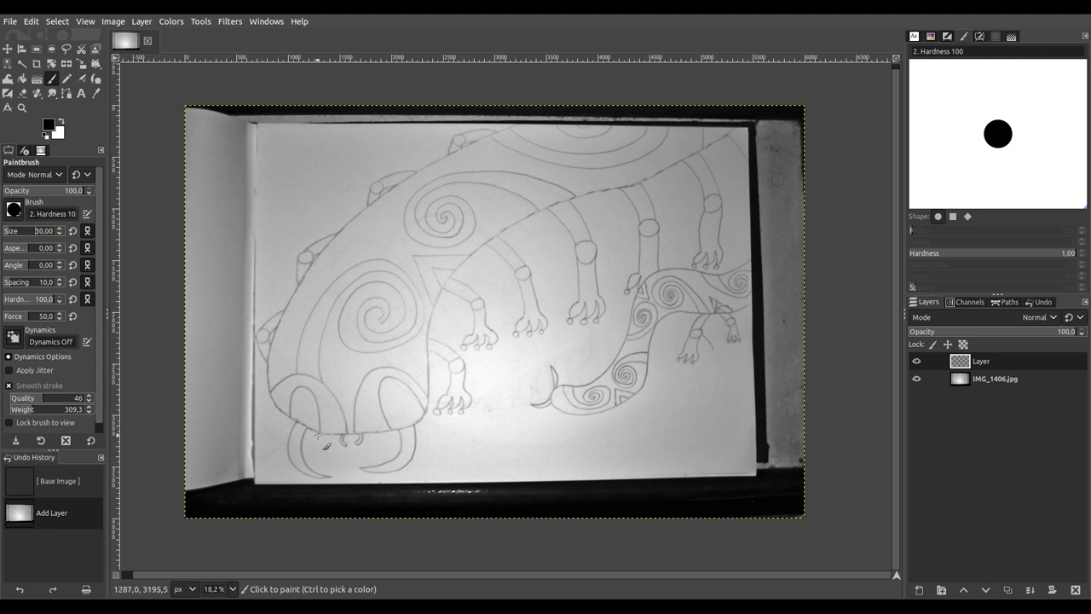
{"action": "key", "text": "1"}
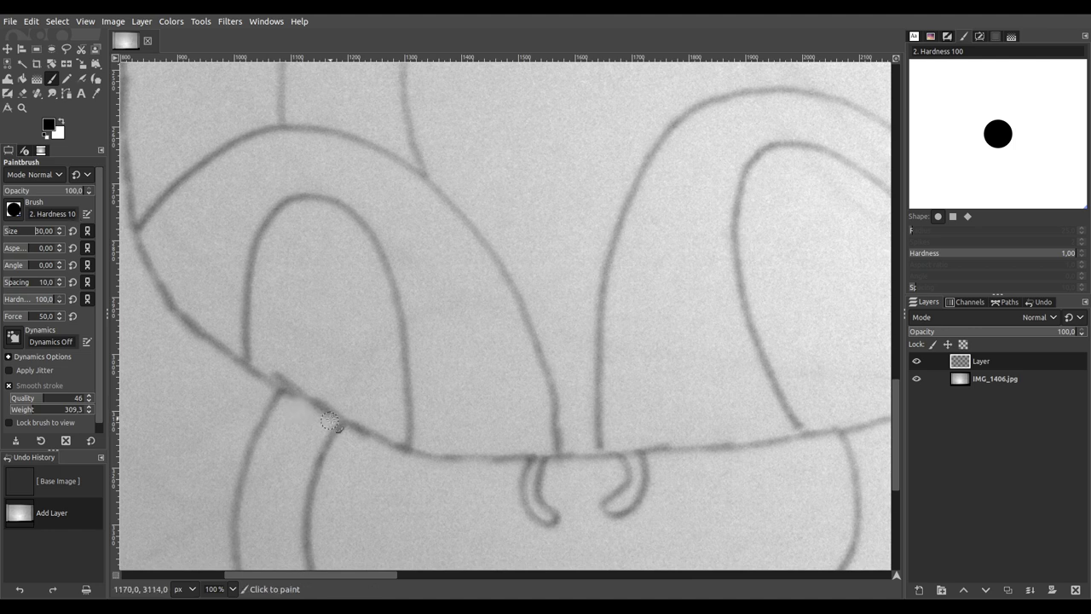
{"action": "scroll", "coordinate": [373, 338], "scroll_direction": "down", "scroll_amount": 4, "text": "ctrl"}
{"action": "mouse_move", "coordinate": [373, 337]}
{"action": "left_mouse_down"}
{"action": "mouse_move", "coordinate": [398, 399]}
{"action": "mouse_move", "coordinate": [372, 348]}
{"action": "left_mouse_up"}
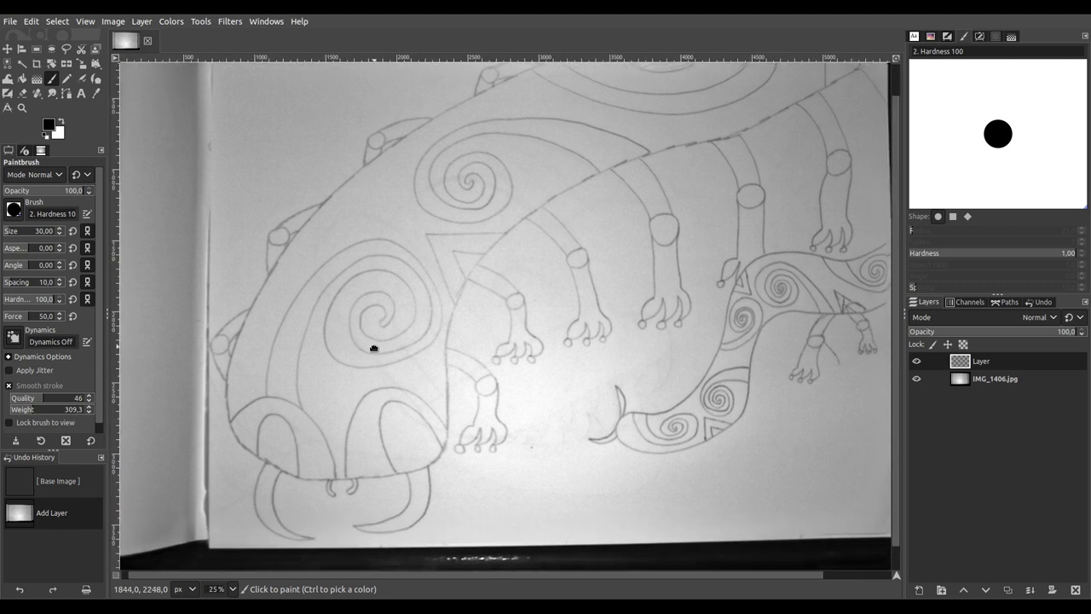
{"action": "scroll", "coordinate": [271, 450], "scroll_direction": "up", "scroll_amount": 2, "text": "ctrl"}
{"action": "scroll", "coordinate": [274, 448], "scroll_direction": "up", "scroll_amount": 1, "text": "ctrl"}
{"action": "scroll", "coordinate": [278, 446], "scroll_direction": "down", "scroll_amount": 4, "text": "ctrl"}
{"action": "scroll", "coordinate": [244, 474], "scroll_direction": "up", "scroll_amount": 3, "text": "ctrl"}
{"action": "left_click_drag", "start_coordinate": [235, 474], "coordinate": [231, 438]}
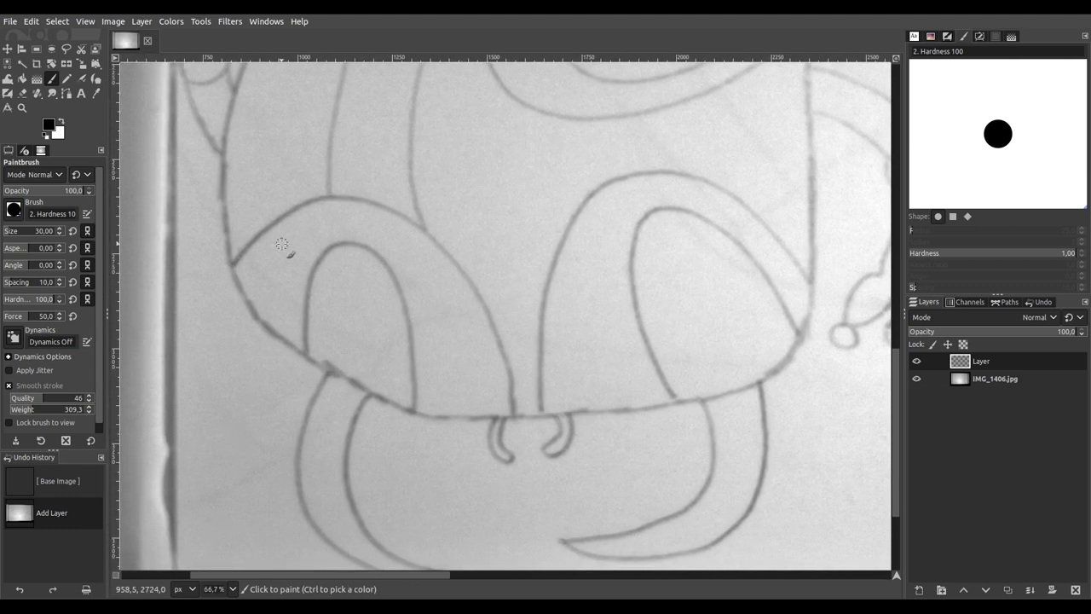
{"action": "mouse_move", "coordinate": [225, 127]}
{"action": "left_mouse_down"}
{"action": "mouse_move", "coordinate": [230, 269]}
{"action": "mouse_move", "coordinate": [247, 309]}
{"action": "mouse_move", "coordinate": [340, 383]}
{"action": "mouse_move", "coordinate": [419, 409]}
{"action": "left_mouse_up"}
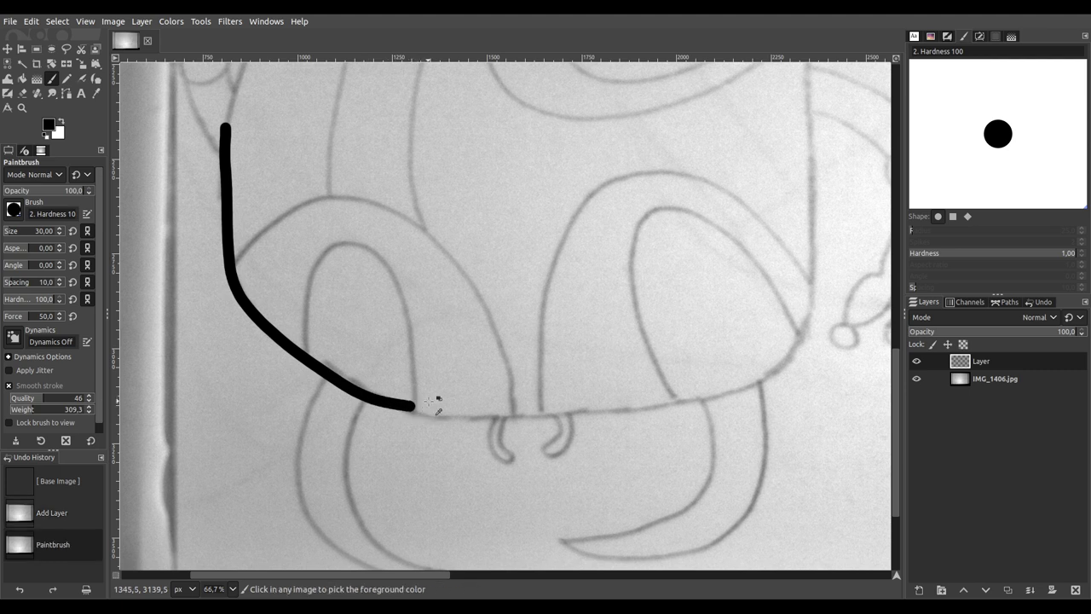
{"action": "key", "text": "ctrl+z"}
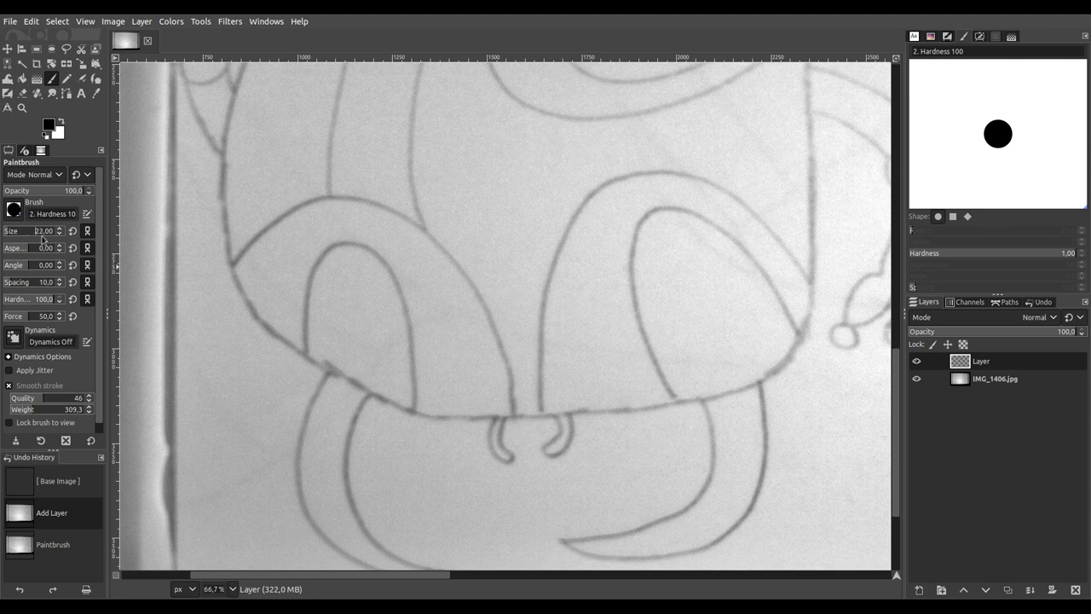
Step: Trace the large creature's whole head outline in black at brush size 22, and save the project
{"action": "mouse_move", "coordinate": [230, 263]}
{"action": "left_mouse_down"}
{"action": "mouse_move", "coordinate": [260, 318]}
{"action": "mouse_move", "coordinate": [314, 368]}
{"action": "mouse_move", "coordinate": [412, 412]}
{"action": "mouse_move", "coordinate": [520, 418]}
{"action": "mouse_move", "coordinate": [724, 391]}
{"action": "mouse_move", "coordinate": [782, 368]}
{"action": "mouse_move", "coordinate": [808, 324]}
{"action": "mouse_move", "coordinate": [808, 64]}
{"action": "left_mouse_up"}
{"action": "mouse_move", "coordinate": [793, 168]}
{"action": "left_mouse_down"}
{"action": "mouse_move", "coordinate": [764, 224]}
{"action": "mouse_move", "coordinate": [597, 391]}
{"action": "mouse_move", "coordinate": [447, 483]}
{"action": "mouse_move", "coordinate": [230, 589]}
{"action": "left_mouse_up"}
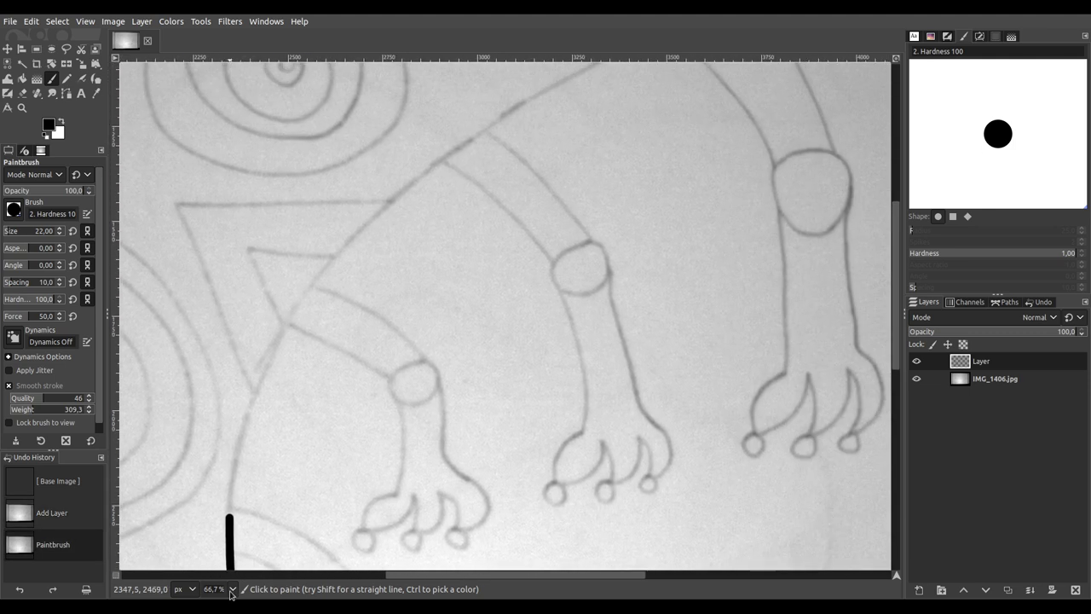
{"action": "mouse_move", "coordinate": [298, 485]}
{"action": "left_mouse_down"}
{"action": "mouse_move", "coordinate": [229, 499]}
{"action": "mouse_move", "coordinate": [209, 519]}
{"action": "mouse_move", "coordinate": [188, 509]}
{"action": "mouse_move", "coordinate": [204, 502]}
{"action": "left_mouse_up"}
{"action": "key", "text": "1"}
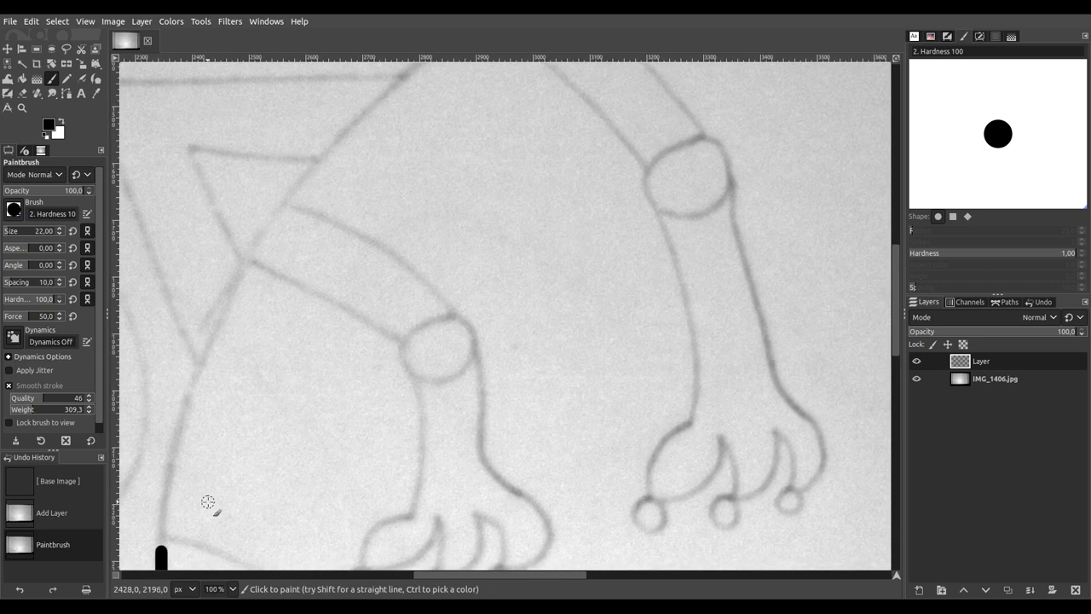
{"action": "key", "text": "ctrl+s"}
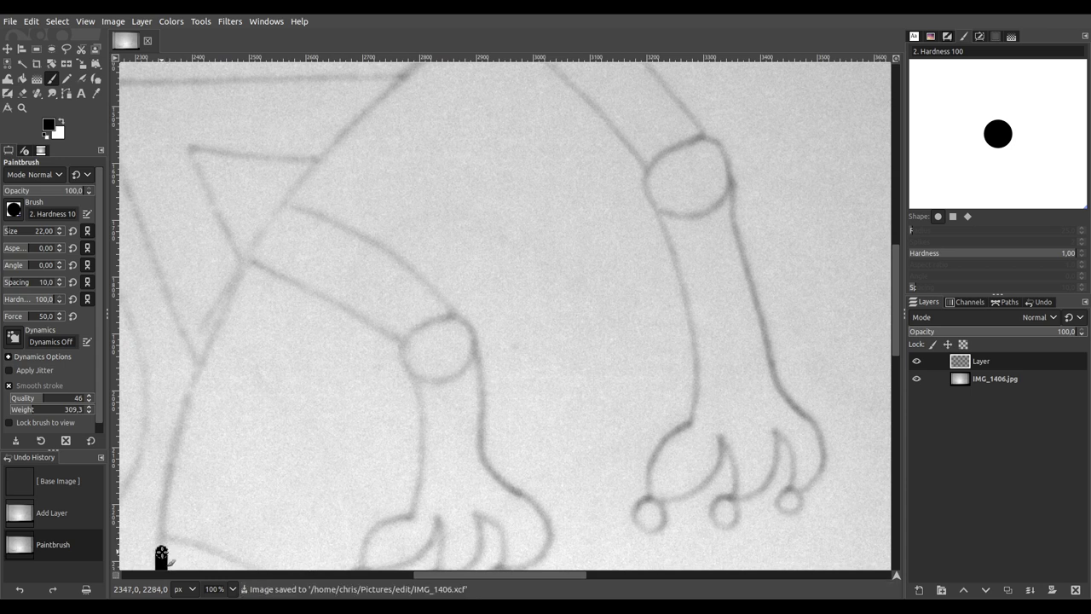
Step: Try to extend the head outline upward into the large creature's belly line, and undo each stroke
{"action": "left_click_drag", "start_coordinate": [162, 552], "coordinate": [171, 491]}
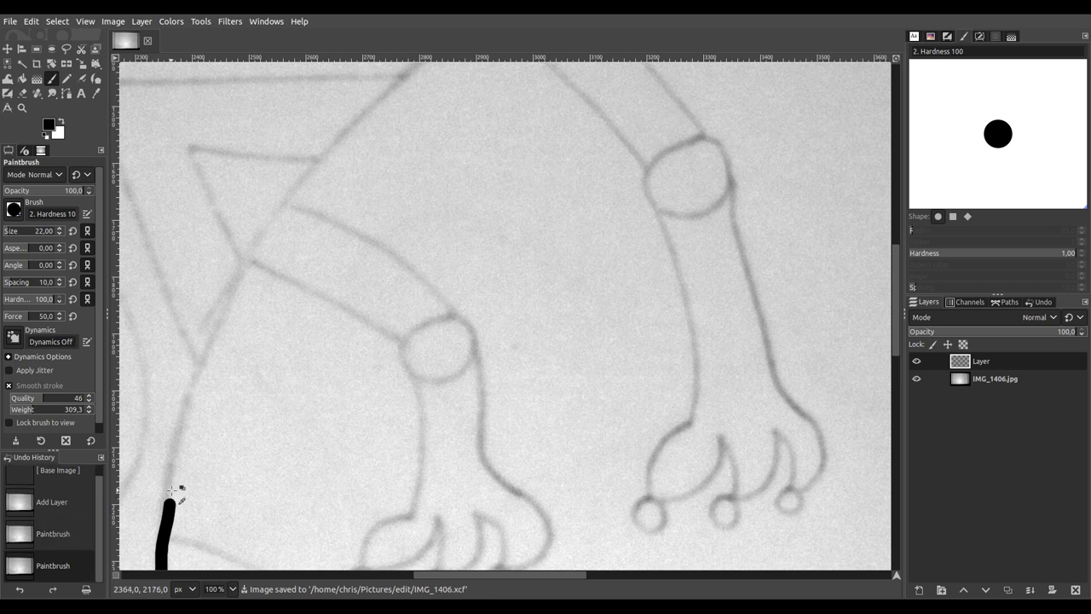
{"action": "key", "text": "ctrl+z"}
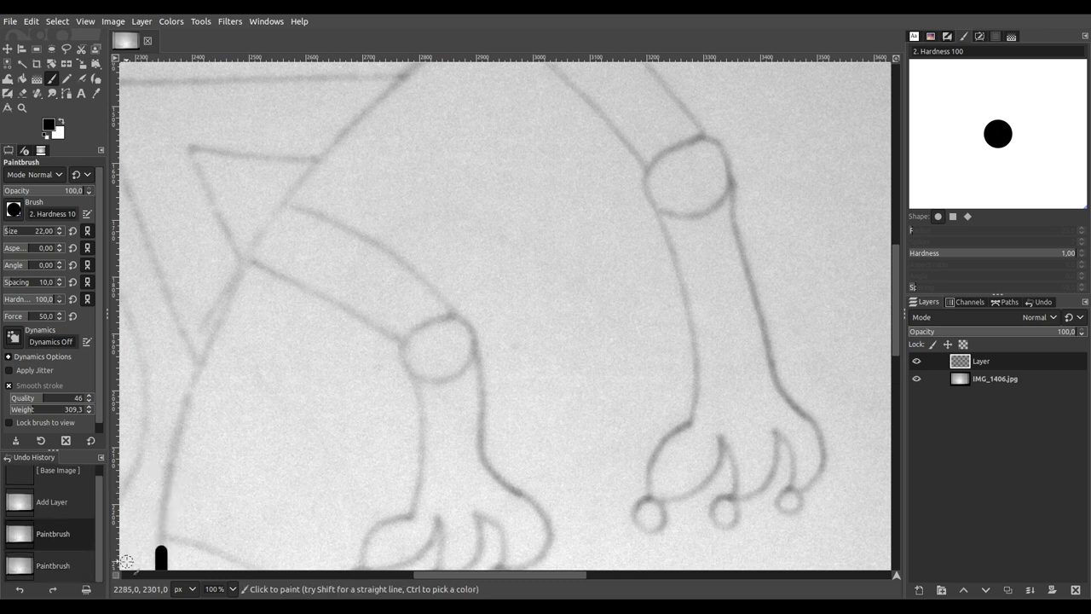
{"action": "left_click_drag", "start_coordinate": [161, 553], "coordinate": [187, 429]}
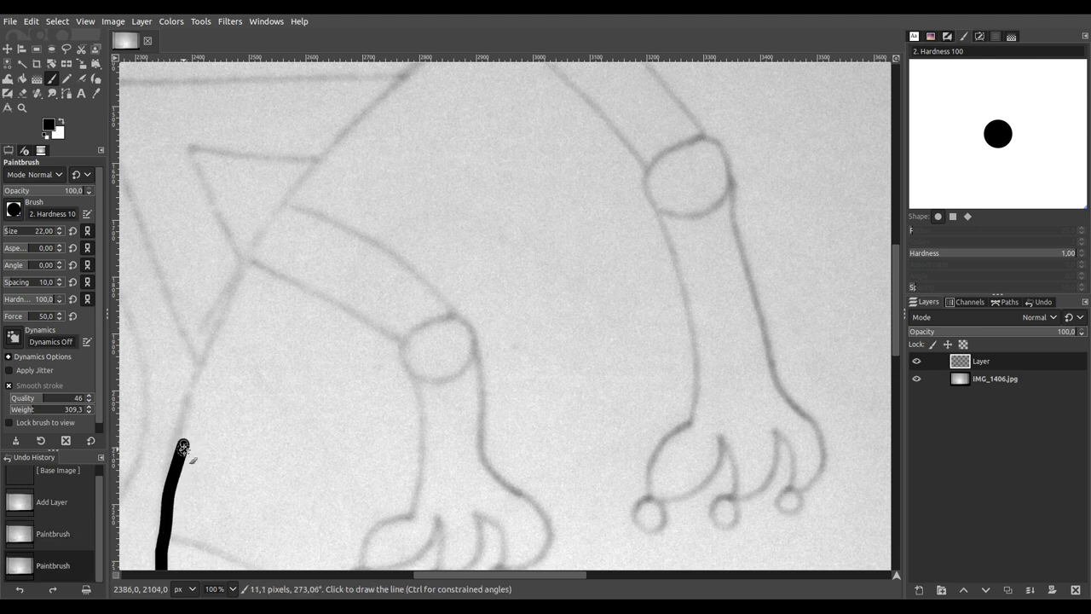
{"action": "key", "text": "ctrl+z"}
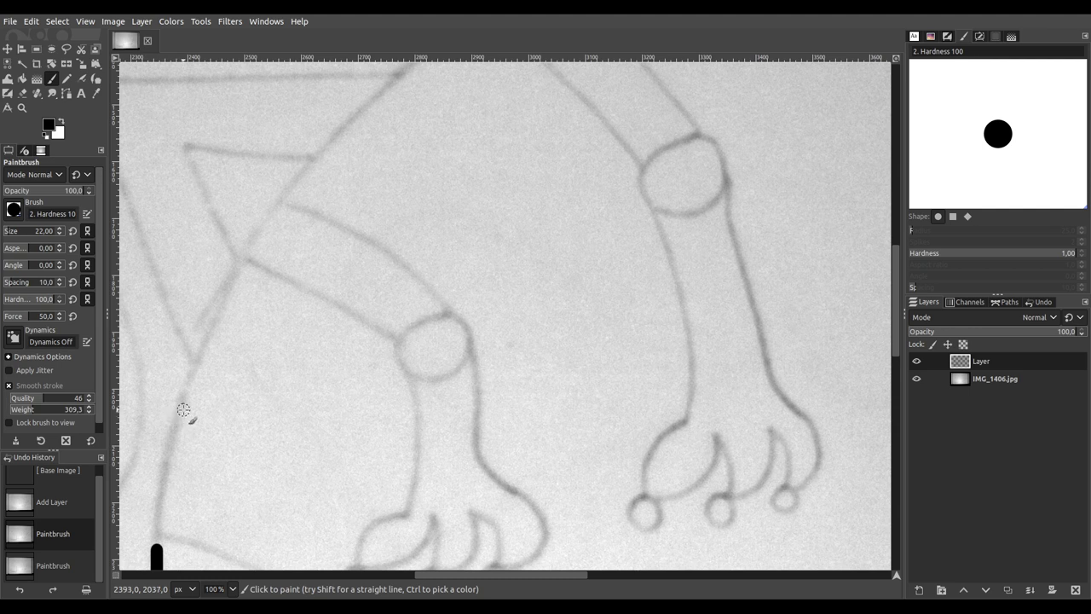
Step: Trace the large creature's belly outline in black from the head, past the legs, to beyond the paper's upper-right corner
{"action": "scroll", "coordinate": [217, 422], "scroll_direction": "right", "scroll_amount": 1}
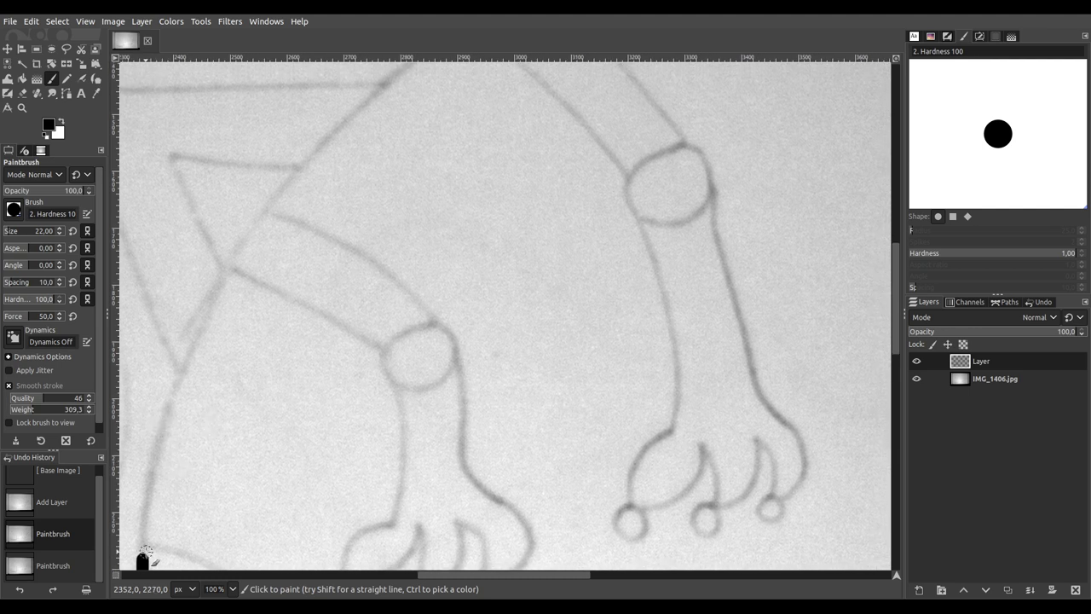
{"action": "mouse_move", "coordinate": [142, 560]}
{"action": "left_mouse_down"}
{"action": "mouse_move", "coordinate": [173, 402]}
{"action": "mouse_move", "coordinate": [225, 268]}
{"action": "mouse_move", "coordinate": [283, 186]}
{"action": "mouse_move", "coordinate": [398, 74]}
{"action": "left_mouse_up"}
{"action": "mouse_move", "coordinate": [496, 127]}
{"action": "left_mouse_down"}
{"action": "mouse_move", "coordinate": [312, 426]}
{"action": "mouse_move", "coordinate": [234, 519]}
{"action": "mouse_move", "coordinate": [247, 568]}
{"action": "left_mouse_up"}
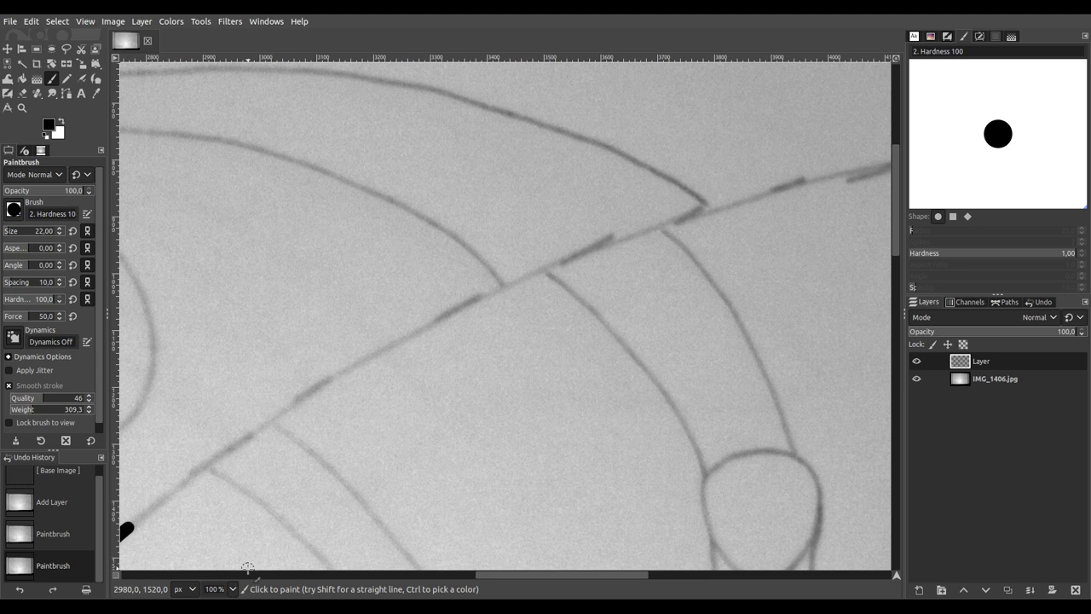
{"action": "mouse_move", "coordinate": [126, 531]}
{"action": "left_mouse_down"}
{"action": "mouse_move", "coordinate": [337, 379]}
{"action": "mouse_move", "coordinate": [512, 280]}
{"action": "mouse_move", "coordinate": [624, 229]}
{"action": "mouse_move", "coordinate": [852, 169]}
{"action": "mouse_move", "coordinate": [189, 493]}
{"action": "mouse_move", "coordinate": [152, 559]}
{"action": "left_mouse_up"}
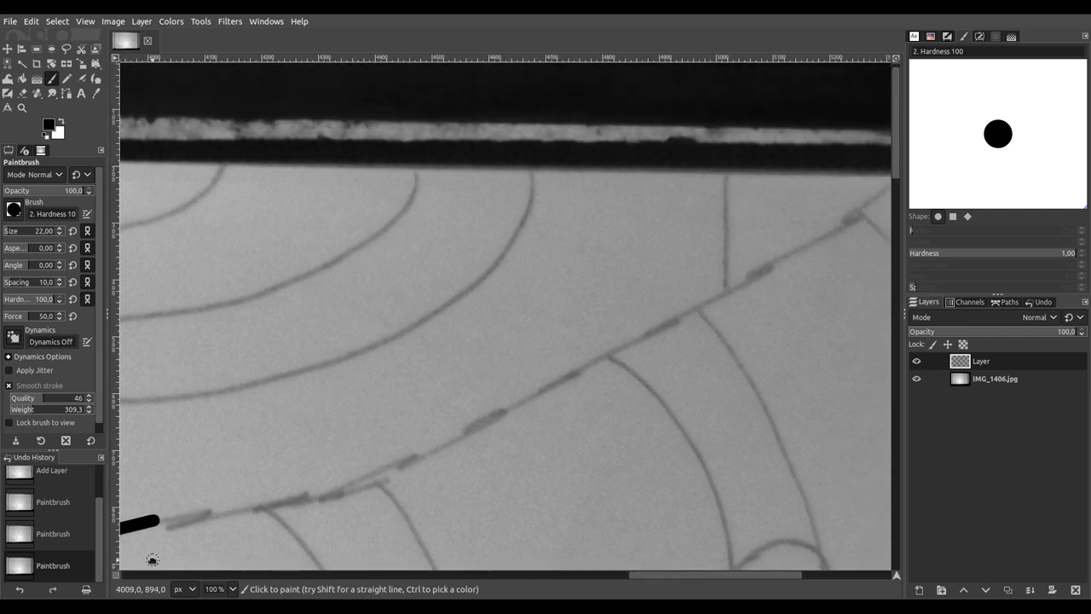
{"action": "scroll", "coordinate": [179, 559], "scroll_direction": "up", "scroll_amount": 2}
{"action": "scroll", "coordinate": [179, 558], "scroll_direction": "right", "scroll_amount": 1}
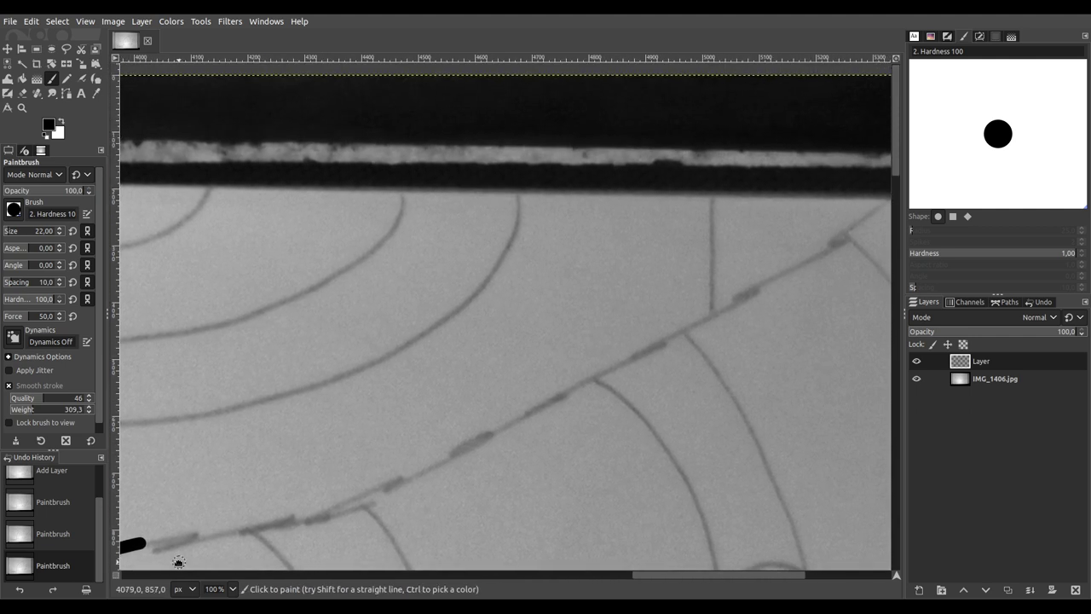
{"action": "mouse_move", "coordinate": [137, 547]}
{"action": "left_mouse_down"}
{"action": "mouse_move", "coordinate": [375, 507]}
{"action": "mouse_move", "coordinate": [869, 228]}
{"action": "mouse_move", "coordinate": [686, 374]}
{"action": "mouse_move", "coordinate": [553, 450]}
{"action": "mouse_move", "coordinate": [414, 499]}
{"action": "mouse_move", "coordinate": [320, 491]}
{"action": "mouse_move", "coordinate": [451, 375]}
{"action": "mouse_move", "coordinate": [602, 268]}
{"action": "left_mouse_up"}
{"action": "scroll", "coordinate": [602, 267], "scroll_direction": "down", "scroll_amount": 5}
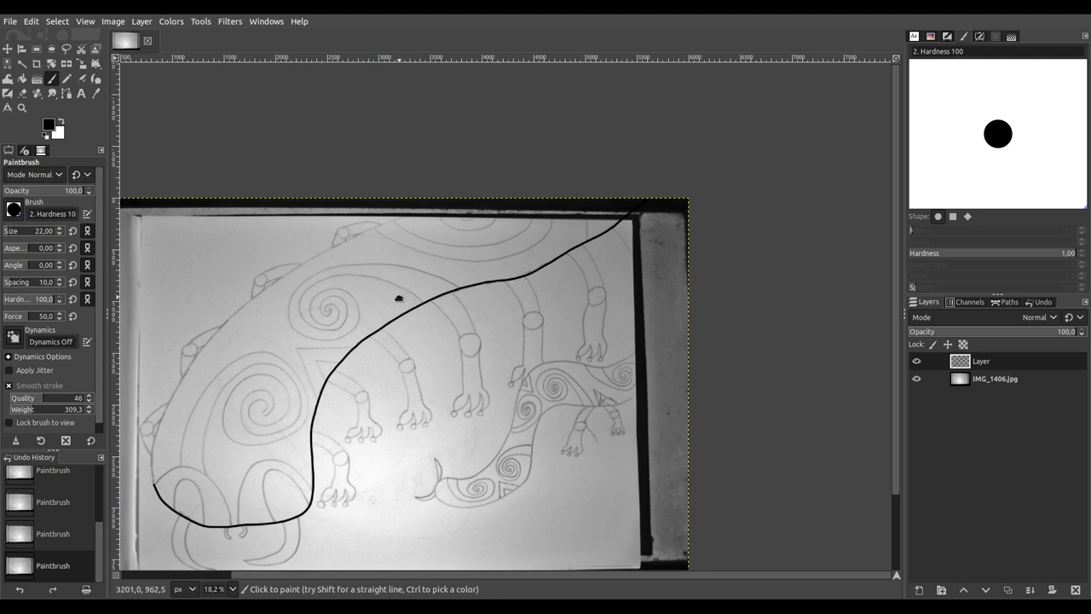
Step: Trace the large creature's back outline in black from the left end of the head outline up past the lowest back leg
{"action": "left_click_drag", "start_coordinate": [399, 299], "coordinate": [463, 257]}
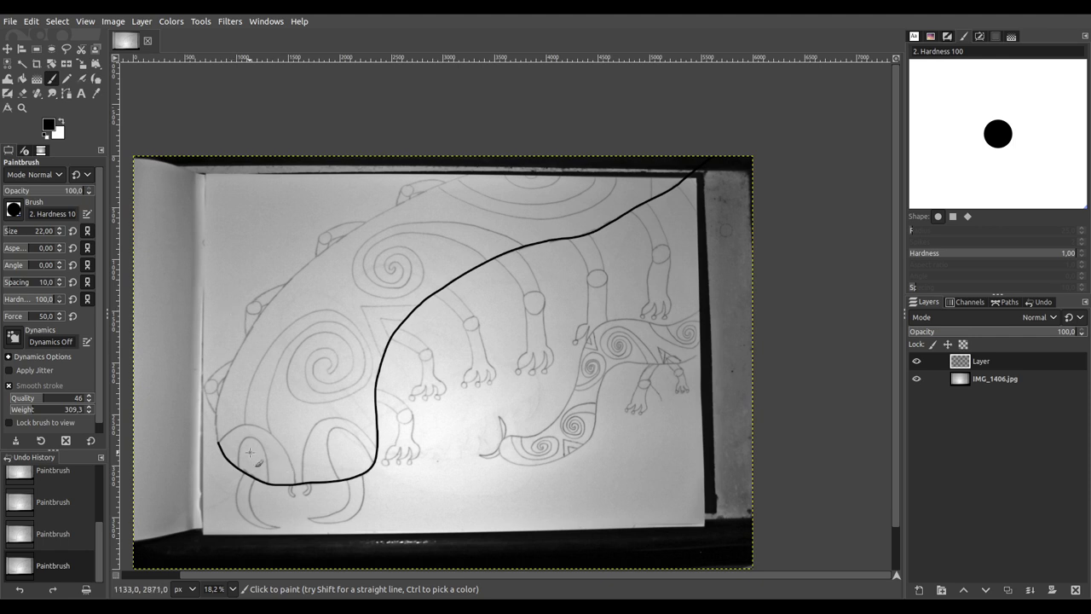
{"action": "scroll", "coordinate": [249, 452], "scroll_direction": "up", "scroll_amount": 5}
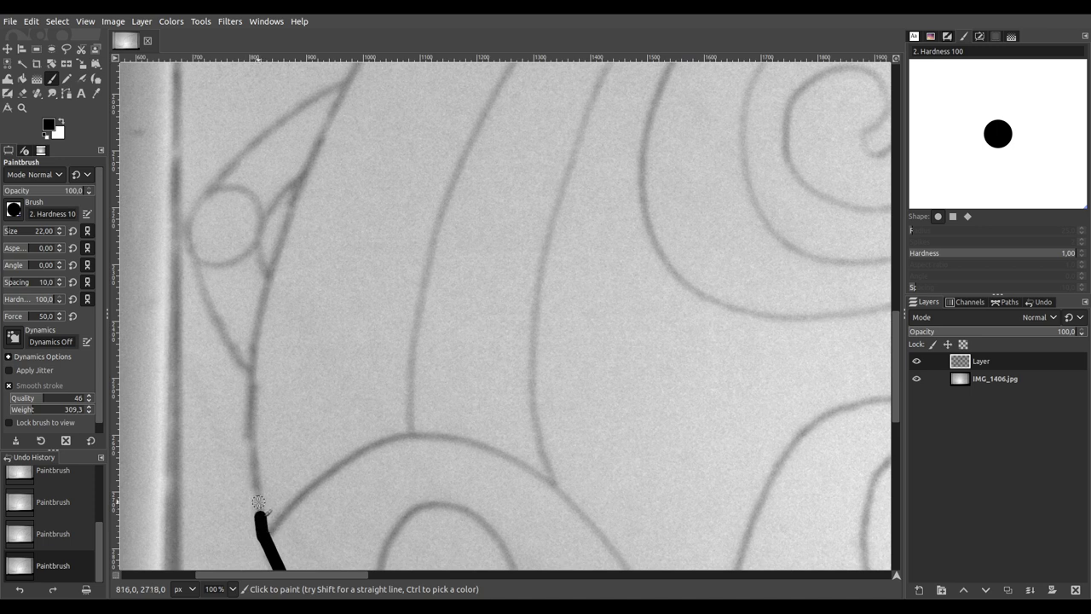
{"action": "mouse_move", "coordinate": [255, 467]}
{"action": "left_mouse_down"}
{"action": "mouse_move", "coordinate": [268, 281]}
{"action": "mouse_move", "coordinate": [346, 94]}
{"action": "mouse_move", "coordinate": [369, 69]}
{"action": "left_mouse_up"}
Step: Continue the back outline in black along the straight diagonal past the second back leg
{"action": "scroll", "coordinate": [390, 434], "scroll_direction": "up", "scroll_amount": 8}
{"action": "scroll", "coordinate": [389, 434], "scroll_direction": "right", "scroll_amount": 4}
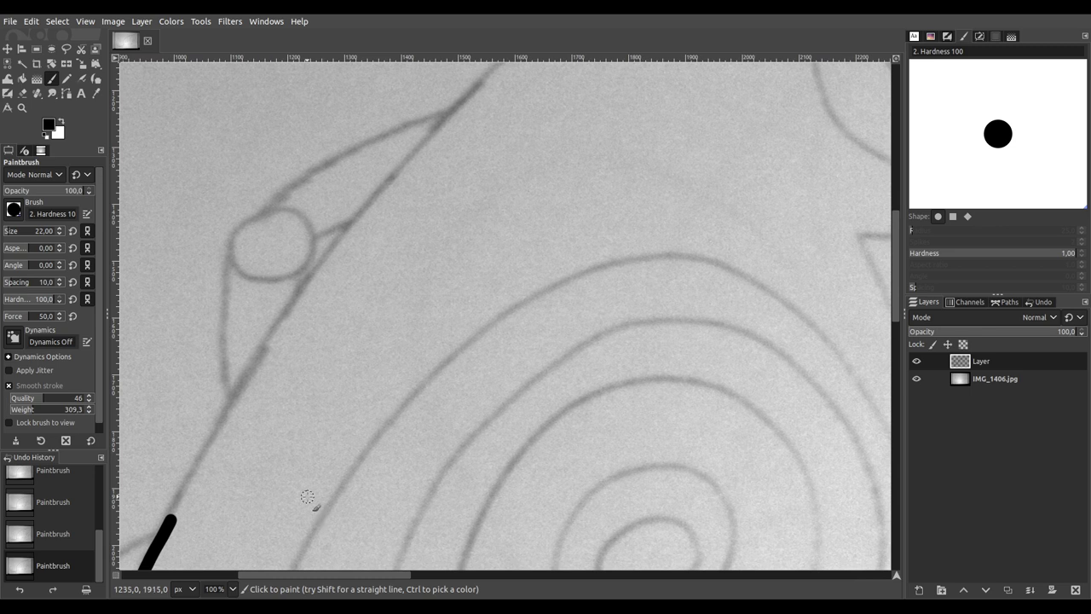
{"action": "scroll", "coordinate": [307, 496], "scroll_direction": "right", "scroll_amount": 1}
{"action": "scroll", "coordinate": [282, 489], "scroll_direction": "right", "scroll_amount": 2}
{"action": "scroll", "coordinate": [282, 489], "scroll_direction": "up", "scroll_amount": 2}
{"action": "scroll", "coordinate": [248, 521], "scroll_direction": "left", "scroll_amount": 1}
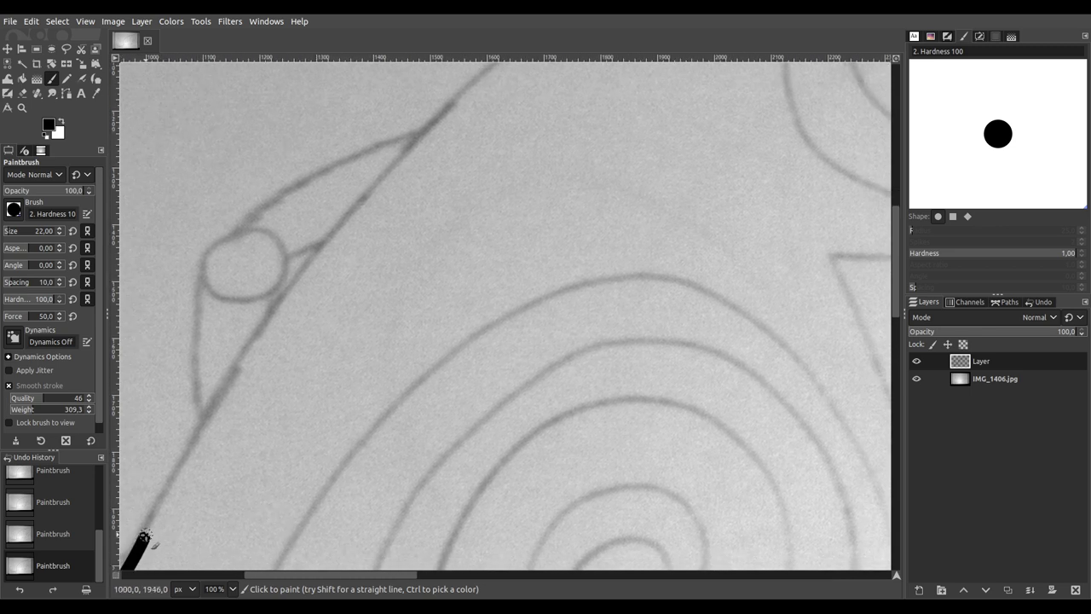
{"action": "mouse_move", "coordinate": [153, 518]}
{"action": "left_mouse_down"}
{"action": "mouse_move", "coordinate": [303, 269]}
{"action": "mouse_move", "coordinate": [338, 249]}
{"action": "mouse_move", "coordinate": [364, 201]}
{"action": "mouse_move", "coordinate": [477, 81]}
{"action": "left_mouse_up"}
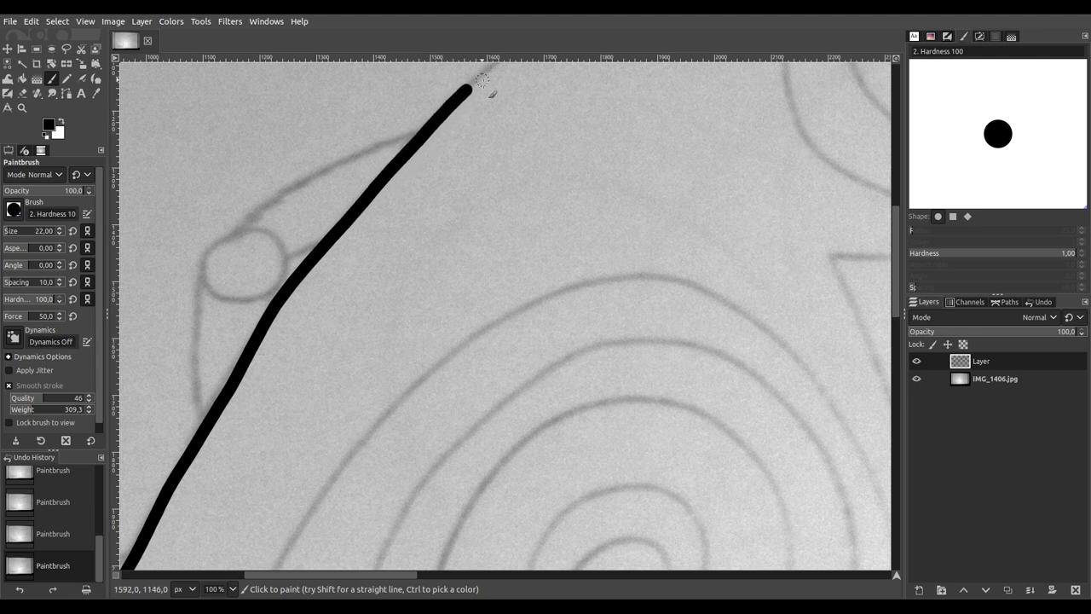
Step: Try to continue the back outline past the third back leg, and undo the strokes
{"action": "left_click_drag", "start_coordinate": [834, 114], "coordinate": [504, 555]}
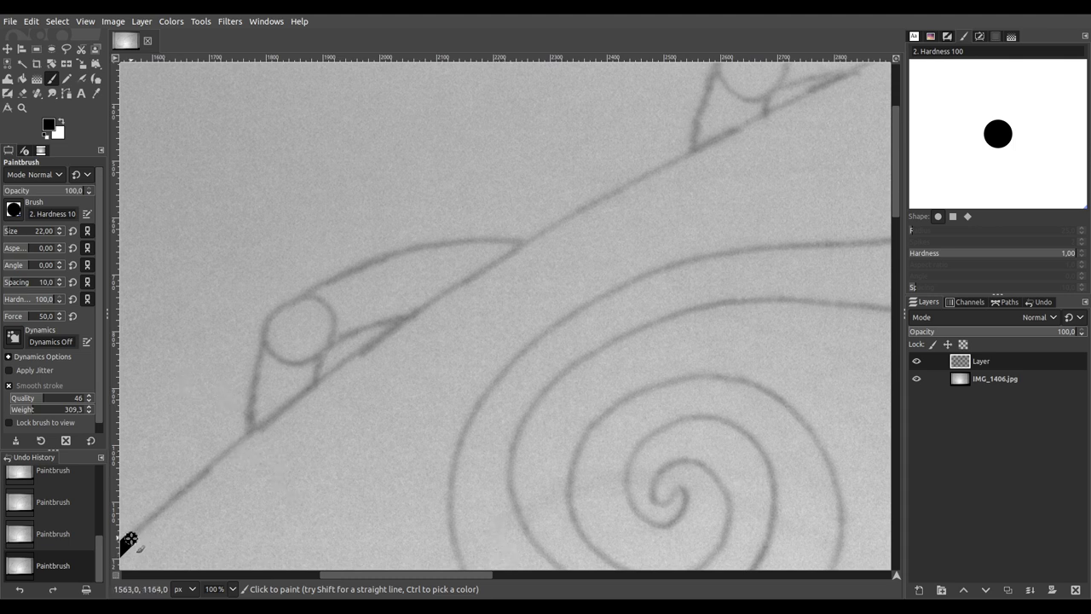
{"action": "key", "text": "ctrl"}
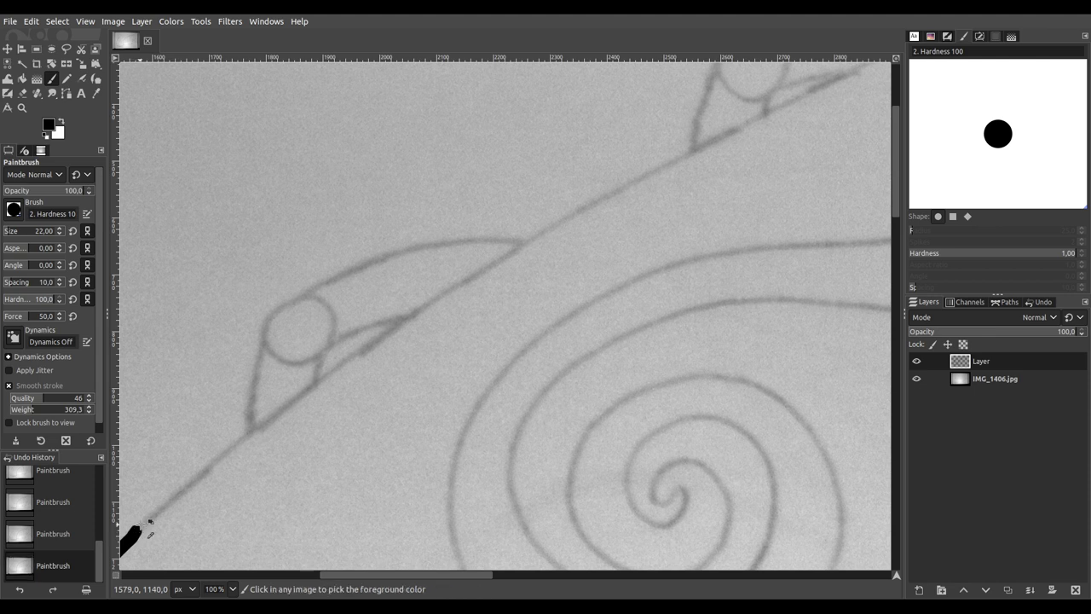
{"action": "key", "text": "ctrl+z"}
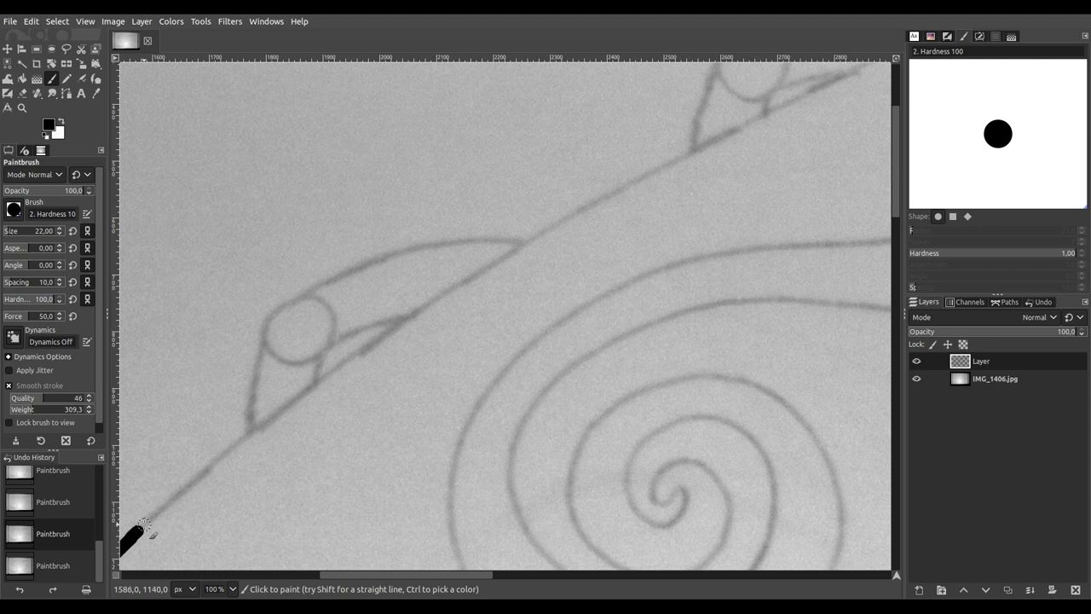
{"action": "mouse_move", "coordinate": [154, 510]}
{"action": "left_mouse_down"}
{"action": "mouse_move", "coordinate": [248, 440]}
{"action": "mouse_move", "coordinate": [287, 431]}
{"action": "mouse_move", "coordinate": [522, 235]}
{"action": "mouse_move", "coordinate": [718, 135]}
{"action": "left_mouse_up"}
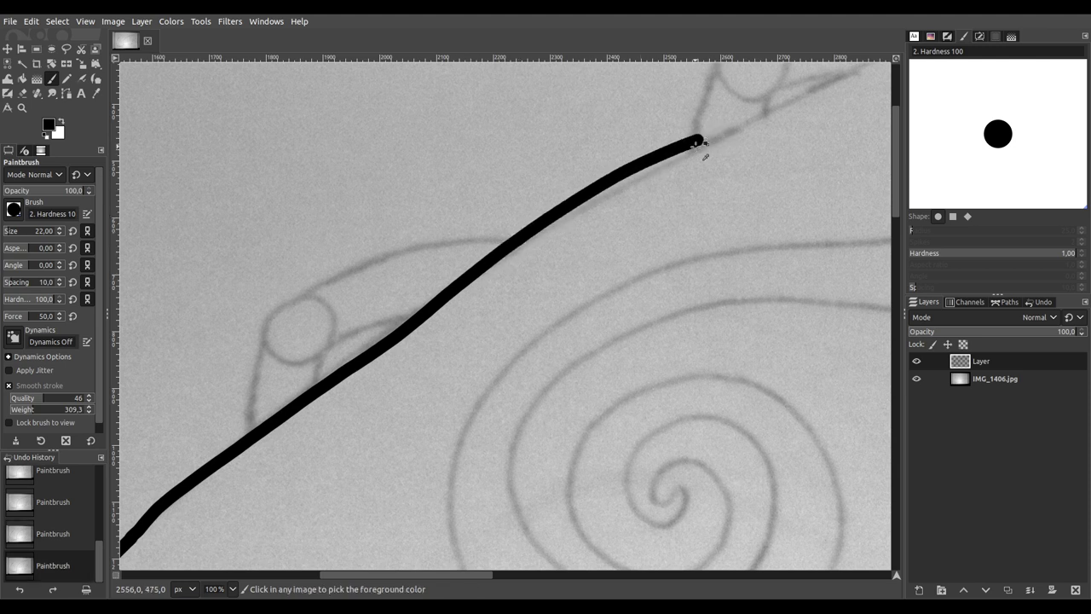
{"action": "key", "text": "ctrl+z"}
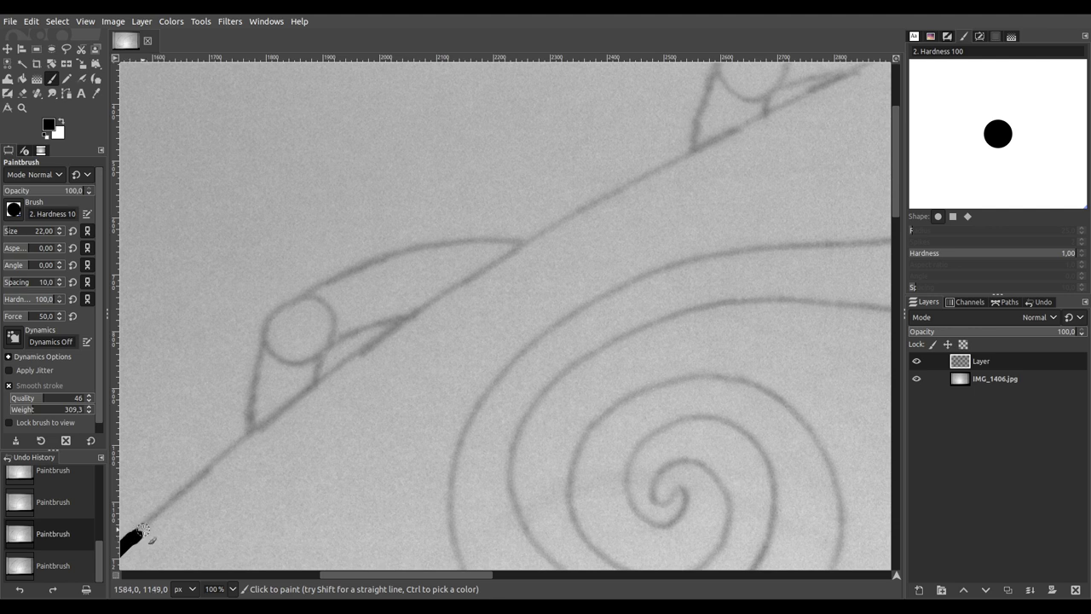
Step: Trace the rest of the large creature's back outline past the remaining back legs to beyond the paper's upper edge
{"action": "mouse_move", "coordinate": [160, 514]}
{"action": "left_mouse_down"}
{"action": "mouse_move", "coordinate": [338, 375]}
{"action": "mouse_move", "coordinate": [416, 296]}
{"action": "mouse_move", "coordinate": [626, 176]}
{"action": "mouse_move", "coordinate": [829, 88]}
{"action": "left_mouse_up"}
{"action": "key", "text": "space"}
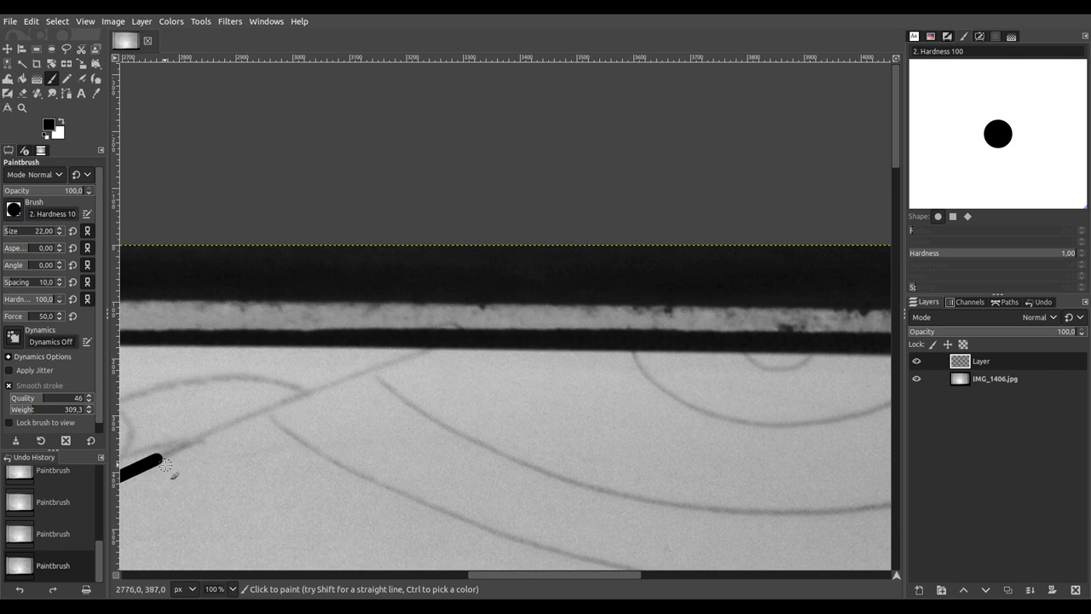
{"action": "left_click_drag", "start_coordinate": [158, 461], "coordinate": [258, 404]}
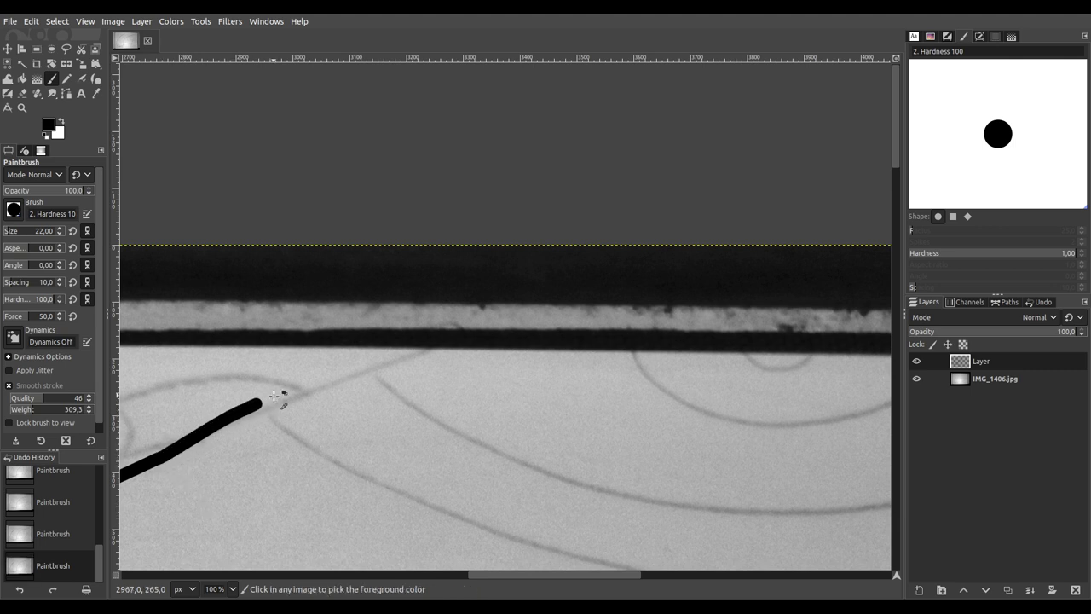
{"action": "key", "text": "ctrl+z"}
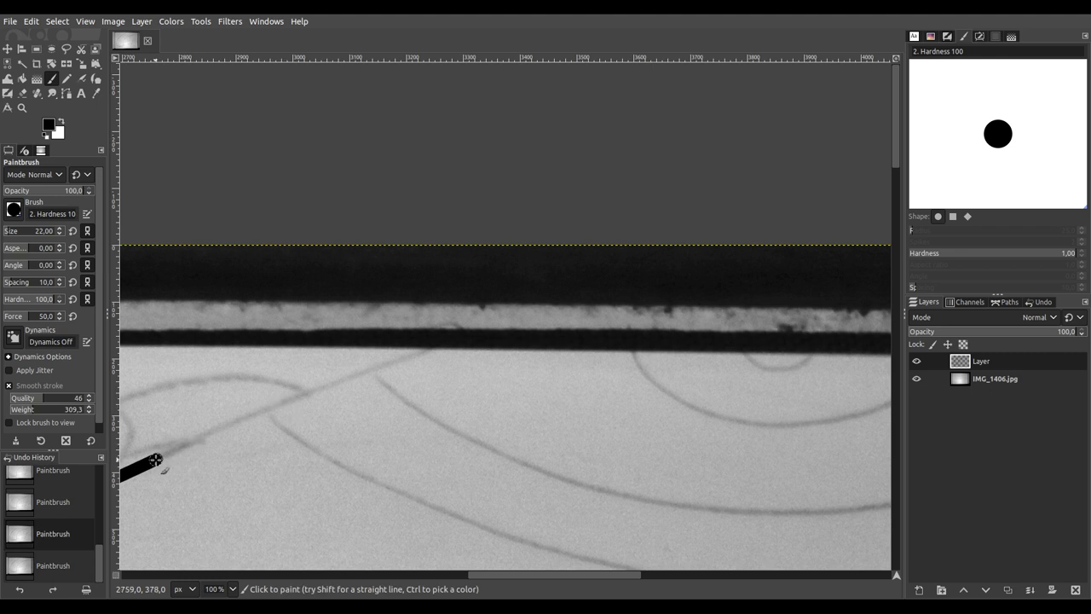
{"action": "mouse_move", "coordinate": [186, 445]}
{"action": "left_mouse_down"}
{"action": "mouse_move", "coordinate": [762, 202]}
{"action": "mouse_move", "coordinate": [733, 213]}
{"action": "left_mouse_up"}
{"action": "scroll", "coordinate": [658, 268], "scroll_direction": "down", "scroll_amount": 10, "text": "ctrl"}
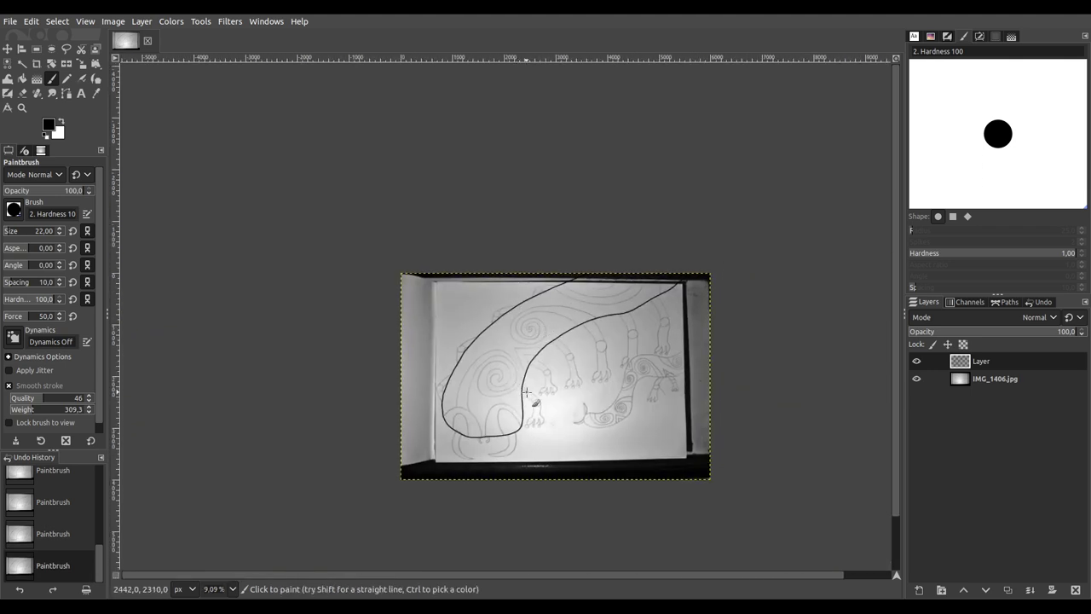
Step: Extend the small creature's upper body line in black from the paper's right edge to the image border
{"action": "scroll", "coordinate": [529, 391], "scroll_direction": "up", "scroll_amount": 3, "text": "ctrl"}
{"action": "scroll", "coordinate": [529, 390], "scroll_direction": "down", "scroll_amount": 1, "text": "ctrl"}
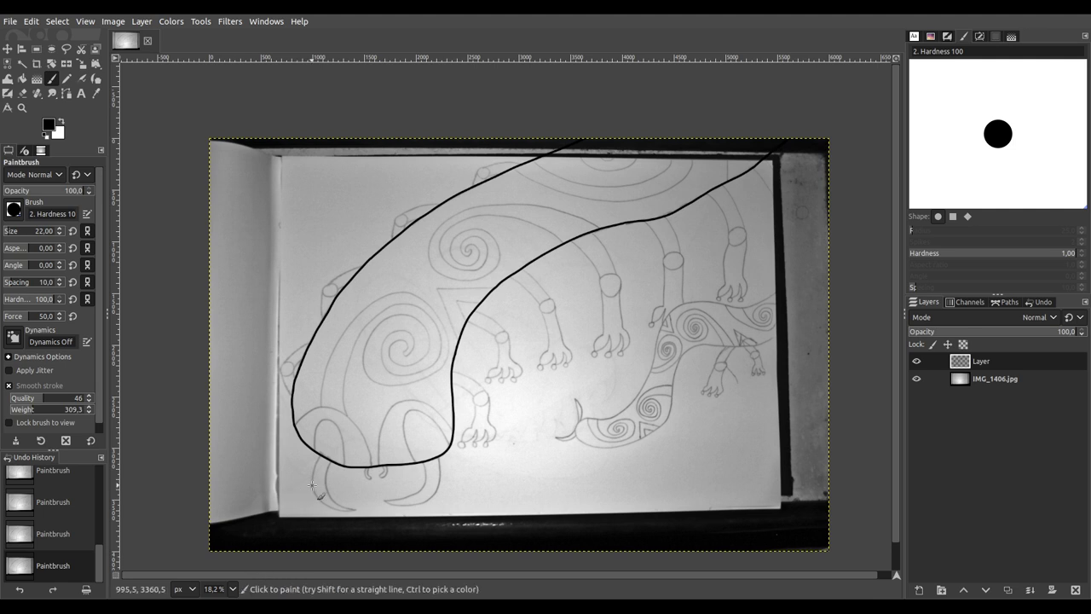
{"action": "scroll", "coordinate": [312, 468], "scroll_direction": "down", "scroll_amount": 3}
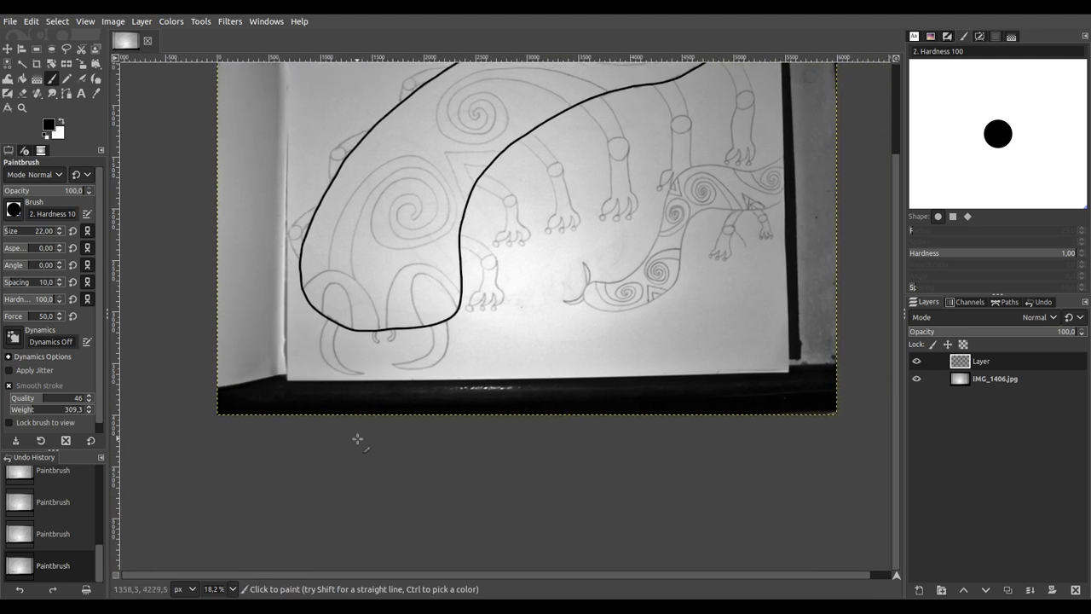
{"action": "scroll", "coordinate": [652, 235], "scroll_direction": "up", "scroll_amount": 2}
{"action": "scroll", "coordinate": [434, 403], "scroll_direction": "right", "scroll_amount": 3}
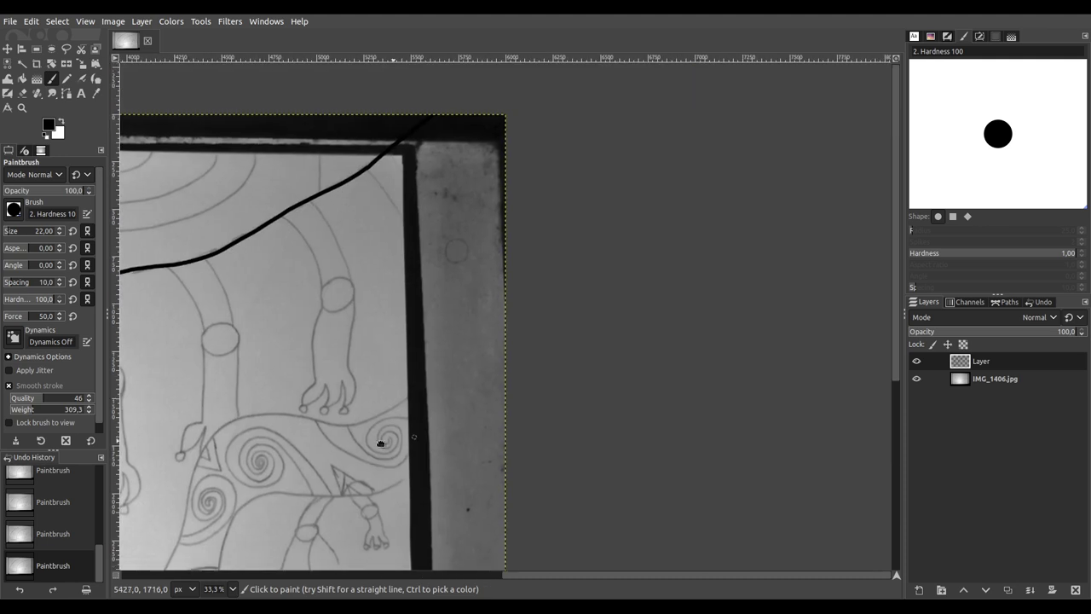
{"action": "scroll", "coordinate": [435, 402], "scroll_direction": "up", "scroll_amount": 3}
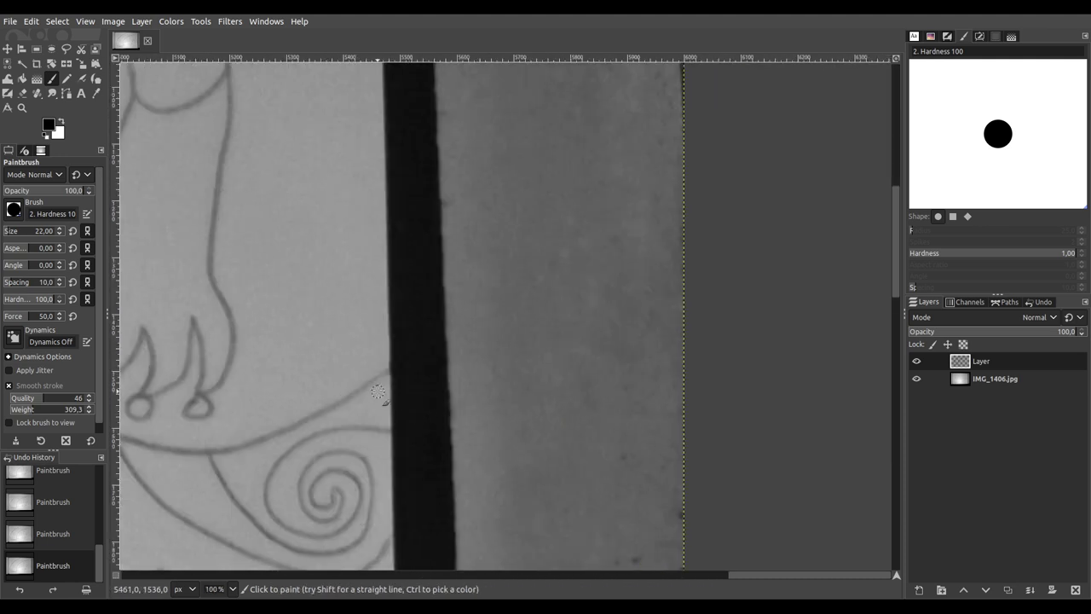
{"action": "mouse_move", "coordinate": [379, 376]}
{"action": "left_mouse_down"}
{"action": "mouse_move", "coordinate": [557, 252]}
{"action": "mouse_move", "coordinate": [668, 155]}
{"action": "left_mouse_up"}
Step: Extend the small creature's lower body line in black beyond the paper's right edge
{"action": "scroll", "coordinate": [511, 345], "scroll_direction": "down", "scroll_amount": 2}
{"action": "scroll", "coordinate": [414, 401], "scroll_direction": "down", "scroll_amount": 1}
{"action": "scroll", "coordinate": [414, 402], "scroll_direction": "right", "scroll_amount": 1}
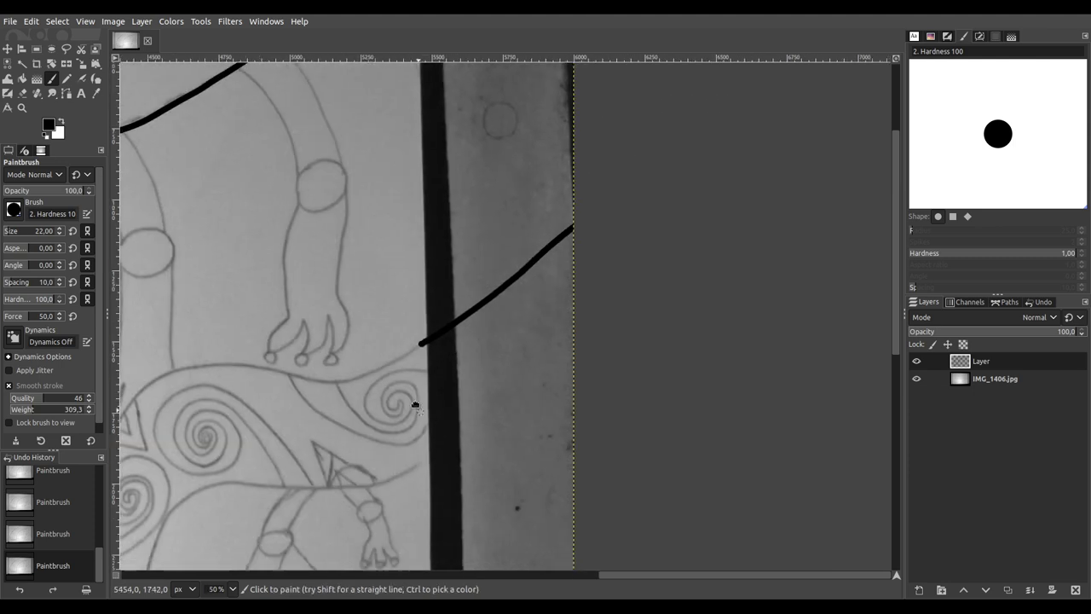
{"action": "scroll", "coordinate": [386, 474], "scroll_direction": "down", "scroll_amount": 1}
{"action": "scroll", "coordinate": [385, 474], "scroll_direction": "right", "scroll_amount": 1}
{"action": "scroll", "coordinate": [385, 474], "scroll_direction": "up", "scroll_amount": 2}
{"action": "left_click_drag", "start_coordinate": [393, 423], "coordinate": [740, 223]}
Step: Try tracing the small creature's belly line from the paper's right edge past its two legs, and undo the stroke
{"action": "scroll", "coordinate": [724, 282], "scroll_direction": "down", "scroll_amount": 3}
{"action": "scroll", "coordinate": [723, 282], "scroll_direction": "left", "scroll_amount": 5}
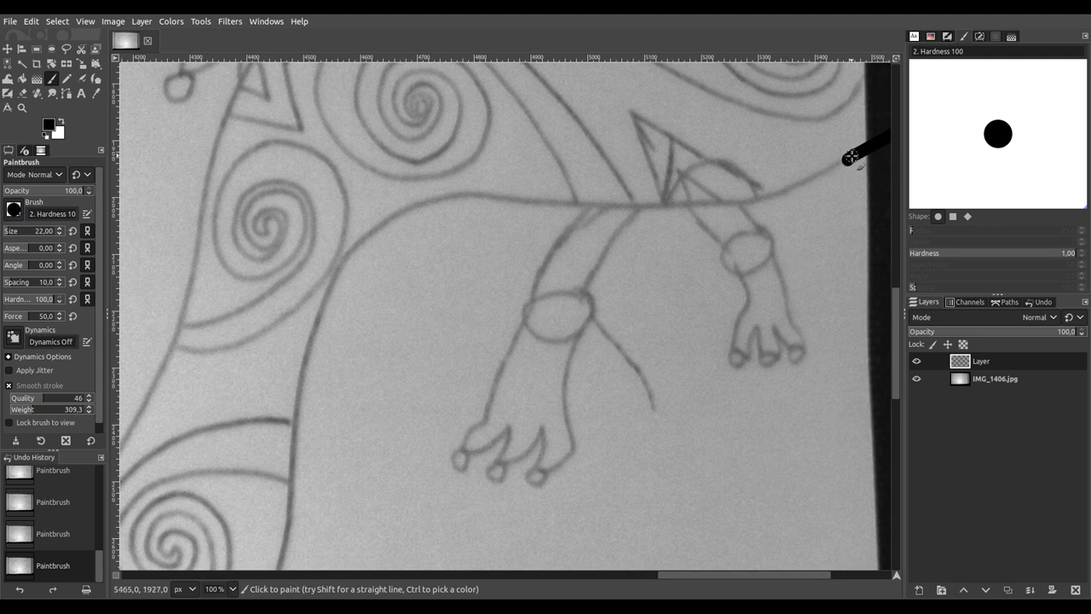
{"action": "mouse_move", "coordinate": [813, 178]}
{"action": "left_mouse_down"}
{"action": "mouse_move", "coordinate": [754, 197]}
{"action": "mouse_move", "coordinate": [636, 209]}
{"action": "mouse_move", "coordinate": [454, 198]}
{"action": "mouse_move", "coordinate": [388, 220]}
{"action": "mouse_move", "coordinate": [334, 261]}
{"action": "left_mouse_up"}
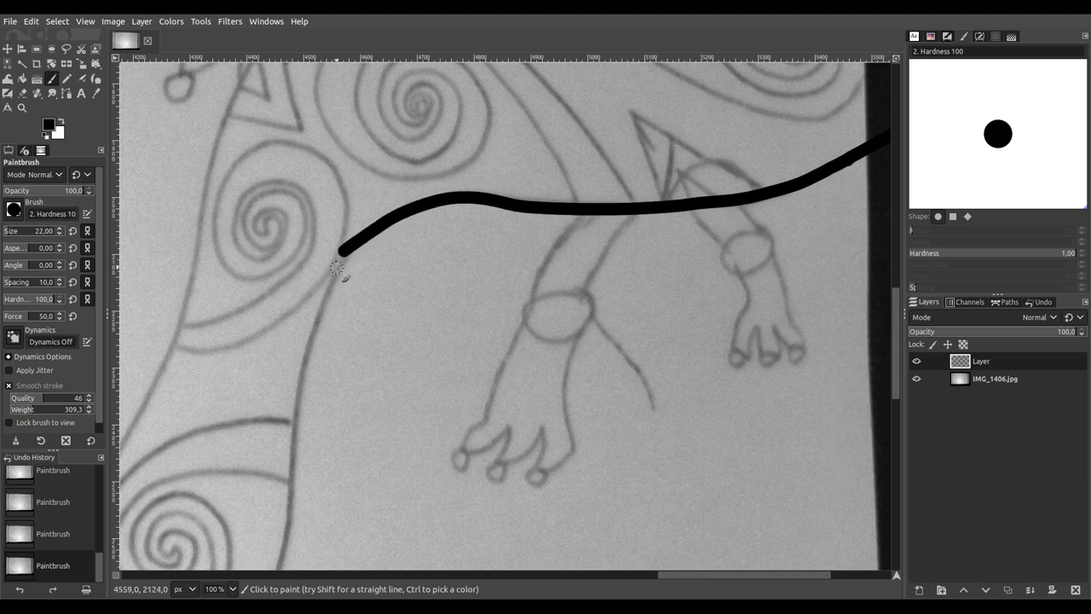
{"action": "key", "text": "ctrl"}
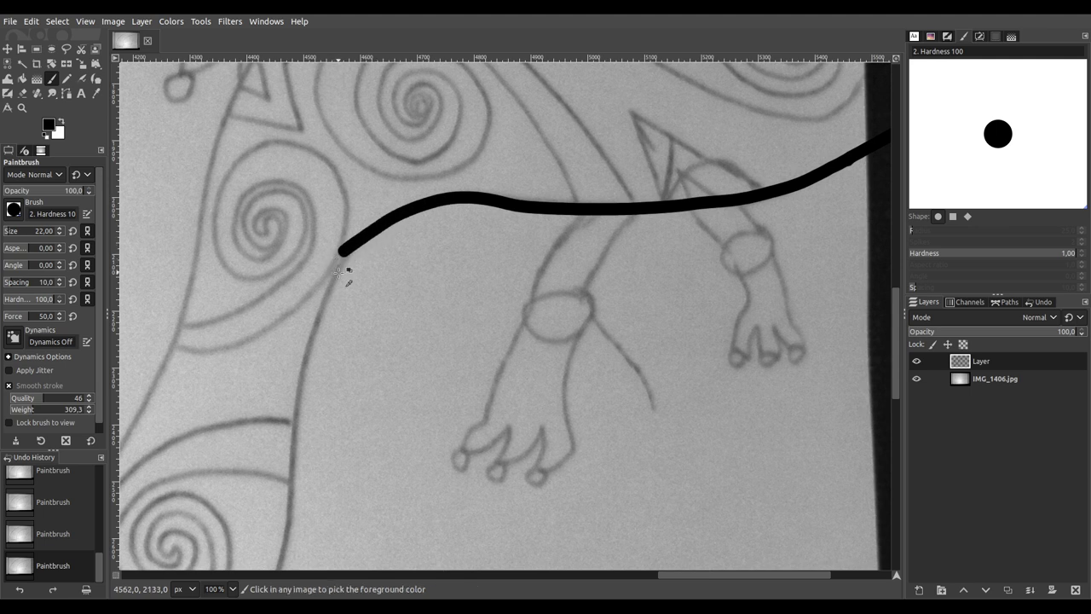
{"action": "key", "text": "ctrl+z"}
{"action": "left_click_drag", "start_coordinate": [608, 252], "coordinate": [629, 247]}
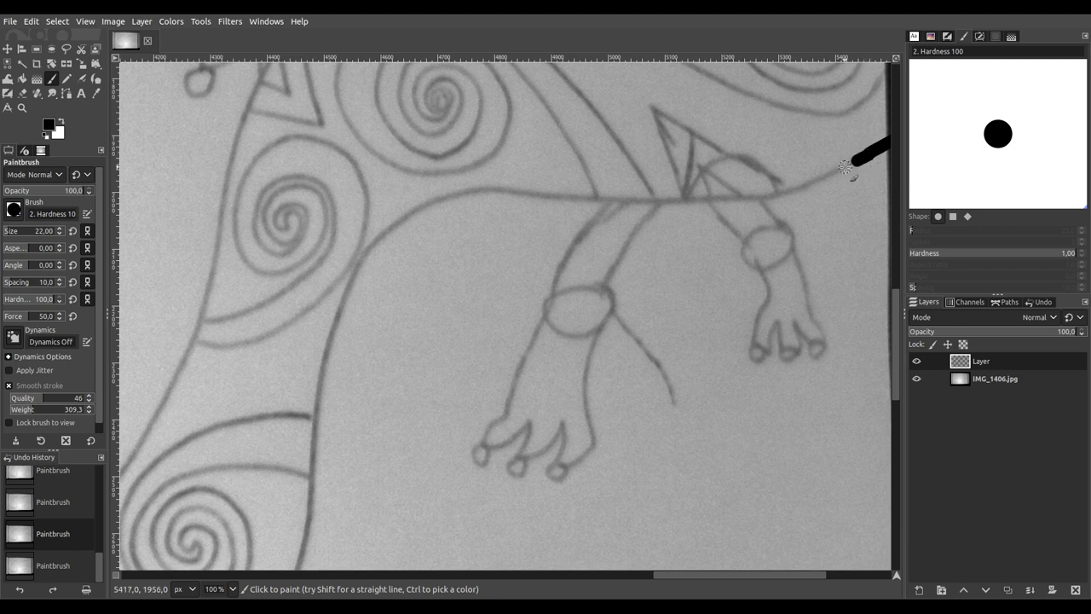
Step: Trace the small creature's belly line in black from the paper's right edge past its two legs, down the neck and around the head
{"action": "mouse_move", "coordinate": [831, 173]}
{"action": "left_mouse_down"}
{"action": "mouse_move", "coordinate": [721, 202]}
{"action": "mouse_move", "coordinate": [459, 194]}
{"action": "mouse_move", "coordinate": [413, 211]}
{"action": "left_mouse_up"}
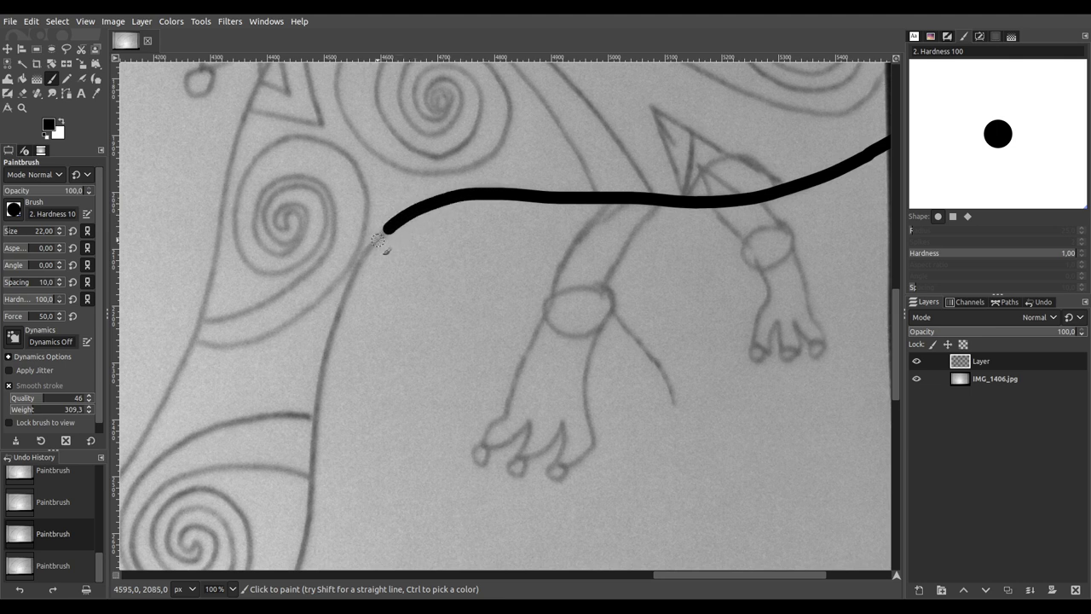
{"action": "mouse_move", "coordinate": [363, 259]}
{"action": "left_mouse_down"}
{"action": "mouse_move", "coordinate": [311, 395]}
{"action": "mouse_move", "coordinate": [298, 578]}
{"action": "mouse_move", "coordinate": [316, 521]}
{"action": "mouse_move", "coordinate": [460, 265]}
{"action": "mouse_move", "coordinate": [673, 204]}
{"action": "mouse_move", "coordinate": [834, 194]}
{"action": "left_mouse_up"}
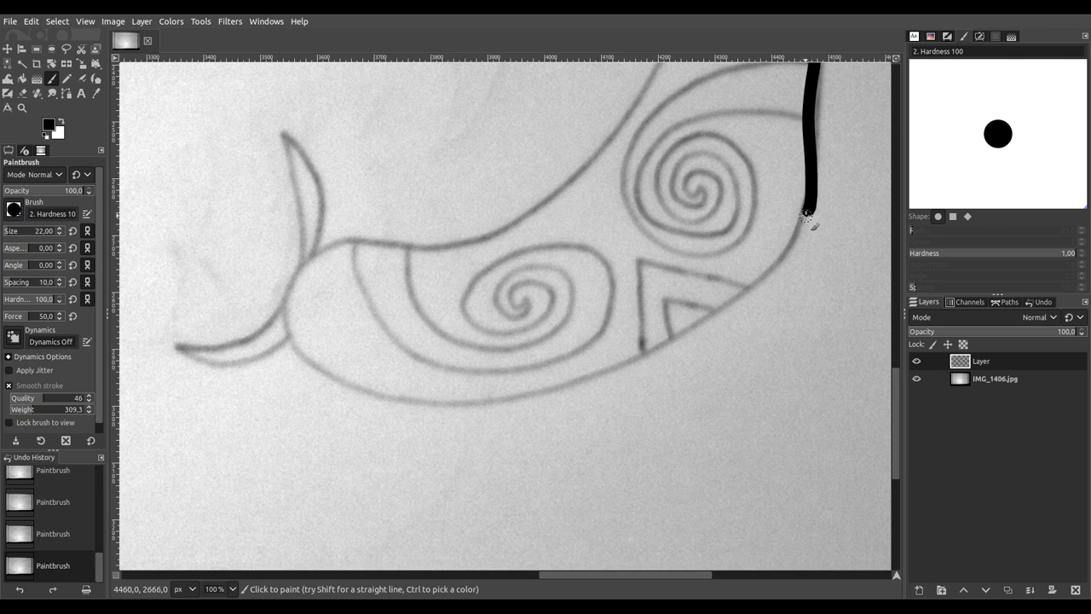
{"action": "mouse_move", "coordinate": [797, 232]}
{"action": "left_mouse_down"}
{"action": "mouse_move", "coordinate": [641, 363]}
{"action": "mouse_move", "coordinate": [547, 394]}
{"action": "mouse_move", "coordinate": [410, 403]}
{"action": "mouse_move", "coordinate": [331, 380]}
{"action": "mouse_move", "coordinate": [288, 348]}
{"action": "mouse_move", "coordinate": [282, 307]}
{"action": "mouse_move", "coordinate": [316, 251]}
{"action": "mouse_move", "coordinate": [336, 241]}
{"action": "mouse_move", "coordinate": [437, 247]}
{"action": "mouse_move", "coordinate": [505, 229]}
{"action": "mouse_move", "coordinate": [616, 136]}
{"action": "mouse_move", "coordinate": [658, 65]}
{"action": "left_mouse_up"}
Step: Trace the small creature's back line in black from the neck over the hump to join the existing line at the paper's right edge
{"action": "mouse_move", "coordinate": [820, 108]}
{"action": "left_mouse_down"}
{"action": "mouse_move", "coordinate": [706, 340]}
{"action": "mouse_move", "coordinate": [617, 452]}
{"action": "mouse_move", "coordinate": [423, 557]}
{"action": "mouse_move", "coordinate": [404, 509]}
{"action": "mouse_move", "coordinate": [335, 524]}
{"action": "mouse_move", "coordinate": [303, 514]}
{"action": "left_mouse_up"}
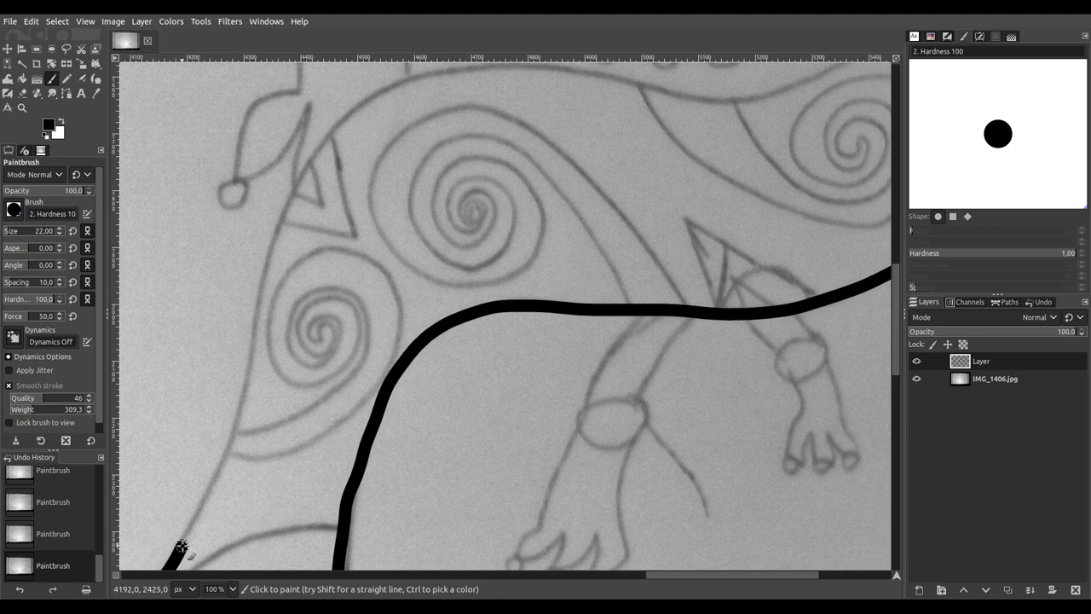
{"action": "mouse_move", "coordinate": [191, 528]}
{"action": "left_mouse_down"}
{"action": "mouse_move", "coordinate": [254, 363]}
{"action": "mouse_move", "coordinate": [272, 248]}
{"action": "mouse_move", "coordinate": [302, 168]}
{"action": "mouse_move", "coordinate": [370, 96]}
{"action": "mouse_move", "coordinate": [409, 75]}
{"action": "left_mouse_up"}
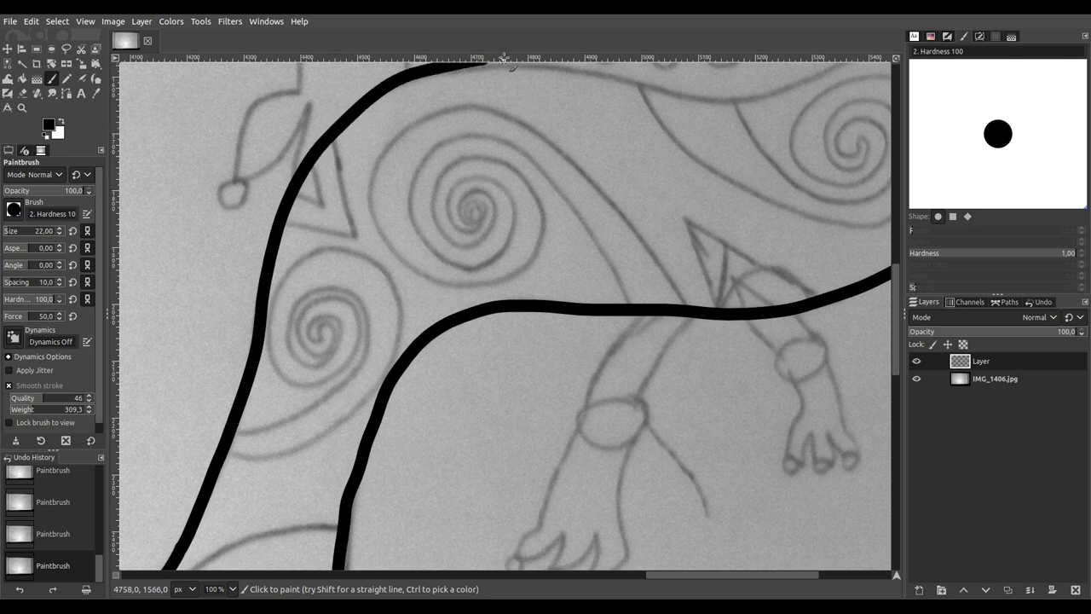
{"action": "mouse_move", "coordinate": [584, 66]}
{"action": "left_mouse_down"}
{"action": "mouse_move", "coordinate": [727, 95]}
{"action": "mouse_move", "coordinate": [834, 70]}
{"action": "mouse_move", "coordinate": [839, 95]}
{"action": "mouse_move", "coordinate": [772, 202]}
{"action": "mouse_move", "coordinate": [673, 306]}
{"action": "mouse_move", "coordinate": [488, 345]}
{"action": "mouse_move", "coordinate": [366, 390]}
{"action": "left_mouse_up"}
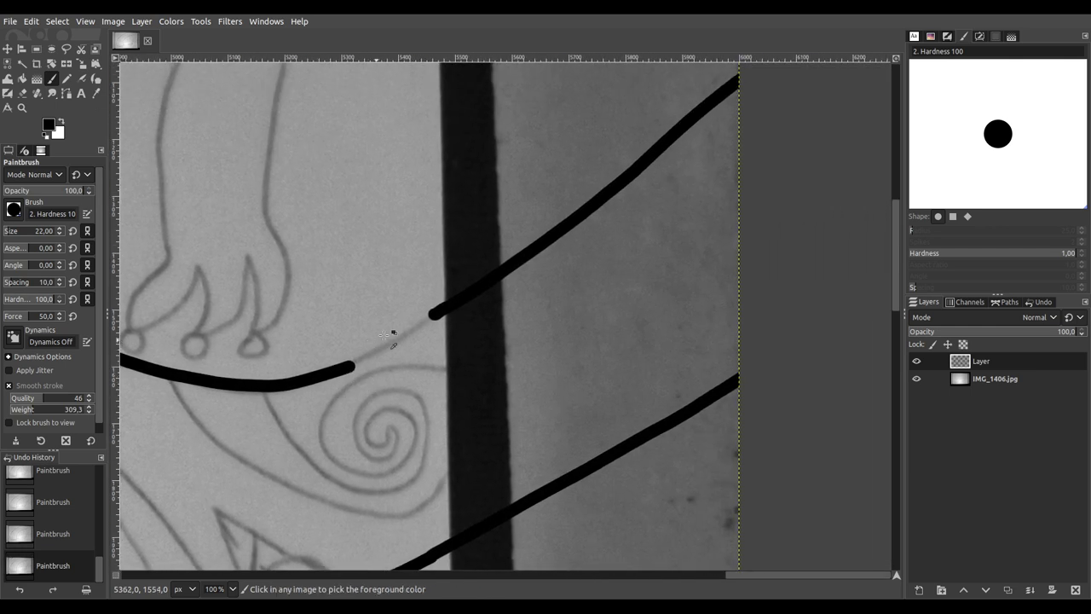
{"action": "scroll", "coordinate": [386, 333], "scroll_direction": "up", "scroll_amount": 3, "text": "ctrl"}
{"action": "mouse_move", "coordinate": [279, 426]}
{"action": "left_mouse_down"}
{"action": "mouse_move", "coordinate": [379, 385]}
{"action": "mouse_move", "coordinate": [567, 250]}
{"action": "mouse_move", "coordinate": [557, 243]}
{"action": "left_mouse_up"}
{"action": "scroll", "coordinate": [541, 226], "scroll_direction": "down", "scroll_amount": 7}
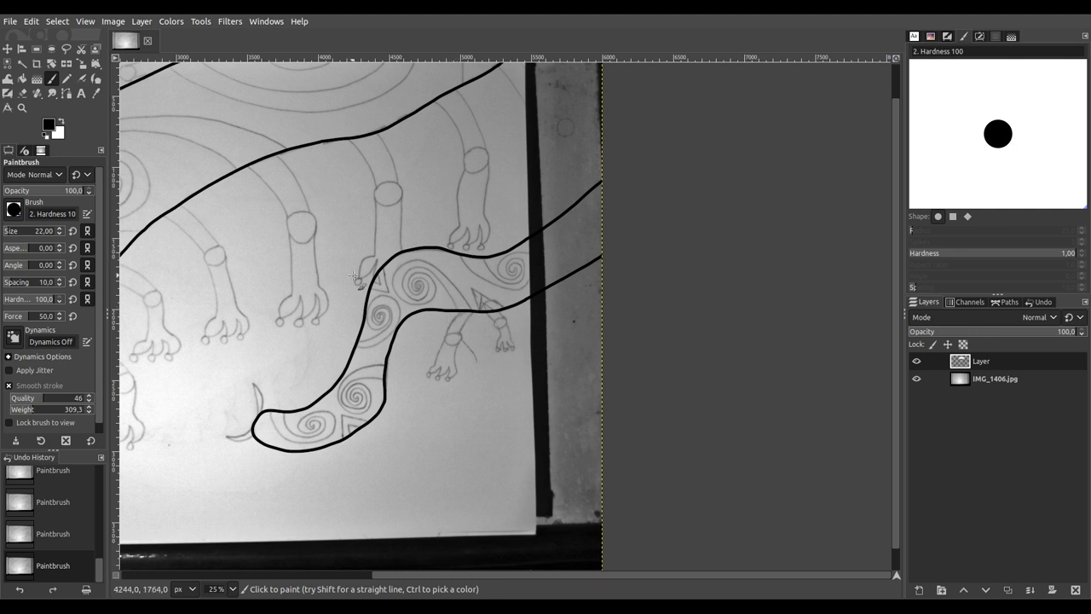
Step: Set the brush size to 16 and trace the large creature's left curved pincer in black below the head outline
{"action": "left_click_drag", "start_coordinate": [296, 323], "coordinate": [661, 247]}
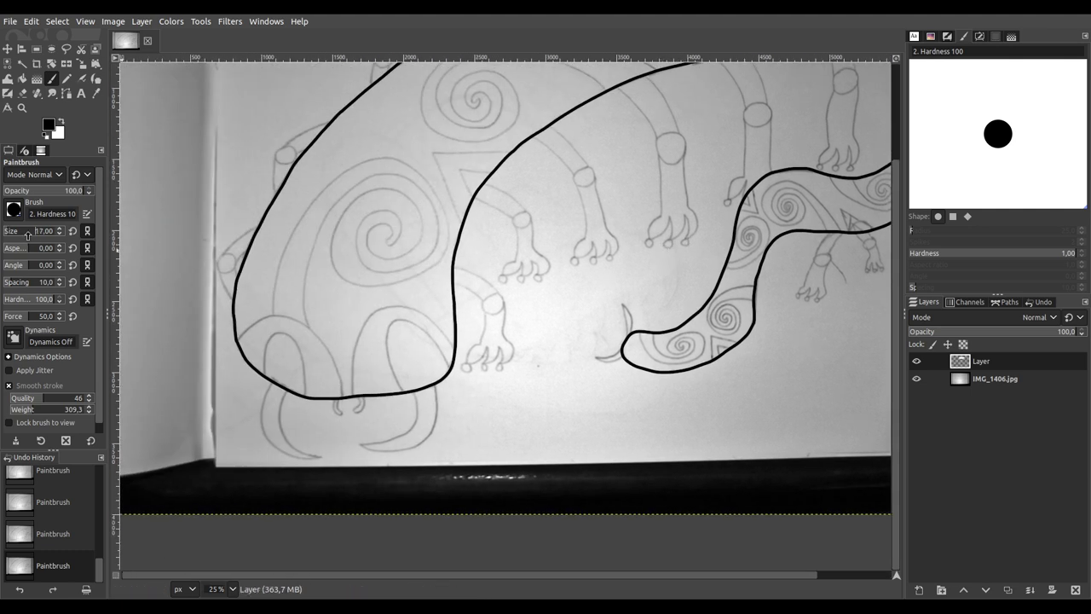
{"action": "scroll", "coordinate": [268, 441], "scroll_direction": "down", "scroll_amount": 4}
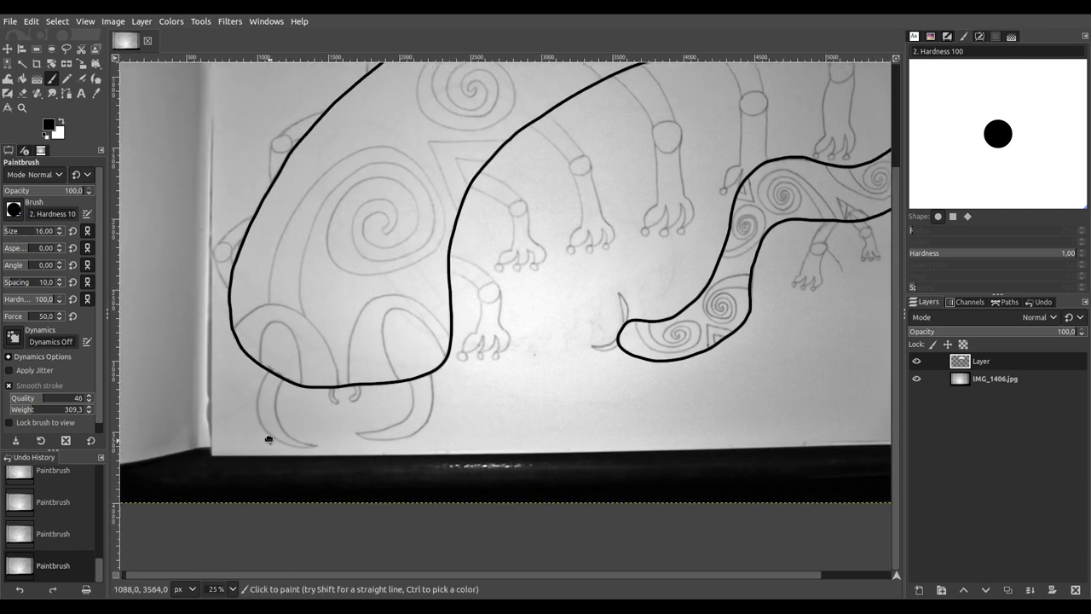
{"action": "scroll", "coordinate": [360, 371], "scroll_direction": "up", "scroll_amount": 4, "text": "ctrl"}
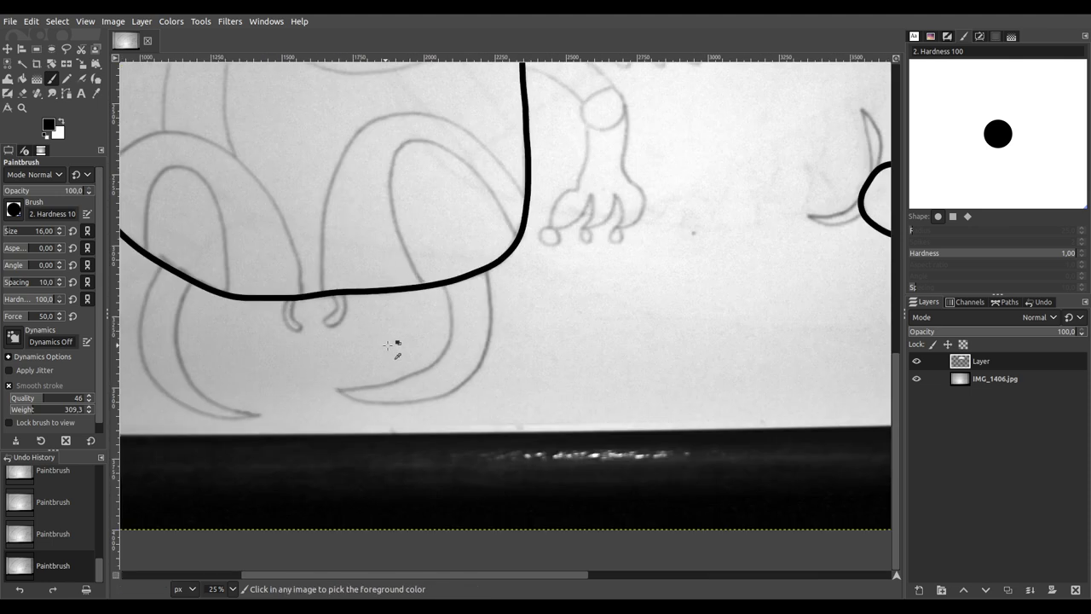
{"action": "scroll", "coordinate": [352, 210], "scroll_direction": "up", "scroll_amount": 2, "text": "ctrl"}
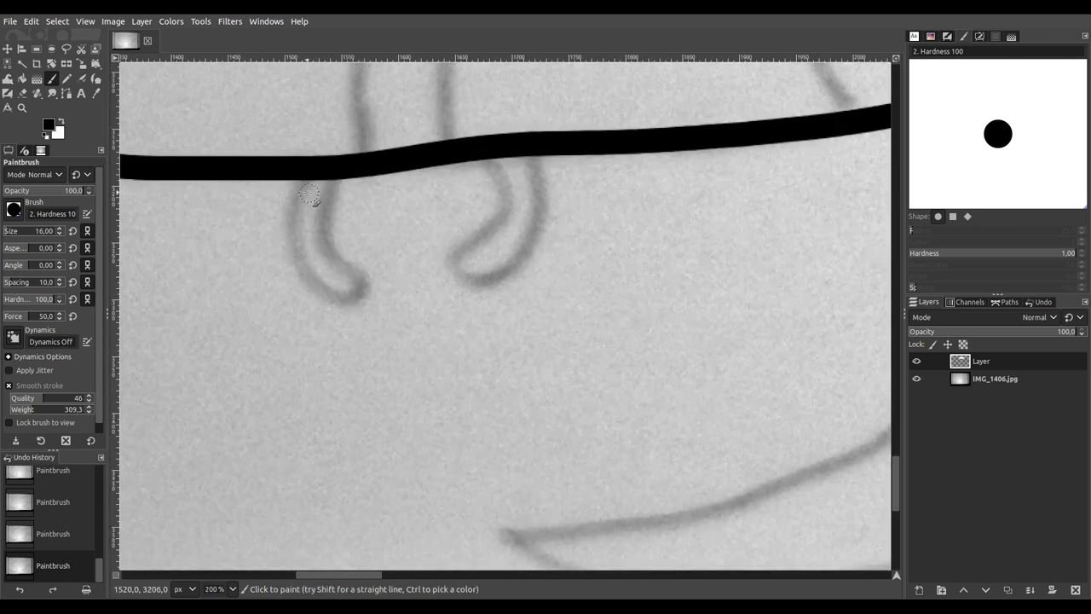
{"action": "scroll", "coordinate": [261, 293], "scroll_direction": "down", "scroll_amount": 3, "text": "ctrl"}
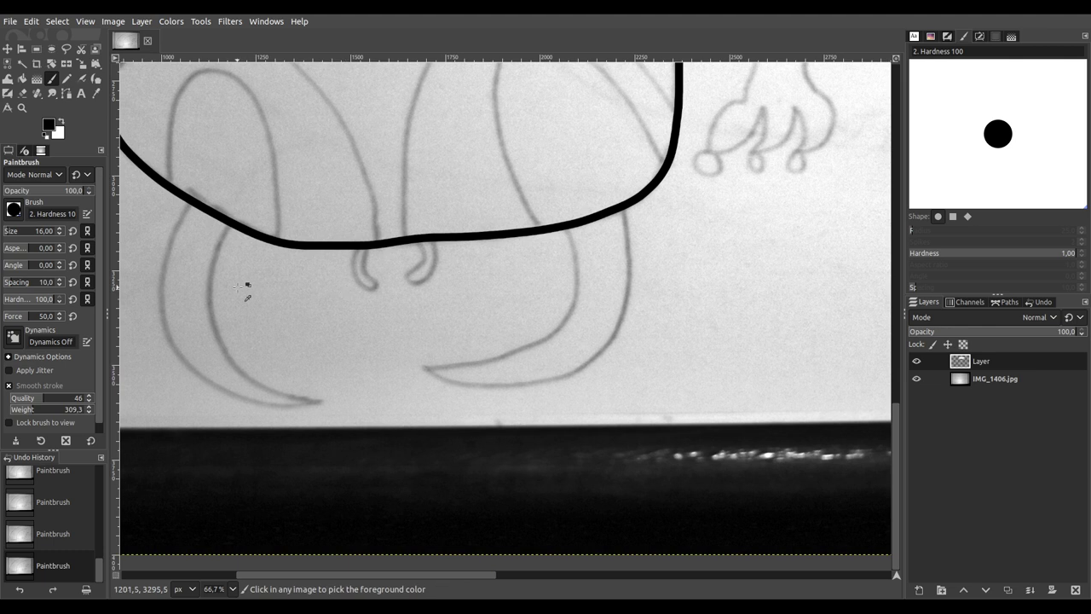
{"action": "scroll", "coordinate": [331, 278], "scroll_direction": "up", "scroll_amount": 2, "text": "ctrl"}
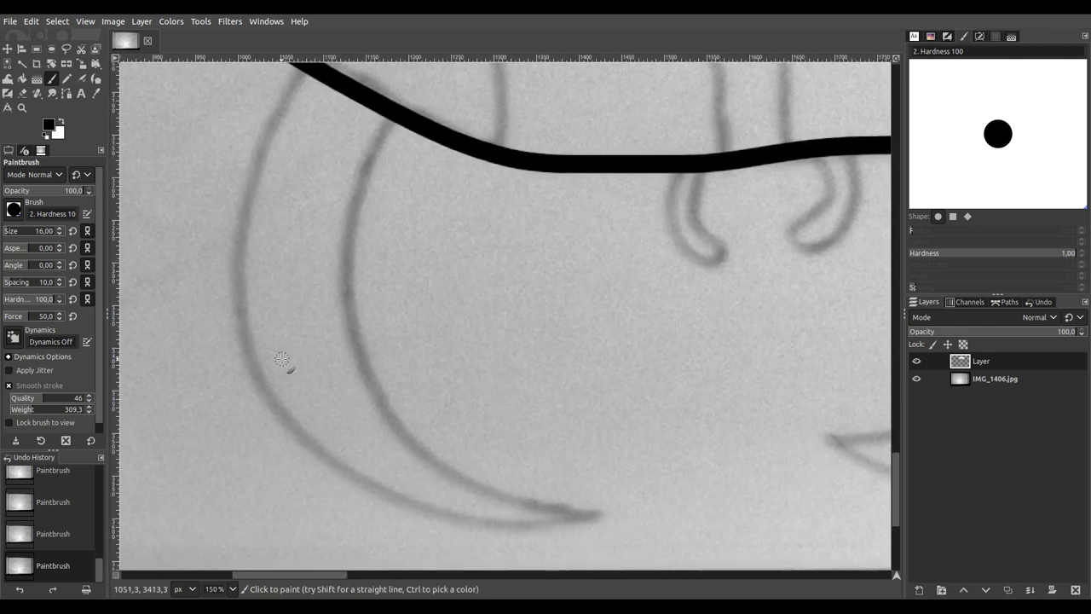
{"action": "scroll", "coordinate": [286, 382], "scroll_direction": "up", "scroll_amount": 1}
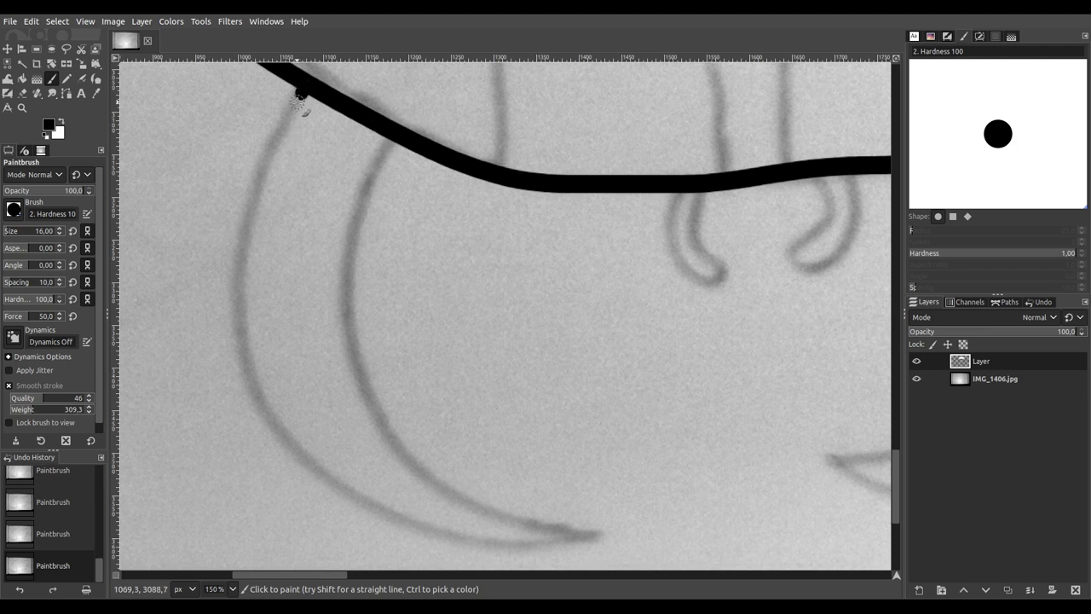
{"action": "left_click_drag", "start_coordinate": [286, 122], "coordinate": [237, 268]}
{"action": "key", "text": "ctrl+z"}
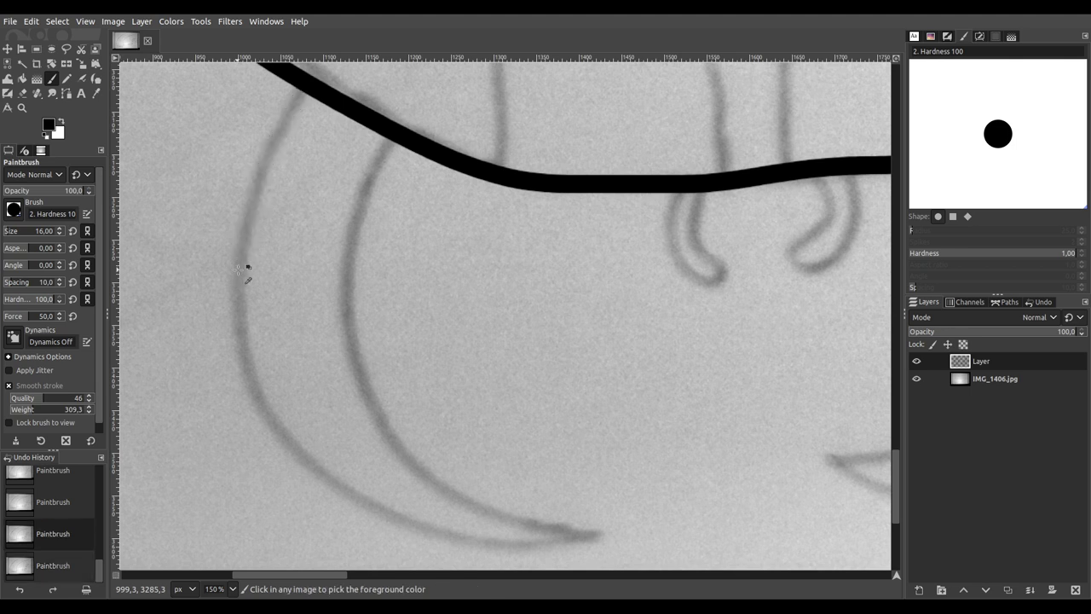
{"action": "mouse_move", "coordinate": [302, 85]}
{"action": "left_mouse_down"}
{"action": "mouse_move", "coordinate": [239, 242]}
{"action": "mouse_move", "coordinate": [247, 393]}
{"action": "mouse_move", "coordinate": [290, 444]}
{"action": "mouse_move", "coordinate": [421, 528]}
{"action": "mouse_move", "coordinate": [534, 546]}
{"action": "mouse_move", "coordinate": [609, 531]}
{"action": "mouse_move", "coordinate": [526, 526]}
{"action": "mouse_move", "coordinate": [427, 479]}
{"action": "mouse_move", "coordinate": [382, 437]}
{"action": "mouse_move", "coordinate": [353, 341]}
{"action": "mouse_move", "coordinate": [351, 237]}
{"action": "mouse_move", "coordinate": [403, 129]}
{"action": "left_mouse_up"}
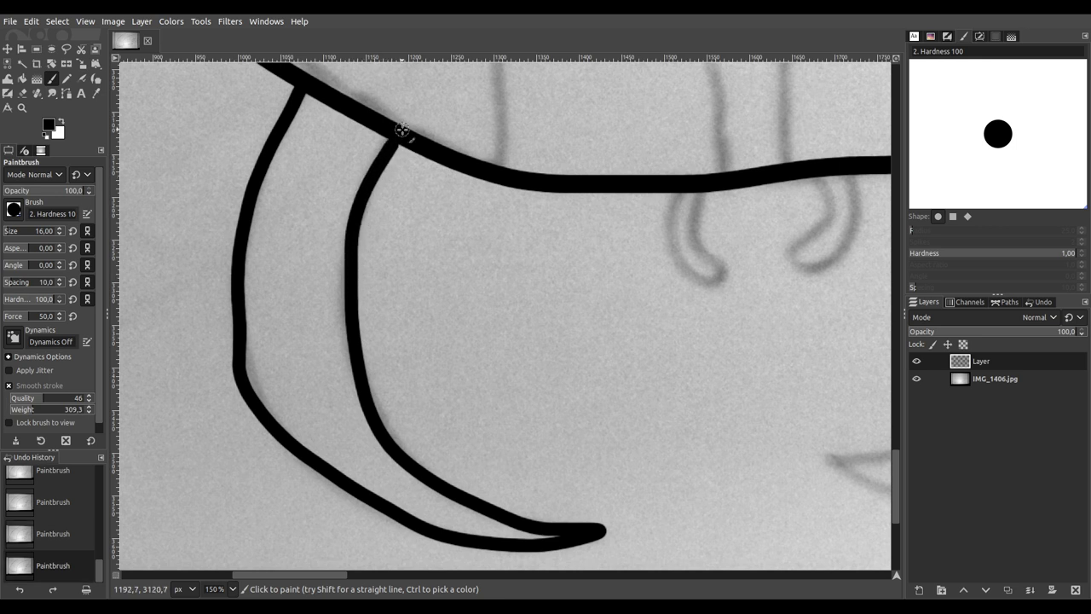
Step: Trace both edges of the large creature's right curved pincer in black, from the head outline to the pointed tip
{"action": "scroll", "coordinate": [696, 352], "scroll_direction": "right", "scroll_amount": 3}
{"action": "scroll", "coordinate": [619, 346], "scroll_direction": "up", "scroll_amount": 1}
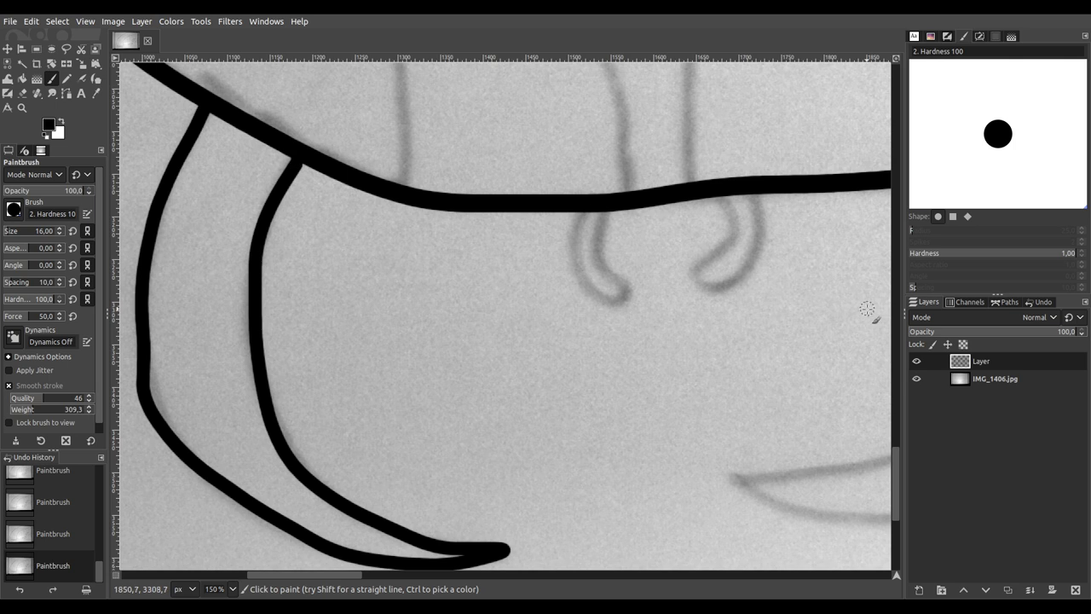
{"action": "scroll", "coordinate": [864, 309], "scroll_direction": "right", "scroll_amount": 5}
{"action": "scroll", "coordinate": [572, 288], "scroll_direction": "down", "scroll_amount": 2}
{"action": "scroll", "coordinate": [433, 275], "scroll_direction": "up", "scroll_amount": 1}
{"action": "scroll", "coordinate": [407, 290], "scroll_direction": "right", "scroll_amount": 1}
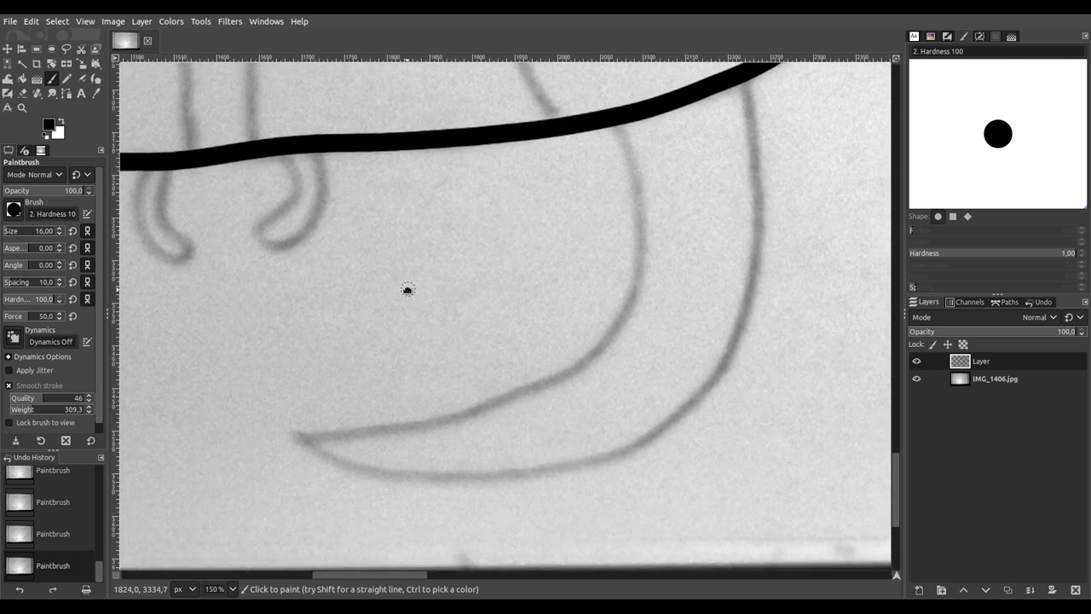
{"action": "scroll", "coordinate": [522, 300], "scroll_direction": "up", "scroll_amount": 1}
{"action": "scroll", "coordinate": [512, 313], "scroll_direction": "right", "scroll_amount": 1}
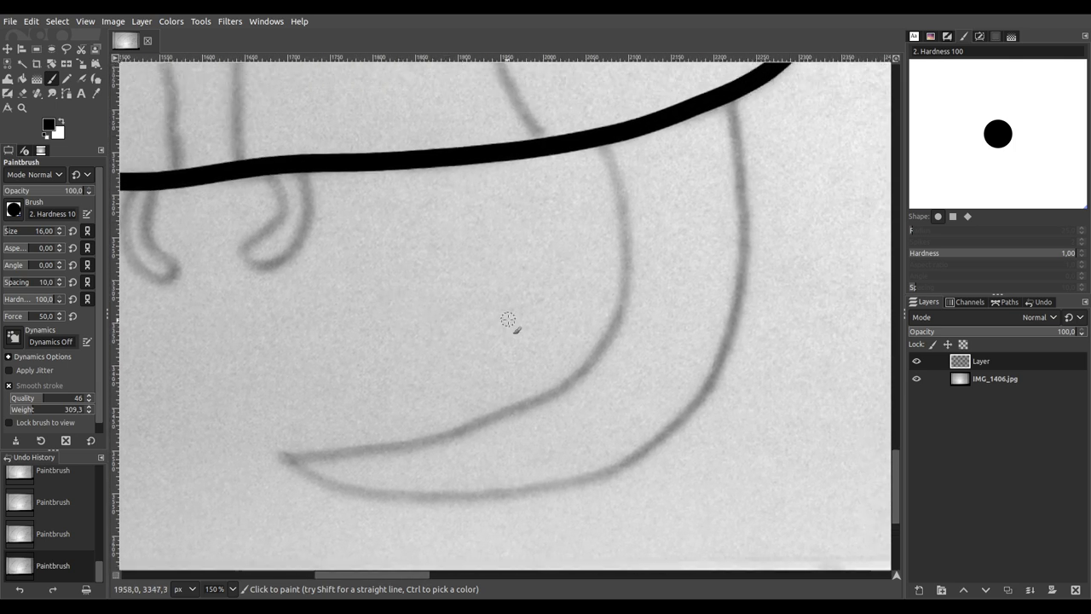
{"action": "mouse_move", "coordinate": [604, 148]}
{"action": "left_mouse_down"}
{"action": "mouse_move", "coordinate": [622, 306]}
{"action": "mouse_move", "coordinate": [591, 359]}
{"action": "mouse_move", "coordinate": [482, 431]}
{"action": "mouse_move", "coordinate": [305, 454]}
{"action": "left_mouse_up"}
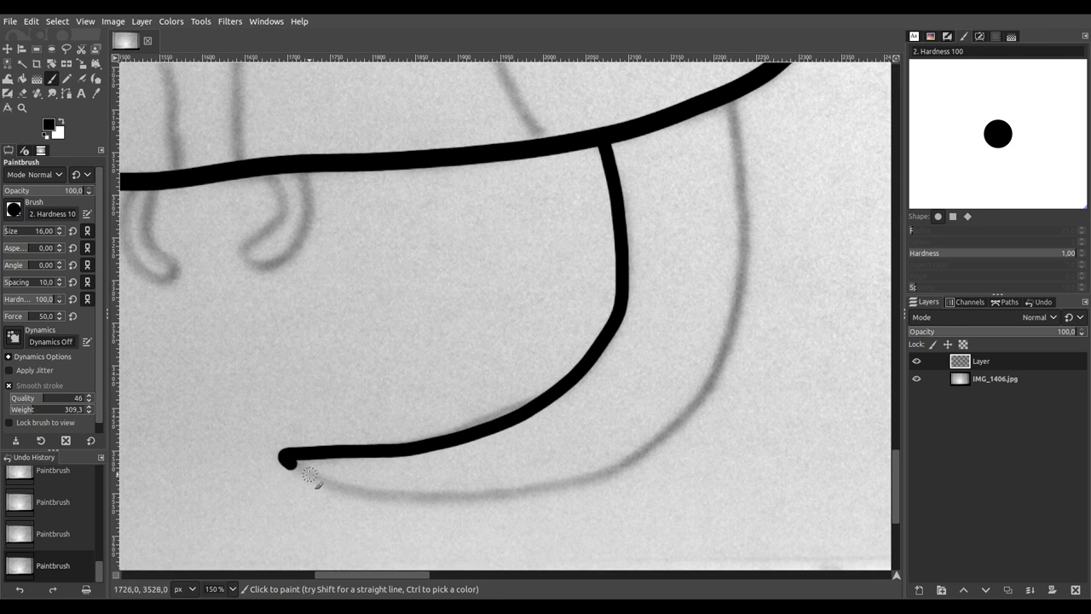
{"action": "mouse_move", "coordinate": [336, 484]}
{"action": "left_mouse_down"}
{"action": "mouse_move", "coordinate": [447, 500]}
{"action": "mouse_move", "coordinate": [559, 483]}
{"action": "mouse_move", "coordinate": [609, 466]}
{"action": "mouse_move", "coordinate": [703, 387]}
{"action": "mouse_move", "coordinate": [727, 356]}
{"action": "mouse_move", "coordinate": [747, 239]}
{"action": "mouse_move", "coordinate": [744, 140]}
{"action": "mouse_move", "coordinate": [724, 81]}
{"action": "left_mouse_up"}
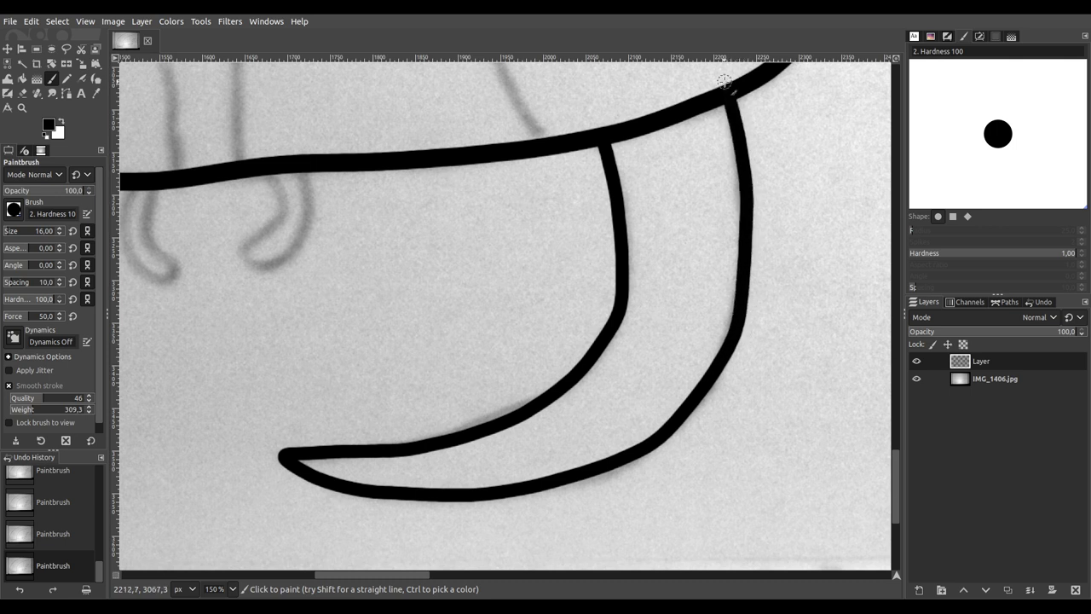
Step: Set the brush size to 11 and trace the two small hooks between the large creature's pincers in black
{"action": "scroll", "coordinate": [602, 372], "scroll_direction": "up", "scroll_amount": 3}
{"action": "scroll", "coordinate": [440, 243], "scroll_direction": "up", "scroll_amount": 2}
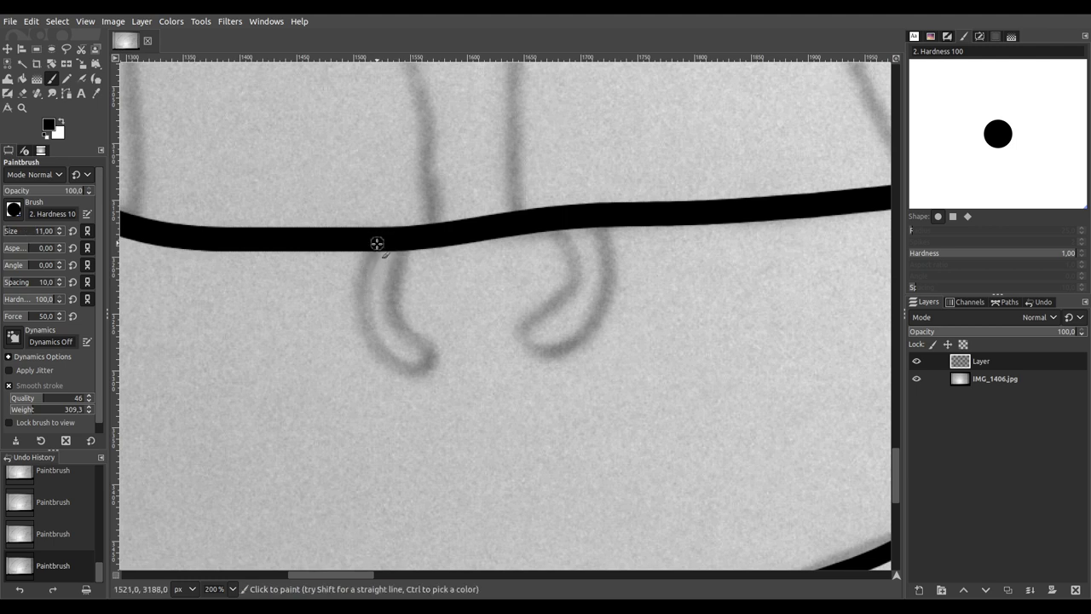
{"action": "mouse_move", "coordinate": [369, 315]}
{"action": "left_mouse_down"}
{"action": "mouse_move", "coordinate": [384, 354]}
{"action": "mouse_move", "coordinate": [406, 373]}
{"action": "left_mouse_up"}
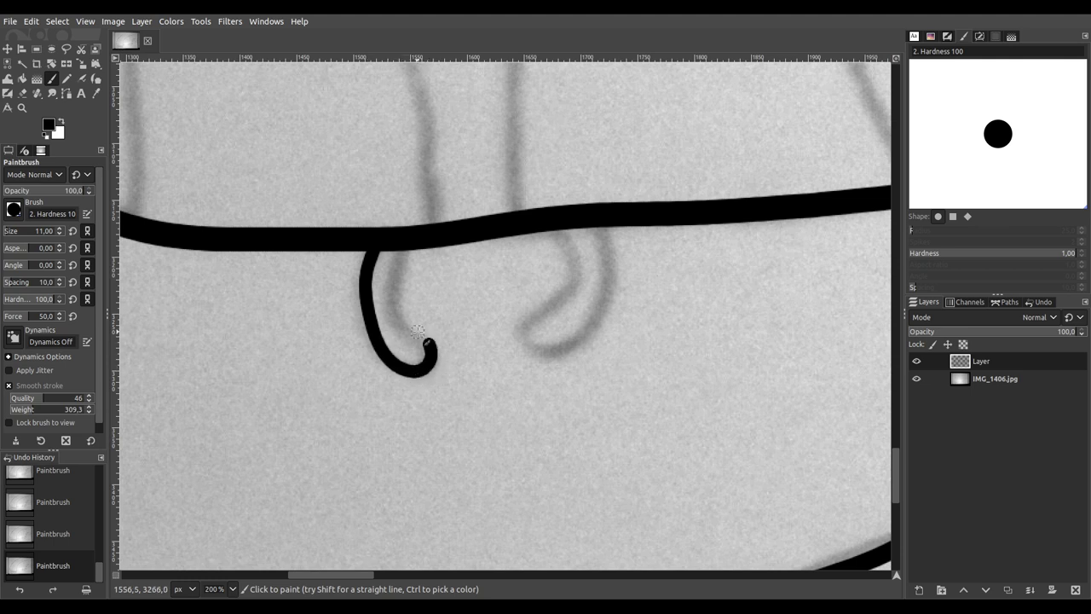
{"action": "mouse_move", "coordinate": [396, 320]}
{"action": "left_mouse_down"}
{"action": "mouse_move", "coordinate": [395, 275]}
{"action": "mouse_move", "coordinate": [418, 234]}
{"action": "left_mouse_up"}
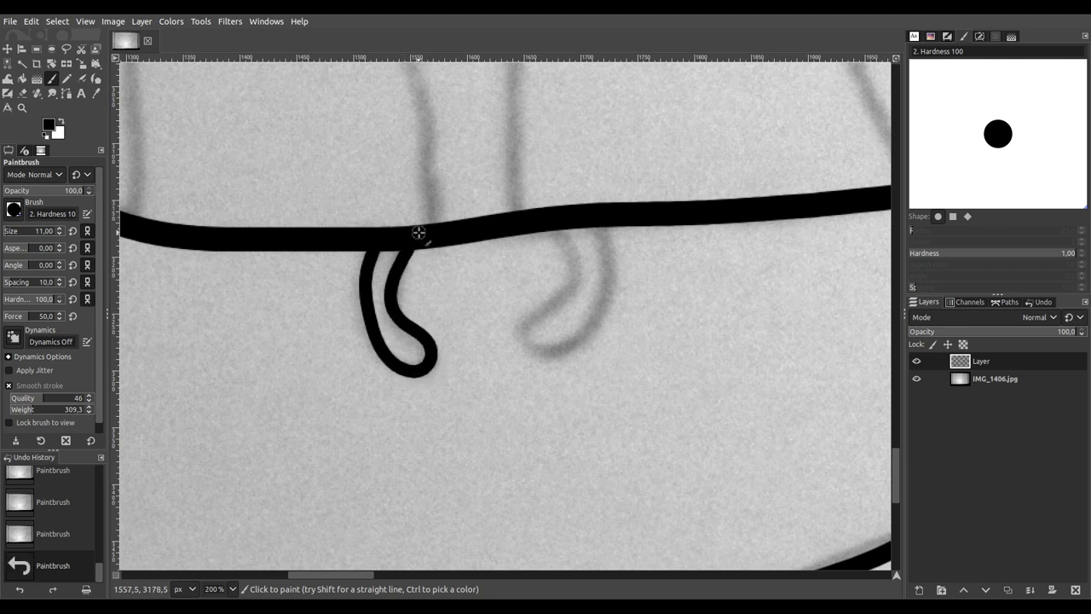
{"action": "mouse_move", "coordinate": [568, 251]}
{"action": "left_mouse_down"}
{"action": "mouse_move", "coordinate": [567, 290]}
{"action": "mouse_move", "coordinate": [520, 330]}
{"action": "mouse_move", "coordinate": [527, 351]}
{"action": "mouse_move", "coordinate": [558, 345]}
{"action": "mouse_move", "coordinate": [599, 314]}
{"action": "mouse_move", "coordinate": [612, 272]}
{"action": "mouse_move", "coordinate": [606, 205]}
{"action": "left_mouse_up"}
Step: Trace the small creature's upper and lower thin curved pincers in black at the front of its head
{"action": "scroll", "coordinate": [558, 292], "scroll_direction": "down", "scroll_amount": 9}
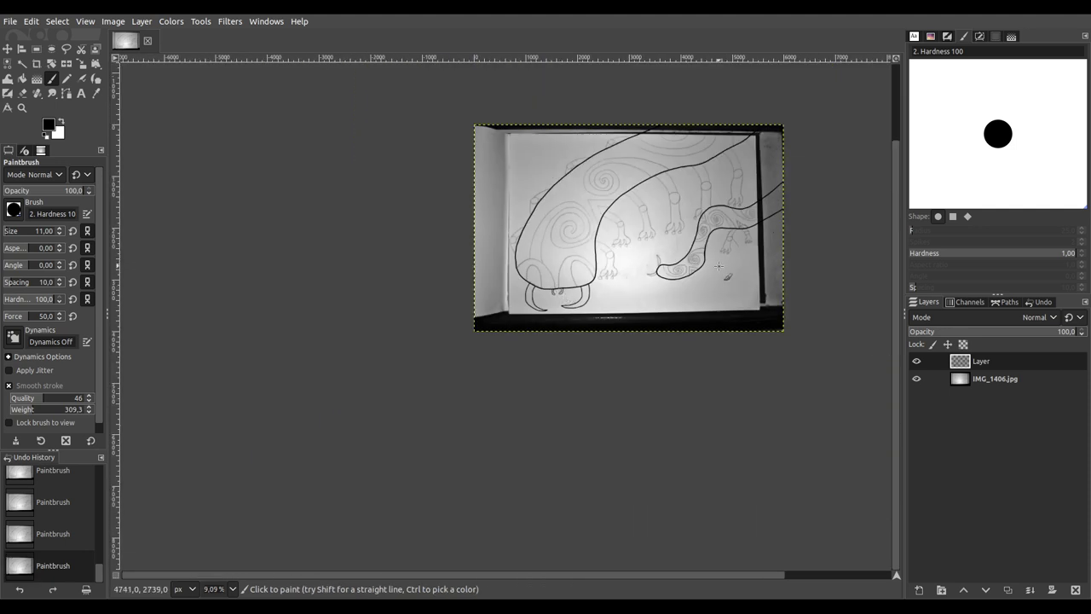
{"action": "scroll", "coordinate": [674, 260], "scroll_direction": "up", "scroll_amount": 9}
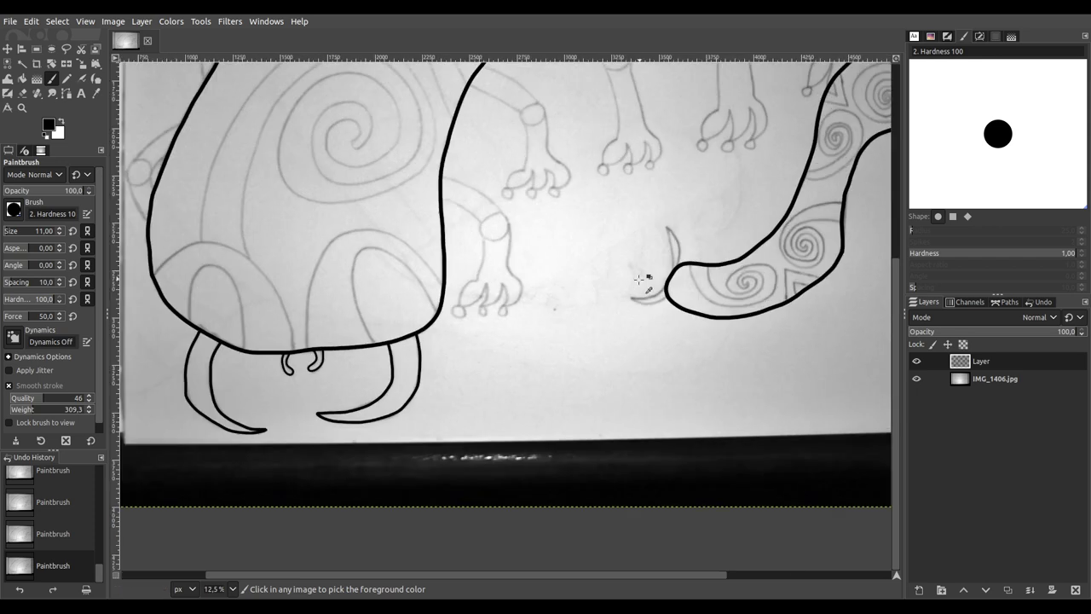
{"action": "left_click_drag", "start_coordinate": [546, 333], "coordinate": [490, 383]}
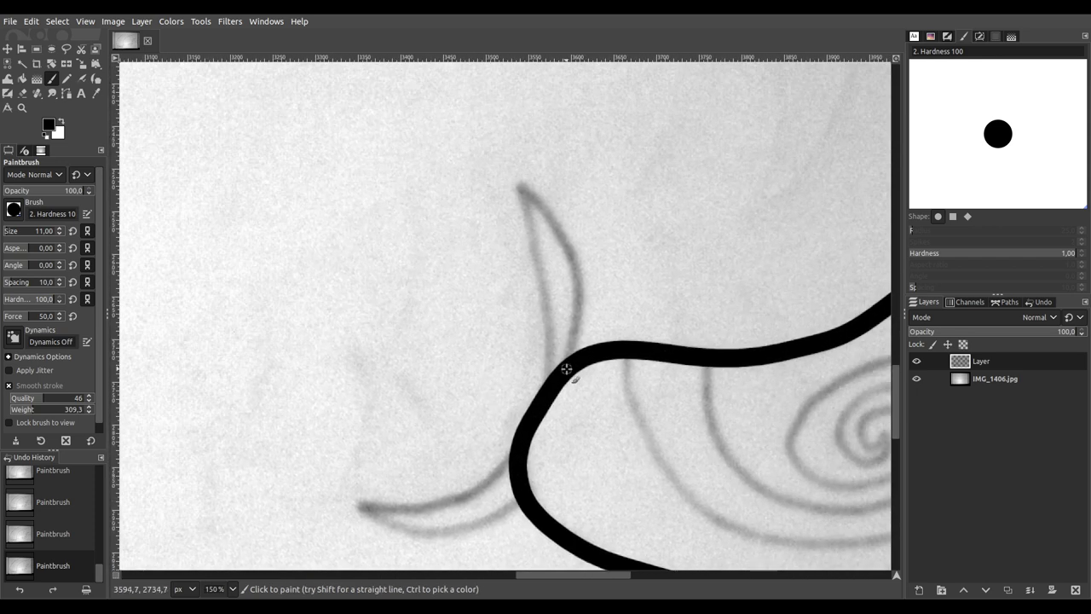
{"action": "key", "text": "ctrl"}
{"action": "key", "text": "ctrl+z"}
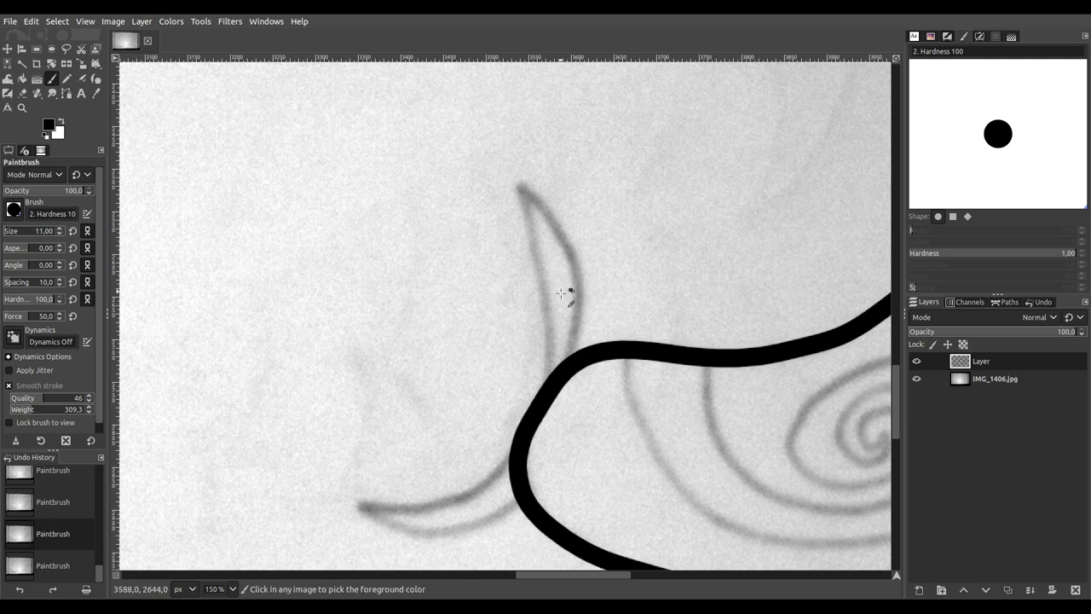
{"action": "scroll", "coordinate": [572, 287], "scroll_direction": "up", "scroll_amount": 1}
{"action": "mouse_move", "coordinate": [579, 347]}
{"action": "left_mouse_down"}
{"action": "mouse_move", "coordinate": [578, 247]}
{"action": "mouse_move", "coordinate": [548, 196]}
{"action": "mouse_move", "coordinate": [491, 141]}
{"action": "mouse_move", "coordinate": [536, 290]}
{"action": "mouse_move", "coordinate": [539, 438]}
{"action": "left_mouse_up"}
{"action": "mouse_move", "coordinate": [539, 438]}
{"action": "left_mouse_down"}
{"action": "mouse_move", "coordinate": [529, 467]}
{"action": "mouse_move", "coordinate": [583, 253]}
{"action": "mouse_move", "coordinate": [616, 188]}
{"action": "left_mouse_up"}
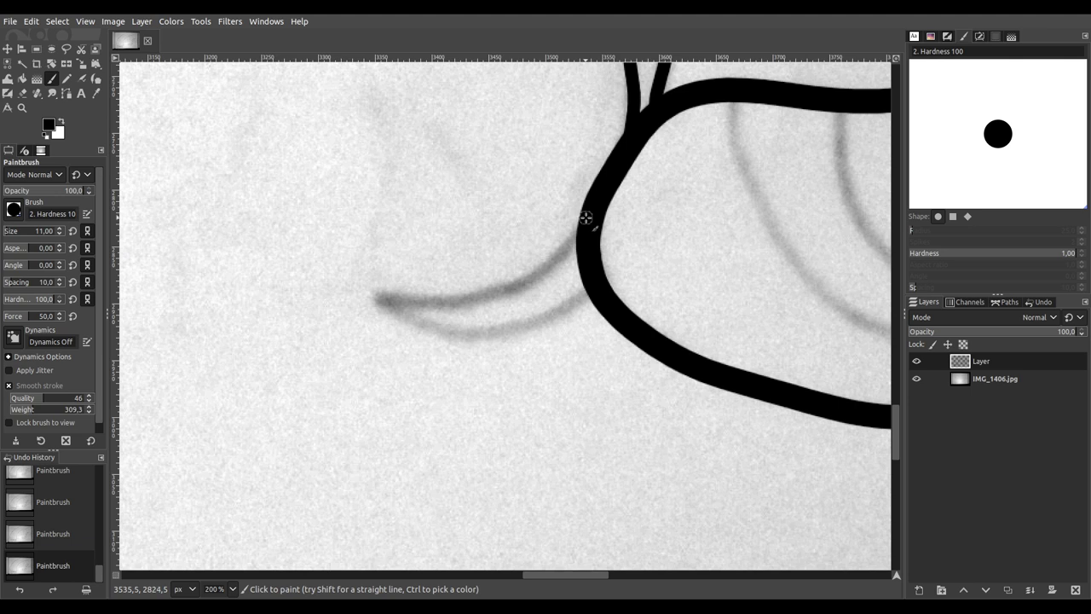
{"action": "mouse_move", "coordinate": [574, 239]}
{"action": "left_mouse_down"}
{"action": "mouse_move", "coordinate": [503, 291]}
{"action": "mouse_move", "coordinate": [370, 299]}
{"action": "mouse_move", "coordinate": [429, 335]}
{"action": "mouse_move", "coordinate": [491, 339]}
{"action": "mouse_move", "coordinate": [597, 284]}
{"action": "left_mouse_up"}
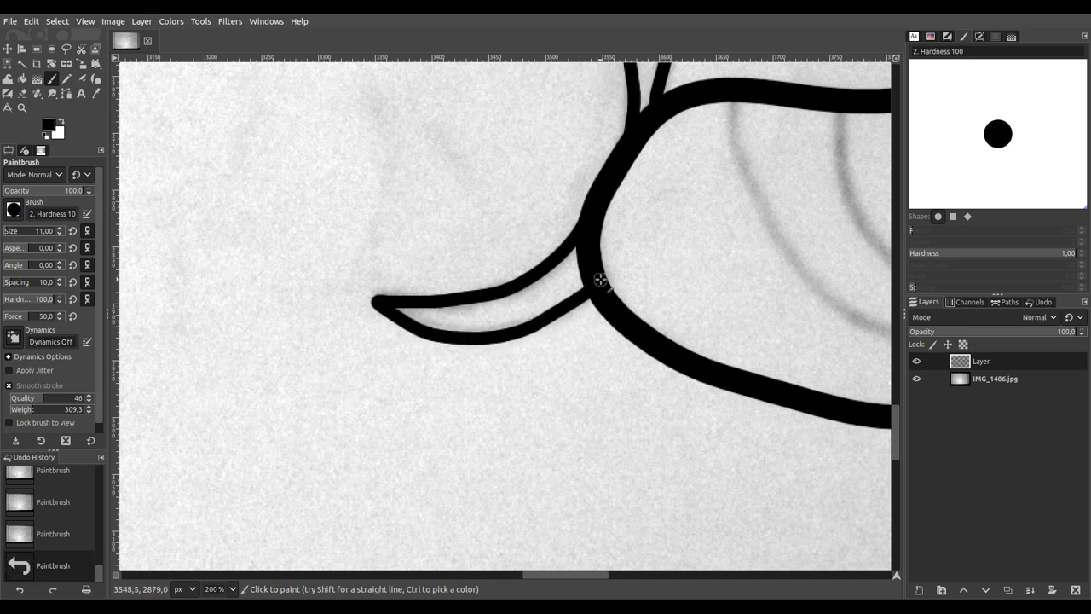
Step: Set the brush size to 22 and trace the inner left arch on the large creature's head in black, above the left pincer
{"action": "scroll", "coordinate": [597, 285], "scroll_direction": "down", "scroll_amount": 6}
{"action": "scroll", "coordinate": [435, 292], "scroll_direction": "up", "scroll_amount": 2}
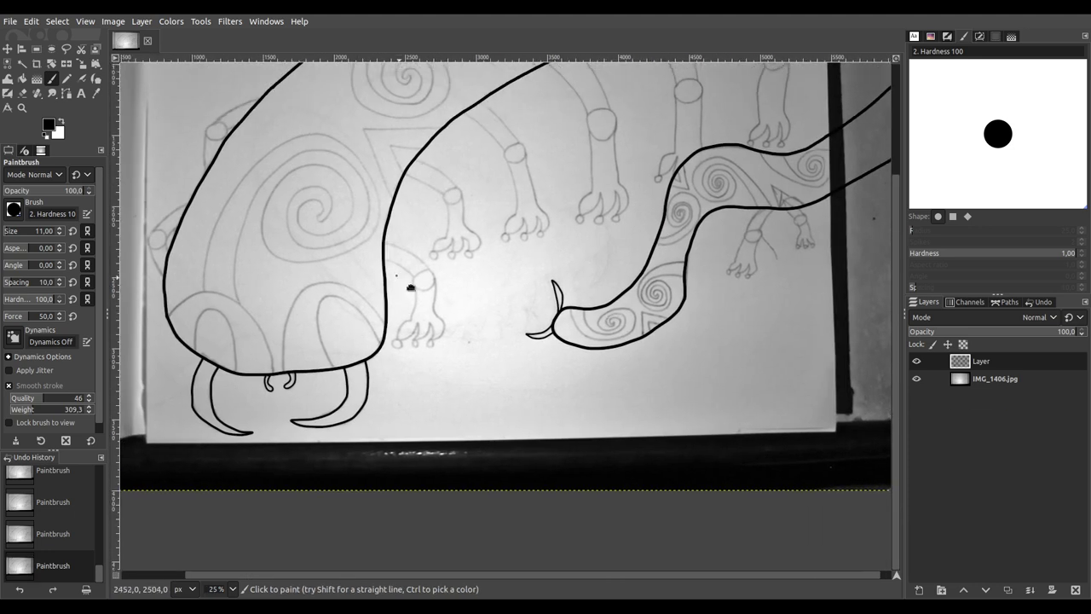
{"action": "scroll", "coordinate": [401, 358], "scroll_direction": "up", "scroll_amount": 1}
{"action": "scroll", "coordinate": [397, 352], "scroll_direction": "up", "scroll_amount": 2}
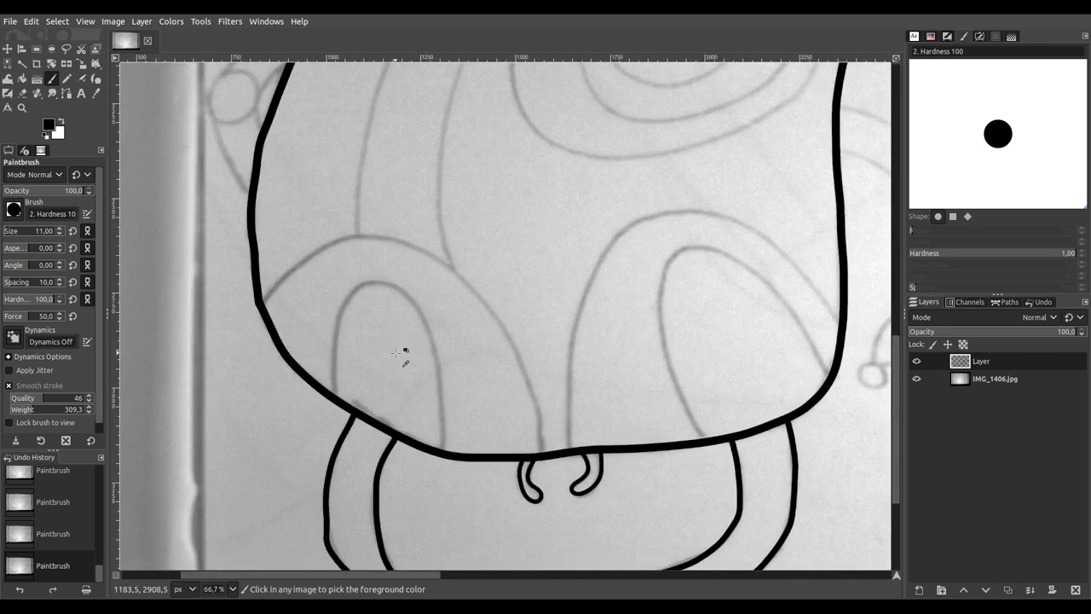
{"action": "scroll", "coordinate": [390, 336], "scroll_direction": "left", "scroll_amount": 2}
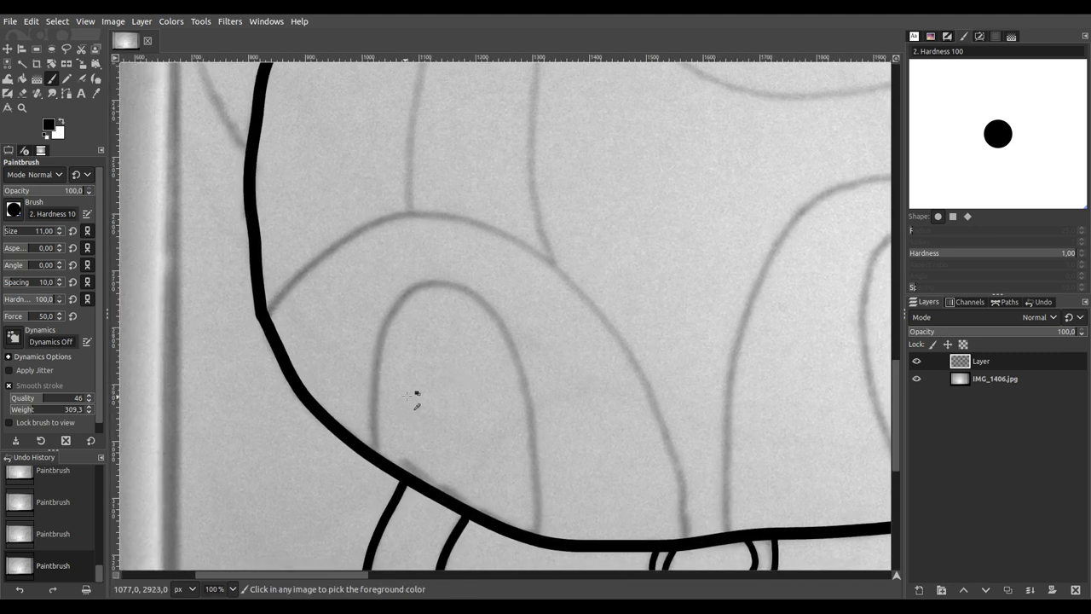
{"action": "scroll", "coordinate": [407, 344], "scroll_direction": "up", "scroll_amount": 1}
{"action": "scroll", "coordinate": [345, 295], "scroll_direction": "right", "scroll_amount": 2}
{"action": "scroll", "coordinate": [345, 296], "scroll_direction": "down", "scroll_amount": 2}
{"action": "left_click_drag", "start_coordinate": [345, 296], "coordinate": [372, 309]}
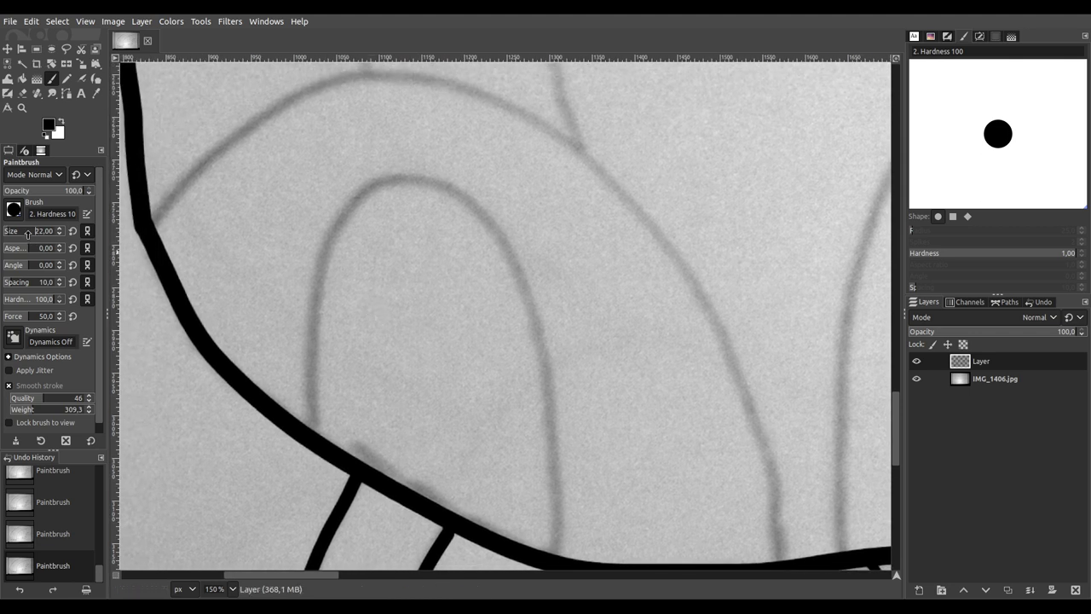
{"action": "mouse_move", "coordinate": [312, 429]}
{"action": "left_mouse_down"}
{"action": "mouse_move", "coordinate": [308, 319]}
{"action": "mouse_move", "coordinate": [347, 220]}
{"action": "mouse_move", "coordinate": [399, 181]}
{"action": "mouse_move", "coordinate": [453, 186]}
{"action": "mouse_move", "coordinate": [482, 206]}
{"action": "mouse_move", "coordinate": [530, 318]}
{"action": "mouse_move", "coordinate": [549, 397]}
{"action": "mouse_move", "coordinate": [555, 560]}
{"action": "left_mouse_up"}
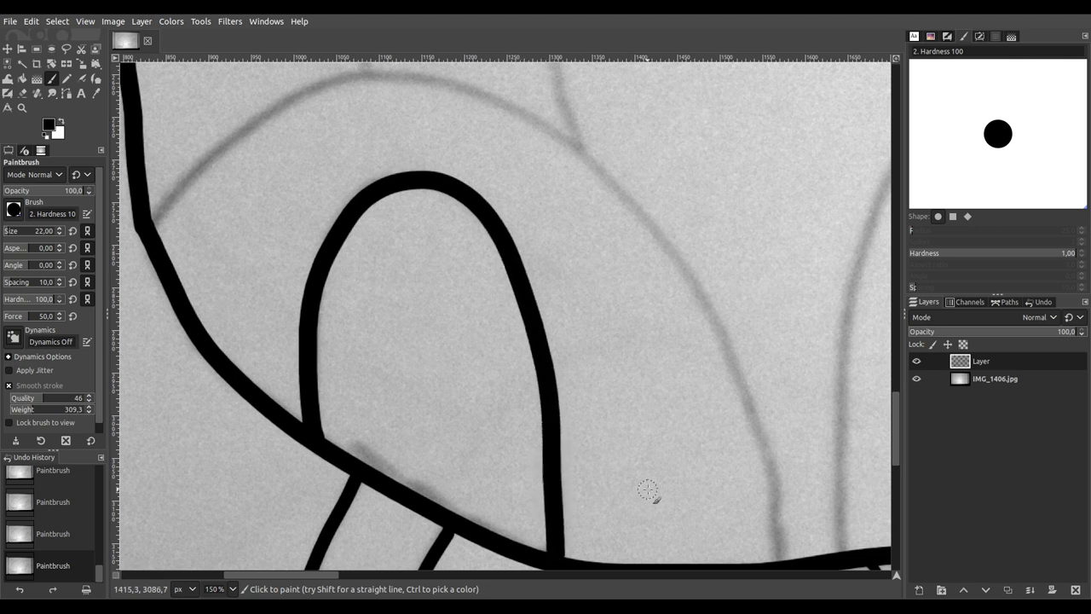
{"action": "scroll", "coordinate": [648, 494], "scroll_direction": "right", "scroll_amount": 10}
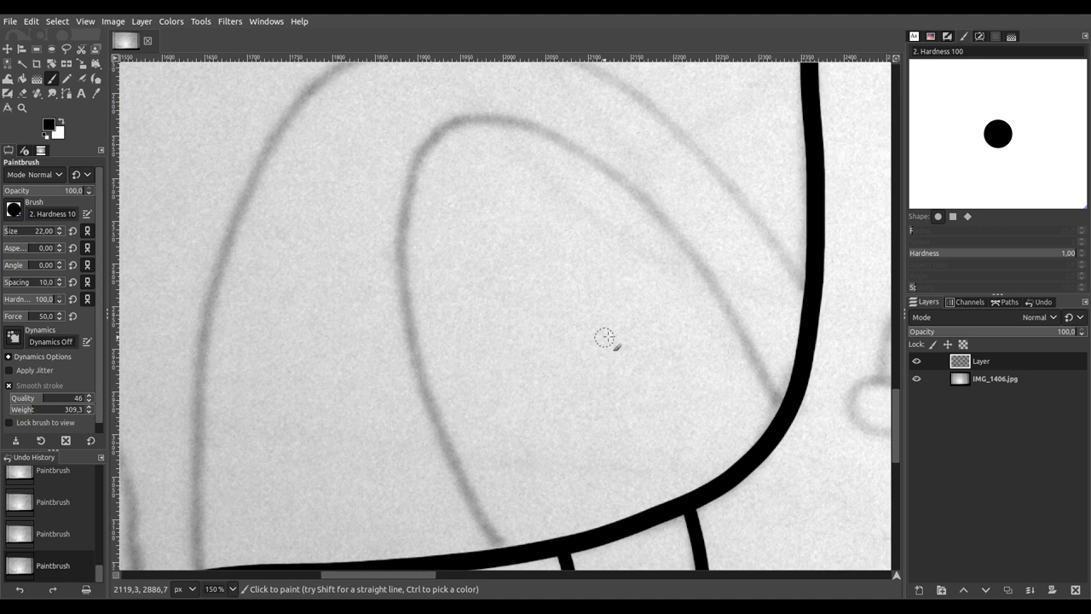
Step: Trace the inner right arch on the large creature's head in black as one continuous curve between both ends on the head outline
{"action": "mouse_move", "coordinate": [781, 411]}
{"action": "left_mouse_down"}
{"action": "mouse_move", "coordinate": [723, 306]}
{"action": "mouse_move", "coordinate": [642, 204]}
{"action": "mouse_move", "coordinate": [541, 134]}
{"action": "mouse_move", "coordinate": [462, 125]}
{"action": "mouse_move", "coordinate": [429, 147]}
{"action": "mouse_move", "coordinate": [416, 231]}
{"action": "mouse_move", "coordinate": [425, 328]}
{"action": "left_mouse_up"}
{"action": "key", "text": "ctrl+z"}
{"action": "key", "text": "ctrl+z"}
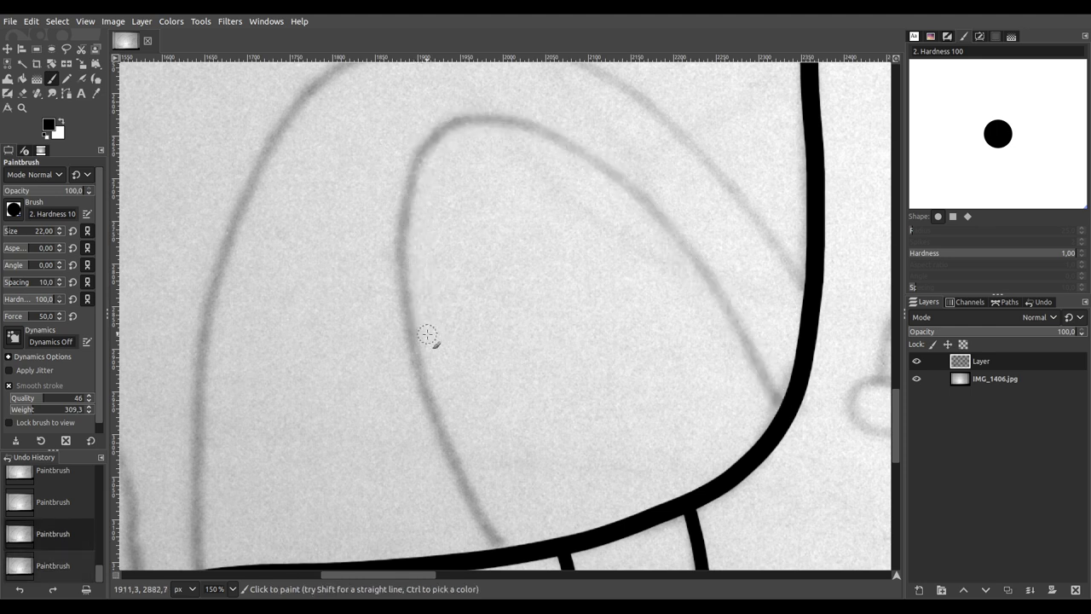
{"action": "mouse_move", "coordinate": [493, 543]}
{"action": "left_mouse_down"}
{"action": "mouse_move", "coordinate": [420, 409]}
{"action": "mouse_move", "coordinate": [400, 328]}
{"action": "mouse_move", "coordinate": [398, 201]}
{"action": "mouse_move", "coordinate": [425, 151]}
{"action": "mouse_move", "coordinate": [456, 130]}
{"action": "mouse_move", "coordinate": [536, 126]}
{"action": "mouse_move", "coordinate": [605, 163]}
{"action": "mouse_move", "coordinate": [712, 281]}
{"action": "mouse_move", "coordinate": [796, 426]}
{"action": "left_mouse_up"}
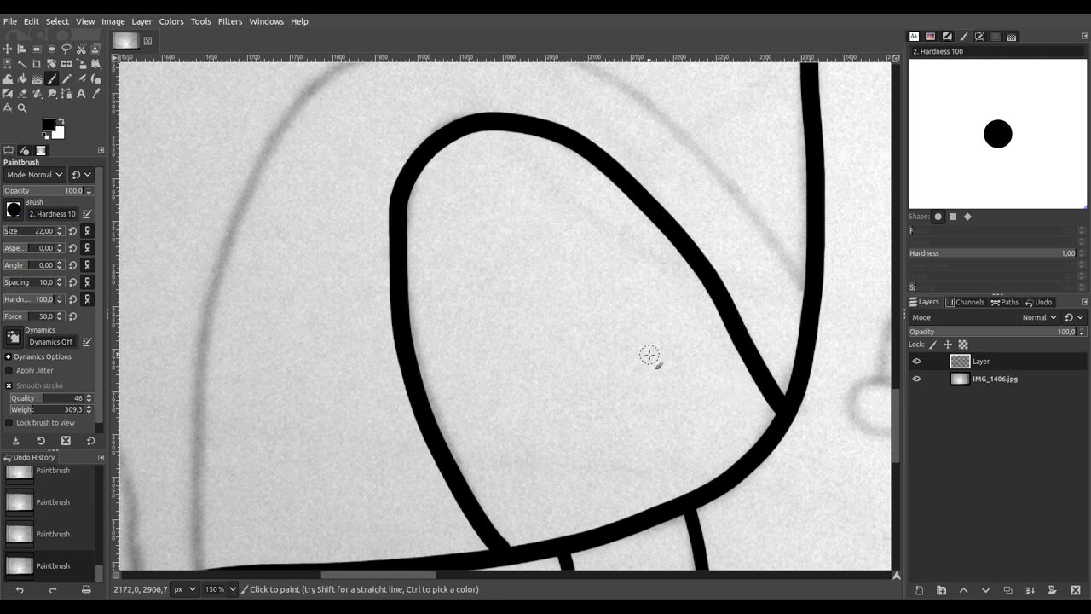
Step: Set the brush size to 33 and trace the outer left and right arches on the large creature's head in black, joining them to the outline
{"action": "scroll", "coordinate": [649, 355], "scroll_direction": "down", "scroll_amount": 4}
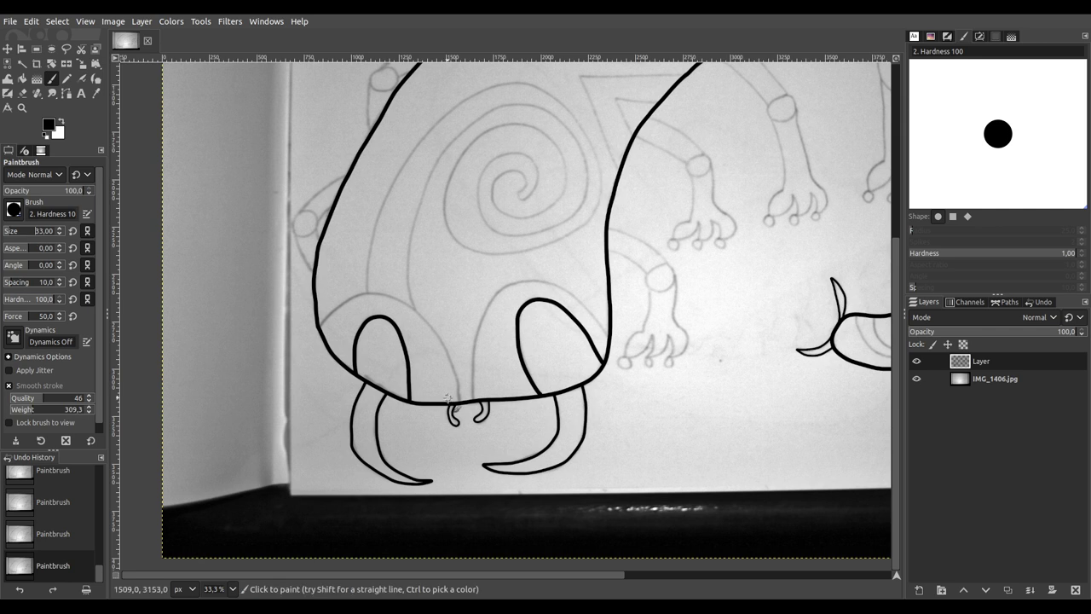
{"action": "key", "text": "1"}
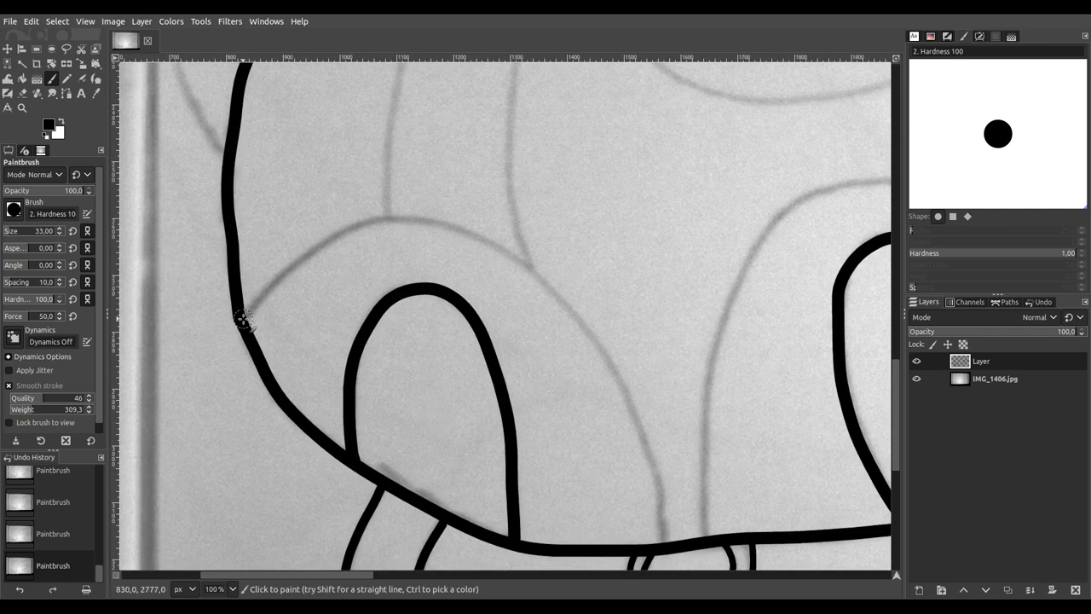
{"action": "mouse_move", "coordinate": [243, 319]}
{"action": "left_mouse_down"}
{"action": "mouse_move", "coordinate": [311, 246]}
{"action": "mouse_move", "coordinate": [384, 222]}
{"action": "mouse_move", "coordinate": [500, 248]}
{"action": "mouse_move", "coordinate": [593, 325]}
{"action": "mouse_move", "coordinate": [632, 401]}
{"action": "mouse_move", "coordinate": [666, 548]}
{"action": "mouse_move", "coordinate": [666, 507]}
{"action": "mouse_move", "coordinate": [375, 501]}
{"action": "mouse_move", "coordinate": [310, 528]}
{"action": "mouse_move", "coordinate": [334, 325]}
{"action": "left_mouse_up"}
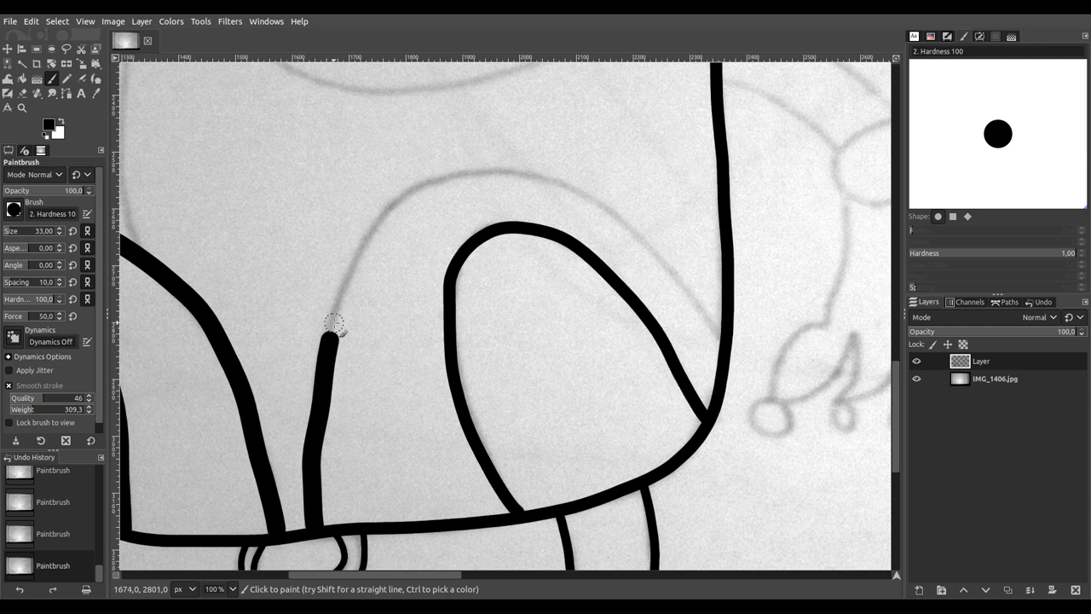
{"action": "key", "text": "ctrl+z"}
{"action": "mouse_move", "coordinate": [719, 336]}
{"action": "left_mouse_down"}
{"action": "mouse_move", "coordinate": [650, 239]}
{"action": "mouse_move", "coordinate": [583, 189]}
{"action": "mouse_move", "coordinate": [544, 176]}
{"action": "mouse_move", "coordinate": [431, 180]}
{"action": "mouse_move", "coordinate": [388, 212]}
{"action": "mouse_move", "coordinate": [358, 285]}
{"action": "mouse_move", "coordinate": [331, 312]}
{"action": "mouse_move", "coordinate": [309, 442]}
{"action": "mouse_move", "coordinate": [316, 531]}
{"action": "left_mouse_up"}
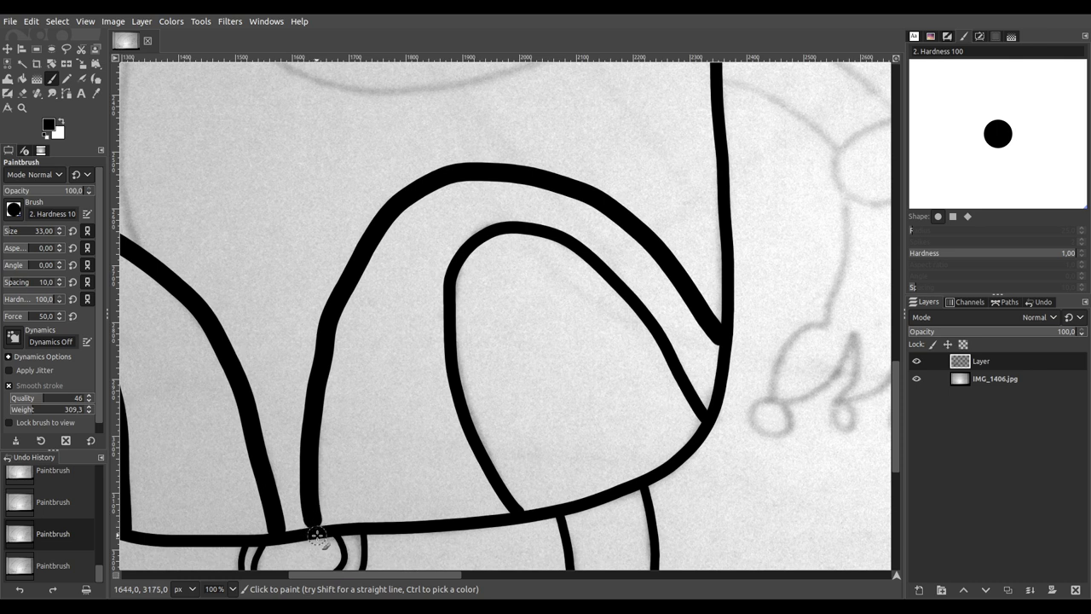
{"action": "scroll", "coordinate": [316, 528], "scroll_direction": "up", "scroll_amount": 5}
{"action": "left_click", "coordinate": [312, 508]}
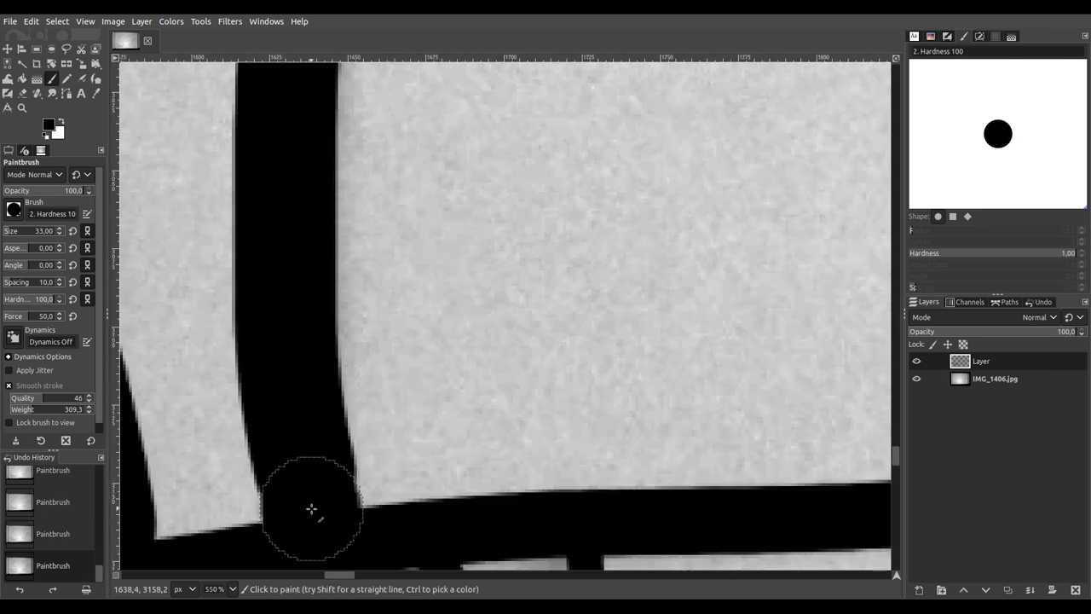
Step: Set the brush size to 11 and trace the lower edge of the large creature's frontmost right leg, from the body outline to the knee joint
{"action": "scroll", "coordinate": [314, 516], "scroll_direction": "down", "scroll_amount": 8}
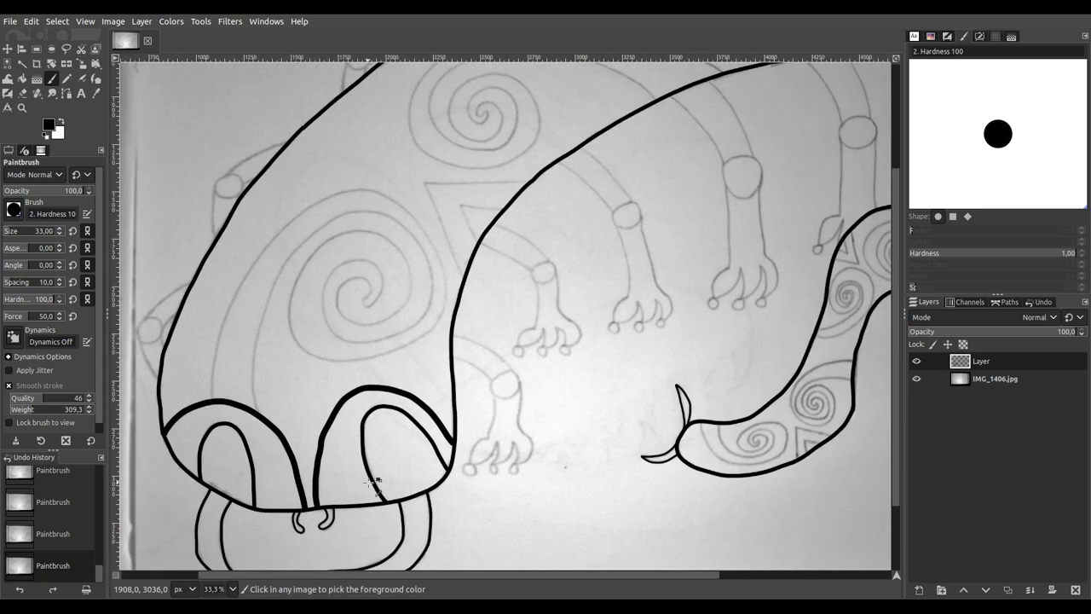
{"action": "scroll", "coordinate": [452, 450], "scroll_direction": "up", "scroll_amount": 8}
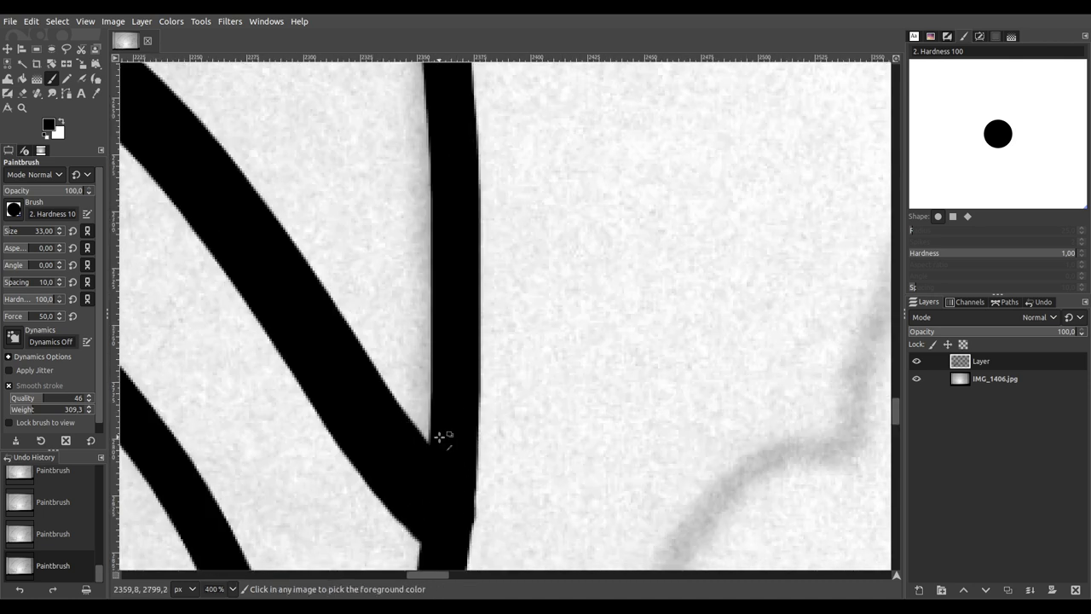
{"action": "scroll", "coordinate": [440, 436], "scroll_direction": "down", "scroll_amount": 6}
{"action": "scroll", "coordinate": [440, 437], "scroll_direction": "down", "scroll_amount": 2}
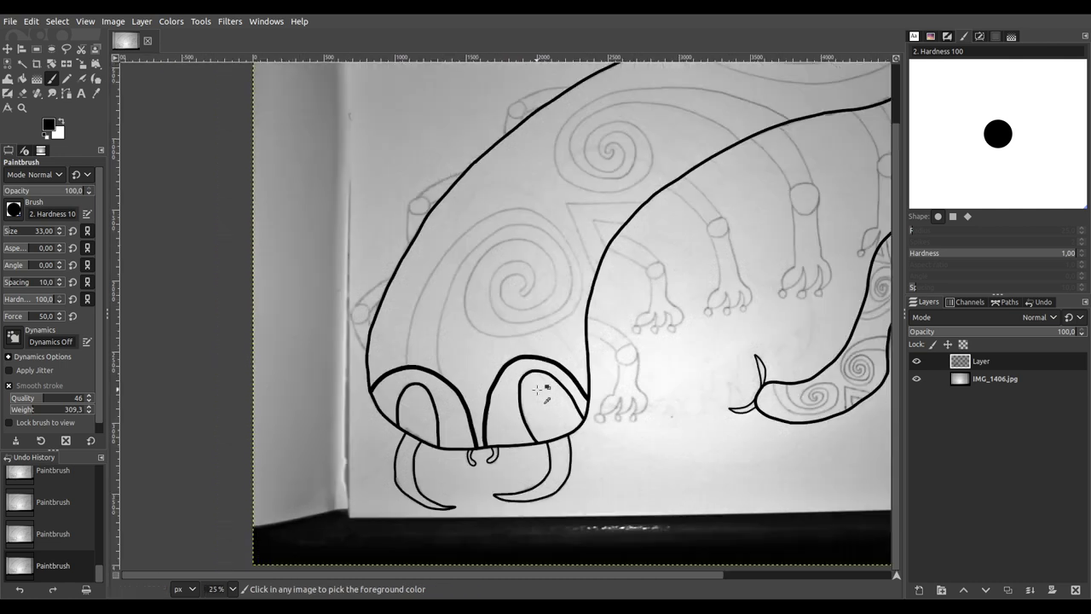
{"action": "left_click_drag", "start_coordinate": [553, 375], "coordinate": [484, 418]}
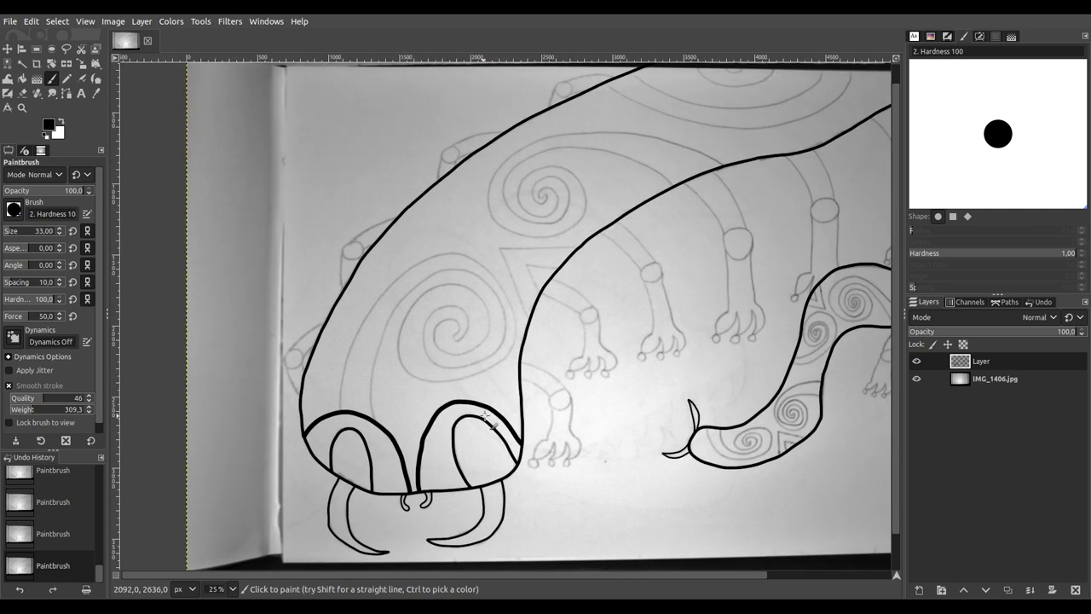
{"action": "scroll", "coordinate": [479, 385], "scroll_direction": "down", "scroll_amount": 1}
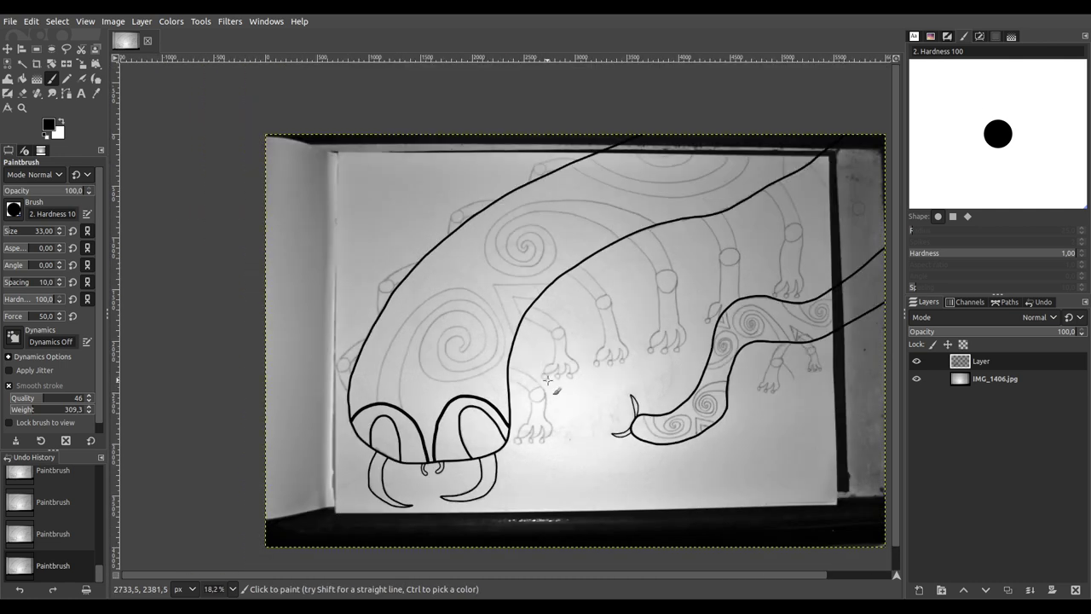
{"action": "left_click_drag", "start_coordinate": [544, 385], "coordinate": [474, 410]}
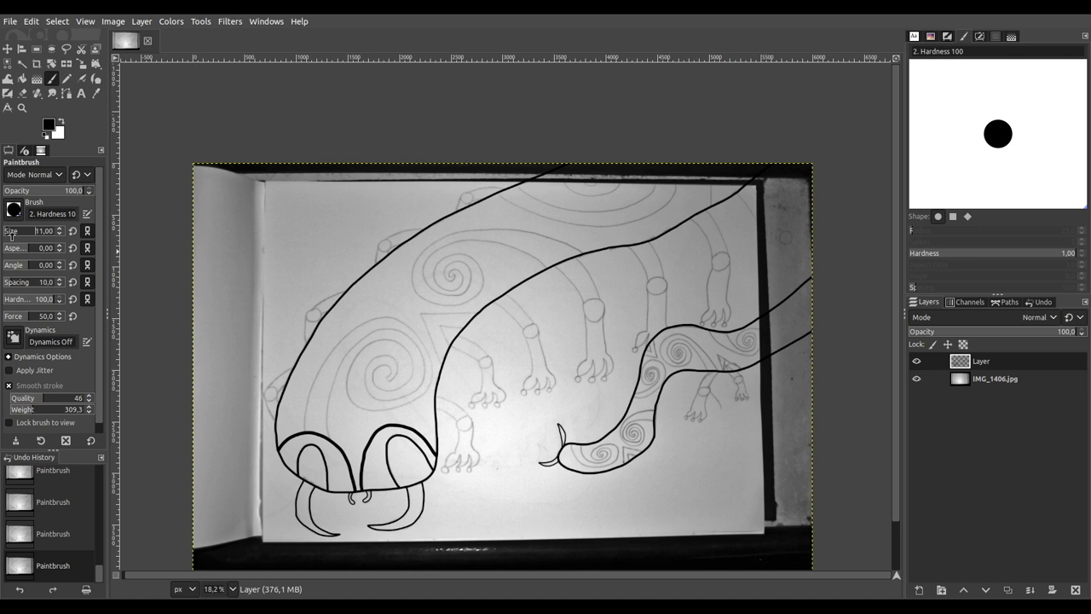
{"action": "scroll", "coordinate": [293, 427], "scroll_direction": "up", "scroll_amount": 2}
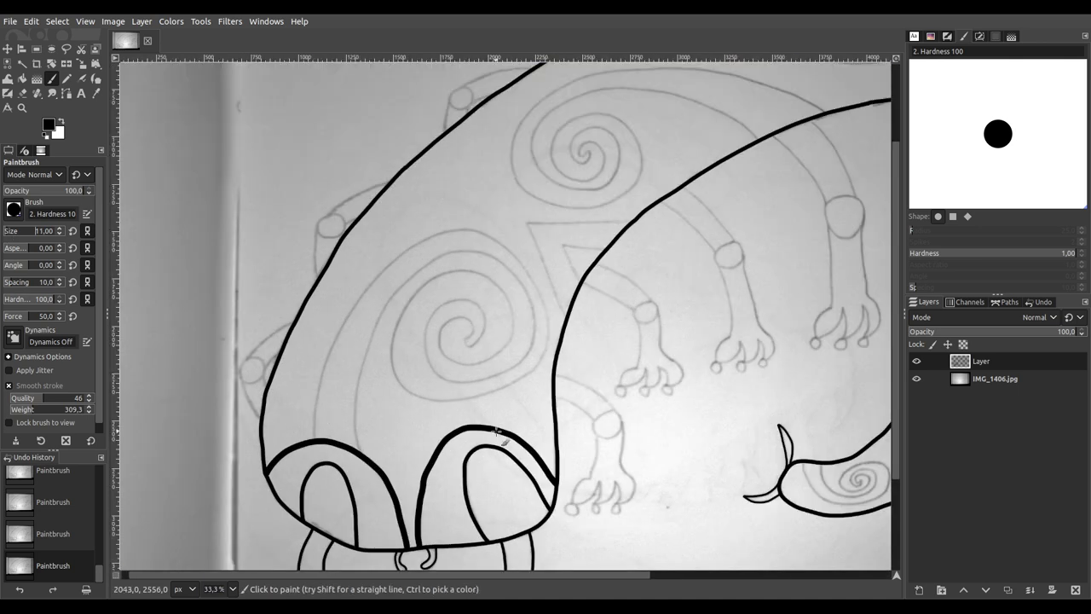
{"action": "scroll", "coordinate": [600, 417], "scroll_direction": "up", "scroll_amount": 4}
{"action": "scroll", "coordinate": [481, 200], "scroll_direction": "down", "scroll_amount": 2}
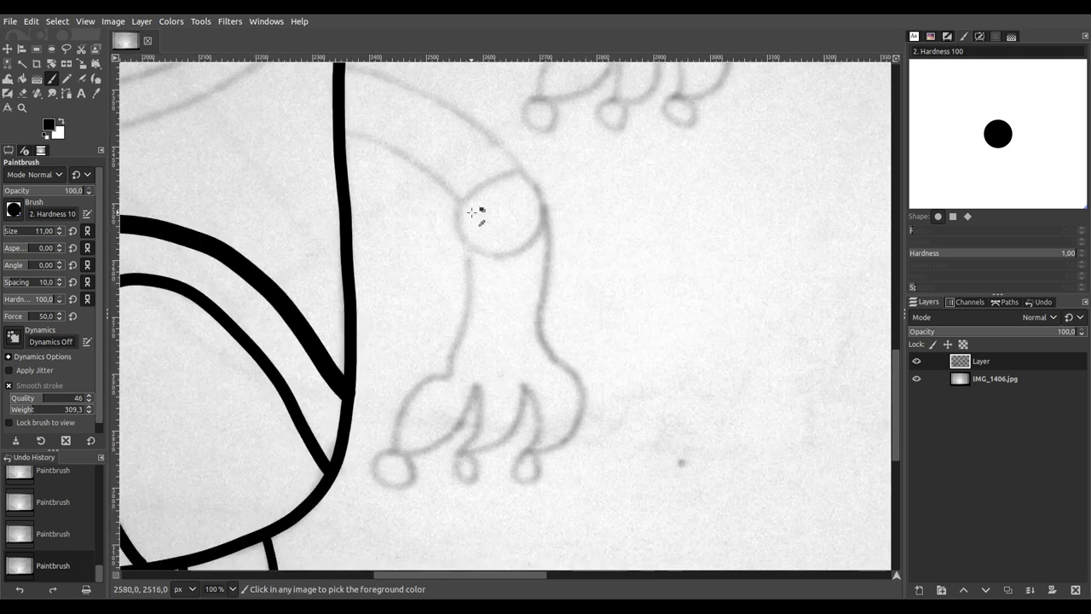
{"action": "scroll", "coordinate": [435, 266], "scroll_direction": "up", "scroll_amount": 1}
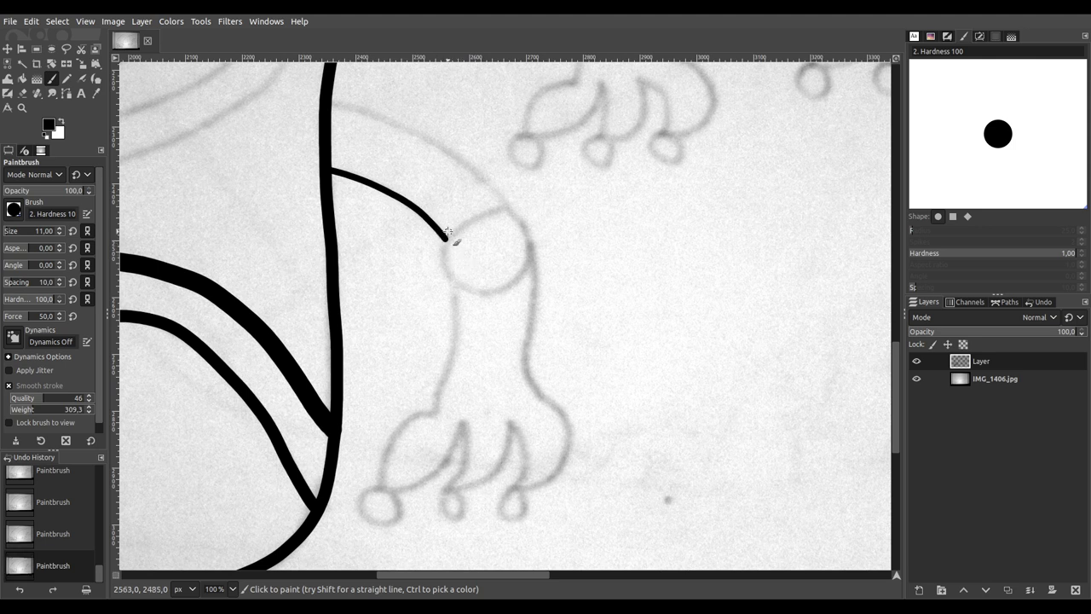
Step: Trace the round knee joint of the frontmost right leg and the upper edge connecting it to the body outline in black
{"action": "scroll", "coordinate": [418, 224], "scroll_direction": "up", "scroll_amount": 1}
{"action": "scroll", "coordinate": [417, 223], "scroll_direction": "right", "scroll_amount": 1}
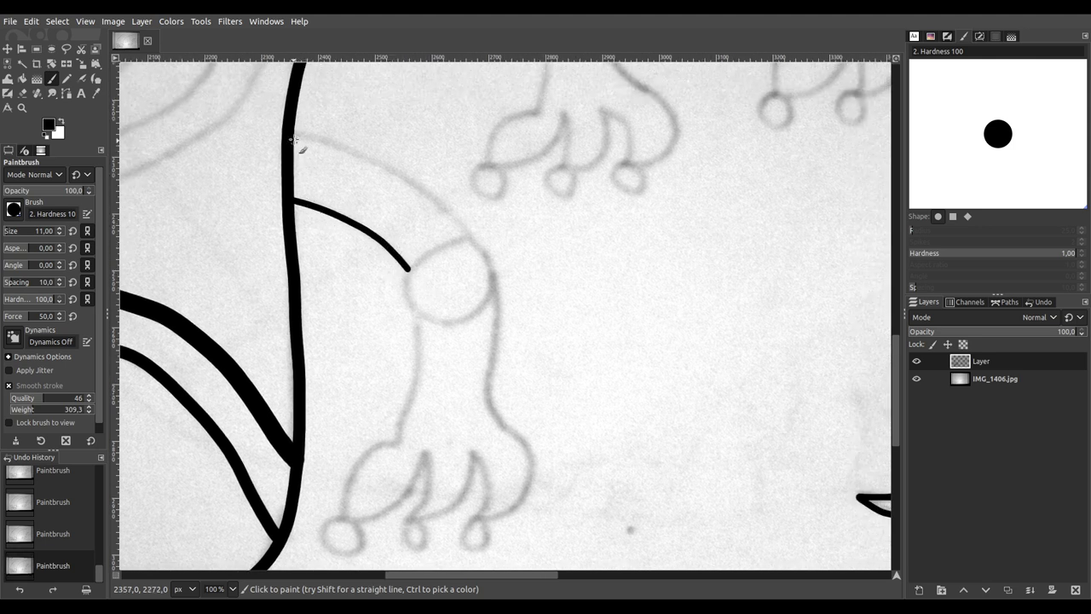
{"action": "scroll", "coordinate": [430, 270], "scroll_direction": "up", "scroll_amount": 4}
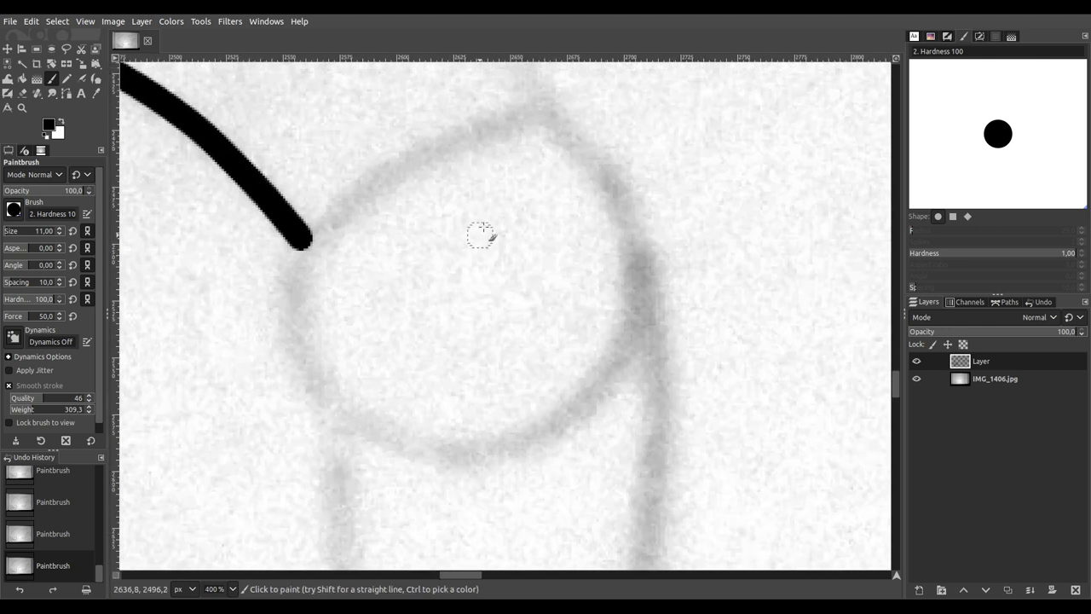
{"action": "mouse_move", "coordinate": [536, 108]}
{"action": "left_mouse_down"}
{"action": "mouse_move", "coordinate": [472, 127]}
{"action": "mouse_move", "coordinate": [353, 194]}
{"action": "mouse_move", "coordinate": [308, 241]}
{"action": "mouse_move", "coordinate": [303, 332]}
{"action": "mouse_move", "coordinate": [317, 374]}
{"action": "mouse_move", "coordinate": [370, 428]}
{"action": "mouse_move", "coordinate": [433, 448]}
{"action": "mouse_move", "coordinate": [518, 444]}
{"action": "mouse_move", "coordinate": [628, 337]}
{"action": "mouse_move", "coordinate": [638, 277]}
{"action": "mouse_move", "coordinate": [613, 198]}
{"action": "mouse_move", "coordinate": [588, 143]}
{"action": "mouse_move", "coordinate": [529, 112]}
{"action": "left_mouse_up"}
{"action": "scroll", "coordinate": [521, 128], "scroll_direction": "down", "scroll_amount": 2, "text": "ctrl"}
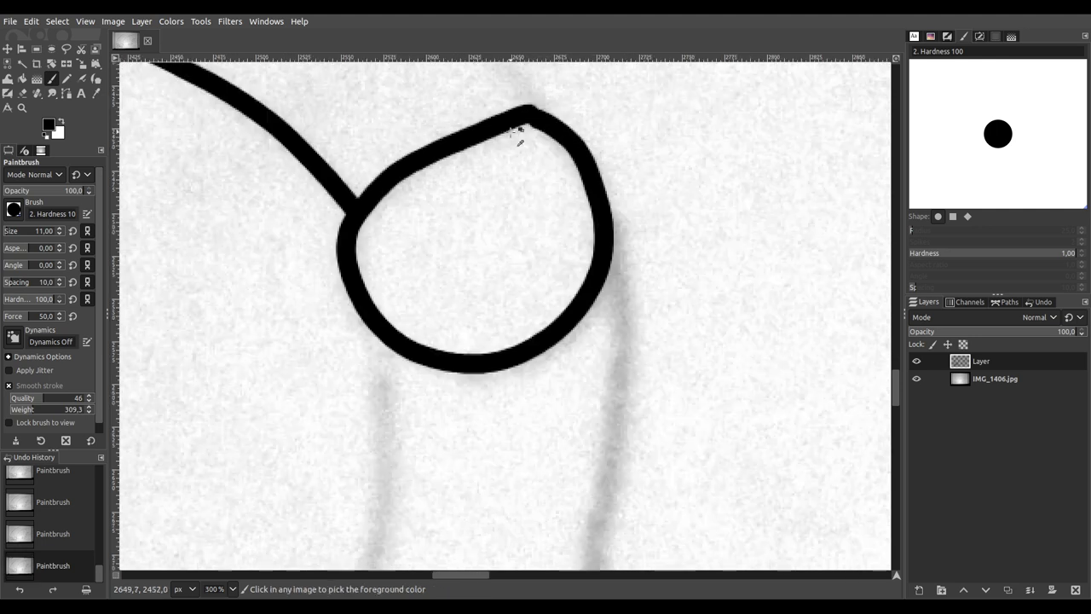
{"action": "scroll", "coordinate": [456, 333], "scroll_direction": "up", "scroll_amount": 3}
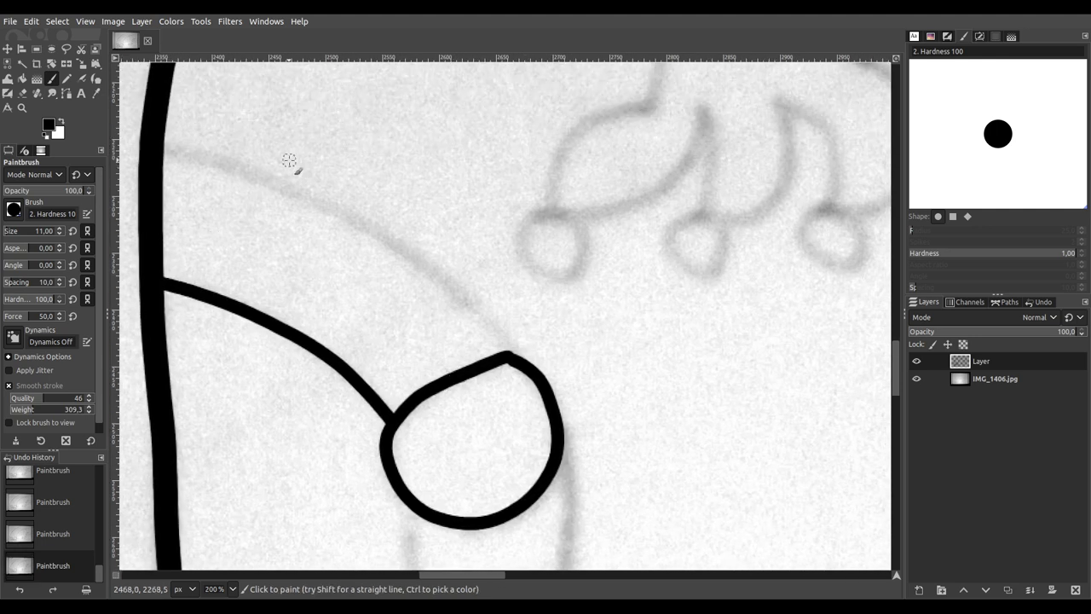
{"action": "mouse_move", "coordinate": [157, 145]}
{"action": "left_mouse_down"}
{"action": "mouse_move", "coordinate": [292, 191]}
{"action": "mouse_move", "coordinate": [433, 270]}
{"action": "mouse_move", "coordinate": [489, 321]}
{"action": "mouse_move", "coordinate": [517, 367]}
{"action": "left_mouse_up"}
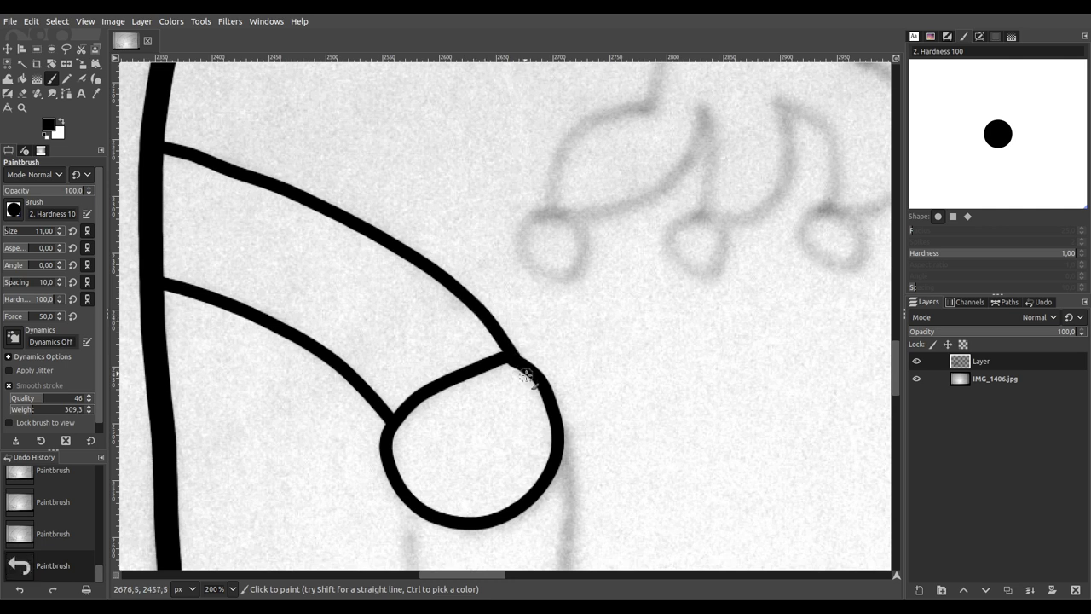
Step: Trace the left edge of the frontmost right leg's lower part in black, from the knee joint along the foot to the first toe
{"action": "scroll", "coordinate": [516, 368], "scroll_direction": "down", "scroll_amount": 5}
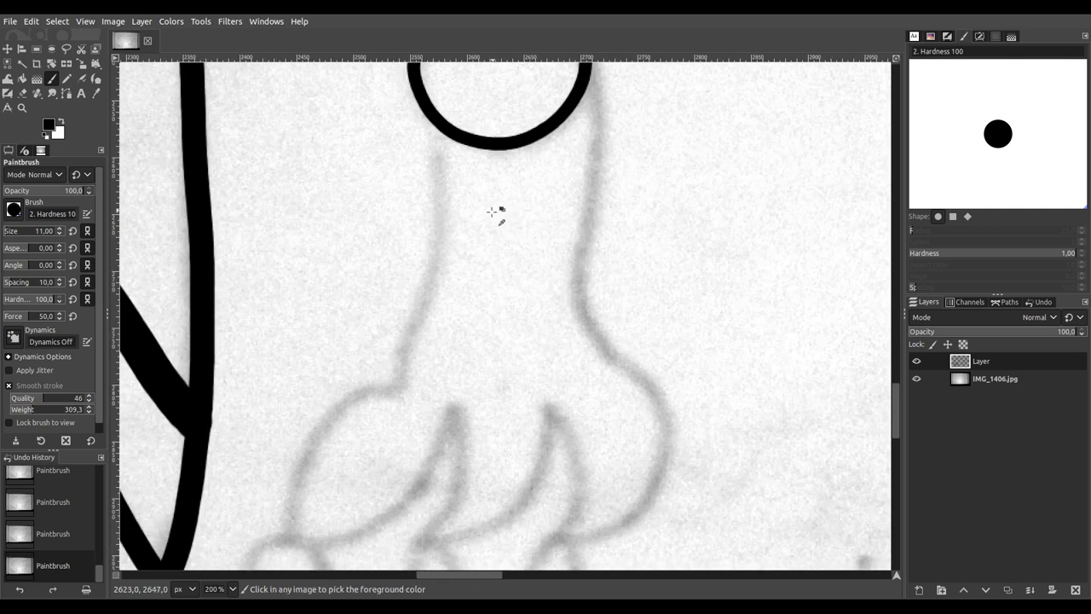
{"action": "scroll", "coordinate": [491, 200], "scroll_direction": "down", "scroll_amount": 2}
{"action": "scroll", "coordinate": [490, 200], "scroll_direction": "left", "scroll_amount": 1}
{"action": "scroll", "coordinate": [501, 141], "scroll_direction": "up", "scroll_amount": 1}
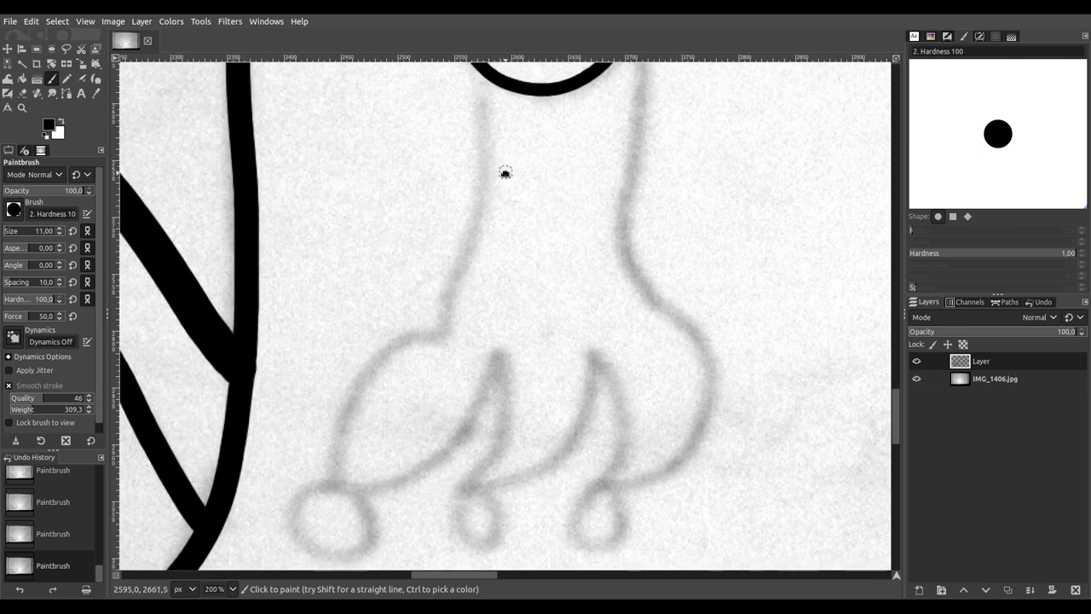
{"action": "scroll", "coordinate": [483, 116], "scroll_direction": "up", "scroll_amount": 1}
{"action": "scroll", "coordinate": [479, 188], "scroll_direction": "down", "scroll_amount": 1}
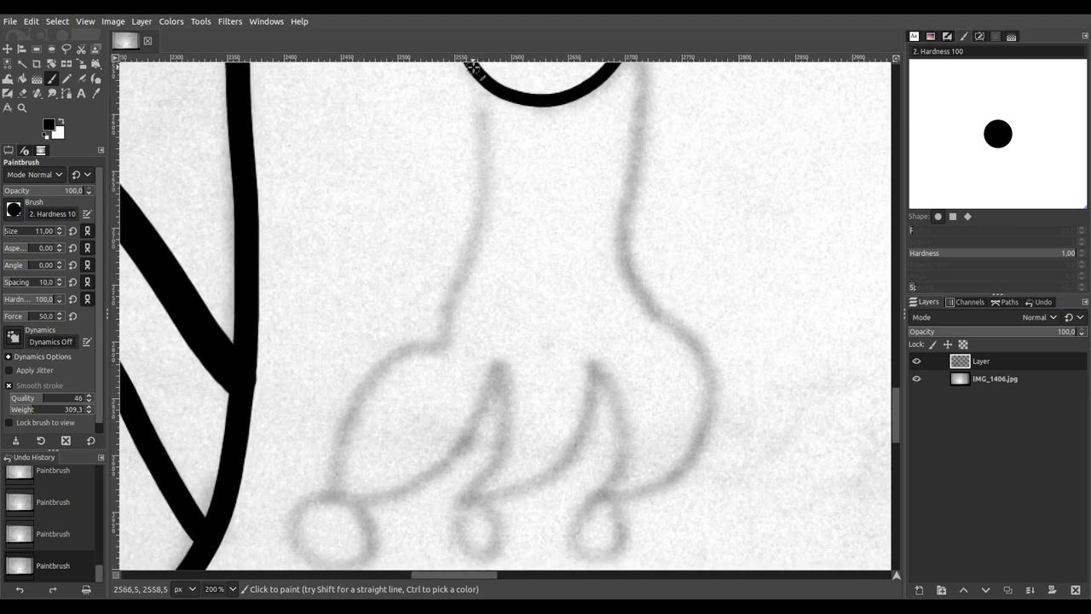
{"action": "scroll", "coordinate": [474, 74], "scroll_direction": "down", "scroll_amount": 1, "text": "ctrl"}
{"action": "scroll", "coordinate": [469, 123], "scroll_direction": "up", "scroll_amount": 1}
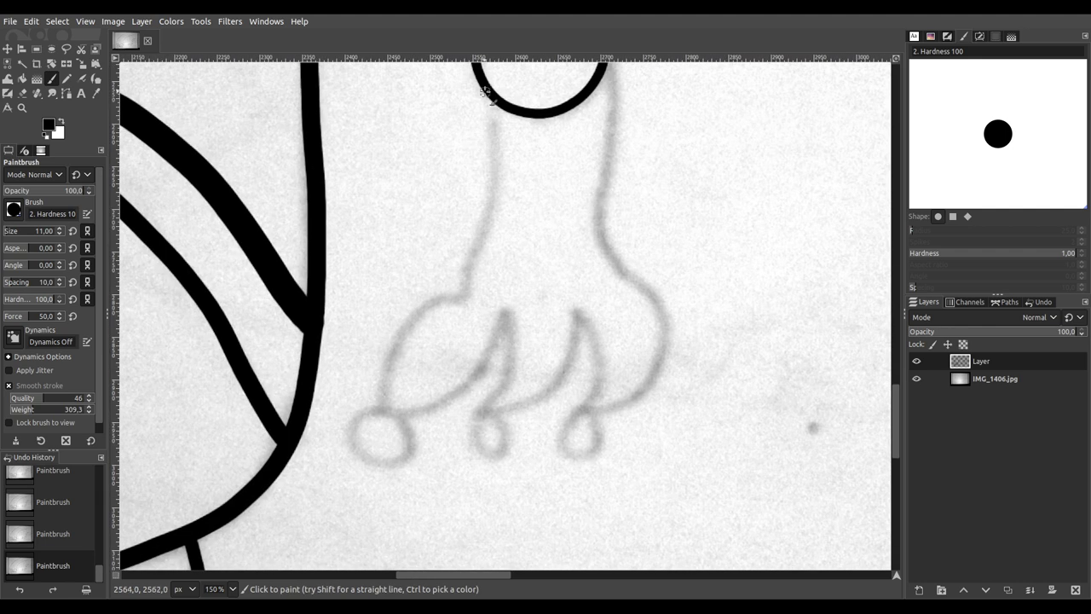
{"action": "mouse_move", "coordinate": [493, 130]}
{"action": "left_mouse_down"}
{"action": "mouse_move", "coordinate": [495, 210]}
{"action": "mouse_move", "coordinate": [462, 303]}
{"action": "left_mouse_up"}
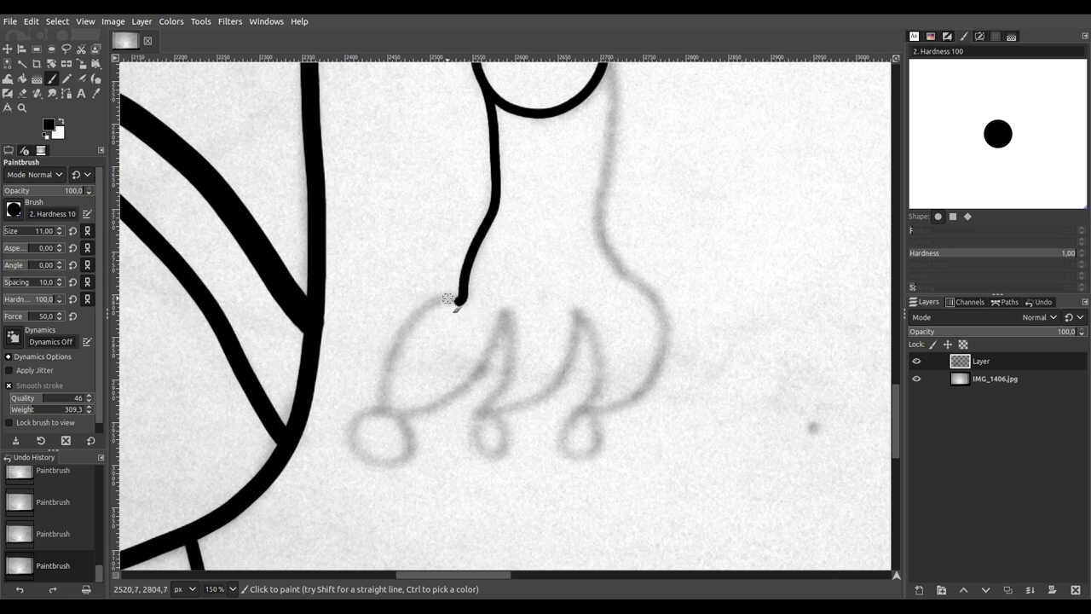
{"action": "mouse_move", "coordinate": [429, 304]}
{"action": "left_mouse_down"}
{"action": "mouse_move", "coordinate": [384, 386]}
{"action": "mouse_move", "coordinate": [385, 415]}
{"action": "left_mouse_up"}
Step: Trace the three small toe-tip circles of the frontmost right foot and the pointed curves connecting them in black
{"action": "scroll", "coordinate": [385, 422], "scroll_direction": "up", "scroll_amount": 3, "text": "ctrl"}
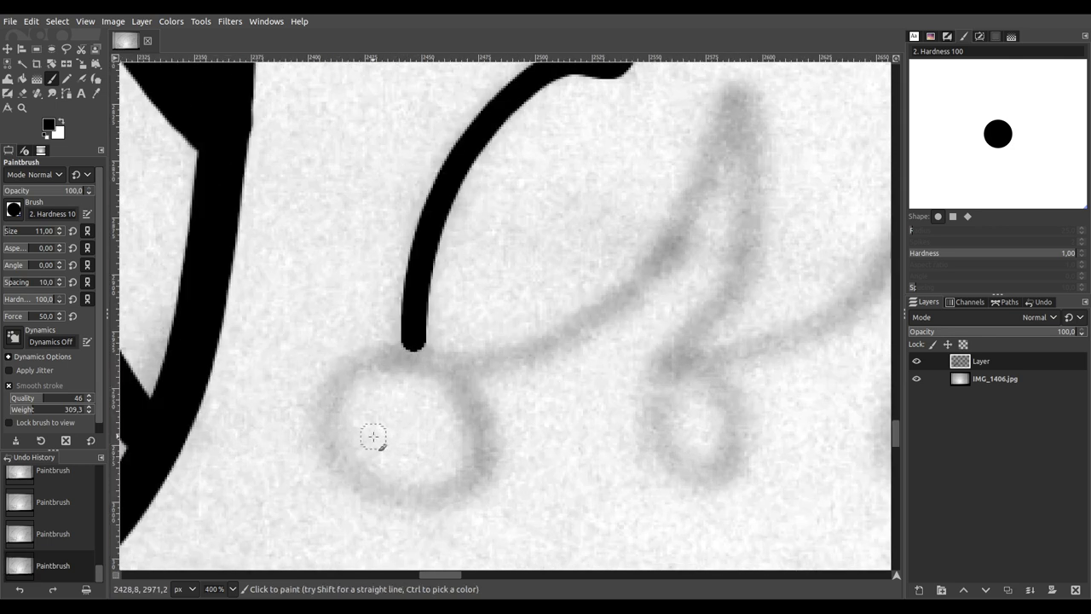
{"action": "mouse_move", "coordinate": [517, 182]}
{"action": "left_mouse_down"}
{"action": "mouse_move", "coordinate": [460, 199]}
{"action": "mouse_move", "coordinate": [440, 229]}
{"action": "mouse_move", "coordinate": [435, 271]}
{"action": "mouse_move", "coordinate": [485, 326]}
{"action": "mouse_move", "coordinate": [551, 328]}
{"action": "mouse_move", "coordinate": [586, 312]}
{"action": "mouse_move", "coordinate": [594, 274]}
{"action": "mouse_move", "coordinate": [585, 237]}
{"action": "mouse_move", "coordinate": [519, 178]}
{"action": "left_mouse_up"}
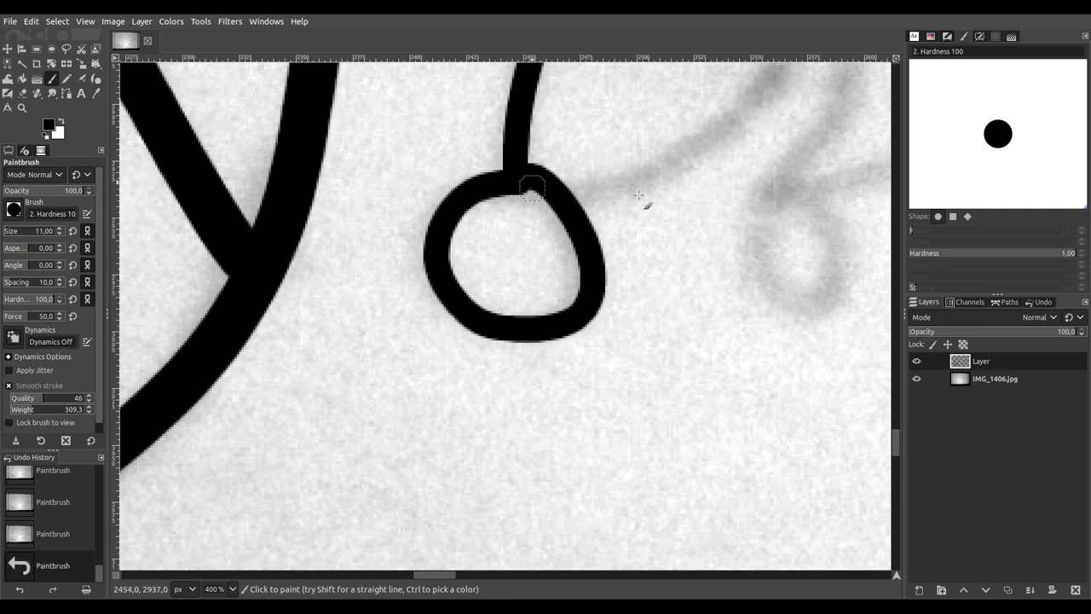
{"action": "scroll", "coordinate": [368, 446], "scroll_direction": "down", "scroll_amount": 1, "text": "ctrl"}
{"action": "scroll", "coordinate": [367, 445], "scroll_direction": "up", "scroll_amount": 5}
{"action": "scroll", "coordinate": [367, 446], "scroll_direction": "right", "scroll_amount": 5}
{"action": "mouse_move", "coordinate": [286, 446]}
{"action": "left_mouse_down"}
{"action": "mouse_move", "coordinate": [392, 398]}
{"action": "mouse_move", "coordinate": [481, 231]}
{"action": "mouse_move", "coordinate": [495, 313]}
{"action": "mouse_move", "coordinate": [484, 371]}
{"action": "mouse_move", "coordinate": [453, 431]}
{"action": "mouse_move", "coordinate": [440, 447]}
{"action": "mouse_move", "coordinate": [432, 240]}
{"action": "mouse_move", "coordinate": [413, 260]}
{"action": "mouse_move", "coordinate": [410, 281]}
{"action": "mouse_move", "coordinate": [430, 324]}
{"action": "mouse_move", "coordinate": [450, 326]}
{"action": "mouse_move", "coordinate": [475, 284]}
{"action": "mouse_move", "coordinate": [426, 237]}
{"action": "left_mouse_up"}
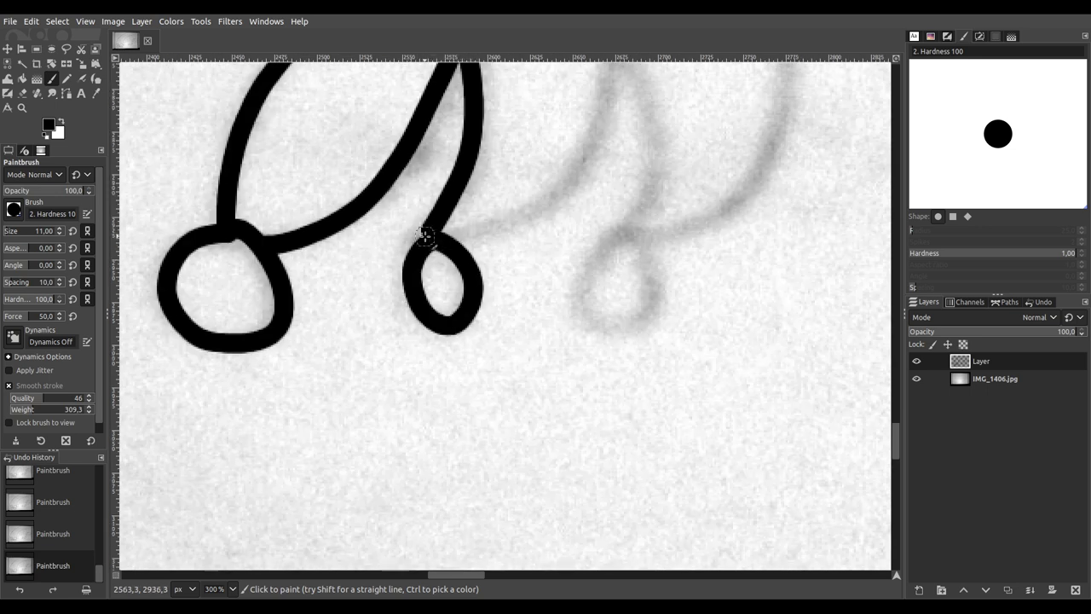
{"action": "left_click_drag", "start_coordinate": [458, 287], "coordinate": [300, 421]}
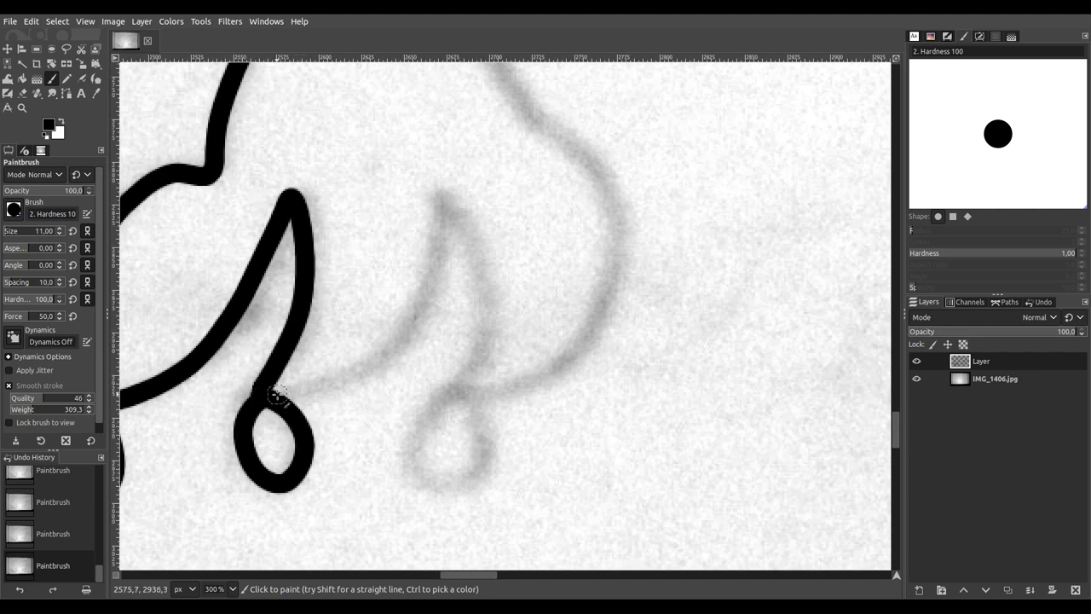
{"action": "mouse_move", "coordinate": [273, 393]}
{"action": "left_mouse_down"}
{"action": "mouse_move", "coordinate": [354, 373]}
{"action": "mouse_move", "coordinate": [397, 340]}
{"action": "mouse_move", "coordinate": [426, 287]}
{"action": "mouse_move", "coordinate": [433, 184]}
{"action": "mouse_move", "coordinate": [484, 308]}
{"action": "mouse_move", "coordinate": [483, 345]}
{"action": "mouse_move", "coordinate": [456, 394]}
{"action": "mouse_move", "coordinate": [468, 398]}
{"action": "mouse_move", "coordinate": [412, 419]}
{"action": "mouse_move", "coordinate": [408, 453]}
{"action": "mouse_move", "coordinate": [441, 489]}
{"action": "mouse_move", "coordinate": [477, 470]}
{"action": "mouse_move", "coordinate": [495, 443]}
{"action": "mouse_move", "coordinate": [464, 391]}
{"action": "left_mouse_up"}
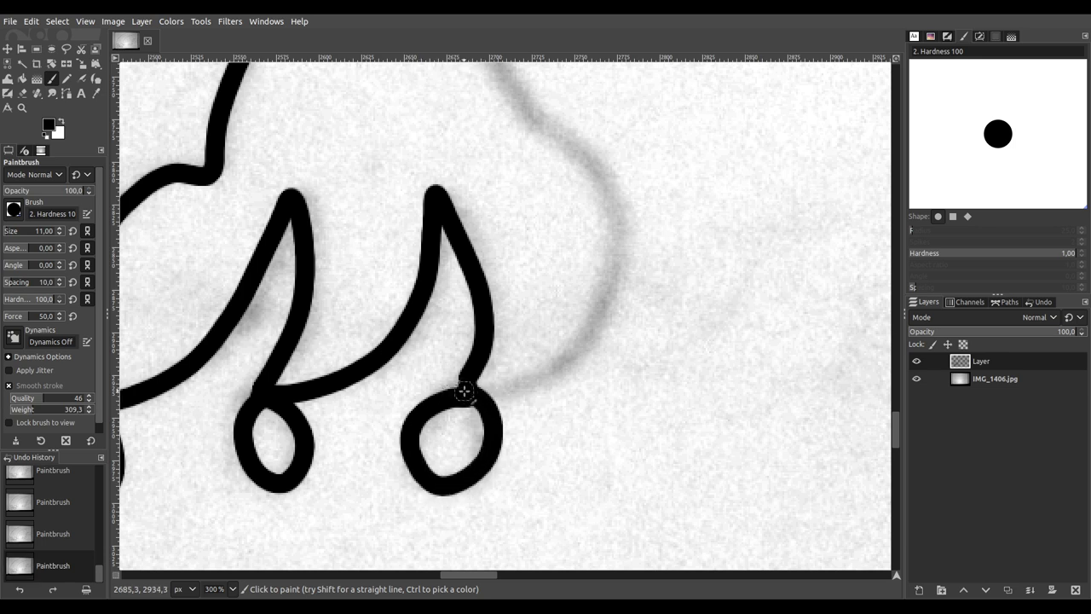
Step: Trace the right edge of the frontmost right foot and lower leg in black, from the last toe up to the knee joint
{"action": "left_click_drag", "start_coordinate": [536, 399], "coordinate": [426, 484]}
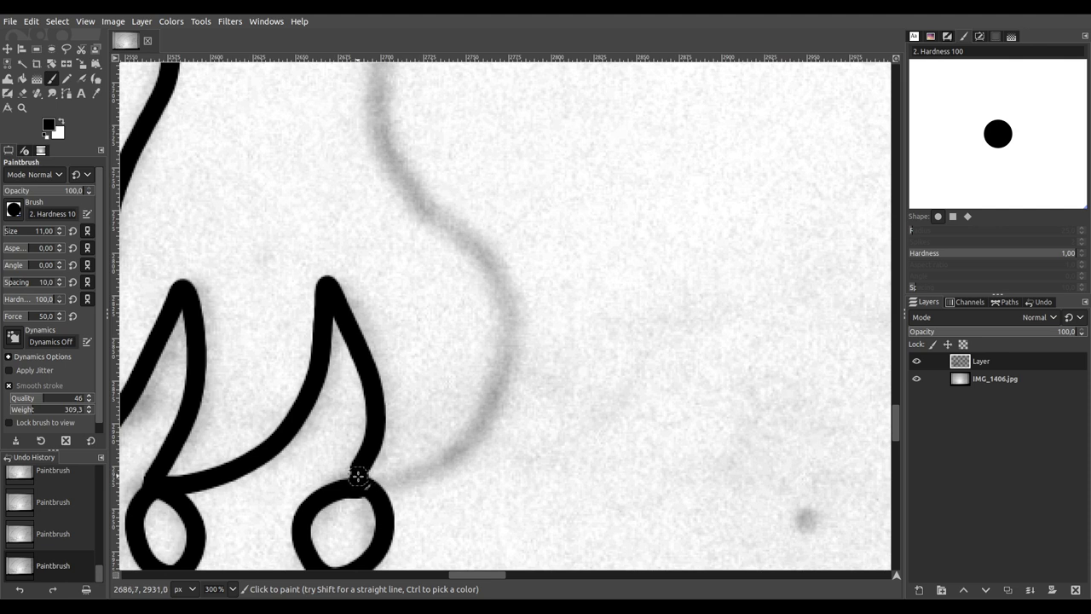
{"action": "mouse_move", "coordinate": [375, 489]}
{"action": "left_mouse_down"}
{"action": "mouse_move", "coordinate": [423, 490]}
{"action": "mouse_move", "coordinate": [478, 440]}
{"action": "mouse_move", "coordinate": [504, 309]}
{"action": "mouse_move", "coordinate": [484, 264]}
{"action": "mouse_move", "coordinate": [411, 193]}
{"action": "mouse_move", "coordinate": [383, 145]}
{"action": "mouse_move", "coordinate": [373, 82]}
{"action": "left_mouse_up"}
{"action": "scroll", "coordinate": [458, 124], "scroll_direction": "down", "scroll_amount": 1}
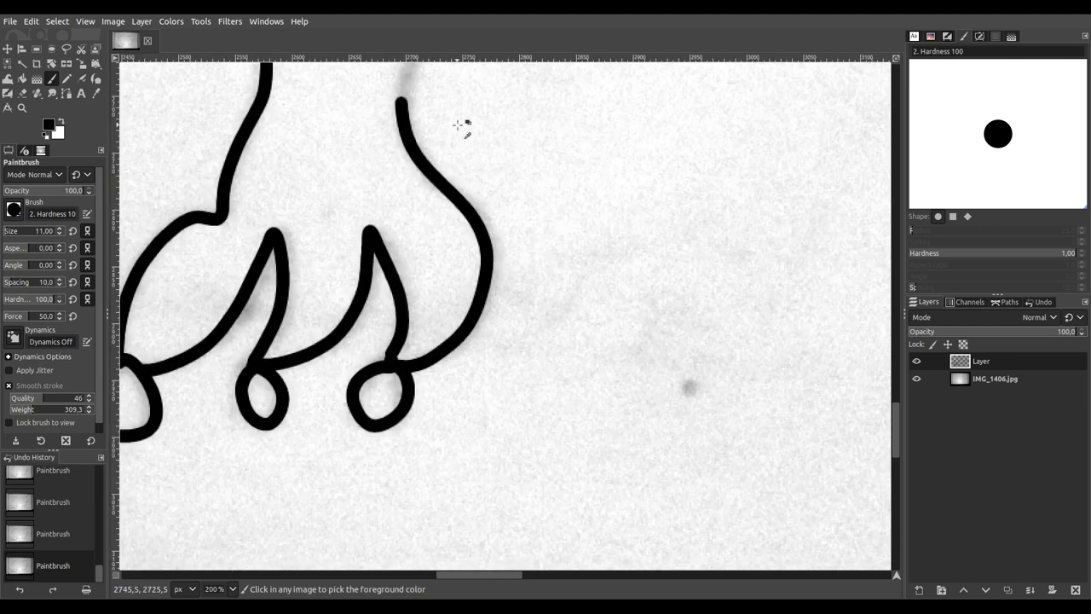
{"action": "scroll", "coordinate": [499, 504], "scroll_direction": "down", "scroll_amount": 2}
{"action": "scroll", "coordinate": [502, 383], "scroll_direction": "up", "scroll_amount": 2}
{"action": "scroll", "coordinate": [502, 394], "scroll_direction": "down", "scroll_amount": 2}
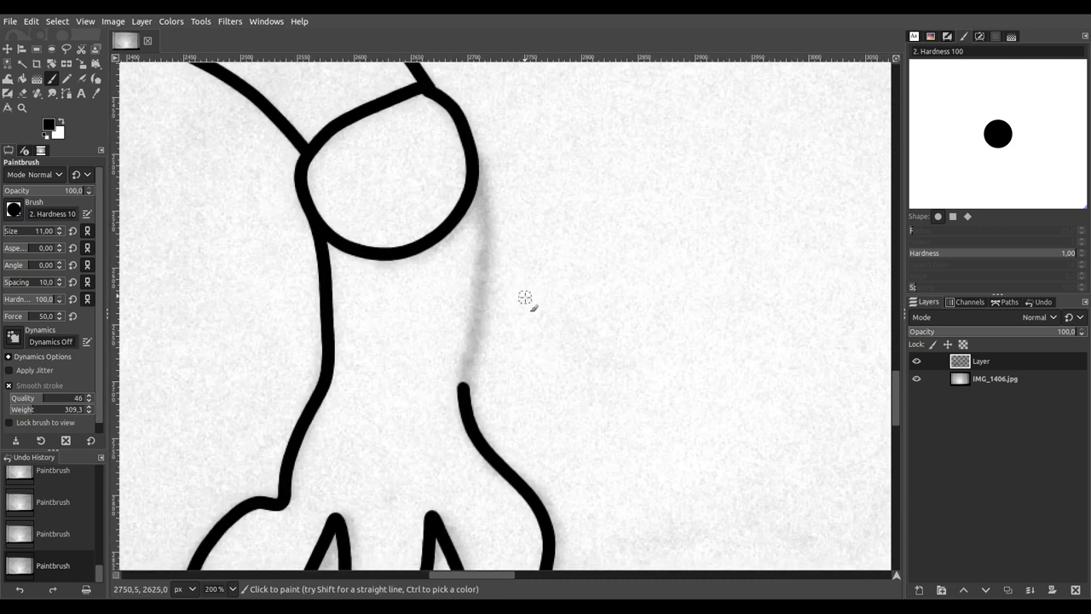
{"action": "scroll", "coordinate": [525, 297], "scroll_direction": "up", "scroll_amount": 1}
{"action": "scroll", "coordinate": [524, 321], "scroll_direction": "up", "scroll_amount": 1}
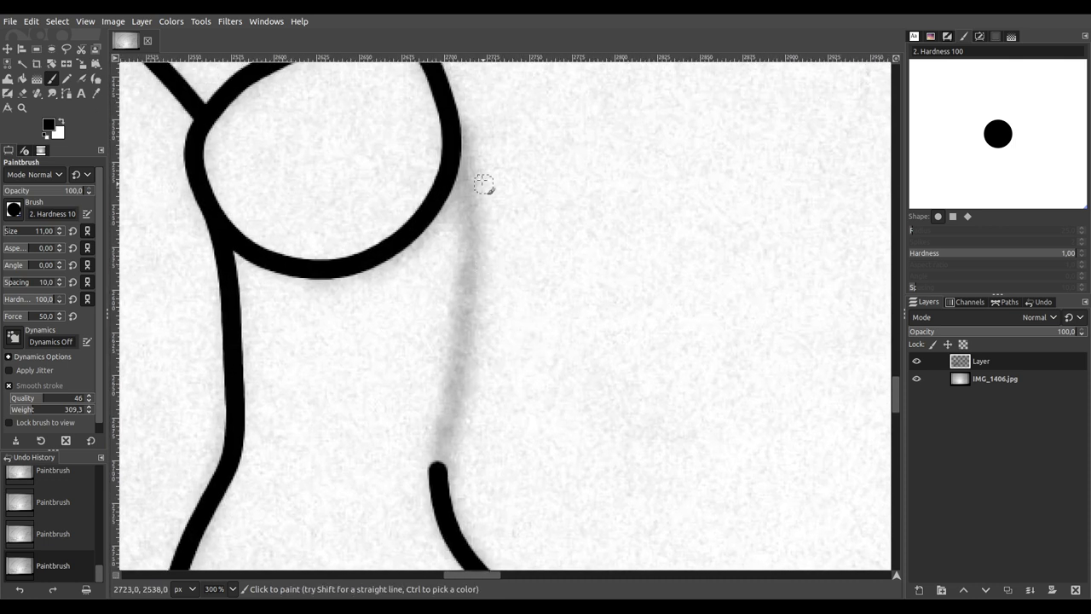
{"action": "mouse_move", "coordinate": [449, 118]}
{"action": "left_mouse_down"}
{"action": "mouse_move", "coordinate": [466, 249]}
{"action": "mouse_move", "coordinate": [437, 490]}
{"action": "left_mouse_up"}
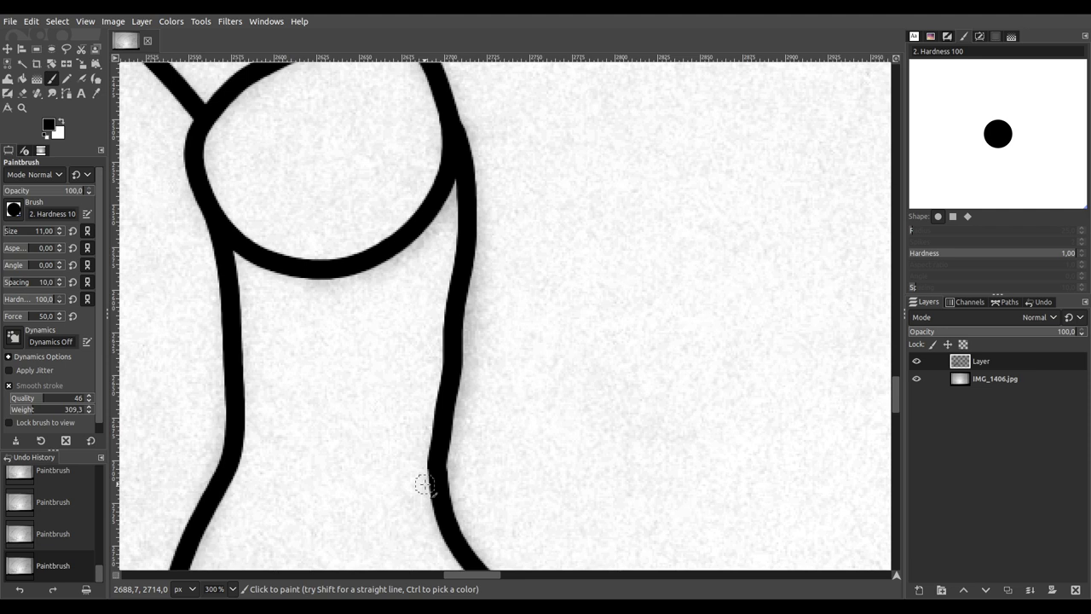
Step: Trace the round knee joint of the next right leg above the finished one in black
{"action": "scroll", "coordinate": [424, 484], "scroll_direction": "down", "scroll_amount": 5}
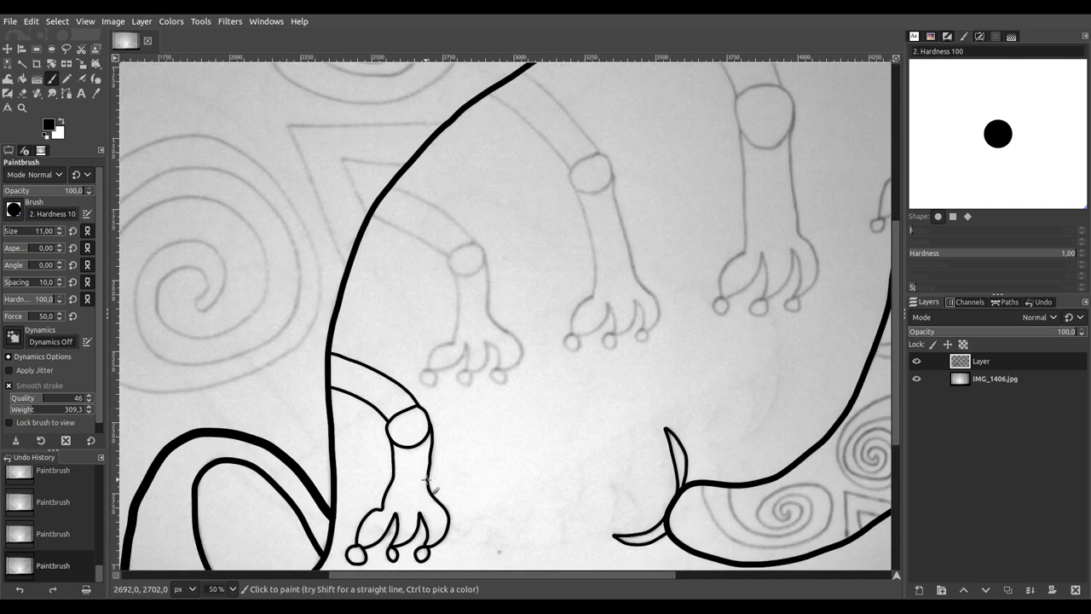
{"action": "scroll", "coordinate": [452, 230], "scroll_direction": "up", "scroll_amount": 4}
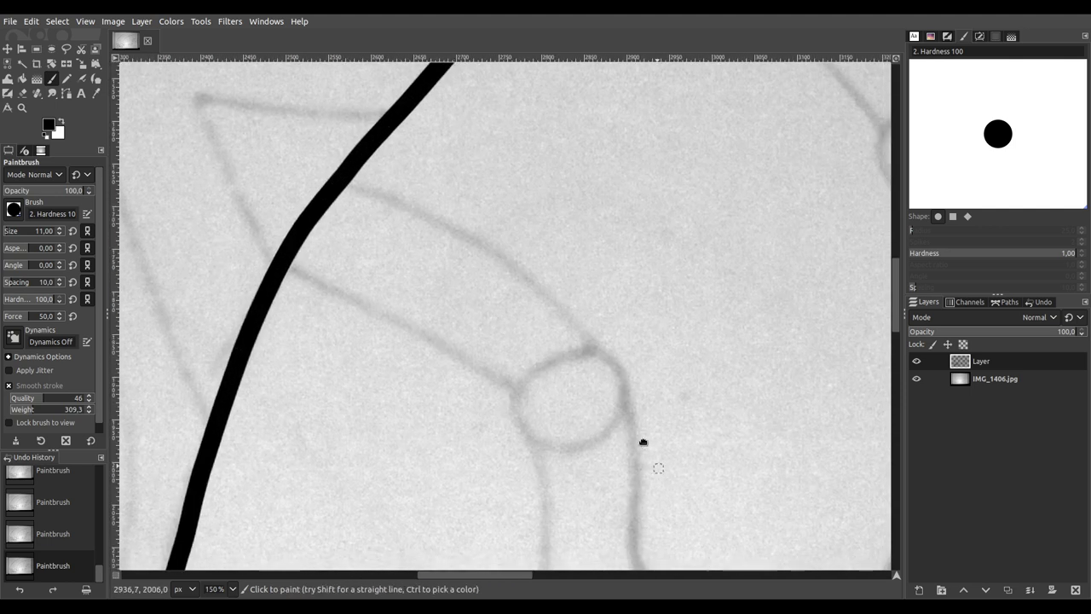
{"action": "scroll", "coordinate": [493, 252], "scroll_direction": "up", "scroll_amount": 1}
{"action": "mouse_move", "coordinate": [446, 119]}
{"action": "left_mouse_down"}
{"action": "mouse_move", "coordinate": [365, 151]}
{"action": "mouse_move", "coordinate": [328, 214]}
{"action": "mouse_move", "coordinate": [332, 254]}
{"action": "mouse_move", "coordinate": [372, 304]}
{"action": "mouse_move", "coordinate": [448, 304]}
{"action": "mouse_move", "coordinate": [498, 287]}
{"action": "mouse_move", "coordinate": [549, 228]}
{"action": "mouse_move", "coordinate": [554, 183]}
{"action": "mouse_move", "coordinate": [535, 141]}
{"action": "mouse_move", "coordinate": [501, 112]}
{"action": "mouse_move", "coordinate": [431, 122]}
{"action": "left_mouse_up"}
{"action": "scroll", "coordinate": [432, 256], "scroll_direction": "up", "scroll_amount": 2}
{"action": "scroll", "coordinate": [432, 256], "scroll_direction": "left", "scroll_amount": 2}
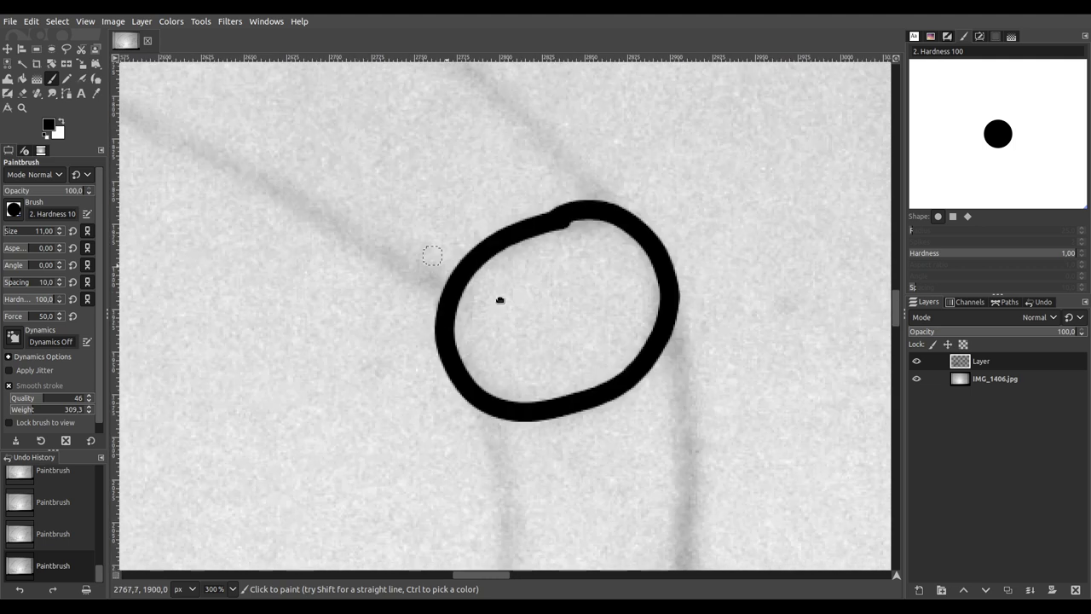
Step: Trace both upper-leg lines in black from the thick body outline down to the finished knee circle
{"action": "scroll", "coordinate": [432, 255], "scroll_direction": "up", "scroll_amount": 2}
{"action": "scroll", "coordinate": [432, 256], "scroll_direction": "left", "scroll_amount": 3}
{"action": "mouse_move", "coordinate": [228, 165]}
{"action": "left_mouse_down"}
{"action": "mouse_move", "coordinate": [597, 344]}
{"action": "mouse_move", "coordinate": [688, 423]}
{"action": "left_mouse_up"}
{"action": "mouse_move", "coordinate": [757, 290]}
{"action": "left_mouse_down"}
{"action": "mouse_move", "coordinate": [511, 346]}
{"action": "mouse_move", "coordinate": [610, 411]}
{"action": "left_mouse_up"}
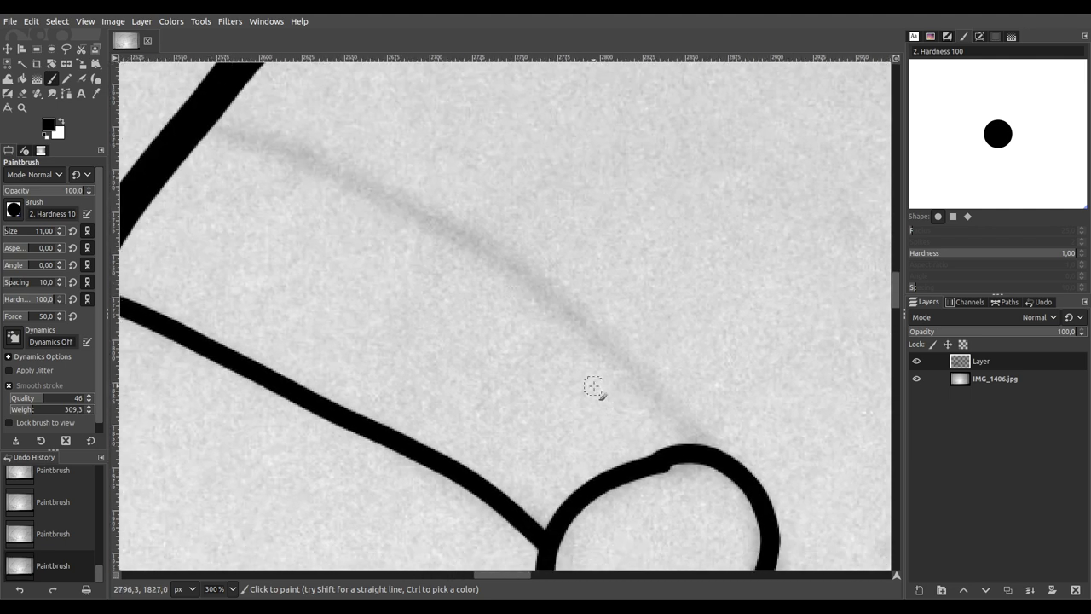
{"action": "mouse_move", "coordinate": [215, 111]}
{"action": "left_mouse_down"}
{"action": "mouse_move", "coordinate": [472, 244]}
{"action": "mouse_move", "coordinate": [592, 336]}
{"action": "mouse_move", "coordinate": [708, 458]}
{"action": "left_mouse_up"}
Step: Trace the lower leg's left edge from the knee circle into the first toe and outline its round claw tip
{"action": "scroll", "coordinate": [674, 341], "scroll_direction": "down", "scroll_amount": 8}
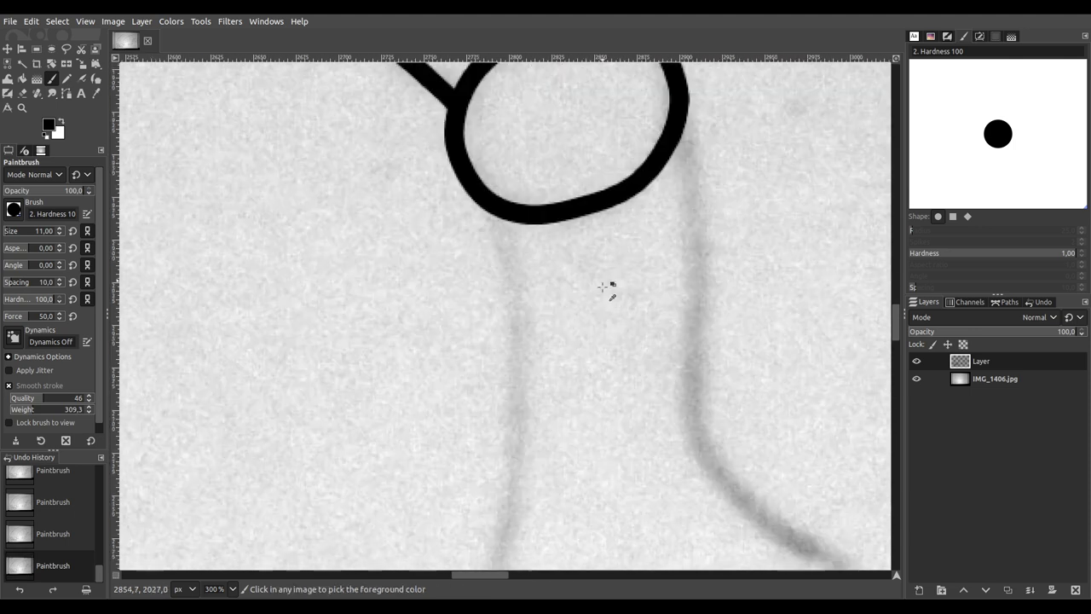
{"action": "scroll", "coordinate": [589, 363], "scroll_direction": "down", "scroll_amount": 2, "text": "ctrl"}
{"action": "scroll", "coordinate": [585, 256], "scroll_direction": "down", "scroll_amount": 5}
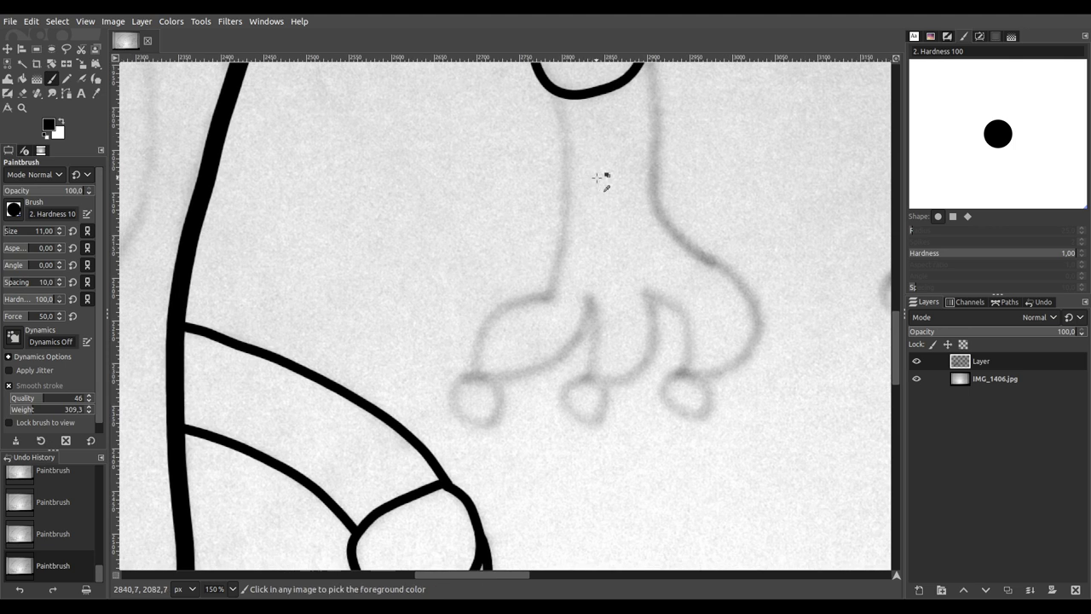
{"action": "scroll", "coordinate": [605, 178], "scroll_direction": "up", "scroll_amount": 1, "text": "ctrl"}
{"action": "scroll", "coordinate": [621, 179], "scroll_direction": "up", "scroll_amount": 1}
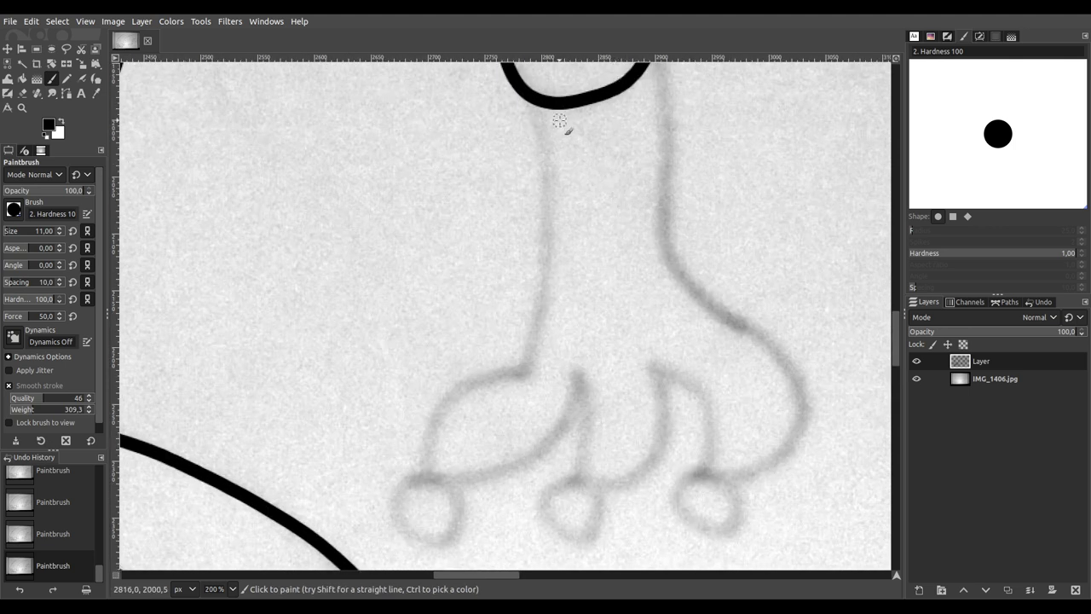
{"action": "mouse_move", "coordinate": [526, 94]}
{"action": "left_mouse_down"}
{"action": "mouse_move", "coordinate": [542, 121]}
{"action": "mouse_move", "coordinate": [555, 249]}
{"action": "mouse_move", "coordinate": [530, 353]}
{"action": "mouse_move", "coordinate": [523, 375]}
{"action": "mouse_move", "coordinate": [448, 400]}
{"action": "mouse_move", "coordinate": [423, 480]}
{"action": "left_mouse_up"}
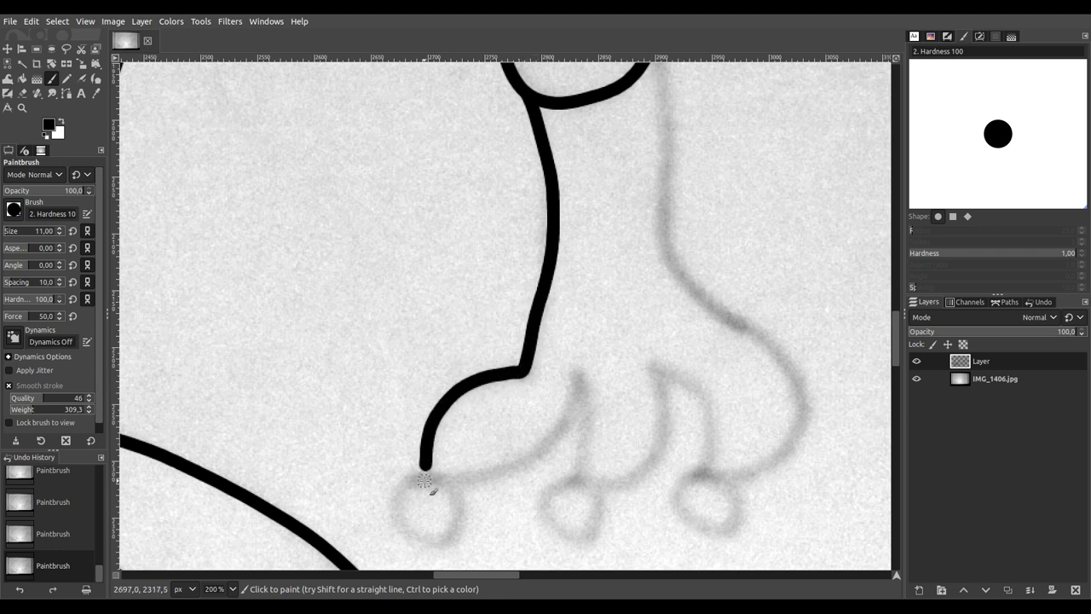
{"action": "scroll", "coordinate": [424, 484], "scroll_direction": "up", "scroll_amount": 2}
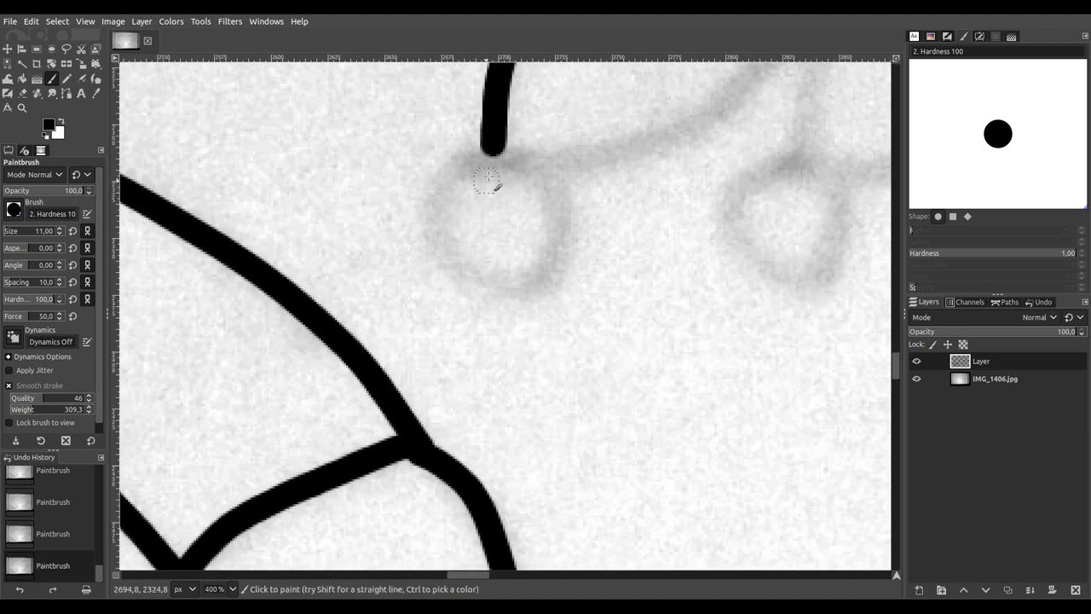
{"action": "mouse_move", "coordinate": [492, 155]}
{"action": "left_mouse_down"}
{"action": "mouse_move", "coordinate": [441, 189]}
{"action": "mouse_move", "coordinate": [440, 232]}
{"action": "mouse_move", "coordinate": [450, 259]}
{"action": "mouse_move", "coordinate": [494, 280]}
{"action": "mouse_move", "coordinate": [527, 278]}
{"action": "mouse_move", "coordinate": [560, 251]}
{"action": "mouse_move", "coordinate": [547, 168]}
{"action": "left_mouse_up"}
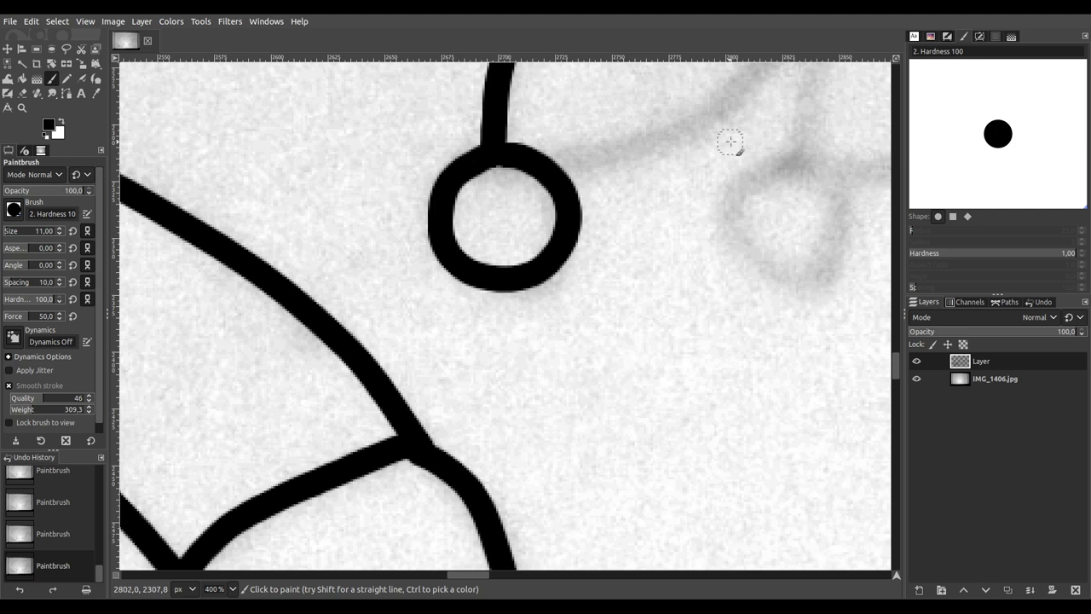
Step: Trace the curves between the three toes and outline the second and third round claw tips of the same foot
{"action": "left_click_drag", "start_coordinate": [725, 146], "coordinate": [412, 368]}
{"action": "mouse_move", "coordinate": [225, 385]}
{"action": "left_mouse_down"}
{"action": "mouse_move", "coordinate": [325, 383]}
{"action": "mouse_move", "coordinate": [395, 350]}
{"action": "mouse_move", "coordinate": [447, 293]}
{"action": "mouse_move", "coordinate": [475, 230]}
{"action": "mouse_move", "coordinate": [480, 170]}
{"action": "mouse_move", "coordinate": [486, 255]}
{"action": "mouse_move", "coordinate": [472, 396]}
{"action": "mouse_move", "coordinate": [487, 397]}
{"action": "mouse_move", "coordinate": [447, 400]}
{"action": "mouse_move", "coordinate": [427, 421]}
{"action": "mouse_move", "coordinate": [420, 454]}
{"action": "mouse_move", "coordinate": [424, 488]}
{"action": "mouse_move", "coordinate": [460, 505]}
{"action": "mouse_move", "coordinate": [507, 491]}
{"action": "mouse_move", "coordinate": [526, 440]}
{"action": "mouse_move", "coordinate": [513, 396]}
{"action": "mouse_move", "coordinate": [467, 386]}
{"action": "left_mouse_up"}
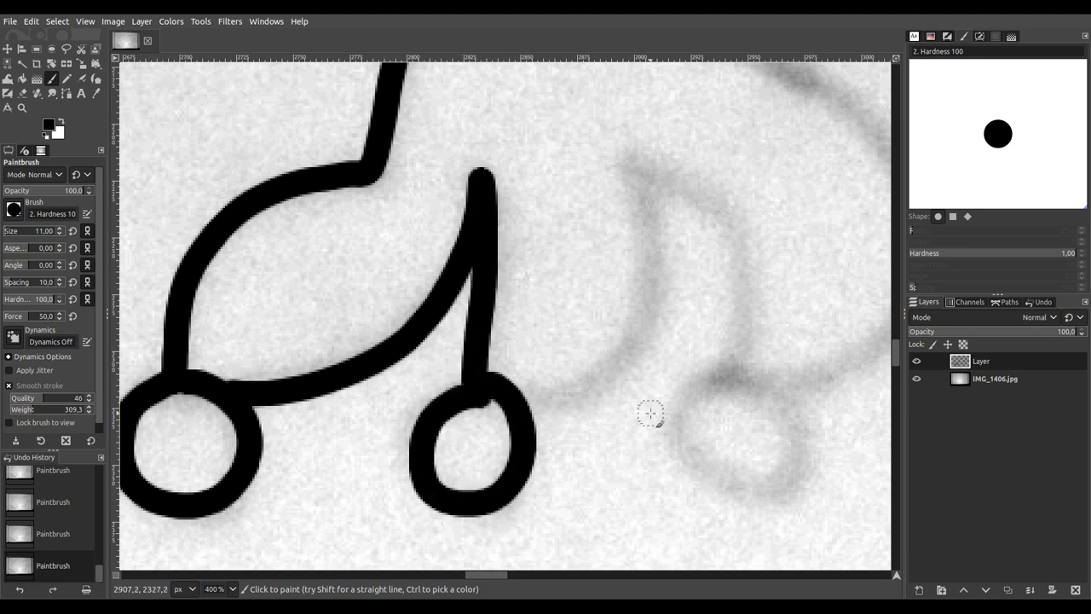
{"action": "left_click_drag", "start_coordinate": [650, 413], "coordinate": [467, 472]}
{"action": "mouse_move", "coordinate": [340, 457]}
{"action": "left_mouse_down"}
{"action": "mouse_move", "coordinate": [402, 470]}
{"action": "mouse_move", "coordinate": [458, 419]}
{"action": "mouse_move", "coordinate": [472, 299]}
{"action": "mouse_move", "coordinate": [445, 219]}
{"action": "mouse_move", "coordinate": [547, 297]}
{"action": "mouse_move", "coordinate": [581, 372]}
{"action": "mouse_move", "coordinate": [568, 433]}
{"action": "mouse_move", "coordinate": [477, 233]}
{"action": "left_mouse_up"}
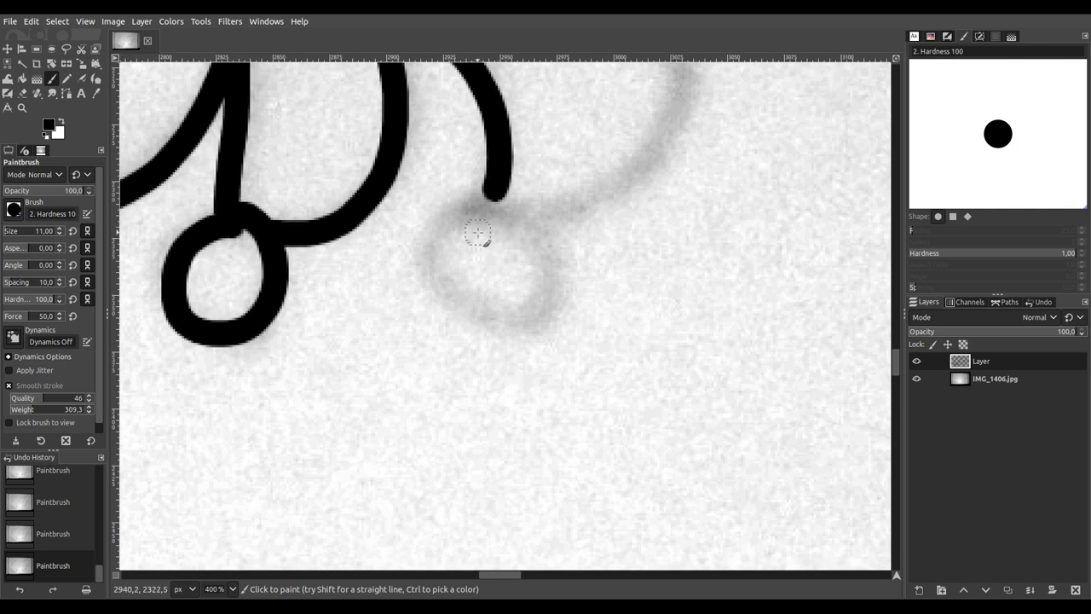
{"action": "mouse_move", "coordinate": [496, 194]}
{"action": "left_mouse_down"}
{"action": "mouse_move", "coordinate": [443, 230]}
{"action": "mouse_move", "coordinate": [447, 294]}
{"action": "mouse_move", "coordinate": [493, 323]}
{"action": "mouse_move", "coordinate": [533, 317]}
{"action": "mouse_move", "coordinate": [558, 247]}
{"action": "mouse_move", "coordinate": [528, 207]}
{"action": "mouse_move", "coordinate": [487, 207]}
{"action": "left_mouse_up"}
Step: Trace the foot's outer curve from the third claw tip and the lower leg's right edge up to the knee circle
{"action": "mouse_move", "coordinate": [694, 171]}
{"action": "left_mouse_down"}
{"action": "mouse_move", "coordinate": [571, 303]}
{"action": "mouse_move", "coordinate": [497, 442]}
{"action": "mouse_move", "coordinate": [479, 464]}
{"action": "left_mouse_up"}
{"action": "mouse_move", "coordinate": [332, 503]}
{"action": "left_mouse_down"}
{"action": "mouse_move", "coordinate": [445, 450]}
{"action": "mouse_move", "coordinate": [462, 416]}
{"action": "mouse_move", "coordinate": [468, 318]}
{"action": "mouse_move", "coordinate": [427, 249]}
{"action": "mouse_move", "coordinate": [287, 155]}
{"action": "mouse_move", "coordinate": [242, 102]}
{"action": "mouse_move", "coordinate": [537, 451]}
{"action": "left_mouse_up"}
{"action": "scroll", "coordinate": [255, 110], "scroll_direction": "down", "scroll_amount": 1}
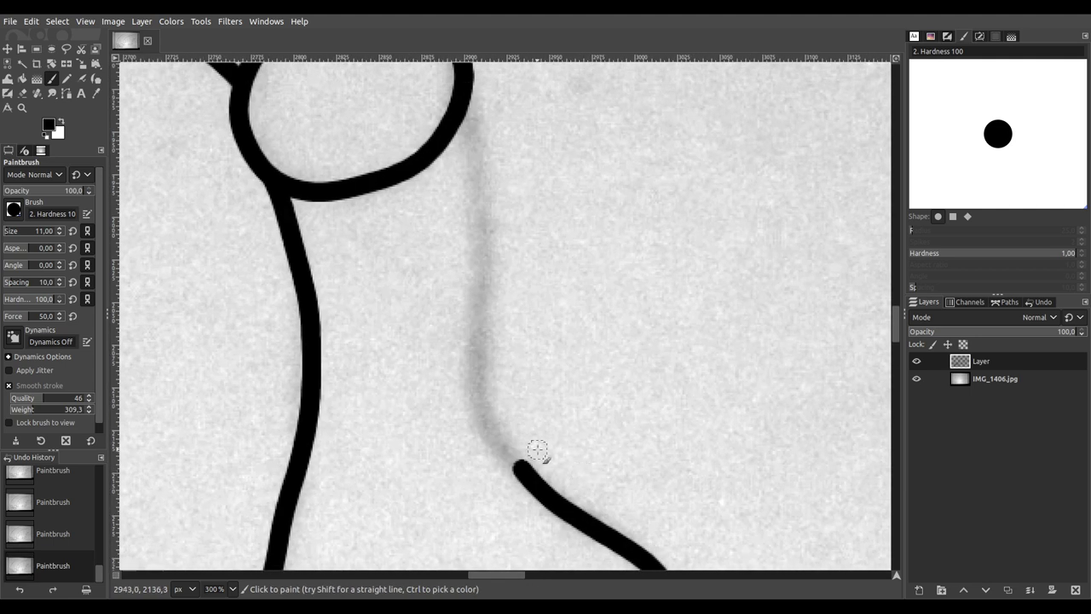
{"action": "scroll", "coordinate": [472, 147], "scroll_direction": "up", "scroll_amount": 2}
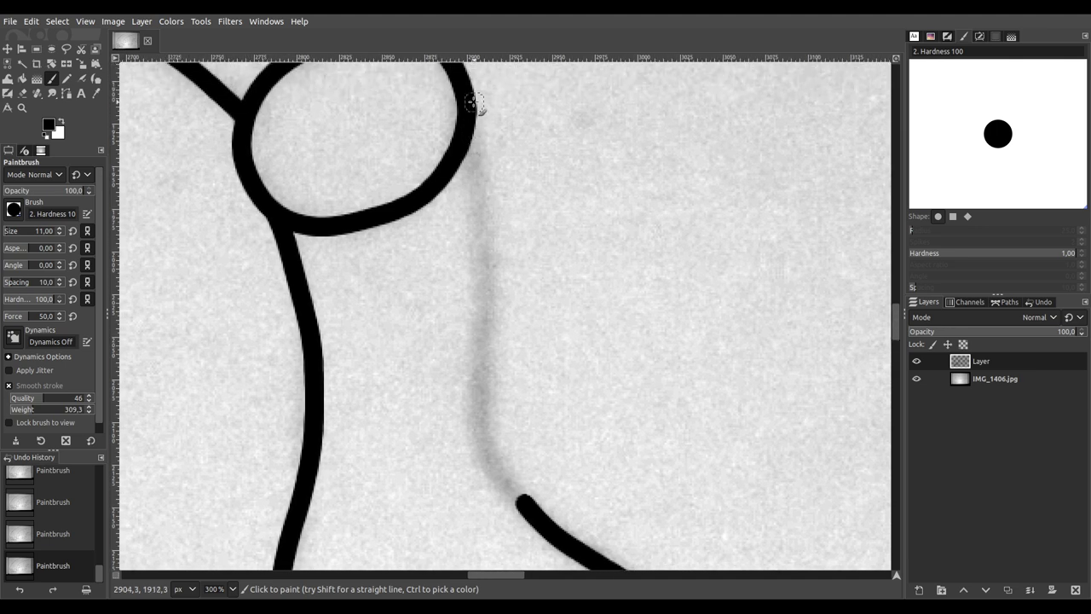
{"action": "mouse_move", "coordinate": [478, 164]}
{"action": "left_mouse_down"}
{"action": "mouse_move", "coordinate": [482, 428]}
{"action": "mouse_move", "coordinate": [488, 457]}
{"action": "mouse_move", "coordinate": [540, 521]}
{"action": "left_mouse_up"}
Step: Trace the knee circle of the next clawed leg to the right with a closed black outline
{"action": "scroll", "coordinate": [519, 324], "scroll_direction": "down", "scroll_amount": 4}
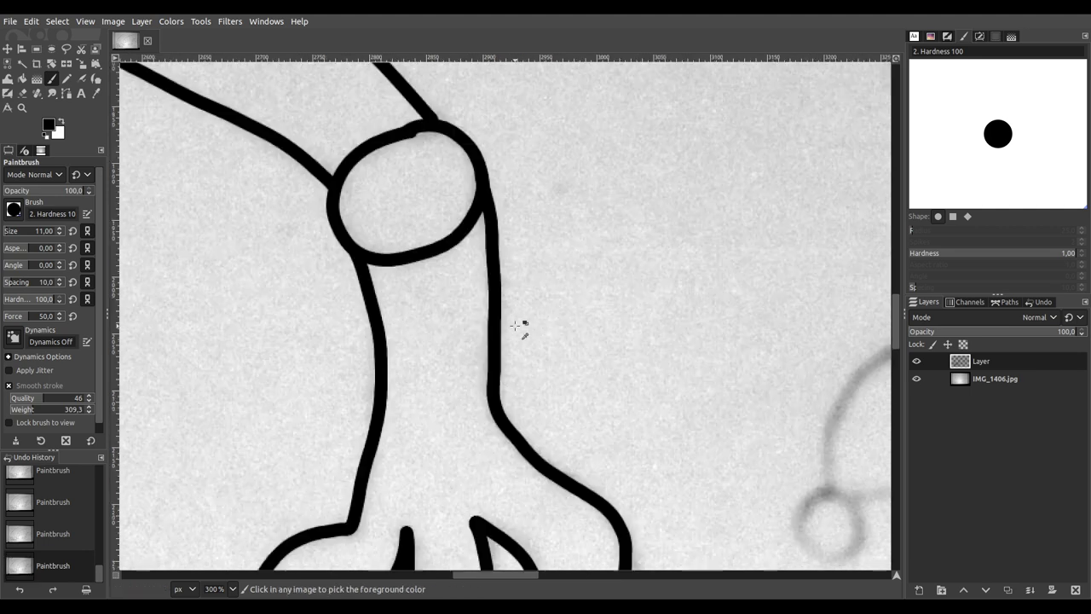
{"action": "scroll", "coordinate": [599, 237], "scroll_direction": "up", "scroll_amount": 5}
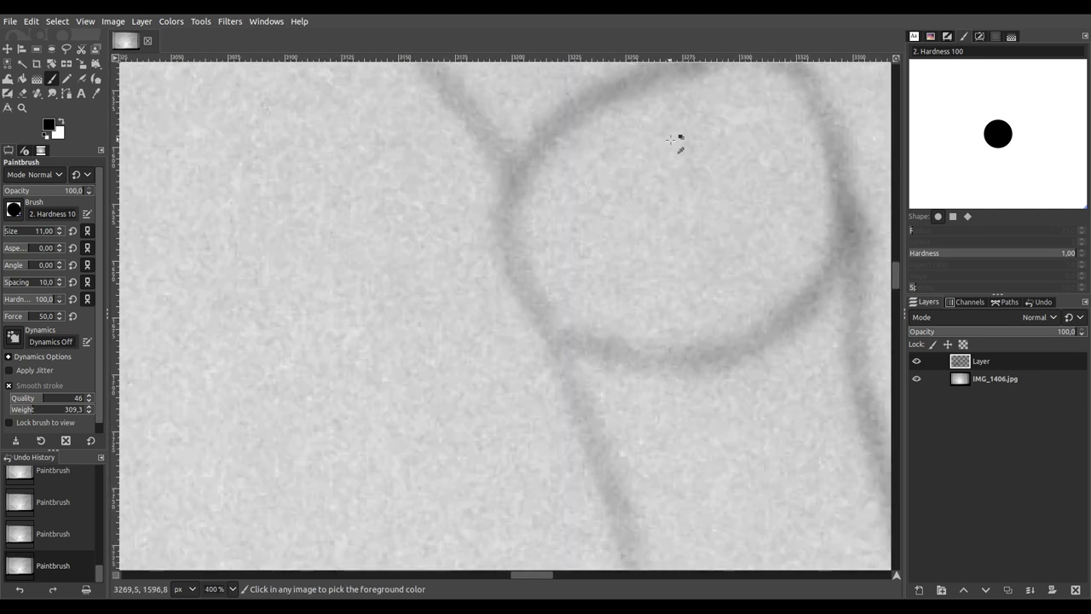
{"action": "mouse_move", "coordinate": [600, 101]}
{"action": "left_mouse_down"}
{"action": "mouse_move", "coordinate": [594, 147]}
{"action": "mouse_move", "coordinate": [512, 149]}
{"action": "mouse_move", "coordinate": [419, 200]}
{"action": "mouse_move", "coordinate": [362, 281]}
{"action": "mouse_move", "coordinate": [352, 328]}
{"action": "mouse_move", "coordinate": [365, 379]}
{"action": "mouse_move", "coordinate": [424, 449]}
{"action": "mouse_move", "coordinate": [570, 453]}
{"action": "mouse_move", "coordinate": [617, 432]}
{"action": "mouse_move", "coordinate": [668, 385]}
{"action": "mouse_move", "coordinate": [684, 324]}
{"action": "mouse_move", "coordinate": [665, 199]}
{"action": "mouse_move", "coordinate": [646, 160]}
{"action": "mouse_move", "coordinate": [565, 128]}
{"action": "left_mouse_up"}
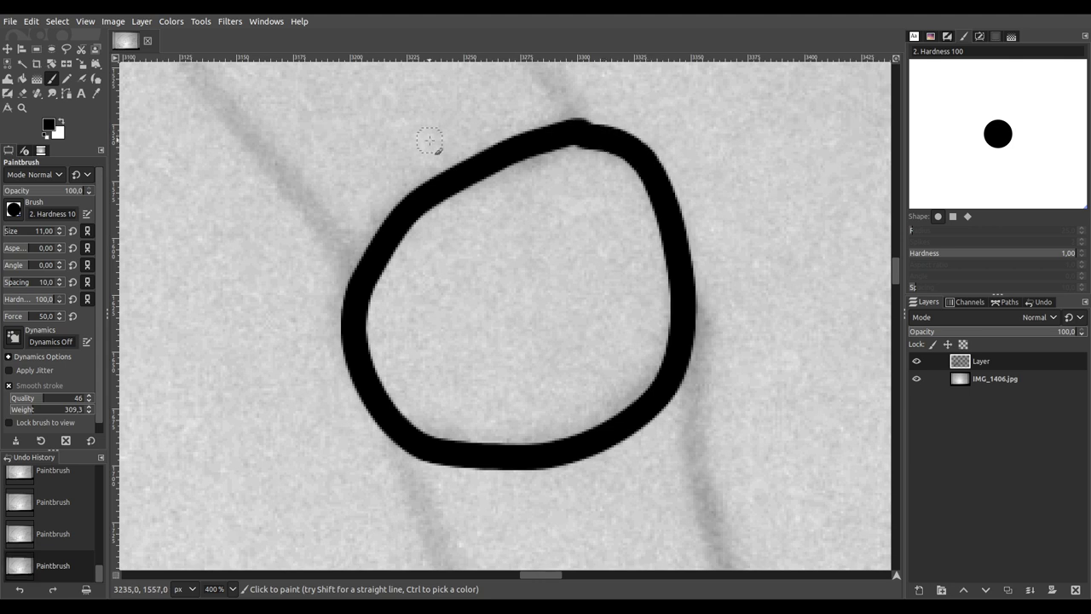
Step: Trace the second leg's left upper line from the thick body outline down to its knee circle
{"action": "scroll", "coordinate": [486, 280], "scroll_direction": "up", "scroll_amount": 3}
{"action": "scroll", "coordinate": [414, 236], "scroll_direction": "down", "scroll_amount": 2}
{"action": "scroll", "coordinate": [602, 365], "scroll_direction": "up", "scroll_amount": 2}
{"action": "scroll", "coordinate": [602, 366], "scroll_direction": "left", "scroll_amount": 2}
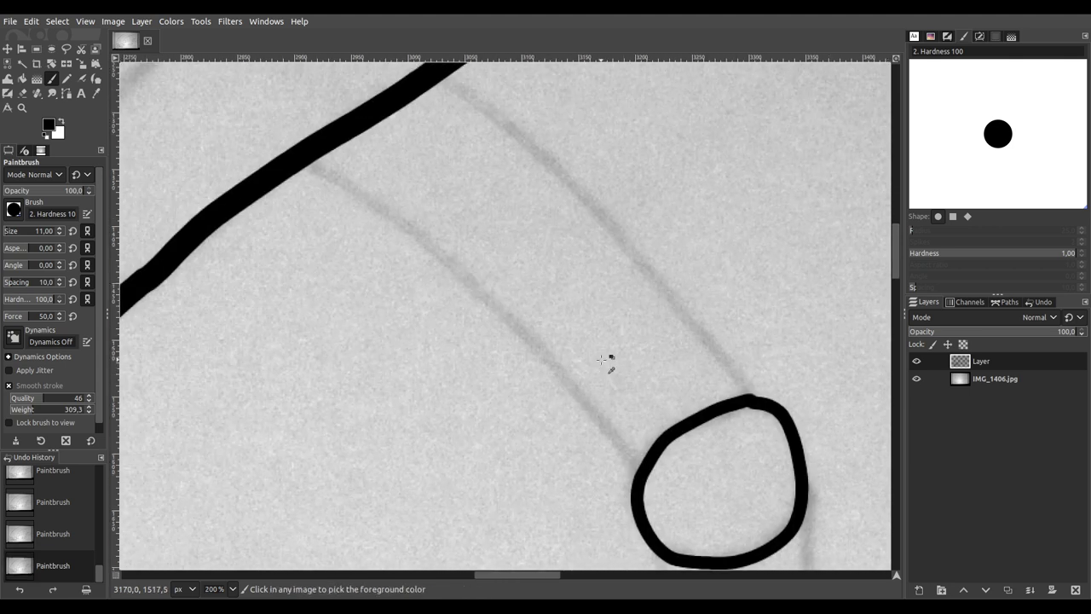
{"action": "scroll", "coordinate": [602, 361], "scroll_direction": "up", "scroll_amount": 1}
{"action": "left_click_drag", "start_coordinate": [603, 365], "coordinate": [612, 386]}
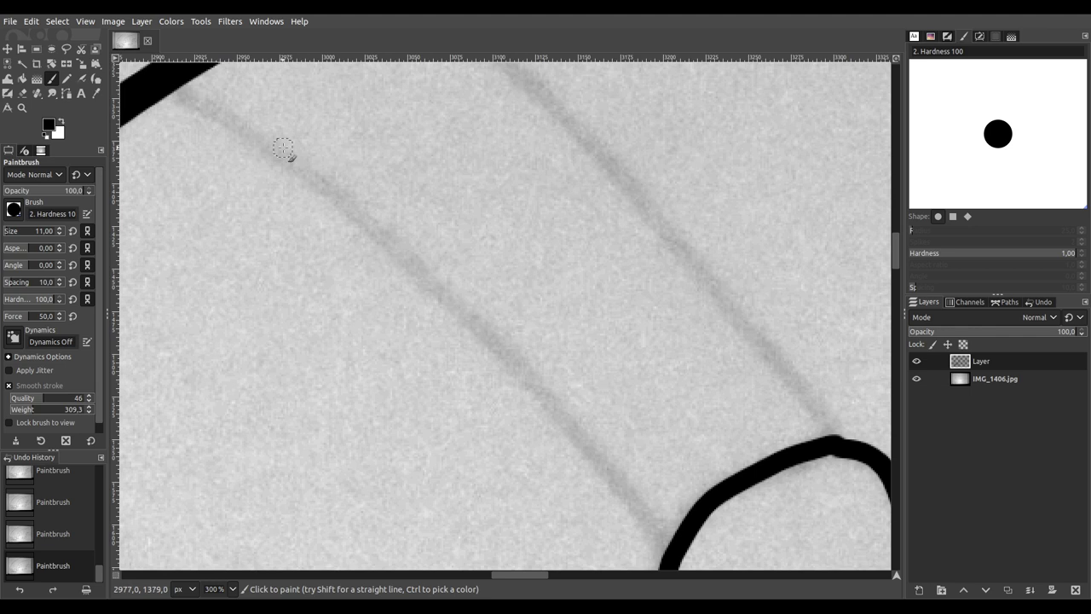
{"action": "scroll", "coordinate": [341, 255], "scroll_direction": "down", "scroll_amount": 1}
{"action": "left_click_drag", "start_coordinate": [346, 261], "coordinate": [322, 230]}
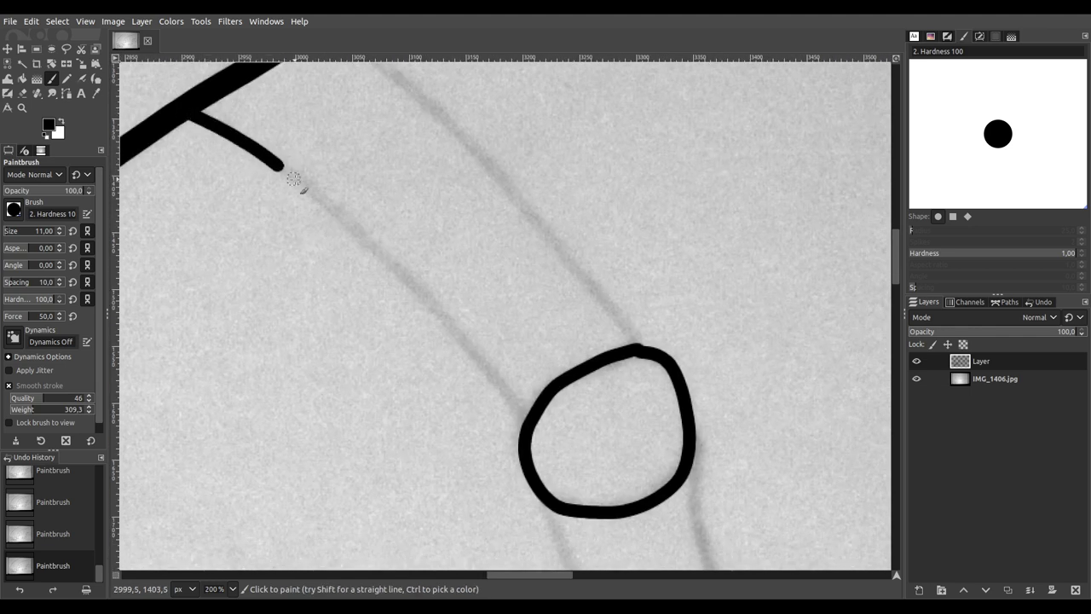
{"action": "mouse_move", "coordinate": [310, 193]}
{"action": "left_mouse_down"}
{"action": "mouse_move", "coordinate": [410, 275]}
{"action": "mouse_move", "coordinate": [512, 392]}
{"action": "left_mouse_up"}
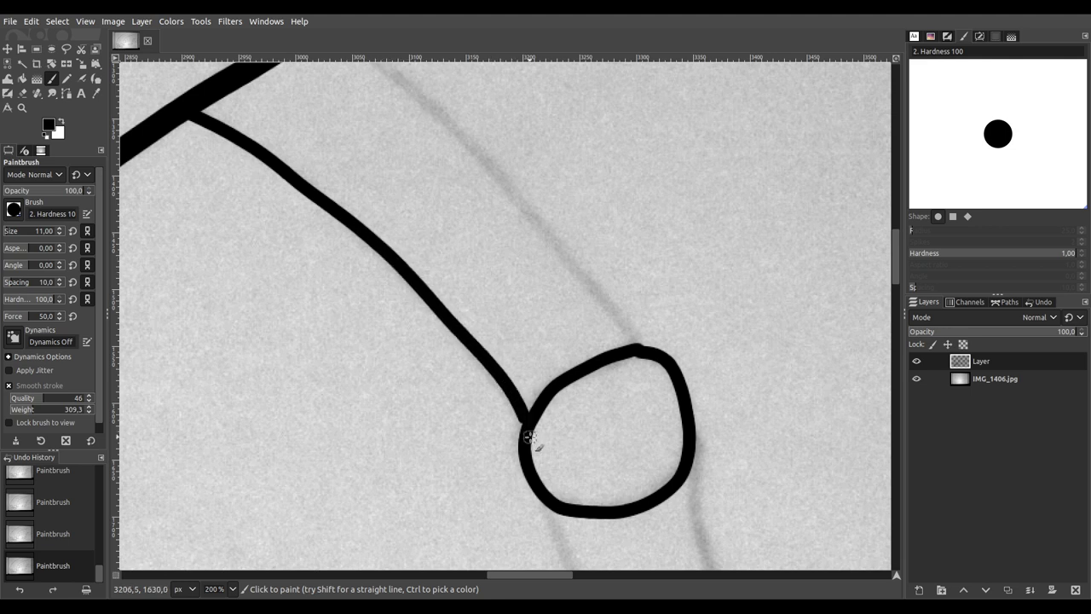
Step: Trace the second leg's right upper line from the body outline to the top of its knee circle
{"action": "scroll", "coordinate": [538, 446], "scroll_direction": "up", "scroll_amount": 2}
{"action": "scroll", "coordinate": [538, 445], "scroll_direction": "right", "scroll_amount": 2}
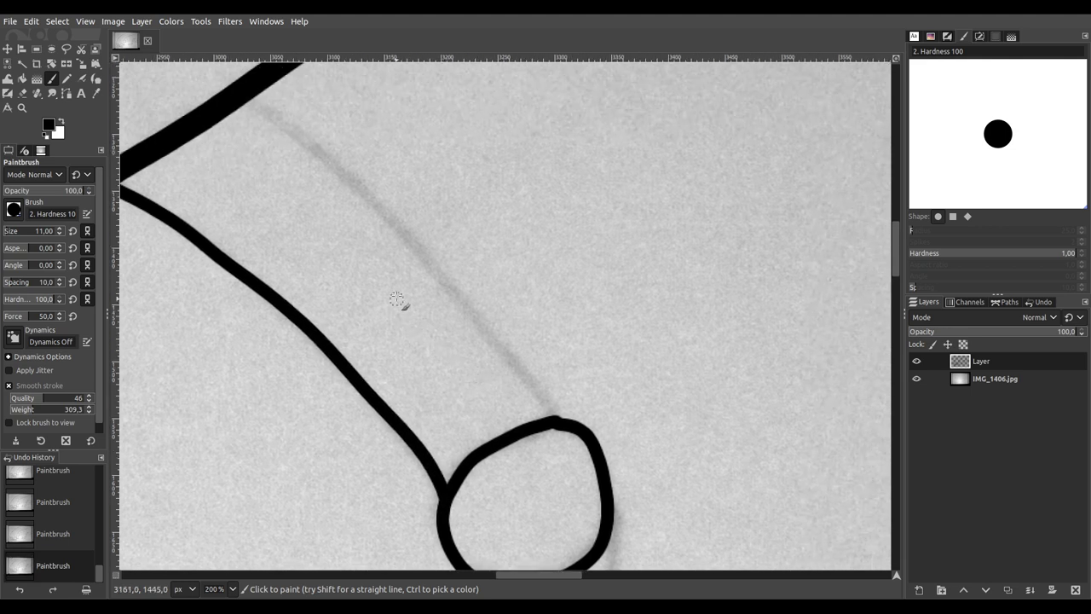
{"action": "mouse_move", "coordinate": [279, 118]}
{"action": "left_mouse_down"}
{"action": "mouse_move", "coordinate": [331, 160]}
{"action": "mouse_move", "coordinate": [515, 365]}
{"action": "left_mouse_up"}
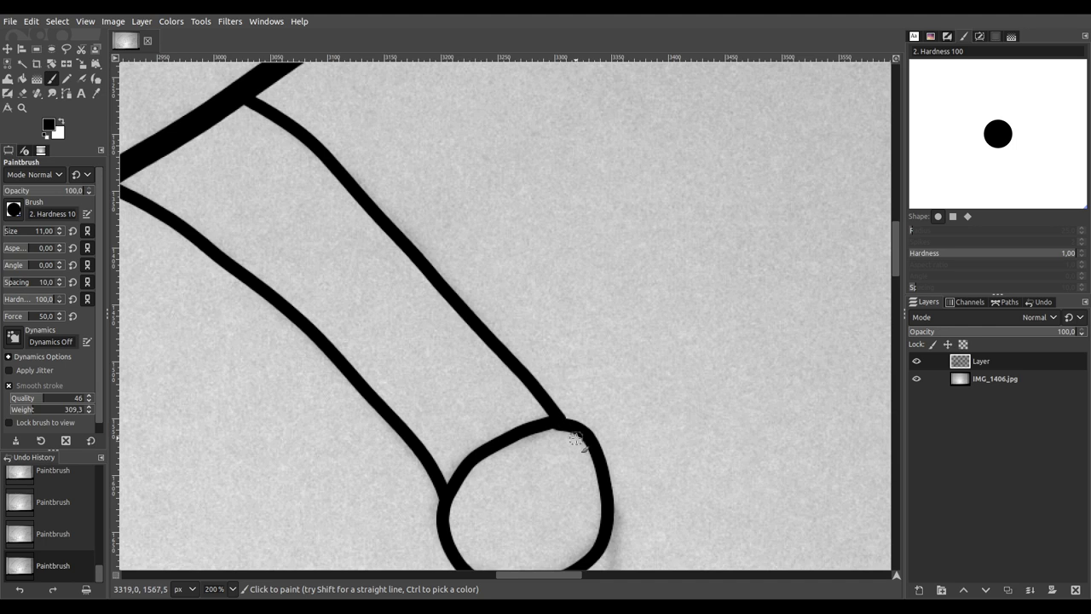
Step: Trace the left edge of the second leg's lower part from the knee circle down to the foot
{"action": "scroll", "coordinate": [583, 463], "scroll_direction": "down", "scroll_amount": 10}
{"action": "scroll", "coordinate": [583, 463], "scroll_direction": "right", "scroll_amount": 1}
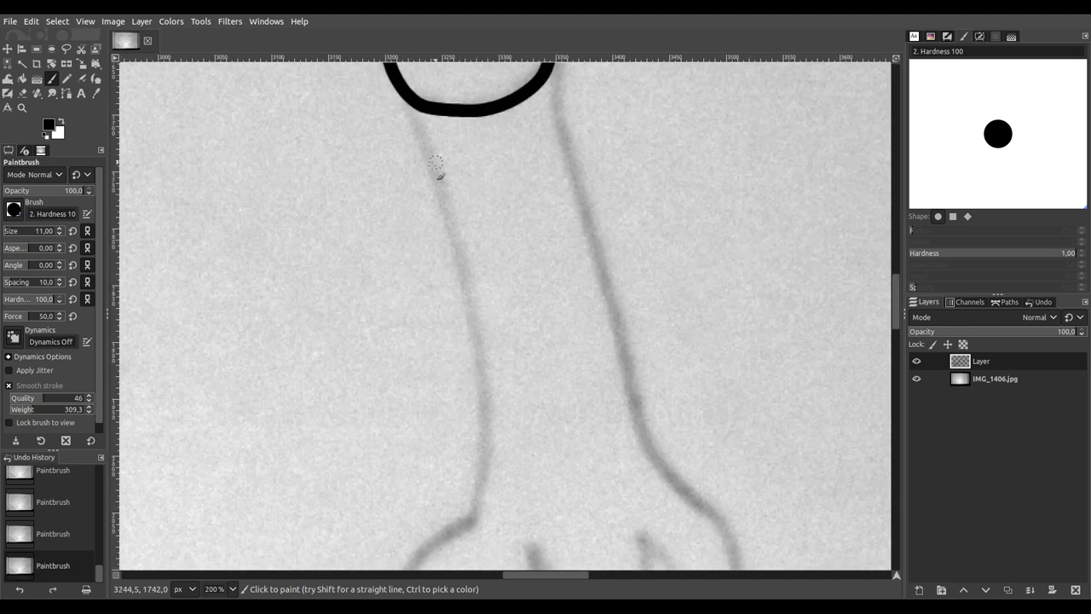
{"action": "scroll", "coordinate": [435, 162], "scroll_direction": "down", "scroll_amount": 1}
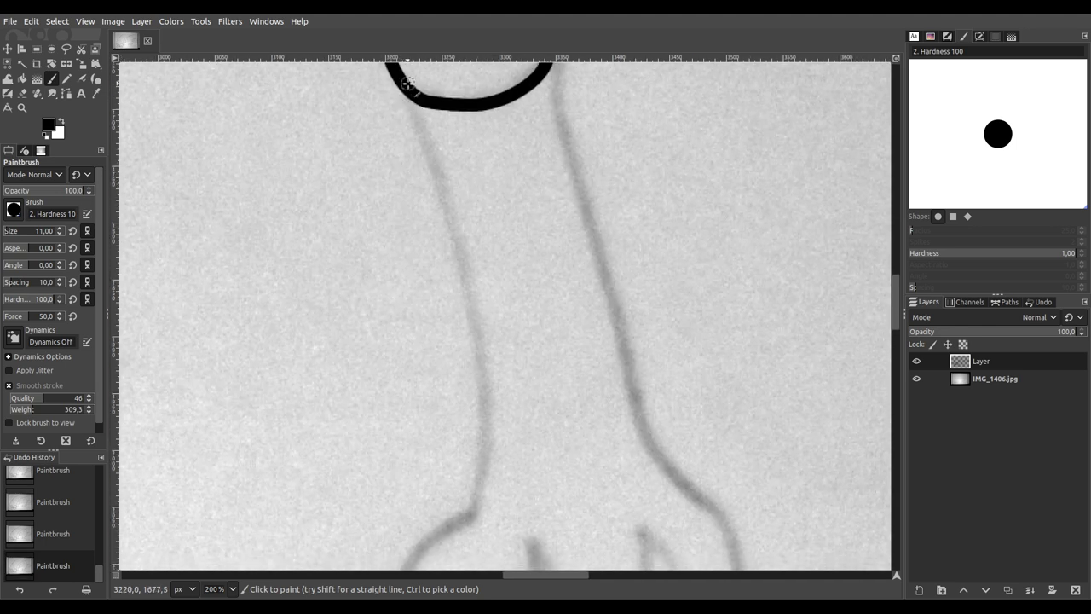
{"action": "mouse_move", "coordinate": [435, 166]}
{"action": "left_mouse_down"}
{"action": "mouse_move", "coordinate": [482, 364]}
{"action": "mouse_move", "coordinate": [486, 509]}
{"action": "mouse_move", "coordinate": [475, 523]}
{"action": "left_mouse_up"}
Step: Outline the second foot's first round claw tip and trace the toe's outer curve joining it to the leg
{"action": "scroll", "coordinate": [528, 341], "scroll_direction": "down", "scroll_amount": 4}
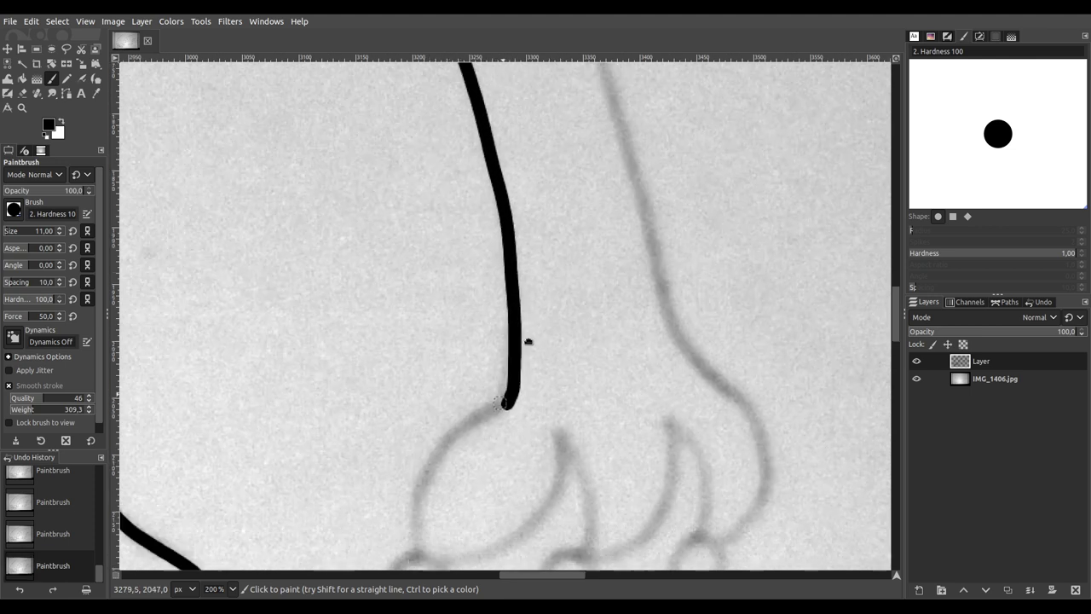
{"action": "scroll", "coordinate": [631, 183], "scroll_direction": "down", "scroll_amount": 3}
{"action": "scroll", "coordinate": [631, 182], "scroll_direction": "left", "scroll_amount": 2}
{"action": "scroll", "coordinate": [633, 176], "scroll_direction": "up", "scroll_amount": 1, "text": "ctrl"}
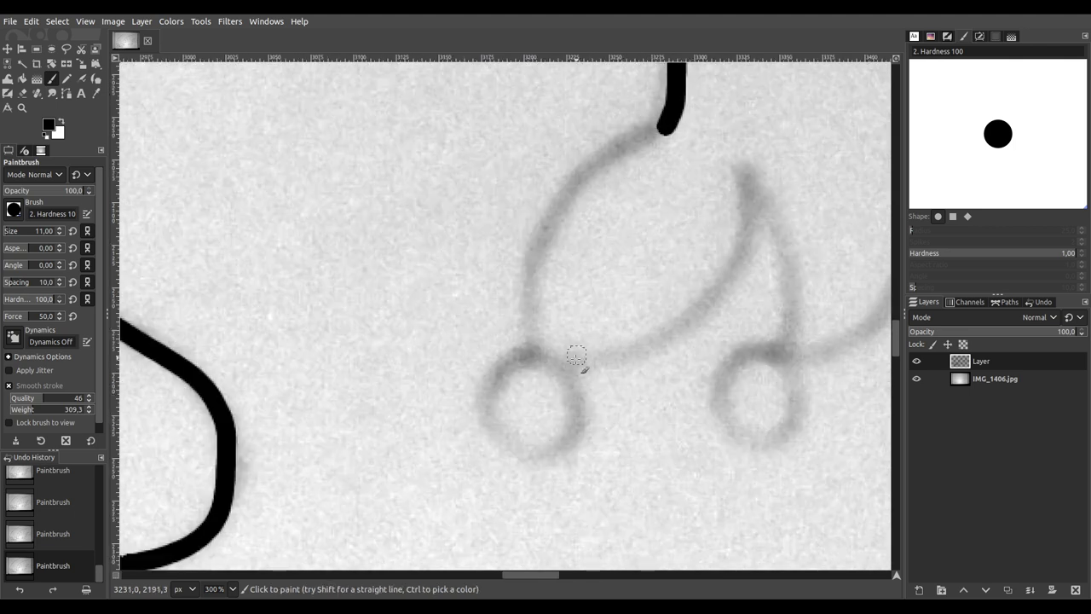
{"action": "mouse_move", "coordinate": [546, 363]}
{"action": "left_mouse_down"}
{"action": "mouse_move", "coordinate": [512, 364]}
{"action": "mouse_move", "coordinate": [488, 423]}
{"action": "mouse_move", "coordinate": [503, 458]}
{"action": "mouse_move", "coordinate": [539, 470]}
{"action": "mouse_move", "coordinate": [574, 450]}
{"action": "mouse_move", "coordinate": [582, 416]}
{"action": "mouse_move", "coordinate": [548, 367]}
{"action": "left_mouse_up"}
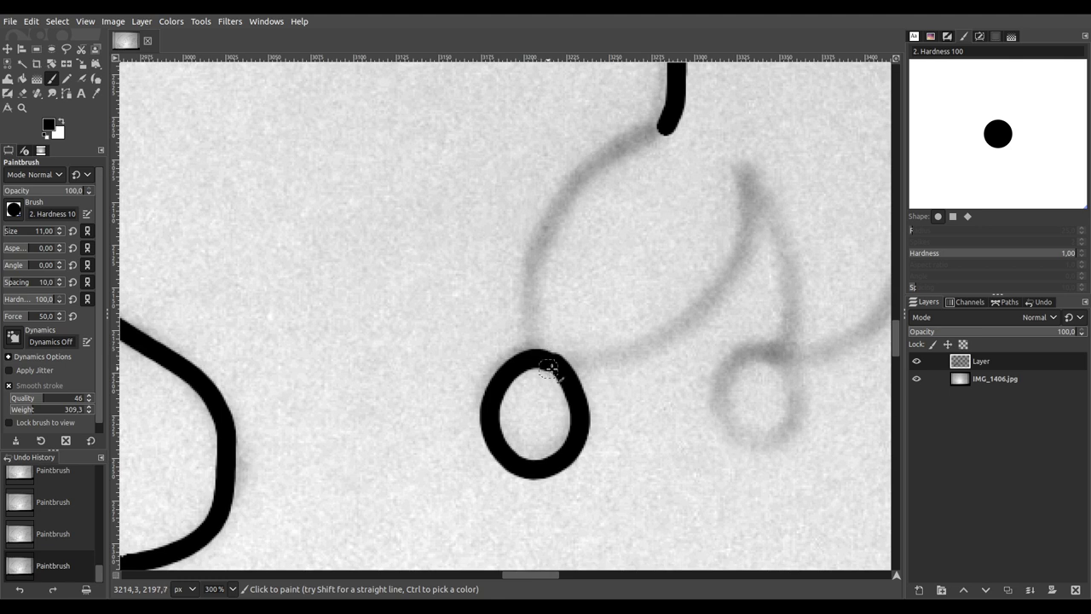
{"action": "mouse_move", "coordinate": [661, 127]}
{"action": "left_mouse_down"}
{"action": "mouse_move", "coordinate": [576, 176]}
{"action": "mouse_move", "coordinate": [547, 221]}
{"action": "mouse_move", "coordinate": [527, 302]}
{"action": "mouse_move", "coordinate": [538, 358]}
{"action": "left_mouse_up"}
Step: Trace the pointed curves between the second foot's toes and outline its middle and last round claw tips
{"action": "left_click_drag", "start_coordinate": [650, 366], "coordinate": [341, 424]}
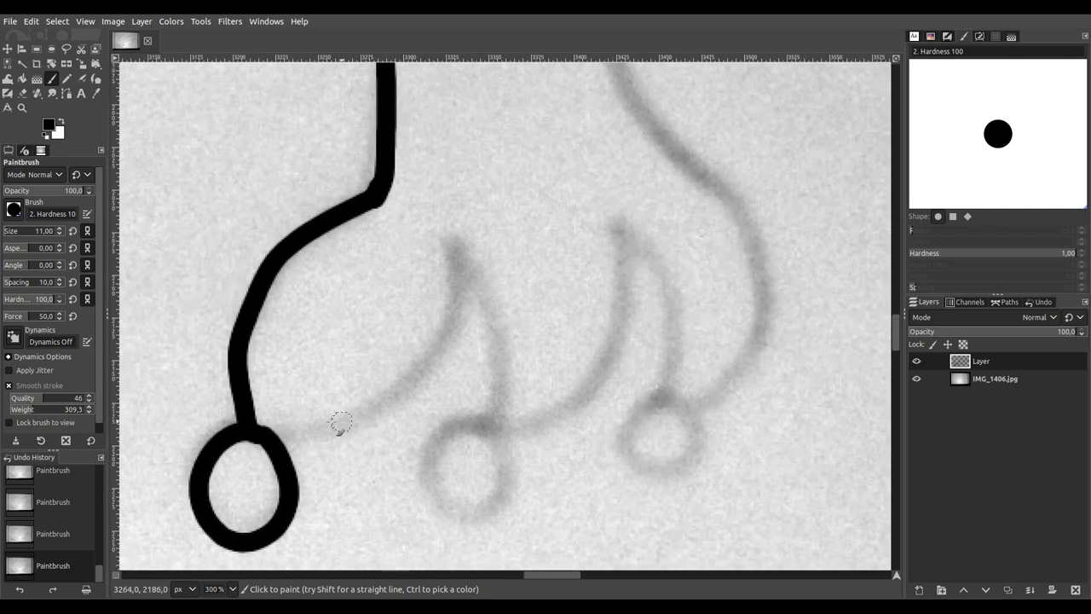
{"action": "mouse_move", "coordinate": [271, 439]}
{"action": "left_mouse_down"}
{"action": "mouse_move", "coordinate": [322, 445]}
{"action": "mouse_move", "coordinate": [372, 429]}
{"action": "mouse_move", "coordinate": [416, 397]}
{"action": "mouse_move", "coordinate": [447, 285]}
{"action": "mouse_move", "coordinate": [443, 225]}
{"action": "mouse_move", "coordinate": [486, 303]}
{"action": "mouse_move", "coordinate": [500, 433]}
{"action": "mouse_move", "coordinate": [594, 397]}
{"action": "mouse_move", "coordinate": [623, 358]}
{"action": "mouse_move", "coordinate": [633, 247]}
{"action": "mouse_move", "coordinate": [617, 223]}
{"action": "mouse_move", "coordinate": [677, 287]}
{"action": "mouse_move", "coordinate": [686, 350]}
{"action": "mouse_move", "coordinate": [654, 401]}
{"action": "left_mouse_up"}
{"action": "mouse_move", "coordinate": [494, 430]}
{"action": "left_mouse_down"}
{"action": "mouse_move", "coordinate": [461, 421]}
{"action": "mouse_move", "coordinate": [426, 445]}
{"action": "mouse_move", "coordinate": [428, 481]}
{"action": "mouse_move", "coordinate": [453, 508]}
{"action": "mouse_move", "coordinate": [483, 510]}
{"action": "mouse_move", "coordinate": [507, 487]}
{"action": "mouse_move", "coordinate": [513, 469]}
{"action": "mouse_move", "coordinate": [481, 420]}
{"action": "left_mouse_up"}
{"action": "scroll", "coordinate": [670, 434], "scroll_direction": "right", "scroll_amount": 5}
{"action": "scroll", "coordinate": [670, 433], "scroll_direction": "down", "scroll_amount": 2}
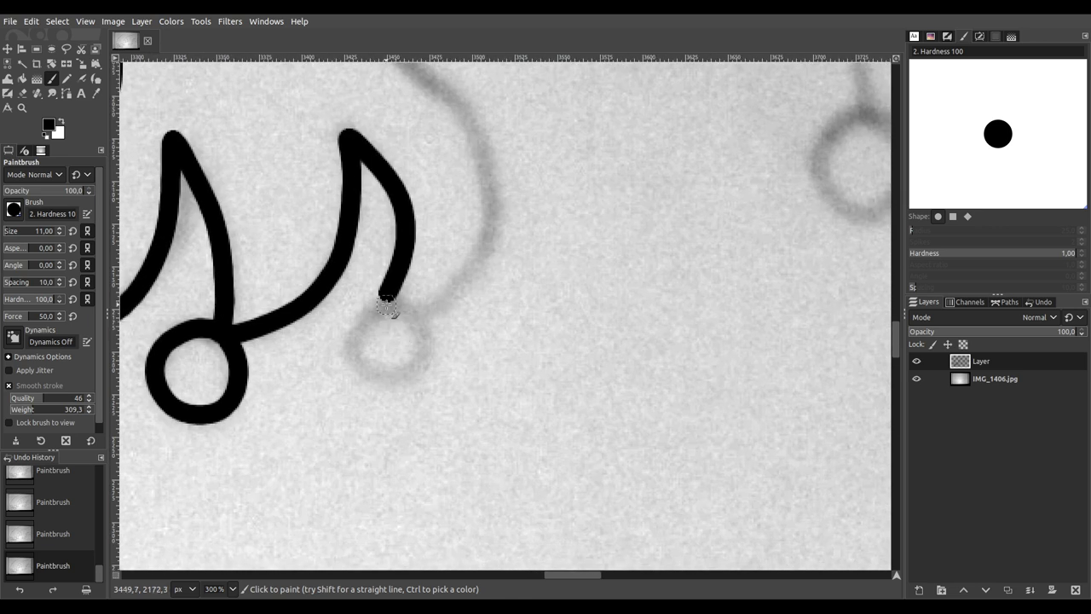
{"action": "mouse_move", "coordinate": [383, 302]}
{"action": "left_mouse_down"}
{"action": "mouse_move", "coordinate": [354, 344]}
{"action": "mouse_move", "coordinate": [361, 372]}
{"action": "mouse_move", "coordinate": [394, 386]}
{"action": "mouse_move", "coordinate": [413, 375]}
{"action": "mouse_move", "coordinate": [389, 303]}
{"action": "left_mouse_up"}
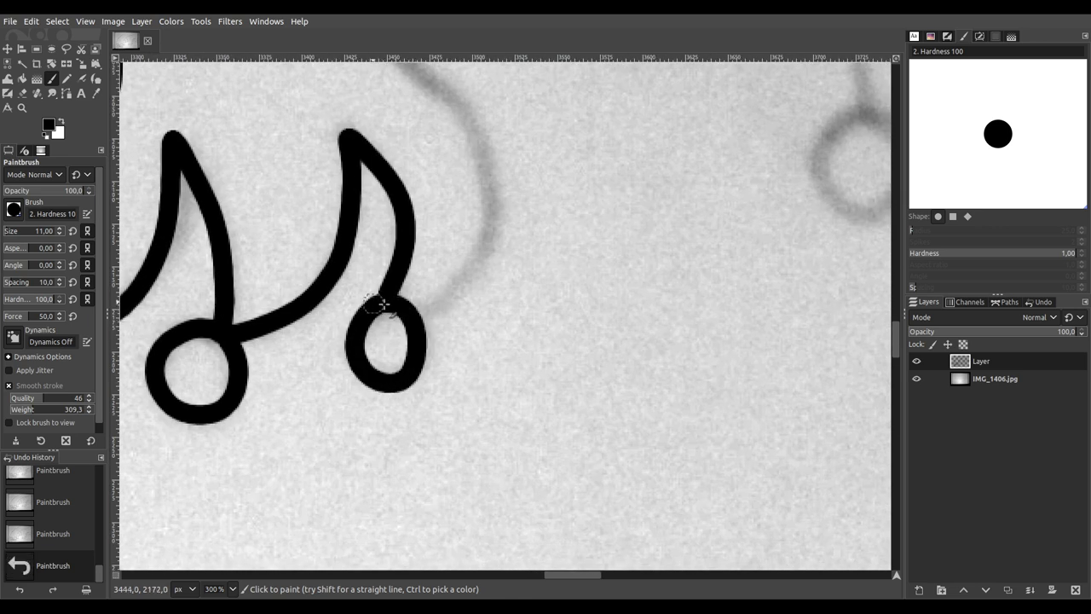
Step: Trace the second foot's outer curve and the lower leg's right edge connecting it to the knee circle
{"action": "scroll", "coordinate": [441, 439], "scroll_direction": "up", "scroll_amount": 3}
{"action": "scroll", "coordinate": [441, 438], "scroll_direction": "right", "scroll_amount": 1}
{"action": "mouse_move", "coordinate": [376, 449]}
{"action": "left_mouse_down"}
{"action": "mouse_move", "coordinate": [423, 431]}
{"action": "mouse_move", "coordinate": [445, 369]}
{"action": "mouse_move", "coordinate": [442, 307]}
{"action": "mouse_move", "coordinate": [318, 137]}
{"action": "mouse_move", "coordinate": [312, 100]}
{"action": "left_mouse_up"}
{"action": "scroll", "coordinate": [314, 106], "scroll_direction": "down", "scroll_amount": 1}
{"action": "scroll", "coordinate": [614, 451], "scroll_direction": "up", "scroll_amount": 9}
{"action": "scroll", "coordinate": [614, 451], "scroll_direction": "left", "scroll_amount": 5}
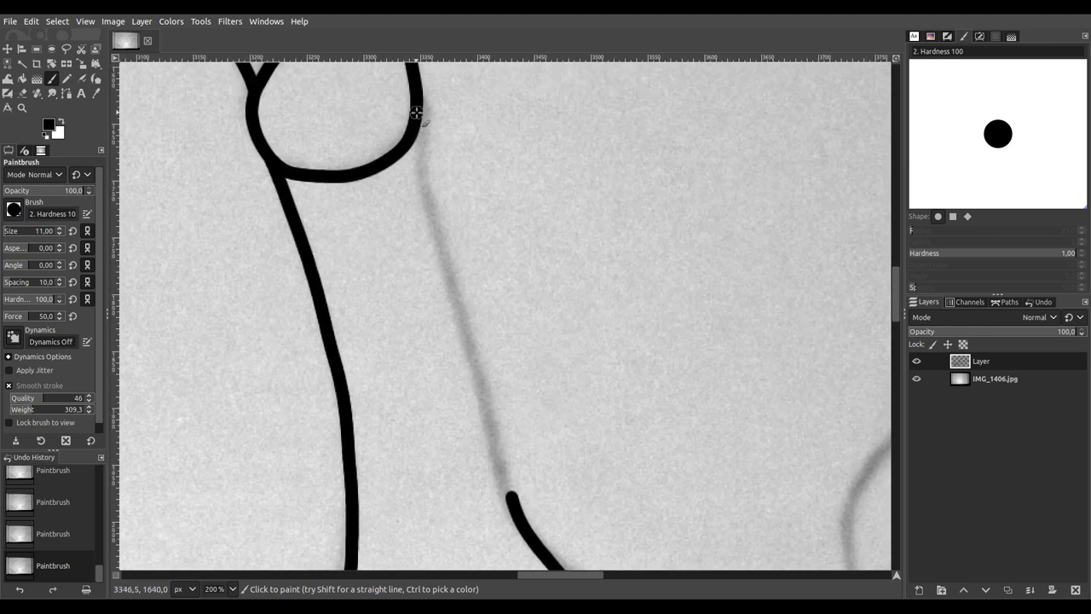
{"action": "left_click_drag", "start_coordinate": [424, 185], "coordinate": [493, 445]}
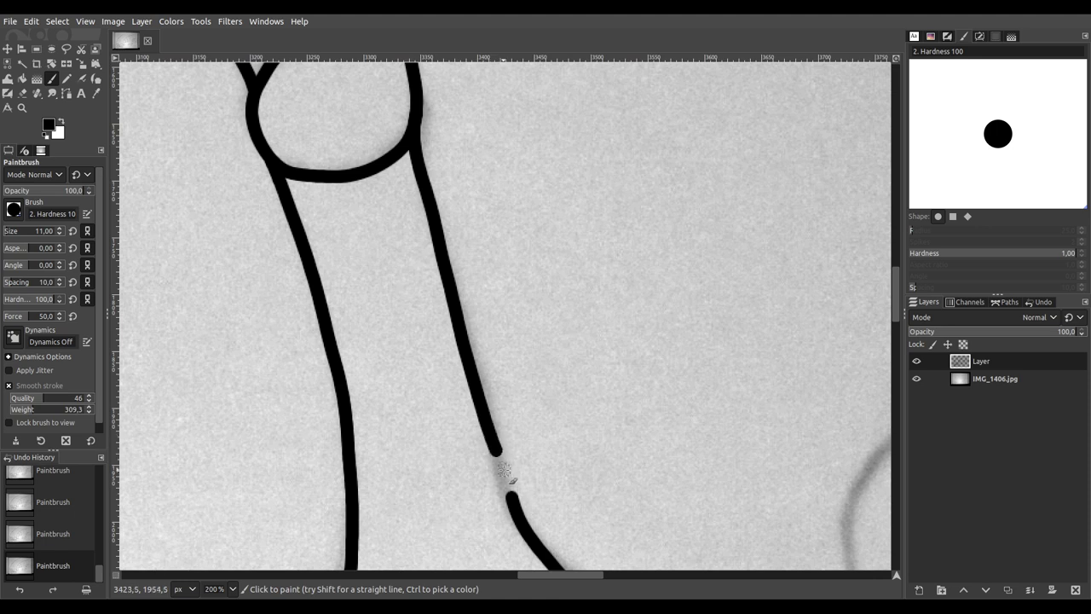
Step: Trace the knee circle of the third clawed leg with a closed black outline
{"action": "scroll", "coordinate": [489, 358], "scroll_direction": "down", "scroll_amount": 4}
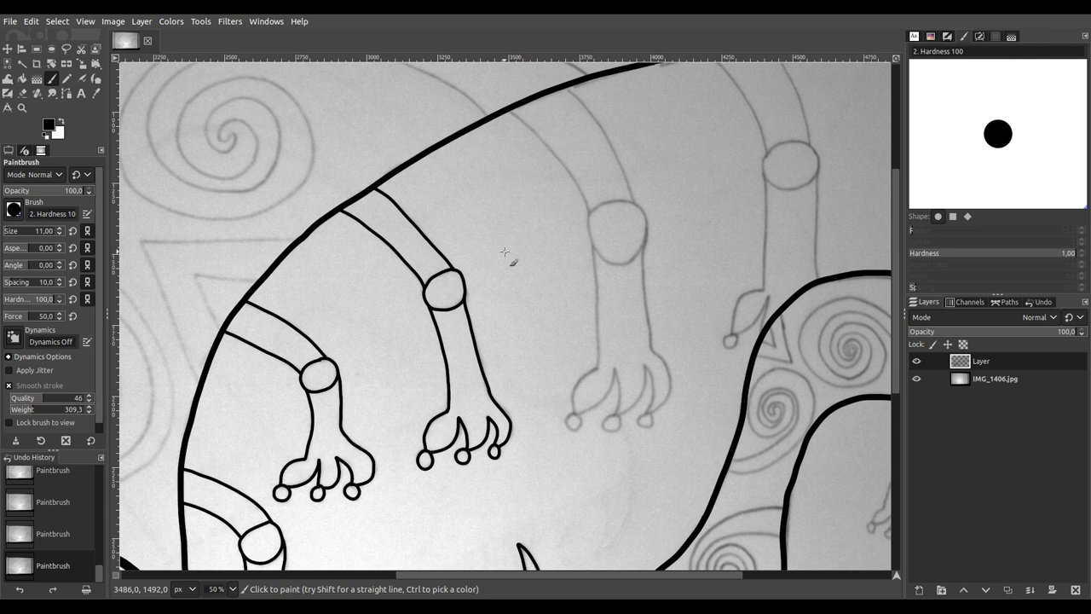
{"action": "scroll", "coordinate": [614, 239], "scroll_direction": "up", "scroll_amount": 5}
{"action": "left_click_drag", "start_coordinate": [595, 182], "coordinate": [514, 202]}
{"action": "mouse_move", "coordinate": [542, 93]}
{"action": "left_mouse_down"}
{"action": "mouse_move", "coordinate": [456, 109]}
{"action": "mouse_move", "coordinate": [401, 137]}
{"action": "mouse_move", "coordinate": [345, 194]}
{"action": "mouse_move", "coordinate": [341, 243]}
{"action": "mouse_move", "coordinate": [359, 352]}
{"action": "mouse_move", "coordinate": [393, 417]}
{"action": "mouse_move", "coordinate": [480, 476]}
{"action": "mouse_move", "coordinate": [553, 484]}
{"action": "mouse_move", "coordinate": [618, 462]}
{"action": "mouse_move", "coordinate": [641, 439]}
{"action": "mouse_move", "coordinate": [688, 339]}
{"action": "mouse_move", "coordinate": [696, 244]}
{"action": "mouse_move", "coordinate": [688, 198]}
{"action": "mouse_move", "coordinate": [644, 125]}
{"action": "mouse_move", "coordinate": [568, 94]}
{"action": "mouse_move", "coordinate": [499, 102]}
{"action": "left_mouse_up"}
Step: Trace the third leg's left upper line from the thick body outline down to its knee circle
{"action": "scroll", "coordinate": [499, 102], "scroll_direction": "down", "scroll_amount": 2, "text": "ctrl"}
{"action": "scroll", "coordinate": [438, 133], "scroll_direction": "up", "scroll_amount": 5}
{"action": "scroll", "coordinate": [438, 134], "scroll_direction": "left", "scroll_amount": 3}
{"action": "scroll", "coordinate": [487, 256], "scroll_direction": "up", "scroll_amount": 1, "text": "ctrl"}
{"action": "scroll", "coordinate": [470, 283], "scroll_direction": "up", "scroll_amount": 1}
{"action": "scroll", "coordinate": [392, 230], "scroll_direction": "right", "scroll_amount": 1}
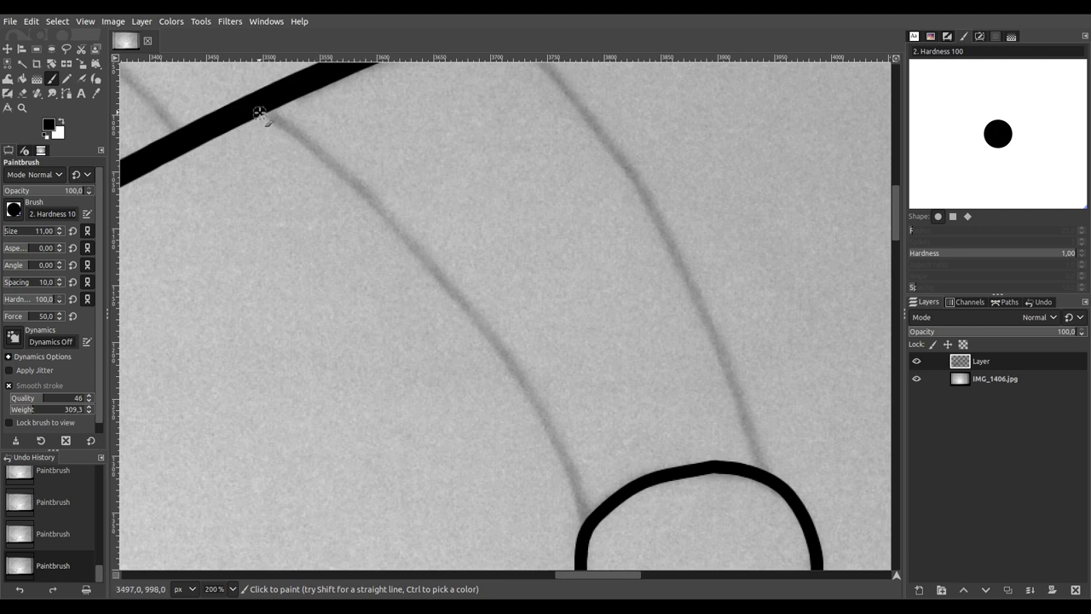
{"action": "left_click_drag", "start_coordinate": [300, 129], "coordinate": [409, 240]}
{"action": "mouse_move", "coordinate": [446, 284]}
{"action": "left_mouse_down"}
{"action": "mouse_move", "coordinate": [541, 409]}
{"action": "mouse_move", "coordinate": [588, 533]}
{"action": "left_mouse_up"}
Step: Trace the third leg's right upper line from the body outline down to its knee circle
{"action": "scroll", "coordinate": [741, 368], "scroll_direction": "right", "scroll_amount": 3}
{"action": "scroll", "coordinate": [622, 373], "scroll_direction": "up", "scroll_amount": 2}
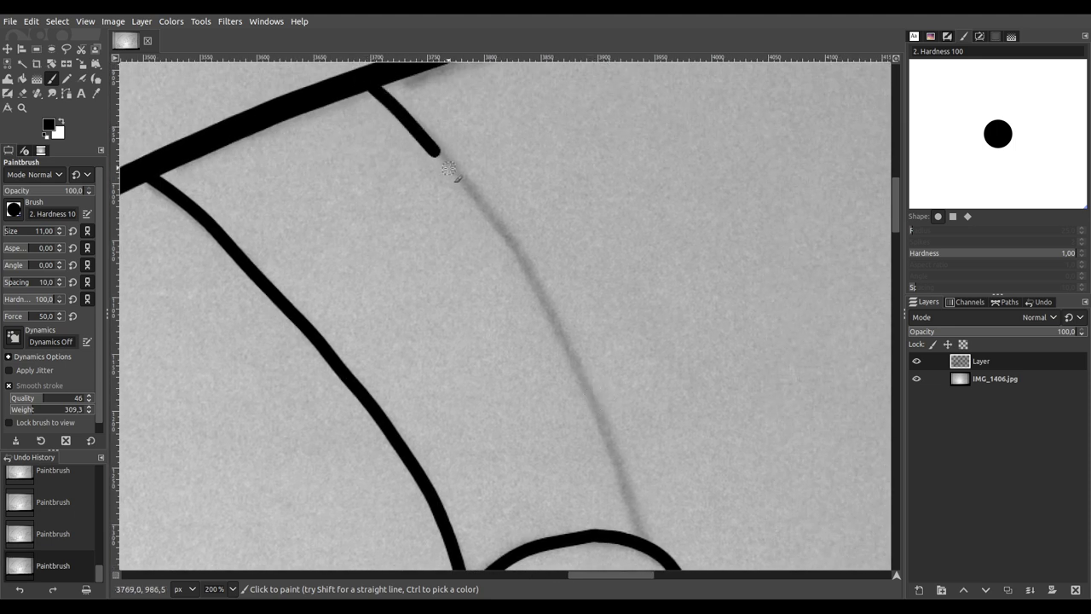
{"action": "left_click_drag", "start_coordinate": [483, 205], "coordinate": [544, 303]}
{"action": "left_click_drag", "start_coordinate": [573, 365], "coordinate": [629, 494]}
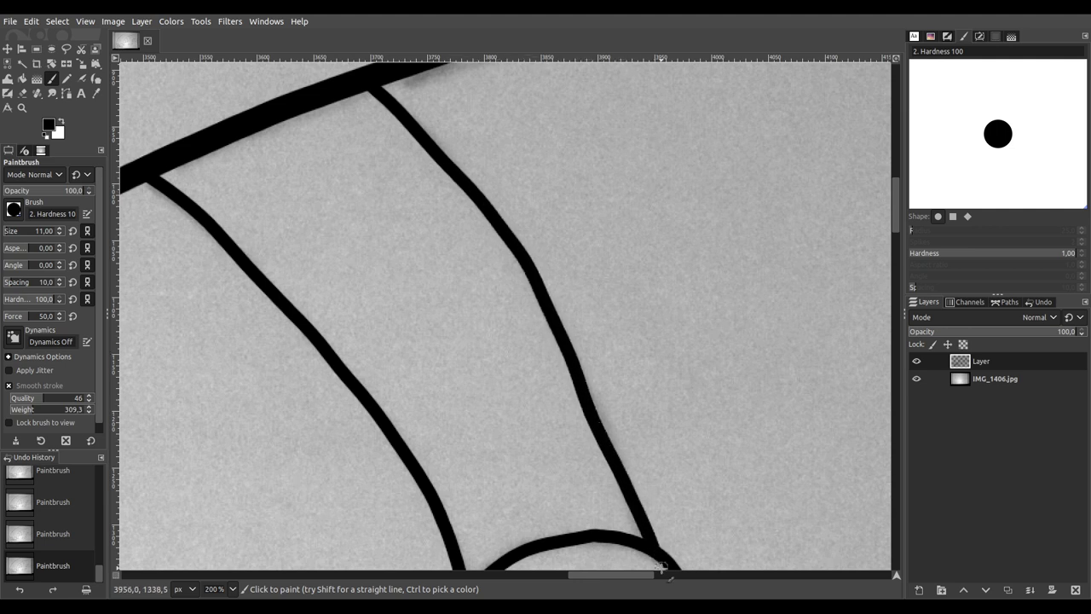
Step: Trace the third leg's lower left edge from its knee circle straight down to the top of the foot
{"action": "scroll", "coordinate": [597, 358], "scroll_direction": "down", "scroll_amount": 8}
{"action": "scroll", "coordinate": [572, 256], "scroll_direction": "down", "scroll_amount": 2, "text": "ctrl"}
{"action": "scroll", "coordinate": [533, 272], "scroll_direction": "down", "scroll_amount": 1}
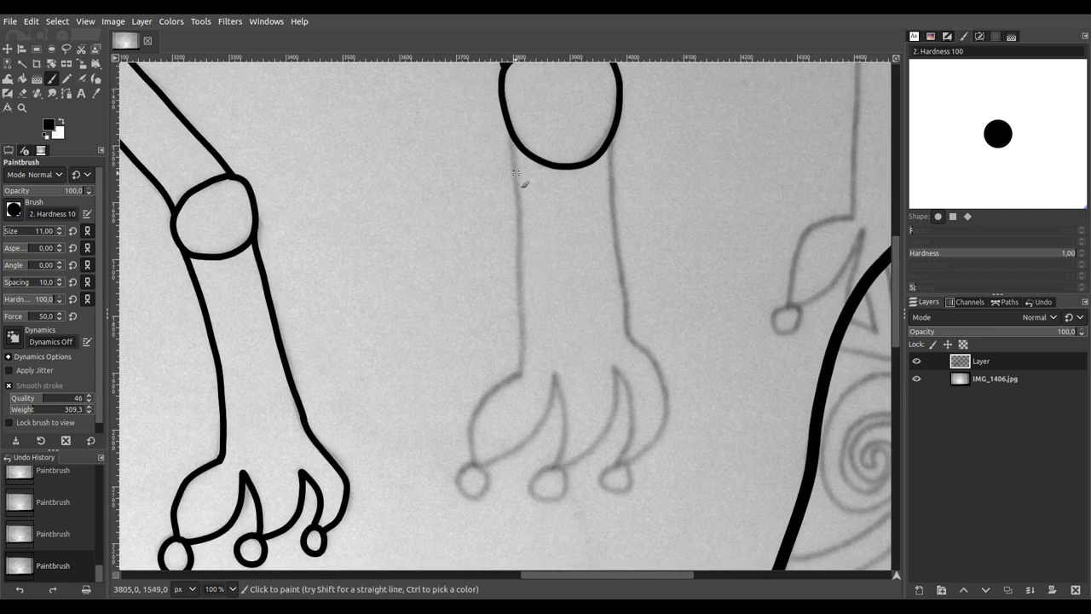
{"action": "scroll", "coordinate": [520, 149], "scroll_direction": "up", "scroll_amount": 1, "text": "ctrl"}
{"action": "scroll", "coordinate": [516, 128], "scroll_direction": "down", "scroll_amount": 2}
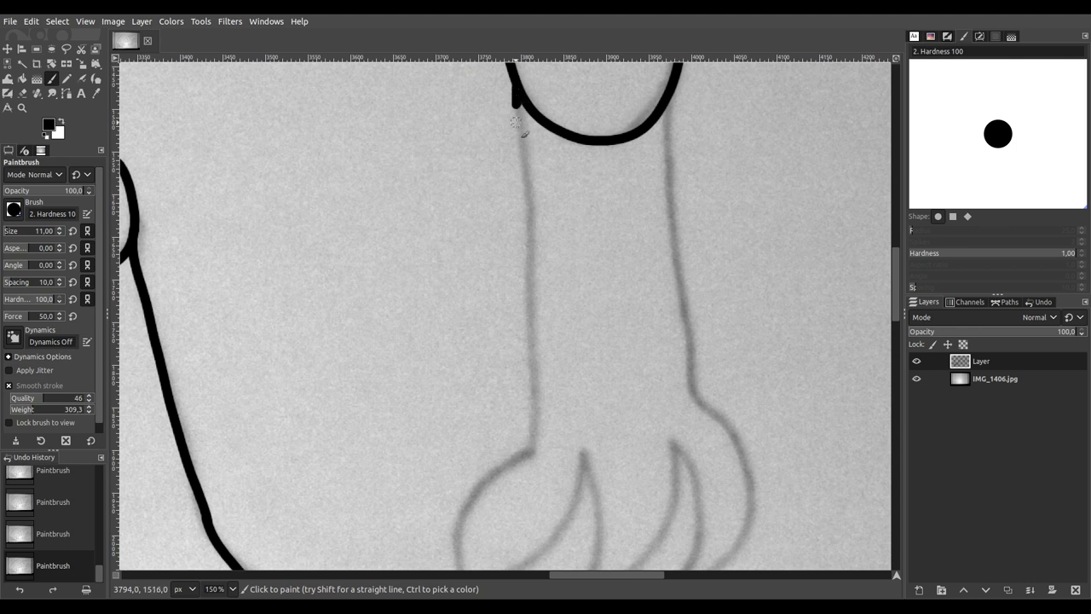
{"action": "left_click_drag", "start_coordinate": [527, 176], "coordinate": [536, 244]}
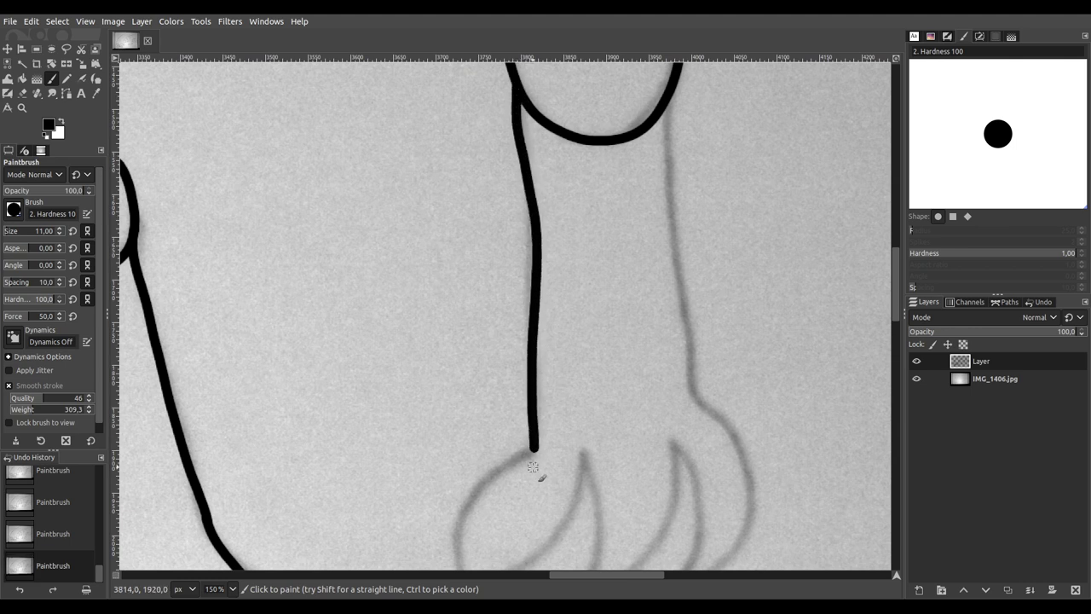
Step: Trace the third foot's left outer curve and close the small claw circle at its end
{"action": "scroll", "coordinate": [533, 467], "scroll_direction": "down", "scroll_amount": 5}
{"action": "scroll", "coordinate": [499, 377], "scroll_direction": "up", "scroll_amount": 1, "text": "ctrl"}
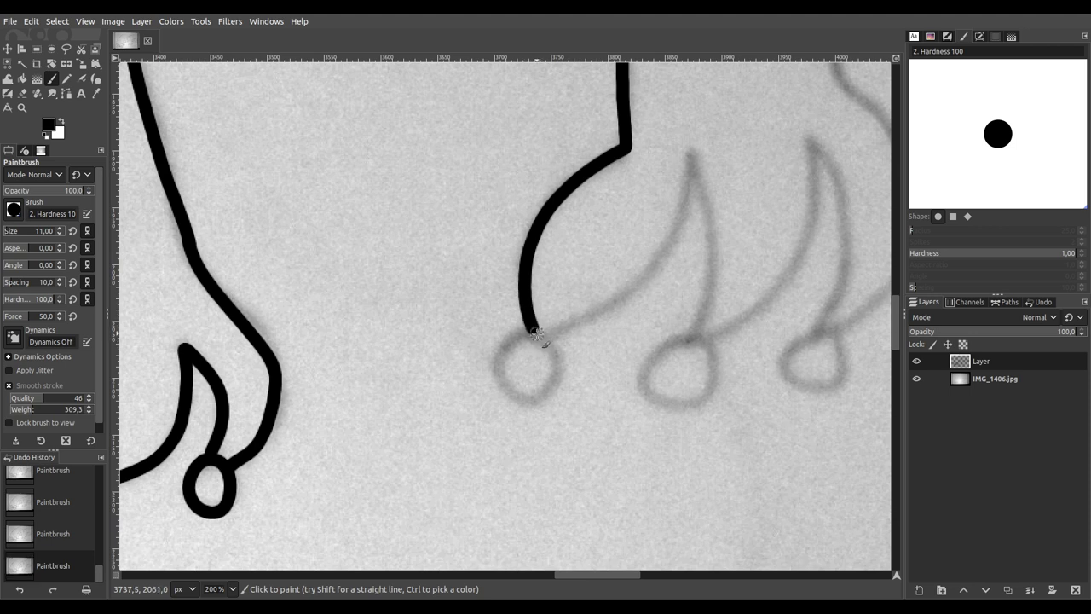
{"action": "left_click_drag", "start_coordinate": [500, 376], "coordinate": [532, 405]}
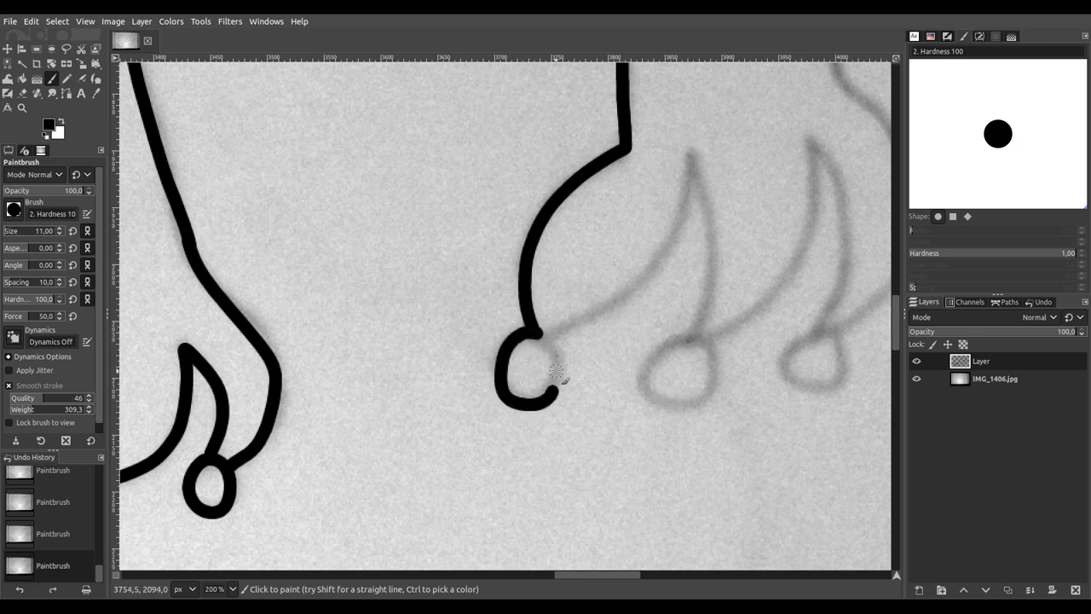
{"action": "left_click_drag", "start_coordinate": [556, 371], "coordinate": [545, 333]}
Step: Trace the third foot's pointed toe gaps and its right outer curve up to the start of the lower leg
{"action": "left_click_drag", "start_coordinate": [742, 341], "coordinate": [512, 402]}
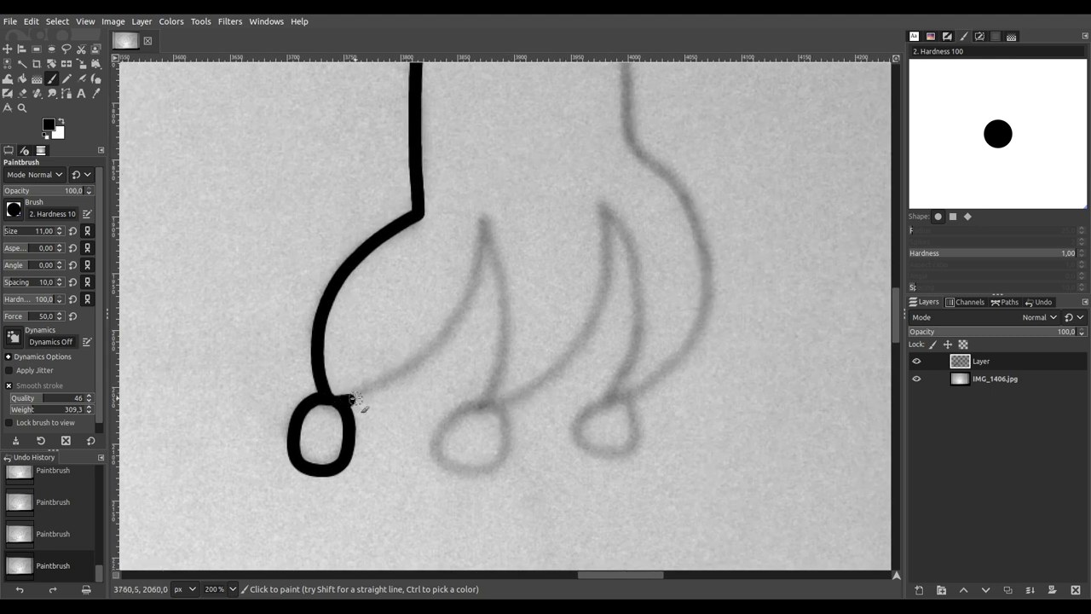
{"action": "left_click_drag", "start_coordinate": [356, 399], "coordinate": [410, 366]}
{"action": "mouse_move", "coordinate": [445, 331]}
{"action": "left_mouse_down"}
{"action": "mouse_move", "coordinate": [484, 210]}
{"action": "mouse_move", "coordinate": [509, 314]}
{"action": "mouse_move", "coordinate": [501, 376]}
{"action": "mouse_move", "coordinate": [569, 376]}
{"action": "mouse_move", "coordinate": [603, 223]}
{"action": "left_mouse_up"}
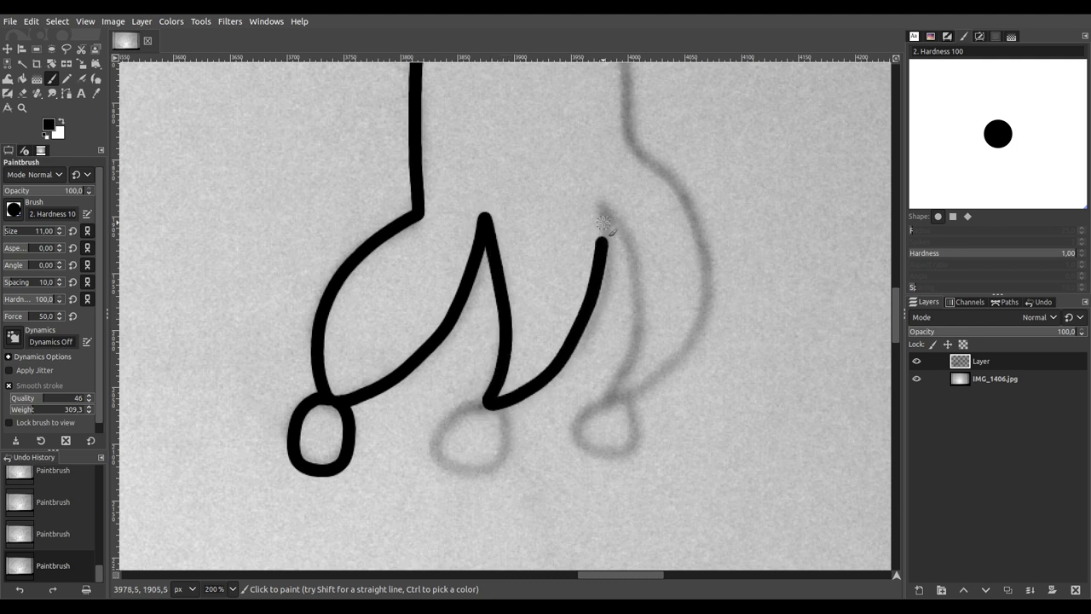
{"action": "left_click_drag", "start_coordinate": [630, 270], "coordinate": [634, 337]}
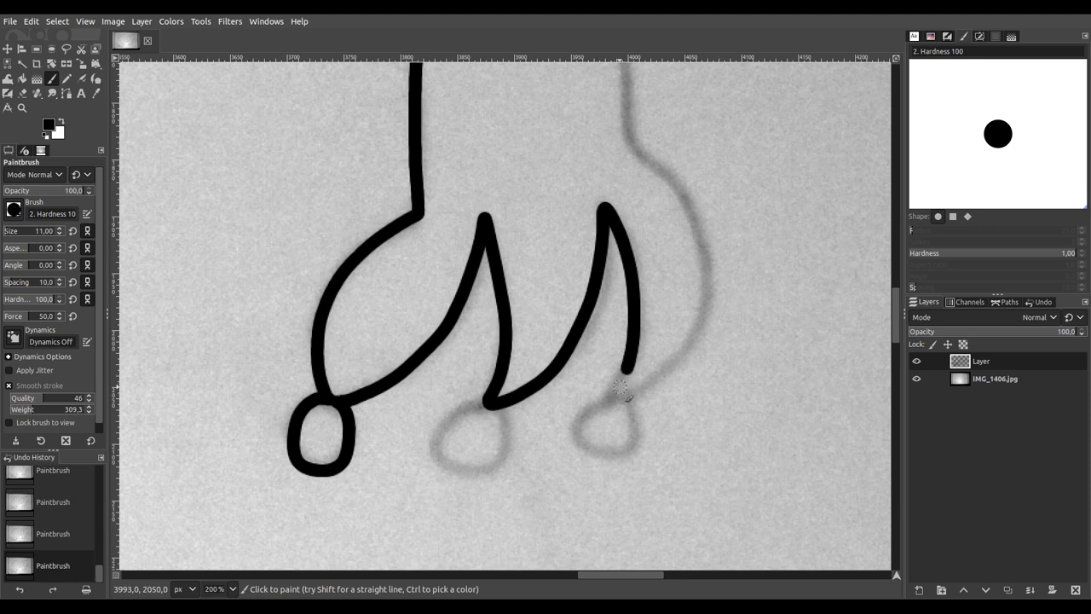
{"action": "mouse_move", "coordinate": [645, 392]}
{"action": "left_mouse_down"}
{"action": "mouse_move", "coordinate": [714, 327]}
{"action": "mouse_move", "coordinate": [711, 236]}
{"action": "mouse_move", "coordinate": [687, 187]}
{"action": "left_mouse_up"}
{"action": "left_click_drag", "start_coordinate": [634, 138], "coordinate": [623, 71]}
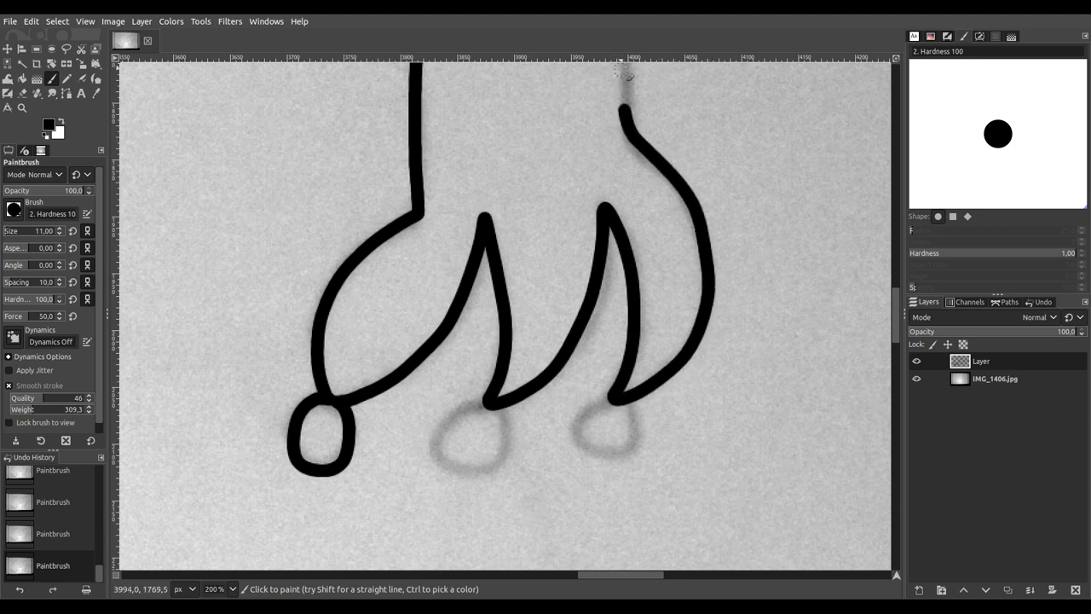
Step: Trace the third foot's middle and right claw circles as closed black outlines
{"action": "scroll", "coordinate": [469, 450], "scroll_direction": "up", "scroll_amount": 2}
{"action": "mouse_move", "coordinate": [509, 353]}
{"action": "left_mouse_down"}
{"action": "mouse_move", "coordinate": [443, 377]}
{"action": "mouse_move", "coordinate": [408, 458]}
{"action": "left_mouse_up"}
{"action": "mouse_move", "coordinate": [501, 494]}
{"action": "left_mouse_down"}
{"action": "mouse_move", "coordinate": [537, 468]}
{"action": "mouse_move", "coordinate": [549, 410]}
{"action": "mouse_move", "coordinate": [517, 349]}
{"action": "left_mouse_up"}
{"action": "left_click_drag", "start_coordinate": [636, 401], "coordinate": [467, 347]}
{"action": "mouse_move", "coordinate": [566, 296]}
{"action": "left_mouse_down"}
{"action": "mouse_move", "coordinate": [505, 336]}
{"action": "mouse_move", "coordinate": [502, 381]}
{"action": "mouse_move", "coordinate": [537, 407]}
{"action": "mouse_move", "coordinate": [599, 392]}
{"action": "mouse_move", "coordinate": [618, 343]}
{"action": "mouse_move", "coordinate": [568, 292]}
{"action": "left_mouse_up"}
Step: Trace the third leg's lower right edge from the foot up to its knee circle
{"action": "scroll", "coordinate": [653, 227], "scroll_direction": "down", "scroll_amount": 3}
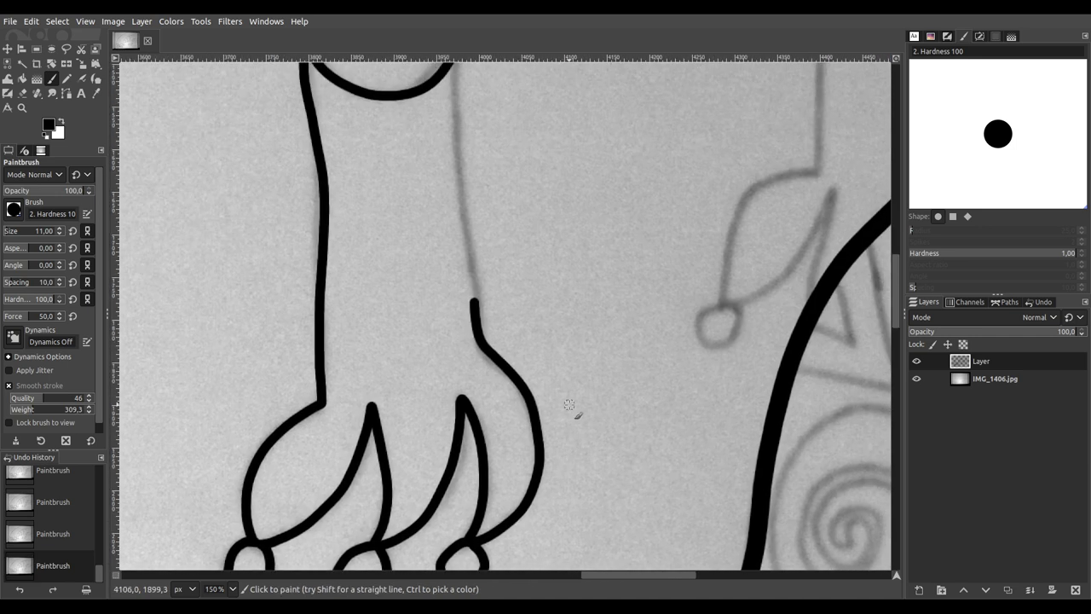
{"action": "mouse_move", "coordinate": [547, 377]}
{"action": "left_mouse_down"}
{"action": "mouse_move", "coordinate": [494, 335]}
{"action": "mouse_move", "coordinate": [521, 424]}
{"action": "left_mouse_up"}
{"action": "scroll", "coordinate": [463, 358], "scroll_direction": "up", "scroll_amount": 1}
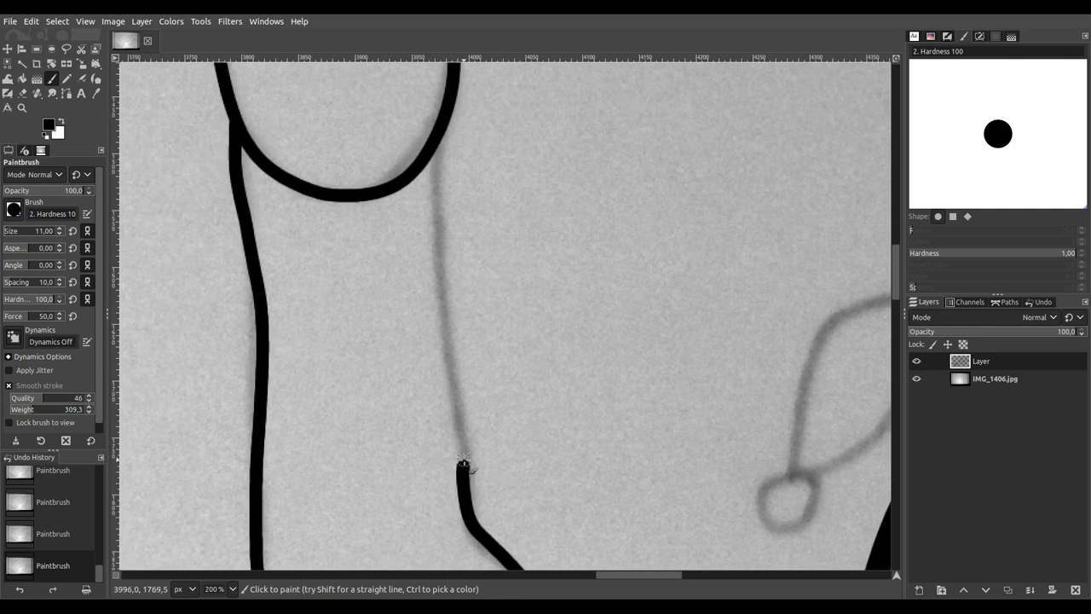
{"action": "left_click_drag", "start_coordinate": [464, 421], "coordinate": [440, 129]}
Step: Trace the knee circle of the fourth clawed leg with a closed black outline
{"action": "scroll", "coordinate": [568, 195], "scroll_direction": "down", "scroll_amount": 4, "text": "ctrl"}
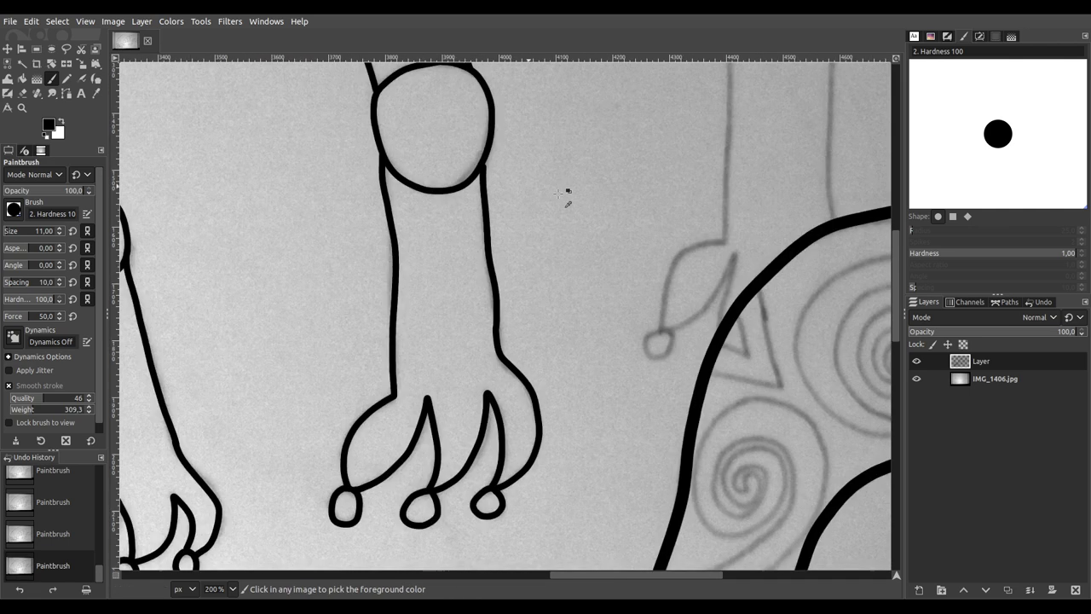
{"action": "scroll", "coordinate": [536, 235], "scroll_direction": "up", "scroll_amount": 4, "text": "ctrl"}
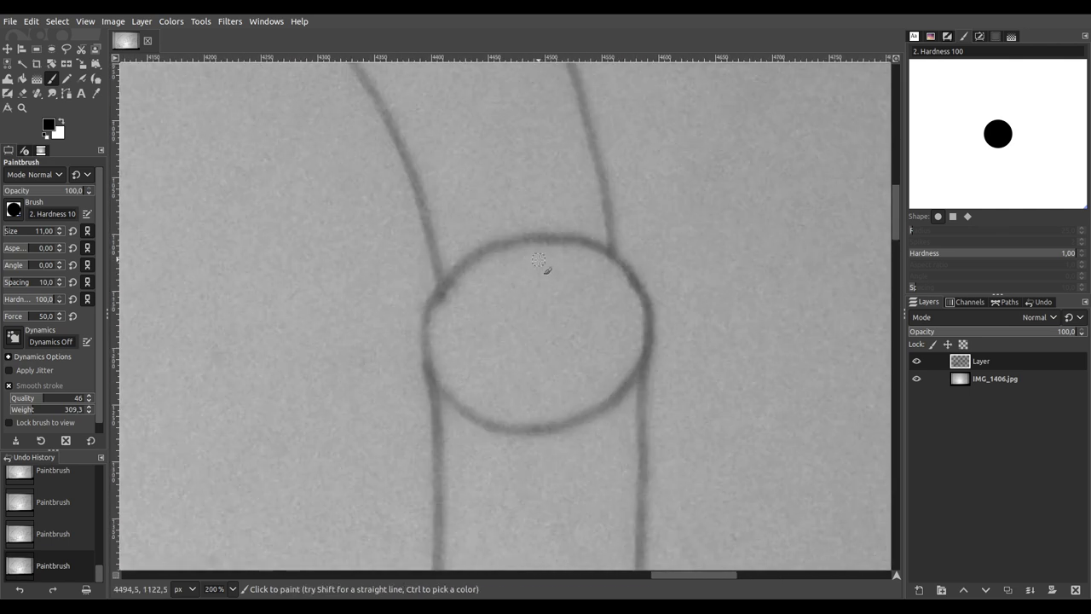
{"action": "scroll", "coordinate": [535, 234], "scroll_direction": "up", "scroll_amount": 1, "text": "ctrl"}
{"action": "mouse_move", "coordinate": [521, 178]}
{"action": "left_mouse_down"}
{"action": "mouse_move", "coordinate": [394, 231]}
{"action": "mouse_move", "coordinate": [364, 270]}
{"action": "mouse_move", "coordinate": [357, 309]}
{"action": "mouse_move", "coordinate": [359, 364]}
{"action": "mouse_move", "coordinate": [388, 422]}
{"action": "mouse_move", "coordinate": [423, 442]}
{"action": "mouse_move", "coordinate": [514, 456]}
{"action": "mouse_move", "coordinate": [627, 421]}
{"action": "mouse_move", "coordinate": [683, 380]}
{"action": "mouse_move", "coordinate": [707, 341]}
{"action": "mouse_move", "coordinate": [697, 295]}
{"action": "mouse_move", "coordinate": [632, 191]}
{"action": "mouse_move", "coordinate": [560, 170]}
{"action": "mouse_move", "coordinate": [497, 179]}
{"action": "left_mouse_up"}
Step: Trace the fourth leg's left upper line from the thick body outline down to its knee circle
{"action": "scroll", "coordinate": [538, 290], "scroll_direction": "up", "scroll_amount": 5}
{"action": "scroll", "coordinate": [538, 290], "scroll_direction": "left", "scroll_amount": 5}
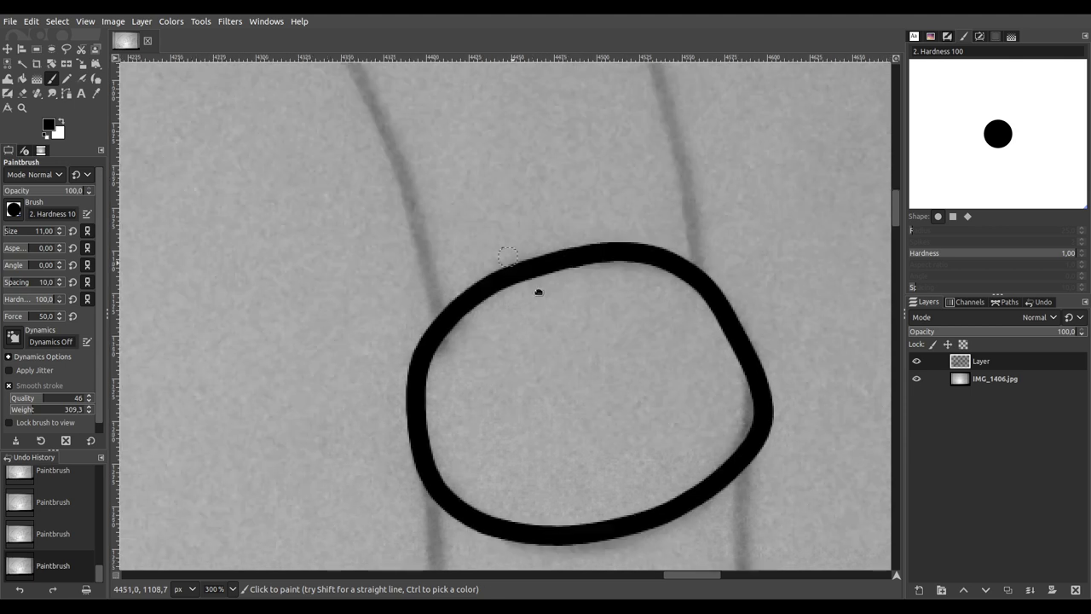
{"action": "scroll", "coordinate": [621, 372], "scroll_direction": "down", "scroll_amount": 1}
{"action": "scroll", "coordinate": [560, 353], "scroll_direction": "up", "scroll_amount": 1}
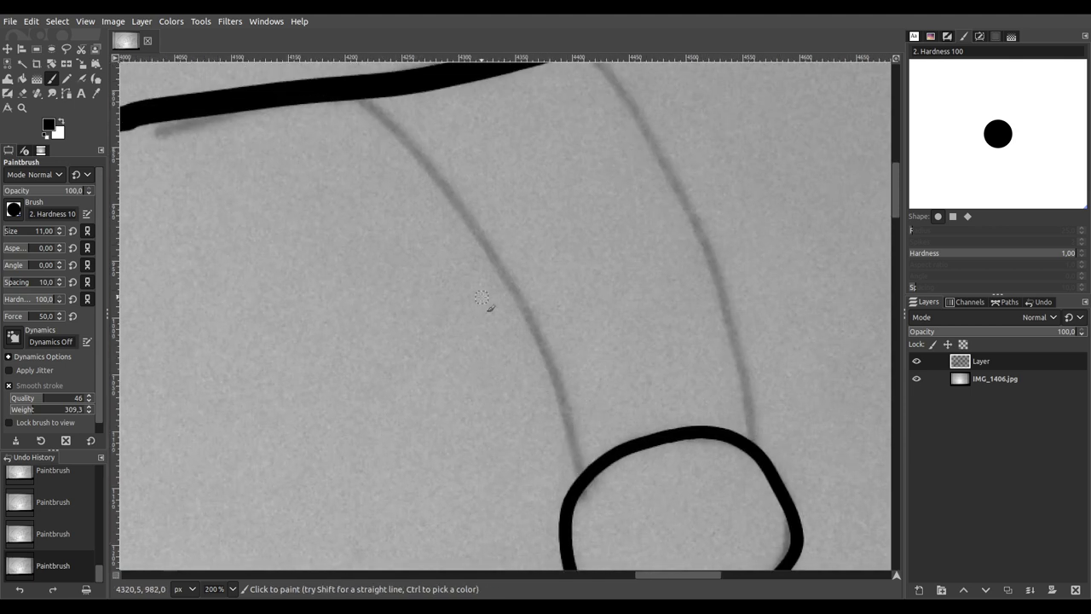
{"action": "mouse_move", "coordinate": [358, 94]}
{"action": "left_mouse_down"}
{"action": "mouse_move", "coordinate": [438, 167]}
{"action": "mouse_move", "coordinate": [517, 299]}
{"action": "mouse_move", "coordinate": [544, 350]}
{"action": "mouse_move", "coordinate": [579, 495]}
{"action": "left_mouse_up"}
Step: Trace the fourth leg's right upper line from the thick body outline down to its knee circle
{"action": "scroll", "coordinate": [616, 409], "scroll_direction": "right", "scroll_amount": 3}
{"action": "scroll", "coordinate": [549, 420], "scroll_direction": "up", "scroll_amount": 1}
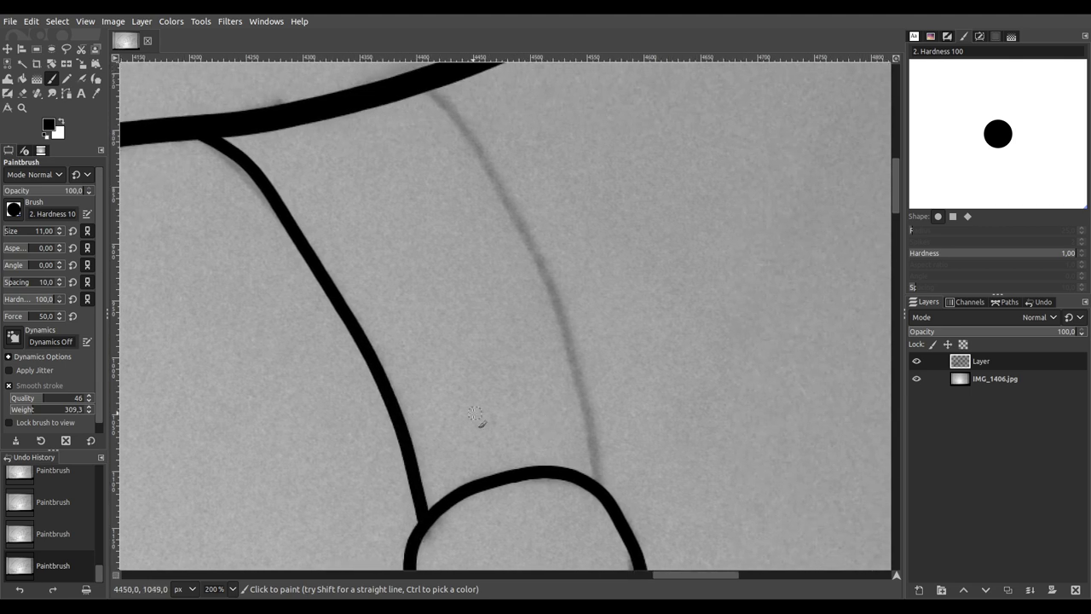
{"action": "mouse_move", "coordinate": [422, 82]}
{"action": "left_mouse_down"}
{"action": "mouse_move", "coordinate": [495, 173]}
{"action": "mouse_move", "coordinate": [564, 350]}
{"action": "mouse_move", "coordinate": [606, 503]}
{"action": "left_mouse_up"}
Step: Trace the fourth leg's lower left edge from its knee circle down to the top of the foot
{"action": "scroll", "coordinate": [611, 514], "scroll_direction": "down", "scroll_amount": 10}
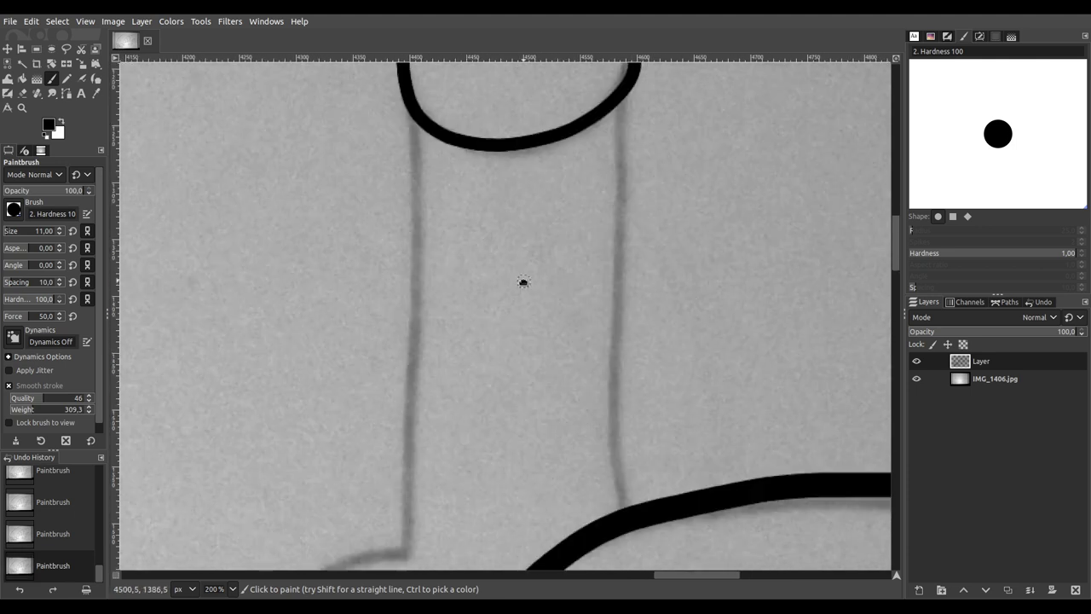
{"action": "scroll", "coordinate": [495, 333], "scroll_direction": "down", "scroll_amount": 3}
{"action": "scroll", "coordinate": [482, 335], "scroll_direction": "up", "scroll_amount": 2}
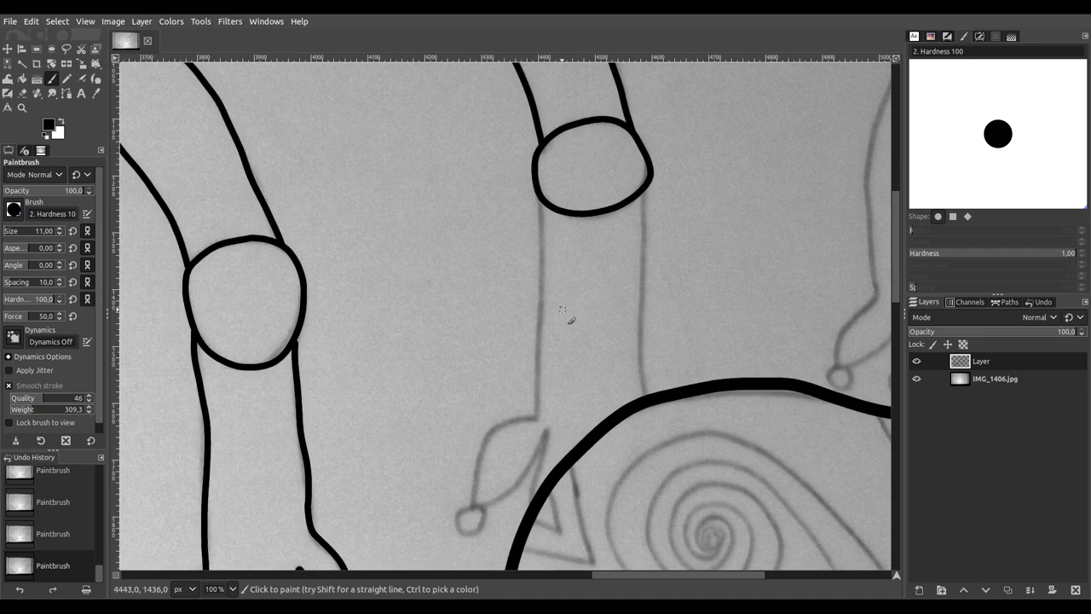
{"action": "scroll", "coordinate": [567, 277], "scroll_direction": "up", "scroll_amount": 2}
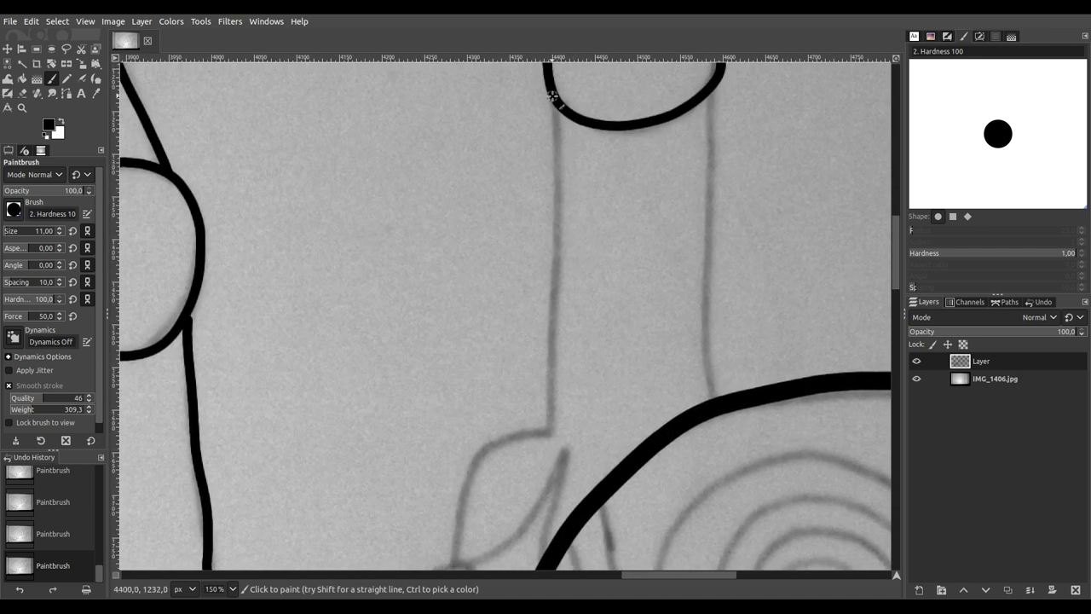
{"action": "left_click_drag", "start_coordinate": [555, 121], "coordinate": [560, 177]}
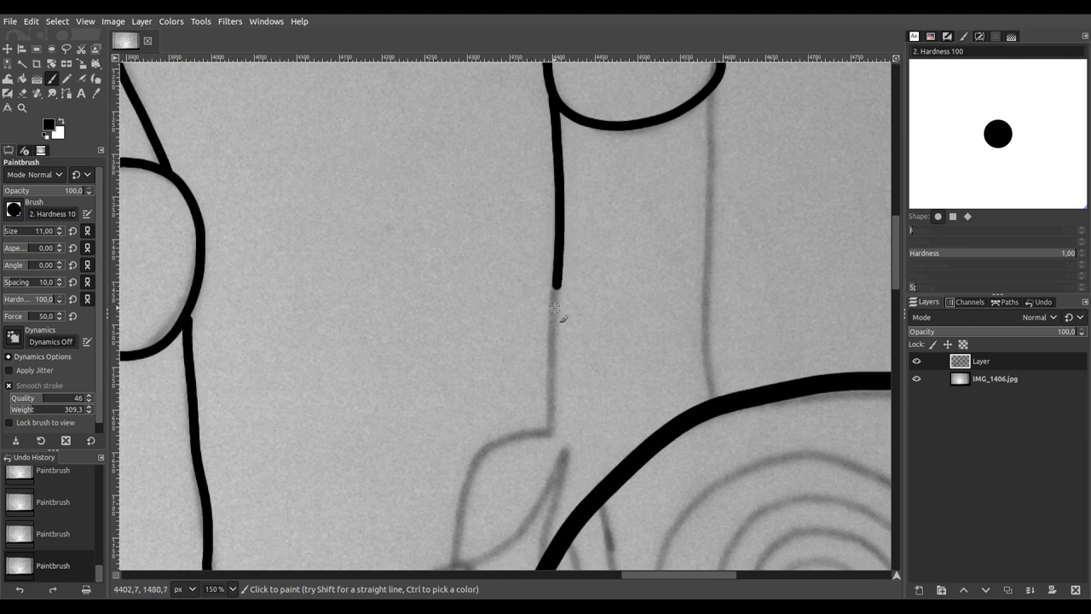
{"action": "left_click_drag", "start_coordinate": [554, 336], "coordinate": [554, 408]}
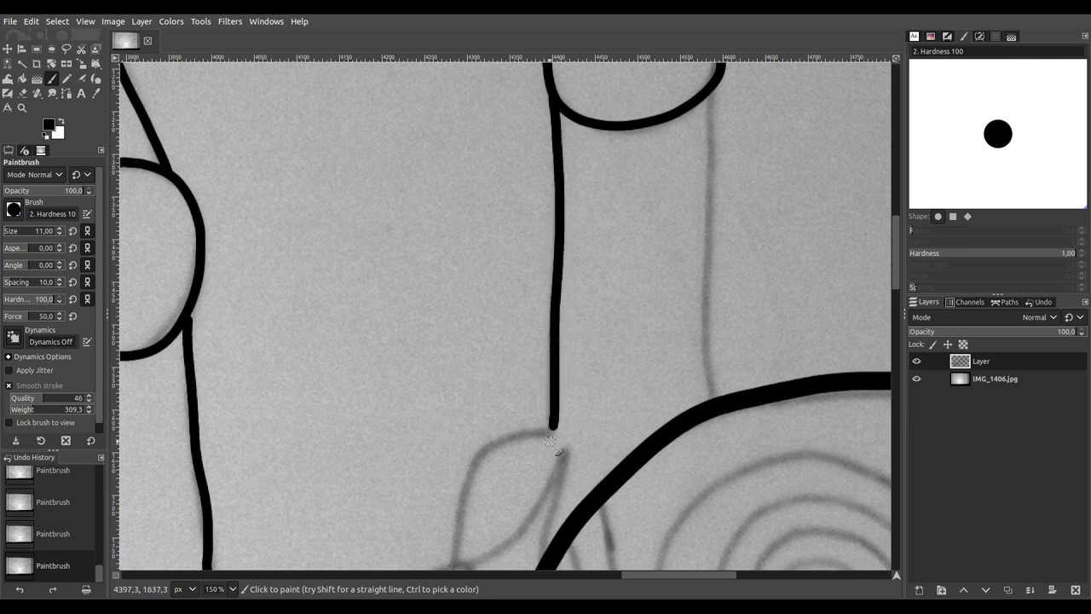
Step: Trace the fourth foot's visible toe, its claw circle and the pointed toe gap ending at the thick body outline
{"action": "scroll", "coordinate": [549, 442], "scroll_direction": "down", "scroll_amount": 1}
{"action": "scroll", "coordinate": [572, 365], "scroll_direction": "up", "scroll_amount": 2}
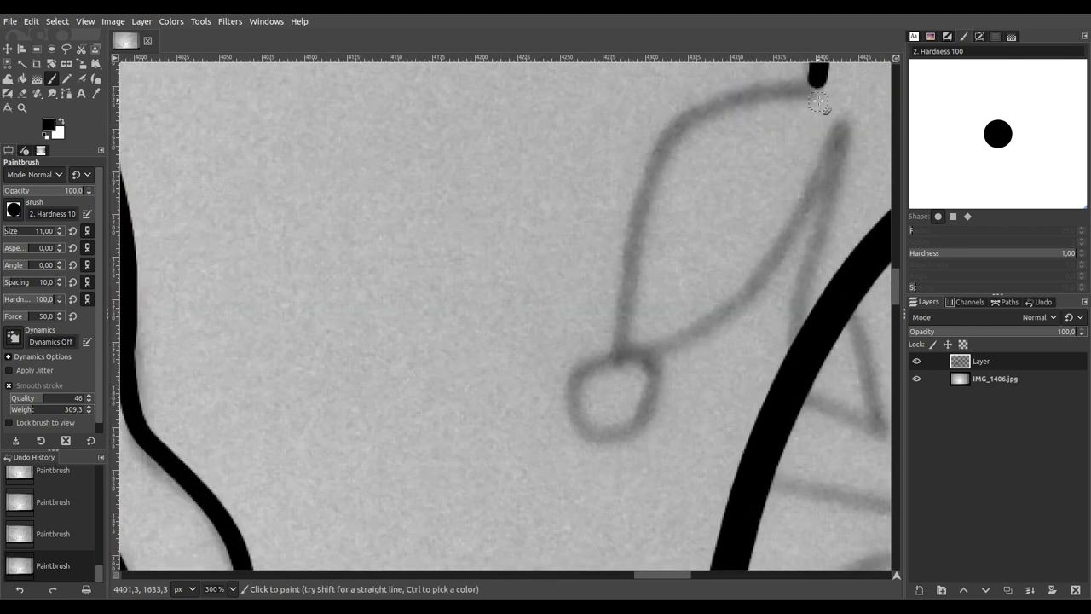
{"action": "mouse_move", "coordinate": [816, 80]}
{"action": "left_mouse_down"}
{"action": "mouse_move", "coordinate": [756, 93]}
{"action": "mouse_move", "coordinate": [683, 134]}
{"action": "mouse_move", "coordinate": [641, 200]}
{"action": "mouse_move", "coordinate": [618, 319]}
{"action": "mouse_move", "coordinate": [619, 356]}
{"action": "mouse_move", "coordinate": [637, 358]}
{"action": "mouse_move", "coordinate": [752, 293]}
{"action": "mouse_move", "coordinate": [849, 104]}
{"action": "mouse_move", "coordinate": [813, 230]}
{"action": "mouse_move", "coordinate": [797, 351]}
{"action": "left_mouse_up"}
{"action": "mouse_move", "coordinate": [636, 360]}
{"action": "left_mouse_down"}
{"action": "mouse_move", "coordinate": [591, 368]}
{"action": "mouse_move", "coordinate": [566, 400]}
{"action": "mouse_move", "coordinate": [611, 439]}
{"action": "mouse_move", "coordinate": [656, 415]}
{"action": "mouse_move", "coordinate": [653, 370]}
{"action": "mouse_move", "coordinate": [633, 350]}
{"action": "left_mouse_up"}
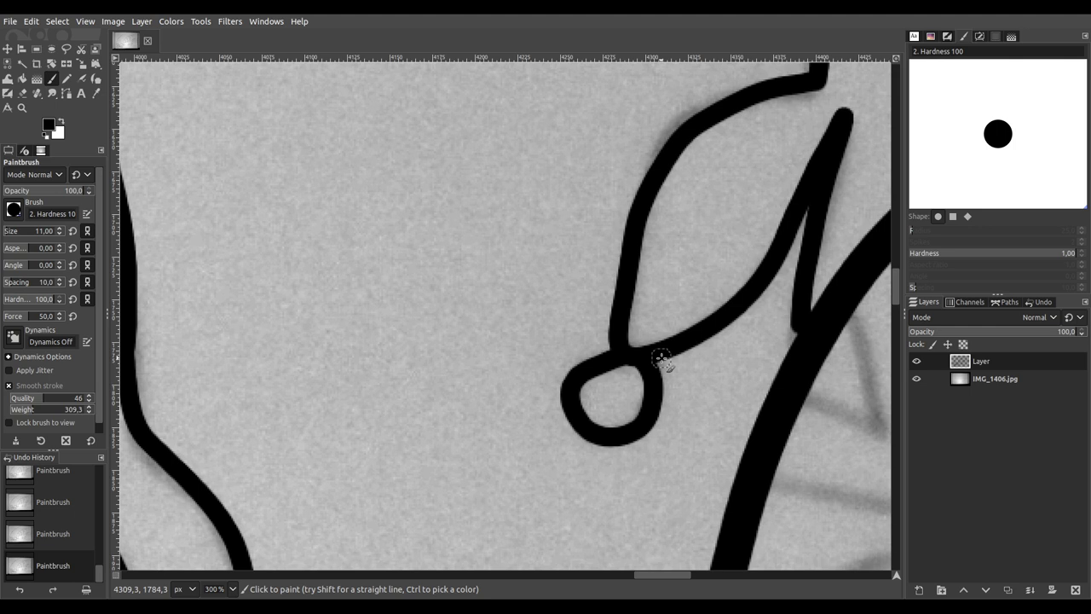
Step: Trace the fourth leg's lower right edge from its knee circle down to the thick body outline
{"action": "scroll", "coordinate": [591, 289], "scroll_direction": "down", "scroll_amount": 5, "text": "ctrl"}
{"action": "scroll", "coordinate": [477, 298], "scroll_direction": "right", "scroll_amount": 3}
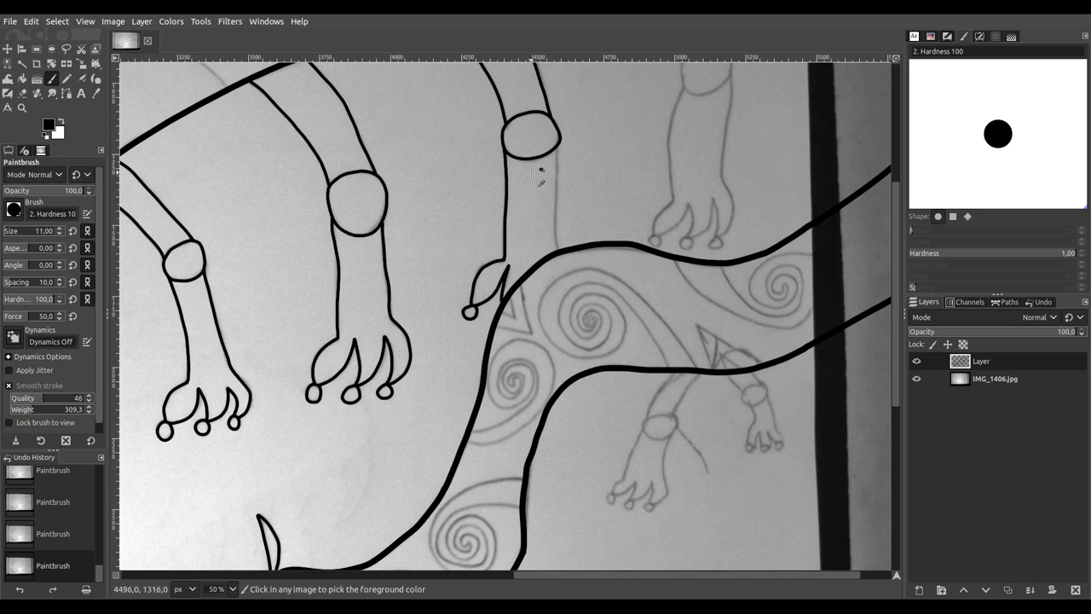
{"action": "scroll", "coordinate": [541, 174], "scroll_direction": "up", "scroll_amount": 4, "text": "ctrl"}
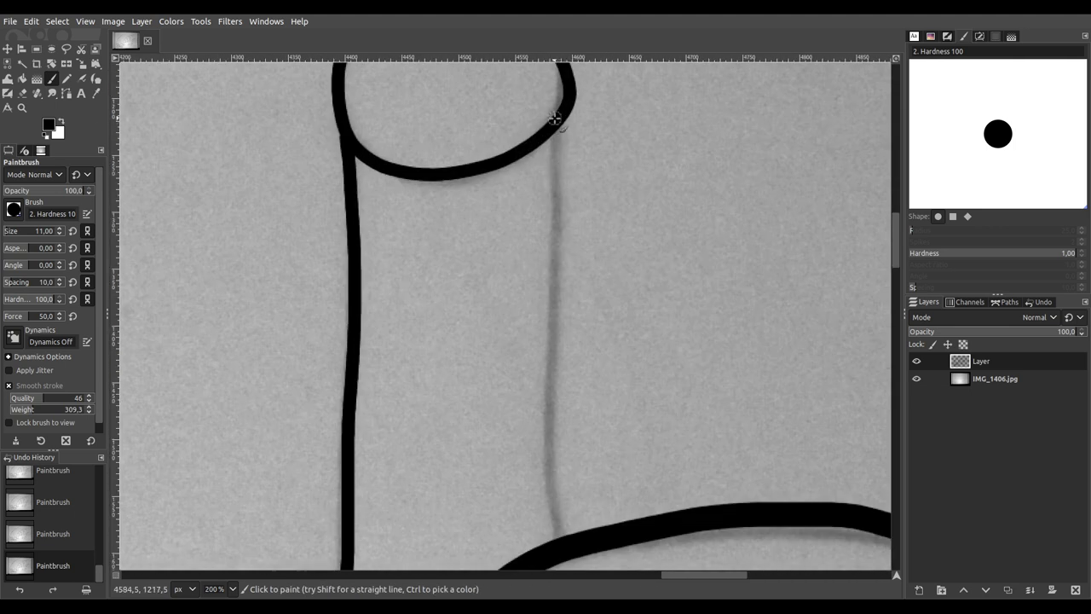
{"action": "mouse_move", "coordinate": [554, 168]}
{"action": "left_mouse_down"}
{"action": "mouse_move", "coordinate": [539, 465]}
{"action": "mouse_move", "coordinate": [569, 557]}
{"action": "left_mouse_up"}
Step: Trace the knee circle of the fifth clawed leg with a closed black outline
{"action": "scroll", "coordinate": [570, 556], "scroll_direction": "down", "scroll_amount": 3, "text": "ctrl"}
{"action": "scroll", "coordinate": [434, 500], "scroll_direction": "up", "scroll_amount": 1, "text": "ctrl"}
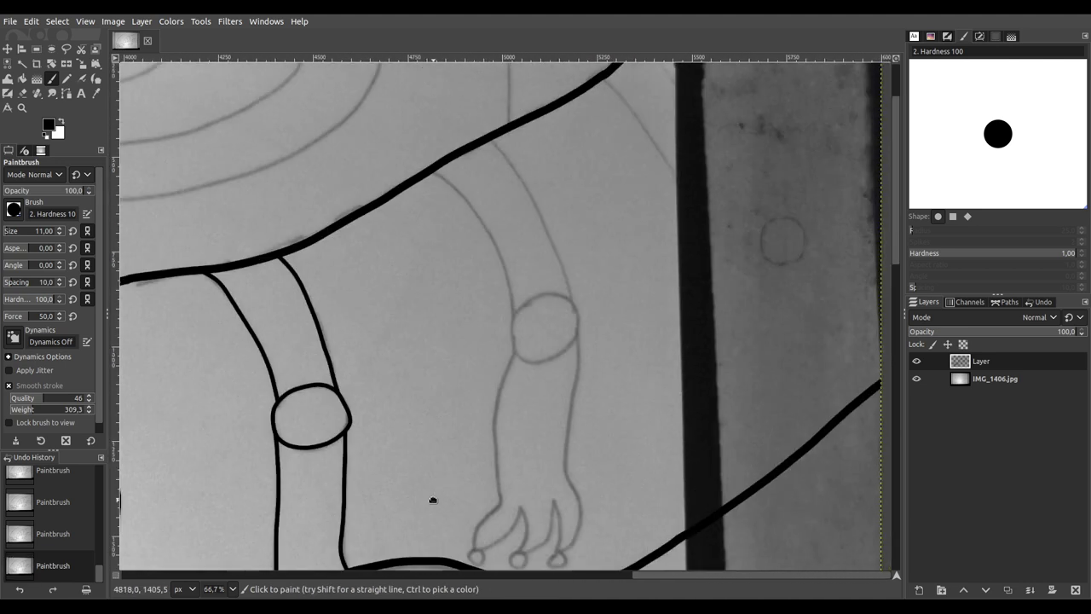
{"action": "scroll", "coordinate": [526, 344], "scroll_direction": "up", "scroll_amount": 1, "text": "ctrl"}
{"action": "scroll", "coordinate": [526, 344], "scroll_direction": "up", "scroll_amount": 3, "text": "ctrl"}
{"action": "mouse_move", "coordinate": [593, 123]}
{"action": "left_mouse_down"}
{"action": "mouse_move", "coordinate": [494, 183]}
{"action": "mouse_move", "coordinate": [472, 237]}
{"action": "mouse_move", "coordinate": [476, 359]}
{"action": "mouse_move", "coordinate": [530, 417]}
{"action": "mouse_move", "coordinate": [573, 422]}
{"action": "mouse_move", "coordinate": [730, 371]}
{"action": "mouse_move", "coordinate": [773, 324]}
{"action": "mouse_move", "coordinate": [781, 239]}
{"action": "mouse_move", "coordinate": [762, 180]}
{"action": "mouse_move", "coordinate": [716, 141]}
{"action": "mouse_move", "coordinate": [661, 121]}
{"action": "mouse_move", "coordinate": [560, 121]}
{"action": "left_mouse_up"}
Step: Trace the fifth leg's left upper line from the thick body outline down to its knee circle
{"action": "scroll", "coordinate": [559, 117], "scroll_direction": "down", "scroll_amount": 1, "text": "ctrl"}
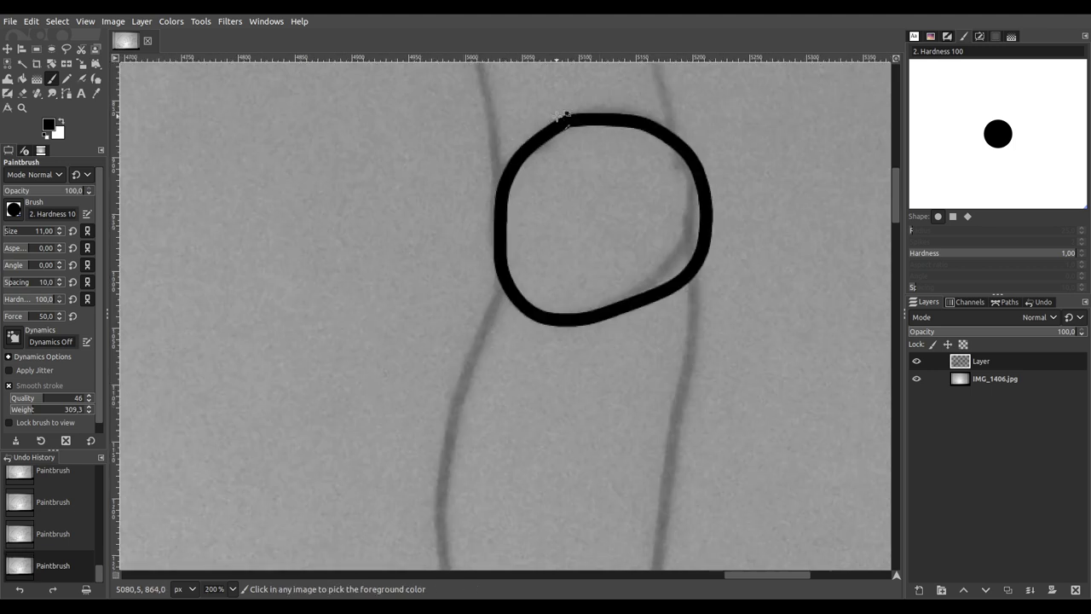
{"action": "scroll", "coordinate": [561, 117], "scroll_direction": "down", "scroll_amount": 1, "text": "ctrl"}
{"action": "scroll", "coordinate": [606, 309], "scroll_direction": "up", "scroll_amount": 3}
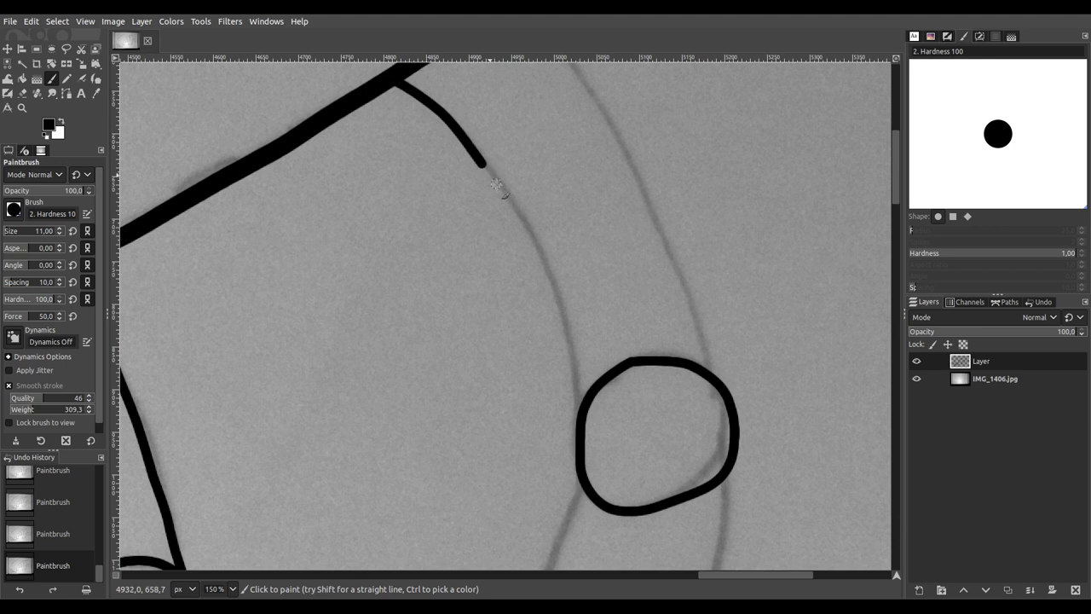
{"action": "left_click_drag", "start_coordinate": [496, 185], "coordinate": [538, 266]}
{"action": "left_click_drag", "start_coordinate": [576, 374], "coordinate": [580, 419]}
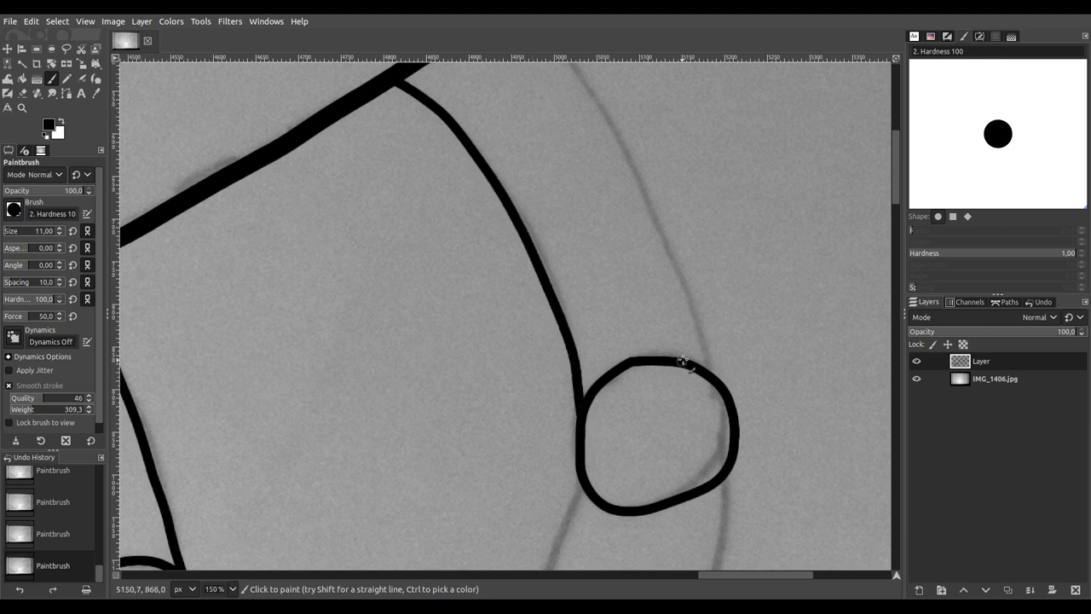
Step: Trace the fifth leg's right upper line from the thick body outline down to its knee circle
{"action": "scroll", "coordinate": [681, 359], "scroll_direction": "up", "scroll_amount": 2}
{"action": "scroll", "coordinate": [682, 359], "scroll_direction": "right", "scroll_amount": 2}
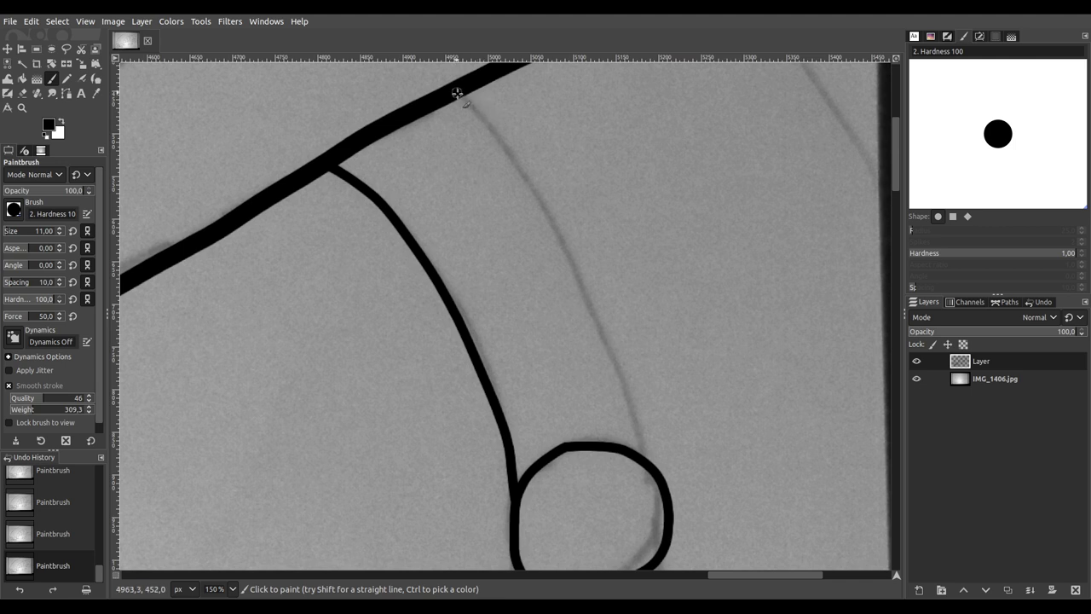
{"action": "left_click_drag", "start_coordinate": [496, 144], "coordinate": [533, 201]}
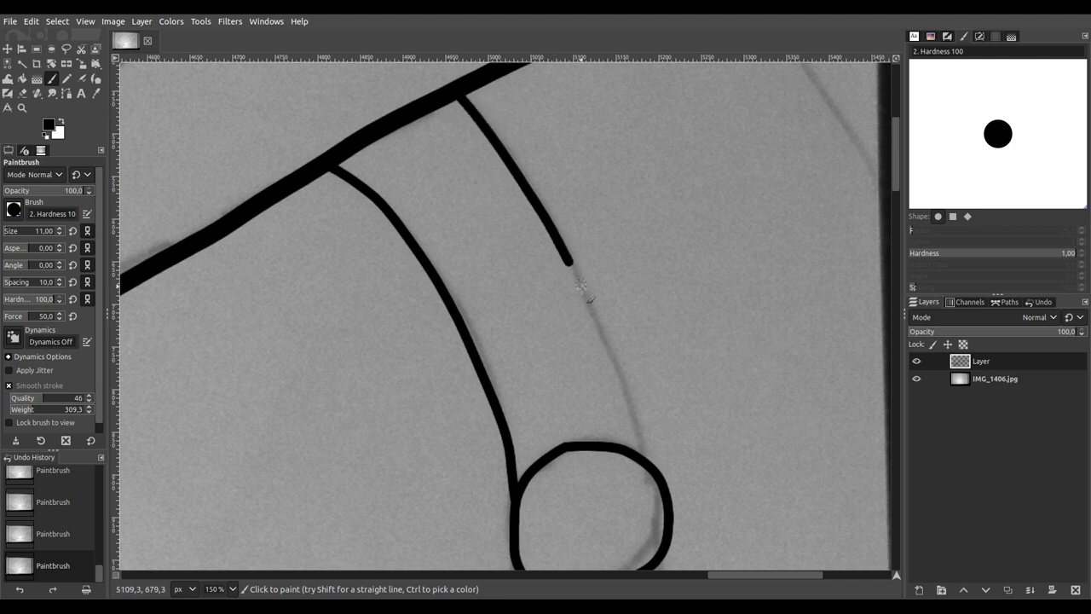
{"action": "left_click_drag", "start_coordinate": [580, 286], "coordinate": [614, 368]}
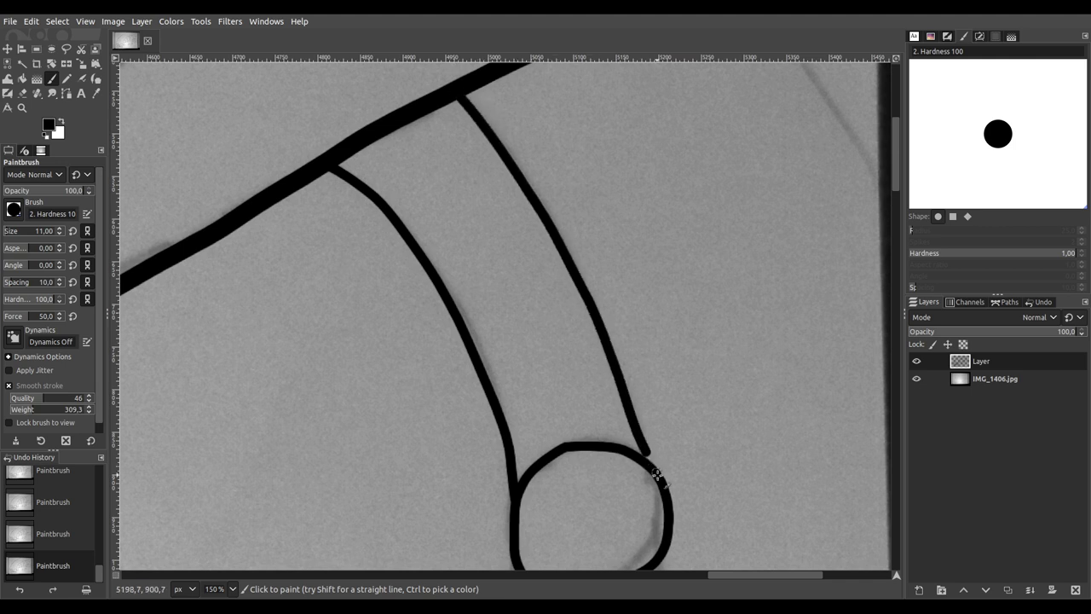
Step: Trace the fifth leg's left lower line from its knee circle down to the first claw circle
{"action": "scroll", "coordinate": [660, 383], "scroll_direction": "down", "scroll_amount": 7}
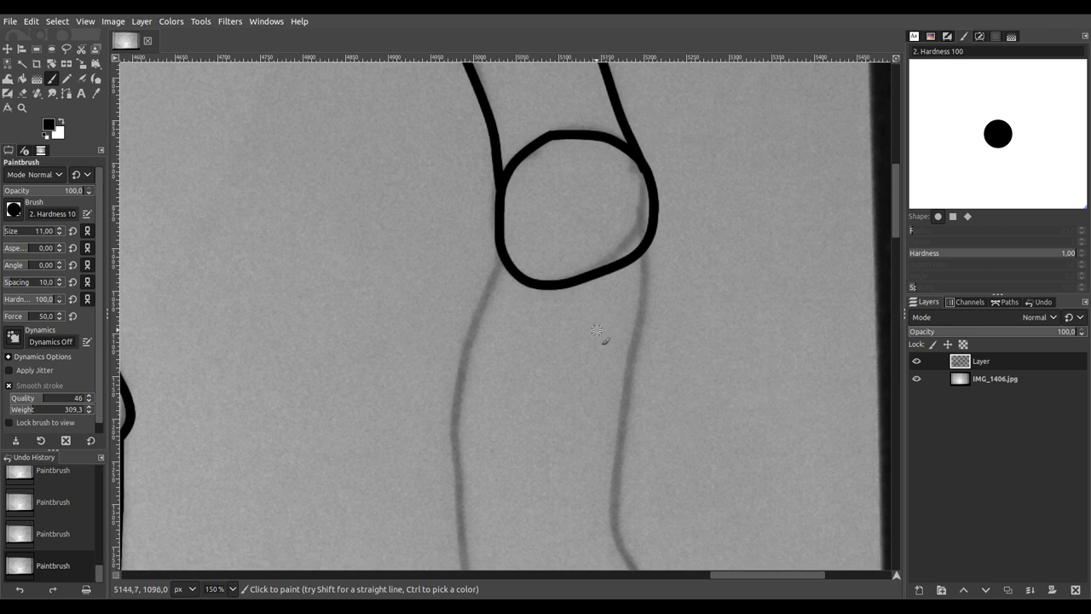
{"action": "scroll", "coordinate": [595, 298], "scroll_direction": "down", "scroll_amount": 3}
{"action": "scroll", "coordinate": [571, 239], "scroll_direction": "down", "scroll_amount": 1}
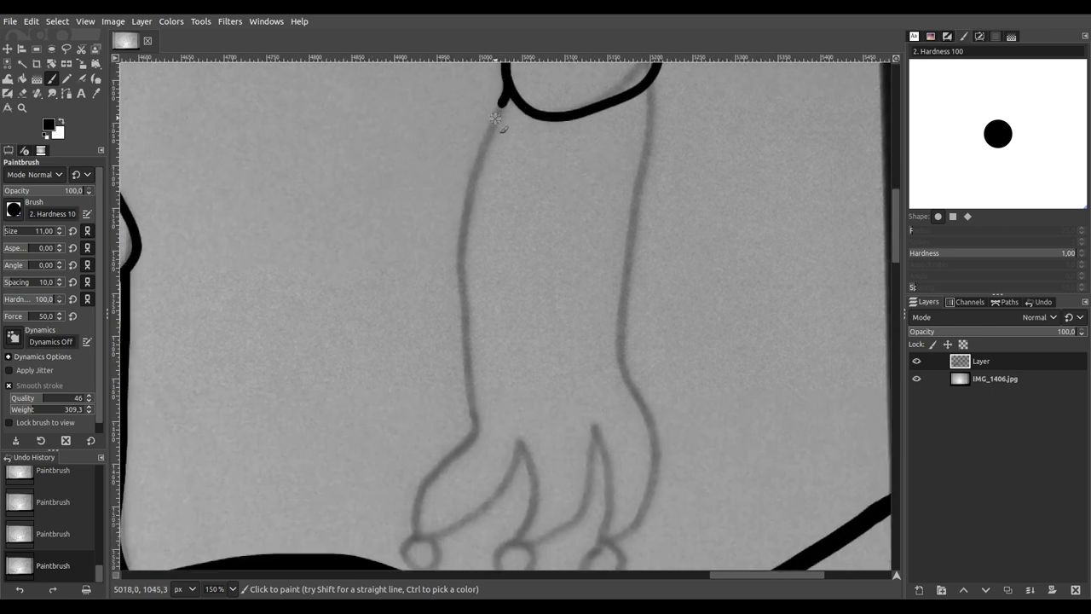
{"action": "mouse_move", "coordinate": [475, 170]}
{"action": "left_mouse_down"}
{"action": "mouse_move", "coordinate": [458, 277]}
{"action": "mouse_move", "coordinate": [470, 390]}
{"action": "left_mouse_up"}
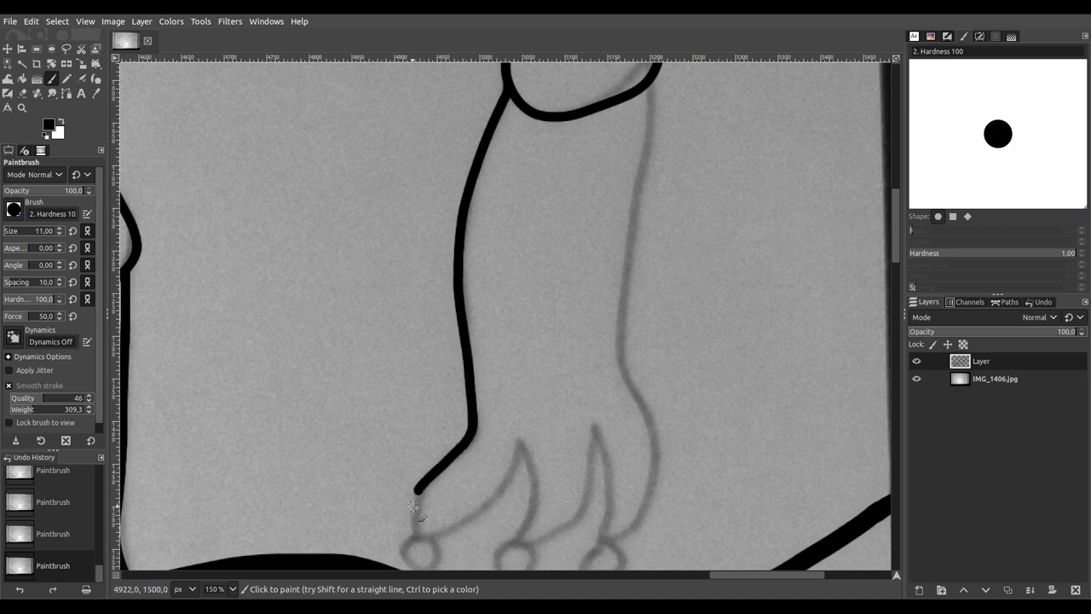
{"action": "scroll", "coordinate": [421, 545], "scroll_direction": "up", "scroll_amount": 3, "text": "ctrl"}
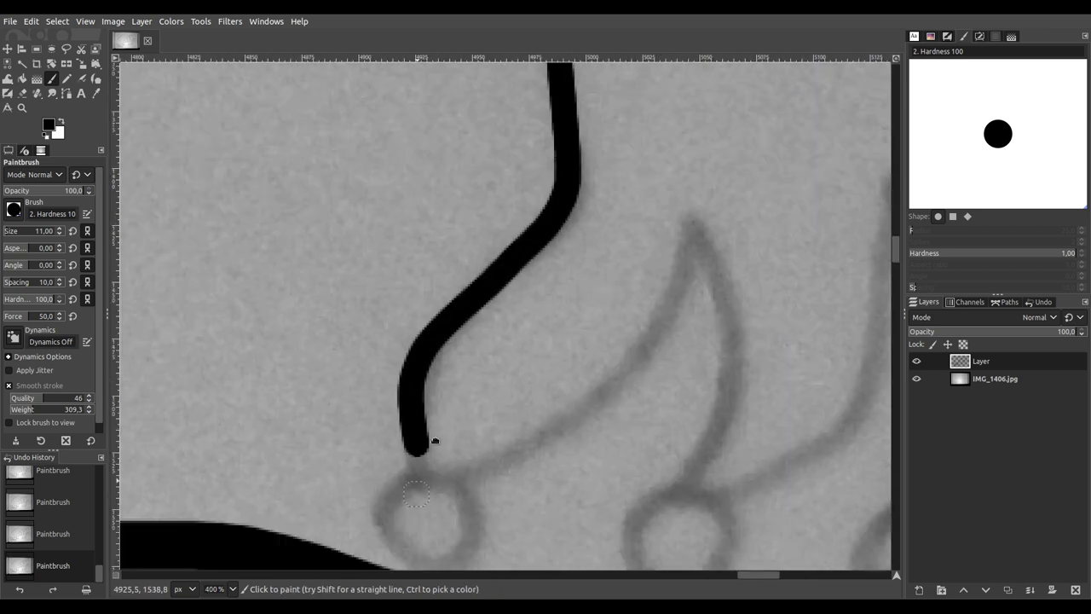
Step: Trace the three small claw circles of the fifth leg with closed black outlines, starting the toe line beside the first
{"action": "mouse_move", "coordinate": [499, 118]}
{"action": "left_mouse_down"}
{"action": "mouse_move", "coordinate": [505, 159]}
{"action": "mouse_move", "coordinate": [522, 164]}
{"action": "mouse_move", "coordinate": [582, 155]}
{"action": "mouse_move", "coordinate": [620, 124]}
{"action": "mouse_move", "coordinate": [504, 165]}
{"action": "mouse_move", "coordinate": [481, 199]}
{"action": "mouse_move", "coordinate": [483, 231]}
{"action": "mouse_move", "coordinate": [506, 252]}
{"action": "mouse_move", "coordinate": [534, 253]}
{"action": "mouse_move", "coordinate": [559, 230]}
{"action": "mouse_move", "coordinate": [564, 202]}
{"action": "mouse_move", "coordinate": [535, 158]}
{"action": "left_mouse_up"}
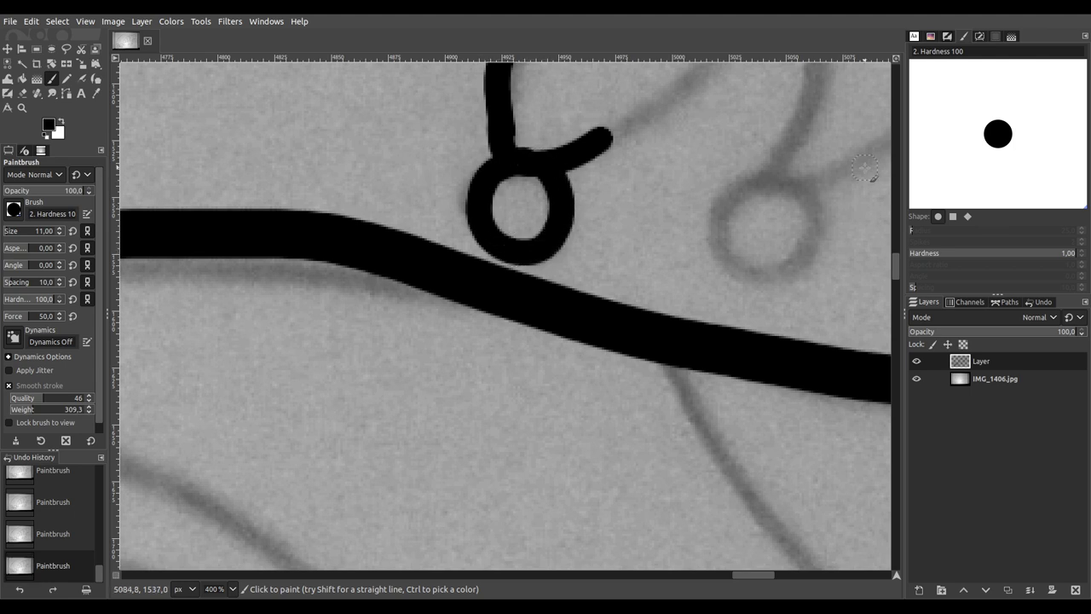
{"action": "mouse_move", "coordinate": [790, 181]}
{"action": "left_mouse_down"}
{"action": "mouse_move", "coordinate": [731, 204]}
{"action": "mouse_move", "coordinate": [728, 265]}
{"action": "mouse_move", "coordinate": [756, 287]}
{"action": "mouse_move", "coordinate": [805, 270]}
{"action": "mouse_move", "coordinate": [793, 182]}
{"action": "left_mouse_up"}
{"action": "scroll", "coordinate": [832, 255], "scroll_direction": "right", "scroll_amount": 10}
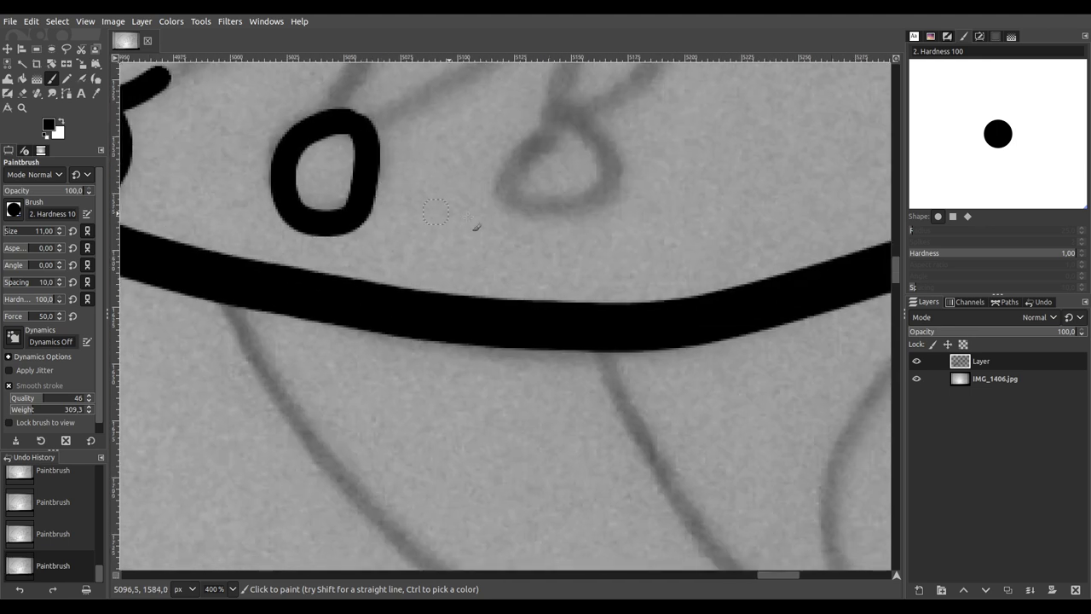
{"action": "mouse_move", "coordinate": [524, 167]}
{"action": "left_mouse_down"}
{"action": "mouse_move", "coordinate": [485, 177]}
{"action": "mouse_move", "coordinate": [480, 224]}
{"action": "mouse_move", "coordinate": [533, 246]}
{"action": "mouse_move", "coordinate": [559, 221]}
{"action": "mouse_move", "coordinate": [556, 172]}
{"action": "mouse_move", "coordinate": [535, 153]}
{"action": "mouse_move", "coordinate": [507, 158]}
{"action": "left_mouse_up"}
{"action": "scroll", "coordinate": [554, 98], "scroll_direction": "down", "scroll_amount": 2}
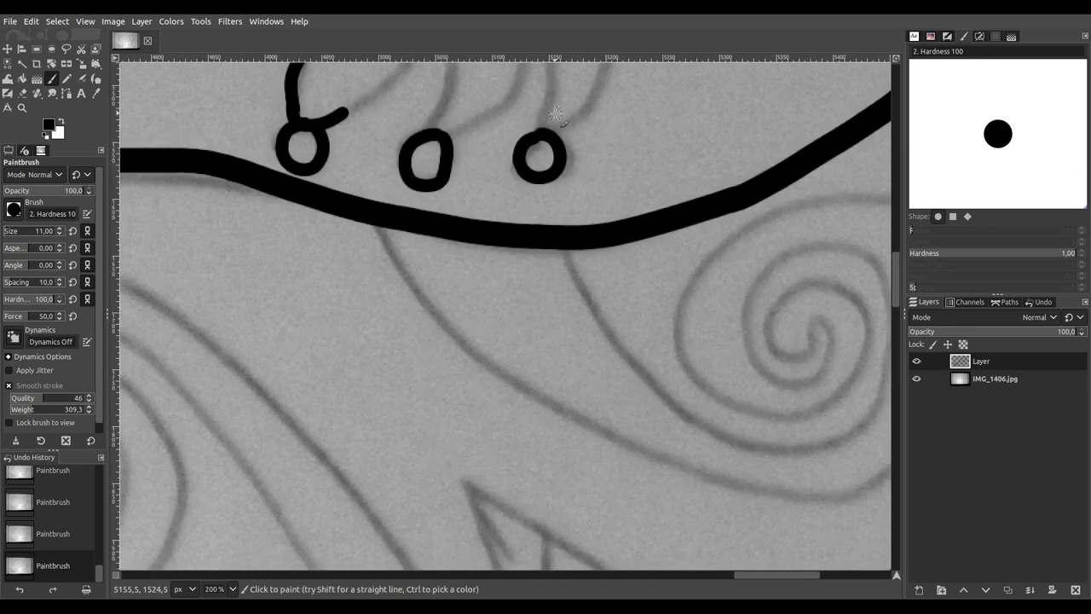
Step: Trace the fifth leg's toes between the claw circles and its right lower line up to the knee circle
{"action": "scroll", "coordinate": [518, 395], "scroll_direction": "up", "scroll_amount": 5}
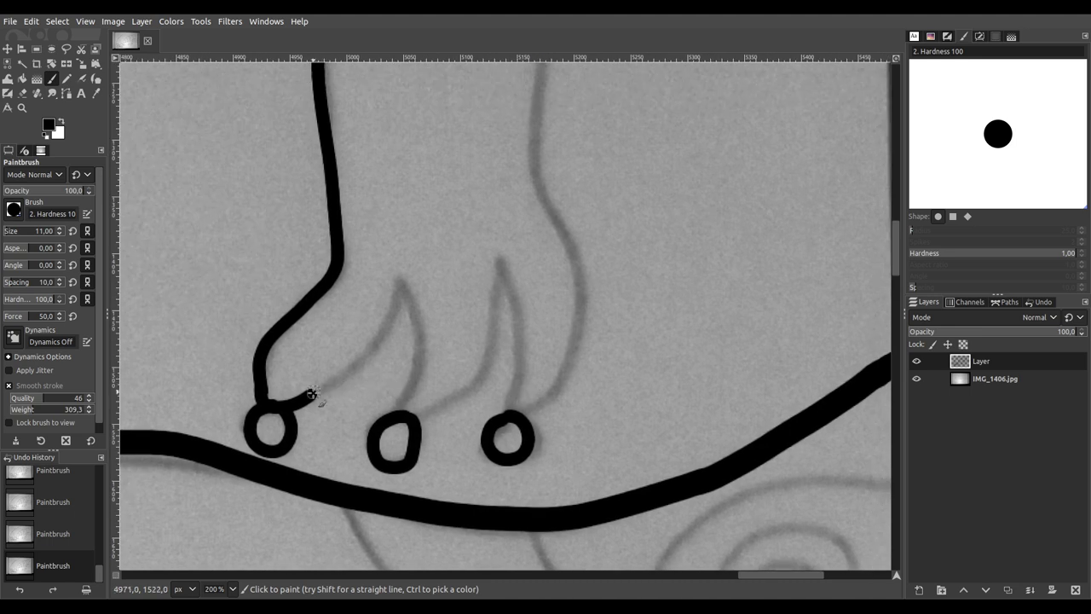
{"action": "mouse_move", "coordinate": [367, 343]}
{"action": "left_mouse_down"}
{"action": "mouse_move", "coordinate": [389, 301]}
{"action": "mouse_move", "coordinate": [413, 341]}
{"action": "mouse_move", "coordinate": [414, 397]}
{"action": "left_mouse_up"}
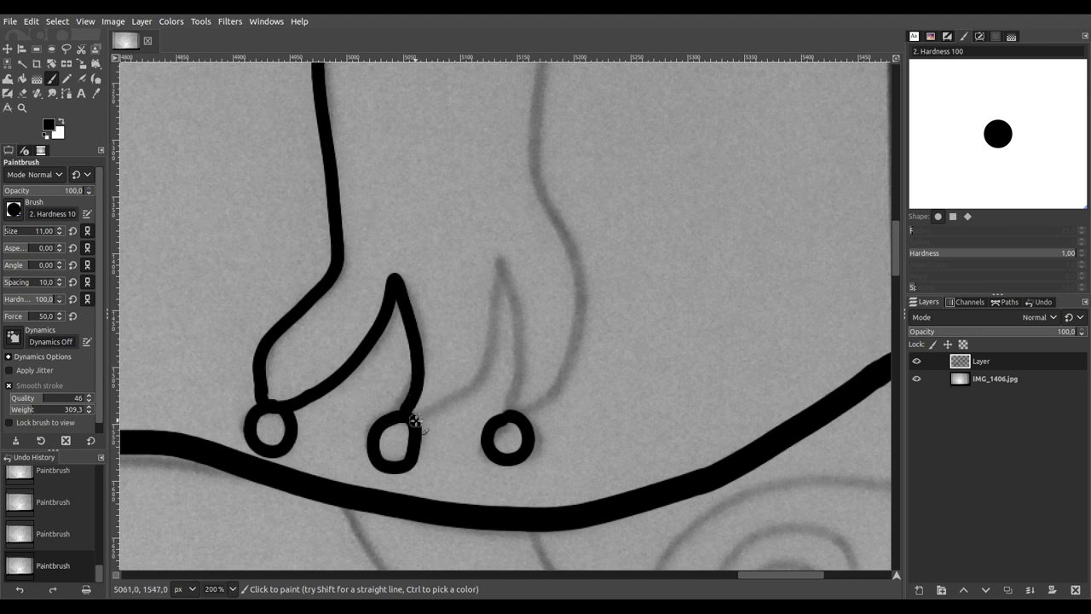
{"action": "left_click_drag", "start_coordinate": [479, 376], "coordinate": [499, 252]}
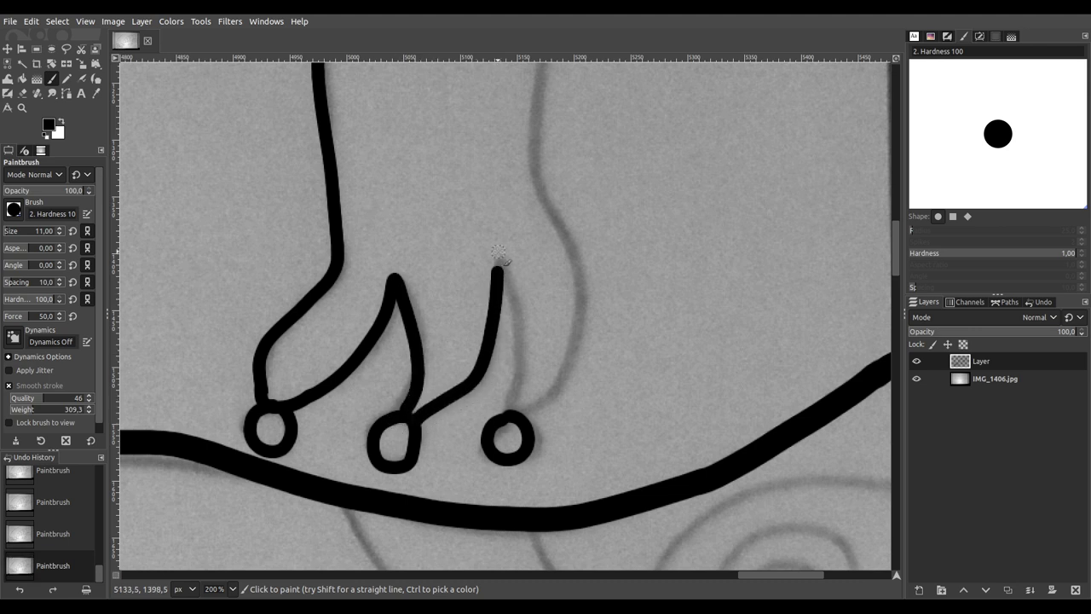
{"action": "mouse_move", "coordinate": [510, 304]}
{"action": "left_mouse_down"}
{"action": "mouse_move", "coordinate": [516, 389]}
{"action": "mouse_move", "coordinate": [504, 426]}
{"action": "mouse_move", "coordinate": [556, 384]}
{"action": "mouse_move", "coordinate": [581, 296]}
{"action": "mouse_move", "coordinate": [576, 251]}
{"action": "mouse_move", "coordinate": [537, 176]}
{"action": "mouse_move", "coordinate": [553, 91]}
{"action": "left_mouse_up"}
{"action": "scroll", "coordinate": [602, 263], "scroll_direction": "up", "scroll_amount": 8}
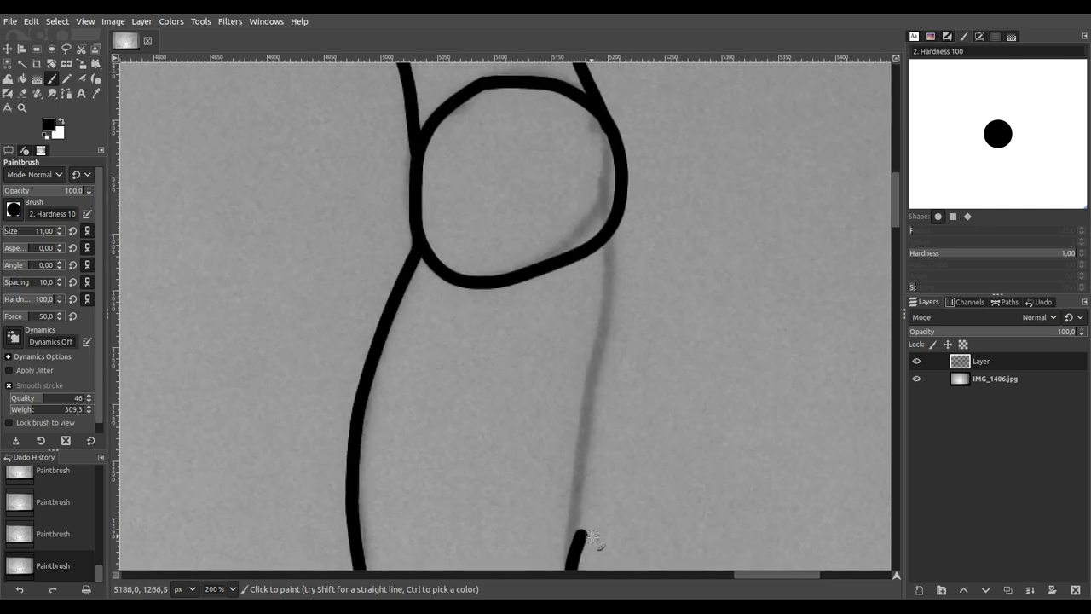
{"action": "left_click_drag", "start_coordinate": [583, 506], "coordinate": [605, 205]}
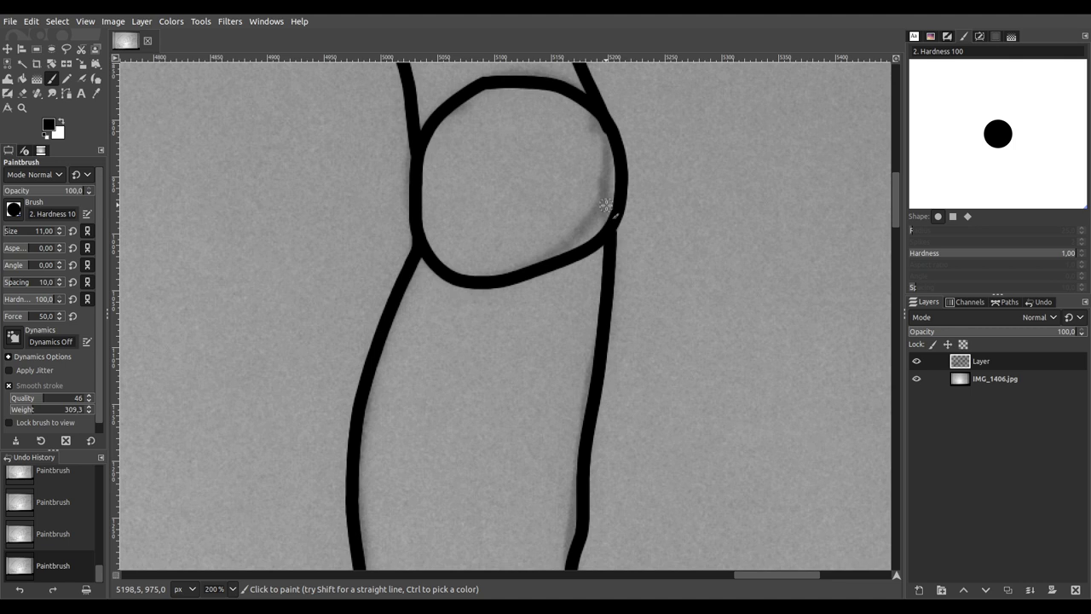
Step: Trace the knee circle and both upper lines of the larger leg hanging below the tail's thick outline
{"action": "scroll", "coordinate": [605, 205], "scroll_direction": "down", "scroll_amount": 6}
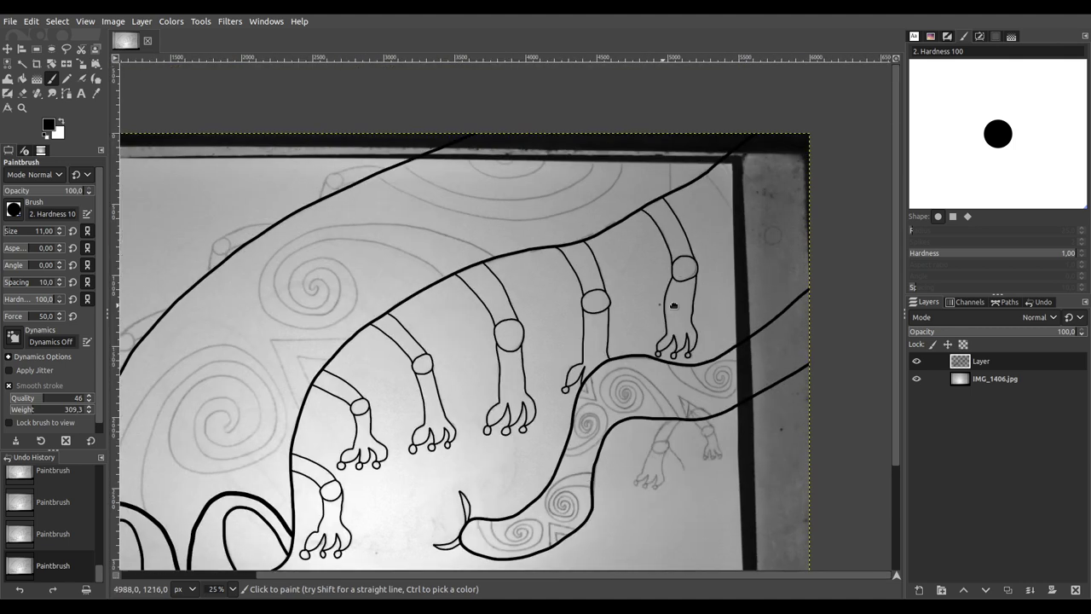
{"action": "scroll", "coordinate": [674, 305], "scroll_direction": "down", "scroll_amount": 3}
{"action": "scroll", "coordinate": [673, 305], "scroll_direction": "left", "scroll_amount": 3}
{"action": "scroll", "coordinate": [663, 289], "scroll_direction": "left", "scroll_amount": 2}
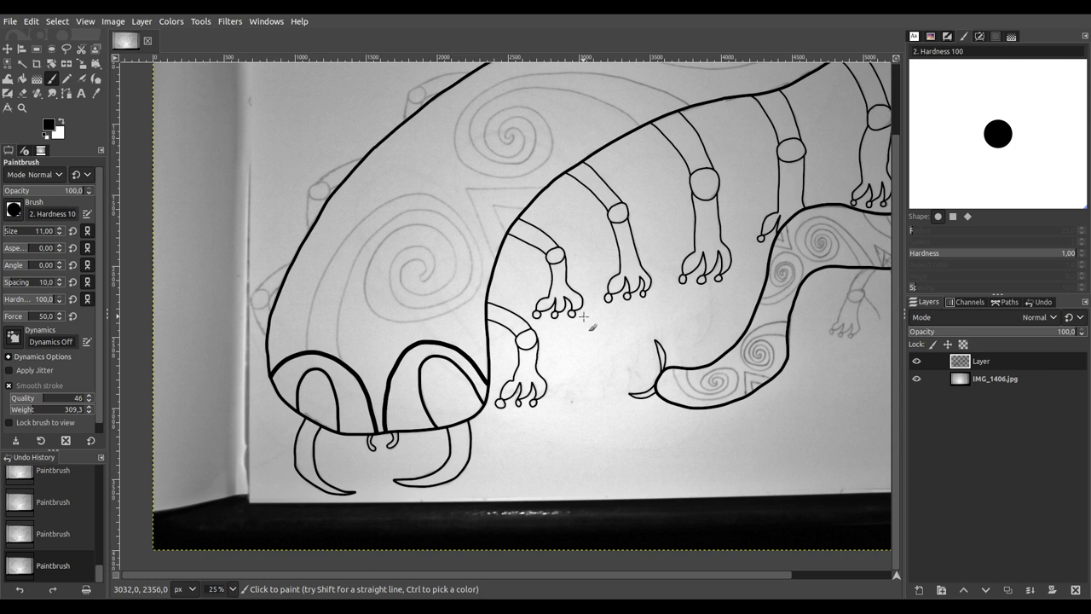
{"action": "scroll", "coordinate": [583, 317], "scroll_direction": "right", "scroll_amount": 5}
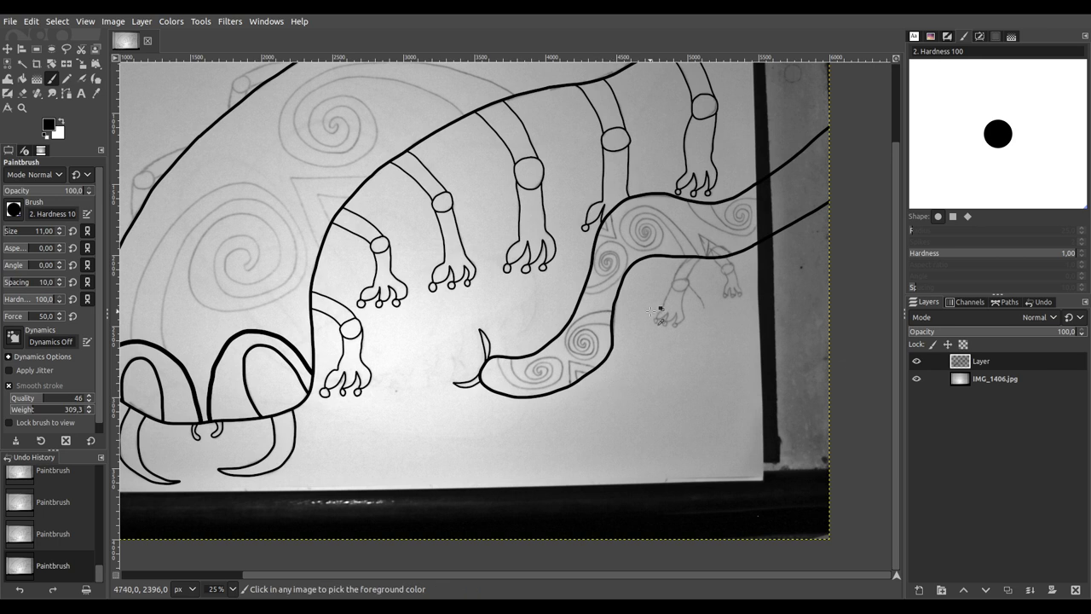
{"action": "scroll", "coordinate": [678, 281], "scroll_direction": "up", "scroll_amount": 8}
{"action": "mouse_move", "coordinate": [599, 209]}
{"action": "left_mouse_down"}
{"action": "mouse_move", "coordinate": [538, 212]}
{"action": "mouse_move", "coordinate": [492, 233]}
{"action": "mouse_move", "coordinate": [477, 266]}
{"action": "mouse_move", "coordinate": [487, 308]}
{"action": "mouse_move", "coordinate": [533, 346]}
{"action": "mouse_move", "coordinate": [574, 356]}
{"action": "mouse_move", "coordinate": [652, 333]}
{"action": "mouse_move", "coordinate": [697, 278]}
{"action": "mouse_move", "coordinate": [680, 219]}
{"action": "mouse_move", "coordinate": [581, 213]}
{"action": "left_mouse_up"}
{"action": "scroll", "coordinate": [581, 212], "scroll_direction": "up", "scroll_amount": 5}
{"action": "scroll", "coordinate": [619, 260], "scroll_direction": "right", "scroll_amount": 4}
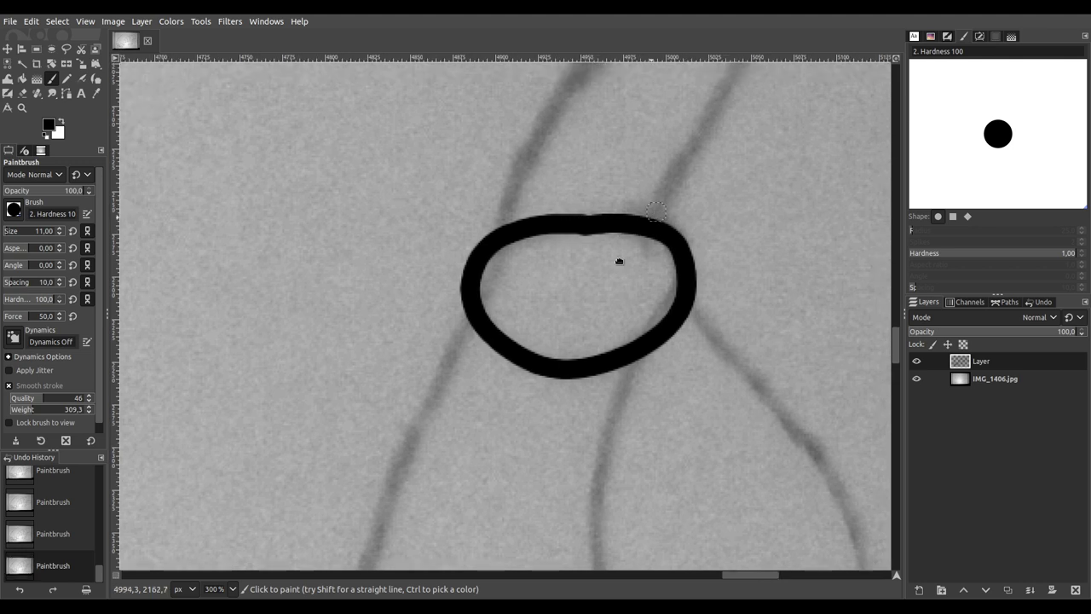
{"action": "mouse_move", "coordinate": [292, 475]}
{"action": "left_mouse_down"}
{"action": "mouse_move", "coordinate": [376, 321]}
{"action": "mouse_move", "coordinate": [510, 185]}
{"action": "left_mouse_up"}
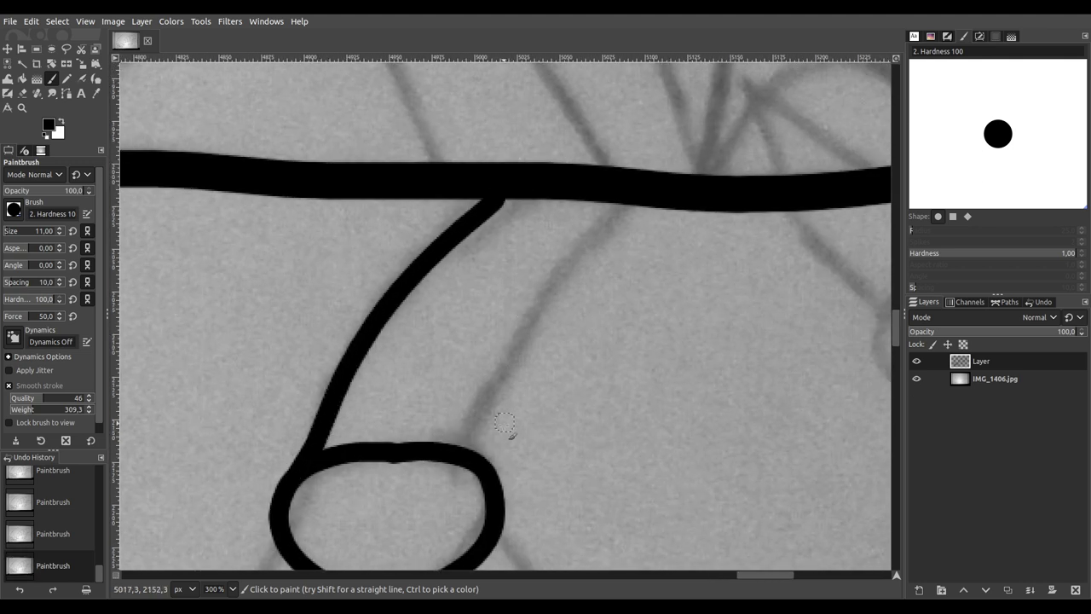
{"action": "mouse_move", "coordinate": [483, 475]}
{"action": "left_mouse_down"}
{"action": "mouse_move", "coordinate": [530, 351]}
{"action": "mouse_move", "coordinate": [628, 191]}
{"action": "mouse_move", "coordinate": [679, 156]}
{"action": "mouse_move", "coordinate": [780, 225]}
{"action": "left_mouse_up"}
Step: Trace the larger tail leg's lower outline from its knee circle around the three toes and back up to the knee
{"action": "scroll", "coordinate": [628, 191], "scroll_direction": "down", "scroll_amount": 5}
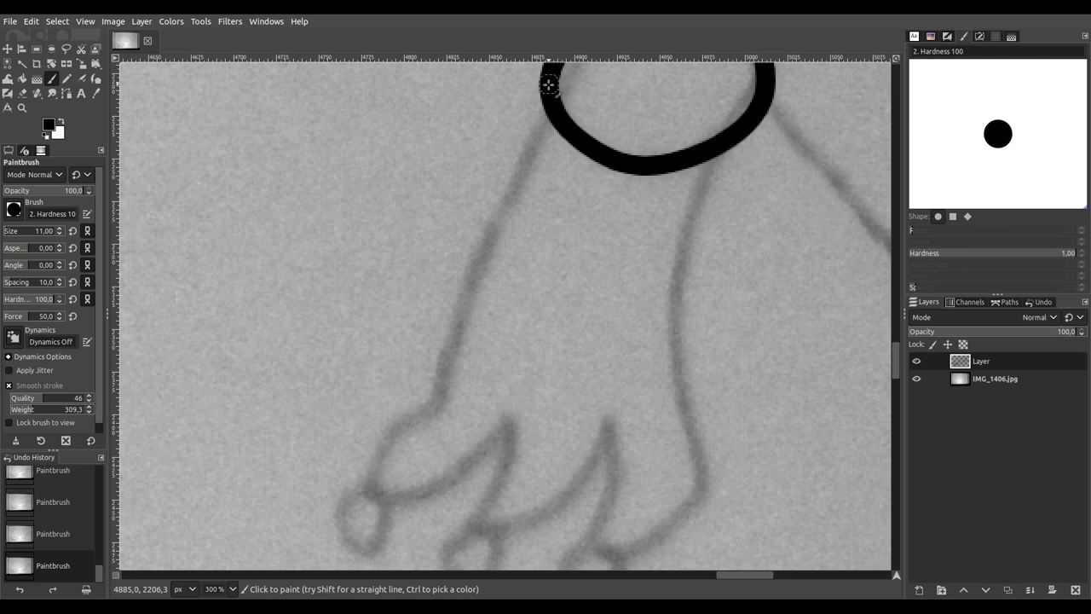
{"action": "mouse_move", "coordinate": [536, 132]}
{"action": "left_mouse_down"}
{"action": "mouse_move", "coordinate": [484, 225]}
{"action": "mouse_move", "coordinate": [437, 396]}
{"action": "mouse_move", "coordinate": [389, 439]}
{"action": "mouse_move", "coordinate": [372, 498]}
{"action": "mouse_move", "coordinate": [429, 490]}
{"action": "mouse_move", "coordinate": [512, 433]}
{"action": "left_mouse_up"}
{"action": "scroll", "coordinate": [520, 249], "scroll_direction": "down", "scroll_amount": 5}
{"action": "mouse_move", "coordinate": [508, 232]}
{"action": "left_mouse_down"}
{"action": "mouse_move", "coordinate": [506, 261]}
{"action": "mouse_move", "coordinate": [464, 325]}
{"action": "mouse_move", "coordinate": [519, 321]}
{"action": "mouse_move", "coordinate": [572, 281]}
{"action": "mouse_move", "coordinate": [610, 212]}
{"action": "mouse_move", "coordinate": [584, 346]}
{"action": "mouse_move", "coordinate": [684, 297]}
{"action": "mouse_move", "coordinate": [702, 268]}
{"action": "mouse_move", "coordinate": [678, 92]}
{"action": "left_mouse_up"}
{"action": "scroll", "coordinate": [731, 250], "scroll_direction": "up", "scroll_amount": 2}
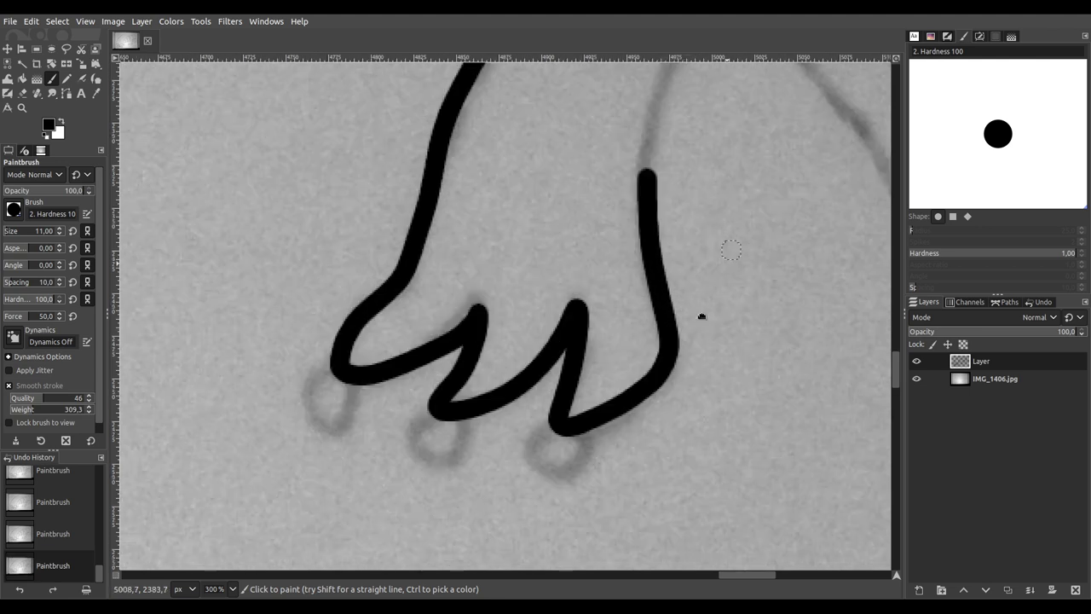
{"action": "scroll", "coordinate": [731, 250], "scroll_direction": "up", "scroll_amount": 4}
{"action": "scroll", "coordinate": [732, 250], "scroll_direction": "right", "scroll_amount": 2}
{"action": "mouse_move", "coordinate": [484, 426]}
{"action": "left_mouse_down"}
{"action": "mouse_move", "coordinate": [507, 324]}
{"action": "mouse_move", "coordinate": [542, 254]}
{"action": "left_mouse_up"}
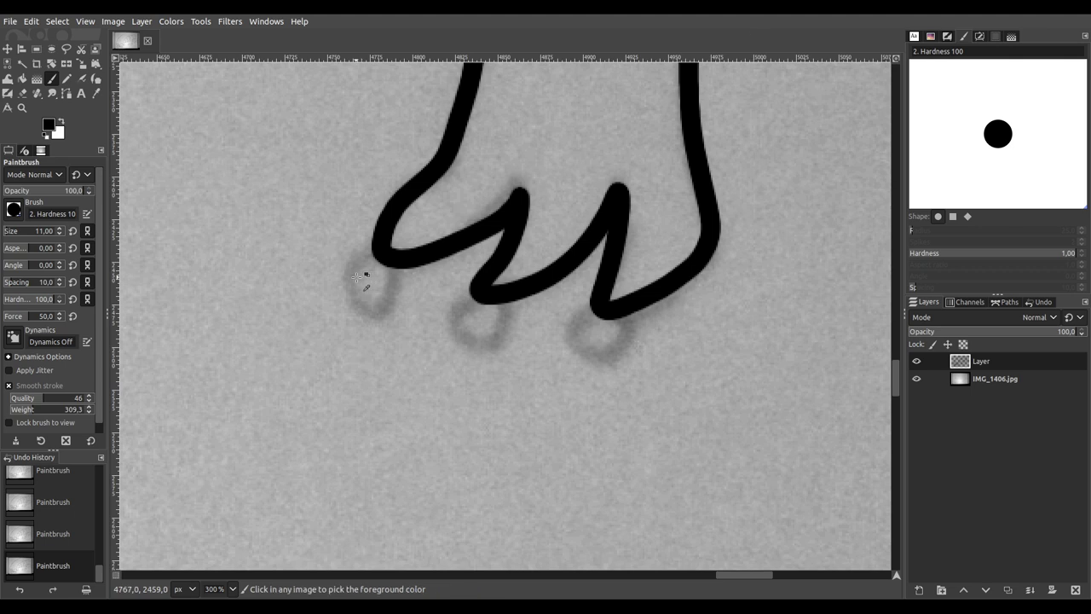
Step: Trace the three small claw circles at the toe tips of the larger tail leg
{"action": "scroll", "coordinate": [367, 273], "scroll_direction": "up", "scroll_amount": 2}
{"action": "mouse_move", "coordinate": [392, 230]}
{"action": "left_mouse_down"}
{"action": "mouse_move", "coordinate": [342, 292]}
{"action": "mouse_move", "coordinate": [396, 328]}
{"action": "mouse_move", "coordinate": [448, 301]}
{"action": "mouse_move", "coordinate": [428, 252]}
{"action": "left_mouse_up"}
{"action": "mouse_move", "coordinate": [589, 302]}
{"action": "left_mouse_down"}
{"action": "mouse_move", "coordinate": [542, 323]}
{"action": "mouse_move", "coordinate": [557, 394]}
{"action": "mouse_move", "coordinate": [635, 389]}
{"action": "mouse_move", "coordinate": [647, 337]}
{"action": "mouse_move", "coordinate": [630, 323]}
{"action": "mouse_move", "coordinate": [554, 328]}
{"action": "mouse_move", "coordinate": [524, 351]}
{"action": "mouse_move", "coordinate": [534, 411]}
{"action": "mouse_move", "coordinate": [598, 408]}
{"action": "mouse_move", "coordinate": [614, 359]}
{"action": "mouse_move", "coordinate": [589, 326]}
{"action": "left_mouse_up"}
Step: Set the brush size to 7 and trace the knee circle and both upper lines of the smaller tail leg
{"action": "scroll", "coordinate": [499, 409], "scroll_direction": "right", "scroll_amount": 5}
{"action": "scroll", "coordinate": [597, 333], "scroll_direction": "down", "scroll_amount": 5, "text": "ctrl"}
{"action": "scroll", "coordinate": [658, 305], "scroll_direction": "up", "scroll_amount": 3}
{"action": "scroll", "coordinate": [658, 305], "scroll_direction": "right", "scroll_amount": 5}
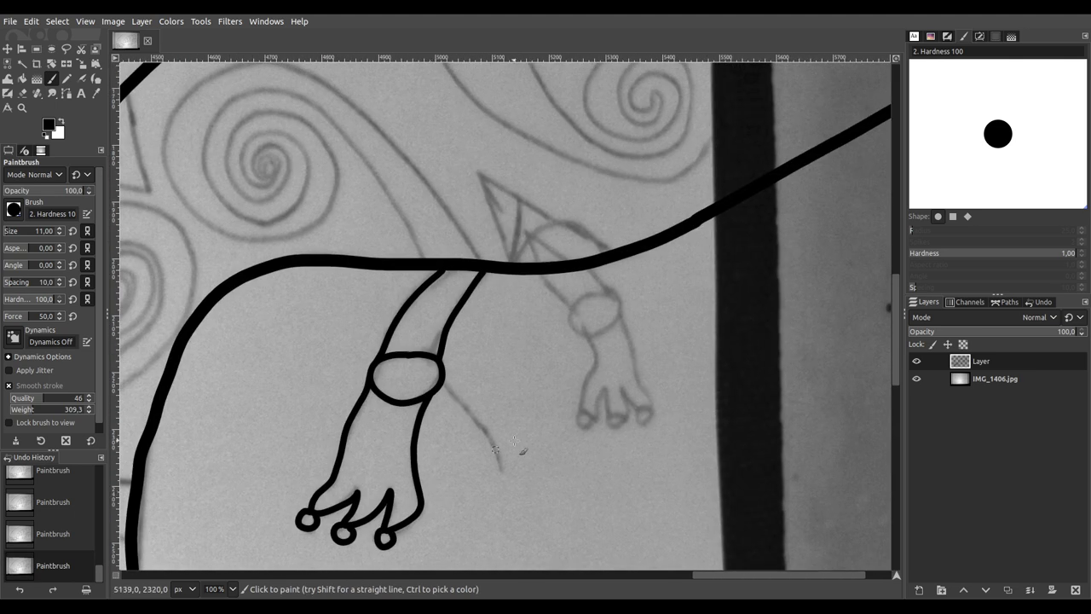
{"action": "scroll", "coordinate": [626, 341], "scroll_direction": "up", "scroll_amount": 3, "text": "ctrl"}
{"action": "scroll", "coordinate": [550, 252], "scroll_direction": "down", "scroll_amount": 1}
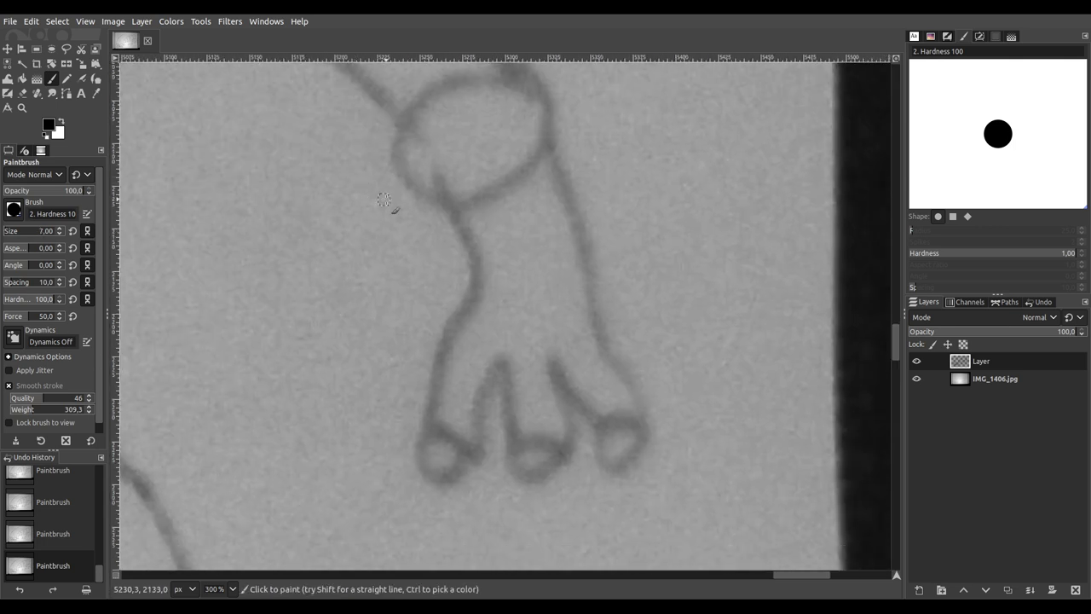
{"action": "mouse_move", "coordinate": [457, 121]}
{"action": "left_mouse_down"}
{"action": "mouse_move", "coordinate": [479, 224]}
{"action": "mouse_move", "coordinate": [456, 245]}
{"action": "mouse_move", "coordinate": [457, 287]}
{"action": "mouse_move", "coordinate": [493, 314]}
{"action": "mouse_move", "coordinate": [525, 317]}
{"action": "mouse_move", "coordinate": [571, 300]}
{"action": "mouse_move", "coordinate": [592, 269]}
{"action": "mouse_move", "coordinate": [583, 228]}
{"action": "mouse_move", "coordinate": [558, 206]}
{"action": "mouse_move", "coordinate": [483, 215]}
{"action": "left_mouse_up"}
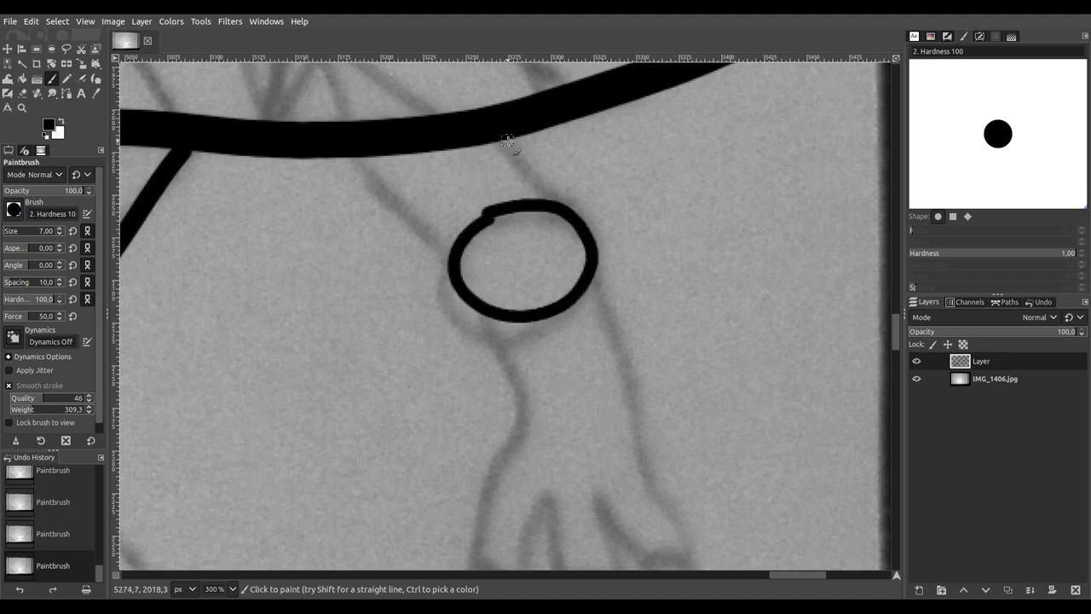
{"action": "left_click_drag", "start_coordinate": [507, 140], "coordinate": [555, 215]}
{"action": "left_click_drag", "start_coordinate": [356, 148], "coordinate": [458, 264]}
Step: Trace the smaller tail leg's lower outline around its three toes and add a claw circle at each toe tip
{"action": "left_click_drag", "start_coordinate": [521, 367], "coordinate": [471, 200]}
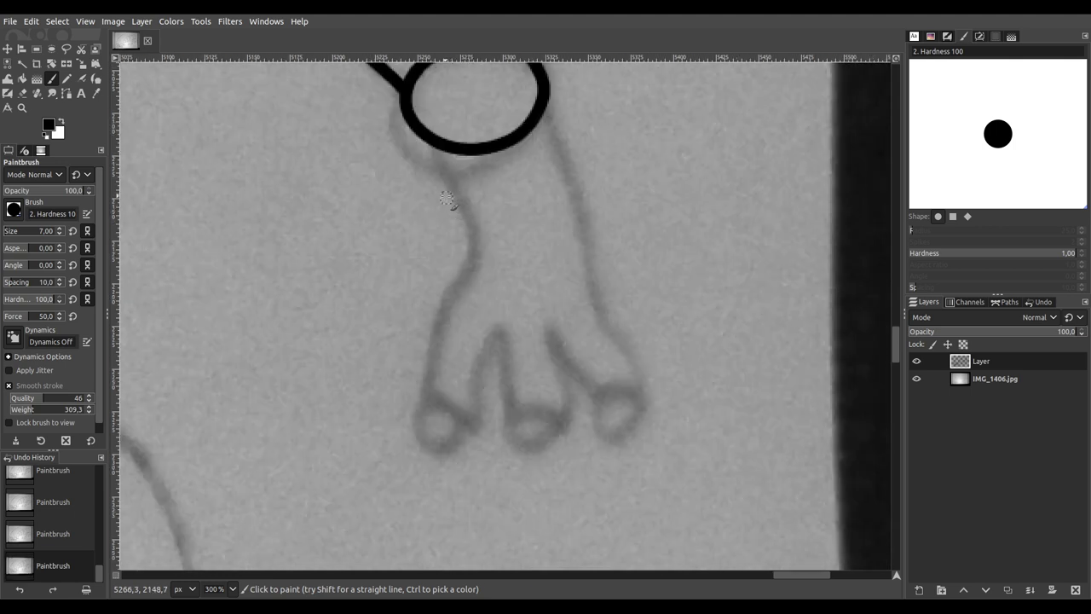
{"action": "mouse_move", "coordinate": [420, 128]}
{"action": "left_mouse_down"}
{"action": "mouse_move", "coordinate": [470, 249]}
{"action": "mouse_move", "coordinate": [433, 356]}
{"action": "mouse_move", "coordinate": [438, 413]}
{"action": "mouse_move", "coordinate": [449, 422]}
{"action": "mouse_move", "coordinate": [473, 406]}
{"action": "mouse_move", "coordinate": [501, 324]}
{"action": "mouse_move", "coordinate": [508, 392]}
{"action": "mouse_move", "coordinate": [538, 423]}
{"action": "mouse_move", "coordinate": [551, 400]}
{"action": "mouse_move", "coordinate": [551, 322]}
{"action": "mouse_move", "coordinate": [576, 375]}
{"action": "mouse_move", "coordinate": [613, 405]}
{"action": "mouse_move", "coordinate": [620, 338]}
{"action": "mouse_move", "coordinate": [601, 315]}
{"action": "mouse_move", "coordinate": [544, 93]}
{"action": "left_mouse_up"}
{"action": "scroll", "coordinate": [435, 431], "scroll_direction": "up", "scroll_amount": 2}
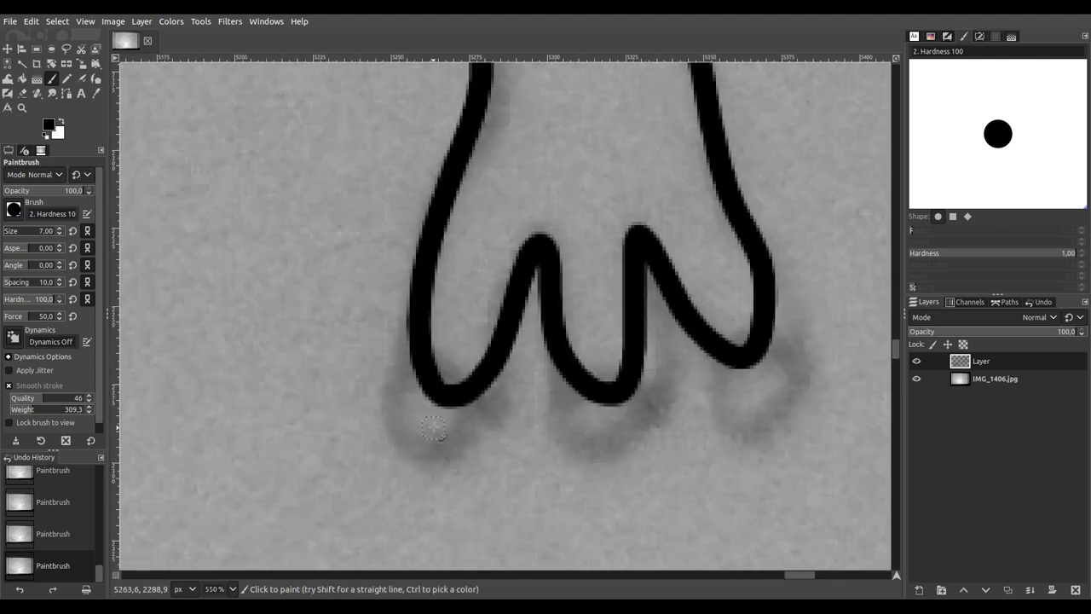
{"action": "mouse_move", "coordinate": [428, 390]}
{"action": "left_mouse_down"}
{"action": "mouse_move", "coordinate": [397, 448]}
{"action": "mouse_move", "coordinate": [442, 465]}
{"action": "mouse_move", "coordinate": [479, 421]}
{"action": "mouse_move", "coordinate": [456, 389]}
{"action": "left_mouse_up"}
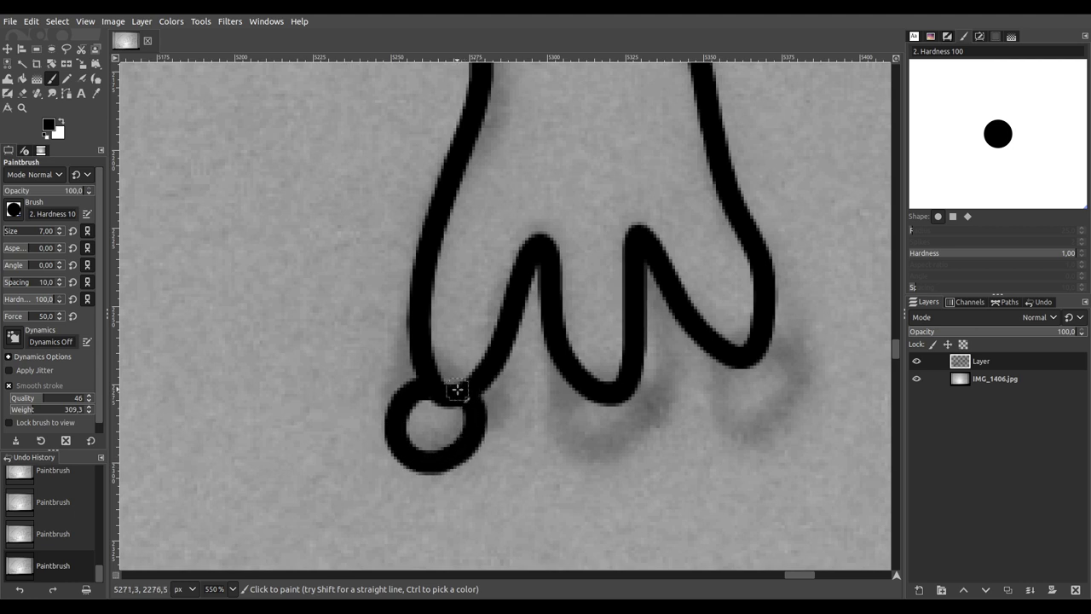
{"action": "mouse_move", "coordinate": [578, 404]}
{"action": "left_mouse_down"}
{"action": "mouse_move", "coordinate": [580, 451]}
{"action": "mouse_move", "coordinate": [639, 444]}
{"action": "mouse_move", "coordinate": [644, 410]}
{"action": "mouse_move", "coordinate": [626, 390]}
{"action": "left_mouse_up"}
{"action": "mouse_move", "coordinate": [739, 361]}
{"action": "left_mouse_down"}
{"action": "mouse_move", "coordinate": [738, 421]}
{"action": "mouse_move", "coordinate": [777, 413]}
{"action": "mouse_move", "coordinate": [783, 357]}
{"action": "mouse_move", "coordinate": [757, 343]}
{"action": "left_mouse_up"}
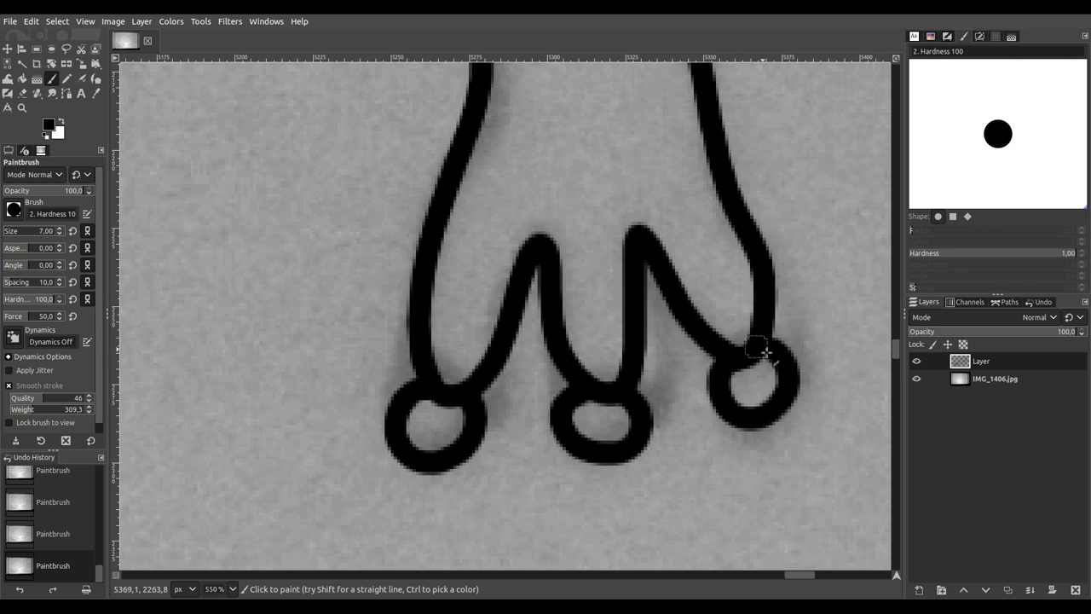
Step: Set the brush size to 11 and trace the knee circle and outer upper line of the lowest leg on the body's left side
{"action": "key", "text": "shift+2"}
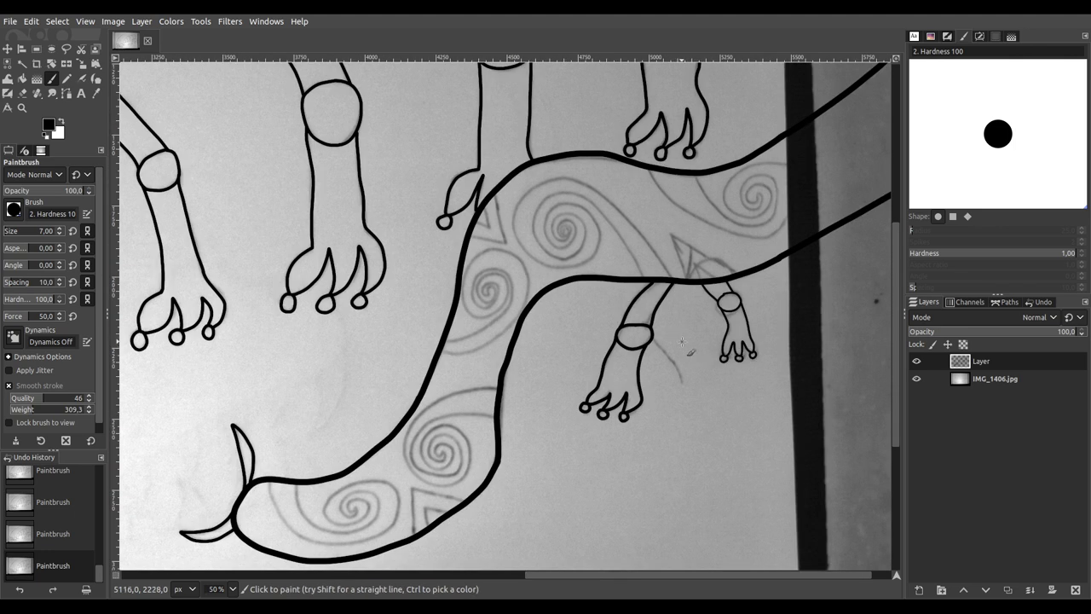
{"action": "scroll", "coordinate": [673, 337], "scroll_direction": "down", "scroll_amount": 3}
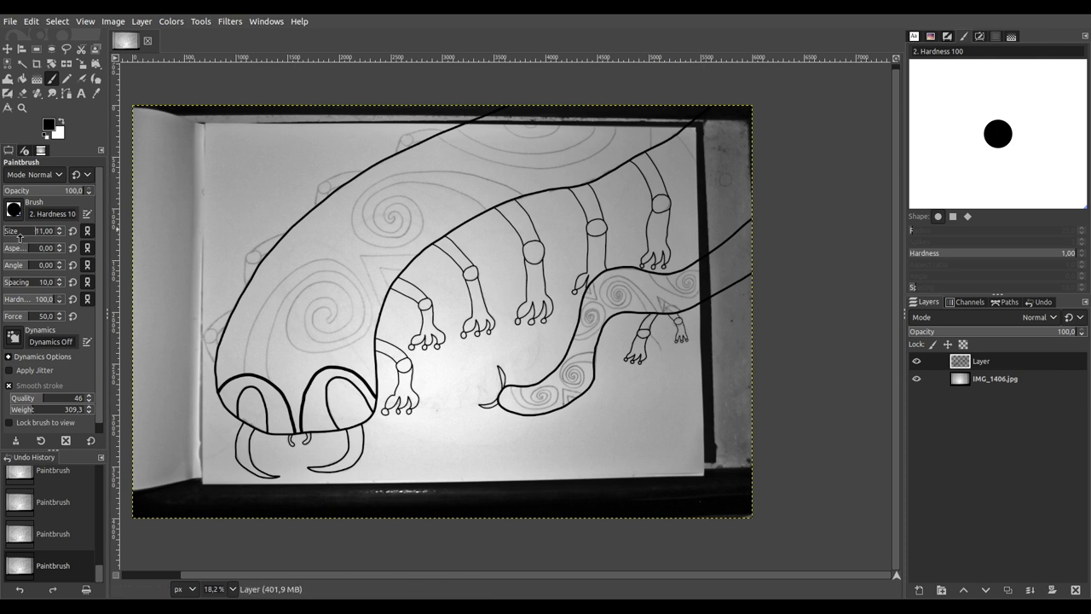
{"action": "scroll", "coordinate": [444, 344], "scroll_direction": "left", "scroll_amount": 2}
{"action": "scroll", "coordinate": [224, 316], "scroll_direction": "up", "scroll_amount": 5, "text": "ctrl"}
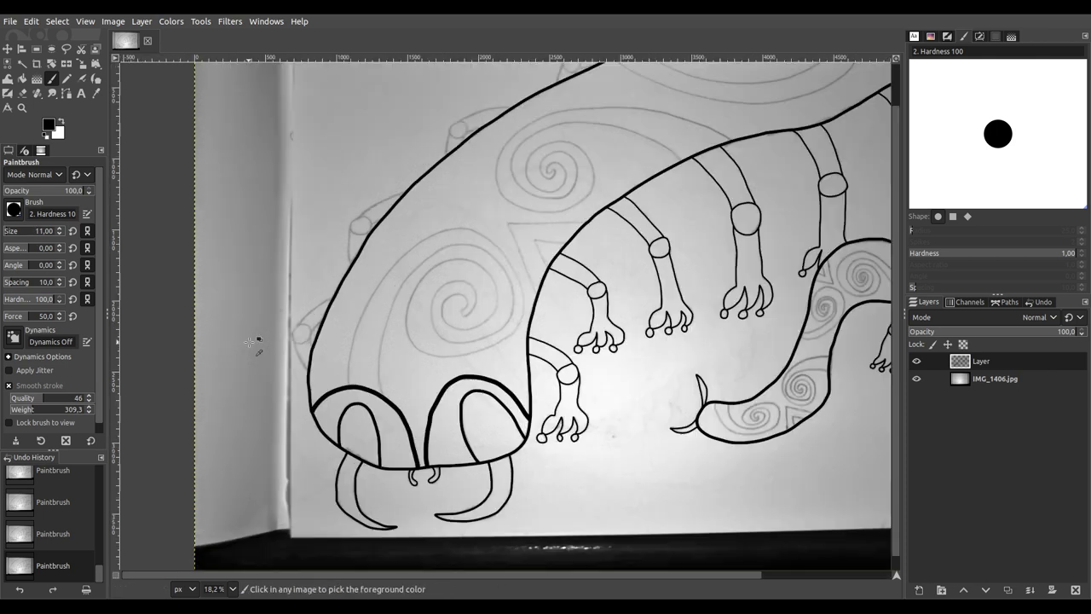
{"action": "scroll", "coordinate": [444, 265], "scroll_direction": "up", "scroll_amount": 1, "text": "ctrl"}
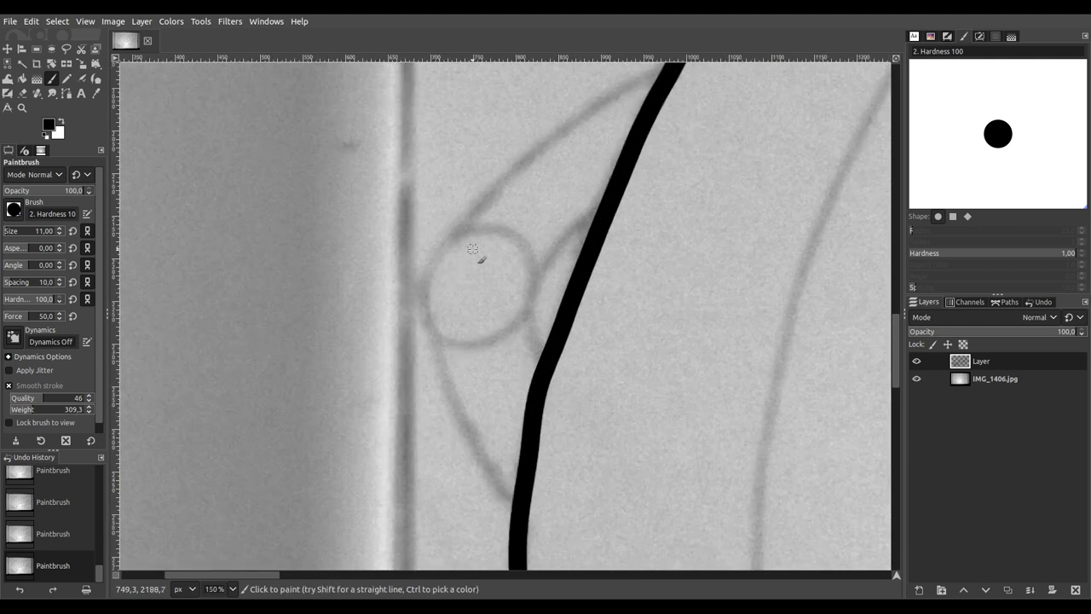
{"action": "mouse_move", "coordinate": [435, 253]}
{"action": "left_mouse_down"}
{"action": "mouse_move", "coordinate": [426, 310]}
{"action": "mouse_move", "coordinate": [450, 350]}
{"action": "mouse_move", "coordinate": [513, 334]}
{"action": "mouse_move", "coordinate": [531, 311]}
{"action": "mouse_move", "coordinate": [532, 267]}
{"action": "left_mouse_up"}
{"action": "mouse_move", "coordinate": [503, 233]}
{"action": "left_mouse_down"}
{"action": "mouse_move", "coordinate": [463, 236]}
{"action": "mouse_move", "coordinate": [469, 313]}
{"action": "mouse_move", "coordinate": [479, 258]}
{"action": "mouse_move", "coordinate": [527, 205]}
{"action": "mouse_move", "coordinate": [633, 150]}
{"action": "left_mouse_up"}
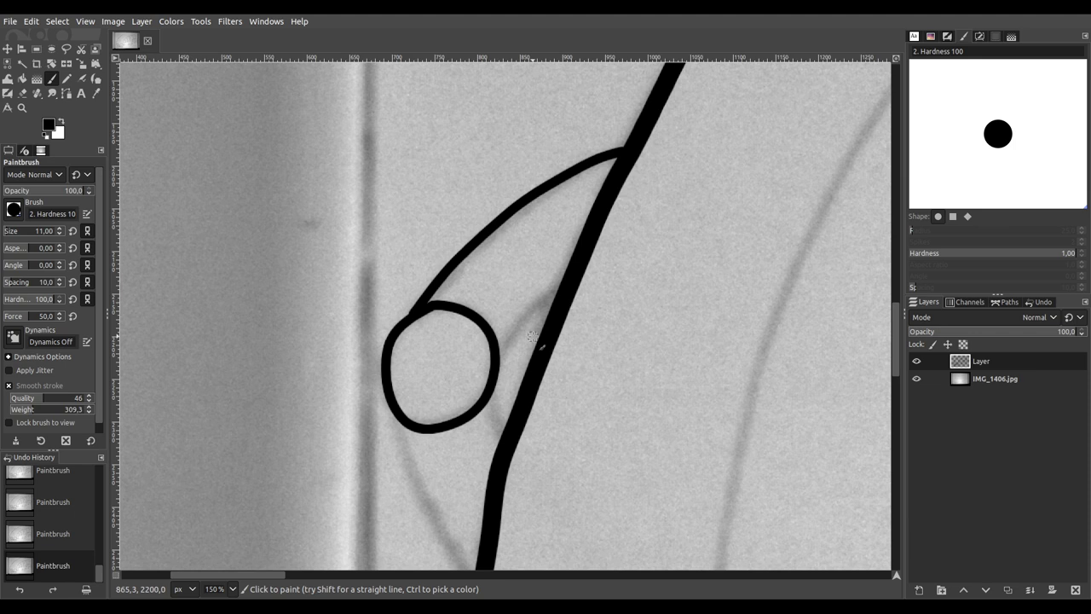
Step: Trace the two short inner lines joining the lowest left leg's knee circle to the thick body outline
{"action": "mouse_move", "coordinate": [497, 356]}
{"action": "left_mouse_down"}
{"action": "mouse_move", "coordinate": [519, 320]}
{"action": "mouse_move", "coordinate": [569, 283]}
{"action": "left_mouse_up"}
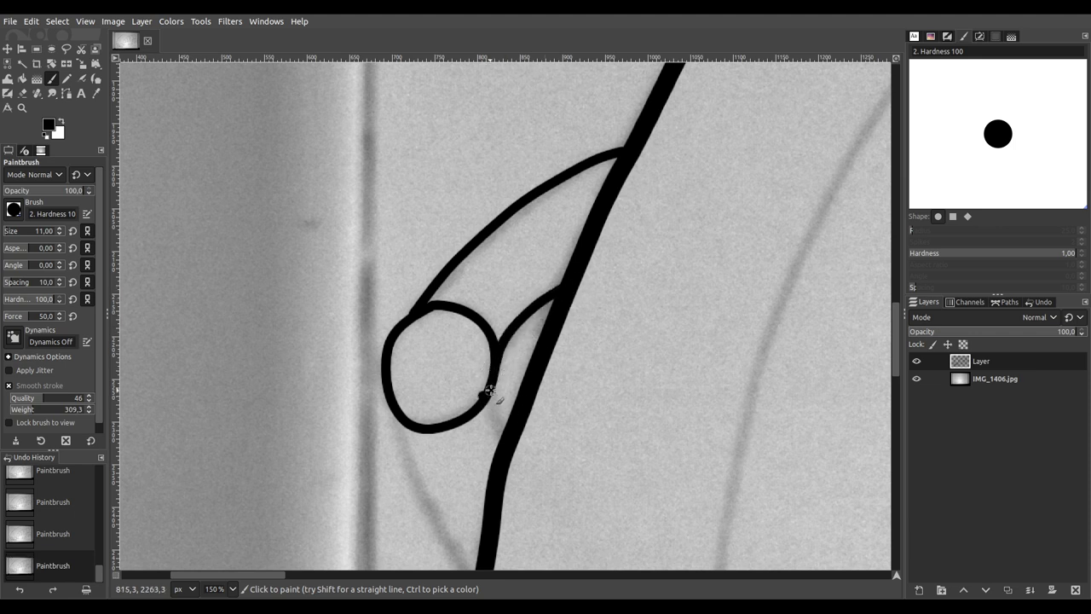
{"action": "key", "text": "ctrl+z"}
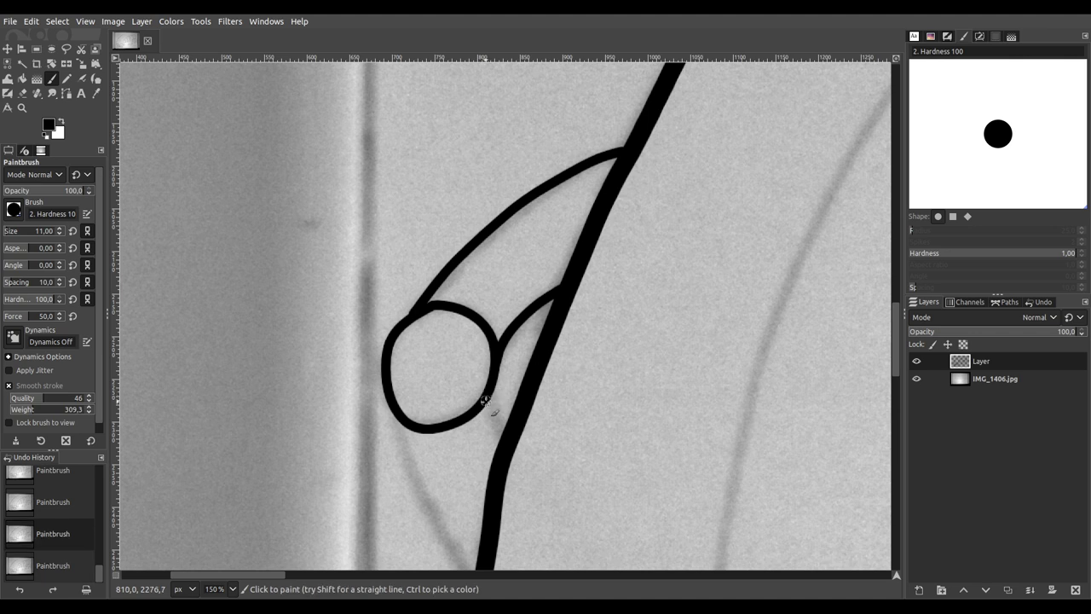
{"action": "left_click", "coordinate": [508, 434], "text": "shift"}
{"action": "left_click_drag", "start_coordinate": [531, 455], "coordinate": [545, 284]}
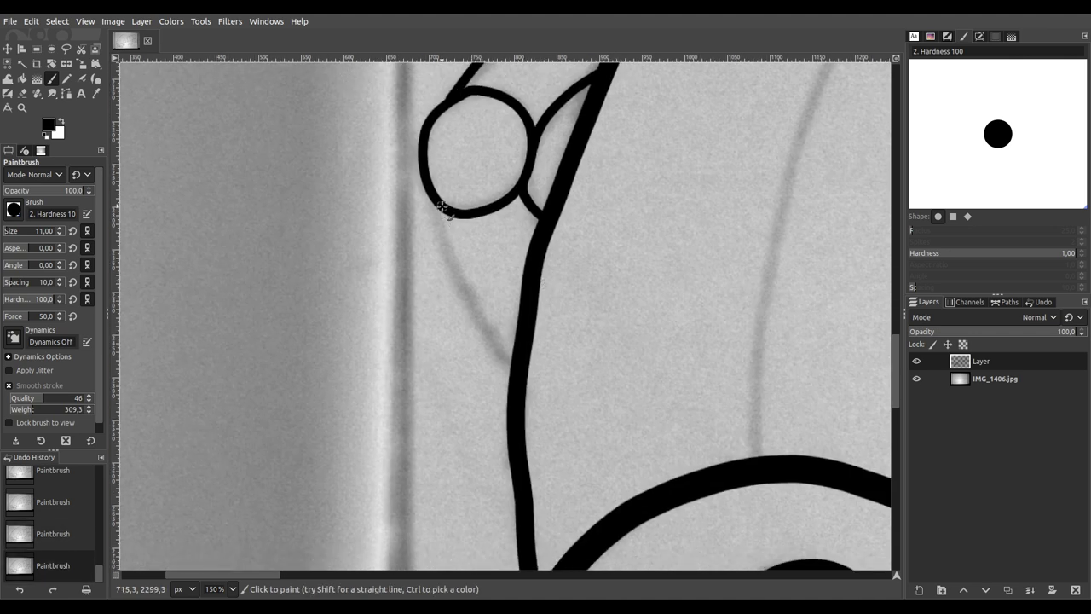
Step: Trace the lower outer line of the lowest left leg and the knee circle of the next leg up the body
{"action": "left_click_drag", "start_coordinate": [438, 232], "coordinate": [522, 375]}
{"action": "scroll", "coordinate": [585, 304], "scroll_direction": "down", "scroll_amount": 3, "text": "ctrl"}
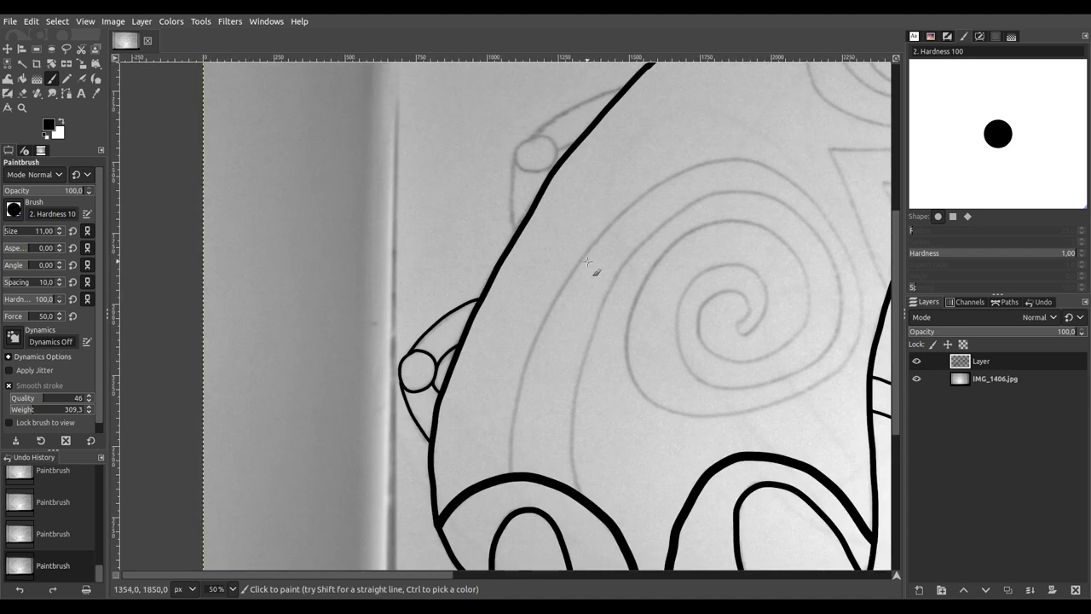
{"action": "scroll", "coordinate": [560, 156], "scroll_direction": "up", "scroll_amount": 4, "text": "ctrl"}
{"action": "scroll", "coordinate": [563, 243], "scroll_direction": "up", "scroll_amount": 2}
{"action": "mouse_move", "coordinate": [551, 225]}
{"action": "left_mouse_down"}
{"action": "mouse_move", "coordinate": [456, 249]}
{"action": "mouse_move", "coordinate": [409, 283]}
{"action": "mouse_move", "coordinate": [418, 334]}
{"action": "mouse_move", "coordinate": [457, 364]}
{"action": "mouse_move", "coordinate": [501, 367]}
{"action": "mouse_move", "coordinate": [550, 343]}
{"action": "mouse_move", "coordinate": [572, 281]}
{"action": "mouse_move", "coordinate": [554, 228]}
{"action": "left_mouse_up"}
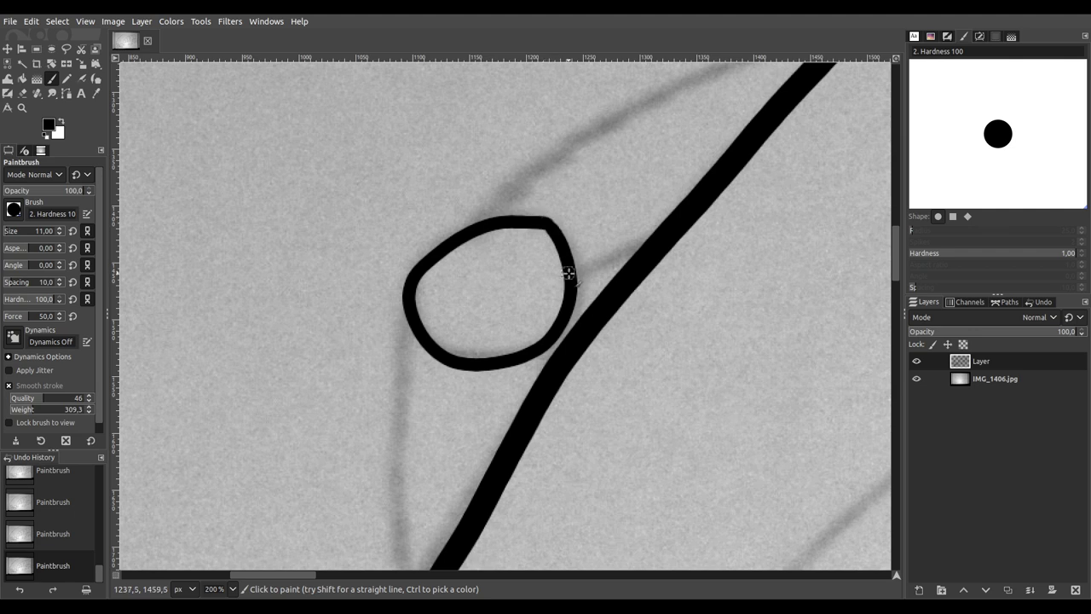
Step: Trace the second left leg's short upper inner line and long upper outer line from the knee circle to the body outline
{"action": "left_click_drag", "start_coordinate": [569, 272], "coordinate": [673, 241]}
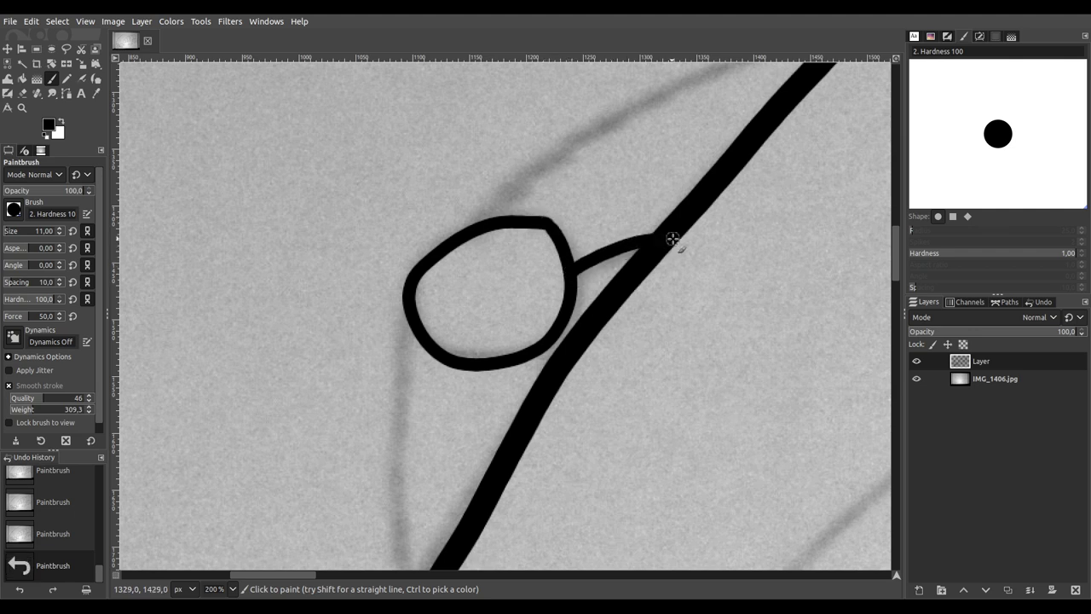
{"action": "scroll", "coordinate": [672, 241], "scroll_direction": "up", "scroll_amount": 3}
{"action": "scroll", "coordinate": [672, 241], "scroll_direction": "right", "scroll_amount": 2}
{"action": "scroll", "coordinate": [563, 372], "scroll_direction": "up", "scroll_amount": 2}
{"action": "scroll", "coordinate": [518, 414], "scroll_direction": "right", "scroll_amount": 2}
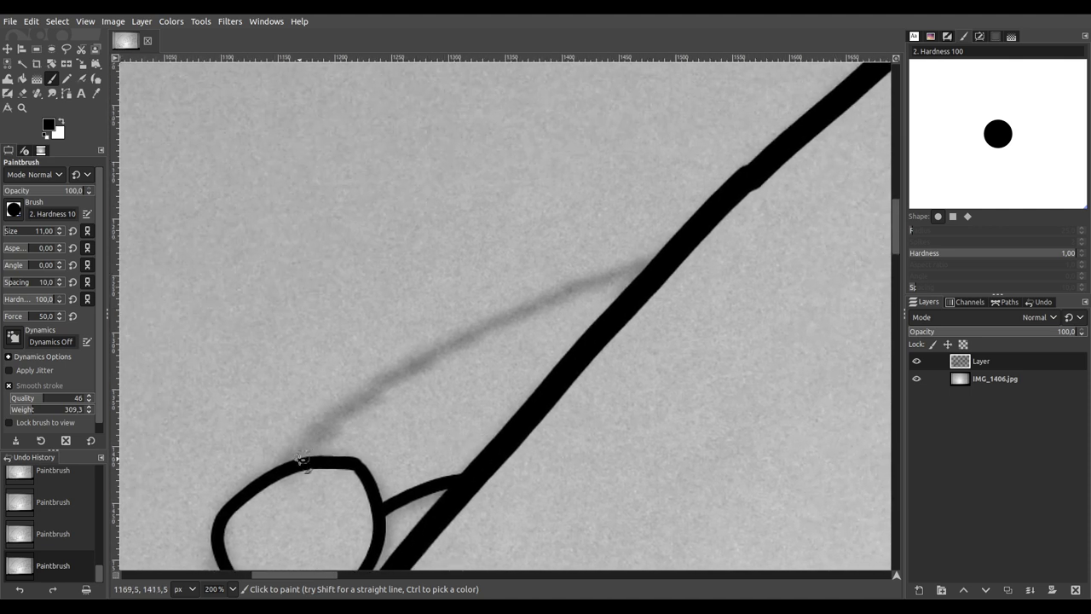
{"action": "mouse_move", "coordinate": [305, 449]}
{"action": "left_mouse_down"}
{"action": "mouse_move", "coordinate": [356, 402]}
{"action": "mouse_move", "coordinate": [459, 340]}
{"action": "mouse_move", "coordinate": [556, 292]}
{"action": "mouse_move", "coordinate": [657, 273]}
{"action": "left_mouse_up"}
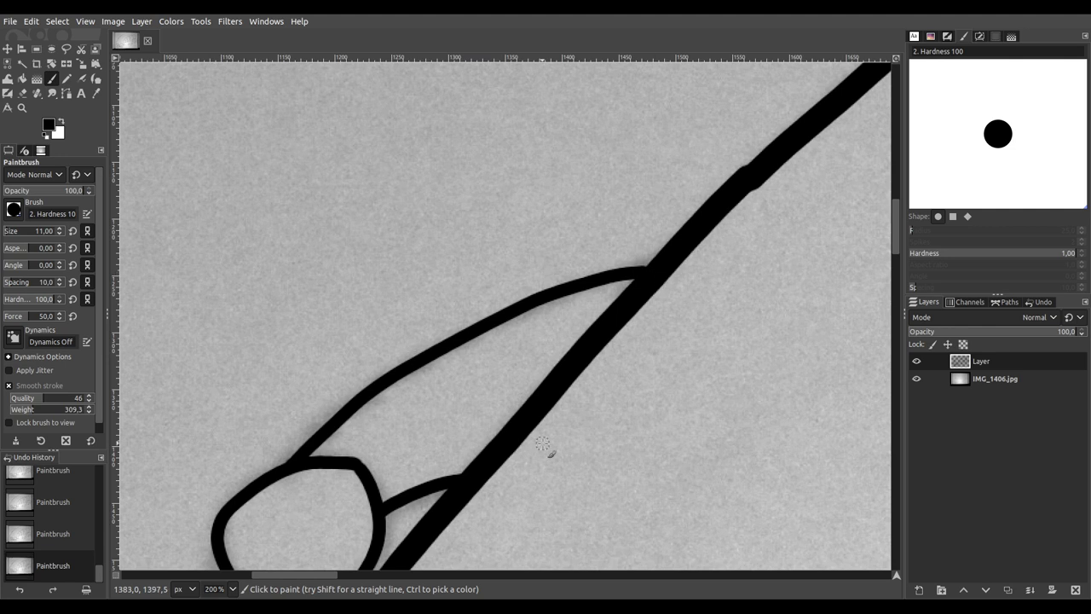
Step: Trace the second left leg's lower outer line and short lower inner line down to the body outline
{"action": "scroll", "coordinate": [542, 444], "scroll_direction": "down", "scroll_amount": 9}
{"action": "scroll", "coordinate": [597, 256], "scroll_direction": "left", "scroll_amount": 4}
{"action": "mouse_move", "coordinate": [405, 157]}
{"action": "left_mouse_down"}
{"action": "mouse_move", "coordinate": [392, 353]}
{"action": "mouse_move", "coordinate": [414, 429]}
{"action": "left_mouse_up"}
{"action": "left_click_drag", "start_coordinate": [529, 189], "coordinate": [523, 251]}
{"action": "scroll", "coordinate": [577, 234], "scroll_direction": "down", "scroll_amount": 3}
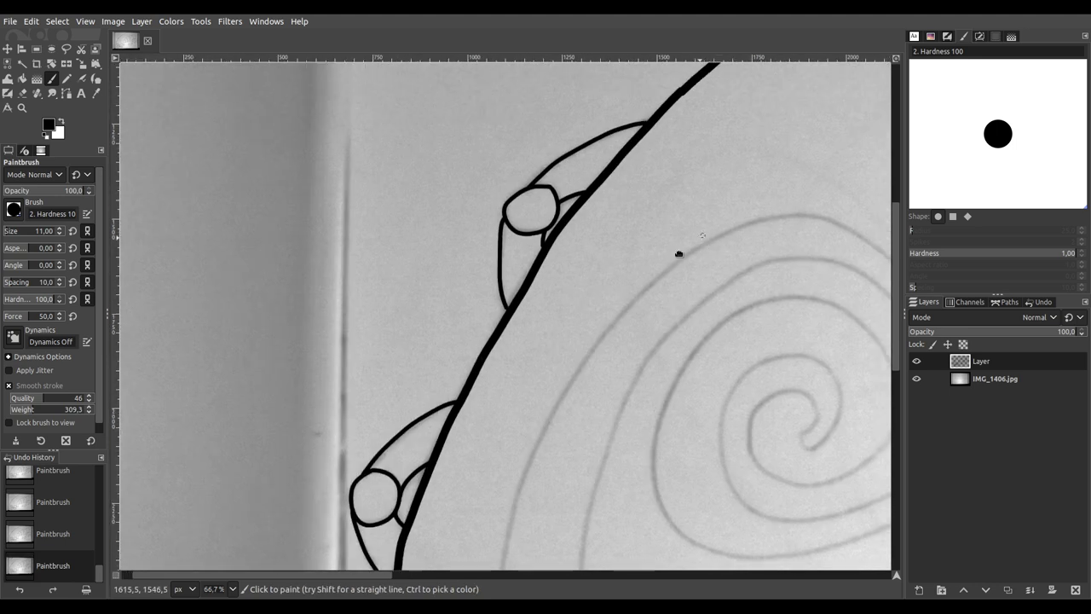
Step: Trace the knee circle and long upper outer line of the third leg up the body's left side
{"action": "scroll", "coordinate": [703, 235], "scroll_direction": "up", "scroll_amount": 3}
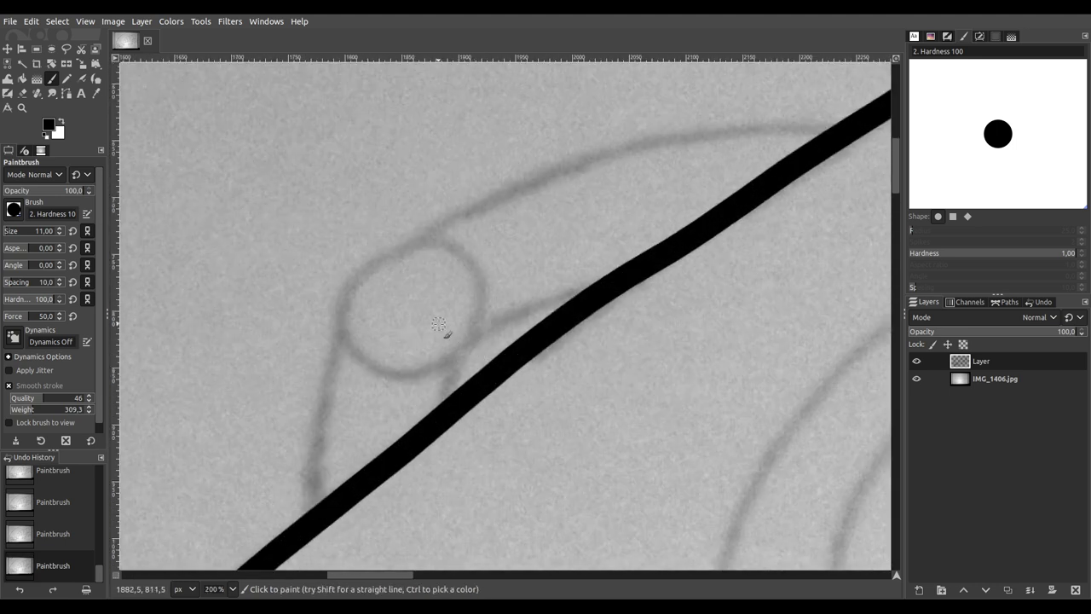
{"action": "scroll", "coordinate": [438, 324], "scroll_direction": "down", "scroll_amount": 1}
{"action": "scroll", "coordinate": [460, 281], "scroll_direction": "left", "scroll_amount": 1}
{"action": "mouse_move", "coordinate": [438, 222]}
{"action": "left_mouse_down"}
{"action": "mouse_move", "coordinate": [404, 240]}
{"action": "mouse_move", "coordinate": [386, 286]}
{"action": "mouse_move", "coordinate": [419, 334]}
{"action": "mouse_move", "coordinate": [468, 339]}
{"action": "mouse_move", "coordinate": [540, 297]}
{"action": "mouse_move", "coordinate": [511, 235]}
{"action": "mouse_move", "coordinate": [467, 215]}
{"action": "mouse_move", "coordinate": [440, 221]}
{"action": "mouse_move", "coordinate": [452, 214]}
{"action": "left_mouse_up"}
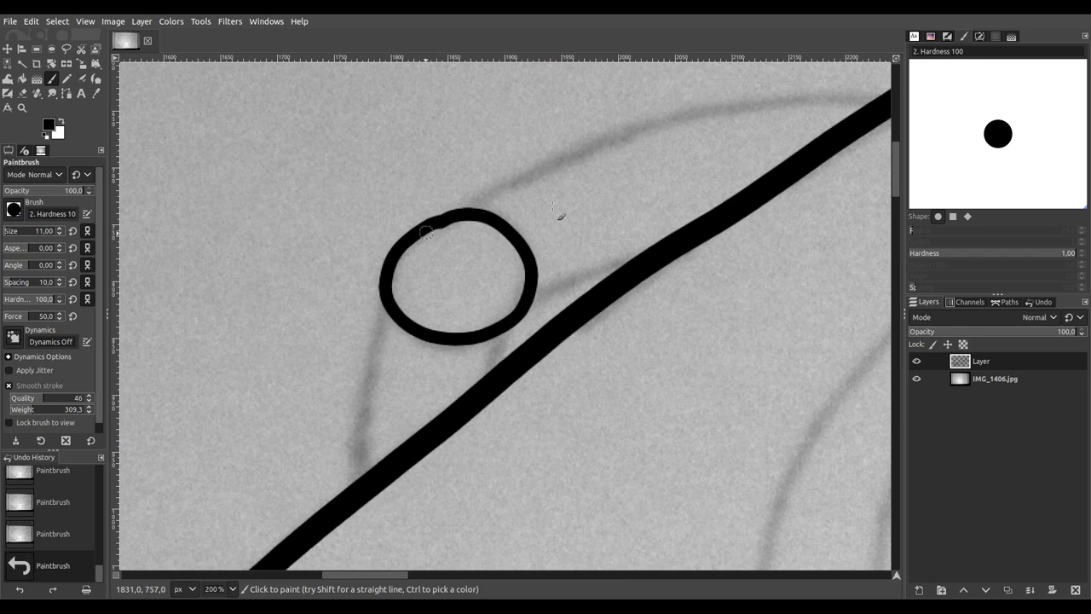
{"action": "scroll", "coordinate": [521, 275], "scroll_direction": "up", "scroll_amount": 3}
{"action": "scroll", "coordinate": [521, 276], "scroll_direction": "right", "scroll_amount": 3}
{"action": "mouse_move", "coordinate": [333, 302]}
{"action": "left_mouse_down"}
{"action": "mouse_move", "coordinate": [531, 216]}
{"action": "mouse_move", "coordinate": [661, 191]}
{"action": "mouse_move", "coordinate": [766, 191]}
{"action": "left_mouse_up"}
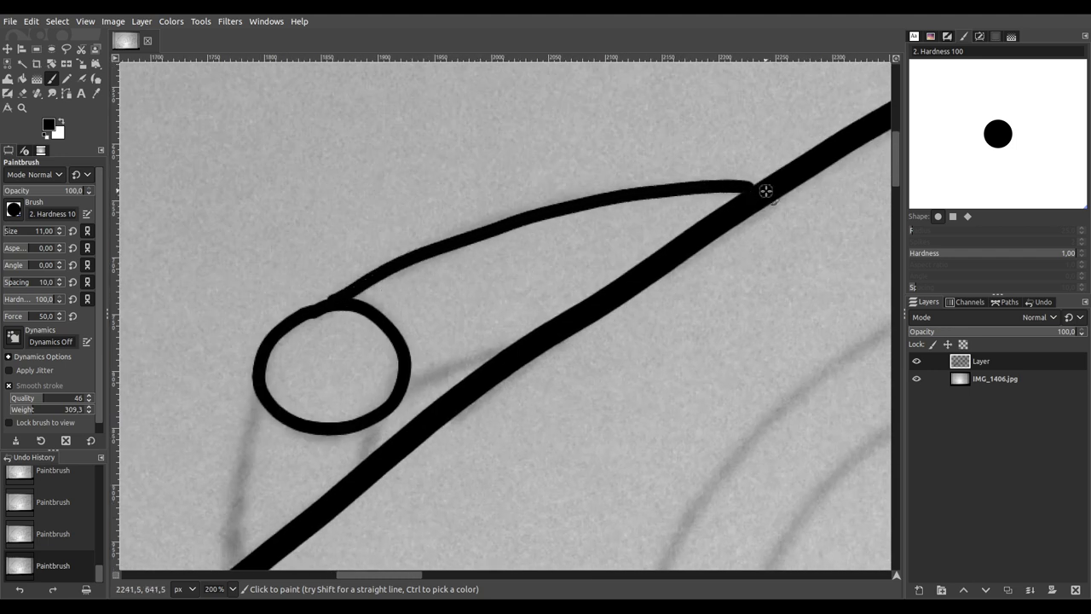
Step: Trace the third left leg's two short inner lines and its lower outer line to the body outline
{"action": "mouse_move", "coordinate": [405, 384]}
{"action": "left_mouse_down"}
{"action": "mouse_move", "coordinate": [433, 385]}
{"action": "mouse_move", "coordinate": [532, 348]}
{"action": "left_mouse_up"}
{"action": "scroll", "coordinate": [569, 286], "scroll_direction": "down", "scroll_amount": 3}
{"action": "scroll", "coordinate": [570, 285], "scroll_direction": "left", "scroll_amount": 3}
{"action": "left_click_drag", "start_coordinate": [546, 231], "coordinate": [532, 290]}
{"action": "mouse_move", "coordinate": [438, 200]}
{"action": "left_mouse_down"}
{"action": "mouse_move", "coordinate": [413, 259]}
{"action": "mouse_move", "coordinate": [413, 391]}
{"action": "left_mouse_up"}
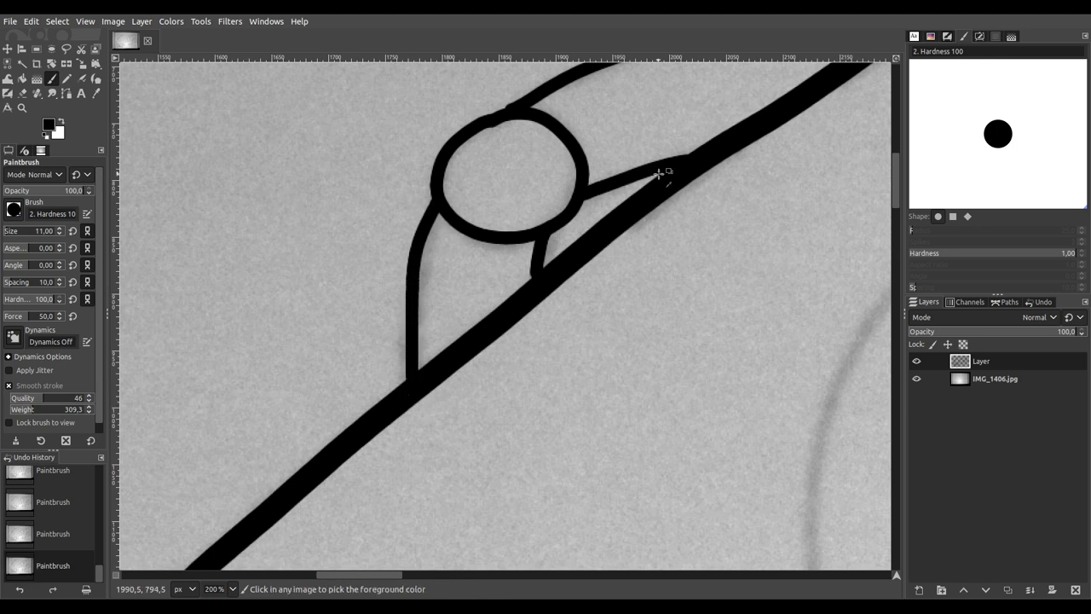
Step: Trace the topmost left leg's knee circle, lower outer line and short lower inner line
{"action": "scroll", "coordinate": [348, 472], "scroll_direction": "down", "scroll_amount": 2, "text": "ctrl"}
{"action": "scroll", "coordinate": [750, 302], "scroll_direction": "right", "scroll_amount": 5}
{"action": "scroll", "coordinate": [414, 360], "scroll_direction": "up", "scroll_amount": 3, "text": "ctrl"}
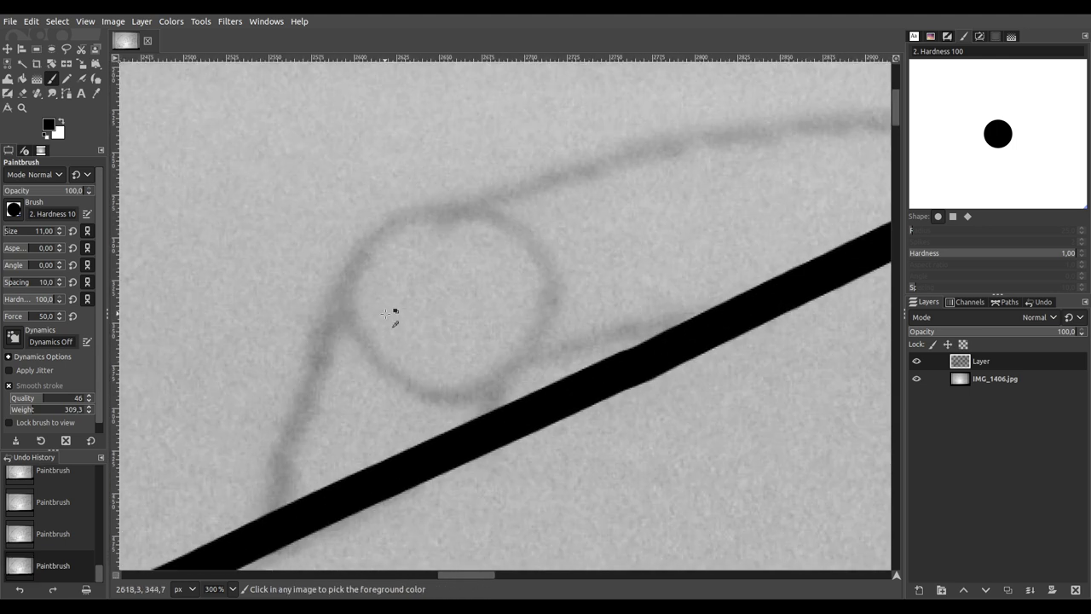
{"action": "mouse_move", "coordinate": [409, 217]}
{"action": "left_mouse_down"}
{"action": "mouse_move", "coordinate": [358, 255]}
{"action": "mouse_move", "coordinate": [353, 287]}
{"action": "mouse_move", "coordinate": [399, 364]}
{"action": "mouse_move", "coordinate": [439, 382]}
{"action": "mouse_move", "coordinate": [522, 359]}
{"action": "mouse_move", "coordinate": [548, 285]}
{"action": "mouse_move", "coordinate": [524, 236]}
{"action": "mouse_move", "coordinate": [452, 205]}
{"action": "mouse_move", "coordinate": [392, 237]}
{"action": "left_mouse_up"}
{"action": "scroll", "coordinate": [574, 109], "scroll_direction": "down", "scroll_amount": 3}
{"action": "scroll", "coordinate": [573, 109], "scroll_direction": "left", "scroll_amount": 3}
{"action": "mouse_move", "coordinate": [538, 91]}
{"action": "left_mouse_down"}
{"action": "mouse_move", "coordinate": [481, 202]}
{"action": "mouse_move", "coordinate": [471, 335]}
{"action": "left_mouse_up"}
{"action": "left_click_drag", "start_coordinate": [649, 188], "coordinate": [645, 266]}
Step: Trace the topmost left leg's short upper inner line and long upper outer line to the body outline
{"action": "scroll", "coordinate": [728, 219], "scroll_direction": "up", "scroll_amount": 3}
{"action": "scroll", "coordinate": [728, 219], "scroll_direction": "right", "scroll_amount": 5}
{"action": "left_click_drag", "start_coordinate": [427, 339], "coordinate": [583, 332]}
{"action": "scroll", "coordinate": [465, 441], "scroll_direction": "up", "scroll_amount": 3}
{"action": "scroll", "coordinate": [466, 440], "scroll_direction": "right", "scroll_amount": 5}
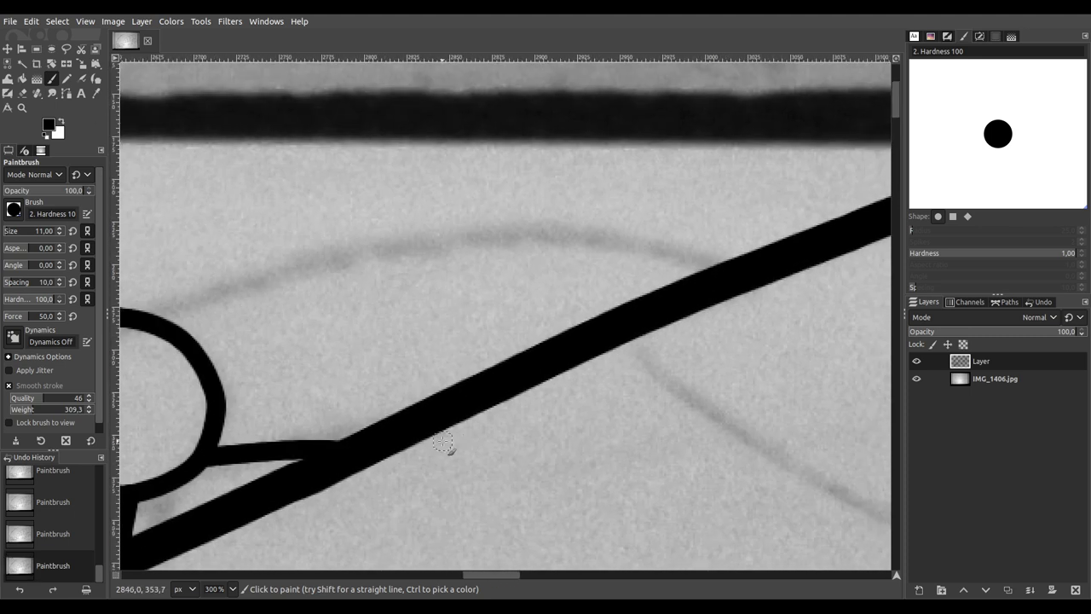
{"action": "mouse_move", "coordinate": [143, 317]}
{"action": "left_mouse_down"}
{"action": "mouse_move", "coordinate": [331, 258]}
{"action": "mouse_move", "coordinate": [515, 237]}
{"action": "mouse_move", "coordinate": [685, 239]}
{"action": "mouse_move", "coordinate": [752, 266]}
{"action": "left_mouse_up"}
{"action": "scroll", "coordinate": [750, 271], "scroll_direction": "down", "scroll_amount": 5}
{"action": "scroll", "coordinate": [466, 311], "scroll_direction": "down", "scroll_amount": 3}
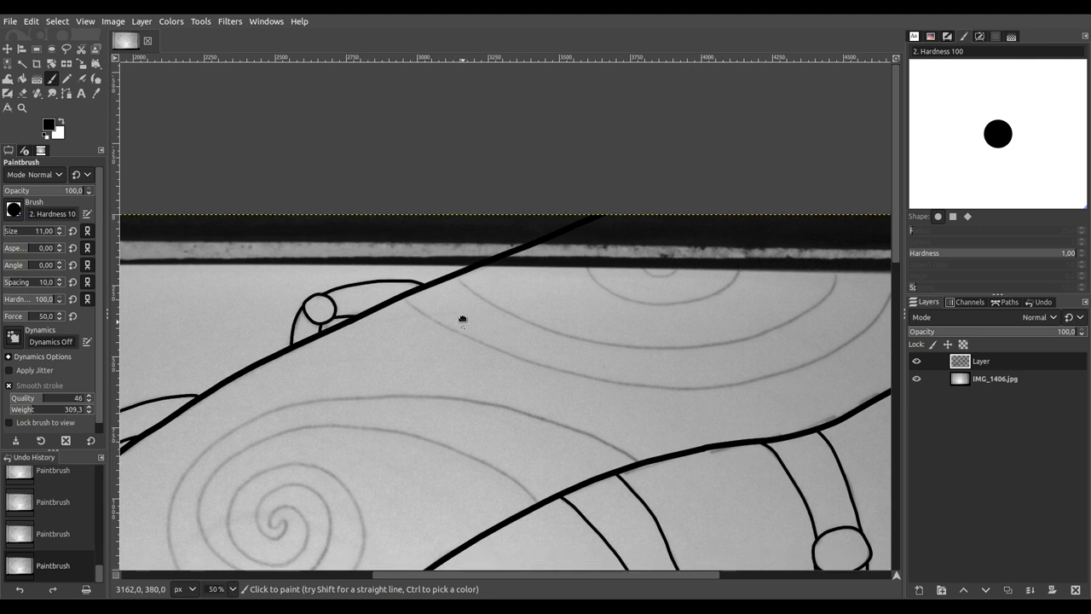
{"action": "scroll", "coordinate": [486, 247], "scroll_direction": "down", "scroll_amount": 3}
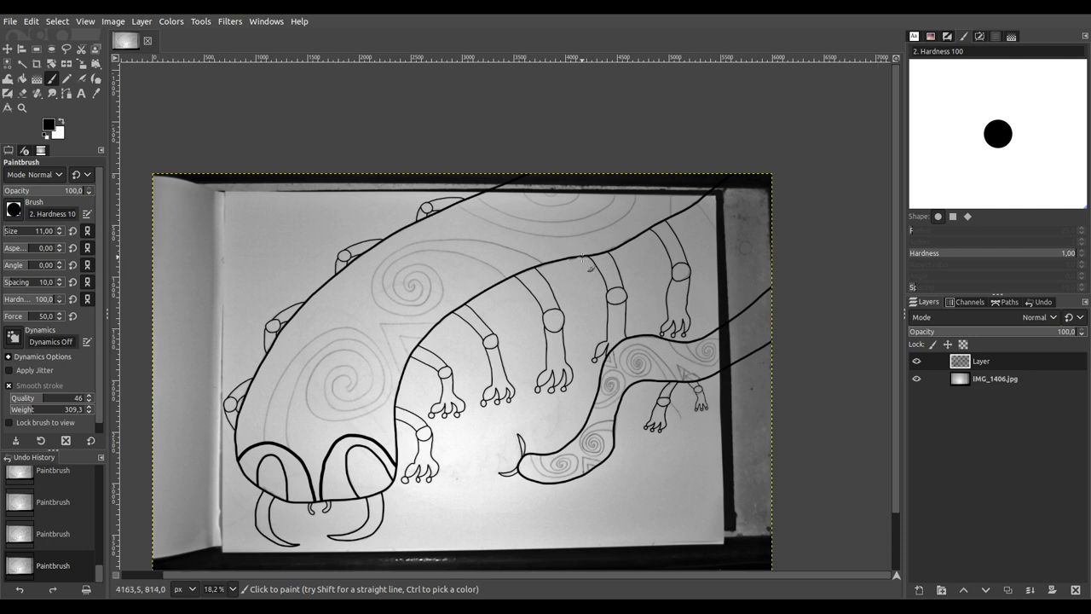
Step: Start a free selection around the rightmost large leg, running under its claws, up its outer side and along the body outline to its inner line
{"action": "scroll", "coordinate": [639, 315], "scroll_direction": "up", "scroll_amount": 4}
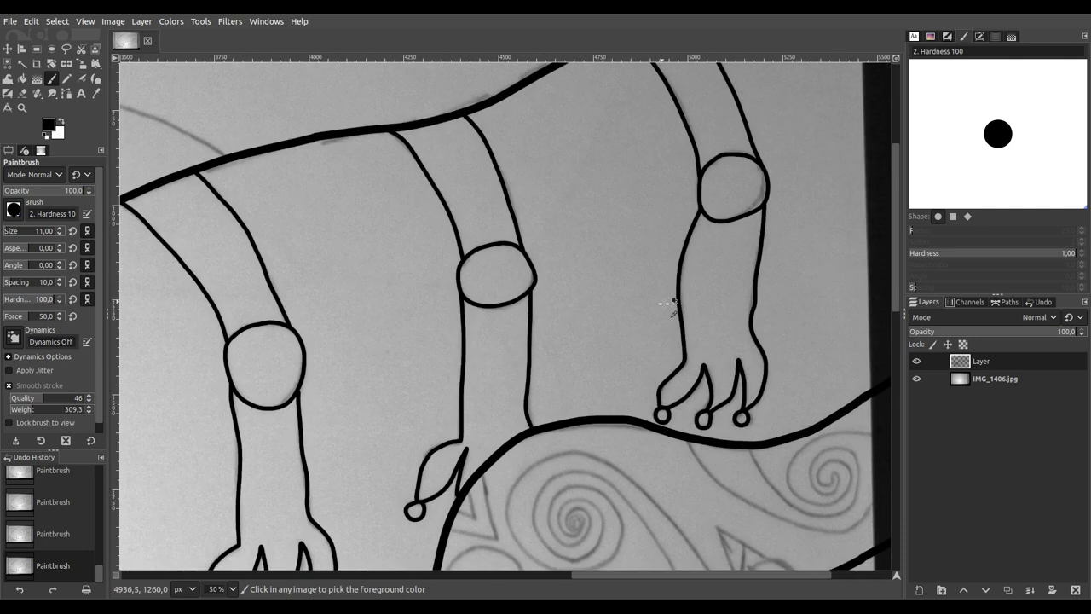
{"action": "left_click", "coordinate": [66, 50]}
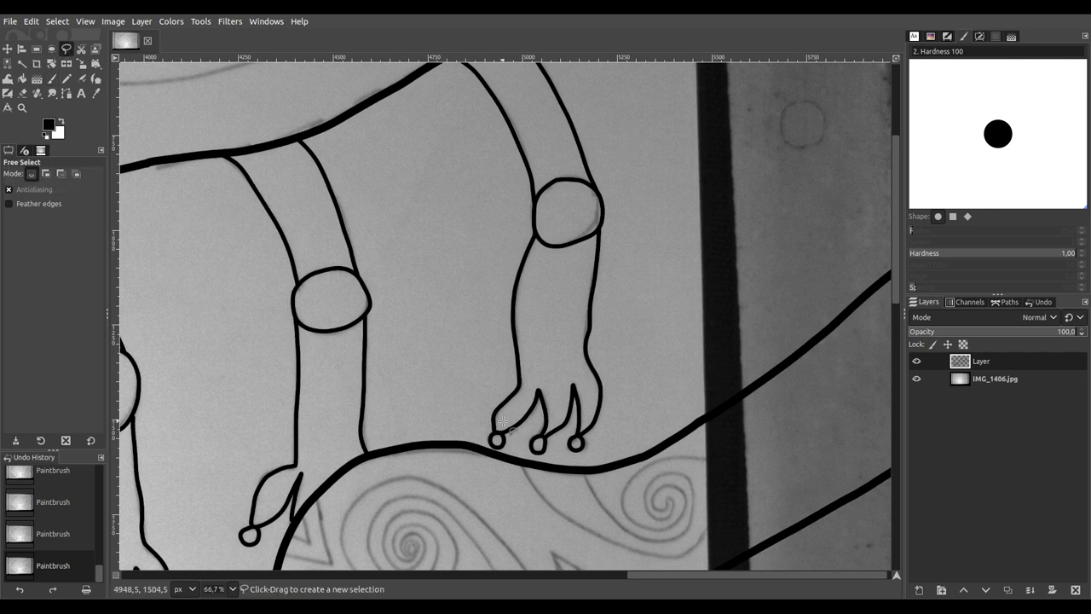
{"action": "scroll", "coordinate": [493, 458], "scroll_direction": "up", "scroll_amount": 4}
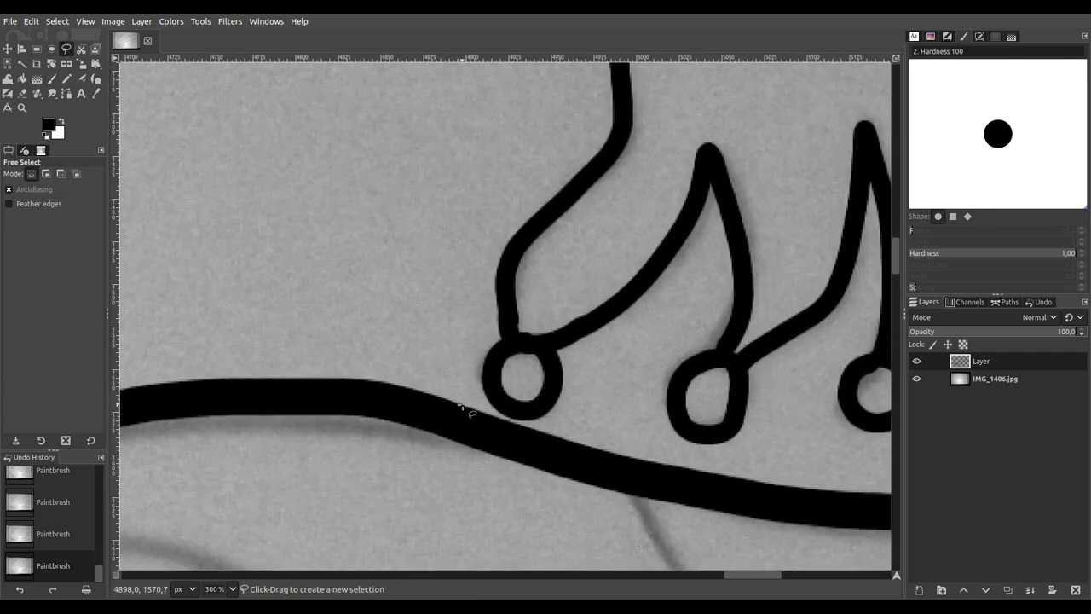
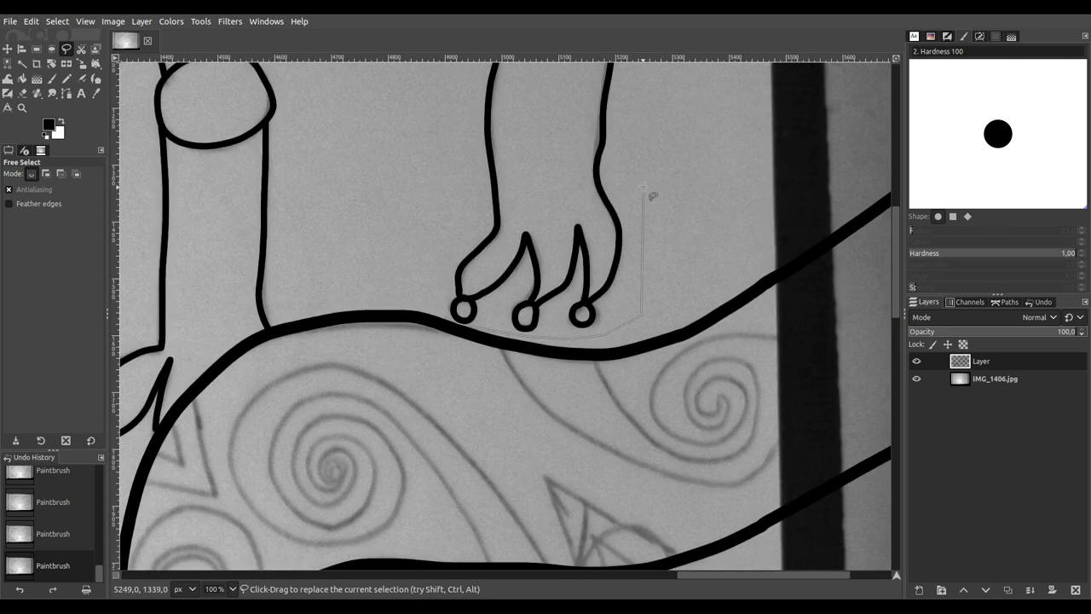
{"action": "scroll", "coordinate": [628, 312], "scroll_direction": "up", "scroll_amount": 2}
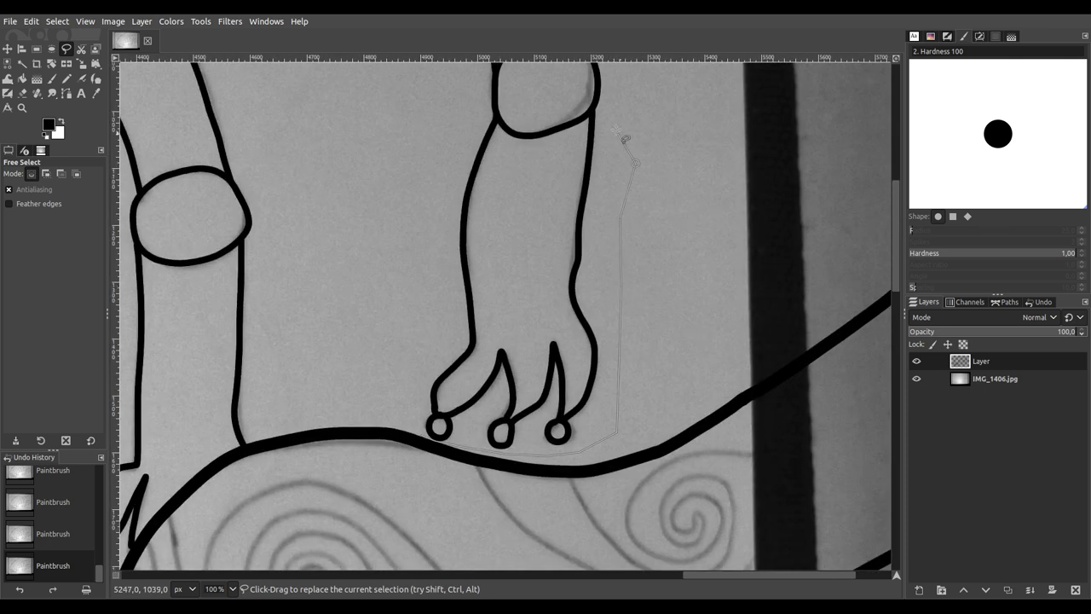
{"action": "left_click_drag", "start_coordinate": [625, 139], "coordinate": [624, 409]}
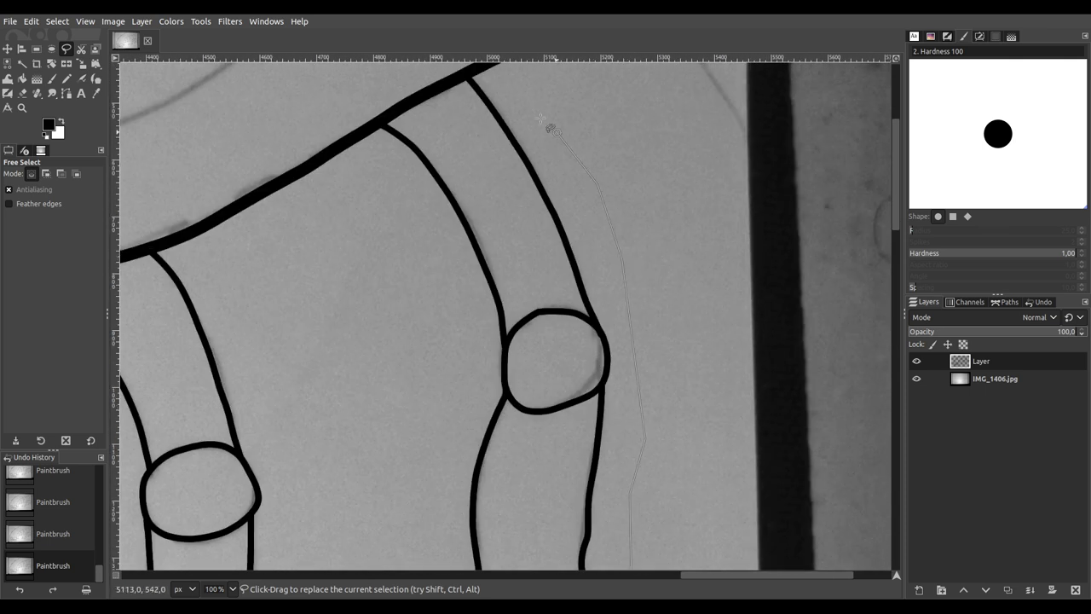
{"action": "scroll", "coordinate": [550, 128], "scroll_direction": "up", "scroll_amount": 4}
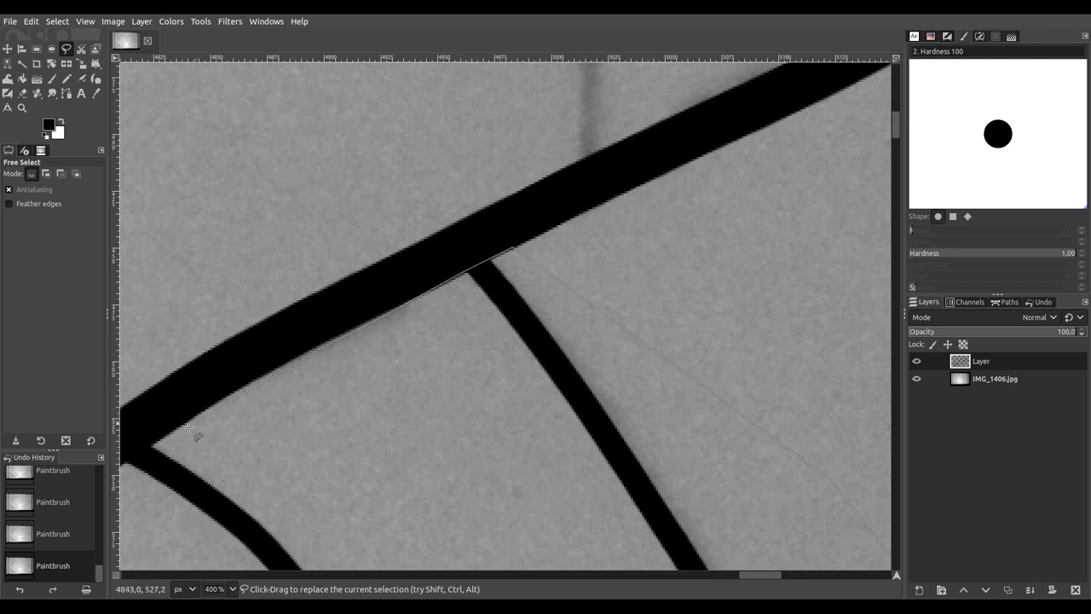
{"action": "scroll", "coordinate": [187, 429], "scroll_direction": "left", "scroll_amount": 3}
{"action": "scroll", "coordinate": [353, 361], "scroll_direction": "up", "scroll_amount": 2}
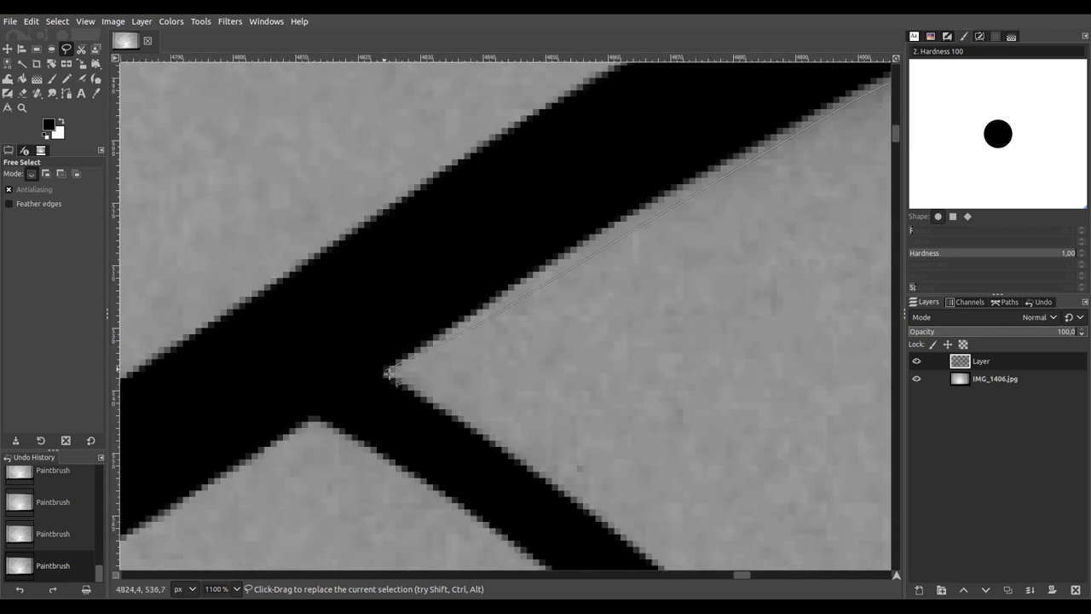
{"action": "left_click", "coordinate": [388, 370]}
Step: Continue the free selection down the leg's inner side and close it beside the claws
{"action": "scroll", "coordinate": [299, 457], "scroll_direction": "down", "scroll_amount": 5}
{"action": "scroll", "coordinate": [298, 446], "scroll_direction": "down", "scroll_amount": 3}
{"action": "scroll", "coordinate": [417, 409], "scroll_direction": "down", "scroll_amount": 3}
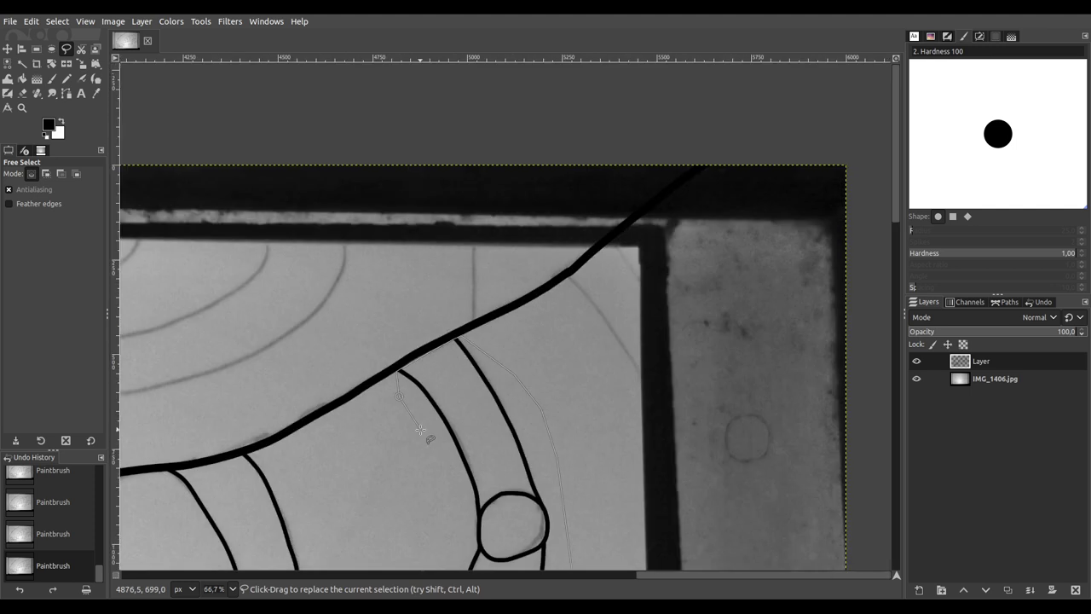
{"action": "scroll", "coordinate": [424, 398], "scroll_direction": "down", "scroll_amount": 3}
{"action": "scroll", "coordinate": [411, 507], "scroll_direction": "down", "scroll_amount": 3}
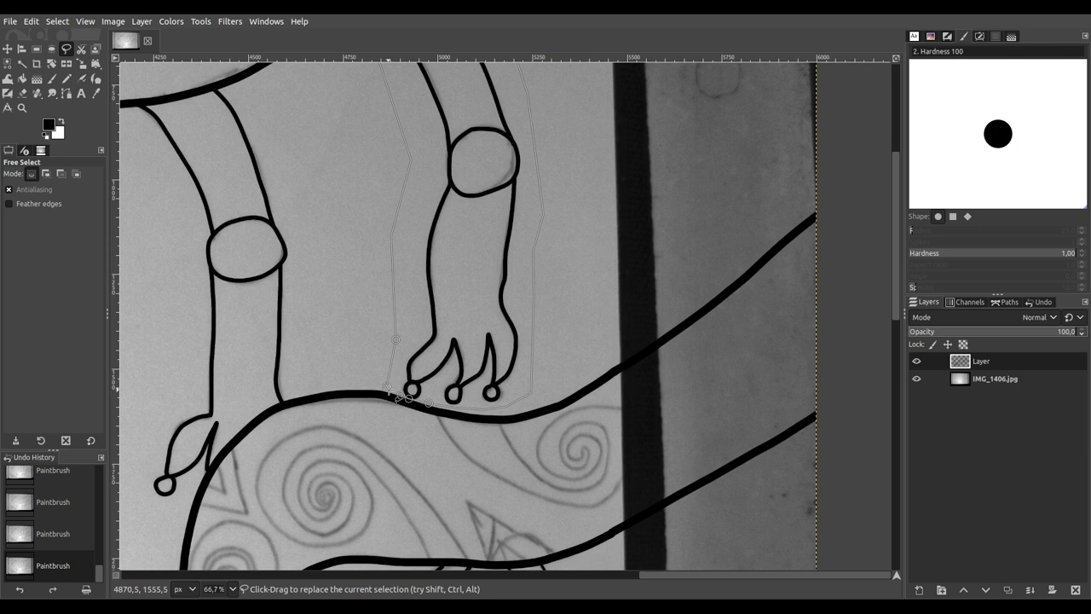
{"action": "scroll", "coordinate": [387, 391], "scroll_direction": "up", "scroll_amount": 5}
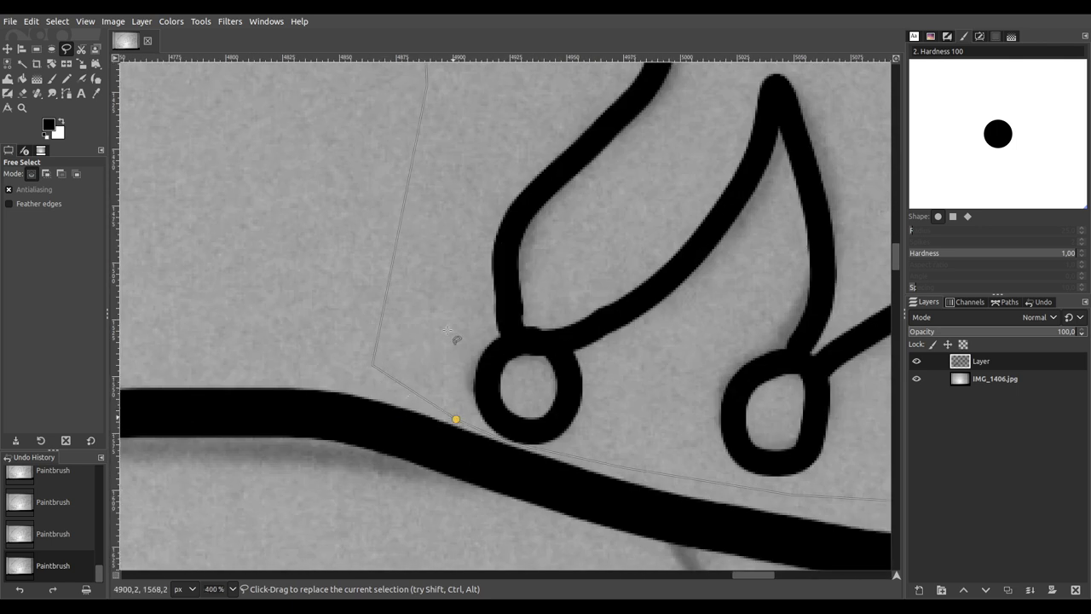
{"action": "key", "text": "Return"}
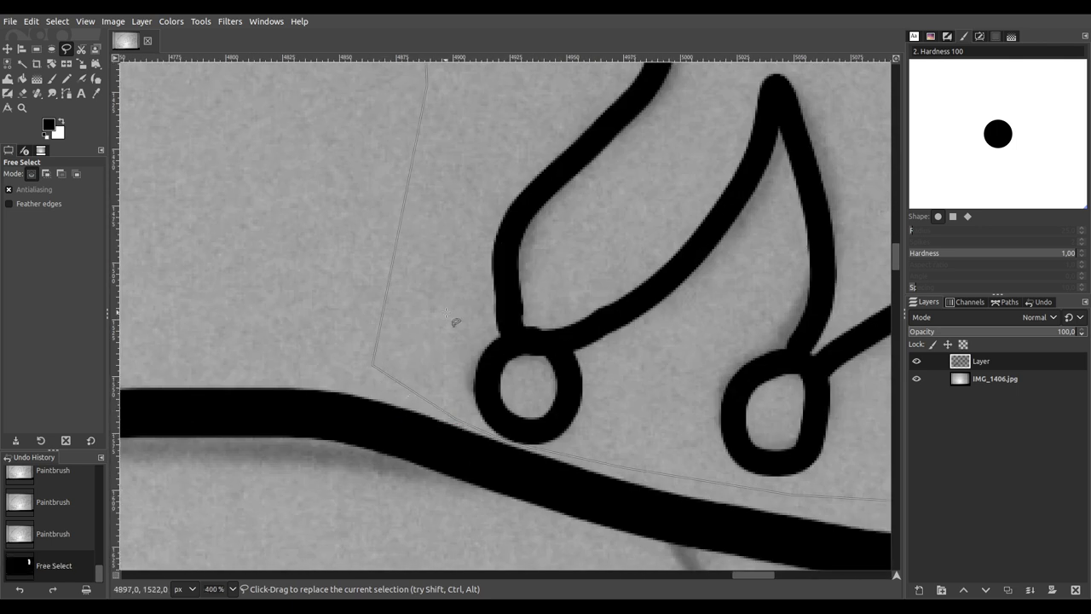
Step: Copy the selected leg and paste it as a new layer
{"action": "scroll", "coordinate": [455, 321], "scroll_direction": "down", "scroll_amount": 5}
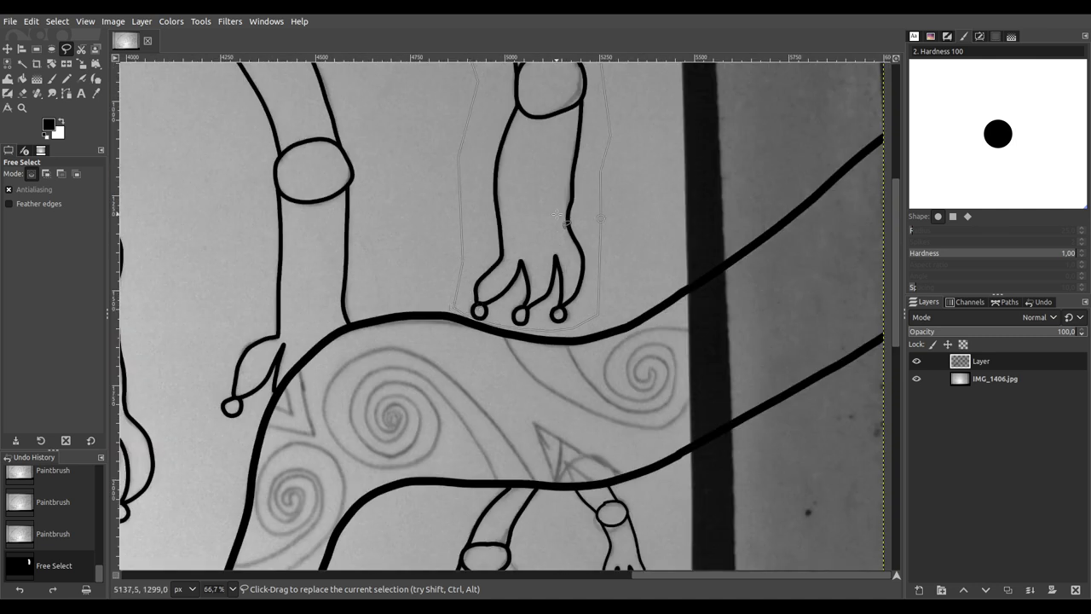
{"action": "left_click_drag", "start_coordinate": [557, 214], "coordinate": [517, 341]}
{"action": "key", "text": "Escape"}
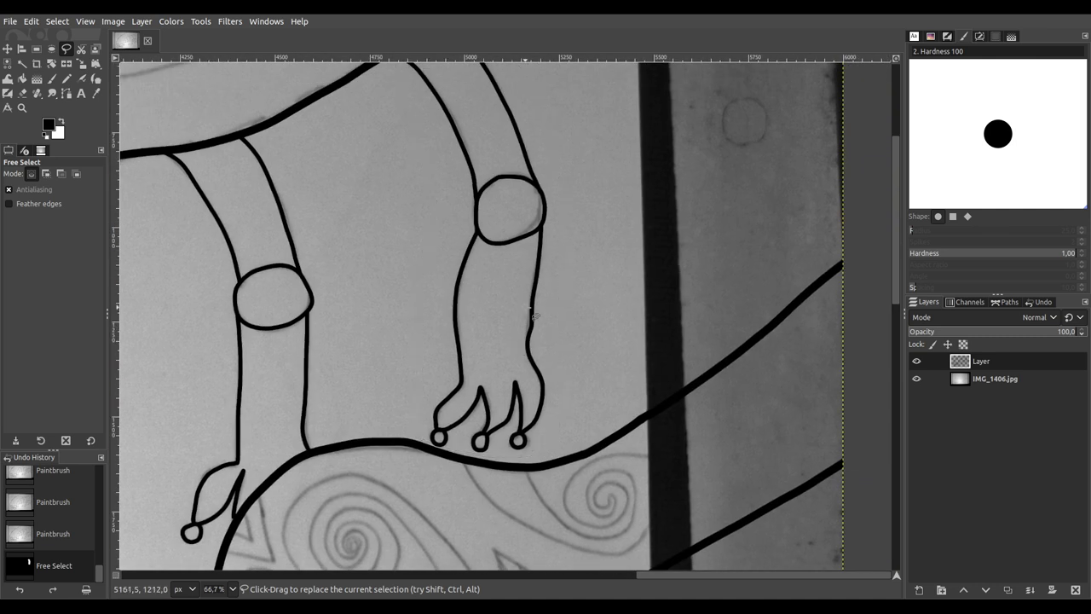
{"action": "scroll", "coordinate": [534, 317], "scroll_direction": "down", "scroll_amount": 3, "text": "ctrl"}
{"action": "key", "text": "ctrl"}
{"action": "key", "text": "ctrl+c"}
{"action": "key", "text": "ctrl+v"}
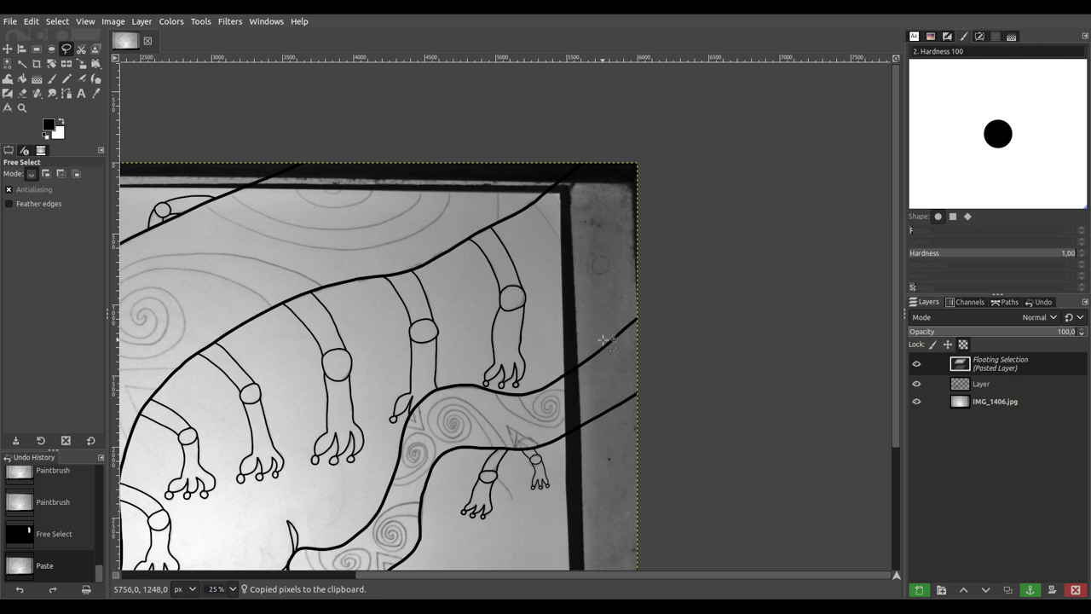
{"action": "left_click", "coordinate": [919, 590]}
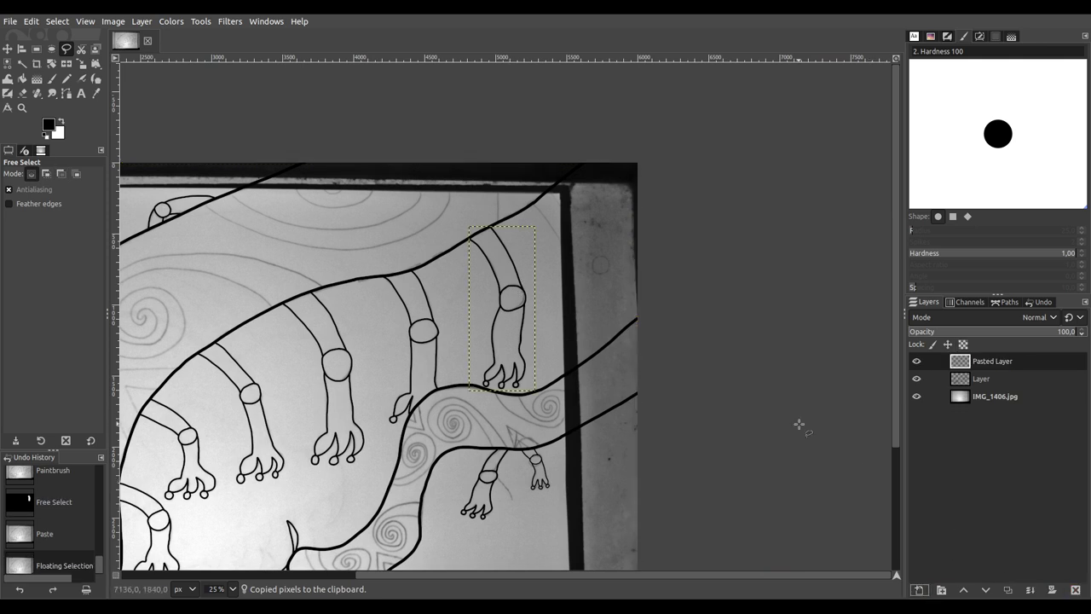
Step: Move the pasted leg up along the body outline to the scan's dark right border
{"action": "scroll", "coordinate": [519, 253], "scroll_direction": "up", "scroll_amount": 3}
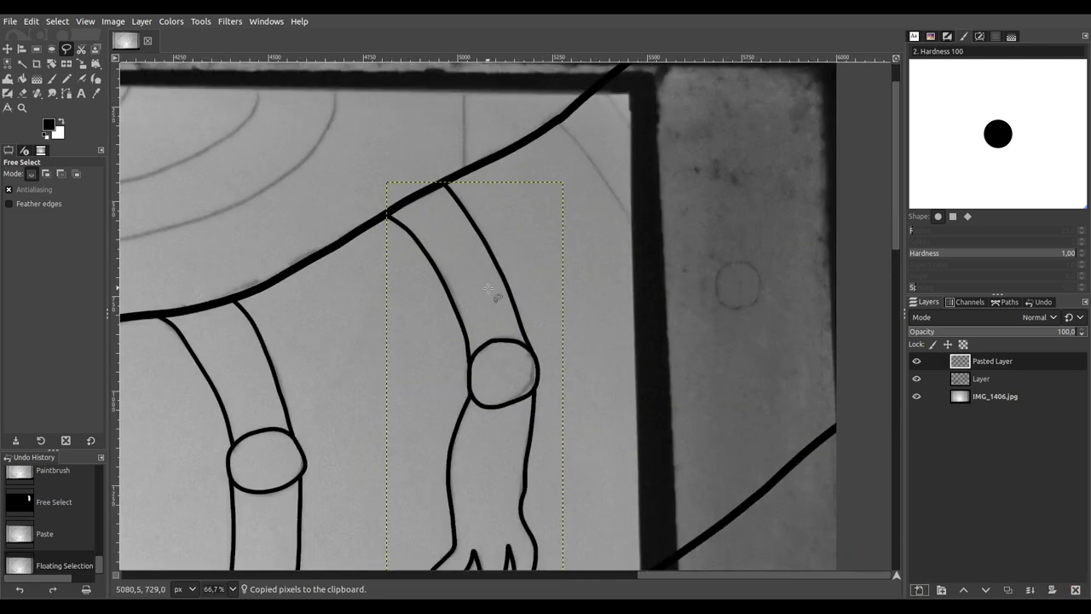
{"action": "left_click", "coordinate": [8, 48]}
{"action": "left_click_drag", "start_coordinate": [487, 415], "coordinate": [656, 322]}
{"action": "scroll", "coordinate": [626, 280], "scroll_direction": "down", "scroll_amount": 1}
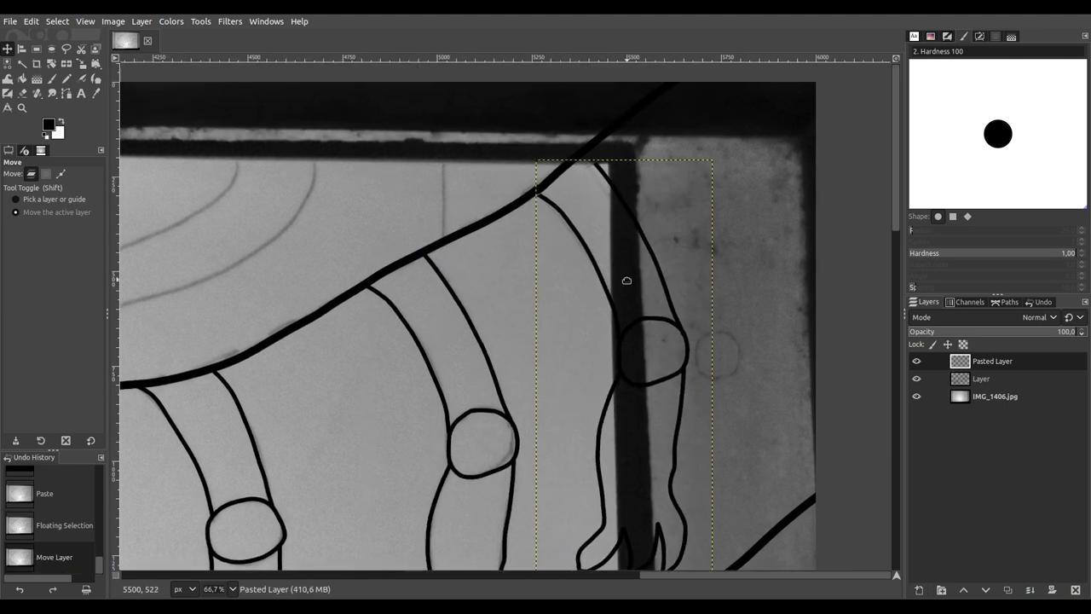
Step: Hide the IMG_1406.jpg scan layer and start rotating the pasted leg by -8.31° so its upper end meets the body outline
{"action": "scroll", "coordinate": [572, 154], "scroll_direction": "up", "scroll_amount": 2}
{"action": "scroll", "coordinate": [572, 154], "scroll_direction": "up", "scroll_amount": 2}
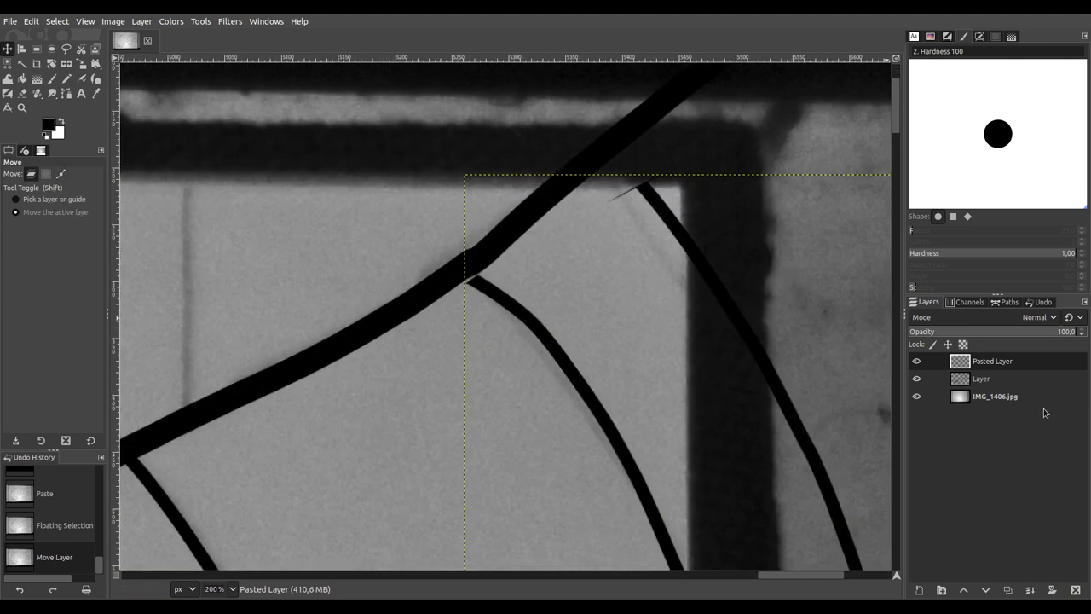
{"action": "left_click", "coordinate": [917, 397]}
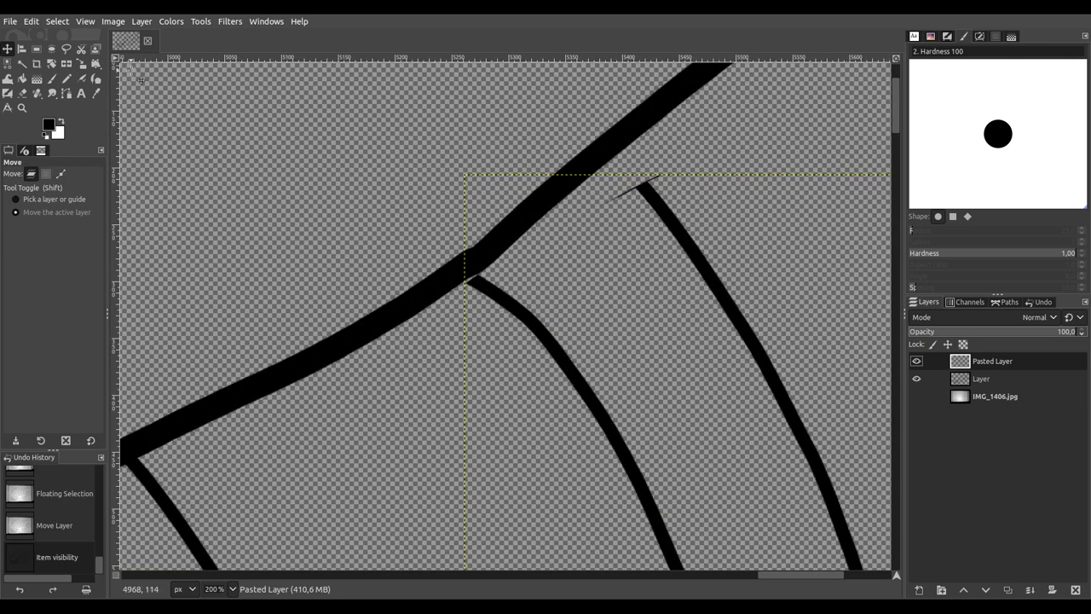
{"action": "left_click", "coordinate": [50, 69]}
{"action": "left_click_drag", "start_coordinate": [692, 242], "coordinate": [627, 290]}
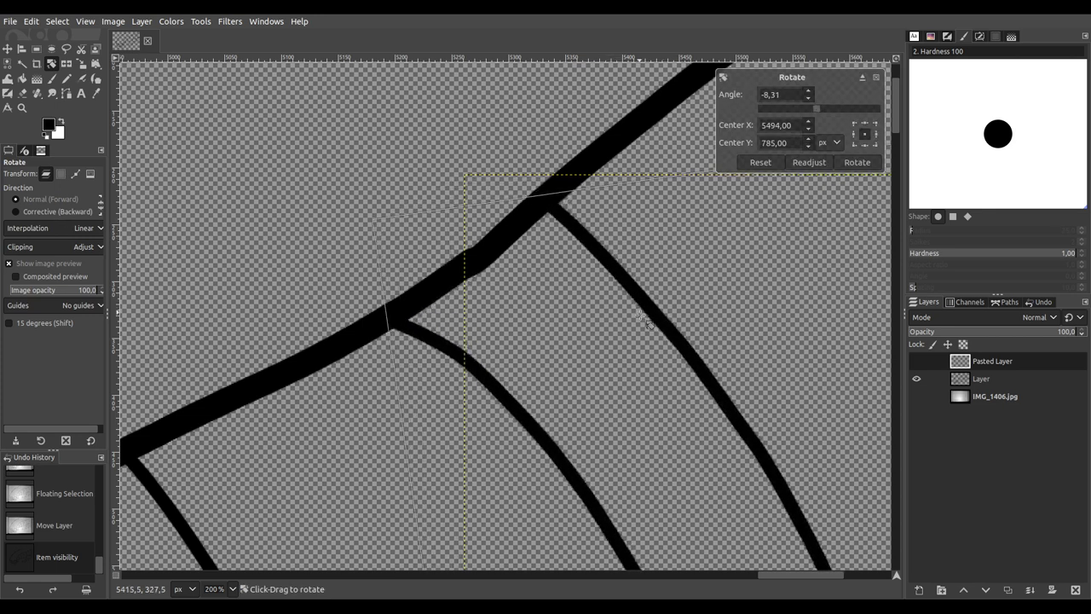
Step: Try moving the pasted leg's rotation pivot to X 5051.50, Y -7.00, above the drawing
{"action": "scroll", "coordinate": [646, 318], "scroll_direction": "down", "scroll_amount": 1}
{"action": "scroll", "coordinate": [575, 256], "scroll_direction": "down", "scroll_amount": 3}
{"action": "scroll", "coordinate": [560, 216], "scroll_direction": "down", "scroll_amount": 2}
{"action": "scroll", "coordinate": [497, 332], "scroll_direction": "up", "scroll_amount": 1}
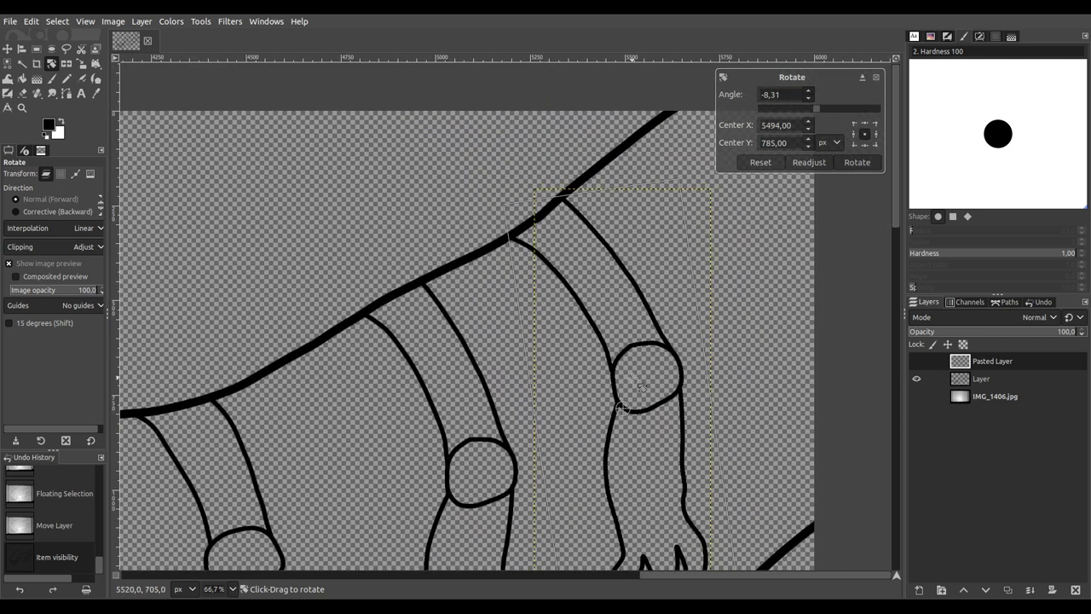
{"action": "left_click_drag", "start_coordinate": [622, 407], "coordinate": [455, 108]}
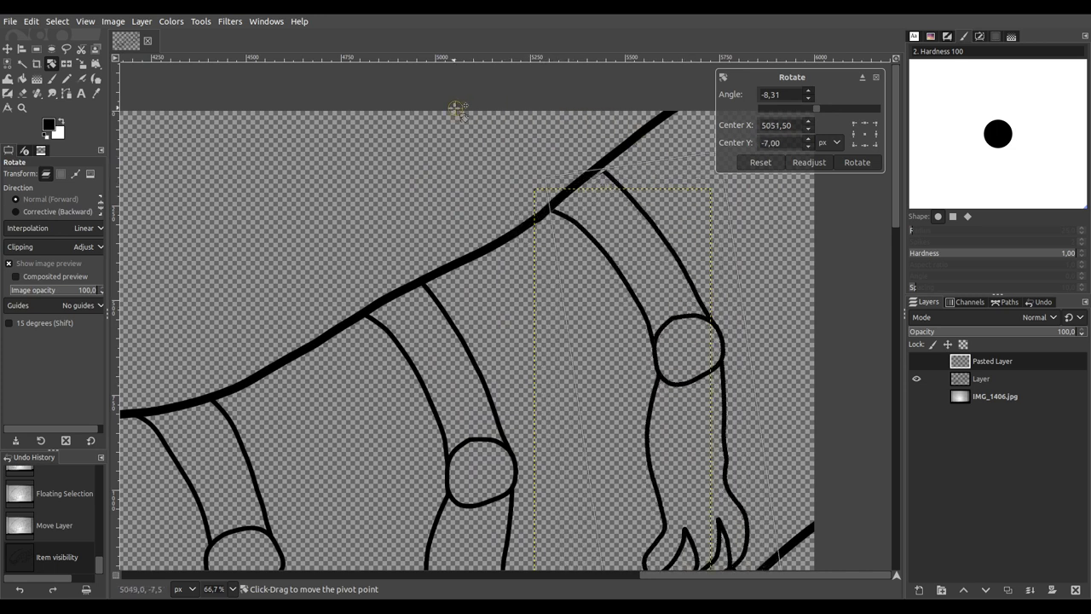
Step: Show the IMG_1406.jpg scan layer again and move the rotation pivot to X 5236, Y 342.50, just below the body outline
{"action": "left_click", "coordinate": [917, 396]}
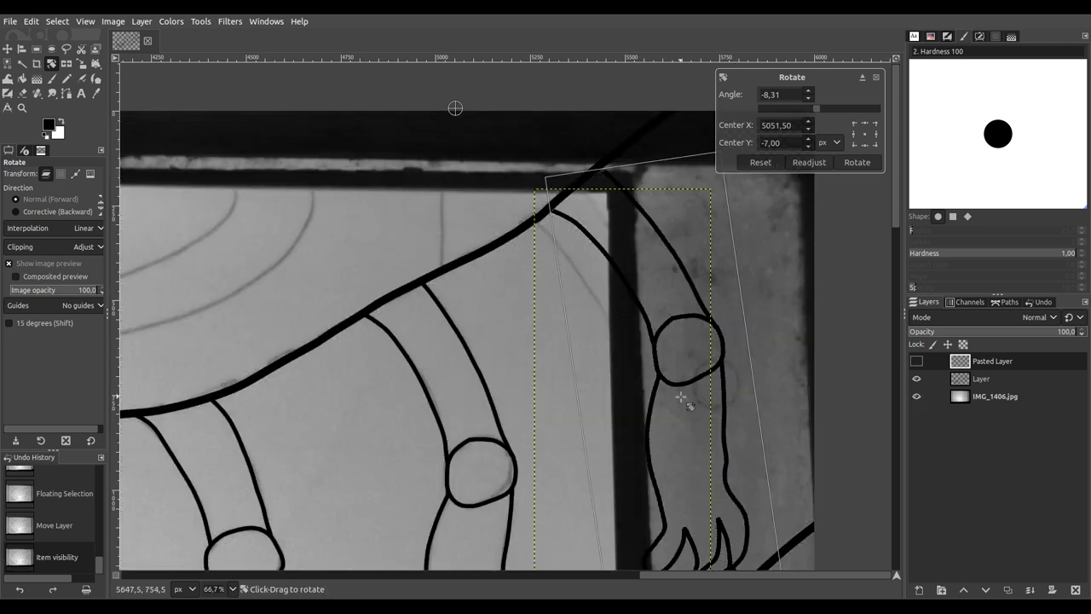
{"action": "scroll", "coordinate": [390, 367], "scroll_direction": "down", "scroll_amount": 1}
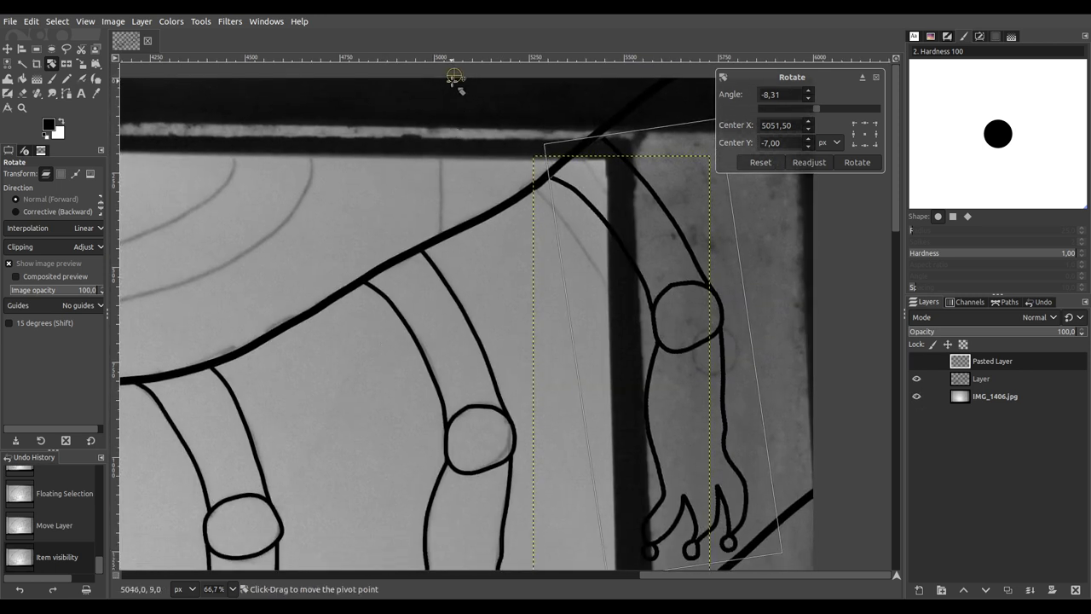
{"action": "left_click_drag", "start_coordinate": [454, 75], "coordinate": [526, 210]}
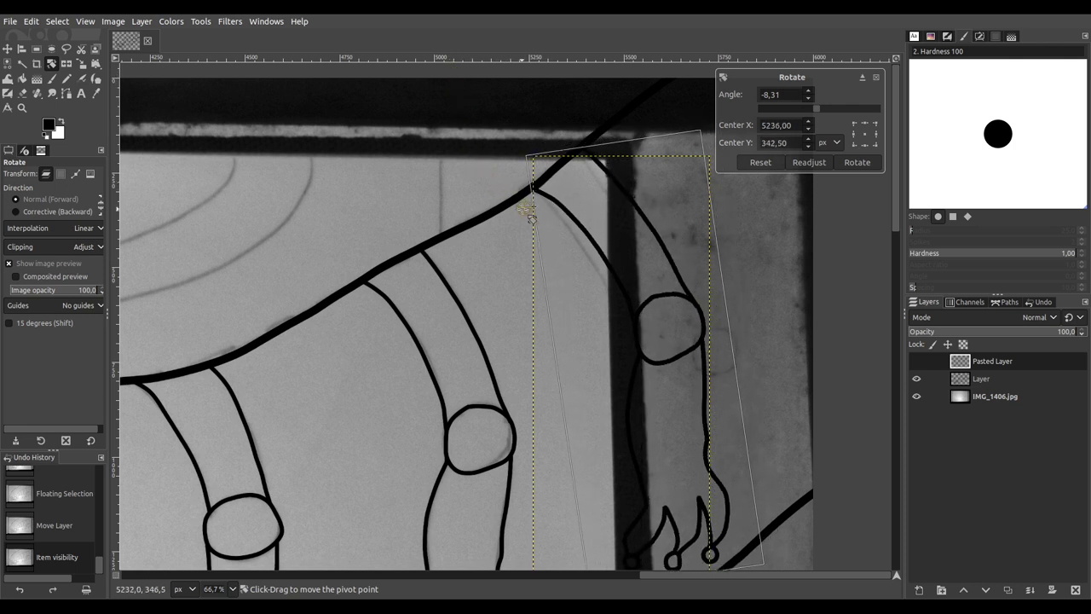
{"action": "scroll", "coordinate": [537, 200], "scroll_direction": "up", "scroll_amount": 5}
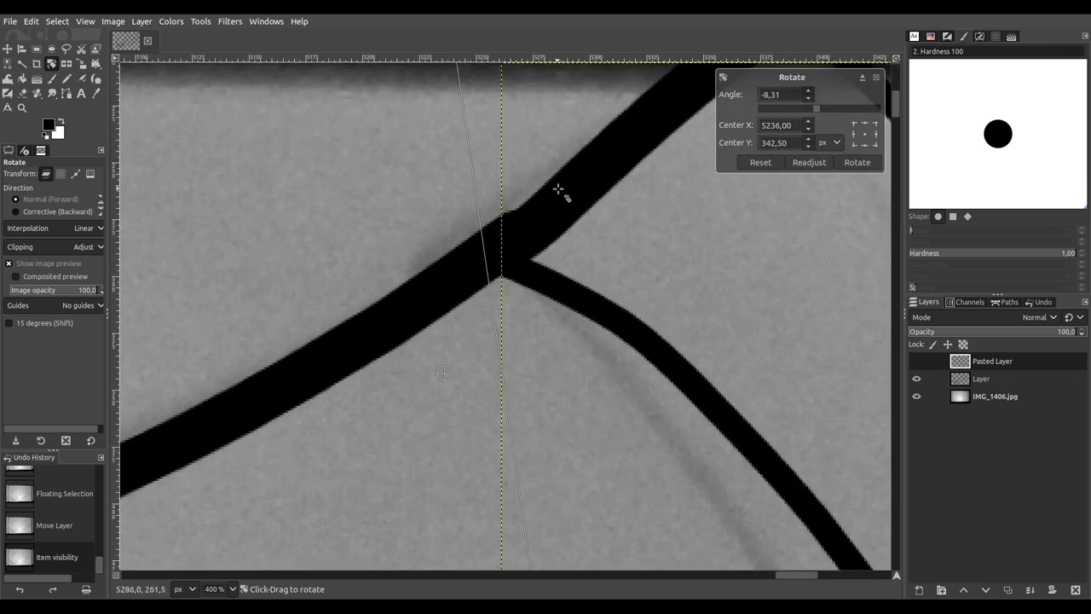
{"action": "scroll", "coordinate": [404, 212], "scroll_direction": "down", "scroll_amount": 2}
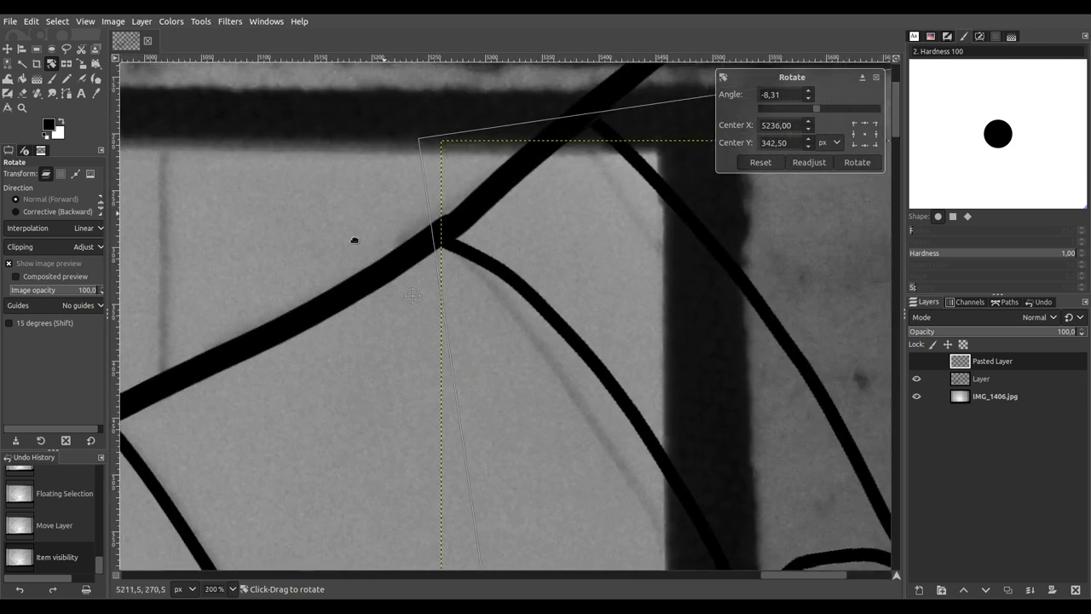
Step: Adjust the pasted leg's rotation to -5.64° with the pivot at X 5206.50, Y 561, and apply it with the pasted layer visible
{"action": "left_click_drag", "start_coordinate": [696, 172], "coordinate": [703, 207]}
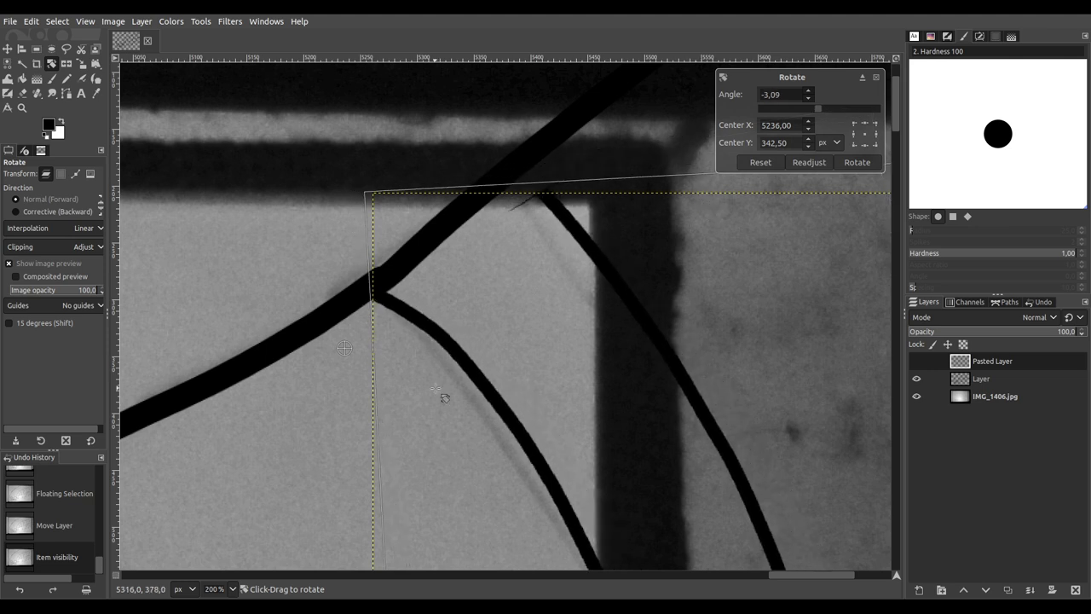
{"action": "left_click_drag", "start_coordinate": [351, 361], "coordinate": [322, 605]}
{"action": "left_click_drag", "start_coordinate": [690, 182], "coordinate": [670, 170]}
{"action": "scroll", "coordinate": [571, 357], "scroll_direction": "down", "scroll_amount": 4}
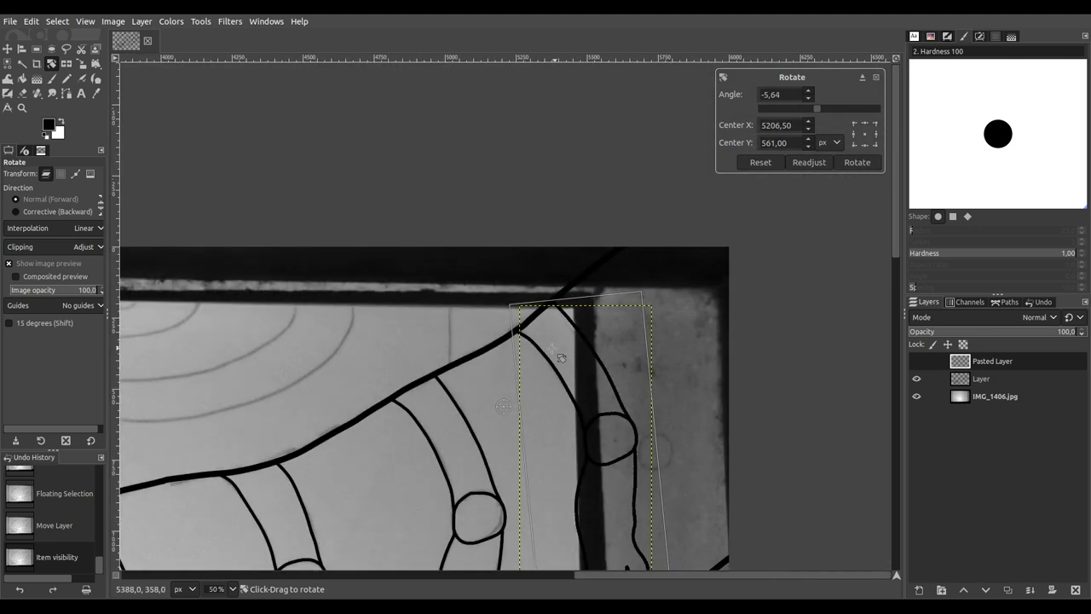
{"action": "left_click_drag", "start_coordinate": [374, 327], "coordinate": [351, 250]}
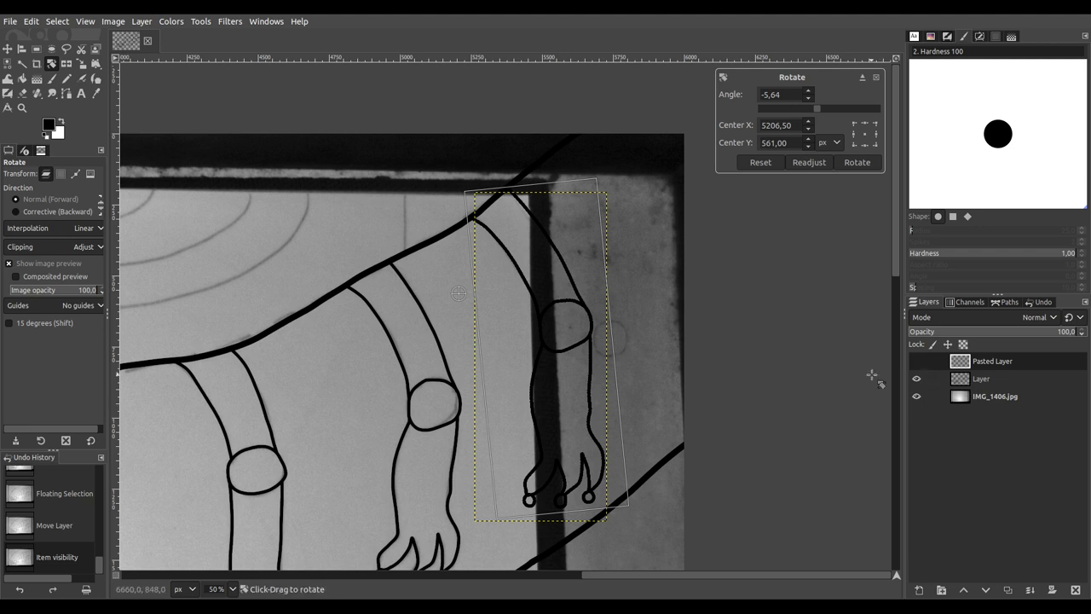
{"action": "left_click", "coordinate": [917, 362]}
{"action": "left_click", "coordinate": [858, 162]}
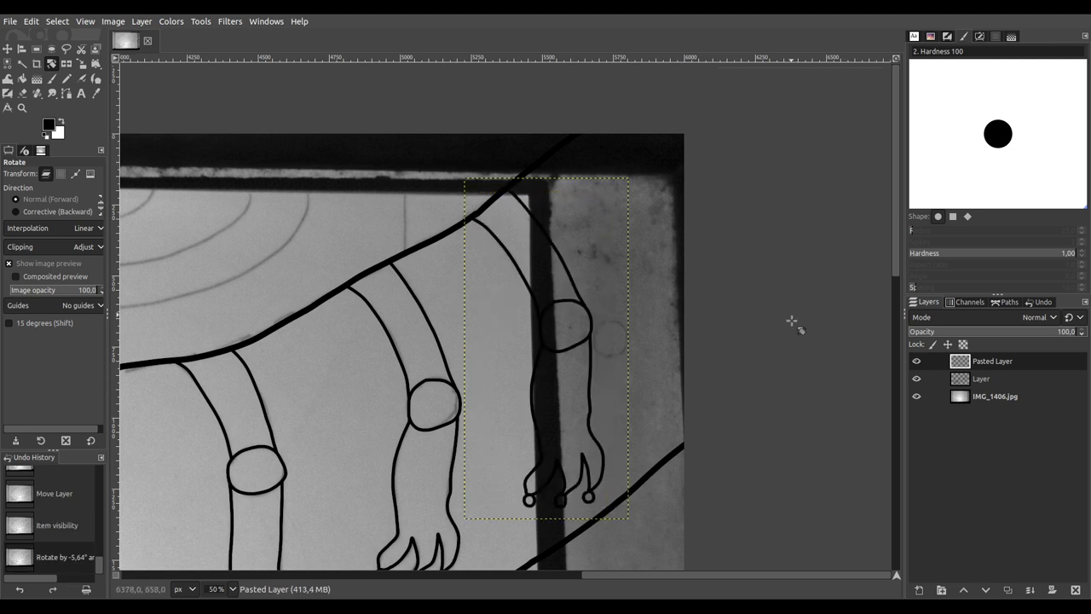
Step: Merge the rotated leg's layer down into the ink layer
{"action": "scroll", "coordinate": [439, 400], "scroll_direction": "down", "scroll_amount": 2}
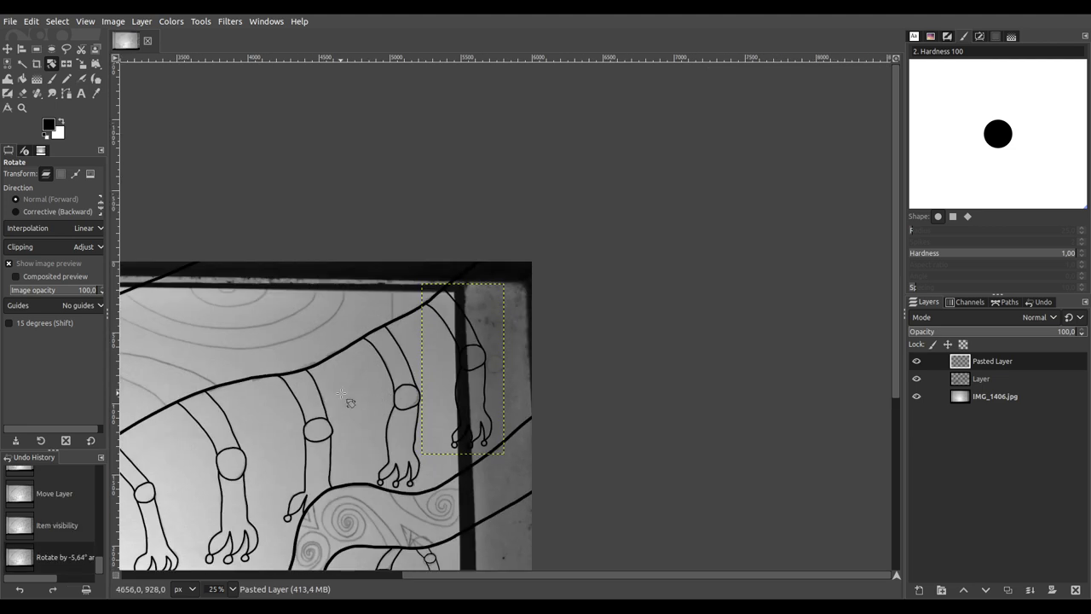
{"action": "left_click_drag", "start_coordinate": [351, 403], "coordinate": [494, 262]}
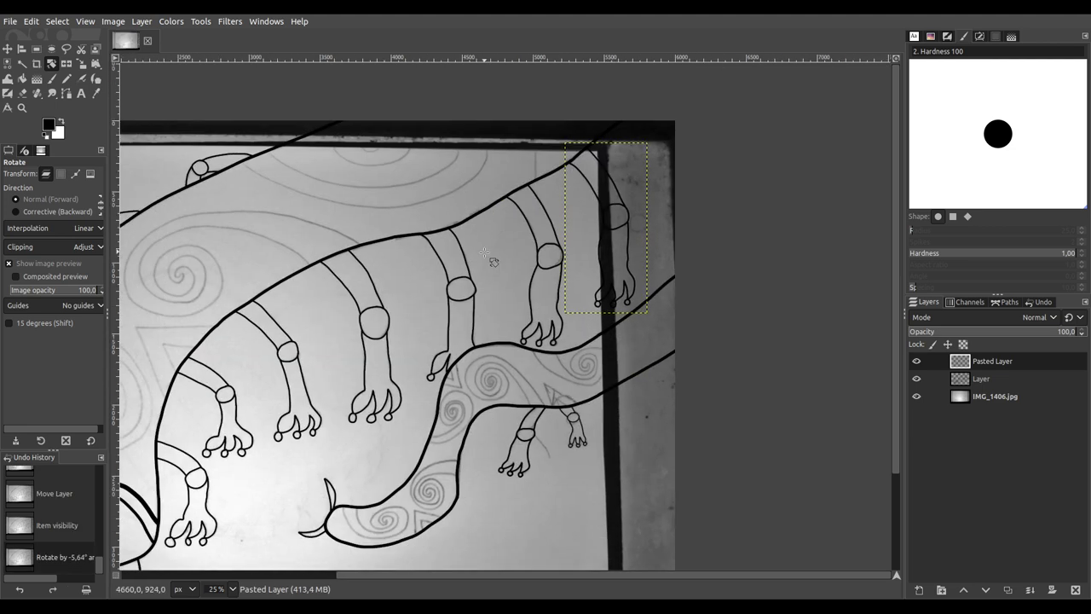
{"action": "left_click", "coordinate": [1029, 591]}
{"action": "mouse_move", "coordinate": [585, 457]}
{"action": "left_mouse_down"}
{"action": "mouse_move", "coordinate": [775, 361]}
{"action": "mouse_move", "coordinate": [728, 444]}
{"action": "left_mouse_up"}
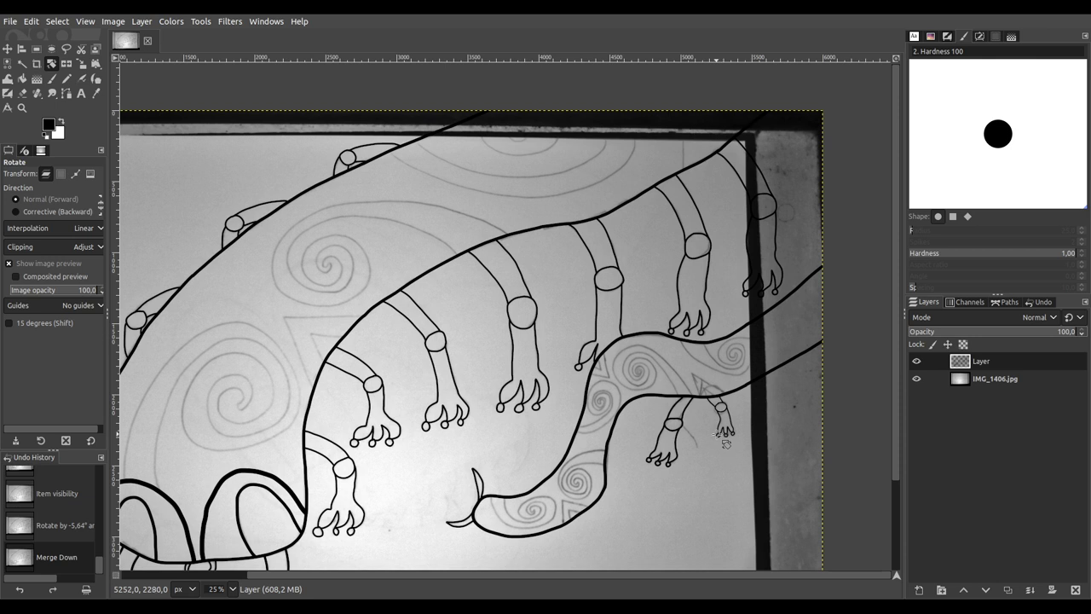
Step: Paste another copy of the leg and move it to the scan's upper right corner, partly beyond the image edge
{"action": "mouse_move", "coordinate": [778, 393]}
{"action": "left_mouse_down"}
{"action": "mouse_move", "coordinate": [705, 398]}
{"action": "mouse_move", "coordinate": [692, 412]}
{"action": "left_mouse_up"}
{"action": "key", "text": "ctrl+v"}
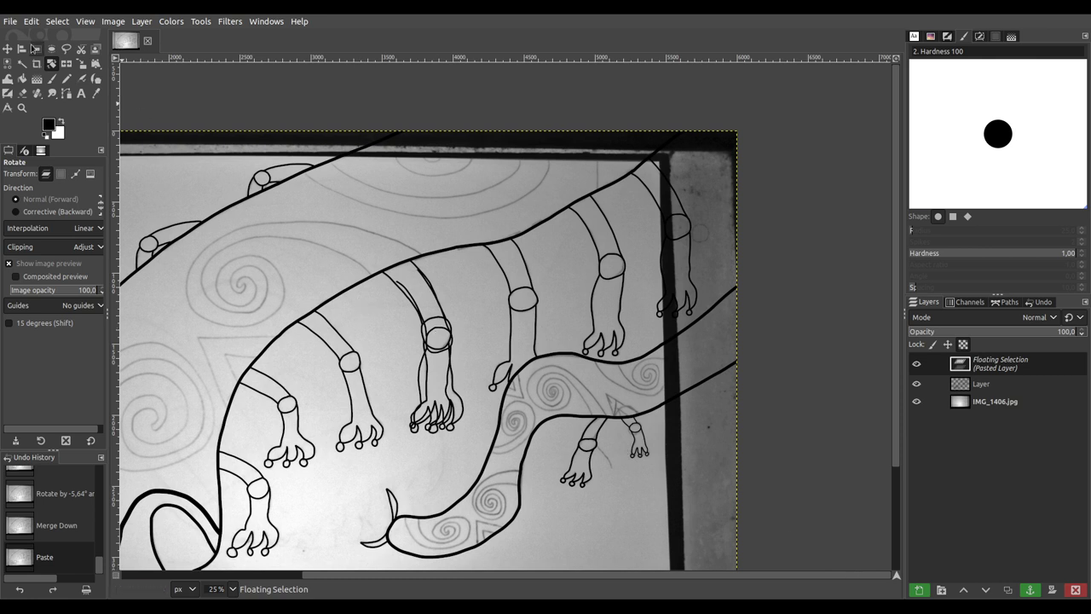
{"action": "key", "text": "m"}
{"action": "left_click_drag", "start_coordinate": [454, 356], "coordinate": [752, 180]}
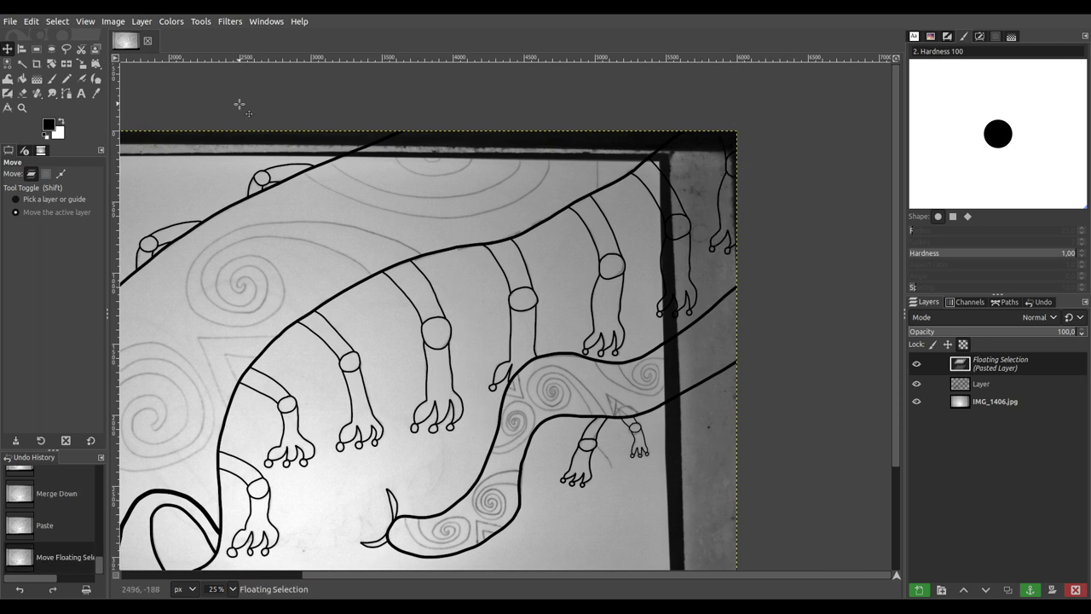
Step: Rotate the floating leg copy by -13.57° at the upper right corner of the scan
{"action": "left_click", "coordinate": [52, 64]}
{"action": "left_click_drag", "start_coordinate": [730, 143], "coordinate": [711, 211]}
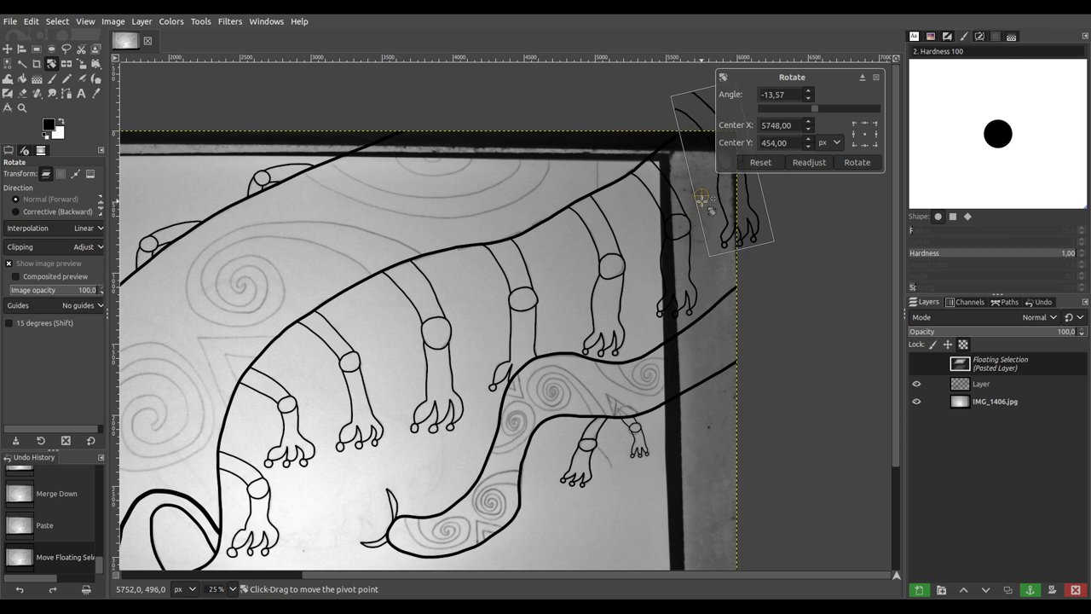
{"action": "left_click", "coordinate": [858, 163]}
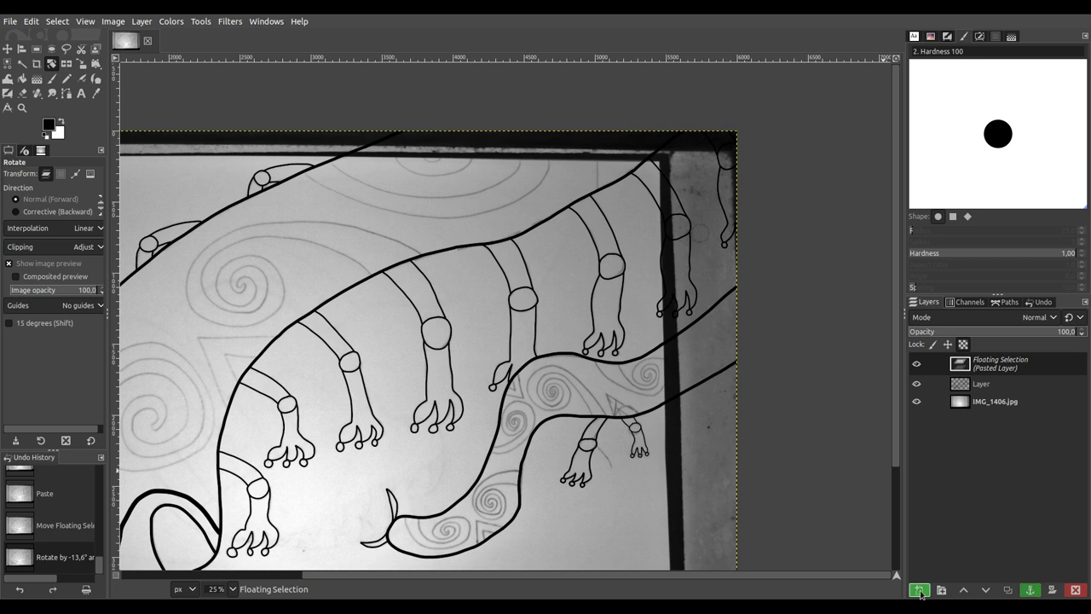
Step: Turn the floating leg into a layer, merge it down into the ink layer and fit that layer to the image size
{"action": "left_click", "coordinate": [918, 591]}
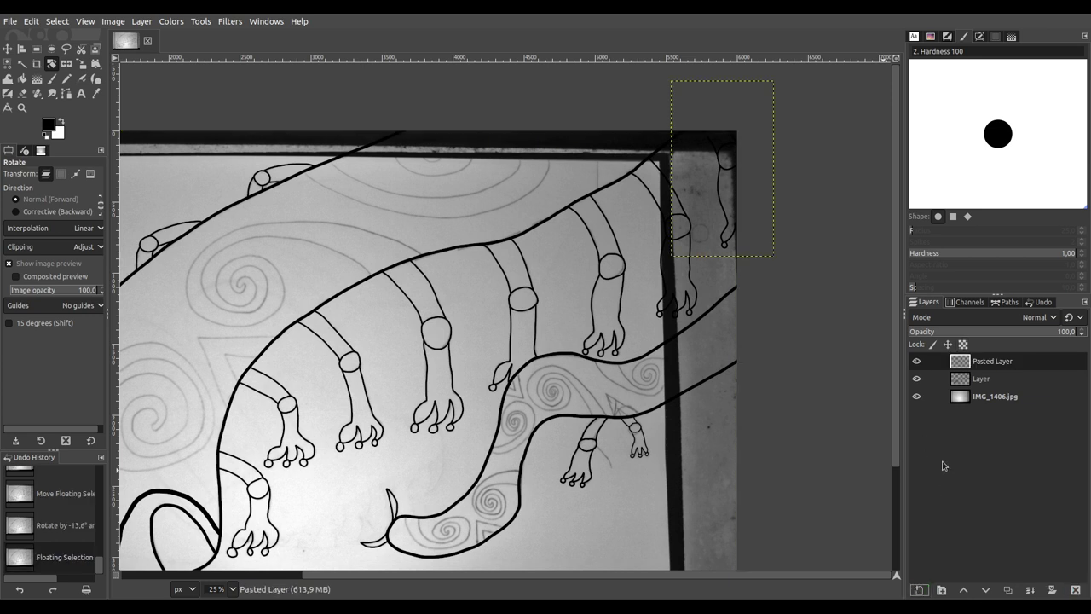
{"action": "left_click", "coordinate": [1031, 591]}
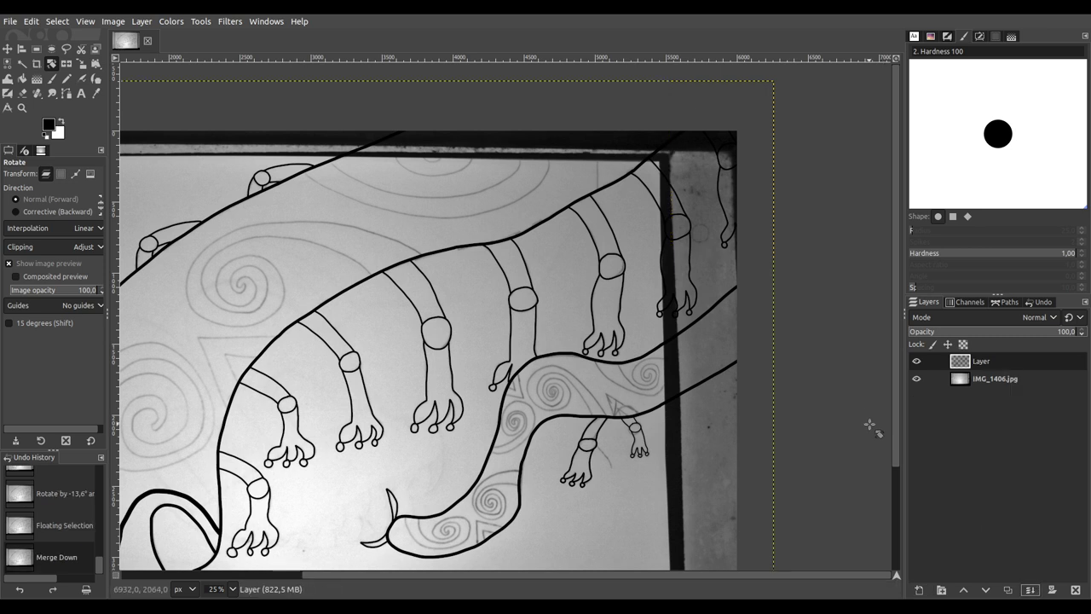
{"action": "left_click", "coordinate": [141, 23]}
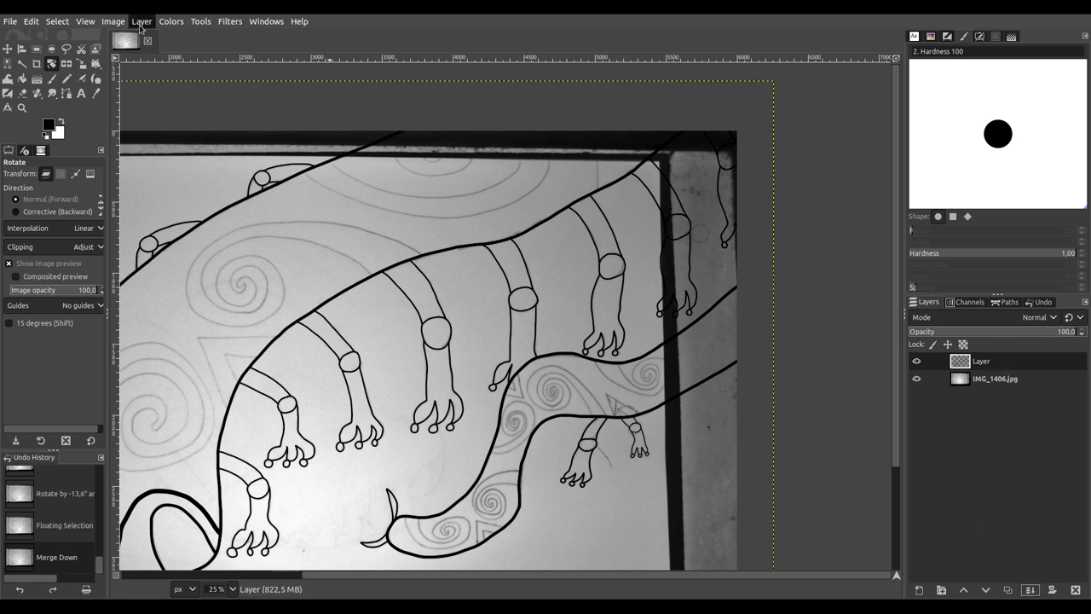
{"action": "left_click", "coordinate": [312, 273]}
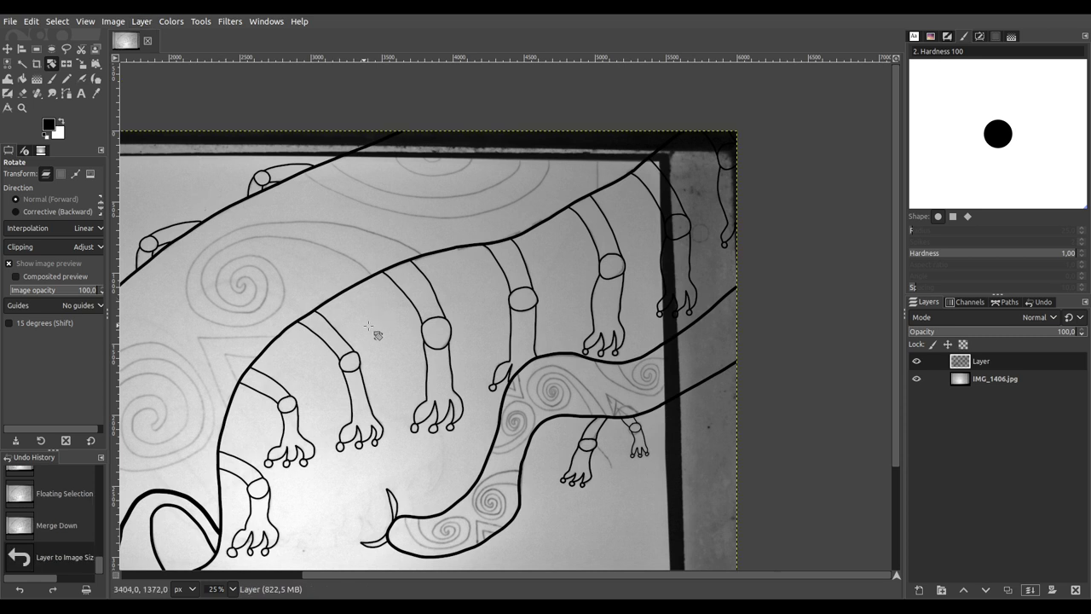
Step: With the Paintbrush at size 11, ink the pencil line rising from the left eye and the inner curl of the large spiral above
{"action": "scroll", "coordinate": [548, 200], "scroll_direction": "down", "scroll_amount": 1}
{"action": "scroll", "coordinate": [500, 231], "scroll_direction": "up", "scroll_amount": 1}
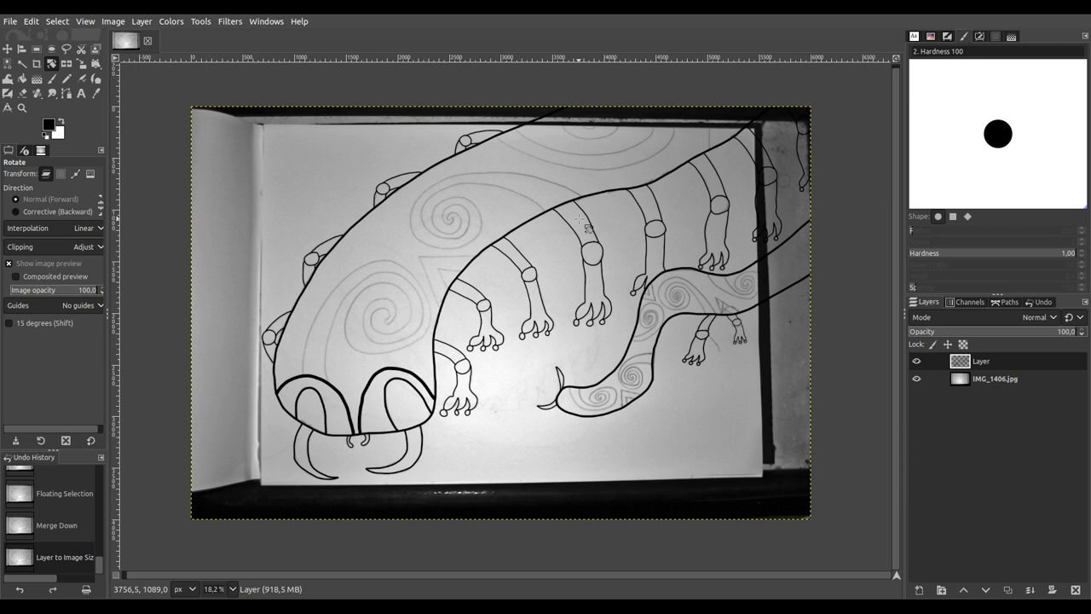
{"action": "left_click", "coordinate": [53, 79]}
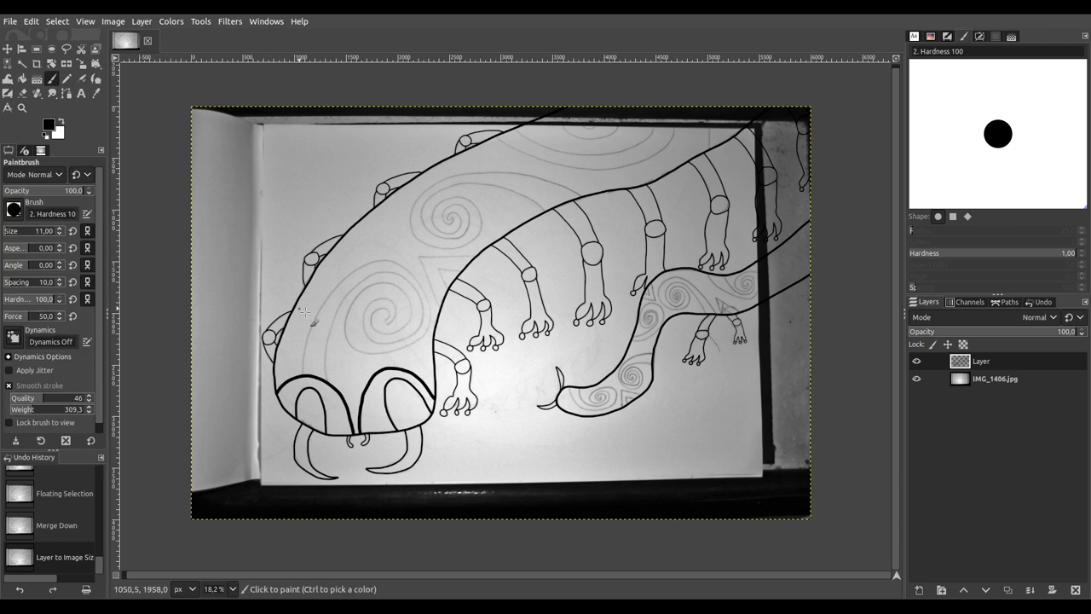
{"action": "scroll", "coordinate": [366, 346], "scroll_direction": "up", "scroll_amount": 4}
{"action": "scroll", "coordinate": [458, 332], "scroll_direction": "up", "scroll_amount": 4}
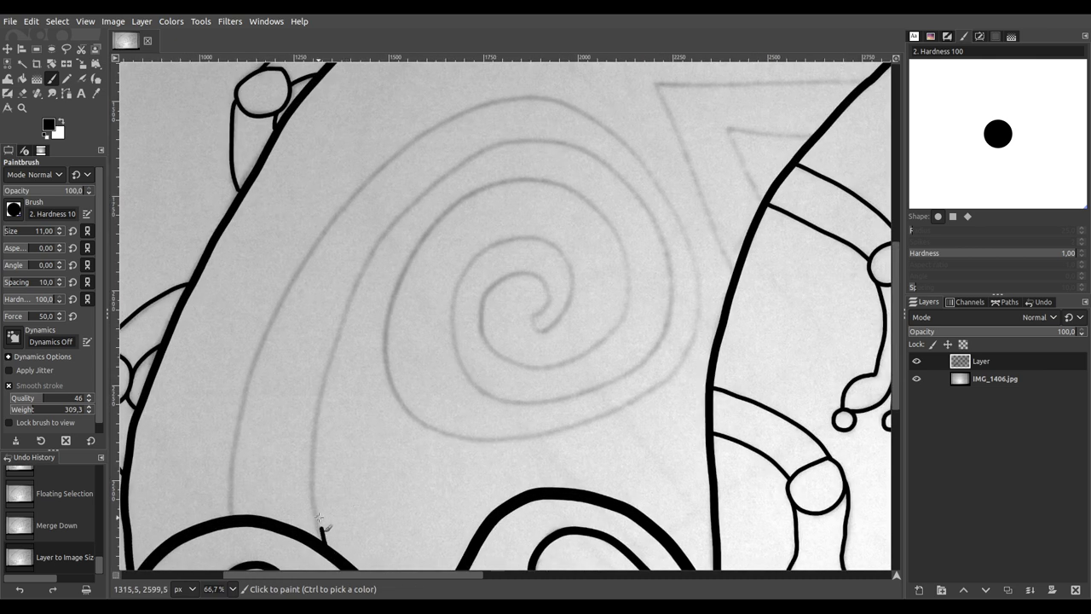
{"action": "left_click_drag", "start_coordinate": [316, 444], "coordinate": [355, 301]}
{"action": "scroll", "coordinate": [551, 316], "scroll_direction": "up", "scroll_amount": 3}
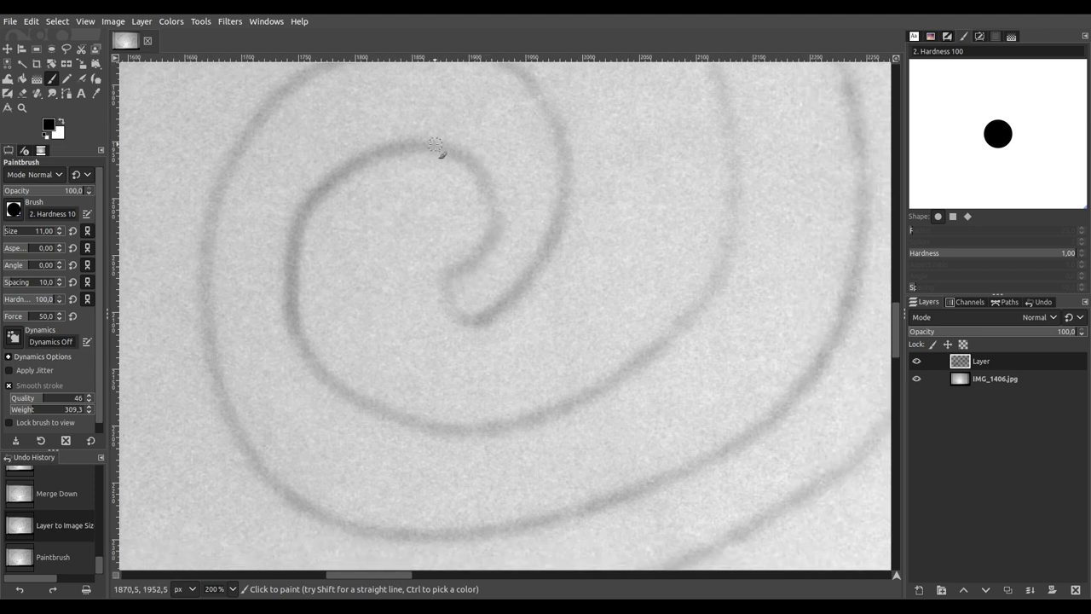
{"action": "mouse_move", "coordinate": [420, 145]}
{"action": "left_mouse_down"}
{"action": "mouse_move", "coordinate": [479, 166]}
{"action": "mouse_move", "coordinate": [490, 195]}
{"action": "mouse_move", "coordinate": [485, 244]}
{"action": "mouse_move", "coordinate": [438, 288]}
{"action": "mouse_move", "coordinate": [474, 318]}
{"action": "mouse_move", "coordinate": [528, 285]}
{"action": "mouse_move", "coordinate": [561, 210]}
{"action": "mouse_move", "coordinate": [563, 134]}
{"action": "mouse_move", "coordinate": [532, 84]}
{"action": "mouse_move", "coordinate": [507, 138]}
{"action": "mouse_move", "coordinate": [614, 236]}
{"action": "mouse_move", "coordinate": [701, 180]}
{"action": "mouse_move", "coordinate": [641, 127]}
{"action": "mouse_move", "coordinate": [550, 123]}
{"action": "mouse_move", "coordinate": [470, 159]}
{"action": "mouse_move", "coordinate": [415, 207]}
{"action": "mouse_move", "coordinate": [365, 314]}
{"action": "mouse_move", "coordinate": [363, 376]}
{"action": "mouse_move", "coordinate": [381, 483]}
{"action": "mouse_move", "coordinate": [420, 543]}
{"action": "left_mouse_up"}
Step: Continue the spiral's ink line from its lower left end around the bottom and up the right side, undoing a stray dab
{"action": "scroll", "coordinate": [457, 434], "scroll_direction": "down", "scroll_amount": 3}
{"action": "scroll", "coordinate": [457, 434], "scroll_direction": "right", "scroll_amount": 2}
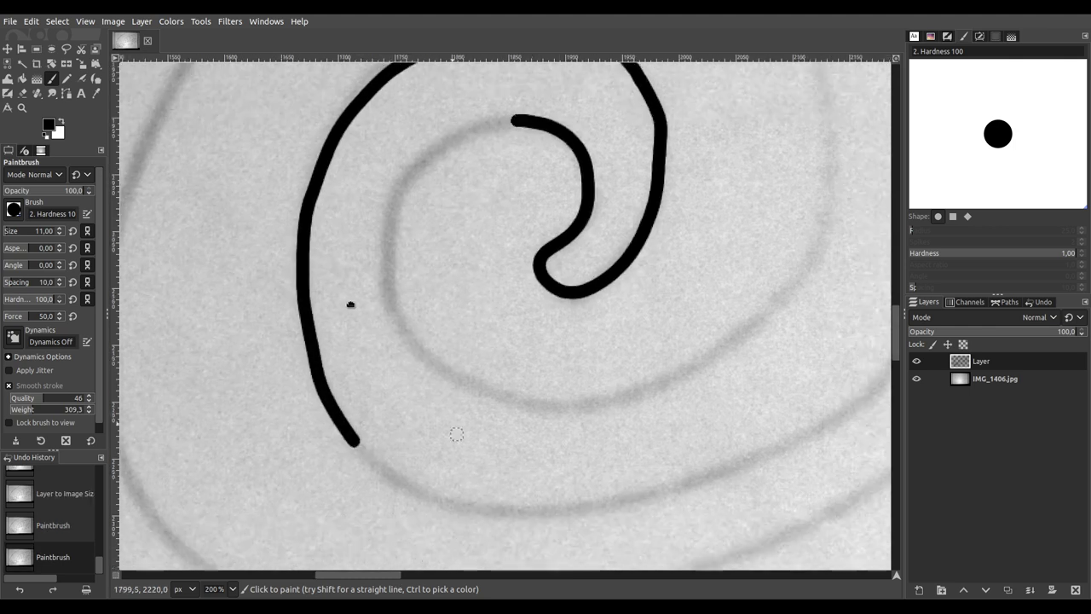
{"action": "scroll", "coordinate": [351, 304], "scroll_direction": "down", "scroll_amount": 4}
{"action": "scroll", "coordinate": [350, 305], "scroll_direction": "right", "scroll_amount": 3}
{"action": "scroll", "coordinate": [270, 267], "scroll_direction": "up", "scroll_amount": 1}
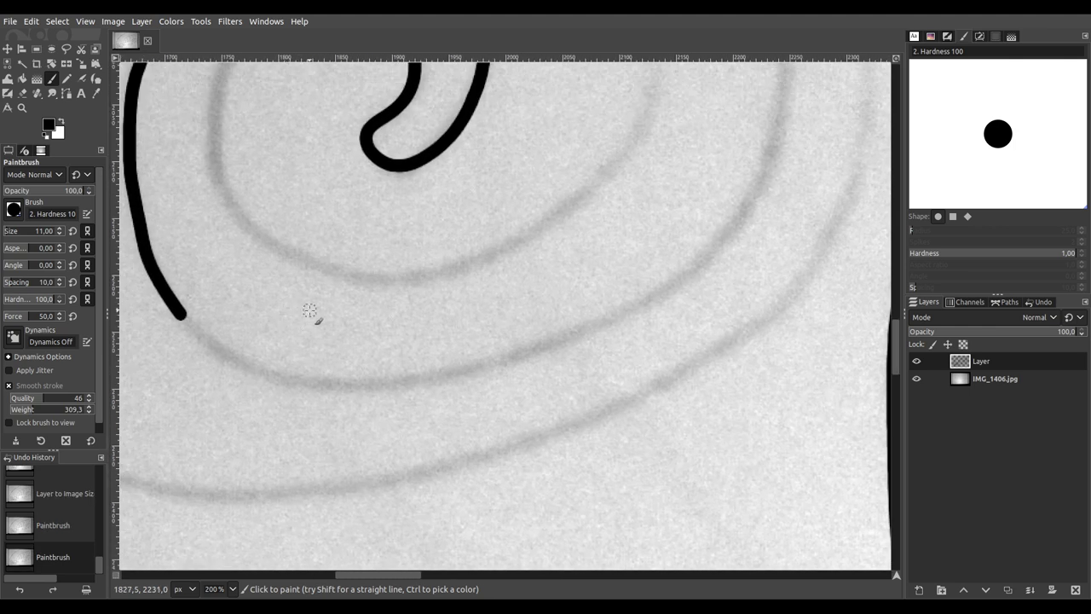
{"action": "scroll", "coordinate": [315, 307], "scroll_direction": "down", "scroll_amount": 1}
{"action": "left_click_drag", "start_coordinate": [319, 307], "coordinate": [301, 468]}
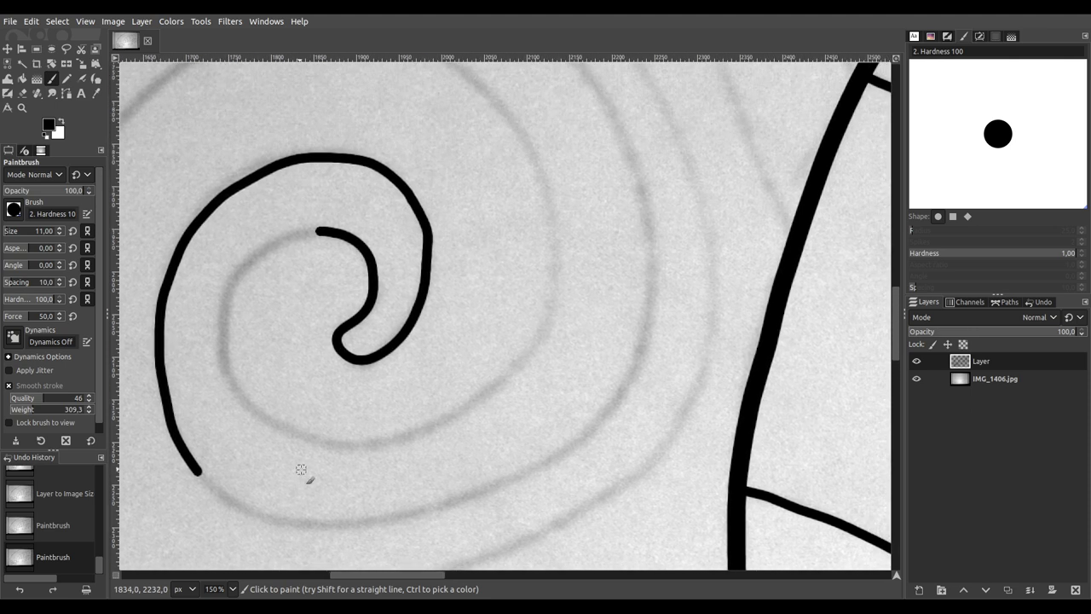
{"action": "left_click", "coordinate": [196, 470]}
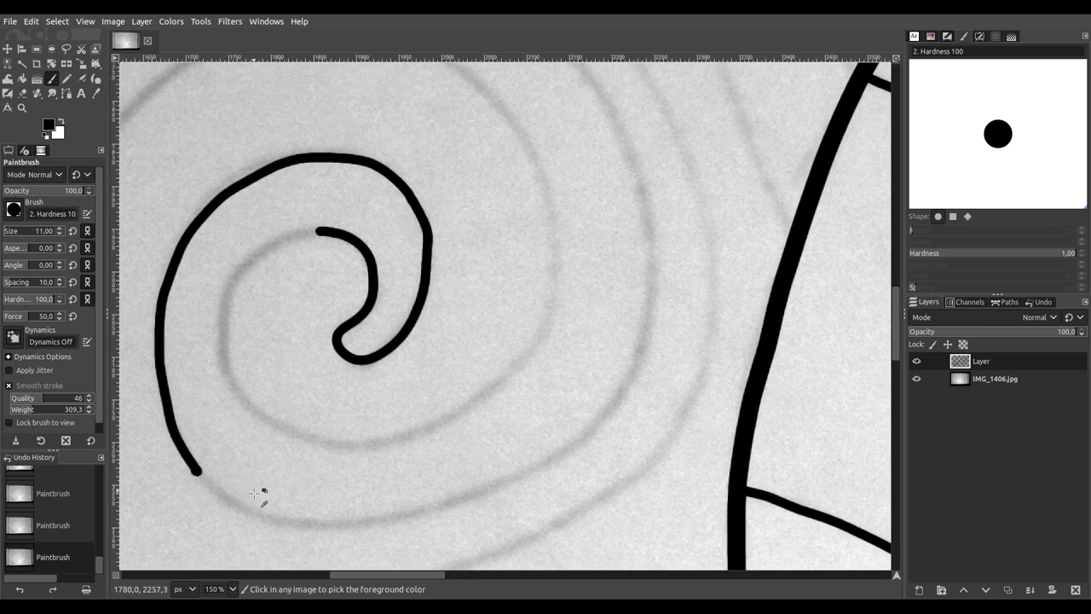
{"action": "key", "text": "ctrl+z"}
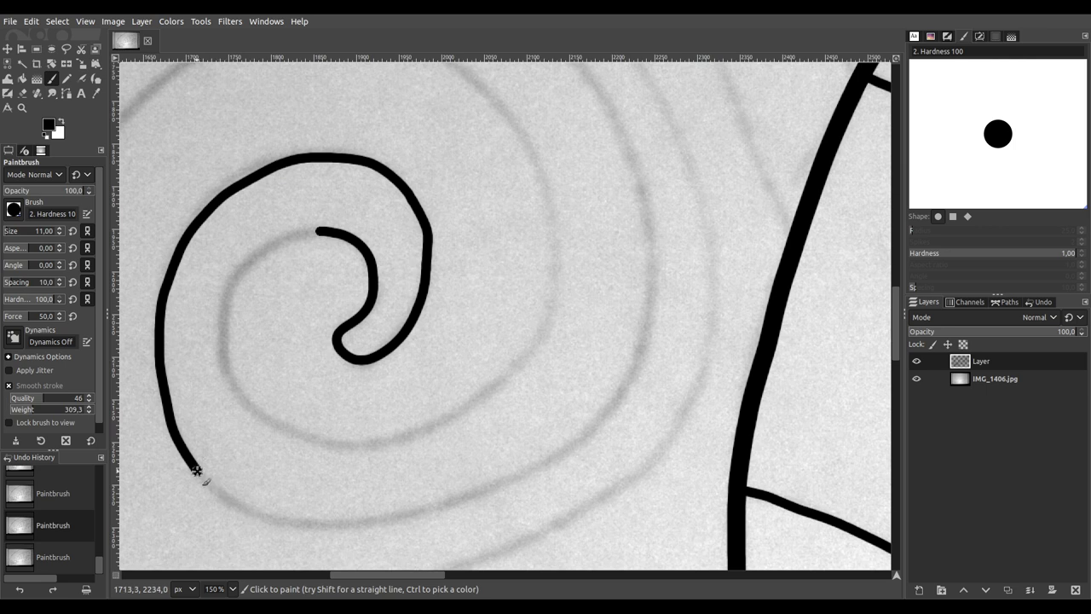
{"action": "mouse_move", "coordinate": [198, 473]}
{"action": "left_mouse_down"}
{"action": "mouse_move", "coordinate": [266, 517]}
{"action": "mouse_move", "coordinate": [336, 523]}
{"action": "left_mouse_up"}
{"action": "mouse_move", "coordinate": [379, 522]}
{"action": "left_mouse_down"}
{"action": "mouse_move", "coordinate": [479, 496]}
{"action": "mouse_move", "coordinate": [562, 449]}
{"action": "mouse_move", "coordinate": [635, 357]}
{"action": "mouse_move", "coordinate": [660, 249]}
{"action": "mouse_move", "coordinate": [627, 137]}
{"action": "mouse_move", "coordinate": [598, 94]}
{"action": "left_mouse_up"}
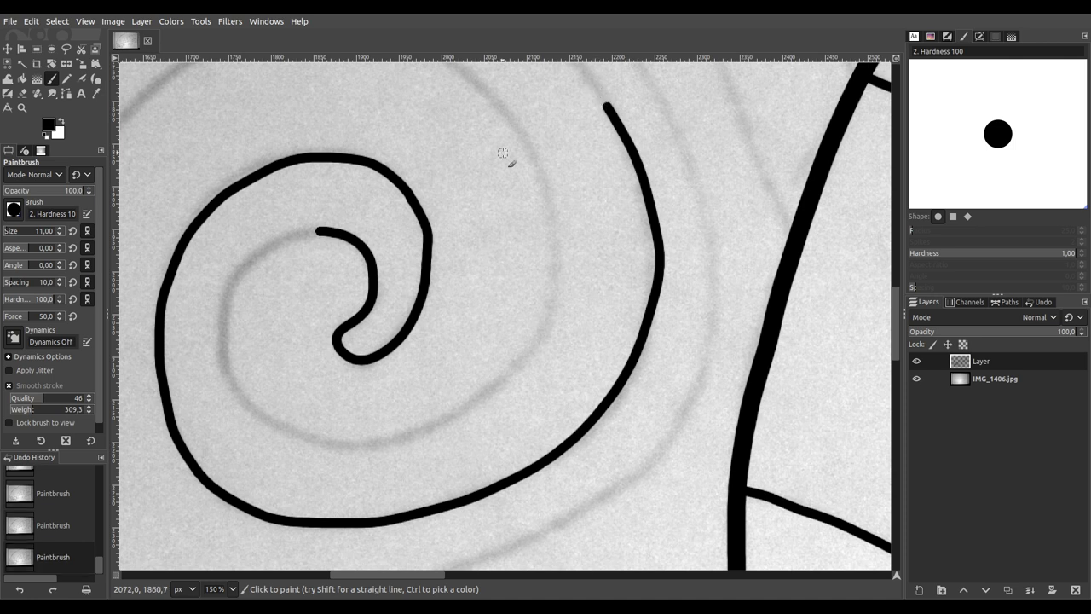
Step: Continue the large spiral's ink line from its right end over the top to the upper left, redoing the first attempt
{"action": "scroll", "coordinate": [386, 278], "scroll_direction": "up", "scroll_amount": 6}
{"action": "scroll", "coordinate": [386, 279], "scroll_direction": "left", "scroll_amount": 4}
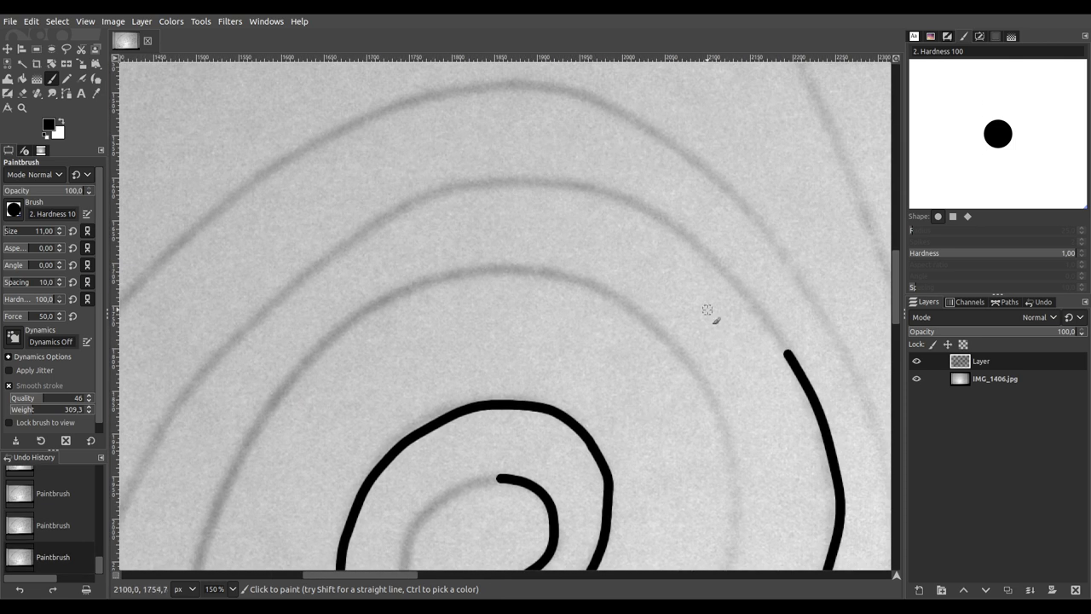
{"action": "scroll", "coordinate": [707, 309], "scroll_direction": "up", "scroll_amount": 1}
{"action": "scroll", "coordinate": [714, 333], "scroll_direction": "up", "scroll_amount": 2}
{"action": "scroll", "coordinate": [713, 333], "scroll_direction": "left", "scroll_amount": 1}
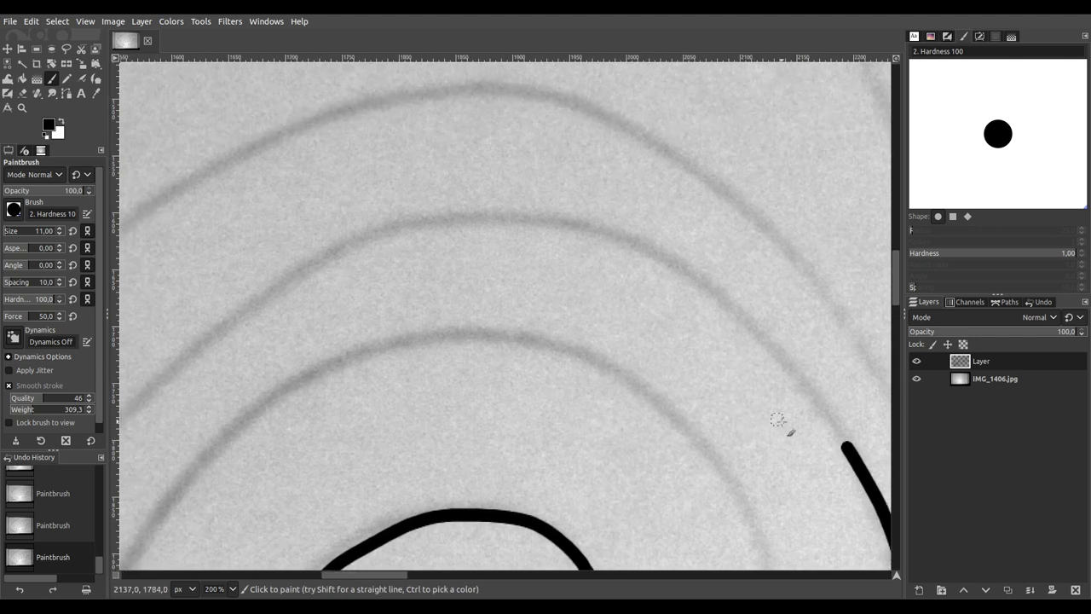
{"action": "mouse_move", "coordinate": [830, 424]}
{"action": "left_mouse_down"}
{"action": "mouse_move", "coordinate": [743, 315]}
{"action": "mouse_move", "coordinate": [647, 250]}
{"action": "mouse_move", "coordinate": [520, 228]}
{"action": "mouse_move", "coordinate": [360, 232]}
{"action": "left_mouse_up"}
{"action": "key", "text": "ctrl+z"}
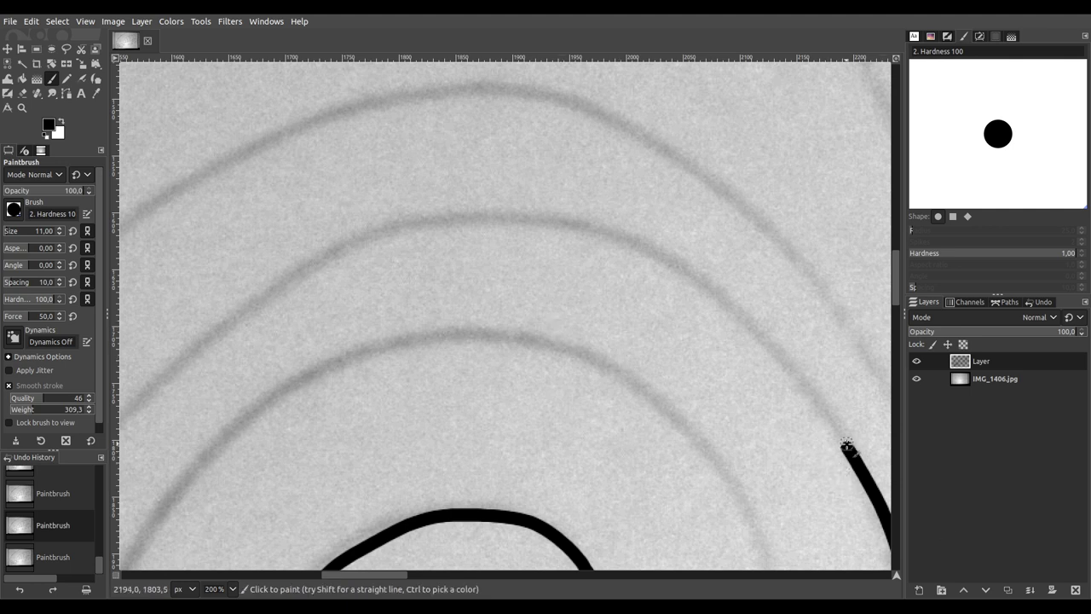
{"action": "mouse_move", "coordinate": [840, 439]}
{"action": "left_mouse_down"}
{"action": "mouse_move", "coordinate": [805, 378]}
{"action": "mouse_move", "coordinate": [715, 292]}
{"action": "mouse_move", "coordinate": [627, 247]}
{"action": "mouse_move", "coordinate": [524, 222]}
{"action": "mouse_move", "coordinate": [434, 222]}
{"action": "mouse_move", "coordinate": [352, 245]}
{"action": "mouse_move", "coordinate": [124, 410]}
{"action": "left_mouse_up"}
{"action": "left_click_drag", "start_coordinate": [200, 450], "coordinate": [596, 139]}
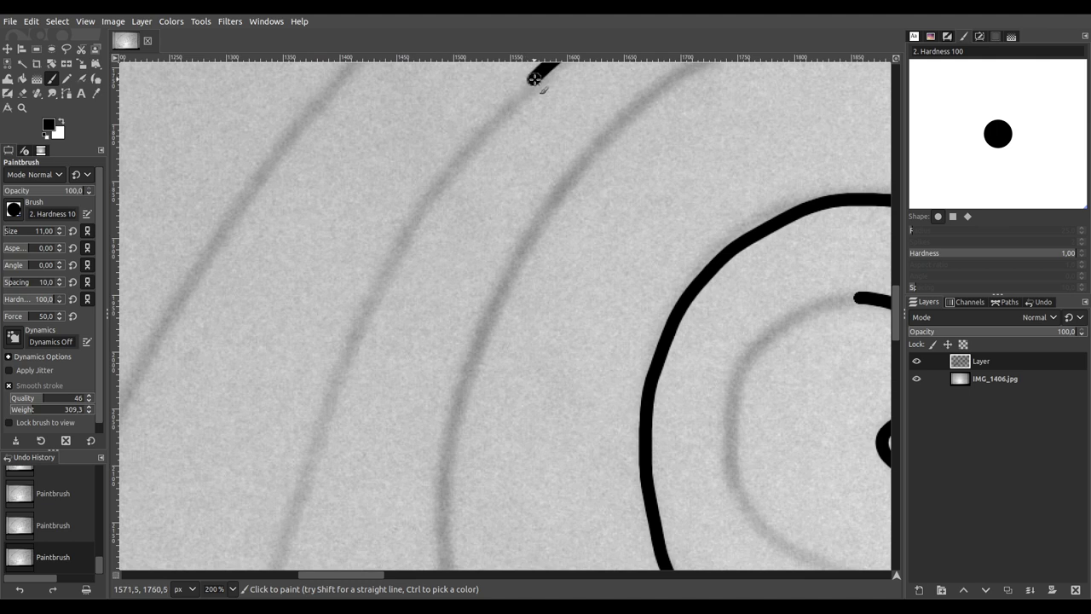
Step: Carry the large spiral's ink line down the left side of the head to the left eye's thick arch, undoing a stray dab
{"action": "mouse_move", "coordinate": [531, 83]}
{"action": "left_mouse_down"}
{"action": "mouse_move", "coordinate": [510, 128]}
{"action": "mouse_move", "coordinate": [450, 173]}
{"action": "mouse_move", "coordinate": [333, 375]}
{"action": "mouse_move", "coordinate": [303, 511]}
{"action": "mouse_move", "coordinate": [338, 181]}
{"action": "left_mouse_up"}
{"action": "key", "text": "minus"}
{"action": "scroll", "coordinate": [353, 244], "scroll_direction": "down", "scroll_amount": 2}
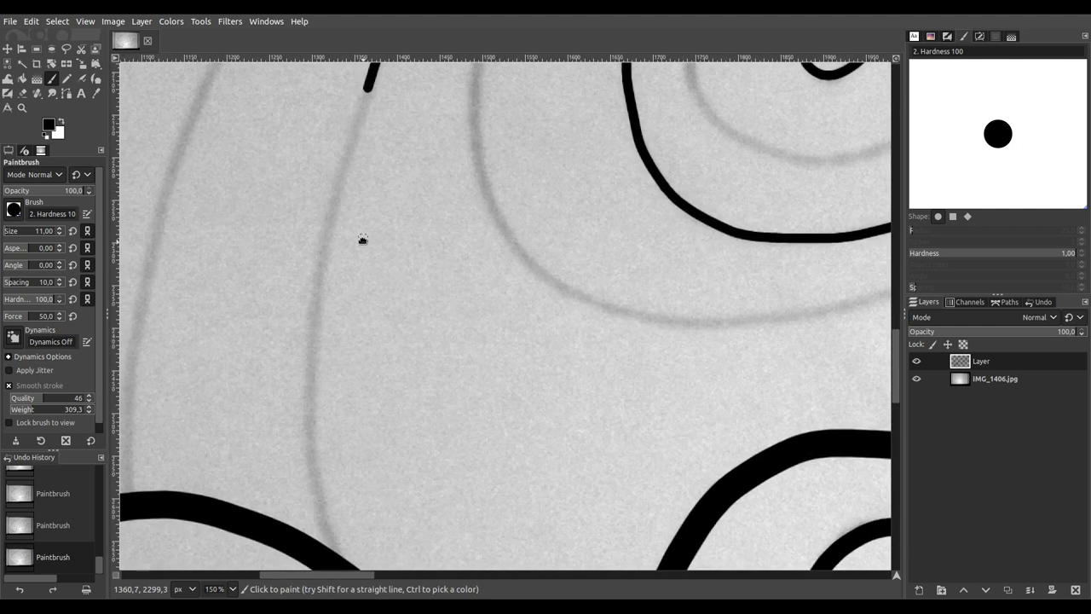
{"action": "scroll", "coordinate": [371, 218], "scroll_direction": "down", "scroll_amount": 1}
{"action": "scroll", "coordinate": [357, 166], "scroll_direction": "up", "scroll_amount": 2}
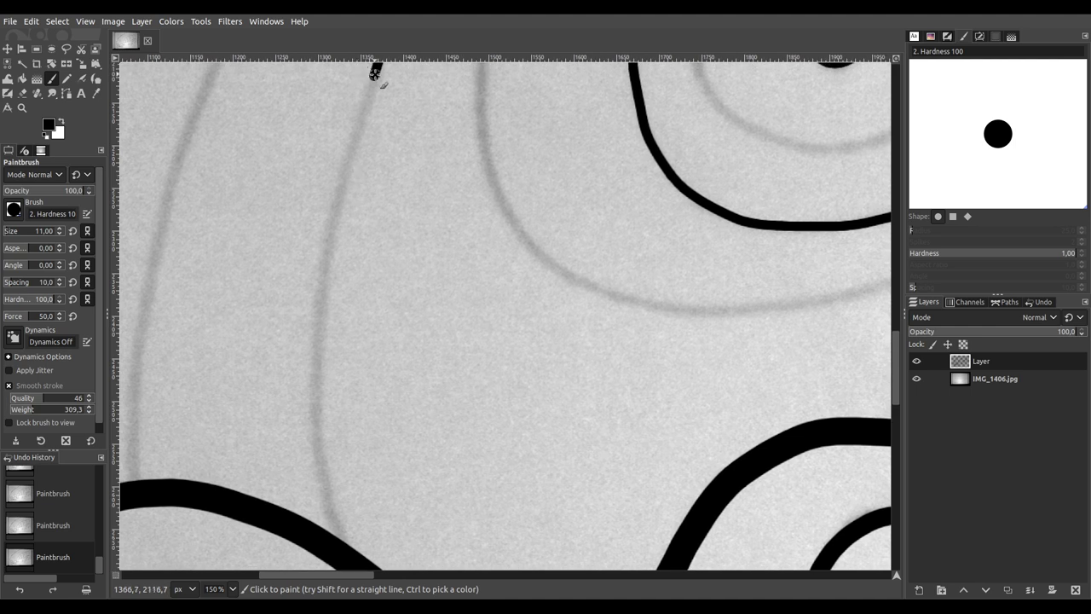
{"action": "key", "text": "ctrl+z"}
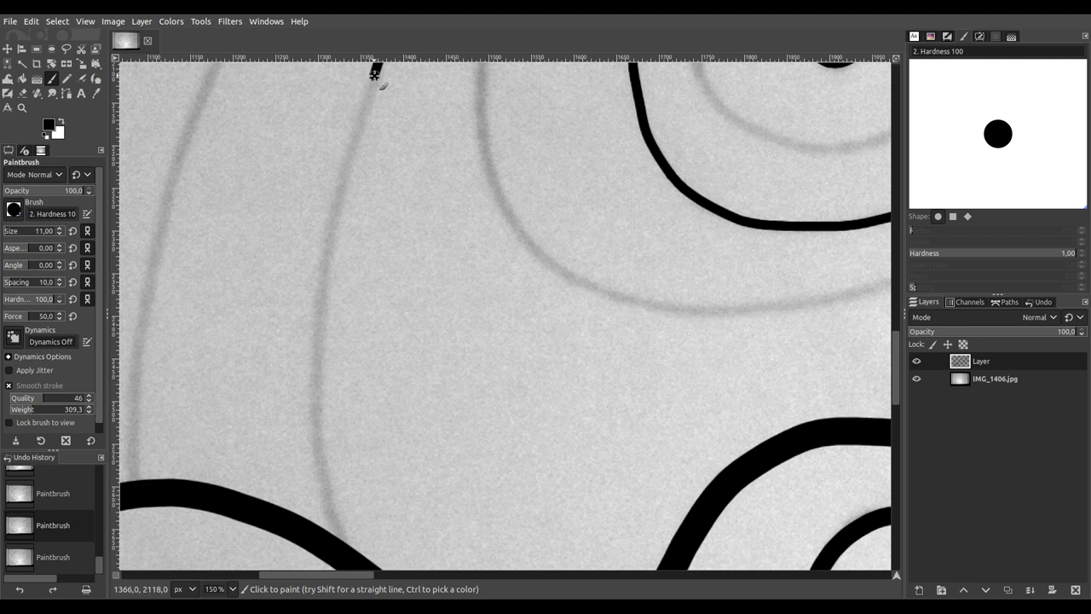
{"action": "mouse_move", "coordinate": [369, 98]}
{"action": "left_mouse_down"}
{"action": "mouse_move", "coordinate": [336, 214]}
{"action": "mouse_move", "coordinate": [313, 413]}
{"action": "mouse_move", "coordinate": [323, 490]}
{"action": "mouse_move", "coordinate": [352, 564]}
{"action": "left_mouse_up"}
{"action": "scroll", "coordinate": [475, 267], "scroll_direction": "down", "scroll_amount": 3}
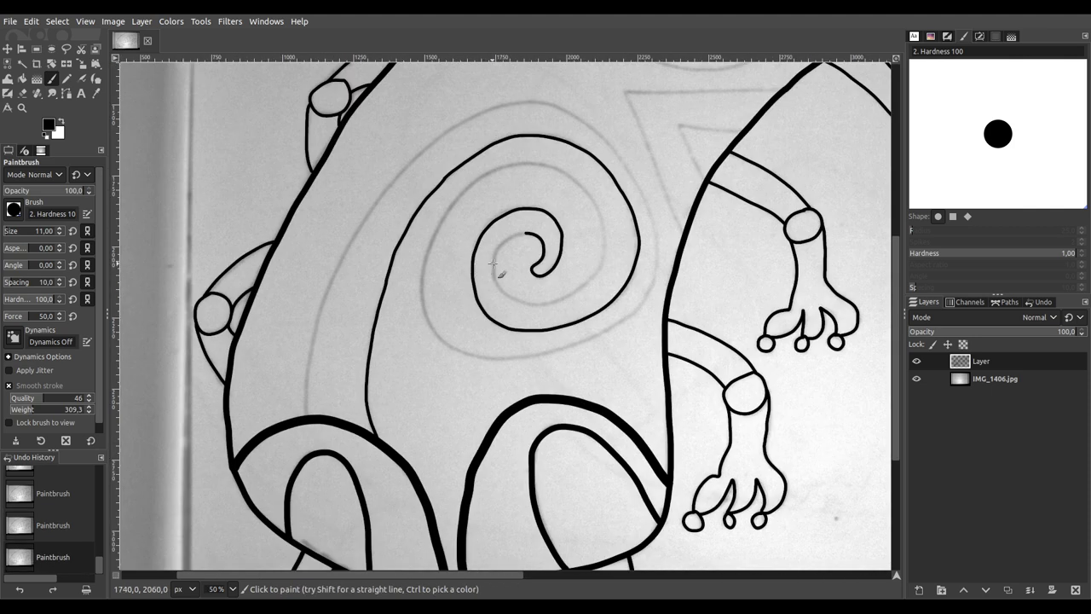
Step: Ink the large spiral's second line from the inner curl around the bottom and up the right side
{"action": "scroll", "coordinate": [493, 264], "scroll_direction": "up", "scroll_amount": 5}
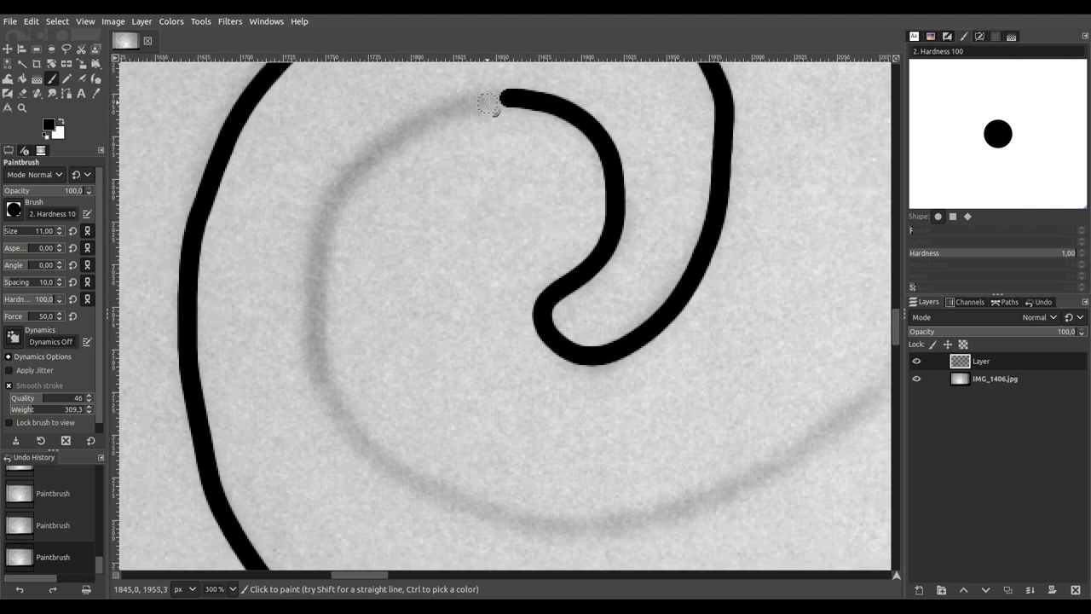
{"action": "mouse_move", "coordinate": [510, 98]}
{"action": "left_mouse_down"}
{"action": "mouse_move", "coordinate": [380, 164]}
{"action": "mouse_move", "coordinate": [335, 227]}
{"action": "mouse_move", "coordinate": [316, 375]}
{"action": "mouse_move", "coordinate": [361, 447]}
{"action": "mouse_move", "coordinate": [466, 504]}
{"action": "mouse_move", "coordinate": [530, 522]}
{"action": "mouse_move", "coordinate": [629, 526]}
{"action": "mouse_move", "coordinate": [716, 502]}
{"action": "mouse_move", "coordinate": [852, 412]}
{"action": "left_mouse_up"}
{"action": "scroll", "coordinate": [657, 390], "scroll_direction": "down", "scroll_amount": 2, "text": "ctrl"}
{"action": "scroll", "coordinate": [324, 431], "scroll_direction": "right", "scroll_amount": 5}
{"action": "mouse_move", "coordinate": [324, 392]}
{"action": "left_mouse_down"}
{"action": "mouse_move", "coordinate": [383, 389]}
{"action": "mouse_move", "coordinate": [380, 429]}
{"action": "mouse_move", "coordinate": [298, 478]}
{"action": "mouse_move", "coordinate": [296, 463]}
{"action": "left_mouse_up"}
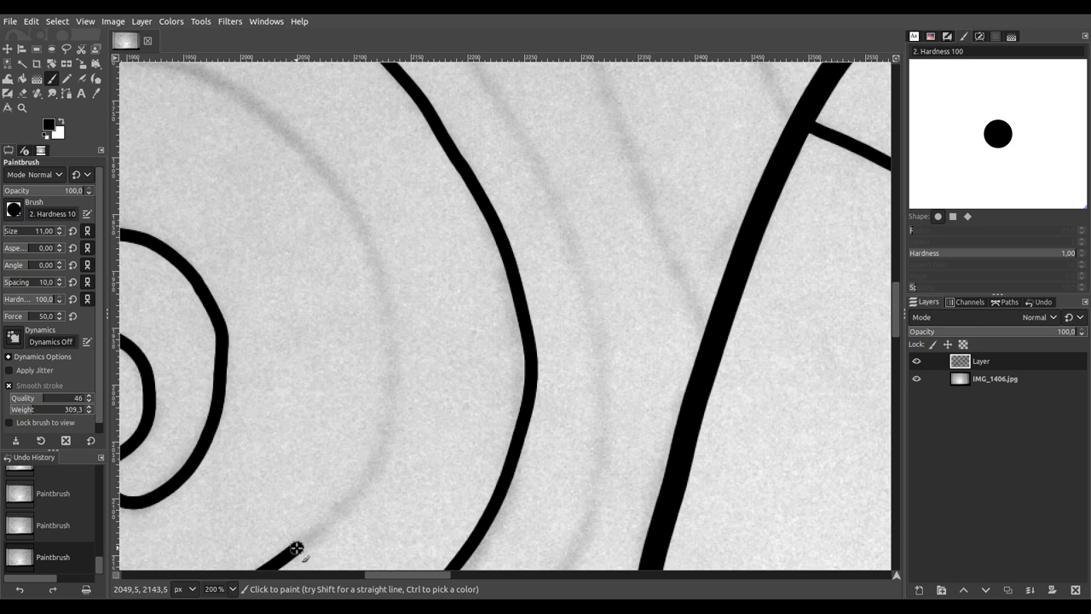
{"action": "mouse_move", "coordinate": [298, 547]}
{"action": "left_mouse_down"}
{"action": "mouse_move", "coordinate": [366, 488]}
{"action": "mouse_move", "coordinate": [386, 439]}
{"action": "mouse_move", "coordinate": [398, 320]}
{"action": "mouse_move", "coordinate": [365, 232]}
{"action": "mouse_move", "coordinate": [293, 143]}
{"action": "left_mouse_up"}
Step: Continue the large spiral's second ink line over the top and down its left side
{"action": "scroll", "coordinate": [295, 290], "scroll_direction": "left", "scroll_amount": 10}
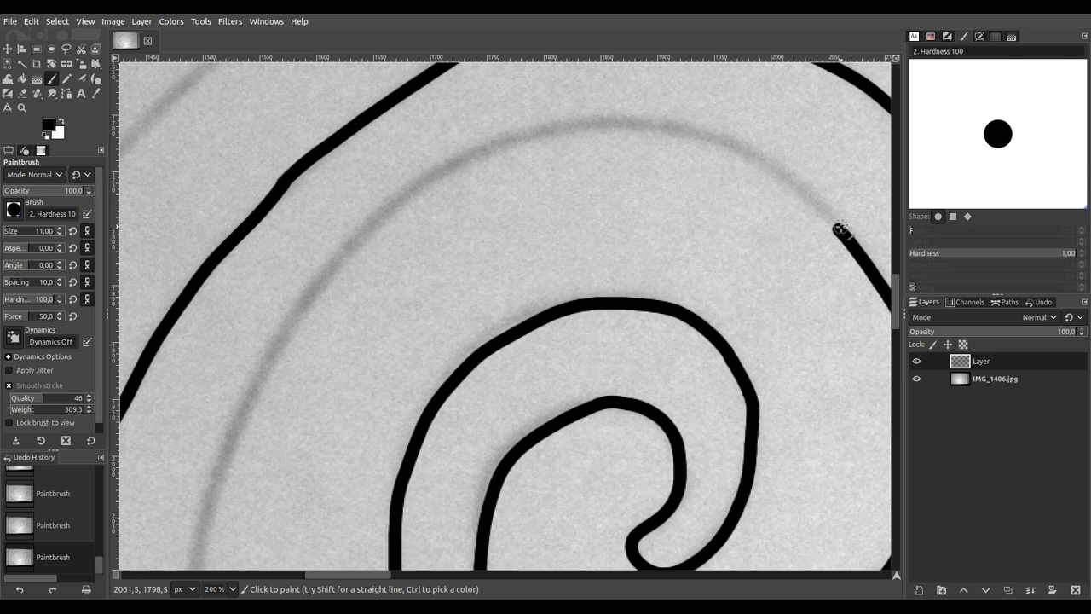
{"action": "mouse_move", "coordinate": [819, 212]}
{"action": "left_mouse_down"}
{"action": "mouse_move", "coordinate": [727, 151]}
{"action": "mouse_move", "coordinate": [630, 129]}
{"action": "mouse_move", "coordinate": [545, 133]}
{"action": "mouse_move", "coordinate": [437, 182]}
{"action": "mouse_move", "coordinate": [337, 270]}
{"action": "mouse_move", "coordinate": [296, 326]}
{"action": "mouse_move", "coordinate": [256, 391]}
{"action": "mouse_move", "coordinate": [205, 533]}
{"action": "left_mouse_up"}
{"action": "scroll", "coordinate": [404, 314], "scroll_direction": "down", "scroll_amount": 2}
{"action": "scroll", "coordinate": [403, 314], "scroll_direction": "left", "scroll_amount": 1}
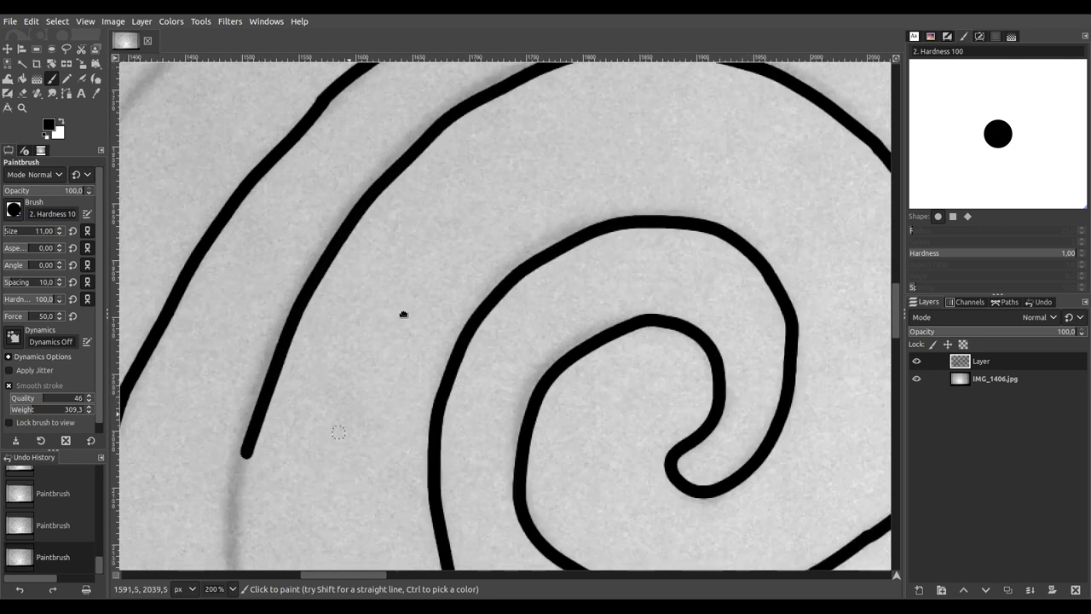
Step: Trace the second spiral line around the outer lower left curve and along the bottom toward the body outline
{"action": "scroll", "coordinate": [403, 314], "scroll_direction": "down", "scroll_amount": 5}
{"action": "scroll", "coordinate": [403, 314], "scroll_direction": "left", "scroll_amount": 3}
{"action": "scroll", "coordinate": [447, 163], "scroll_direction": "right", "scroll_amount": 3}
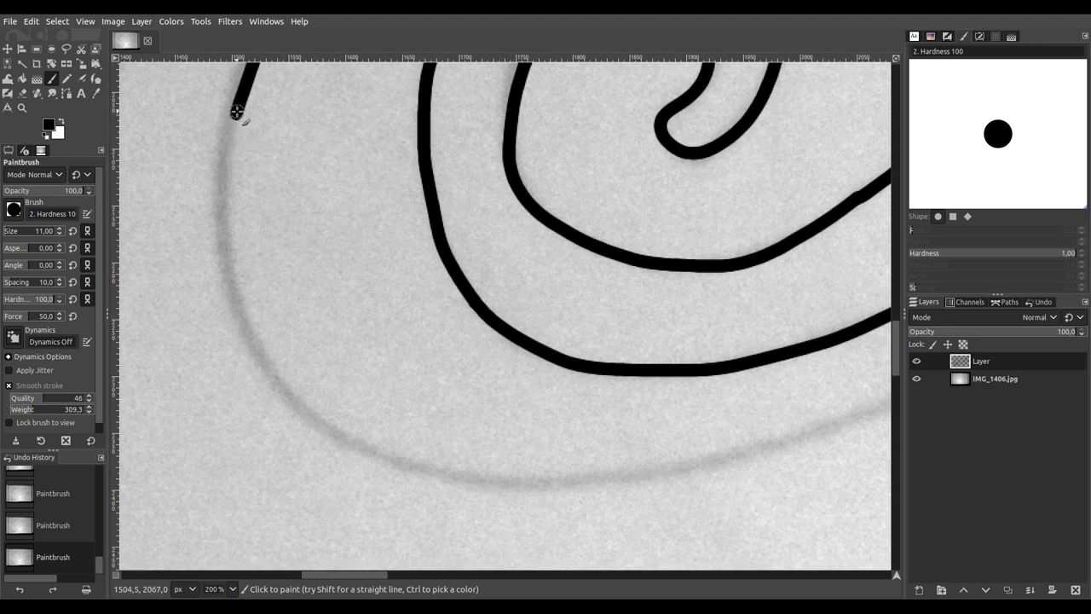
{"action": "mouse_move", "coordinate": [235, 117]}
{"action": "left_mouse_down"}
{"action": "mouse_move", "coordinate": [221, 260]}
{"action": "mouse_move", "coordinate": [246, 327]}
{"action": "mouse_move", "coordinate": [307, 410]}
{"action": "mouse_move", "coordinate": [378, 458]}
{"action": "mouse_move", "coordinate": [468, 482]}
{"action": "mouse_move", "coordinate": [583, 476]}
{"action": "mouse_move", "coordinate": [718, 452]}
{"action": "mouse_move", "coordinate": [871, 405]}
{"action": "mouse_move", "coordinate": [285, 510]}
{"action": "left_mouse_up"}
{"action": "scroll", "coordinate": [256, 503], "scroll_direction": "right", "scroll_amount": 3}
{"action": "scroll", "coordinate": [255, 503], "scroll_direction": "up", "scroll_amount": 1}
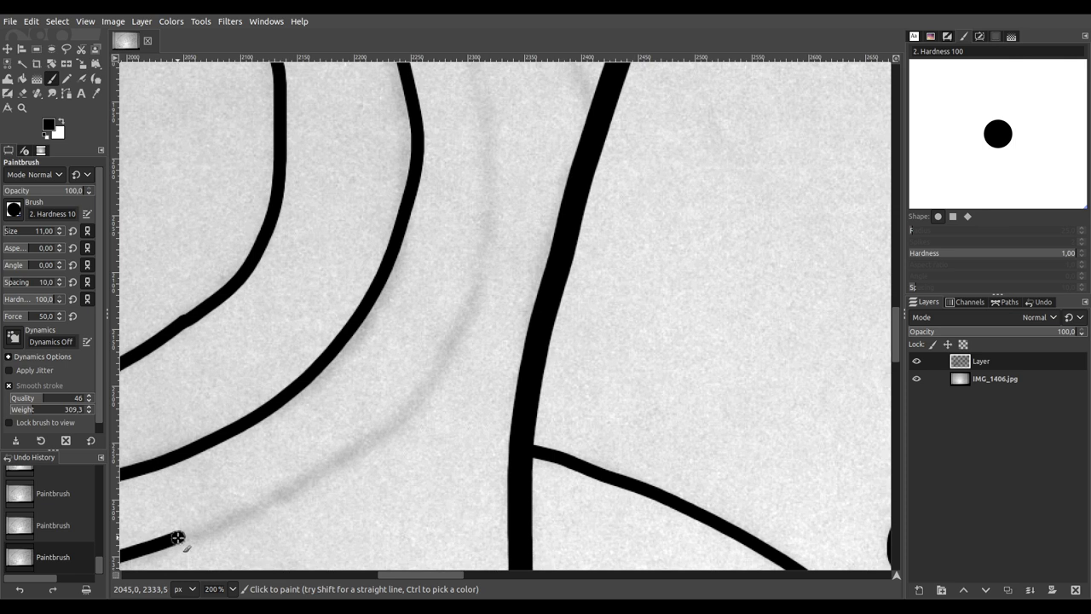
Step: Undo the stray dab and ink the large spiral's outer line up its right side
{"action": "left_click_drag", "start_coordinate": [185, 535], "coordinate": [252, 517]}
{"action": "key", "text": "ctrl+z"}
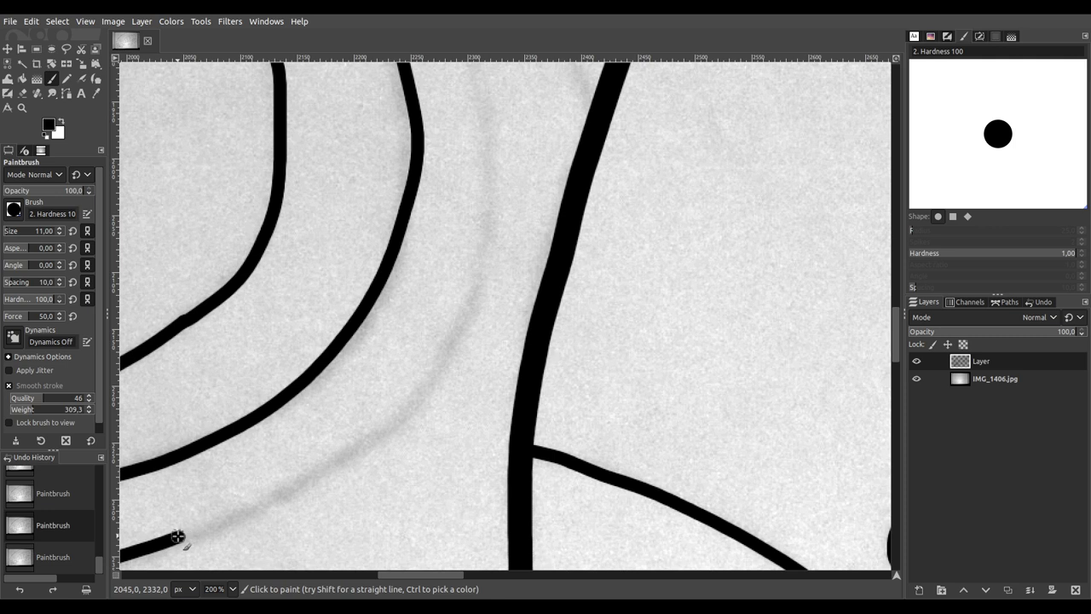
{"action": "mouse_move", "coordinate": [180, 537]}
{"action": "left_mouse_down"}
{"action": "mouse_move", "coordinate": [343, 463]}
{"action": "mouse_move", "coordinate": [410, 411]}
{"action": "mouse_move", "coordinate": [445, 362]}
{"action": "mouse_move", "coordinate": [483, 258]}
{"action": "mouse_move", "coordinate": [486, 75]}
{"action": "left_mouse_up"}
{"action": "mouse_move", "coordinate": [362, 171]}
{"action": "left_mouse_down"}
{"action": "mouse_move", "coordinate": [679, 531]}
{"action": "mouse_move", "coordinate": [687, 521]}
{"action": "left_mouse_up"}
{"action": "left_click_drag", "start_coordinate": [653, 345], "coordinate": [653, 464]}
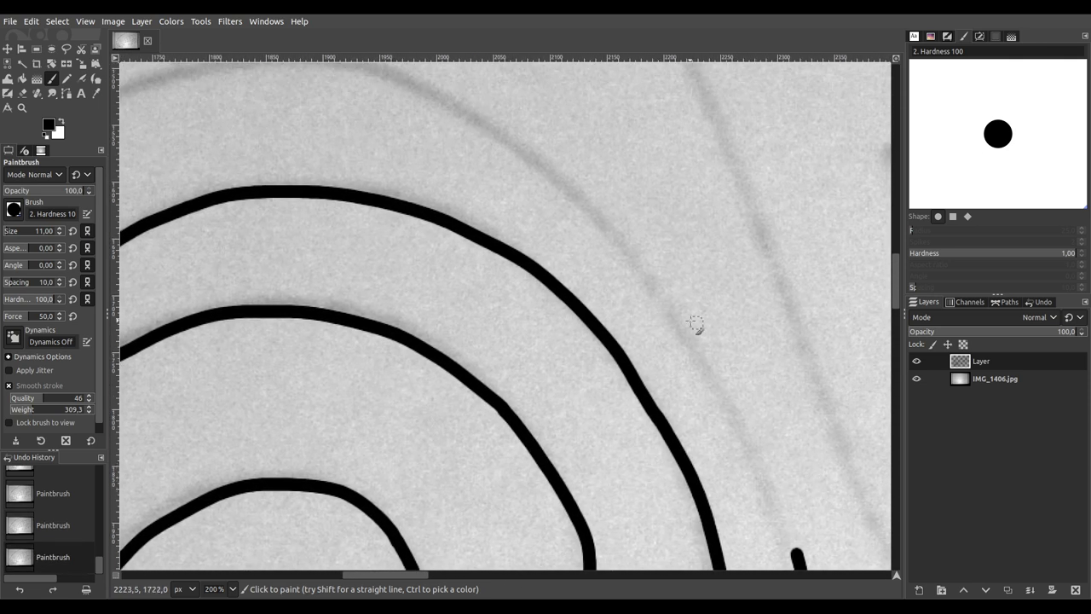
Step: Ink the large spiral's outermost line from the right side over the top and down the left flank
{"action": "scroll", "coordinate": [695, 323], "scroll_direction": "down", "scroll_amount": 3, "text": "ctrl"}
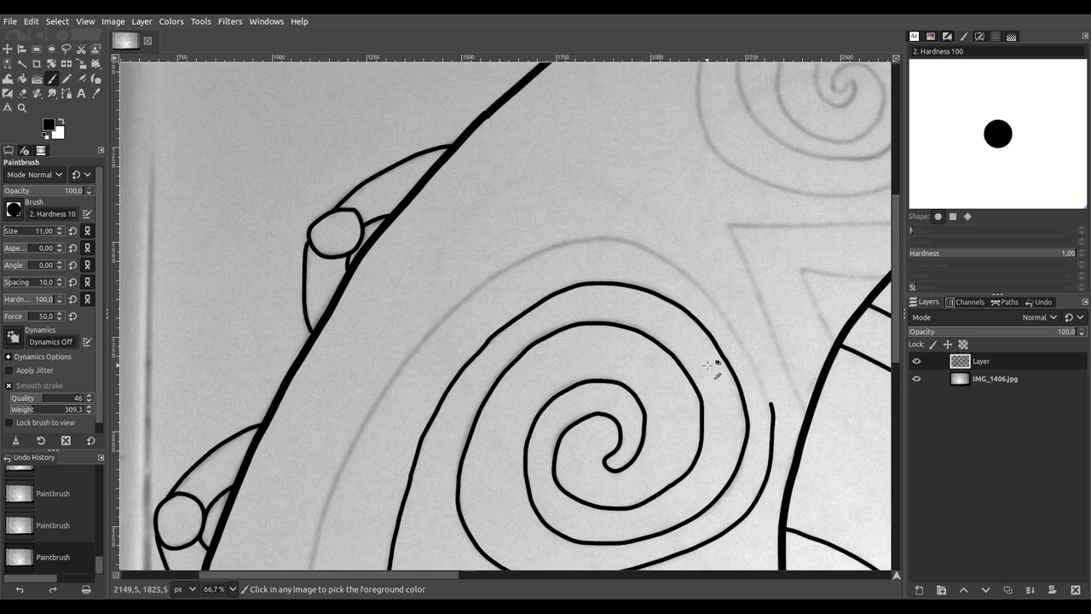
{"action": "scroll", "coordinate": [707, 365], "scroll_direction": "up", "scroll_amount": 1, "text": "ctrl"}
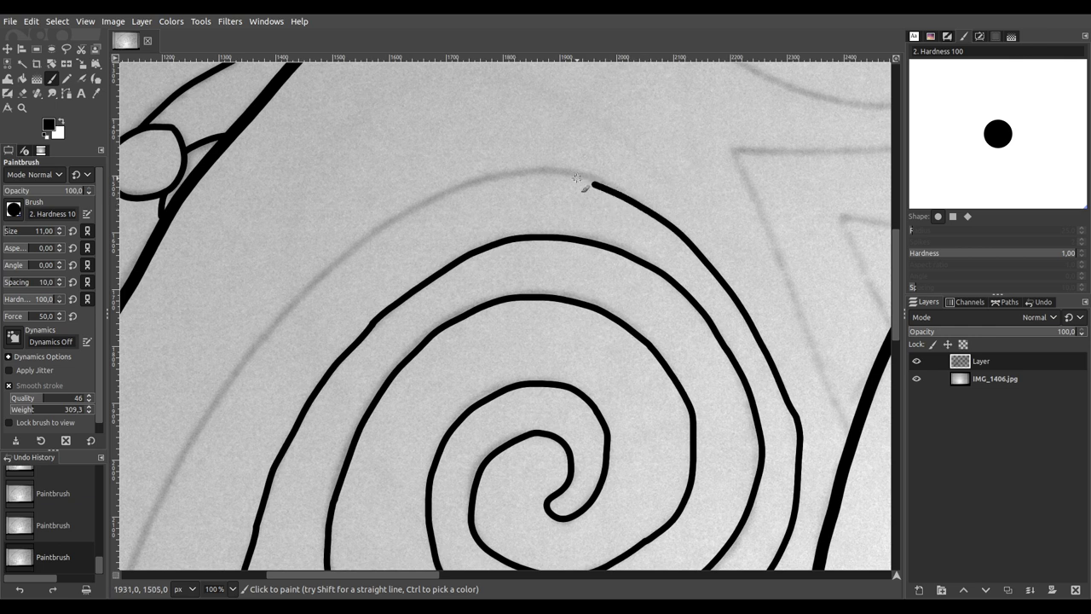
{"action": "mouse_move", "coordinate": [540, 176]}
{"action": "left_mouse_down"}
{"action": "mouse_move", "coordinate": [450, 195]}
{"action": "mouse_move", "coordinate": [309, 284]}
{"action": "left_mouse_up"}
{"action": "left_click_drag", "start_coordinate": [248, 357], "coordinate": [222, 395]}
{"action": "left_click_drag", "start_coordinate": [171, 484], "coordinate": [150, 532]}
{"action": "scroll", "coordinate": [453, 253], "scroll_direction": "down", "scroll_amount": 3}
{"action": "scroll", "coordinate": [475, 231], "scroll_direction": "down", "scroll_amount": 2}
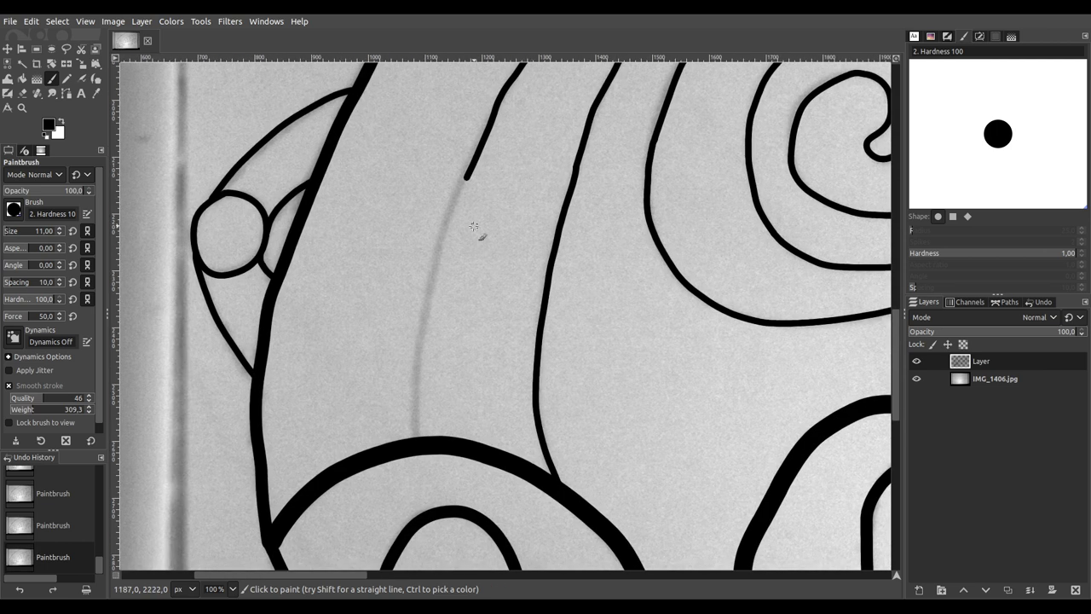
Step: Finish the outermost spiral line by inking it straight down to the left eye's thick arch
{"action": "scroll", "coordinate": [475, 224], "scroll_direction": "up", "scroll_amount": 2, "text": "ctrl"}
{"action": "scroll", "coordinate": [457, 232], "scroll_direction": "down", "scroll_amount": 2}
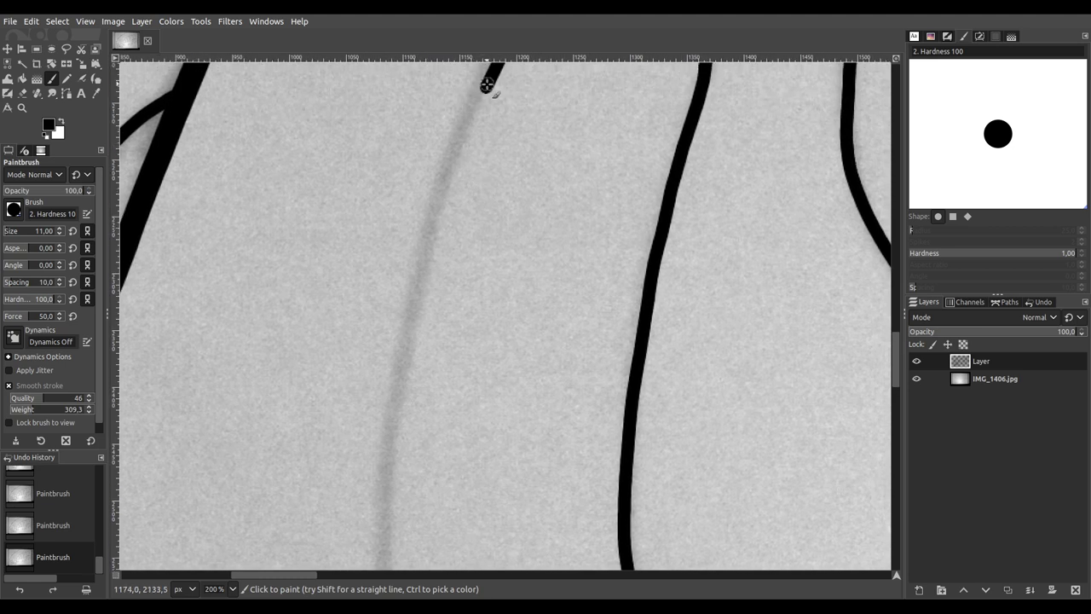
{"action": "mouse_move", "coordinate": [482, 93]}
{"action": "left_mouse_down"}
{"action": "mouse_move", "coordinate": [479, 135]}
{"action": "mouse_move", "coordinate": [438, 215]}
{"action": "mouse_move", "coordinate": [381, 421]}
{"action": "mouse_move", "coordinate": [385, 473]}
{"action": "left_mouse_up"}
{"action": "scroll", "coordinate": [385, 473], "scroll_direction": "down", "scroll_amount": 5}
{"action": "scroll", "coordinate": [392, 256], "scroll_direction": "up", "scroll_amount": 2}
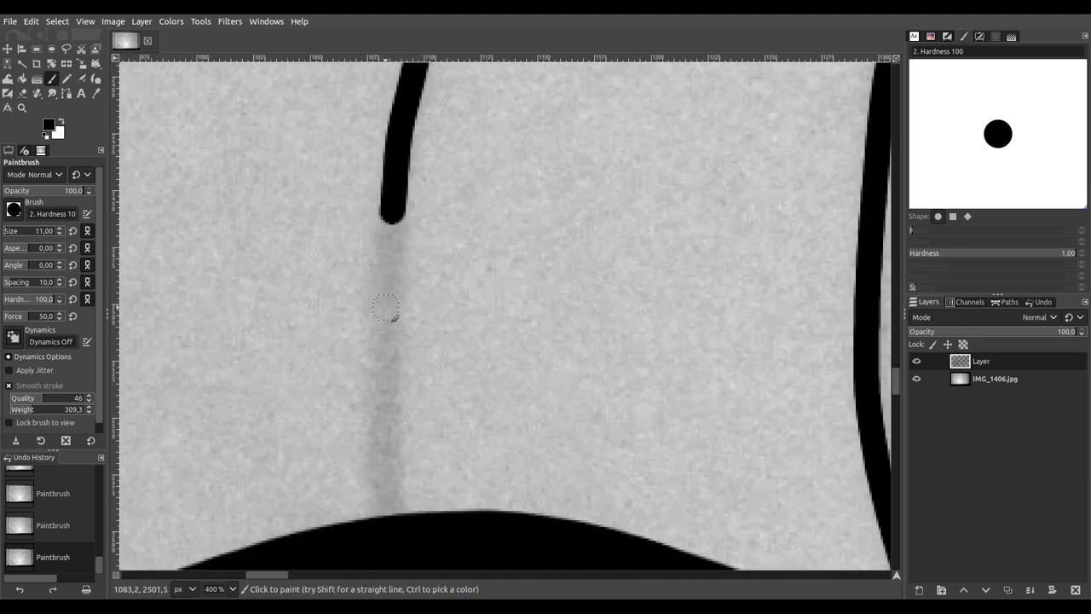
{"action": "mouse_move", "coordinate": [419, 111]}
{"action": "left_mouse_down"}
{"action": "mouse_move", "coordinate": [419, 290]}
{"action": "mouse_move", "coordinate": [401, 450]}
{"action": "left_mouse_up"}
{"action": "scroll", "coordinate": [417, 365], "scroll_direction": "down", "scroll_amount": 7}
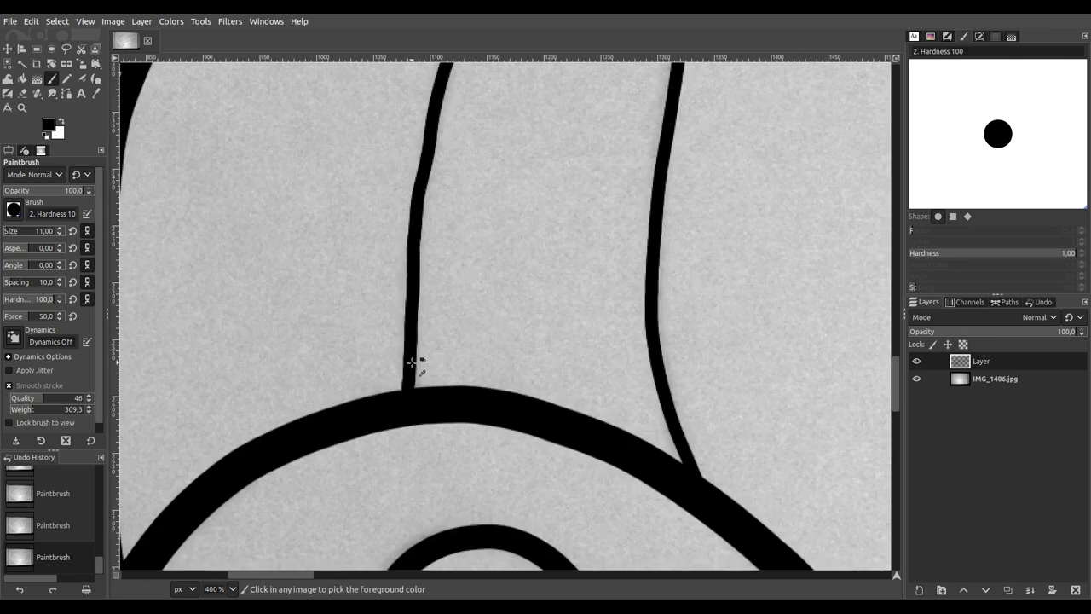
{"action": "left_click_drag", "start_coordinate": [465, 322], "coordinate": [389, 375]}
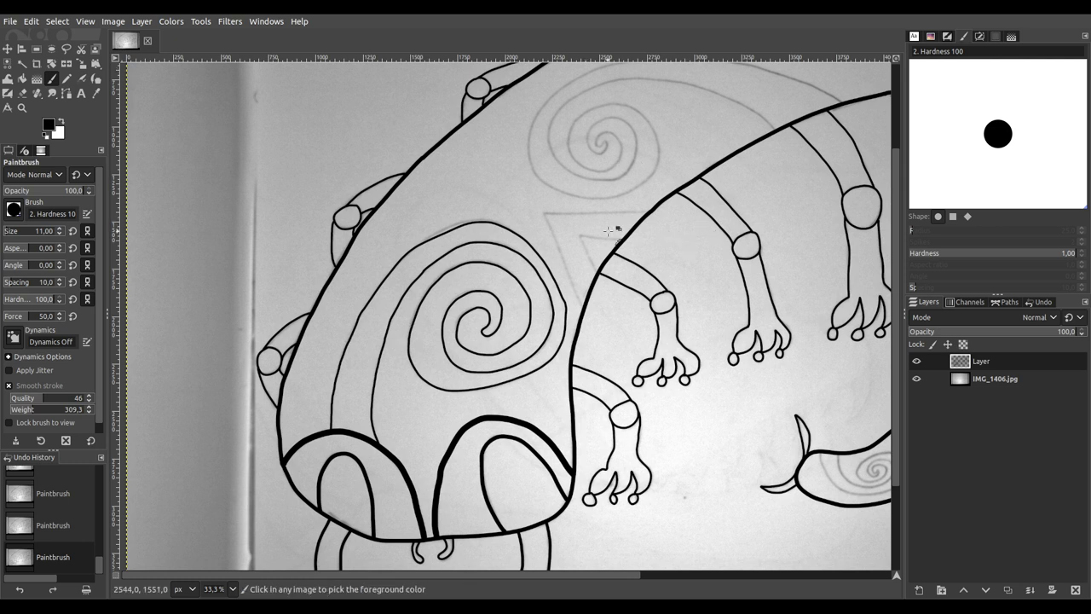
Step: Ink the small inner triangle on the body's right outline, beside the second leg's base
{"action": "scroll", "coordinate": [610, 268], "scroll_direction": "up", "scroll_amount": 6}
{"action": "mouse_move", "coordinate": [751, 282]}
{"action": "left_mouse_down"}
{"action": "mouse_move", "coordinate": [645, 288]}
{"action": "mouse_move", "coordinate": [368, 233]}
{"action": "mouse_move", "coordinate": [510, 532]}
{"action": "mouse_move", "coordinate": [541, 566]}
{"action": "left_mouse_up"}
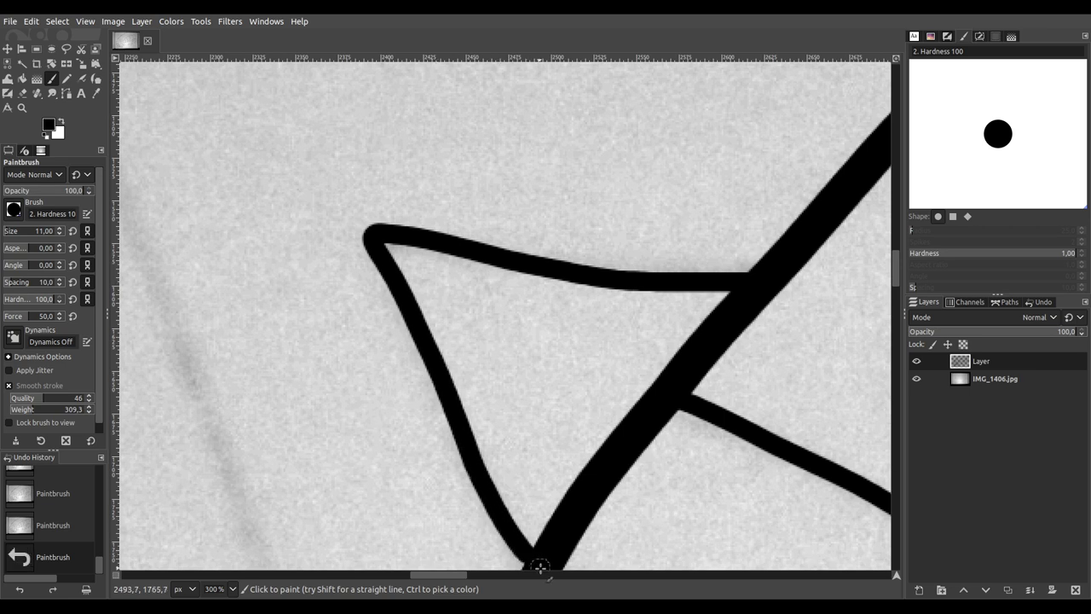
{"action": "scroll", "coordinate": [511, 443], "scroll_direction": "down", "scroll_amount": 6}
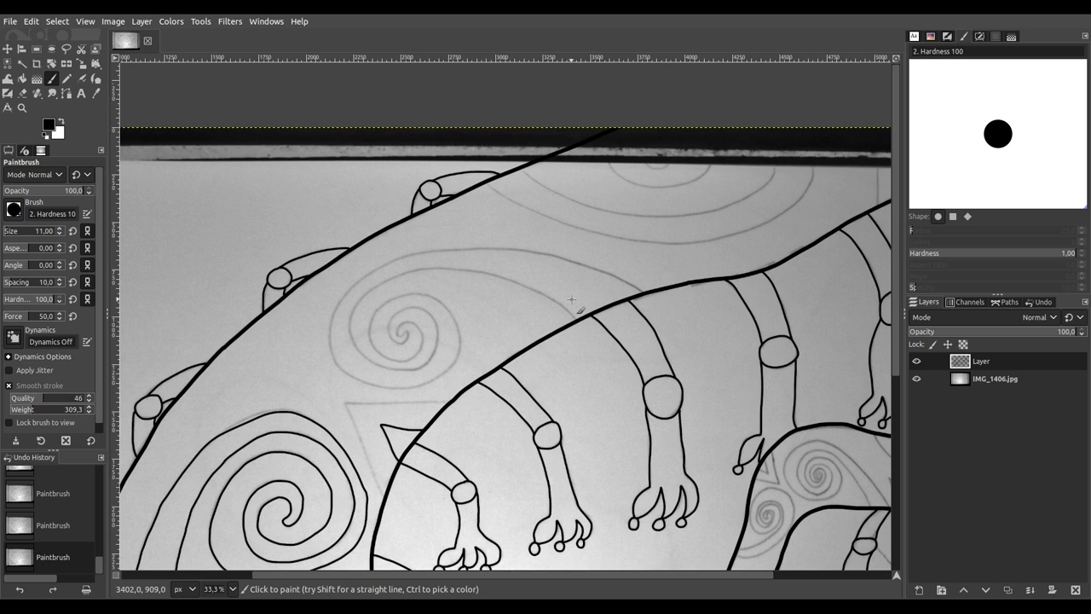
Step: Ink the large outer triangle's upper edge and slanting left edge, joining both to the body's right outline
{"action": "scroll", "coordinate": [427, 331], "scroll_direction": "up", "scroll_amount": 6}
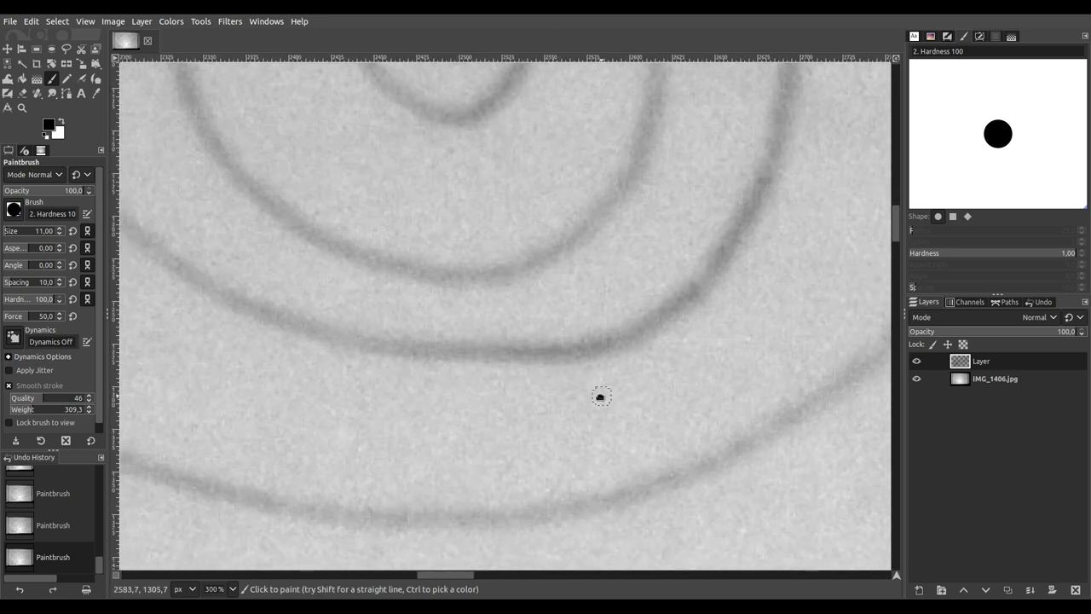
{"action": "scroll", "coordinate": [601, 179], "scroll_direction": "down", "scroll_amount": 2}
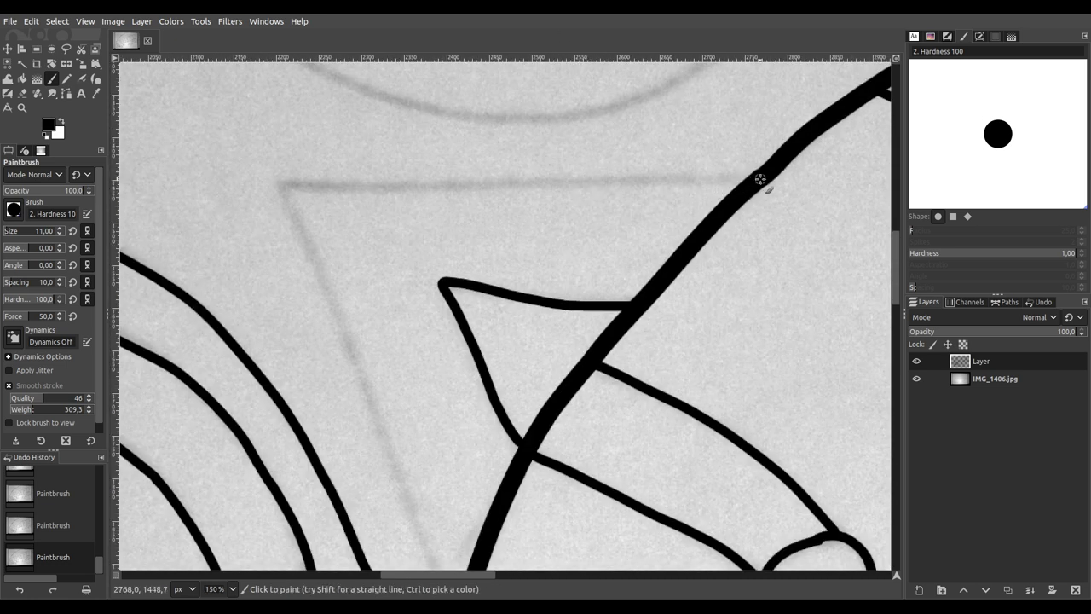
{"action": "left_click_drag", "start_coordinate": [701, 183], "coordinate": [270, 185]}
{"action": "scroll", "coordinate": [324, 222], "scroll_direction": "down", "scroll_amount": 3}
{"action": "scroll", "coordinate": [324, 222], "scroll_direction": "right", "scroll_amount": 2}
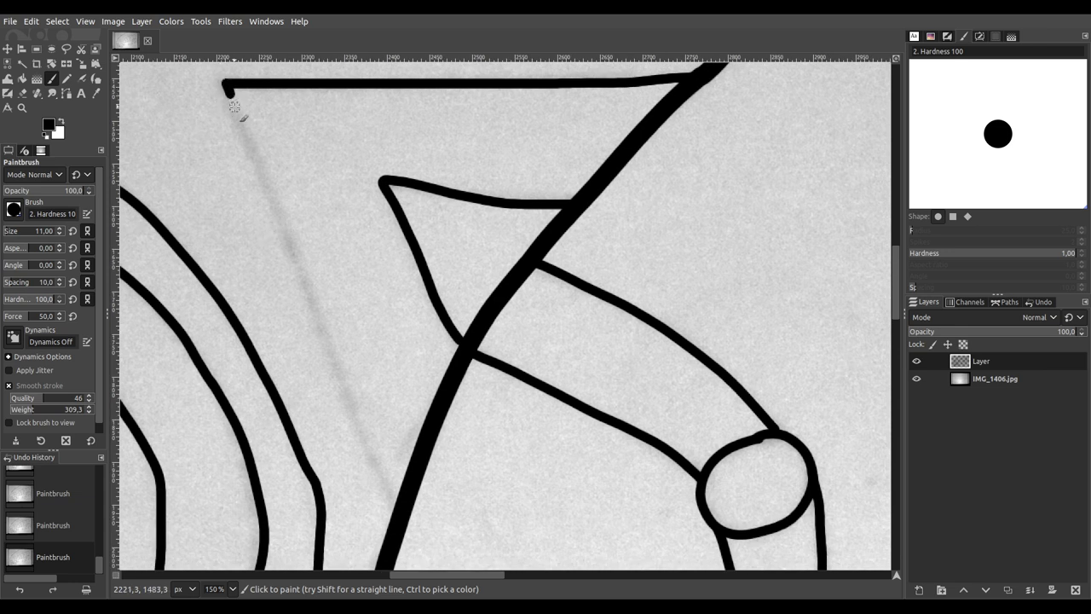
{"action": "left_click_drag", "start_coordinate": [245, 133], "coordinate": [403, 517]}
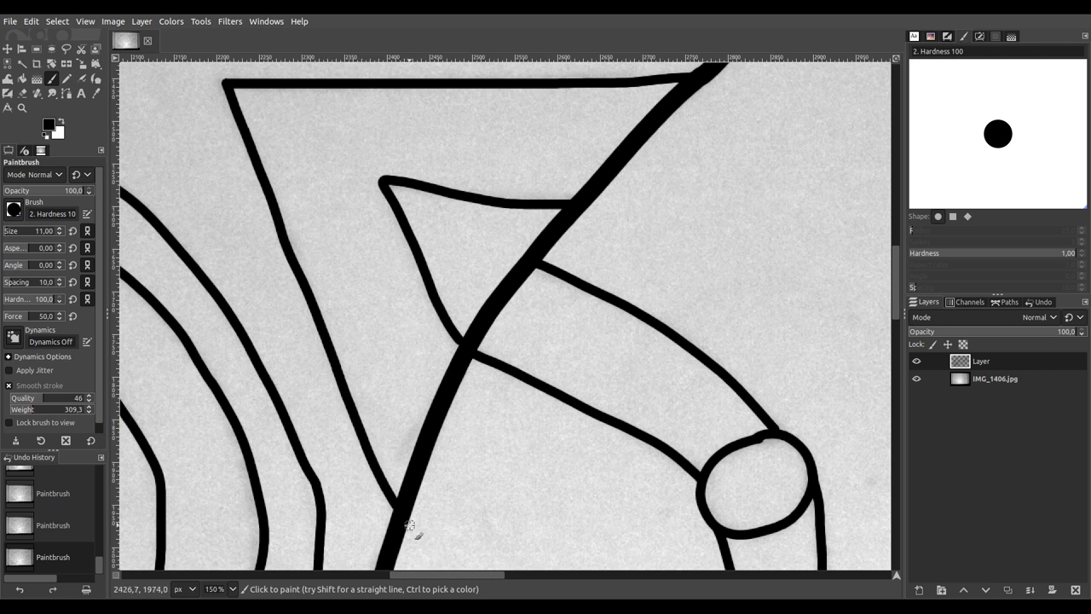
Step: Undo the false start in the next spiral above and ink its line from the central curl around to the upper left
{"action": "scroll", "coordinate": [410, 525], "scroll_direction": "down", "scroll_amount": 2, "text": "ctrl"}
{"action": "scroll", "coordinate": [401, 382], "scroll_direction": "up", "scroll_amount": 6}
{"action": "scroll", "coordinate": [412, 293], "scroll_direction": "up", "scroll_amount": 2, "text": "ctrl"}
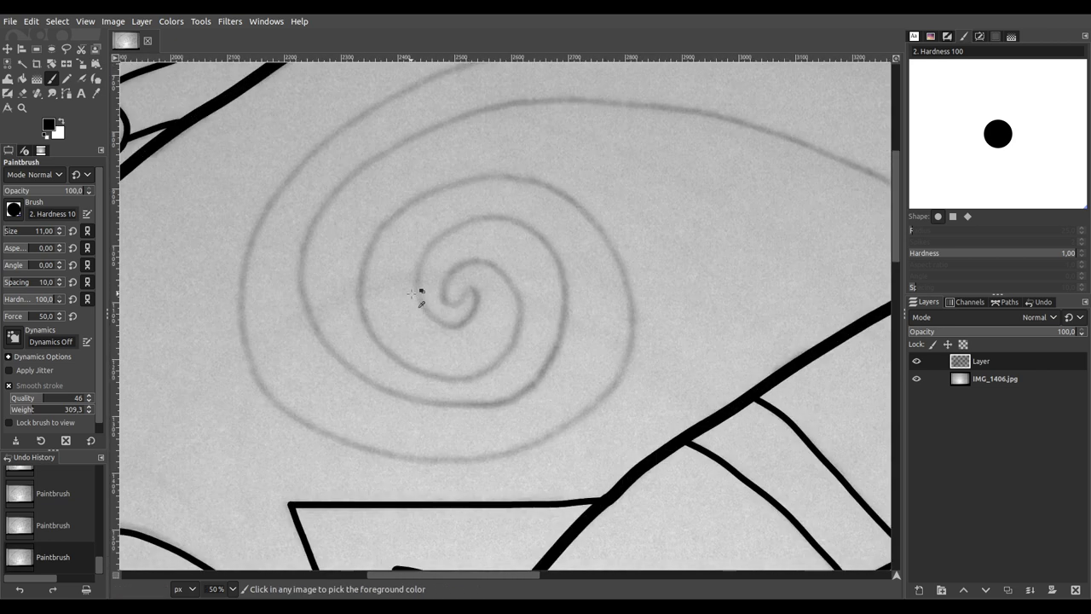
{"action": "scroll", "coordinate": [411, 293], "scroll_direction": "up", "scroll_amount": 4, "text": "ctrl"}
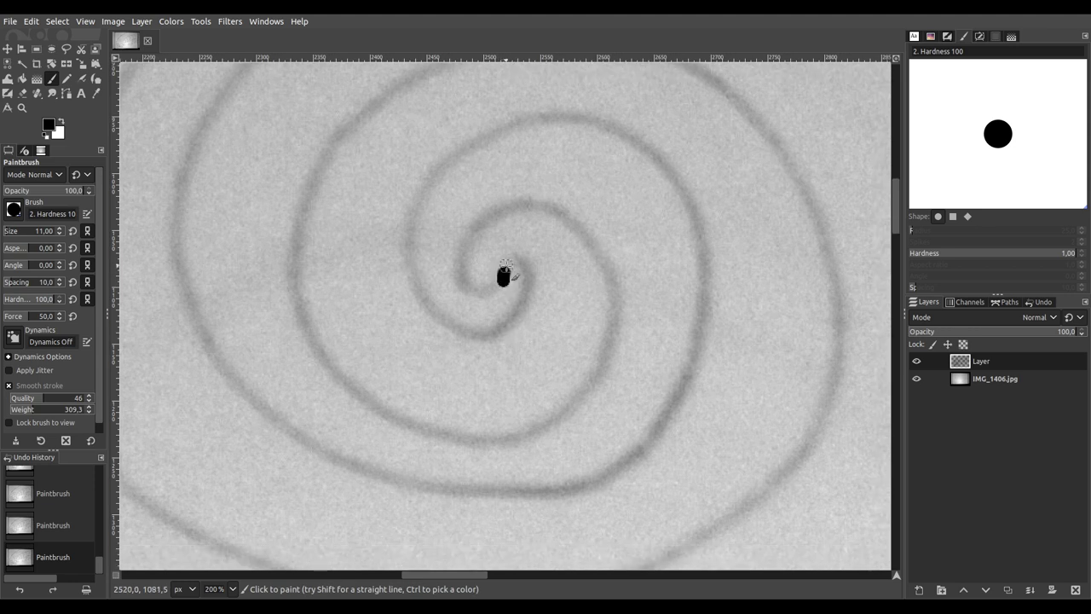
{"action": "key", "text": "ctrl"}
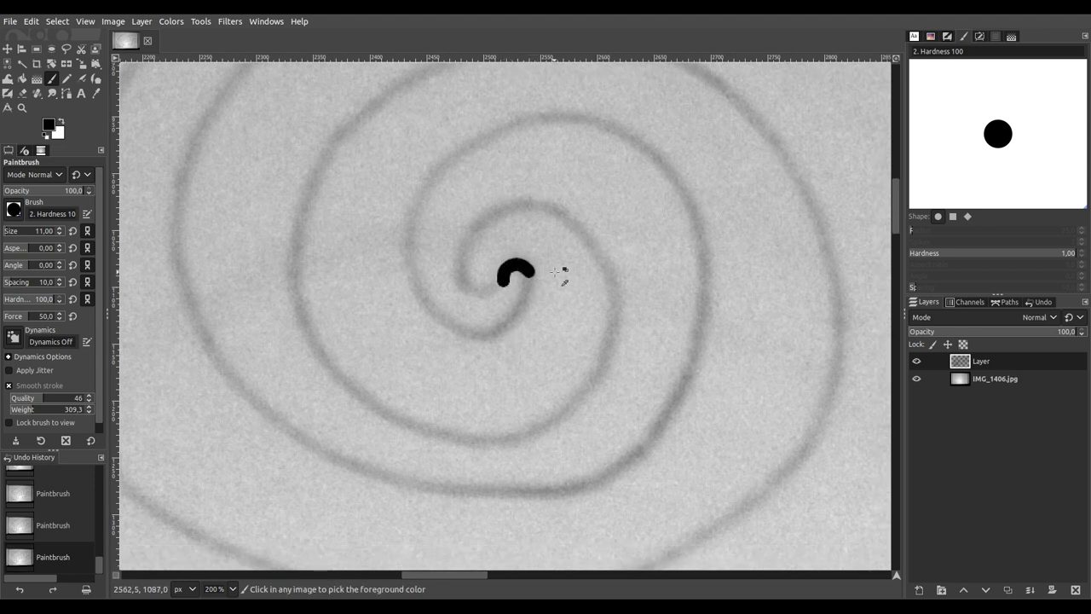
{"action": "key", "text": "ctrl+z"}
{"action": "mouse_move", "coordinate": [471, 233]}
{"action": "left_mouse_down"}
{"action": "mouse_move", "coordinate": [470, 292]}
{"action": "mouse_move", "coordinate": [488, 291]}
{"action": "mouse_move", "coordinate": [509, 259]}
{"action": "mouse_move", "coordinate": [529, 267]}
{"action": "mouse_move", "coordinate": [522, 312]}
{"action": "mouse_move", "coordinate": [487, 338]}
{"action": "mouse_move", "coordinate": [442, 325]}
{"action": "mouse_move", "coordinate": [411, 283]}
{"action": "mouse_move", "coordinate": [411, 237]}
{"action": "mouse_move", "coordinate": [469, 143]}
{"action": "mouse_move", "coordinate": [514, 124]}
{"action": "mouse_move", "coordinate": [599, 124]}
{"action": "mouse_move", "coordinate": [676, 174]}
{"action": "mouse_move", "coordinate": [703, 260]}
{"action": "mouse_move", "coordinate": [701, 339]}
{"action": "mouse_move", "coordinate": [667, 414]}
{"action": "mouse_move", "coordinate": [630, 453]}
{"action": "mouse_move", "coordinate": [566, 483]}
{"action": "mouse_move", "coordinate": [427, 487]}
{"action": "mouse_move", "coordinate": [320, 444]}
{"action": "mouse_move", "coordinate": [246, 385]}
{"action": "mouse_move", "coordinate": [204, 343]}
{"action": "mouse_move", "coordinate": [183, 294]}
{"action": "mouse_move", "coordinate": [179, 220]}
{"action": "mouse_move", "coordinate": [229, 83]}
{"action": "left_mouse_up"}
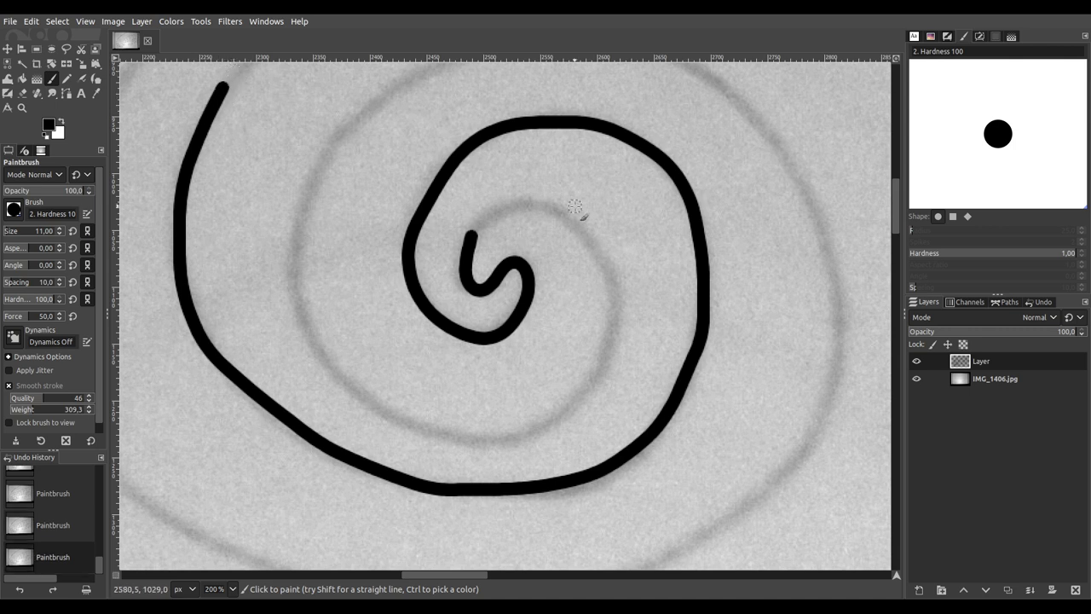
Step: Extend the upper spiral's inked line from its upper left over the top and down to the body's right outline
{"action": "scroll", "coordinate": [512, 298], "scroll_direction": "up", "scroll_amount": 5}
{"action": "scroll", "coordinate": [511, 298], "scroll_direction": "right", "scroll_amount": 2}
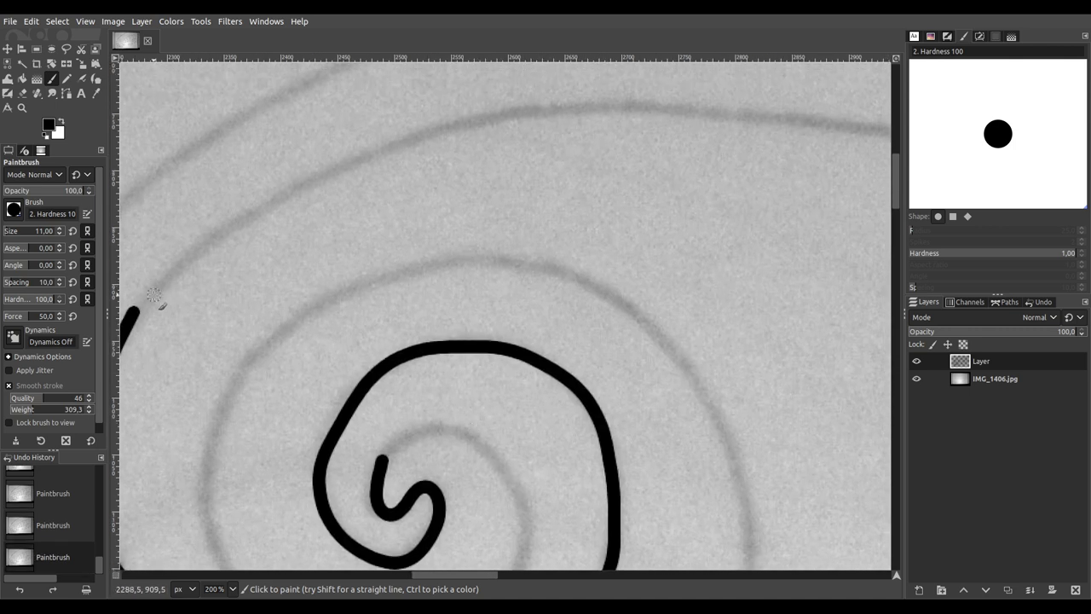
{"action": "mouse_move", "coordinate": [160, 278]}
{"action": "left_mouse_down"}
{"action": "mouse_move", "coordinate": [288, 189]}
{"action": "mouse_move", "coordinate": [574, 102]}
{"action": "mouse_move", "coordinate": [655, 100]}
{"action": "mouse_move", "coordinate": [807, 126]}
{"action": "left_mouse_up"}
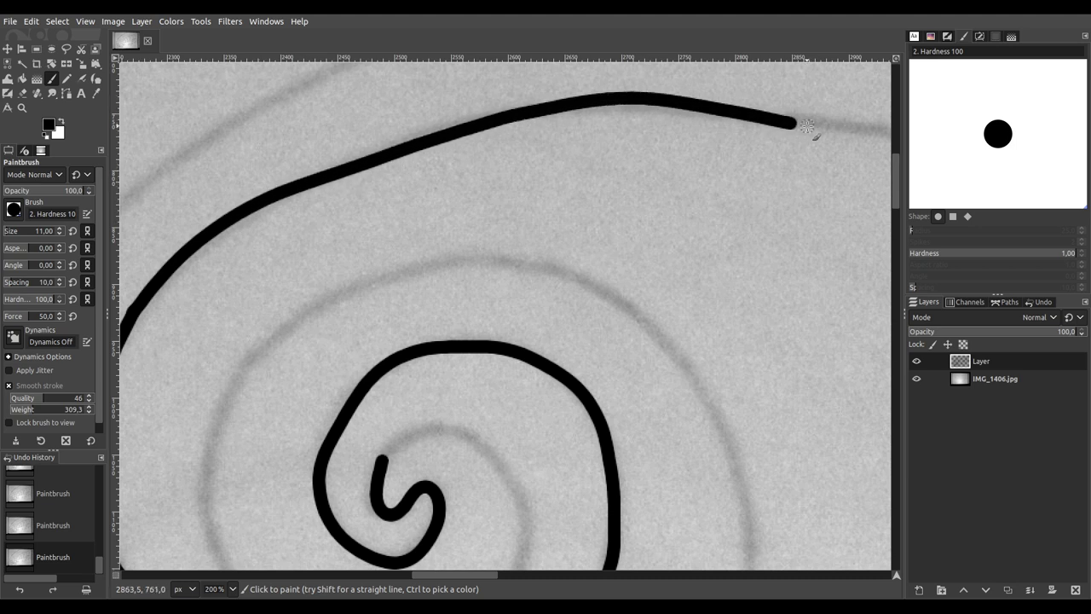
{"action": "mouse_move", "coordinate": [804, 184]}
{"action": "left_mouse_down"}
{"action": "mouse_move", "coordinate": [358, 180]}
{"action": "mouse_move", "coordinate": [305, 151]}
{"action": "left_mouse_up"}
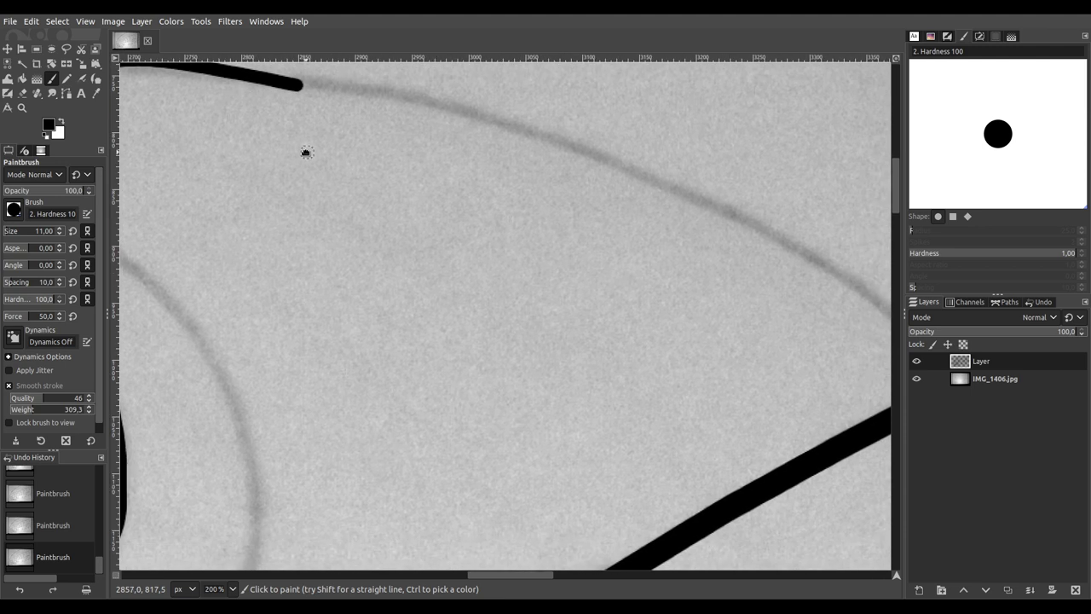
{"action": "left_click_drag", "start_coordinate": [358, 180], "coordinate": [272, 185]}
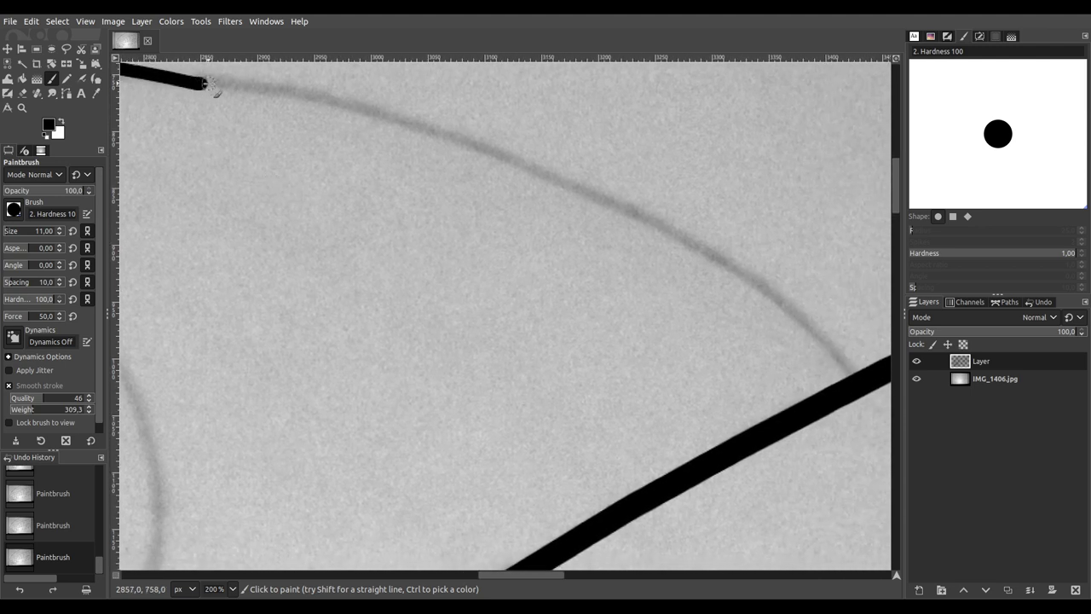
{"action": "mouse_move", "coordinate": [231, 83]}
{"action": "left_mouse_down"}
{"action": "mouse_move", "coordinate": [466, 140]}
{"action": "mouse_move", "coordinate": [687, 224]}
{"action": "mouse_move", "coordinate": [806, 309]}
{"action": "mouse_move", "coordinate": [865, 381]}
{"action": "left_mouse_up"}
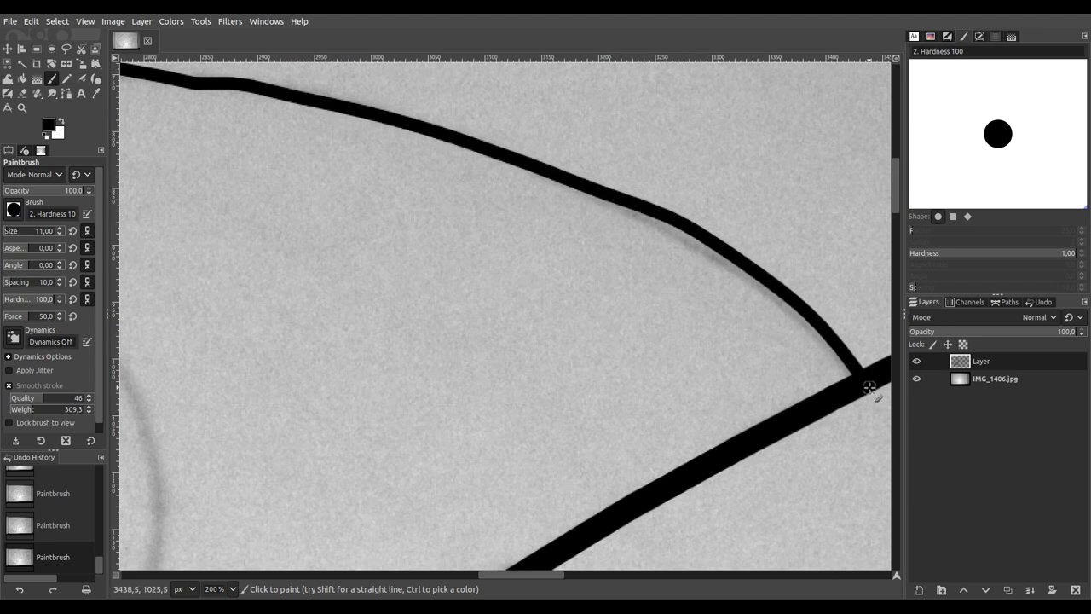
Step: Ink the upper spiral's second line from the central curl outward, around the left and over the top to the right side
{"action": "scroll", "coordinate": [694, 406], "scroll_direction": "down", "scroll_amount": 2}
{"action": "scroll", "coordinate": [511, 274], "scroll_direction": "up", "scroll_amount": 2}
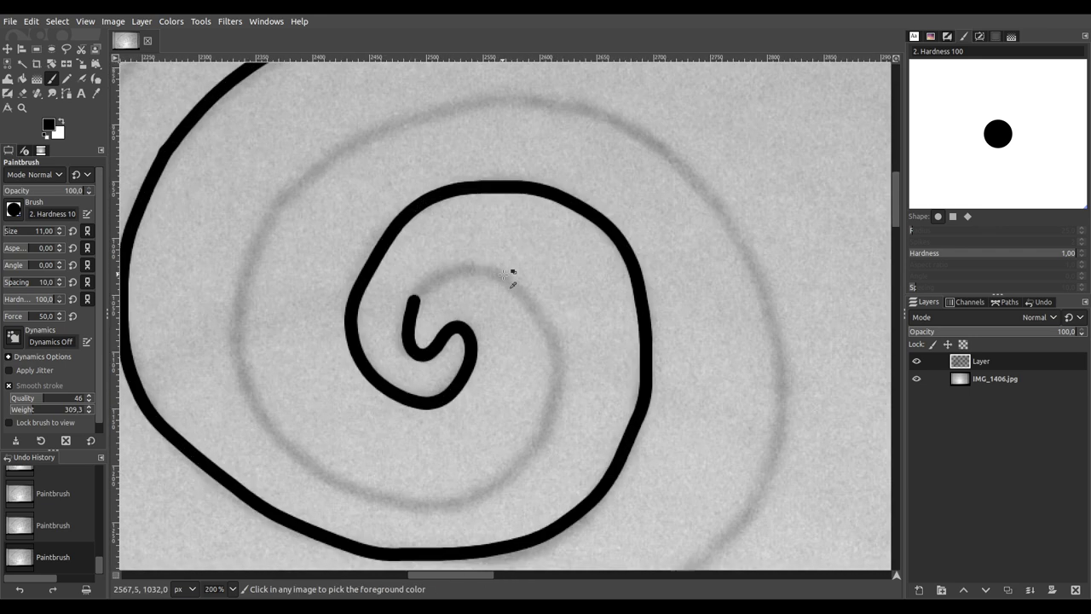
{"action": "scroll", "coordinate": [511, 273], "scroll_direction": "up", "scroll_amount": 2}
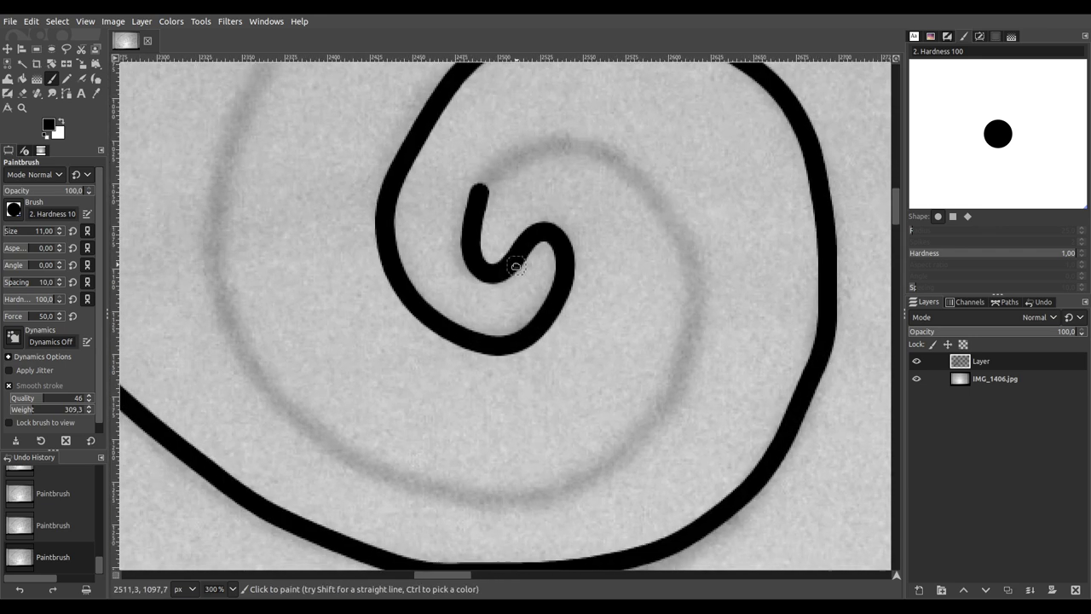
{"action": "mouse_move", "coordinate": [480, 196]}
{"action": "left_mouse_down"}
{"action": "mouse_move", "coordinate": [511, 157]}
{"action": "mouse_move", "coordinate": [553, 148]}
{"action": "mouse_move", "coordinate": [595, 152]}
{"action": "mouse_move", "coordinate": [638, 182]}
{"action": "mouse_move", "coordinate": [689, 288]}
{"action": "mouse_move", "coordinate": [688, 375]}
{"action": "mouse_move", "coordinate": [642, 445]}
{"action": "mouse_move", "coordinate": [606, 465]}
{"action": "mouse_move", "coordinate": [469, 492]}
{"action": "mouse_move", "coordinate": [420, 485]}
{"action": "mouse_move", "coordinate": [287, 420]}
{"action": "mouse_move", "coordinate": [247, 359]}
{"action": "mouse_move", "coordinate": [221, 260]}
{"action": "mouse_move", "coordinate": [255, 84]}
{"action": "left_mouse_up"}
{"action": "scroll", "coordinate": [384, 166], "scroll_direction": "down", "scroll_amount": 1}
{"action": "scroll", "coordinate": [361, 382], "scroll_direction": "up", "scroll_amount": 5}
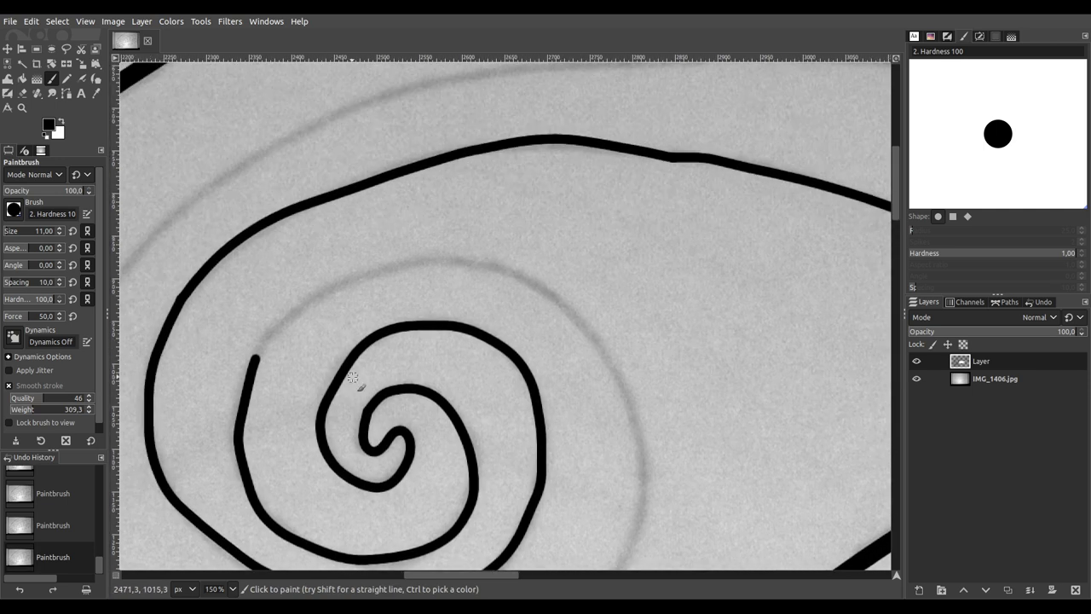
{"action": "left_click_drag", "start_coordinate": [341, 356], "coordinate": [303, 247]}
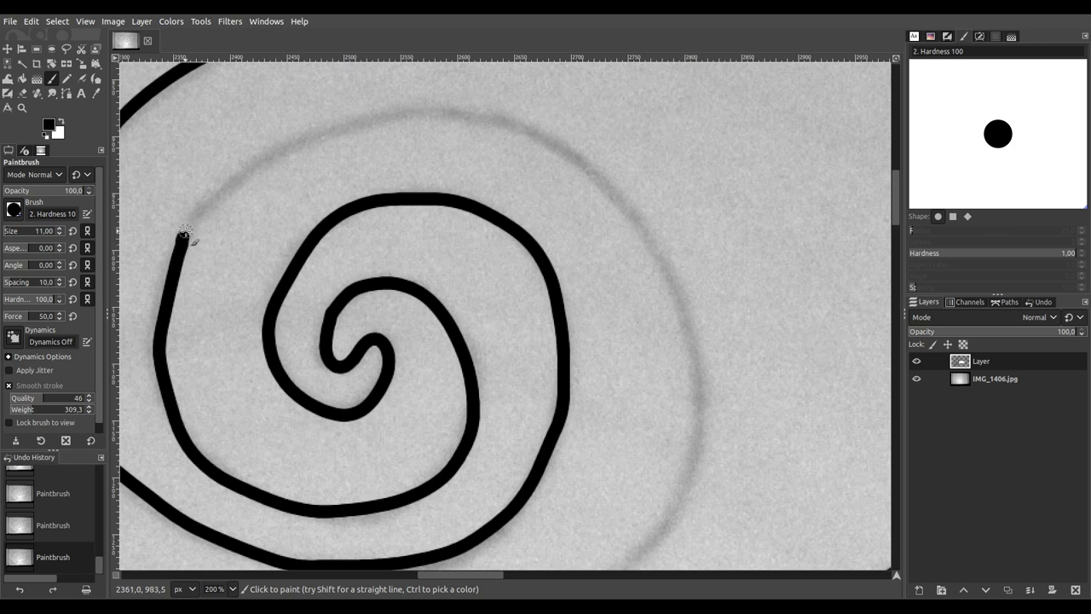
{"action": "mouse_move", "coordinate": [205, 201]}
{"action": "left_mouse_down"}
{"action": "mouse_move", "coordinate": [281, 151]}
{"action": "mouse_move", "coordinate": [404, 120]}
{"action": "mouse_move", "coordinate": [467, 119]}
{"action": "mouse_move", "coordinate": [588, 164]}
{"action": "mouse_move", "coordinate": [664, 265]}
{"action": "mouse_move", "coordinate": [692, 334]}
{"action": "mouse_move", "coordinate": [701, 447]}
{"action": "mouse_move", "coordinate": [689, 499]}
{"action": "mouse_move", "coordinate": [661, 503]}
{"action": "left_mouse_up"}
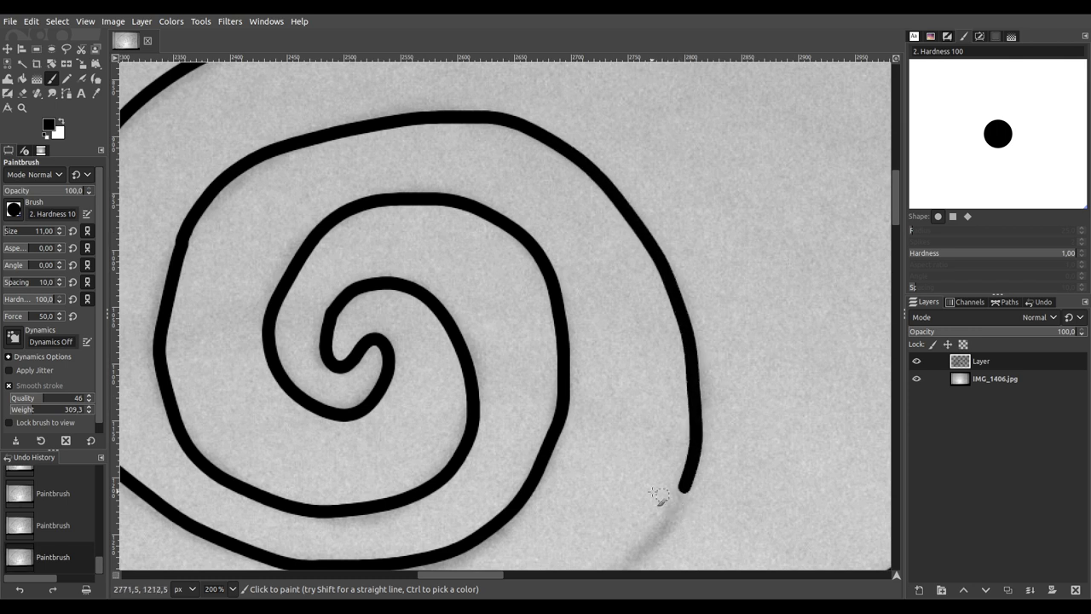
Step: Continue the upper spiral's outermost line around the bottom, up the left side and over the top
{"action": "scroll", "coordinate": [478, 404], "scroll_direction": "down", "scroll_amount": 1}
{"action": "scroll", "coordinate": [478, 404], "scroll_direction": "down", "scroll_amount": 10}
{"action": "scroll", "coordinate": [478, 404], "scroll_direction": "left", "scroll_amount": 8}
{"action": "scroll", "coordinate": [843, 297], "scroll_direction": "right", "scroll_amount": 1}
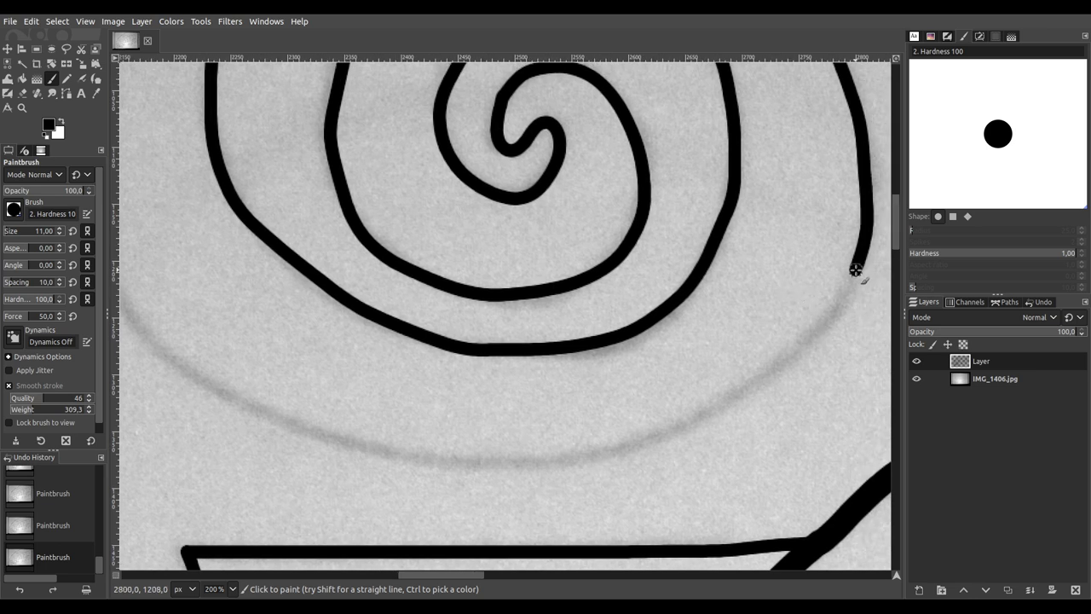
{"action": "mouse_move", "coordinate": [840, 306]}
{"action": "left_mouse_down"}
{"action": "mouse_move", "coordinate": [789, 353]}
{"action": "mouse_move", "coordinate": [653, 433]}
{"action": "mouse_move", "coordinate": [562, 452]}
{"action": "left_mouse_up"}
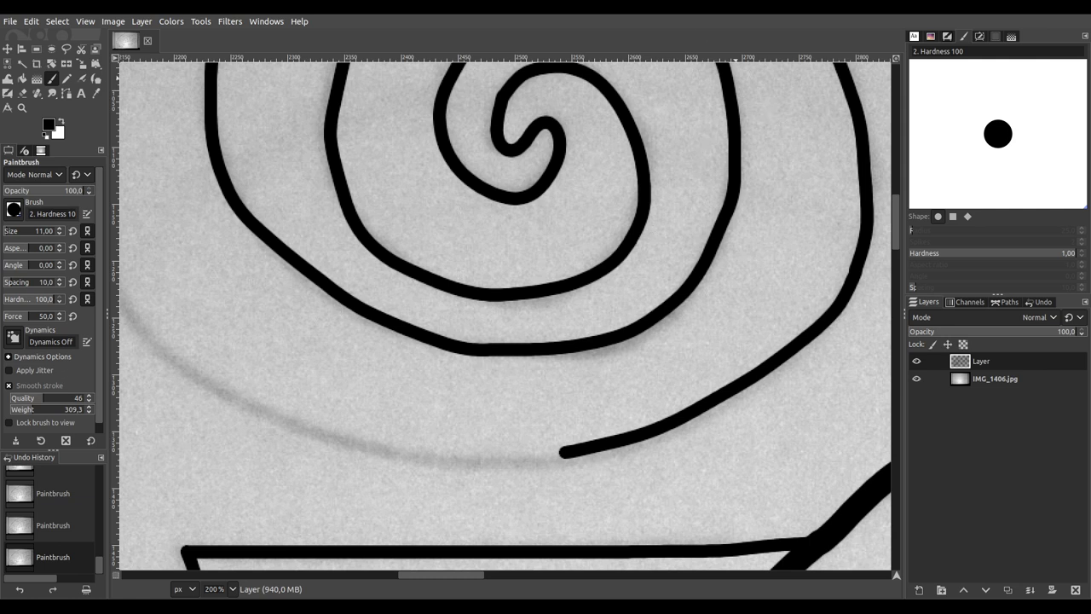
{"action": "left_click_drag", "start_coordinate": [481, 415], "coordinate": [635, 461]}
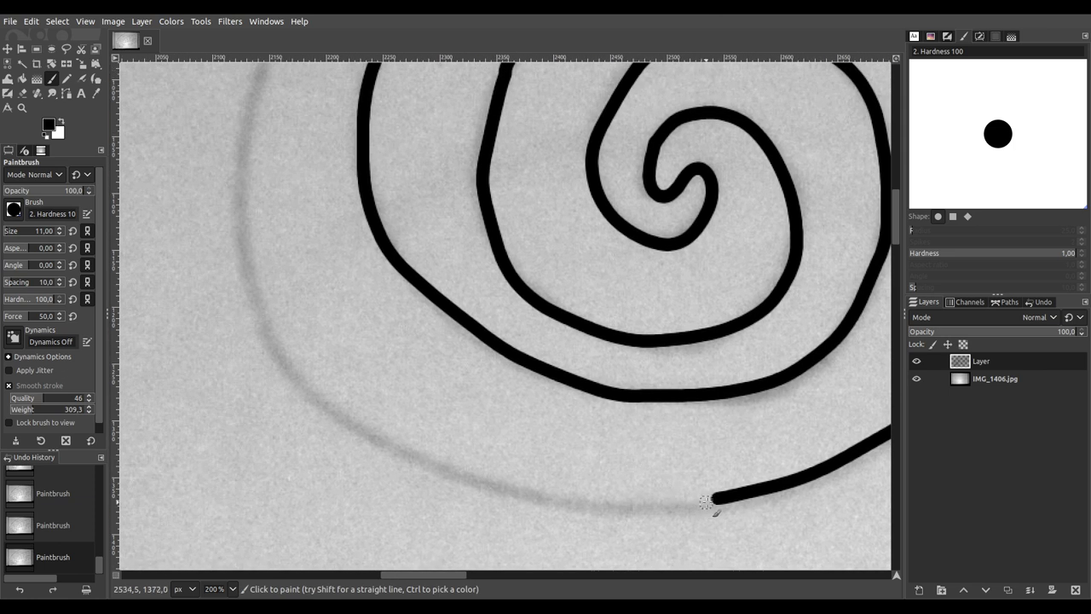
{"action": "mouse_move", "coordinate": [703, 501]}
{"action": "left_mouse_down"}
{"action": "mouse_move", "coordinate": [533, 502]}
{"action": "mouse_move", "coordinate": [329, 418]}
{"action": "mouse_move", "coordinate": [258, 331]}
{"action": "mouse_move", "coordinate": [242, 271]}
{"action": "mouse_move", "coordinate": [231, 174]}
{"action": "mouse_move", "coordinate": [259, 112]}
{"action": "mouse_move", "coordinate": [260, 75]}
{"action": "left_mouse_up"}
{"action": "mouse_move", "coordinate": [414, 139]}
{"action": "left_mouse_down"}
{"action": "mouse_move", "coordinate": [428, 164]}
{"action": "mouse_move", "coordinate": [373, 386]}
{"action": "mouse_move", "coordinate": [292, 472]}
{"action": "mouse_move", "coordinate": [342, 527]}
{"action": "mouse_move", "coordinate": [350, 566]}
{"action": "left_mouse_up"}
{"action": "mouse_move", "coordinate": [372, 513]}
{"action": "left_mouse_down"}
{"action": "mouse_move", "coordinate": [345, 490]}
{"action": "mouse_move", "coordinate": [278, 485]}
{"action": "left_mouse_up"}
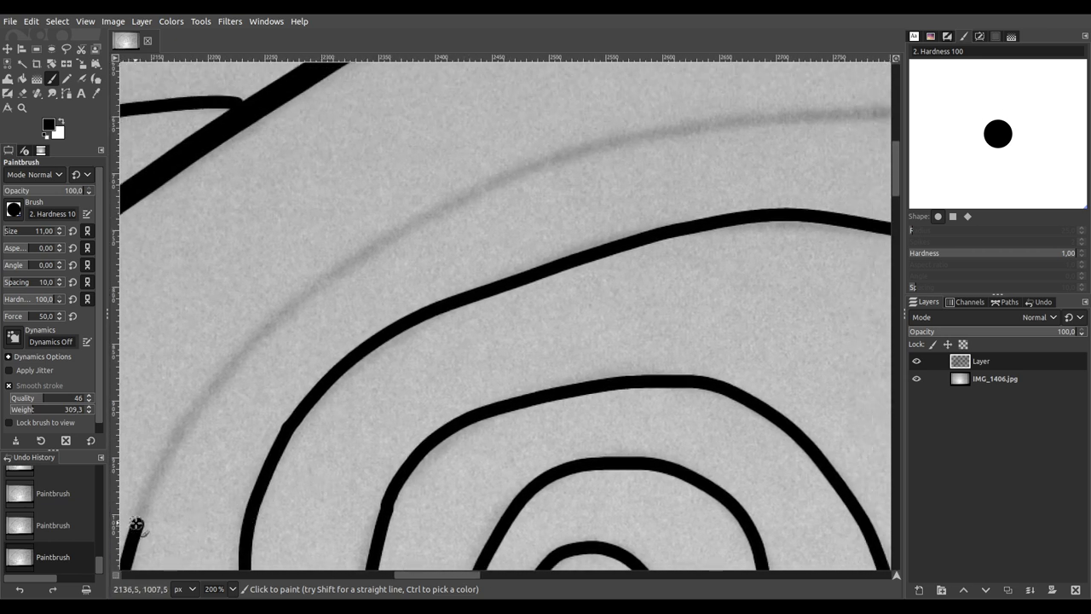
{"action": "mouse_move", "coordinate": [148, 492]}
{"action": "left_mouse_down"}
{"action": "mouse_move", "coordinate": [198, 402]}
{"action": "mouse_move", "coordinate": [267, 328]}
{"action": "mouse_move", "coordinate": [479, 192]}
{"action": "mouse_move", "coordinate": [633, 130]}
{"action": "mouse_move", "coordinate": [863, 115]}
{"action": "left_mouse_up"}
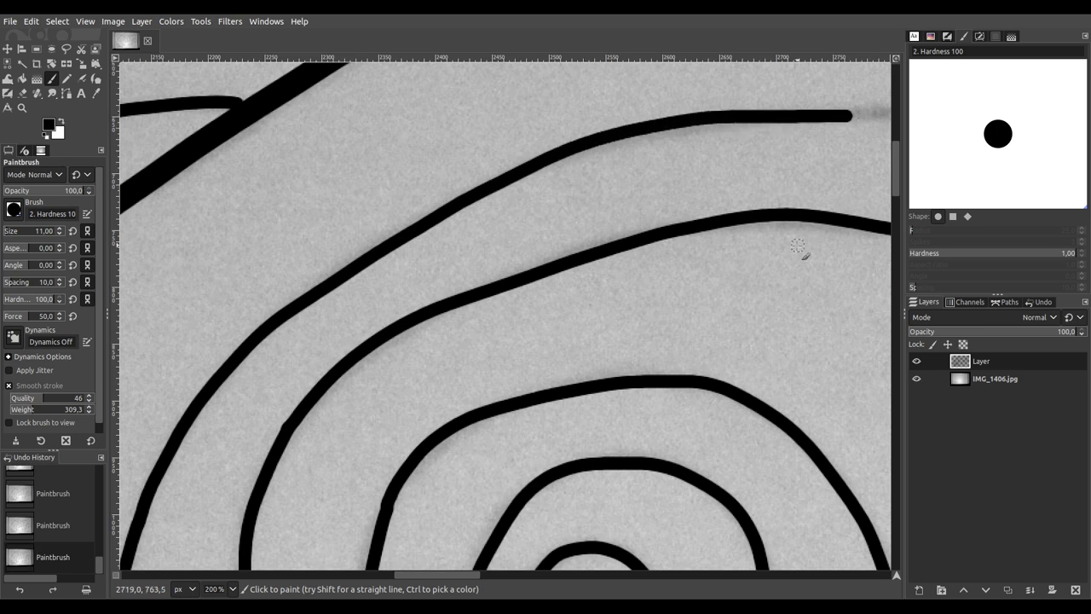
Step: Finish the upper spiral's outermost line by inking it down to the body's right outline, and save the image
{"action": "scroll", "coordinate": [797, 246], "scroll_direction": "right", "scroll_amount": 10}
{"action": "scroll", "coordinate": [797, 246], "scroll_direction": "up", "scroll_amount": 2}
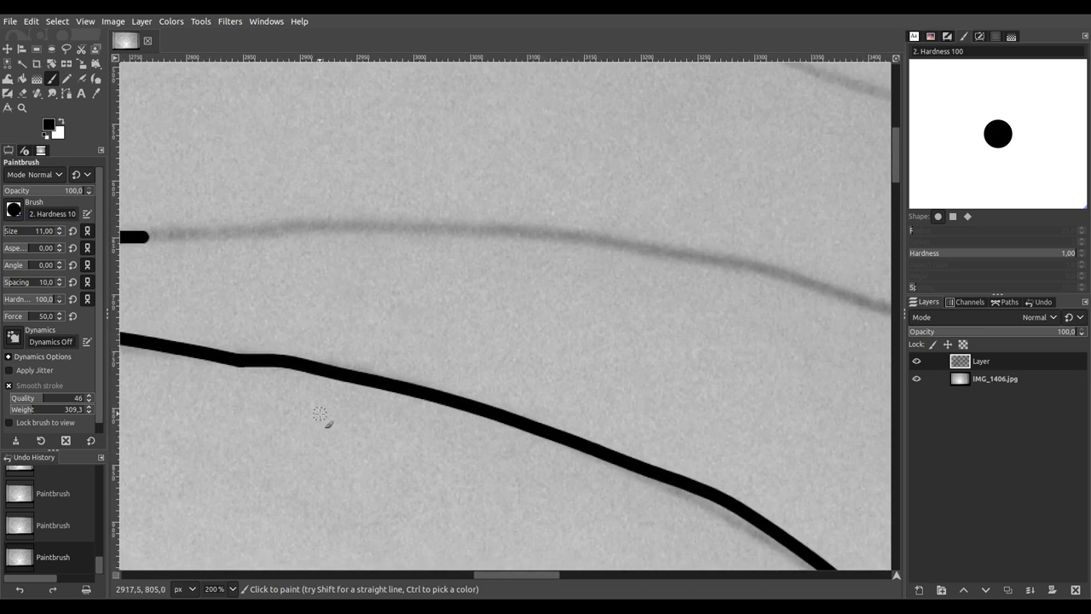
{"action": "mouse_move", "coordinate": [159, 234]}
{"action": "left_mouse_down"}
{"action": "mouse_move", "coordinate": [519, 227]}
{"action": "mouse_move", "coordinate": [859, 300]}
{"action": "left_mouse_up"}
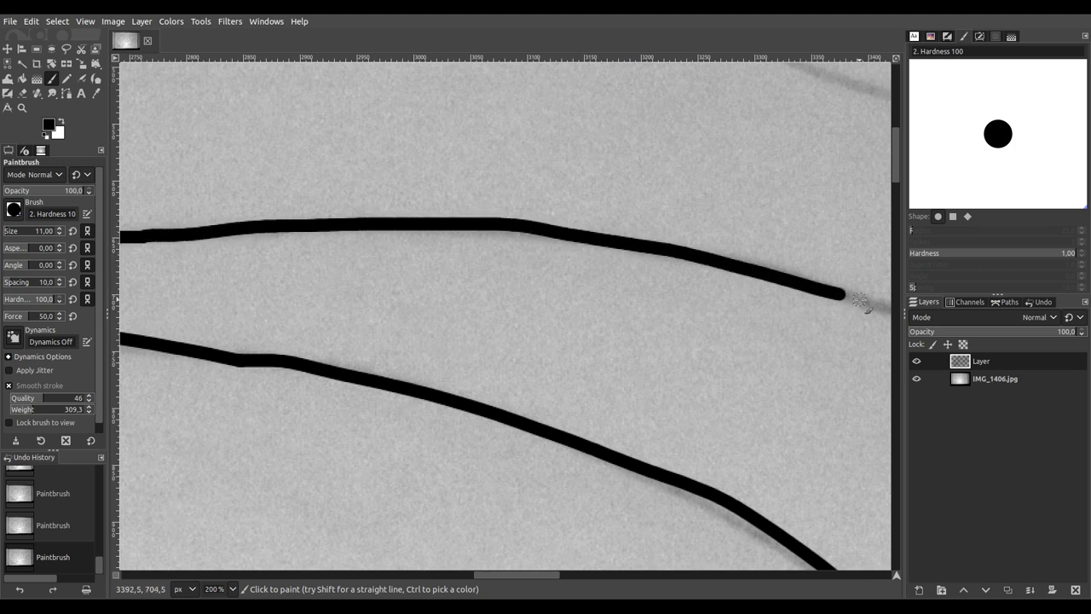
{"action": "mouse_move", "coordinate": [810, 349]}
{"action": "left_mouse_down"}
{"action": "mouse_move", "coordinate": [250, 196]}
{"action": "mouse_move", "coordinate": [217, 177]}
{"action": "left_mouse_up"}
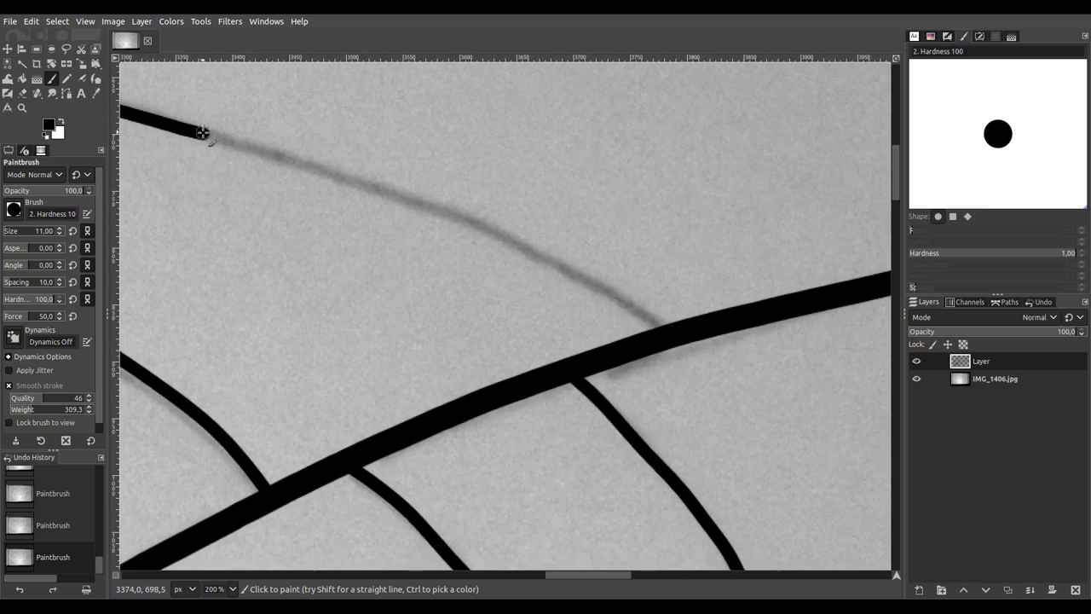
{"action": "mouse_move", "coordinate": [202, 134]}
{"action": "left_mouse_down"}
{"action": "mouse_move", "coordinate": [512, 231]}
{"action": "mouse_move", "coordinate": [681, 334]}
{"action": "left_mouse_up"}
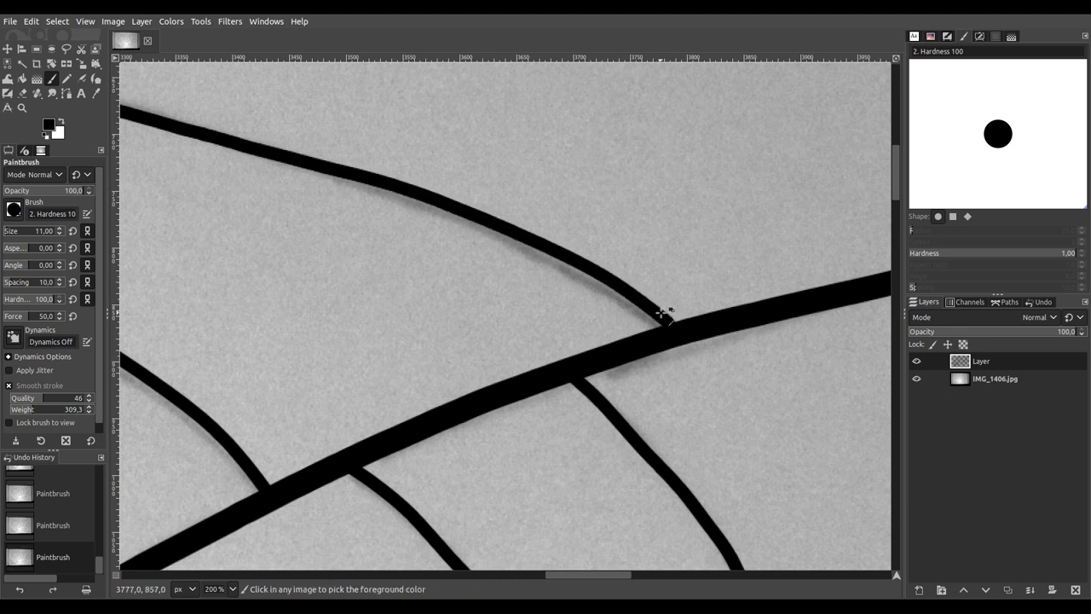
{"action": "scroll", "coordinate": [669, 317], "scroll_direction": "down", "scroll_amount": 4}
{"action": "key", "text": "ctrl+s"}
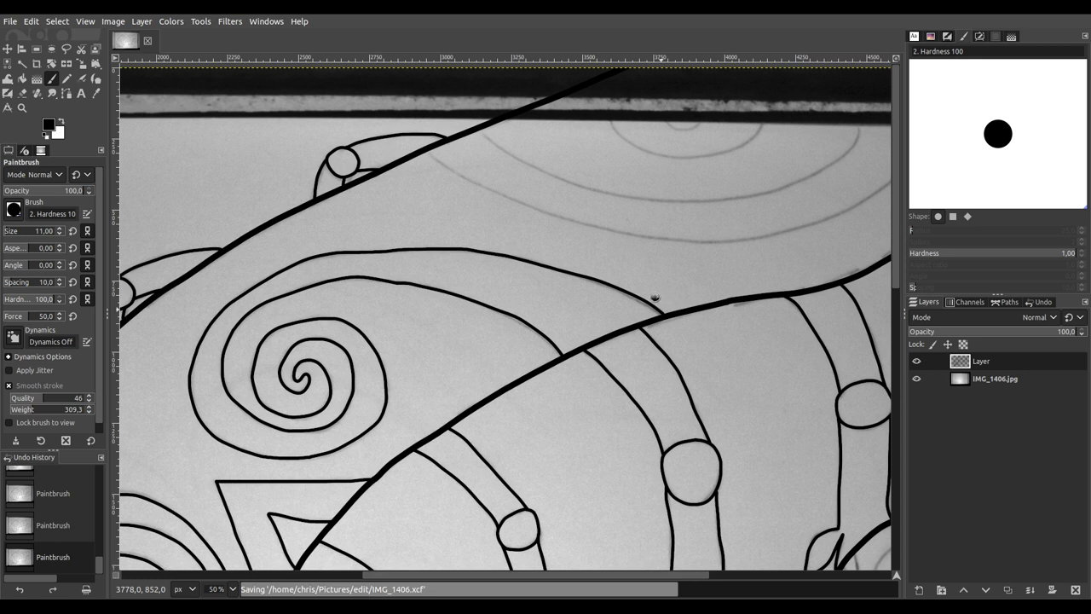
Step: Ink the small innermost oval of the ring pattern at the paper's upper edge, completing it across the dark border
{"action": "scroll", "coordinate": [655, 297], "scroll_direction": "down", "scroll_amount": 3}
{"action": "scroll", "coordinate": [599, 363], "scroll_direction": "right", "scroll_amount": 3}
{"action": "scroll", "coordinate": [529, 366], "scroll_direction": "down", "scroll_amount": 1}
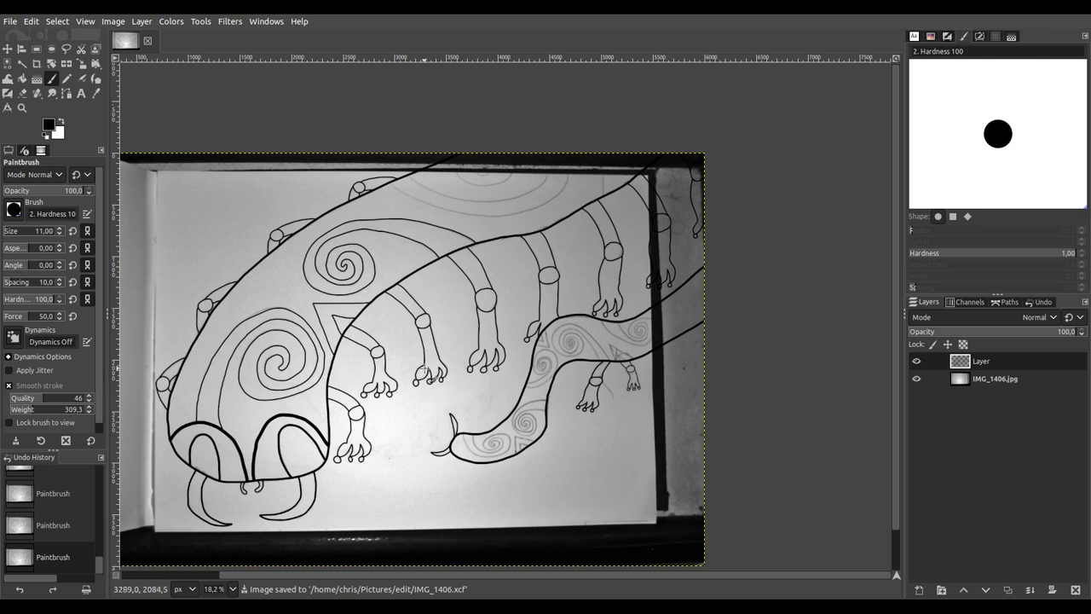
{"action": "scroll", "coordinate": [477, 178], "scroll_direction": "up", "scroll_amount": 6, "text": "ctrl"}
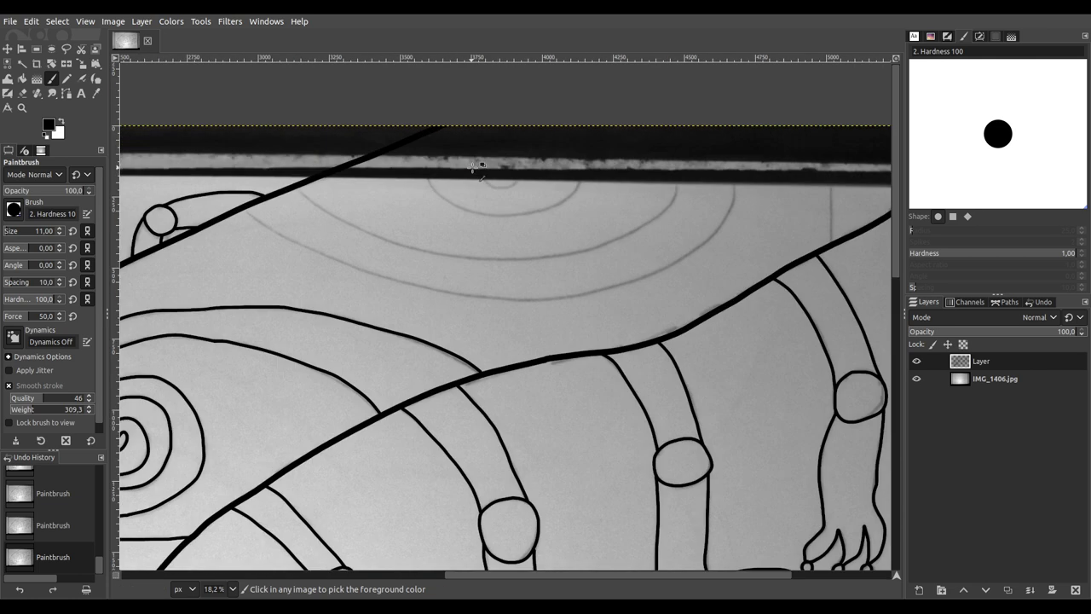
{"action": "scroll", "coordinate": [366, 245], "scroll_direction": "down", "scroll_amount": 3, "text": "ctrl"}
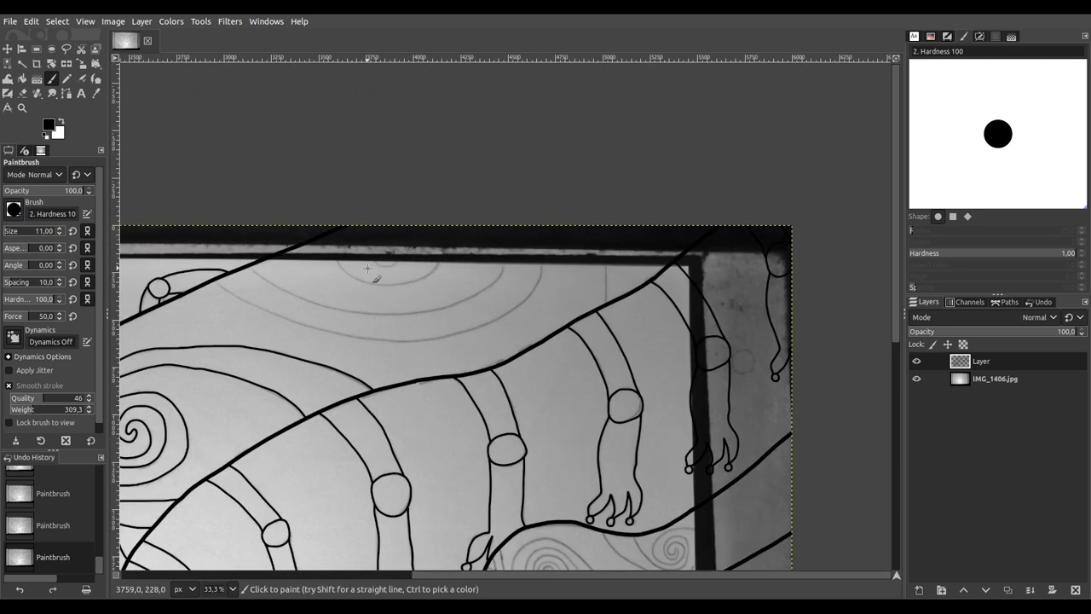
{"action": "scroll", "coordinate": [366, 267], "scroll_direction": "up", "scroll_amount": 3, "text": "ctrl"}
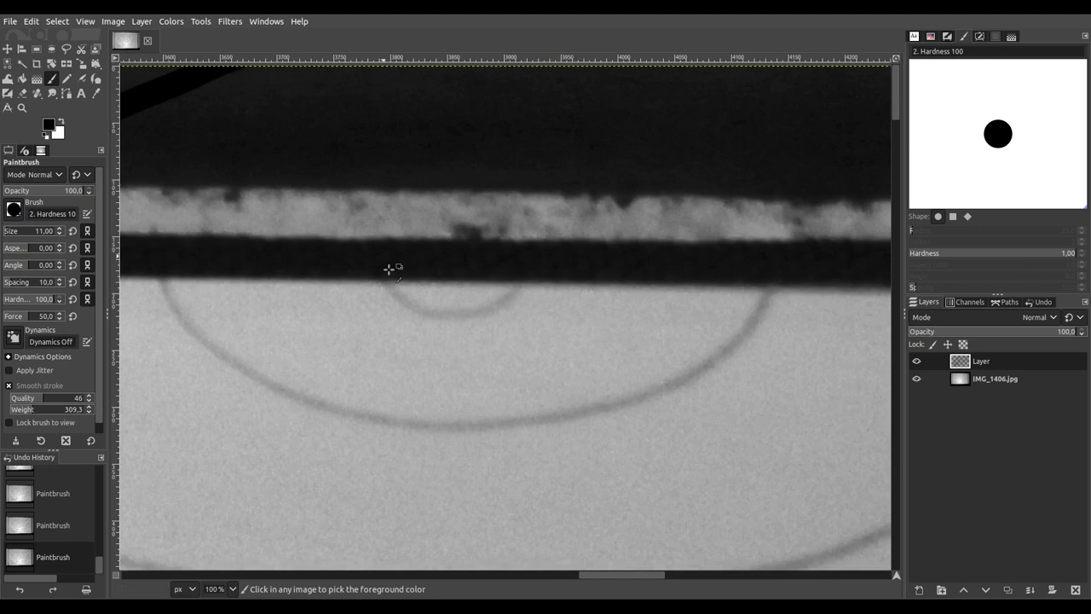
{"action": "scroll", "coordinate": [389, 269], "scroll_direction": "up", "scroll_amount": 3, "text": "ctrl"}
{"action": "mouse_move", "coordinate": [408, 313]}
{"action": "left_mouse_down"}
{"action": "mouse_move", "coordinate": [385, 291]}
{"action": "mouse_move", "coordinate": [375, 245]}
{"action": "mouse_move", "coordinate": [430, 179]}
{"action": "mouse_move", "coordinate": [489, 163]}
{"action": "mouse_move", "coordinate": [540, 178]}
{"action": "mouse_move", "coordinate": [607, 239]}
{"action": "mouse_move", "coordinate": [609, 287]}
{"action": "mouse_move", "coordinate": [576, 321]}
{"action": "mouse_move", "coordinate": [473, 343]}
{"action": "mouse_move", "coordinate": [401, 312]}
{"action": "left_mouse_up"}
{"action": "scroll", "coordinate": [425, 336], "scroll_direction": "down", "scroll_amount": 2, "text": "ctrl"}
{"action": "scroll", "coordinate": [425, 336], "scroll_direction": "down", "scroll_amount": 2, "text": "ctrl"}
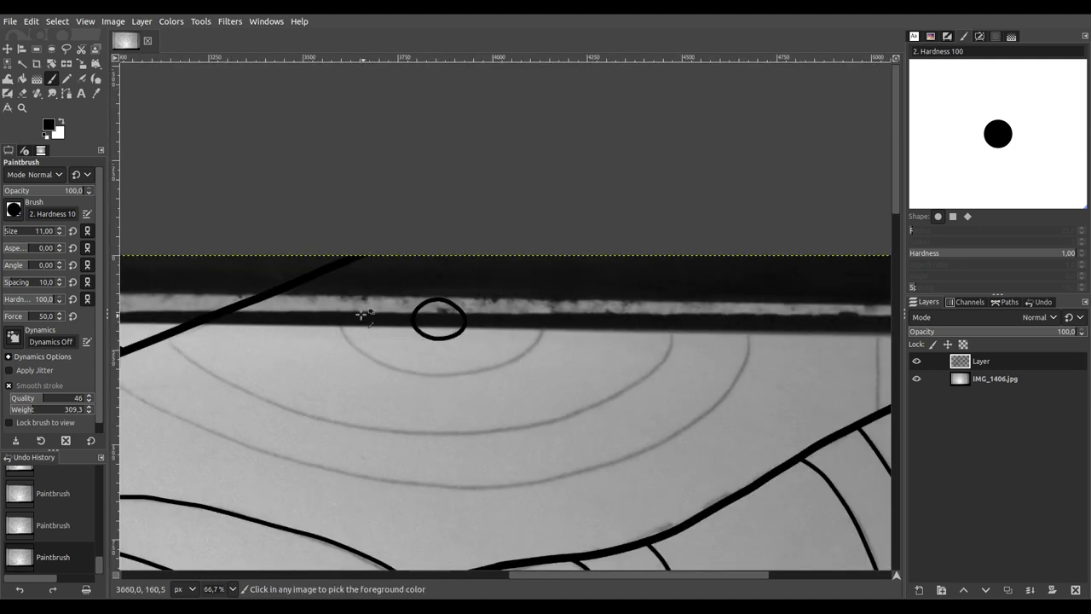
Step: Ink the second ring around the small oval, closing its missing upper half across the dark border
{"action": "scroll", "coordinate": [345, 317], "scroll_direction": "up", "scroll_amount": 2, "text": "ctrl"}
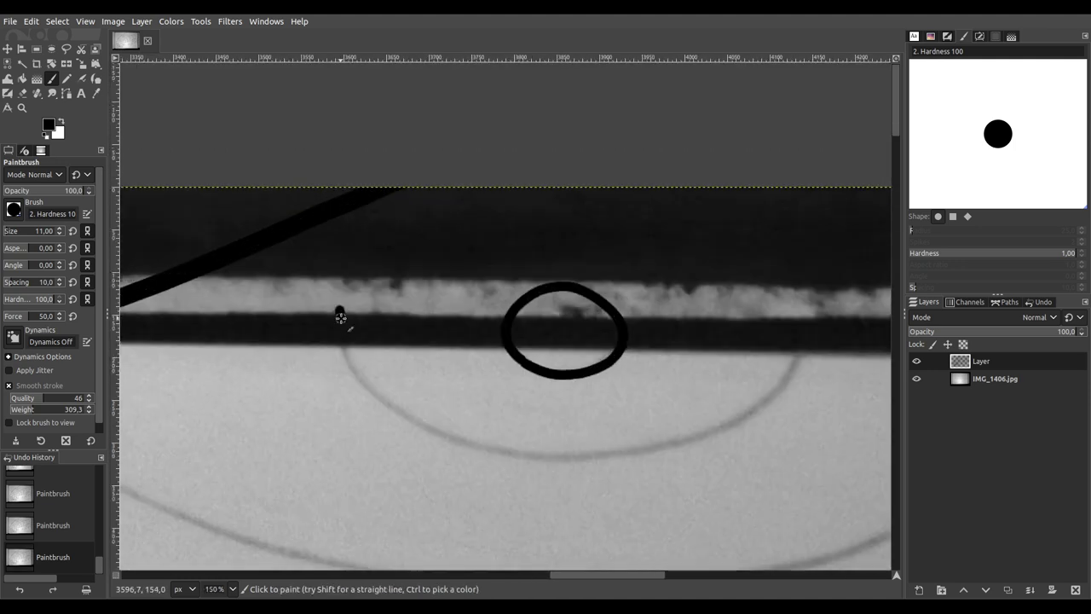
{"action": "left_click_drag", "start_coordinate": [355, 363], "coordinate": [363, 375]}
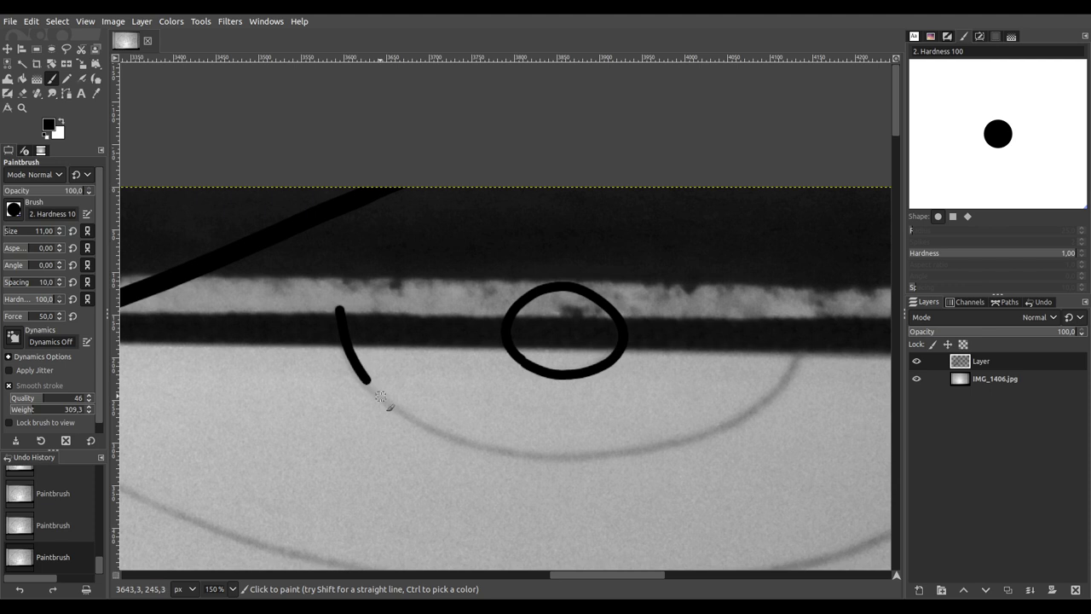
{"action": "mouse_move", "coordinate": [401, 409]}
{"action": "left_mouse_down"}
{"action": "mouse_move", "coordinate": [508, 447]}
{"action": "mouse_move", "coordinate": [605, 450]}
{"action": "mouse_move", "coordinate": [673, 432]}
{"action": "mouse_move", "coordinate": [777, 379]}
{"action": "mouse_move", "coordinate": [812, 335]}
{"action": "mouse_move", "coordinate": [819, 275]}
{"action": "left_mouse_up"}
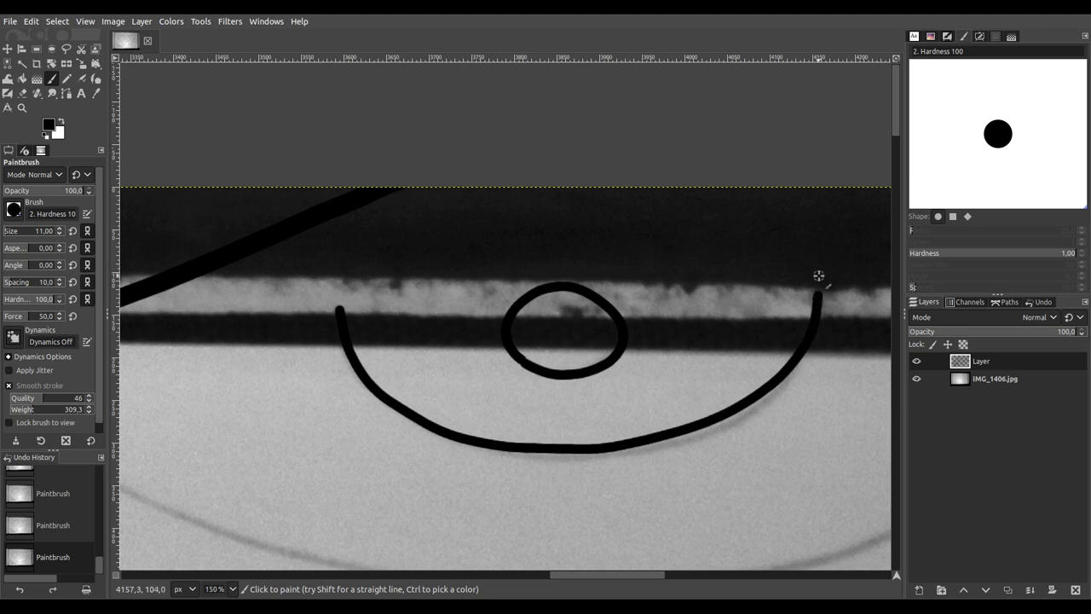
{"action": "mouse_move", "coordinate": [764, 211]}
{"action": "left_mouse_down"}
{"action": "mouse_move", "coordinate": [581, 187]}
{"action": "mouse_move", "coordinate": [485, 200]}
{"action": "mouse_move", "coordinate": [403, 236]}
{"action": "left_mouse_up"}
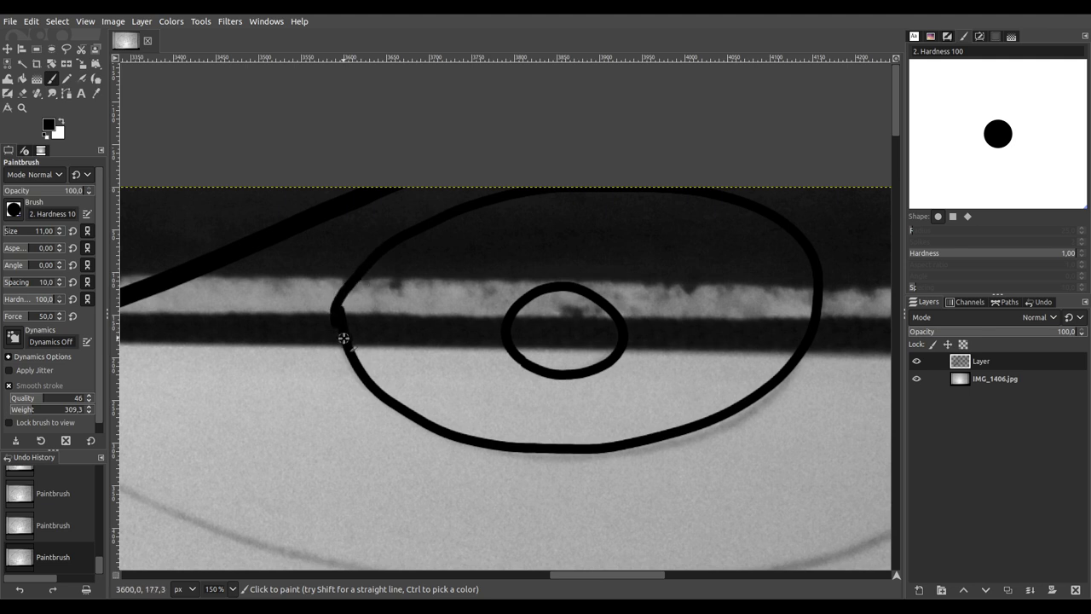
Step: Ink the ring pattern's two large outer arcs from the body's left outline around toward the image's upper edge
{"action": "scroll", "coordinate": [340, 345], "scroll_direction": "down", "scroll_amount": 3}
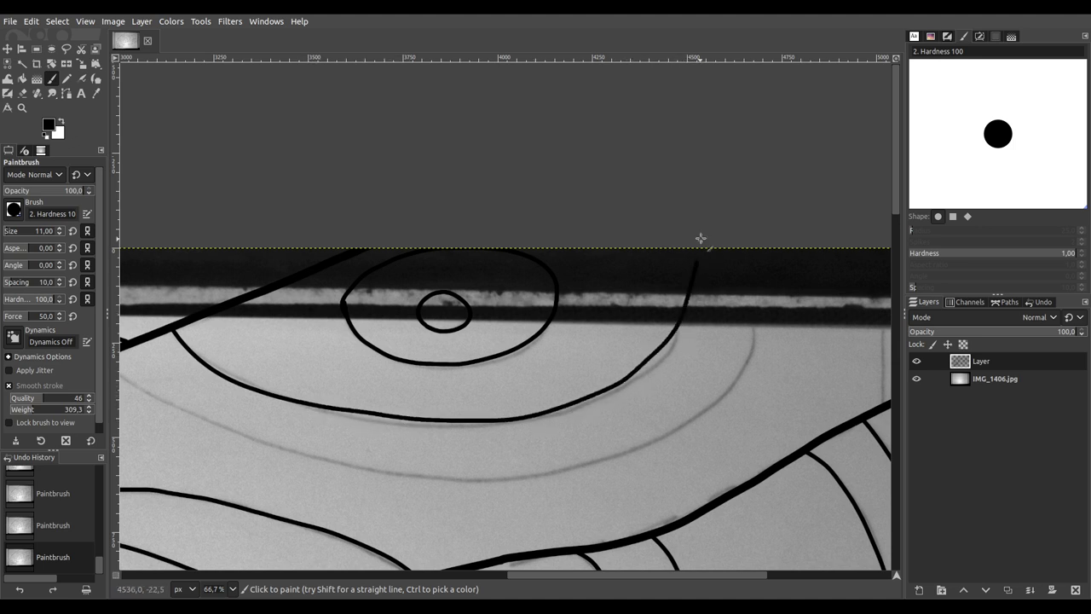
{"action": "scroll", "coordinate": [601, 271], "scroll_direction": "down", "scroll_amount": 2}
{"action": "scroll", "coordinate": [563, 249], "scroll_direction": "left", "scroll_amount": 1}
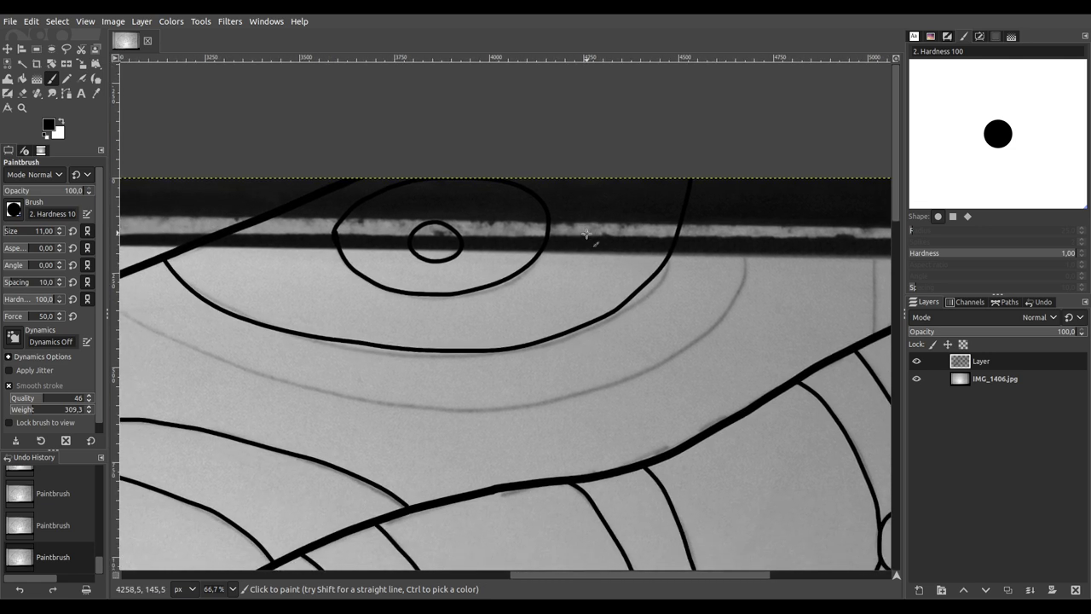
{"action": "scroll", "coordinate": [470, 380], "scroll_direction": "left", "scroll_amount": 2}
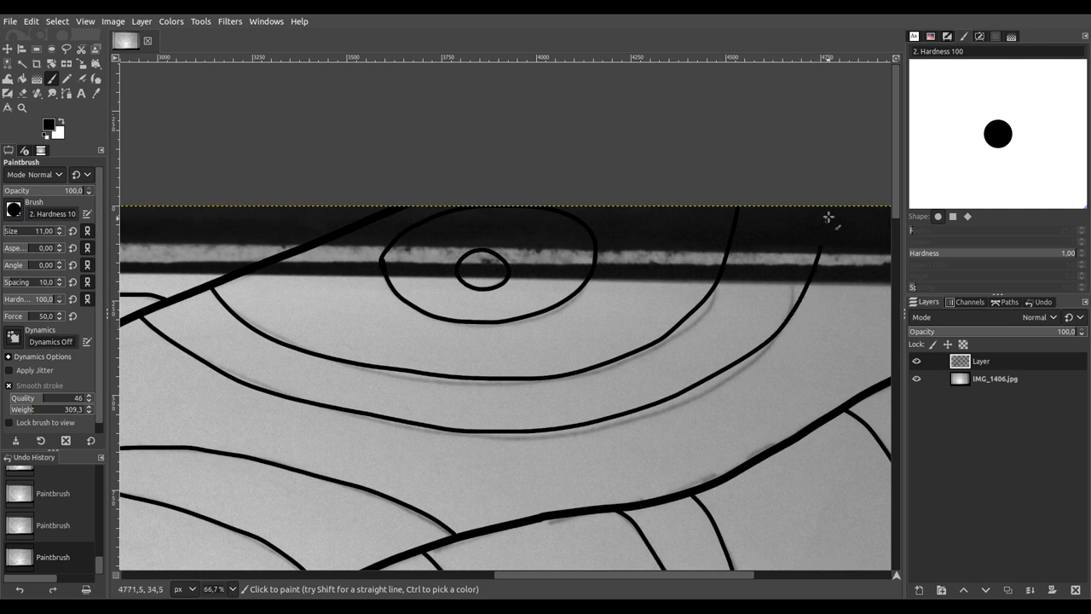
Step: Ink two near-vertical lines and a short slanting line between the body's right outline and the image's upper edge
{"action": "scroll", "coordinate": [597, 281], "scroll_direction": "down", "scroll_amount": 2}
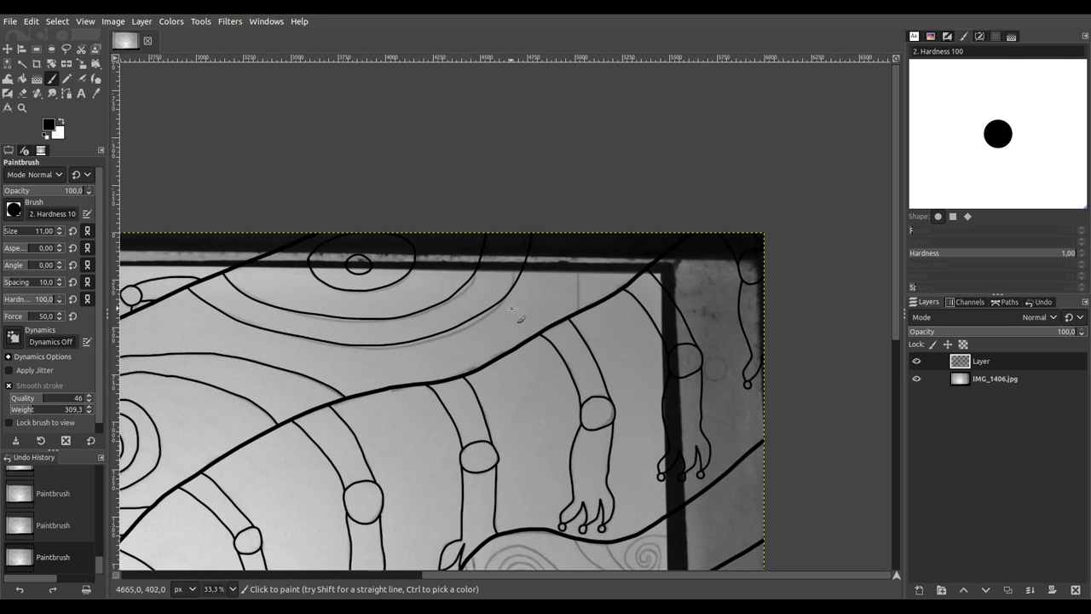
{"action": "scroll", "coordinate": [551, 290], "scroll_direction": "up", "scroll_amount": 3}
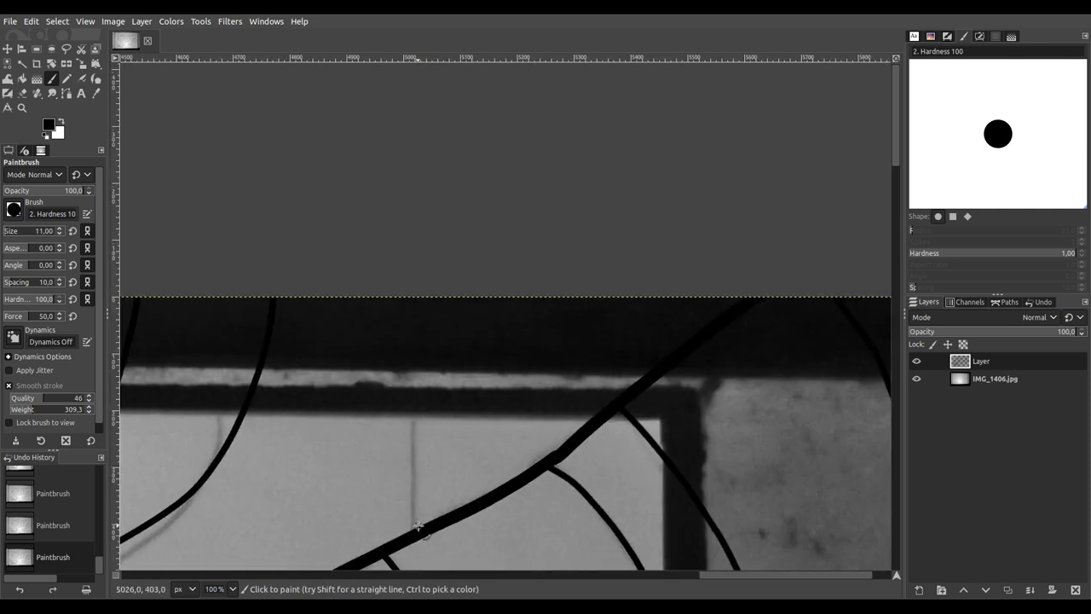
{"action": "left_click_drag", "start_coordinate": [412, 453], "coordinate": [426, 226]}
{"action": "left_click_drag", "start_coordinate": [529, 471], "coordinate": [534, 384]}
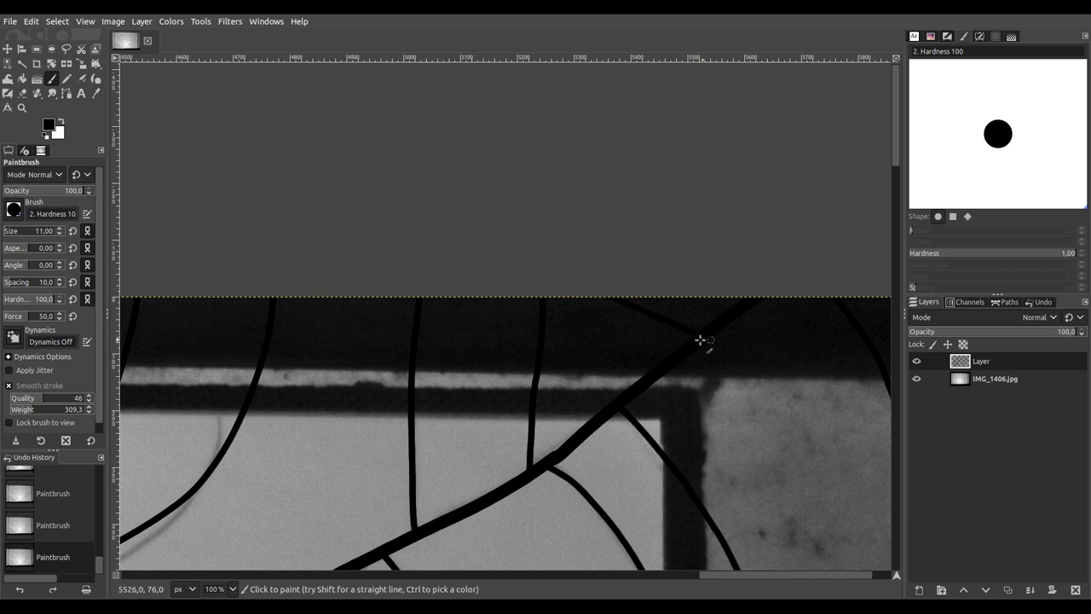
Step: Ink the larger curved arc on the tail, from its upper outline beyond the dark border to the image's right edge
{"action": "scroll", "coordinate": [699, 340], "scroll_direction": "down", "scroll_amount": 5}
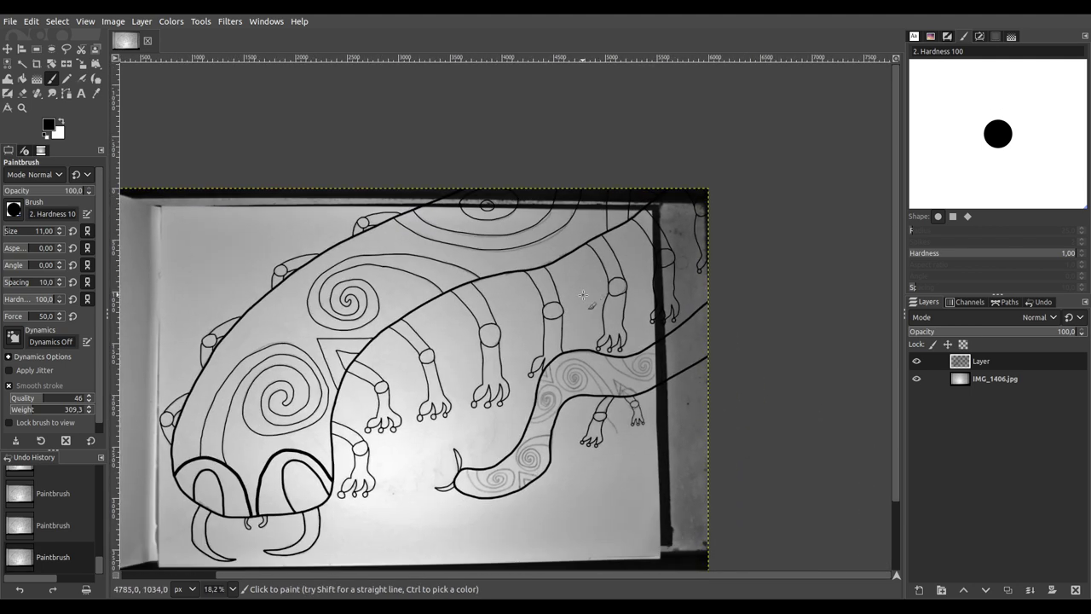
{"action": "left_click_drag", "start_coordinate": [537, 341], "coordinate": [480, 310]}
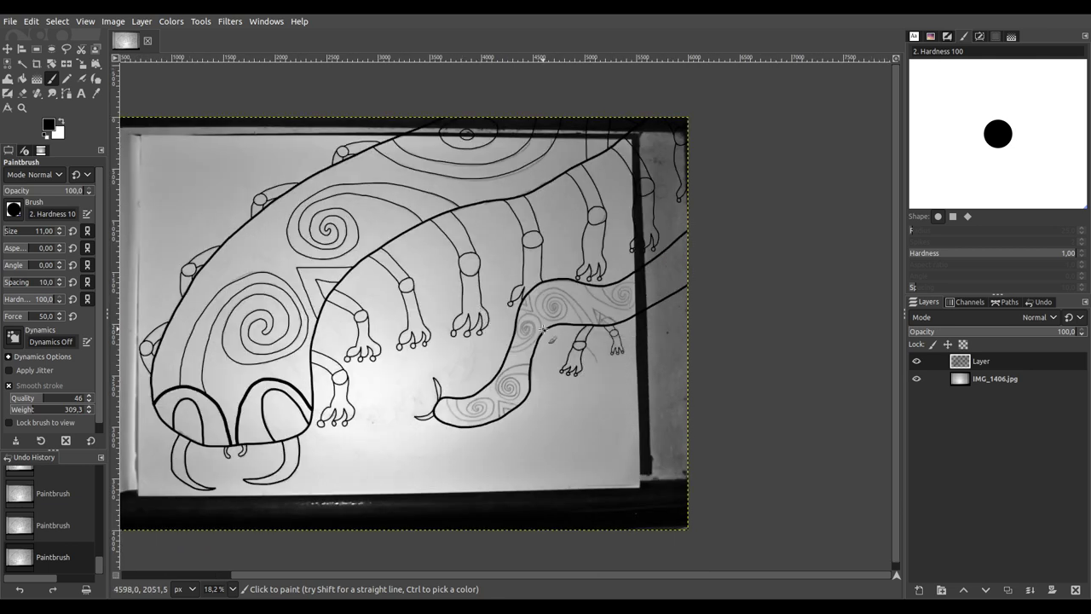
{"action": "scroll", "coordinate": [638, 302], "scroll_direction": "up", "scroll_amount": 4}
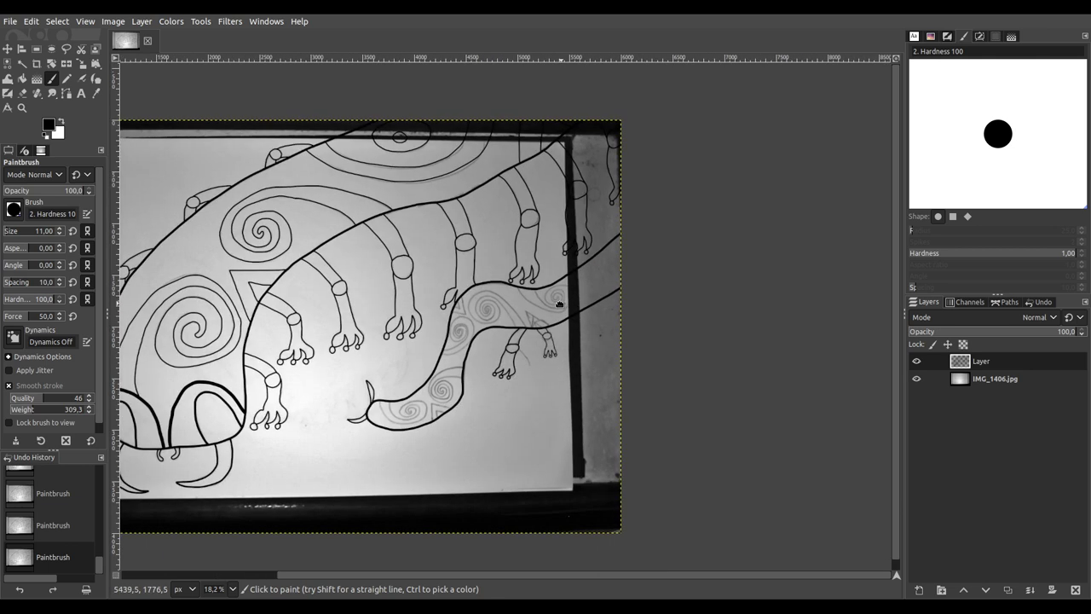
{"action": "scroll", "coordinate": [578, 251], "scroll_direction": "up", "scroll_amount": 3}
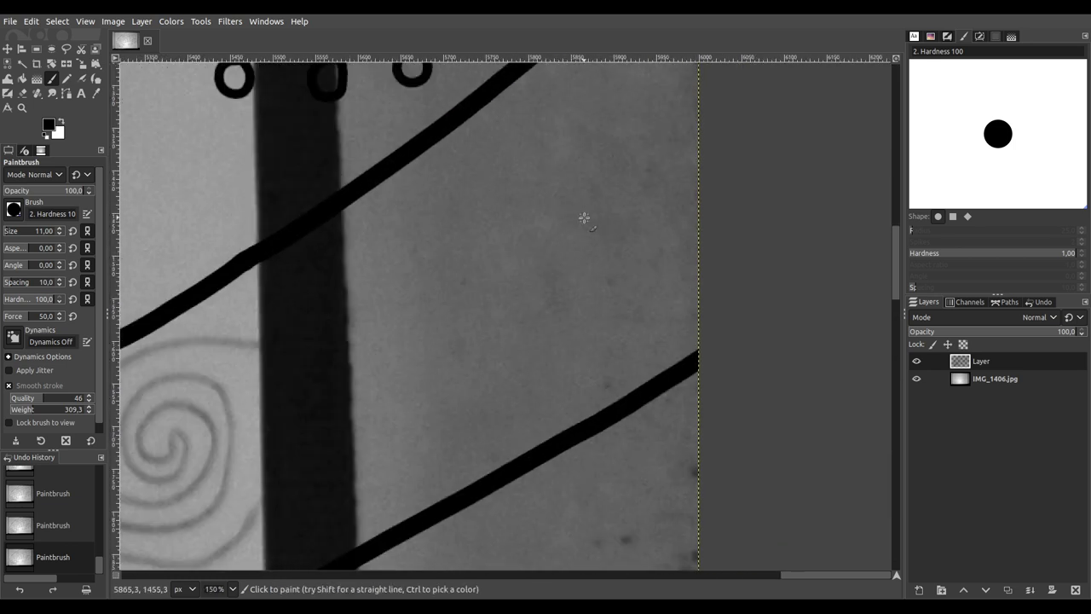
{"action": "left_click_drag", "start_coordinate": [578, 203], "coordinate": [561, 227]}
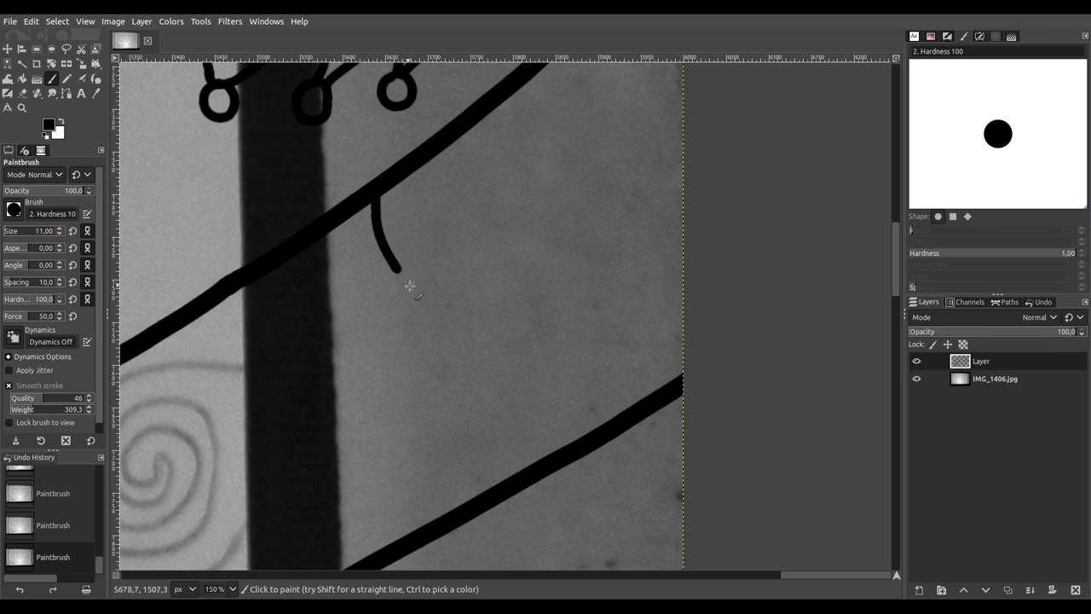
{"action": "mouse_move", "coordinate": [446, 319]}
{"action": "left_mouse_down"}
{"action": "mouse_move", "coordinate": [581, 366]}
{"action": "mouse_move", "coordinate": [744, 359]}
{"action": "left_mouse_up"}
Step: Ink a smaller arc inside the large one at the image's right edge, and a small circle within it
{"action": "scroll", "coordinate": [577, 322], "scroll_direction": "right", "scroll_amount": 3}
{"action": "scroll", "coordinate": [577, 322], "scroll_direction": "up", "scroll_amount": 2}
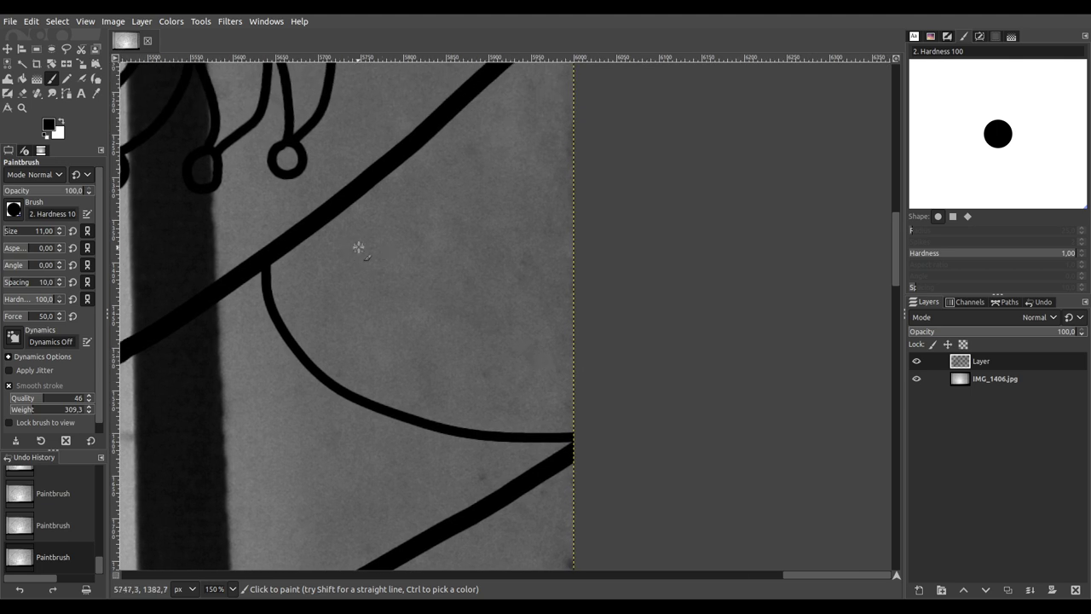
{"action": "mouse_move", "coordinate": [347, 202]}
{"action": "left_mouse_down"}
{"action": "mouse_move", "coordinate": [382, 258]}
{"action": "mouse_move", "coordinate": [446, 295]}
{"action": "mouse_move", "coordinate": [539, 303]}
{"action": "mouse_move", "coordinate": [633, 285]}
{"action": "left_mouse_up"}
{"action": "scroll", "coordinate": [543, 176], "scroll_direction": "up", "scroll_amount": 3}
{"action": "scroll", "coordinate": [544, 176], "scroll_direction": "right", "scroll_amount": 1}
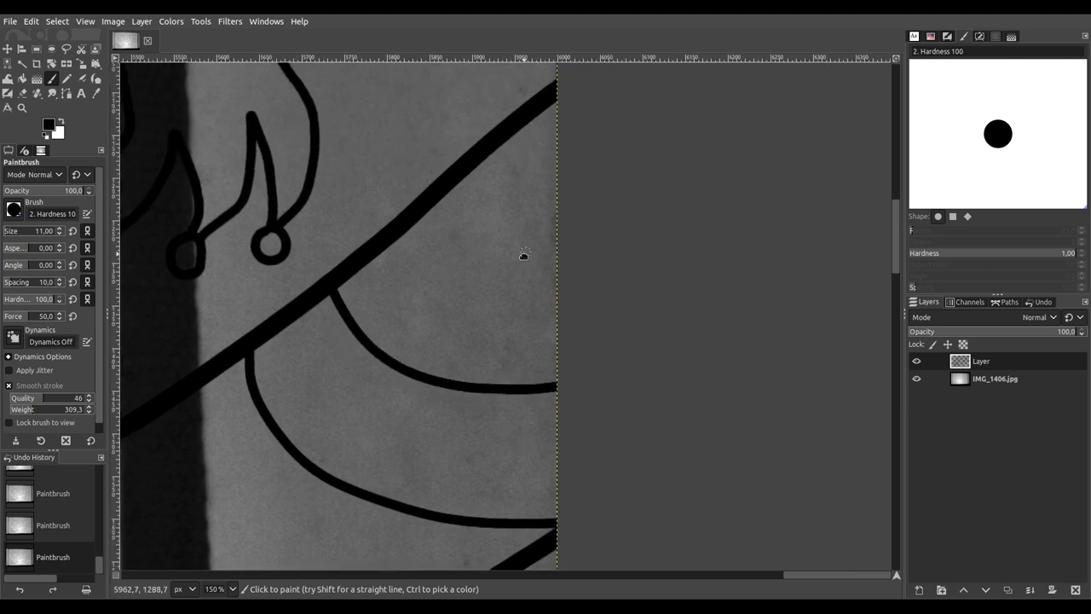
{"action": "mouse_move", "coordinate": [457, 220]}
{"action": "left_mouse_down"}
{"action": "mouse_move", "coordinate": [436, 265]}
{"action": "mouse_move", "coordinate": [481, 291]}
{"action": "mouse_move", "coordinate": [528, 269]}
{"action": "mouse_move", "coordinate": [528, 220]}
{"action": "left_mouse_up"}
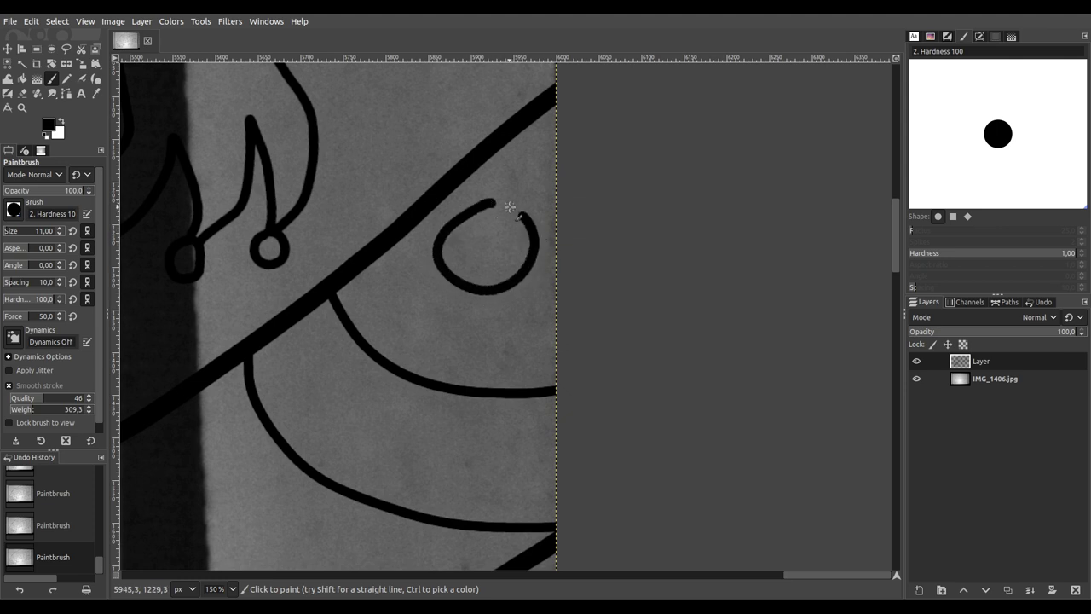
Step: Ink the first arm of the tail spiral beside the dark border with brush size 9, joining its centre to the upper outline
{"action": "scroll", "coordinate": [426, 265], "scroll_direction": "down", "scroll_amount": 4}
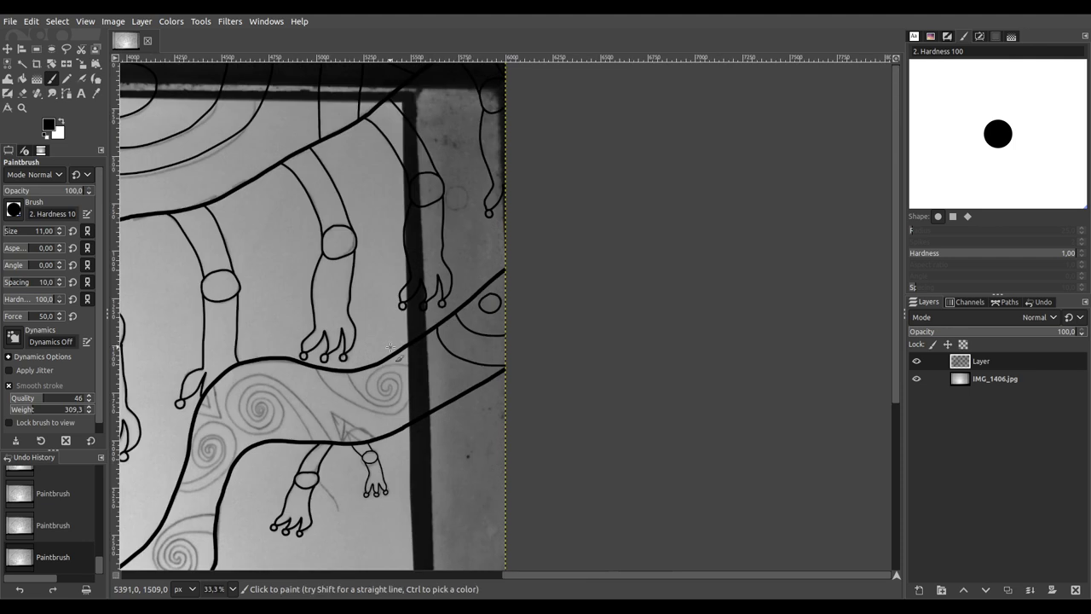
{"action": "scroll", "coordinate": [426, 322], "scroll_direction": "up", "scroll_amount": 2}
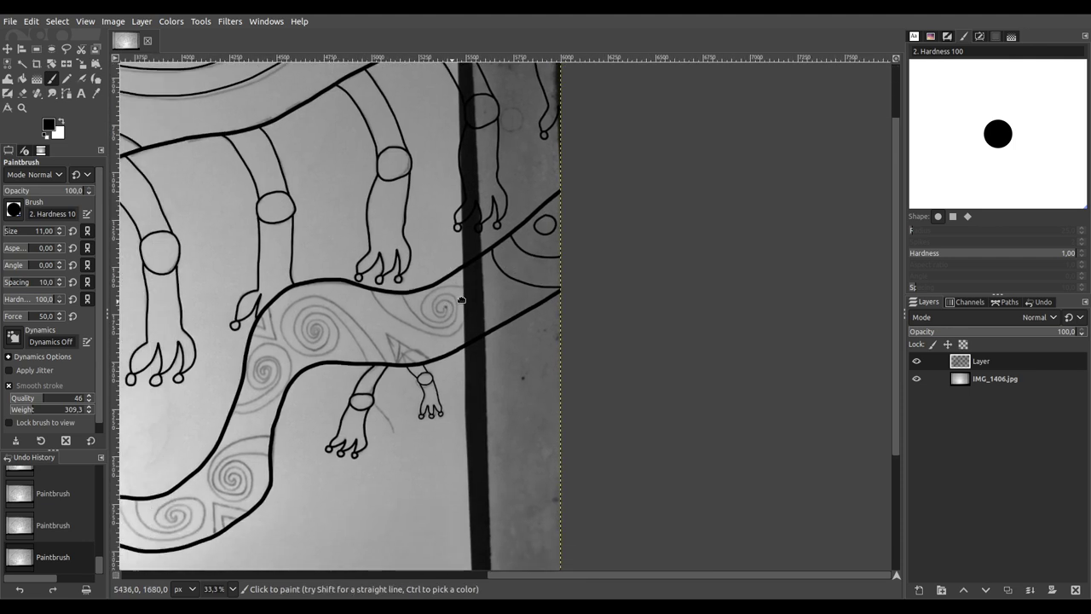
{"action": "scroll", "coordinate": [439, 324], "scroll_direction": "up", "scroll_amount": 2}
{"action": "scroll", "coordinate": [396, 382], "scroll_direction": "up", "scroll_amount": 2}
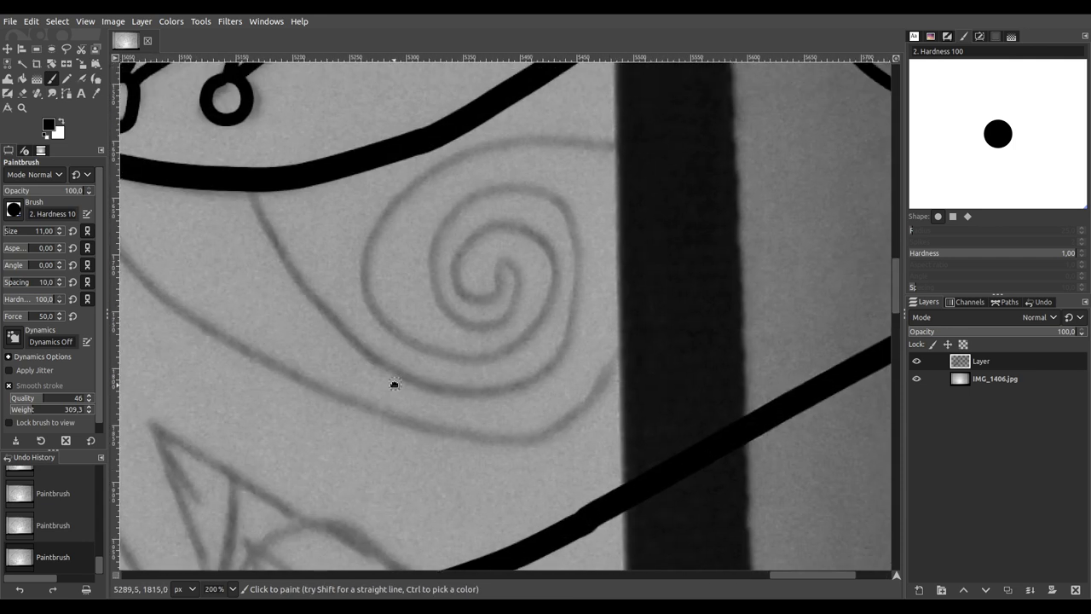
{"action": "scroll", "coordinate": [628, 316], "scroll_direction": "down", "scroll_amount": 1}
{"action": "scroll", "coordinate": [674, 281], "scroll_direction": "up", "scroll_amount": 3}
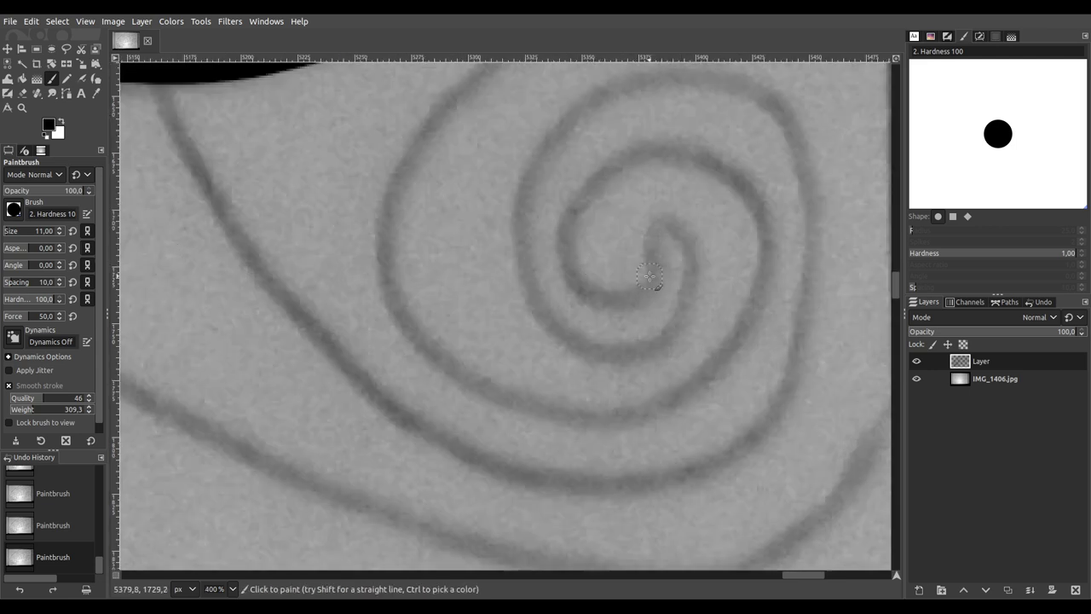
{"action": "scroll", "coordinate": [23, 231], "scroll_direction": "down", "scroll_amount": 1}
{"action": "mouse_move", "coordinate": [653, 273]}
{"action": "left_mouse_down"}
{"action": "mouse_move", "coordinate": [651, 242]}
{"action": "mouse_move", "coordinate": [673, 218]}
{"action": "mouse_move", "coordinate": [688, 236]}
{"action": "mouse_move", "coordinate": [691, 287]}
{"action": "mouse_move", "coordinate": [655, 350]}
{"action": "mouse_move", "coordinate": [607, 360]}
{"action": "mouse_move", "coordinate": [559, 331]}
{"action": "mouse_move", "coordinate": [526, 271]}
{"action": "mouse_move", "coordinate": [536, 160]}
{"action": "mouse_move", "coordinate": [587, 102]}
{"action": "mouse_move", "coordinate": [619, 85]}
{"action": "mouse_move", "coordinate": [732, 76]}
{"action": "mouse_move", "coordinate": [769, 96]}
{"action": "mouse_move", "coordinate": [813, 173]}
{"action": "mouse_move", "coordinate": [812, 231]}
{"action": "mouse_move", "coordinate": [778, 393]}
{"action": "mouse_move", "coordinate": [744, 438]}
{"action": "mouse_move", "coordinate": [644, 481]}
{"action": "mouse_move", "coordinate": [501, 479]}
{"action": "mouse_move", "coordinate": [449, 458]}
{"action": "mouse_move", "coordinate": [335, 379]}
{"action": "mouse_move", "coordinate": [236, 253]}
{"action": "mouse_move", "coordinate": [156, 124]}
{"action": "mouse_move", "coordinate": [137, 65]}
{"action": "left_mouse_up"}
{"action": "left_click_drag", "start_coordinate": [664, 203], "coordinate": [586, 312]}
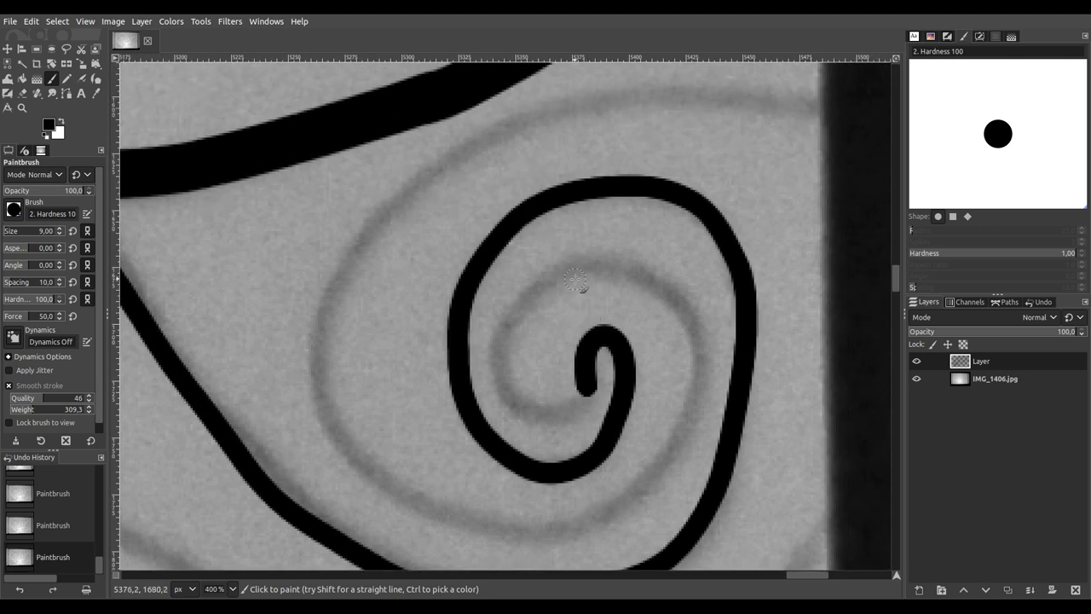
Step: Ink the same spiral's second arm, looping it across the dark border and back to the tail's upper outline
{"action": "mouse_move", "coordinate": [584, 386]}
{"action": "left_mouse_down"}
{"action": "mouse_move", "coordinate": [543, 408]}
{"action": "mouse_move", "coordinate": [514, 381]}
{"action": "mouse_move", "coordinate": [511, 351]}
{"action": "mouse_move", "coordinate": [540, 296]}
{"action": "mouse_move", "coordinate": [596, 277]}
{"action": "mouse_move", "coordinate": [674, 298]}
{"action": "mouse_move", "coordinate": [702, 363]}
{"action": "mouse_move", "coordinate": [697, 402]}
{"action": "mouse_move", "coordinate": [656, 482]}
{"action": "mouse_move", "coordinate": [616, 513]}
{"action": "mouse_move", "coordinate": [564, 526]}
{"action": "mouse_move", "coordinate": [490, 532]}
{"action": "mouse_move", "coordinate": [416, 511]}
{"action": "mouse_move", "coordinate": [362, 453]}
{"action": "mouse_move", "coordinate": [343, 397]}
{"action": "mouse_move", "coordinate": [333, 315]}
{"action": "mouse_move", "coordinate": [349, 278]}
{"action": "mouse_move", "coordinate": [400, 211]}
{"action": "mouse_move", "coordinate": [534, 115]}
{"action": "mouse_move", "coordinate": [656, 96]}
{"action": "mouse_move", "coordinate": [772, 98]}
{"action": "left_mouse_up"}
{"action": "scroll", "coordinate": [783, 145], "scroll_direction": "down", "scroll_amount": 1, "text": "ctrl"}
{"action": "scroll", "coordinate": [778, 172], "scroll_direction": "down", "scroll_amount": 1, "text": "ctrl"}
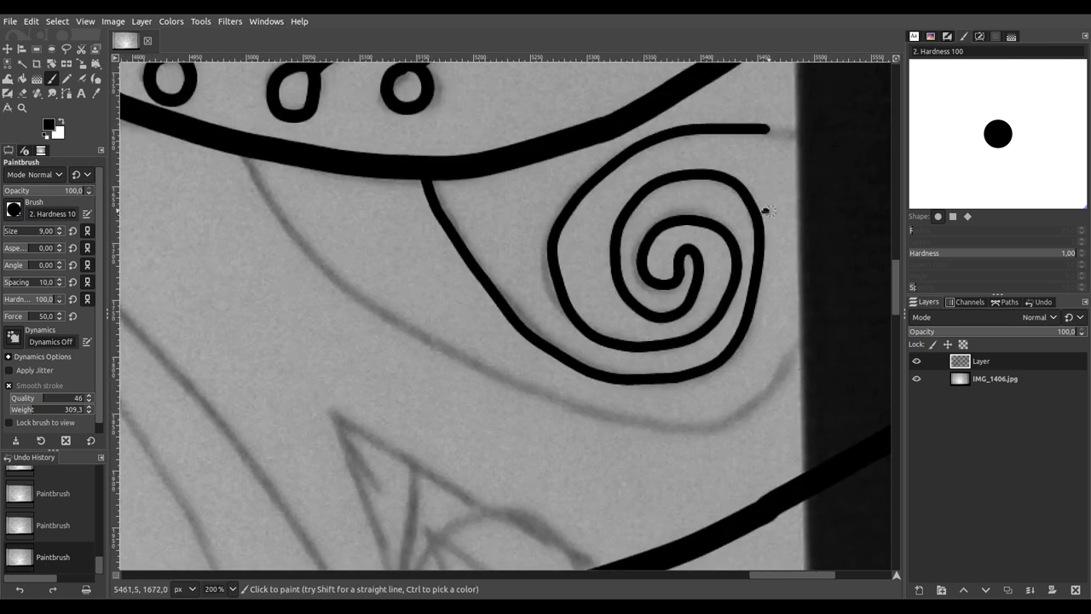
{"action": "scroll", "coordinate": [762, 213], "scroll_direction": "right", "scroll_amount": 2}
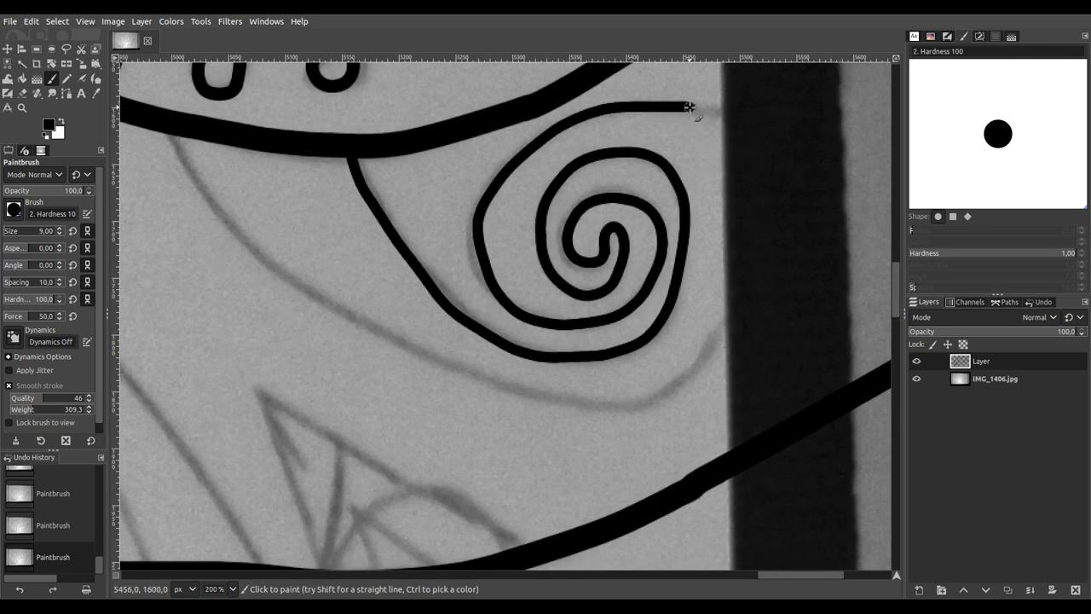
{"action": "mouse_move", "coordinate": [714, 109]}
{"action": "left_mouse_down"}
{"action": "mouse_move", "coordinate": [756, 157]}
{"action": "mouse_move", "coordinate": [758, 257]}
{"action": "mouse_move", "coordinate": [694, 368]}
{"action": "mouse_move", "coordinate": [669, 396]}
{"action": "mouse_move", "coordinate": [624, 407]}
{"action": "mouse_move", "coordinate": [529, 393]}
{"action": "mouse_move", "coordinate": [422, 336]}
{"action": "mouse_move", "coordinate": [220, 196]}
{"action": "mouse_move", "coordinate": [171, 115]}
{"action": "left_mouse_up"}
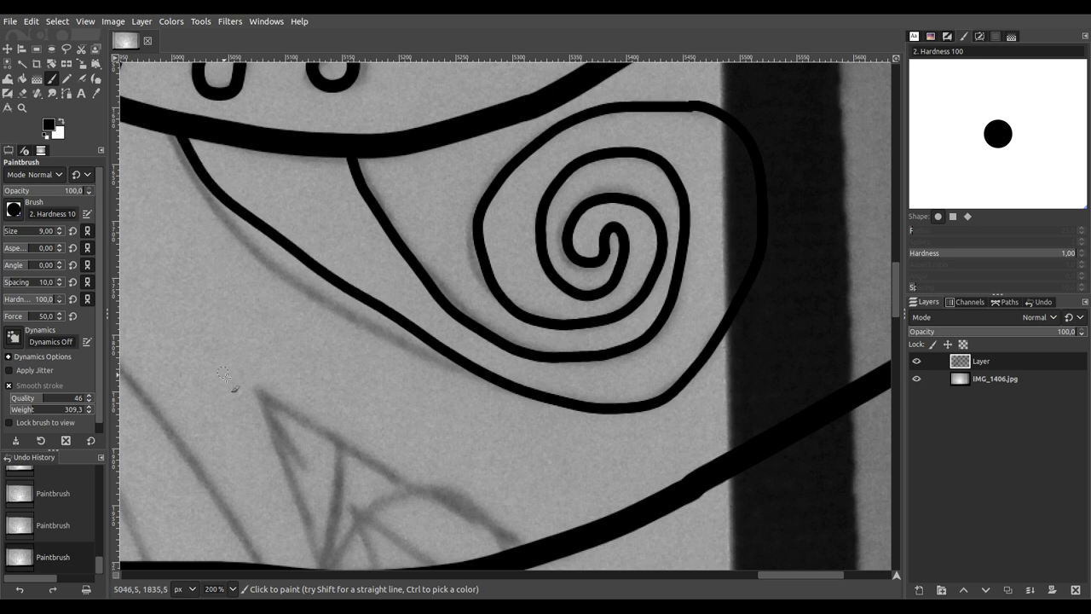
Step: Ink the two straight sides of the large triangle standing on the tail's lower outline
{"action": "scroll", "coordinate": [397, 244], "scroll_direction": "down", "scroll_amount": 3}
{"action": "scroll", "coordinate": [514, 346], "scroll_direction": "up", "scroll_amount": 2}
{"action": "scroll", "coordinate": [680, 461], "scroll_direction": "right", "scroll_amount": 3}
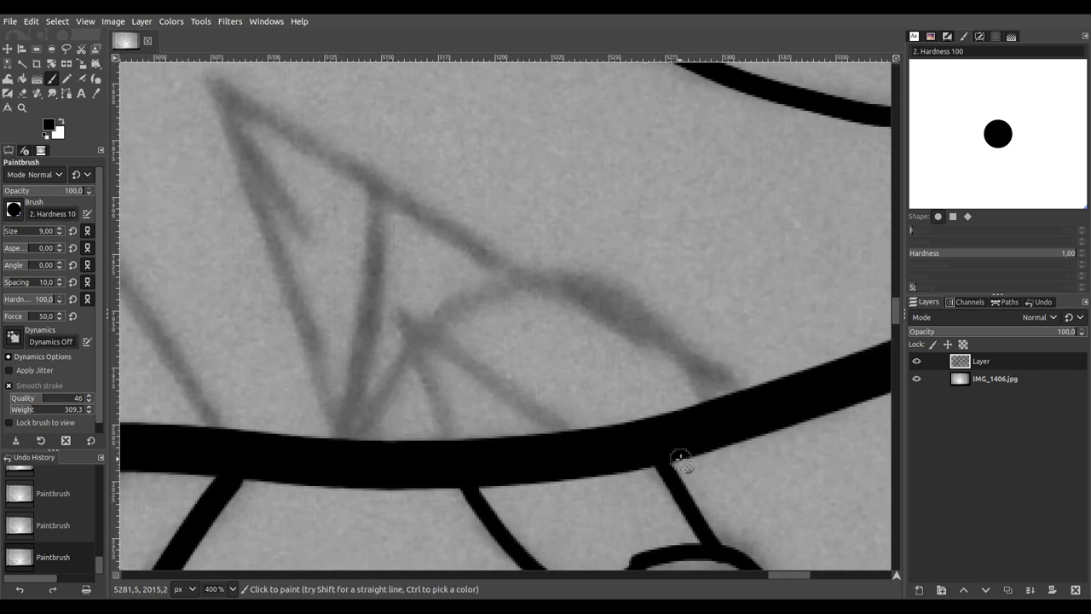
{"action": "left_click", "coordinate": [744, 398]}
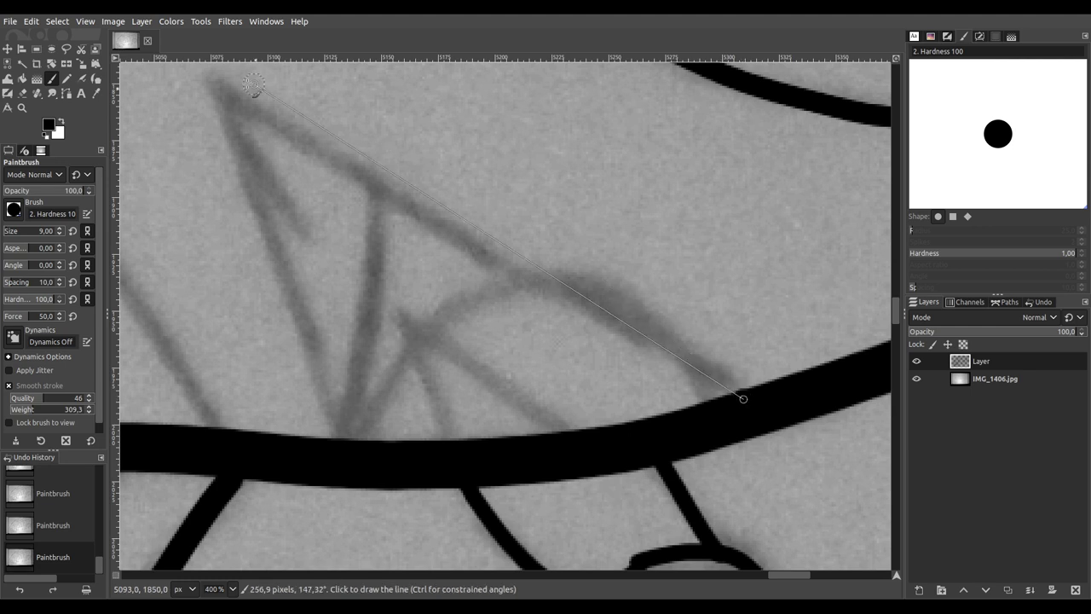
{"action": "left_click", "coordinate": [221, 89], "text": "shift"}
{"action": "left_click", "coordinate": [342, 453], "text": "shift"}
Step: Ink the two straight sides of the small triangle nested inside the large one on the tail
{"action": "scroll", "coordinate": [378, 443], "scroll_direction": "down", "scroll_amount": 4}
{"action": "scroll", "coordinate": [384, 426], "scroll_direction": "left", "scroll_amount": 3}
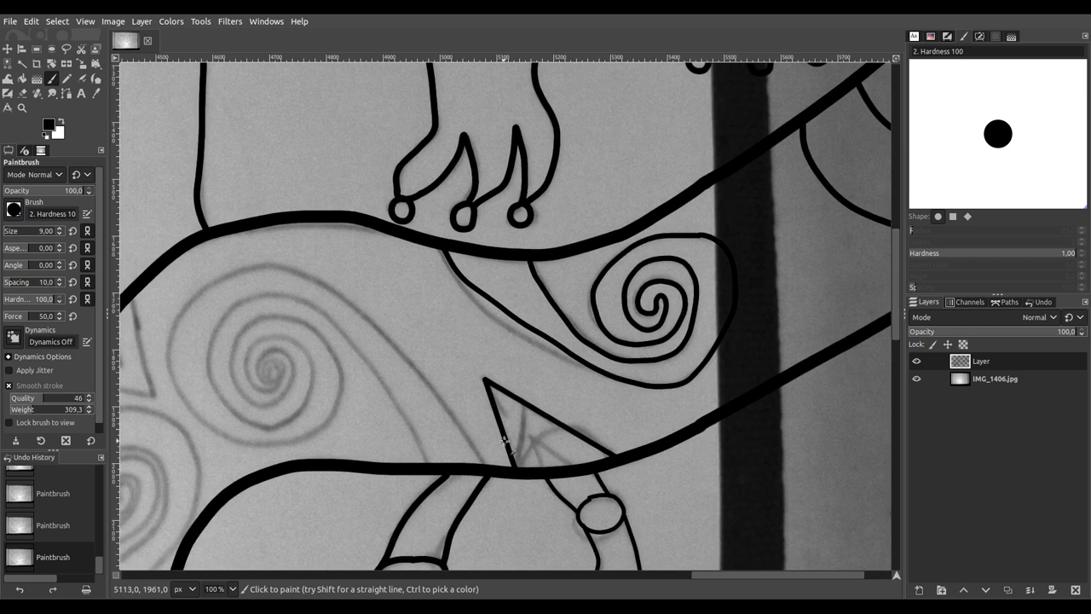
{"action": "scroll", "coordinate": [582, 471], "scroll_direction": "up", "scroll_amount": 3}
{"action": "left_click", "coordinate": [586, 464]}
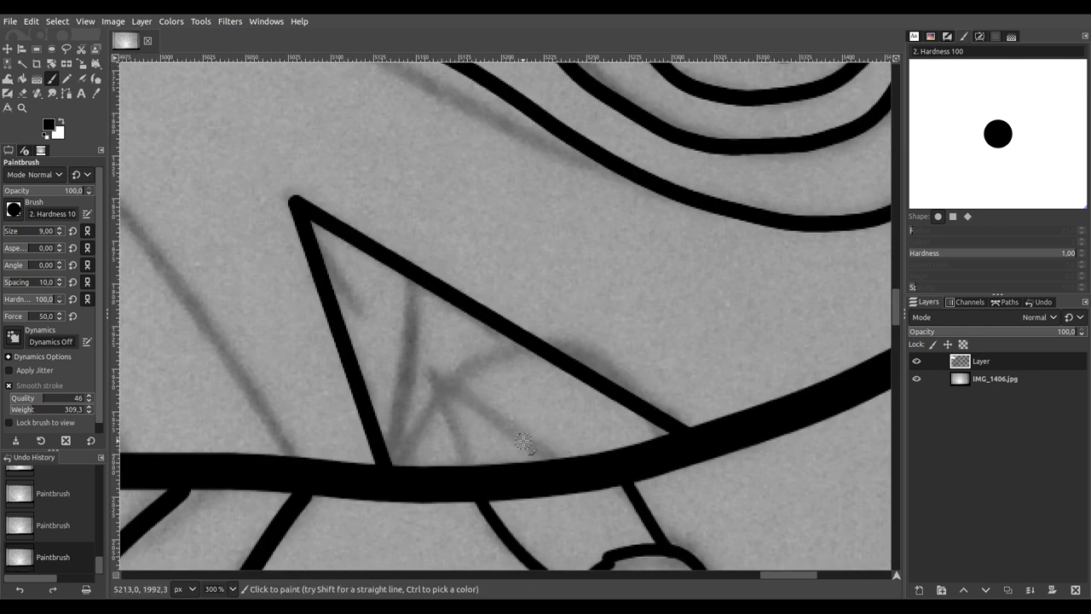
{"action": "left_click", "coordinate": [434, 374], "text": "shift"}
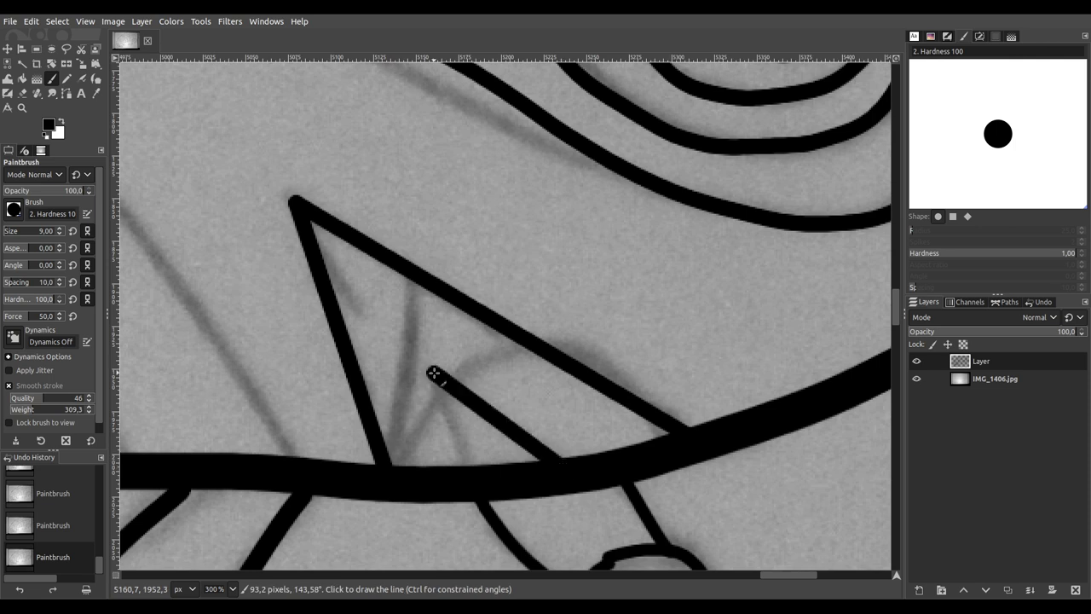
{"action": "left_click", "coordinate": [469, 472], "text": "shift"}
Step: Set the brush size to 6 and ink the inner turns of the large tail spiral beside the triangle, starting at its centre
{"action": "scroll", "coordinate": [469, 472], "scroll_direction": "down", "scroll_amount": 3, "text": "ctrl"}
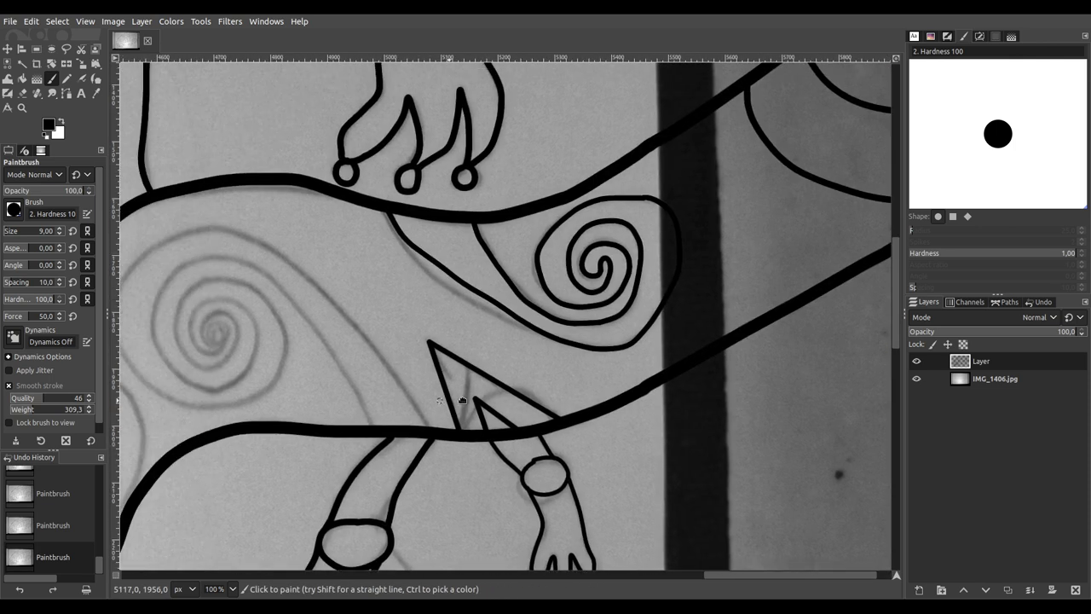
{"action": "scroll", "coordinate": [370, 315], "scroll_direction": "up", "scroll_amount": 5, "text": "ctrl"}
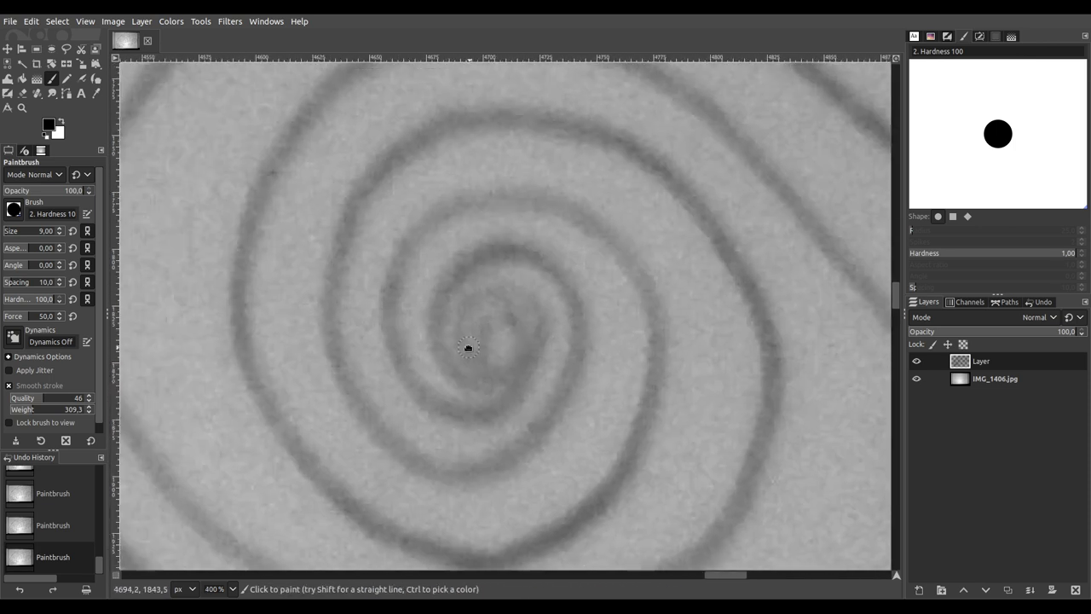
{"action": "scroll", "coordinate": [471, 341], "scroll_direction": "up", "scroll_amount": 1, "text": "ctrl"}
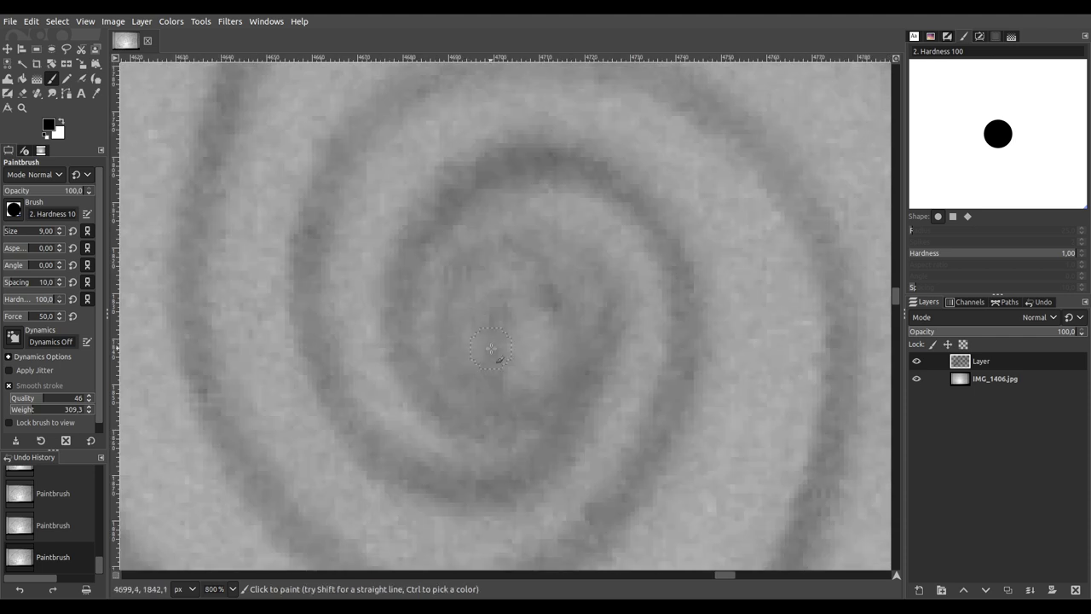
{"action": "left_click_drag", "start_coordinate": [452, 322], "coordinate": [478, 359]}
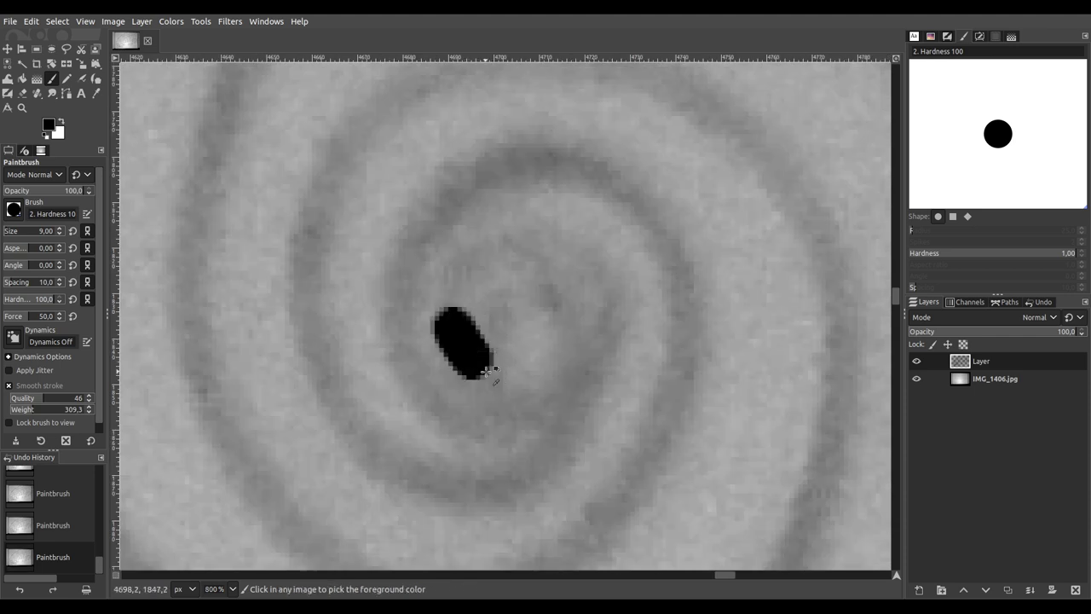
{"action": "key", "text": "ctrl+z"}
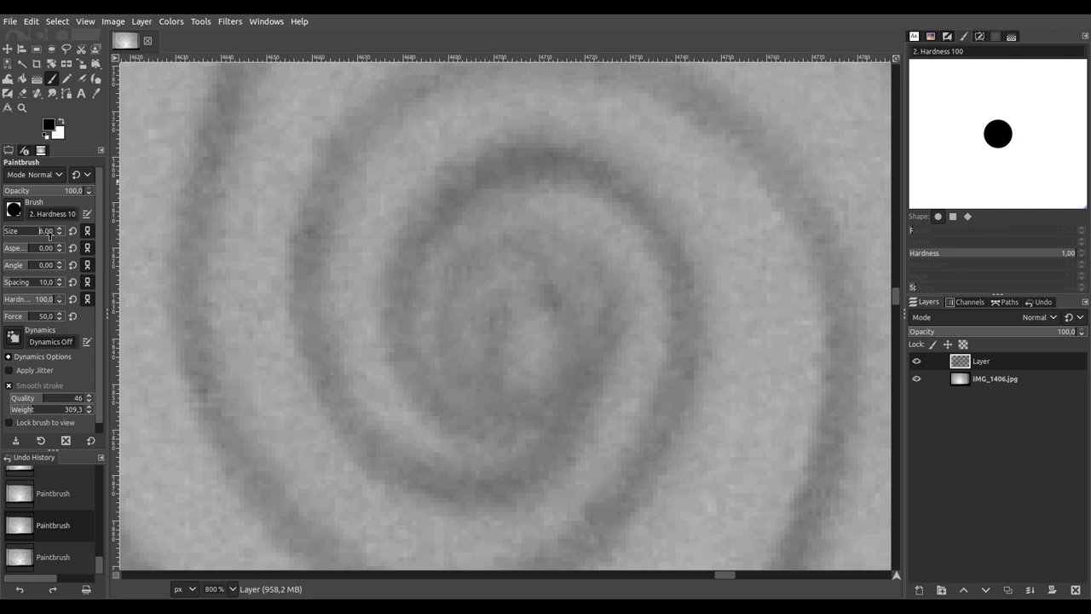
{"action": "mouse_move", "coordinate": [450, 300]}
{"action": "left_mouse_down"}
{"action": "mouse_move", "coordinate": [455, 368]}
{"action": "mouse_move", "coordinate": [475, 393]}
{"action": "mouse_move", "coordinate": [503, 376]}
{"action": "mouse_move", "coordinate": [497, 315]}
{"action": "mouse_move", "coordinate": [526, 299]}
{"action": "mouse_move", "coordinate": [567, 321]}
{"action": "mouse_move", "coordinate": [566, 422]}
{"action": "mouse_move", "coordinate": [532, 456]}
{"action": "mouse_move", "coordinate": [511, 459]}
{"action": "mouse_move", "coordinate": [468, 451]}
{"action": "mouse_move", "coordinate": [412, 414]}
{"action": "mouse_move", "coordinate": [390, 377]}
{"action": "mouse_move", "coordinate": [382, 326]}
{"action": "mouse_move", "coordinate": [434, 221]}
{"action": "mouse_move", "coordinate": [468, 190]}
{"action": "mouse_move", "coordinate": [545, 169]}
{"action": "mouse_move", "coordinate": [610, 186]}
{"action": "mouse_move", "coordinate": [665, 231]}
{"action": "mouse_move", "coordinate": [675, 272]}
{"action": "left_mouse_up"}
{"action": "scroll", "coordinate": [683, 302], "scroll_direction": "down", "scroll_amount": 3}
{"action": "mouse_move", "coordinate": [694, 122]}
{"action": "left_mouse_down"}
{"action": "mouse_move", "coordinate": [683, 263]}
{"action": "mouse_move", "coordinate": [612, 395]}
{"action": "mouse_move", "coordinate": [553, 434]}
{"action": "mouse_move", "coordinate": [456, 451]}
{"action": "mouse_move", "coordinate": [400, 441]}
{"action": "mouse_move", "coordinate": [309, 380]}
{"action": "mouse_move", "coordinate": [267, 325]}
{"action": "mouse_move", "coordinate": [222, 249]}
{"action": "mouse_move", "coordinate": [214, 94]}
{"action": "left_mouse_up"}
{"action": "scroll", "coordinate": [291, 118], "scroll_direction": "down", "scroll_amount": 3}
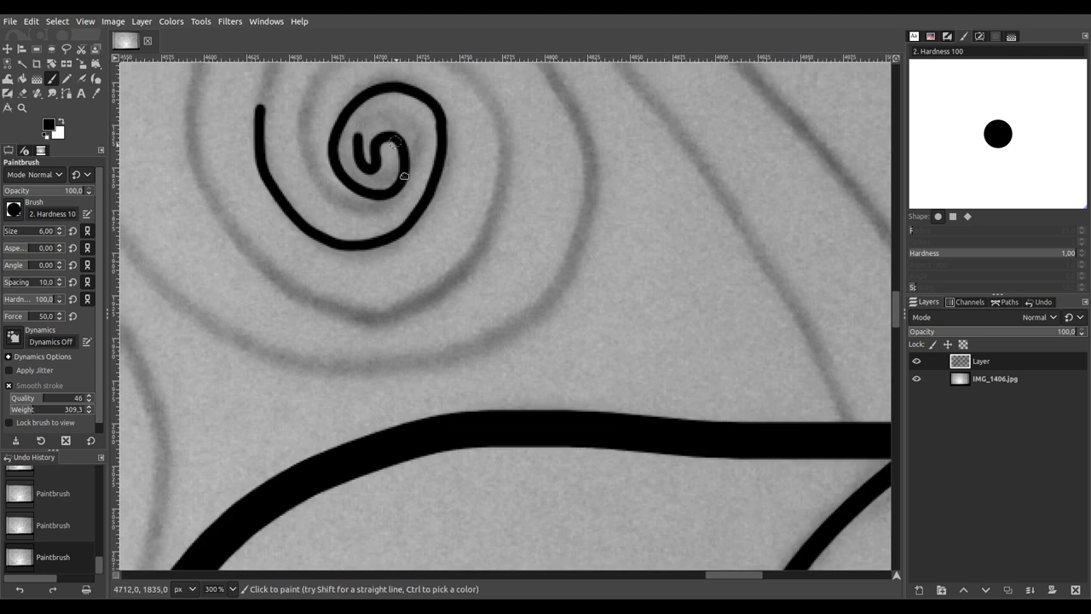
Step: Extend the large tail spiral's first arm through its outer turns and down to the tail's lower outline
{"action": "scroll", "coordinate": [436, 340], "scroll_direction": "up", "scroll_amount": 3}
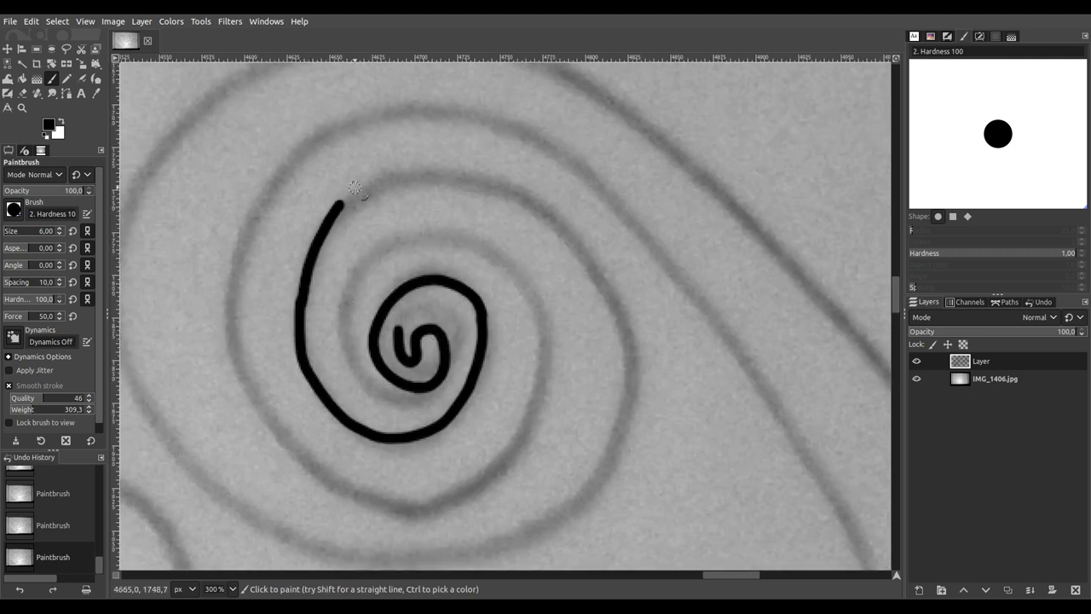
{"action": "mouse_move", "coordinate": [404, 173]}
{"action": "left_mouse_down"}
{"action": "mouse_move", "coordinate": [462, 173]}
{"action": "mouse_move", "coordinate": [536, 210]}
{"action": "mouse_move", "coordinate": [601, 277]}
{"action": "mouse_move", "coordinate": [635, 382]}
{"action": "mouse_move", "coordinate": [630, 451]}
{"action": "left_mouse_up"}
{"action": "mouse_move", "coordinate": [600, 496]}
{"action": "left_mouse_down"}
{"action": "mouse_move", "coordinate": [522, 538]}
{"action": "mouse_move", "coordinate": [345, 557]}
{"action": "mouse_move", "coordinate": [237, 501]}
{"action": "mouse_move", "coordinate": [141, 417]}
{"action": "mouse_move", "coordinate": [306, 517]}
{"action": "mouse_move", "coordinate": [281, 443]}
{"action": "mouse_move", "coordinate": [276, 344]}
{"action": "mouse_move", "coordinate": [313, 271]}
{"action": "mouse_move", "coordinate": [365, 205]}
{"action": "mouse_move", "coordinate": [435, 163]}
{"action": "mouse_move", "coordinate": [551, 122]}
{"action": "mouse_move", "coordinate": [628, 121]}
{"action": "mouse_move", "coordinate": [671, 139]}
{"action": "mouse_move", "coordinate": [855, 286]}
{"action": "left_mouse_up"}
{"action": "mouse_move", "coordinate": [855, 286]}
{"action": "left_mouse_down"}
{"action": "mouse_move", "coordinate": [709, 235]}
{"action": "mouse_move", "coordinate": [380, 87]}
{"action": "mouse_move", "coordinate": [364, 168]}
{"action": "left_mouse_up"}
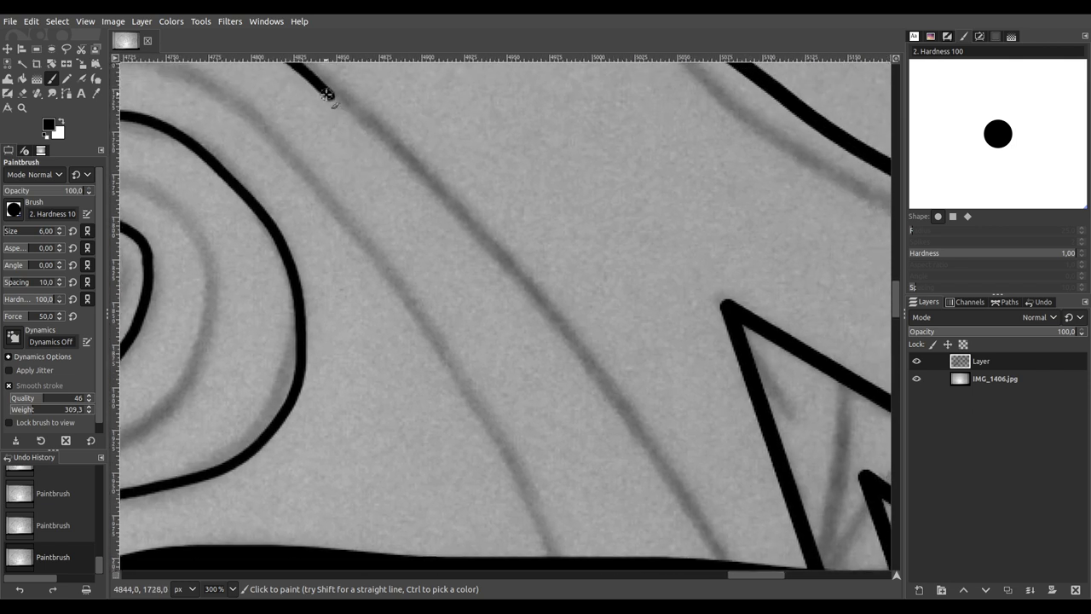
{"action": "mouse_move", "coordinate": [390, 143]}
{"action": "left_mouse_down"}
{"action": "mouse_move", "coordinate": [564, 326]}
{"action": "mouse_move", "coordinate": [739, 584]}
{"action": "left_mouse_up"}
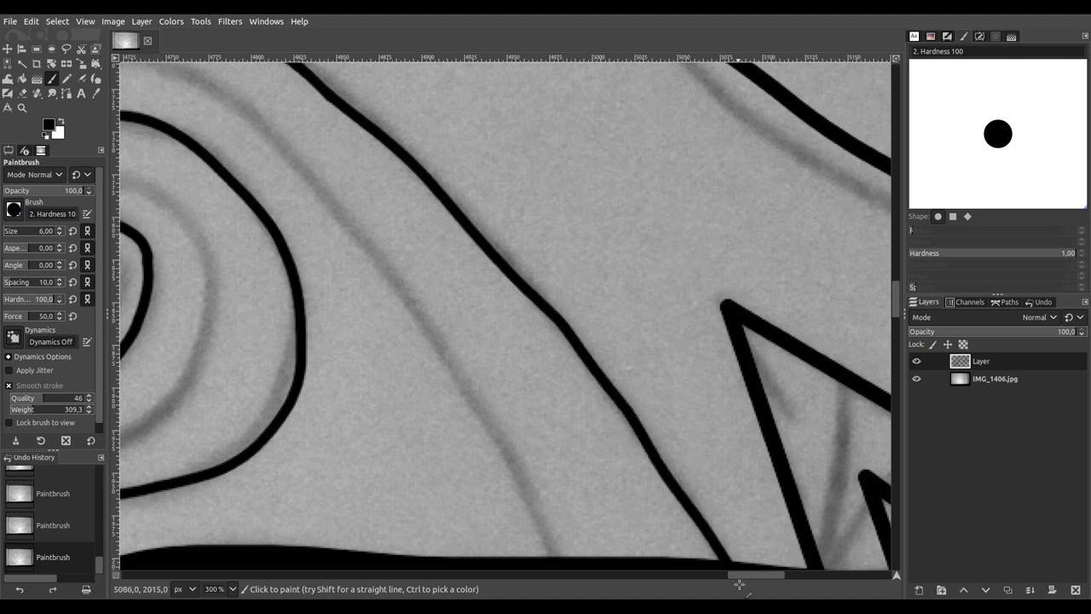
Step: Ink the large tail spiral's second arm from the centre hook through its turns down to the tail's lower outline
{"action": "left_click_drag", "start_coordinate": [724, 501], "coordinate": [626, 300]}
{"action": "left_click_drag", "start_coordinate": [385, 281], "coordinate": [691, 482]}
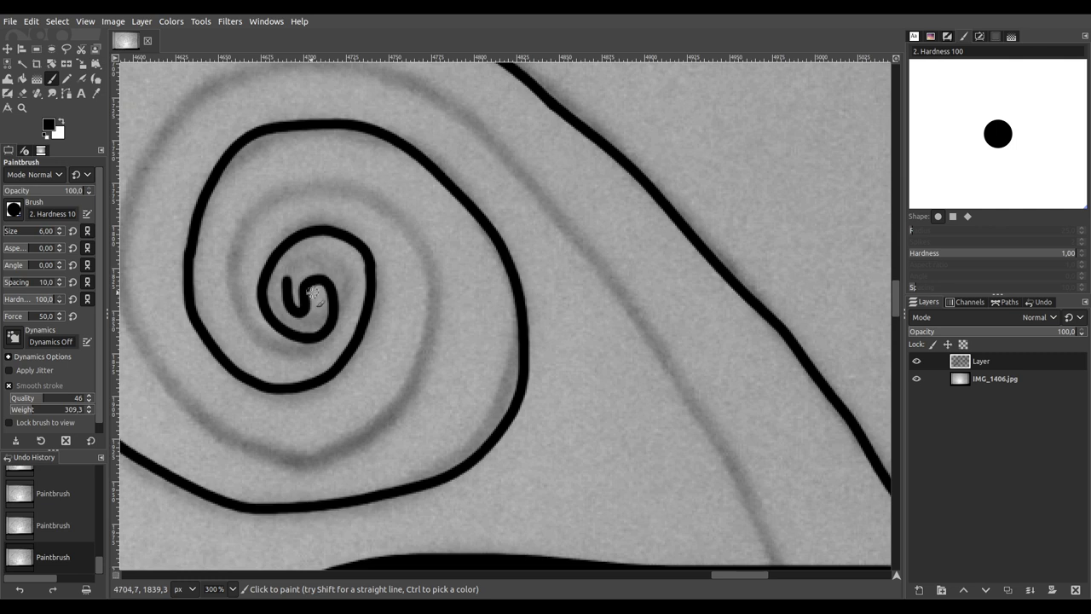
{"action": "scroll", "coordinate": [313, 294], "scroll_direction": "up", "scroll_amount": 1}
{"action": "scroll", "coordinate": [373, 314], "scroll_direction": "up", "scroll_amount": 2}
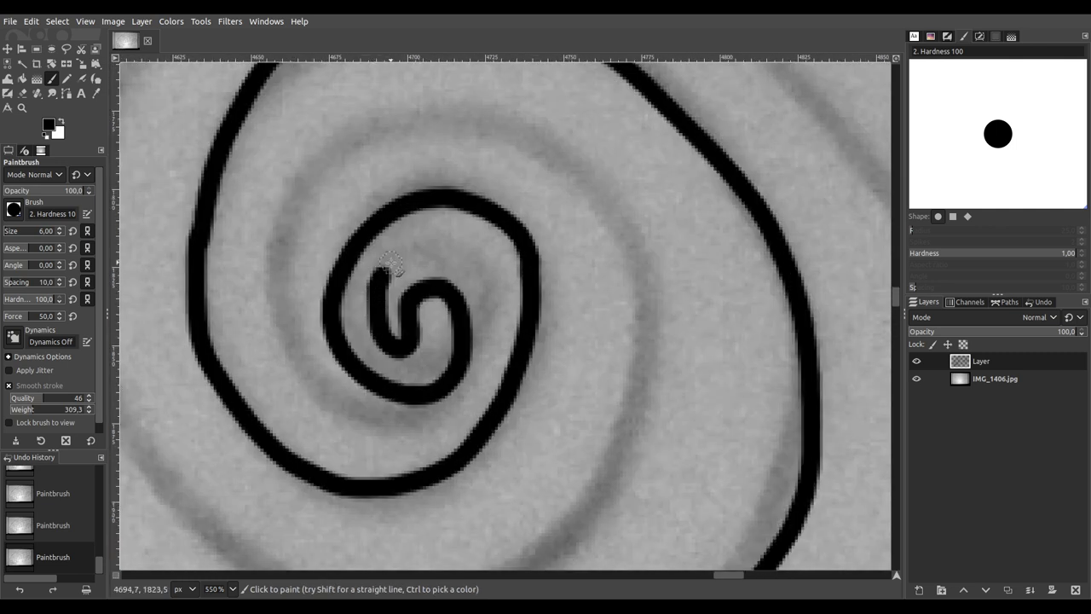
{"action": "mouse_move", "coordinate": [409, 253]}
{"action": "left_mouse_down"}
{"action": "mouse_move", "coordinate": [455, 252]}
{"action": "mouse_move", "coordinate": [474, 271]}
{"action": "mouse_move", "coordinate": [493, 349]}
{"action": "mouse_move", "coordinate": [469, 415]}
{"action": "mouse_move", "coordinate": [396, 446]}
{"action": "mouse_move", "coordinate": [350, 433]}
{"action": "mouse_move", "coordinate": [300, 384]}
{"action": "mouse_move", "coordinate": [284, 334]}
{"action": "mouse_move", "coordinate": [293, 234]}
{"action": "mouse_move", "coordinate": [354, 154]}
{"action": "mouse_move", "coordinate": [472, 119]}
{"action": "mouse_move", "coordinate": [550, 142]}
{"action": "mouse_move", "coordinate": [602, 185]}
{"action": "mouse_move", "coordinate": [624, 237]}
{"action": "mouse_move", "coordinate": [627, 289]}
{"action": "mouse_move", "coordinate": [737, 211]}
{"action": "mouse_move", "coordinate": [734, 168]}
{"action": "mouse_move", "coordinate": [739, 297]}
{"action": "mouse_move", "coordinate": [717, 388]}
{"action": "mouse_move", "coordinate": [679, 444]}
{"action": "mouse_move", "coordinate": [534, 508]}
{"action": "mouse_move", "coordinate": [429, 504]}
{"action": "mouse_move", "coordinate": [348, 472]}
{"action": "mouse_move", "coordinate": [248, 370]}
{"action": "mouse_move", "coordinate": [216, 293]}
{"action": "mouse_move", "coordinate": [199, 137]}
{"action": "mouse_move", "coordinate": [214, 78]}
{"action": "left_mouse_up"}
{"action": "scroll", "coordinate": [378, 324], "scroll_direction": "down", "scroll_amount": 3}
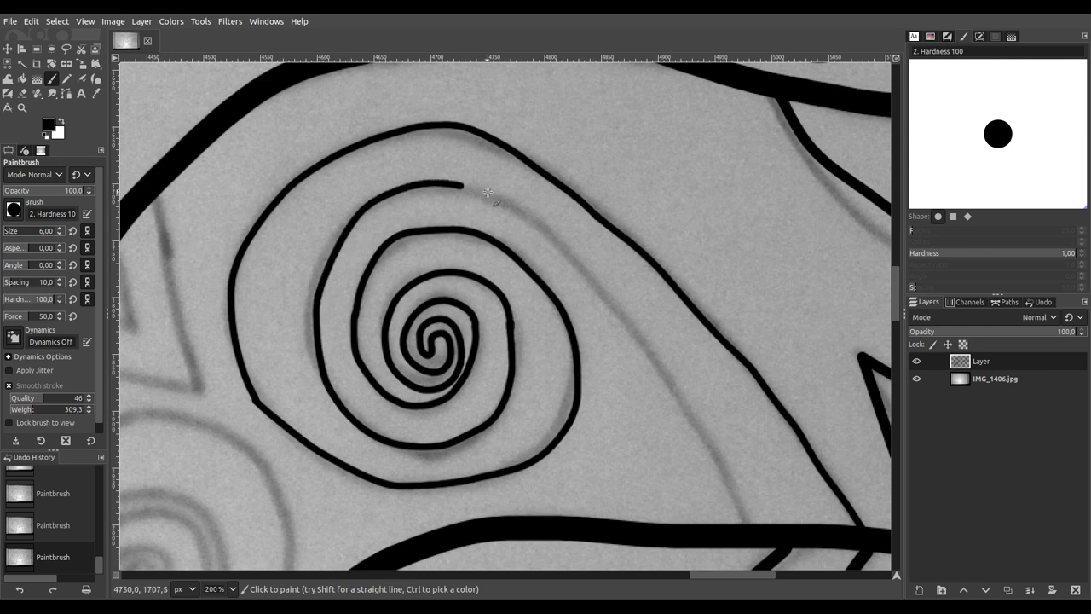
{"action": "left_click_drag", "start_coordinate": [488, 192], "coordinate": [542, 225]}
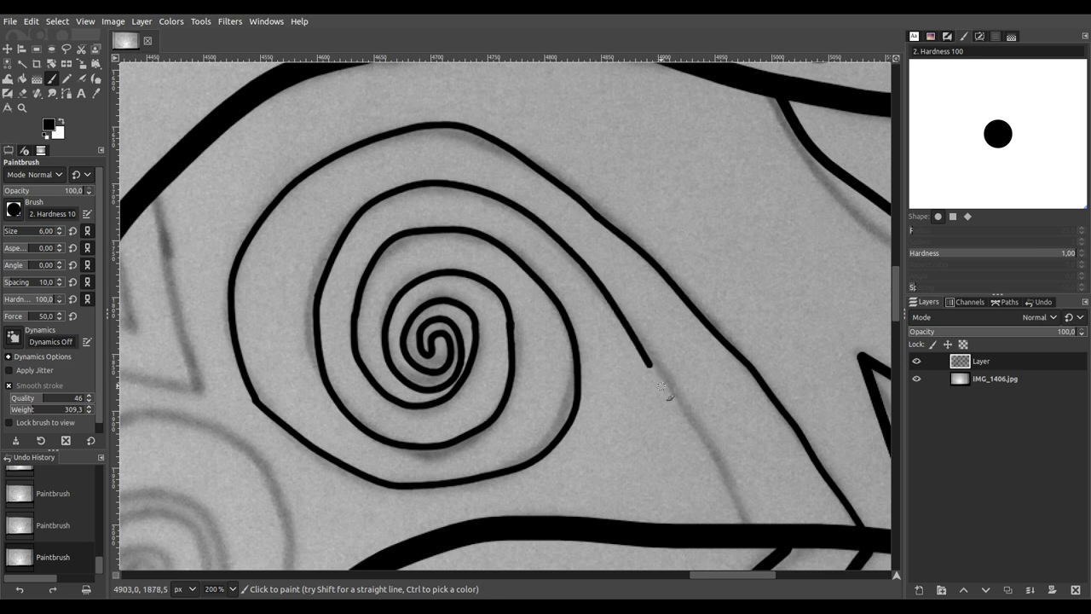
{"action": "left_click_drag", "start_coordinate": [662, 388], "coordinate": [716, 471]}
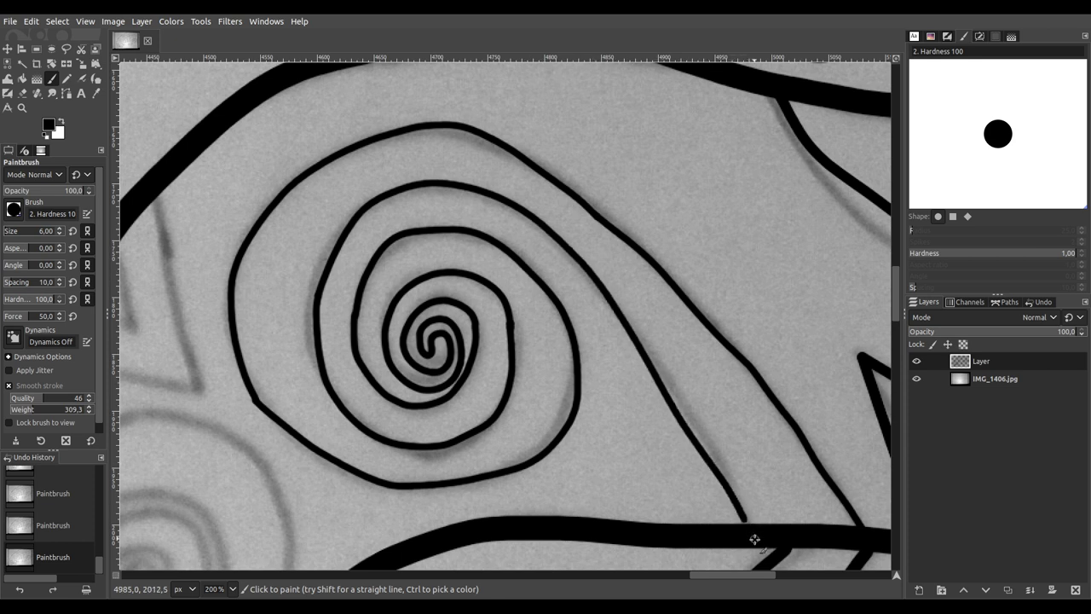
Step: Ink the small inner triangle and the larger one around it at the tail's bend, between the inked large spiral and the outline
{"action": "scroll", "coordinate": [441, 478], "scroll_direction": "down", "scroll_amount": 2, "text": "ctrl"}
{"action": "scroll", "coordinate": [341, 360], "scroll_direction": "up", "scroll_amount": 5, "text": "ctrl"}
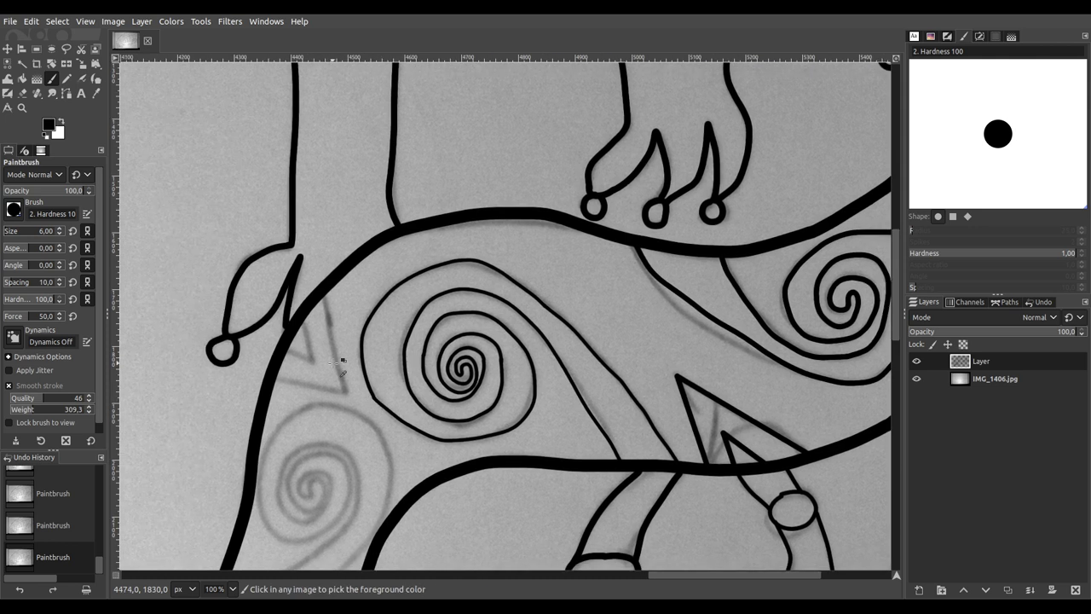
{"action": "left_click", "coordinate": [298, 222]}
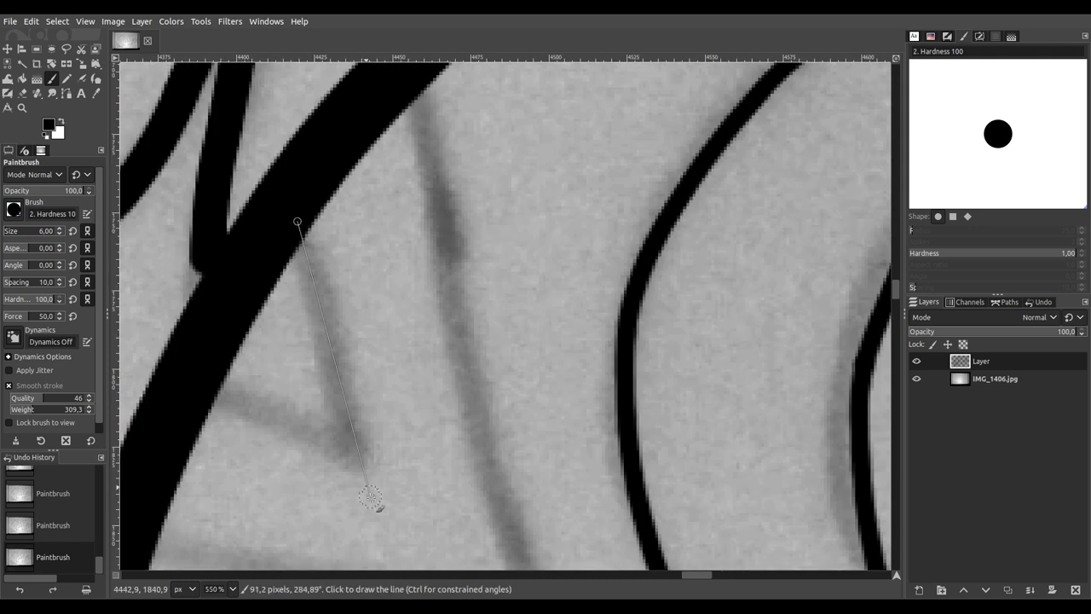
{"action": "left_click", "coordinate": [355, 449], "text": "shift"}
{"action": "left_click", "coordinate": [203, 382], "text": "shift"}
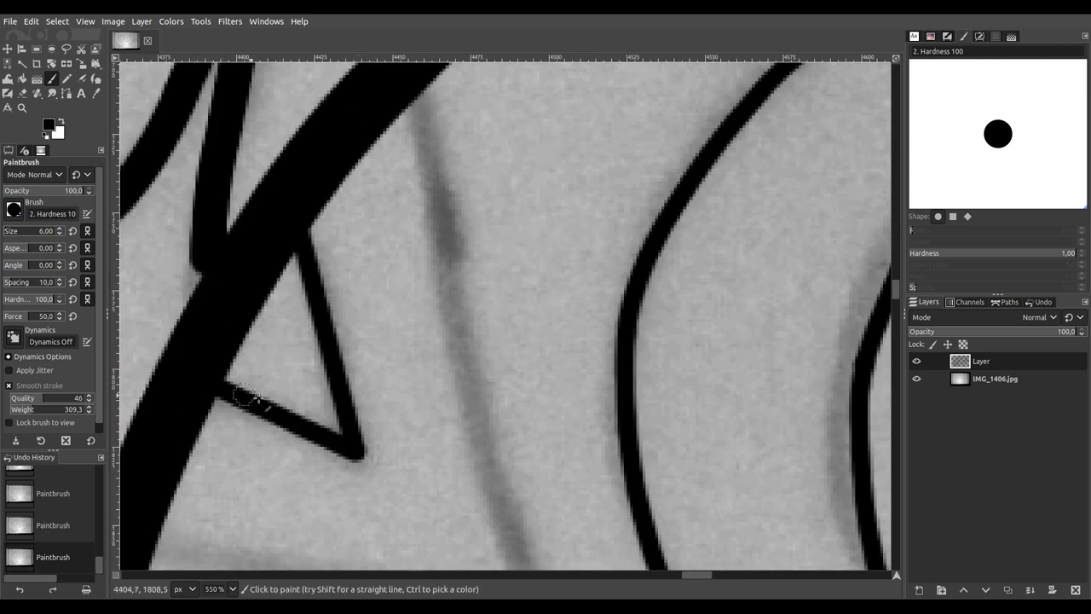
{"action": "scroll", "coordinate": [297, 411], "scroll_direction": "down", "scroll_amount": 2, "text": "ctrl"}
{"action": "left_click_drag", "start_coordinate": [298, 411], "coordinate": [452, 294]}
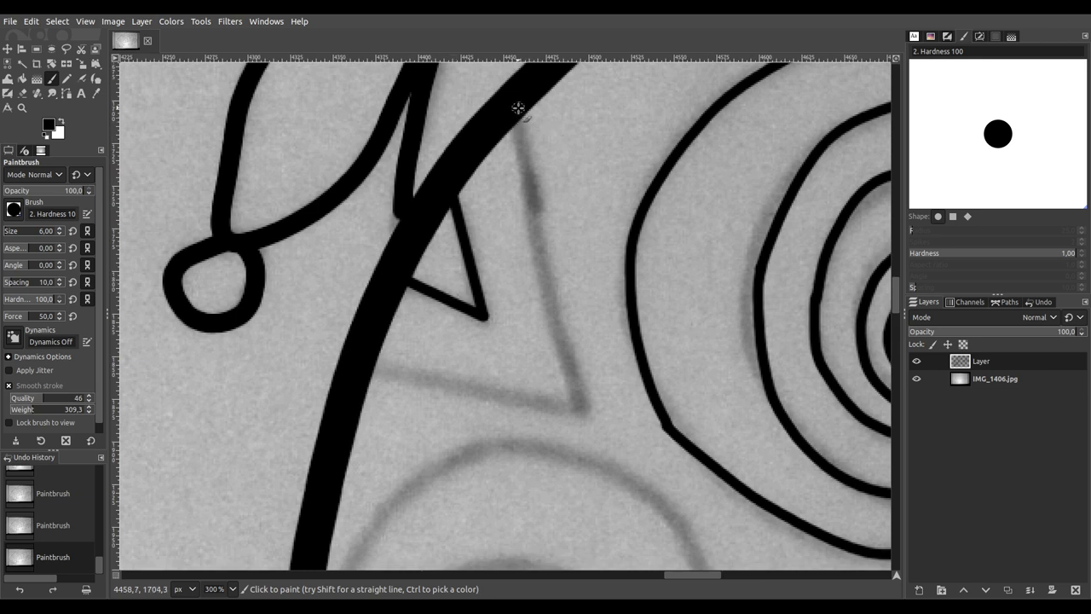
{"action": "mouse_move", "coordinate": [543, 218]}
{"action": "left_mouse_down"}
{"action": "mouse_move", "coordinate": [586, 415]}
{"action": "mouse_move", "coordinate": [500, 384]}
{"action": "mouse_move", "coordinate": [358, 370]}
{"action": "left_mouse_up"}
Step: Ink the first arm of the pencil spiral below the tail-bend triangles, from its centre through its turns down to the tail's inner outline
{"action": "scroll", "coordinate": [446, 392], "scroll_direction": "down", "scroll_amount": 4}
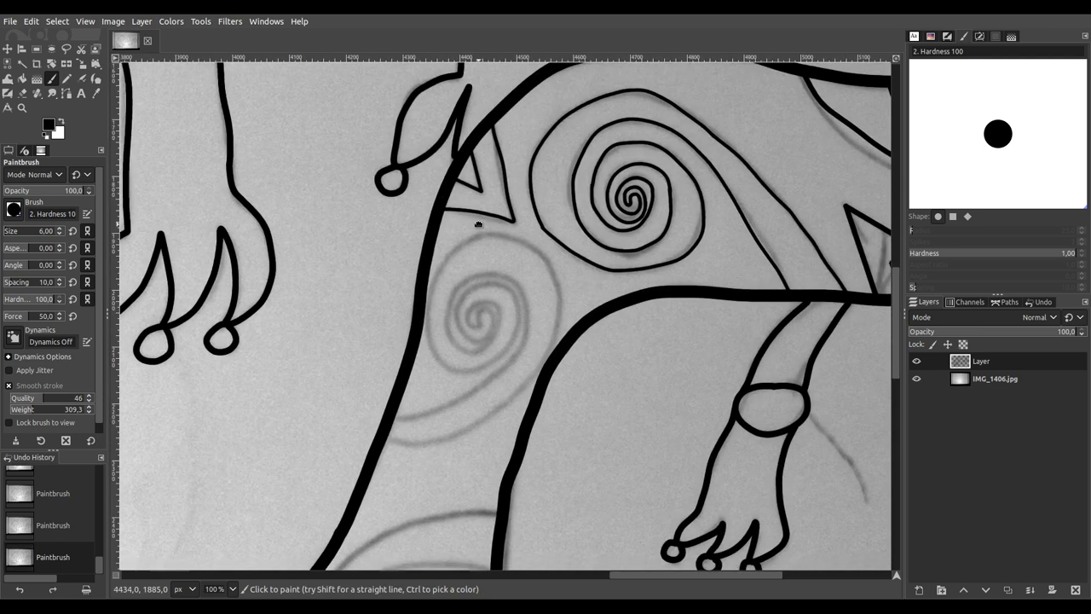
{"action": "scroll", "coordinate": [522, 269], "scroll_direction": "down", "scroll_amount": 2}
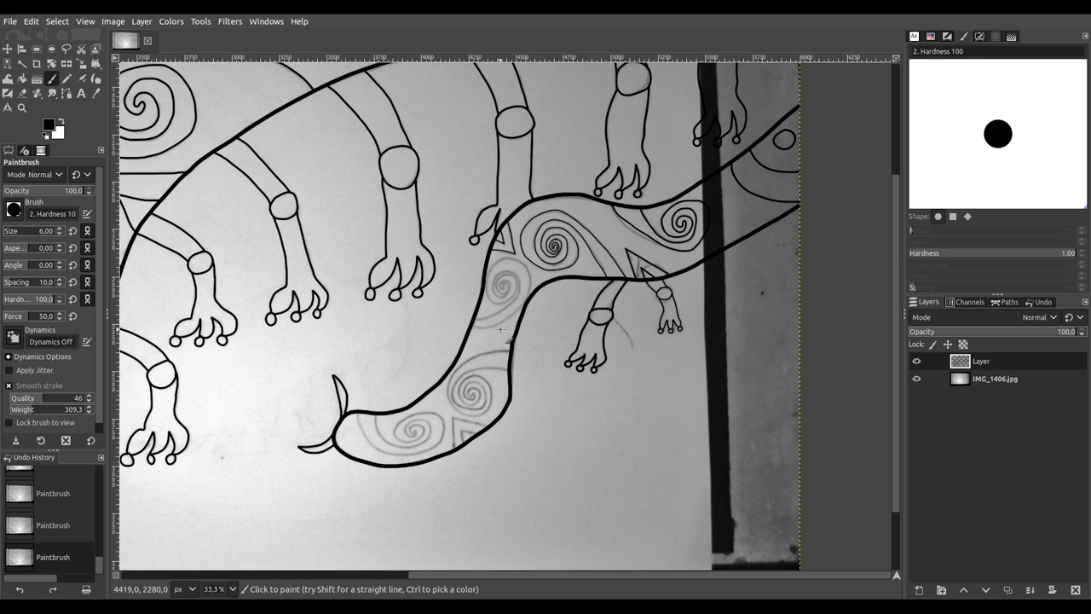
{"action": "scroll", "coordinate": [465, 356], "scroll_direction": "up", "scroll_amount": 7}
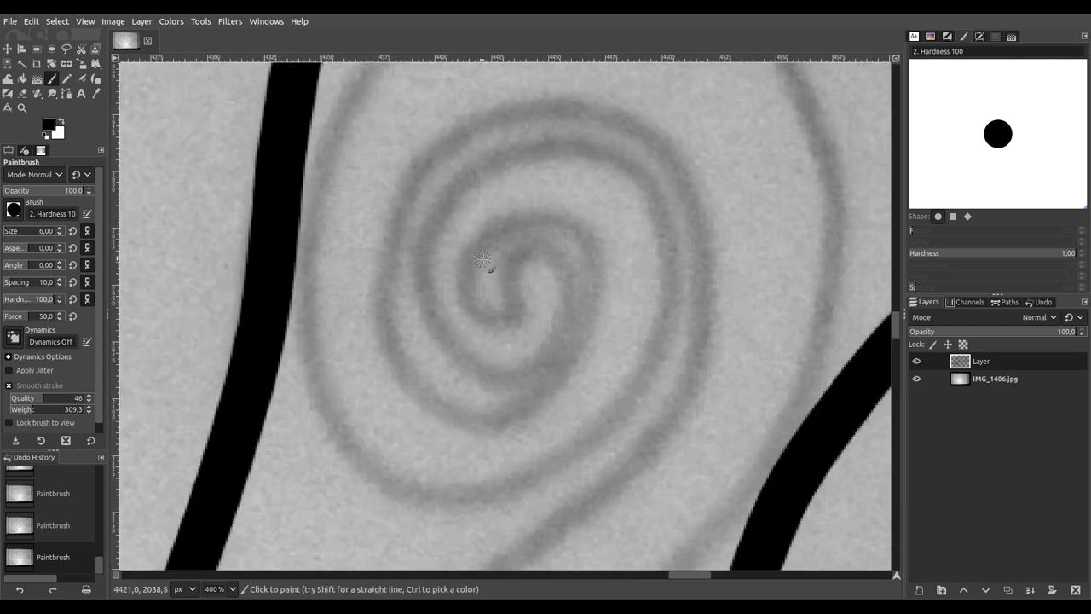
{"action": "mouse_move", "coordinate": [475, 304]}
{"action": "left_mouse_down"}
{"action": "mouse_move", "coordinate": [469, 265]}
{"action": "mouse_move", "coordinate": [487, 238]}
{"action": "mouse_move", "coordinate": [532, 213]}
{"action": "mouse_move", "coordinate": [551, 215]}
{"action": "mouse_move", "coordinate": [586, 251]}
{"action": "mouse_move", "coordinate": [597, 299]}
{"action": "mouse_move", "coordinate": [580, 356]}
{"action": "mouse_move", "coordinate": [534, 403]}
{"action": "mouse_move", "coordinate": [486, 417]}
{"action": "mouse_move", "coordinate": [434, 393]}
{"action": "mouse_move", "coordinate": [401, 350]}
{"action": "mouse_move", "coordinate": [390, 261]}
{"action": "mouse_move", "coordinate": [399, 205]}
{"action": "mouse_move", "coordinate": [460, 133]}
{"action": "mouse_move", "coordinate": [555, 98]}
{"action": "mouse_move", "coordinate": [608, 104]}
{"action": "mouse_move", "coordinate": [683, 159]}
{"action": "mouse_move", "coordinate": [704, 224]}
{"action": "mouse_move", "coordinate": [691, 380]}
{"action": "mouse_move", "coordinate": [661, 439]}
{"action": "mouse_move", "coordinate": [595, 500]}
{"action": "mouse_move", "coordinate": [598, 433]}
{"action": "mouse_move", "coordinate": [671, 277]}
{"action": "mouse_move", "coordinate": [758, 193]}
{"action": "mouse_move", "coordinate": [670, 262]}
{"action": "mouse_move", "coordinate": [548, 333]}
{"action": "mouse_move", "coordinate": [410, 376]}
{"action": "mouse_move", "coordinate": [309, 383]}
{"action": "left_mouse_up"}
{"action": "mouse_move", "coordinate": [308, 485]}
{"action": "left_mouse_down"}
{"action": "mouse_move", "coordinate": [463, 494]}
{"action": "mouse_move", "coordinate": [526, 480]}
{"action": "mouse_move", "coordinate": [644, 420]}
{"action": "mouse_move", "coordinate": [830, 280]}
{"action": "mouse_move", "coordinate": [629, 392]}
{"action": "mouse_move", "coordinate": [346, 456]}
{"action": "mouse_move", "coordinate": [331, 471]}
{"action": "mouse_move", "coordinate": [463, 286]}
{"action": "mouse_move", "coordinate": [488, 232]}
{"action": "mouse_move", "coordinate": [523, 104]}
{"action": "left_mouse_up"}
Step: Ink that spiral's second arm from the tail outline around the outer turn and inward until it meets the centre hook
{"action": "mouse_move", "coordinate": [477, 156]}
{"action": "left_mouse_down"}
{"action": "mouse_move", "coordinate": [492, 215]}
{"action": "mouse_move", "coordinate": [642, 351]}
{"action": "mouse_move", "coordinate": [780, 403]}
{"action": "left_mouse_up"}
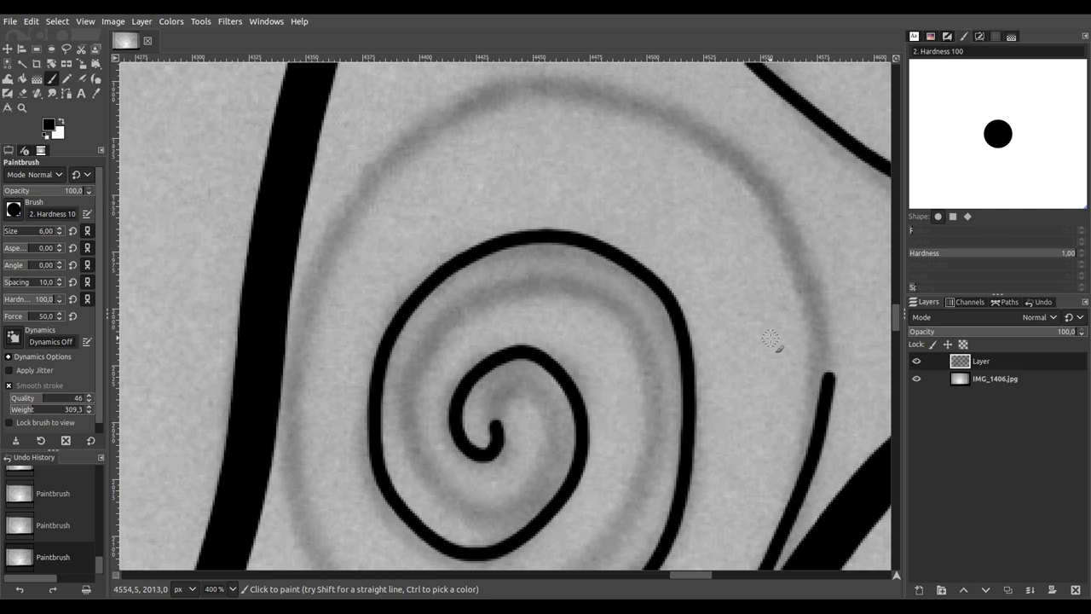
{"action": "mouse_move", "coordinate": [828, 368]}
{"action": "left_mouse_down"}
{"action": "mouse_move", "coordinate": [811, 285]}
{"action": "mouse_move", "coordinate": [725, 164]}
{"action": "mouse_move", "coordinate": [648, 112]}
{"action": "mouse_move", "coordinate": [599, 97]}
{"action": "mouse_move", "coordinate": [500, 104]}
{"action": "mouse_move", "coordinate": [385, 178]}
{"action": "mouse_move", "coordinate": [325, 256]}
{"action": "mouse_move", "coordinate": [300, 340]}
{"action": "mouse_move", "coordinate": [300, 475]}
{"action": "left_mouse_up"}
{"action": "scroll", "coordinate": [300, 475], "scroll_direction": "down", "scroll_amount": 3}
{"action": "scroll", "coordinate": [300, 476], "scroll_direction": "right", "scroll_amount": 1}
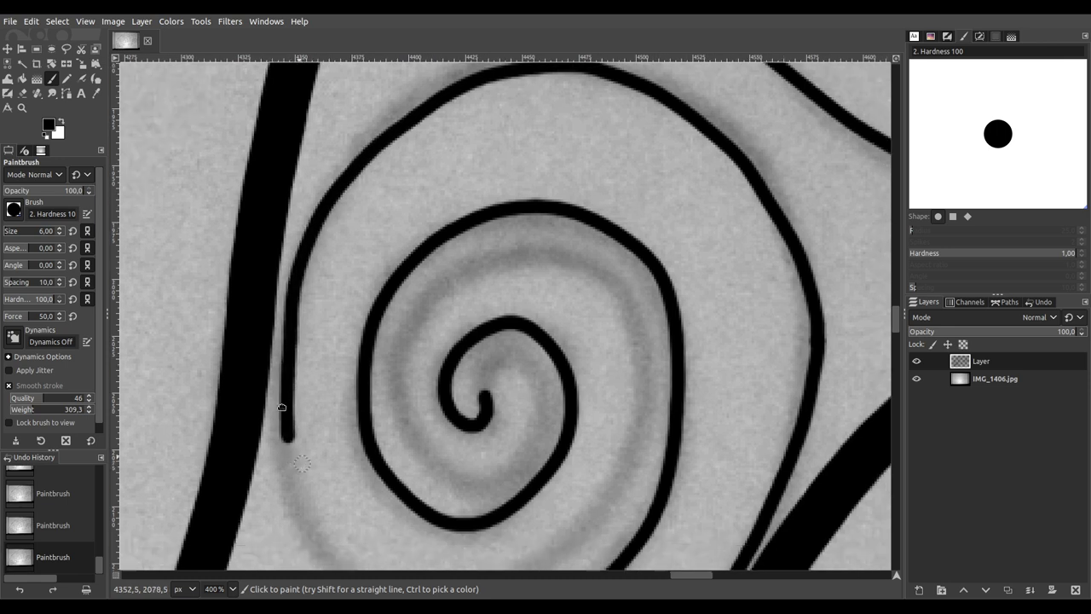
{"action": "mouse_move", "coordinate": [251, 363]}
{"action": "left_mouse_down"}
{"action": "mouse_move", "coordinate": [262, 434]}
{"action": "mouse_move", "coordinate": [291, 492]}
{"action": "mouse_move", "coordinate": [342, 521]}
{"action": "mouse_move", "coordinate": [459, 519]}
{"action": "mouse_move", "coordinate": [530, 474]}
{"action": "mouse_move", "coordinate": [575, 415]}
{"action": "mouse_move", "coordinate": [597, 310]}
{"action": "mouse_move", "coordinate": [567, 201]}
{"action": "mouse_move", "coordinate": [543, 183]}
{"action": "mouse_move", "coordinate": [485, 175]}
{"action": "mouse_move", "coordinate": [394, 208]}
{"action": "mouse_move", "coordinate": [351, 290]}
{"action": "mouse_move", "coordinate": [361, 343]}
{"action": "left_mouse_up"}
{"action": "mouse_move", "coordinate": [384, 378]}
{"action": "left_mouse_down"}
{"action": "mouse_move", "coordinate": [425, 398]}
{"action": "mouse_move", "coordinate": [483, 383]}
{"action": "mouse_move", "coordinate": [508, 325]}
{"action": "left_mouse_up"}
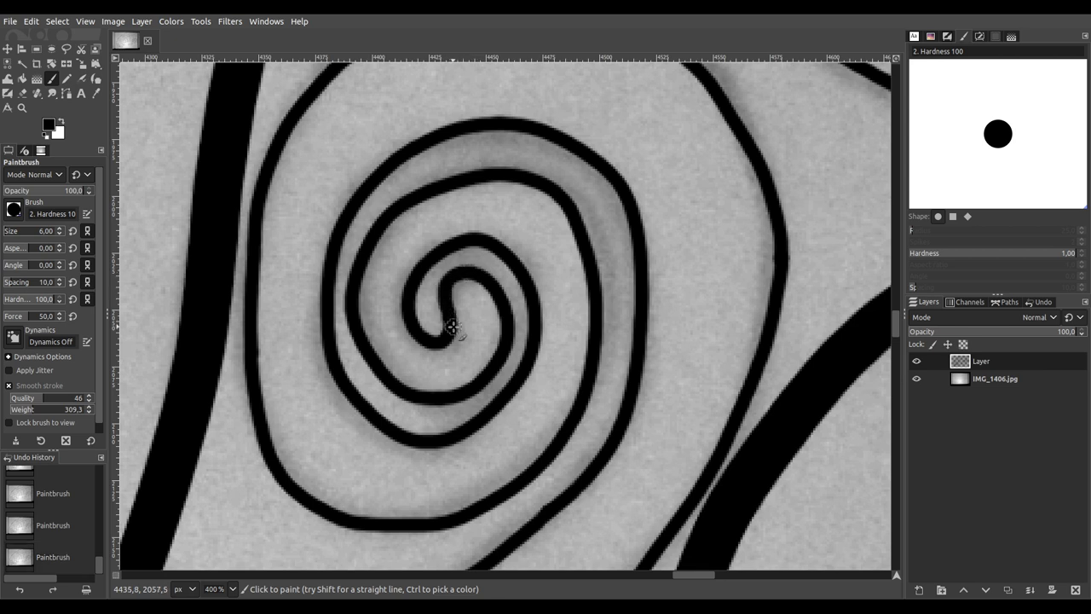
Step: Ink the nested pair of triangles on the lower outline near the tail tip, first the inner and then the outer one
{"action": "scroll", "coordinate": [450, 322], "scroll_direction": "down", "scroll_amount": 4, "text": "ctrl"}
{"action": "scroll", "coordinate": [495, 381], "scroll_direction": "down", "scroll_amount": 2}
{"action": "scroll", "coordinate": [495, 381], "scroll_direction": "down", "scroll_amount": 6}
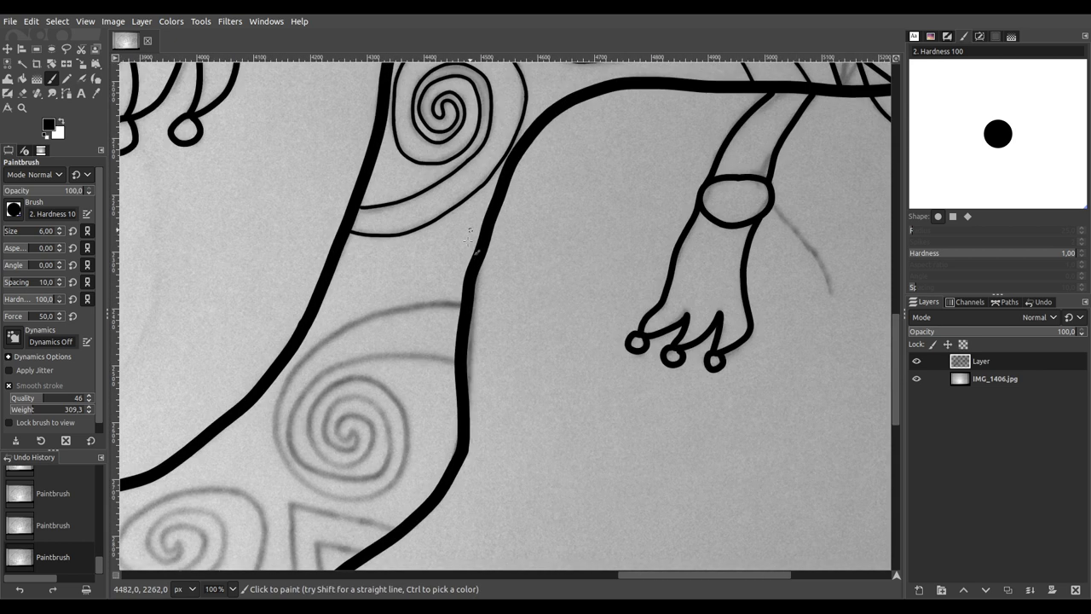
{"action": "scroll", "coordinate": [477, 409], "scroll_direction": "left", "scroll_amount": 2}
{"action": "scroll", "coordinate": [427, 492], "scroll_direction": "up", "scroll_amount": 4, "text": "ctrl"}
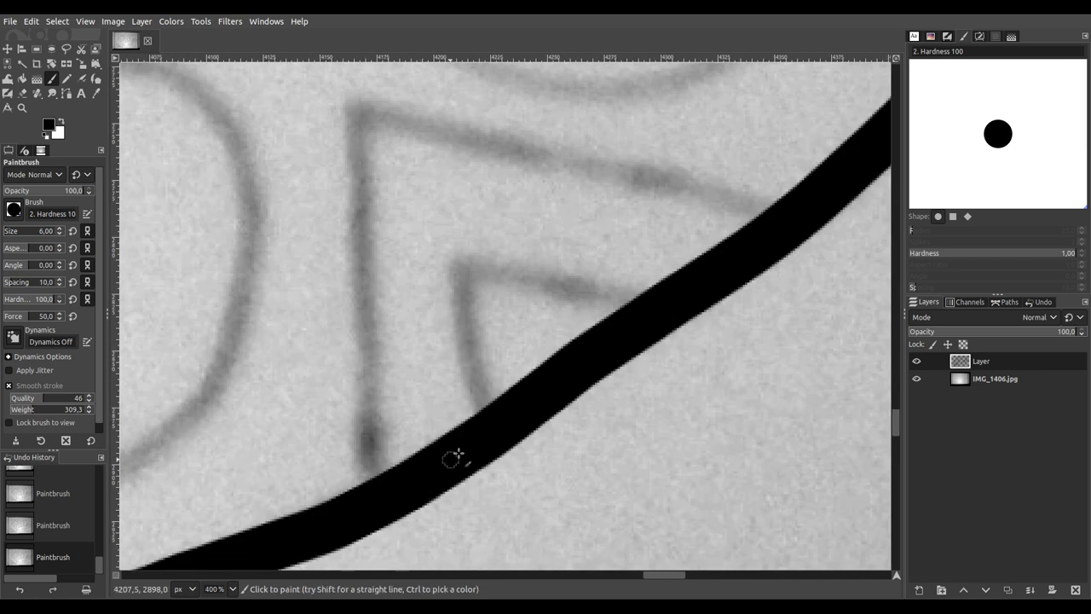
{"action": "mouse_move", "coordinate": [483, 390]}
{"action": "left_mouse_down"}
{"action": "mouse_move", "coordinate": [455, 261]}
{"action": "mouse_move", "coordinate": [652, 297]}
{"action": "left_mouse_up"}
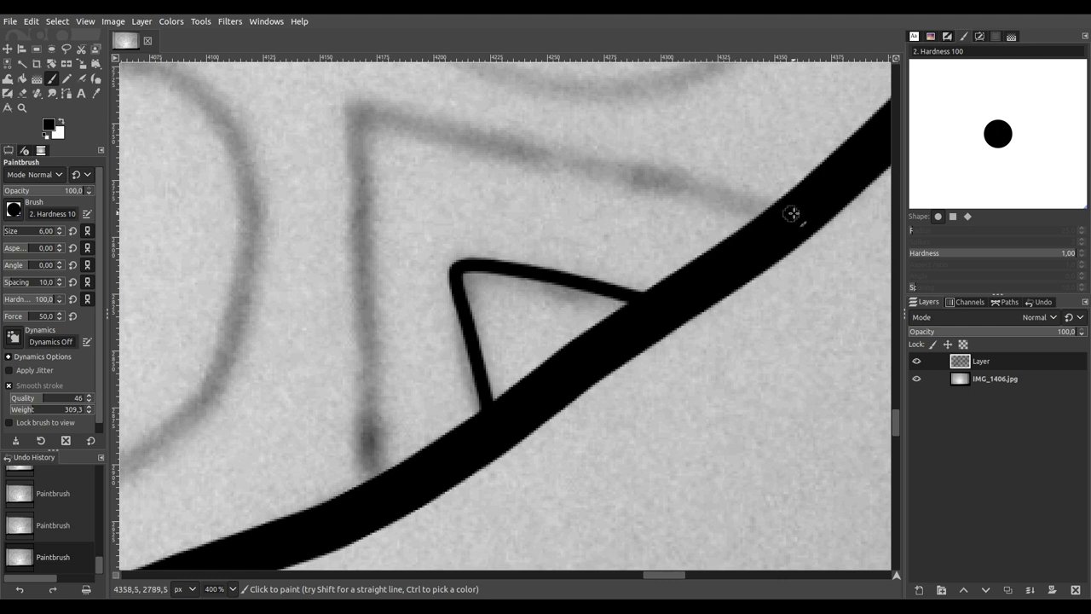
{"action": "mouse_move", "coordinate": [756, 206]}
{"action": "left_mouse_down"}
{"action": "mouse_move", "coordinate": [398, 132]}
{"action": "mouse_move", "coordinate": [350, 110]}
{"action": "mouse_move", "coordinate": [363, 165]}
{"action": "mouse_move", "coordinate": [369, 493]}
{"action": "left_mouse_up"}
Step: Ink the first arm of the spiral above the tail-tip triangles, from its centre through the outer turn to the tail's opposite outline
{"action": "scroll", "coordinate": [329, 434], "scroll_direction": "down", "scroll_amount": 2}
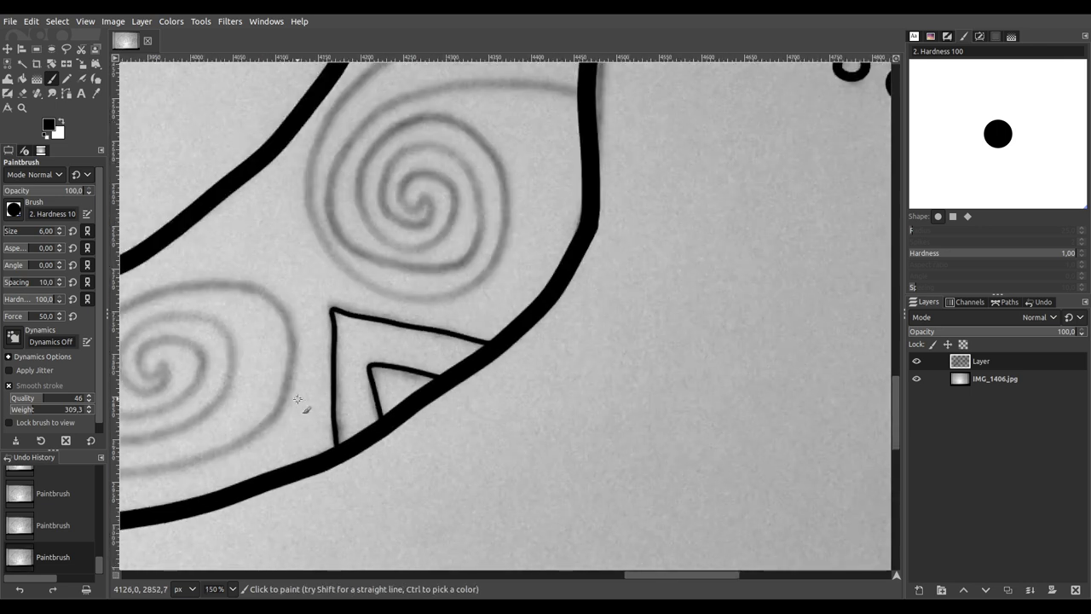
{"action": "scroll", "coordinate": [400, 388], "scroll_direction": "up", "scroll_amount": 5}
{"action": "scroll", "coordinate": [500, 368], "scroll_direction": "up", "scroll_amount": 2}
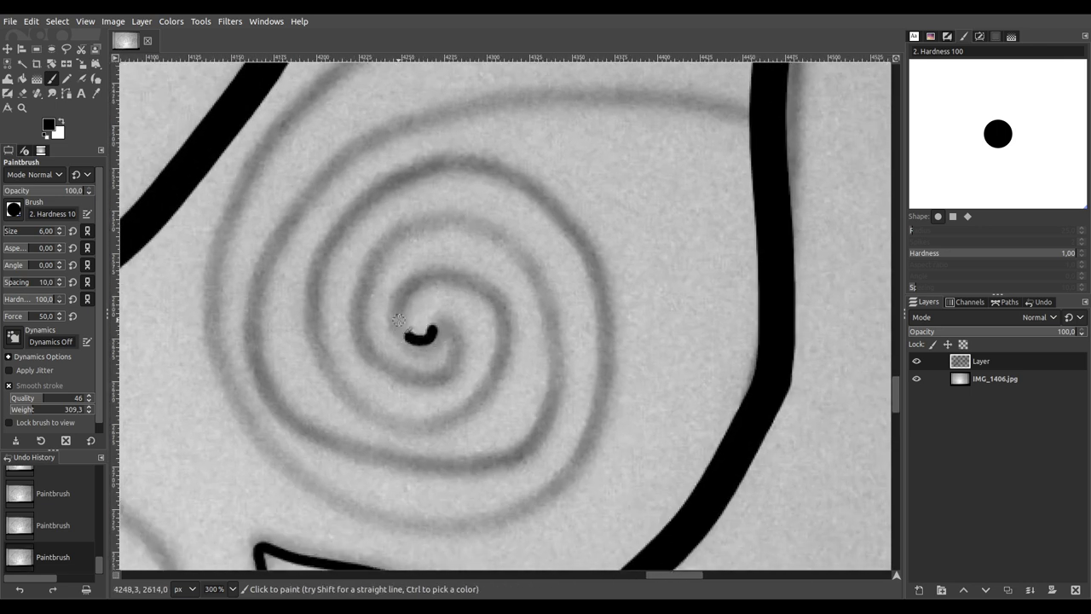
{"action": "mouse_move", "coordinate": [487, 303]}
{"action": "left_mouse_down"}
{"action": "mouse_move", "coordinate": [503, 344]}
{"action": "mouse_move", "coordinate": [482, 394]}
{"action": "left_mouse_up"}
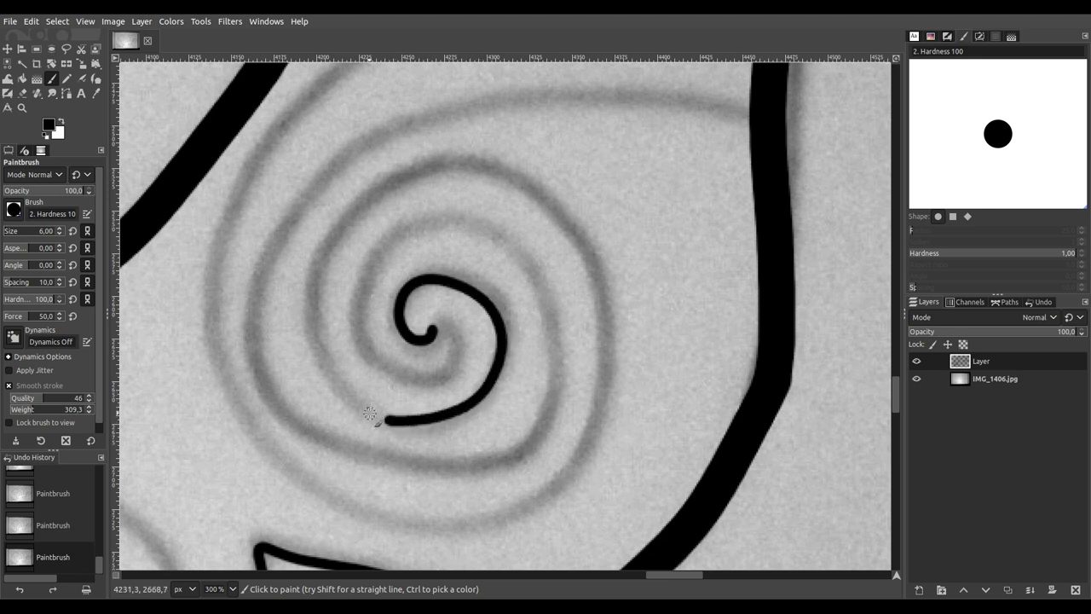
{"action": "mouse_move", "coordinate": [327, 289]}
{"action": "left_mouse_down"}
{"action": "mouse_move", "coordinate": [341, 235]}
{"action": "mouse_move", "coordinate": [405, 180]}
{"action": "mouse_move", "coordinate": [513, 179]}
{"action": "mouse_move", "coordinate": [569, 237]}
{"action": "mouse_move", "coordinate": [599, 309]}
{"action": "mouse_move", "coordinate": [606, 384]}
{"action": "mouse_move", "coordinate": [570, 472]}
{"action": "mouse_move", "coordinate": [516, 512]}
{"action": "mouse_move", "coordinate": [415, 524]}
{"action": "mouse_move", "coordinate": [364, 515]}
{"action": "mouse_move", "coordinate": [282, 463]}
{"action": "mouse_move", "coordinate": [251, 412]}
{"action": "left_mouse_up"}
{"action": "mouse_move", "coordinate": [222, 362]}
{"action": "left_mouse_down"}
{"action": "mouse_move", "coordinate": [215, 306]}
{"action": "mouse_move", "coordinate": [258, 170]}
{"action": "mouse_move", "coordinate": [298, 109]}
{"action": "left_mouse_up"}
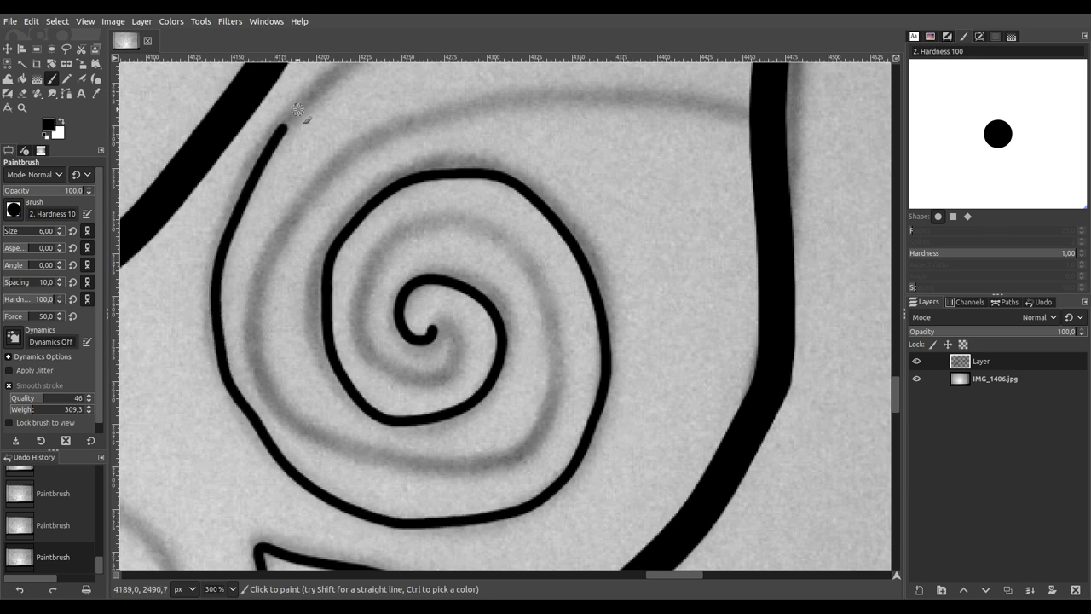
{"action": "scroll", "coordinate": [298, 109], "scroll_direction": "up", "scroll_amount": 5}
{"action": "scroll", "coordinate": [298, 109], "scroll_direction": "right", "scroll_amount": 3}
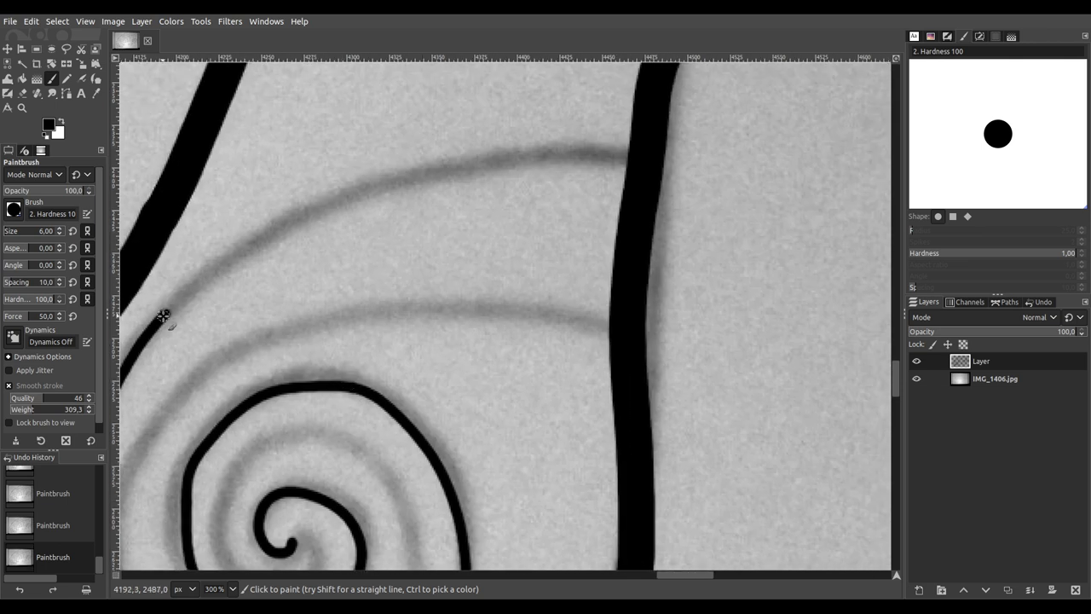
{"action": "mouse_move", "coordinate": [226, 254]}
{"action": "left_mouse_down"}
{"action": "mouse_move", "coordinate": [435, 177]}
{"action": "mouse_move", "coordinate": [579, 155]}
{"action": "mouse_move", "coordinate": [644, 163]}
{"action": "left_mouse_up"}
Step: Ink the second arm of the spiral above the tail-tip triangles, from the centre hook outward to the same outline below the first arm
{"action": "scroll", "coordinate": [613, 132], "scroll_direction": "down", "scroll_amount": 5}
{"action": "scroll", "coordinate": [613, 132], "scroll_direction": "left", "scroll_amount": 3}
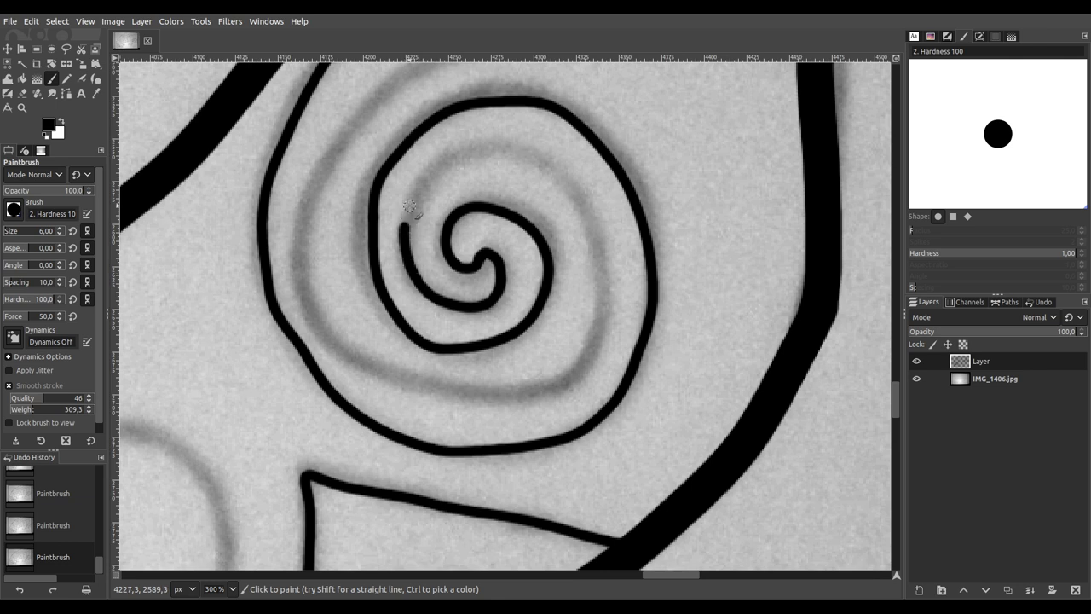
{"action": "mouse_move", "coordinate": [573, 189]}
{"action": "left_mouse_down"}
{"action": "mouse_move", "coordinate": [599, 304]}
{"action": "mouse_move", "coordinate": [580, 366]}
{"action": "mouse_move", "coordinate": [552, 395]}
{"action": "mouse_move", "coordinate": [457, 405]}
{"action": "mouse_move", "coordinate": [361, 358]}
{"action": "mouse_move", "coordinate": [315, 297]}
{"action": "mouse_move", "coordinate": [311, 211]}
{"action": "mouse_move", "coordinate": [345, 137]}
{"action": "mouse_move", "coordinate": [424, 63]}
{"action": "left_mouse_up"}
{"action": "scroll", "coordinate": [433, 378], "scroll_direction": "up", "scroll_amount": 5}
{"action": "scroll", "coordinate": [366, 411], "scroll_direction": "right", "scroll_amount": 3}
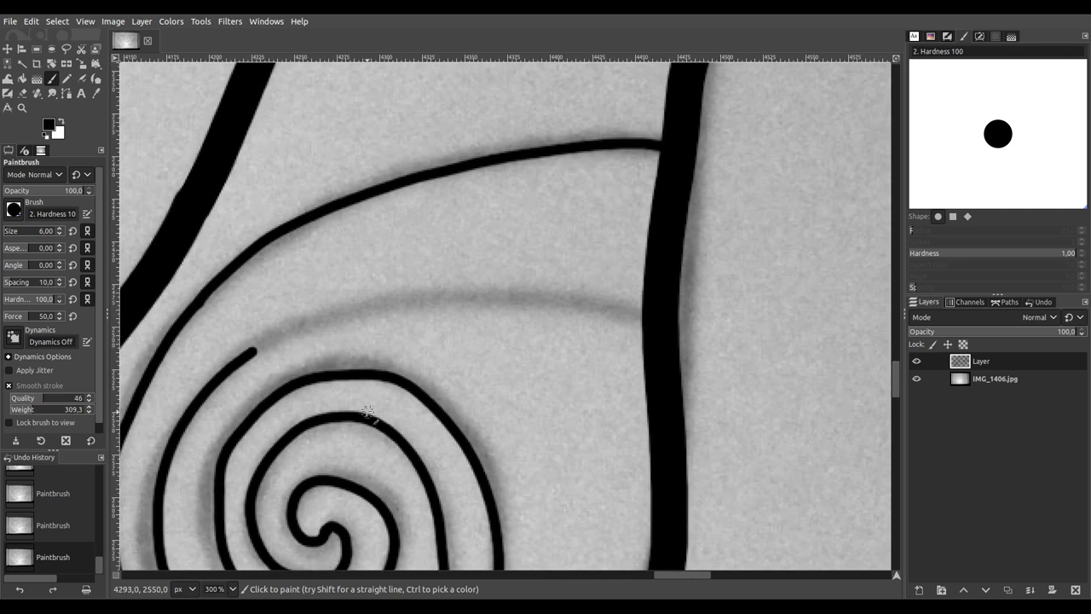
{"action": "mouse_move", "coordinate": [267, 341]}
{"action": "left_mouse_down"}
{"action": "mouse_move", "coordinate": [400, 309]}
{"action": "mouse_move", "coordinate": [545, 303]}
{"action": "mouse_move", "coordinate": [663, 319]}
{"action": "left_mouse_up"}
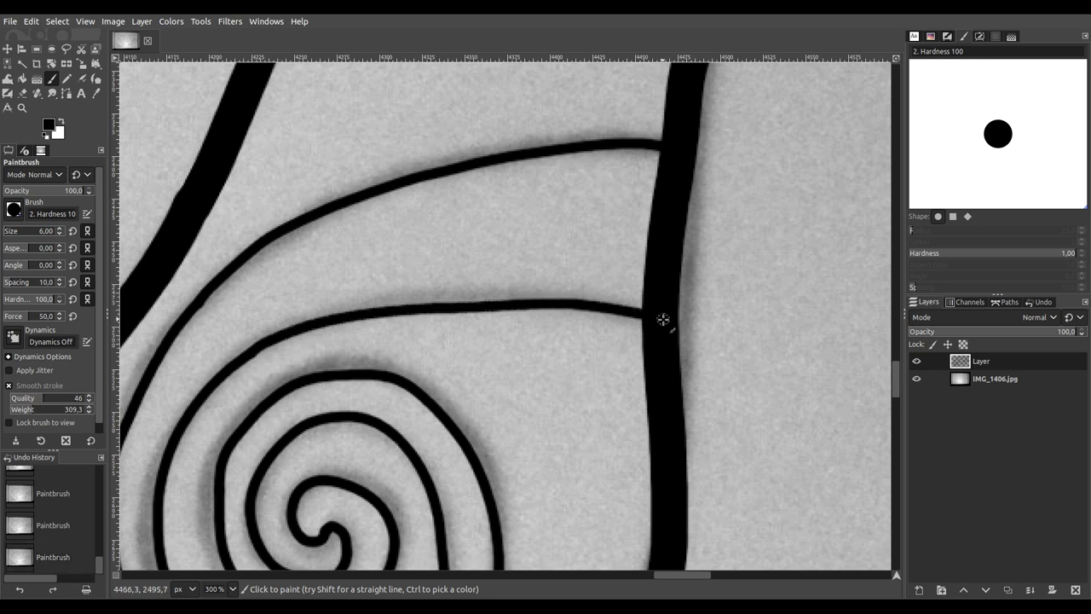
Step: Ink both arms of the last spiral nearest the tail tip, starting at its centre and running the first to the upper outline
{"action": "scroll", "coordinate": [512, 349], "scroll_direction": "down", "scroll_amount": 4}
{"action": "scroll", "coordinate": [575, 317], "scroll_direction": "up", "scroll_amount": 4}
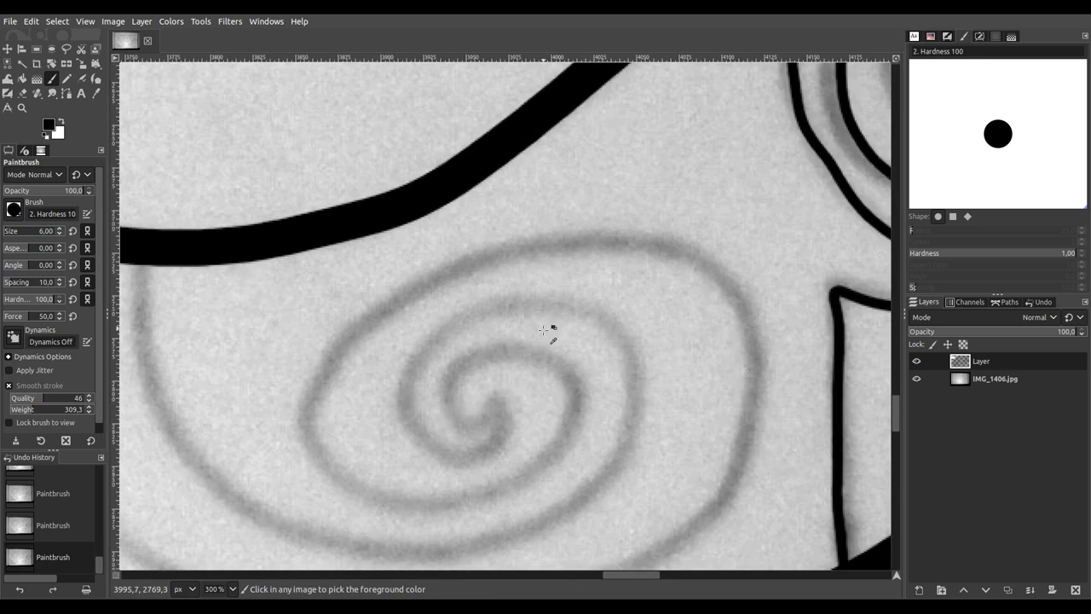
{"action": "scroll", "coordinate": [544, 330], "scroll_direction": "down", "scroll_amount": 3}
{"action": "scroll", "coordinate": [543, 330], "scroll_direction": "left", "scroll_amount": 3}
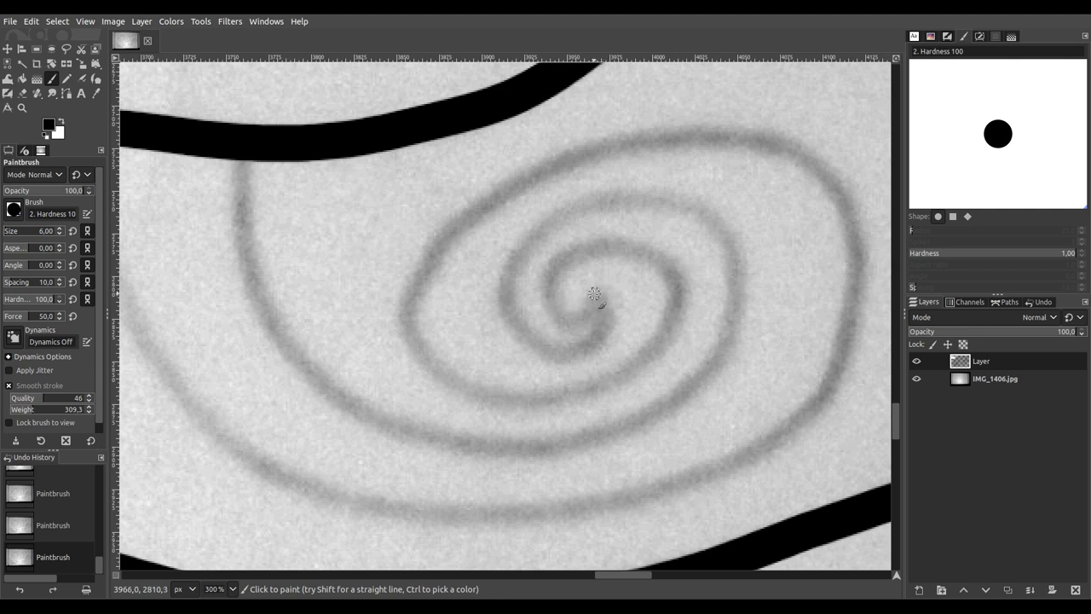
{"action": "scroll", "coordinate": [597, 298], "scroll_direction": "left", "scroll_amount": 1}
{"action": "scroll", "coordinate": [601, 302], "scroll_direction": "down", "scroll_amount": 1}
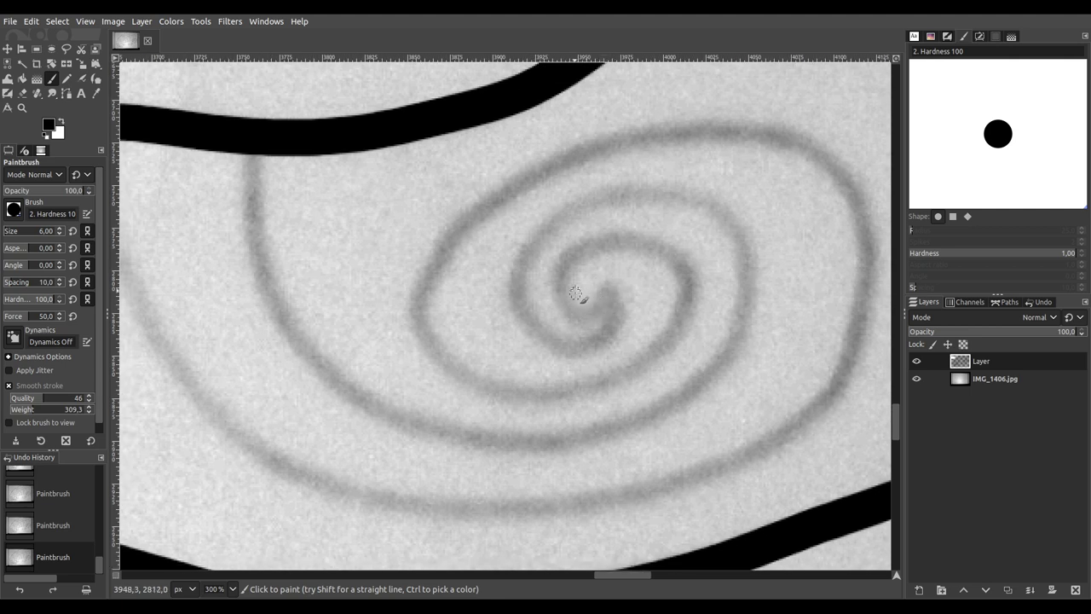
{"action": "mouse_move", "coordinate": [584, 313]}
{"action": "left_mouse_down"}
{"action": "mouse_move", "coordinate": [620, 298]}
{"action": "mouse_move", "coordinate": [617, 330]}
{"action": "mouse_move", "coordinate": [583, 345]}
{"action": "mouse_move", "coordinate": [542, 334]}
{"action": "mouse_move", "coordinate": [521, 285]}
{"action": "mouse_move", "coordinate": [531, 235]}
{"action": "mouse_move", "coordinate": [594, 197]}
{"action": "mouse_move", "coordinate": [674, 191]}
{"action": "mouse_move", "coordinate": [745, 246]}
{"action": "mouse_move", "coordinate": [751, 308]}
{"action": "mouse_move", "coordinate": [701, 378]}
{"action": "mouse_move", "coordinate": [653, 417]}
{"action": "mouse_move", "coordinate": [585, 440]}
{"action": "mouse_move", "coordinate": [469, 445]}
{"action": "mouse_move", "coordinate": [397, 407]}
{"action": "mouse_move", "coordinate": [332, 345]}
{"action": "mouse_move", "coordinate": [292, 288]}
{"action": "mouse_move", "coordinate": [254, 140]}
{"action": "left_mouse_up"}
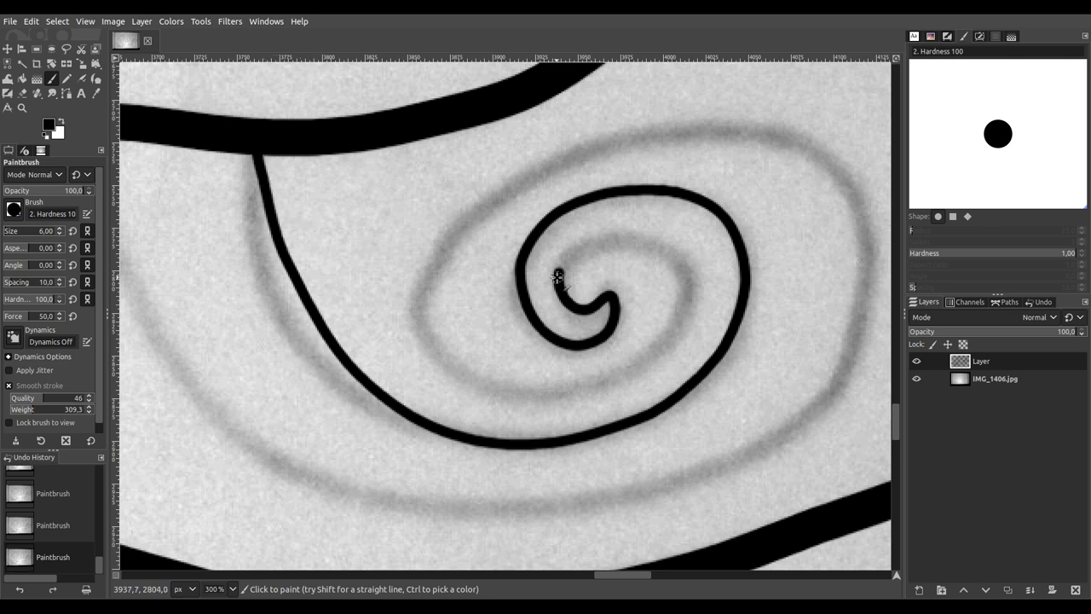
{"action": "mouse_move", "coordinate": [571, 259]}
{"action": "left_mouse_down"}
{"action": "mouse_move", "coordinate": [626, 243]}
{"action": "mouse_move", "coordinate": [667, 261]}
{"action": "mouse_move", "coordinate": [678, 294]}
{"action": "mouse_move", "coordinate": [660, 345]}
{"action": "mouse_move", "coordinate": [611, 378]}
{"action": "mouse_move", "coordinate": [537, 393]}
{"action": "mouse_move", "coordinate": [503, 388]}
{"action": "mouse_move", "coordinate": [434, 343]}
{"action": "mouse_move", "coordinate": [425, 283]}
{"action": "mouse_move", "coordinate": [506, 196]}
{"action": "mouse_move", "coordinate": [604, 141]}
{"action": "mouse_move", "coordinate": [752, 127]}
{"action": "mouse_move", "coordinate": [800, 138]}
{"action": "mouse_move", "coordinate": [839, 169]}
{"action": "mouse_move", "coordinate": [863, 225]}
{"action": "mouse_move", "coordinate": [867, 310]}
{"action": "mouse_move", "coordinate": [808, 428]}
{"action": "mouse_move", "coordinate": [734, 475]}
{"action": "mouse_move", "coordinate": [581, 508]}
{"action": "mouse_move", "coordinate": [469, 511]}
{"action": "mouse_move", "coordinate": [347, 473]}
{"action": "mouse_move", "coordinate": [245, 412]}
{"action": "mouse_move", "coordinate": [147, 259]}
{"action": "mouse_move", "coordinate": [485, 436]}
{"action": "mouse_move", "coordinate": [459, 398]}
{"action": "mouse_move", "coordinate": [429, 283]}
{"action": "left_mouse_up"}
Step: Save the inked drawing to IMG_1406.xcf
{"action": "scroll", "coordinate": [456, 325], "scroll_direction": "down", "scroll_amount": 2}
{"action": "scroll", "coordinate": [456, 325], "scroll_direction": "down", "scroll_amount": 6}
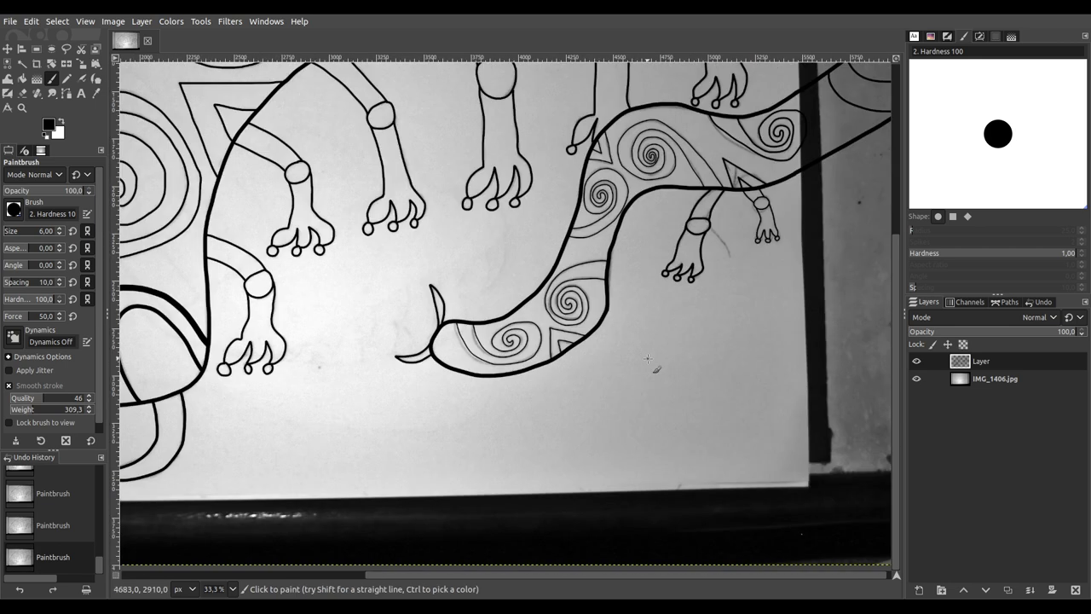
{"action": "scroll", "coordinate": [602, 297], "scroll_direction": "down", "scroll_amount": 2}
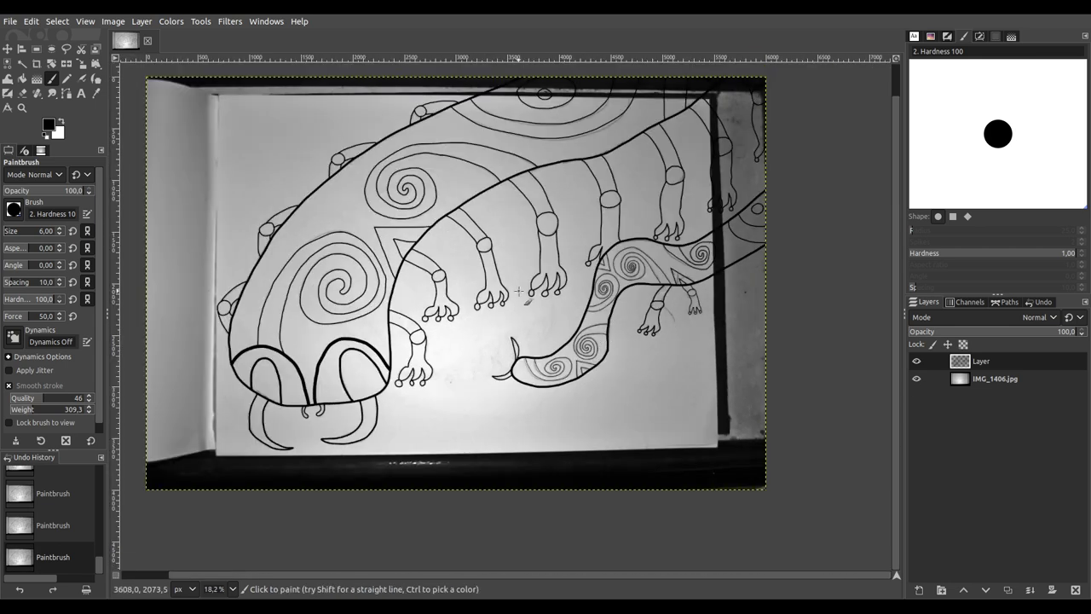
{"action": "key", "text": "ctrl+s"}
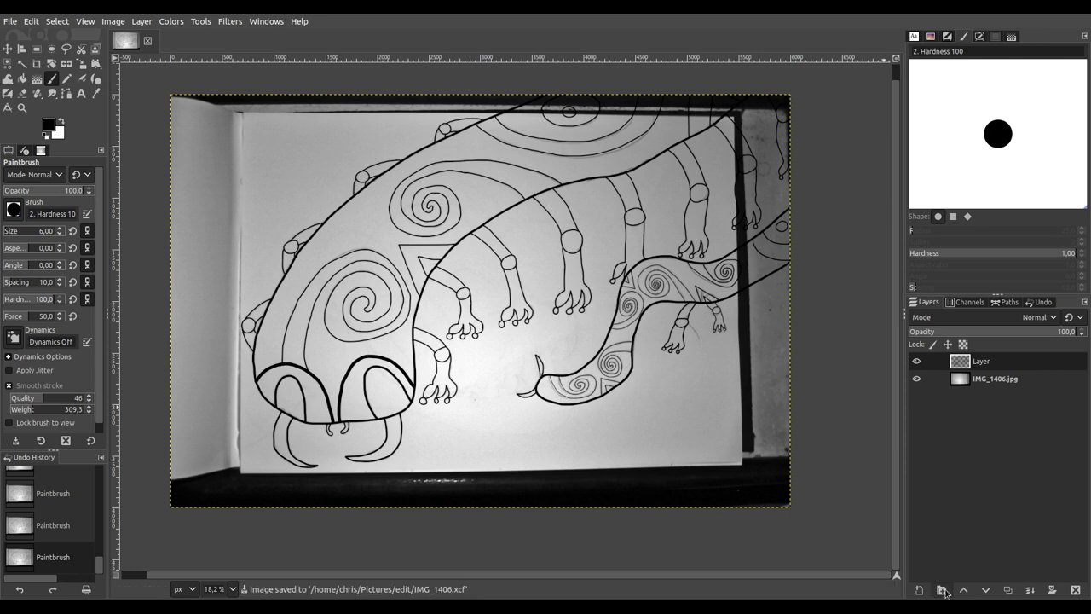
Step: Add a new layer directly above IMG_1406.jpg and bucket-fill it with white
{"action": "left_click", "coordinate": [992, 385]}
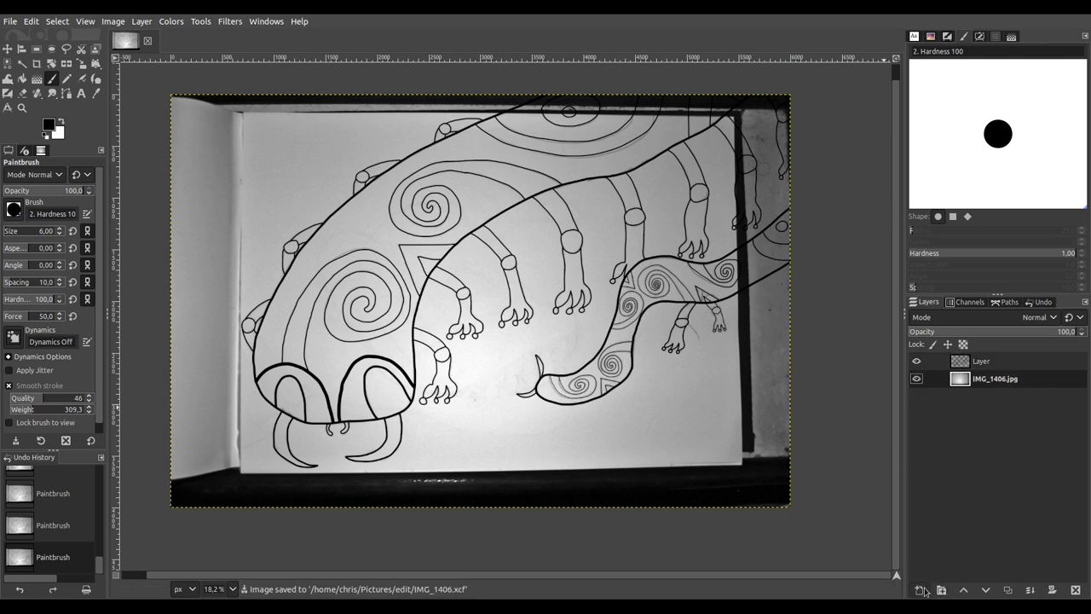
{"action": "left_click", "coordinate": [918, 589], "text": "shift"}
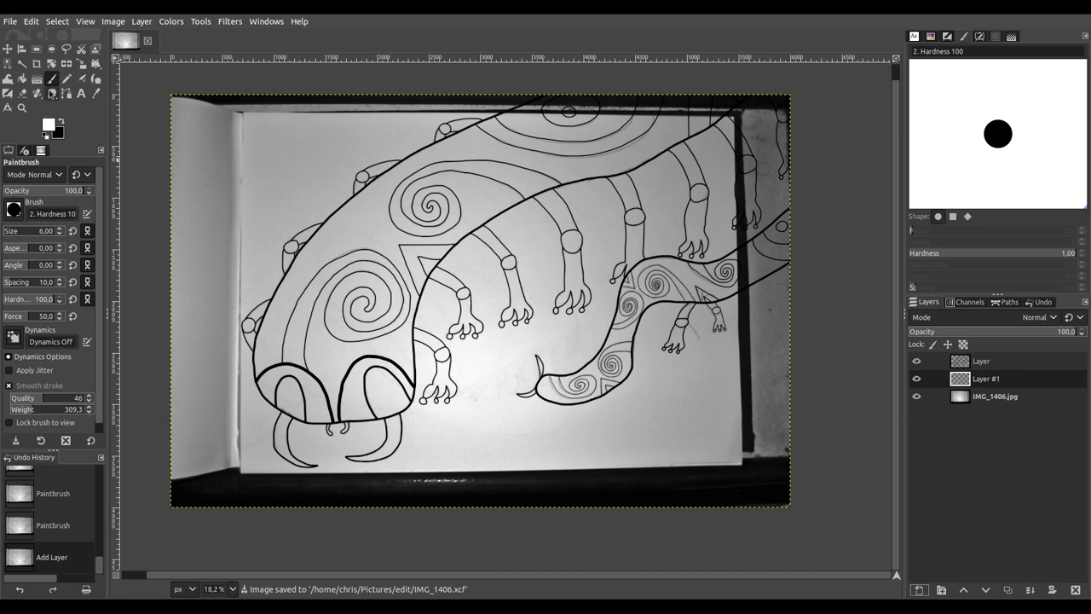
{"action": "left_click", "coordinate": [22, 78]}
{"action": "left_click", "coordinate": [721, 333]}
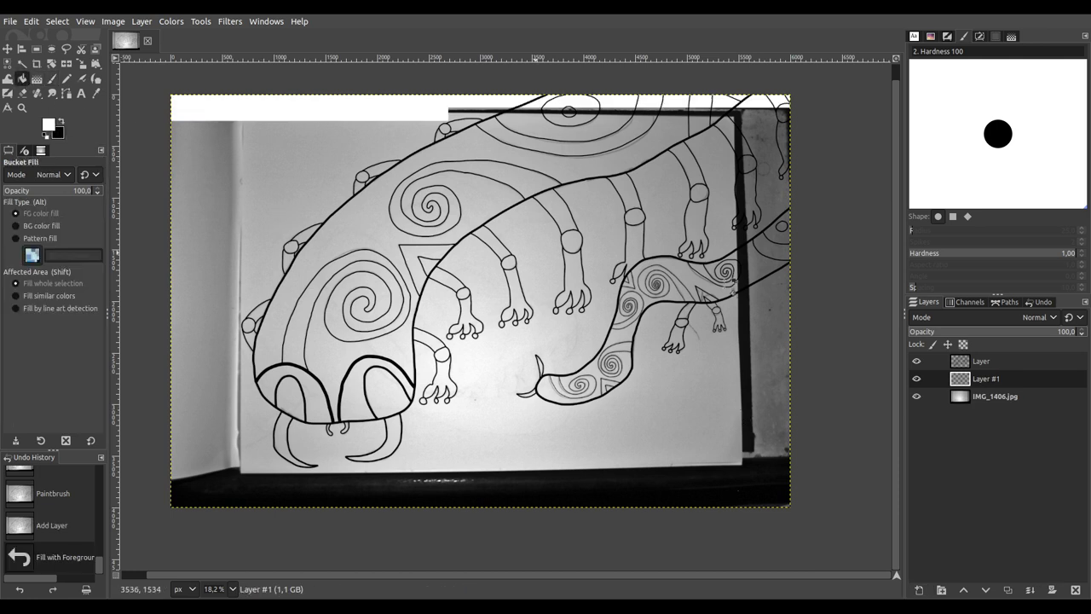
Step: Merge the ink layer down onto the white layer and apply Threshold to the merged layer
{"action": "left_click", "coordinate": [989, 361]}
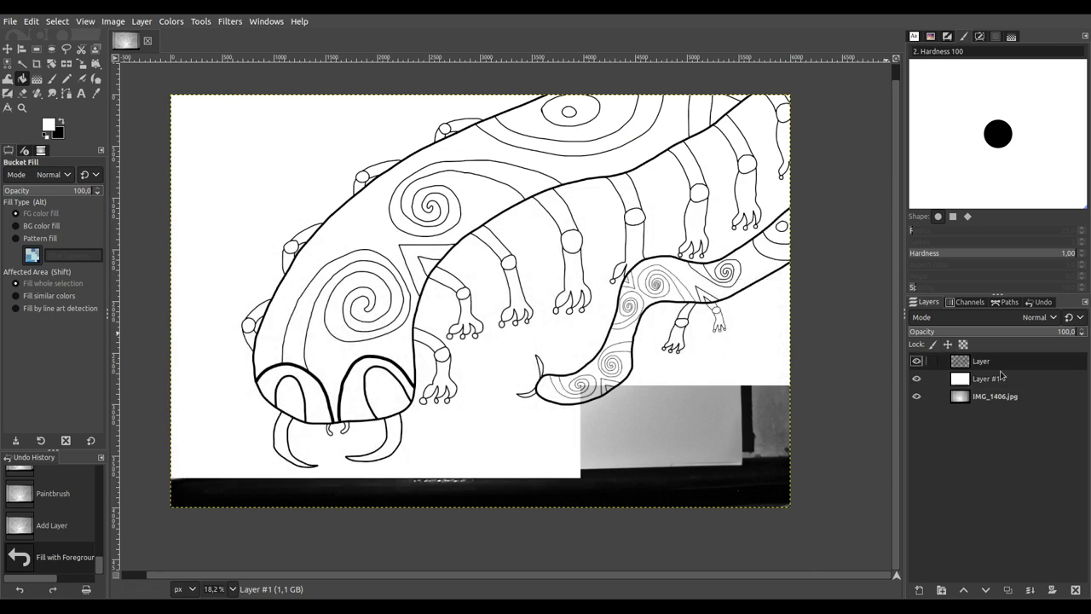
{"action": "left_click", "coordinate": [1029, 590]}
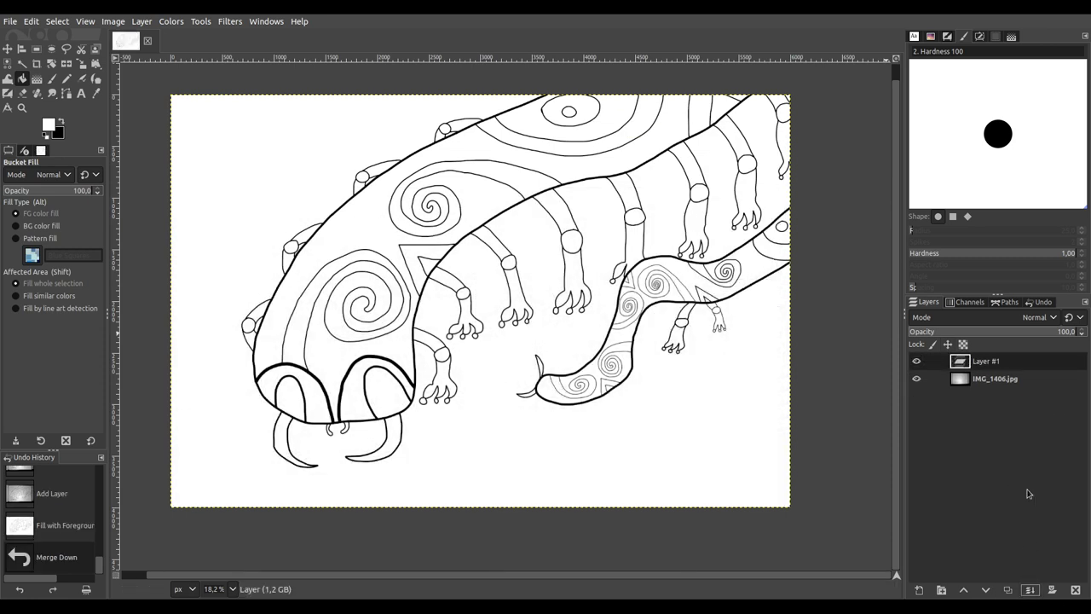
{"action": "left_click", "coordinate": [171, 21]}
{"action": "left_click", "coordinate": [202, 326]}
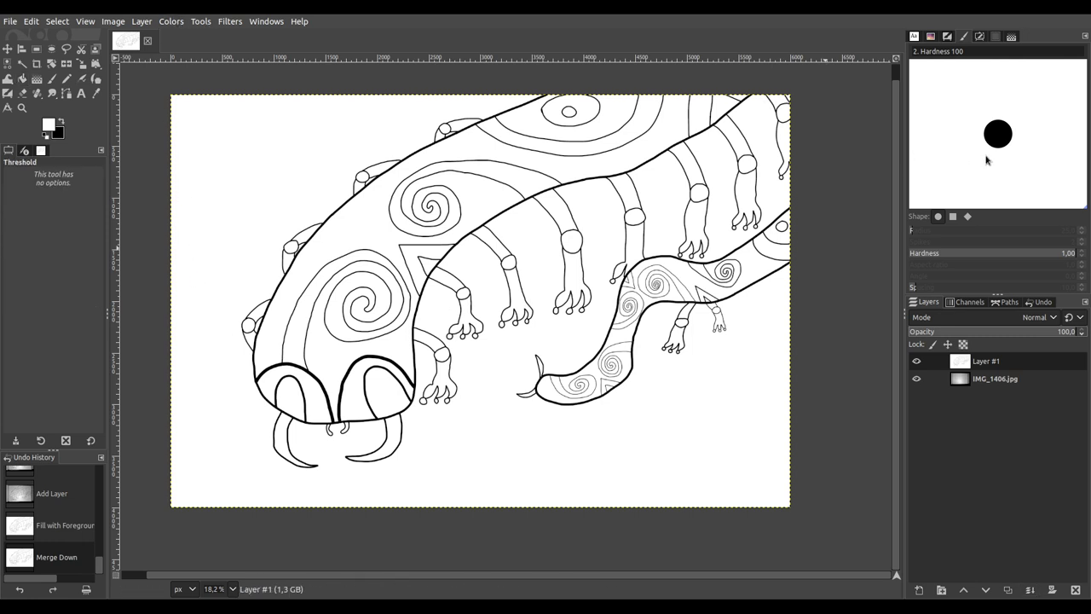
{"action": "key", "text": "Return"}
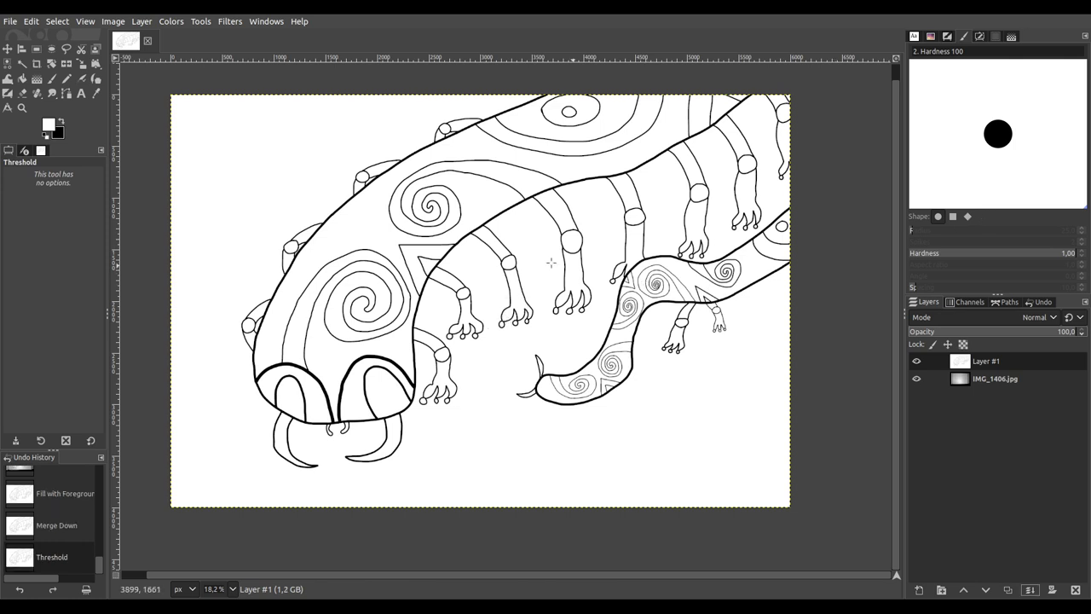
Step: Try to select the body's white background around the large spirals with Fuzzy Select, leaving out the outlines
{"action": "left_click", "coordinate": [22, 63]}
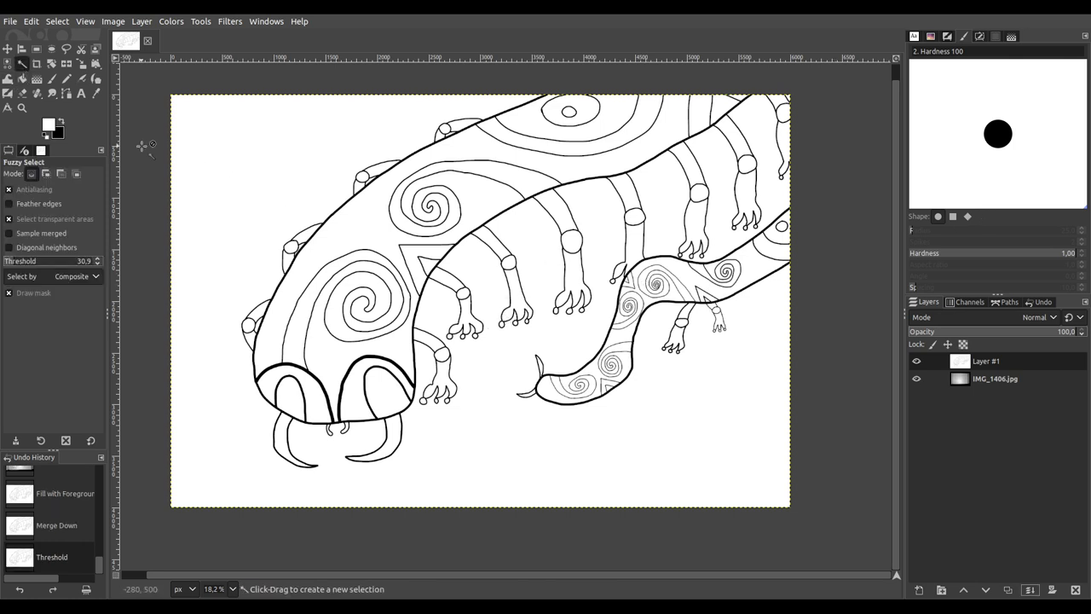
{"action": "left_click", "coordinate": [391, 233]}
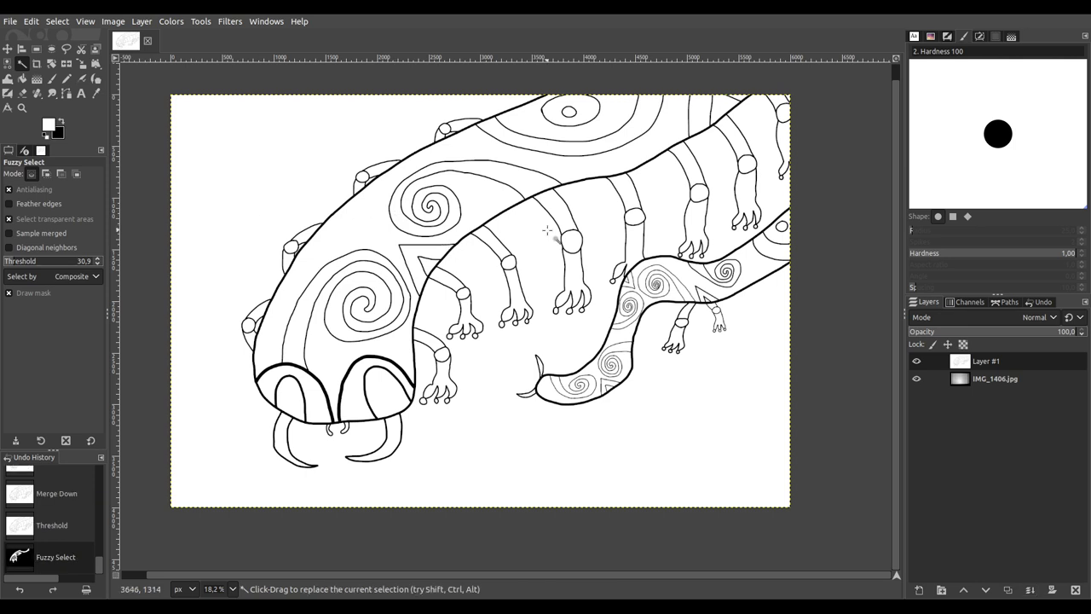
{"action": "left_click", "coordinate": [458, 231]}
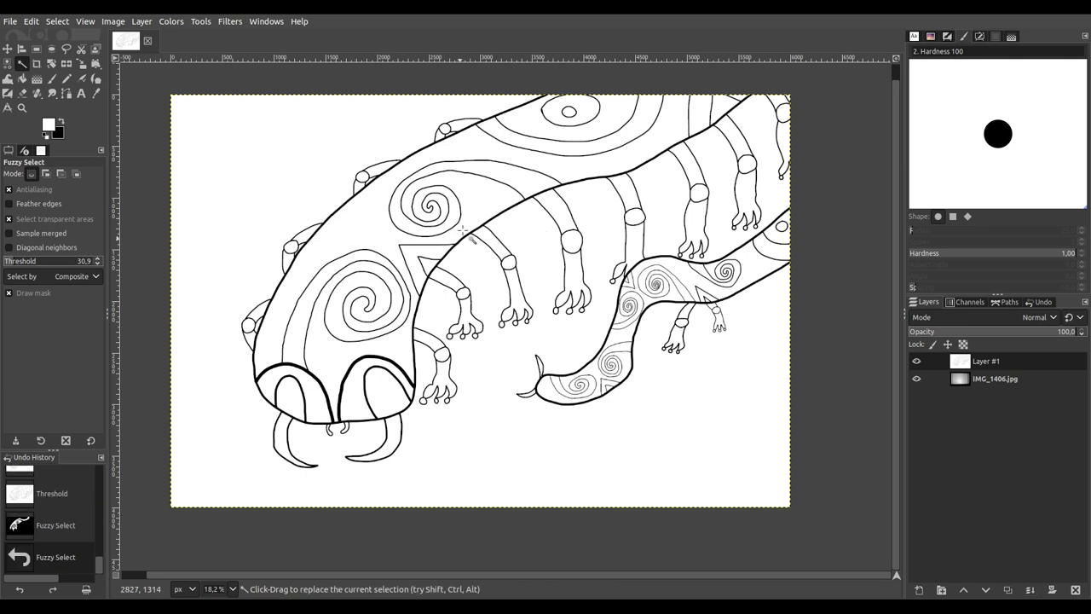
{"action": "mouse_move", "coordinate": [516, 248]}
{"action": "left_mouse_down"}
{"action": "mouse_move", "coordinate": [424, 263]}
{"action": "mouse_move", "coordinate": [535, 280]}
{"action": "left_mouse_up"}
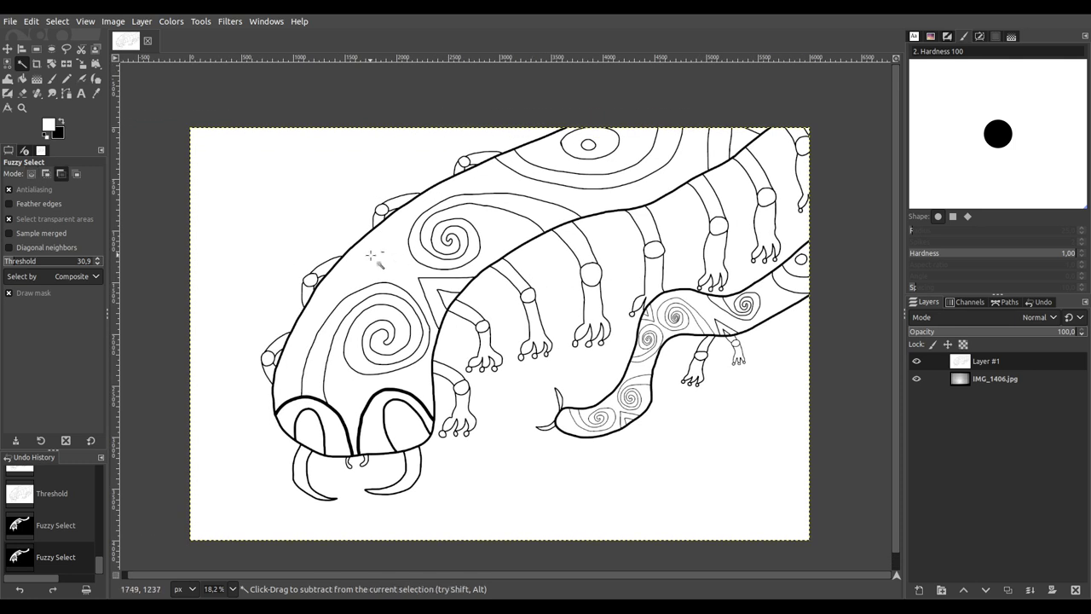
{"action": "scroll", "coordinate": [341, 250], "scroll_direction": "up", "scroll_amount": 4}
{"action": "scroll", "coordinate": [300, 243], "scroll_direction": "up", "scroll_amount": 10}
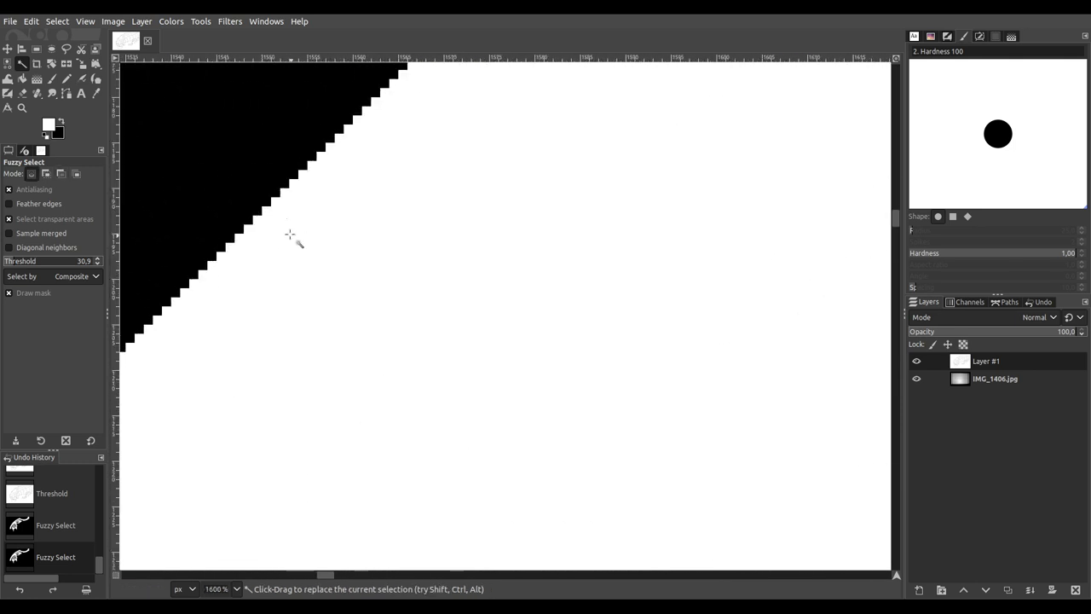
{"action": "left_click", "coordinate": [290, 204]}
{"action": "scroll", "coordinate": [290, 205], "scroll_direction": "down", "scroll_amount": 7}
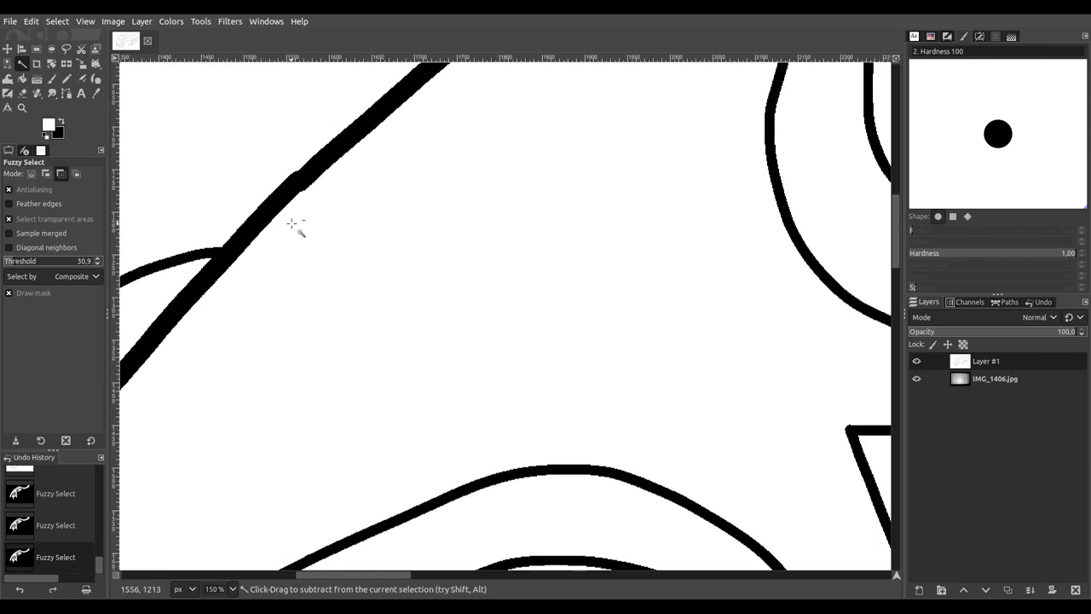
{"action": "left_click", "coordinate": [293, 216]}
{"action": "scroll", "coordinate": [299, 215], "scroll_direction": "down", "scroll_amount": 5}
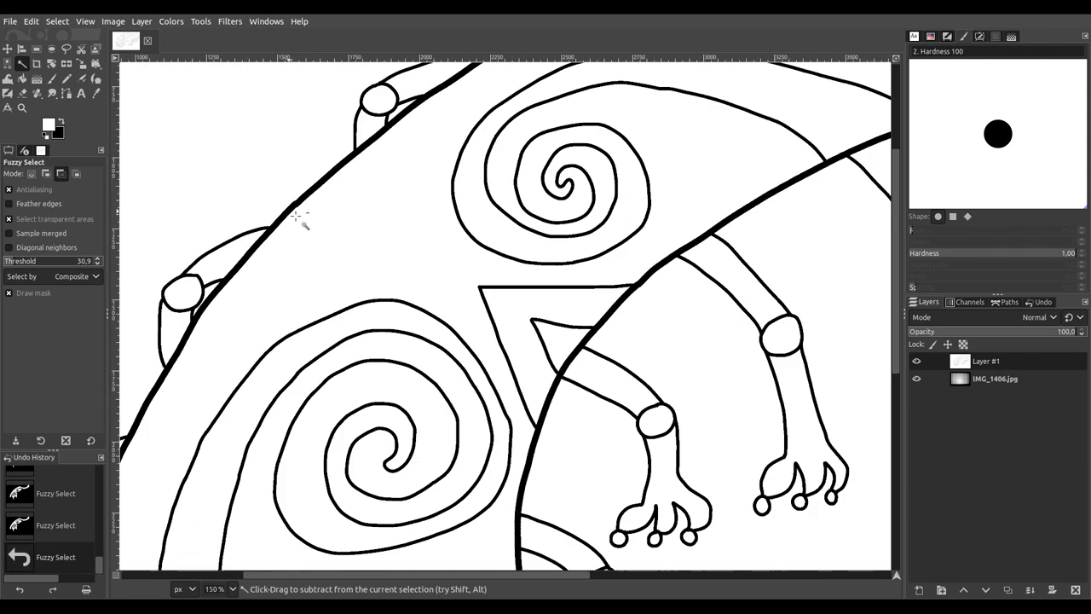
{"action": "left_click_drag", "start_coordinate": [705, 367], "coordinate": [768, 350]}
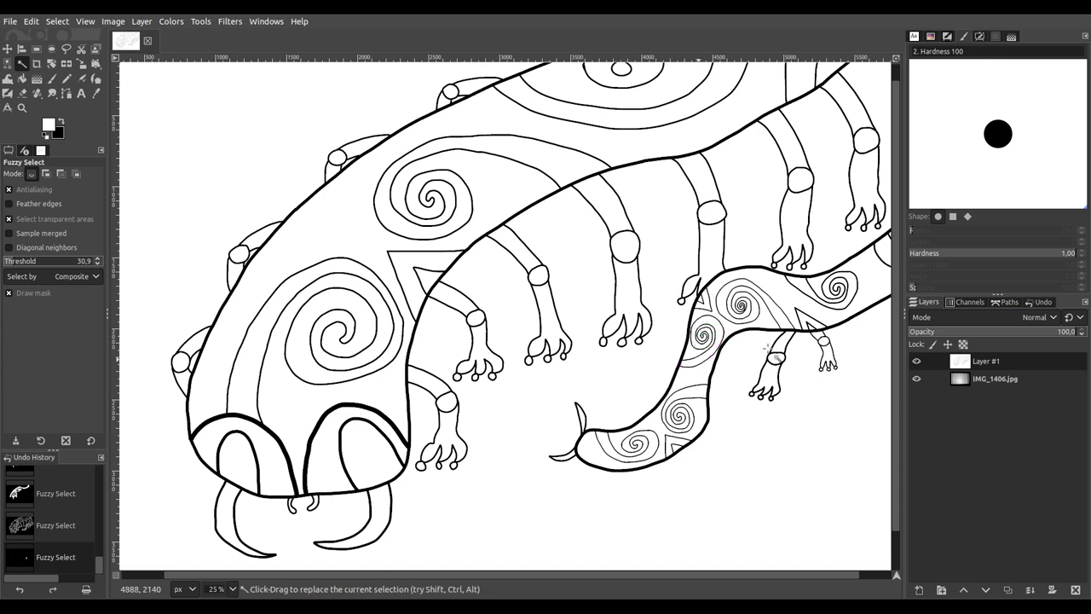
Step: Fuzzy-select the body background around the two large spirals and add the background areas around the upper rings
{"action": "left_click", "coordinate": [320, 224]}
{"action": "scroll", "coordinate": [320, 223], "scroll_direction": "down", "scroll_amount": 1}
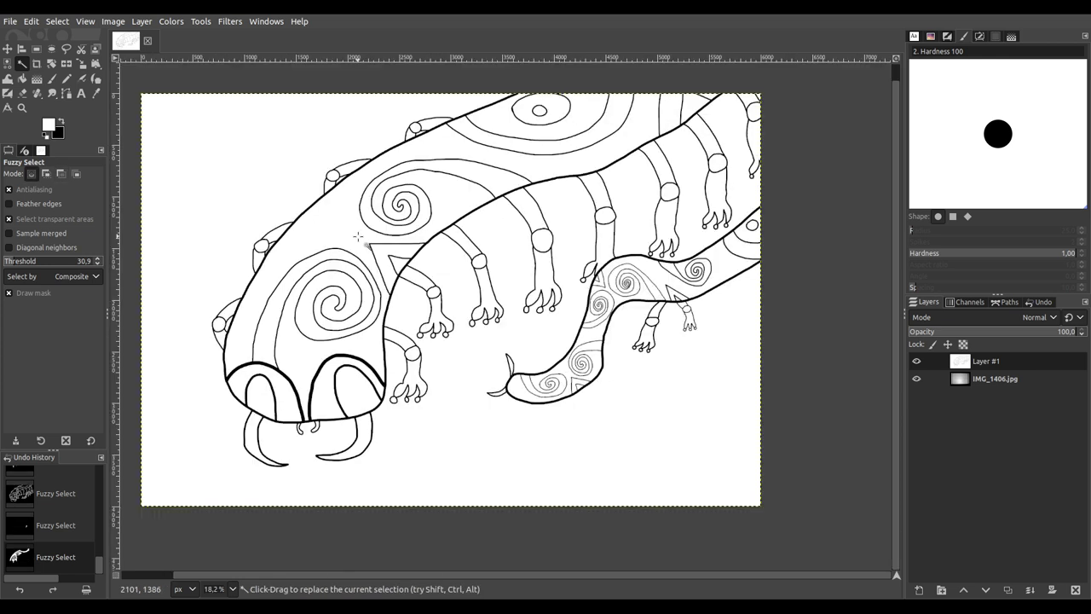
{"action": "left_click_drag", "start_coordinate": [323, 290], "coordinate": [383, 284]}
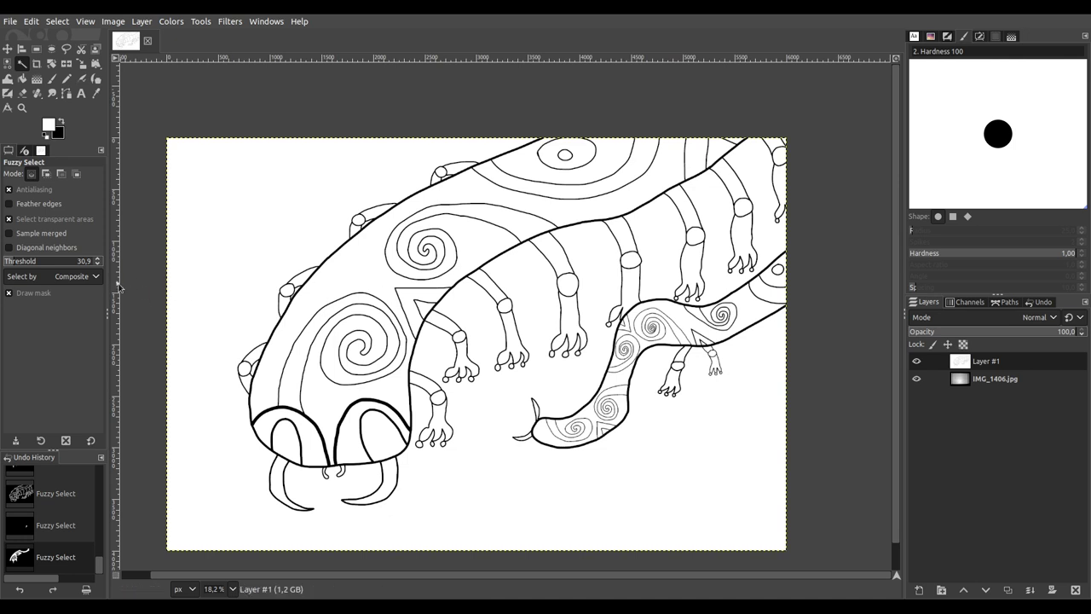
{"action": "left_click_drag", "start_coordinate": [401, 292], "coordinate": [384, 300]}
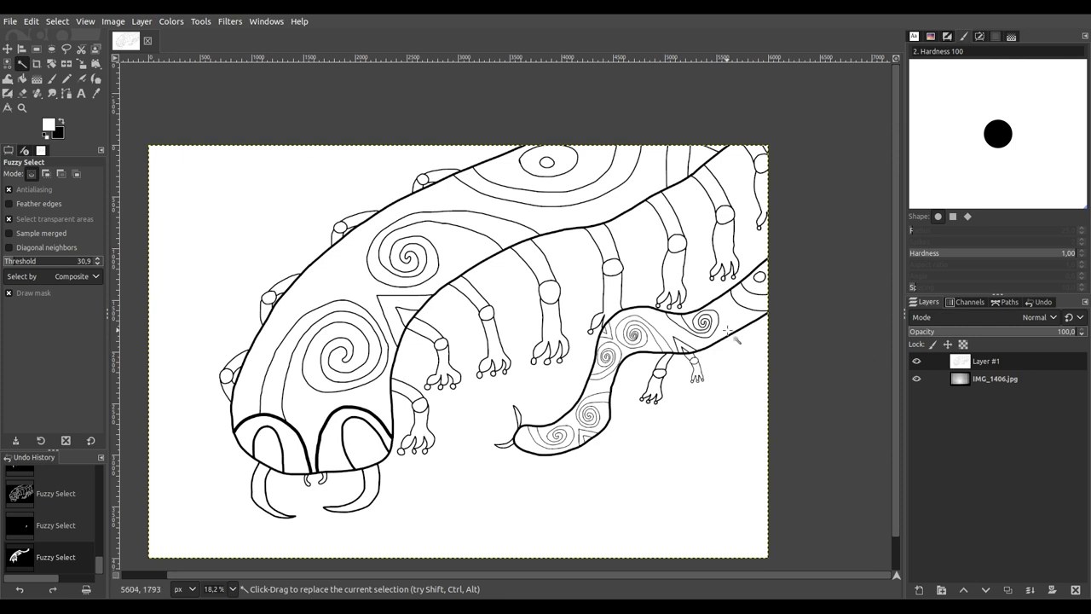
{"action": "left_click", "coordinate": [348, 261]}
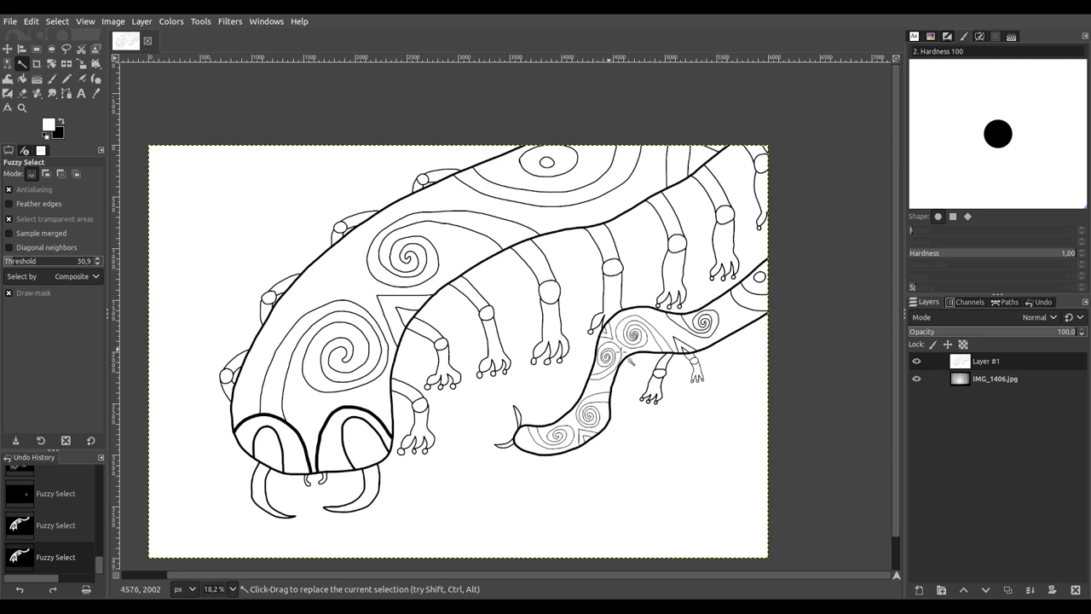
{"action": "key", "text": "ctrl"}
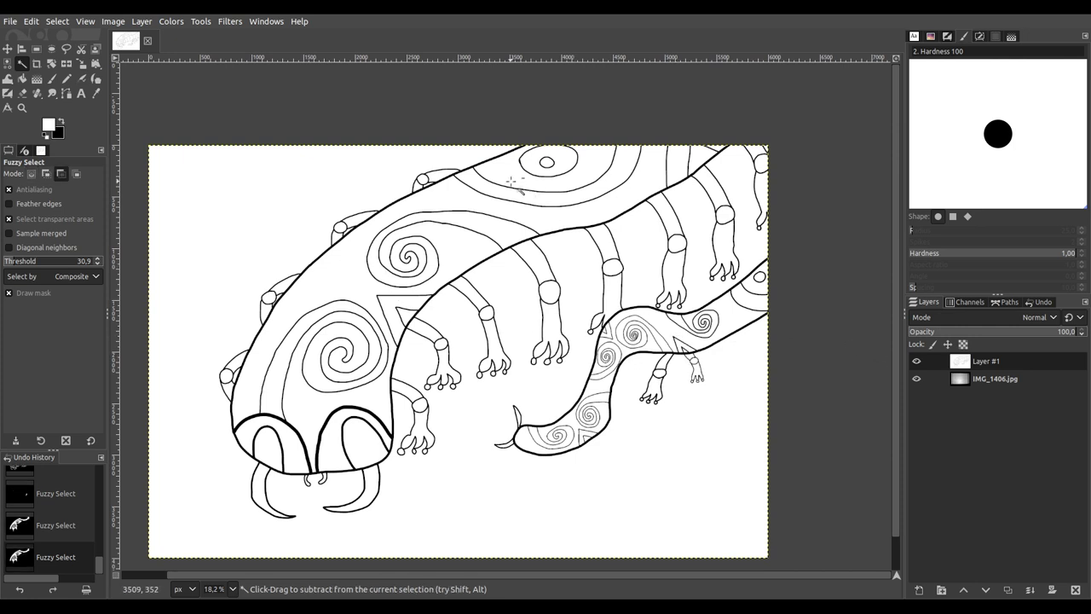
{"action": "left_click", "coordinate": [603, 173], "text": "shift"}
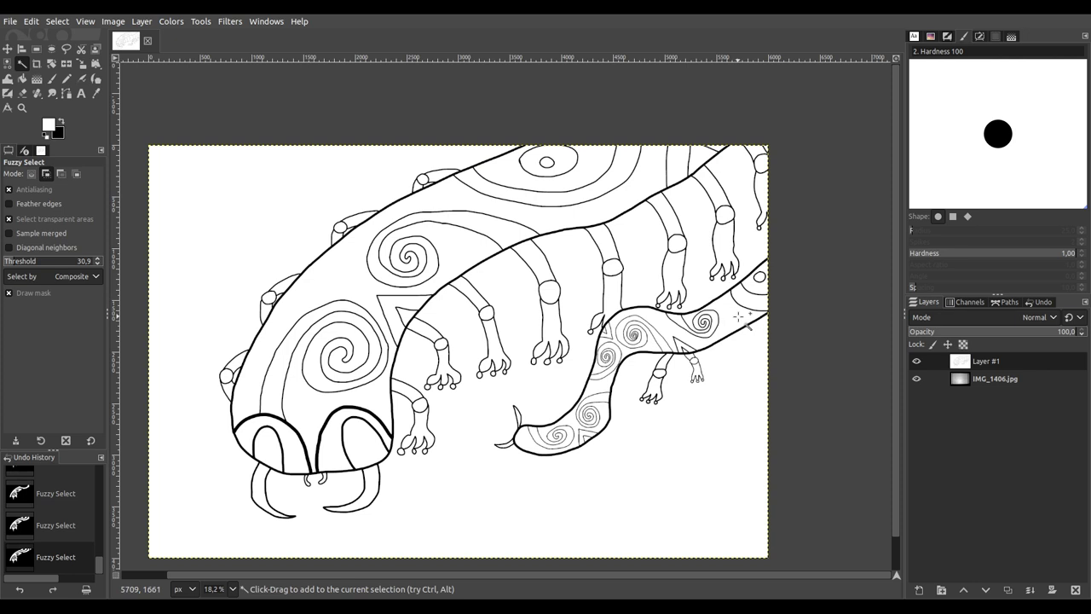
Step: Add the tail's background areas around its spirals and inside its small triangles to the selection
{"action": "left_click_drag", "start_coordinate": [757, 295], "coordinate": [718, 312]}
{"action": "scroll", "coordinate": [682, 346], "scroll_direction": "up", "scroll_amount": 4}
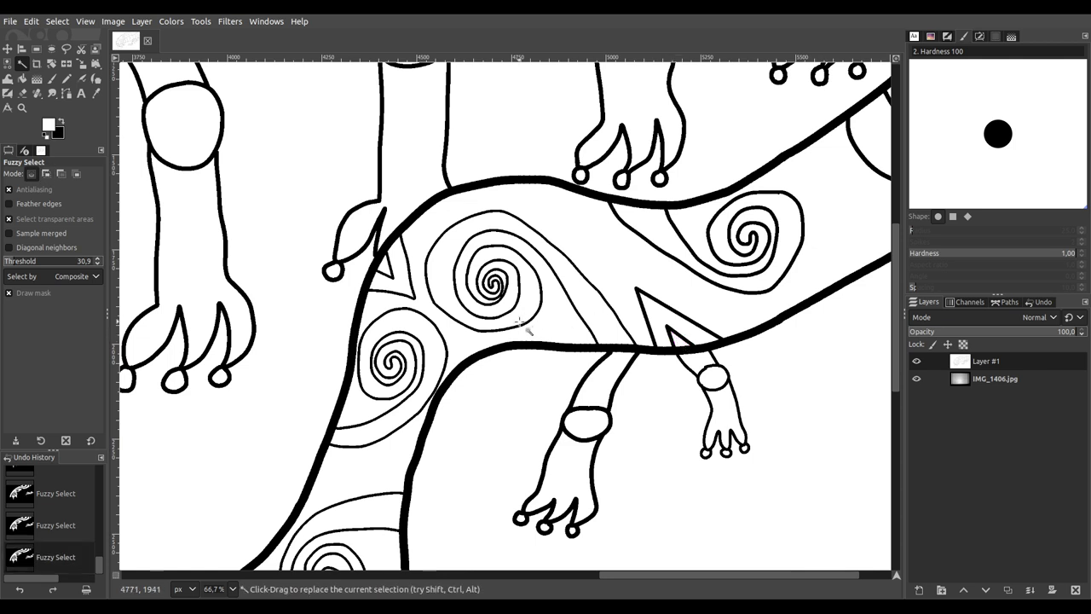
{"action": "left_click", "coordinate": [388, 266]}
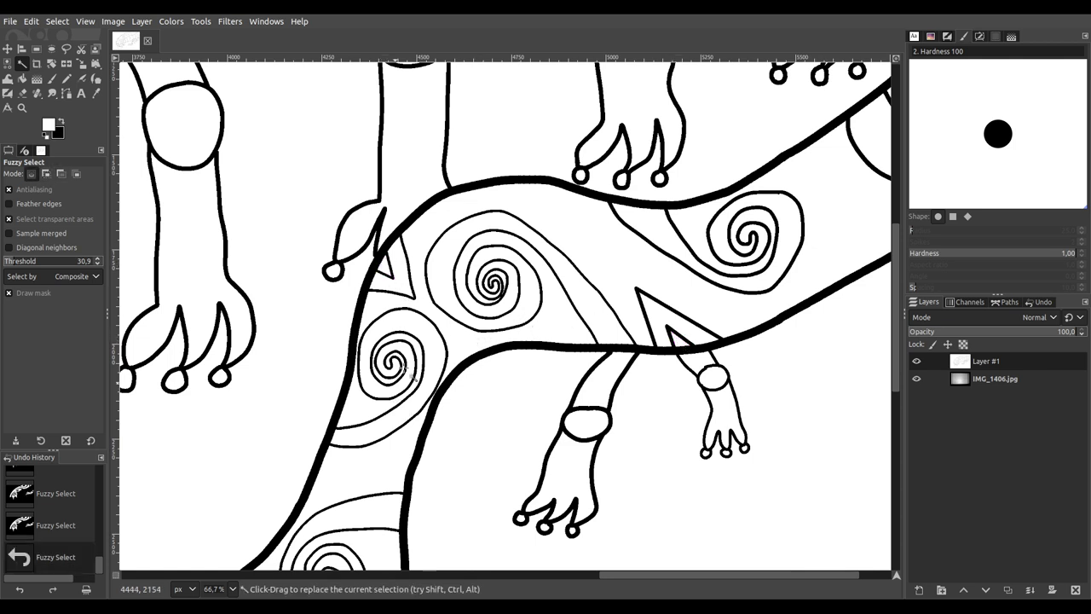
{"action": "scroll", "coordinate": [417, 445], "scroll_direction": "down", "scroll_amount": 5}
{"action": "scroll", "coordinate": [418, 445], "scroll_direction": "left", "scroll_amount": 2}
{"action": "left_click", "coordinate": [419, 458]}
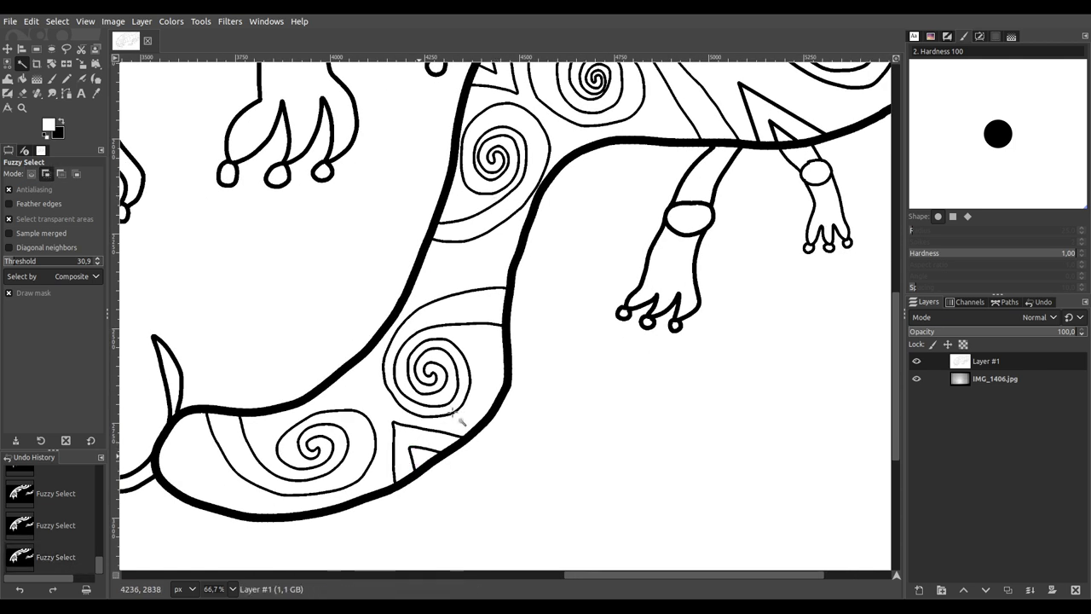
{"action": "scroll", "coordinate": [420, 458], "scroll_direction": "down", "scroll_amount": 4}
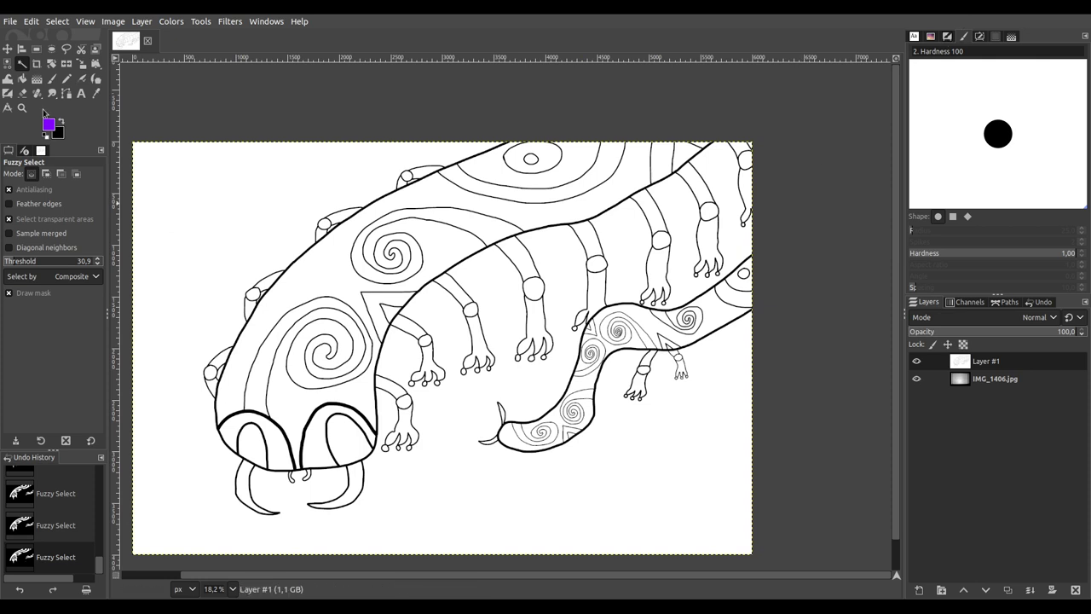
Step: Paint the selected body and tail background purple with the Paintbrush at size 782
{"action": "left_click", "coordinate": [53, 80]}
{"action": "left_click", "coordinate": [46, 231]}
{"action": "mouse_move", "coordinate": [190, 401]}
{"action": "left_mouse_down"}
{"action": "mouse_move", "coordinate": [246, 369]}
{"action": "mouse_move", "coordinate": [282, 442]}
{"action": "mouse_move", "coordinate": [346, 460]}
{"action": "mouse_move", "coordinate": [356, 403]}
{"action": "mouse_move", "coordinate": [347, 324]}
{"action": "mouse_move", "coordinate": [329, 326]}
{"action": "mouse_move", "coordinate": [287, 397]}
{"action": "mouse_move", "coordinate": [319, 329]}
{"action": "mouse_move", "coordinate": [253, 335]}
{"action": "mouse_move", "coordinate": [339, 345]}
{"action": "mouse_move", "coordinate": [413, 333]}
{"action": "mouse_move", "coordinate": [432, 253]}
{"action": "mouse_move", "coordinate": [360, 228]}
{"action": "mouse_move", "coordinate": [372, 185]}
{"action": "mouse_move", "coordinate": [606, 120]}
{"action": "mouse_move", "coordinate": [589, 196]}
{"action": "left_mouse_up"}
{"action": "mouse_move", "coordinate": [501, 235]}
{"action": "left_mouse_down"}
{"action": "mouse_move", "coordinate": [648, 171]}
{"action": "mouse_move", "coordinate": [713, 114]}
{"action": "mouse_move", "coordinate": [741, 164]}
{"action": "mouse_move", "coordinate": [750, 238]}
{"action": "mouse_move", "coordinate": [731, 286]}
{"action": "mouse_move", "coordinate": [694, 316]}
{"action": "mouse_move", "coordinate": [621, 332]}
{"action": "mouse_move", "coordinate": [555, 402]}
{"action": "mouse_move", "coordinate": [497, 430]}
{"action": "left_mouse_up"}
Step: Select the remaining white background at the tail end and paint it purple
{"action": "key", "text": "u"}
{"action": "left_click", "coordinate": [588, 386]}
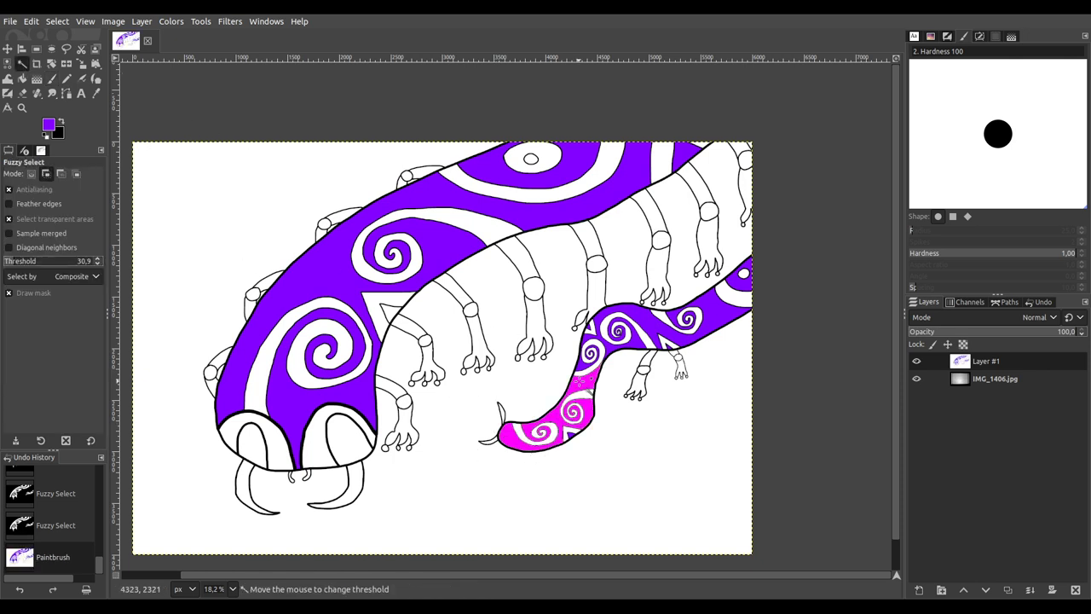
{"action": "left_click", "coordinate": [60, 79]}
{"action": "mouse_move", "coordinate": [588, 328]}
{"action": "left_mouse_down"}
{"action": "mouse_move", "coordinate": [545, 447]}
{"action": "mouse_move", "coordinate": [471, 421]}
{"action": "left_mouse_up"}
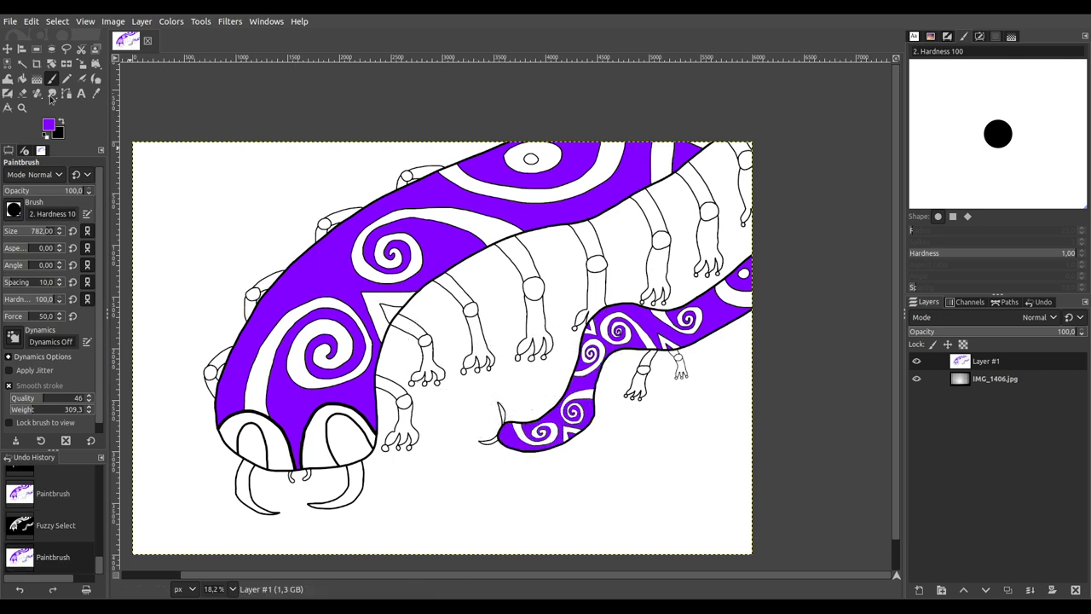
Step: Select the inside of the triangle between the two large spirals and paint it purple
{"action": "left_click", "coordinate": [21, 64]}
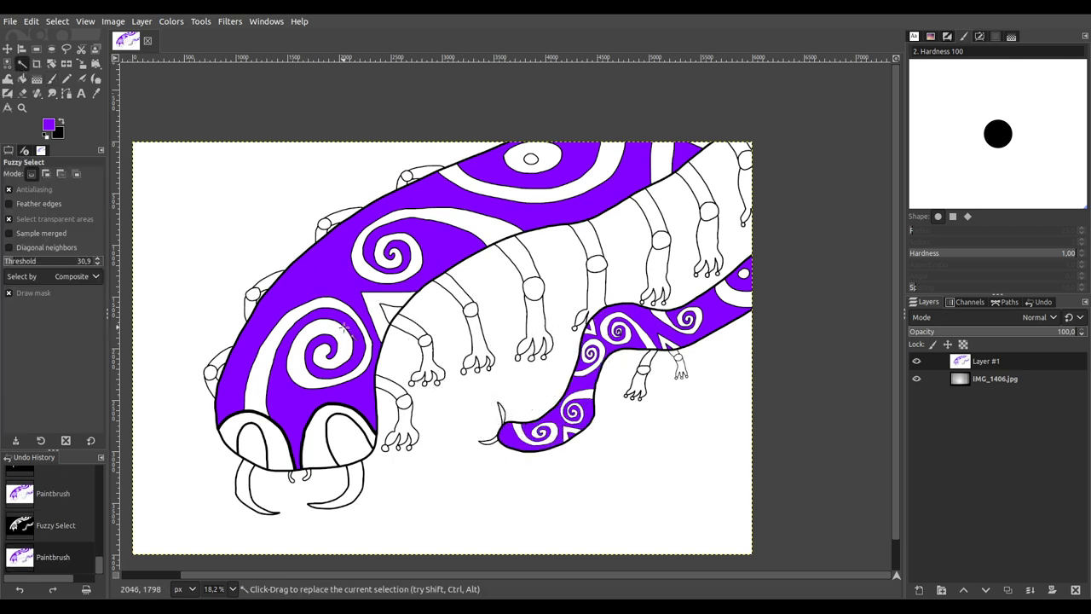
{"action": "left_click", "coordinate": [386, 310]}
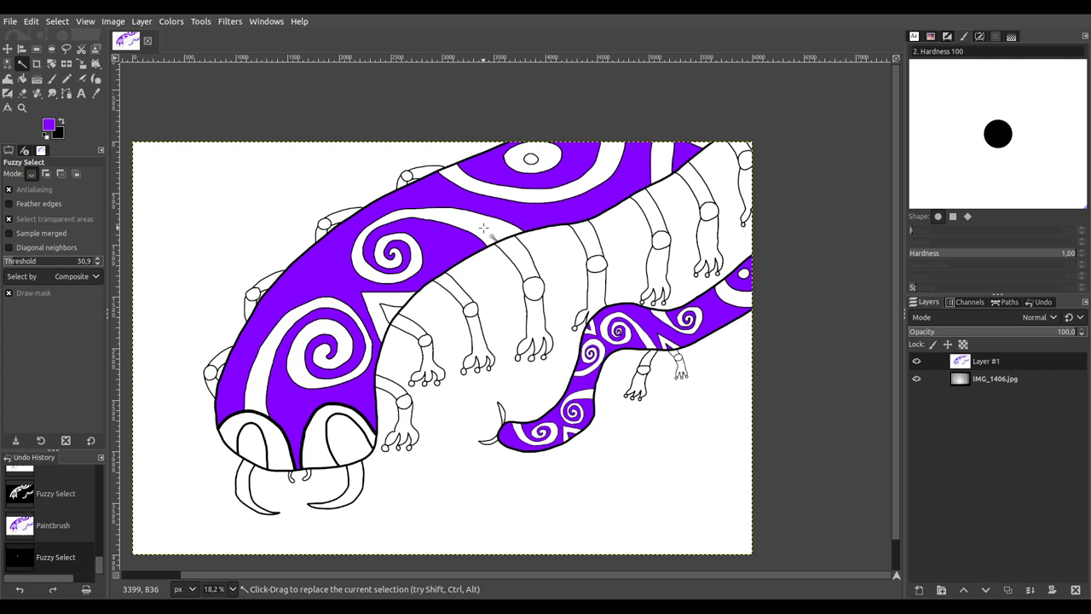
{"action": "key", "text": "shift"}
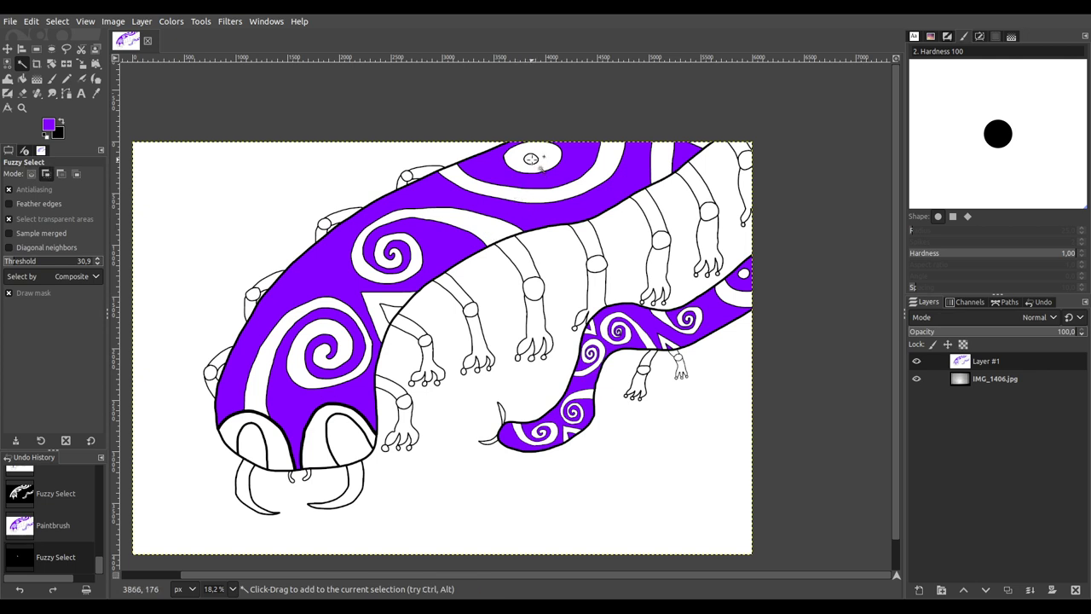
{"action": "left_click", "coordinate": [52, 78]}
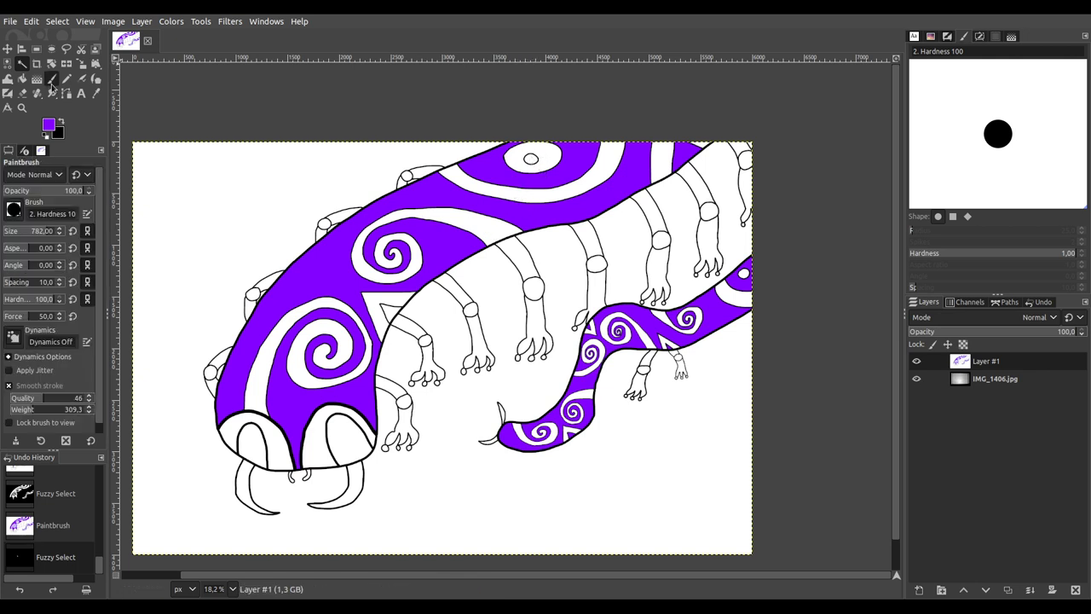
{"action": "left_click", "coordinate": [394, 350]}
Step: Fuzzy-select the white bands of the two large body spirals and add all the tail spirals' bands to the selection
{"action": "key", "text": "u"}
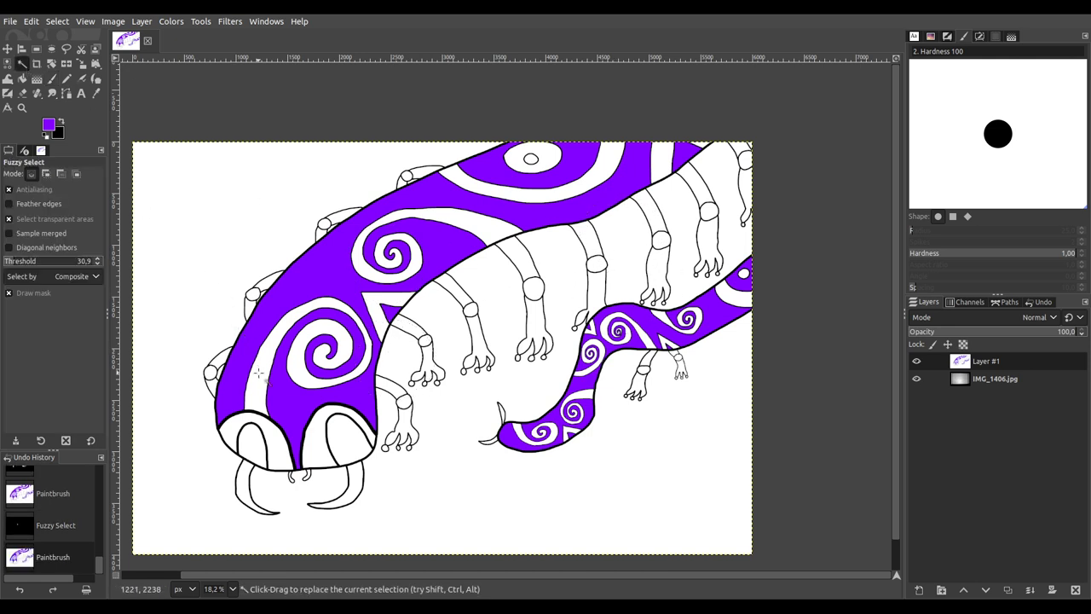
{"action": "left_click", "coordinate": [401, 302]}
{"action": "key", "text": "shift"}
{"action": "left_click", "coordinate": [567, 247], "text": "shift"}
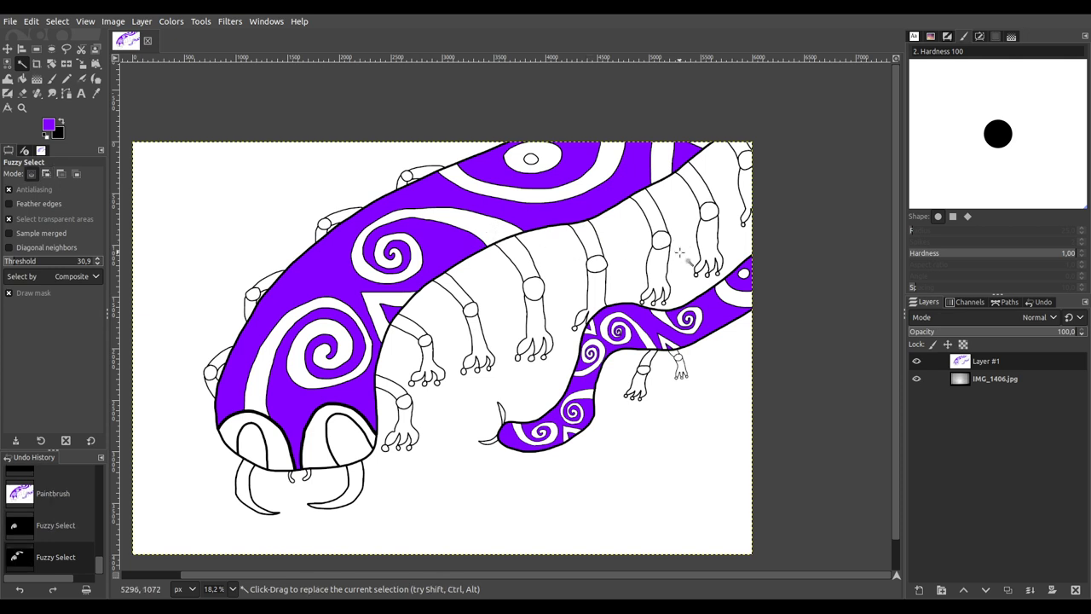
{"action": "left_click", "coordinate": [660, 315], "text": "shift"}
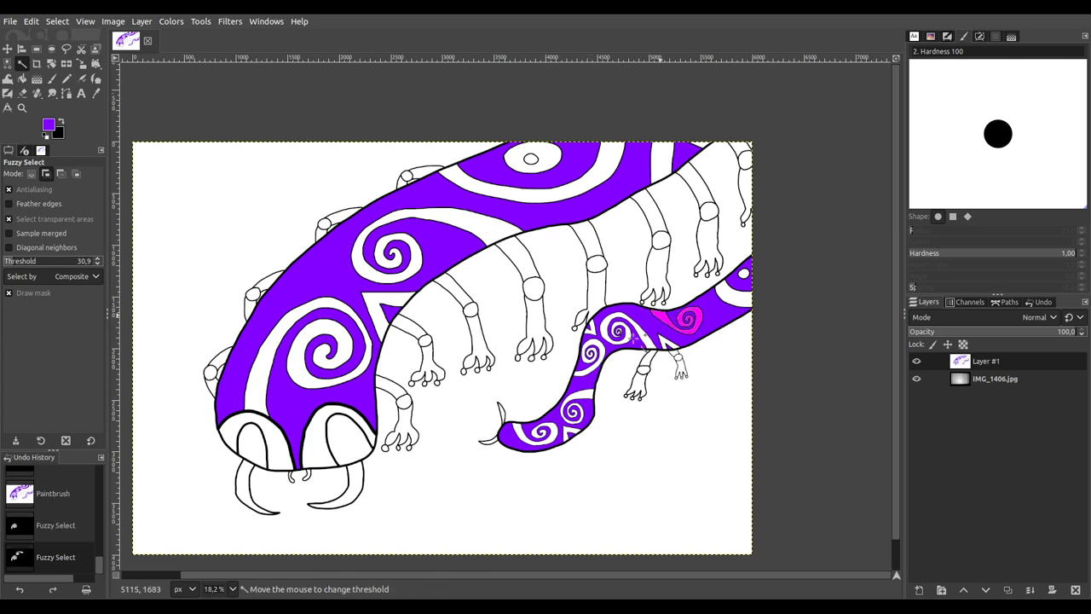
{"action": "left_click", "coordinate": [644, 339], "text": "shift"}
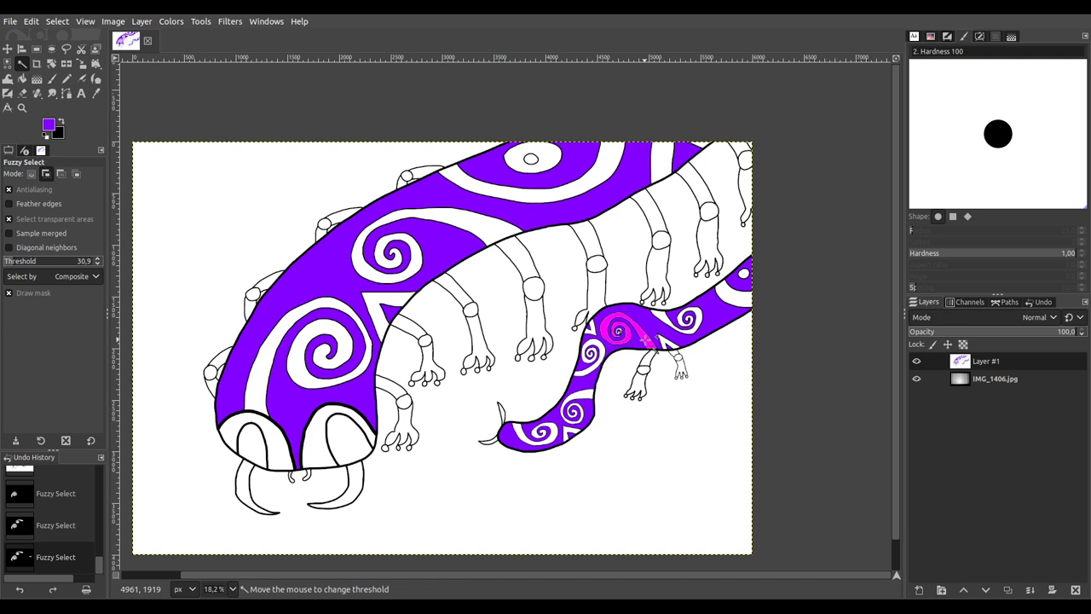
{"action": "left_click", "coordinate": [594, 399], "text": "shift"}
{"action": "left_click", "coordinate": [594, 343], "text": "shift"}
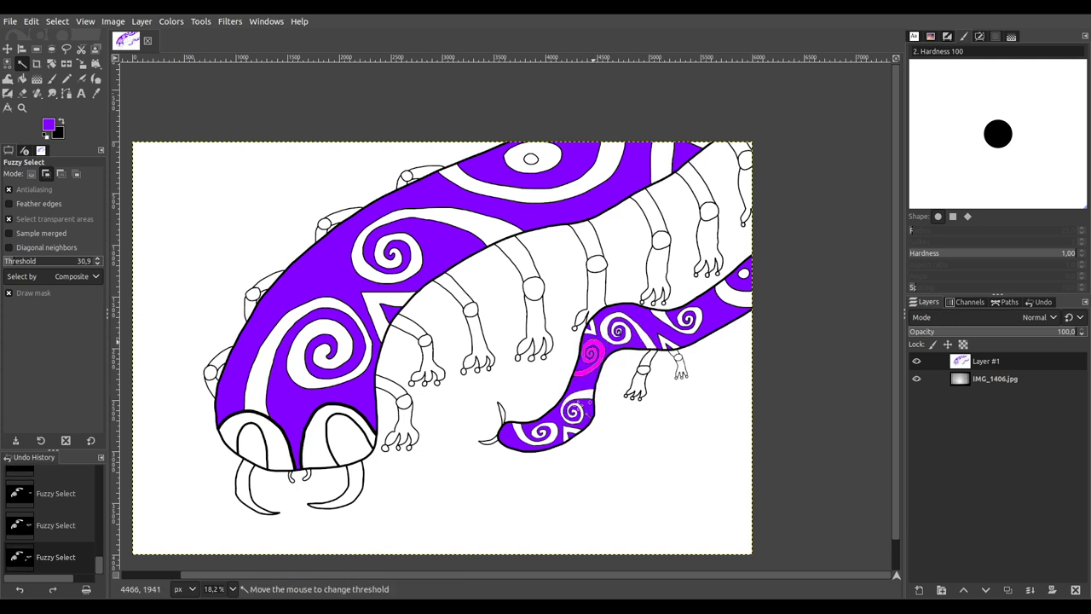
{"action": "left_click", "coordinate": [562, 433], "text": "shift"}
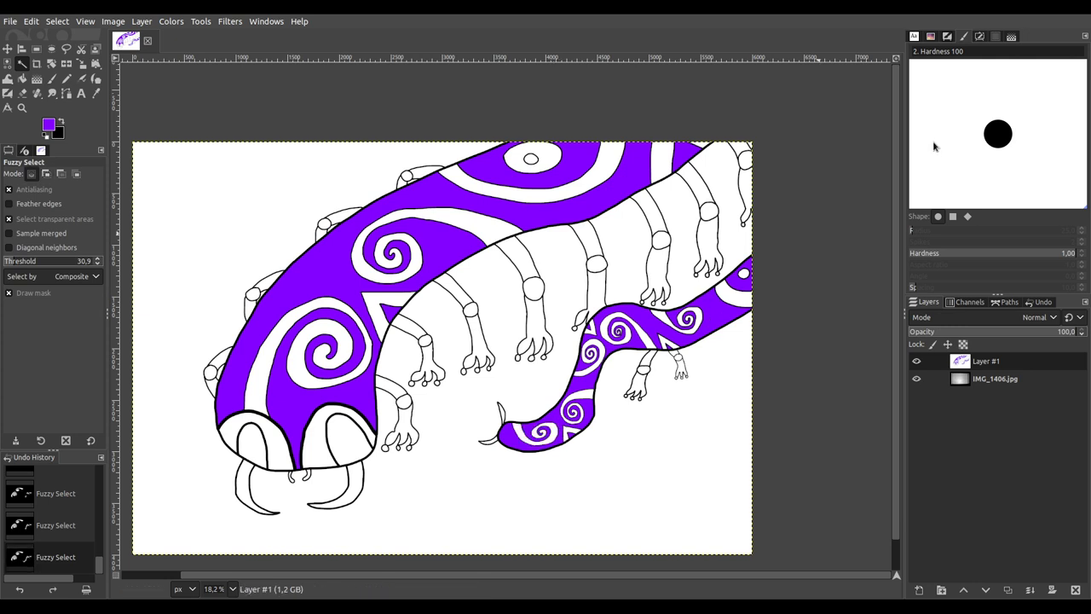
Step: Paint the selected spiral bands on the body and tail bright yellow
{"action": "left_click", "coordinate": [51, 79]}
{"action": "mouse_move", "coordinate": [258, 399]}
{"action": "left_mouse_down"}
{"action": "mouse_move", "coordinate": [330, 306]}
{"action": "mouse_move", "coordinate": [339, 403]}
{"action": "mouse_move", "coordinate": [354, 336]}
{"action": "mouse_move", "coordinate": [381, 283]}
{"action": "mouse_move", "coordinate": [382, 328]}
{"action": "mouse_move", "coordinate": [390, 282]}
{"action": "left_mouse_up"}
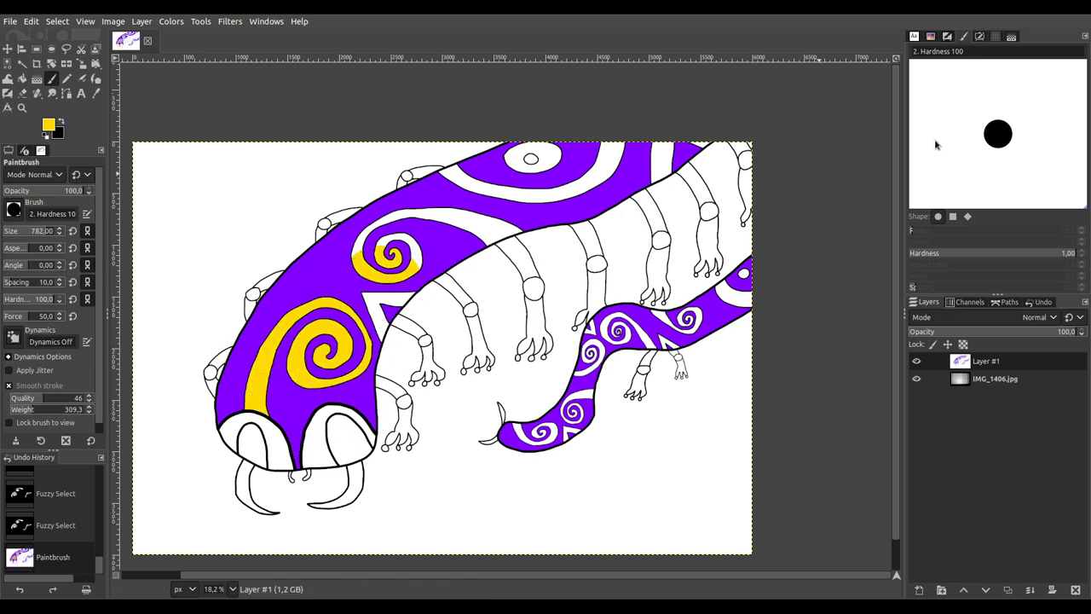
{"action": "mouse_move", "coordinate": [322, 288]}
{"action": "left_mouse_down"}
{"action": "mouse_move", "coordinate": [290, 341]}
{"action": "mouse_move", "coordinate": [339, 394]}
{"action": "mouse_move", "coordinate": [375, 200]}
{"action": "mouse_move", "coordinate": [452, 204]}
{"action": "mouse_move", "coordinate": [613, 167]}
{"action": "mouse_move", "coordinate": [682, 188]}
{"action": "mouse_move", "coordinate": [708, 171]}
{"action": "mouse_move", "coordinate": [720, 311]}
{"action": "mouse_move", "coordinate": [648, 328]}
{"action": "mouse_move", "coordinate": [528, 396]}
{"action": "mouse_move", "coordinate": [493, 436]}
{"action": "mouse_move", "coordinate": [779, 275]}
{"action": "left_mouse_up"}
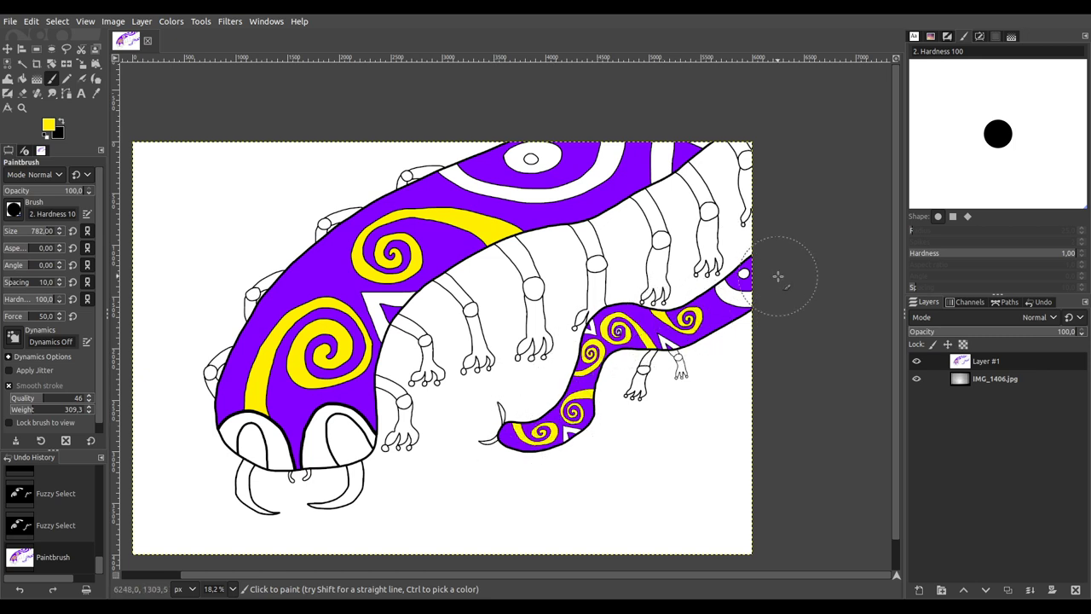
Step: Fuzzy-select the white triangle band beside the large head spiral, the straight body band near the canvas's upper edge and the tail's triangle bands
{"action": "left_click", "coordinate": [21, 64]}
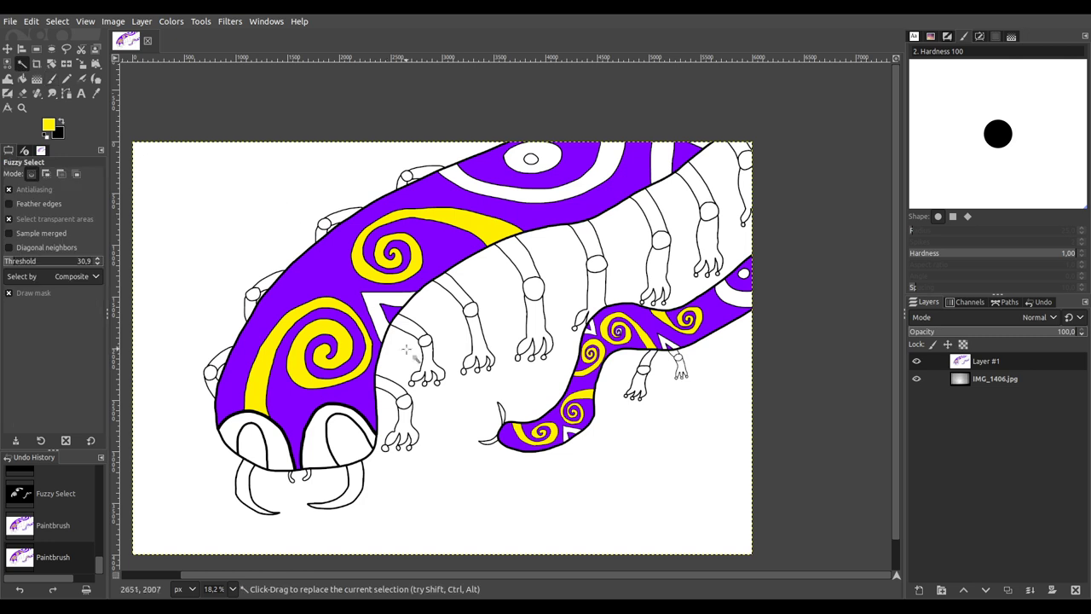
{"action": "left_click", "coordinate": [535, 292]}
{"action": "left_click", "coordinate": [657, 168]}
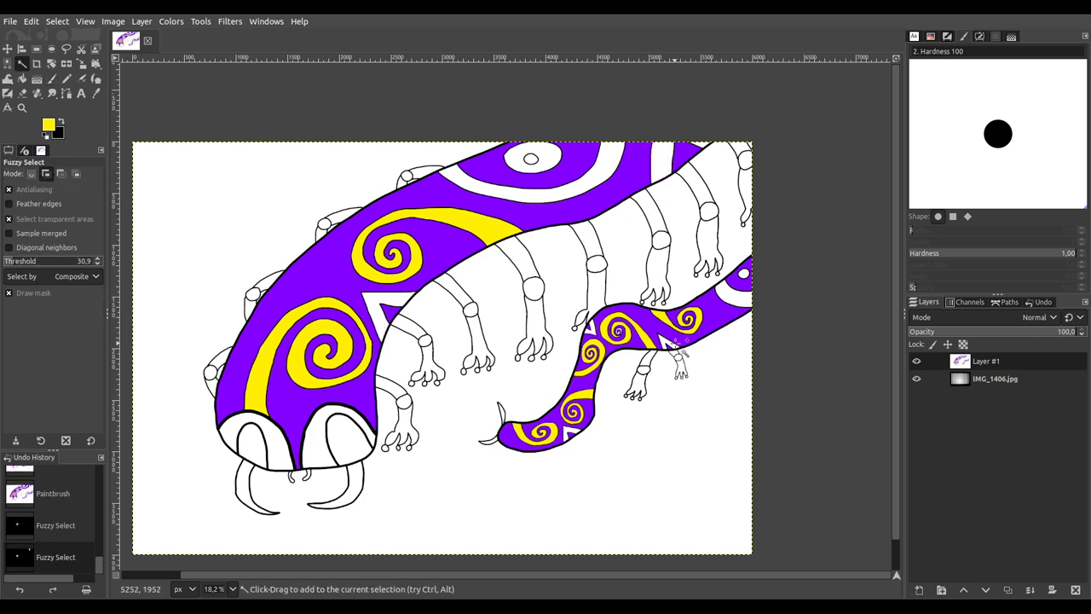
{"action": "left_click_drag", "start_coordinate": [670, 342], "coordinate": [697, 348]}
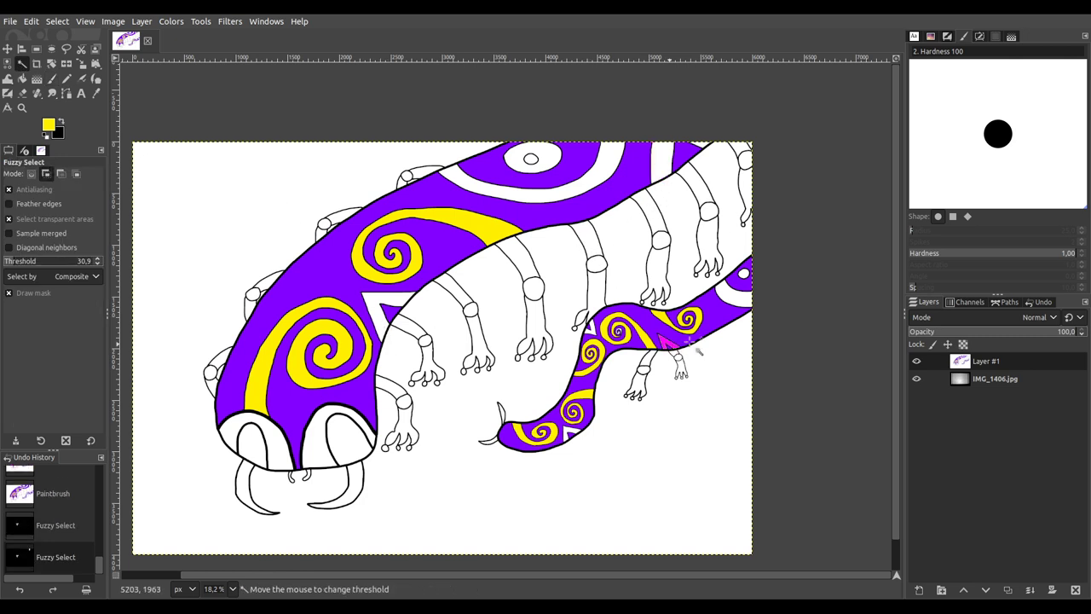
{"action": "left_click", "coordinate": [588, 328], "text": "shift"}
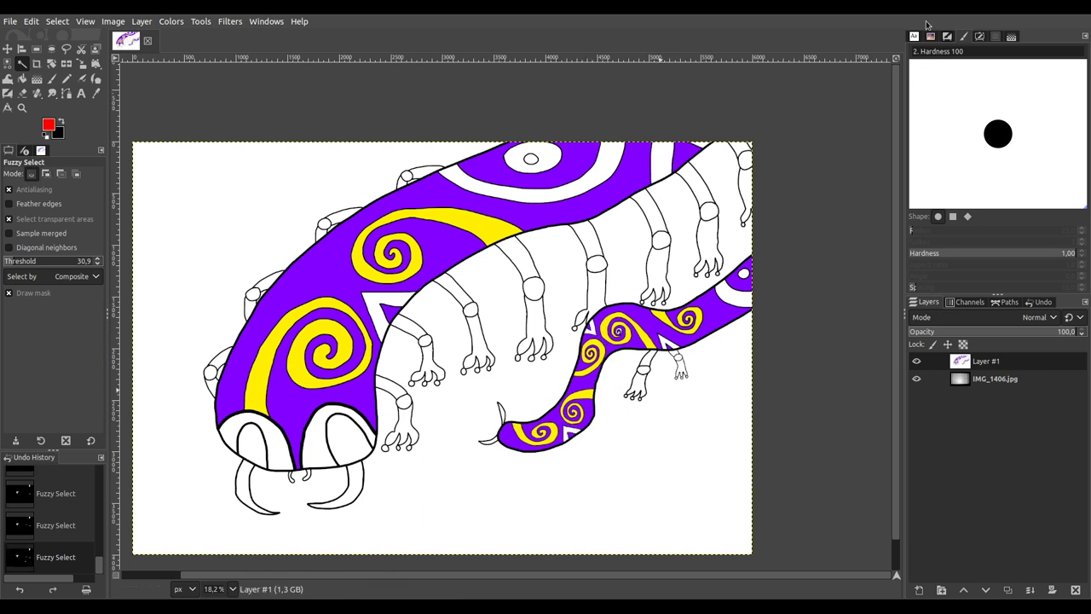
Step: Paint the selected triangle band on the body and the straight body band bright red
{"action": "left_click", "coordinate": [52, 77]}
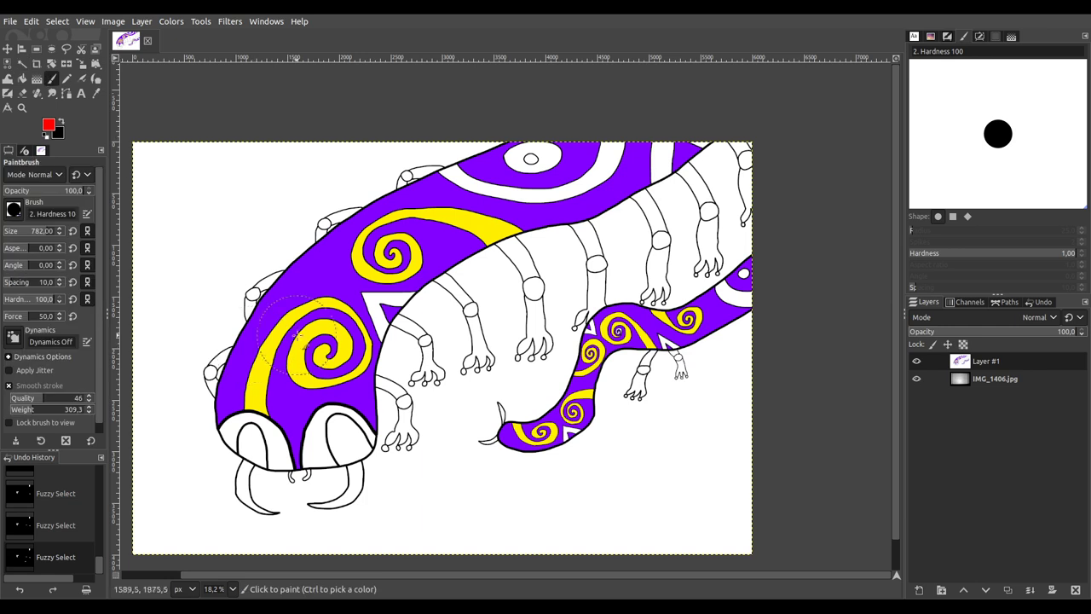
{"action": "left_click", "coordinate": [382, 314]}
{"action": "left_click", "coordinate": [682, 149]}
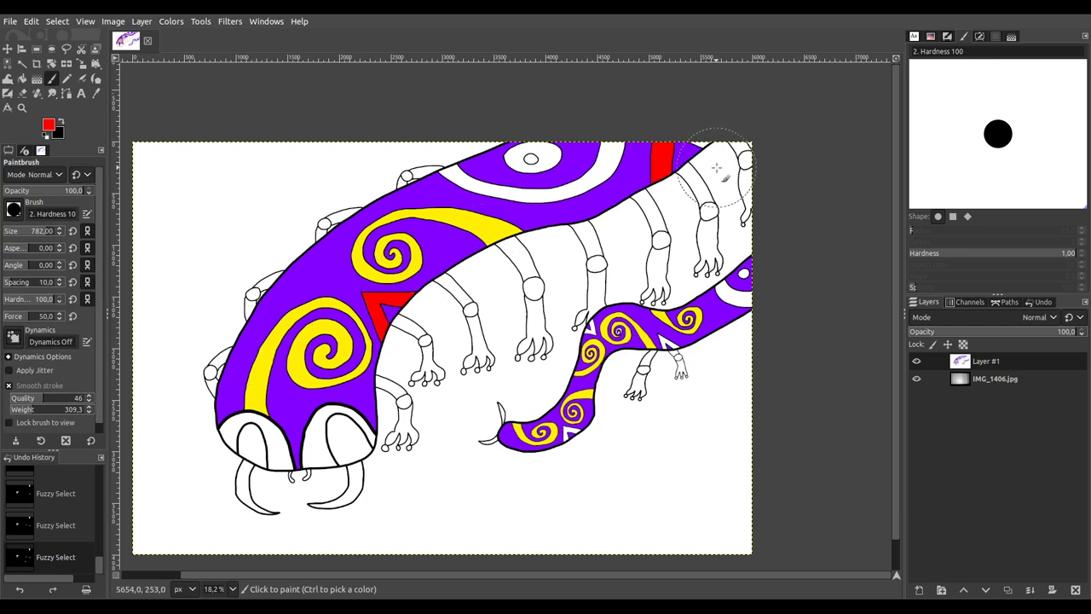
Step: Select the small white body piece at the canvas's upper edge and paint it and the tail's triangle bands red
{"action": "left_click", "coordinate": [22, 63]}
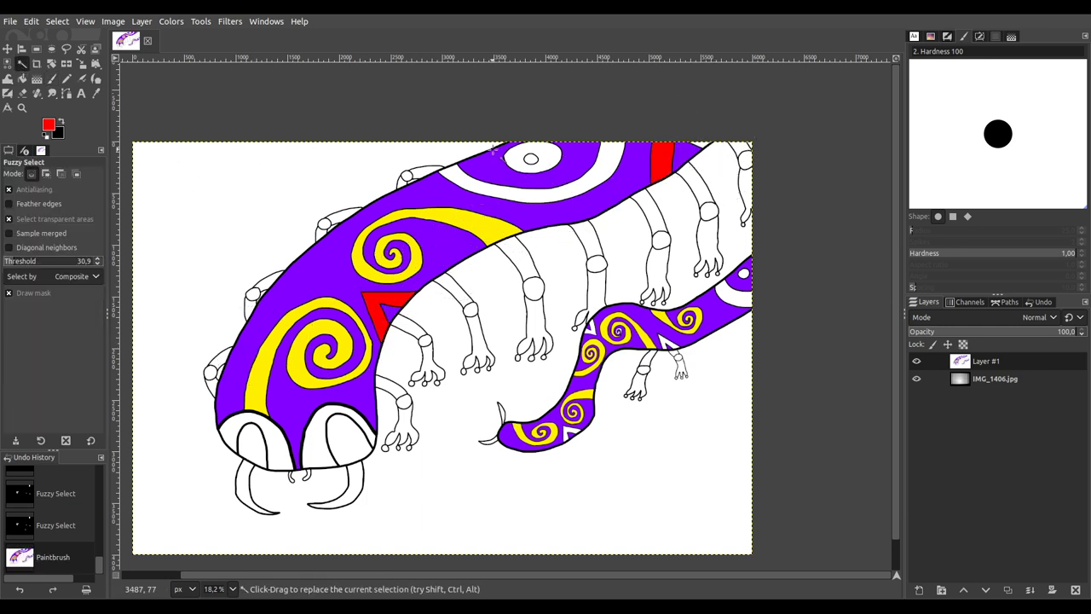
{"action": "left_click", "coordinate": [711, 154], "text": "shift"}
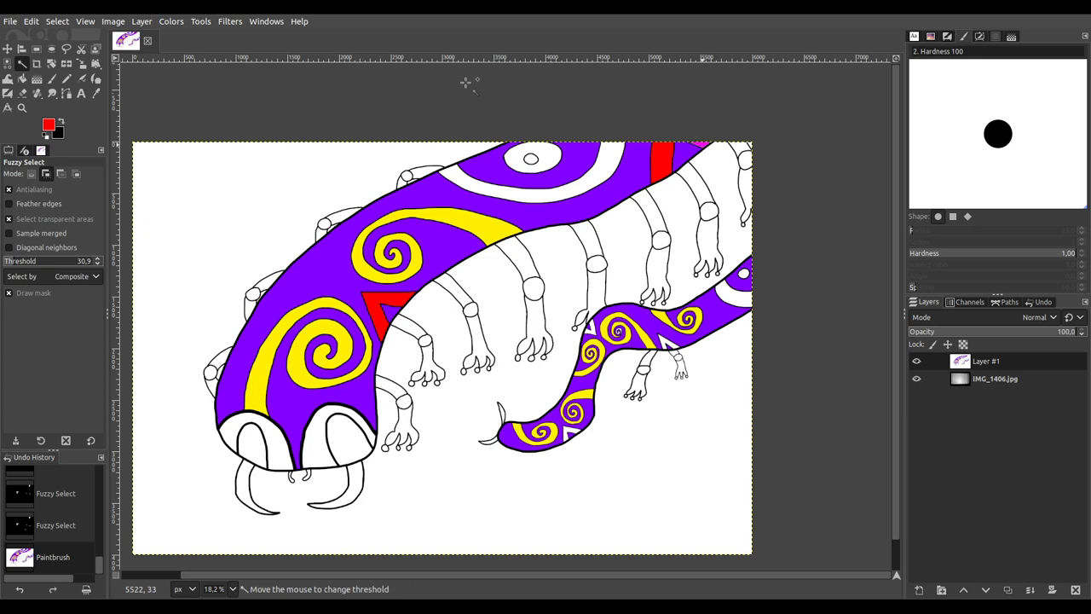
{"action": "left_click", "coordinate": [52, 79]}
{"action": "left_click", "coordinate": [705, 137]}
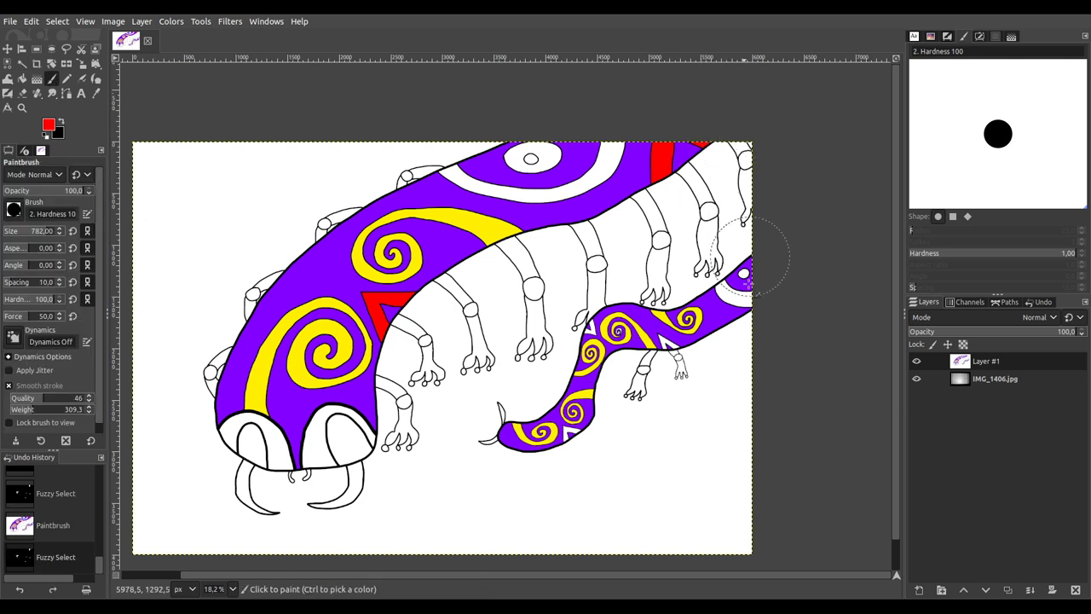
{"action": "mouse_move", "coordinate": [663, 341]}
{"action": "left_mouse_down"}
{"action": "mouse_move", "coordinate": [597, 331]}
{"action": "mouse_move", "coordinate": [605, 401]}
{"action": "mouse_move", "coordinate": [565, 430]}
{"action": "left_mouse_up"}
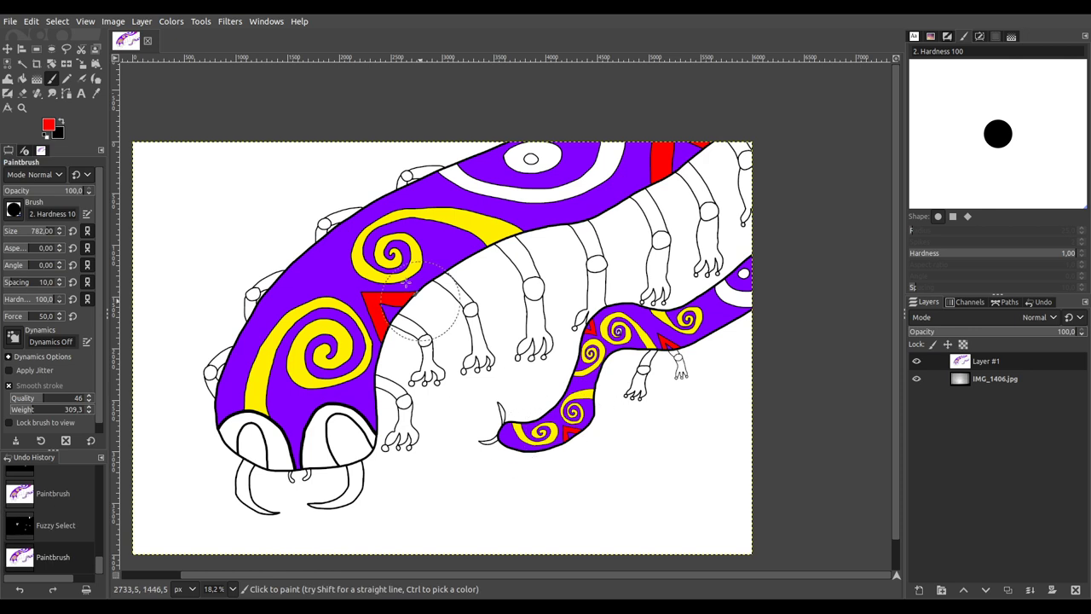
Step: Fuzzy-select the curved white arc bands on the tail and body and paint them bright green
{"action": "left_click", "coordinate": [22, 63]}
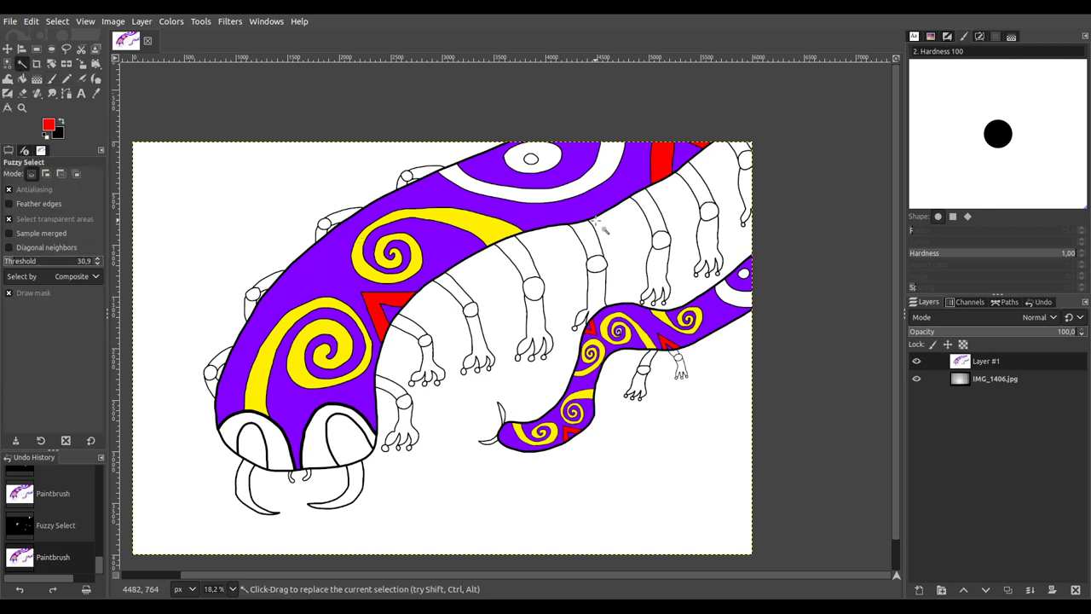
{"action": "left_click", "coordinate": [744, 299]}
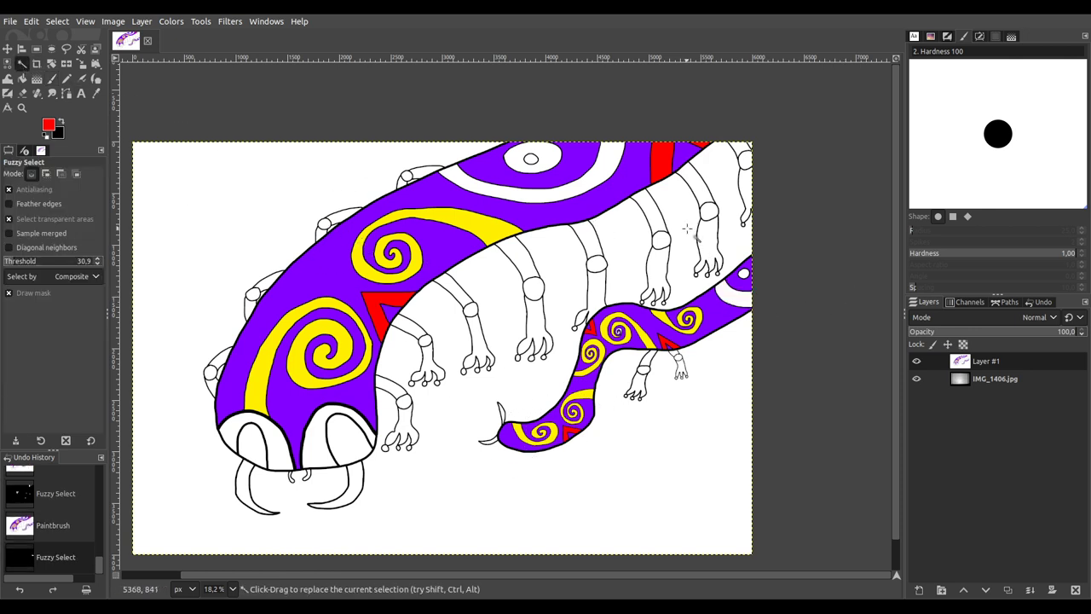
{"action": "left_click", "coordinate": [718, 165], "text": "shift"}
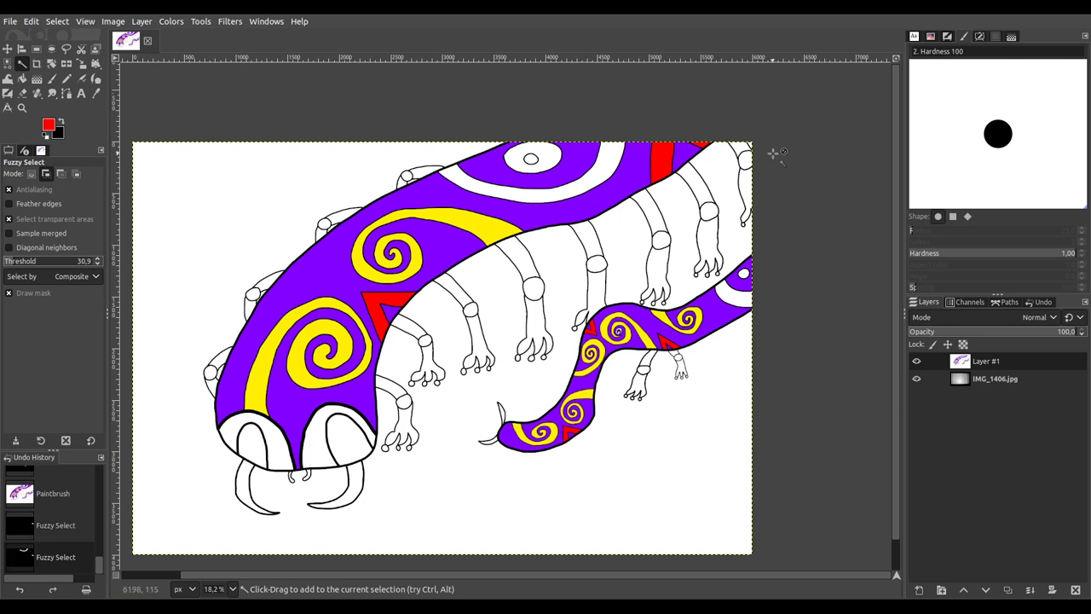
{"action": "left_click", "coordinate": [52, 78]}
{"action": "mouse_move", "coordinate": [440, 147]}
{"action": "left_mouse_down"}
{"action": "mouse_move", "coordinate": [609, 192]}
{"action": "mouse_move", "coordinate": [708, 153]}
{"action": "mouse_move", "coordinate": [729, 273]}
{"action": "mouse_move", "coordinate": [682, 317]}
{"action": "left_mouse_up"}
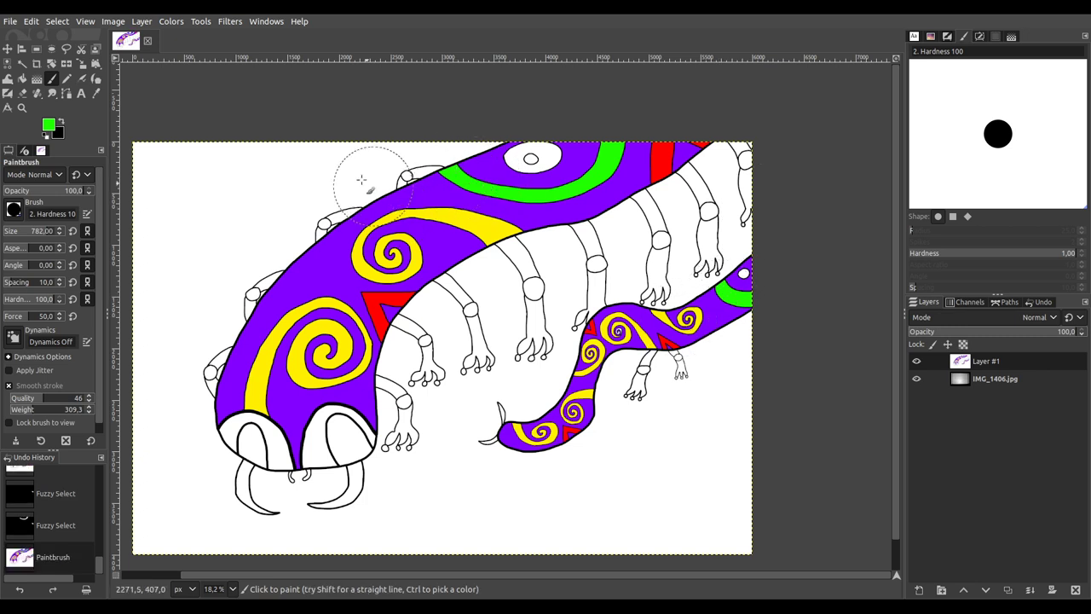
Step: Select the body eyespot's inner circle and the small circle on the tail and paint both magenta
{"action": "left_click", "coordinate": [22, 64]}
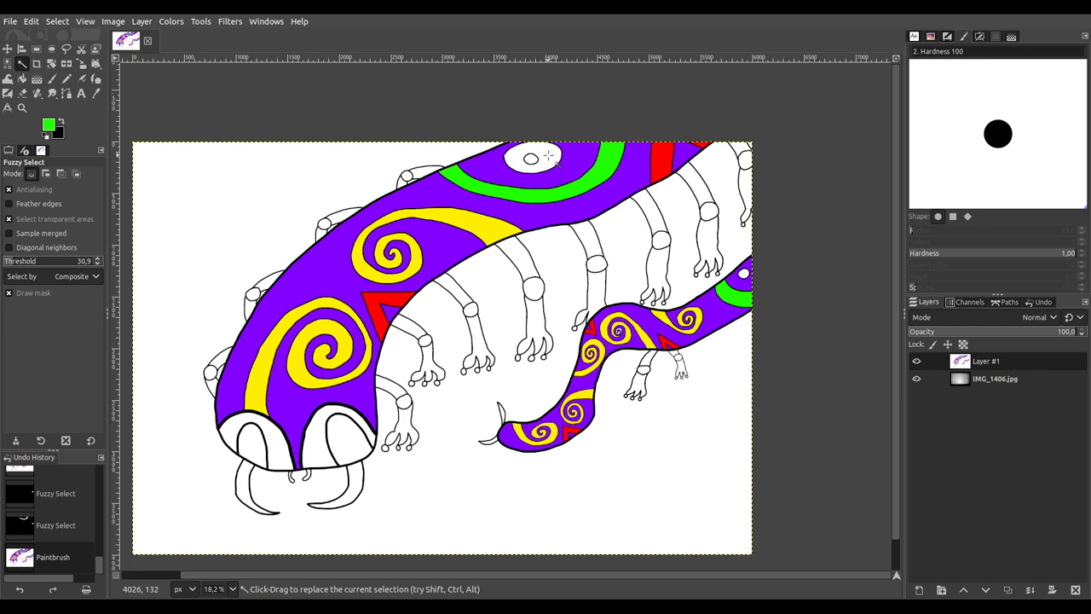
{"action": "left_click", "coordinate": [745, 271], "text": "shift"}
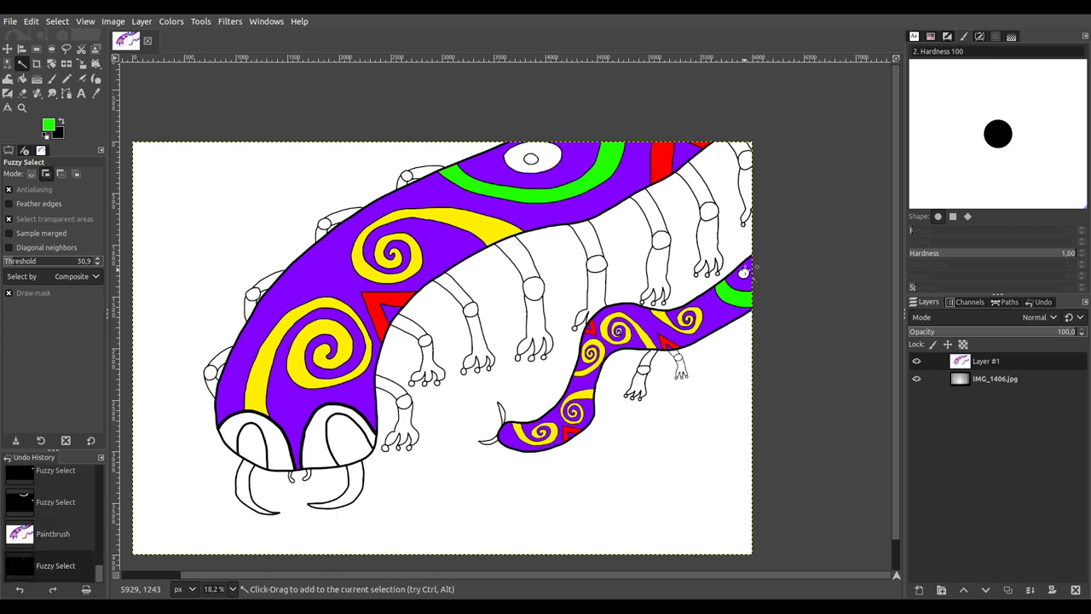
{"action": "left_click", "coordinate": [744, 273], "text": "shift"}
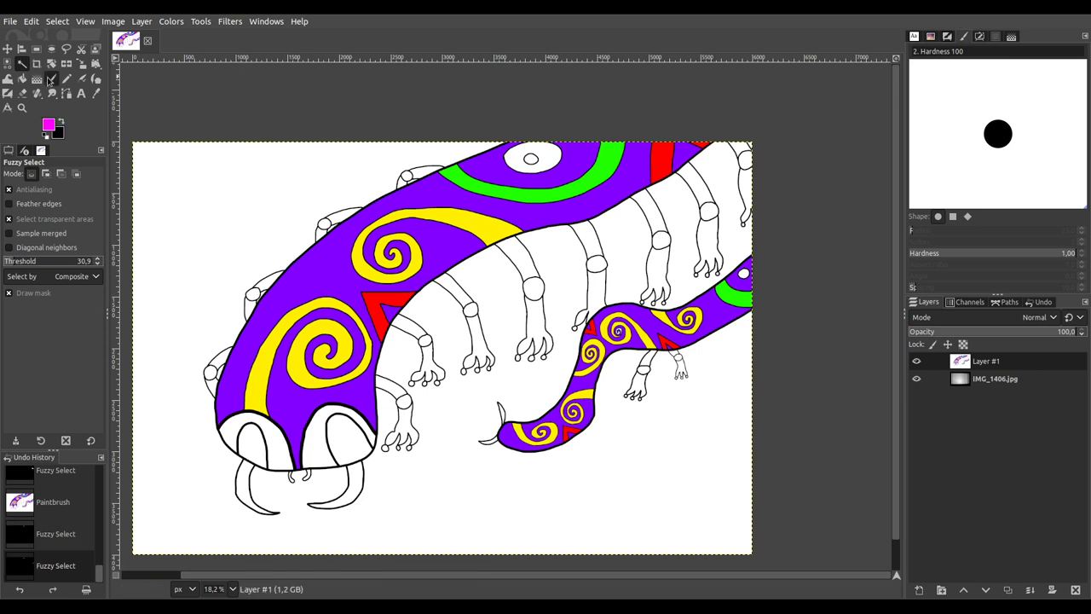
{"action": "left_click", "coordinate": [51, 78]}
{"action": "mouse_move", "coordinate": [478, 154]}
{"action": "left_mouse_down"}
{"action": "mouse_move", "coordinate": [673, 213]}
{"action": "mouse_move", "coordinate": [785, 309]}
{"action": "left_mouse_up"}
Step: Fuzzy-select the white ring around the body eyespot's magenta centre and paint it dark blue
{"action": "left_click", "coordinate": [22, 63]}
{"action": "left_click", "coordinate": [543, 150]}
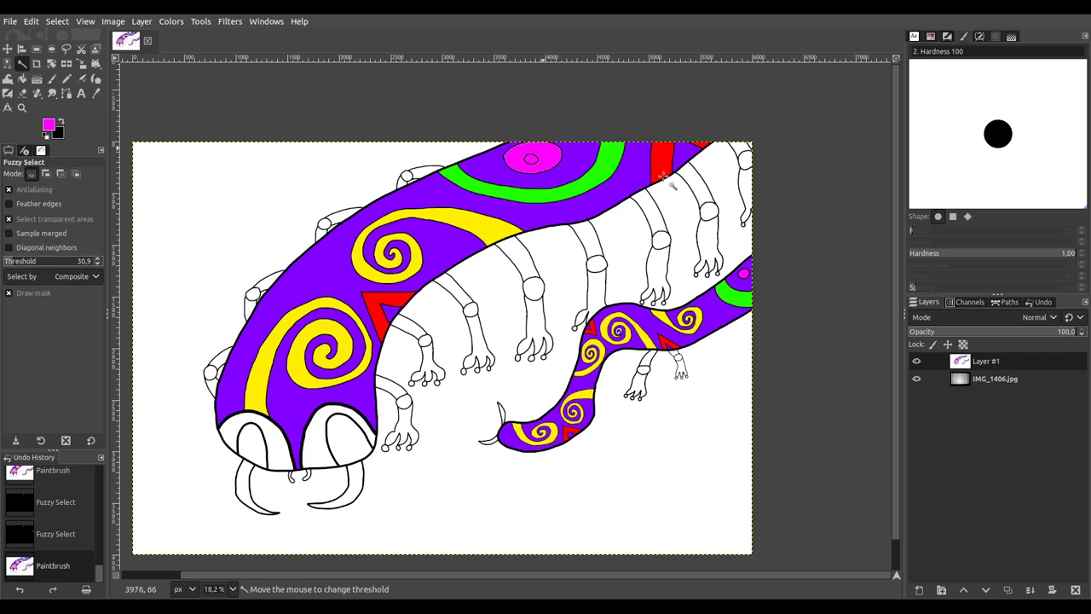
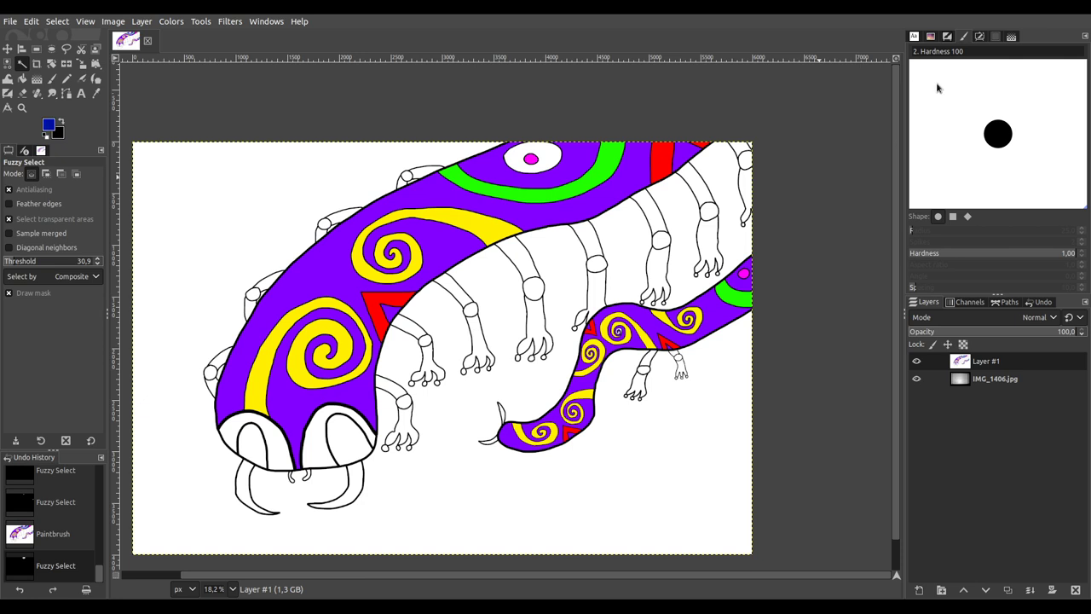
{"action": "left_click", "coordinate": [51, 79]}
{"action": "mouse_move", "coordinate": [451, 169]}
{"action": "left_mouse_down"}
{"action": "mouse_move", "coordinate": [615, 162]}
{"action": "mouse_move", "coordinate": [577, 205]}
{"action": "mouse_move", "coordinate": [547, 156]}
{"action": "mouse_move", "coordinate": [556, 148]}
{"action": "mouse_move", "coordinate": [511, 160]}
{"action": "left_mouse_up"}
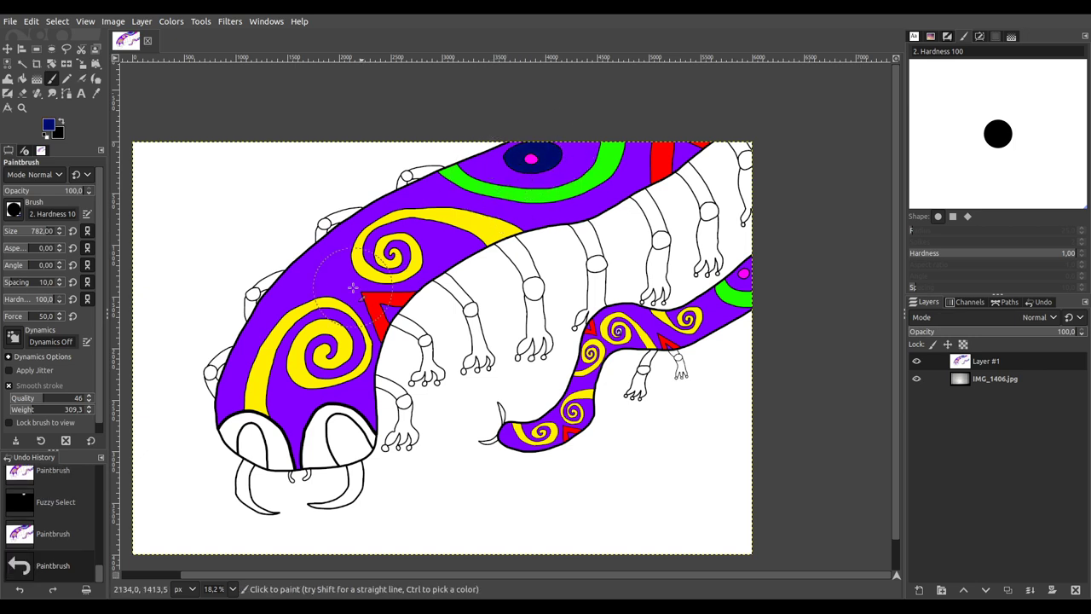
Step: Fuzzy-select the insides of the two small spikes at the tip of the tail
{"action": "key", "text": "u"}
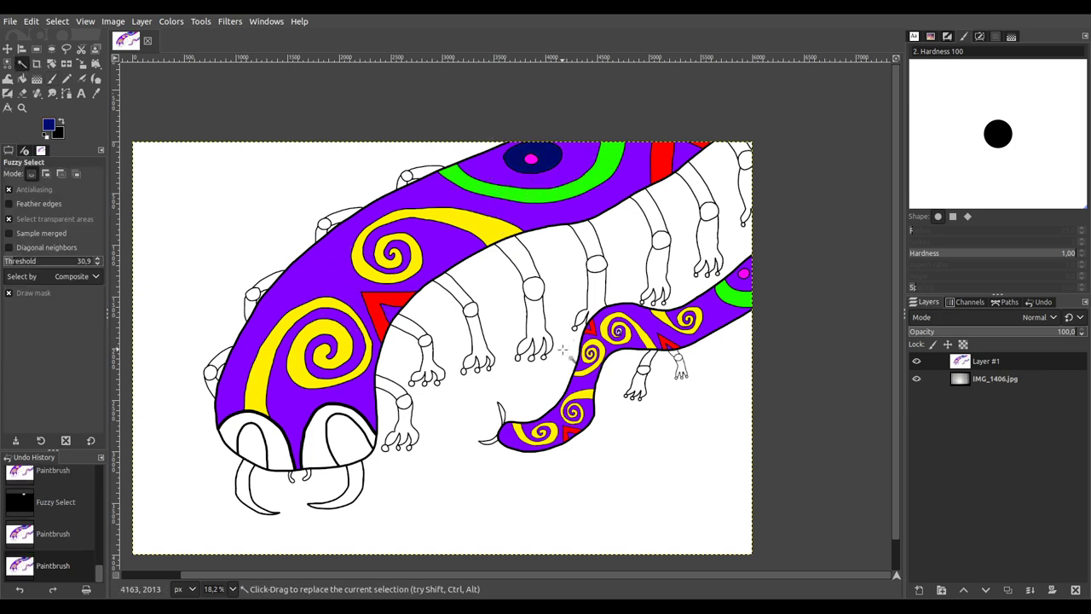
{"action": "scroll", "coordinate": [544, 395], "scroll_direction": "up", "scroll_amount": 7}
{"action": "left_click", "coordinate": [489, 429], "text": "shift"}
{"action": "left_click_drag", "start_coordinate": [533, 322], "coordinate": [674, 317]}
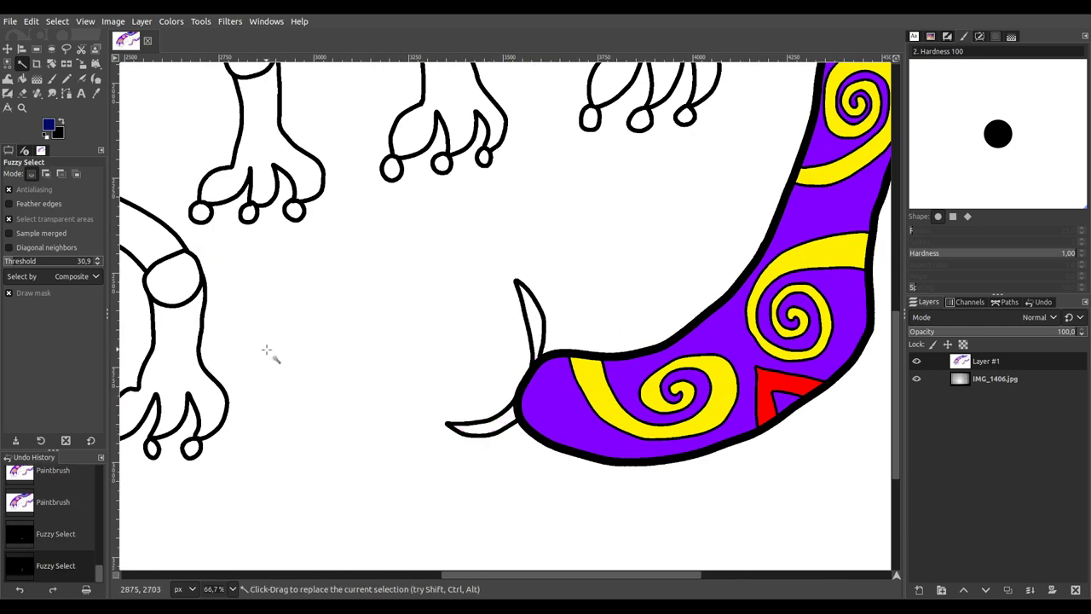
Step: Add the insides of the two small hooks between the head's pincers to the selection
{"action": "scroll", "coordinate": [531, 298], "scroll_direction": "left", "scroll_amount": 5}
{"action": "scroll", "coordinate": [400, 341], "scroll_direction": "down", "scroll_amount": 1}
{"action": "left_click_drag", "start_coordinate": [329, 418], "coordinate": [610, 311]}
{"action": "key", "text": "shift"}
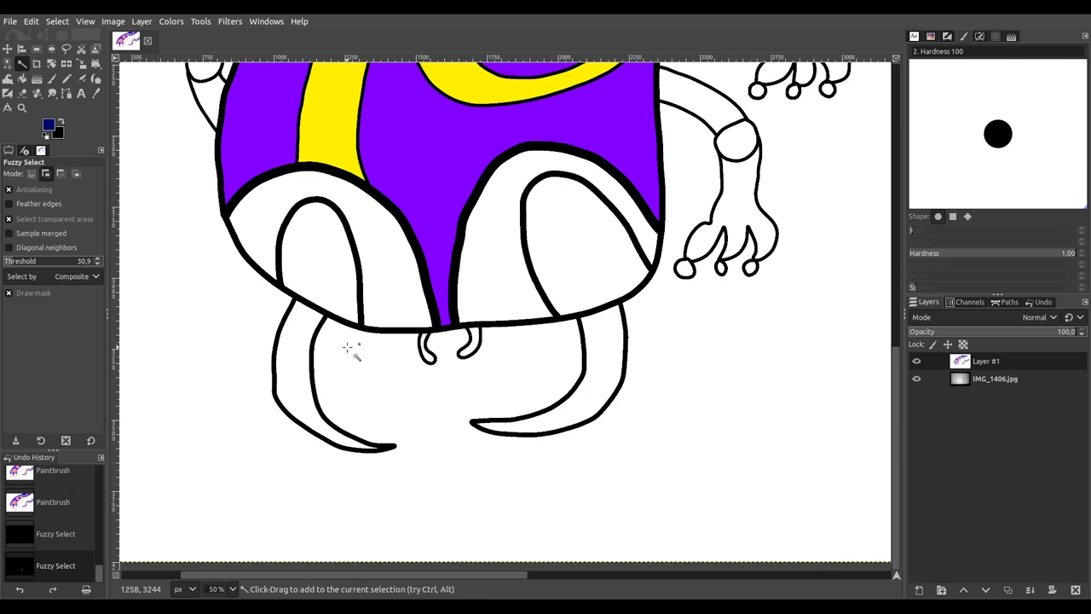
{"action": "left_click", "coordinate": [474, 355], "text": "shift"}
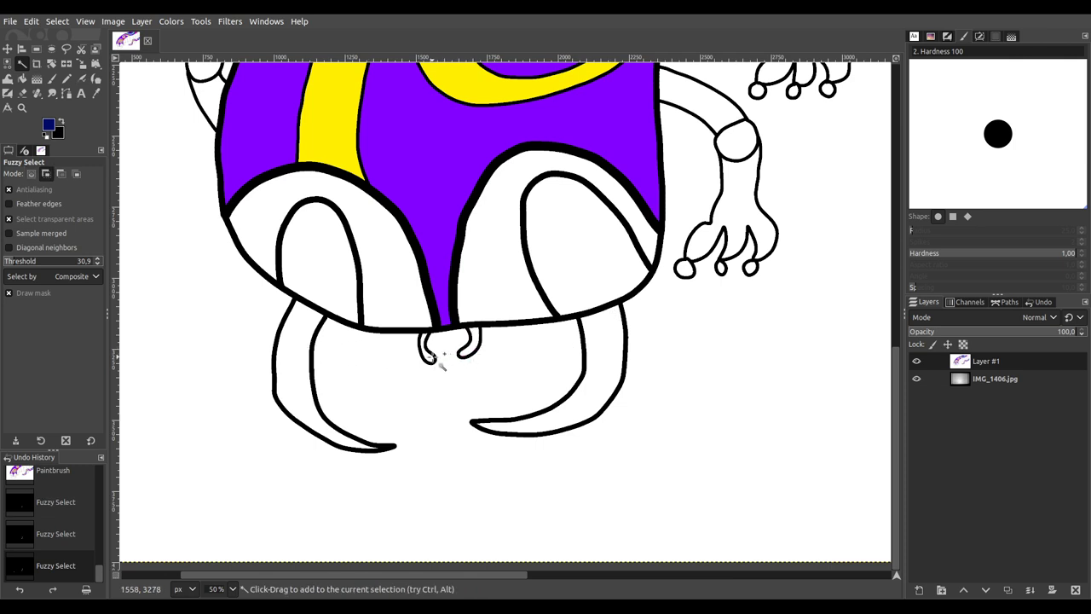
{"action": "left_click", "coordinate": [426, 352], "text": "shift"}
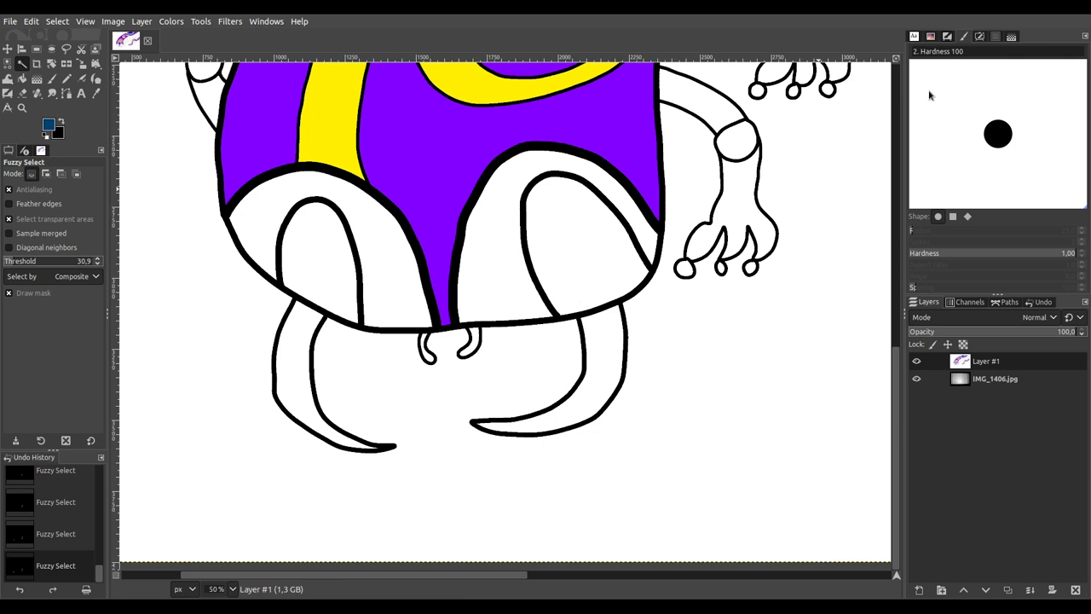
Step: Paint the selected tail spikes and small head hooks light blue
{"action": "scroll", "coordinate": [158, 179], "scroll_direction": "down", "scroll_amount": 3, "text": "ctrl"}
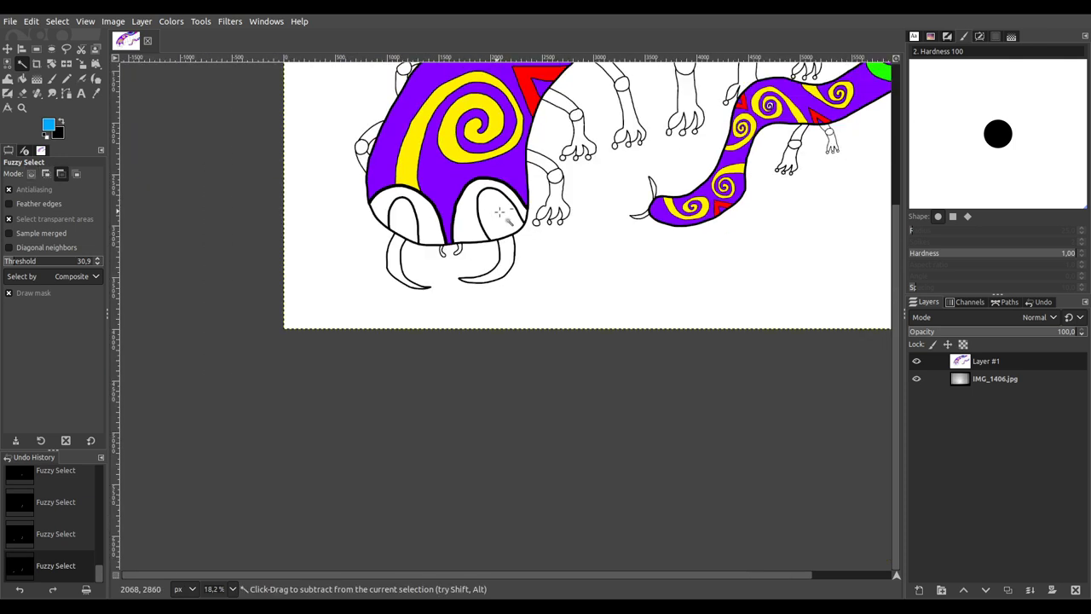
{"action": "left_click", "coordinate": [52, 79]}
{"action": "mouse_move", "coordinate": [294, 282]}
{"action": "left_mouse_down"}
{"action": "mouse_move", "coordinate": [414, 361]}
{"action": "mouse_move", "coordinate": [562, 243]}
{"action": "left_mouse_up"}
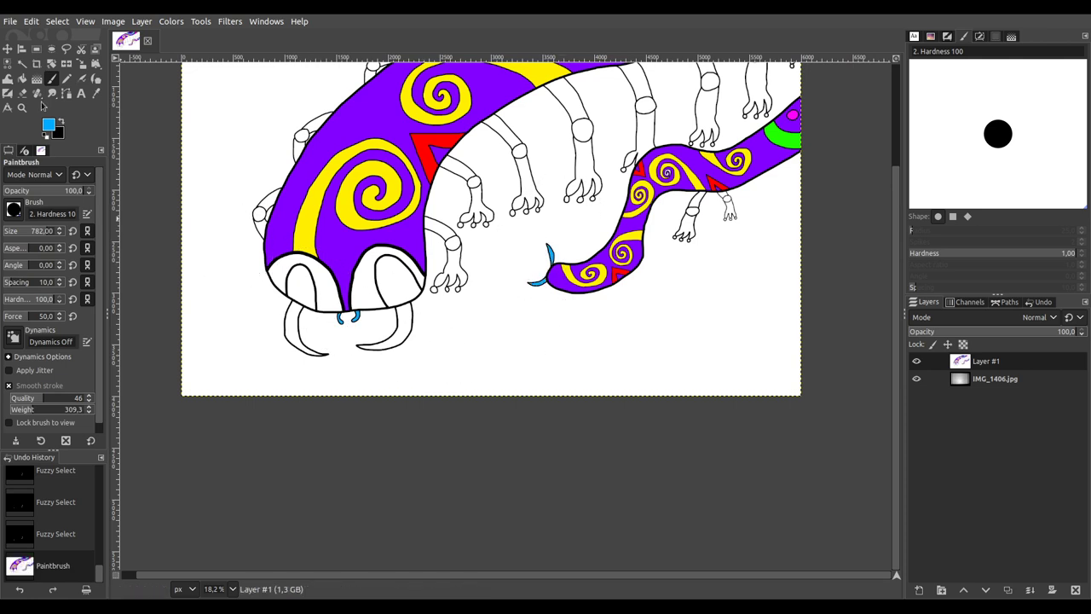
Step: Fuzzy-select both large pincers on the head and paint them deep orange
{"action": "left_click", "coordinate": [22, 64]}
{"action": "left_click", "coordinate": [294, 330]}
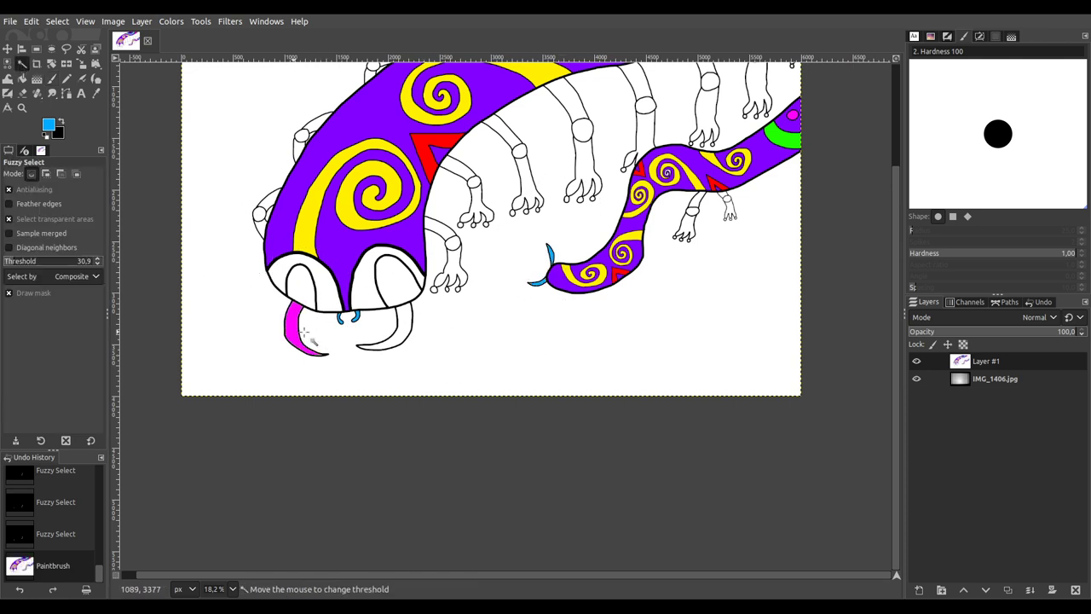
{"action": "left_click", "coordinate": [405, 327]}
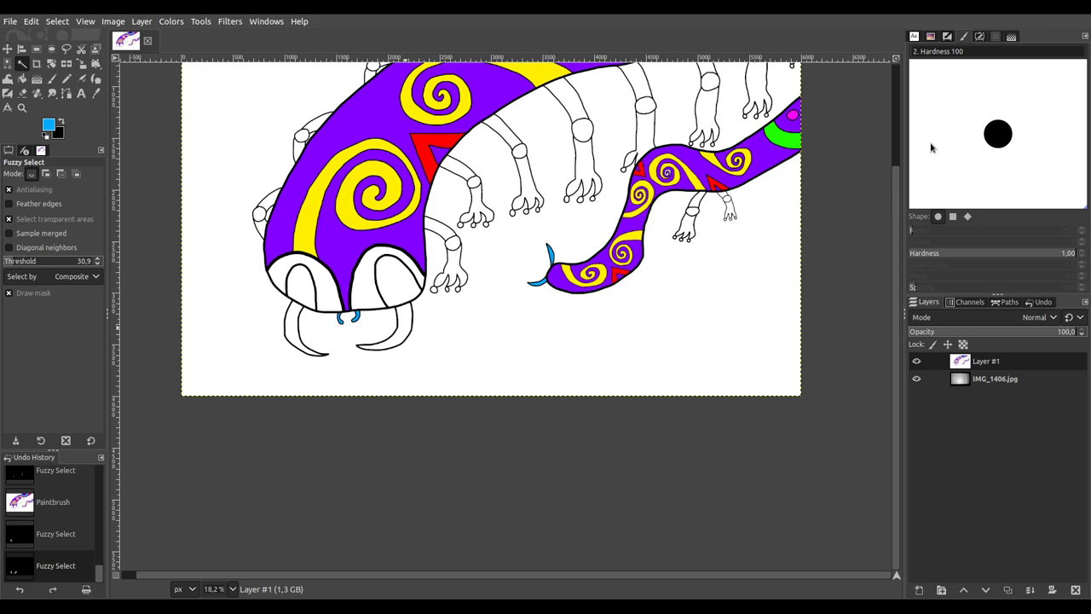
{"action": "left_click", "coordinate": [52, 79]}
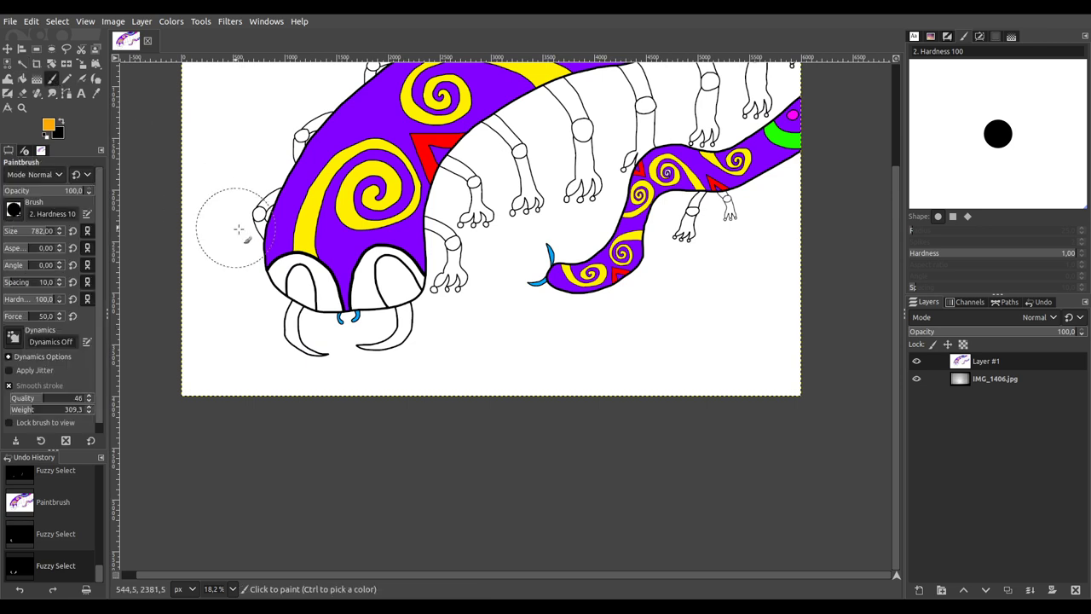
{"action": "left_click", "coordinate": [297, 325]}
{"action": "mouse_move", "coordinate": [298, 325]}
{"action": "left_mouse_down"}
{"action": "mouse_move", "coordinate": [315, 348]}
{"action": "mouse_move", "coordinate": [396, 327]}
{"action": "mouse_move", "coordinate": [437, 276]}
{"action": "mouse_move", "coordinate": [443, 338]}
{"action": "mouse_move", "coordinate": [405, 311]}
{"action": "mouse_move", "coordinate": [389, 328]}
{"action": "mouse_move", "coordinate": [346, 334]}
{"action": "mouse_move", "coordinate": [299, 325]}
{"action": "left_mouse_up"}
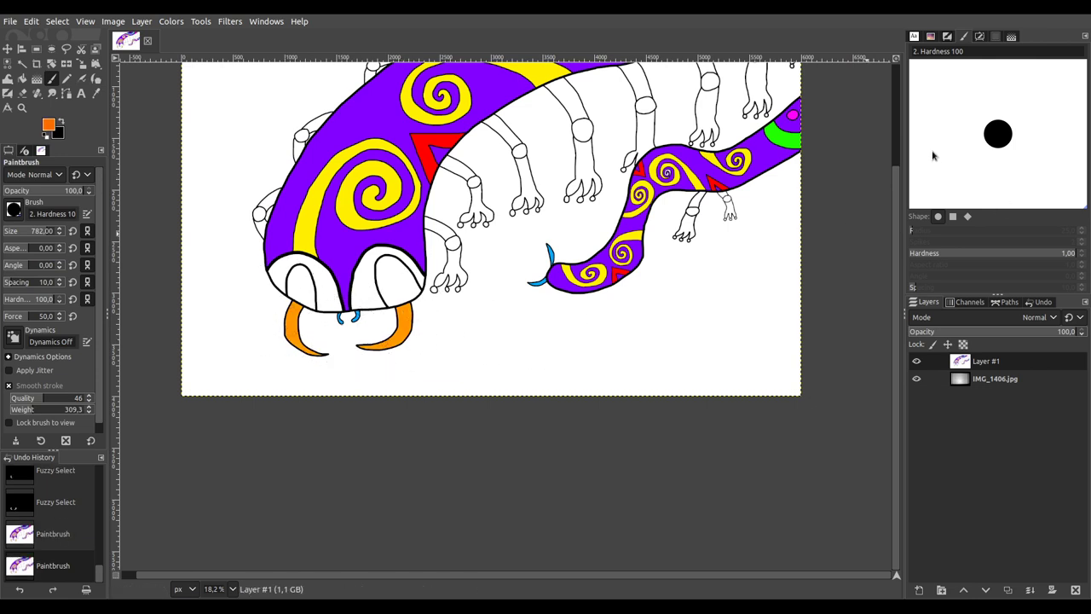
{"action": "mouse_move", "coordinate": [358, 312]}
{"action": "left_mouse_down"}
{"action": "mouse_move", "coordinate": [312, 360]}
{"action": "mouse_move", "coordinate": [390, 341]}
{"action": "mouse_move", "coordinate": [408, 271]}
{"action": "left_mouse_up"}
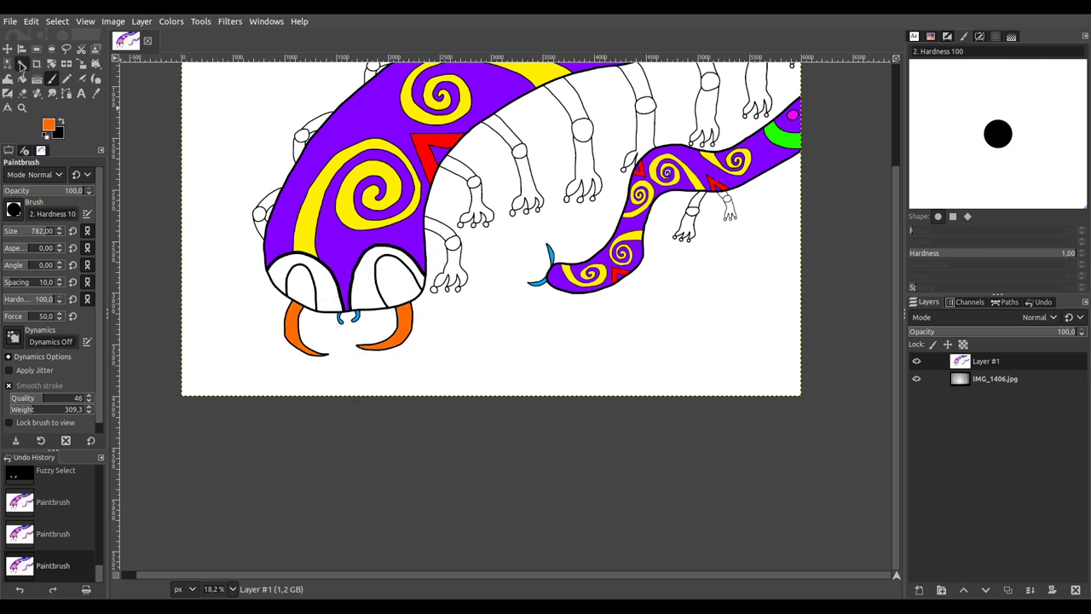
Step: Fuzzy-select the inner areas of both eyes and paint them bright red
{"action": "left_click", "coordinate": [22, 63]}
{"action": "mouse_move", "coordinate": [511, 231]}
{"action": "left_mouse_down"}
{"action": "mouse_move", "coordinate": [479, 244]}
{"action": "mouse_move", "coordinate": [450, 285]}
{"action": "left_mouse_up"}
{"action": "left_click", "coordinate": [330, 350]}
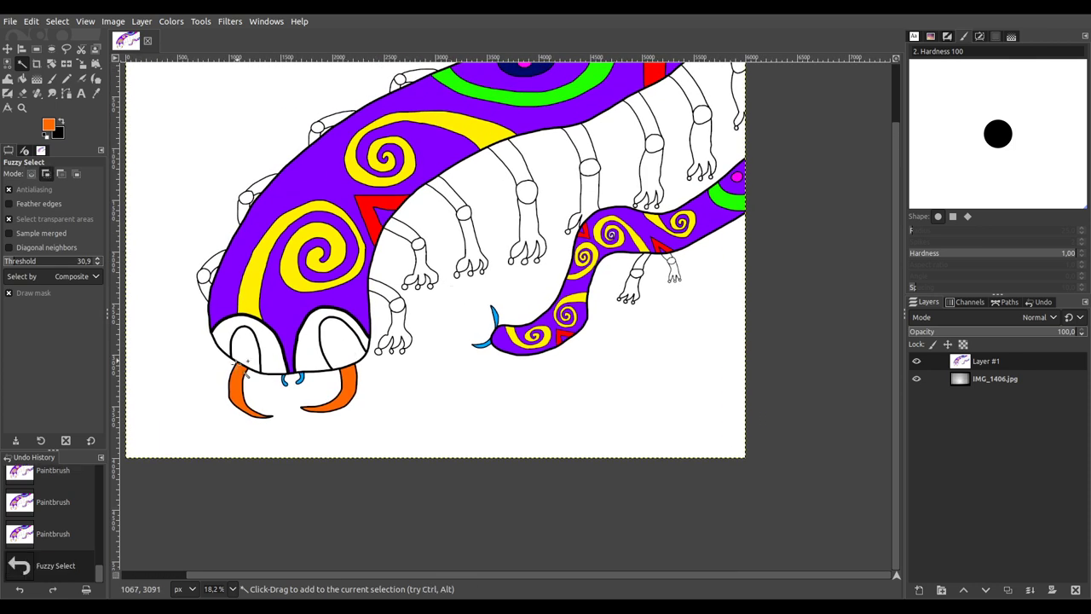
{"action": "left_click", "coordinate": [252, 349], "text": "shift"}
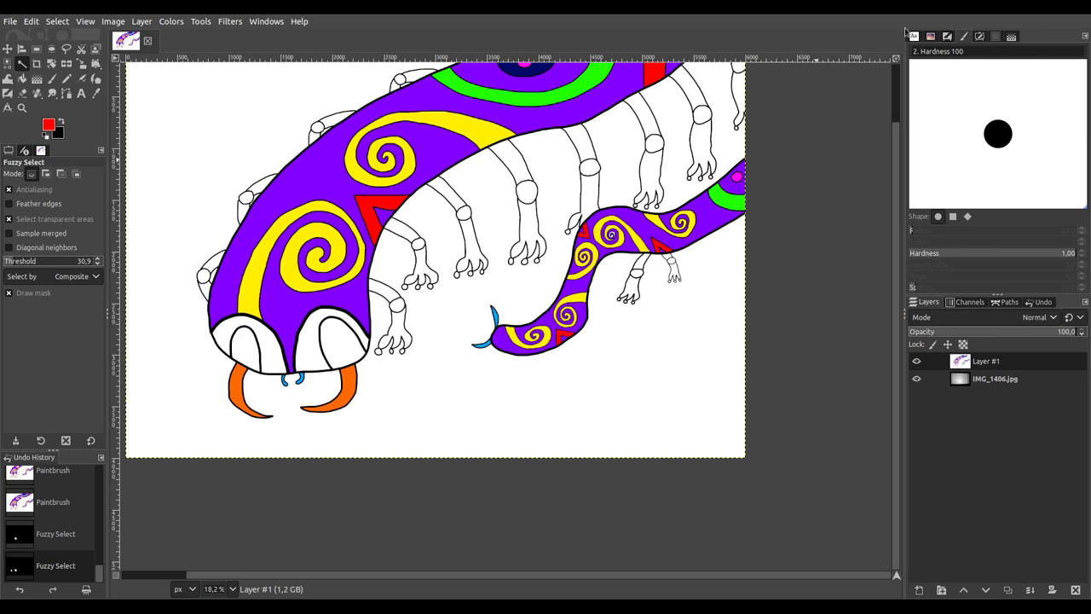
{"action": "left_click", "coordinate": [52, 79]}
{"action": "mouse_move", "coordinate": [239, 333]}
{"action": "left_mouse_down"}
{"action": "mouse_move", "coordinate": [255, 345]}
{"action": "mouse_move", "coordinate": [350, 349]}
{"action": "mouse_move", "coordinate": [316, 306]}
{"action": "left_mouse_up"}
Step: Fuzzy-select the white outer areas of both eyes and paint them bright green
{"action": "left_click", "coordinate": [22, 63]}
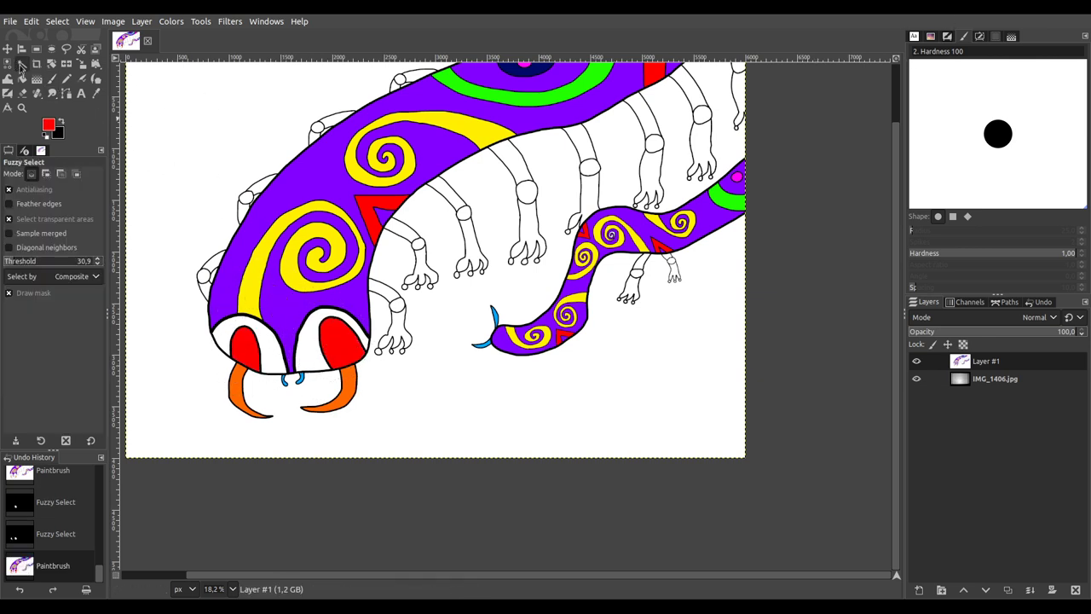
{"action": "left_click_drag", "start_coordinate": [241, 340], "coordinate": [243, 341]}
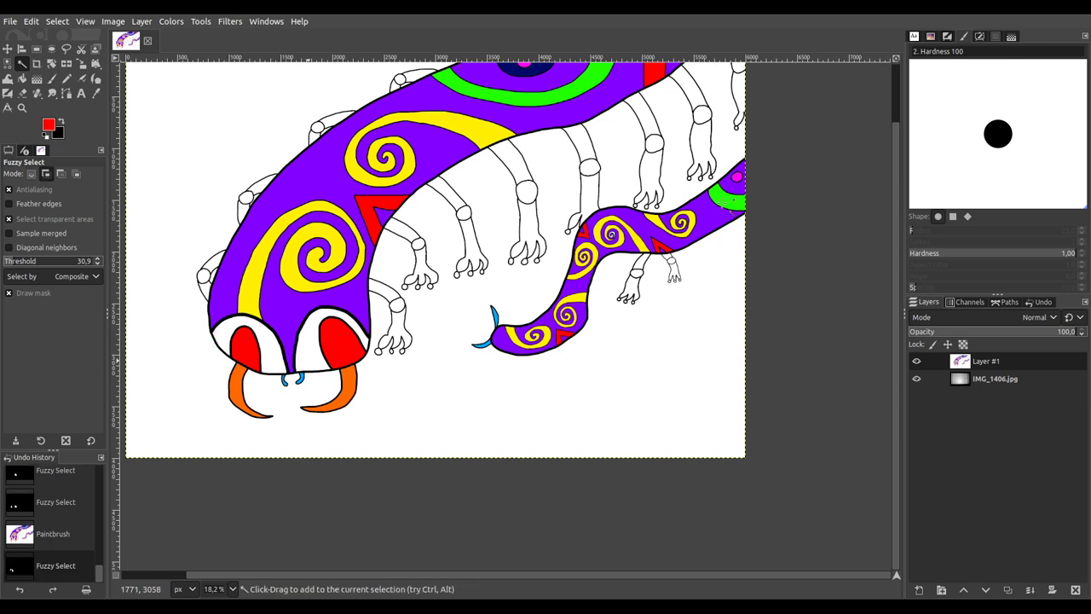
{"action": "left_click", "coordinate": [312, 341]}
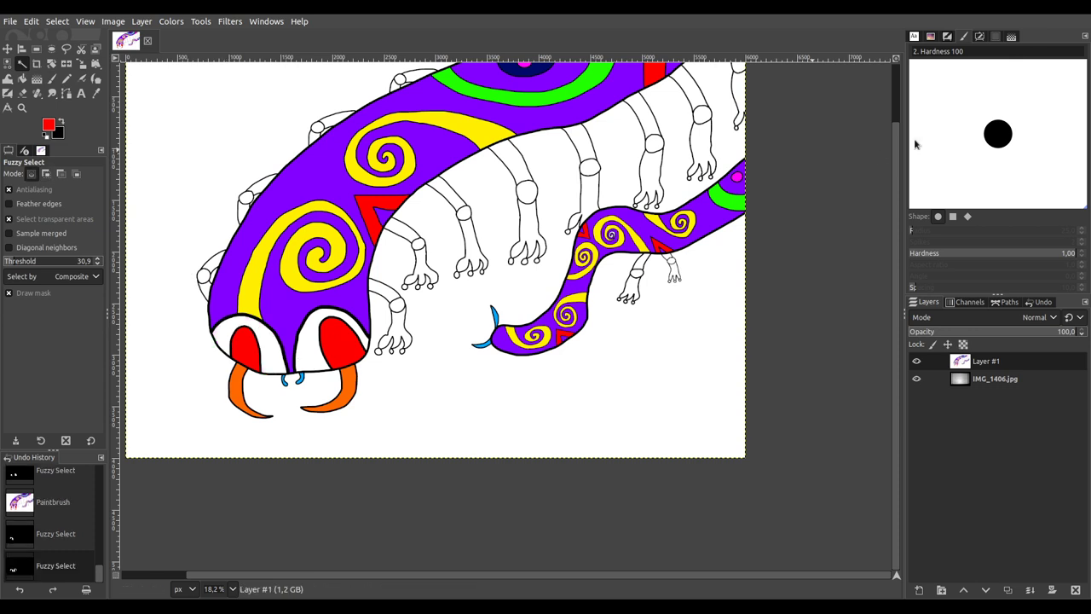
{"action": "left_click", "coordinate": [52, 77]}
{"action": "mouse_move", "coordinate": [224, 334]}
{"action": "left_mouse_down"}
{"action": "mouse_move", "coordinate": [287, 375]}
{"action": "mouse_move", "coordinate": [306, 341]}
{"action": "mouse_move", "coordinate": [286, 299]}
{"action": "left_mouse_up"}
Step: Fuzzy-select the upper segment of the front leg beside the head
{"action": "left_click", "coordinate": [22, 64]}
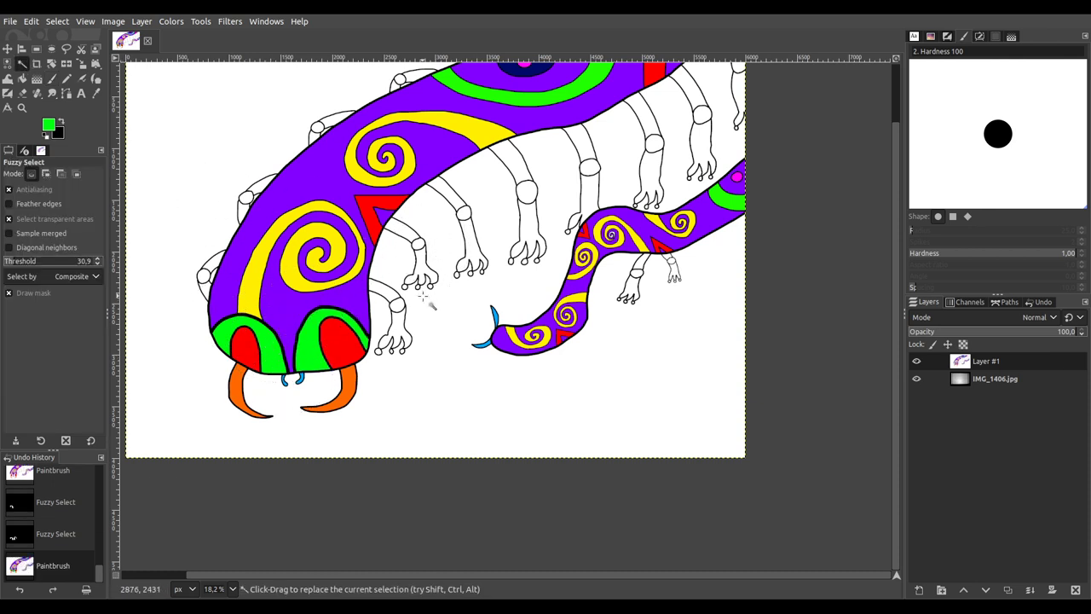
{"action": "left_click", "coordinate": [390, 295]}
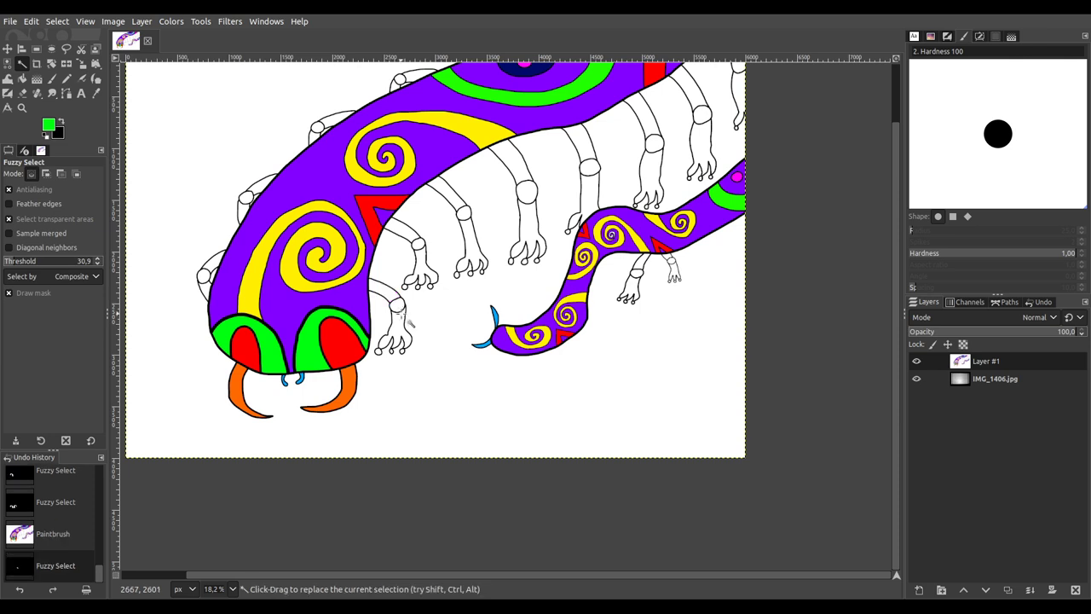
Step: Fuzzy-select the blank upper and lower segments of the front near-side legs, adding each to one selection
{"action": "left_click", "coordinate": [403, 228]}
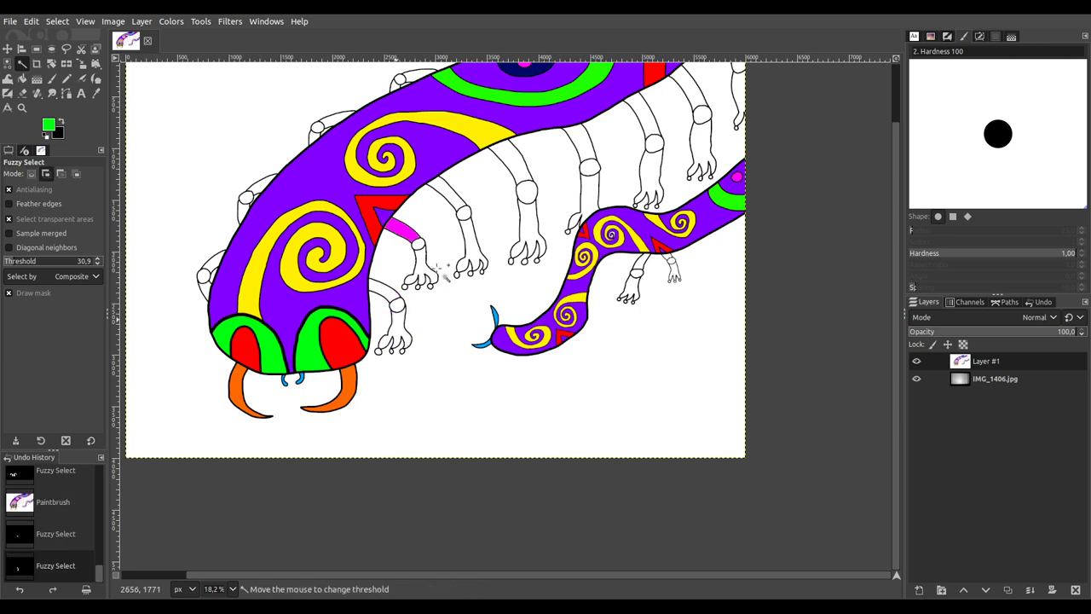
{"action": "left_click_drag", "start_coordinate": [421, 266], "coordinate": [467, 249]}
{"action": "left_click", "coordinate": [467, 249]}
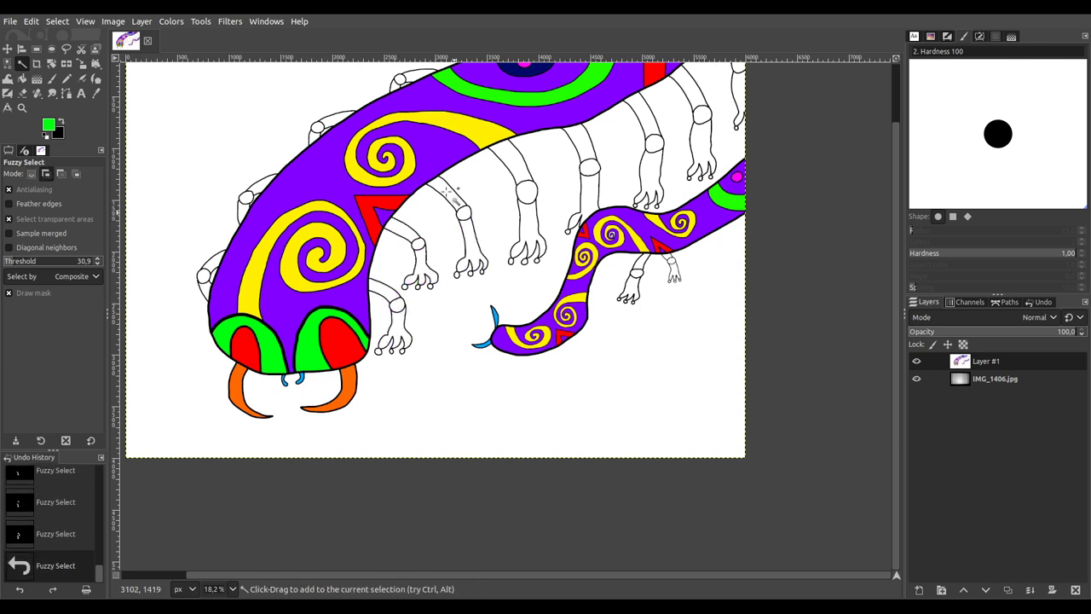
{"action": "left_click_drag", "start_coordinate": [528, 192], "coordinate": [528, 193]}
{"action": "left_click", "coordinate": [517, 169]}
Step: Add the upper and lower segments of the large creature's middle near-side legs to the selection
{"action": "left_click", "coordinate": [583, 150]}
{"action": "left_click", "coordinate": [594, 189]}
{"action": "left_click", "coordinate": [654, 163]}
{"action": "left_click", "coordinate": [648, 111]}
{"action": "left_click", "coordinate": [692, 95]}
Step: Undo the last fuzzy selection and add the segments of the rearmost near-side legs by the canvas edge
{"action": "left_click_drag", "start_coordinate": [750, 132], "coordinate": [670, 256]}
{"action": "key", "text": "ctrl"}
{"action": "key", "text": "ctrl+z"}
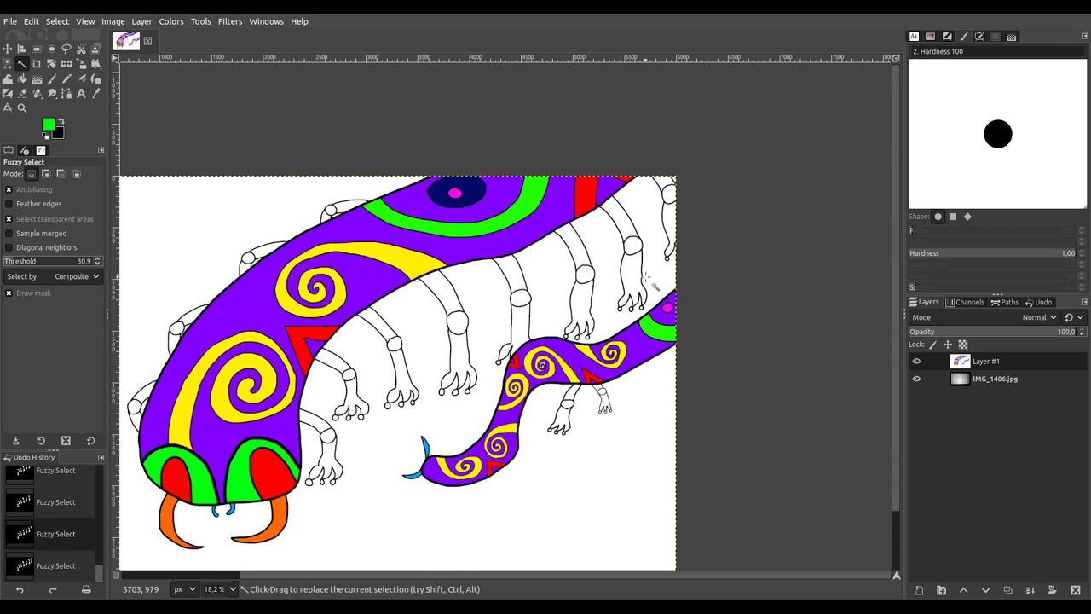
{"action": "left_click", "coordinate": [635, 277], "text": "shift"}
{"action": "left_click", "coordinate": [670, 224], "text": "shift"}
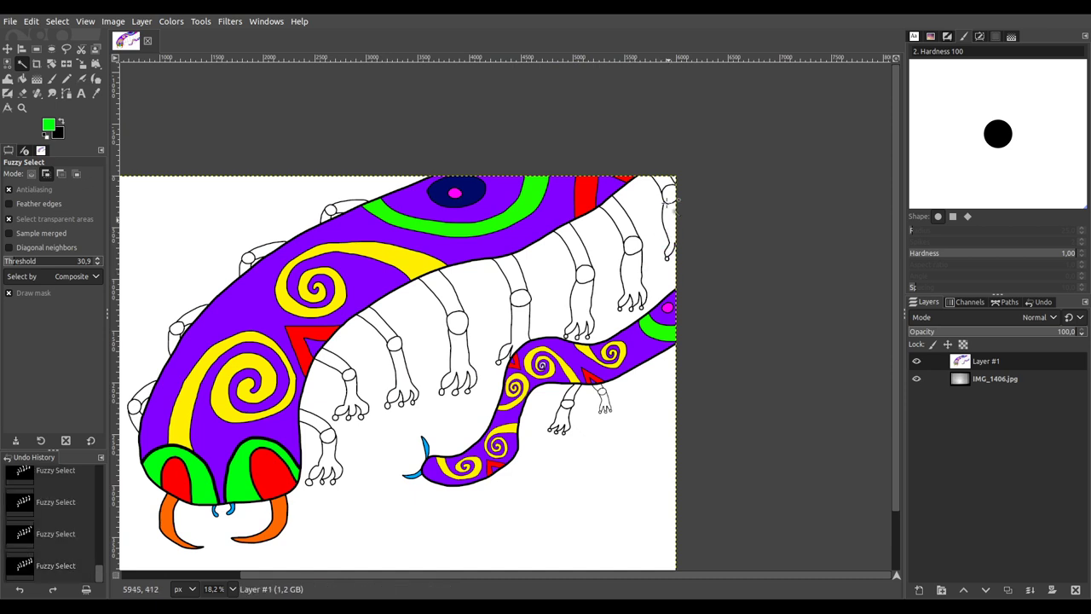
Step: Add the upper and lower segments of both legs under the small snake-like tail to the selection
{"action": "scroll", "coordinate": [653, 338], "scroll_direction": "up", "scroll_amount": 3}
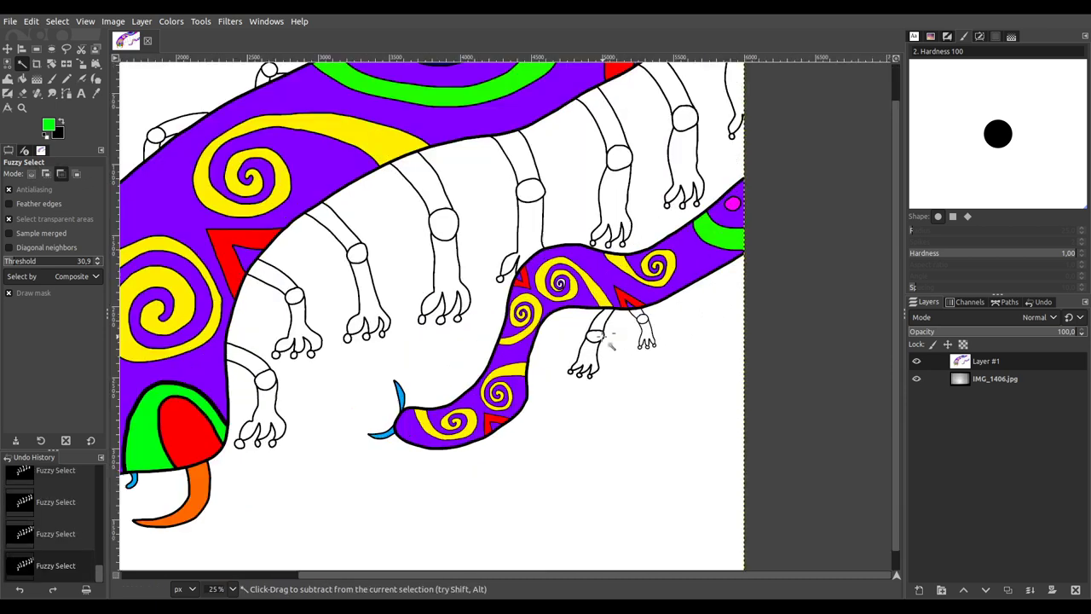
{"action": "left_click", "coordinate": [607, 308], "text": "shift"}
{"action": "left_click", "coordinate": [582, 380], "text": "shift"}
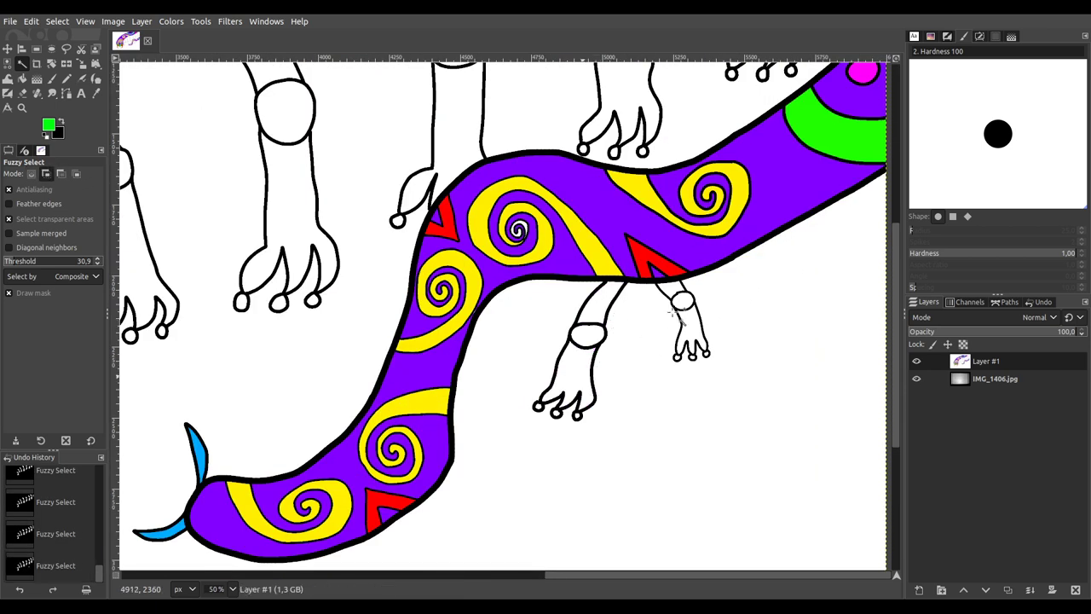
{"action": "left_click", "coordinate": [670, 290], "text": "shift"}
{"action": "left_click", "coordinate": [691, 331], "text": "shift"}
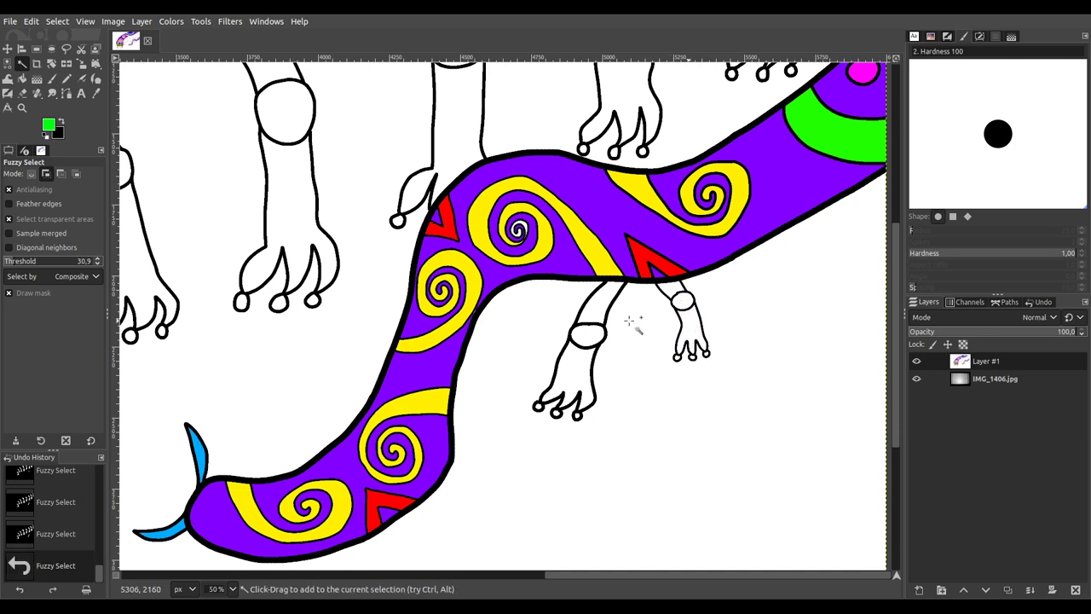
Step: Add the partly hidden far-side leg segments along the large creature's back to the selection
{"action": "scroll", "coordinate": [512, 352], "scroll_direction": "down", "scroll_amount": 3}
{"action": "scroll", "coordinate": [549, 411], "scroll_direction": "up", "scroll_amount": 3}
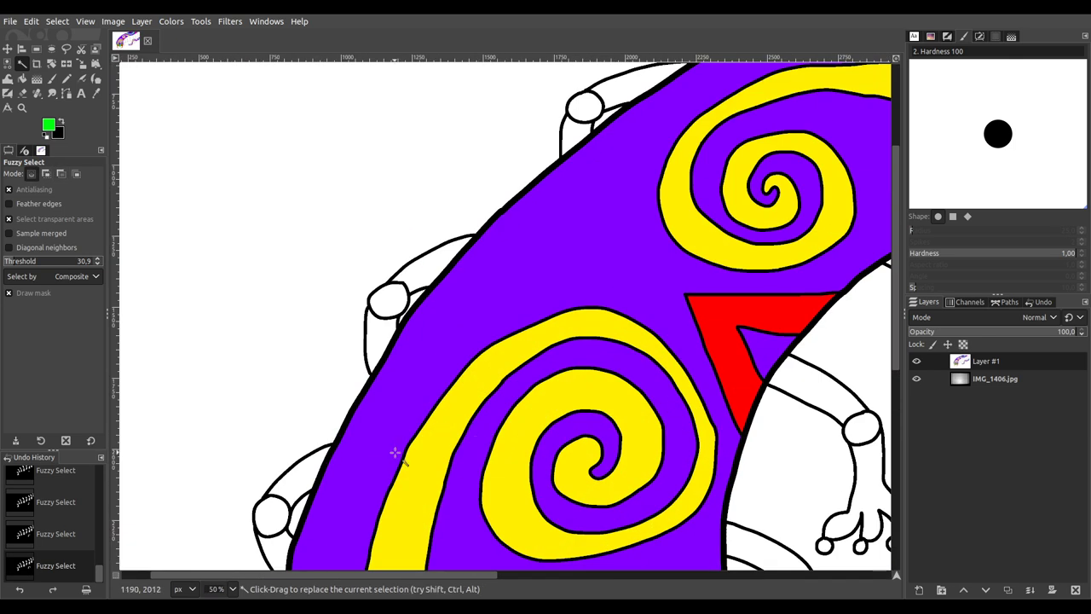
{"action": "left_click", "coordinate": [465, 392], "text": "shift"}
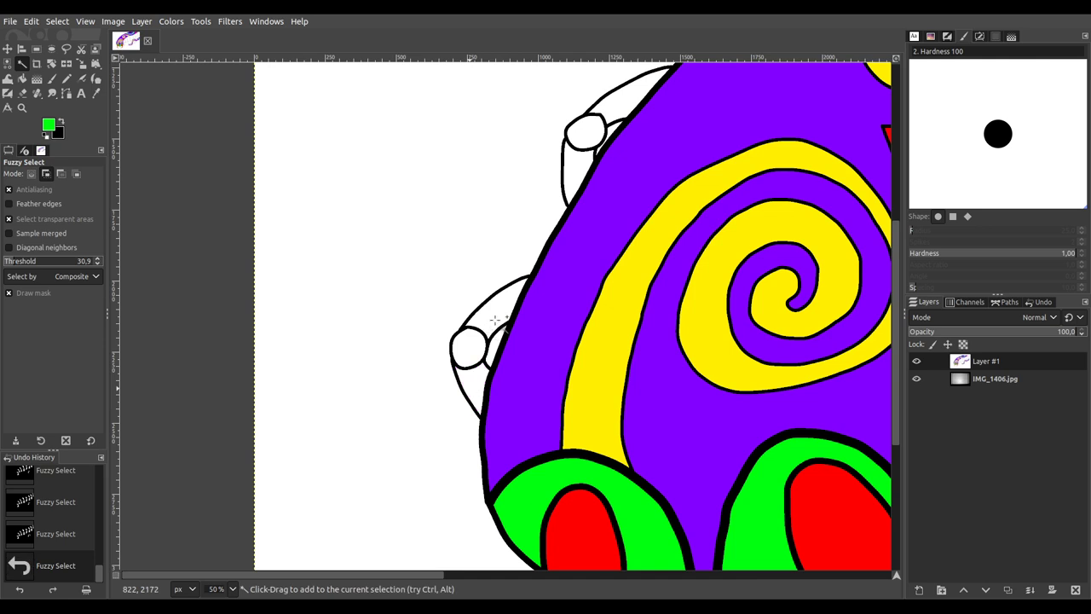
{"action": "left_click", "coordinate": [571, 174], "text": "shift"}
{"action": "scroll", "coordinate": [449, 449], "scroll_direction": "right", "scroll_amount": 5}
{"action": "scroll", "coordinate": [449, 449], "scroll_direction": "up", "scroll_amount": 2}
{"action": "scroll", "coordinate": [281, 463], "scroll_direction": "right", "scroll_amount": 2}
{"action": "scroll", "coordinate": [281, 463], "scroll_direction": "up", "scroll_amount": 1}
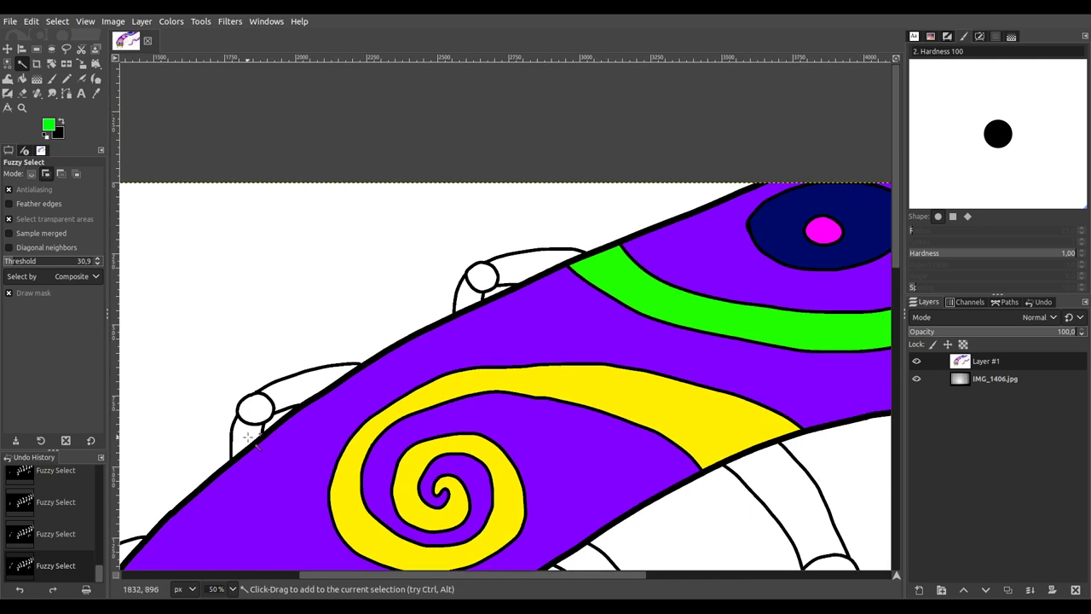
{"action": "left_click_drag", "start_coordinate": [467, 293], "coordinate": [550, 263]}
Step: Paint the selected near-side legs and the tail's legs bright blue with the Paintbrush
{"action": "scroll", "coordinate": [551, 262], "scroll_direction": "down", "scroll_amount": 5, "text": "ctrl"}
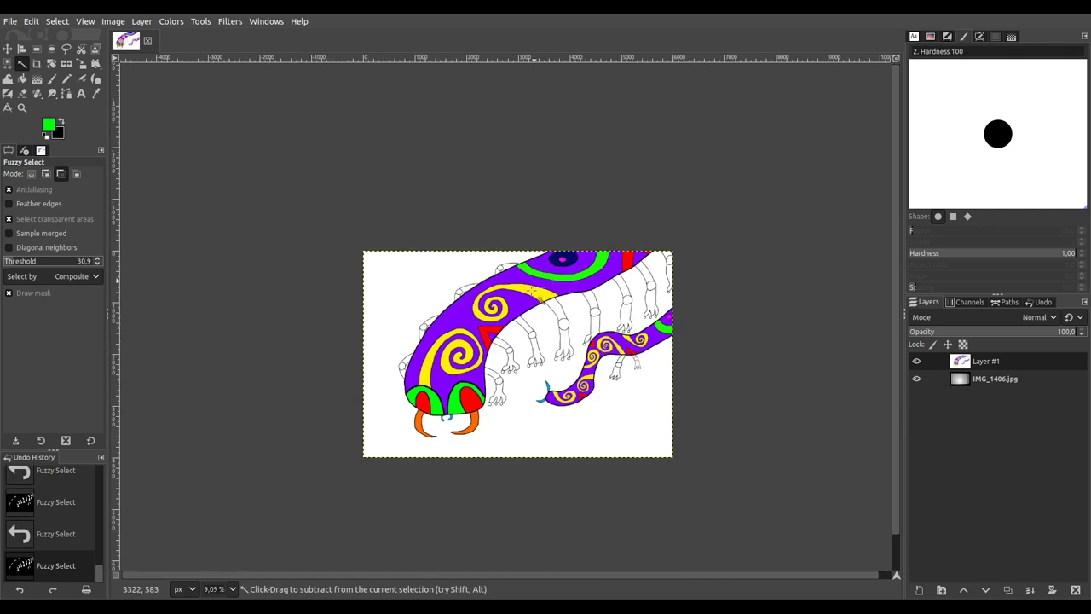
{"action": "scroll", "coordinate": [543, 345], "scroll_direction": "left", "scroll_amount": 1}
{"action": "scroll", "coordinate": [543, 345], "scroll_direction": "down", "scroll_amount": 1}
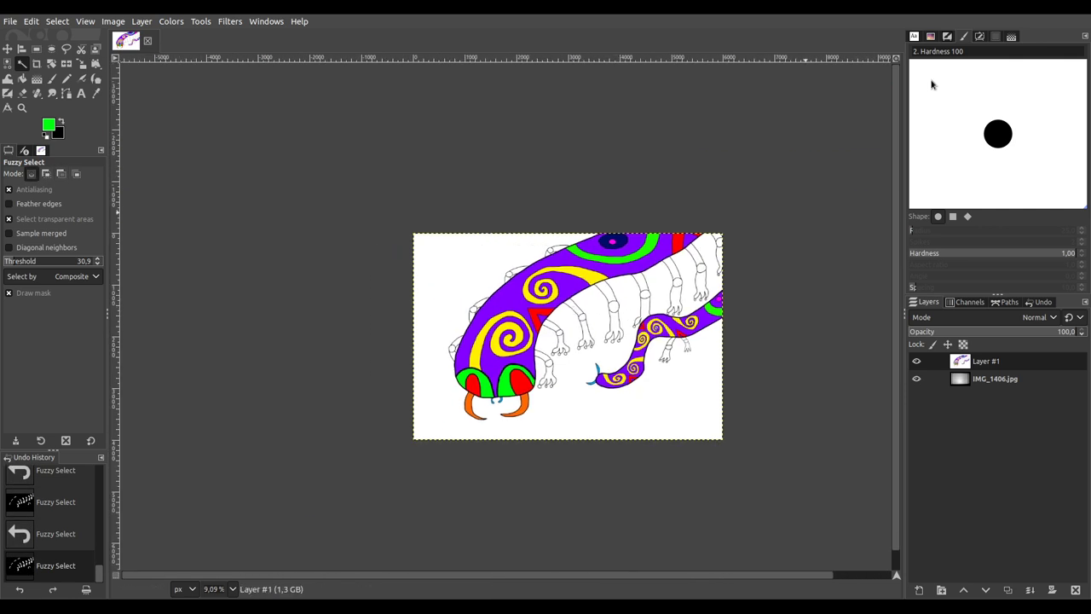
{"action": "left_click", "coordinate": [51, 79]}
{"action": "left_click_drag", "start_coordinate": [706, 250], "coordinate": [716, 232]}
{"action": "mouse_move", "coordinate": [689, 298]}
{"action": "left_mouse_down"}
{"action": "mouse_move", "coordinate": [665, 319]}
{"action": "mouse_move", "coordinate": [628, 284]}
{"action": "mouse_move", "coordinate": [628, 322]}
{"action": "mouse_move", "coordinate": [610, 293]}
{"action": "mouse_move", "coordinate": [569, 360]}
{"action": "mouse_move", "coordinate": [543, 322]}
{"action": "mouse_move", "coordinate": [539, 363]}
{"action": "left_mouse_up"}
{"action": "mouse_move", "coordinate": [682, 337]}
{"action": "left_mouse_down"}
{"action": "mouse_move", "coordinate": [661, 367]}
{"action": "mouse_move", "coordinate": [677, 350]}
{"action": "left_mouse_up"}
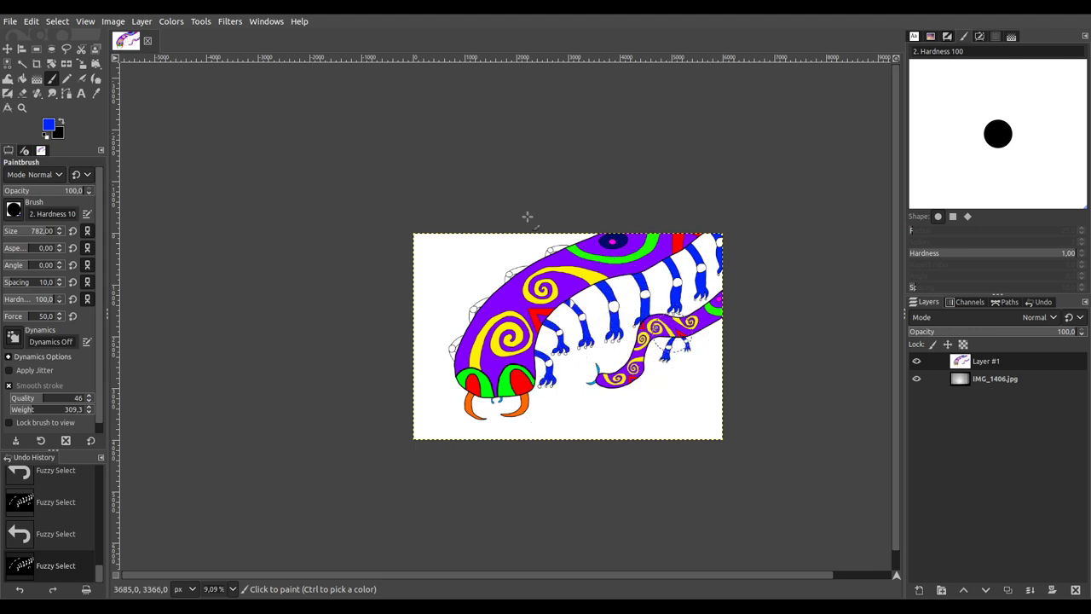
Step: Paint the far-side legs along the back and the tail's smaller leg in a darker blue
{"action": "left_click_drag", "start_coordinate": [502, 261], "coordinate": [554, 254]}
{"action": "mouse_move", "coordinate": [493, 330]}
{"action": "left_mouse_down"}
{"action": "mouse_move", "coordinate": [460, 367]}
{"action": "mouse_move", "coordinate": [451, 359]}
{"action": "mouse_move", "coordinate": [477, 286]}
{"action": "left_mouse_up"}
{"action": "mouse_move", "coordinate": [443, 349]}
{"action": "left_mouse_down"}
{"action": "mouse_move", "coordinate": [560, 232]}
{"action": "mouse_move", "coordinate": [633, 202]}
{"action": "left_mouse_up"}
{"action": "left_click_drag", "start_coordinate": [822, 92], "coordinate": [899, 107]}
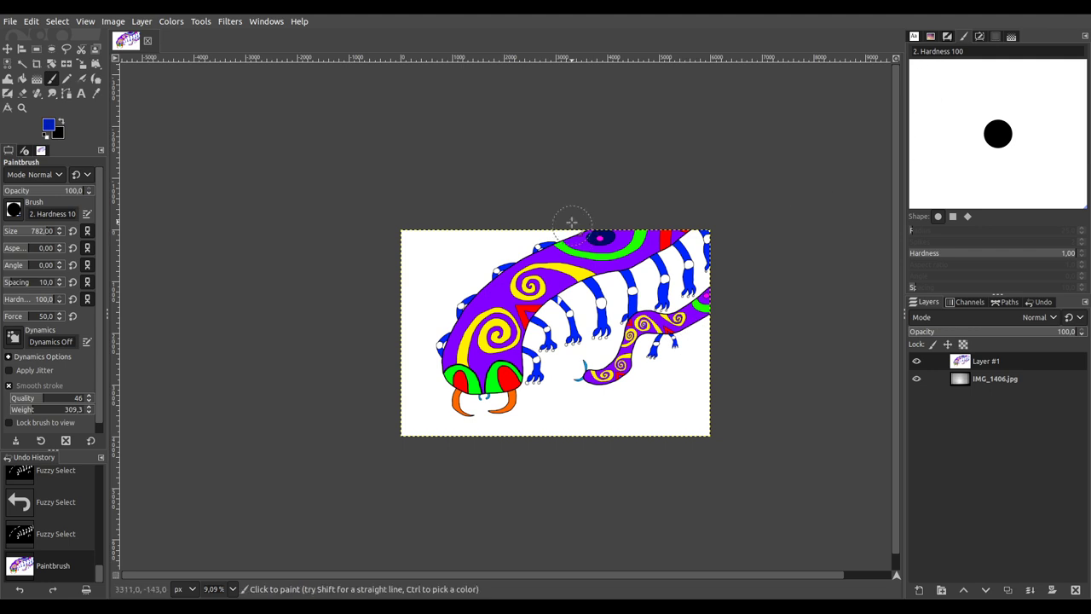
{"action": "left_click", "coordinate": [418, 370]}
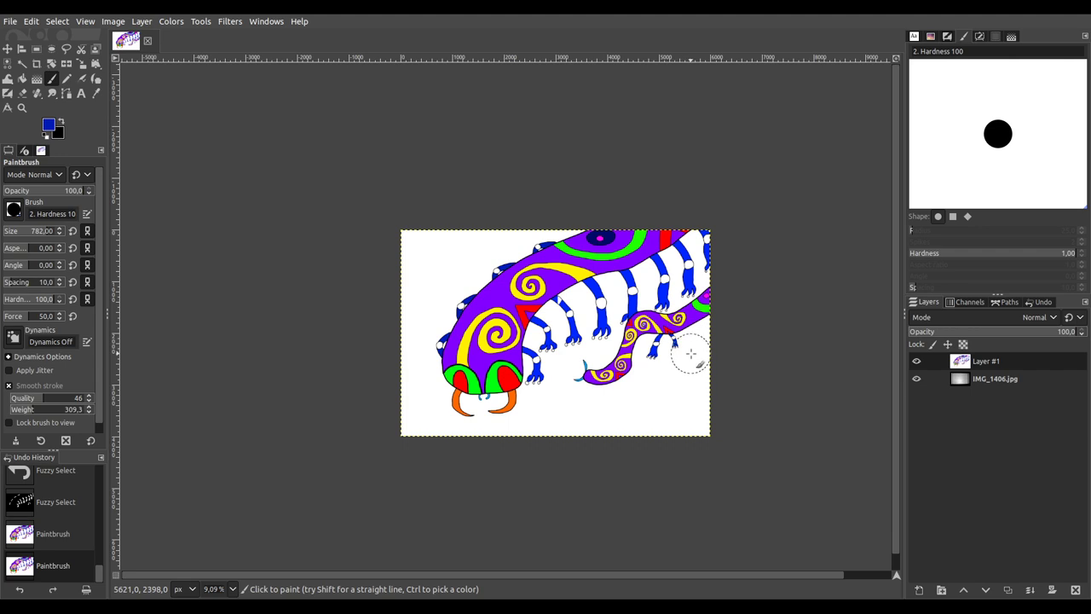
{"action": "left_click", "coordinate": [686, 353]}
Step: Replace the leg selection with a selection of the entire image
{"action": "scroll", "coordinate": [681, 338], "scroll_direction": "up", "scroll_amount": 4, "text": "ctrl"}
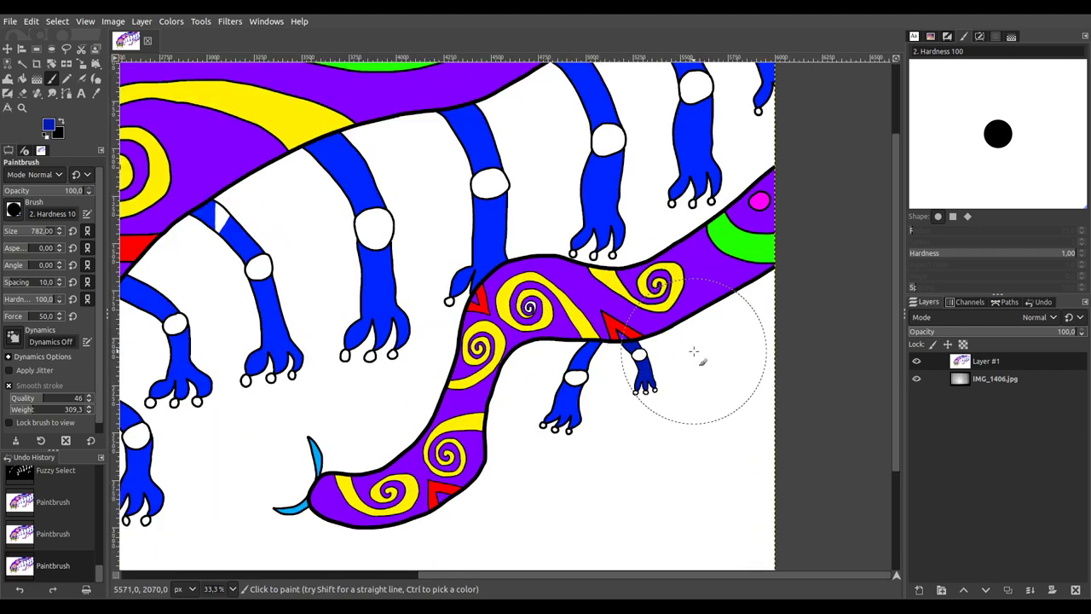
{"action": "key", "text": "ctrl"}
{"action": "key", "text": "ctrl+a"}
{"action": "scroll", "coordinate": [695, 341], "scroll_direction": "down", "scroll_amount": 3, "text": "ctrl"}
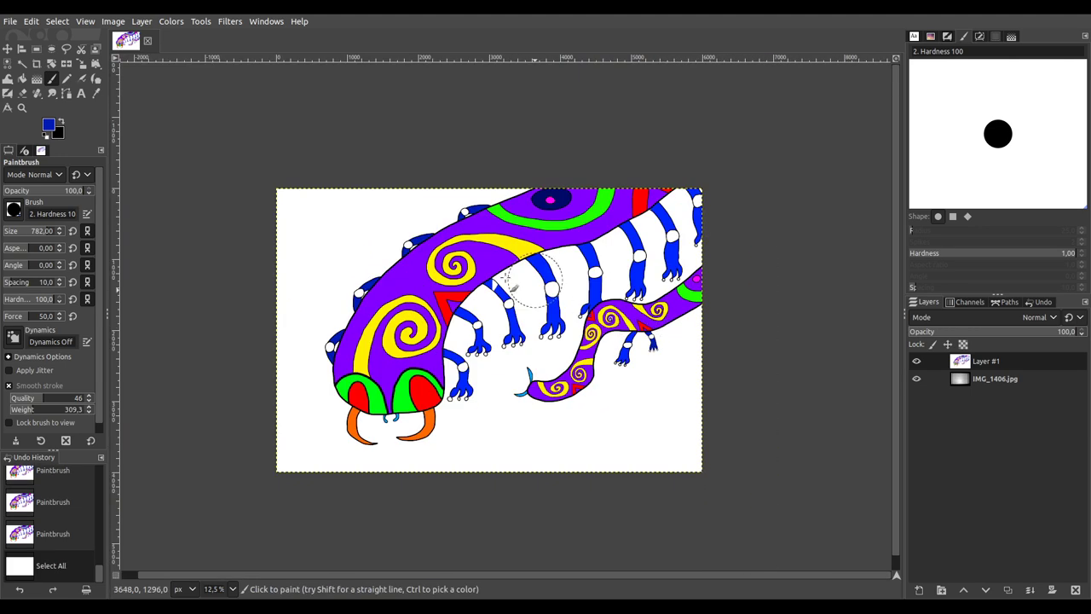
Step: Fuzzy-select the white knee joint and three toe tips of the near-side leg closest to the head
{"action": "left_click", "coordinate": [22, 63]}
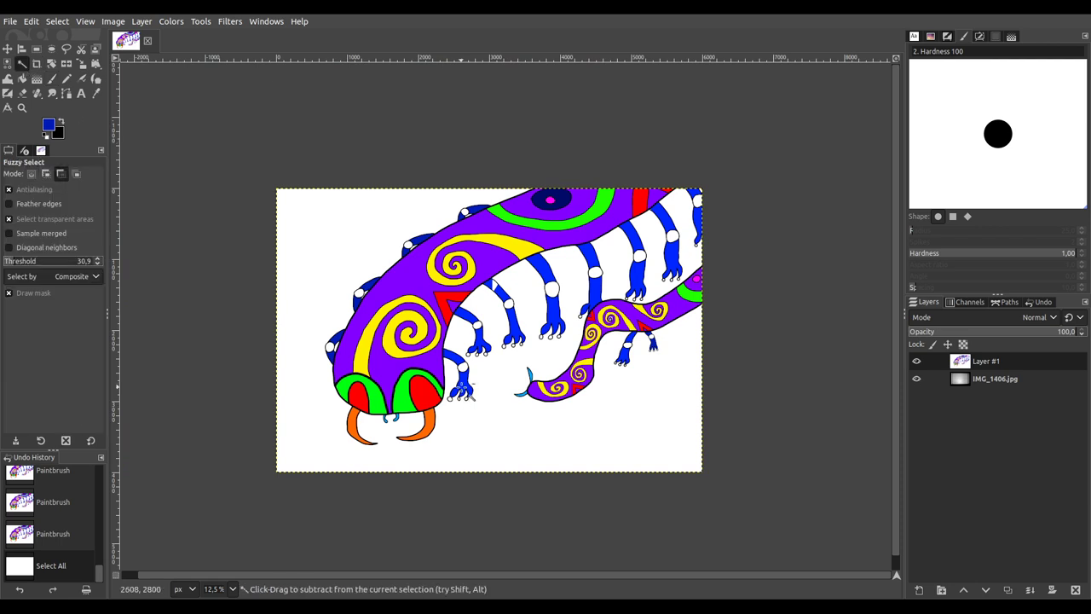
{"action": "scroll", "coordinate": [460, 401], "scroll_direction": "up", "scroll_amount": 4, "text": "ctrl"}
{"action": "left_click", "coordinate": [415, 434]}
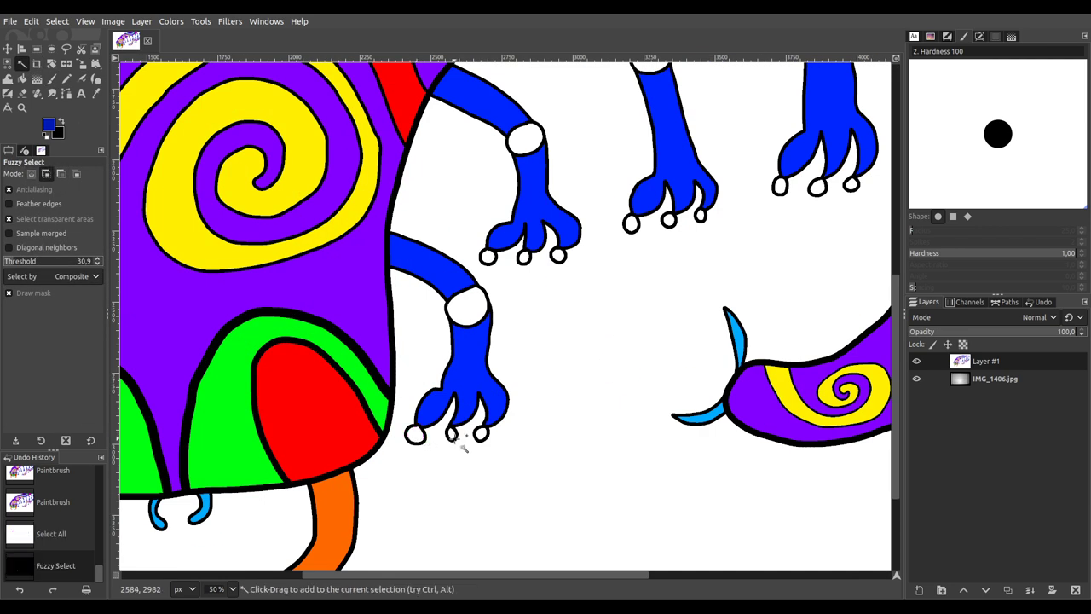
{"action": "left_click", "coordinate": [451, 435], "text": "shift"}
{"action": "left_click", "coordinate": [481, 433], "text": "shift"}
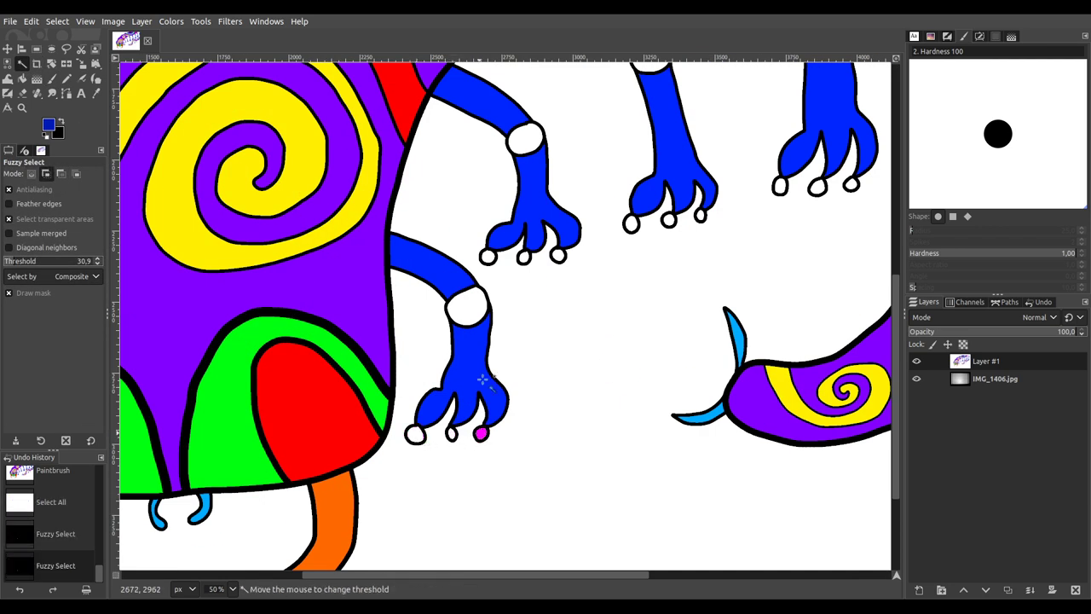
{"action": "left_click", "coordinate": [473, 313], "text": "shift"}
Step: Add the second near-side leg's three toe tips and knee joint to the selection
{"action": "left_click", "coordinate": [487, 257], "text": "shift"}
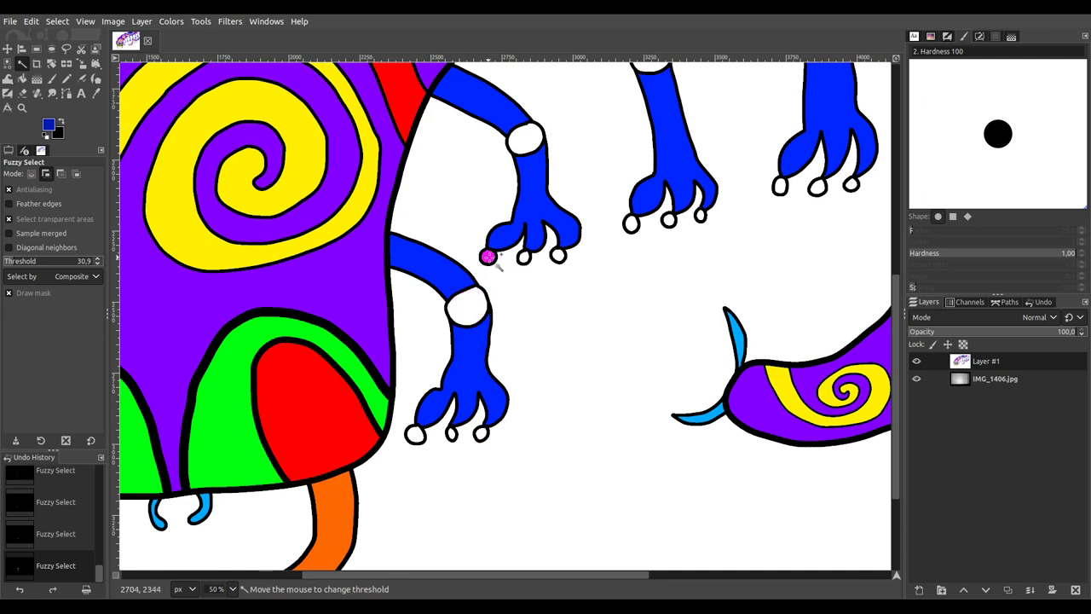
{"action": "left_click", "coordinate": [525, 259], "text": "shift"}
{"action": "left_click", "coordinate": [559, 255], "text": "shift"}
{"action": "left_click", "coordinate": [525, 139], "text": "shift"}
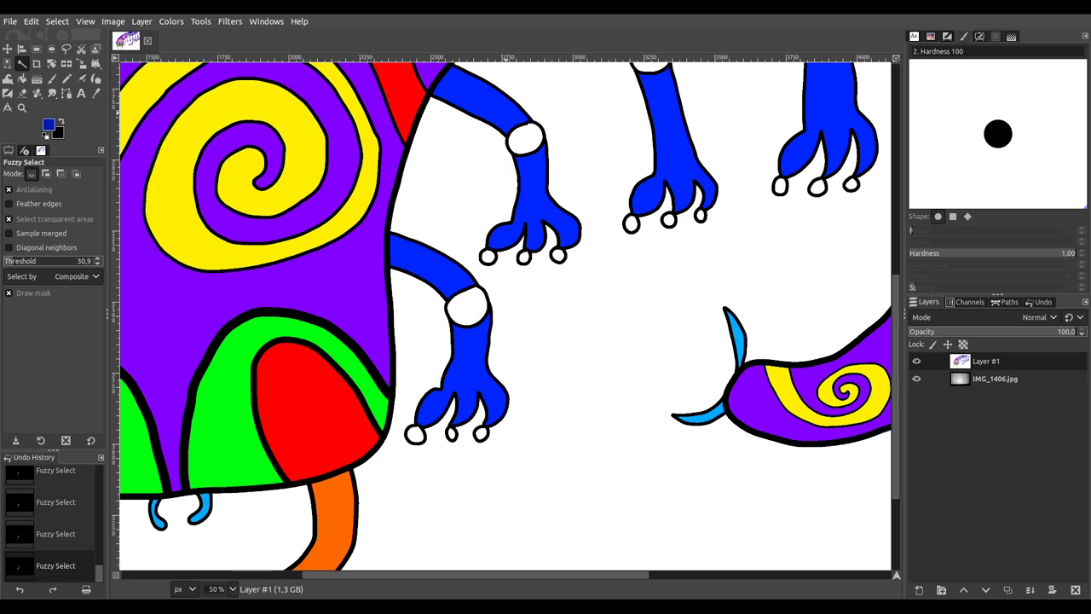
Step: Add the second leg's toe tips again, plus the knees and toe tips of the third and fourth near-side legs
{"action": "left_click_drag", "start_coordinate": [638, 236], "coordinate": [486, 379]}
{"action": "key", "text": "shift"}
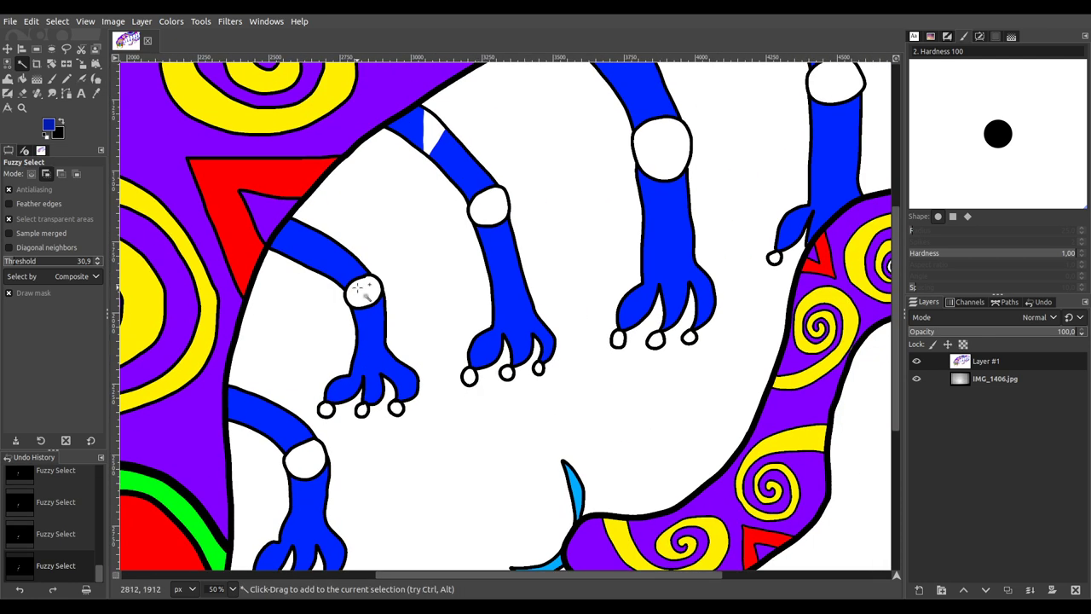
{"action": "left_click", "coordinate": [397, 410], "text": "shift"}
{"action": "left_click", "coordinate": [361, 409], "text": "shift"}
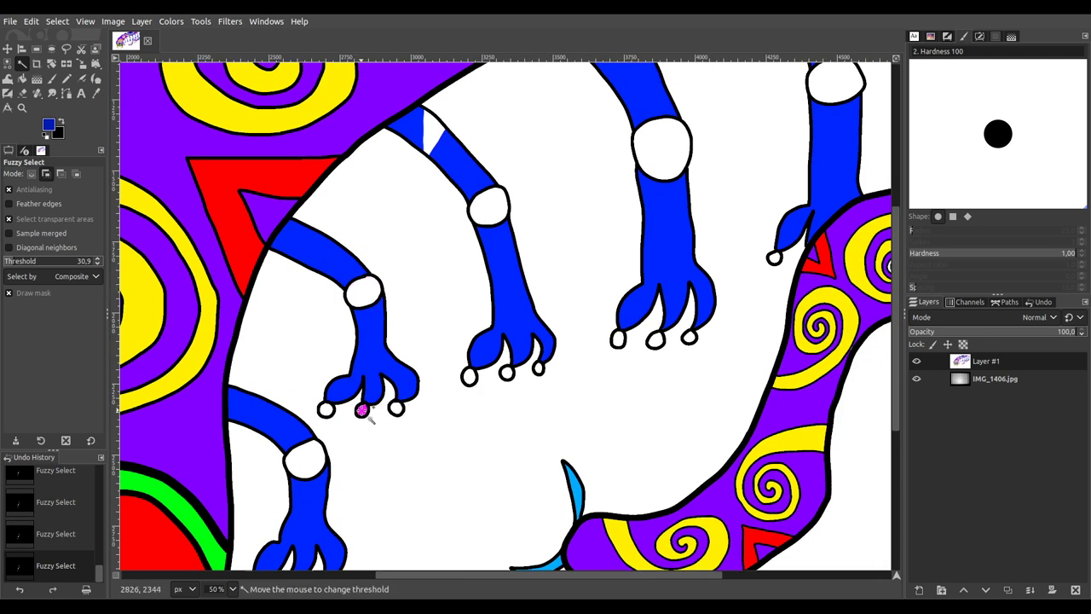
{"action": "left_click_drag", "start_coordinate": [326, 409], "coordinate": [486, 351]}
{"action": "left_click_drag", "start_coordinate": [491, 205], "coordinate": [532, 188]}
{"action": "left_click_drag", "start_coordinate": [658, 134], "coordinate": [691, 338]}
{"action": "left_click", "coordinate": [621, 340], "text": "shift"}
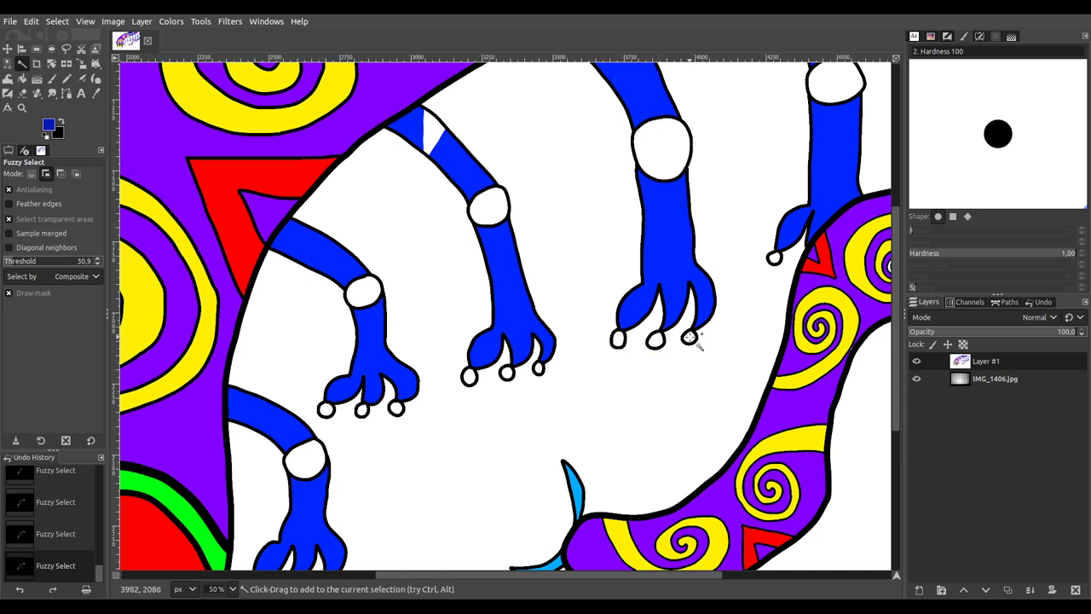
Step: Add the fifth near-side leg's toe tip and knee joint to the selection, undoing the stray selection in between
{"action": "scroll", "coordinate": [746, 329], "scroll_direction": "up", "scroll_amount": 3}
{"action": "scroll", "coordinate": [746, 328], "scroll_direction": "right", "scroll_amount": 5}
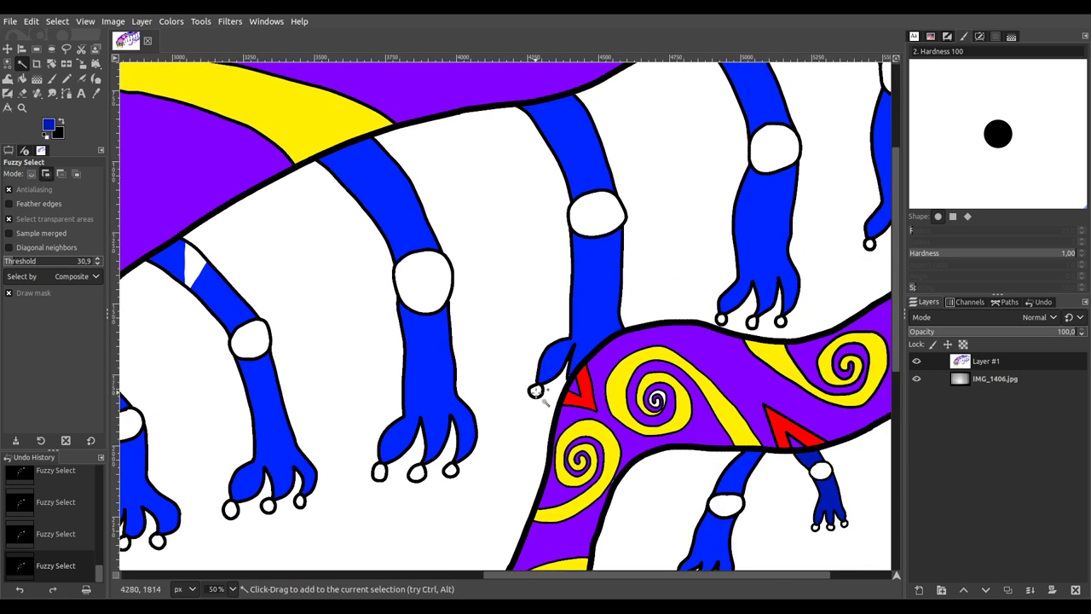
{"action": "left_click_drag", "start_coordinate": [579, 241], "coordinate": [621, 198]}
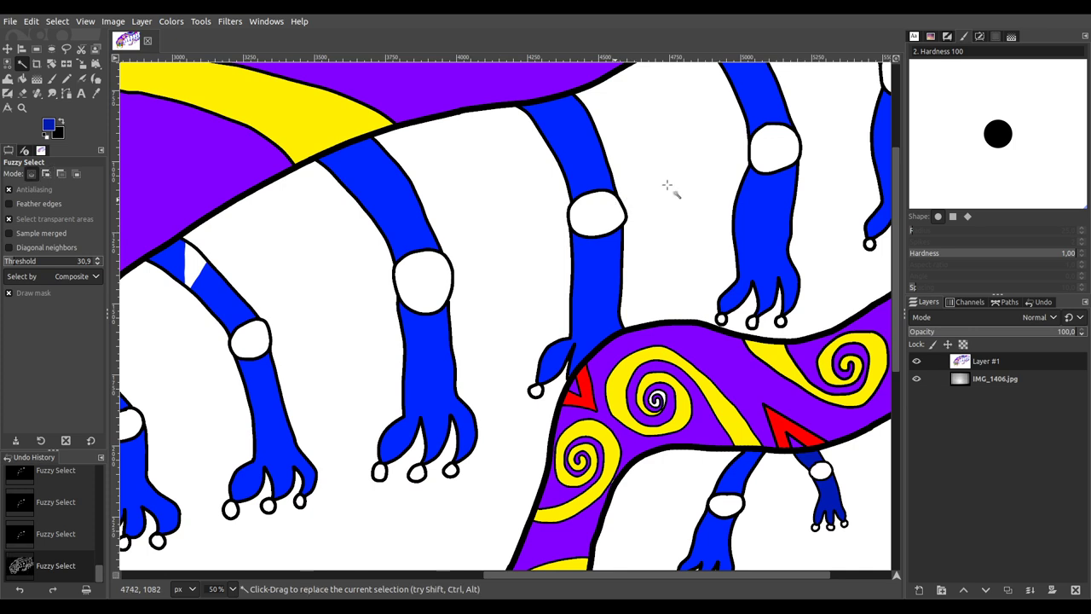
{"action": "key", "text": "ctrl+z"}
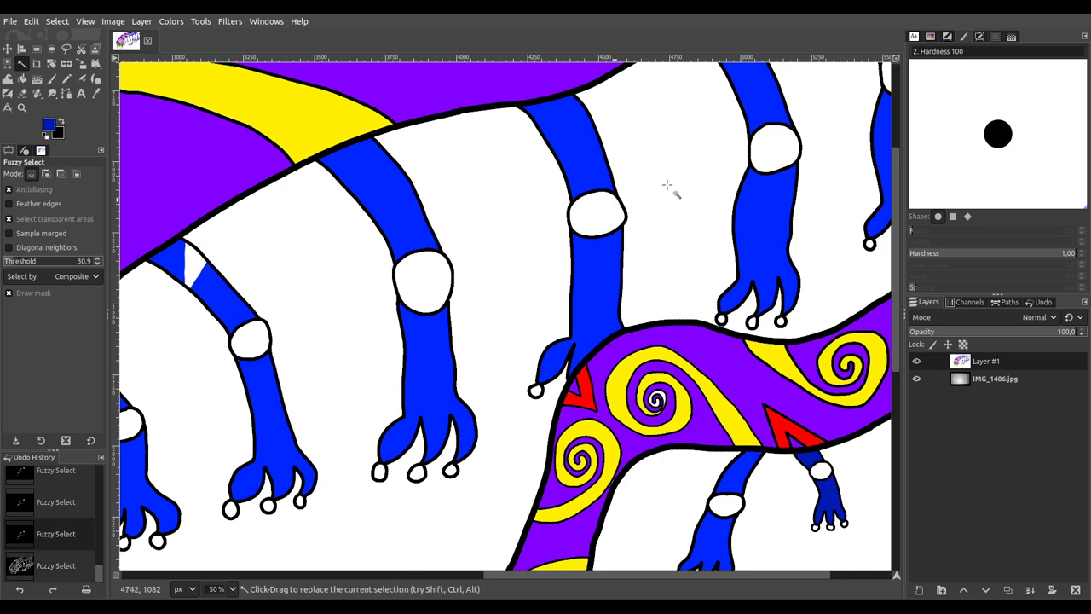
{"action": "left_click", "coordinate": [609, 215]}
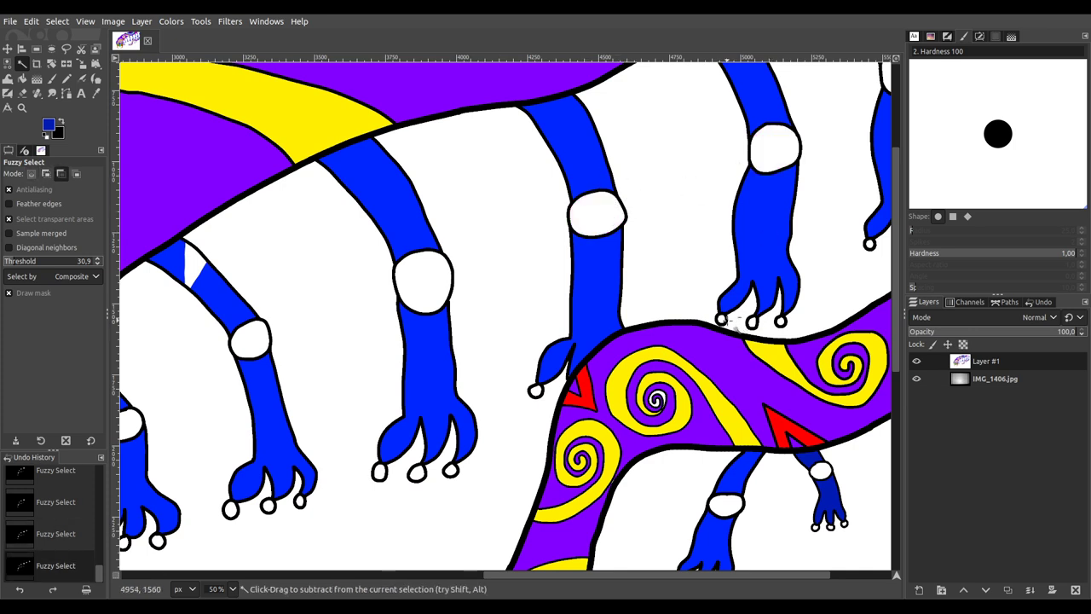
Step: Add the middle and rear toe tips of the sixth near-side leg to the selection
{"action": "scroll", "coordinate": [735, 326], "scroll_direction": "up", "scroll_amount": 2, "text": "ctrl"}
{"action": "left_click", "coordinate": [775, 323]}
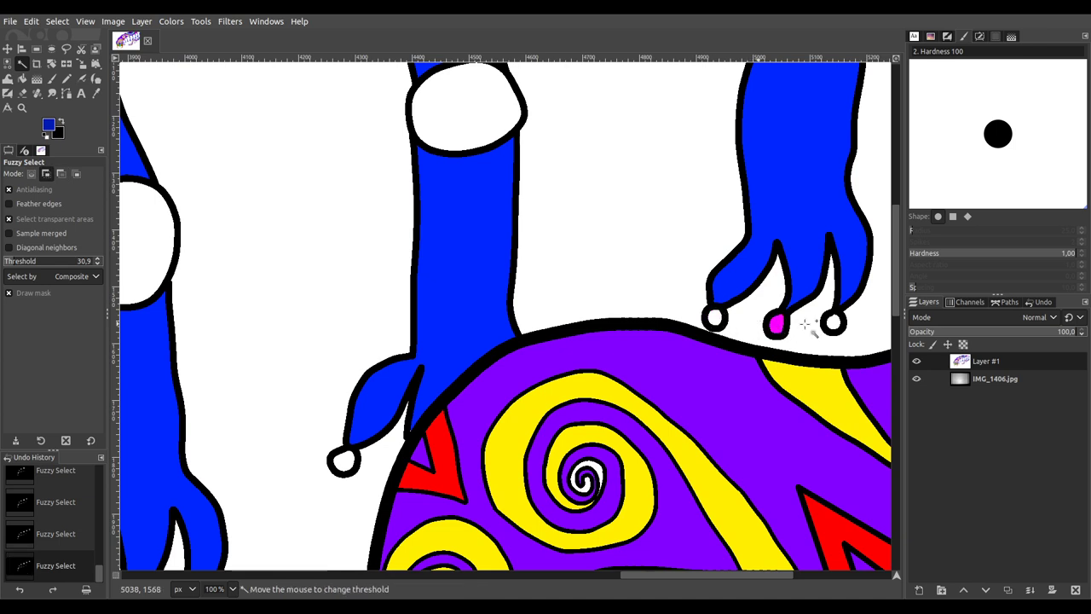
{"action": "left_click", "coordinate": [832, 322]}
{"action": "scroll", "coordinate": [463, 328], "scroll_direction": "down", "scroll_amount": 3, "text": "ctrl"}
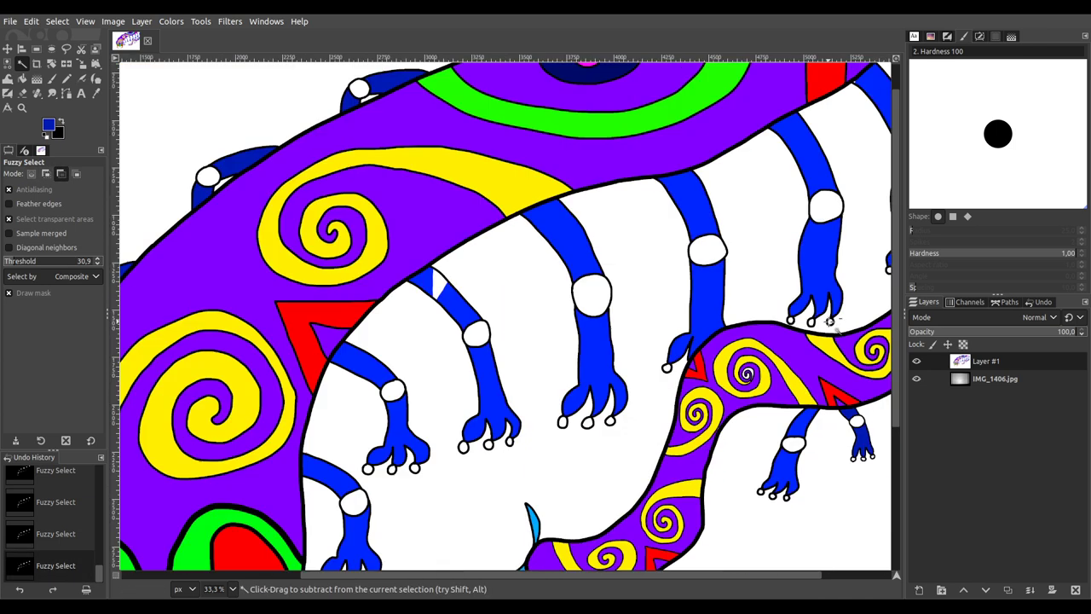
Step: Add the knee joints and toe tips of the two rearmost near-side legs to the selection
{"action": "left_click", "coordinate": [426, 337], "text": "shift"}
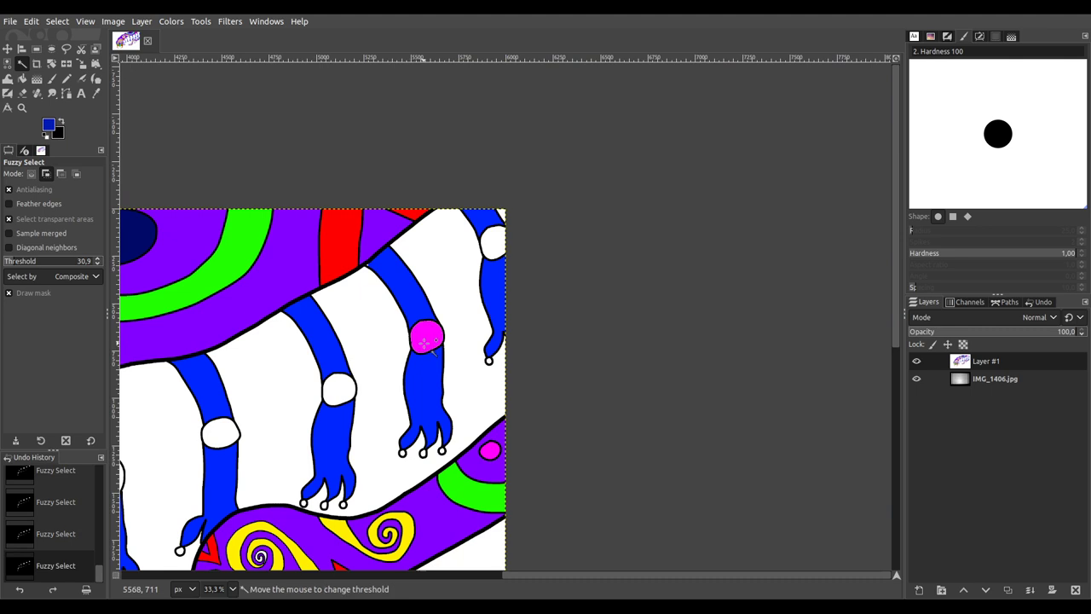
{"action": "left_click", "coordinate": [493, 244], "text": "shift"}
{"action": "scroll", "coordinate": [497, 364], "scroll_direction": "up", "scroll_amount": 3, "text": "ctrl"}
{"action": "left_click", "coordinate": [477, 351], "text": "shift"}
{"action": "scroll", "coordinate": [390, 418], "scroll_direction": "down", "scroll_amount": 3, "text": "ctrl"}
{"action": "scroll", "coordinate": [469, 349], "scroll_direction": "up", "scroll_amount": 3, "text": "ctrl"}
{"action": "left_click", "coordinate": [440, 383], "text": "shift"}
{"action": "left_click", "coordinate": [502, 382], "text": "shift"}
{"action": "left_click", "coordinate": [560, 376], "text": "shift"}
Step: Add the knee joint and three toe tips of the larger tail leg to the selection
{"action": "scroll", "coordinate": [546, 358], "scroll_direction": "down", "scroll_amount": 4, "text": "ctrl"}
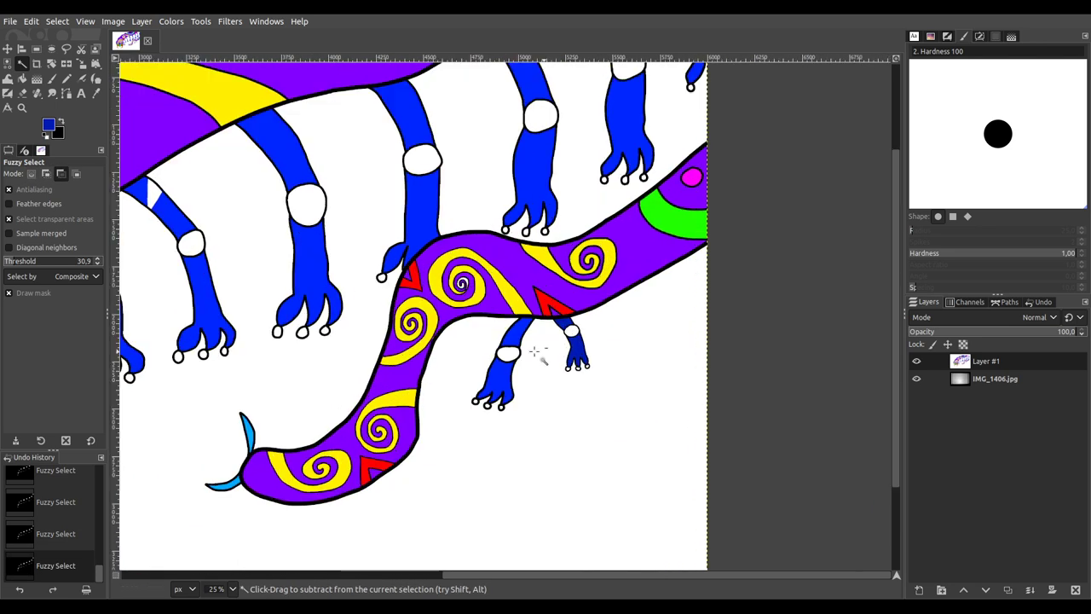
{"action": "scroll", "coordinate": [535, 352], "scroll_direction": "up", "scroll_amount": 4, "text": "ctrl"}
{"action": "left_click", "coordinate": [460, 354], "text": "shift"}
{"action": "left_click", "coordinate": [360, 498], "text": "shift"}
{"action": "left_click", "coordinate": [396, 513], "text": "shift"}
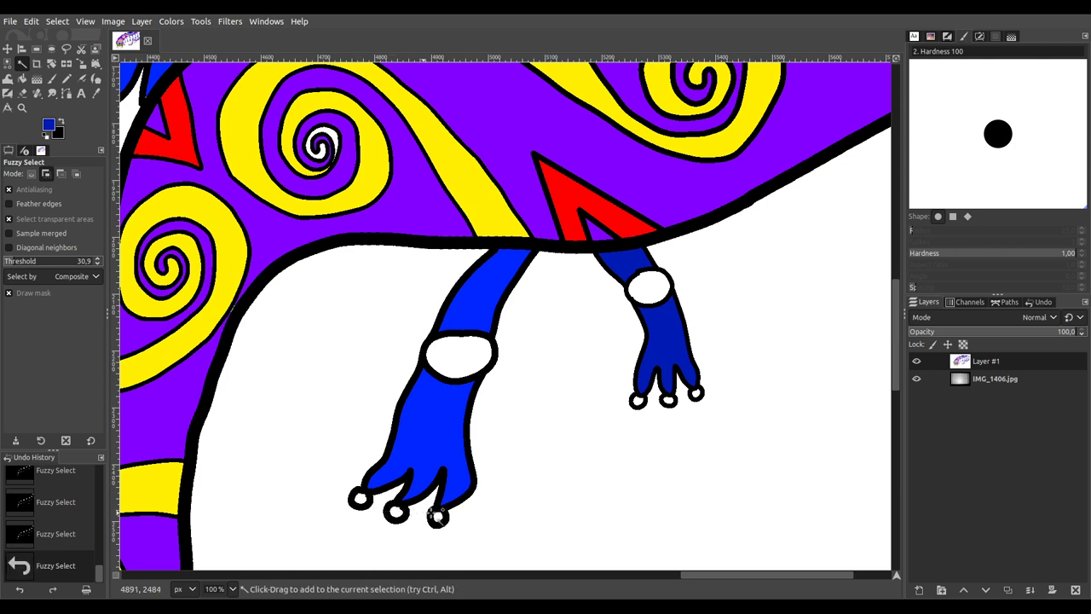
{"action": "left_click", "coordinate": [437, 515], "text": "shift"}
Step: Add the knee joint and three toe tips of the smaller, darker tail leg to the selection
{"action": "left_click", "coordinate": [652, 294], "text": "shift"}
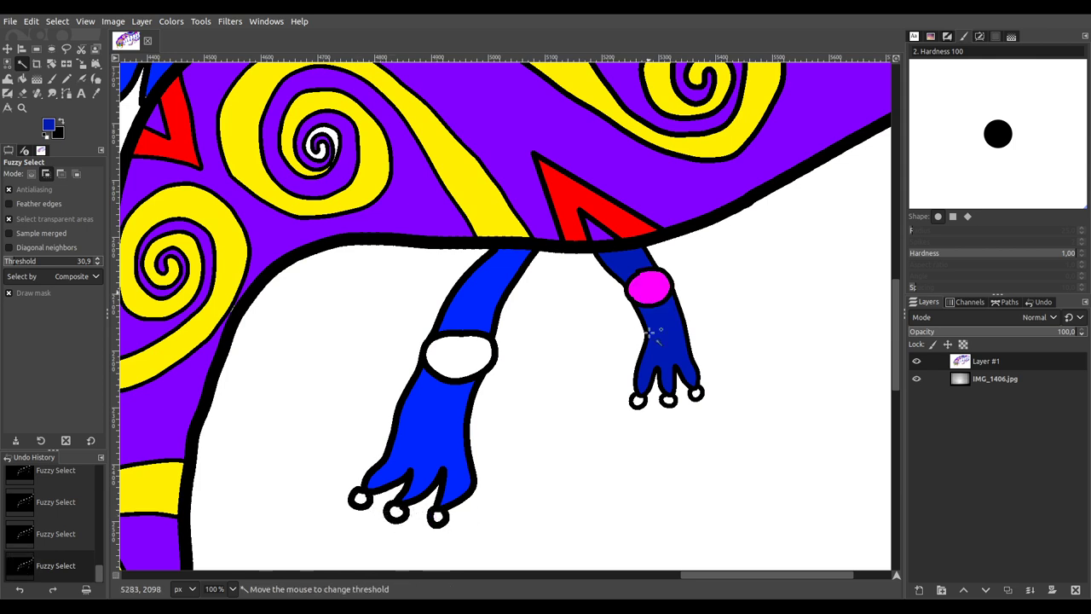
{"action": "left_click", "coordinate": [639, 400], "text": "shift"}
{"action": "left_click", "coordinate": [668, 400], "text": "shift"}
{"action": "left_click", "coordinate": [698, 392], "text": "shift"}
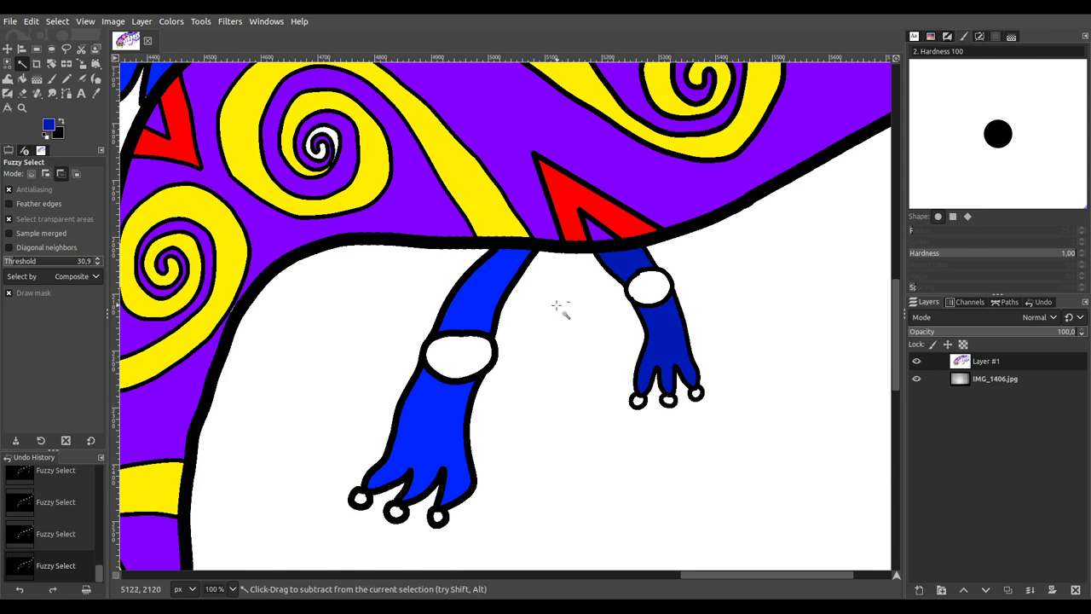
Step: Add the knee joints of the far-side legs along the creature's back to the selection
{"action": "scroll", "coordinate": [558, 307], "scroll_direction": "down", "scroll_amount": 4}
{"action": "scroll", "coordinate": [572, 431], "scroll_direction": "up", "scroll_amount": 3}
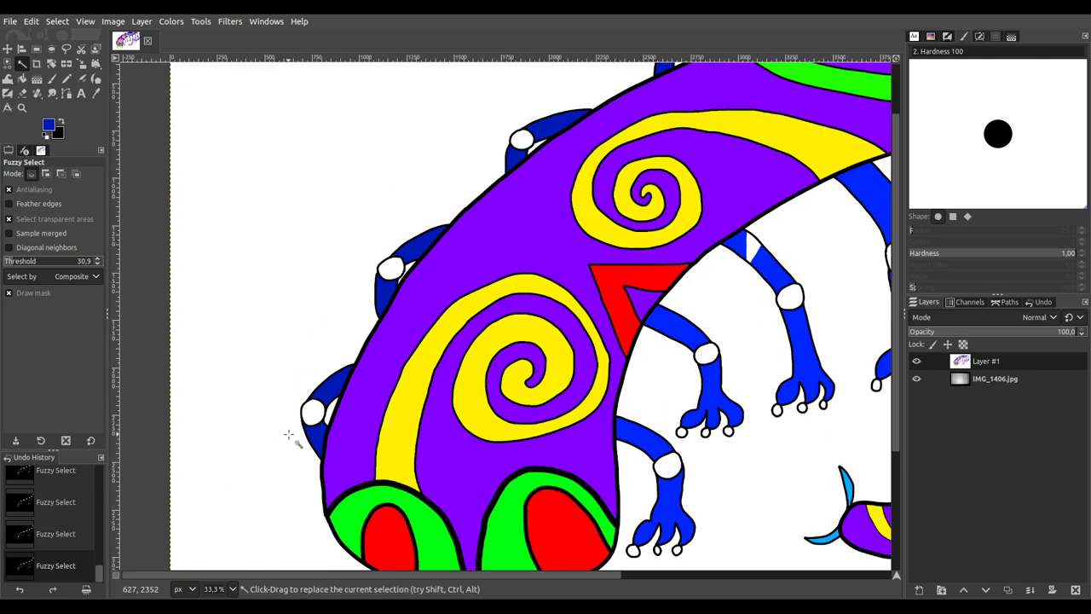
{"action": "left_click", "coordinate": [313, 412], "text": "shift"}
{"action": "left_click_drag", "start_coordinate": [390, 269], "coordinate": [504, 149]}
{"action": "scroll", "coordinate": [477, 222], "scroll_direction": "up", "scroll_amount": 5}
{"action": "scroll", "coordinate": [477, 222], "scroll_direction": "right", "scroll_amount": 5}
{"action": "left_click", "coordinate": [422, 315], "text": "shift"}
Step: Set the foreground colour to pink and paint all selected knee joints and toe tips with the Paintbrush
{"action": "scroll", "coordinate": [497, 319], "scroll_direction": "down", "scroll_amount": 5}
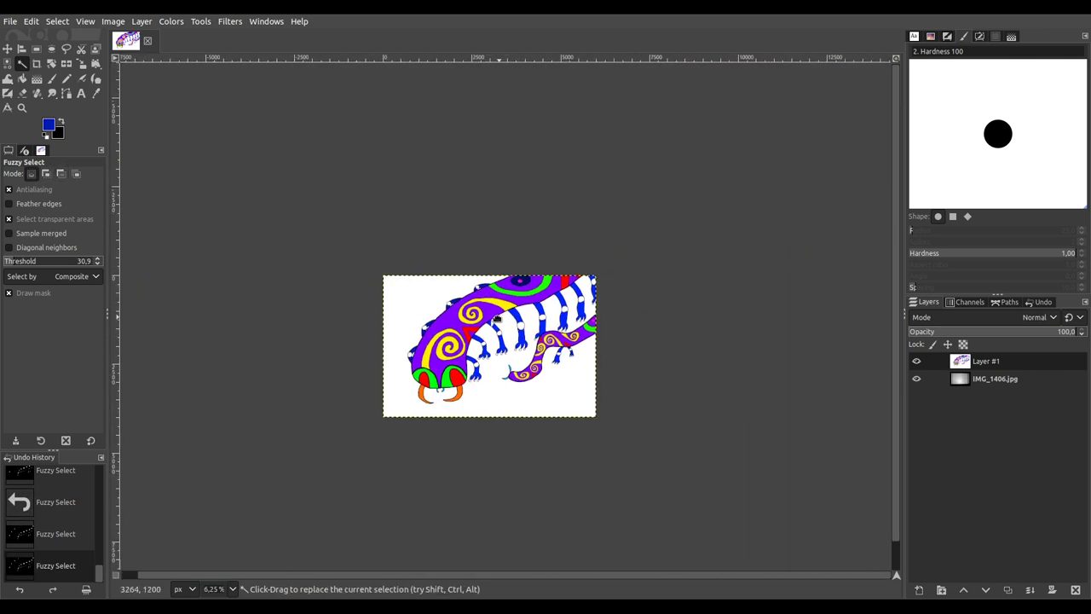
{"action": "scroll", "coordinate": [497, 319], "scroll_direction": "right", "scroll_amount": 1}
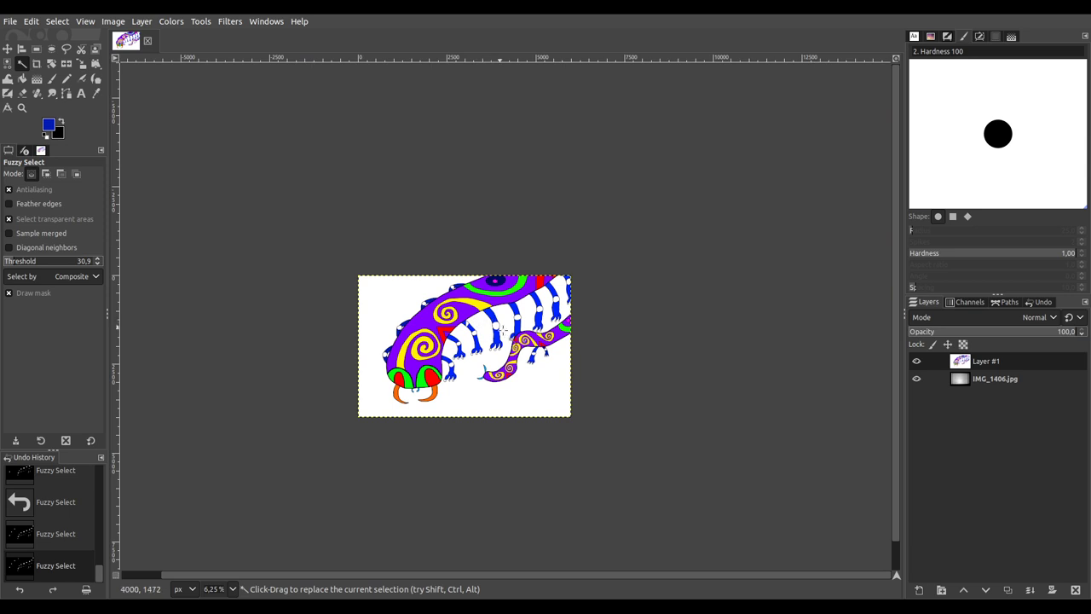
{"action": "scroll", "coordinate": [502, 329], "scroll_direction": "up", "scroll_amount": 5}
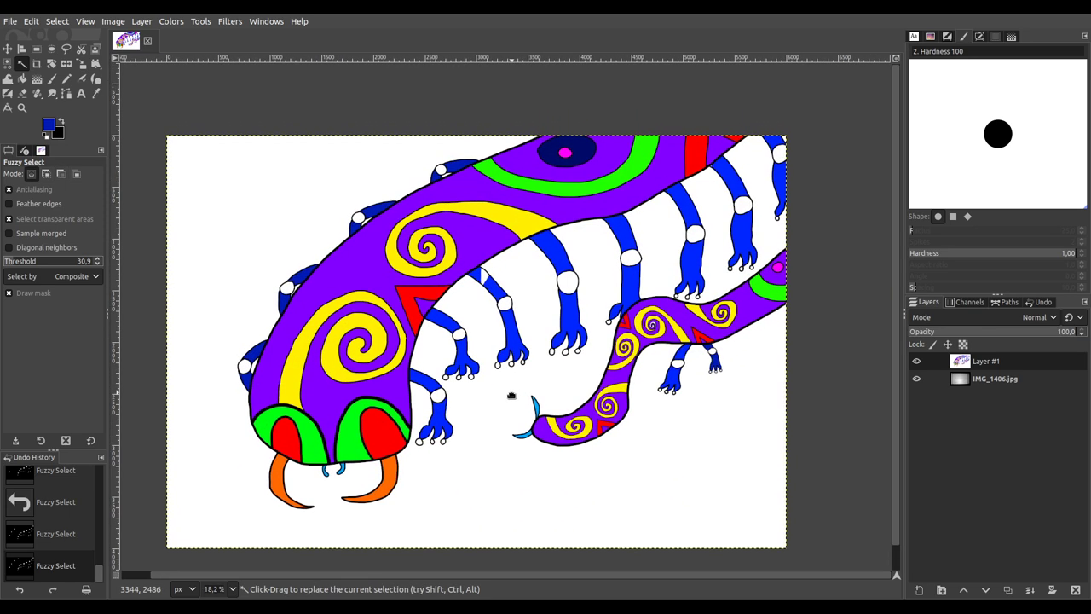
{"action": "left_click_drag", "start_coordinate": [512, 396], "coordinate": [488, 406]}
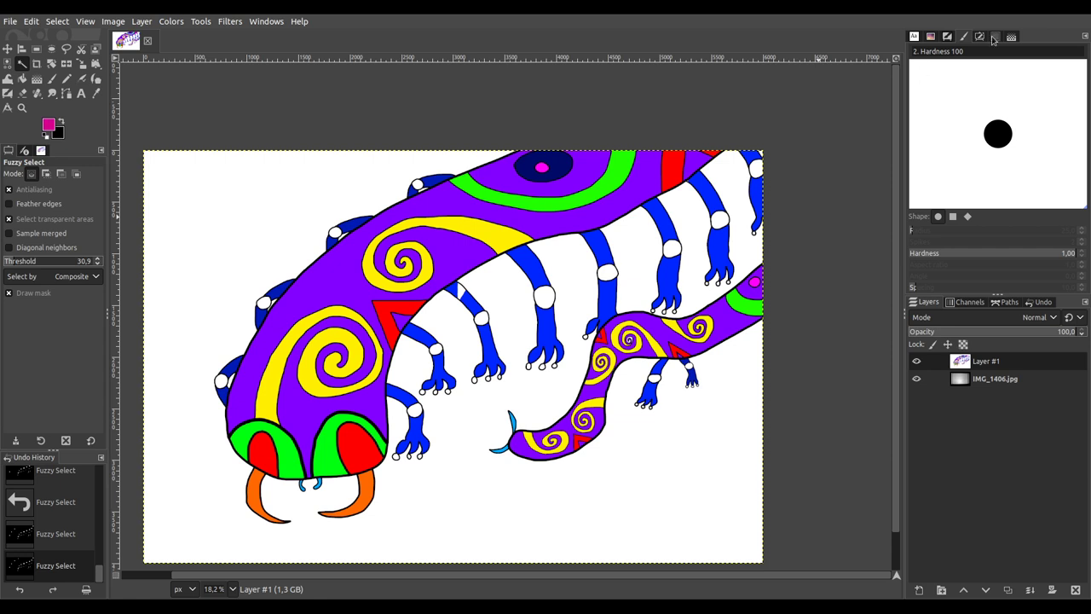
{"action": "left_click", "coordinate": [51, 79]}
{"action": "mouse_move", "coordinate": [230, 345]}
{"action": "left_mouse_down"}
{"action": "mouse_move", "coordinate": [283, 269]}
{"action": "mouse_move", "coordinate": [461, 160]}
{"action": "mouse_move", "coordinate": [560, 139]}
{"action": "mouse_move", "coordinate": [695, 139]}
{"action": "mouse_move", "coordinate": [772, 196]}
{"action": "mouse_move", "coordinate": [702, 268]}
{"action": "mouse_move", "coordinate": [703, 356]}
{"action": "mouse_move", "coordinate": [689, 268]}
{"action": "mouse_move", "coordinate": [549, 301]}
{"action": "mouse_move", "coordinate": [464, 374]}
{"action": "mouse_move", "coordinate": [388, 349]}
{"action": "mouse_move", "coordinate": [403, 447]}
{"action": "mouse_move", "coordinate": [424, 468]}
{"action": "mouse_move", "coordinate": [602, 379]}
{"action": "mouse_move", "coordinate": [642, 381]}
{"action": "mouse_move", "coordinate": [656, 405]}
{"action": "mouse_move", "coordinate": [700, 374]}
{"action": "mouse_move", "coordinate": [686, 417]}
{"action": "mouse_move", "coordinate": [580, 208]}
{"action": "mouse_move", "coordinate": [635, 253]}
{"action": "mouse_move", "coordinate": [587, 300]}
{"action": "left_mouse_up"}
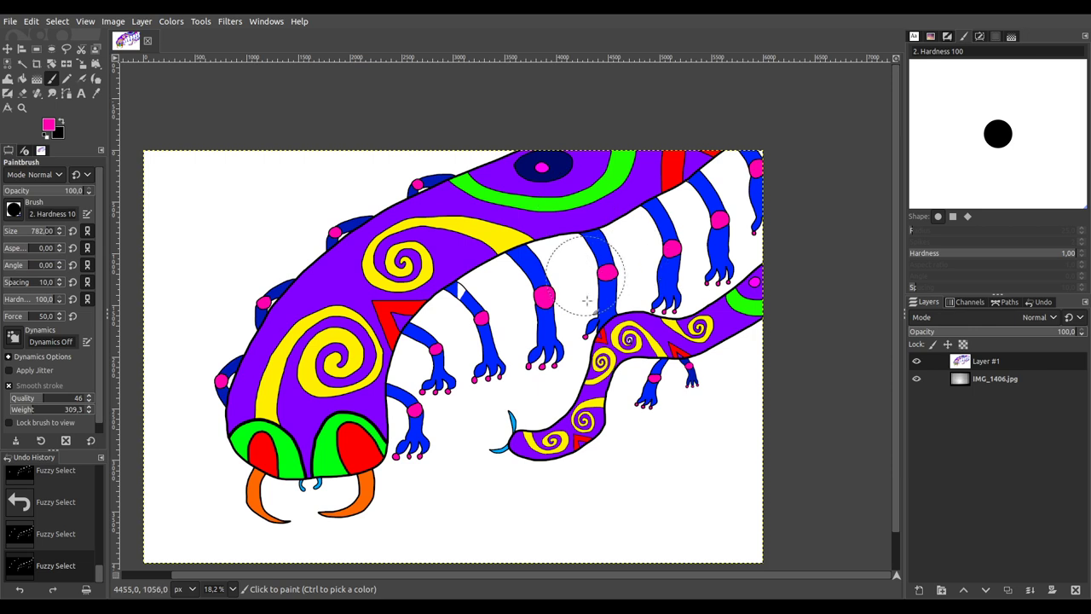
{"action": "left_click_drag", "start_coordinate": [513, 311], "coordinate": [505, 308]}
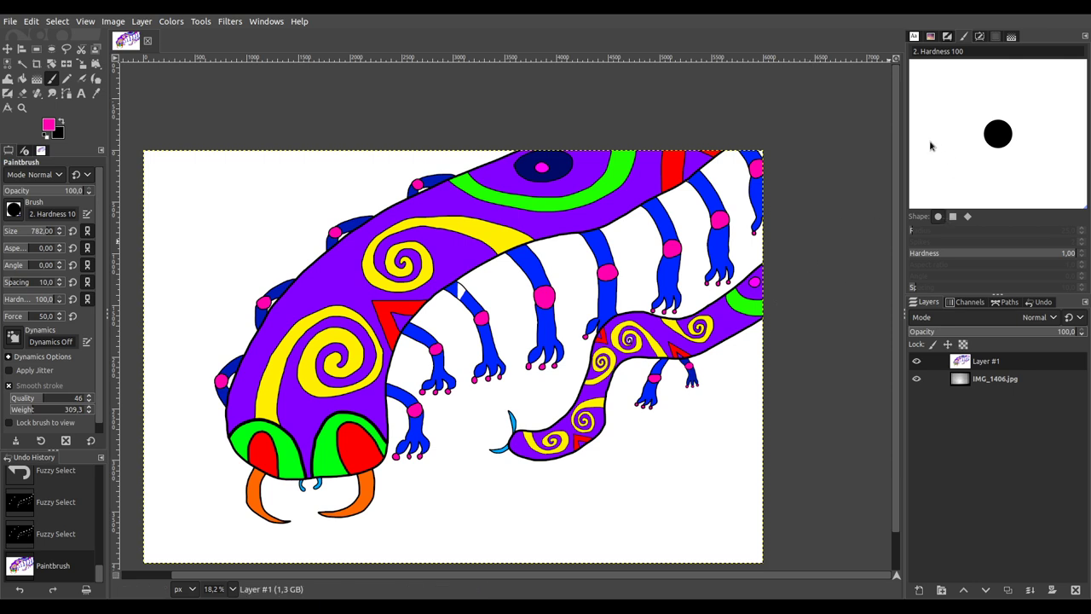
Step: Paint the selected toe tips yellow on the tail legs and on every near-side leg except the second from the head
{"action": "left_click", "coordinate": [416, 484]}
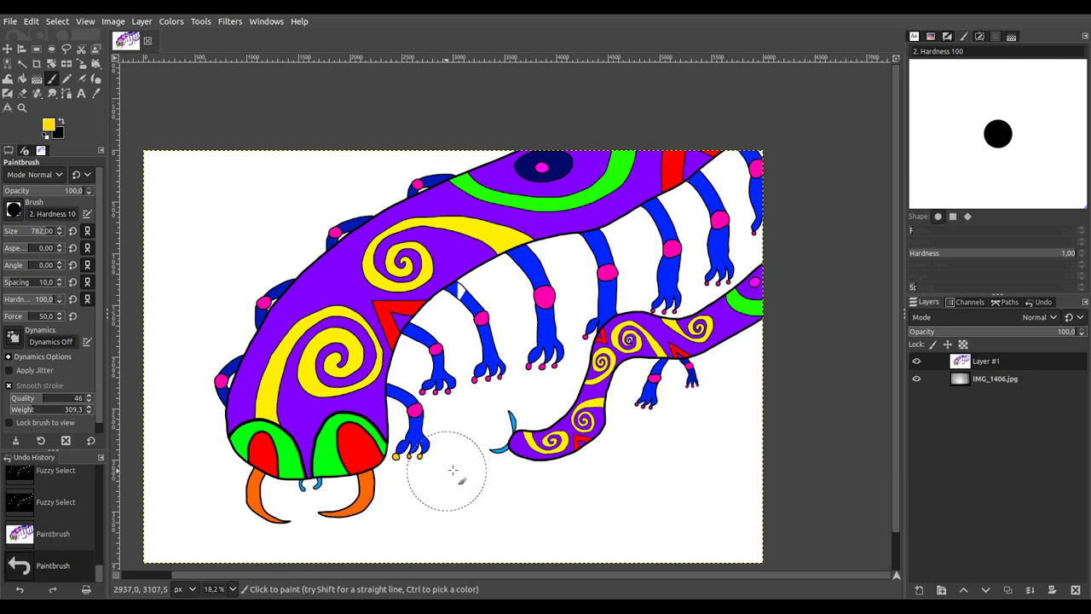
{"action": "left_click", "coordinate": [482, 379]}
{"action": "left_click", "coordinate": [556, 370]}
{"action": "left_click", "coordinate": [588, 330]}
{"action": "left_click", "coordinate": [658, 300]}
{"action": "left_click", "coordinate": [716, 283]}
{"action": "left_click", "coordinate": [743, 234]}
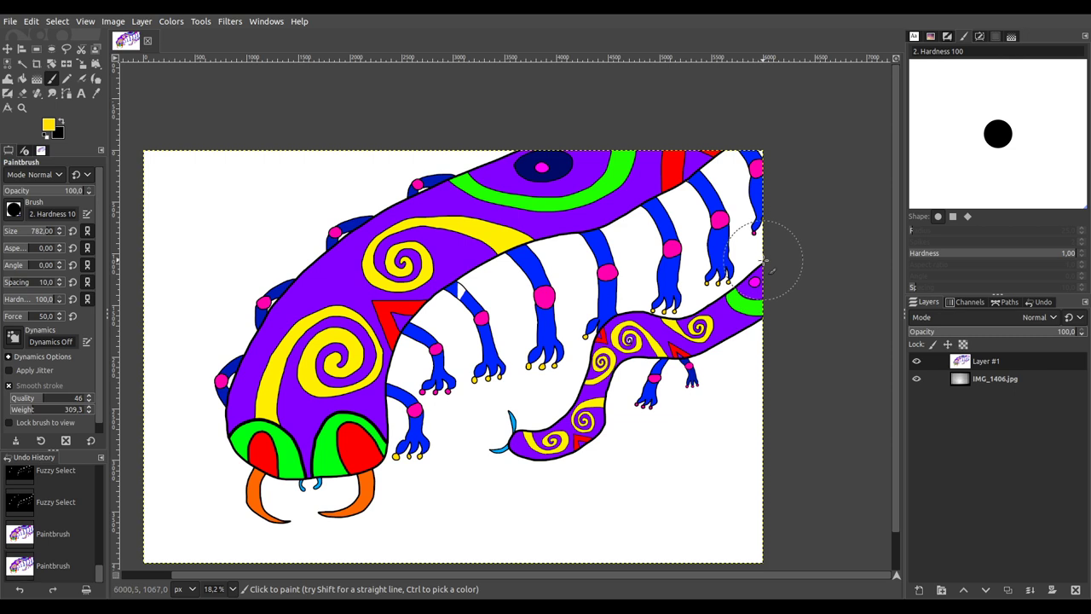
{"action": "left_click", "coordinate": [757, 256]}
{"action": "left_click", "coordinate": [693, 381]}
{"action": "left_click", "coordinate": [649, 401]}
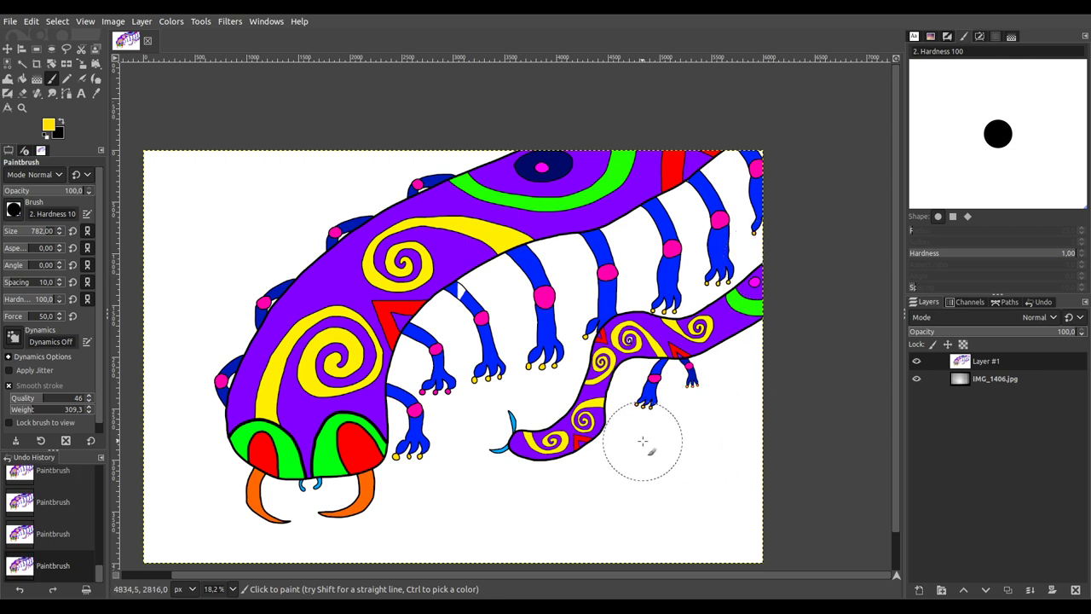
Step: Reduce the brush size to 236 and paint the toe tips of the second near-side leg yellow
{"action": "scroll", "coordinate": [452, 409], "scroll_direction": "up", "scroll_amount": 3}
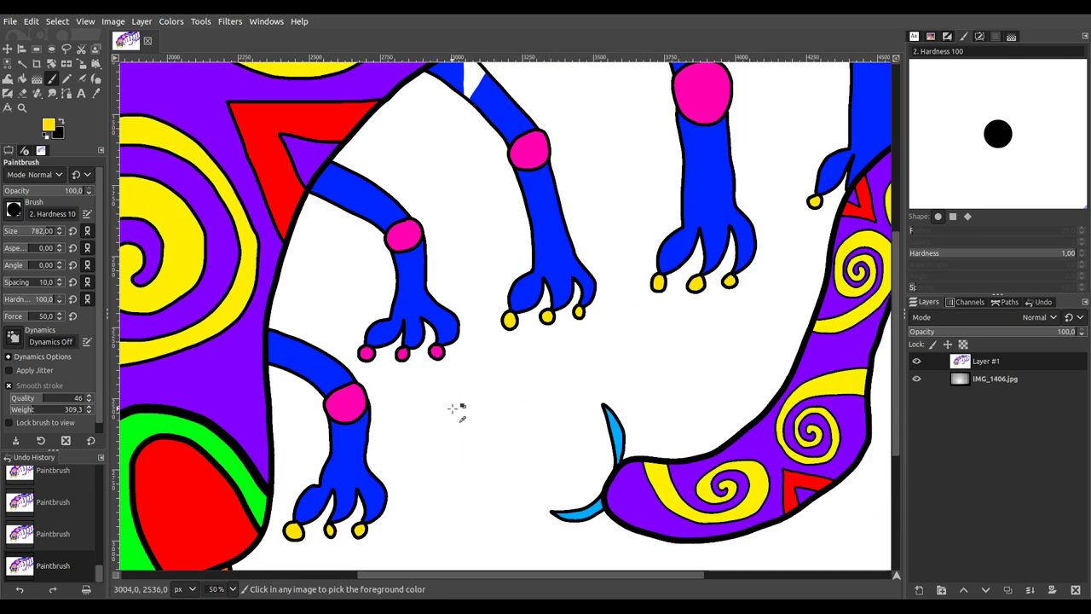
{"action": "key", "text": "bracketleft"}
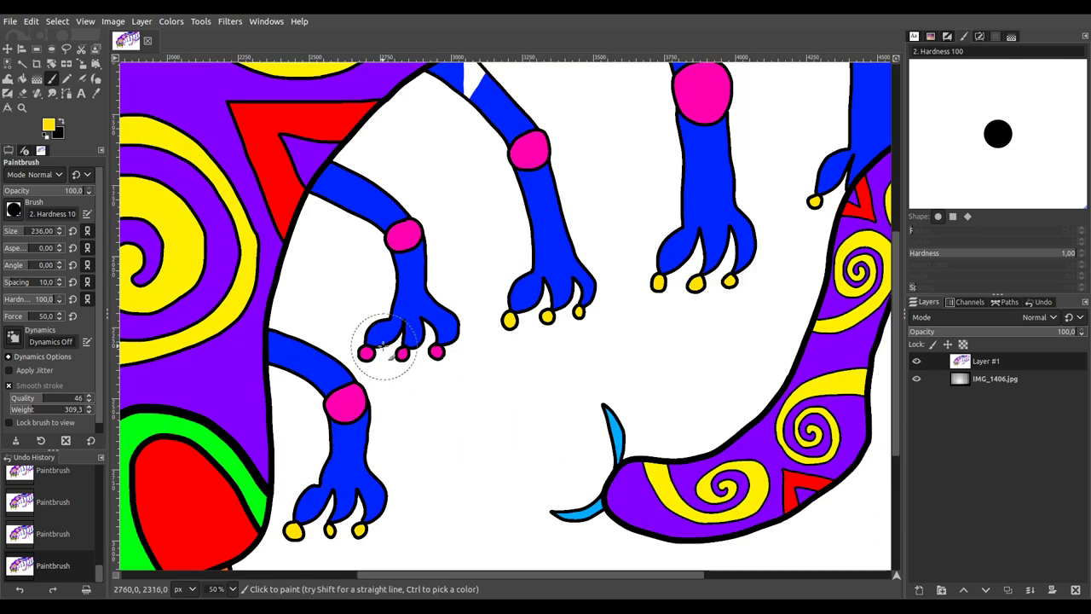
{"action": "left_click_drag", "start_coordinate": [383, 346], "coordinate": [433, 365]}
{"action": "scroll", "coordinate": [475, 366], "scroll_direction": "down", "scroll_amount": 2}
{"action": "scroll", "coordinate": [523, 366], "scroll_direction": "up", "scroll_amount": 2}
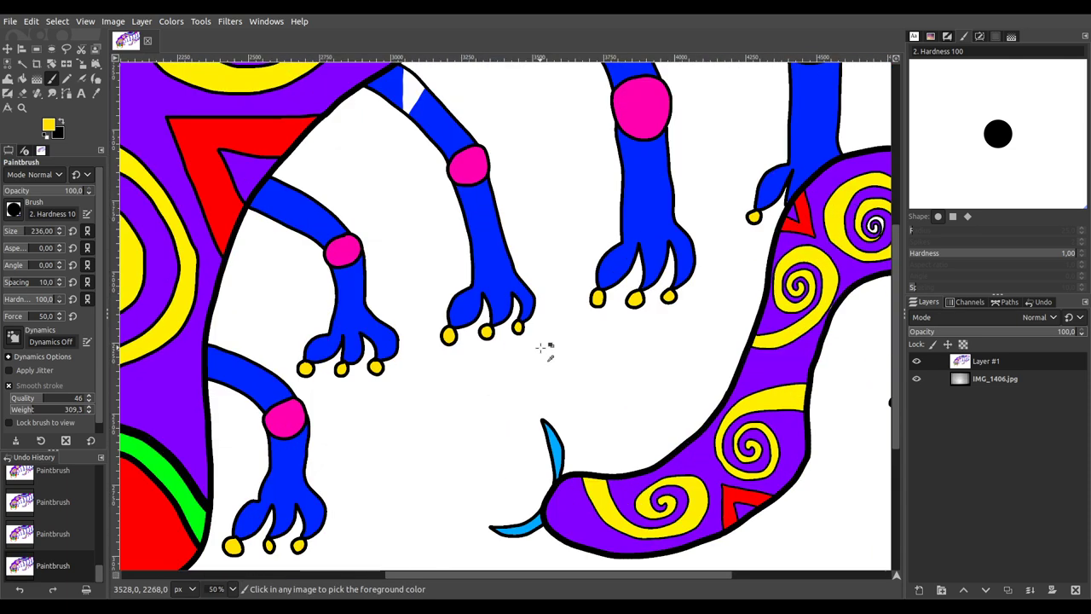
Step: Fuzzy-select both blue pieces and the white gap on the upper part of the third near-side leg
{"action": "scroll", "coordinate": [613, 435], "scroll_direction": "up", "scroll_amount": 3}
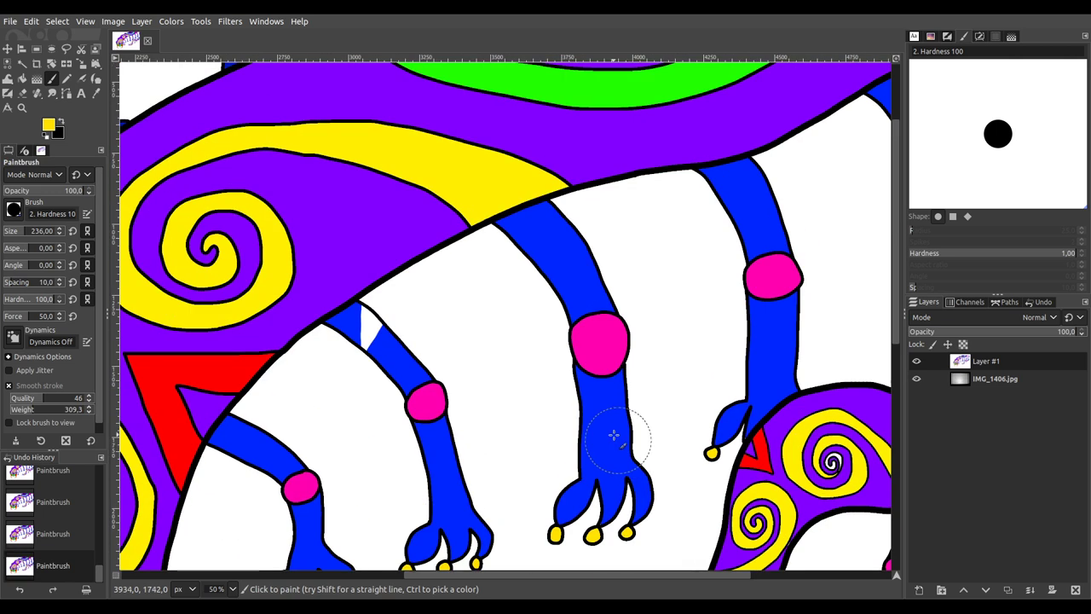
{"action": "left_click", "coordinate": [23, 65]}
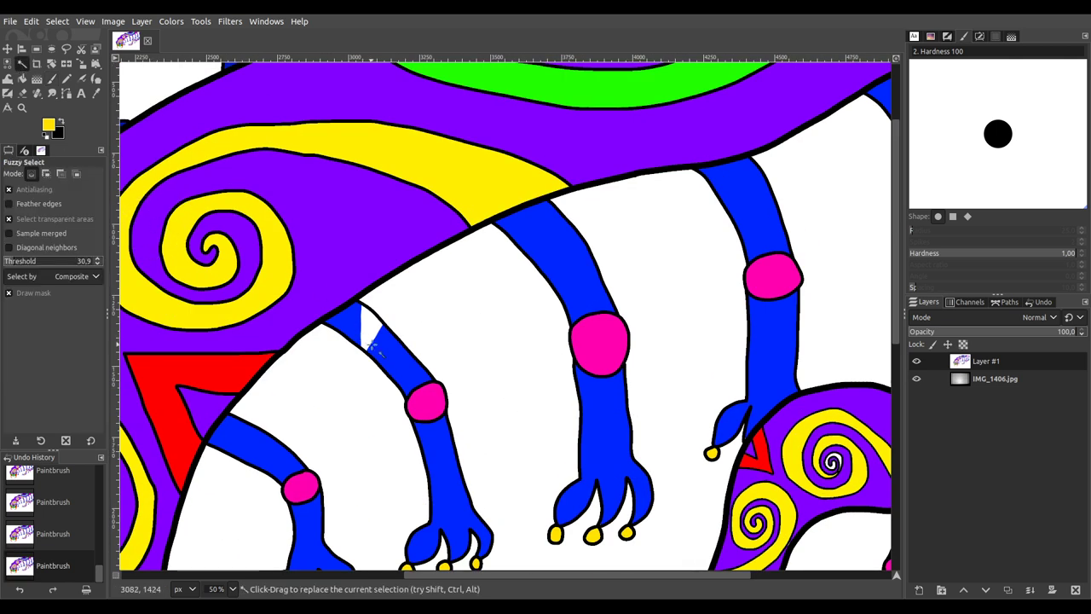
{"action": "left_click", "coordinate": [388, 352]}
{"action": "left_click", "coordinate": [345, 322], "text": "shift"}
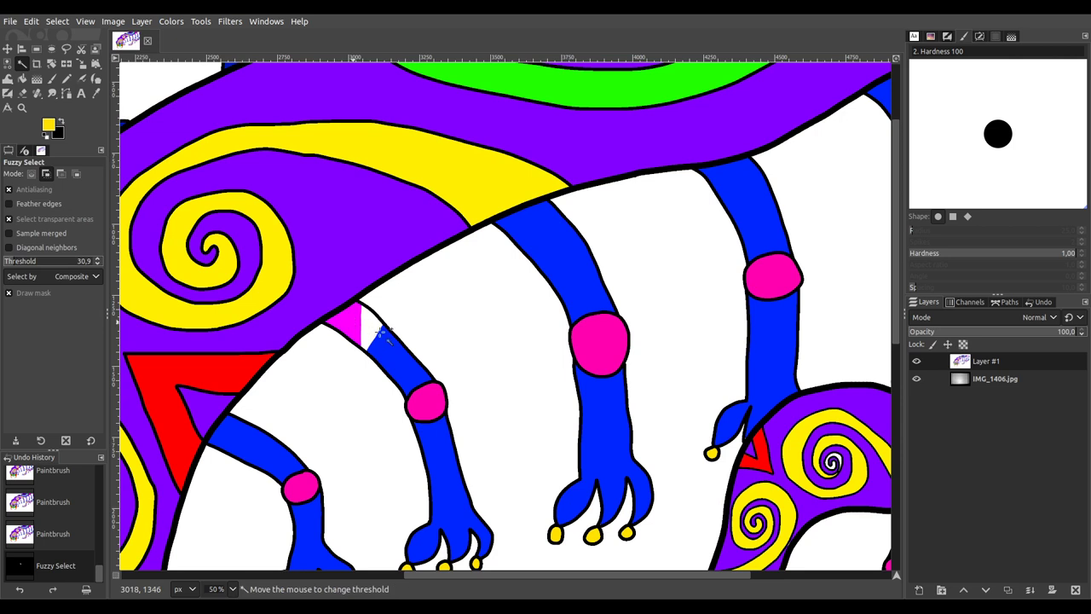
{"action": "left_click", "coordinate": [372, 327], "text": "shift"}
{"action": "left_click", "coordinate": [368, 325], "text": "shift"}
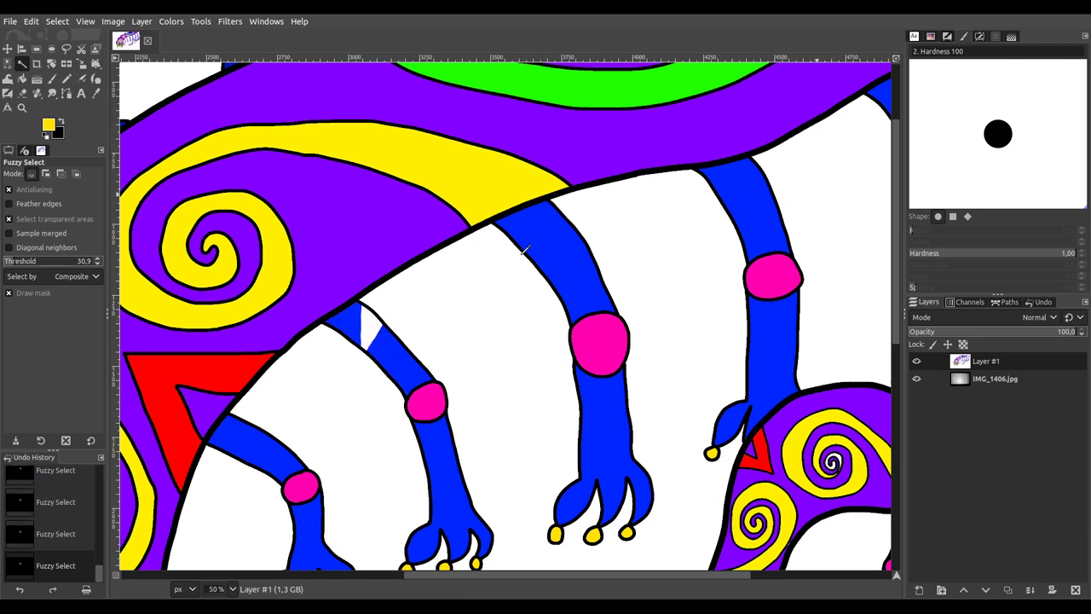
Step: Paint the white gap in the third near-side leg with the bright leg blue and select the whole image
{"action": "left_click", "coordinate": [51, 78]}
{"action": "left_click", "coordinate": [364, 323]}
{"action": "key", "text": "ctrl+a"}
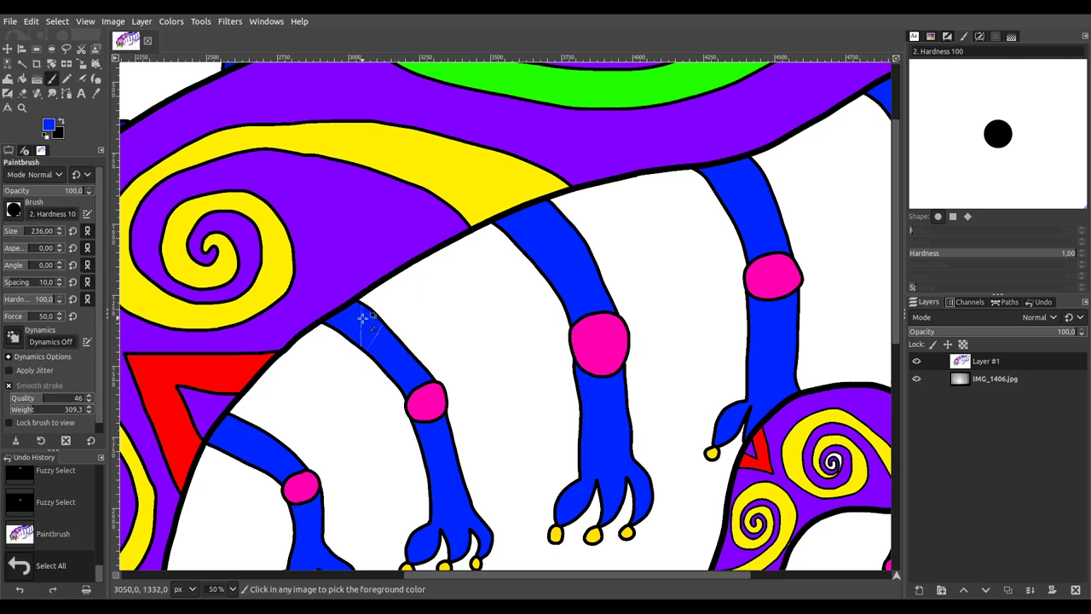
Step: Set the brush size to 34 and paint over the two thin white seams on the third near-side leg
{"action": "scroll", "coordinate": [362, 321], "scroll_direction": "up", "scroll_amount": 1, "text": "ctrl"}
{"action": "scroll", "coordinate": [364, 322], "scroll_direction": "up", "scroll_amount": 5}
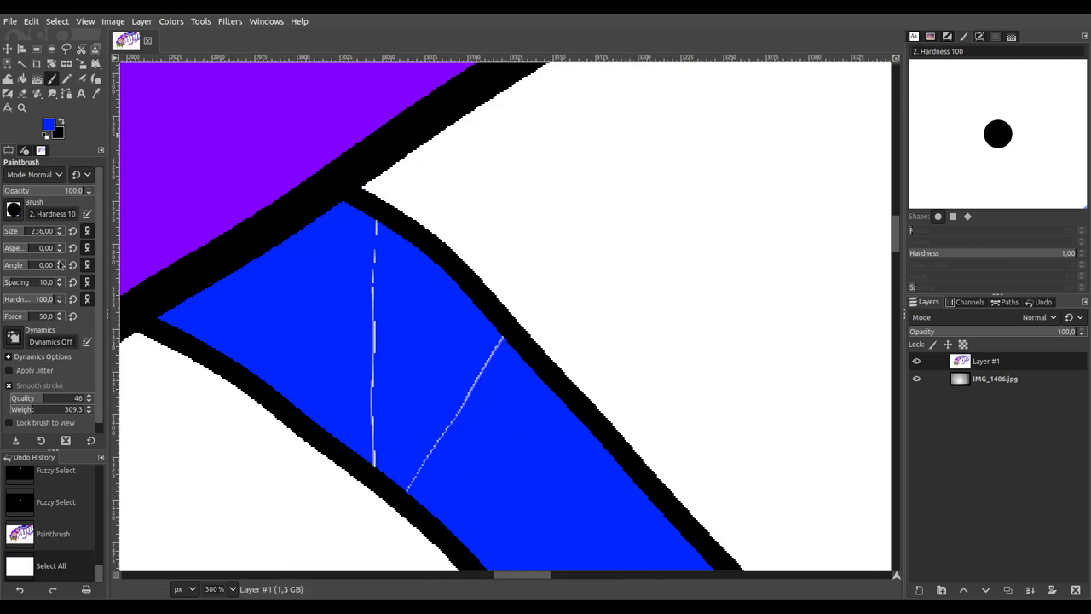
{"action": "left_click", "coordinate": [13, 235]}
{"action": "left_click_drag", "start_coordinate": [372, 236], "coordinate": [385, 395]}
{"action": "left_click_drag", "start_coordinate": [385, 439], "coordinate": [387, 402]}
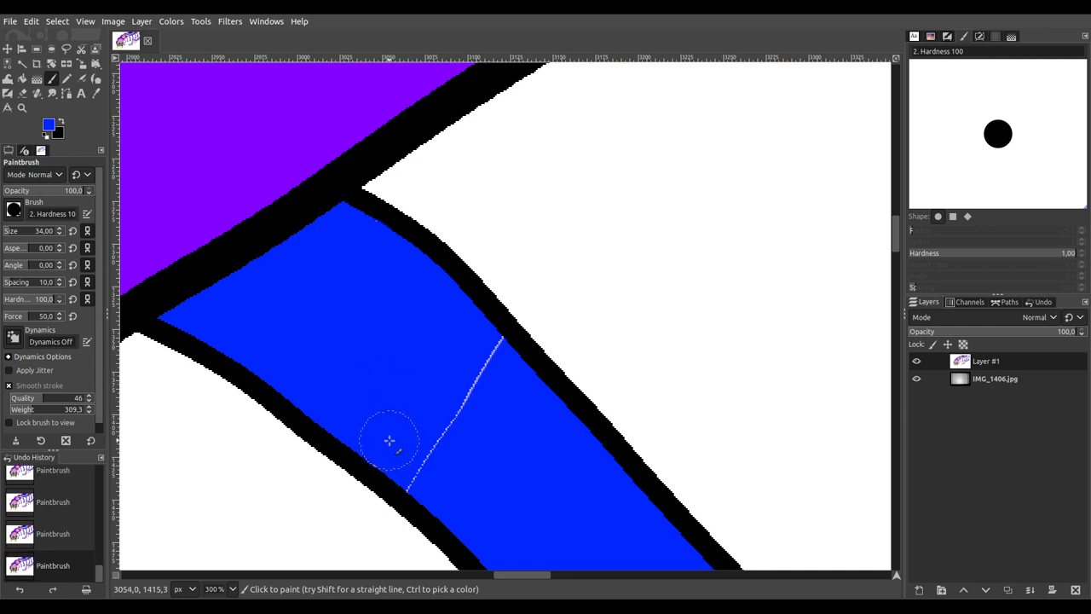
{"action": "left_click_drag", "start_coordinate": [421, 469], "coordinate": [457, 416]}
{"action": "left_click_drag", "start_coordinate": [487, 359], "coordinate": [460, 419]}
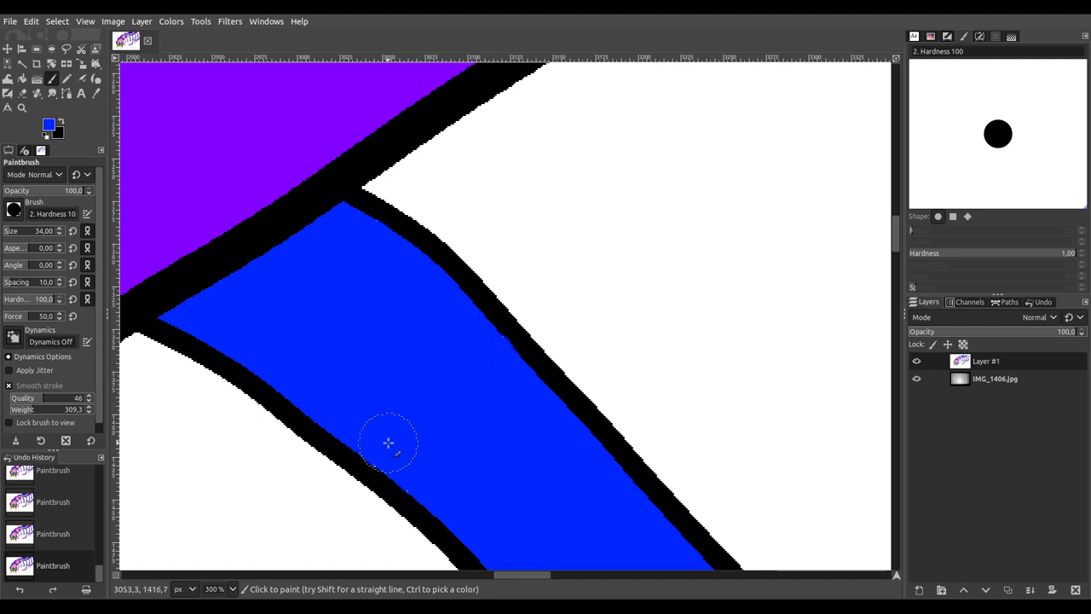
Step: Save the image
{"action": "scroll", "coordinate": [411, 429], "scroll_direction": "down", "scroll_amount": 8, "text": "ctrl"}
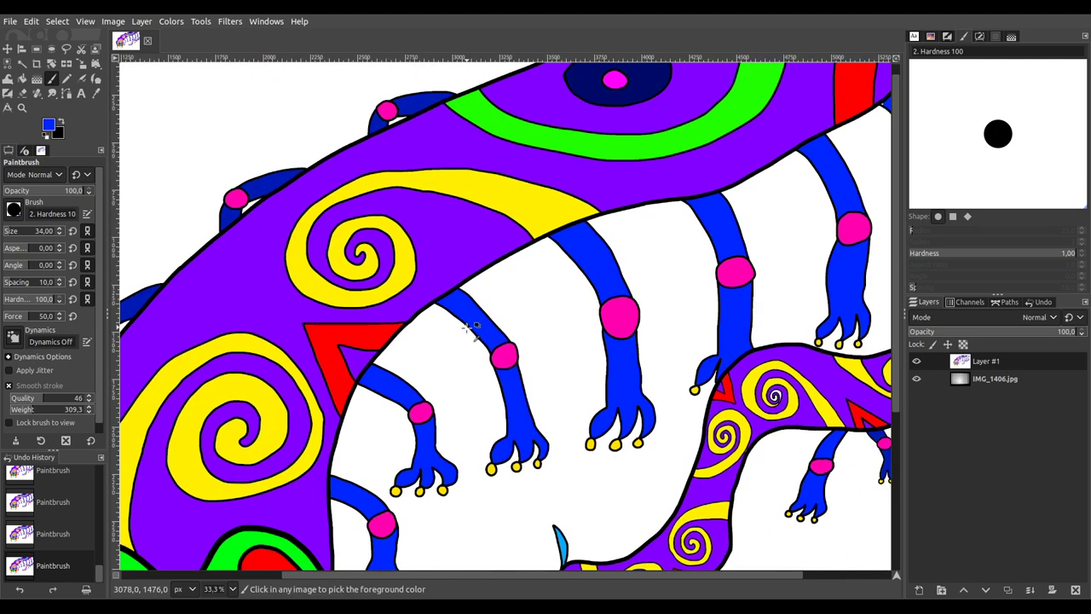
{"action": "scroll", "coordinate": [489, 338], "scroll_direction": "down", "scroll_amount": 1}
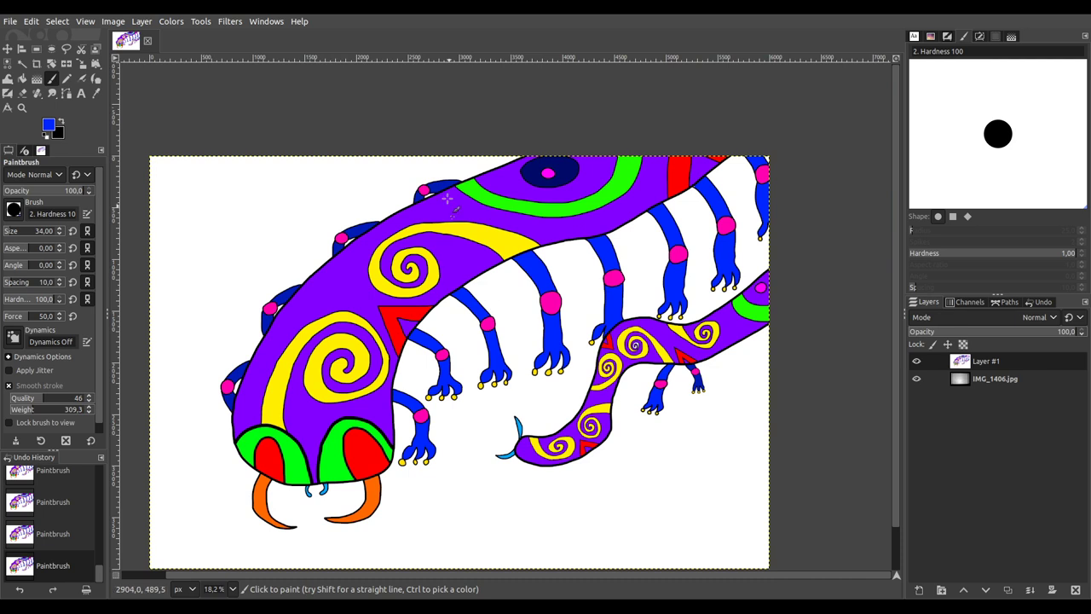
{"action": "key", "text": "ctrl+s"}
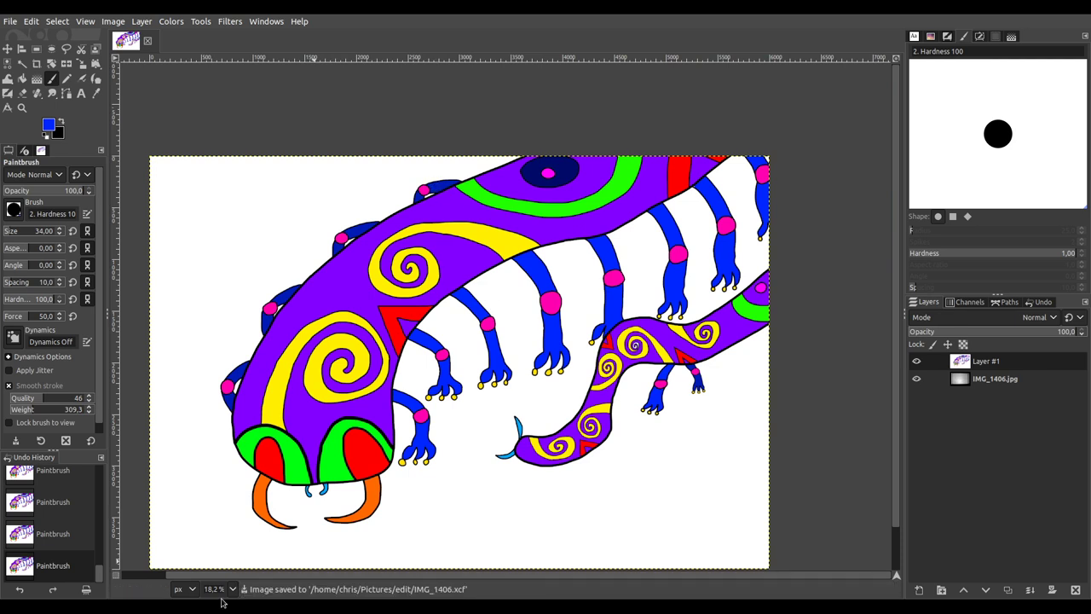
Step: Outline the uppermost far-side leg with Free Select, following the body's edge and looping loosely around the leg's outside
{"action": "scroll", "coordinate": [394, 249], "scroll_direction": "up", "scroll_amount": 5, "text": "ctrl"}
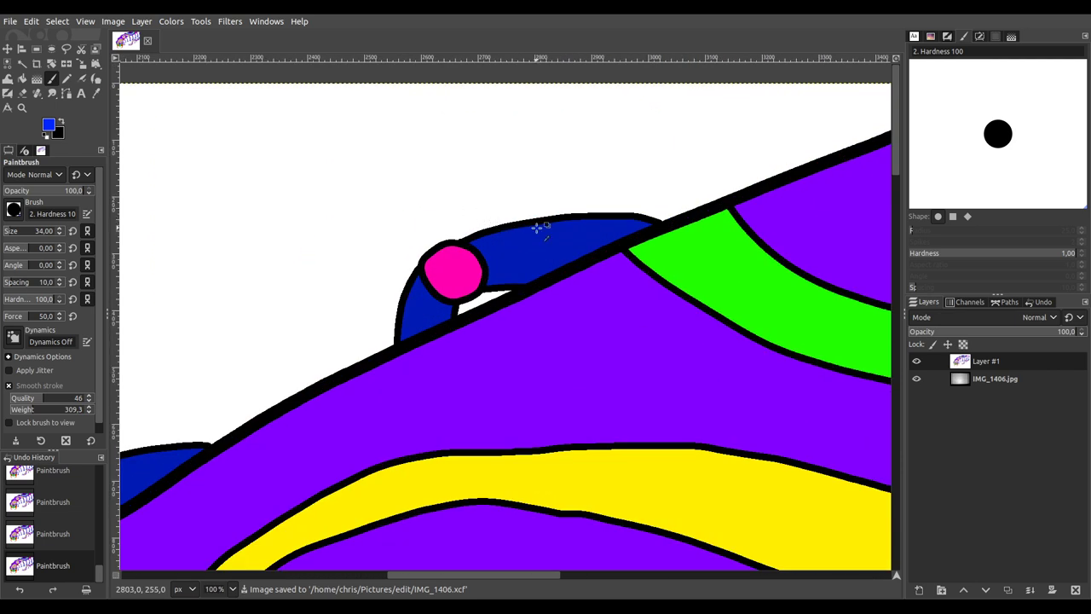
{"action": "scroll", "coordinate": [537, 226], "scroll_direction": "up", "scroll_amount": 1, "text": "ctrl"}
{"action": "scroll", "coordinate": [417, 237], "scroll_direction": "up", "scroll_amount": 1, "text": "ctrl"}
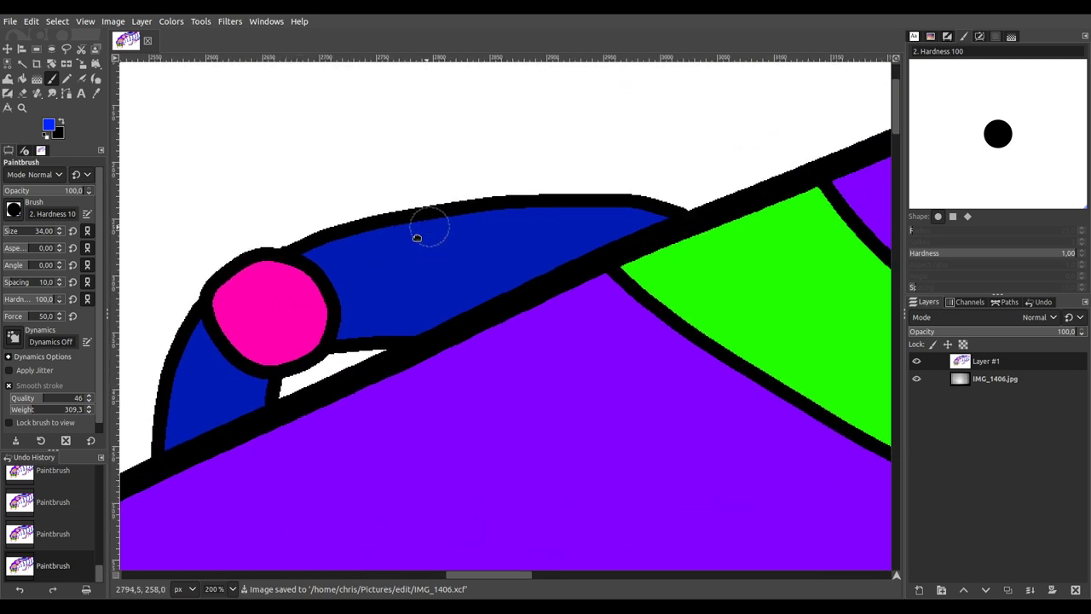
{"action": "scroll", "coordinate": [416, 237], "scroll_direction": "up", "scroll_amount": 1}
{"action": "left_click", "coordinate": [66, 49]}
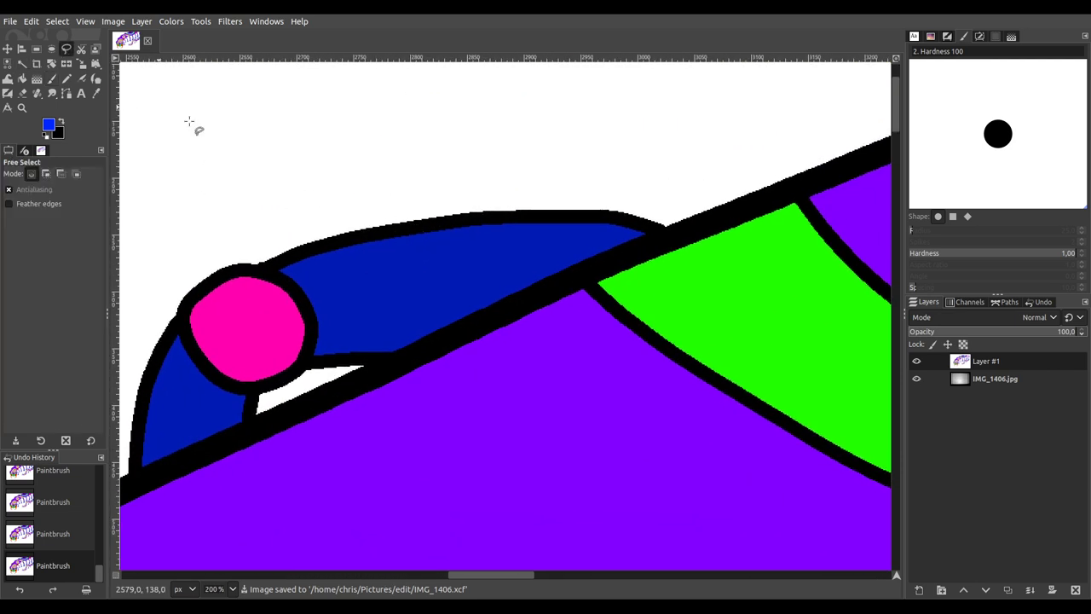
{"action": "left_click_drag", "start_coordinate": [629, 236], "coordinate": [731, 175]}
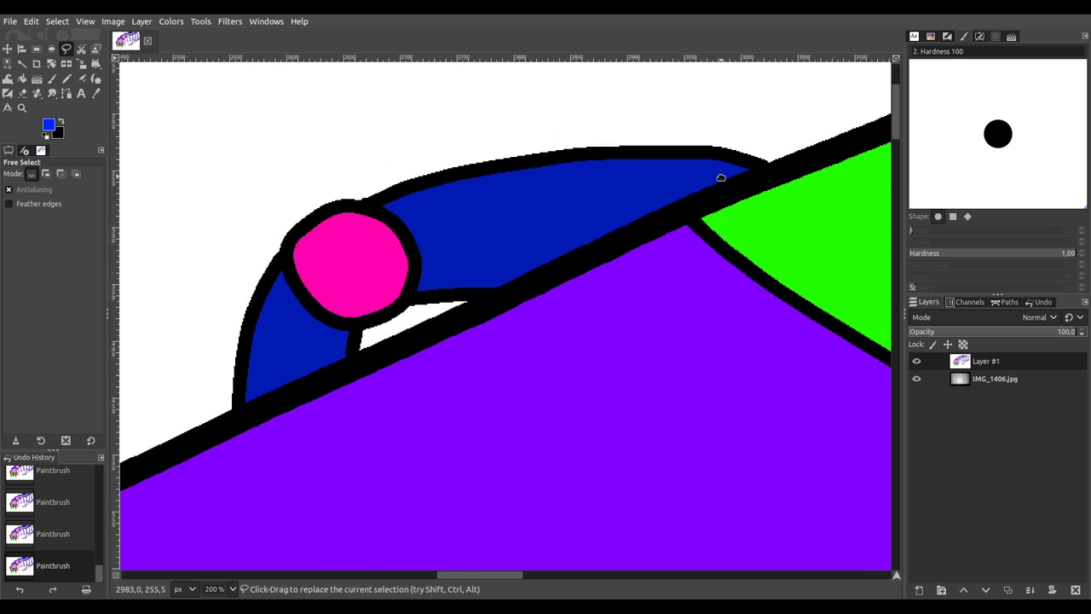
{"action": "scroll", "coordinate": [722, 178], "scroll_direction": "right", "scroll_amount": 3}
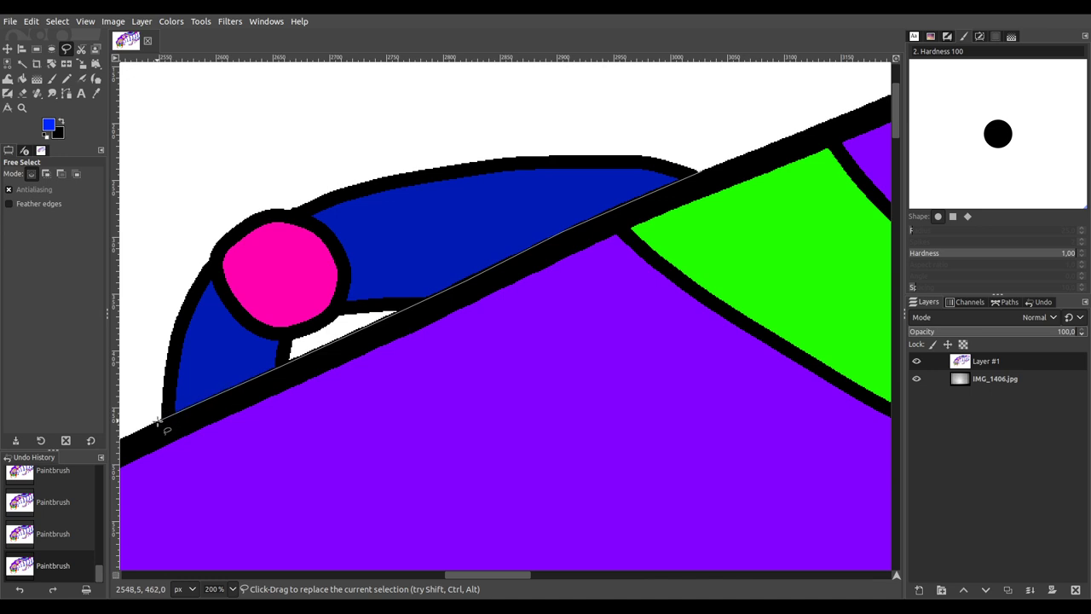
{"action": "left_click", "coordinate": [156, 384]}
{"action": "left_click", "coordinate": [186, 204]}
{"action": "left_click", "coordinate": [277, 138]}
{"action": "left_click", "coordinate": [461, 102]}
{"action": "left_click", "coordinate": [624, 100]}
{"action": "left_click", "coordinate": [701, 171]}
Step: Copy the outlined far-side leg and paste it as a floating selection
{"action": "key", "text": "ctrl+c"}
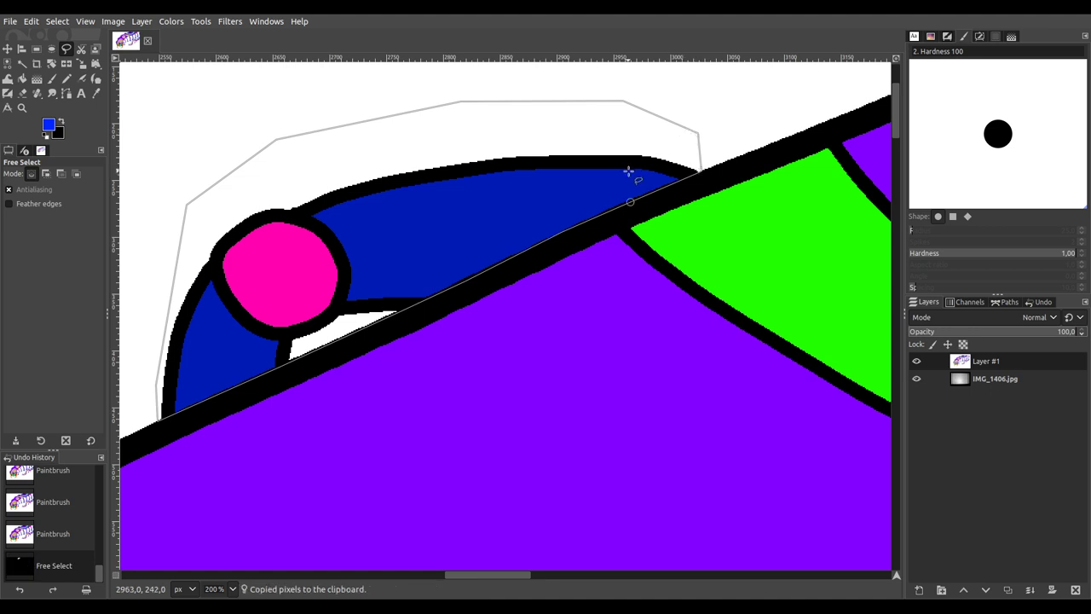
{"action": "key", "text": "ctrl+v"}
{"action": "scroll", "coordinate": [674, 234], "scroll_direction": "down", "scroll_amount": 3, "text": "ctrl"}
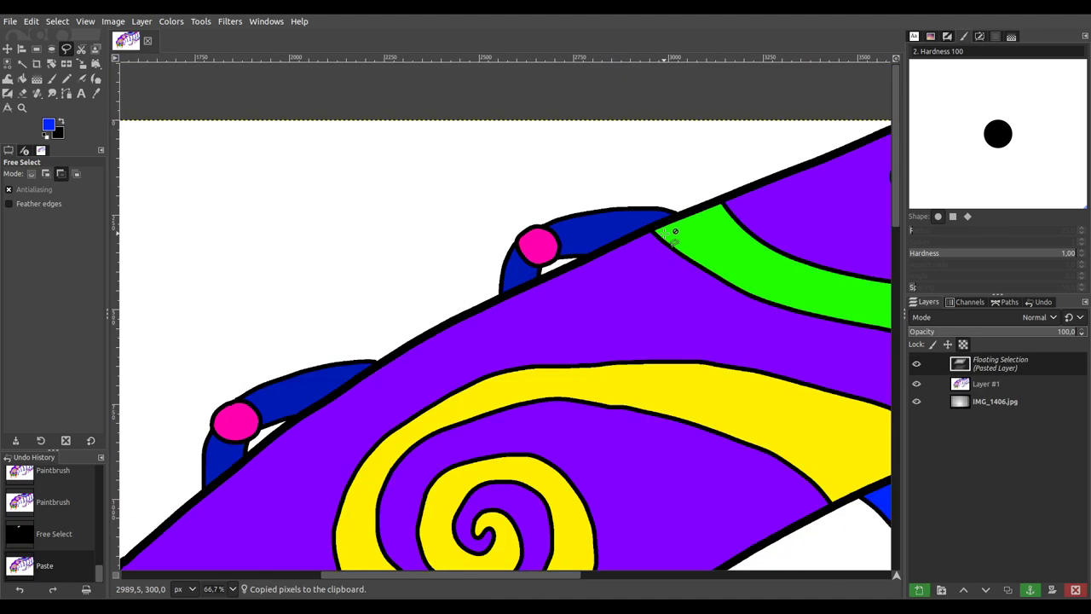
Step: Move the pasted far-side leg up along the creature's back to the canvas's upper edge, beside the dark blue oval
{"action": "left_click_drag", "start_coordinate": [631, 275], "coordinate": [409, 420]}
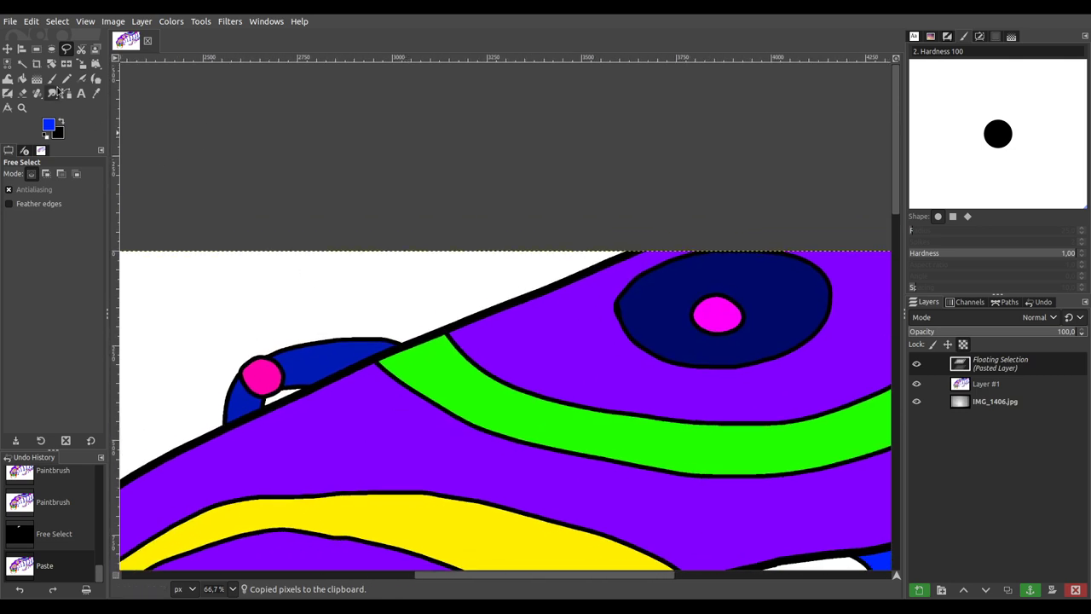
{"action": "left_click", "coordinate": [12, 51]}
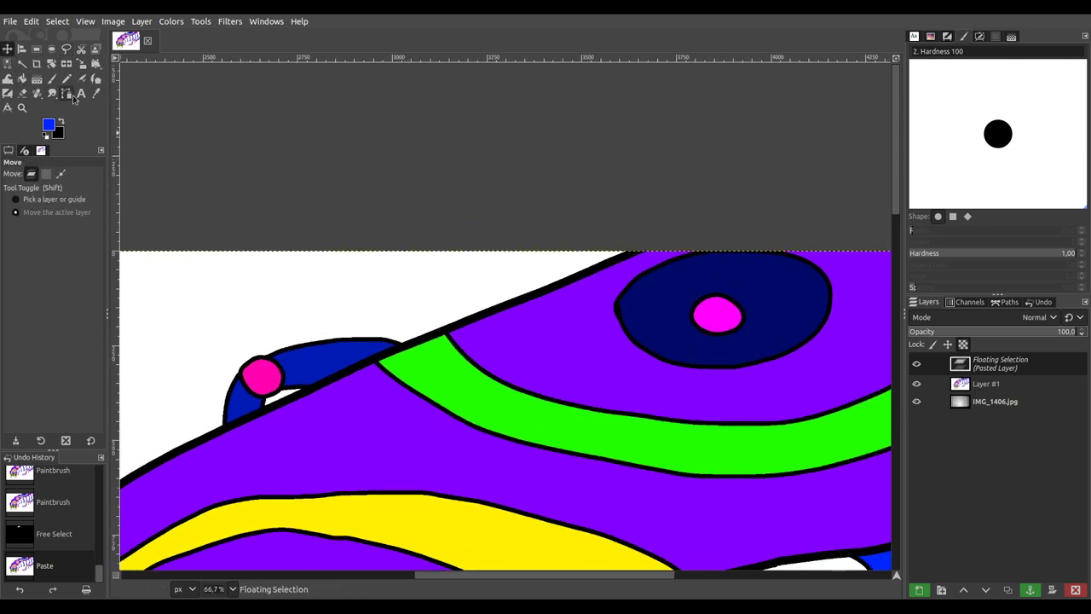
{"action": "left_click_drag", "start_coordinate": [305, 364], "coordinate": [602, 239]}
{"action": "scroll", "coordinate": [630, 311], "scroll_direction": "down", "scroll_amount": 3}
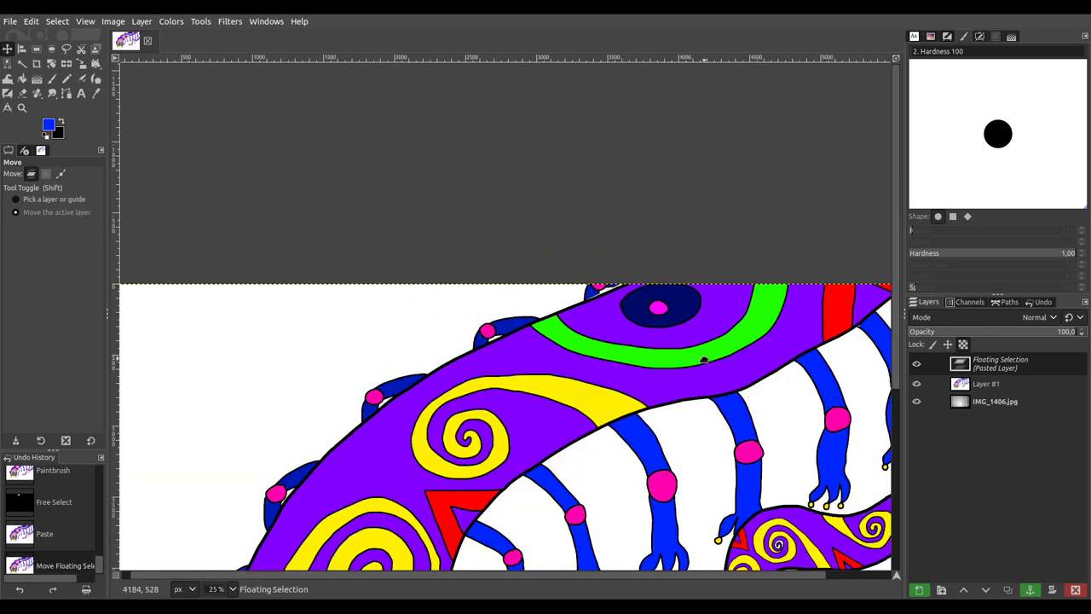
{"action": "scroll", "coordinate": [614, 313], "scroll_direction": "right", "scroll_amount": 3}
{"action": "scroll", "coordinate": [614, 312], "scroll_direction": "down", "scroll_amount": 1}
{"action": "scroll", "coordinate": [602, 315], "scroll_direction": "up", "scroll_amount": 1}
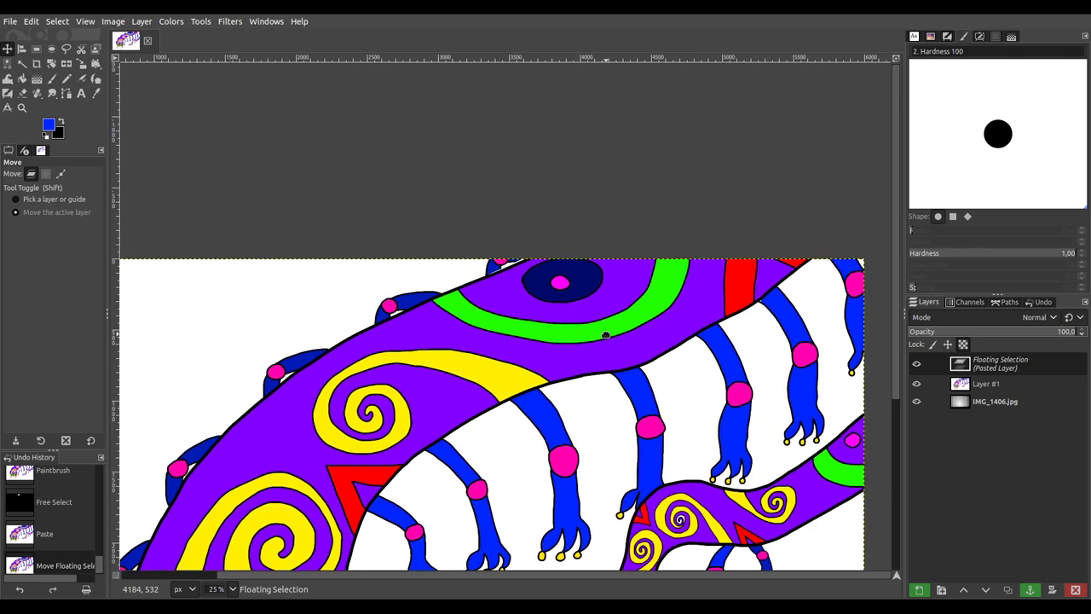
{"action": "scroll", "coordinate": [499, 256], "scroll_direction": "up", "scroll_amount": 4}
{"action": "left_click_drag", "start_coordinate": [460, 333], "coordinate": [415, 345]}
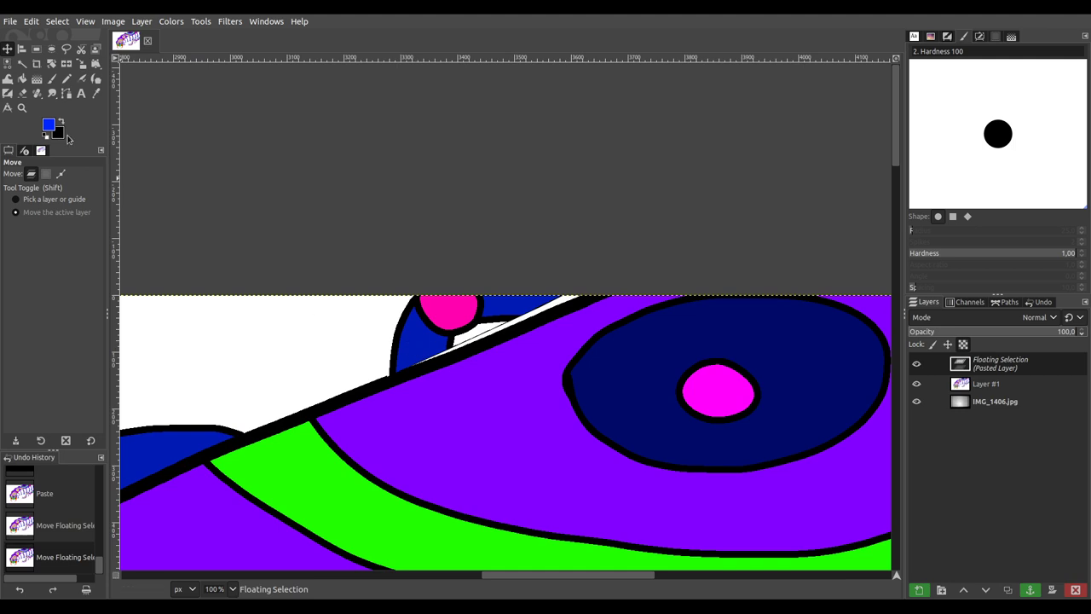
Step: Rotate the pasted leg by about 2.27° and shift it so its cut edge follows the back's outline
{"action": "left_click", "coordinate": [48, 63]}
{"action": "key", "text": "2"}
{"action": "left_click_drag", "start_coordinate": [580, 347], "coordinate": [584, 351]}
{"action": "left_click_drag", "start_coordinate": [724, 243], "coordinate": [733, 267]}
{"action": "left_click_drag", "start_coordinate": [600, 319], "coordinate": [457, 468]}
{"action": "left_click_drag", "start_coordinate": [372, 462], "coordinate": [361, 462]}
{"action": "left_click_drag", "start_coordinate": [458, 468], "coordinate": [341, 498]}
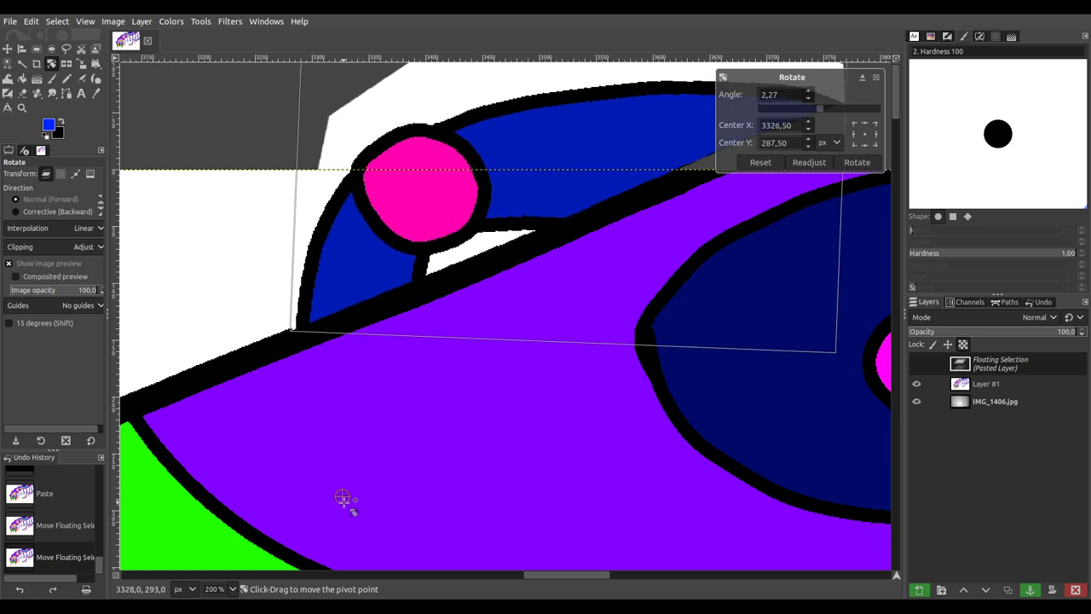
Step: Refine the leg's rotation to 2.64° with the pivot at 3333, 216.5 px, and apply it
{"action": "scroll", "coordinate": [388, 543], "scroll_direction": "up", "scroll_amount": 3}
{"action": "scroll", "coordinate": [388, 543], "scroll_direction": "left", "scroll_amount": 3}
{"action": "left_click_drag", "start_coordinate": [433, 445], "coordinate": [426, 425]}
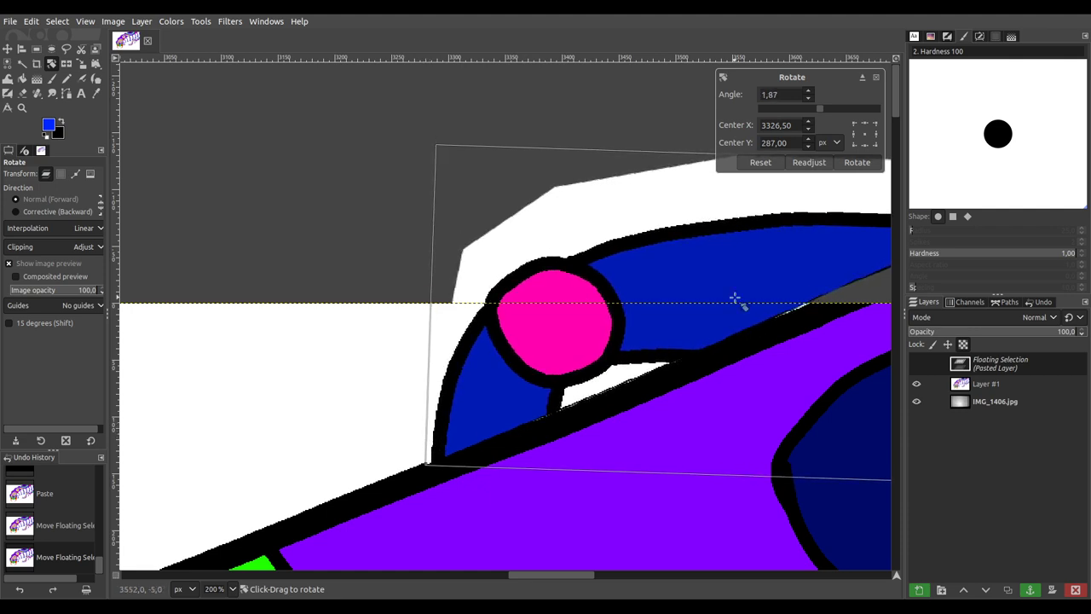
{"action": "mouse_move", "coordinate": [828, 268]}
{"action": "left_mouse_down"}
{"action": "mouse_move", "coordinate": [833, 283]}
{"action": "mouse_move", "coordinate": [825, 274]}
{"action": "left_mouse_up"}
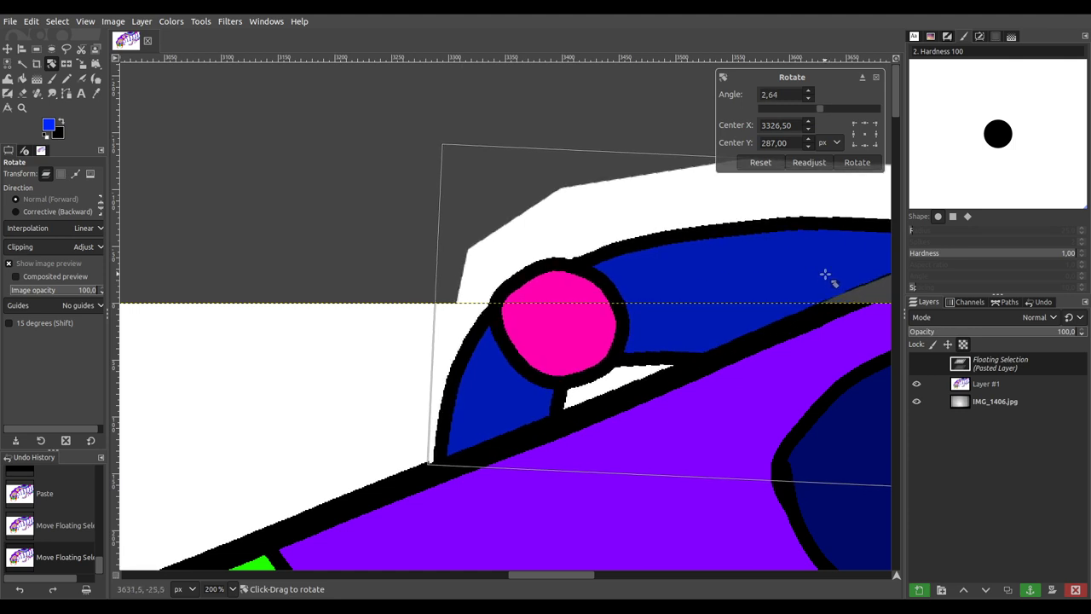
{"action": "scroll", "coordinate": [489, 426], "scroll_direction": "down", "scroll_amount": 5}
{"action": "scroll", "coordinate": [489, 427], "scroll_direction": "right", "scroll_amount": 2}
{"action": "left_click_drag", "start_coordinate": [440, 554], "coordinate": [446, 472]}
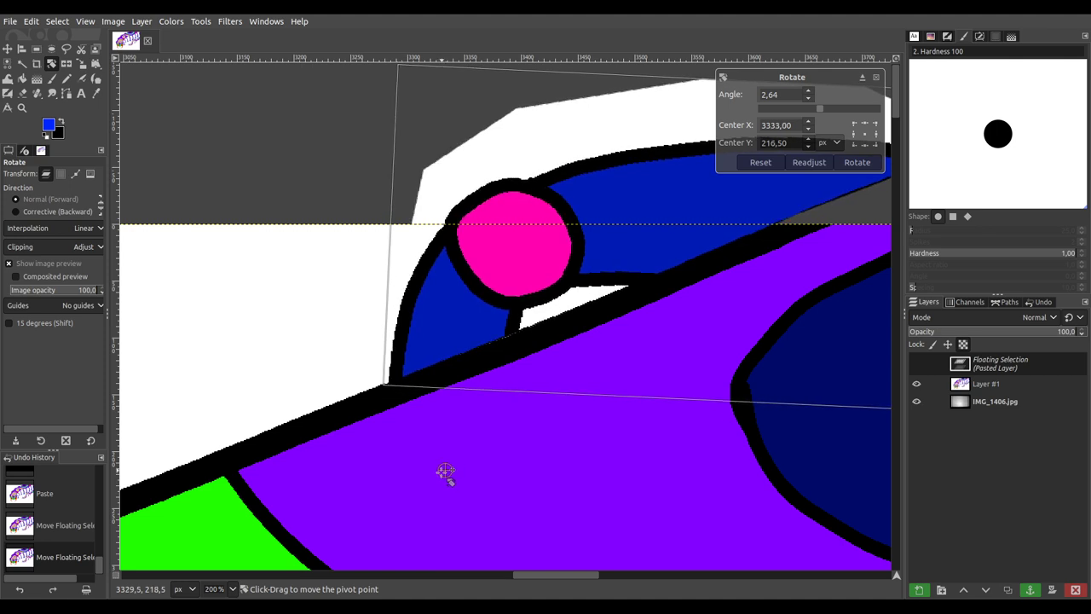
{"action": "scroll", "coordinate": [446, 469], "scroll_direction": "down", "scroll_amount": 2}
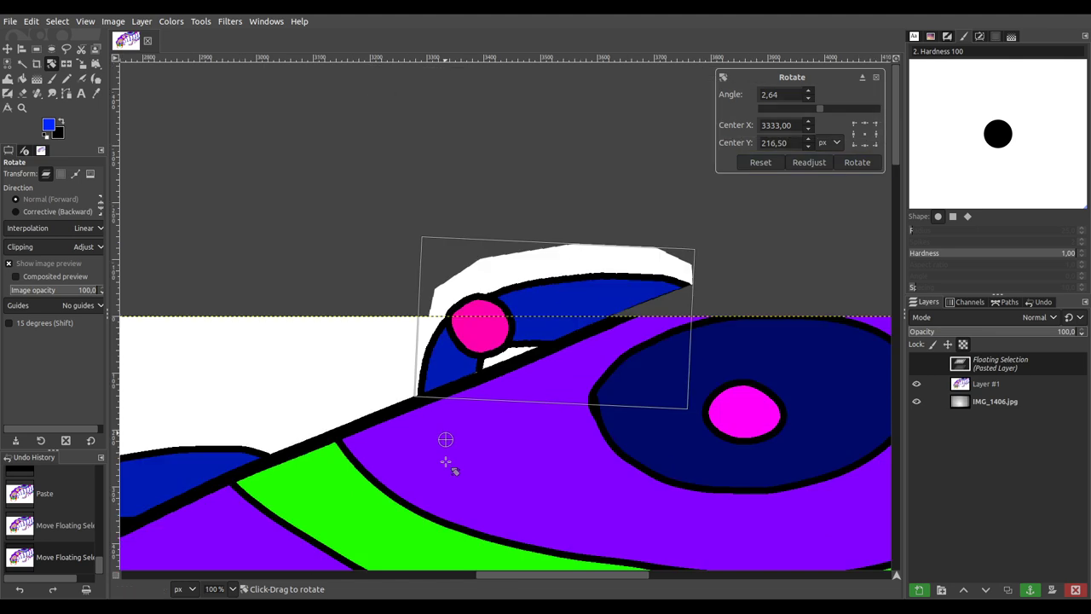
{"action": "scroll", "coordinate": [445, 464], "scroll_direction": "down", "scroll_amount": 1}
{"action": "scroll", "coordinate": [499, 361], "scroll_direction": "down", "scroll_amount": 1}
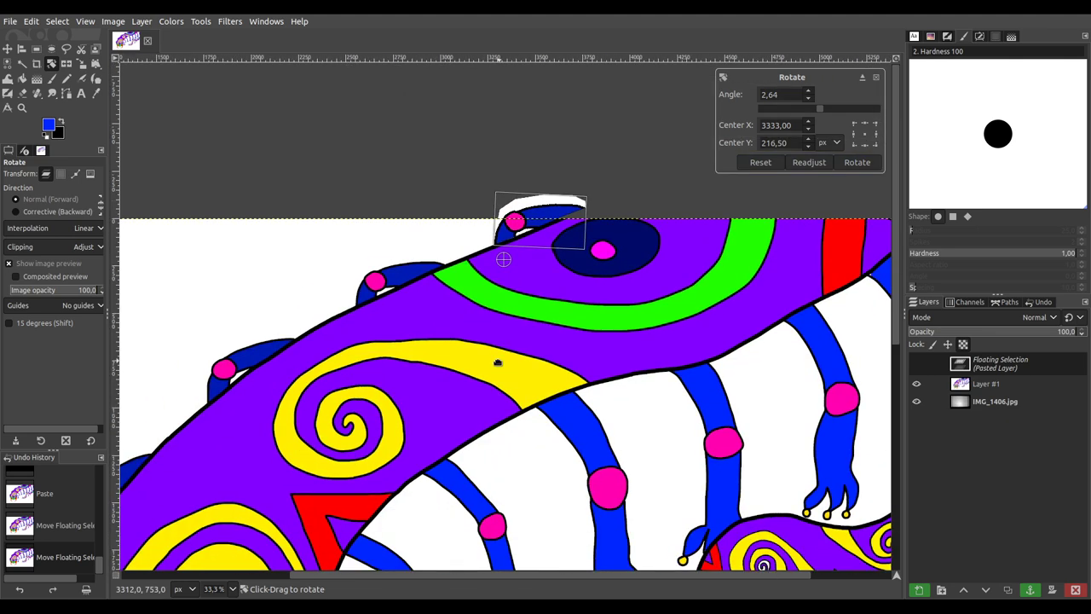
{"action": "left_click", "coordinate": [859, 163]}
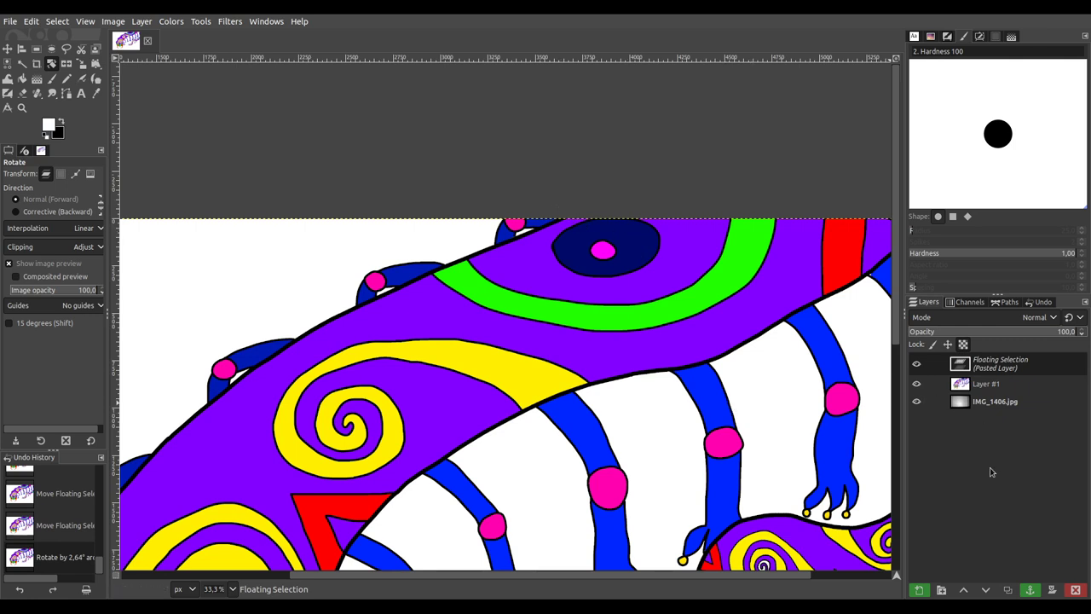
Step: Turn the floating leg into a layer, merge it down into Layer #1, and fit that layer to the image size
{"action": "left_click", "coordinate": [919, 590]}
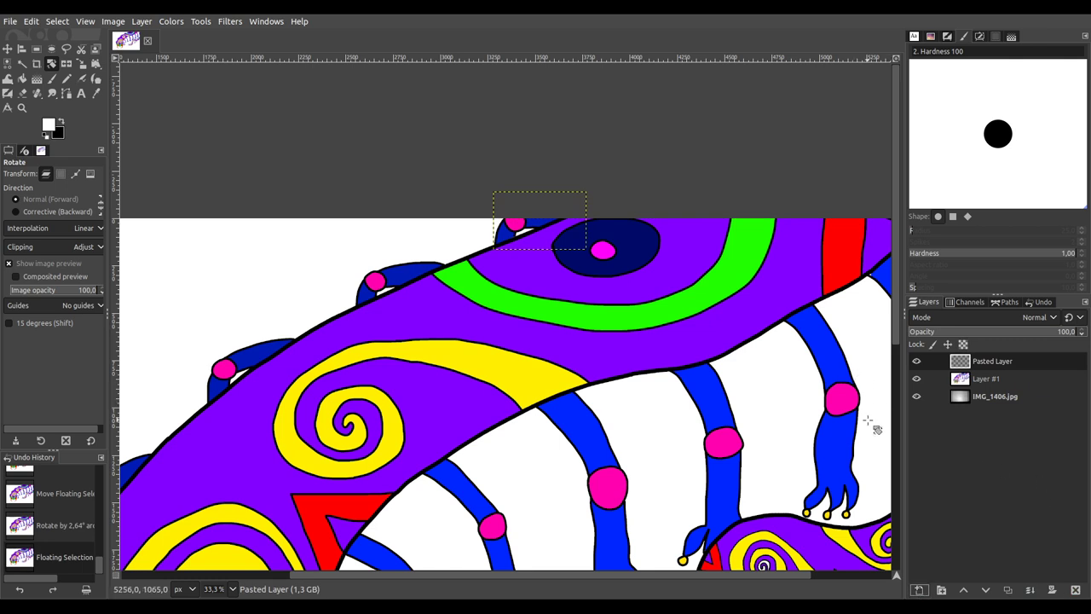
{"action": "left_click", "coordinate": [1029, 592]}
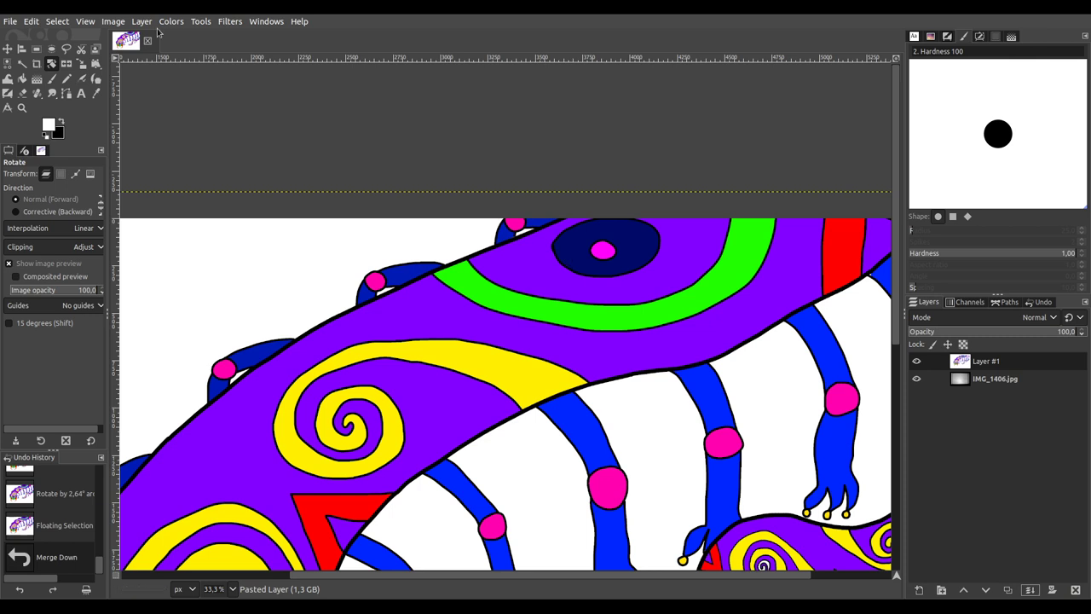
{"action": "left_click", "coordinate": [142, 21]}
{"action": "left_click", "coordinate": [186, 215]}
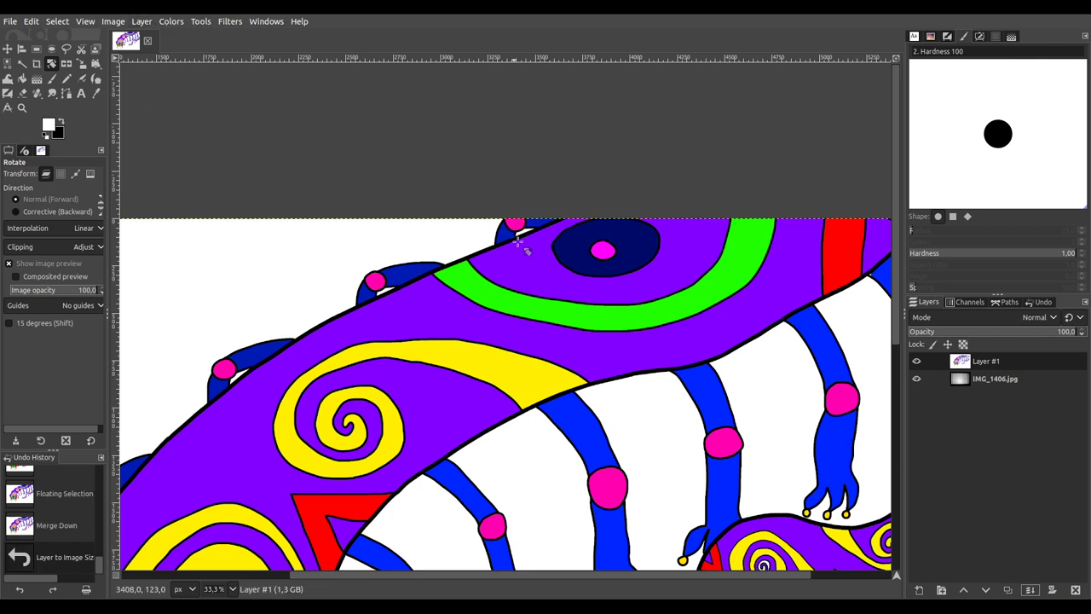
Step: Paint black over the pale seam between the new far-side leg and the back's outline with a size 9 brush
{"action": "scroll", "coordinate": [517, 243], "scroll_direction": "up", "scroll_amount": 8}
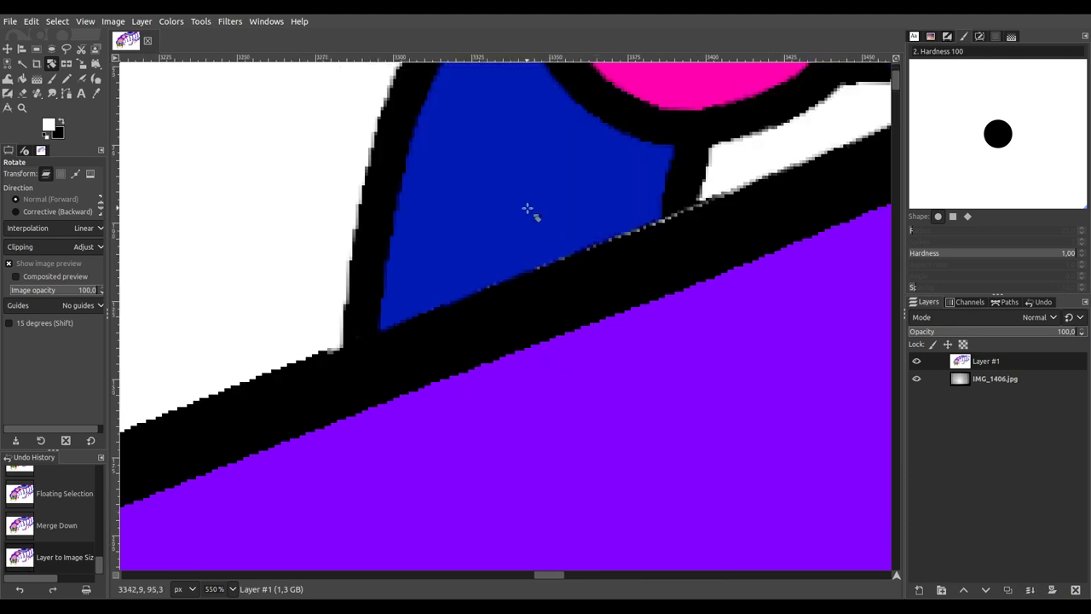
{"action": "scroll", "coordinate": [385, 247], "scroll_direction": "up", "scroll_amount": 2}
{"action": "scroll", "coordinate": [424, 307], "scroll_direction": "left", "scroll_amount": 2}
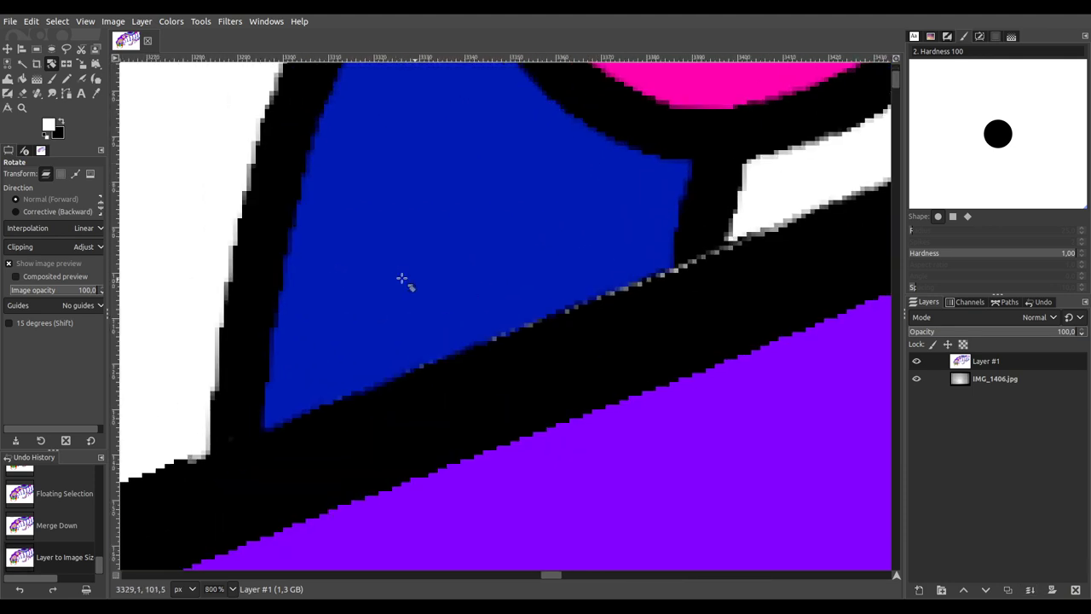
{"action": "left_click", "coordinate": [61, 124]}
{"action": "left_click", "coordinate": [66, 78]}
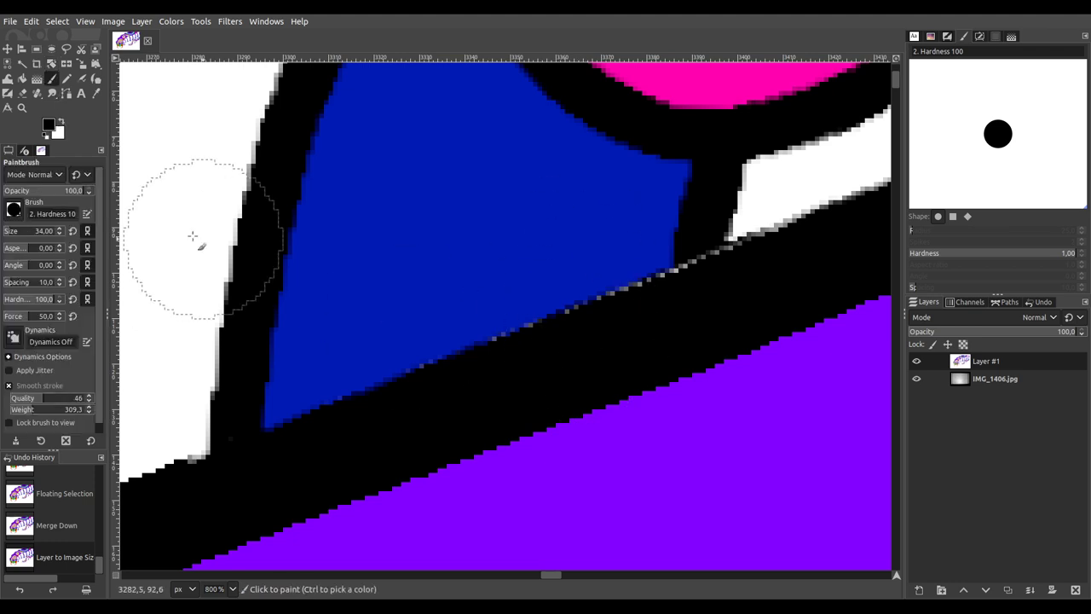
{"action": "left_click", "coordinate": [17, 230]}
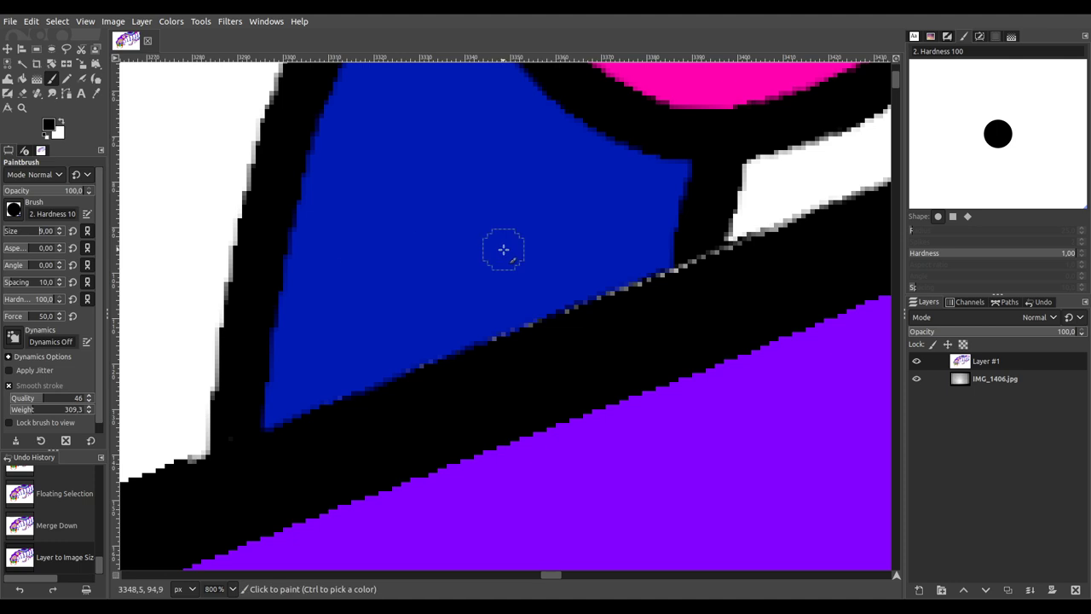
{"action": "mouse_move", "coordinate": [476, 366]}
{"action": "left_mouse_down"}
{"action": "mouse_move", "coordinate": [854, 214]}
{"action": "mouse_move", "coordinate": [855, 231]}
{"action": "mouse_move", "coordinate": [417, 423]}
{"action": "mouse_move", "coordinate": [466, 385]}
{"action": "mouse_move", "coordinate": [442, 384]}
{"action": "mouse_move", "coordinate": [801, 232]}
{"action": "left_mouse_up"}
{"action": "scroll", "coordinate": [378, 344], "scroll_direction": "down", "scroll_amount": 3}
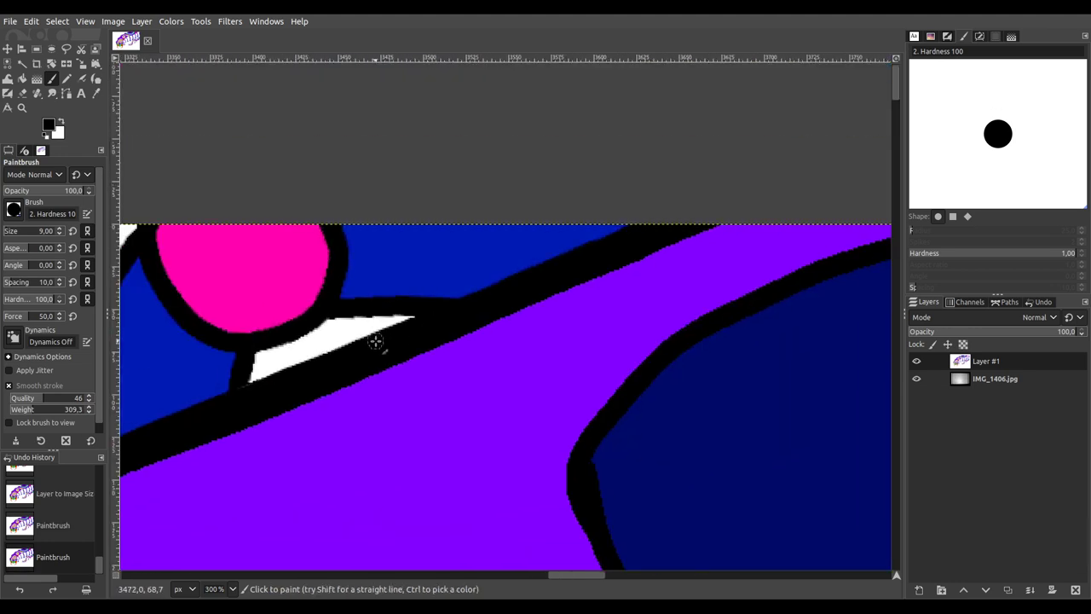
Step: Begin a Free Select outline on the tail's bright blue near-side leg, tracing its upper end within the thick body outline
{"action": "scroll", "coordinate": [660, 251], "scroll_direction": "down", "scroll_amount": 1}
{"action": "scroll", "coordinate": [501, 288], "scroll_direction": "down", "scroll_amount": 4}
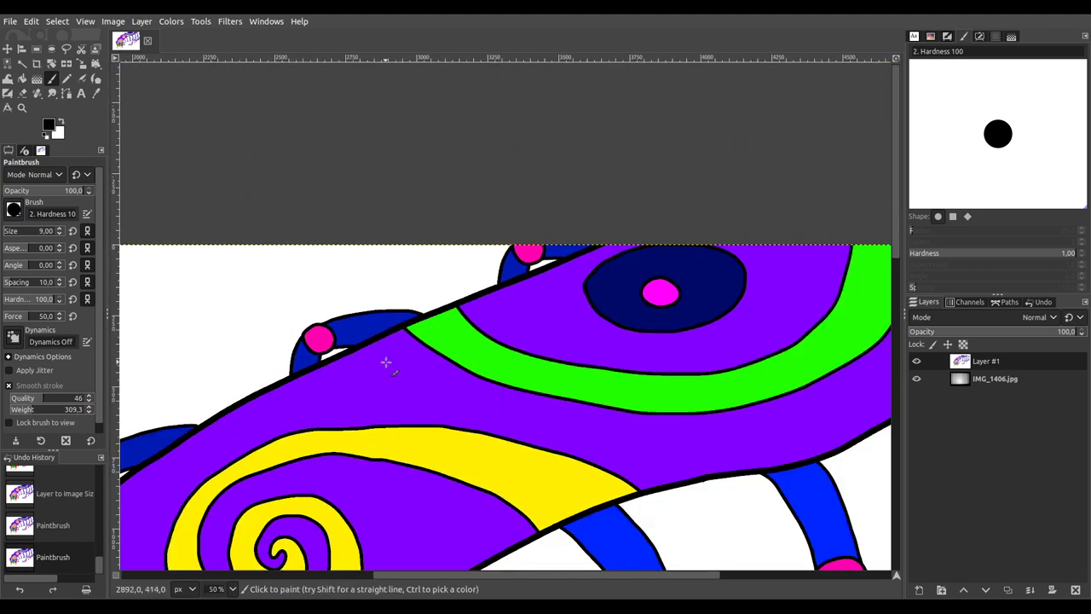
{"action": "scroll", "coordinate": [507, 287], "scroll_direction": "down", "scroll_amount": 2}
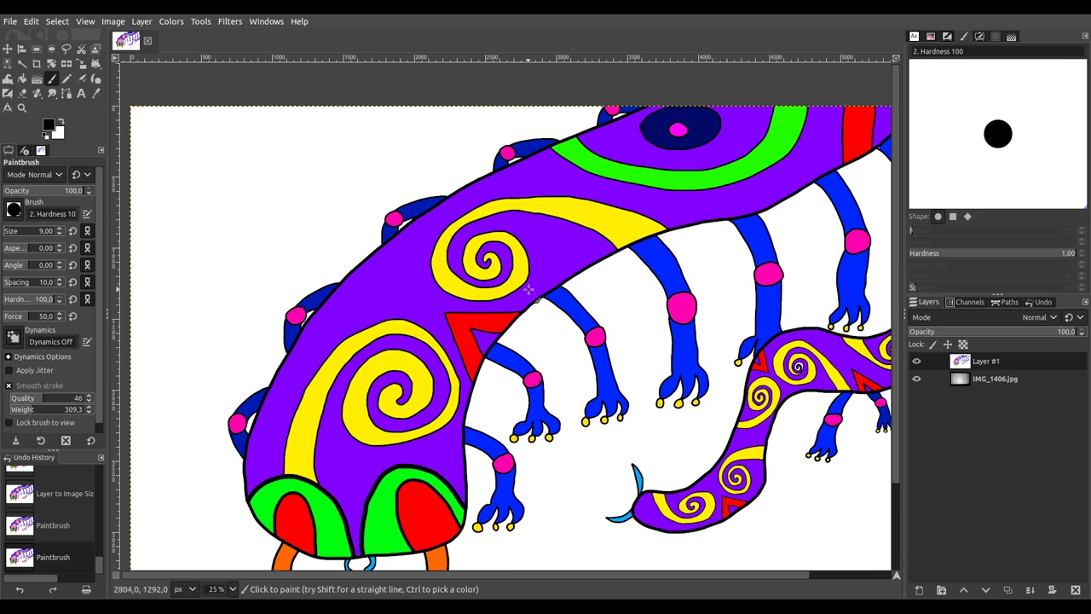
{"action": "scroll", "coordinate": [526, 288], "scroll_direction": "down", "scroll_amount": 1}
{"action": "left_click_drag", "start_coordinate": [482, 308], "coordinate": [462, 313]}
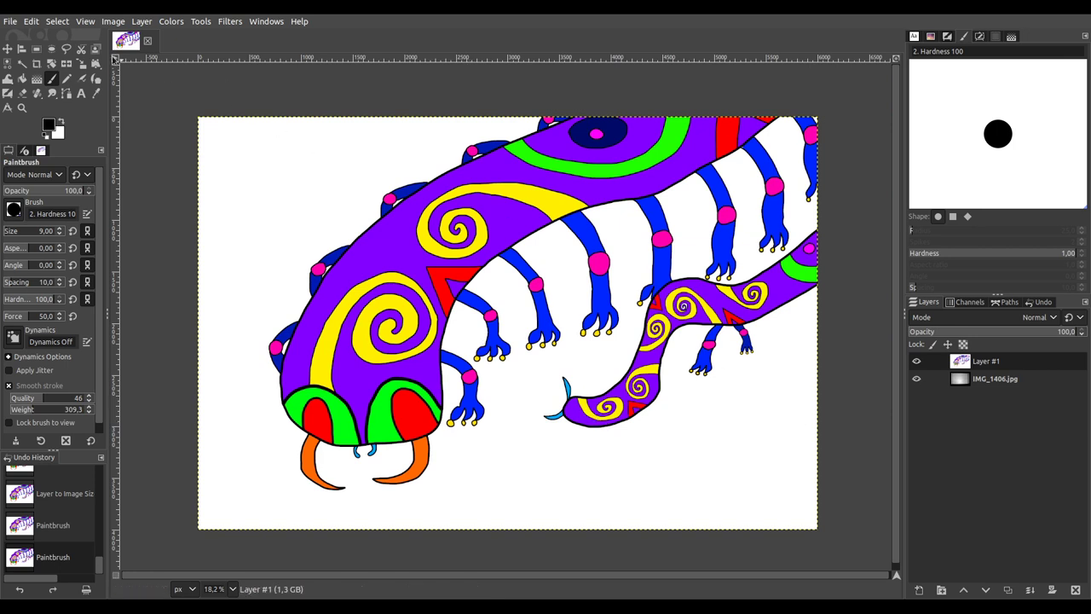
{"action": "left_click", "coordinate": [66, 49]}
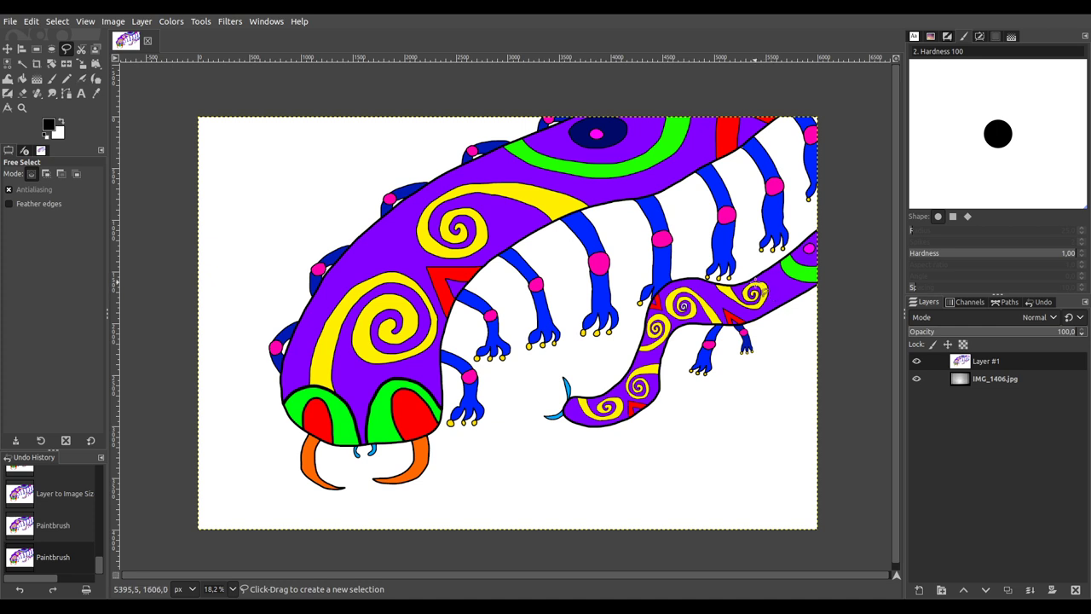
{"action": "scroll", "coordinate": [767, 337], "scroll_direction": "up", "scroll_amount": 8, "text": "ctrl"}
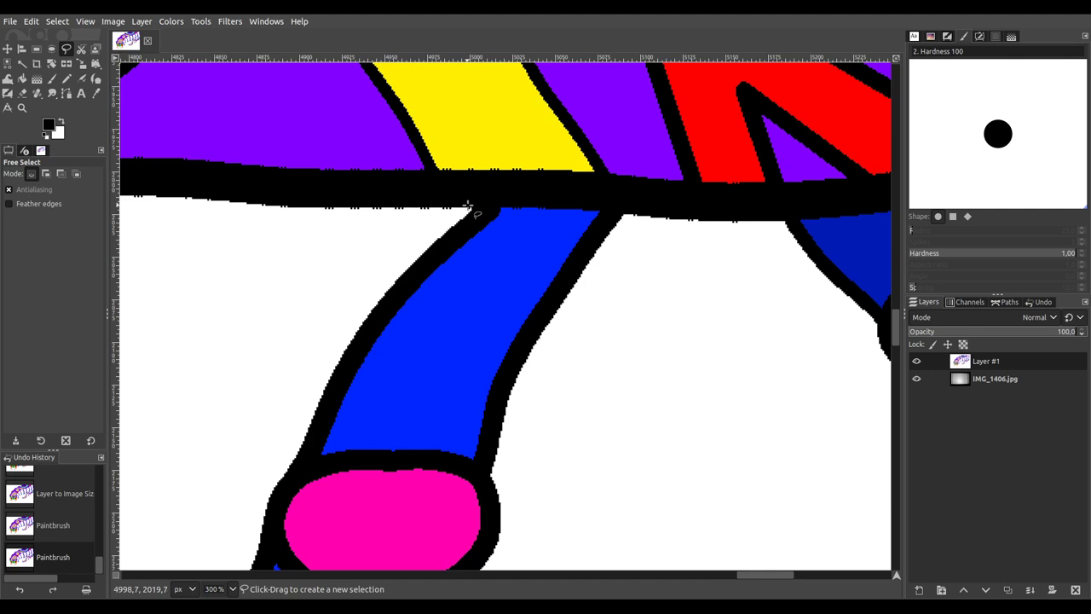
{"action": "scroll", "coordinate": [467, 206], "scroll_direction": "up", "scroll_amount": 2, "text": "ctrl"}
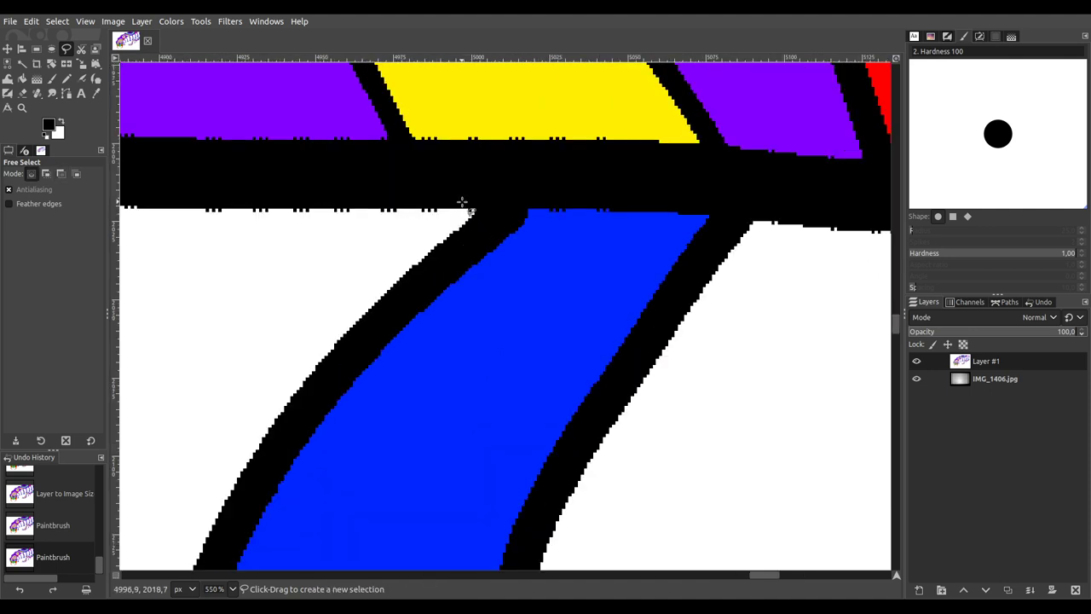
{"action": "left_click", "coordinate": [459, 199]}
{"action": "left_click", "coordinate": [557, 195]}
{"action": "left_click", "coordinate": [688, 197]}
{"action": "left_click", "coordinate": [763, 207]}
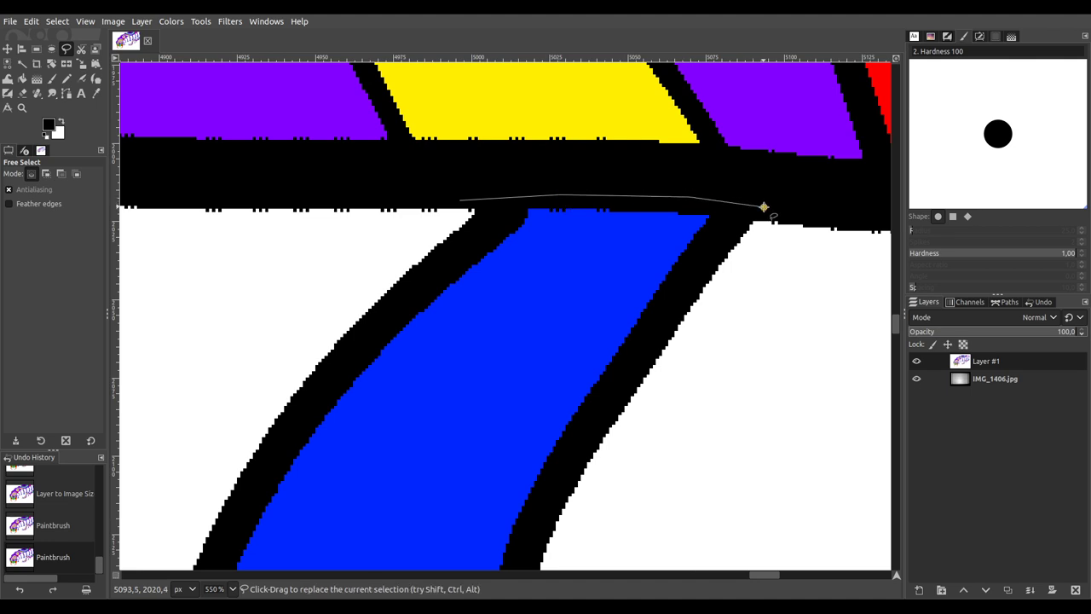
Step: Continue the outline loosely around the tail leg's knee, foot and toes, and close it into a selection
{"action": "scroll", "coordinate": [776, 217], "scroll_direction": "down", "scroll_amount": 2, "text": "ctrl"}
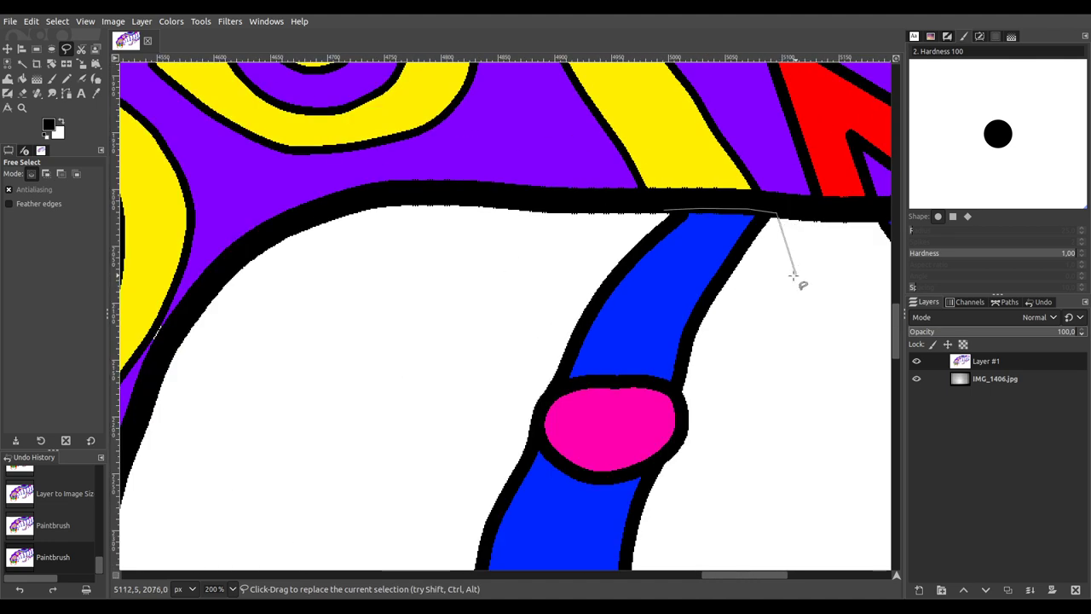
{"action": "scroll", "coordinate": [767, 273], "scroll_direction": "down", "scroll_amount": 1, "text": "ctrl"}
{"action": "left_click", "coordinate": [671, 275]}
{"action": "left_click", "coordinate": [672, 393]}
{"action": "scroll", "coordinate": [657, 504], "scroll_direction": "down", "scroll_amount": 3}
{"action": "left_click", "coordinate": [617, 354]}
{"action": "left_click", "coordinate": [538, 552]}
{"action": "left_click", "coordinate": [415, 553]}
{"action": "left_click", "coordinate": [261, 508]}
{"action": "left_click", "coordinate": [249, 420]}
{"action": "left_click", "coordinate": [342, 304]}
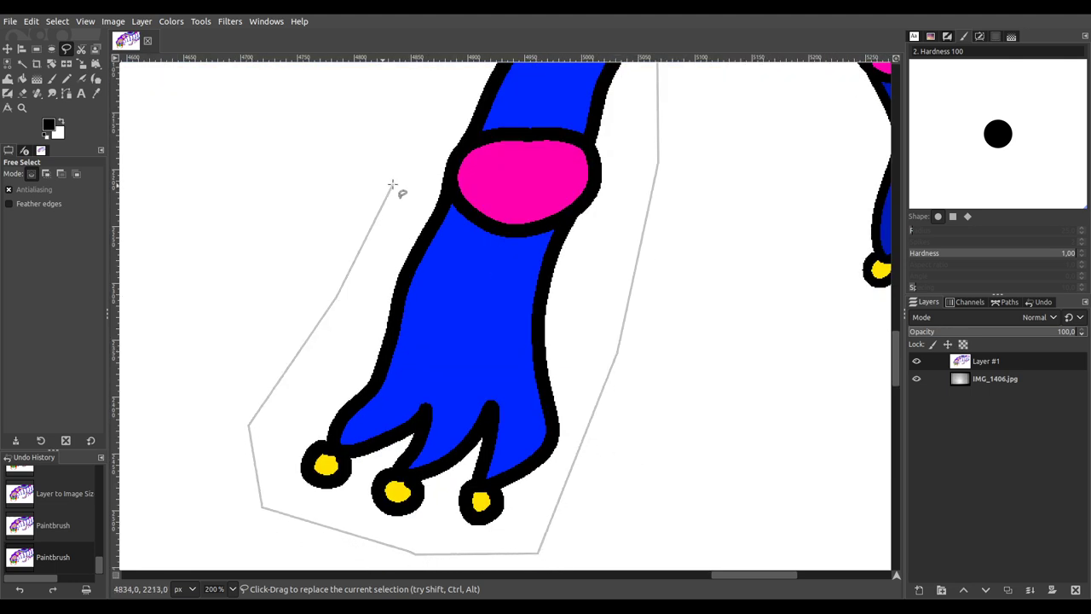
{"action": "left_click", "coordinate": [400, 191]}
{"action": "scroll", "coordinate": [424, 171], "scroll_direction": "up", "scroll_amount": 3}
{"action": "scroll", "coordinate": [424, 170], "scroll_direction": "right", "scroll_amount": 1}
{"action": "left_click", "coordinate": [426, 218]}
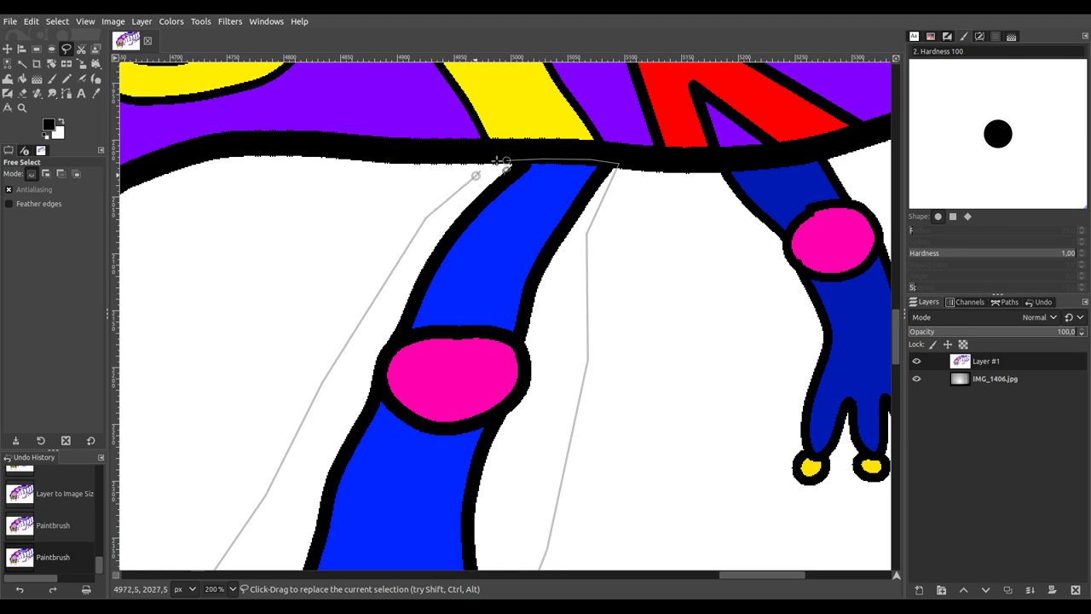
{"action": "key", "text": "Return"}
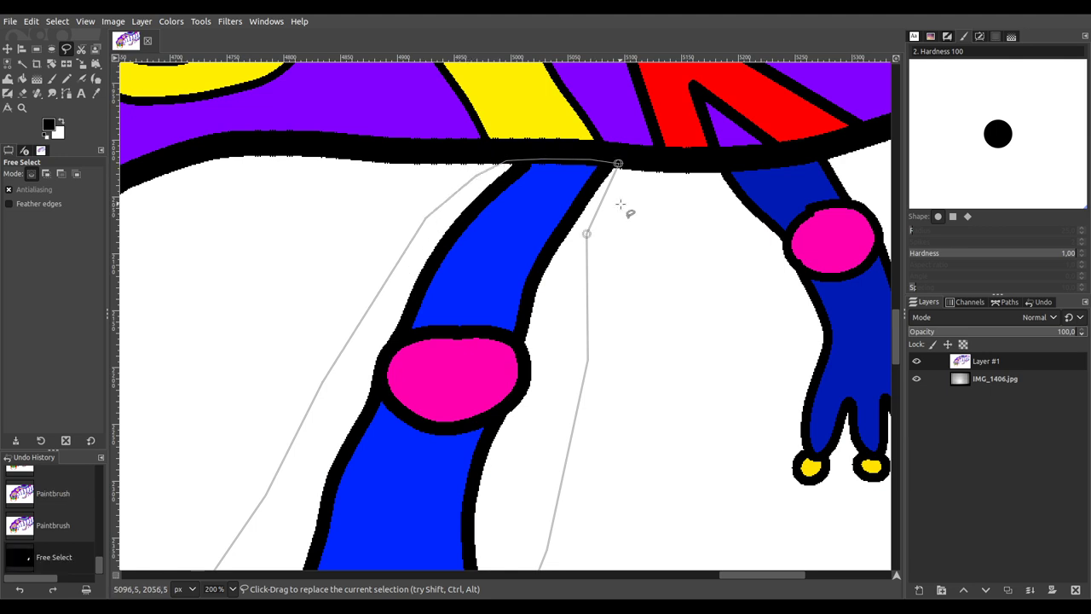
Step: Copy and paste the selected tail leg, and move the copy beneath the tail between the small far-side leg and the canvas edge
{"action": "key", "text": "ctrl+c"}
{"action": "key", "text": "ctrl+v"}
{"action": "scroll", "coordinate": [695, 289], "scroll_direction": "down", "scroll_amount": 3}
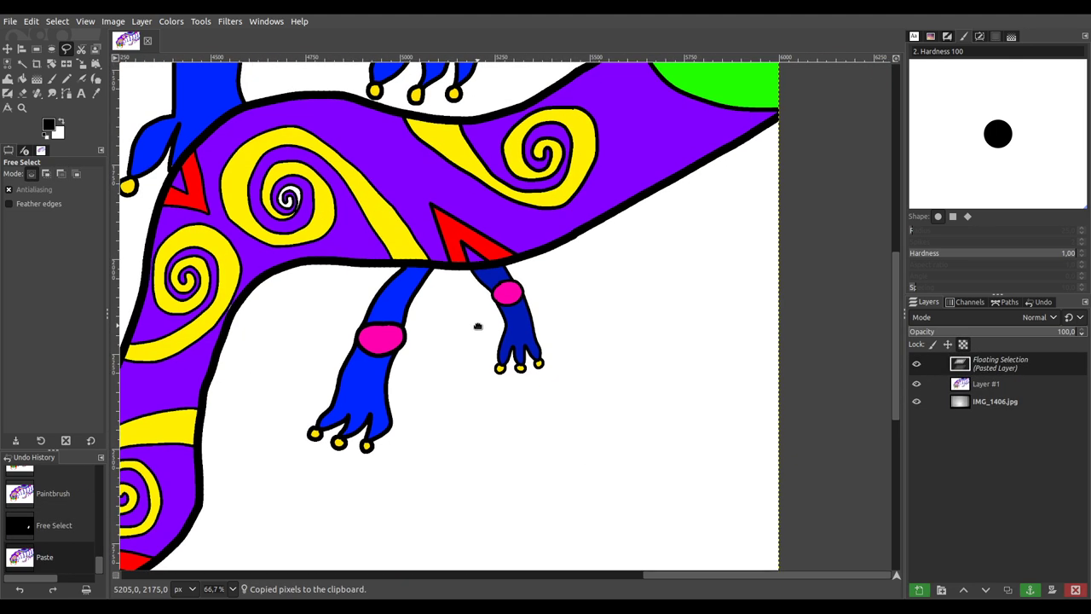
{"action": "left_click", "coordinate": [8, 49]}
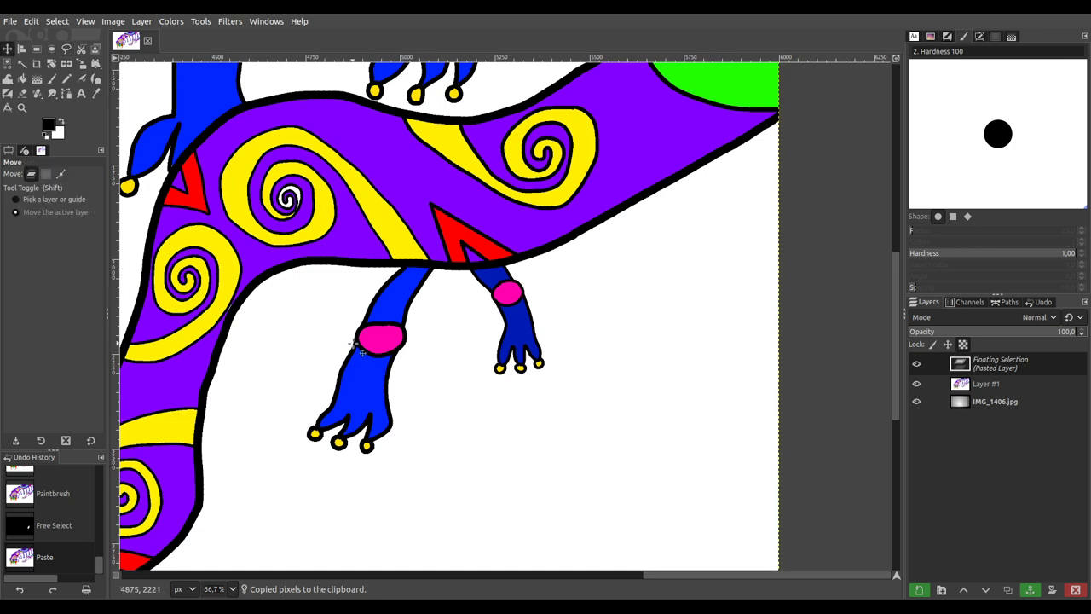
{"action": "left_click_drag", "start_coordinate": [403, 343], "coordinate": [695, 283]}
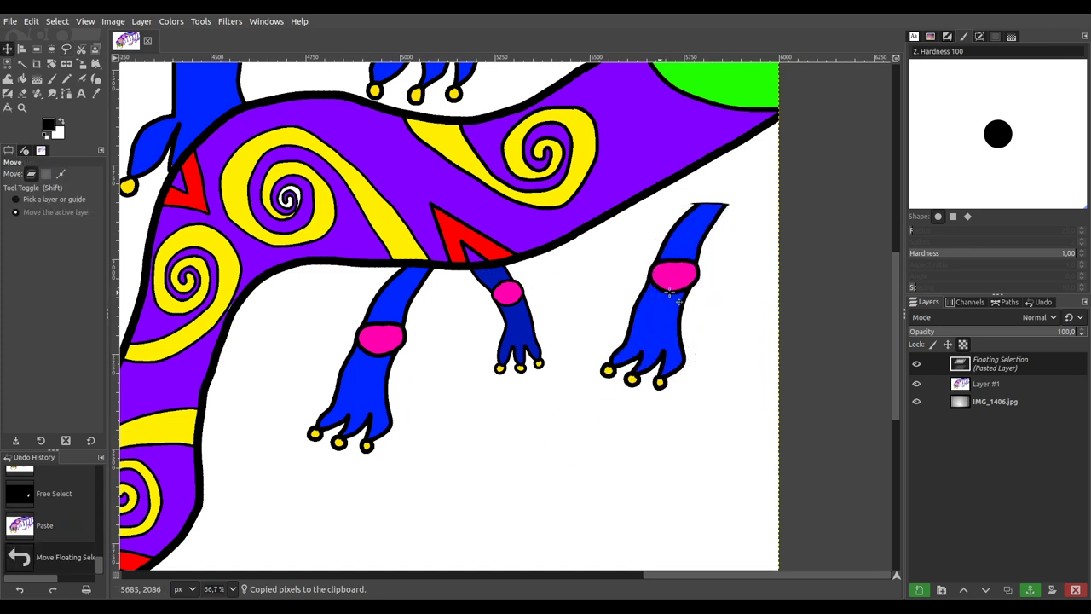
Step: Rotate the pasted bright blue leg by -29.38° and shift it so its upper end meets the tail's lower outline
{"action": "left_click", "coordinate": [52, 63]}
{"action": "left_click_drag", "start_coordinate": [663, 338], "coordinate": [694, 342]}
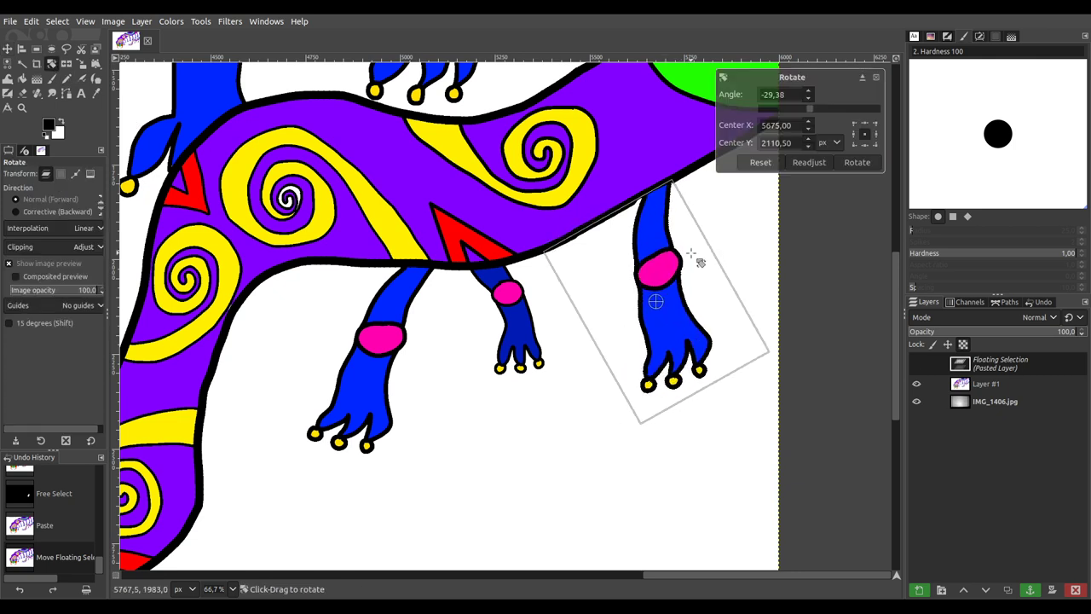
{"action": "scroll", "coordinate": [699, 262], "scroll_direction": "up", "scroll_amount": 3, "text": "ctrl"}
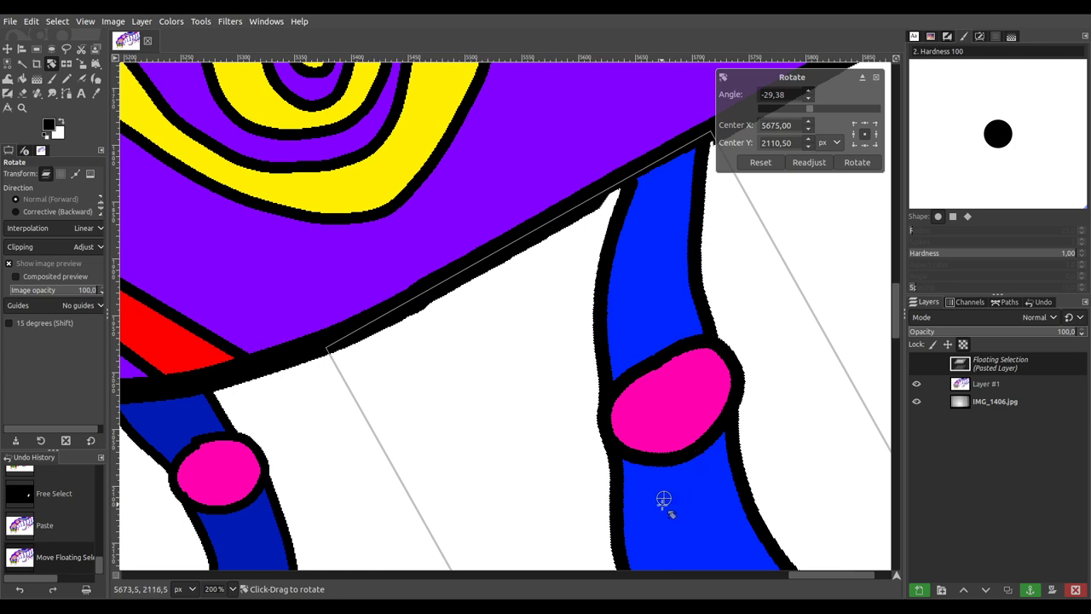
{"action": "left_click_drag", "start_coordinate": [663, 500], "coordinate": [689, 519]}
{"action": "scroll", "coordinate": [687, 515], "scroll_direction": "down", "scroll_amount": 5, "text": "ctrl"}
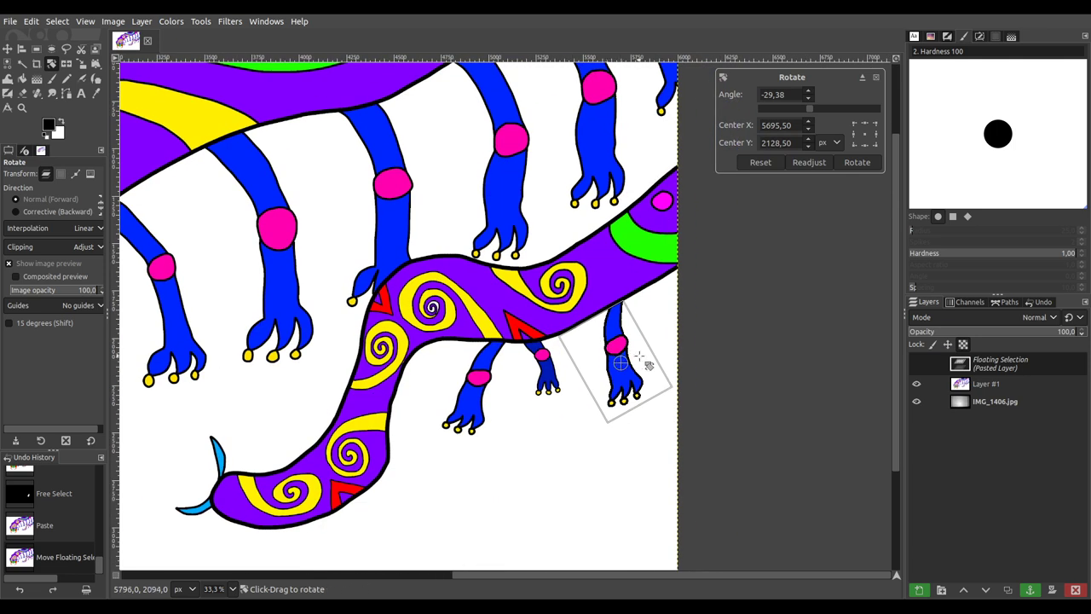
{"action": "scroll", "coordinate": [635, 358], "scroll_direction": "up", "scroll_amount": 2, "text": "ctrl"}
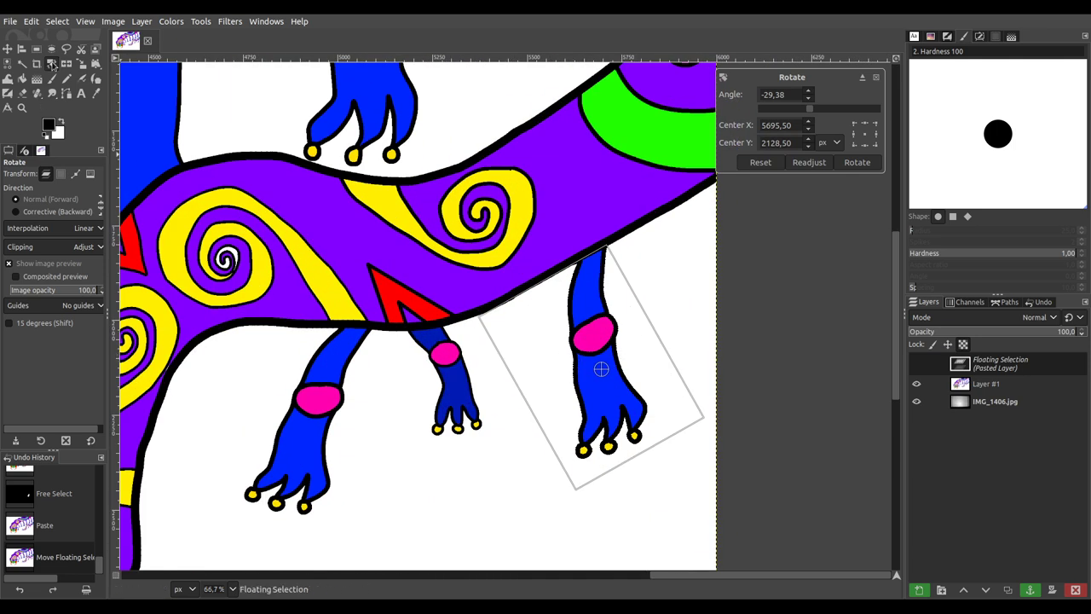
Step: Scale the floating leg to 593 × 569 px and nudge it back against the tail's lower outline
{"action": "left_click", "coordinate": [81, 64]}
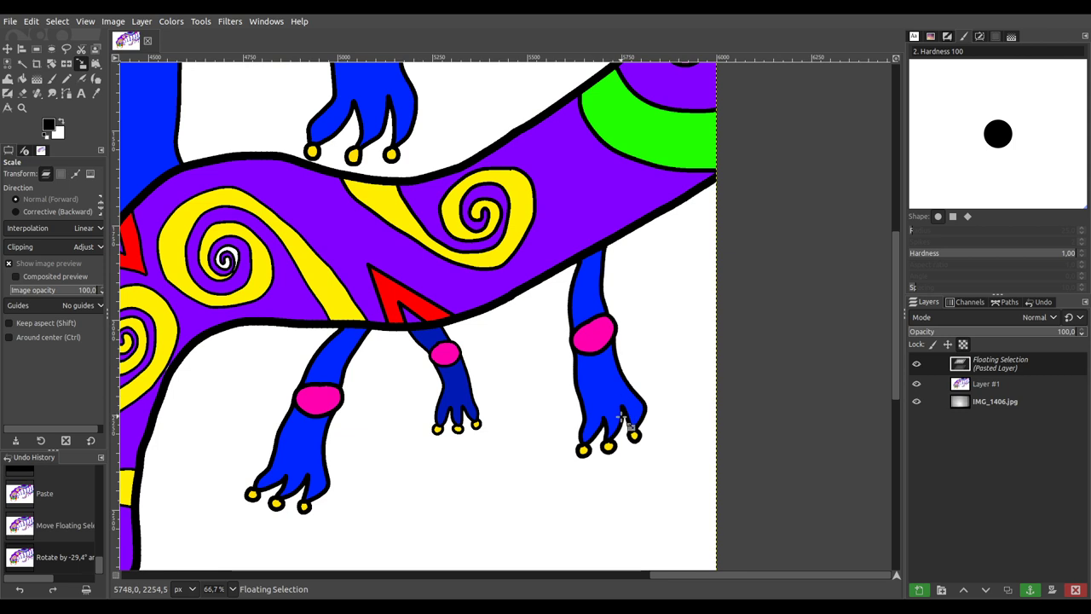
{"action": "left_click", "coordinate": [615, 403]}
{"action": "left_click_drag", "start_coordinate": [616, 397], "coordinate": [623, 389]}
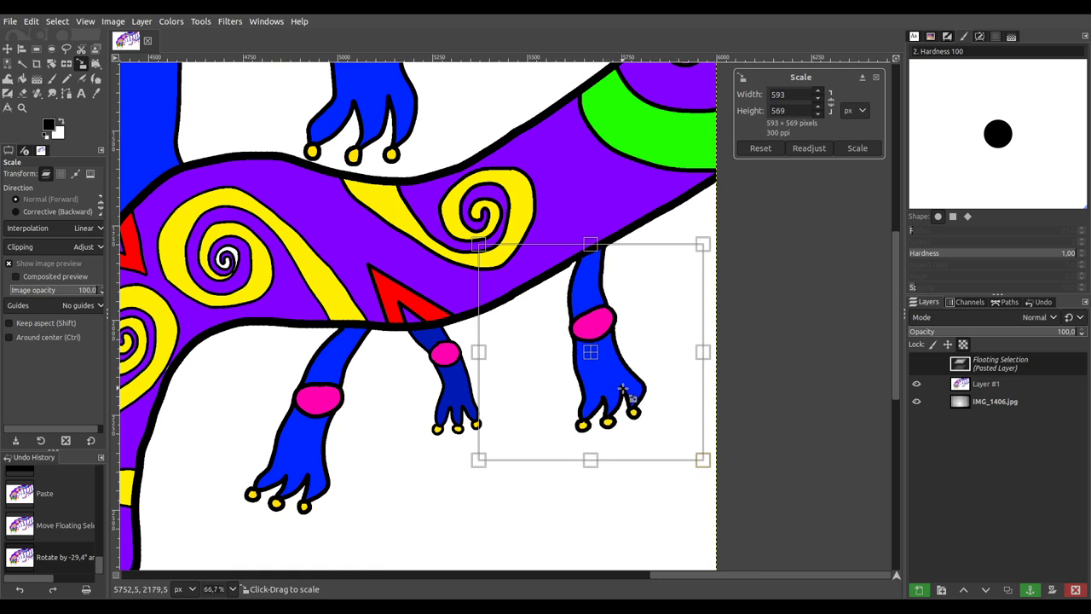
{"action": "scroll", "coordinate": [624, 388], "scroll_direction": "up", "scroll_amount": 3}
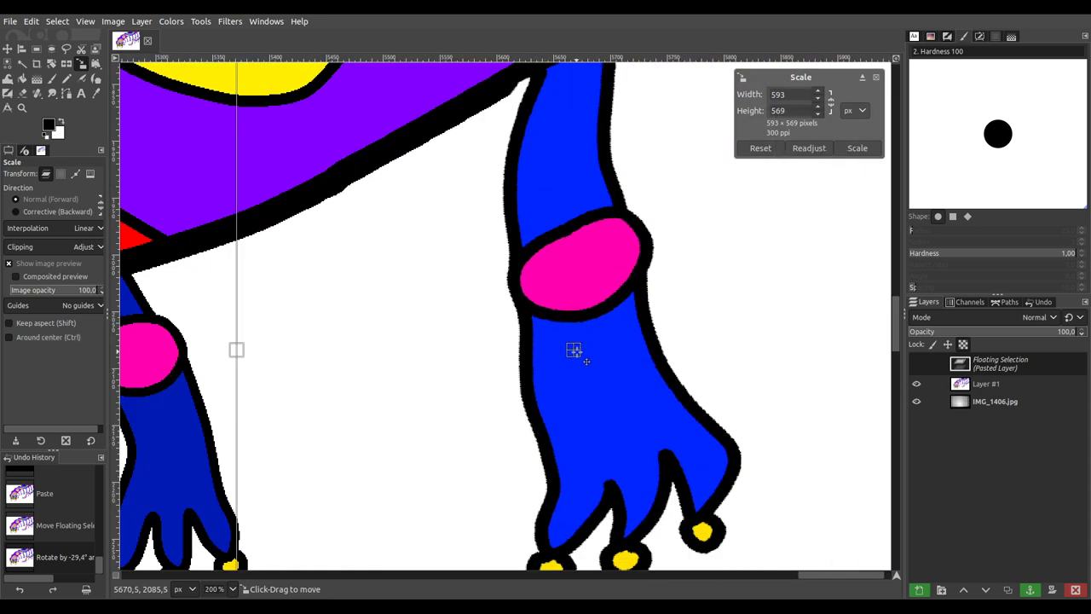
{"action": "left_click_drag", "start_coordinate": [585, 361], "coordinate": [591, 366]}
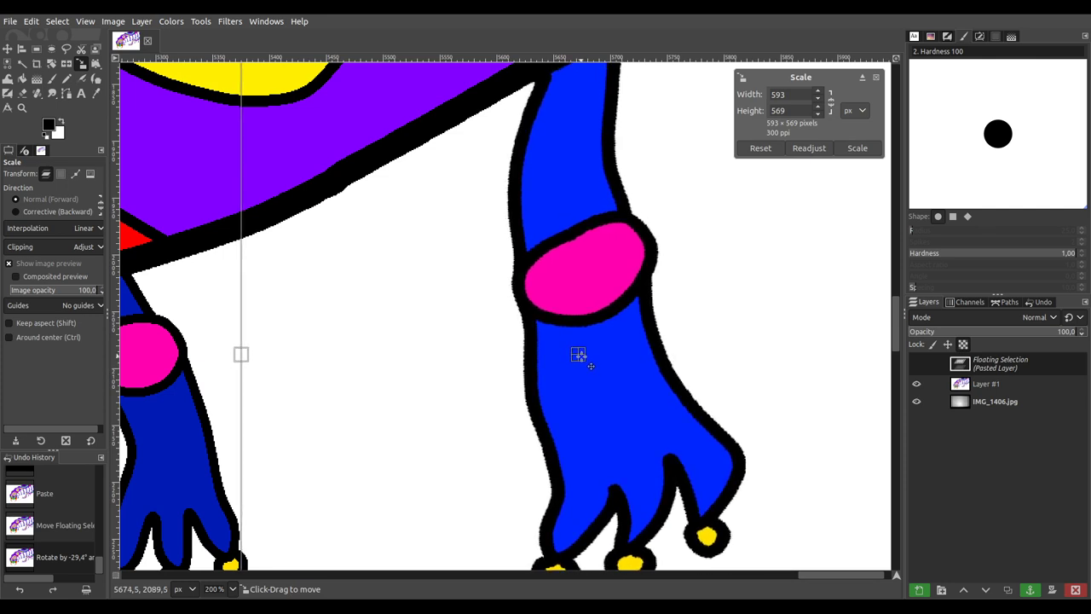
{"action": "scroll", "coordinate": [587, 253], "scroll_direction": "up", "scroll_amount": 3}
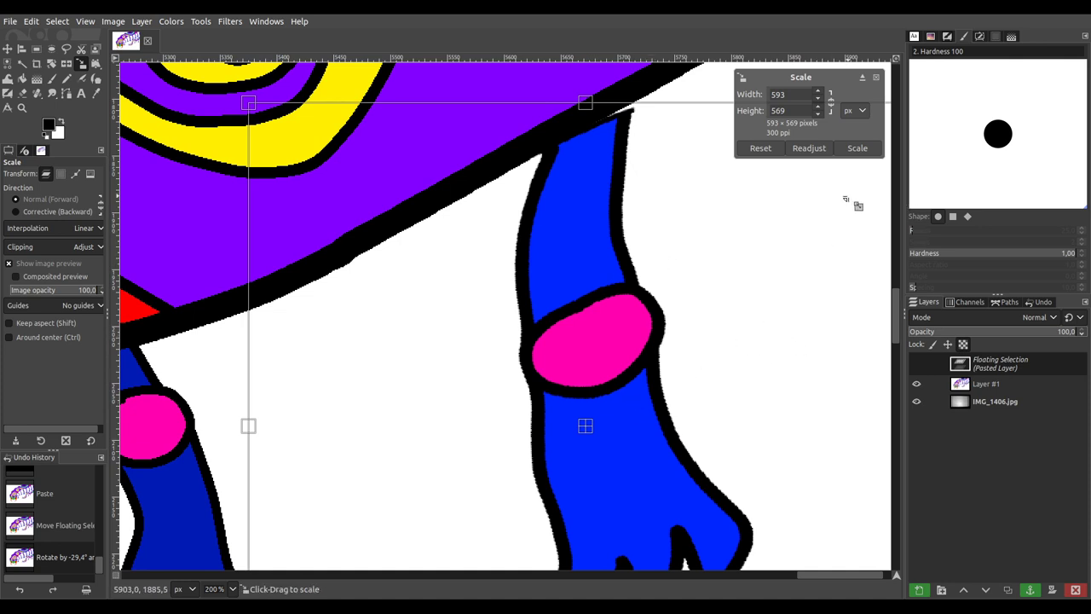
{"action": "left_click", "coordinate": [857, 149]}
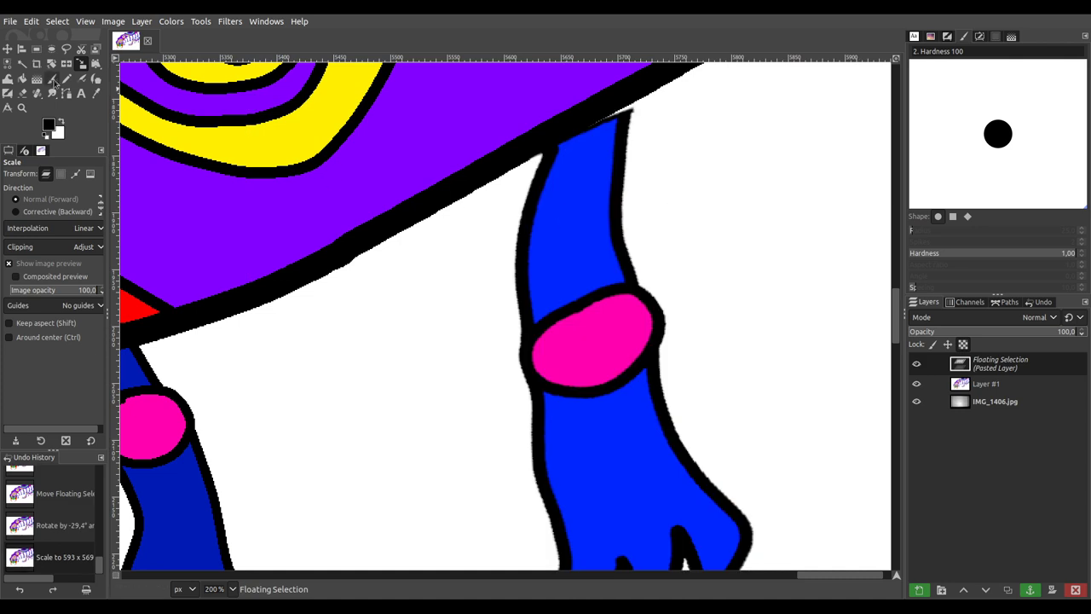
Step: Rotate the floating leg by another -2.98°, shifting it slightly so its upper end fits the tail's outline
{"action": "left_click", "coordinate": [52, 64]}
{"action": "left_click_drag", "start_coordinate": [499, 208], "coordinate": [491, 223]}
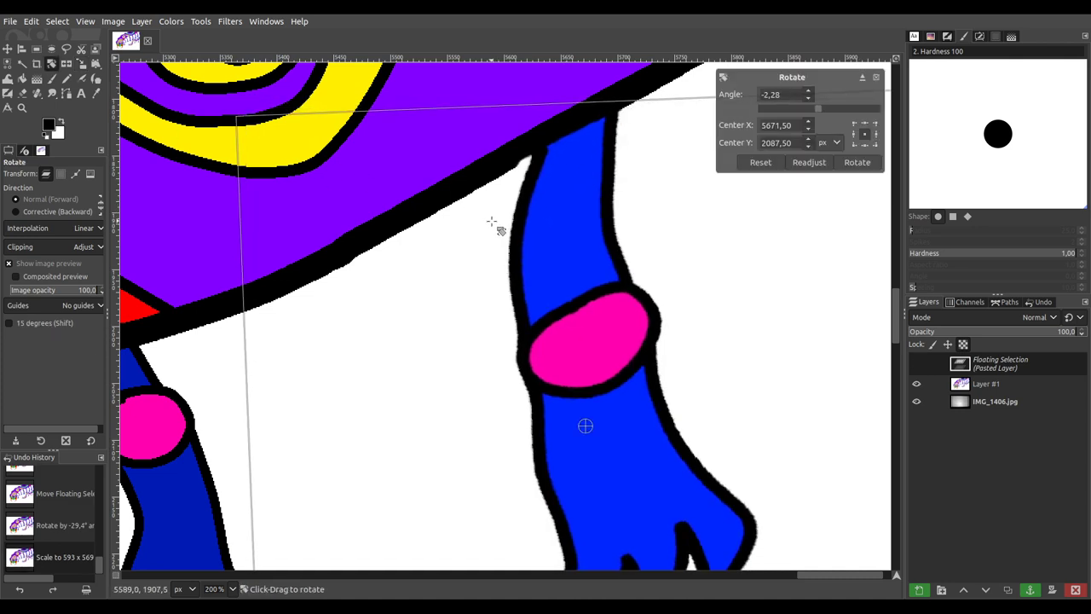
{"action": "left_click_drag", "start_coordinate": [586, 427], "coordinate": [698, 458]}
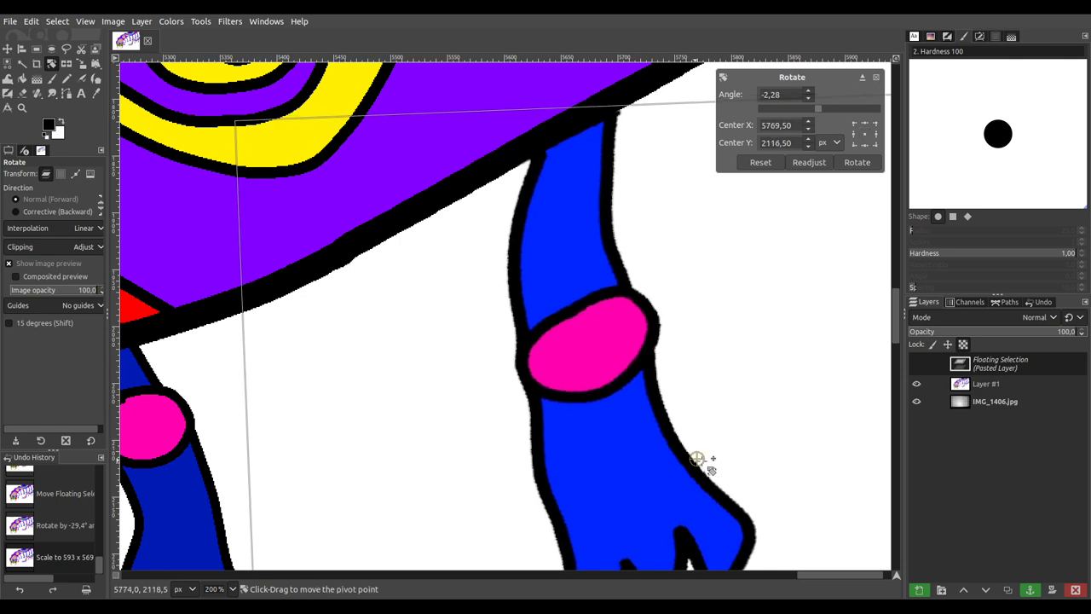
{"action": "left_click_drag", "start_coordinate": [398, 252], "coordinate": [397, 257]}
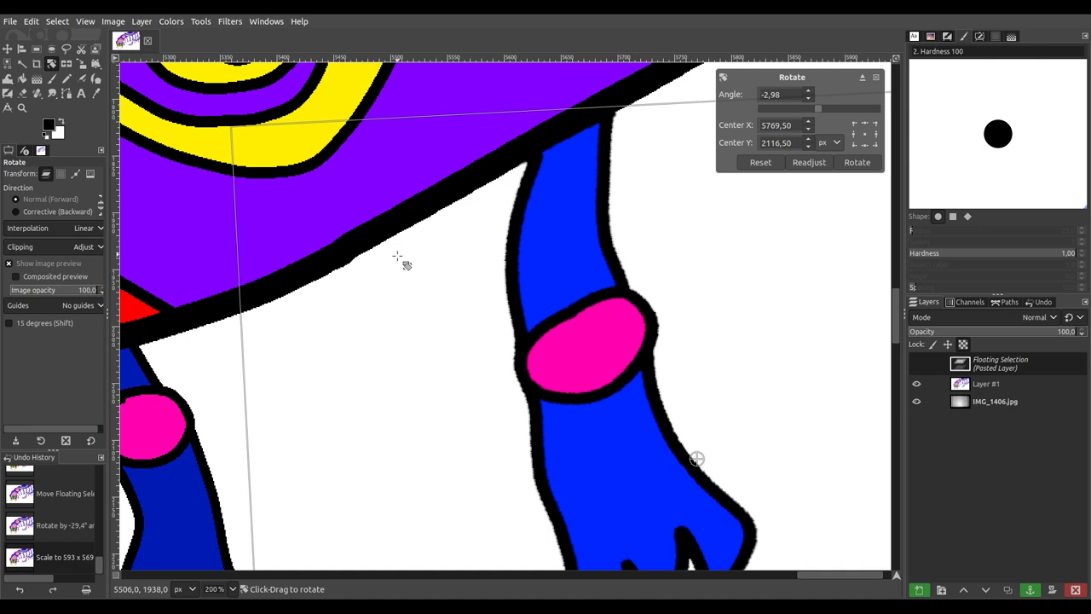
{"action": "left_click_drag", "start_coordinate": [696, 458], "coordinate": [711, 463]}
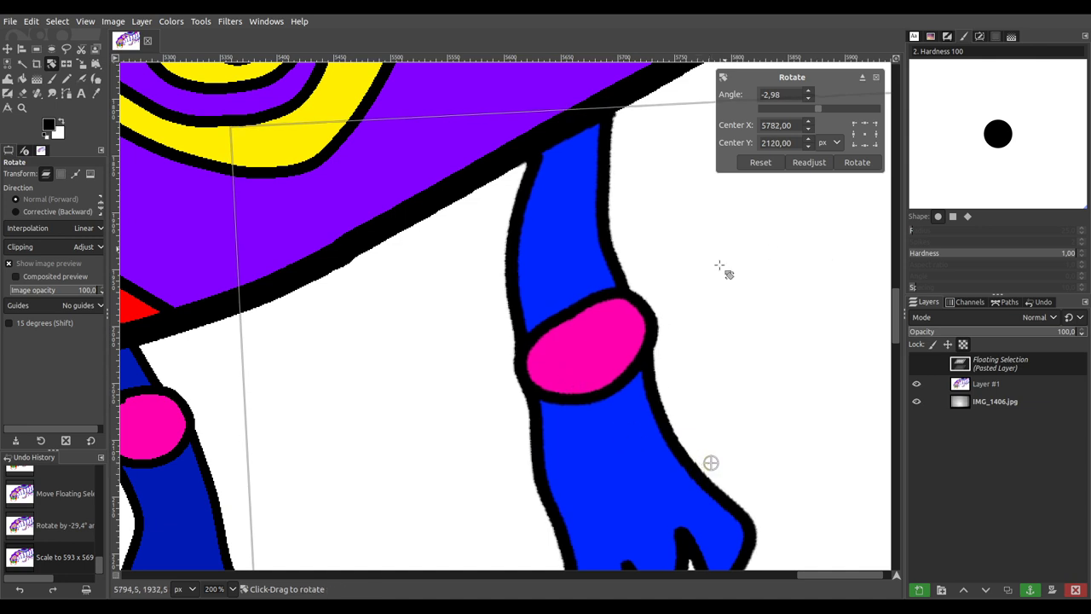
{"action": "scroll", "coordinate": [720, 267], "scroll_direction": "down", "scroll_amount": 4}
{"action": "left_click", "coordinate": [857, 162]}
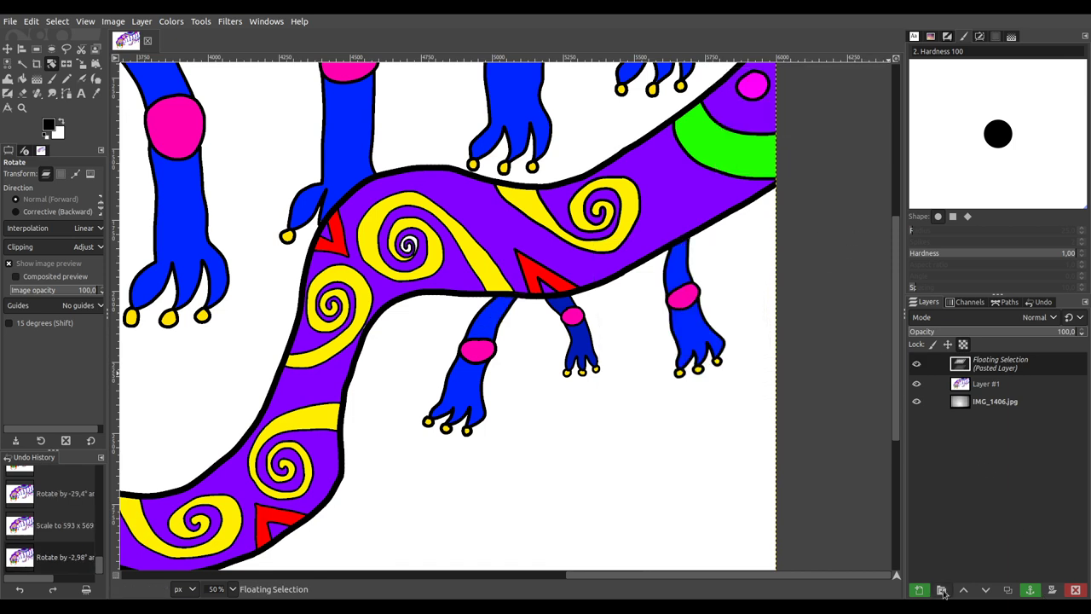
Step: Turn the floating leg into a new layer and merge it down into Layer #1
{"action": "left_click", "coordinate": [941, 591]}
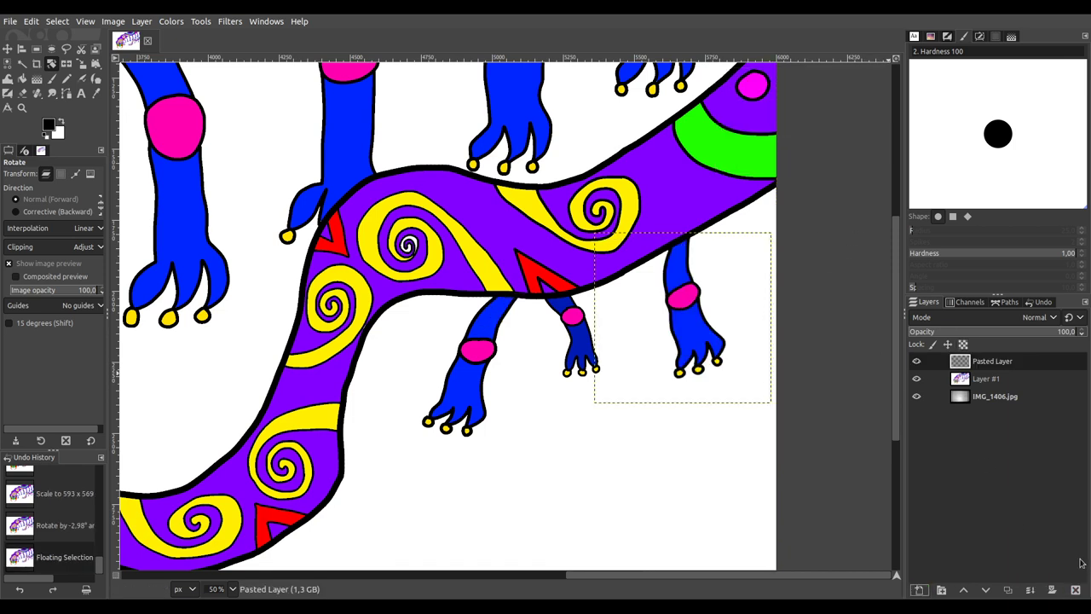
{"action": "left_click", "coordinate": [1030, 590]}
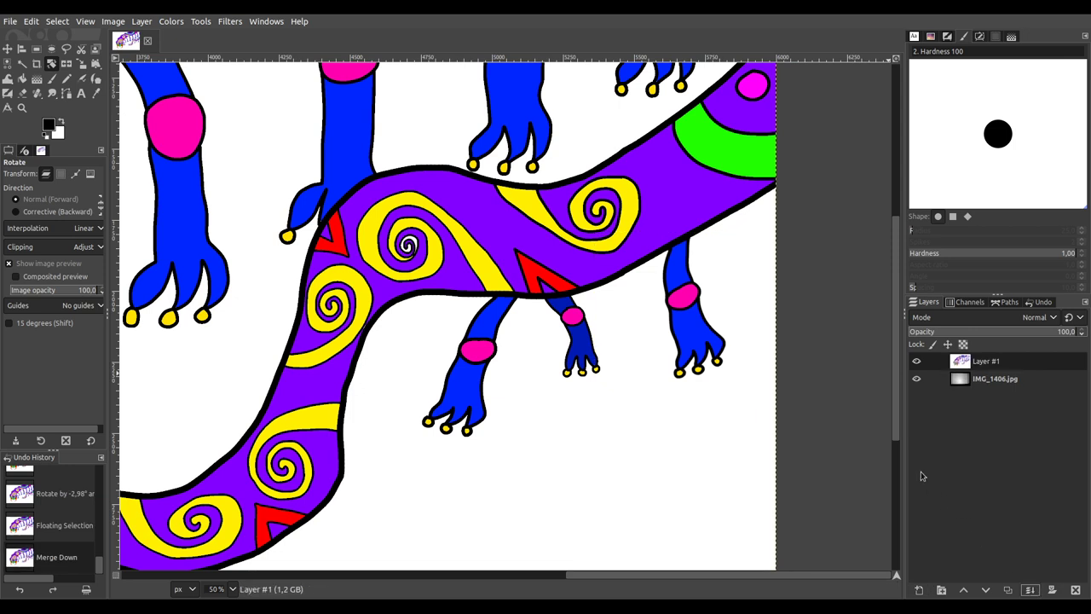
{"action": "scroll", "coordinate": [641, 358], "scroll_direction": "down", "scroll_amount": 2, "text": "ctrl"}
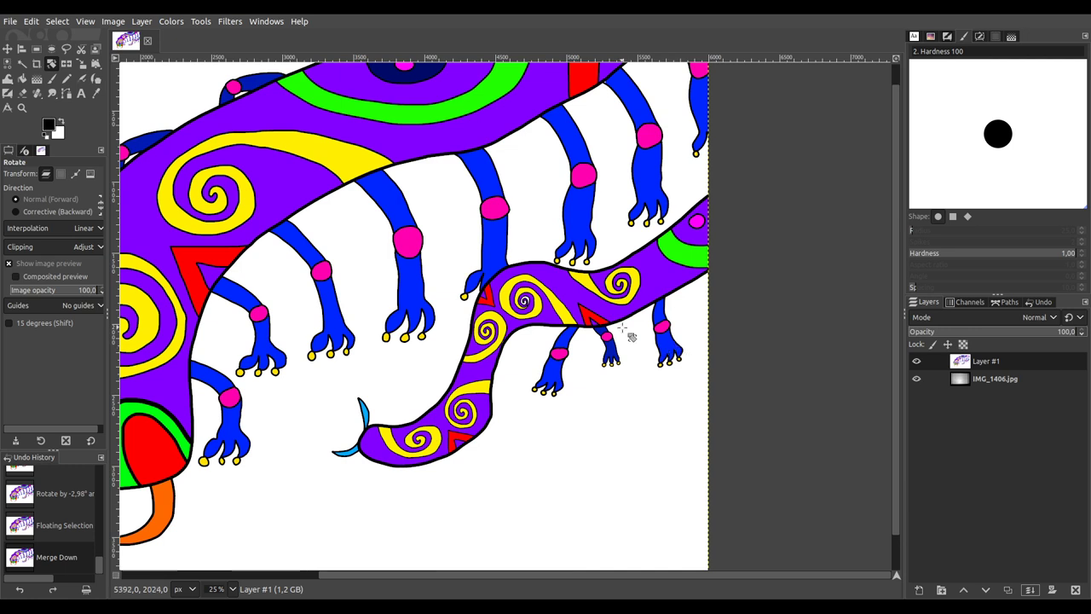
Step: Begin a Free Select outline on the tail's small dark blue far-side leg, tracing its upper end within the thick body outline
{"action": "left_click", "coordinate": [66, 48]}
{"action": "scroll", "coordinate": [610, 341], "scroll_direction": "up", "scroll_amount": 5, "text": "ctrl"}
{"action": "scroll", "coordinate": [530, 249], "scroll_direction": "up", "scroll_amount": 4, "text": "ctrl"}
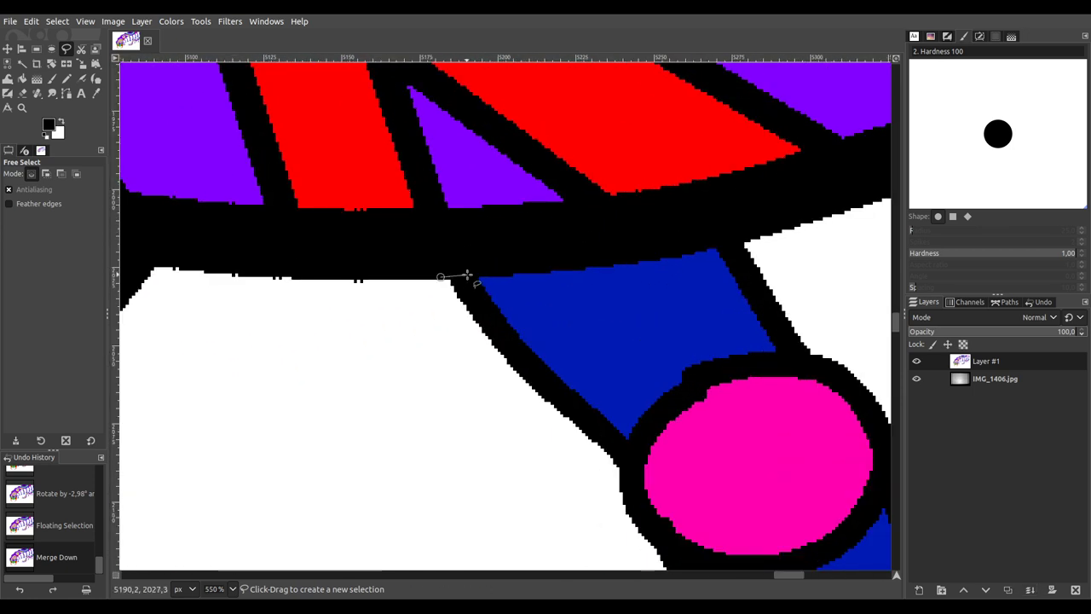
{"action": "left_click", "coordinate": [528, 268]}
{"action": "key", "text": "Escape"}
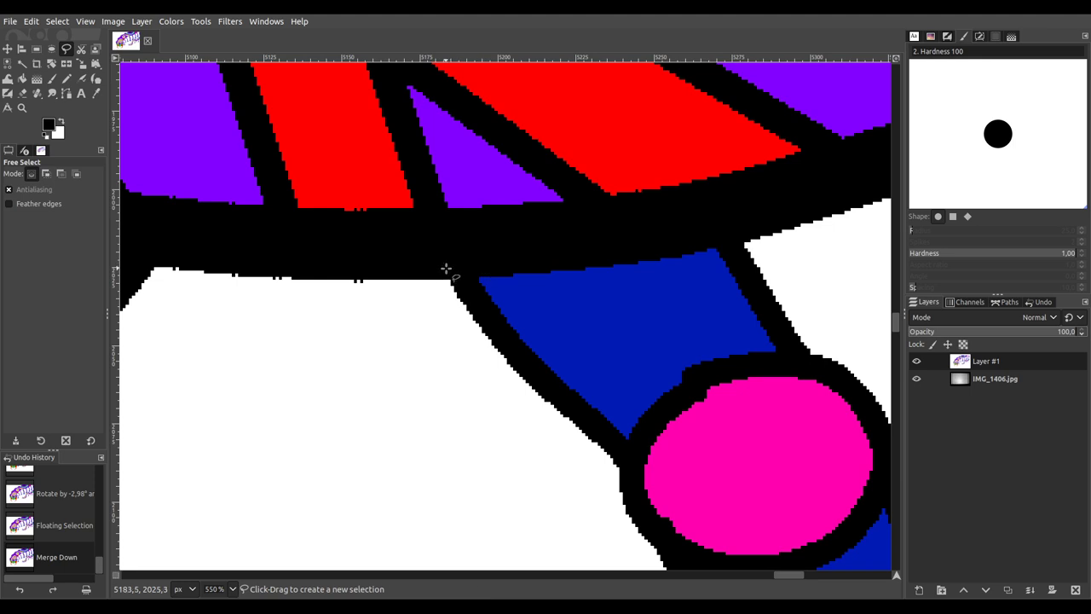
{"action": "left_click", "coordinate": [445, 268]}
{"action": "left_click_drag", "start_coordinate": [639, 254], "coordinate": [761, 228]}
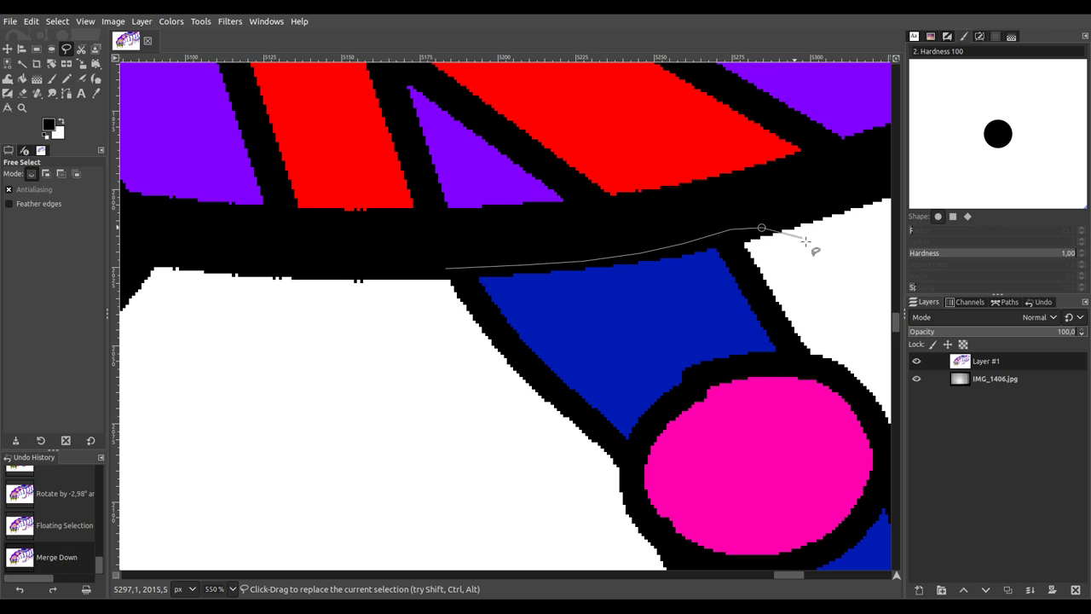
{"action": "left_click", "coordinate": [826, 294]}
Step: Continue the outline loosely around the small leg's knee, foot and toes, and close it into a selection
{"action": "scroll", "coordinate": [857, 339], "scroll_direction": "down", "scroll_amount": 6}
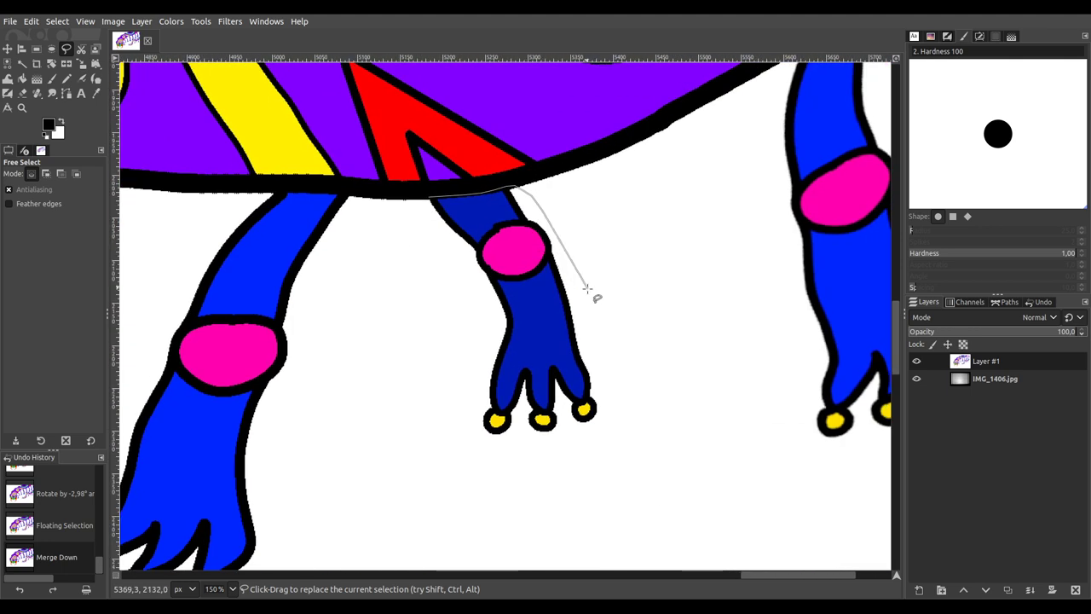
{"action": "left_click", "coordinate": [594, 294]}
{"action": "left_click", "coordinate": [636, 389]}
{"action": "left_click", "coordinate": [635, 443]}
{"action": "left_click", "coordinate": [499, 476]}
{"action": "left_click", "coordinate": [407, 430]}
{"action": "left_click", "coordinate": [441, 358]}
{"action": "left_click", "coordinate": [403, 251]}
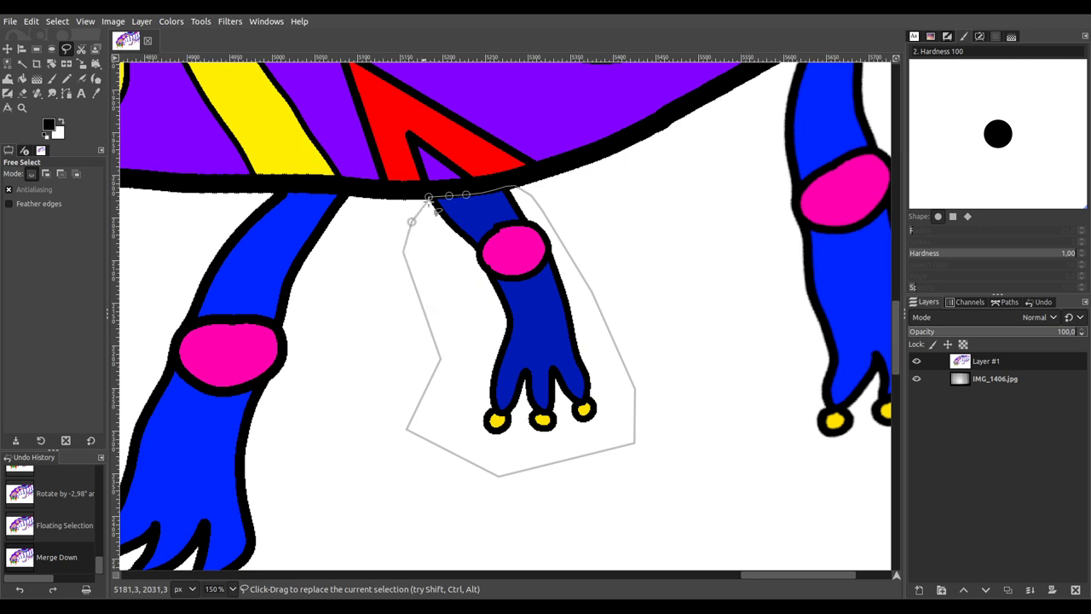
{"action": "key", "text": "Return"}
Step: Paste a copy of the small far-side leg beneath the tail between the new bright leg and the canvas edge, flipped horizontally
{"action": "key", "text": "ctrl+c"}
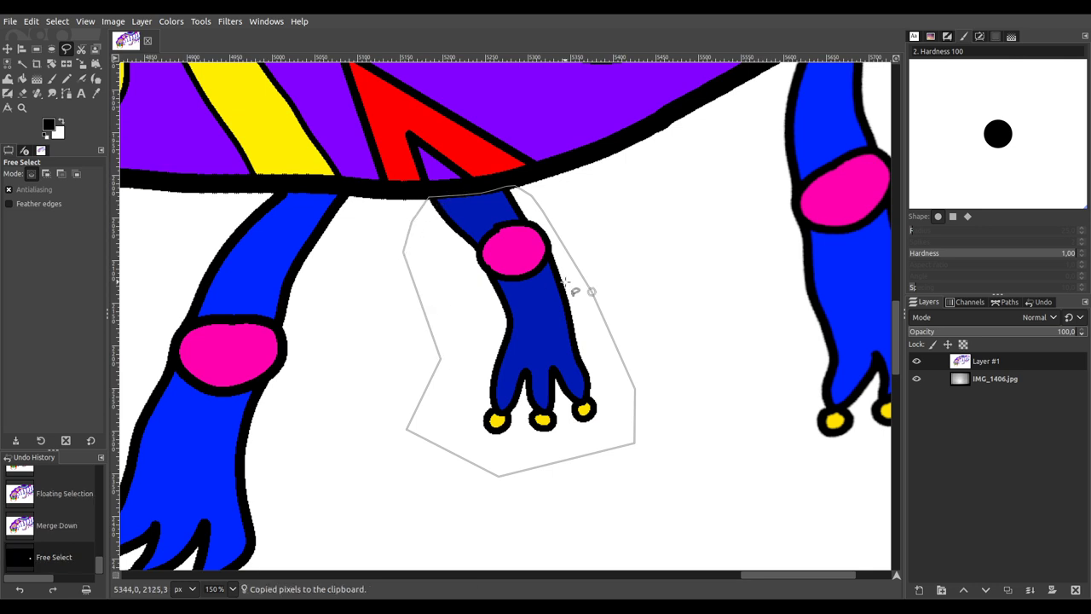
{"action": "key", "text": "ctrl+v"}
{"action": "scroll", "coordinate": [654, 298], "scroll_direction": "down", "scroll_amount": 3}
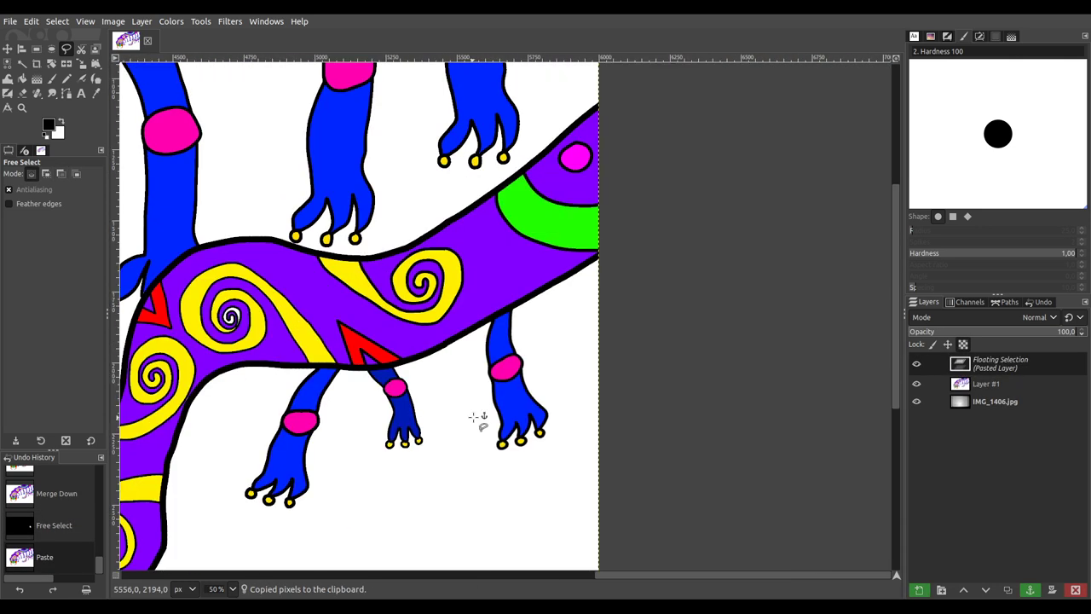
{"action": "left_click", "coordinate": [9, 49]}
{"action": "left_click_drag", "start_coordinate": [398, 390], "coordinate": [564, 311]}
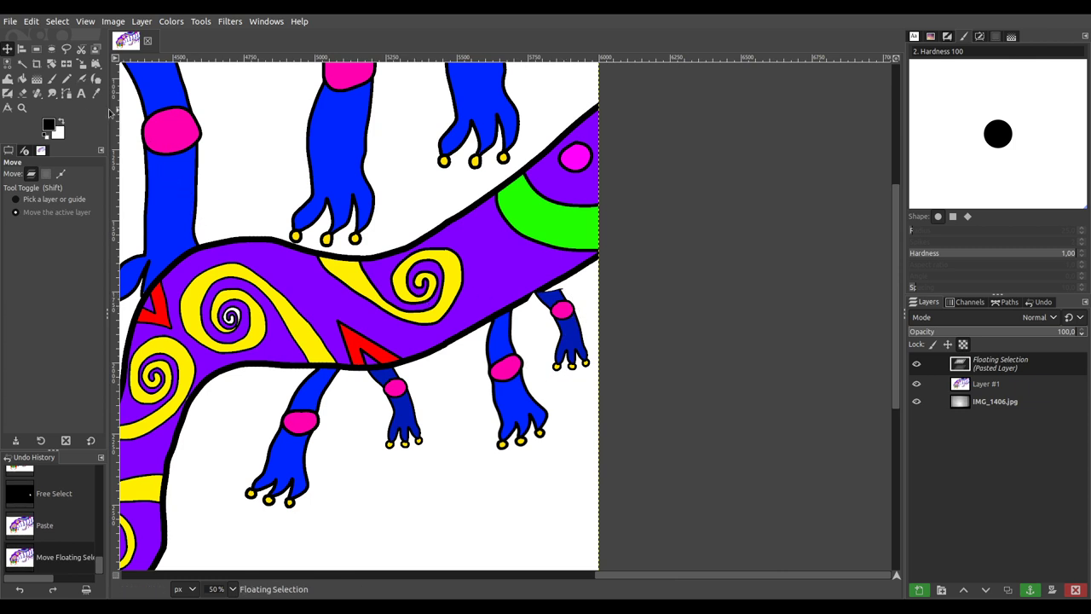
{"action": "left_click", "coordinate": [67, 66]}
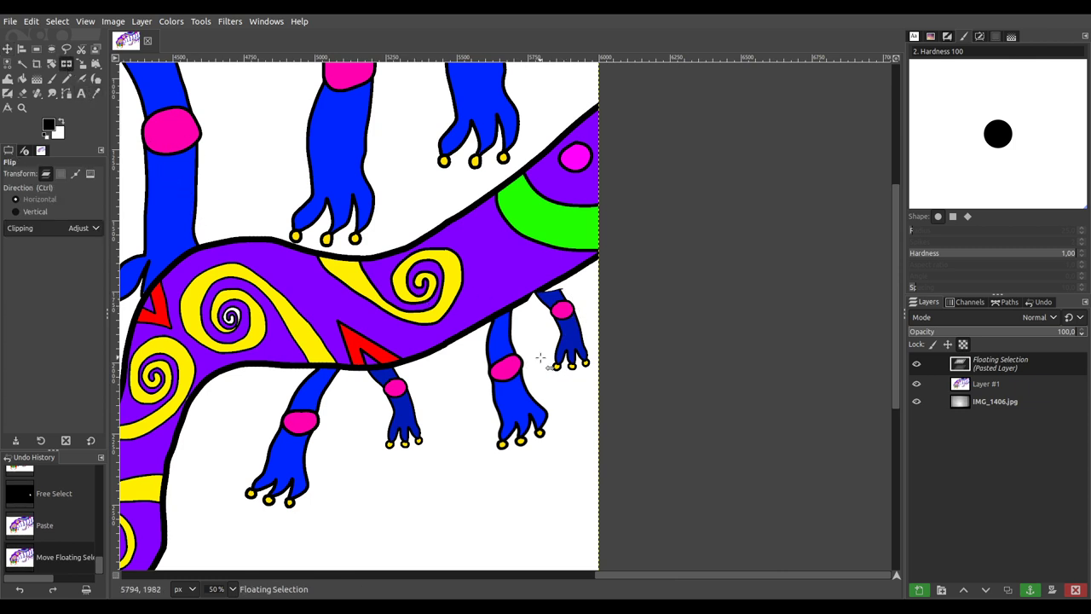
{"action": "left_click", "coordinate": [566, 325]}
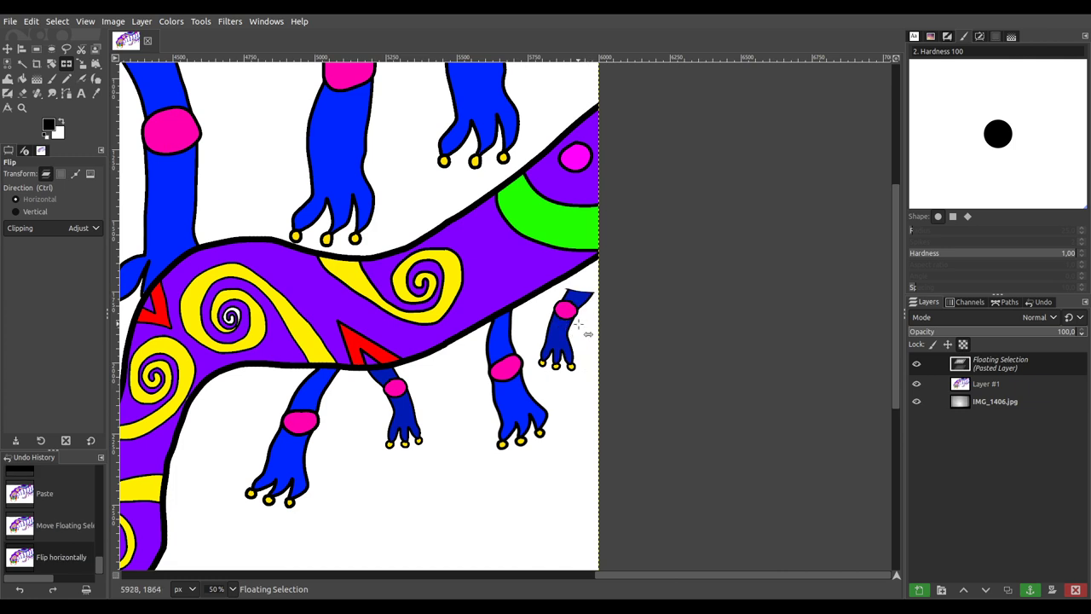
{"action": "left_click", "coordinate": [51, 63]}
{"action": "left_click_drag", "start_coordinate": [583, 312], "coordinate": [553, 309]}
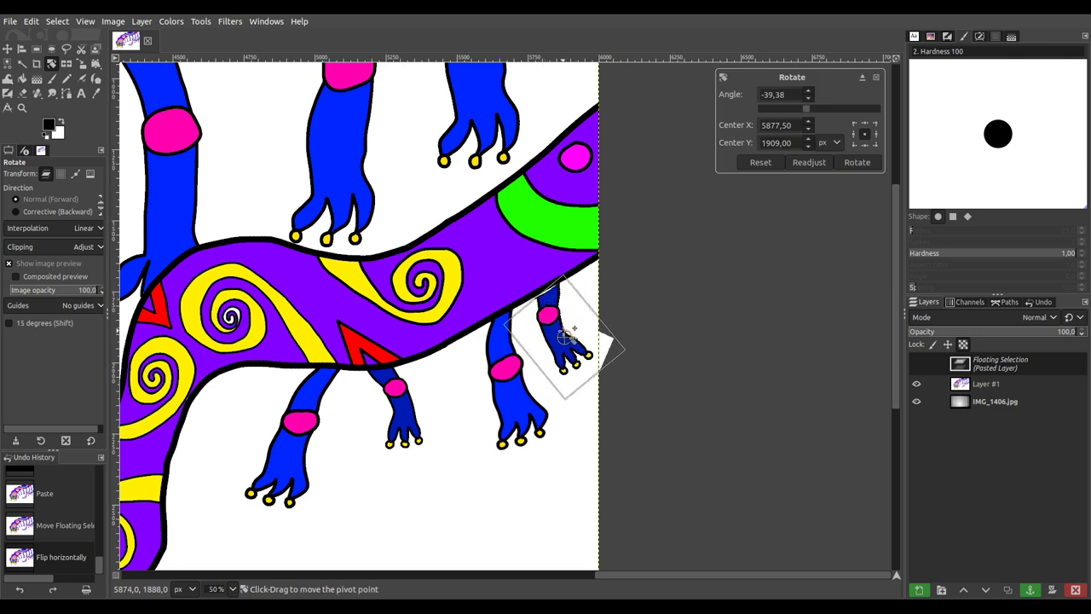
{"action": "scroll", "coordinate": [565, 338], "scroll_direction": "up", "scroll_amount": 5}
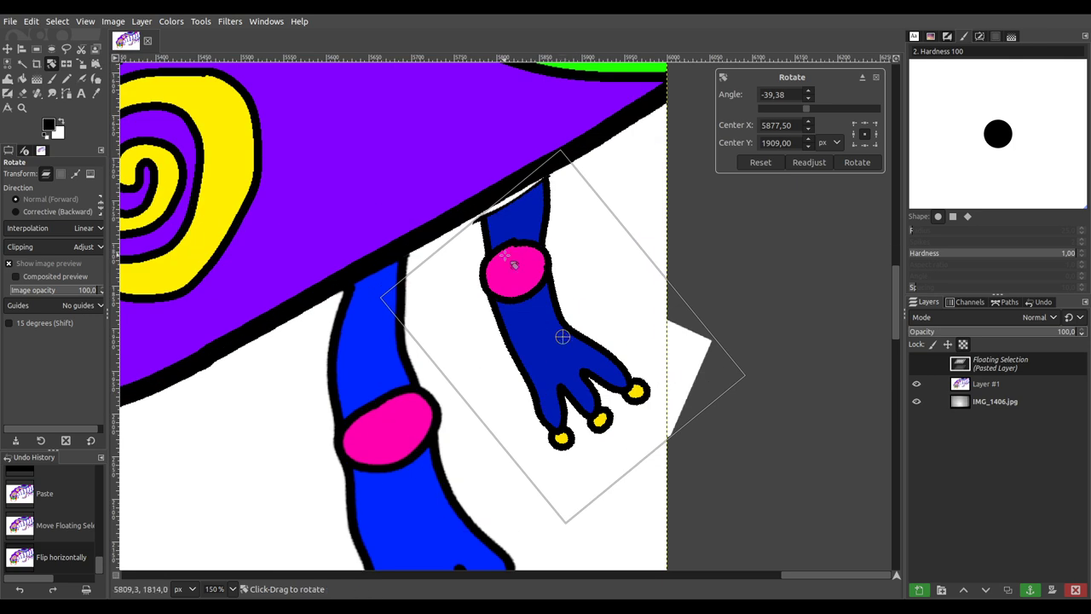
{"action": "left_click_drag", "start_coordinate": [626, 421], "coordinate": [606, 419]}
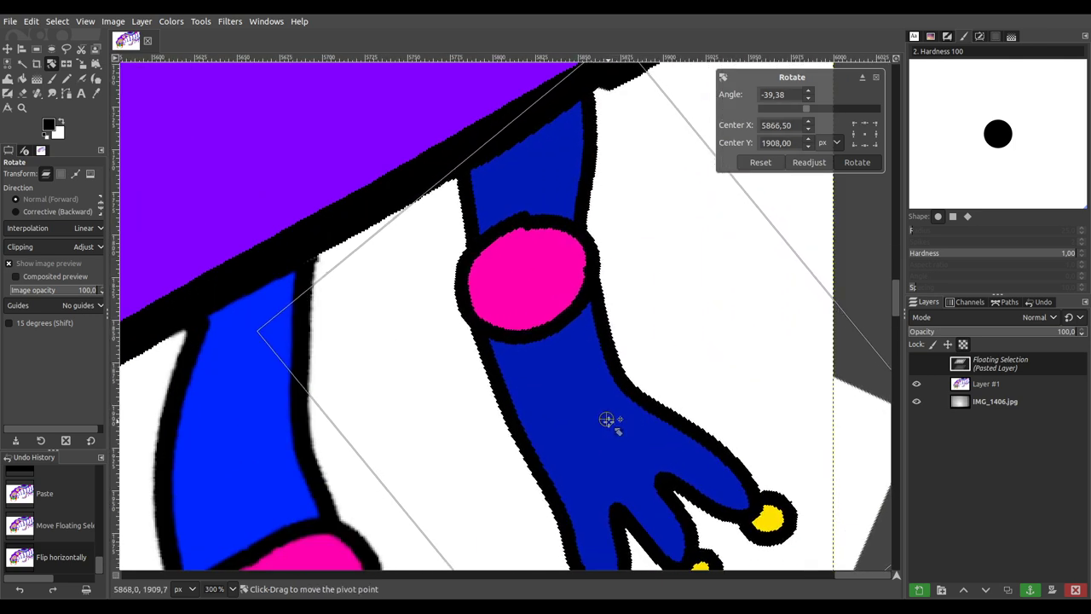
{"action": "left_click_drag", "start_coordinate": [727, 378], "coordinate": [730, 378]}
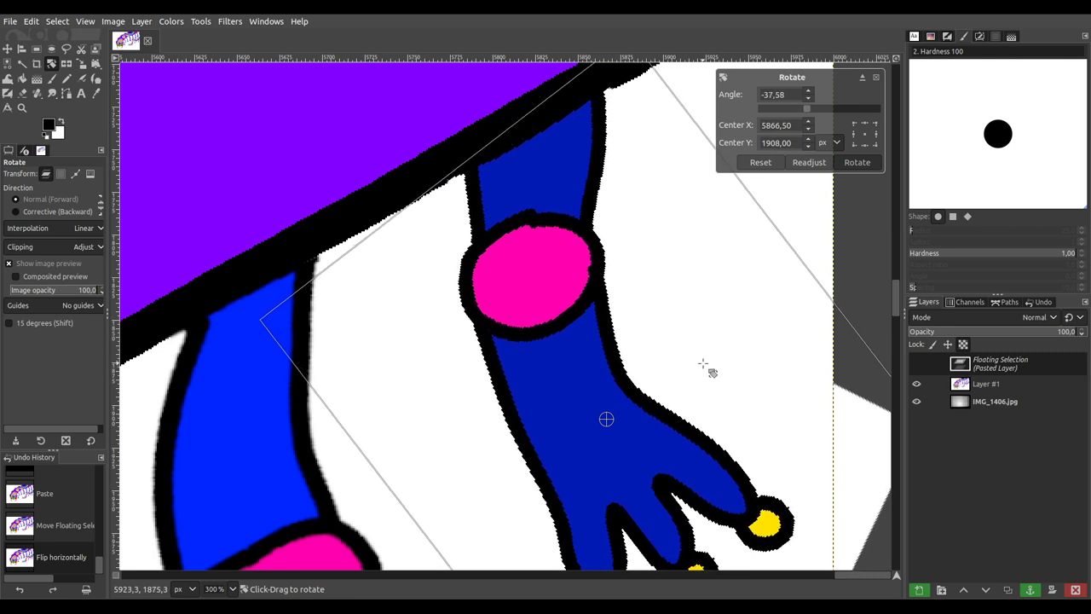
{"action": "scroll", "coordinate": [707, 383], "scroll_direction": "down", "scroll_amount": 5}
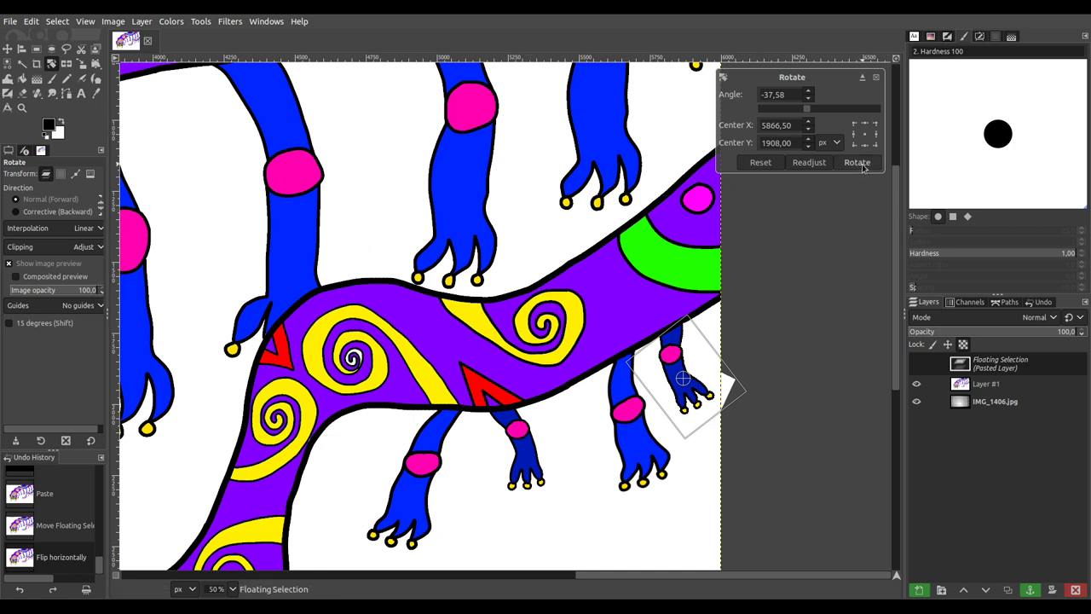
{"action": "left_click", "coordinate": [767, 163]}
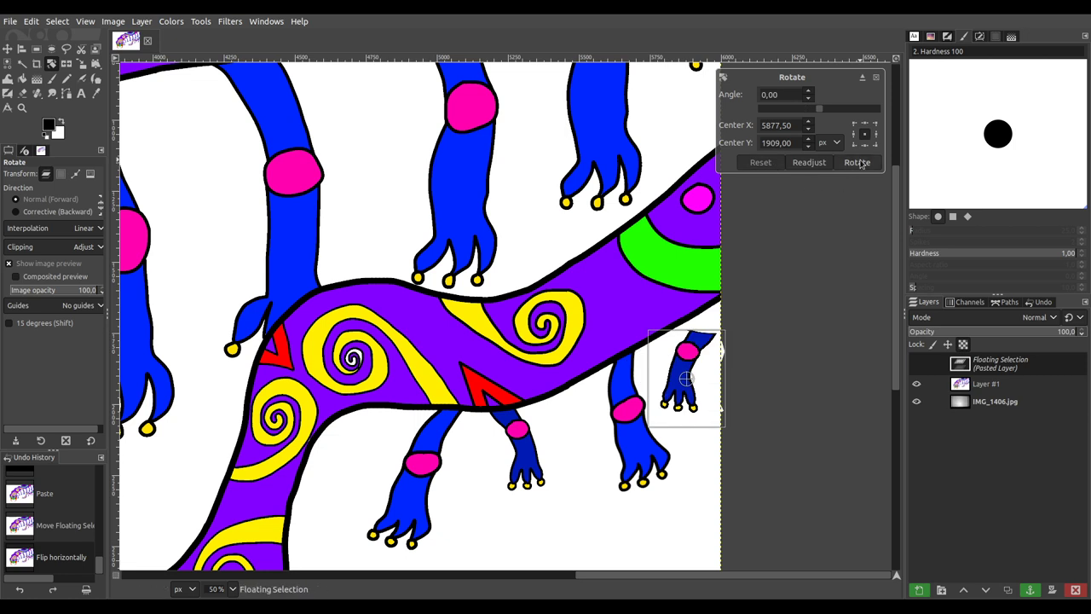
{"action": "left_click", "coordinate": [874, 78]}
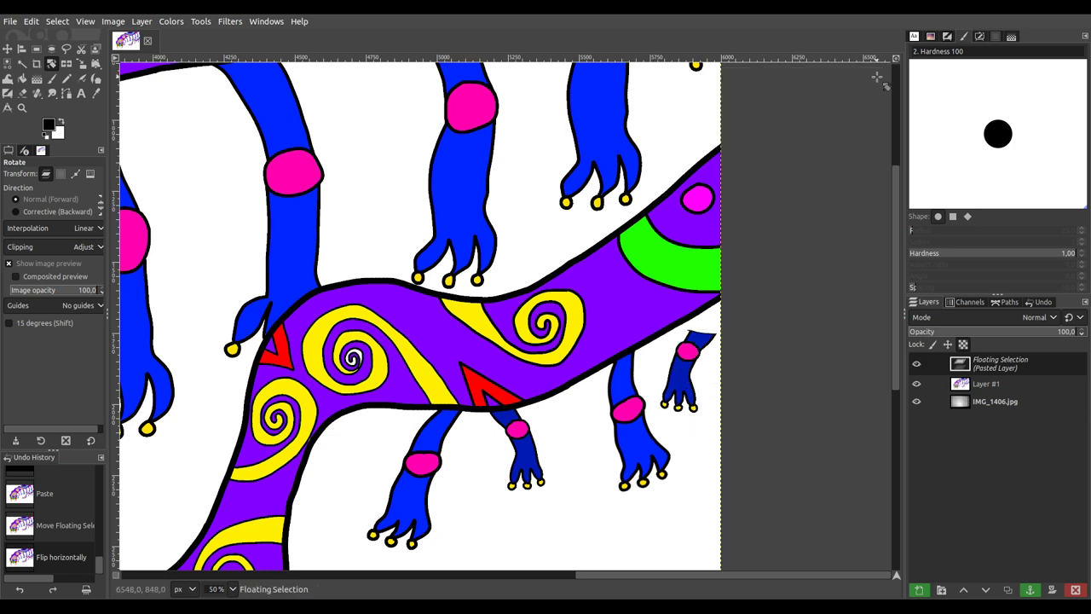
Step: Flip the pasted far-side leg horizontally again and rotate it by about -22.87° to slope with the tail's lower edge
{"action": "left_click", "coordinate": [67, 65]}
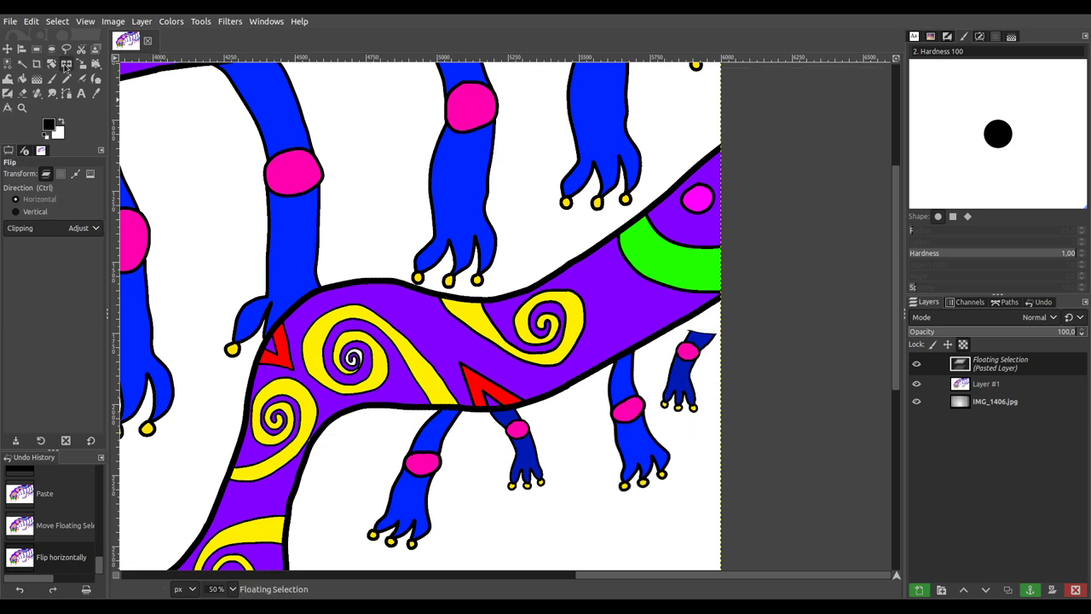
{"action": "left_click", "coordinate": [685, 368]}
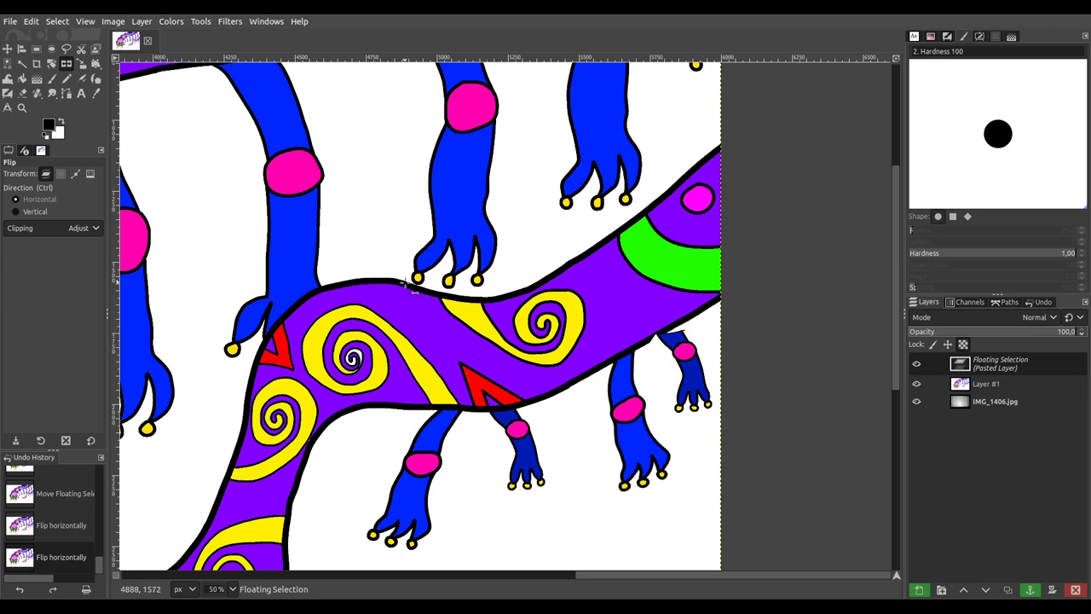
{"action": "key", "text": "shift+r"}
{"action": "left_click_drag", "start_coordinate": [696, 388], "coordinate": [725, 404]}
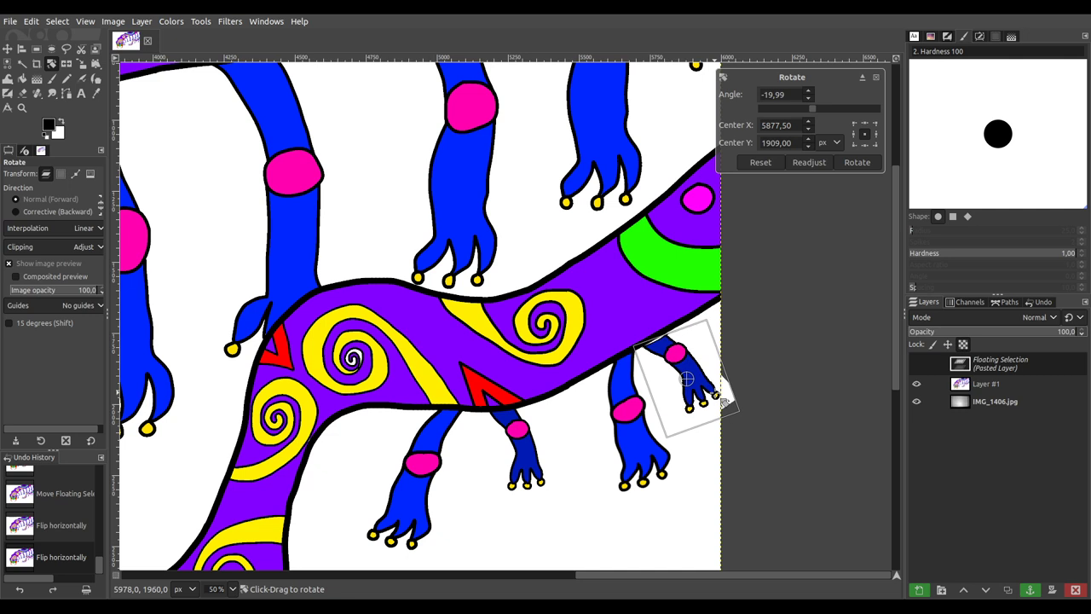
{"action": "scroll", "coordinate": [684, 367], "scroll_direction": "up", "scroll_amount": 3}
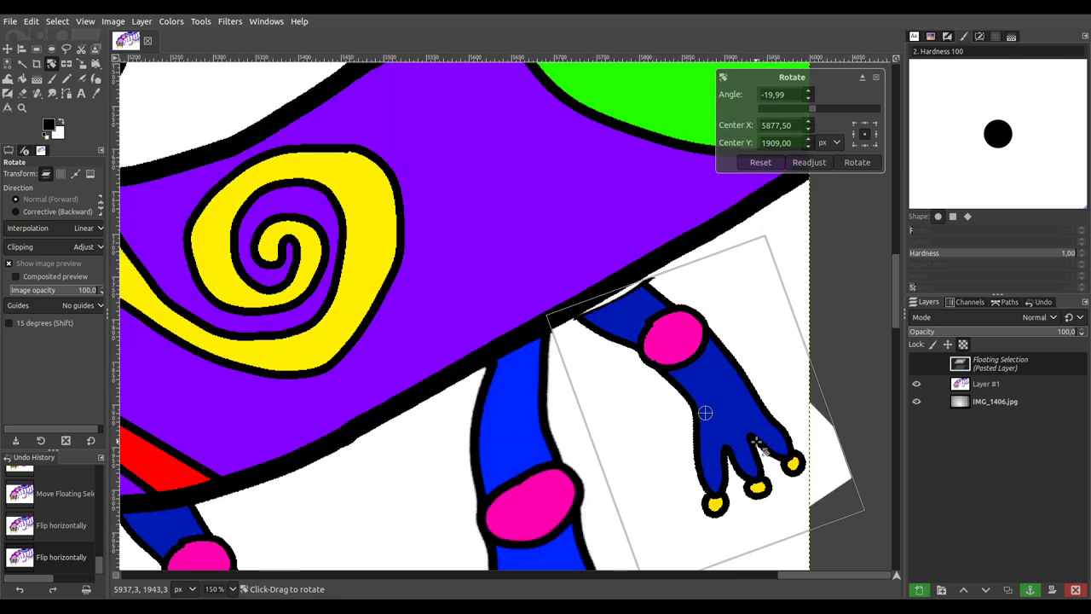
{"action": "left_click_drag", "start_coordinate": [765, 440], "coordinate": [767, 437]}
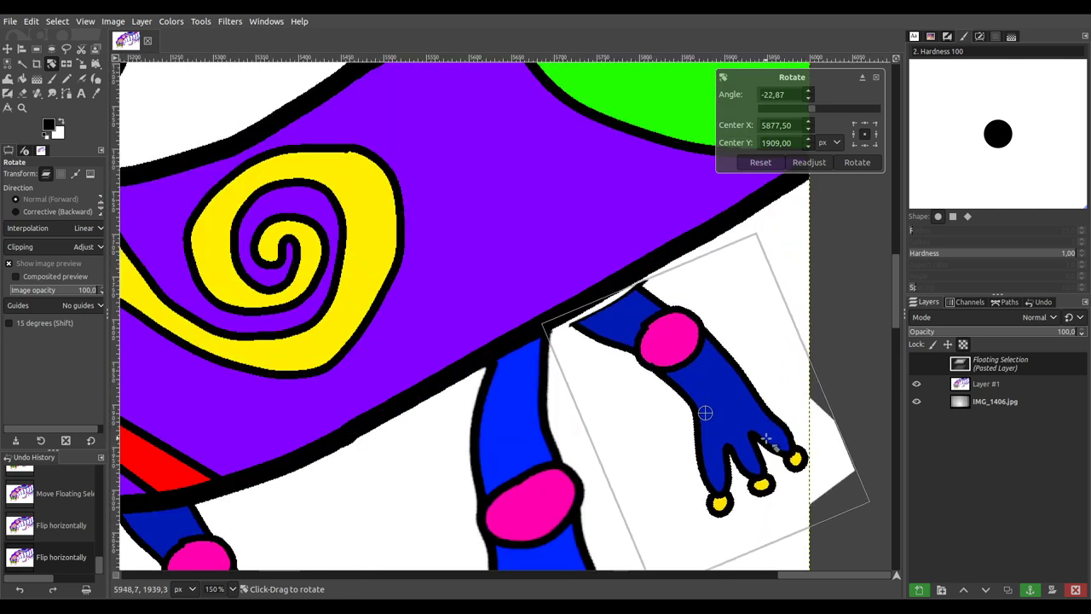
{"action": "left_click", "coordinate": [857, 162]}
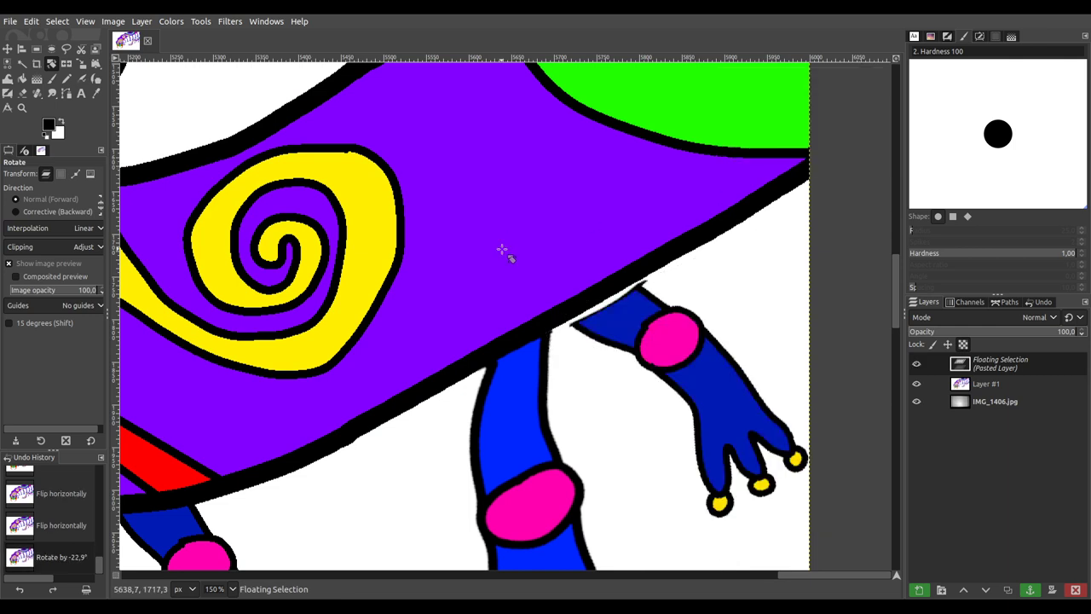
Step: Scale the floating far-side leg to 306 × 425 pixels, keeping its upper end against the tail outline
{"action": "left_click", "coordinate": [82, 64]}
{"action": "left_click_drag", "start_coordinate": [704, 362], "coordinate": [737, 412]}
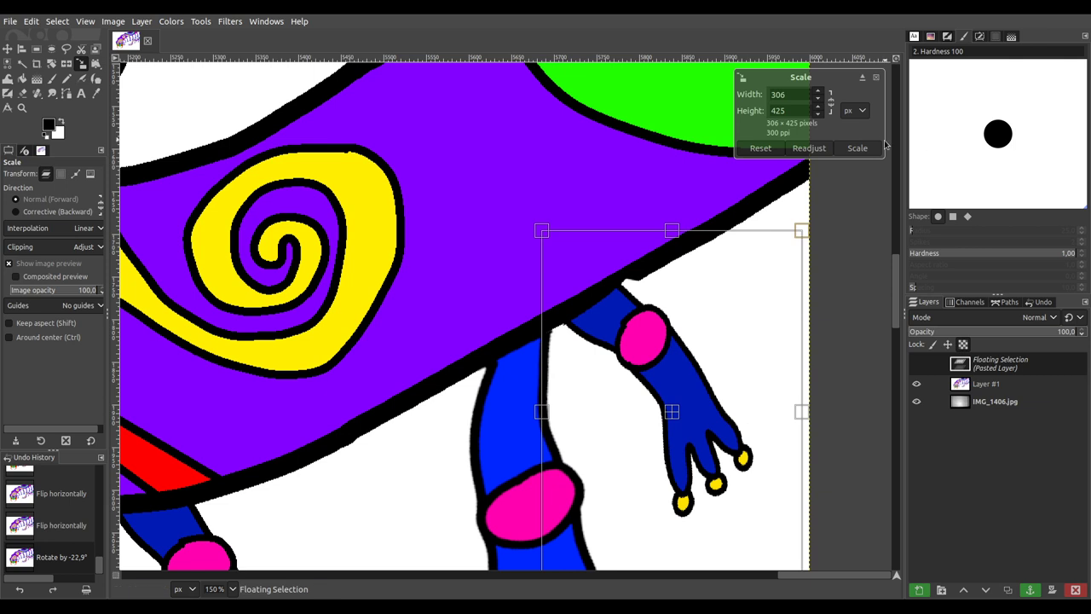
{"action": "left_click", "coordinate": [856, 147]}
Step: Rotate the floating leg by about 7.07° around a pivot placed below it, swinging it along the tail's underside
{"action": "left_click", "coordinate": [52, 64]}
{"action": "left_click_drag", "start_coordinate": [710, 376], "coordinate": [738, 552]}
{"action": "left_click_drag", "start_coordinate": [773, 317], "coordinate": [773, 315]}
{"action": "left_click_drag", "start_coordinate": [751, 555], "coordinate": [765, 584]}
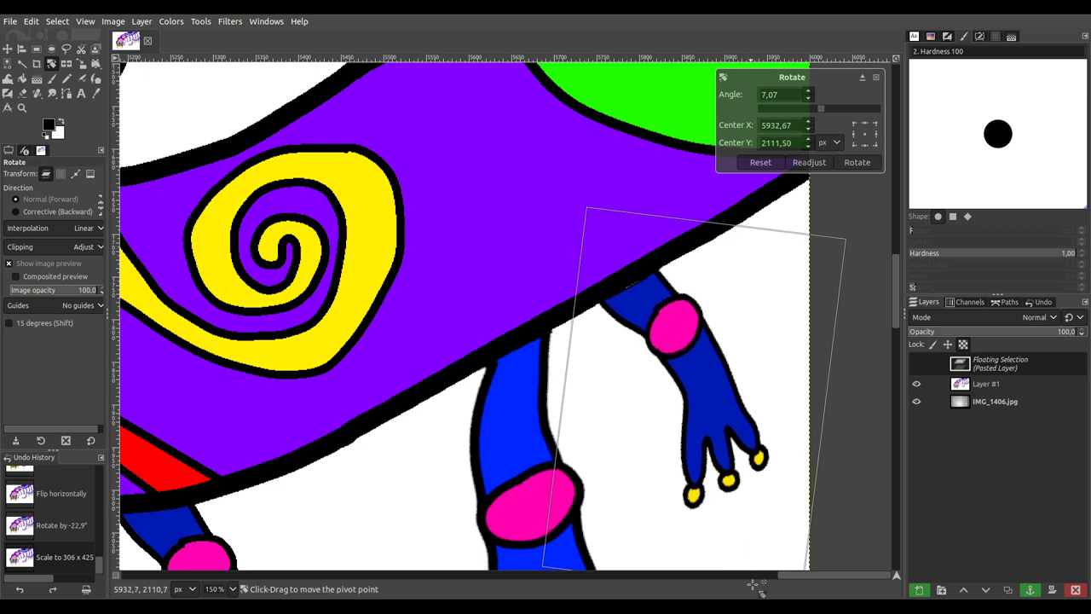
{"action": "key", "text": "minus"}
{"action": "key", "text": "minus"}
{"action": "key", "text": "minus"}
{"action": "key", "text": "minus"}
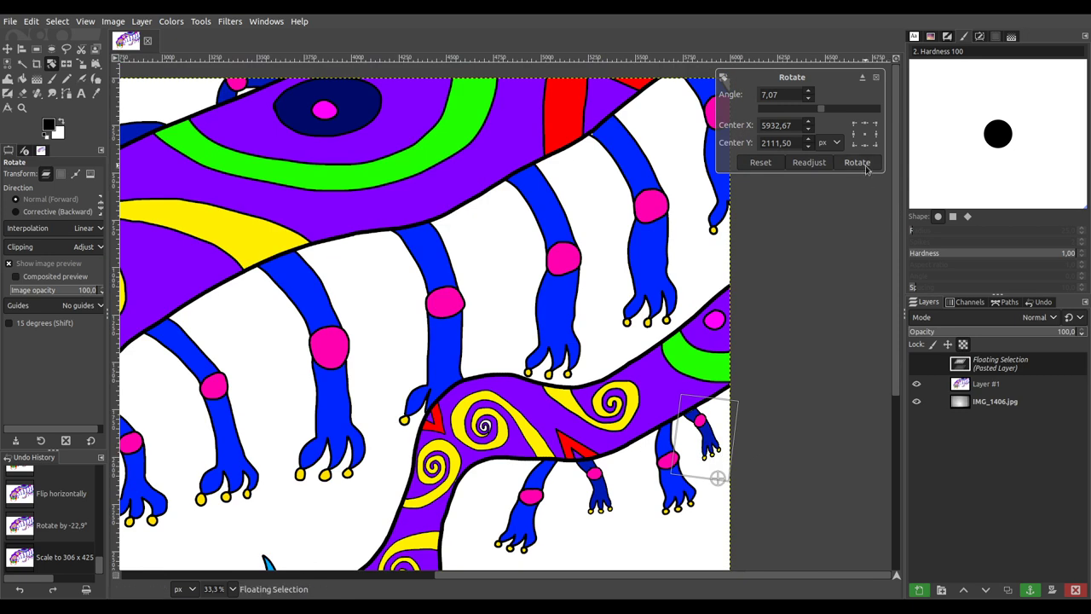
{"action": "left_click", "coordinate": [858, 162]}
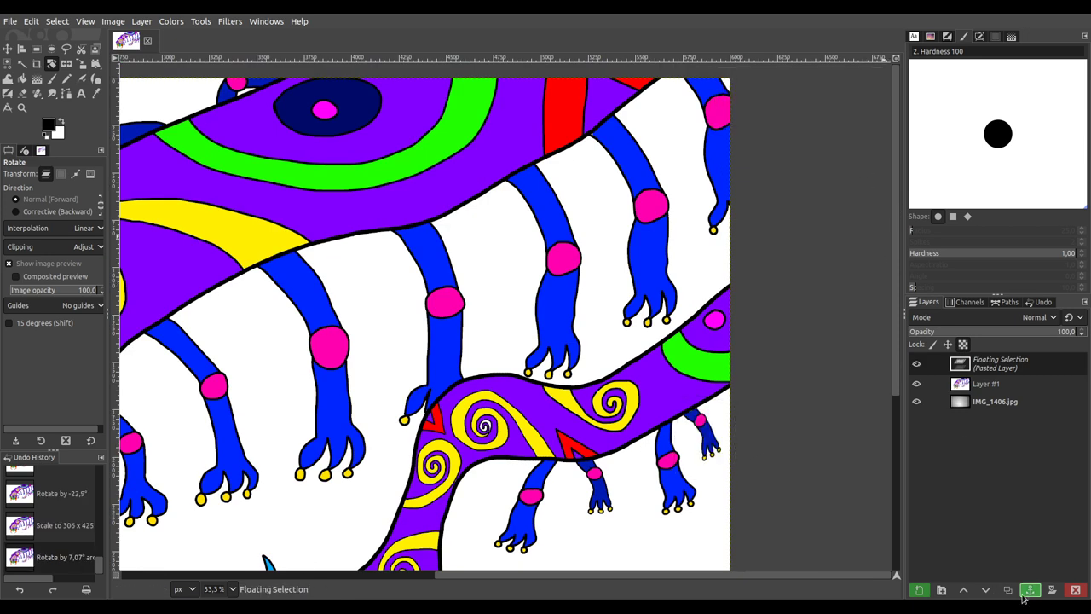
Step: Turn the floating leg into a new layer, merge it down into Layer #1 and fit that layer to the image size
{"action": "left_click", "coordinate": [918, 589]}
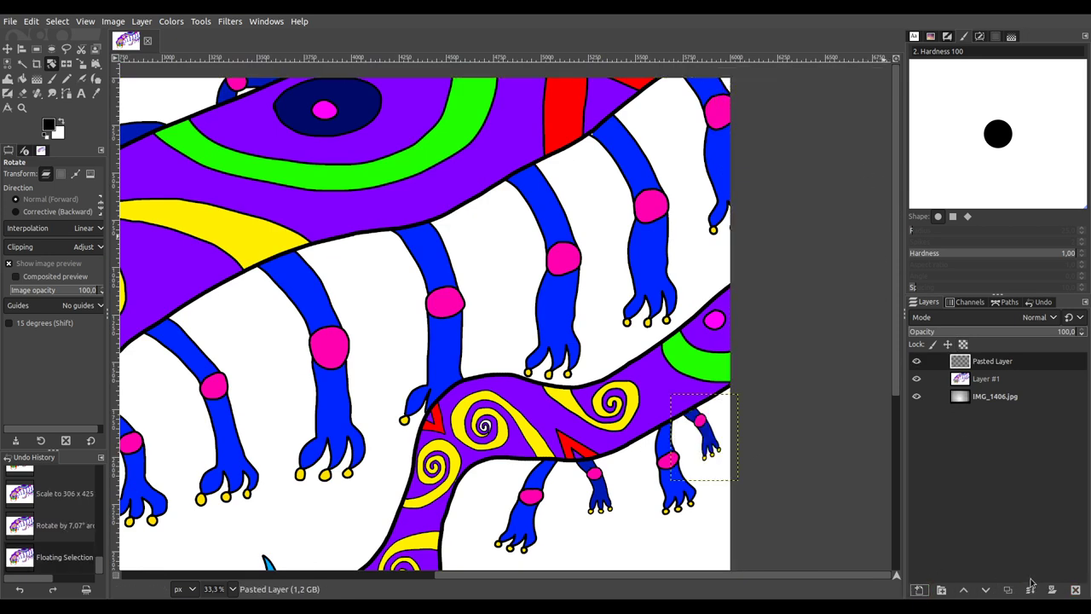
{"action": "left_click", "coordinate": [1030, 589]}
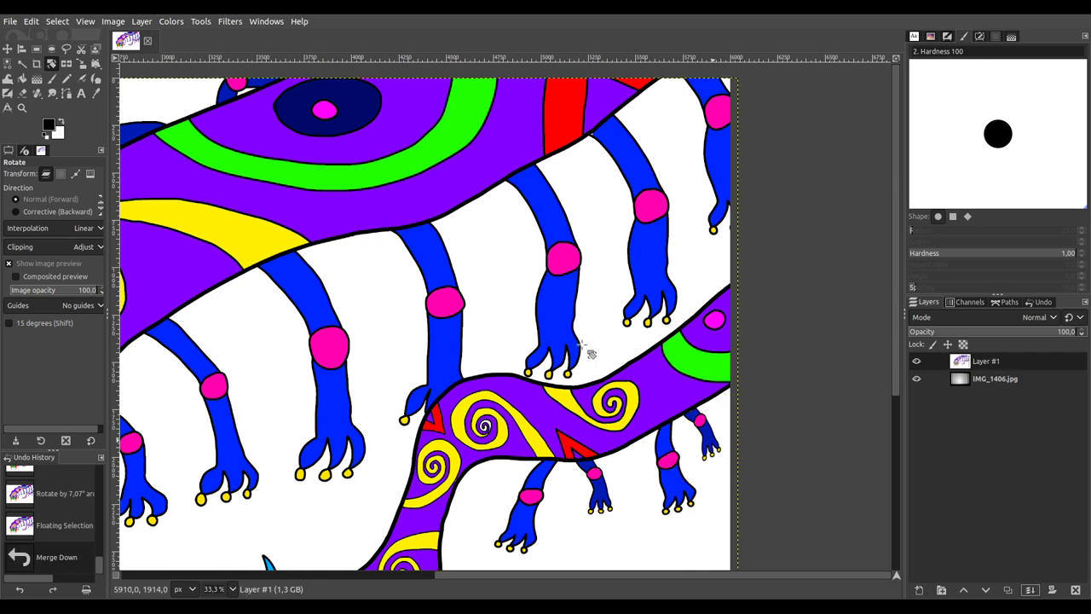
{"action": "left_click", "coordinate": [141, 21]}
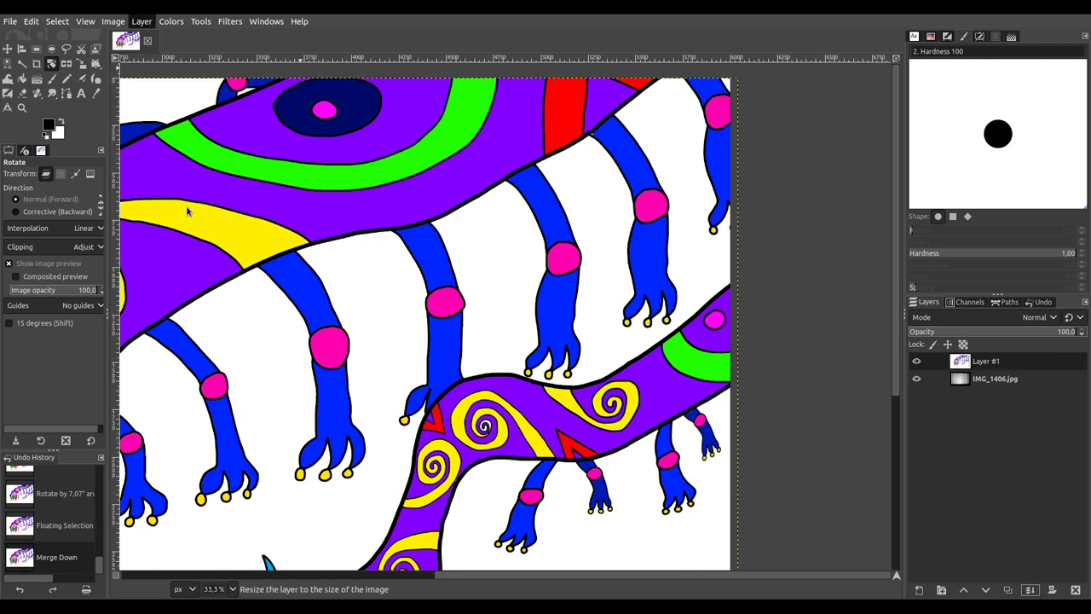
{"action": "left_click", "coordinate": [189, 220]}
Step: Paint black over the light gap between the new far-side leg's upper end and the tail outline
{"action": "scroll", "coordinate": [645, 492], "scroll_direction": "up", "scroll_amount": 9}
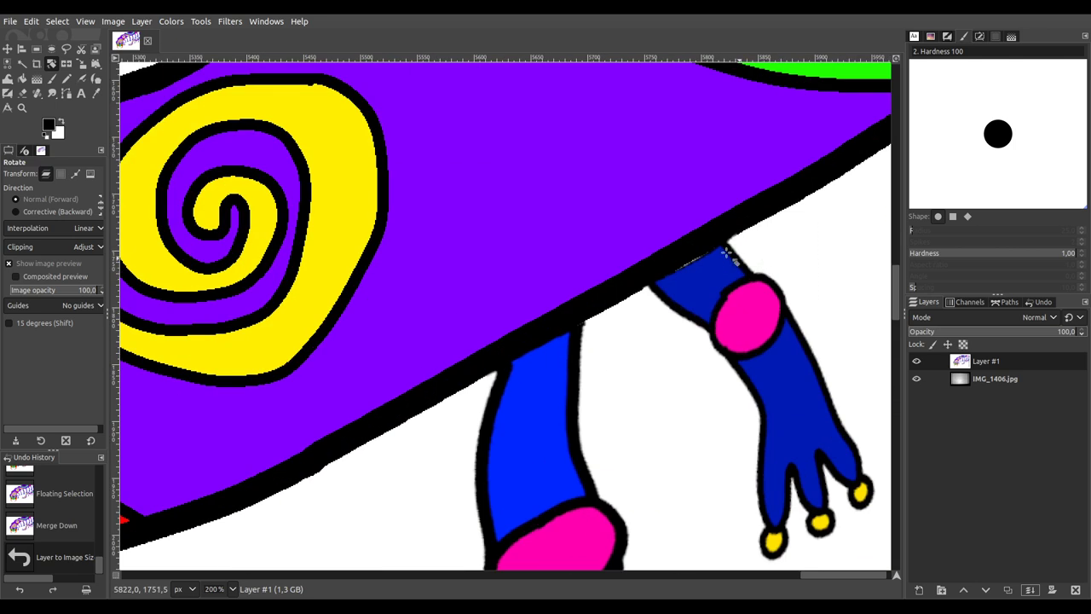
{"action": "scroll", "coordinate": [689, 265], "scroll_direction": "up", "scroll_amount": 1}
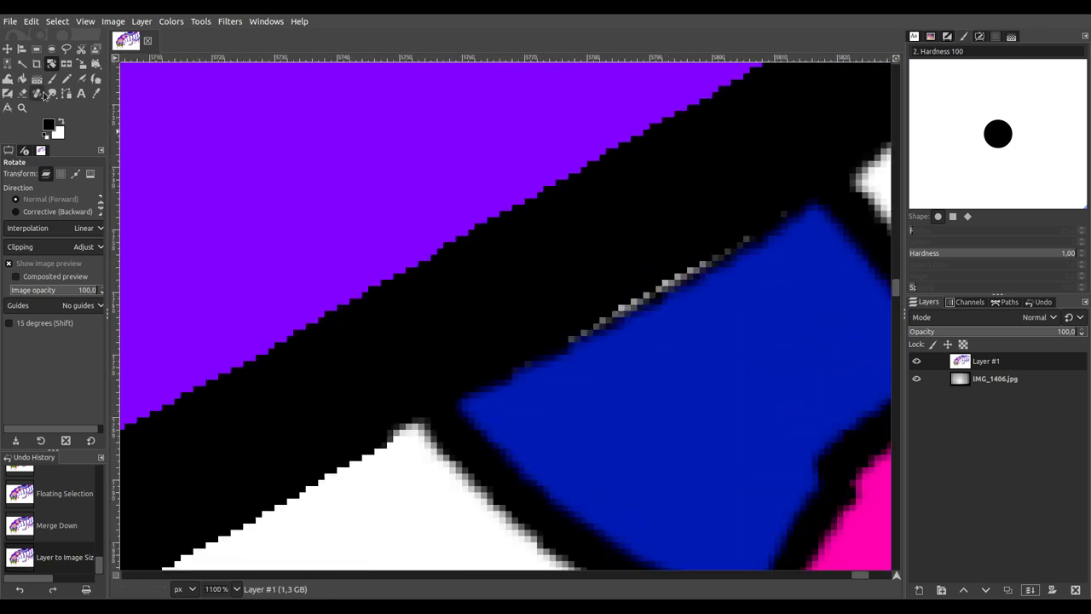
{"action": "left_click", "coordinate": [52, 78]}
{"action": "mouse_move", "coordinate": [744, 218]}
{"action": "left_mouse_down"}
{"action": "mouse_move", "coordinate": [522, 344]}
{"action": "mouse_move", "coordinate": [361, 414]}
{"action": "left_mouse_up"}
{"action": "scroll", "coordinate": [364, 413], "scroll_direction": "down", "scroll_amount": 6}
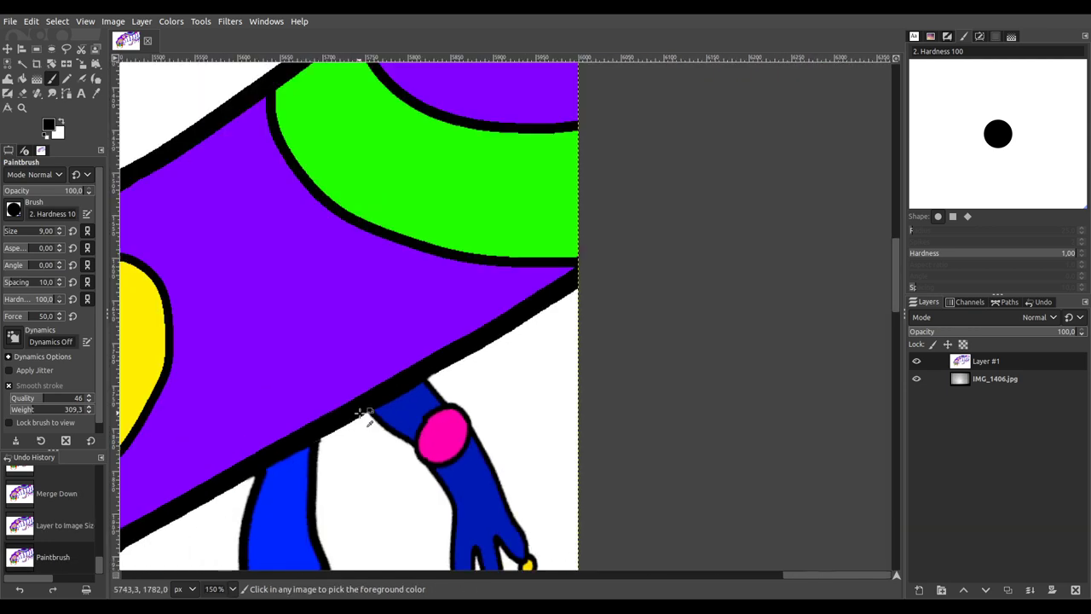
{"action": "scroll", "coordinate": [364, 412], "scroll_direction": "down", "scroll_amount": 3}
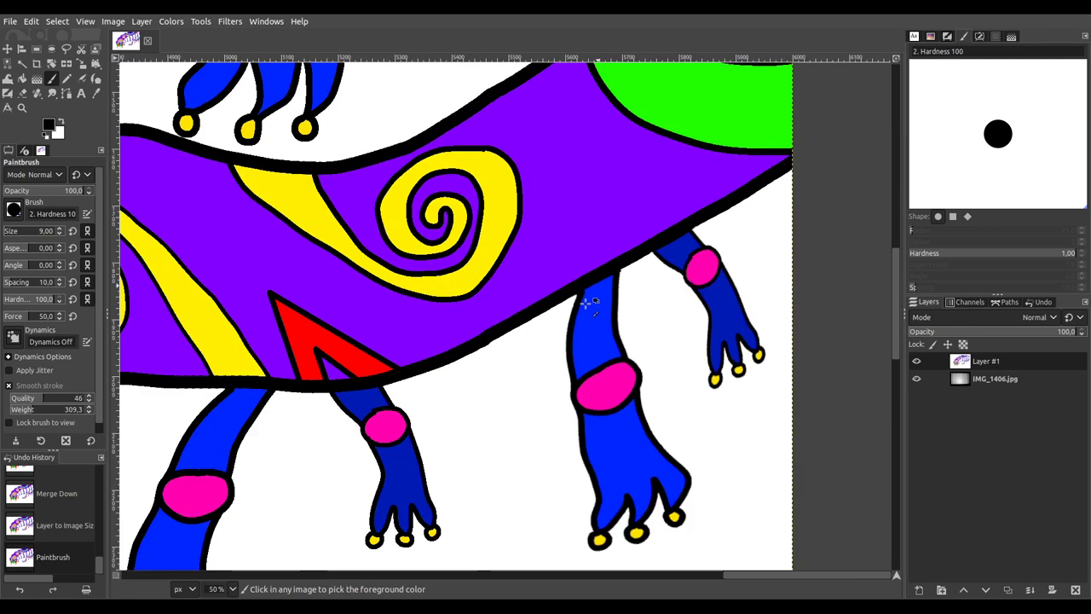
Step: Touch up the black outline where the last bright leg meets the tail with two brush dabs, and save the image
{"action": "scroll", "coordinate": [586, 300], "scroll_direction": "up", "scroll_amount": 6}
{"action": "scroll", "coordinate": [717, 191], "scroll_direction": "up", "scroll_amount": 4}
{"action": "left_click", "coordinate": [738, 175]}
{"action": "left_click", "coordinate": [751, 155]}
{"action": "scroll", "coordinate": [751, 155], "scroll_direction": "down", "scroll_amount": 8}
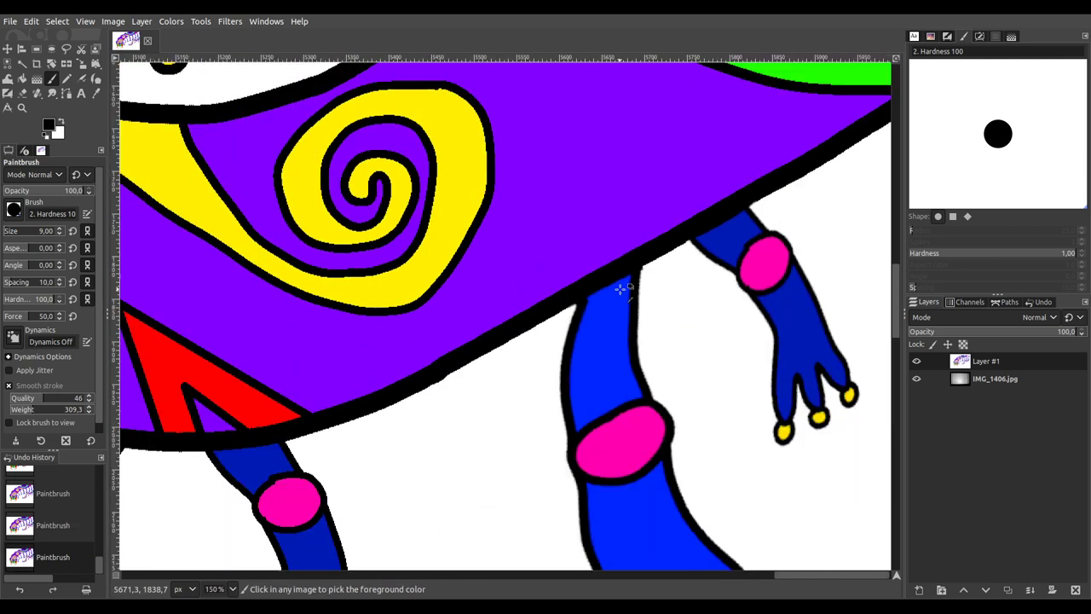
{"action": "scroll", "coordinate": [507, 286], "scroll_direction": "up", "scroll_amount": 1}
{"action": "key", "text": "ctrl+s"}
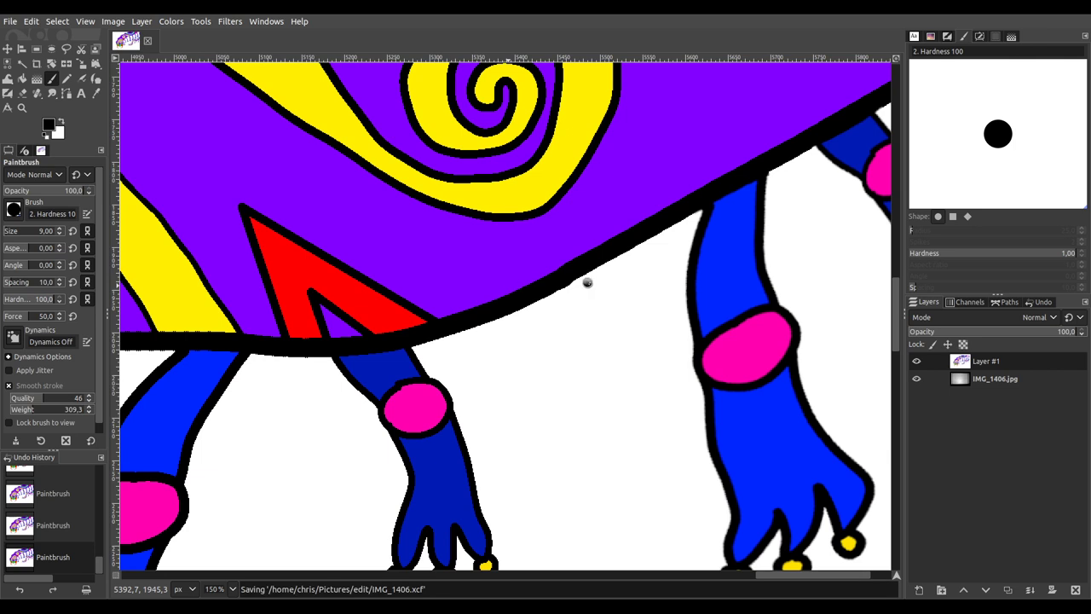
Step: Select all the white background around the creature with Select by Color at a threshold of 15
{"action": "scroll", "coordinate": [595, 286], "scroll_direction": "down", "scroll_amount": 6}
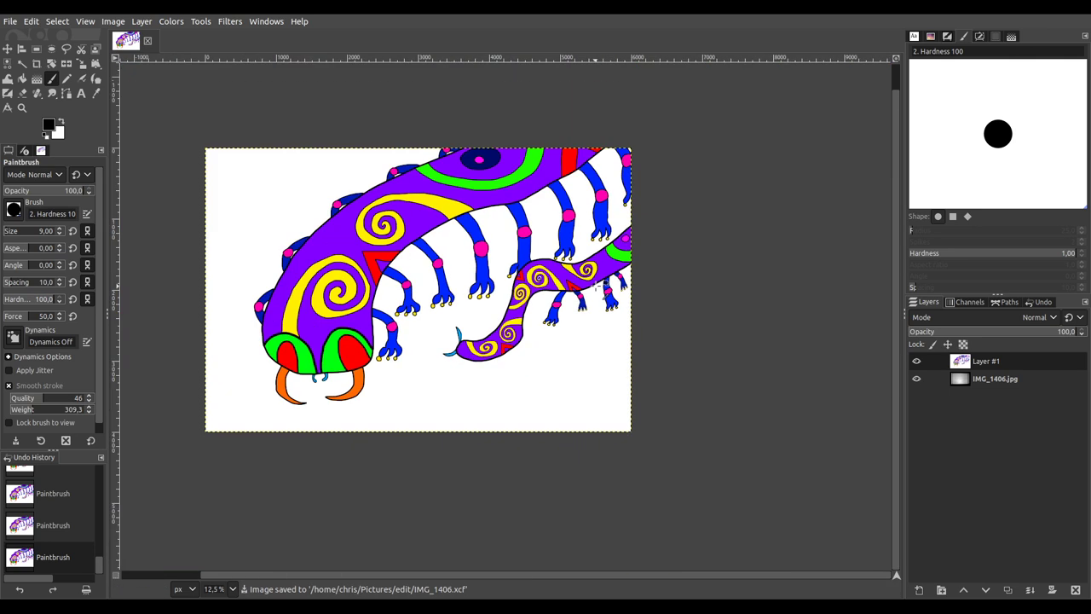
{"action": "scroll", "coordinate": [594, 300], "scroll_direction": "up", "scroll_amount": 1}
{"action": "left_click_drag", "start_coordinate": [511, 351], "coordinate": [682, 364]}
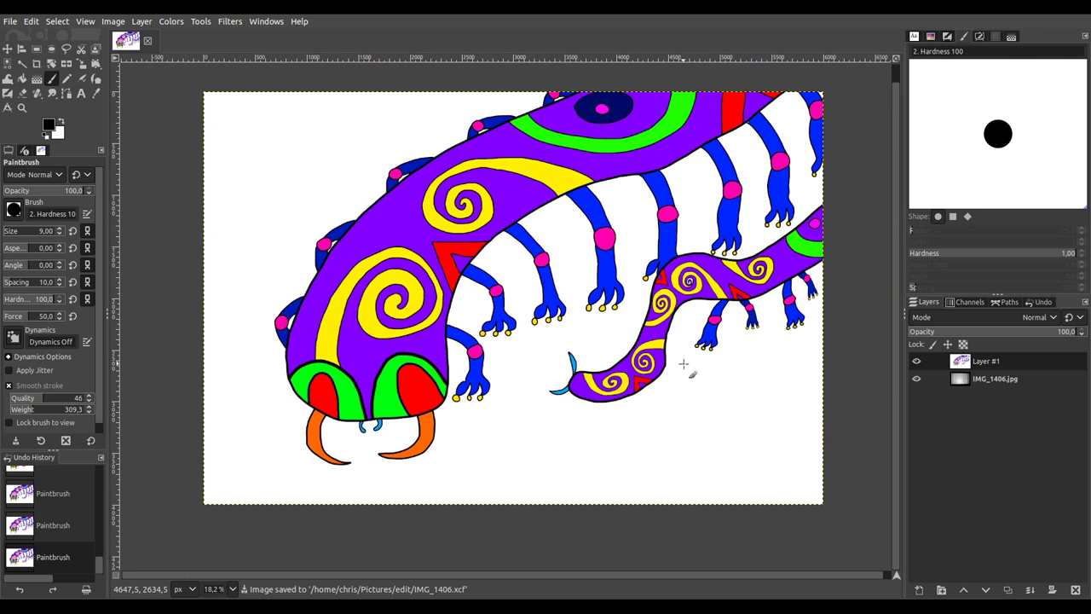
{"action": "scroll", "coordinate": [676, 368], "scroll_direction": "up", "scroll_amount": 2}
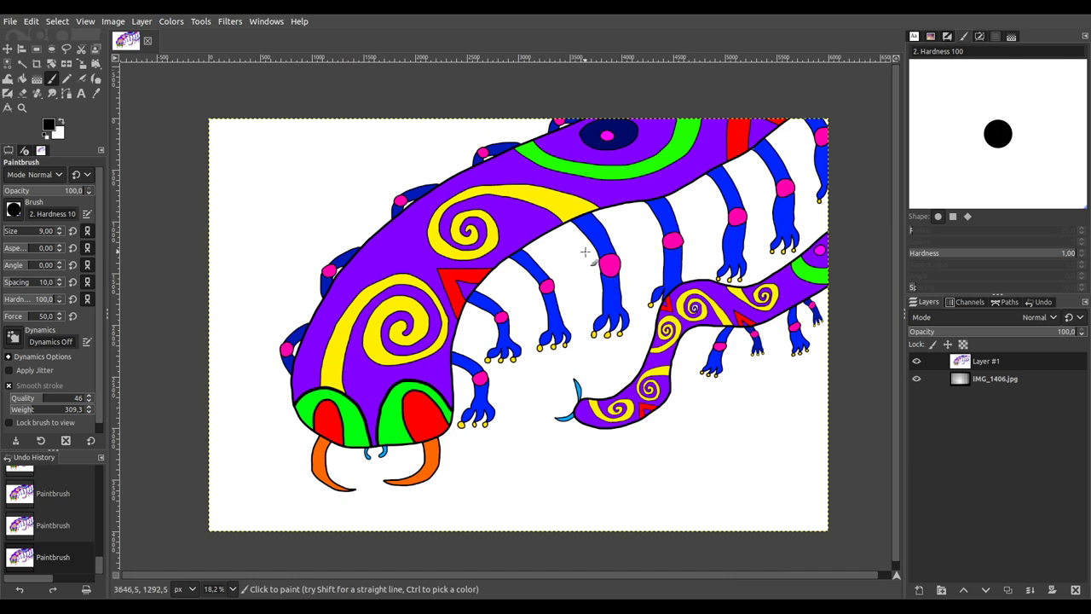
{"action": "key", "text": "u"}
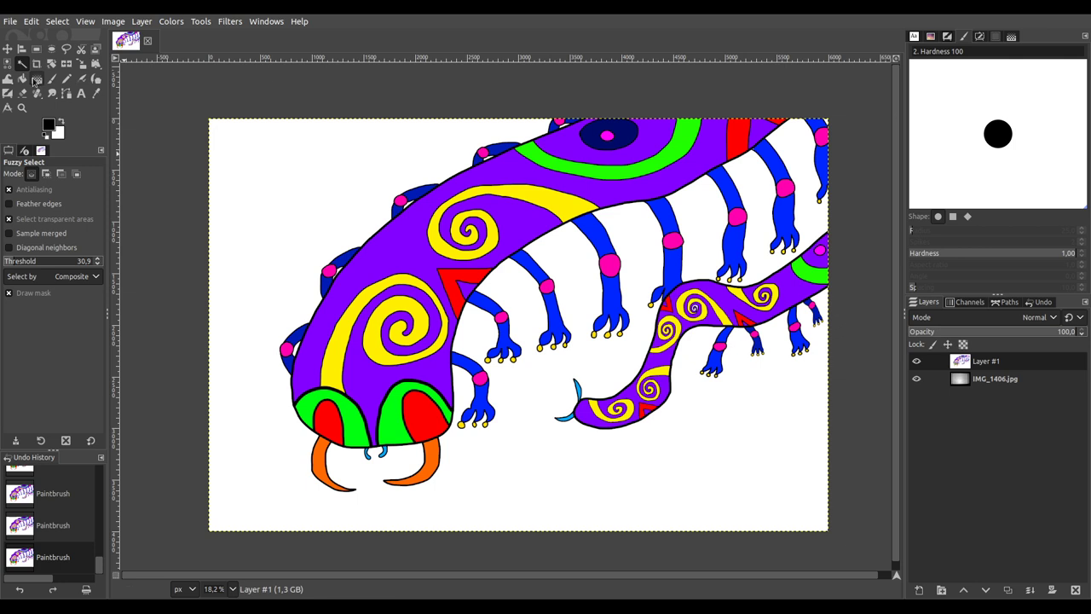
{"action": "key", "text": "shift+o"}
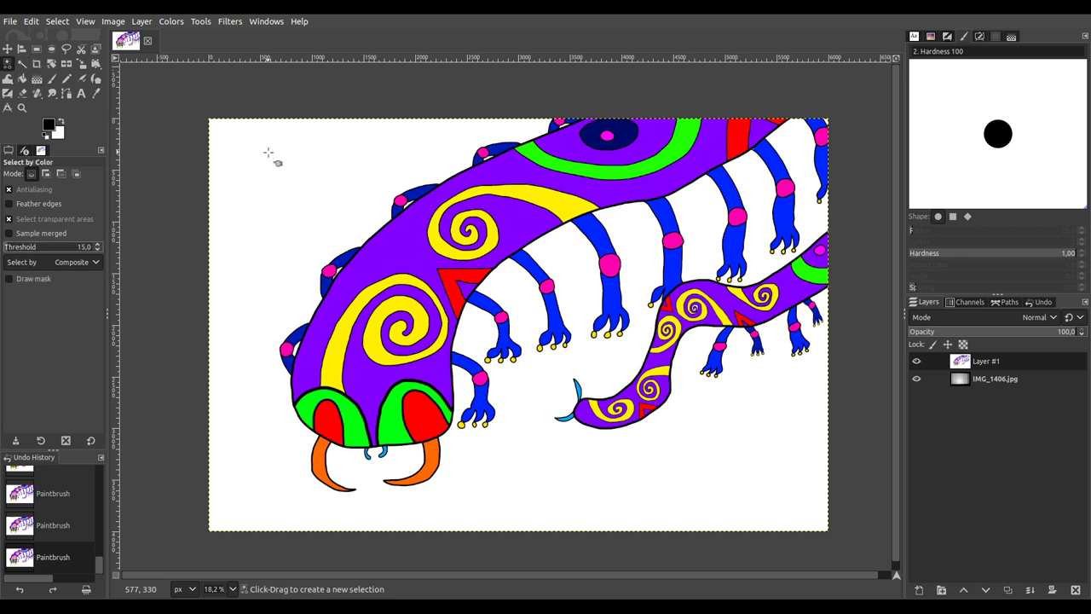
{"action": "left_click", "coordinate": [312, 161]}
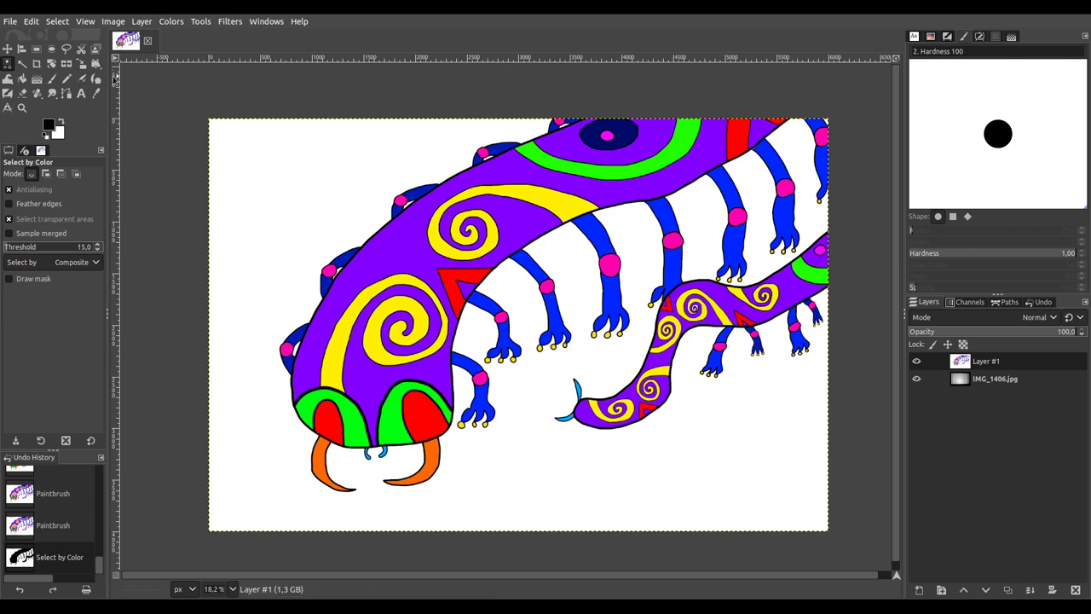
Step: Draw a radial gradient across the selected background from about (2040, 418) to (3069, 3526) and choose the Dark 1 preset
{"action": "left_click", "coordinate": [35, 79]}
{"action": "left_click_drag", "start_coordinate": [419, 162], "coordinate": [526, 483]}
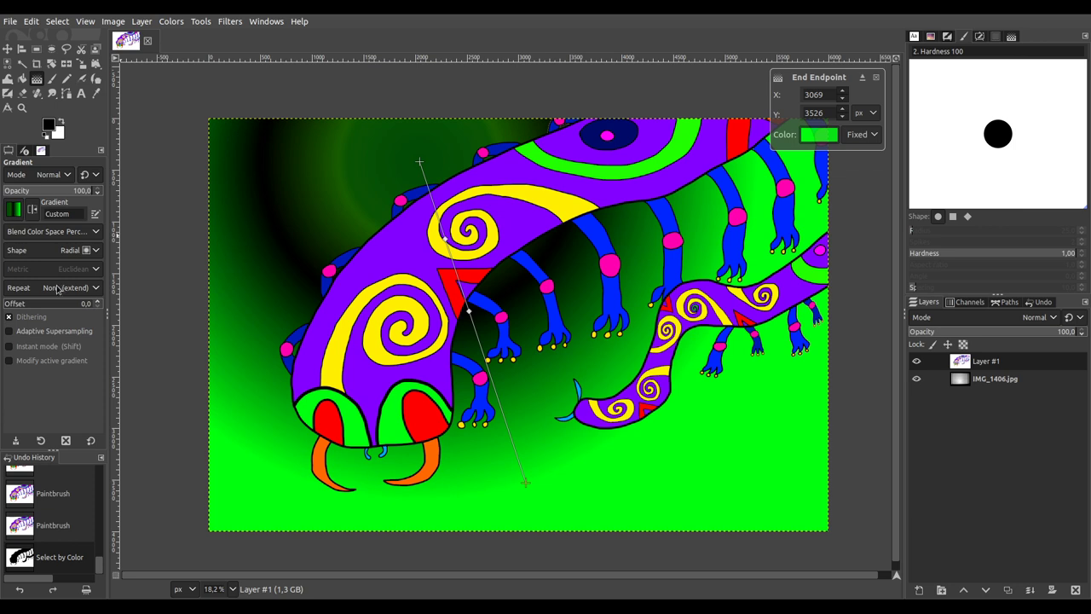
{"action": "scroll", "coordinate": [13, 209], "scroll_direction": "down", "scroll_amount": 5}
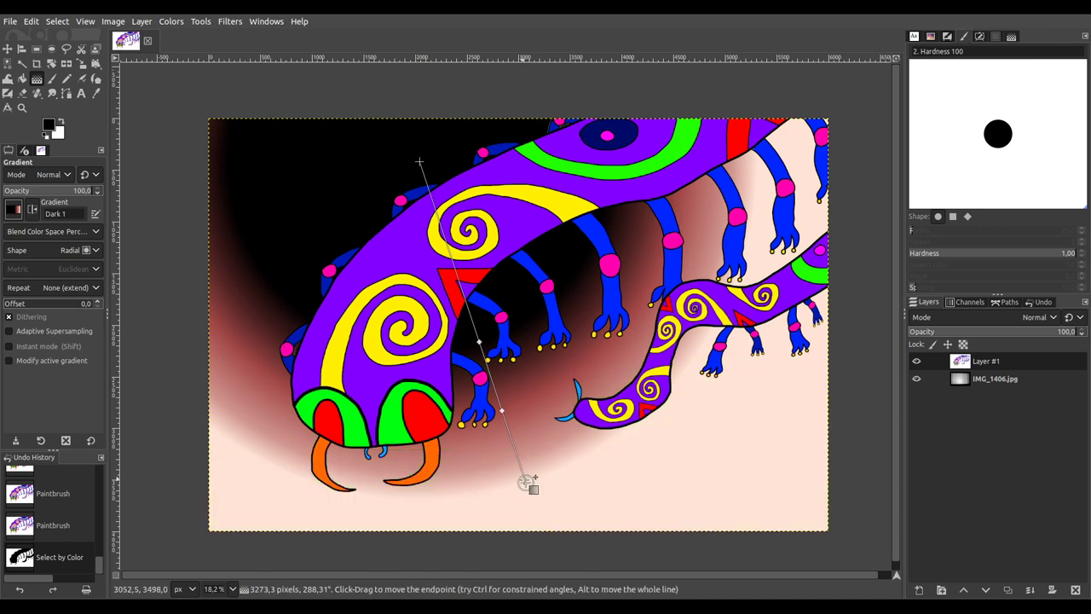
Step: Recolour the gradient's end point dark red and its second stop a slightly brighter red
{"action": "left_click", "coordinate": [527, 482]}
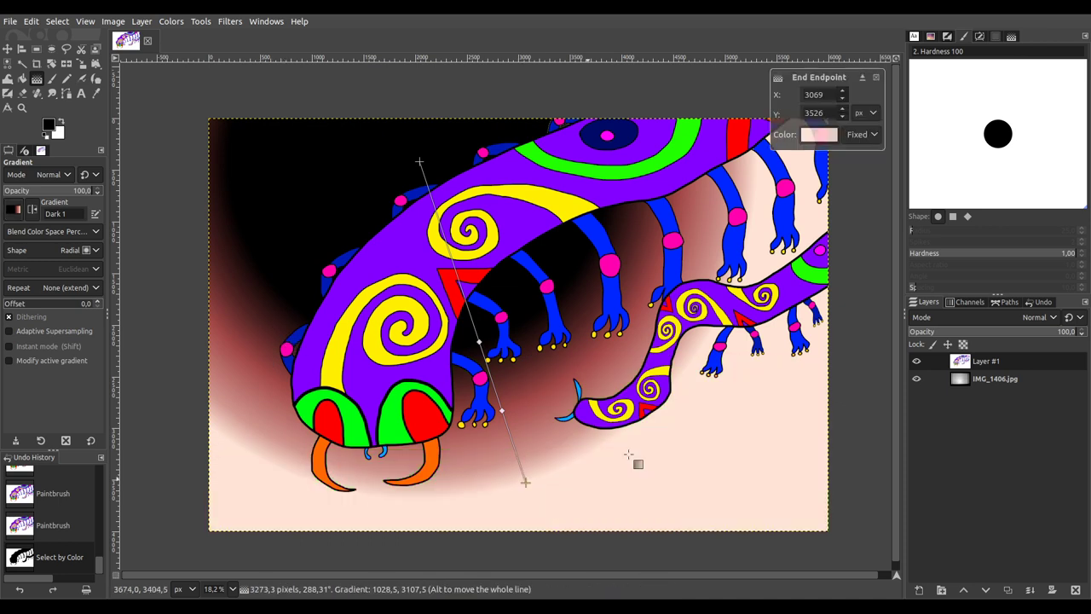
{"action": "left_click", "coordinate": [820, 134]}
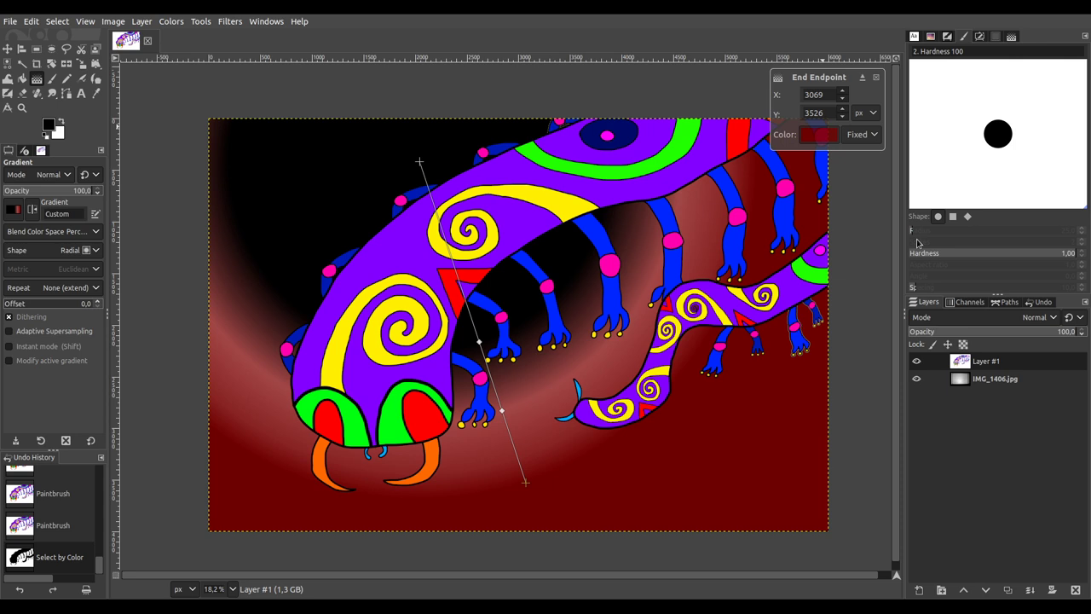
{"action": "left_click", "coordinate": [503, 410]}
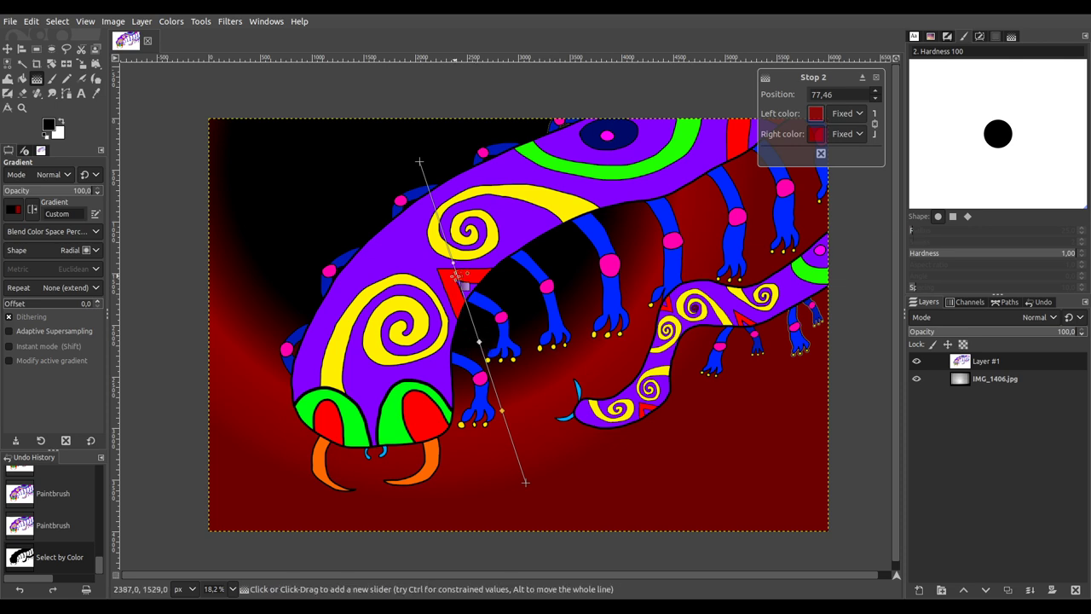
Step: Set the gradient's first stop to a nearly black red and move its start point to about (4917, 600)
{"action": "left_click", "coordinate": [453, 263]}
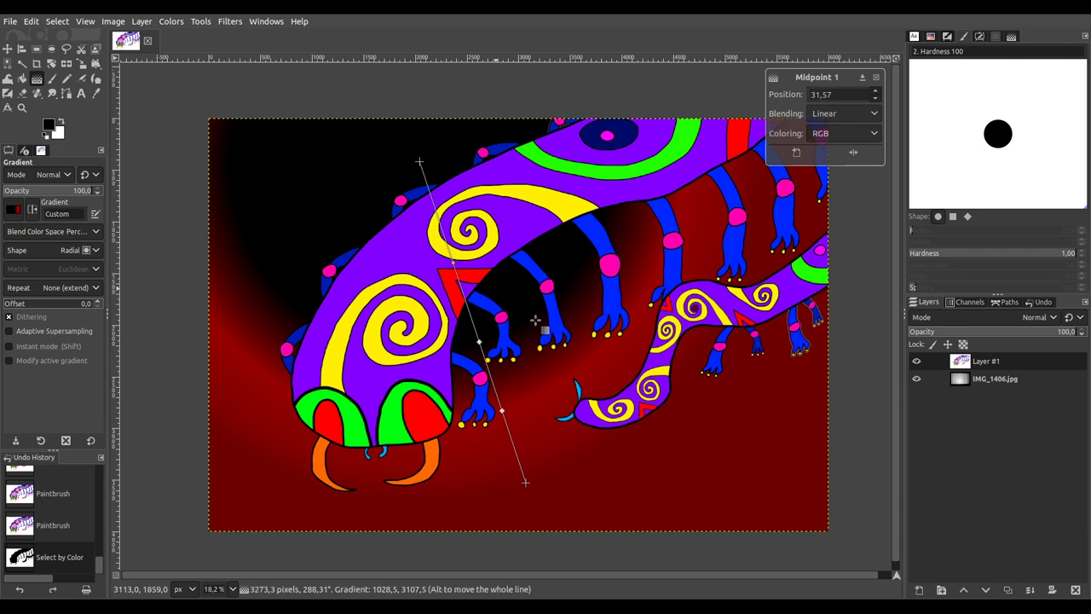
{"action": "left_click", "coordinate": [480, 342]}
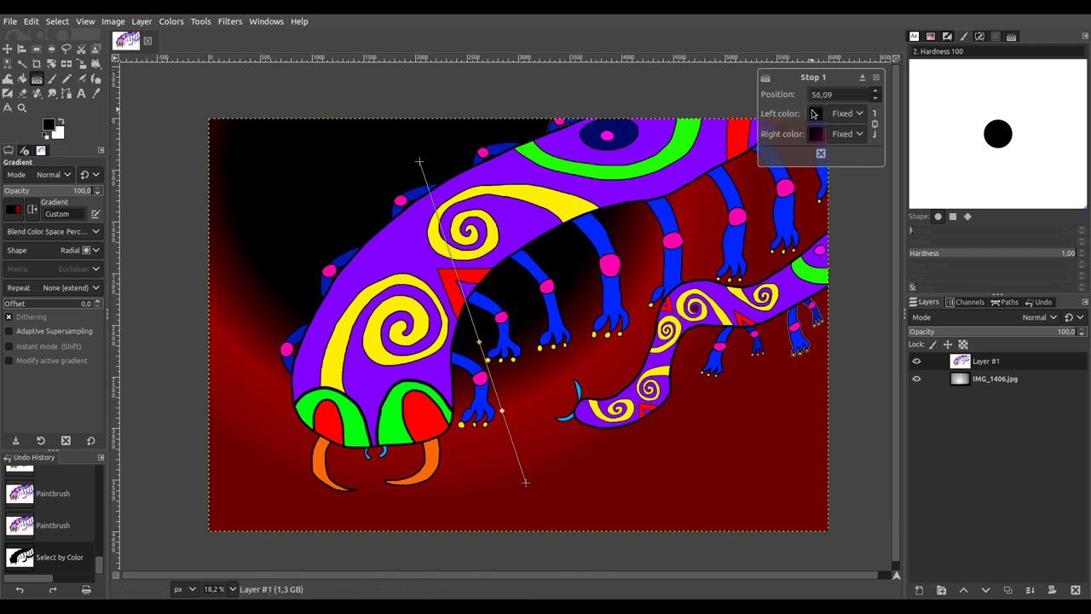
{"action": "left_click", "coordinate": [419, 162]}
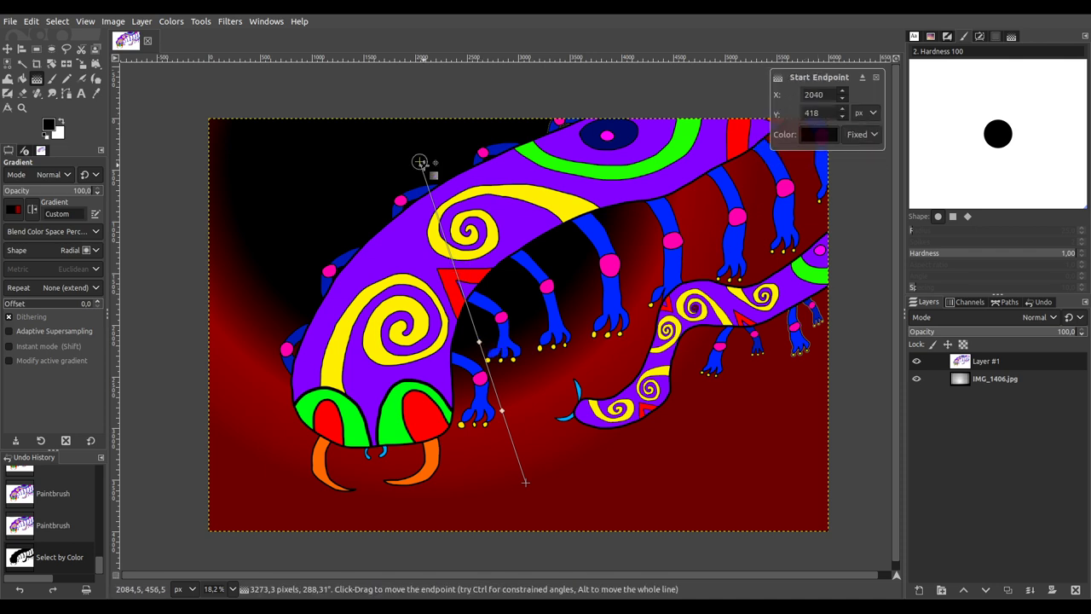
{"action": "left_click", "coordinate": [480, 342]}
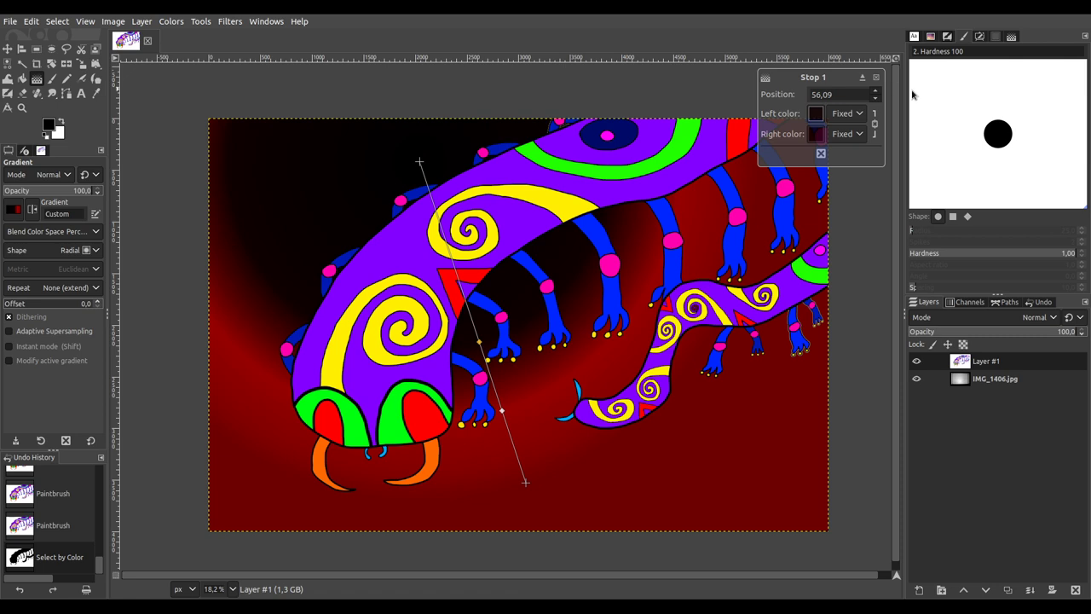
{"action": "left_click_drag", "start_coordinate": [420, 162], "coordinate": [717, 180]}
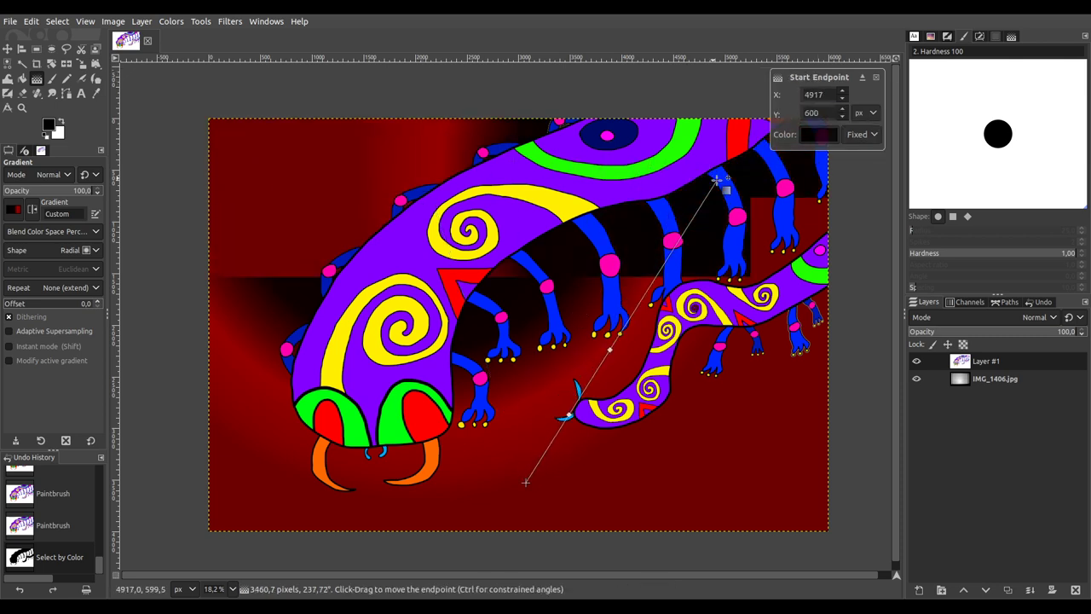
Step: Move the gradient's end point to about (187, 3888) and slide its first stop to a position of about 35.38
{"action": "left_click_drag", "start_coordinate": [526, 483], "coordinate": [314, 508]}
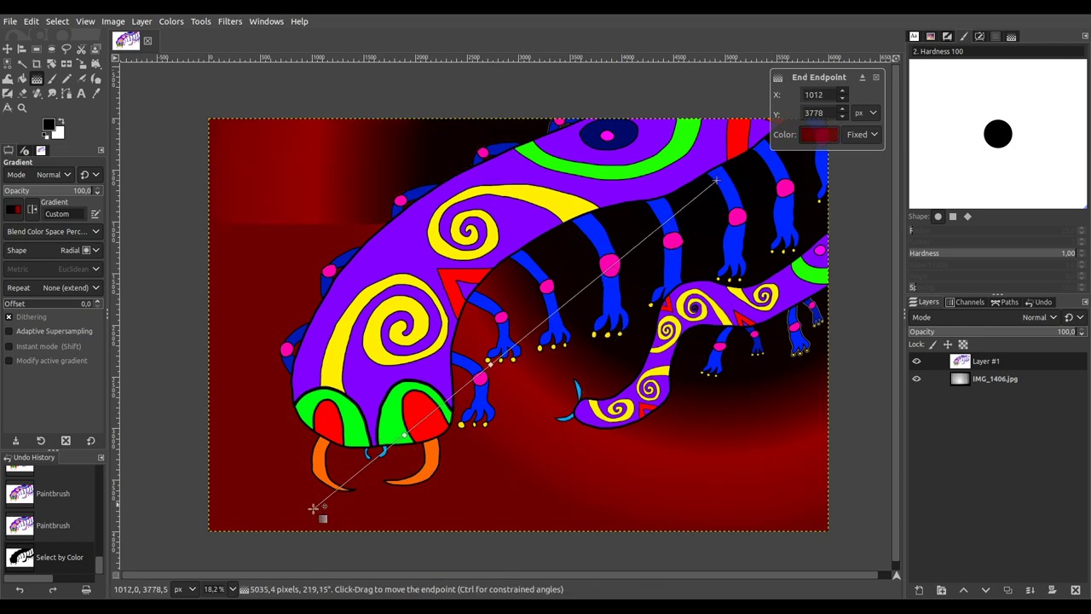
{"action": "left_click_drag", "start_coordinate": [314, 508], "coordinate": [228, 519]}
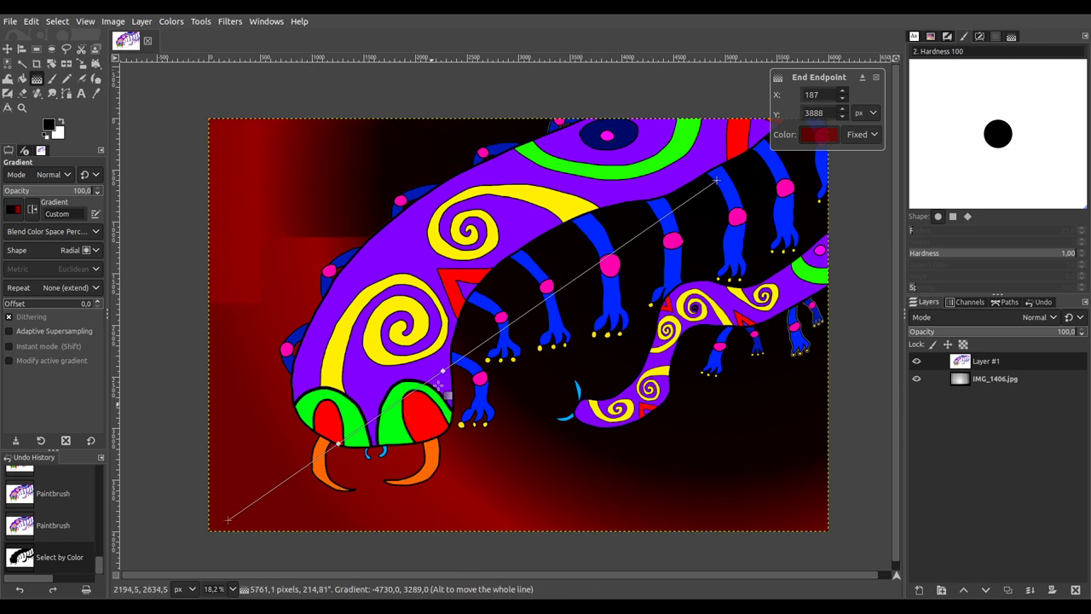
{"action": "double_click", "coordinate": [443, 372]}
{"action": "left_click_drag", "start_coordinate": [442, 371], "coordinate": [559, 319]}
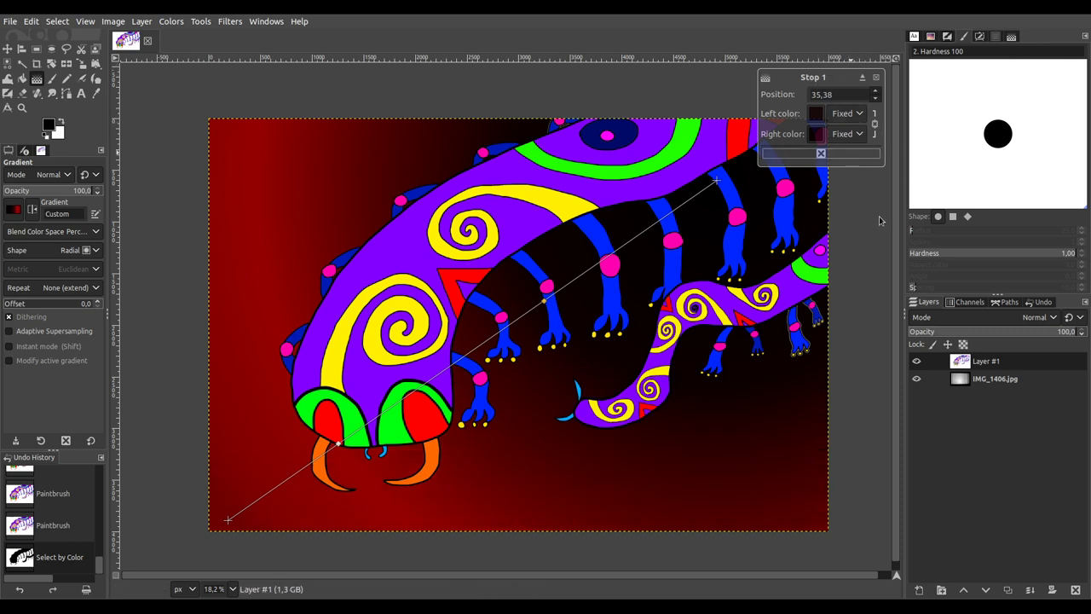
{"action": "left_click", "coordinate": [862, 79]}
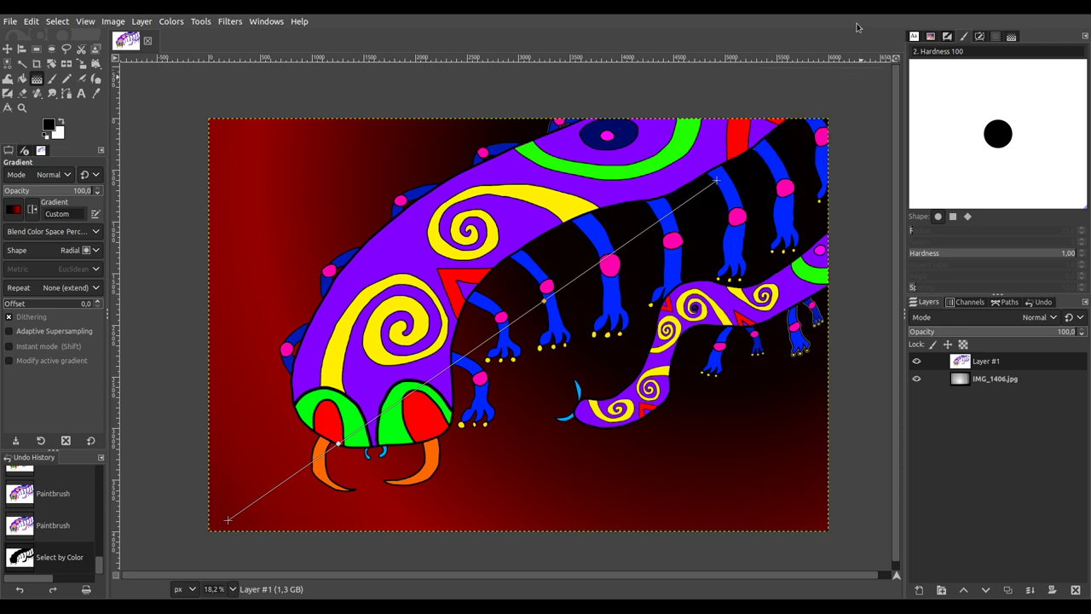
Step: Move the gradient's start point to about (4500, 209) and apply the gradient to the selected background
{"action": "left_click_drag", "start_coordinate": [716, 181], "coordinate": [718, 154]}
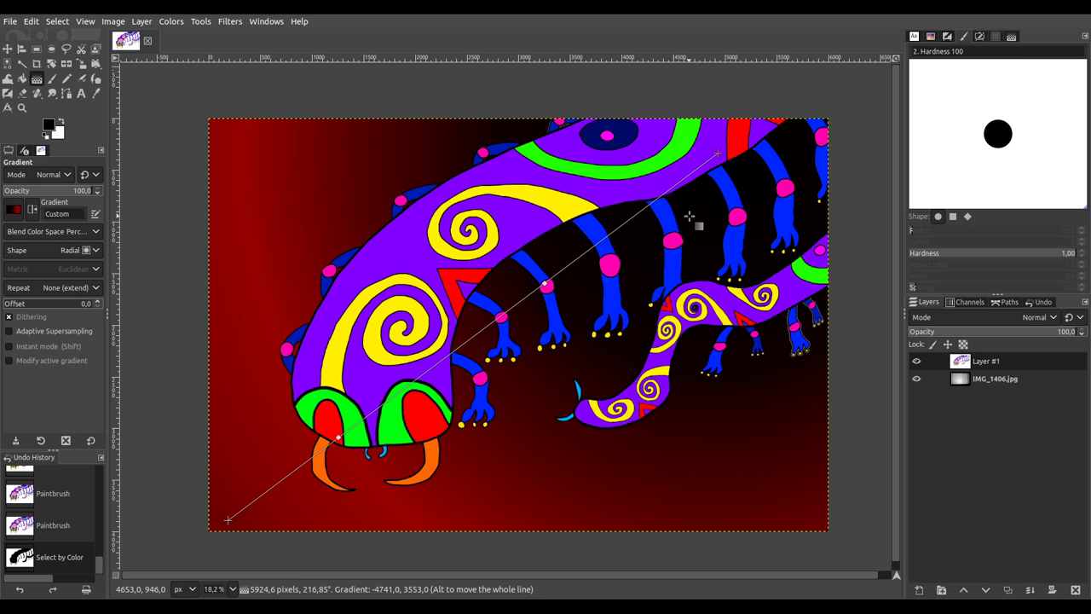
{"action": "left_click_drag", "start_coordinate": [718, 153], "coordinate": [606, 135]}
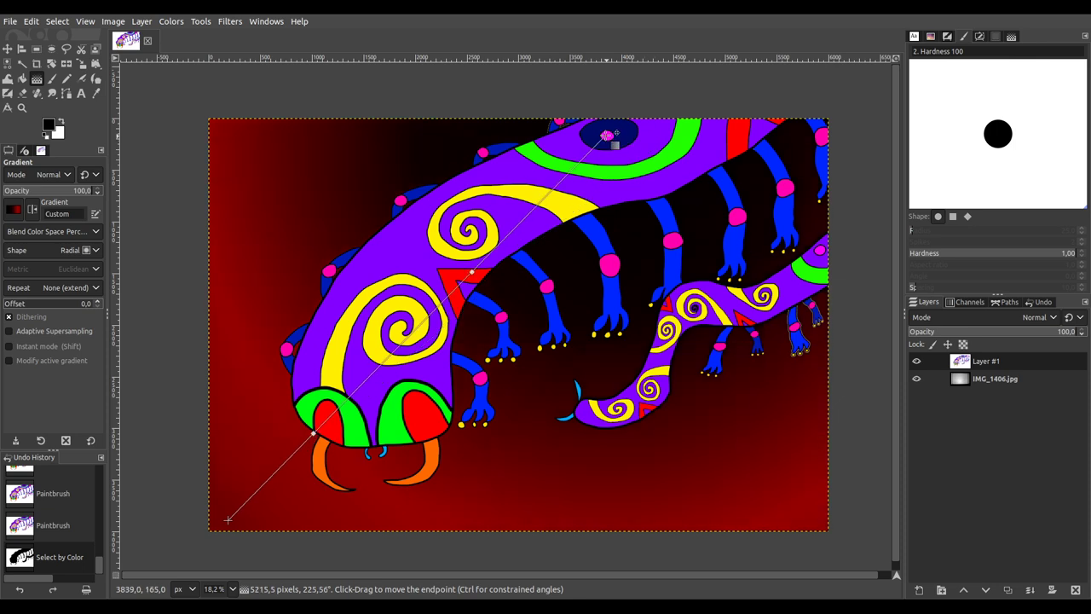
{"action": "left_click_drag", "start_coordinate": [606, 135], "coordinate": [683, 138]}
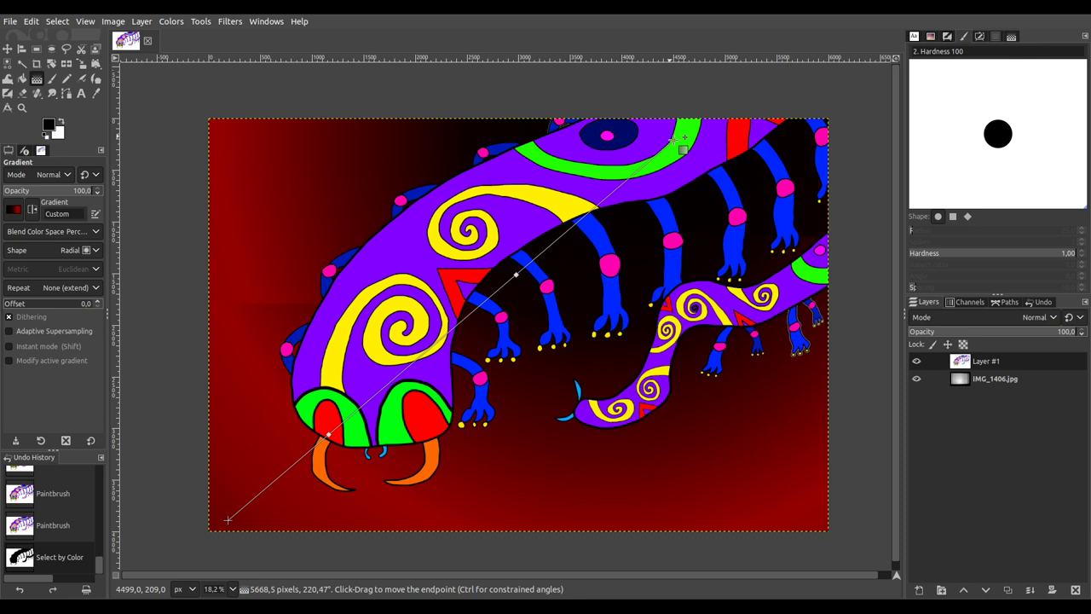
{"action": "left_click_drag", "start_coordinate": [683, 138], "coordinate": [683, 138]}
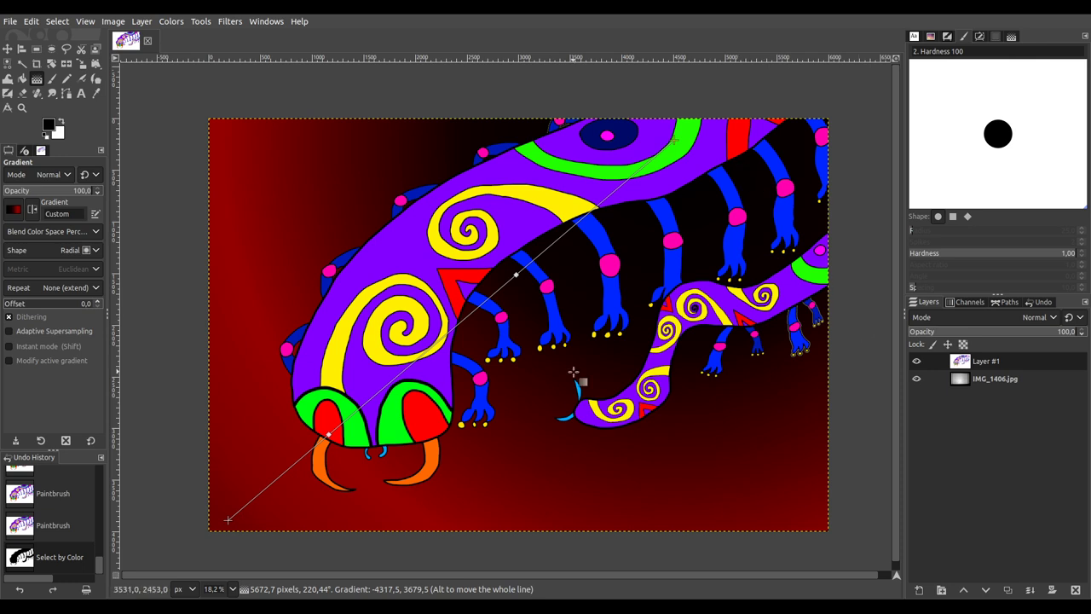
{"action": "key", "text": "Return"}
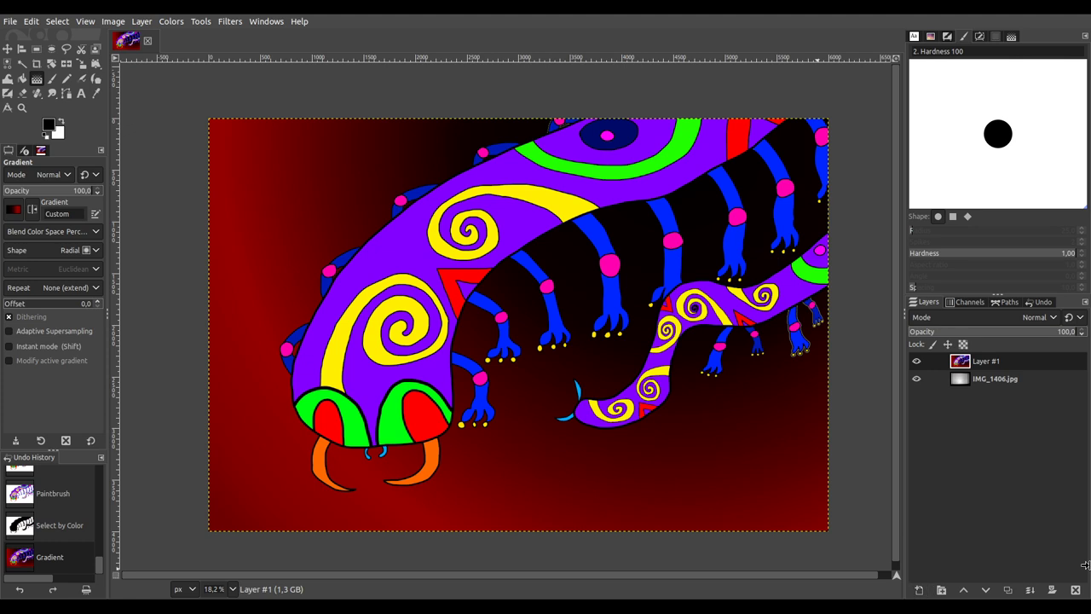
Step: Add a new layer above Layer #1 and fill its background selection with a red and blue Fractal Explorer pattern
{"action": "key", "text": "ctrl+shift+n"}
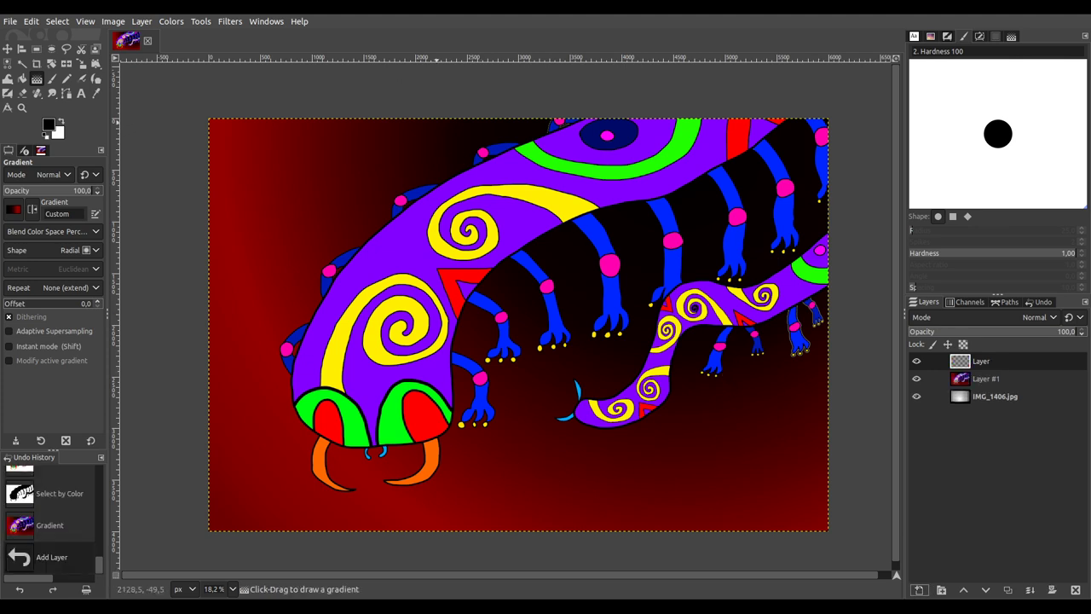
{"action": "left_click", "coordinate": [231, 20]}
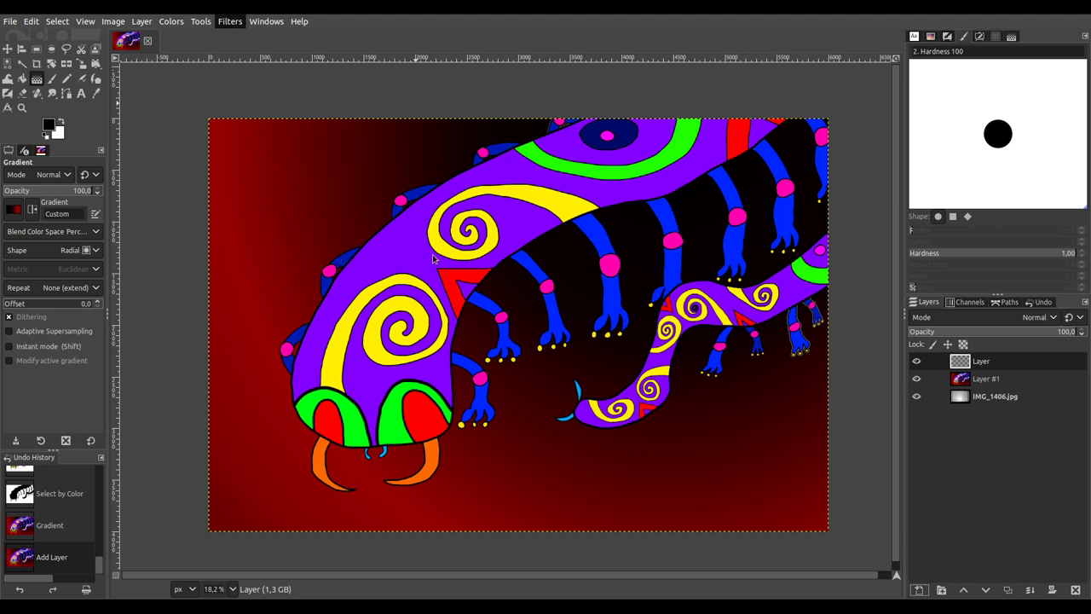
{"action": "left_click", "coordinate": [545, 260]}
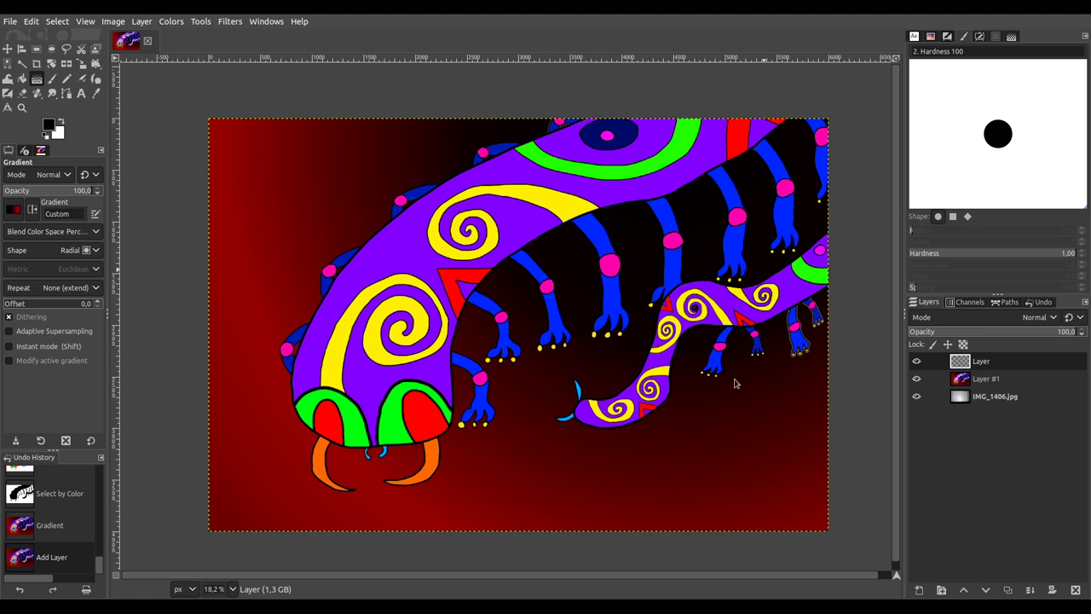
{"action": "left_click", "coordinate": [720, 449]}
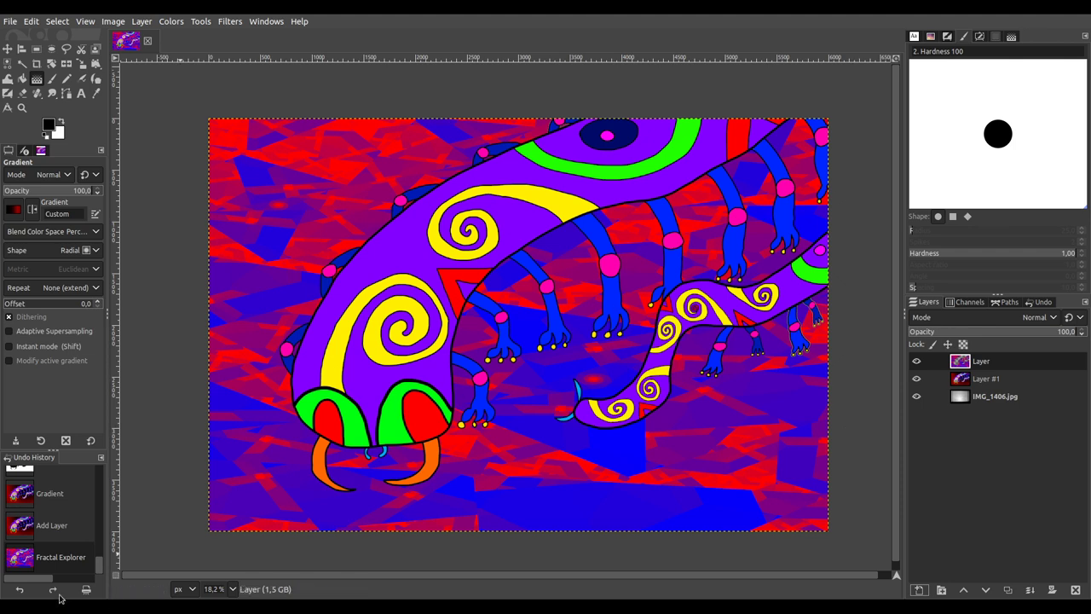
Step: Clear the image's undo history and save the image
{"action": "left_click", "coordinate": [88, 590]}
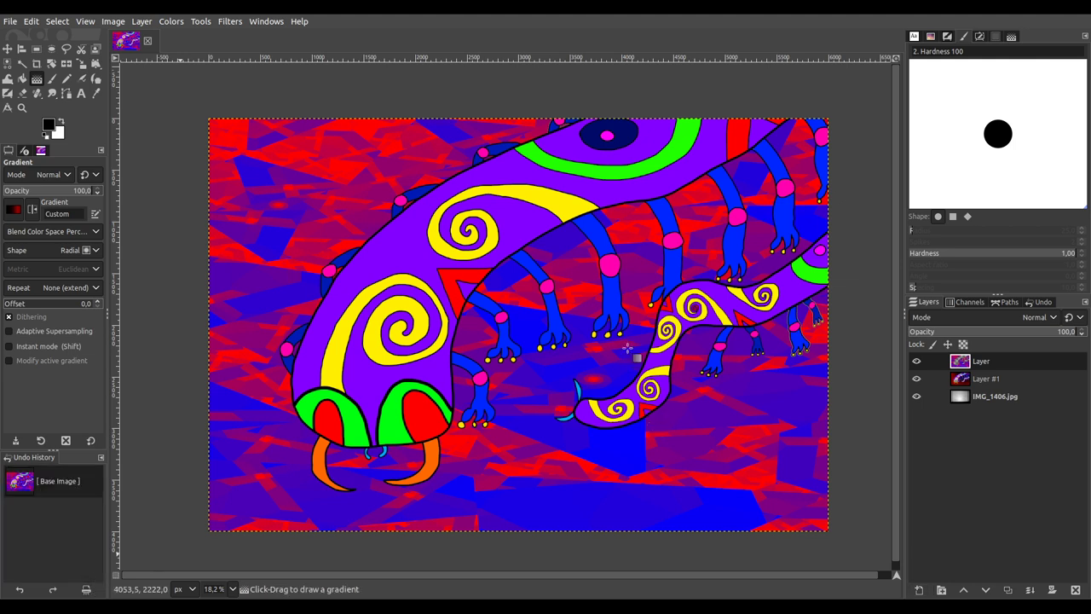
{"action": "key", "text": "ctrl+s"}
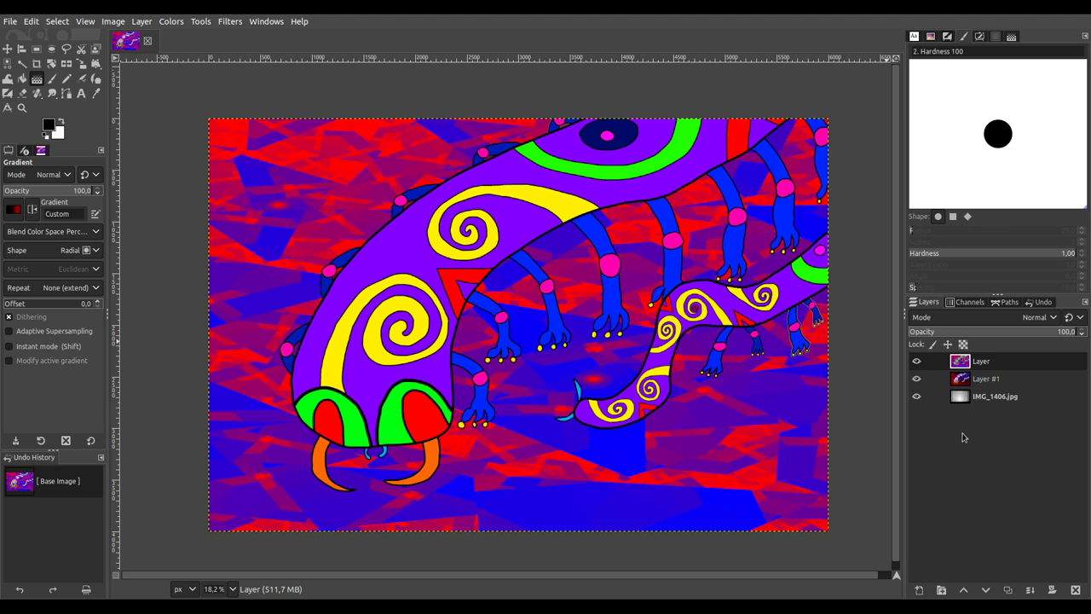
Step: Inspect the outlines of the tail legs up close with the fractal layer hidden and shown
{"action": "scroll", "coordinate": [858, 360], "scroll_direction": "up", "scroll_amount": 7}
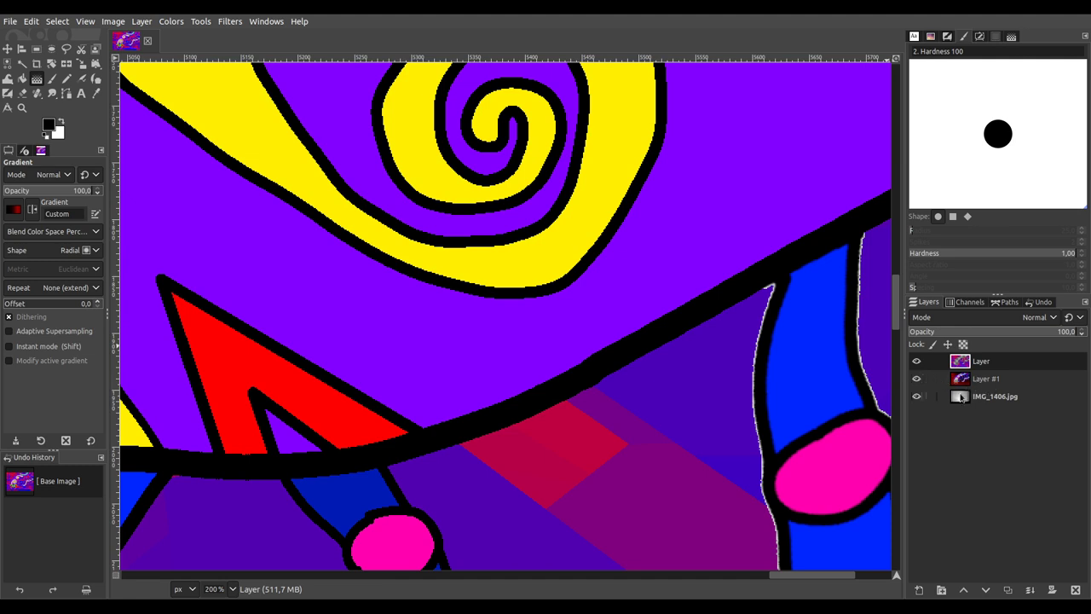
{"action": "left_click", "coordinate": [917, 361]}
{"action": "left_click", "coordinate": [917, 362]}
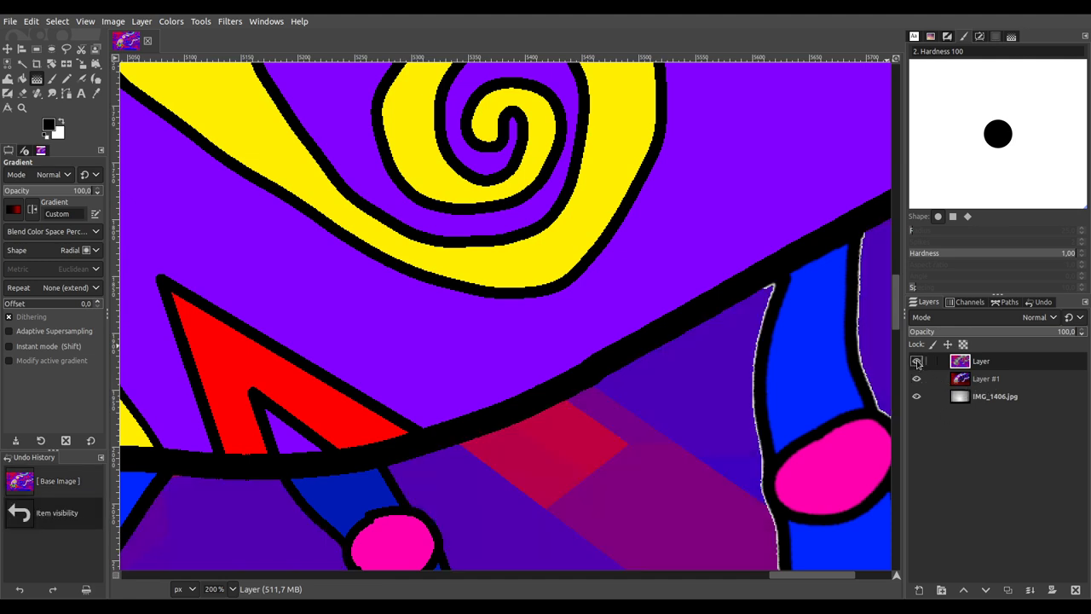
{"action": "scroll", "coordinate": [784, 396], "scroll_direction": "down", "scroll_amount": 4}
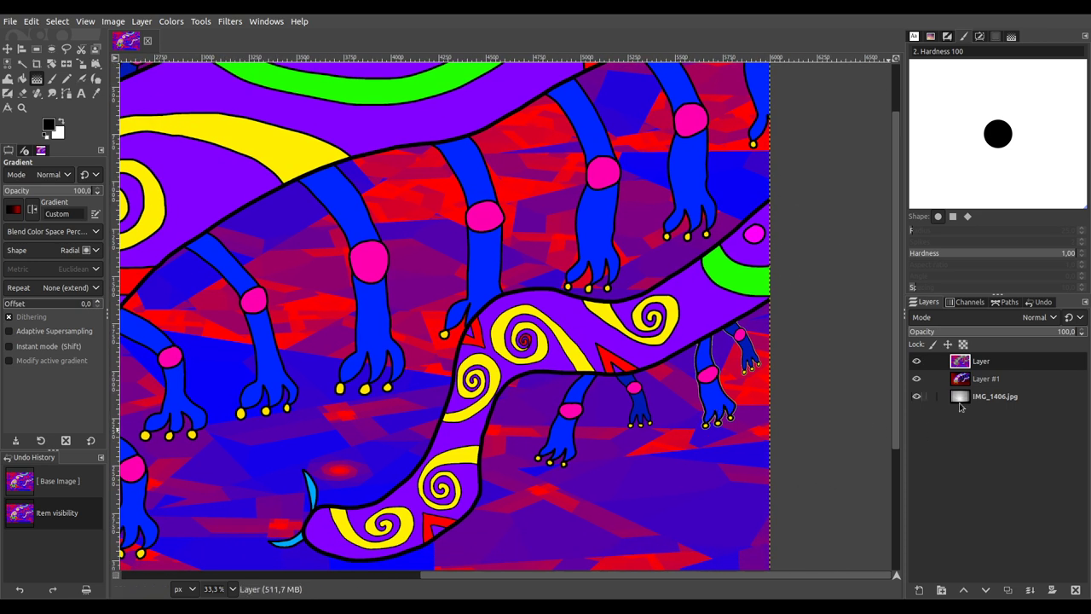
Step: On Layer #1, select the white and grey fringe pixels along the tail legs' outlines with Select by Color at a threshold of 15
{"action": "left_click", "coordinate": [985, 381]}
{"action": "scroll", "coordinate": [686, 359], "scroll_direction": "up", "scroll_amount": 5}
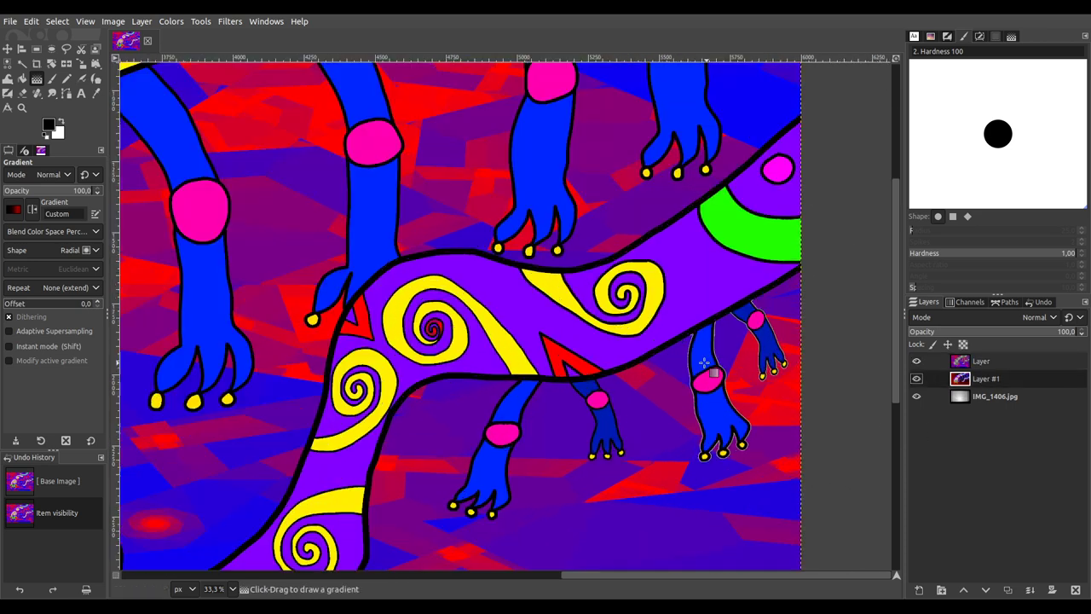
{"action": "scroll", "coordinate": [616, 329], "scroll_direction": "down", "scroll_amount": 3}
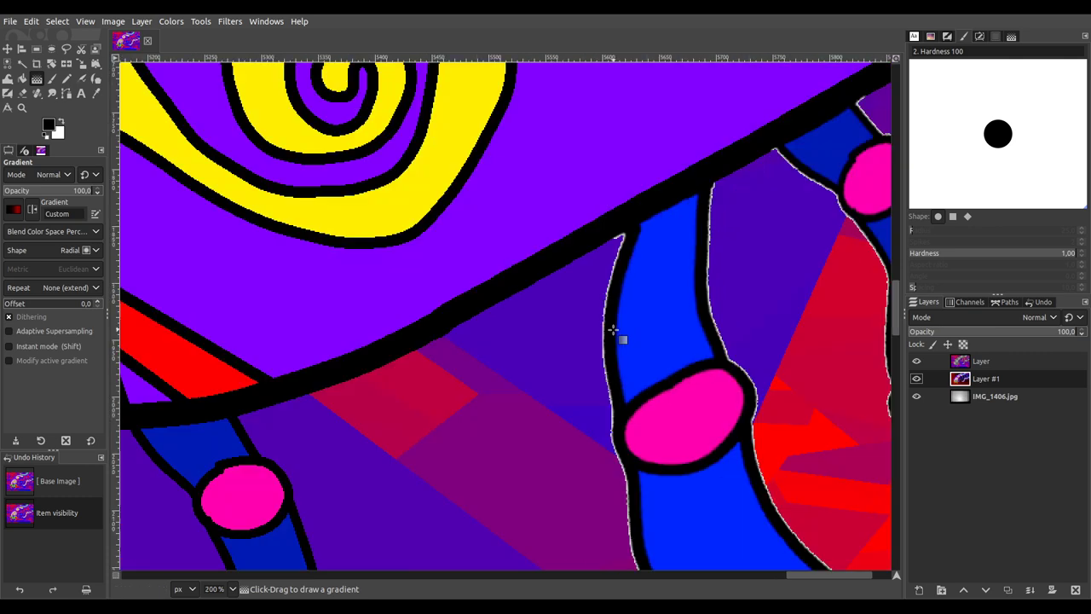
{"action": "scroll", "coordinate": [538, 296], "scroll_direction": "up", "scroll_amount": 2}
{"action": "key", "text": "shift+o"}
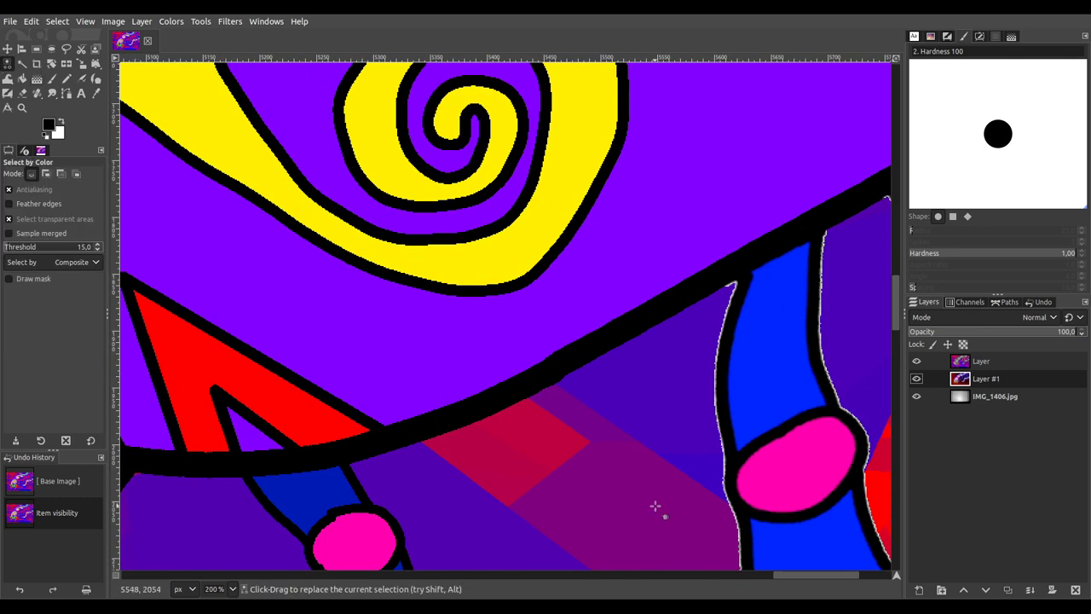
{"action": "scroll", "coordinate": [760, 421], "scroll_direction": "up", "scroll_amount": 4}
{"action": "scroll", "coordinate": [759, 421], "scroll_direction": "up", "scroll_amount": 1}
{"action": "left_click", "coordinate": [703, 429]}
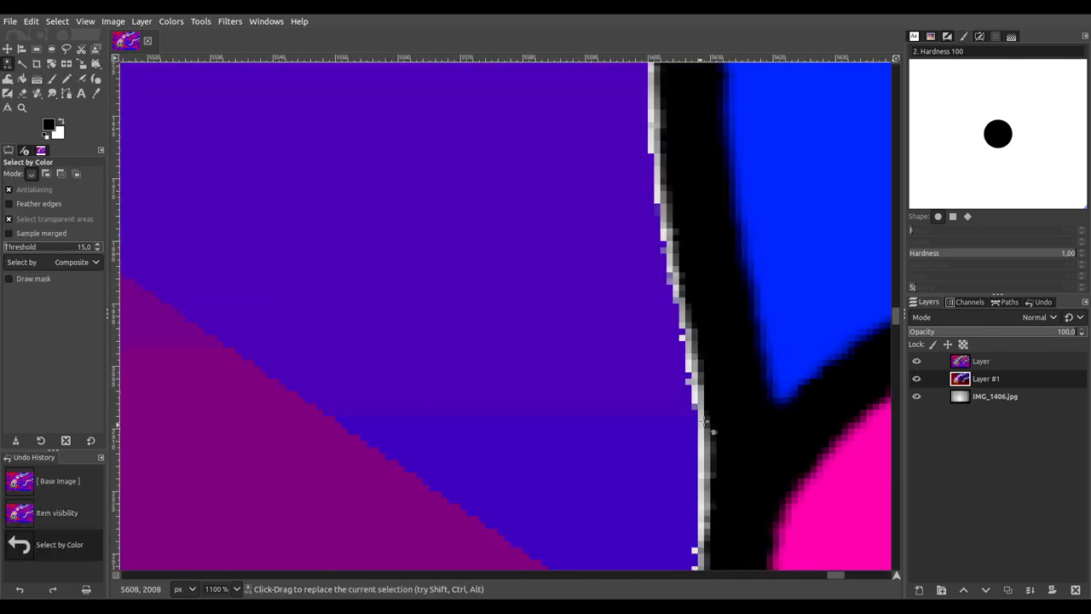
{"action": "scroll", "coordinate": [696, 379], "scroll_direction": "up", "scroll_amount": 3}
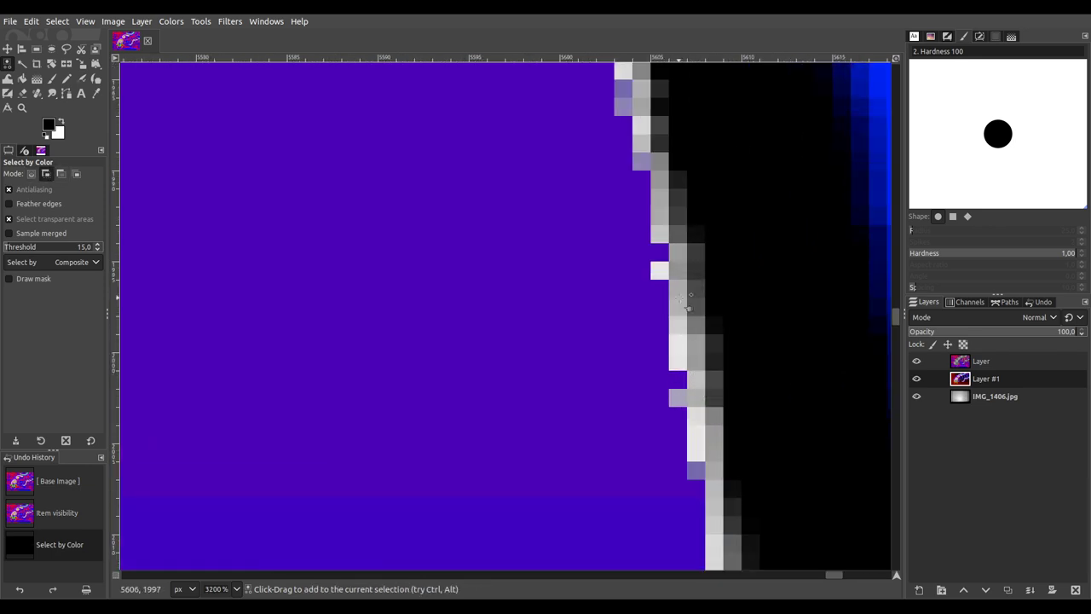
{"action": "left_click", "coordinate": [677, 278], "text": "shift"}
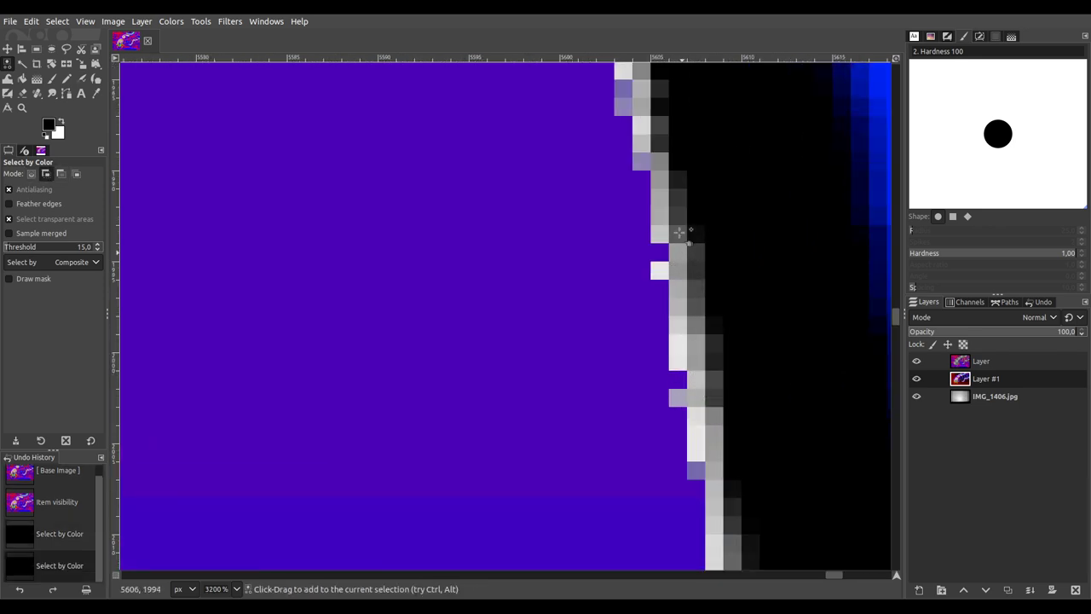
{"action": "left_click", "coordinate": [682, 237], "text": "shift"}
{"action": "left_click", "coordinate": [686, 207], "text": "shift"}
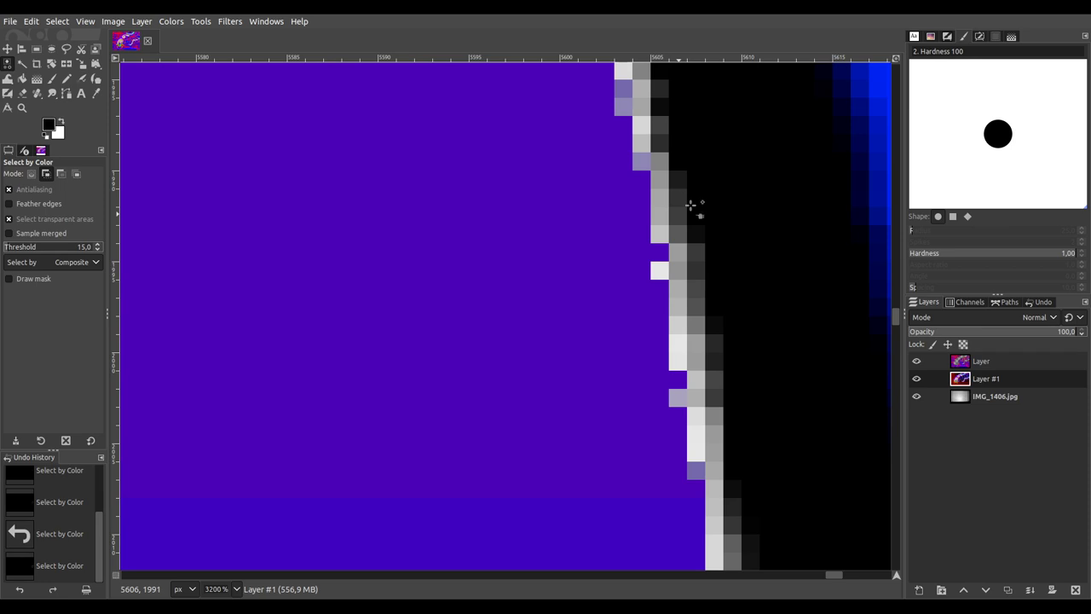
{"action": "left_click", "coordinate": [691, 210], "text": "shift"}
Step: Set the paintbrush size to 141 and paint the selected fringe around the two rearmost tail legs black
{"action": "scroll", "coordinate": [742, 306], "scroll_direction": "down", "scroll_amount": 9}
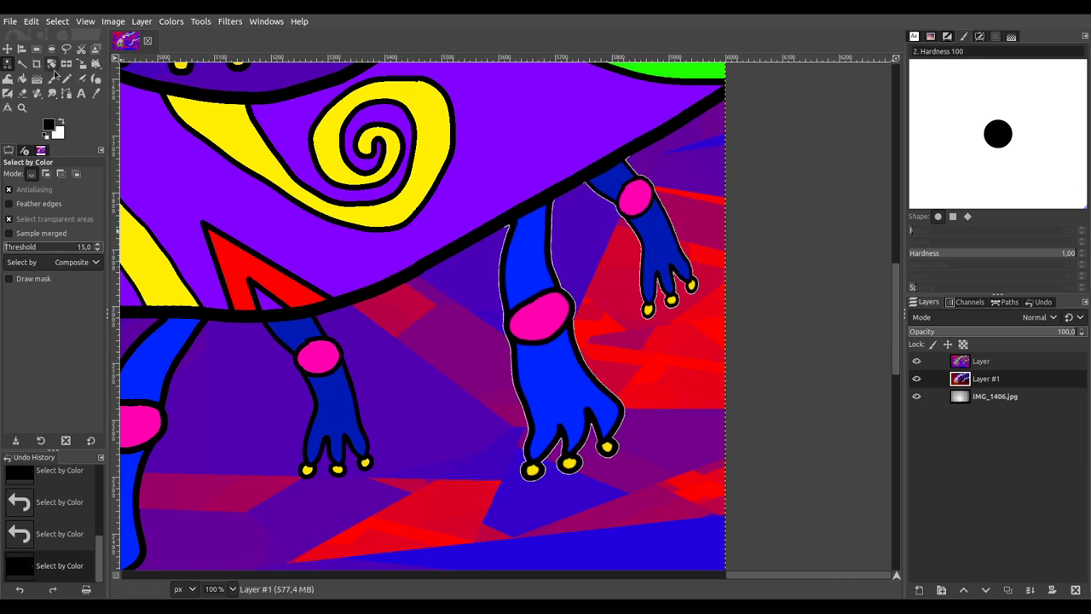
{"action": "left_click", "coordinate": [54, 80]}
{"action": "left_click", "coordinate": [54, 80]}
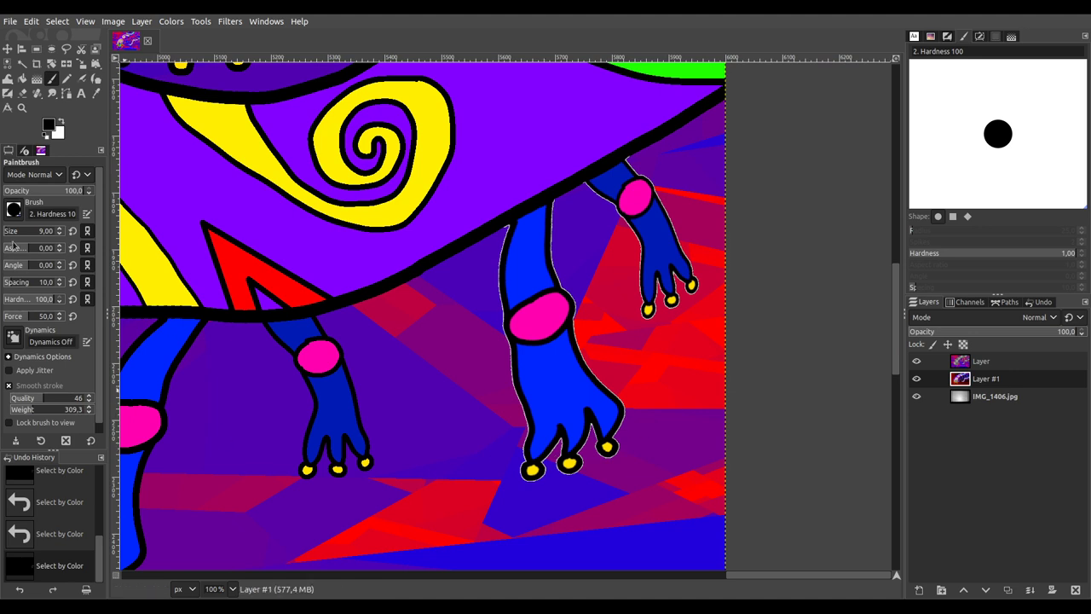
{"action": "mouse_move", "coordinate": [17, 232]}
{"action": "left_mouse_down"}
{"action": "mouse_move", "coordinate": [463, 474]}
{"action": "mouse_move", "coordinate": [548, 451]}
{"action": "mouse_move", "coordinate": [571, 412]}
{"action": "left_mouse_up"}
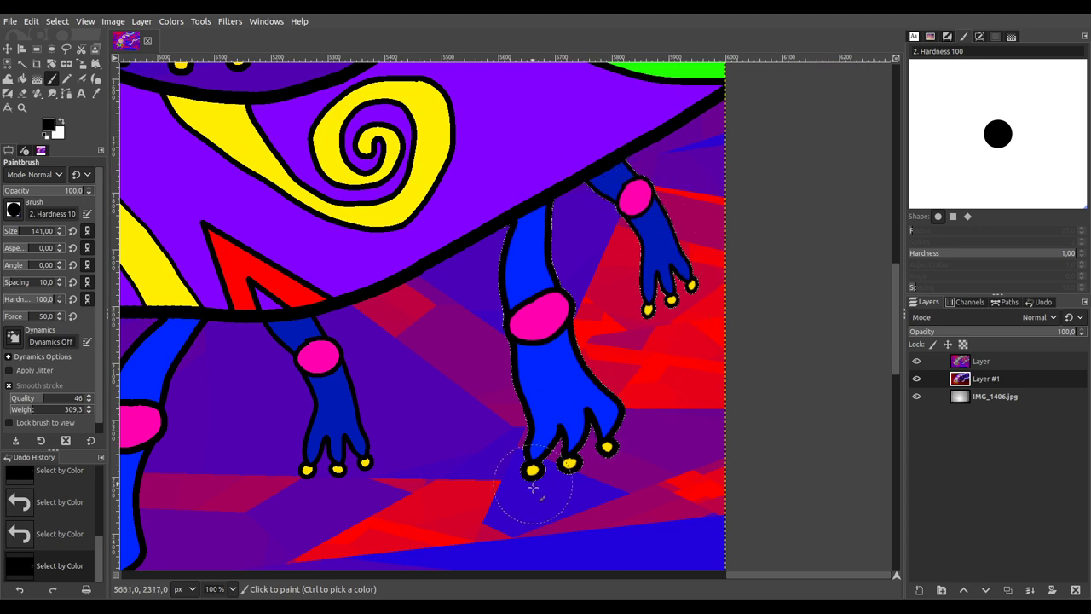
{"action": "left_click", "coordinate": [594, 449]}
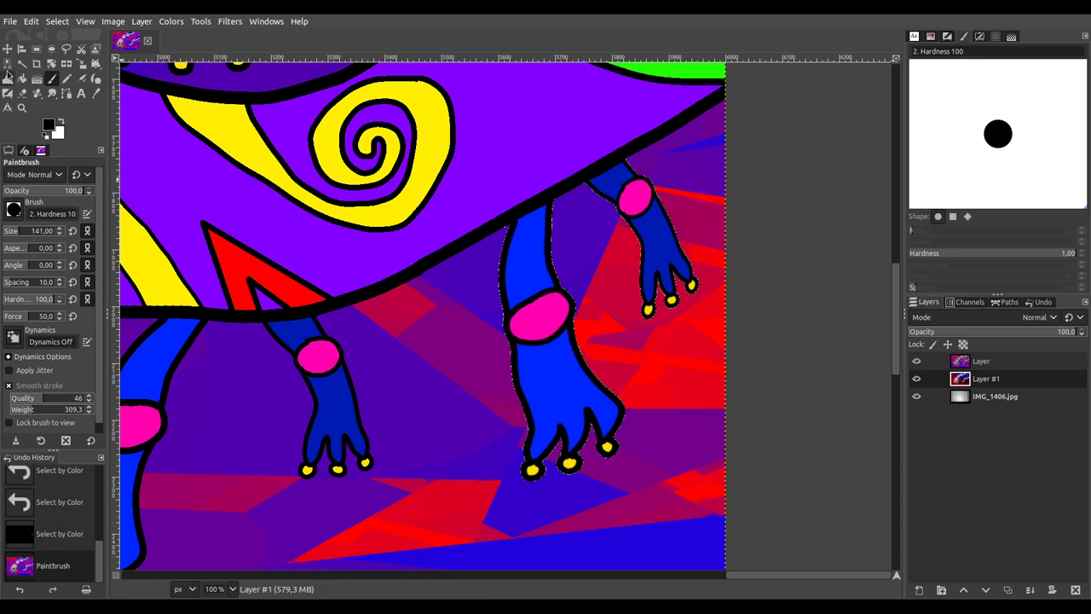
Step: Select the leftover white and grey fringe pixels on the larger tail leg's outline by colour and paint them black
{"action": "key", "text": "shift+o"}
{"action": "scroll", "coordinate": [555, 273], "scroll_direction": "up", "scroll_amount": 11}
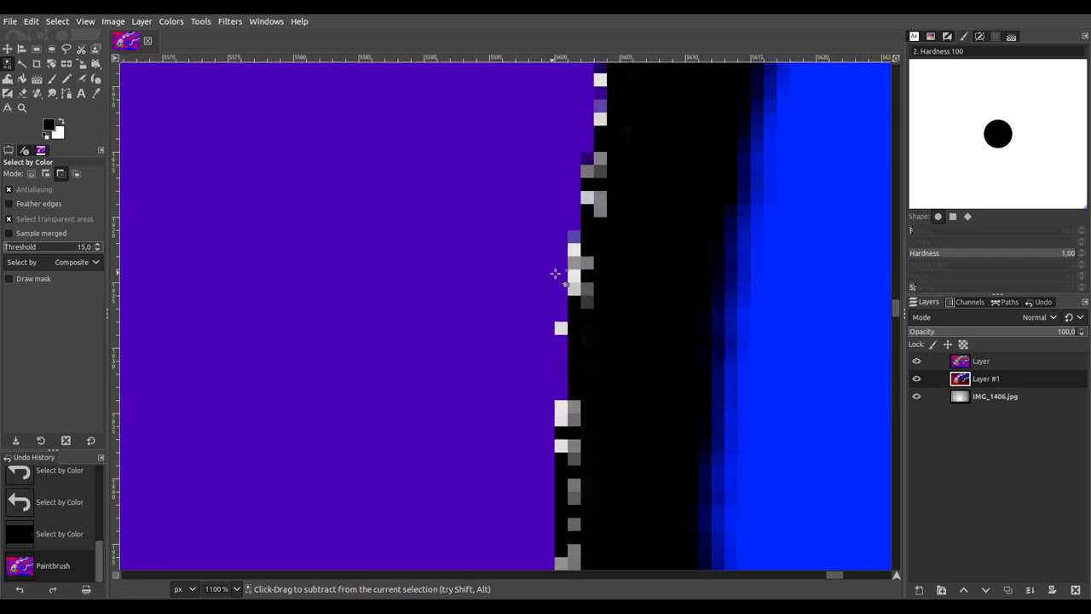
{"action": "left_click", "coordinate": [594, 288], "text": "shift"}
{"action": "left_click", "coordinate": [600, 303], "text": "shift"}
{"action": "left_click", "coordinate": [621, 324], "text": "shift"}
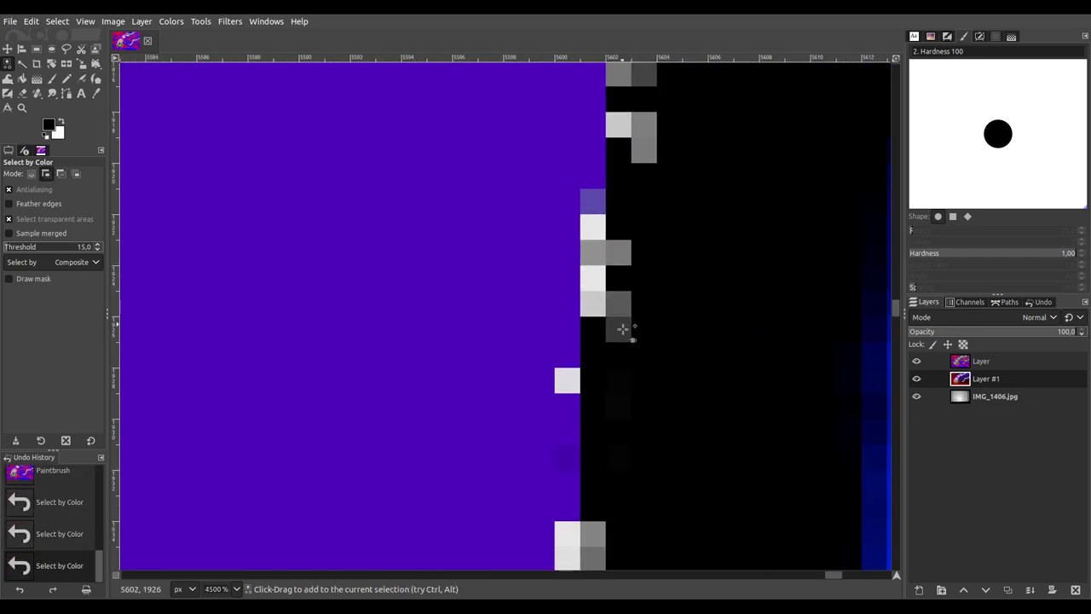
{"action": "left_click", "coordinate": [640, 231]}
{"action": "scroll", "coordinate": [641, 234], "scroll_direction": "down", "scroll_amount": 9}
{"action": "scroll", "coordinate": [694, 295], "scroll_direction": "down", "scroll_amount": 1}
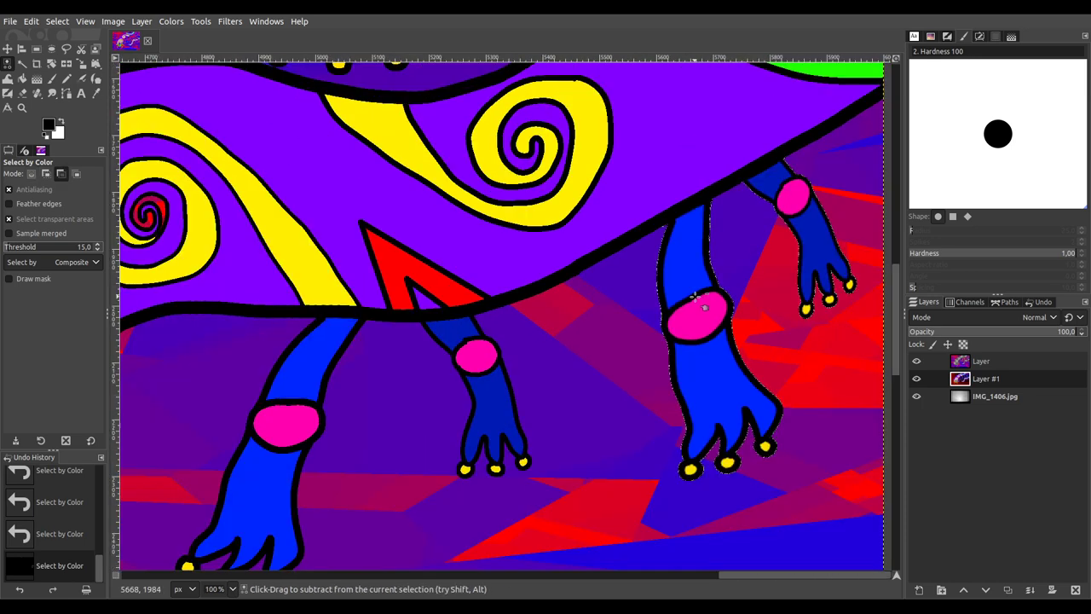
{"action": "left_click", "coordinate": [51, 79]}
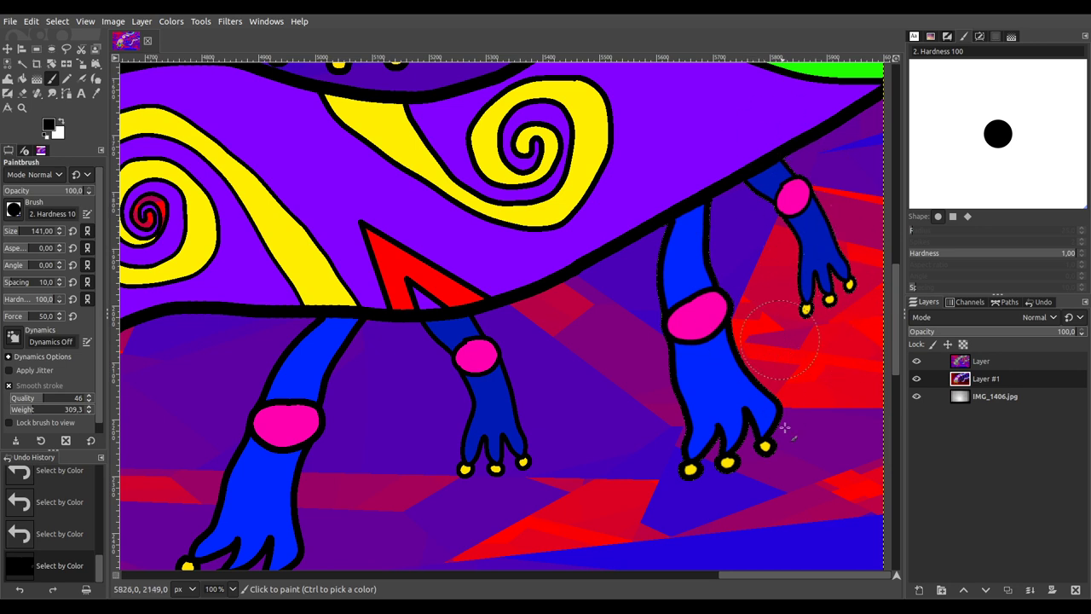
{"action": "mouse_move", "coordinate": [657, 214]}
{"action": "left_mouse_down"}
{"action": "mouse_move", "coordinate": [683, 356]}
{"action": "mouse_move", "coordinate": [666, 386]}
{"action": "left_mouse_up"}
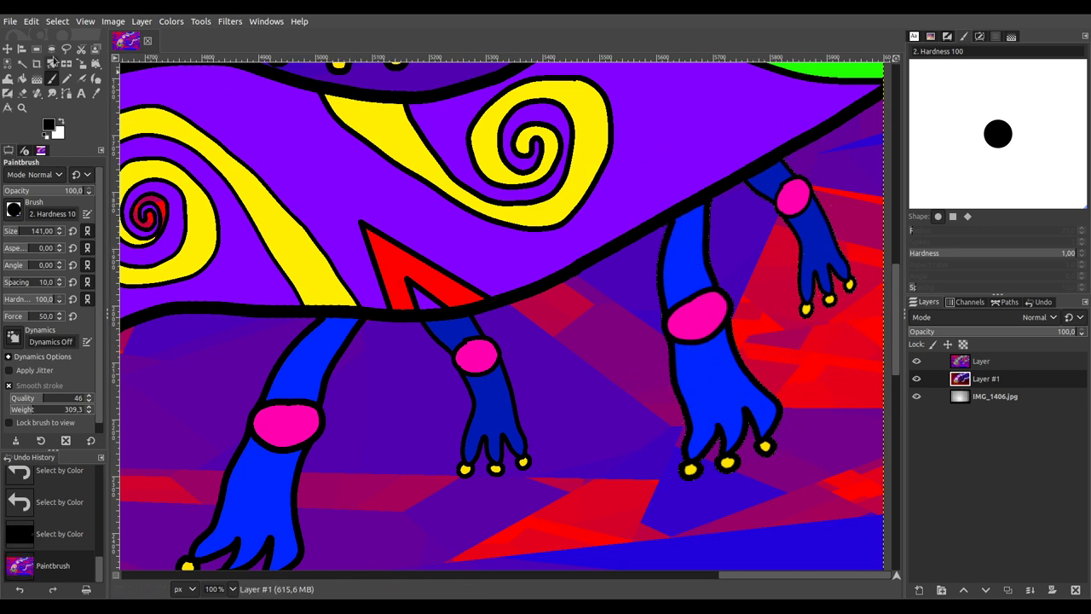
Step: Add the remaining grey and purplish fringe pixels along the larger tail leg's outline to the selection with Select by Color
{"action": "left_click", "coordinate": [7, 64]}
{"action": "scroll", "coordinate": [709, 219], "scroll_direction": "up", "scroll_amount": 3}
{"action": "scroll", "coordinate": [710, 219], "scroll_direction": "up", "scroll_amount": 9}
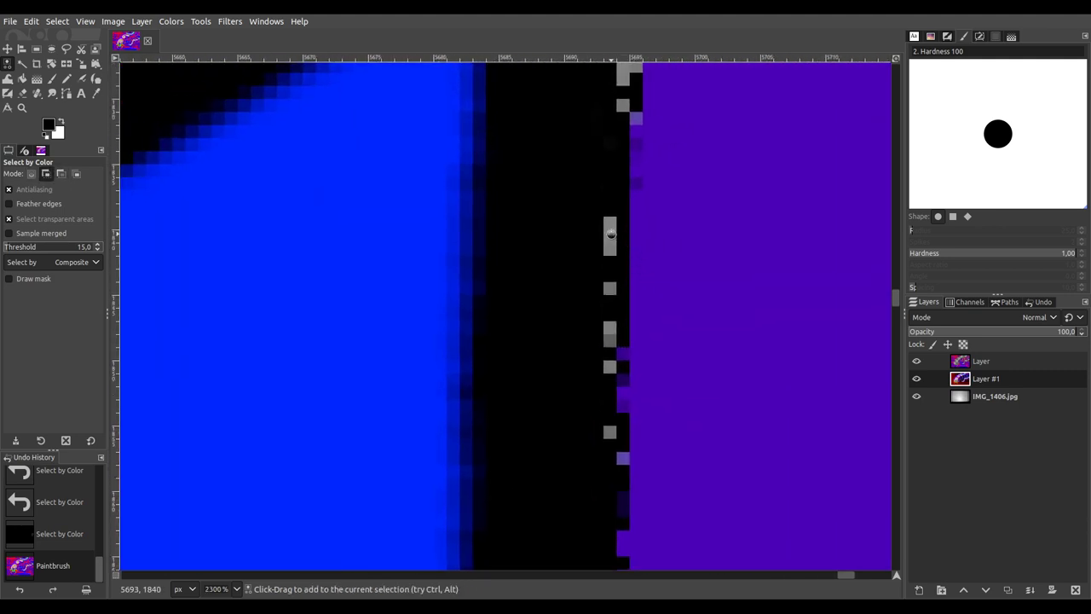
{"action": "left_click", "coordinate": [673, 190], "text": "shift"}
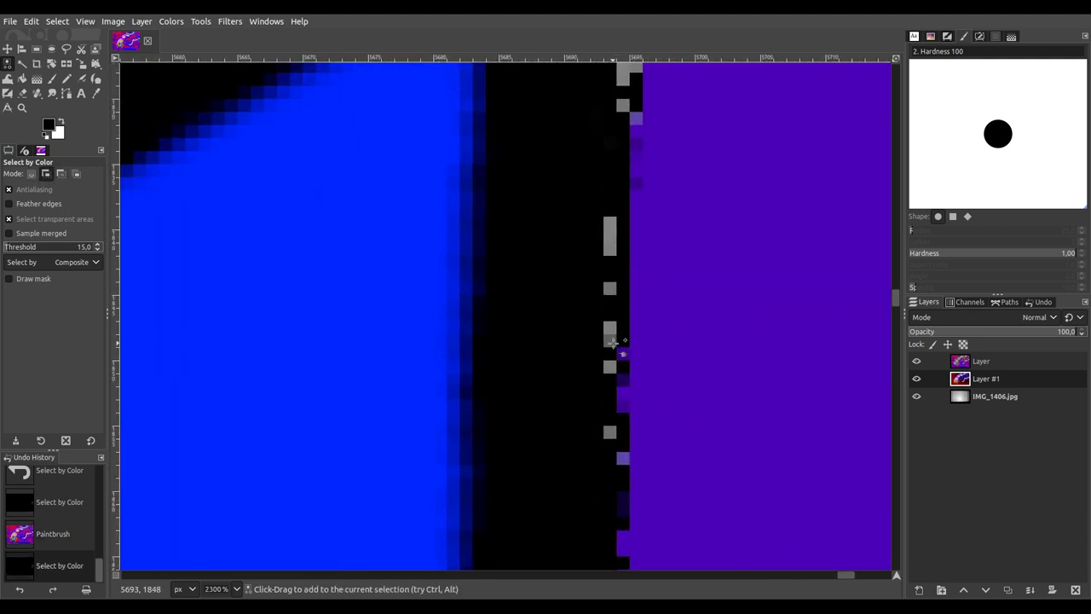
{"action": "left_click", "coordinate": [687, 294], "text": "shift"}
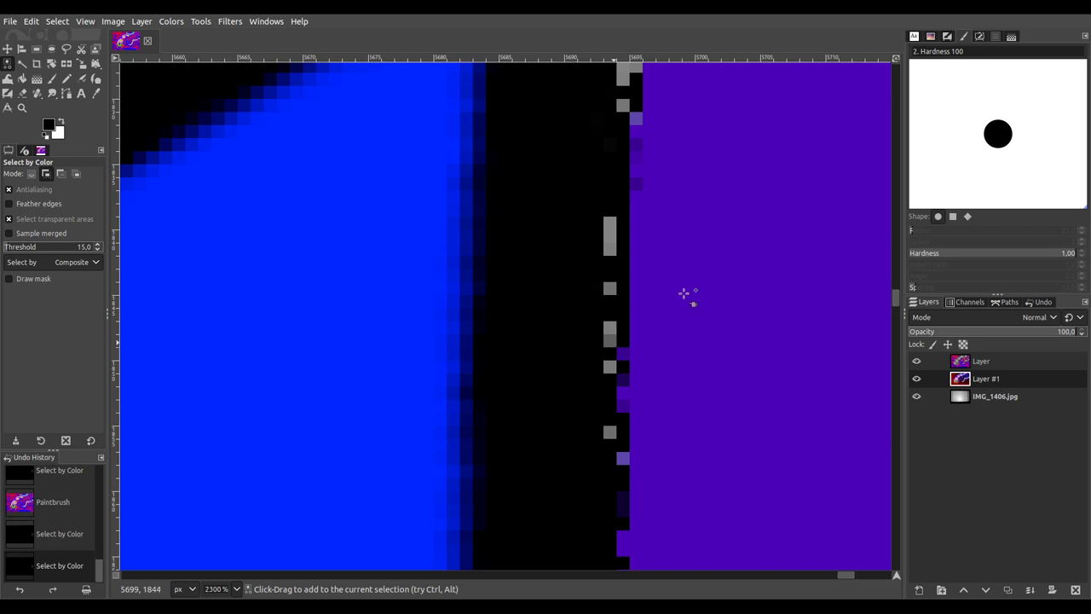
Step: Paint the selected fringe around the two rearmost tail legs black on Layer #1 and on the fractal layer
{"action": "scroll", "coordinate": [687, 299], "scroll_direction": "down", "scroll_amount": 9}
{"action": "scroll", "coordinate": [712, 358], "scroll_direction": "down", "scroll_amount": 1}
{"action": "scroll", "coordinate": [712, 358], "scroll_direction": "right", "scroll_amount": 3}
{"action": "key", "text": "p"}
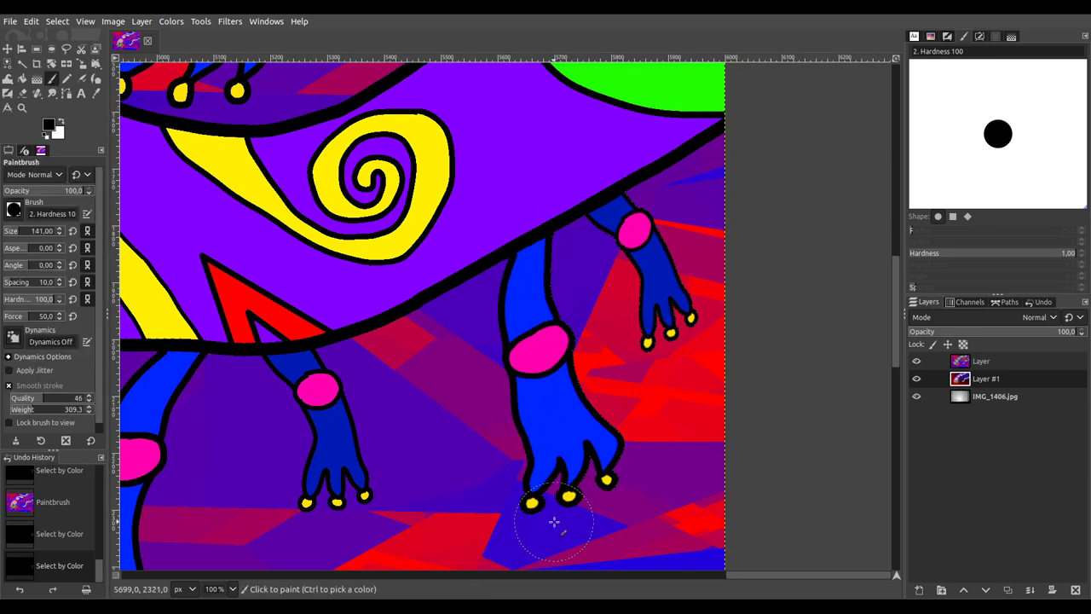
{"action": "left_click", "coordinate": [689, 315]}
{"action": "left_click", "coordinate": [988, 363]}
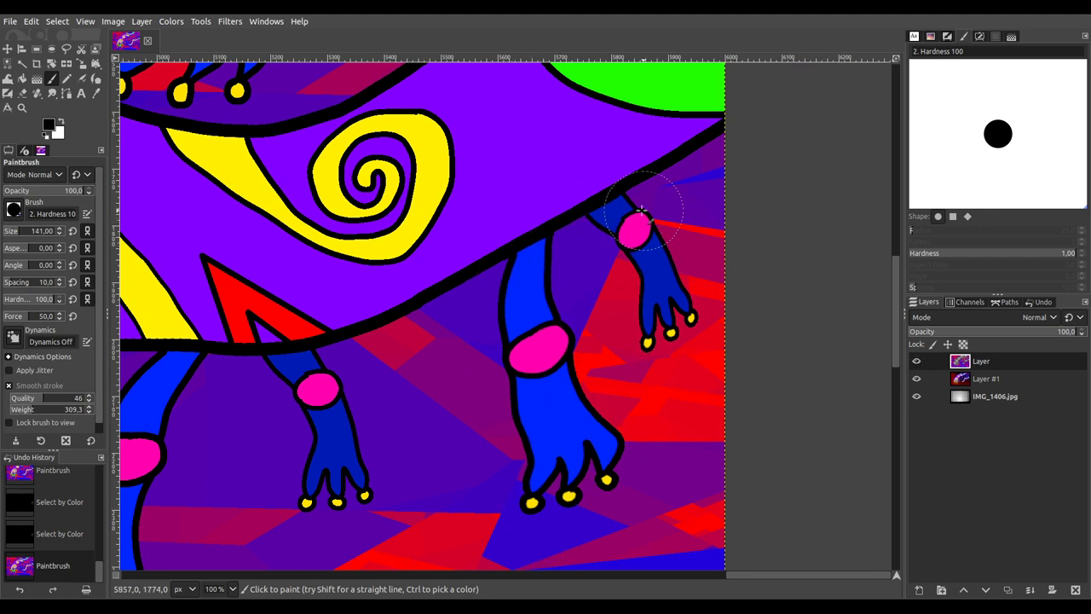
{"action": "left_click", "coordinate": [593, 269]}
{"action": "scroll", "coordinate": [594, 270], "scroll_direction": "down", "scroll_amount": 3, "text": "ctrl"}
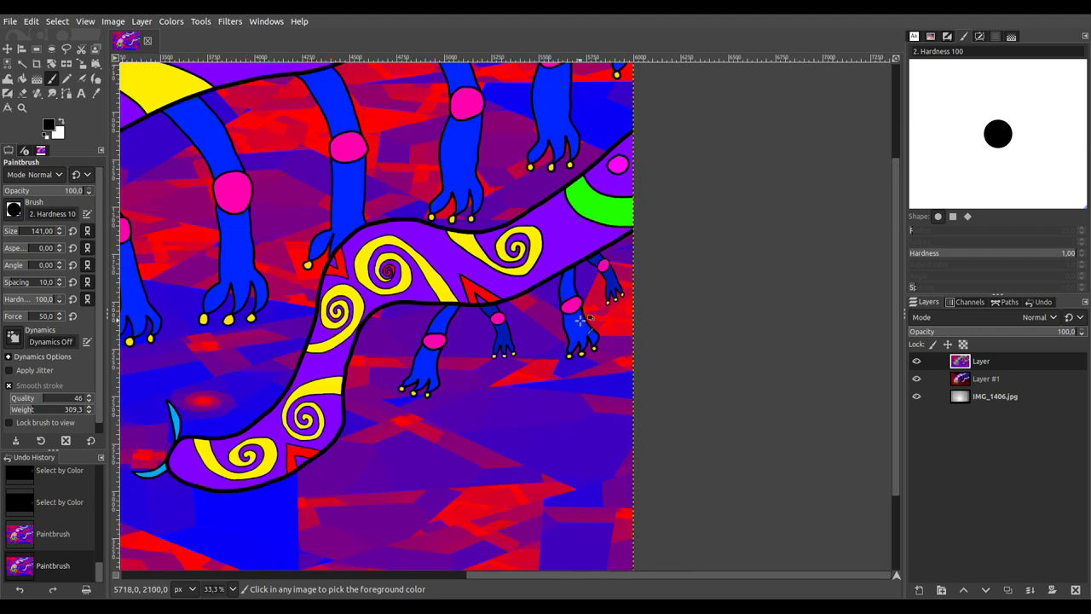
Step: Select the whole canvas, then hide and show Layer #1 to compare the full picture
{"action": "key", "text": "ctrl+a"}
{"action": "left_click", "coordinate": [917, 378]}
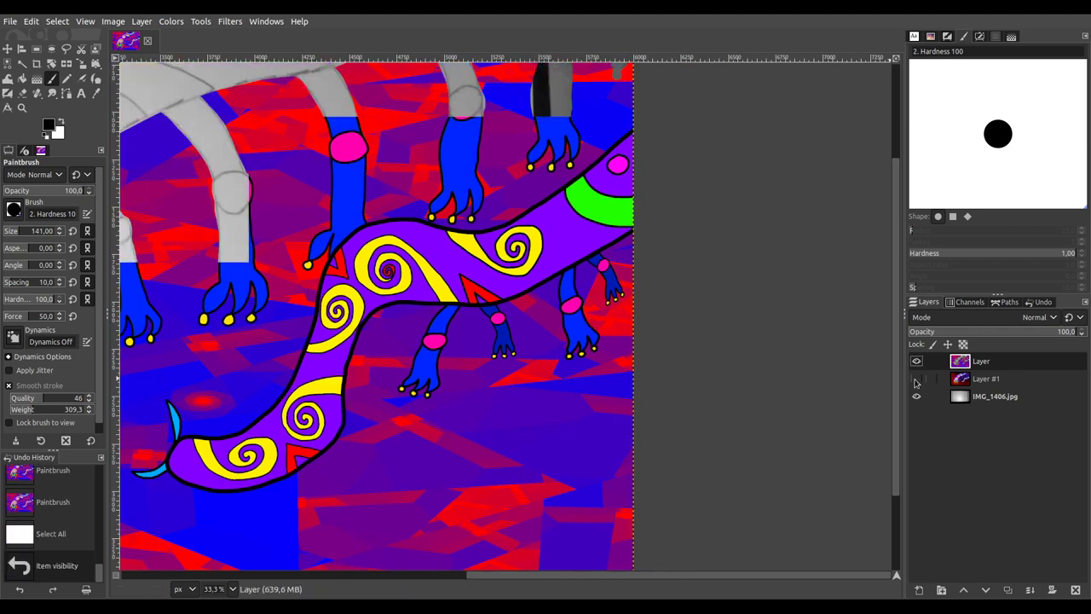
{"action": "left_click", "coordinate": [916, 378]}
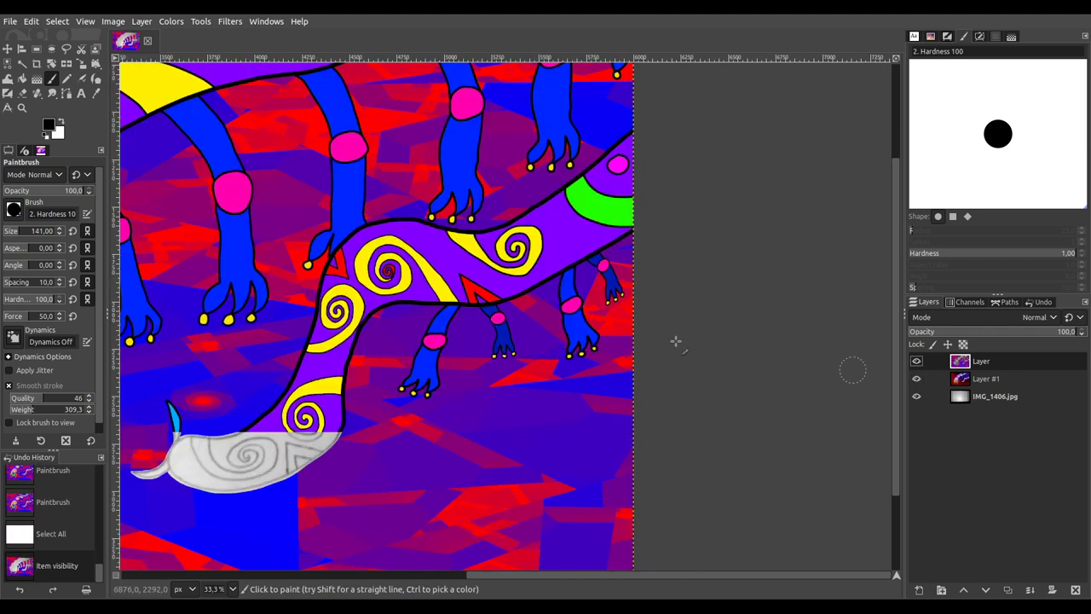
{"action": "scroll", "coordinate": [537, 347], "scroll_direction": "down", "scroll_amount": 1, "text": "ctrl"}
{"action": "scroll", "coordinate": [537, 347], "scroll_direction": "down", "scroll_amount": 1, "text": "ctrl"}
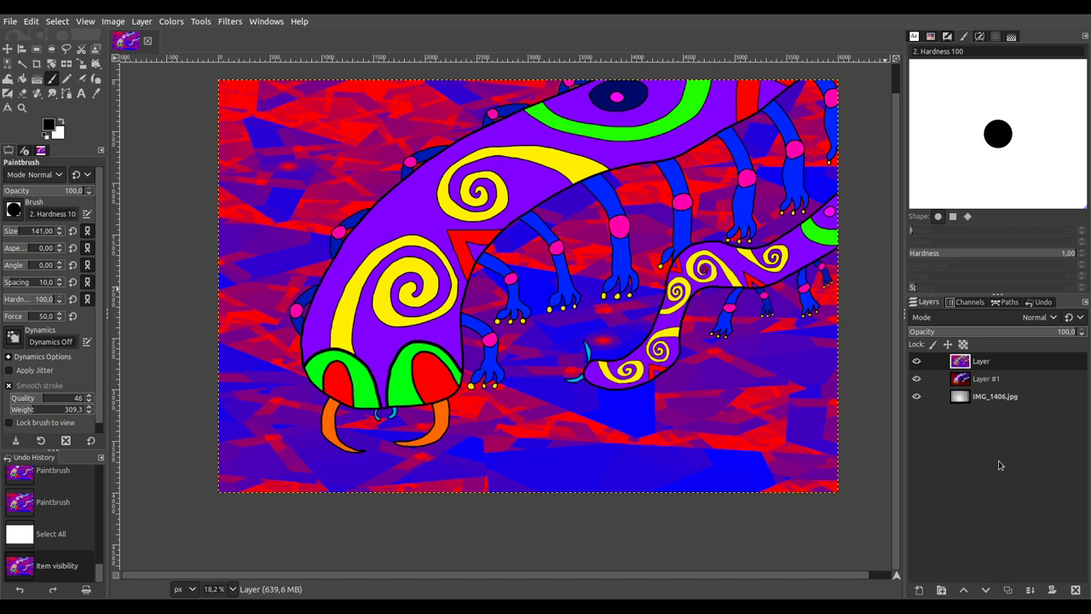
Step: Move the fractal layer named Layer down one position, below Layer #1
{"action": "left_click", "coordinate": [985, 589]}
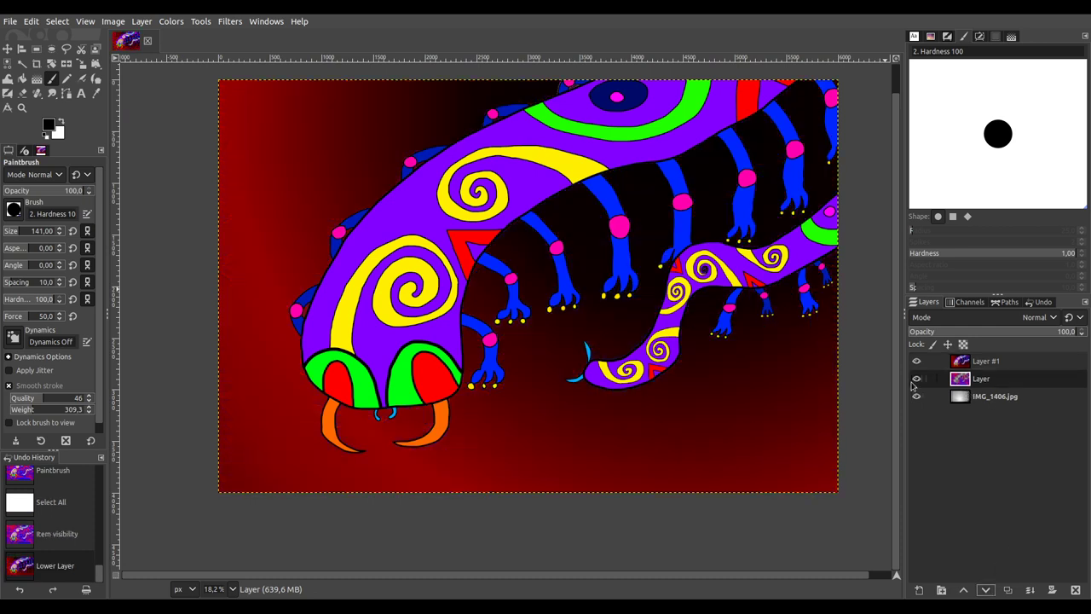
{"action": "scroll", "coordinate": [707, 409], "scroll_direction": "up", "scroll_amount": 2}
{"action": "scroll", "coordinate": [707, 409], "scroll_direction": "right", "scroll_amount": 2}
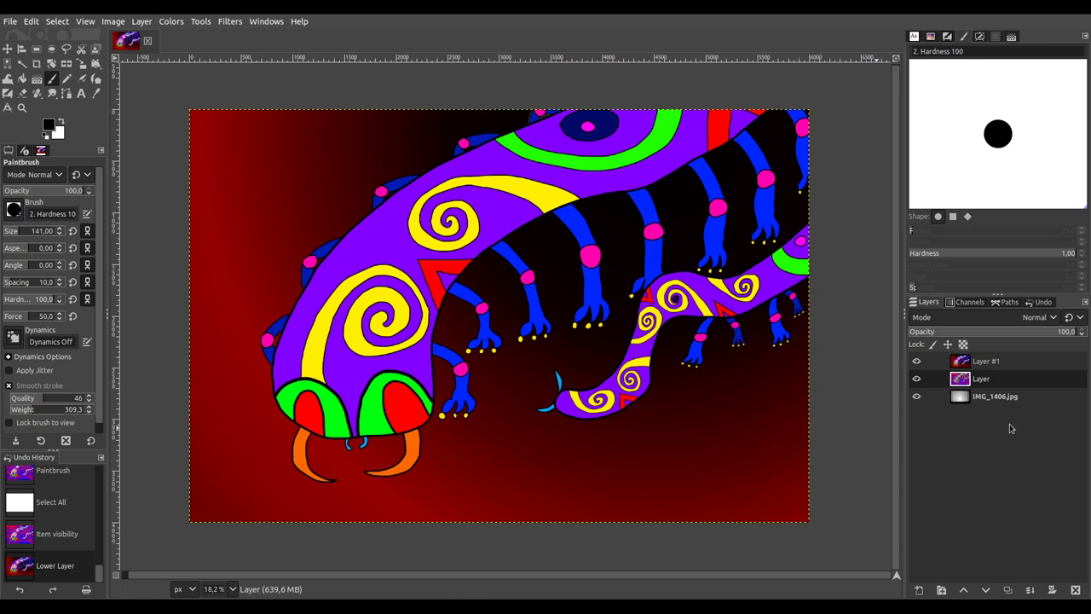
Step: Try Addition, Luma darken only and Multiply as Layer #1's blend mode and settle on Burn
{"action": "left_click", "coordinate": [996, 400]}
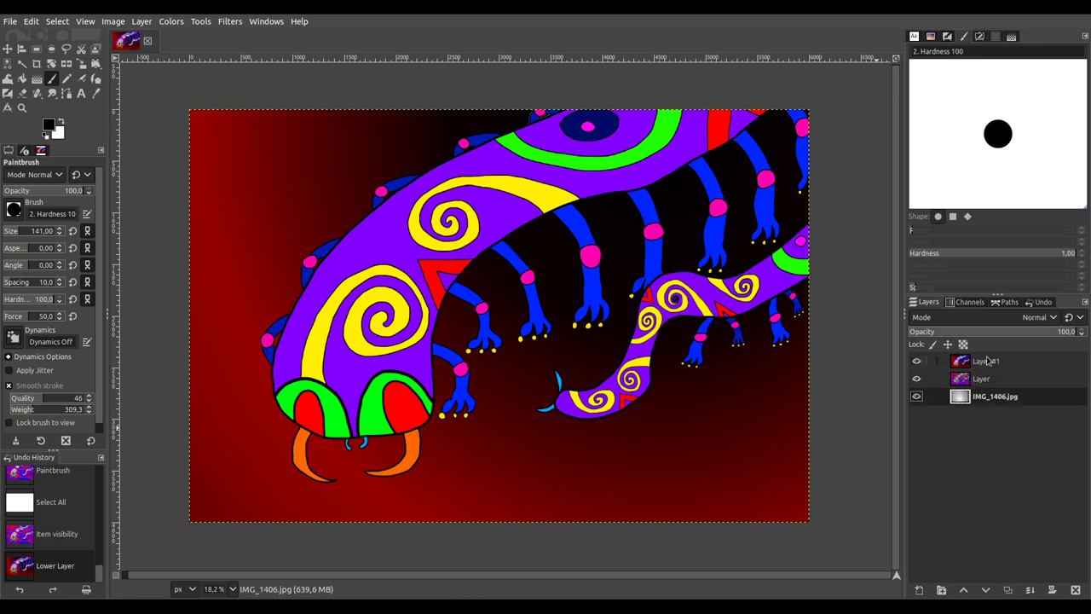
{"action": "left_click", "coordinate": [987, 361]}
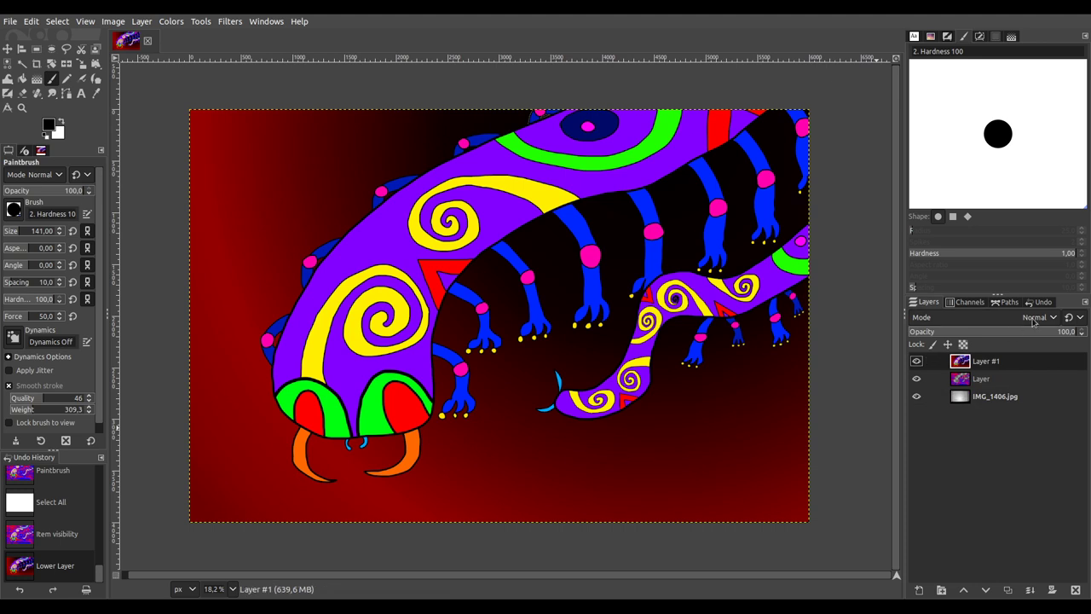
{"action": "scroll", "coordinate": [1034, 319], "scroll_direction": "down", "scroll_amount": 6}
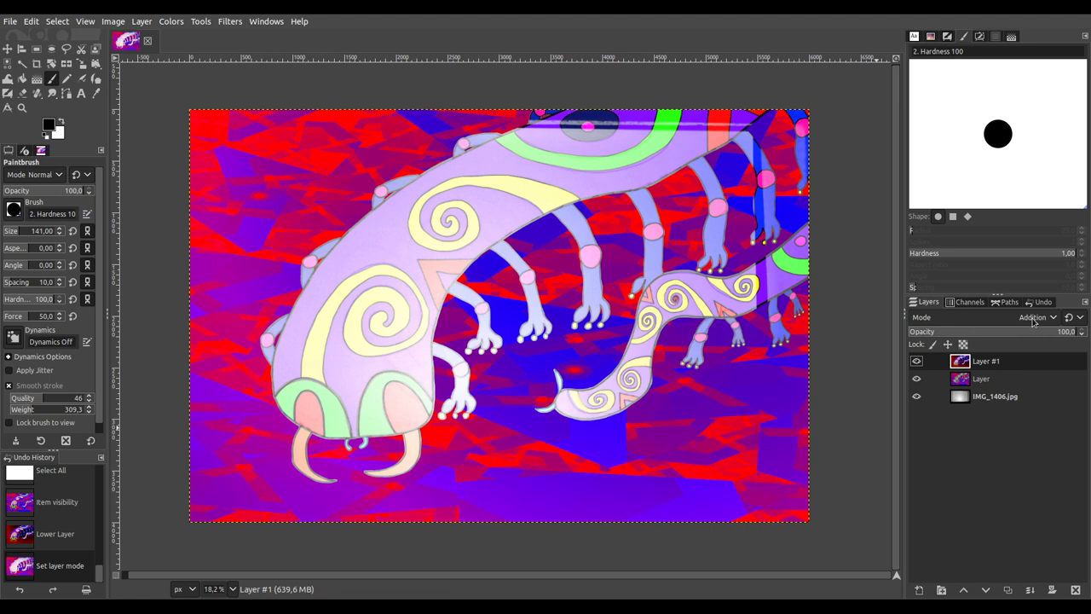
{"action": "scroll", "coordinate": [1034, 319], "scroll_direction": "down", "scroll_amount": 2}
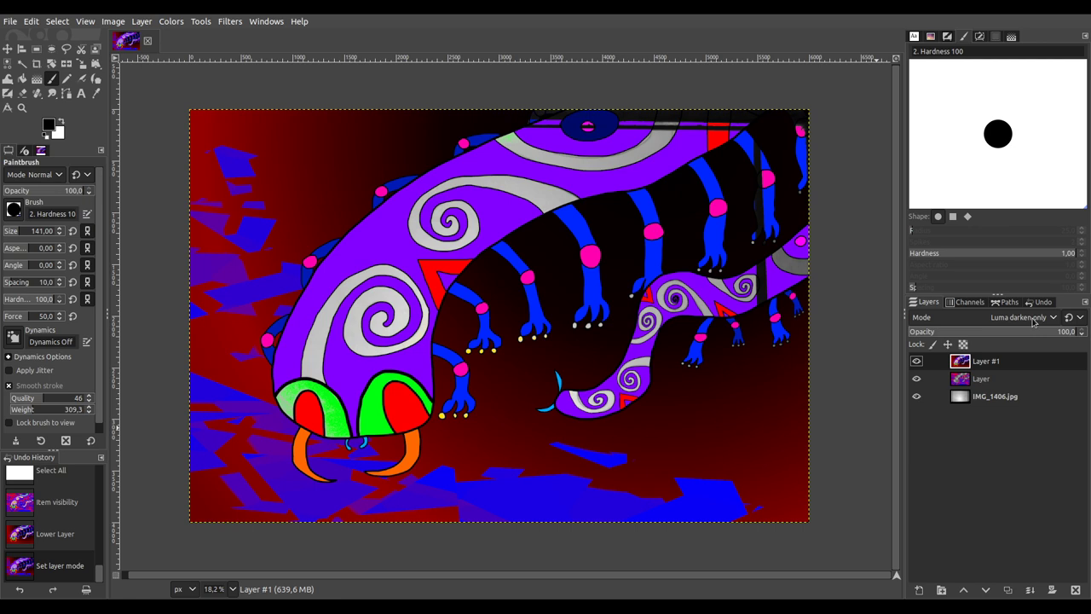
{"action": "scroll", "coordinate": [1034, 320], "scroll_direction": "down", "scroll_amount": 1}
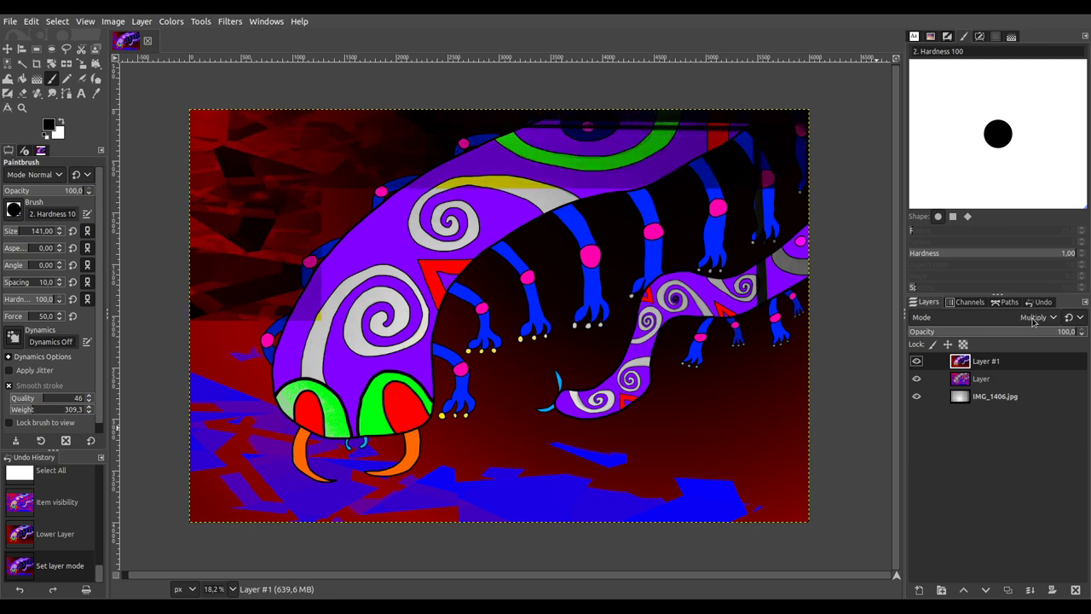
{"action": "scroll", "coordinate": [1034, 320], "scroll_direction": "down", "scroll_amount": 1}
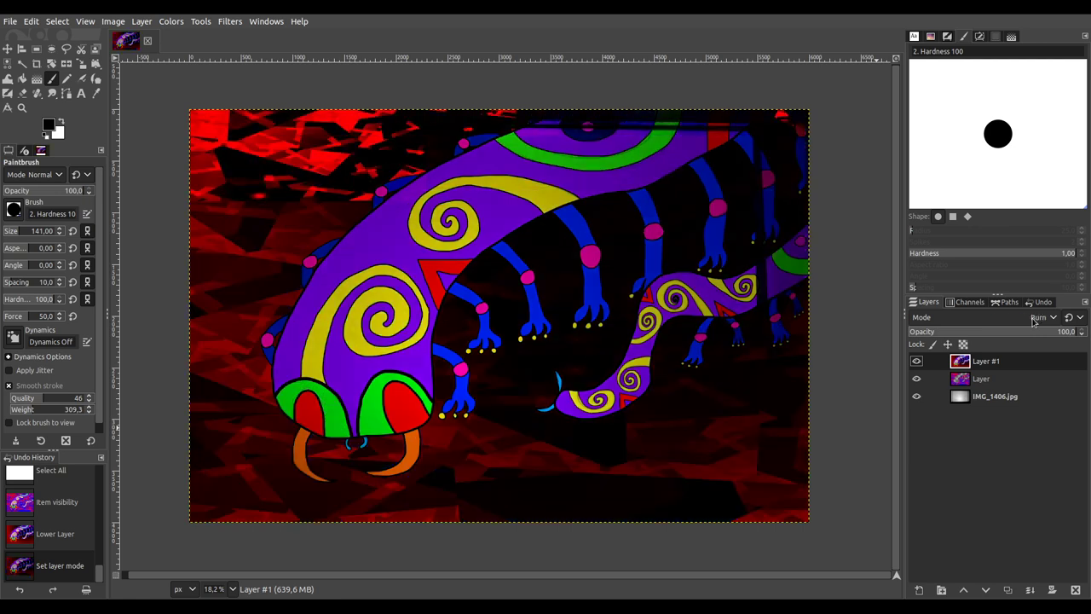
Step: Duplicate Layer #1 and move the copy to the bottom of the layer stack, below IMG_1406.jpg
{"action": "left_click", "coordinate": [993, 381]}
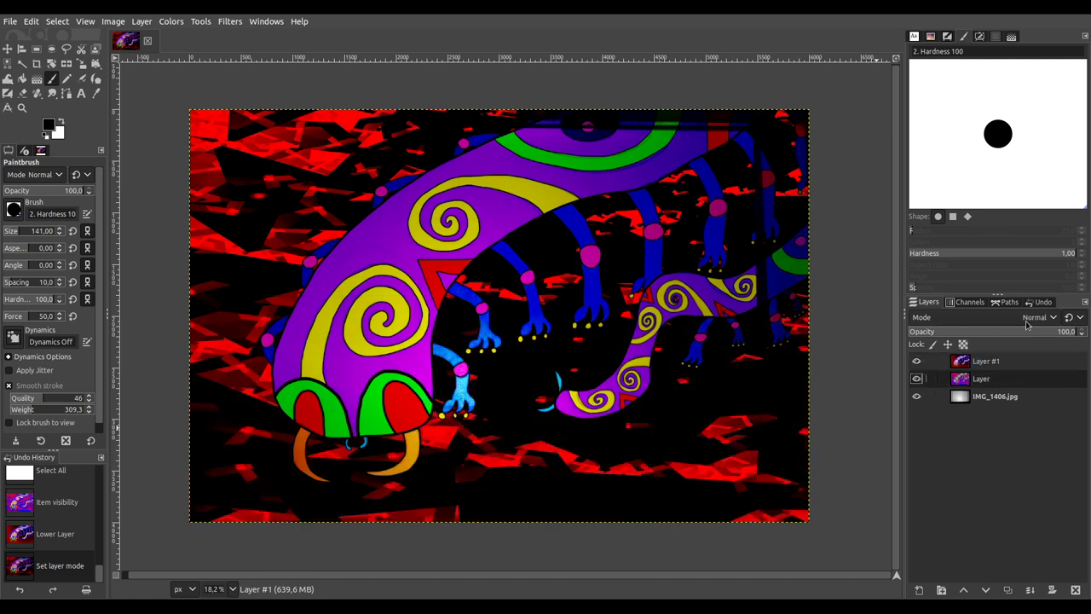
{"action": "left_click", "coordinate": [1000, 365]}
{"action": "left_click", "coordinate": [1007, 590]}
{"action": "left_click", "coordinate": [985, 590]}
{"action": "left_click", "coordinate": [985, 590]}
{"action": "left_click", "coordinate": [985, 590]}
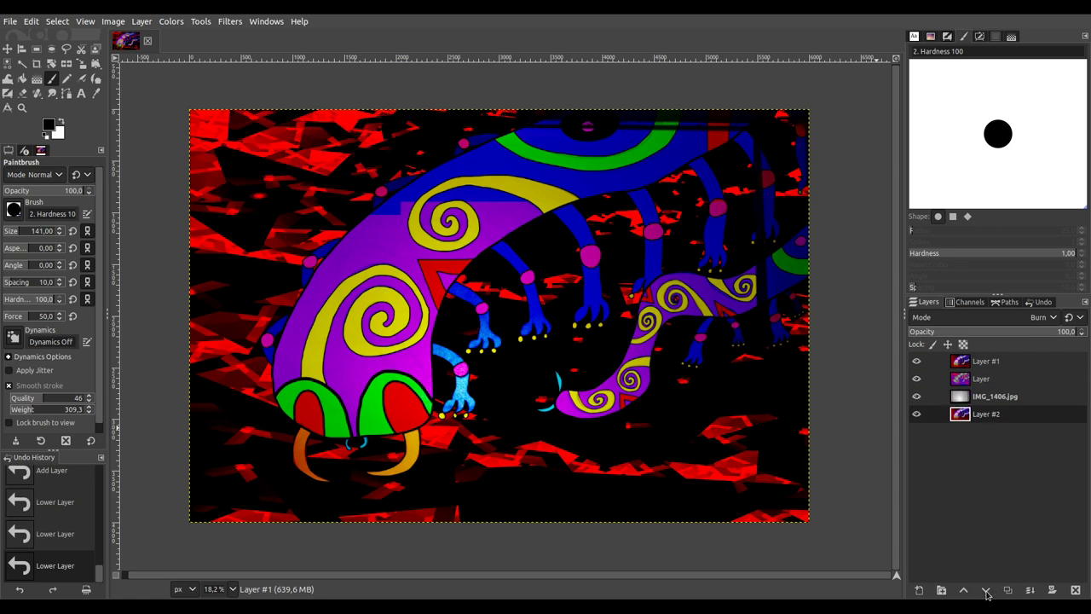
Step: Try Luma lighten only, Dodge, Burn and Overlay as the fractal layer's blend mode and settle on Soft light
{"action": "left_click", "coordinate": [971, 381]}
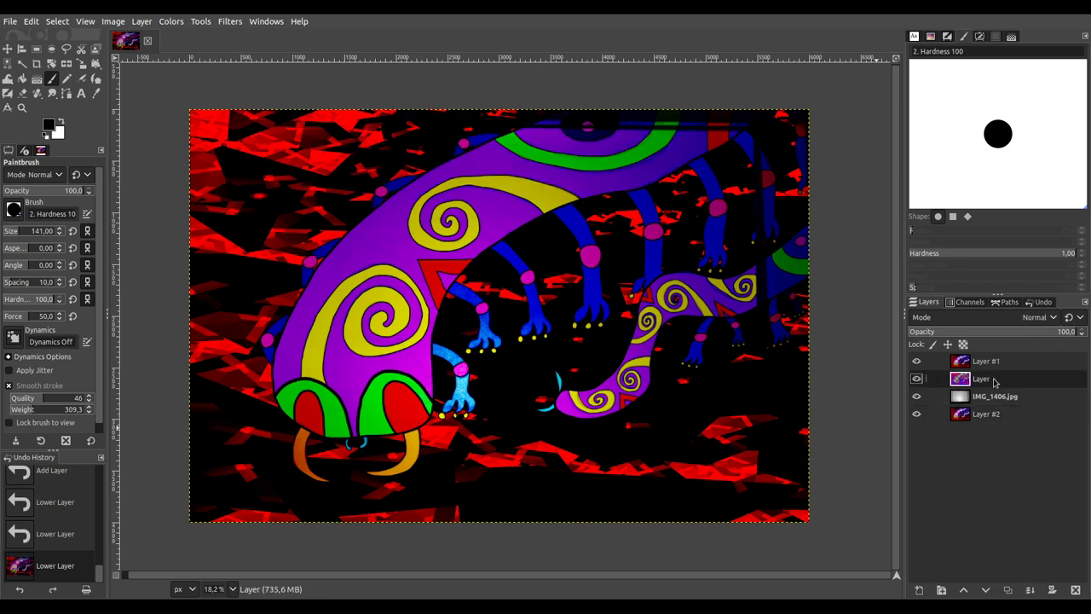
{"action": "scroll", "coordinate": [1034, 318], "scroll_direction": "down", "scroll_amount": 5}
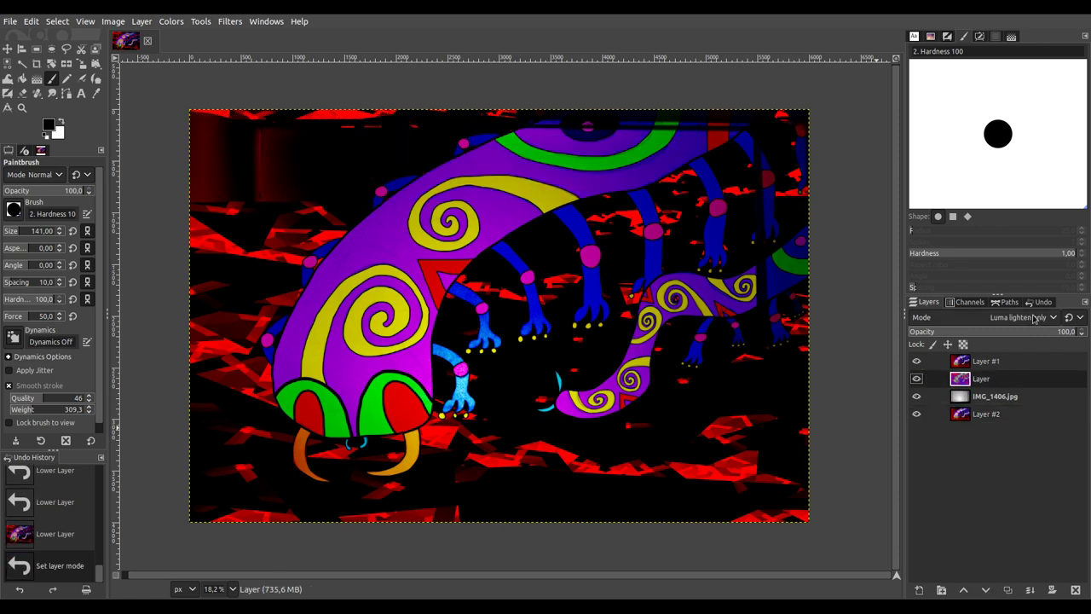
{"action": "scroll", "coordinate": [1034, 318], "scroll_direction": "up", "scroll_amount": 1}
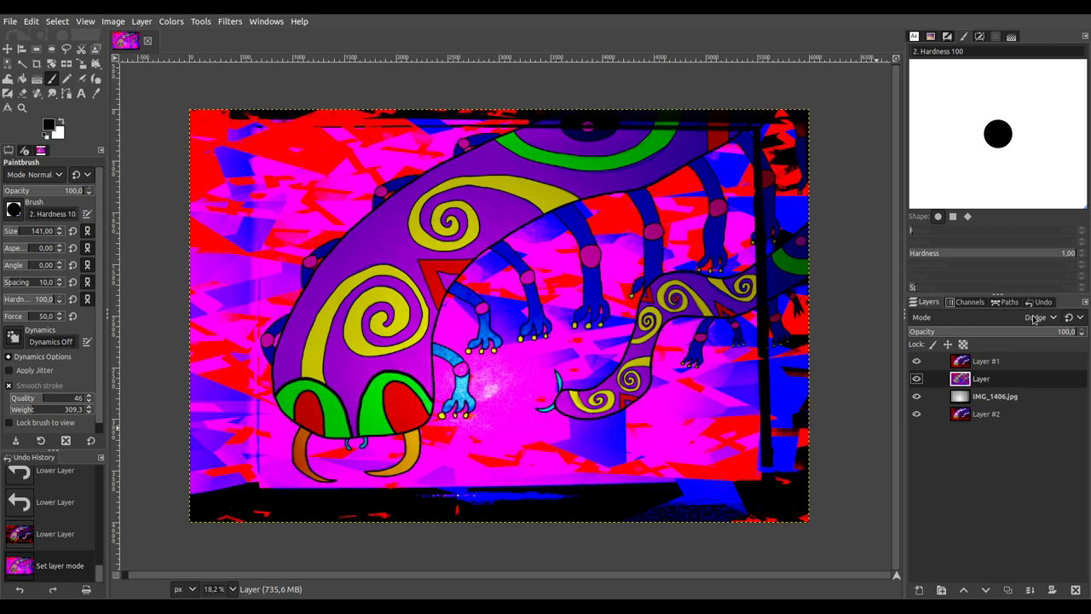
{"action": "scroll", "coordinate": [1034, 318], "scroll_direction": "down", "scroll_amount": 5}
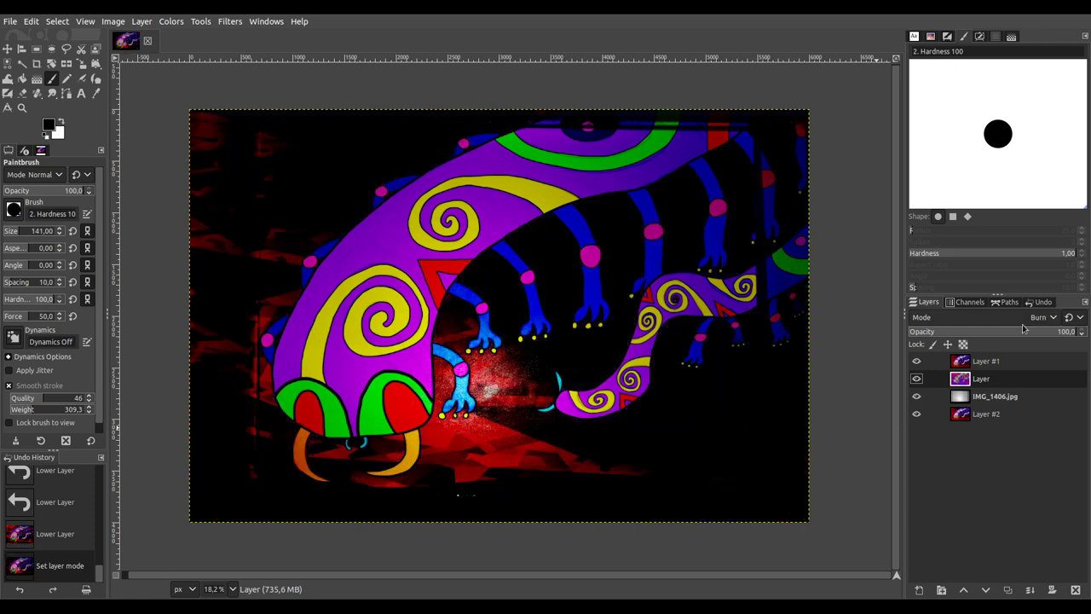
{"action": "scroll", "coordinate": [1028, 319], "scroll_direction": "down", "scroll_amount": 1}
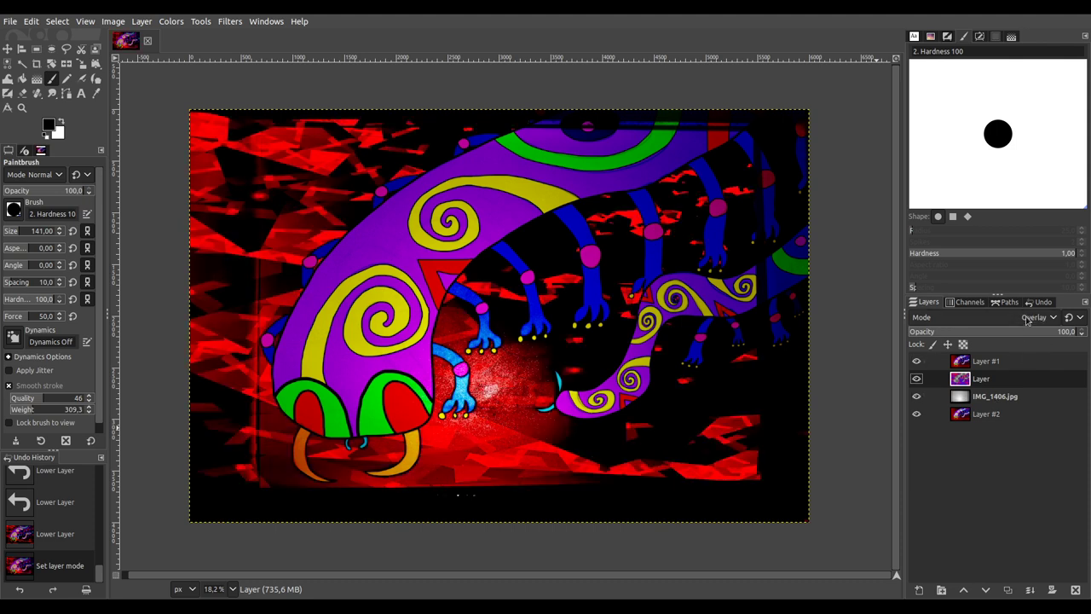
{"action": "scroll", "coordinate": [1028, 319], "scroll_direction": "down", "scroll_amount": 1}
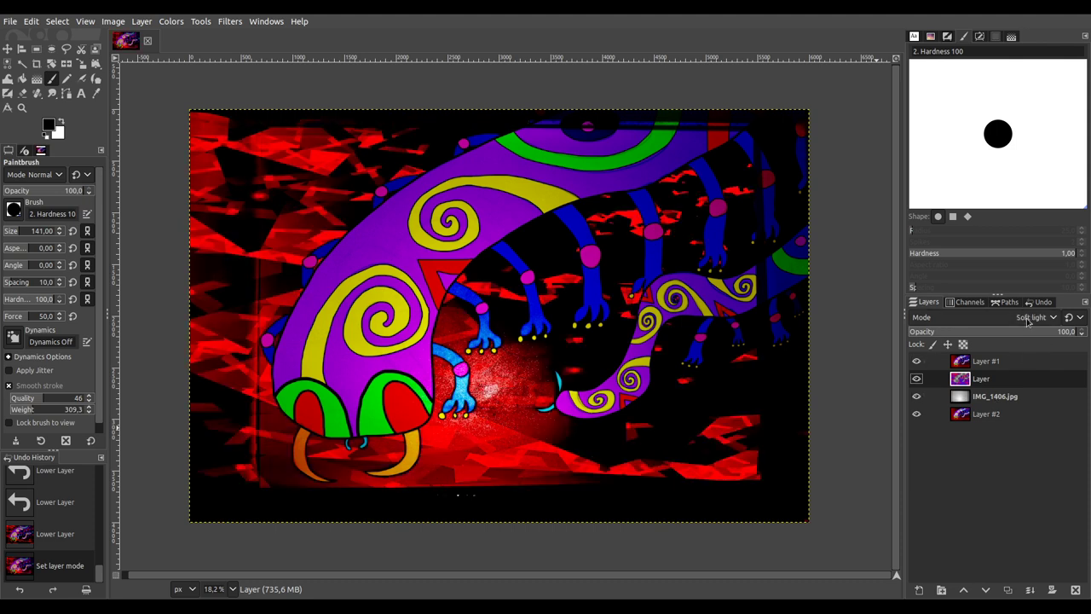
Step: Try blend modes such as Screen, Burn, Hard light, Pin light and Hard mix on the IMG_1406.jpg layer and settle on Exclusion
{"action": "left_click", "coordinate": [1016, 396]}
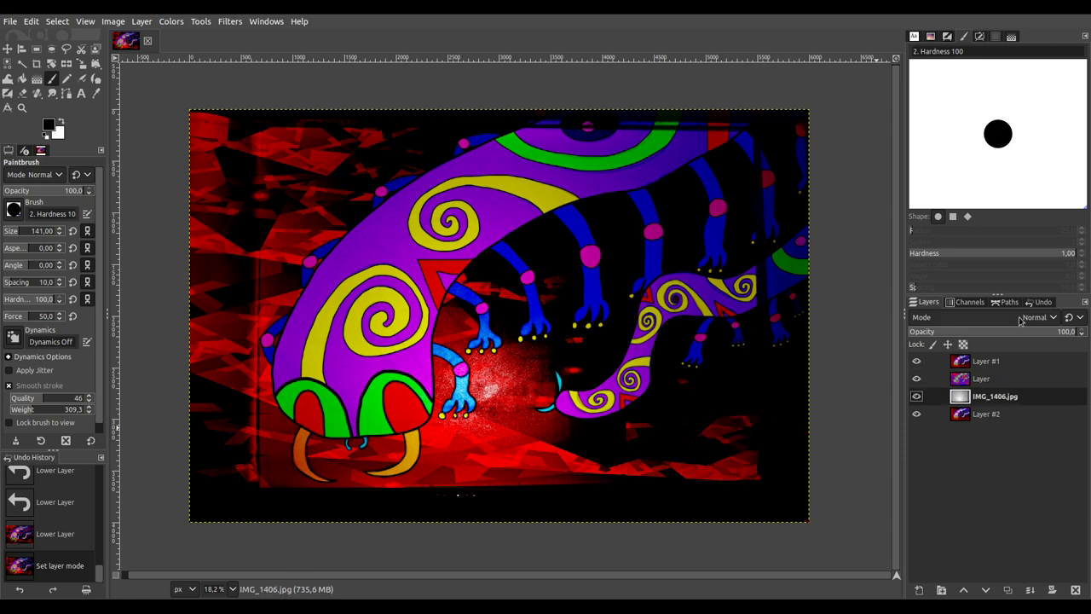
{"action": "scroll", "coordinate": [1020, 320], "scroll_direction": "down", "scroll_amount": 1}
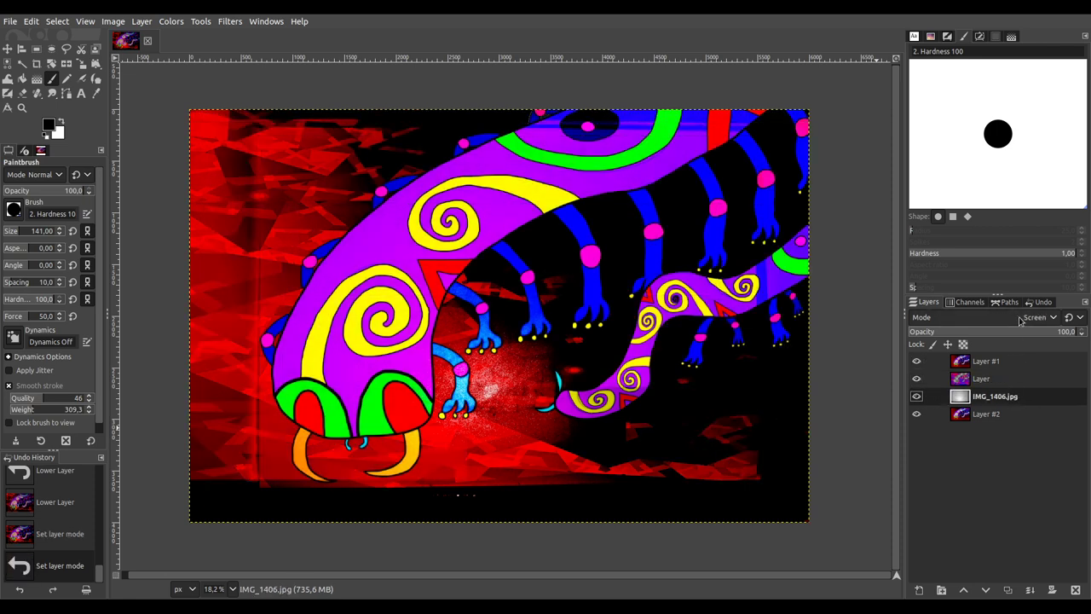
{"action": "scroll", "coordinate": [1020, 321], "scroll_direction": "down", "scroll_amount": 5}
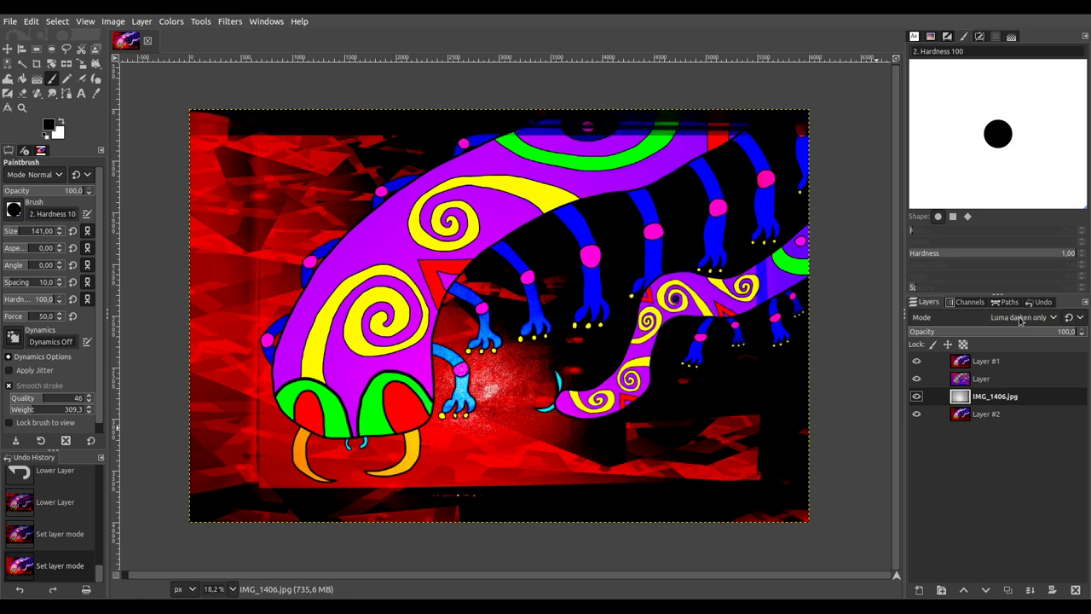
{"action": "scroll", "coordinate": [1020, 320], "scroll_direction": "up", "scroll_amount": 1}
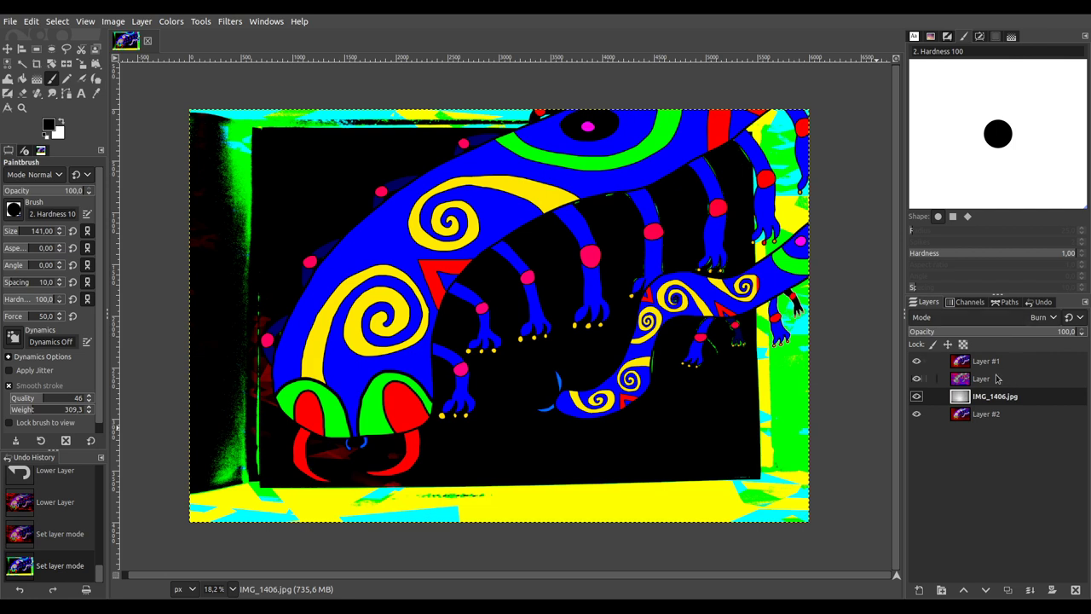
{"action": "scroll", "coordinate": [1021, 319], "scroll_direction": "down", "scroll_amount": 3}
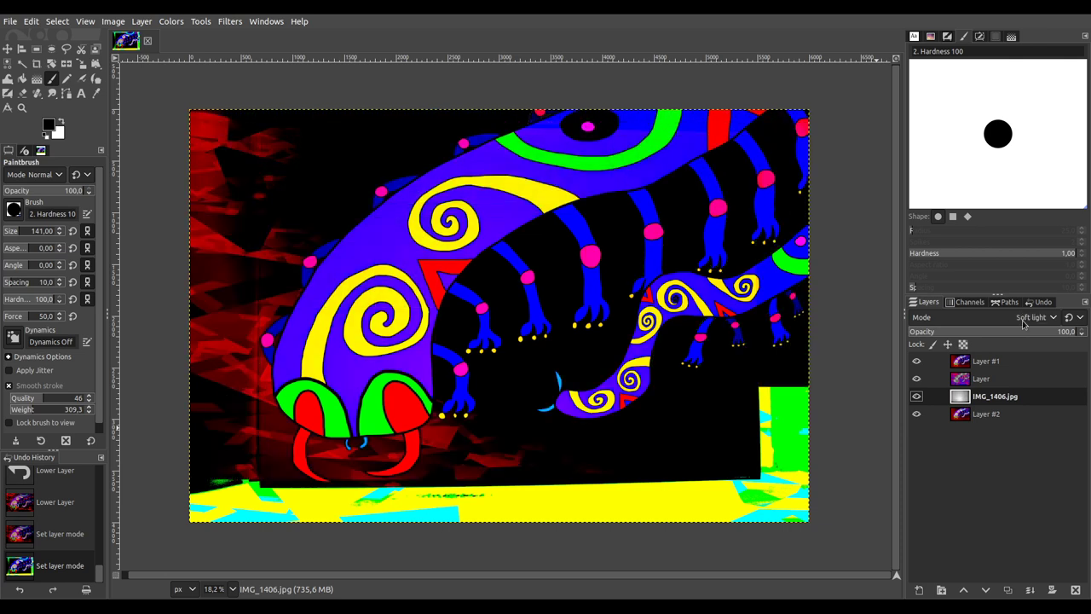
{"action": "scroll", "coordinate": [1022, 322], "scroll_direction": "down", "scroll_amount": 1}
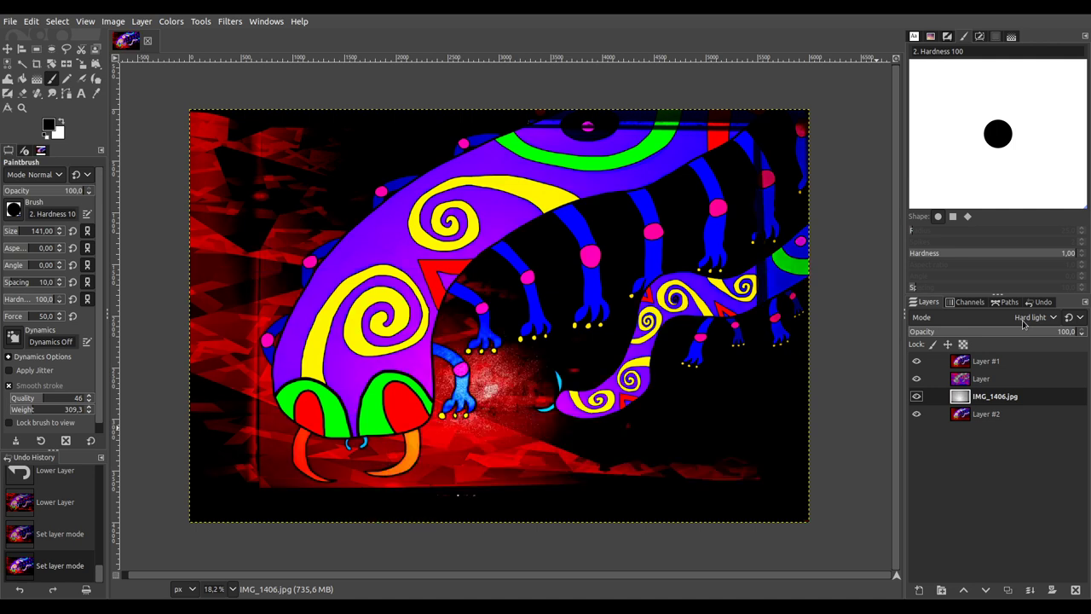
{"action": "scroll", "coordinate": [1023, 323], "scroll_direction": "down", "scroll_amount": 1}
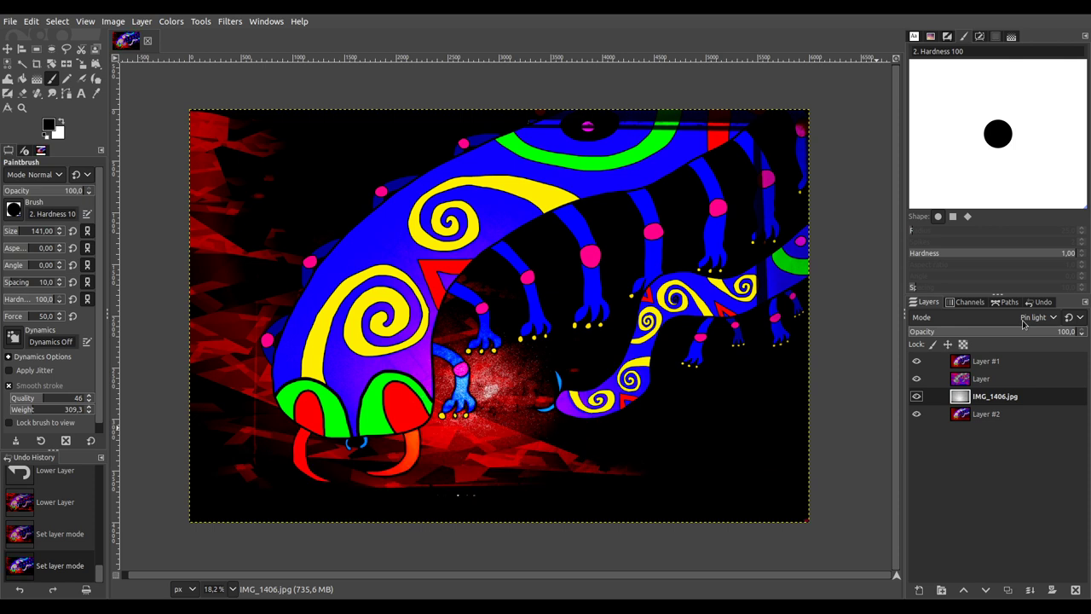
{"action": "scroll", "coordinate": [1023, 322], "scroll_direction": "down", "scroll_amount": 1}
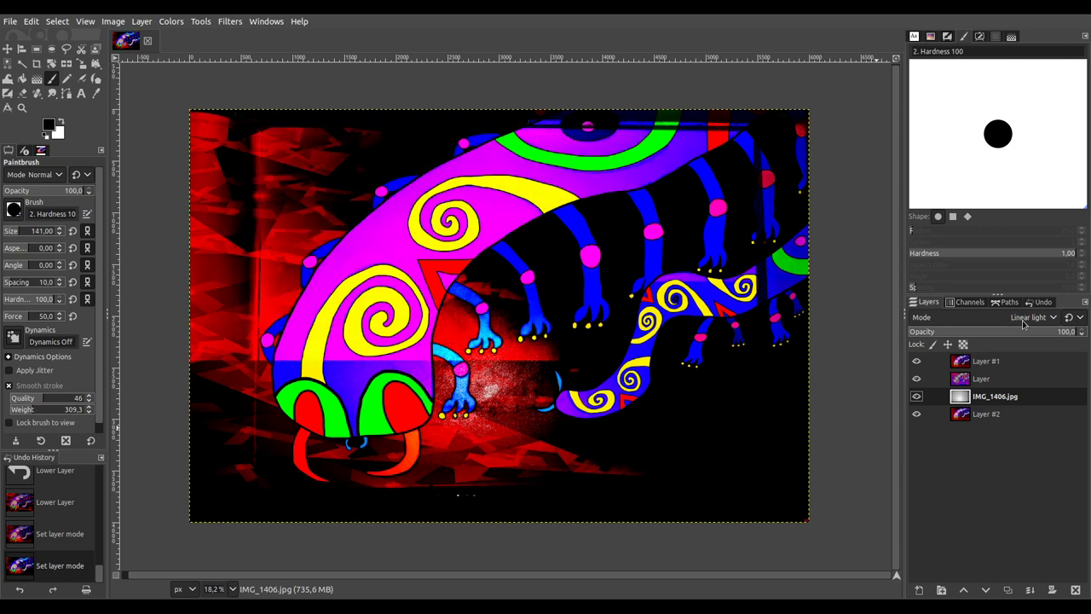
{"action": "scroll", "coordinate": [1023, 322], "scroll_direction": "down", "scroll_amount": 2}
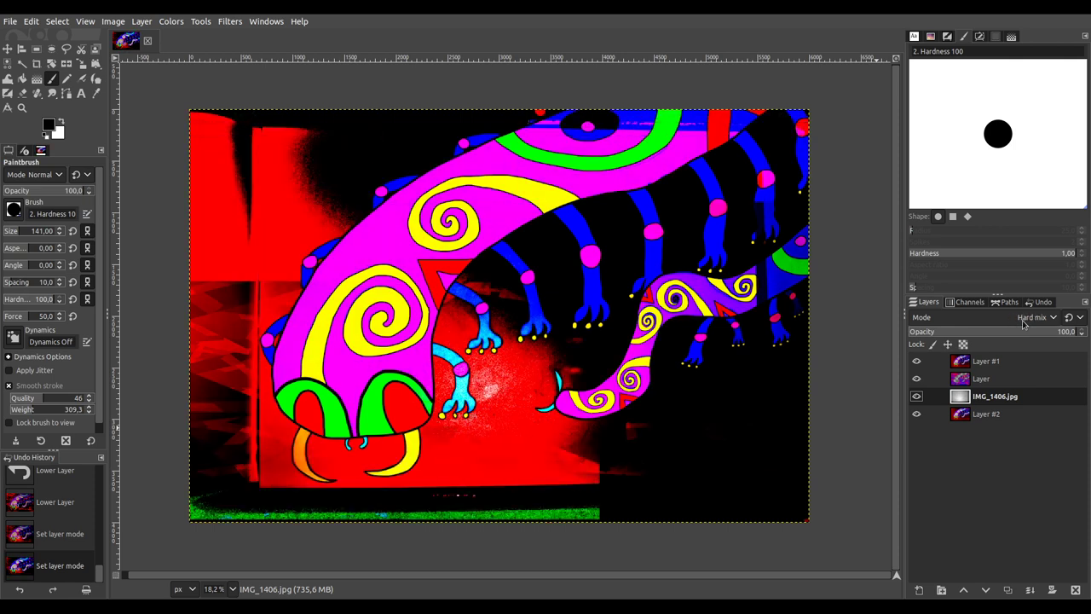
{"action": "scroll", "coordinate": [1023, 323], "scroll_direction": "down", "scroll_amount": 1}
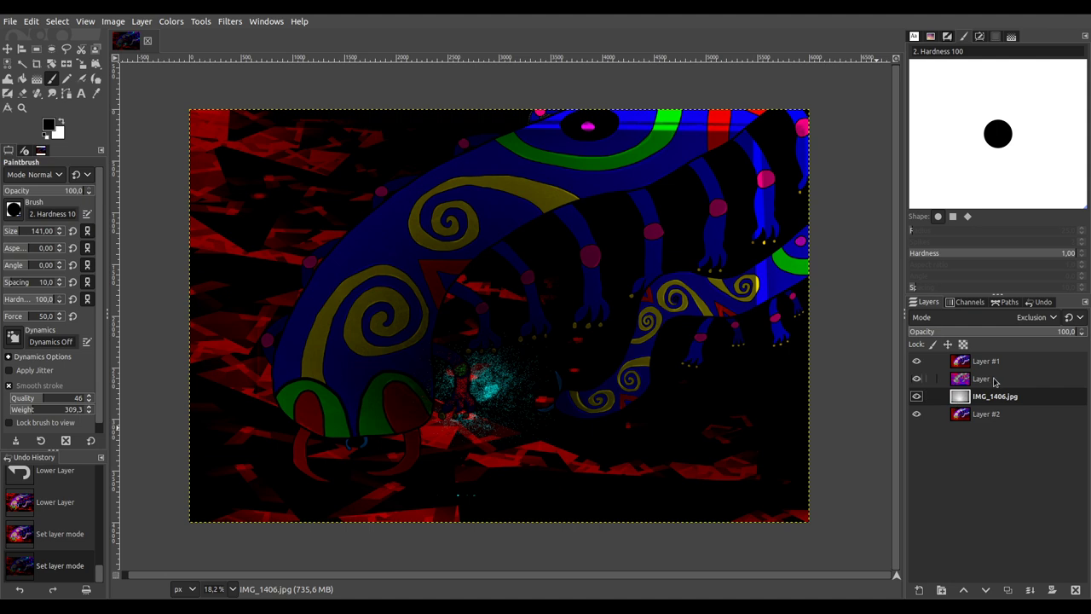
Step: Set the fractal layer's blend mode to Vivid light, then try Linear burn on Layer #1 and settle on Luma darken only
{"action": "left_click", "coordinate": [994, 379]}
{"action": "scroll", "coordinate": [1031, 322], "scroll_direction": "down", "scroll_amount": 2}
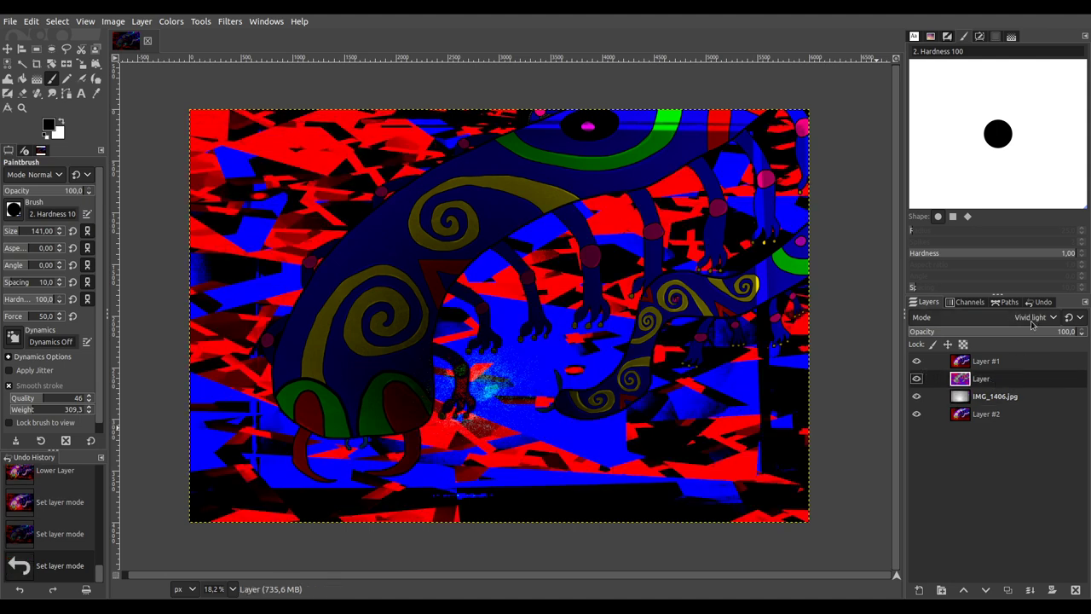
{"action": "left_click", "coordinate": [1011, 364]}
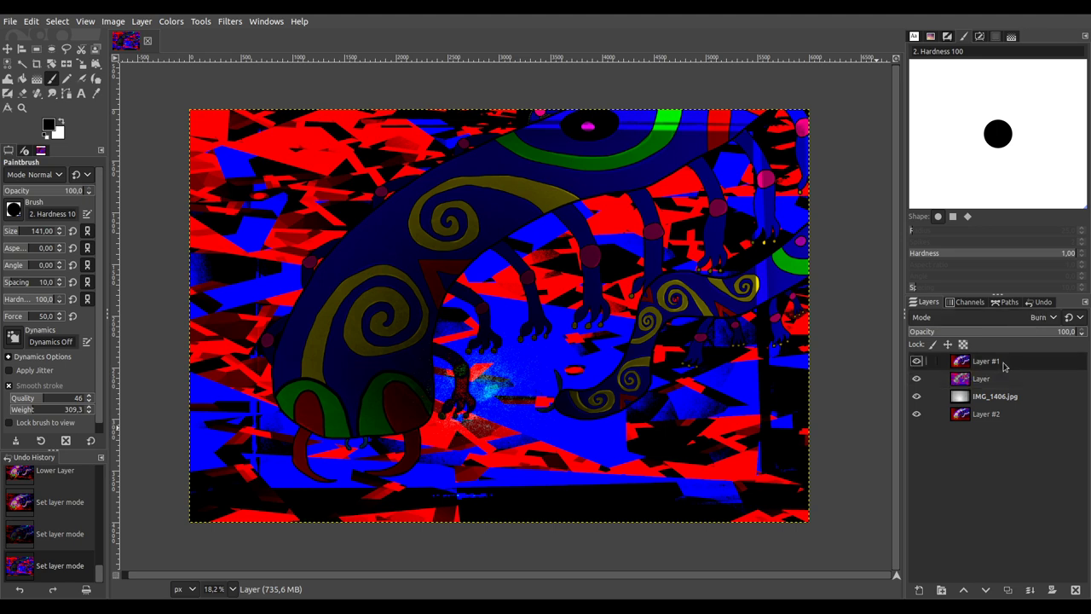
{"action": "scroll", "coordinate": [1011, 324], "scroll_direction": "up", "scroll_amount": 3}
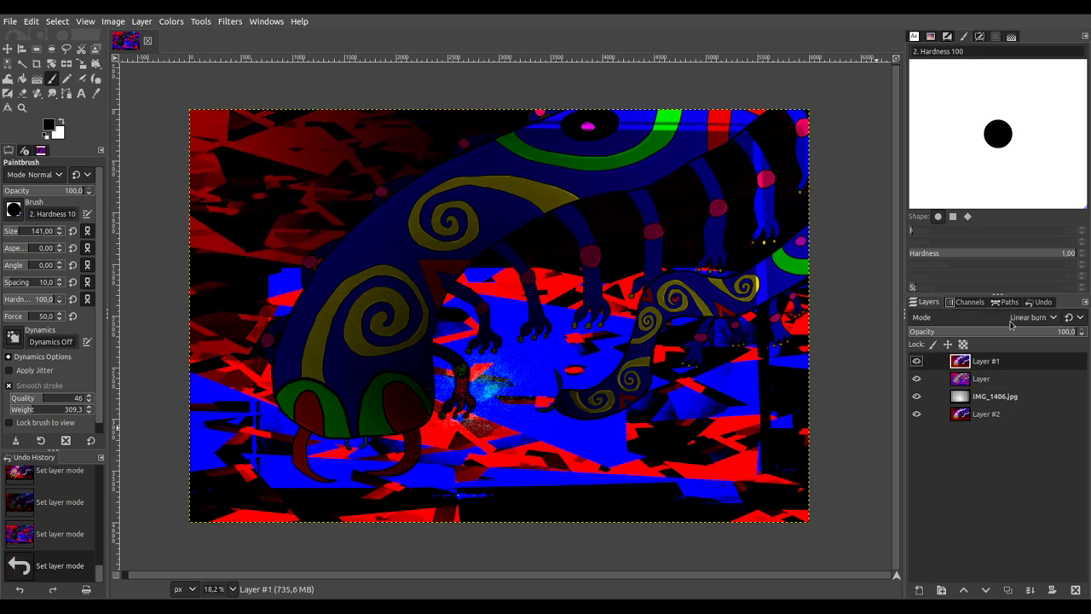
{"action": "scroll", "coordinate": [1011, 324], "scroll_direction": "down", "scroll_amount": 1}
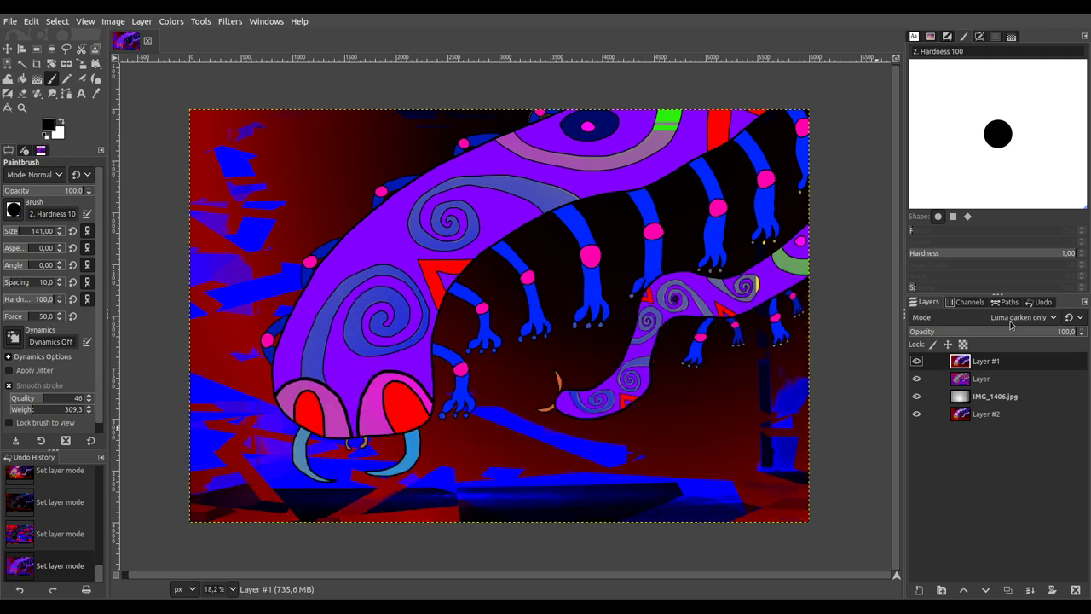
Step: Duplicate Layer #1, try Addition and Screen as the copy's blend mode, and settle on Hard light
{"action": "left_click", "coordinate": [996, 398]}
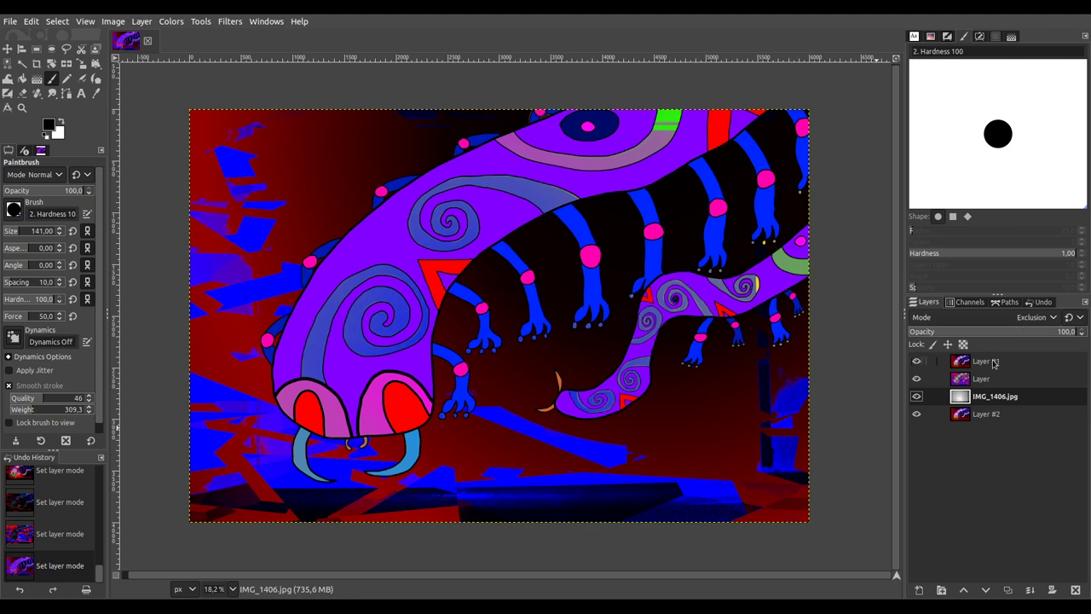
{"action": "left_click", "coordinate": [989, 361]}
{"action": "left_click", "coordinate": [1007, 589]}
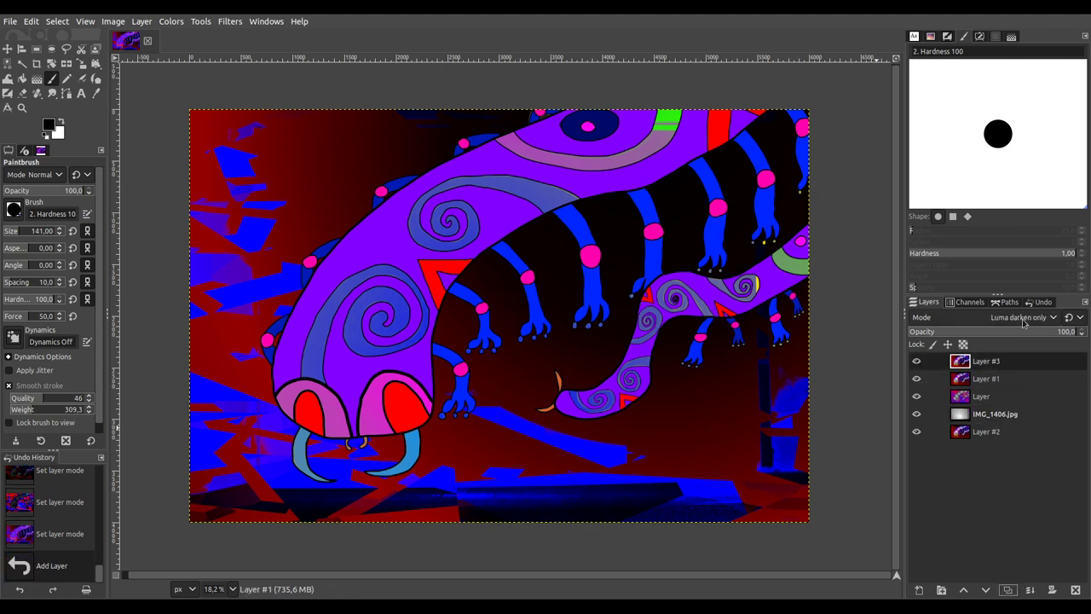
{"action": "scroll", "coordinate": [1023, 322], "scroll_direction": "up", "scroll_amount": 2}
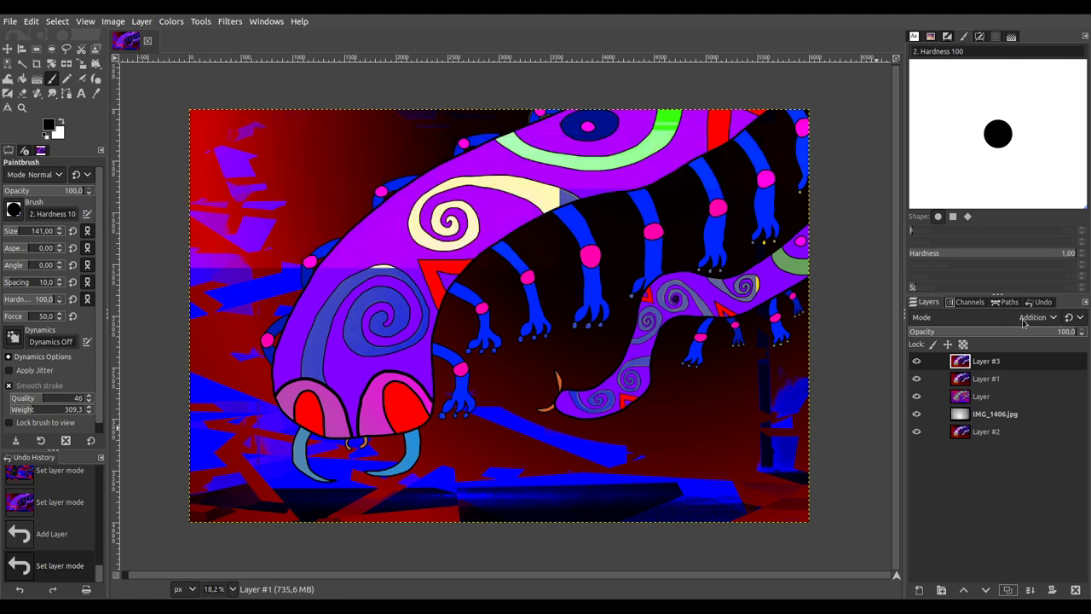
{"action": "scroll", "coordinate": [1023, 322], "scroll_direction": "up", "scroll_amount": 2}
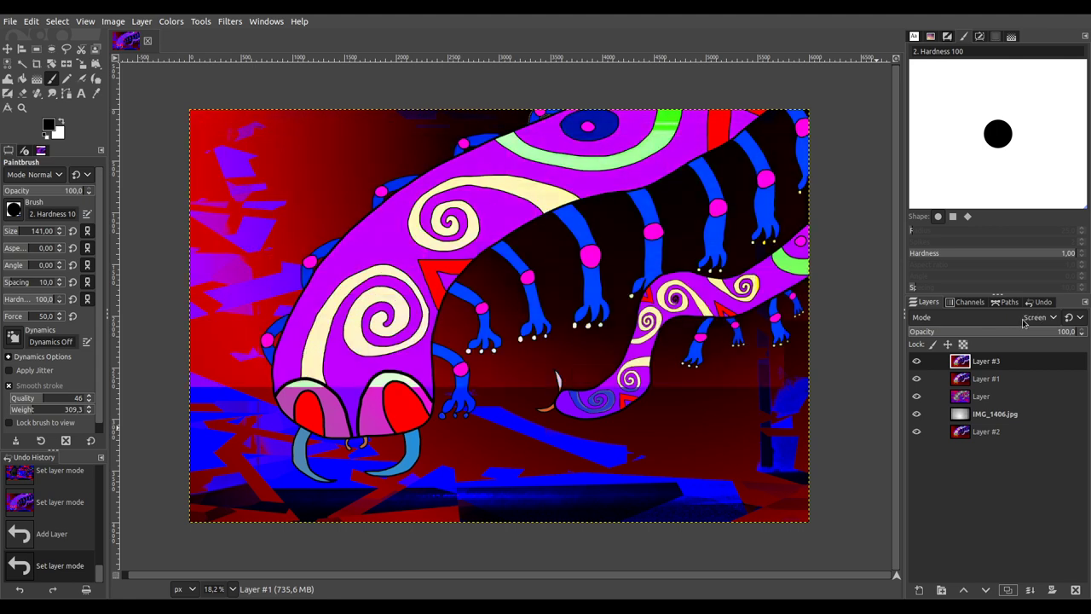
{"action": "scroll", "coordinate": [1023, 322], "scroll_direction": "down", "scroll_amount": 10}
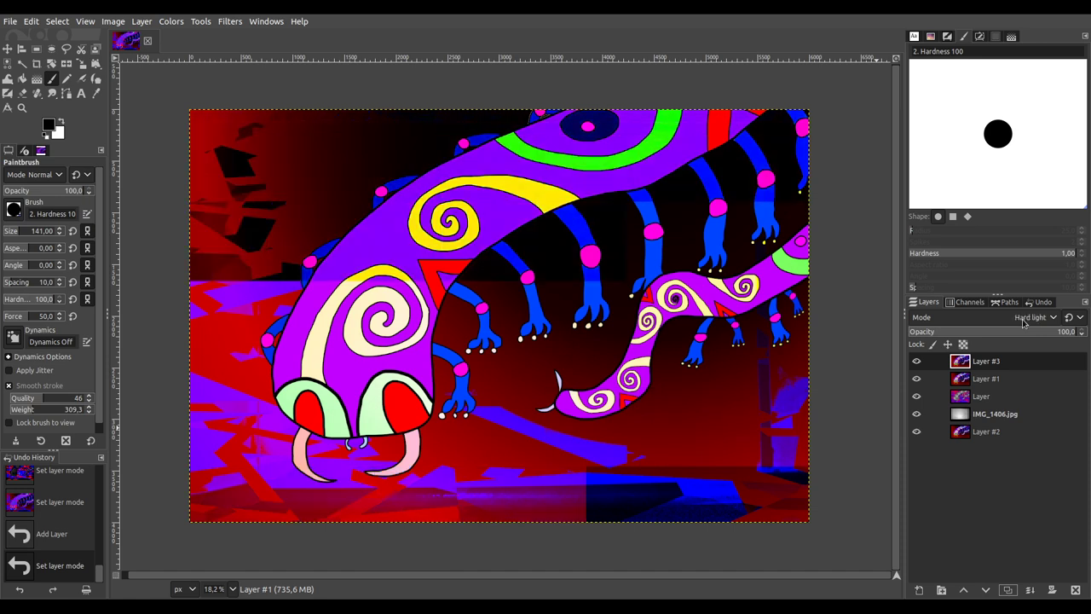
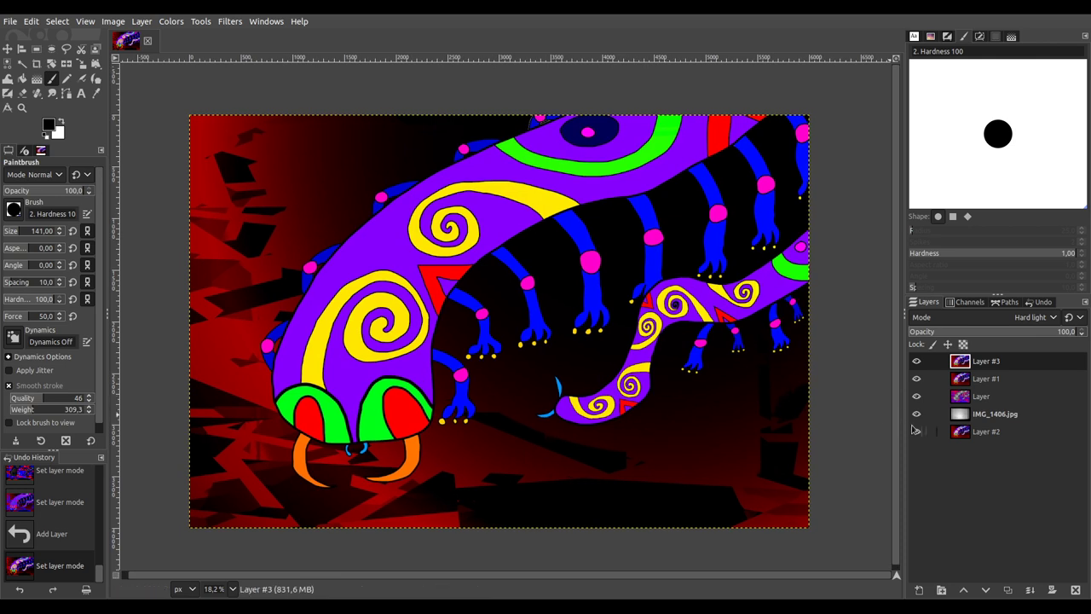
Step: Try Subtract and Exclusion as the IMG_1406.jpg layer's blend mode and settle on Difference
{"action": "left_click", "coordinate": [992, 414]}
{"action": "scroll", "coordinate": [1021, 322], "scroll_direction": "down", "scroll_amount": 3}
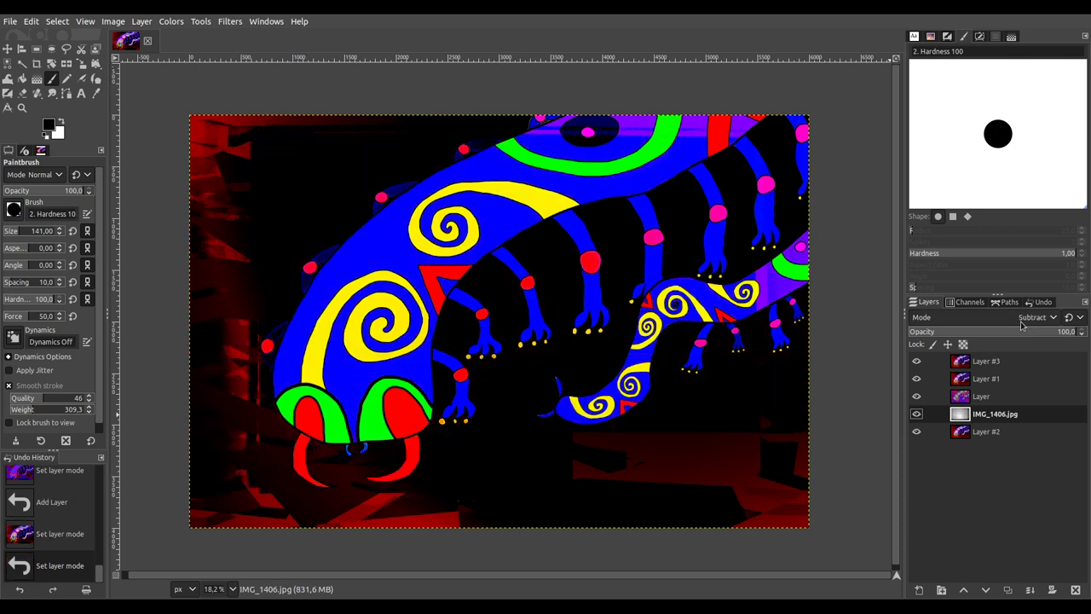
{"action": "scroll", "coordinate": [1022, 324], "scroll_direction": "up", "scroll_amount": 2}
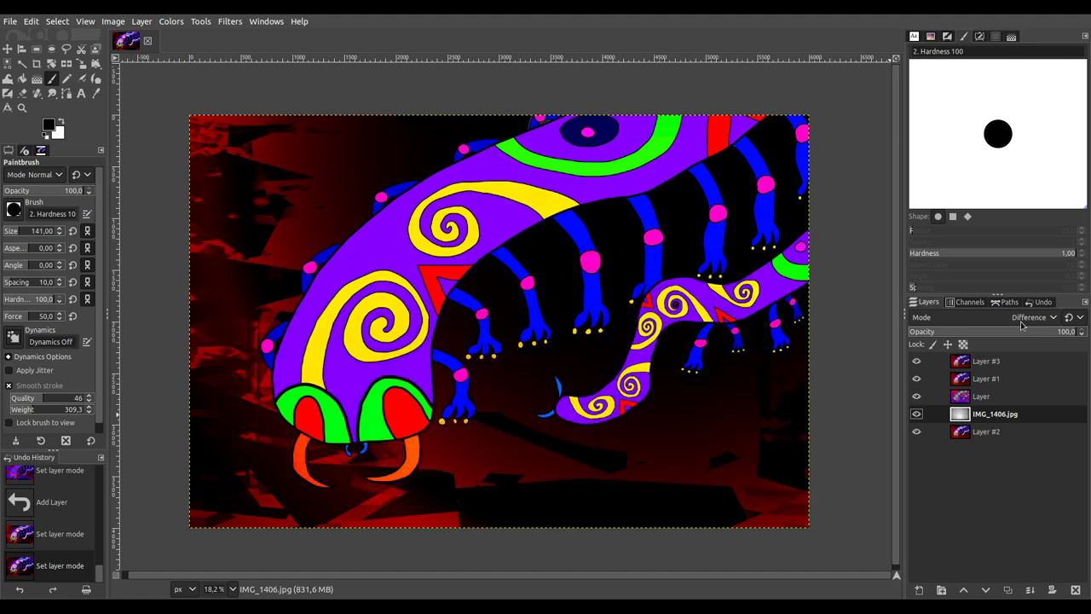
{"action": "scroll", "coordinate": [1021, 324], "scroll_direction": "down", "scroll_amount": 1}
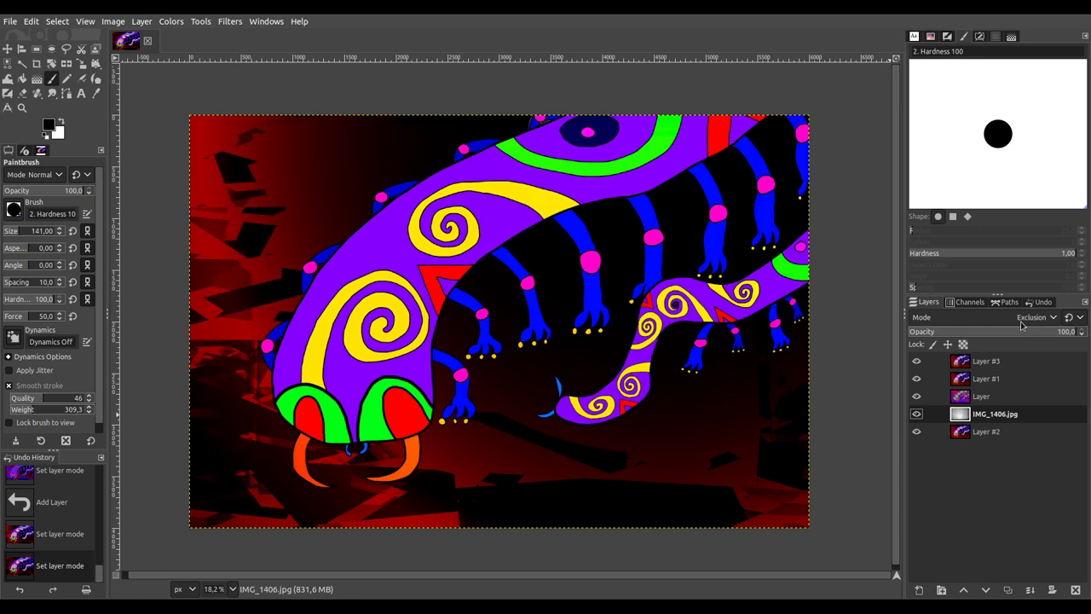
{"action": "scroll", "coordinate": [1021, 324], "scroll_direction": "up", "scroll_amount": 1}
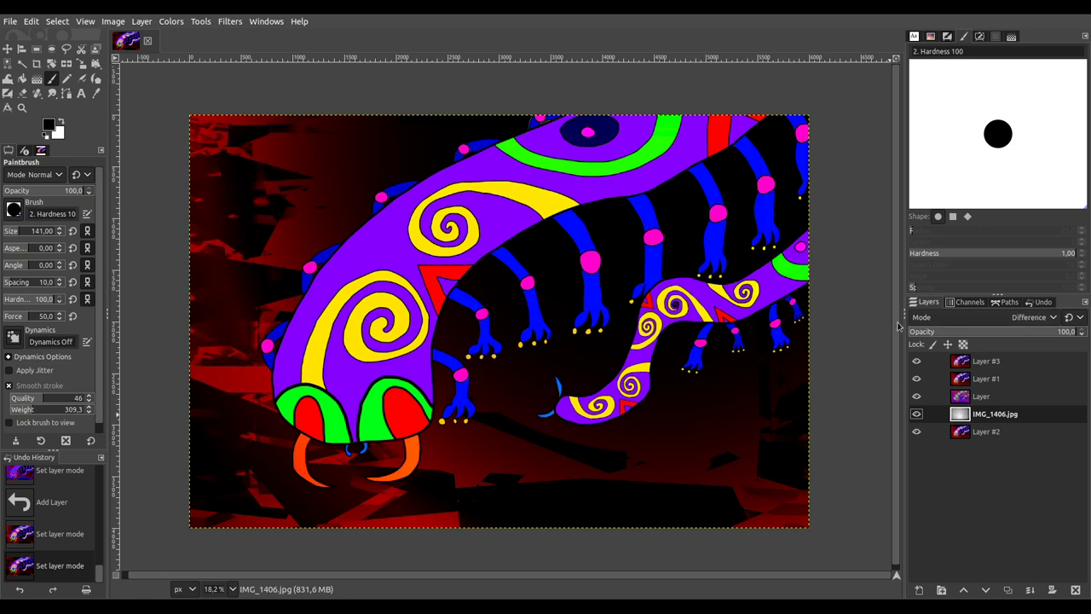
Step: Make Layer #3 active and hide Layer #1, the fractal layer, IMG_1406.jpg and Layer #2
{"action": "scroll", "coordinate": [792, 323], "scroll_direction": "up", "scroll_amount": 8}
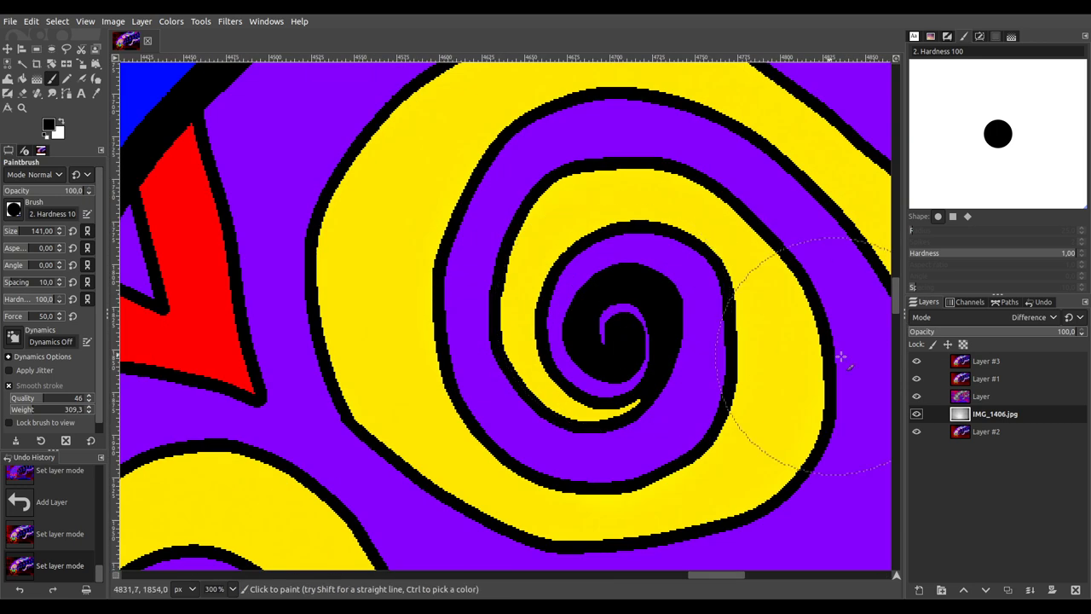
{"action": "left_click", "coordinate": [986, 361]}
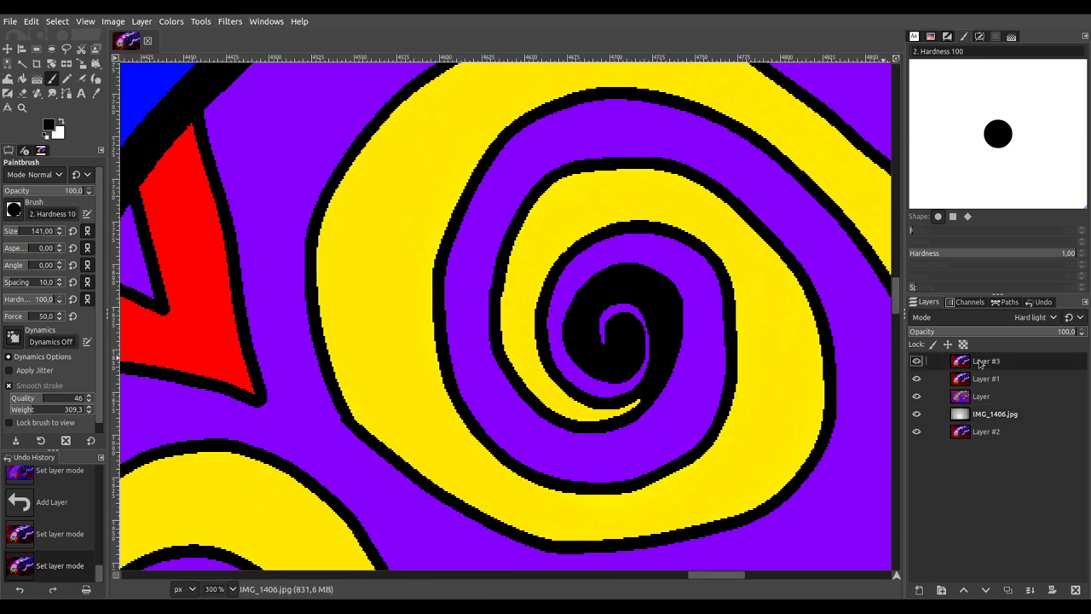
{"action": "left_click", "coordinate": [22, 63]}
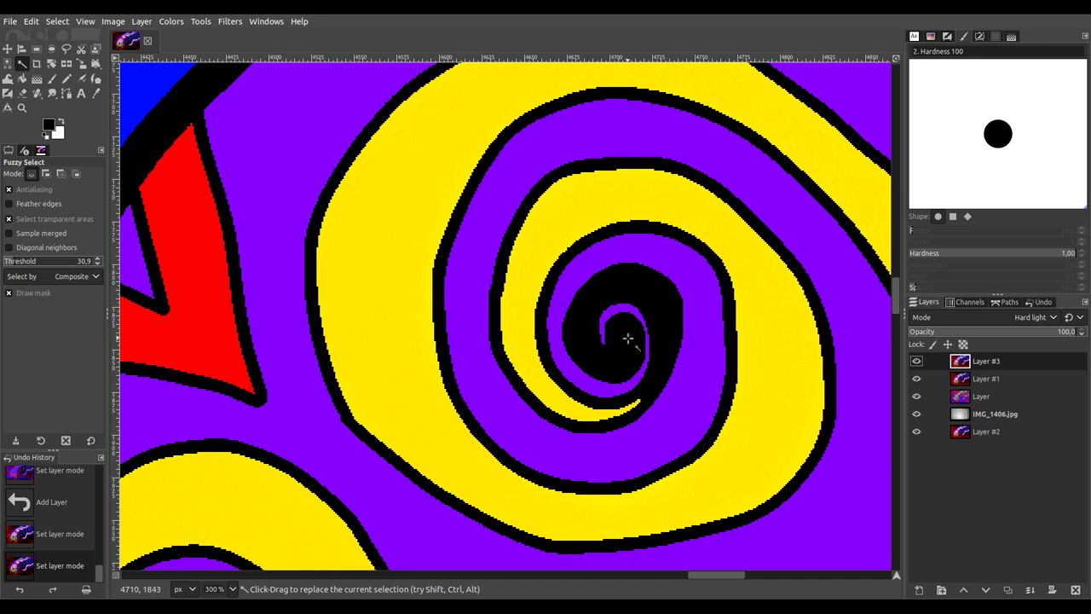
{"action": "left_click", "coordinate": [706, 287]}
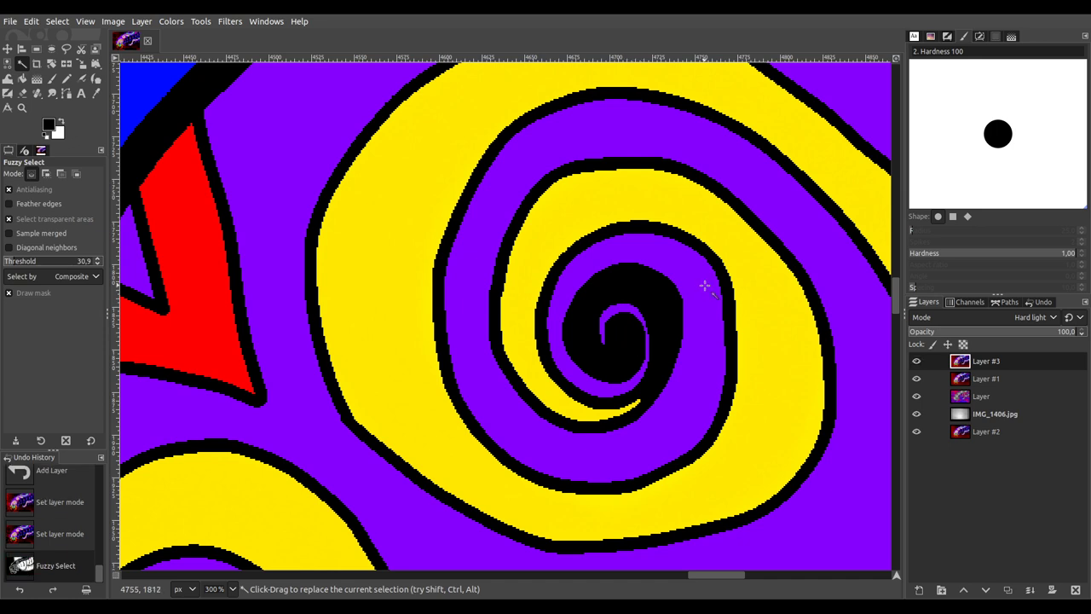
{"action": "key", "text": "ctrl+a"}
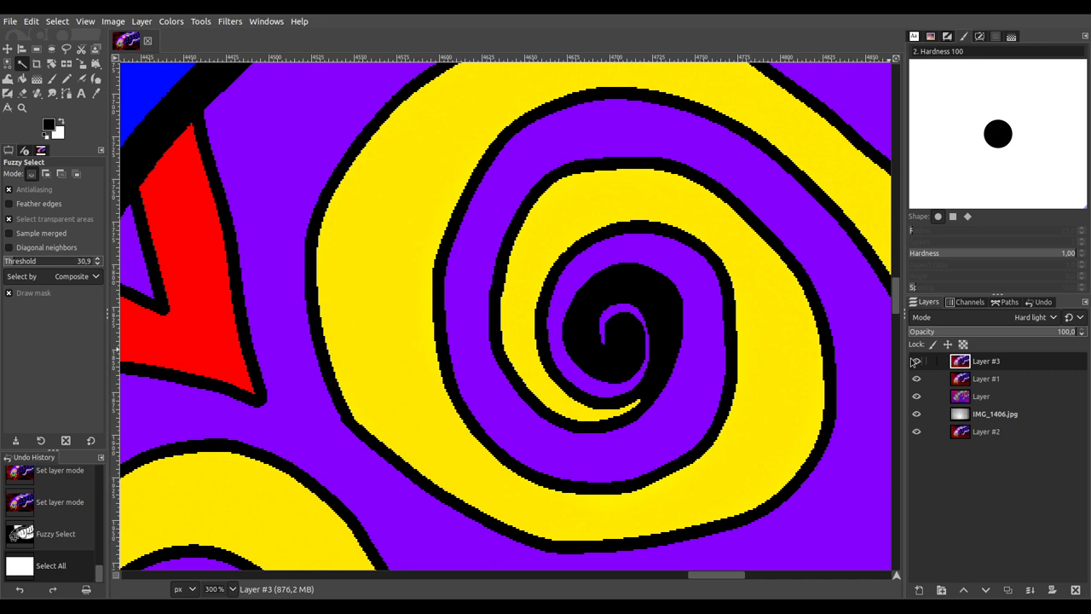
{"action": "left_click", "coordinate": [917, 379]}
{"action": "left_click", "coordinate": [917, 397]}
{"action": "left_click", "coordinate": [917, 414]}
{"action": "left_click", "coordinate": [916, 431]}
{"action": "left_click", "coordinate": [917, 432]}
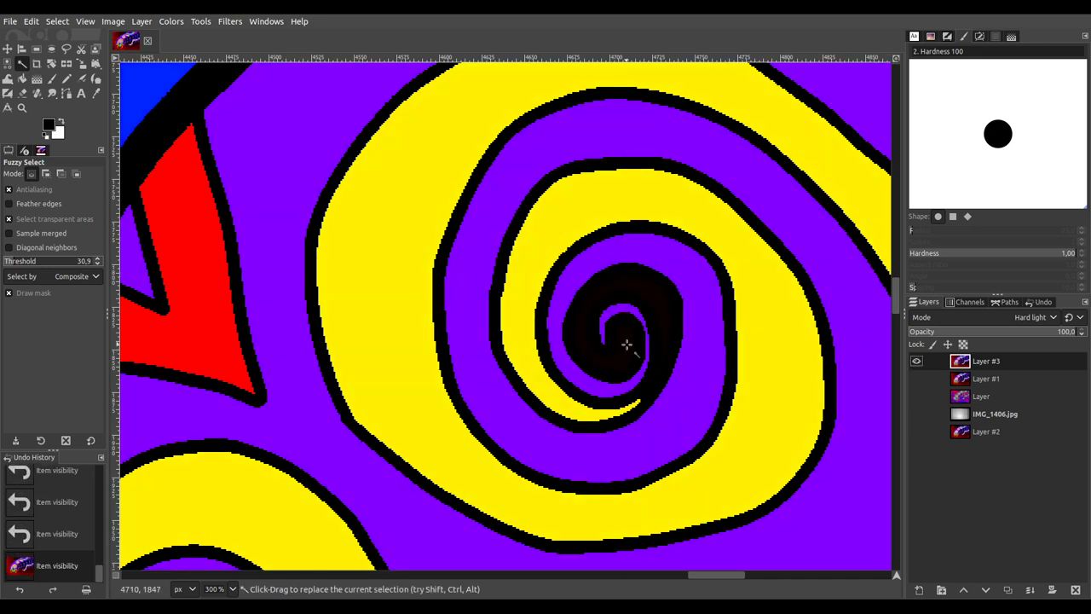
Step: Fuzzy-select the dark centre of the small creature's spiral, make yellow the paint colour and undo a trial stroke with the large brush
{"action": "left_click", "coordinate": [597, 360]}
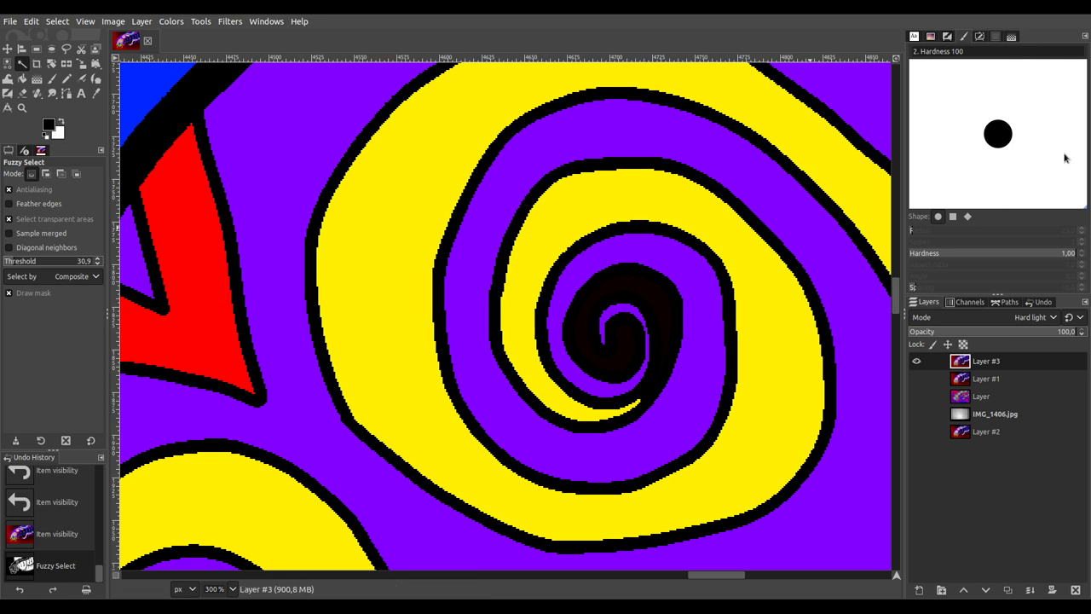
{"action": "key", "text": "p"}
{"action": "left_click", "coordinate": [607, 302]}
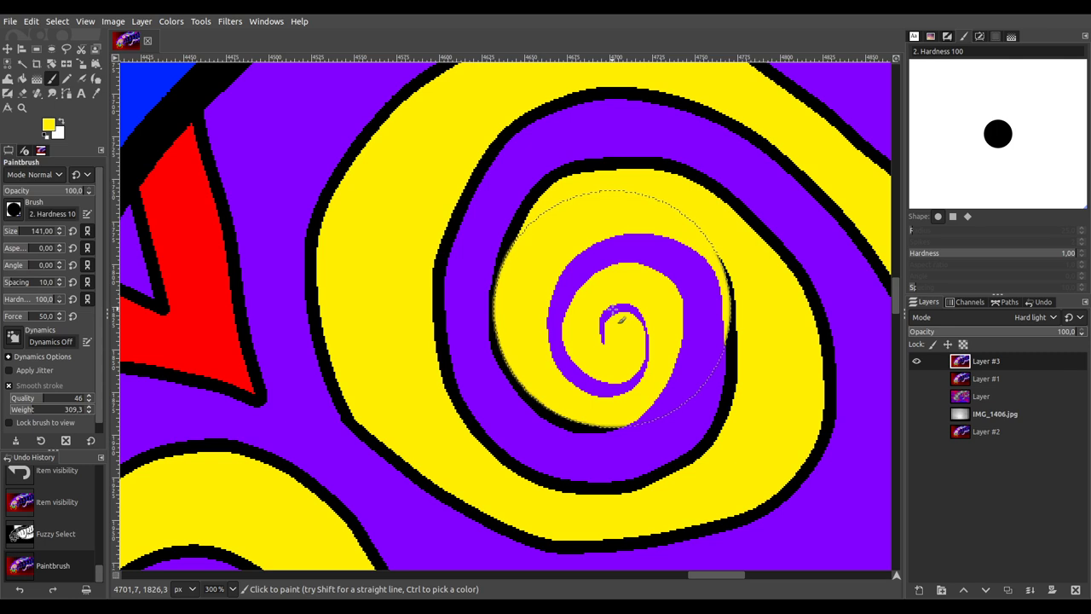
{"action": "key", "text": "ctrl+z"}
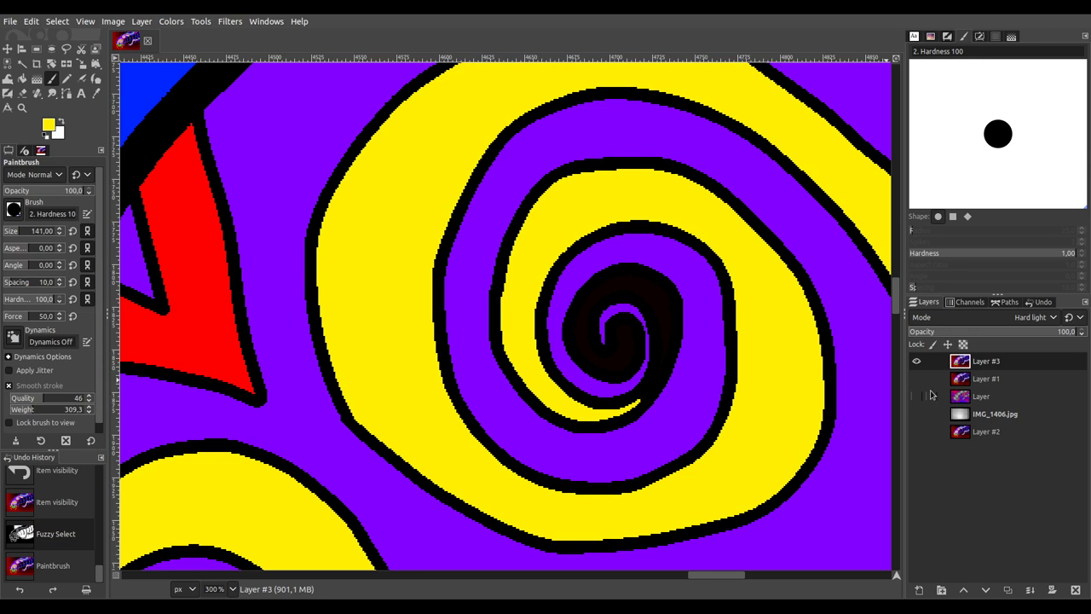
Step: Paint a yellow stroke through the dark spiral centre on Layer #3 with a brush size of 7
{"action": "scroll", "coordinate": [646, 297], "scroll_direction": "up", "scroll_amount": 3}
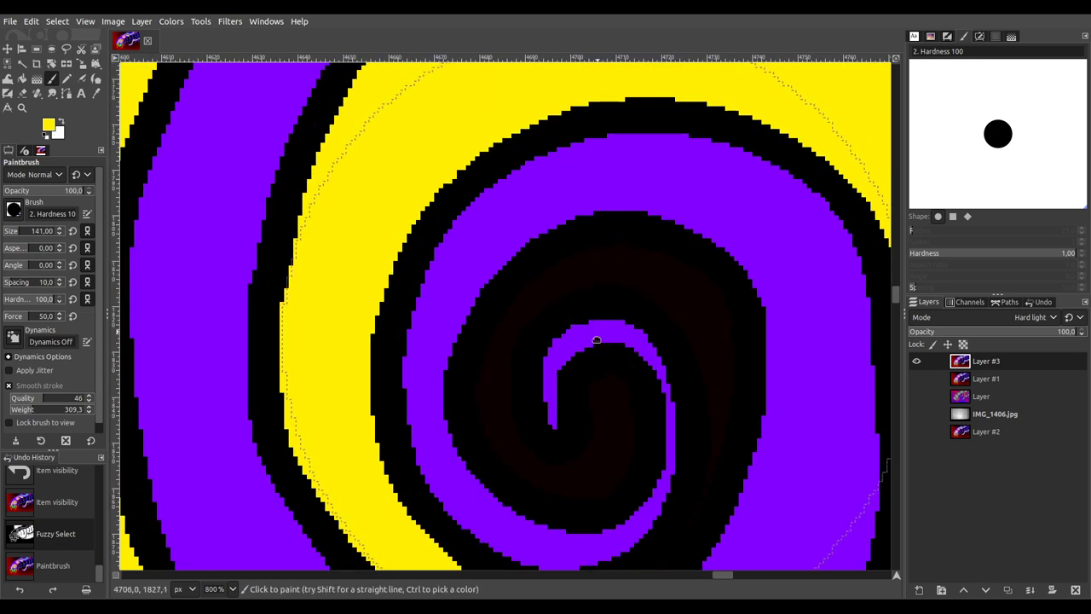
{"action": "key", "text": "ctrl+shift+a"}
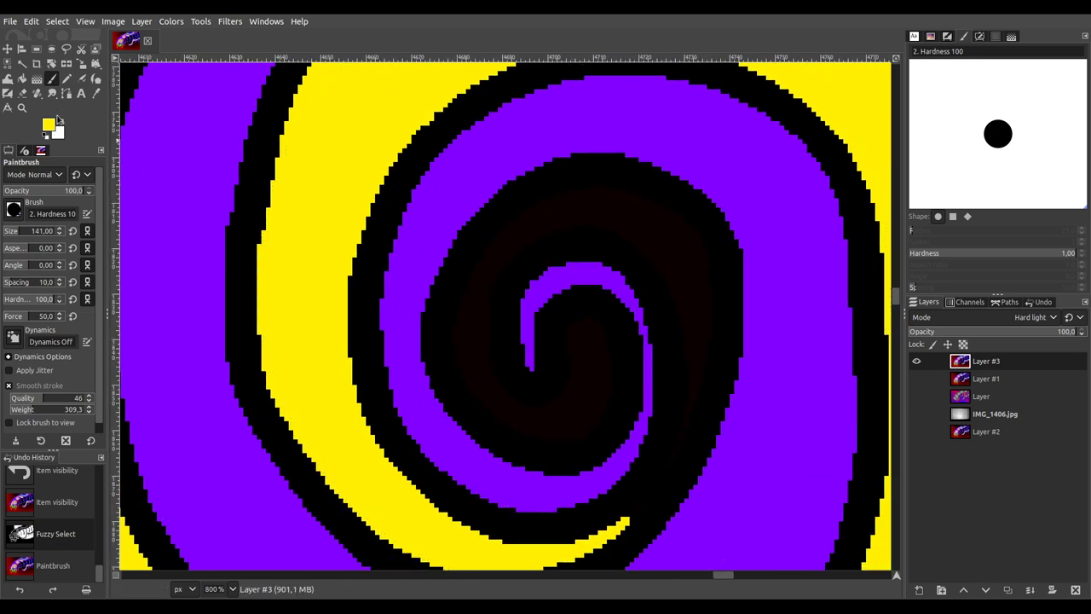
{"action": "left_click", "coordinate": [6, 232]}
{"action": "mouse_move", "coordinate": [585, 333]}
{"action": "left_mouse_down"}
{"action": "mouse_move", "coordinate": [577, 409]}
{"action": "mouse_move", "coordinate": [550, 421]}
{"action": "mouse_move", "coordinate": [491, 395]}
{"action": "mouse_move", "coordinate": [467, 344]}
{"action": "mouse_move", "coordinate": [501, 255]}
{"action": "mouse_move", "coordinate": [527, 226]}
{"action": "mouse_move", "coordinate": [598, 199]}
{"action": "mouse_move", "coordinate": [660, 232]}
{"action": "mouse_move", "coordinate": [684, 291]}
{"action": "mouse_move", "coordinate": [693, 388]}
{"action": "left_mouse_up"}
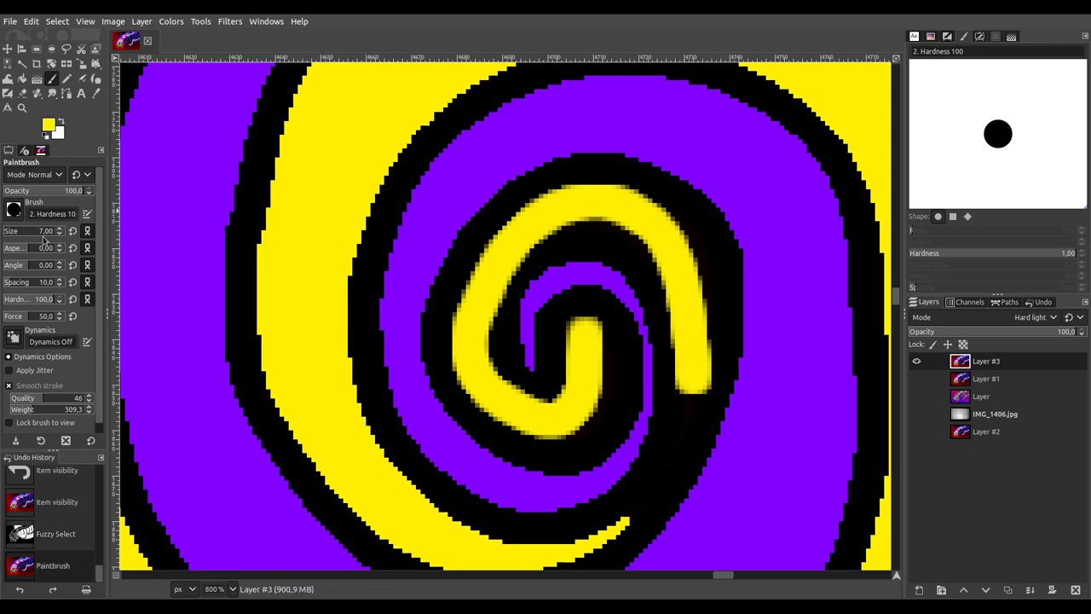
Step: Extend the yellow stroke toward the spiral's tapered tip with a brush size of 2
{"action": "scroll", "coordinate": [418, 324], "scroll_direction": "down", "scroll_amount": 5}
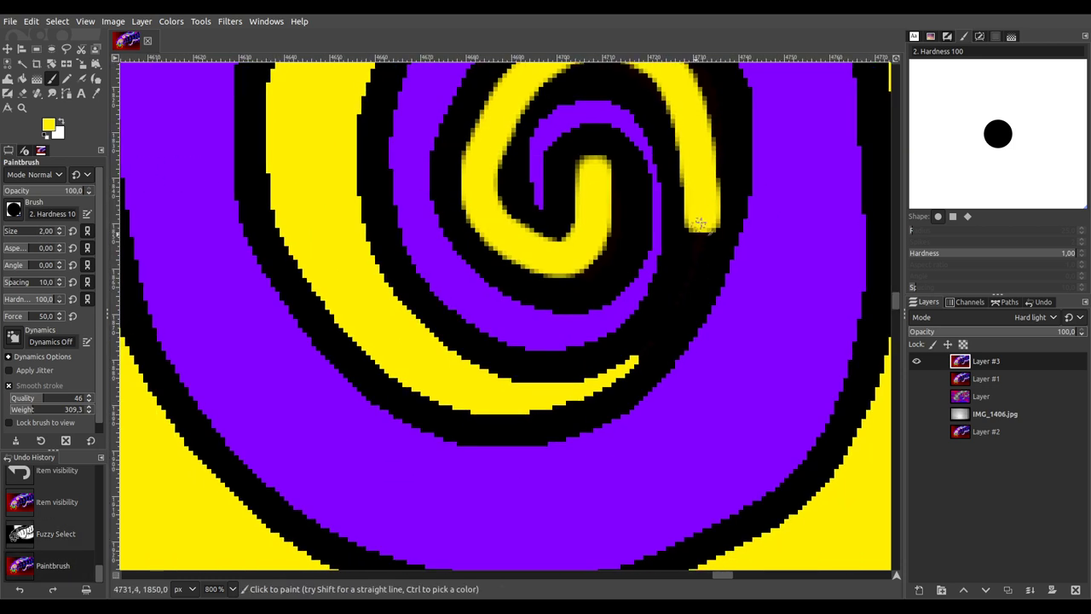
{"action": "mouse_move", "coordinate": [699, 235]}
{"action": "left_mouse_down"}
{"action": "mouse_move", "coordinate": [685, 294]}
{"action": "mouse_move", "coordinate": [625, 375]}
{"action": "mouse_move", "coordinate": [622, 341]}
{"action": "left_mouse_up"}
{"action": "scroll", "coordinate": [631, 328], "scroll_direction": "down", "scroll_amount": 4}
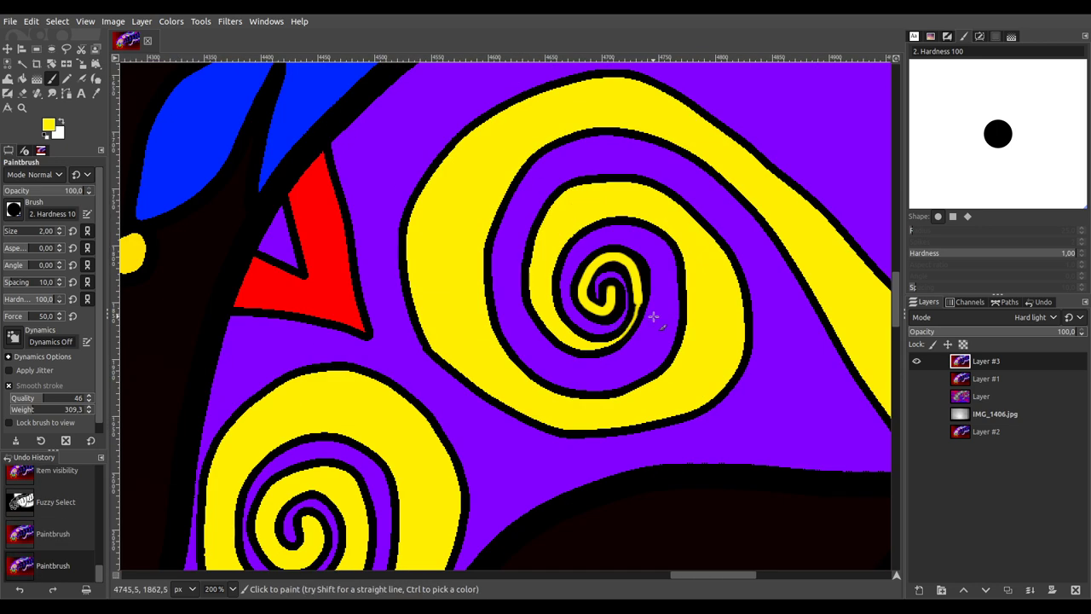
Step: Fuzzy-select the newly painted yellow stroke at the spiral's centre on Layer #3
{"action": "left_click", "coordinate": [22, 64]}
{"action": "left_click_drag", "start_coordinate": [631, 270], "coordinate": [683, 267]}
{"action": "scroll", "coordinate": [646, 263], "scroll_direction": "right", "scroll_amount": 3}
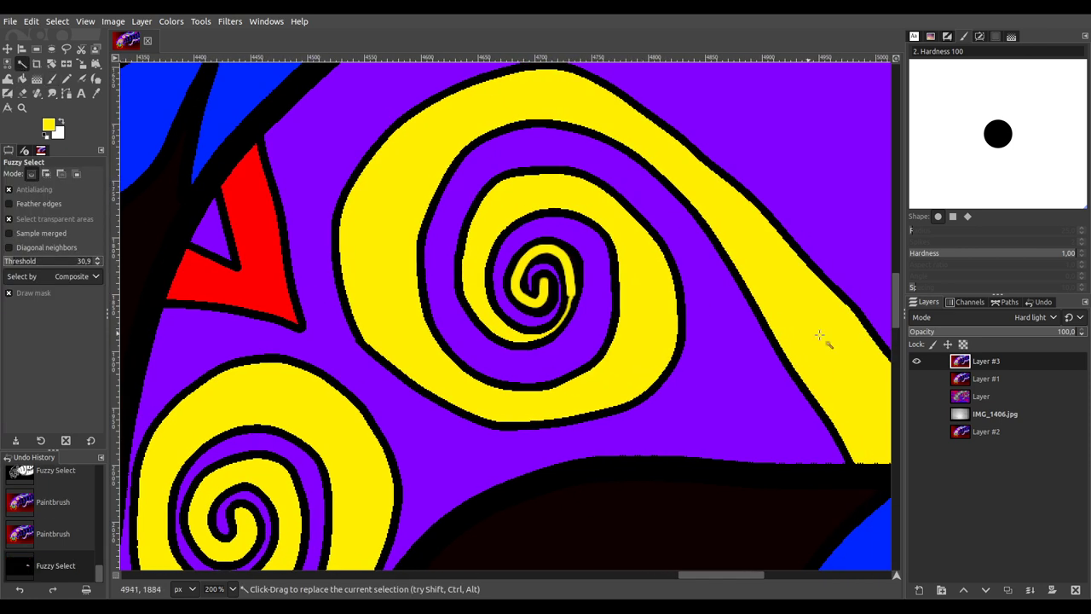
Step: Show Layer #1 and fill the selected spiral stroke with yellow on it, using a brush size of 124
{"action": "left_click", "coordinate": [916, 380]}
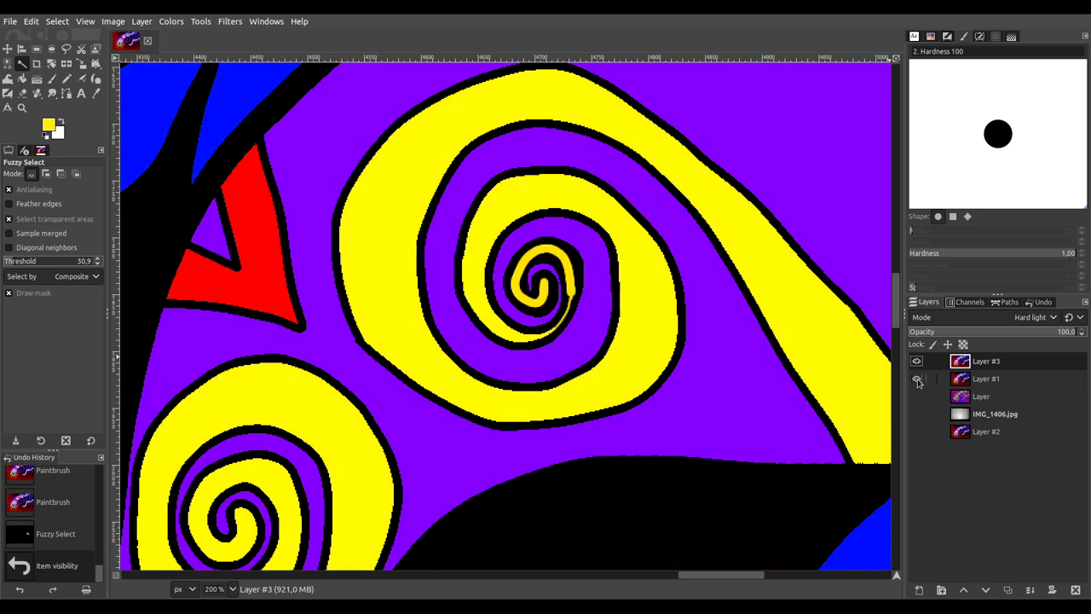
{"action": "left_click", "coordinate": [980, 384]}
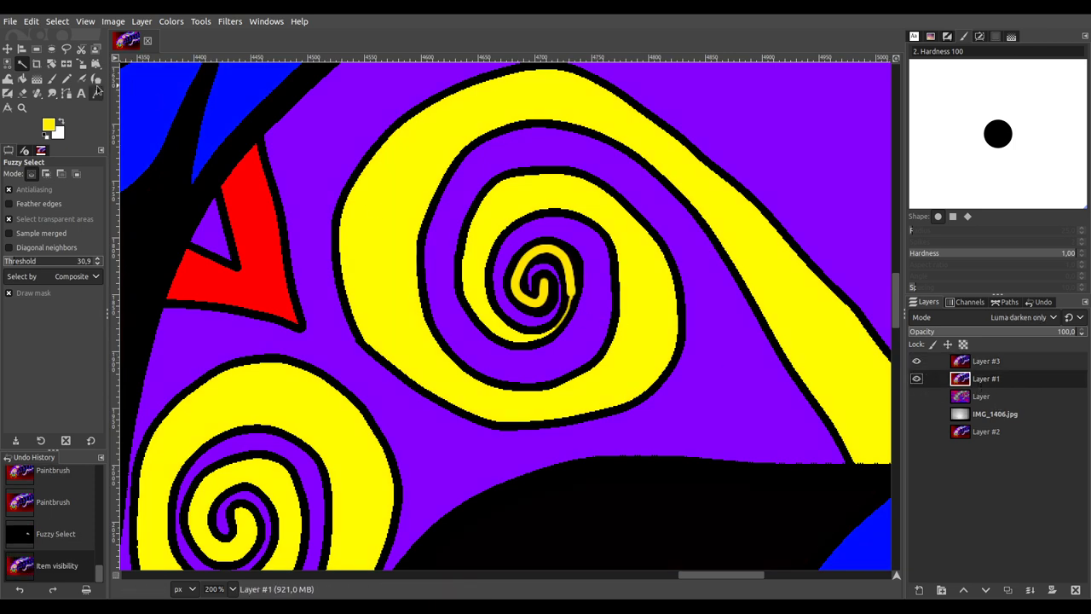
{"action": "left_click", "coordinate": [52, 79]}
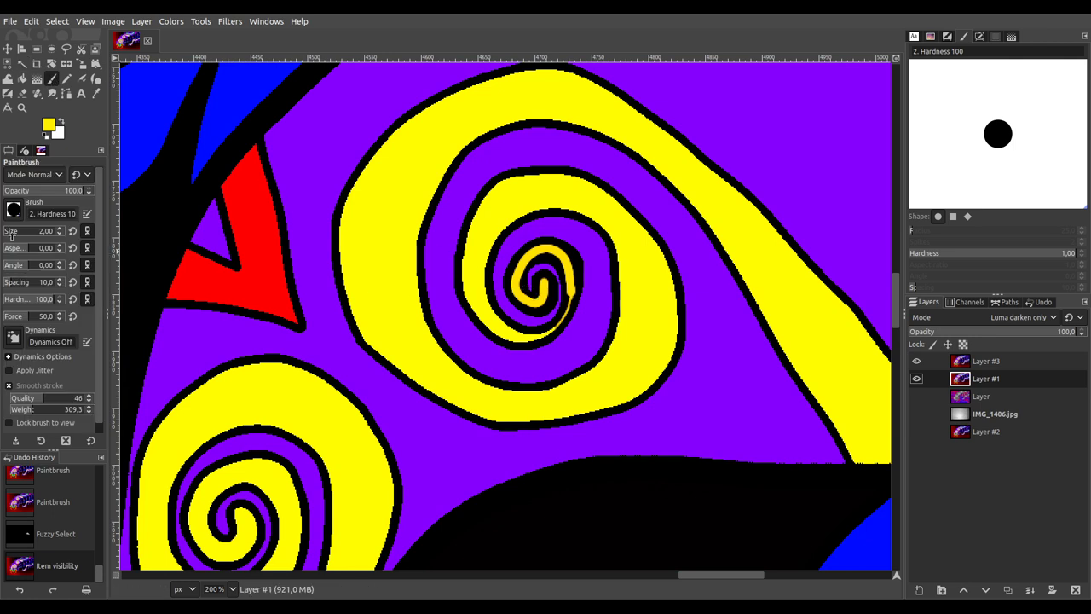
{"action": "left_click", "coordinate": [17, 230]}
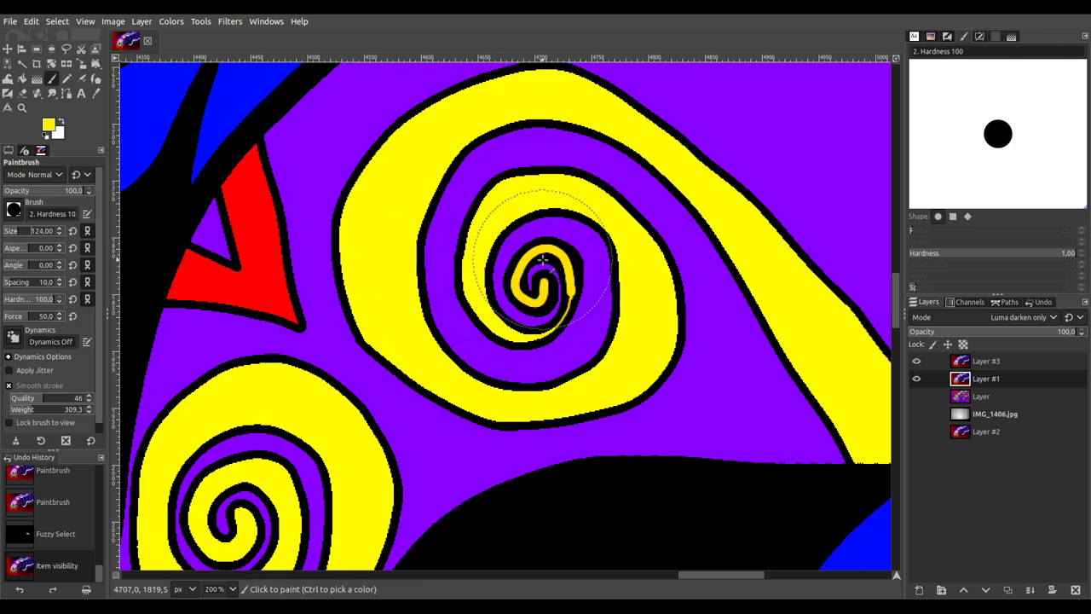
{"action": "left_click_drag", "start_coordinate": [546, 260], "coordinate": [546, 261]}
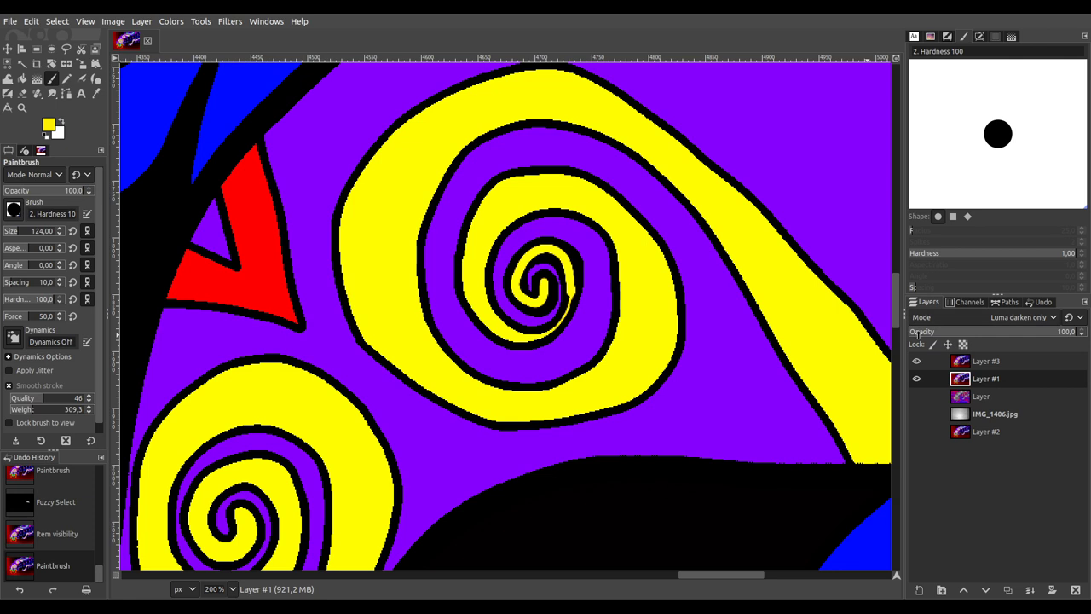
Step: Make Layer, IMG_1406.jpg and Layer #2 visible again beneath Layer #1
{"action": "left_click", "coordinate": [917, 398]}
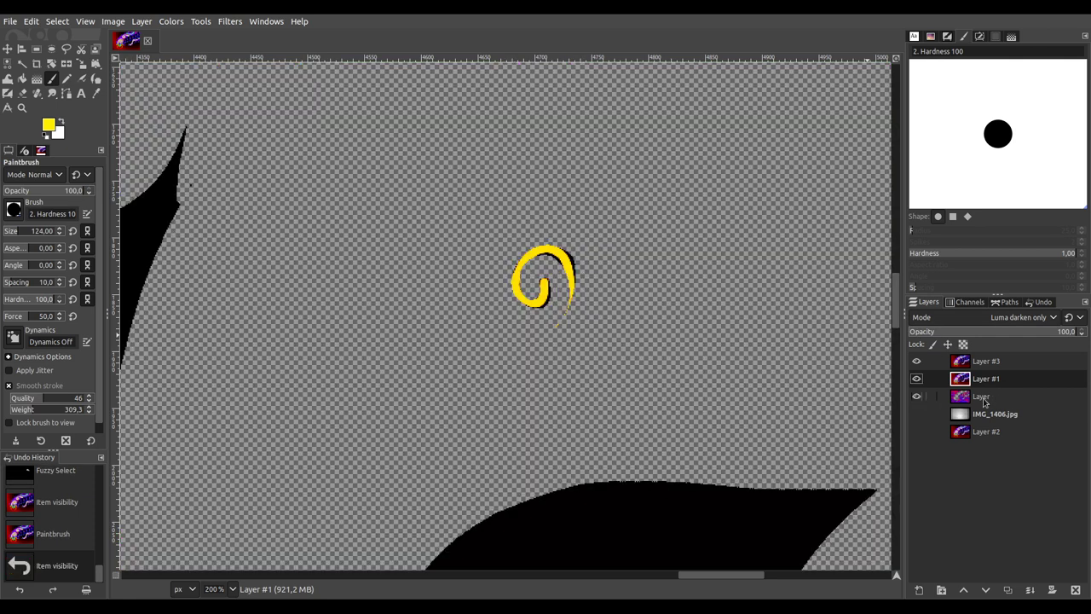
{"action": "left_click", "coordinate": [983, 398]}
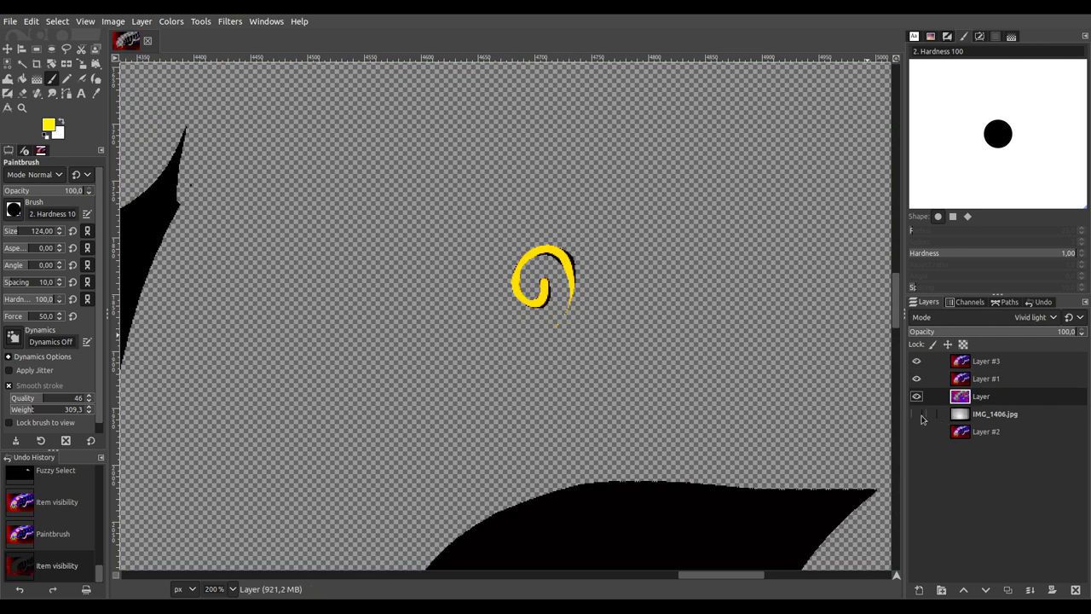
{"action": "left_click", "coordinate": [918, 415]}
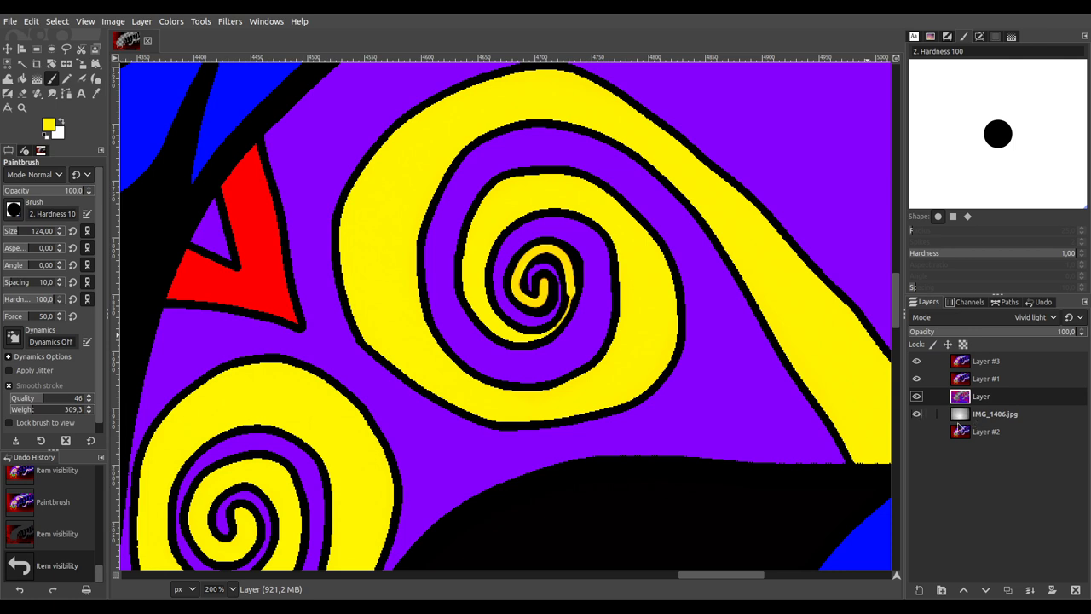
{"action": "left_click", "coordinate": [918, 432]}
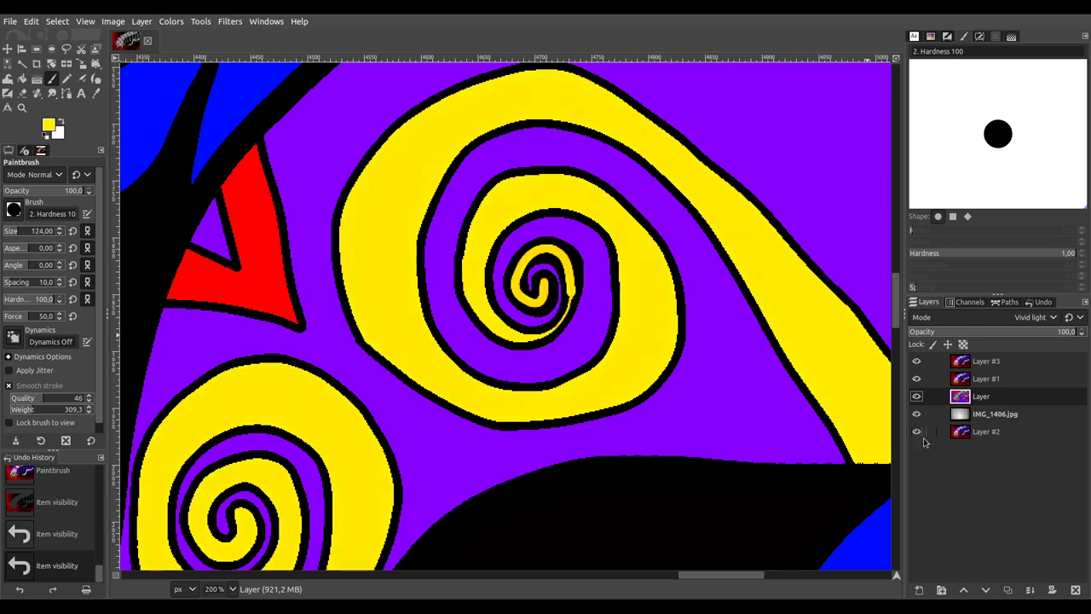
Step: Fill the selected spiral stroke with yellow on Layer #2 at brush size 124, and extend the selection to the whole image
{"action": "left_click", "coordinate": [983, 433]}
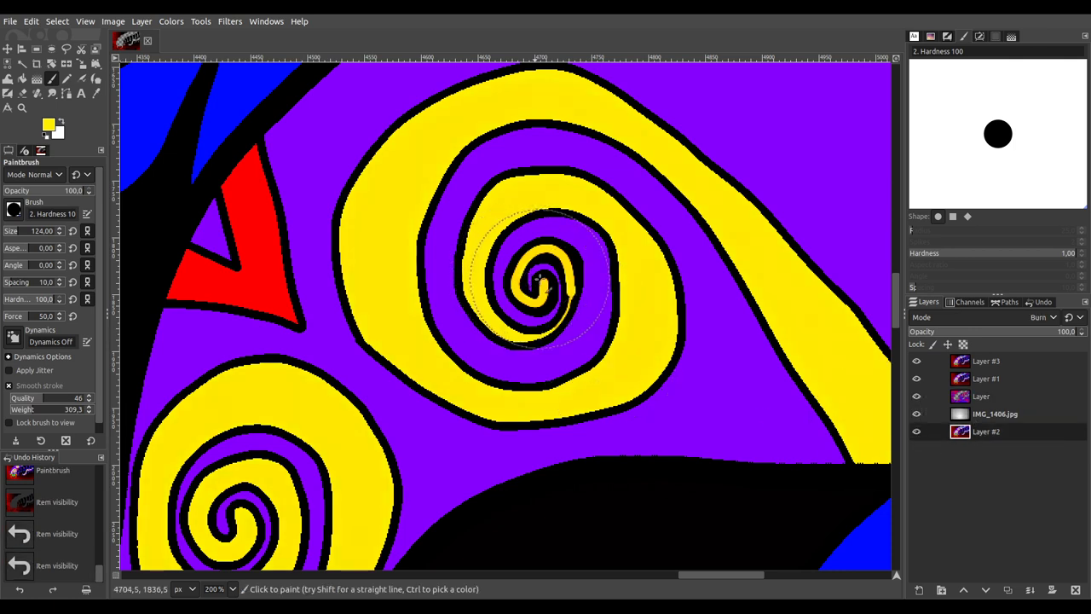
{"action": "left_click", "coordinate": [539, 280]}
{"action": "key", "text": "ctrl+a"}
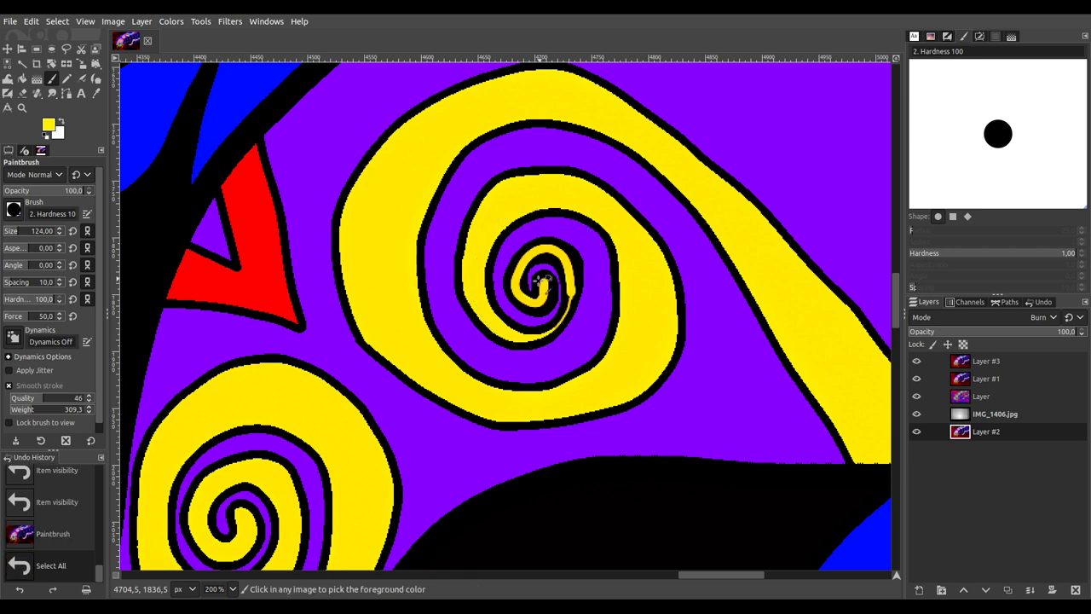
Step: Merge all visible layers of the creature artwork into a single layer
{"action": "scroll", "coordinate": [538, 281], "scroll_direction": "down", "scroll_amount": 8, "text": "ctrl"}
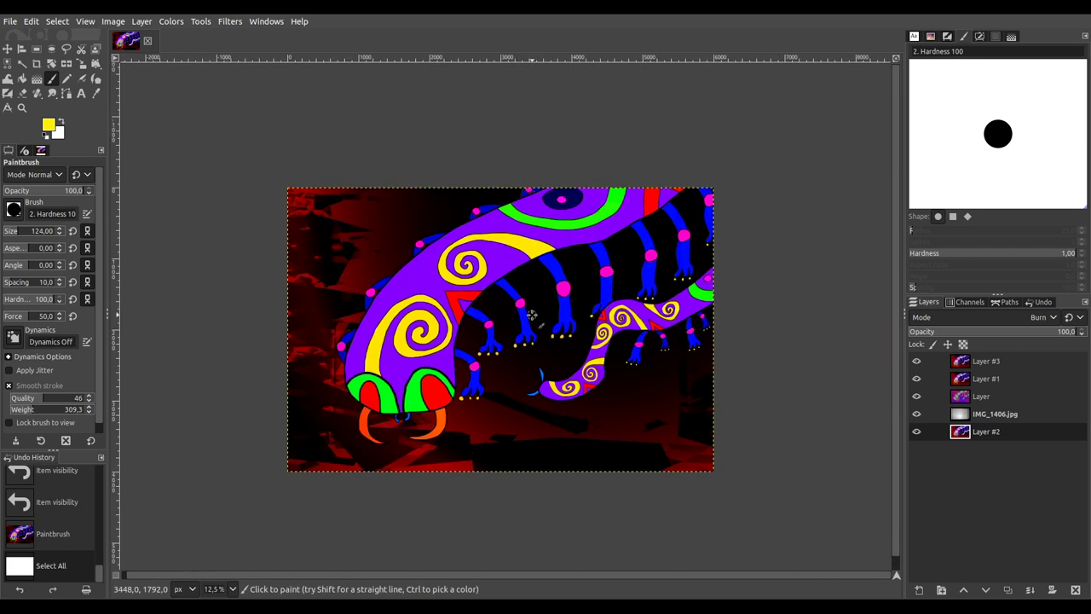
{"action": "scroll", "coordinate": [531, 315], "scroll_direction": "up", "scroll_amount": 3, "text": "ctrl"}
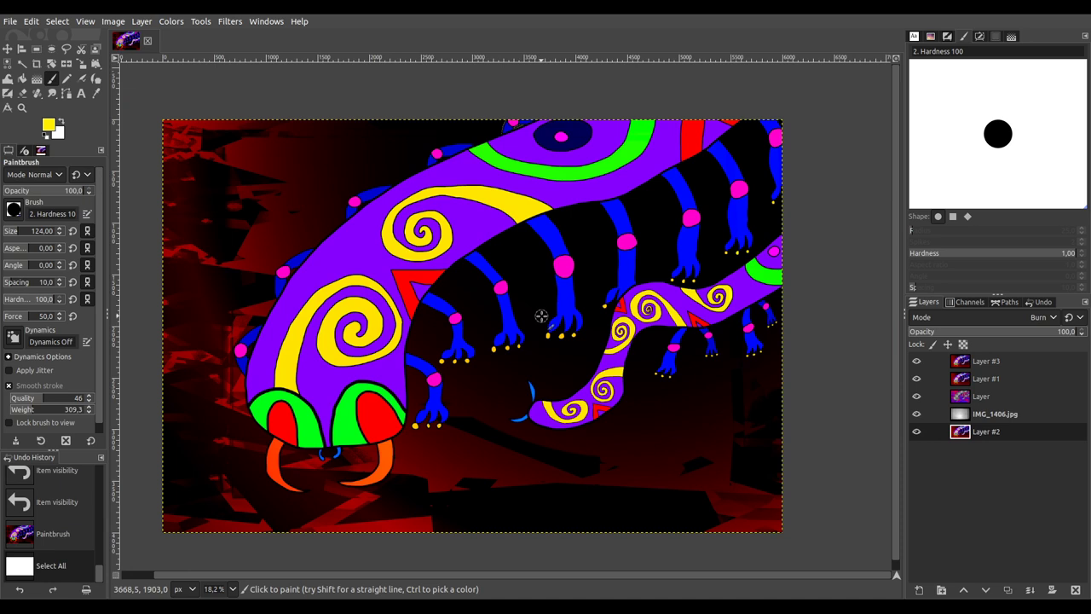
{"action": "left_click", "coordinate": [1055, 590], "text": "ctrl"}
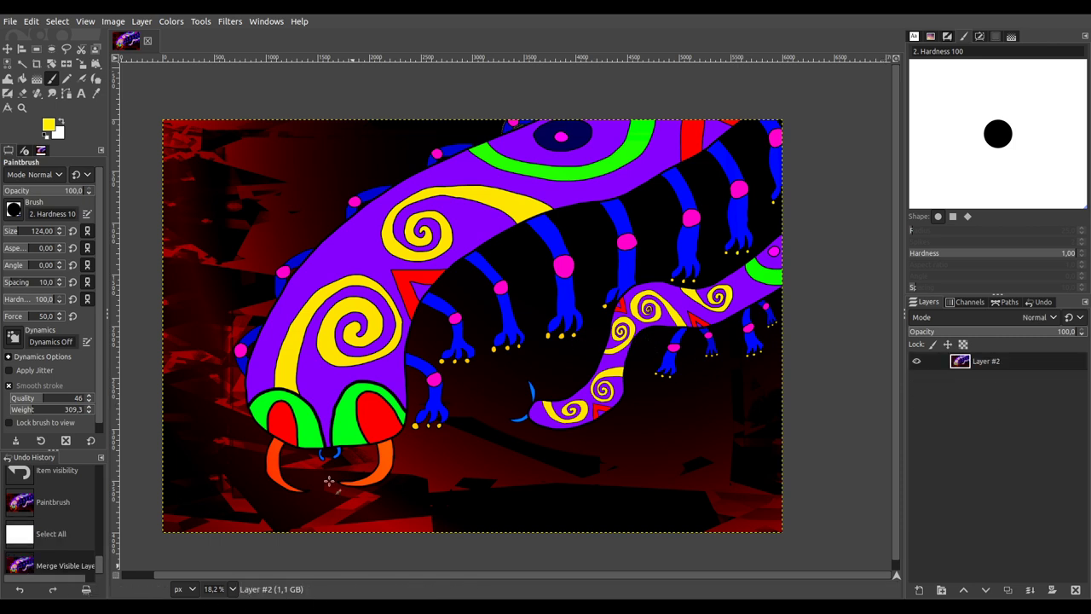
{"action": "left_click", "coordinate": [622, 344]}
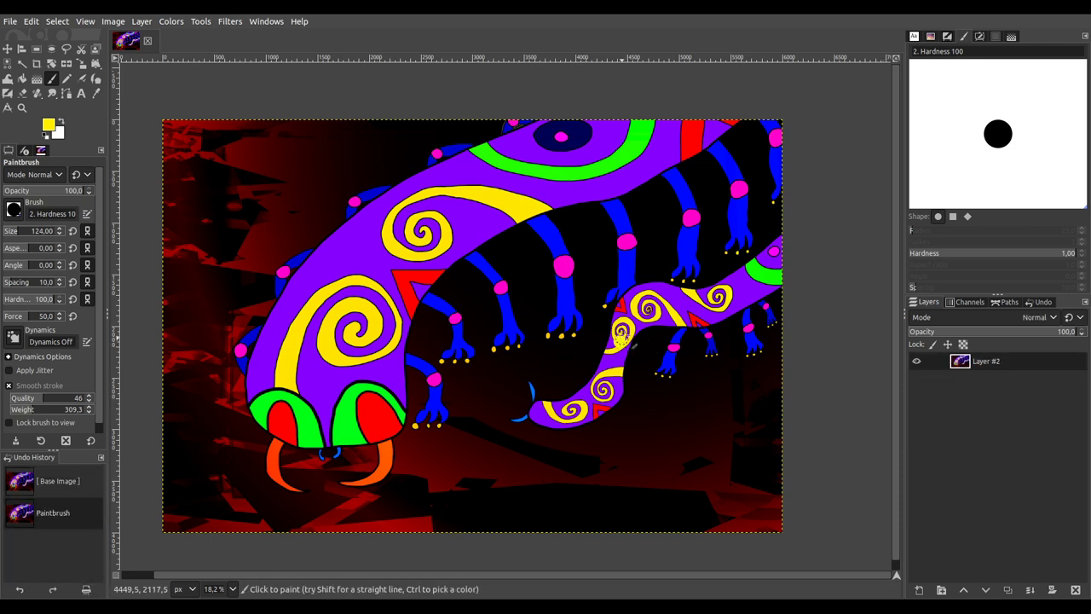
{"action": "key", "text": "ctrl+z"}
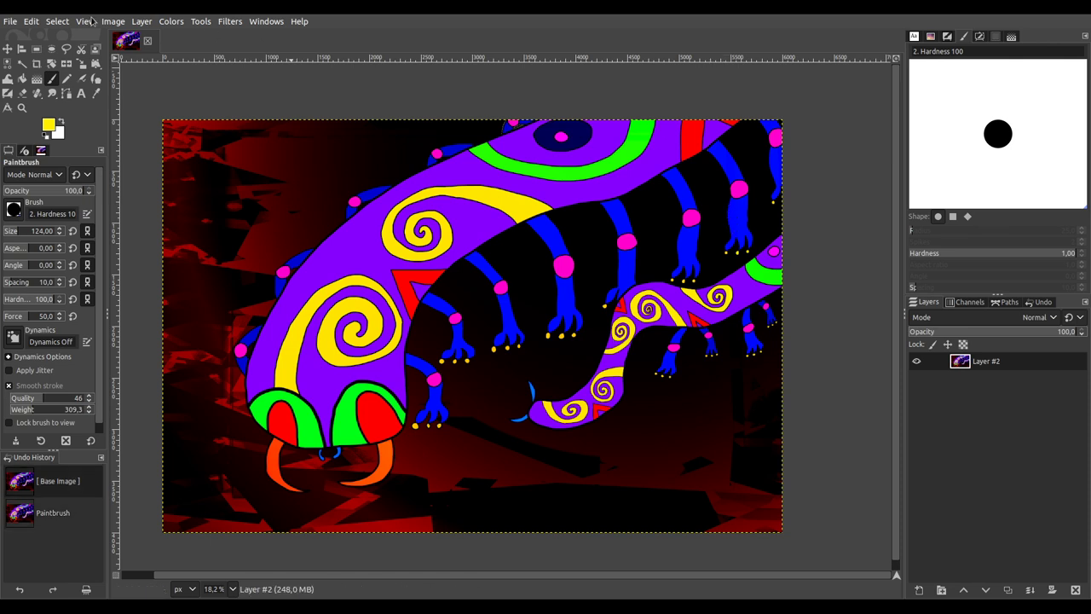
Step: Reset the colours to black and white and export the full-size artwork as 011123-5_SpiritualHELPer.png
{"action": "left_click", "coordinate": [10, 21]}
{"action": "key", "text": "d"}
{"action": "key", "text": "ctrl+e"}
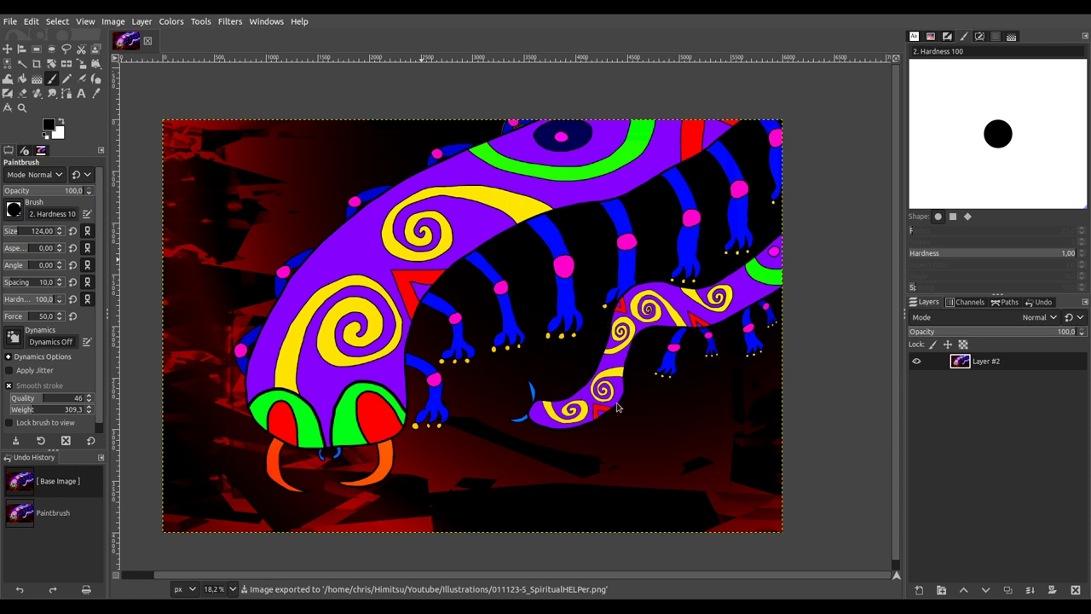
Step: Scale the artwork down to about 3000 px wide, half its size, and export the reduced version before closing it
{"action": "key", "text": "Return"}
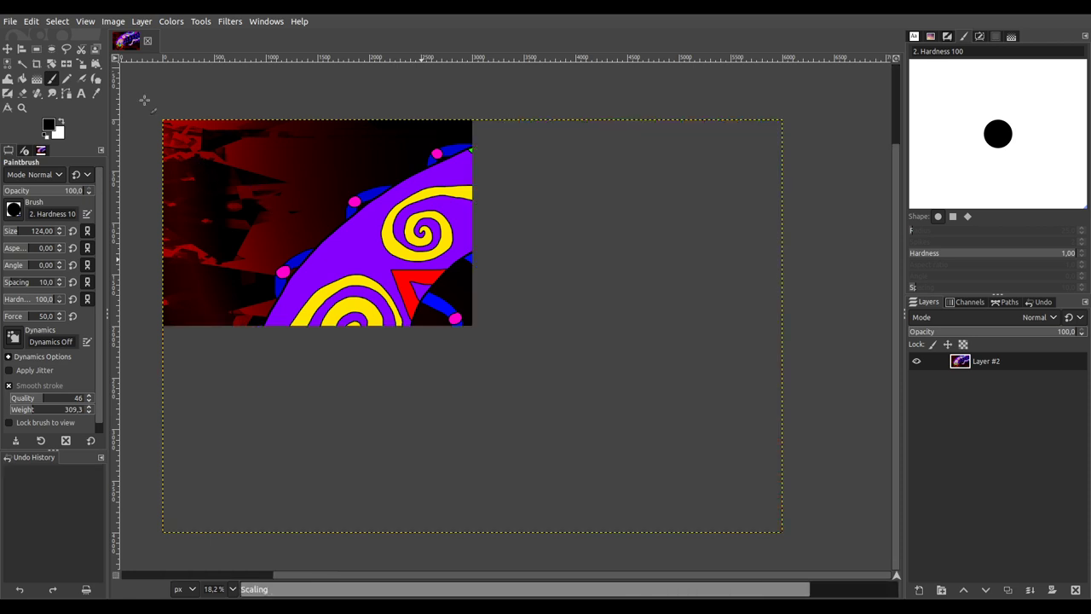
{"action": "left_click", "coordinate": [10, 21]}
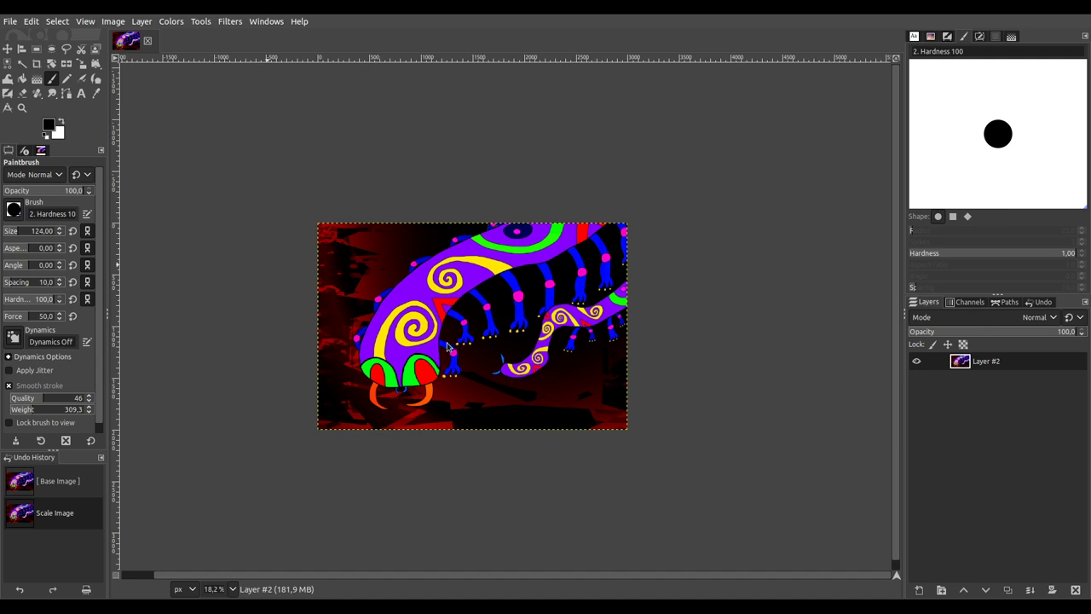
{"action": "key", "text": "ctrl+e"}
{"action": "key", "text": "ctrl+w"}
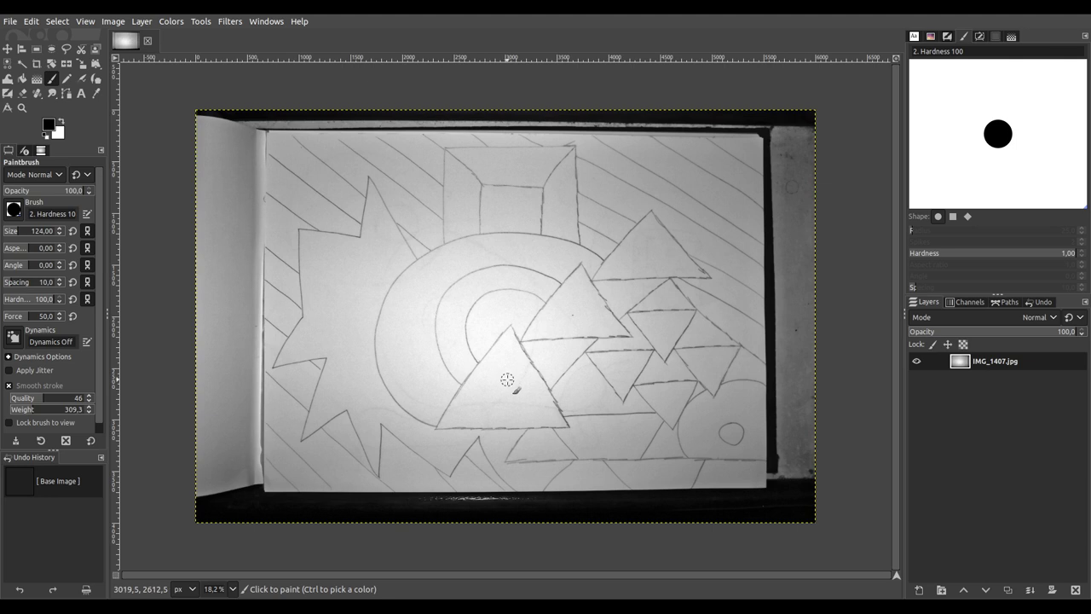
Step: Add a transparent layer above IMG_1407.jpg and set the paintbrush size to 11 for tracing
{"action": "left_click", "coordinate": [919, 589], "text": "shift"}
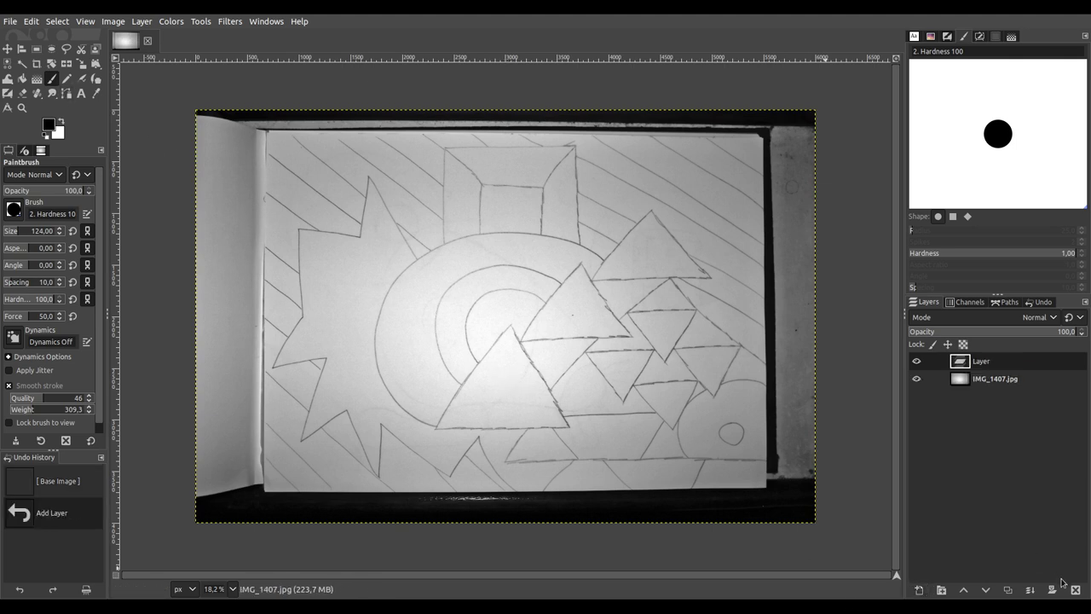
{"action": "left_click_drag", "start_coordinate": [714, 433], "coordinate": [653, 405]}
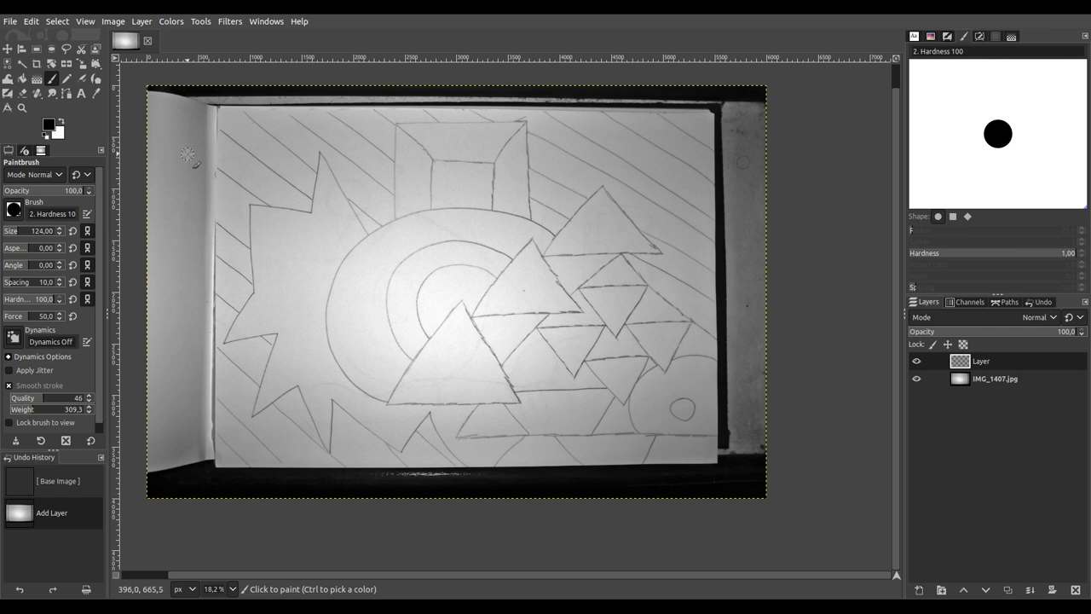
{"action": "left_click", "coordinate": [14, 230]}
{"action": "scroll", "coordinate": [12, 231], "scroll_direction": "down", "scroll_amount": 5}
{"action": "left_click_drag", "start_coordinate": [550, 328], "coordinate": [435, 244]}
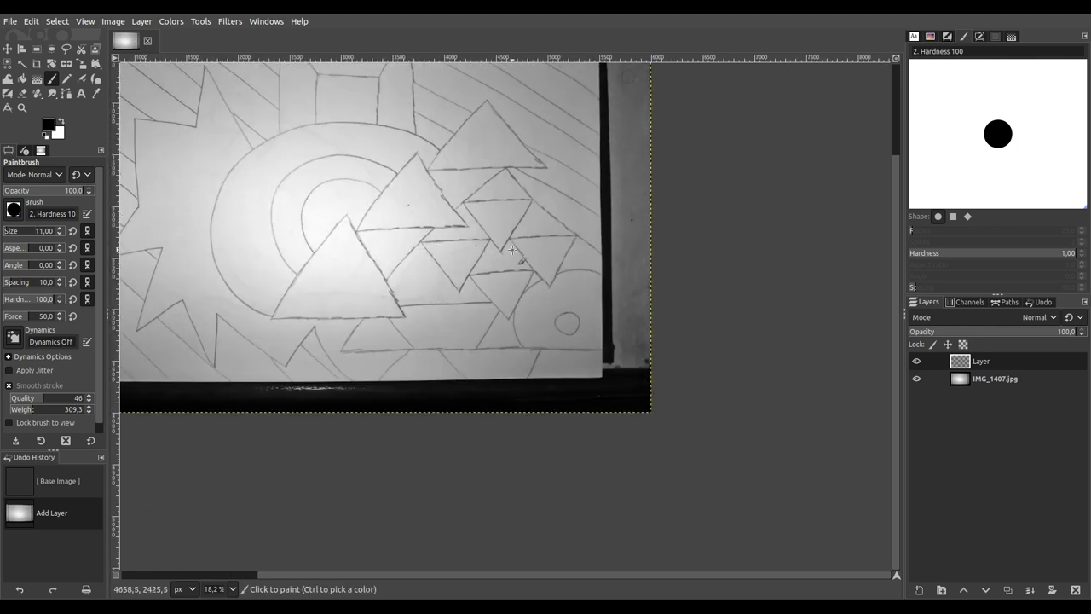
Step: Trace the top edge of the uppermost inverted triangle in black with the Paintbrush
{"action": "scroll", "coordinate": [523, 223], "scroll_direction": "up", "scroll_amount": 7}
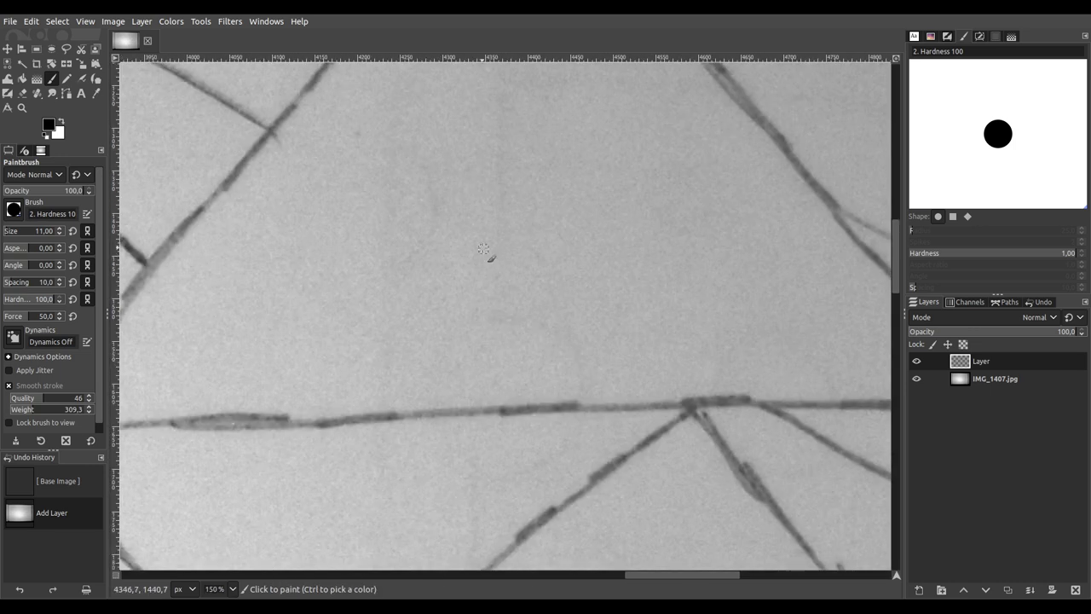
{"action": "scroll", "coordinate": [505, 347], "scroll_direction": "down", "scroll_amount": 3}
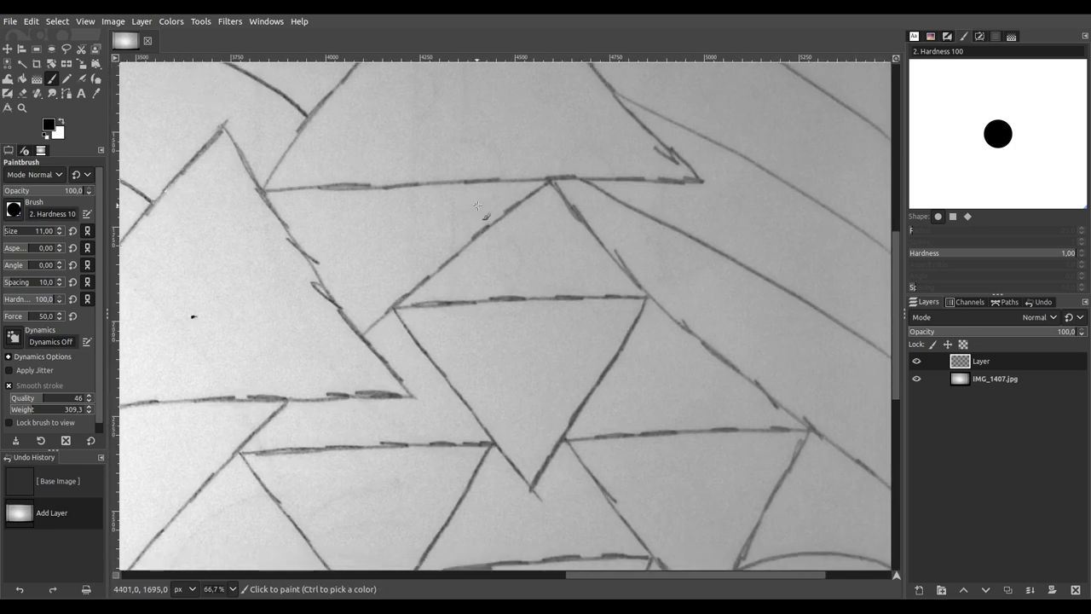
{"action": "scroll", "coordinate": [517, 375], "scroll_direction": "up", "scroll_amount": 2}
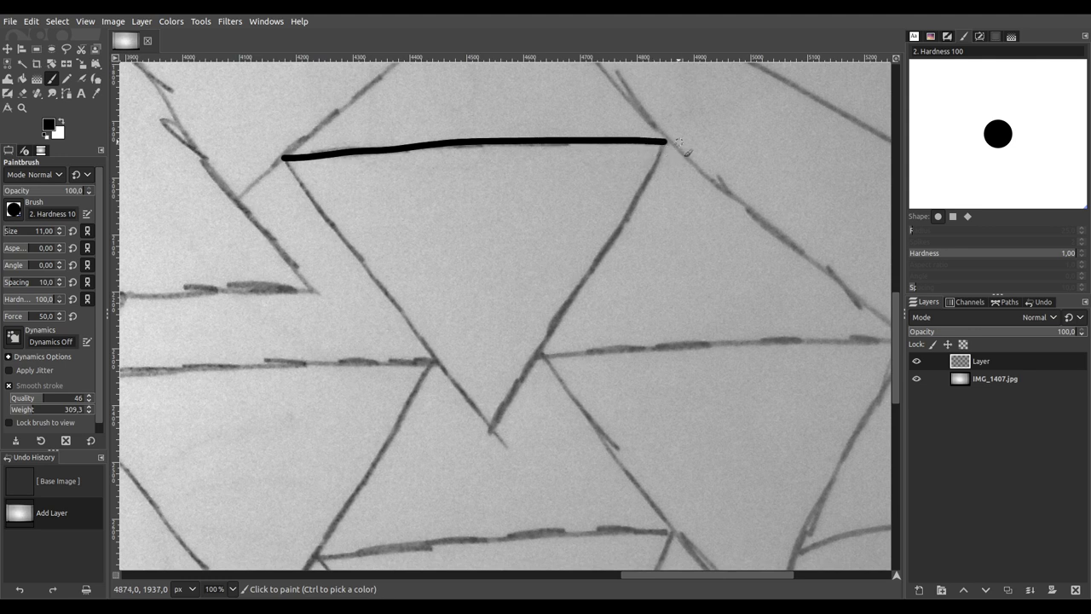
Step: Trace the left edge of the uppermost inverted triangle in black from its top corner down to the tip
{"action": "scroll", "coordinate": [293, 225], "scroll_direction": "up", "scroll_amount": 3}
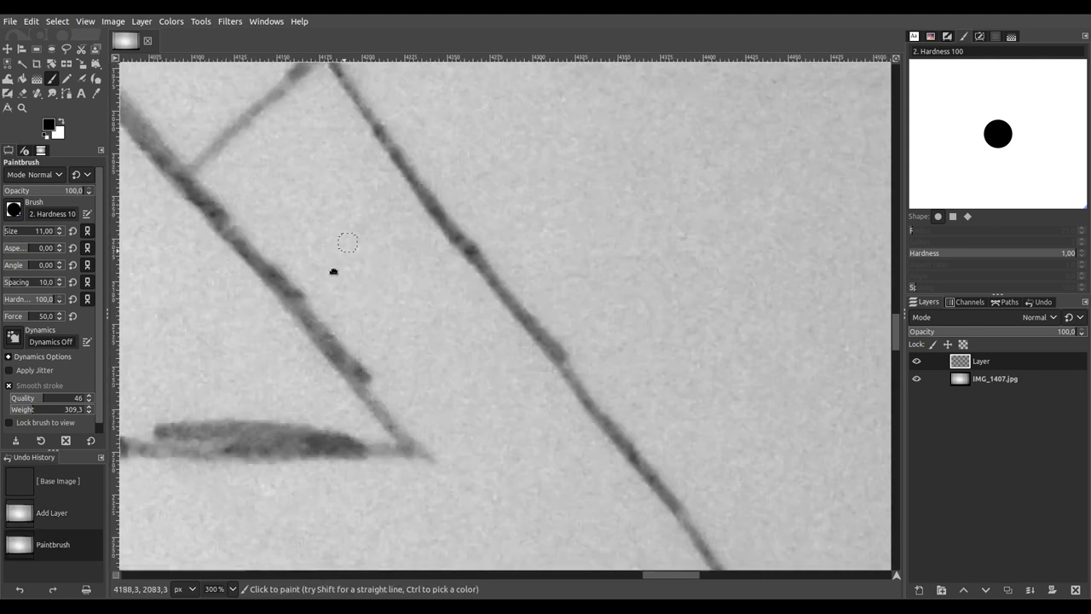
{"action": "scroll", "coordinate": [328, 289], "scroll_direction": "up", "scroll_amount": 2}
{"action": "scroll", "coordinate": [445, 263], "scroll_direction": "down", "scroll_amount": 2}
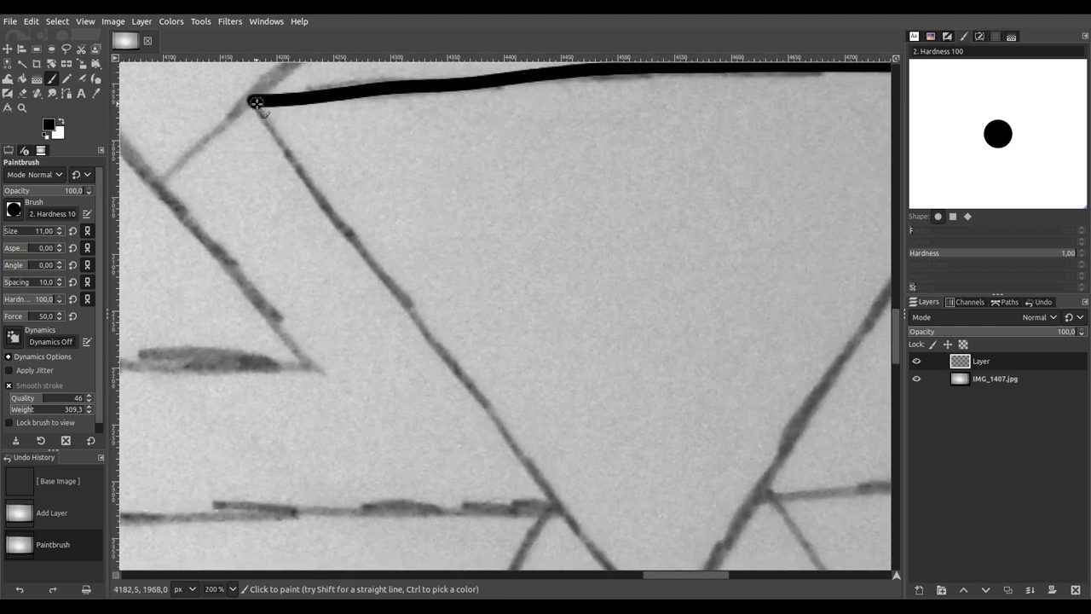
{"action": "left_click_drag", "start_coordinate": [279, 135], "coordinate": [554, 496]}
{"action": "scroll", "coordinate": [552, 495], "scroll_direction": "up", "scroll_amount": 2, "text": "ctrl"}
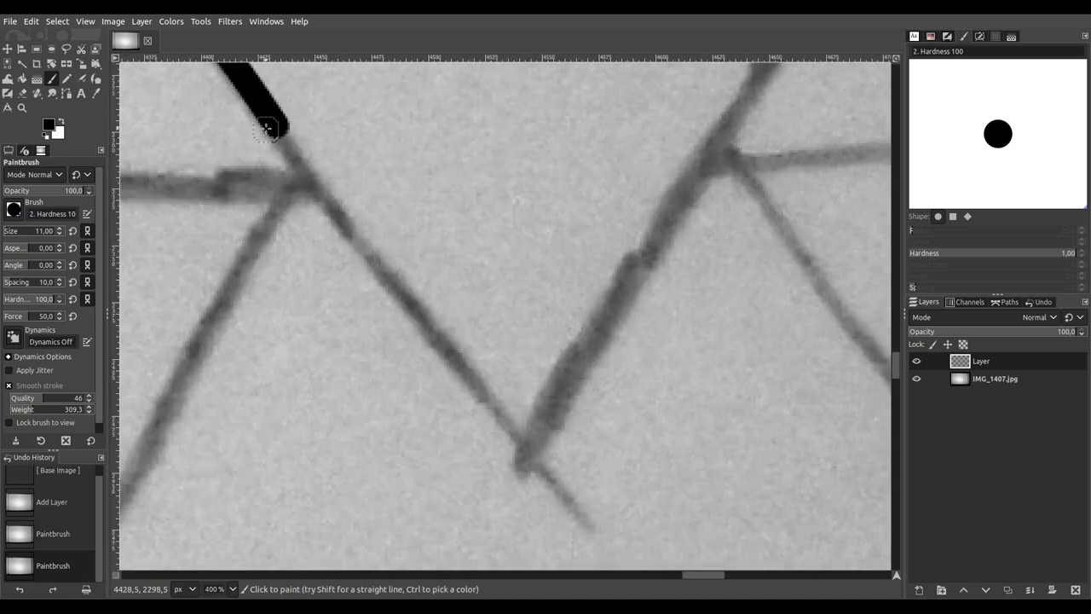
{"action": "mouse_move", "coordinate": [272, 121]}
{"action": "left_mouse_down"}
{"action": "mouse_move", "coordinate": [345, 230]}
{"action": "mouse_move", "coordinate": [499, 397]}
{"action": "left_mouse_up"}
{"action": "key", "text": "ctrl+z"}
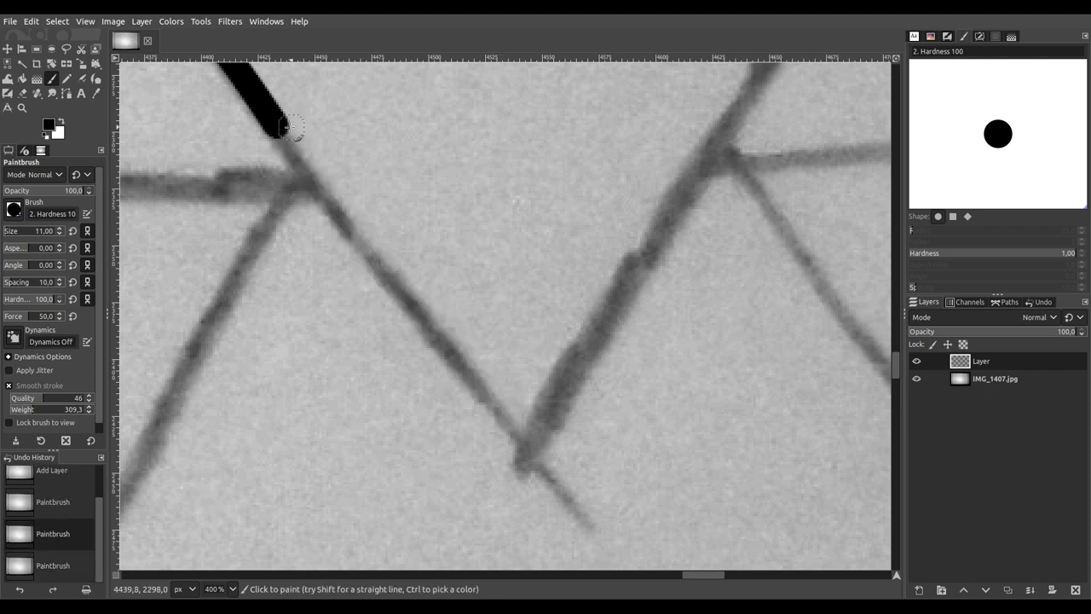
{"action": "mouse_move", "coordinate": [276, 125]}
{"action": "left_mouse_down"}
{"action": "mouse_move", "coordinate": [402, 318]}
{"action": "mouse_move", "coordinate": [524, 454]}
{"action": "left_mouse_up"}
{"action": "left_click_drag", "start_coordinate": [602, 418], "coordinate": [295, 487]}
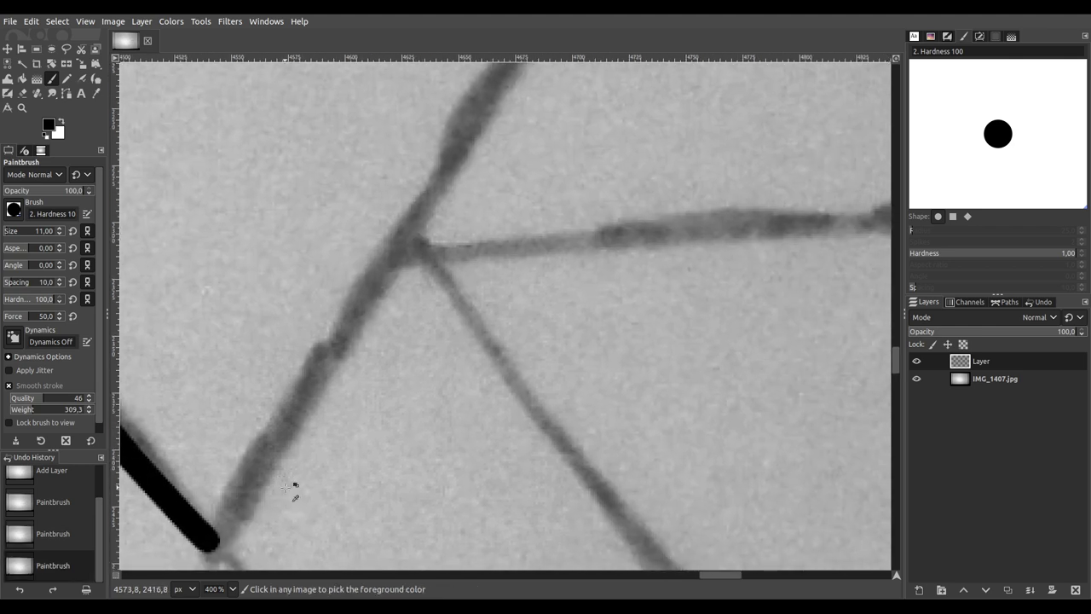
Step: Trace the right edge of the uppermost inverted triangle in black from the tip up to the top corner, closing the outline
{"action": "scroll", "coordinate": [269, 465], "scroll_direction": "down", "scroll_amount": 1}
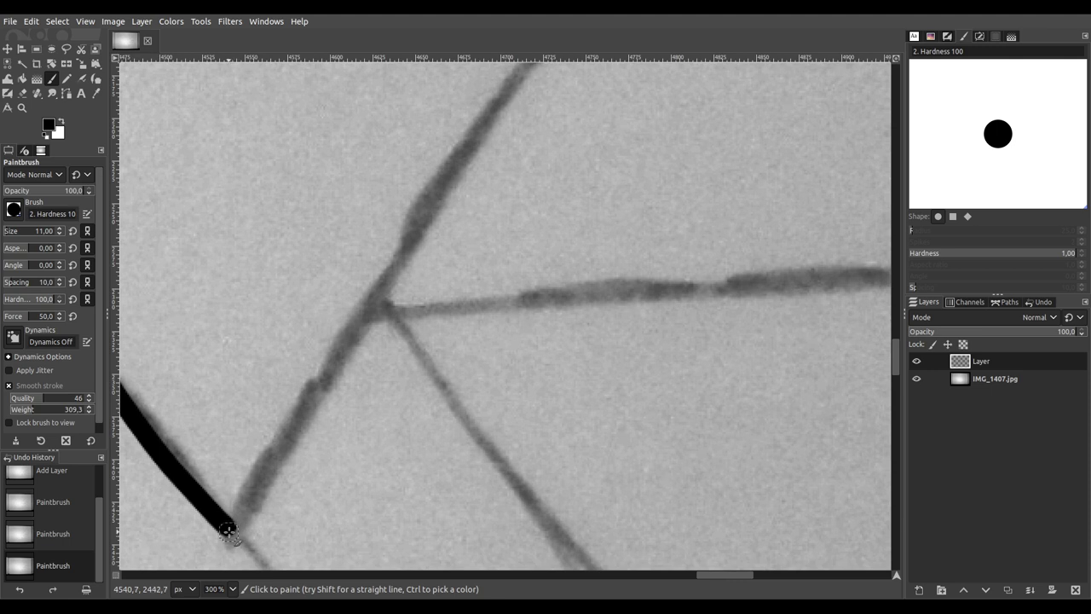
{"action": "mouse_move", "coordinate": [230, 525]}
{"action": "left_mouse_down"}
{"action": "mouse_move", "coordinate": [273, 477]}
{"action": "mouse_move", "coordinate": [505, 95]}
{"action": "left_mouse_up"}
{"action": "left_click_drag", "start_coordinate": [623, 134], "coordinate": [301, 559]}
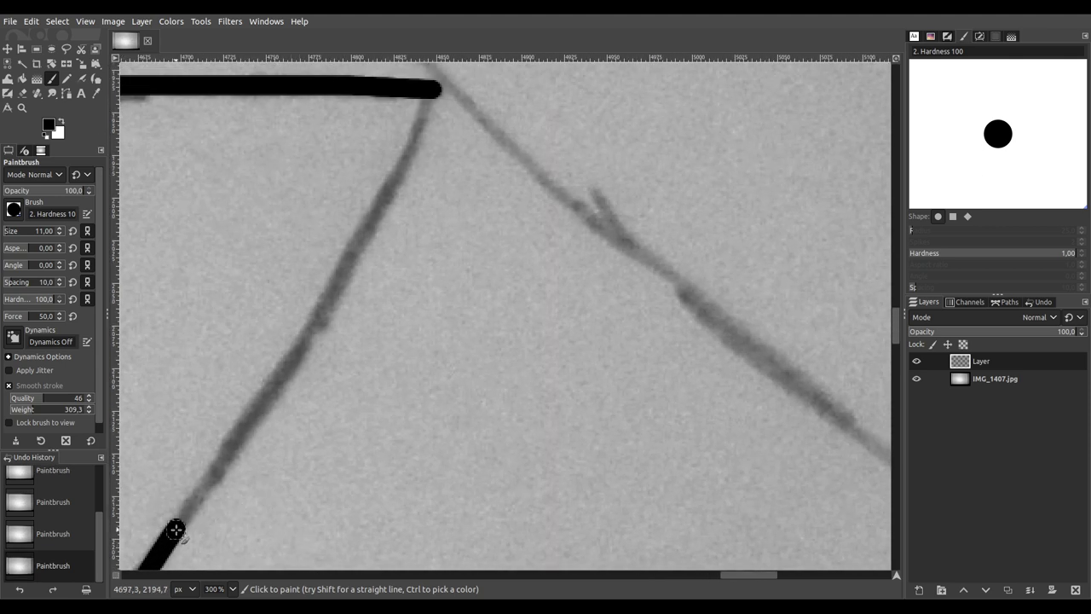
{"action": "mouse_move", "coordinate": [182, 522]}
{"action": "left_mouse_down"}
{"action": "mouse_move", "coordinate": [317, 319]}
{"action": "mouse_move", "coordinate": [430, 90]}
{"action": "left_mouse_up"}
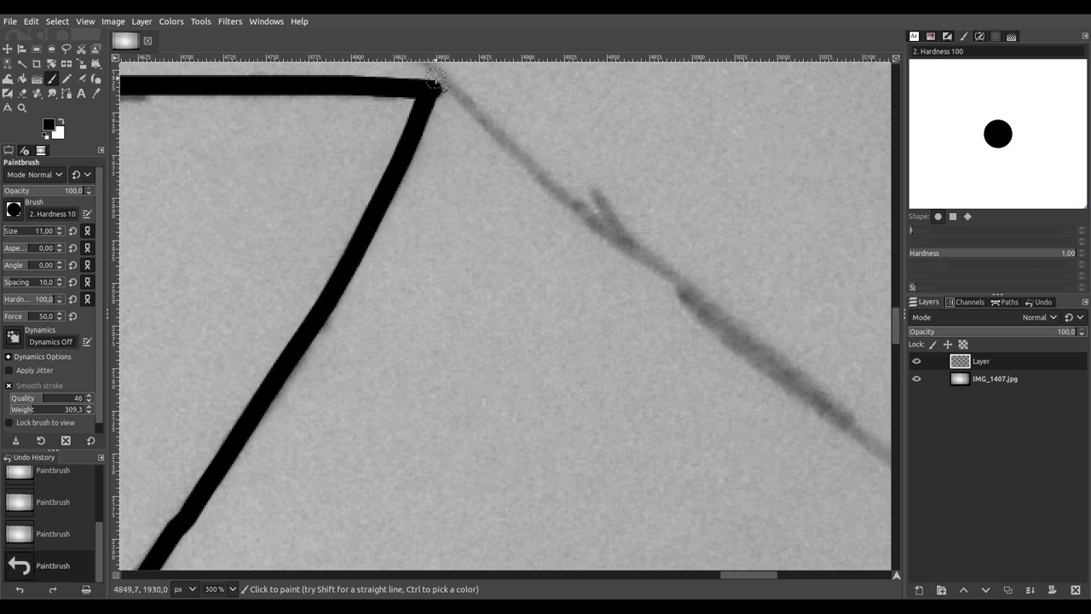
Step: Trace the top edge of the neighbouring inverted triangle to the lower right in black, starting from the first triangle's right edge
{"action": "scroll", "coordinate": [446, 134], "scroll_direction": "down", "scroll_amount": 6, "text": "ctrl"}
{"action": "scroll", "coordinate": [474, 189], "scroll_direction": "up", "scroll_amount": 4, "text": "ctrl"}
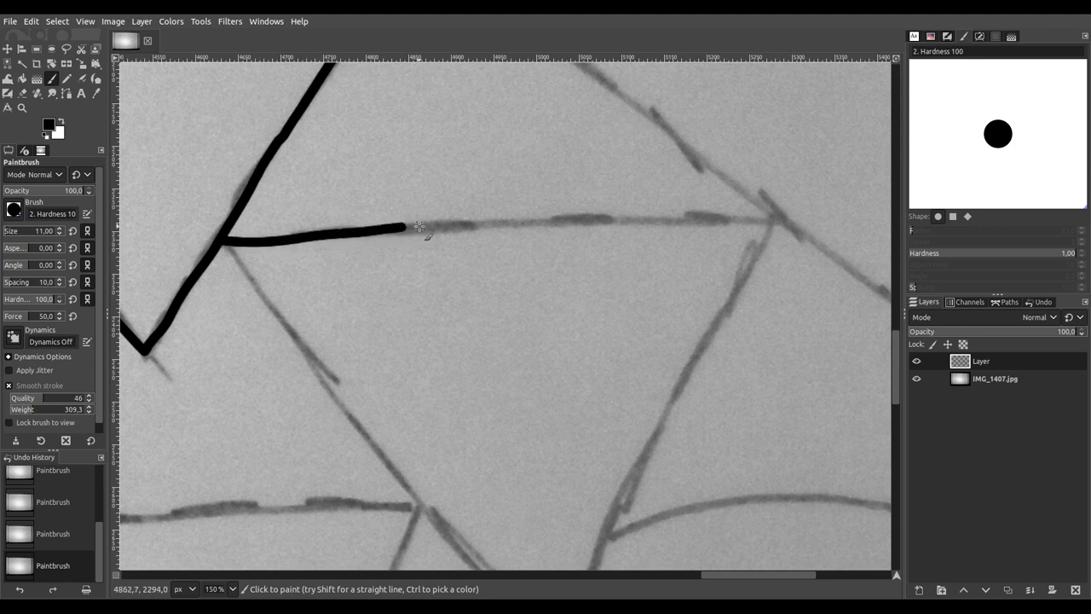
{"action": "left_click_drag", "start_coordinate": [467, 224], "coordinate": [714, 219]}
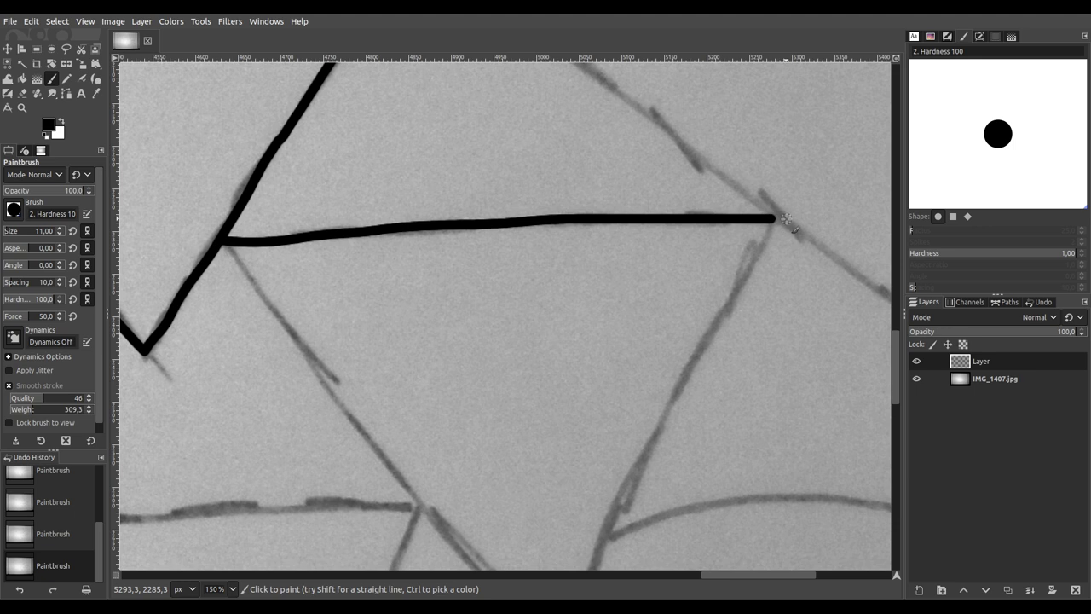
Step: Trace the second inverted triangle's left edge down to its tip and around it onto the lower part of its right edge
{"action": "scroll", "coordinate": [511, 265], "scroll_direction": "down", "scroll_amount": 3}
{"action": "scroll", "coordinate": [204, 145], "scroll_direction": "up", "scroll_amount": 1}
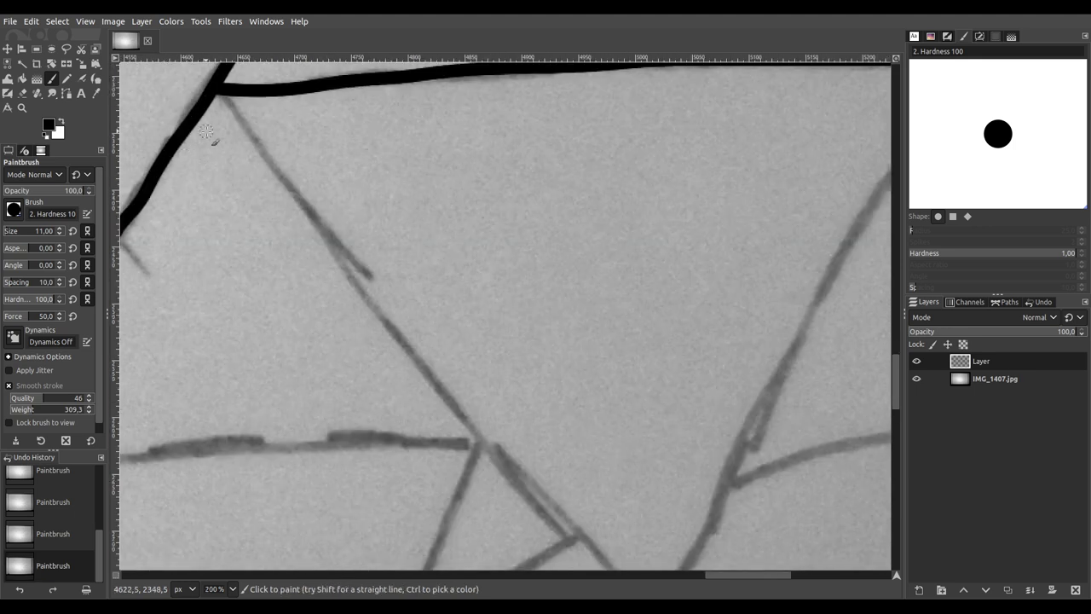
{"action": "mouse_move", "coordinate": [248, 129]}
{"action": "left_mouse_down"}
{"action": "mouse_move", "coordinate": [439, 386]}
{"action": "mouse_move", "coordinate": [513, 474]}
{"action": "mouse_move", "coordinate": [528, 475]}
{"action": "mouse_move", "coordinate": [261, 165]}
{"action": "left_mouse_up"}
{"action": "key", "text": "3"}
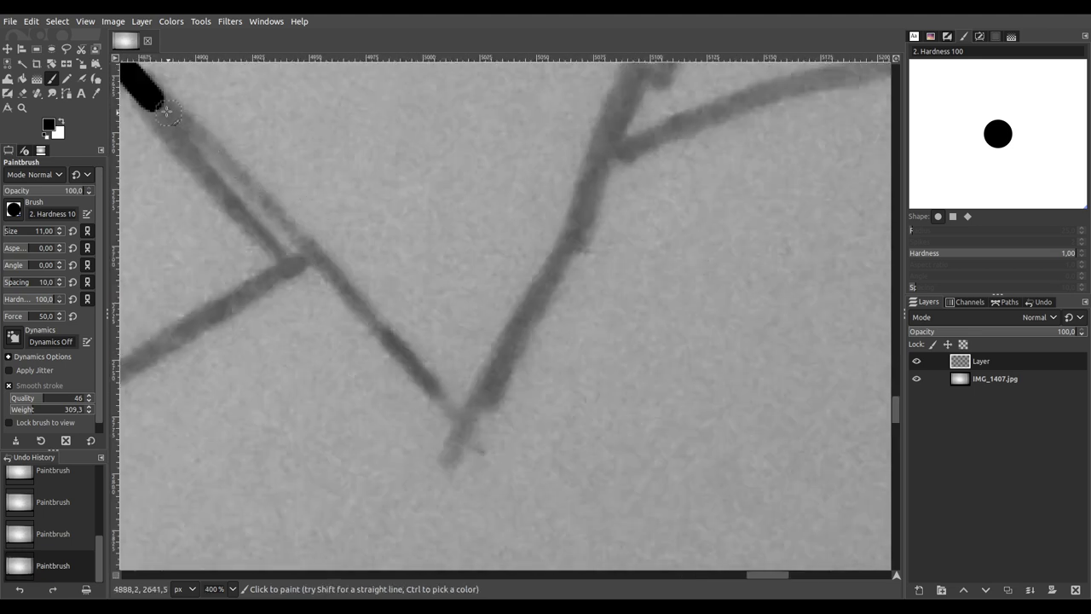
{"action": "mouse_move", "coordinate": [152, 99]}
{"action": "left_mouse_down"}
{"action": "mouse_move", "coordinate": [411, 349]}
{"action": "mouse_move", "coordinate": [478, 430]}
{"action": "mouse_move", "coordinate": [467, 416]}
{"action": "mouse_move", "coordinate": [540, 315]}
{"action": "mouse_move", "coordinate": [589, 219]}
{"action": "mouse_move", "coordinate": [635, 90]}
{"action": "left_mouse_up"}
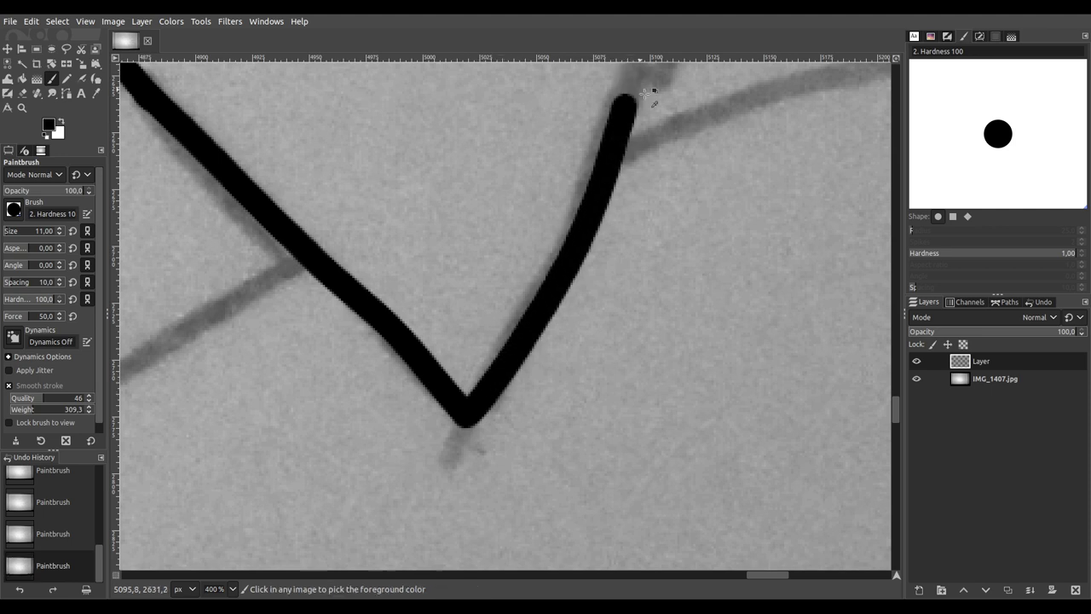
Step: Trace the rest of the second inverted triangle's right edge in black up to its top corner, closing the outline
{"action": "scroll", "coordinate": [635, 90], "scroll_direction": "down", "scroll_amount": 4}
{"action": "left_click_drag", "start_coordinate": [338, 317], "coordinate": [240, 480]}
{"action": "scroll", "coordinate": [239, 480], "scroll_direction": "down", "scroll_amount": 1}
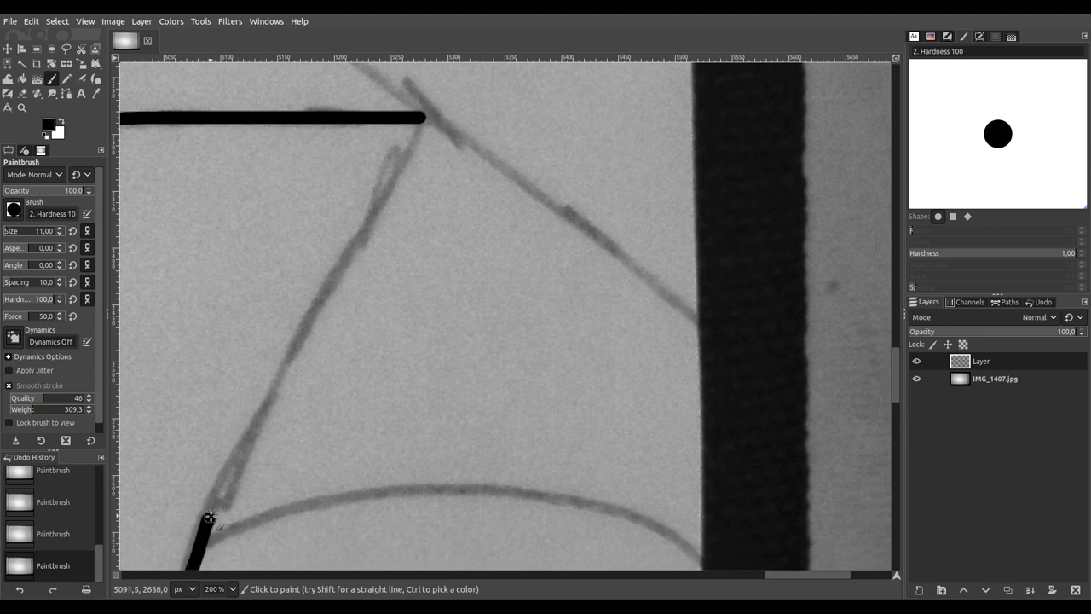
{"action": "left_click_drag", "start_coordinate": [233, 456], "coordinate": [417, 118]}
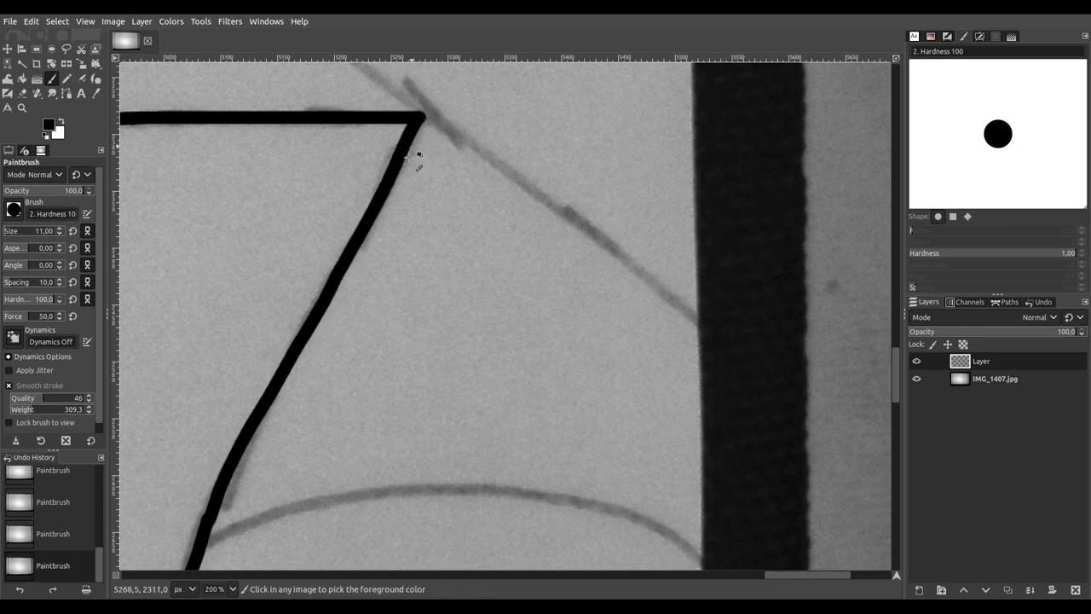
Step: Trace the top edge and then the left edge of the lowest inverted triangle in black, ending at its tip
{"action": "scroll", "coordinate": [418, 145], "scroll_direction": "down", "scroll_amount": 4}
{"action": "scroll", "coordinate": [619, 157], "scroll_direction": "up", "scroll_amount": 3}
{"action": "scroll", "coordinate": [620, 156], "scroll_direction": "up", "scroll_amount": 2}
{"action": "scroll", "coordinate": [629, 275], "scroll_direction": "up", "scroll_amount": 1}
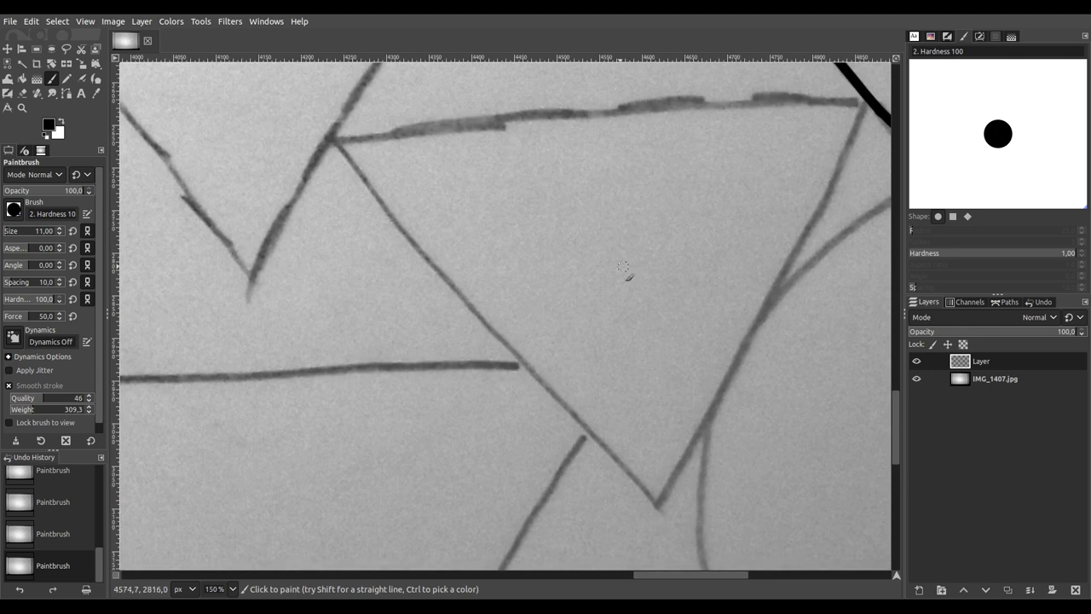
{"action": "scroll", "coordinate": [495, 298], "scroll_direction": "up", "scroll_amount": 1}
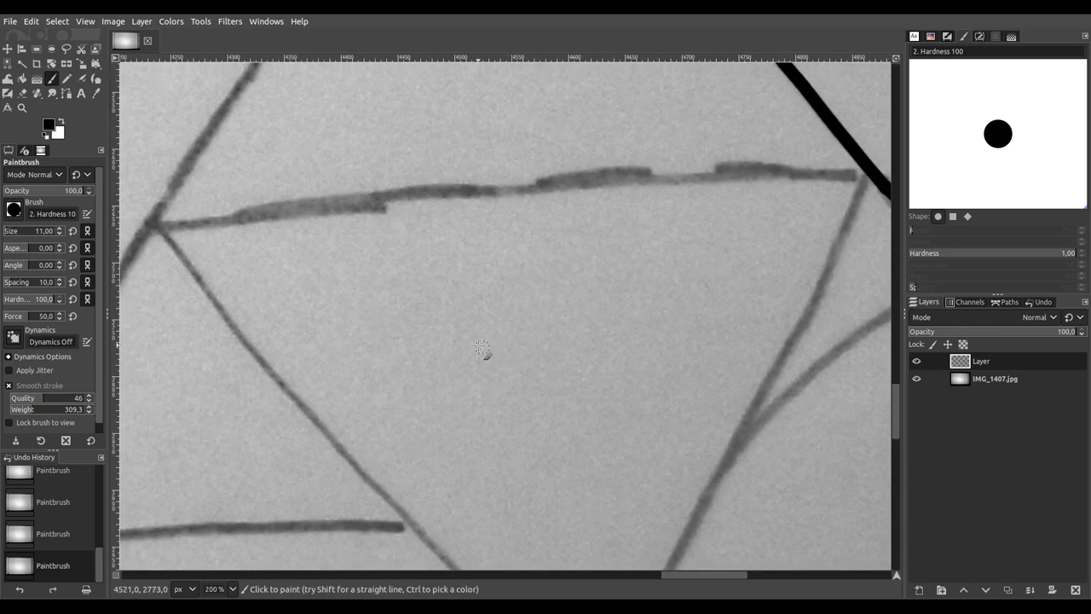
{"action": "mouse_move", "coordinate": [156, 226]}
{"action": "left_mouse_down"}
{"action": "mouse_move", "coordinate": [660, 174]}
{"action": "mouse_move", "coordinate": [882, 179]}
{"action": "left_mouse_up"}
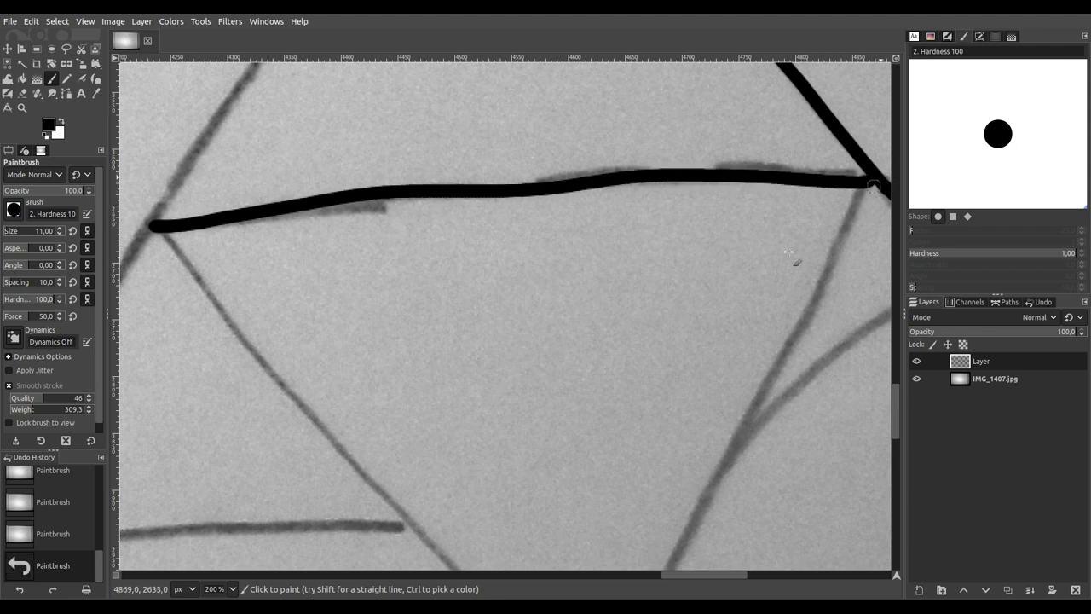
{"action": "scroll", "coordinate": [616, 161], "scroll_direction": "down", "scroll_amount": 5}
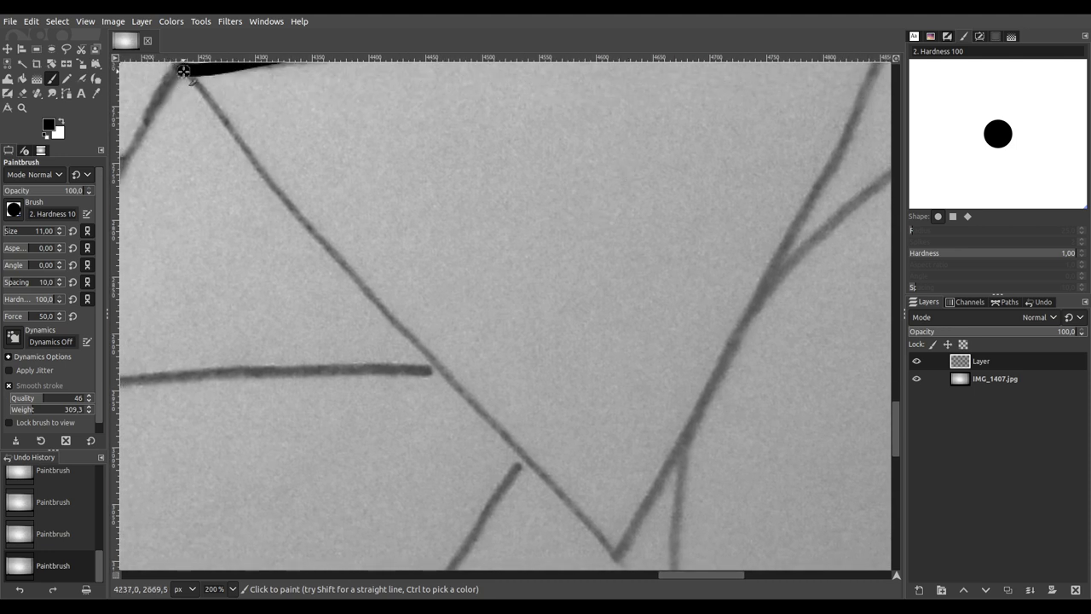
{"action": "mouse_move", "coordinate": [203, 92]}
{"action": "left_mouse_down"}
{"action": "mouse_move", "coordinate": [352, 281]}
{"action": "mouse_move", "coordinate": [594, 532]}
{"action": "left_mouse_up"}
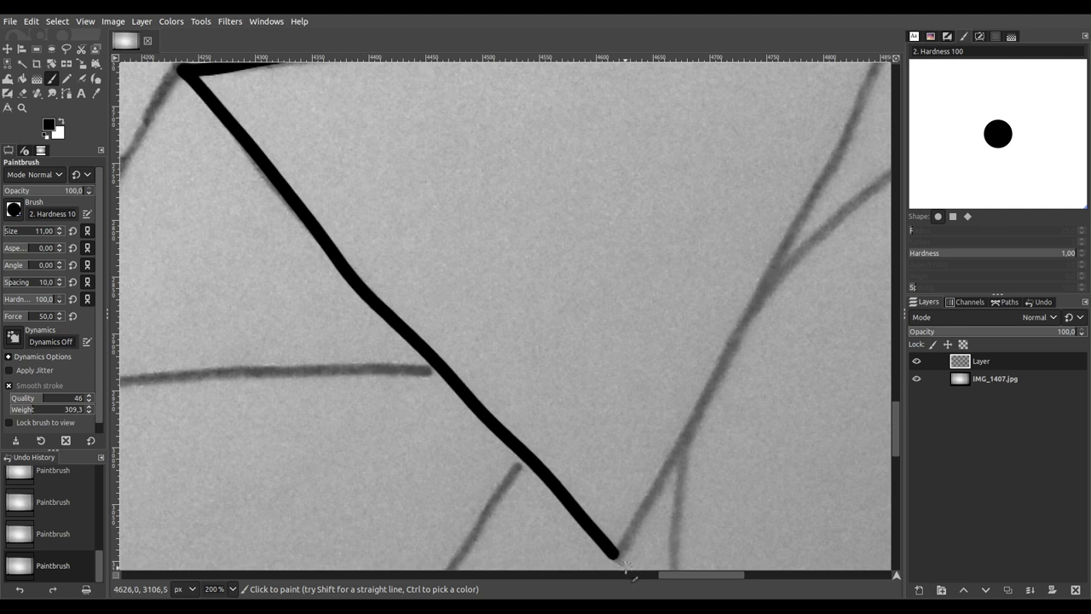
Step: Trace the lowest inverted triangle's right edge in black from the tip to the top corner, filling the gap left near the corner
{"action": "mouse_move", "coordinate": [653, 506]}
{"action": "left_mouse_down"}
{"action": "mouse_move", "coordinate": [353, 531]}
{"action": "mouse_move", "coordinate": [308, 491]}
{"action": "left_mouse_up"}
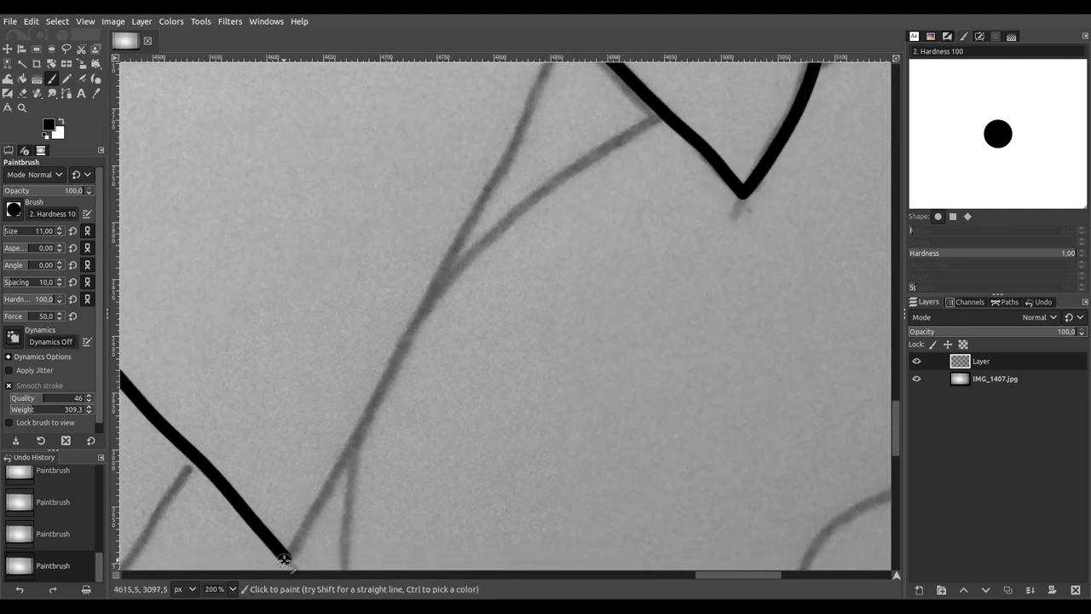
{"action": "left_click_drag", "start_coordinate": [309, 520], "coordinate": [530, 109]}
{"action": "left_click_drag", "start_coordinate": [553, 166], "coordinate": [532, 214]}
{"action": "scroll", "coordinate": [531, 214], "scroll_direction": "up", "scroll_amount": 4}
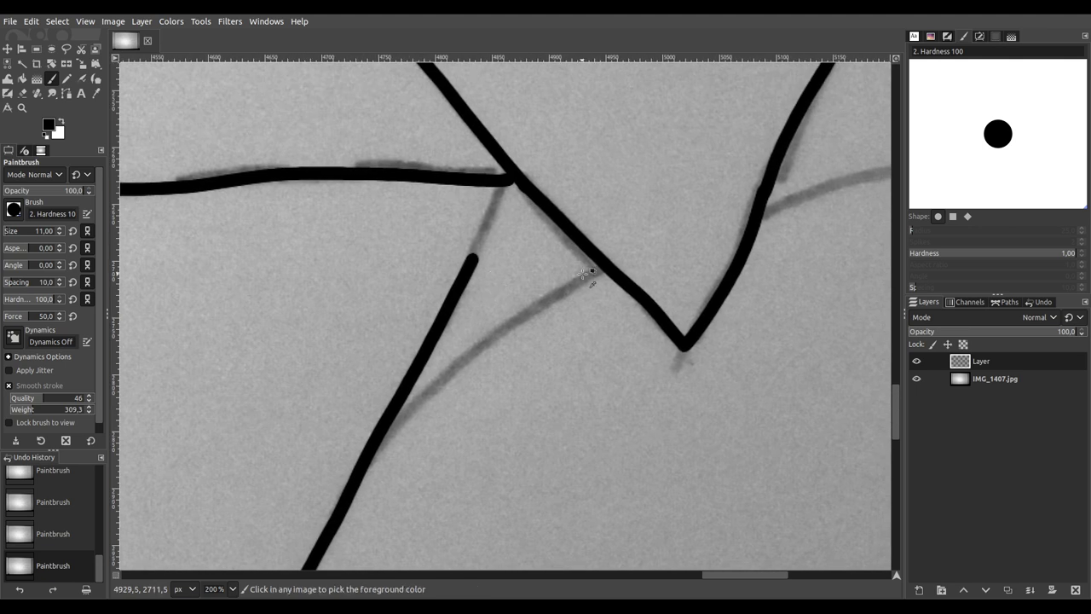
{"action": "scroll", "coordinate": [461, 202], "scroll_direction": "up", "scroll_amount": 3}
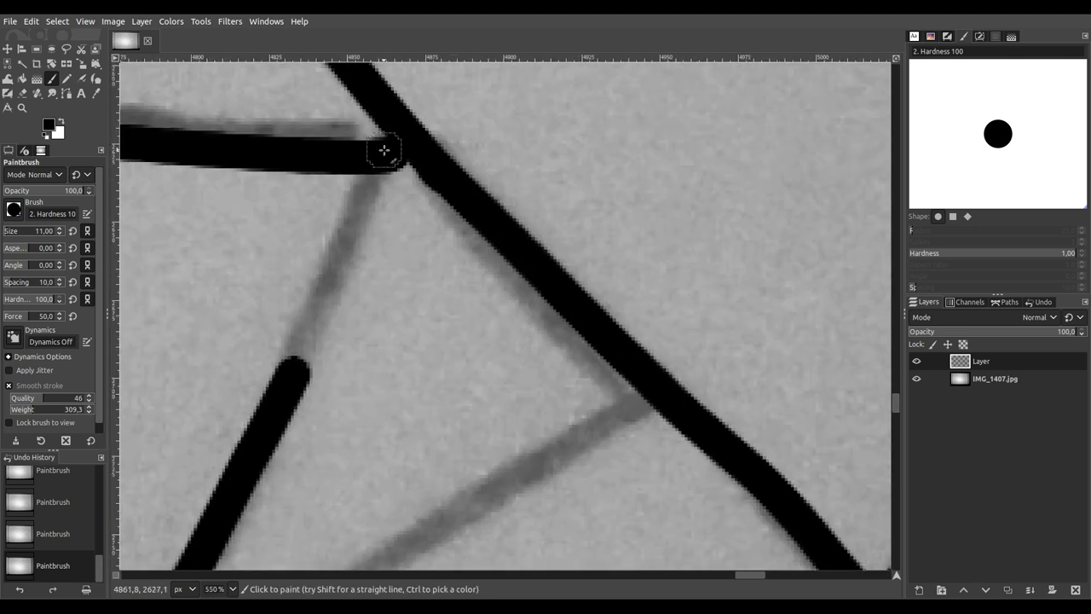
{"action": "mouse_move", "coordinate": [388, 167]}
{"action": "left_mouse_down"}
{"action": "mouse_move", "coordinate": [318, 350]}
{"action": "mouse_move", "coordinate": [290, 381]}
{"action": "left_mouse_up"}
Step: Trace the top edge of the leftmost inverted triangle in black, from its left corner to the uppermost triangle's left edge
{"action": "scroll", "coordinate": [290, 381], "scroll_direction": "down", "scroll_amount": 8}
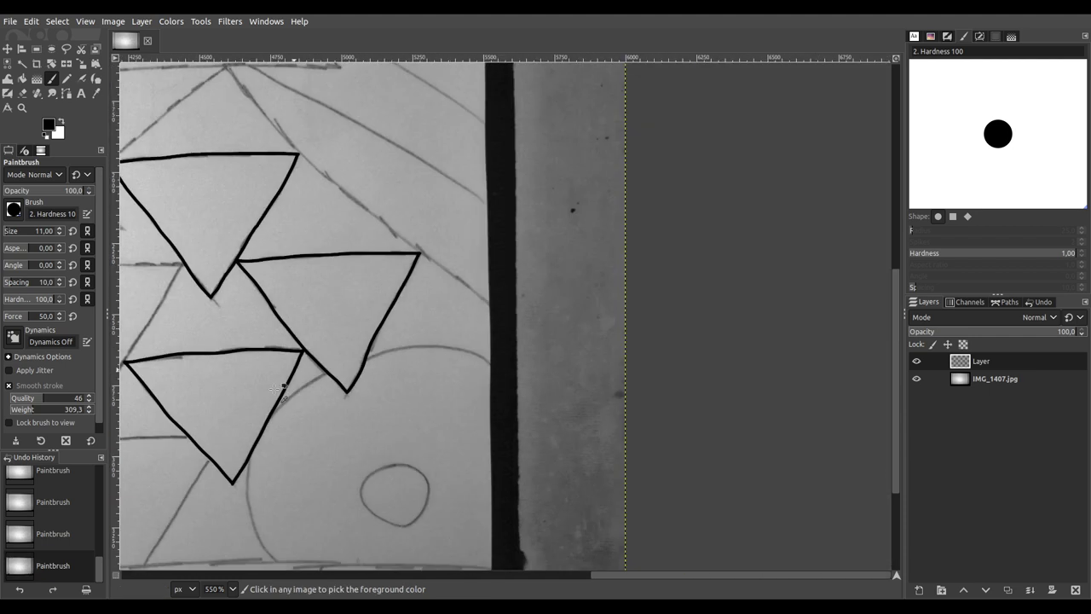
{"action": "scroll", "coordinate": [405, 272], "scroll_direction": "up", "scroll_amount": 4}
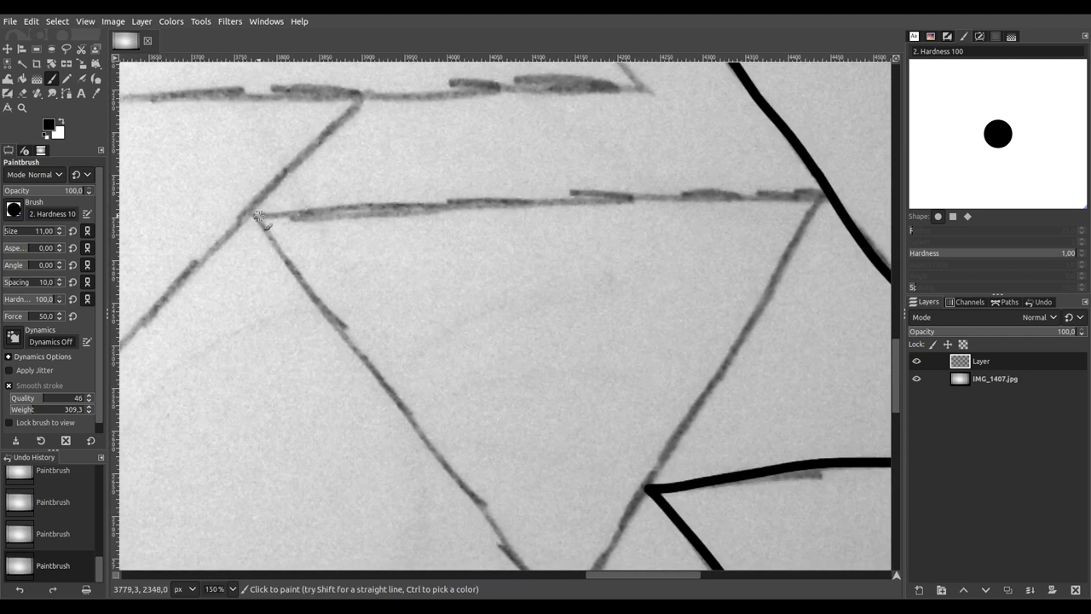
{"action": "mouse_move", "coordinate": [304, 215]}
{"action": "left_mouse_down"}
{"action": "mouse_move", "coordinate": [507, 197]}
{"action": "mouse_move", "coordinate": [822, 192]}
{"action": "left_mouse_up"}
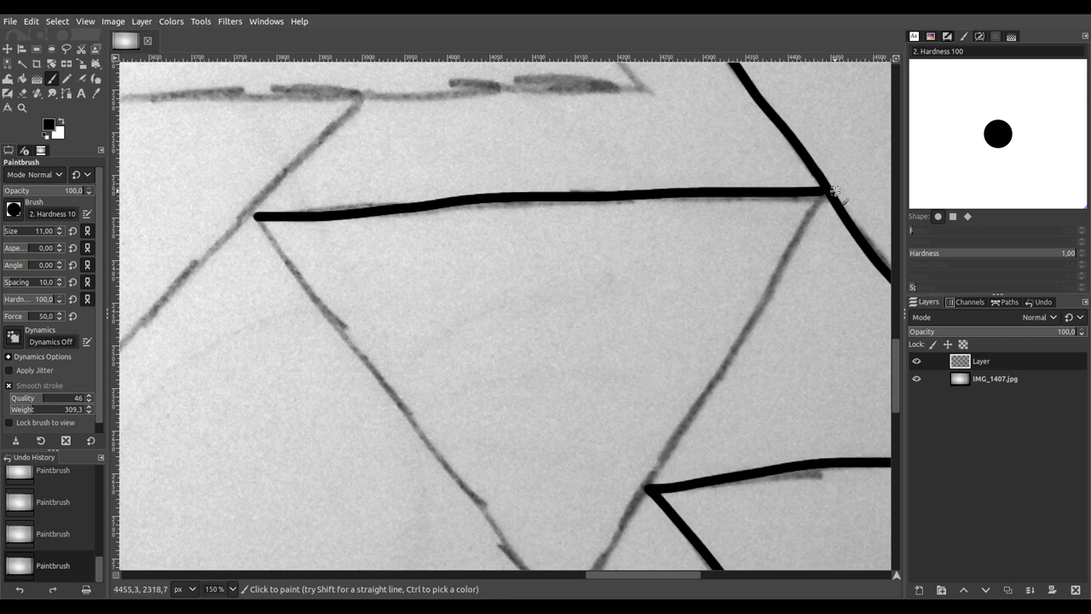
{"action": "scroll", "coordinate": [762, 226], "scroll_direction": "down", "scroll_amount": 3}
{"action": "scroll", "coordinate": [762, 227], "scroll_direction": "right", "scroll_amount": 3}
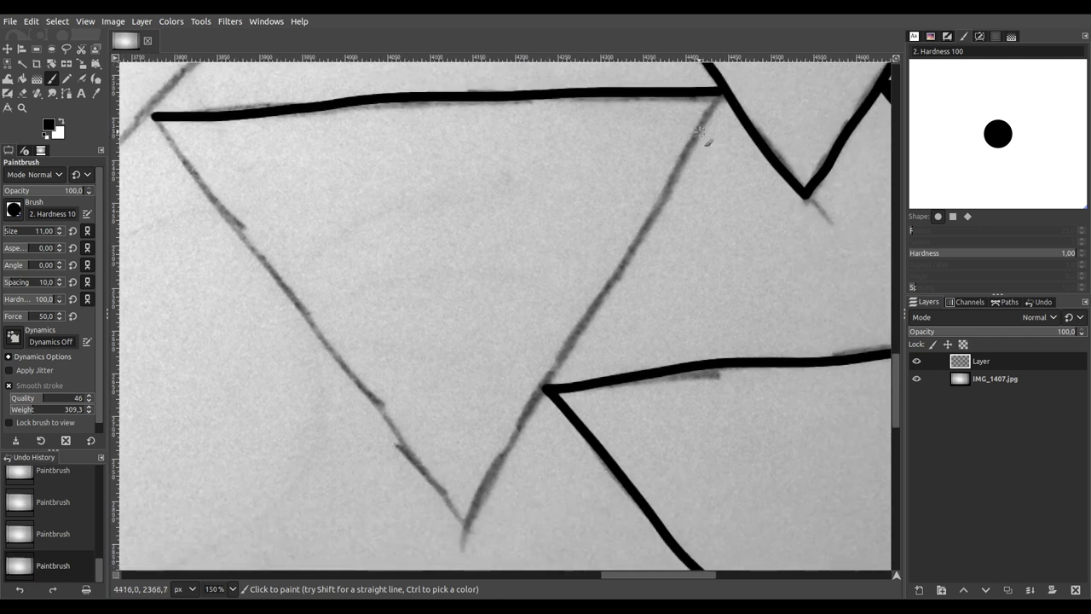
{"action": "scroll", "coordinate": [675, 183], "scroll_direction": "down", "scroll_amount": 1}
{"action": "scroll", "coordinate": [656, 170], "scroll_direction": "right", "scroll_amount": 1}
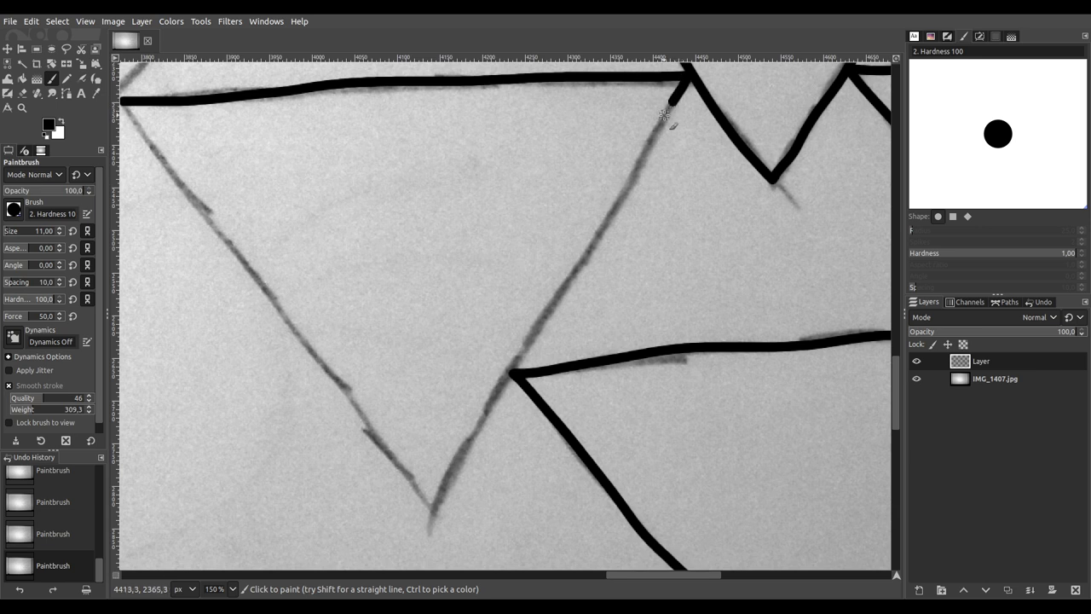
{"action": "left_click_drag", "start_coordinate": [643, 162], "coordinate": [617, 199]}
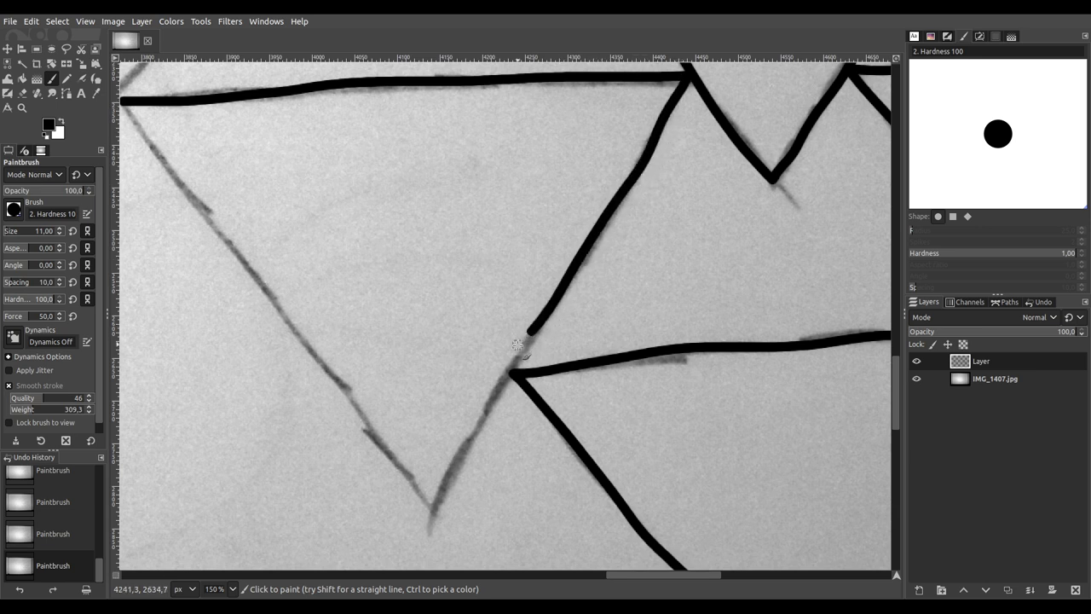
{"action": "key", "text": "ctrl"}
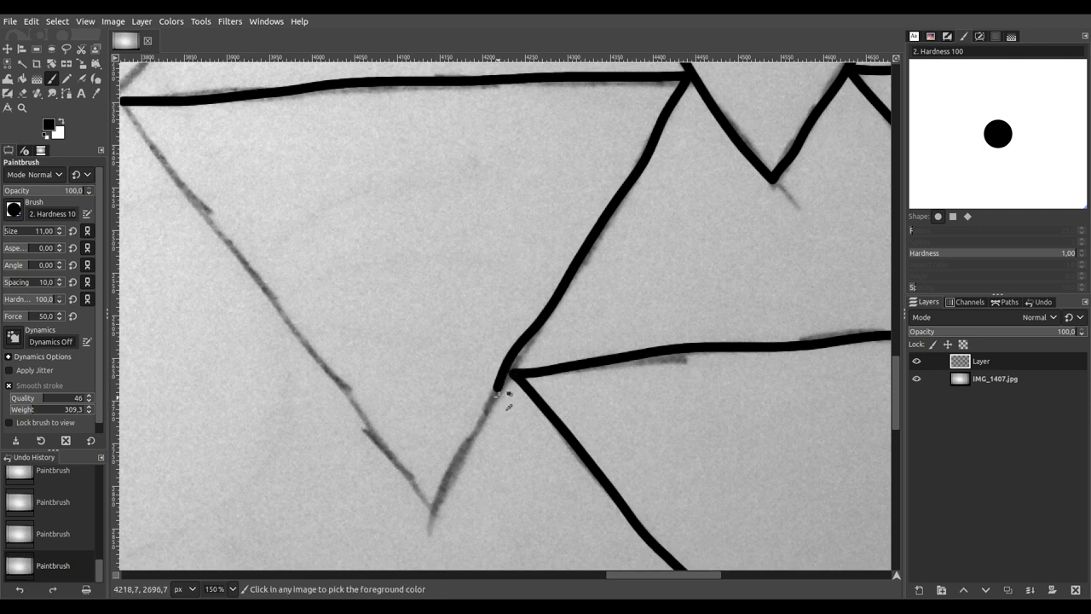
{"action": "key", "text": "ctrl+z"}
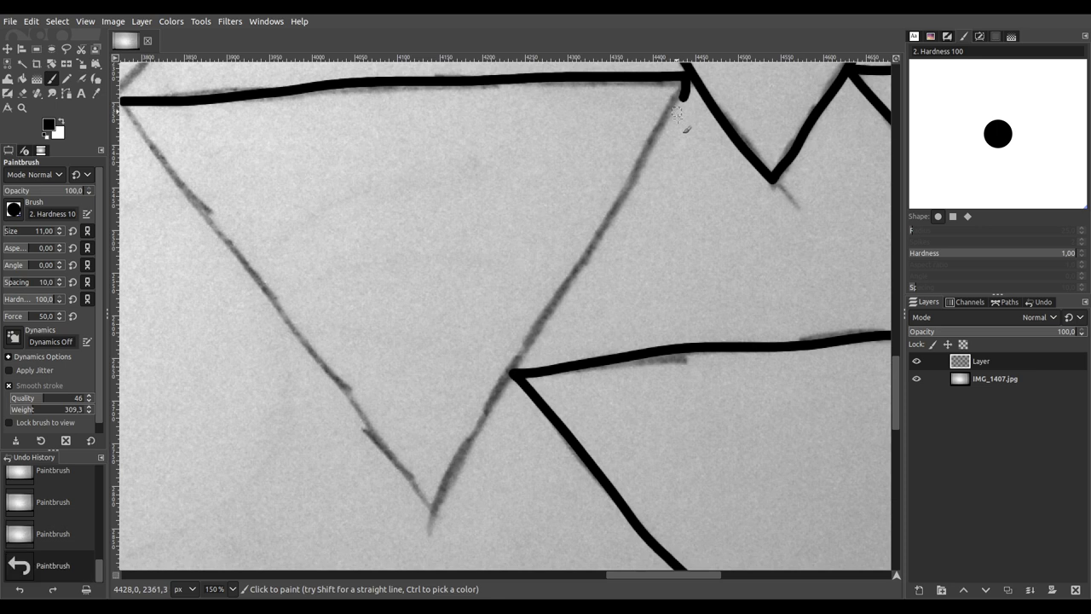
Step: Trace the leftmost inverted triangle's right edge in black down to the tip and onto the lower part of its left edge
{"action": "scroll", "coordinate": [673, 141], "scroll_direction": "up", "scroll_amount": 1, "text": "ctrl"}
{"action": "scroll", "coordinate": [670, 145], "scroll_direction": "up", "scroll_amount": 1}
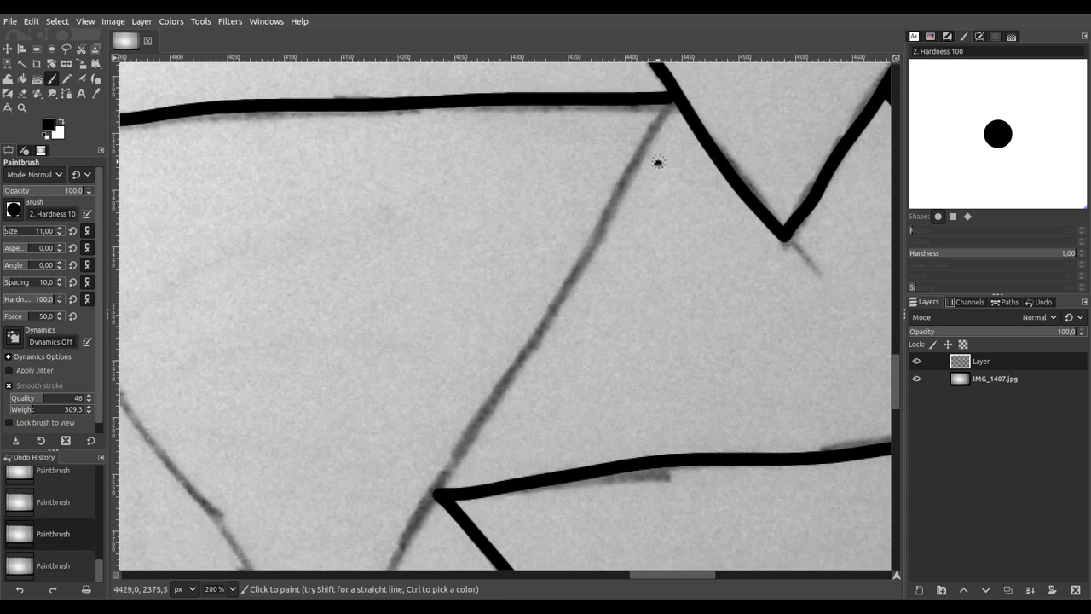
{"action": "mouse_move", "coordinate": [661, 119]}
{"action": "left_mouse_down"}
{"action": "mouse_move", "coordinate": [404, 545]}
{"action": "mouse_move", "coordinate": [485, 385]}
{"action": "mouse_move", "coordinate": [599, 199]}
{"action": "mouse_move", "coordinate": [599, 218]}
{"action": "mouse_move", "coordinate": [615, 197]}
{"action": "mouse_move", "coordinate": [484, 427]}
{"action": "mouse_move", "coordinate": [429, 324]}
{"action": "mouse_move", "coordinate": [237, 91]}
{"action": "mouse_move", "coordinate": [551, 458]}
{"action": "left_mouse_up"}
{"action": "scroll", "coordinate": [594, 226], "scroll_direction": "up", "scroll_amount": 1}
{"action": "scroll", "coordinate": [259, 116], "scroll_direction": "down", "scroll_amount": 1}
{"action": "scroll", "coordinate": [533, 413], "scroll_direction": "up", "scroll_amount": 1}
{"action": "mouse_move", "coordinate": [441, 380]}
{"action": "left_mouse_down"}
{"action": "mouse_move", "coordinate": [558, 452]}
{"action": "mouse_move", "coordinate": [584, 450]}
{"action": "left_mouse_up"}
{"action": "left_click_drag", "start_coordinate": [615, 409], "coordinate": [661, 400]}
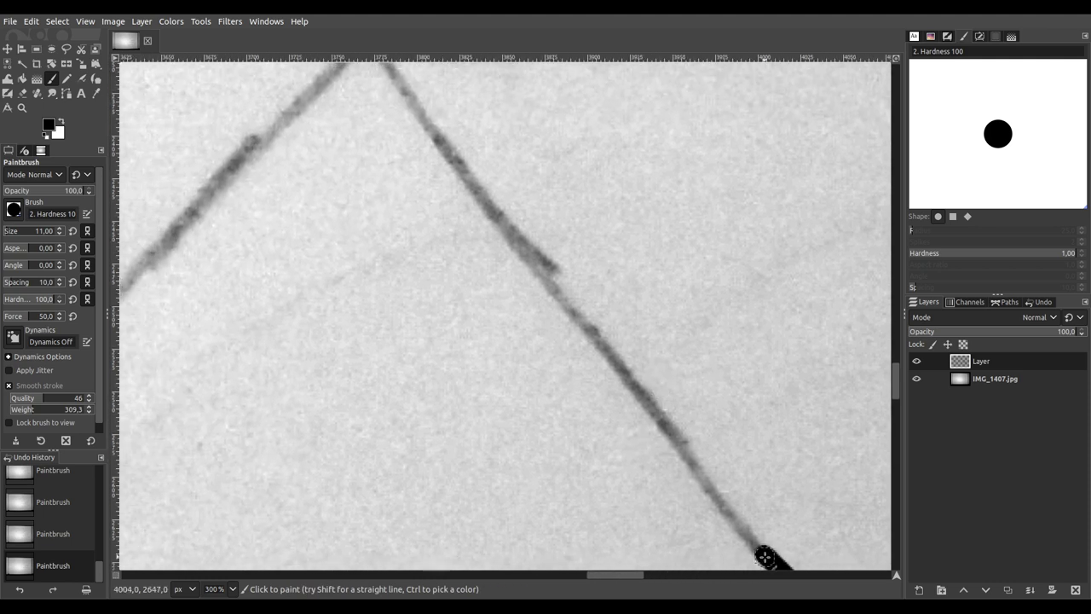
Step: Trace the rest of the leftmost inverted triangle's left edge in black up to its top corner, closing the outline
{"action": "left_click_drag", "start_coordinate": [755, 544], "coordinate": [461, 160]}
{"action": "scroll", "coordinate": [426, 219], "scroll_direction": "up", "scroll_amount": 2}
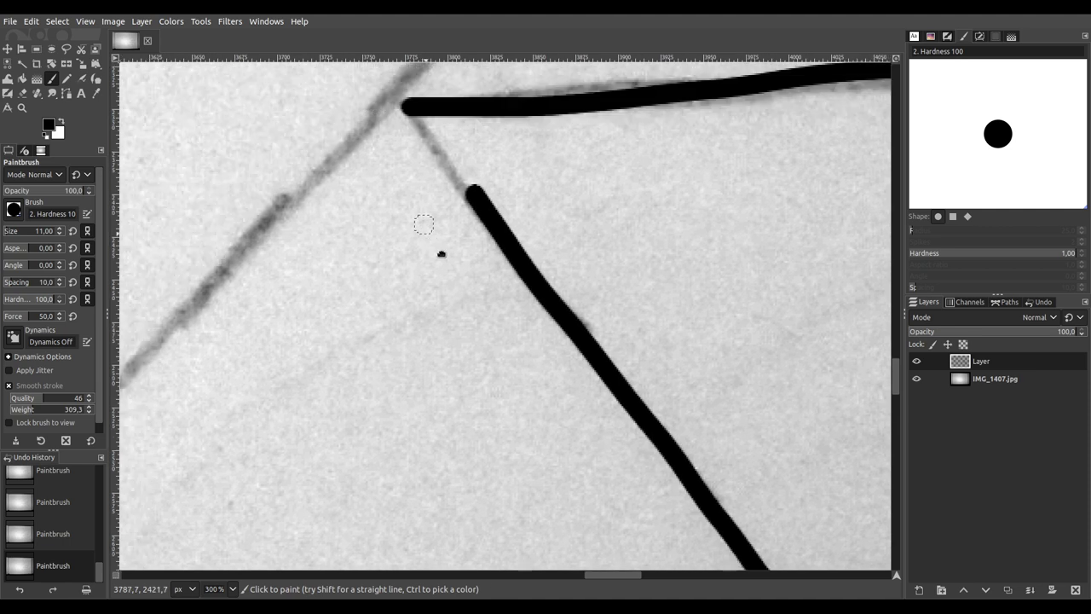
{"action": "scroll", "coordinate": [505, 250], "scroll_direction": "up", "scroll_amount": 3}
{"action": "left_click_drag", "start_coordinate": [512, 208], "coordinate": [674, 431]}
{"action": "scroll", "coordinate": [689, 445], "scroll_direction": "down", "scroll_amount": 2}
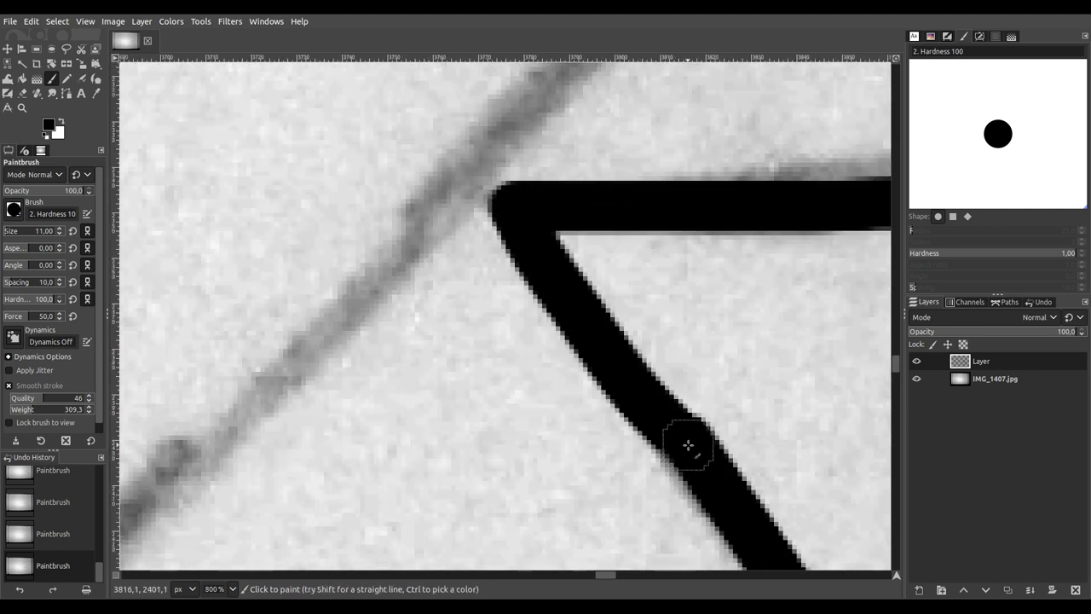
Step: Trace the nearly horizontal line in black from the large upright triangle's right edge towards the lowest inverted triangle
{"action": "scroll", "coordinate": [670, 426], "scroll_direction": "down", "scroll_amount": 2}
{"action": "scroll", "coordinate": [585, 180], "scroll_direction": "down", "scroll_amount": 3}
{"action": "scroll", "coordinate": [445, 201], "scroll_direction": "up", "scroll_amount": 1}
{"action": "scroll", "coordinate": [444, 201], "scroll_direction": "down", "scroll_amount": 3}
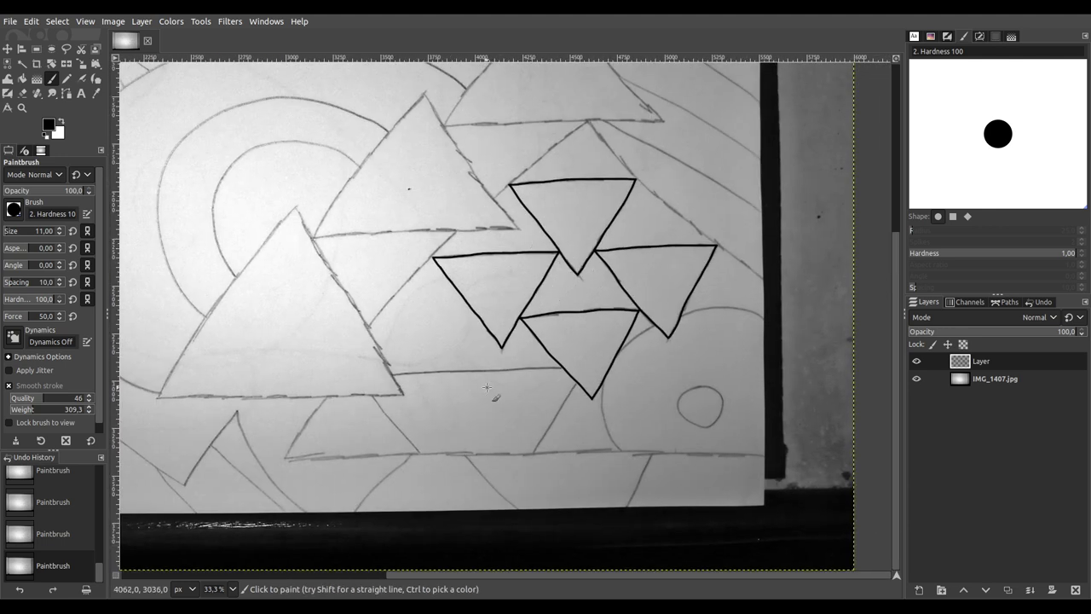
{"action": "scroll", "coordinate": [429, 388], "scroll_direction": "up", "scroll_amount": 5}
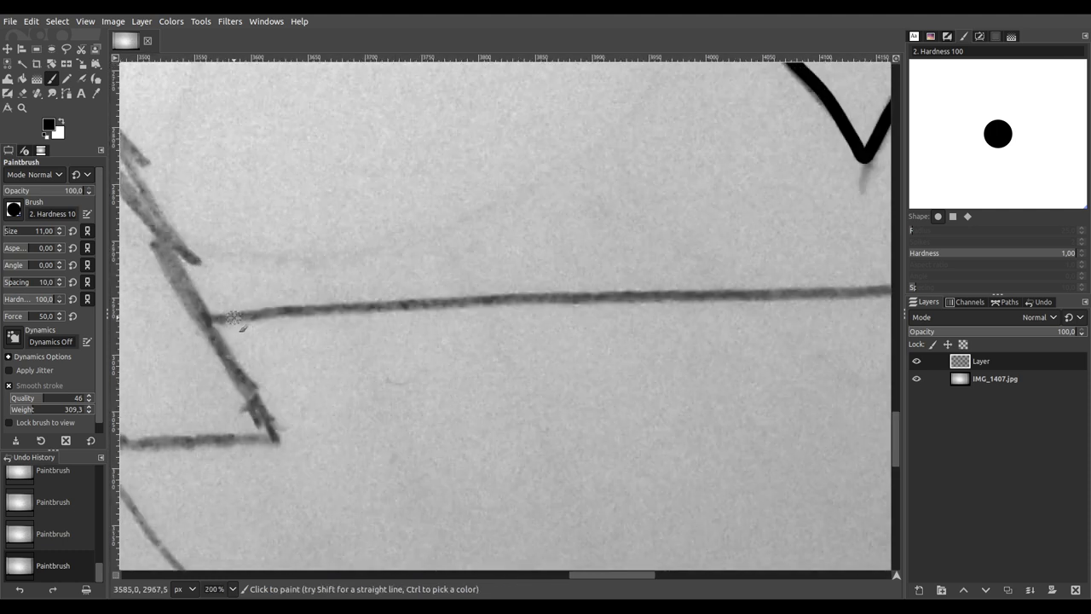
{"action": "mouse_move", "coordinate": [205, 320]}
{"action": "left_mouse_down"}
{"action": "mouse_move", "coordinate": [528, 295]}
{"action": "mouse_move", "coordinate": [863, 293]}
{"action": "mouse_move", "coordinate": [245, 324]}
{"action": "mouse_move", "coordinate": [226, 315]}
{"action": "mouse_move", "coordinate": [635, 305]}
{"action": "left_mouse_up"}
Step: Trace the two slanted lines running down to the long baseline, one from the lowest inverted triangle and one from the large triangle's base
{"action": "scroll", "coordinate": [655, 203], "scroll_direction": "down", "scroll_amount": 5}
{"action": "left_click_drag", "start_coordinate": [654, 203], "coordinate": [517, 60]}
{"action": "mouse_move", "coordinate": [517, 102]}
{"action": "left_mouse_down"}
{"action": "mouse_move", "coordinate": [669, 205]}
{"action": "mouse_move", "coordinate": [771, 192]}
{"action": "mouse_move", "coordinate": [755, 168]}
{"action": "left_mouse_up"}
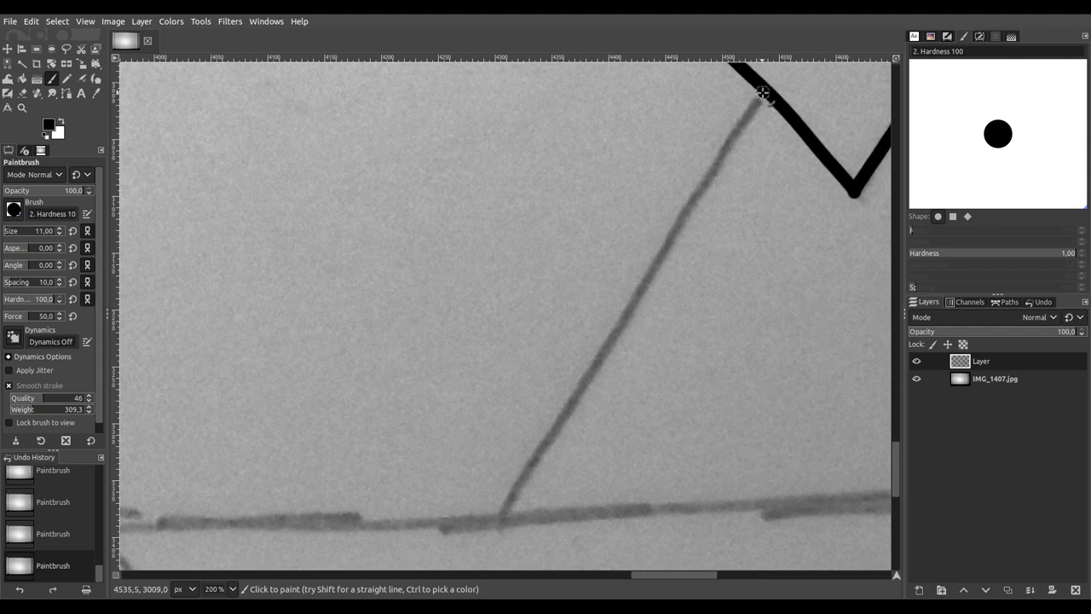
{"action": "mouse_move", "coordinate": [745, 126]}
{"action": "left_mouse_down"}
{"action": "mouse_move", "coordinate": [486, 535]}
{"action": "mouse_move", "coordinate": [511, 499]}
{"action": "mouse_move", "coordinate": [664, 460]}
{"action": "mouse_move", "coordinate": [421, 342]}
{"action": "mouse_move", "coordinate": [733, 338]}
{"action": "left_mouse_up"}
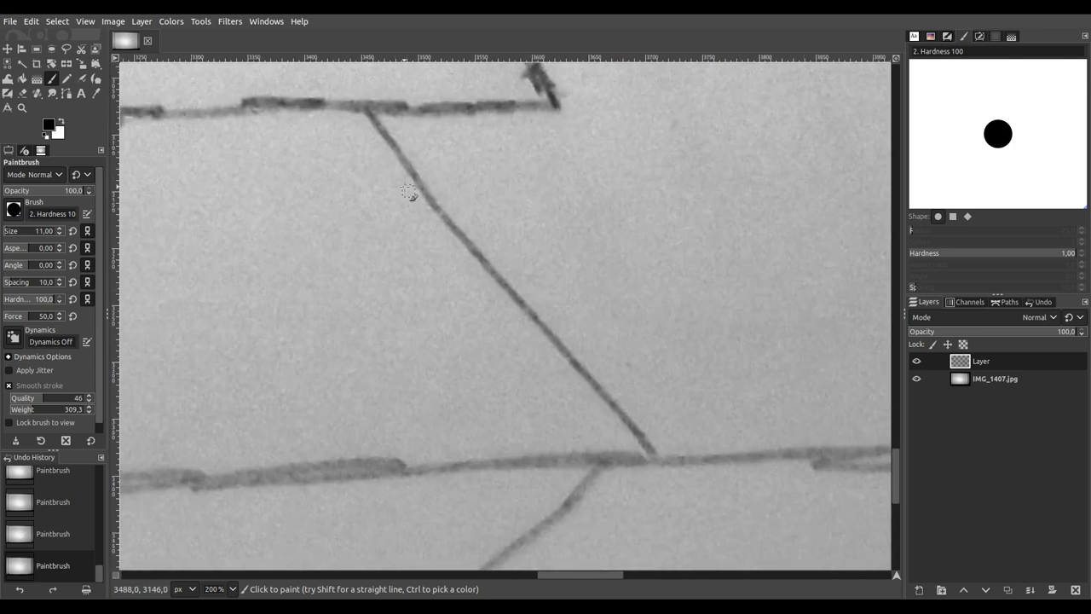
{"action": "mouse_move", "coordinate": [368, 110]}
{"action": "left_mouse_down"}
{"action": "mouse_move", "coordinate": [484, 268]}
{"action": "mouse_move", "coordinate": [663, 459]}
{"action": "left_mouse_up"}
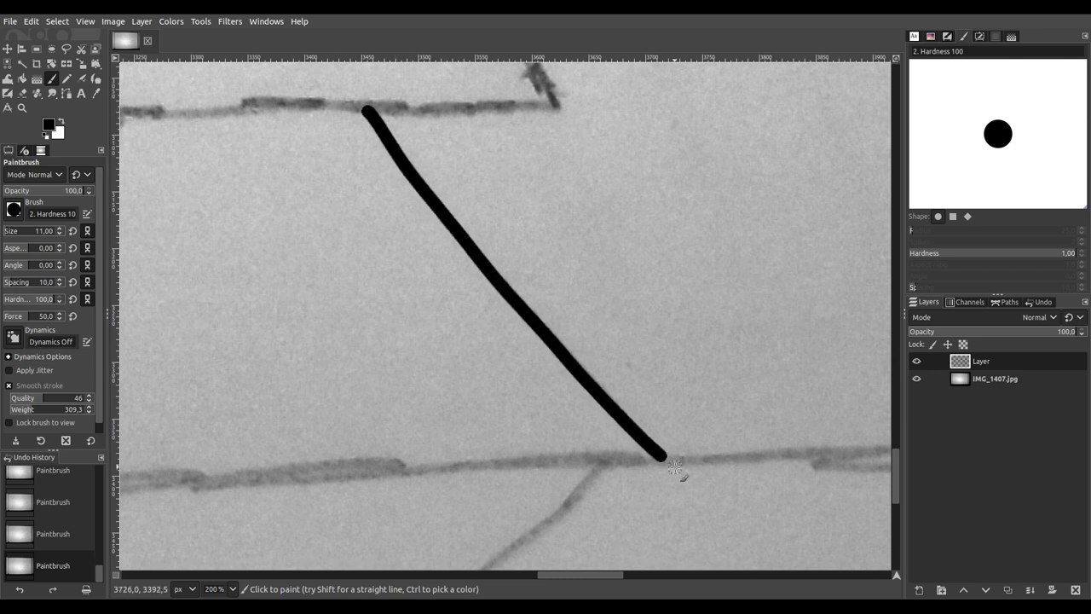
Step: Trace the right end of the large upright triangle's base and the lowest part of its right edge in black
{"action": "scroll", "coordinate": [623, 352], "scroll_direction": "up", "scroll_amount": 5}
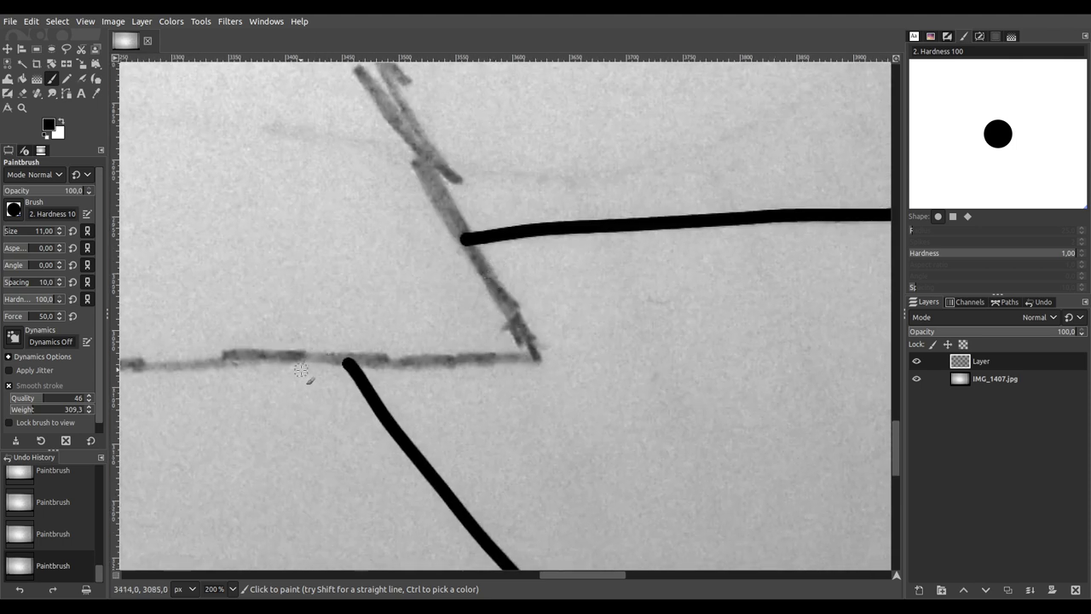
{"action": "left_click_drag", "start_coordinate": [256, 356], "coordinate": [527, 362]}
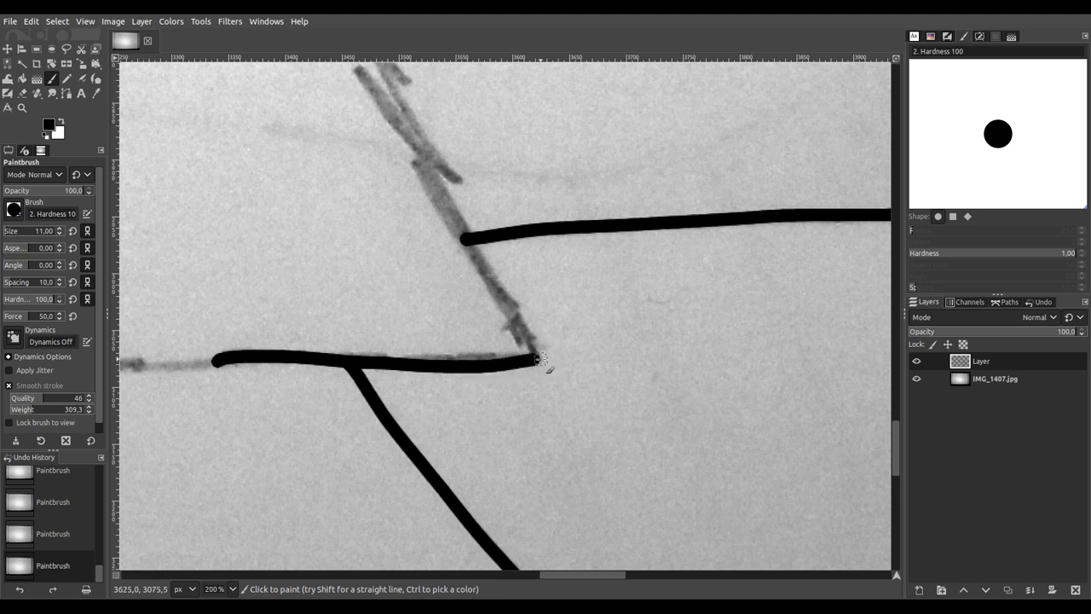
{"action": "left_click_drag", "start_coordinate": [502, 309], "coordinate": [396, 100]}
Step: Trace the remaining right edge of the large upright triangle in black up to its apex
{"action": "scroll", "coordinate": [444, 256], "scroll_direction": "down", "scroll_amount": 3}
{"action": "scroll", "coordinate": [517, 329], "scroll_direction": "up", "scroll_amount": 1}
{"action": "scroll", "coordinate": [536, 349], "scroll_direction": "up", "scroll_amount": 5}
{"action": "scroll", "coordinate": [536, 350], "scroll_direction": "left", "scroll_amount": 4}
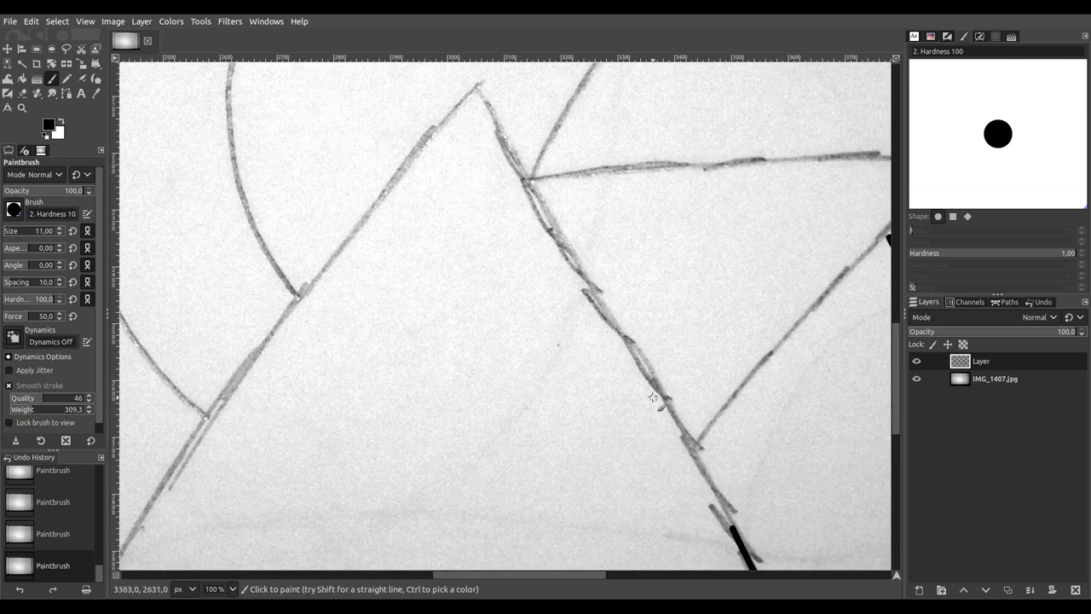
{"action": "scroll", "coordinate": [652, 397], "scroll_direction": "up", "scroll_amount": 1}
{"action": "scroll", "coordinate": [724, 392], "scroll_direction": "down", "scroll_amount": 1}
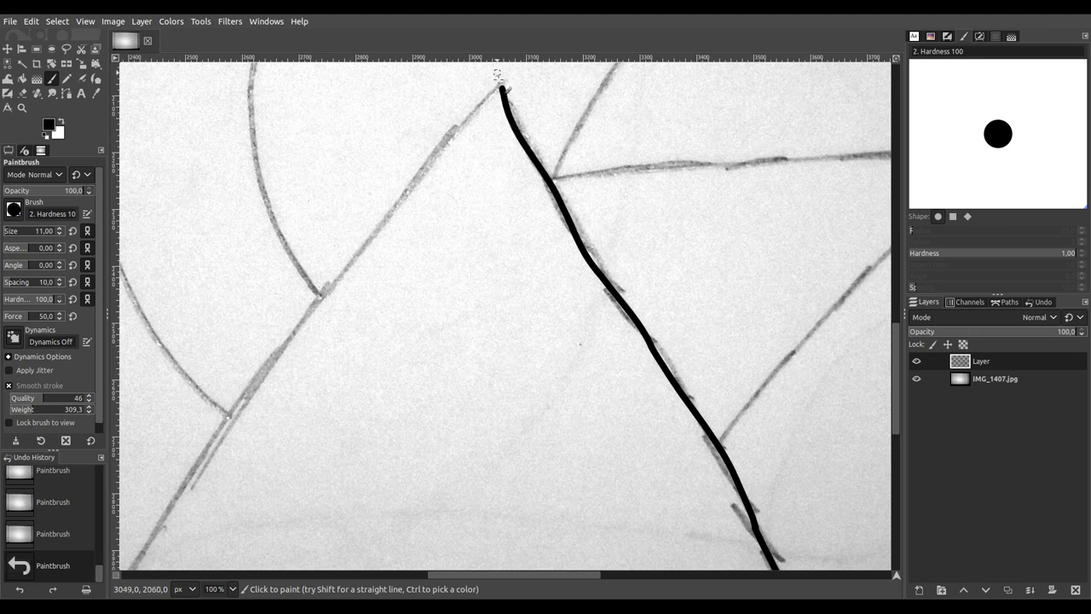
Step: Trace the left edge of the large upright triangle in black from its apex down to its base corner
{"action": "scroll", "coordinate": [617, 174], "scroll_direction": "up", "scroll_amount": 2, "text": "ctrl"}
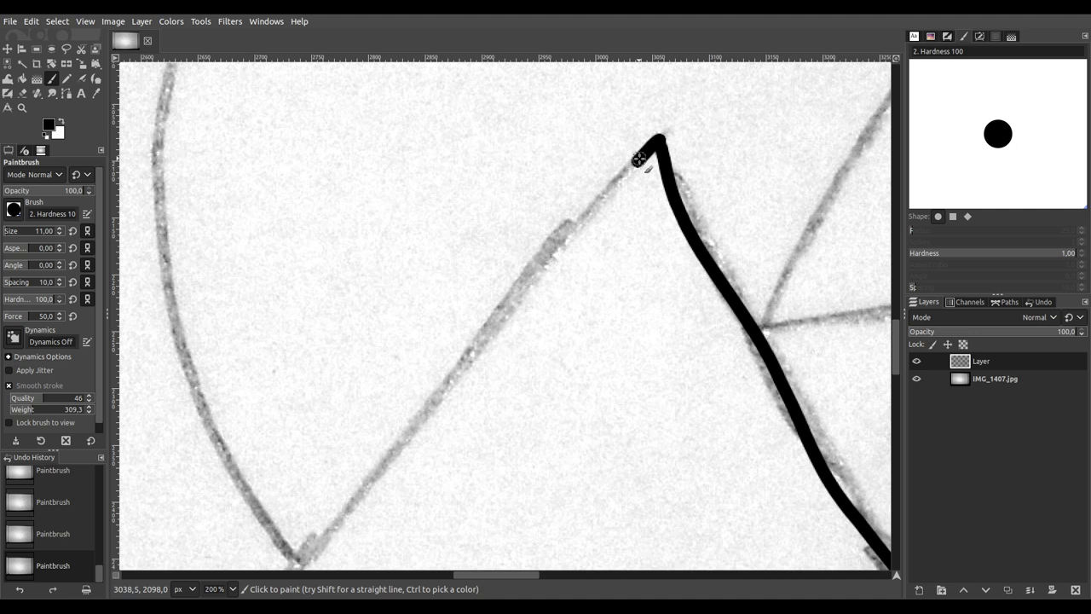
{"action": "mouse_move", "coordinate": [625, 174]}
{"action": "left_mouse_down"}
{"action": "mouse_move", "coordinate": [552, 246]}
{"action": "mouse_move", "coordinate": [340, 528]}
{"action": "mouse_move", "coordinate": [304, 556]}
{"action": "mouse_move", "coordinate": [316, 526]}
{"action": "left_mouse_up"}
{"action": "scroll", "coordinate": [315, 526], "scroll_direction": "down", "scroll_amount": 10}
{"action": "scroll", "coordinate": [315, 526], "scroll_direction": "left", "scroll_amount": 6}
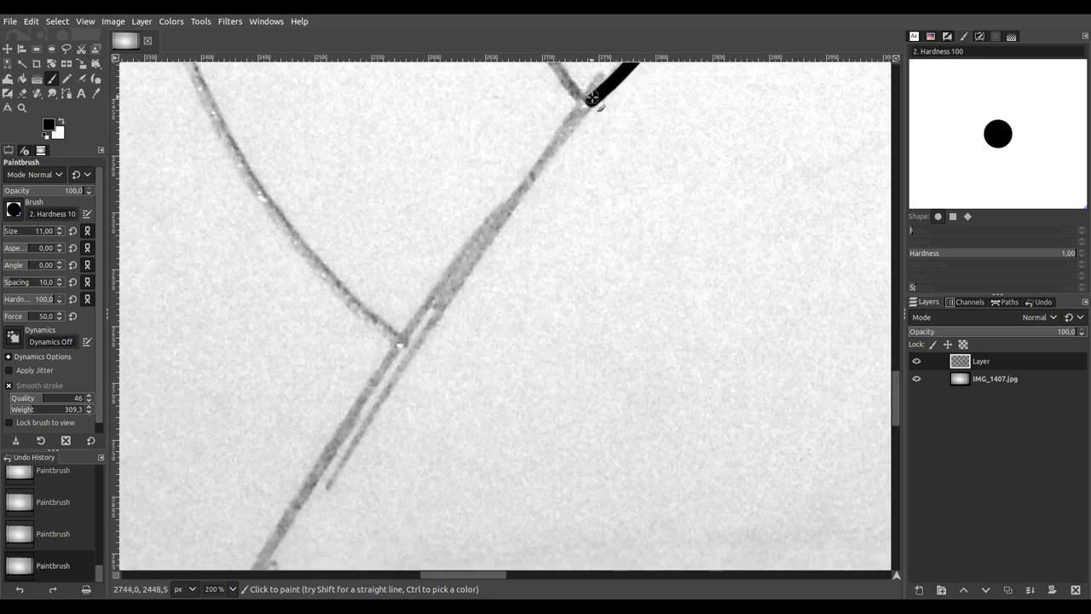
{"action": "mouse_move", "coordinate": [581, 122]}
{"action": "left_mouse_down"}
{"action": "mouse_move", "coordinate": [460, 278]}
{"action": "mouse_move", "coordinate": [367, 375]}
{"action": "mouse_move", "coordinate": [275, 537]}
{"action": "left_mouse_up"}
{"action": "scroll", "coordinate": [276, 533], "scroll_direction": "down", "scroll_amount": 2, "text": "ctrl"}
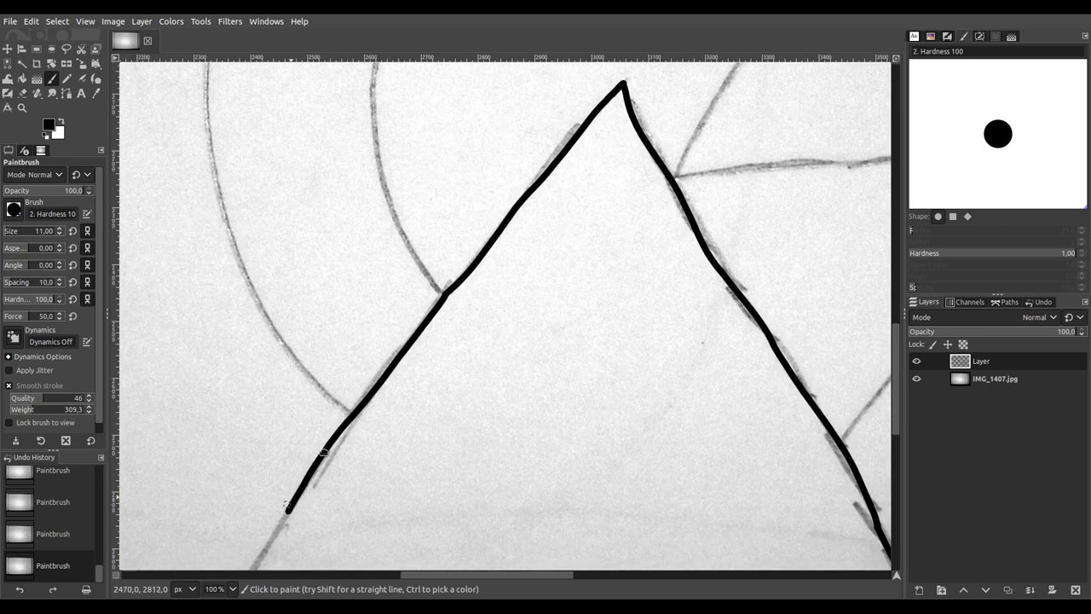
{"action": "scroll", "coordinate": [289, 506], "scroll_direction": "up", "scroll_amount": 1, "text": "ctrl"}
{"action": "scroll", "coordinate": [585, 214], "scroll_direction": "up", "scroll_amount": 1, "text": "ctrl"}
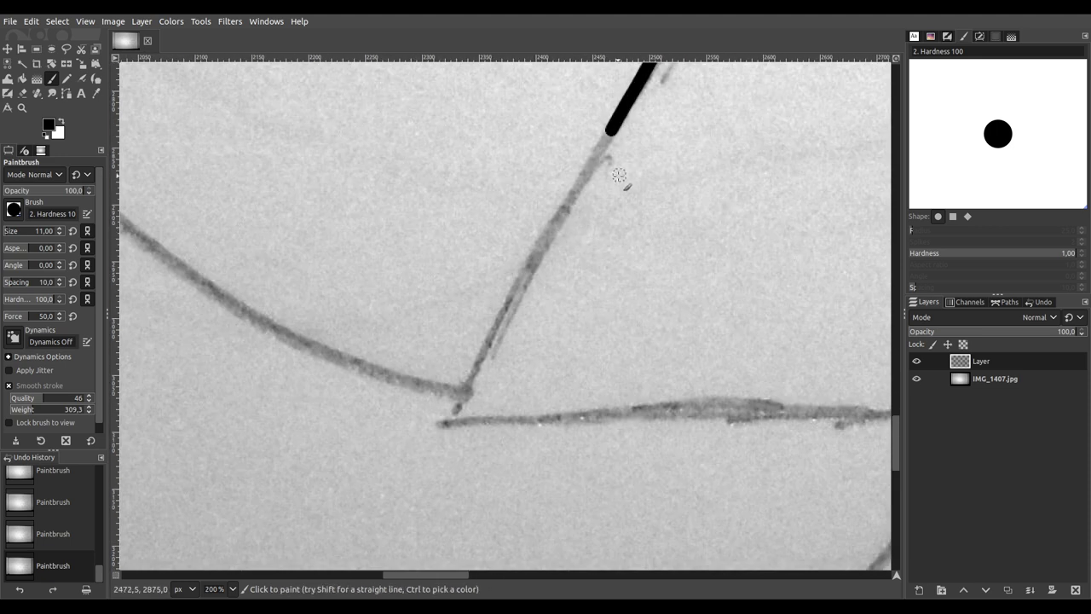
{"action": "scroll", "coordinate": [619, 176], "scroll_direction": "up", "scroll_amount": 1}
{"action": "mouse_move", "coordinate": [631, 83]}
{"action": "left_mouse_down"}
{"action": "mouse_move", "coordinate": [487, 326]}
{"action": "mouse_move", "coordinate": [376, 542]}
{"action": "left_mouse_up"}
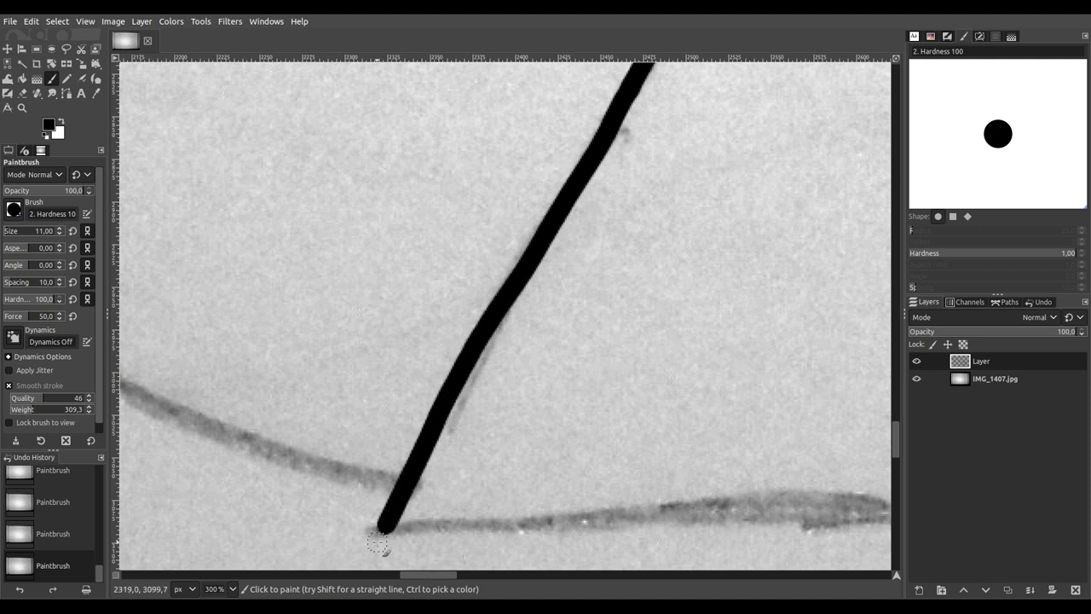
Step: Trace the large upright triangle's base in black from its left corner across to the existing line at its right end
{"action": "mouse_move", "coordinate": [583, 529]}
{"action": "left_mouse_down"}
{"action": "mouse_move", "coordinate": [370, 298]}
{"action": "mouse_move", "coordinate": [275, 308]}
{"action": "left_mouse_up"}
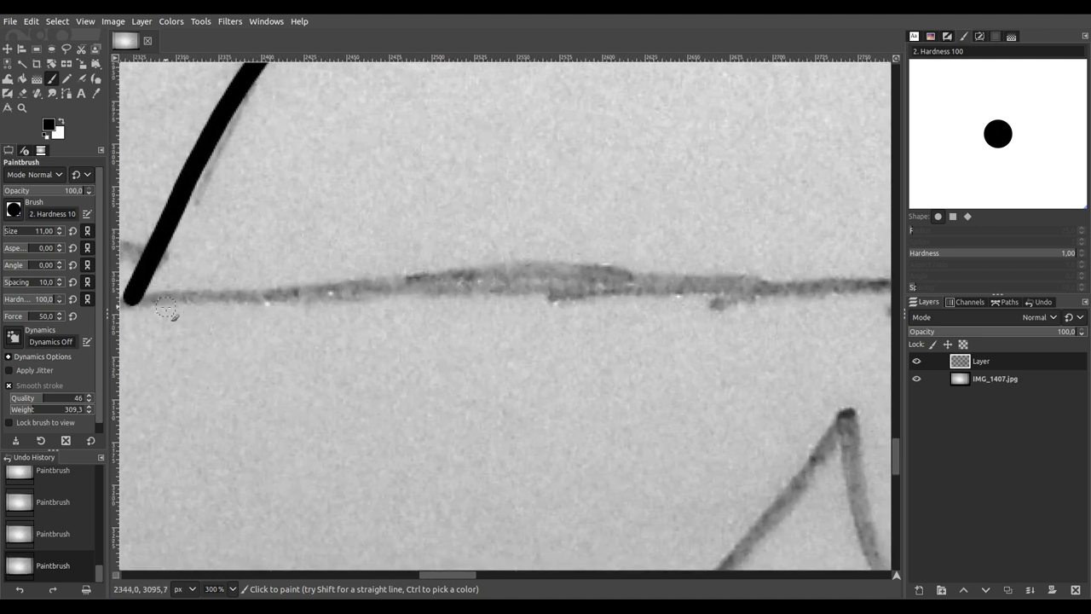
{"action": "mouse_move", "coordinate": [132, 296]}
{"action": "left_mouse_down"}
{"action": "mouse_move", "coordinate": [668, 269]}
{"action": "mouse_move", "coordinate": [749, 271]}
{"action": "mouse_move", "coordinate": [887, 294]}
{"action": "left_mouse_up"}
{"action": "left_click_drag", "start_coordinate": [820, 380], "coordinate": [409, 330]}
{"action": "scroll", "coordinate": [409, 330], "scroll_direction": "down", "scroll_amount": 2}
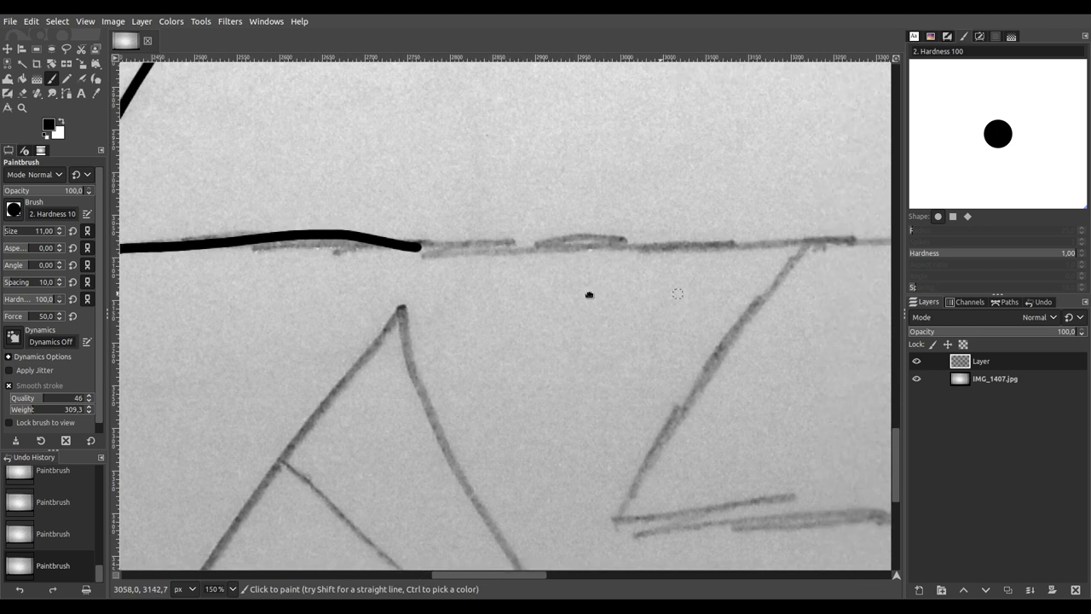
{"action": "scroll", "coordinate": [587, 295], "scroll_direction": "right", "scroll_amount": 3}
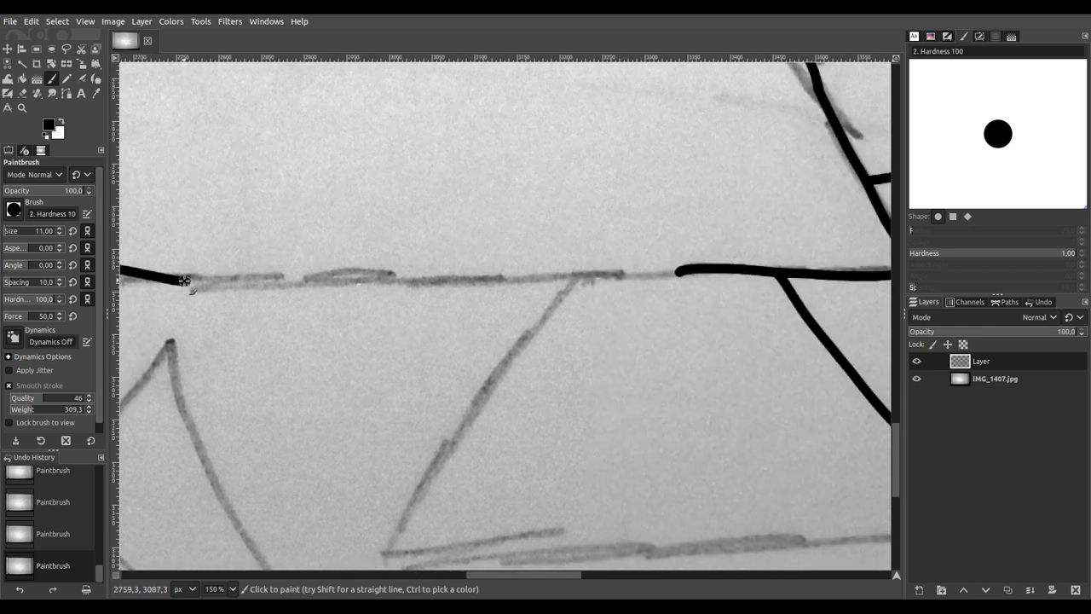
{"action": "left_click_drag", "start_coordinate": [267, 282], "coordinate": [700, 275]}
Step: Trace the slanted left side and bottom edge of the shape below the large triangle, meeting its right slanted line
{"action": "scroll", "coordinate": [673, 290], "scroll_direction": "down", "scroll_amount": 3}
{"action": "scroll", "coordinate": [643, 305], "scroll_direction": "up", "scroll_amount": 2}
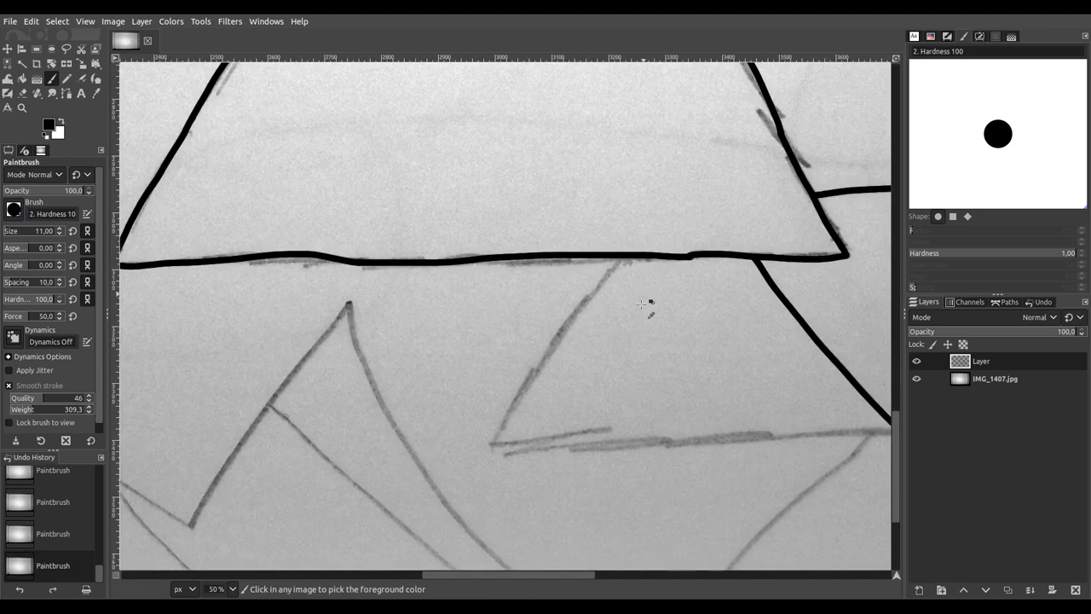
{"action": "scroll", "coordinate": [644, 305], "scroll_direction": "up", "scroll_amount": 4}
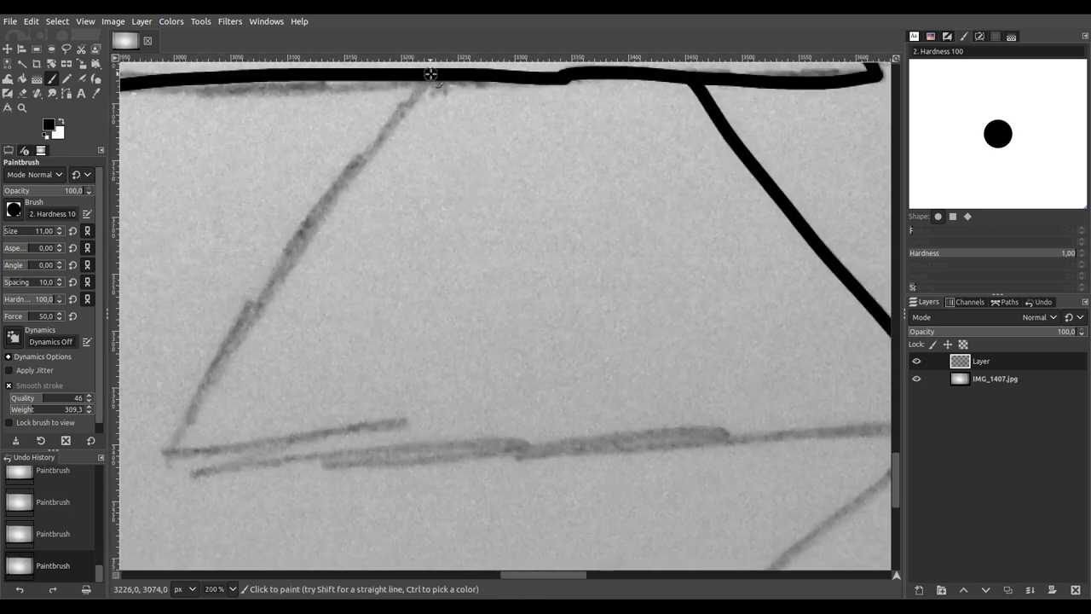
{"action": "mouse_move", "coordinate": [409, 104]}
{"action": "left_mouse_down"}
{"action": "mouse_move", "coordinate": [167, 459]}
{"action": "mouse_move", "coordinate": [277, 468]}
{"action": "mouse_move", "coordinate": [381, 447]}
{"action": "mouse_move", "coordinate": [874, 416]}
{"action": "left_mouse_up"}
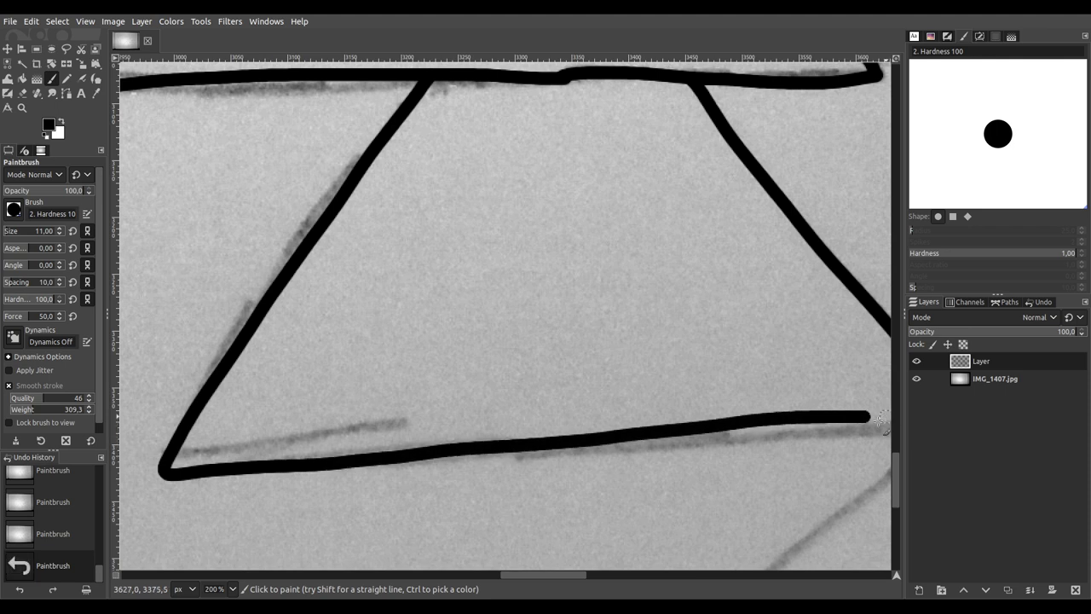
{"action": "scroll", "coordinate": [298, 352], "scroll_direction": "right", "scroll_amount": 8}
{"action": "scroll", "coordinate": [297, 353], "scroll_direction": "down", "scroll_amount": 1}
{"action": "scroll", "coordinate": [307, 344], "scroll_direction": "up", "scroll_amount": 2}
{"action": "scroll", "coordinate": [307, 345], "scroll_direction": "up", "scroll_amount": 1}
{"action": "mouse_move", "coordinate": [350, 339]}
{"action": "left_mouse_down"}
{"action": "mouse_move", "coordinate": [630, 364]}
{"action": "mouse_move", "coordinate": [699, 358]}
{"action": "left_mouse_up"}
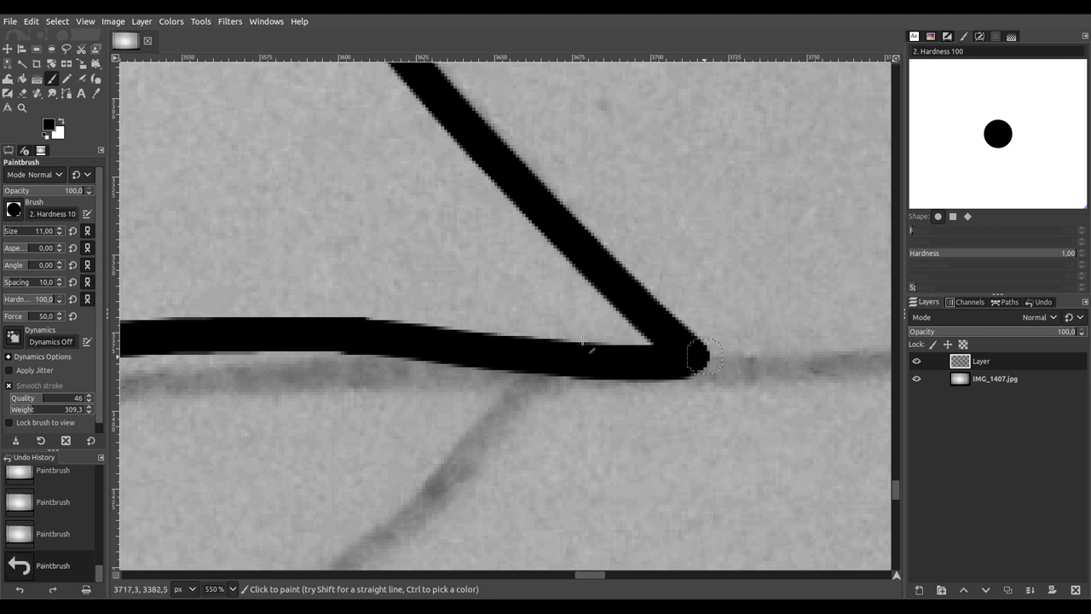
Step: Trace the base of the second upright triangle in black from the large triangle's right edge to its right corner
{"action": "scroll", "coordinate": [434, 333], "scroll_direction": "down", "scroll_amount": 8}
{"action": "left_click_drag", "start_coordinate": [375, 336], "coordinate": [570, 336]}
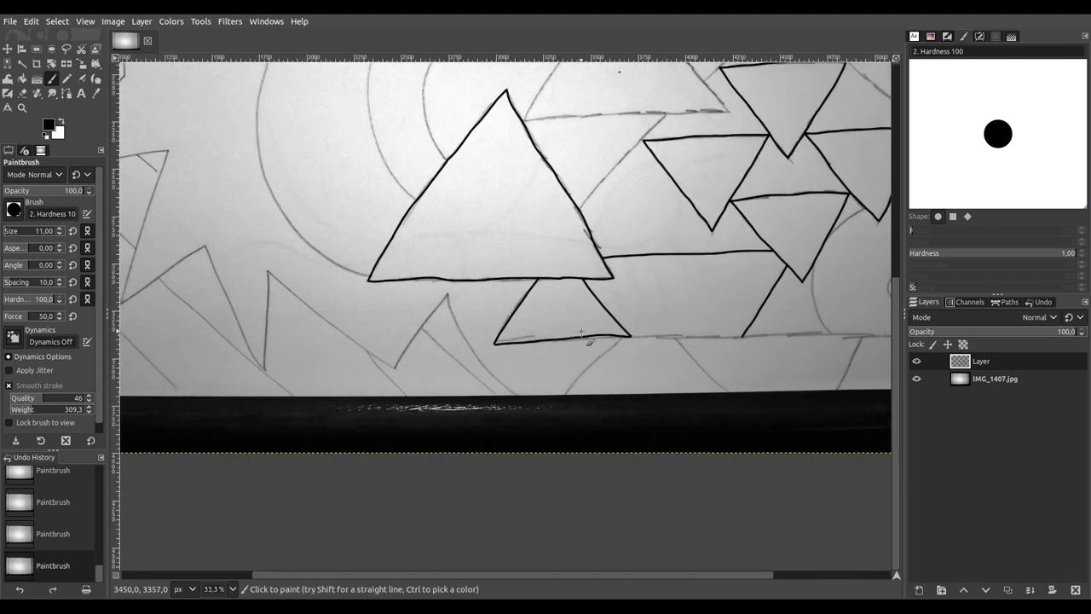
{"action": "scroll", "coordinate": [563, 315], "scroll_direction": "right", "scroll_amount": 3}
{"action": "scroll", "coordinate": [563, 316], "scroll_direction": "down", "scroll_amount": 2}
{"action": "scroll", "coordinate": [548, 286], "scroll_direction": "up", "scroll_amount": 3}
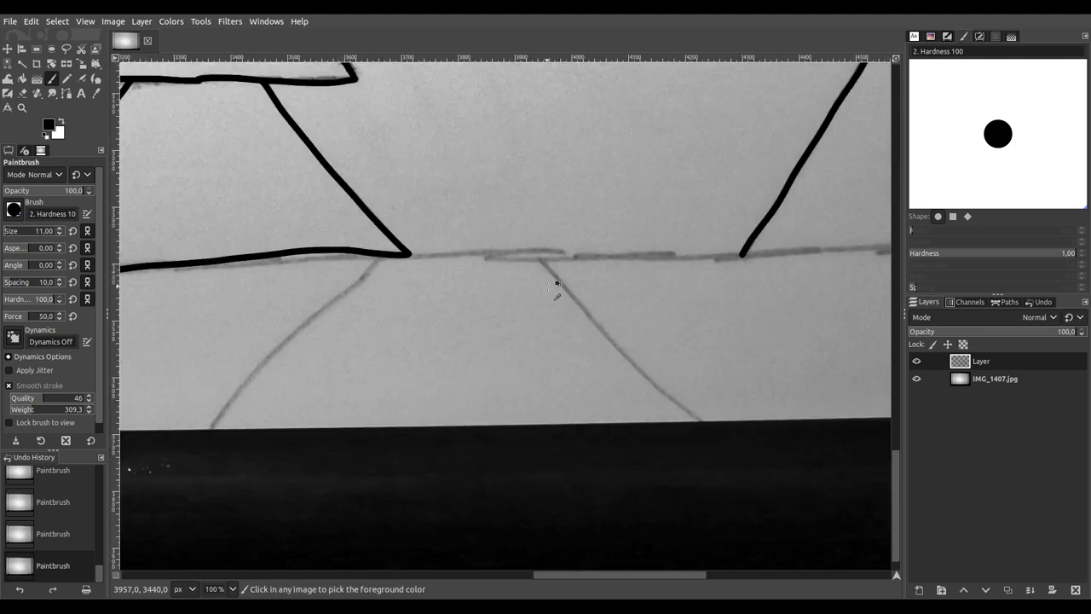
{"action": "left_click_drag", "start_coordinate": [398, 366], "coordinate": [546, 341]}
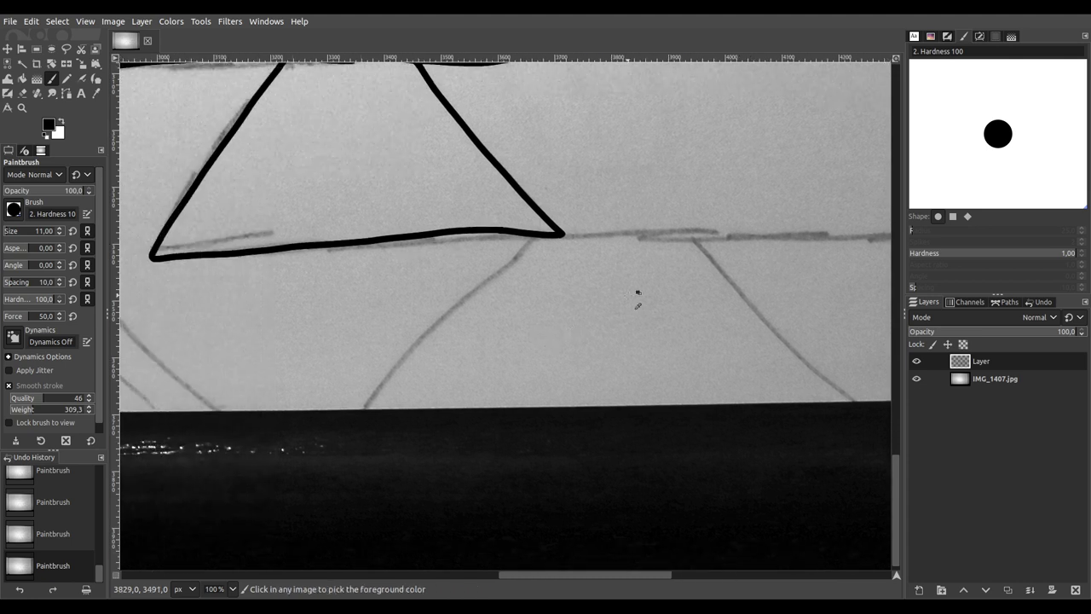
{"action": "scroll", "coordinate": [637, 292], "scroll_direction": "down", "scroll_amount": 2}
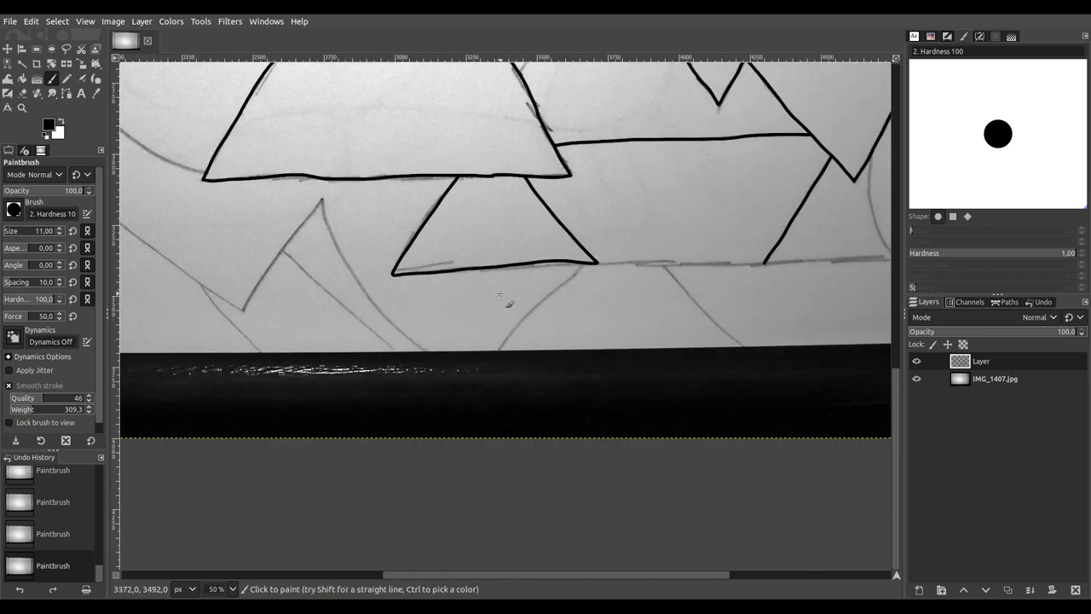
{"action": "scroll", "coordinate": [500, 293], "scroll_direction": "up", "scroll_amount": 5}
{"action": "scroll", "coordinate": [415, 300], "scroll_direction": "up", "scroll_amount": 3}
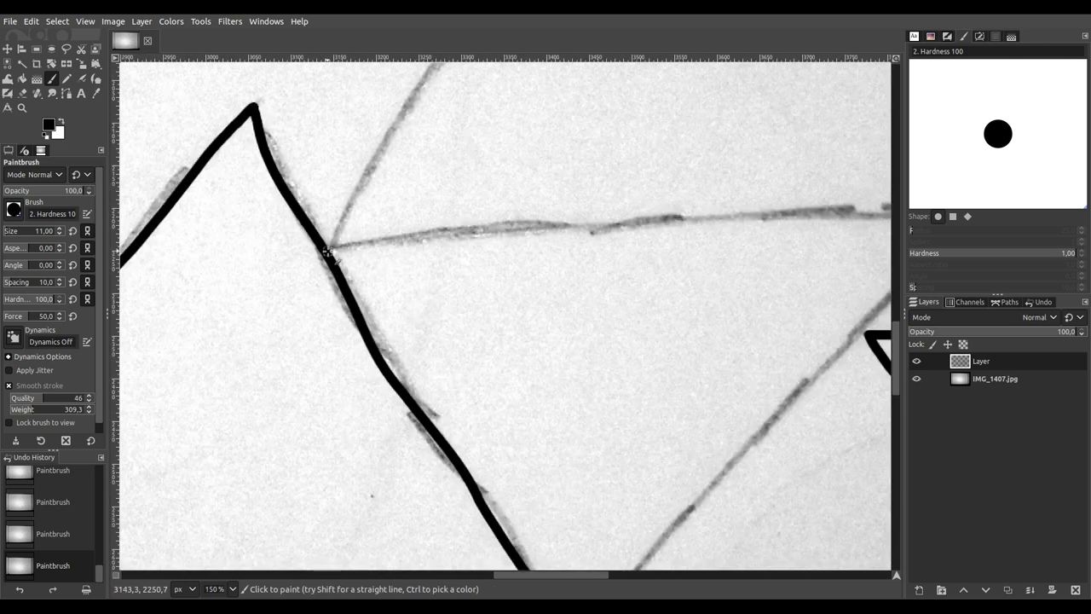
{"action": "mouse_move", "coordinate": [326, 247]}
{"action": "left_mouse_down"}
{"action": "mouse_move", "coordinate": [586, 217]}
{"action": "mouse_move", "coordinate": [883, 216]}
{"action": "left_mouse_up"}
{"action": "scroll", "coordinate": [882, 216], "scroll_direction": "right", "scroll_amount": 6}
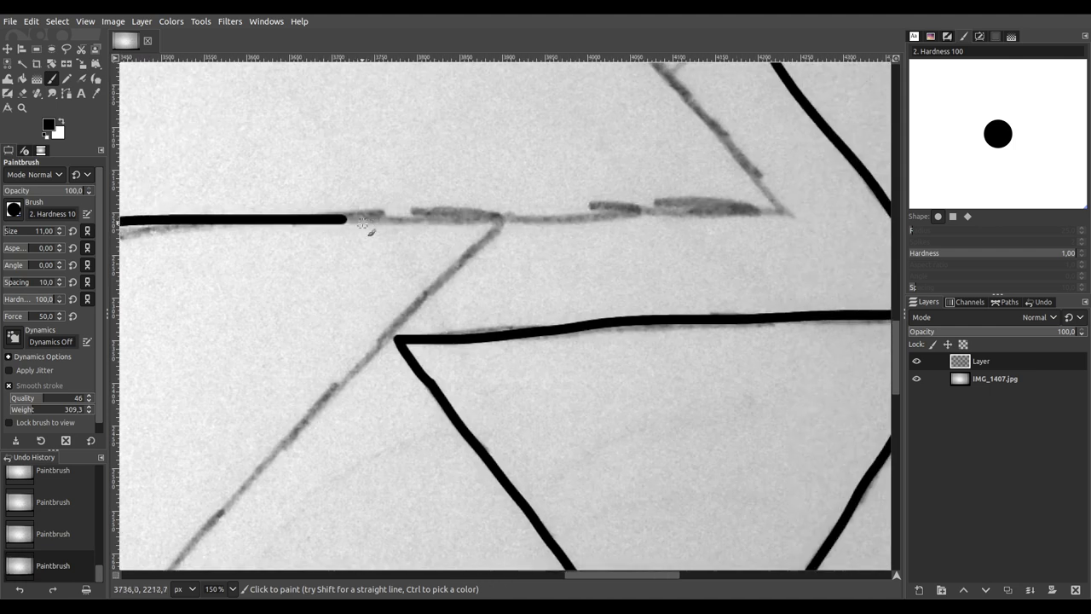
{"action": "left_click_drag", "start_coordinate": [337, 219], "coordinate": [797, 211]}
Step: Trace the diagonal from the second triangle's base past the adjacent inverted triangle's corner to the large triangle's right edge
{"action": "scroll", "coordinate": [541, 270], "scroll_direction": "down", "scroll_amount": 2}
{"action": "scroll", "coordinate": [541, 270], "scroll_direction": "left", "scroll_amount": 2}
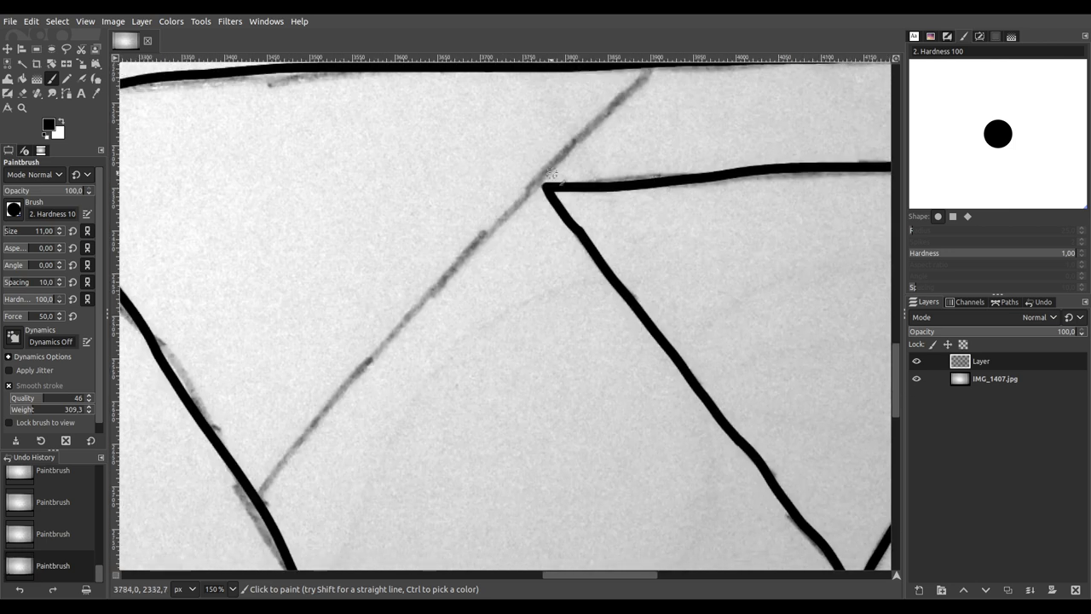
{"action": "scroll", "coordinate": [563, 175], "scroll_direction": "up", "scroll_amount": 1}
{"action": "scroll", "coordinate": [563, 175], "scroll_direction": "left", "scroll_amount": 1}
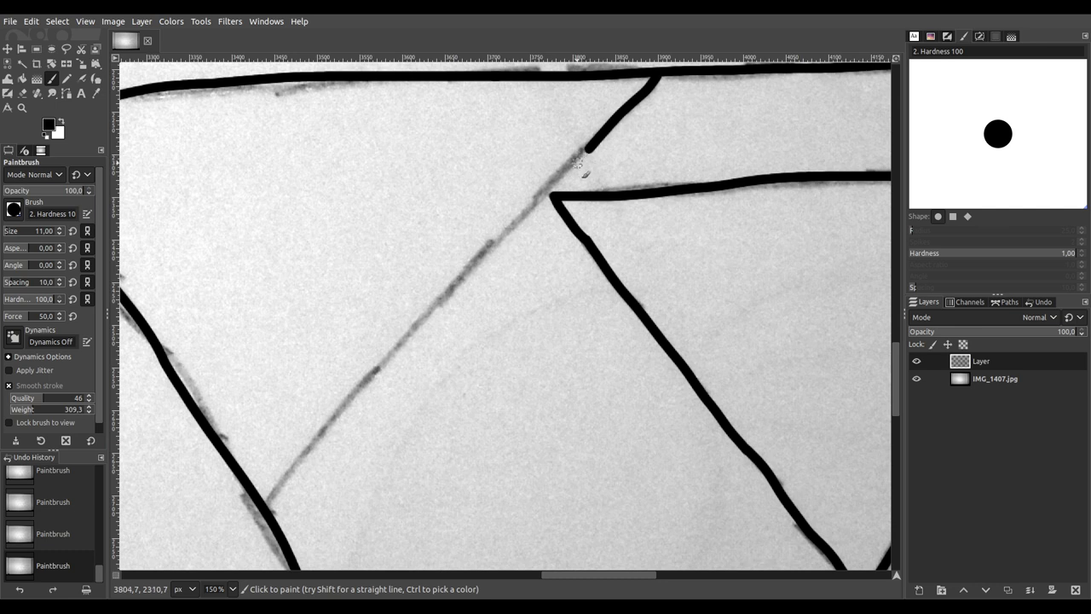
{"action": "mouse_move", "coordinate": [527, 217]}
{"action": "left_mouse_down"}
{"action": "mouse_move", "coordinate": [498, 261]}
{"action": "mouse_move", "coordinate": [372, 350]}
{"action": "mouse_move", "coordinate": [269, 494]}
{"action": "left_mouse_up"}
{"action": "scroll", "coordinate": [252, 515], "scroll_direction": "up", "scroll_amount": 1}
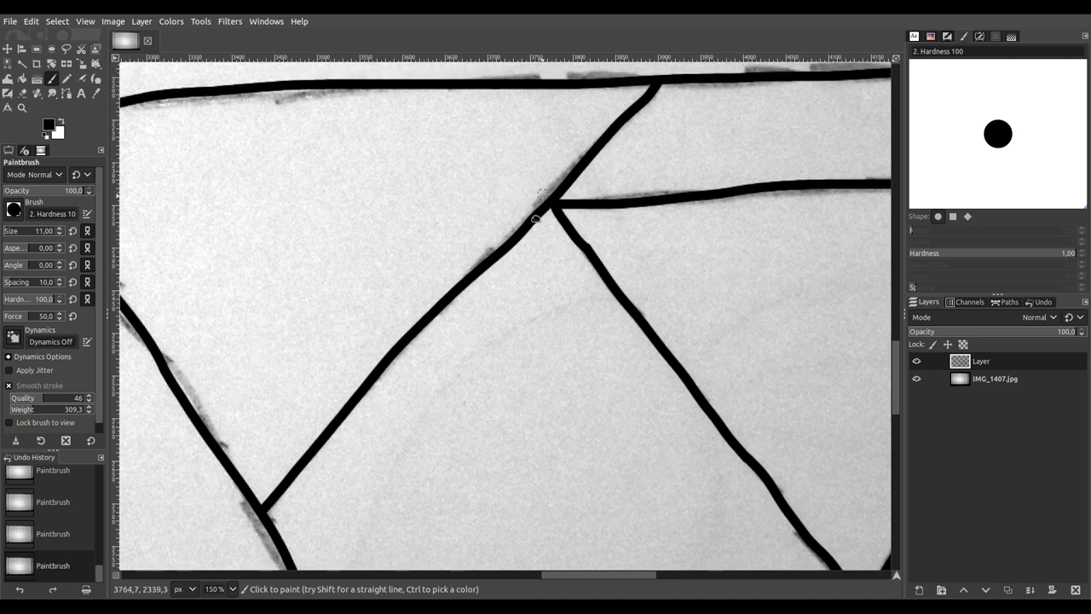
Step: Trace the second upright triangle's right edge in black from its apex to the right end of its base
{"action": "scroll", "coordinate": [653, 244], "scroll_direction": "down", "scroll_amount": 3}
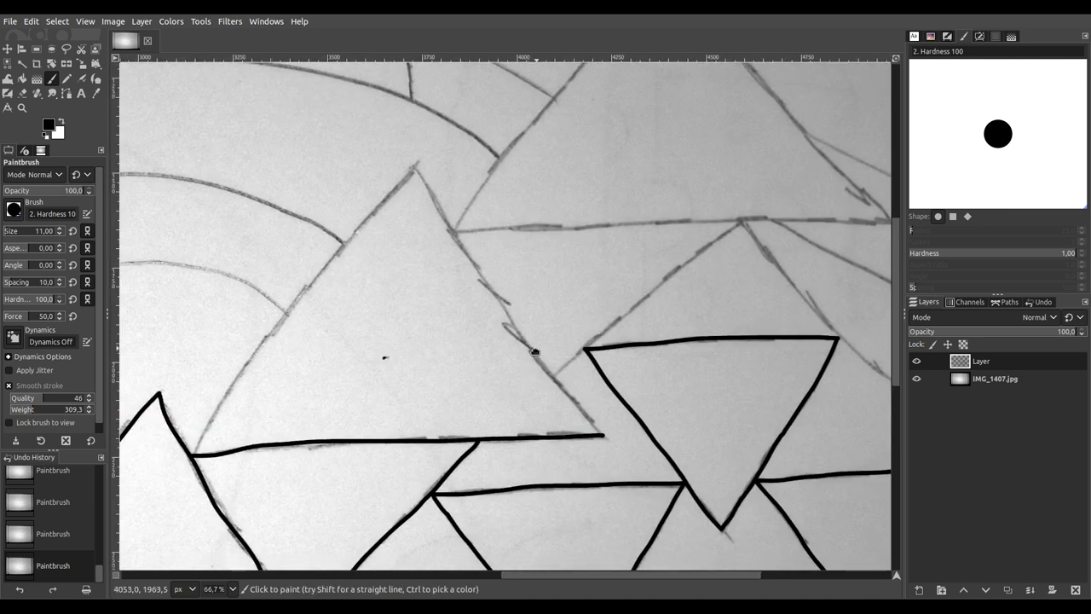
{"action": "scroll", "coordinate": [554, 332], "scroll_direction": "down", "scroll_amount": 2}
{"action": "scroll", "coordinate": [563, 316], "scroll_direction": "left", "scroll_amount": 1}
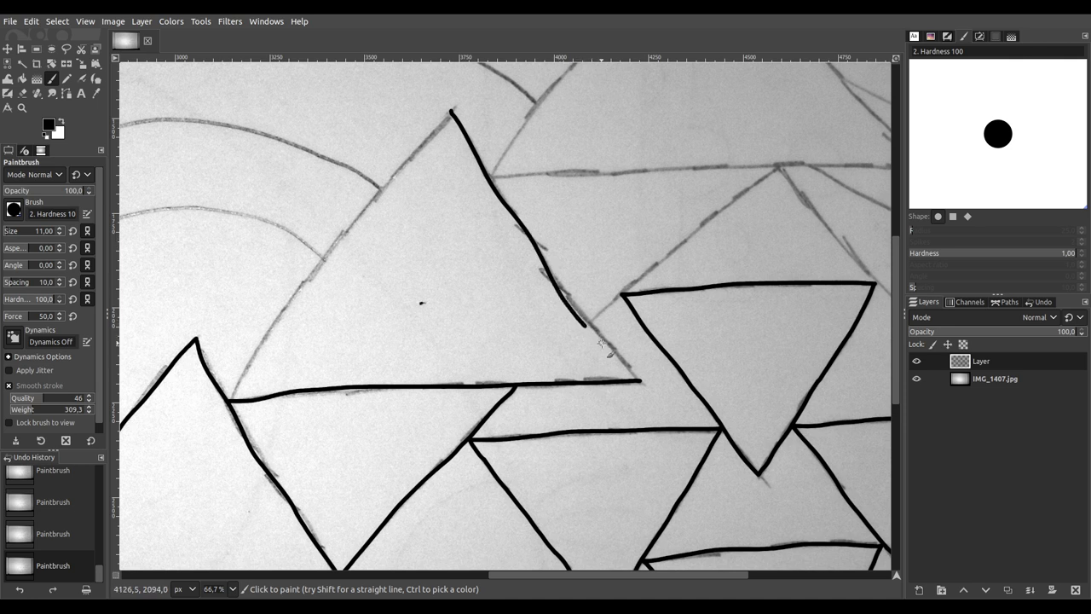
{"action": "scroll", "coordinate": [637, 373], "scroll_direction": "up", "scroll_amount": 5}
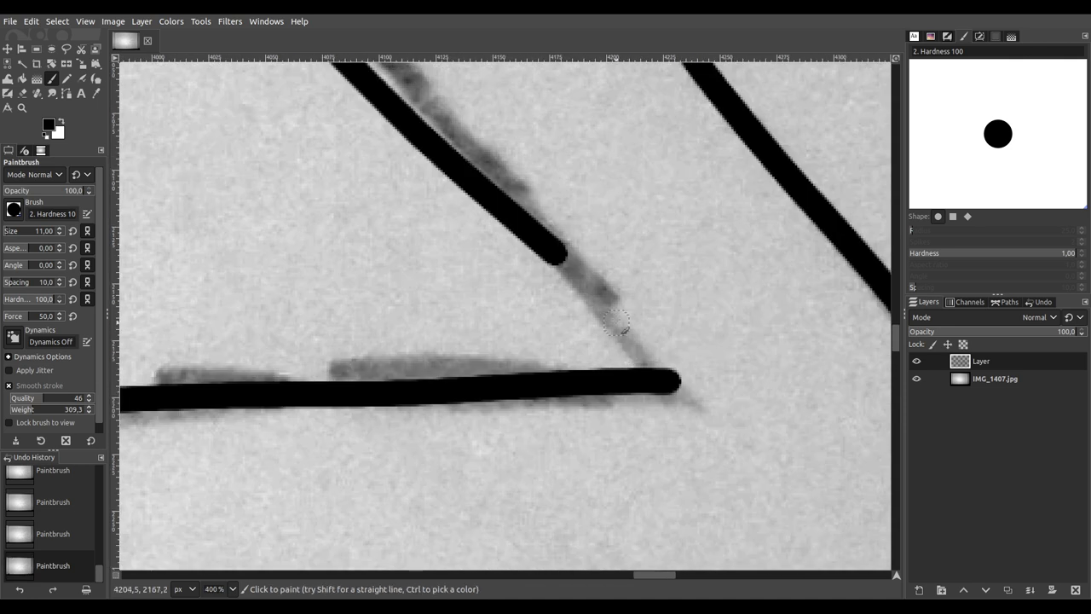
{"action": "left_click_drag", "start_coordinate": [551, 249], "coordinate": [673, 388]}
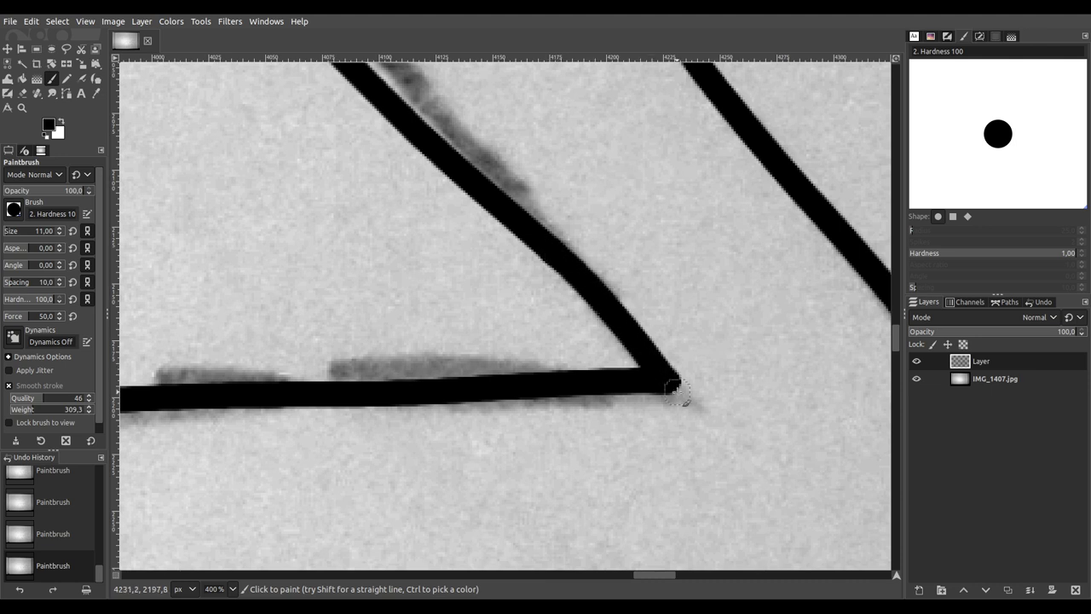
Step: Trace the upper part of the second upright triangle's left edge in black, from its apex towards the inner arc
{"action": "scroll", "coordinate": [669, 385], "scroll_direction": "down", "scroll_amount": 7}
{"action": "scroll", "coordinate": [646, 291], "scroll_direction": "up", "scroll_amount": 3}
{"action": "scroll", "coordinate": [645, 291], "scroll_direction": "up", "scroll_amount": 3}
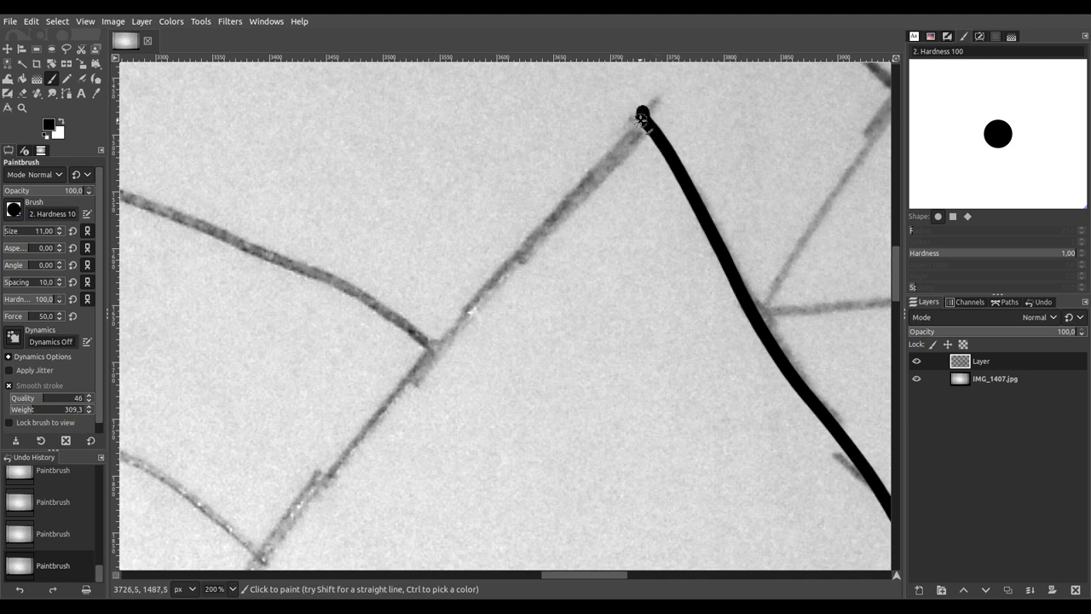
{"action": "left_click_drag", "start_coordinate": [619, 151], "coordinate": [273, 550]}
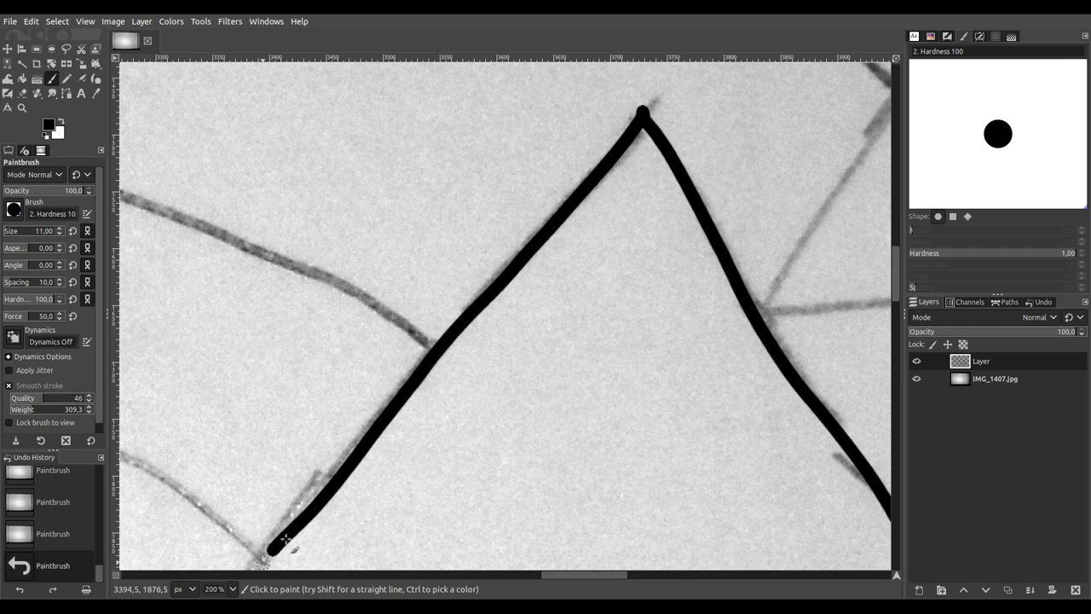
Step: Trace the remaining lower part of the second upright triangle's left edge down to its base corner
{"action": "scroll", "coordinate": [273, 550], "scroll_direction": "down", "scroll_amount": 10}
{"action": "scroll", "coordinate": [273, 551], "scroll_direction": "left", "scroll_amount": 6}
{"action": "scroll", "coordinate": [505, 313], "scroll_direction": "down", "scroll_amount": 2}
{"action": "scroll", "coordinate": [506, 313], "scroll_direction": "left", "scroll_amount": 3}
{"action": "scroll", "coordinate": [682, 280], "scroll_direction": "up", "scroll_amount": 5}
{"action": "scroll", "coordinate": [662, 341], "scroll_direction": "right", "scroll_amount": 3}
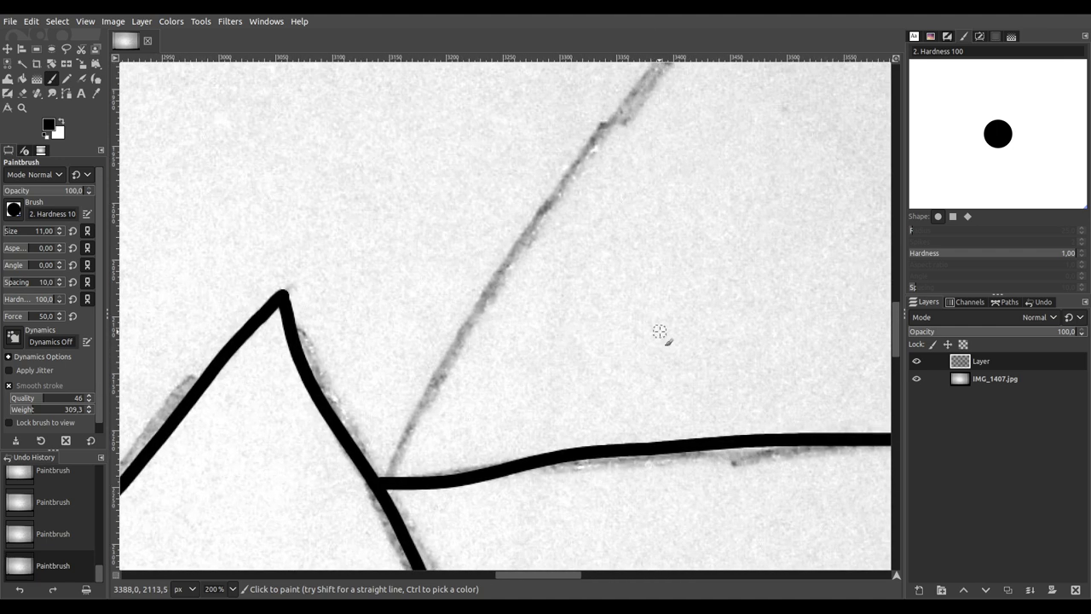
{"action": "scroll", "coordinate": [615, 288], "scroll_direction": "down", "scroll_amount": 1}
{"action": "scroll", "coordinate": [631, 121], "scroll_direction": "right", "scroll_amount": 1}
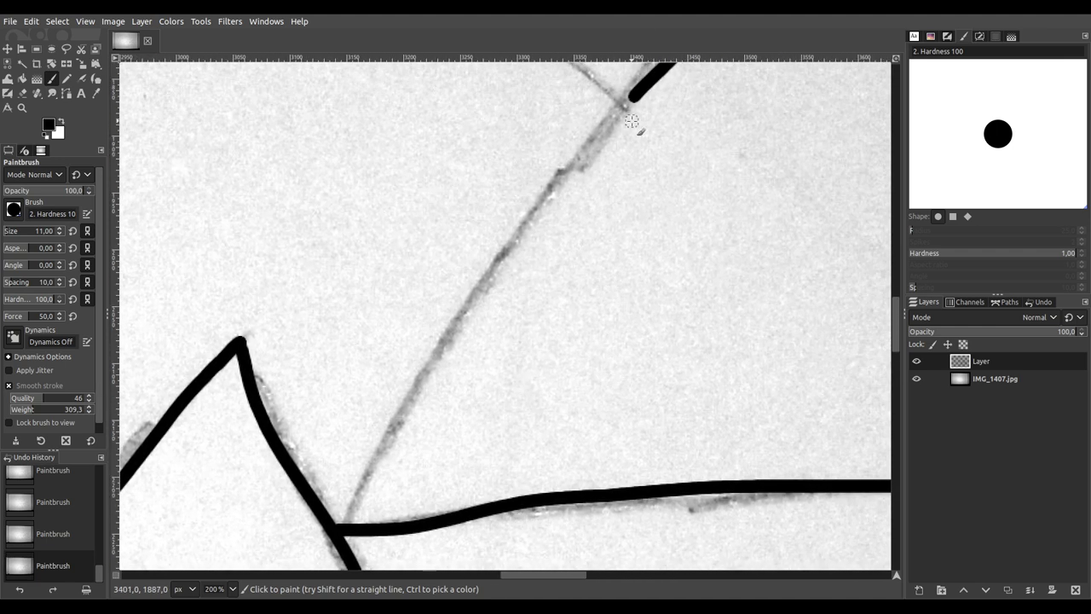
{"action": "left_click_drag", "start_coordinate": [621, 110], "coordinate": [518, 237]}
{"action": "mouse_move", "coordinate": [482, 288]}
{"action": "left_mouse_down"}
{"action": "mouse_move", "coordinate": [395, 404]}
{"action": "mouse_move", "coordinate": [328, 545]}
{"action": "left_mouse_up"}
Step: Trace the left edge of the topmost upright triangle in black from the second triangle's right edge up towards its apex
{"action": "scroll", "coordinate": [494, 366], "scroll_direction": "down", "scroll_amount": 6}
{"action": "scroll", "coordinate": [697, 259], "scroll_direction": "up", "scroll_amount": 4}
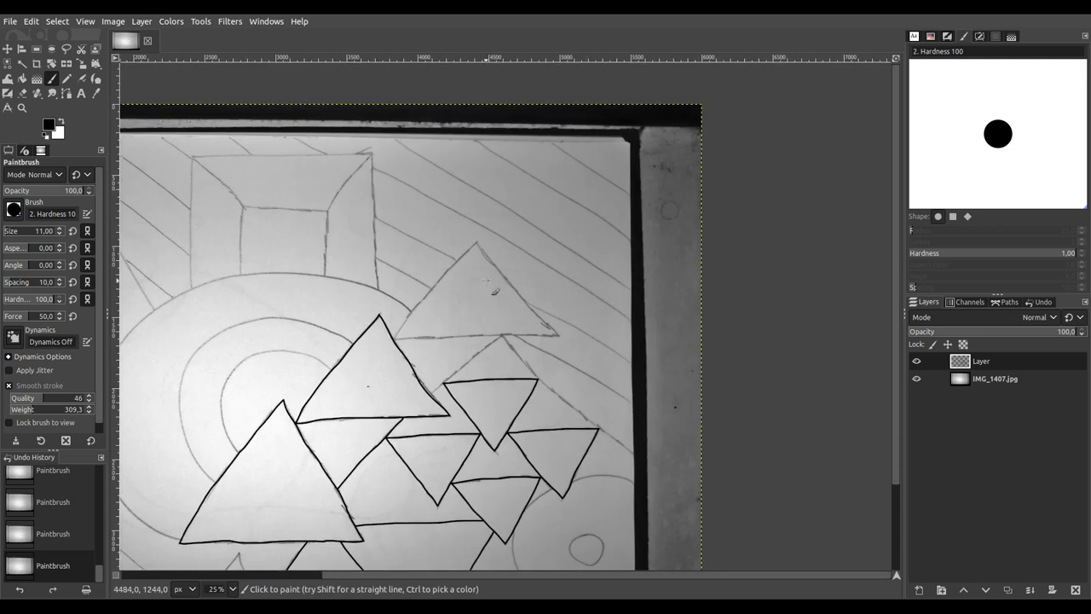
{"action": "left_click_drag", "start_coordinate": [475, 273], "coordinate": [530, 230]}
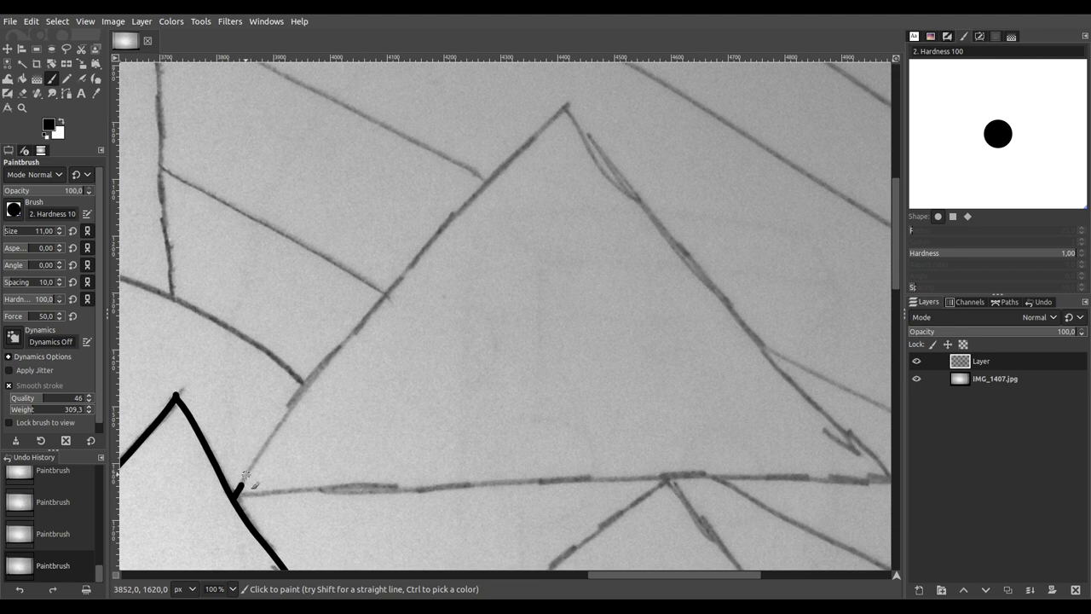
{"action": "mouse_move", "coordinate": [253, 457]}
{"action": "left_mouse_down"}
{"action": "mouse_move", "coordinate": [444, 223]}
{"action": "mouse_move", "coordinate": [569, 107]}
{"action": "left_mouse_up"}
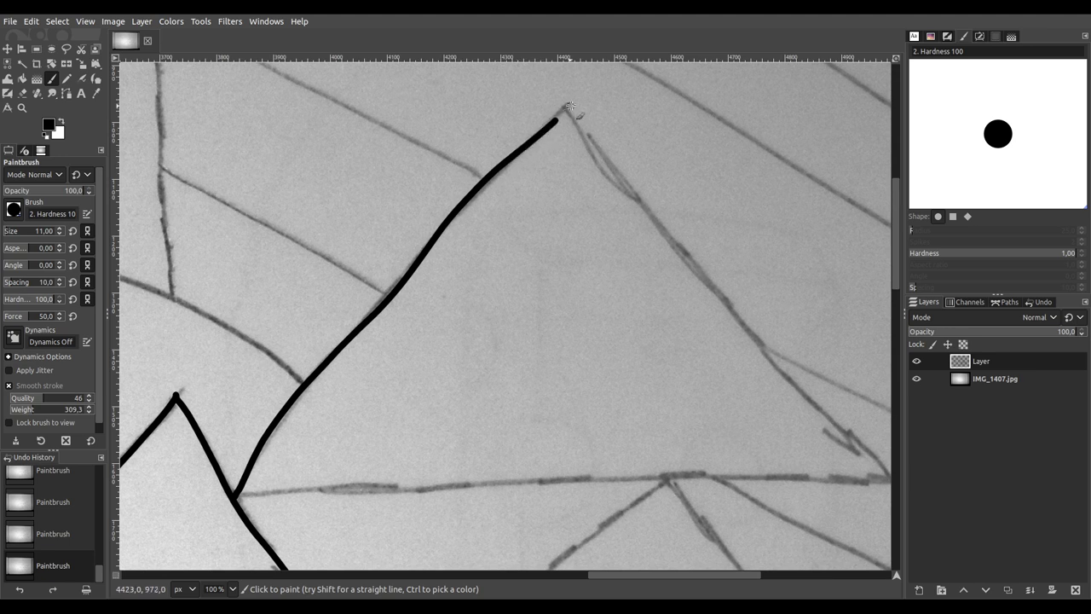
Step: Trace the topmost upright triangle's right edge and its base in black, closing the outline at the second triangle's edge
{"action": "scroll", "coordinate": [500, 146], "scroll_direction": "right", "scroll_amount": 5}
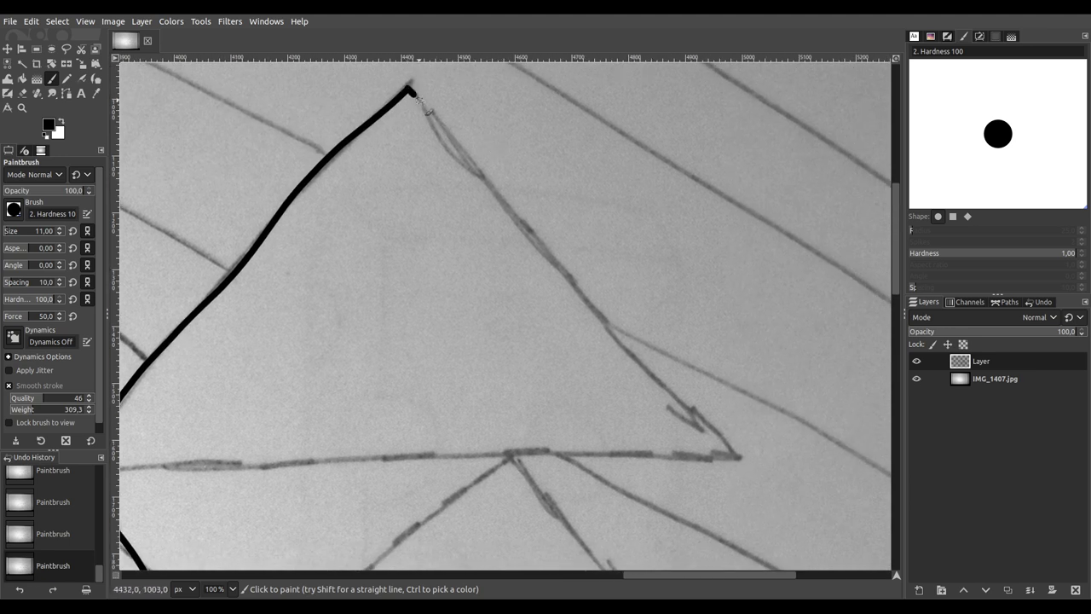
{"action": "mouse_move", "coordinate": [441, 125]}
{"action": "left_mouse_down"}
{"action": "mouse_move", "coordinate": [650, 384]}
{"action": "mouse_move", "coordinate": [728, 450]}
{"action": "mouse_move", "coordinate": [746, 461]}
{"action": "mouse_move", "coordinate": [838, 384]}
{"action": "mouse_move", "coordinate": [814, 358]}
{"action": "mouse_move", "coordinate": [220, 362]}
{"action": "left_mouse_up"}
{"action": "scroll", "coordinate": [717, 463], "scroll_direction": "up", "scroll_amount": 2}
{"action": "scroll", "coordinate": [217, 380], "scroll_direction": "down", "scroll_amount": 3, "text": "ctrl"}
{"action": "scroll", "coordinate": [264, 402], "scroll_direction": "up", "scroll_amount": 4, "text": "ctrl"}
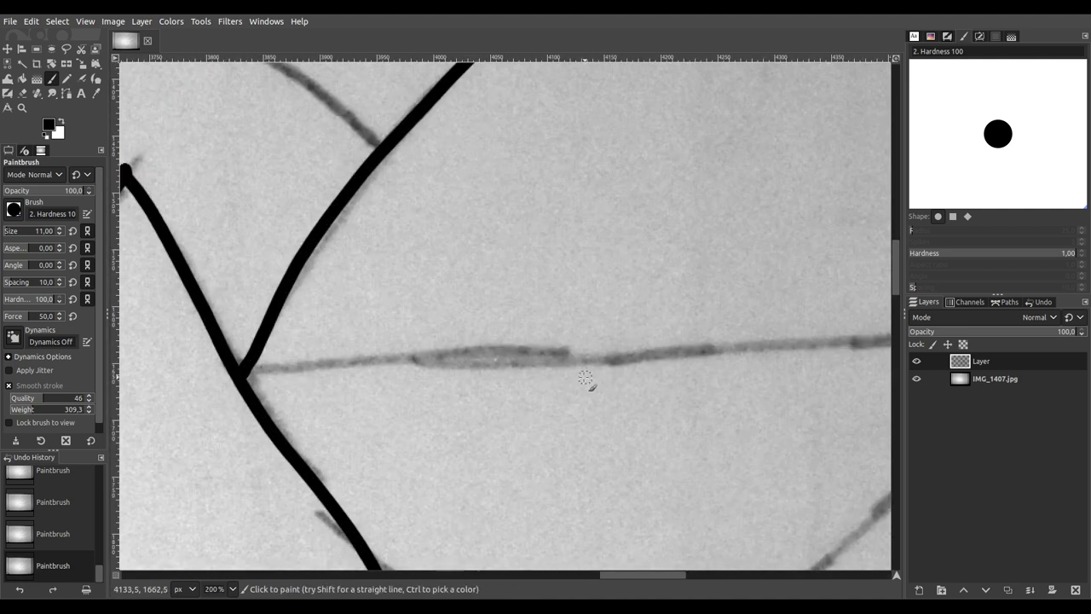
{"action": "scroll", "coordinate": [545, 375], "scroll_direction": "left", "scroll_amount": 1}
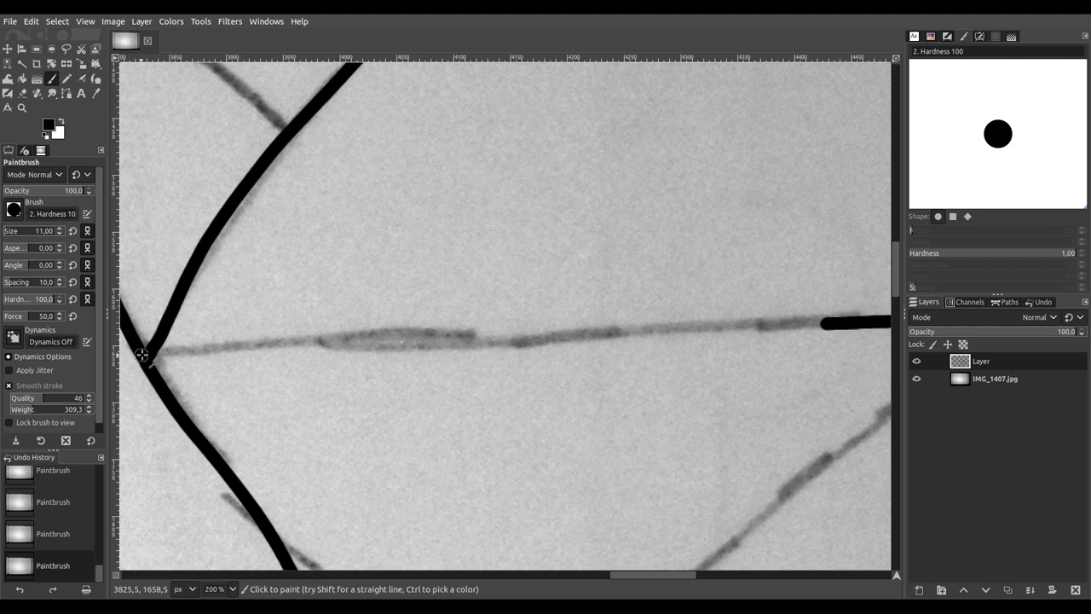
{"action": "mouse_move", "coordinate": [146, 354]}
{"action": "left_mouse_down"}
{"action": "mouse_move", "coordinate": [171, 363]}
{"action": "mouse_move", "coordinate": [394, 339]}
{"action": "mouse_move", "coordinate": [699, 339]}
{"action": "mouse_move", "coordinate": [837, 323]}
{"action": "left_mouse_up"}
Step: Save the traced drawing as IMG_1407.xcf
{"action": "scroll", "coordinate": [543, 281], "scroll_direction": "down", "scroll_amount": 5, "text": "ctrl"}
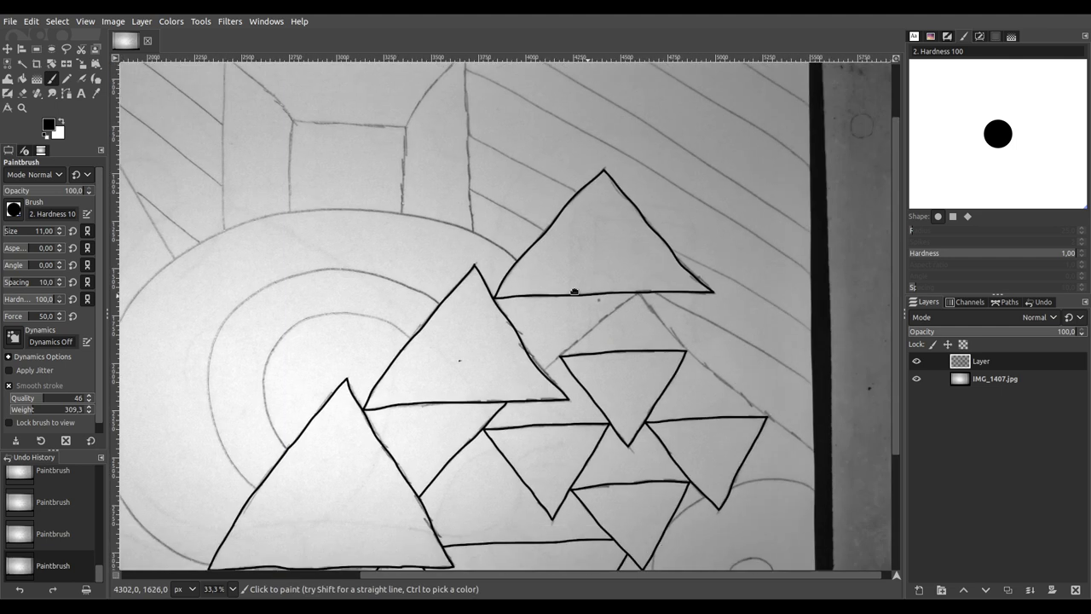
{"action": "left_click_drag", "start_coordinate": [571, 298], "coordinate": [482, 166]}
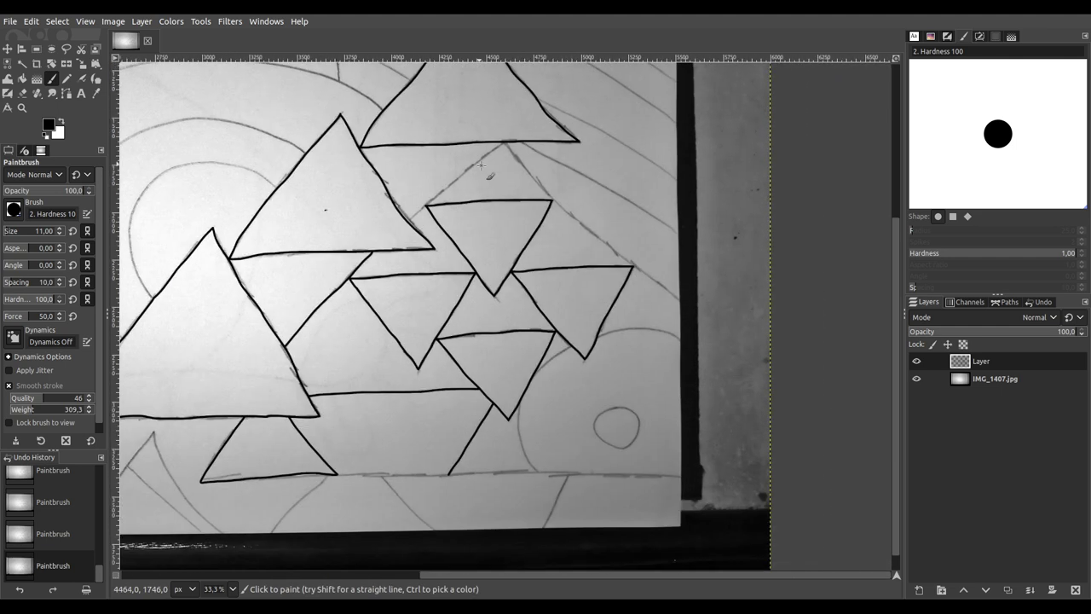
{"action": "scroll", "coordinate": [571, 207], "scroll_direction": "down", "scroll_amount": 3, "text": "ctrl"}
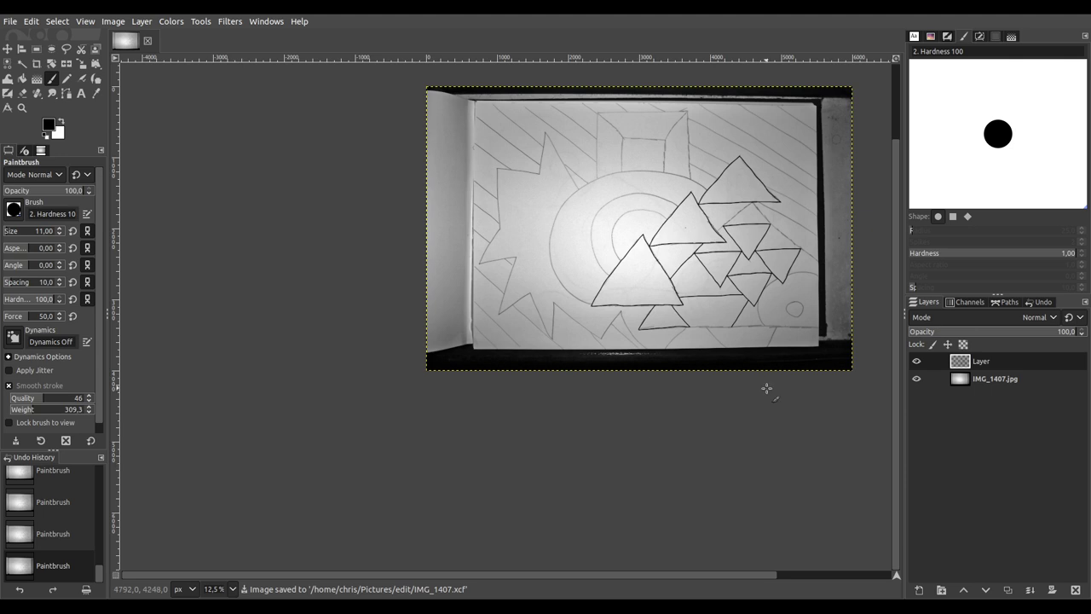
Step: Trace the small pencil circle near the drawing's lower-right corner with a black Paintbrush stroke on the transparent layer
{"action": "scroll", "coordinate": [789, 311], "scroll_direction": "up", "scroll_amount": 8}
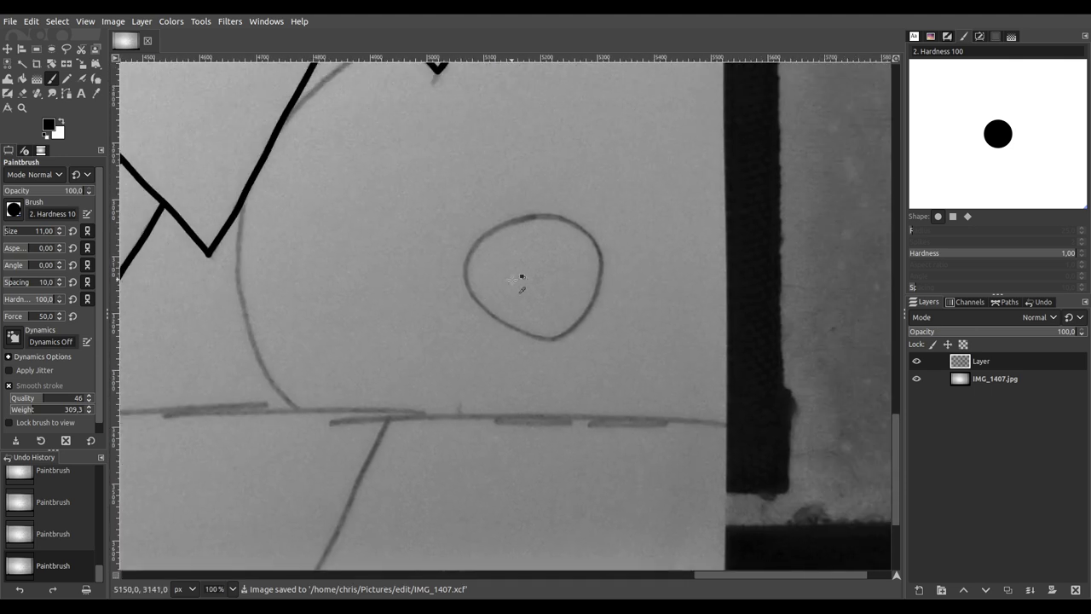
{"action": "mouse_move", "coordinate": [544, 162]}
{"action": "left_mouse_down"}
{"action": "mouse_move", "coordinate": [471, 187]}
{"action": "mouse_move", "coordinate": [432, 248]}
{"action": "mouse_move", "coordinate": [443, 312]}
{"action": "mouse_move", "coordinate": [483, 356]}
{"action": "mouse_move", "coordinate": [544, 386]}
{"action": "mouse_move", "coordinate": [606, 396]}
{"action": "mouse_move", "coordinate": [662, 359]}
{"action": "mouse_move", "coordinate": [692, 285]}
{"action": "mouse_move", "coordinate": [696, 219]}
{"action": "mouse_move", "coordinate": [681, 196]}
{"action": "mouse_move", "coordinate": [629, 164]}
{"action": "mouse_move", "coordinate": [569, 154]}
{"action": "mouse_move", "coordinate": [505, 173]}
{"action": "mouse_move", "coordinate": [498, 295]}
{"action": "left_mouse_up"}
{"action": "scroll", "coordinate": [503, 172], "scroll_direction": "down", "scroll_amount": 4, "text": "ctrl"}
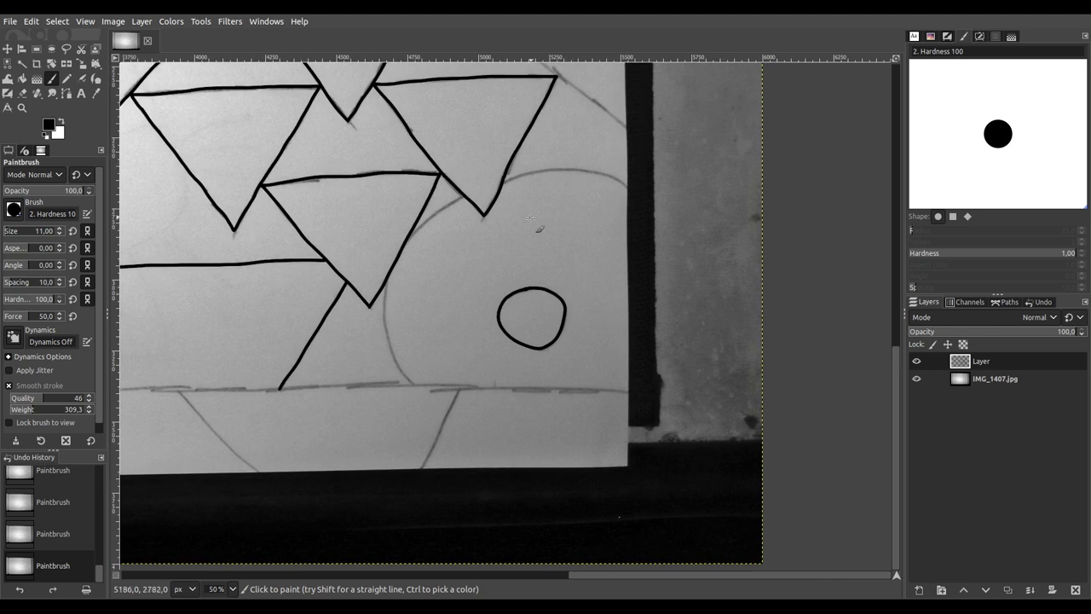
Step: Ink both pencil slopes of the peak behind the small inverted triangles, continuing the long slope toward the paper's right edge
{"action": "scroll", "coordinate": [579, 271], "scroll_direction": "down", "scroll_amount": 2}
{"action": "scroll", "coordinate": [579, 271], "scroll_direction": "left", "scroll_amount": 3}
{"action": "left_click_drag", "start_coordinate": [675, 263], "coordinate": [589, 263]}
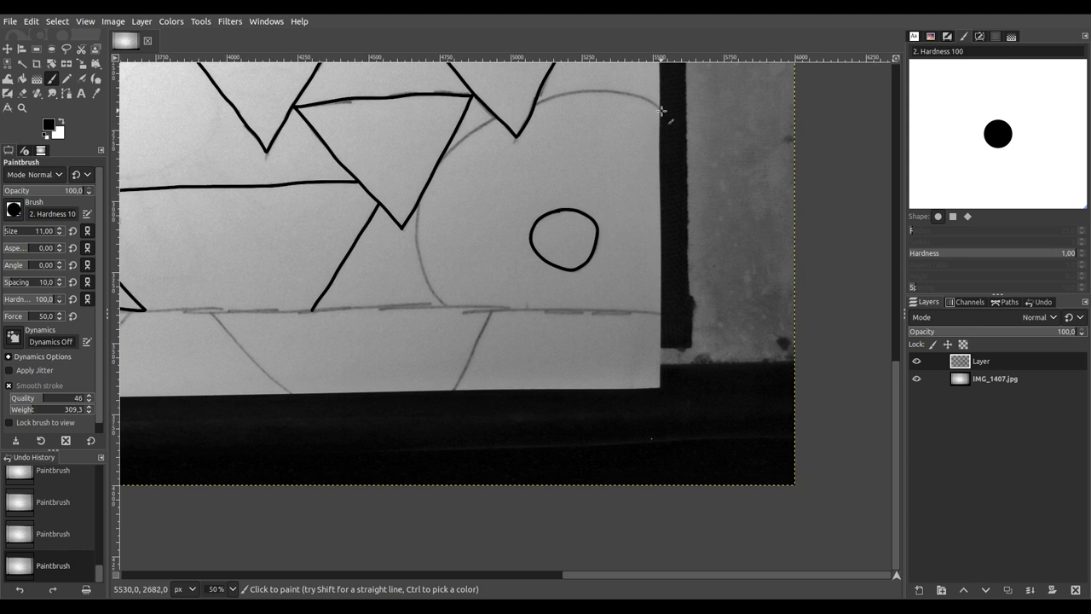
{"action": "scroll", "coordinate": [659, 113], "scroll_direction": "down", "scroll_amount": 3}
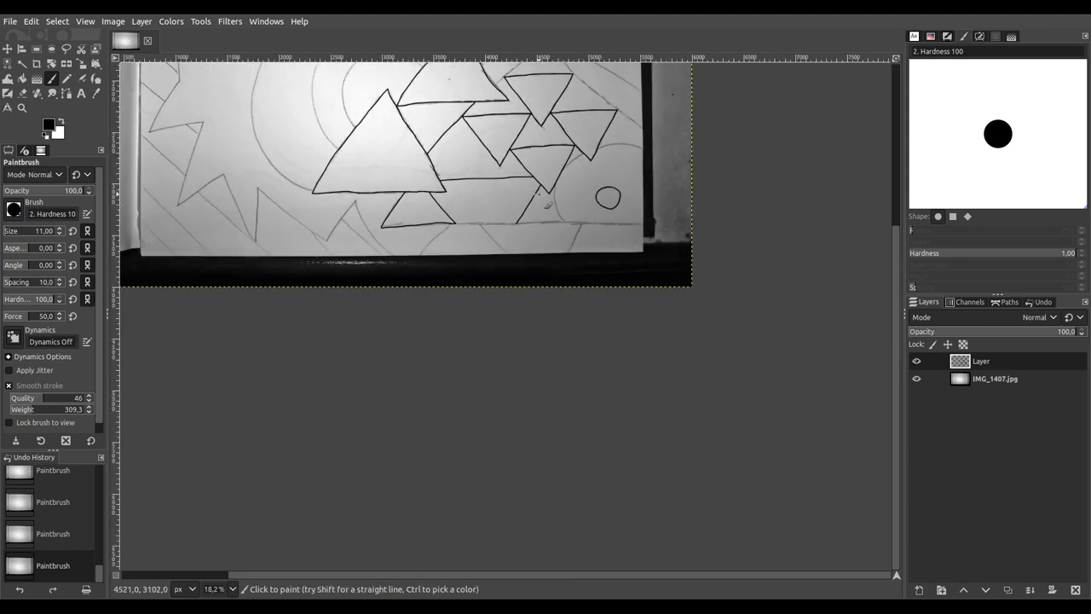
{"action": "left_click_drag", "start_coordinate": [538, 195], "coordinate": [559, 322]}
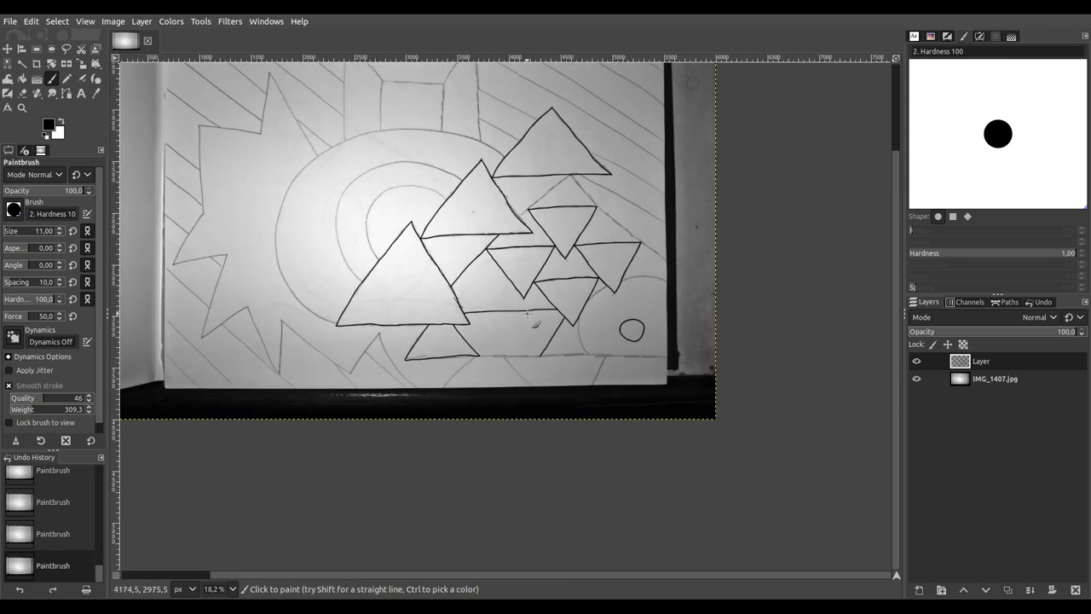
{"action": "scroll", "coordinate": [527, 312], "scroll_direction": "up", "scroll_amount": 5}
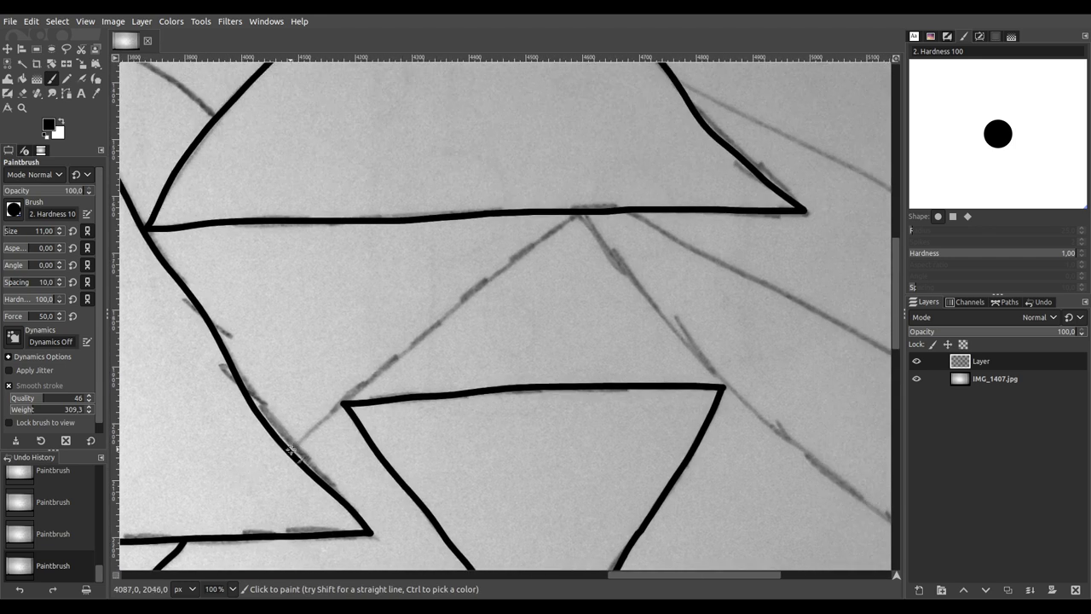
{"action": "mouse_move", "coordinate": [335, 411]}
{"action": "left_mouse_down"}
{"action": "mouse_move", "coordinate": [418, 327]}
{"action": "mouse_move", "coordinate": [586, 211]}
{"action": "left_mouse_up"}
{"action": "scroll", "coordinate": [596, 203], "scroll_direction": "right", "scroll_amount": 6}
{"action": "scroll", "coordinate": [541, 212], "scroll_direction": "down", "scroll_amount": 3}
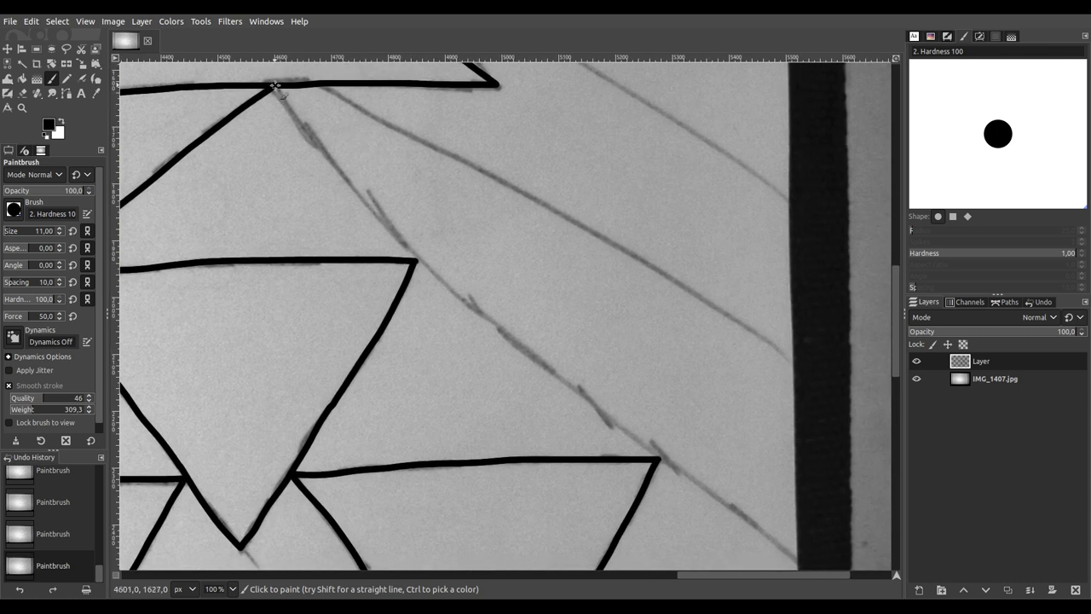
{"action": "mouse_move", "coordinate": [318, 144]}
{"action": "left_mouse_down"}
{"action": "mouse_move", "coordinate": [491, 330]}
{"action": "mouse_move", "coordinate": [735, 510]}
{"action": "left_mouse_up"}
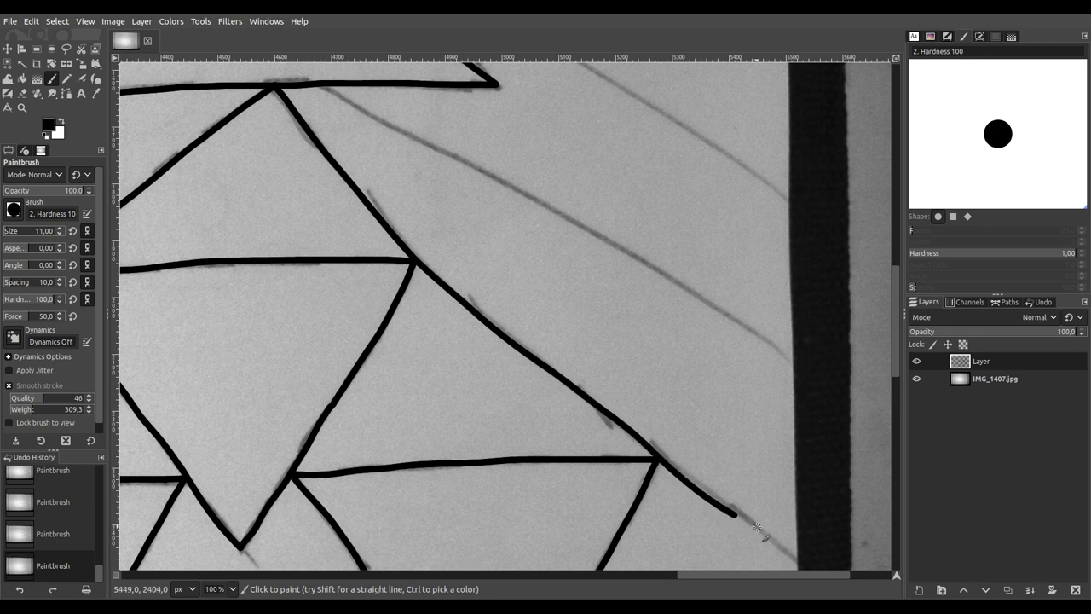
Step: Extend the long descending slope with a straight brush line past the paper to the image's right border
{"action": "key", "text": "space"}
{"action": "scroll", "coordinate": [511, 174], "scroll_direction": "down", "scroll_amount": 4}
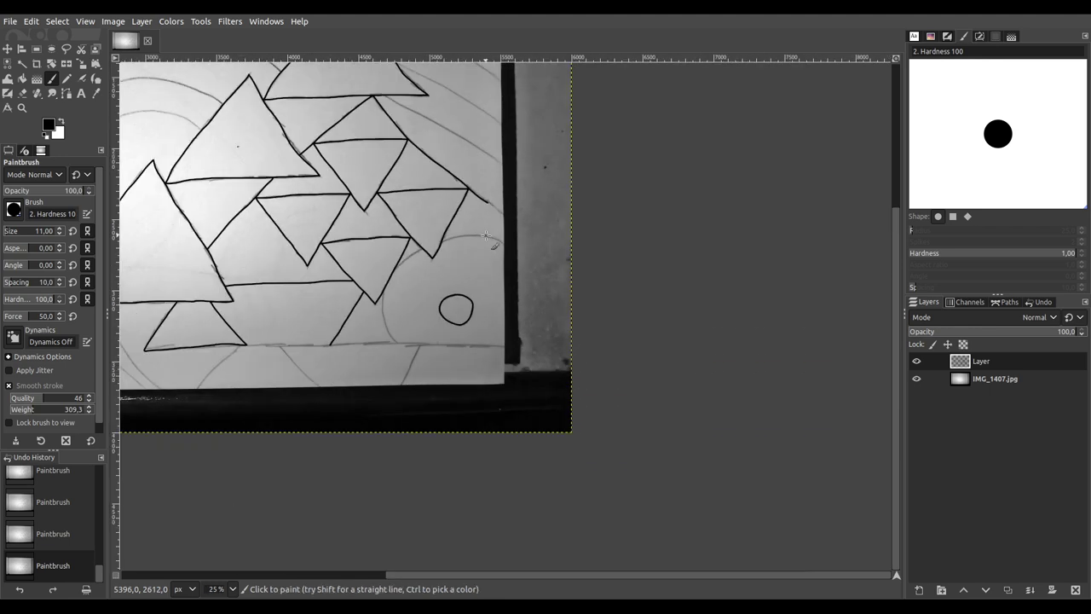
{"action": "key", "text": "shift"}
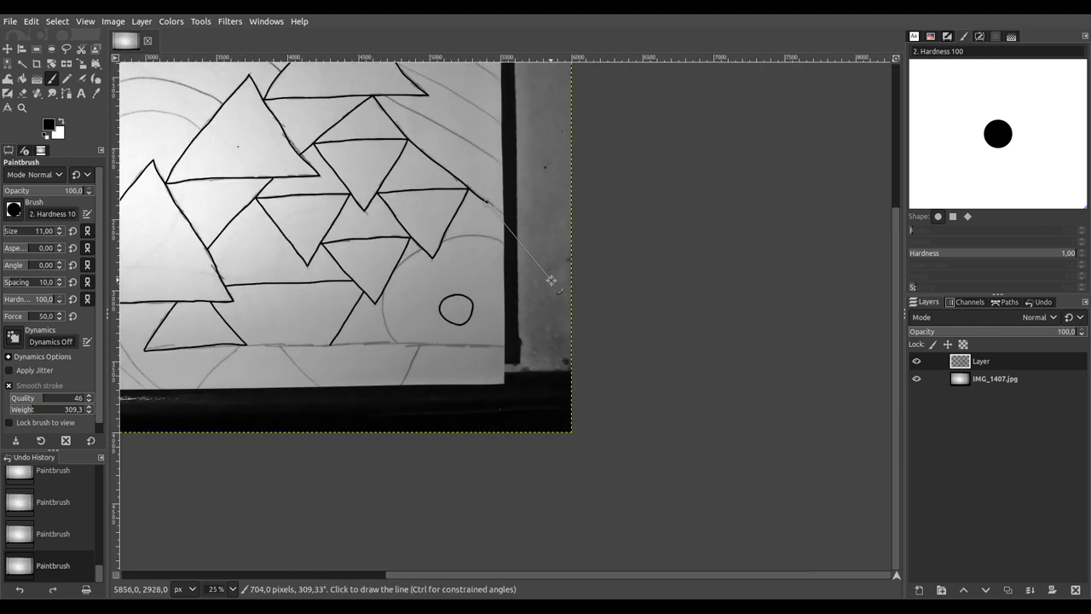
{"action": "left_click", "coordinate": [622, 299], "text": "shift"}
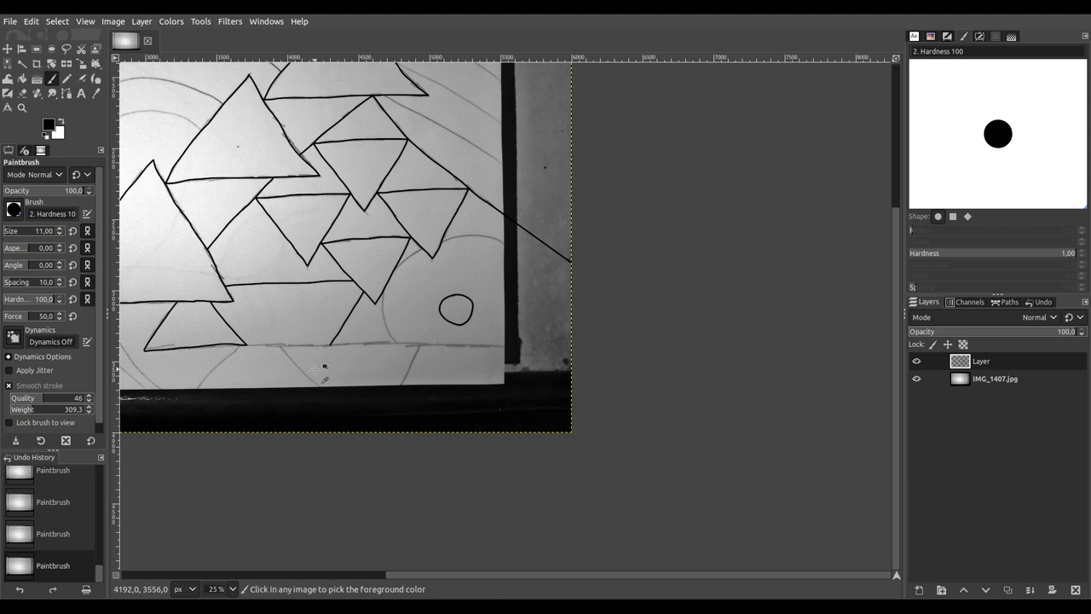
Step: Trace the horizontal baseline from the small lower triangle's right corner across the paper to the image's right border
{"action": "scroll", "coordinate": [214, 367], "scroll_direction": "up", "scroll_amount": 4}
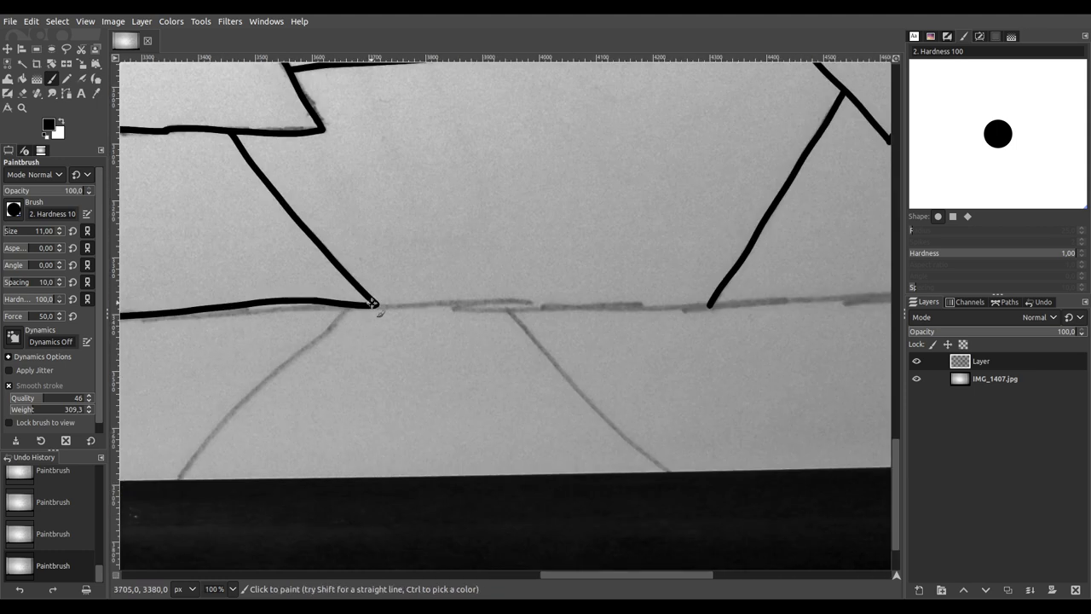
{"action": "mouse_move", "coordinate": [386, 304]}
{"action": "left_mouse_down"}
{"action": "mouse_move", "coordinate": [805, 308]}
{"action": "mouse_move", "coordinate": [878, 294]}
{"action": "mouse_move", "coordinate": [302, 318]}
{"action": "mouse_move", "coordinate": [148, 304]}
{"action": "mouse_move", "coordinate": [790, 313]}
{"action": "mouse_move", "coordinate": [410, 269]}
{"action": "mouse_move", "coordinate": [648, 270]}
{"action": "left_mouse_up"}
{"action": "scroll", "coordinate": [548, 277], "scroll_direction": "down", "scroll_amount": 5}
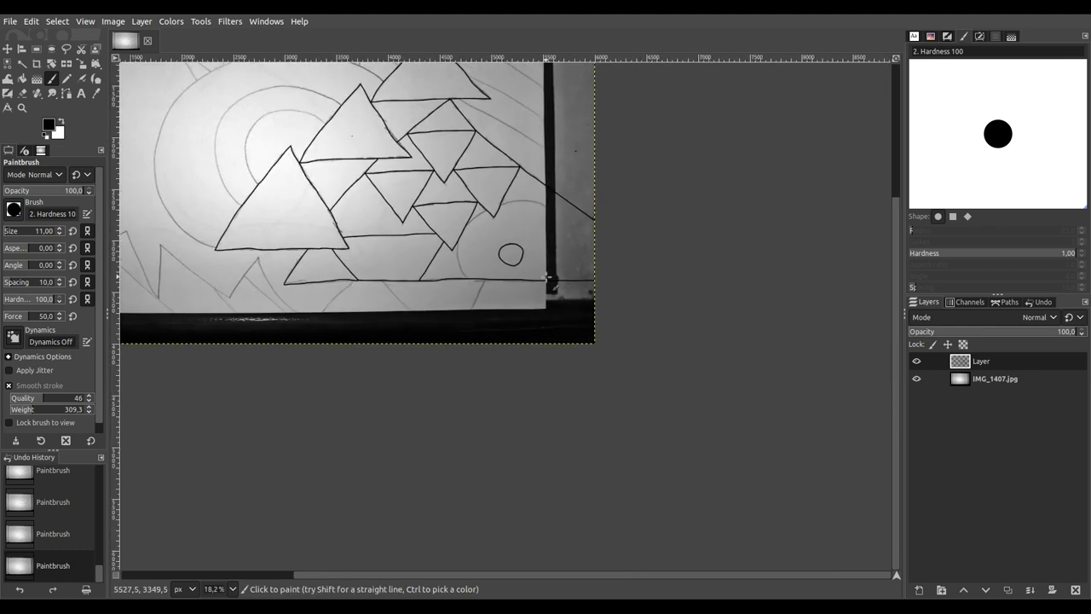
Step: Ink the upper part of the large arc around the small circle and continue it beyond the paper down to the baseline
{"action": "scroll", "coordinate": [500, 236], "scroll_direction": "up", "scroll_amount": 5}
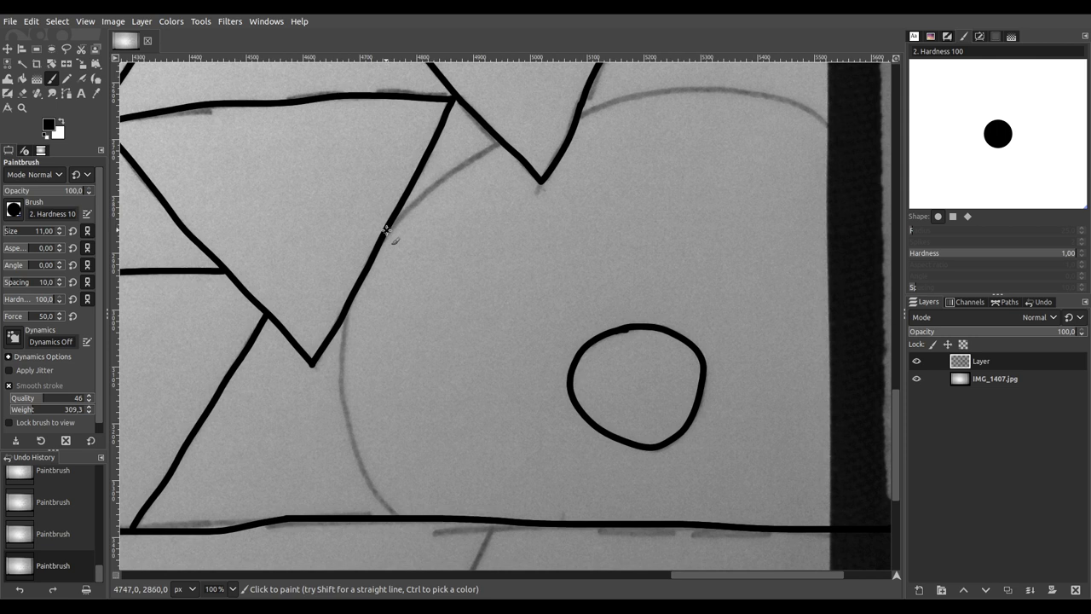
{"action": "left_click_drag", "start_coordinate": [426, 181], "coordinate": [465, 150]}
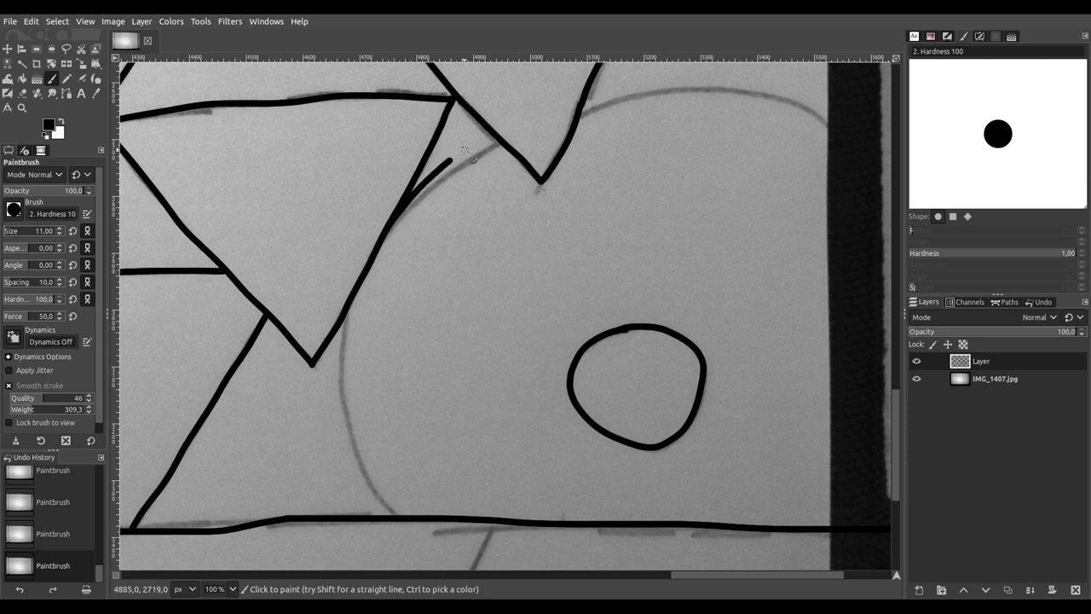
{"action": "mouse_move", "coordinate": [665, 139]}
{"action": "left_mouse_down"}
{"action": "mouse_move", "coordinate": [528, 148]}
{"action": "mouse_move", "coordinate": [415, 197]}
{"action": "left_mouse_up"}
{"action": "left_click_drag", "start_coordinate": [331, 172], "coordinate": [390, 149]}
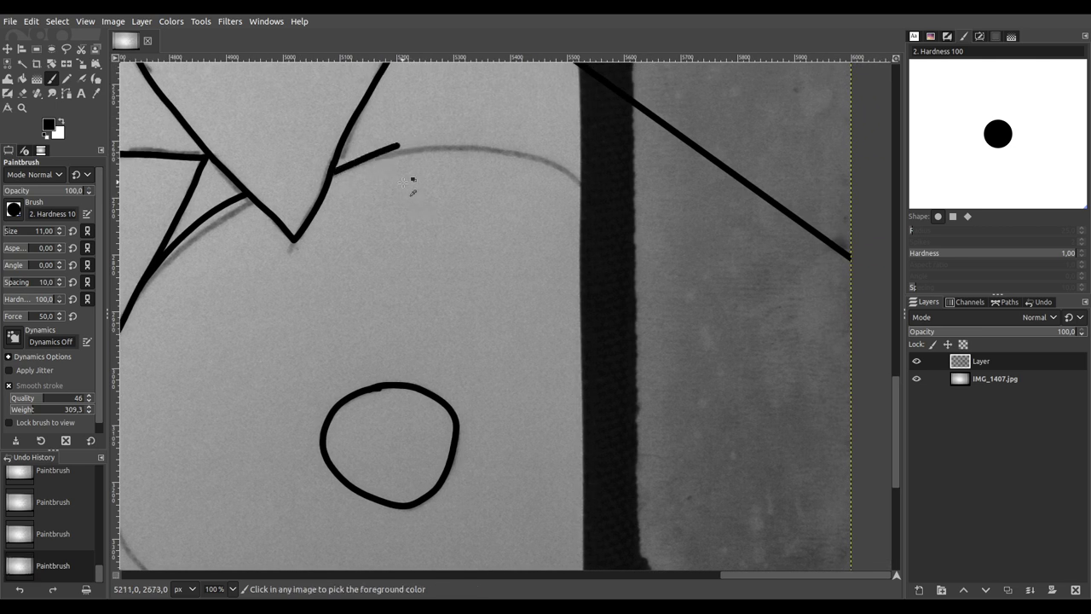
{"action": "key", "text": "ctrl+z"}
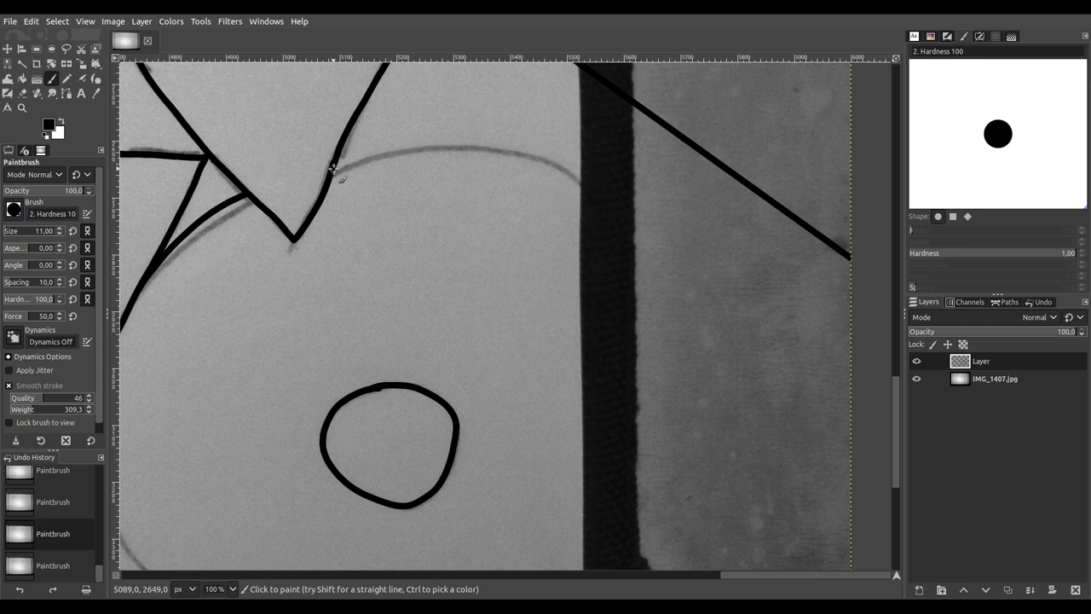
{"action": "mouse_move", "coordinate": [395, 146]}
{"action": "left_mouse_down"}
{"action": "mouse_move", "coordinate": [524, 162]}
{"action": "mouse_move", "coordinate": [588, 181]}
{"action": "mouse_move", "coordinate": [645, 216]}
{"action": "mouse_move", "coordinate": [786, 384]}
{"action": "mouse_move", "coordinate": [809, 477]}
{"action": "mouse_move", "coordinate": [792, 251]}
{"action": "mouse_move", "coordinate": [829, 178]}
{"action": "mouse_move", "coordinate": [767, 322]}
{"action": "mouse_move", "coordinate": [717, 385]}
{"action": "left_mouse_up"}
{"action": "scroll", "coordinate": [808, 162], "scroll_direction": "up", "scroll_amount": 2}
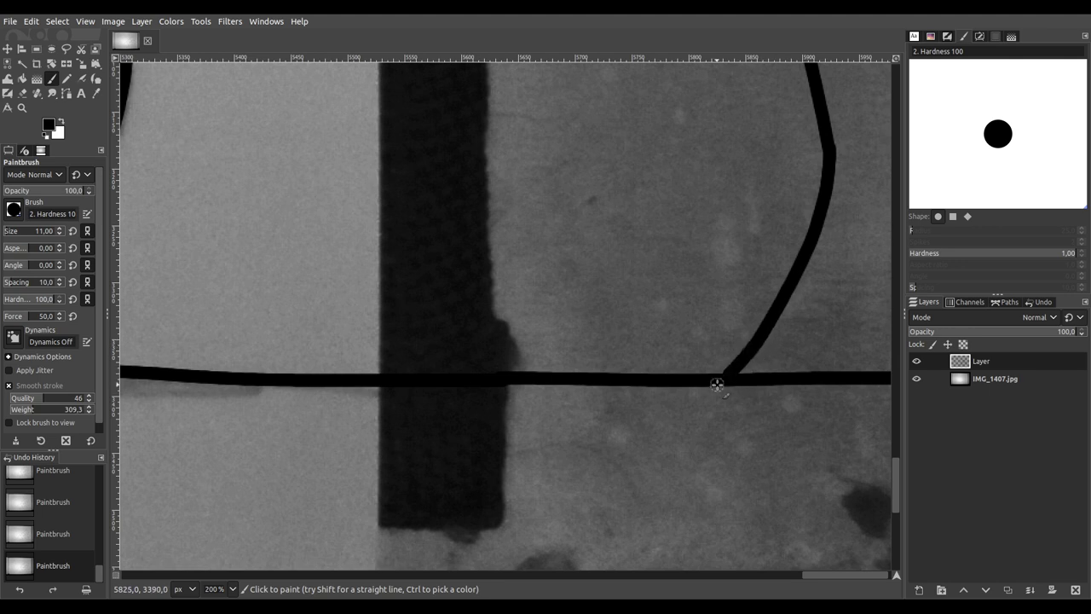
Step: Trace the left side of the large arc from the inverted triangle's edge down to the baseline
{"action": "scroll", "coordinate": [616, 334], "scroll_direction": "down", "scroll_amount": 6}
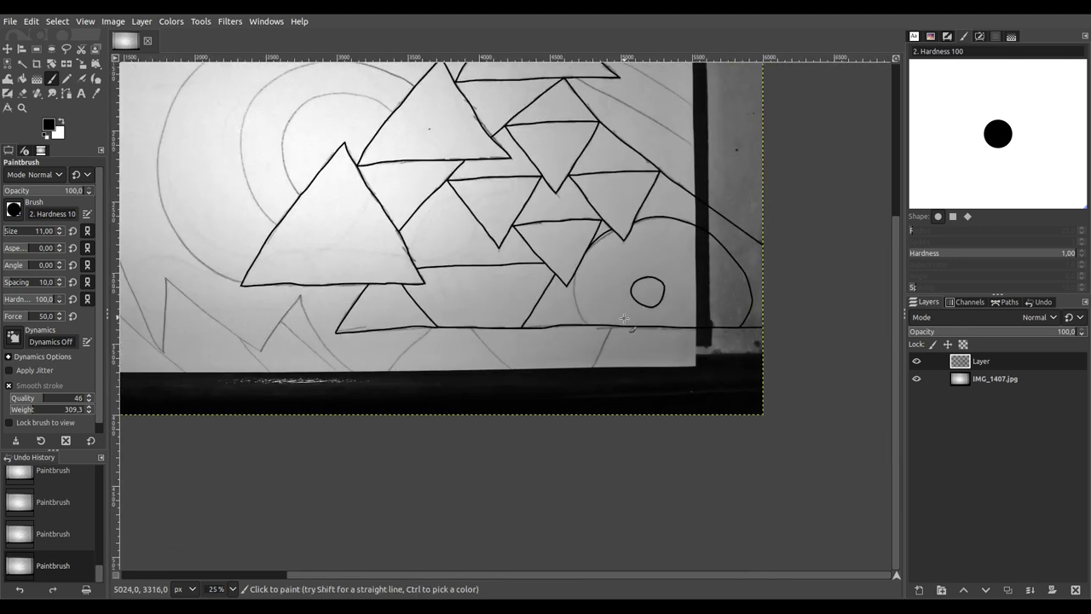
{"action": "scroll", "coordinate": [591, 310], "scroll_direction": "up", "scroll_amount": 6}
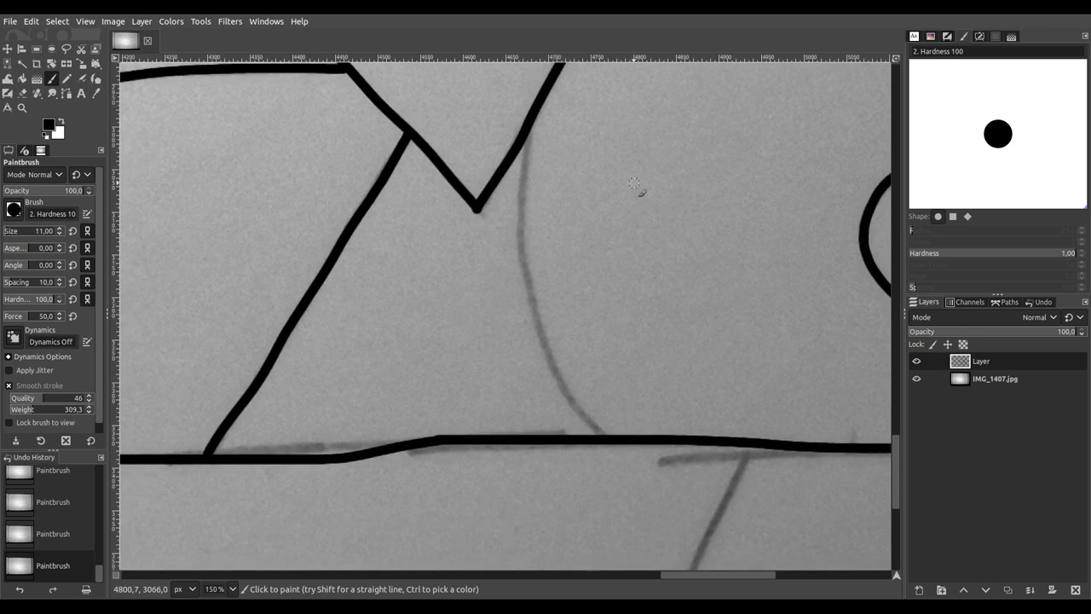
{"action": "scroll", "coordinate": [543, 279], "scroll_direction": "down", "scroll_amount": 2}
{"action": "scroll", "coordinate": [497, 199], "scroll_direction": "up", "scroll_amount": 2}
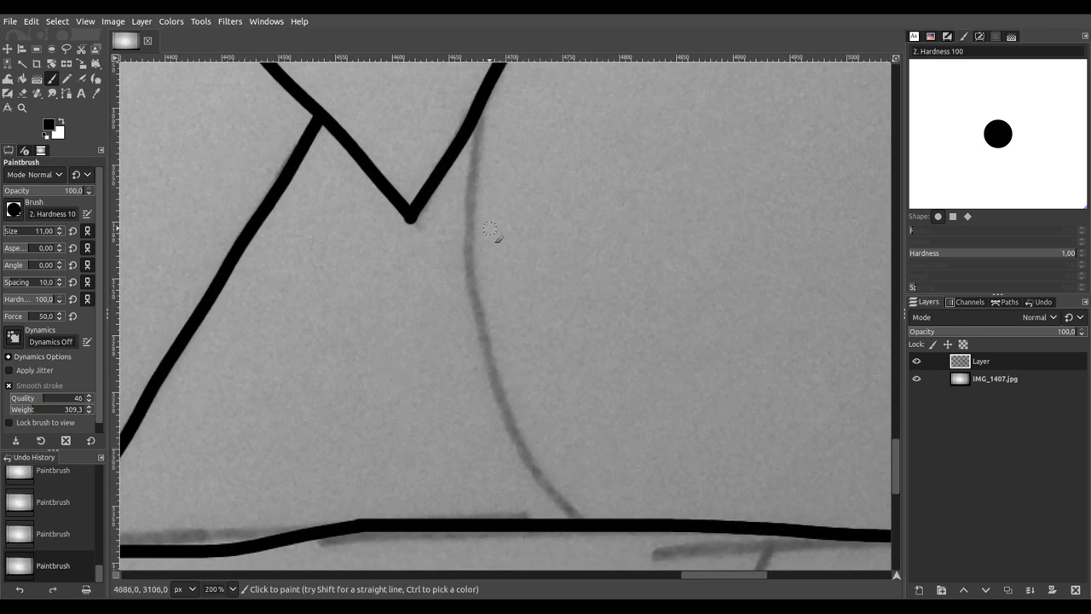
{"action": "mouse_move", "coordinate": [479, 100]}
{"action": "left_mouse_down"}
{"action": "mouse_move", "coordinate": [464, 262]}
{"action": "mouse_move", "coordinate": [481, 351]}
{"action": "mouse_move", "coordinate": [548, 479]}
{"action": "mouse_move", "coordinate": [618, 526]}
{"action": "left_mouse_up"}
{"action": "scroll", "coordinate": [512, 348], "scroll_direction": "up", "scroll_amount": 3}
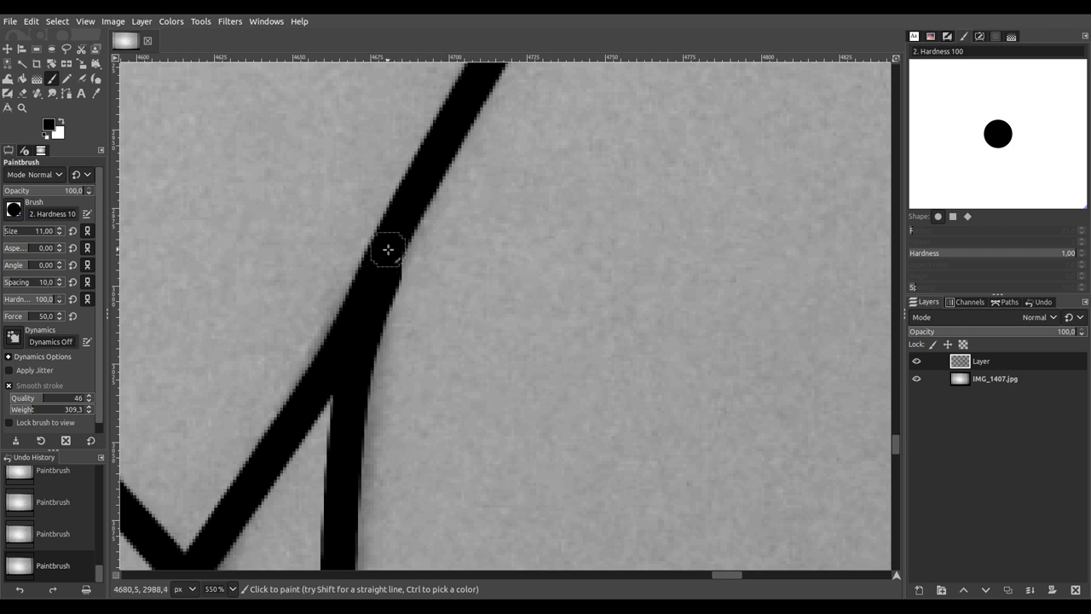
{"action": "scroll", "coordinate": [390, 245], "scroll_direction": "down", "scroll_amount": 8}
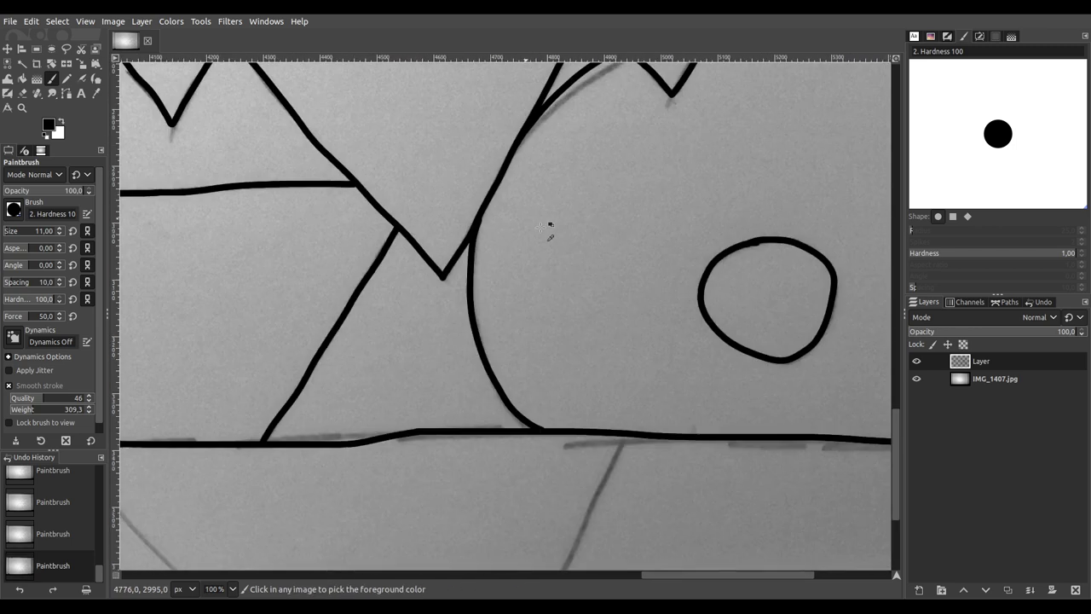
Step: Ink the two pencil lines below the baseline and extend them into the dark border toward a common V-shaped tip
{"action": "left_click_drag", "start_coordinate": [562, 234], "coordinate": [506, 256]}
{"action": "scroll", "coordinate": [506, 255], "scroll_direction": "up", "scroll_amount": 2}
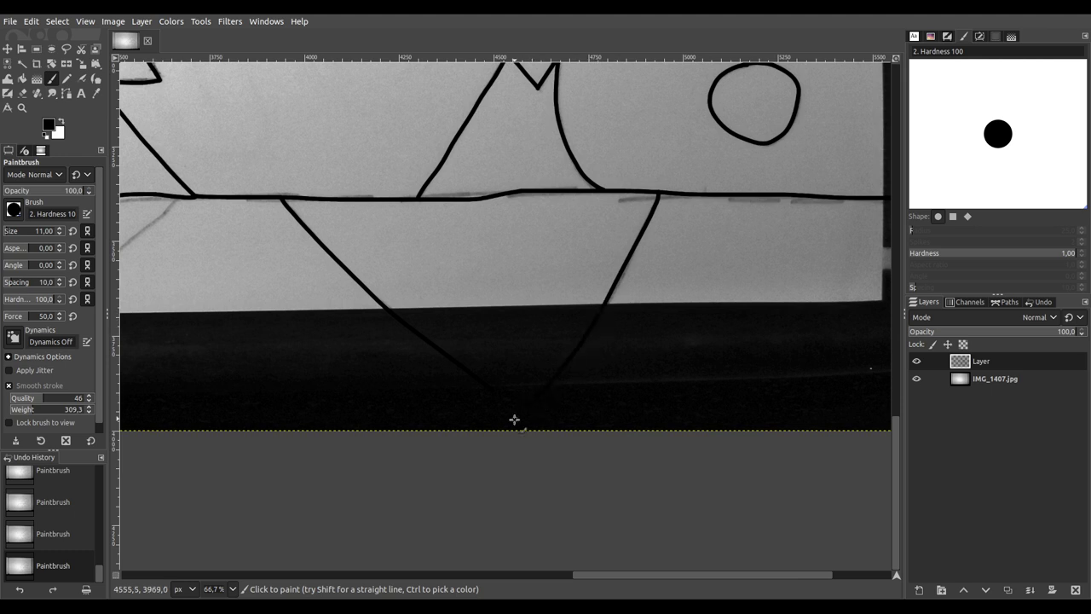
{"action": "scroll", "coordinate": [514, 420], "scroll_direction": "up", "scroll_amount": 3, "text": "ctrl"}
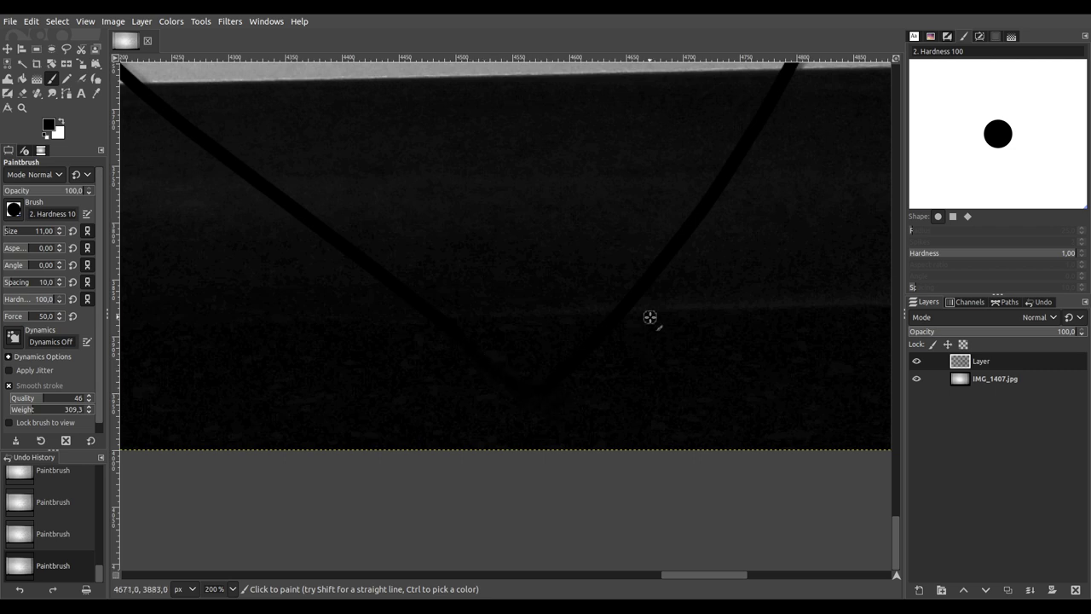
Step: Hide the IMG_1407.jpg layer, close the gap at the V's tip with brush strokes, and show the photo layer again
{"action": "left_click", "coordinate": [917, 379]}
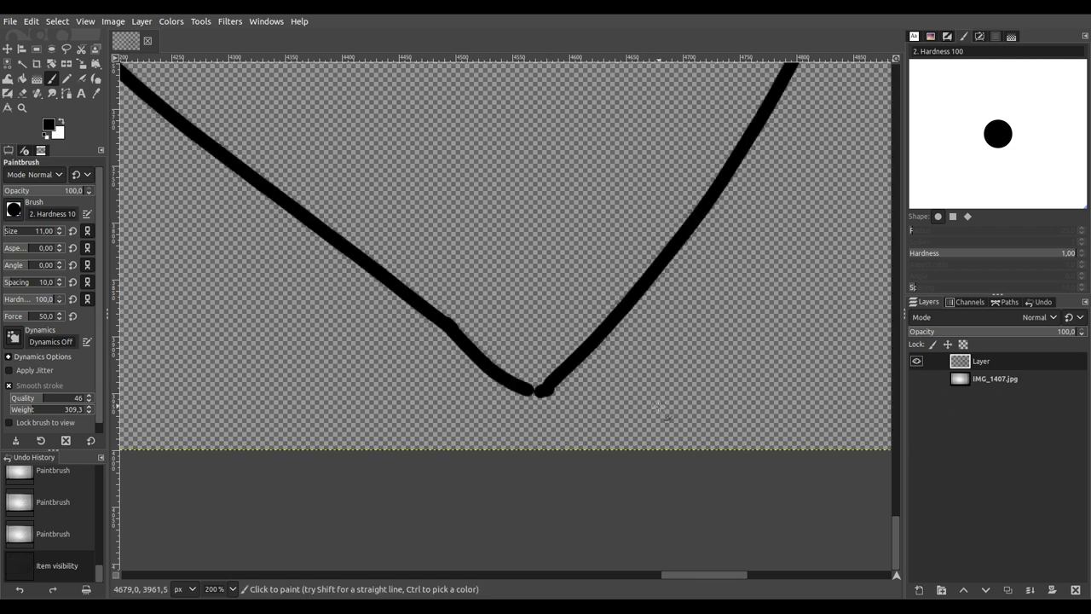
{"action": "scroll", "coordinate": [541, 405], "scroll_direction": "up", "scroll_amount": 4, "text": "ctrl"}
{"action": "mouse_move", "coordinate": [552, 410]}
{"action": "left_mouse_down"}
{"action": "mouse_move", "coordinate": [572, 429]}
{"action": "mouse_move", "coordinate": [601, 422]}
{"action": "left_mouse_up"}
{"action": "left_click", "coordinate": [916, 379]}
{"action": "scroll", "coordinate": [576, 350], "scroll_direction": "down", "scroll_amount": 8, "text": "ctrl"}
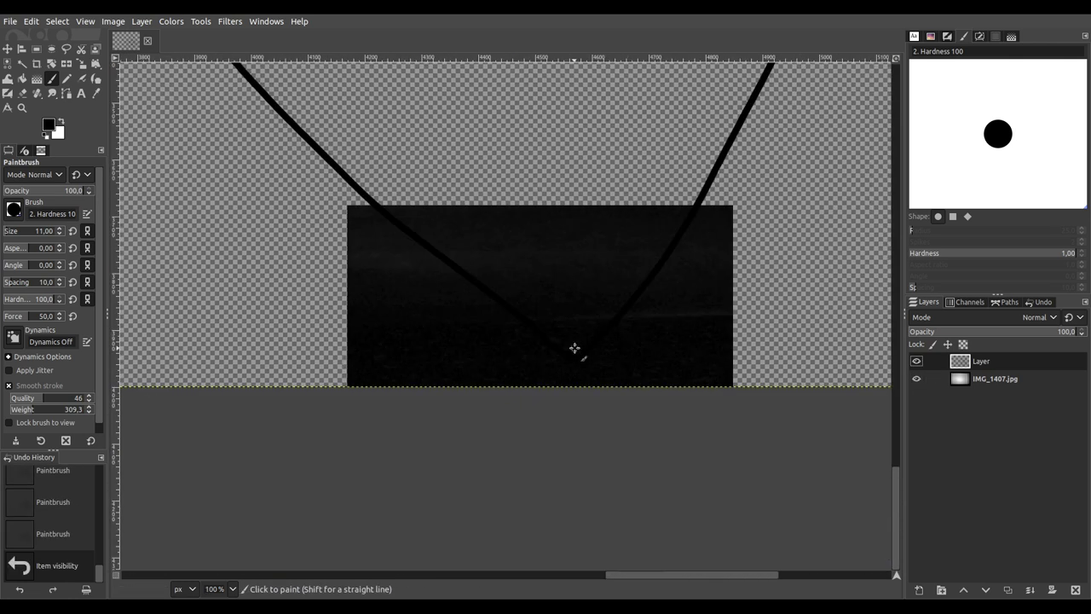
Step: Lower the IMG_1407.jpg layer's opacity to 78.3, reselect the line drawing layer, and save the image
{"action": "scroll", "coordinate": [515, 294], "scroll_direction": "up", "scroll_amount": 4, "text": "ctrl"}
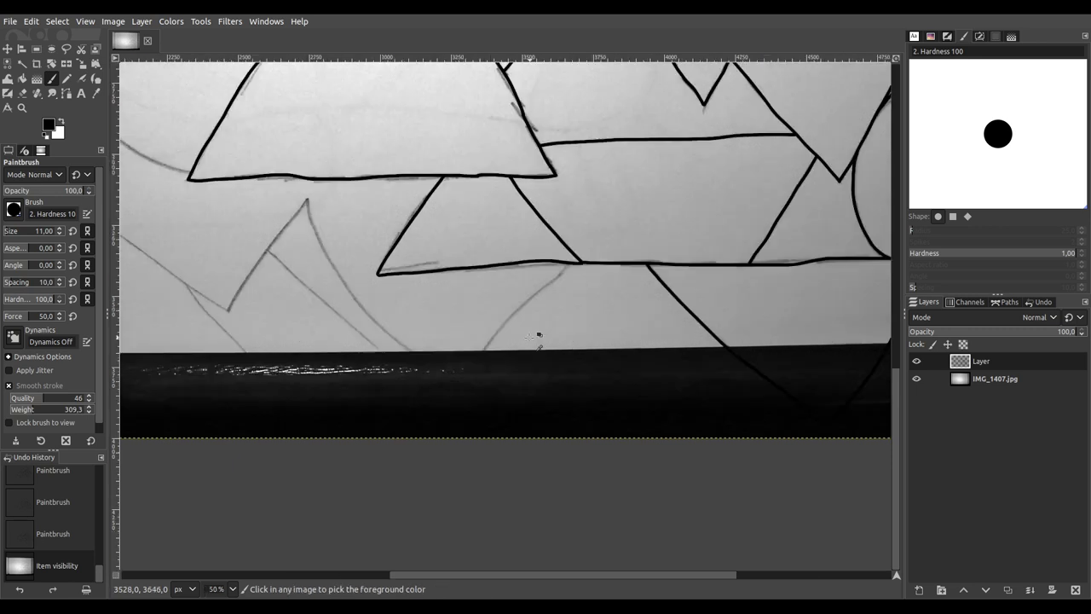
{"action": "scroll", "coordinate": [430, 381], "scroll_direction": "down", "scroll_amount": 3, "text": "ctrl"}
{"action": "scroll", "coordinate": [431, 381], "scroll_direction": "down", "scroll_amount": 3, "text": "ctrl"}
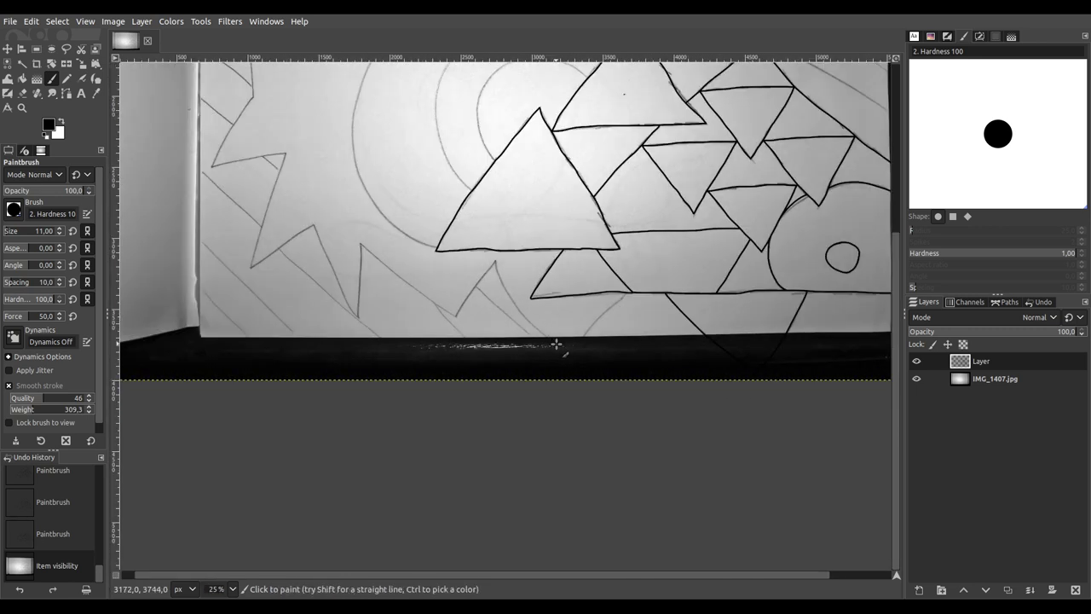
{"action": "left_click", "coordinate": [999, 386]}
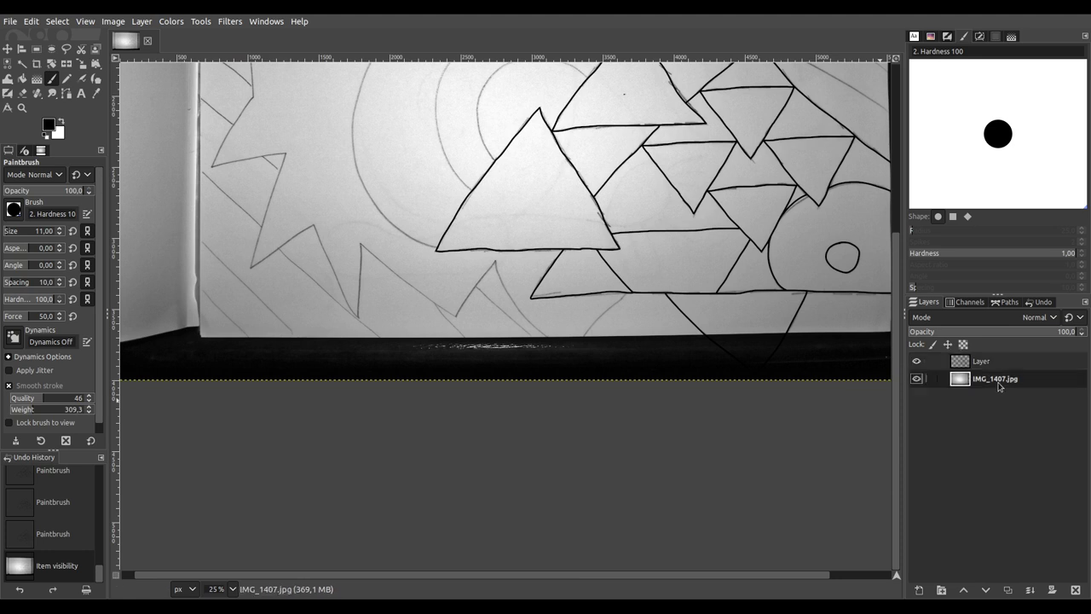
{"action": "left_click", "coordinate": [1029, 332]}
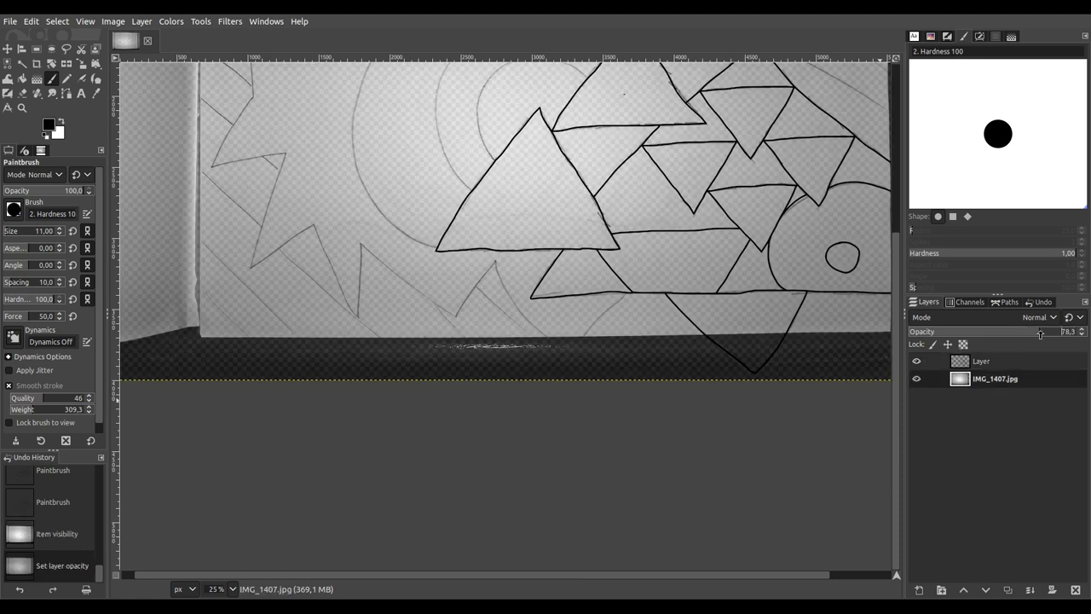
{"action": "left_click", "coordinate": [982, 364]}
{"action": "scroll", "coordinate": [503, 285], "scroll_direction": "up", "scroll_amount": 4}
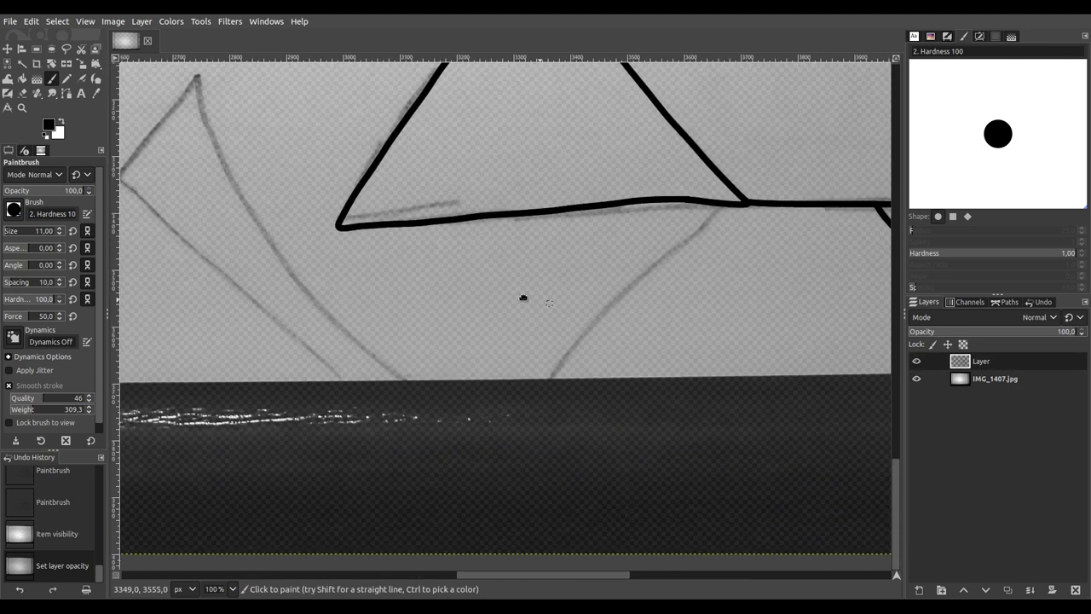
{"action": "key", "text": "ctrl+s"}
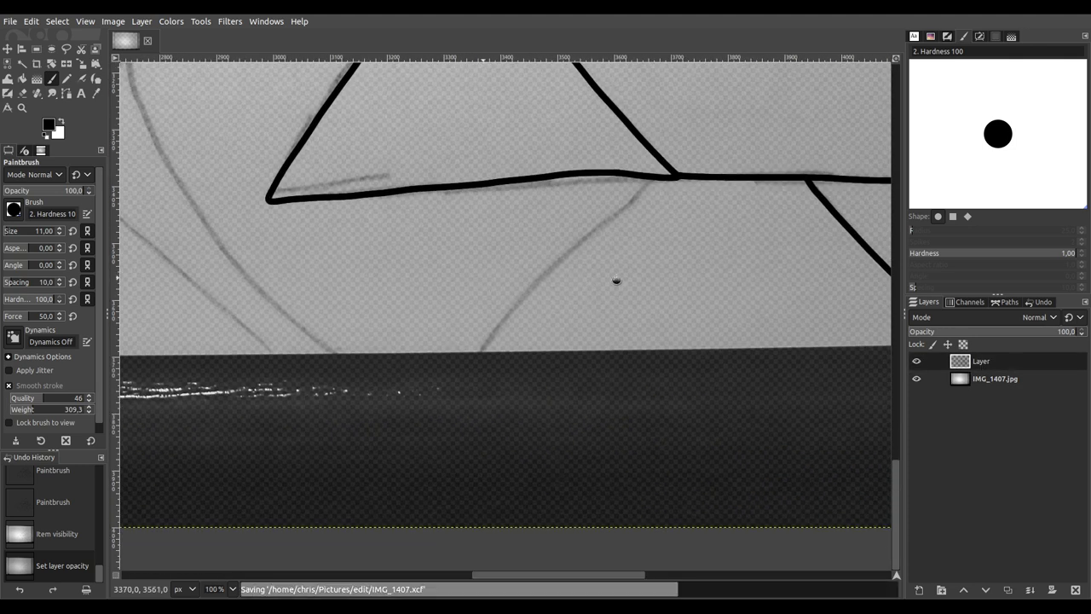
Step: Trace the curved pencil line below the baseline into the dark border, round a V-shaped tip, and partway up the opposite pencil line
{"action": "scroll", "coordinate": [617, 280], "scroll_direction": "left", "scroll_amount": 5}
{"action": "left_click_drag", "start_coordinate": [693, 334], "coordinate": [601, 301]}
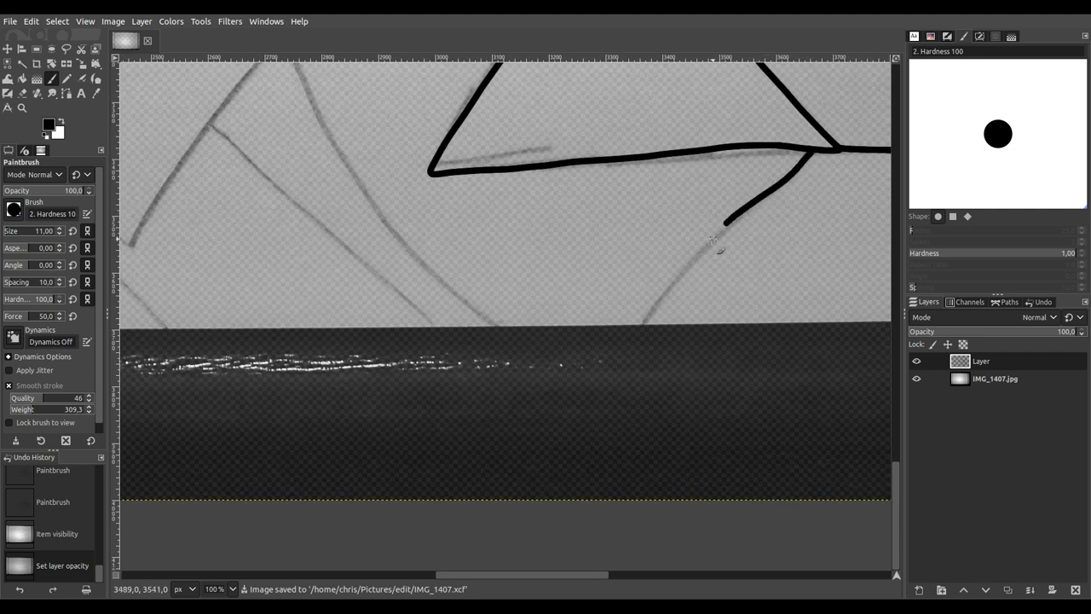
{"action": "left_click_drag", "start_coordinate": [712, 241], "coordinate": [676, 286]}
{"action": "mouse_move", "coordinate": [644, 324]}
{"action": "left_mouse_down"}
{"action": "mouse_move", "coordinate": [581, 393]}
{"action": "mouse_move", "coordinate": [556, 372]}
{"action": "left_mouse_up"}
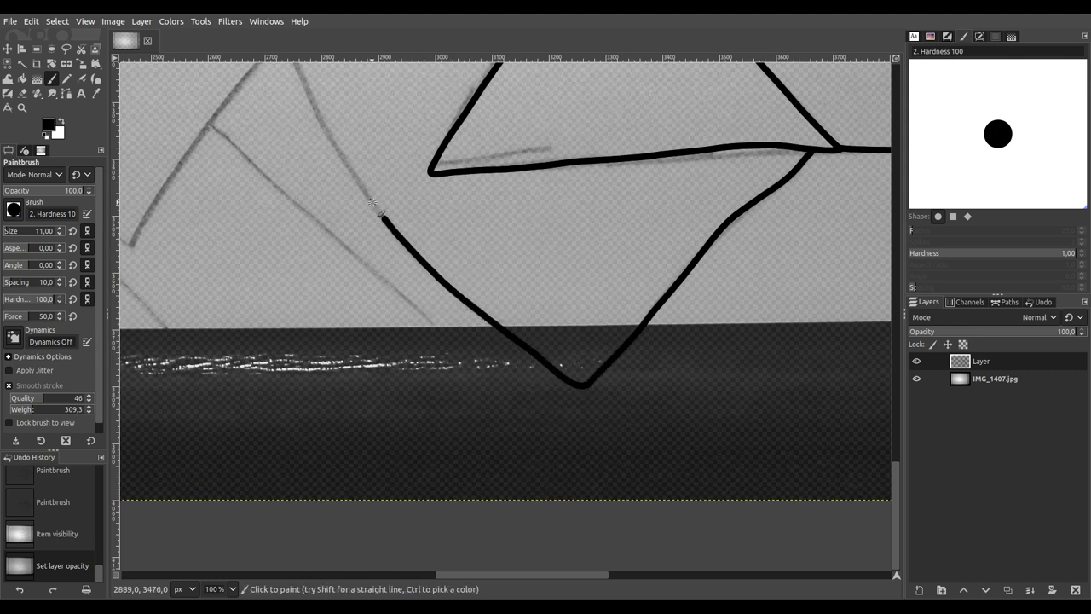
Step: Complete the V's left-hand line by inking it from the pencil peak down to the existing stroke
{"action": "scroll", "coordinate": [366, 222], "scroll_direction": "up", "scroll_amount": 2}
{"action": "scroll", "coordinate": [366, 221], "scroll_direction": "left", "scroll_amount": 2}
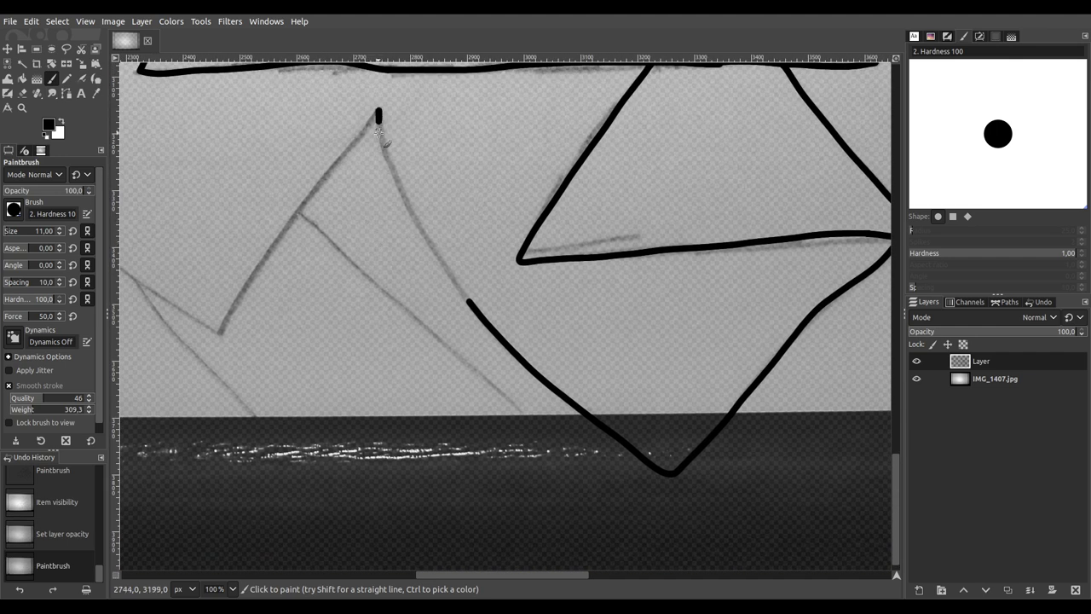
{"action": "left_click", "coordinate": [482, 316]}
{"action": "scroll", "coordinate": [482, 317], "scroll_direction": "left", "scroll_amount": 3}
{"action": "scroll", "coordinate": [482, 317], "scroll_direction": "down", "scroll_amount": 1}
{"action": "scroll", "coordinate": [486, 297], "scroll_direction": "left", "scroll_amount": 3}
{"action": "scroll", "coordinate": [487, 298], "scroll_direction": "up", "scroll_amount": 4}
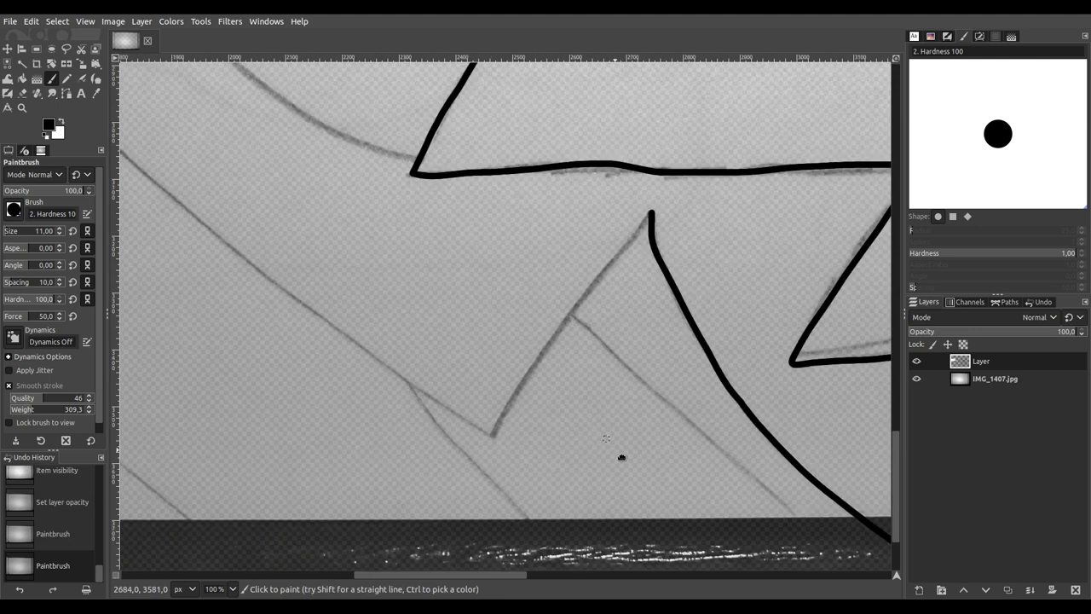
{"action": "left_click_drag", "start_coordinate": [622, 456], "coordinate": [709, 442]}
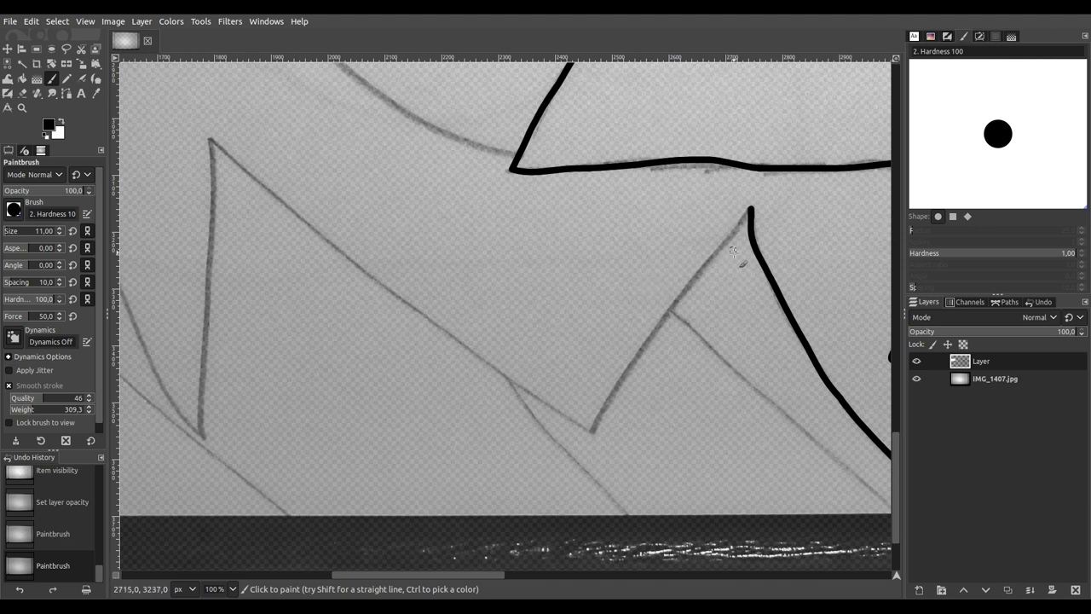
{"action": "scroll", "coordinate": [733, 250], "scroll_direction": "up", "scroll_amount": 1}
{"action": "scroll", "coordinate": [746, 230], "scroll_direction": "down", "scroll_amount": 1}
{"action": "scroll", "coordinate": [746, 230], "scroll_direction": "left", "scroll_amount": 1}
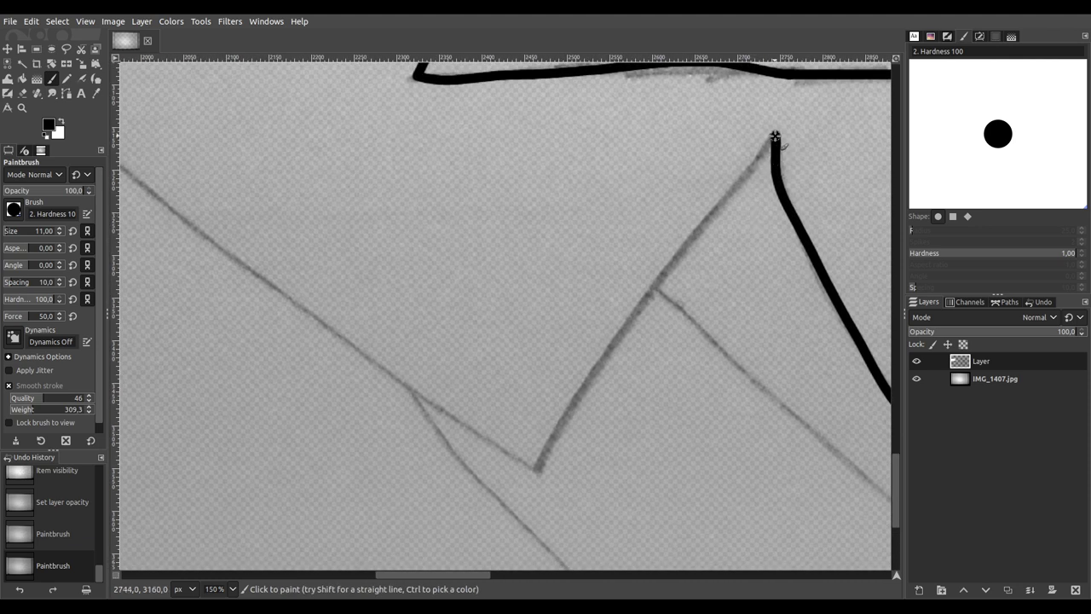
{"action": "mouse_move", "coordinate": [757, 164]}
{"action": "left_mouse_down"}
{"action": "mouse_move", "coordinate": [638, 316]}
{"action": "mouse_move", "coordinate": [543, 471]}
{"action": "mouse_move", "coordinate": [483, 434]}
{"action": "mouse_move", "coordinate": [414, 372]}
{"action": "mouse_move", "coordinate": [423, 372]}
{"action": "left_mouse_up"}
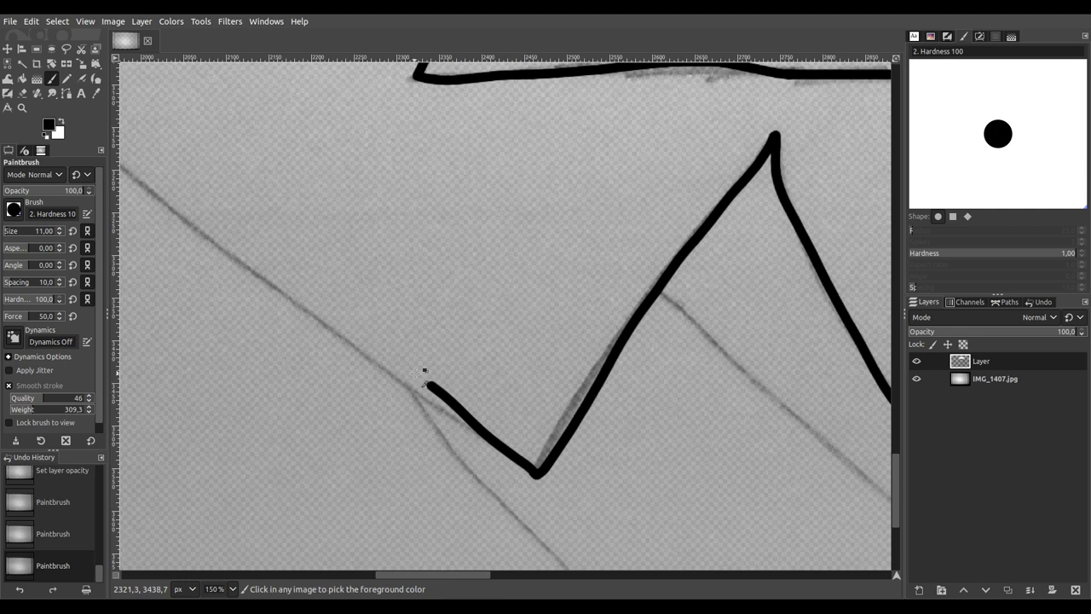
{"action": "key", "text": "ctrl+z"}
Step: Trace the left slope of the inked peak down to the sharp corner below it
{"action": "scroll", "coordinate": [458, 316], "scroll_direction": "left", "scroll_amount": 2}
{"action": "scroll", "coordinate": [341, 316], "scroll_direction": "right", "scroll_amount": 4}
{"action": "scroll", "coordinate": [460, 294], "scroll_direction": "up", "scroll_amount": 1}
{"action": "scroll", "coordinate": [460, 294], "scroll_direction": "right", "scroll_amount": 2}
{"action": "scroll", "coordinate": [463, 312], "scroll_direction": "up", "scroll_amount": 1}
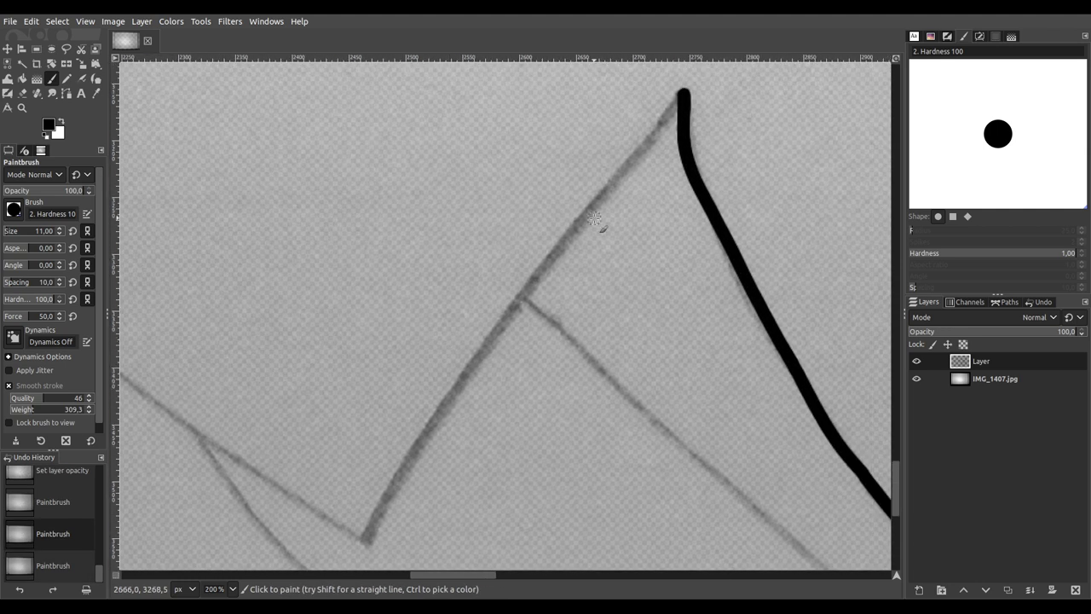
{"action": "scroll", "coordinate": [594, 219], "scroll_direction": "down", "scroll_amount": 1}
{"action": "scroll", "coordinate": [597, 215], "scroll_direction": "left", "scroll_amount": 1}
{"action": "mouse_move", "coordinate": [687, 88]}
{"action": "left_mouse_down"}
{"action": "mouse_move", "coordinate": [674, 121]}
{"action": "mouse_move", "coordinate": [498, 321]}
{"action": "mouse_move", "coordinate": [398, 469]}
{"action": "mouse_move", "coordinate": [365, 544]}
{"action": "left_mouse_up"}
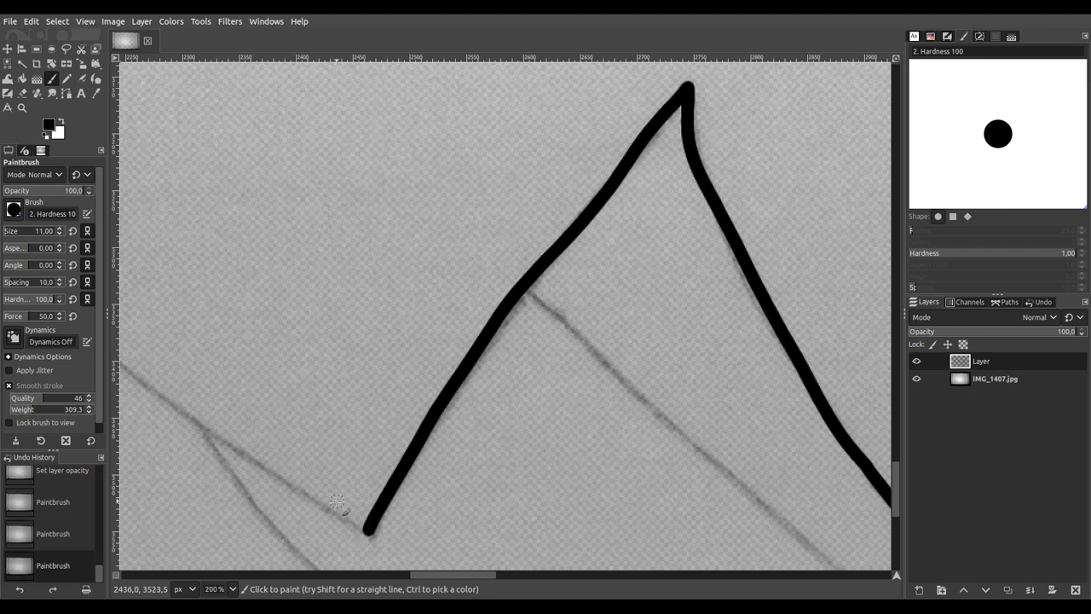
Step: Trace the long diagonal from that corner up to the next peak, and the near-vertical line down to the sharp lower corner
{"action": "scroll", "coordinate": [677, 512], "scroll_direction": "left", "scroll_amount": 10}
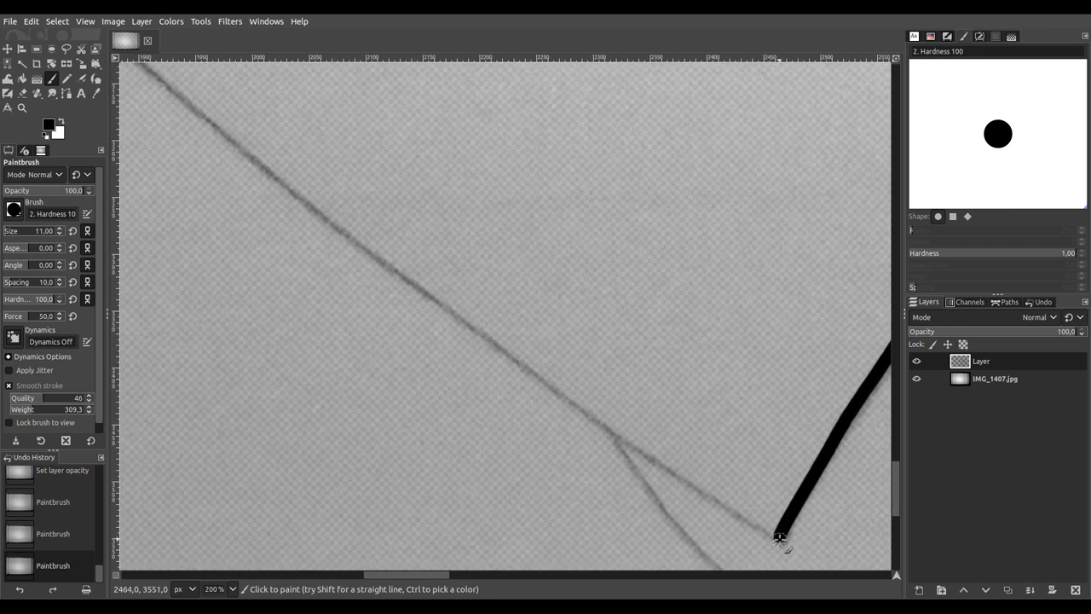
{"action": "mouse_move", "coordinate": [767, 531]}
{"action": "left_mouse_down"}
{"action": "mouse_move", "coordinate": [563, 404]}
{"action": "mouse_move", "coordinate": [187, 102]}
{"action": "mouse_move", "coordinate": [406, 324]}
{"action": "mouse_move", "coordinate": [574, 435]}
{"action": "mouse_move", "coordinate": [609, 446]}
{"action": "mouse_move", "coordinate": [660, 371]}
{"action": "mouse_move", "coordinate": [664, 383]}
{"action": "mouse_move", "coordinate": [476, 223]}
{"action": "left_mouse_up"}
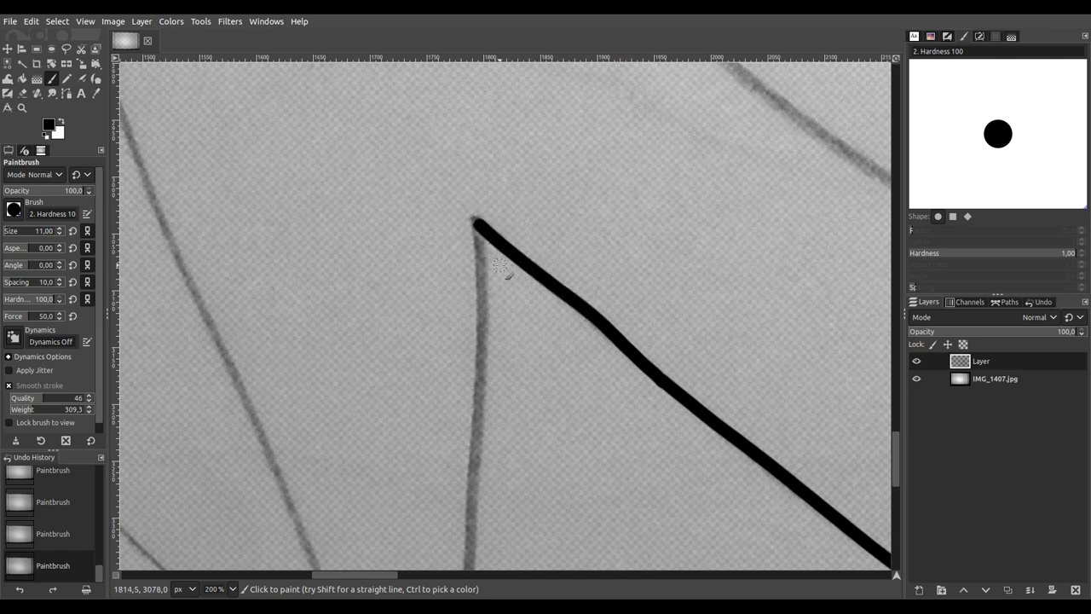
{"action": "scroll", "coordinate": [500, 266], "scroll_direction": "down", "scroll_amount": 2}
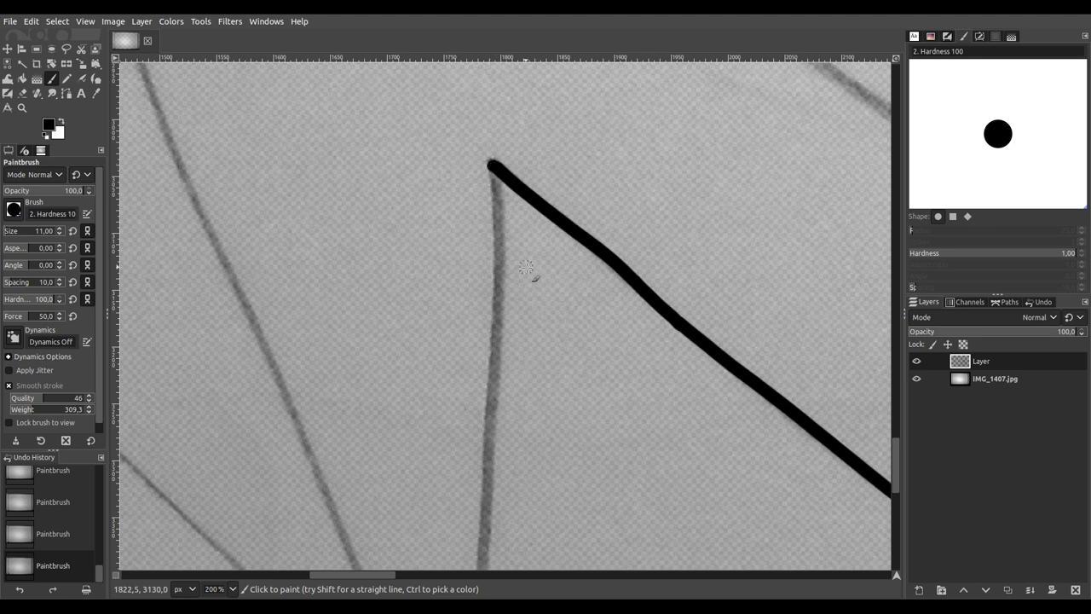
{"action": "left_click_drag", "start_coordinate": [527, 267], "coordinate": [556, 191]}
{"action": "scroll", "coordinate": [570, 236], "scroll_direction": "down", "scroll_amount": 1}
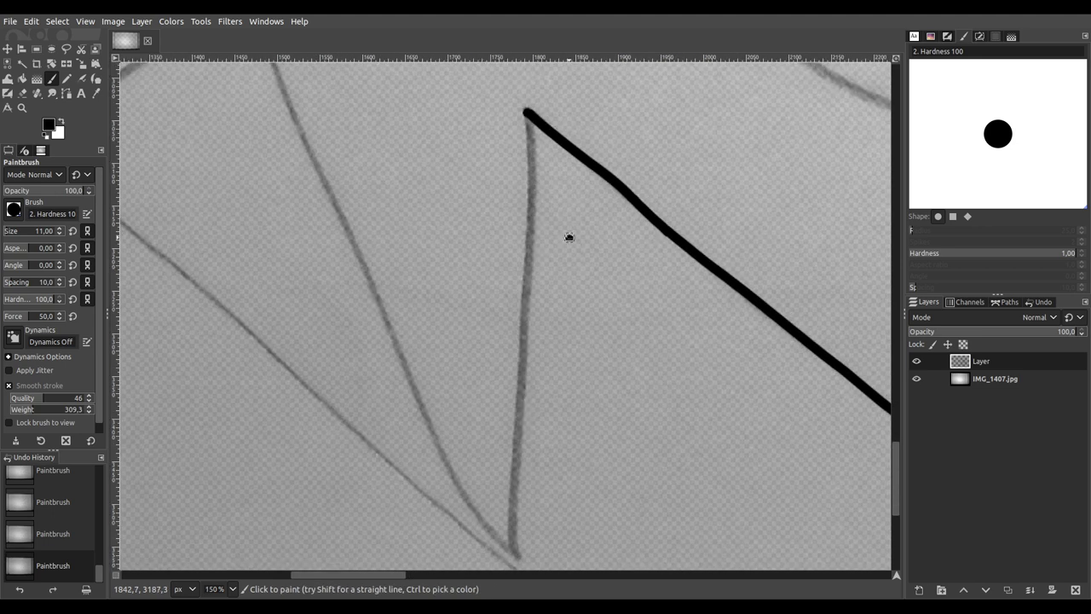
{"action": "left_click_drag", "start_coordinate": [571, 237], "coordinate": [589, 191]}
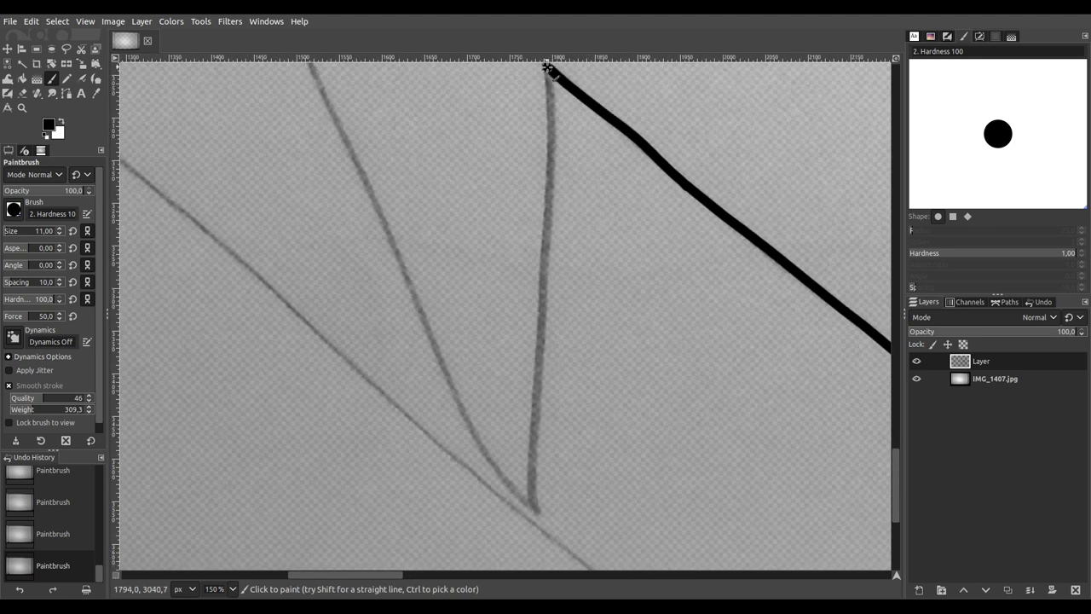
{"action": "left_click_drag", "start_coordinate": [545, 114], "coordinate": [537, 522]}
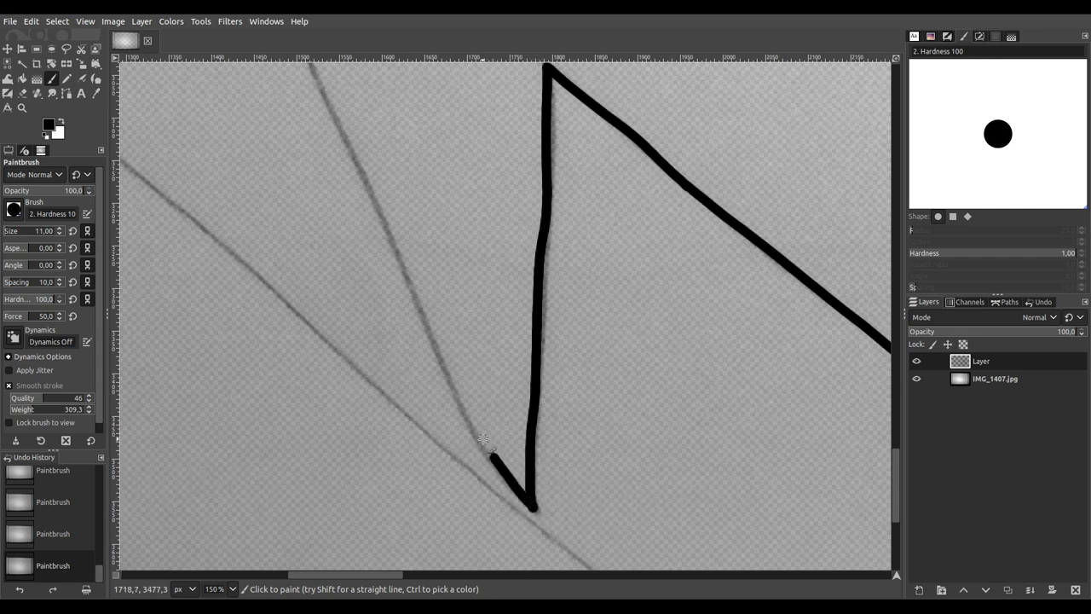
Step: Trace the steep line up to the next peak on the left, and its long left slope down to the corner
{"action": "left_click_drag", "start_coordinate": [455, 390], "coordinate": [321, 83]}
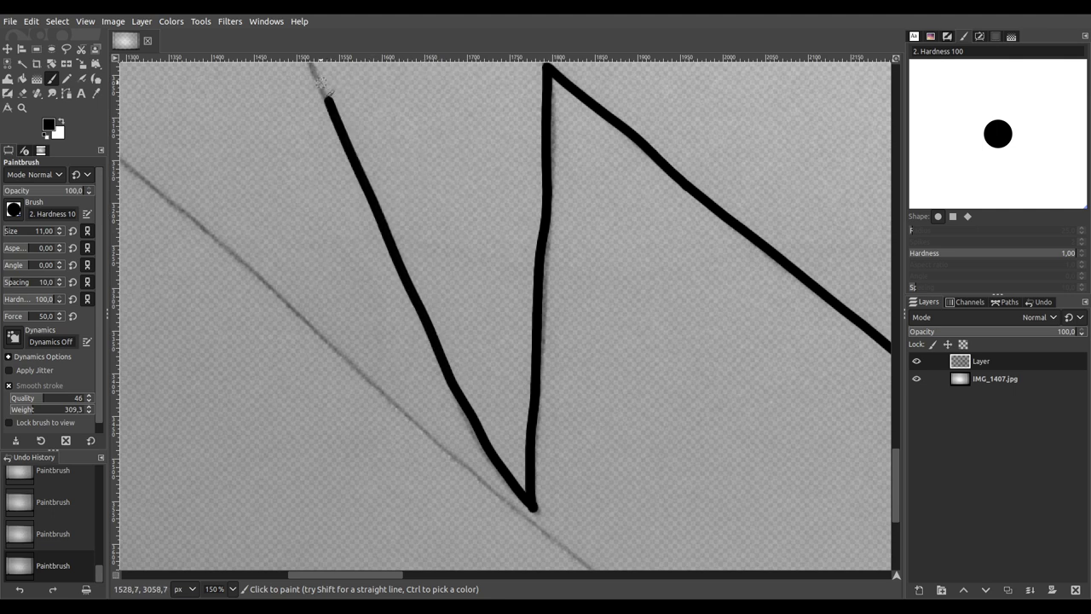
{"action": "mouse_move", "coordinate": [352, 139]}
{"action": "left_mouse_down"}
{"action": "mouse_move", "coordinate": [551, 358]}
{"action": "mouse_move", "coordinate": [654, 407]}
{"action": "left_mouse_up"}
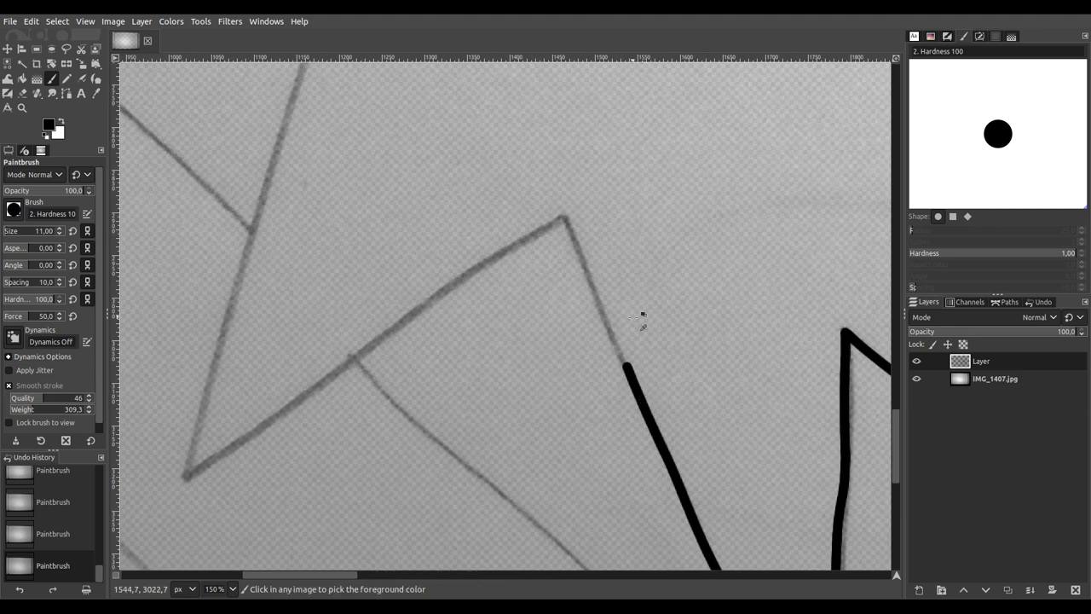
{"action": "scroll", "coordinate": [641, 317], "scroll_direction": "up", "scroll_amount": 2}
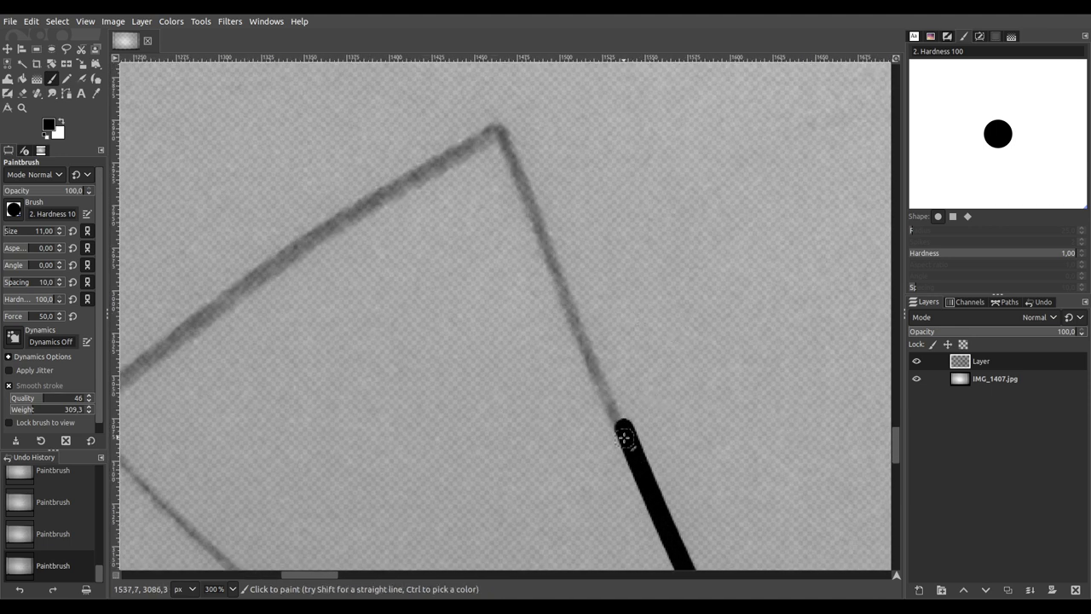
{"action": "left_click_drag", "start_coordinate": [623, 429], "coordinate": [490, 120]}
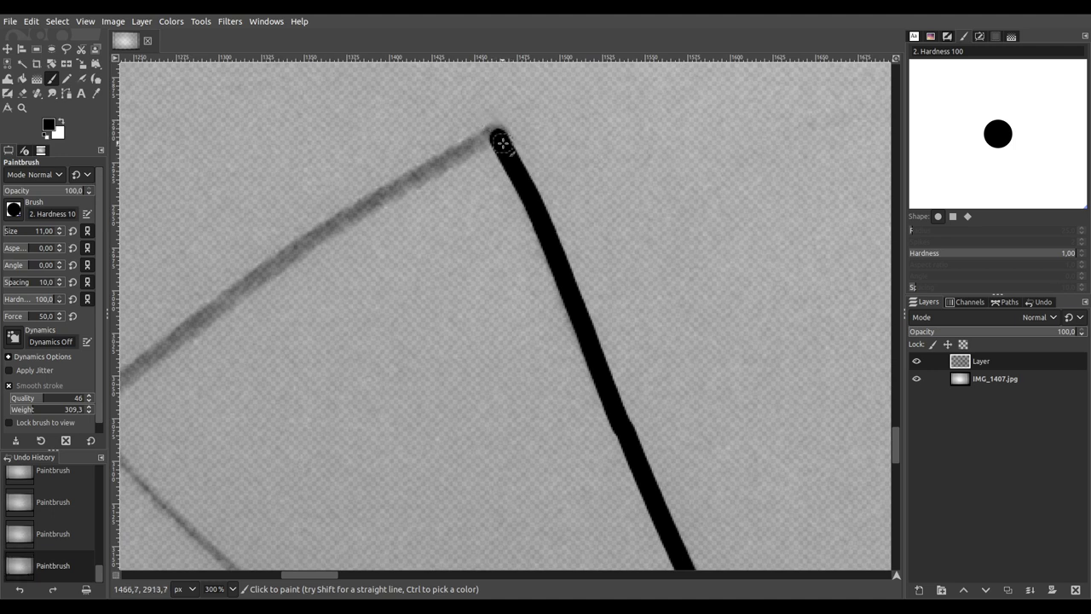
{"action": "mouse_move", "coordinate": [409, 283]}
{"action": "left_mouse_down"}
{"action": "mouse_move", "coordinate": [662, 263]}
{"action": "mouse_move", "coordinate": [780, 205]}
{"action": "left_mouse_up"}
{"action": "scroll", "coordinate": [731, 224], "scroll_direction": "down", "scroll_amount": 1}
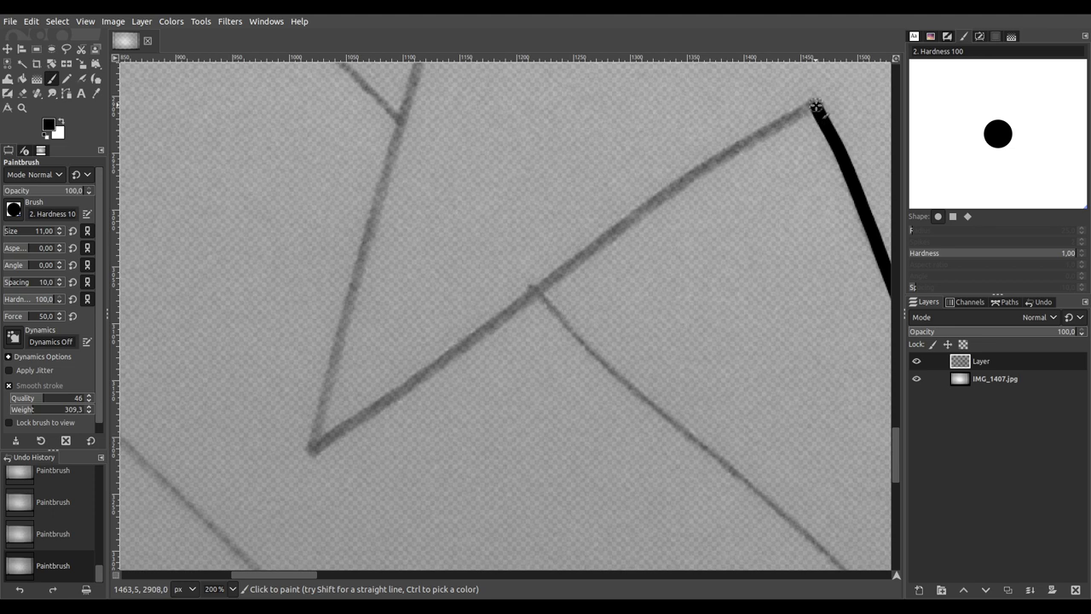
{"action": "mouse_move", "coordinate": [813, 106]}
{"action": "left_mouse_down"}
{"action": "mouse_move", "coordinate": [587, 246]}
{"action": "mouse_move", "coordinate": [302, 460]}
{"action": "left_mouse_up"}
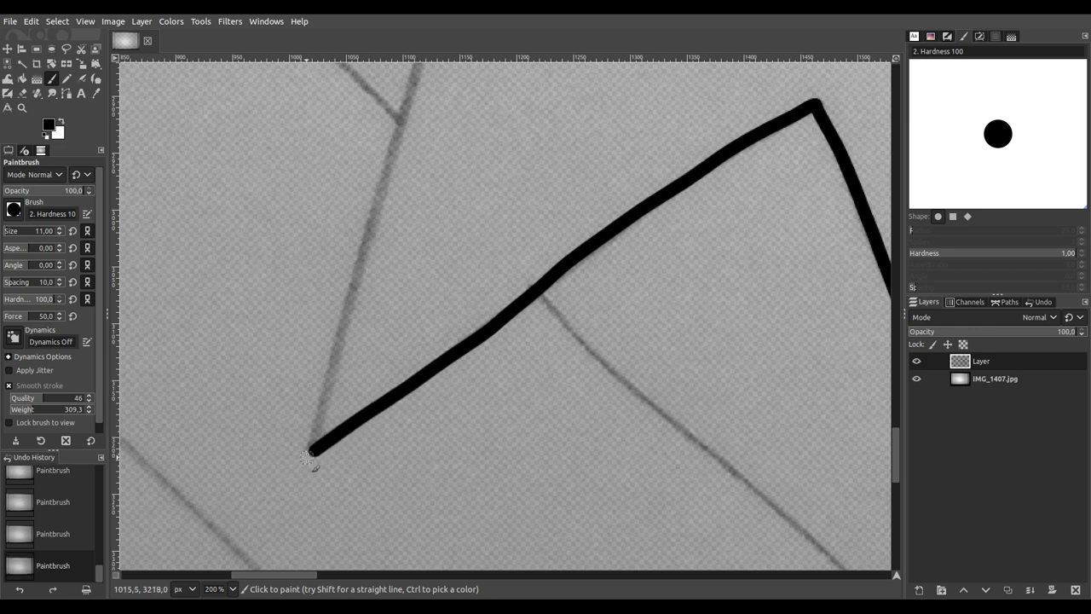
Step: Trace the steep line from the lower-left corner up past the branching pencil line to the pointed corner above
{"action": "left_click_drag", "start_coordinate": [315, 426], "coordinate": [417, 74]}
{"action": "scroll", "coordinate": [434, 514], "scroll_direction": "up", "scroll_amount": 10}
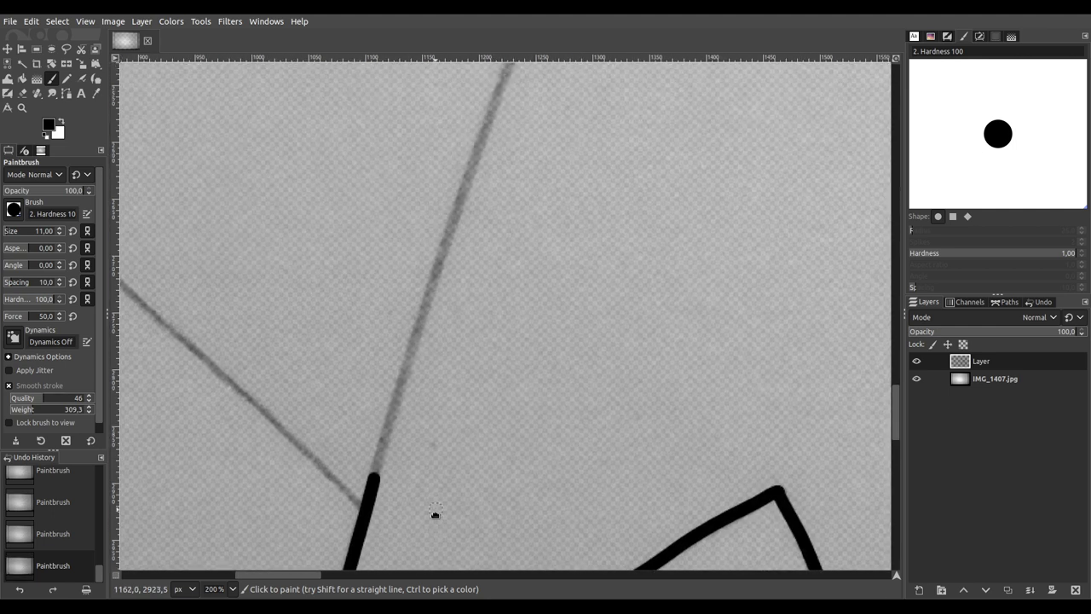
{"action": "scroll", "coordinate": [503, 368], "scroll_direction": "down", "scroll_amount": 2, "text": "ctrl"}
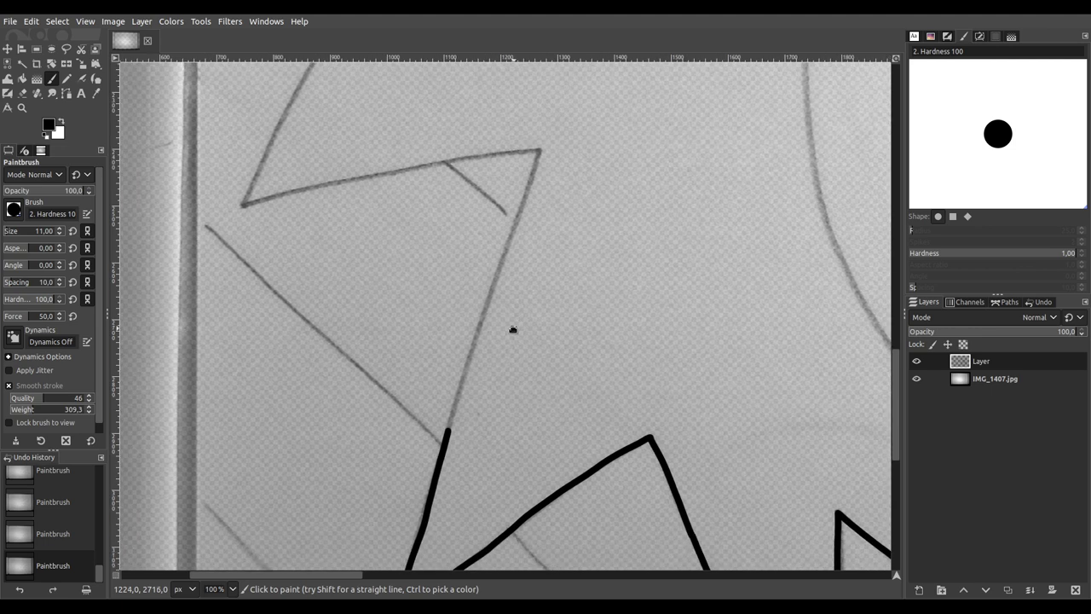
{"action": "scroll", "coordinate": [511, 345], "scroll_direction": "up", "scroll_amount": 2, "text": "ctrl"}
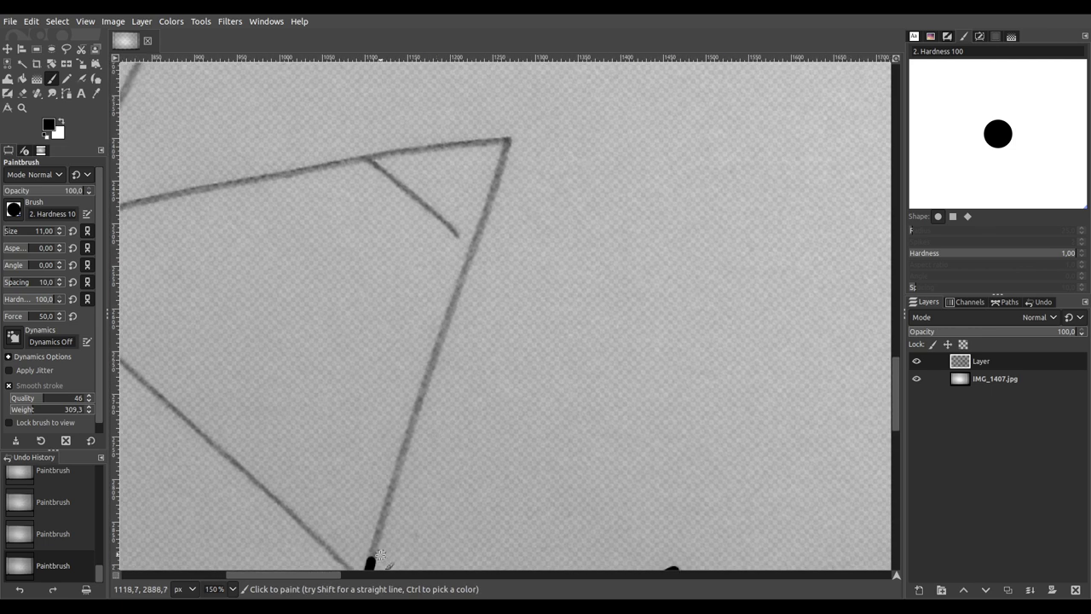
{"action": "left_click_drag", "start_coordinate": [378, 534], "coordinate": [513, 132]}
{"action": "left_click_drag", "start_coordinate": [451, 236], "coordinate": [755, 356]}
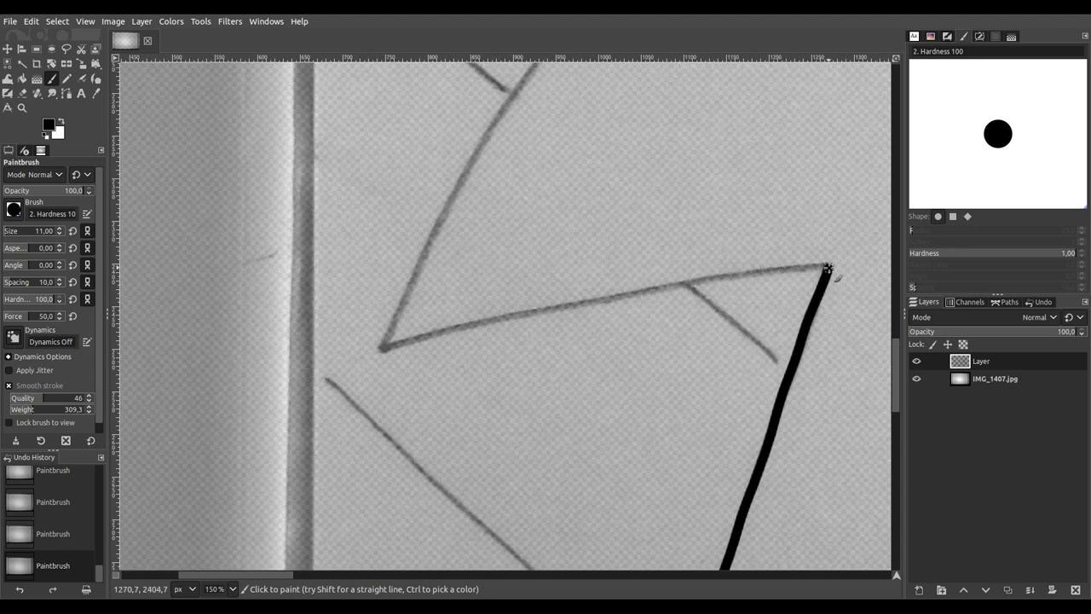
Step: Trace the sloping line left to the corner near the paper's edge, and the curved line from there up to the small kink
{"action": "mouse_move", "coordinate": [817, 270]}
{"action": "left_mouse_down"}
{"action": "mouse_move", "coordinate": [681, 284]}
{"action": "mouse_move", "coordinate": [371, 354]}
{"action": "left_mouse_up"}
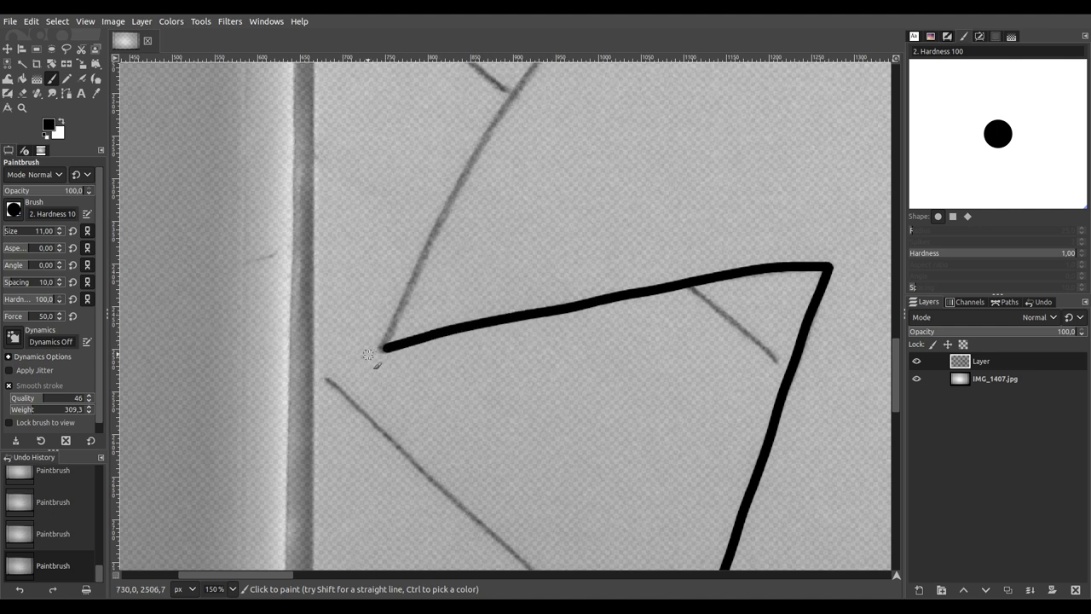
{"action": "scroll", "coordinate": [427, 341], "scroll_direction": "up", "scroll_amount": 5}
{"action": "scroll", "coordinate": [426, 341], "scroll_direction": "right", "scroll_amount": 3}
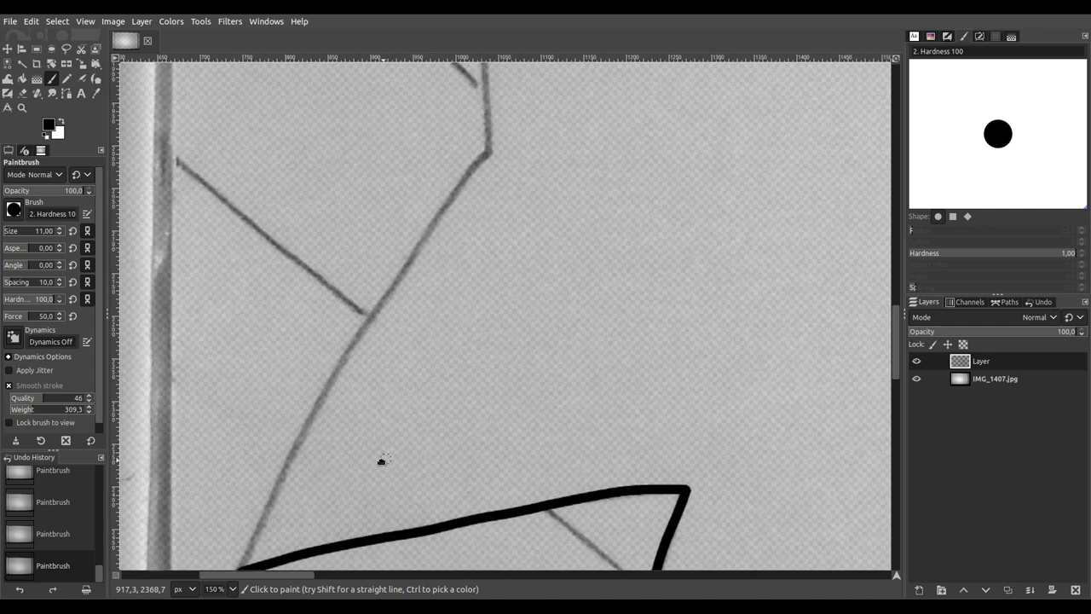
{"action": "scroll", "coordinate": [356, 441], "scroll_direction": "down", "scroll_amount": 2}
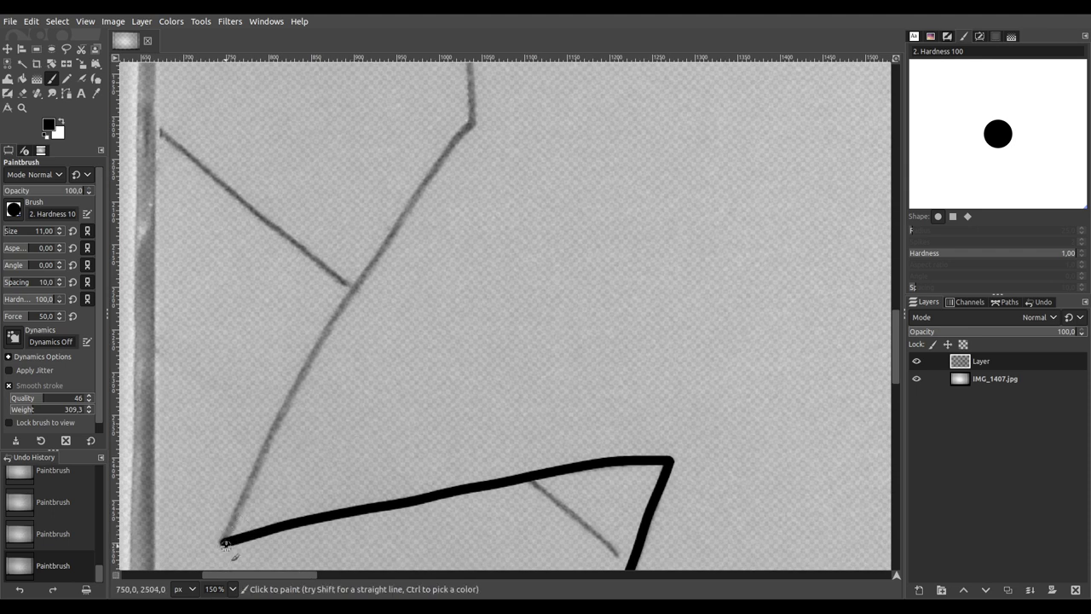
{"action": "mouse_move", "coordinate": [228, 530]}
{"action": "left_mouse_down"}
{"action": "mouse_move", "coordinate": [302, 372]}
{"action": "mouse_move", "coordinate": [480, 113]}
{"action": "mouse_move", "coordinate": [466, 392]}
{"action": "mouse_move", "coordinate": [477, 509]}
{"action": "left_mouse_up"}
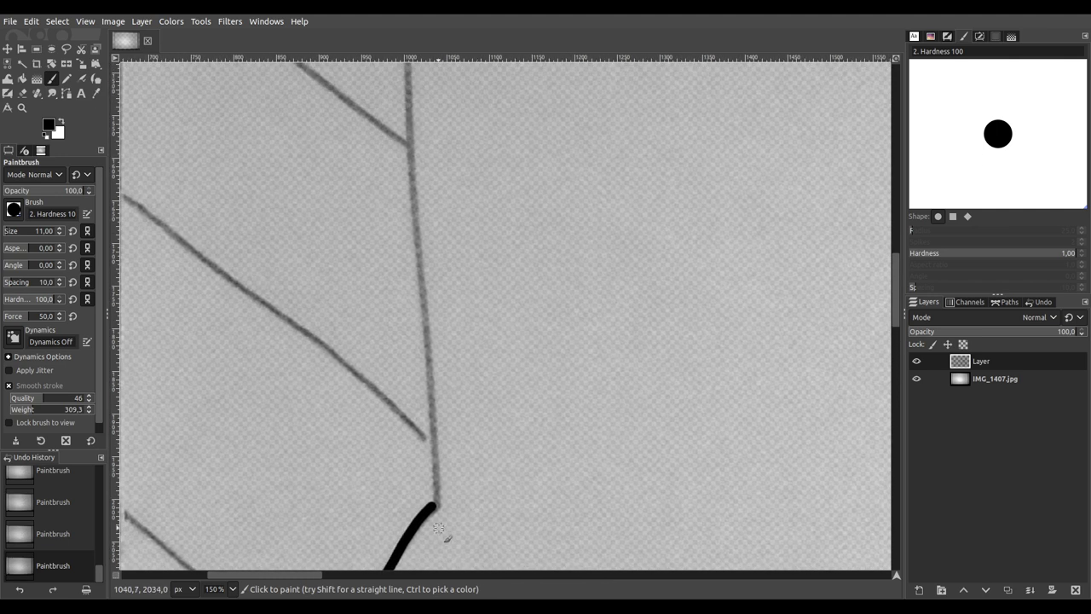
Step: Trace the near-vertical line from the kink up to the upper-left corner, closing the gap between its strokes
{"action": "mouse_move", "coordinate": [436, 467]}
{"action": "left_mouse_down"}
{"action": "mouse_move", "coordinate": [434, 330]}
{"action": "mouse_move", "coordinate": [404, 59]}
{"action": "left_mouse_up"}
{"action": "left_click_drag", "start_coordinate": [500, 185], "coordinate": [500, 533]}
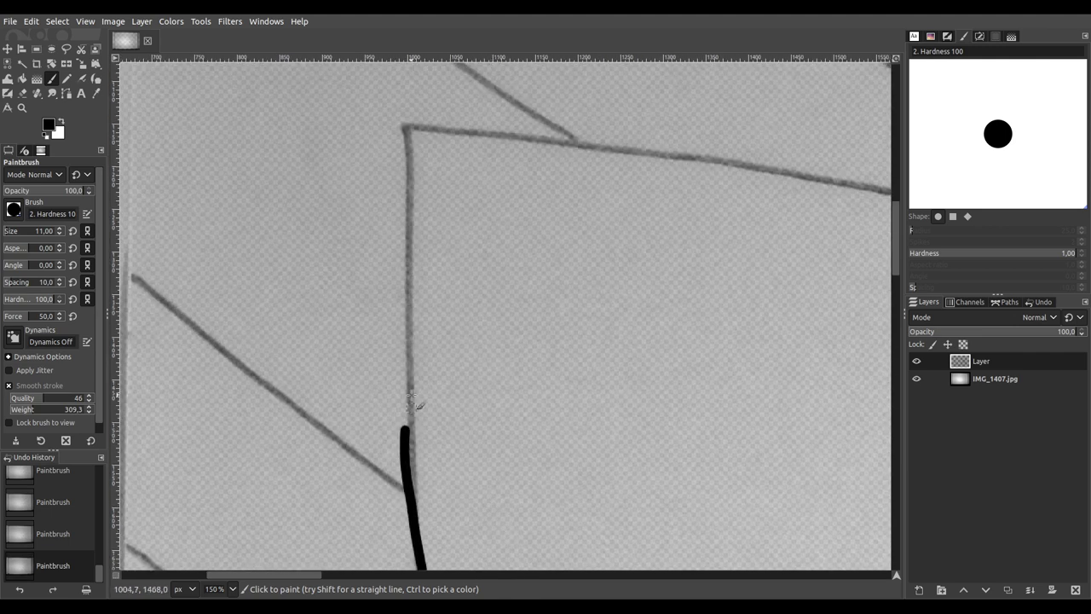
{"action": "mouse_move", "coordinate": [403, 130]}
{"action": "left_mouse_down"}
{"action": "mouse_move", "coordinate": [416, 220]}
{"action": "mouse_move", "coordinate": [401, 365]}
{"action": "left_mouse_up"}
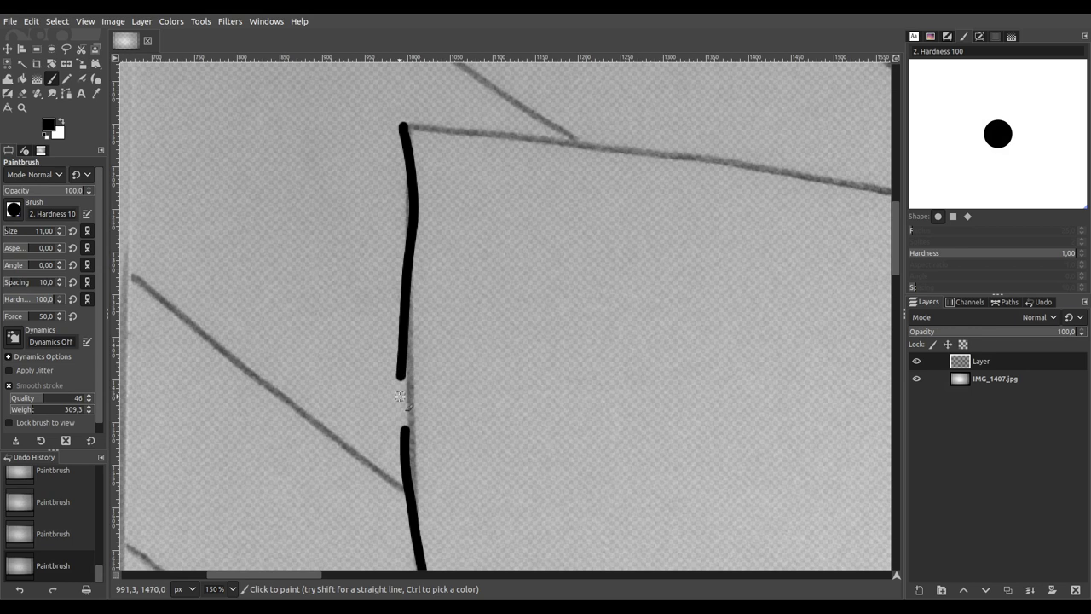
{"action": "left_click_drag", "start_coordinate": [400, 419], "coordinate": [406, 435]}
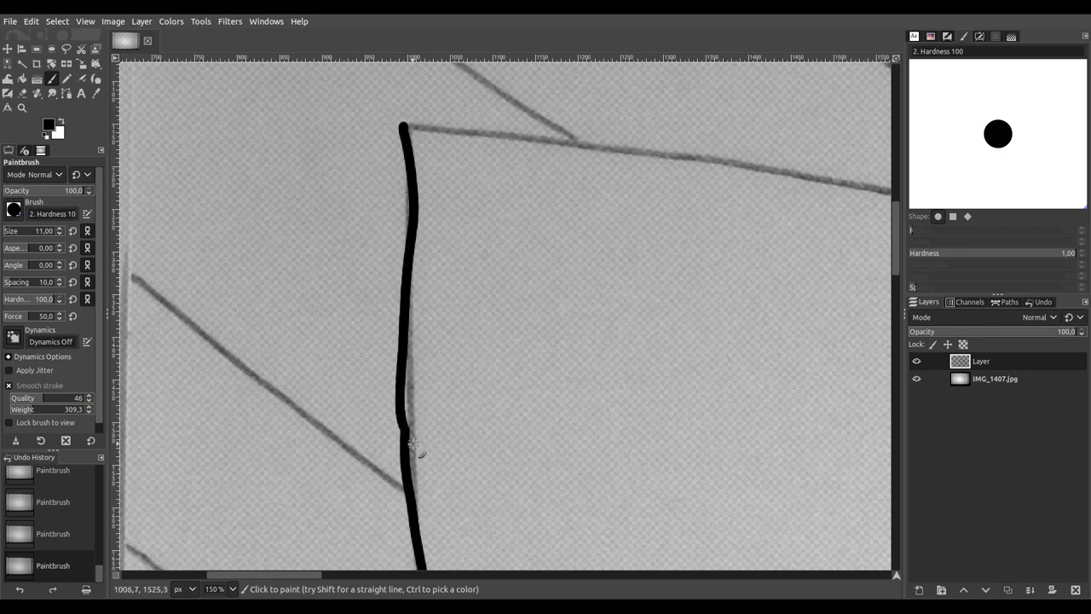
{"action": "scroll", "coordinate": [580, 358], "scroll_direction": "right", "scroll_amount": 6}
{"action": "scroll", "coordinate": [580, 358], "scroll_direction": "up", "scroll_amount": 1}
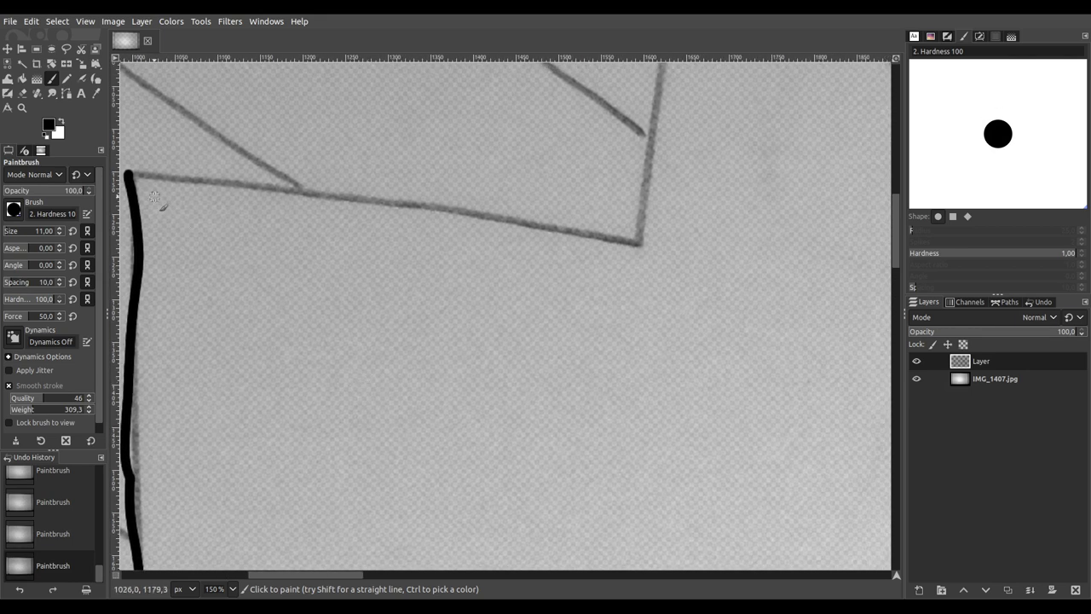
{"action": "mouse_move", "coordinate": [137, 174]}
{"action": "left_mouse_down"}
{"action": "mouse_move", "coordinate": [196, 201]}
{"action": "mouse_move", "coordinate": [268, 208]}
{"action": "left_mouse_up"}
{"action": "key", "text": "ctrl+z"}
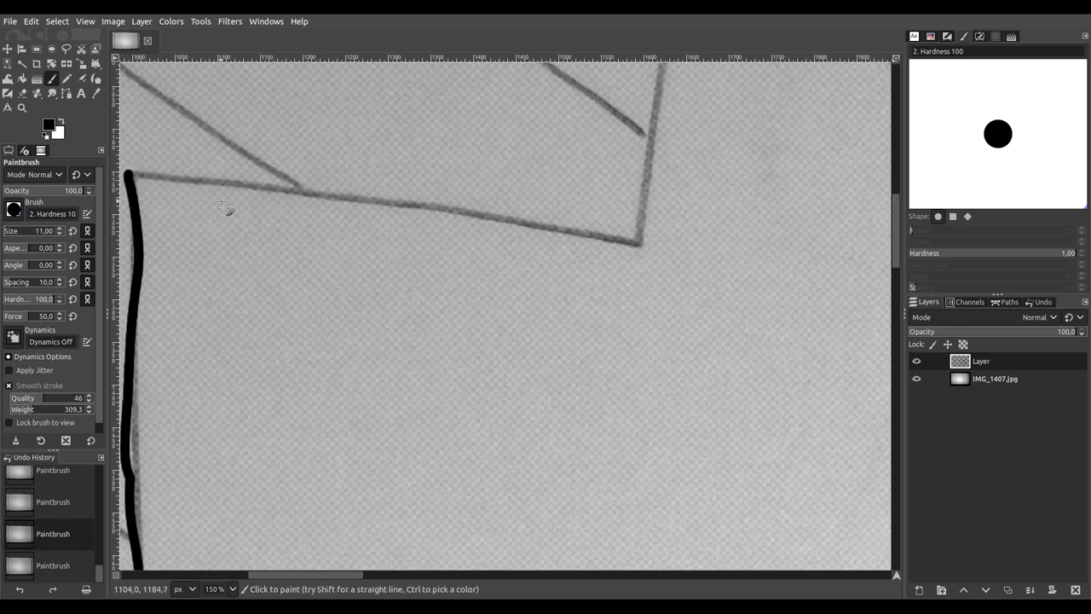
Step: Trace the gently sloping line from the spiky shape's upper-left corner across to the corner at the foot of the tall peak
{"action": "scroll", "coordinate": [195, 166], "scroll_direction": "up", "scroll_amount": 1, "text": "ctrl"}
{"action": "scroll", "coordinate": [341, 284], "scroll_direction": "right", "scroll_amount": 1}
{"action": "scroll", "coordinate": [341, 284], "scroll_direction": "down", "scroll_amount": 1}
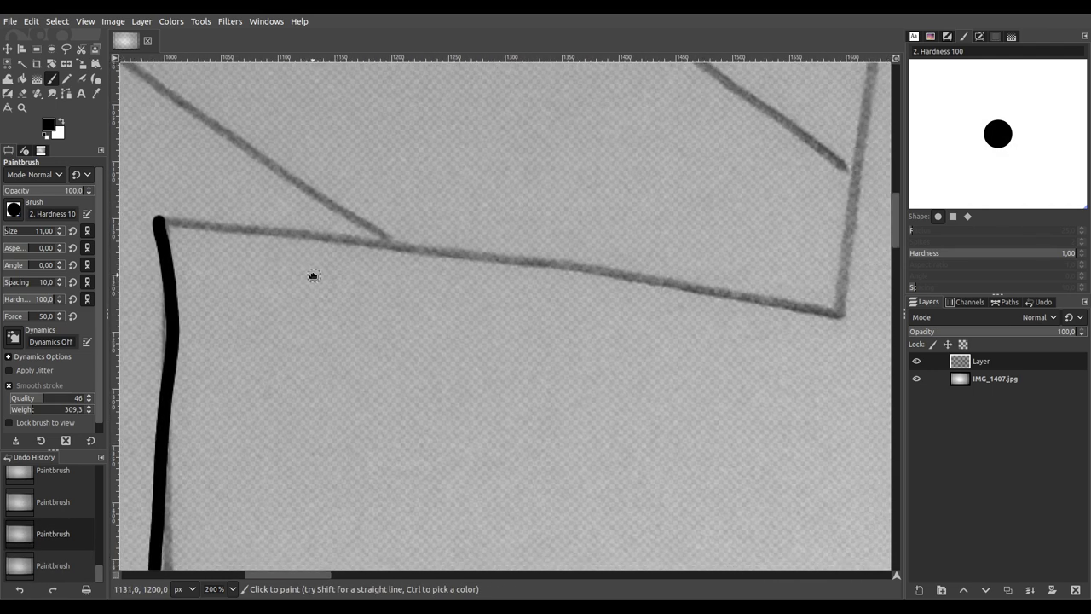
{"action": "mouse_move", "coordinate": [157, 221]}
{"action": "left_mouse_down"}
{"action": "mouse_move", "coordinate": [563, 264]}
{"action": "mouse_move", "coordinate": [856, 323]}
{"action": "left_mouse_up"}
Step: Trace the steep line from the corner at the tall peak's foot up to where the upper hatch line meets it
{"action": "scroll", "coordinate": [473, 418], "scroll_direction": "right", "scroll_amount": 5}
{"action": "scroll", "coordinate": [473, 418], "scroll_direction": "up", "scroll_amount": 3}
{"action": "scroll", "coordinate": [473, 417], "scroll_direction": "down", "scroll_amount": 1}
{"action": "scroll", "coordinate": [473, 418], "scroll_direction": "right", "scroll_amount": 5}
{"action": "scroll", "coordinate": [434, 434], "scroll_direction": "up", "scroll_amount": 1}
{"action": "scroll", "coordinate": [355, 419], "scroll_direction": "down", "scroll_amount": 1}
{"action": "scroll", "coordinate": [251, 455], "scroll_direction": "up", "scroll_amount": 1}
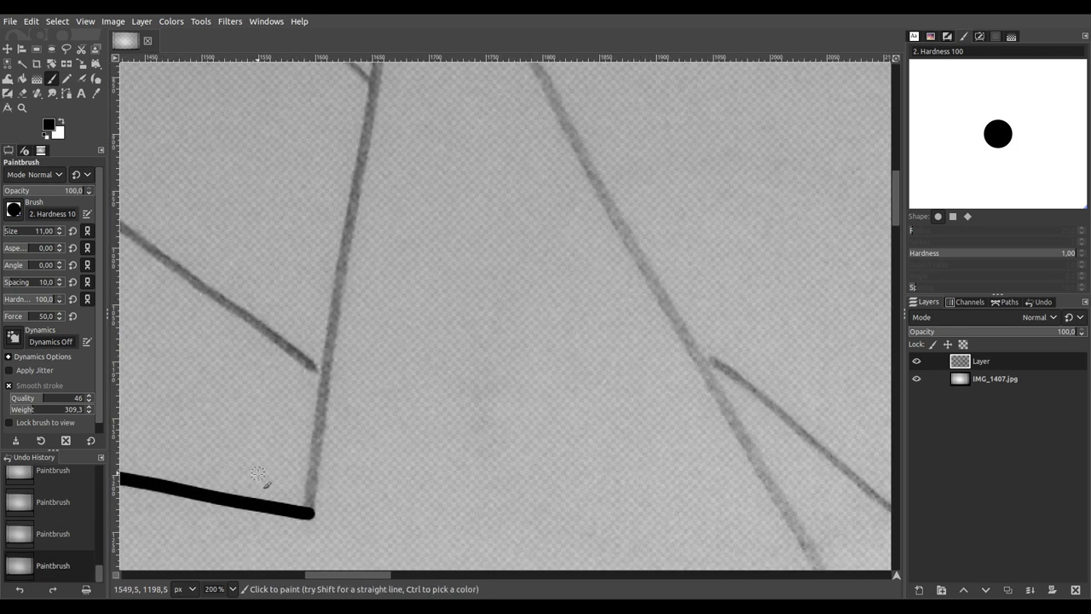
{"action": "left_click_drag", "start_coordinate": [309, 509], "coordinate": [314, 473]}
{"action": "left_click_drag", "start_coordinate": [316, 436], "coordinate": [376, 84]}
Step: Continue the steep line from the hatch-line junction up to the tall peak's tip and start down its right side
{"action": "scroll", "coordinate": [466, 213], "scroll_direction": "down", "scroll_amount": 1}
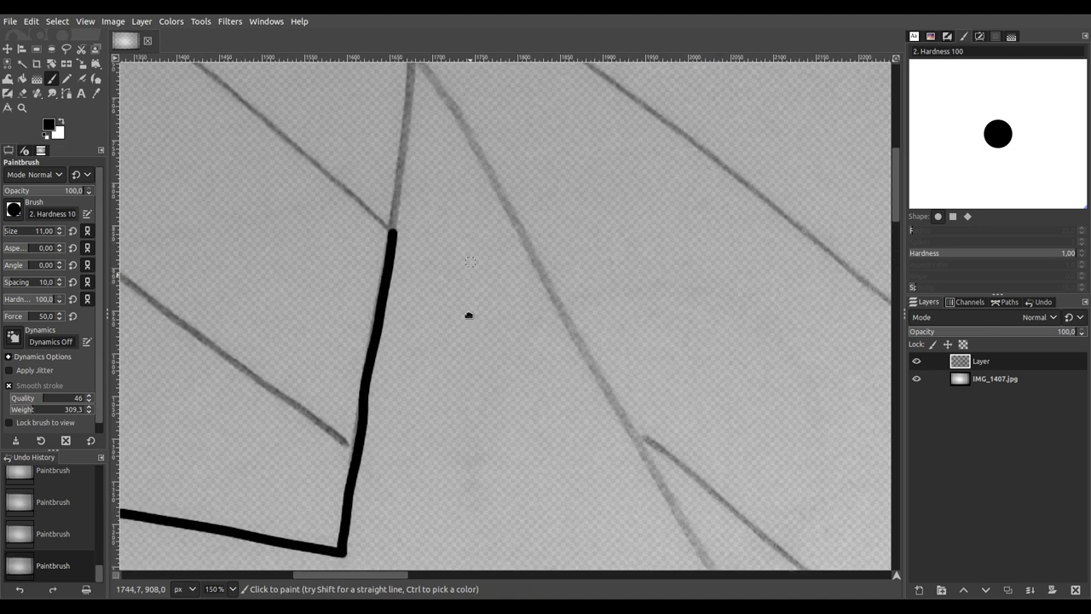
{"action": "scroll", "coordinate": [460, 383], "scroll_direction": "up", "scroll_amount": 3}
{"action": "scroll", "coordinate": [447, 431], "scroll_direction": "up", "scroll_amount": 2}
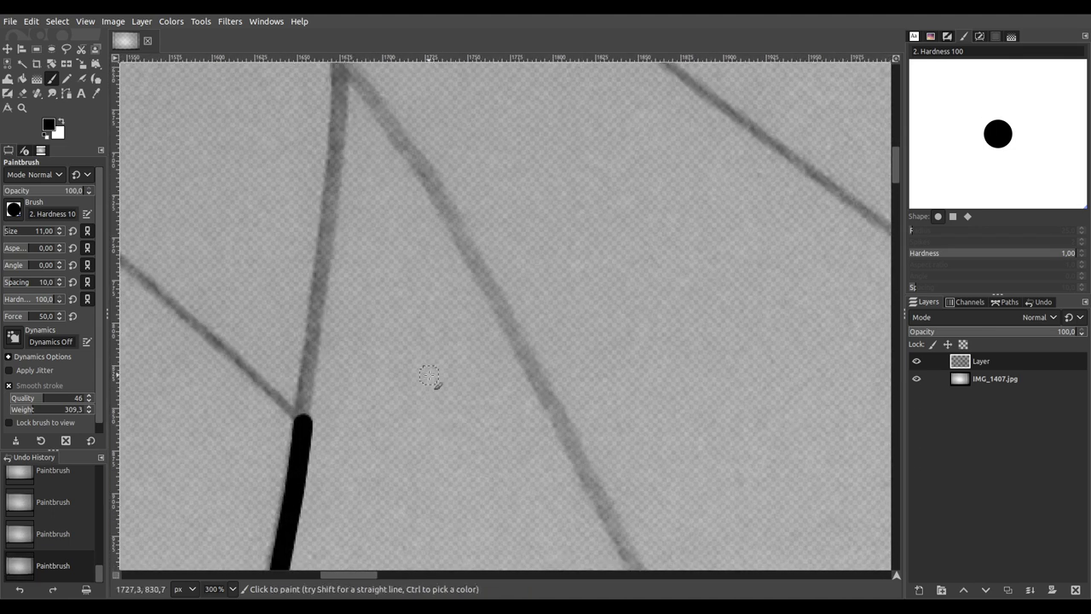
{"action": "scroll", "coordinate": [431, 426], "scroll_direction": "up", "scroll_amount": 2}
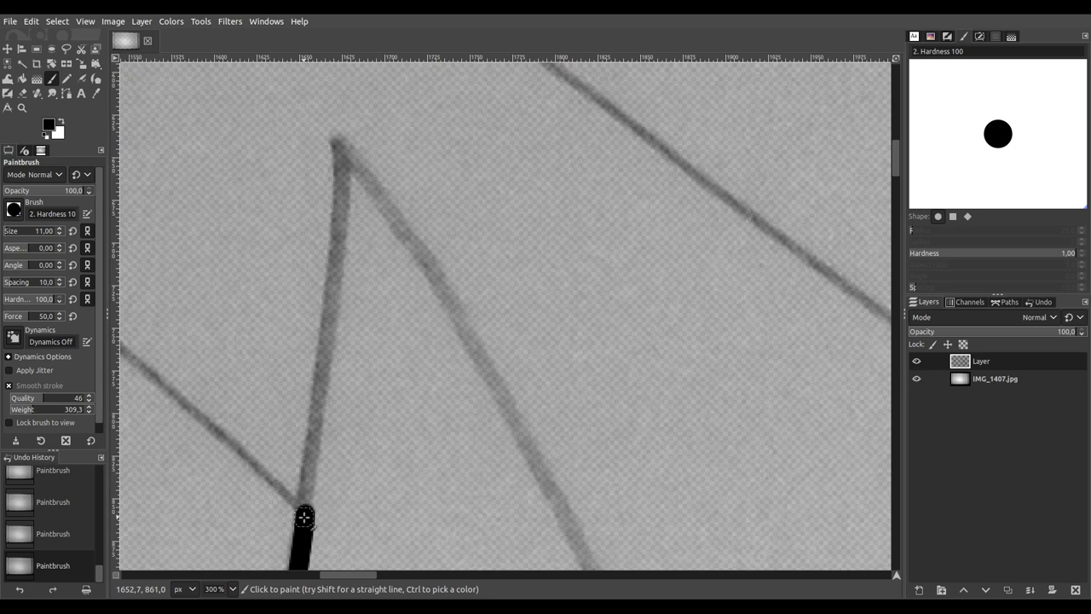
{"action": "mouse_move", "coordinate": [305, 515]}
{"action": "left_mouse_down"}
{"action": "mouse_move", "coordinate": [340, 143]}
{"action": "mouse_move", "coordinate": [470, 312]}
{"action": "mouse_move", "coordinate": [591, 560]}
{"action": "mouse_move", "coordinate": [437, 295]}
{"action": "left_mouse_up"}
Step: Trace the tall peak's long right slope down past the branching hatch line to the large outer arc
{"action": "scroll", "coordinate": [437, 295], "scroll_direction": "down", "scroll_amount": 2}
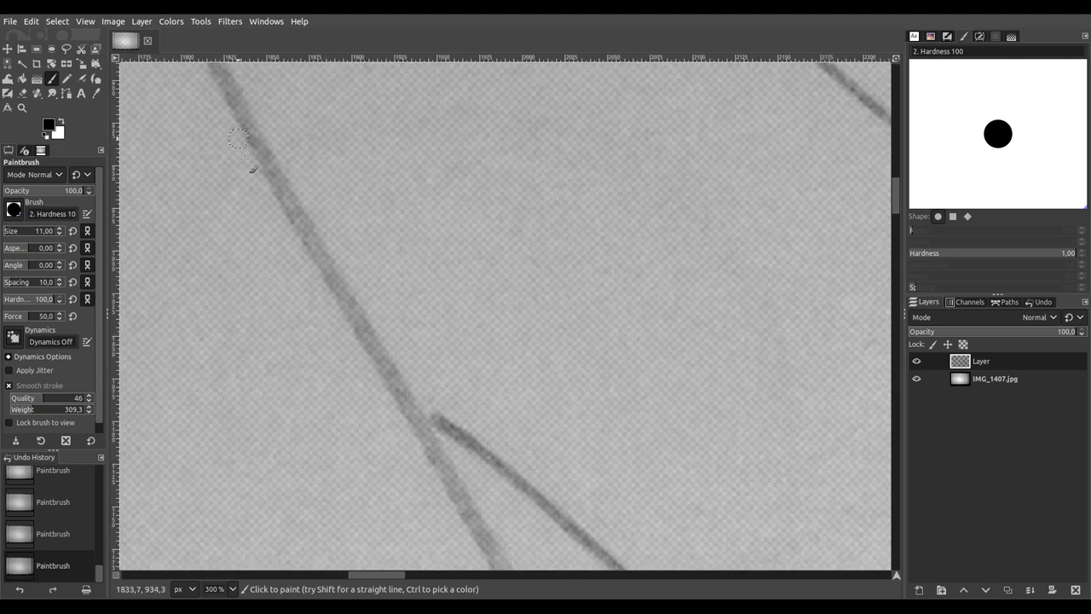
{"action": "scroll", "coordinate": [276, 275], "scroll_direction": "right", "scroll_amount": 5}
{"action": "left_click_drag", "start_coordinate": [260, 120], "coordinate": [389, 263]}
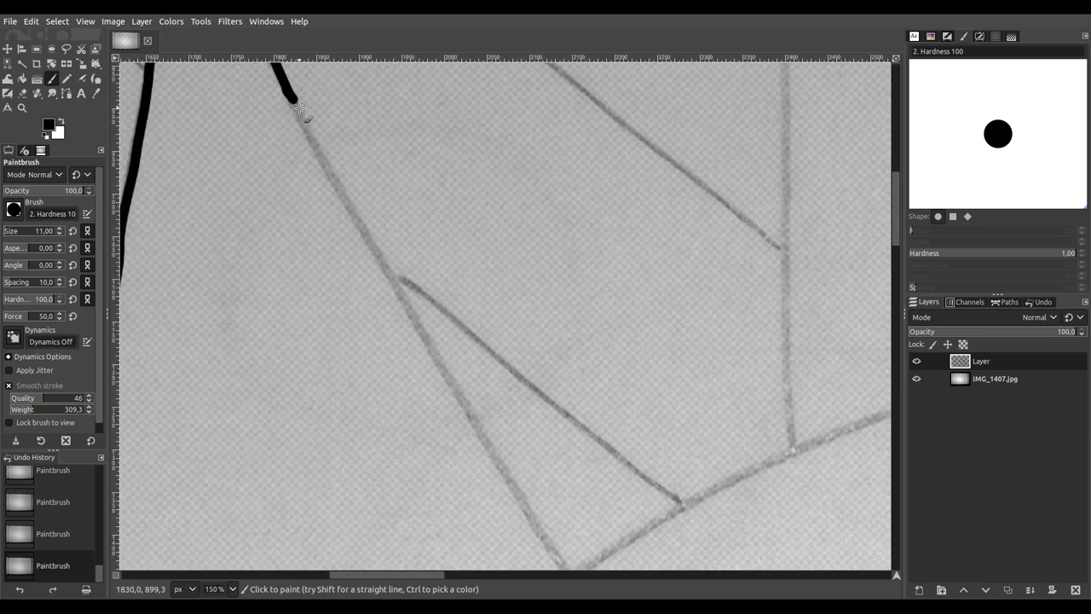
{"action": "mouse_move", "coordinate": [325, 159]}
{"action": "left_mouse_down"}
{"action": "mouse_move", "coordinate": [455, 408]}
{"action": "mouse_move", "coordinate": [529, 509]}
{"action": "left_mouse_up"}
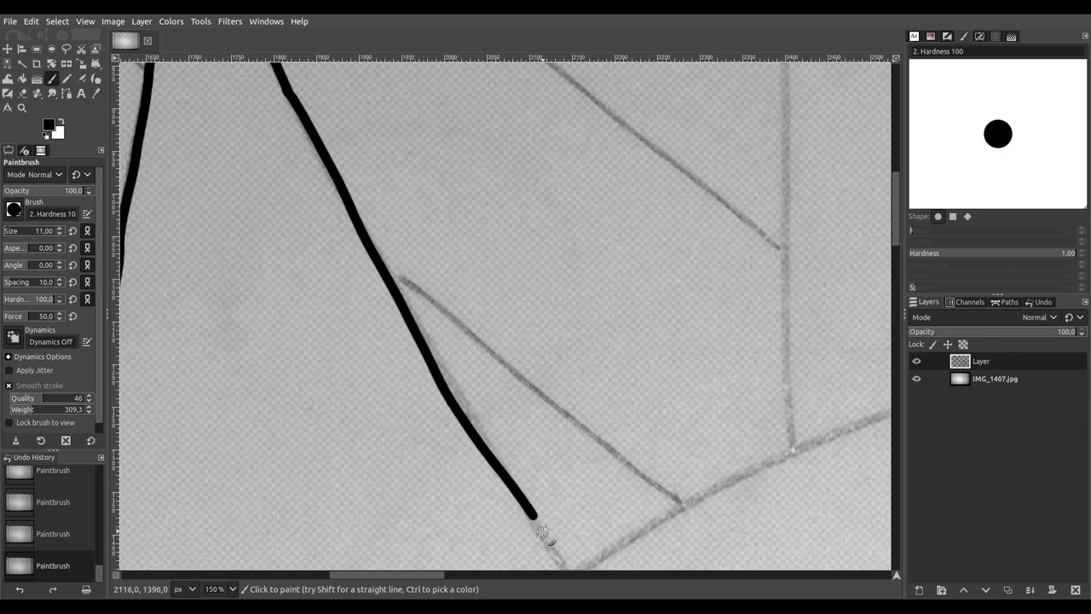
{"action": "scroll", "coordinate": [542, 531], "scroll_direction": "up", "scroll_amount": 2}
{"action": "left_click_drag", "start_coordinate": [424, 138], "coordinate": [501, 267]}
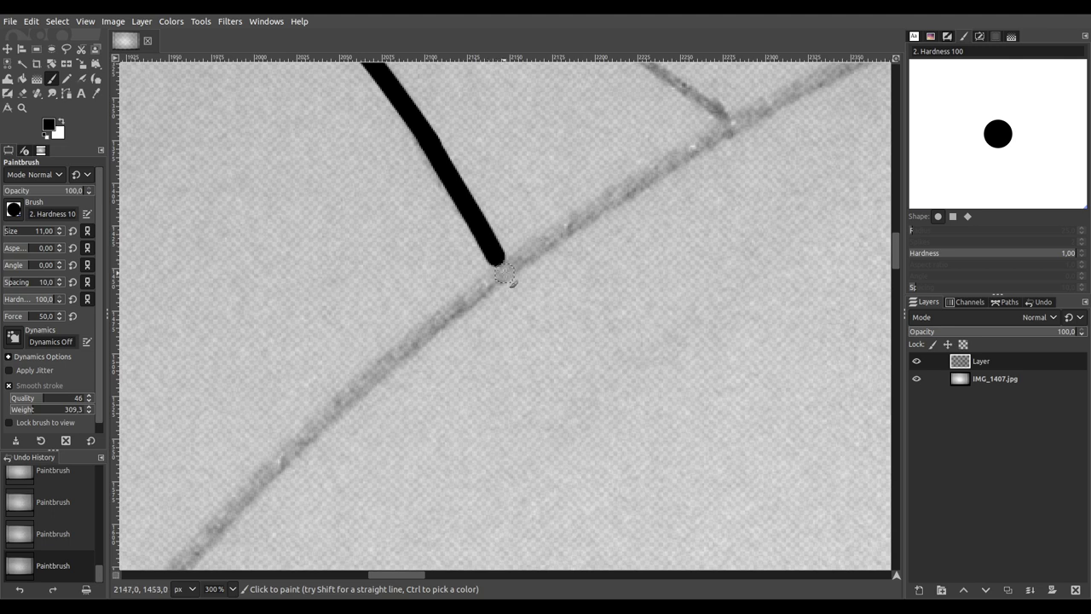
Step: Trace the innermost arc from the middle triangle's left edge over its top and down its left side
{"action": "scroll", "coordinate": [505, 277], "scroll_direction": "down", "scroll_amount": 7}
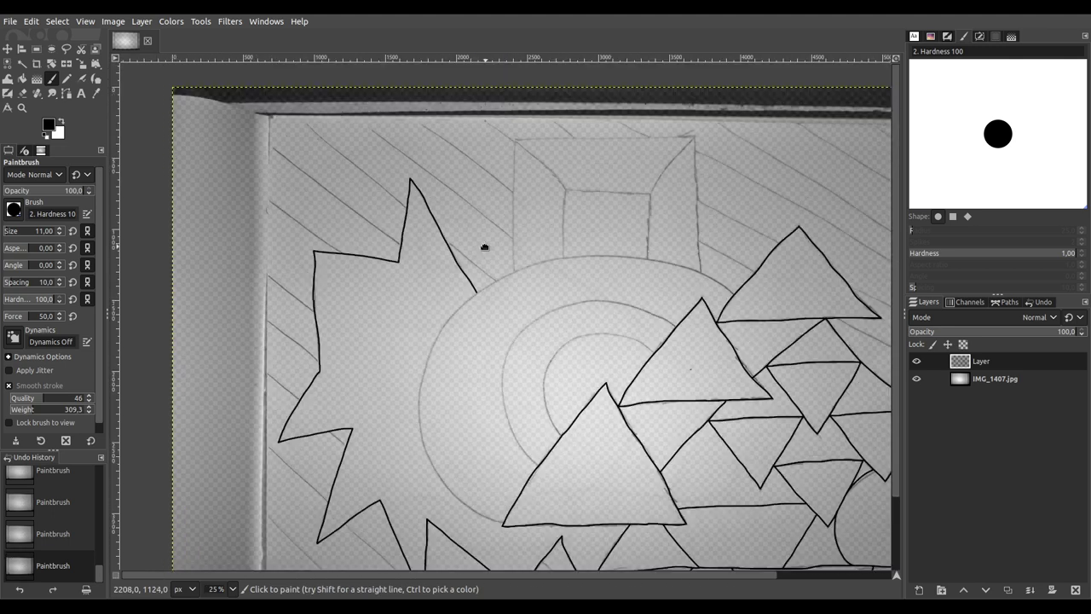
{"action": "left_click_drag", "start_coordinate": [471, 249], "coordinate": [410, 204]}
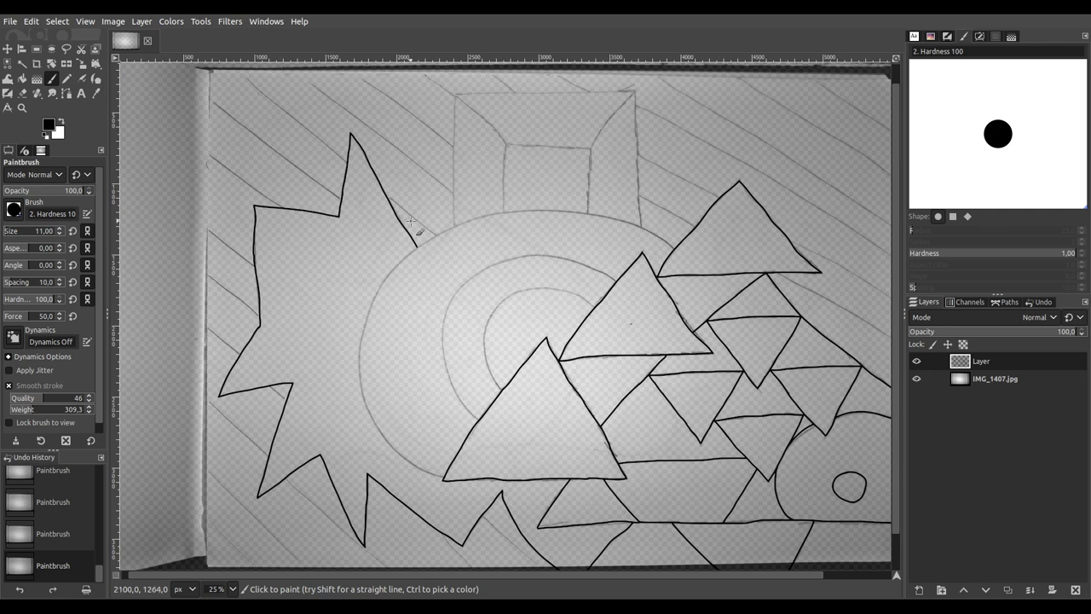
{"action": "scroll", "coordinate": [543, 339], "scroll_direction": "up", "scroll_amount": 4}
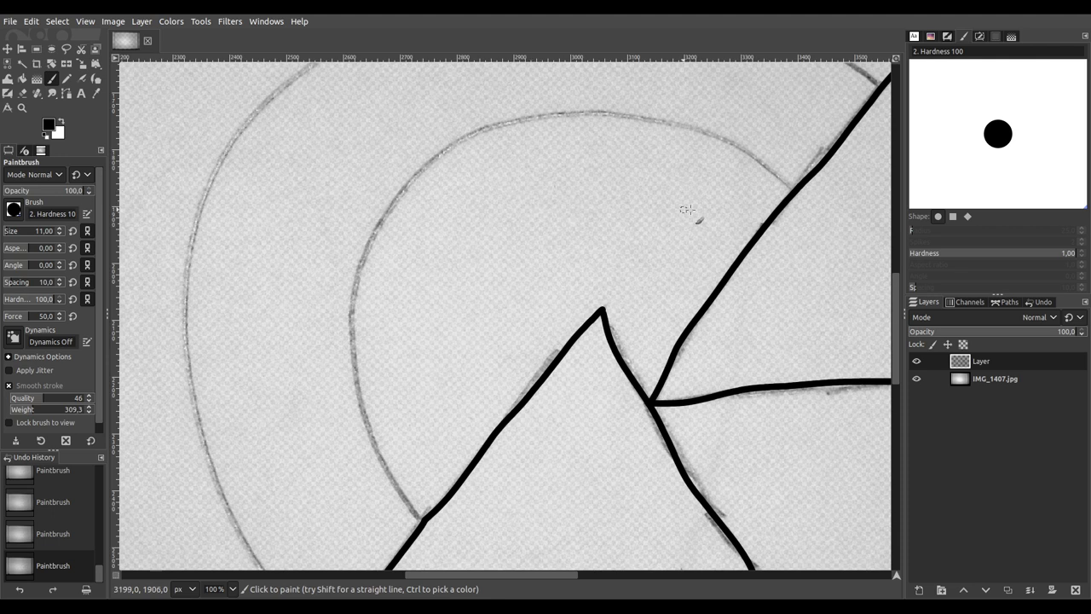
{"action": "scroll", "coordinate": [755, 166], "scroll_direction": "up", "scroll_amount": 2}
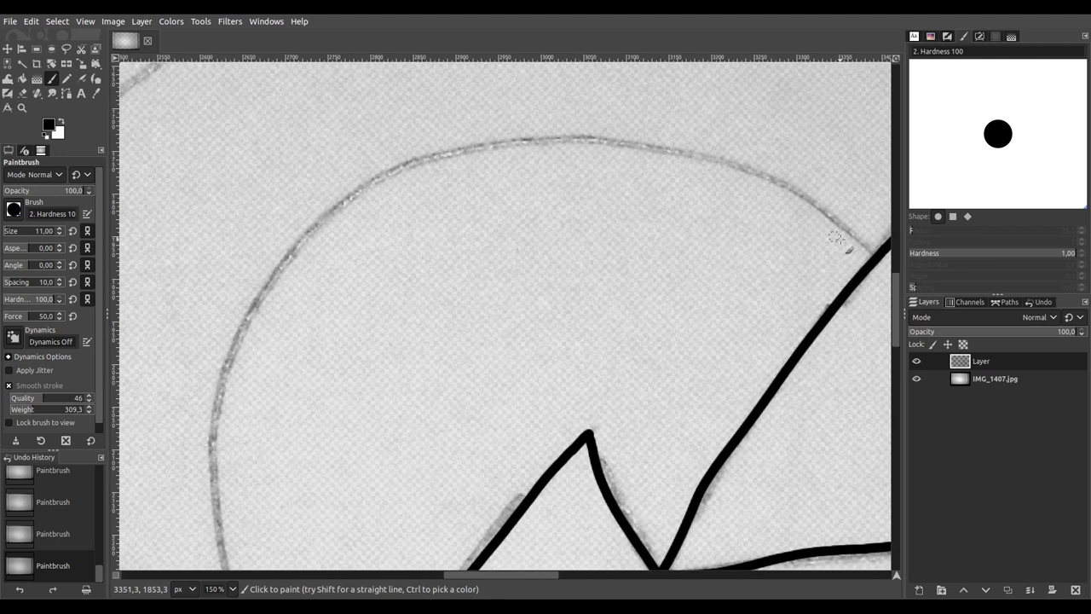
{"action": "left_click_drag", "start_coordinate": [850, 239], "coordinate": [846, 234]}
{"action": "key", "text": "ctrl+z"}
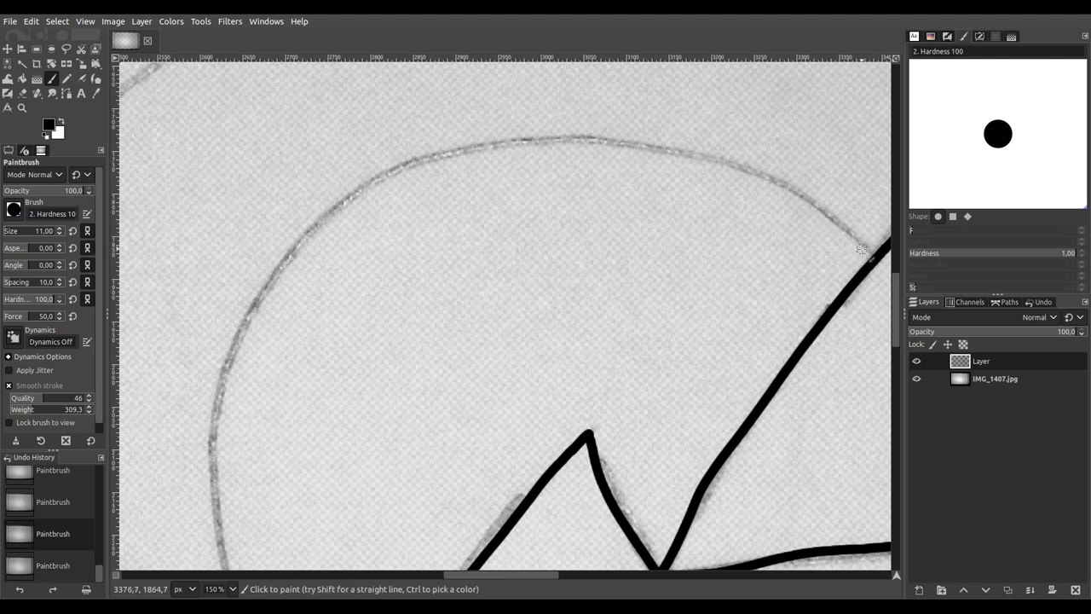
{"action": "mouse_move", "coordinate": [806, 200]}
{"action": "left_mouse_down"}
{"action": "mouse_move", "coordinate": [678, 145]}
{"action": "mouse_move", "coordinate": [574, 138]}
{"action": "mouse_move", "coordinate": [474, 148]}
{"action": "mouse_move", "coordinate": [368, 186]}
{"action": "mouse_move", "coordinate": [312, 230]}
{"action": "mouse_move", "coordinate": [234, 339]}
{"action": "mouse_move", "coordinate": [210, 487]}
{"action": "left_mouse_up"}
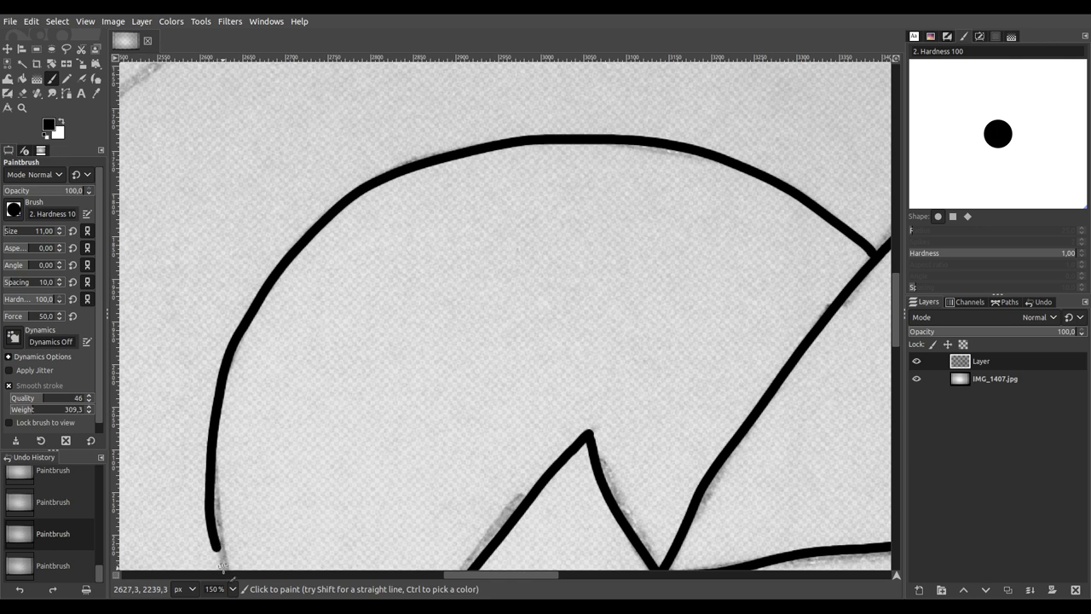
Step: Complete the innermost arc from its lower-left end down to the front triangle's left edge
{"action": "left_click_drag", "start_coordinate": [221, 566], "coordinate": [221, 566]}
{"action": "scroll", "coordinate": [231, 503], "scroll_direction": "down", "scroll_amount": 3}
{"action": "scroll", "coordinate": [312, 230], "scroll_direction": "up", "scroll_amount": 2}
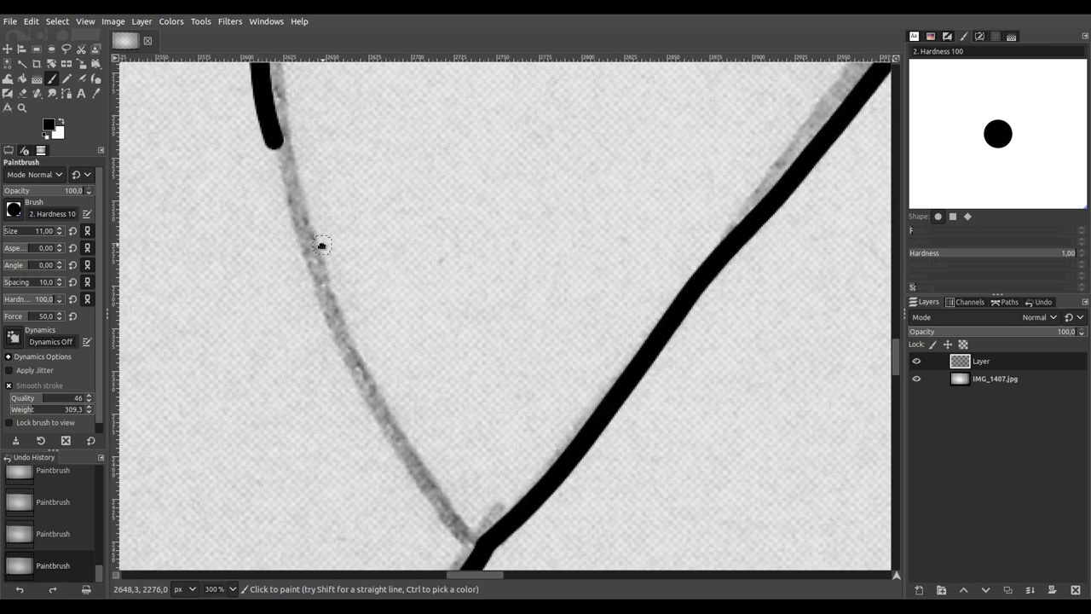
{"action": "scroll", "coordinate": [322, 246], "scroll_direction": "left", "scroll_amount": 1}
{"action": "left_click_drag", "start_coordinate": [301, 132], "coordinate": [307, 164]}
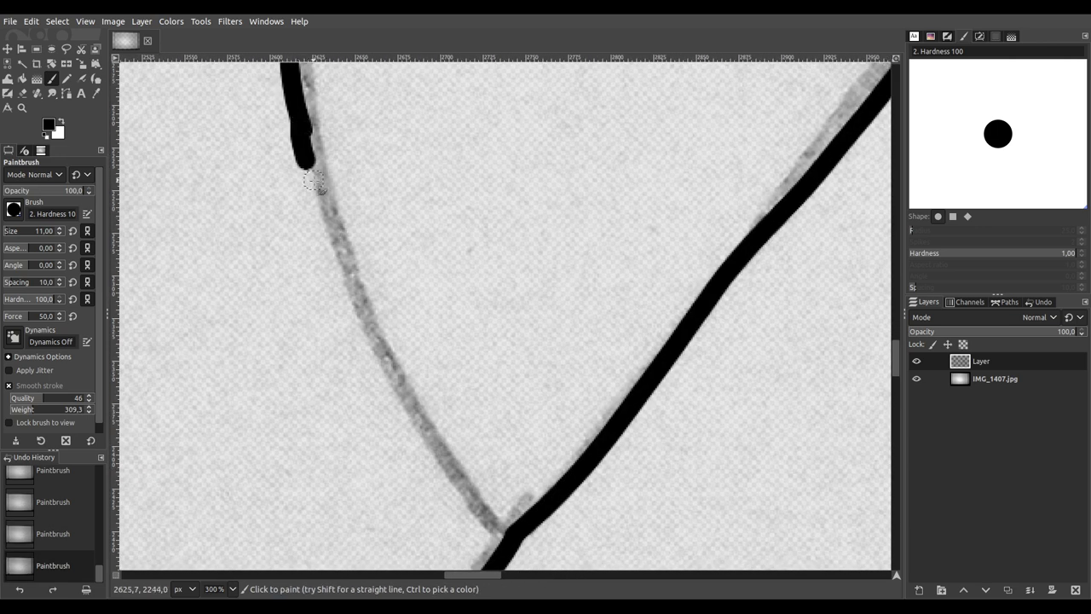
{"action": "key", "text": "ctrl+z"}
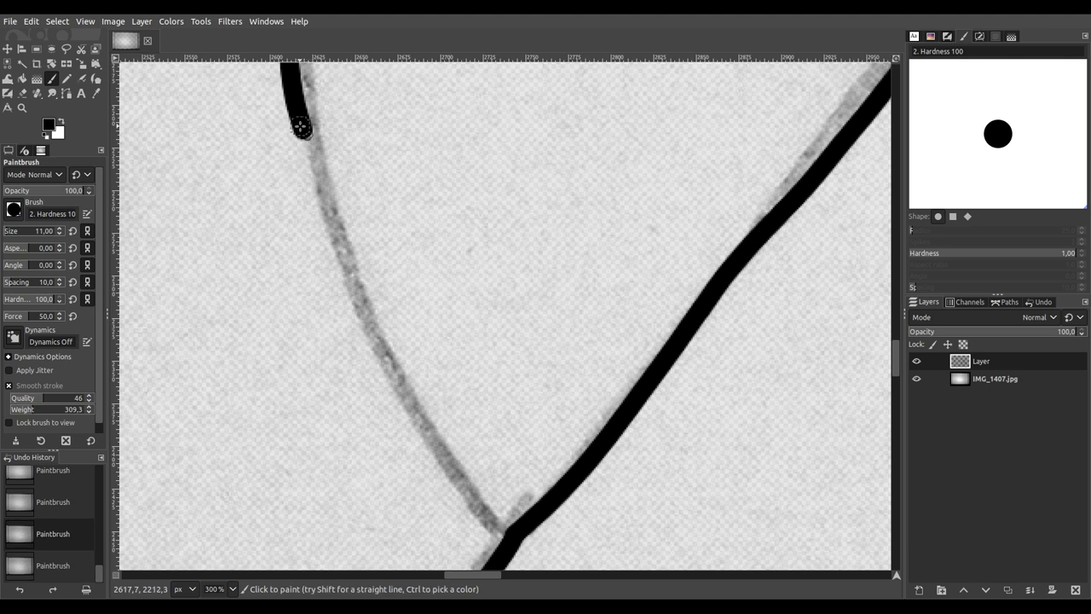
{"action": "mouse_move", "coordinate": [302, 130]}
{"action": "left_mouse_down"}
{"action": "mouse_move", "coordinate": [385, 375]}
{"action": "mouse_move", "coordinate": [429, 447]}
{"action": "mouse_move", "coordinate": [512, 535]}
{"action": "left_mouse_up"}
Step: Trace the top of the second arc from the middle triangle's left edge towards the left
{"action": "scroll", "coordinate": [519, 457], "scroll_direction": "down", "scroll_amount": 4}
{"action": "scroll", "coordinate": [528, 278], "scroll_direction": "up", "scroll_amount": 3}
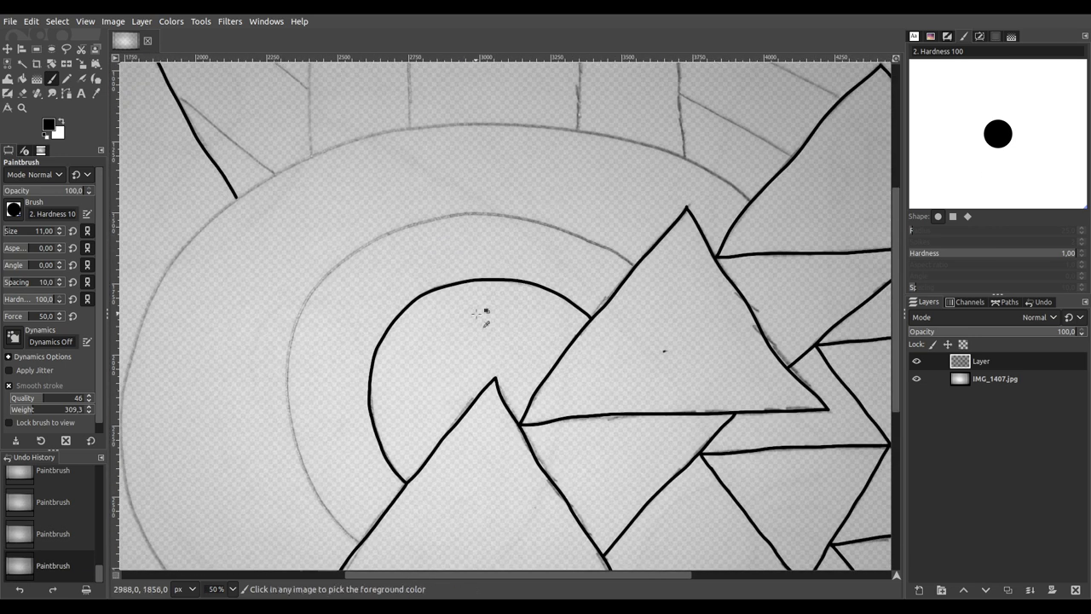
{"action": "scroll", "coordinate": [535, 260], "scroll_direction": "right", "scroll_amount": 1}
{"action": "scroll", "coordinate": [535, 260], "scroll_direction": "up", "scroll_amount": 1}
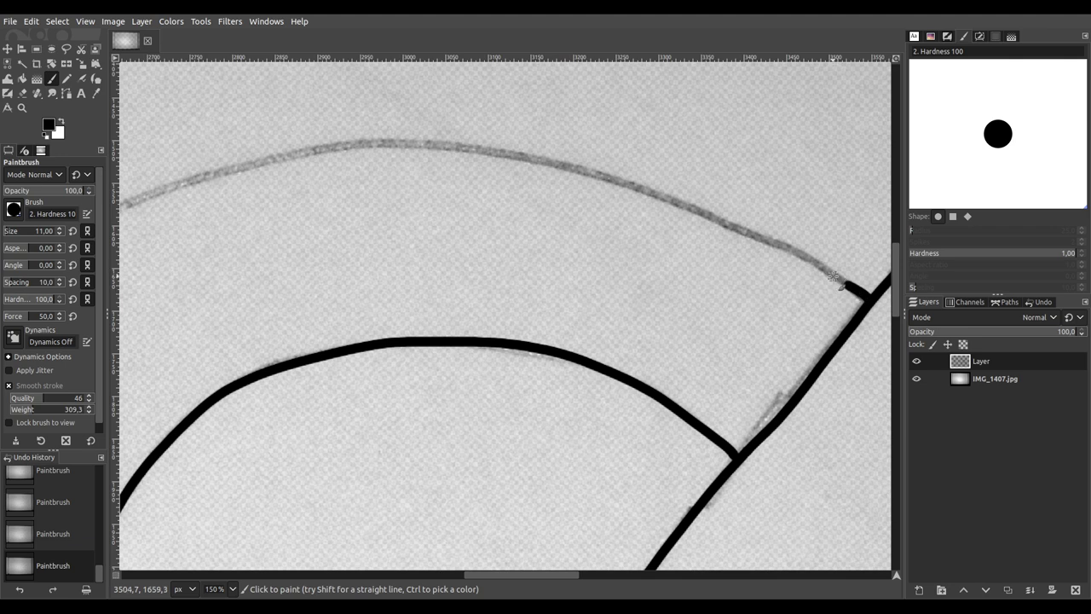
{"action": "mouse_move", "coordinate": [794, 259]}
{"action": "left_mouse_down"}
{"action": "mouse_move", "coordinate": [689, 210]}
{"action": "mouse_move", "coordinate": [460, 153]}
{"action": "mouse_move", "coordinate": [312, 148]}
{"action": "mouse_move", "coordinate": [175, 182]}
{"action": "left_mouse_up"}
Step: Trace the second arc's left side down to the front triangle's left edge
{"action": "mouse_move", "coordinate": [207, 278]}
{"action": "left_mouse_down"}
{"action": "mouse_move", "coordinate": [684, 214]}
{"action": "mouse_move", "coordinate": [739, 185]}
{"action": "left_mouse_up"}
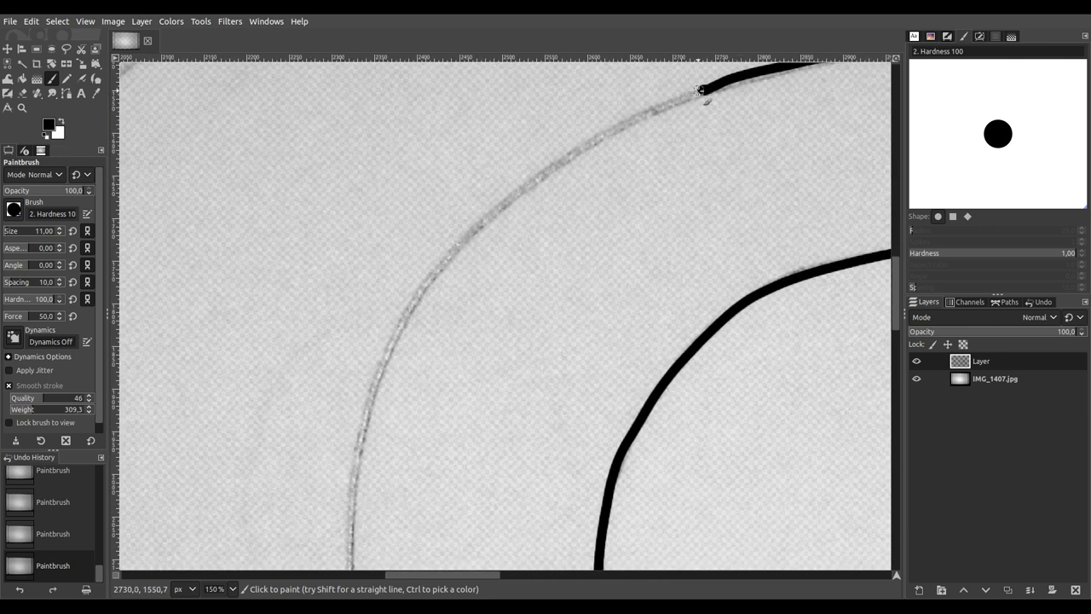
{"action": "mouse_move", "coordinate": [609, 132]}
{"action": "left_mouse_down"}
{"action": "mouse_move", "coordinate": [486, 228]}
{"action": "mouse_move", "coordinate": [413, 329]}
{"action": "left_mouse_up"}
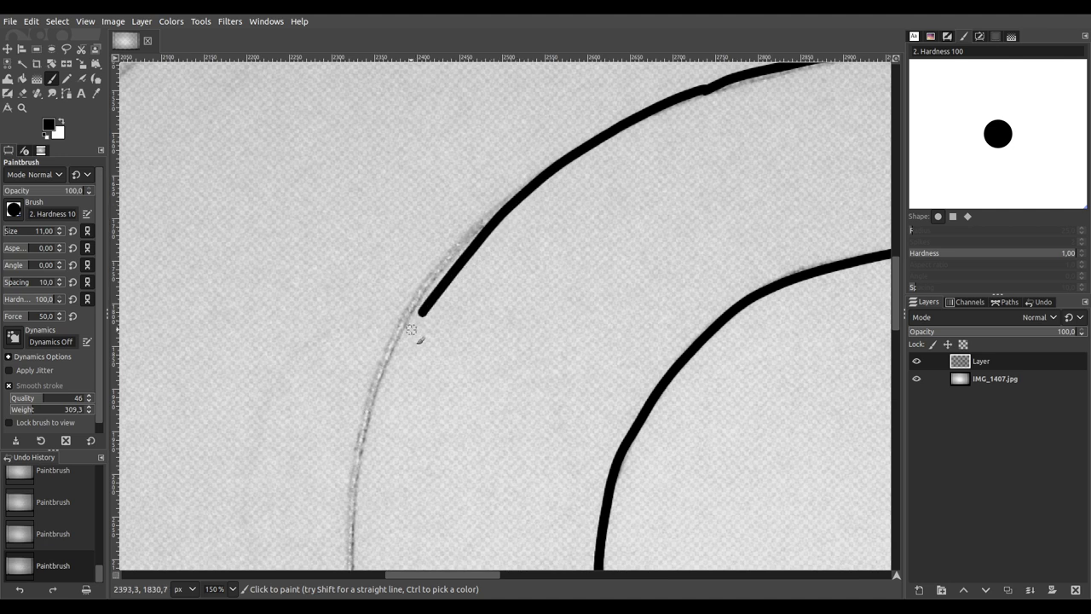
{"action": "key", "text": "ctrl+z"}
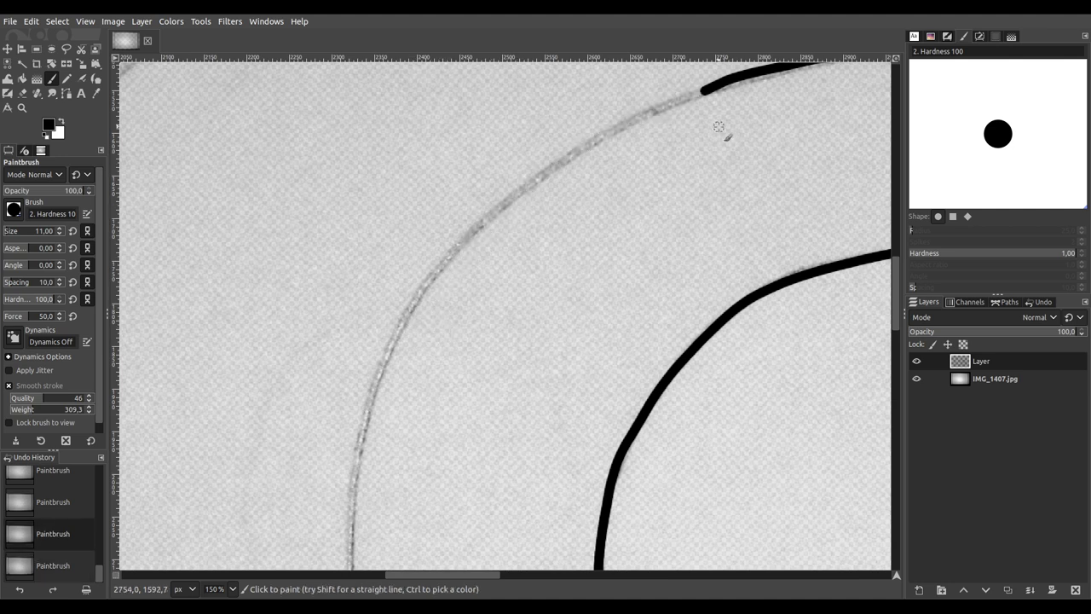
{"action": "scroll", "coordinate": [719, 119], "scroll_direction": "up", "scroll_amount": 1}
{"action": "left_click_drag", "start_coordinate": [718, 110], "coordinate": [791, 116]}
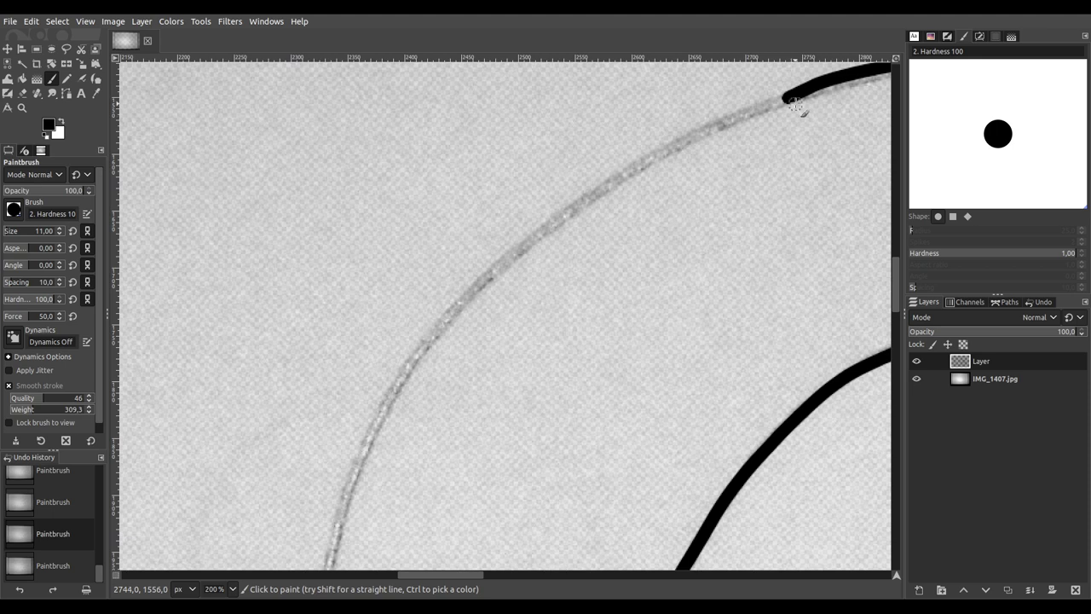
{"action": "mouse_move", "coordinate": [747, 114]}
{"action": "left_mouse_down"}
{"action": "mouse_move", "coordinate": [505, 249]}
{"action": "mouse_move", "coordinate": [371, 429]}
{"action": "mouse_move", "coordinate": [326, 552]}
{"action": "mouse_move", "coordinate": [348, 87]}
{"action": "mouse_move", "coordinate": [355, 106]}
{"action": "mouse_move", "coordinate": [347, 76]}
{"action": "mouse_move", "coordinate": [319, 337]}
{"action": "mouse_move", "coordinate": [324, 389]}
{"action": "mouse_move", "coordinate": [380, 548]}
{"action": "mouse_move", "coordinate": [401, 295]}
{"action": "mouse_move", "coordinate": [398, 136]}
{"action": "left_mouse_up"}
{"action": "mouse_move", "coordinate": [378, 176]}
{"action": "left_mouse_down"}
{"action": "mouse_move", "coordinate": [305, 148]}
{"action": "mouse_move", "coordinate": [334, 237]}
{"action": "mouse_move", "coordinate": [400, 359]}
{"action": "mouse_move", "coordinate": [445, 415]}
{"action": "mouse_move", "coordinate": [539, 486]}
{"action": "left_mouse_up"}
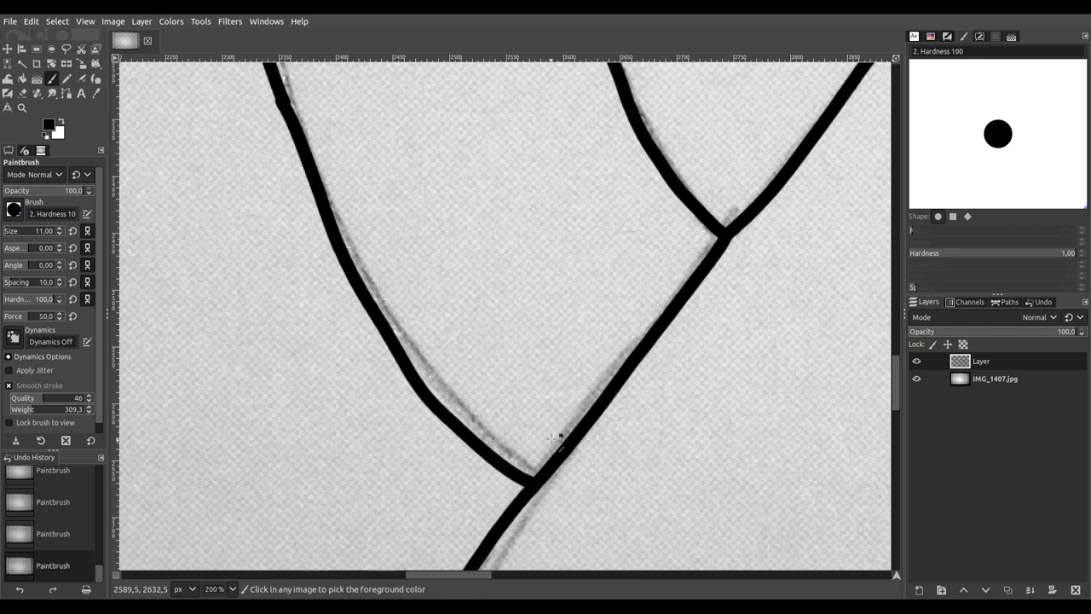
Step: Trace the top of the large outer arc from the rear triangle's left edge leftward past the feet of the four vertical lines
{"action": "scroll", "coordinate": [548, 341], "scroll_direction": "down", "scroll_amount": 5}
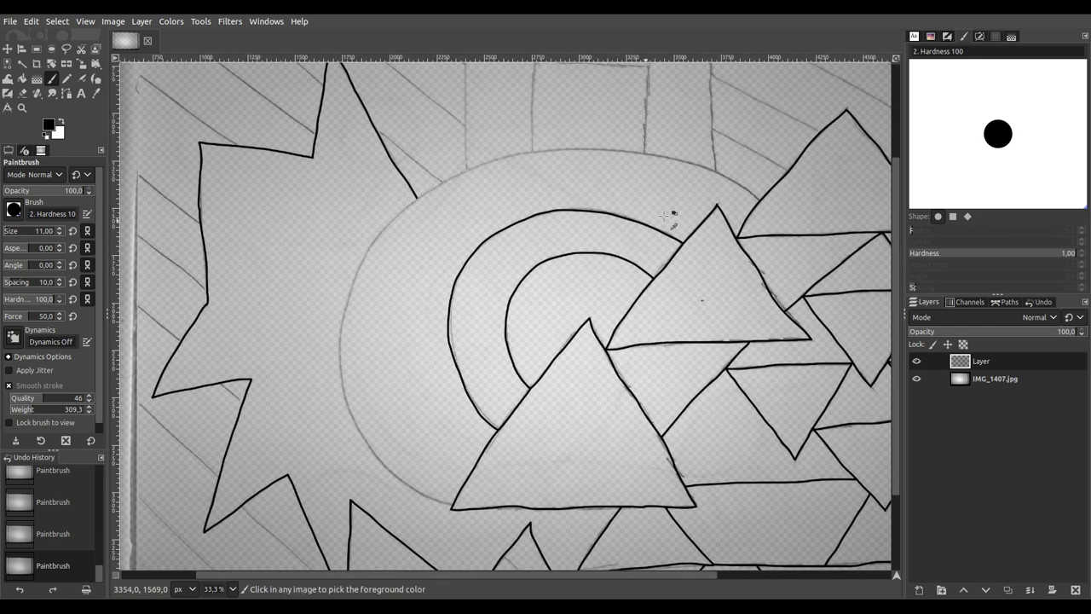
{"action": "scroll", "coordinate": [672, 214], "scroll_direction": "up", "scroll_amount": 5}
{"action": "left_click_drag", "start_coordinate": [735, 360], "coordinate": [850, 526]}
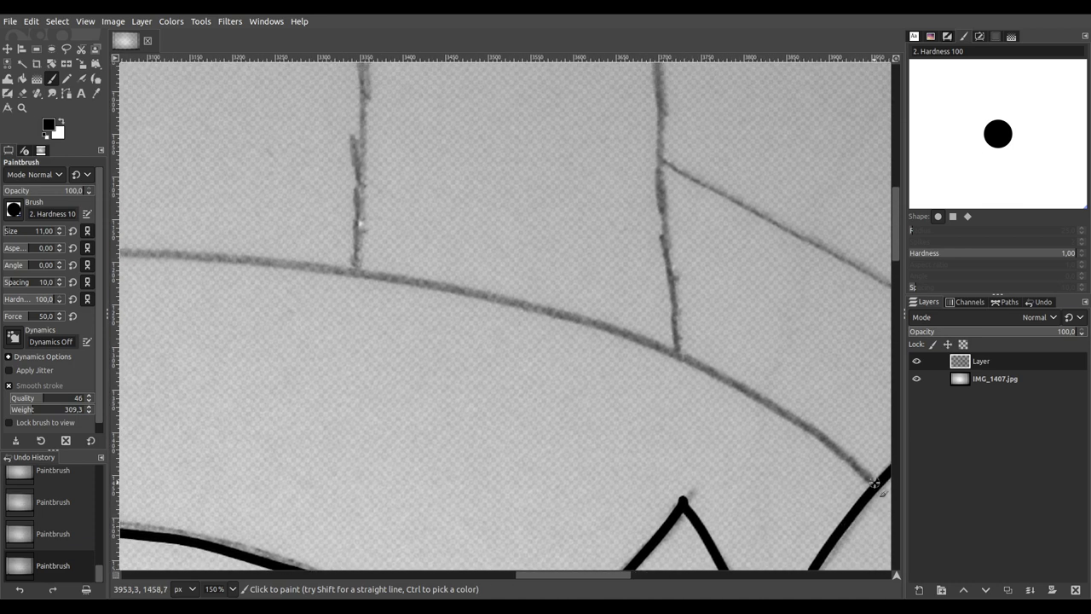
{"action": "mouse_move", "coordinate": [846, 452]}
{"action": "left_mouse_down"}
{"action": "mouse_move", "coordinate": [736, 384]}
{"action": "mouse_move", "coordinate": [576, 320]}
{"action": "mouse_move", "coordinate": [402, 280]}
{"action": "mouse_move", "coordinate": [178, 253]}
{"action": "left_mouse_up"}
{"action": "mouse_move", "coordinate": [183, 349]}
{"action": "left_mouse_down"}
{"action": "mouse_move", "coordinate": [713, 312]}
{"action": "mouse_move", "coordinate": [838, 288]}
{"action": "left_mouse_up"}
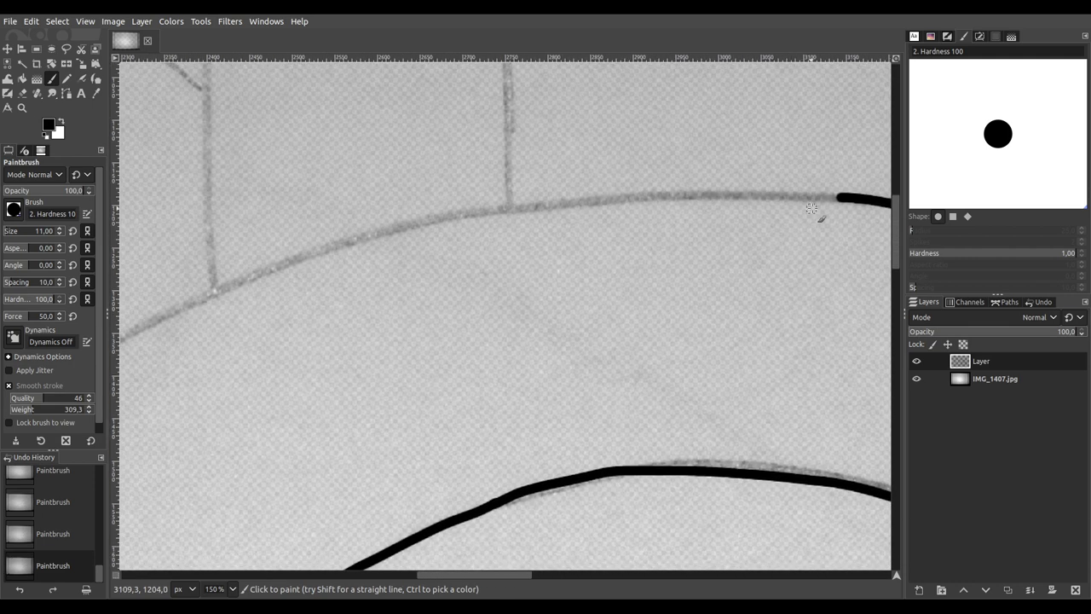
{"action": "mouse_move", "coordinate": [820, 197]}
{"action": "left_mouse_down"}
{"action": "mouse_move", "coordinate": [642, 187]}
{"action": "mouse_move", "coordinate": [437, 220]}
{"action": "mouse_move", "coordinate": [132, 335]}
{"action": "left_mouse_up"}
Step: Trace the outer arc's upper-left stretch past the end of the tall peak's slope
{"action": "mouse_move", "coordinate": [185, 402]}
{"action": "left_mouse_down"}
{"action": "mouse_move", "coordinate": [376, 319]}
{"action": "mouse_move", "coordinate": [916, 122]}
{"action": "mouse_move", "coordinate": [754, 170]}
{"action": "left_mouse_up"}
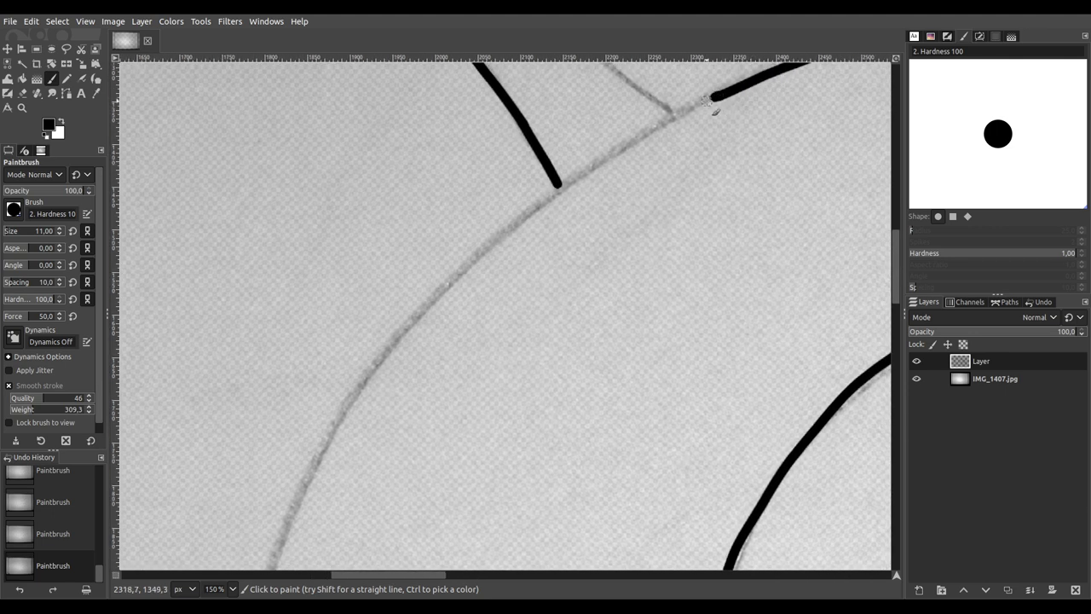
{"action": "mouse_move", "coordinate": [667, 117]}
{"action": "left_mouse_down"}
{"action": "mouse_move", "coordinate": [457, 275]}
{"action": "mouse_move", "coordinate": [336, 421]}
{"action": "left_mouse_up"}
{"action": "left_click_drag", "start_coordinate": [313, 474], "coordinate": [293, 518]}
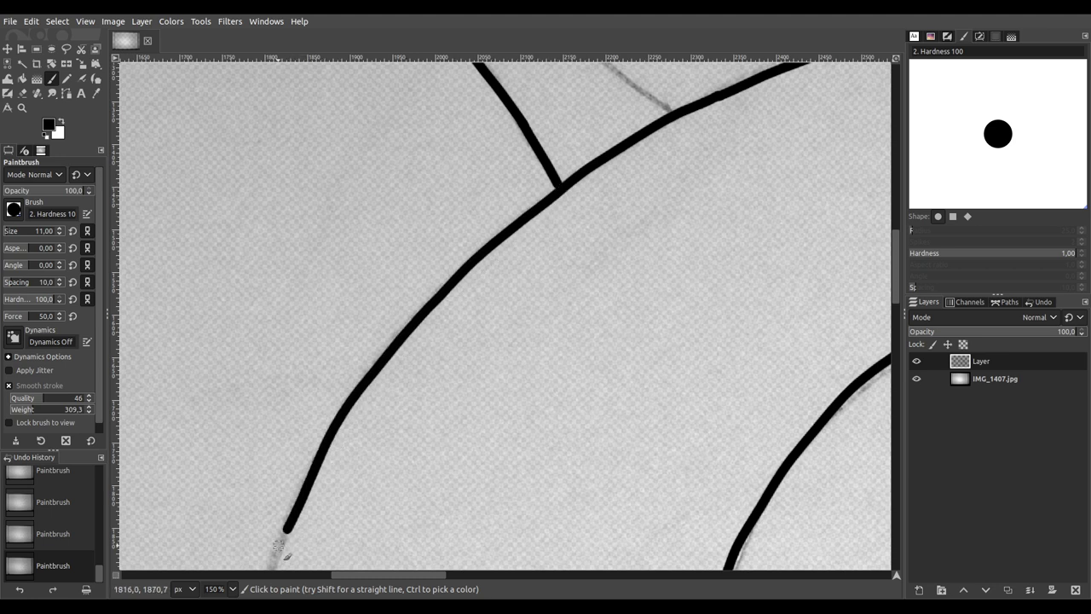
Step: Trace the outer arc's leftmost side down to the start of its lower bend
{"action": "scroll", "coordinate": [446, 292], "scroll_direction": "down", "scroll_amount": 10}
{"action": "scroll", "coordinate": [445, 293], "scroll_direction": "left", "scroll_amount": 4}
{"action": "scroll", "coordinate": [563, 152], "scroll_direction": "down", "scroll_amount": 1}
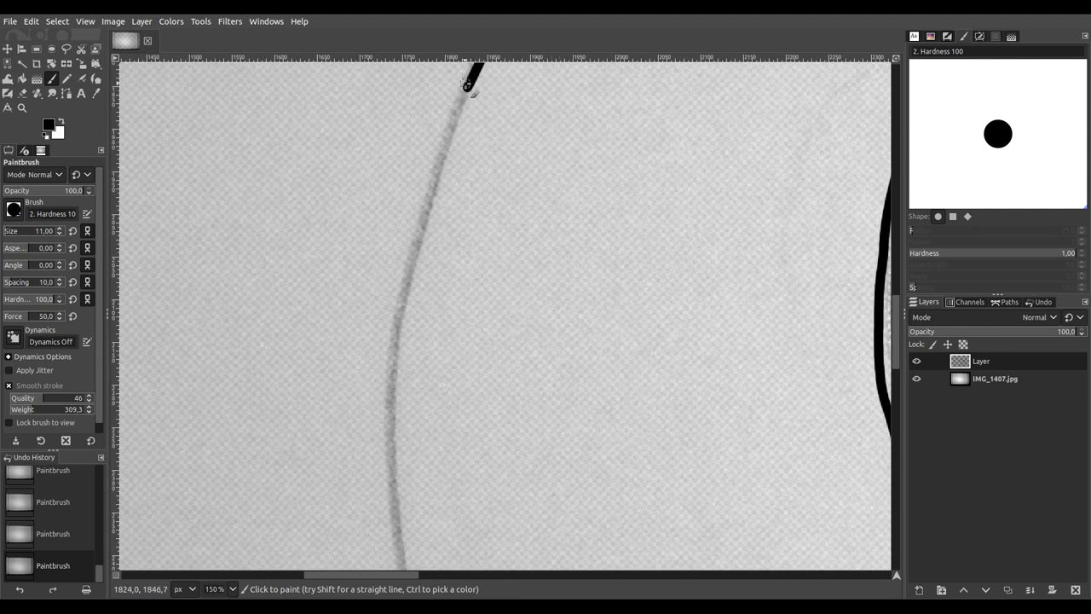
{"action": "mouse_move", "coordinate": [458, 110]}
{"action": "left_mouse_down"}
{"action": "mouse_move", "coordinate": [381, 326]}
{"action": "mouse_move", "coordinate": [377, 402]}
{"action": "mouse_move", "coordinate": [396, 550]}
{"action": "mouse_move", "coordinate": [405, 525]}
{"action": "mouse_move", "coordinate": [368, 378]}
{"action": "mouse_move", "coordinate": [276, 142]}
{"action": "left_mouse_up"}
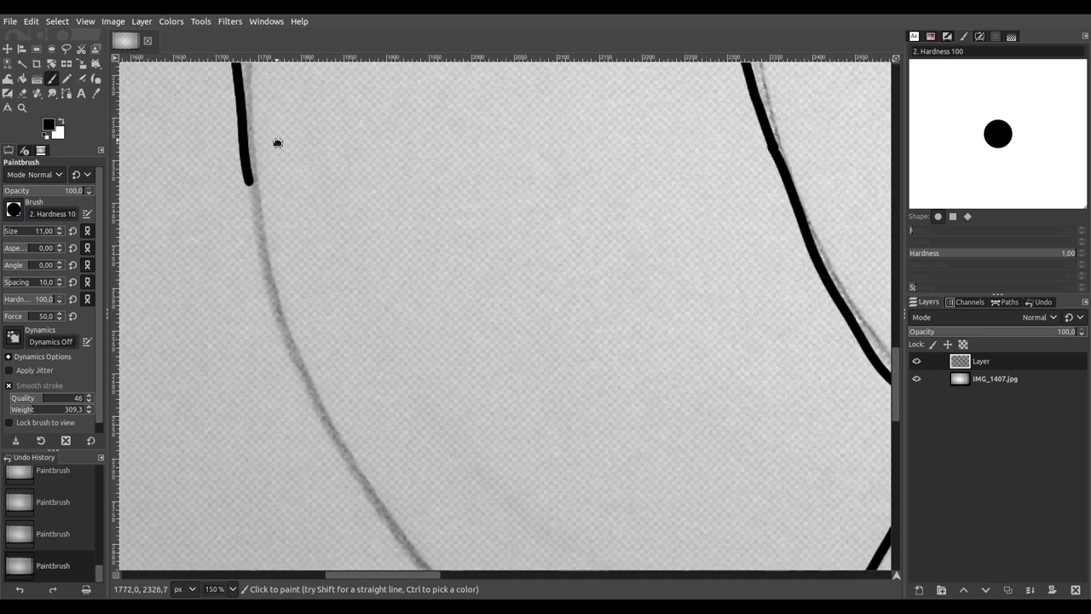
Step: Trace the outer arc's lower-left bend down to the front triangle's lower-left edge
{"action": "mouse_move", "coordinate": [326, 261]}
{"action": "left_mouse_down"}
{"action": "mouse_move", "coordinate": [285, 139]}
{"action": "mouse_move", "coordinate": [299, 165]}
{"action": "left_mouse_up"}
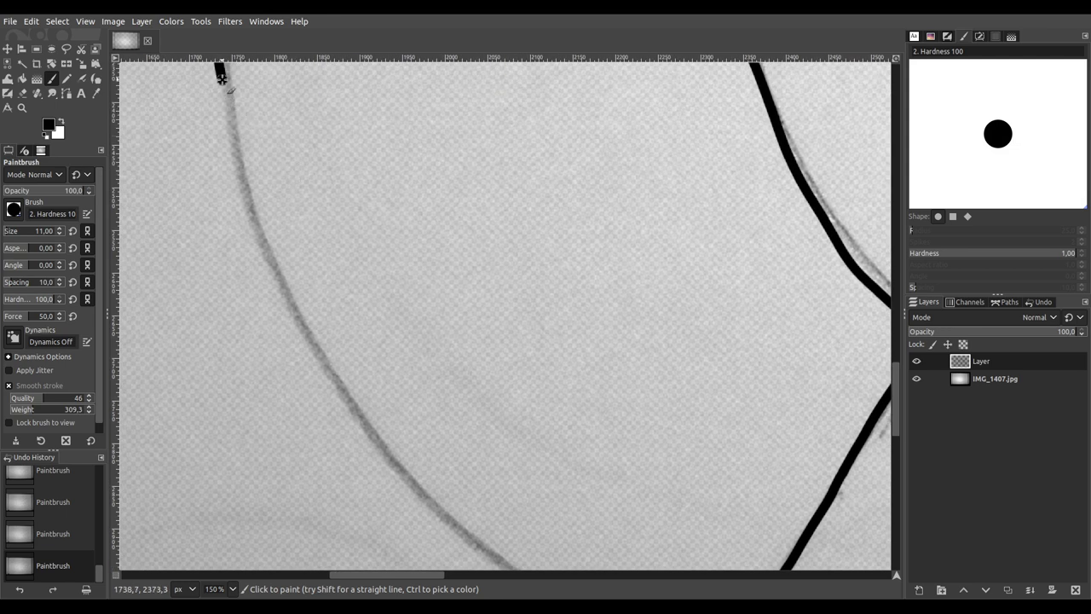
{"action": "left_click_drag", "start_coordinate": [231, 129], "coordinate": [265, 283]}
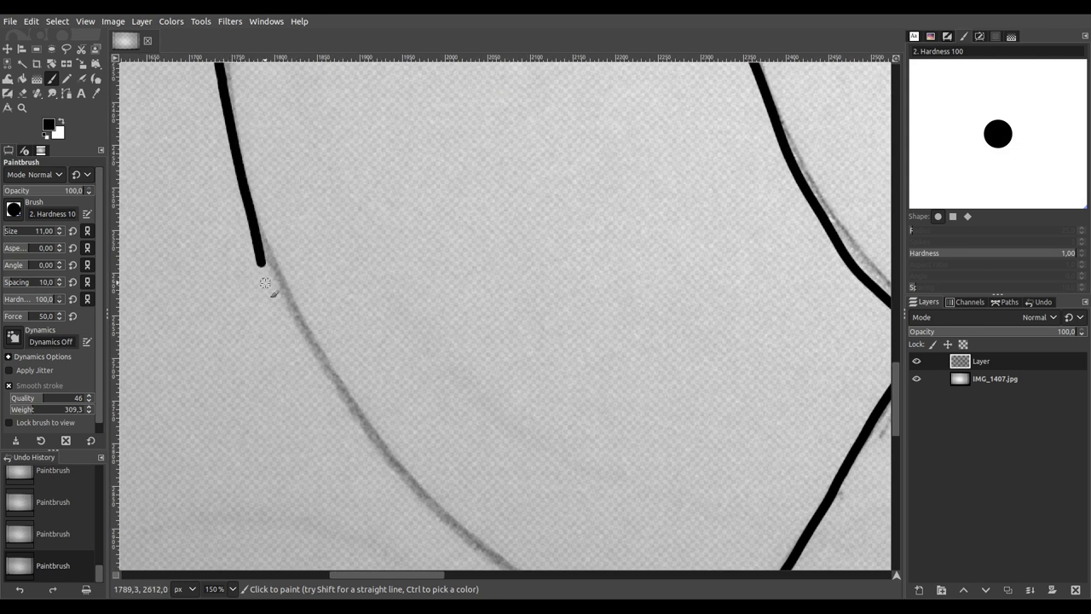
{"action": "mouse_move", "coordinate": [291, 331]}
{"action": "left_mouse_down"}
{"action": "mouse_move", "coordinate": [352, 433]}
{"action": "mouse_move", "coordinate": [431, 504]}
{"action": "mouse_move", "coordinate": [292, 182]}
{"action": "left_mouse_up"}
{"action": "scroll", "coordinate": [293, 182], "scroll_direction": "up", "scroll_amount": 2}
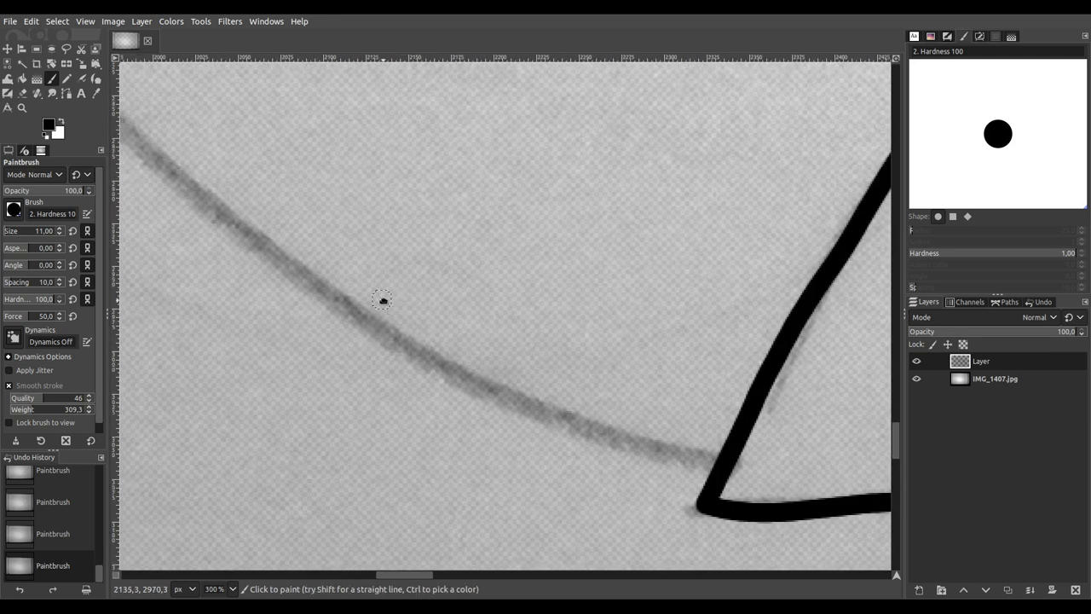
{"action": "left_click_drag", "start_coordinate": [512, 353], "coordinate": [496, 335]}
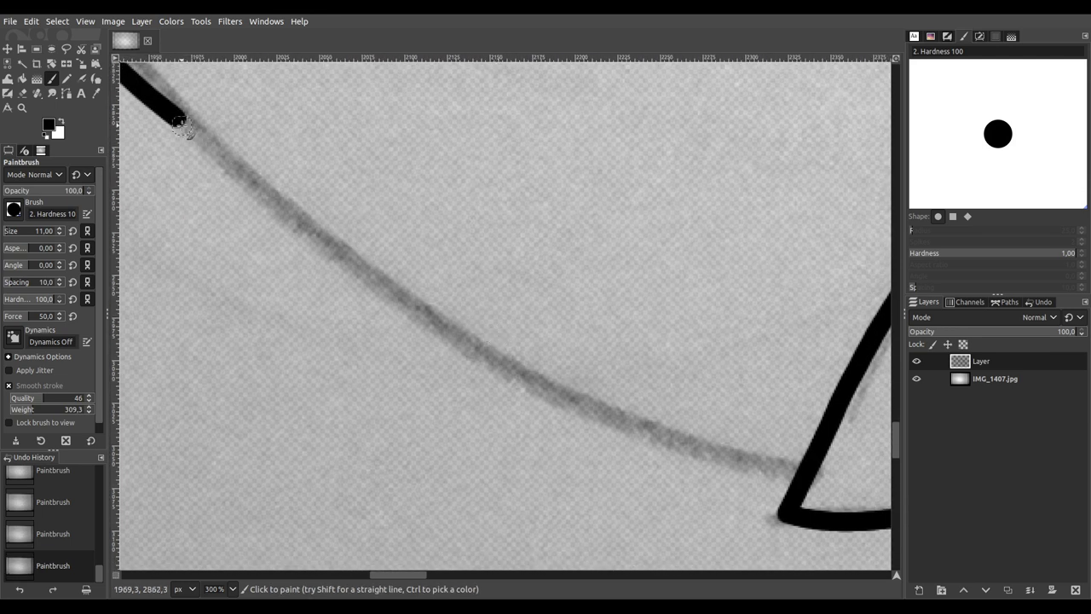
{"action": "mouse_move", "coordinate": [176, 119]}
{"action": "left_mouse_down"}
{"action": "mouse_move", "coordinate": [324, 249]}
{"action": "mouse_move", "coordinate": [454, 332]}
{"action": "mouse_move", "coordinate": [683, 455]}
{"action": "mouse_move", "coordinate": [777, 482]}
{"action": "mouse_move", "coordinate": [814, 470]}
{"action": "left_mouse_up"}
{"action": "scroll", "coordinate": [775, 398], "scroll_direction": "down", "scroll_amount": 9}
{"action": "scroll", "coordinate": [756, 287], "scroll_direction": "up", "scroll_amount": 3}
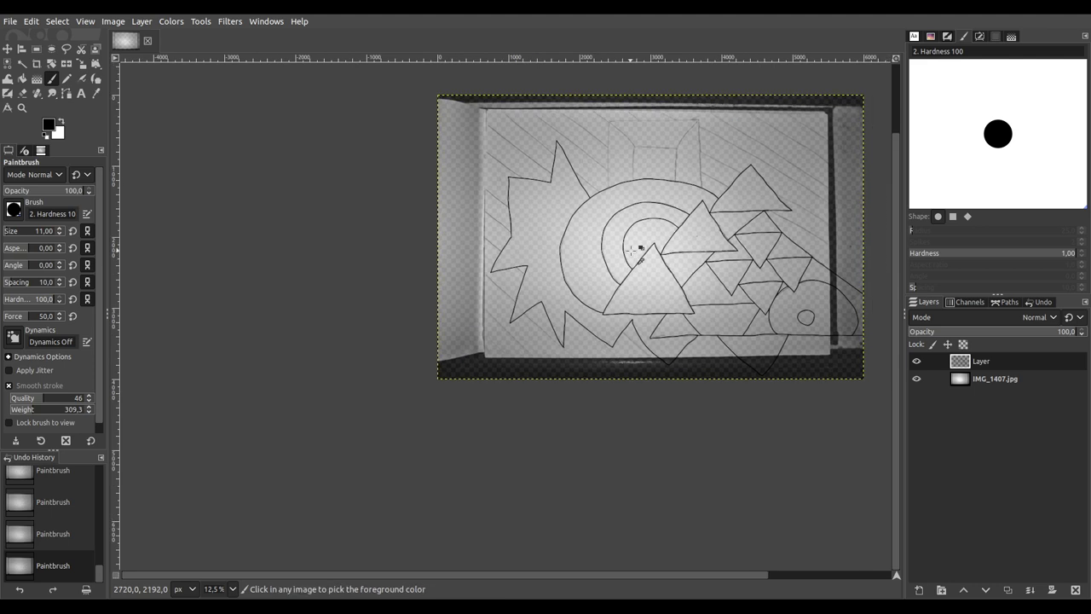
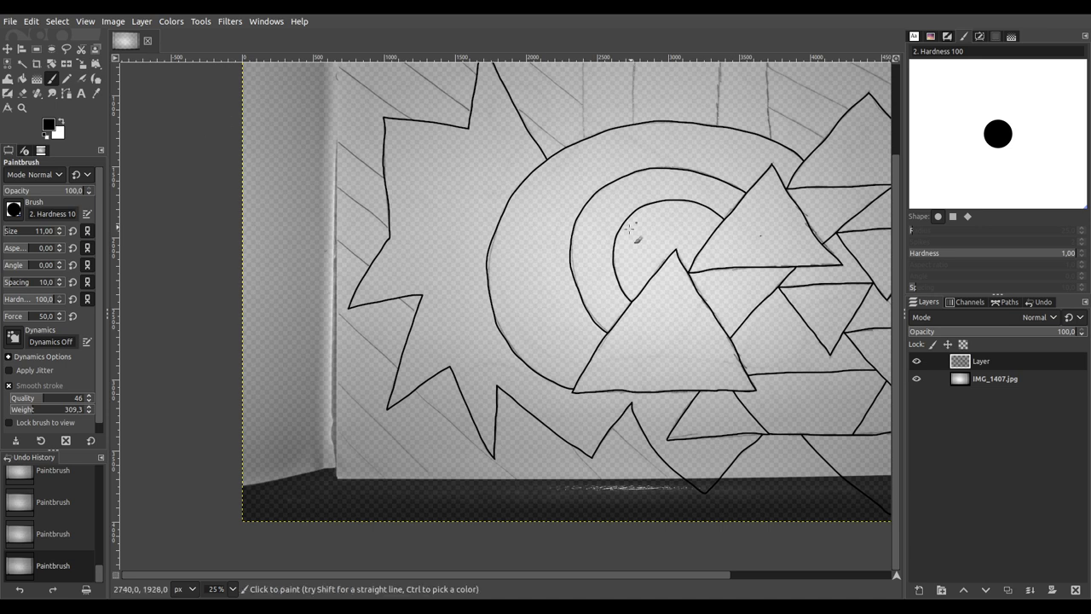
Step: Trace the left, top and right sides of the small inner rectangle standing on the outer arc
{"action": "scroll", "coordinate": [587, 195], "scroll_direction": "up", "scroll_amount": 5, "text": "ctrl"}
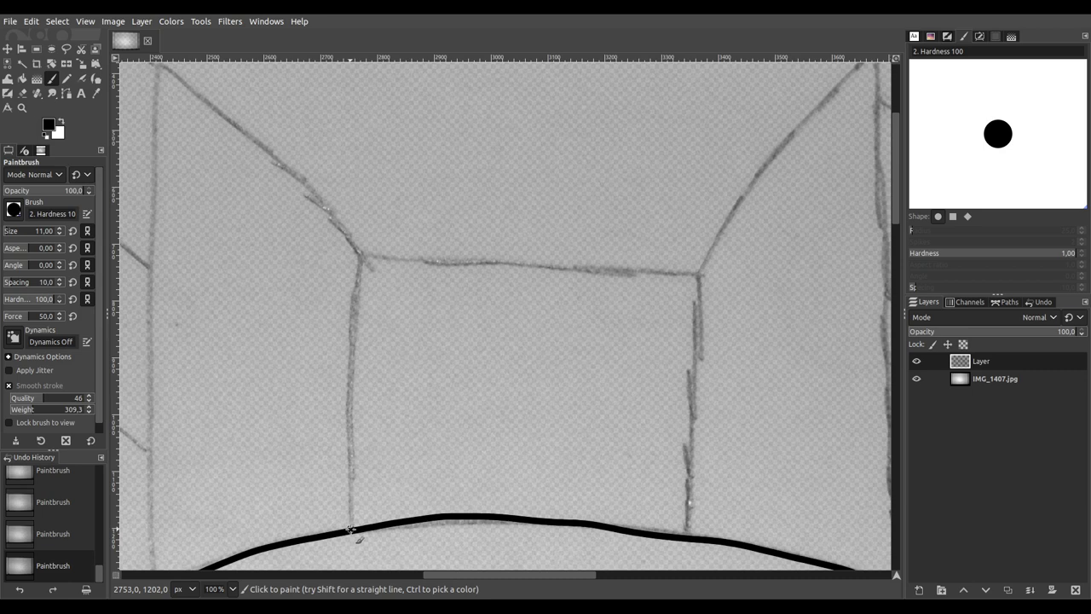
{"action": "mouse_move", "coordinate": [352, 491]}
{"action": "left_mouse_down"}
{"action": "mouse_move", "coordinate": [349, 346]}
{"action": "mouse_move", "coordinate": [370, 249]}
{"action": "left_mouse_up"}
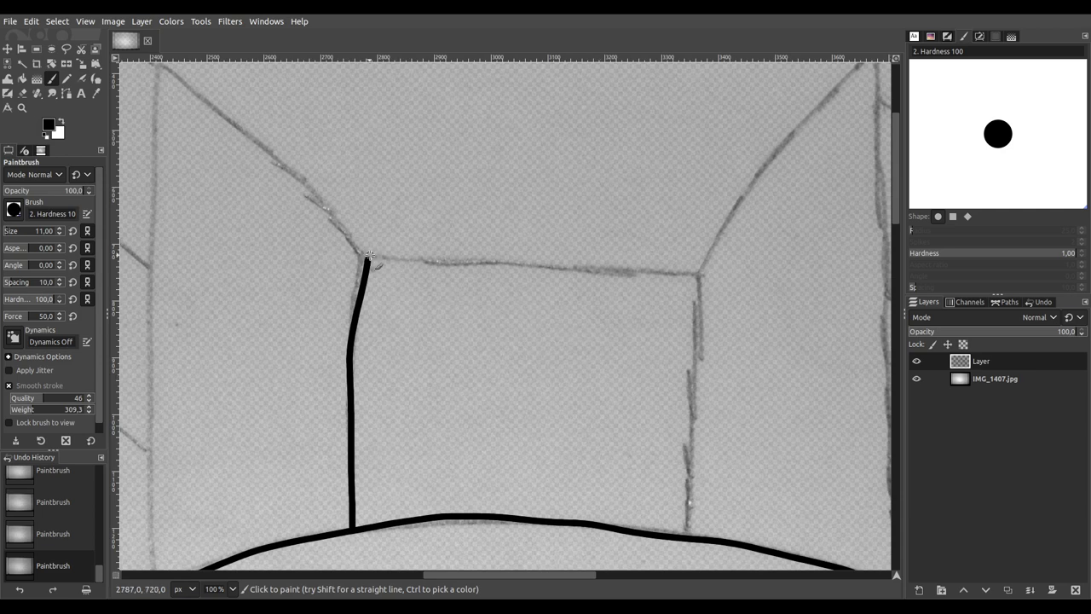
{"action": "left_click_drag", "start_coordinate": [381, 256], "coordinate": [699, 274]}
{"action": "scroll", "coordinate": [609, 207], "scroll_direction": "down", "scroll_amount": 3}
{"action": "scroll", "coordinate": [609, 208], "scroll_direction": "right", "scroll_amount": 3}
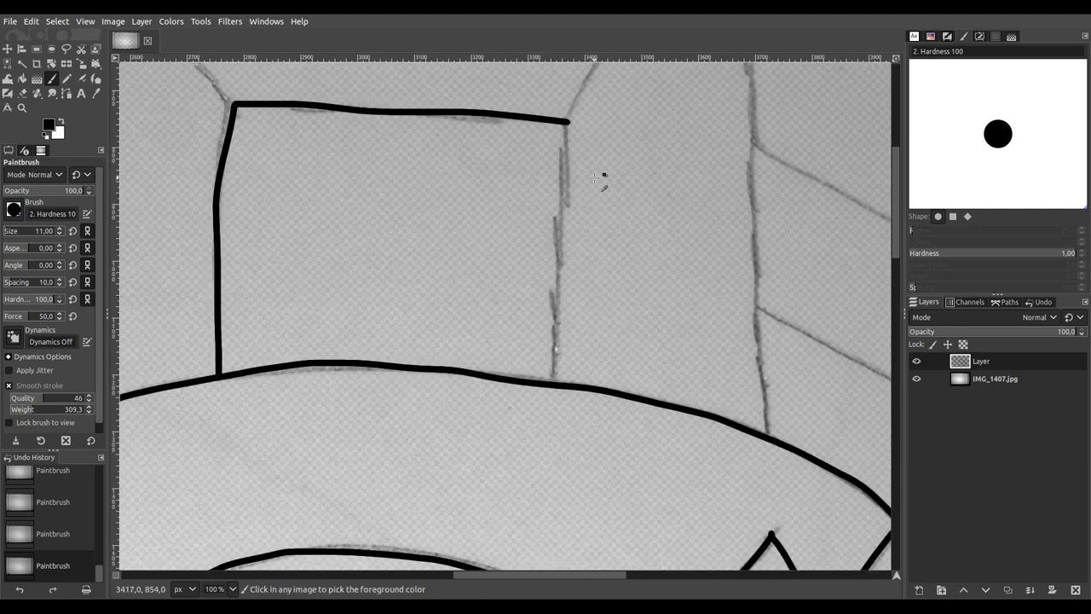
{"action": "scroll", "coordinate": [597, 181], "scroll_direction": "up", "scroll_amount": 2}
{"action": "scroll", "coordinate": [594, 181], "scroll_direction": "down", "scroll_amount": 1}
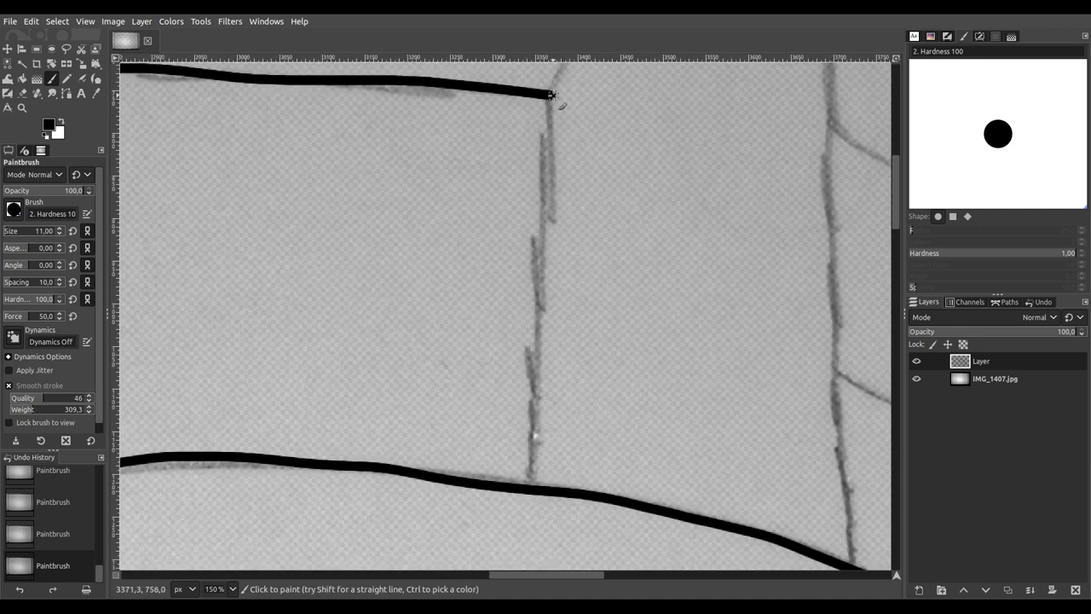
{"action": "mouse_move", "coordinate": [552, 98]}
{"action": "left_mouse_down"}
{"action": "mouse_move", "coordinate": [554, 259]}
{"action": "mouse_move", "coordinate": [537, 335]}
{"action": "mouse_move", "coordinate": [530, 492]}
{"action": "left_mouse_up"}
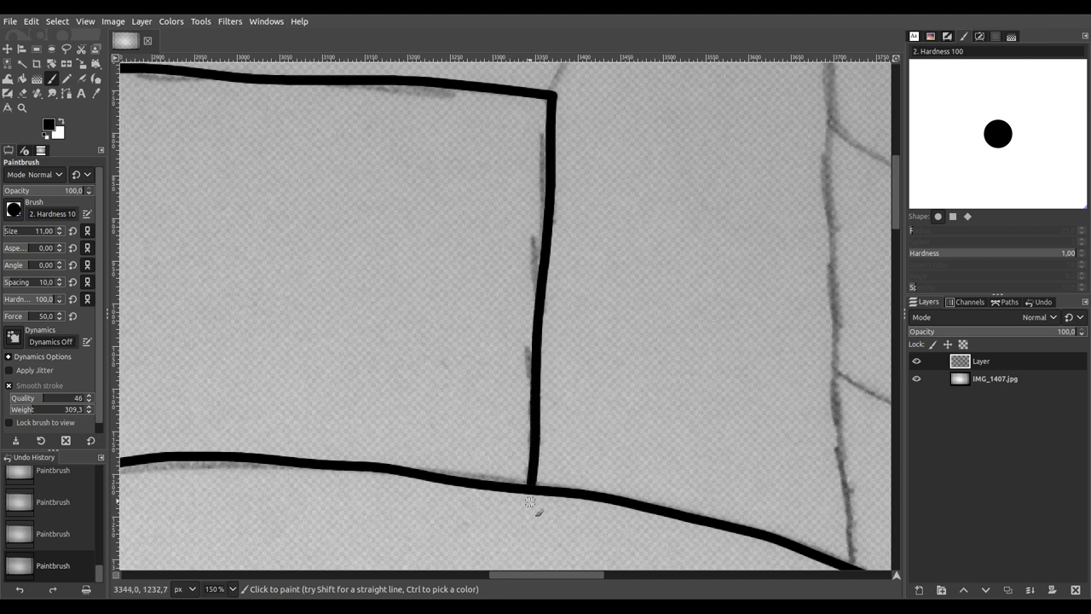
Step: Trace the diagonal from the inner rectangle's upper-right corner to the outer frame's corner, and the frame's top edge leftward
{"action": "scroll", "coordinate": [530, 503], "scroll_direction": "down", "scroll_amount": 3}
{"action": "scroll", "coordinate": [555, 350], "scroll_direction": "up", "scroll_amount": 3}
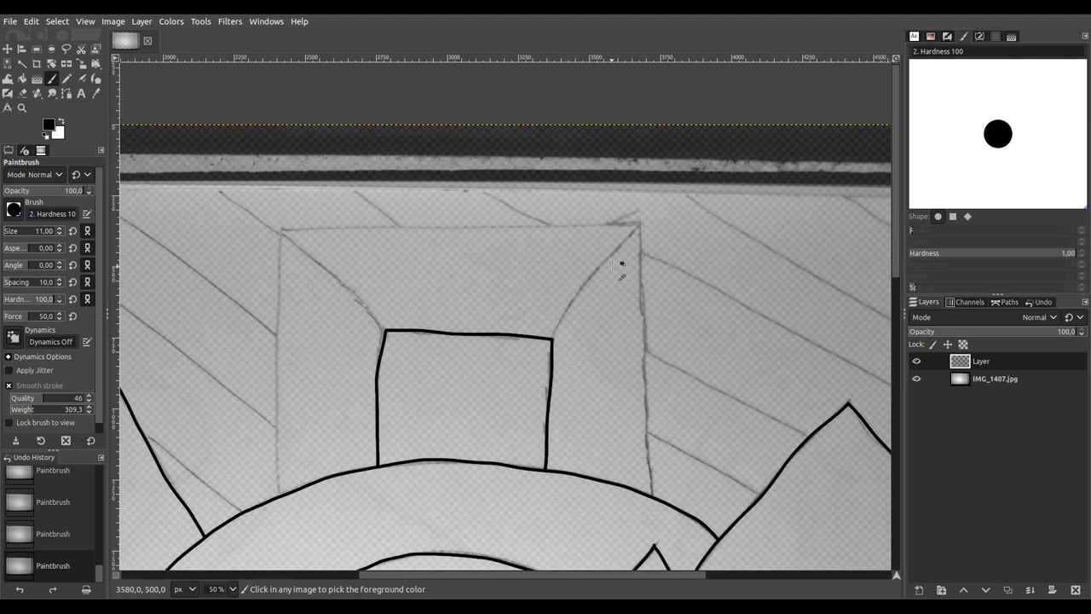
{"action": "scroll", "coordinate": [620, 266], "scroll_direction": "up", "scroll_amount": 2}
{"action": "left_click_drag", "start_coordinate": [628, 267], "coordinate": [458, 241]}
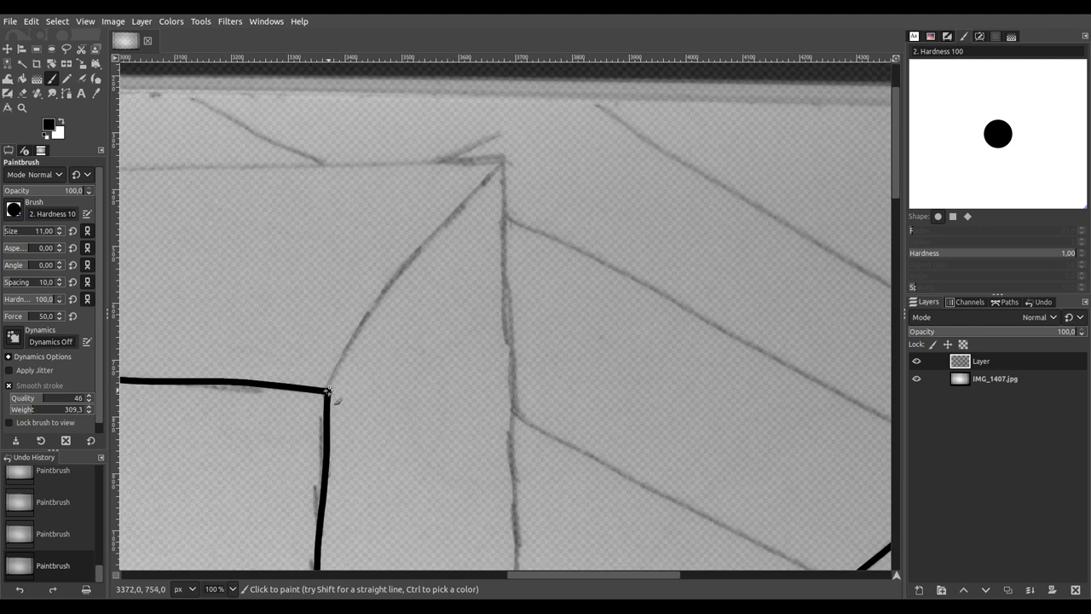
{"action": "mouse_move", "coordinate": [368, 308]}
{"action": "left_mouse_down"}
{"action": "mouse_move", "coordinate": [417, 252]}
{"action": "mouse_move", "coordinate": [461, 228]}
{"action": "mouse_move", "coordinate": [505, 157]}
{"action": "left_mouse_up"}
{"action": "mouse_move", "coordinate": [462, 236]}
{"action": "left_mouse_down"}
{"action": "mouse_move", "coordinate": [738, 268]}
{"action": "mouse_move", "coordinate": [828, 304]}
{"action": "left_mouse_up"}
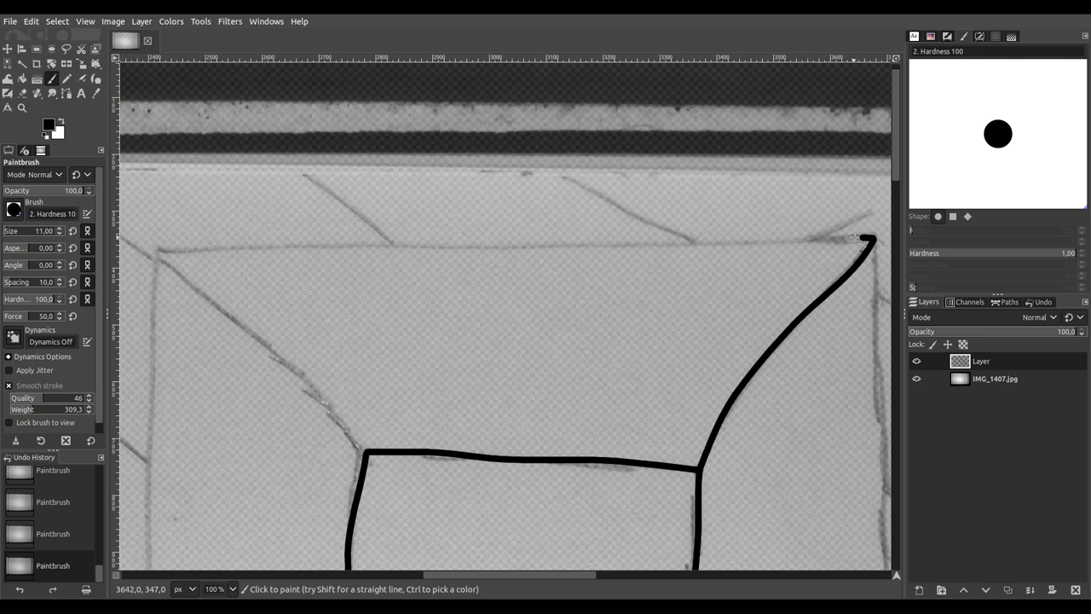
{"action": "mouse_move", "coordinate": [784, 237]}
{"action": "left_mouse_down"}
{"action": "mouse_move", "coordinate": [638, 251]}
{"action": "mouse_move", "coordinate": [169, 252]}
{"action": "left_mouse_up"}
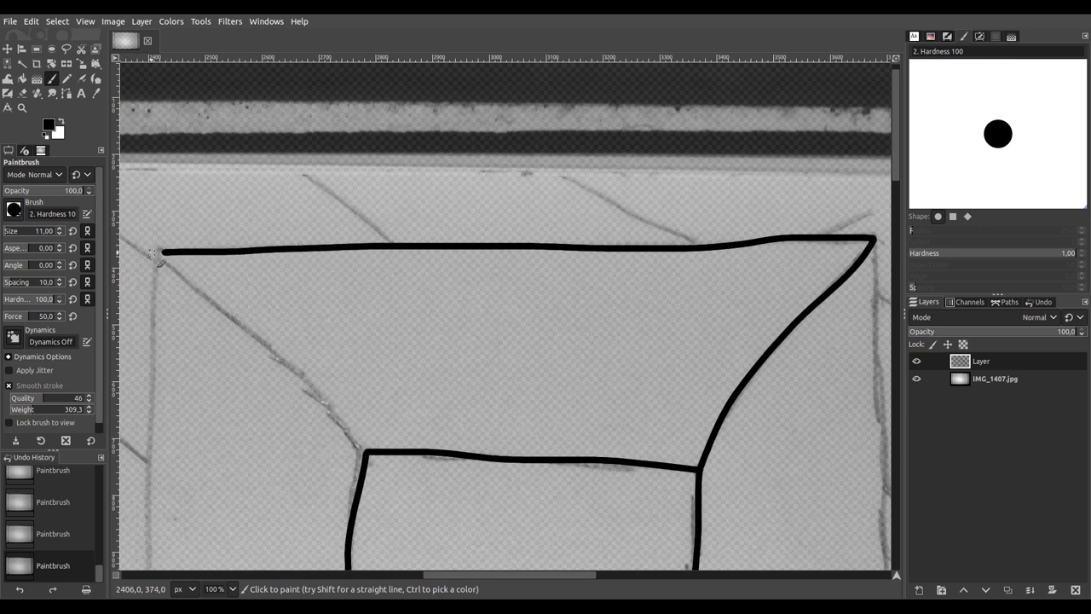
Step: Close the outer frame's upper-left corner and trace the diagonal from it to the inner rectangle's upper-left corner
{"action": "scroll", "coordinate": [450, 261], "scroll_direction": "up", "scroll_amount": 3, "text": "ctrl"}
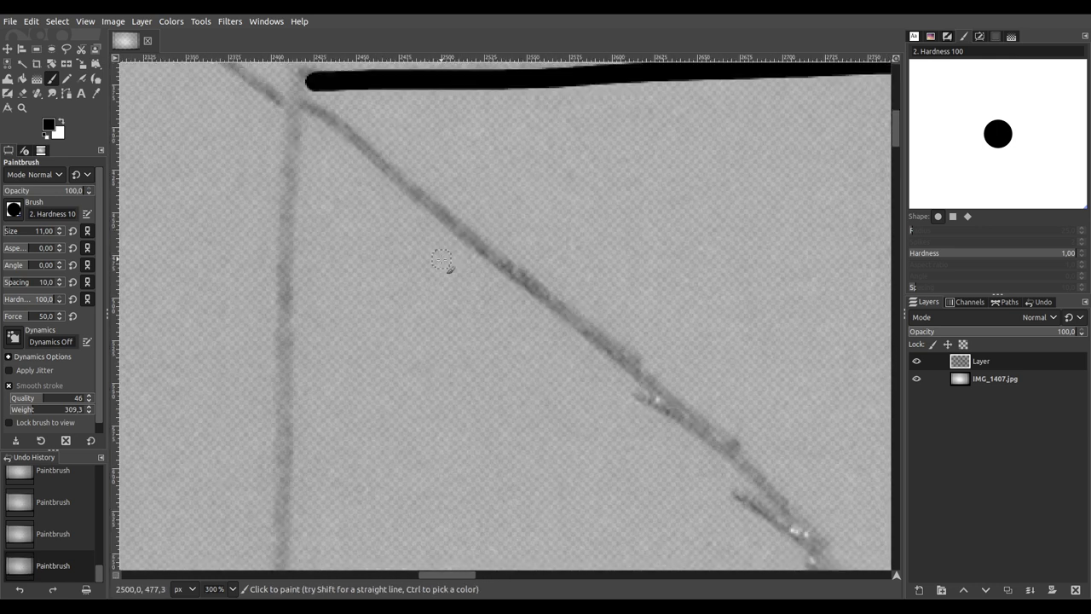
{"action": "scroll", "coordinate": [479, 249], "scroll_direction": "down", "scroll_amount": 2, "text": "ctrl"}
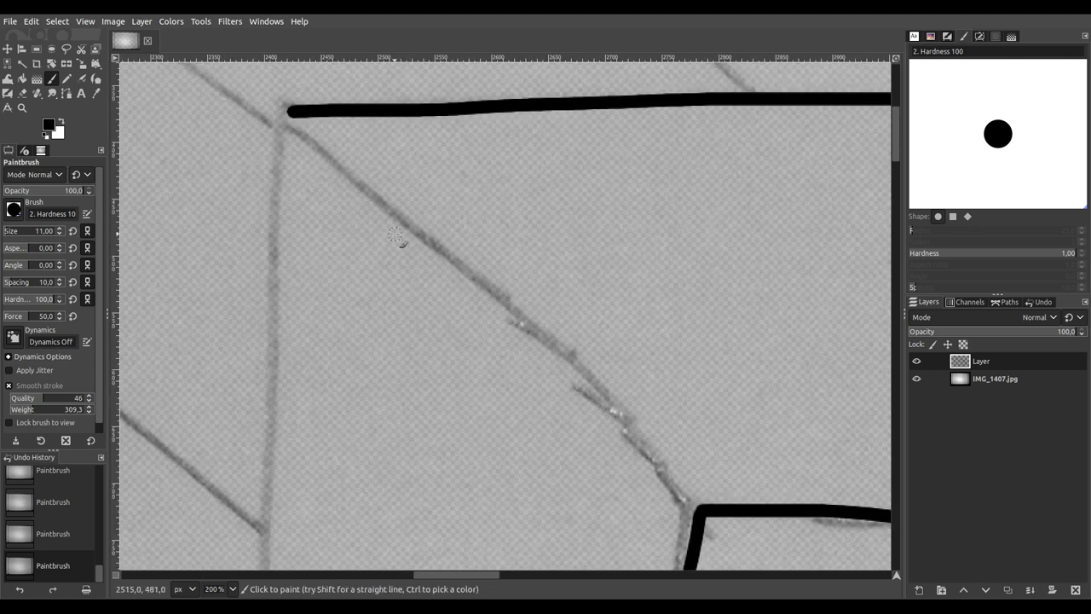
{"action": "left_click", "coordinate": [286, 111]}
{"action": "left_click", "coordinate": [283, 114]}
{"action": "mouse_move", "coordinate": [283, 113]}
{"action": "left_mouse_down"}
{"action": "mouse_move", "coordinate": [493, 284]}
{"action": "mouse_move", "coordinate": [704, 512]}
{"action": "left_mouse_up"}
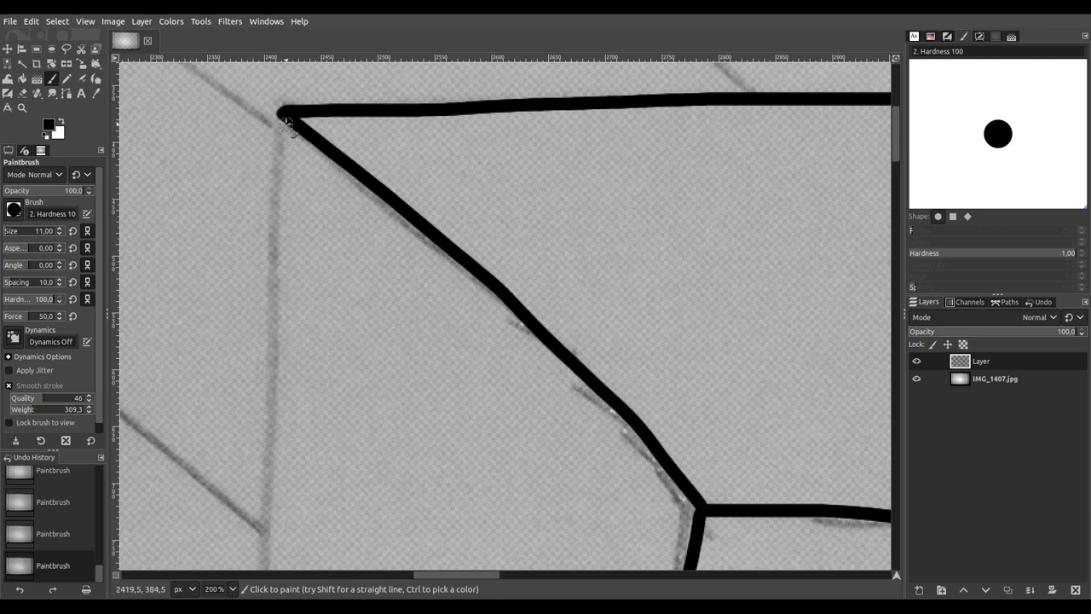
Step: Trace the outer frame's left edge from its upper corner down to the large outer arc
{"action": "left_click_drag", "start_coordinate": [283, 114], "coordinate": [267, 512]}
{"action": "key", "text": "1"}
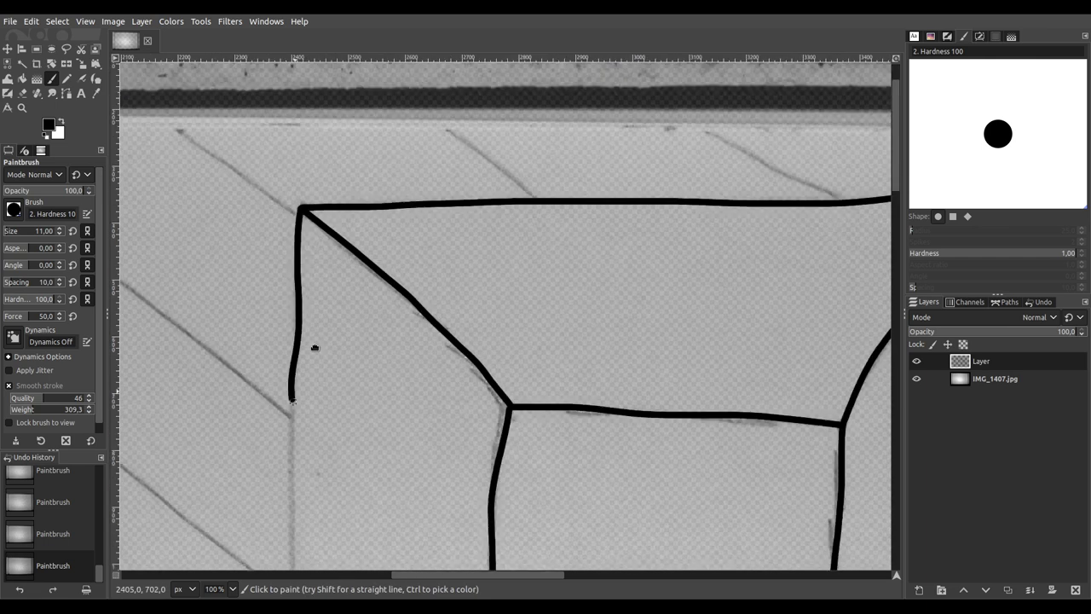
{"action": "left_click_drag", "start_coordinate": [312, 348], "coordinate": [440, 162]}
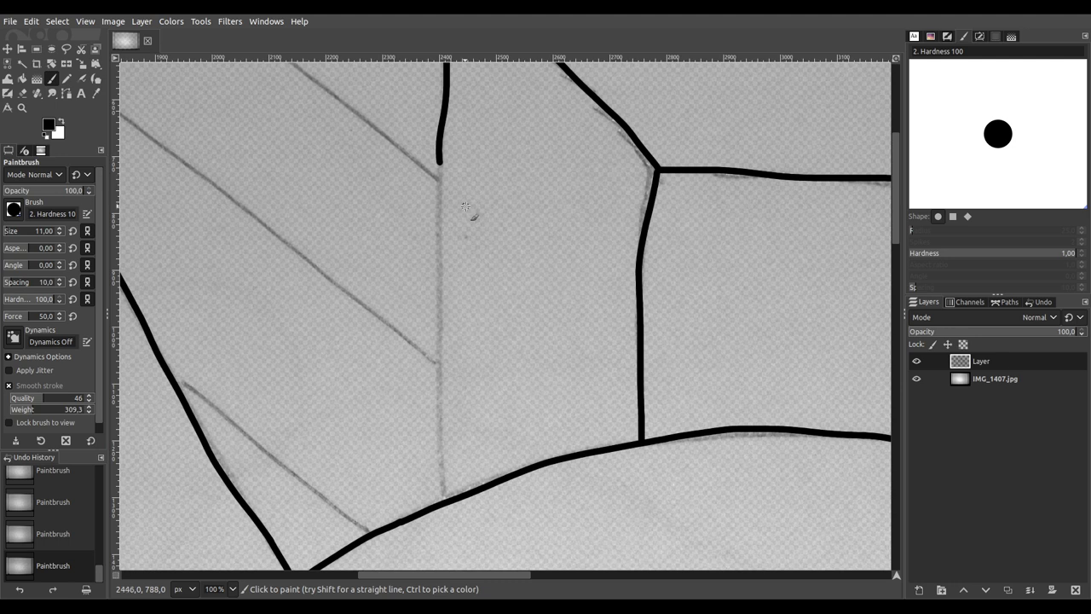
{"action": "key", "text": "plus"}
{"action": "left_click_drag", "start_coordinate": [466, 206], "coordinate": [480, 162]}
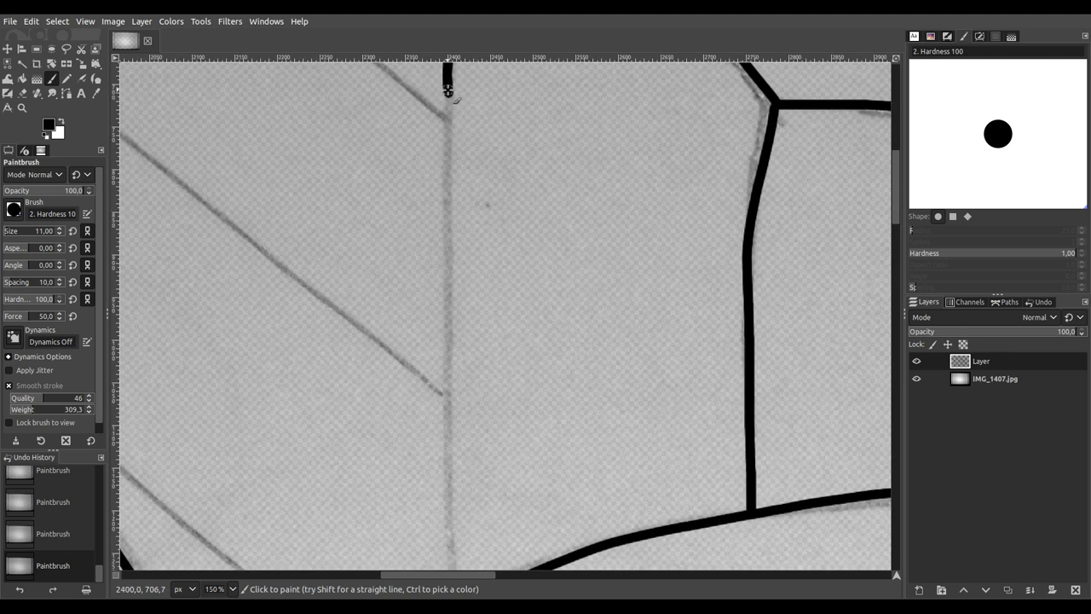
{"action": "left_click_drag", "start_coordinate": [448, 101], "coordinate": [448, 463]}
{"action": "scroll", "coordinate": [449, 462], "scroll_direction": "down", "scroll_amount": 5}
{"action": "scroll", "coordinate": [475, 255], "scroll_direction": "up", "scroll_amount": 2}
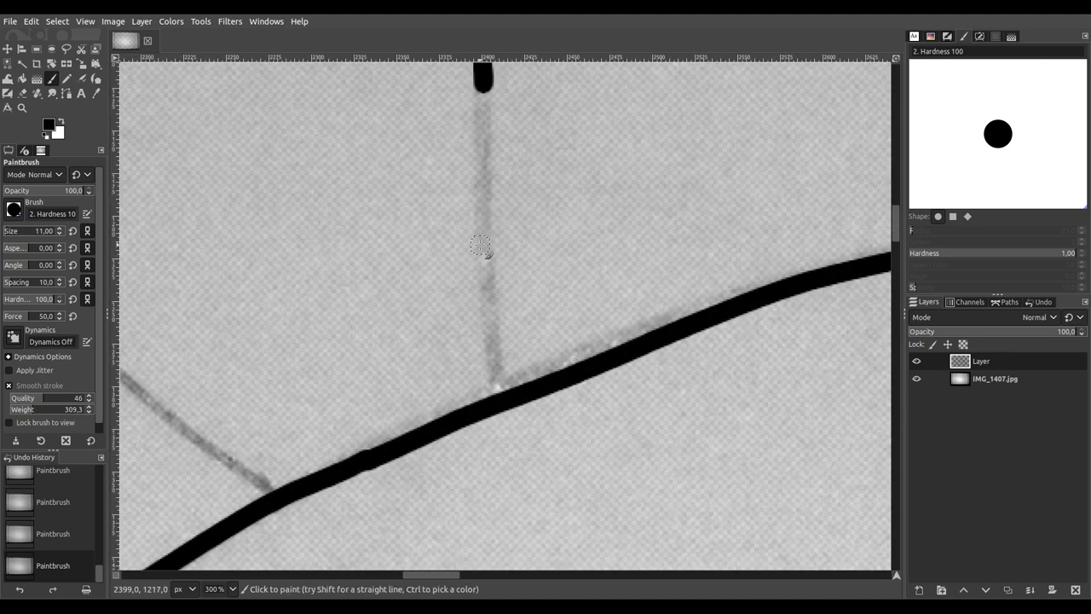
{"action": "left_click_drag", "start_coordinate": [481, 78], "coordinate": [498, 416]}
Step: Trace the upper part of the outer frame's right edge, from the top corner to just above the second hatch line
{"action": "scroll", "coordinate": [698, 271], "scroll_direction": "down", "scroll_amount": 3}
{"action": "scroll", "coordinate": [468, 285], "scroll_direction": "down", "scroll_amount": 5}
{"action": "scroll", "coordinate": [519, 251], "scroll_direction": "right", "scroll_amount": 2}
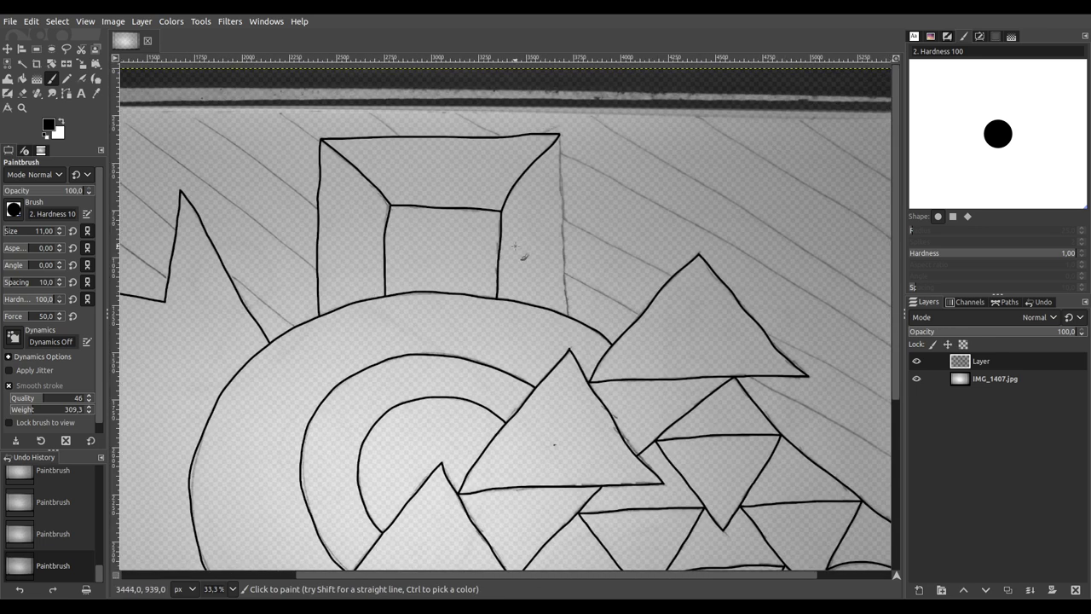
{"action": "scroll", "coordinate": [660, 210], "scroll_direction": "up", "scroll_amount": 3}
{"action": "scroll", "coordinate": [482, 239], "scroll_direction": "up", "scroll_amount": 2}
{"action": "scroll", "coordinate": [483, 239], "scroll_direction": "left", "scroll_amount": 1}
{"action": "scroll", "coordinate": [426, 134], "scroll_direction": "up", "scroll_amount": 3}
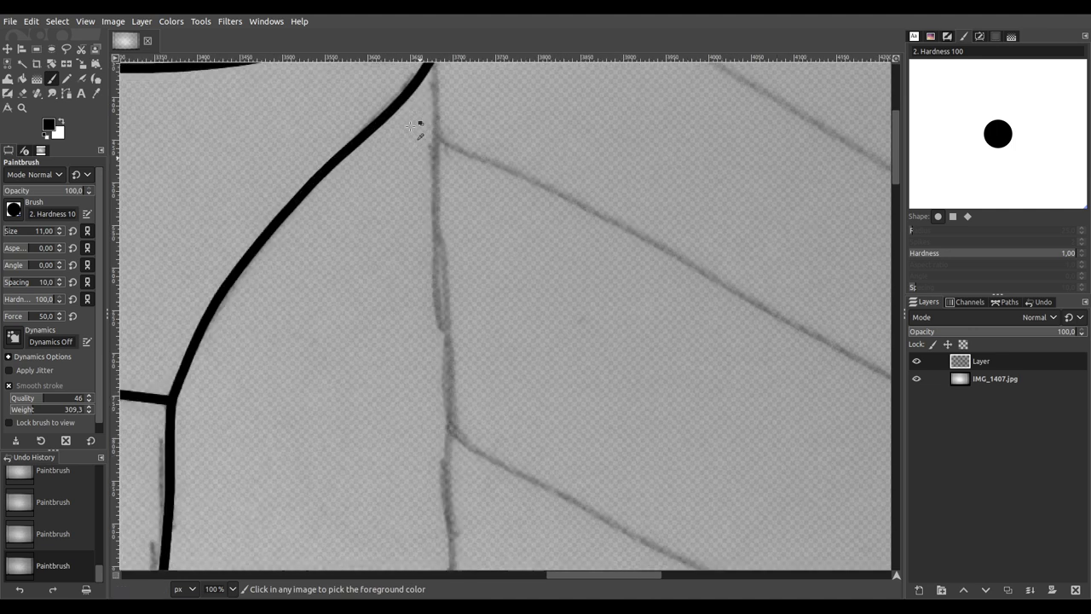
{"action": "mouse_move", "coordinate": [445, 114]}
{"action": "left_mouse_down"}
{"action": "mouse_move", "coordinate": [446, 399]}
{"action": "mouse_move", "coordinate": [460, 545]}
{"action": "left_mouse_up"}
Step: Trace the rest of the outer frame's right edge down to the large outer arc
{"action": "scroll", "coordinate": [460, 545], "scroll_direction": "down", "scroll_amount": 5}
{"action": "scroll", "coordinate": [506, 142], "scroll_direction": "up", "scroll_amount": 3}
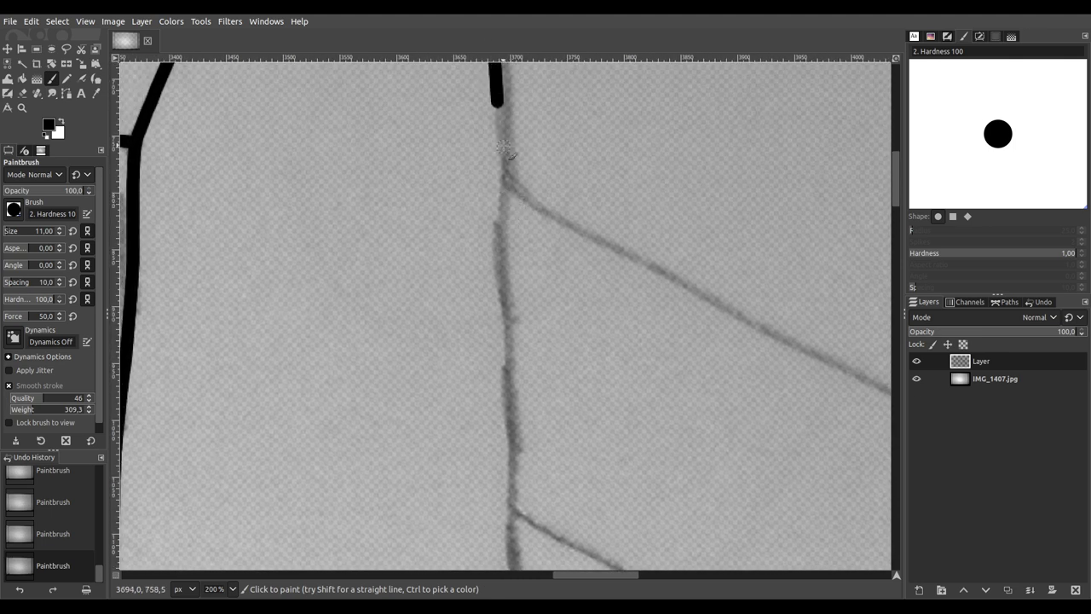
{"action": "left_click_drag", "start_coordinate": [498, 101], "coordinate": [515, 542]}
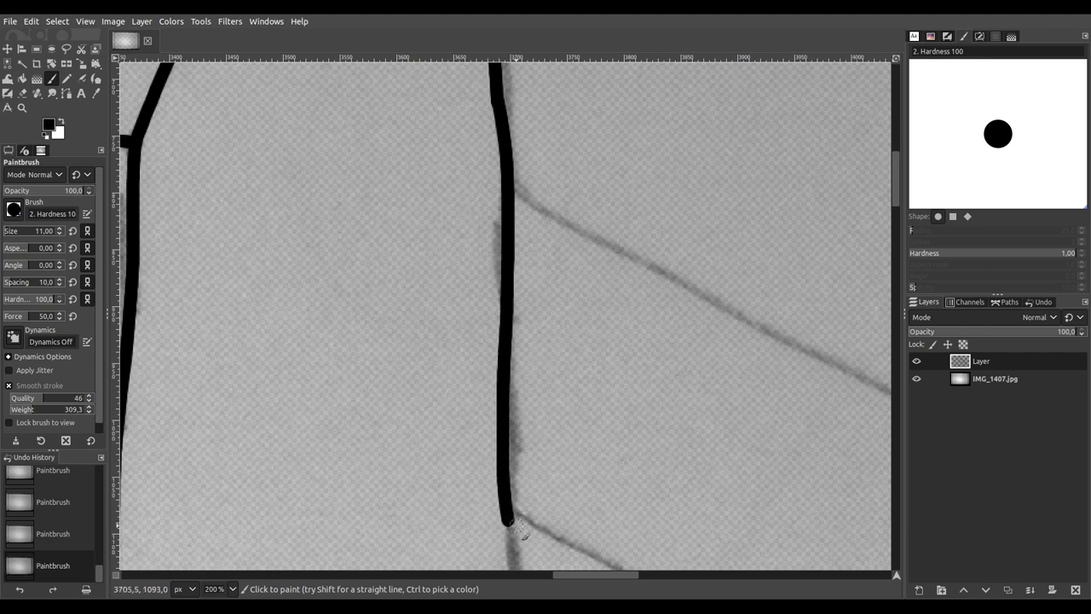
{"action": "scroll", "coordinate": [515, 542], "scroll_direction": "down", "scroll_amount": 5}
{"action": "left_click_drag", "start_coordinate": [516, 92], "coordinate": [550, 346]}
{"action": "scroll", "coordinate": [553, 275], "scroll_direction": "down", "scroll_amount": 2, "text": "ctrl"}
{"action": "scroll", "coordinate": [552, 271], "scroll_direction": "down", "scroll_amount": 7, "text": "ctrl"}
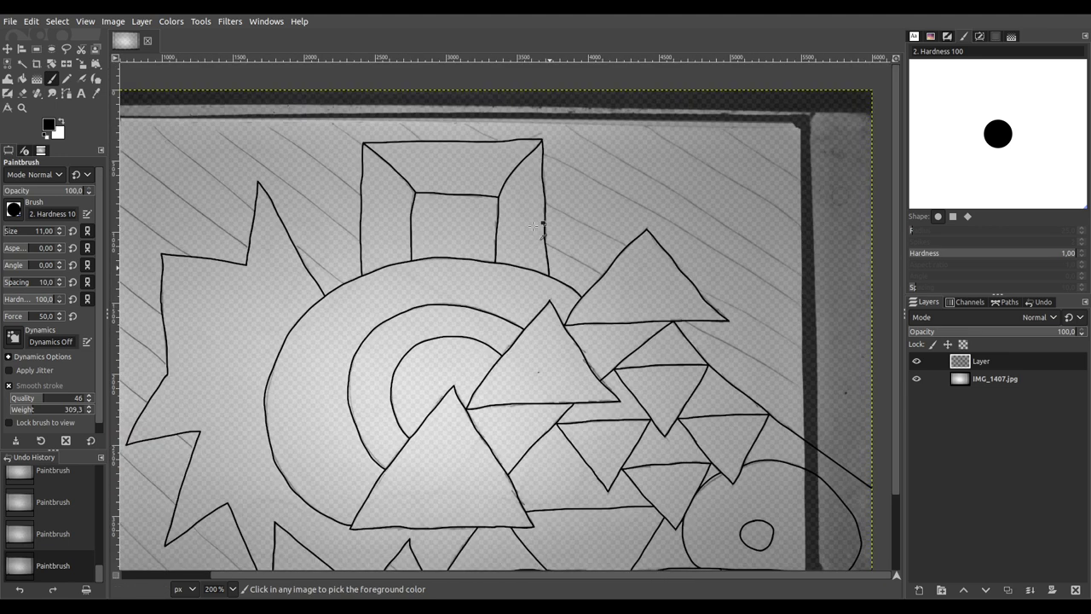
Step: Draw three diagonal hatch lines across the image's upper-right corner: one along the outermost pencil line, two beyond it, running to the image edges
{"action": "scroll", "coordinate": [526, 261], "scroll_direction": "up", "scroll_amount": 2, "text": "ctrl"}
{"action": "scroll", "coordinate": [546, 285], "scroll_direction": "right", "scroll_amount": 4}
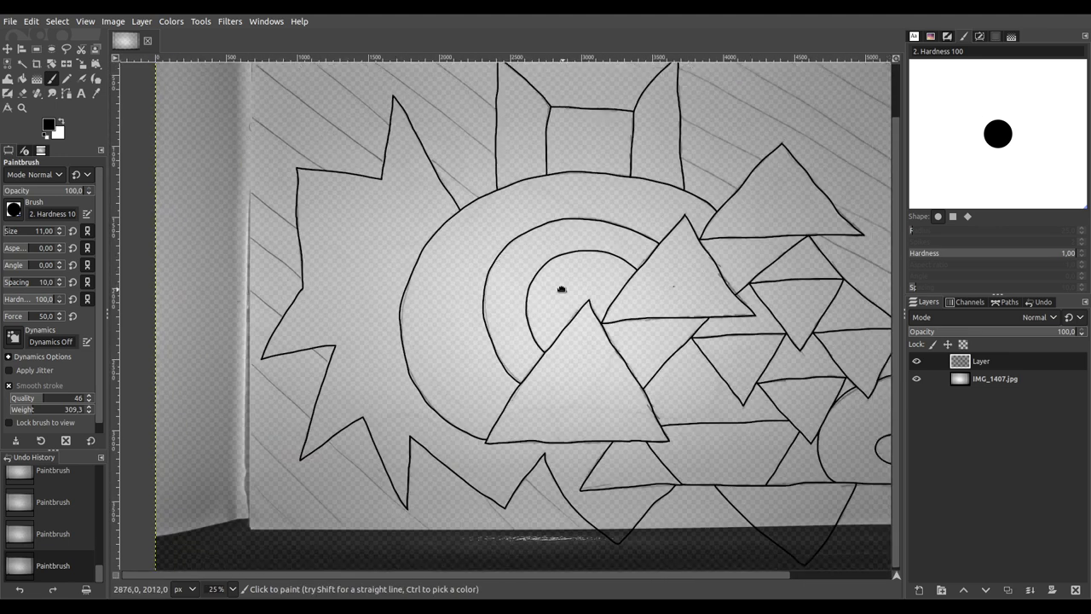
{"action": "scroll", "coordinate": [477, 248], "scroll_direction": "down", "scroll_amount": 3}
{"action": "left_click_drag", "start_coordinate": [357, 214], "coordinate": [325, 210]}
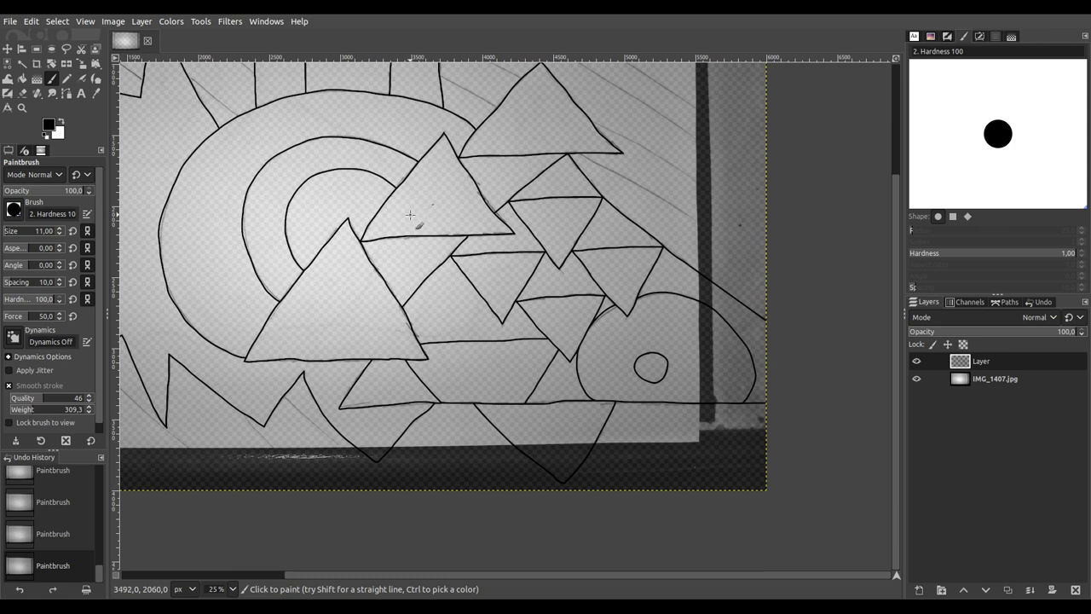
{"action": "left_click_drag", "start_coordinate": [463, 219], "coordinate": [390, 363]}
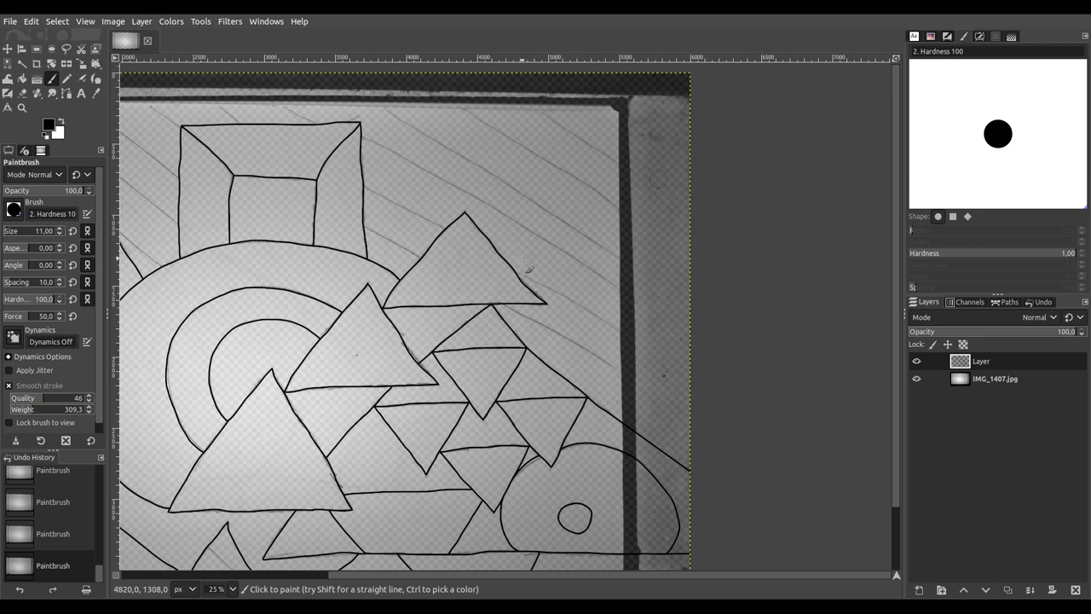
{"action": "scroll", "coordinate": [528, 270], "scroll_direction": "up", "scroll_amount": 2}
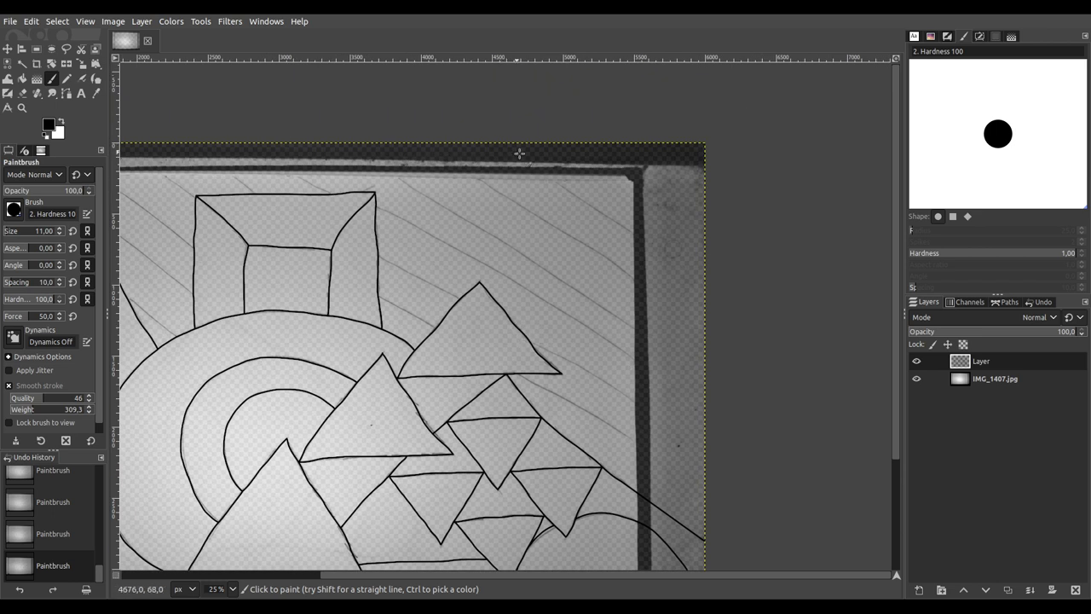
{"action": "scroll", "coordinate": [608, 208], "scroll_direction": "up", "scroll_amount": 3}
{"action": "mouse_move", "coordinate": [526, 209]}
{"action": "left_mouse_down"}
{"action": "mouse_move", "coordinate": [548, 276]}
{"action": "mouse_move", "coordinate": [508, 274]}
{"action": "left_mouse_up"}
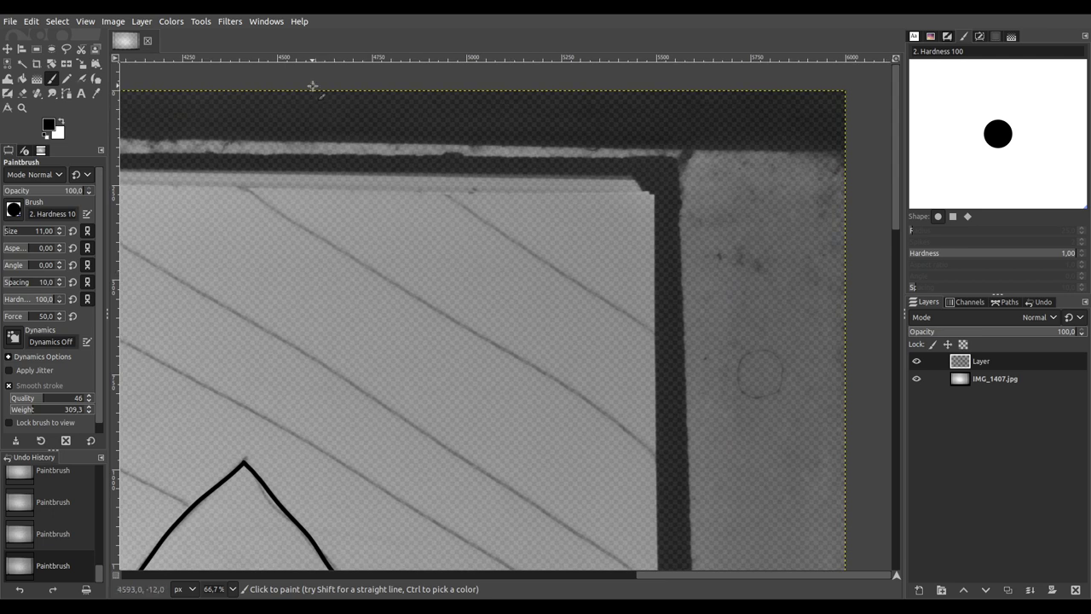
{"action": "mouse_move", "coordinate": [380, 137]}
{"action": "left_mouse_down"}
{"action": "mouse_move", "coordinate": [608, 306]}
{"action": "mouse_move", "coordinate": [887, 452]}
{"action": "left_mouse_up"}
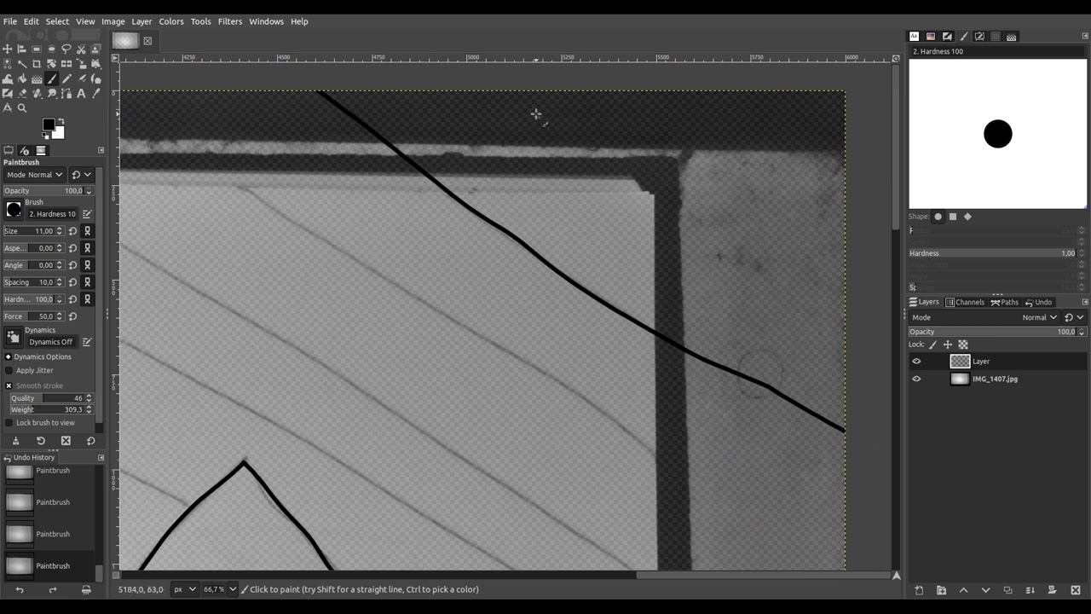
{"action": "left_click_drag", "start_coordinate": [505, 83], "coordinate": [884, 299]}
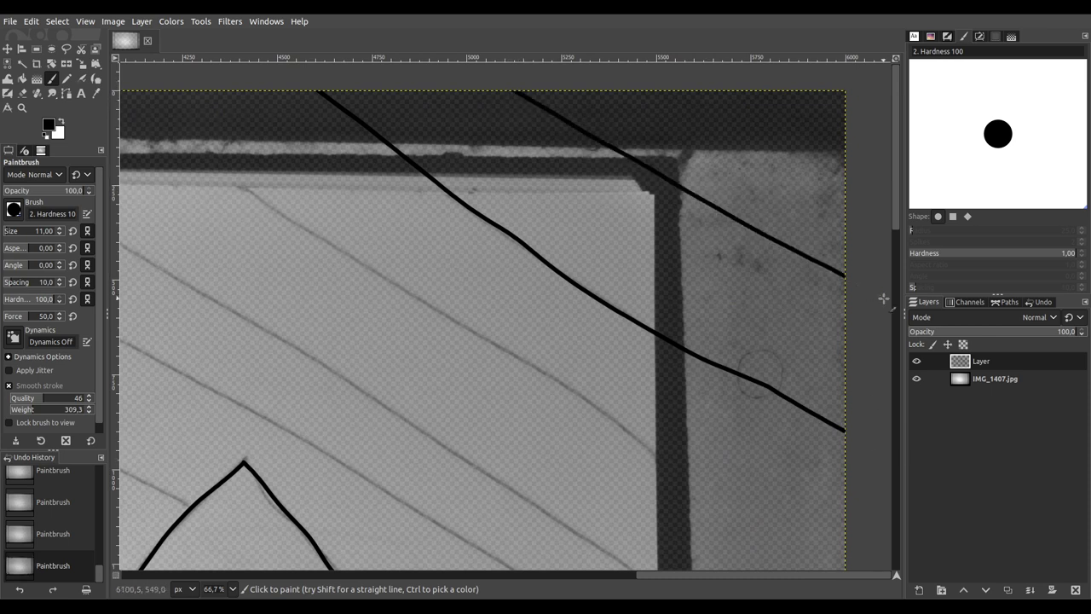
{"action": "left_click_drag", "start_coordinate": [716, 79], "coordinate": [853, 184]}
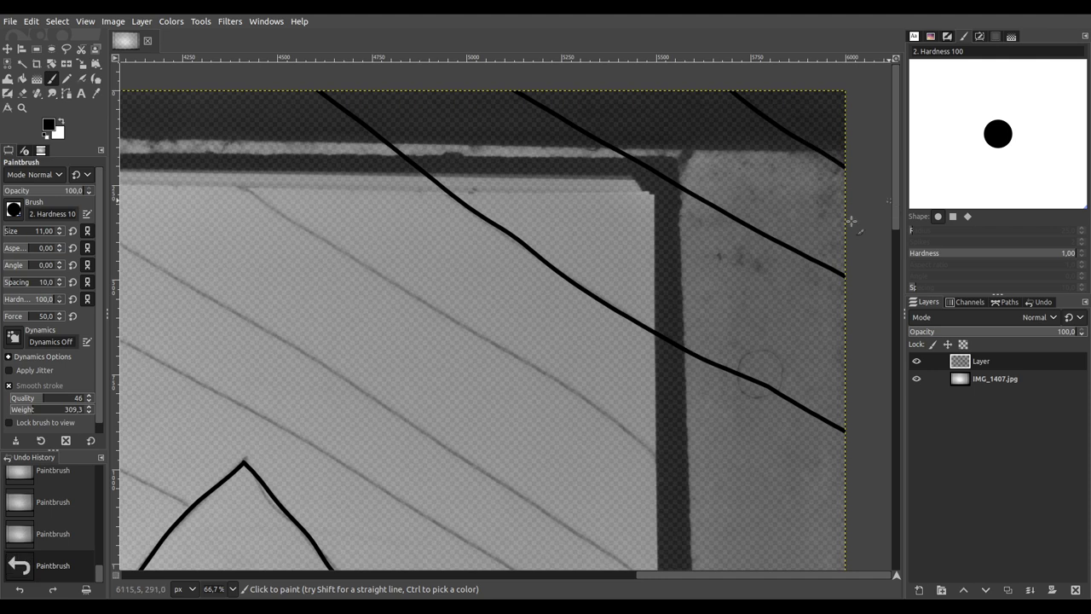
Step: Save the image with the newly drawn hatch lines
{"action": "key", "text": "space"}
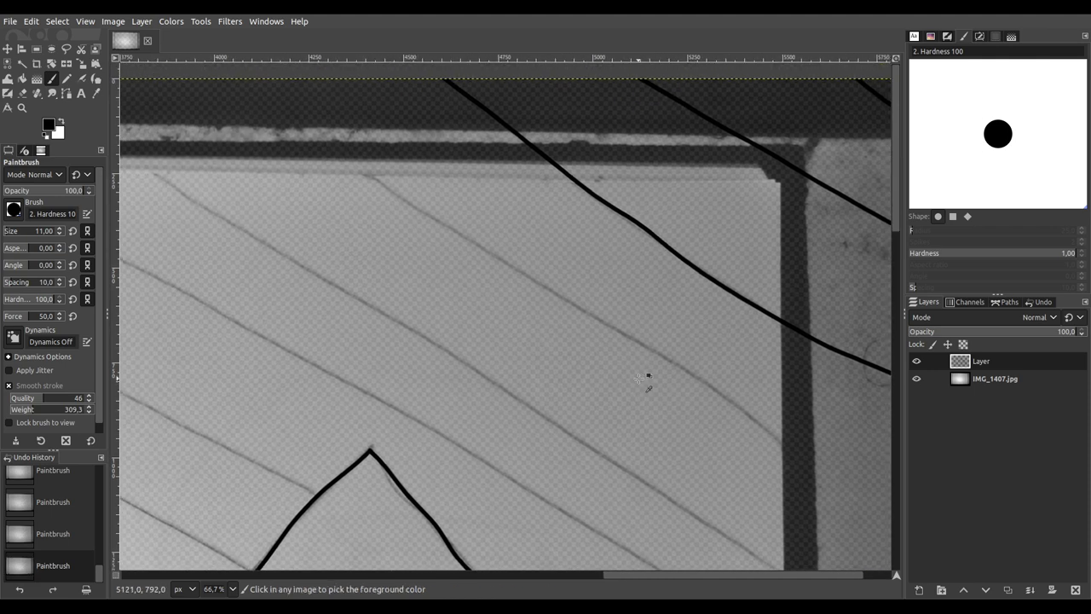
{"action": "scroll", "coordinate": [646, 378], "scroll_direction": "down", "scroll_amount": 2, "text": "ctrl"}
{"action": "scroll", "coordinate": [661, 398], "scroll_direction": "left", "scroll_amount": 1}
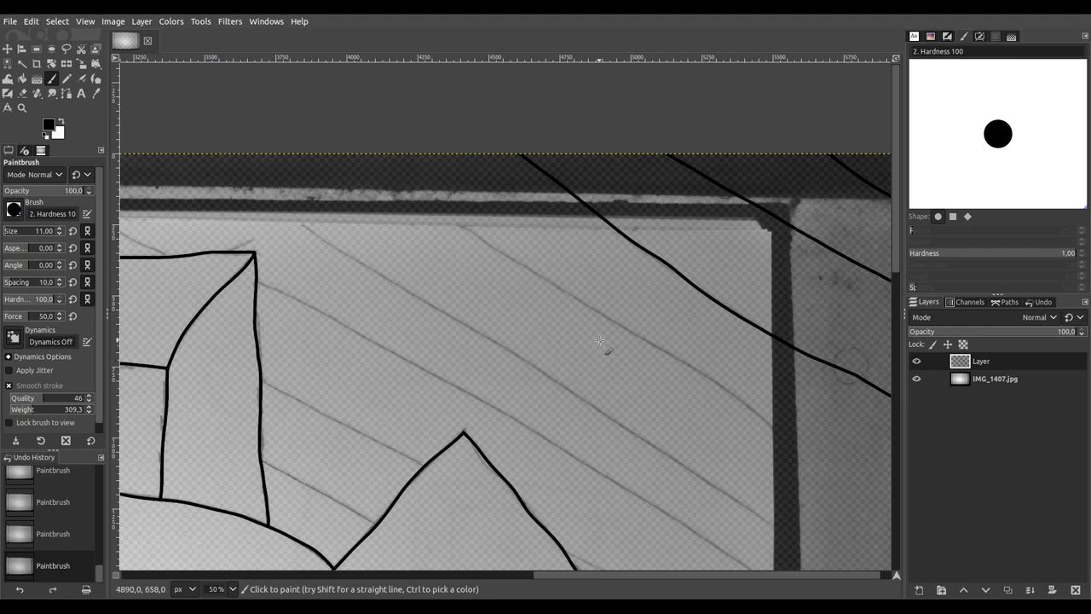
{"action": "scroll", "coordinate": [520, 356], "scroll_direction": "down", "scroll_amount": 4, "text": "ctrl"}
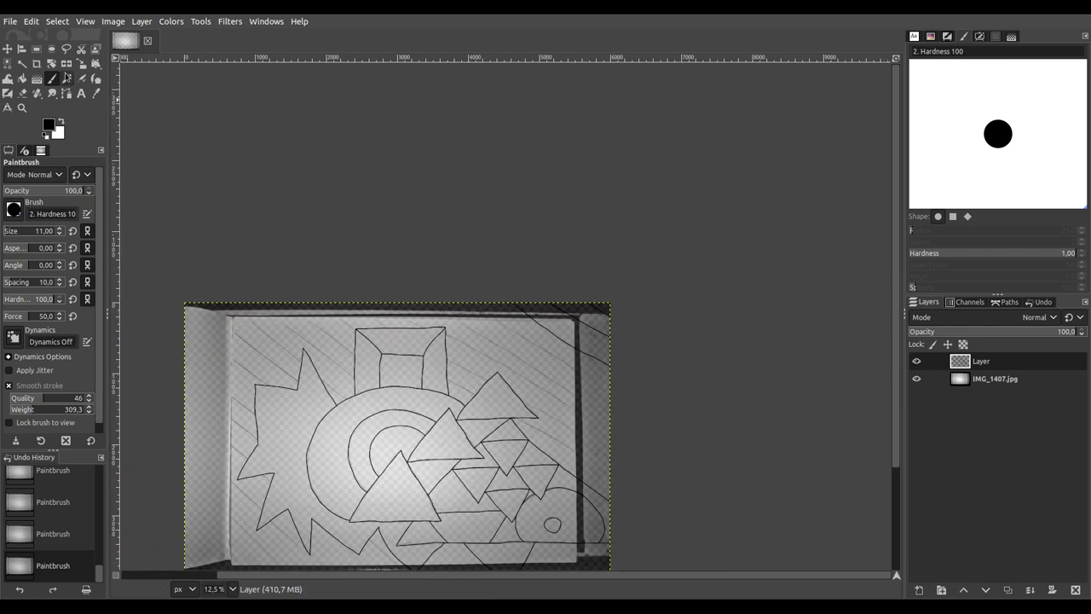
{"action": "left_click", "coordinate": [23, 64]}
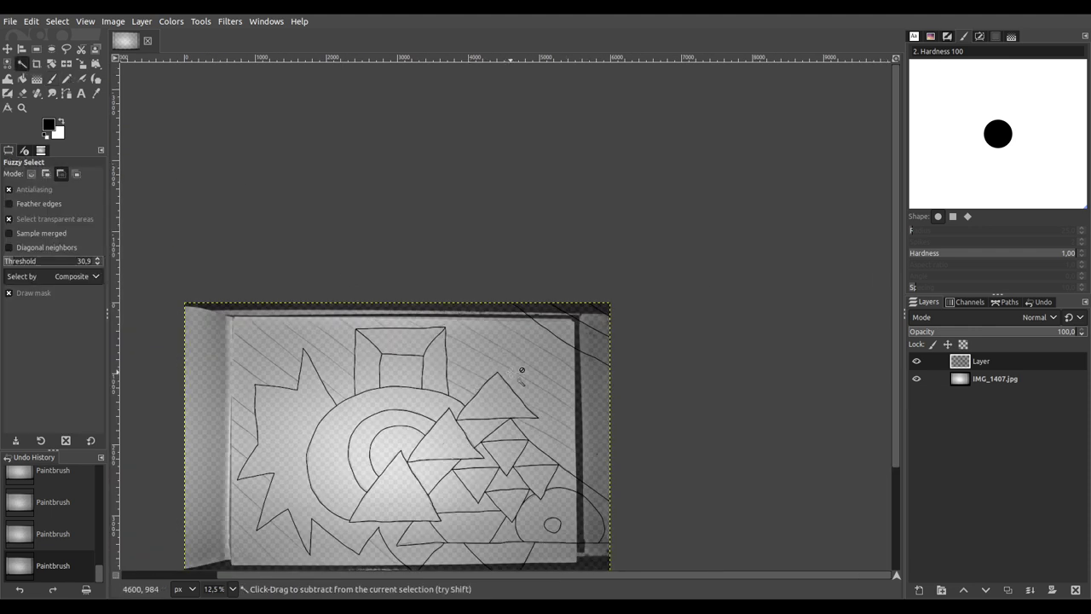
{"action": "key", "text": "ctrl+s"}
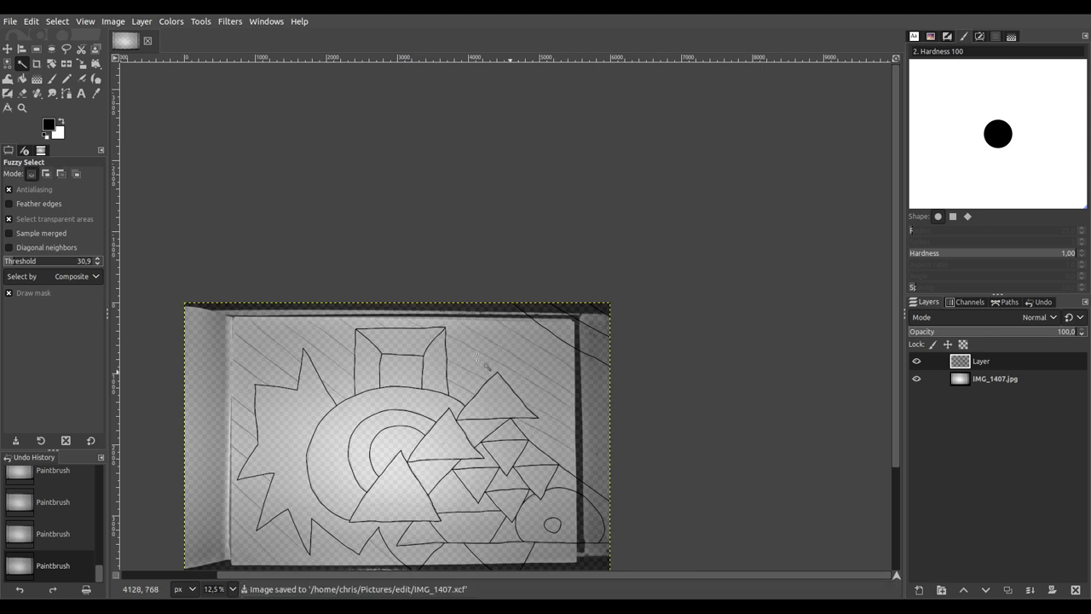
{"action": "left_click", "coordinate": [477, 358]}
{"action": "scroll", "coordinate": [475, 431], "scroll_direction": "up", "scroll_amount": 3, "text": "ctrl"}
{"action": "scroll", "coordinate": [474, 426], "scroll_direction": "up", "scroll_amount": 2, "text": "ctrl"}
{"action": "scroll", "coordinate": [473, 340], "scroll_direction": "up", "scroll_amount": 2, "text": "ctrl"}
{"action": "key", "text": "ctrl+a"}
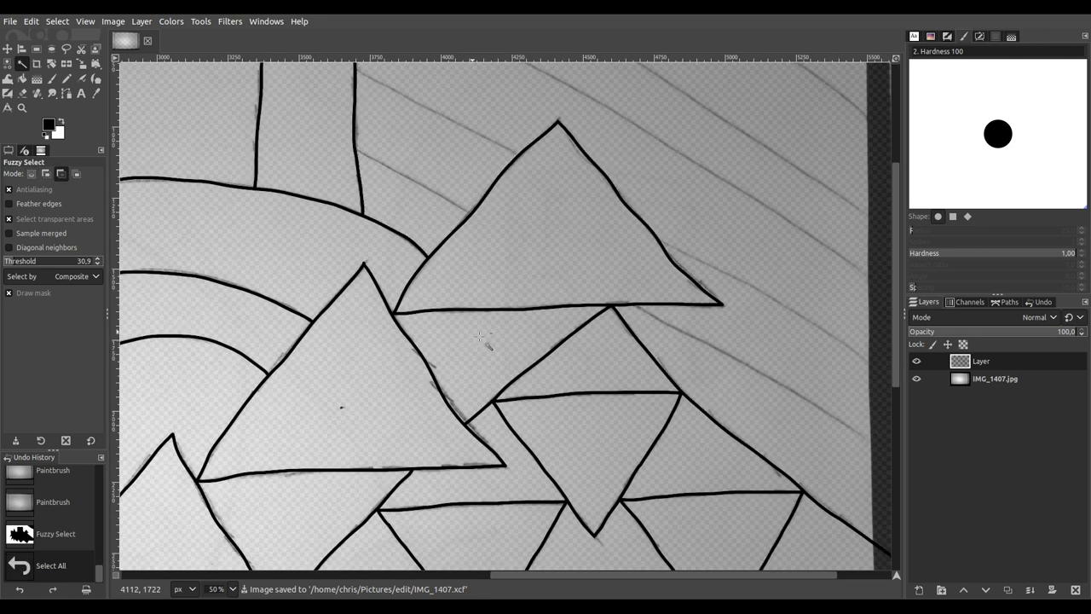
{"action": "scroll", "coordinate": [479, 332], "scroll_direction": "up", "scroll_amount": 2, "text": "ctrl"}
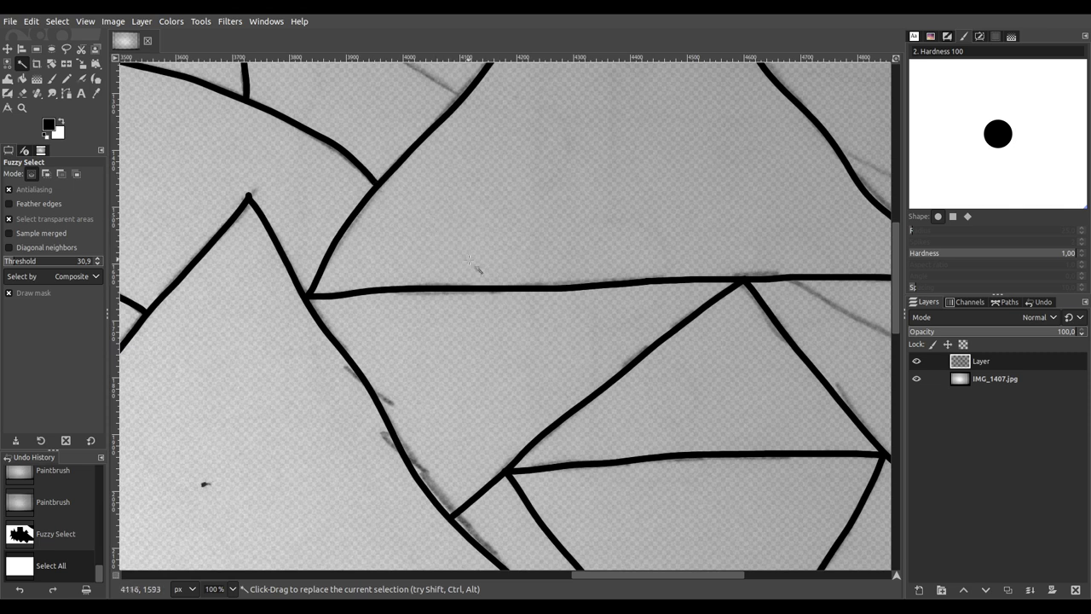
{"action": "left_click", "coordinate": [494, 288]}
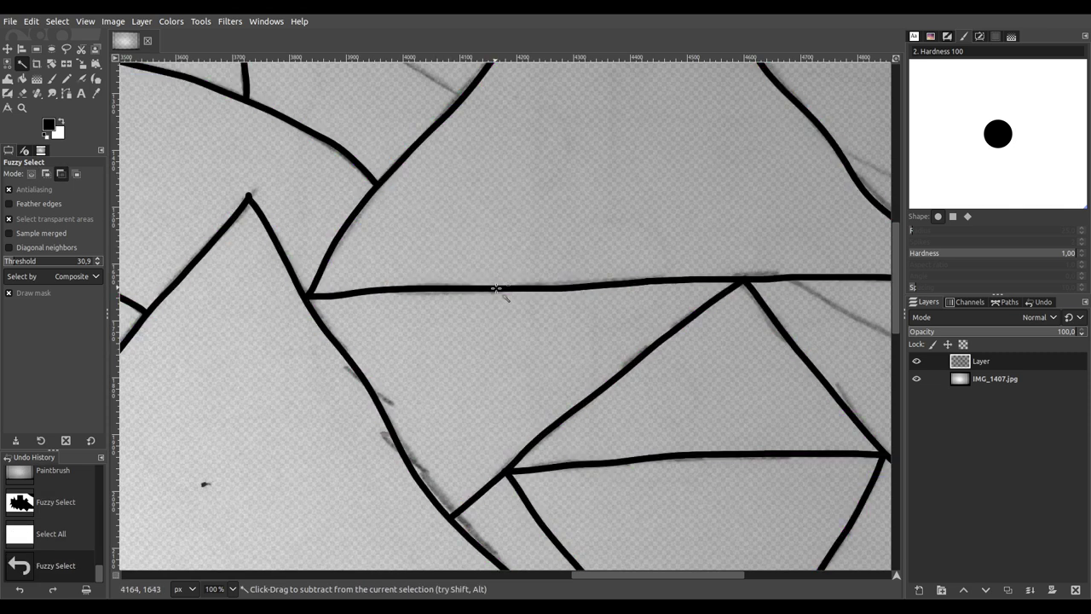
{"action": "key", "text": "ctrl+a"}
Step: Paint a short diagonal hatch line from the base of the uppermost triangle down to the slanted edge of the small triangle below
{"action": "left_click", "coordinate": [50, 77]}
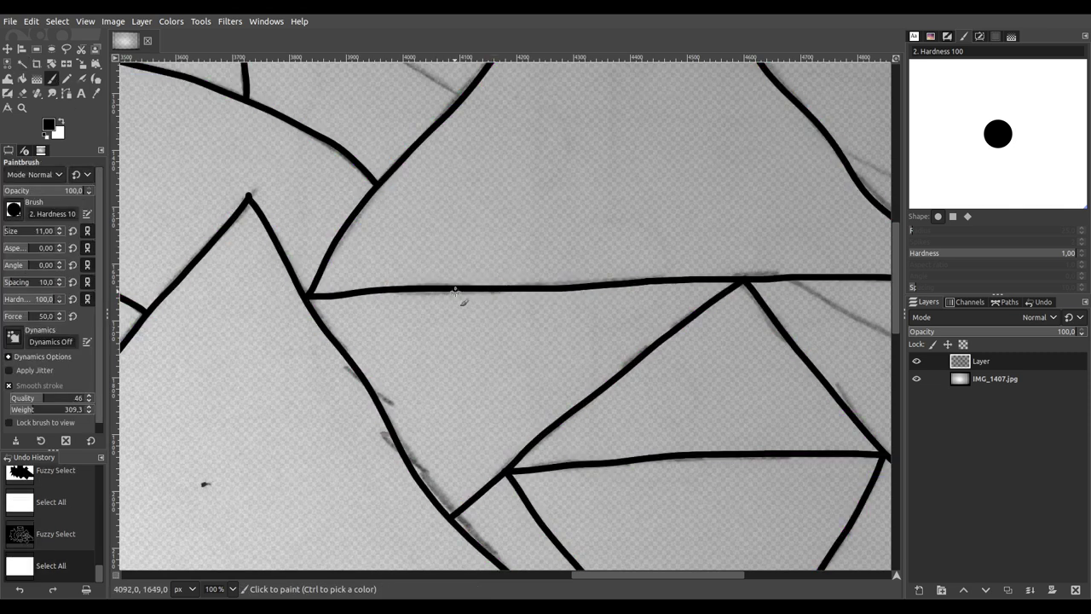
{"action": "left_click_drag", "start_coordinate": [472, 295], "coordinate": [579, 425]}
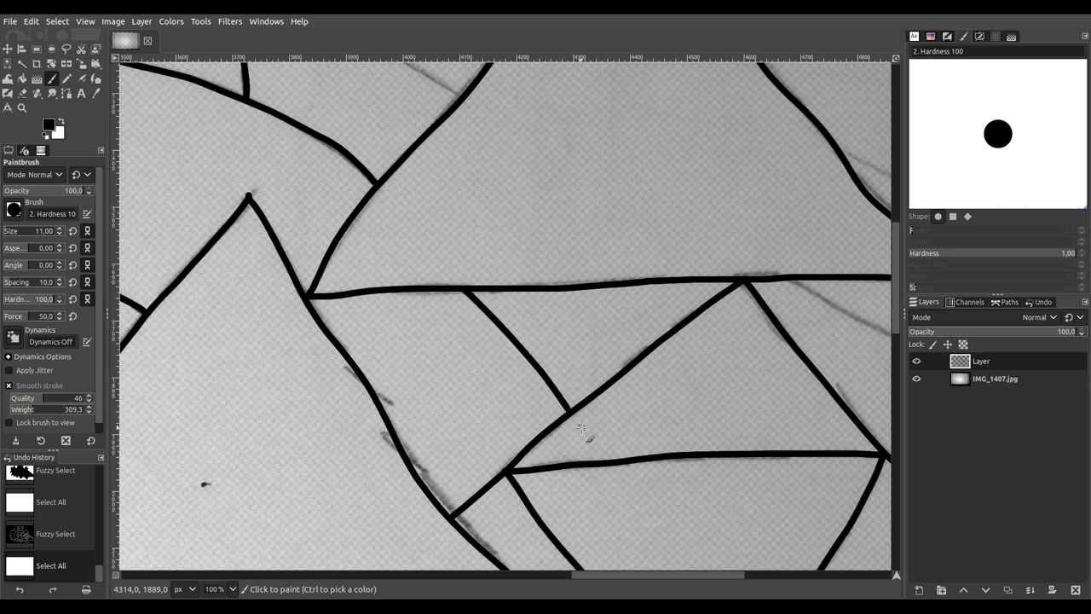
Step: Select the empty background surrounding the traced figures with Fuzzy Select, so that painting stays outside the figures
{"action": "scroll", "coordinate": [527, 409], "scroll_direction": "down", "scroll_amount": 4, "text": "ctrl"}
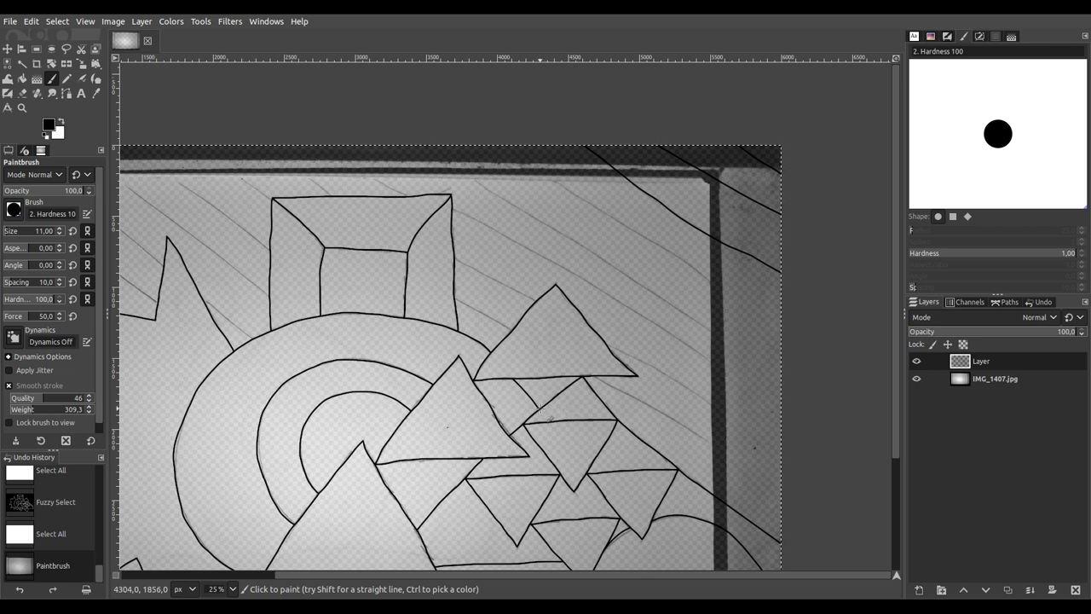
{"action": "scroll", "coordinate": [539, 407], "scroll_direction": "down", "scroll_amount": 1, "text": "ctrl"}
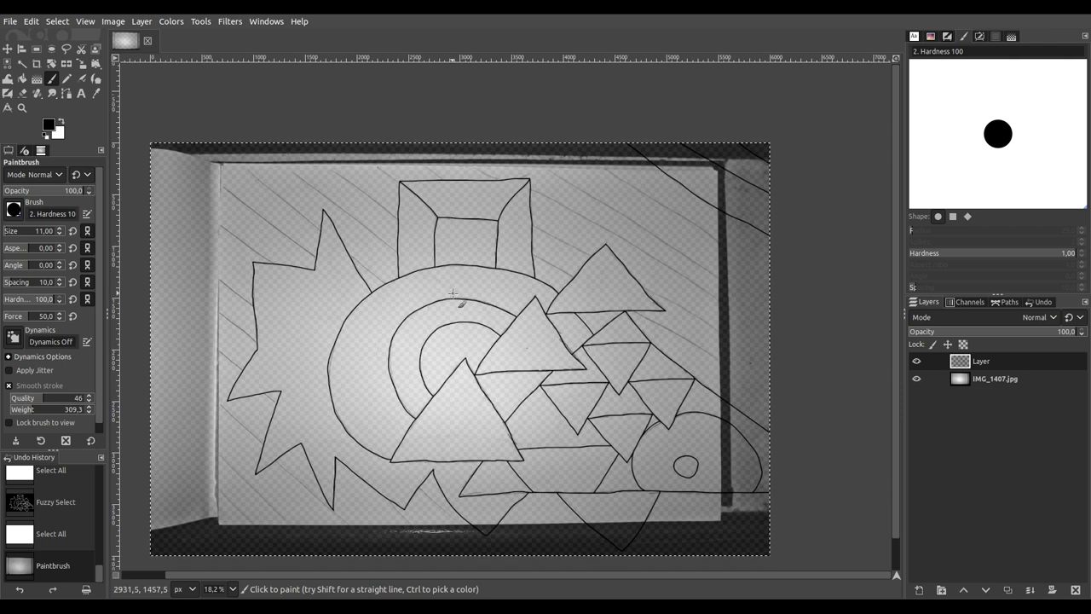
{"action": "left_click", "coordinate": [21, 64]}
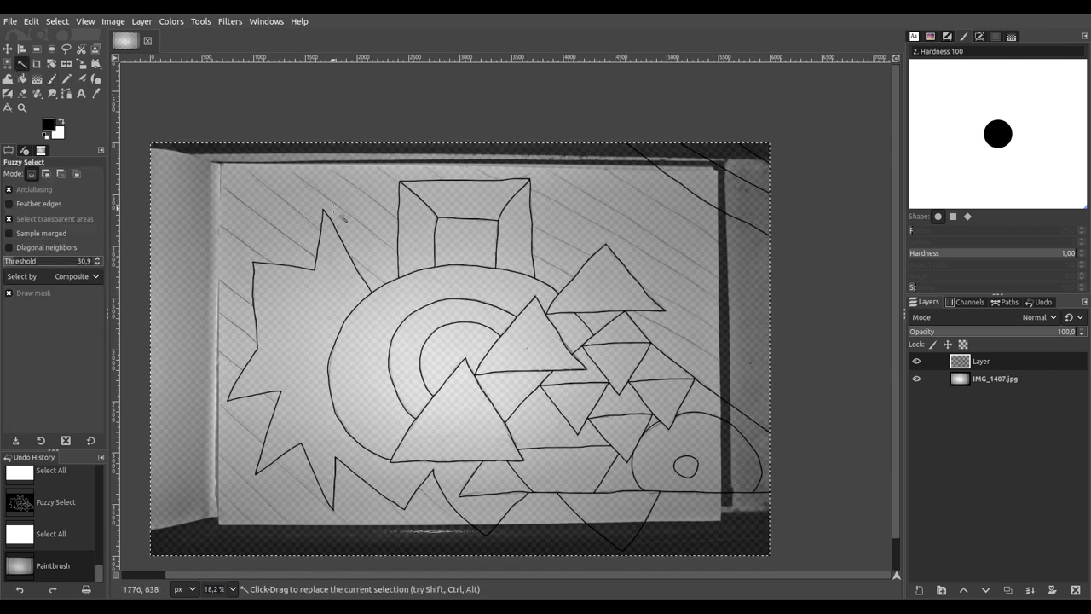
{"action": "left_click", "coordinate": [369, 196]}
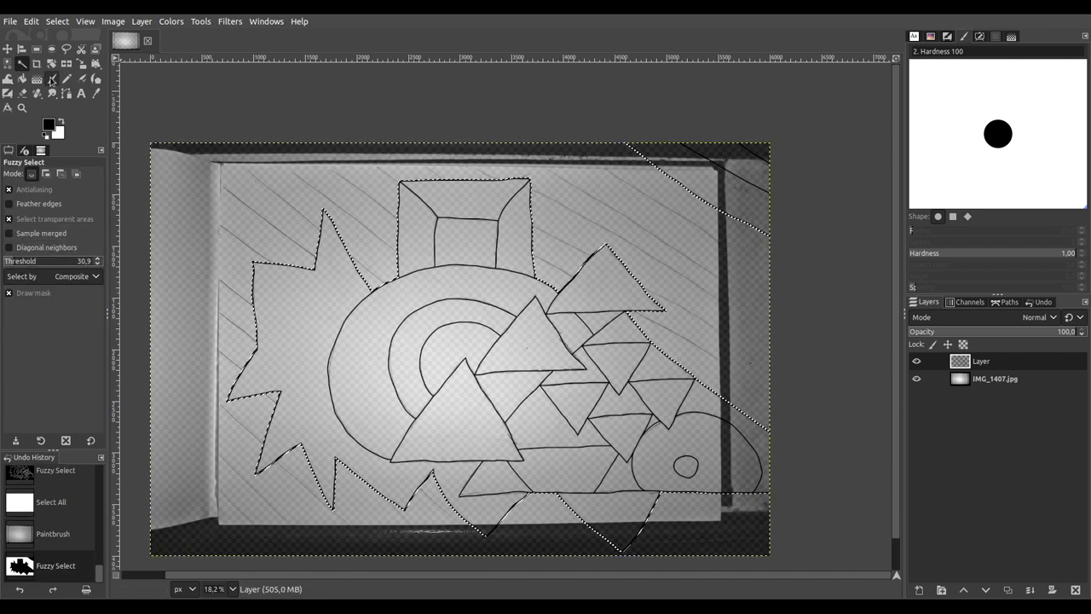
Step: Trace the hatch line just inside the selection's upper-right boundary with the Paintbrush, from the image's upper edge to its right edge
{"action": "key", "text": "p"}
{"action": "scroll", "coordinate": [706, 248], "scroll_direction": "up", "scroll_amount": 3, "text": "ctrl"}
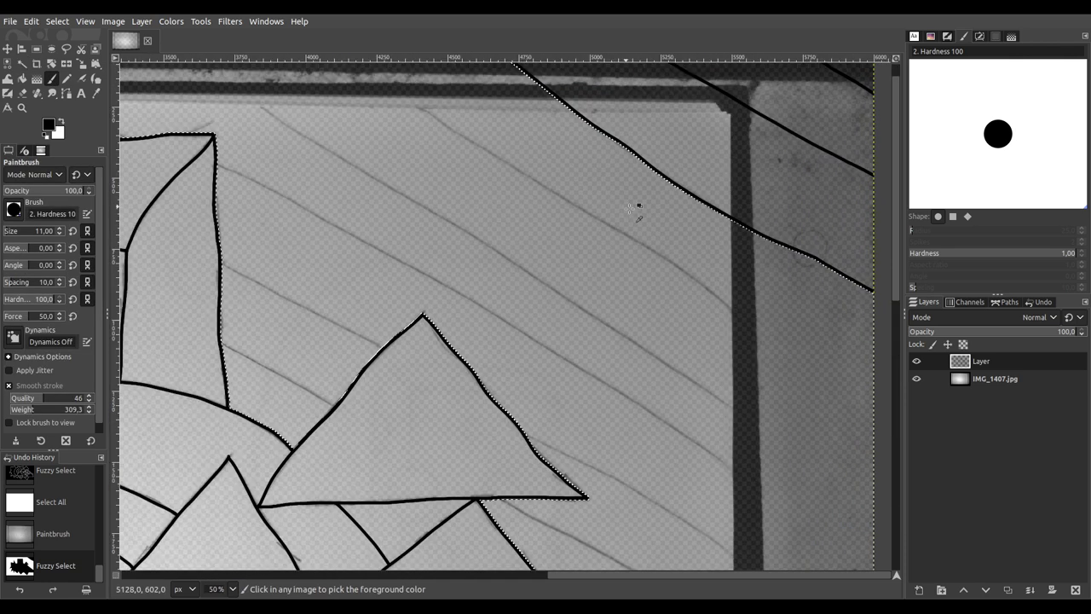
{"action": "left_click_drag", "start_coordinate": [638, 207], "coordinate": [543, 275]}
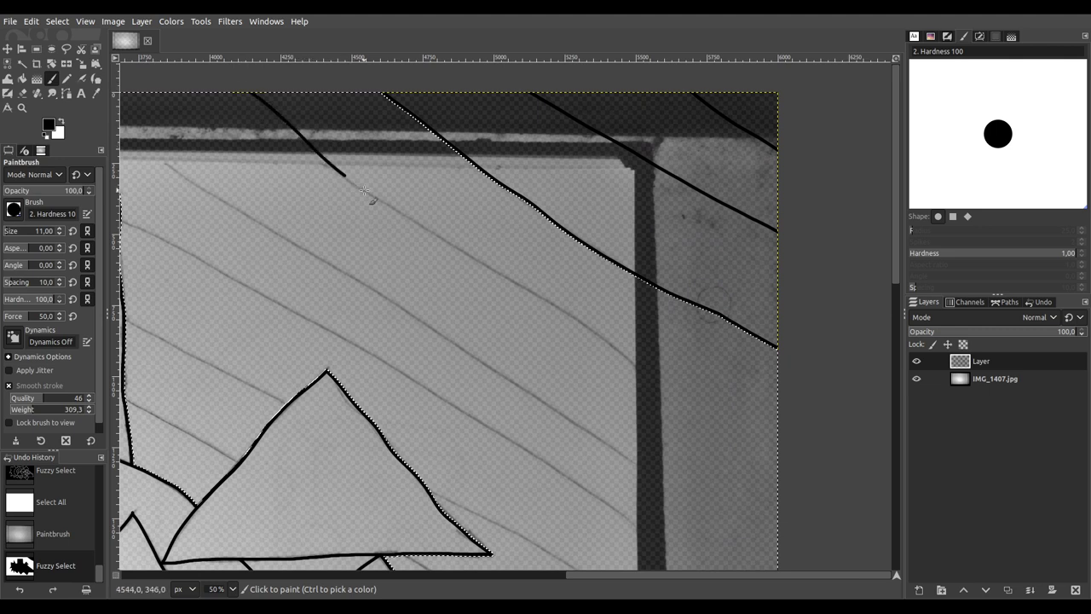
{"action": "left_click_drag", "start_coordinate": [389, 206], "coordinate": [445, 240]}
{"action": "left_click_drag", "start_coordinate": [514, 284], "coordinate": [793, 456]}
{"action": "mouse_move", "coordinate": [578, 352]}
{"action": "left_mouse_down"}
{"action": "mouse_move", "coordinate": [585, 335]}
{"action": "mouse_move", "coordinate": [636, 316]}
{"action": "mouse_move", "coordinate": [653, 316]}
{"action": "mouse_move", "coordinate": [671, 346]}
{"action": "left_mouse_up"}
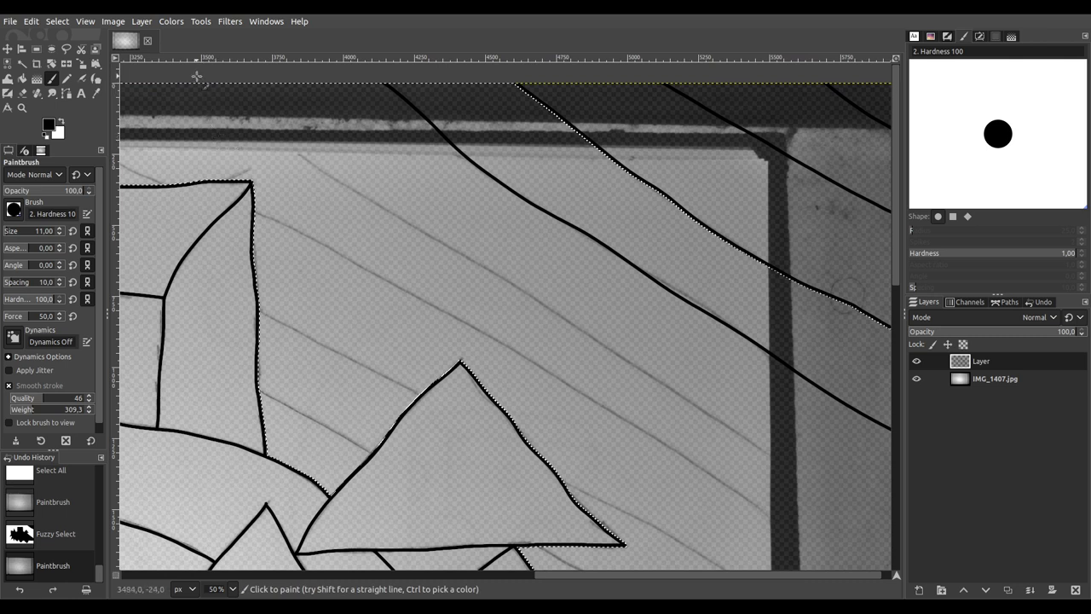
Step: Trace the next pencil hatch line inward, starting at the upper edge right of the framed rectangle and extending to the image's right edge
{"action": "left_click_drag", "start_coordinate": [346, 191], "coordinate": [405, 227]}
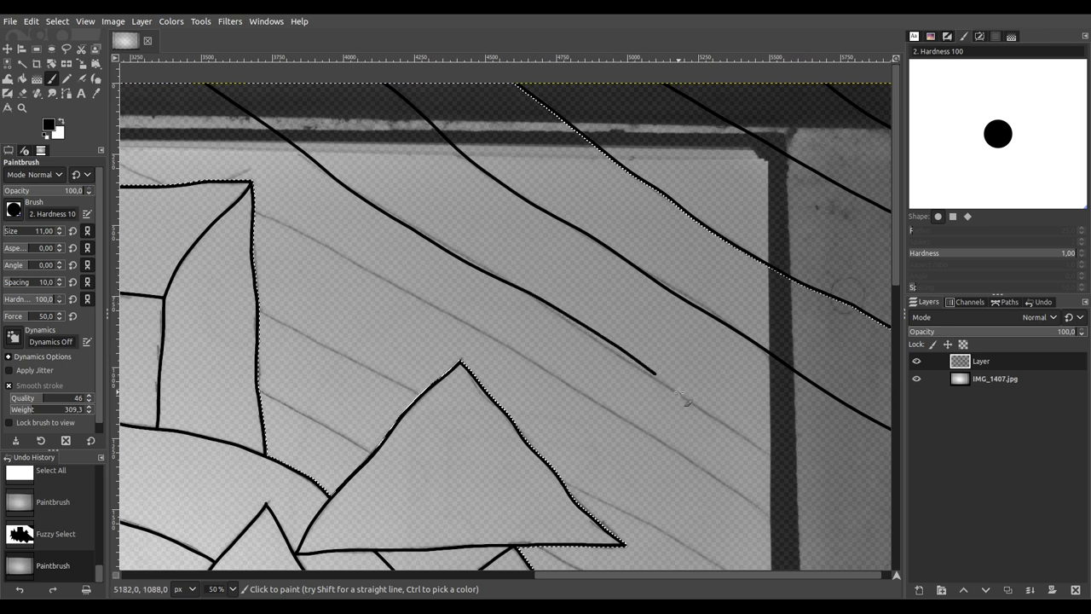
{"action": "left_click_drag", "start_coordinate": [799, 471], "coordinate": [849, 505]}
{"action": "scroll", "coordinate": [849, 505], "scroll_direction": "down", "scroll_amount": 3}
{"action": "scroll", "coordinate": [622, 329], "scroll_direction": "right", "scroll_amount": 3}
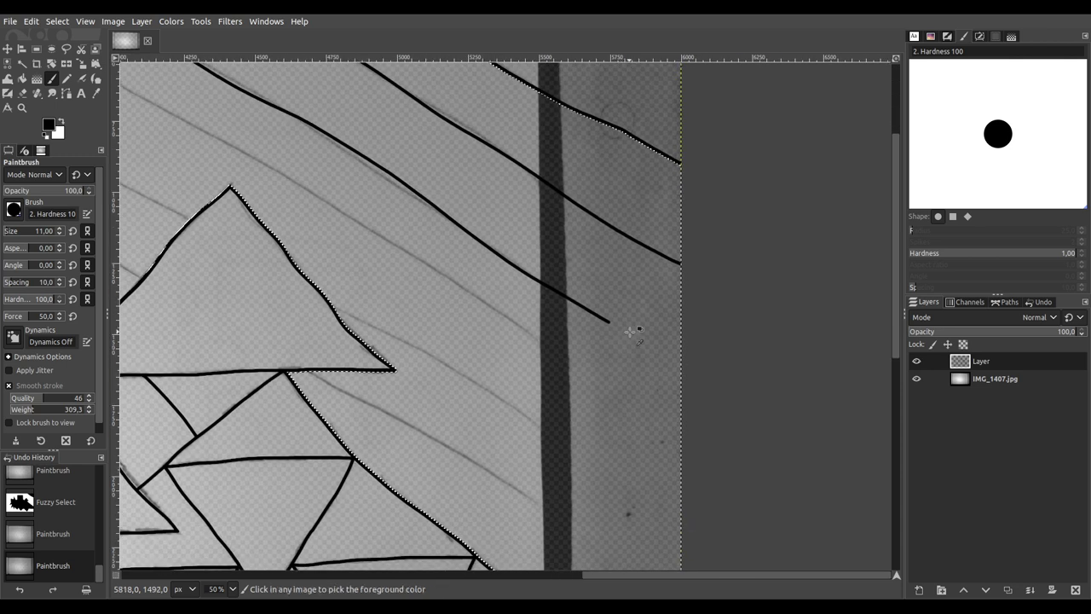
{"action": "scroll", "coordinate": [632, 331], "scroll_direction": "up", "scroll_amount": 3}
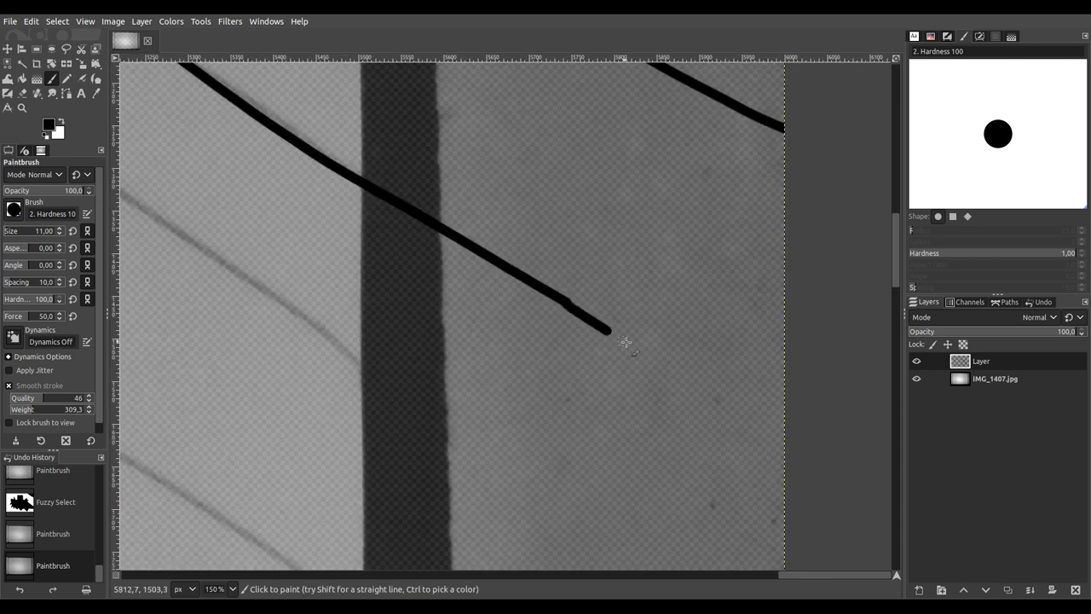
{"action": "scroll", "coordinate": [748, 397], "scroll_direction": "down", "scroll_amount": 4}
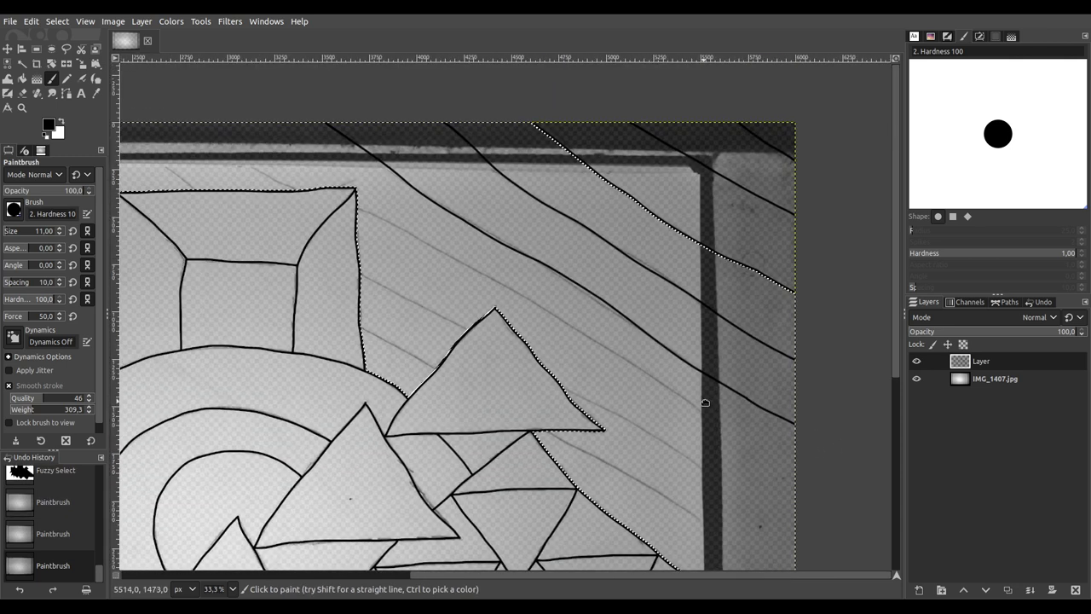
Step: Trace the hatch line that passes behind the framed rectangle's upper-right corner, from the image's upper edge to its right edge
{"action": "scroll", "coordinate": [729, 405], "scroll_direction": "up", "scroll_amount": 1}
{"action": "left_click_drag", "start_coordinate": [729, 405], "coordinate": [671, 326]}
{"action": "scroll", "coordinate": [730, 448], "scroll_direction": "down", "scroll_amount": 1}
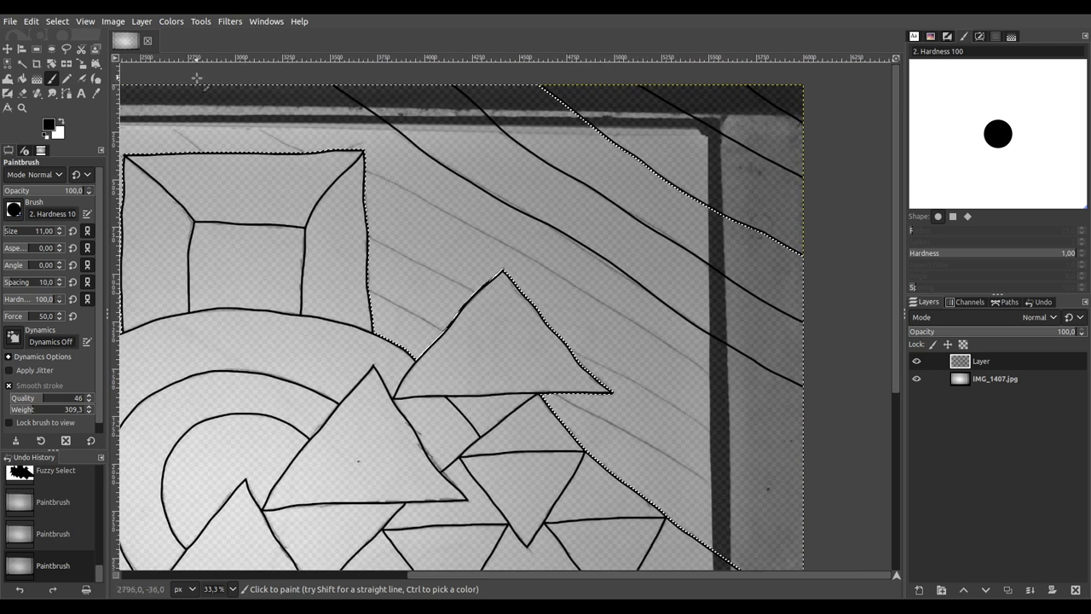
{"action": "mouse_move", "coordinate": [202, 89]}
{"action": "left_mouse_down"}
{"action": "mouse_move", "coordinate": [297, 149]}
{"action": "mouse_move", "coordinate": [491, 234]}
{"action": "mouse_move", "coordinate": [848, 463]}
{"action": "left_mouse_up"}
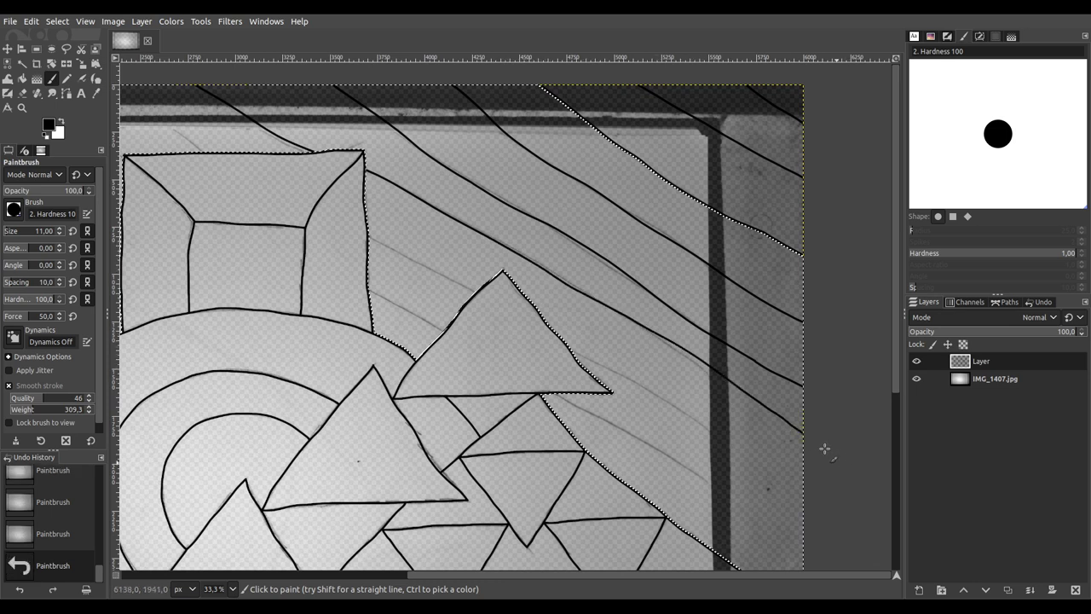
Step: Trace the hatch line passing behind the framed rectangle and the uppermost triangle, from the image's upper edge to its right edge
{"action": "key", "text": "space"}
{"action": "left_click_drag", "start_coordinate": [763, 389], "coordinate": [784, 377]}
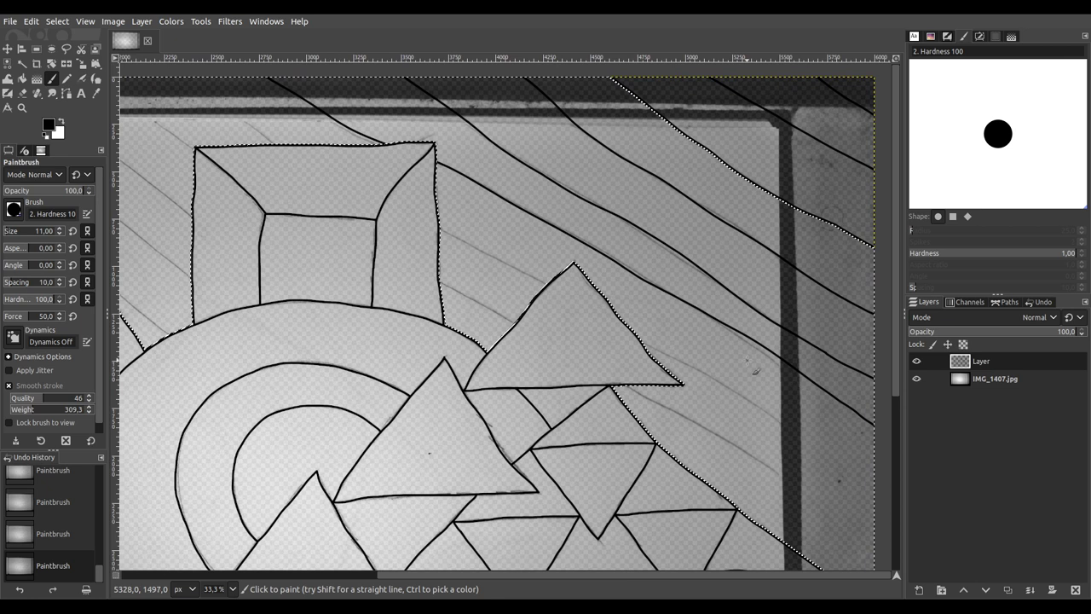
{"action": "left_click_drag", "start_coordinate": [182, 68], "coordinate": [255, 130]}
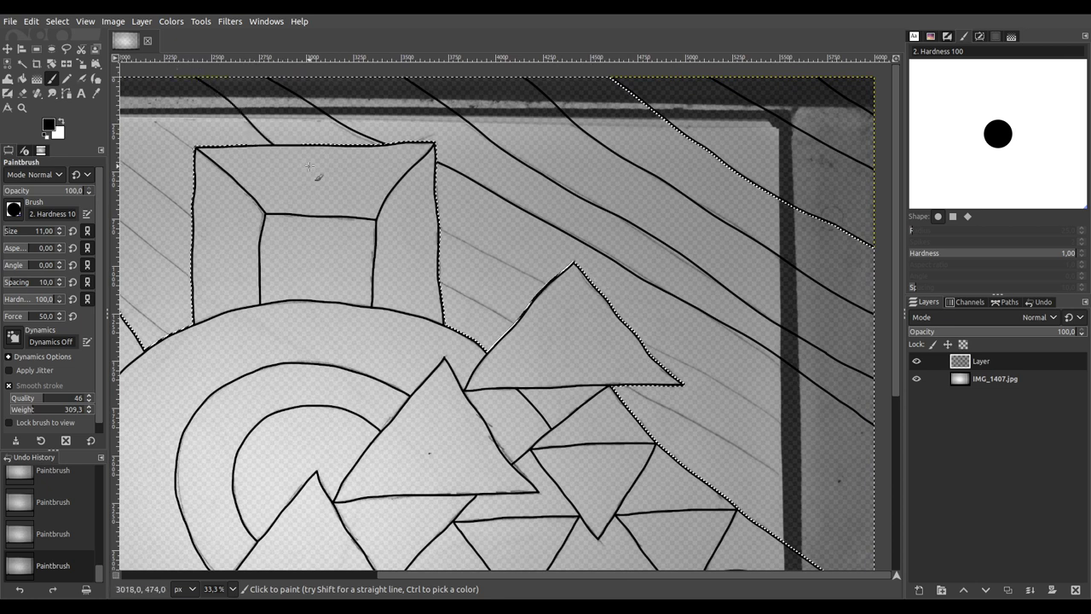
{"action": "left_click_drag", "start_coordinate": [450, 240], "coordinate": [554, 293]}
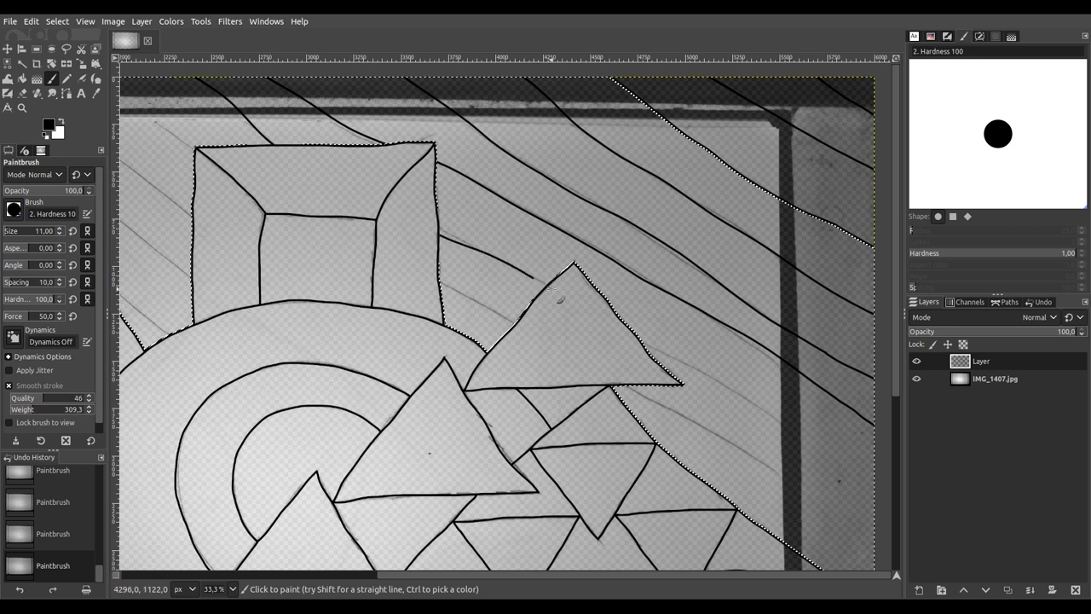
{"action": "left_click_drag", "start_coordinate": [644, 344], "coordinate": [850, 463]}
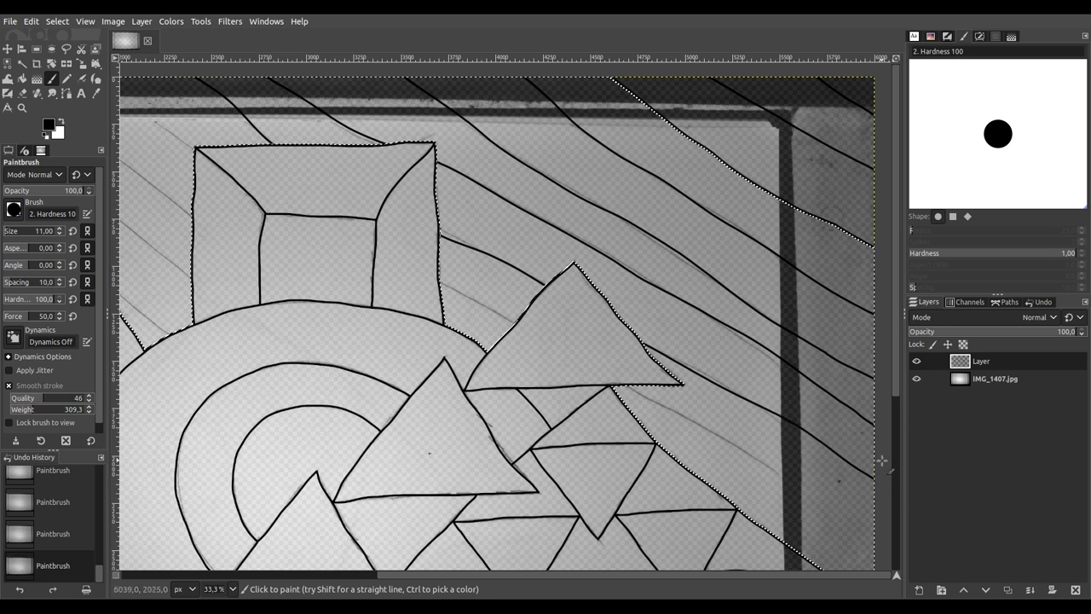
Step: Continue the hatching from the upper edge to the framed rectangle's left side, and past the uppermost triangle to the image's right edge
{"action": "key", "text": "ctrl"}
{"action": "scroll", "coordinate": [496, 303], "scroll_direction": "down", "scroll_amount": 1}
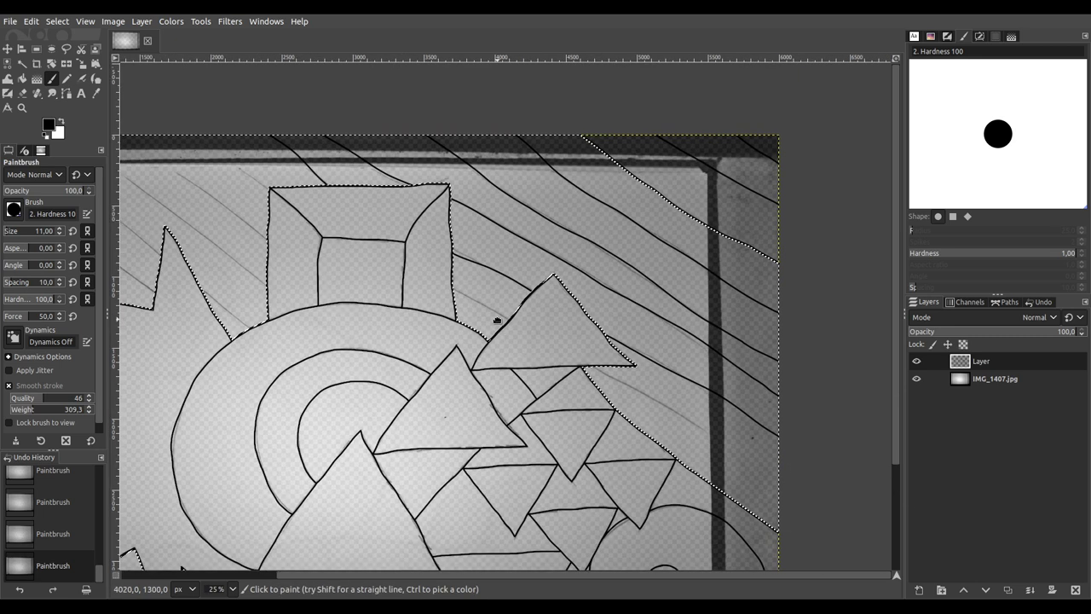
{"action": "scroll", "coordinate": [511, 290], "scroll_direction": "down", "scroll_amount": 2}
{"action": "scroll", "coordinate": [550, 263], "scroll_direction": "up", "scroll_amount": 1}
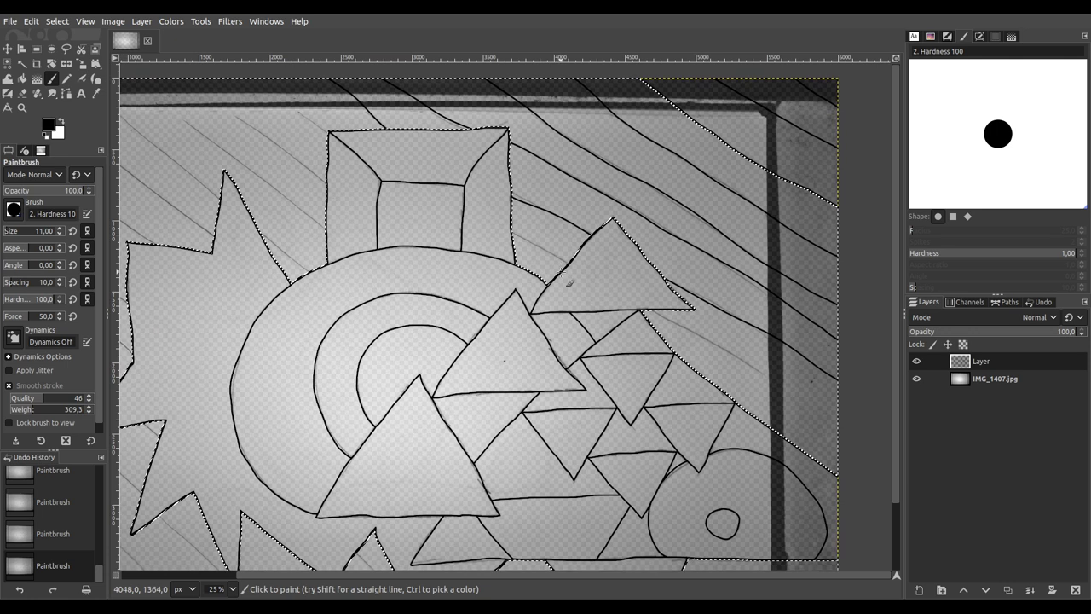
{"action": "left_click_drag", "start_coordinate": [260, 79], "coordinate": [346, 151]}
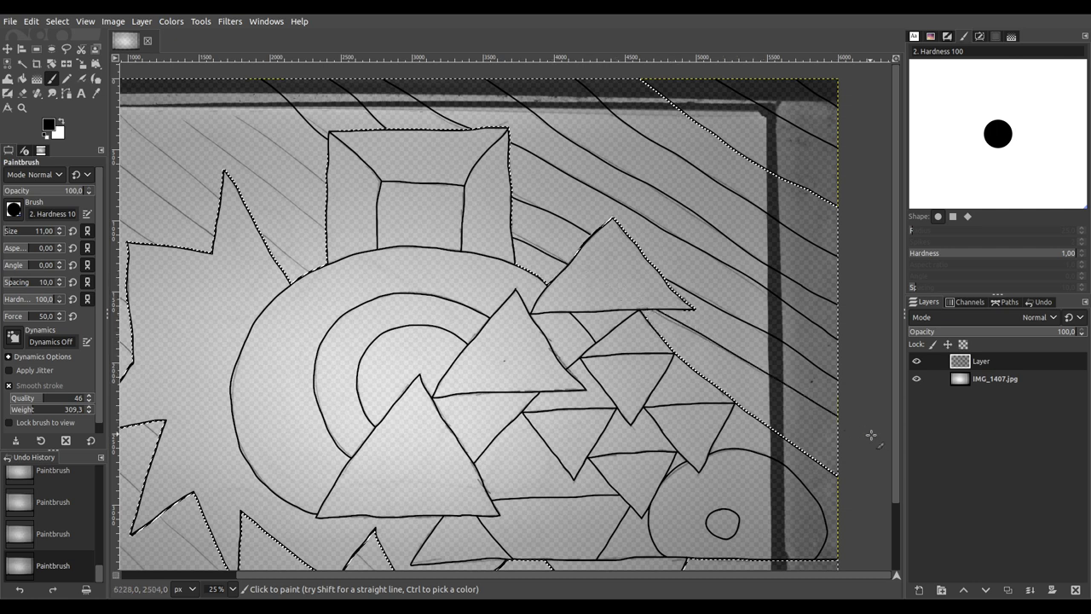
{"action": "mouse_move", "coordinate": [753, 408]}
{"action": "left_mouse_down"}
{"action": "mouse_move", "coordinate": [794, 385]}
{"action": "mouse_move", "coordinate": [810, 397]}
{"action": "left_mouse_up"}
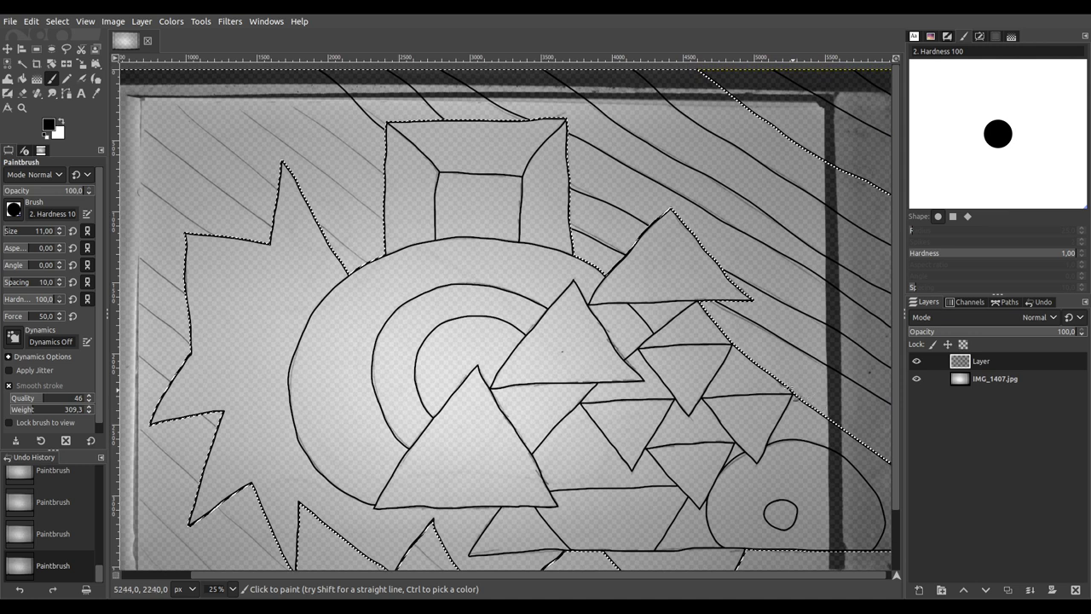
{"action": "key", "text": "minus"}
{"action": "left_click_drag", "start_coordinate": [648, 357], "coordinate": [611, 336]}
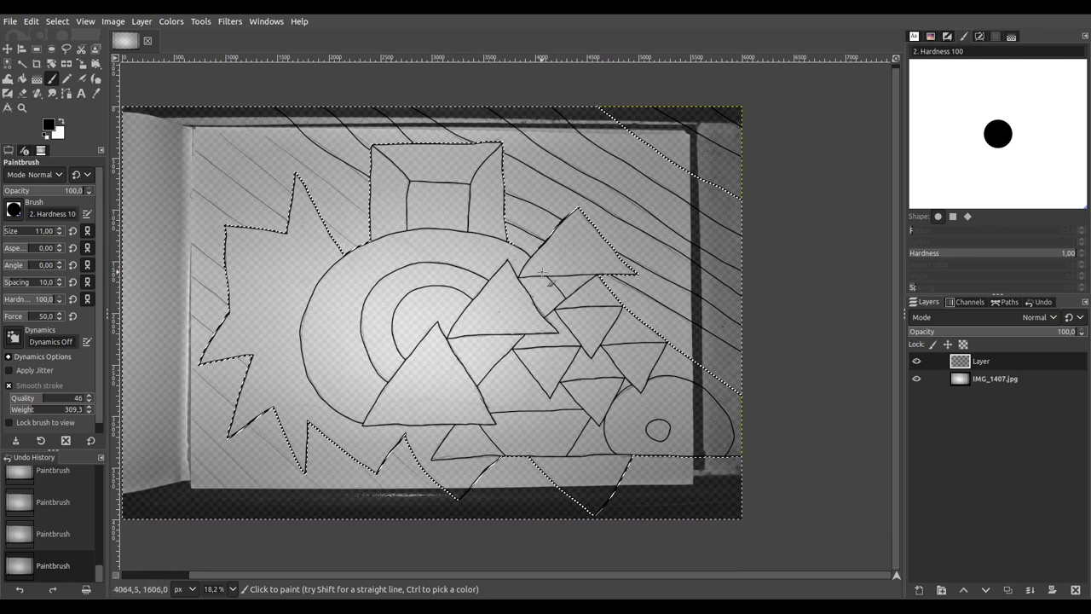
Step: Select the entire image and paint a second short diagonal hatch line in the gap beneath the uppermost triangle's base
{"action": "key", "text": "ctrl+a"}
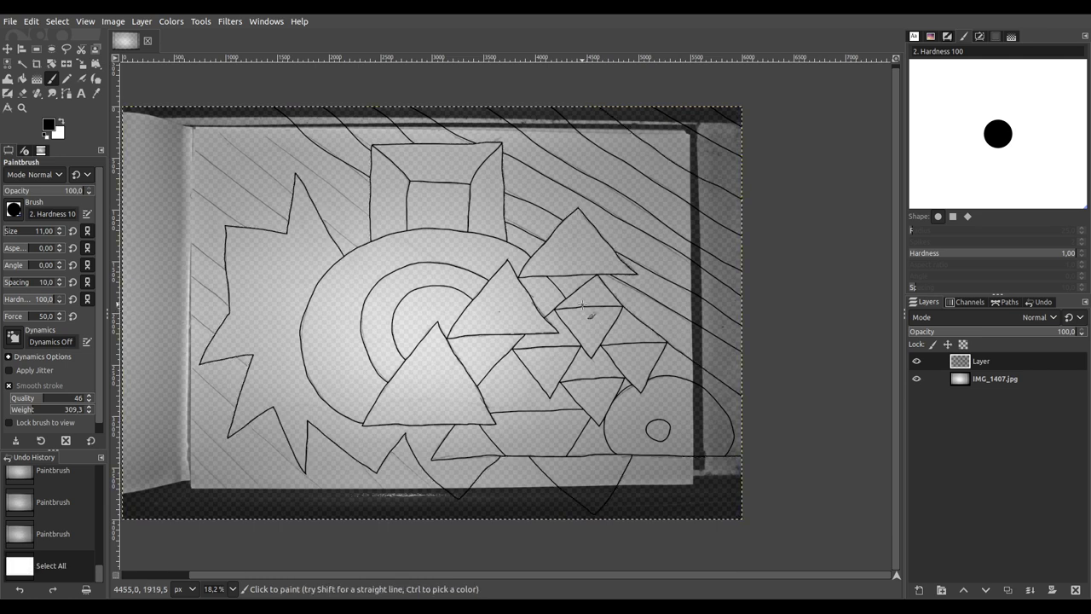
{"action": "scroll", "coordinate": [585, 303], "scroll_direction": "up", "scroll_amount": 3}
{"action": "scroll", "coordinate": [546, 261], "scroll_direction": "up", "scroll_amount": 2}
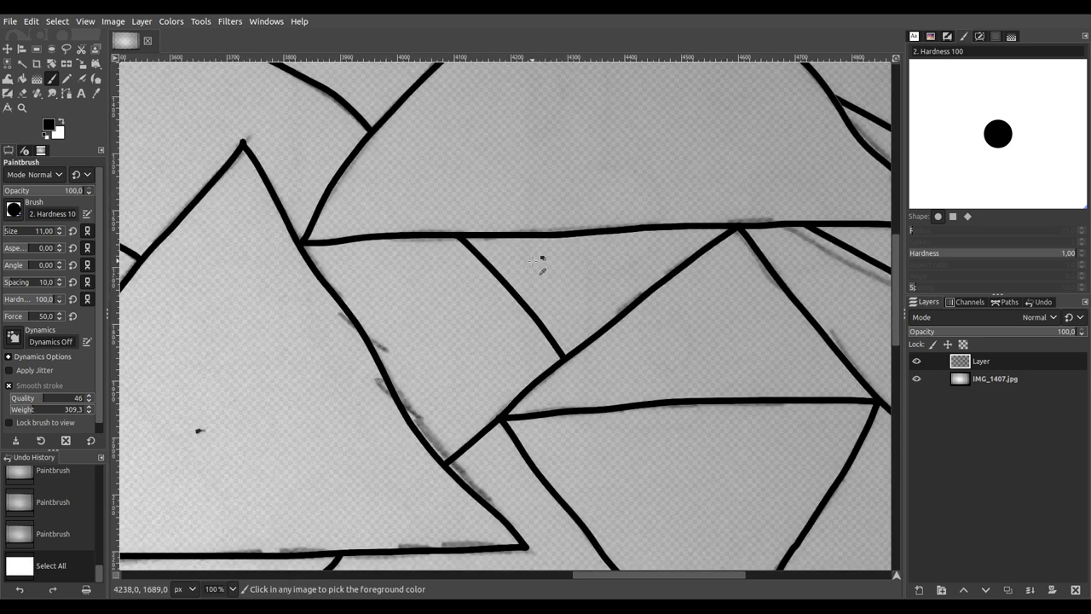
{"action": "left_click_drag", "start_coordinate": [488, 236], "coordinate": [637, 311]}
{"action": "scroll", "coordinate": [646, 315], "scroll_direction": "down", "scroll_amount": 7}
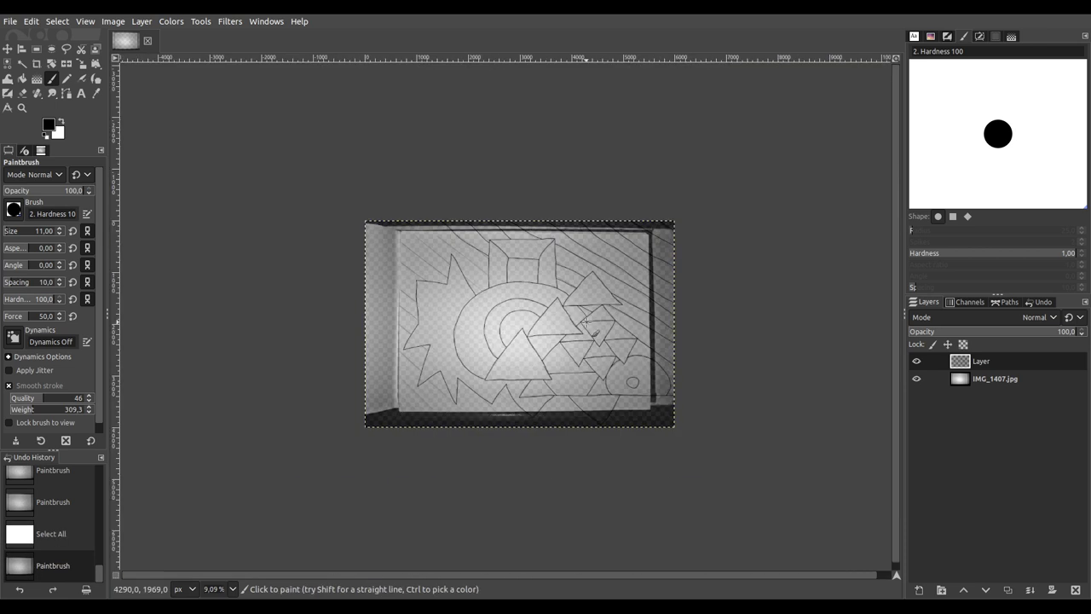
Step: Fuzzy-select the background outside the figures and paint hatch lines behind the jagged star's upper tip and in the image's lower-right corner
{"action": "left_click", "coordinate": [22, 63]}
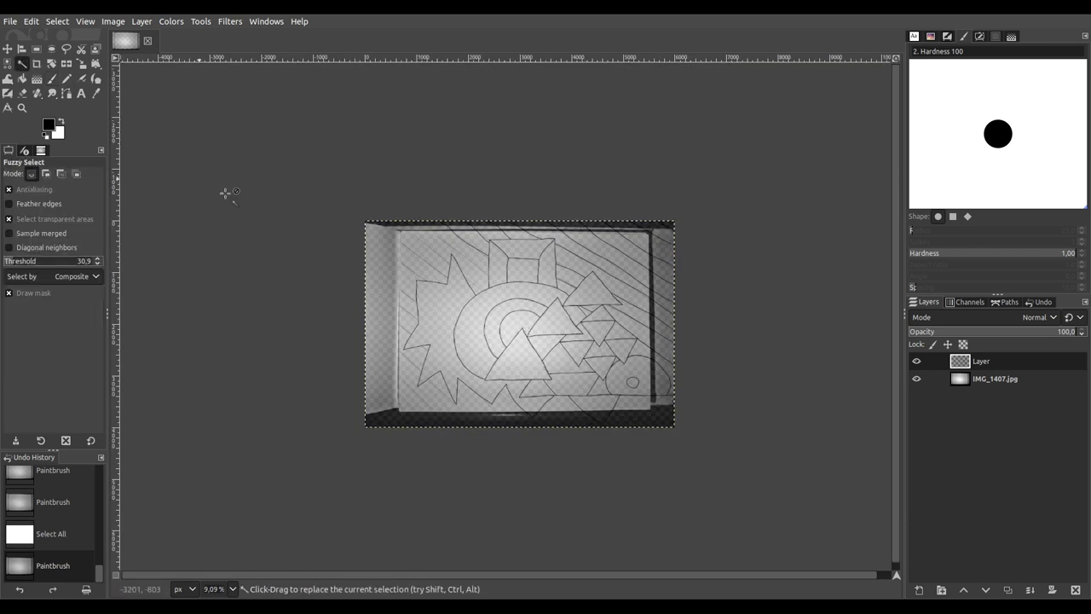
{"action": "left_click", "coordinate": [419, 256]}
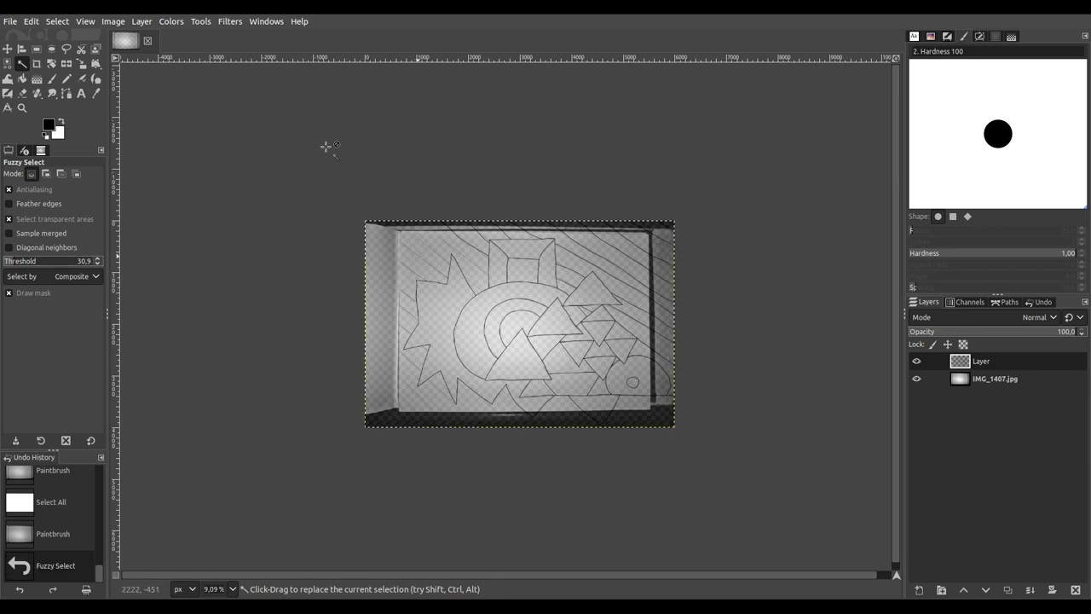
{"action": "left_click", "coordinate": [52, 78]}
{"action": "scroll", "coordinate": [477, 322], "scroll_direction": "up", "scroll_amount": 3}
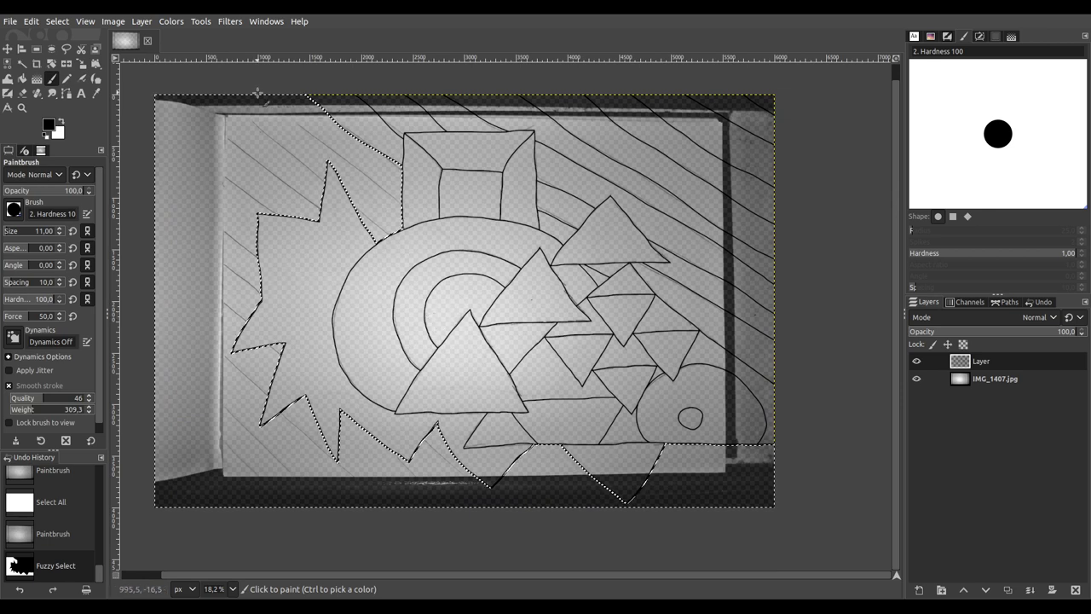
{"action": "left_click_drag", "start_coordinate": [256, 91], "coordinate": [413, 207]}
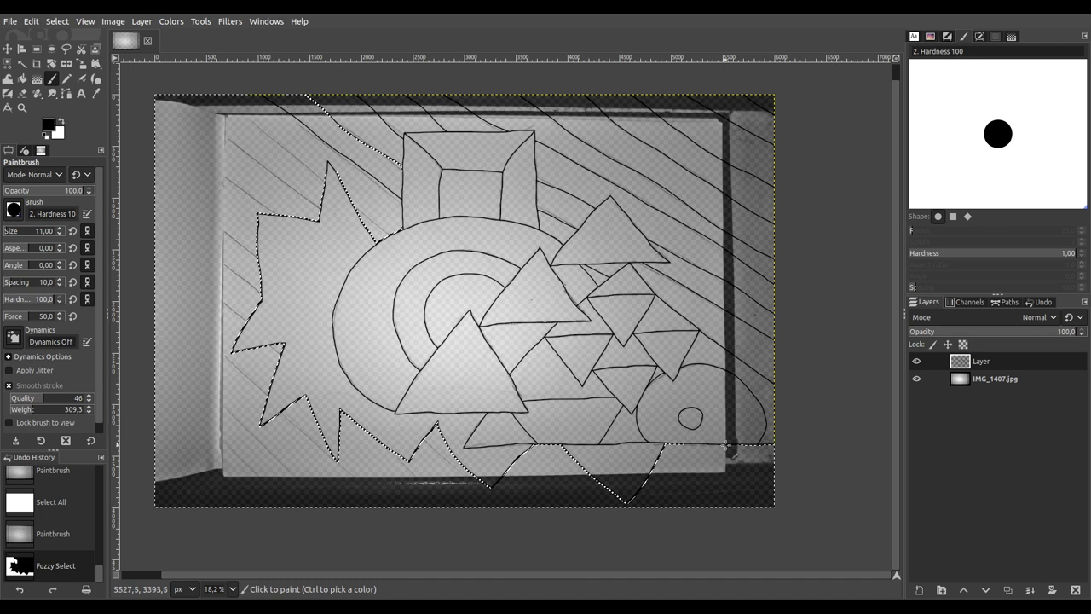
{"action": "left_click_drag", "start_coordinate": [766, 473], "coordinate": [803, 497]}
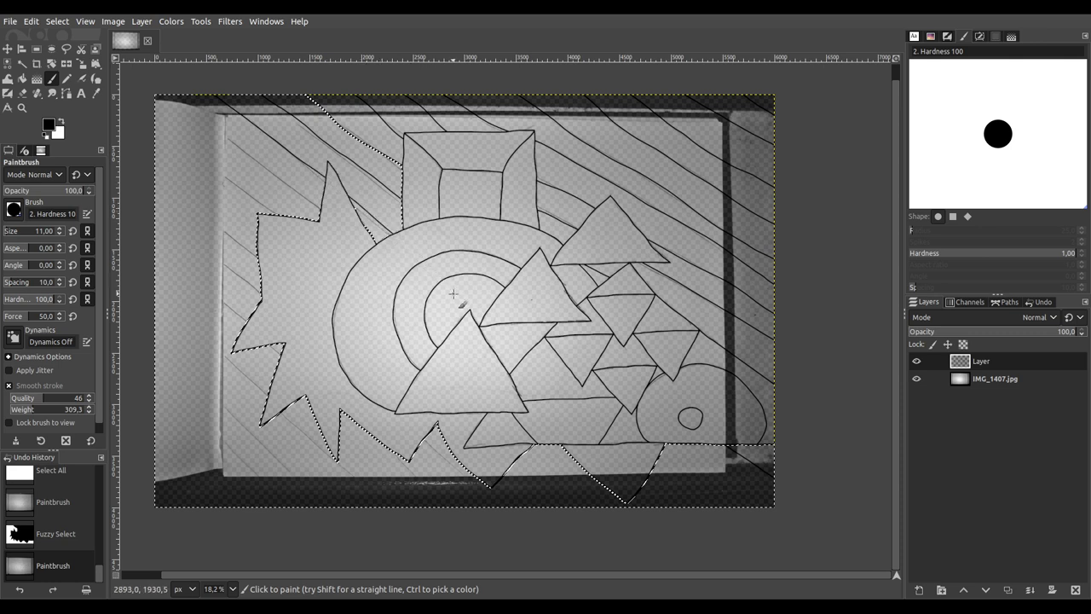
Step: Continue the background hatching across the image's upper-left area and along the lower edge beneath the triangles
{"action": "left_click_drag", "start_coordinate": [663, 467], "coordinate": [716, 501]}
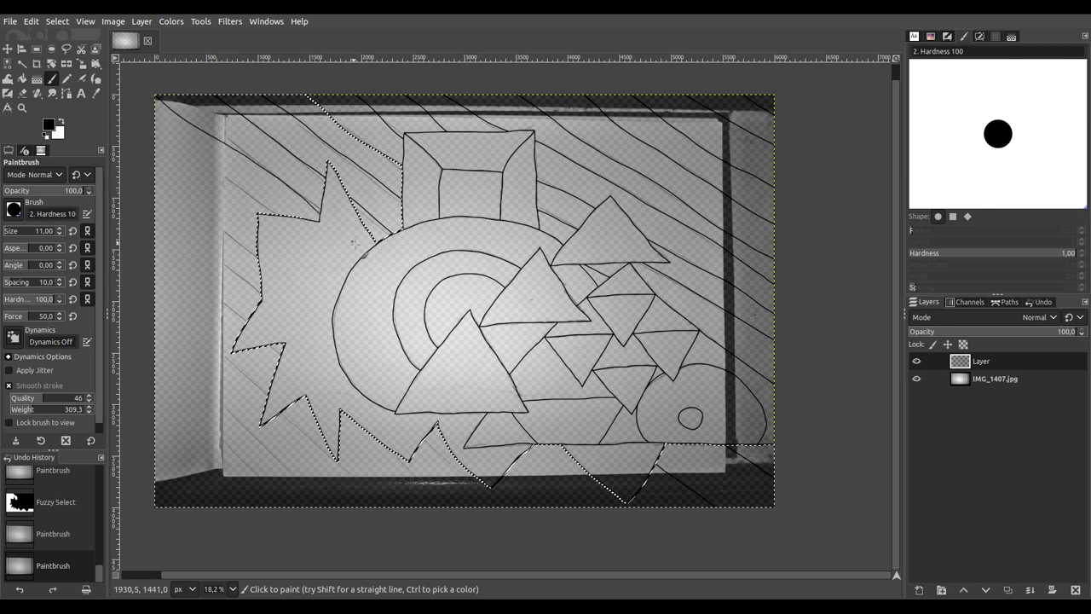
{"action": "left_click_drag", "start_coordinate": [538, 433], "coordinate": [631, 519]}
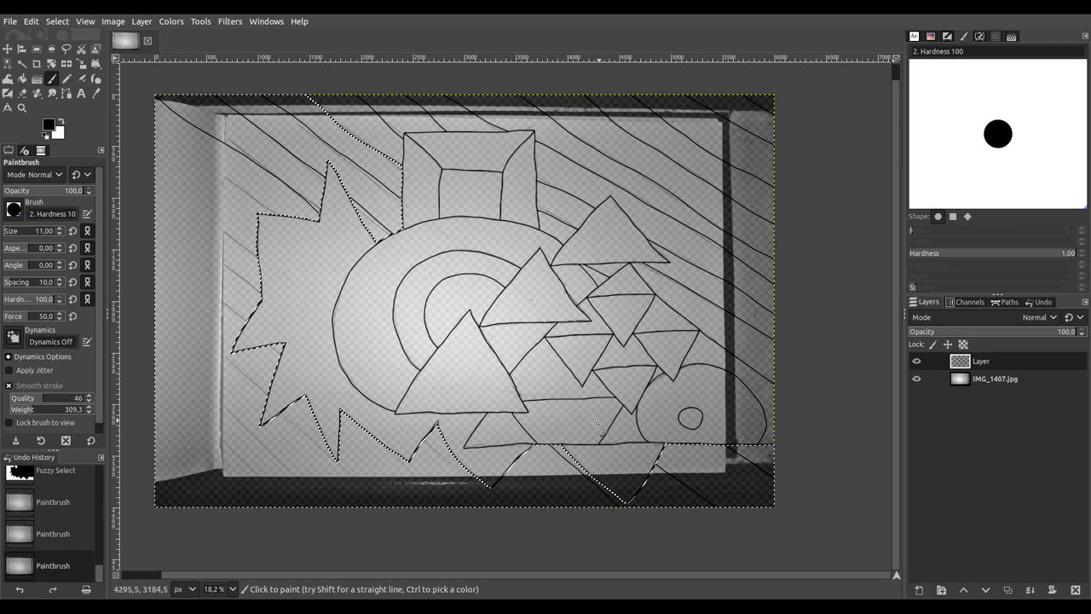
{"action": "left_click_drag", "start_coordinate": [129, 125], "coordinate": [243, 194]}
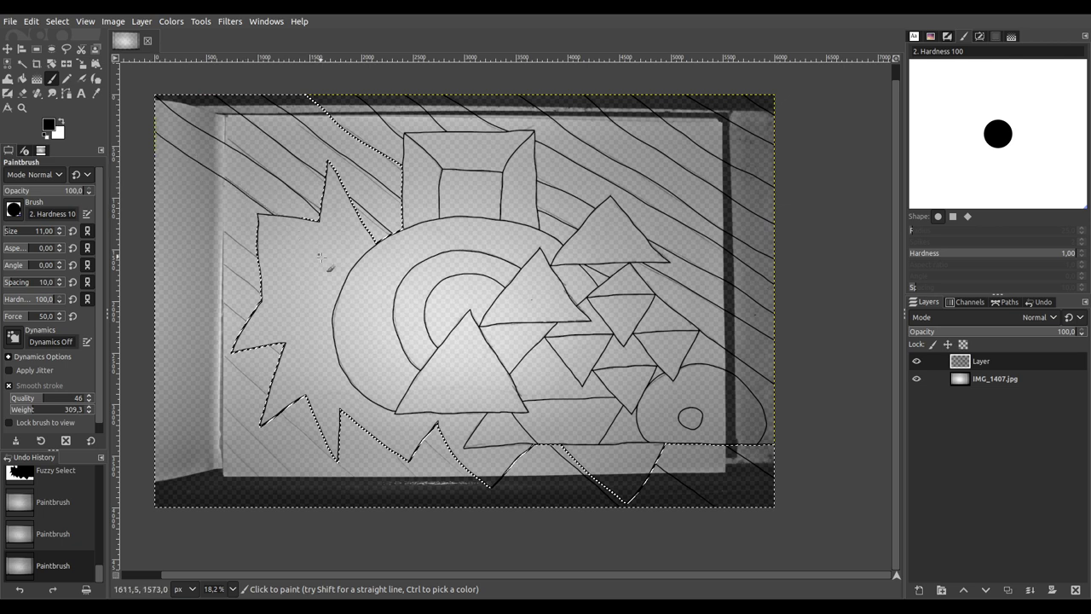
{"action": "left_click_drag", "start_coordinate": [461, 416], "coordinate": [566, 509]}
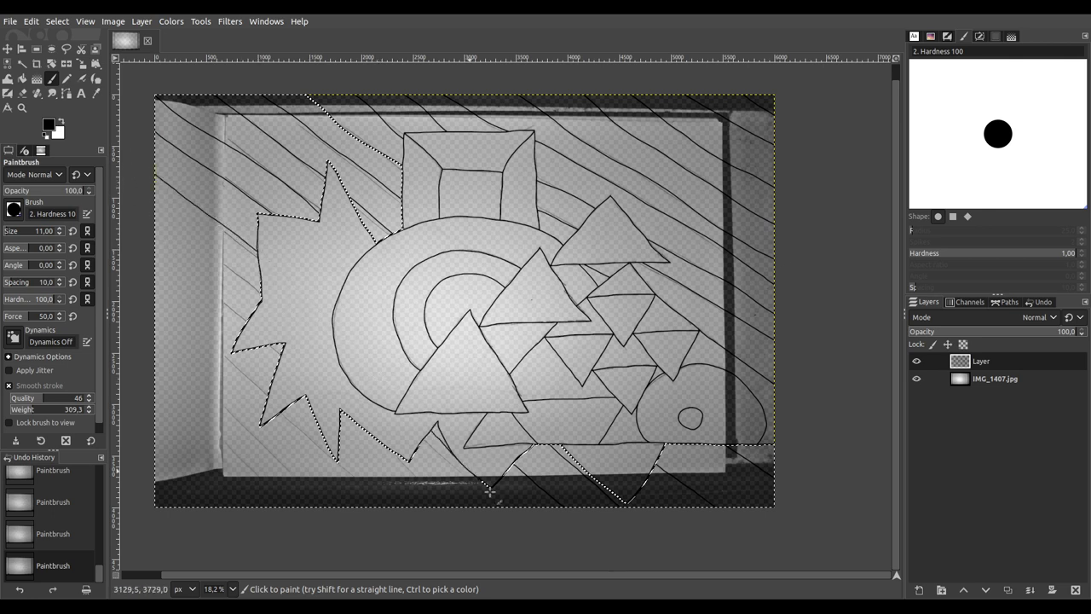
Step: Fill the remaining background with hatch lines from the image's left edge, behind the jagged star, down to the lower edge
{"action": "scroll", "coordinate": [511, 469], "scroll_direction": "down", "scroll_amount": 2}
{"action": "scroll", "coordinate": [512, 469], "scroll_direction": "left", "scroll_amount": 2}
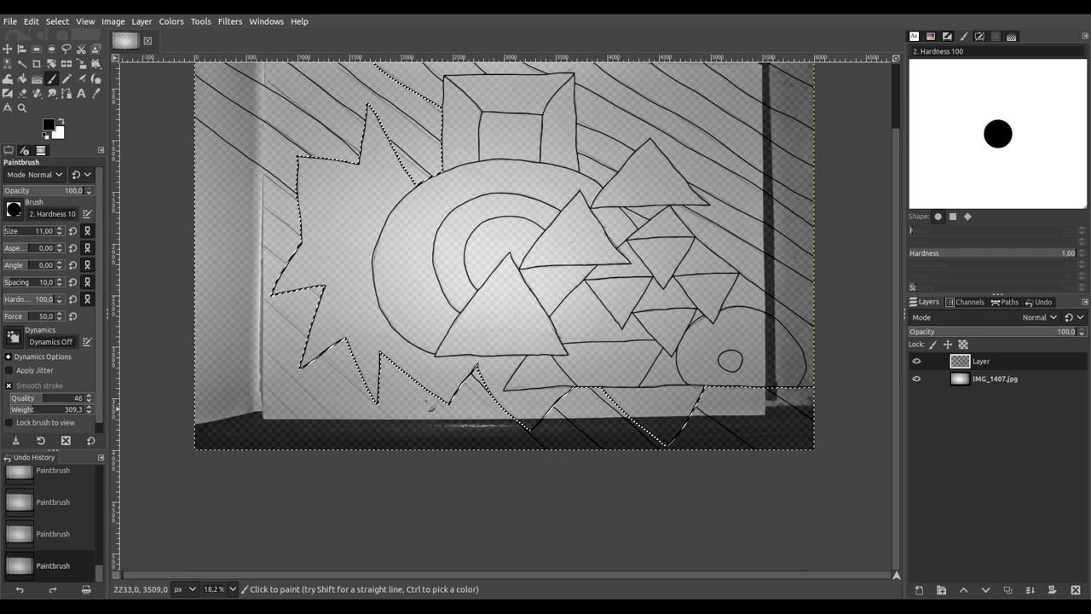
{"action": "left_click_drag", "start_coordinate": [191, 173], "coordinate": [312, 251]}
{"action": "left_click_drag", "start_coordinate": [442, 372], "coordinate": [523, 459]}
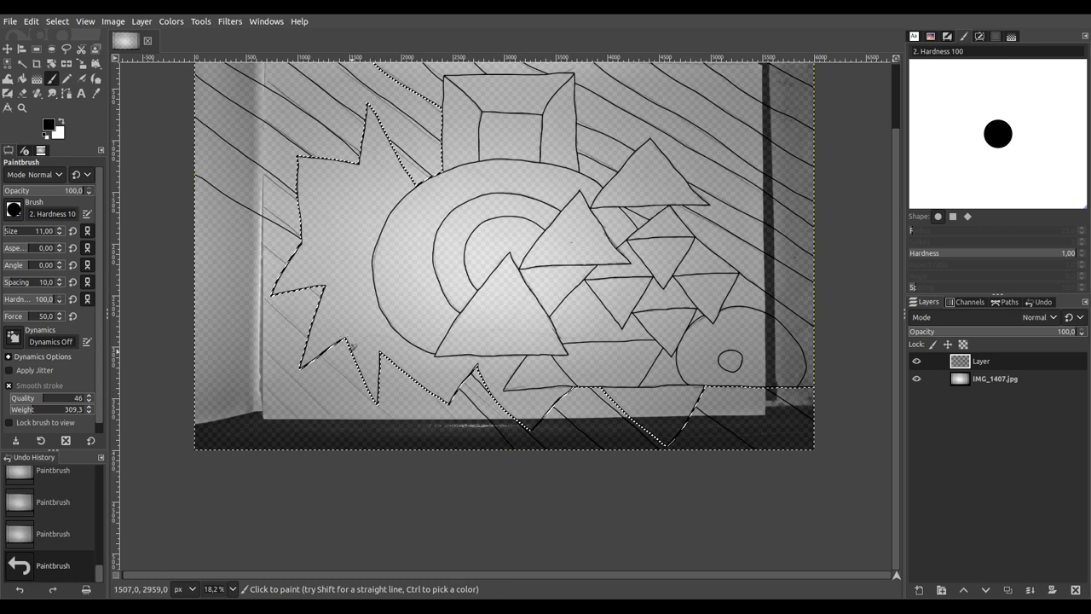
{"action": "mouse_move", "coordinate": [223, 247]}
{"action": "left_mouse_down"}
{"action": "mouse_move", "coordinate": [289, 285]}
{"action": "mouse_move", "coordinate": [487, 477]}
{"action": "left_mouse_up"}
{"action": "mouse_move", "coordinate": [177, 266]}
{"action": "left_mouse_down"}
{"action": "mouse_move", "coordinate": [332, 399]}
{"action": "mouse_move", "coordinate": [409, 489]}
{"action": "left_mouse_up"}
{"action": "mouse_move", "coordinate": [184, 332]}
{"action": "left_mouse_down"}
{"action": "mouse_move", "coordinate": [266, 407]}
{"action": "mouse_move", "coordinate": [323, 481]}
{"action": "left_mouse_up"}
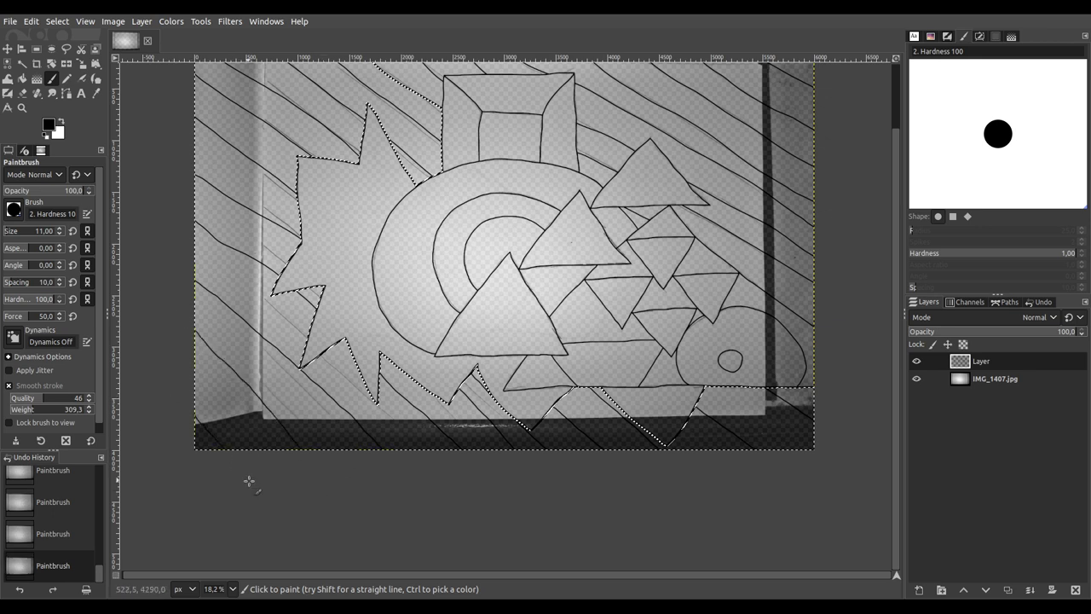
Step: Select the entire image and save the file IMG_1407.xcf
{"action": "scroll", "coordinate": [248, 482], "scroll_direction": "down", "scroll_amount": 2}
{"action": "scroll", "coordinate": [391, 396], "scroll_direction": "up", "scroll_amount": 1}
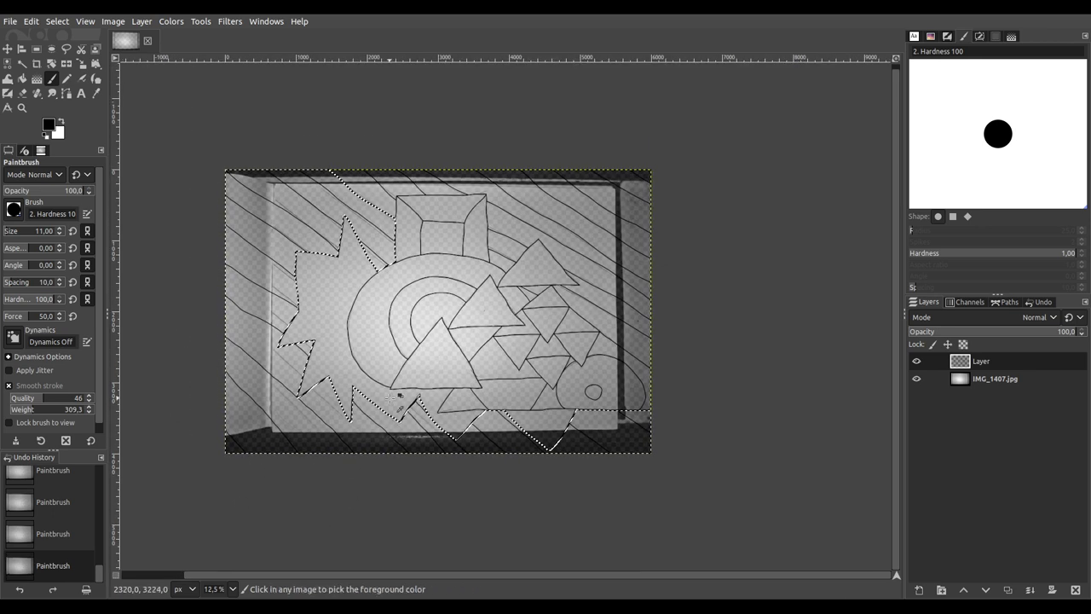
{"action": "key", "text": "ctrl+a"}
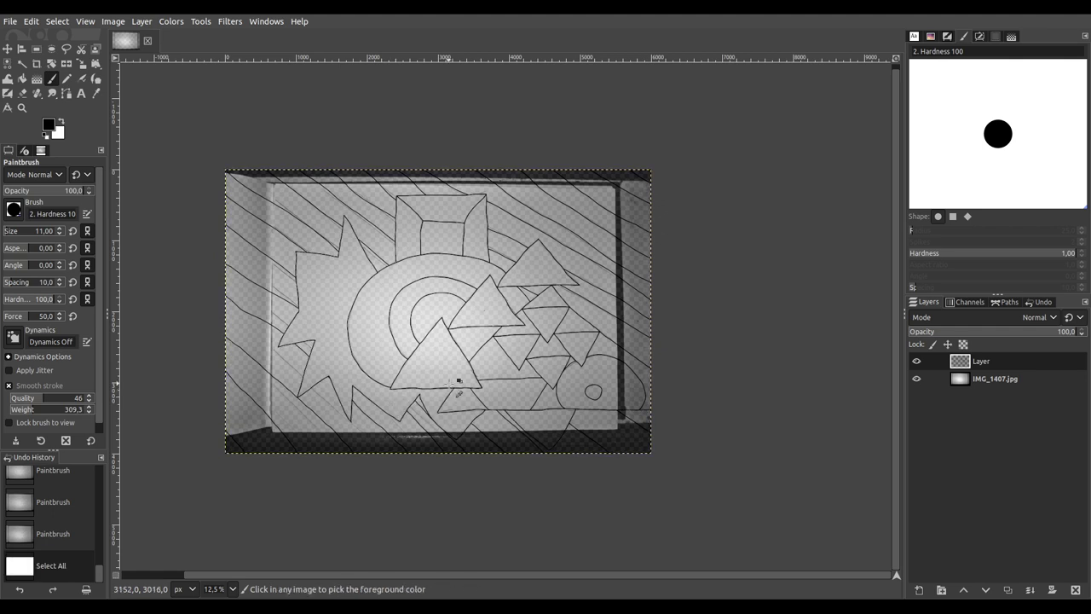
{"action": "key", "text": "ctrl+s"}
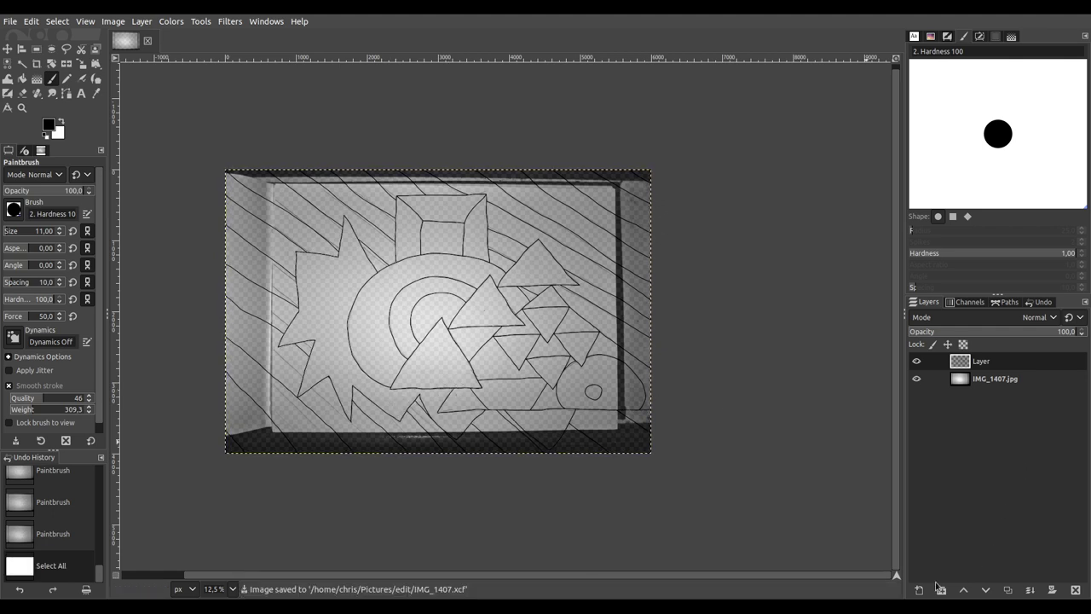
Step: Set the IMG_1407.jpg layer's opacity to 100 and add a new layer directly above it
{"action": "key", "text": "Page_Down"}
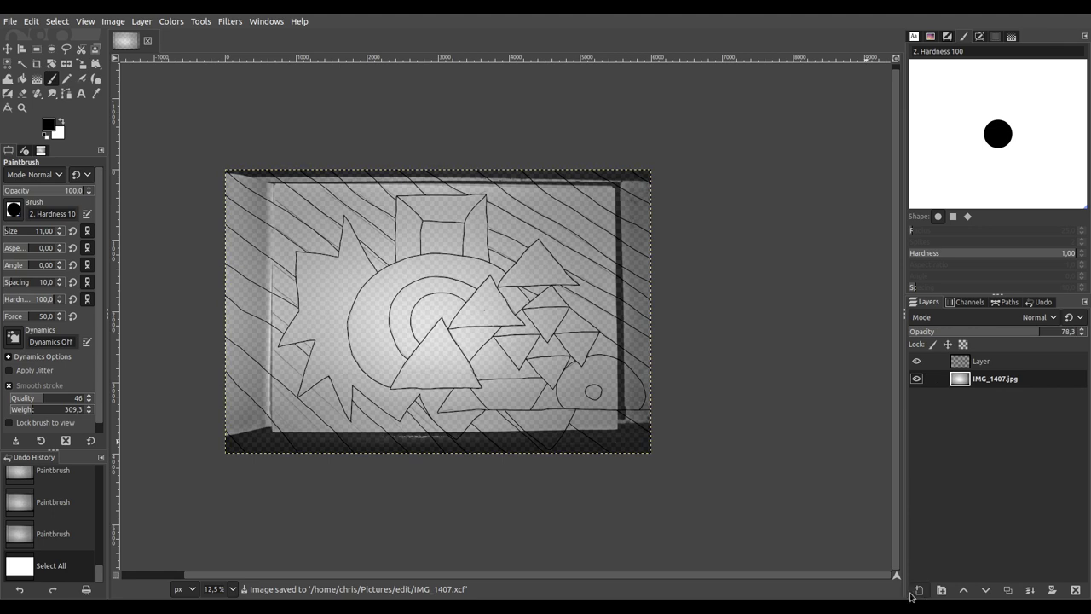
{"action": "left_click_drag", "start_coordinate": [1027, 333], "coordinate": [1086, 332]}
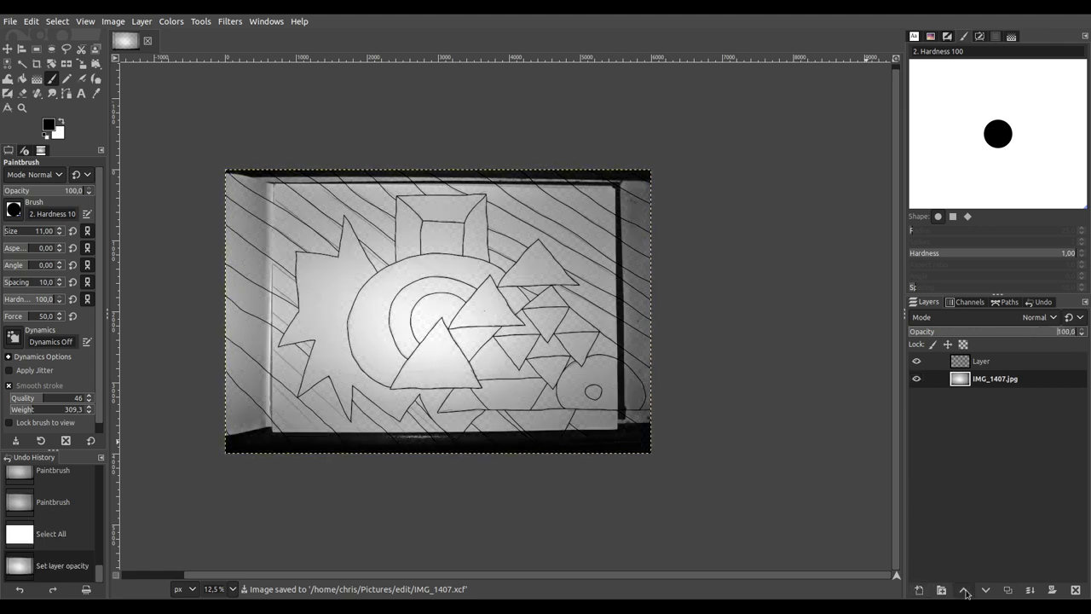
{"action": "left_click", "coordinate": [917, 591], "text": "shift"}
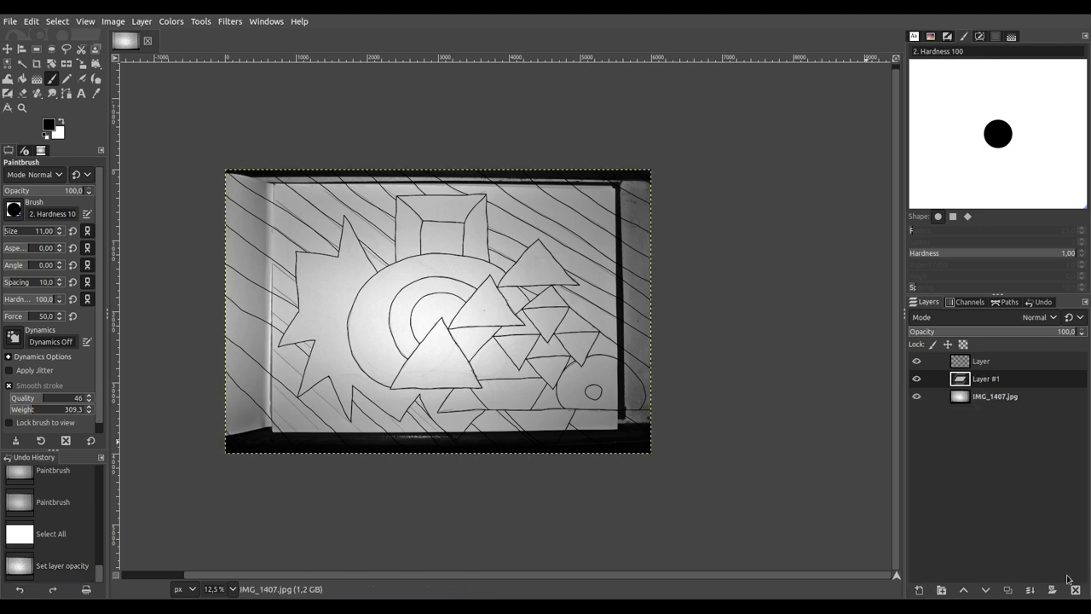
Step: Fill Layer #1 with white and merge the outline layer down onto it
{"action": "key", "text": "x"}
{"action": "left_click", "coordinate": [22, 78]}
{"action": "left_click", "coordinate": [527, 271]}
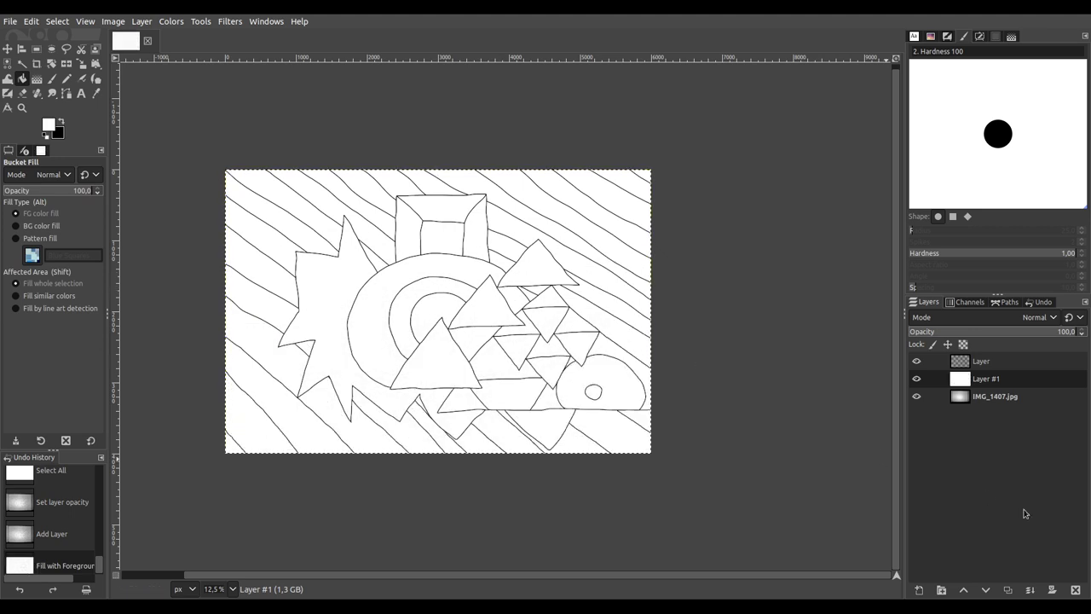
{"action": "left_click", "coordinate": [978, 364]}
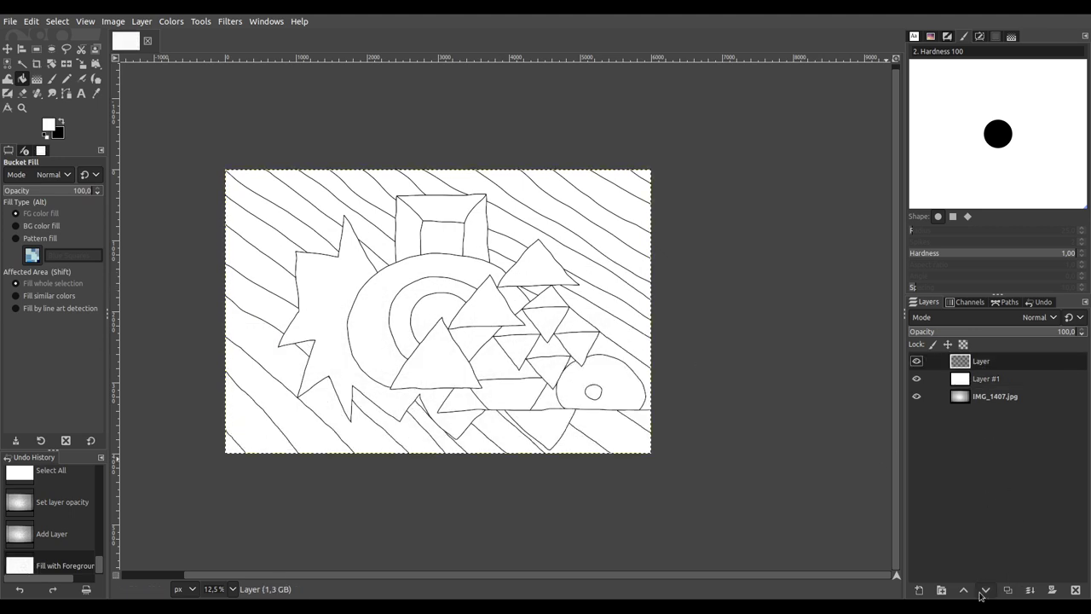
{"action": "left_click", "coordinate": [1031, 590]}
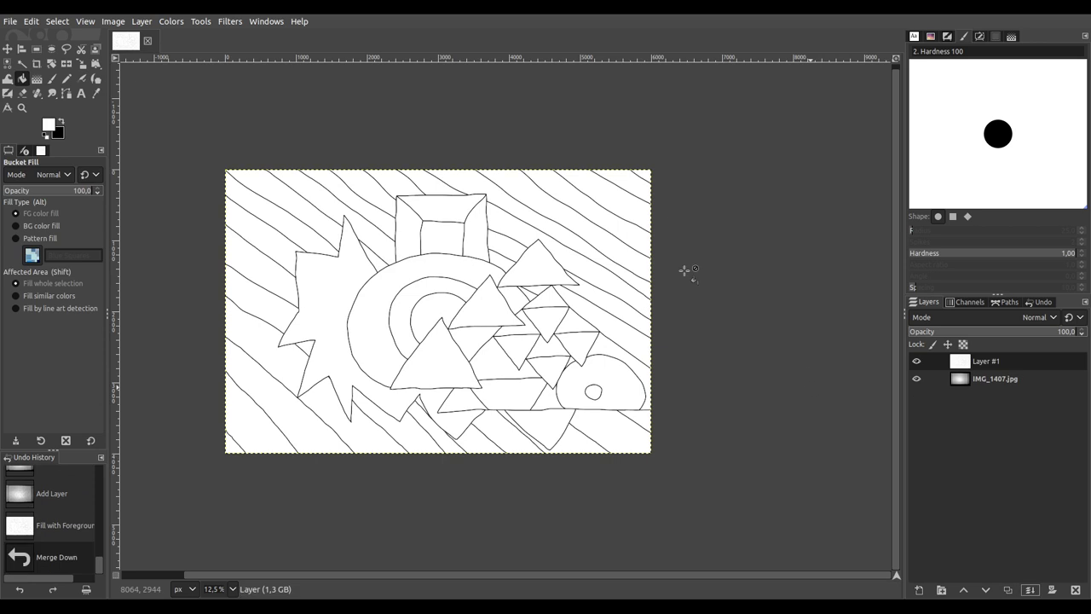
Step: Reduce the merged drawing layer to pure black and white with Threshold
{"action": "left_click", "coordinate": [170, 21]}
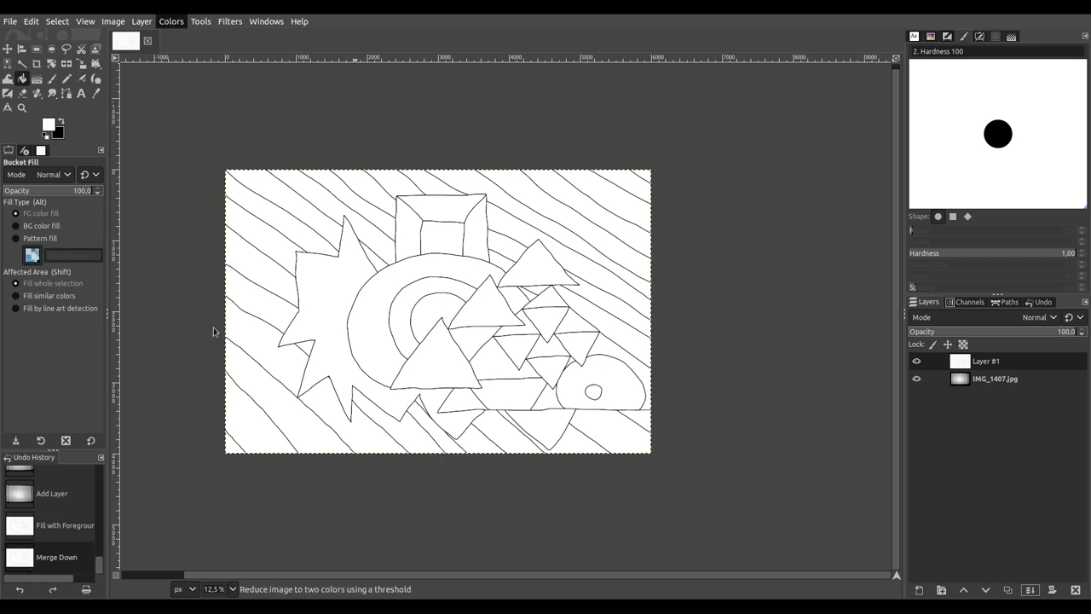
{"action": "left_click", "coordinate": [209, 383]}
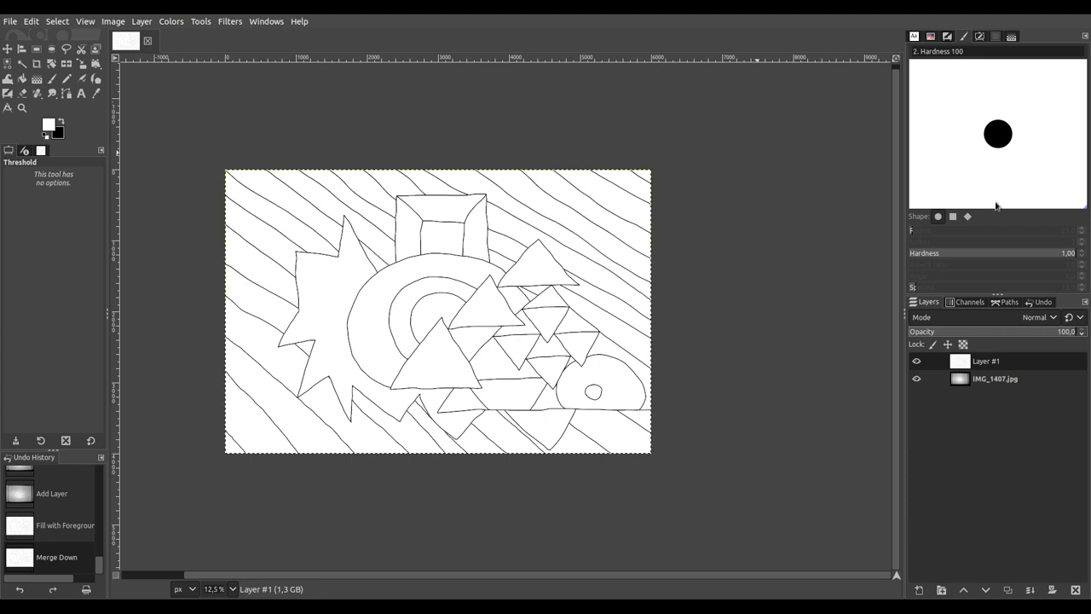
{"action": "key", "text": "Return"}
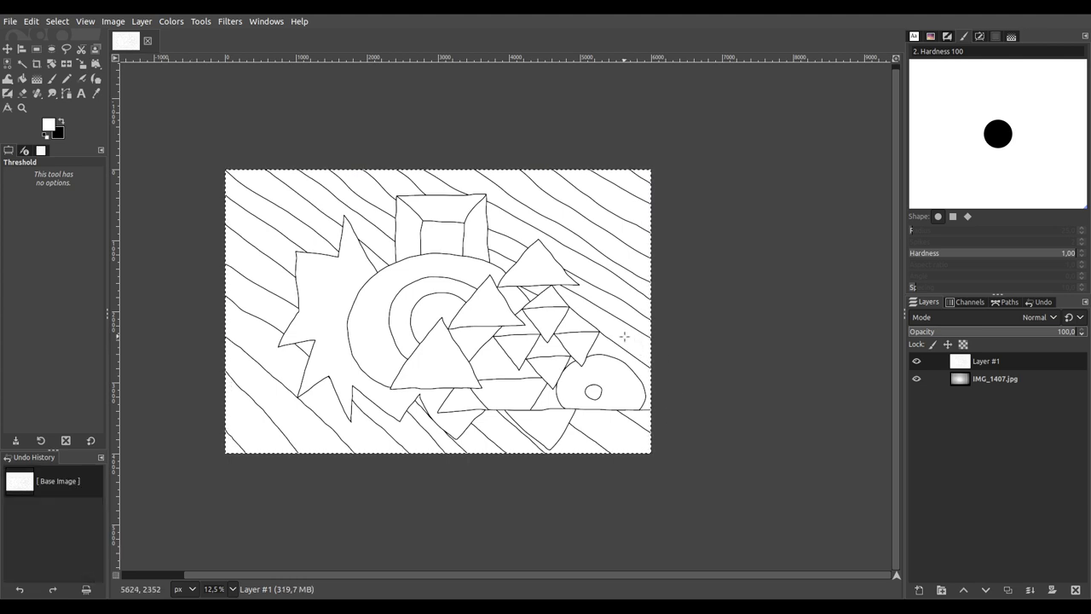
Step: Fuzzy-select the gaps around the small inverted triangles, the trapezoid and the half-round shape as one combined selection
{"action": "scroll", "coordinate": [470, 335], "scroll_direction": "up", "scroll_amount": 2}
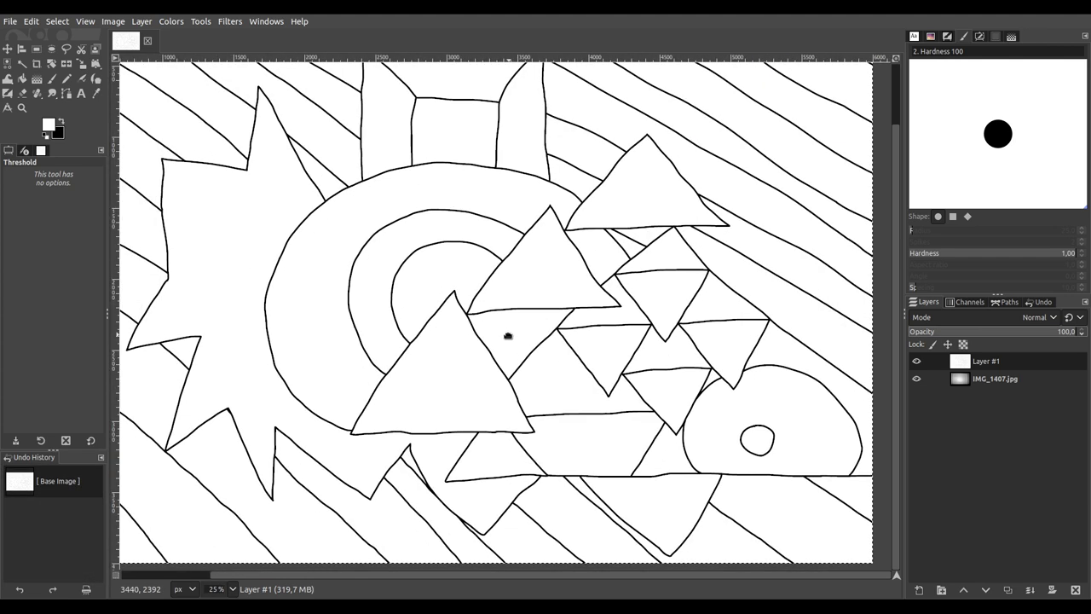
{"action": "scroll", "coordinate": [508, 335], "scroll_direction": "down", "scroll_amount": 1}
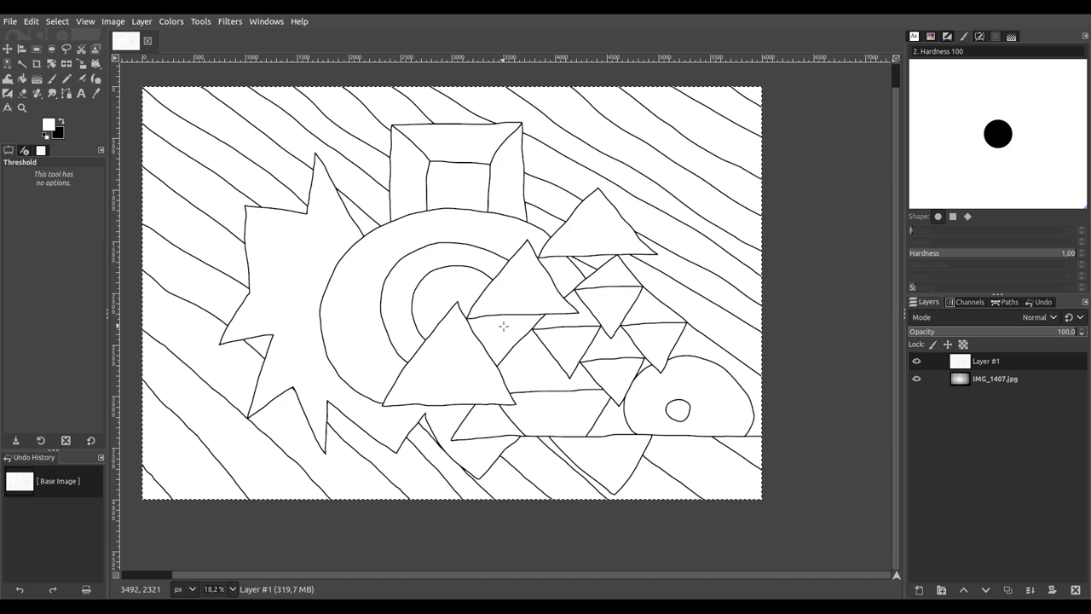
{"action": "left_click", "coordinate": [22, 63]}
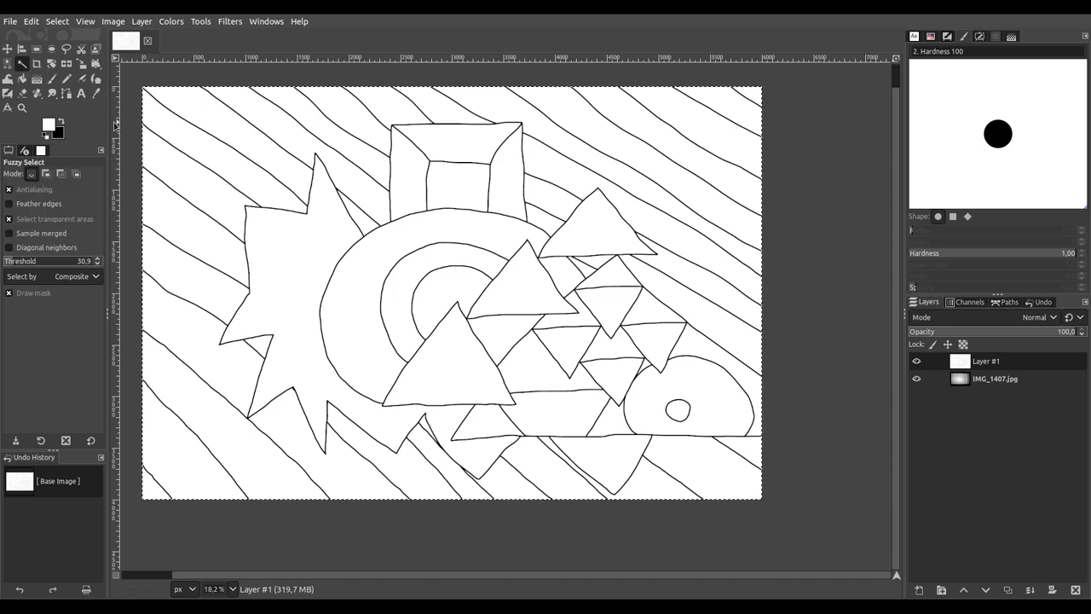
{"action": "left_click", "coordinate": [526, 374]}
{"action": "left_click", "coordinate": [487, 419], "text": "shift"}
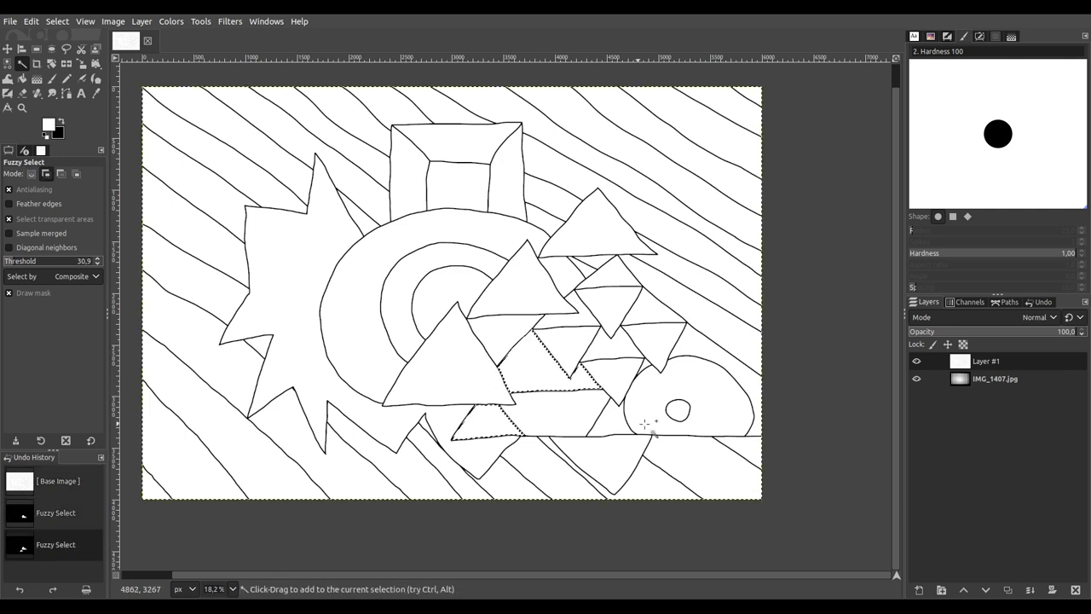
{"action": "left_click", "coordinate": [615, 422], "text": "shift"}
{"action": "left_click", "coordinate": [689, 341], "text": "shift"}
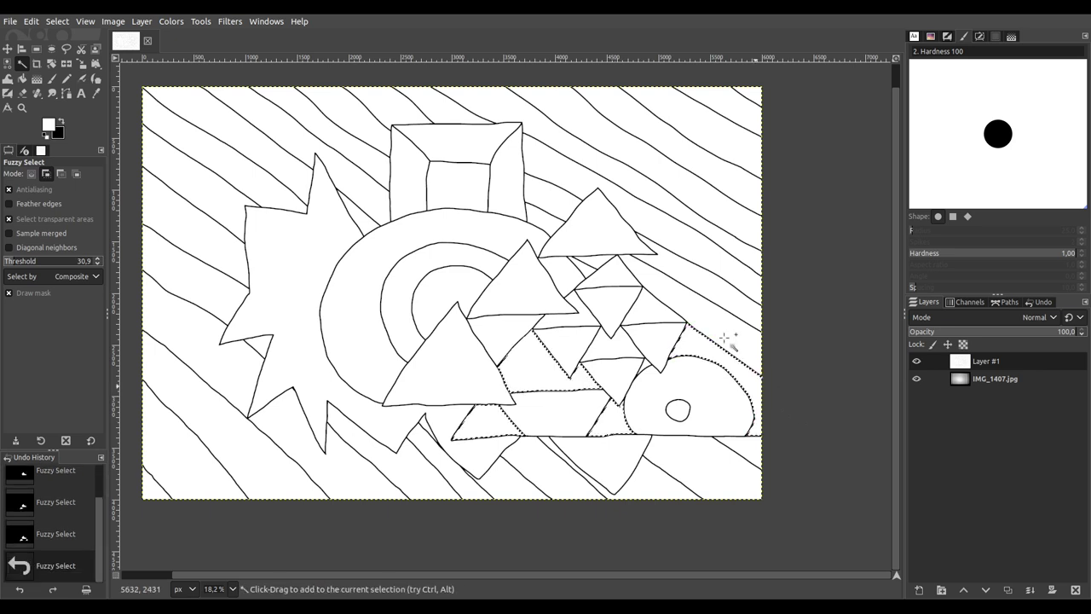
{"action": "left_click", "coordinate": [660, 305], "text": "shift"}
{"action": "left_click", "coordinate": [607, 273], "text": "shift"}
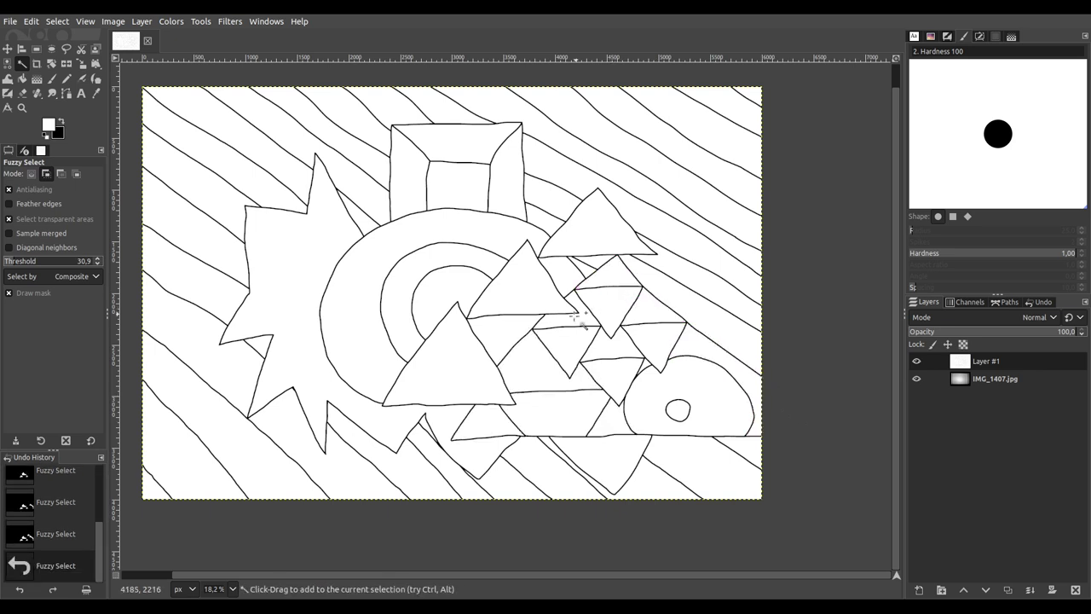
{"action": "left_click_drag", "start_coordinate": [587, 318], "coordinate": [625, 359]}
{"action": "left_click", "coordinate": [646, 357], "text": "shift"}
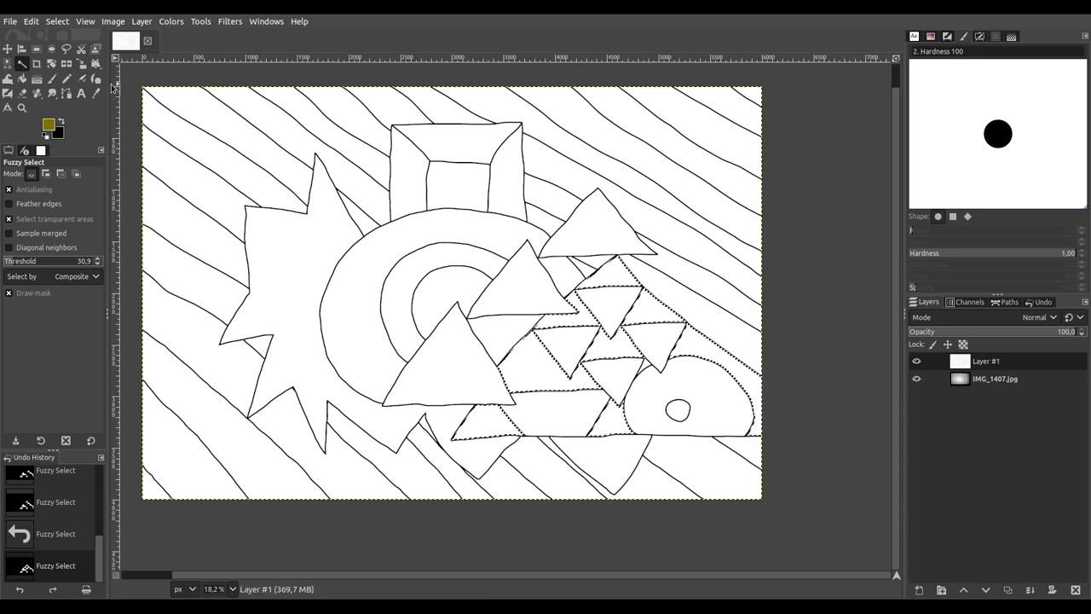
Step: Paint the selected gaps around the inverted triangles olive using the Paintbrush at size 799
{"action": "left_click", "coordinate": [57, 80]}
{"action": "left_click", "coordinate": [54, 231]}
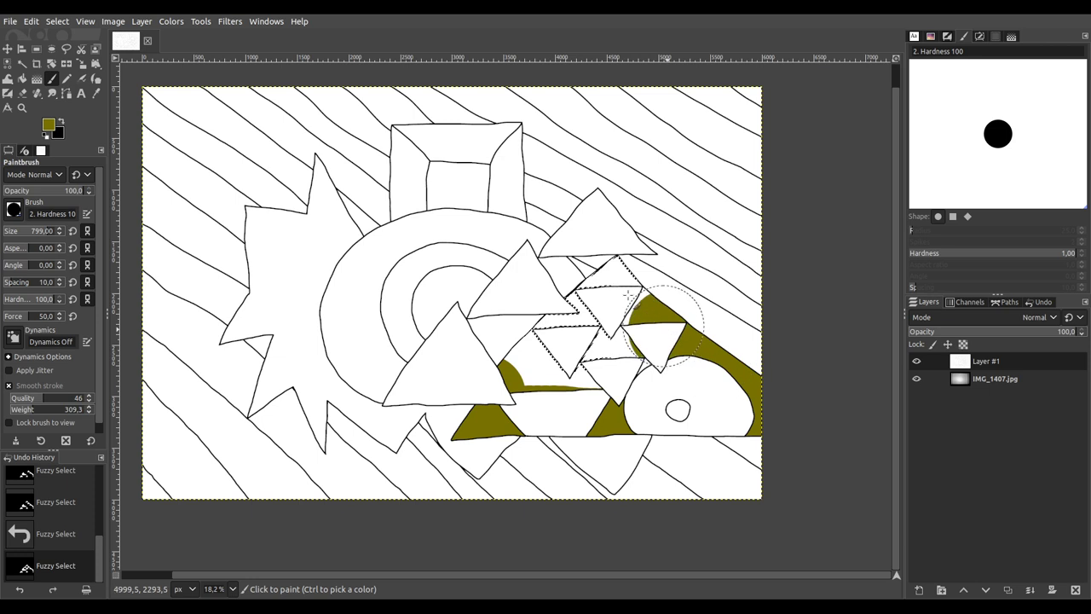
{"action": "left_click", "coordinate": [540, 320]}
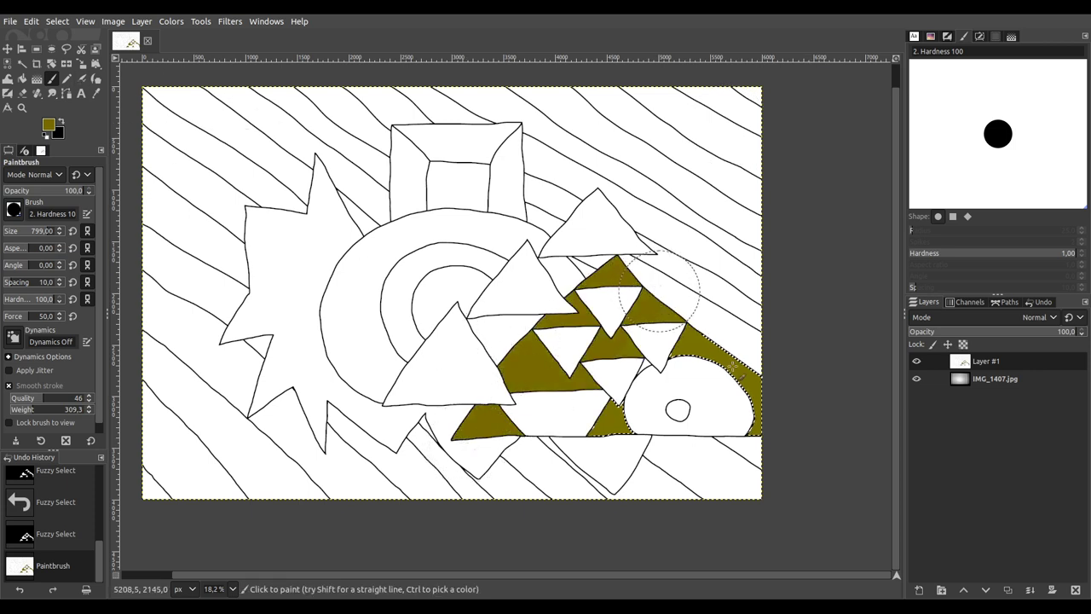
{"action": "left_click", "coordinate": [659, 290]}
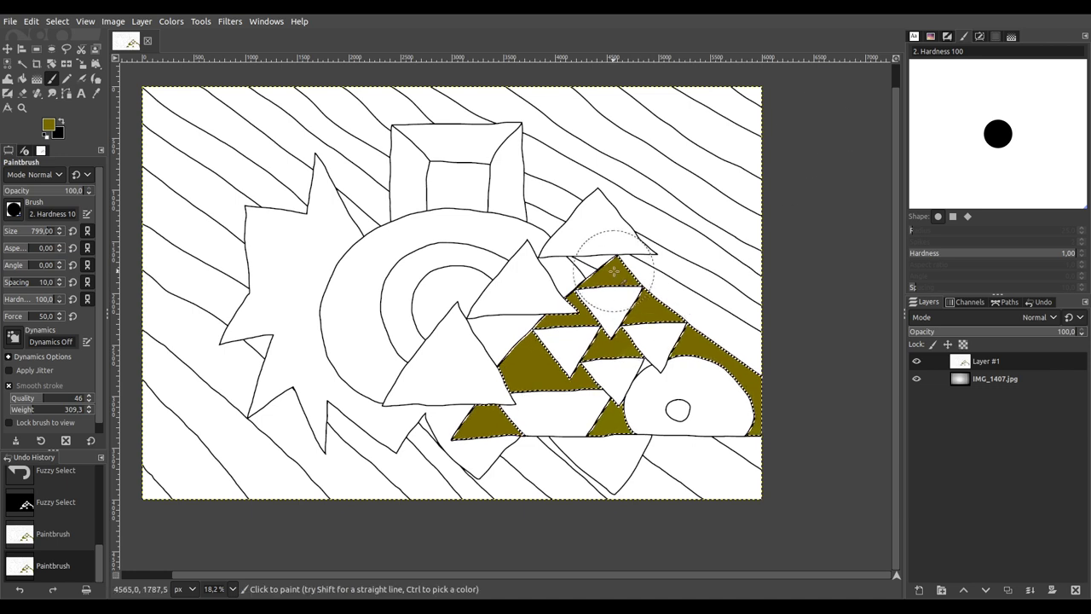
{"action": "left_click", "coordinate": [600, 416]}
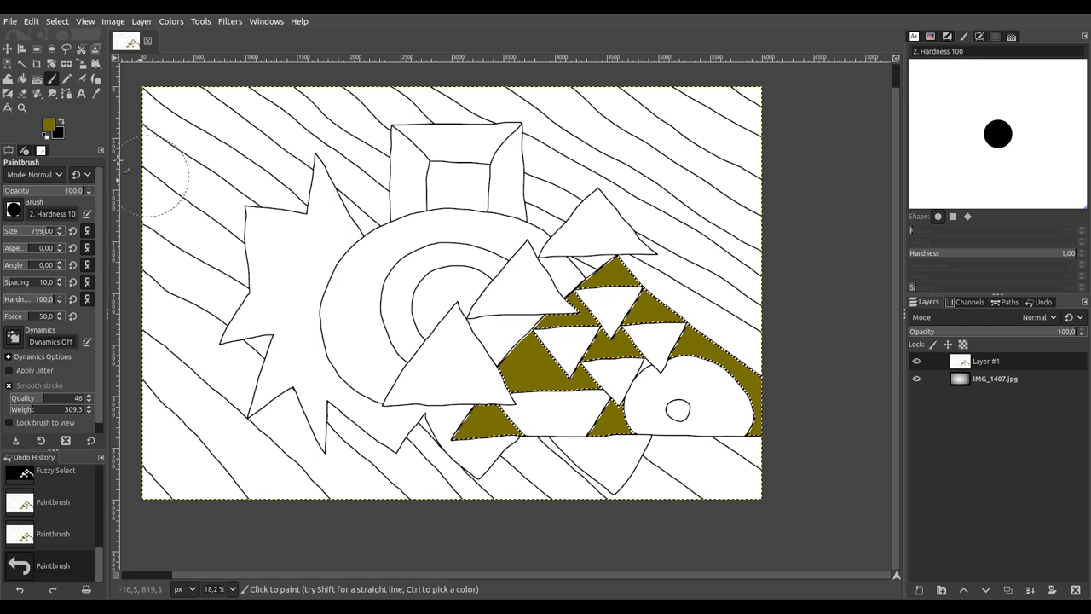
Step: Add the missed sliver between the rightmost inverted triangle and the half-round shape to the selection and paint it olive
{"action": "left_click", "coordinate": [24, 65]}
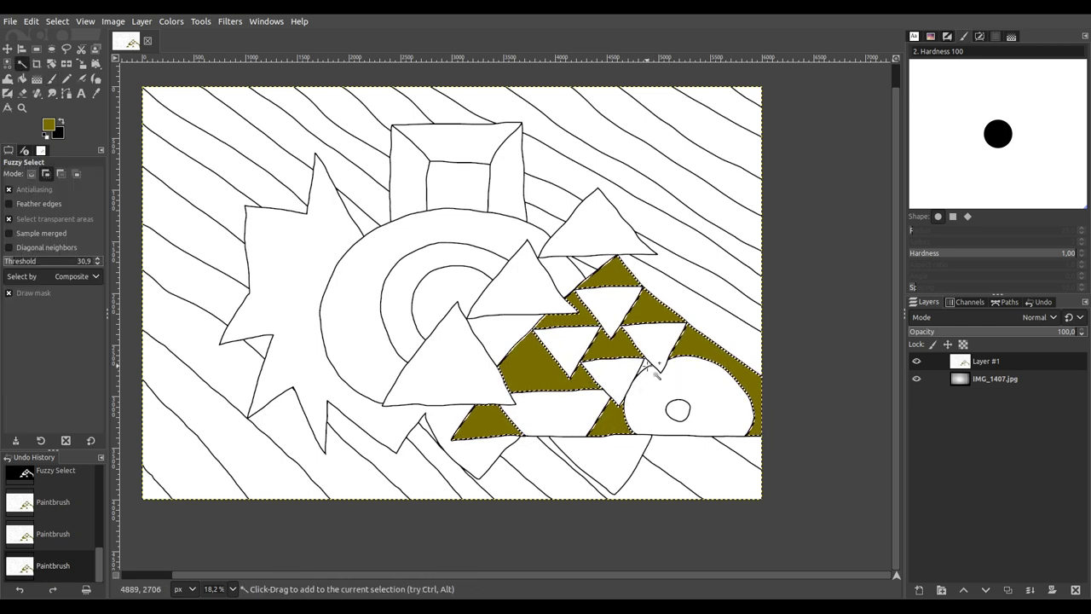
{"action": "left_click", "coordinate": [652, 365]}
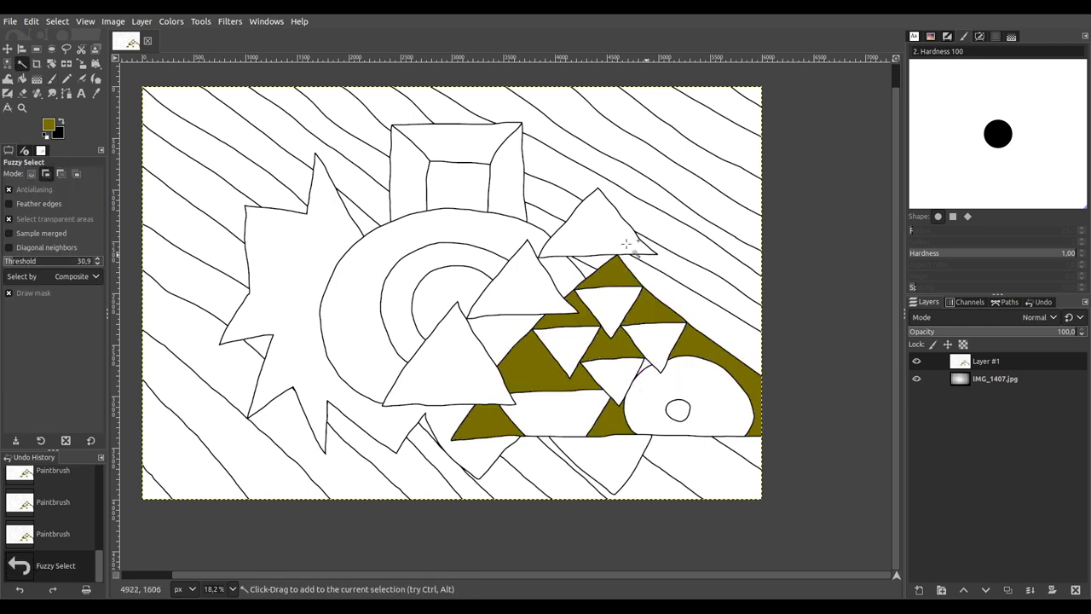
{"action": "left_click", "coordinate": [53, 80]}
{"action": "left_click_drag", "start_coordinate": [553, 426], "coordinate": [574, 407]}
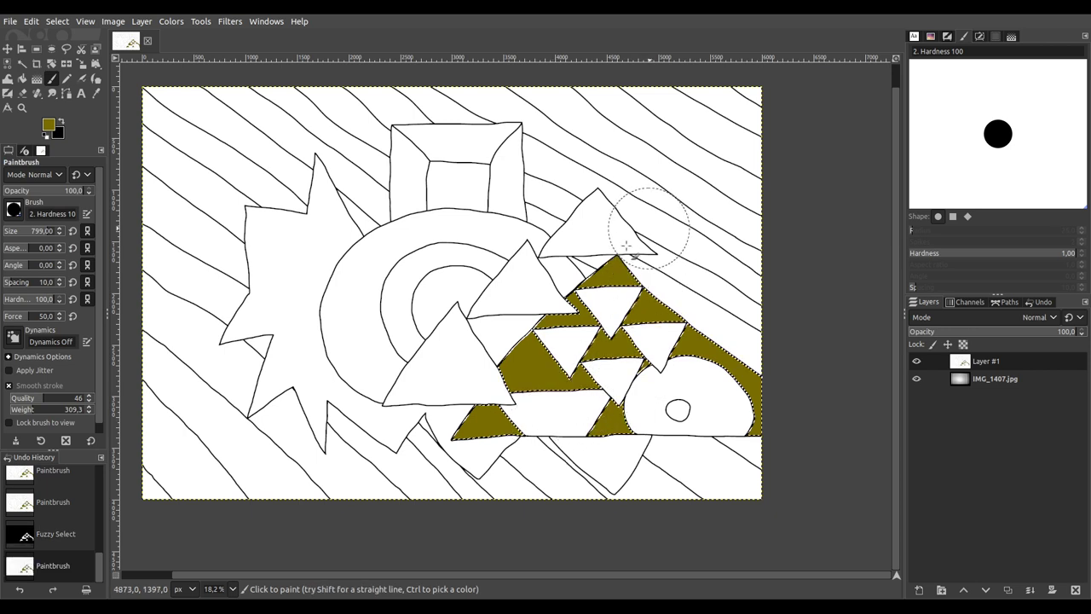
{"action": "left_click", "coordinate": [511, 465]}
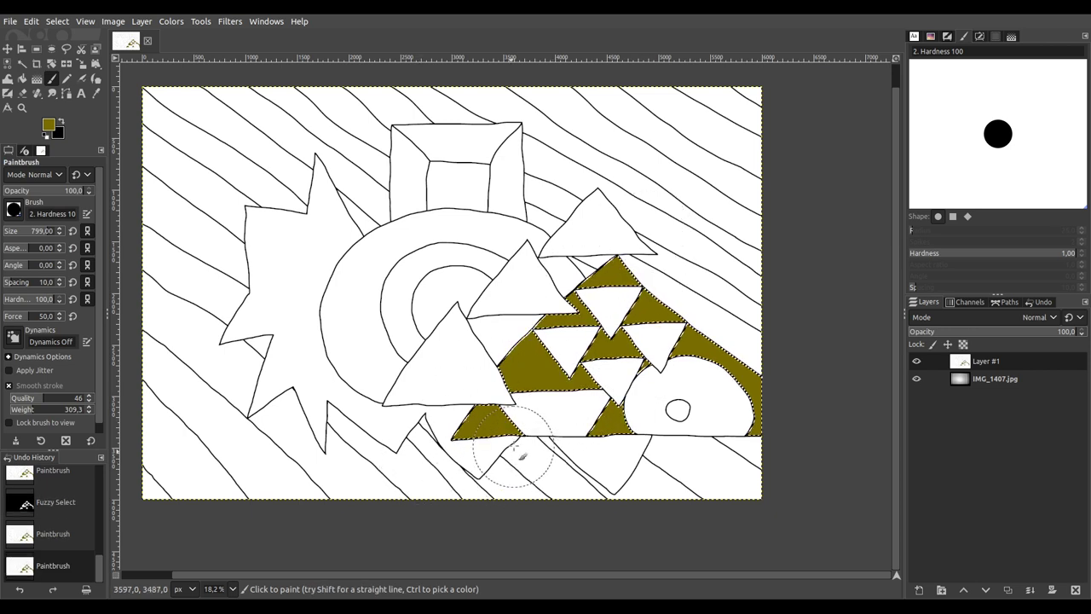
{"action": "scroll", "coordinate": [508, 348], "scroll_direction": "up", "scroll_amount": 3, "text": "ctrl"}
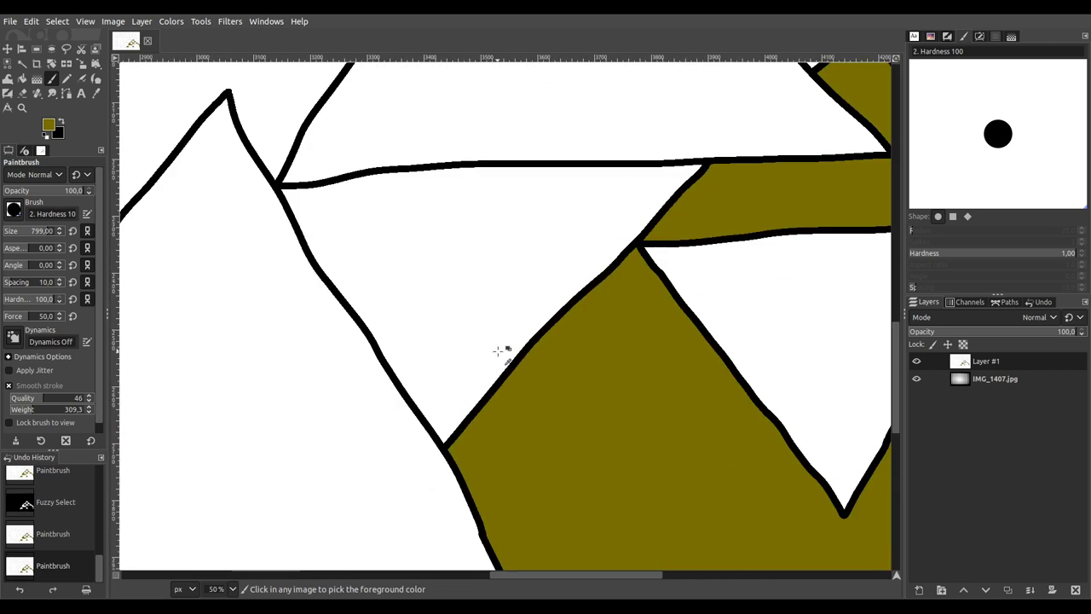
{"action": "scroll", "coordinate": [546, 358], "scroll_direction": "up", "scroll_amount": 1, "text": "ctrl"}
{"action": "scroll", "coordinate": [597, 371], "scroll_direction": "down", "scroll_amount": 5, "text": "ctrl"}
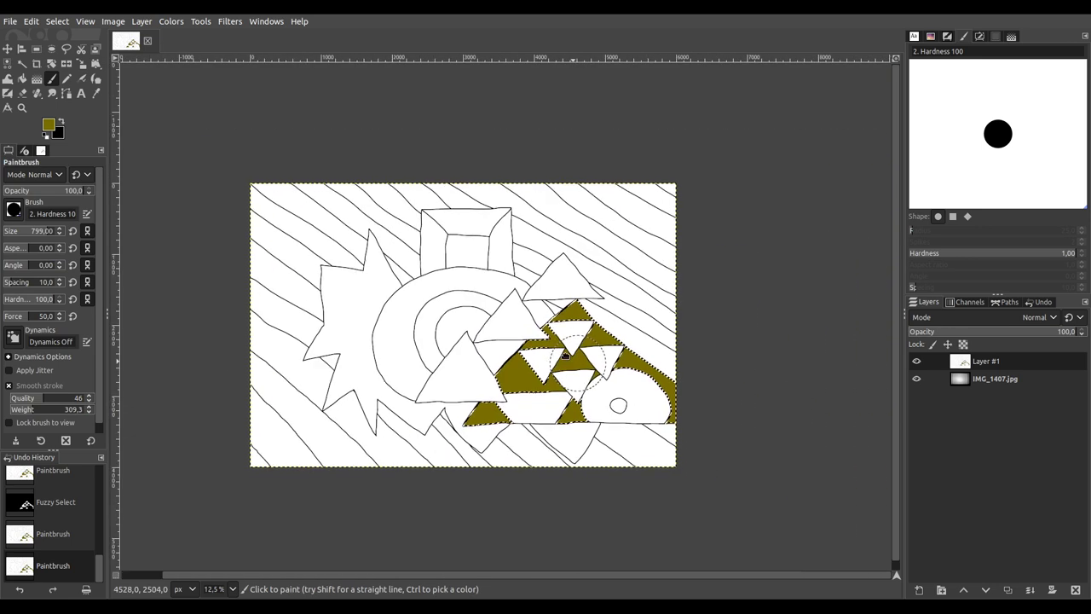
{"action": "scroll", "coordinate": [565, 355], "scroll_direction": "up", "scroll_amount": 2, "text": "ctrl"}
{"action": "scroll", "coordinate": [649, 358], "scroll_direction": "down", "scroll_amount": 1, "text": "ctrl"}
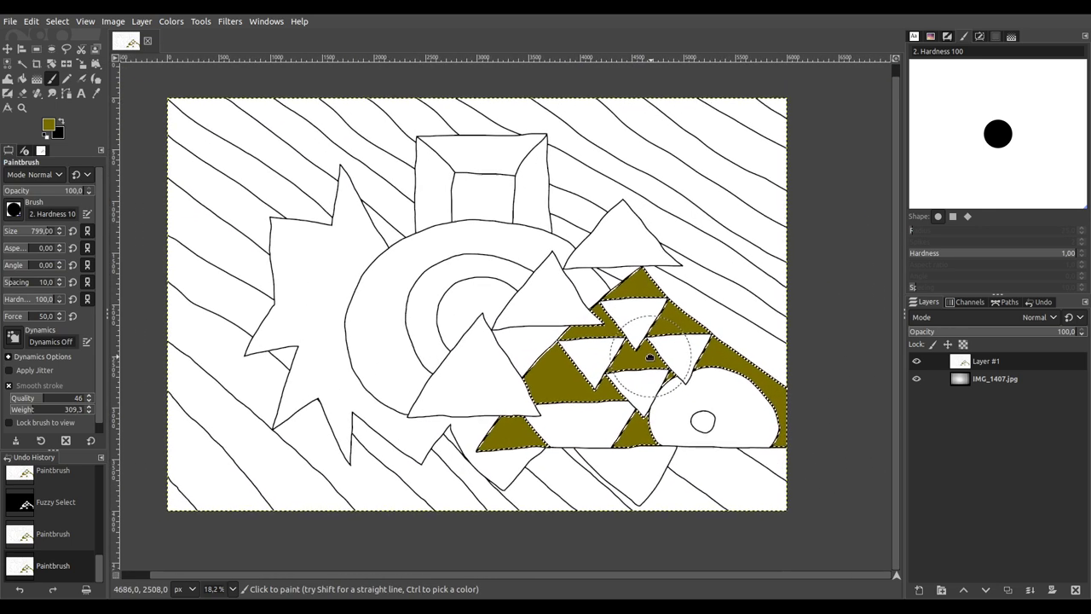
Step: Fuzzy-select the trapezoid alone and paint it mustard yellow with the Paintbrush
{"action": "key", "text": "u"}
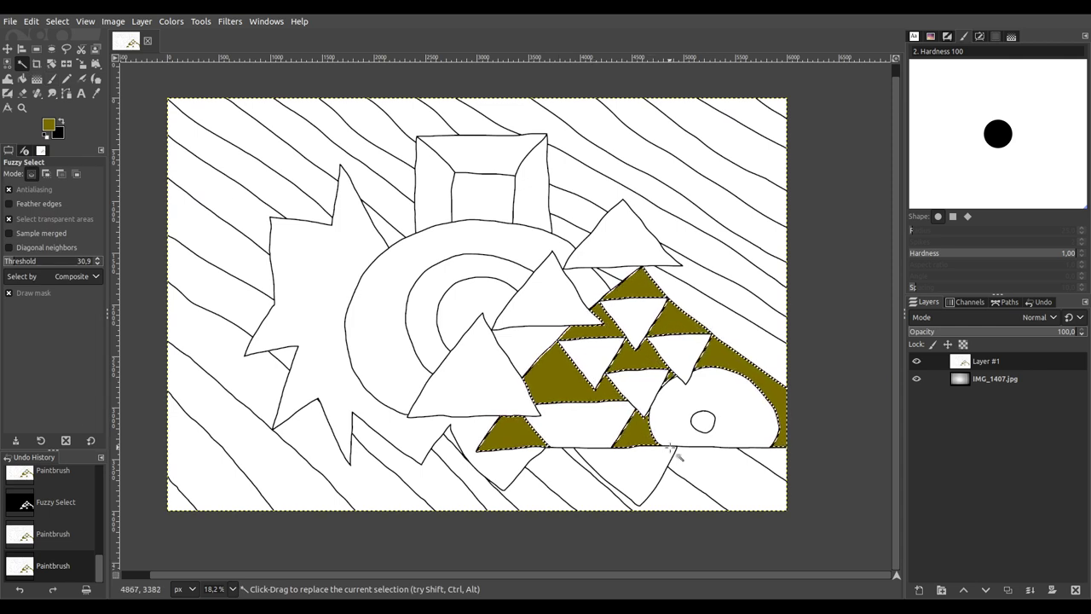
{"action": "left_click", "coordinate": [602, 429]}
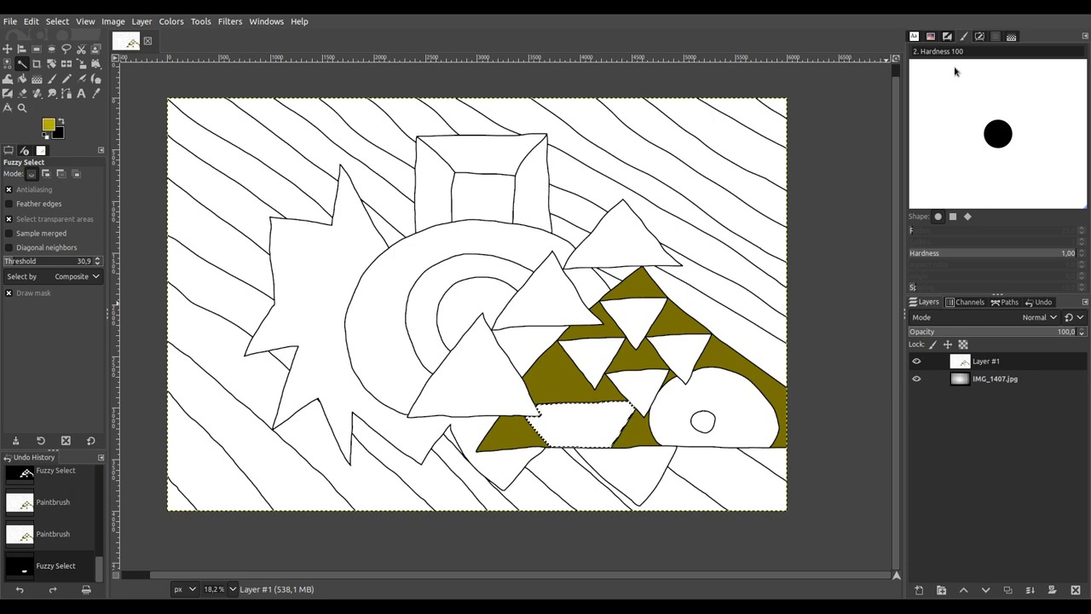
{"action": "left_click", "coordinate": [53, 80]}
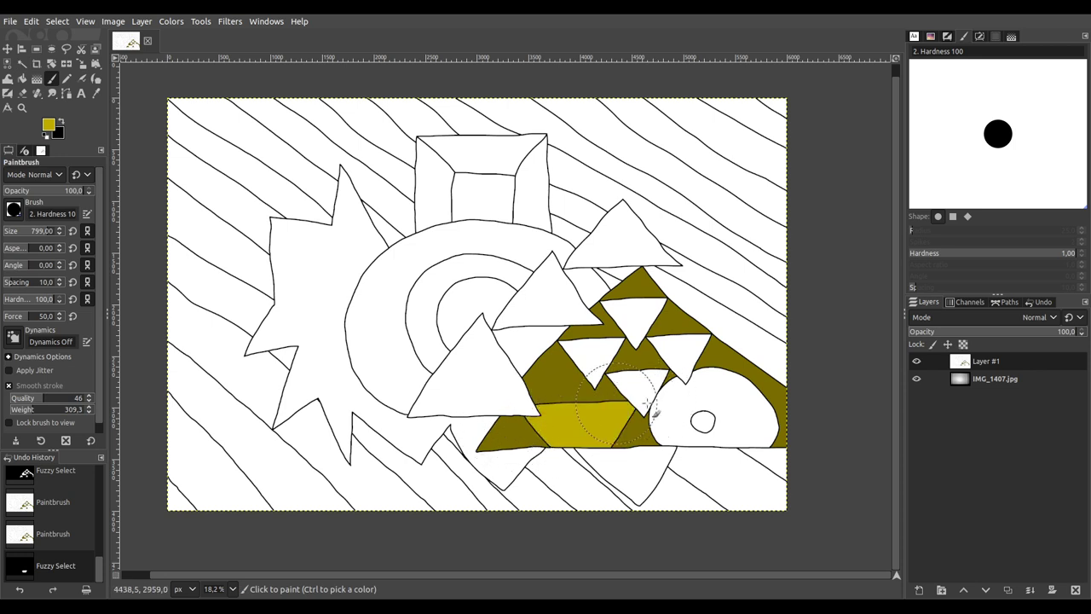
{"action": "left_click_drag", "start_coordinate": [649, 406], "coordinate": [639, 409]}
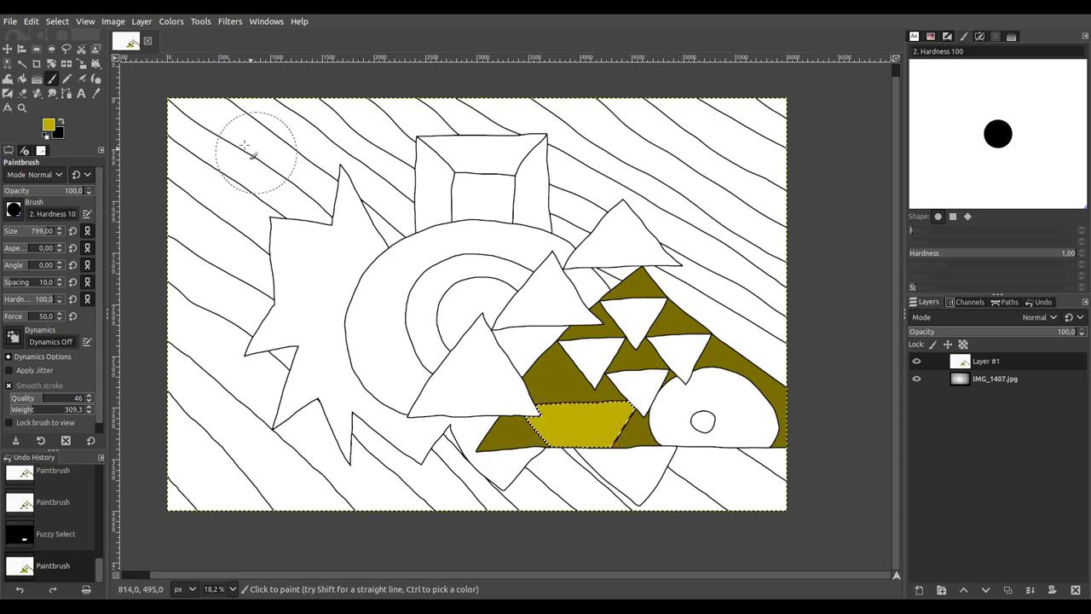
Step: Fuzzy-select the four small inverted triangles as one combined selection and paint them a brighter yellow
{"action": "left_click", "coordinate": [23, 63]}
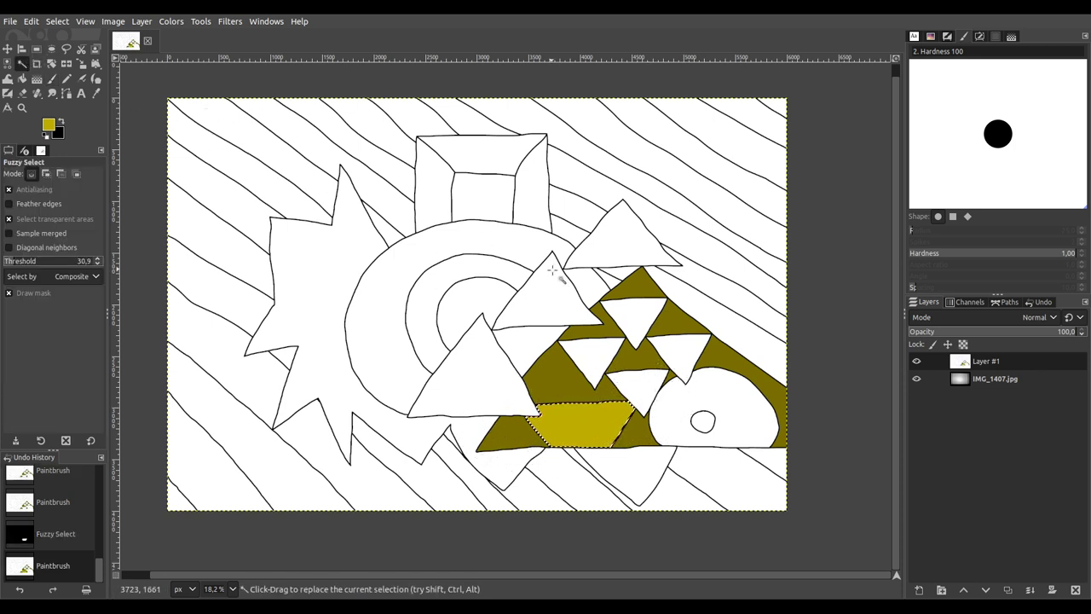
{"action": "left_click", "coordinate": [633, 317]}
{"action": "left_click", "coordinate": [588, 354], "text": "shift"}
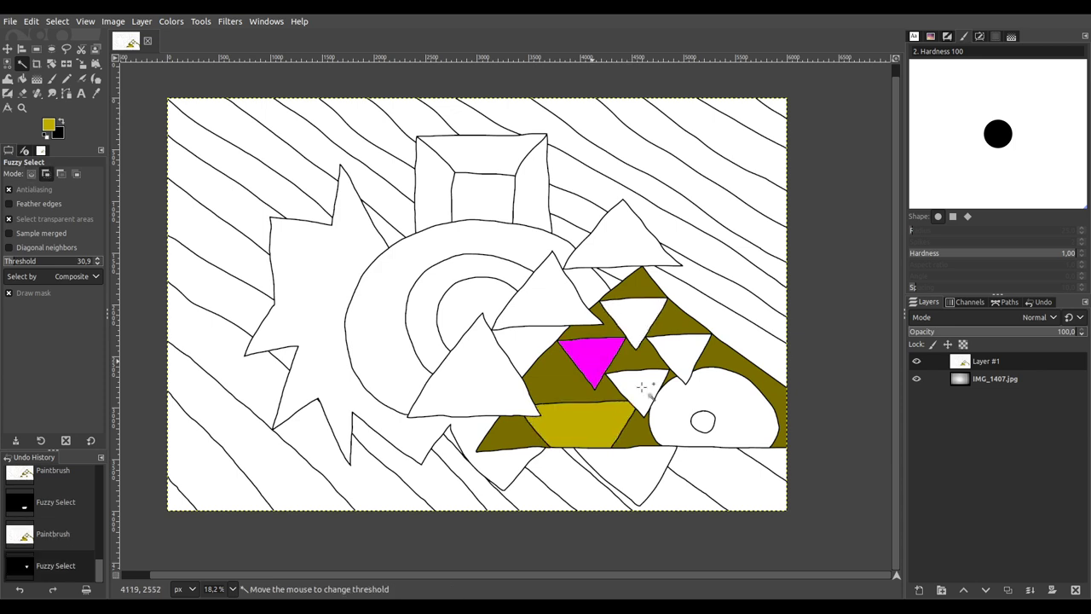
{"action": "left_click", "coordinate": [638, 383], "text": "shift"}
{"action": "left_click", "coordinate": [693, 347], "text": "shift"}
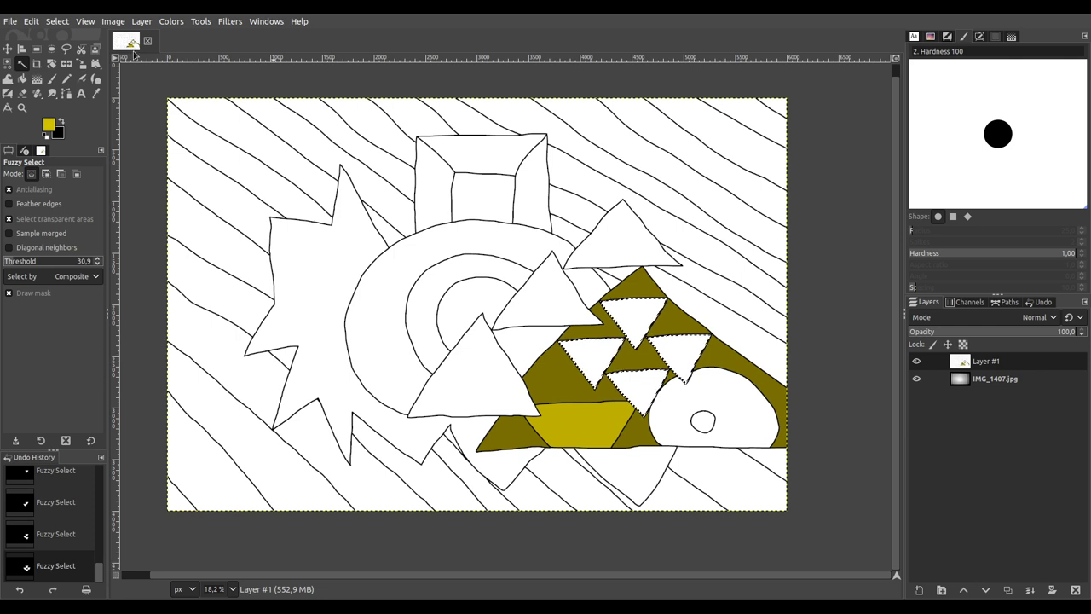
{"action": "left_click", "coordinate": [51, 78]}
{"action": "mouse_move", "coordinate": [612, 309]}
{"action": "left_mouse_down"}
{"action": "mouse_move", "coordinate": [630, 407]}
{"action": "mouse_move", "coordinate": [686, 362]}
{"action": "mouse_move", "coordinate": [631, 299]}
{"action": "mouse_move", "coordinate": [648, 375]}
{"action": "left_mouse_up"}
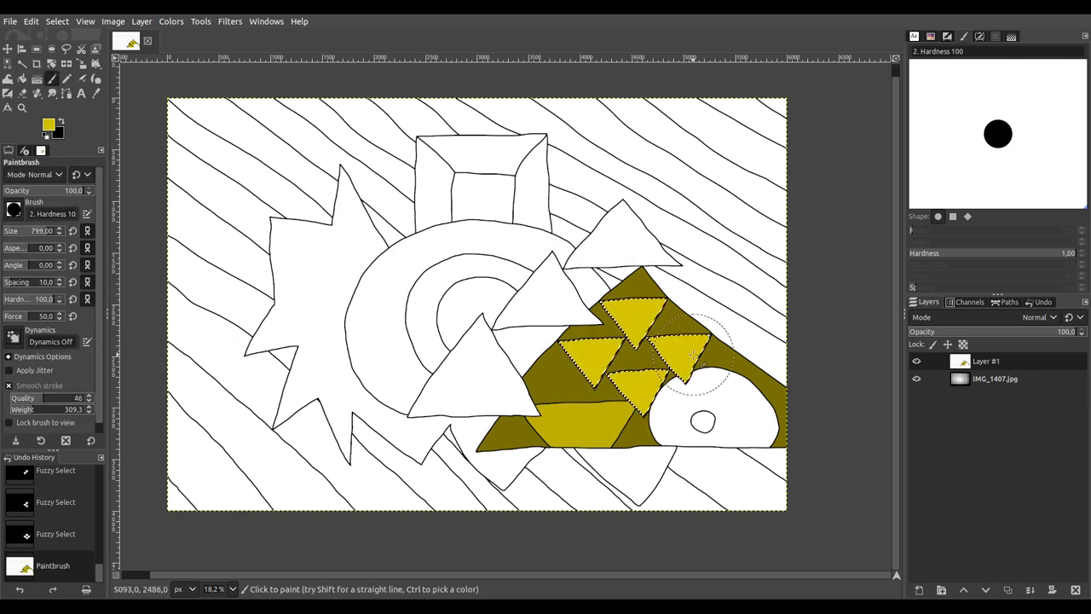
Step: Reselect the trapezoid and repaint it in successive olive shades, ending with a dark mustard between the surrounding olive and the triangles' yellow
{"action": "left_click", "coordinate": [22, 63]}
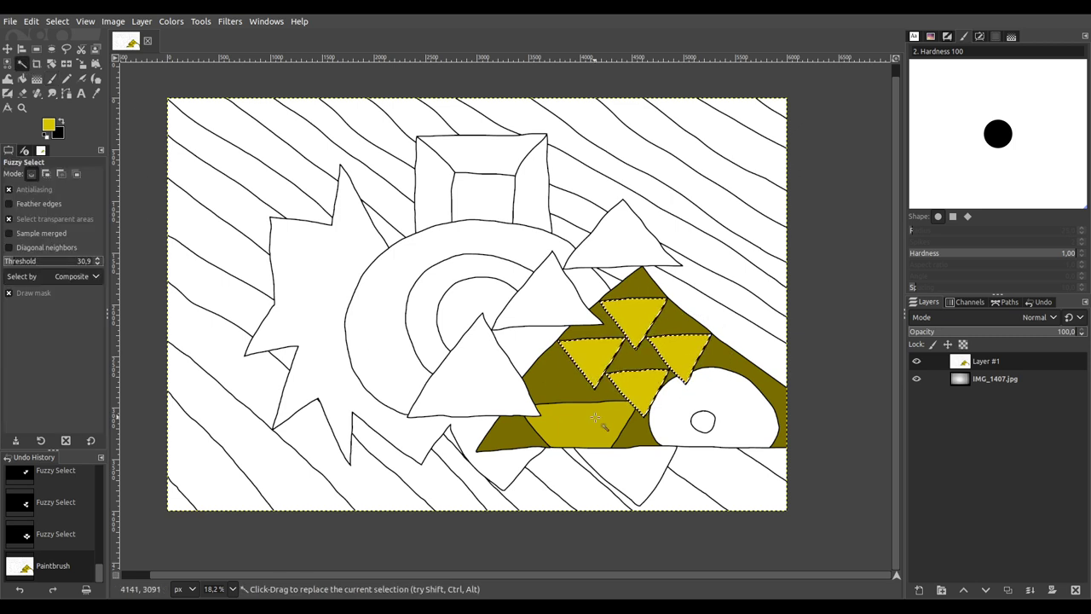
{"action": "left_click", "coordinate": [595, 418]}
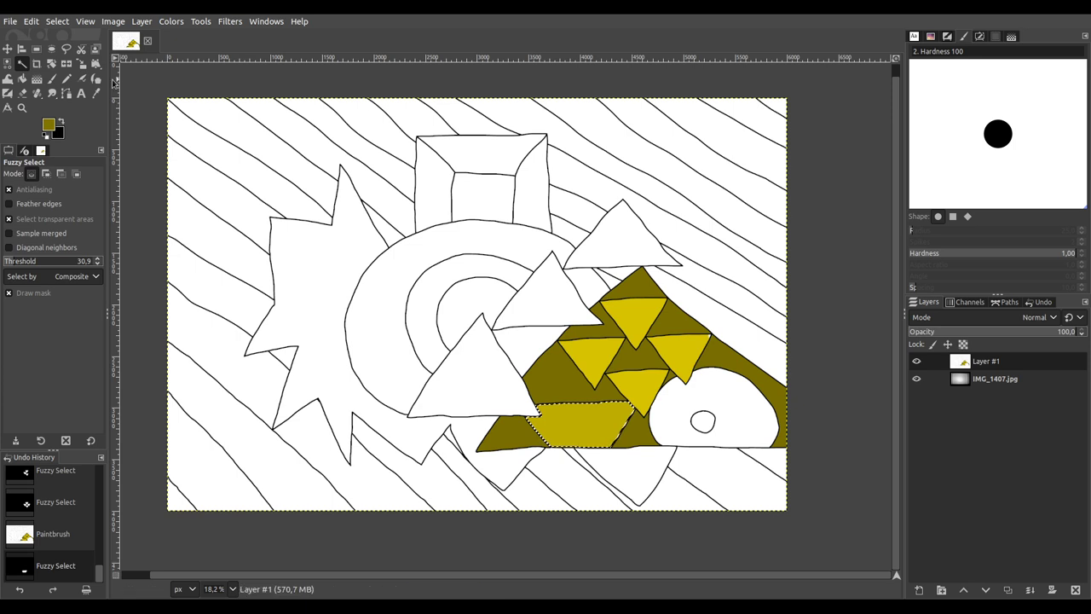
{"action": "left_click", "coordinate": [52, 79]}
{"action": "left_click_drag", "start_coordinate": [542, 341], "coordinate": [555, 458]}
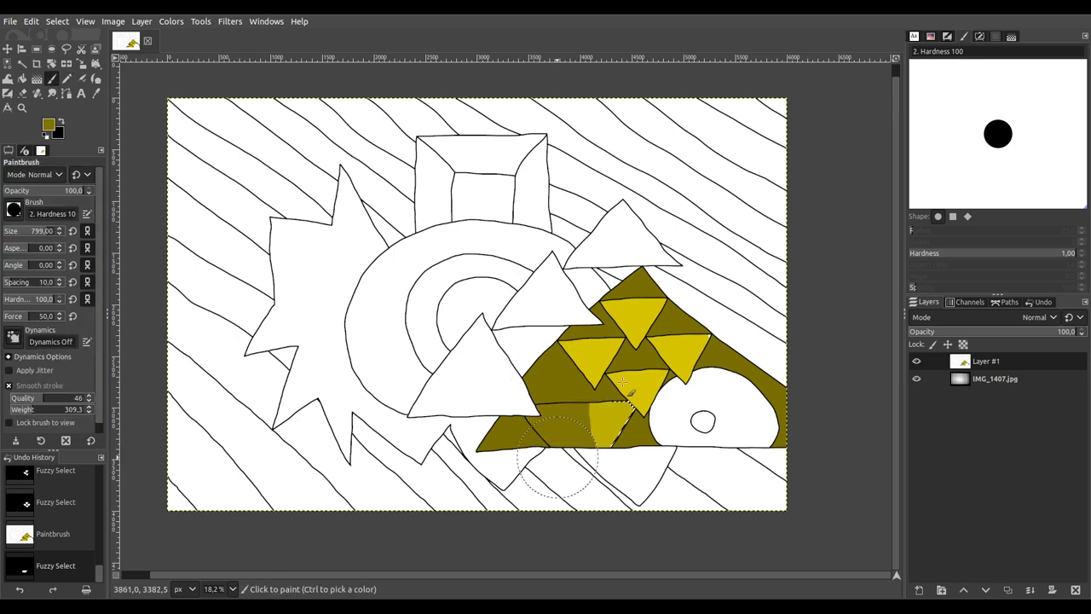
{"action": "left_click_drag", "start_coordinate": [630, 458], "coordinate": [904, 74]}
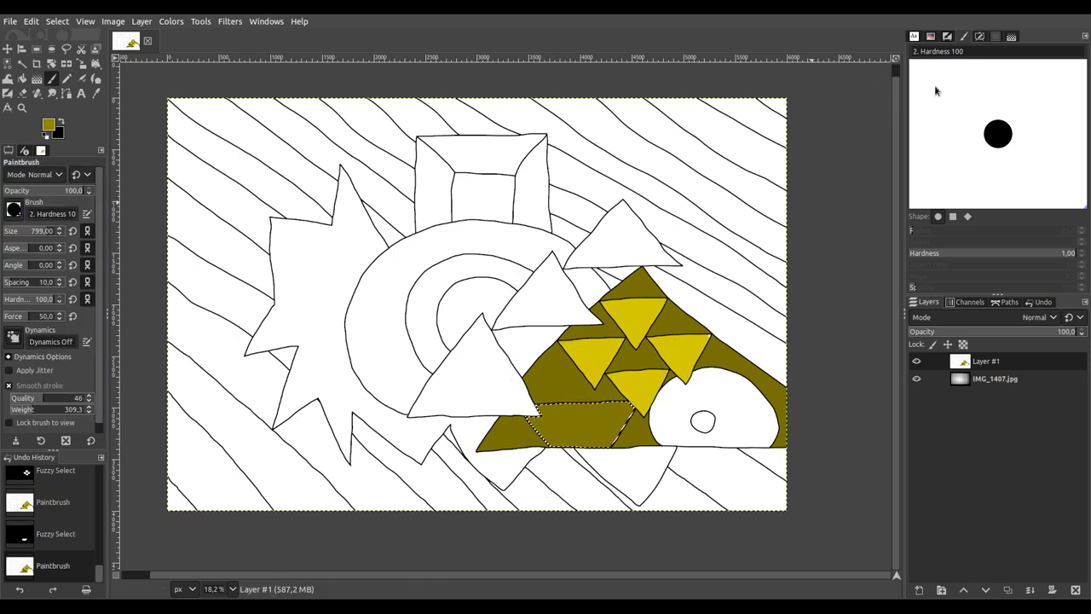
{"action": "left_click", "coordinate": [515, 418]}
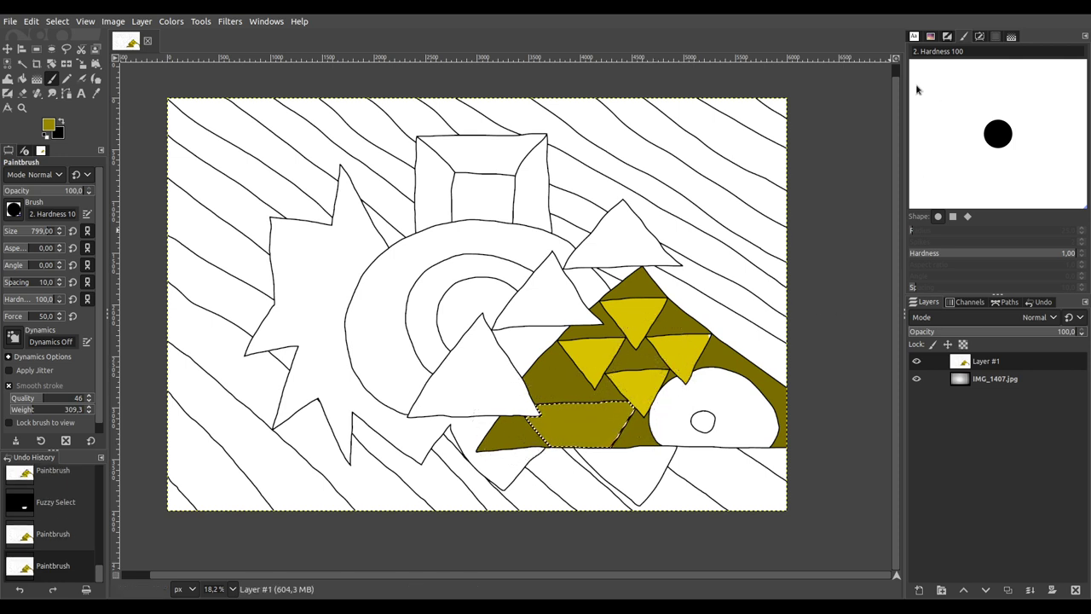
{"action": "left_click", "coordinate": [605, 414]}
Step: Try to fuzzy-select the rightmost inverted triangle, its unpainted white corner and the blended edge pixels at threshold 30.9
{"action": "left_click", "coordinate": [22, 63]}
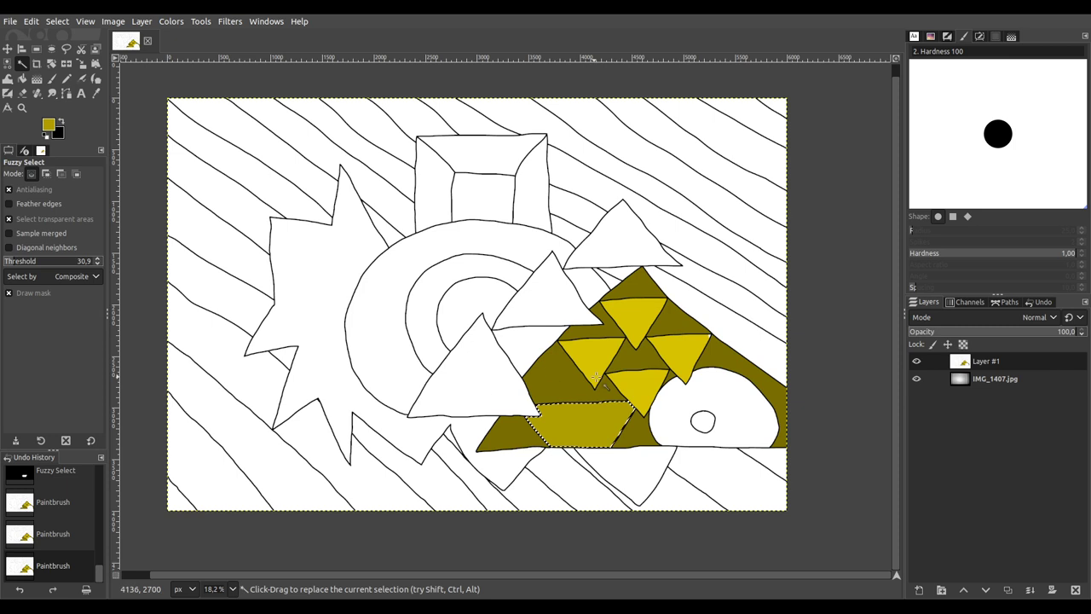
{"action": "left_click", "coordinate": [708, 342]}
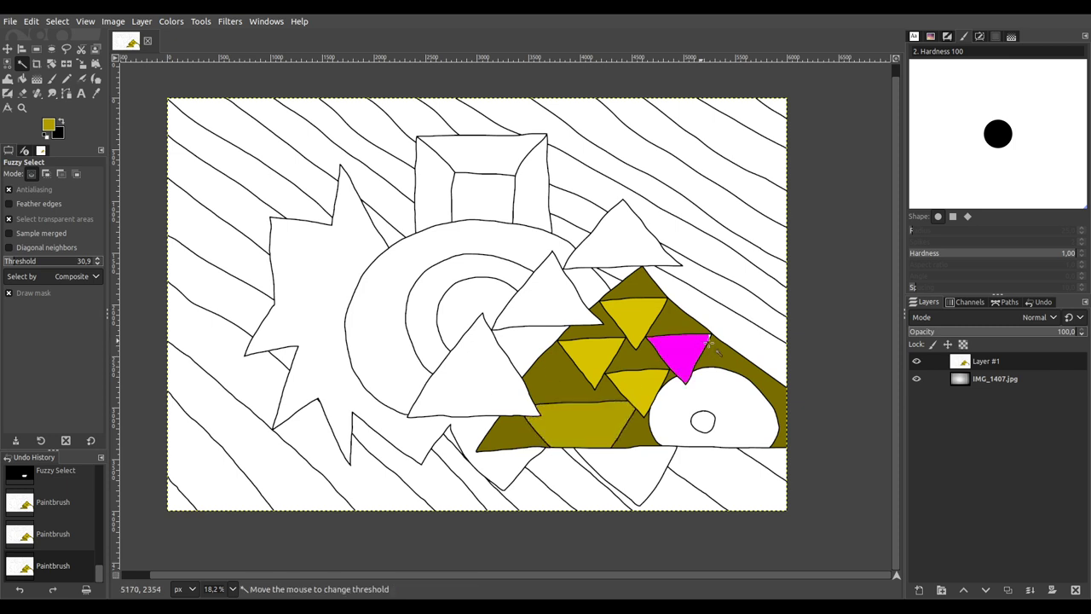
{"action": "scroll", "coordinate": [709, 332], "scroll_direction": "up", "scroll_amount": 5}
{"action": "scroll", "coordinate": [708, 320], "scroll_direction": "up", "scroll_amount": 2}
{"action": "left_click", "coordinate": [711, 314], "text": "shift"}
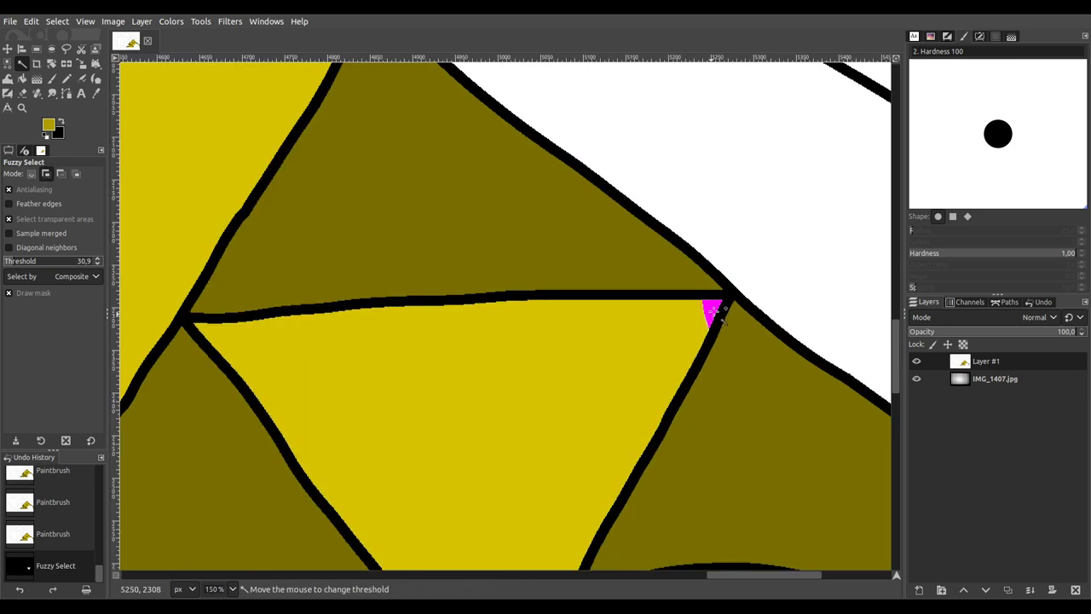
{"action": "scroll", "coordinate": [690, 316], "scroll_direction": "up", "scroll_amount": 8}
{"action": "left_click", "coordinate": [687, 317], "text": "shift"}
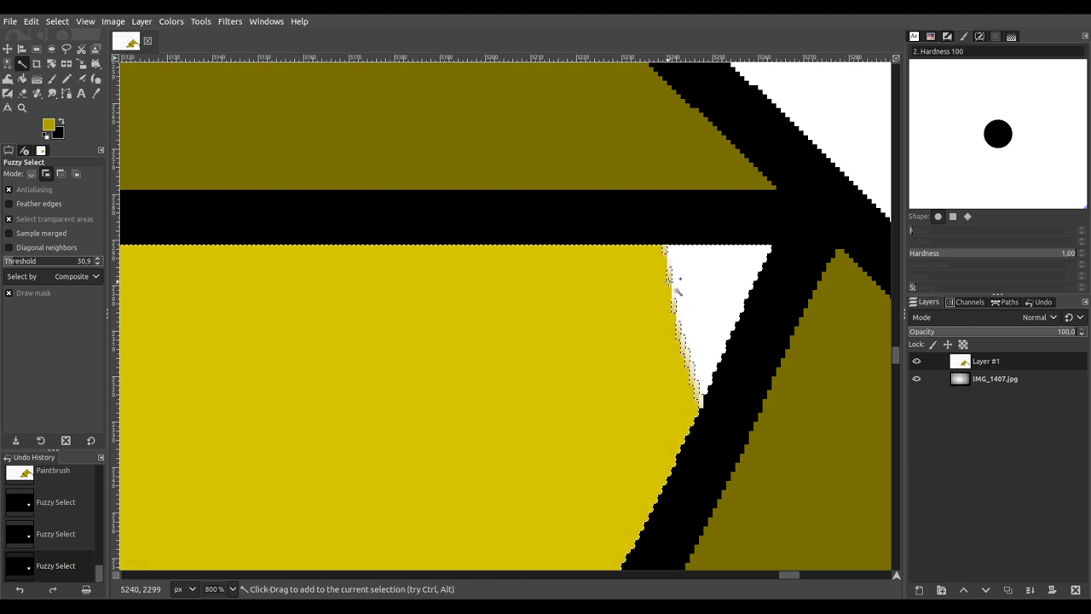
{"action": "left_click", "coordinate": [683, 300], "text": "shift"}
{"action": "left_click", "coordinate": [682, 296], "text": "shift"}
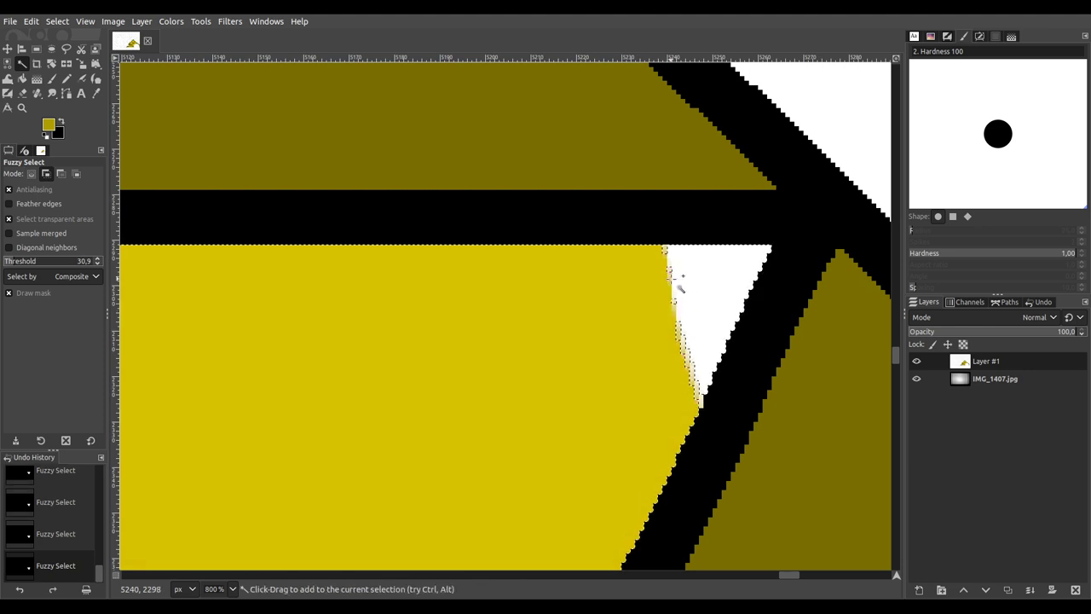
{"action": "left_click", "coordinate": [680, 269], "text": "shift"}
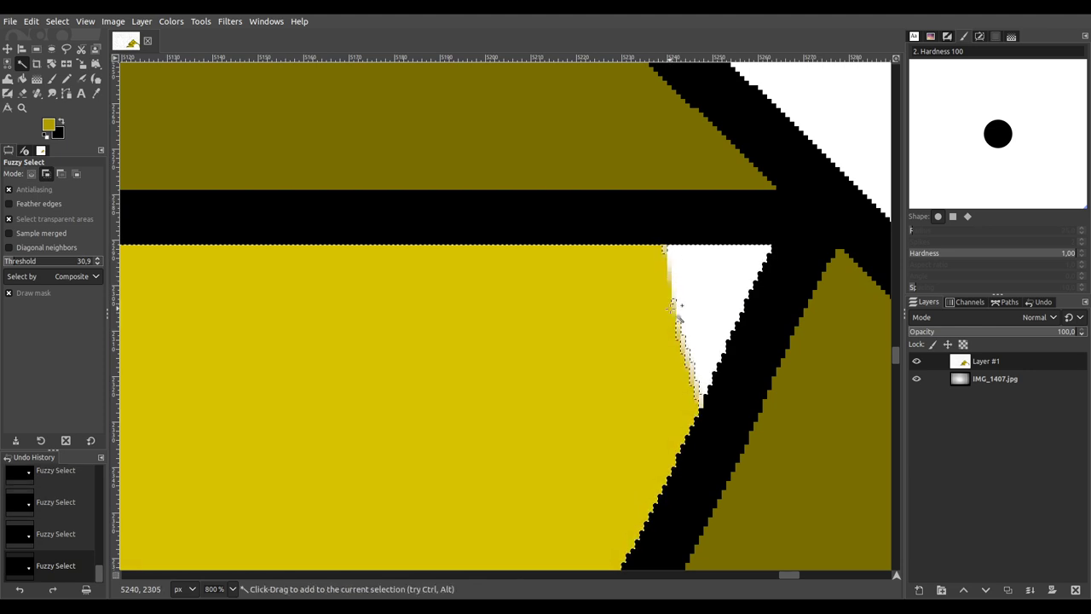
Step: Raise the Fuzzy Select threshold to 71.9 and reselect the rightmost inverted triangle together with its white corner
{"action": "left_click_drag", "start_coordinate": [56, 261], "coordinate": [61, 261]}
{"action": "left_click", "coordinate": [720, 287], "text": "shift"}
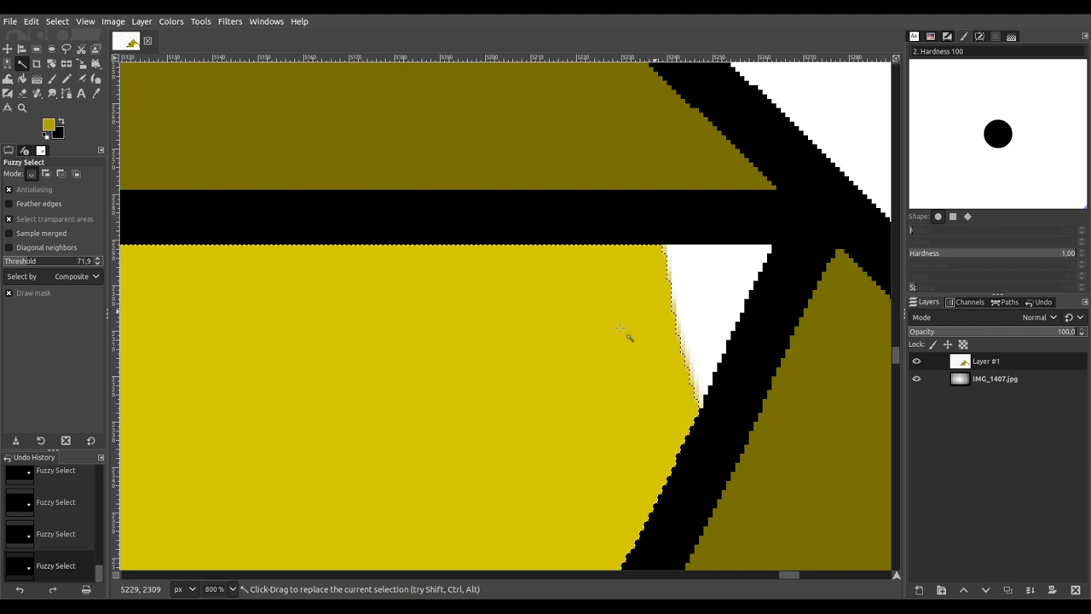
{"action": "left_click", "coordinate": [694, 316], "text": "shift"}
{"action": "scroll", "coordinate": [680, 347], "scroll_direction": "up", "scroll_amount": 2}
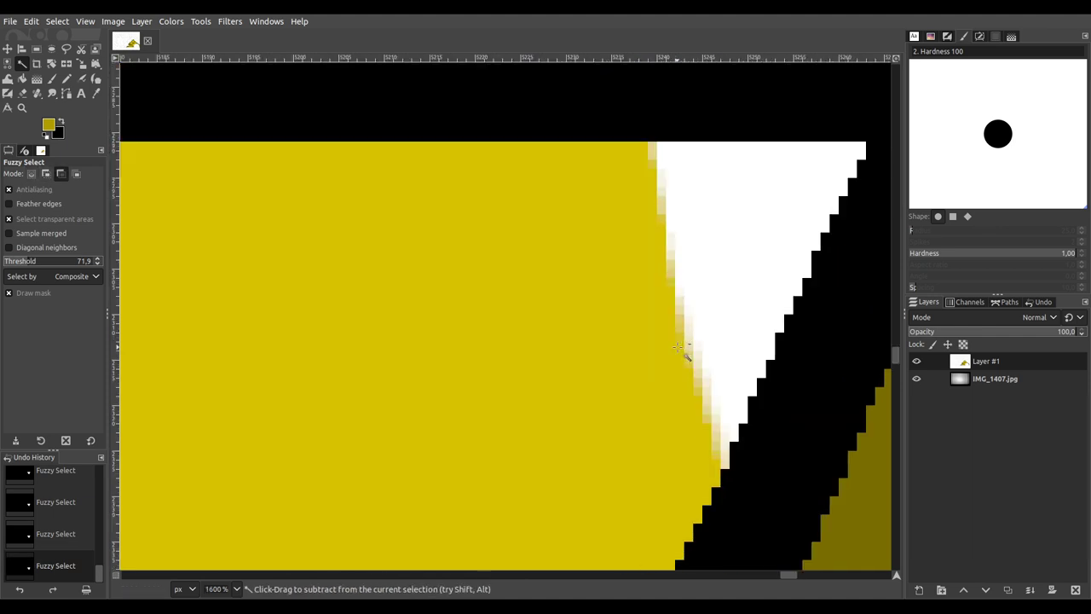
{"action": "scroll", "coordinate": [679, 346], "scroll_direction": "up", "scroll_amount": 1}
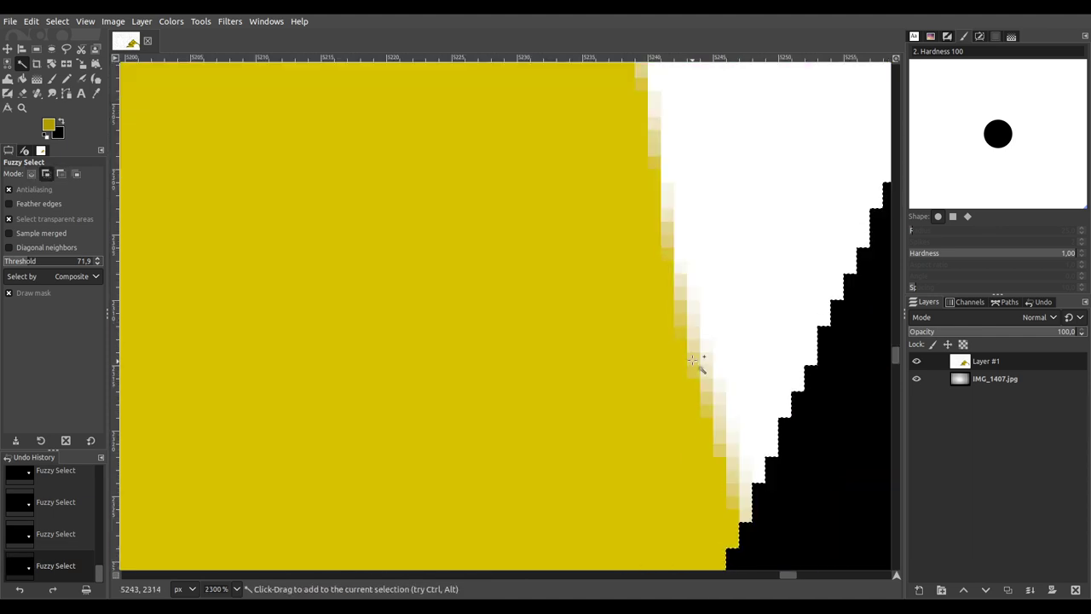
{"action": "scroll", "coordinate": [693, 360], "scroll_direction": "down", "scroll_amount": 4}
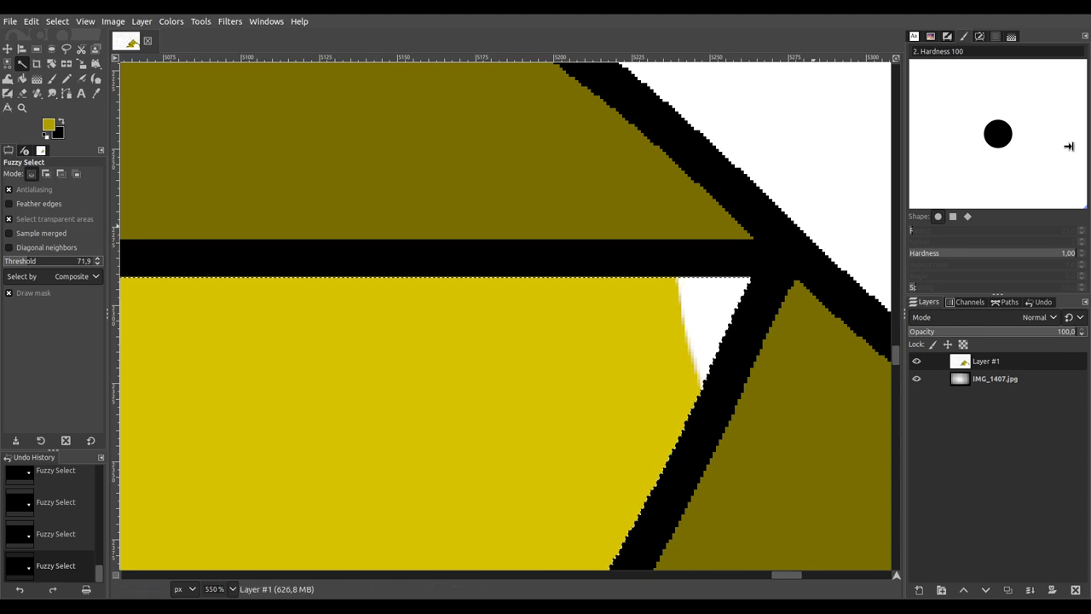
Step: Paint the white corner of the rightmost inverted triangle in the same bright yellow as the rest of it
{"action": "left_click", "coordinate": [51, 78]}
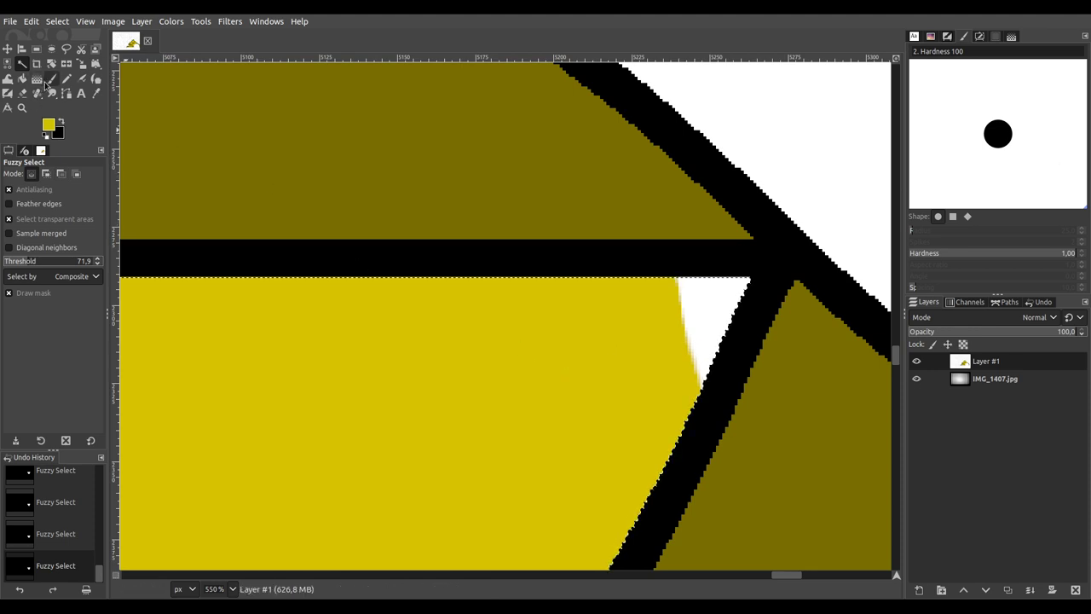
{"action": "left_click", "coordinate": [686, 314]}
{"action": "scroll", "coordinate": [653, 304], "scroll_direction": "down", "scroll_amount": 6}
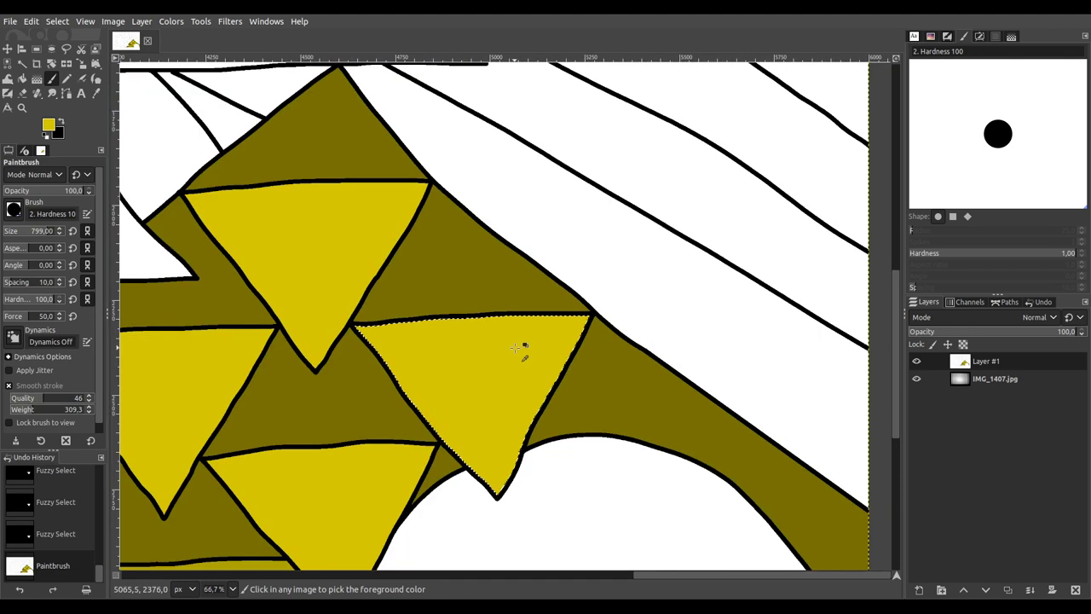
Step: Fuzzy-select the three large upright white triangles and paint them in a brighter yellow than the inverted ones
{"action": "key", "text": "ctrl+a"}
{"action": "scroll", "coordinate": [495, 354], "scroll_direction": "down", "scroll_amount": 2}
{"action": "left_click_drag", "start_coordinate": [446, 370], "coordinate": [656, 290]}
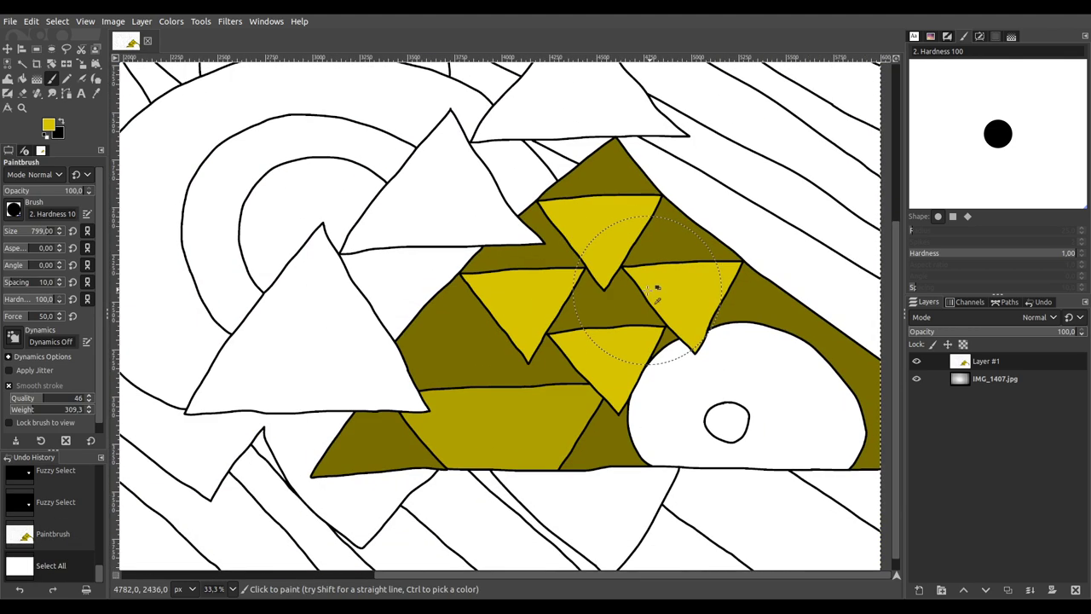
{"action": "scroll", "coordinate": [656, 290], "scroll_direction": "down", "scroll_amount": 2}
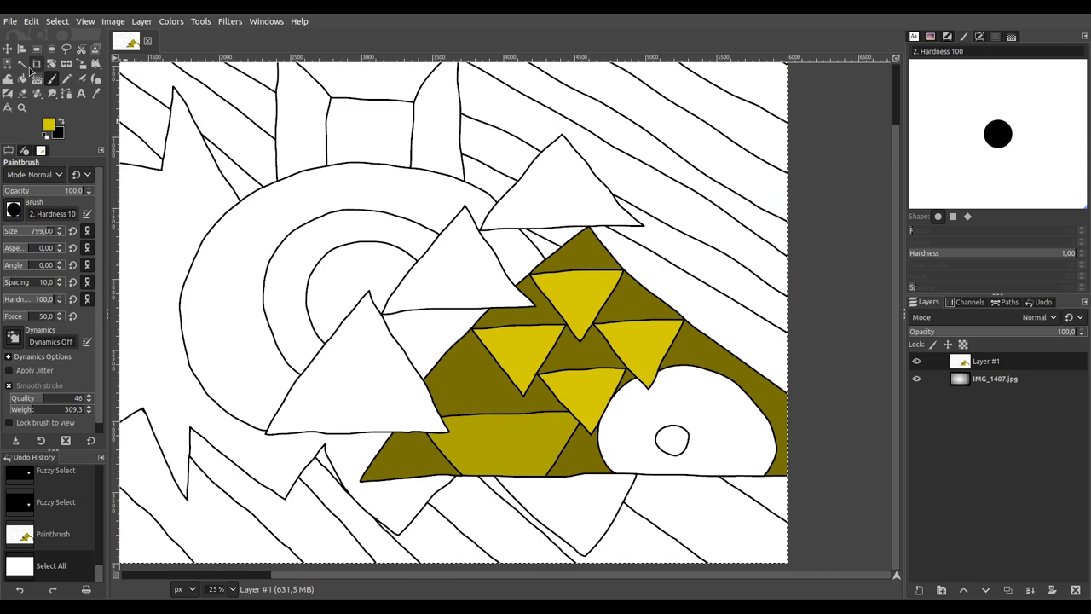
{"action": "left_click", "coordinate": [23, 64]}
{"action": "left_click", "coordinate": [339, 370]}
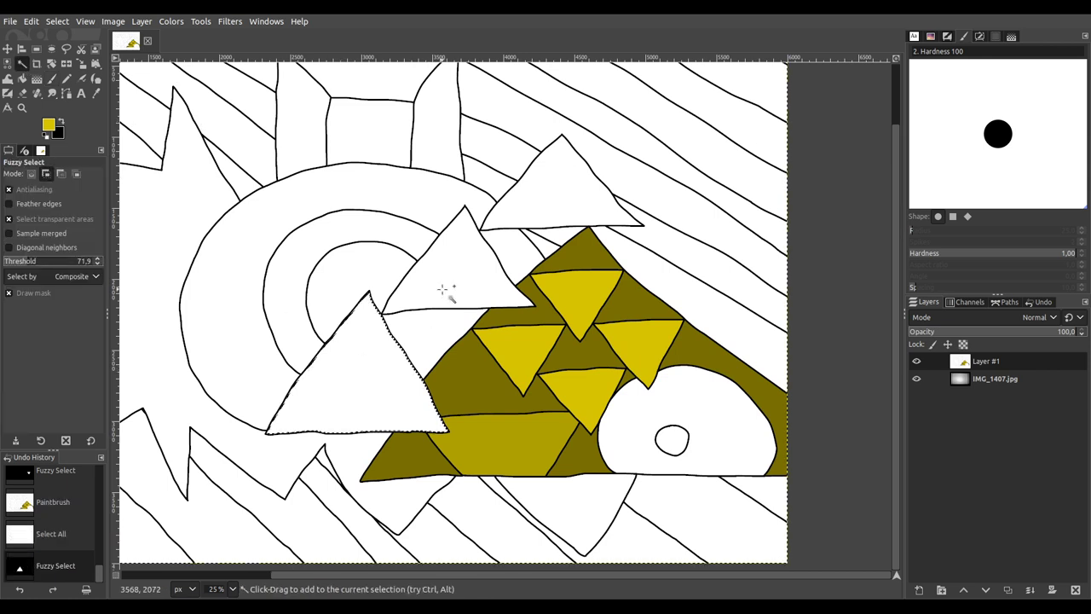
{"action": "left_click", "coordinate": [533, 223], "text": "shift"}
{"action": "left_click", "coordinate": [465, 260], "text": "shift"}
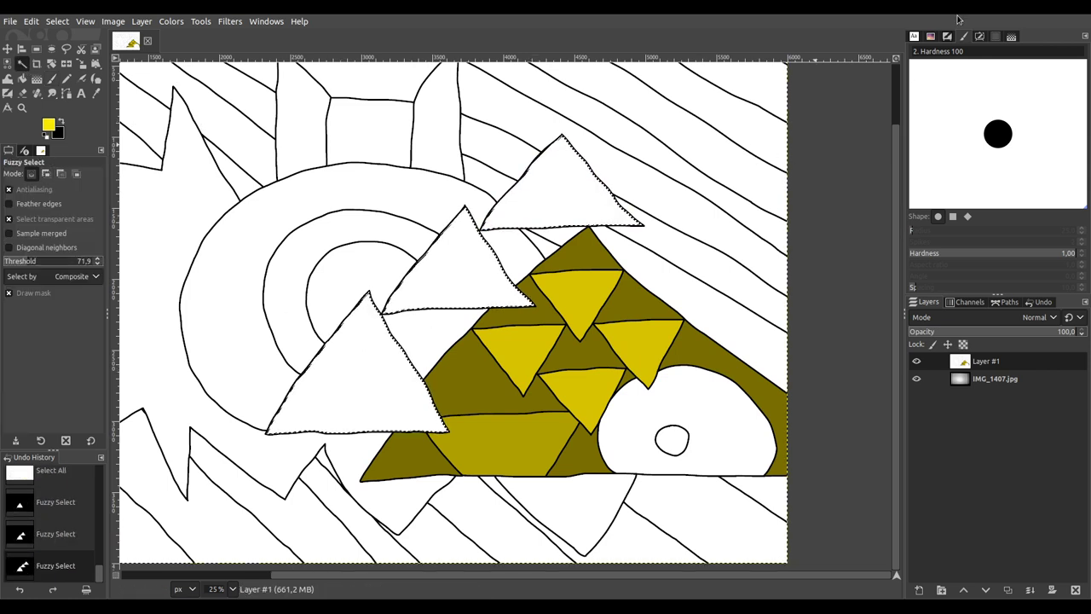
{"action": "left_click", "coordinate": [51, 78]}
{"action": "mouse_move", "coordinate": [635, 184]}
{"action": "left_mouse_down"}
{"action": "mouse_move", "coordinate": [430, 273]}
{"action": "mouse_move", "coordinate": [353, 414]}
{"action": "mouse_move", "coordinate": [366, 285]}
{"action": "mouse_move", "coordinate": [381, 320]}
{"action": "mouse_move", "coordinate": [503, 294]}
{"action": "left_mouse_up"}
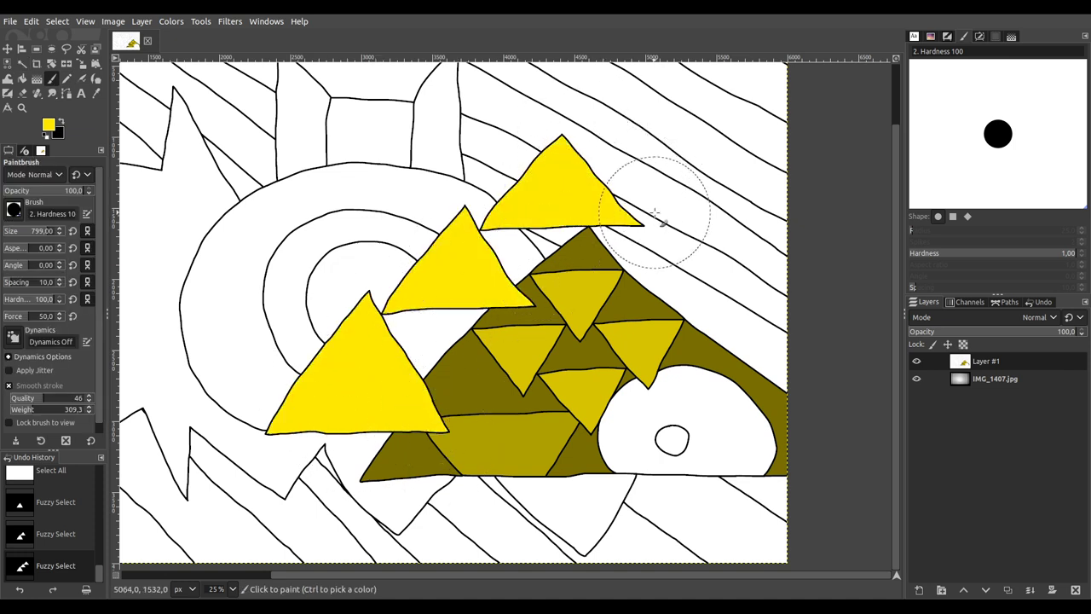
{"action": "left_click_drag", "start_coordinate": [656, 216], "coordinate": [628, 201]}
Step: Select the small circle inside the white dome and paint it bright red
{"action": "scroll", "coordinate": [426, 232], "scroll_direction": "down", "scroll_amount": 1}
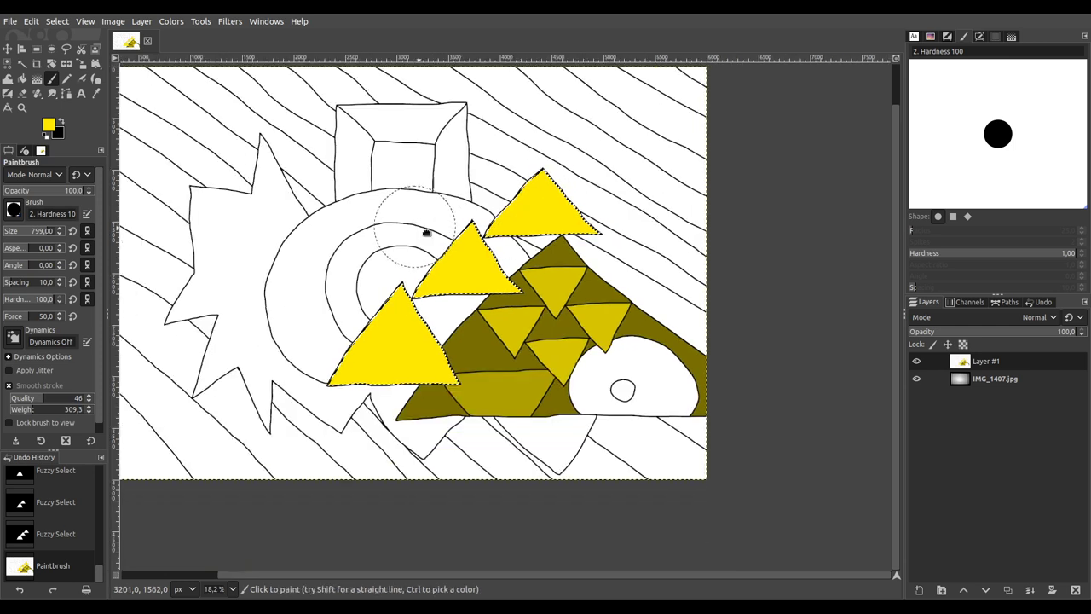
{"action": "left_click", "coordinate": [22, 63]}
{"action": "left_click_drag", "start_coordinate": [696, 427], "coordinate": [696, 427]}
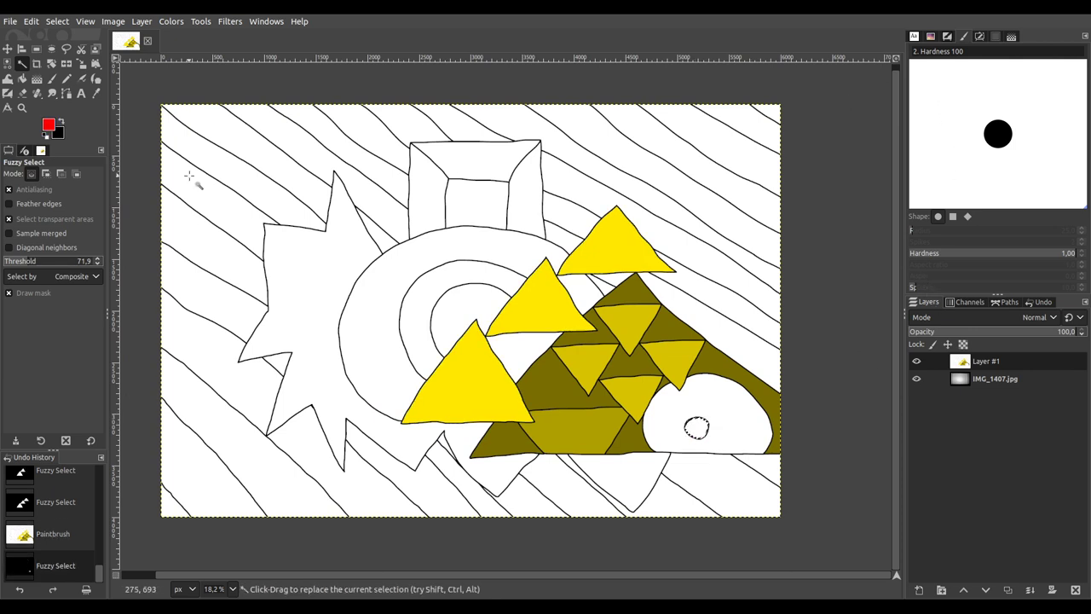
{"action": "left_click", "coordinate": [51, 77]}
{"action": "left_click", "coordinate": [662, 439]}
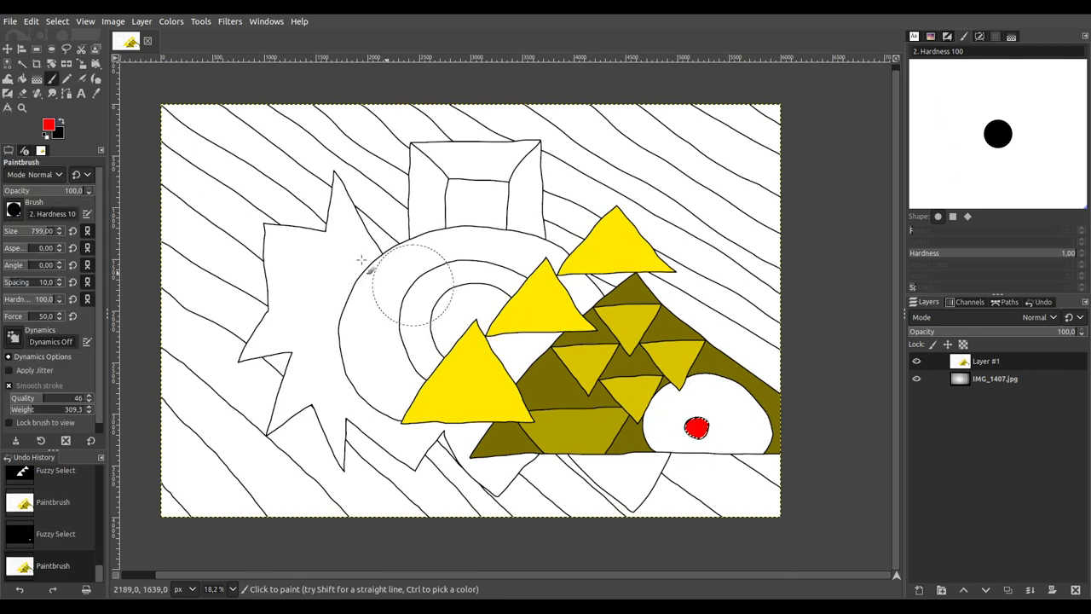
Step: Select the white dome around the bright red circle and paint it dark red, repainting it in a deeper maroon
{"action": "left_click", "coordinate": [23, 64]}
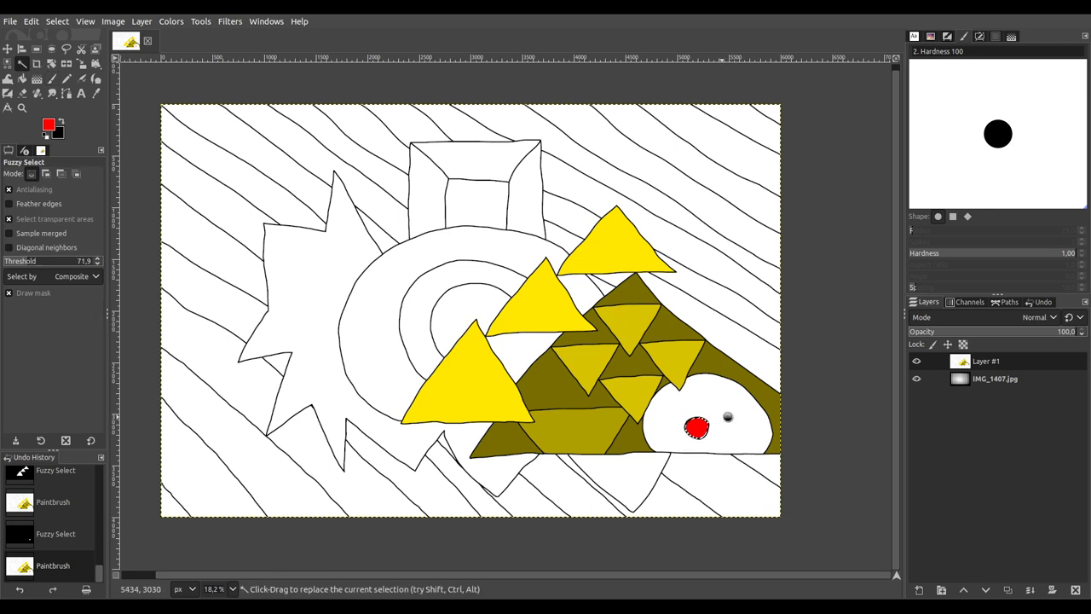
{"action": "left_click", "coordinate": [727, 417]}
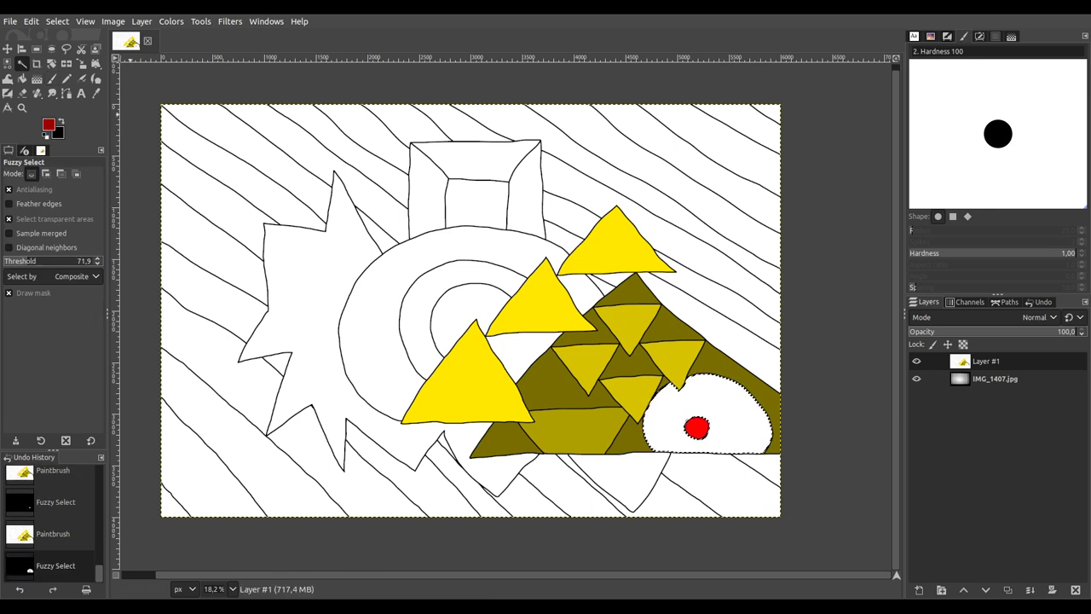
{"action": "left_click", "coordinate": [52, 79]}
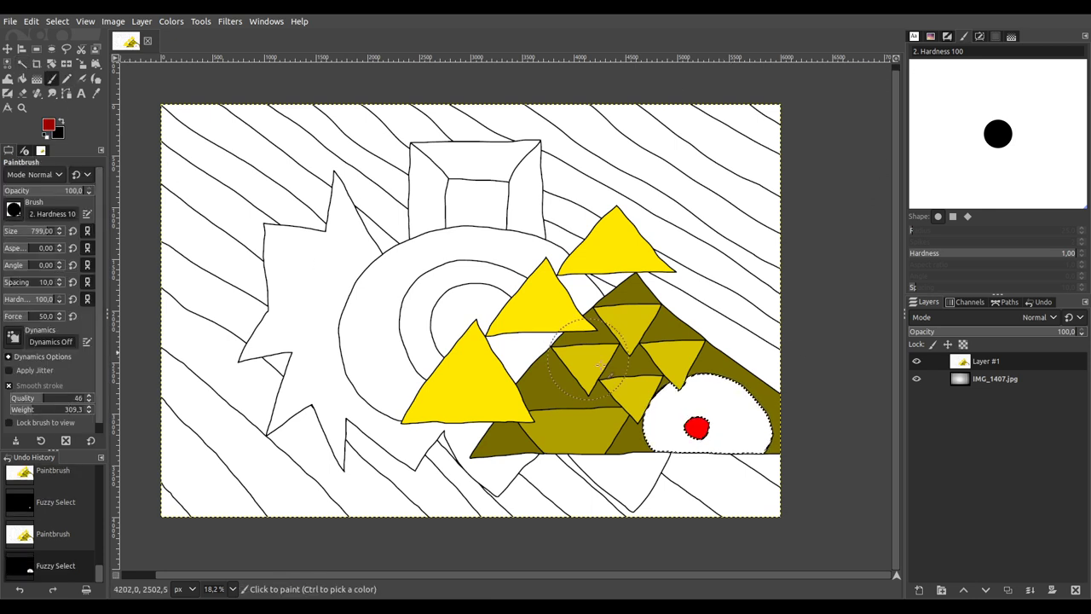
{"action": "mouse_move", "coordinate": [647, 463]}
{"action": "left_mouse_down"}
{"action": "mouse_move", "coordinate": [735, 444]}
{"action": "mouse_move", "coordinate": [735, 386]}
{"action": "mouse_move", "coordinate": [656, 418]}
{"action": "mouse_move", "coordinate": [712, 413]}
{"action": "left_mouse_up"}
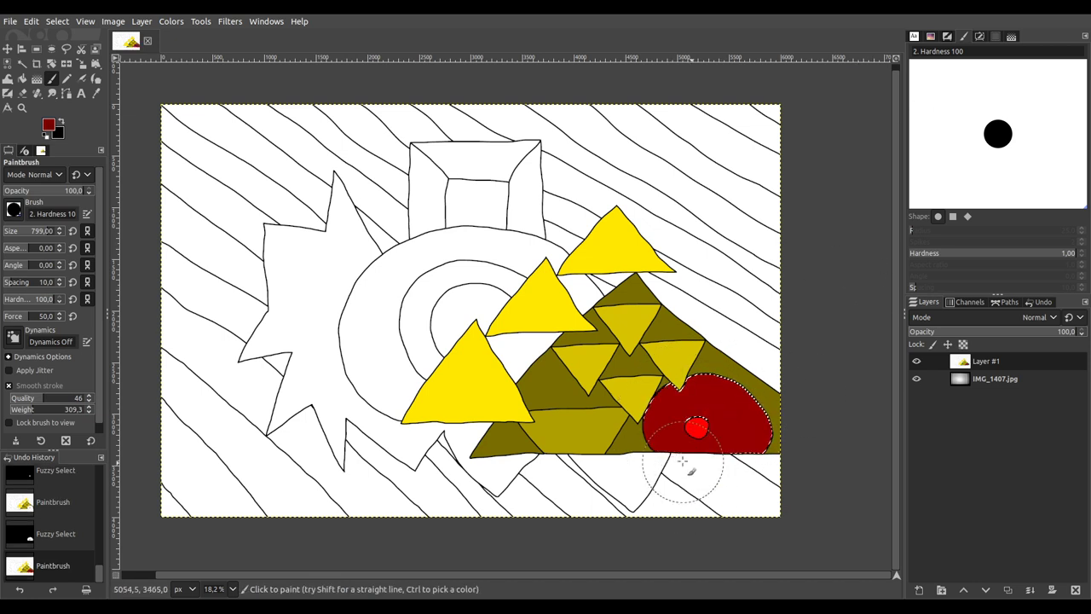
{"action": "key", "text": "ctrl+shift+a"}
{"action": "left_click_drag", "start_coordinate": [662, 428], "coordinate": [708, 467]}
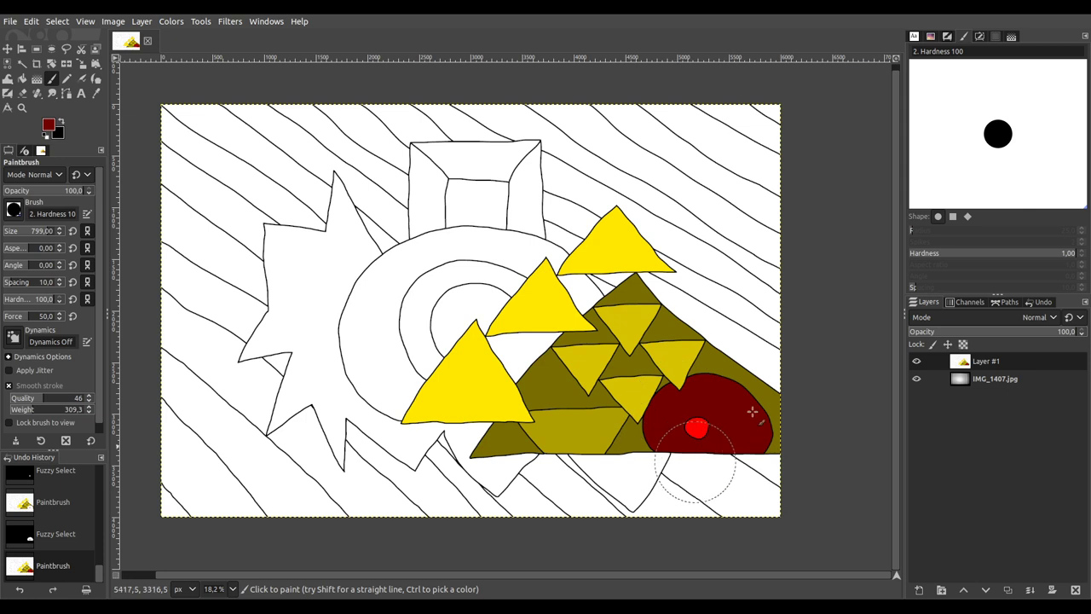
Step: Select the outermost ring of the large oval, including its piece beyond the middle yellow triangle, and paint it the dome's maroon
{"action": "left_click", "coordinate": [22, 65]}
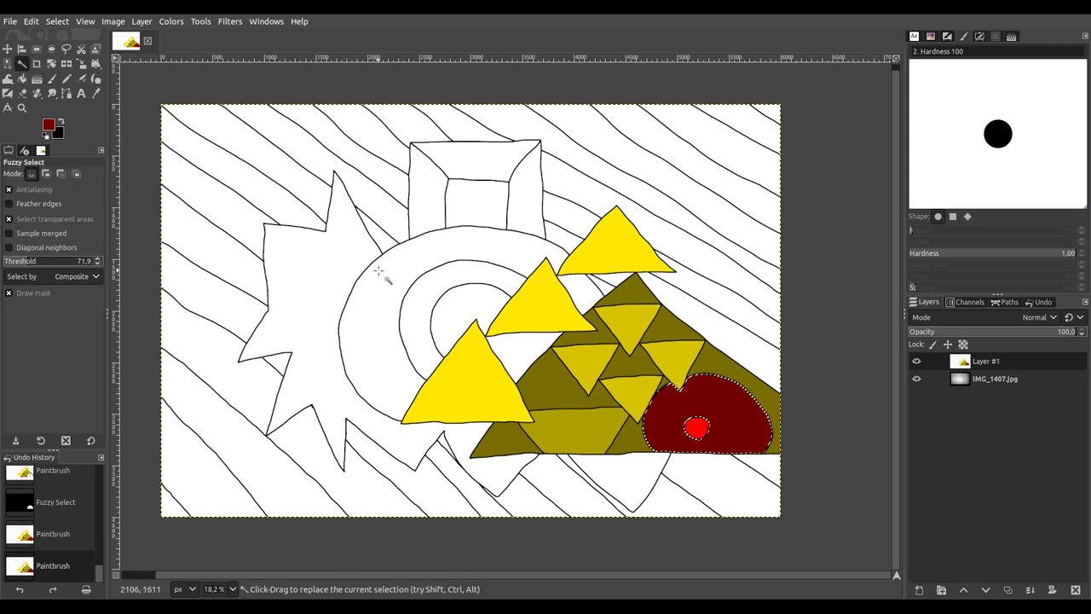
{"action": "left_click", "coordinate": [402, 293]}
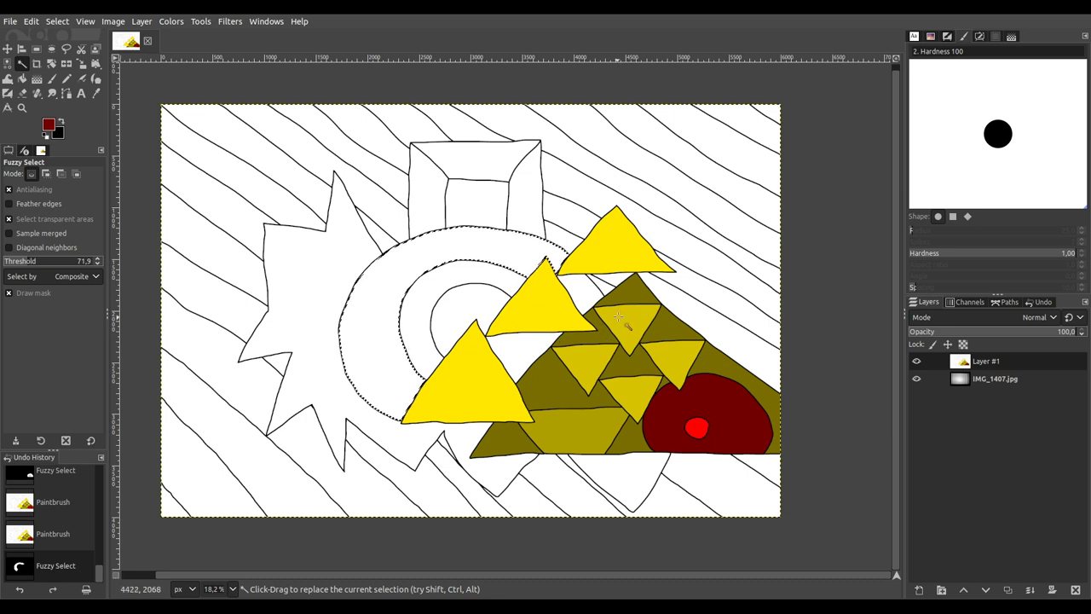
{"action": "key", "text": "shift"}
{"action": "left_click", "coordinate": [581, 292], "text": "shift"}
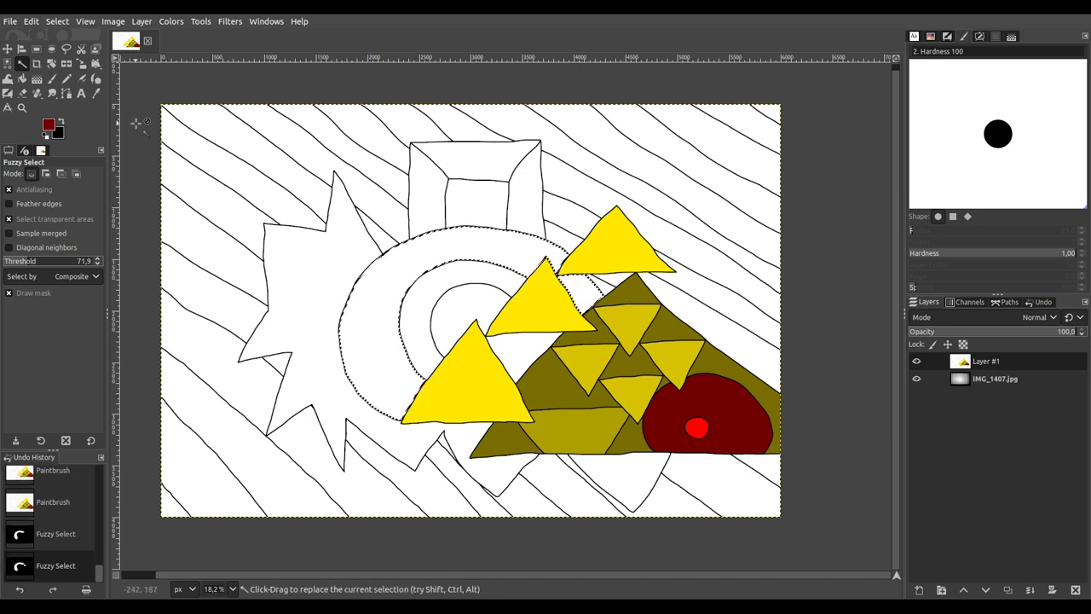
{"action": "left_click", "coordinate": [51, 79]}
{"action": "mouse_move", "coordinate": [378, 329]}
{"action": "left_mouse_down"}
{"action": "mouse_move", "coordinate": [375, 394]}
{"action": "mouse_move", "coordinate": [401, 265]}
{"action": "left_mouse_up"}
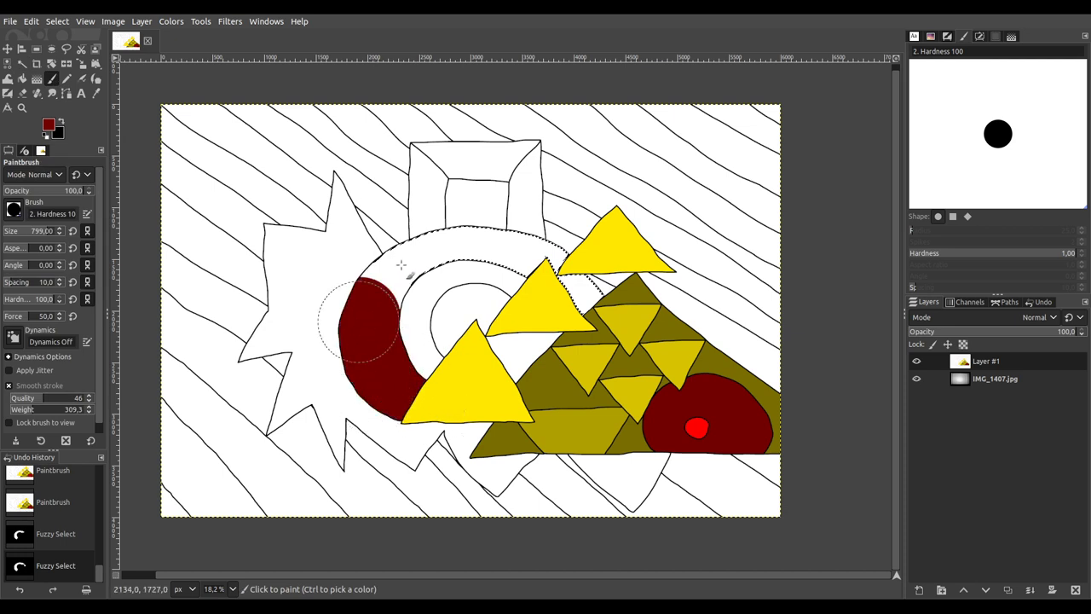
{"action": "left_click_drag", "start_coordinate": [550, 247], "coordinate": [631, 322]}
{"action": "left_click_drag", "start_coordinate": [505, 264], "coordinate": [508, 262]}
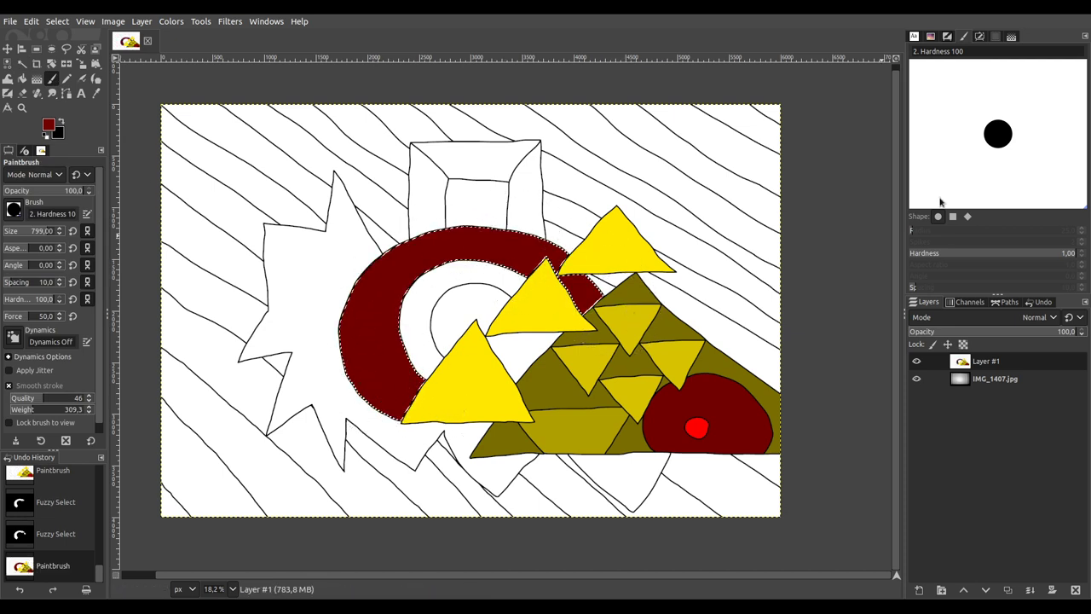
Step: Select the middle ring of the large oval and paint it a medium red, between the maroon and the bright red
{"action": "left_click", "coordinate": [697, 428], "text": "ctrl"}
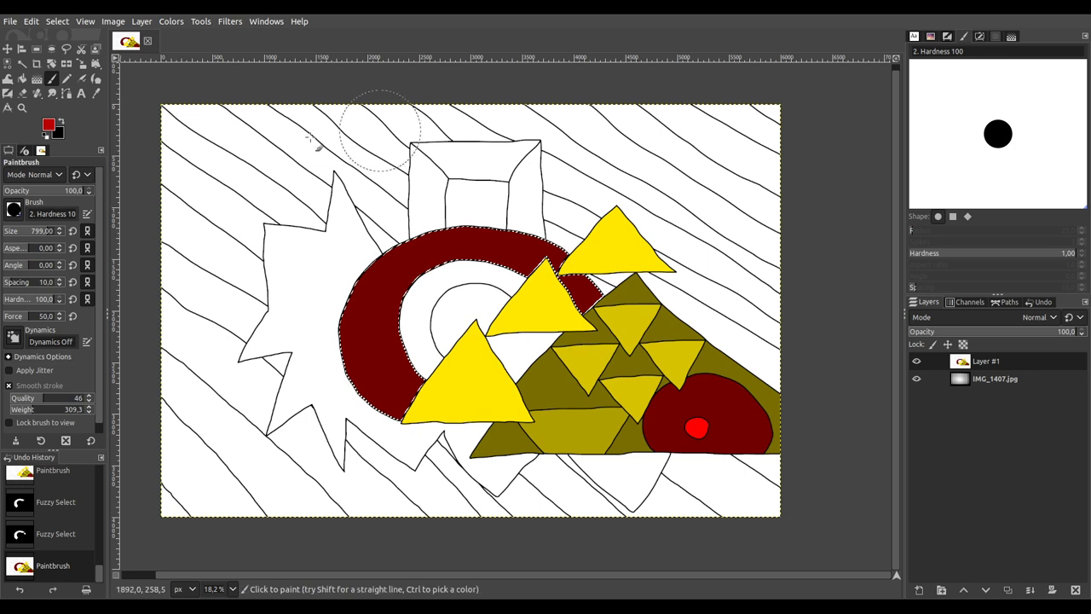
{"action": "left_click", "coordinate": [23, 64]}
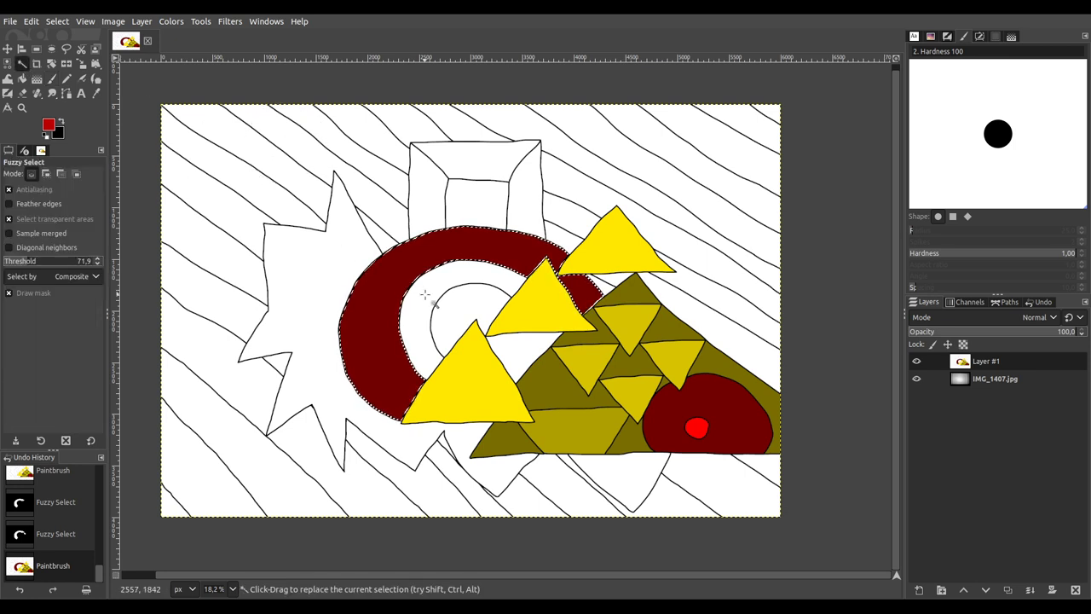
{"action": "left_click", "coordinate": [424, 295]}
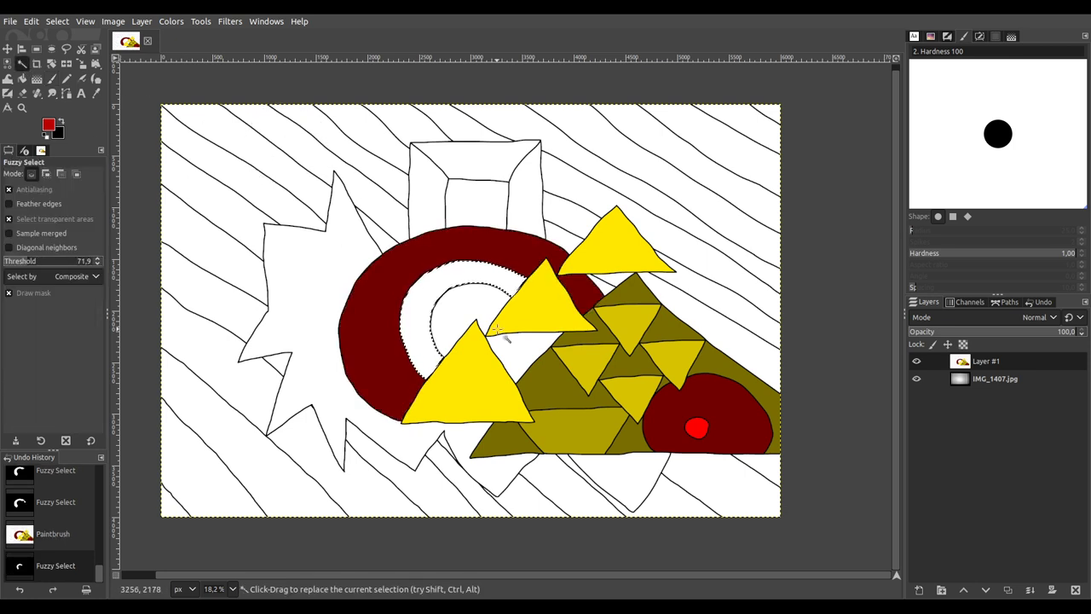
{"action": "left_click", "coordinate": [49, 79]}
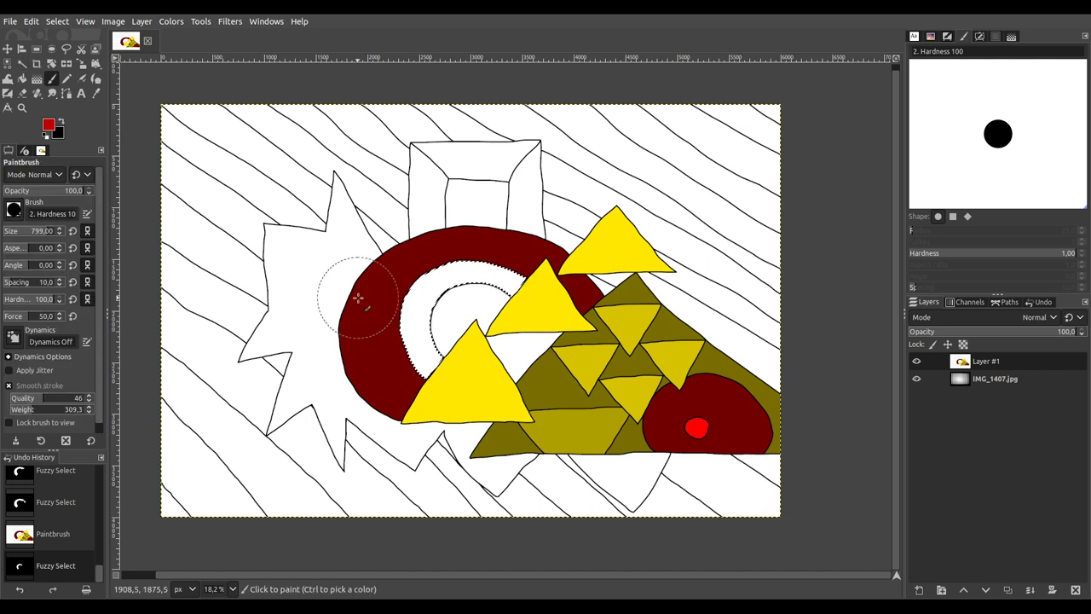
{"action": "left_click_drag", "start_coordinate": [526, 274], "coordinate": [548, 307]}
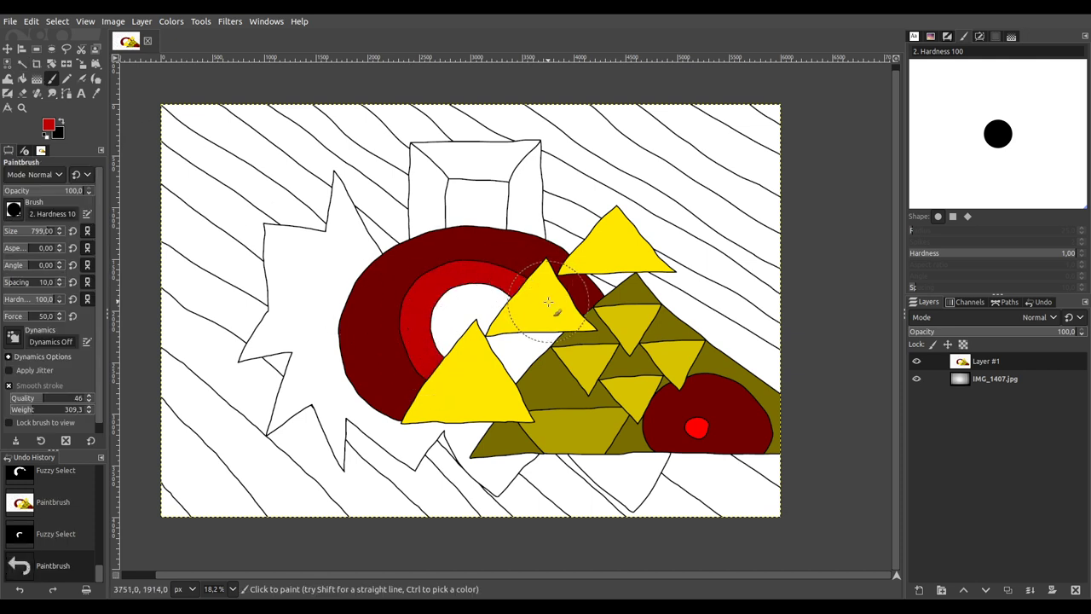
Step: Try to add the white gap below the middle yellow triangle to the selection and paint part of it medium red
{"action": "left_click", "coordinate": [22, 63]}
{"action": "left_click", "coordinate": [524, 357], "text": "shift"}
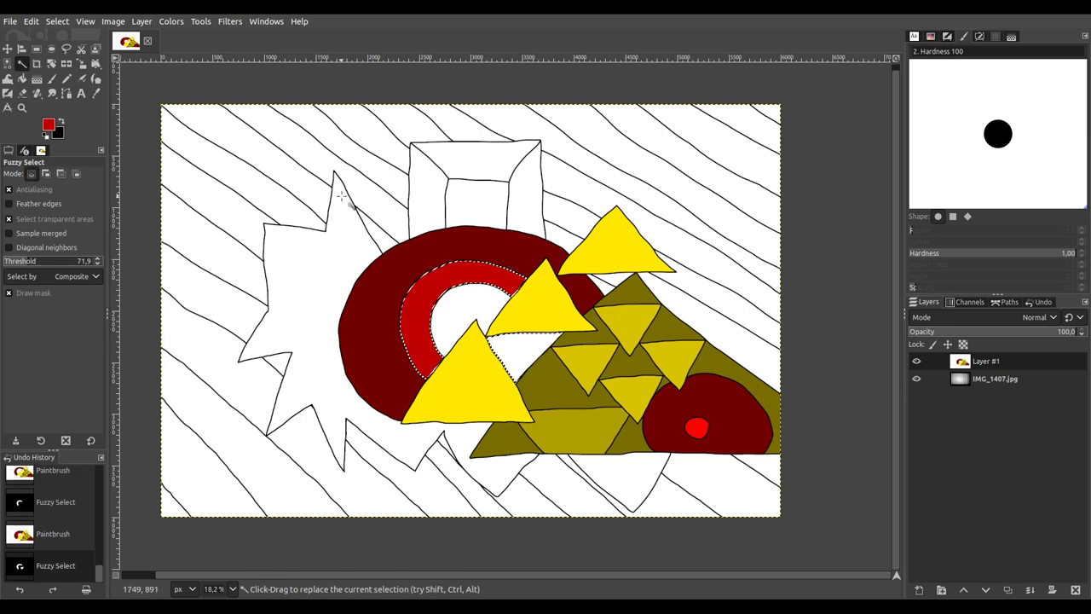
{"action": "left_click", "coordinate": [51, 79]}
{"action": "scroll", "coordinate": [564, 358], "scroll_direction": "up", "scroll_amount": 2}
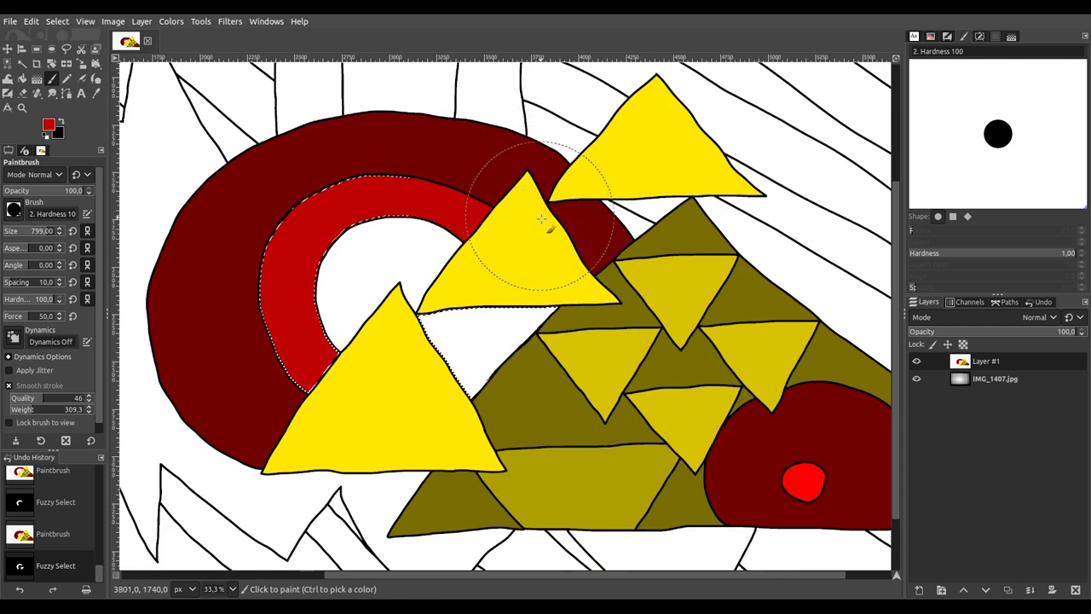
{"action": "left_click", "coordinate": [585, 285]}
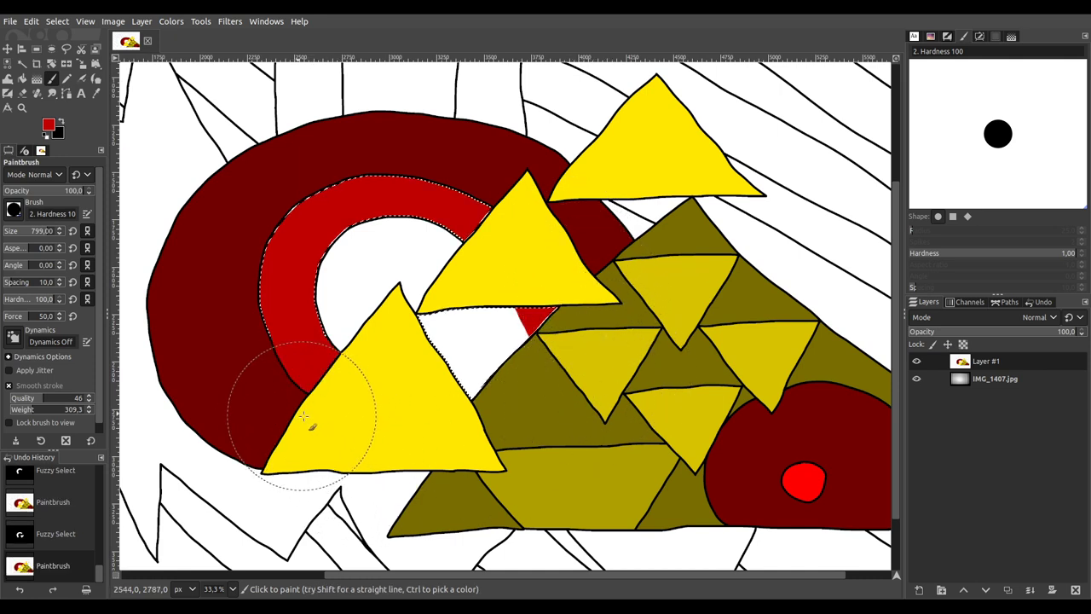
{"action": "key", "text": "ctrl+z"}
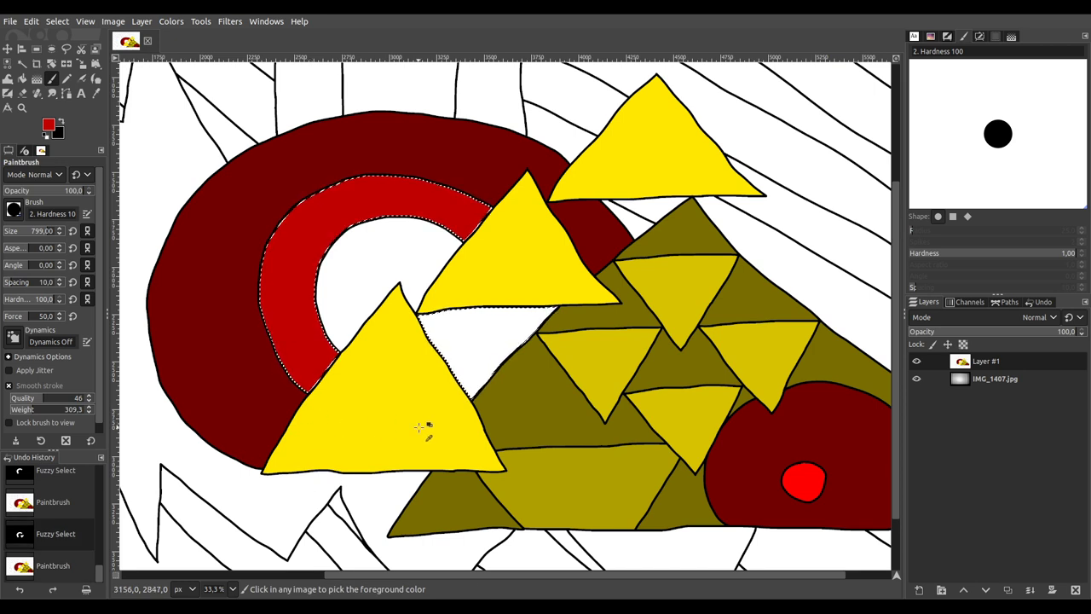
Step: Select the whole image, set a black brush of size 11, and try to draw a dividing line across the white gap
{"action": "key", "text": "ctrl+a"}
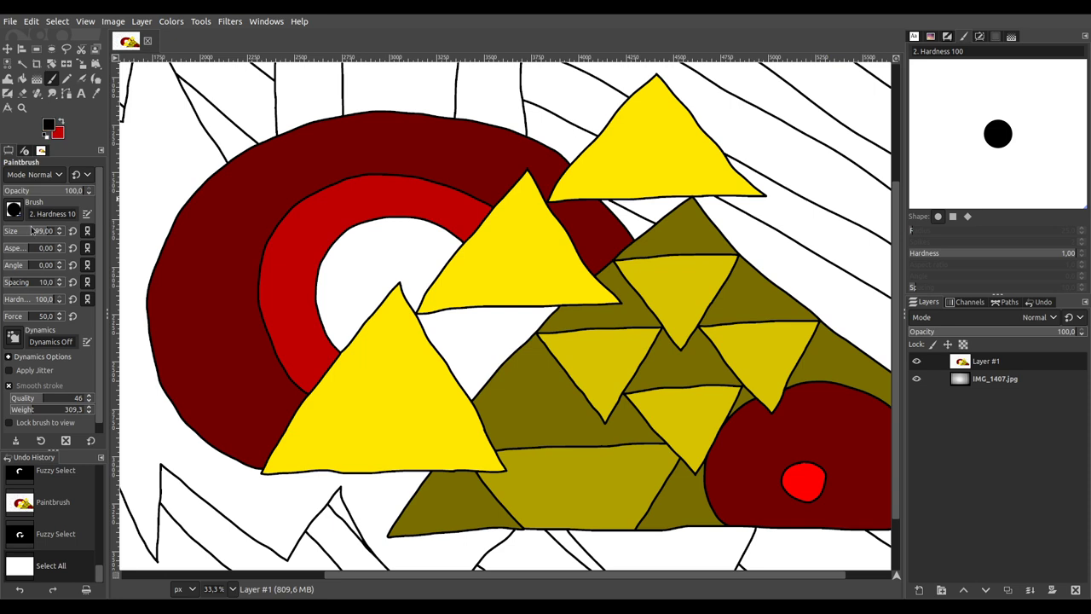
{"action": "scroll", "coordinate": [465, 285], "scroll_direction": "up", "scroll_amount": 2}
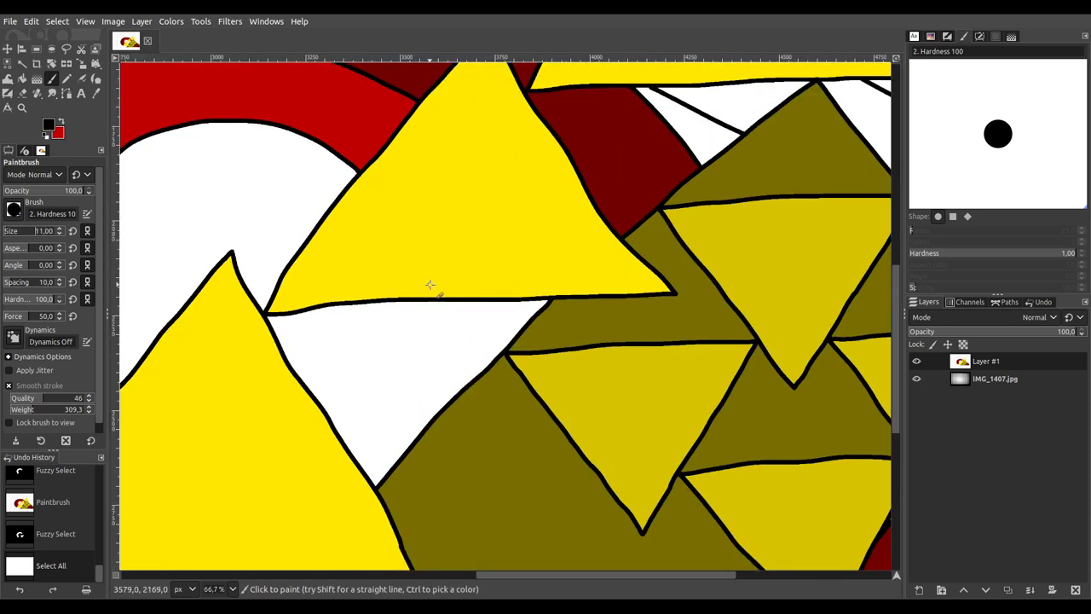
{"action": "mouse_move", "coordinate": [436, 298]}
{"action": "left_mouse_down"}
{"action": "mouse_move", "coordinate": [418, 259]}
{"action": "mouse_move", "coordinate": [427, 296]}
{"action": "left_mouse_up"}
{"action": "key", "text": "ctrl+z"}
{"action": "scroll", "coordinate": [430, 296], "scroll_direction": "up", "scroll_amount": 2}
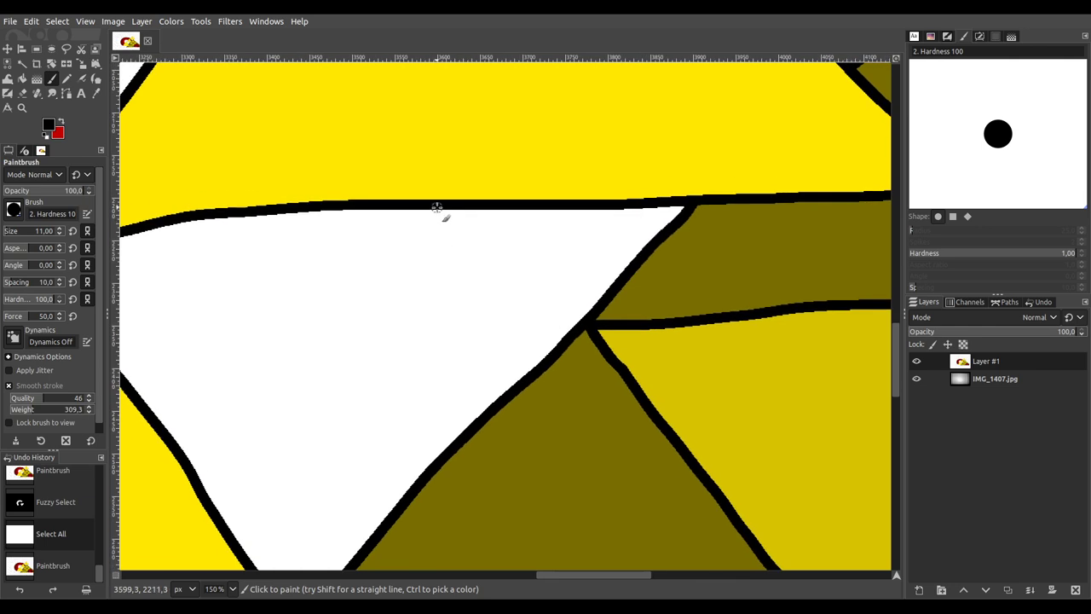
{"action": "mouse_move", "coordinate": [441, 219]}
{"action": "left_mouse_down"}
{"action": "mouse_move", "coordinate": [466, 294]}
{"action": "mouse_move", "coordinate": [482, 443]}
{"action": "left_mouse_up"}
{"action": "key", "text": "ctrl+z"}
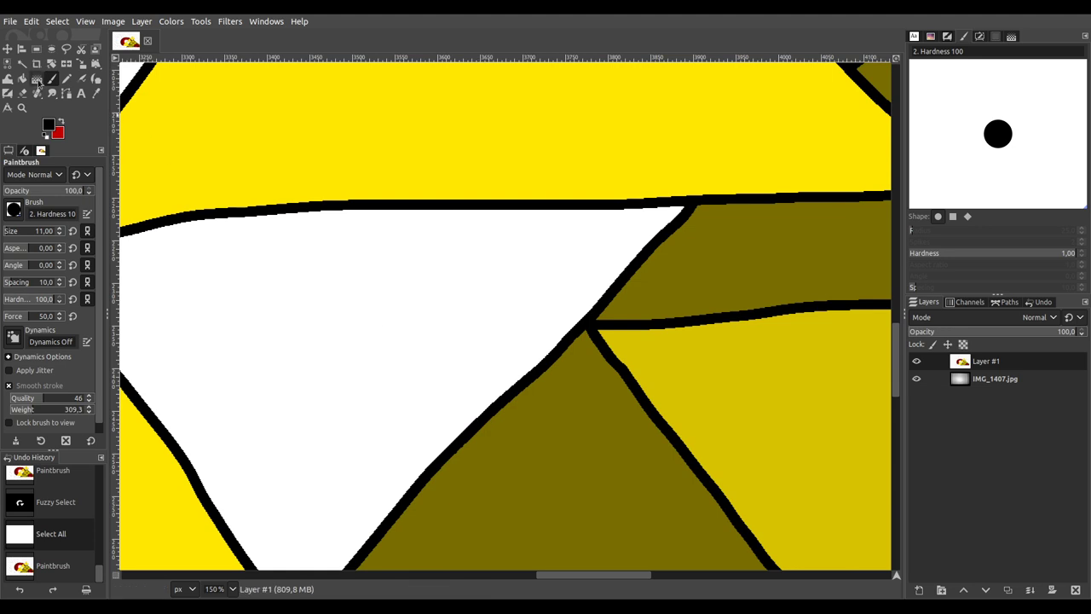
Step: Fuzzy-select the white gap between the yellow triangles and draw a near-vertical black dividing line from its upper edge to its slanted edge
{"action": "left_click", "coordinate": [22, 64]}
{"action": "left_click", "coordinate": [304, 298]}
{"action": "scroll", "coordinate": [307, 298], "scroll_direction": "down", "scroll_amount": 4}
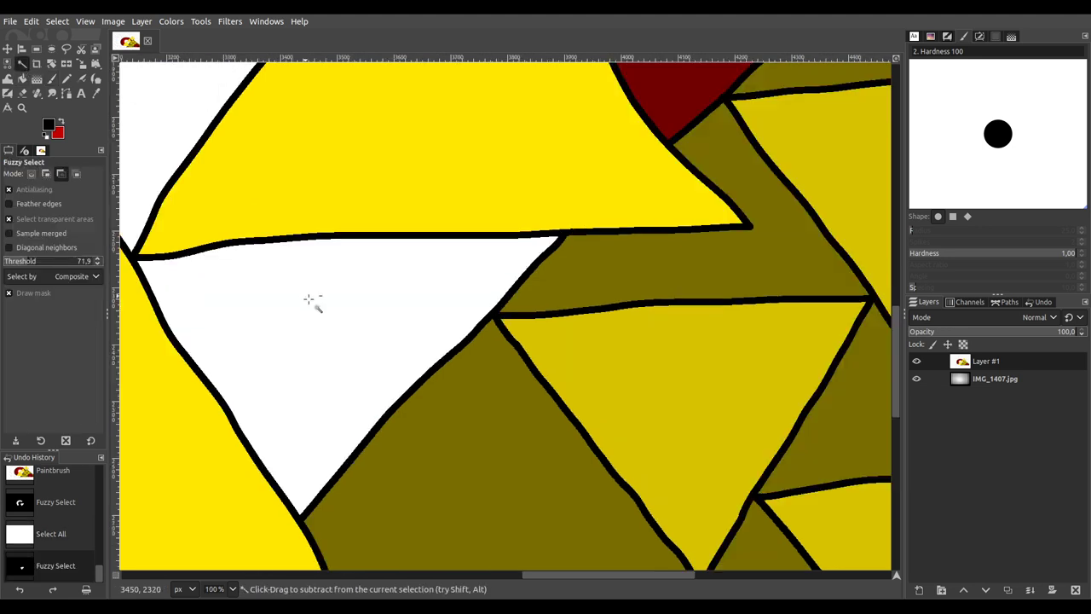
{"action": "left_click_drag", "start_coordinate": [310, 301], "coordinate": [440, 237]}
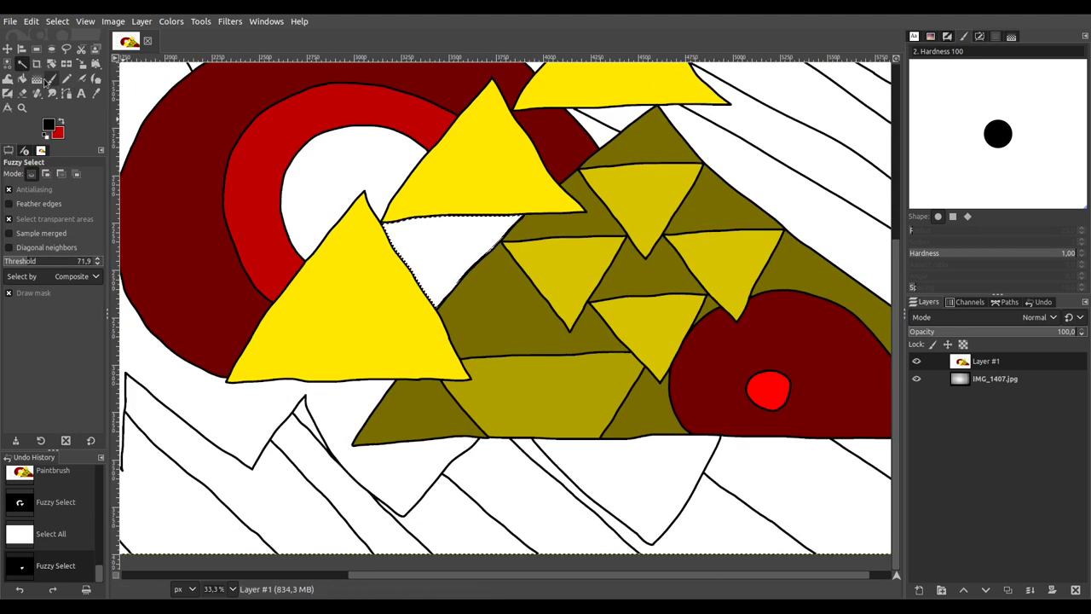
{"action": "left_click", "coordinate": [50, 80]}
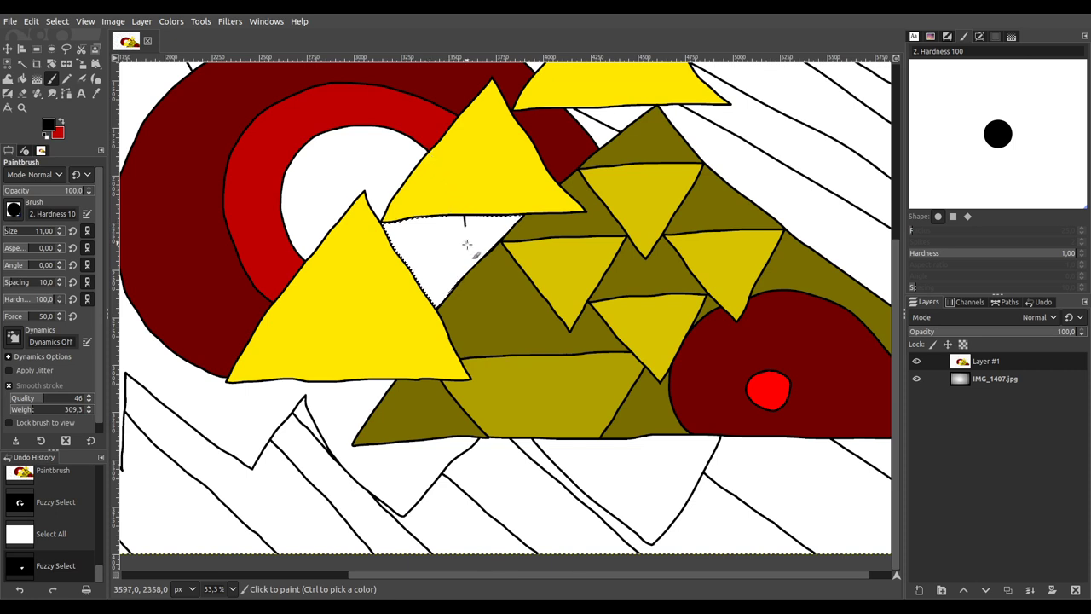
{"action": "left_click", "coordinate": [467, 299]}
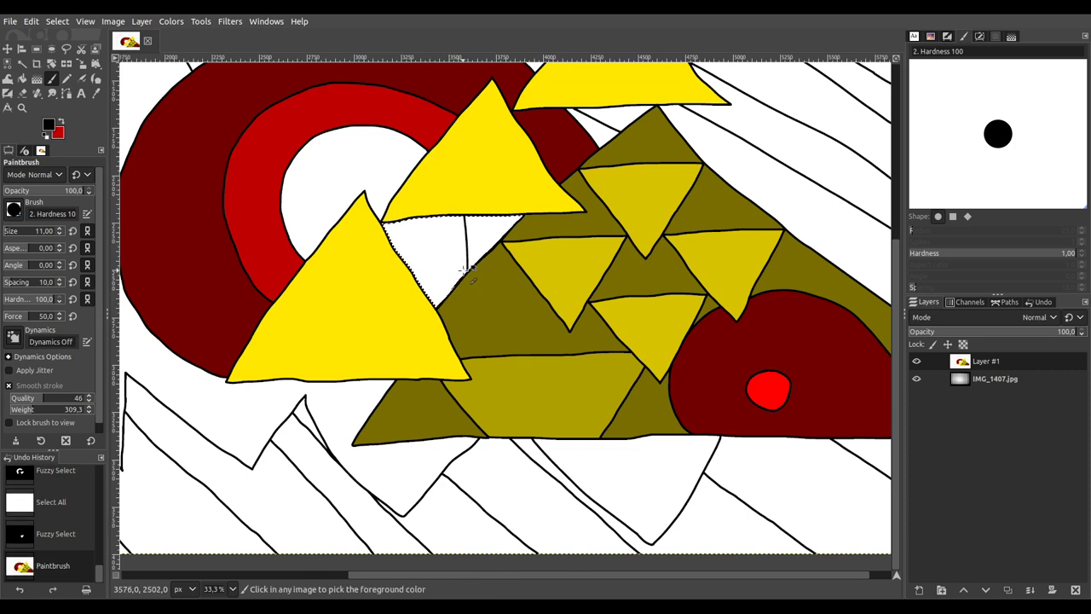
Step: Undo the near-vertical dividing line and draw a curved black line across the white gap, continuing the oval's inner circle
{"action": "scroll", "coordinate": [467, 240], "scroll_direction": "up", "scroll_amount": 2, "text": "ctrl"}
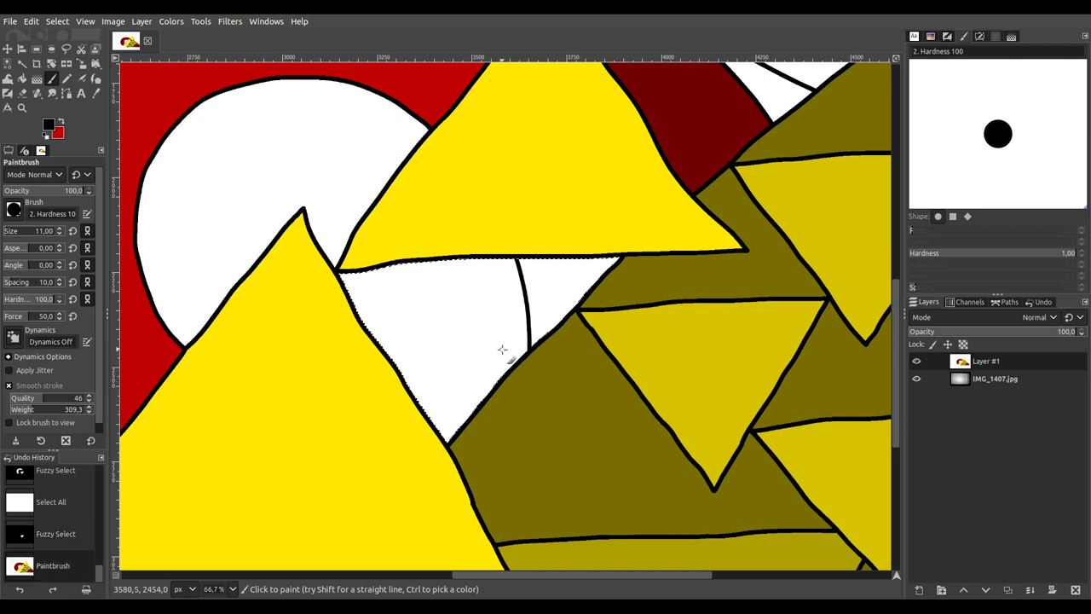
{"action": "scroll", "coordinate": [483, 300], "scroll_direction": "down", "scroll_amount": 1, "text": "ctrl"}
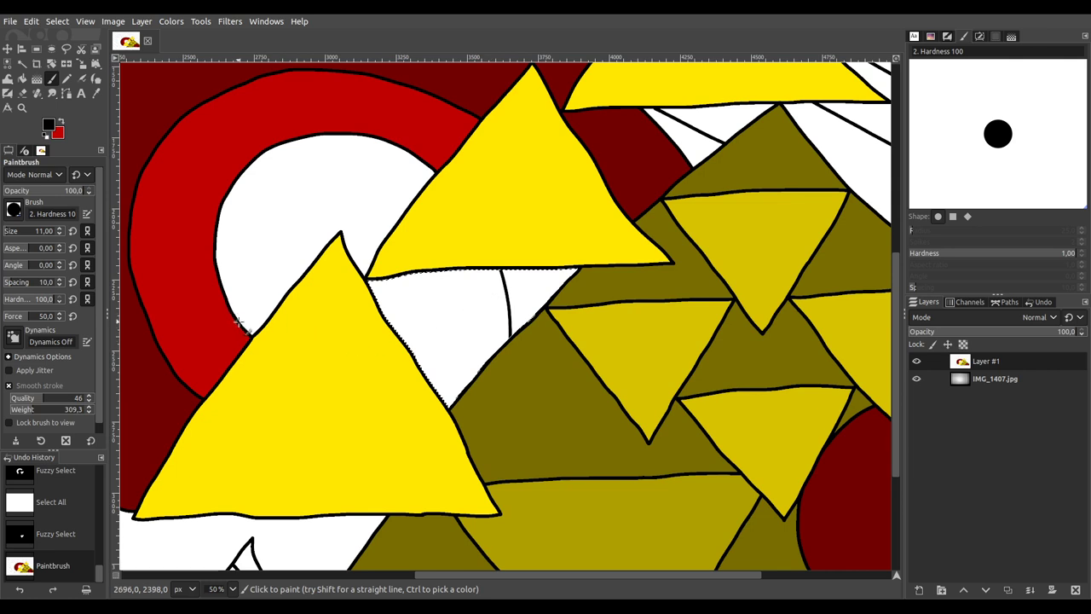
{"action": "key", "text": "ctrl+z"}
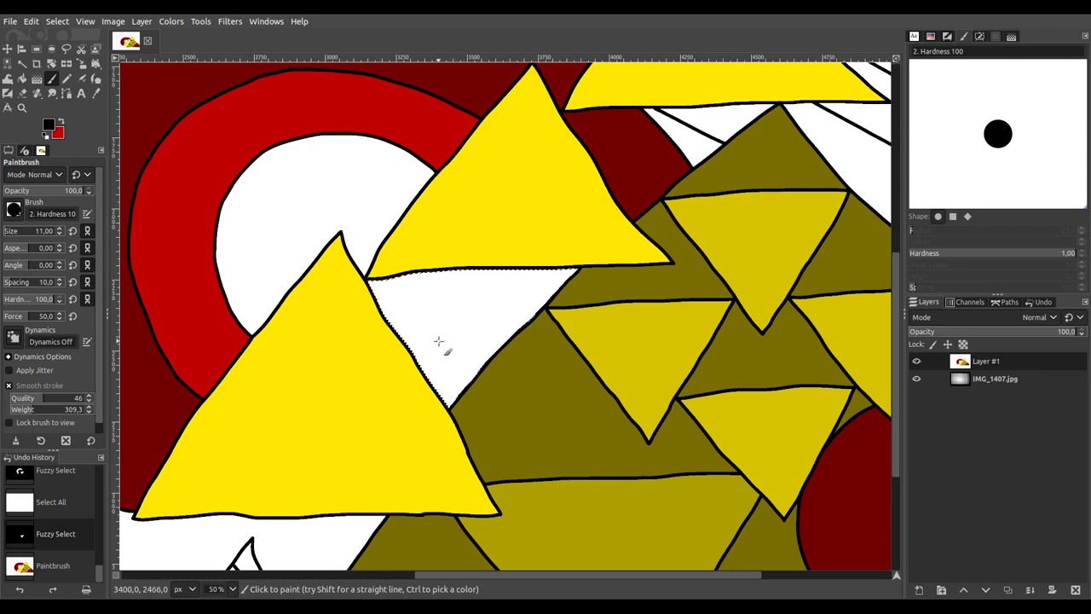
{"action": "scroll", "coordinate": [445, 309], "scroll_direction": "up", "scroll_amount": 2}
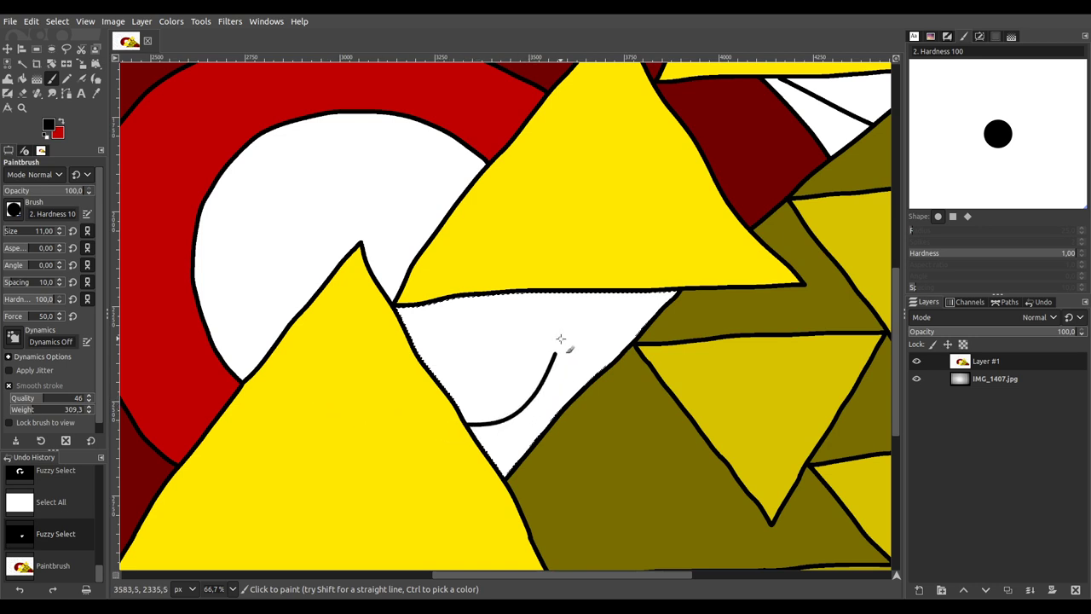
{"action": "scroll", "coordinate": [548, 269], "scroll_direction": "down", "scroll_amount": 2}
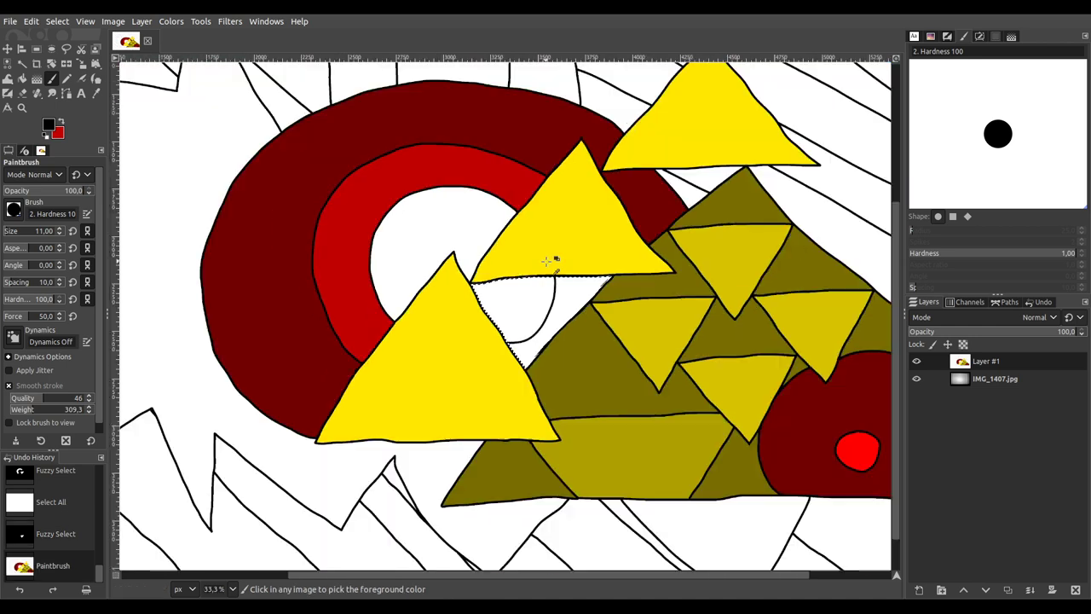
Step: Fuzzy-select the white areas outside the new curve and paint them the middle ring's medium red with a size 731 brush
{"action": "key", "text": "u"}
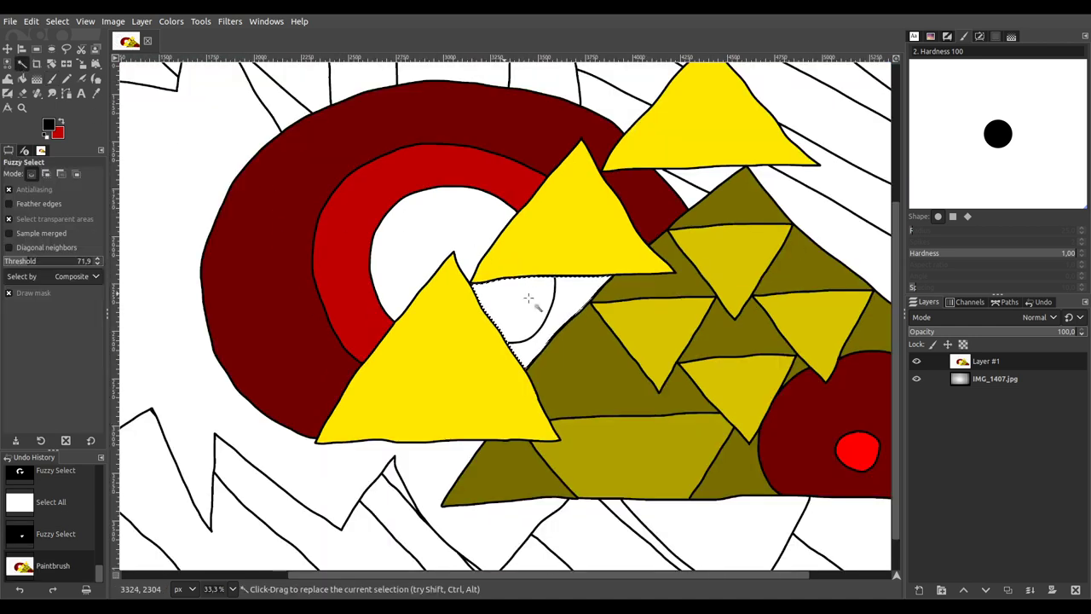
{"action": "left_click_drag", "start_coordinate": [533, 298], "coordinate": [673, 271]}
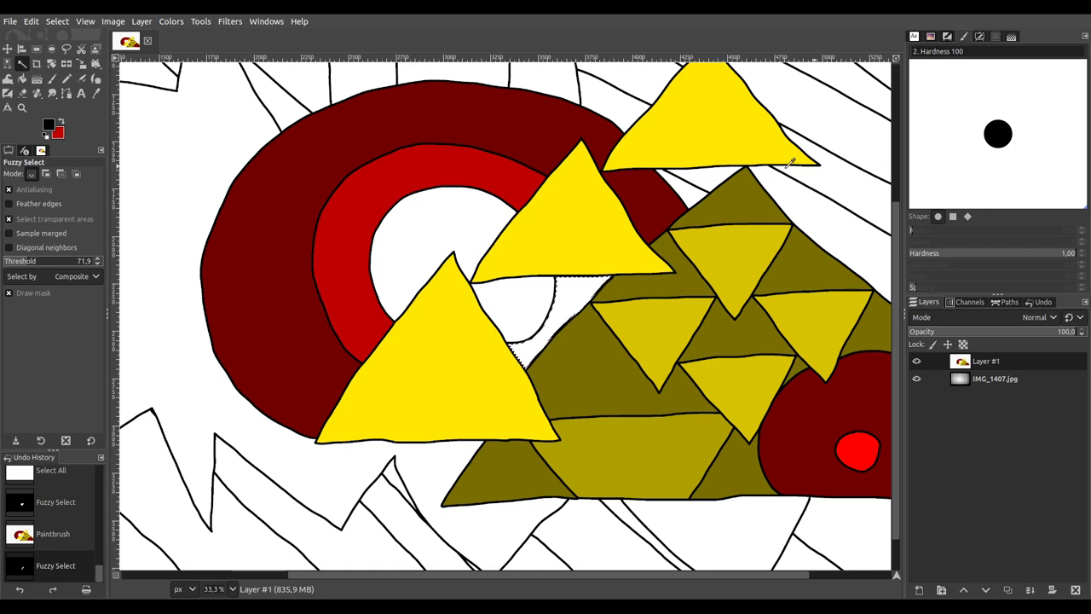
{"action": "key", "text": "p"}
{"action": "left_click", "coordinate": [517, 182], "text": "ctrl"}
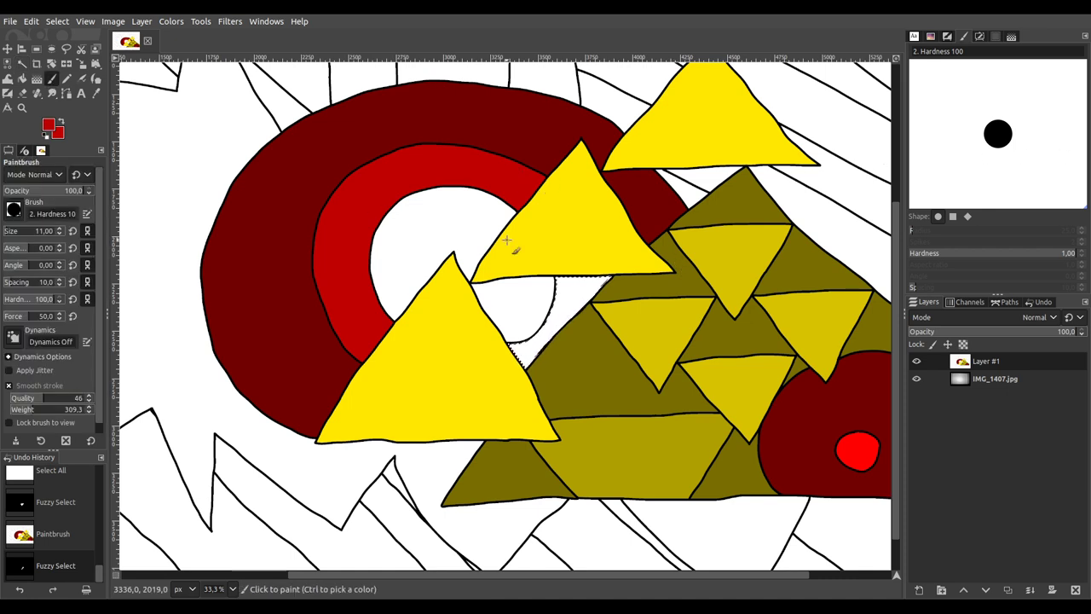
{"action": "left_click", "coordinate": [45, 230]}
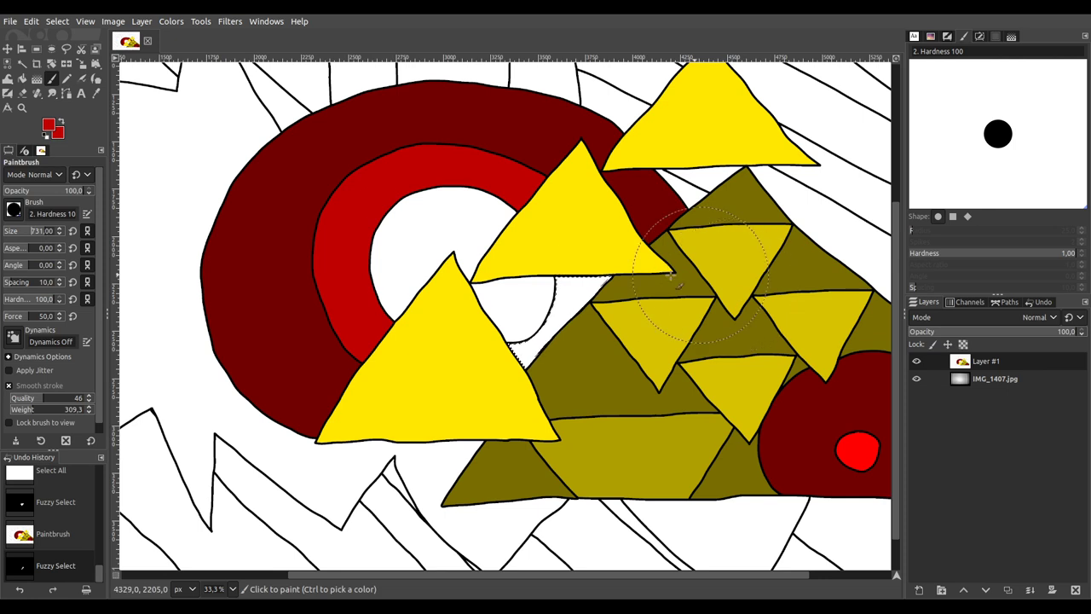
{"action": "left_click", "coordinate": [580, 291]}
Step: Select the white inner circle of the large oval together with its piece between the yellow triangles and paint both bright red
{"action": "key", "text": "u"}
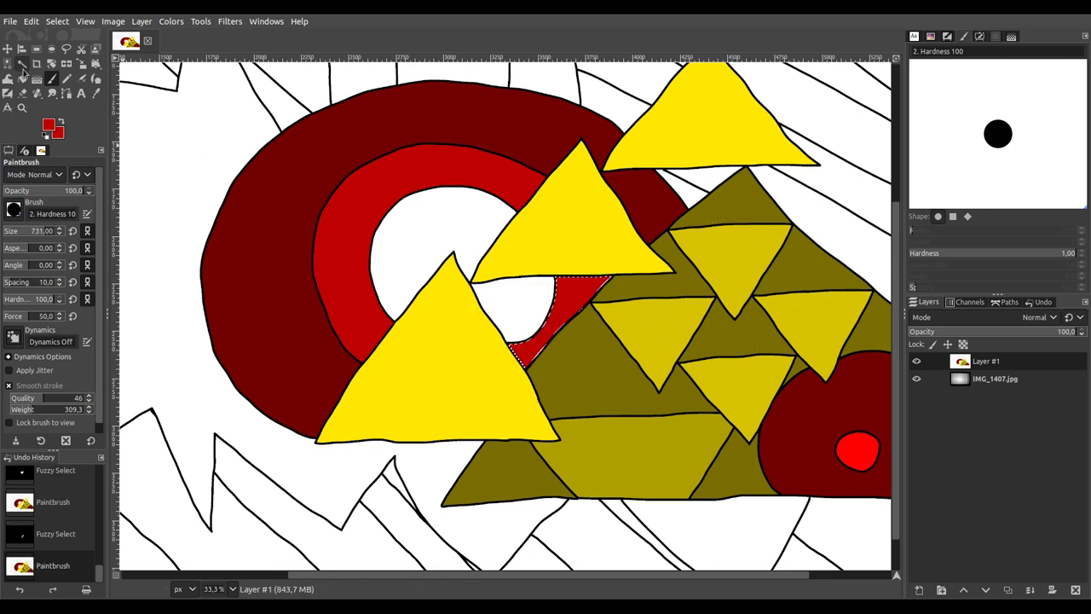
{"action": "left_click", "coordinate": [523, 298]}
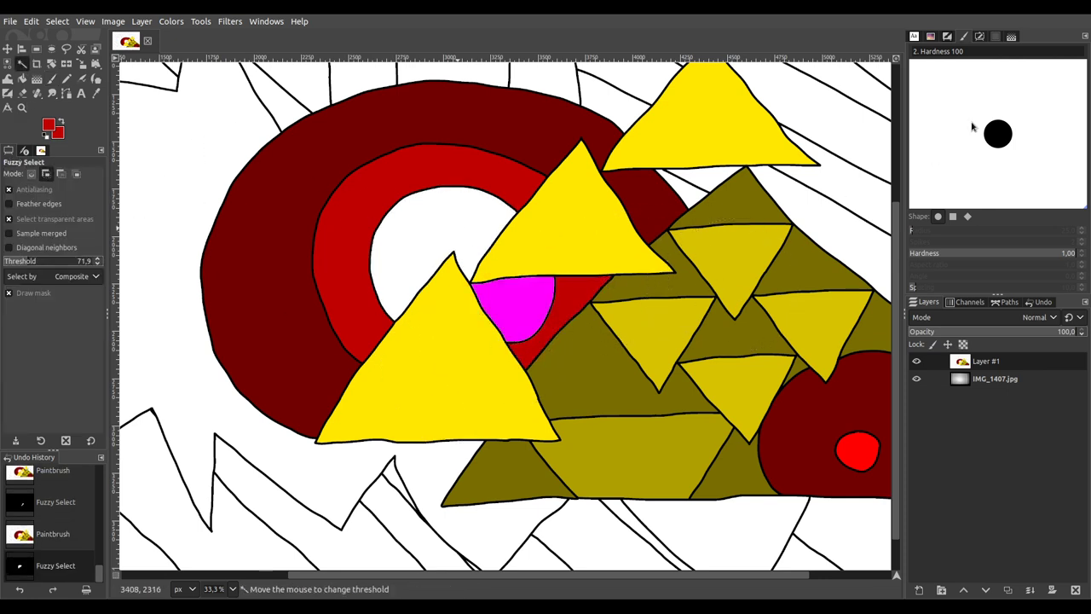
{"action": "left_click", "coordinate": [50, 81]}
{"action": "mouse_move", "coordinate": [512, 182]}
{"action": "left_mouse_down"}
{"action": "mouse_move", "coordinate": [503, 213]}
{"action": "mouse_move", "coordinate": [443, 264]}
{"action": "mouse_move", "coordinate": [422, 205]}
{"action": "left_mouse_up"}
{"action": "left_click_drag", "start_coordinate": [514, 214], "coordinate": [349, 190]}
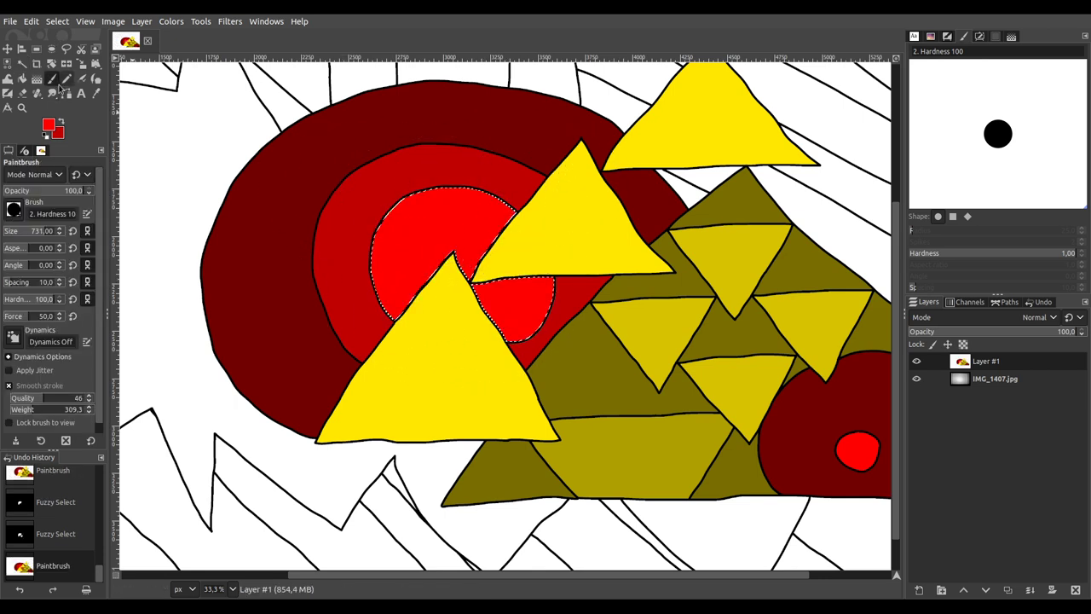
{"action": "key", "text": "u"}
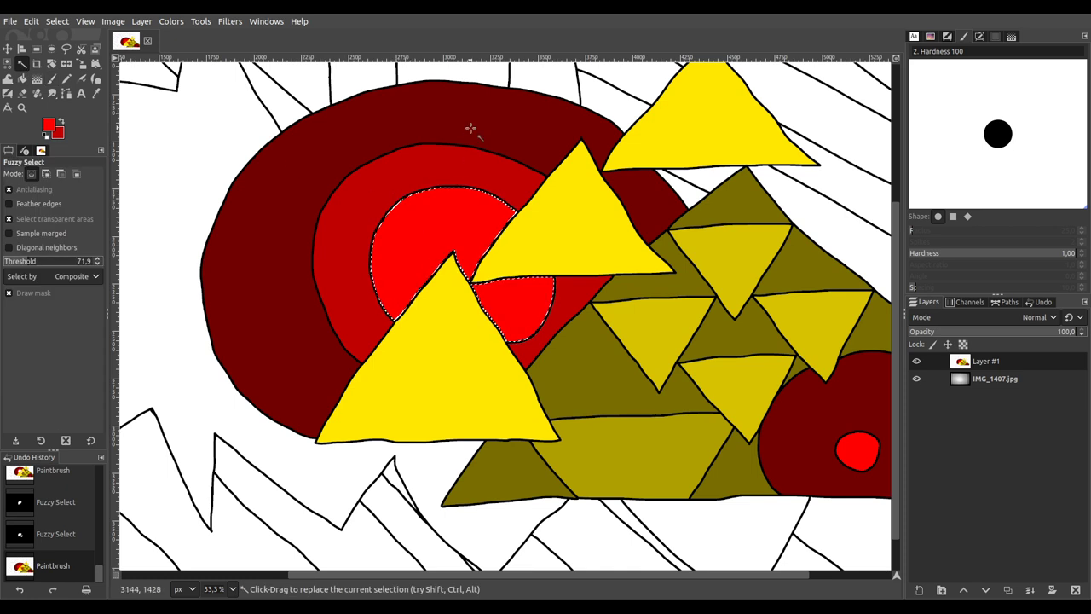
{"action": "left_click", "coordinate": [530, 143]}
{"action": "left_click", "coordinate": [652, 192], "text": "shift"}
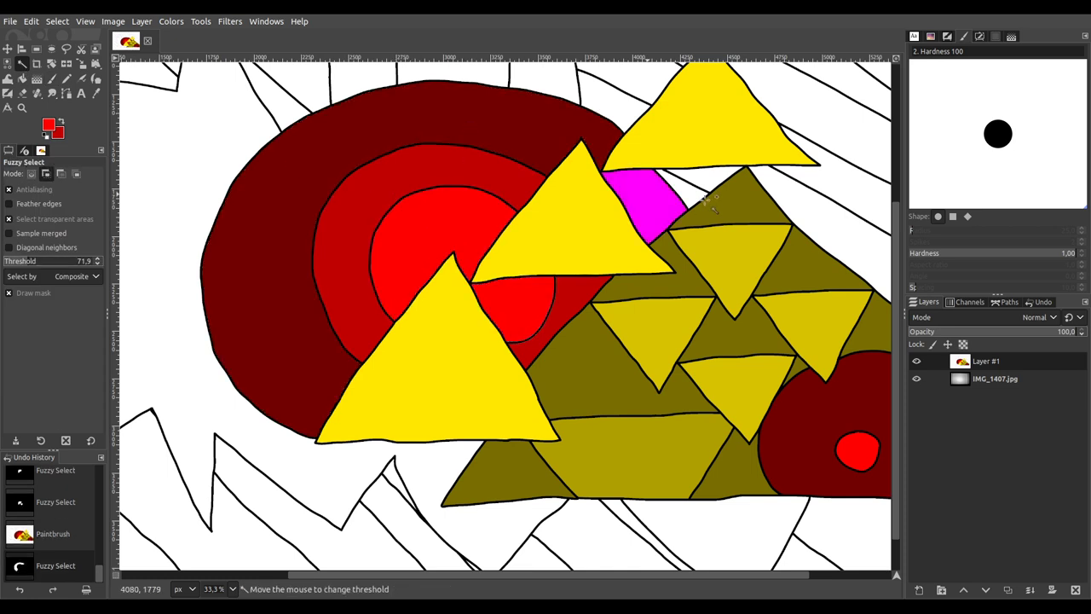
{"action": "scroll", "coordinate": [648, 273], "scroll_direction": "down", "scroll_amount": 1}
{"action": "scroll", "coordinate": [529, 278], "scroll_direction": "right", "scroll_amount": 1}
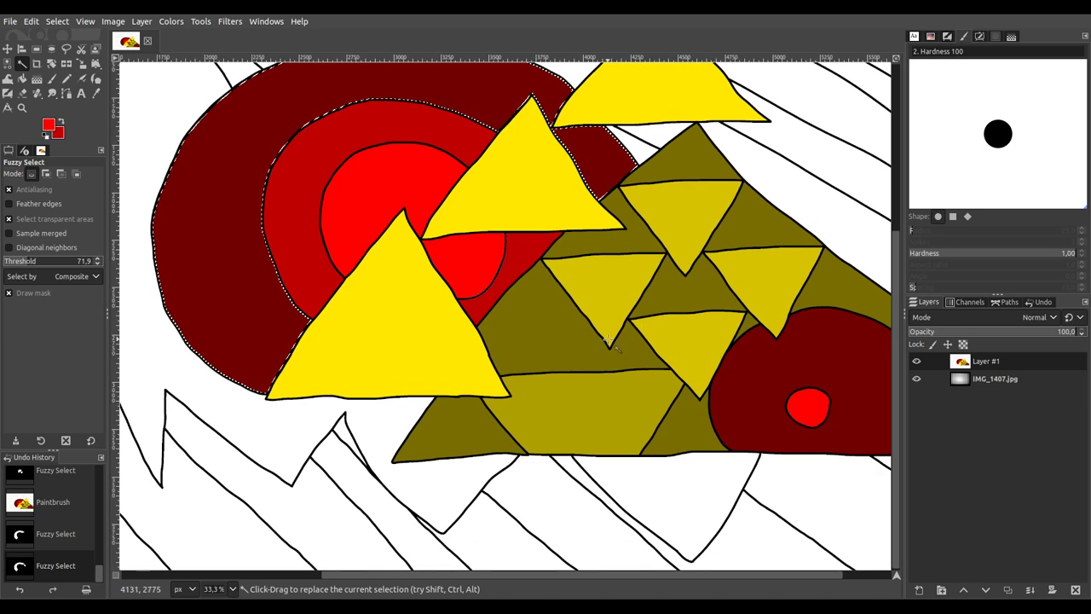
Step: Fuzzy-select the white area below the lowest yellow triangle and complete the oval's outline there with a black brush of size 11
{"action": "left_click", "coordinate": [318, 402]}
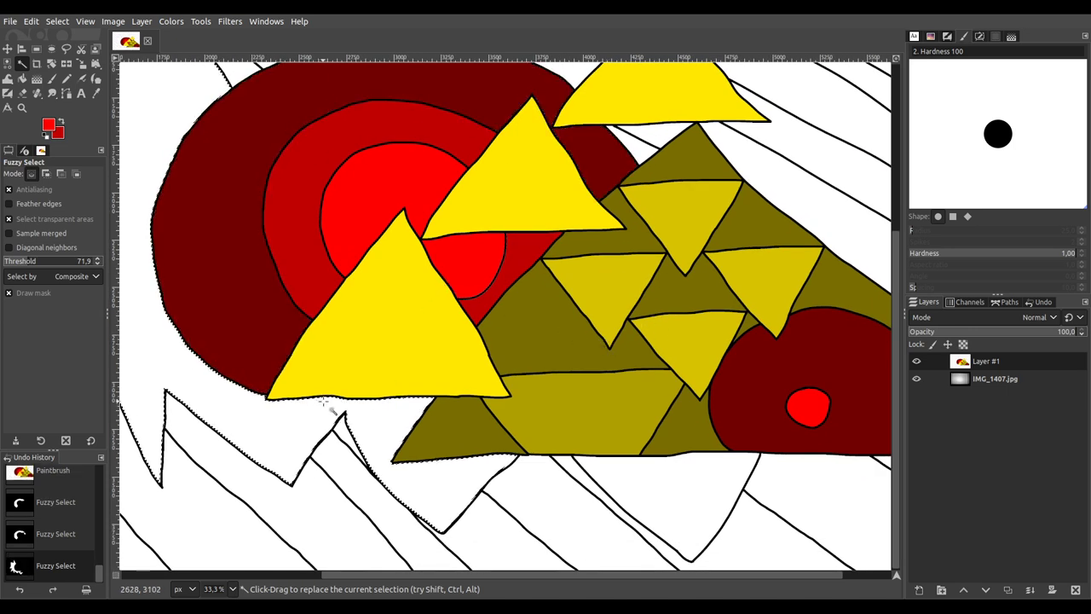
{"action": "left_click", "coordinate": [52, 78]}
{"action": "left_click", "coordinate": [44, 136]}
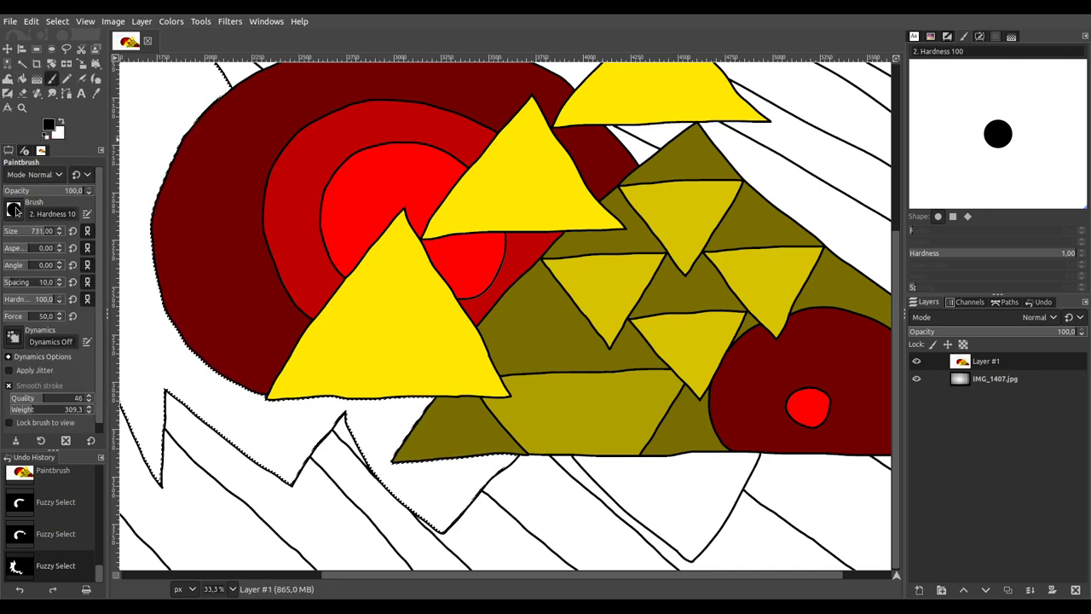
{"action": "left_click", "coordinate": [10, 231]}
{"action": "left_click", "coordinate": [11, 232]}
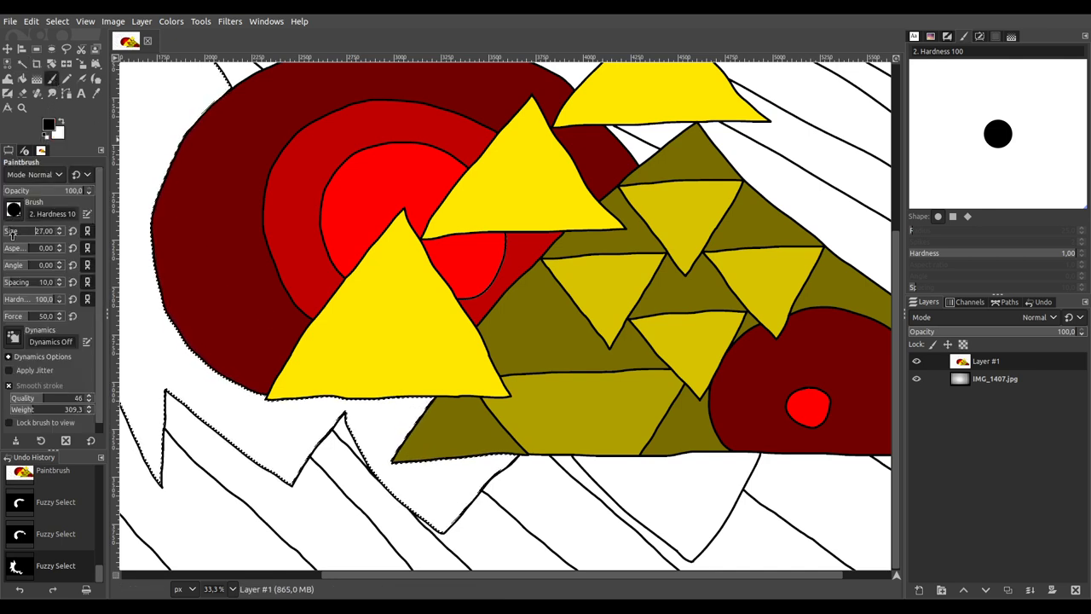
{"action": "left_click", "coordinate": [11, 232]}
{"action": "scroll", "coordinate": [375, 399], "scroll_direction": "up", "scroll_amount": 3}
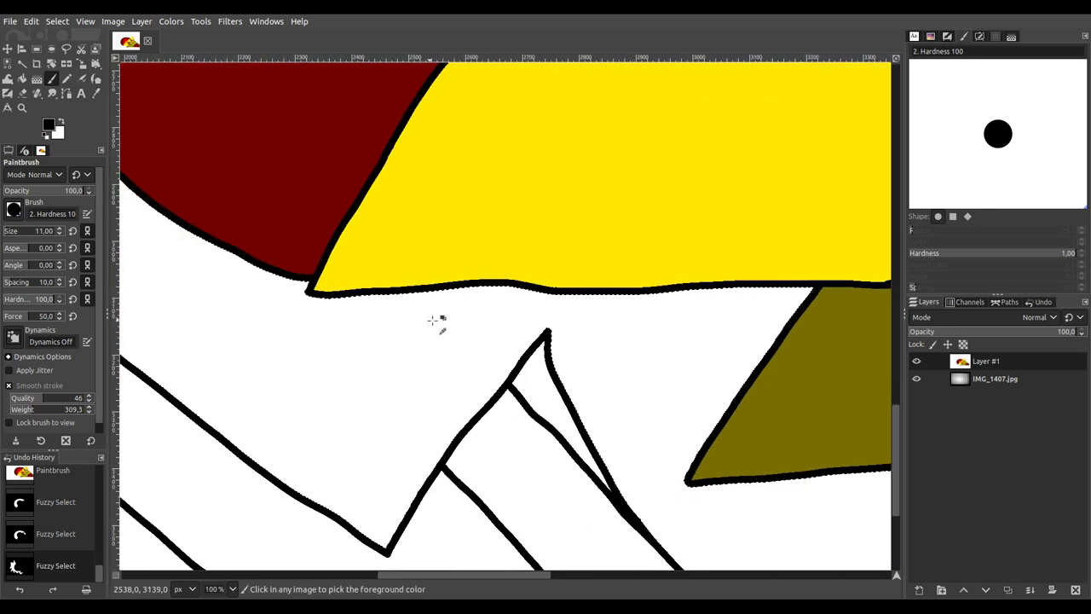
{"action": "scroll", "coordinate": [371, 337], "scroll_direction": "down", "scroll_amount": 2}
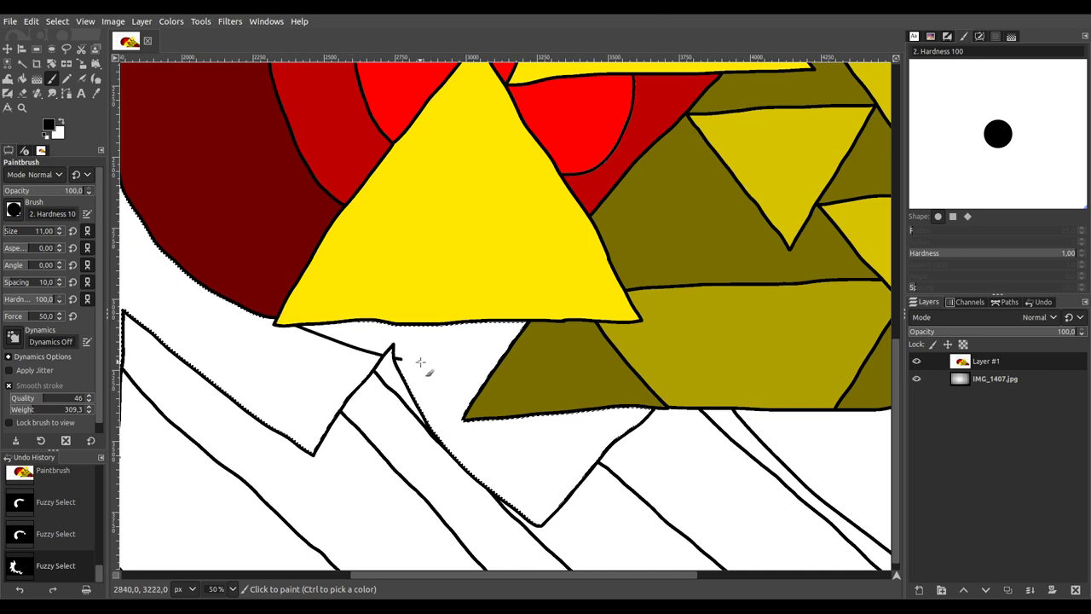
{"action": "left_click_drag", "start_coordinate": [502, 368], "coordinate": [503, 369]}
{"action": "scroll", "coordinate": [546, 363], "scroll_direction": "down", "scroll_amount": 4}
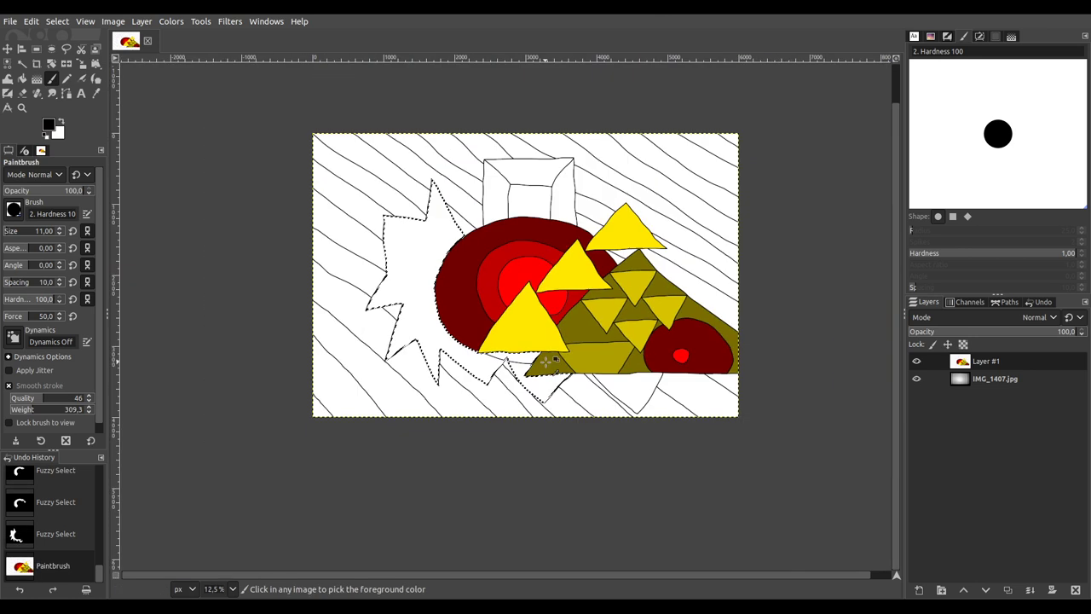
{"action": "scroll", "coordinate": [570, 361], "scroll_direction": "up", "scroll_amount": 2}
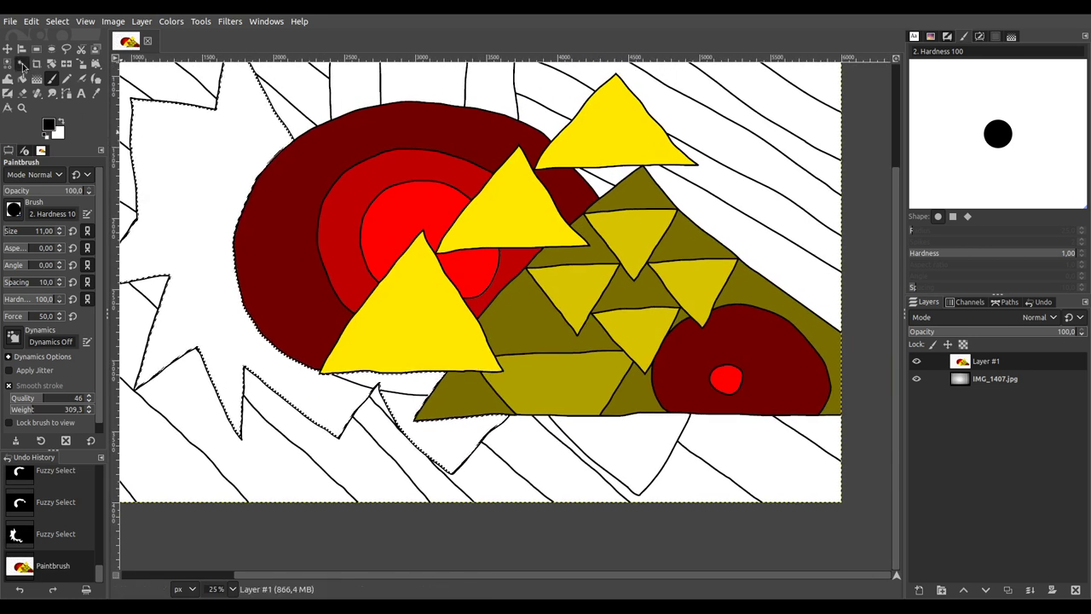
Step: Select the white strip below the yellow triangle plus the oval's outer ring pieces and paint them dark maroon with a size 602 brush
{"action": "key", "text": "u"}
{"action": "left_click", "coordinate": [405, 383]}
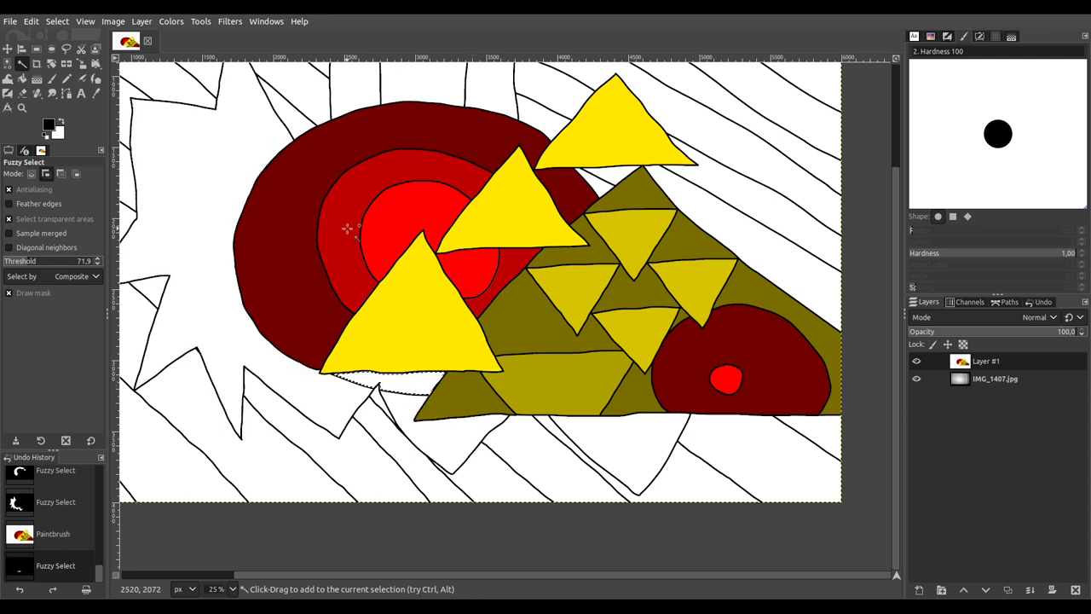
{"action": "left_click", "coordinate": [300, 205], "text": "shift"}
{"action": "left_click", "coordinate": [579, 213], "text": "shift"}
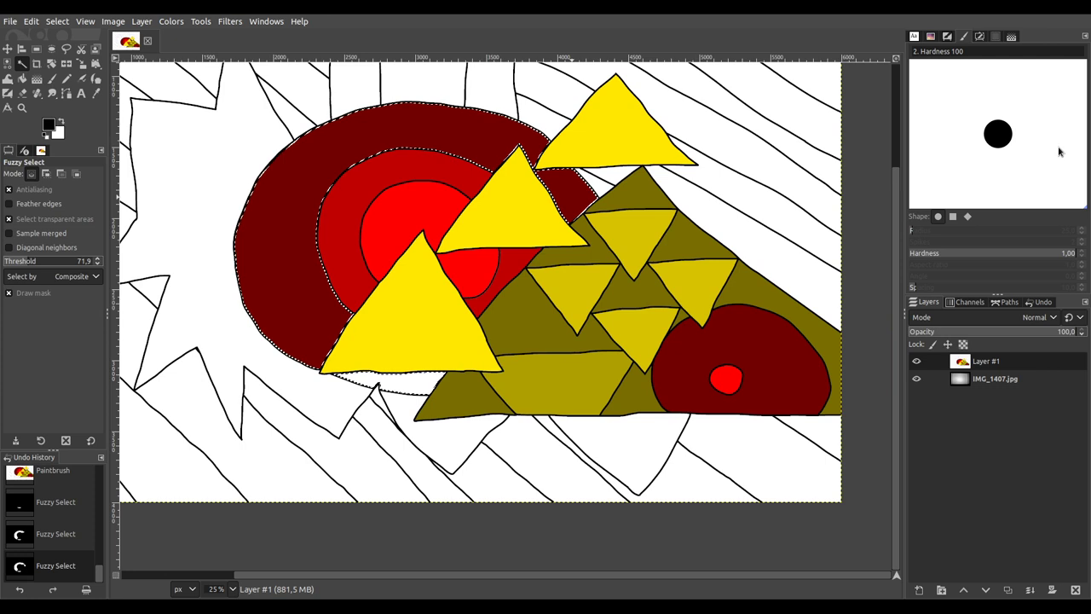
{"action": "left_click", "coordinate": [746, 394]}
{"action": "key", "text": "p"}
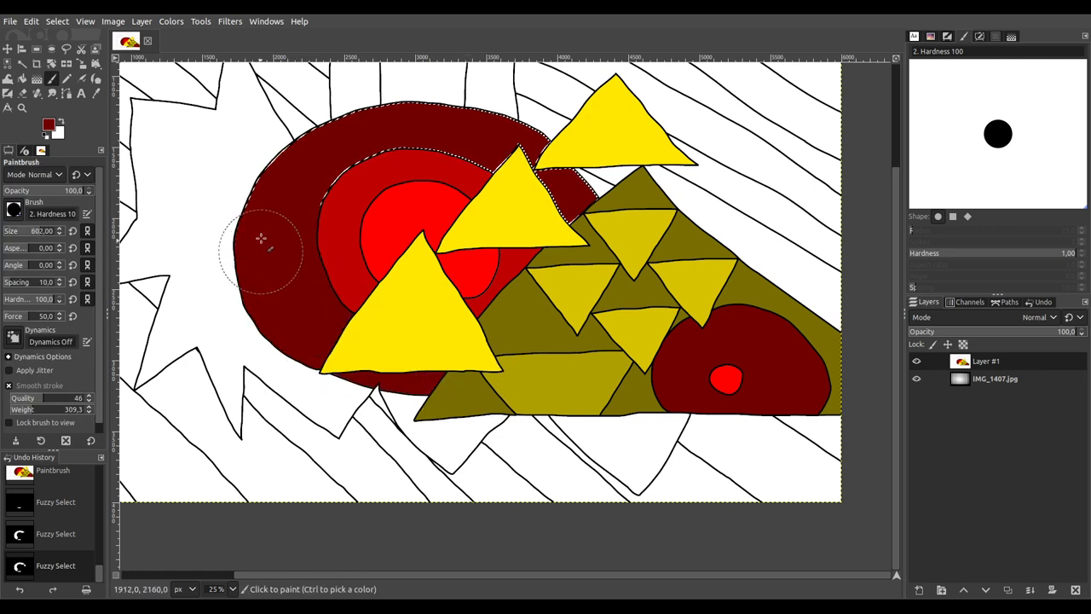
{"action": "left_click", "coordinate": [578, 255]}
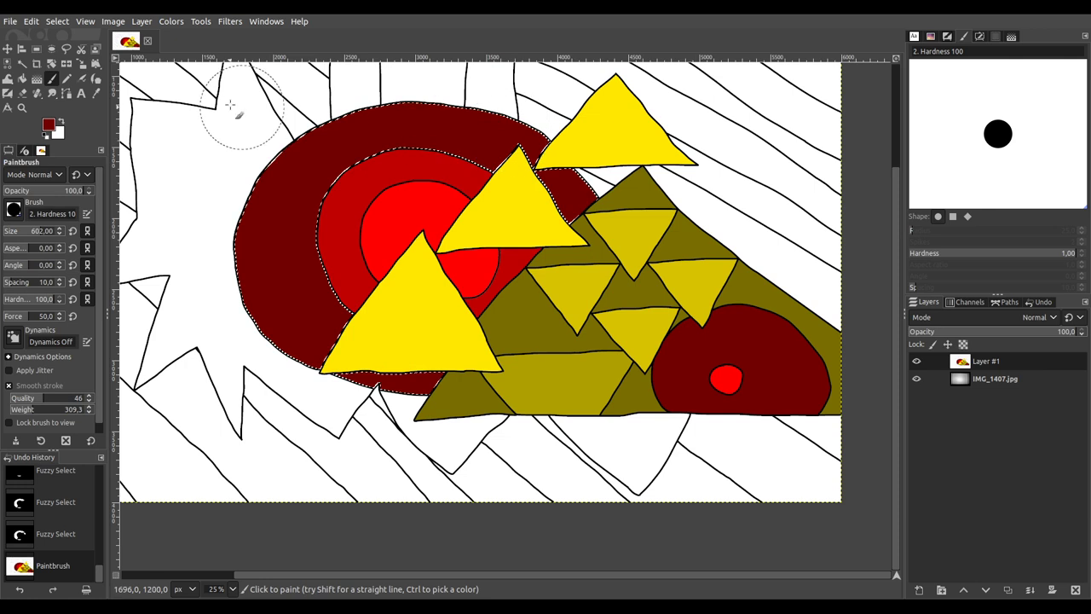
Step: Select the oval's middle ring and its piece beside the olive pyramid and repaint both a darker red
{"action": "left_click", "coordinate": [22, 63]}
{"action": "left_click", "coordinate": [409, 170]}
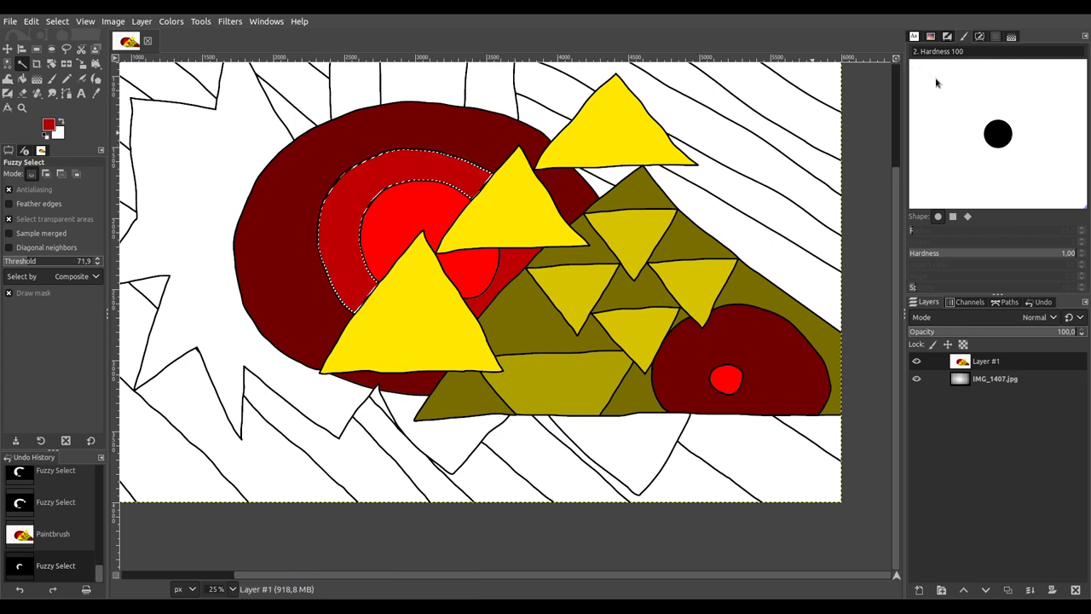
{"action": "key", "text": "p"}
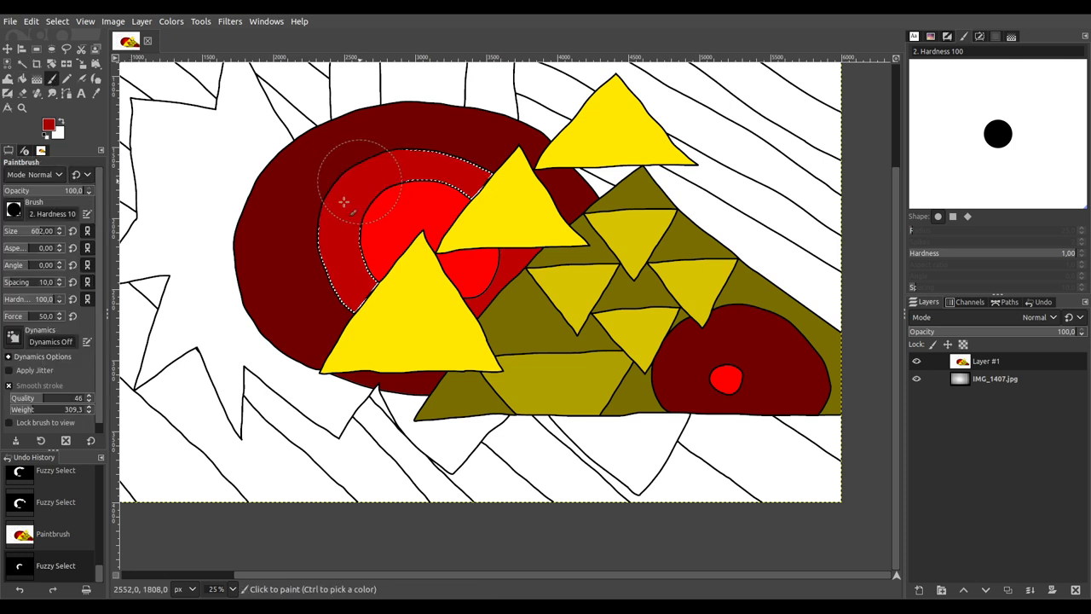
{"action": "left_click", "coordinate": [437, 159]}
{"action": "key", "text": "u"}
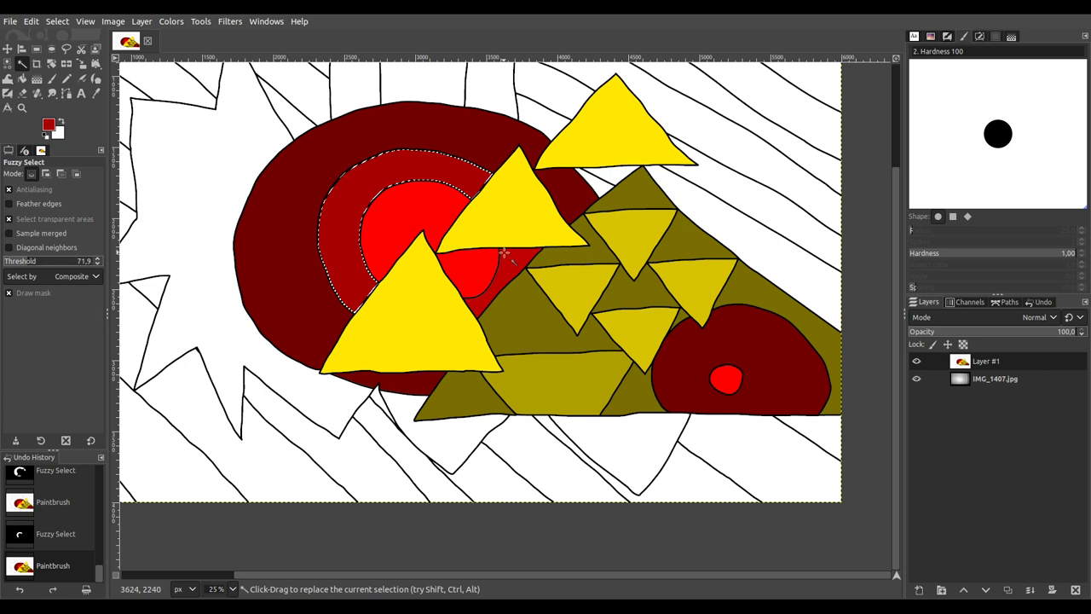
{"action": "left_click", "coordinate": [518, 262], "text": "shift"}
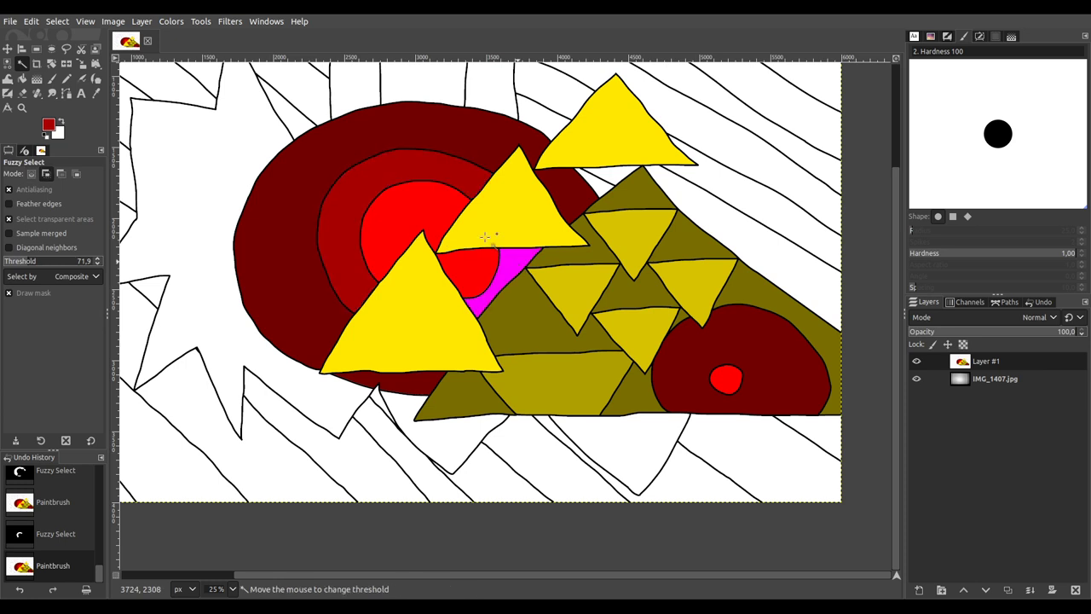
{"action": "left_click", "coordinate": [52, 78]}
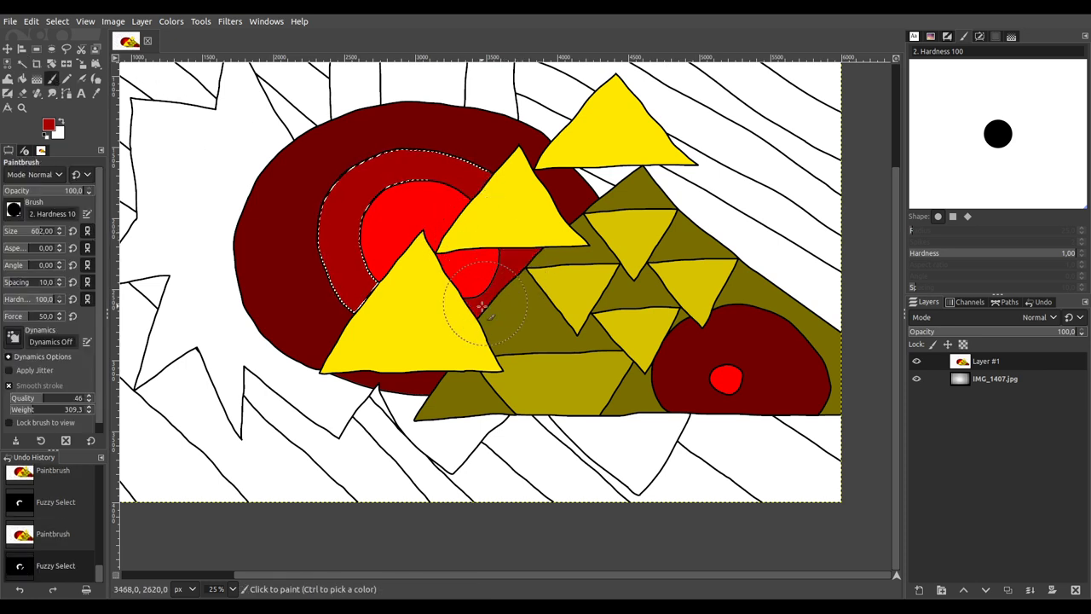
Step: Fuzzy-select the white inner rectangle of the box above the large oval and paint it bright blue
{"action": "key", "text": "ctrl+a"}
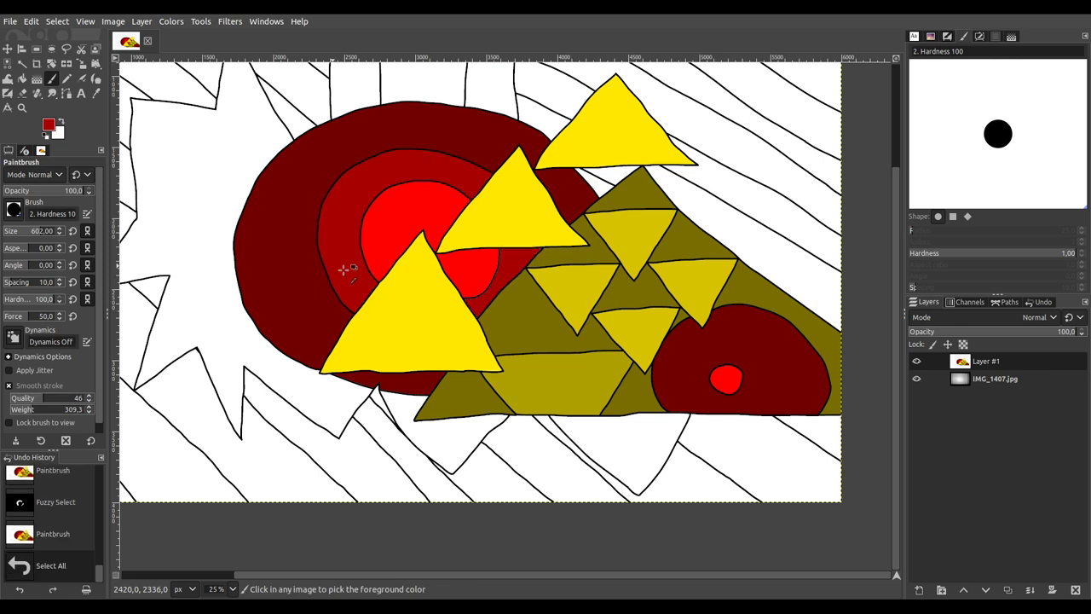
{"action": "scroll", "coordinate": [331, 313], "scroll_direction": "down", "scroll_amount": 2}
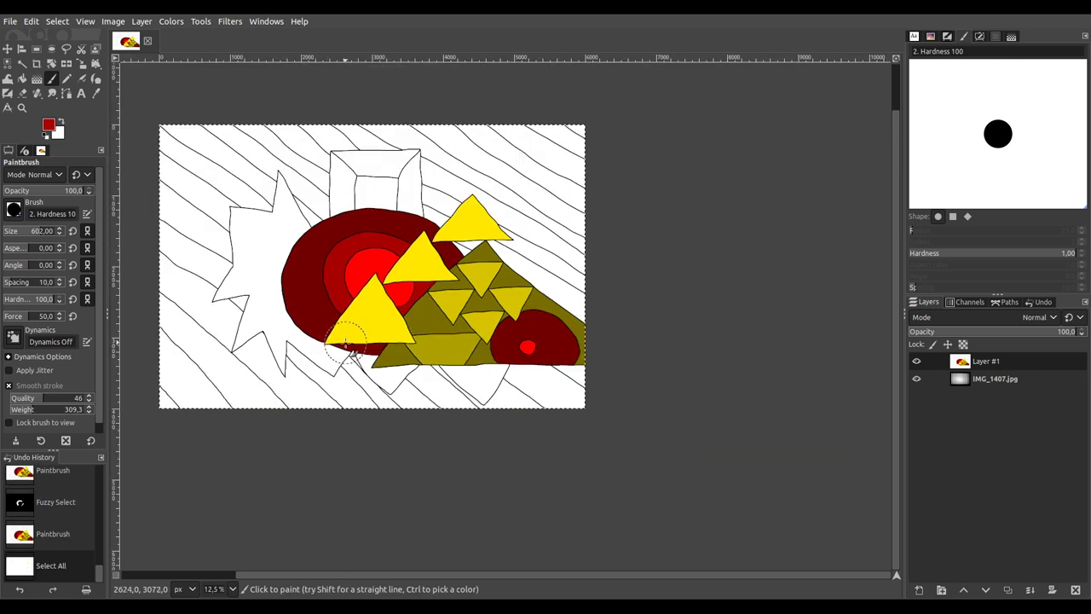
{"action": "scroll", "coordinate": [281, 311], "scroll_direction": "up", "scroll_amount": 1}
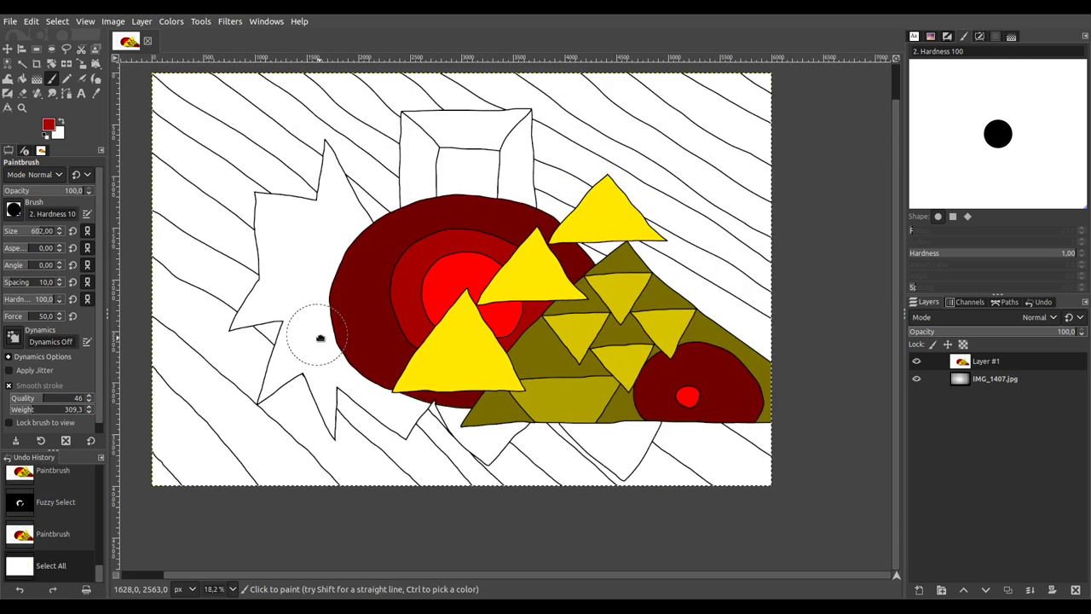
{"action": "key", "text": "u"}
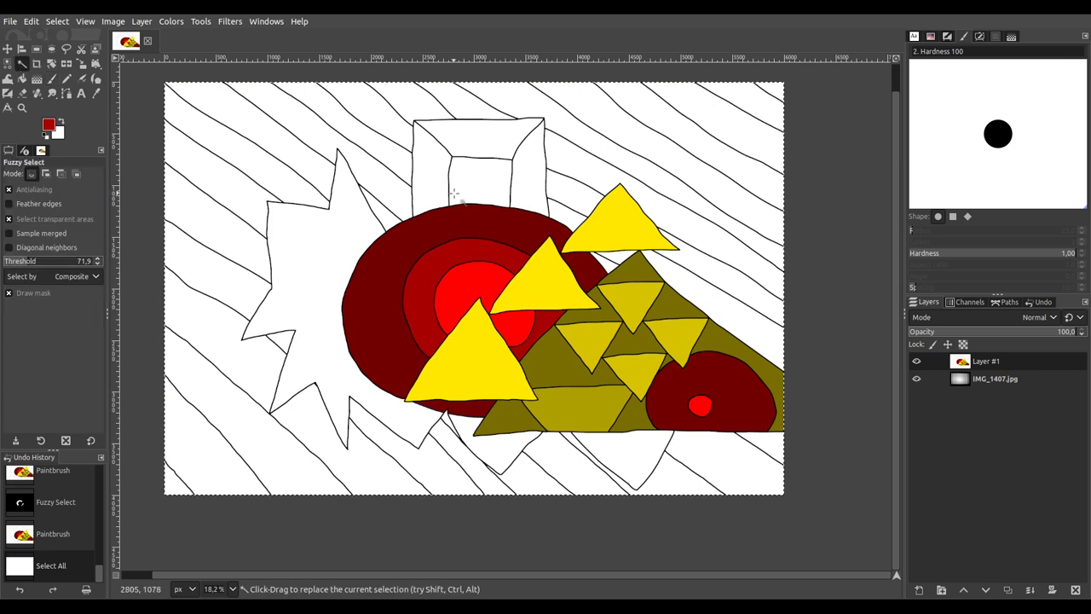
{"action": "left_click", "coordinate": [482, 190]}
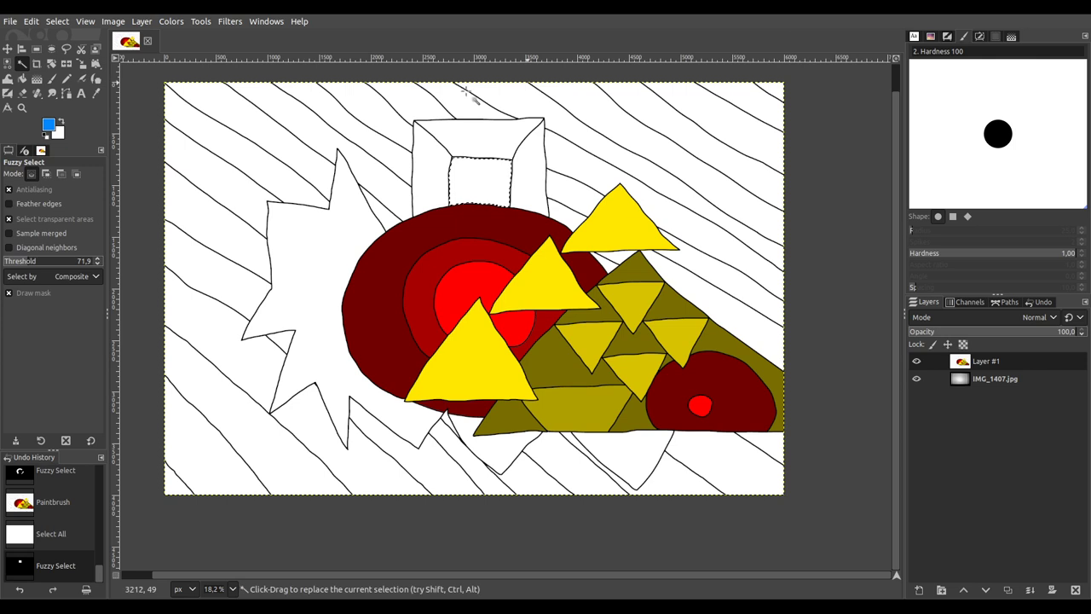
{"action": "left_click", "coordinate": [52, 77]}
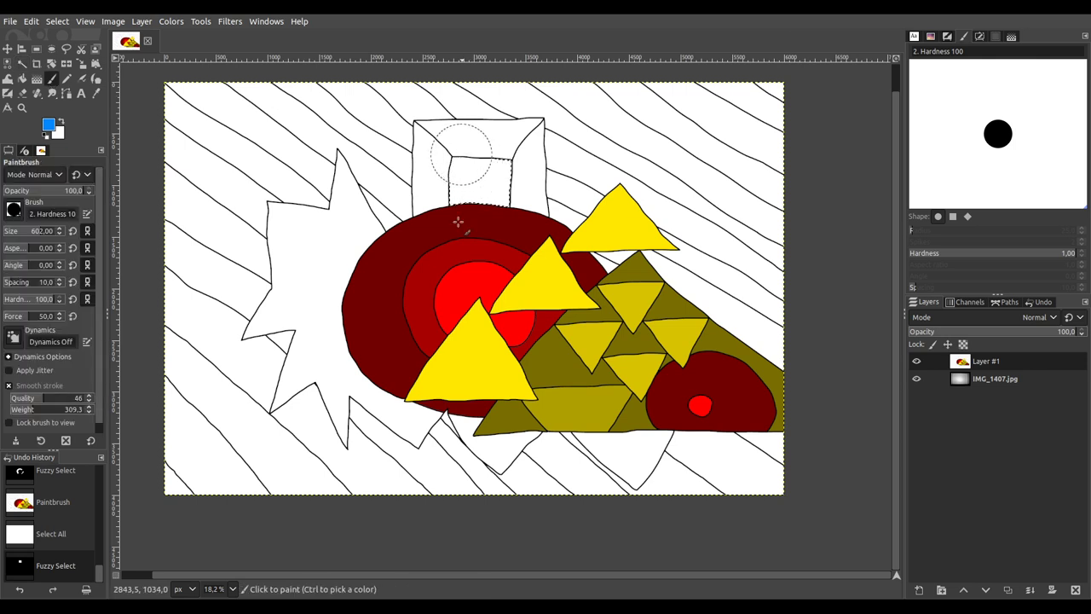
{"action": "left_click", "coordinate": [490, 134]}
Step: Select the three white frame pieces around the box's bright blue rectangle and paint them dark blue
{"action": "left_click", "coordinate": [21, 63]}
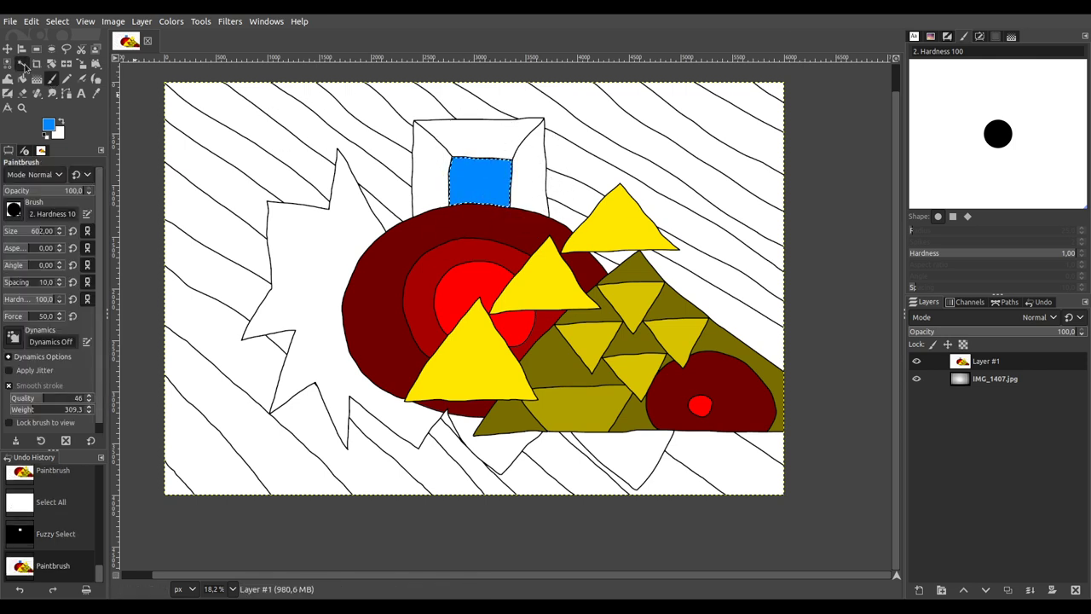
{"action": "left_click", "coordinate": [477, 135]}
{"action": "left_click", "coordinate": [429, 170], "text": "shift"}
{"action": "left_click", "coordinate": [528, 171], "text": "shift"}
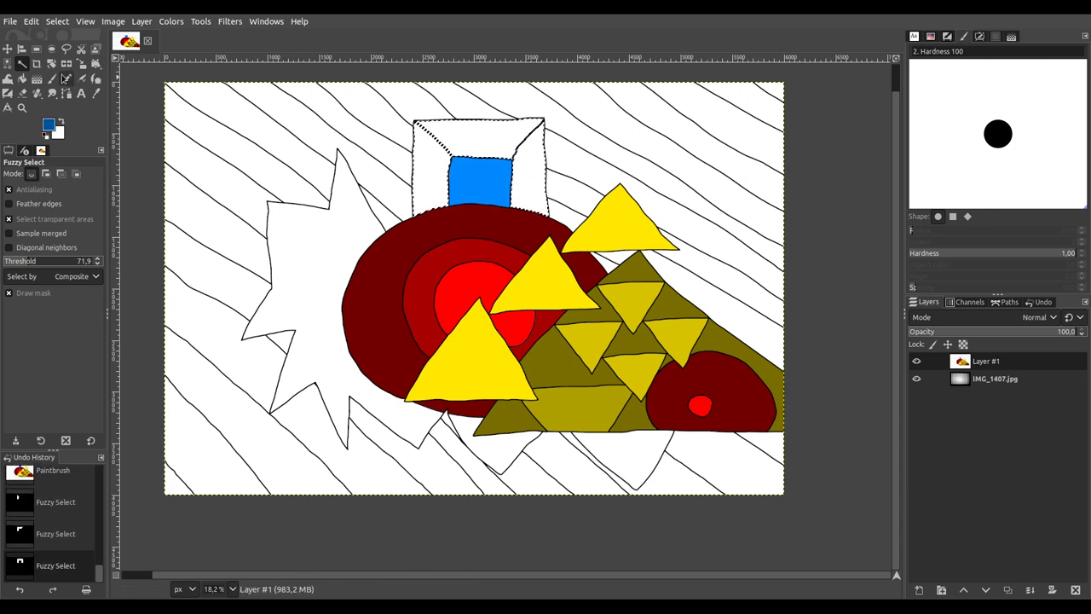
{"action": "left_click", "coordinate": [51, 79]}
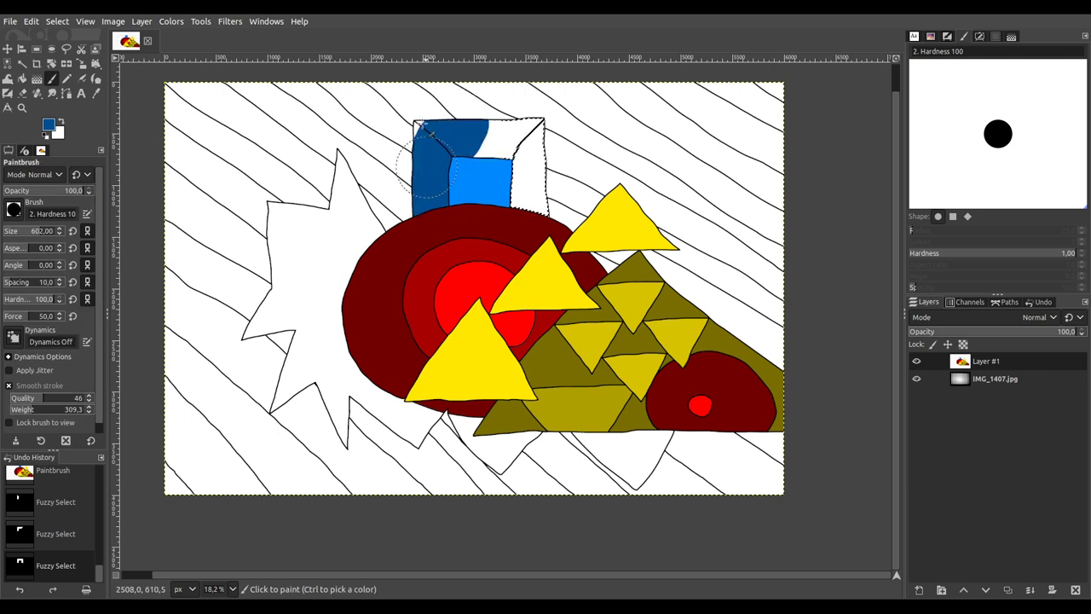
{"action": "left_click_drag", "start_coordinate": [530, 184], "coordinate": [520, 233]}
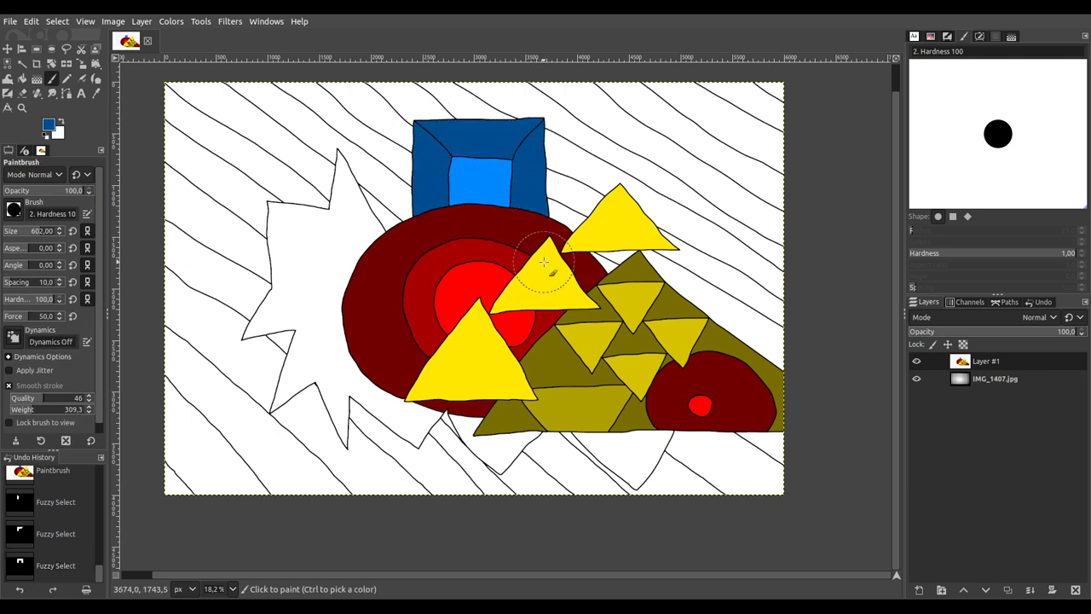
Step: Select the spiky shape beside the oval with its two points below the pyramid, paint them bright green, and reselect the whole image
{"action": "left_click", "coordinate": [21, 63]}
{"action": "left_click", "coordinate": [324, 275]}
{"action": "left_click", "coordinate": [501, 447], "text": "shift"}
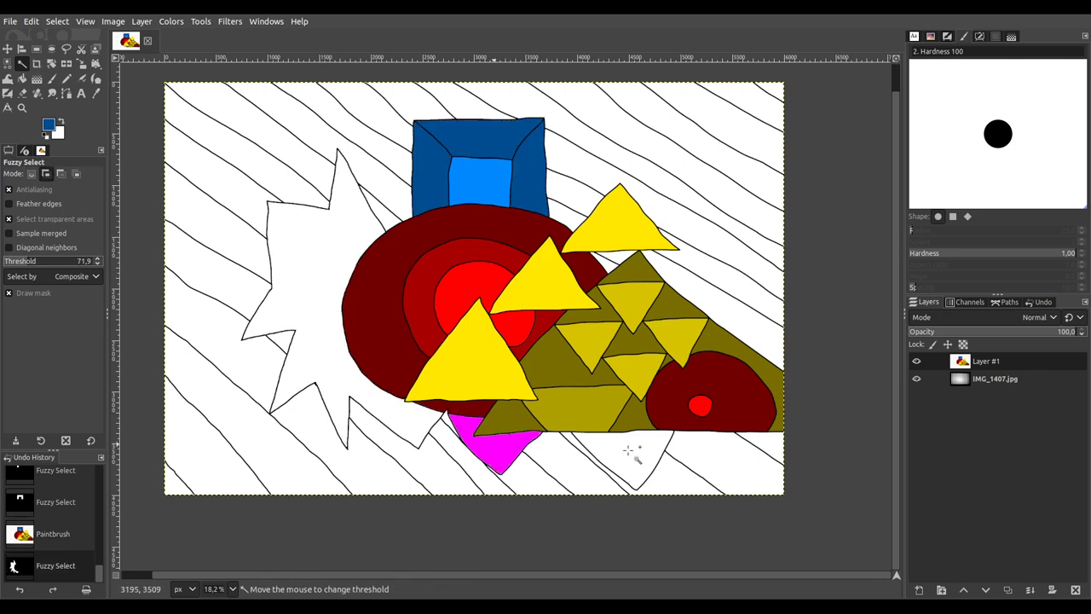
{"action": "left_click", "coordinate": [639, 446], "text": "shift"}
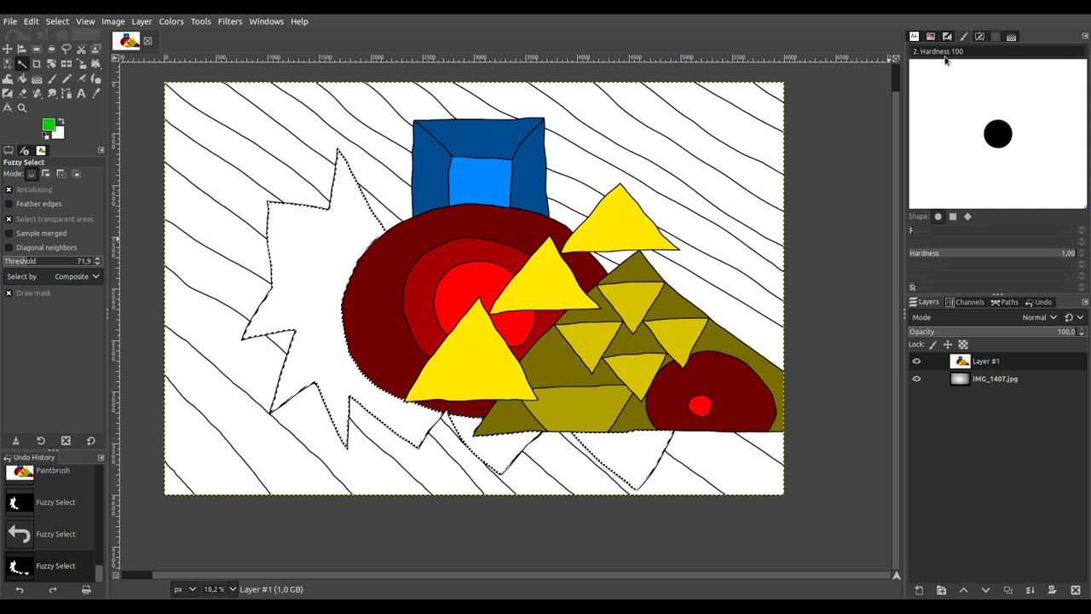
{"action": "key", "text": "p"}
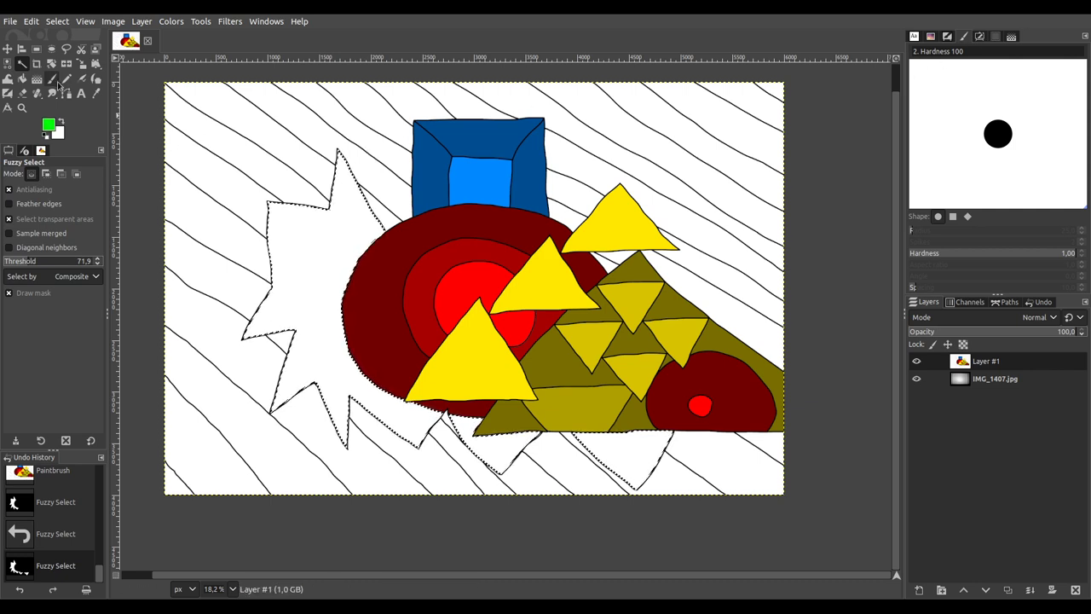
{"action": "mouse_move", "coordinate": [343, 165]}
{"action": "left_mouse_down"}
{"action": "mouse_move", "coordinate": [364, 243]}
{"action": "mouse_move", "coordinate": [278, 210]}
{"action": "mouse_move", "coordinate": [256, 358]}
{"action": "mouse_move", "coordinate": [295, 378]}
{"action": "mouse_move", "coordinate": [335, 452]}
{"action": "left_mouse_up"}
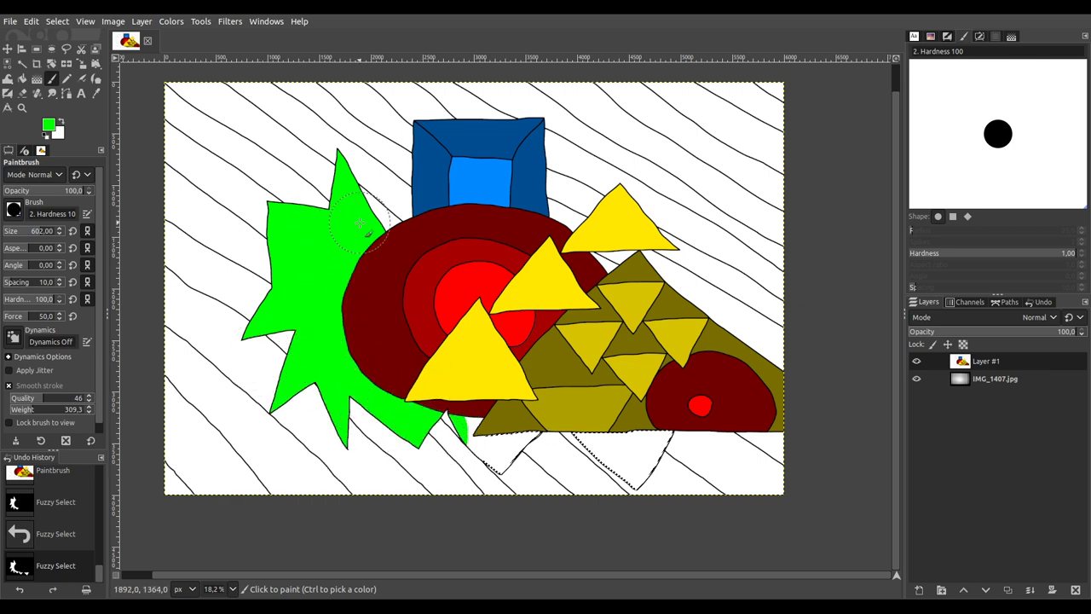
{"action": "mouse_move", "coordinate": [555, 458]}
{"action": "left_mouse_down"}
{"action": "mouse_move", "coordinate": [609, 511]}
{"action": "mouse_move", "coordinate": [656, 420]}
{"action": "left_mouse_up"}
{"action": "key", "text": "ctrl+a"}
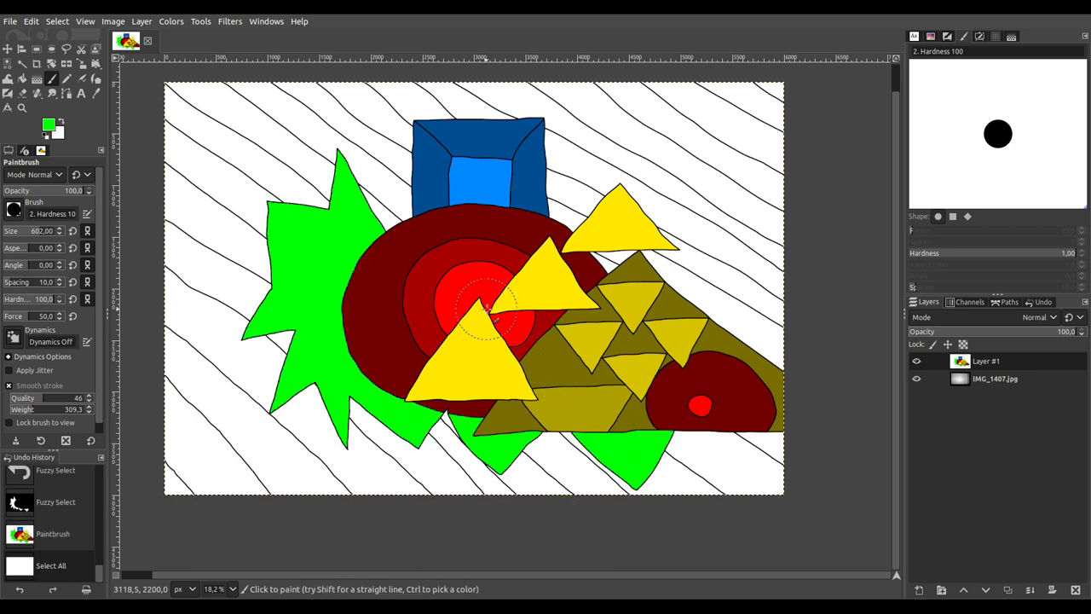
Step: Fuzzy-select a spaced-out set of white background stripes from the upper-right corner to the lower-left corner, including their pieces interrupted by shapes
{"action": "left_click", "coordinate": [22, 63]}
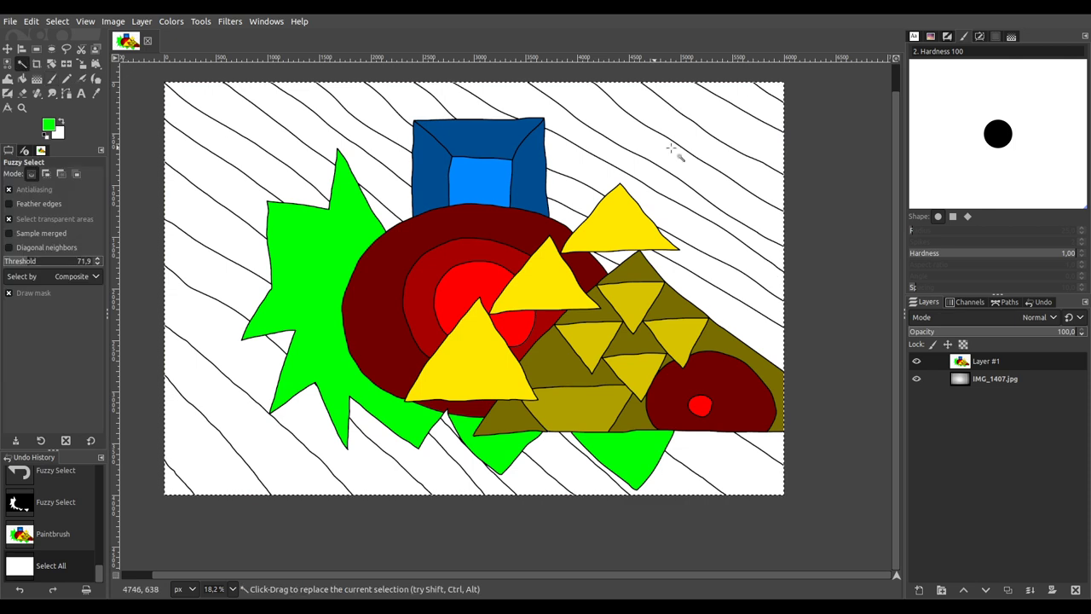
{"action": "left_click", "coordinate": [774, 89]}
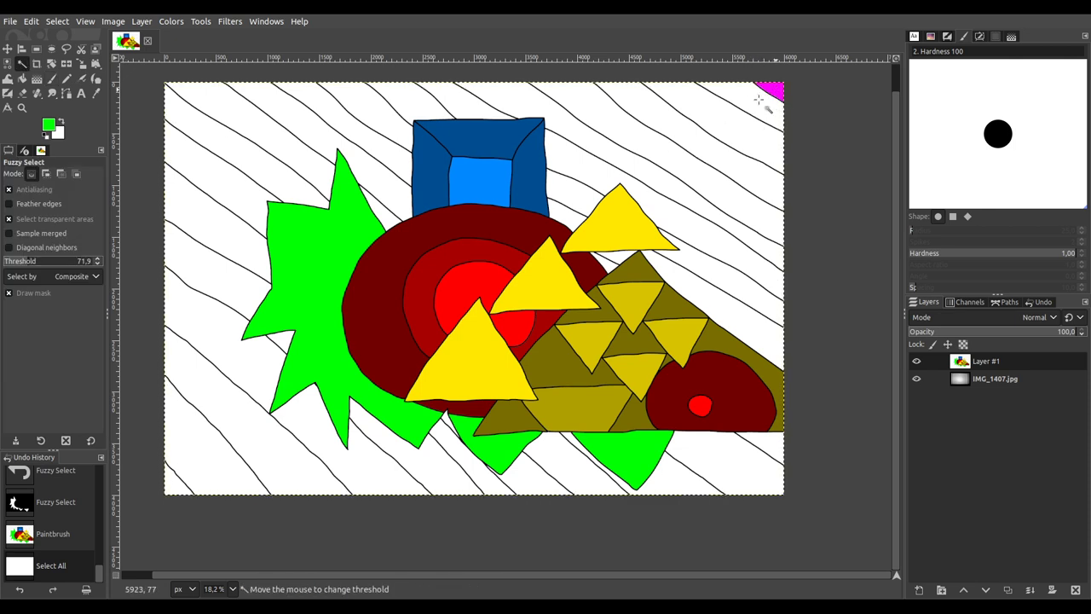
{"action": "left_click", "coordinate": [648, 124]}
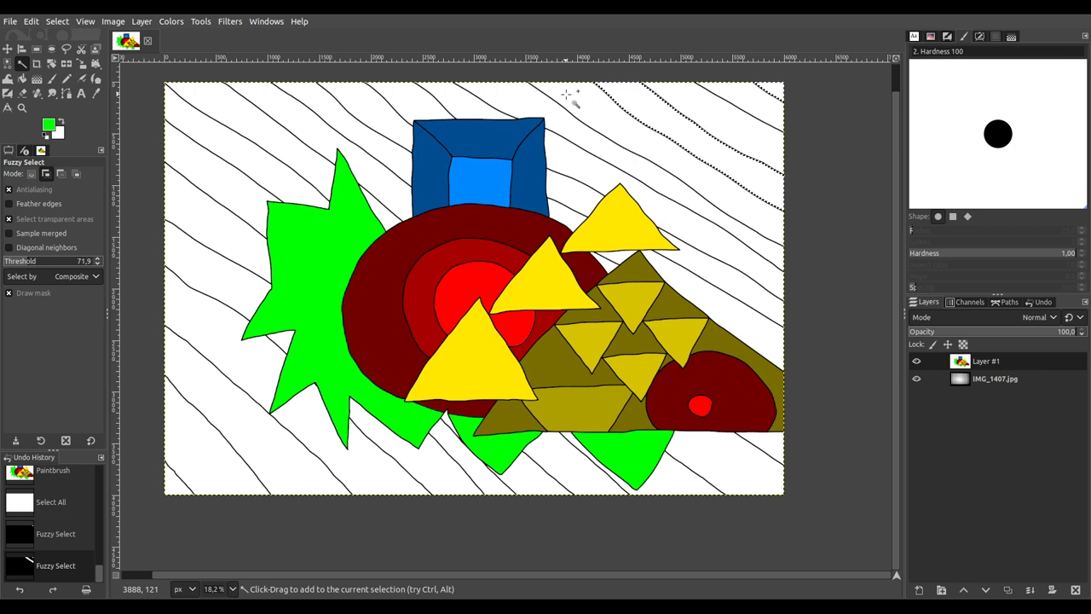
{"action": "left_click", "coordinate": [424, 109], "text": "shift"}
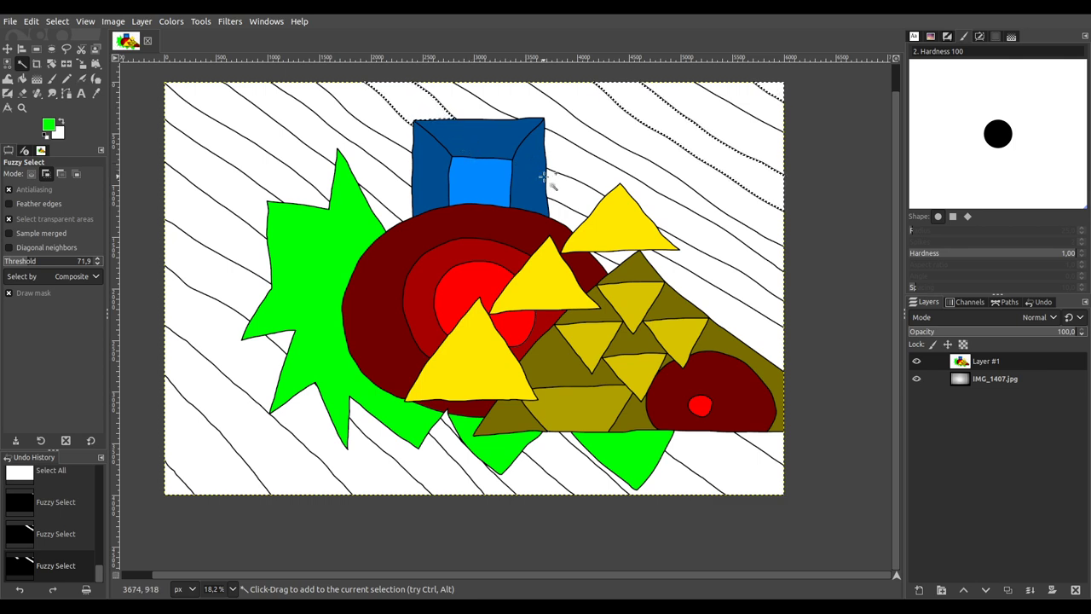
{"action": "left_click", "coordinate": [567, 192], "text": "shift"}
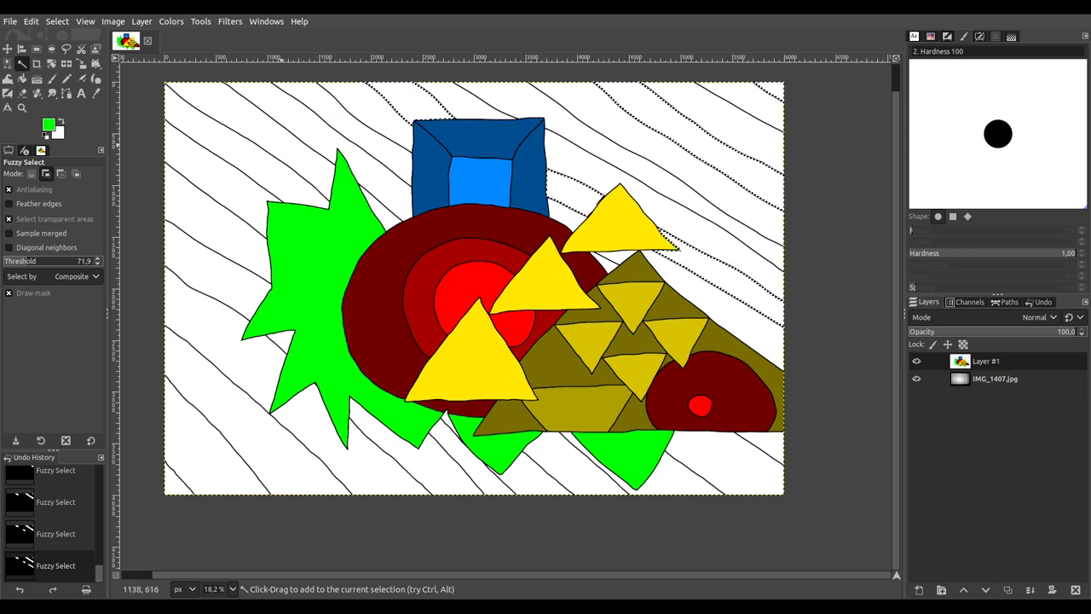
{"action": "left_click", "coordinate": [386, 220], "text": "shift"}
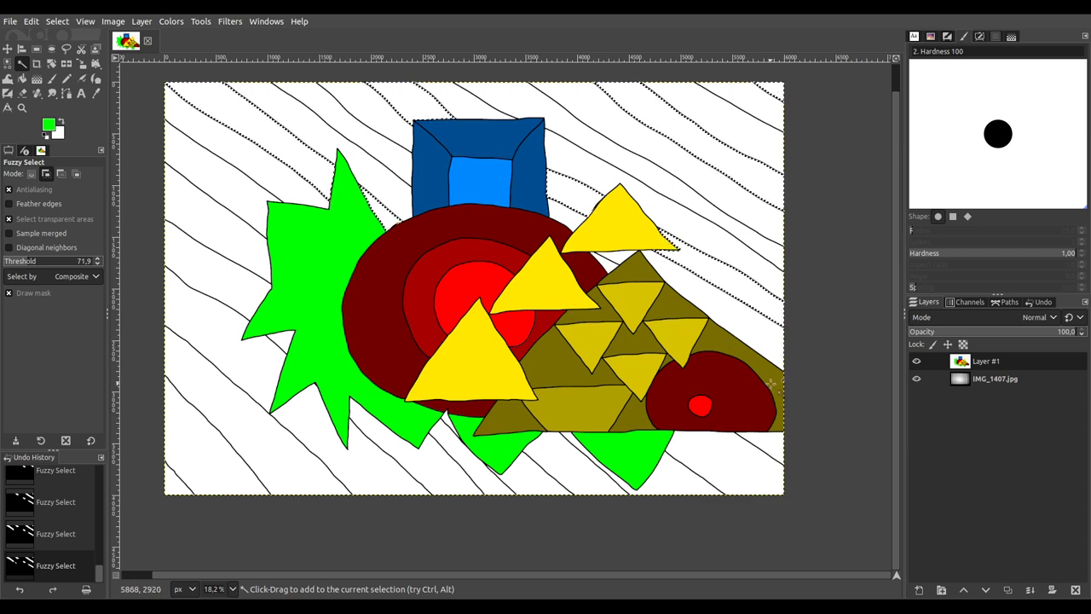
{"action": "left_click", "coordinate": [730, 469], "text": "shift"}
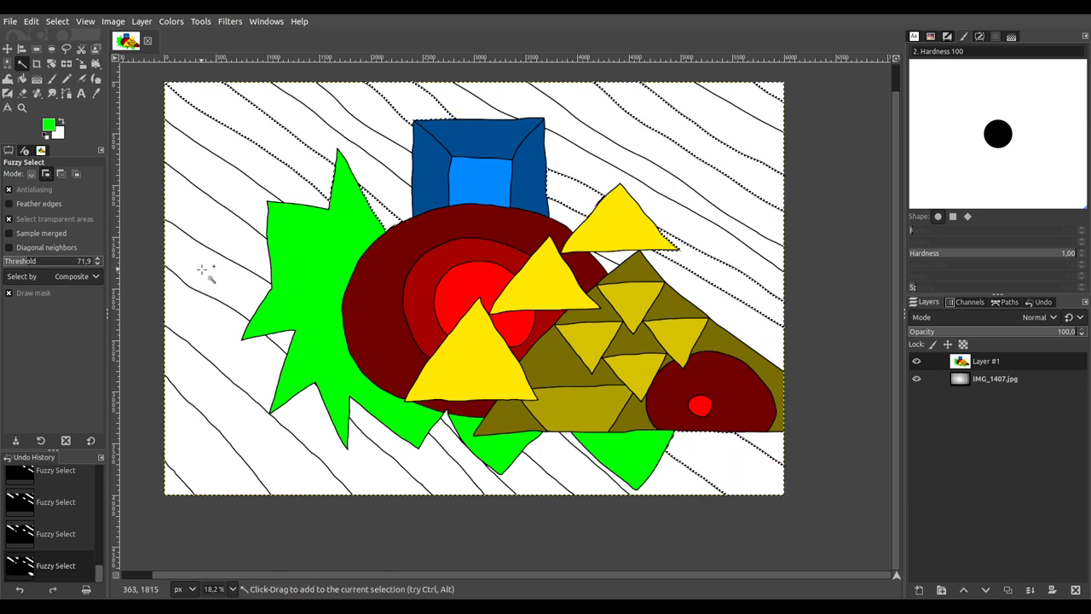
{"action": "left_click", "coordinate": [284, 335], "text": "shift"}
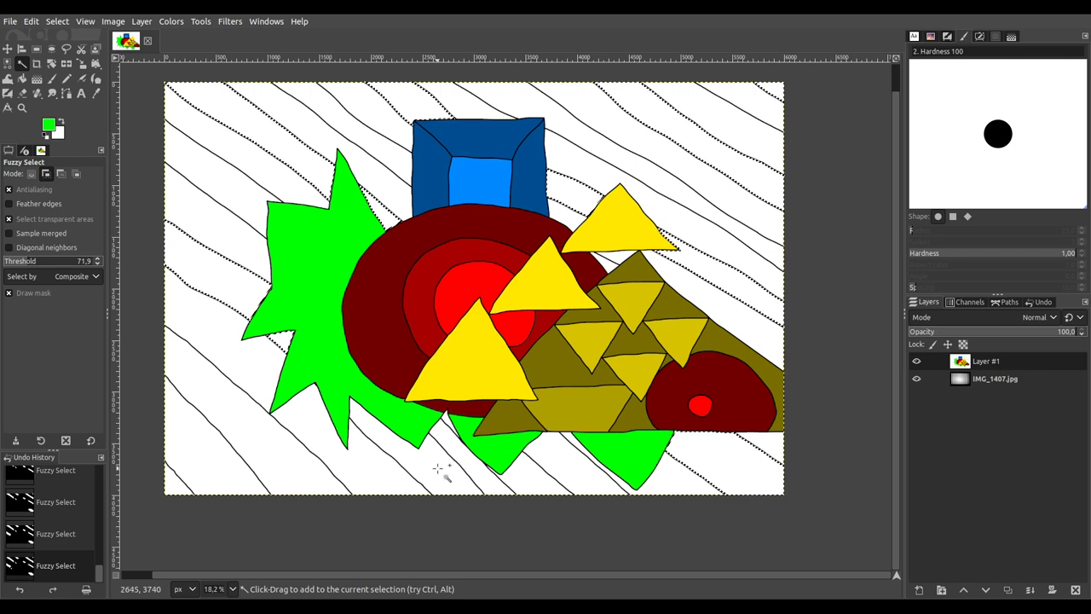
{"action": "left_click", "coordinate": [392, 431], "text": "shift"}
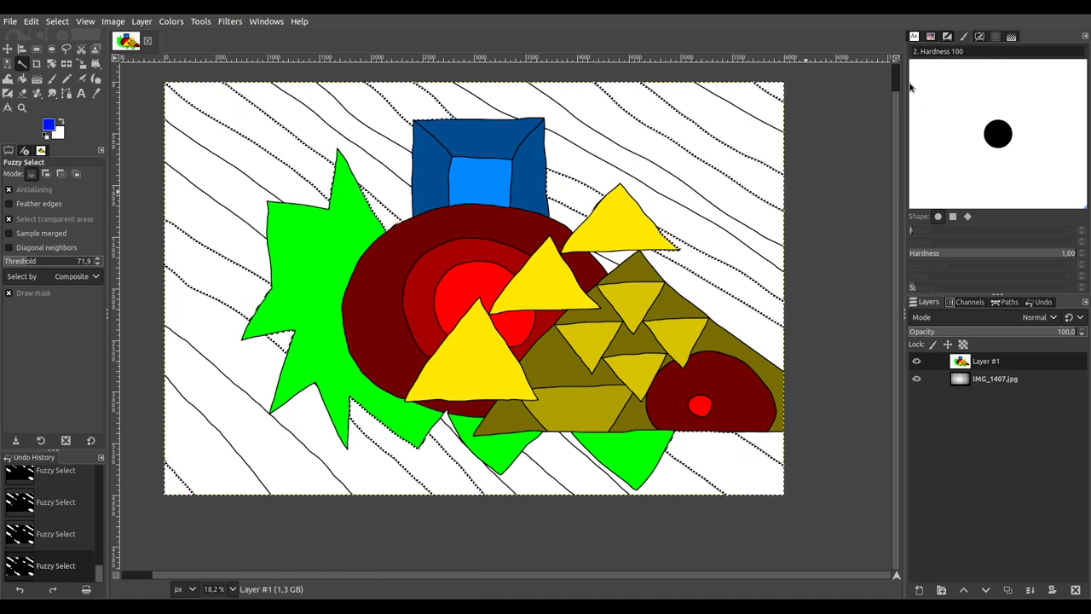
Step: Paint the selected background stripes around the green spiky shape and in the lower-left corner pure blue
{"action": "left_click", "coordinate": [52, 79]}
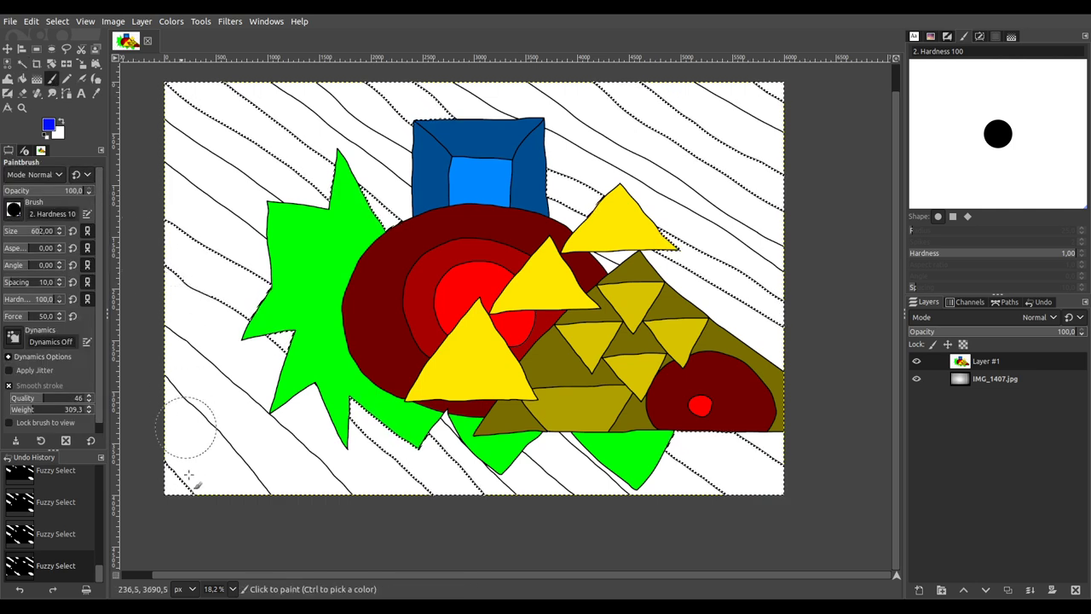
{"action": "left_click_drag", "start_coordinate": [189, 475], "coordinate": [176, 494]}
{"action": "mouse_move", "coordinate": [401, 456]}
{"action": "left_mouse_down"}
{"action": "mouse_move", "coordinate": [427, 473]}
{"action": "mouse_move", "coordinate": [463, 497]}
{"action": "mouse_move", "coordinate": [352, 411]}
{"action": "mouse_move", "coordinate": [165, 215]}
{"action": "mouse_move", "coordinate": [179, 254]}
{"action": "left_mouse_up"}
{"action": "mouse_move", "coordinate": [175, 87]}
{"action": "left_mouse_down"}
{"action": "mouse_move", "coordinate": [205, 89]}
{"action": "mouse_move", "coordinate": [378, 230]}
{"action": "left_mouse_up"}
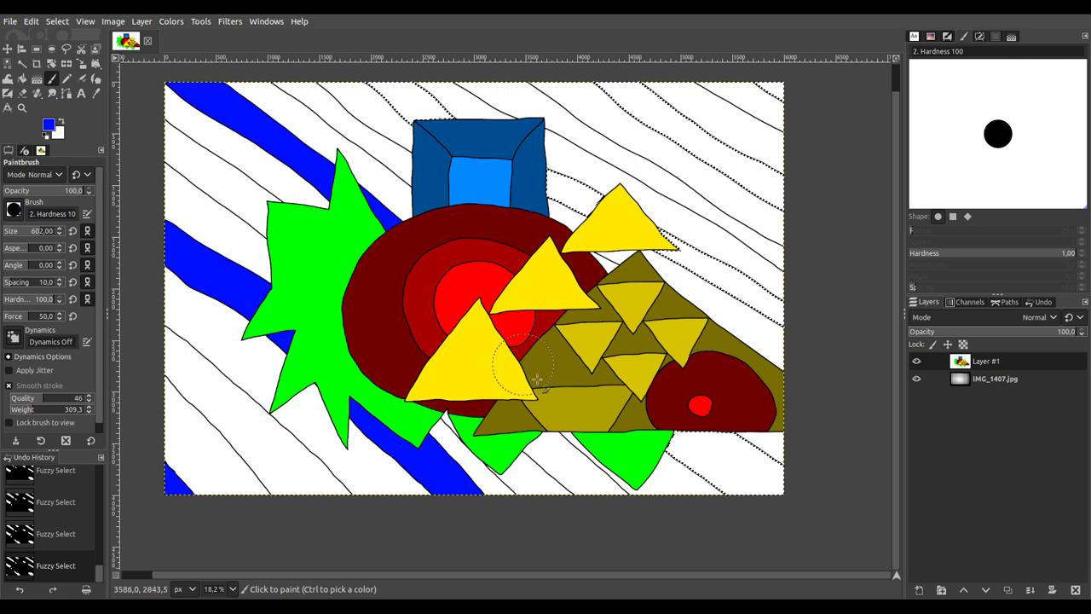
Step: Try pure blue on the stripe below the small maroon dome, and paint that stripe white again
{"action": "mouse_move", "coordinate": [776, 486]}
{"action": "left_mouse_down"}
{"action": "mouse_move", "coordinate": [718, 439]}
{"action": "mouse_move", "coordinate": [630, 383]}
{"action": "mouse_move", "coordinate": [693, 461]}
{"action": "left_mouse_up"}
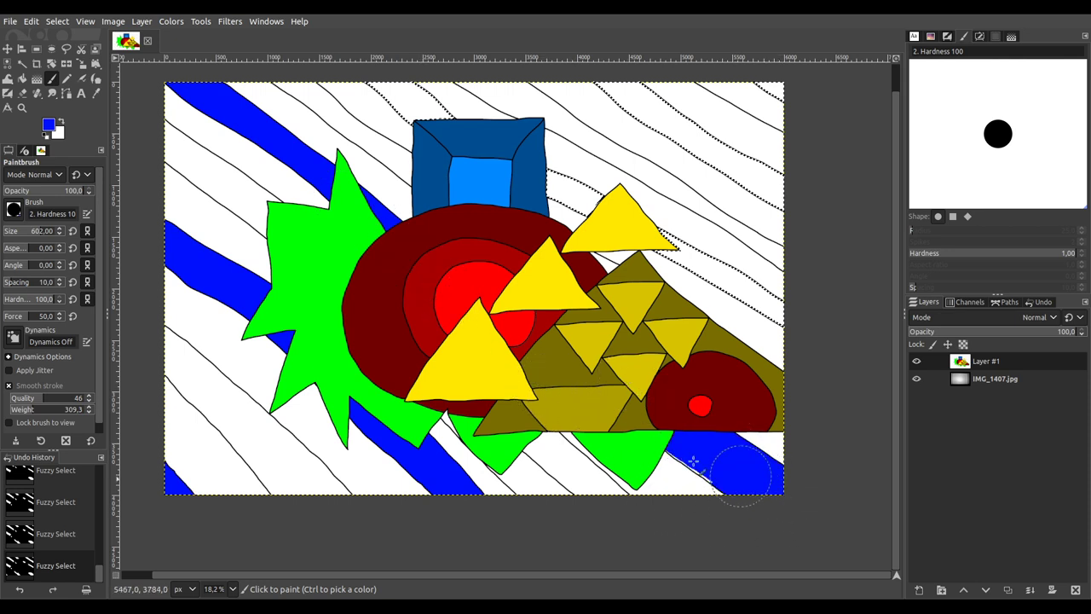
{"action": "left_click", "coordinate": [754, 492]}
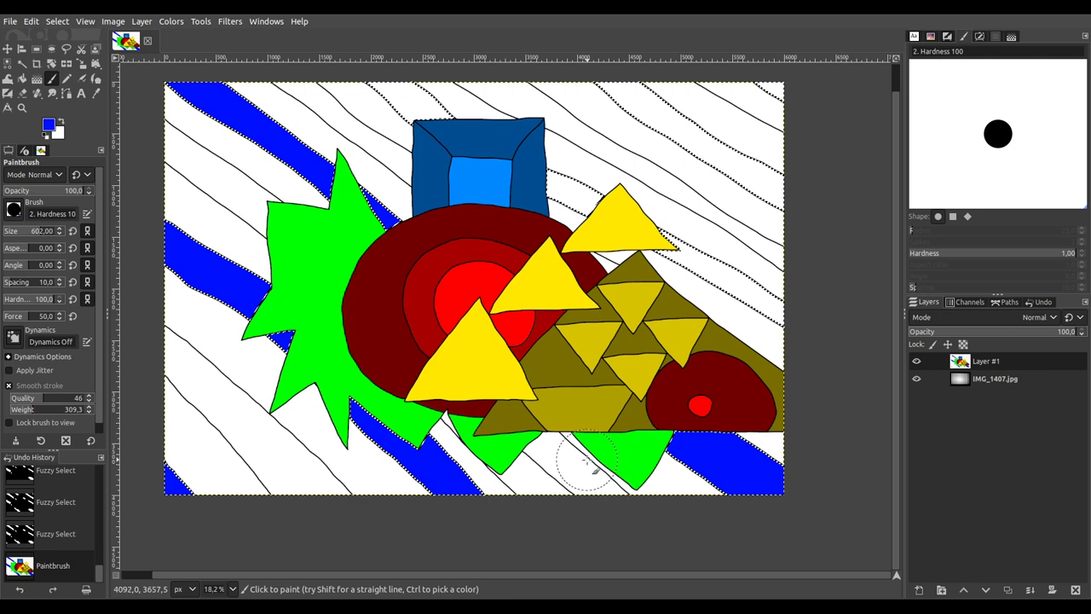
{"action": "left_click", "coordinate": [62, 123]}
{"action": "left_click_drag", "start_coordinate": [726, 464], "coordinate": [804, 506]}
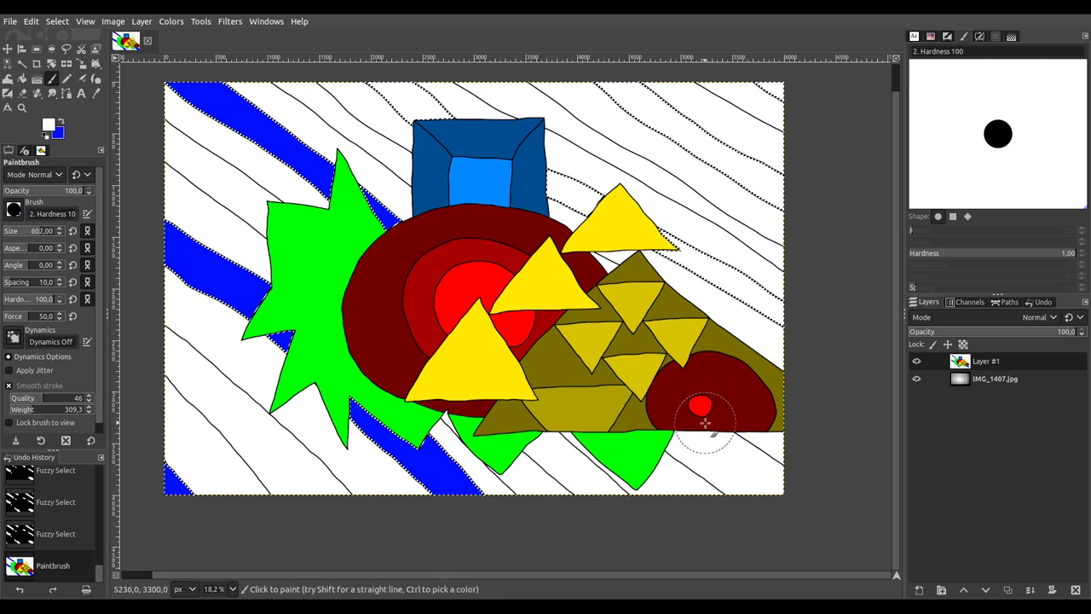
Step: Swap the stripe below the small maroon dome in the selection for the neighbouring stripe pieces on both sides of the larger green point
{"action": "left_click", "coordinate": [22, 63]}
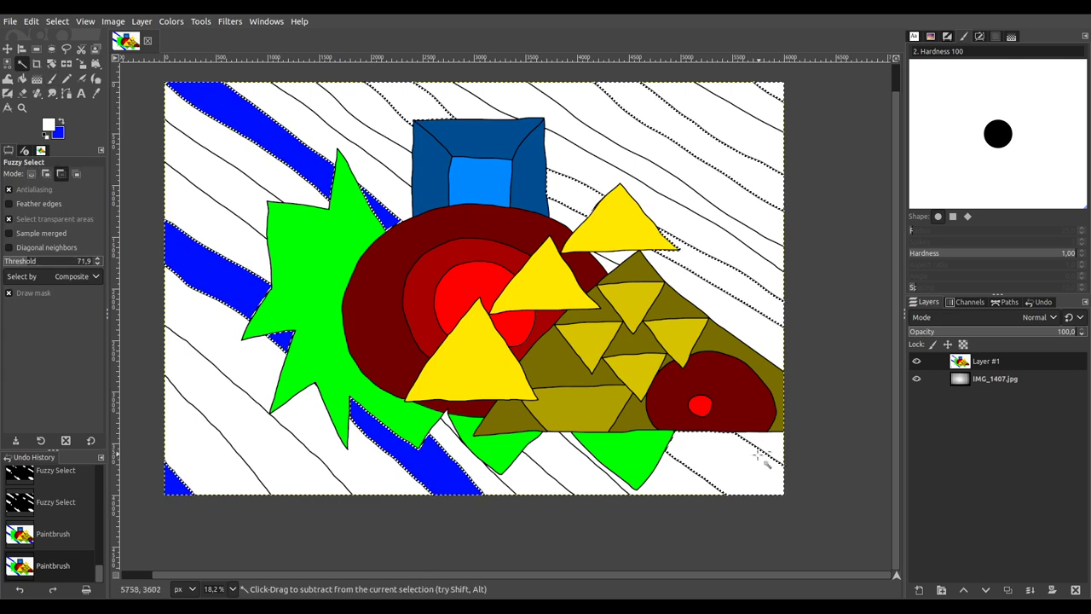
{"action": "left_click", "coordinate": [694, 473]}
{"action": "left_click", "coordinate": [663, 480], "text": "shift"}
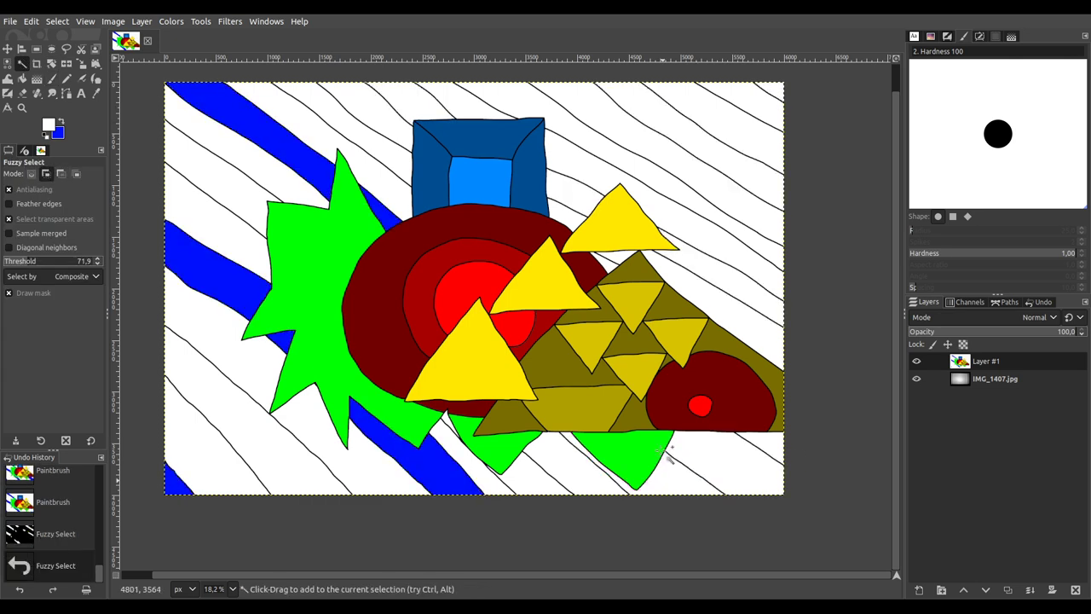
Step: Paint the stripe pieces beside the larger green point and the remaining selected stripes in the upper background pure blue
{"action": "left_click", "coordinate": [51, 78]}
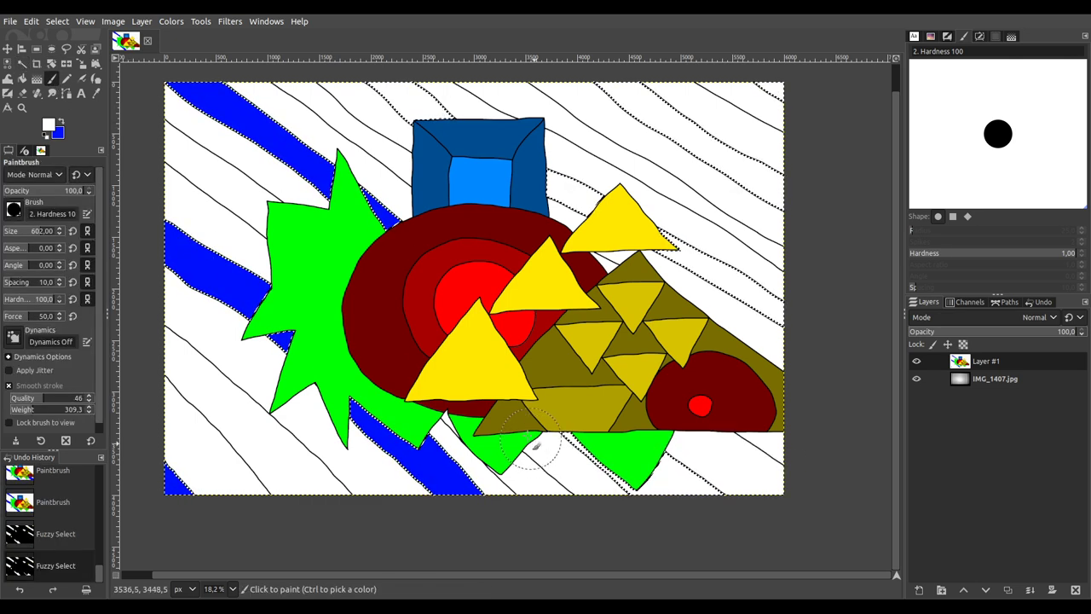
{"action": "left_click", "coordinate": [612, 439]}
{"action": "key", "text": "x"}
{"action": "mouse_move", "coordinate": [580, 426]}
{"action": "left_mouse_down"}
{"action": "mouse_move", "coordinate": [565, 398]}
{"action": "mouse_move", "coordinate": [721, 515]}
{"action": "mouse_move", "coordinate": [706, 497]}
{"action": "mouse_move", "coordinate": [538, 425]}
{"action": "mouse_move", "coordinate": [670, 503]}
{"action": "left_mouse_up"}
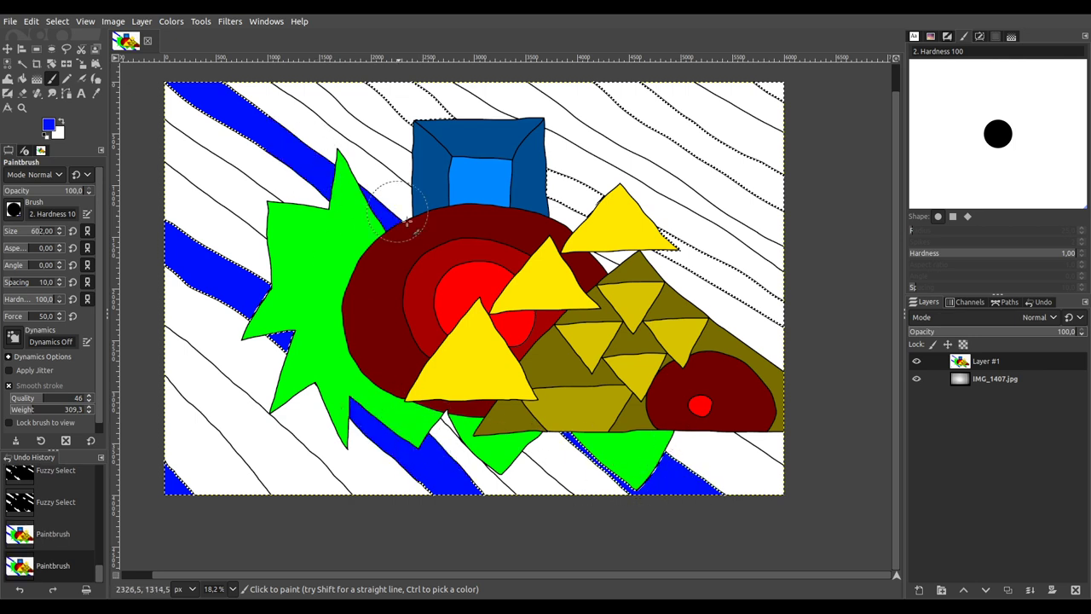
{"action": "left_click_drag", "start_coordinate": [446, 90], "coordinate": [347, 75]}
{"action": "mouse_move", "coordinate": [576, 226]}
{"action": "left_mouse_down"}
{"action": "mouse_move", "coordinate": [695, 268]}
{"action": "mouse_move", "coordinate": [537, 189]}
{"action": "mouse_move", "coordinate": [669, 211]}
{"action": "mouse_move", "coordinate": [793, 275]}
{"action": "mouse_move", "coordinate": [732, 176]}
{"action": "mouse_move", "coordinate": [582, 57]}
{"action": "left_mouse_up"}
{"action": "mouse_move", "coordinate": [776, 122]}
{"action": "left_mouse_down"}
{"action": "mouse_move", "coordinate": [753, 78]}
{"action": "mouse_move", "coordinate": [783, 79]}
{"action": "left_mouse_up"}
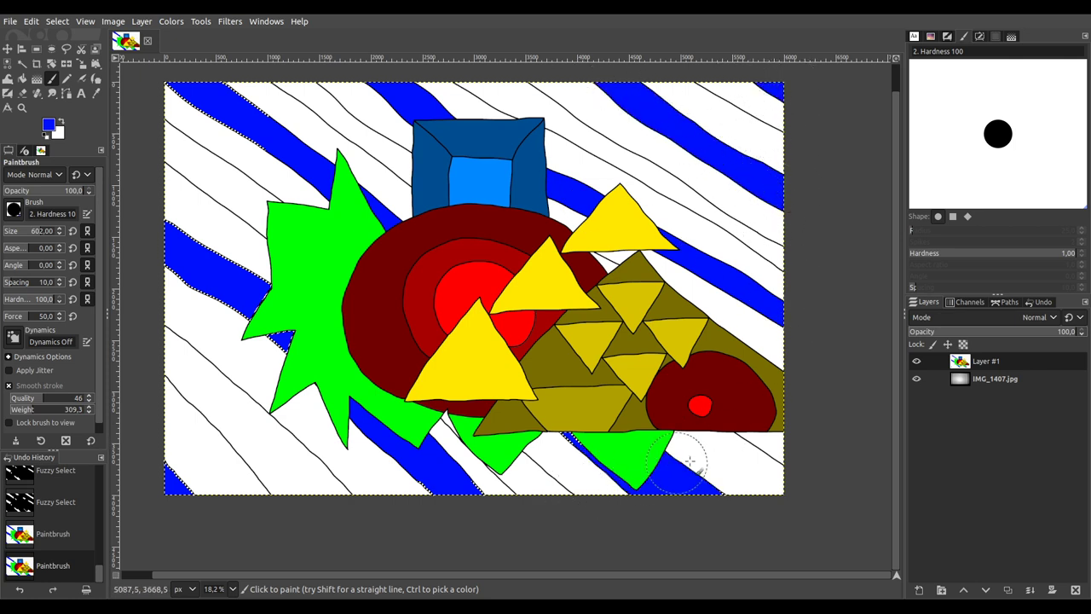
{"action": "left_click_drag", "start_coordinate": [276, 305], "coordinate": [170, 229]}
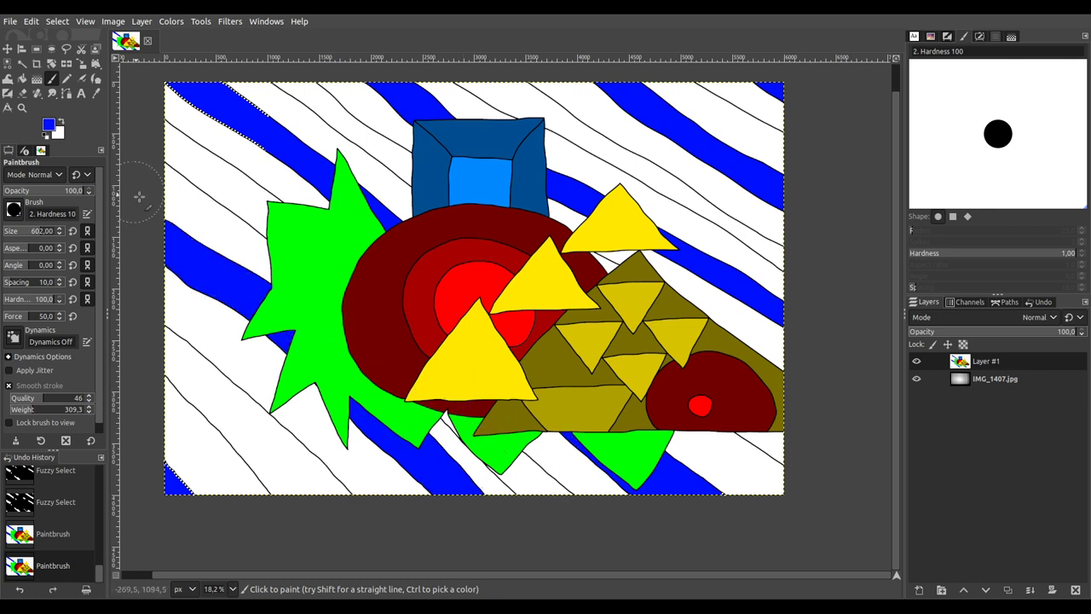
Step: Clear the stripe selection and fuzzy-select the white background stripes directly below the pure blue ones across the whole drawing
{"action": "key", "text": "ctrl+a"}
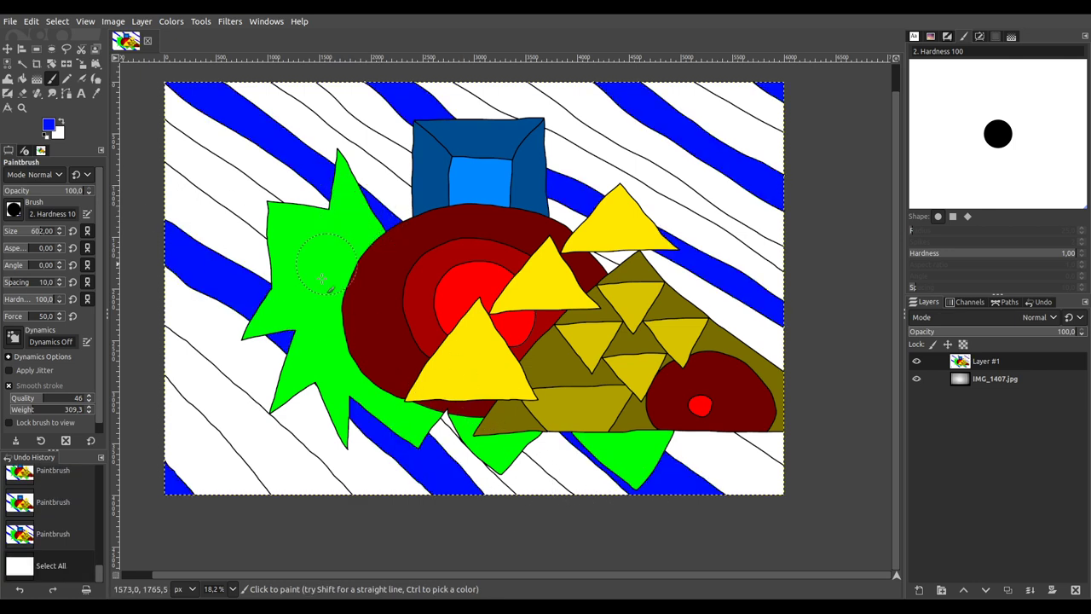
{"action": "left_click", "coordinate": [22, 64]}
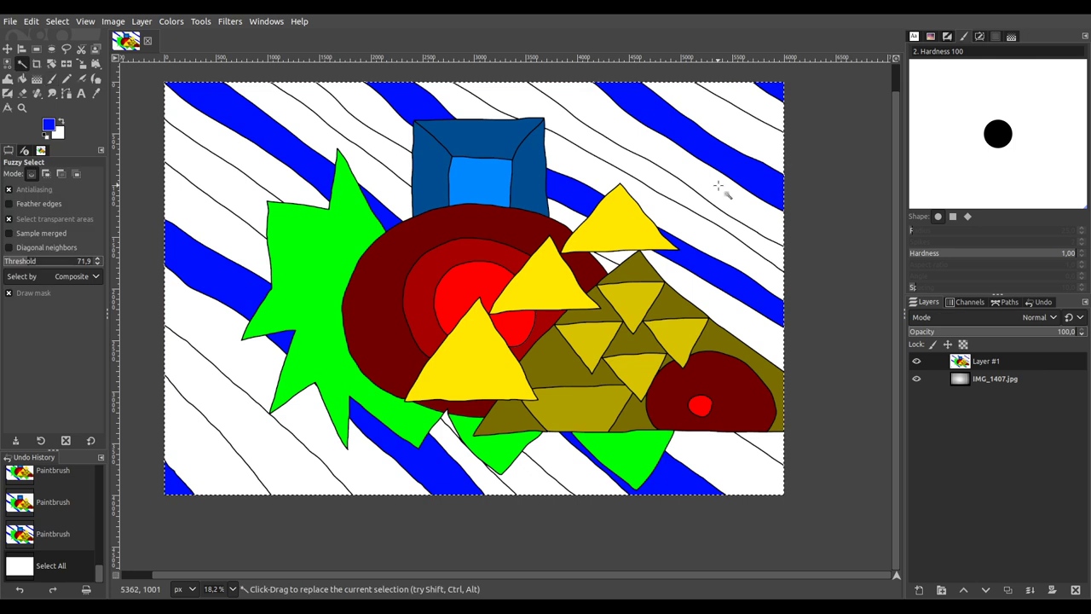
{"action": "left_click_drag", "start_coordinate": [754, 108], "coordinate": [681, 179]}
{"action": "left_click", "coordinate": [629, 136]}
{"action": "left_click_drag", "start_coordinate": [567, 213], "coordinate": [634, 268]}
{"action": "left_click_drag", "start_coordinate": [707, 292], "coordinate": [716, 300]}
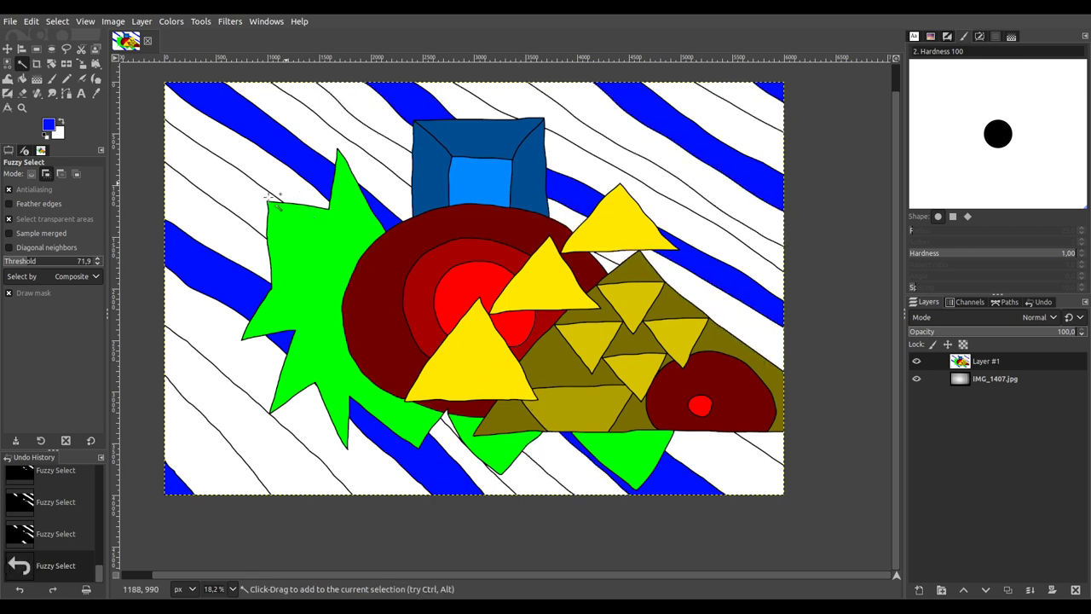
{"action": "left_click", "coordinate": [267, 397]}
{"action": "left_click", "coordinate": [343, 464], "text": "shift"}
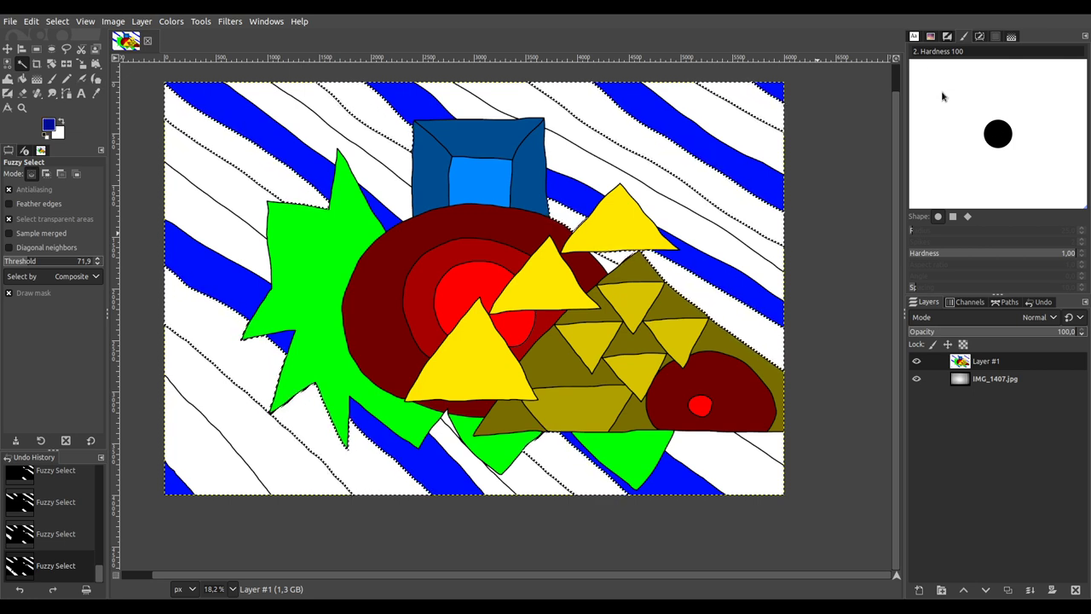
Step: Paint the selected background stripes below the pure blue ones dark blue with the Paintbrush
{"action": "left_click", "coordinate": [66, 78]}
{"action": "mouse_move", "coordinate": [694, 78]}
{"action": "left_mouse_down"}
{"action": "mouse_move", "coordinate": [755, 97]}
{"action": "mouse_move", "coordinate": [784, 127]}
{"action": "left_mouse_up"}
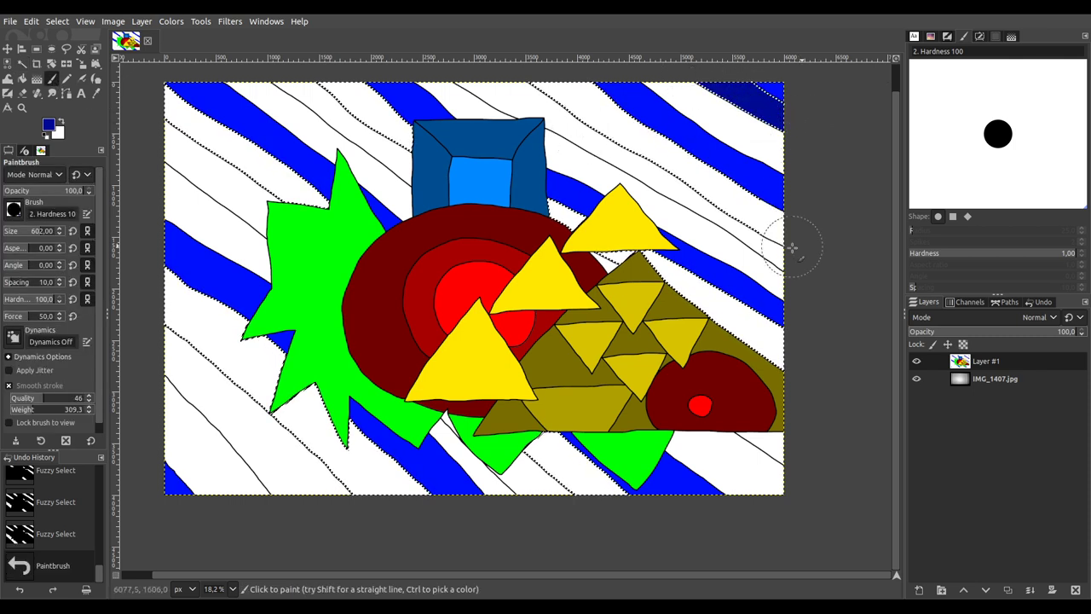
{"action": "left_click_drag", "start_coordinate": [792, 231], "coordinate": [539, 71]}
{"action": "left_click_drag", "start_coordinate": [323, 86], "coordinate": [423, 146]}
{"action": "mouse_move", "coordinate": [501, 189]}
{"action": "left_mouse_down"}
{"action": "mouse_move", "coordinate": [655, 260]}
{"action": "mouse_move", "coordinate": [792, 350]}
{"action": "mouse_move", "coordinate": [816, 406]}
{"action": "left_mouse_up"}
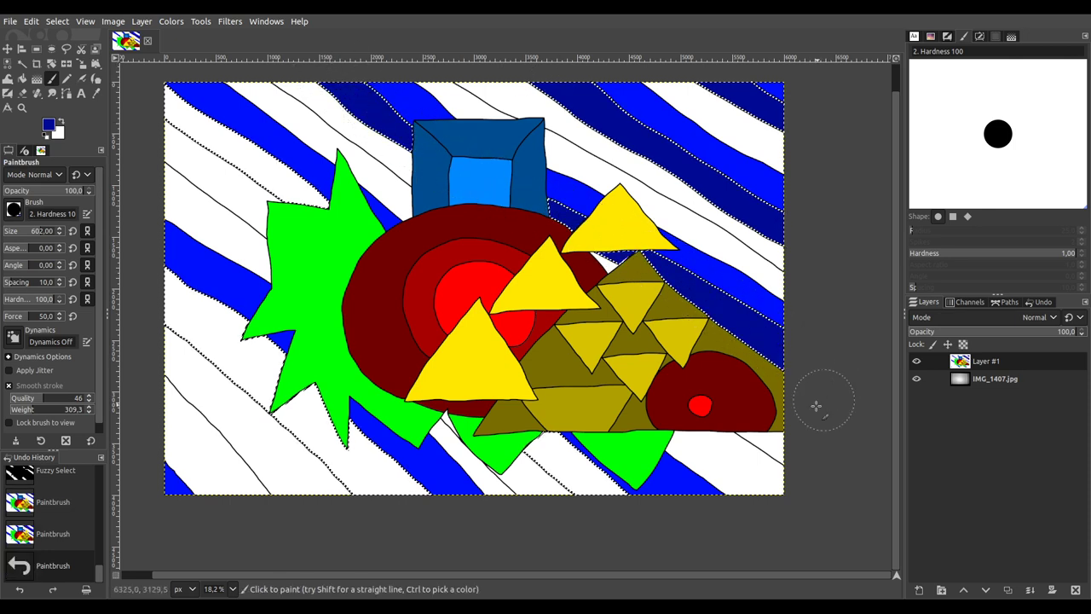
{"action": "mouse_move", "coordinate": [659, 494]}
{"action": "left_mouse_down"}
{"action": "mouse_move", "coordinate": [603, 493]}
{"action": "mouse_move", "coordinate": [529, 424]}
{"action": "left_mouse_up"}
{"action": "mouse_move", "coordinate": [324, 202]}
{"action": "left_mouse_down"}
{"action": "mouse_move", "coordinate": [175, 90]}
{"action": "mouse_move", "coordinate": [224, 142]}
{"action": "mouse_move", "coordinate": [281, 248]}
{"action": "left_mouse_up"}
{"action": "mouse_move", "coordinate": [169, 283]}
{"action": "left_mouse_down"}
{"action": "mouse_move", "coordinate": [231, 365]}
{"action": "mouse_move", "coordinate": [219, 316]}
{"action": "mouse_move", "coordinate": [341, 422]}
{"action": "left_mouse_up"}
{"action": "mouse_move", "coordinate": [399, 472]}
{"action": "left_mouse_down"}
{"action": "mouse_move", "coordinate": [465, 554]}
{"action": "mouse_move", "coordinate": [320, 452]}
{"action": "mouse_move", "coordinate": [196, 341]}
{"action": "left_mouse_up"}
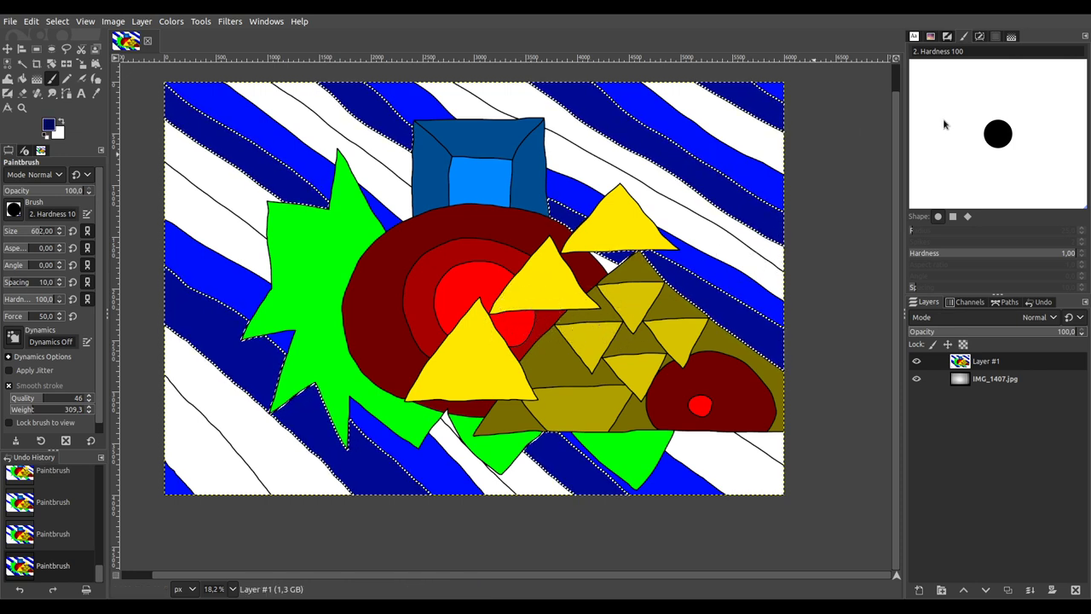
Step: Fuzzy-select the white stripe pieces directly below the dark blue stripes, including the small gaps between the central shapes
{"action": "left_click", "coordinate": [22, 64]}
{"action": "left_click", "coordinate": [588, 144]}
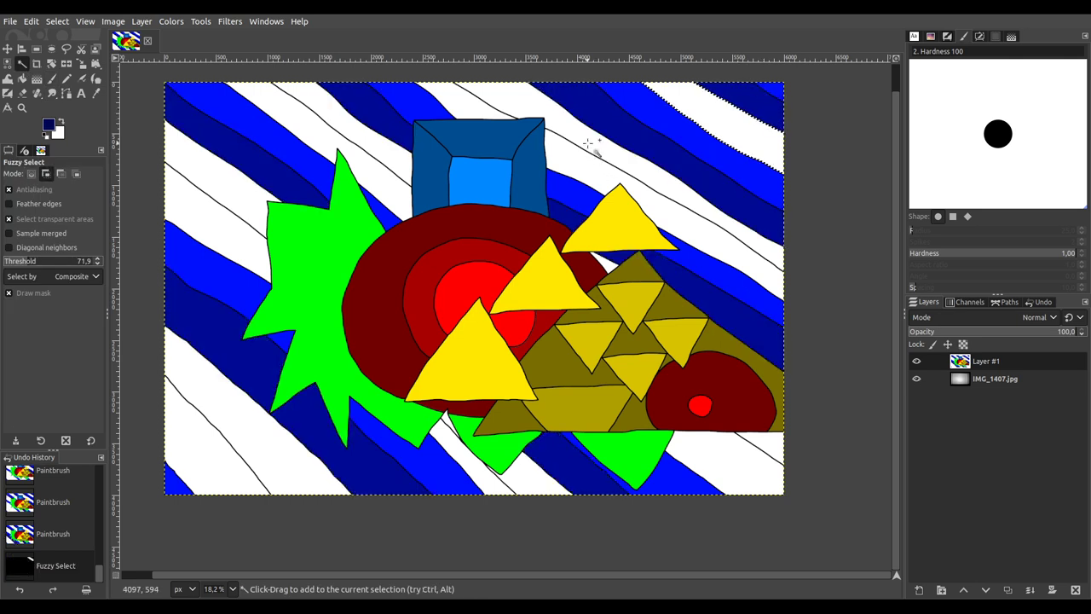
{"action": "left_click", "coordinate": [590, 145], "text": "shift"}
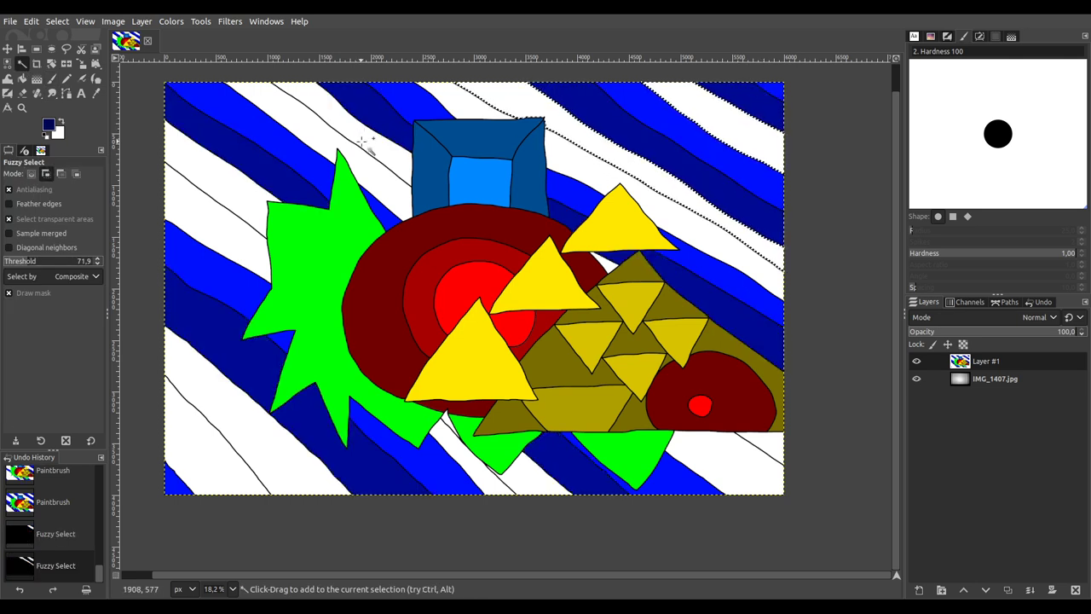
{"action": "left_click", "coordinate": [605, 281], "text": "shift"}
{"action": "left_click", "coordinate": [337, 100], "text": "shift"}
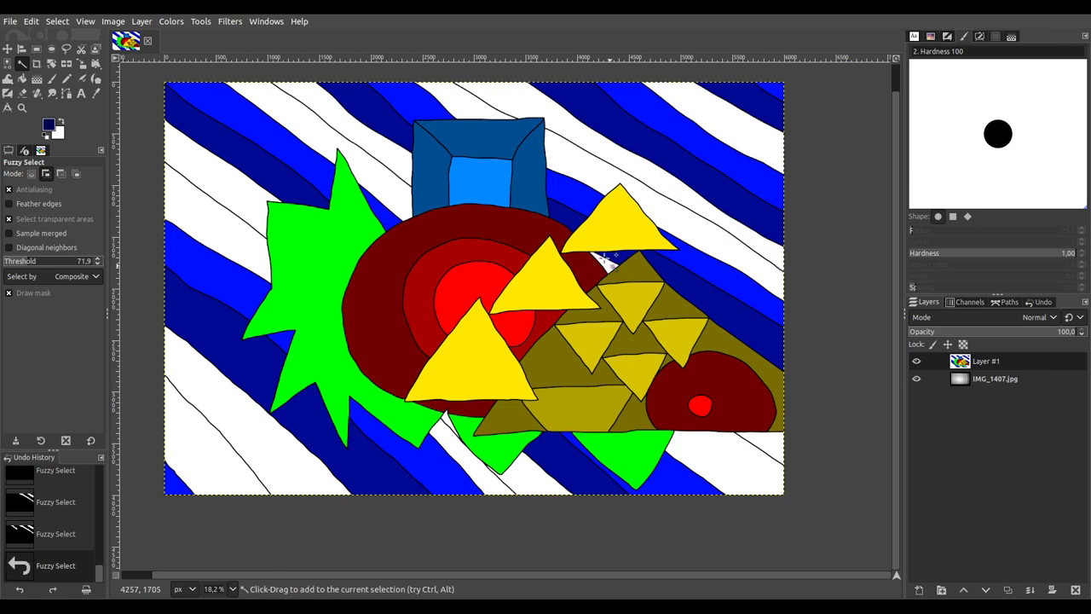
{"action": "key", "text": "ctrl+z"}
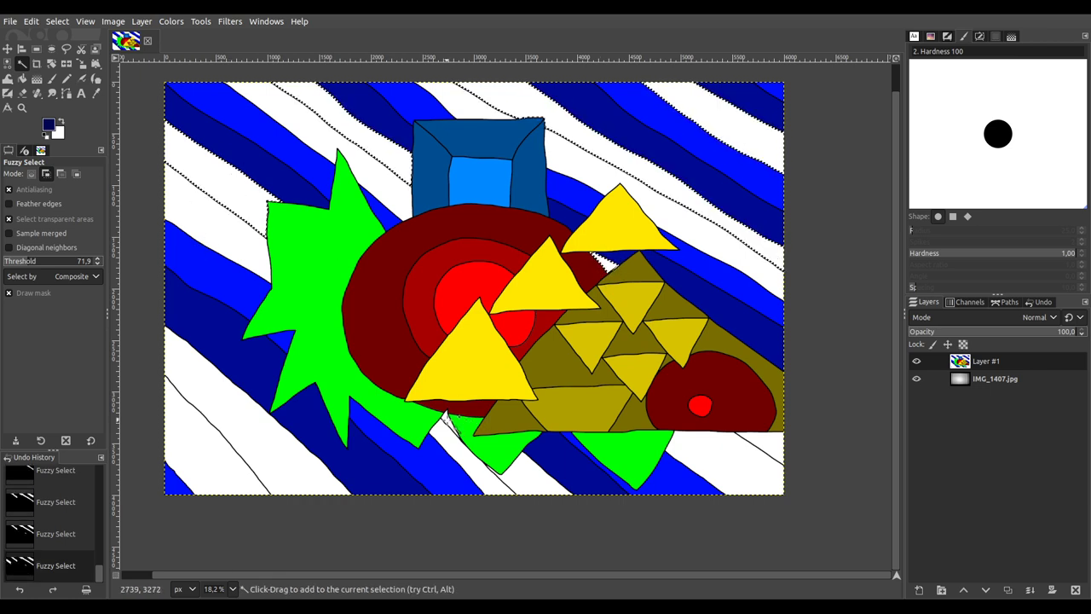
{"action": "left_click", "coordinate": [225, 409], "text": "shift"}
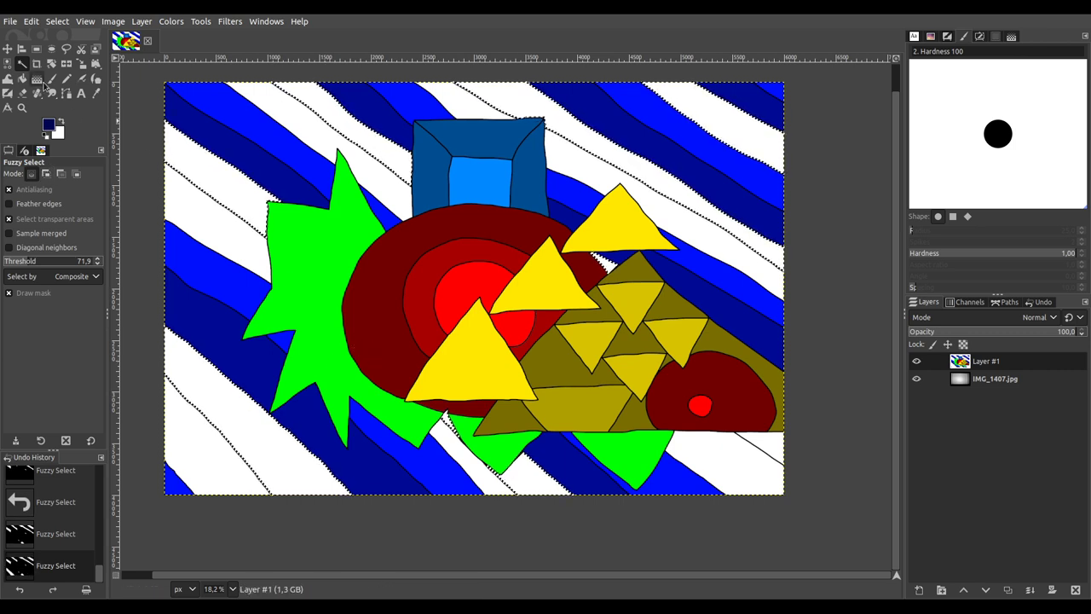
Step: Paint the selected stripe pieces below the dark blue stripes a deep navy
{"action": "left_click", "coordinate": [51, 77]}
{"action": "mouse_move", "coordinate": [160, 324]}
{"action": "left_mouse_down"}
{"action": "mouse_move", "coordinate": [237, 439]}
{"action": "mouse_move", "coordinate": [338, 533]}
{"action": "mouse_move", "coordinate": [299, 446]}
{"action": "mouse_move", "coordinate": [213, 355]}
{"action": "left_mouse_up"}
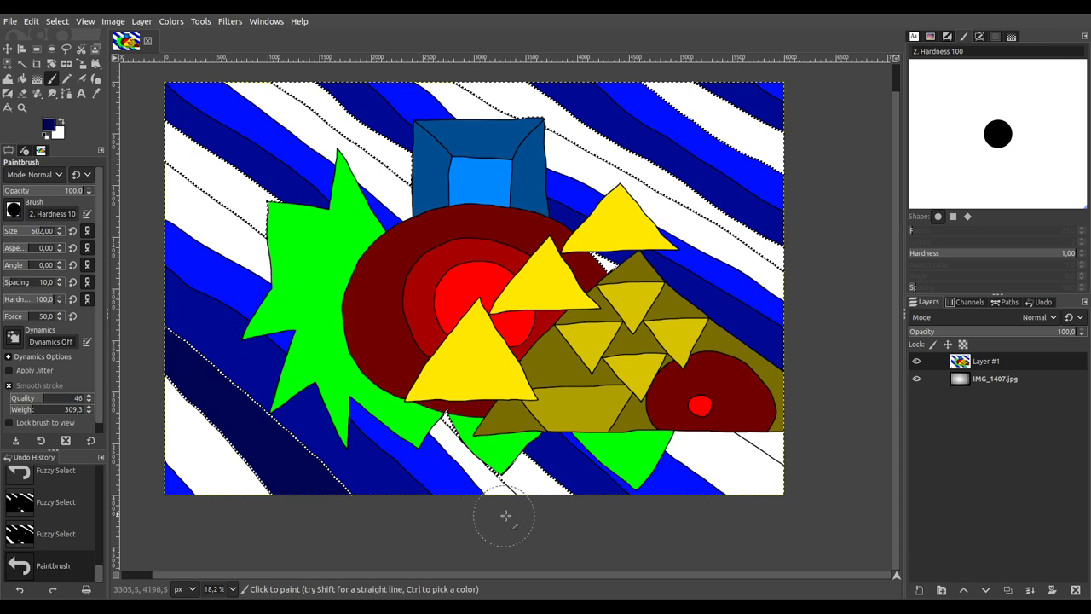
{"action": "left_click_drag", "start_coordinate": [443, 417], "coordinate": [540, 497]}
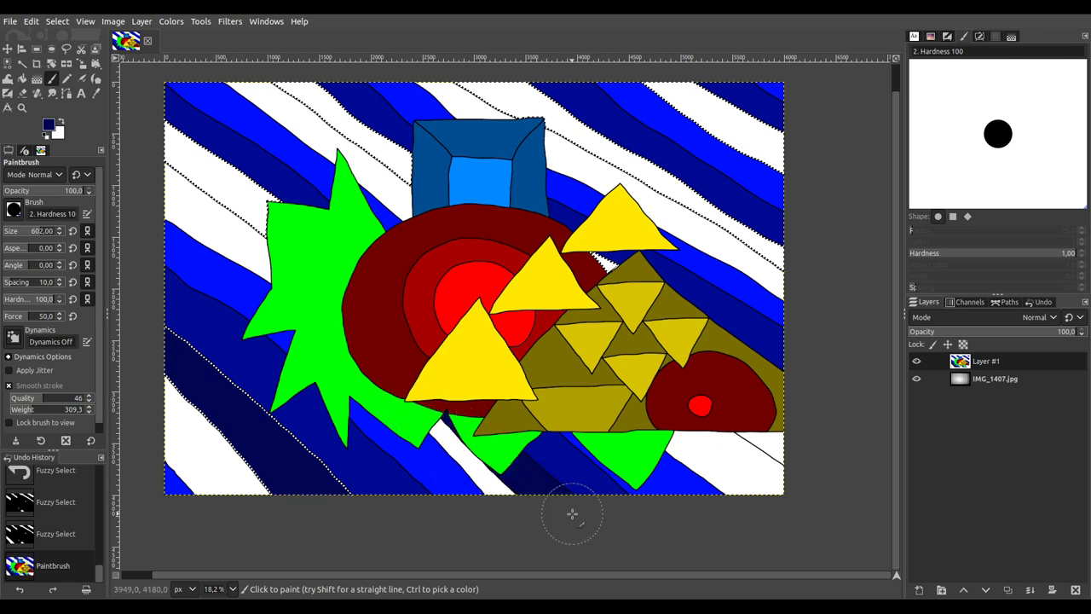
{"action": "mouse_move", "coordinate": [328, 277]}
{"action": "left_mouse_down"}
{"action": "mouse_move", "coordinate": [238, 178]}
{"action": "mouse_move", "coordinate": [157, 123]}
{"action": "mouse_move", "coordinate": [248, 211]}
{"action": "mouse_move", "coordinate": [205, 117]}
{"action": "mouse_move", "coordinate": [219, 87]}
{"action": "mouse_move", "coordinate": [311, 92]}
{"action": "mouse_move", "coordinate": [470, 211]}
{"action": "mouse_move", "coordinate": [418, 98]}
{"action": "mouse_move", "coordinate": [516, 103]}
{"action": "mouse_move", "coordinate": [729, 207]}
{"action": "mouse_move", "coordinate": [820, 284]}
{"action": "left_mouse_up"}
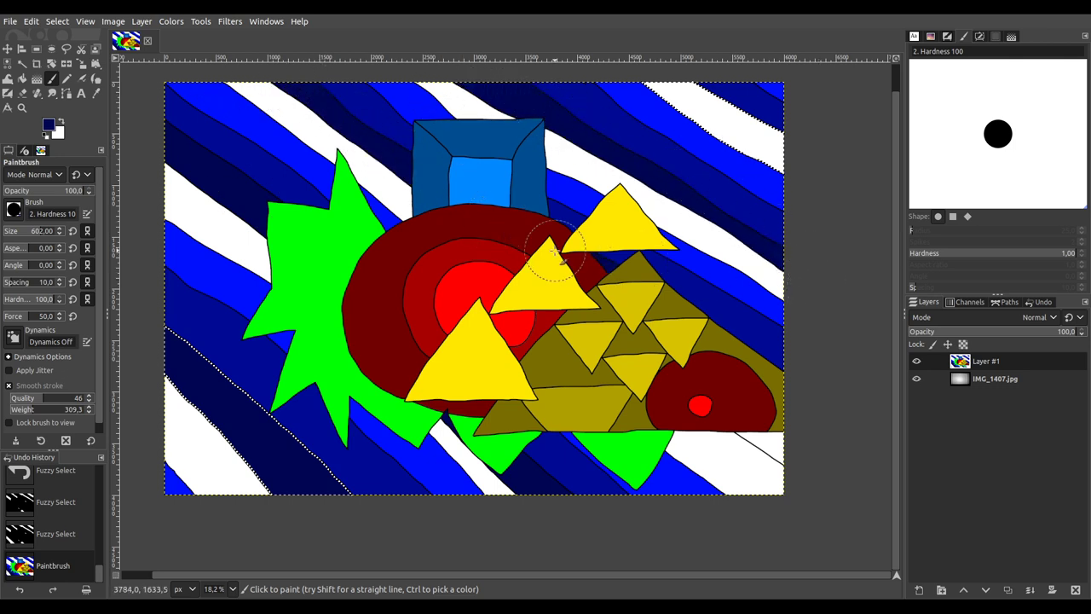
{"action": "mouse_move", "coordinate": [584, 94]}
{"action": "left_mouse_down"}
{"action": "mouse_move", "coordinate": [674, 92]}
{"action": "mouse_move", "coordinate": [801, 157]}
{"action": "left_mouse_up"}
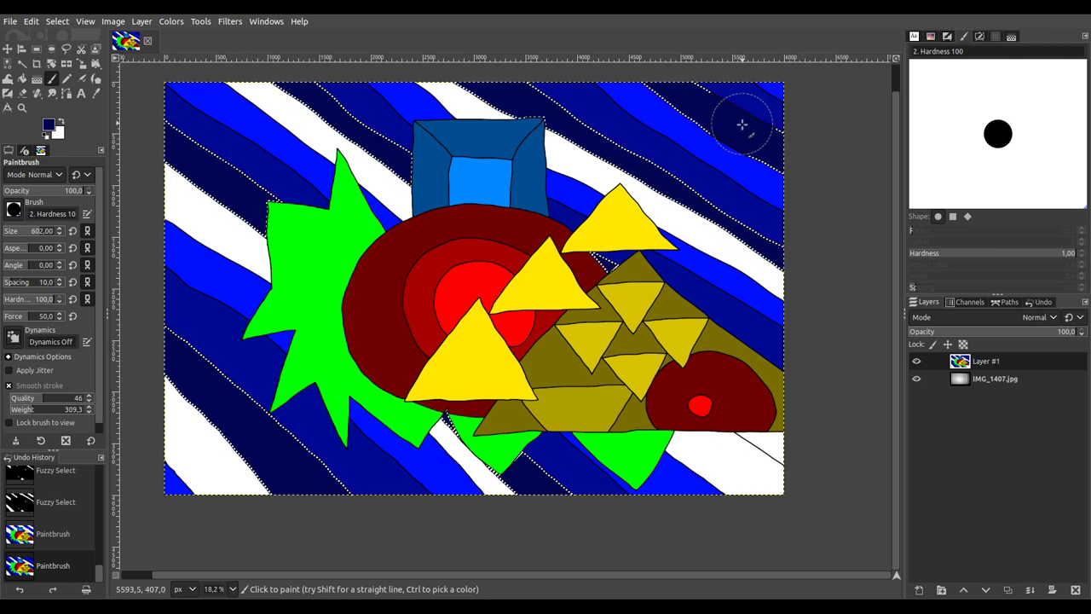
{"action": "left_click", "coordinate": [22, 63]}
{"action": "left_click", "coordinate": [484, 109]}
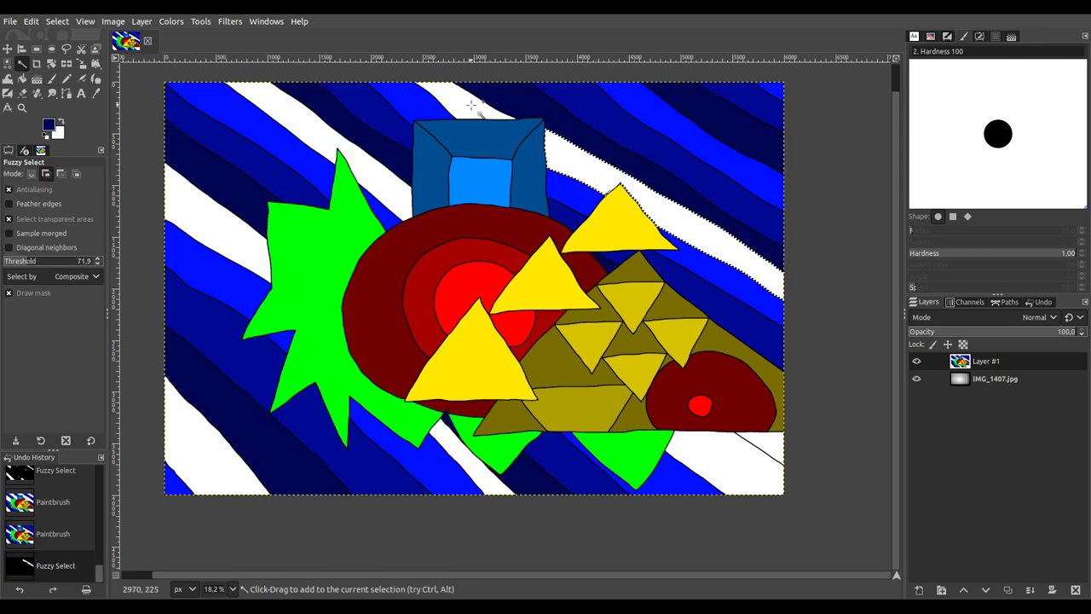
{"action": "left_click", "coordinate": [723, 239], "text": "shift"}
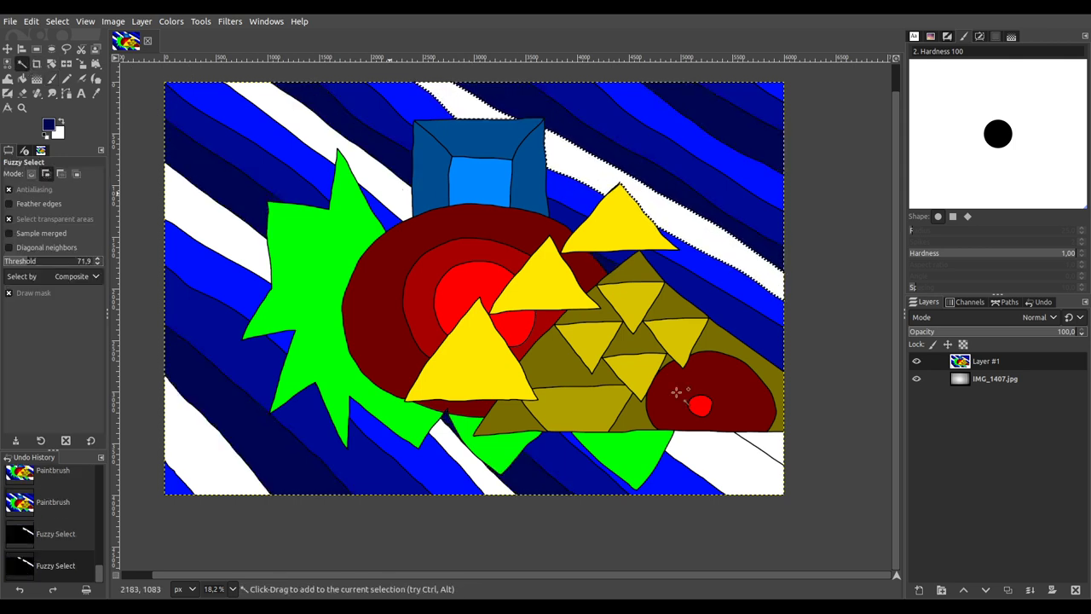
{"action": "left_click", "coordinate": [773, 446], "text": "shift"}
{"action": "key", "text": "ctrl+a"}
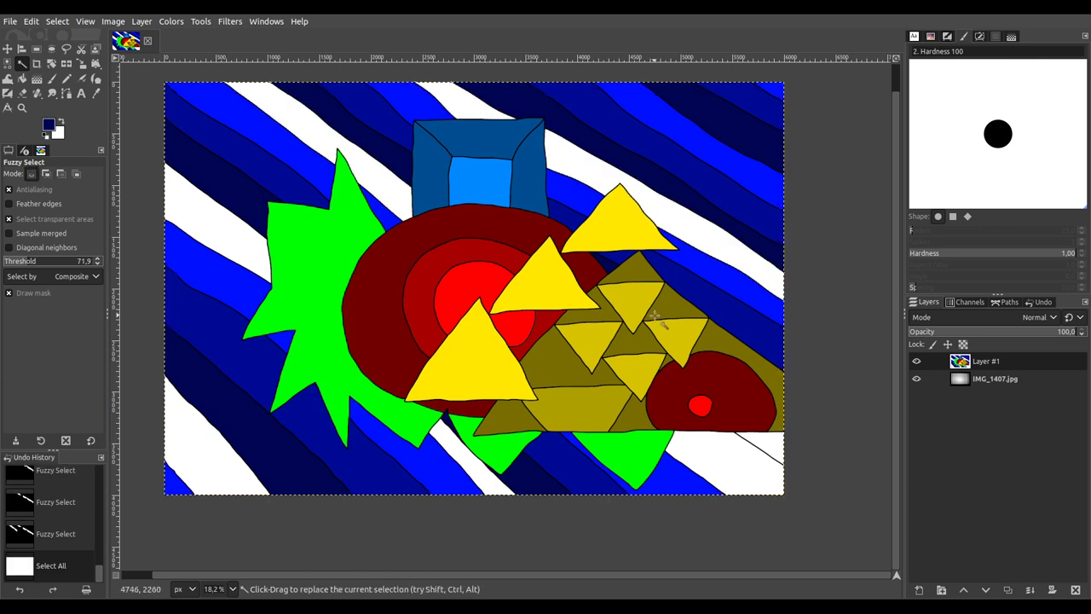
Step: Select the small white corner piece under the right end of the small maroon dome and paint it deep navy
{"action": "left_click", "coordinate": [773, 446]}
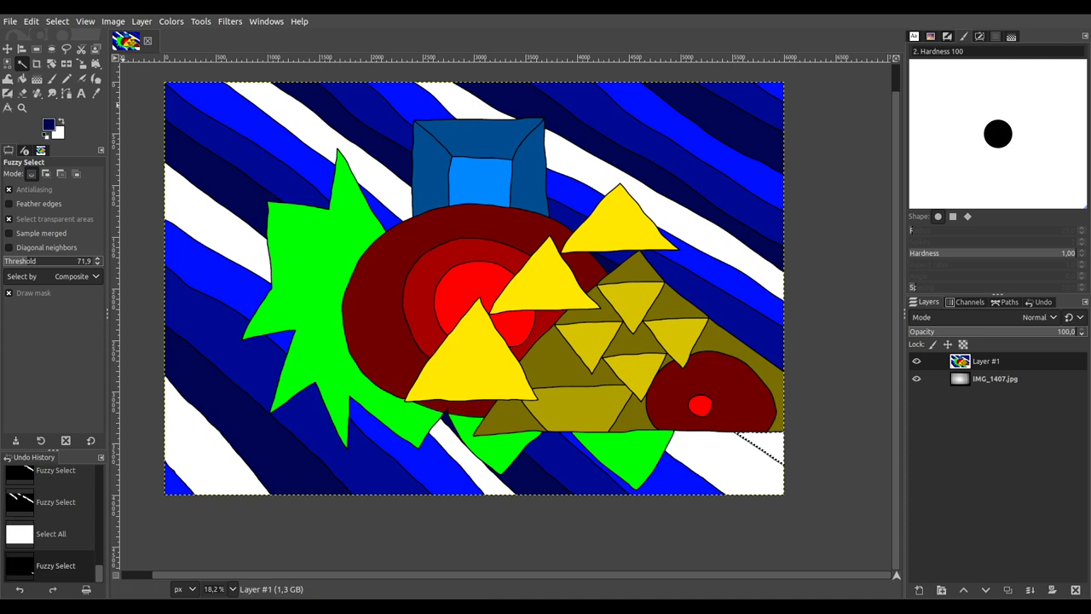
{"action": "left_click", "coordinate": [50, 82]}
{"action": "left_click_drag", "start_coordinate": [743, 438], "coordinate": [782, 445]}
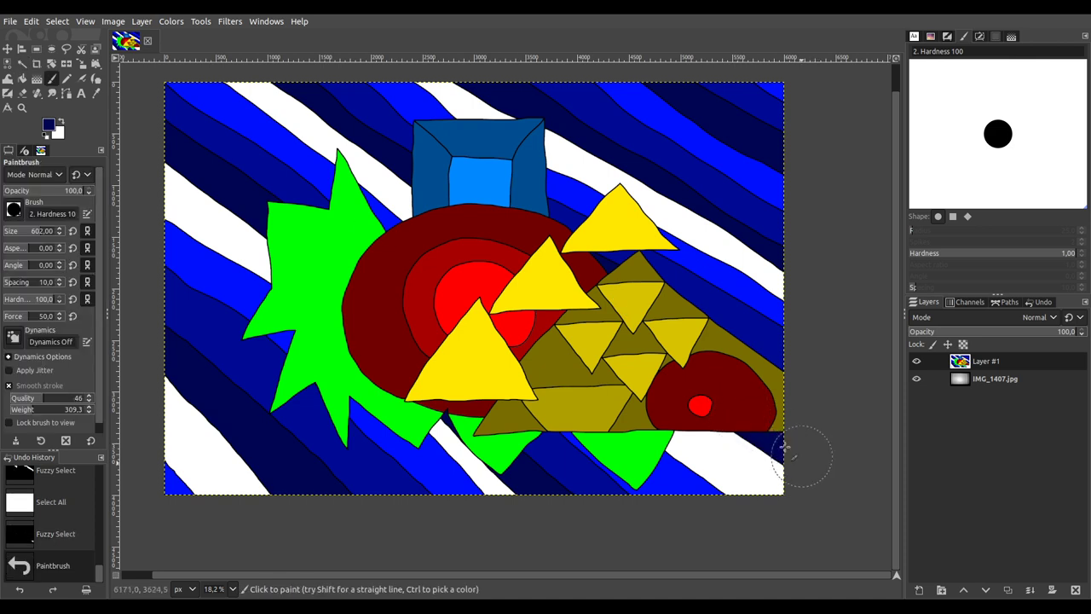
Step: Fuzzy-select all remaining white background stripes, including the pieces around the blue box, green shape and maroon dome
{"action": "left_click", "coordinate": [21, 64]}
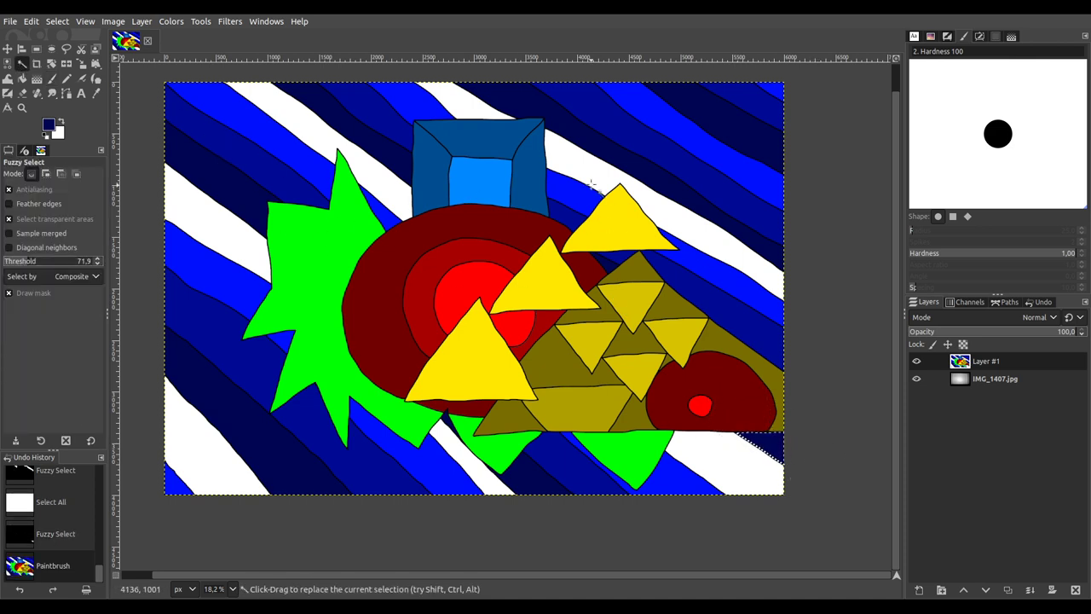
{"action": "left_click", "coordinate": [464, 105]}
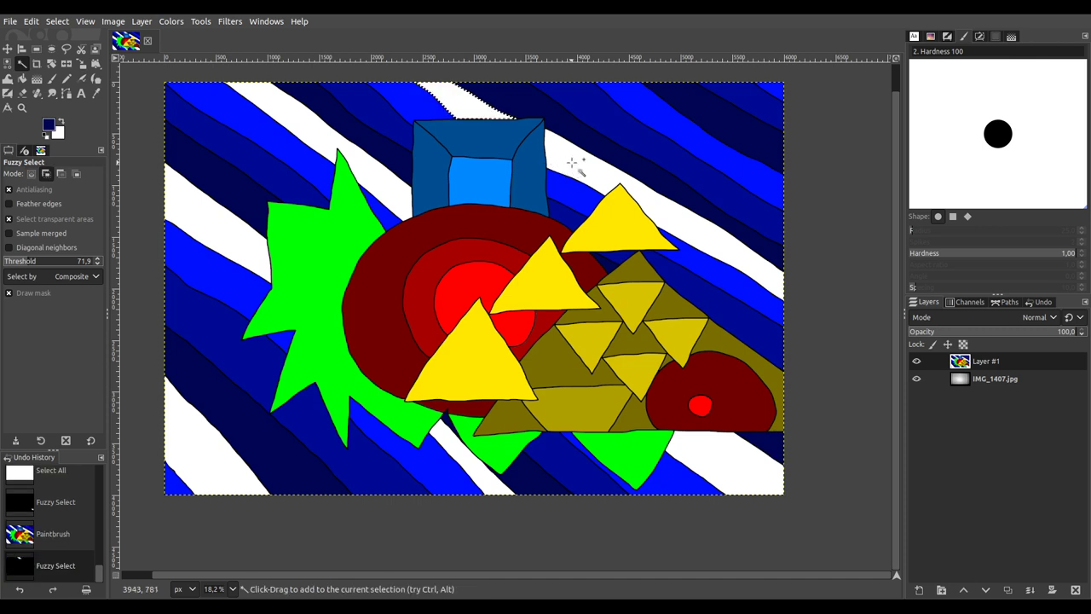
{"action": "left_click", "coordinate": [725, 463]}
{"action": "left_click", "coordinate": [512, 295]}
{"action": "left_click", "coordinate": [384, 183]}
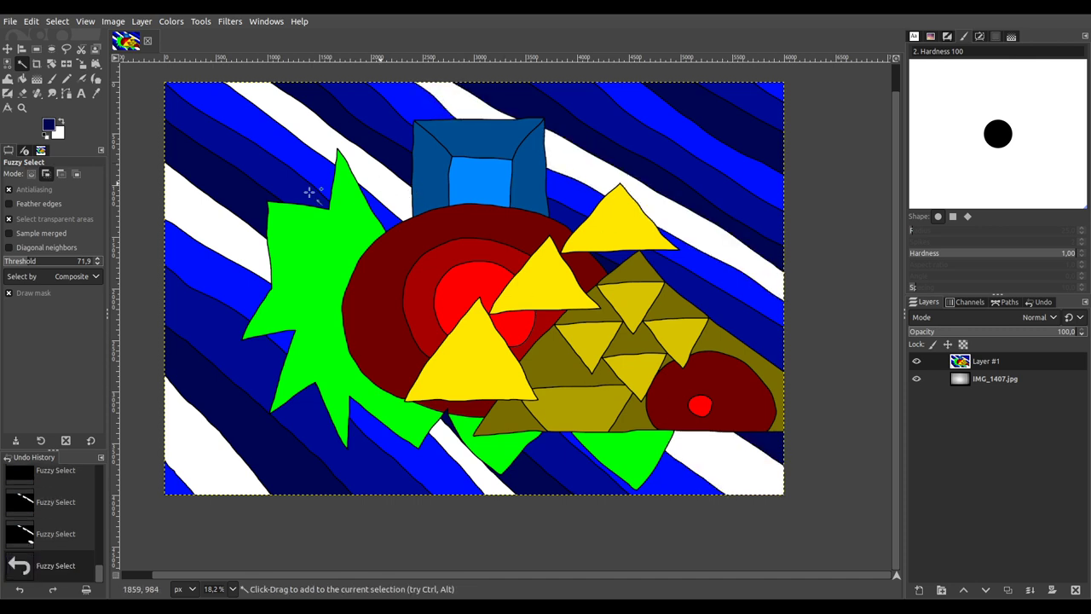
{"action": "left_click", "coordinate": [236, 233]}
{"action": "left_click", "coordinate": [451, 446]}
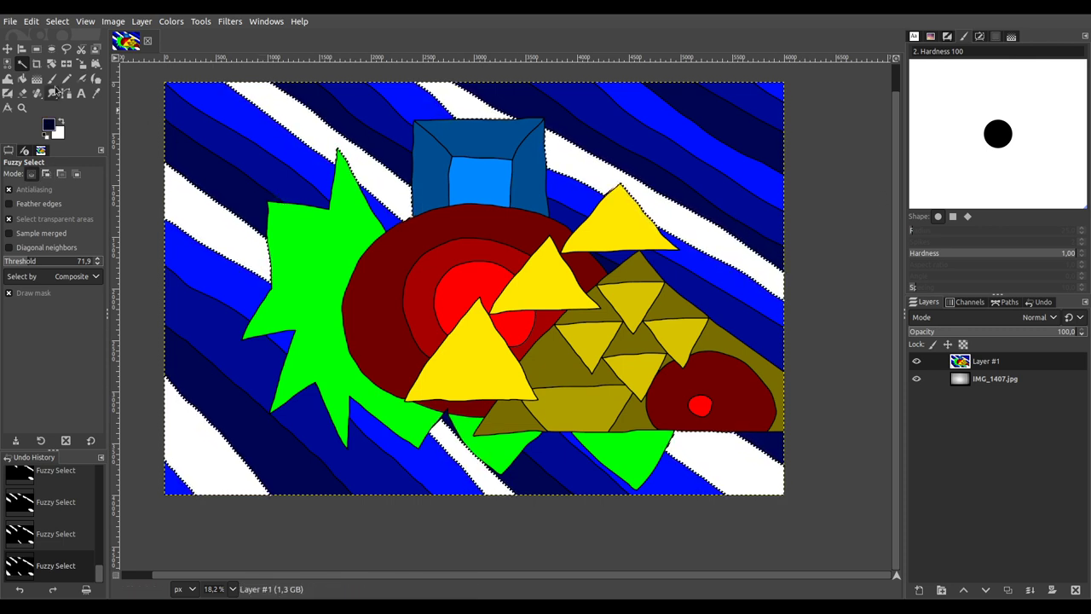
Step: Paint all remaining selected white background stripes a nearly black blue
{"action": "left_click", "coordinate": [52, 78]}
{"action": "left_click_drag", "start_coordinate": [171, 199], "coordinate": [290, 288]}
{"action": "mouse_move", "coordinate": [179, 400]}
{"action": "left_mouse_down"}
{"action": "mouse_move", "coordinate": [199, 451]}
{"action": "mouse_move", "coordinate": [242, 493]}
{"action": "left_mouse_up"}
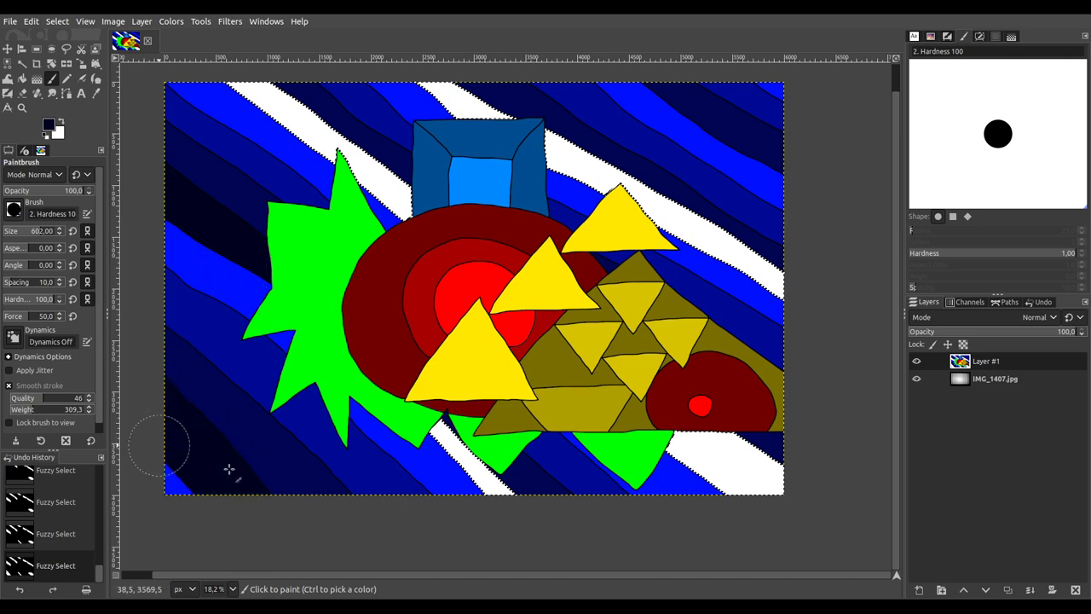
{"action": "mouse_move", "coordinate": [224, 106]}
{"action": "left_mouse_down"}
{"action": "mouse_move", "coordinate": [223, 81]}
{"action": "mouse_move", "coordinate": [285, 95]}
{"action": "mouse_move", "coordinate": [457, 240]}
{"action": "mouse_move", "coordinate": [384, 70]}
{"action": "mouse_move", "coordinate": [463, 96]}
{"action": "left_mouse_up"}
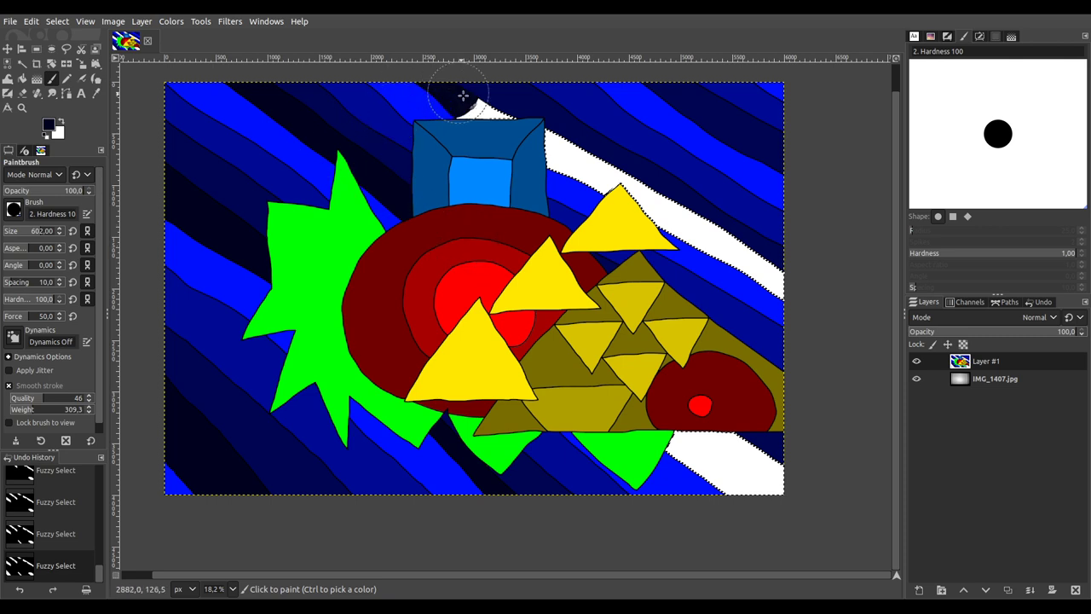
{"action": "left_click_drag", "start_coordinate": [550, 155], "coordinate": [811, 295]}
{"action": "mouse_move", "coordinate": [784, 452]}
{"action": "left_mouse_down"}
{"action": "mouse_move", "coordinate": [739, 502]}
{"action": "mouse_move", "coordinate": [775, 486]}
{"action": "mouse_move", "coordinate": [771, 422]}
{"action": "left_mouse_up"}
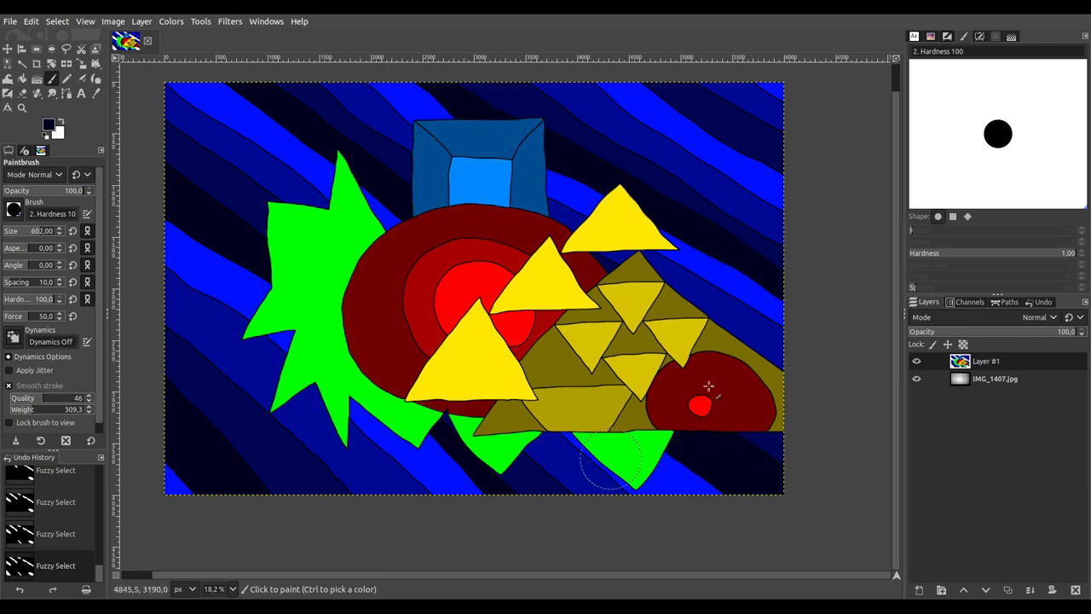
{"action": "left_click_drag", "start_coordinate": [562, 417], "coordinate": [554, 422]}
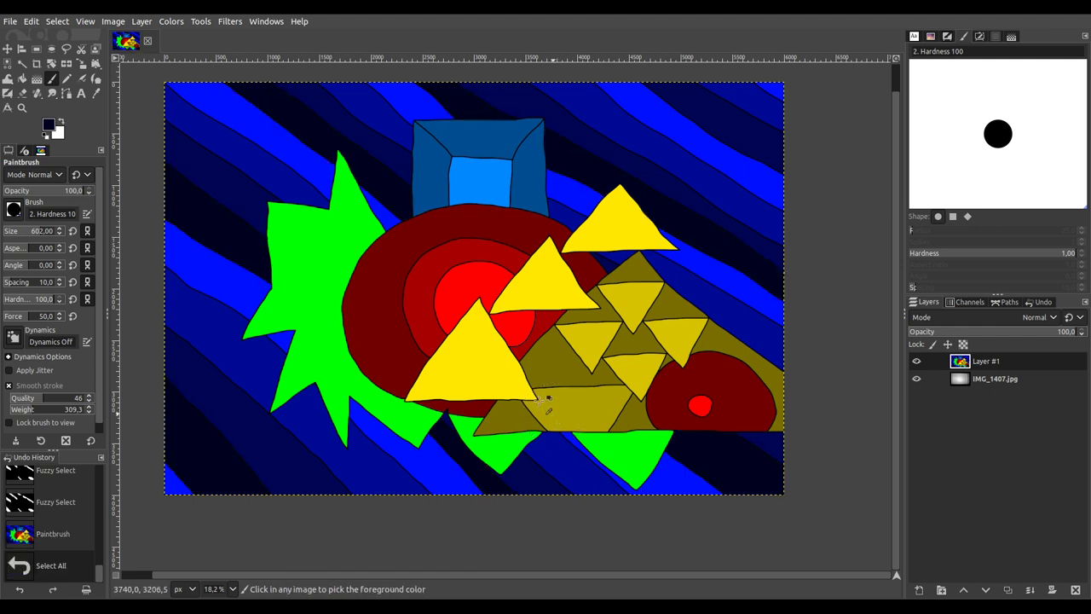
Step: Select the whole image and save the coloured drawing
{"action": "key", "text": "ctrl+a"}
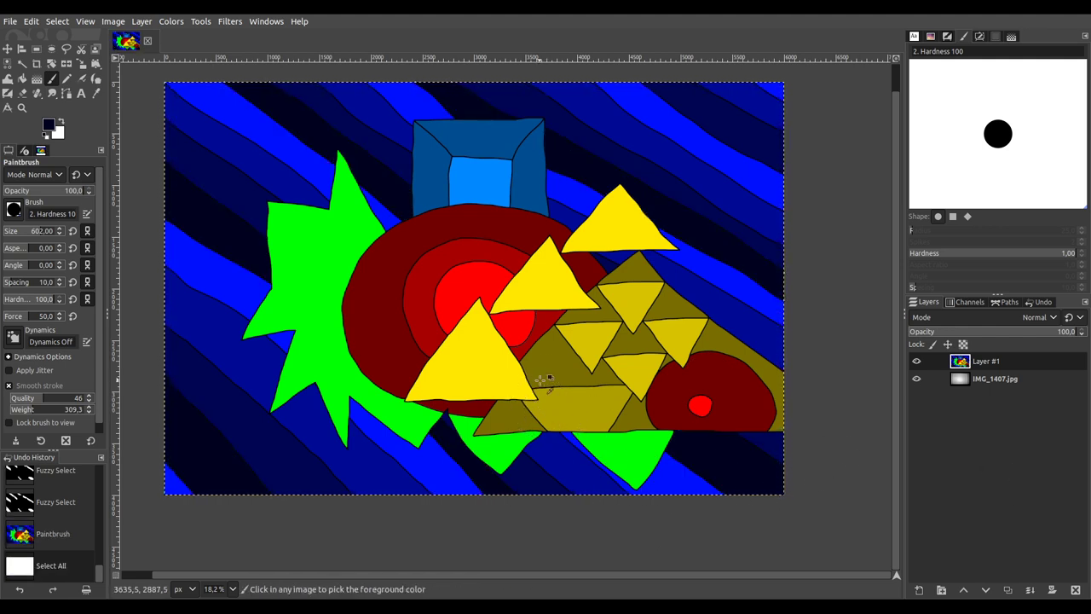
{"action": "key", "text": "ctrl+s"}
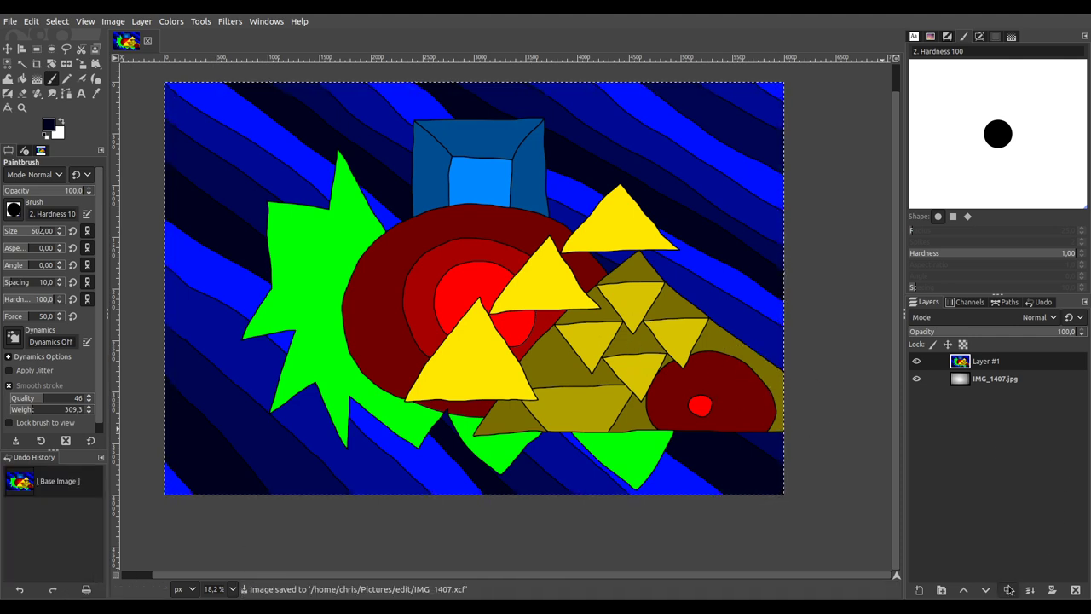
Step: Duplicate the coloured Layer #1 and lower the copy beneath the IMG_1407.jpg layer
{"action": "left_click", "coordinate": [1009, 590]}
{"action": "left_click", "coordinate": [985, 590]}
{"action": "left_click", "coordinate": [985, 590]}
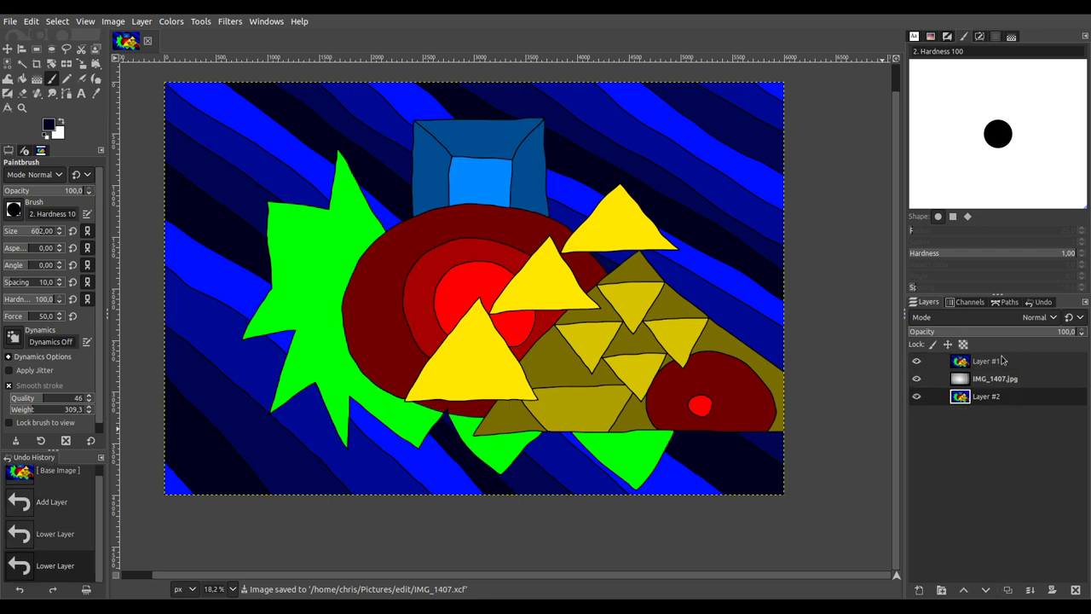
Step: Set the blend mode of Layer #1 to Multiply
{"action": "left_click", "coordinate": [1006, 360]}
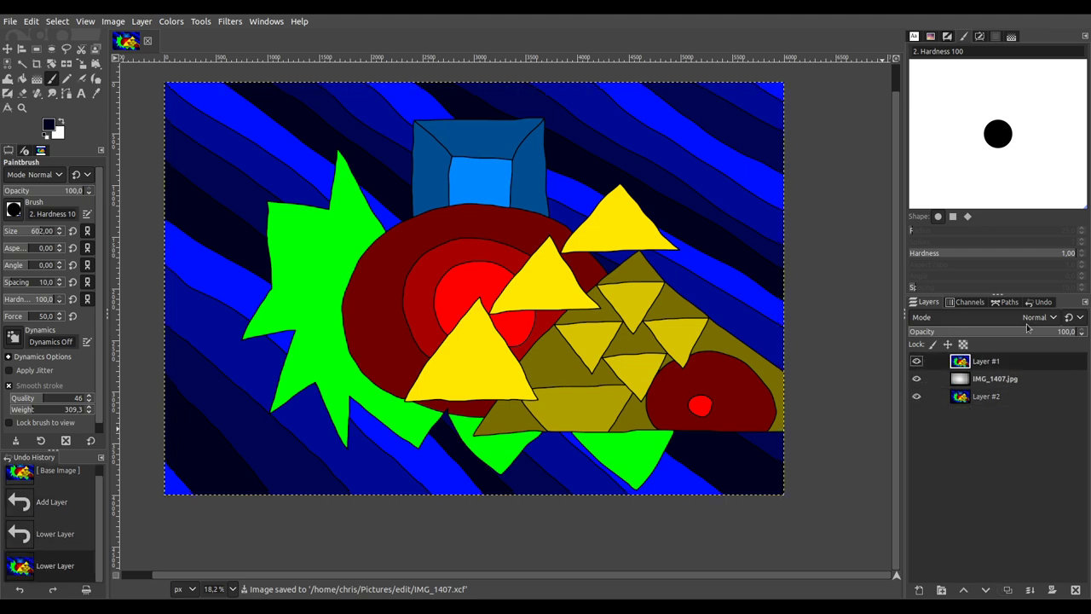
{"action": "scroll", "coordinate": [1028, 324], "scroll_direction": "down", "scroll_amount": 10}
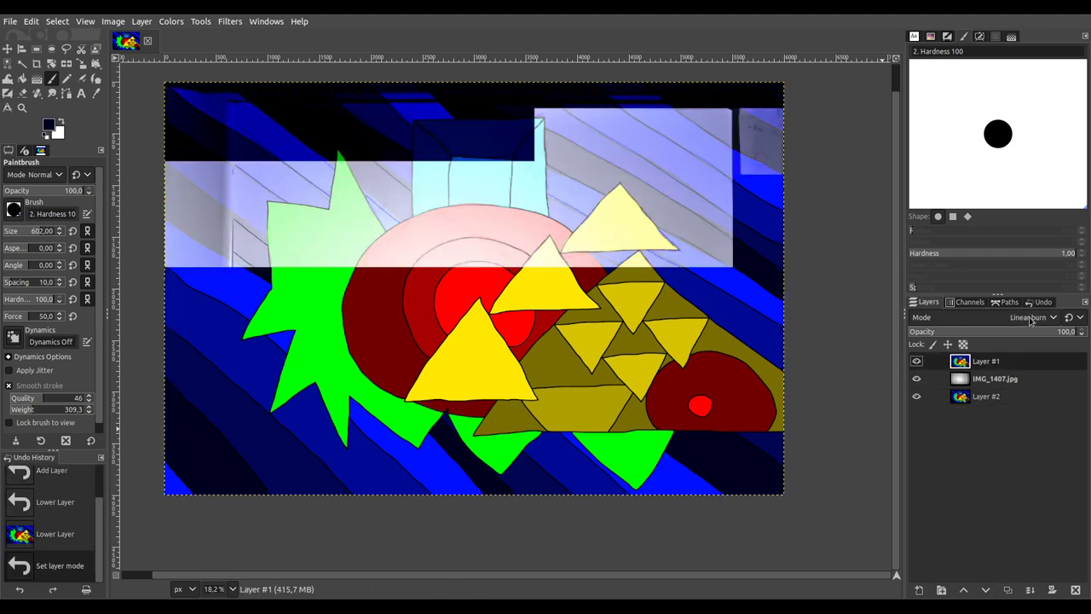
{"action": "scroll", "coordinate": [1030, 319], "scroll_direction": "up", "scroll_amount": 2}
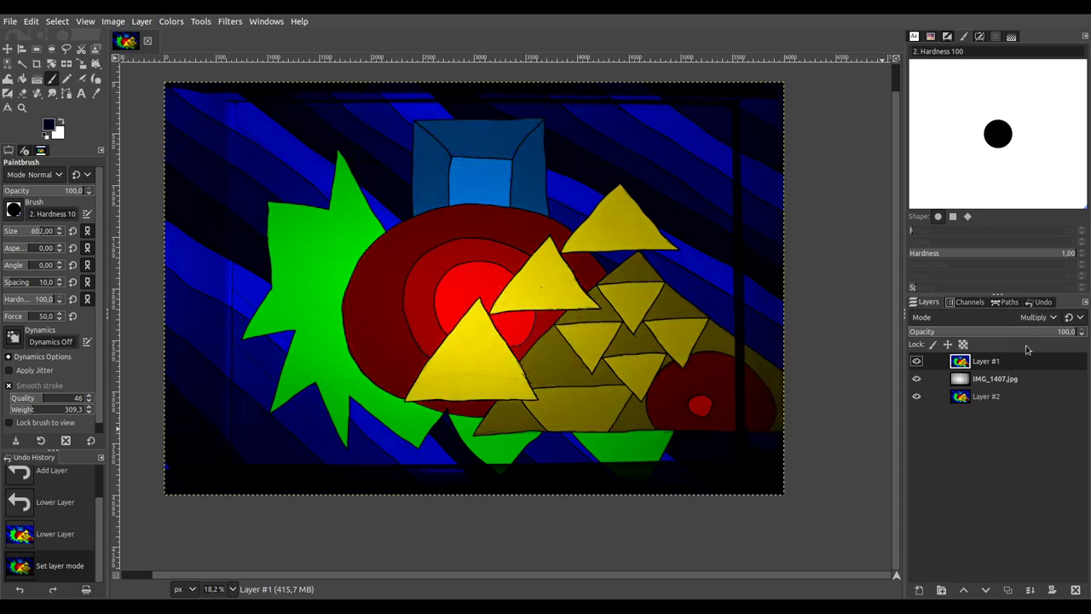
Step: Try blend modes such as Screen and Dodge on the IMG_1407.jpg layer and set it to Luma darken only
{"action": "left_click", "coordinate": [994, 381]}
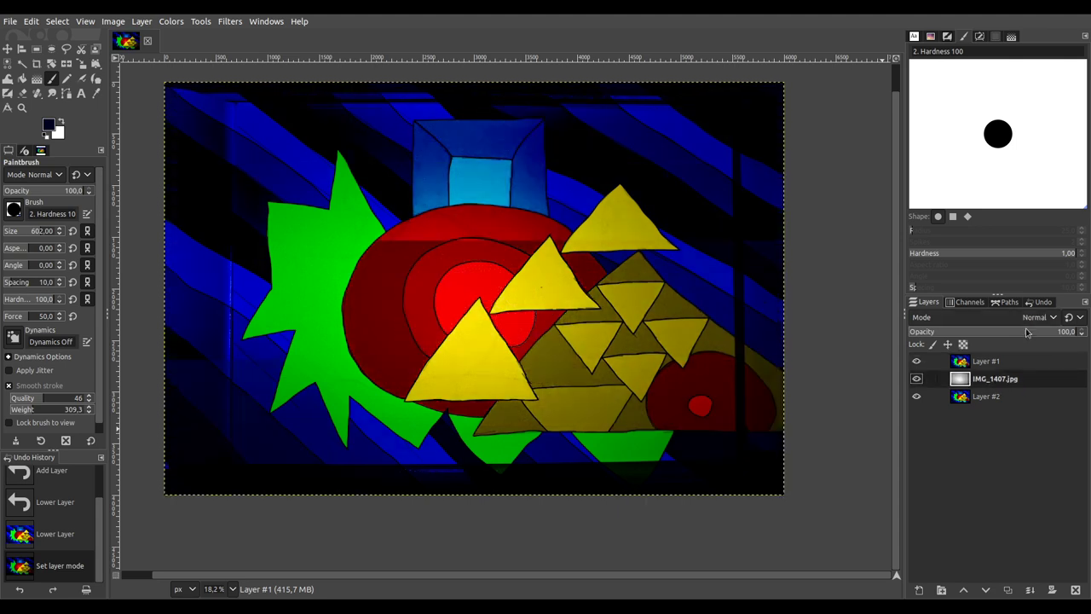
{"action": "scroll", "coordinate": [1031, 317], "scroll_direction": "down", "scroll_amount": 3}
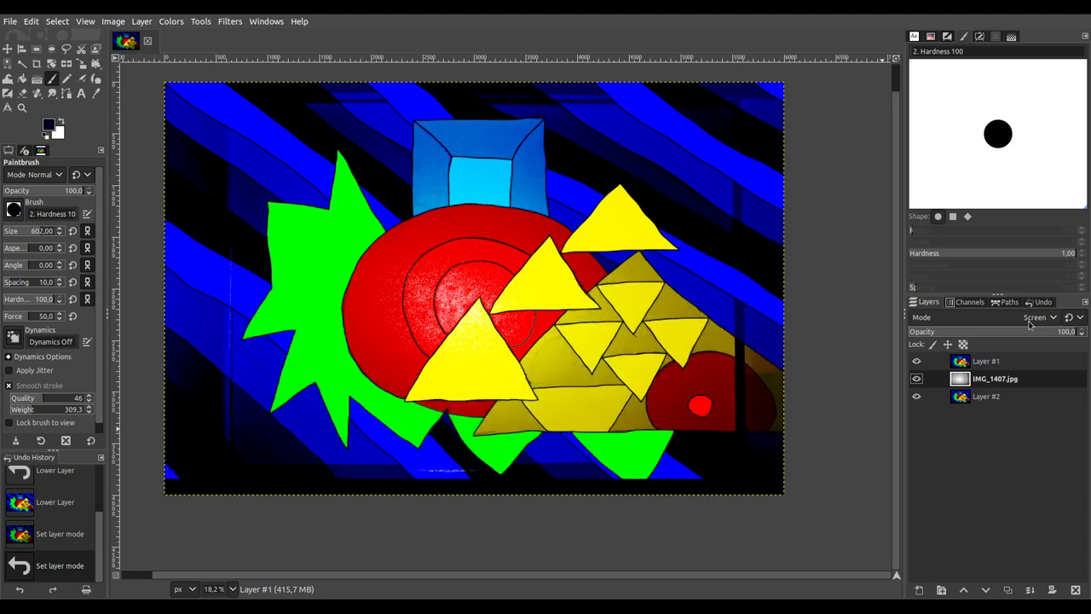
{"action": "scroll", "coordinate": [1029, 323], "scroll_direction": "down", "scroll_amount": 1}
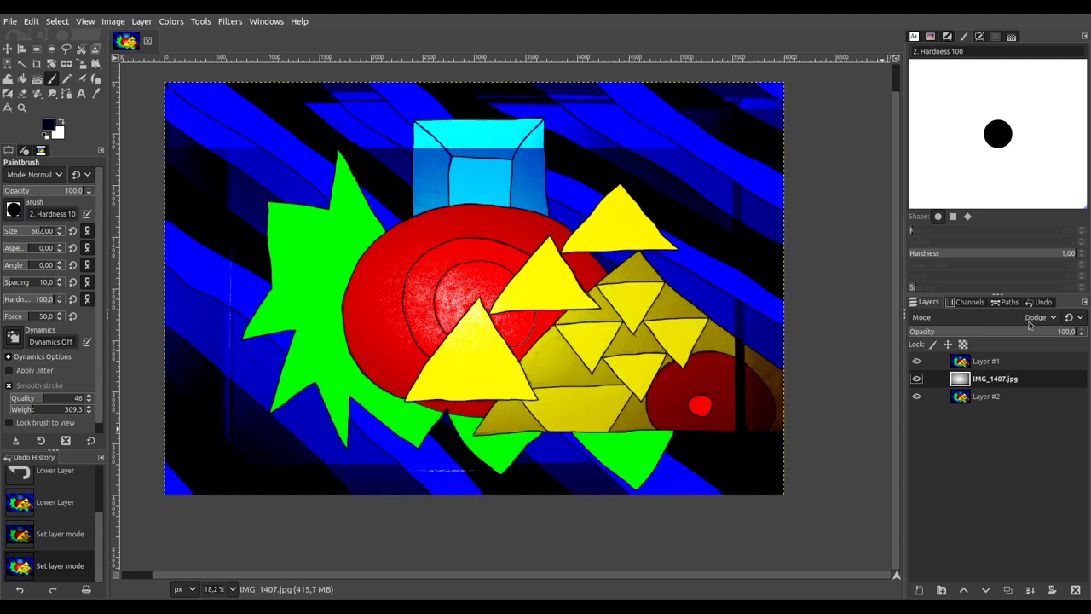
{"action": "scroll", "coordinate": [1030, 324], "scroll_direction": "down", "scroll_amount": 7}
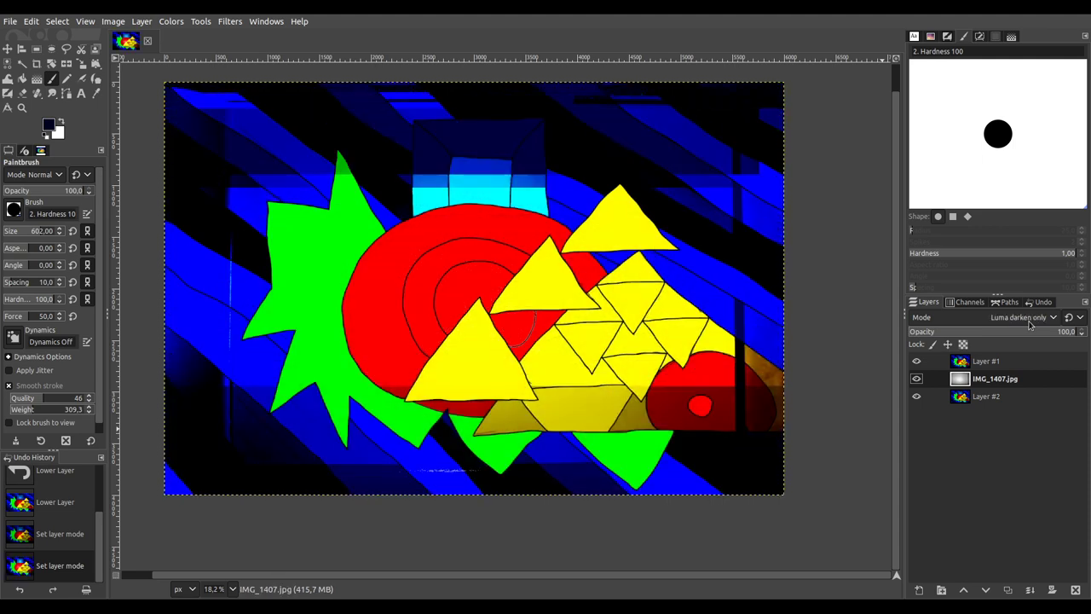
{"action": "scroll", "coordinate": [1030, 324], "scroll_direction": "up", "scroll_amount": 1}
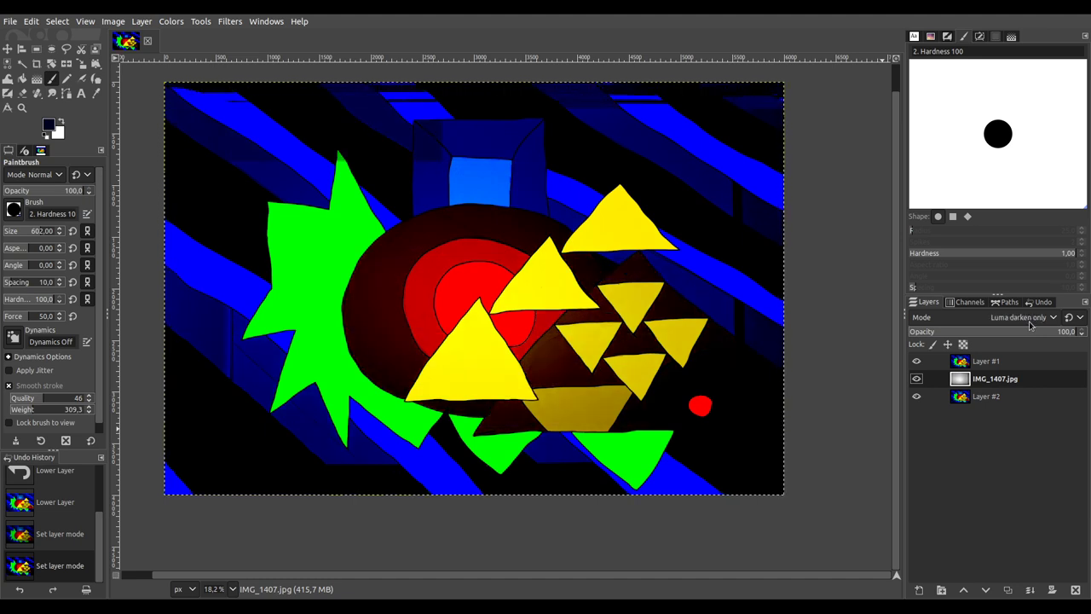
Step: Set the IMG_1407.jpg layer's blending mode to Addition
{"action": "scroll", "coordinate": [1030, 324], "scroll_direction": "up", "scroll_amount": 2}
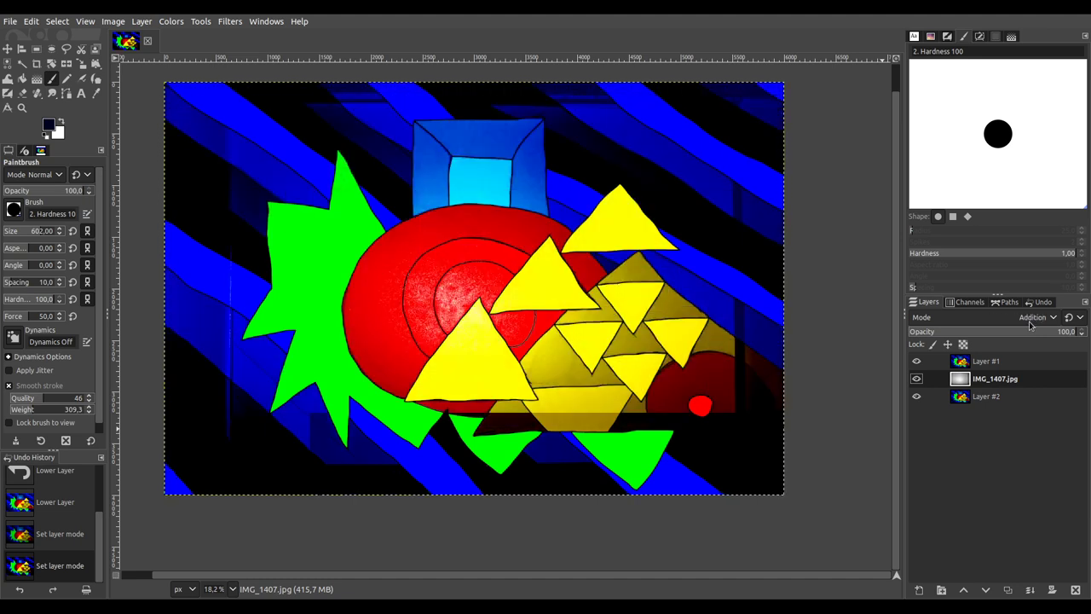
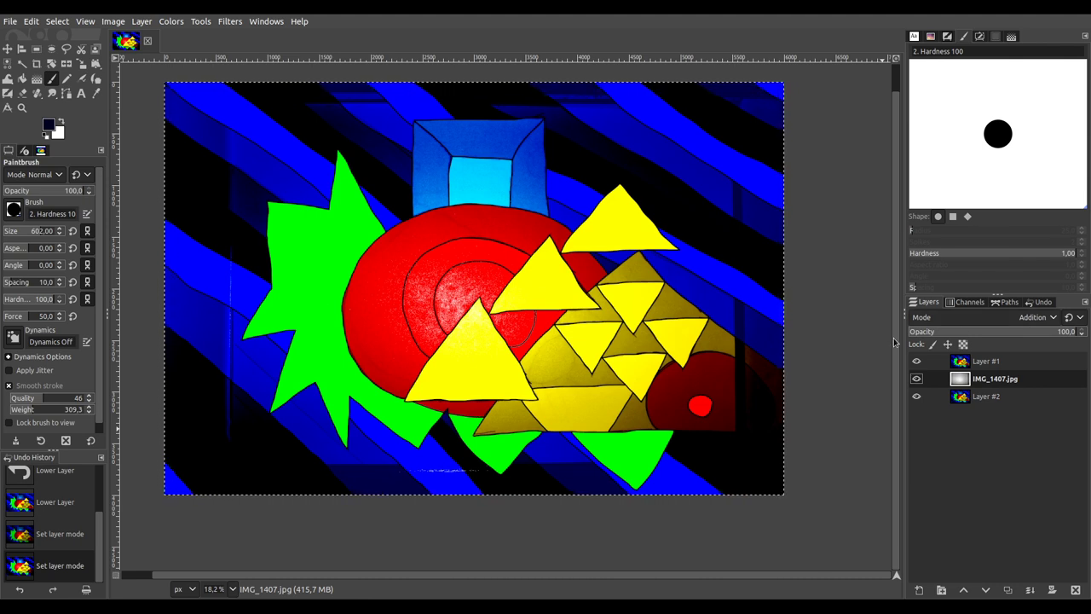
Step: Duplicate Layer #1, hide the duplicate, and merge the remaining visible layers into one
{"action": "left_click", "coordinate": [979, 368]}
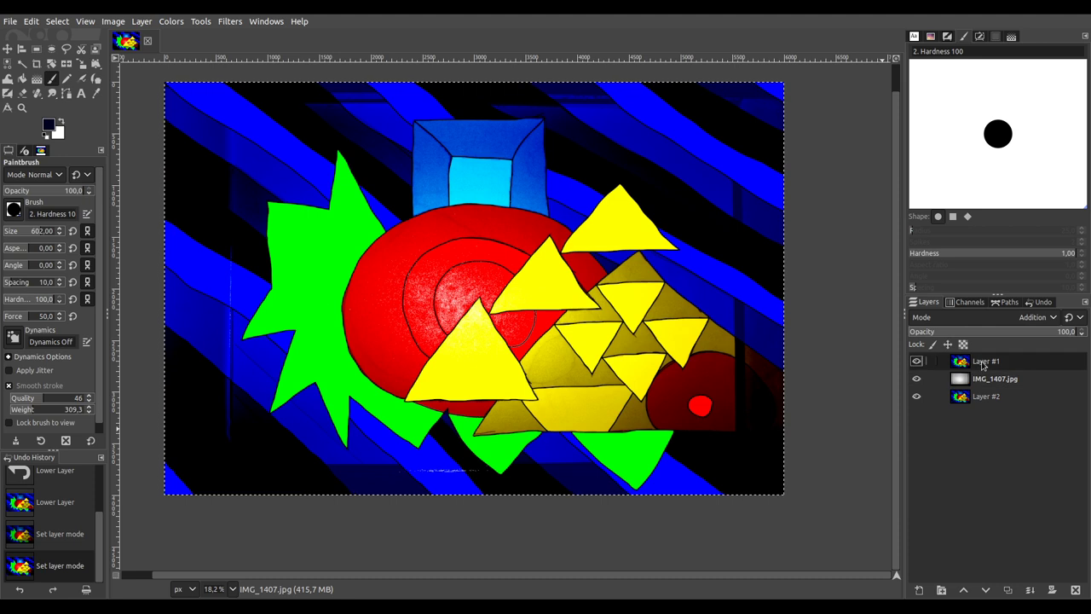
{"action": "left_click", "coordinate": [1008, 589]}
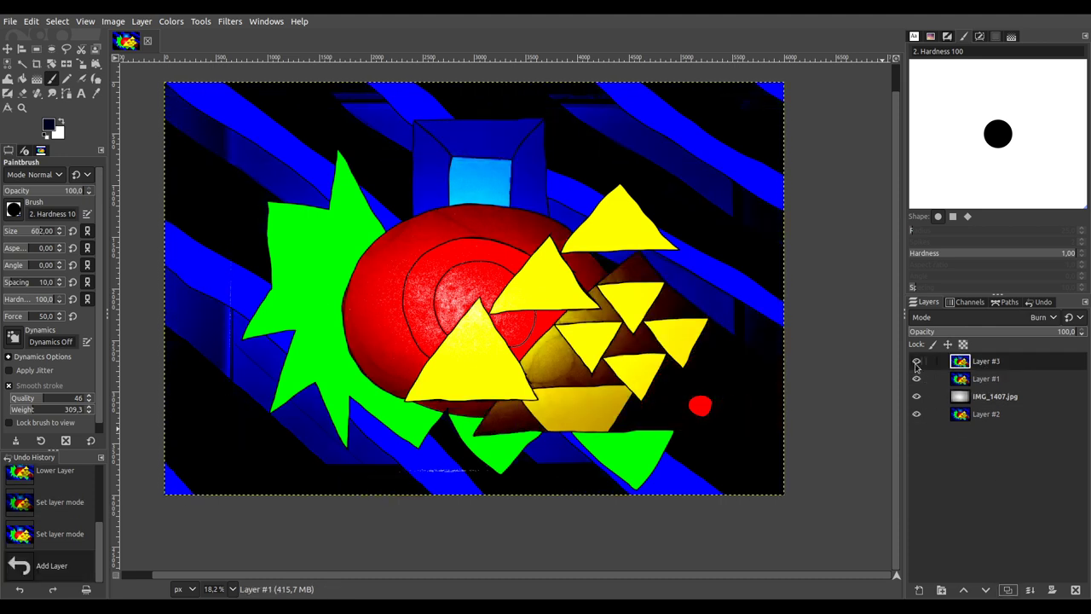
{"action": "left_click", "coordinate": [917, 362]}
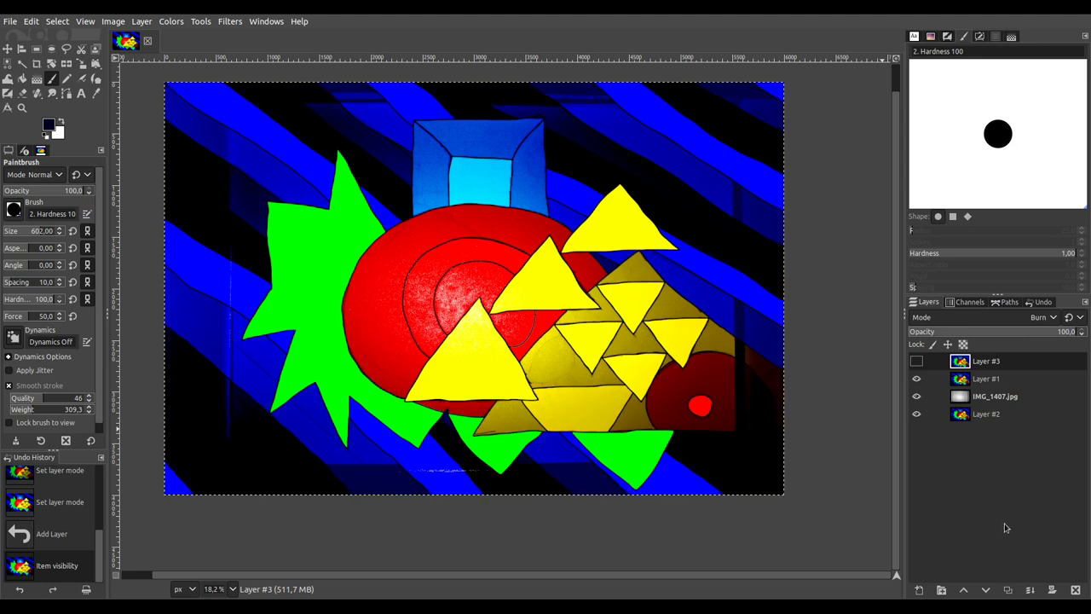
{"action": "left_click", "coordinate": [1053, 590], "text": "ctrl"}
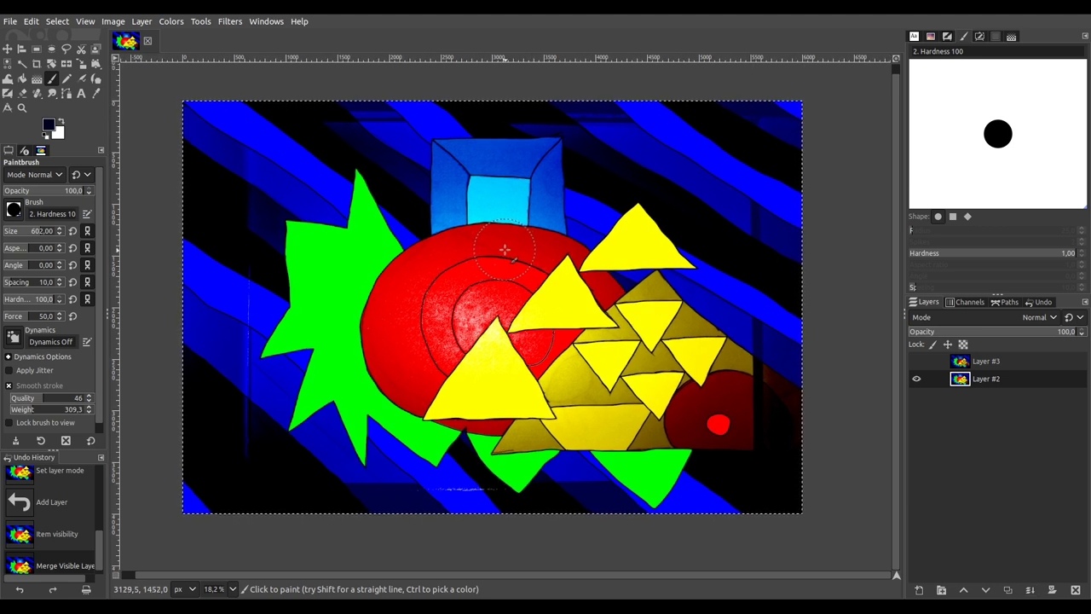
Step: Show Layer #3 and place a duplicate of the merged Layer #2 above it at the top of the stack
{"action": "left_click", "coordinate": [916, 362]}
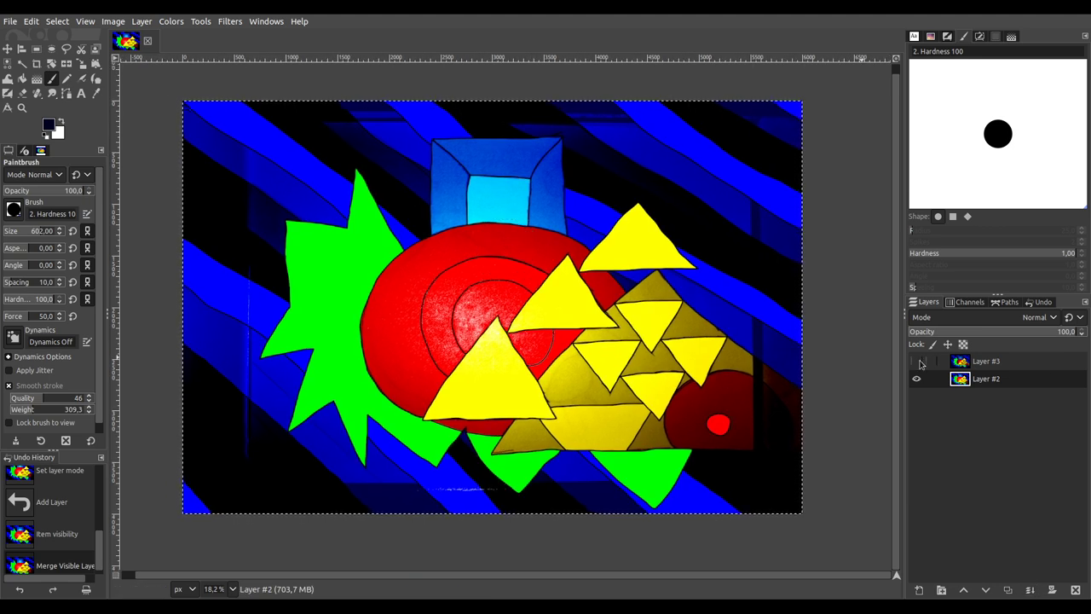
{"action": "left_click", "coordinate": [983, 363]}
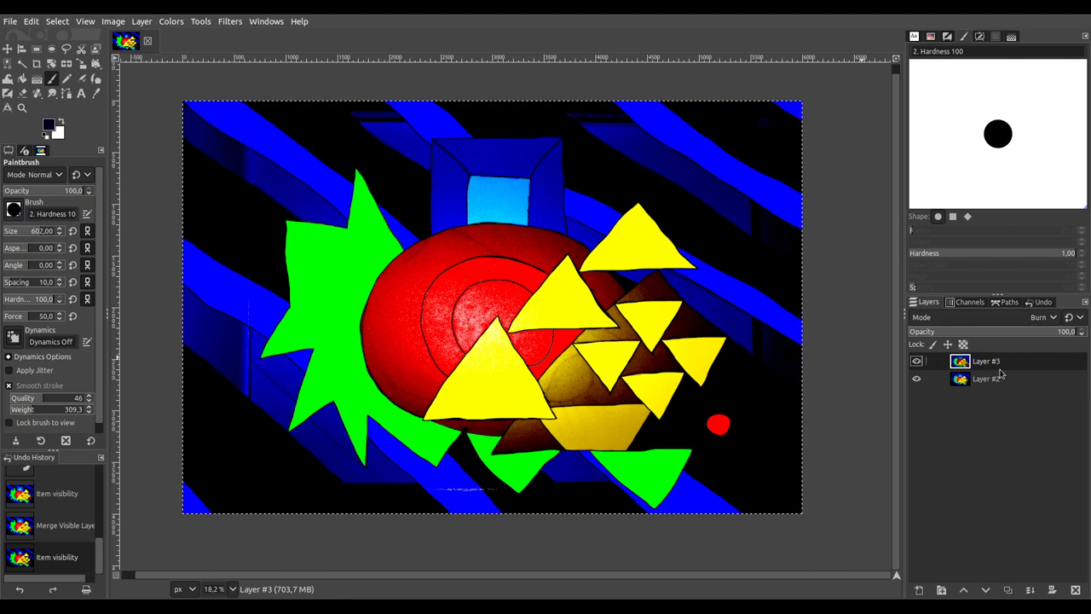
{"action": "key", "text": "shift+ctrl+n"}
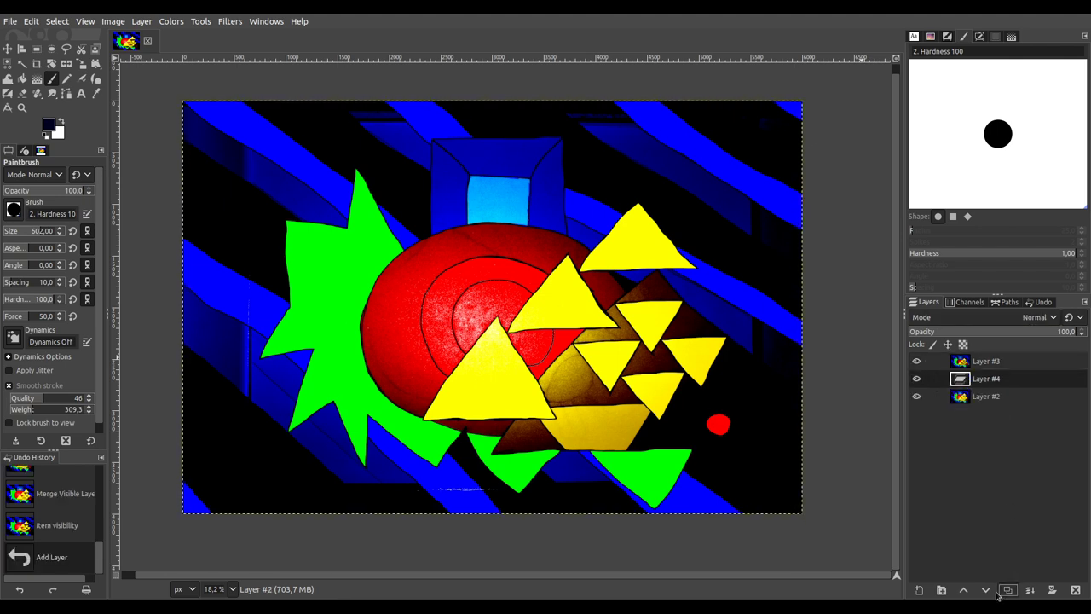
{"action": "left_click", "coordinate": [963, 590]}
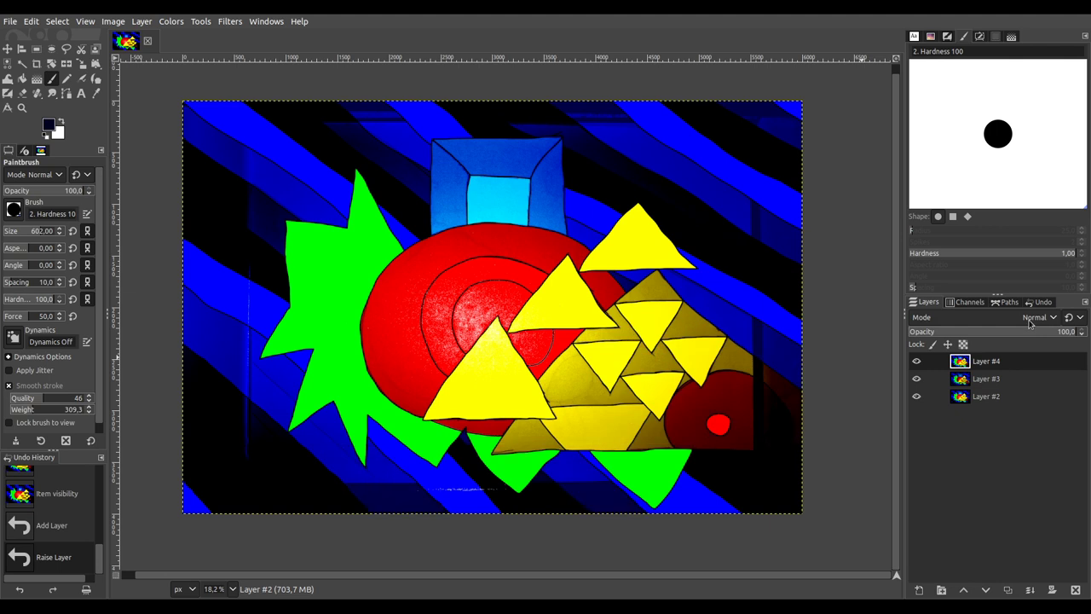
Step: Try the Screen, Darken only, Overlay, Pin light and Exclusion blending modes on Layer #4
{"action": "scroll", "coordinate": [1029, 321], "scroll_direction": "down", "scroll_amount": 4}
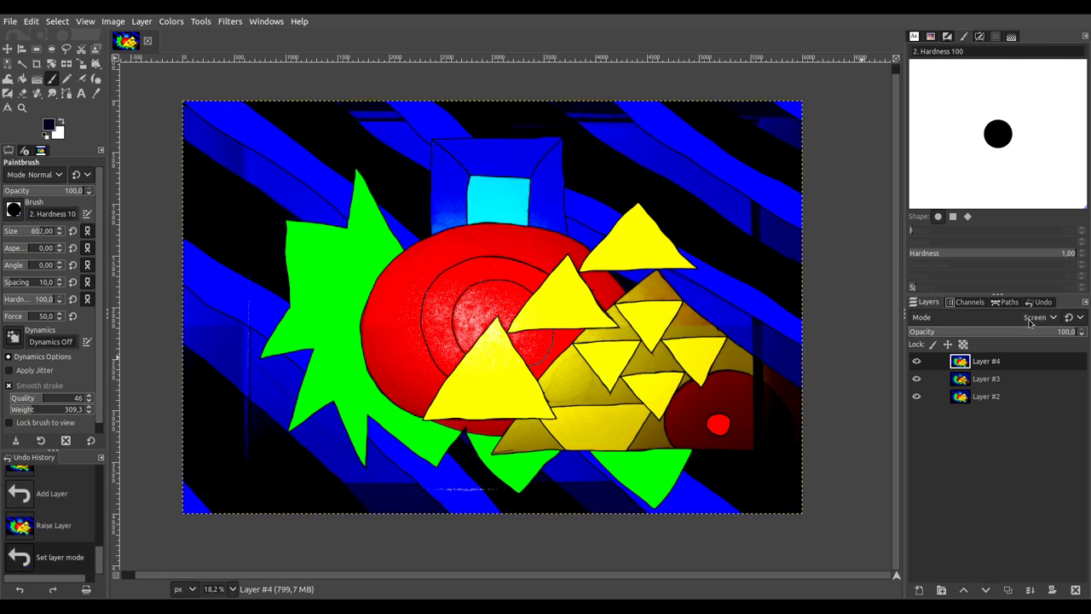
{"action": "scroll", "coordinate": [1029, 322], "scroll_direction": "down", "scroll_amount": 3}
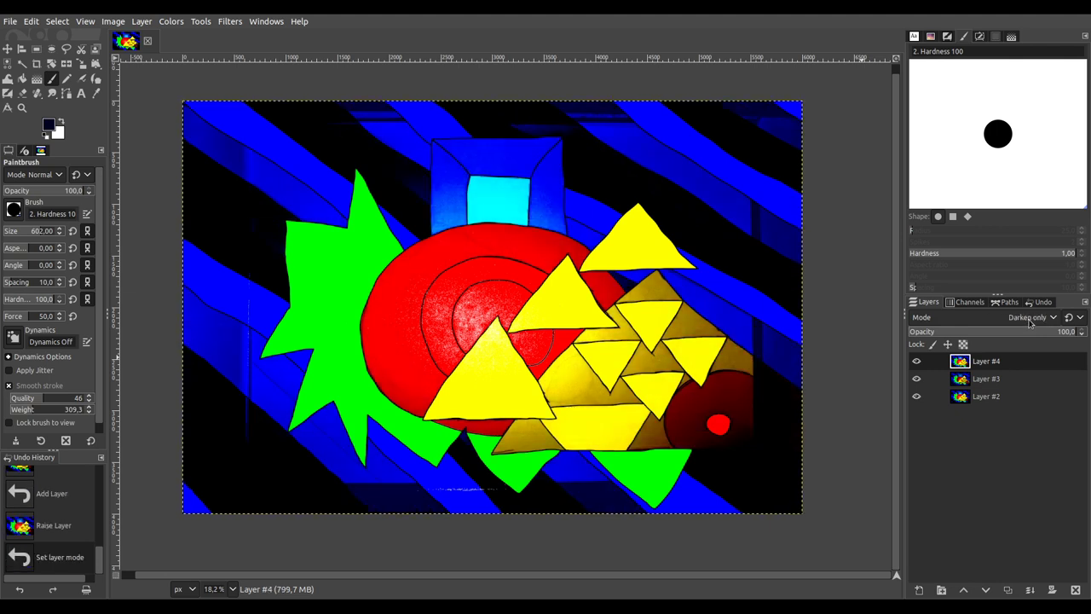
{"action": "scroll", "coordinate": [1030, 322], "scroll_direction": "down", "scroll_amount": 5}
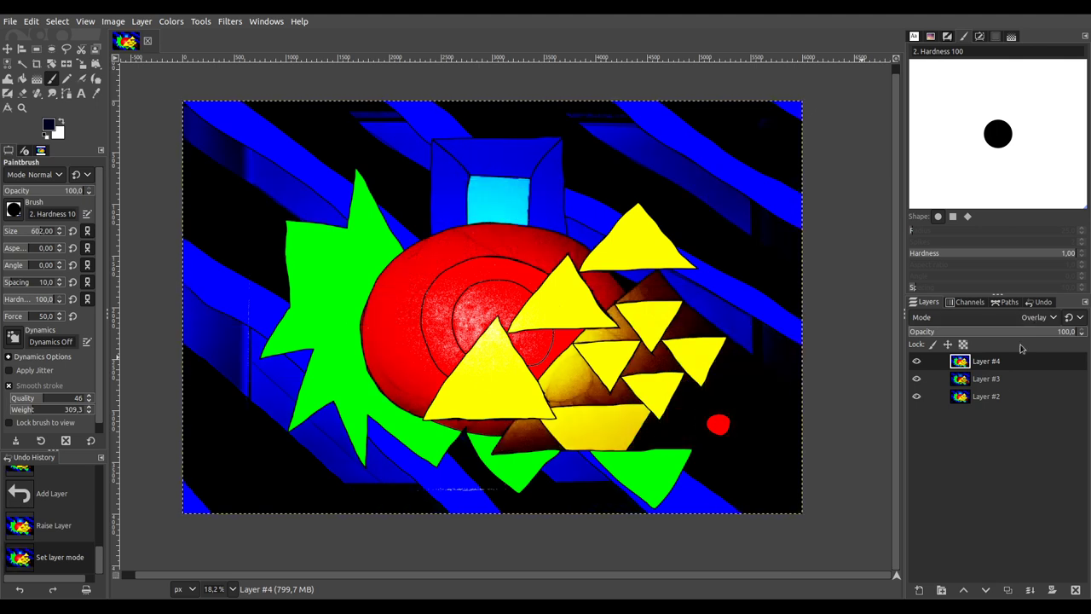
{"action": "scroll", "coordinate": [1031, 321], "scroll_direction": "down", "scroll_amount": 7}
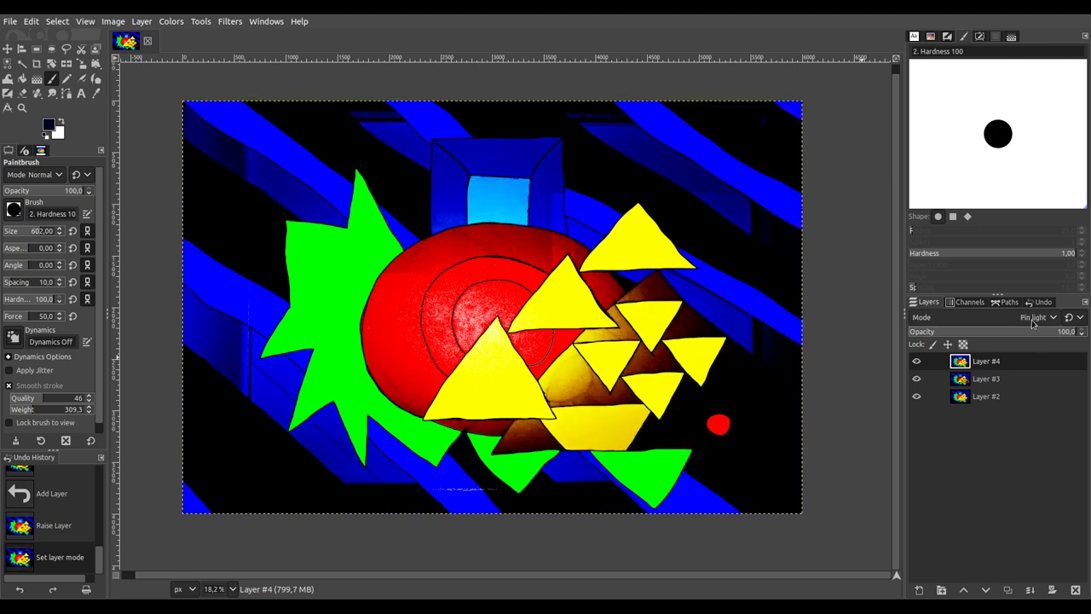
{"action": "scroll", "coordinate": [1031, 321], "scroll_direction": "down", "scroll_amount": 1}
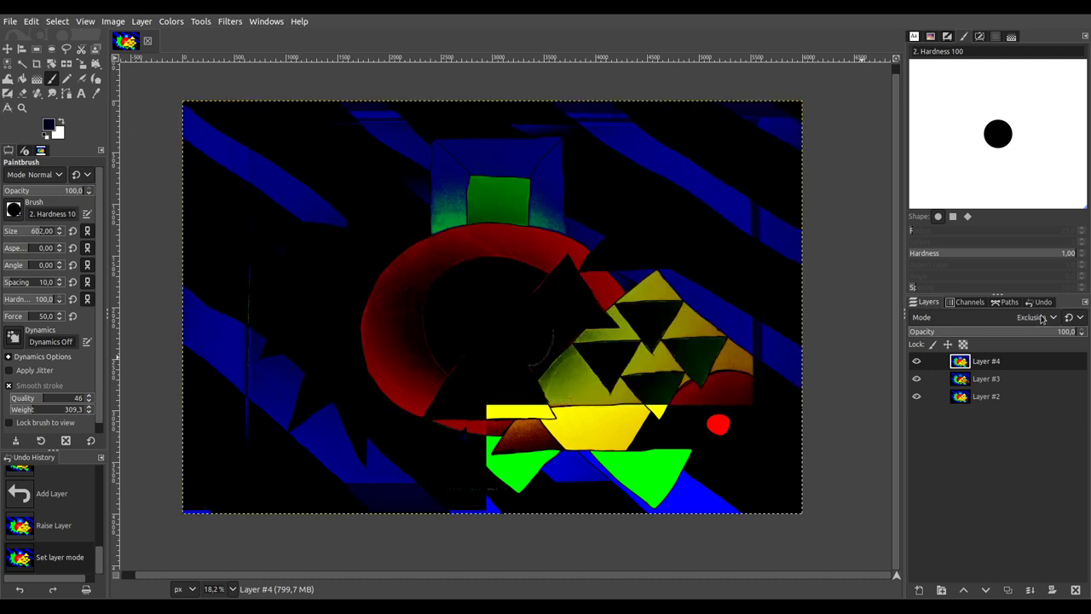
Step: Try the Linear burn, Screen, Luma lighten only, Vivid light and Darken only blending modes on Layer #3
{"action": "left_click", "coordinate": [996, 379]}
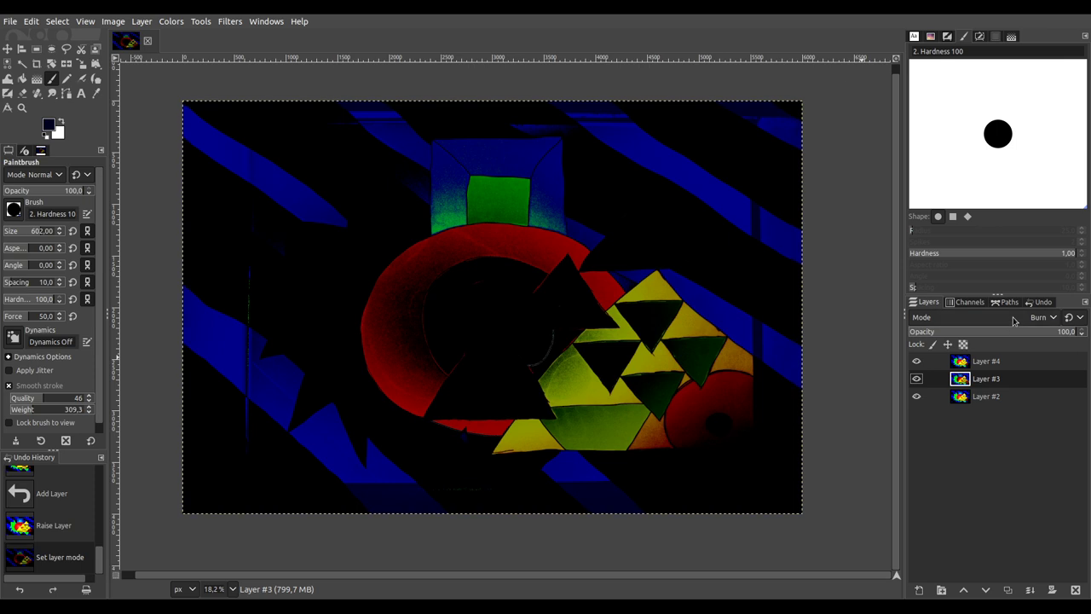
{"action": "scroll", "coordinate": [1014, 320], "scroll_direction": "down", "scroll_amount": 1}
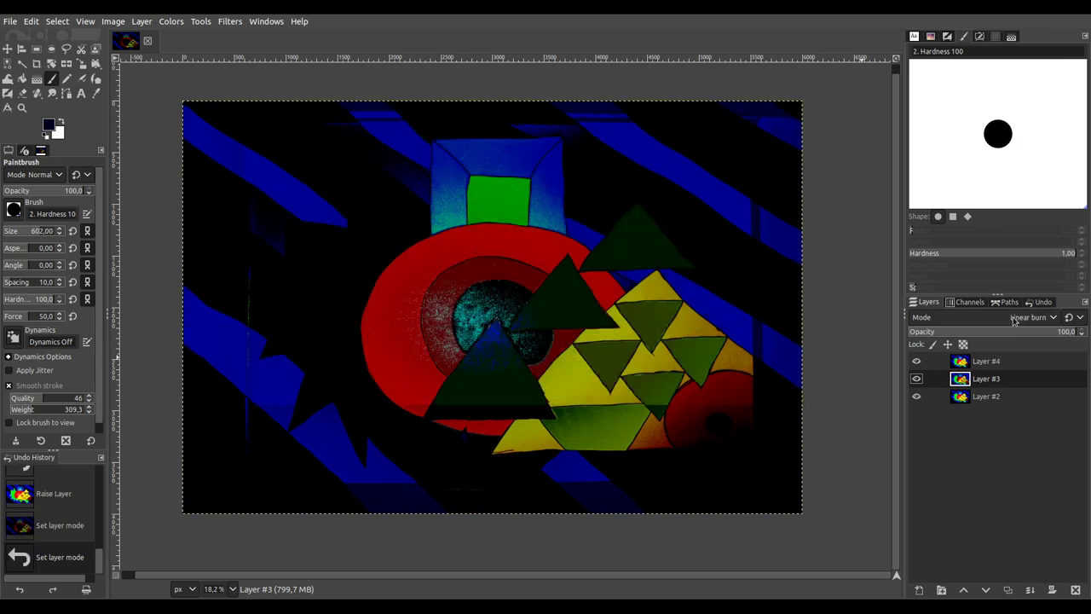
{"action": "scroll", "coordinate": [1013, 320], "scroll_direction": "down", "scroll_amount": 1}
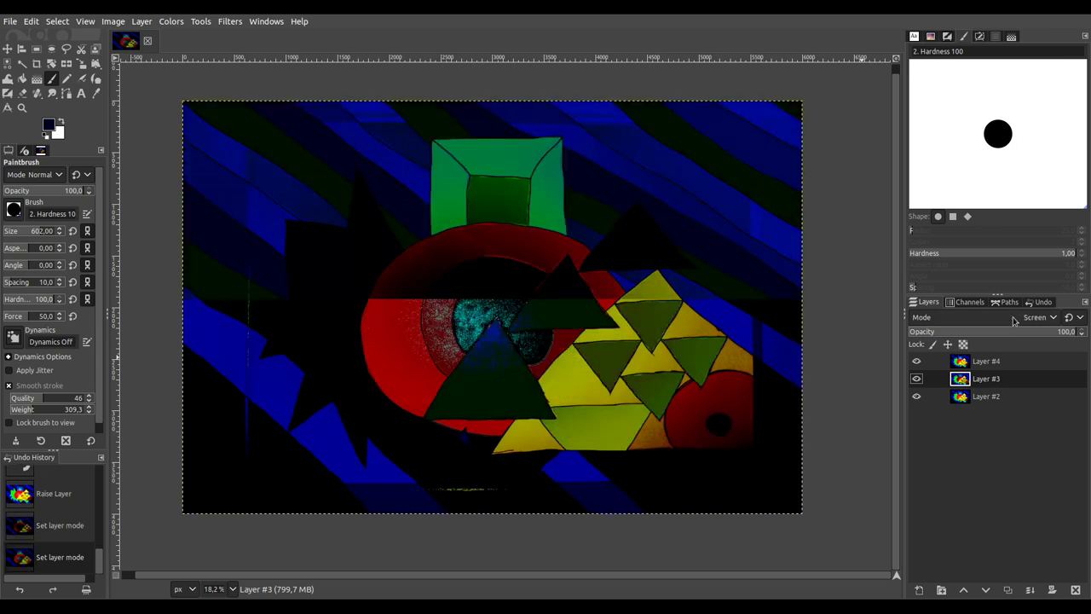
{"action": "scroll", "coordinate": [1014, 321], "scroll_direction": "down", "scroll_amount": 1}
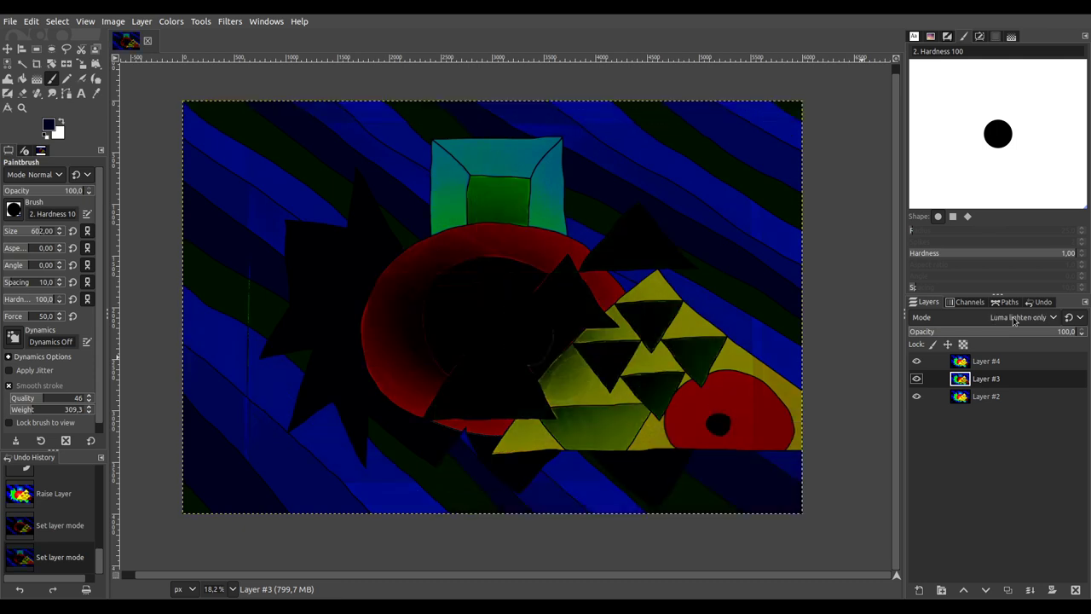
{"action": "scroll", "coordinate": [1013, 321], "scroll_direction": "down", "scroll_amount": 1}
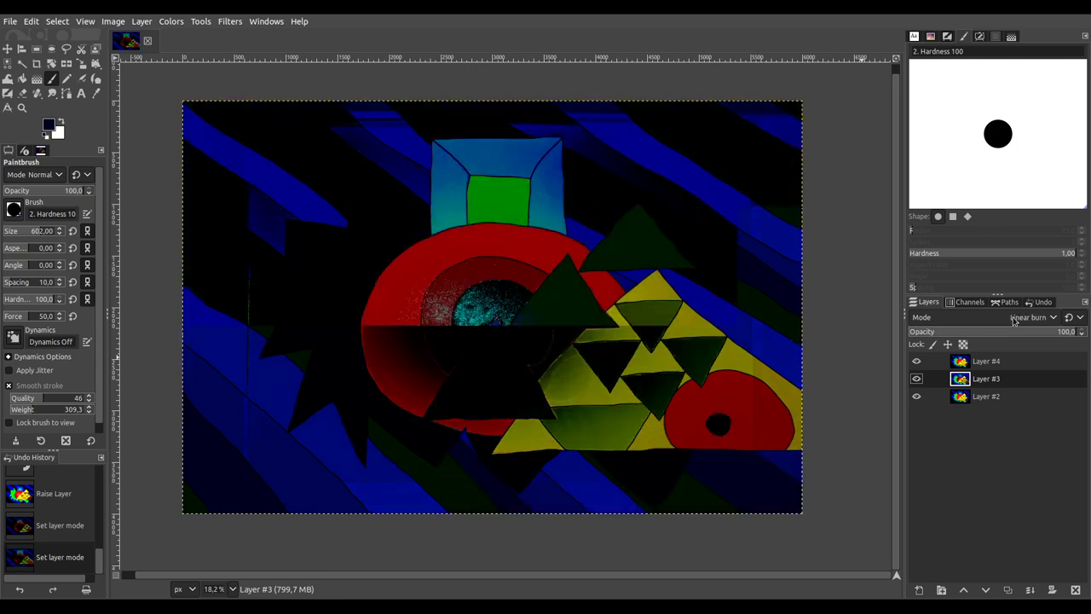
{"action": "scroll", "coordinate": [1014, 321], "scroll_direction": "down", "scroll_amount": 2}
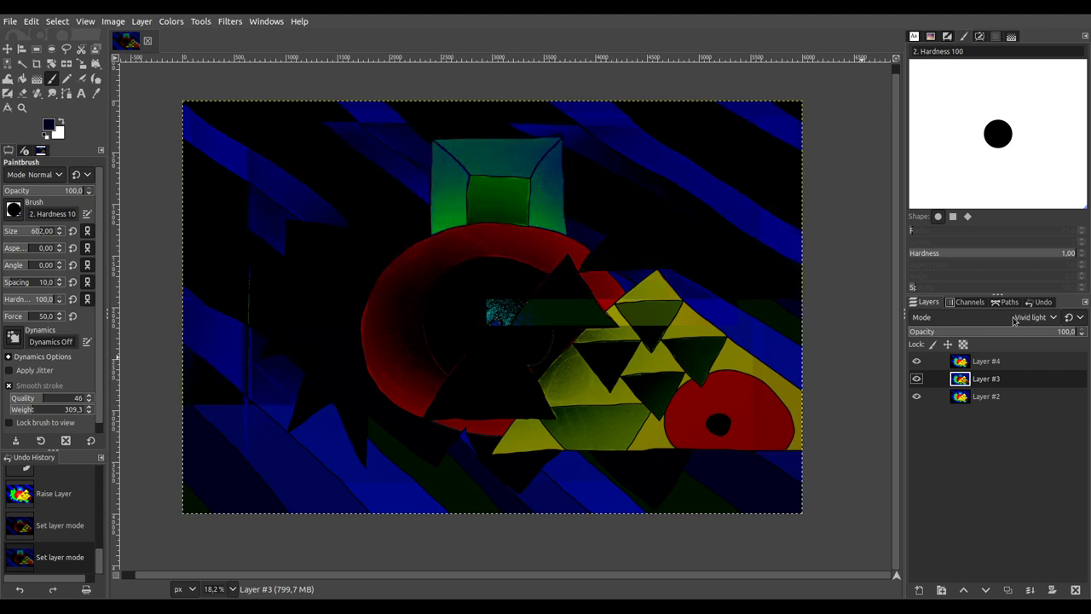
{"action": "scroll", "coordinate": [1014, 320], "scroll_direction": "up", "scroll_amount": 8}
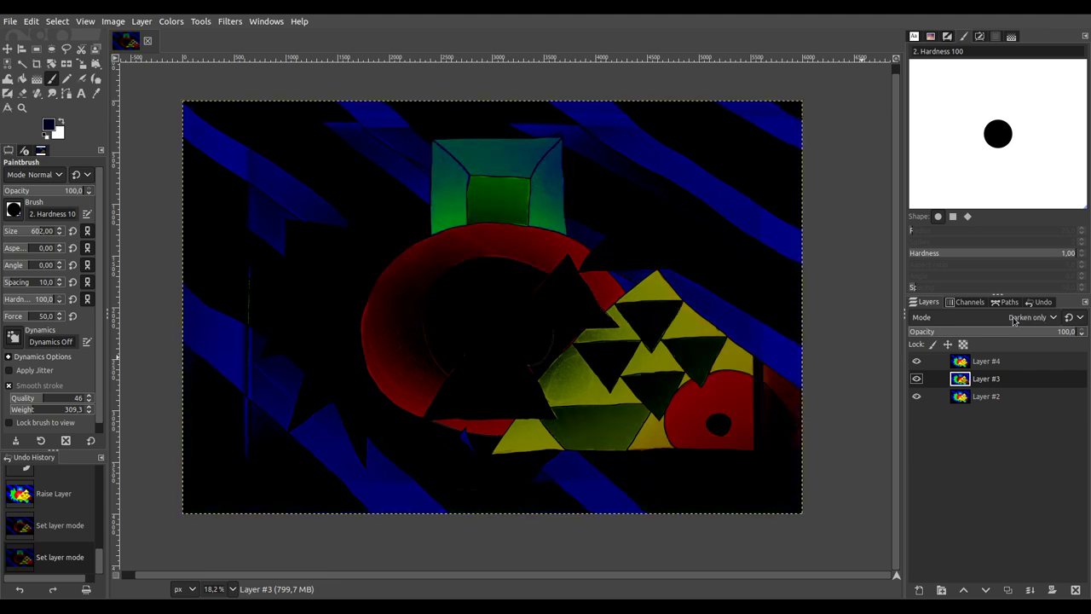
Step: Try the Grain extract, Hard light and Dissolve modes on Layer #4, and switch Layer #3 to Normal
{"action": "left_click", "coordinate": [989, 364]}
{"action": "scroll", "coordinate": [1016, 322], "scroll_direction": "down", "scroll_amount": 1}
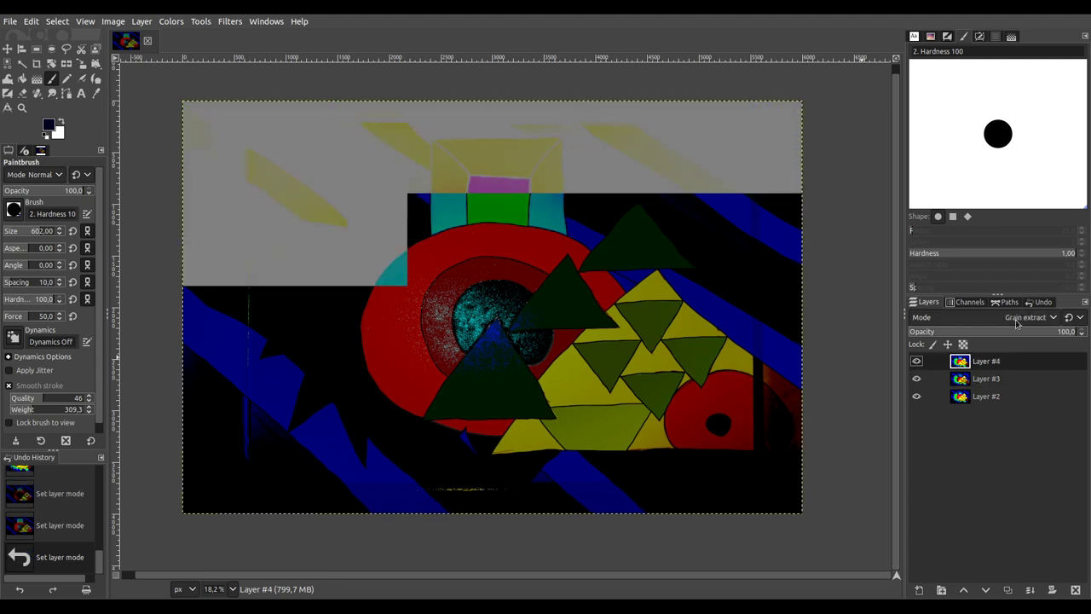
{"action": "scroll", "coordinate": [1016, 323], "scroll_direction": "down", "scroll_amount": 1}
{"action": "scroll", "coordinate": [1016, 322], "scroll_direction": "down", "scroll_amount": 1}
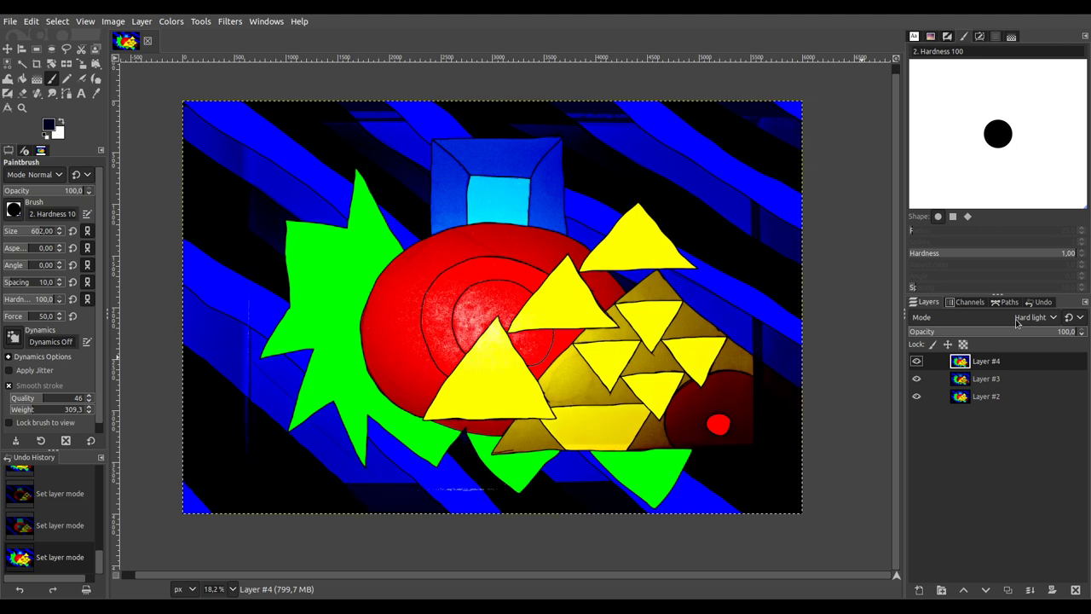
{"action": "scroll", "coordinate": [1016, 322], "scroll_direction": "up", "scroll_amount": 3}
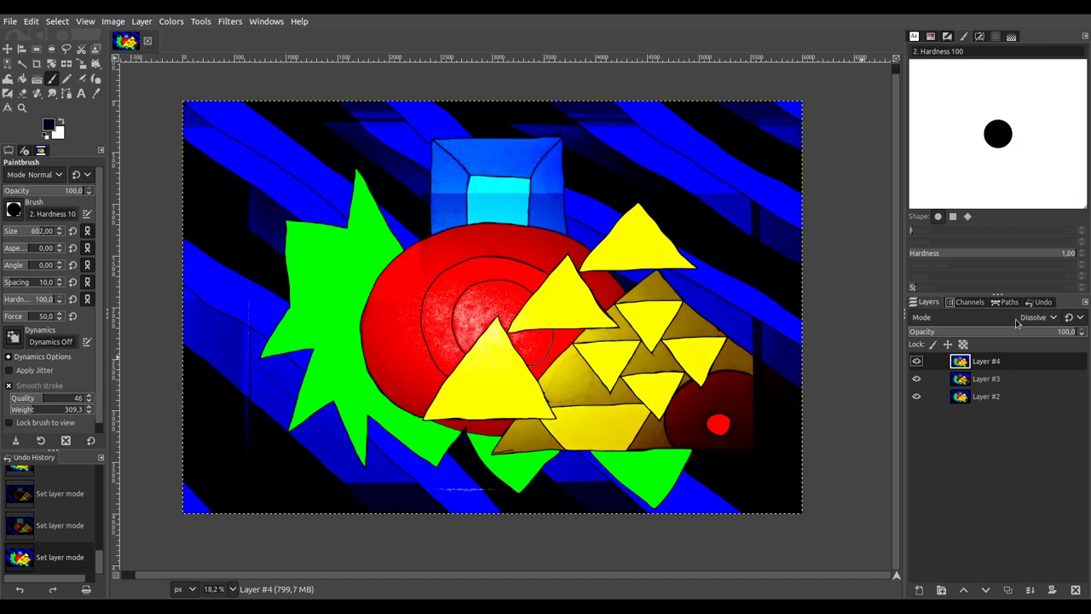
{"action": "left_click", "coordinate": [991, 381]}
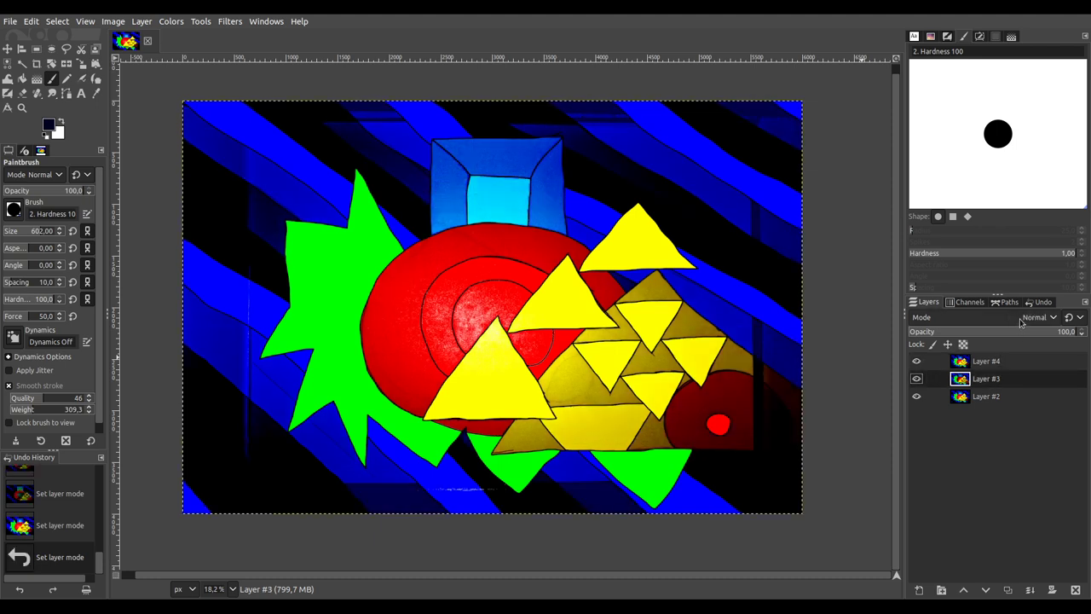
Step: Compare Dodge, Addition and Luma darken only on Layer #4, and set its blending mode to Multiply
{"action": "left_click", "coordinate": [974, 364]}
{"action": "scroll", "coordinate": [1038, 318], "scroll_direction": "down", "scroll_amount": 4}
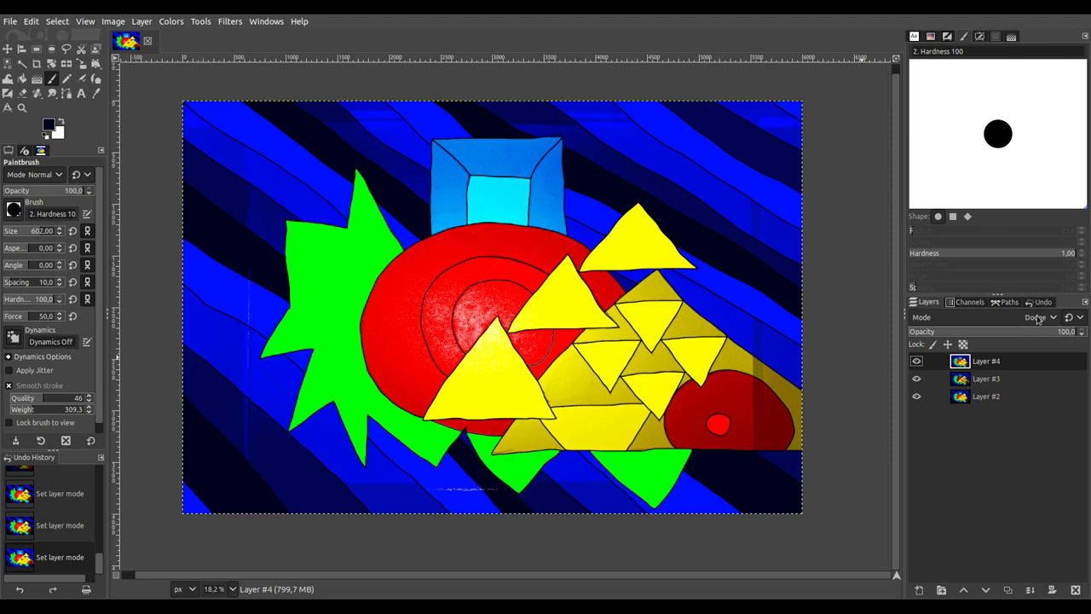
{"action": "scroll", "coordinate": [1038, 318], "scroll_direction": "down", "scroll_amount": 1}
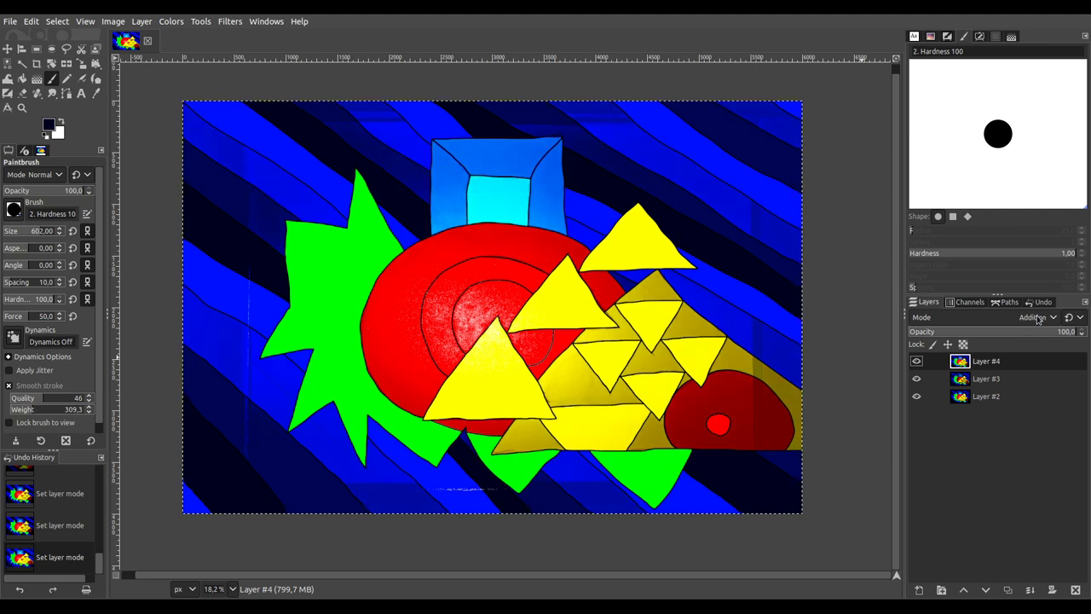
{"action": "scroll", "coordinate": [1038, 318], "scroll_direction": "down", "scroll_amount": 1}
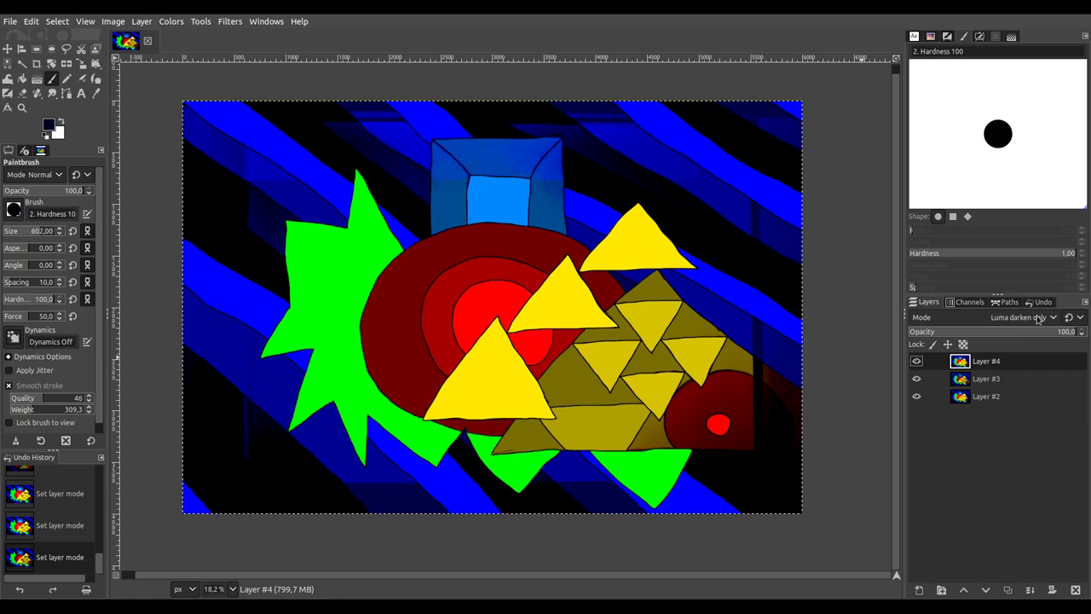
{"action": "scroll", "coordinate": [1038, 319], "scroll_direction": "down", "scroll_amount": 1}
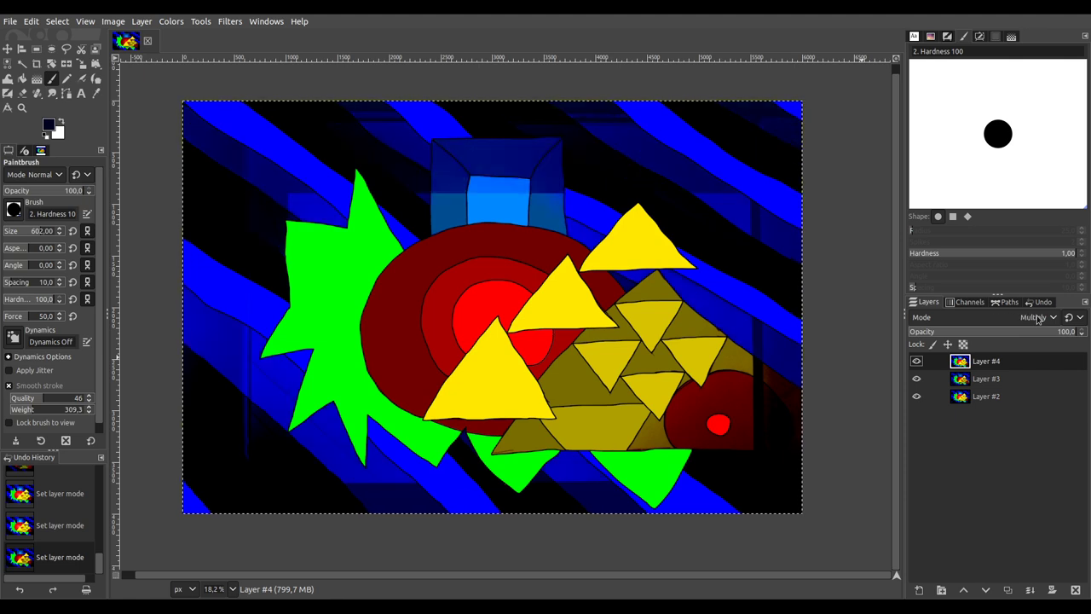
Step: Try Addition on Layer #3, and set its blending mode to Darken only
{"action": "left_click", "coordinate": [1003, 380]}
{"action": "scroll", "coordinate": [1027, 317], "scroll_direction": "down", "scroll_amount": 5}
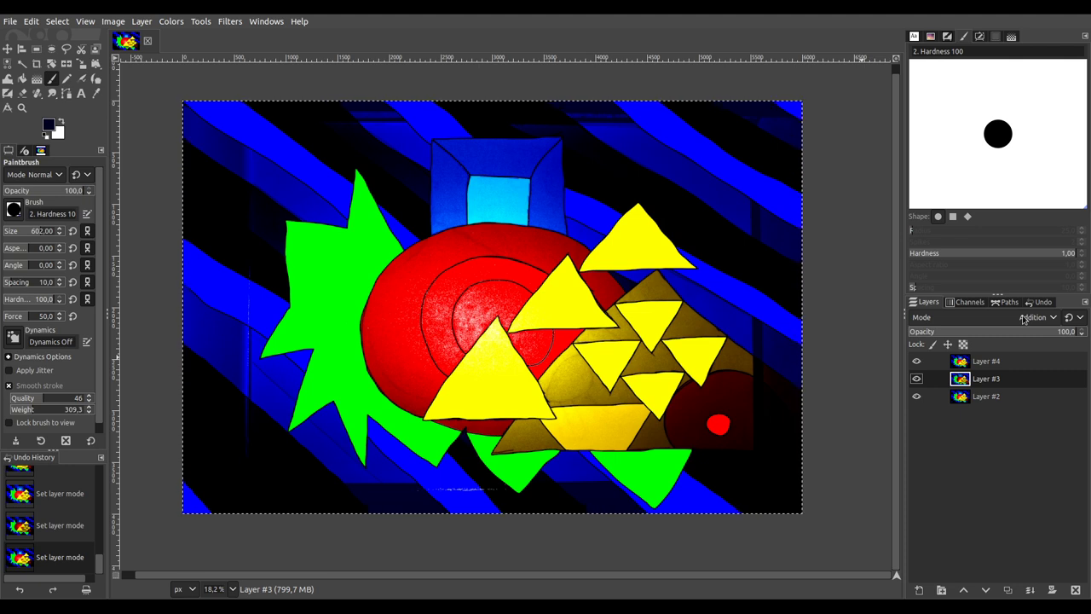
{"action": "scroll", "coordinate": [1023, 318], "scroll_direction": "down", "scroll_amount": 1}
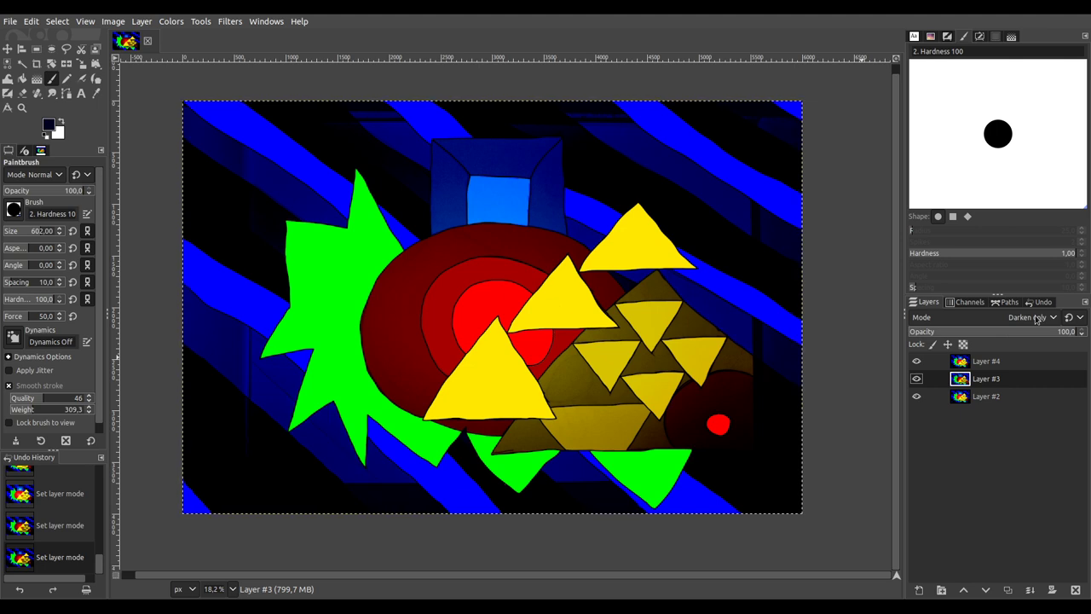
Step: Hide Layer #4 and Layer #3, and make Layer #2 the active layer
{"action": "left_click", "coordinate": [998, 363]}
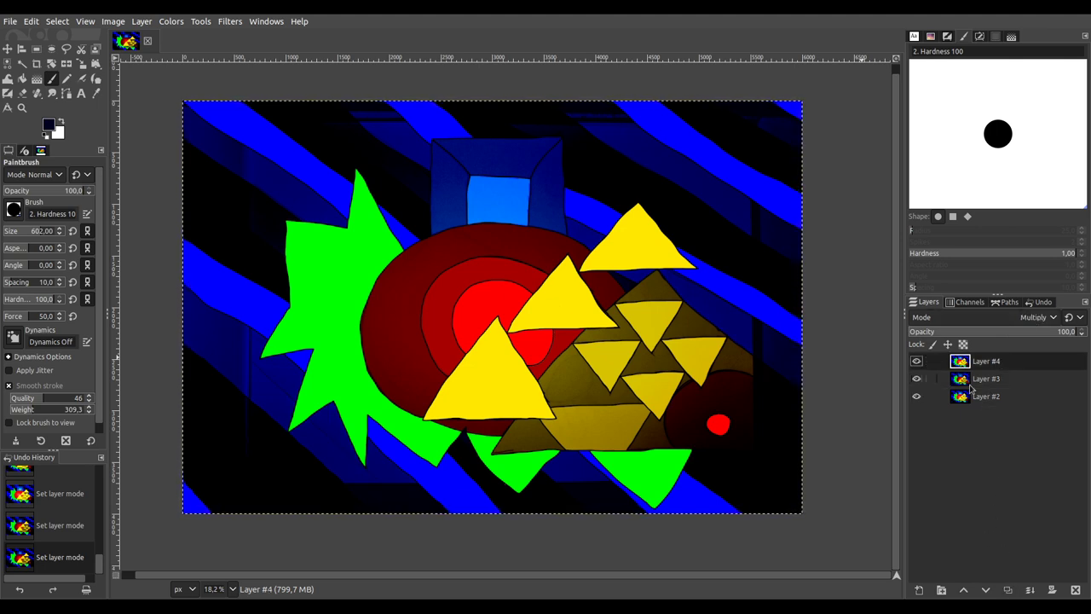
{"action": "left_click", "coordinate": [916, 362]}
{"action": "left_click", "coordinate": [917, 379]}
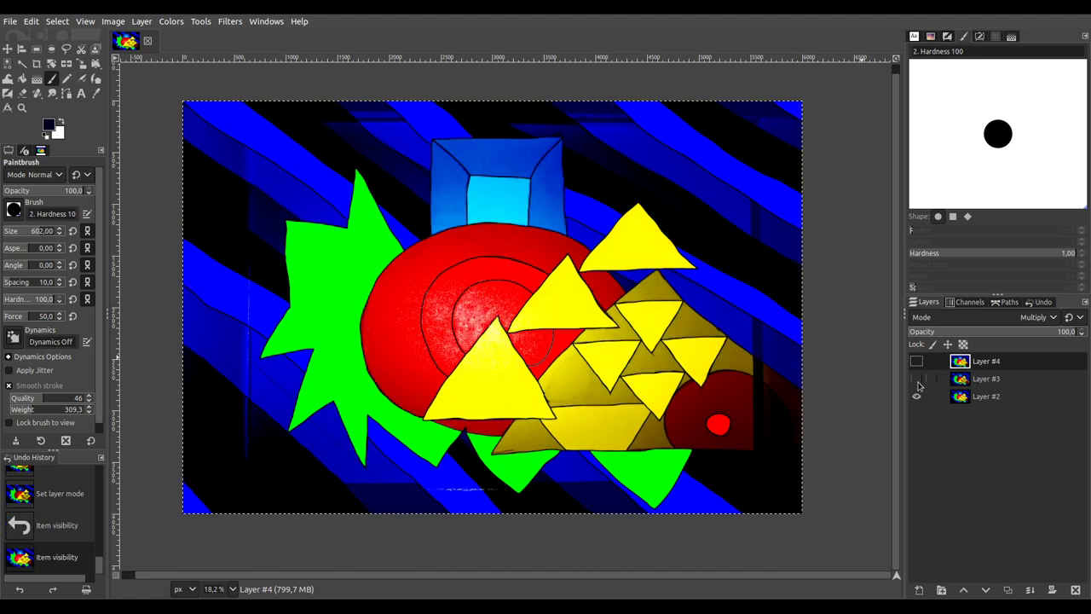
{"action": "left_click", "coordinate": [978, 398]}
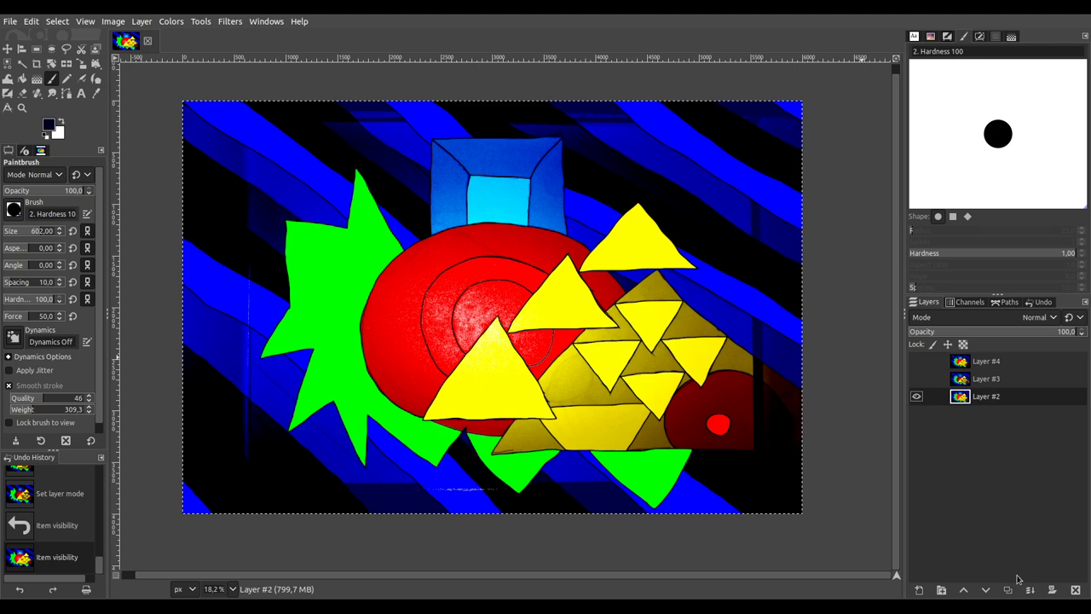
Step: Duplicate Layer #2, hide the copy, show Layer #3 and Layer #4, and merge the visible layers into one
{"action": "left_click", "coordinate": [1009, 589]}
{"action": "left_click", "coordinate": [916, 397]}
{"action": "left_click", "coordinate": [917, 379]}
{"action": "left_click", "coordinate": [916, 361]}
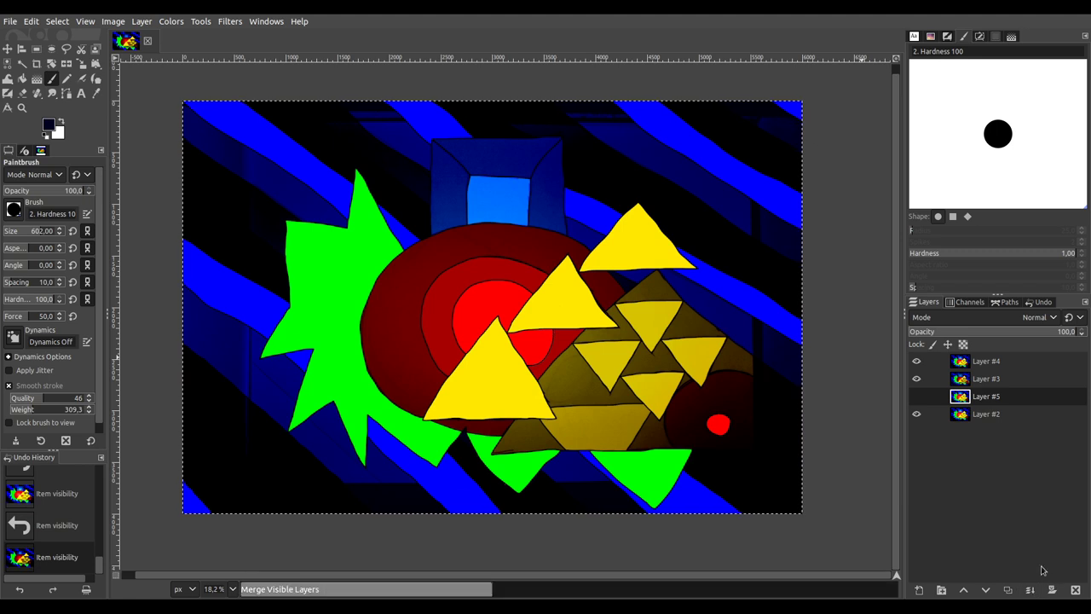
{"action": "left_click", "coordinate": [1030, 589], "text": "ctrl"}
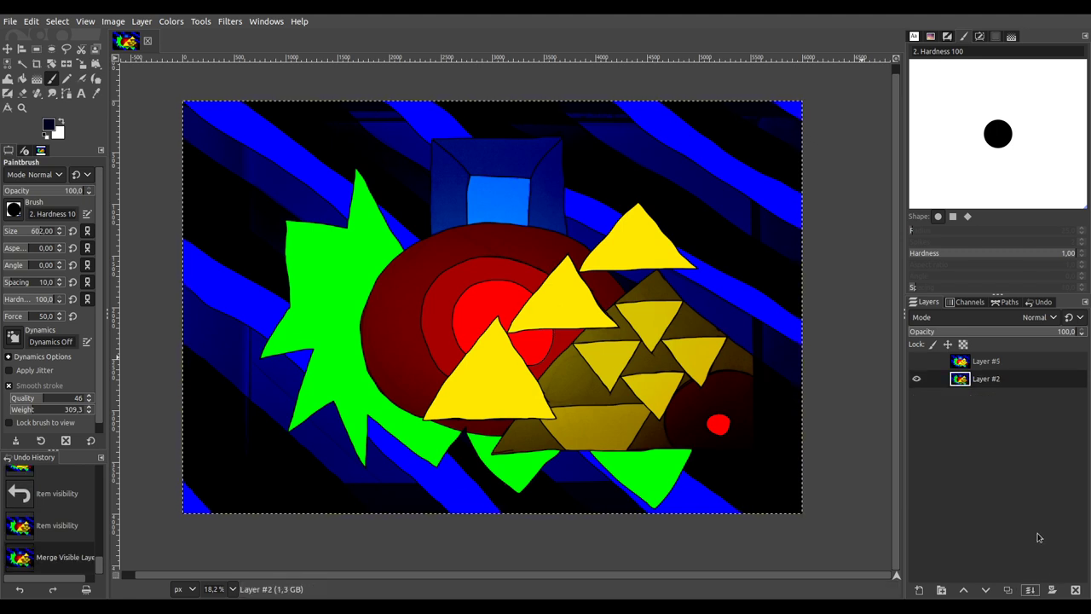
Step: Duplicate the merged Layer #2 and try the Luma lighten only, Addition and Darken only modes on the copy
{"action": "left_click", "coordinate": [1008, 589]}
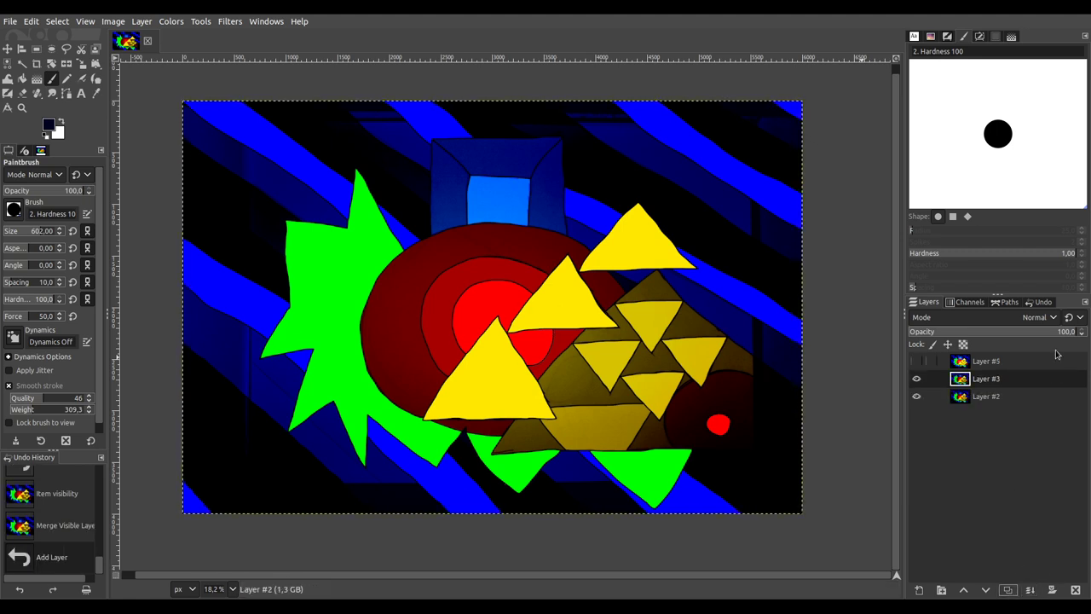
{"action": "scroll", "coordinate": [1028, 317], "scroll_direction": "down", "scroll_amount": 3}
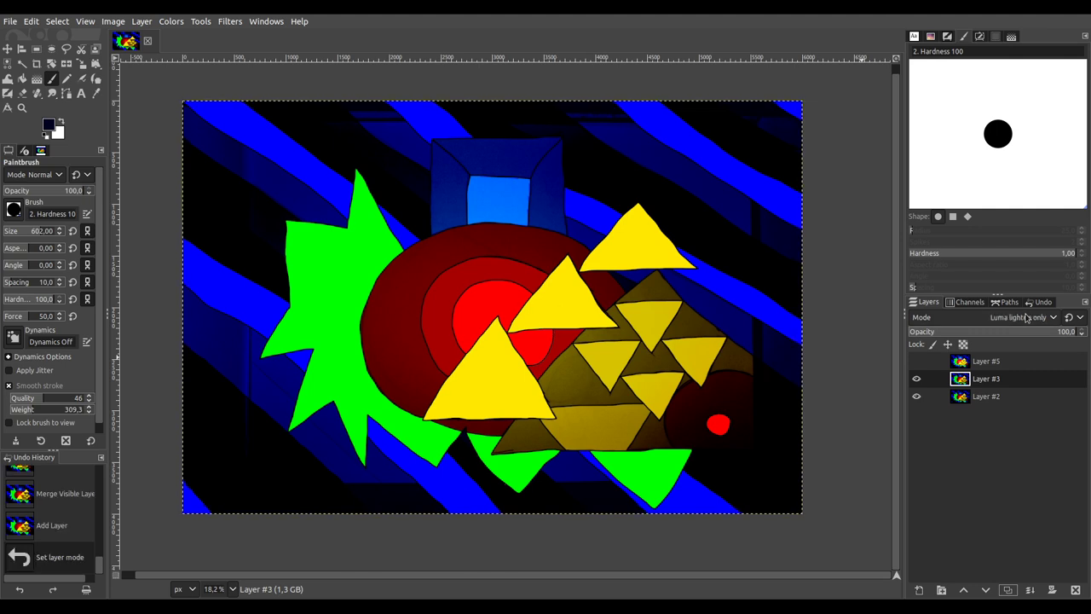
{"action": "scroll", "coordinate": [1027, 317], "scroll_direction": "down", "scroll_amount": 3}
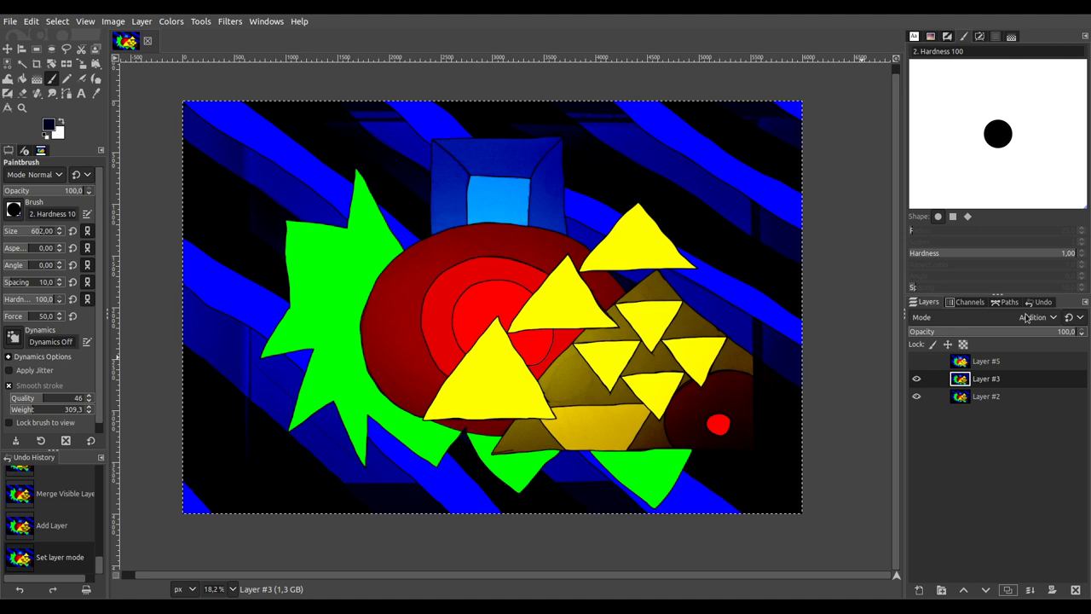
{"action": "scroll", "coordinate": [1027, 317], "scroll_direction": "down", "scroll_amount": 1}
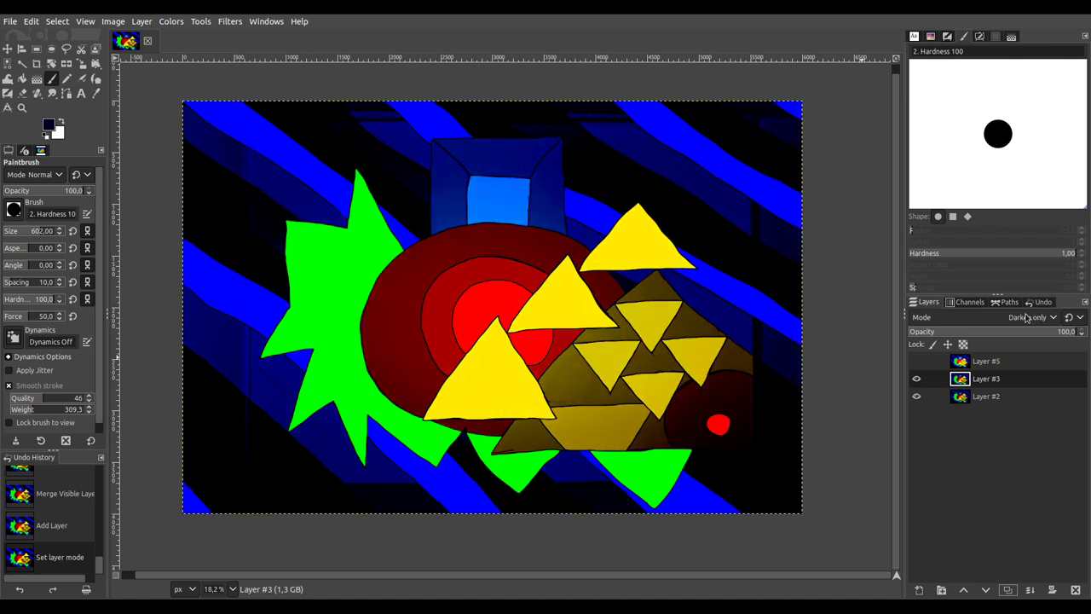
{"action": "left_click", "coordinate": [916, 380]}
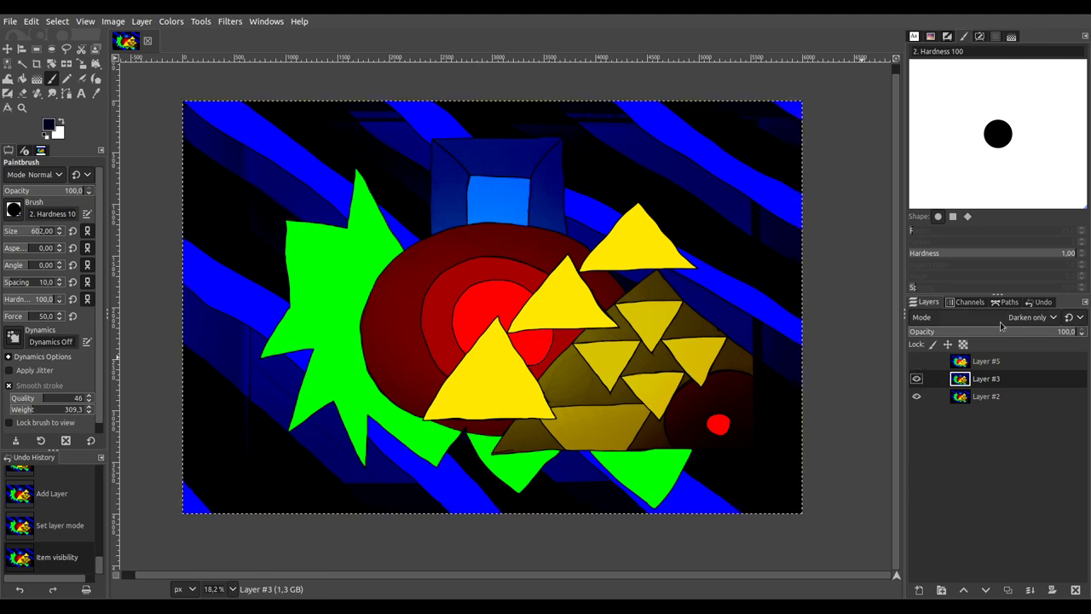
Step: Try Soft light on Layer #3, compare the image with and without it, and delete Layer #3
{"action": "scroll", "coordinate": [1016, 322], "scroll_direction": "down", "scroll_amount": 2}
{"action": "scroll", "coordinate": [1016, 322], "scroll_direction": "down", "scroll_amount": 1}
{"action": "scroll", "coordinate": [1016, 322], "scroll_direction": "down", "scroll_amount": 2}
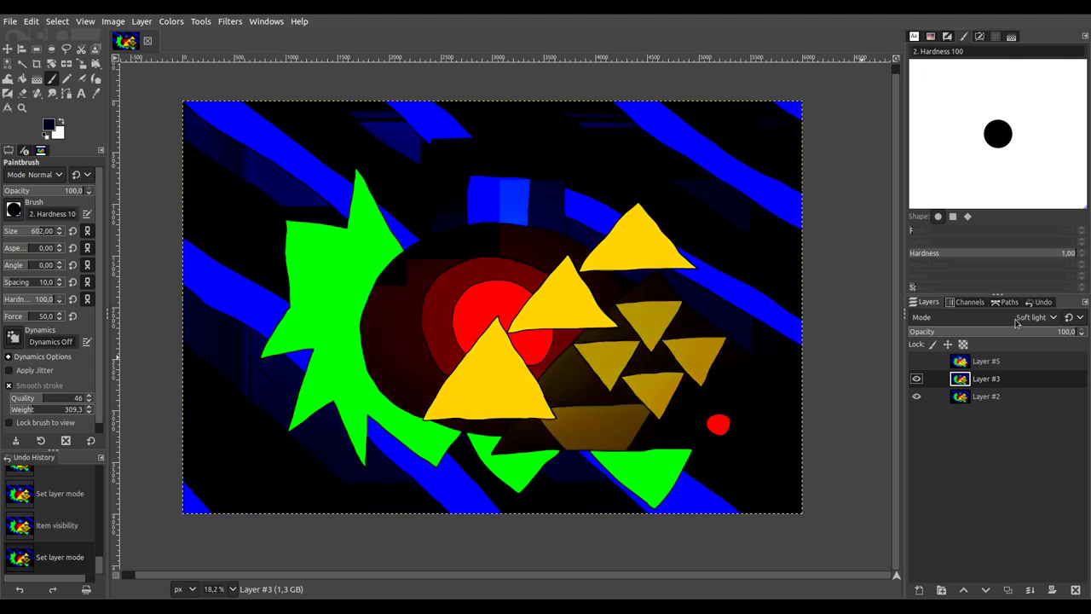
{"action": "left_click", "coordinate": [916, 380]}
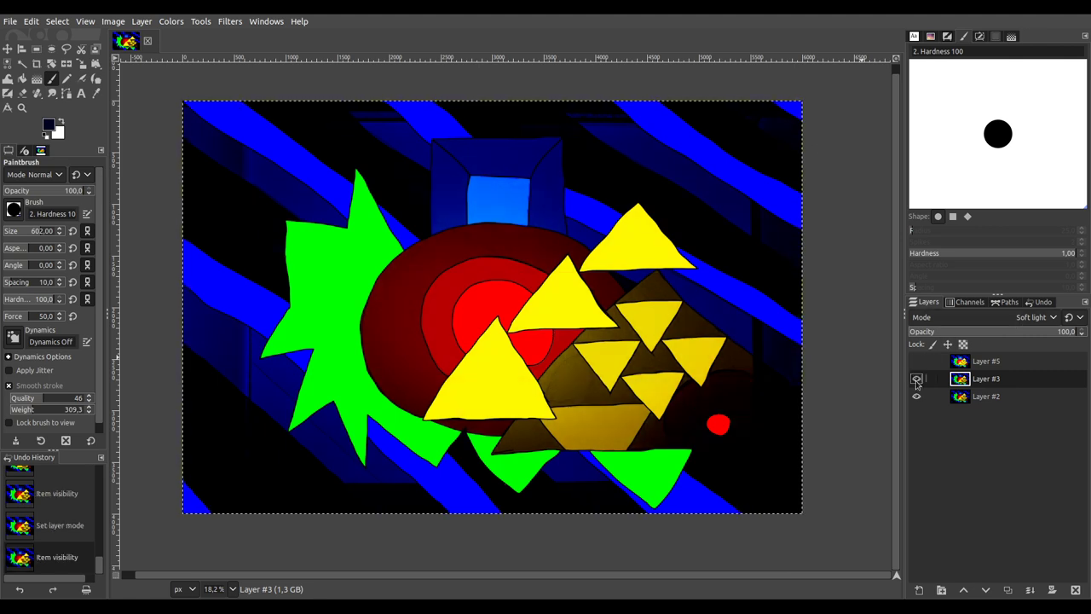
{"action": "left_click", "coordinate": [916, 380]}
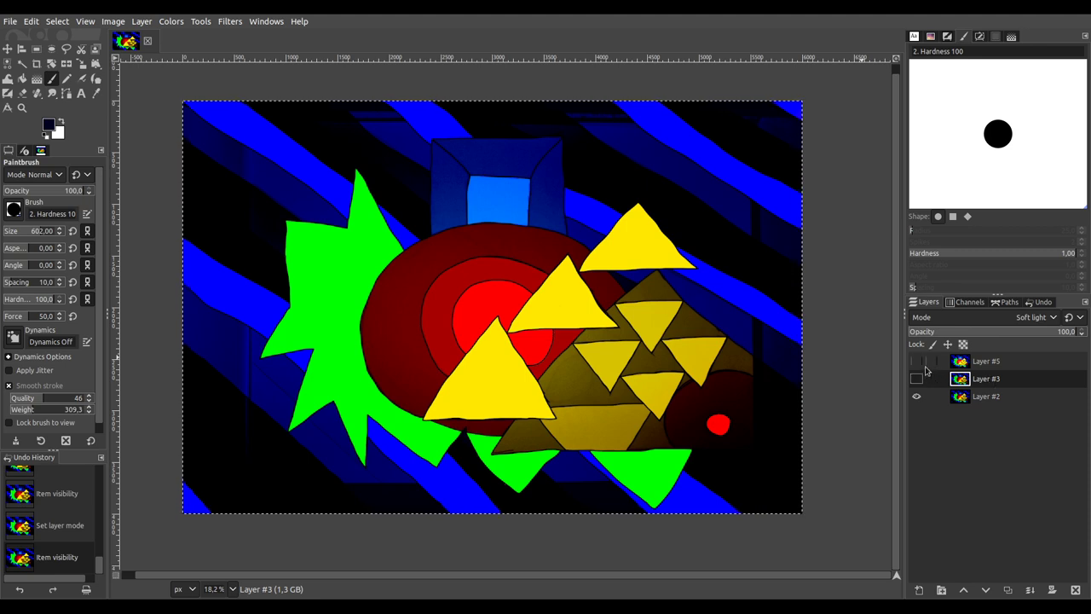
{"action": "left_click", "coordinate": [1075, 590]}
Step: Show and activate Layer #5, try its Split, Addition and Dodge modes, and compare the image with and without the layer
{"action": "left_click", "coordinate": [918, 361]}
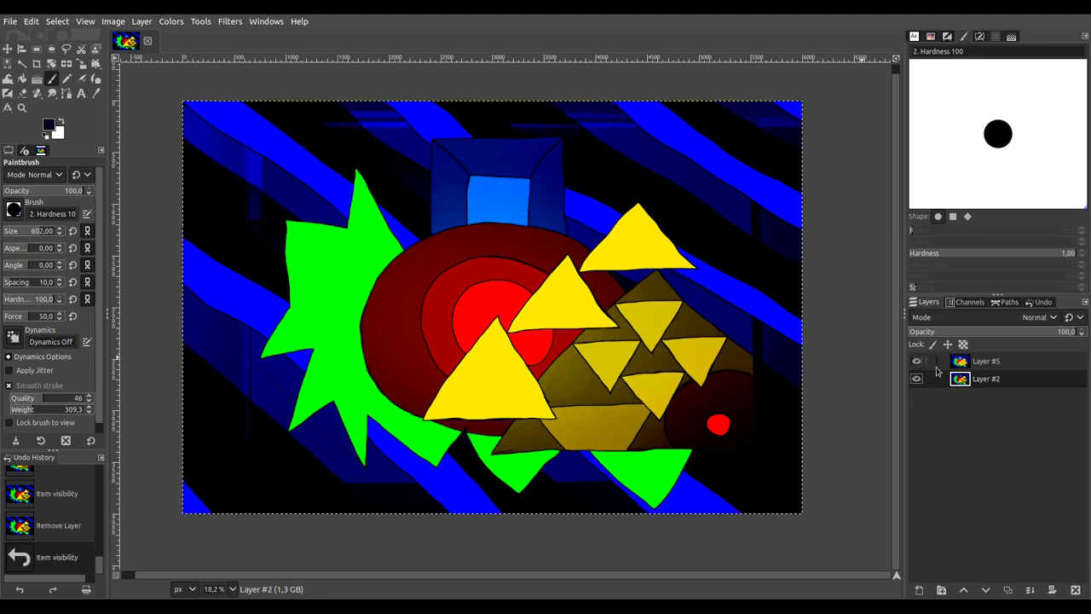
{"action": "left_click", "coordinate": [937, 365]}
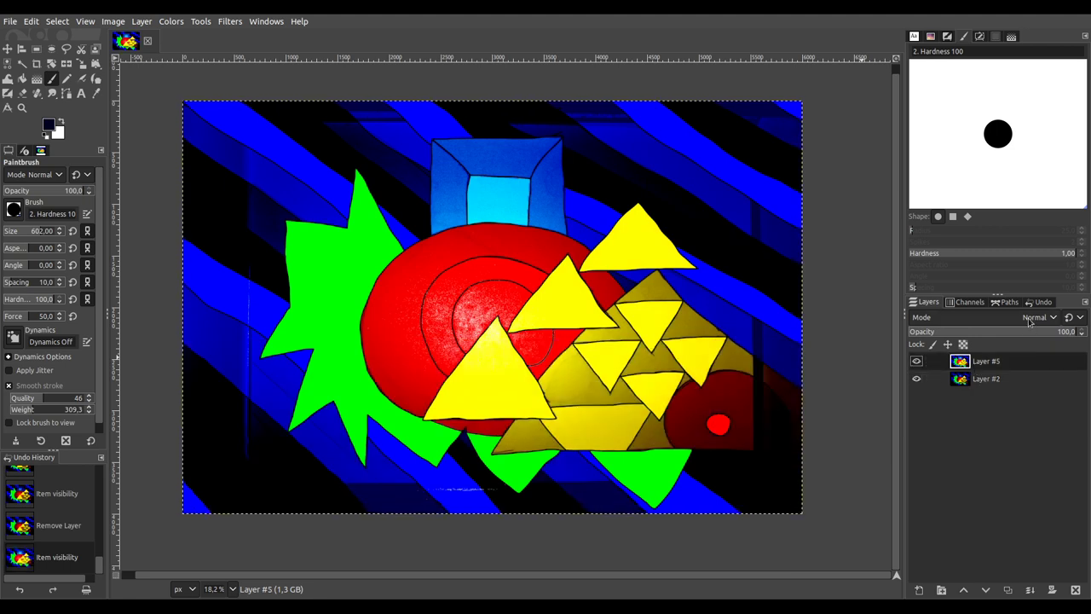
{"action": "scroll", "coordinate": [1029, 321], "scroll_direction": "down", "scroll_amount": 5}
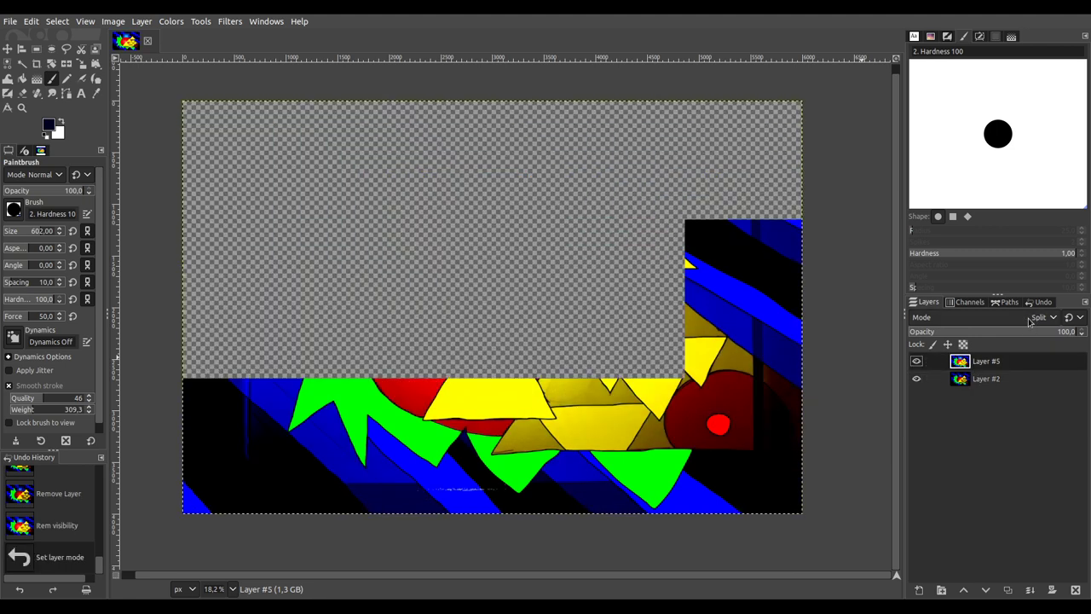
{"action": "scroll", "coordinate": [1029, 320], "scroll_direction": "down", "scroll_amount": 1}
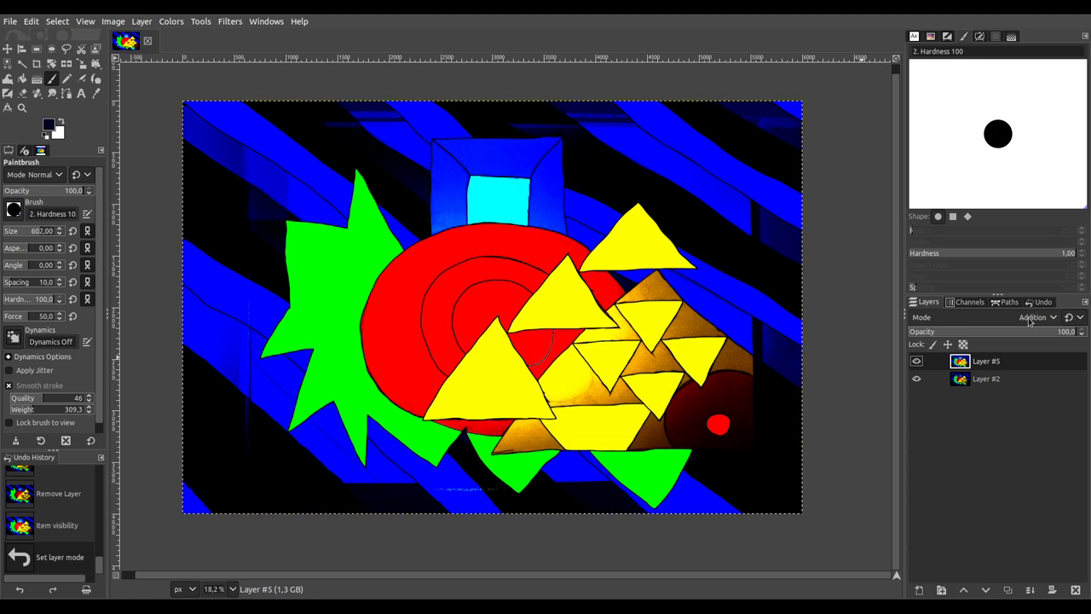
{"action": "scroll", "coordinate": [1030, 321], "scroll_direction": "up", "scroll_amount": 1}
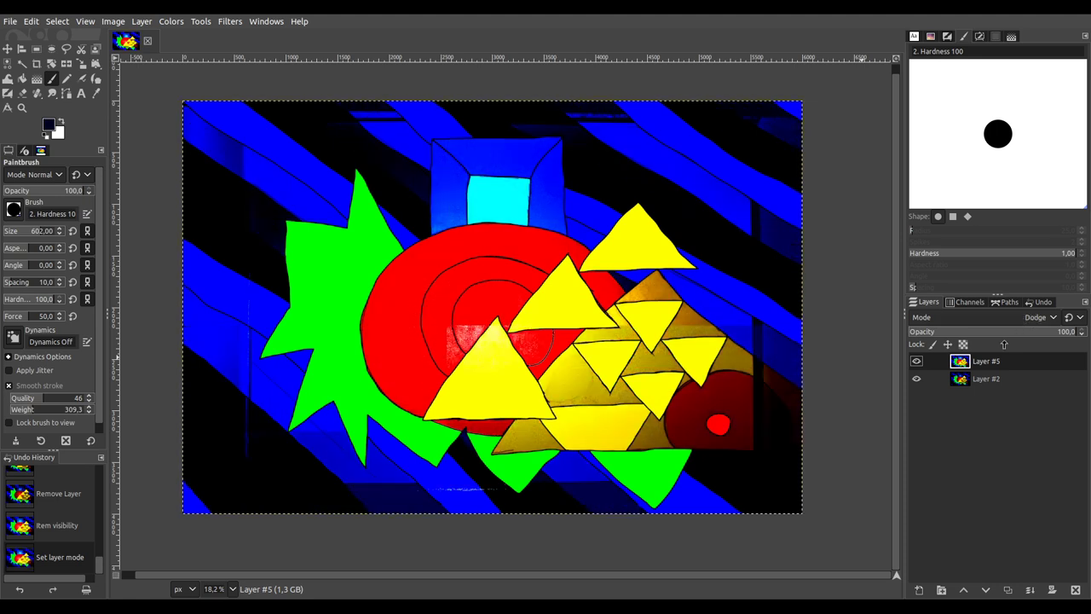
{"action": "left_click", "coordinate": [917, 361]}
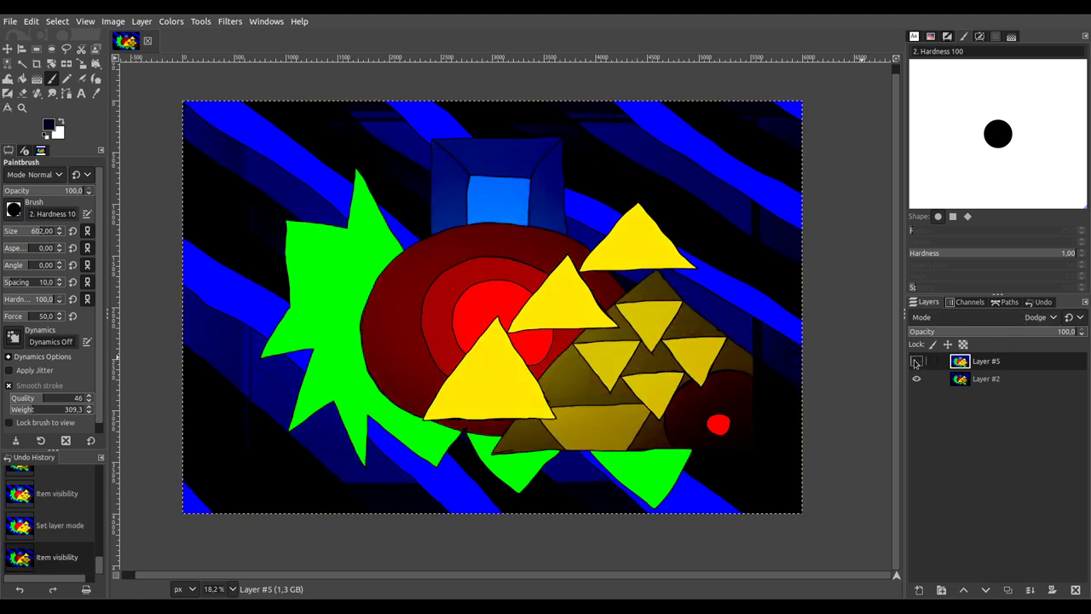
{"action": "left_click", "coordinate": [917, 362]}
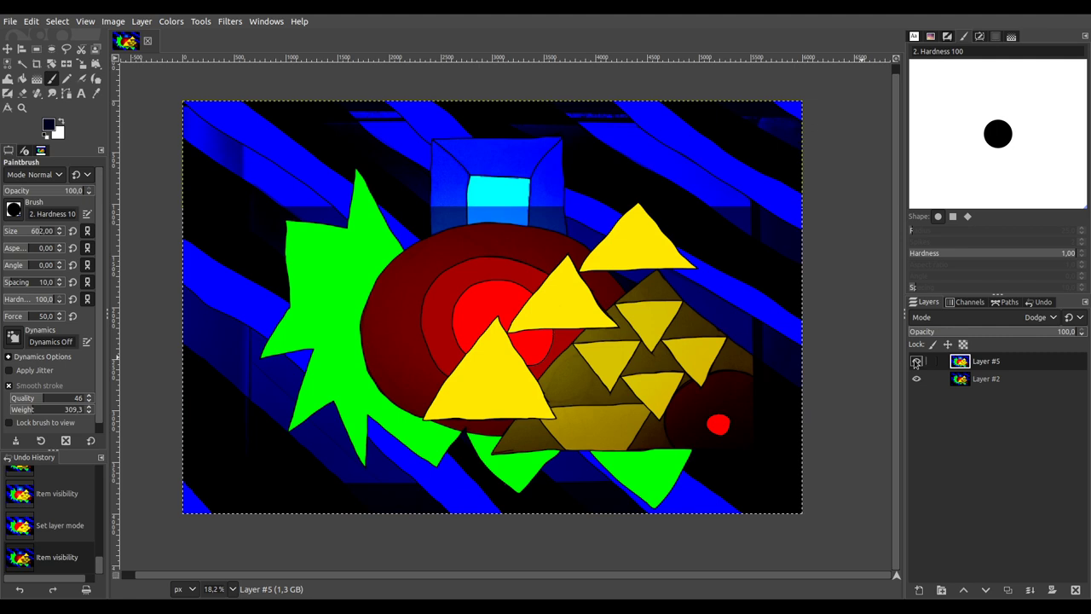
Step: Try opacities of 41.7 and 14.6 on Layer #5, and return its opacity to 100
{"action": "left_click", "coordinate": [979, 333]}
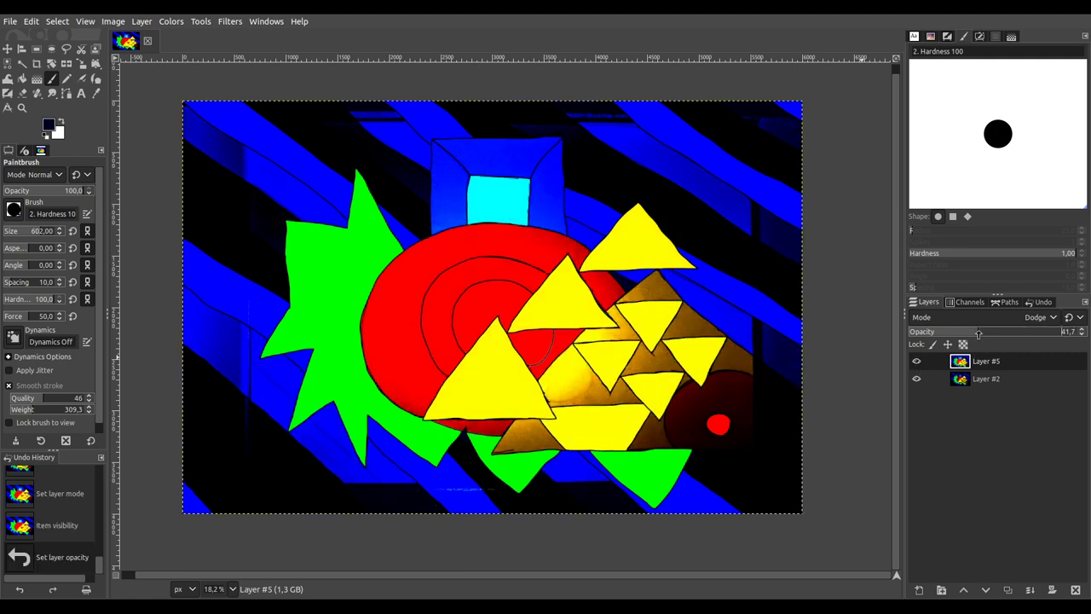
{"action": "left_click", "coordinate": [934, 333]}
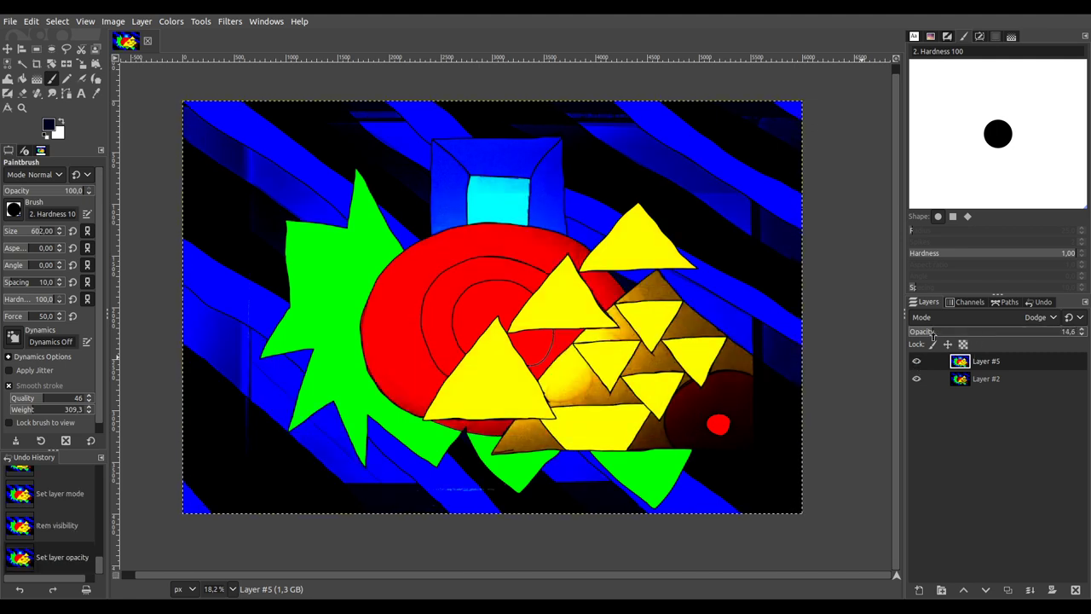
{"action": "left_click_drag", "start_coordinate": [934, 332], "coordinate": [1045, 341]}
Step: Try Addition and Darken only on Layer #5, toggling the layer's visibility to compare
{"action": "scroll", "coordinate": [1040, 317], "scroll_direction": "down", "scroll_amount": 1}
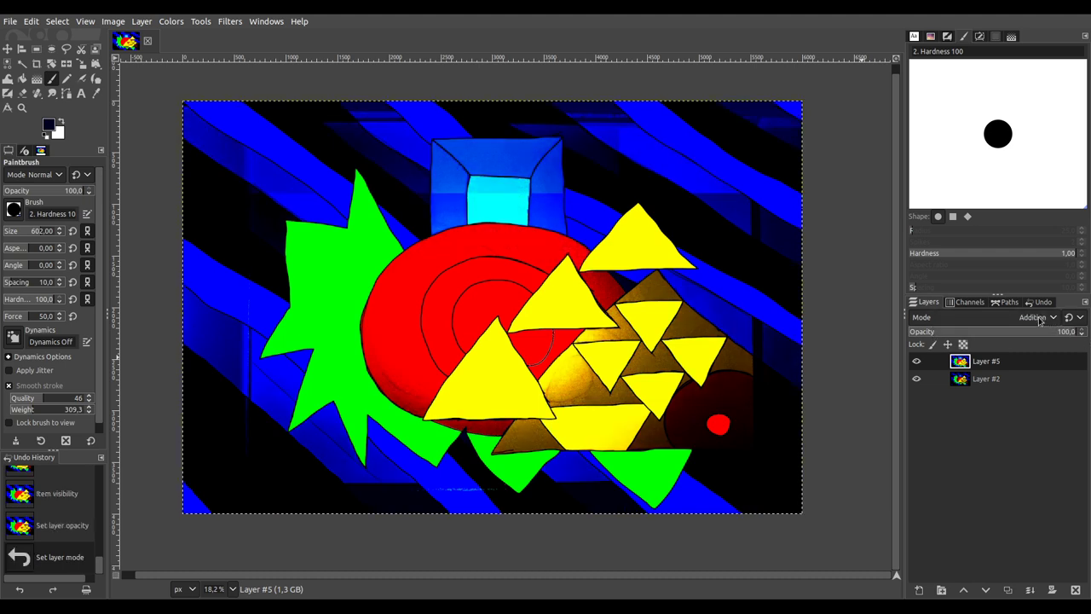
{"action": "scroll", "coordinate": [1040, 318], "scroll_direction": "down", "scroll_amount": 1}
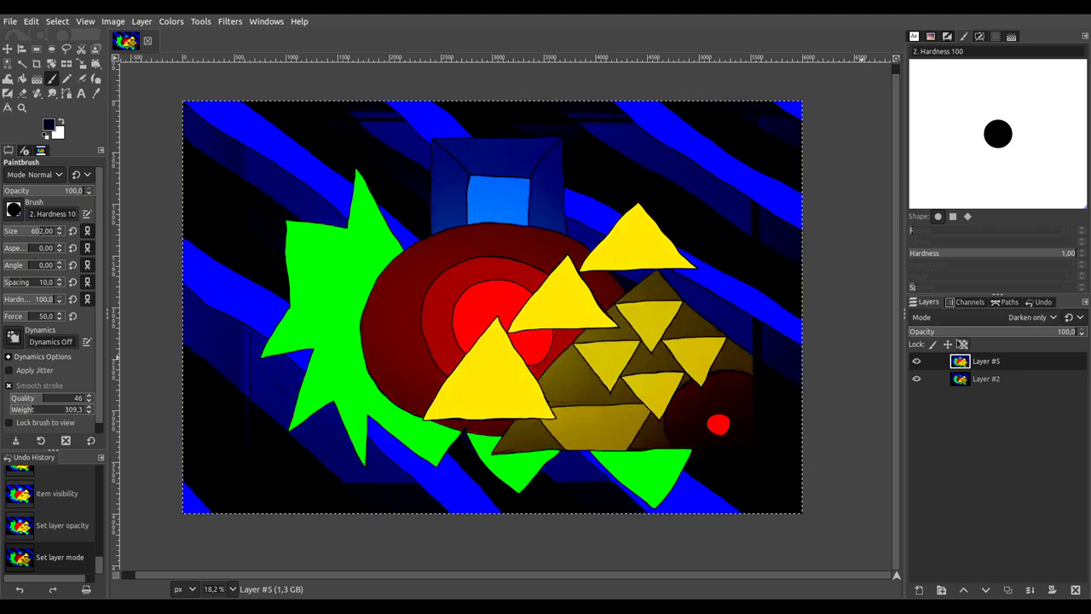
{"action": "left_click", "coordinate": [918, 362]}
{"action": "left_click", "coordinate": [917, 361]}
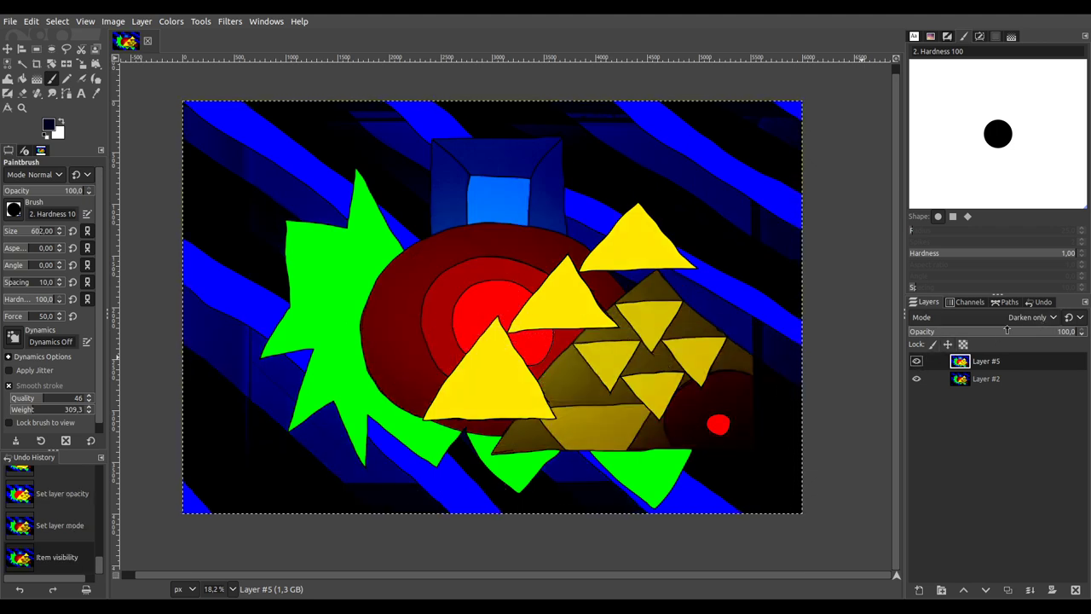
Step: Try Multiply and Burn on Layer #5, and lower its opacity to 34.6 in Burn mode
{"action": "scroll", "coordinate": [1014, 319], "scroll_direction": "down", "scroll_amount": 1}
{"action": "scroll", "coordinate": [1014, 320], "scroll_direction": "down", "scroll_amount": 1}
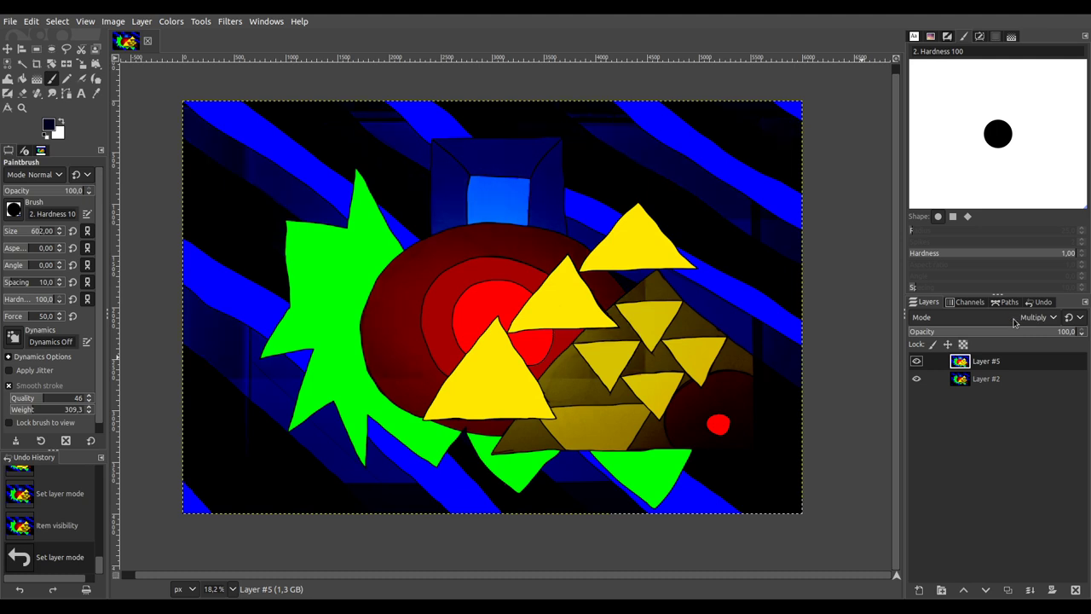
{"action": "scroll", "coordinate": [1015, 320], "scroll_direction": "down", "scroll_amount": 1}
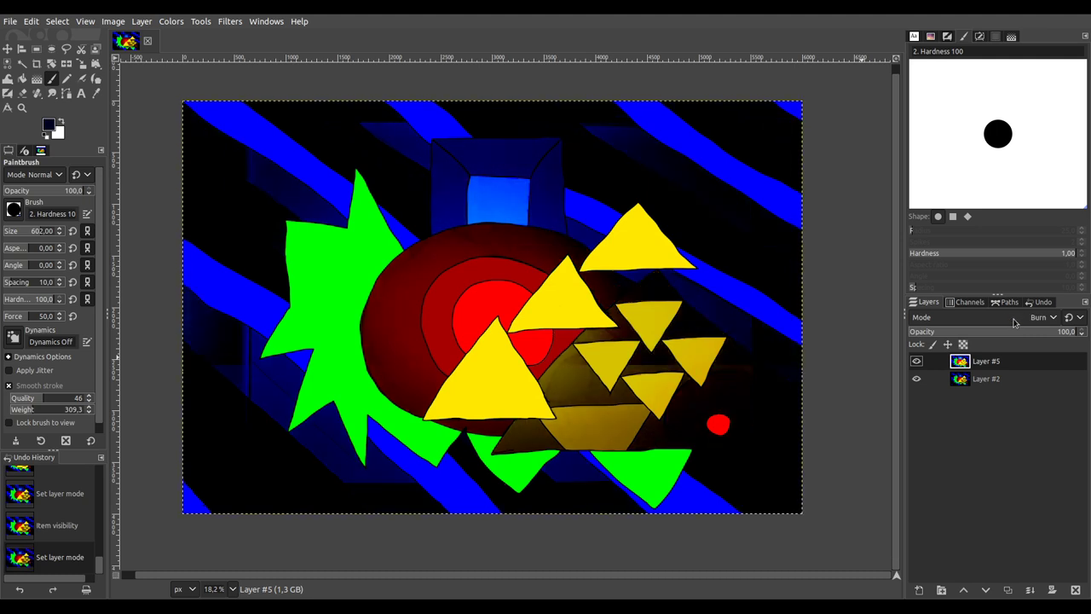
{"action": "left_click", "coordinate": [967, 331]}
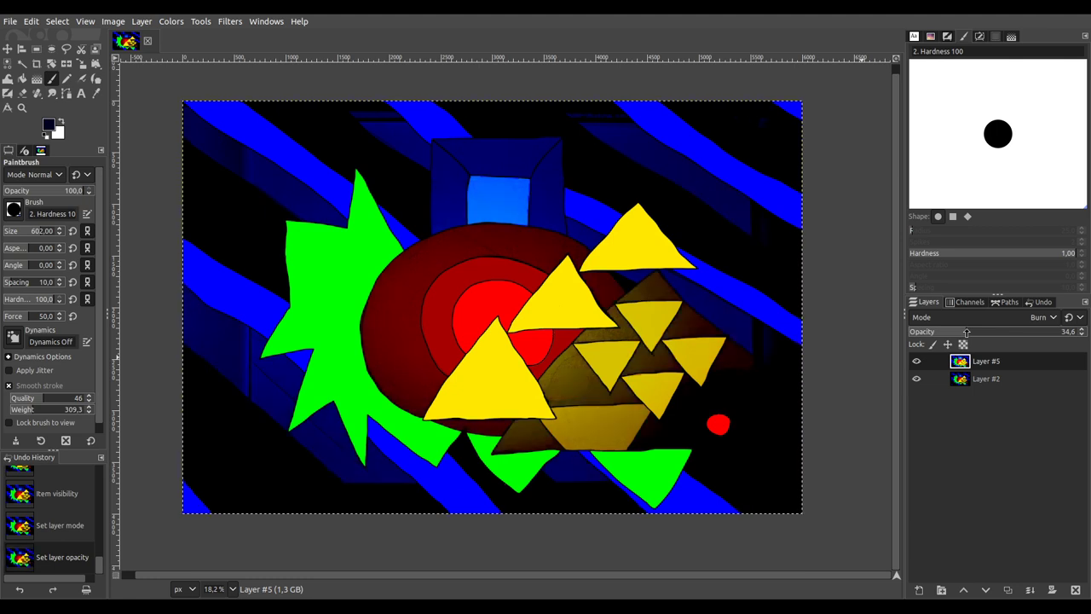
Step: Compare the image with and without Layer #5, and delete Layer #5 so that only Layer #2 remains
{"action": "left_click", "coordinate": [916, 361]}
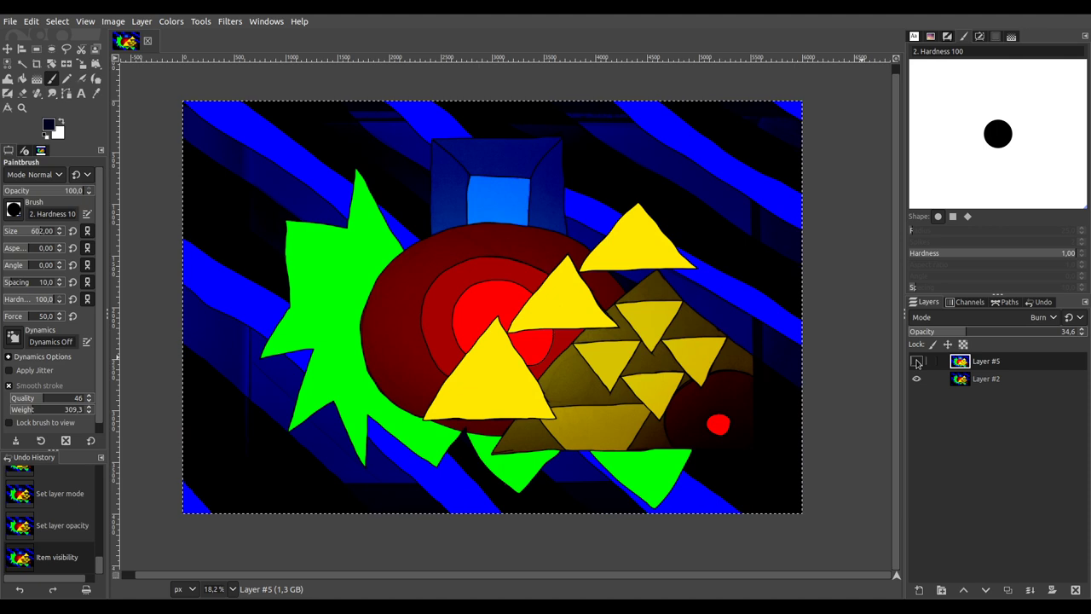
{"action": "left_click", "coordinate": [916, 361]}
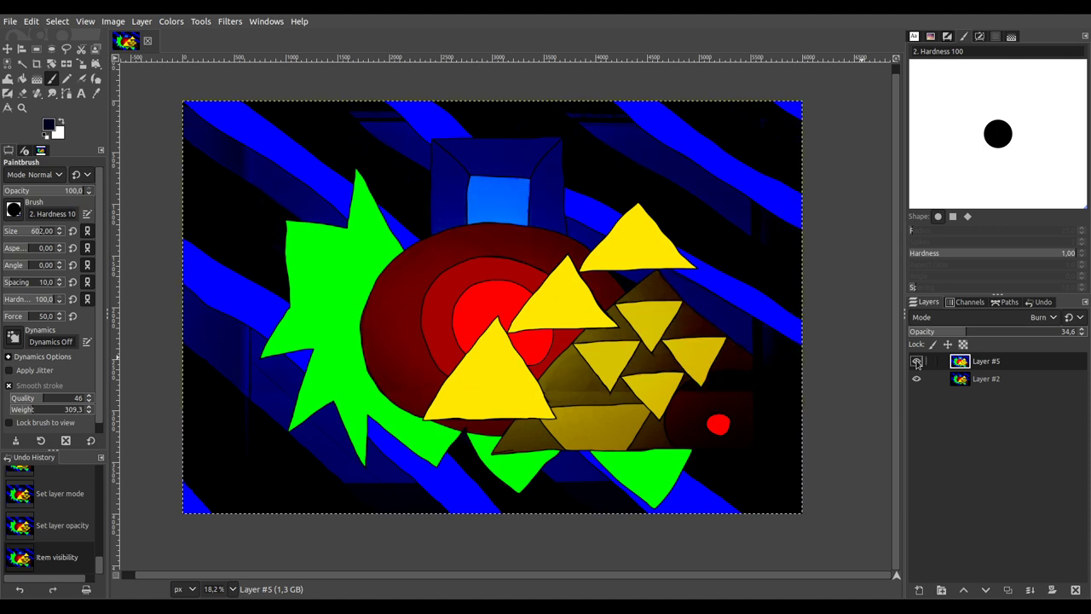
{"action": "left_click", "coordinate": [916, 361]}
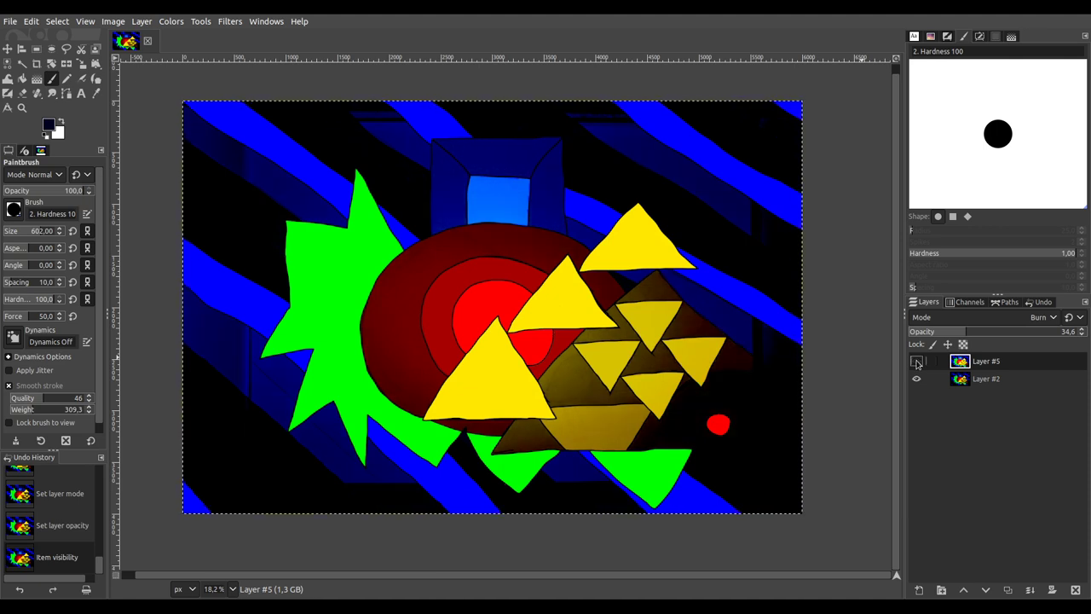
{"action": "left_click", "coordinate": [1075, 590]}
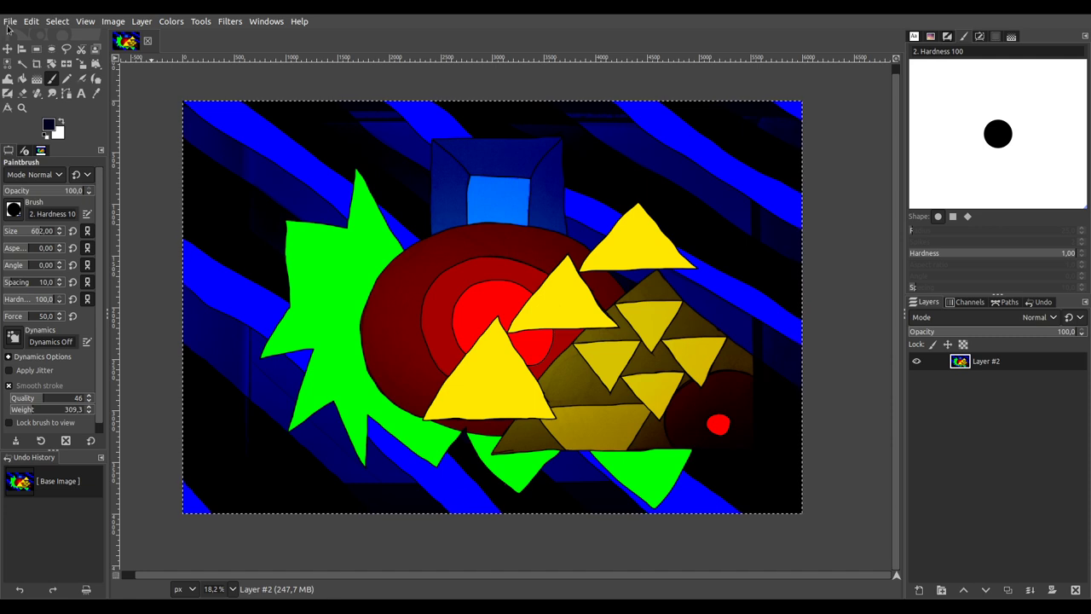
Step: Save the image, and export a version scaled down to about 3000 px wide
{"action": "left_click", "coordinate": [10, 26]}
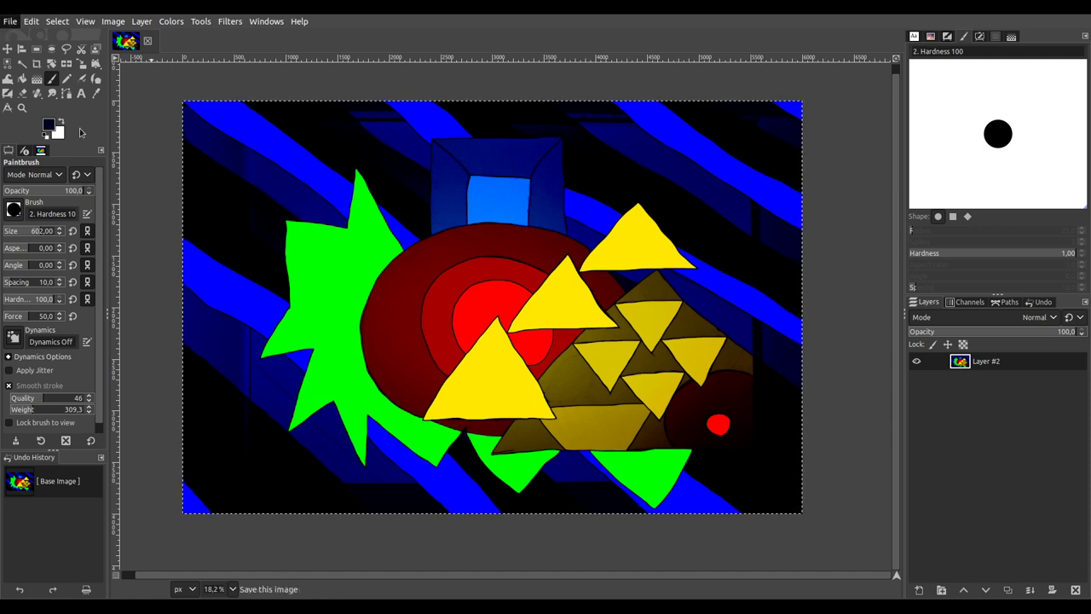
{"action": "left_click", "coordinate": [371, 257]}
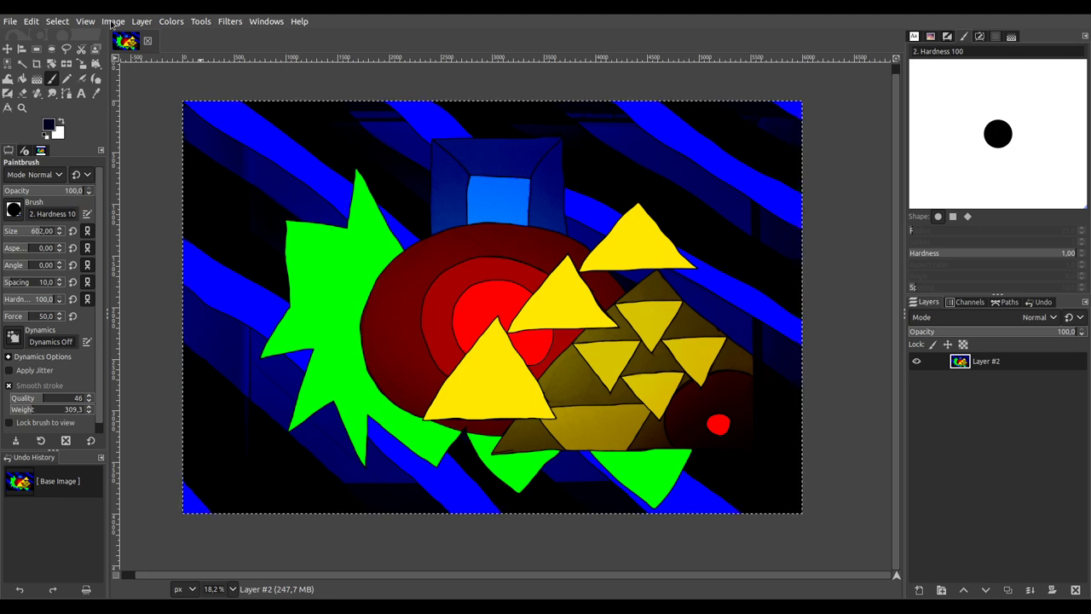
{"action": "key", "text": "ctrl+e"}
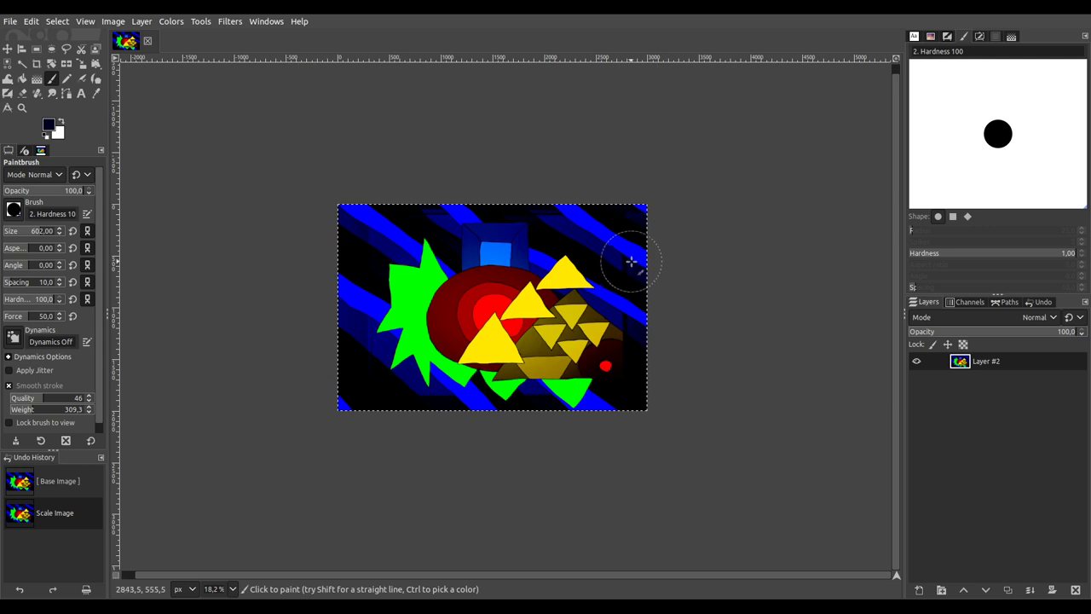
Step: Undo the image scaling, close the finished image, and open IMG_1408.jpg
{"action": "key", "text": "ctrl+z"}
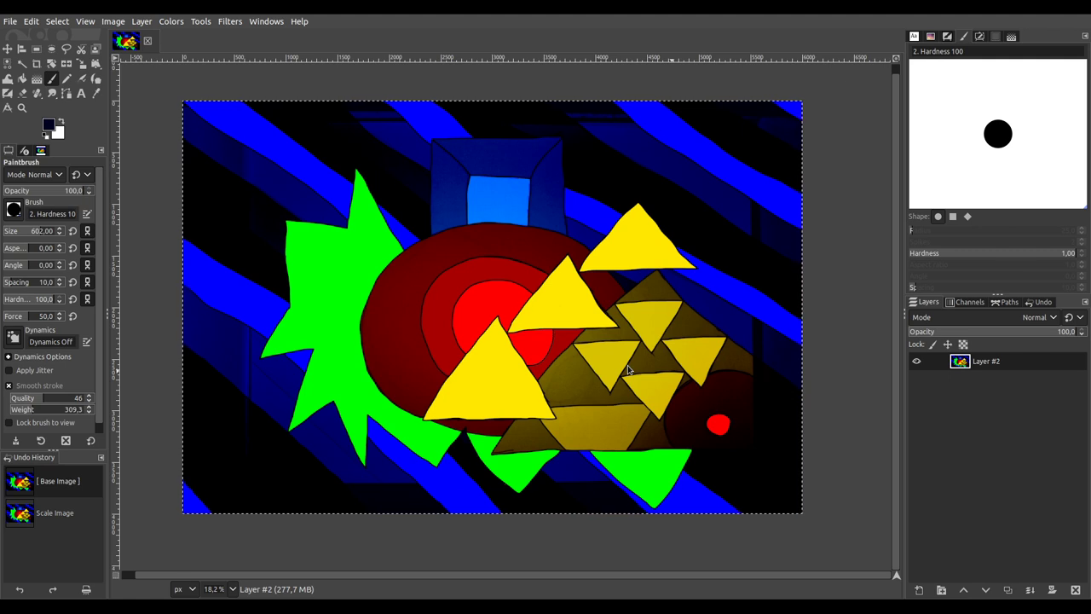
{"action": "key", "text": "ctrl+w"}
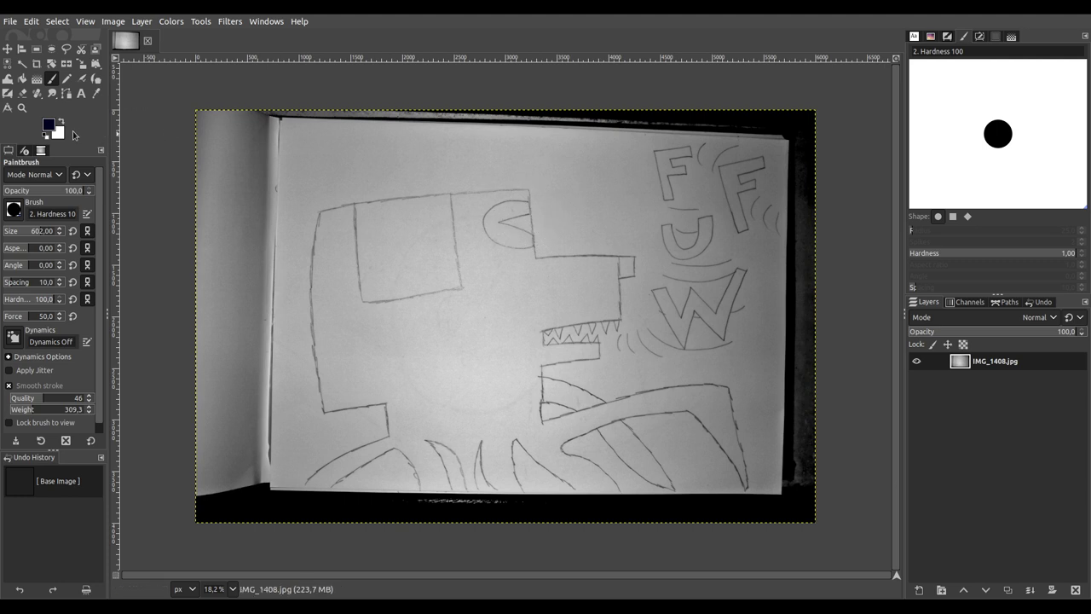
Step: Set a black brush at size 21 and paint a short test stroke at the start of the head rectangle's left edge
{"action": "key", "text": "x"}
{"action": "scroll", "coordinate": [367, 247], "scroll_direction": "up", "scroll_amount": 3}
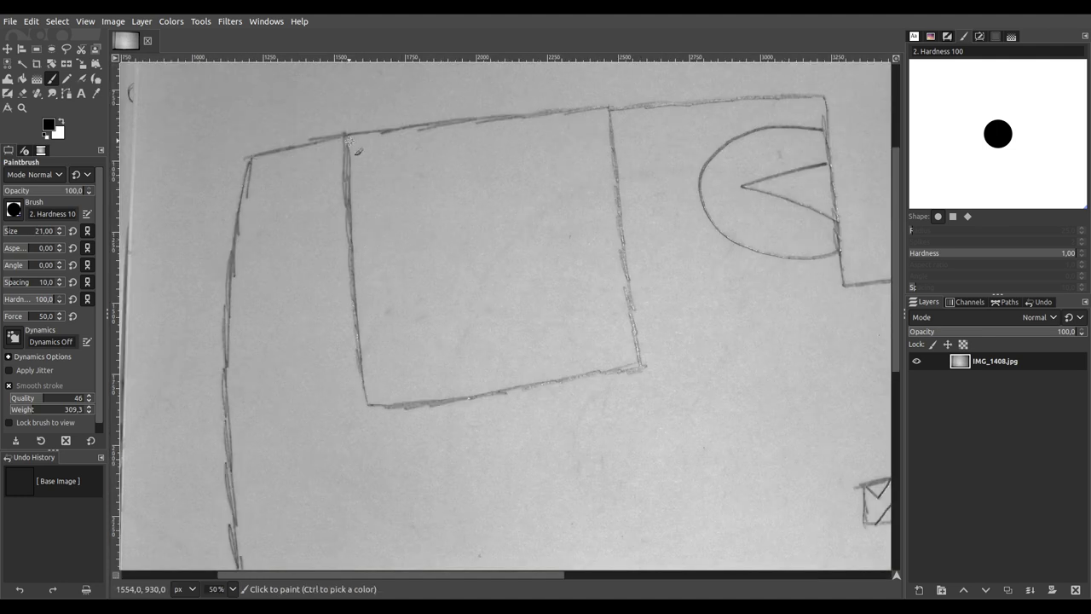
{"action": "scroll", "coordinate": [426, 209], "scroll_direction": "up", "scroll_amount": 1}
{"action": "scroll", "coordinate": [392, 202], "scroll_direction": "right", "scroll_amount": 2}
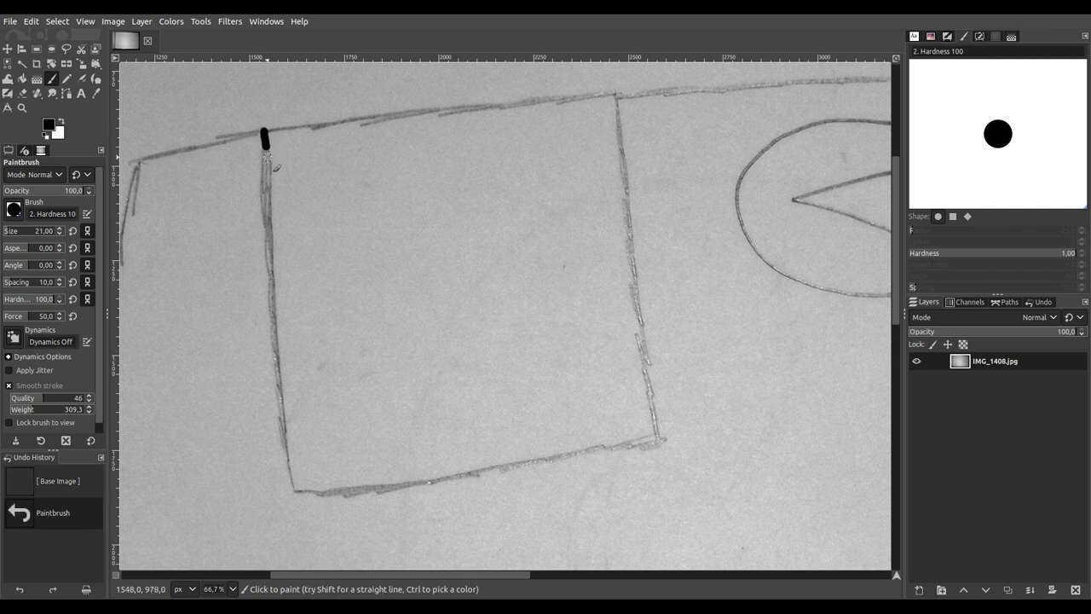
Step: Undo the stroke on the photo, add a transparent layer above it, and save the image as IMG_1408.xcf
{"action": "key", "text": "ctrl+z"}
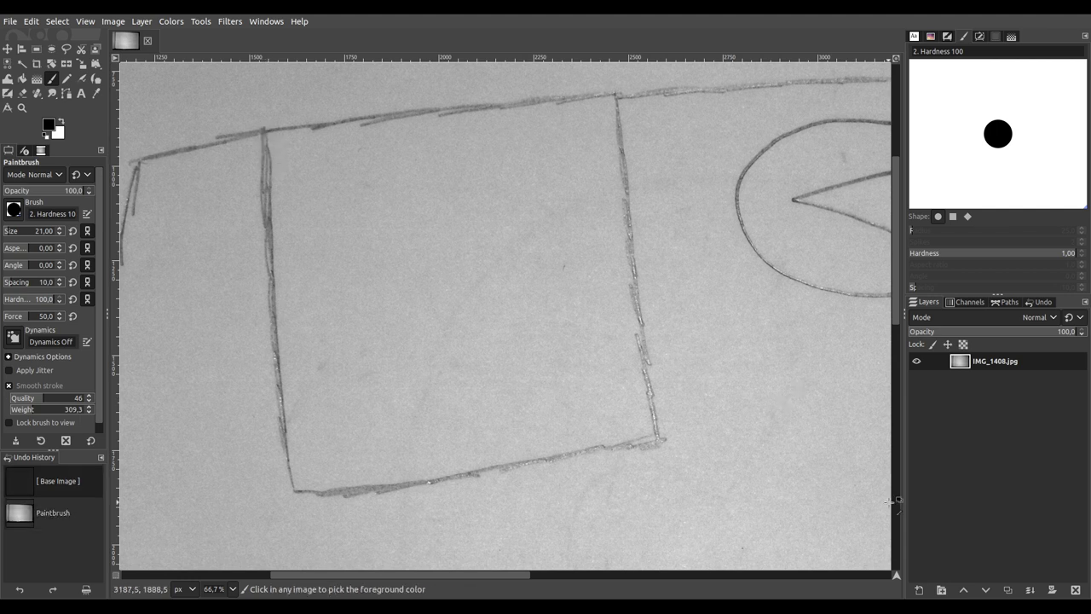
{"action": "left_click", "coordinate": [919, 590], "text": "shift"}
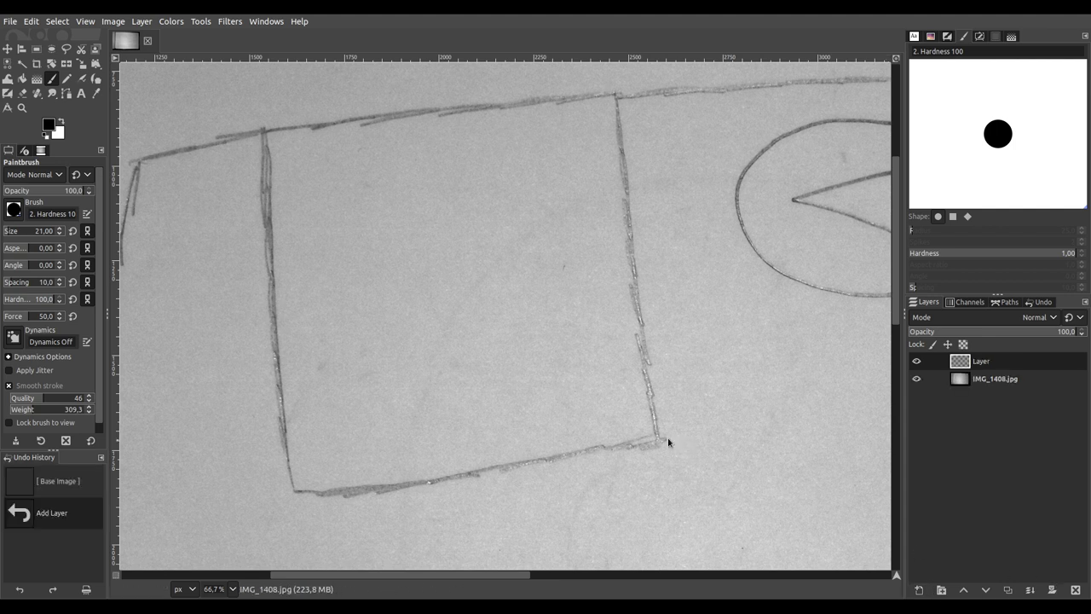
{"action": "key", "text": "ctrl+s"}
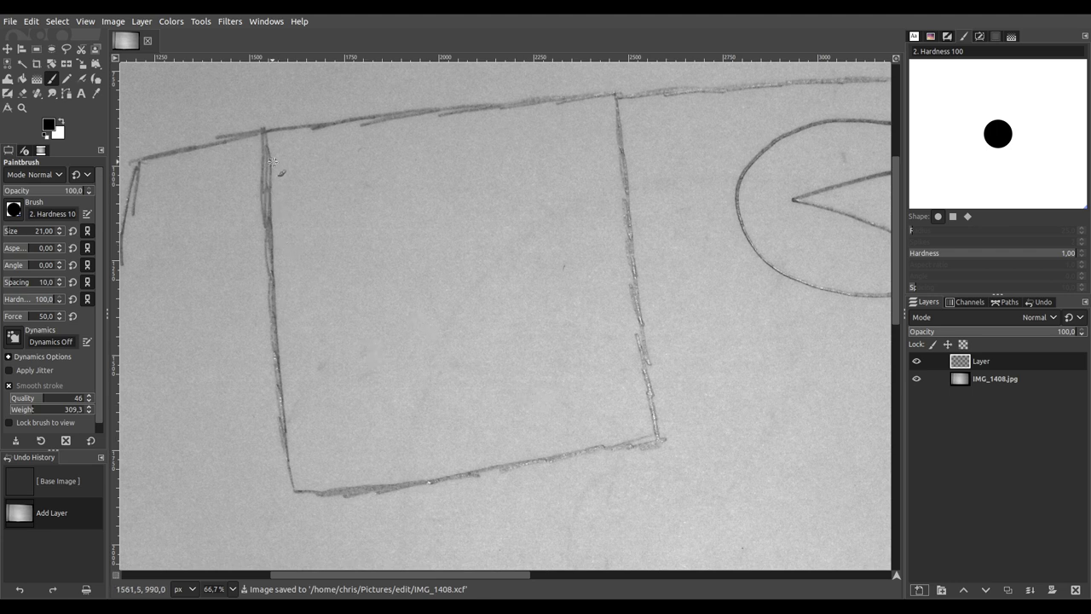
Step: Ink the left and bottom edges of the large rectangle on the head in black on the new layer
{"action": "key", "text": "1"}
{"action": "scroll", "coordinate": [281, 153], "scroll_direction": "down", "scroll_amount": 2}
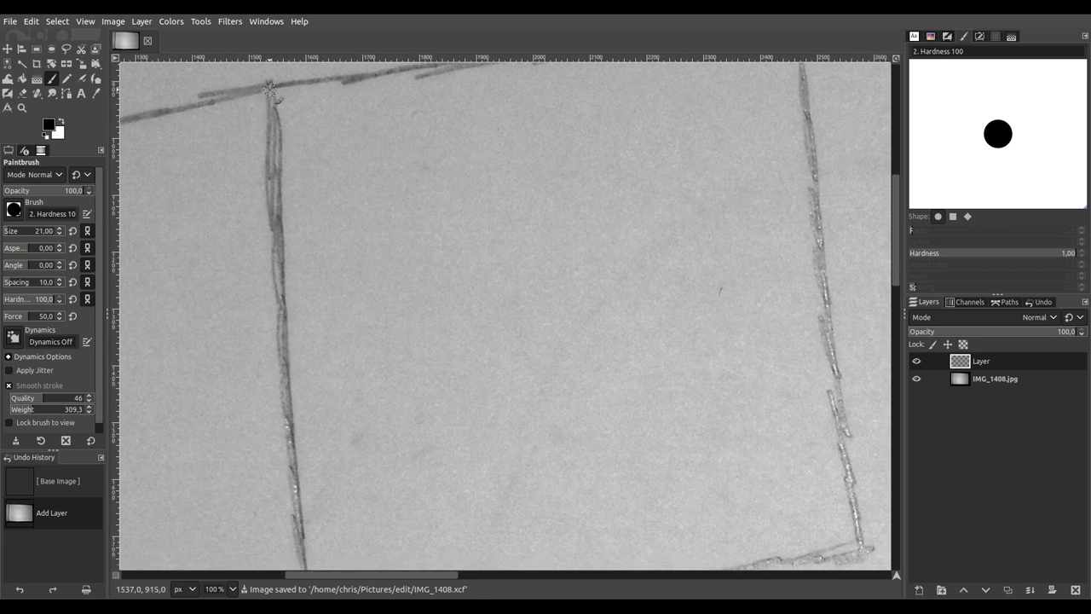
{"action": "left_click_drag", "start_coordinate": [271, 116], "coordinate": [296, 513]}
{"action": "scroll", "coordinate": [297, 513], "scroll_direction": "down", "scroll_amount": 3}
{"action": "scroll", "coordinate": [245, 344], "scroll_direction": "up", "scroll_amount": 2, "text": "ctrl"}
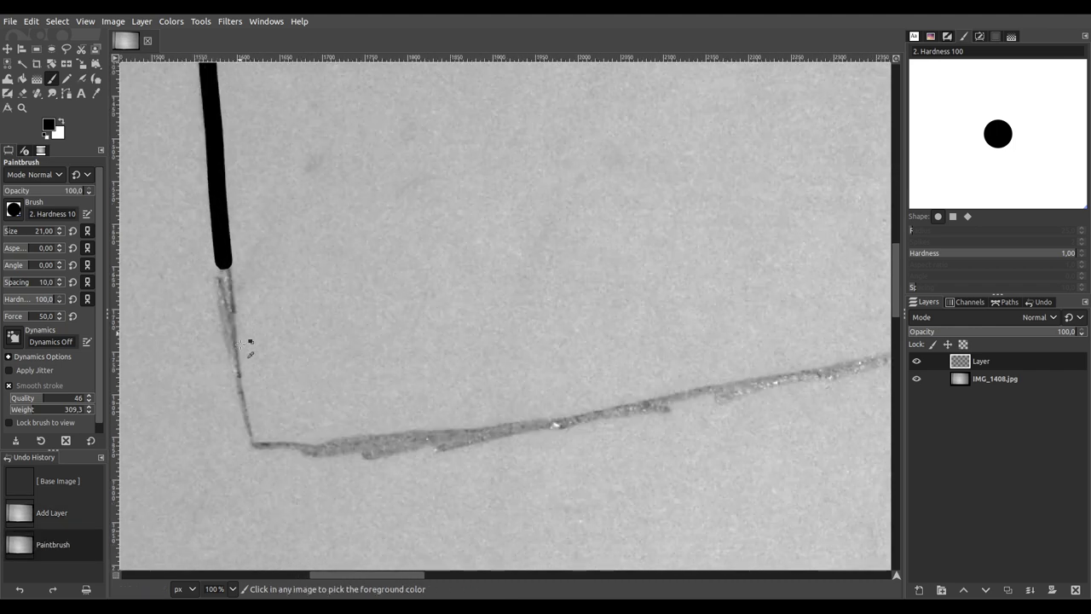
{"action": "scroll", "coordinate": [246, 344], "scroll_direction": "up", "scroll_amount": 2, "text": "ctrl"}
{"action": "mouse_move", "coordinate": [235, 180]}
{"action": "left_mouse_down"}
{"action": "mouse_move", "coordinate": [286, 440]}
{"action": "mouse_move", "coordinate": [410, 444]}
{"action": "mouse_move", "coordinate": [725, 392]}
{"action": "mouse_move", "coordinate": [844, 357]}
{"action": "mouse_move", "coordinate": [342, 365]}
{"action": "mouse_move", "coordinate": [188, 403]}
{"action": "mouse_move", "coordinate": [195, 437]}
{"action": "mouse_move", "coordinate": [661, 365]}
{"action": "mouse_move", "coordinate": [738, 342]}
{"action": "left_mouse_up"}
Step: Ink the right edge of the head's rectangle, joining the head's top line to the lower right corner
{"action": "key", "text": "1"}
{"action": "key", "text": "2"}
{"action": "scroll", "coordinate": [687, 285], "scroll_direction": "down", "scroll_amount": 4, "text": "ctrl"}
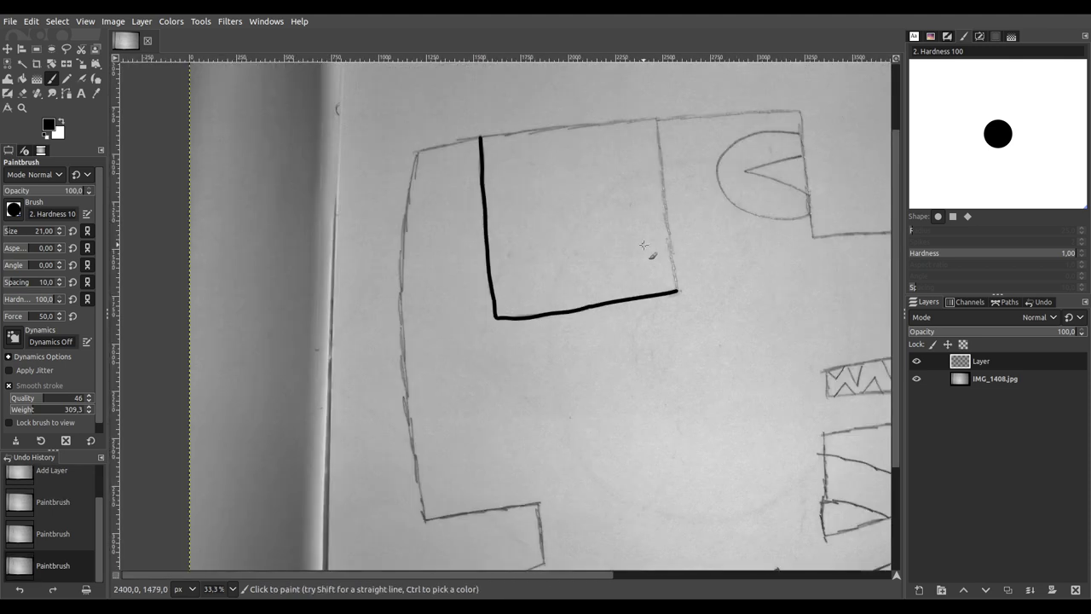
{"action": "scroll", "coordinate": [449, 256], "scroll_direction": "up", "scroll_amount": 1, "text": "ctrl"}
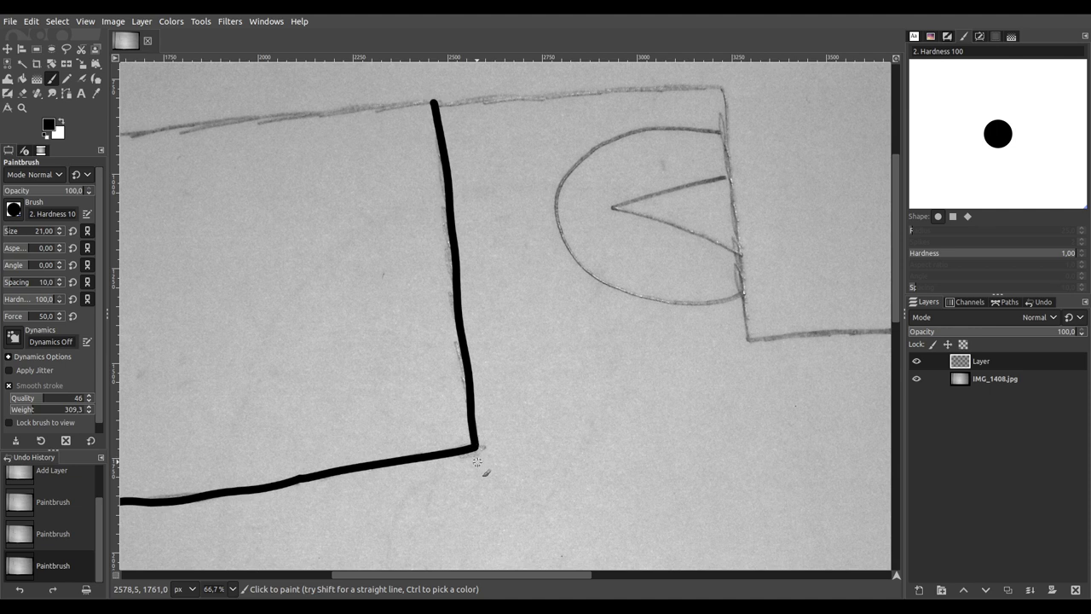
{"action": "scroll", "coordinate": [377, 309], "scroll_direction": "down", "scroll_amount": 1, "text": "ctrl"}
Step: Ink the top outline of the head from the back corner across the rectangle to the corner above the eye
{"action": "left_click_drag", "start_coordinate": [336, 272], "coordinate": [543, 319]}
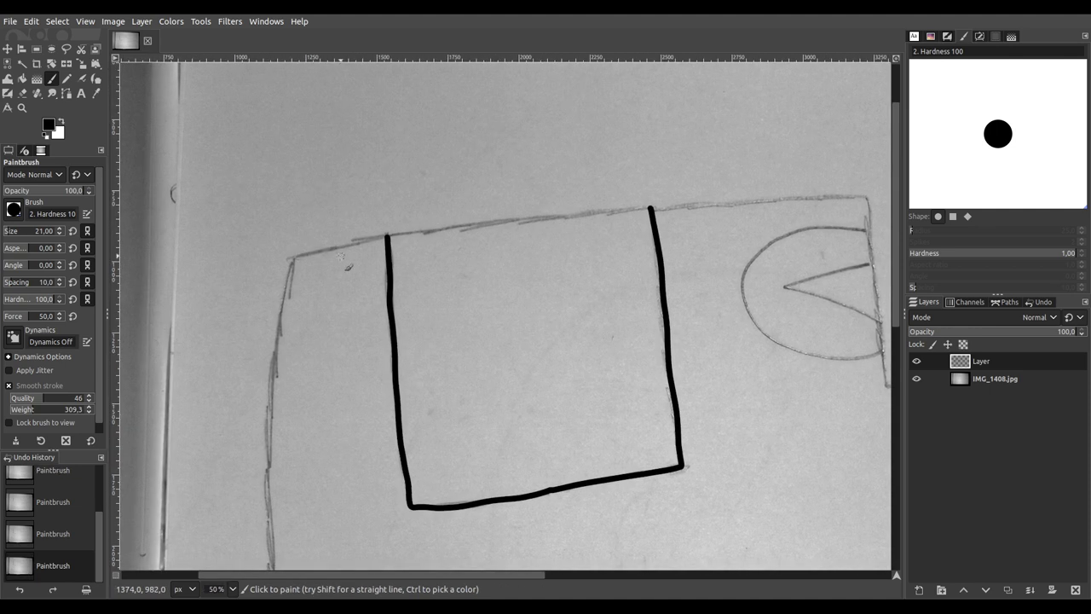
{"action": "left_click_drag", "start_coordinate": [313, 257], "coordinate": [287, 258]}
{"action": "scroll", "coordinate": [282, 256], "scroll_direction": "up", "scroll_amount": 2, "text": "ctrl"}
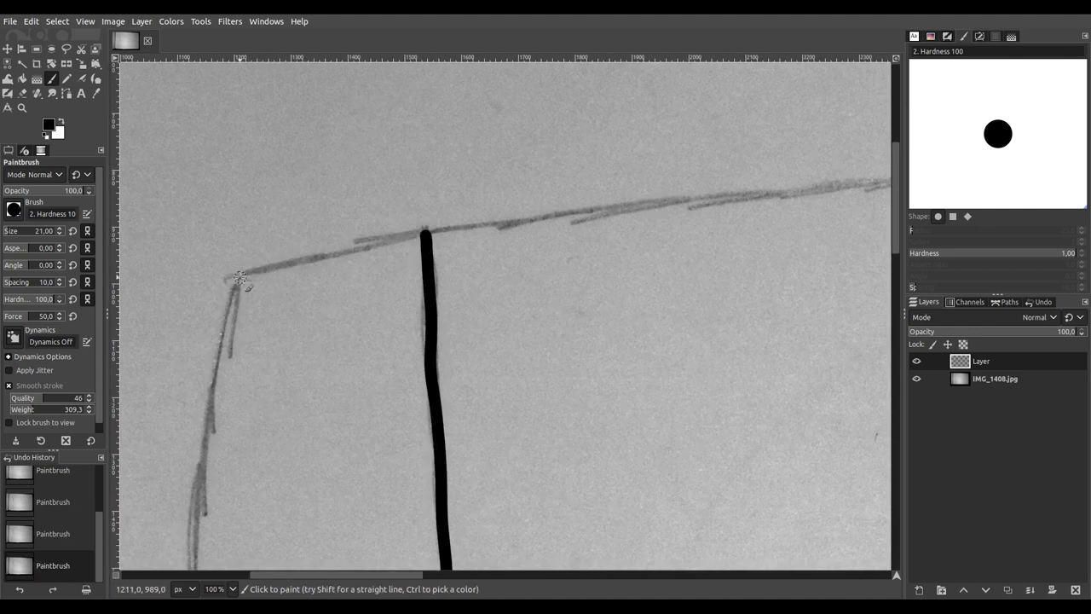
{"action": "mouse_move", "coordinate": [263, 270]}
{"action": "left_mouse_down"}
{"action": "mouse_move", "coordinate": [428, 230]}
{"action": "mouse_move", "coordinate": [657, 213]}
{"action": "mouse_move", "coordinate": [845, 183]}
{"action": "left_mouse_up"}
{"action": "left_click_drag", "start_coordinate": [803, 222], "coordinate": [195, 287]}
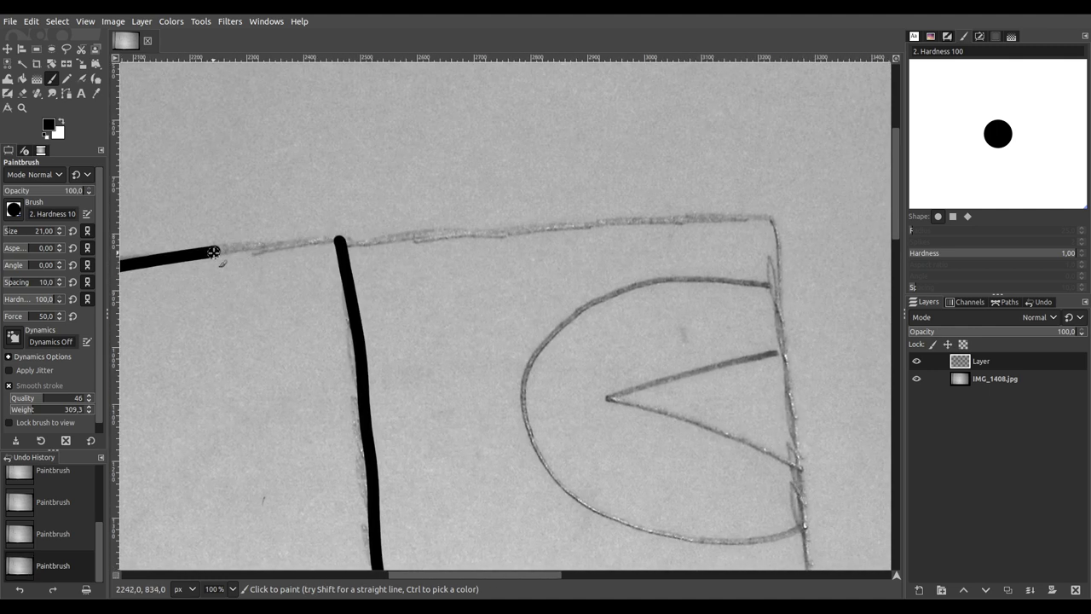
{"action": "left_click_drag", "start_coordinate": [247, 249], "coordinate": [777, 213]}
Step: Ink the forehead edge down past the eye and continue along the top line of the snout
{"action": "scroll", "coordinate": [597, 256], "scroll_direction": "right", "scroll_amount": 5}
{"action": "scroll", "coordinate": [554, 170], "scroll_direction": "down", "scroll_amount": 3}
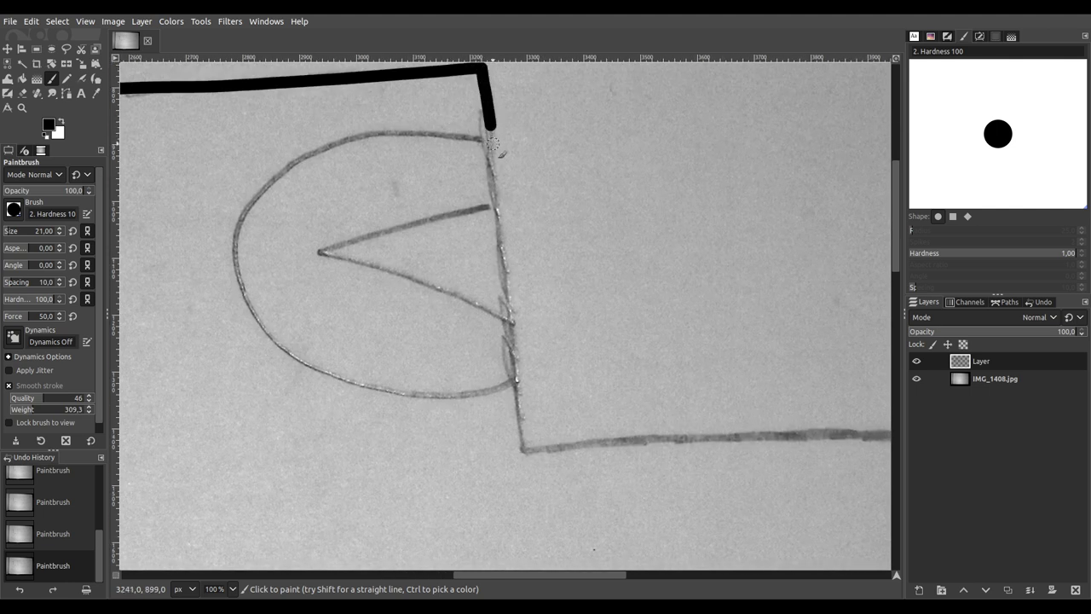
{"action": "mouse_move", "coordinate": [495, 191]}
{"action": "left_mouse_down"}
{"action": "mouse_move", "coordinate": [526, 453]}
{"action": "mouse_move", "coordinate": [177, 208]}
{"action": "left_mouse_up"}
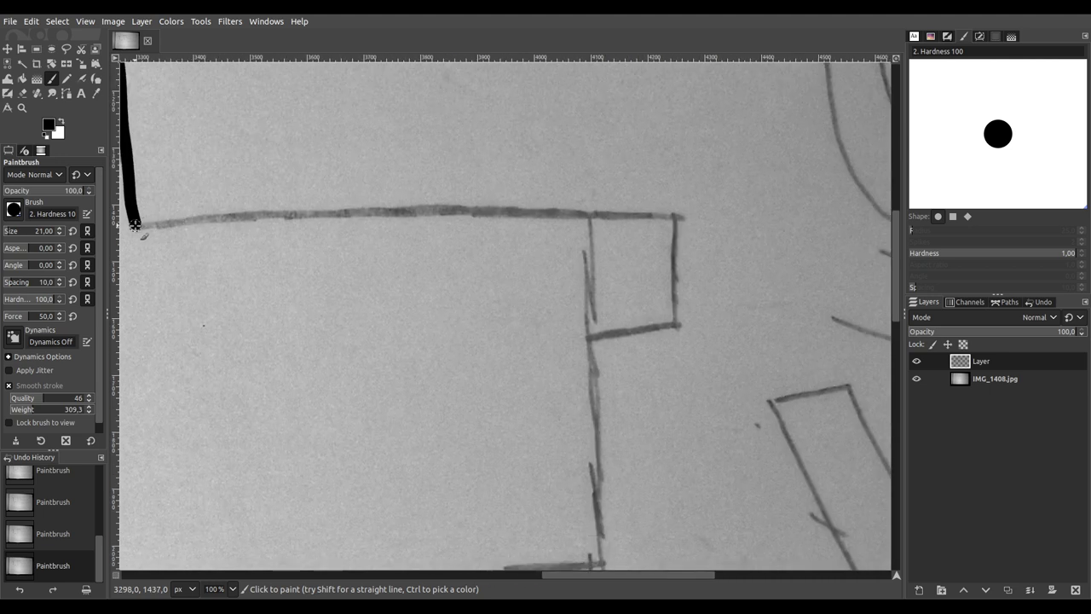
{"action": "left_click_drag", "start_coordinate": [166, 221], "coordinate": [601, 215]}
{"action": "left_click_drag", "start_coordinate": [641, 305], "coordinate": [565, 227]}
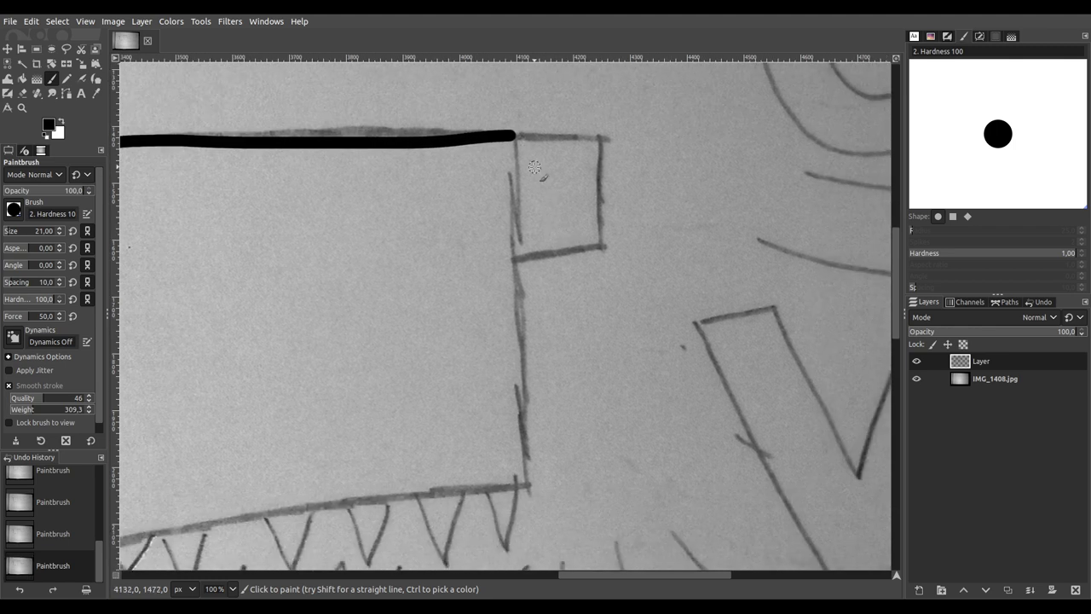
Step: Ink the snout's front edge down to the teeth, and outline the small square nose in front of it
{"action": "scroll", "coordinate": [515, 247], "scroll_direction": "down", "scroll_amount": 1}
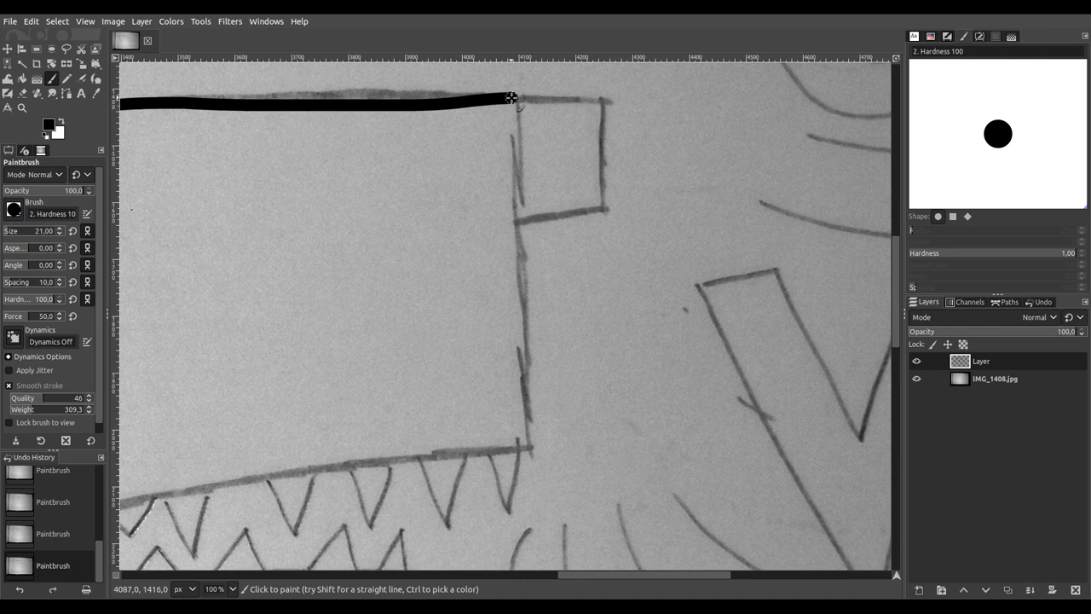
{"action": "left_click_drag", "start_coordinate": [516, 124], "coordinate": [528, 456]}
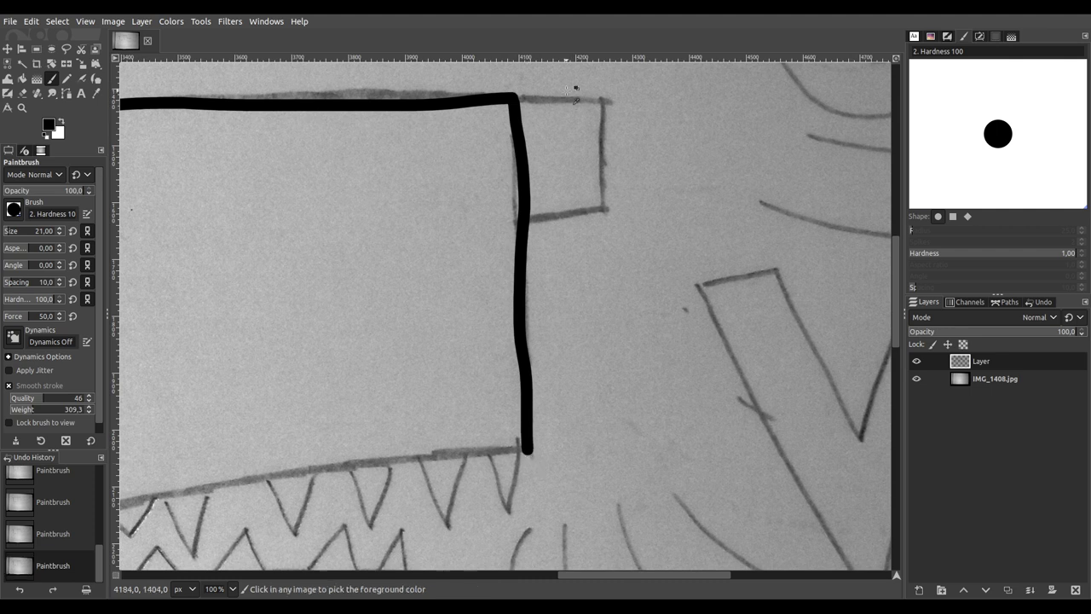
{"action": "scroll", "coordinate": [568, 97], "scroll_direction": "up", "scroll_amount": 2, "text": "ctrl"}
{"action": "mouse_move", "coordinate": [422, 127]}
{"action": "left_mouse_down"}
{"action": "mouse_move", "coordinate": [580, 125]}
{"action": "mouse_move", "coordinate": [605, 143]}
{"action": "mouse_move", "coordinate": [600, 350]}
{"action": "mouse_move", "coordinate": [438, 367]}
{"action": "left_mouse_up"}
Step: Ink the two sides of the wedge-shaped pupil inside the eye
{"action": "scroll", "coordinate": [436, 351], "scroll_direction": "down", "scroll_amount": 6}
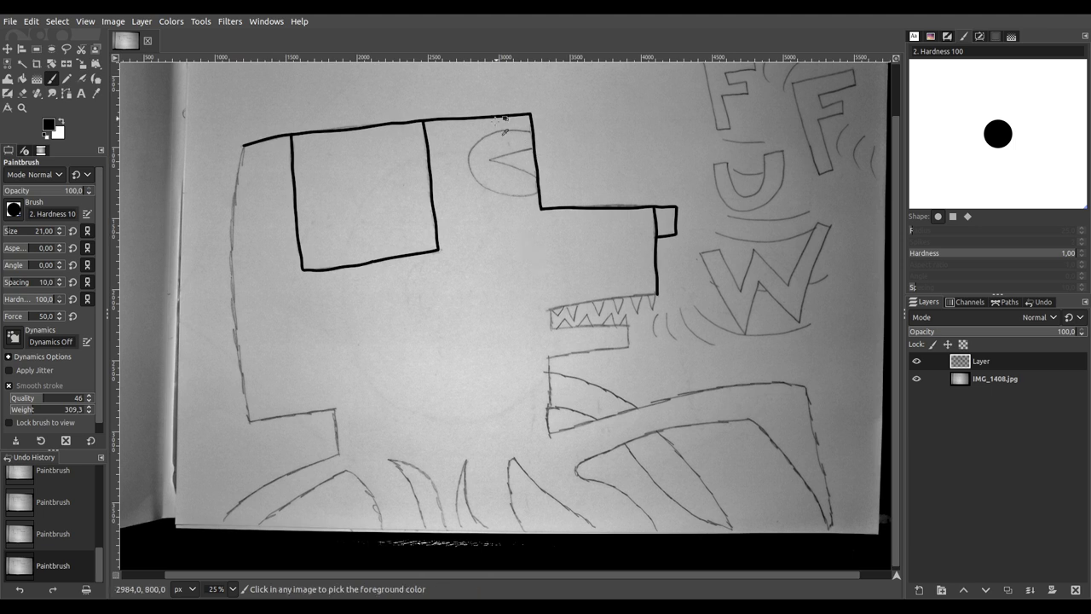
{"action": "scroll", "coordinate": [529, 146], "scroll_direction": "up", "scroll_amount": 7}
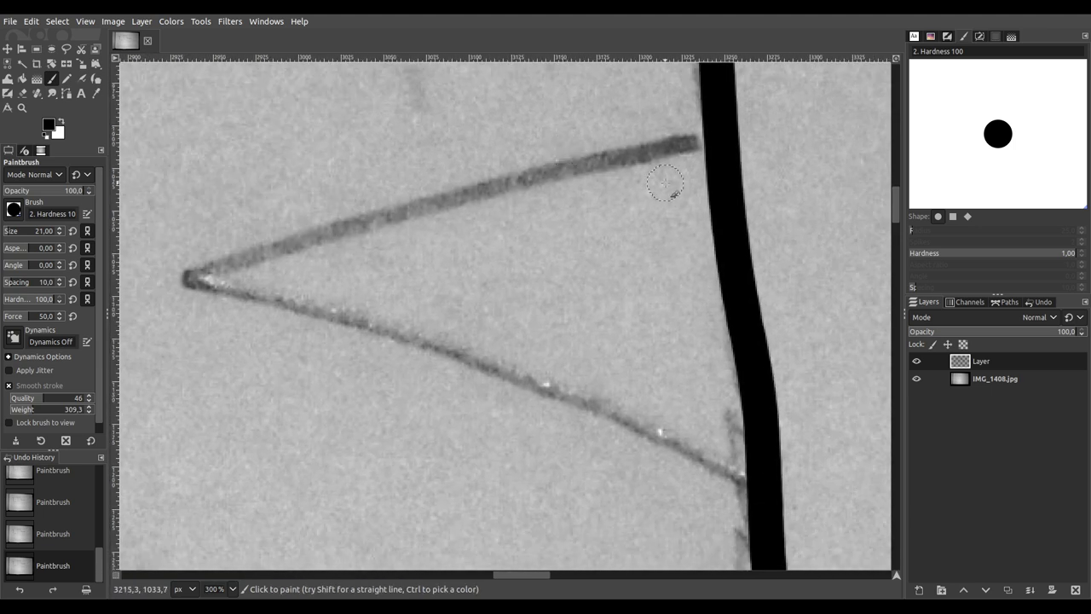
{"action": "mouse_move", "coordinate": [713, 141]}
{"action": "left_mouse_down"}
{"action": "mouse_move", "coordinate": [469, 191]}
{"action": "mouse_move", "coordinate": [183, 279]}
{"action": "mouse_move", "coordinate": [470, 341]}
{"action": "mouse_move", "coordinate": [762, 495]}
{"action": "left_mouse_up"}
{"action": "scroll", "coordinate": [636, 339], "scroll_direction": "down", "scroll_amount": 4}
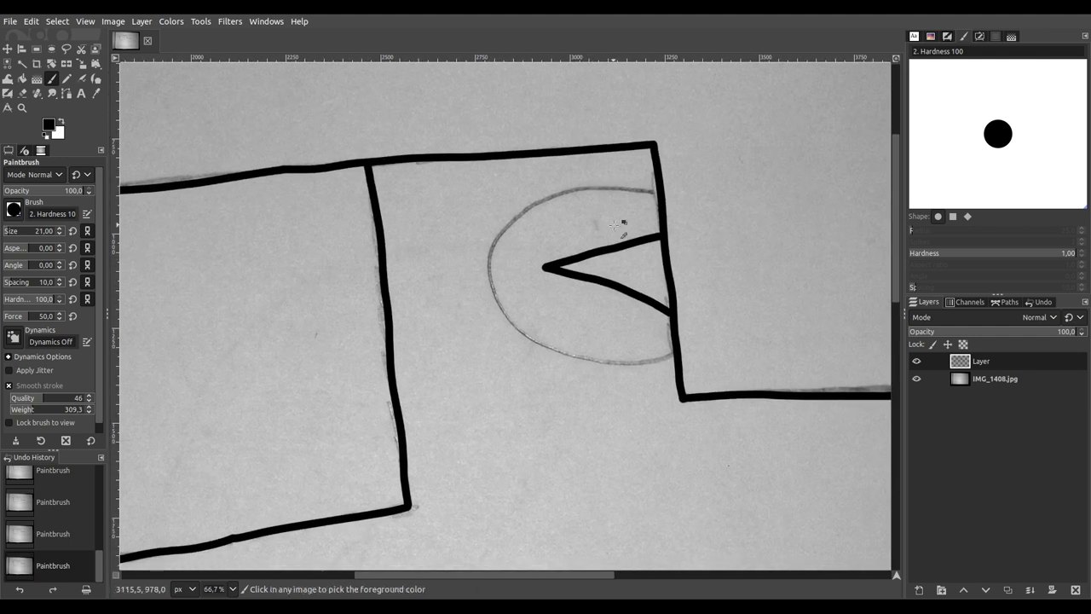
Step: Ink the rounded outline of the eye around the wedge, and save the image
{"action": "scroll", "coordinate": [615, 224], "scroll_direction": "up", "scroll_amount": 2}
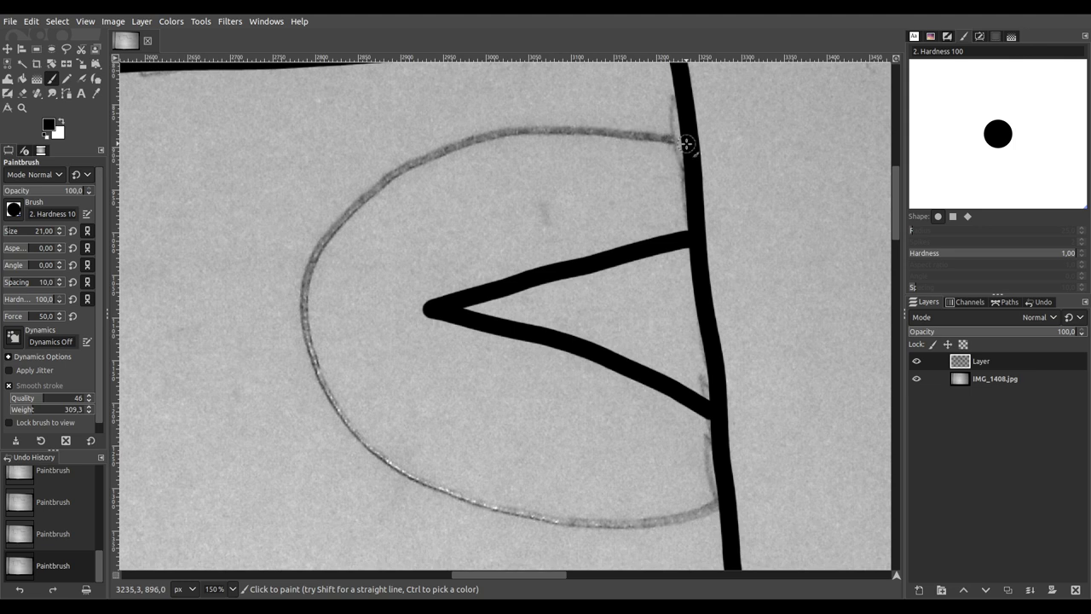
{"action": "mouse_move", "coordinate": [687, 144]}
{"action": "left_mouse_down"}
{"action": "mouse_move", "coordinate": [530, 131]}
{"action": "mouse_move", "coordinate": [401, 176]}
{"action": "mouse_move", "coordinate": [351, 208]}
{"action": "mouse_move", "coordinate": [325, 245]}
{"action": "mouse_move", "coordinate": [305, 286]}
{"action": "mouse_move", "coordinate": [304, 344]}
{"action": "mouse_move", "coordinate": [361, 453]}
{"action": "mouse_move", "coordinate": [495, 520]}
{"action": "mouse_move", "coordinate": [567, 540]}
{"action": "mouse_move", "coordinate": [624, 539]}
{"action": "mouse_move", "coordinate": [732, 496]}
{"action": "left_mouse_up"}
{"action": "scroll", "coordinate": [617, 392], "scroll_direction": "down", "scroll_amount": 6, "text": "ctrl"}
{"action": "scroll", "coordinate": [609, 380], "scroll_direction": "down", "scroll_amount": 1}
{"action": "scroll", "coordinate": [609, 380], "scroll_direction": "down", "scroll_amount": 1}
{"action": "key", "text": "ctrl+s"}
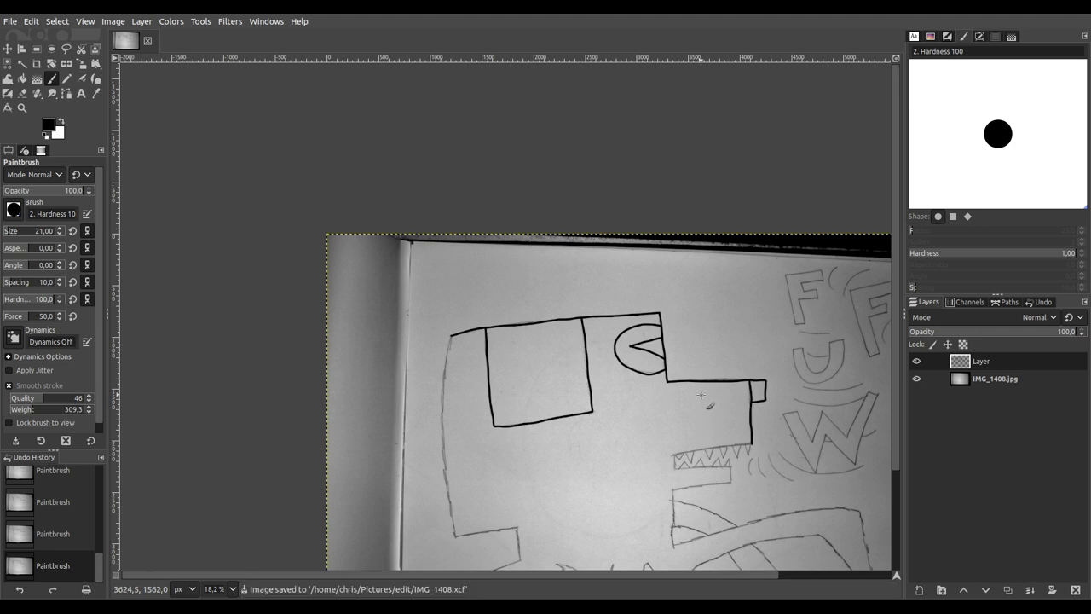
Step: Ink the upper jaw line above the teeth, from the snout's front edge to the back of the mouth
{"action": "scroll", "coordinate": [701, 395], "scroll_direction": "down", "scroll_amount": 6}
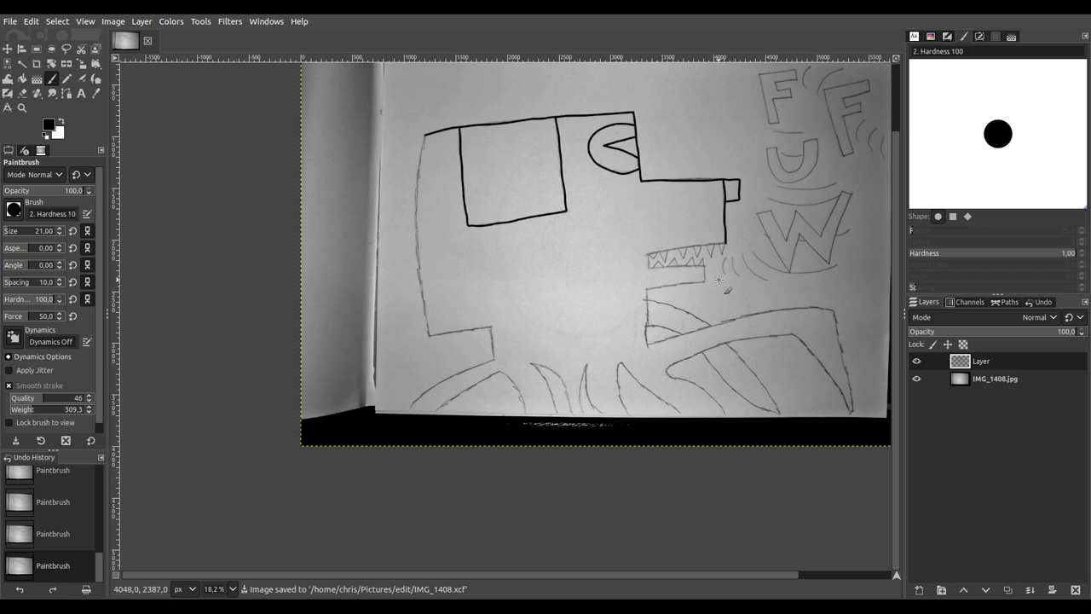
{"action": "scroll", "coordinate": [718, 280], "scroll_direction": "up", "scroll_amount": 5}
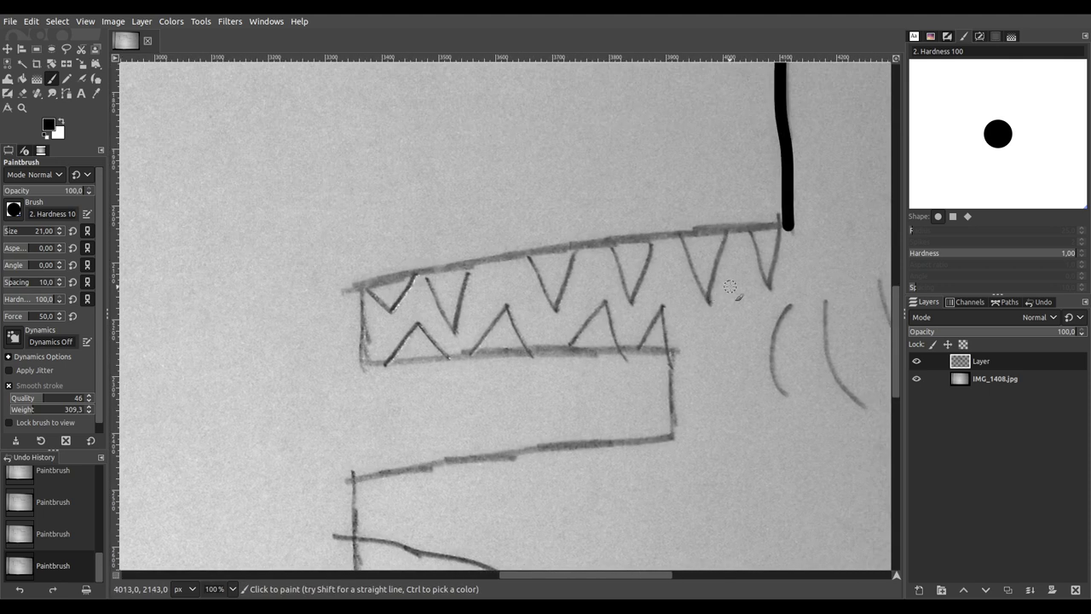
{"action": "scroll", "coordinate": [731, 287], "scroll_direction": "up", "scroll_amount": 1}
{"action": "mouse_move", "coordinate": [802, 220]}
{"action": "left_mouse_down"}
{"action": "mouse_move", "coordinate": [826, 230]}
{"action": "mouse_move", "coordinate": [796, 212]}
{"action": "mouse_move", "coordinate": [573, 233]}
{"action": "mouse_move", "coordinate": [255, 280]}
{"action": "mouse_move", "coordinate": [187, 303]}
{"action": "left_mouse_up"}
{"action": "mouse_move", "coordinate": [215, 354]}
{"action": "left_mouse_down"}
{"action": "mouse_move", "coordinate": [268, 339]}
{"action": "mouse_move", "coordinate": [331, 201]}
{"action": "left_mouse_up"}
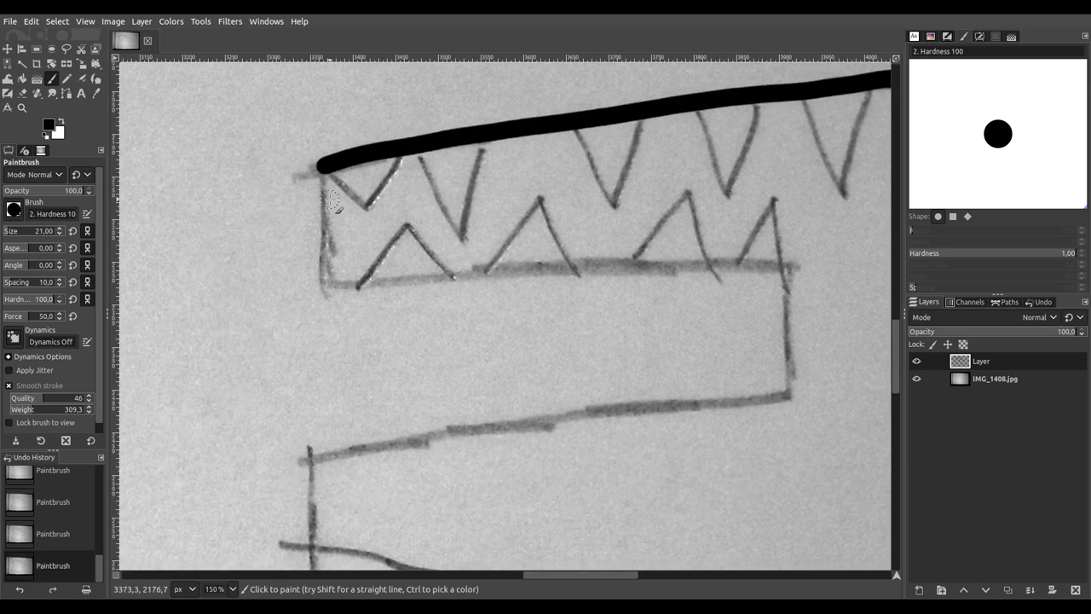
Step: Ink the back of the mouth and the lower jaw's outline around to the top of the neck
{"action": "mouse_move", "coordinate": [323, 195]}
{"action": "left_mouse_down"}
{"action": "mouse_move", "coordinate": [323, 297]}
{"action": "mouse_move", "coordinate": [596, 269]}
{"action": "mouse_move", "coordinate": [799, 269]}
{"action": "mouse_move", "coordinate": [789, 325]}
{"action": "mouse_move", "coordinate": [763, 123]}
{"action": "mouse_move", "coordinate": [767, 171]}
{"action": "left_mouse_up"}
{"action": "scroll", "coordinate": [797, 281], "scroll_direction": "down", "scroll_amount": 1}
{"action": "mouse_move", "coordinate": [748, 90]}
{"action": "left_mouse_down"}
{"action": "mouse_move", "coordinate": [751, 235]}
{"action": "mouse_move", "coordinate": [749, 217]}
{"action": "mouse_move", "coordinate": [265, 287]}
{"action": "left_mouse_up"}
Step: Ink the front edge of the neck and the first stretch of the shoulder line up to the collar's outer curve
{"action": "scroll", "coordinate": [461, 271], "scroll_direction": "down", "scroll_amount": 5}
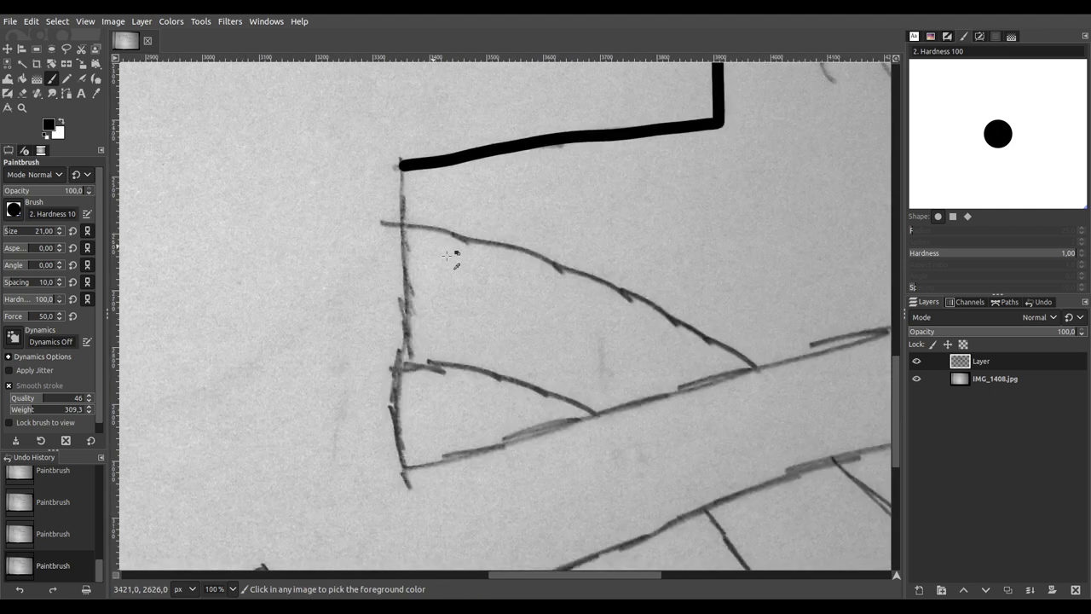
{"action": "scroll", "coordinate": [461, 271], "scroll_direction": "up", "scroll_amount": 4}
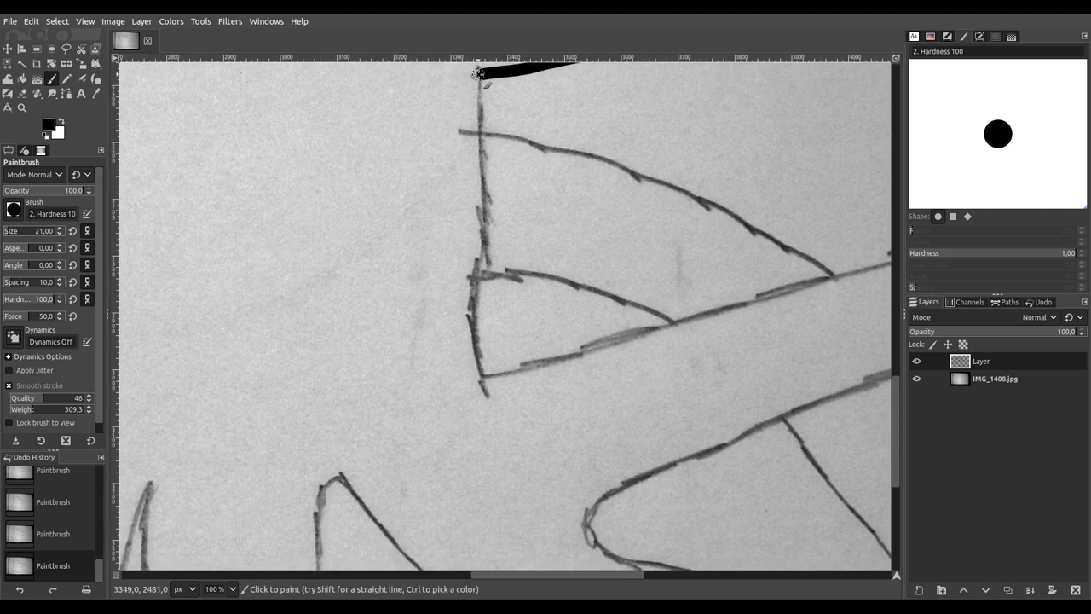
{"action": "mouse_move", "coordinate": [476, 146]}
{"action": "left_mouse_down"}
{"action": "mouse_move", "coordinate": [484, 223]}
{"action": "mouse_move", "coordinate": [465, 342]}
{"action": "mouse_move", "coordinate": [481, 385]}
{"action": "mouse_move", "coordinate": [851, 273]}
{"action": "mouse_move", "coordinate": [606, 308]}
{"action": "mouse_move", "coordinate": [267, 303]}
{"action": "left_mouse_up"}
Step: Ink the rest of the shoulder's upper outline, around its corner and down the arm's outer edge
{"action": "scroll", "coordinate": [267, 303], "scroll_direction": "down", "scroll_amount": 2, "text": "ctrl"}
{"action": "scroll", "coordinate": [401, 307], "scroll_direction": "down", "scroll_amount": 1}
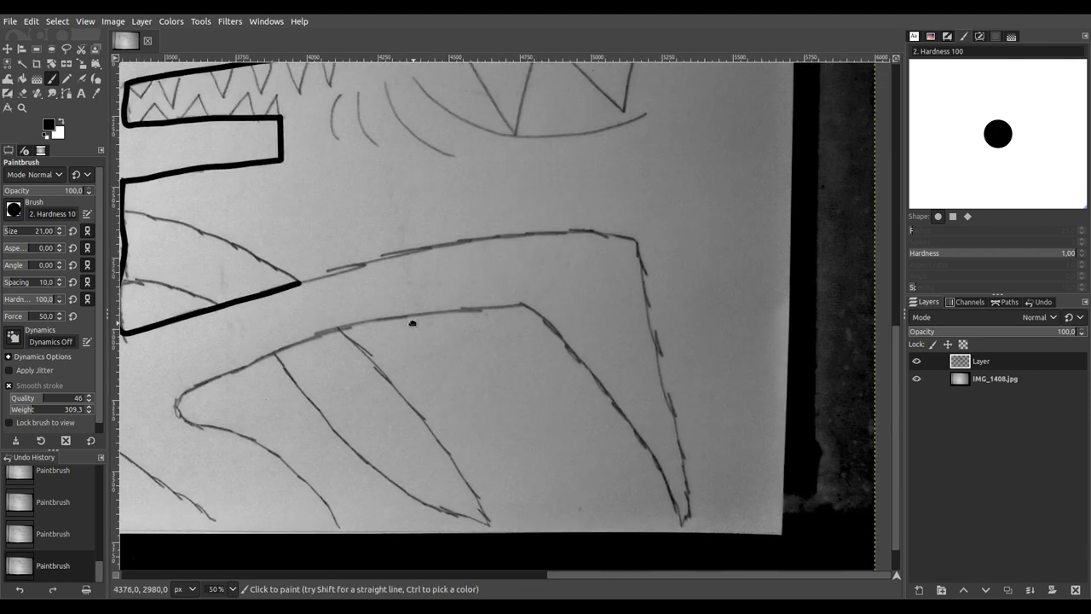
{"action": "scroll", "coordinate": [292, 256], "scroll_direction": "up", "scroll_amount": 2, "text": "ctrl"}
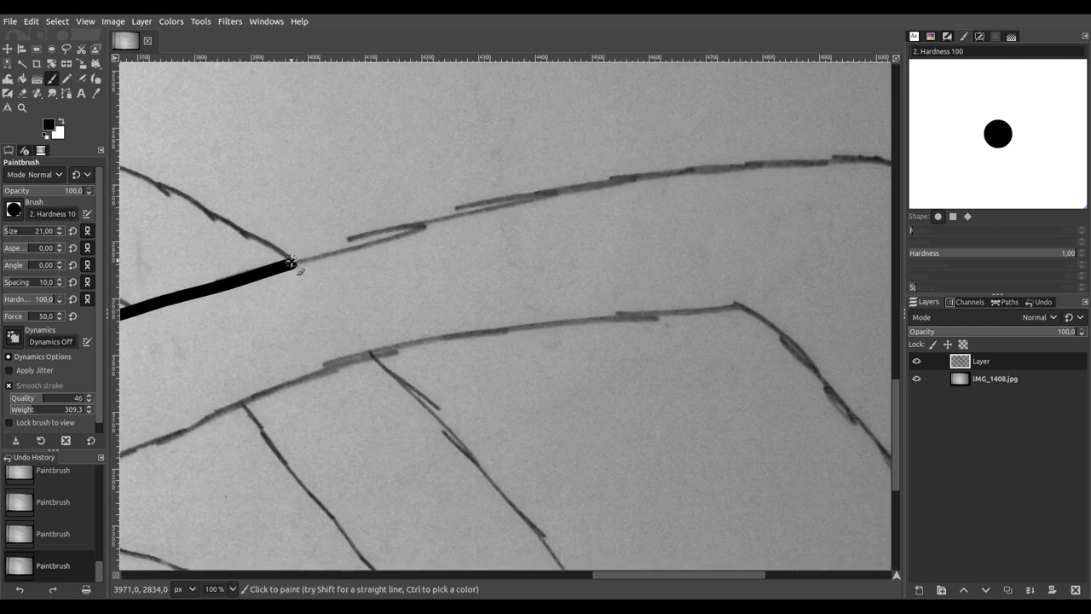
{"action": "mouse_move", "coordinate": [291, 264]}
{"action": "left_mouse_down"}
{"action": "mouse_move", "coordinate": [546, 188]}
{"action": "mouse_move", "coordinate": [706, 161]}
{"action": "mouse_move", "coordinate": [883, 164]}
{"action": "left_mouse_up"}
{"action": "left_click_drag", "start_coordinate": [809, 258], "coordinate": [297, 198]}
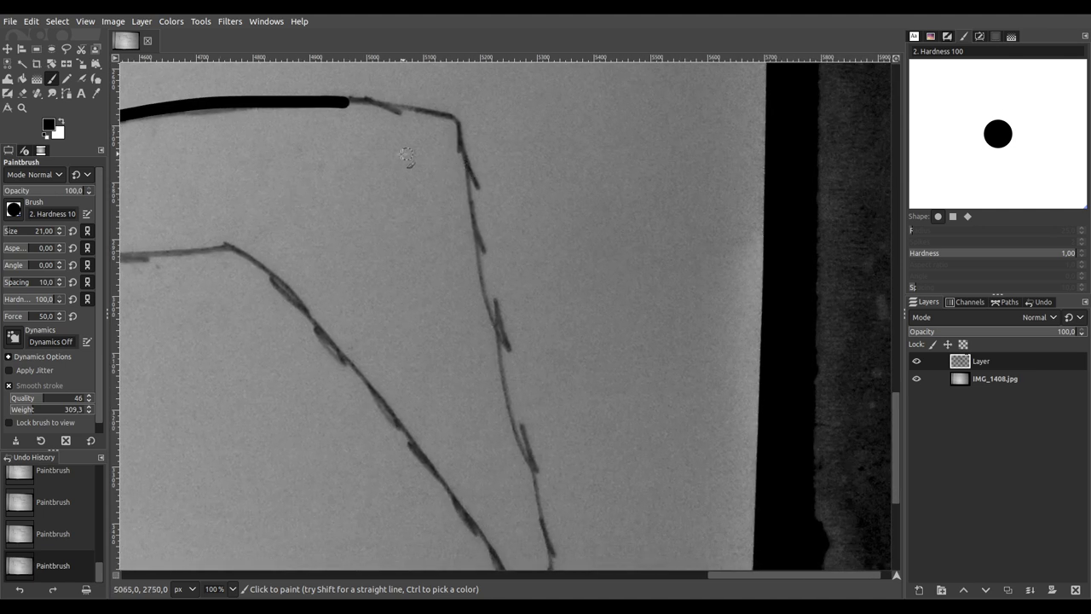
{"action": "mouse_move", "coordinate": [357, 102]}
{"action": "left_mouse_down"}
{"action": "mouse_move", "coordinate": [459, 117]}
{"action": "mouse_move", "coordinate": [507, 414]}
{"action": "mouse_move", "coordinate": [547, 535]}
{"action": "left_mouse_up"}
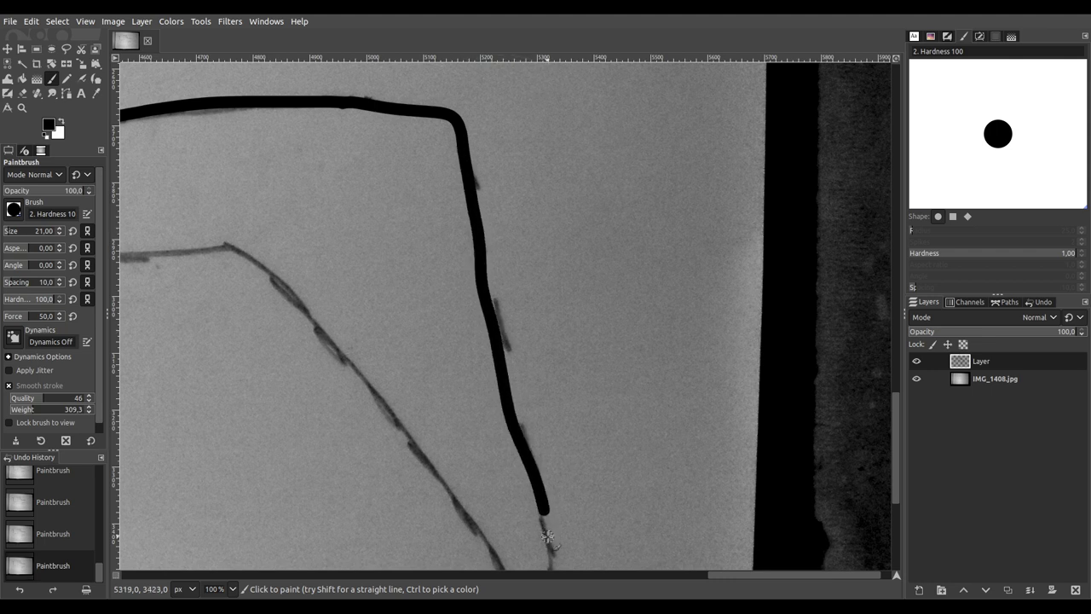
Step: Ink the remaining outer edge of the arm, around its pointed tip and back up onto the inner edge
{"action": "scroll", "coordinate": [460, 427], "scroll_direction": "down", "scroll_amount": 1}
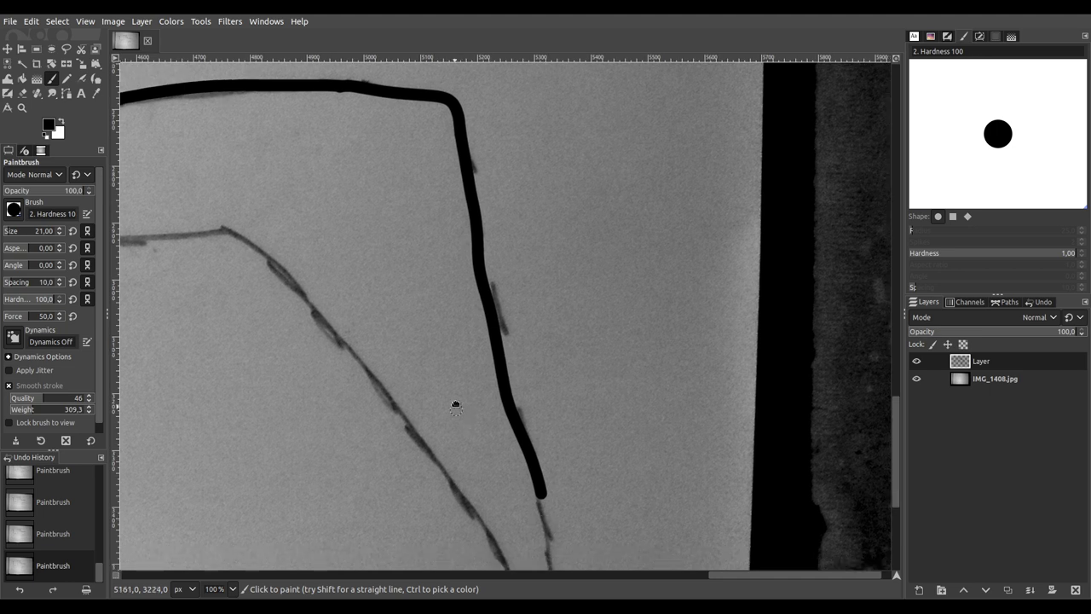
{"action": "scroll", "coordinate": [554, 124], "scroll_direction": "up", "scroll_amount": 1}
{"action": "scroll", "coordinate": [695, 299], "scroll_direction": "up", "scroll_amount": 2}
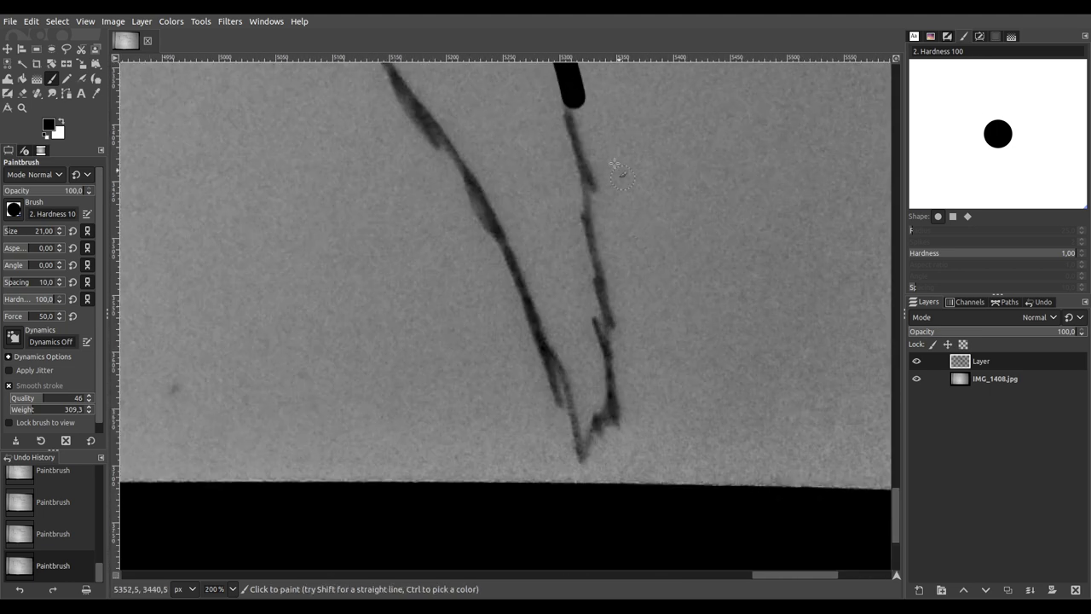
{"action": "mouse_move", "coordinate": [573, 93]}
{"action": "left_mouse_down"}
{"action": "mouse_move", "coordinate": [574, 176]}
{"action": "mouse_move", "coordinate": [617, 412]}
{"action": "mouse_move", "coordinate": [581, 465]}
{"action": "mouse_move", "coordinate": [528, 288]}
{"action": "mouse_move", "coordinate": [390, 68]}
{"action": "left_mouse_up"}
Step: Ink the arm's inner edge over its corner, along the underside and around the rounded bend down to the paper's edge
{"action": "scroll", "coordinate": [356, 172], "scroll_direction": "down", "scroll_amount": 3, "text": "ctrl"}
{"action": "left_click_drag", "start_coordinate": [356, 172], "coordinate": [818, 434]}
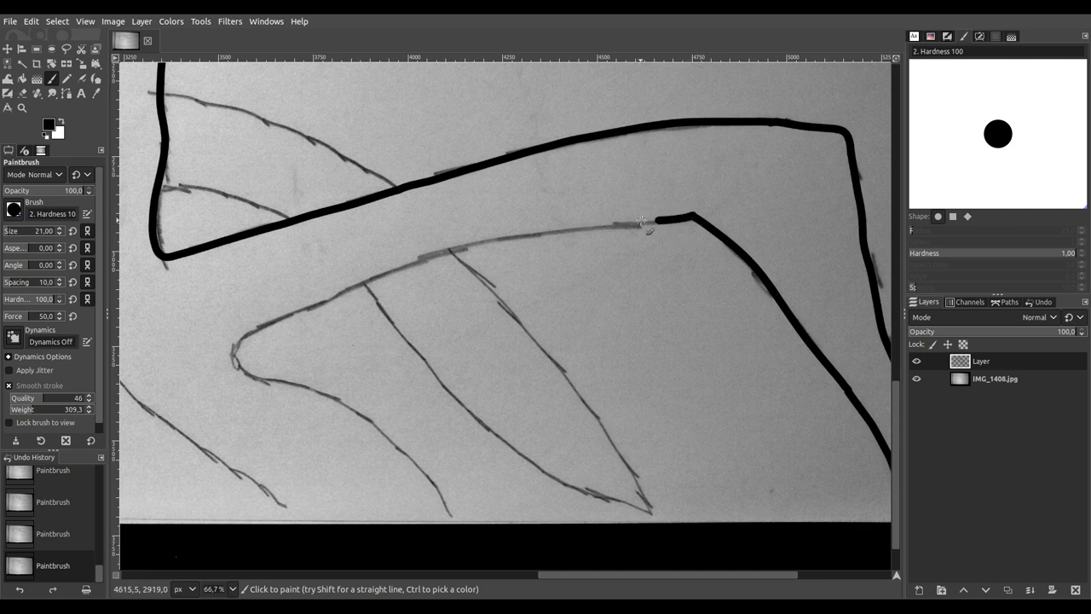
{"action": "left_click_drag", "start_coordinate": [570, 228], "coordinate": [528, 233]}
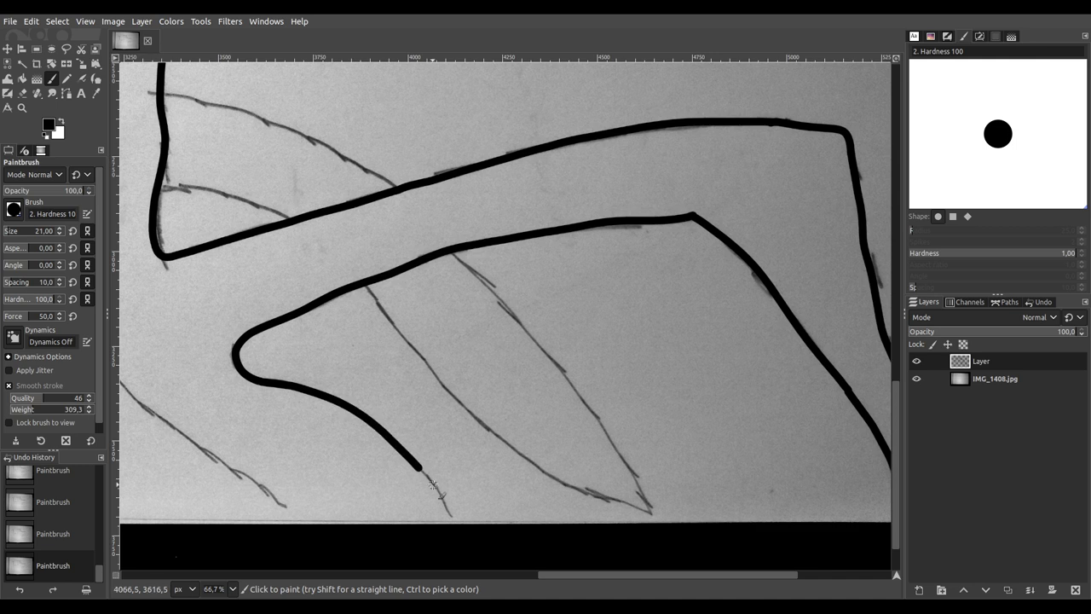
{"action": "left_click_drag", "start_coordinate": [482, 507], "coordinate": [522, 292]}
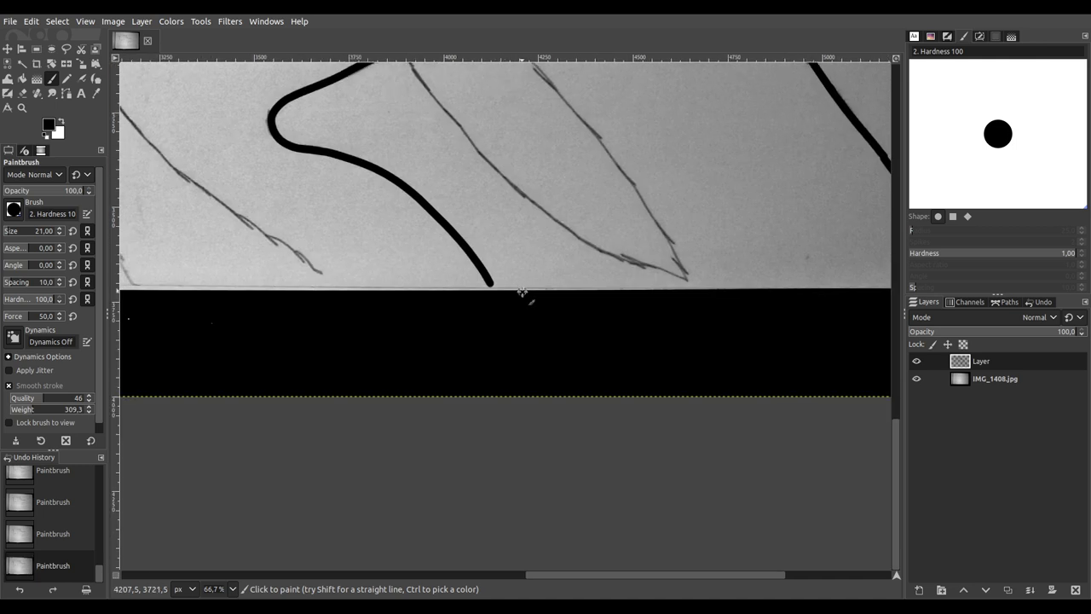
Step: Lower the opacity of the IMG_1408.jpg layer to 74.6 and make the ink layer active again
{"action": "scroll", "coordinate": [526, 300], "scroll_direction": "down", "scroll_amount": 3, "text": "ctrl"}
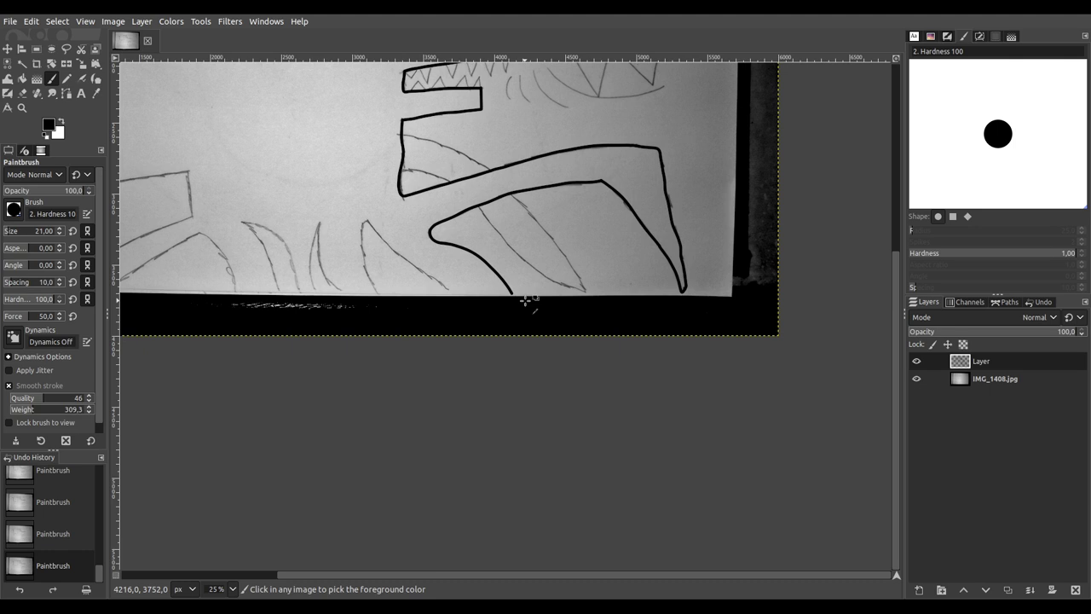
{"action": "scroll", "coordinate": [532, 312], "scroll_direction": "up", "scroll_amount": 3, "text": "ctrl"}
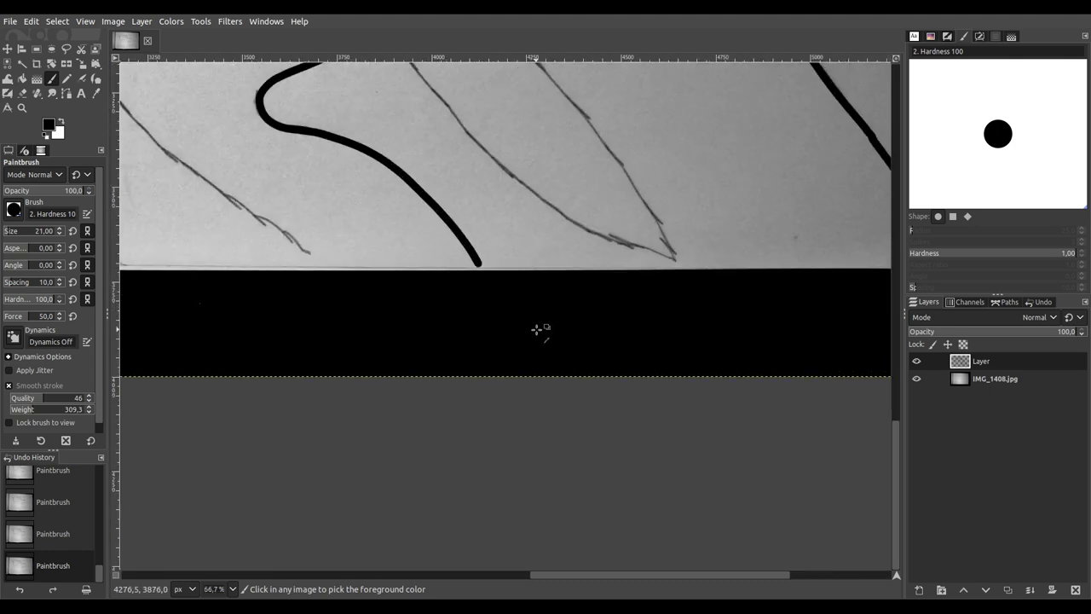
{"action": "left_click_drag", "start_coordinate": [535, 329], "coordinate": [615, 302]}
{"action": "scroll", "coordinate": [574, 268], "scroll_direction": "up", "scroll_amount": 2, "text": "ctrl"}
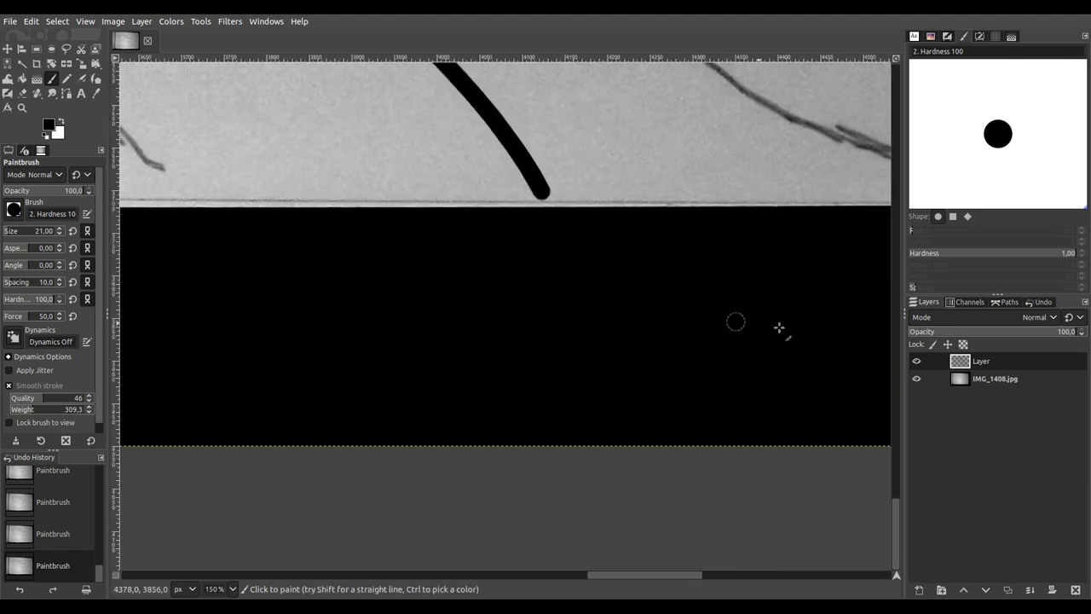
{"action": "left_click", "coordinate": [997, 380]}
{"action": "left_click", "coordinate": [1034, 331]}
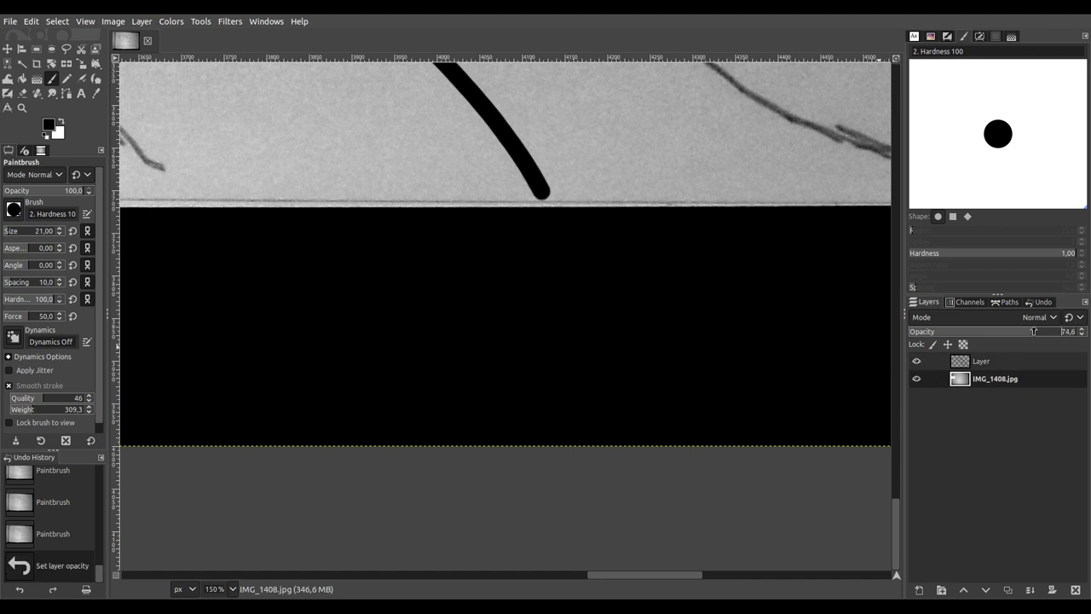
{"action": "left_click", "coordinate": [993, 362]}
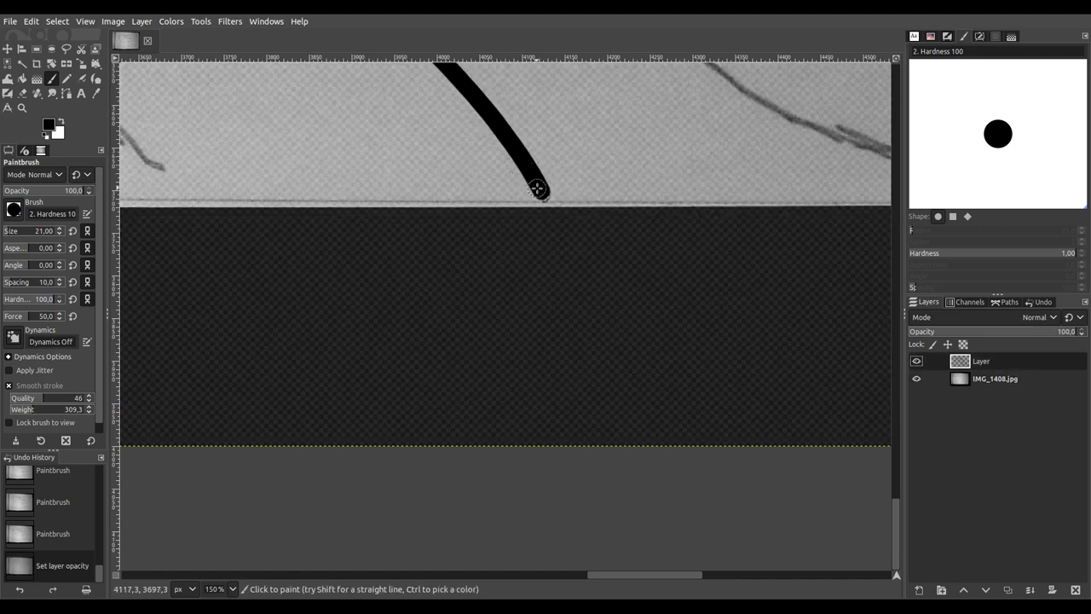
Step: Extend the limb below the paper's edge to a blunt end and ink back up onto the next sloping pencil line
{"action": "mouse_move", "coordinate": [545, 209]}
{"action": "left_mouse_down"}
{"action": "mouse_move", "coordinate": [512, 333]}
{"action": "mouse_move", "coordinate": [511, 376]}
{"action": "mouse_move", "coordinate": [530, 404]}
{"action": "mouse_move", "coordinate": [440, 367]}
{"action": "left_mouse_up"}
{"action": "scroll", "coordinate": [541, 445], "scroll_direction": "up", "scroll_amount": 3}
{"action": "scroll", "coordinate": [540, 444], "scroll_direction": "left", "scroll_amount": 4}
{"action": "scroll", "coordinate": [540, 444], "scroll_direction": "up", "scroll_amount": 2}
{"action": "scroll", "coordinate": [540, 444], "scroll_direction": "left", "scroll_amount": 3}
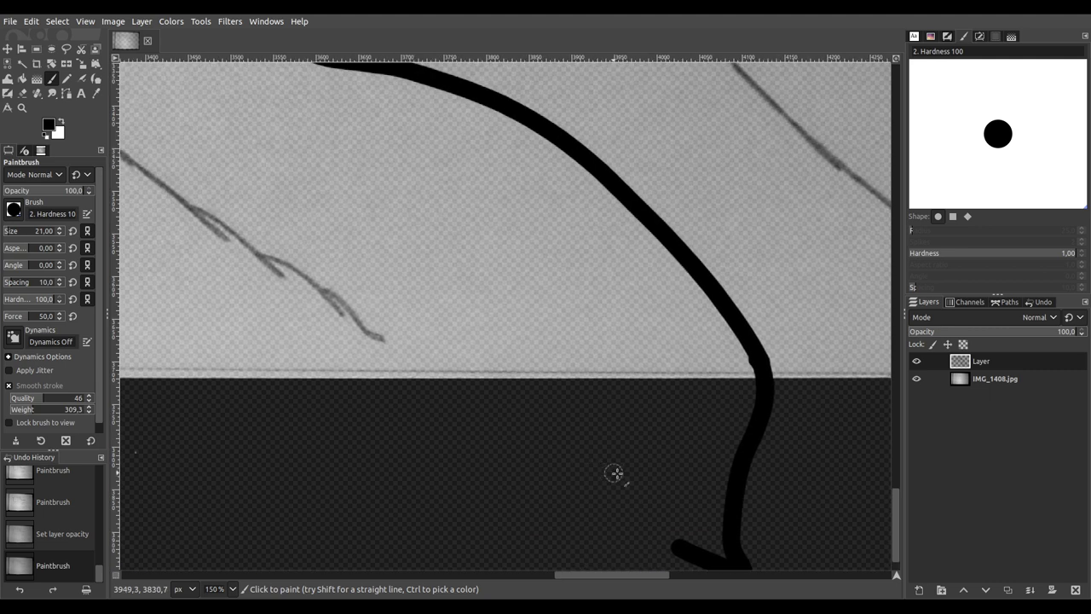
{"action": "mouse_move", "coordinate": [682, 556]}
{"action": "left_mouse_down"}
{"action": "mouse_move", "coordinate": [657, 431]}
{"action": "mouse_move", "coordinate": [601, 354]}
{"action": "mouse_move", "coordinate": [538, 337]}
{"action": "mouse_move", "coordinate": [405, 350]}
{"action": "mouse_move", "coordinate": [271, 255]}
{"action": "left_mouse_up"}
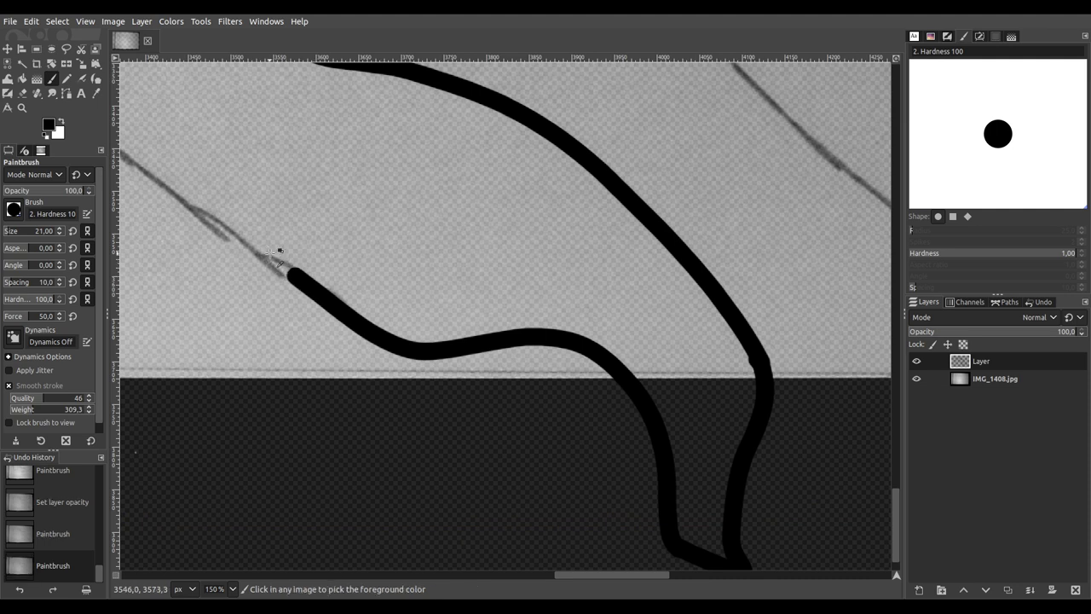
Step: Ink the sloping line up to its peak and down the steep far side to the paper's edge
{"action": "key", "text": "1"}
{"action": "scroll", "coordinate": [689, 419], "scroll_direction": "up", "scroll_amount": 3}
{"action": "scroll", "coordinate": [688, 418], "scroll_direction": "left", "scroll_amount": 6}
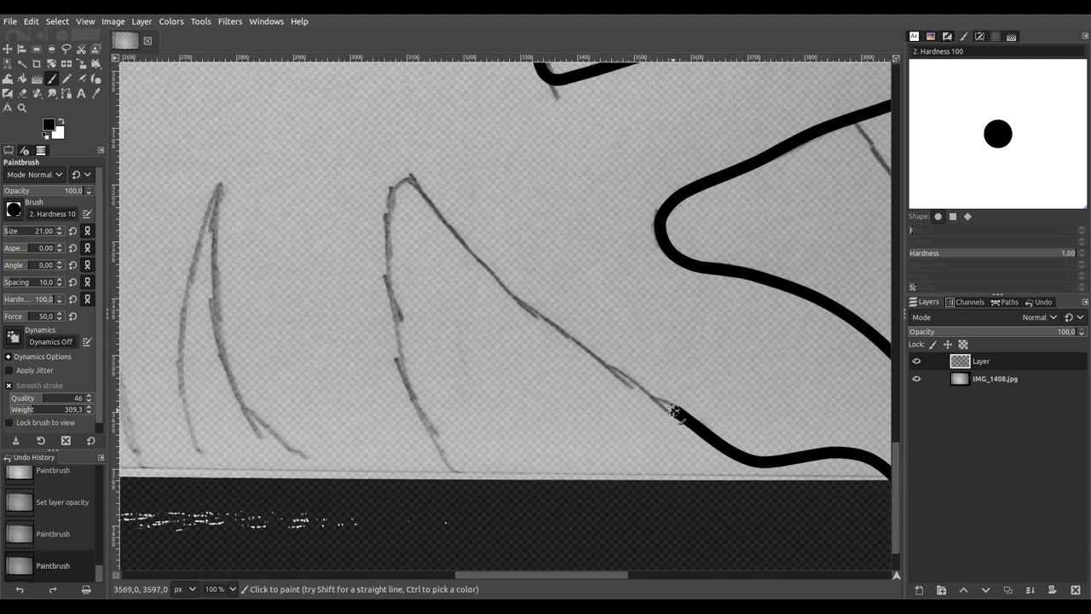
{"action": "mouse_move", "coordinate": [648, 389]}
{"action": "left_mouse_down"}
{"action": "mouse_move", "coordinate": [493, 275]}
{"action": "mouse_move", "coordinate": [397, 160]}
{"action": "mouse_move", "coordinate": [411, 179]}
{"action": "mouse_move", "coordinate": [393, 191]}
{"action": "mouse_move", "coordinate": [391, 212]}
{"action": "mouse_move", "coordinate": [396, 406]}
{"action": "mouse_move", "coordinate": [470, 494]}
{"action": "left_mouse_up"}
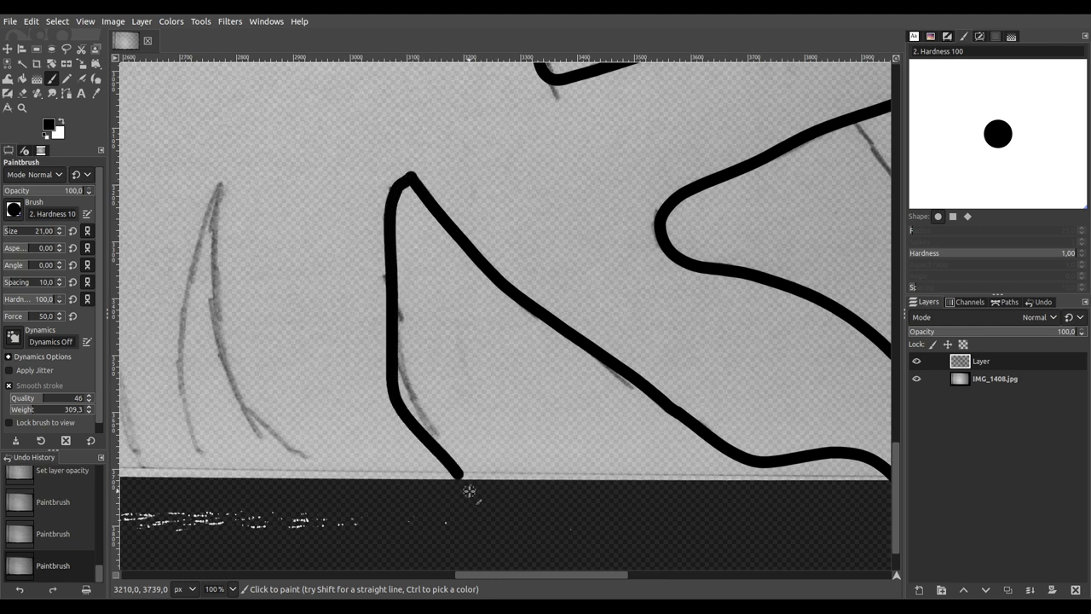
Step: Ink a rounded end below the paper's edge and continue up the right side of the narrow spike to its peak
{"action": "scroll", "coordinate": [470, 494], "scroll_direction": "down", "scroll_amount": 5}
{"action": "mouse_move", "coordinate": [478, 248]}
{"action": "left_mouse_down"}
{"action": "mouse_move", "coordinate": [454, 305]}
{"action": "mouse_move", "coordinate": [472, 358]}
{"action": "left_mouse_up"}
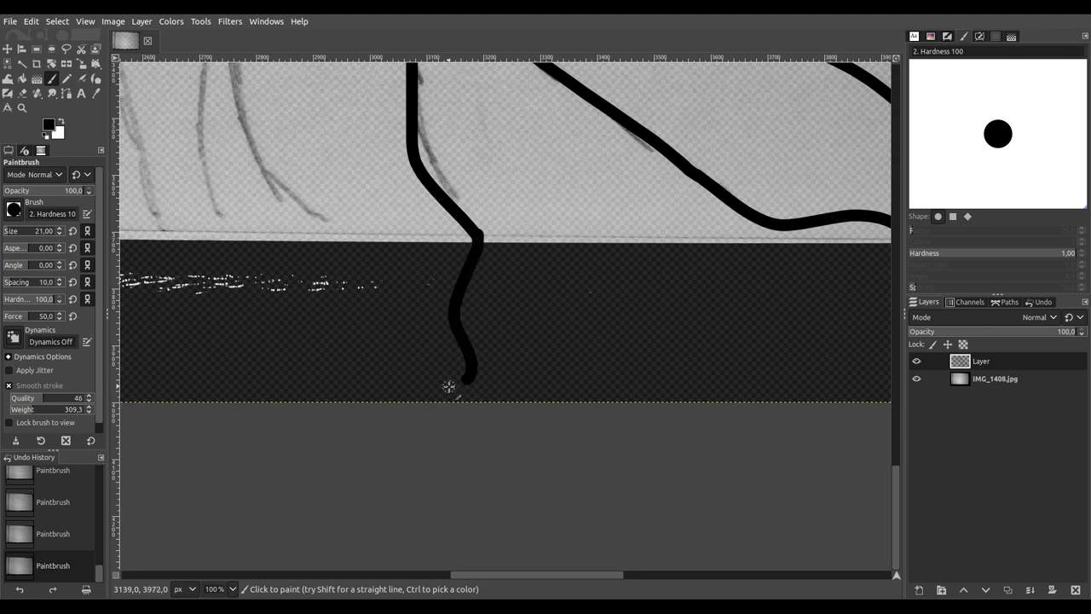
{"action": "mouse_move", "coordinate": [422, 309]}
{"action": "left_mouse_down"}
{"action": "mouse_move", "coordinate": [378, 257]}
{"action": "mouse_move", "coordinate": [287, 197]}
{"action": "mouse_move", "coordinate": [265, 155]}
{"action": "left_mouse_up"}
{"action": "scroll", "coordinate": [514, 383], "scroll_direction": "up", "scroll_amount": 5}
{"action": "scroll", "coordinate": [514, 383], "scroll_direction": "left", "scroll_amount": 5}
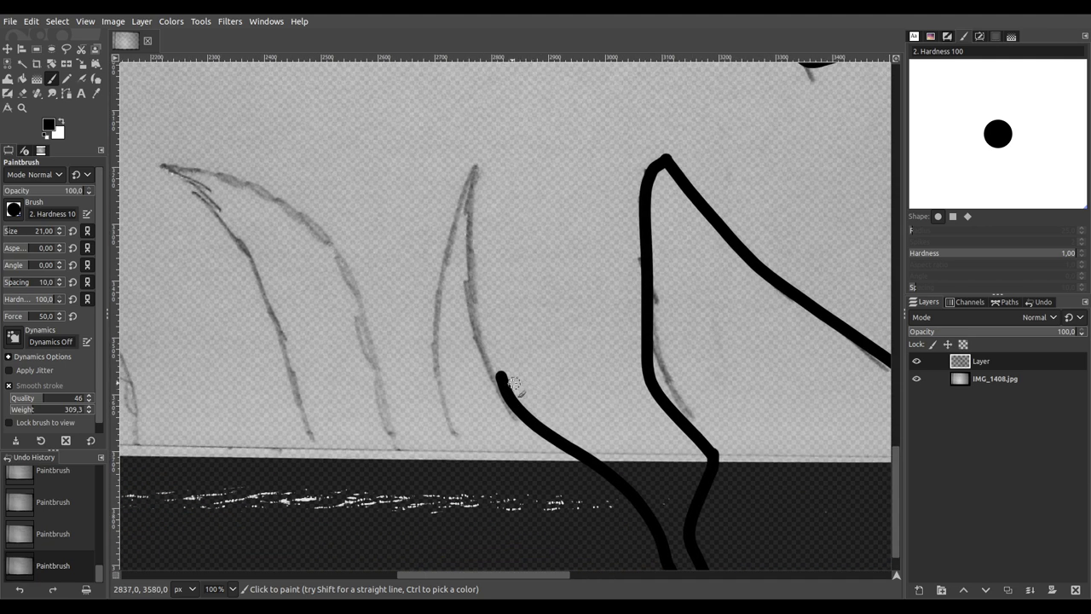
{"action": "mouse_move", "coordinate": [490, 357]}
{"action": "left_mouse_down"}
{"action": "mouse_move", "coordinate": [463, 239]}
{"action": "mouse_move", "coordinate": [477, 161]}
{"action": "left_mouse_up"}
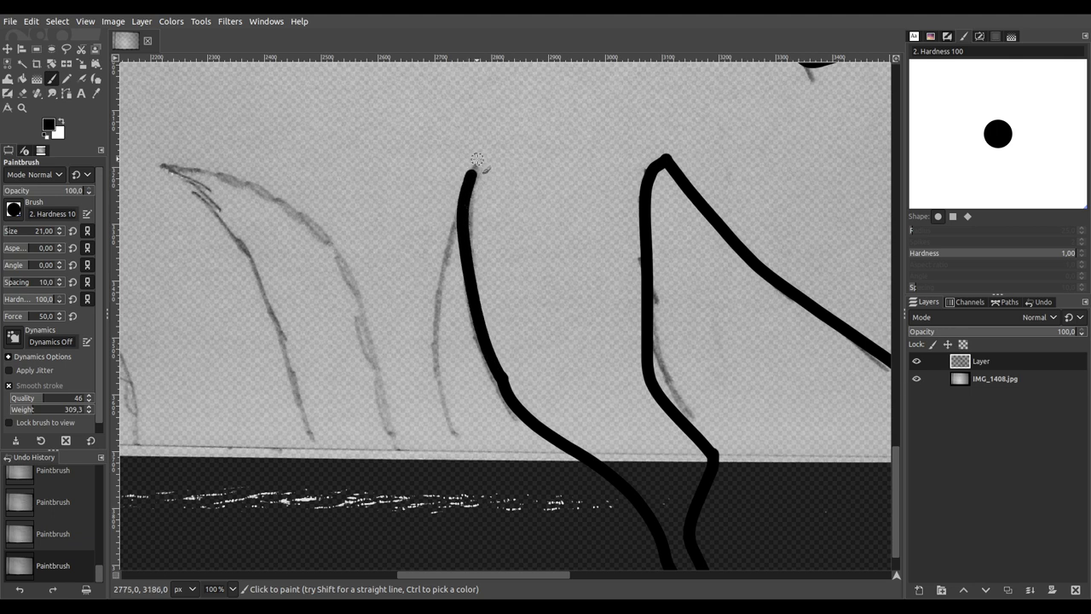
Step: Ink the narrow spike's left side to a pointed end below the paper and back up toward the curved horn shape
{"action": "mouse_move", "coordinate": [443, 235]}
{"action": "left_mouse_down"}
{"action": "mouse_move", "coordinate": [432, 330]}
{"action": "mouse_move", "coordinate": [458, 444]}
{"action": "left_mouse_up"}
{"action": "scroll", "coordinate": [478, 256], "scroll_direction": "down", "scroll_amount": 4}
{"action": "scroll", "coordinate": [478, 256], "scroll_direction": "left", "scroll_amount": 1}
{"action": "scroll", "coordinate": [481, 245], "scroll_direction": "down", "scroll_amount": 1}
{"action": "mouse_move", "coordinate": [468, 213]}
{"action": "left_mouse_down"}
{"action": "mouse_move", "coordinate": [478, 261]}
{"action": "mouse_move", "coordinate": [545, 379]}
{"action": "mouse_move", "coordinate": [454, 314]}
{"action": "mouse_move", "coordinate": [414, 260]}
{"action": "mouse_move", "coordinate": [378, 102]}
{"action": "left_mouse_up"}
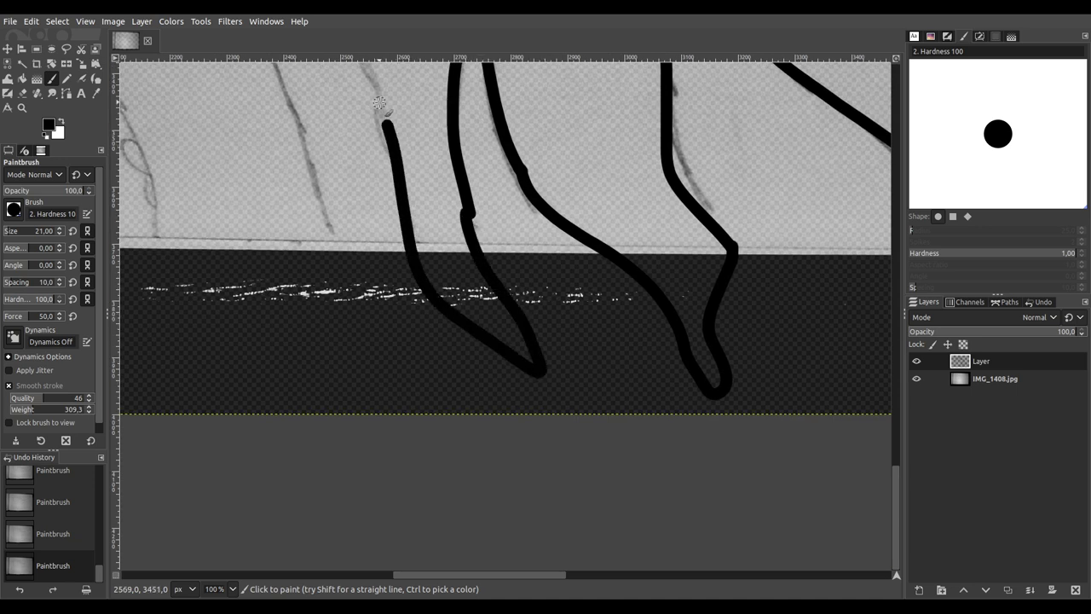
Step: Ink the curved horn shape's outer edge up to its point and its inner edge back down near the paper's edge
{"action": "scroll", "coordinate": [404, 268], "scroll_direction": "up", "scroll_amount": 5}
{"action": "scroll", "coordinate": [404, 268], "scroll_direction": "left", "scroll_amount": 5}
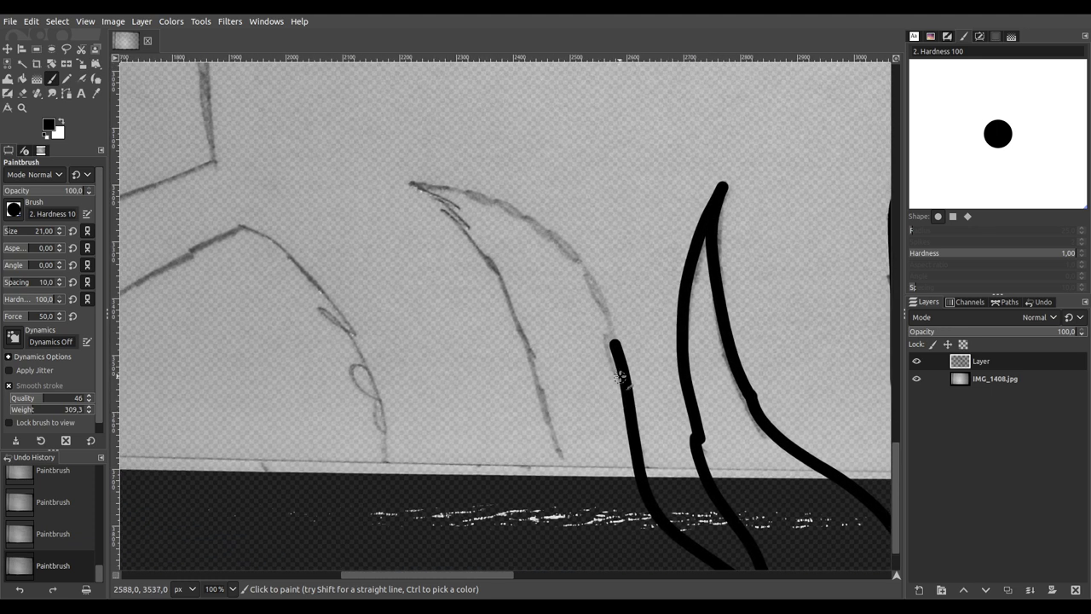
{"action": "mouse_move", "coordinate": [600, 296]}
{"action": "left_mouse_down"}
{"action": "mouse_move", "coordinate": [563, 236]}
{"action": "mouse_move", "coordinate": [511, 202]}
{"action": "mouse_move", "coordinate": [405, 181]}
{"action": "left_mouse_up"}
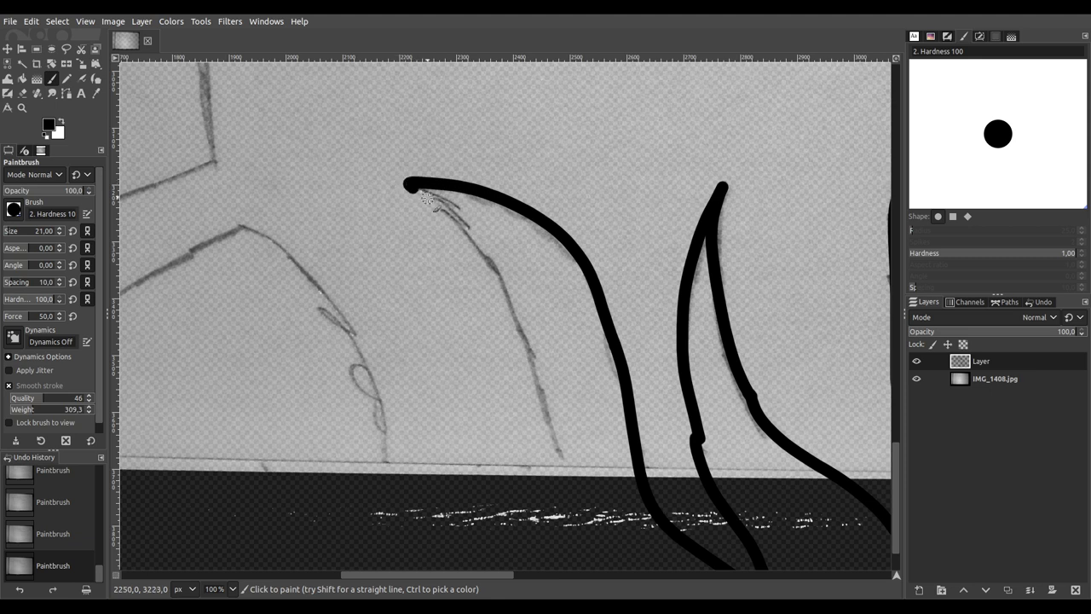
{"action": "mouse_move", "coordinate": [448, 211]}
{"action": "left_mouse_down"}
{"action": "mouse_move", "coordinate": [484, 254]}
{"action": "mouse_move", "coordinate": [522, 332]}
{"action": "mouse_move", "coordinate": [547, 452]}
{"action": "left_mouse_up"}
{"action": "scroll", "coordinate": [546, 454], "scroll_direction": "down", "scroll_amount": 5}
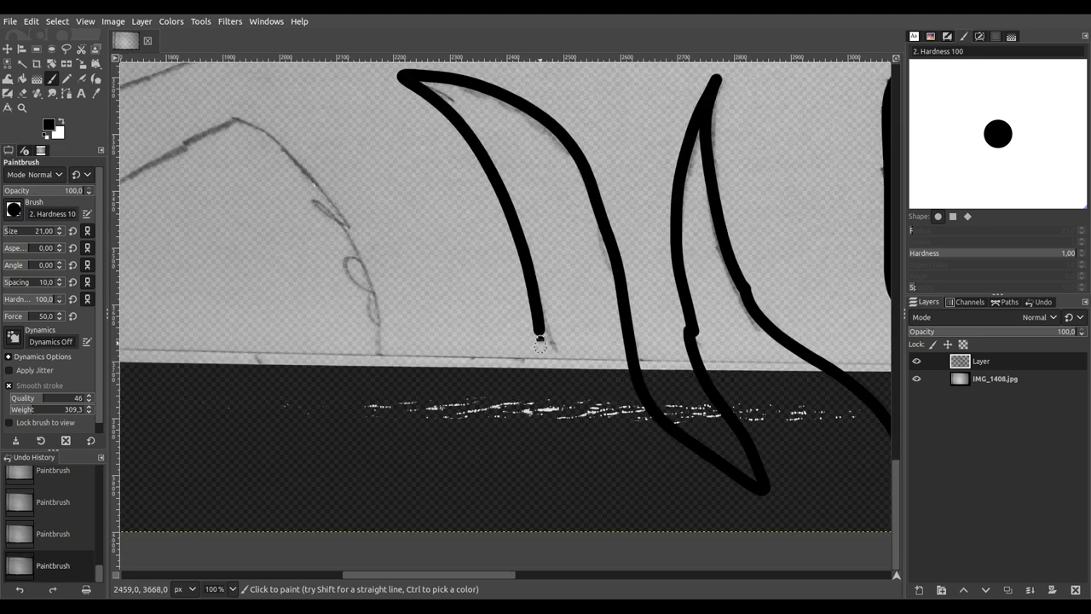
Step: Close the horn shape's lower end below the paper, then ink the adjoining leg over its peak and along its underside
{"action": "mouse_move", "coordinate": [546, 252]}
{"action": "left_mouse_down"}
{"action": "mouse_move", "coordinate": [540, 280]}
{"action": "mouse_move", "coordinate": [465, 350]}
{"action": "mouse_move", "coordinate": [432, 425]}
{"action": "left_mouse_up"}
{"action": "mouse_move", "coordinate": [414, 379]}
{"action": "left_mouse_down"}
{"action": "mouse_move", "coordinate": [379, 215]}
{"action": "mouse_move", "coordinate": [337, 119]}
{"action": "left_mouse_up"}
{"action": "mouse_move", "coordinate": [324, 233]}
{"action": "left_mouse_down"}
{"action": "mouse_move", "coordinate": [341, 255]}
{"action": "mouse_move", "coordinate": [678, 390]}
{"action": "left_mouse_up"}
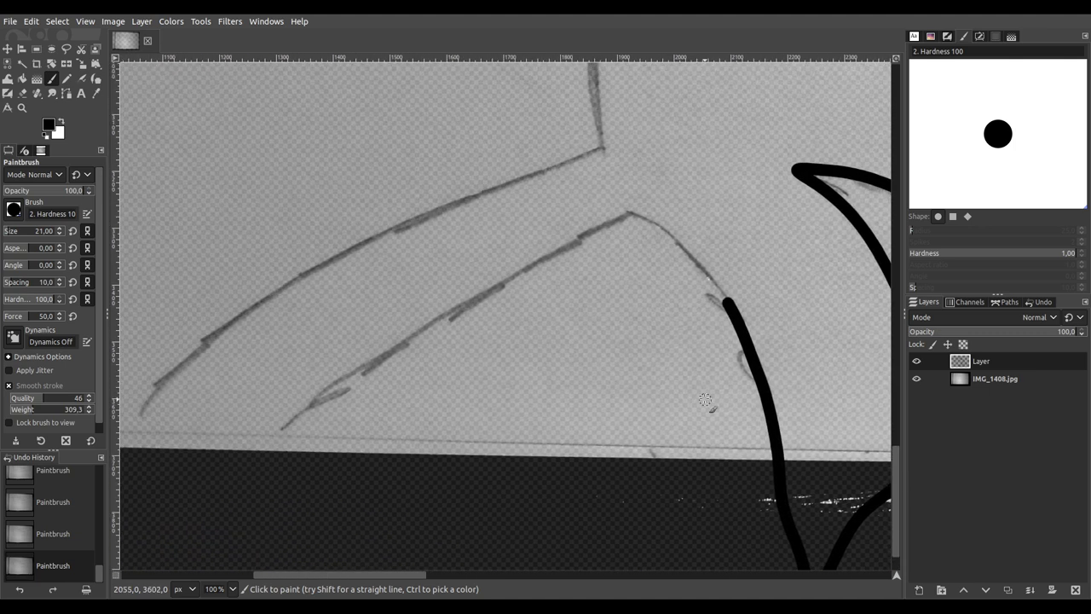
{"action": "mouse_move", "coordinate": [714, 286]}
{"action": "left_mouse_down"}
{"action": "mouse_move", "coordinate": [643, 217]}
{"action": "mouse_move", "coordinate": [614, 209]}
{"action": "mouse_move", "coordinate": [562, 257]}
{"action": "mouse_move", "coordinate": [313, 397]}
{"action": "left_mouse_up"}
{"action": "left_click_drag", "start_coordinate": [308, 474], "coordinate": [563, 308]}
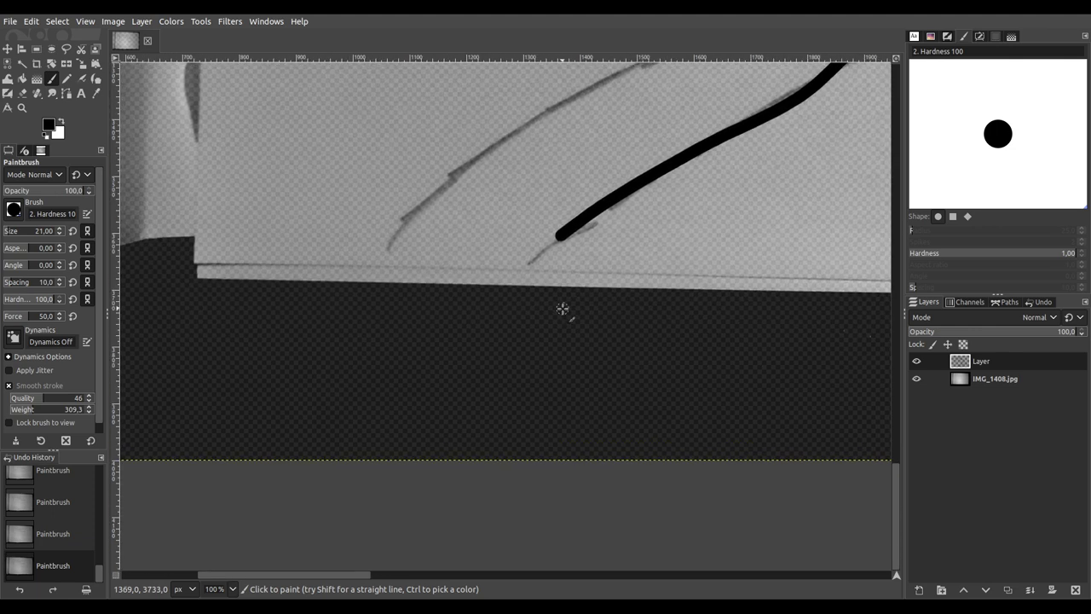
Step: Ink the leg's pointed end below the paper, its upper edge and the short vertical edge above it
{"action": "mouse_move", "coordinate": [556, 235]}
{"action": "left_mouse_down"}
{"action": "mouse_move", "coordinate": [409, 340]}
{"action": "mouse_move", "coordinate": [256, 421]}
{"action": "mouse_move", "coordinate": [236, 446]}
{"action": "mouse_move", "coordinate": [276, 361]}
{"action": "mouse_move", "coordinate": [399, 224]}
{"action": "mouse_move", "coordinate": [487, 143]}
{"action": "mouse_move", "coordinate": [590, 83]}
{"action": "left_mouse_up"}
{"action": "left_click_drag", "start_coordinate": [645, 201], "coordinate": [383, 564]}
{"action": "mouse_move", "coordinate": [275, 505]}
{"action": "left_mouse_down"}
{"action": "mouse_move", "coordinate": [410, 441]}
{"action": "mouse_move", "coordinate": [562, 396]}
{"action": "mouse_move", "coordinate": [546, 402]}
{"action": "mouse_move", "coordinate": [532, 202]}
{"action": "left_mouse_up"}
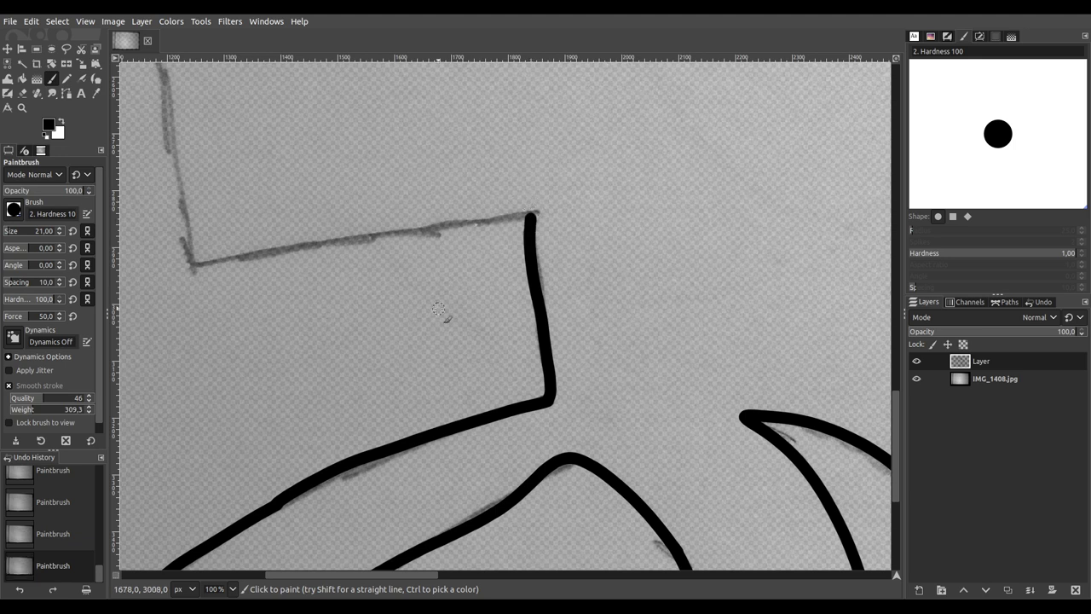
Step: Ink the body's short, nearly horizontal lower edge across to the bottom corner of the back
{"action": "left_click_drag", "start_coordinate": [450, 318], "coordinate": [733, 414]}
{"action": "left_click_drag", "start_coordinate": [801, 308], "coordinate": [473, 358]}
{"action": "mouse_move", "coordinate": [547, 203]}
{"action": "left_mouse_down"}
{"action": "mouse_move", "coordinate": [529, 438]}
{"action": "mouse_move", "coordinate": [522, 370]}
{"action": "left_mouse_up"}
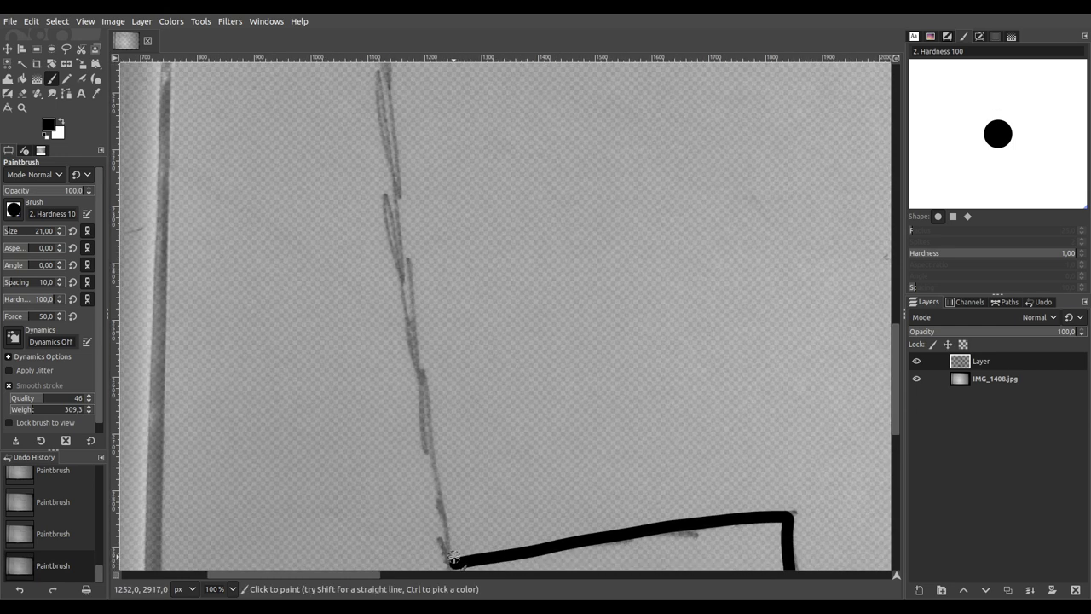
Step: Ink the long back outline from the bottom corner up to the start of the head's top edge
{"action": "left_click_drag", "start_coordinate": [449, 557], "coordinate": [388, 132]}
{"action": "mouse_move", "coordinate": [452, 207]}
{"action": "left_mouse_down"}
{"action": "mouse_move", "coordinate": [471, 413]}
{"action": "mouse_move", "coordinate": [433, 561]}
{"action": "left_mouse_up"}
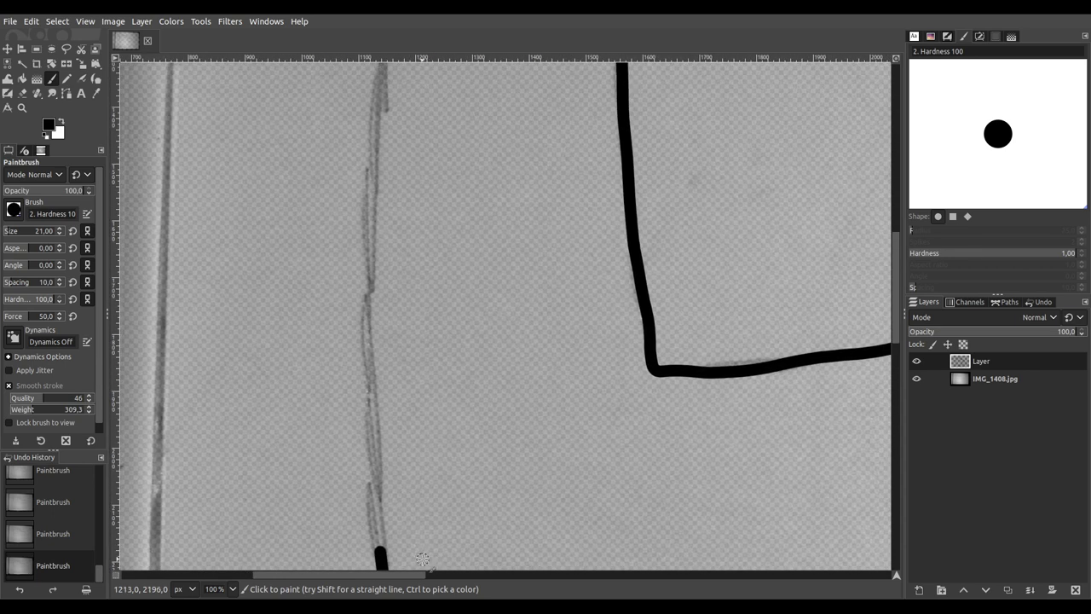
{"action": "scroll", "coordinate": [358, 456], "scroll_direction": "down", "scroll_amount": 1}
{"action": "scroll", "coordinate": [327, 463], "scroll_direction": "up", "scroll_amount": 1}
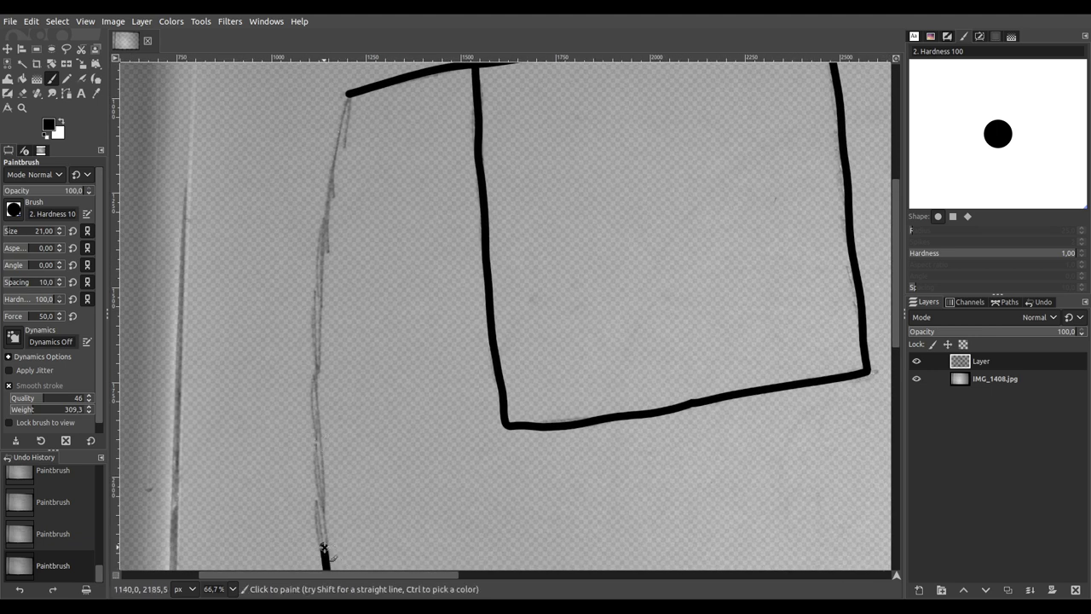
{"action": "mouse_move", "coordinate": [321, 492]}
{"action": "left_mouse_down"}
{"action": "mouse_move", "coordinate": [316, 322]}
{"action": "mouse_move", "coordinate": [336, 205]}
{"action": "left_mouse_up"}
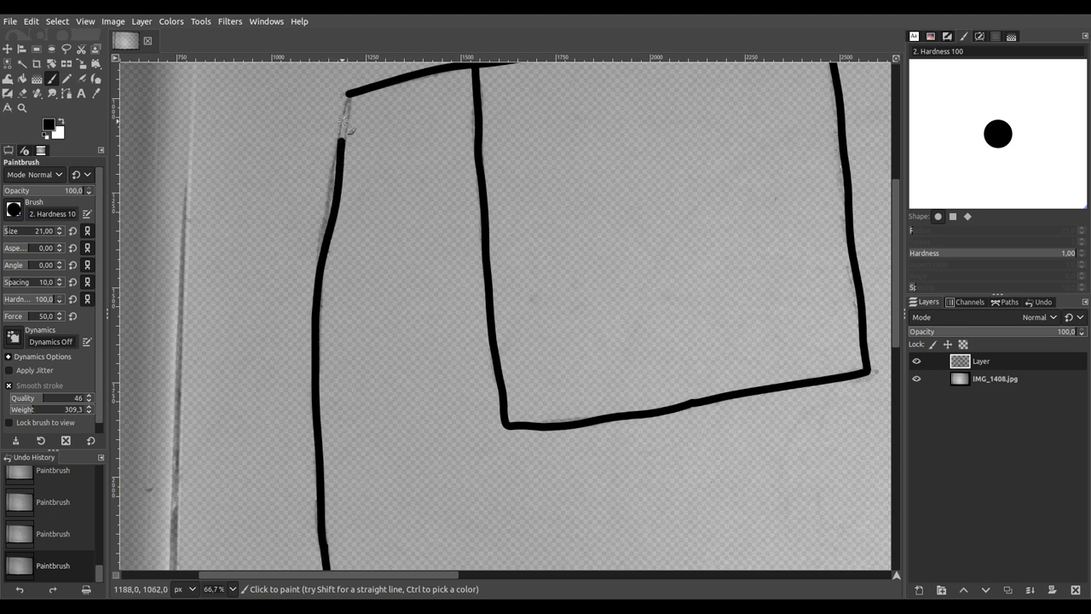
Step: Ink the two curved lines across the neck and their continuation below the arm to the pointed end
{"action": "scroll", "coordinate": [504, 238], "scroll_direction": "down", "scroll_amount": 5}
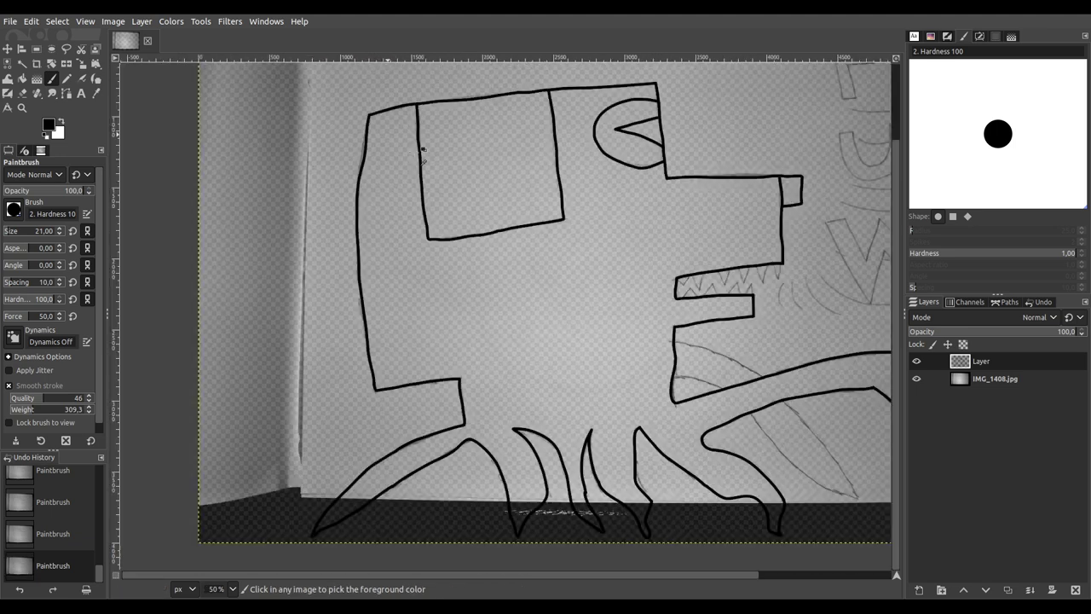
{"action": "scroll", "coordinate": [504, 238], "scroll_direction": "up", "scroll_amount": 4}
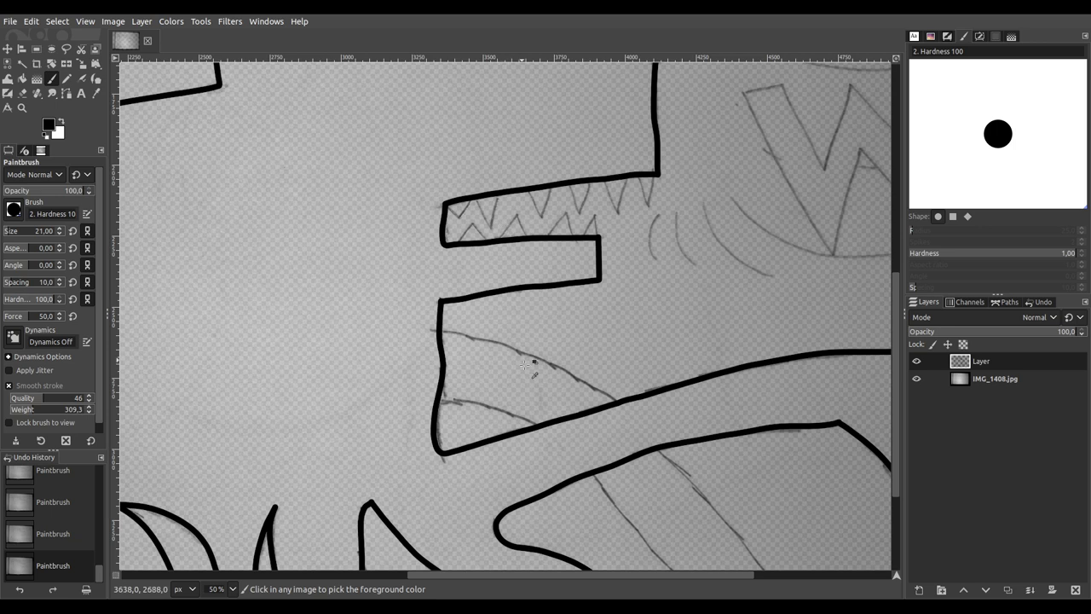
{"action": "scroll", "coordinate": [524, 365], "scroll_direction": "down", "scroll_amount": 3}
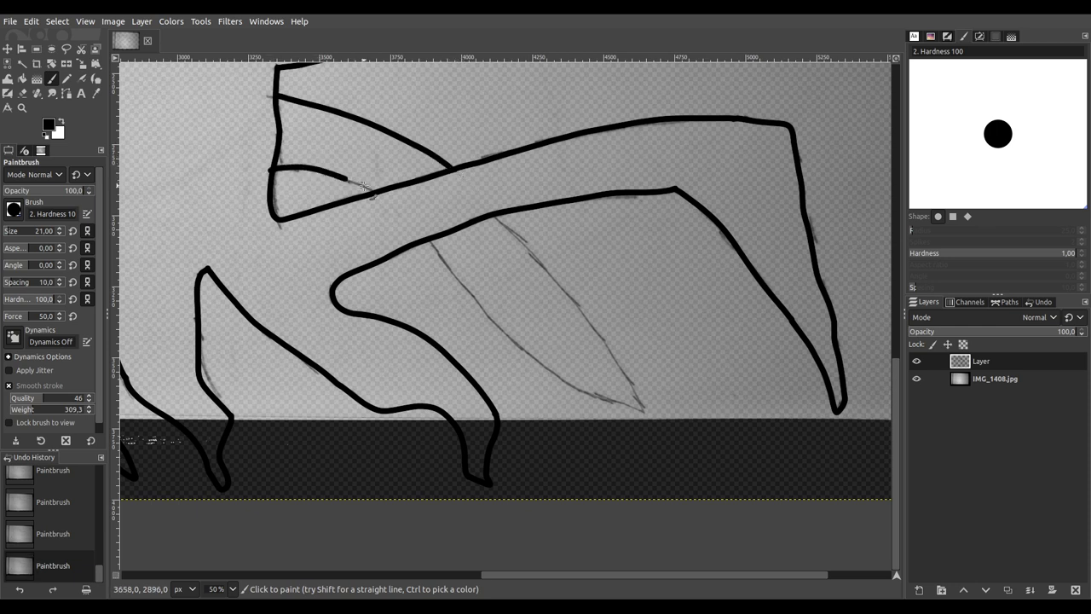
{"action": "scroll", "coordinate": [391, 221], "scroll_direction": "right", "scroll_amount": 3}
{"action": "scroll", "coordinate": [391, 222], "scroll_direction": "down", "scroll_amount": 1}
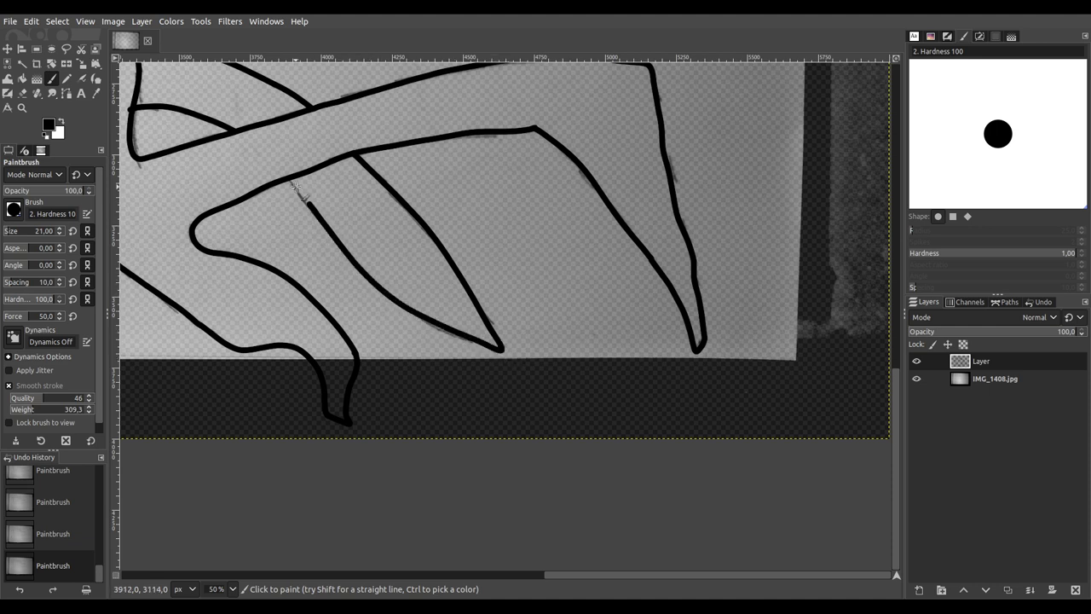
{"action": "scroll", "coordinate": [392, 196], "scroll_direction": "down", "scroll_amount": 4}
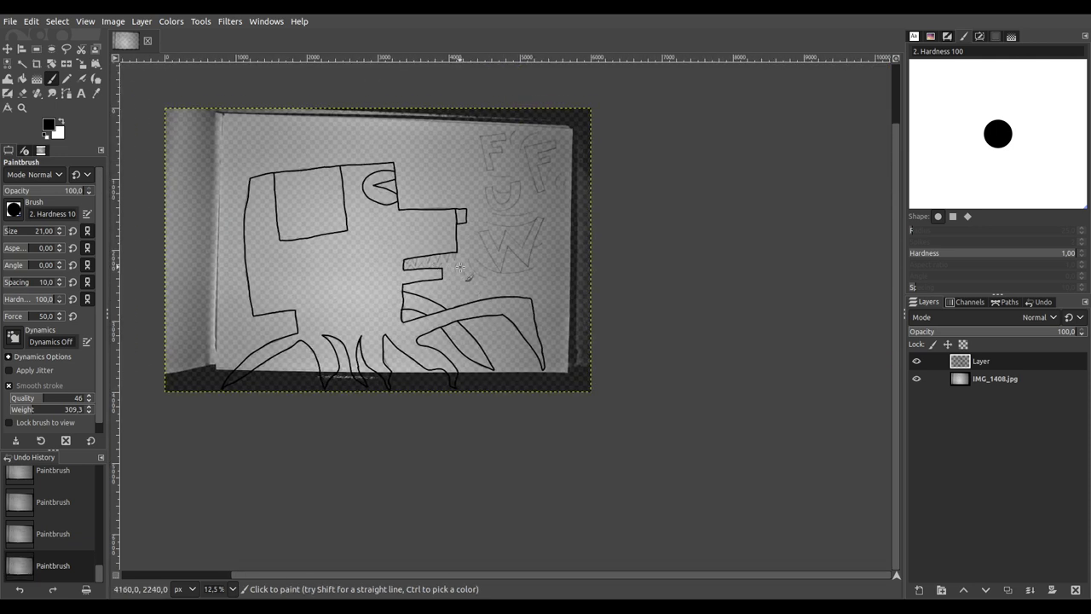
{"action": "scroll", "coordinate": [461, 268], "scroll_direction": "up", "scroll_amount": 5}
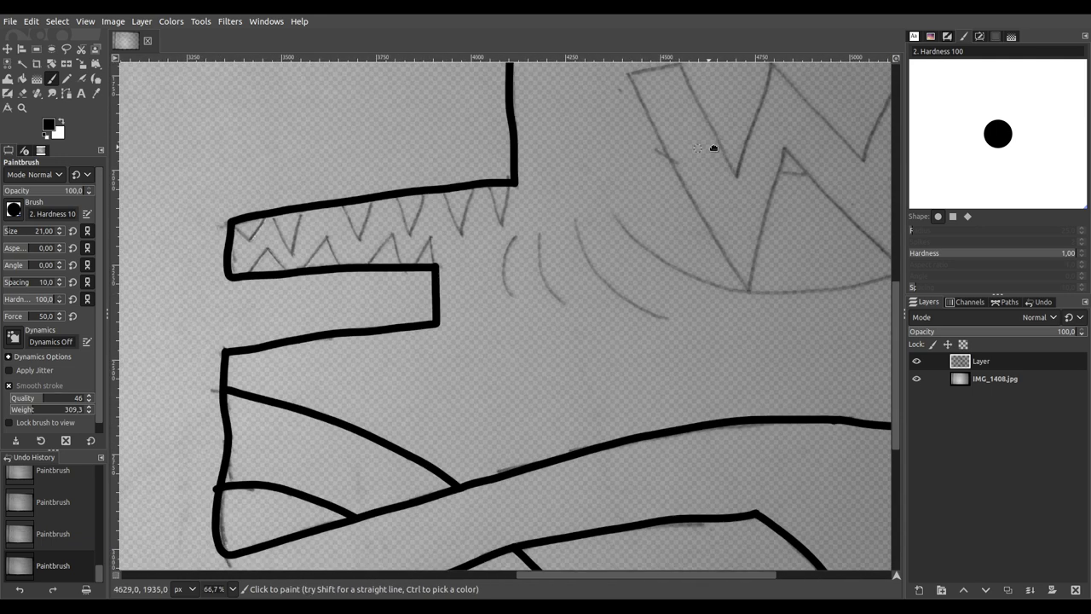
{"action": "scroll", "coordinate": [455, 280], "scroll_direction": "up", "scroll_amount": 1, "text": "ctrl"}
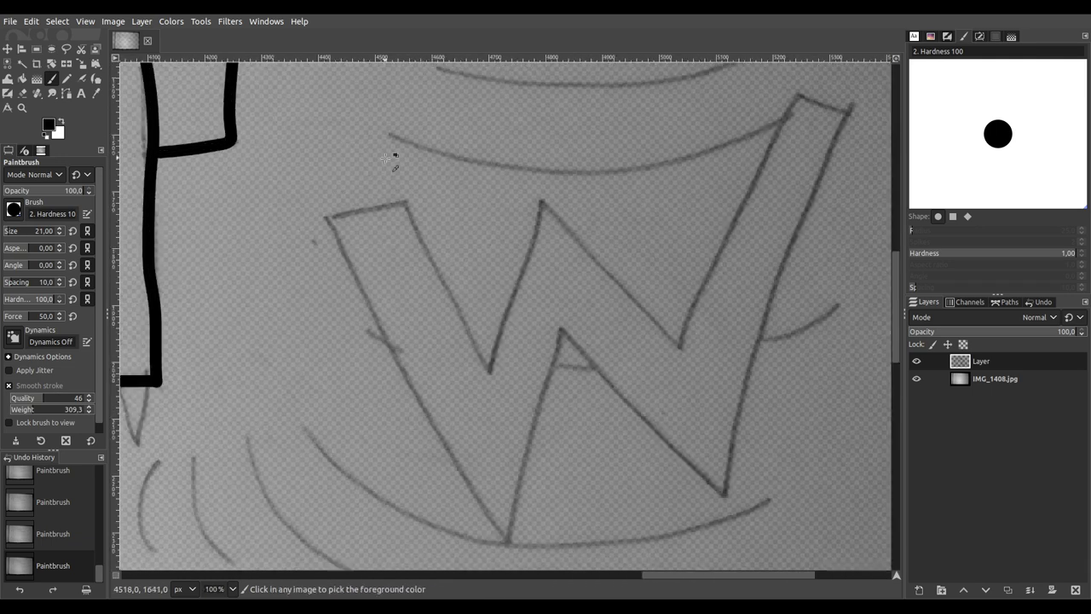
Step: Ink the letter W's first arm end and its upper zigzag edge up to the tip of the right arm
{"action": "scroll", "coordinate": [387, 165], "scroll_direction": "up", "scroll_amount": 1, "text": "ctrl"}
{"action": "mouse_move", "coordinate": [301, 244]}
{"action": "left_mouse_down"}
{"action": "mouse_move", "coordinate": [421, 213]}
{"action": "mouse_move", "coordinate": [426, 247]}
{"action": "mouse_move", "coordinate": [546, 476]}
{"action": "mouse_move", "coordinate": [578, 343]}
{"action": "mouse_move", "coordinate": [618, 252]}
{"action": "mouse_move", "coordinate": [618, 215]}
{"action": "left_mouse_up"}
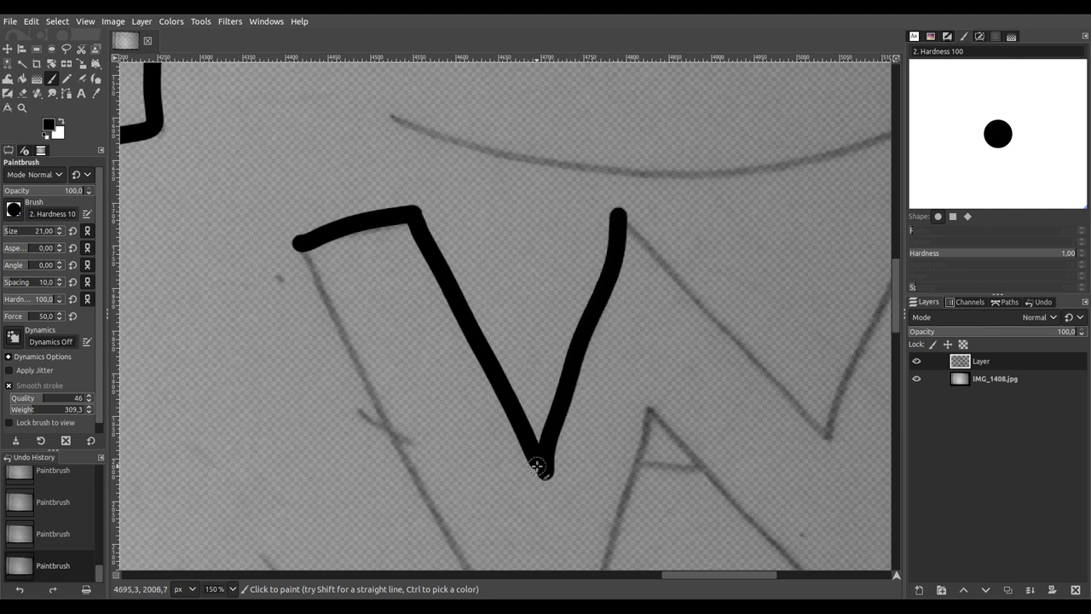
{"action": "mouse_move", "coordinate": [541, 461]}
{"action": "left_mouse_down"}
{"action": "mouse_move", "coordinate": [524, 441]}
{"action": "mouse_move", "coordinate": [361, 400]}
{"action": "mouse_move", "coordinate": [273, 455]}
{"action": "mouse_move", "coordinate": [260, 479]}
{"action": "left_mouse_up"}
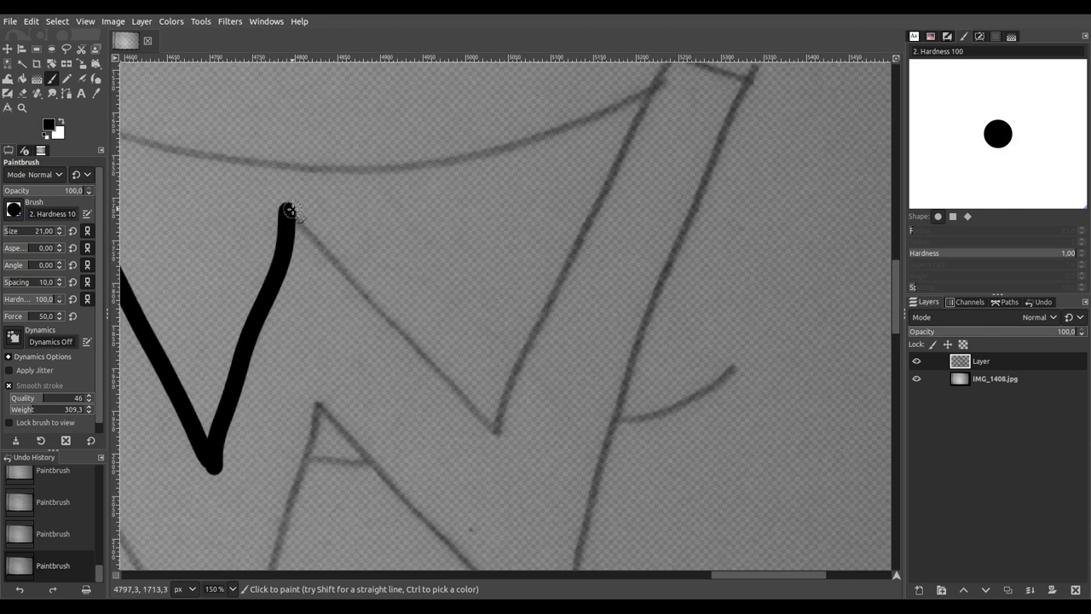
{"action": "left_click_drag", "start_coordinate": [287, 210], "coordinate": [508, 436]}
{"action": "mouse_move", "coordinate": [628, 210]}
{"action": "left_mouse_down"}
{"action": "mouse_move", "coordinate": [560, 273]}
{"action": "mouse_move", "coordinate": [524, 243]}
{"action": "left_mouse_up"}
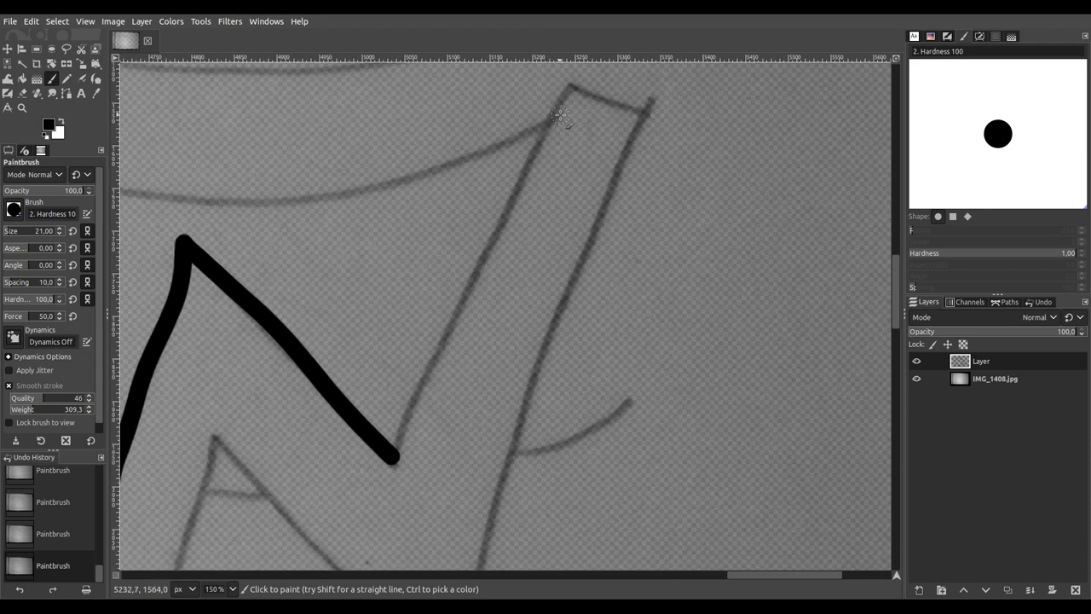
{"action": "mouse_move", "coordinate": [572, 89]}
{"action": "left_mouse_down"}
{"action": "mouse_move", "coordinate": [447, 320]}
{"action": "mouse_move", "coordinate": [389, 463]}
{"action": "left_mouse_up"}
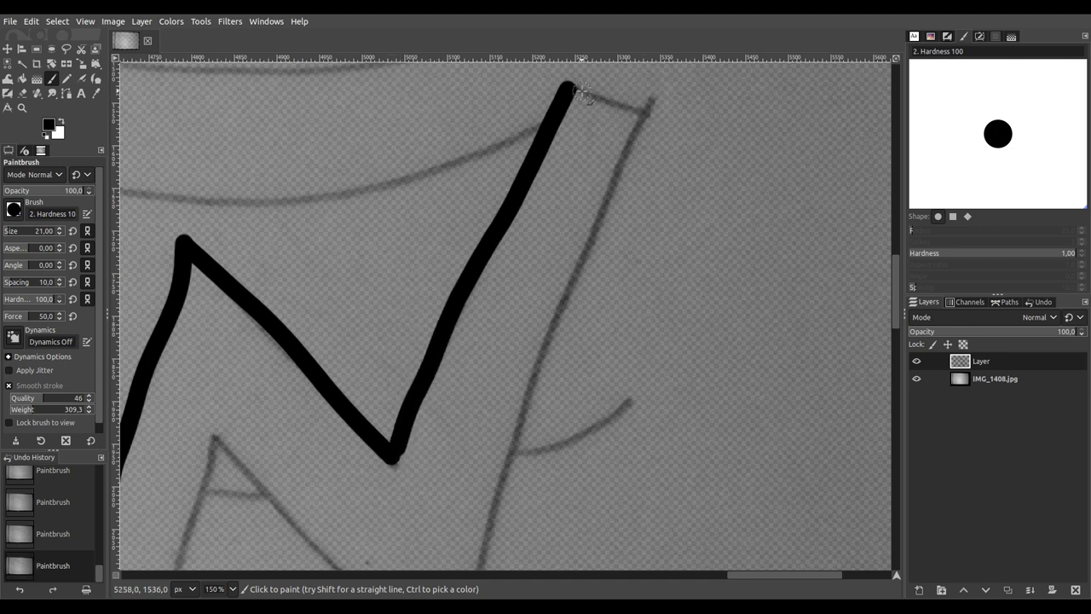
Step: Ink the W's right arm end, its outer right edge down to the lower point, and the diagonal from there to the inner peak
{"action": "left_click_drag", "start_coordinate": [569, 89], "coordinate": [651, 109]}
{"action": "scroll", "coordinate": [645, 160], "scroll_direction": "down", "scroll_amount": 1}
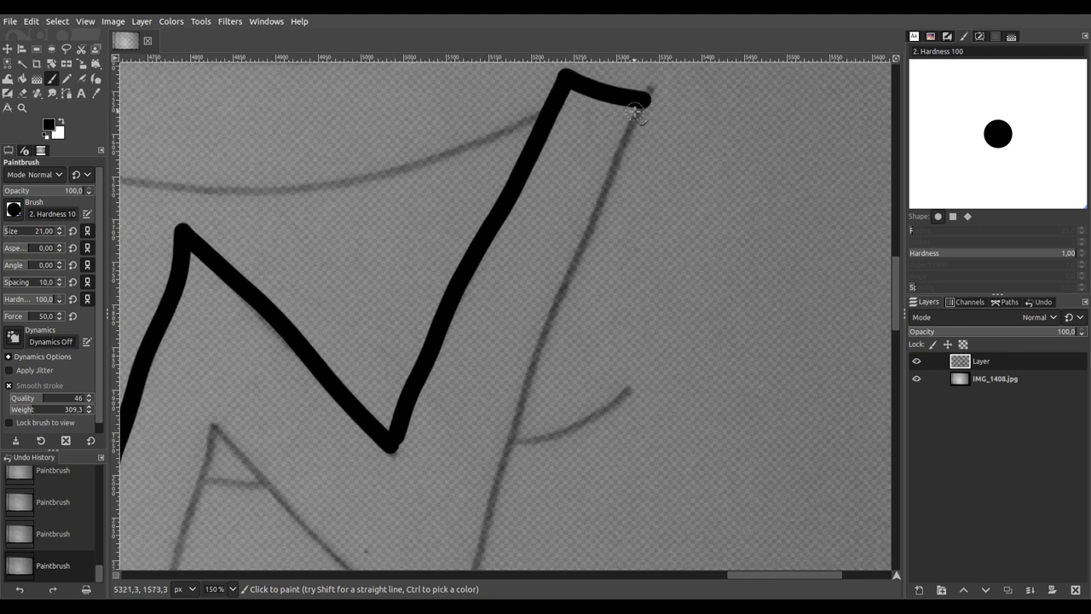
{"action": "mouse_move", "coordinate": [642, 99]}
{"action": "left_mouse_down"}
{"action": "mouse_move", "coordinate": [587, 265]}
{"action": "mouse_move", "coordinate": [530, 362]}
{"action": "mouse_move", "coordinate": [501, 464]}
{"action": "left_mouse_up"}
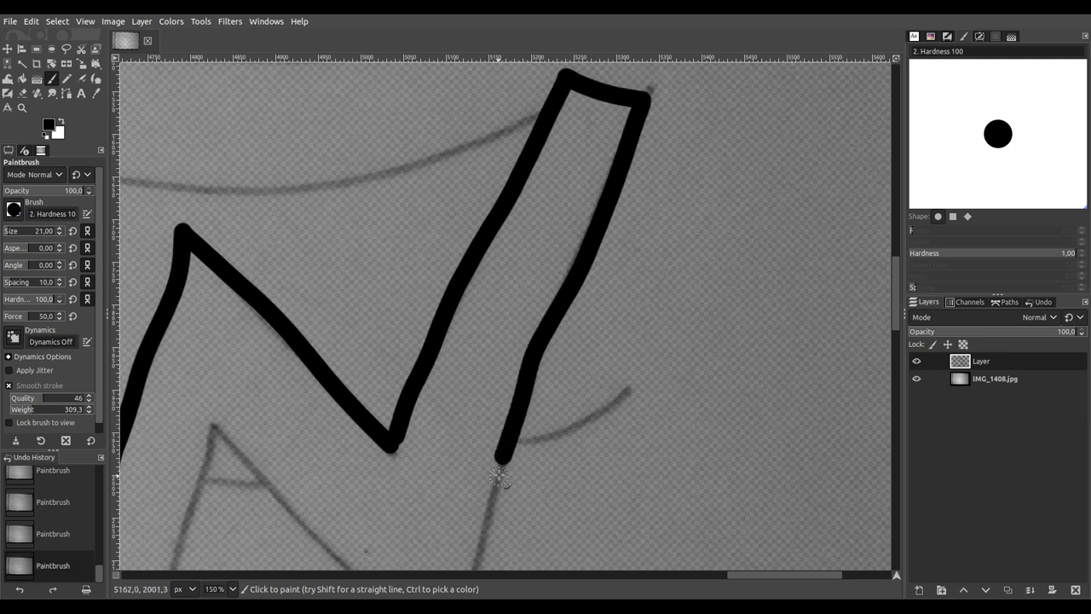
{"action": "key", "text": "space"}
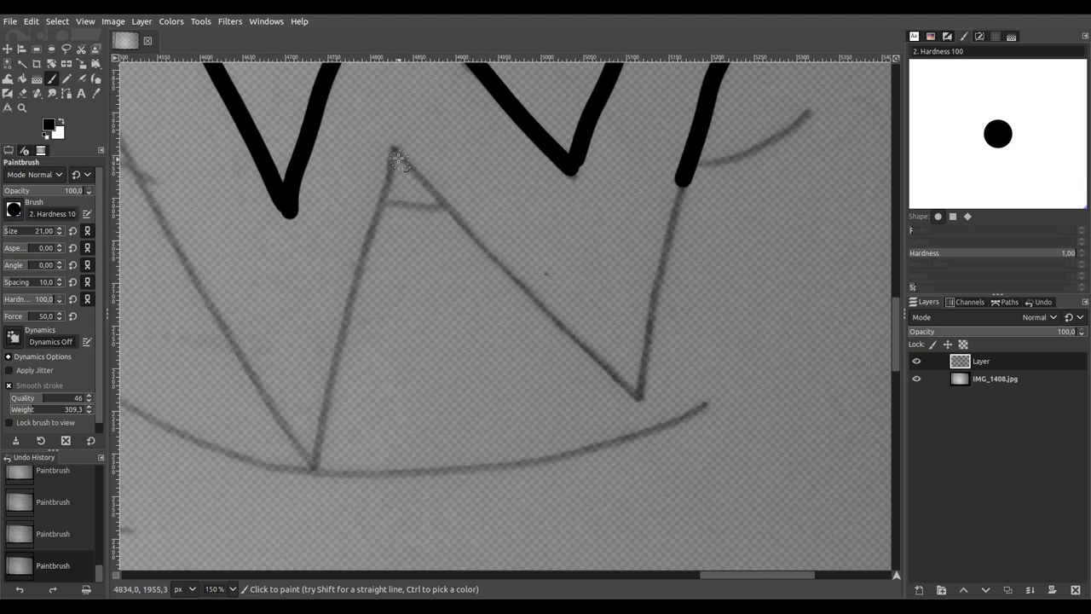
{"action": "mouse_move", "coordinate": [394, 152]}
{"action": "left_mouse_down"}
{"action": "mouse_move", "coordinate": [498, 275]}
{"action": "mouse_move", "coordinate": [594, 348]}
{"action": "mouse_move", "coordinate": [646, 406]}
{"action": "left_mouse_up"}
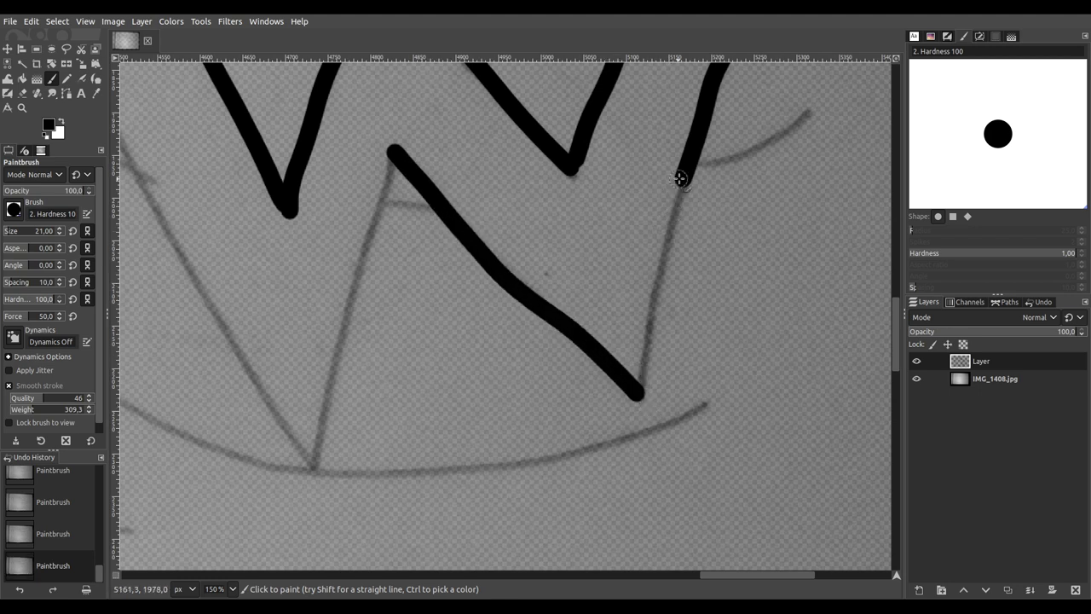
{"action": "left_click_drag", "start_coordinate": [683, 181], "coordinate": [638, 397]}
Step: Ink the W's remaining inner diagonal down to the left lower point and close its outer left edge
{"action": "scroll", "coordinate": [614, 393], "scroll_direction": "left", "scroll_amount": 5}
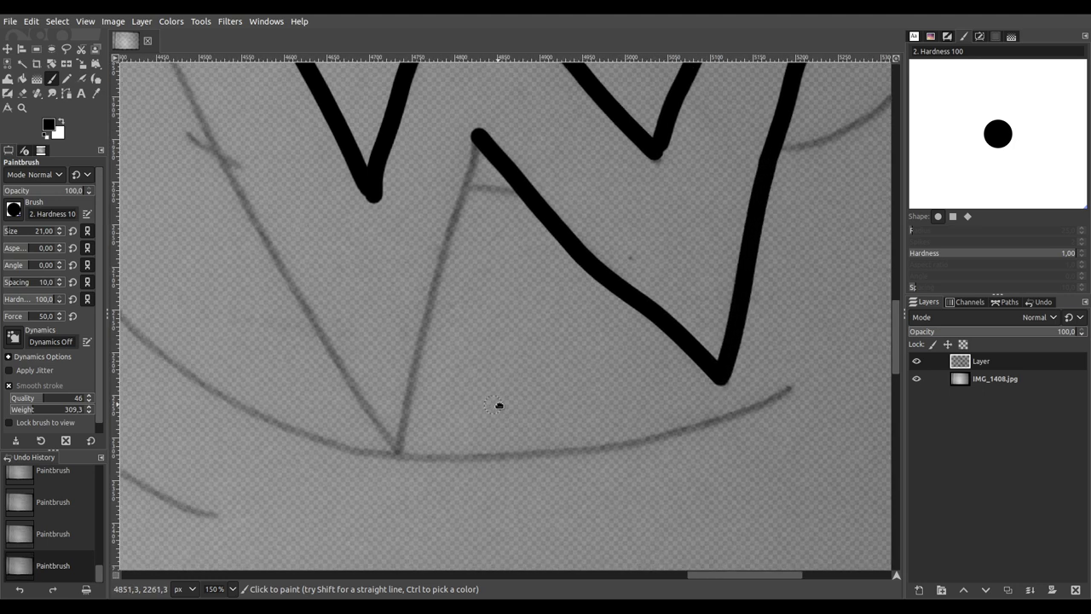
{"action": "mouse_move", "coordinate": [600, 151]}
{"action": "left_mouse_down"}
{"action": "mouse_move", "coordinate": [520, 464]}
{"action": "mouse_move", "coordinate": [523, 446]}
{"action": "mouse_move", "coordinate": [320, 120]}
{"action": "left_mouse_up"}
{"action": "key", "text": "space"}
{"action": "key", "text": "space"}
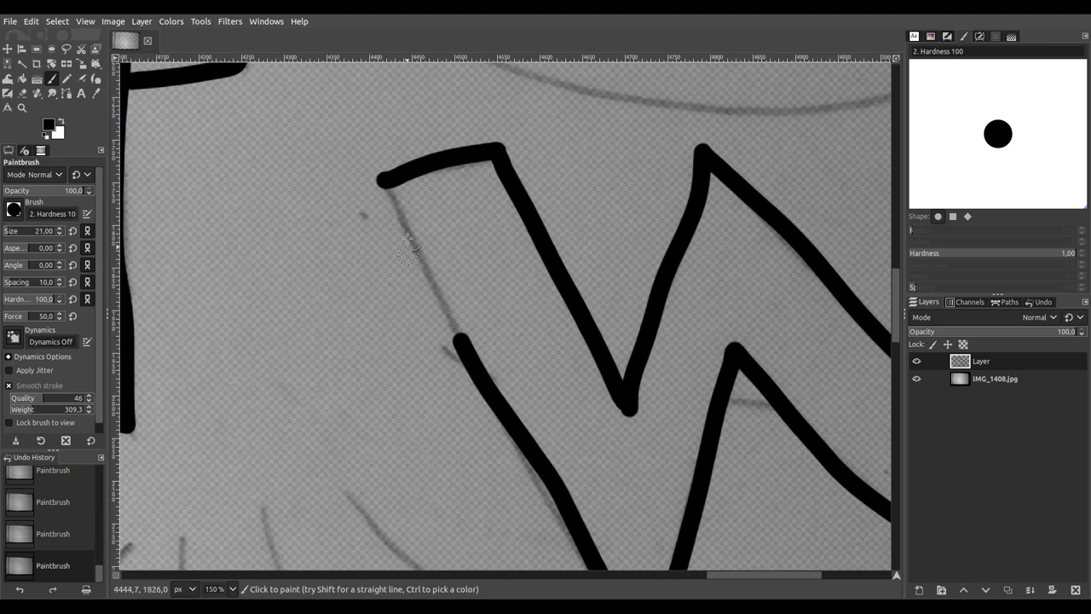
{"action": "left_click_drag", "start_coordinate": [380, 182], "coordinate": [474, 359]}
Step: Ink both end caps and the inner curve of the letter U above the W
{"action": "scroll", "coordinate": [474, 359], "scroll_direction": "down", "scroll_amount": 4}
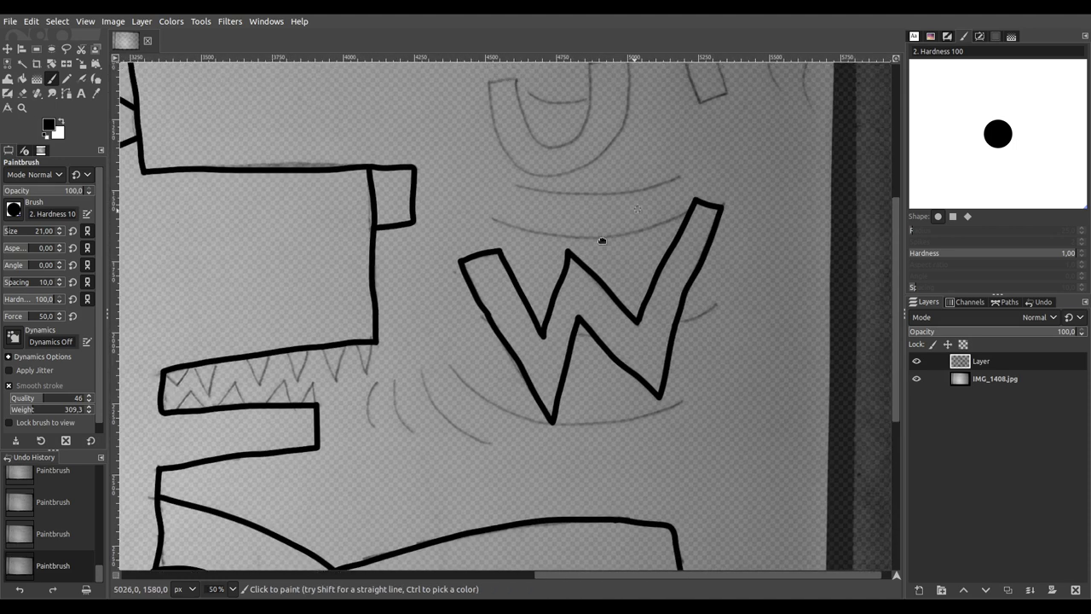
{"action": "scroll", "coordinate": [597, 239], "scroll_direction": "up", "scroll_amount": 5}
{"action": "scroll", "coordinate": [292, 282], "scroll_direction": "up", "scroll_amount": 4}
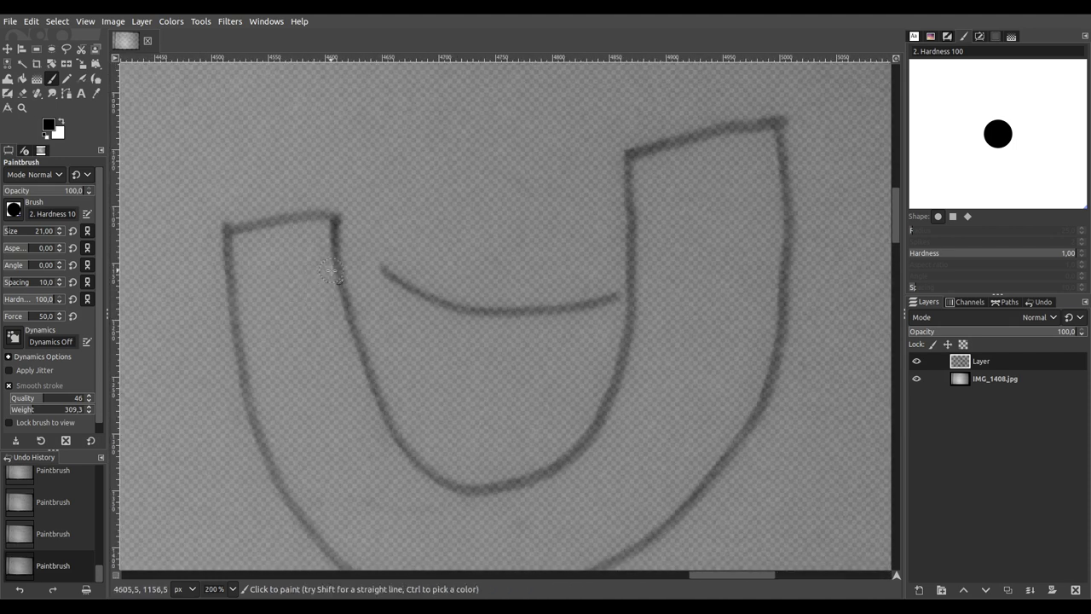
{"action": "left_click_drag", "start_coordinate": [331, 271], "coordinate": [341, 220]}
{"action": "left_click_drag", "start_coordinate": [241, 181], "coordinate": [358, 173]}
{"action": "mouse_move", "coordinate": [349, 213]}
{"action": "left_mouse_down"}
{"action": "mouse_move", "coordinate": [341, 247]}
{"action": "mouse_move", "coordinate": [300, 292]}
{"action": "left_mouse_up"}
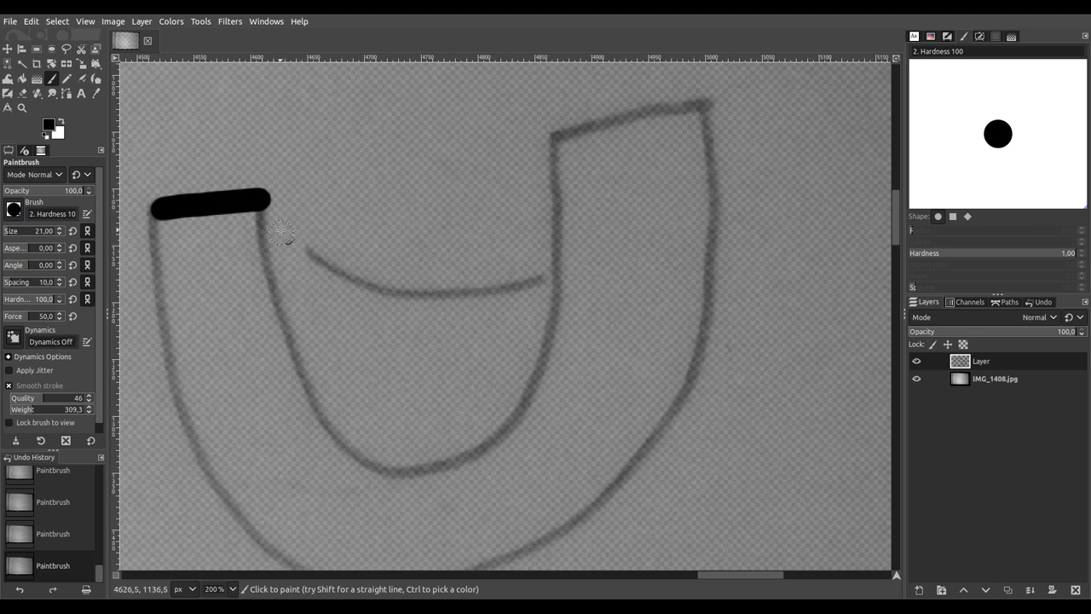
{"action": "mouse_move", "coordinate": [258, 200]}
{"action": "left_mouse_down"}
{"action": "mouse_move", "coordinate": [262, 269]}
{"action": "mouse_move", "coordinate": [323, 427]}
{"action": "mouse_move", "coordinate": [371, 474]}
{"action": "mouse_move", "coordinate": [455, 474]}
{"action": "mouse_move", "coordinate": [493, 459]}
{"action": "mouse_move", "coordinate": [525, 425]}
{"action": "mouse_move", "coordinate": [555, 349]}
{"action": "mouse_move", "coordinate": [557, 123]}
{"action": "mouse_move", "coordinate": [710, 105]}
{"action": "left_mouse_up"}
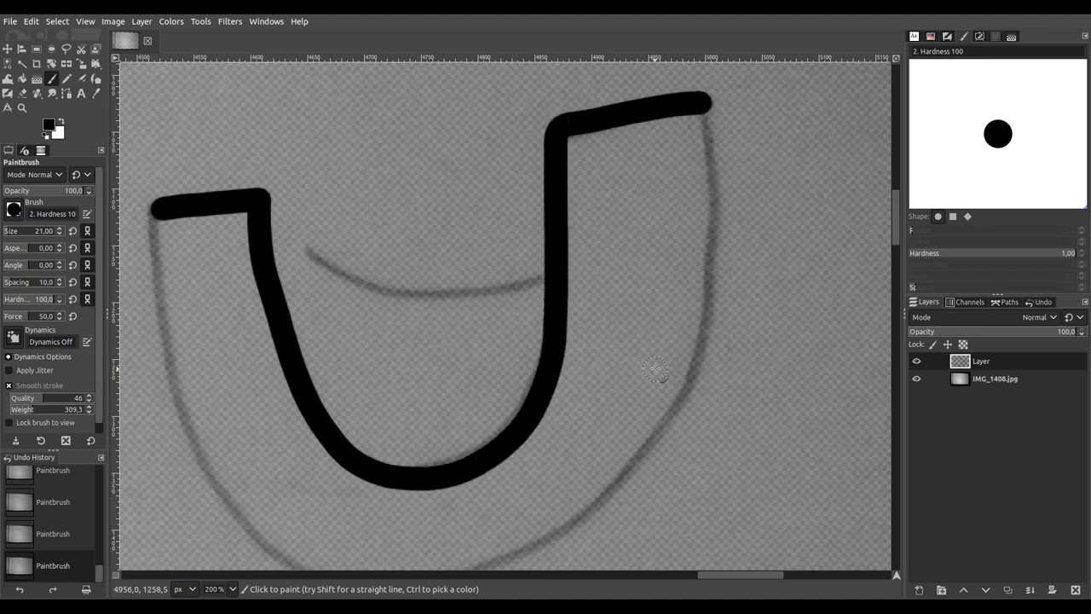
Step: Ink the outer curve of the letter U from its left end cap around to the right one
{"action": "scroll", "coordinate": [714, 323], "scroll_direction": "down", "scroll_amount": 2}
{"action": "scroll", "coordinate": [713, 324], "scroll_direction": "left", "scroll_amount": 2}
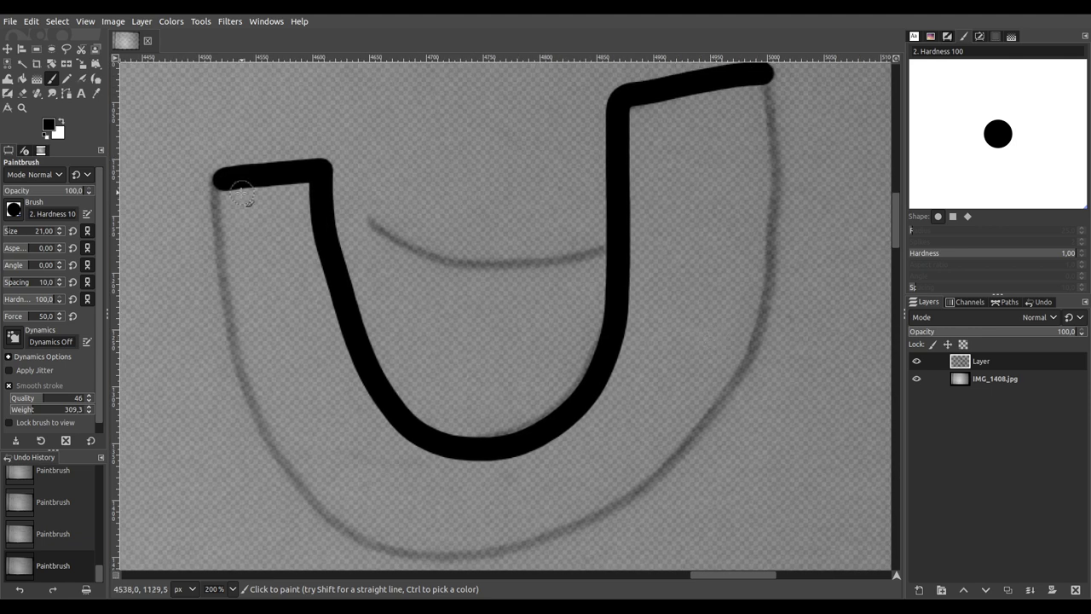
{"action": "mouse_move", "coordinate": [222, 183]}
{"action": "left_mouse_down"}
{"action": "mouse_move", "coordinate": [228, 277]}
{"action": "mouse_move", "coordinate": [266, 434]}
{"action": "mouse_move", "coordinate": [323, 528]}
{"action": "mouse_move", "coordinate": [412, 555]}
{"action": "mouse_move", "coordinate": [515, 544]}
{"action": "mouse_move", "coordinate": [559, 535]}
{"action": "mouse_move", "coordinate": [653, 481]}
{"action": "mouse_move", "coordinate": [733, 390]}
{"action": "mouse_move", "coordinate": [770, 259]}
{"action": "mouse_move", "coordinate": [777, 149]}
{"action": "mouse_move", "coordinate": [760, 70]}
{"action": "left_mouse_up"}
Step: Ink the complete outline of the smaller letter F above the U
{"action": "scroll", "coordinate": [728, 120], "scroll_direction": "down", "scroll_amount": 5}
{"action": "scroll", "coordinate": [464, 203], "scroll_direction": "up", "scroll_amount": 3}
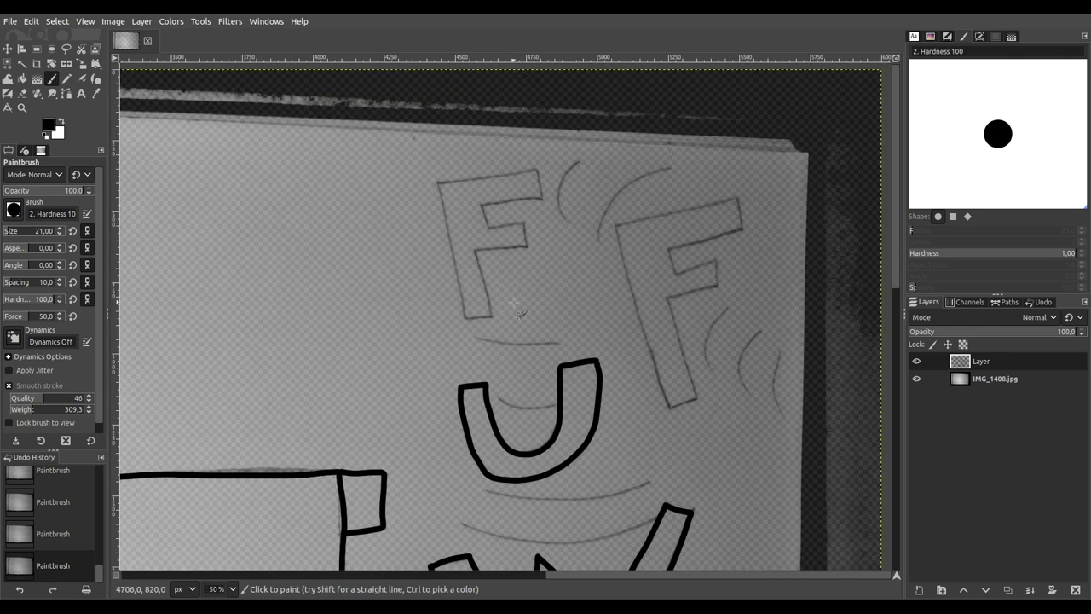
{"action": "scroll", "coordinate": [465, 203], "scroll_direction": "up", "scroll_amount": 4}
{"action": "scroll", "coordinate": [473, 203], "scroll_direction": "down", "scroll_amount": 2}
{"action": "scroll", "coordinate": [473, 203], "scroll_direction": "right", "scroll_amount": 1}
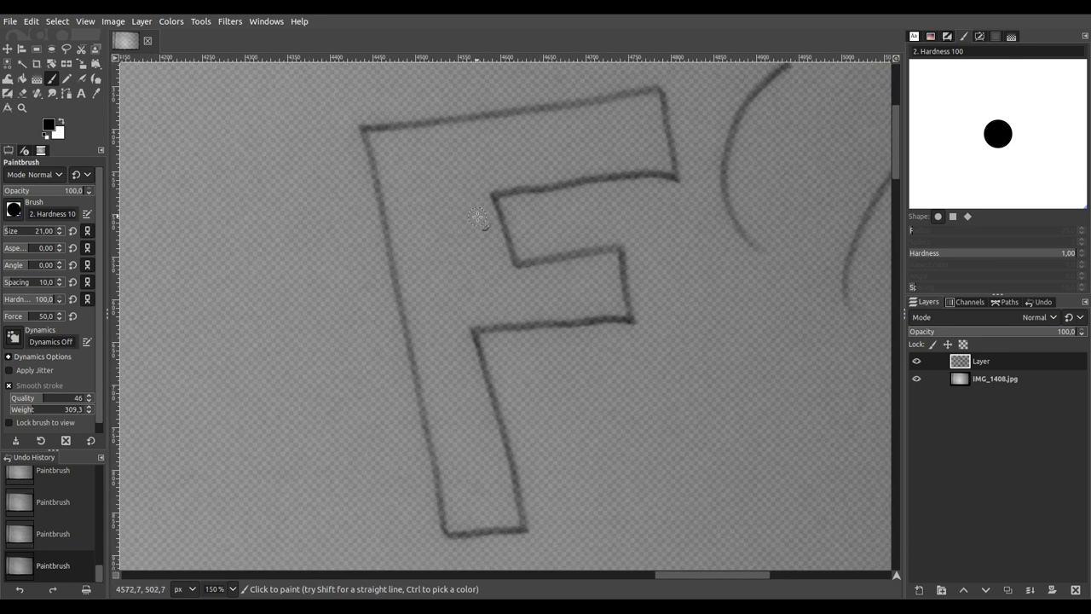
{"action": "mouse_move", "coordinate": [497, 197]}
{"action": "left_mouse_down"}
{"action": "mouse_move", "coordinate": [516, 271]}
{"action": "mouse_move", "coordinate": [514, 261]}
{"action": "mouse_move", "coordinate": [628, 250]}
{"action": "mouse_move", "coordinate": [636, 327]}
{"action": "mouse_move", "coordinate": [466, 334]}
{"action": "mouse_move", "coordinate": [524, 535]}
{"action": "mouse_move", "coordinate": [439, 534]}
{"action": "mouse_move", "coordinate": [371, 139]}
{"action": "left_mouse_up"}
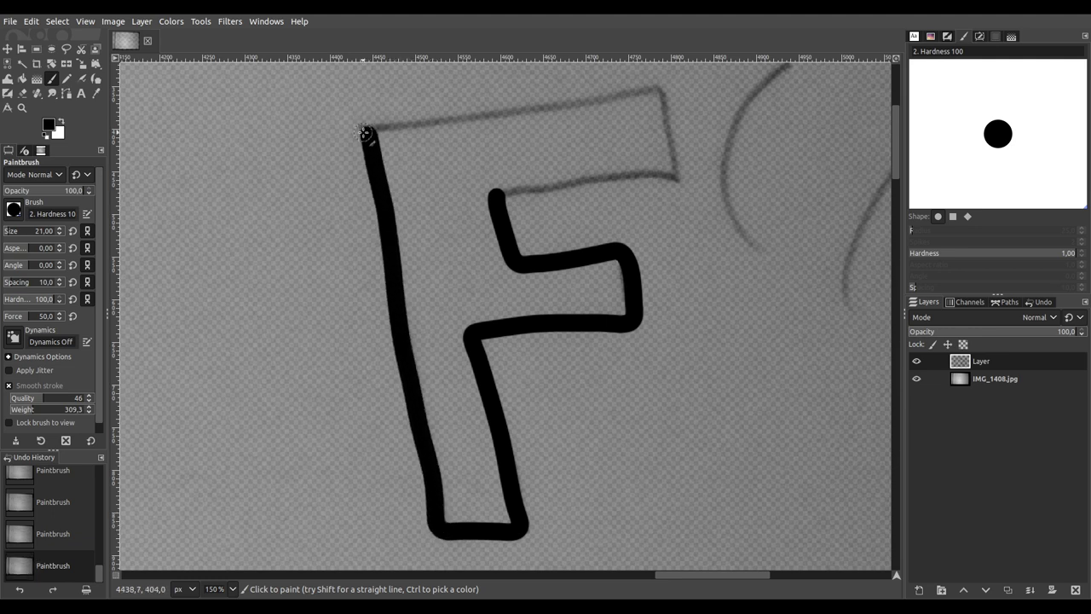
{"action": "mouse_move", "coordinate": [373, 128]}
{"action": "left_mouse_down"}
{"action": "mouse_move", "coordinate": [668, 94]}
{"action": "mouse_move", "coordinate": [680, 194]}
{"action": "mouse_move", "coordinate": [656, 179]}
{"action": "mouse_move", "coordinate": [584, 175]}
{"action": "mouse_move", "coordinate": [487, 206]}
{"action": "left_mouse_up"}
Step: Ink the complete outline of the larger, tilted letter F near the paper's right edge
{"action": "scroll", "coordinate": [494, 309], "scroll_direction": "right", "scroll_amount": 2}
{"action": "scroll", "coordinate": [494, 308], "scroll_direction": "up", "scroll_amount": 1}
{"action": "scroll", "coordinate": [493, 309], "scroll_direction": "right", "scroll_amount": 5}
{"action": "scroll", "coordinate": [438, 219], "scroll_direction": "down", "scroll_amount": 3}
{"action": "scroll", "coordinate": [457, 231], "scroll_direction": "down", "scroll_amount": 2}
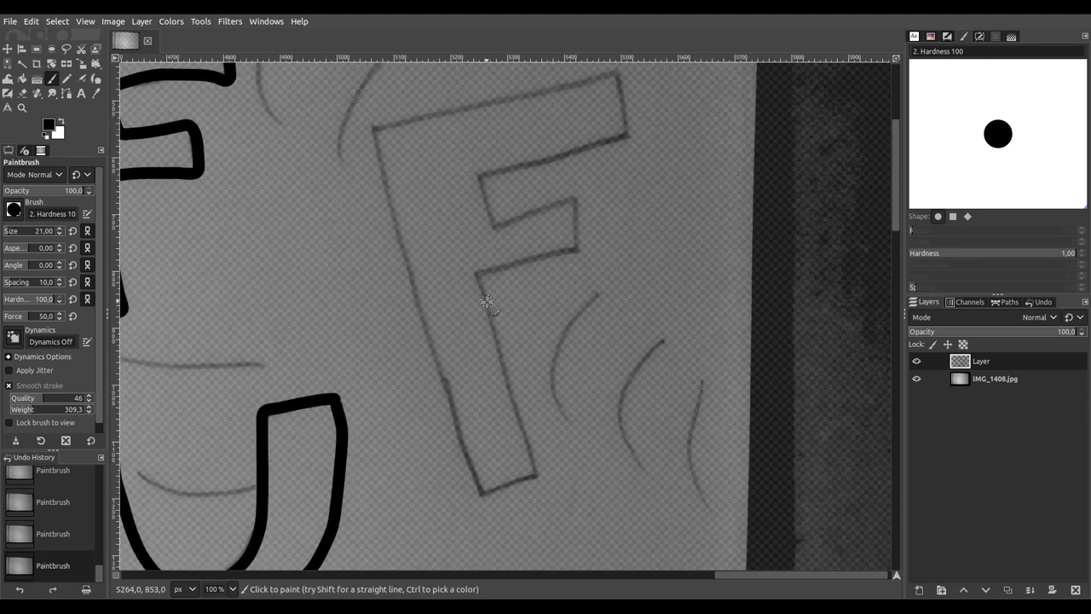
{"action": "scroll", "coordinate": [486, 301], "scroll_direction": "up", "scroll_amount": 1}
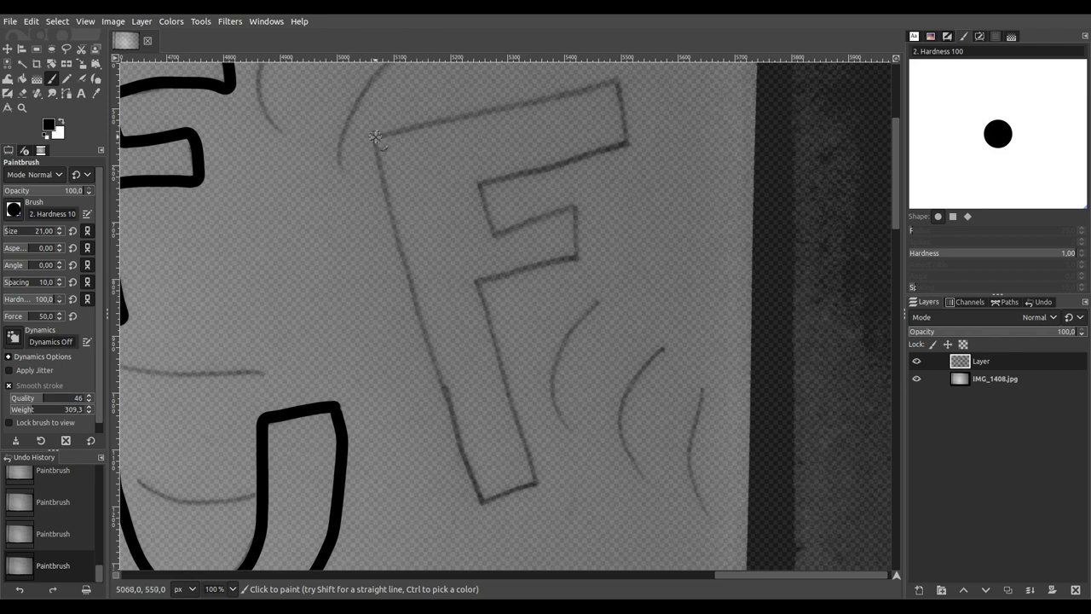
{"action": "left_click_drag", "start_coordinate": [388, 135], "coordinate": [627, 82]}
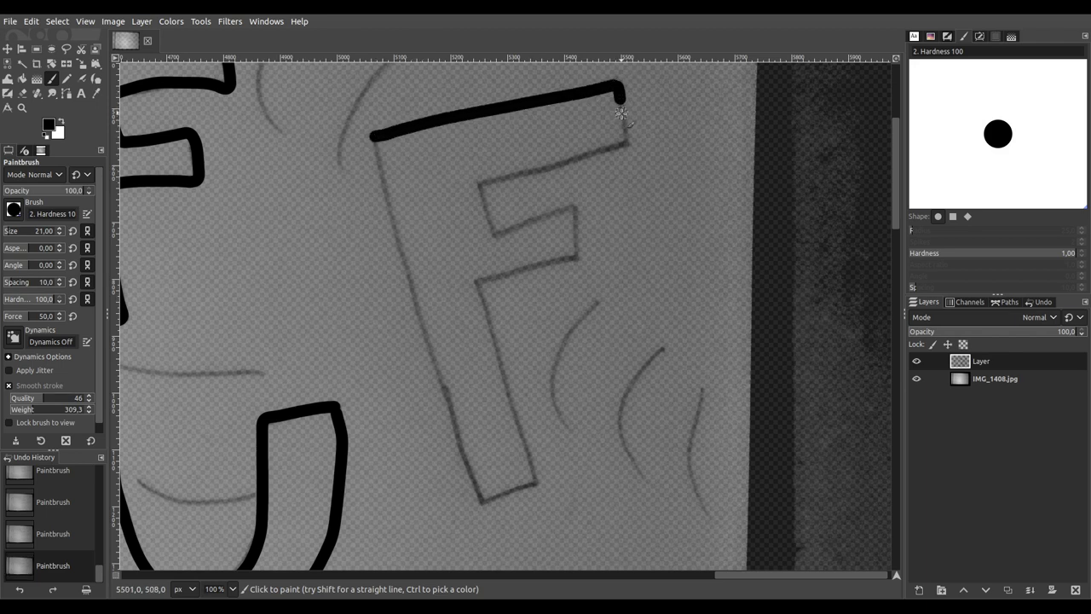
{"action": "left_click_drag", "start_coordinate": [612, 147], "coordinate": [471, 188]}
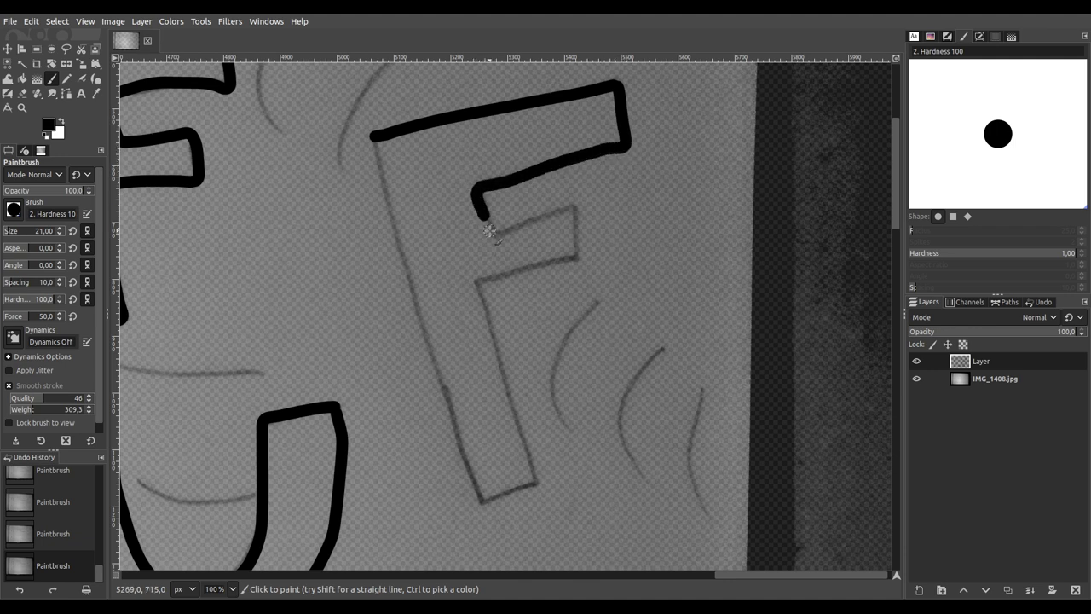
{"action": "left_click_drag", "start_coordinate": [503, 235], "coordinate": [553, 213]}
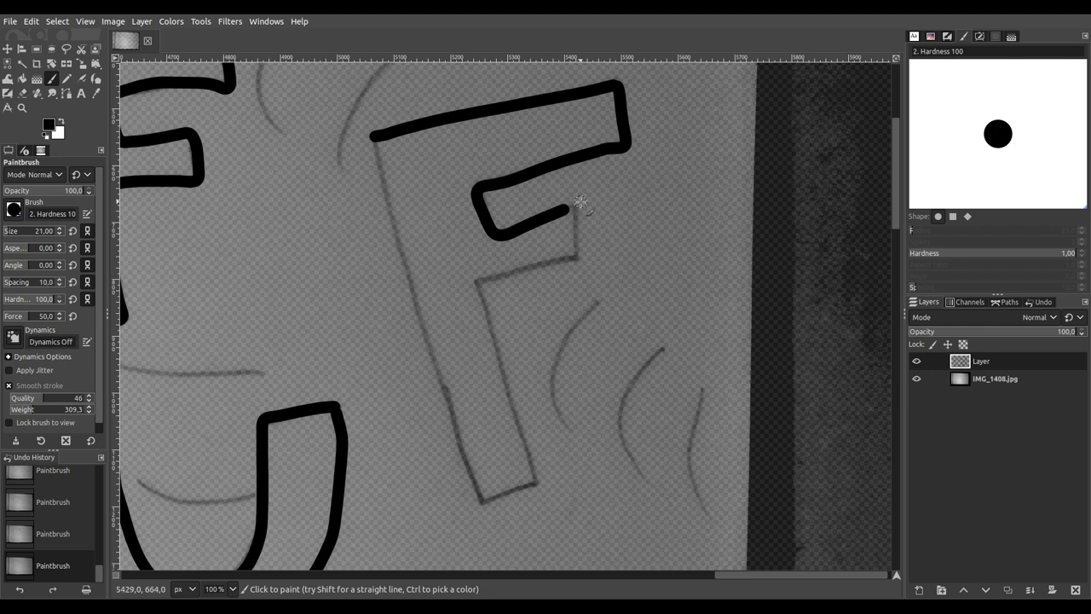
{"action": "mouse_move", "coordinate": [569, 259]}
{"action": "left_mouse_down"}
{"action": "mouse_move", "coordinate": [491, 276]}
{"action": "mouse_move", "coordinate": [506, 391]}
{"action": "mouse_move", "coordinate": [534, 480]}
{"action": "mouse_move", "coordinate": [484, 501]}
{"action": "left_mouse_up"}
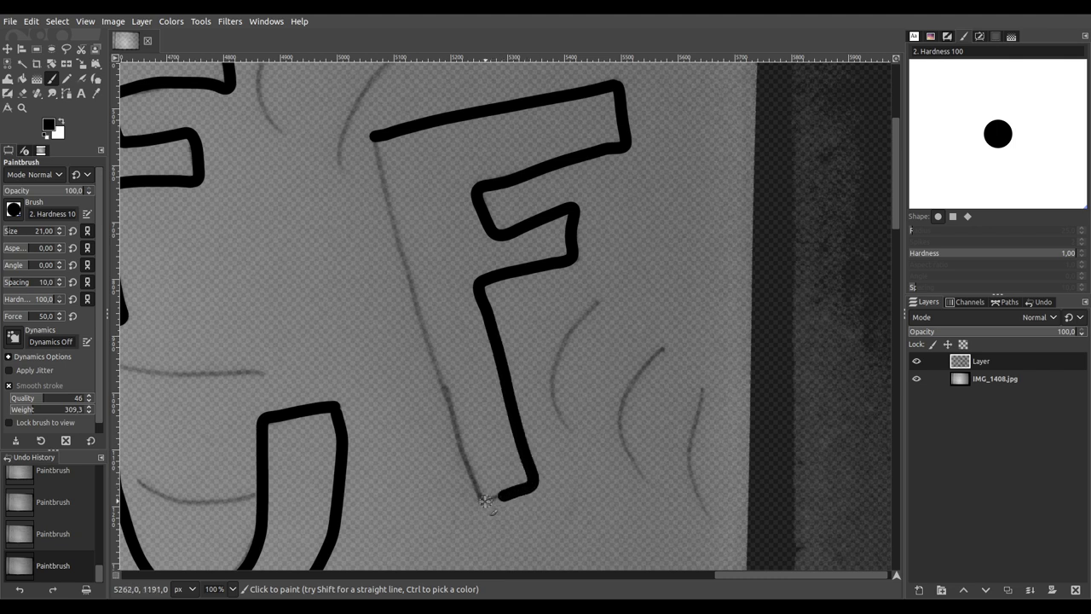
{"action": "left_click_drag", "start_coordinate": [444, 408], "coordinate": [382, 164]}
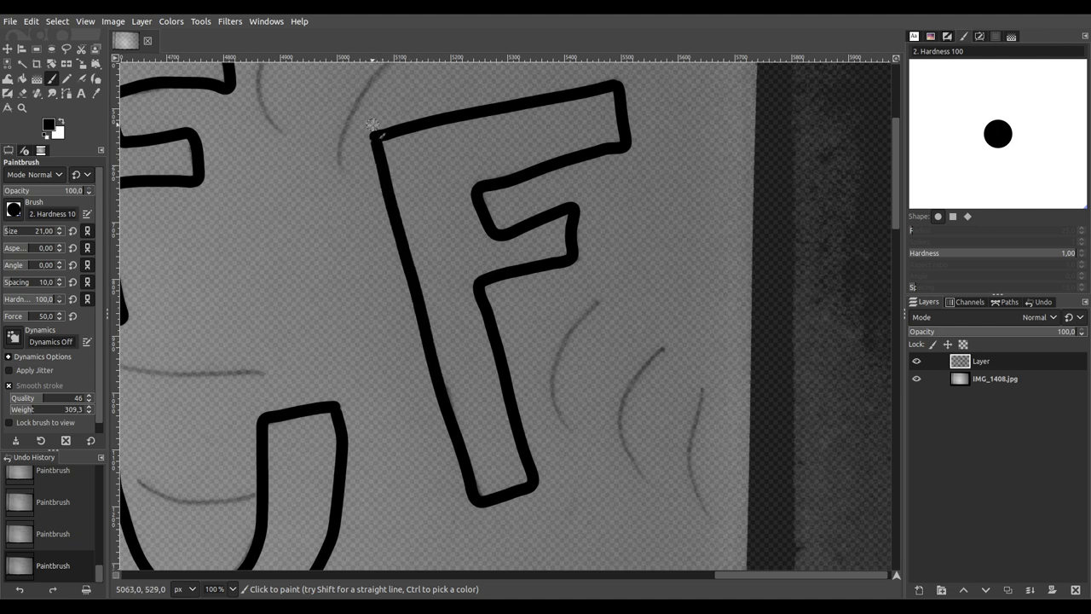
Step: Set the brush size to 11 and ink the first two upper teeth from the inner corner of the mouth
{"action": "scroll", "coordinate": [372, 123], "scroll_direction": "down", "scroll_amount": 3, "text": "ctrl"}
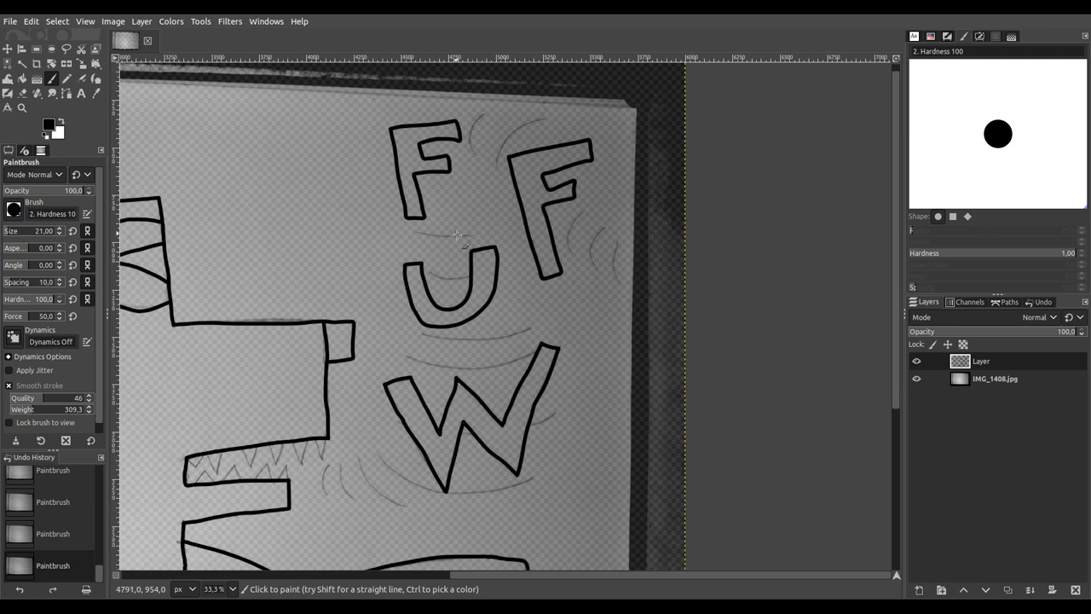
{"action": "left_click_drag", "start_coordinate": [322, 290], "coordinate": [491, 248]}
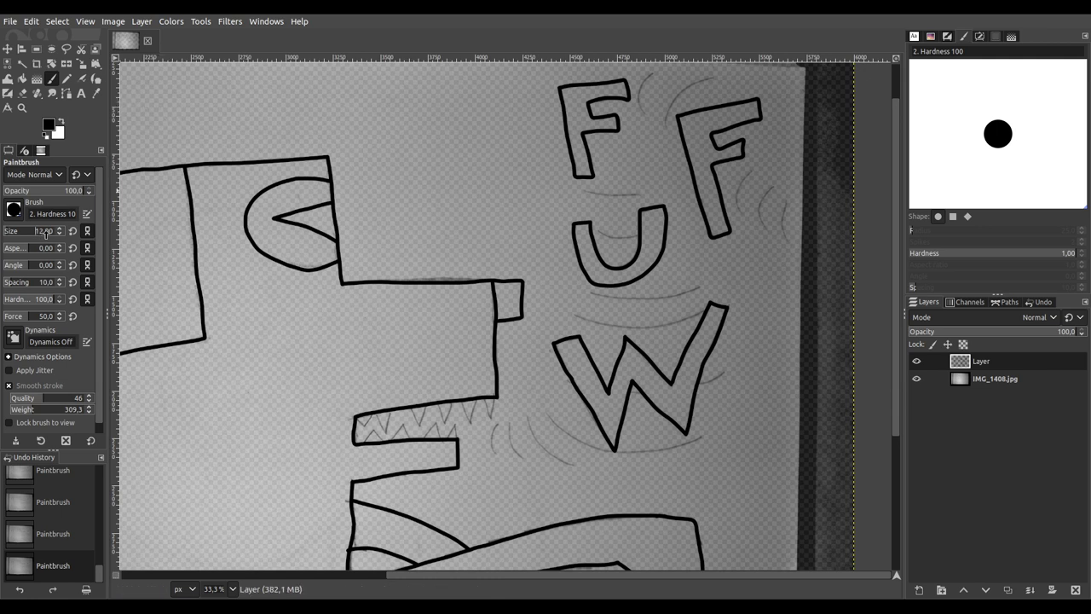
{"action": "scroll", "coordinate": [281, 404], "scroll_direction": "up", "scroll_amount": 4}
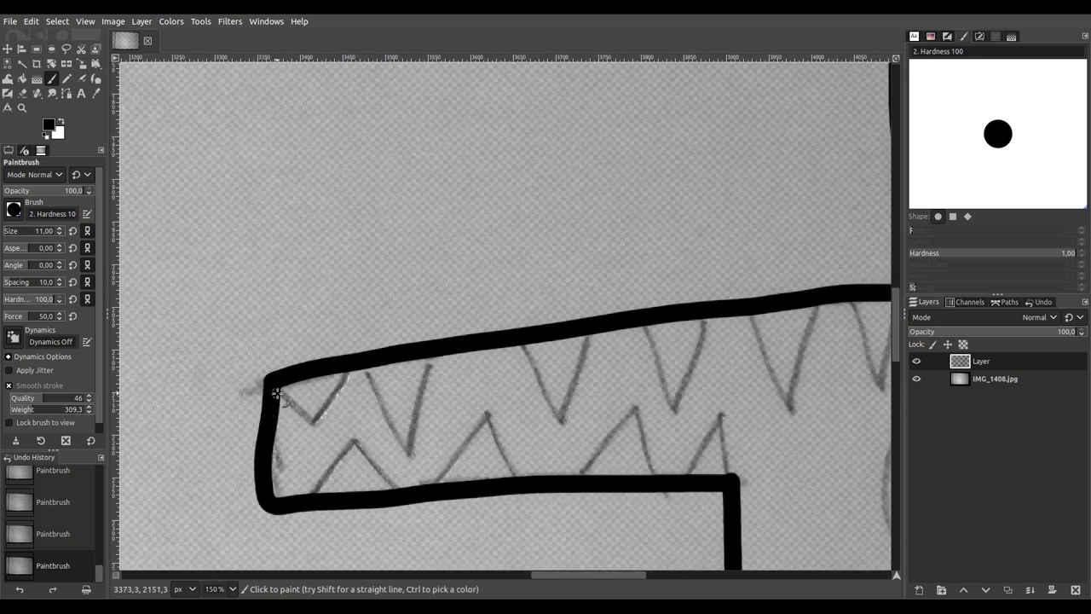
{"action": "scroll", "coordinate": [277, 393], "scroll_direction": "up", "scroll_amount": 3}
{"action": "mouse_move", "coordinate": [281, 380]}
{"action": "left_mouse_down"}
{"action": "mouse_move", "coordinate": [377, 480]}
{"action": "mouse_move", "coordinate": [367, 470]}
{"action": "mouse_move", "coordinate": [407, 433]}
{"action": "mouse_move", "coordinate": [475, 322]}
{"action": "left_mouse_up"}
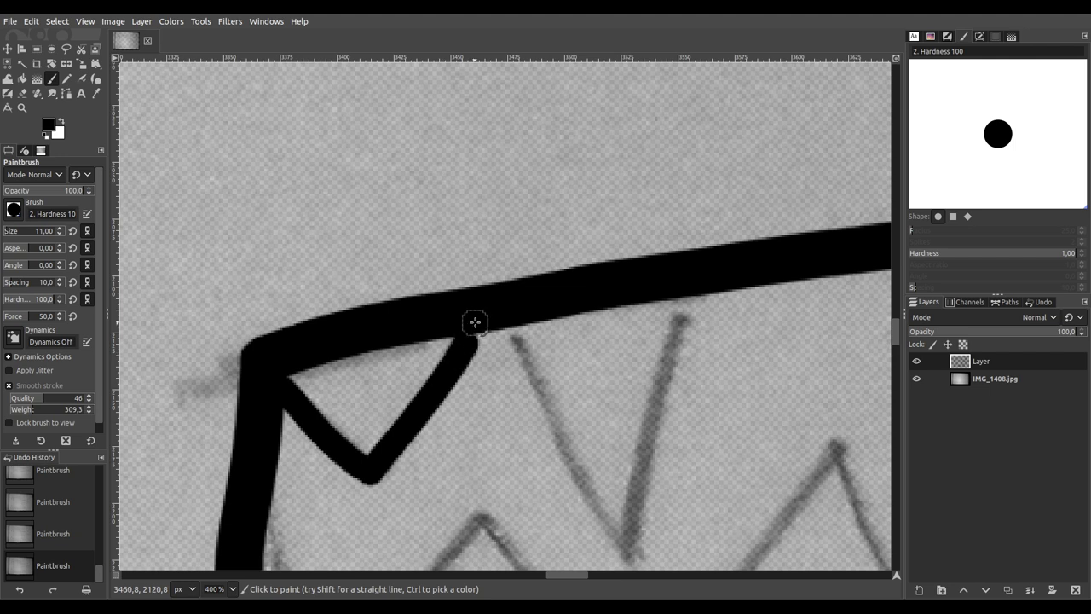
{"action": "scroll", "coordinate": [475, 323], "scroll_direction": "down", "scroll_amount": 3}
{"action": "scroll", "coordinate": [475, 323], "scroll_direction": "right", "scroll_amount": 5}
{"action": "mouse_move", "coordinate": [313, 197]}
{"action": "left_mouse_down"}
{"action": "mouse_move", "coordinate": [453, 448]}
{"action": "mouse_move", "coordinate": [443, 436]}
{"action": "mouse_move", "coordinate": [511, 144]}
{"action": "left_mouse_up"}
Step: Ink the first two lower teeth from the inner corner of the mouth
{"action": "left_click_drag", "start_coordinate": [261, 474], "coordinate": [444, 231]}
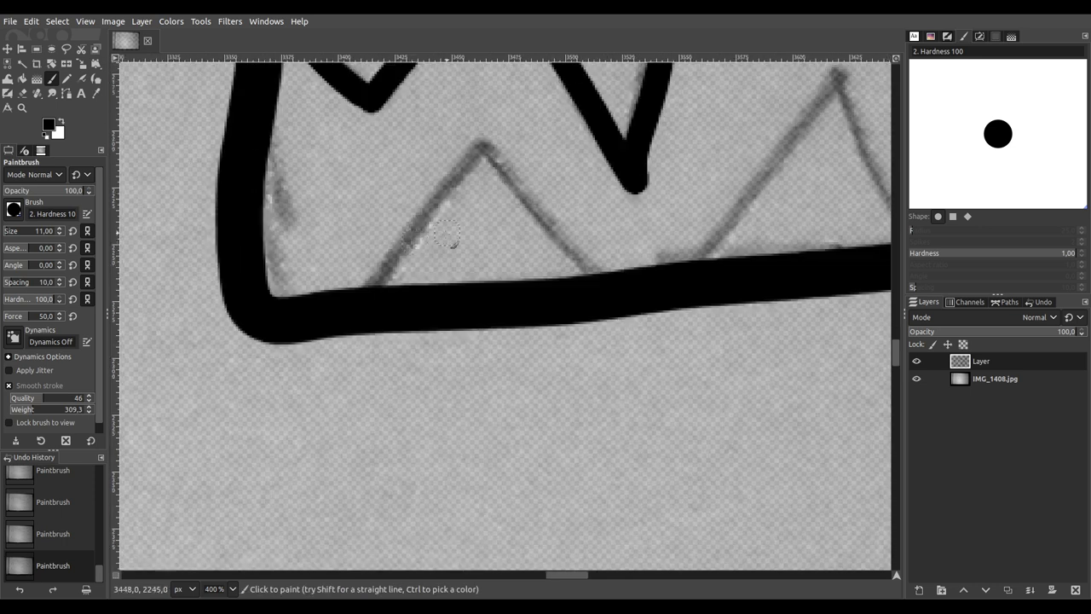
{"action": "mouse_move", "coordinate": [362, 295]}
{"action": "left_mouse_down"}
{"action": "mouse_move", "coordinate": [470, 152]}
{"action": "mouse_move", "coordinate": [495, 140]}
{"action": "mouse_move", "coordinate": [599, 286]}
{"action": "left_mouse_up"}
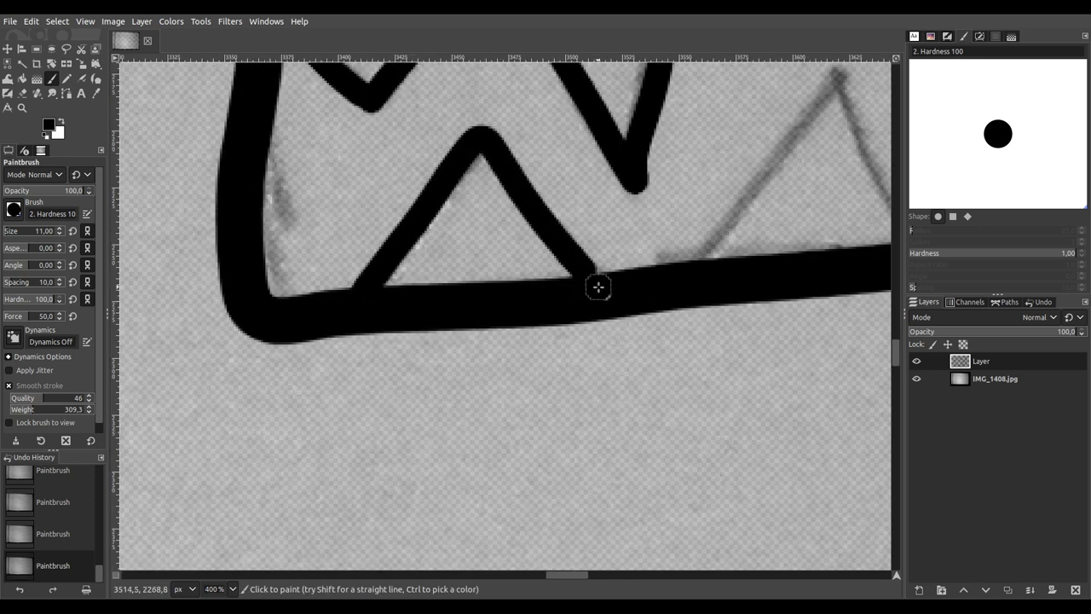
{"action": "mouse_move", "coordinate": [689, 285]}
{"action": "left_mouse_down"}
{"action": "mouse_move", "coordinate": [502, 388]}
{"action": "mouse_move", "coordinate": [234, 477]}
{"action": "mouse_move", "coordinate": [379, 275]}
{"action": "mouse_move", "coordinate": [426, 415]}
{"action": "mouse_move", "coordinate": [458, 465]}
{"action": "left_mouse_up"}
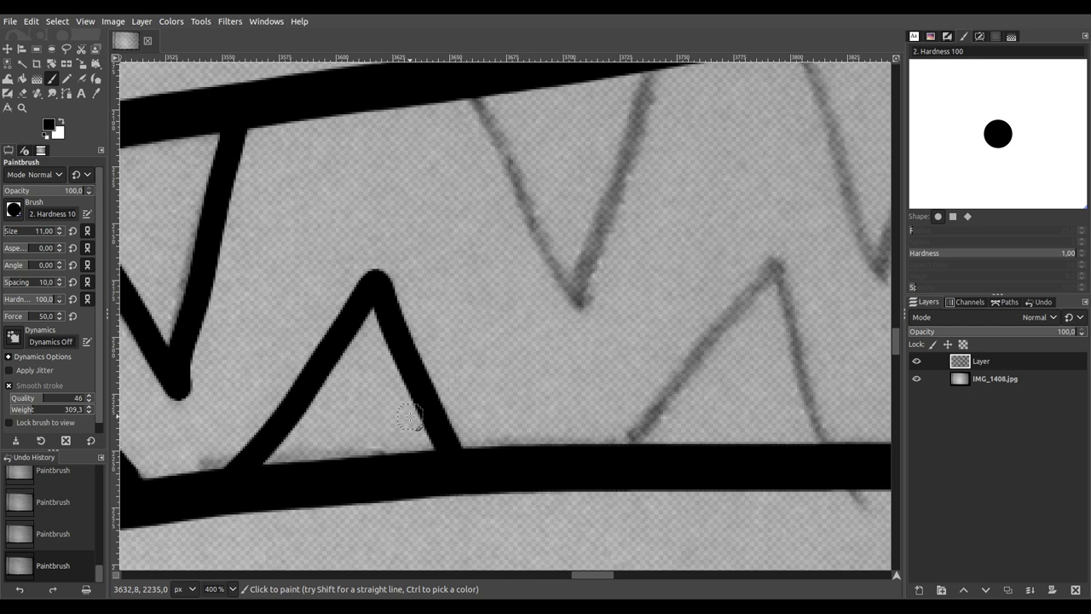
Step: Ink the third upper tooth and the third lower tooth of the mouth
{"action": "left_click_drag", "start_coordinate": [658, 217], "coordinate": [411, 264]}
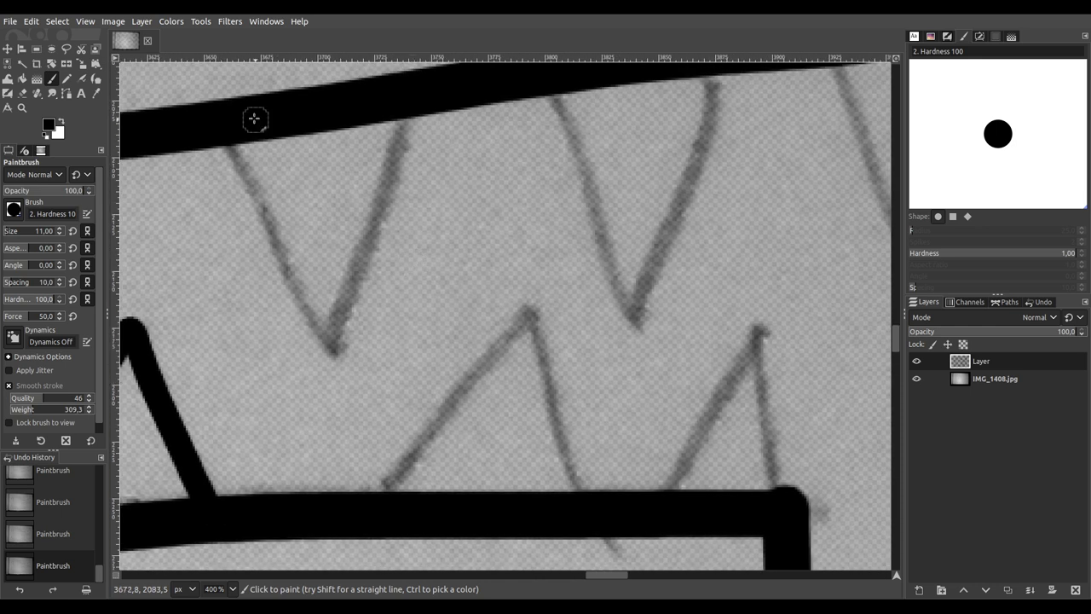
{"action": "mouse_move", "coordinate": [223, 138]}
{"action": "left_mouse_down"}
{"action": "mouse_move", "coordinate": [262, 242]}
{"action": "mouse_move", "coordinate": [336, 371]}
{"action": "mouse_move", "coordinate": [339, 324]}
{"action": "mouse_move", "coordinate": [418, 109]}
{"action": "left_mouse_up"}
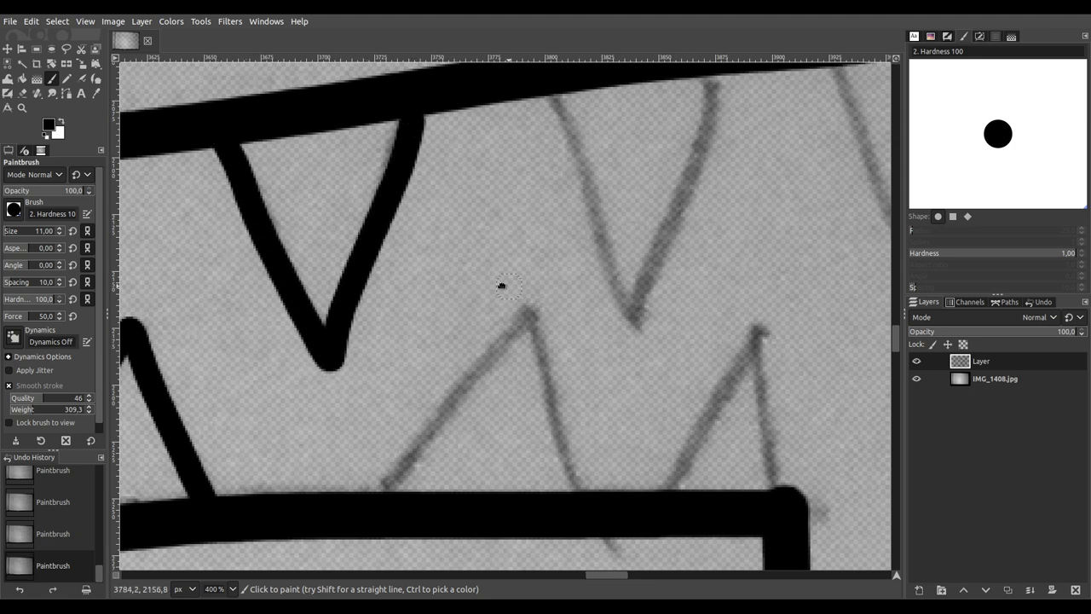
{"action": "left_click_drag", "start_coordinate": [503, 285], "coordinate": [362, 271]}
{"action": "mouse_move", "coordinate": [240, 471]}
{"action": "left_mouse_down"}
{"action": "mouse_move", "coordinate": [390, 293]}
{"action": "mouse_move", "coordinate": [412, 424]}
{"action": "mouse_move", "coordinate": [441, 504]}
{"action": "left_mouse_up"}
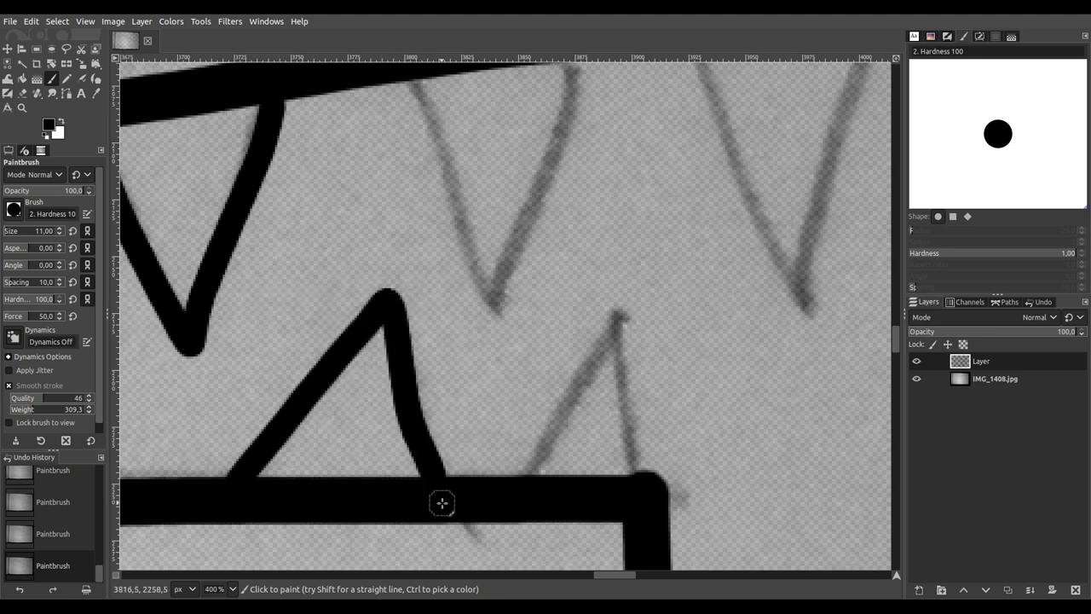
Step: Ink the fourth upper tooth and the fourth lower tooth of the mouth over the pencil lines
{"action": "left_click_drag", "start_coordinate": [453, 341], "coordinate": [371, 369]}
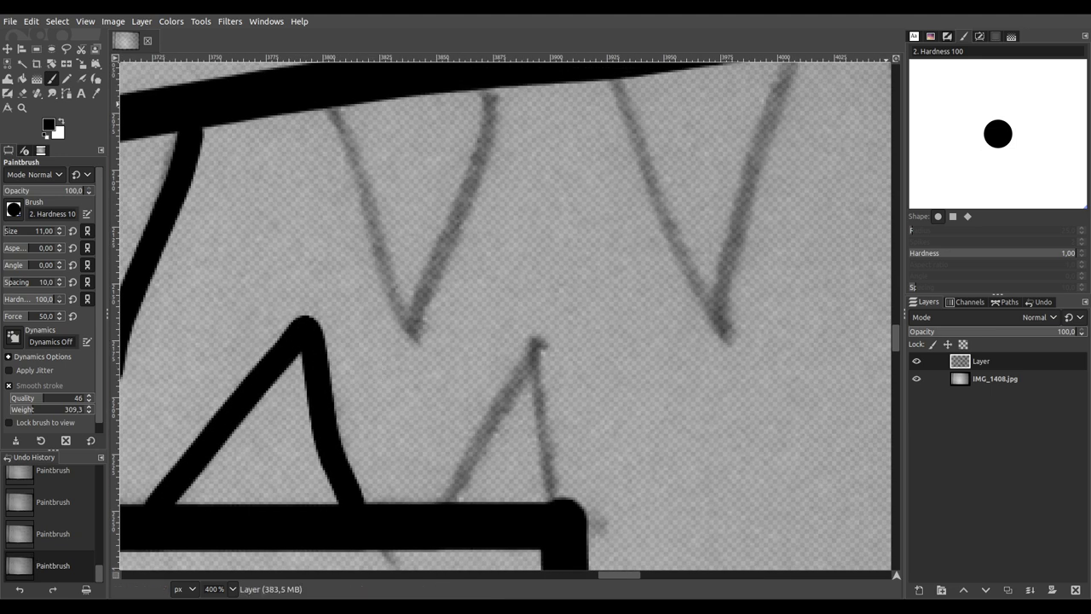
{"action": "mouse_move", "coordinate": [323, 97]}
{"action": "left_mouse_down"}
{"action": "mouse_move", "coordinate": [418, 350]}
{"action": "mouse_move", "coordinate": [426, 281]}
{"action": "mouse_move", "coordinate": [482, 151]}
{"action": "mouse_move", "coordinate": [496, 70]}
{"action": "left_mouse_up"}
{"action": "scroll", "coordinate": [508, 260], "scroll_direction": "down", "scroll_amount": 1}
{"action": "scroll", "coordinate": [507, 260], "scroll_direction": "right", "scroll_amount": 1}
{"action": "mouse_move", "coordinate": [338, 475]}
{"action": "left_mouse_down"}
{"action": "mouse_move", "coordinate": [378, 415]}
{"action": "mouse_move", "coordinate": [417, 314]}
{"action": "mouse_move", "coordinate": [439, 337]}
{"action": "mouse_move", "coordinate": [448, 467]}
{"action": "left_mouse_up"}
Step: Ink the last two upper teeth at the front end of the upper jaw
{"action": "scroll", "coordinate": [635, 292], "scroll_direction": "up", "scroll_amount": 3}
{"action": "scroll", "coordinate": [635, 292], "scroll_direction": "right", "scroll_amount": 2}
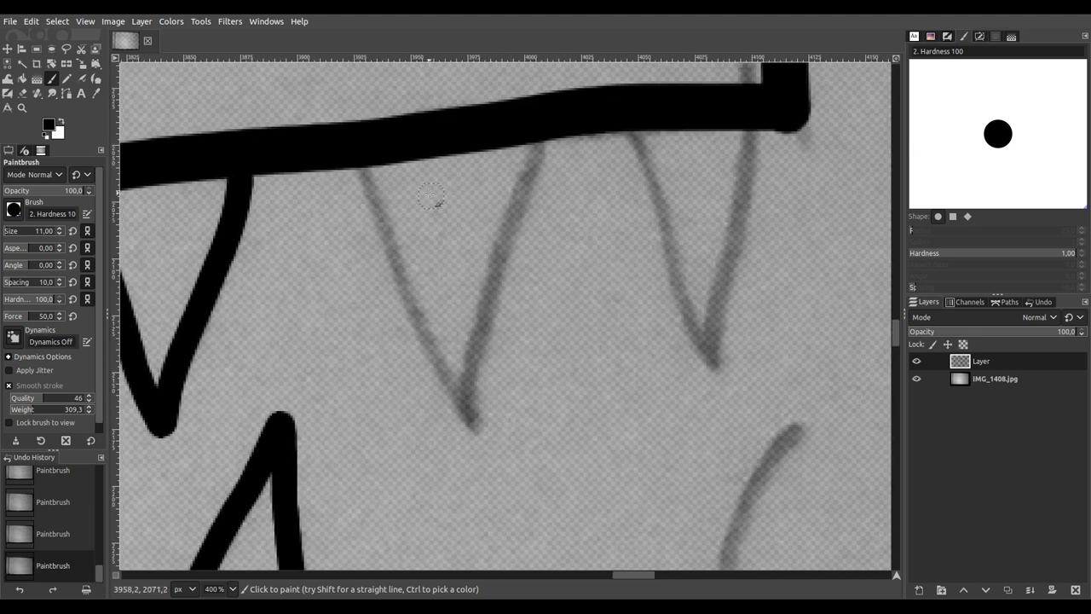
{"action": "mouse_move", "coordinate": [360, 160]}
{"action": "left_mouse_down"}
{"action": "mouse_move", "coordinate": [431, 371]}
{"action": "mouse_move", "coordinate": [475, 440]}
{"action": "mouse_move", "coordinate": [489, 306]}
{"action": "mouse_move", "coordinate": [559, 111]}
{"action": "left_mouse_up"}
{"action": "scroll", "coordinate": [379, 266], "scroll_direction": "right", "scroll_amount": 3}
{"action": "mouse_move", "coordinate": [385, 145]}
{"action": "left_mouse_down"}
{"action": "mouse_move", "coordinate": [445, 282]}
{"action": "mouse_move", "coordinate": [470, 382]}
{"action": "mouse_move", "coordinate": [489, 263]}
{"action": "mouse_move", "coordinate": [527, 156]}
{"action": "mouse_move", "coordinate": [516, 130]}
{"action": "left_mouse_up"}
Step: Ink the two short curved motion lines closest to the open mouth
{"action": "scroll", "coordinate": [503, 179], "scroll_direction": "down", "scroll_amount": 5}
{"action": "scroll", "coordinate": [504, 226], "scroll_direction": "down", "scroll_amount": 4}
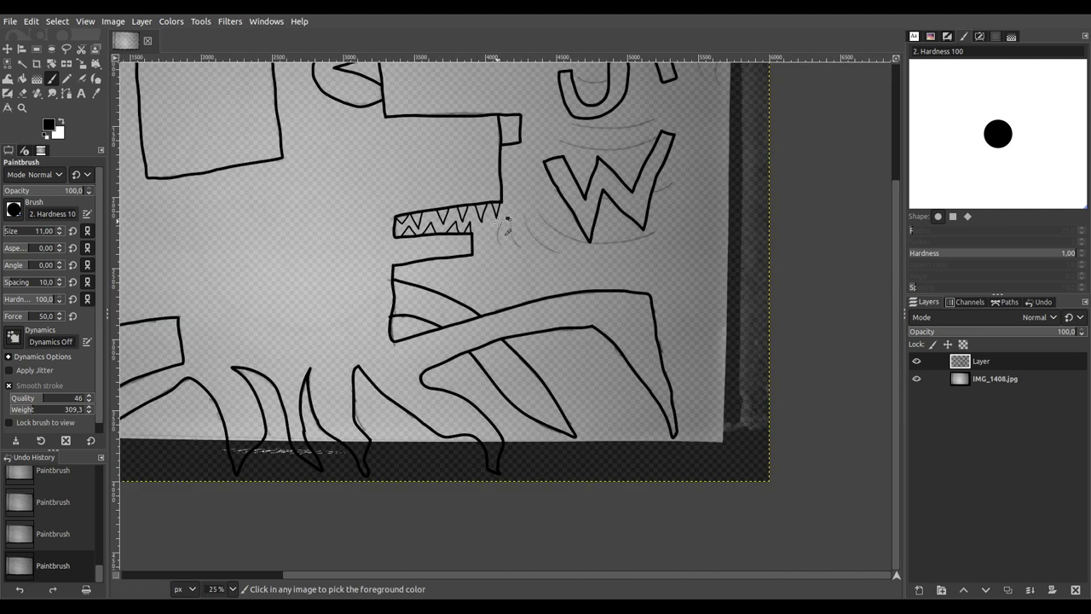
{"action": "scroll", "coordinate": [486, 339], "scroll_direction": "up", "scroll_amount": 1}
{"action": "mouse_move", "coordinate": [461, 321]}
{"action": "left_mouse_down"}
{"action": "mouse_move", "coordinate": [542, 266]}
{"action": "mouse_move", "coordinate": [483, 267]}
{"action": "left_mouse_up"}
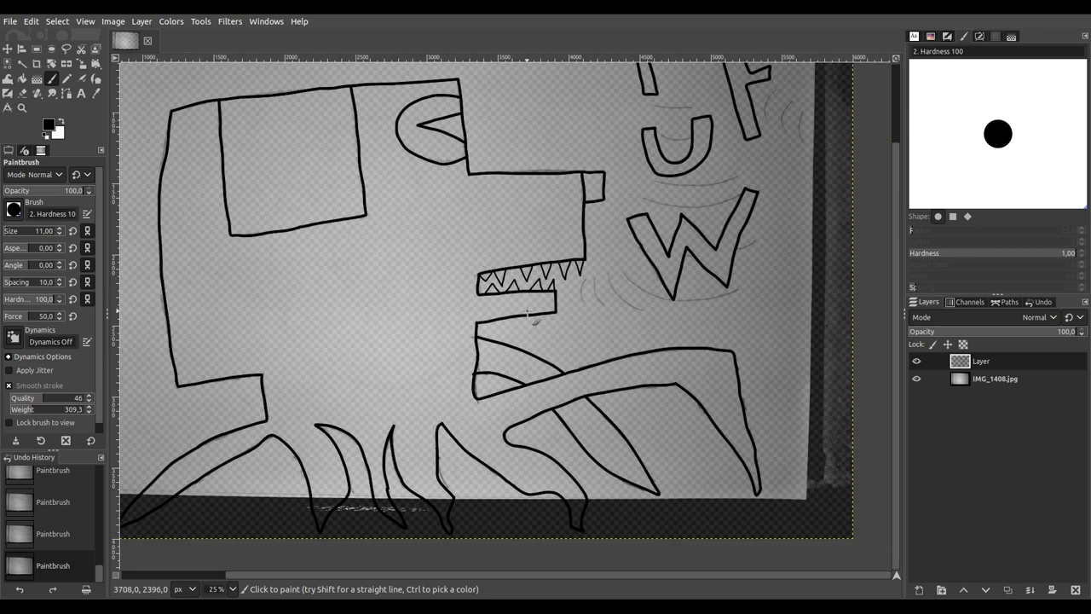
{"action": "scroll", "coordinate": [597, 290], "scroll_direction": "up", "scroll_amount": 5}
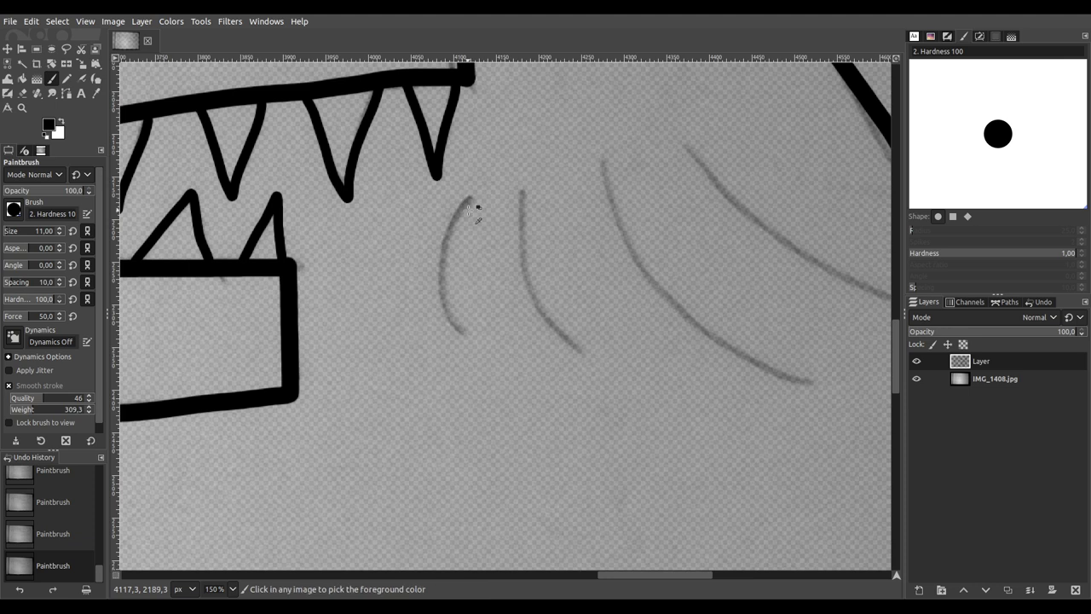
{"action": "scroll", "coordinate": [469, 206], "scroll_direction": "up", "scroll_amount": 2}
{"action": "mouse_move", "coordinate": [471, 195]}
{"action": "left_mouse_down"}
{"action": "mouse_move", "coordinate": [414, 290]}
{"action": "mouse_move", "coordinate": [407, 339]}
{"action": "mouse_move", "coordinate": [407, 389]}
{"action": "mouse_move", "coordinate": [463, 470]}
{"action": "left_mouse_up"}
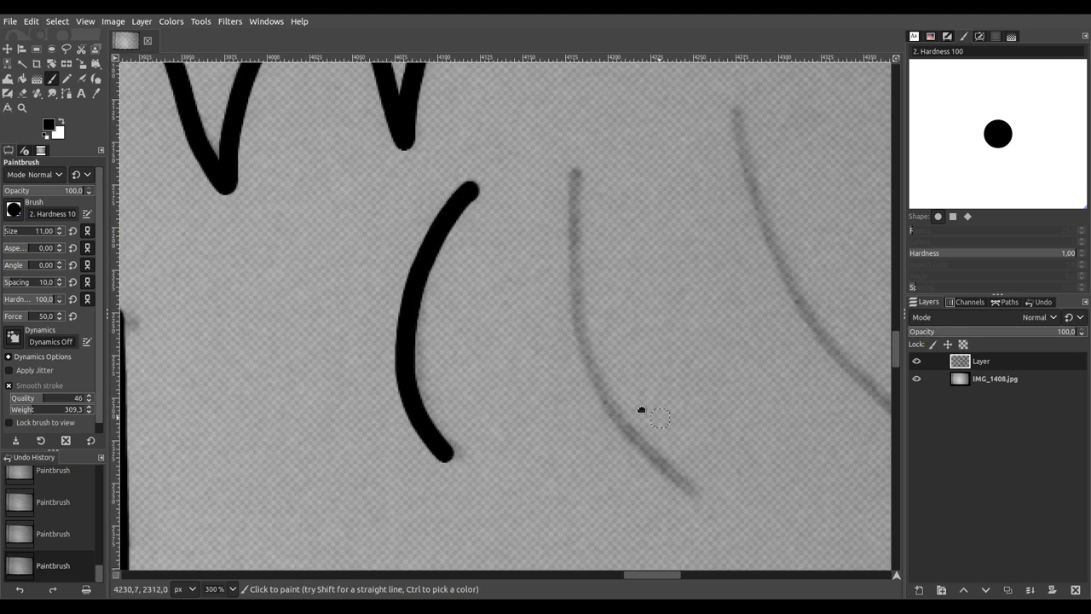
{"action": "left_click_drag", "start_coordinate": [641, 410], "coordinate": [463, 299]}
{"action": "mouse_move", "coordinate": [405, 85]}
{"action": "left_mouse_down"}
{"action": "mouse_move", "coordinate": [399, 206]}
{"action": "mouse_move", "coordinate": [409, 256]}
{"action": "mouse_move", "coordinate": [438, 325]}
{"action": "mouse_move", "coordinate": [481, 378]}
{"action": "mouse_move", "coordinate": [519, 402]}
{"action": "left_mouse_up"}
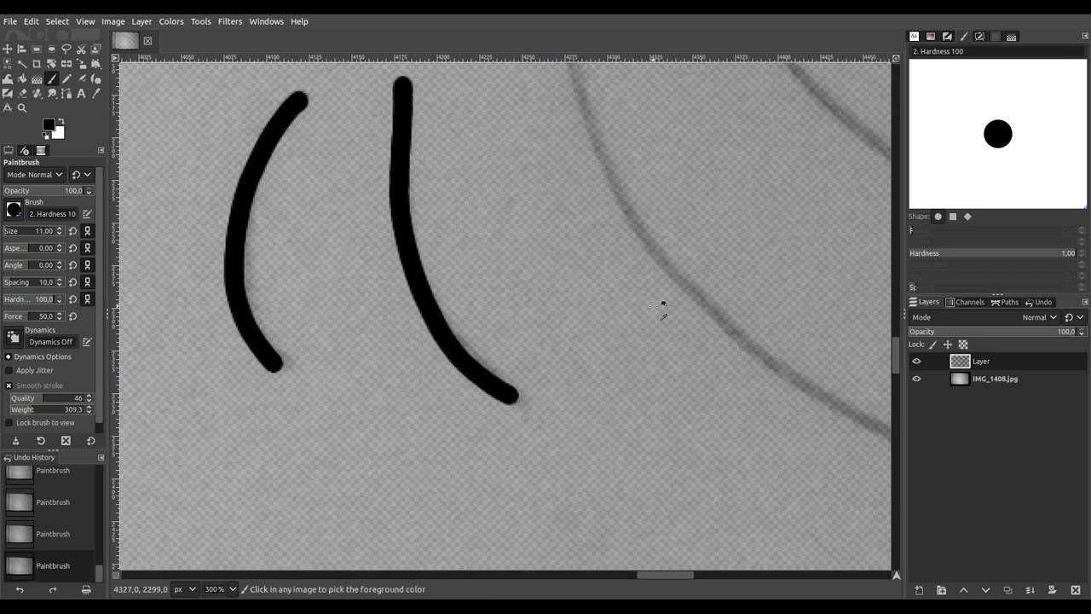
Step: Ink the third motion curve in front of the mouth and the long arc sweeping beneath the letter W
{"action": "scroll", "coordinate": [657, 298], "scroll_direction": "down", "scroll_amount": 2}
{"action": "left_click_drag", "start_coordinate": [646, 288], "coordinate": [438, 236]}
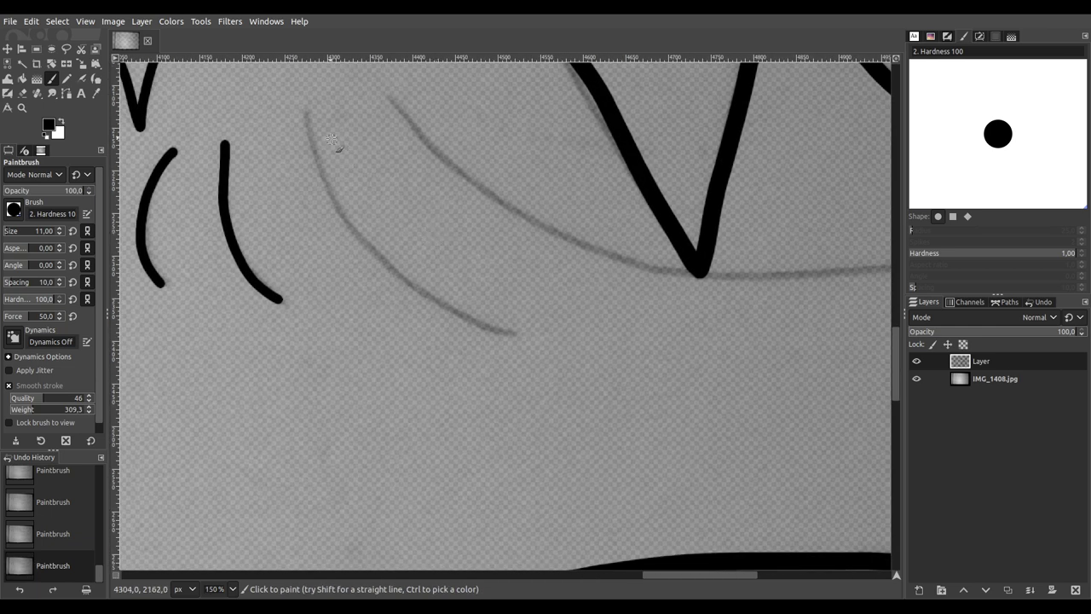
{"action": "left_click_drag", "start_coordinate": [315, 156], "coordinate": [343, 218]}
{"action": "mouse_move", "coordinate": [377, 258]}
{"action": "left_mouse_down"}
{"action": "mouse_move", "coordinate": [426, 299]}
{"action": "mouse_move", "coordinate": [532, 340]}
{"action": "left_mouse_up"}
{"action": "left_click_drag", "start_coordinate": [825, 341], "coordinate": [581, 410]}
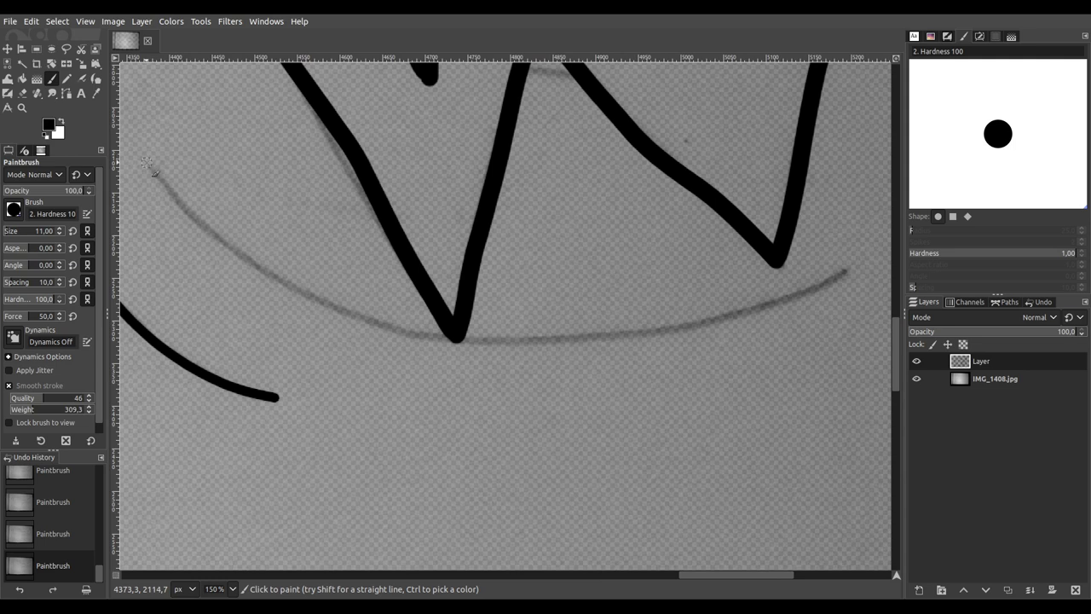
{"action": "mouse_move", "coordinate": [166, 187]}
{"action": "left_mouse_down"}
{"action": "mouse_move", "coordinate": [246, 272]}
{"action": "mouse_move", "coordinate": [281, 292]}
{"action": "mouse_move", "coordinate": [365, 331]}
{"action": "mouse_move", "coordinate": [494, 351]}
{"action": "mouse_move", "coordinate": [710, 331]}
{"action": "mouse_move", "coordinate": [800, 302]}
{"action": "mouse_move", "coordinate": [878, 257]}
{"action": "left_mouse_up"}
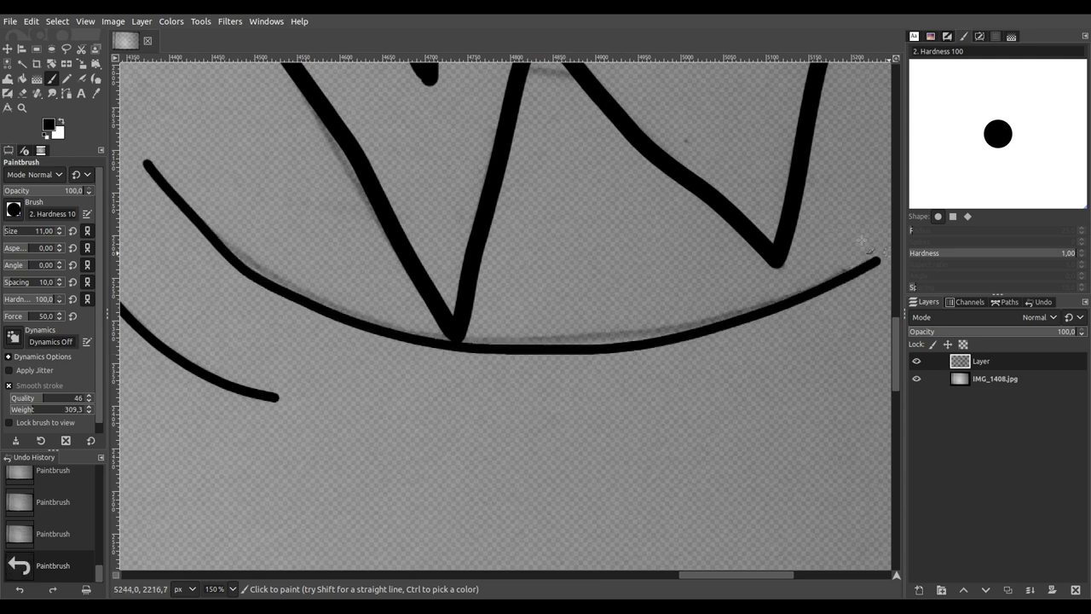
Step: Ink the short motion-line pieces on both outer sides of the W and inside its lower notch
{"action": "scroll", "coordinate": [775, 216], "scroll_direction": "down", "scroll_amount": 1}
{"action": "left_click_drag", "start_coordinate": [776, 215], "coordinate": [626, 345]}
{"action": "scroll", "coordinate": [407, 282], "scroll_direction": "up", "scroll_amount": 1}
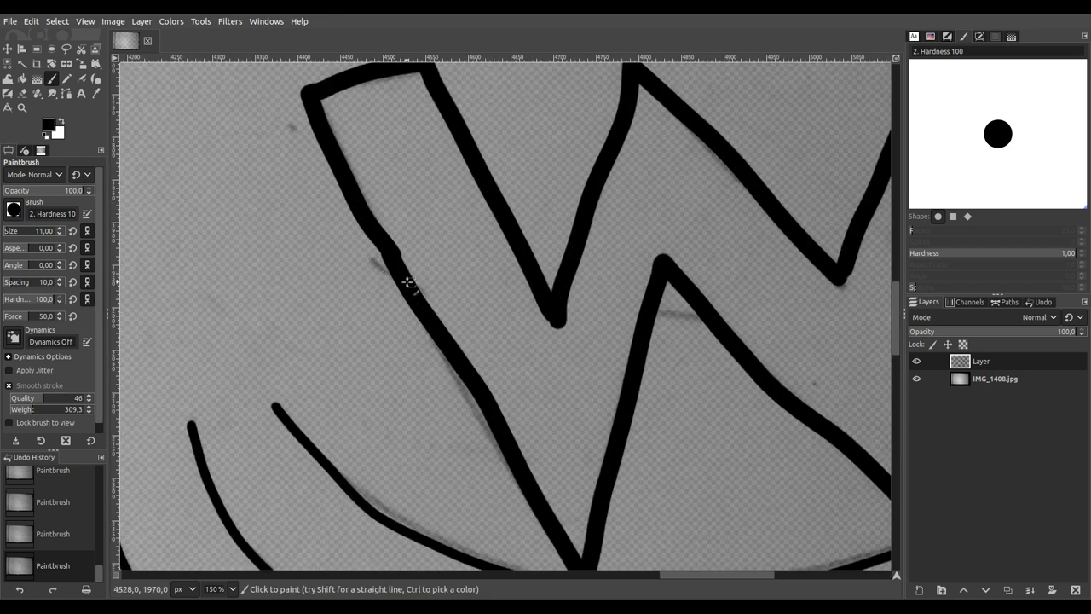
{"action": "left_click_drag", "start_coordinate": [381, 266], "coordinate": [394, 273]}
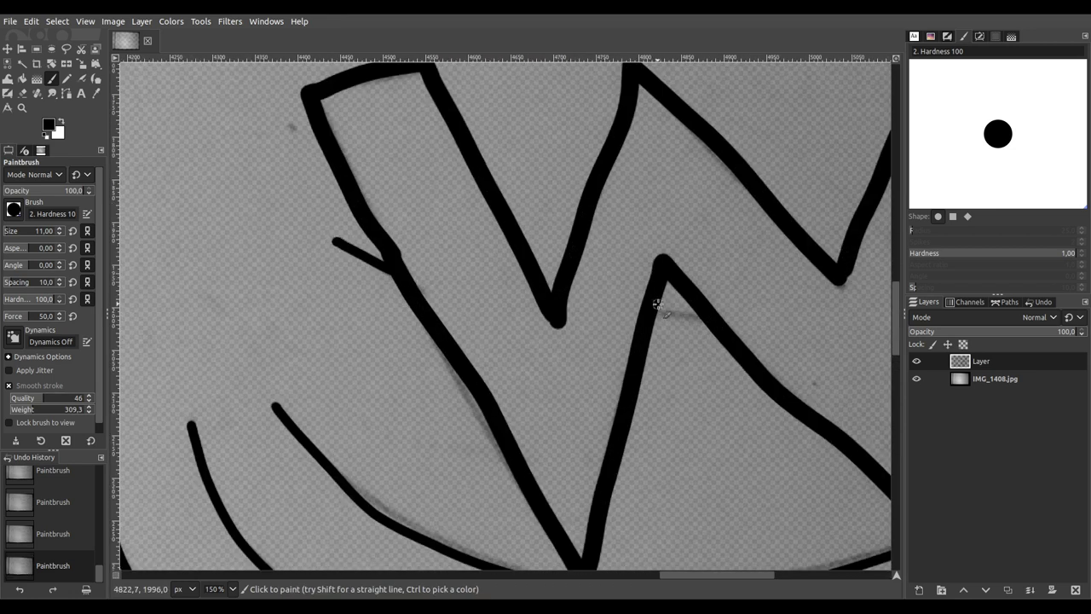
{"action": "scroll", "coordinate": [804, 302], "scroll_direction": "right", "scroll_amount": 5}
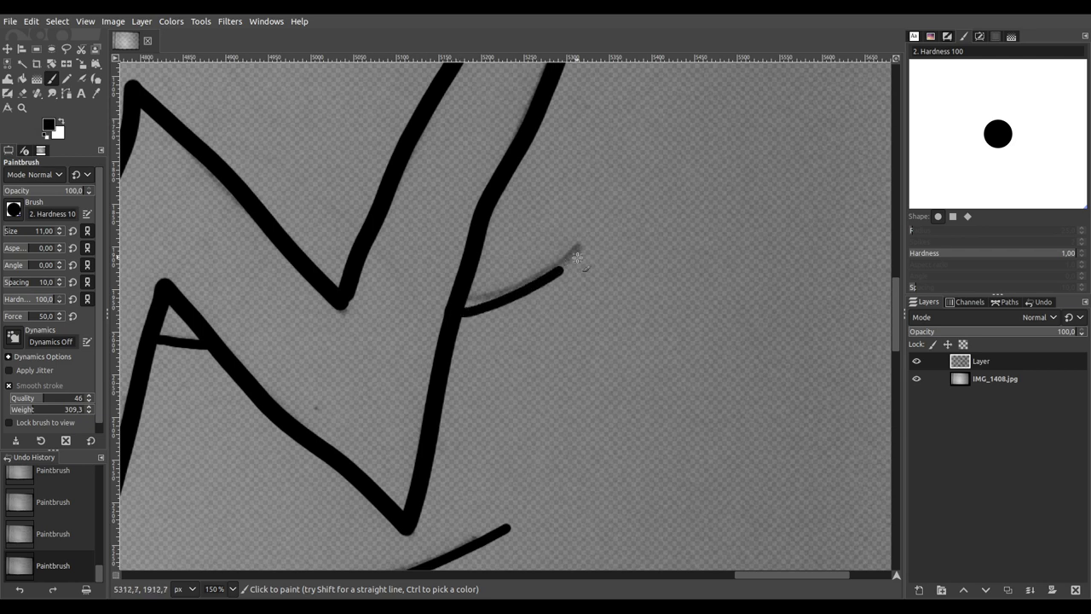
Step: Ink the two long curved motion lines between the letters U and W
{"action": "scroll", "coordinate": [503, 243], "scroll_direction": "down", "scroll_amount": 3, "text": "ctrl"}
{"action": "scroll", "coordinate": [489, 246], "scroll_direction": "up", "scroll_amount": 2, "text": "ctrl"}
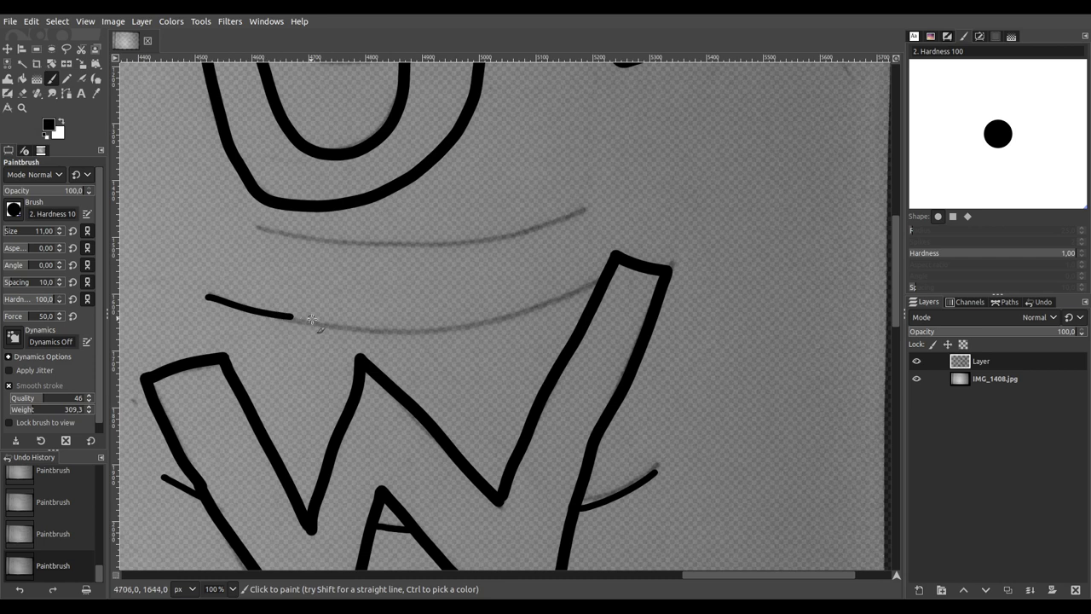
{"action": "left_click_drag", "start_coordinate": [426, 328], "coordinate": [499, 323]}
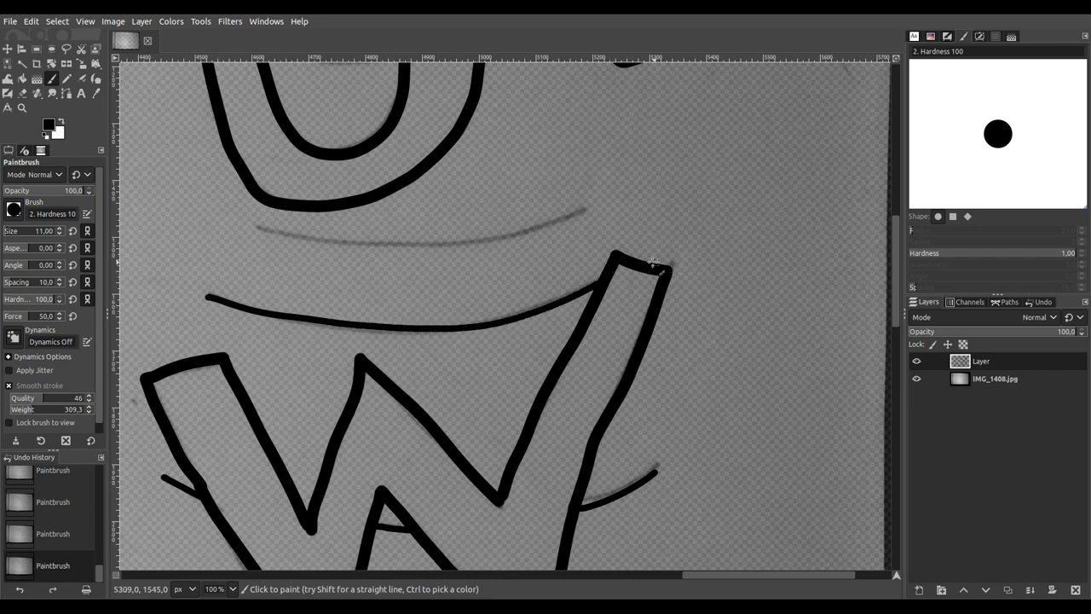
{"action": "scroll", "coordinate": [378, 245], "scroll_direction": "up", "scroll_amount": 2}
{"action": "scroll", "coordinate": [379, 245], "scroll_direction": "right", "scroll_amount": 1}
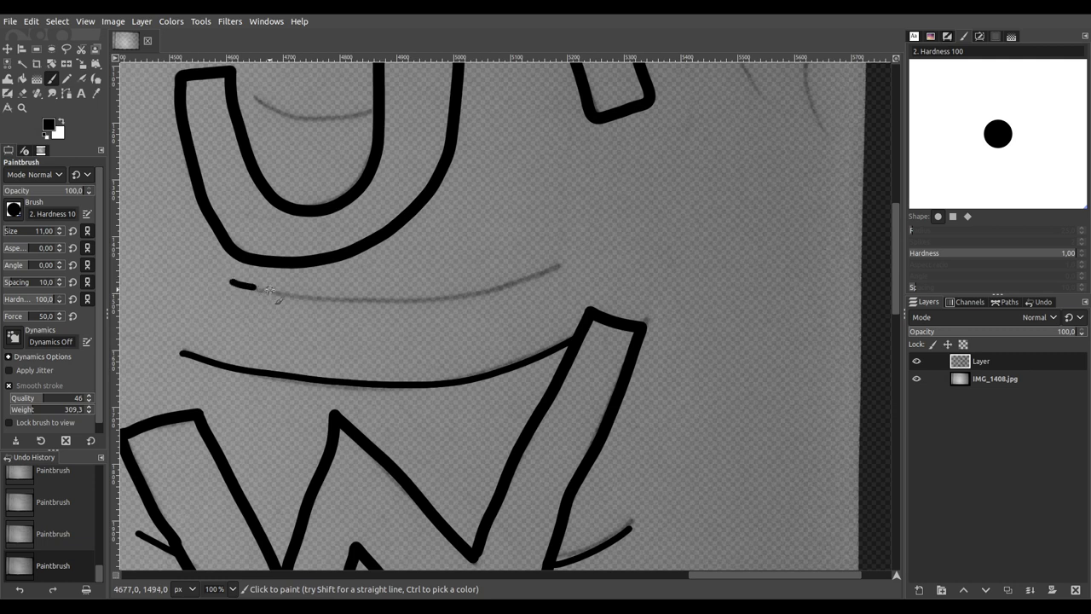
{"action": "left_click_drag", "start_coordinate": [270, 291], "coordinate": [369, 299]}
{"action": "left_click_drag", "start_coordinate": [442, 296], "coordinate": [522, 285]}
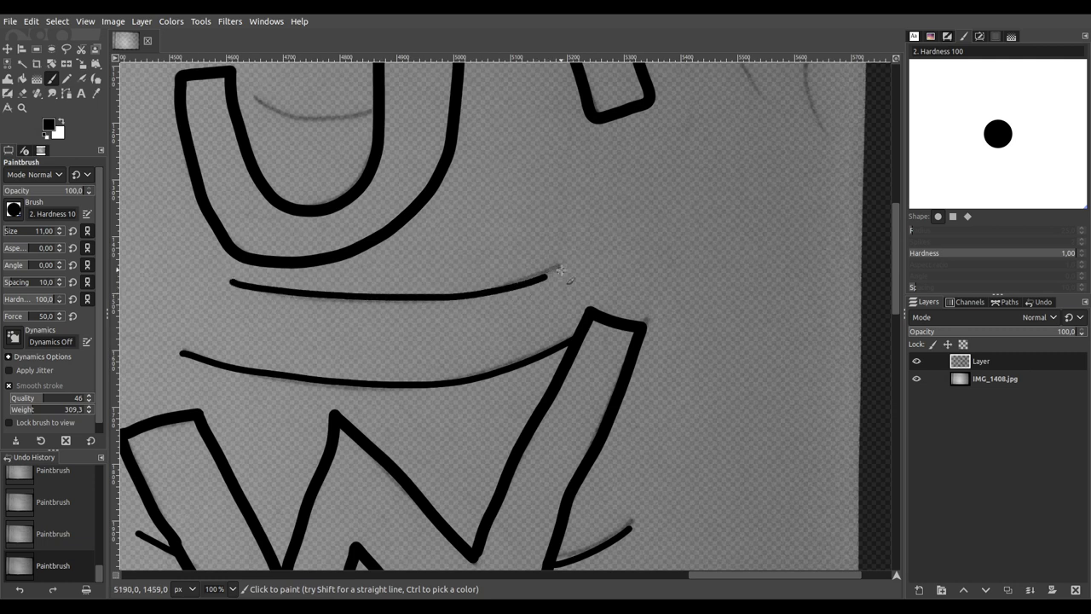
Step: Ink the arc inside the U's opening and the curved line between the U and the smaller F
{"action": "scroll", "coordinate": [370, 341], "scroll_direction": "up", "scroll_amount": 6}
{"action": "scroll", "coordinate": [238, 303], "scroll_direction": "up", "scroll_amount": 3, "text": "ctrl"}
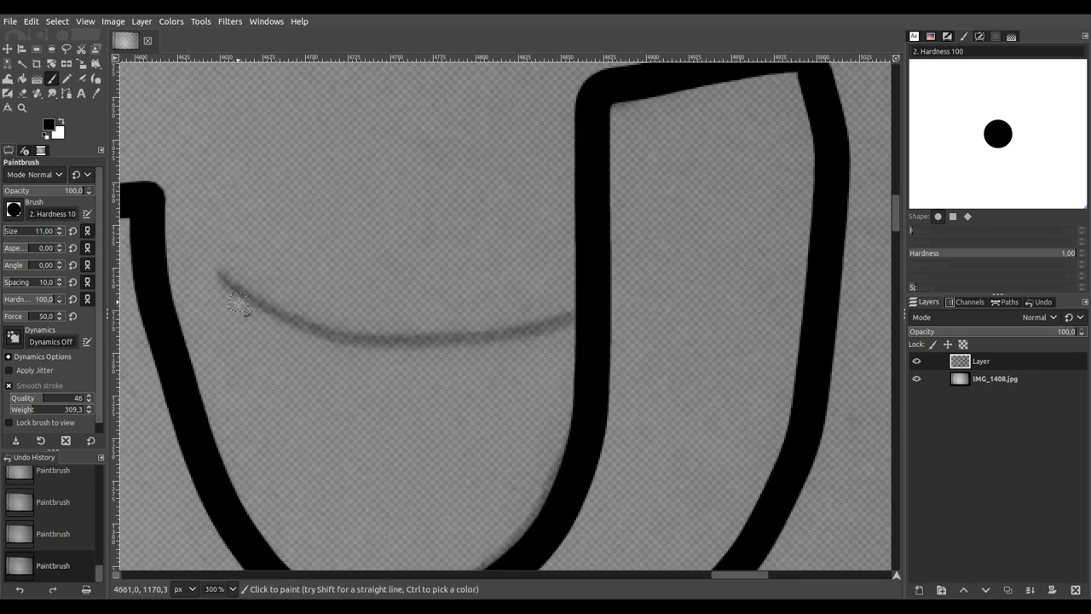
{"action": "mouse_move", "coordinate": [220, 273]}
{"action": "left_mouse_down"}
{"action": "mouse_move", "coordinate": [307, 321]}
{"action": "mouse_move", "coordinate": [420, 338]}
{"action": "mouse_move", "coordinate": [592, 332]}
{"action": "left_mouse_up"}
{"action": "scroll", "coordinate": [426, 239], "scroll_direction": "down", "scroll_amount": 3, "text": "ctrl"}
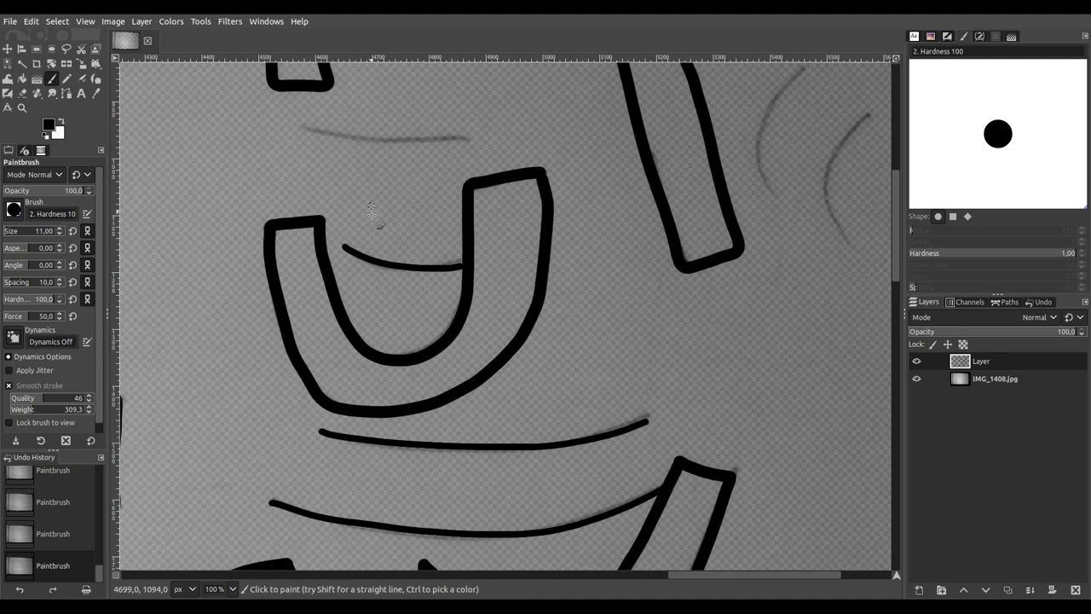
{"action": "scroll", "coordinate": [322, 256], "scroll_direction": "up", "scroll_amount": 4}
{"action": "scroll", "coordinate": [323, 256], "scroll_direction": "up", "scroll_amount": 2, "text": "ctrl"}
{"action": "scroll", "coordinate": [247, 269], "scroll_direction": "down", "scroll_amount": 3}
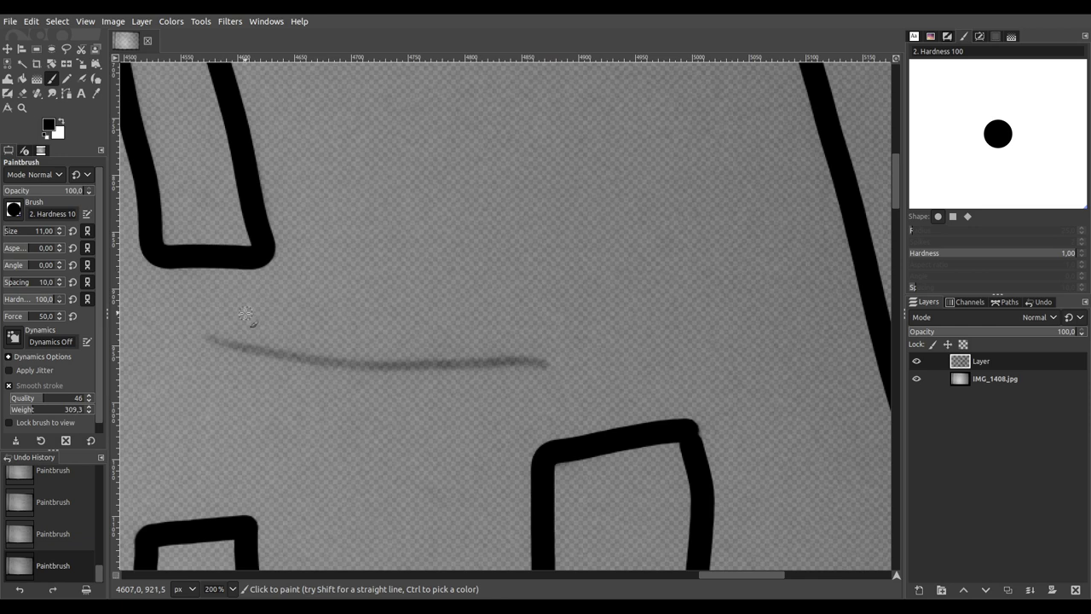
{"action": "mouse_move", "coordinate": [213, 339]}
{"action": "left_mouse_down"}
{"action": "mouse_move", "coordinate": [355, 361]}
{"action": "mouse_move", "coordinate": [553, 364]}
{"action": "left_mouse_up"}
Step: Ink the two curved motion lines between the smaller F and the larger, tilted F
{"action": "scroll", "coordinate": [430, 230], "scroll_direction": "down", "scroll_amount": 2, "text": "ctrl"}
{"action": "scroll", "coordinate": [418, 228], "scroll_direction": "up", "scroll_amount": 3}
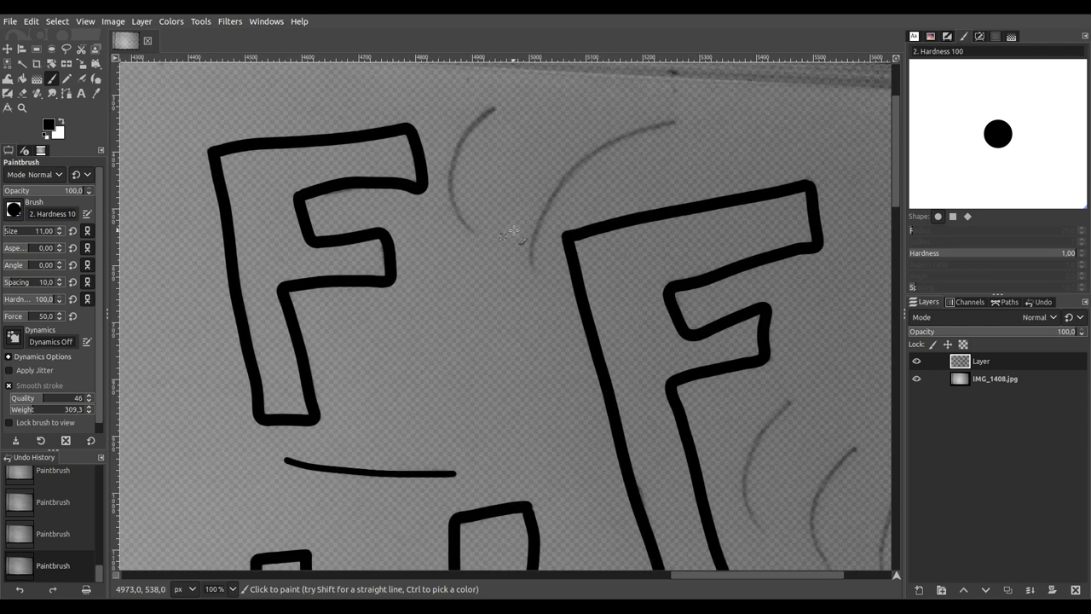
{"action": "scroll", "coordinate": [482, 124], "scroll_direction": "up", "scroll_amount": 3, "text": "ctrl"}
{"action": "scroll", "coordinate": [452, 170], "scroll_direction": "up", "scroll_amount": 1}
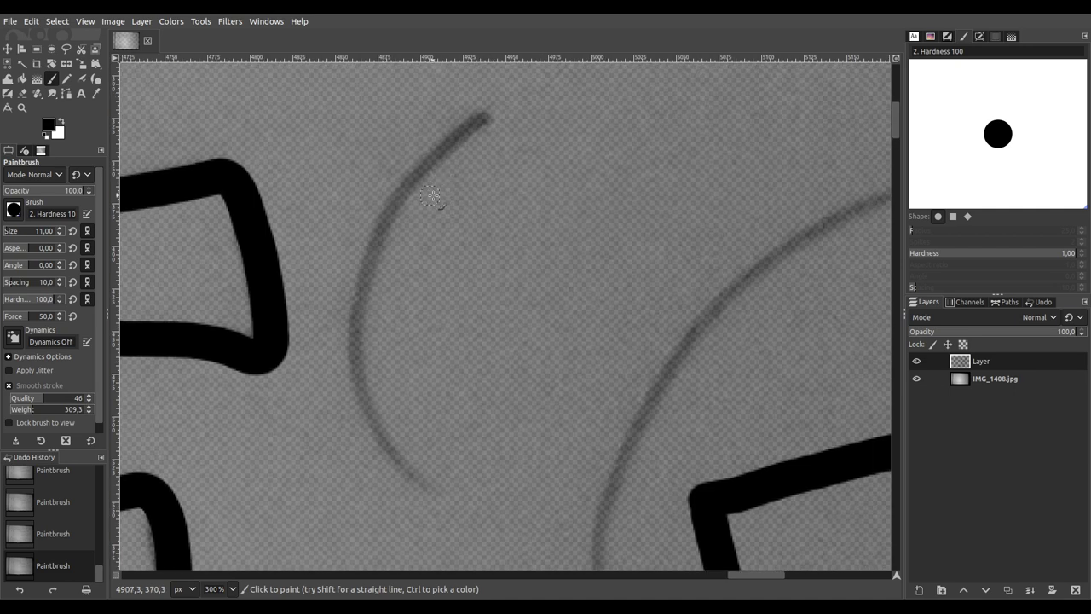
{"action": "mouse_move", "coordinate": [478, 122]}
{"action": "left_mouse_down"}
{"action": "mouse_move", "coordinate": [410, 188]}
{"action": "mouse_move", "coordinate": [372, 322]}
{"action": "mouse_move", "coordinate": [389, 439]}
{"action": "mouse_move", "coordinate": [424, 493]}
{"action": "left_mouse_up"}
{"action": "scroll", "coordinate": [576, 486], "scroll_direction": "down", "scroll_amount": 1, "text": "ctrl"}
{"action": "left_click_drag", "start_coordinate": [594, 471], "coordinate": [420, 299]}
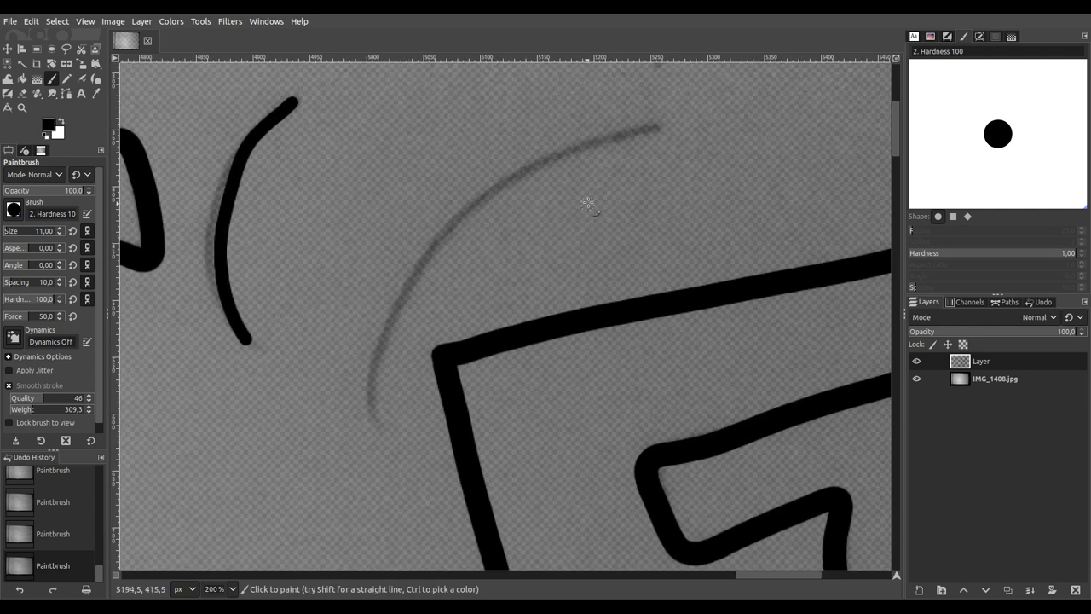
{"action": "mouse_move", "coordinate": [600, 142]}
{"action": "left_mouse_down"}
{"action": "mouse_move", "coordinate": [481, 200]}
{"action": "mouse_move", "coordinate": [450, 229]}
{"action": "mouse_move", "coordinate": [387, 329]}
{"action": "mouse_move", "coordinate": [368, 428]}
{"action": "left_mouse_up"}
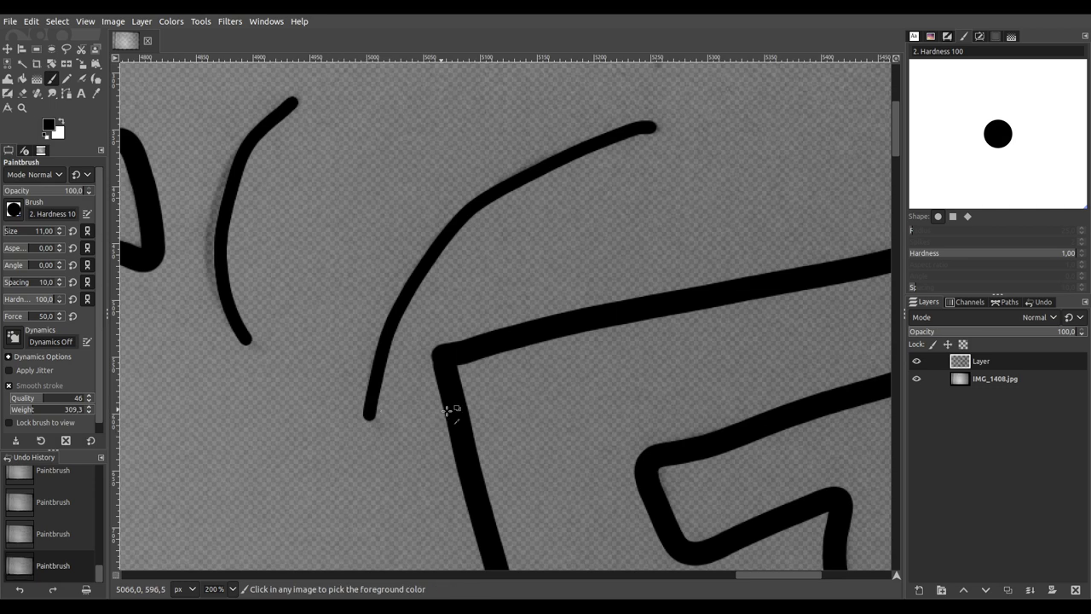
Step: Ink the three curved motion lines between the larger F's stem and the paper's right edge
{"action": "scroll", "coordinate": [451, 415], "scroll_direction": "down", "scroll_amount": 2, "text": "ctrl"}
{"action": "mouse_move", "coordinate": [418, 312]}
{"action": "left_mouse_down"}
{"action": "mouse_move", "coordinate": [422, 88]}
{"action": "mouse_move", "coordinate": [518, 233]}
{"action": "left_mouse_up"}
{"action": "scroll", "coordinate": [518, 232], "scroll_direction": "up", "scroll_amount": 2, "text": "ctrl"}
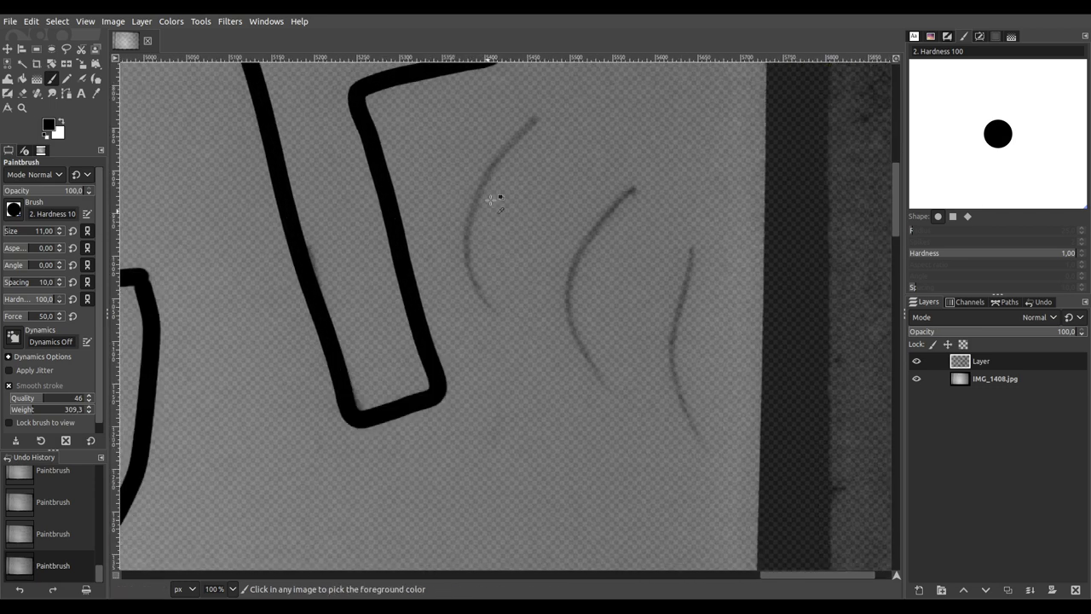
{"action": "mouse_move", "coordinate": [546, 98]}
{"action": "left_mouse_down"}
{"action": "mouse_move", "coordinate": [491, 157]}
{"action": "mouse_move", "coordinate": [461, 232]}
{"action": "mouse_move", "coordinate": [472, 319]}
{"action": "mouse_move", "coordinate": [501, 360]}
{"action": "mouse_move", "coordinate": [429, 273]}
{"action": "left_mouse_up"}
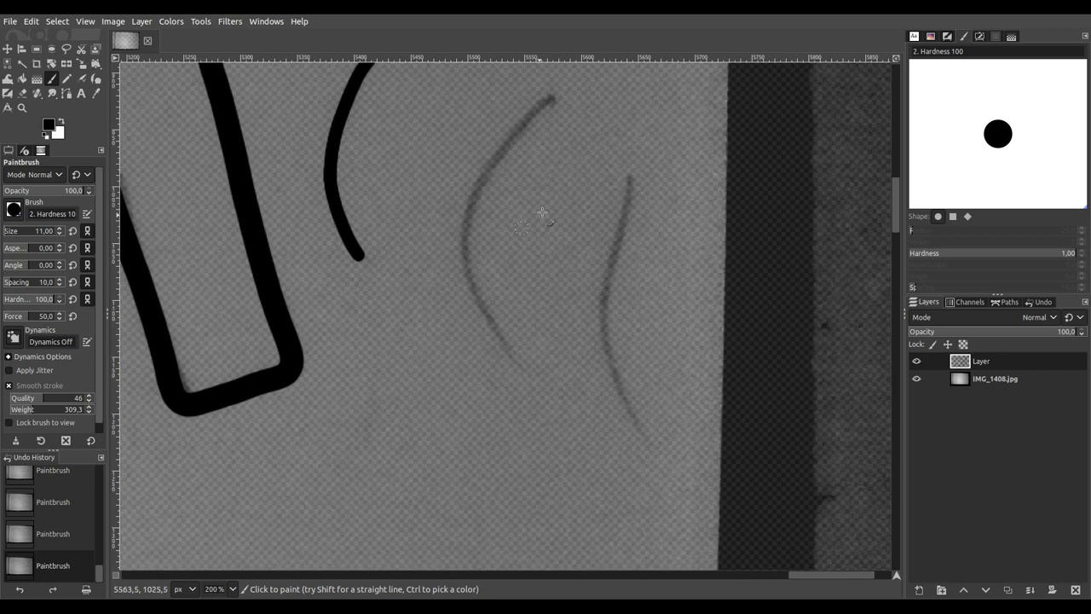
{"action": "mouse_move", "coordinate": [532, 114]}
{"action": "left_mouse_down"}
{"action": "mouse_move", "coordinate": [490, 169]}
{"action": "mouse_move", "coordinate": [470, 244]}
{"action": "mouse_move", "coordinate": [473, 282]}
{"action": "mouse_move", "coordinate": [529, 369]}
{"action": "left_mouse_up"}
{"action": "mouse_move", "coordinate": [631, 204]}
{"action": "left_mouse_down"}
{"action": "mouse_move", "coordinate": [545, 145]}
{"action": "mouse_move", "coordinate": [512, 216]}
{"action": "mouse_move", "coordinate": [502, 290]}
{"action": "mouse_move", "coordinate": [528, 371]}
{"action": "left_mouse_up"}
Step: Save the image and set the IMG_1408.jpg layer's opacity to 100
{"action": "scroll", "coordinate": [550, 401], "scroll_direction": "down", "scroll_amount": 6}
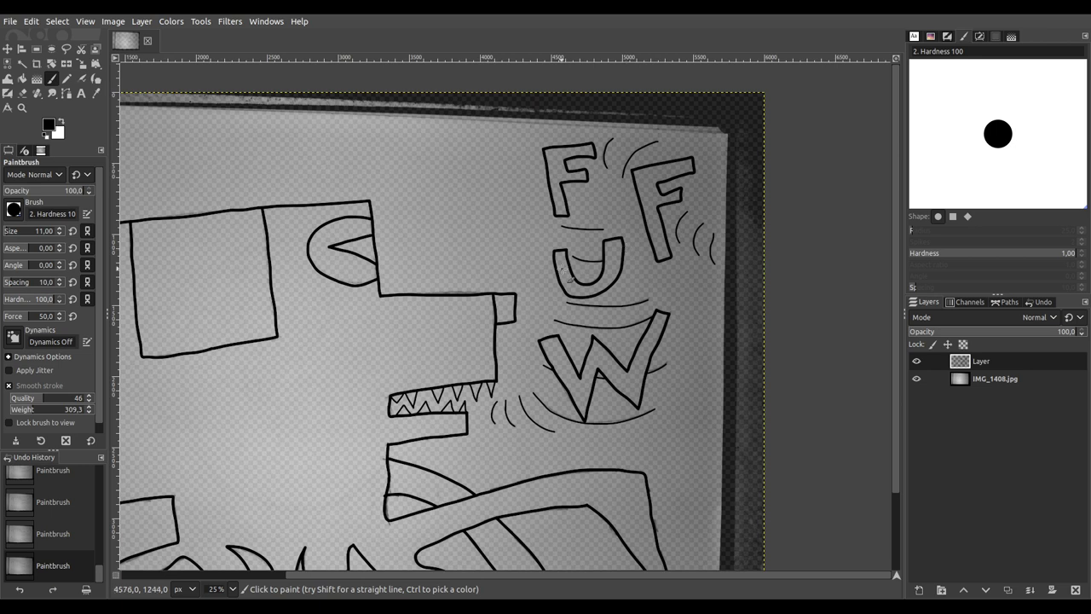
{"action": "key", "text": "ctrl+s"}
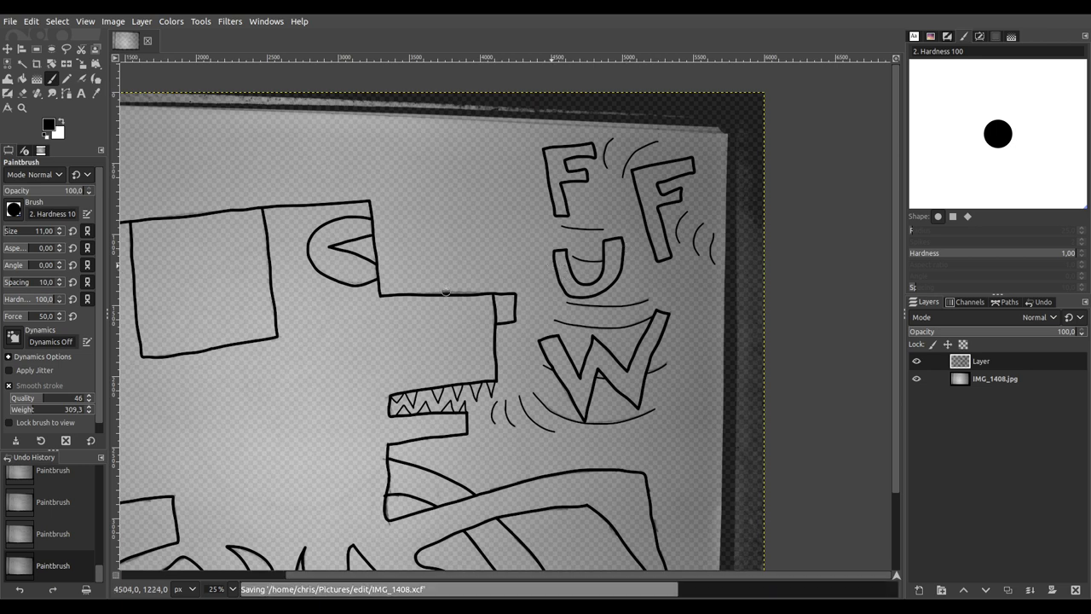
{"action": "scroll", "coordinate": [463, 300], "scroll_direction": "down", "scroll_amount": 2}
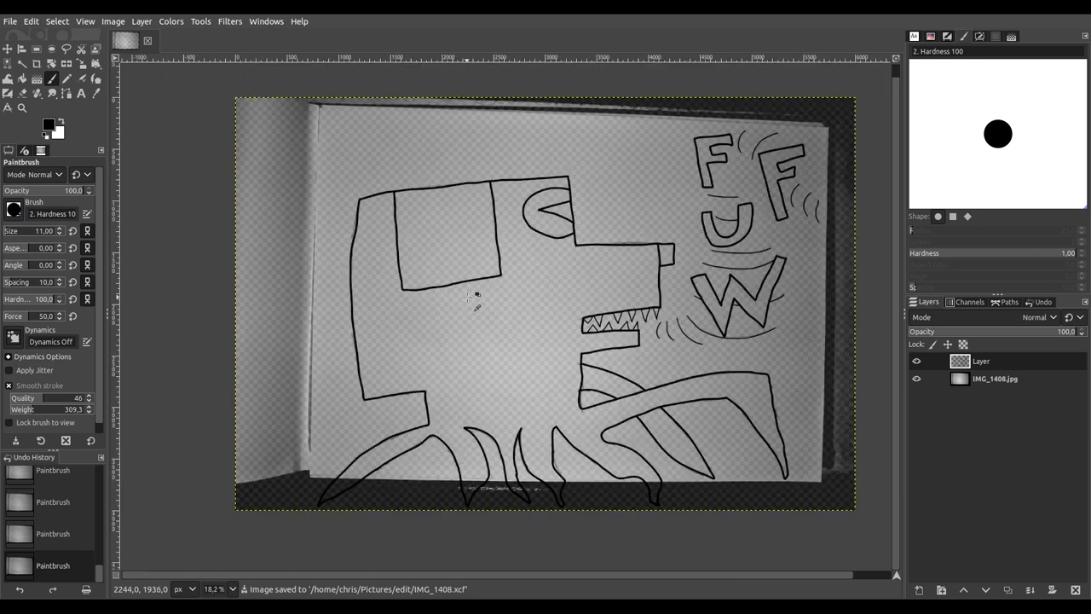
{"action": "left_click", "coordinate": [993, 381]}
{"action": "left_click", "coordinate": [1067, 330]}
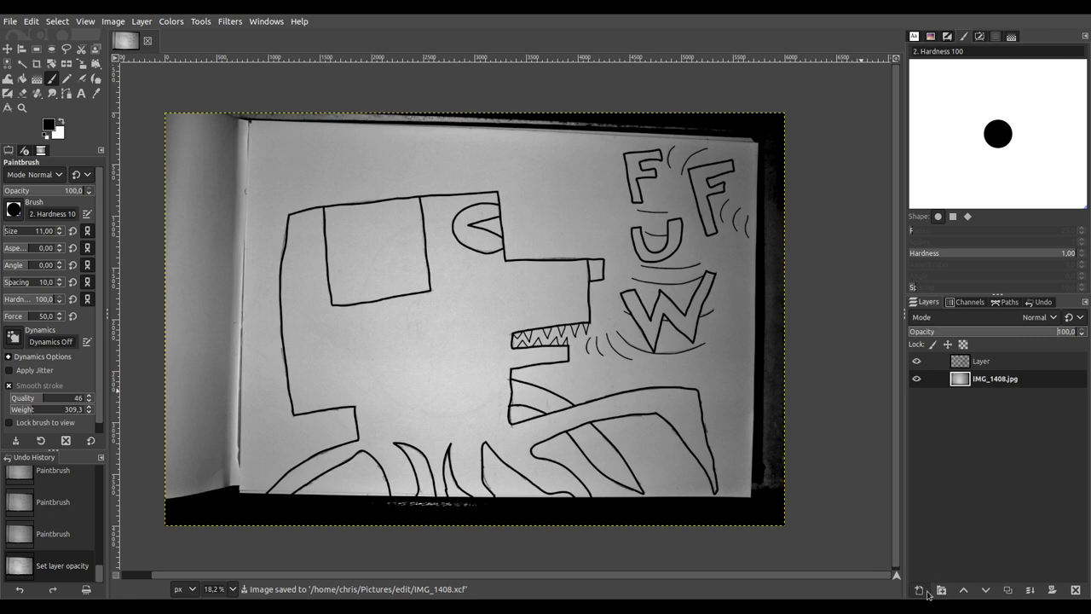
Step: Add a new layer between the photo and the line art and bucket-fill it with white
{"action": "key", "text": "ctrl+shift+n"}
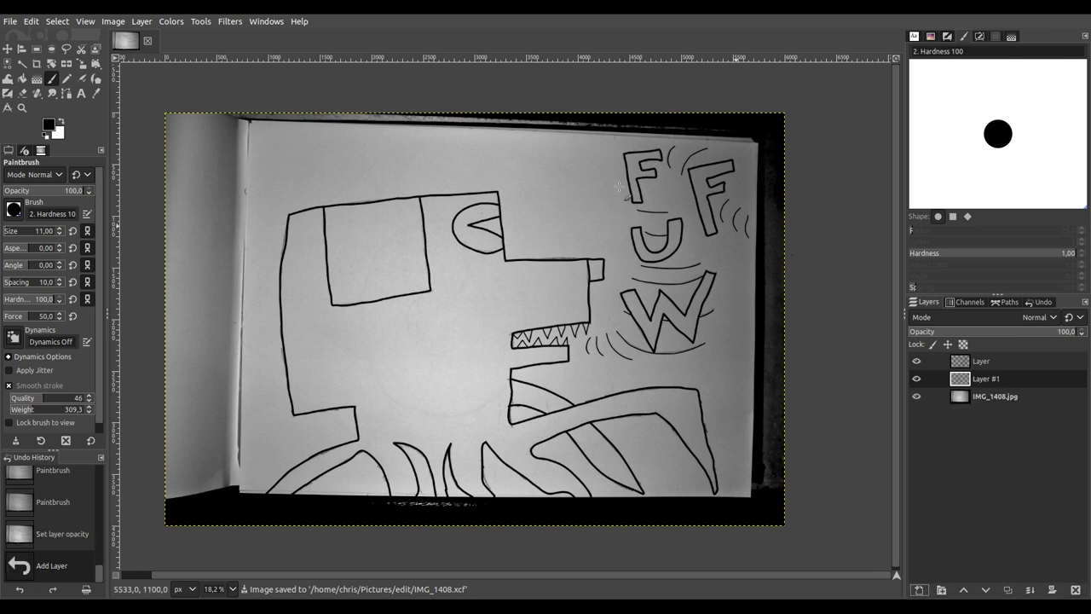
{"action": "left_click", "coordinate": [23, 78]}
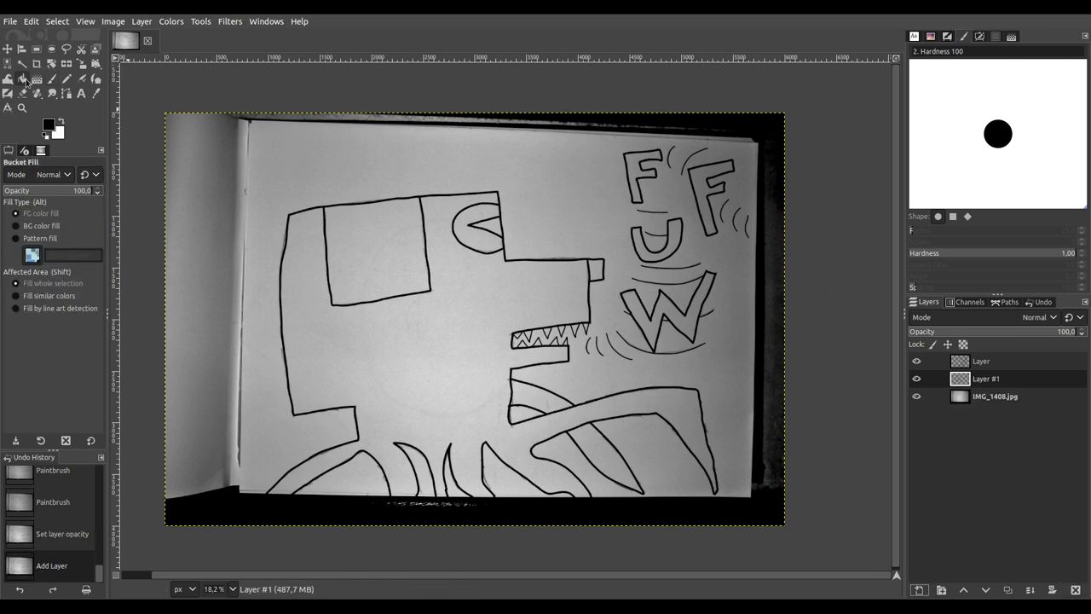
{"action": "left_click", "coordinate": [58, 123]}
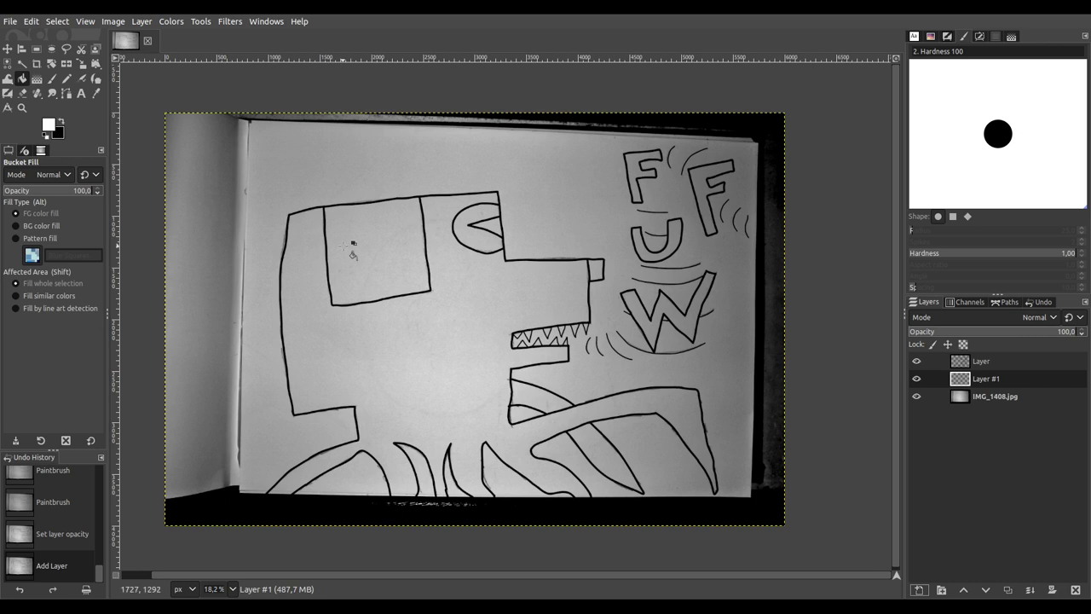
{"action": "left_click", "coordinate": [353, 243]}
Step: Merge the line-art layer down into the white layer beneath it
{"action": "left_click", "coordinate": [999, 365]}
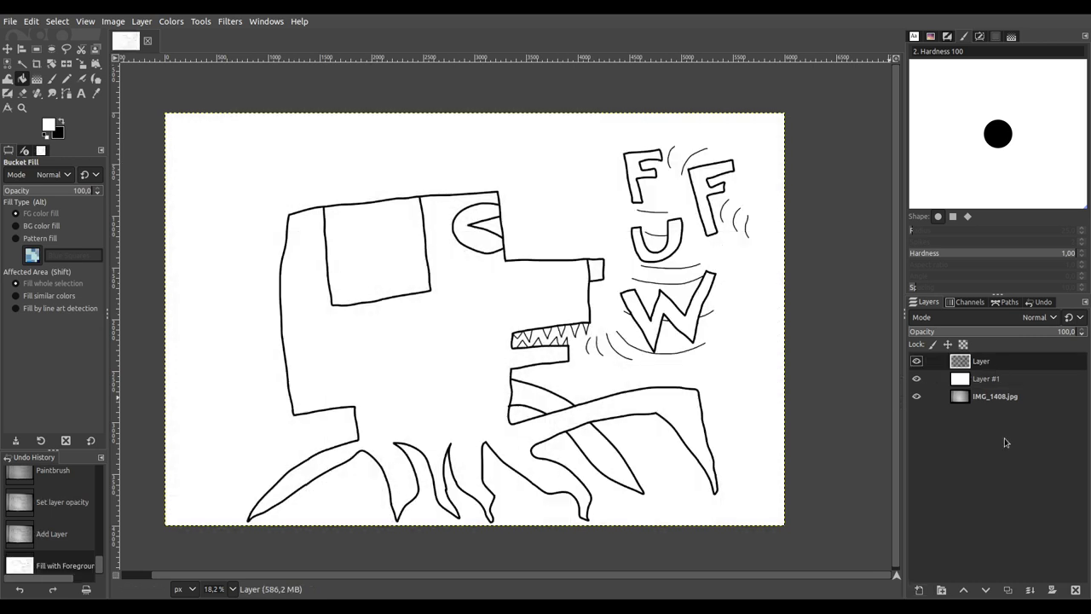
{"action": "left_click", "coordinate": [1029, 590]}
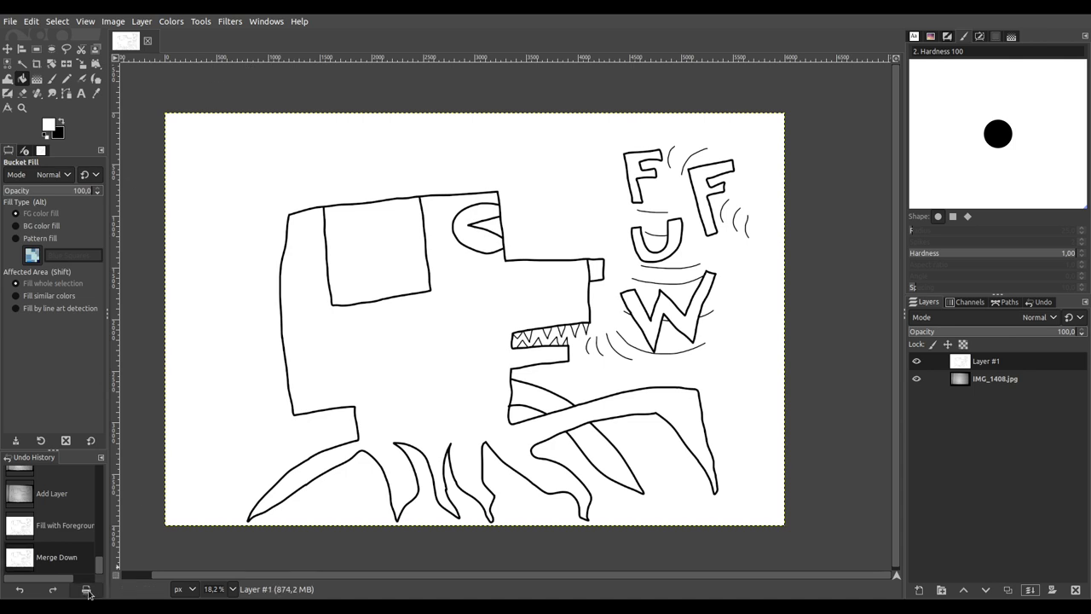
Step: Apply a Threshold to the merged line-art layer and save the image
{"action": "left_click", "coordinate": [168, 24]}
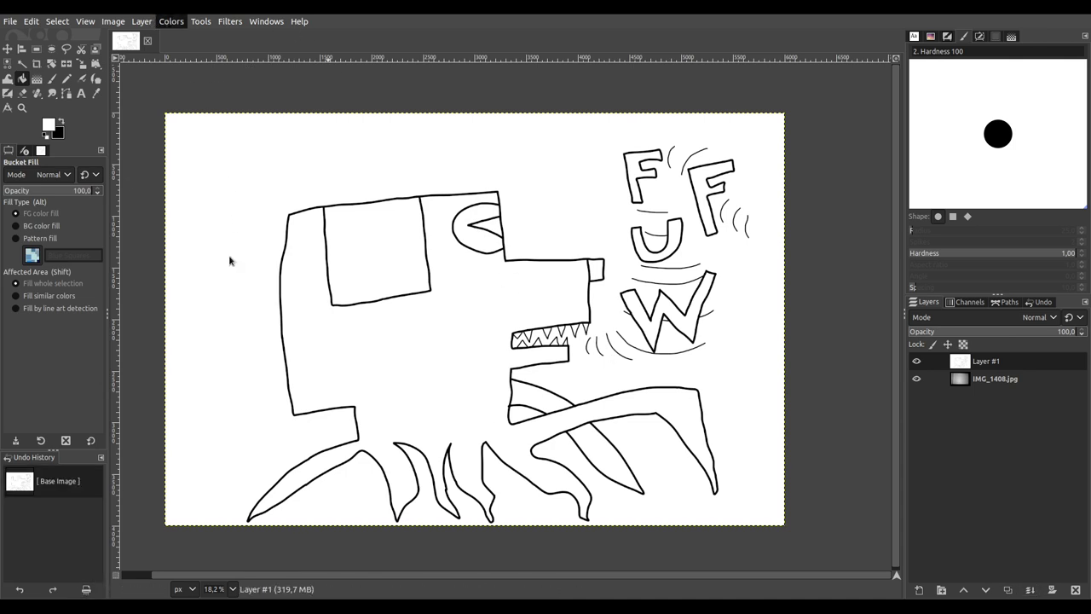
{"action": "left_click", "coordinate": [214, 337]}
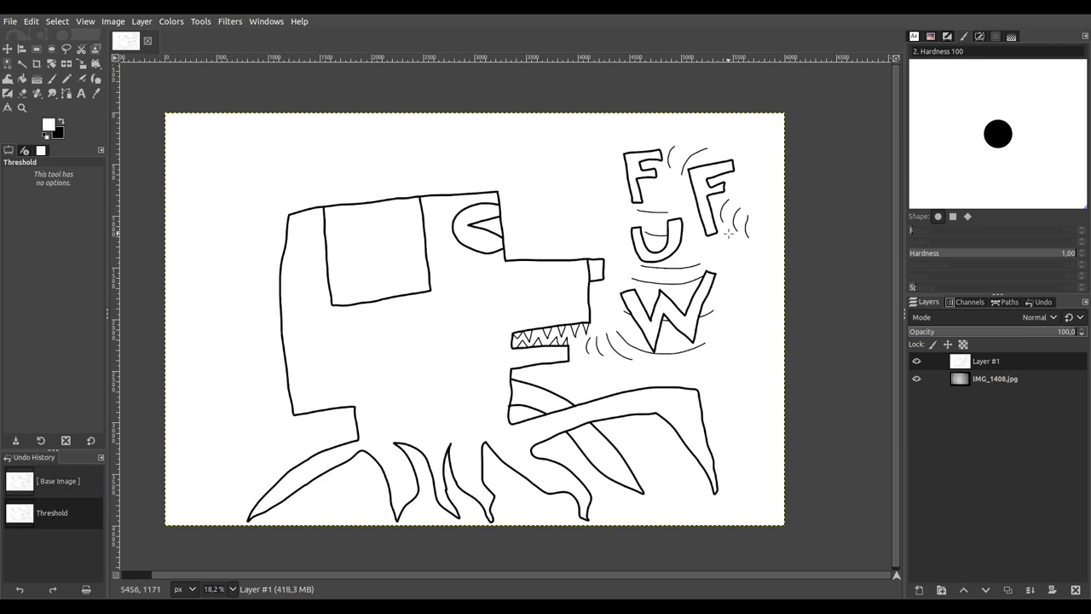
{"action": "key", "text": "ctrl+s"}
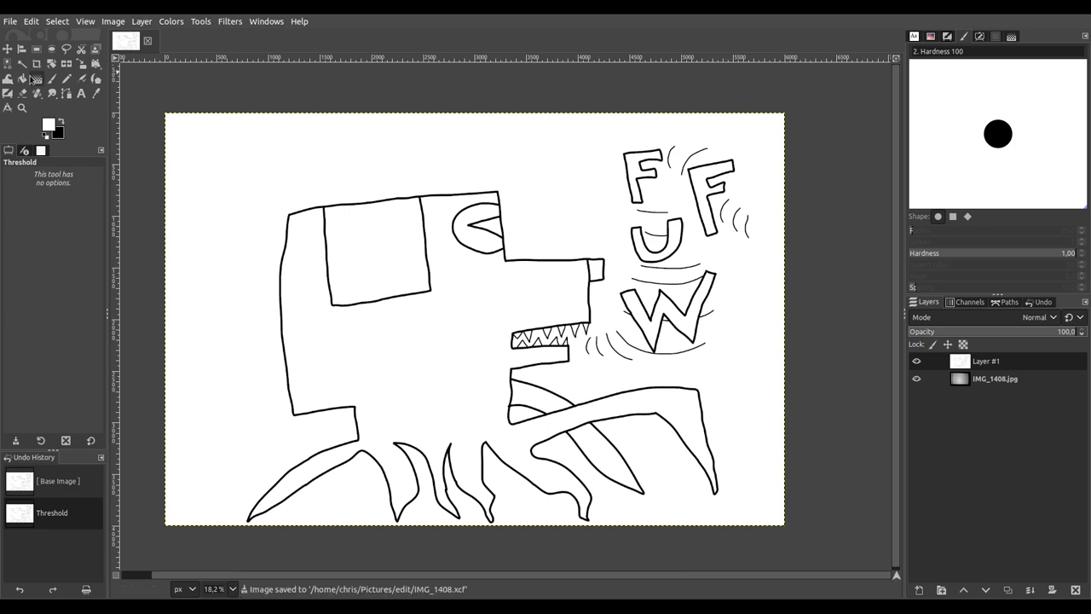
Step: Fuzzy-select the eye's triangular pupil and paint it yellow with a paintbrush of size 587
{"action": "left_click", "coordinate": [21, 65]}
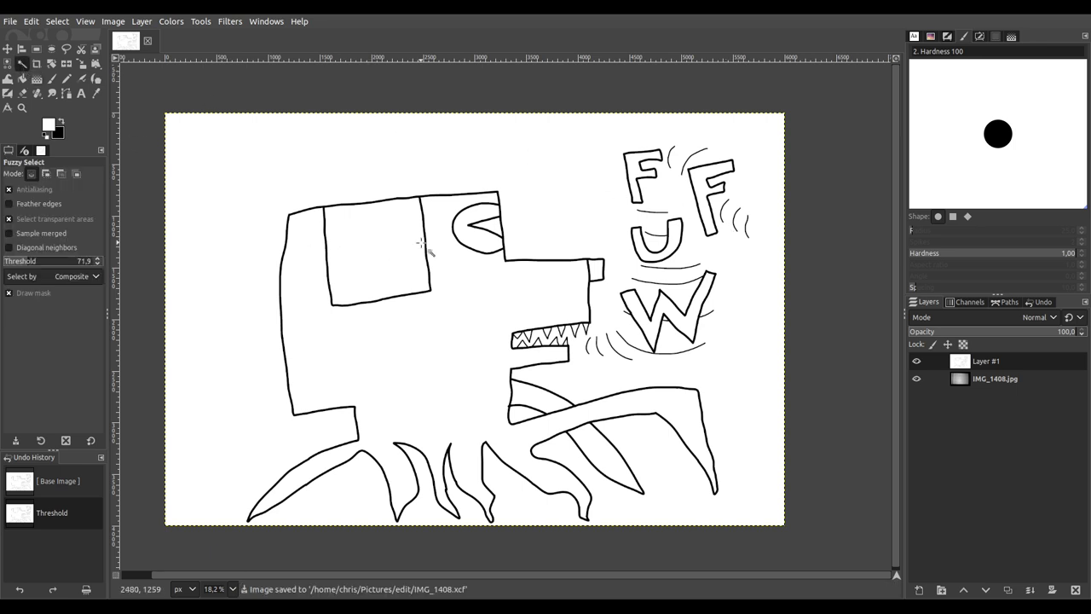
{"action": "left_click", "coordinate": [504, 236]}
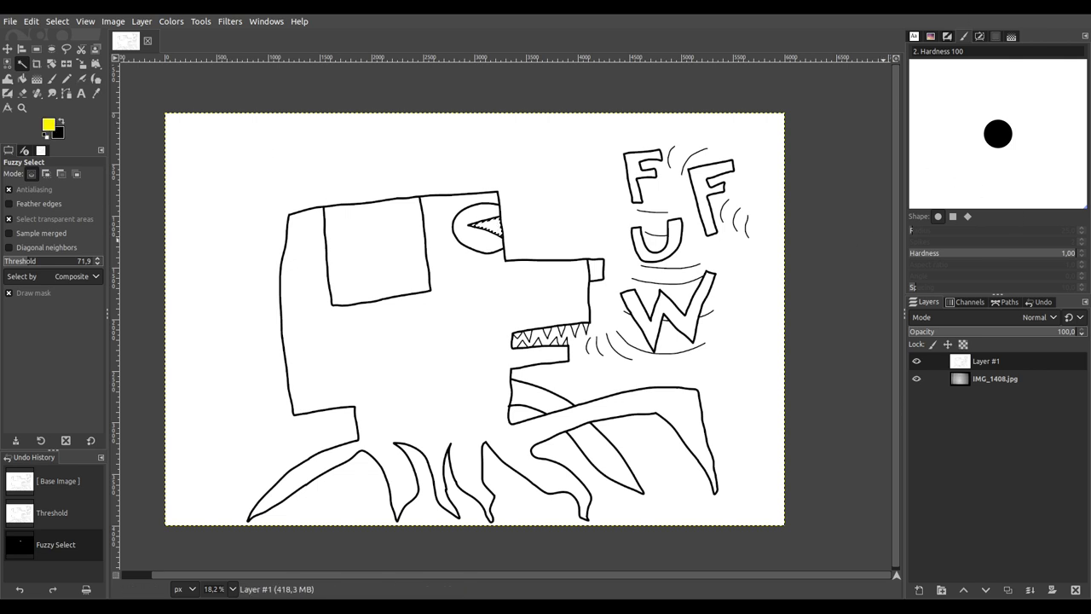
{"action": "left_click", "coordinate": [52, 79]}
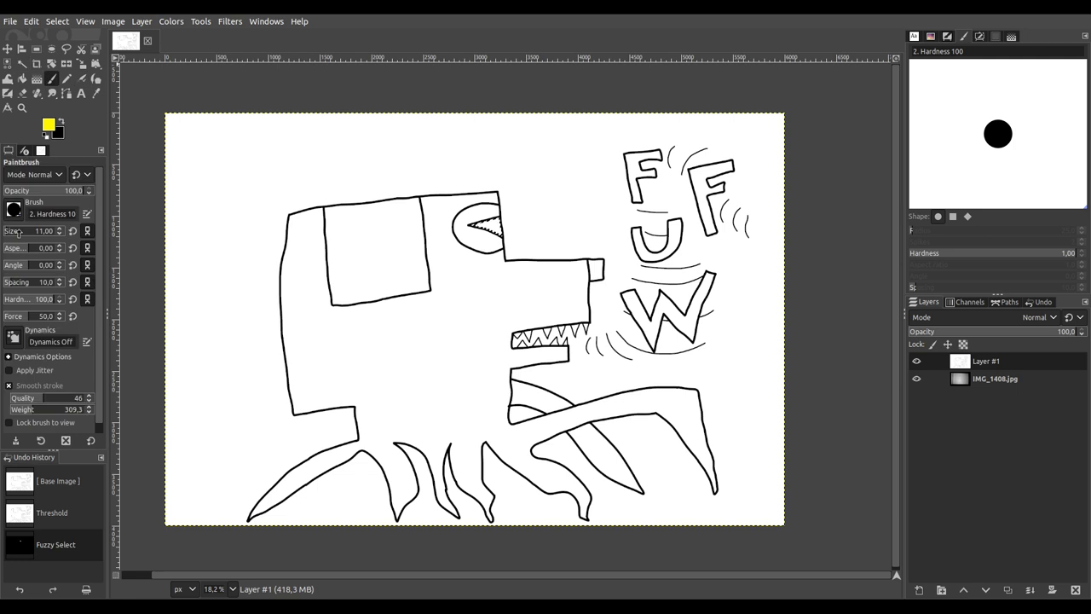
{"action": "left_click_drag", "start_coordinate": [482, 220], "coordinate": [511, 251]}
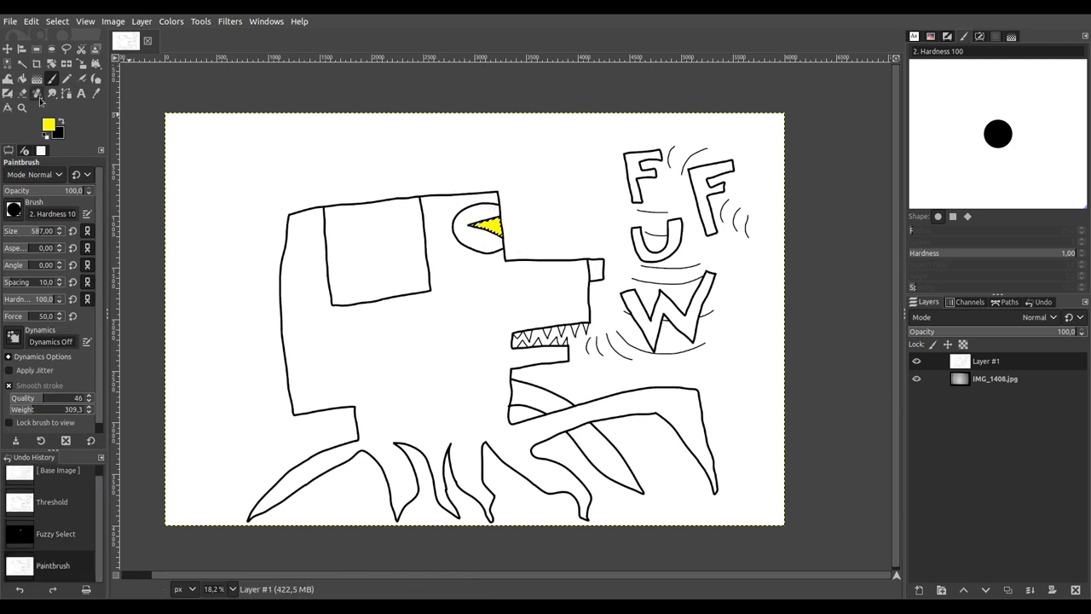
{"action": "left_click", "coordinate": [21, 65]}
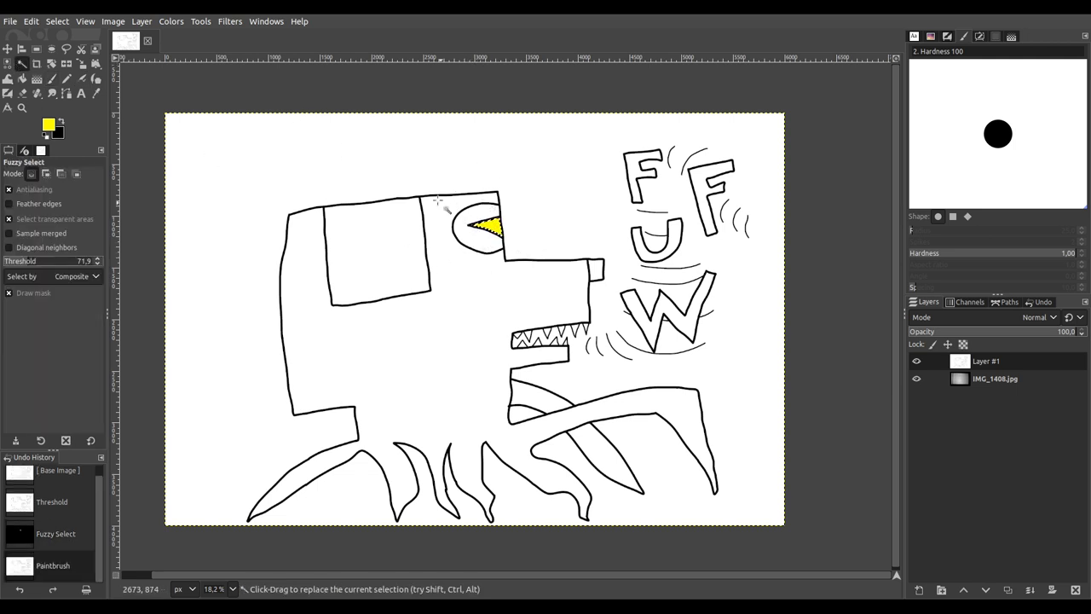
{"action": "left_click", "coordinate": [52, 78]}
{"action": "left_click", "coordinate": [494, 235]}
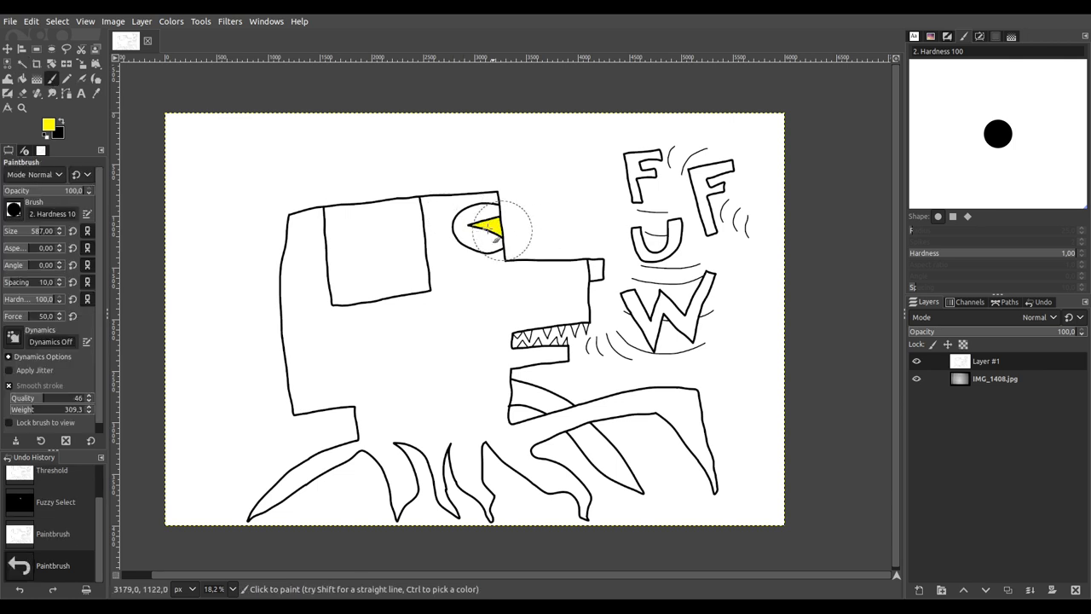
Step: Fuzzy-select the rest of the eye around the pupil and paint it dark blue
{"action": "left_click", "coordinate": [22, 65]}
{"action": "left_click", "coordinate": [473, 229]}
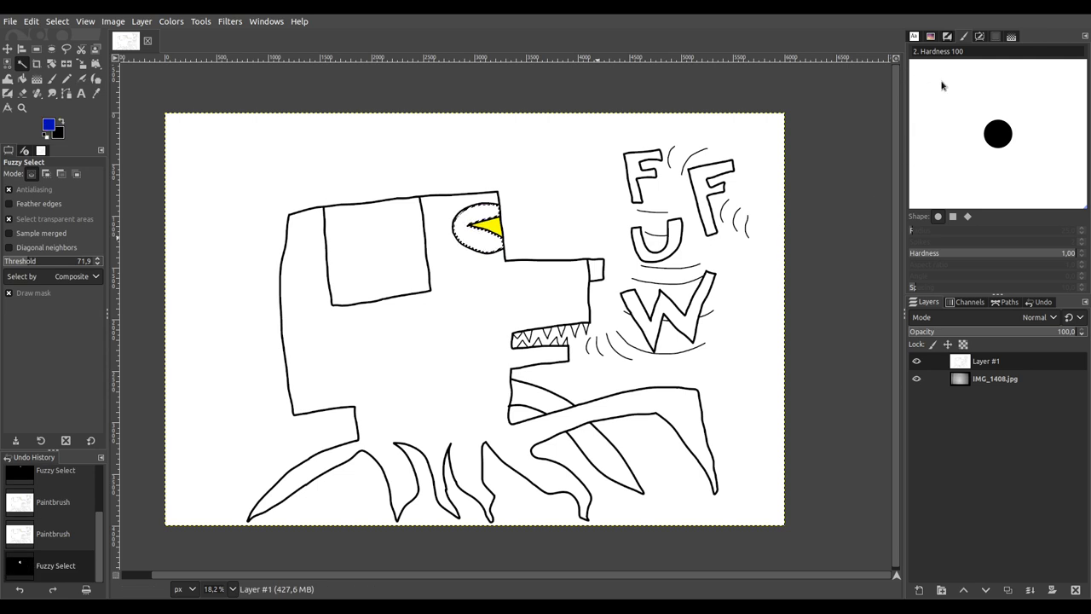
{"action": "left_click", "coordinate": [51, 79]}
{"action": "mouse_move", "coordinate": [452, 224]}
{"action": "left_mouse_down"}
{"action": "mouse_move", "coordinate": [490, 208]}
{"action": "mouse_move", "coordinate": [455, 244]}
{"action": "mouse_move", "coordinate": [443, 220]}
{"action": "left_mouse_up"}
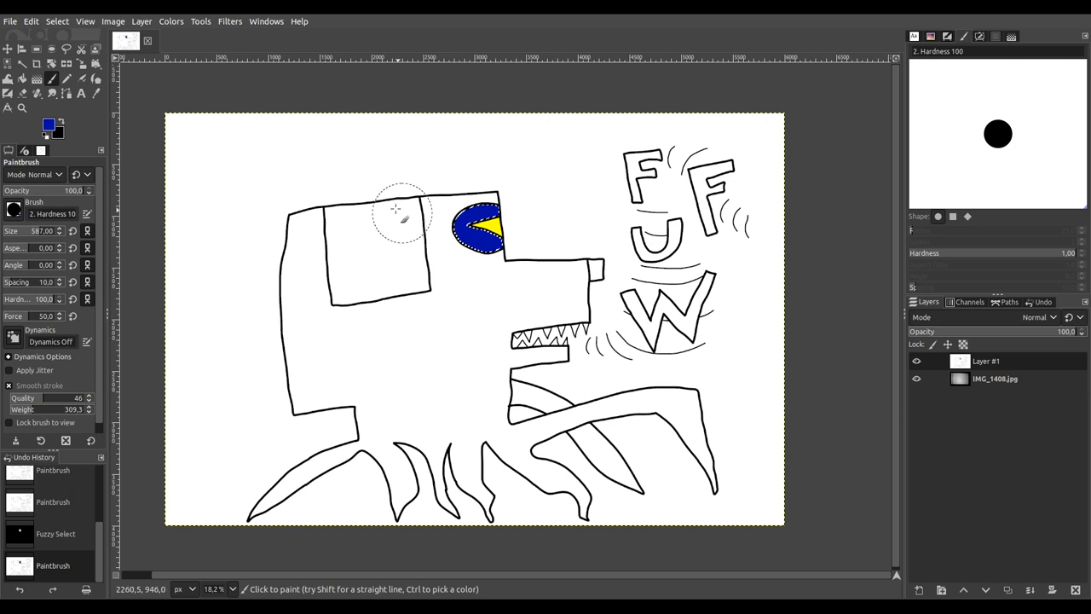
Step: Fuzzy-select the large square on the creature's head and paint it magenta
{"action": "left_click", "coordinate": [22, 63]}
{"action": "left_click", "coordinate": [361, 256]}
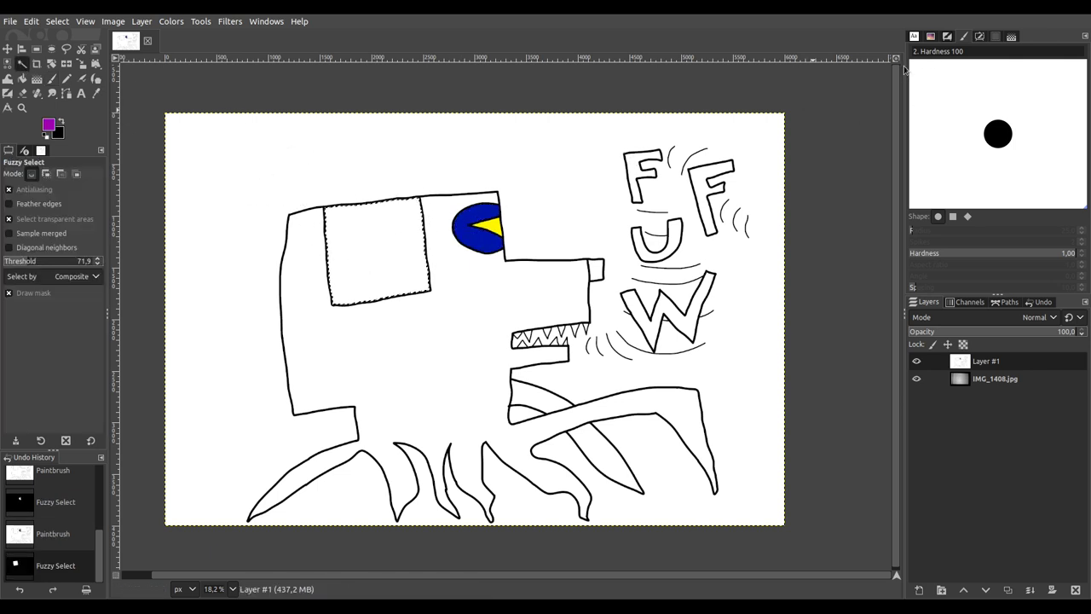
{"action": "left_click", "coordinate": [51, 78]}
{"action": "mouse_move", "coordinate": [359, 270]}
{"action": "left_mouse_down"}
{"action": "mouse_move", "coordinate": [346, 304]}
{"action": "mouse_move", "coordinate": [349, 232]}
{"action": "mouse_move", "coordinate": [365, 233]}
{"action": "mouse_move", "coordinate": [386, 262]}
{"action": "mouse_move", "coordinate": [404, 192]}
{"action": "mouse_move", "coordinate": [420, 303]}
{"action": "mouse_move", "coordinate": [419, 260]}
{"action": "left_mouse_up"}
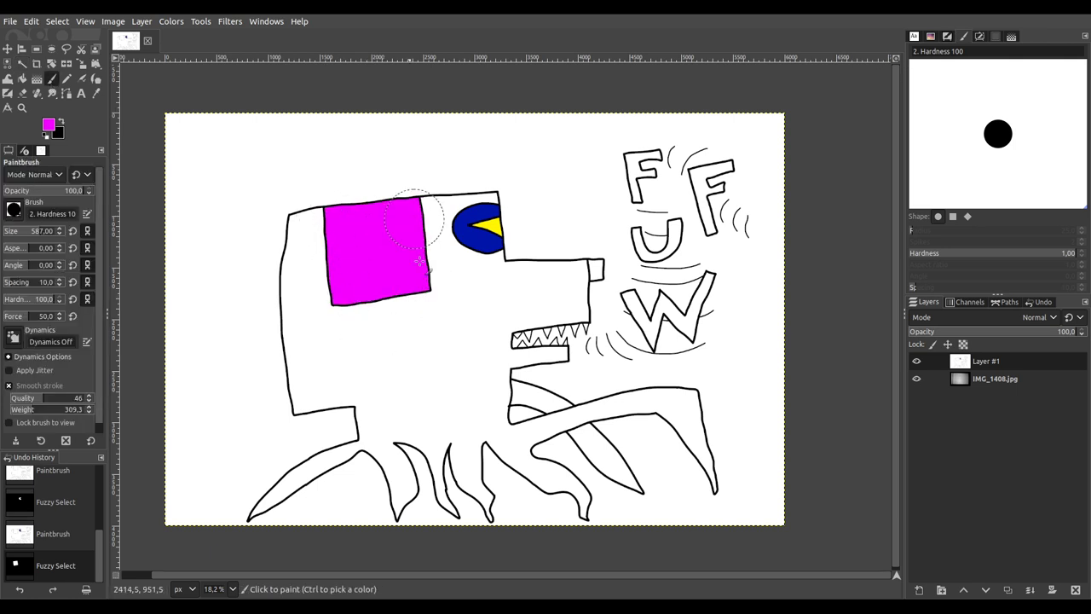
Step: Fuzzy-select the creature's head, body and connected tentacles and paint them violet
{"action": "key", "text": "u"}
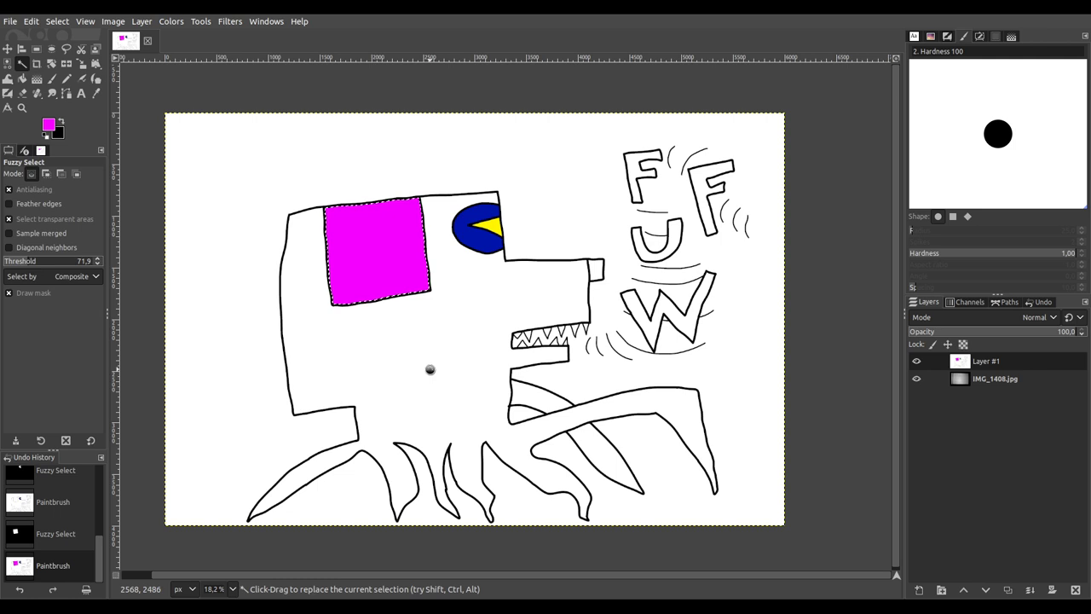
{"action": "left_click", "coordinate": [431, 369]}
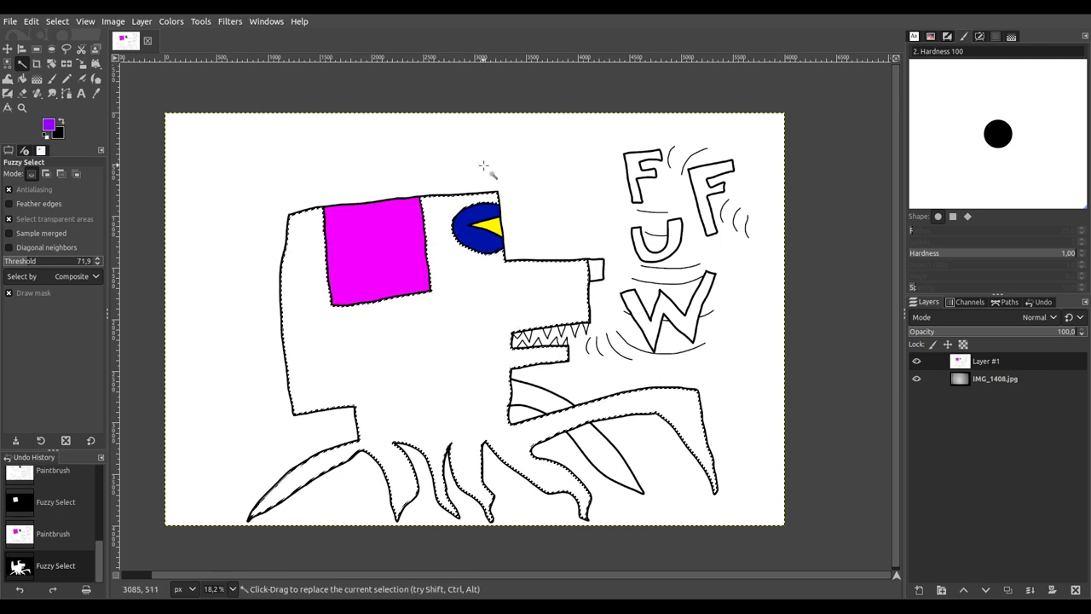
{"action": "key", "text": "p"}
{"action": "mouse_move", "coordinate": [307, 281]}
{"action": "left_mouse_down"}
{"action": "mouse_move", "coordinate": [304, 334]}
{"action": "mouse_move", "coordinate": [318, 322]}
{"action": "mouse_move", "coordinate": [328, 399]}
{"action": "mouse_move", "coordinate": [286, 493]}
{"action": "mouse_move", "coordinate": [230, 510]}
{"action": "mouse_move", "coordinate": [352, 512]}
{"action": "mouse_move", "coordinate": [396, 422]}
{"action": "mouse_move", "coordinate": [424, 460]}
{"action": "mouse_move", "coordinate": [469, 420]}
{"action": "mouse_move", "coordinate": [468, 501]}
{"action": "mouse_move", "coordinate": [540, 437]}
{"action": "mouse_move", "coordinate": [563, 471]}
{"action": "mouse_move", "coordinate": [569, 522]}
{"action": "mouse_move", "coordinate": [606, 535]}
{"action": "mouse_move", "coordinate": [711, 450]}
{"action": "mouse_move", "coordinate": [699, 510]}
{"action": "mouse_move", "coordinate": [686, 512]}
{"action": "mouse_move", "coordinate": [667, 377]}
{"action": "mouse_move", "coordinate": [637, 398]}
{"action": "mouse_move", "coordinate": [579, 388]}
{"action": "mouse_move", "coordinate": [560, 413]}
{"action": "mouse_move", "coordinate": [469, 442]}
{"action": "mouse_move", "coordinate": [486, 392]}
{"action": "mouse_move", "coordinate": [477, 411]}
{"action": "mouse_move", "coordinate": [489, 403]}
{"action": "mouse_move", "coordinate": [482, 214]}
{"action": "mouse_move", "coordinate": [485, 224]}
{"action": "mouse_move", "coordinate": [406, 260]}
{"action": "mouse_move", "coordinate": [355, 355]}
{"action": "mouse_move", "coordinate": [337, 450]}
{"action": "mouse_move", "coordinate": [378, 484]}
{"action": "mouse_move", "coordinate": [411, 454]}
{"action": "mouse_move", "coordinate": [429, 461]}
{"action": "mouse_move", "coordinate": [471, 379]}
{"action": "mouse_move", "coordinate": [507, 388]}
{"action": "mouse_move", "coordinate": [560, 348]}
{"action": "mouse_move", "coordinate": [580, 258]}
{"action": "mouse_move", "coordinate": [531, 320]}
{"action": "mouse_move", "coordinate": [521, 394]}
{"action": "left_mouse_up"}
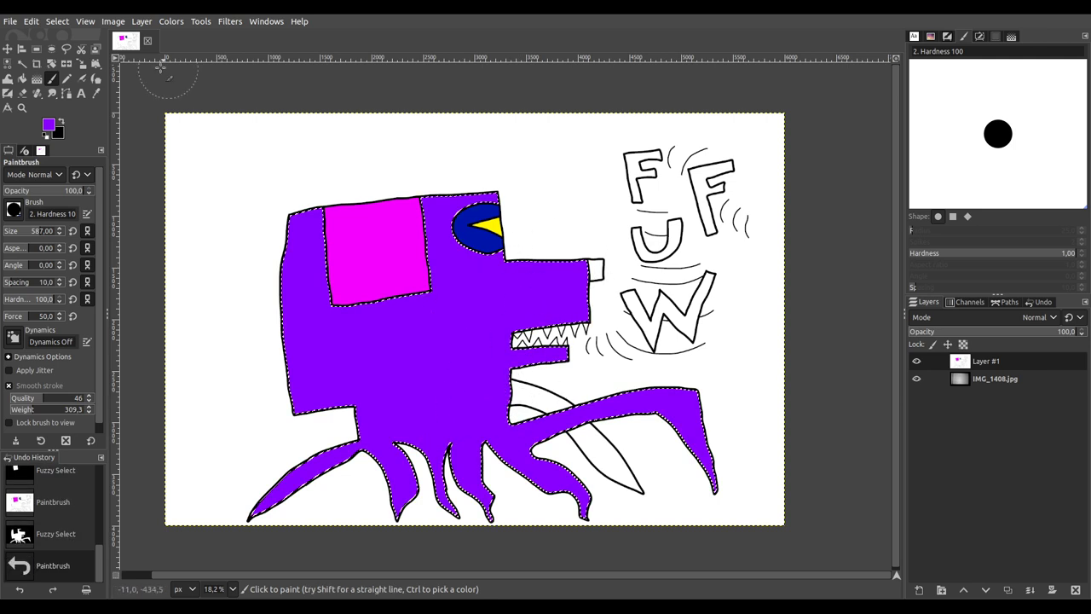
Step: Fuzzy-select both visible parts of the tentacle behind the raised front one and paint them dark purple
{"action": "left_click", "coordinate": [23, 63]}
{"action": "left_click", "coordinate": [596, 270]}
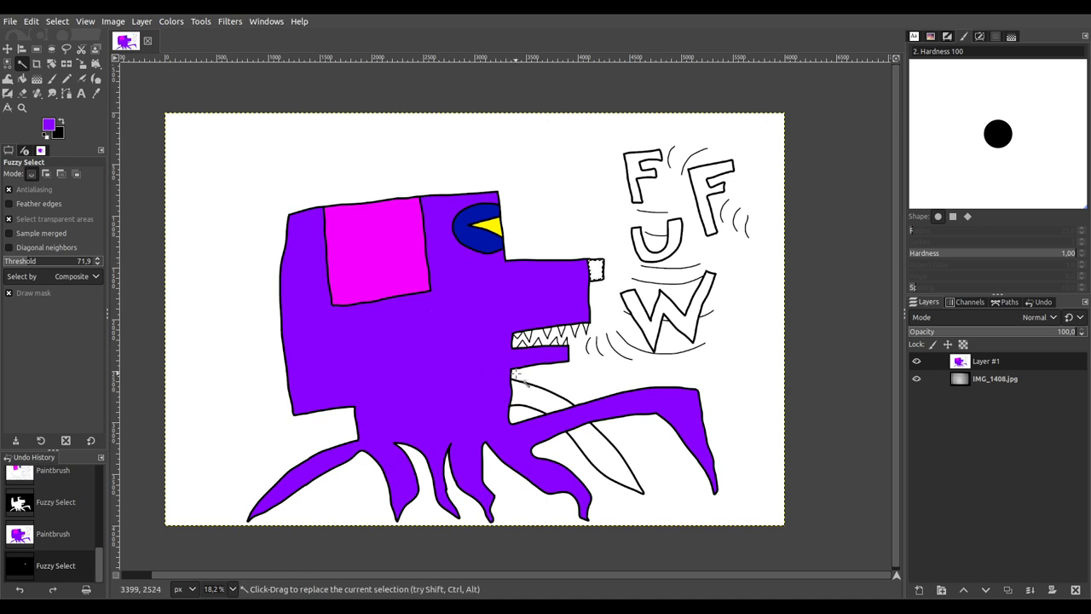
{"action": "left_click_drag", "start_coordinate": [524, 390], "coordinate": [545, 400]}
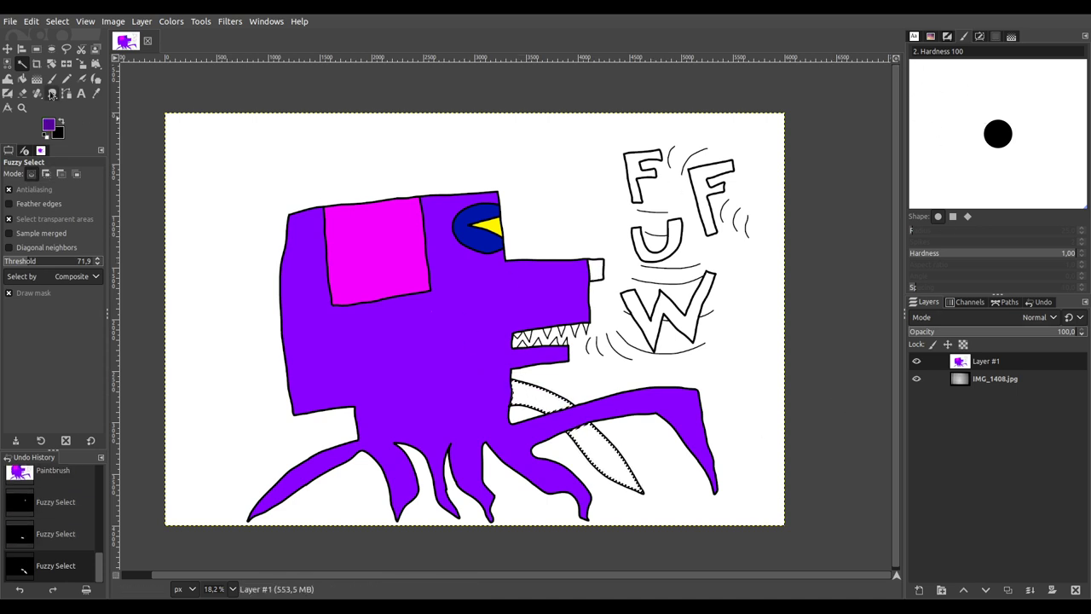
{"action": "left_click", "coordinate": [51, 78]}
{"action": "left_click_drag", "start_coordinate": [588, 436], "coordinate": [648, 484]}
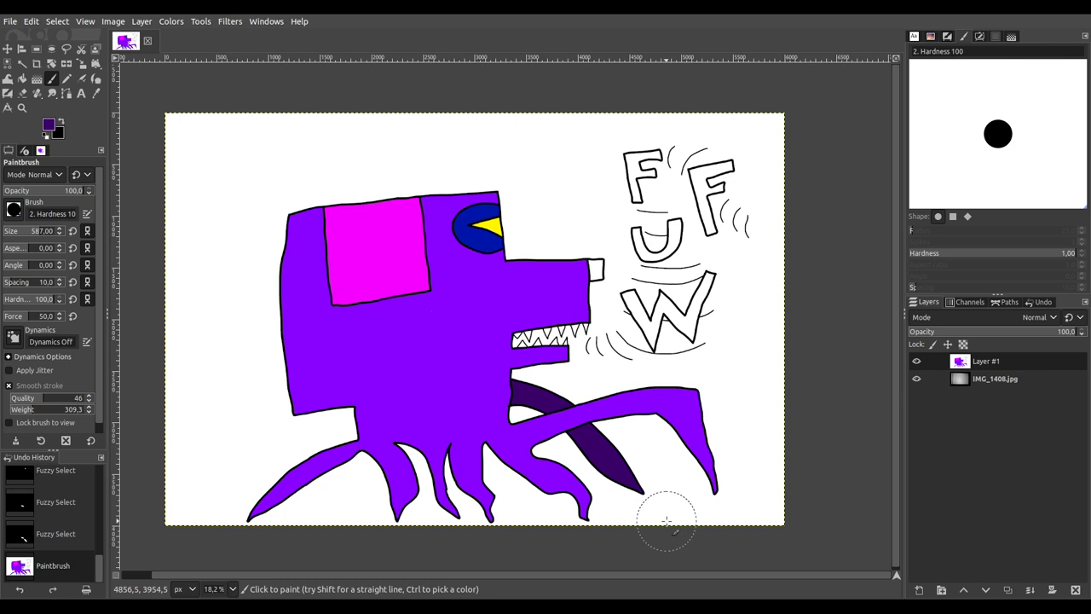
{"action": "left_click", "coordinate": [495, 384]}
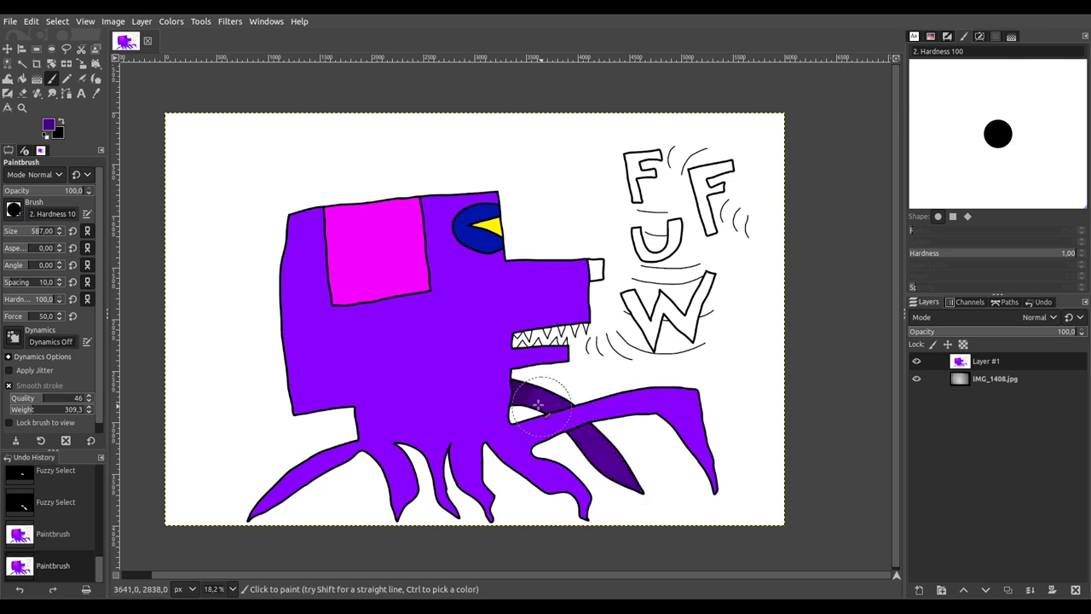
{"action": "left_click", "coordinate": [487, 376]}
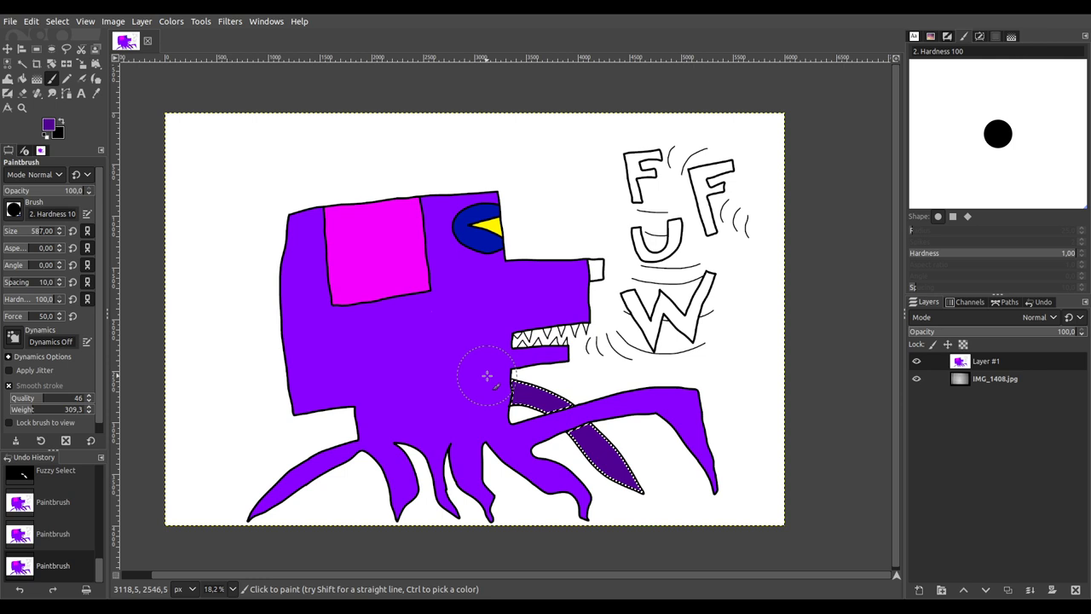
Step: Fuzzy-select the small square nose at the tip of the snout and paint it bright red
{"action": "left_click", "coordinate": [22, 63]}
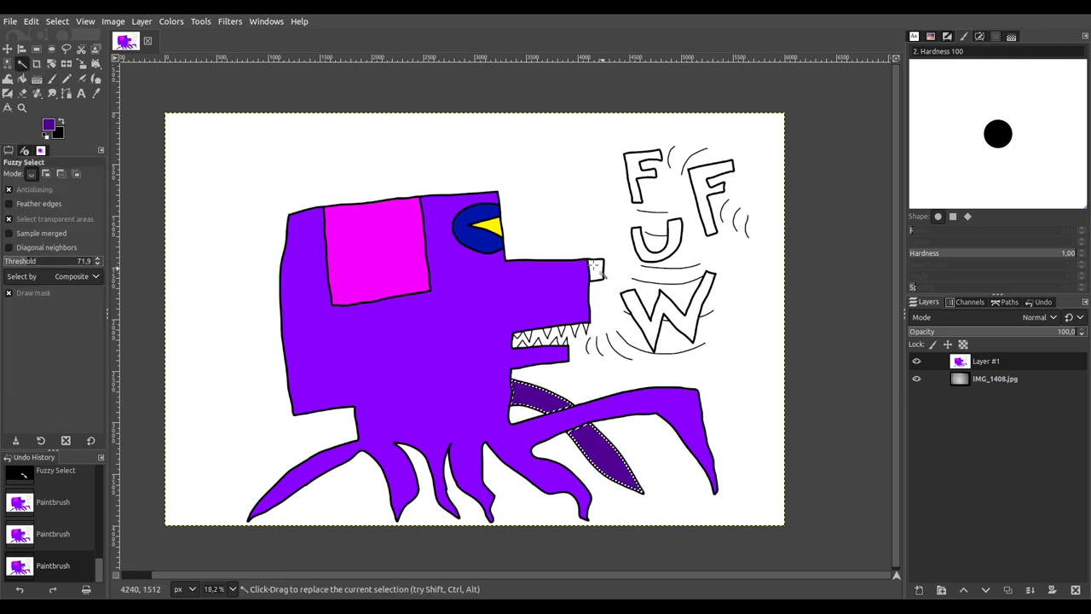
{"action": "left_click", "coordinate": [596, 268]}
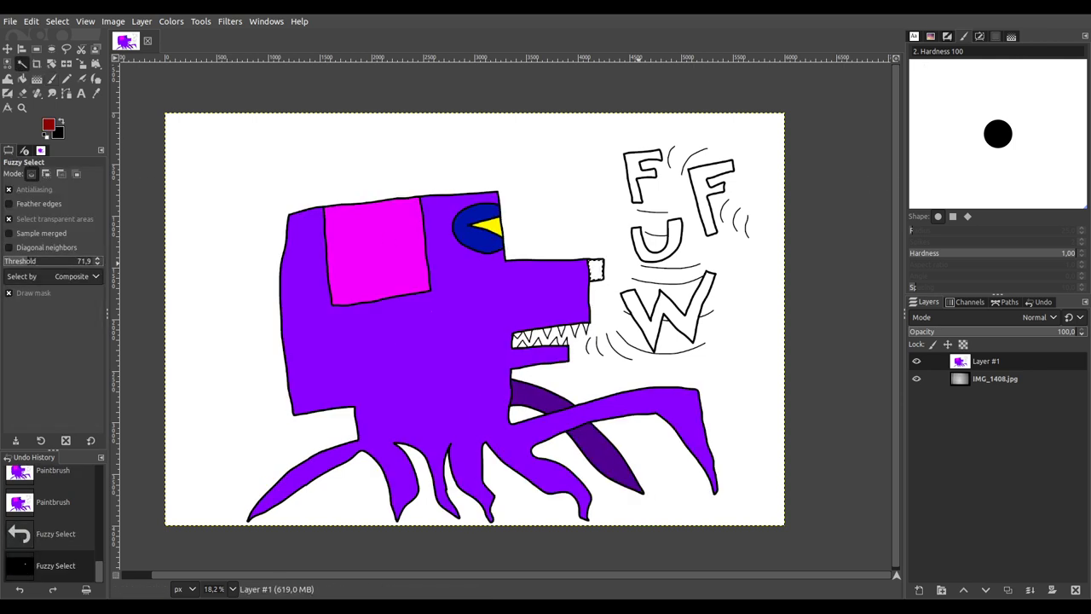
{"action": "left_click", "coordinate": [51, 79]}
{"action": "left_click_drag", "start_coordinate": [560, 230], "coordinate": [605, 305]}
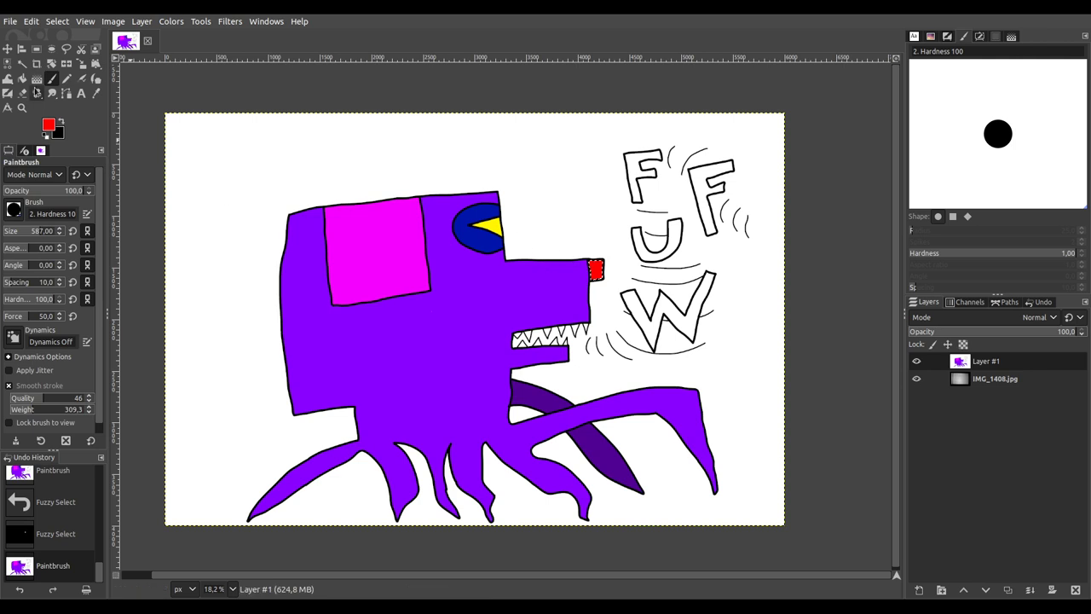
Step: Fuzzy-select the insides of the W, the U and both Fs together and paint them light blue
{"action": "left_click", "coordinate": [23, 64]}
{"action": "scroll", "coordinate": [523, 305], "scroll_direction": "right", "scroll_amount": 3}
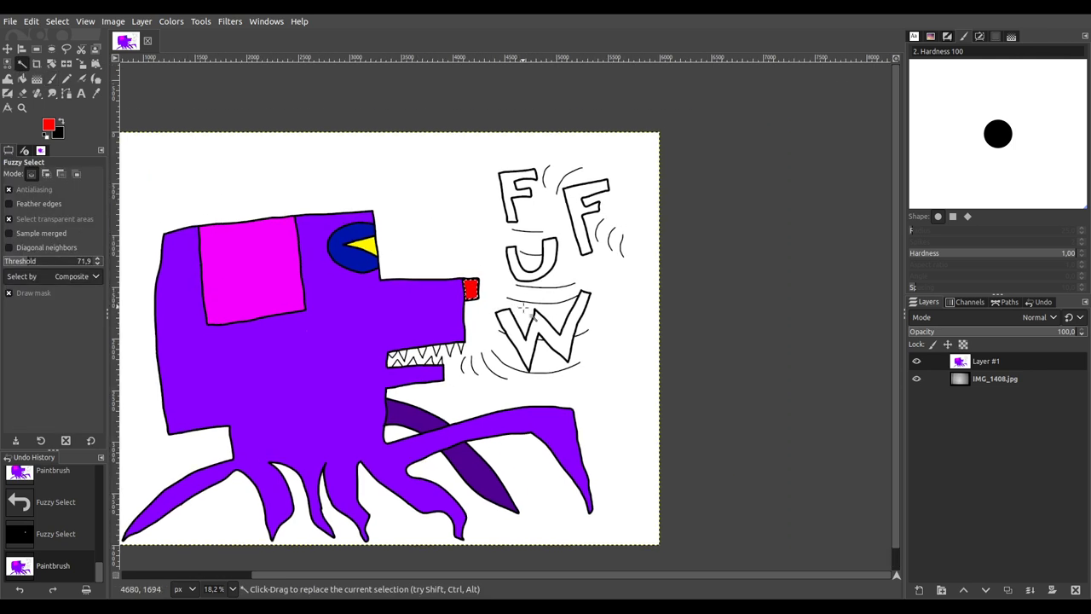
{"action": "left_click", "coordinate": [541, 330]}
{"action": "left_click", "coordinate": [516, 255], "text": "shift"}
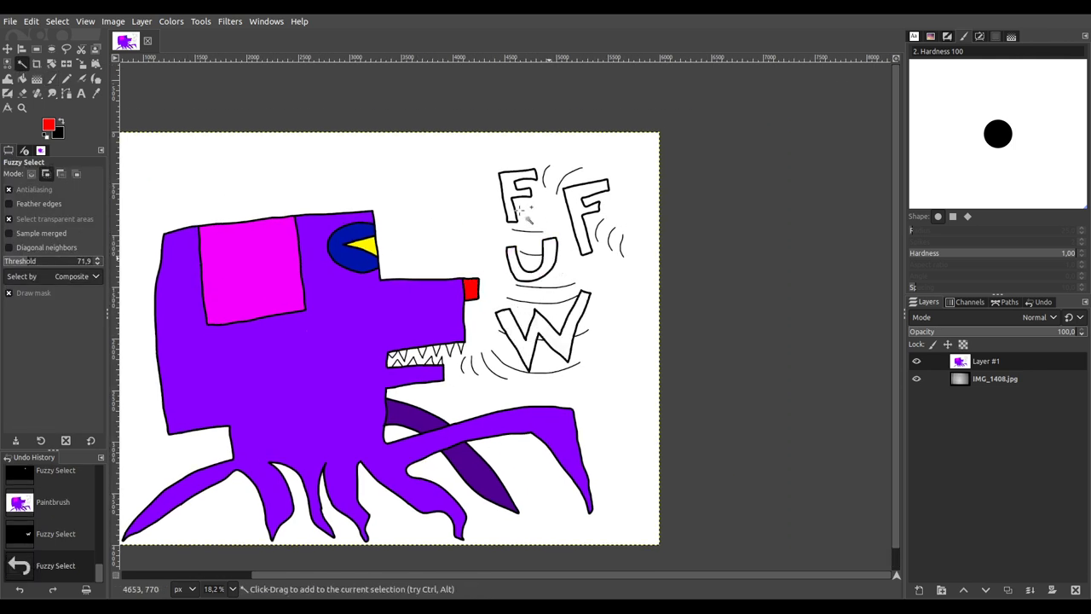
{"action": "left_click", "coordinate": [512, 192], "text": "shift"}
{"action": "left_click", "coordinate": [587, 209], "text": "shift"}
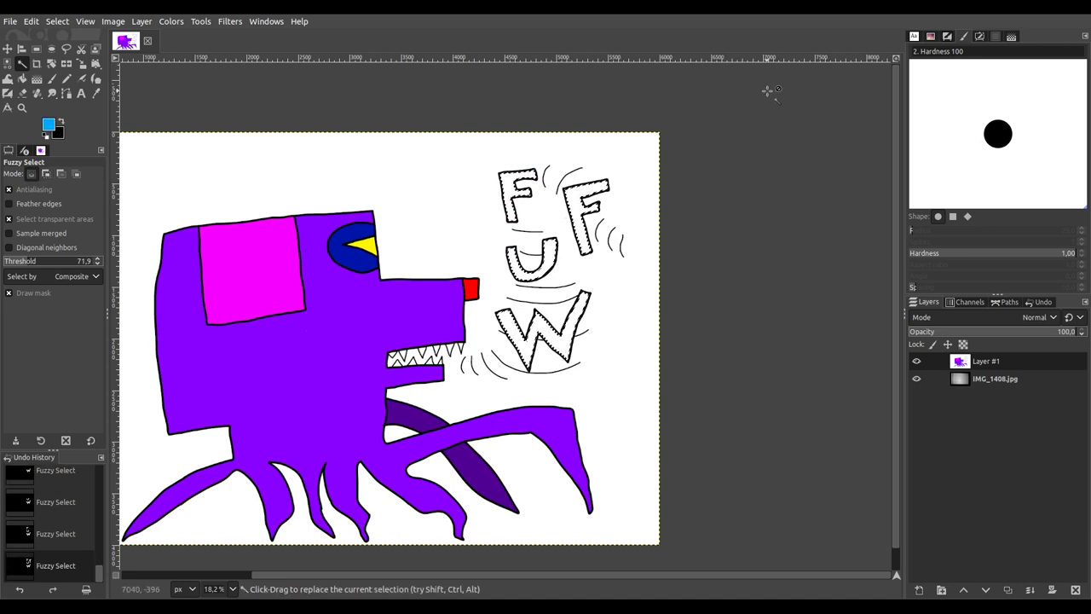
{"action": "left_click", "coordinate": [52, 78]}
{"action": "left_click", "coordinate": [520, 188]}
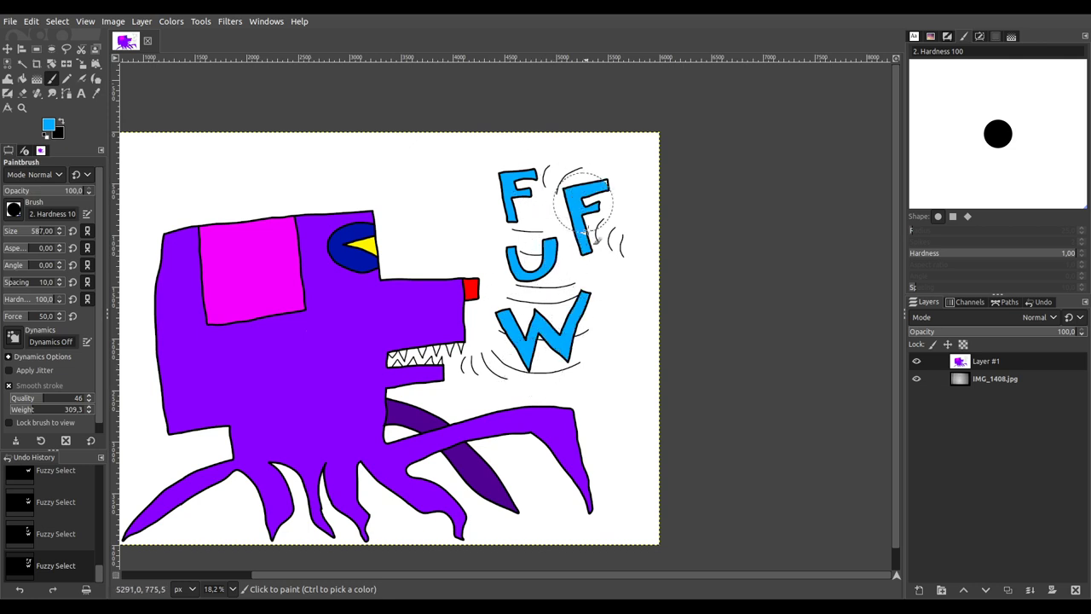
{"action": "left_click_drag", "start_coordinate": [576, 358], "coordinate": [583, 326]}
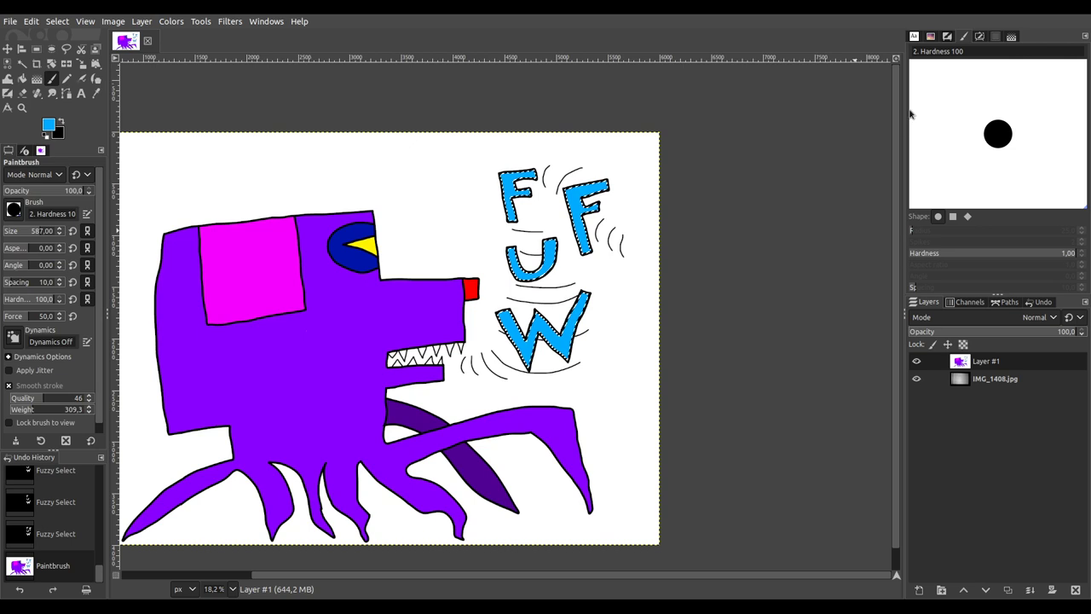
Step: Repaint the larger F turquoise green, the U bright green, and the smaller F and the W cyan
{"action": "left_click", "coordinate": [588, 209]}
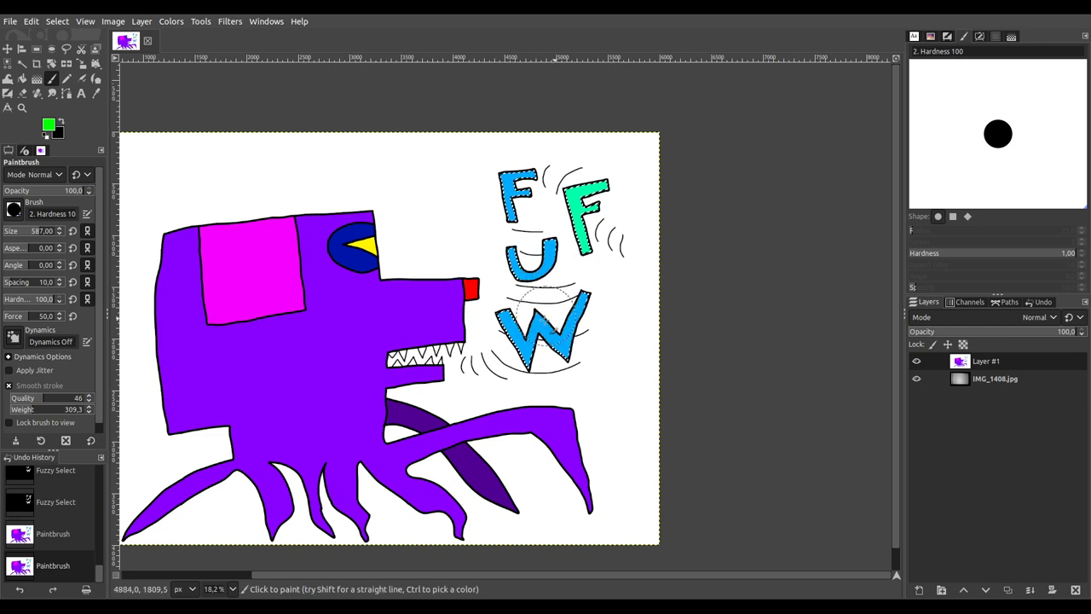
{"action": "left_click", "coordinate": [541, 253]}
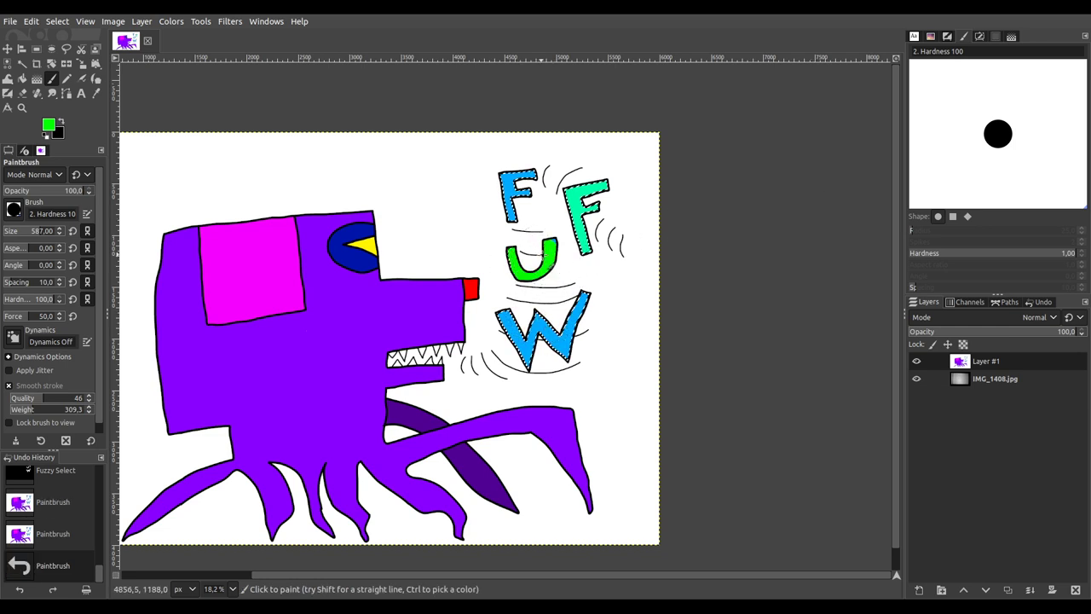
{"action": "mouse_move", "coordinate": [516, 184]}
{"action": "left_mouse_down"}
{"action": "mouse_move", "coordinate": [511, 205]}
{"action": "mouse_move", "coordinate": [524, 175]}
{"action": "left_mouse_up"}
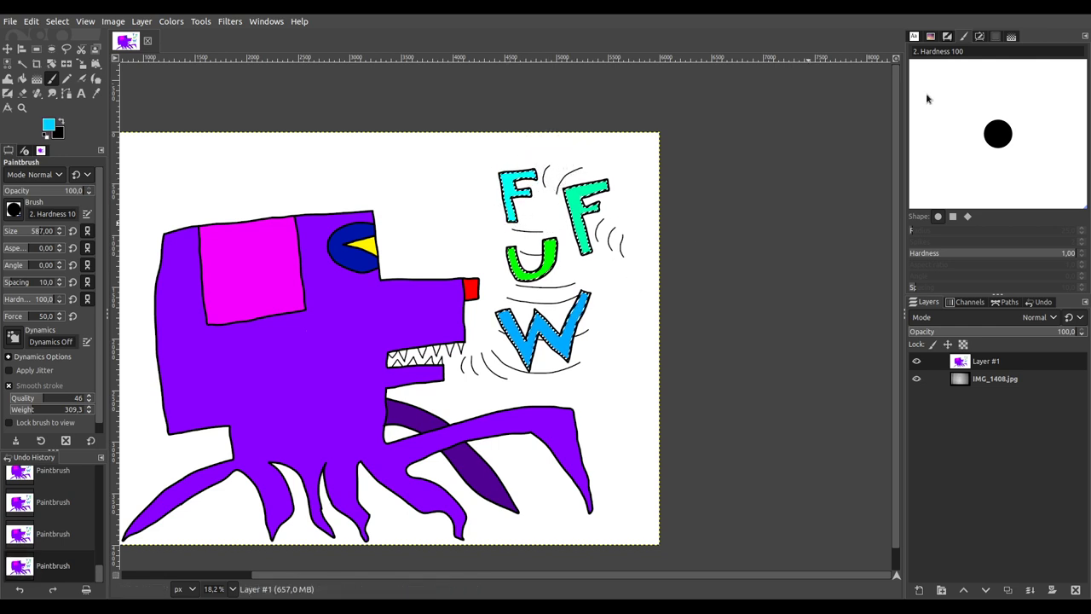
{"action": "left_click", "coordinate": [499, 321], "text": "ctrl"}
{"action": "mouse_move", "coordinate": [499, 328]}
{"action": "left_mouse_down"}
{"action": "mouse_move", "coordinate": [597, 321]}
{"action": "mouse_move", "coordinate": [596, 306]}
{"action": "mouse_move", "coordinate": [537, 349]}
{"action": "left_mouse_up"}
Step: Select the whole canvas in place of the letter selection and save the image
{"action": "key", "text": "ctrl+a"}
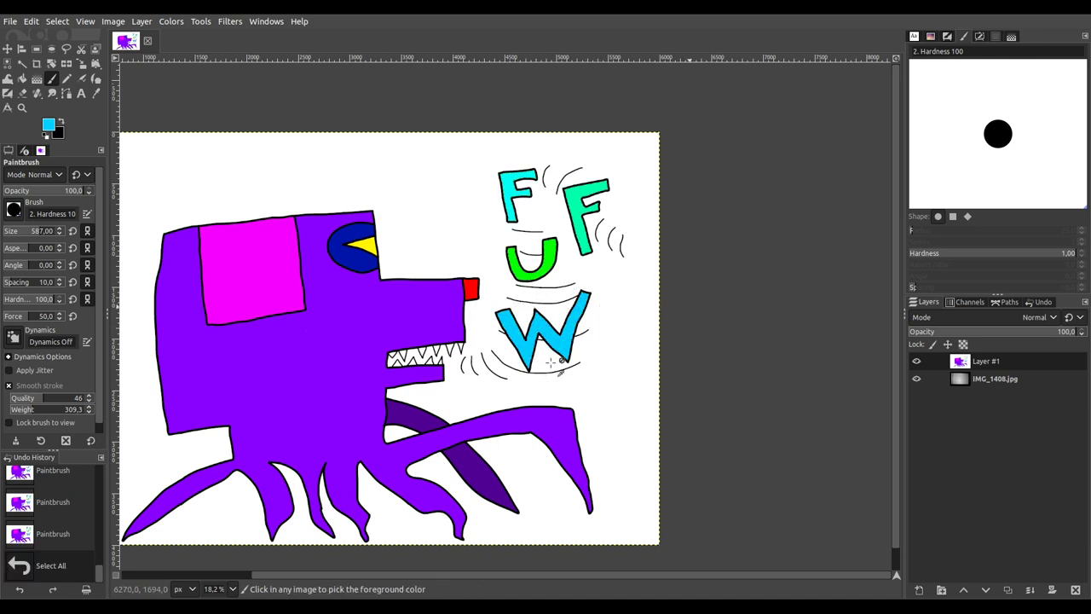
{"action": "scroll", "coordinate": [656, 316], "scroll_direction": "left", "scroll_amount": 5}
{"action": "scroll", "coordinate": [656, 316], "scroll_direction": "down", "scroll_amount": 2}
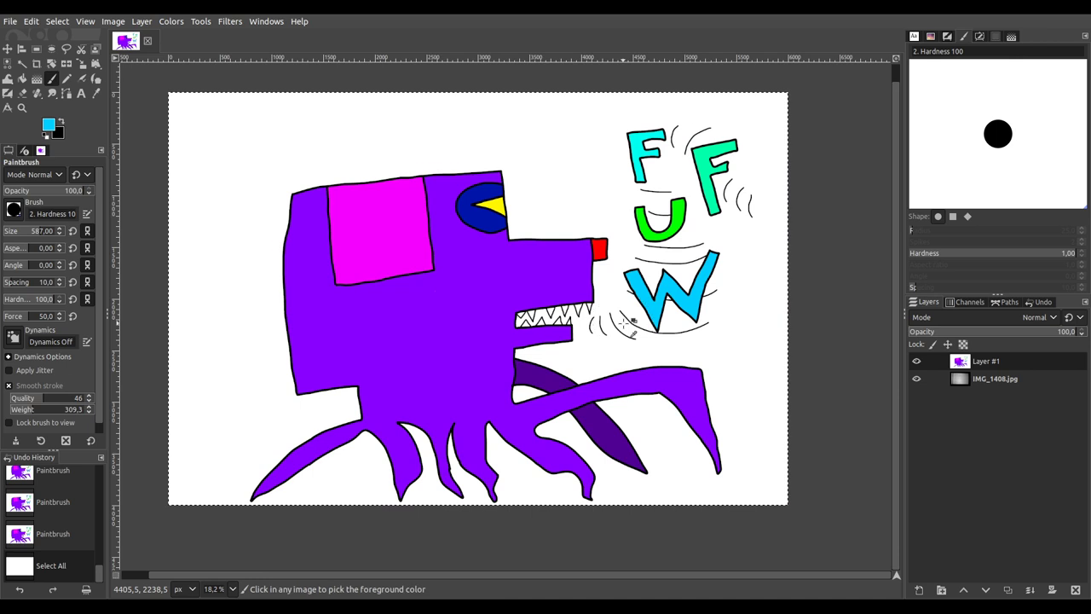
{"action": "key", "text": "ctrl+s"}
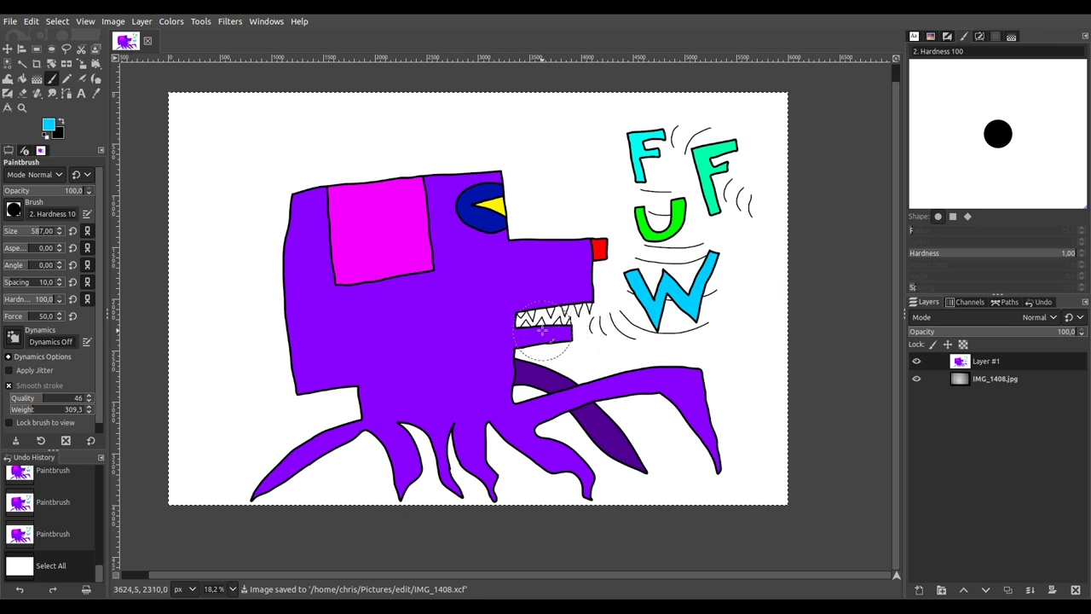
Step: Fuzzy-select the white background around the creature and lettering on Layer #1
{"action": "left_click", "coordinate": [21, 63]}
{"action": "left_click", "coordinate": [502, 215]}
{"action": "scroll", "coordinate": [494, 243], "scroll_direction": "right", "scroll_amount": 1}
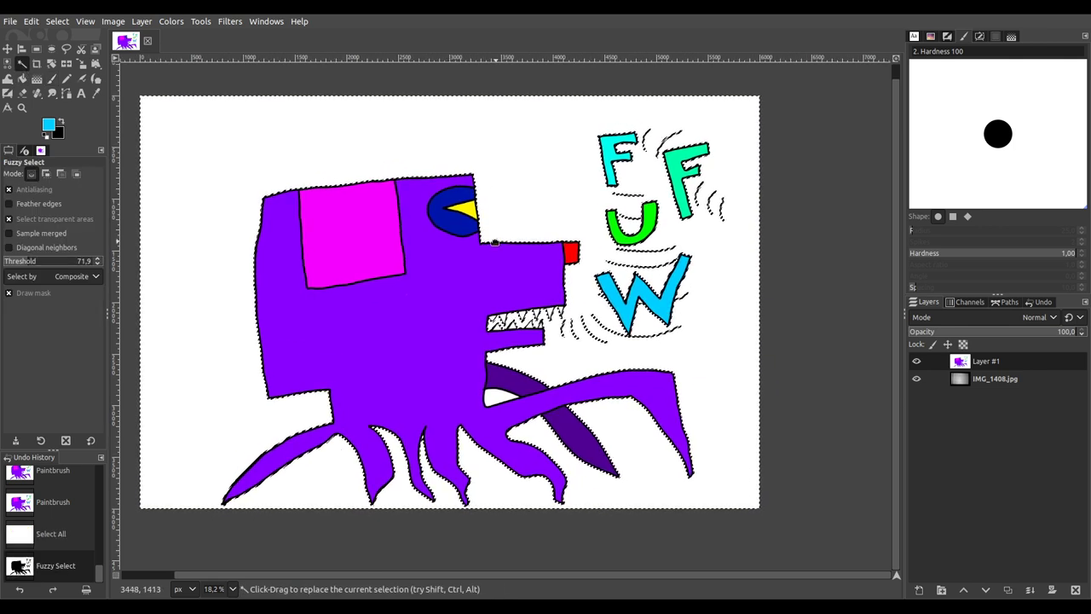
{"action": "scroll", "coordinate": [494, 243], "scroll_direction": "right", "scroll_amount": 1}
{"action": "scroll", "coordinate": [494, 243], "scroll_direction": "up", "scroll_amount": 1}
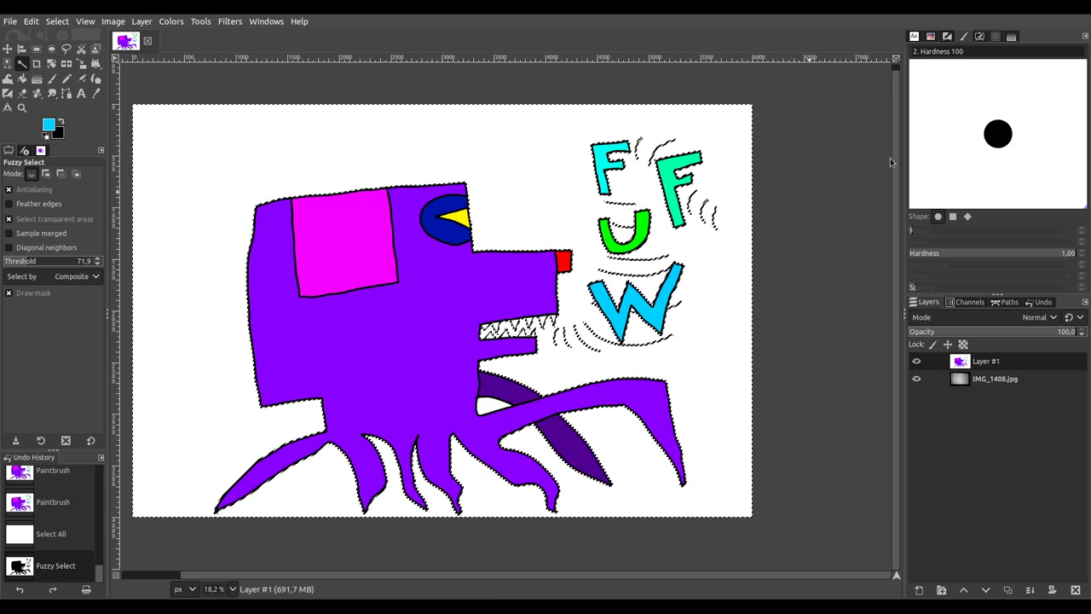
Step: Draw a black-to-dark-red gradient with the Shaped (dimpled) shape across the selected background
{"action": "left_click", "coordinate": [52, 79]}
{"action": "scroll", "coordinate": [239, 196], "scroll_direction": "left", "scroll_amount": 2}
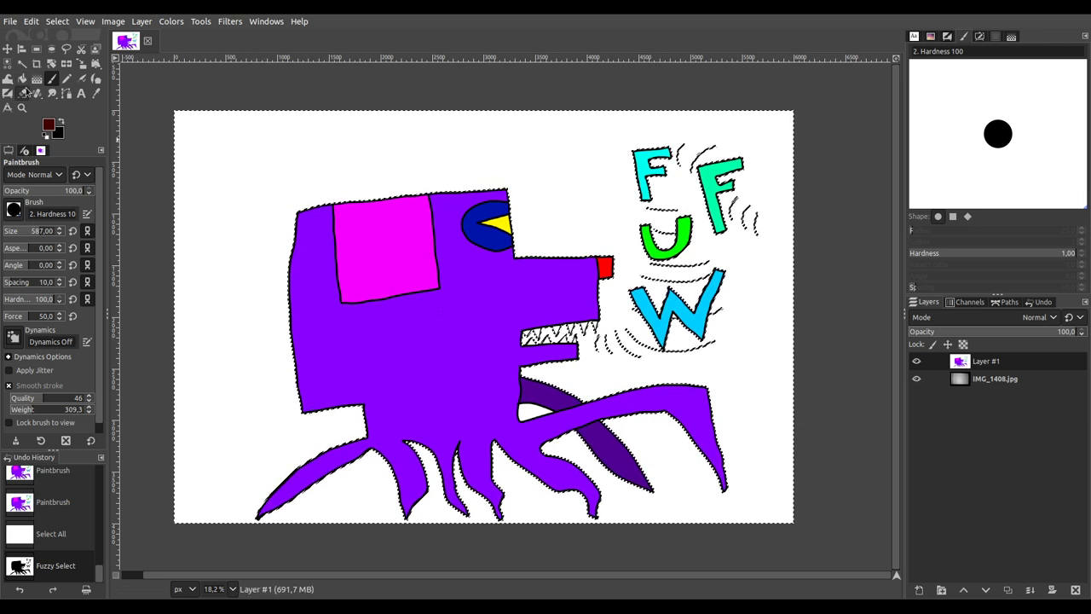
{"action": "left_click", "coordinate": [37, 79]}
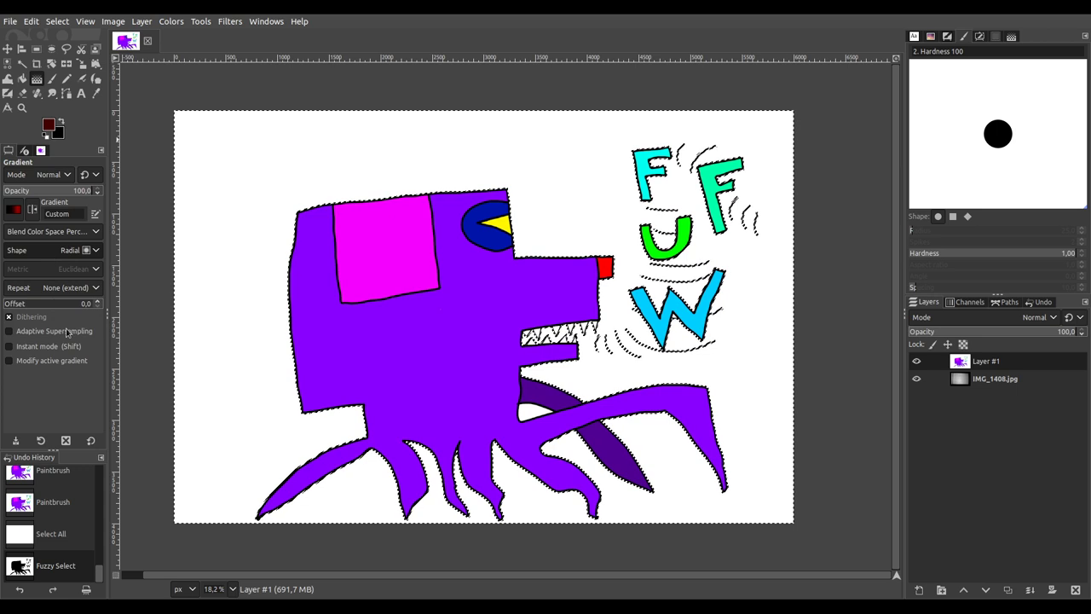
{"action": "scroll", "coordinate": [81, 250], "scroll_direction": "down", "scroll_amount": 6}
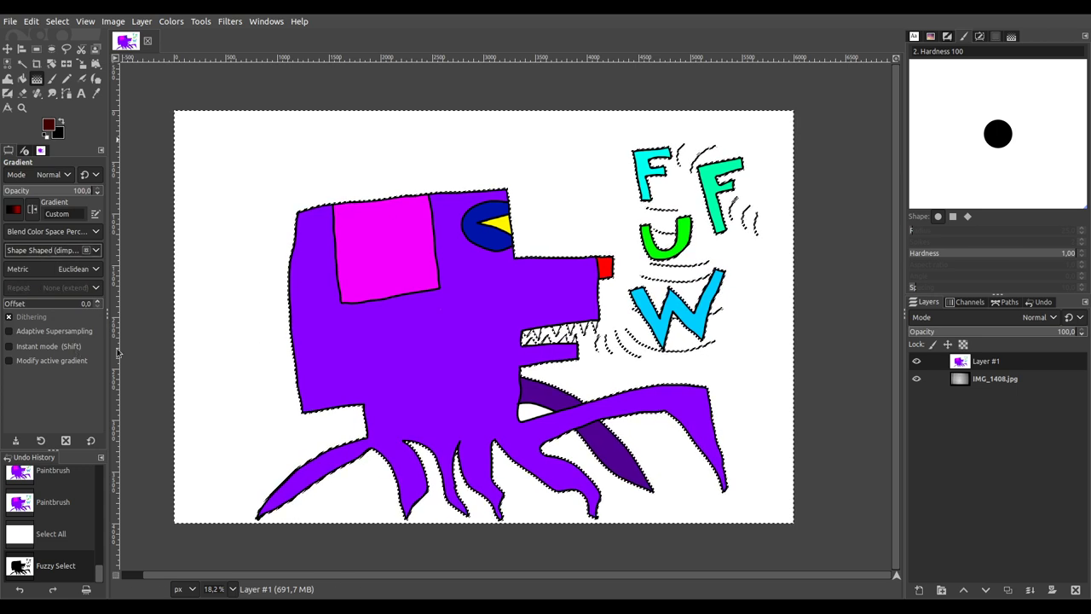
{"action": "left_click", "coordinate": [586, 216]}
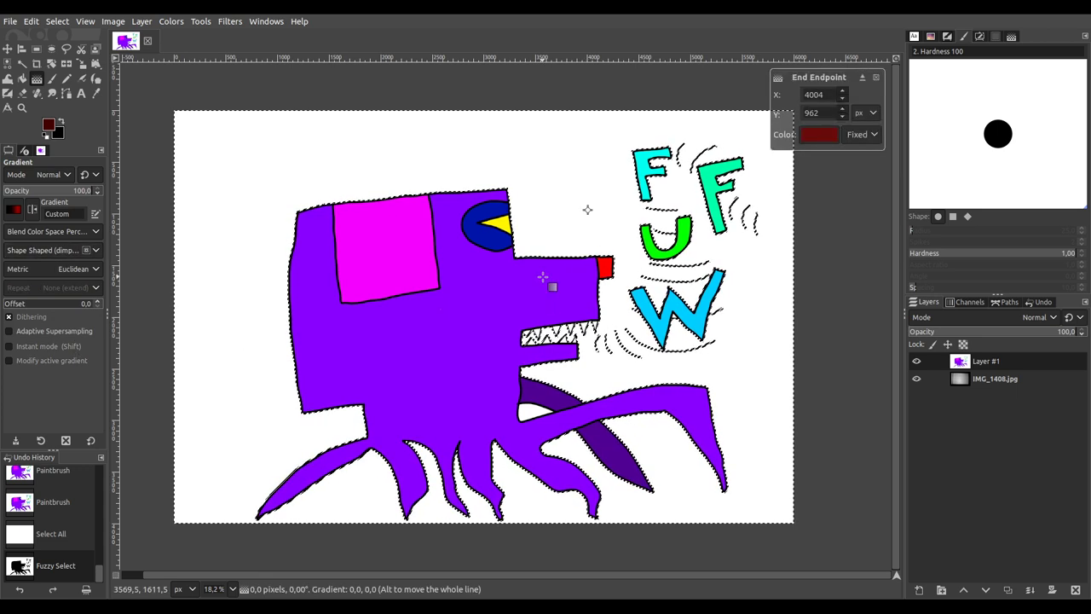
{"action": "left_click_drag", "start_coordinate": [587, 212], "coordinate": [388, 369]}
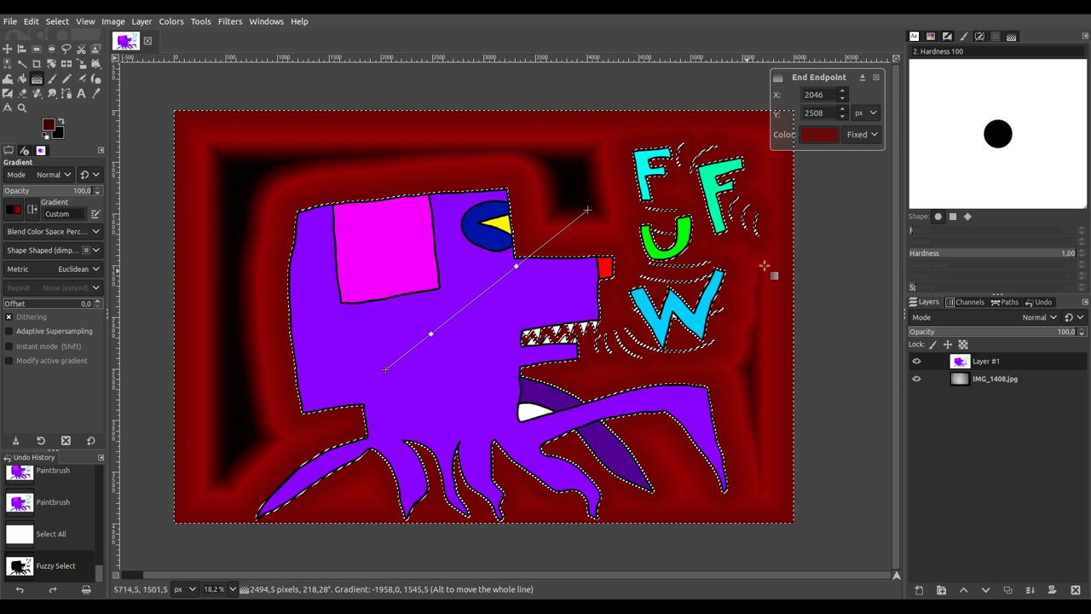
Step: Move the gradient's first stop to position 68,99 to widen the black areas, and reset the foreground colour to white
{"action": "key", "text": "d"}
{"action": "key", "text": "x"}
{"action": "left_click_drag", "start_coordinate": [516, 269], "coordinate": [466, 309]}
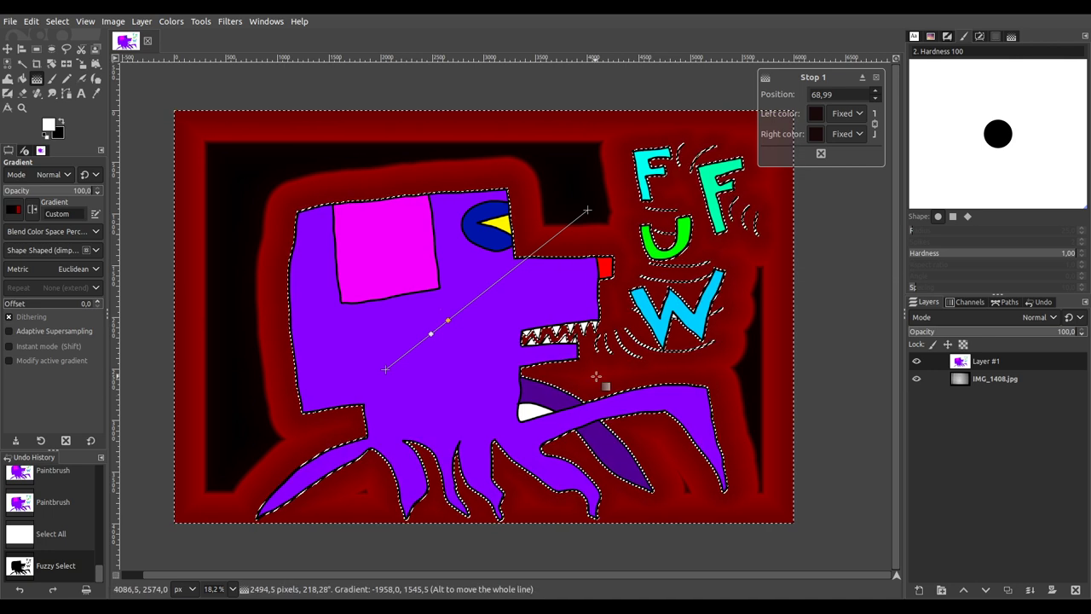
{"action": "key", "text": "Return"}
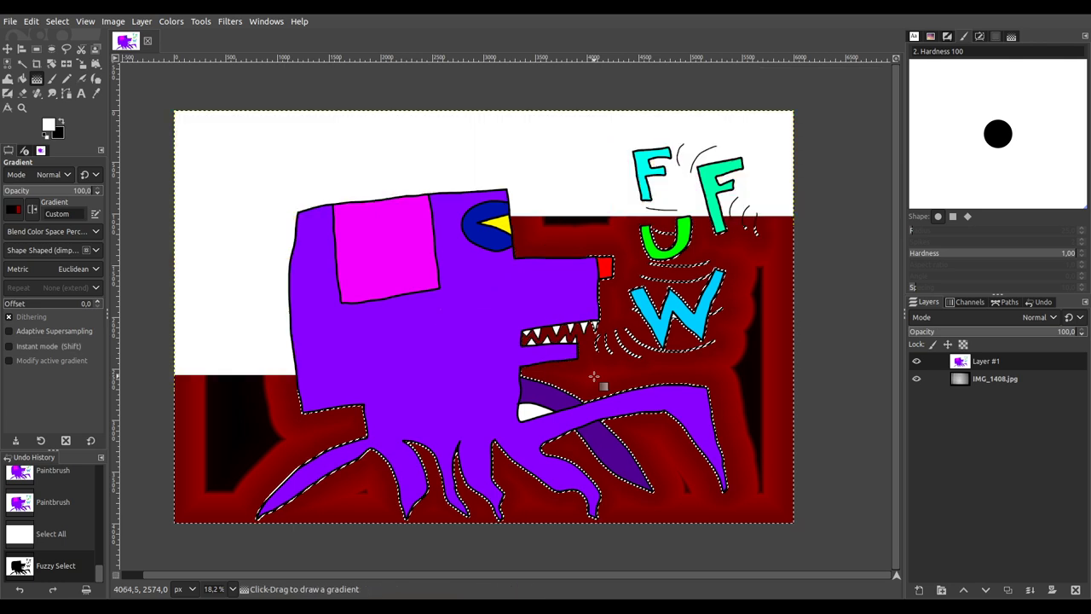
Step: Fuzzy-select the white background again and fill it with the same black-to-dark-red shaped gradient
{"action": "left_click", "coordinate": [22, 63]}
{"action": "left_click", "coordinate": [793, 355]}
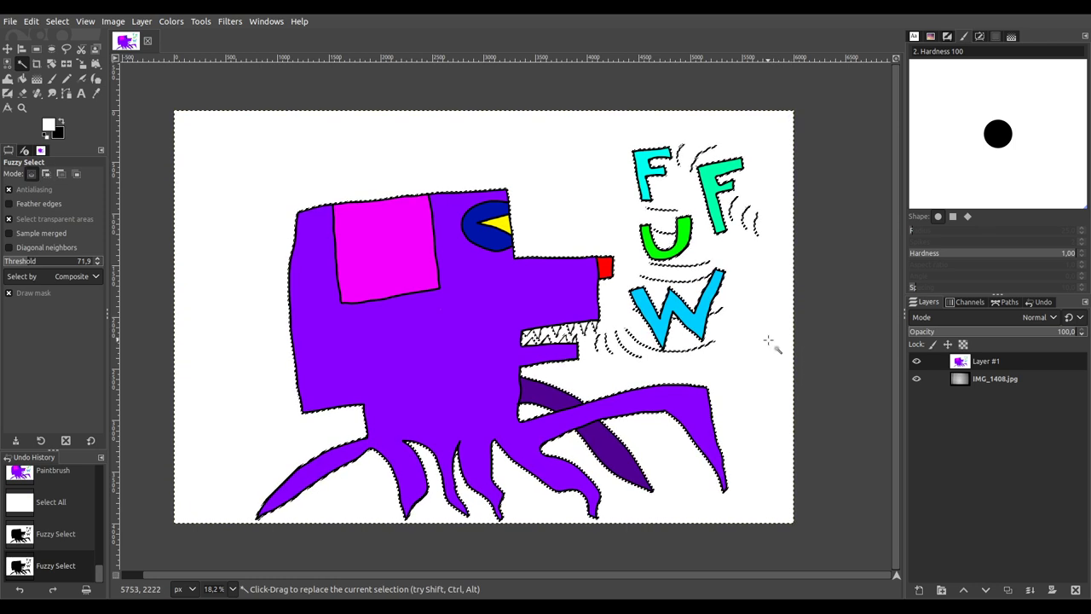
{"action": "left_click", "coordinate": [38, 79]}
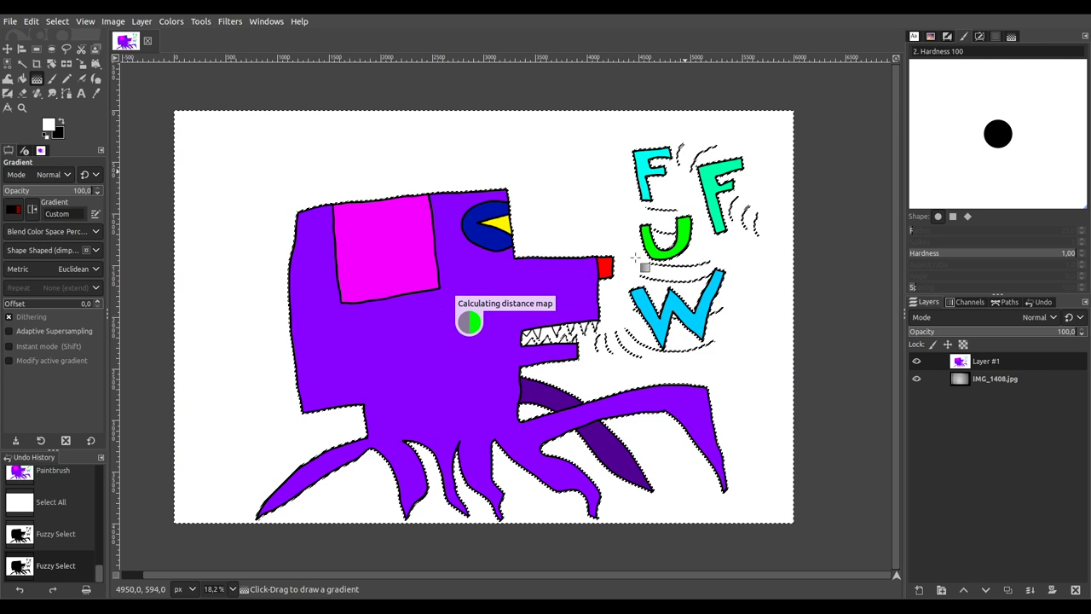
{"action": "left_click_drag", "start_coordinate": [635, 256], "coordinate": [467, 301]}
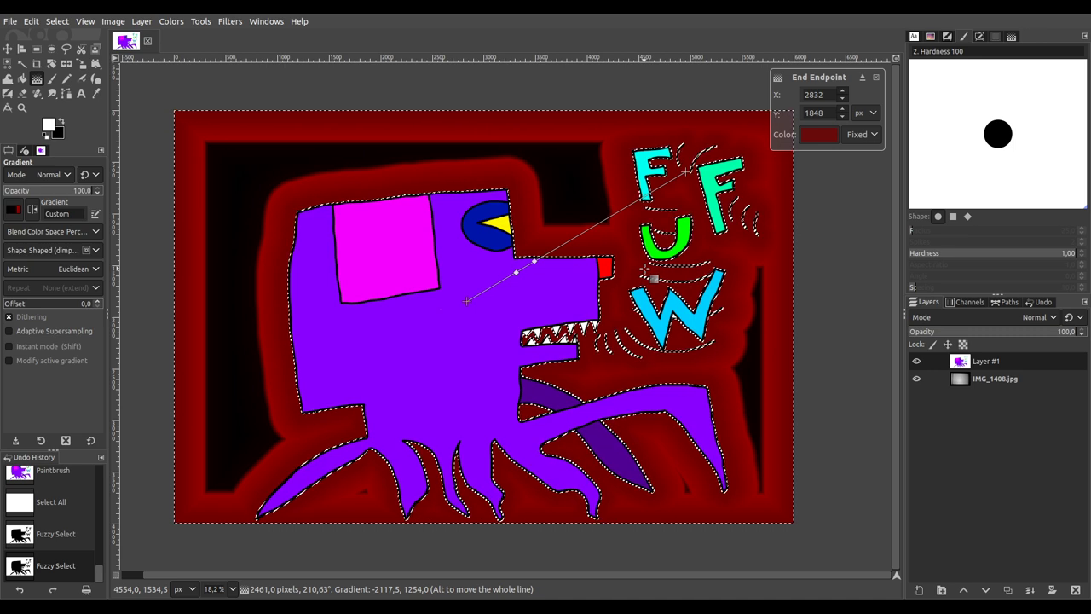
{"action": "key", "text": "Return"}
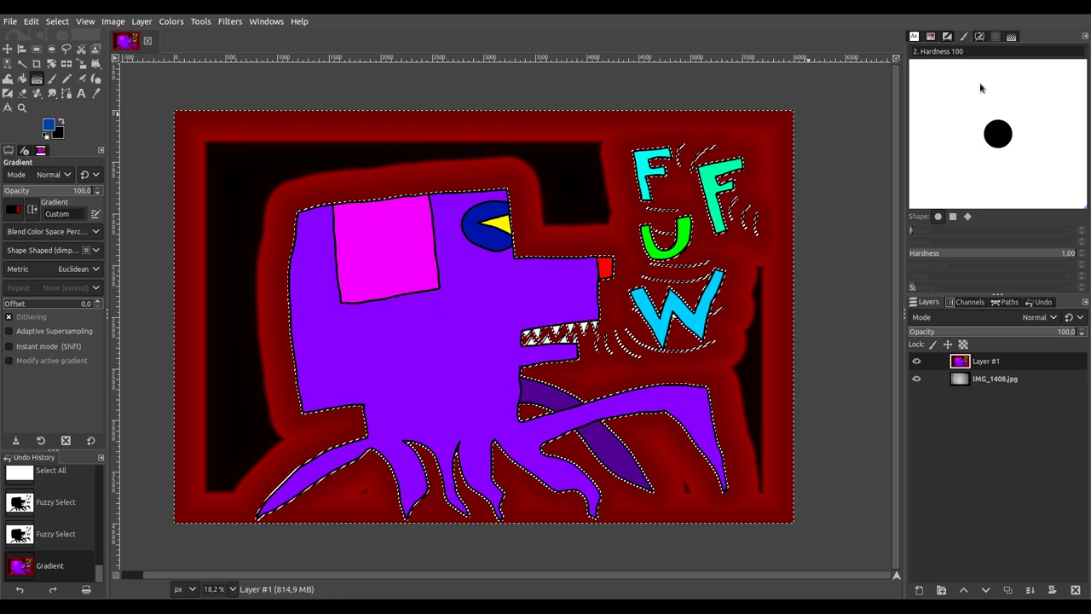
Step: Airbrush a blue smoke trail from the mouth past the letters to the canvas edge using the Smoke brush at size 556
{"action": "left_click", "coordinate": [83, 79]}
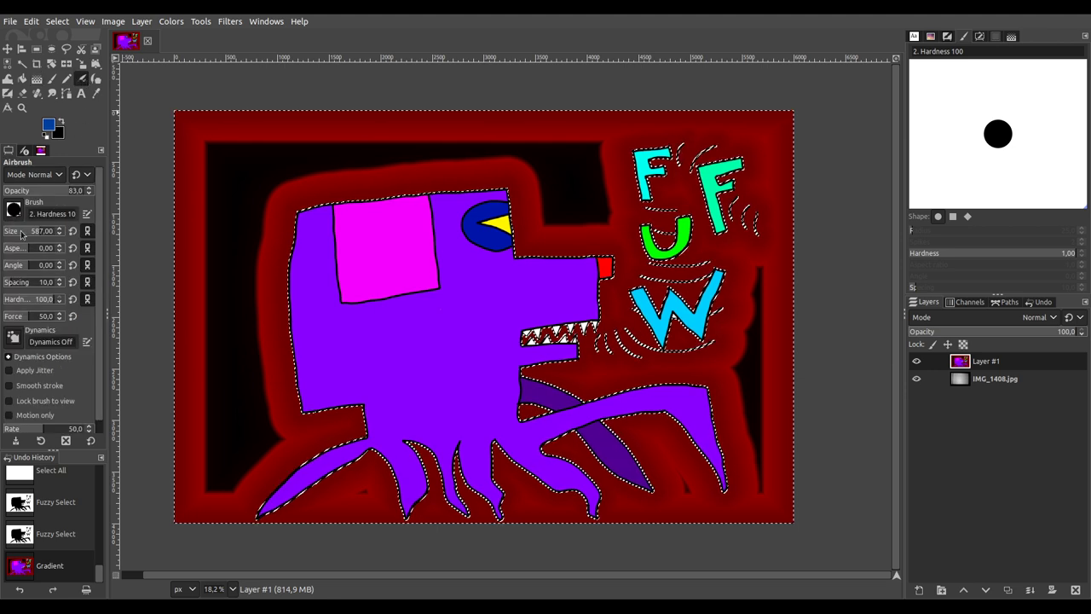
{"action": "left_click", "coordinate": [38, 232]}
{"action": "left_click_drag", "start_coordinate": [558, 345], "coordinate": [600, 339]}
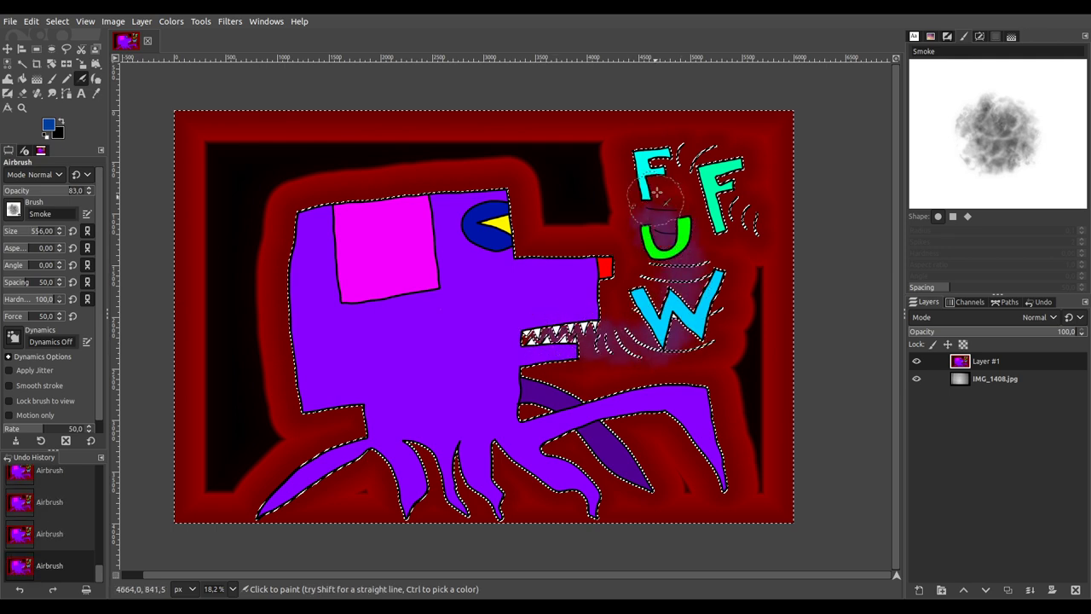
{"action": "mouse_move", "coordinate": [720, 178]}
{"action": "left_mouse_down"}
{"action": "mouse_move", "coordinate": [751, 218]}
{"action": "mouse_move", "coordinate": [797, 232]}
{"action": "left_mouse_up"}
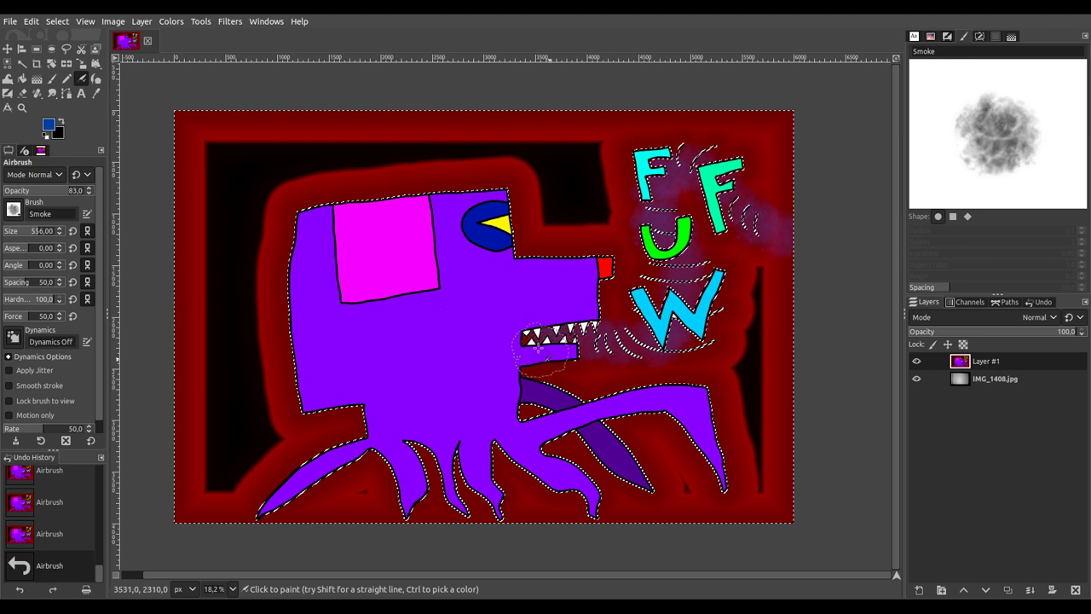
Step: Build up denser blue smoke around the four letters and along the trail from the mouth with more airbrush strokes
{"action": "mouse_move", "coordinate": [603, 330]}
{"action": "left_mouse_down"}
{"action": "mouse_move", "coordinate": [674, 345]}
{"action": "mouse_move", "coordinate": [656, 235]}
{"action": "mouse_move", "coordinate": [661, 153]}
{"action": "mouse_move", "coordinate": [760, 215]}
{"action": "left_mouse_up"}
{"action": "key", "text": "ctrl+z"}
{"action": "mouse_move", "coordinate": [601, 200]}
{"action": "left_mouse_down"}
{"action": "mouse_move", "coordinate": [637, 147]}
{"action": "mouse_move", "coordinate": [635, 192]}
{"action": "mouse_move", "coordinate": [662, 183]}
{"action": "mouse_move", "coordinate": [663, 223]}
{"action": "left_mouse_up"}
{"action": "key", "text": "ctrl+z"}
{"action": "key", "text": "ctrl+z"}
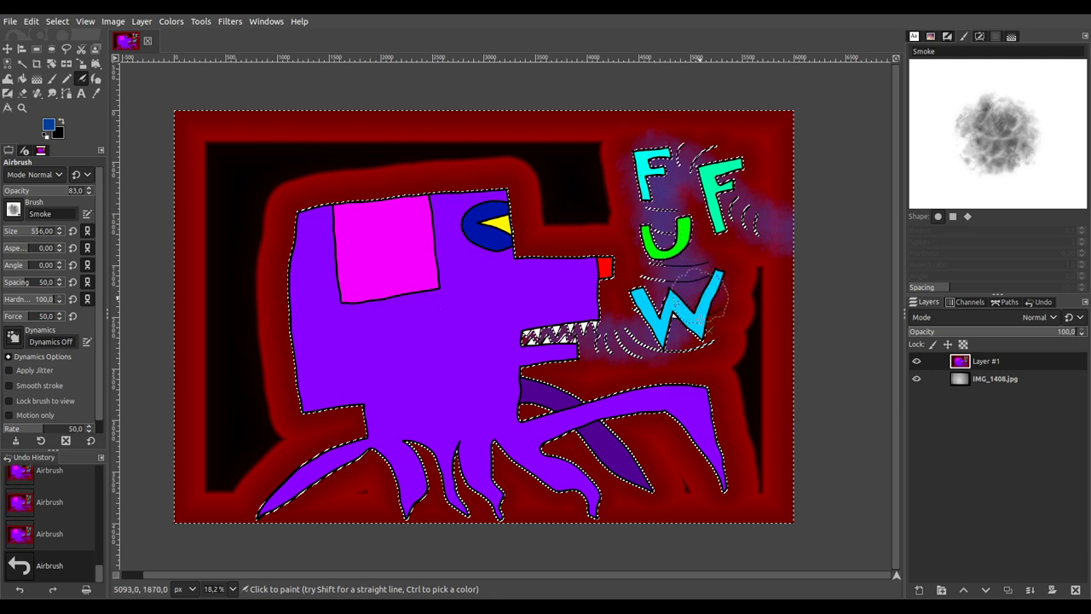
{"action": "mouse_move", "coordinate": [691, 351]}
{"action": "left_mouse_down"}
{"action": "mouse_move", "coordinate": [577, 329]}
{"action": "mouse_move", "coordinate": [638, 326]}
{"action": "mouse_move", "coordinate": [660, 295]}
{"action": "mouse_move", "coordinate": [649, 209]}
{"action": "mouse_move", "coordinate": [662, 145]}
{"action": "mouse_move", "coordinate": [695, 155]}
{"action": "mouse_move", "coordinate": [791, 234]}
{"action": "left_mouse_up"}
{"action": "mouse_move", "coordinate": [665, 166]}
{"action": "left_mouse_down"}
{"action": "mouse_move", "coordinate": [635, 146]}
{"action": "mouse_move", "coordinate": [665, 141]}
{"action": "mouse_move", "coordinate": [676, 152]}
{"action": "mouse_move", "coordinate": [654, 169]}
{"action": "mouse_move", "coordinate": [654, 201]}
{"action": "mouse_move", "coordinate": [640, 172]}
{"action": "mouse_move", "coordinate": [677, 160]}
{"action": "mouse_move", "coordinate": [691, 180]}
{"action": "mouse_move", "coordinate": [688, 153]}
{"action": "mouse_move", "coordinate": [748, 187]}
{"action": "mouse_move", "coordinate": [768, 214]}
{"action": "mouse_move", "coordinate": [716, 192]}
{"action": "mouse_move", "coordinate": [737, 217]}
{"action": "mouse_move", "coordinate": [747, 219]}
{"action": "mouse_move", "coordinate": [691, 192]}
{"action": "mouse_move", "coordinate": [790, 252]}
{"action": "mouse_move", "coordinate": [746, 162]}
{"action": "mouse_move", "coordinate": [804, 231]}
{"action": "left_mouse_up"}
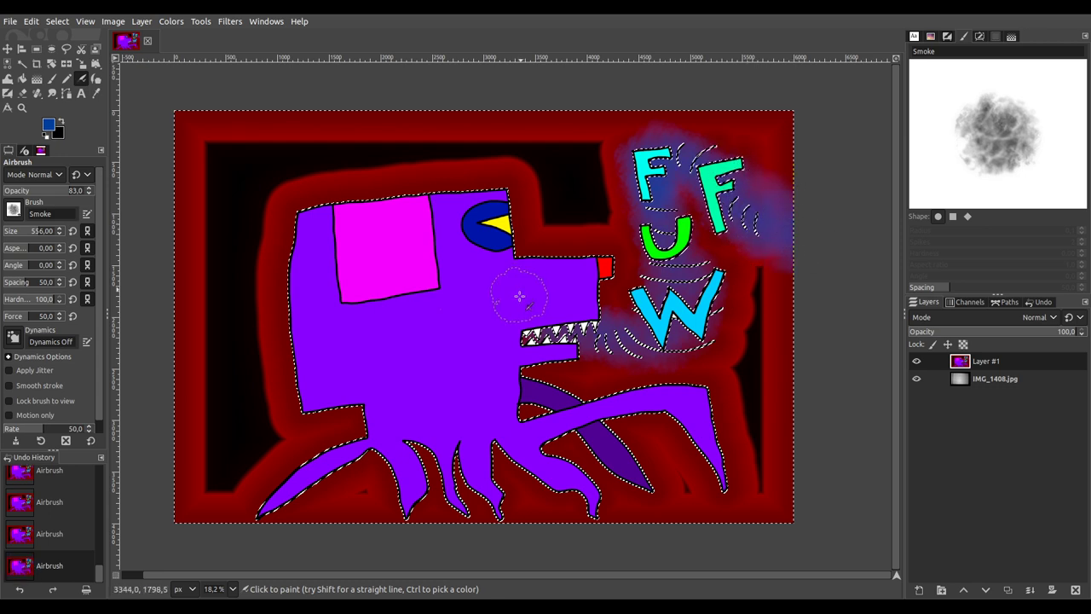
{"action": "mouse_move", "coordinate": [554, 322]}
{"action": "left_mouse_down"}
{"action": "mouse_move", "coordinate": [648, 337]}
{"action": "mouse_move", "coordinate": [669, 281]}
{"action": "mouse_move", "coordinate": [652, 213]}
{"action": "mouse_move", "coordinate": [676, 158]}
{"action": "mouse_move", "coordinate": [811, 236]}
{"action": "left_mouse_up"}
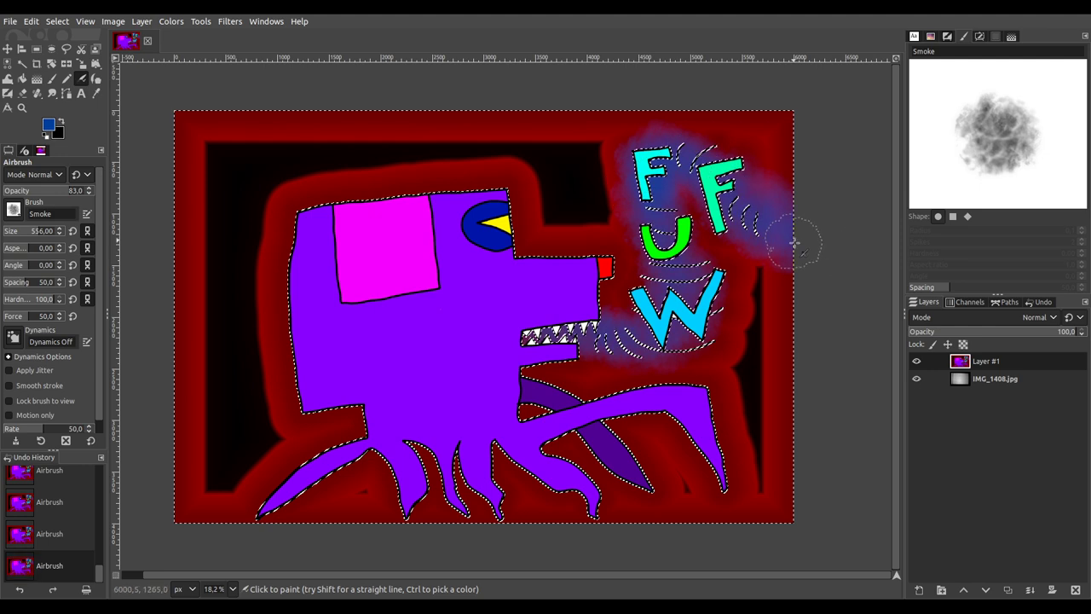
Step: Sample a lighter colour from the W's edge and airbrush grey-blue highlights along the whole smoke trail
{"action": "left_click", "coordinate": [721, 263], "text": "ctrl"}
{"action": "mouse_move", "coordinate": [722, 263]}
{"action": "left_mouse_down"}
{"action": "mouse_move", "coordinate": [673, 307]}
{"action": "mouse_move", "coordinate": [669, 337]}
{"action": "mouse_move", "coordinate": [648, 324]}
{"action": "left_mouse_up"}
{"action": "mouse_move", "coordinate": [556, 324]}
{"action": "left_mouse_down"}
{"action": "mouse_move", "coordinate": [653, 345]}
{"action": "mouse_move", "coordinate": [687, 332]}
{"action": "mouse_move", "coordinate": [688, 297]}
{"action": "mouse_move", "coordinate": [659, 263]}
{"action": "mouse_move", "coordinate": [645, 171]}
{"action": "mouse_move", "coordinate": [690, 159]}
{"action": "left_mouse_up"}
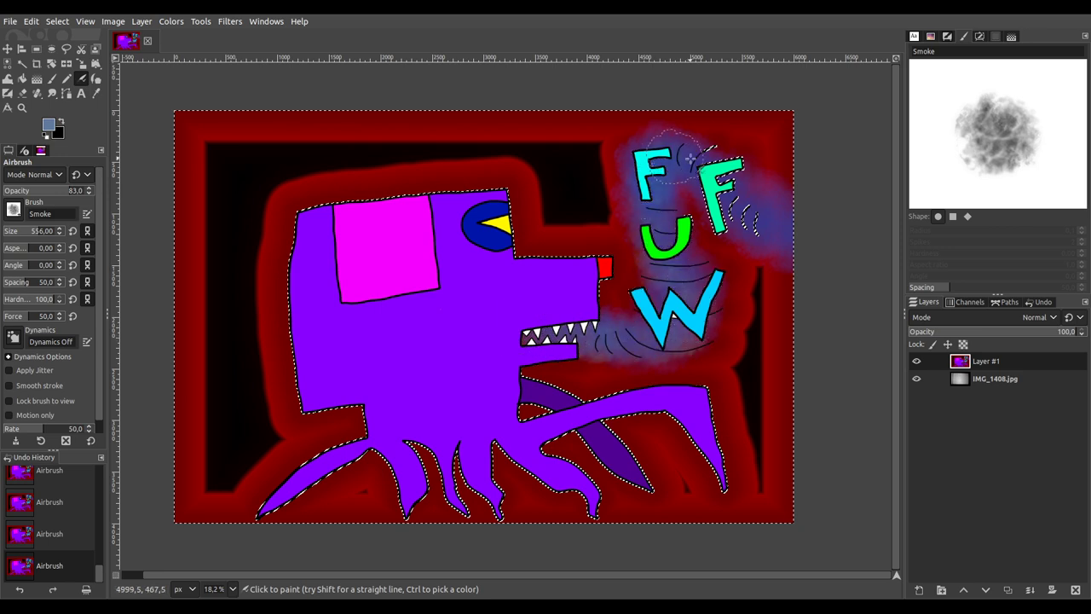
{"action": "key", "text": "ctrl+z"}
{"action": "key", "text": "ctrl+z"}
{"action": "key", "text": "ctrl+z"}
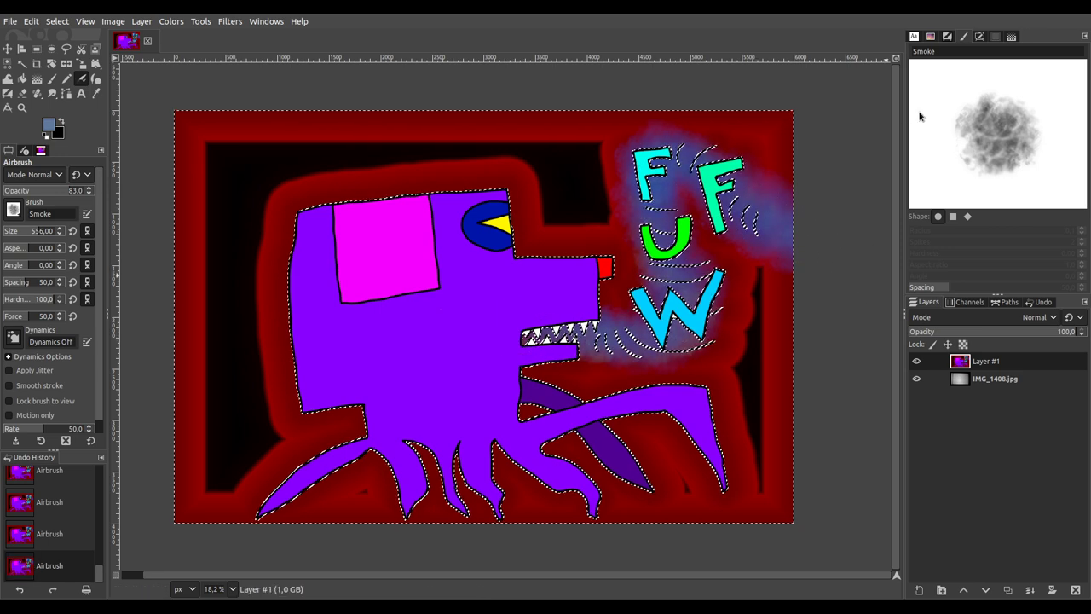
{"action": "mouse_move", "coordinate": [554, 328]}
{"action": "left_mouse_down"}
{"action": "mouse_move", "coordinate": [569, 341]}
{"action": "mouse_move", "coordinate": [665, 341]}
{"action": "mouse_move", "coordinate": [658, 226]}
{"action": "mouse_move", "coordinate": [695, 145]}
{"action": "mouse_move", "coordinate": [827, 248]}
{"action": "left_mouse_up"}
{"action": "key", "text": "ctrl+z"}
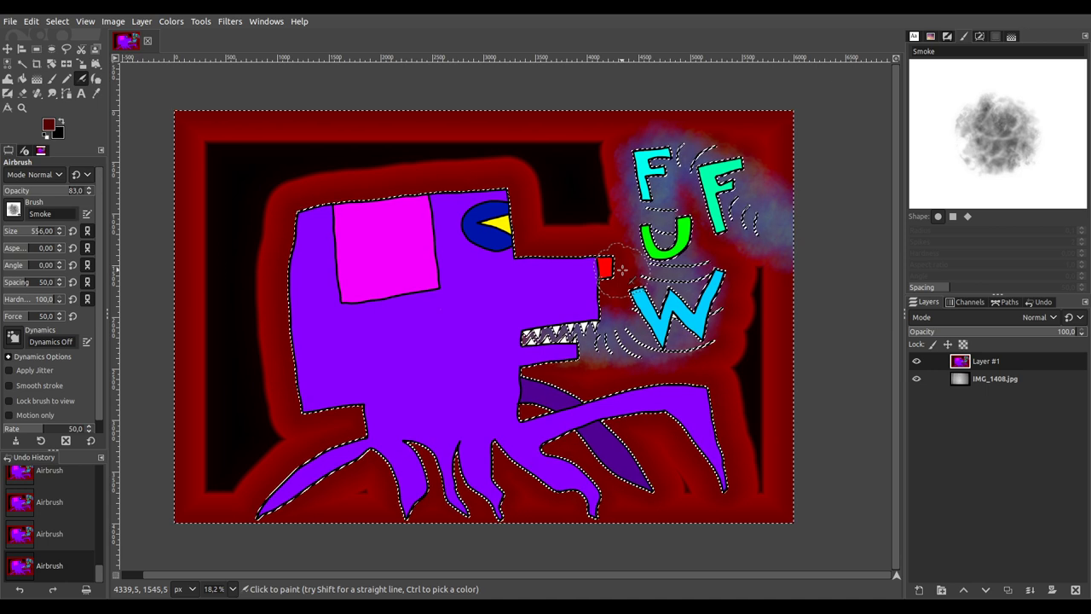
{"action": "key", "text": "ctrl+a"}
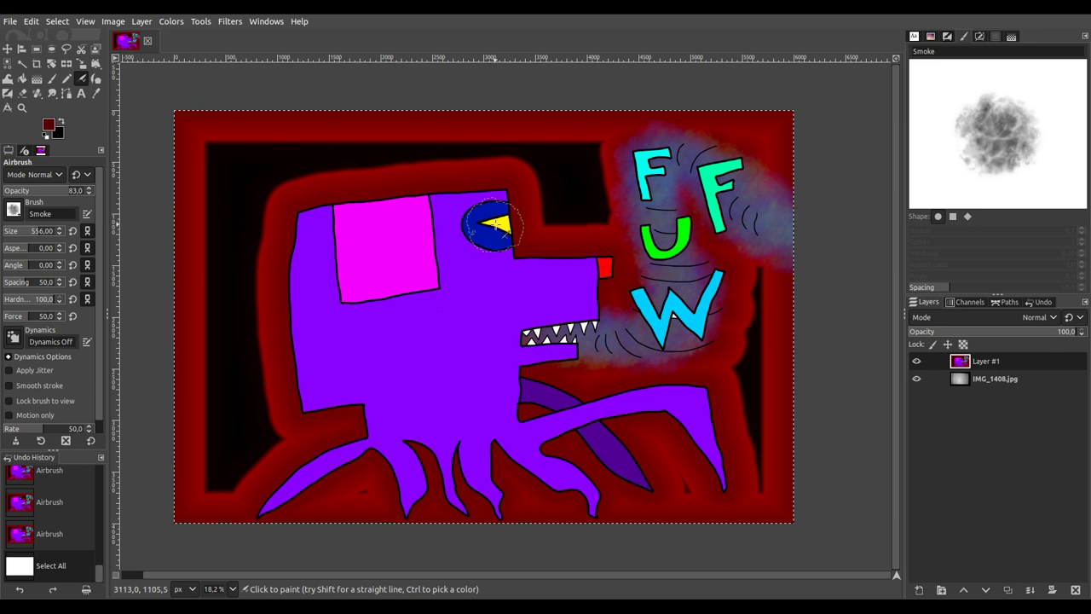
{"action": "key", "text": "ctrl"}
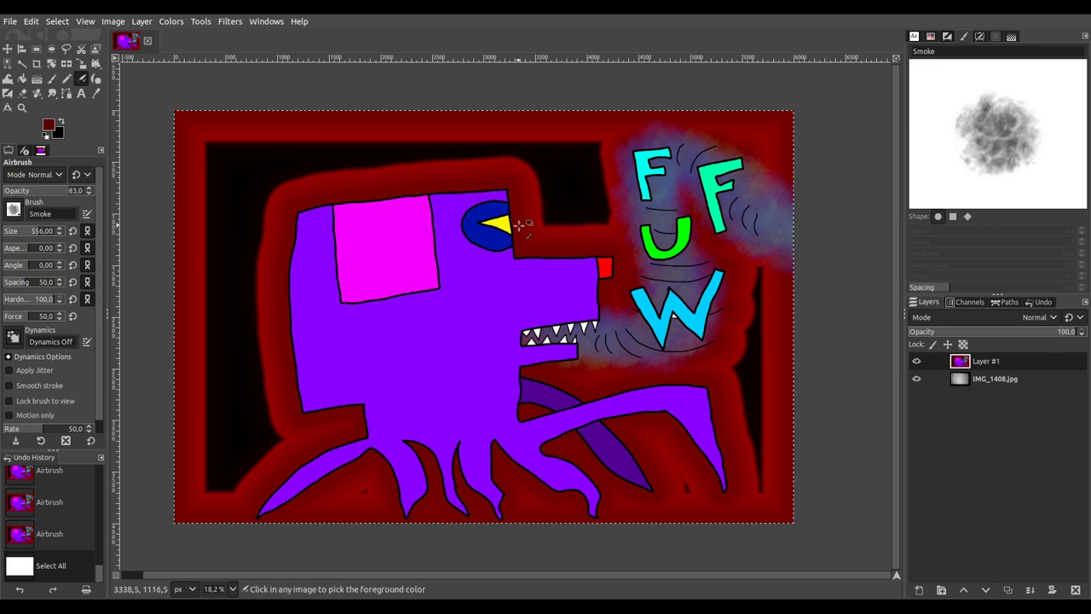
{"action": "key", "text": "ctrl+z"}
Step: Add a new transparent layer above Layer #1, then make Layer #1 the active layer again
{"action": "left_click", "coordinate": [959, 361], "text": "alt"}
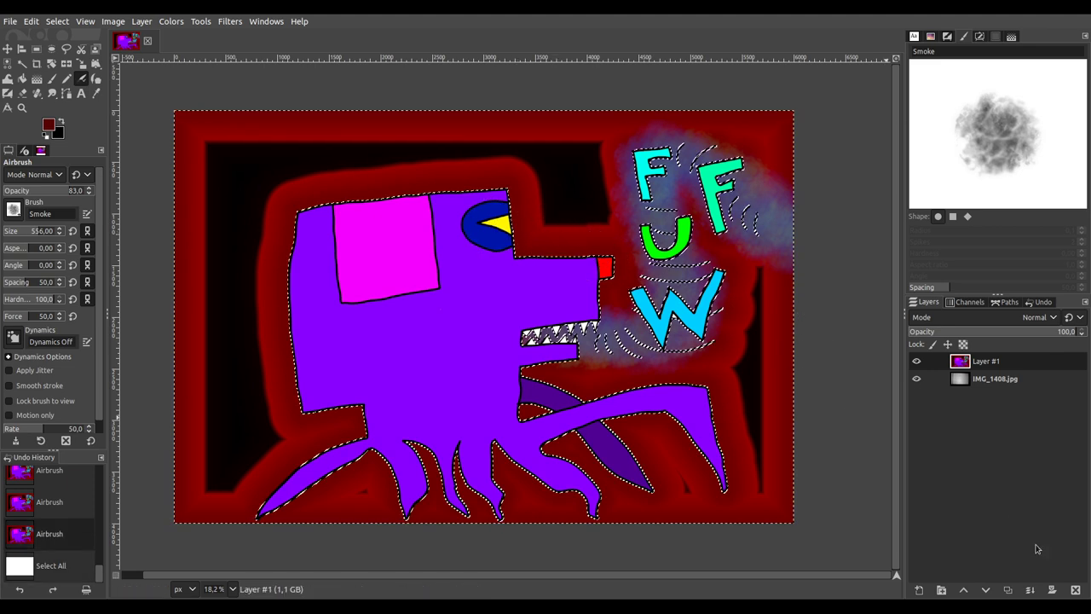
{"action": "left_click", "coordinate": [919, 589], "text": "shift"}
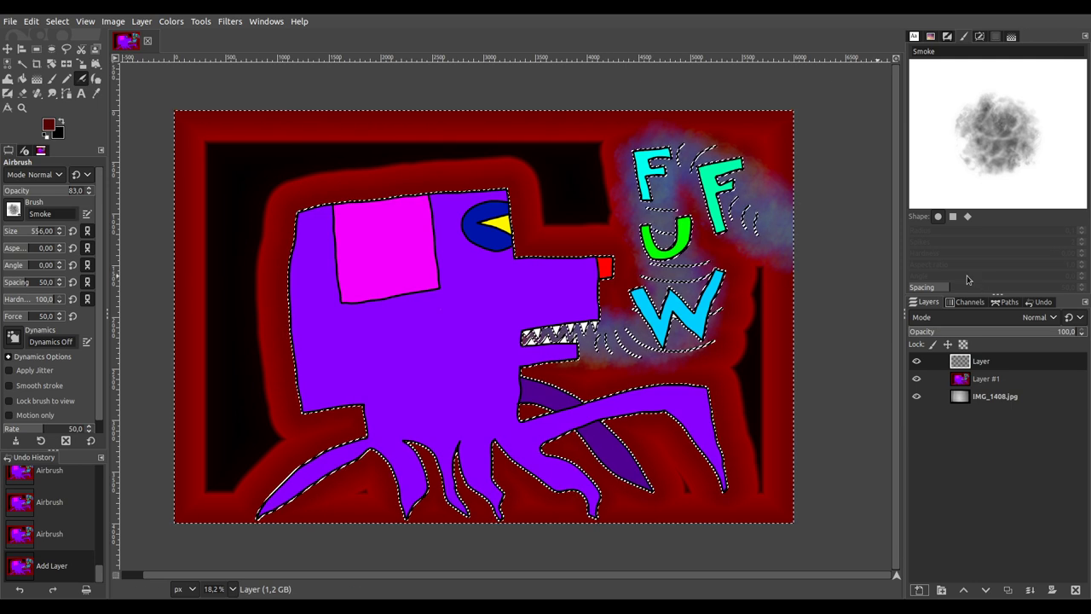
{"action": "left_click", "coordinate": [987, 378]}
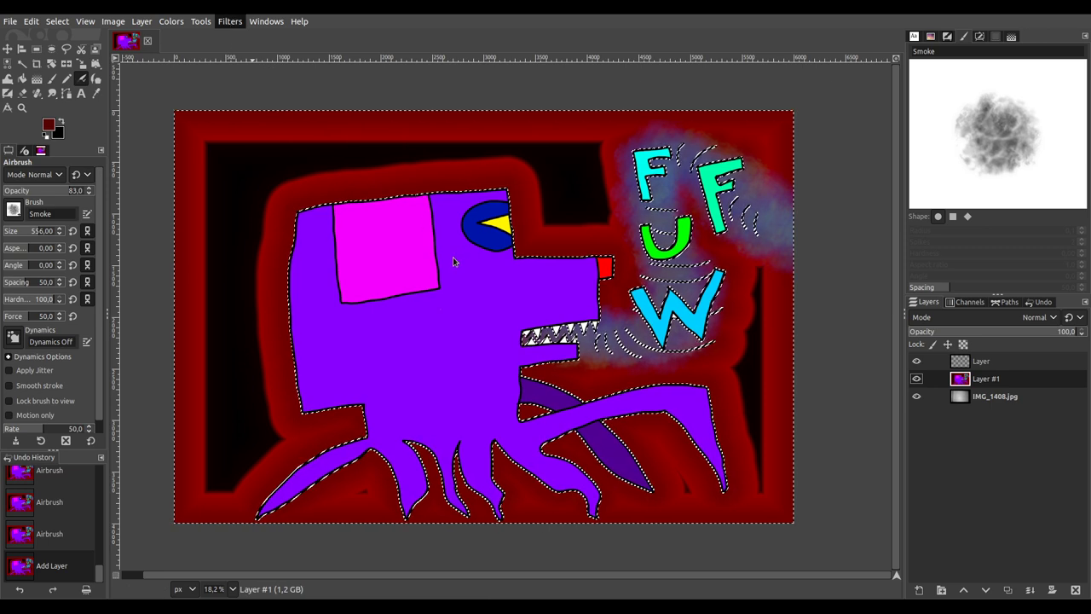
Step: Duplicate Layer #1, apply a Lens Flare just in front of the eye on the copy, and select the whole canvas
{"action": "left_click", "coordinate": [433, 155]}
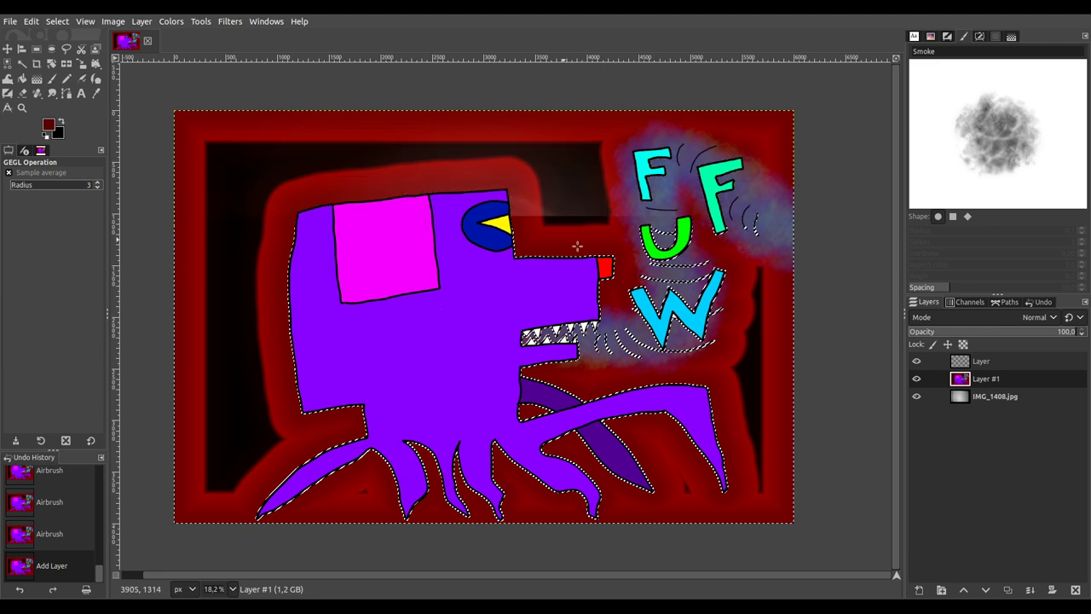
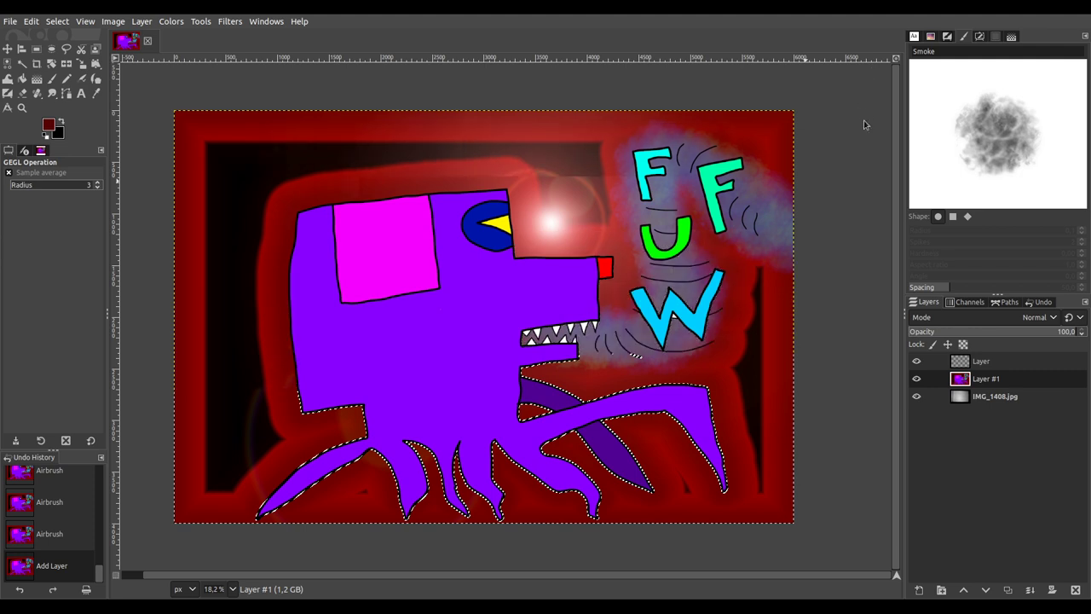
{"action": "left_click", "coordinate": [1008, 590]}
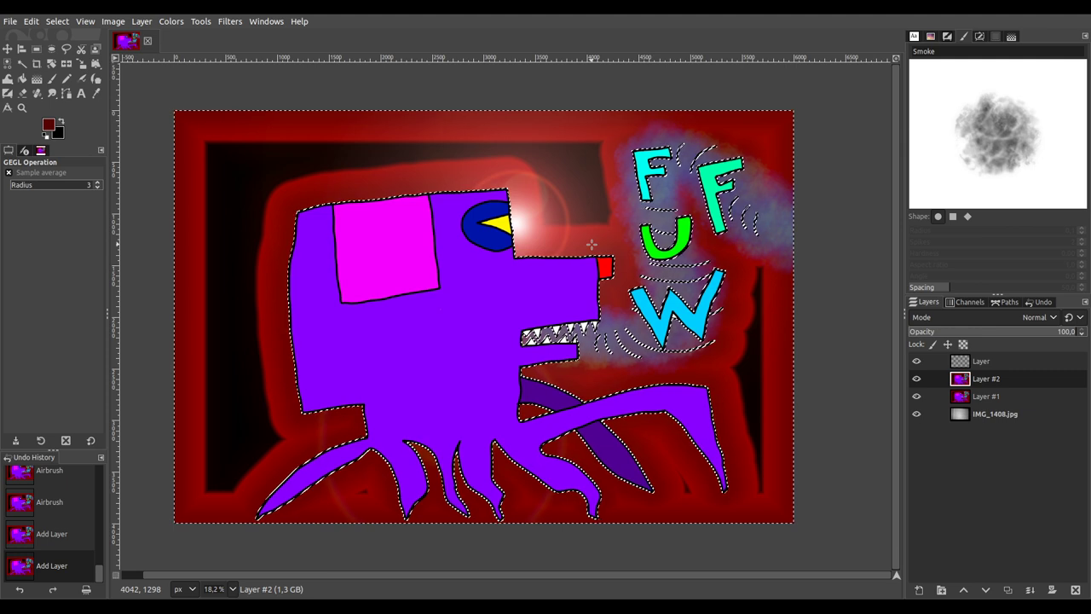
{"action": "key", "text": "Return"}
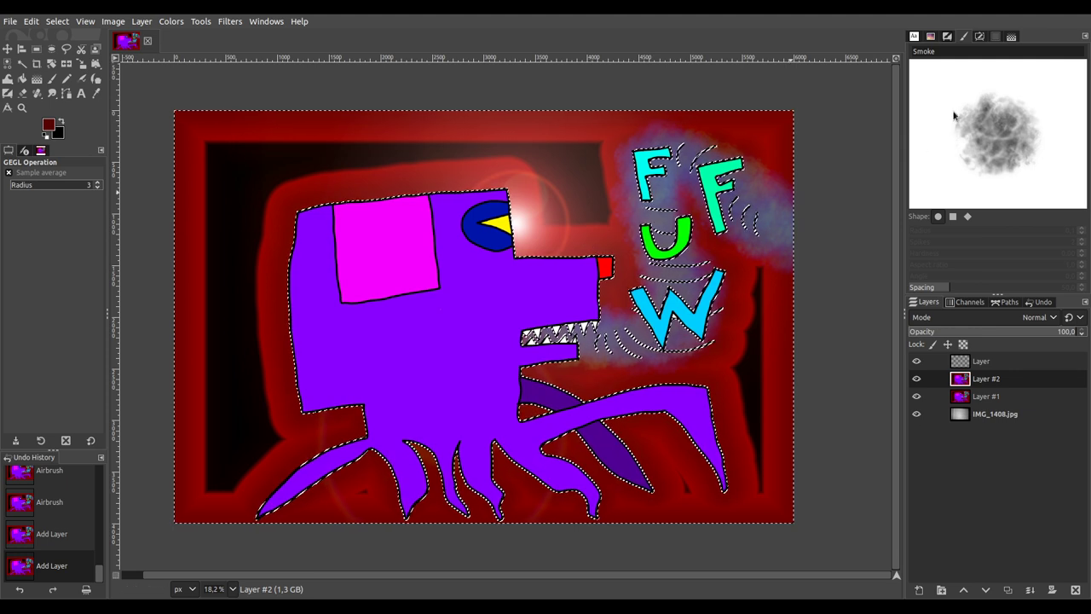
{"action": "key", "text": "ctrl+a"}
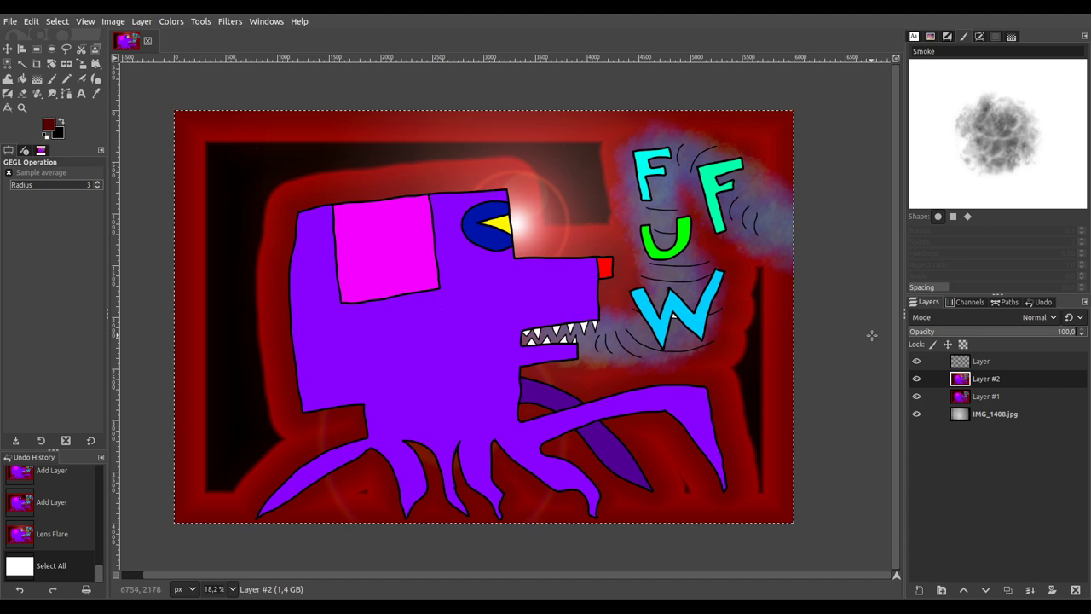
Step: Fuzzy-select the small white gap under the W's middle peak and paint it grey-blue on Layer #2
{"action": "left_click", "coordinate": [23, 64]}
{"action": "scroll", "coordinate": [673, 315], "scroll_direction": "up", "scroll_amount": 4}
{"action": "scroll", "coordinate": [687, 329], "scroll_direction": "up", "scroll_amount": 4}
{"action": "left_click", "coordinate": [690, 331]}
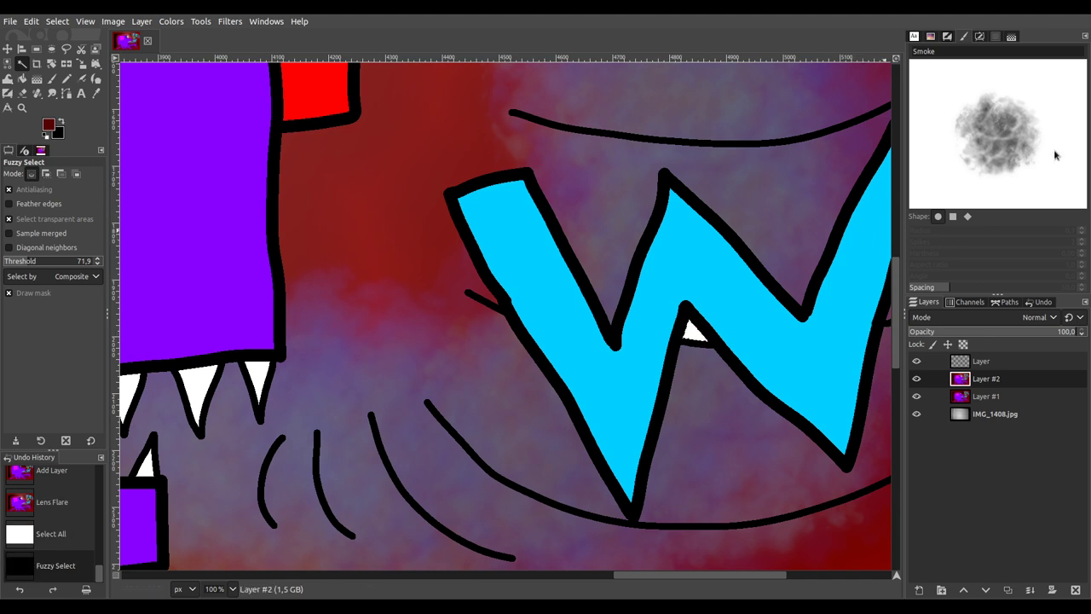
{"action": "key", "text": "p"}
{"action": "left_click", "coordinate": [682, 345]}
{"action": "left_click", "coordinate": [692, 337]}
{"action": "left_click", "coordinate": [699, 333]}
{"action": "left_click", "coordinate": [692, 334]}
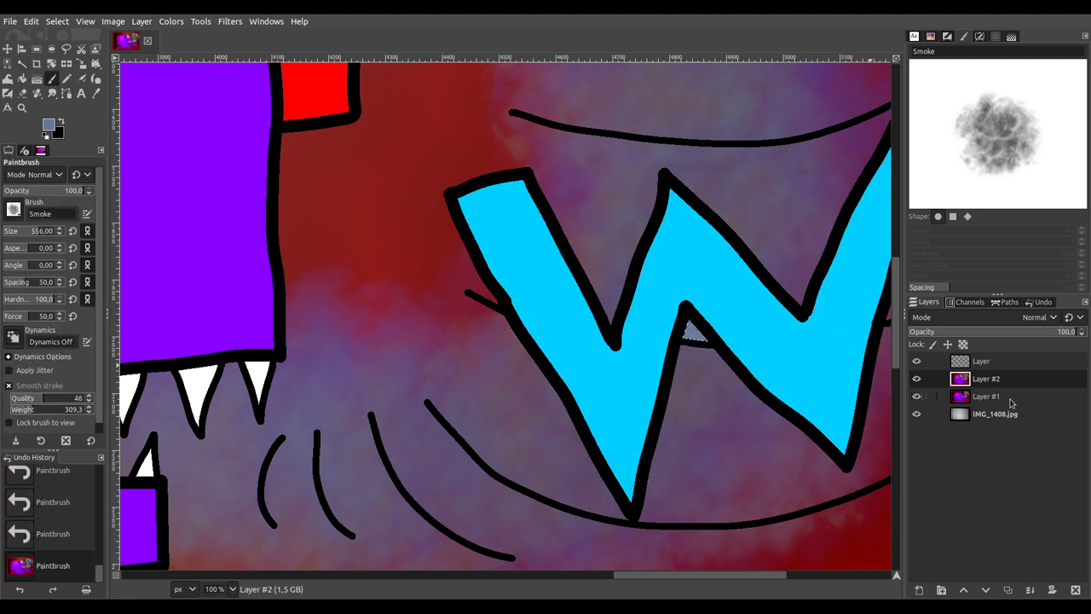
Step: Make Layer #1 active and paint the same selected gap under the W's middle peak there too
{"action": "key", "text": "Page_Down"}
{"action": "key", "text": "ctrl+z"}
{"action": "key", "text": "ctrl+z"}
{"action": "key", "text": "ctrl+z"}
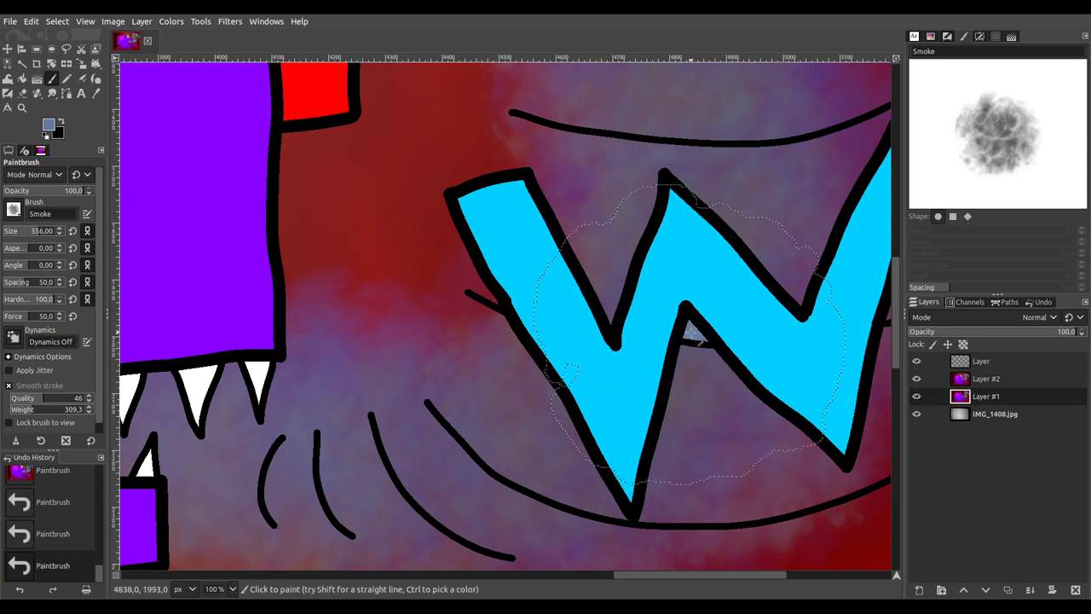
Step: Select the whole canvas and delete the empty transparent layer above Layer #2
{"action": "key", "text": "ctrl+a"}
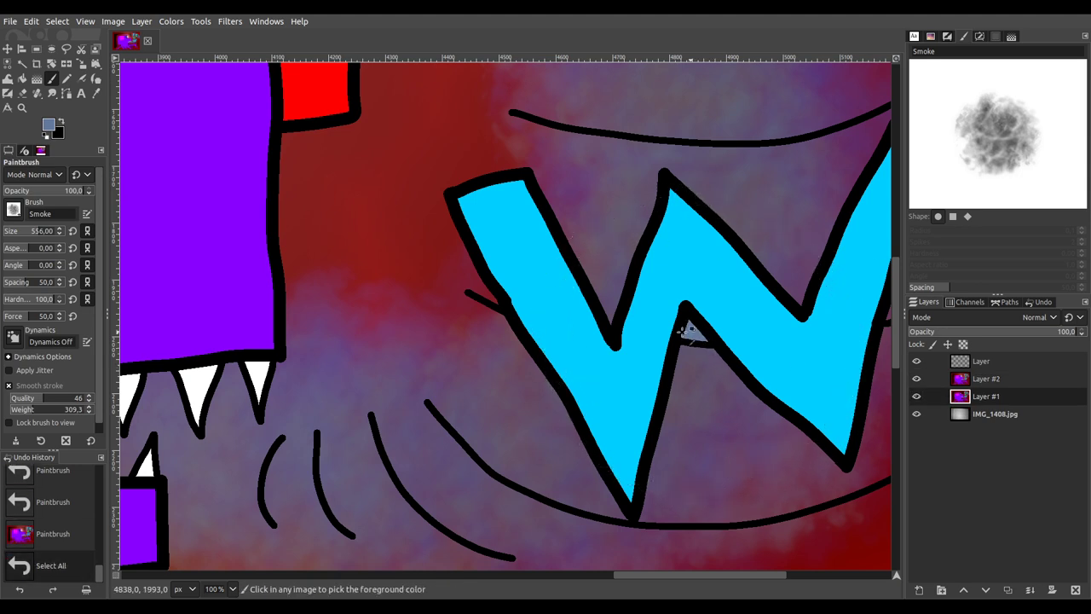
{"action": "scroll", "coordinate": [689, 339], "scroll_direction": "down", "scroll_amount": 6}
{"action": "scroll", "coordinate": [633, 349], "scroll_direction": "up", "scroll_amount": 1}
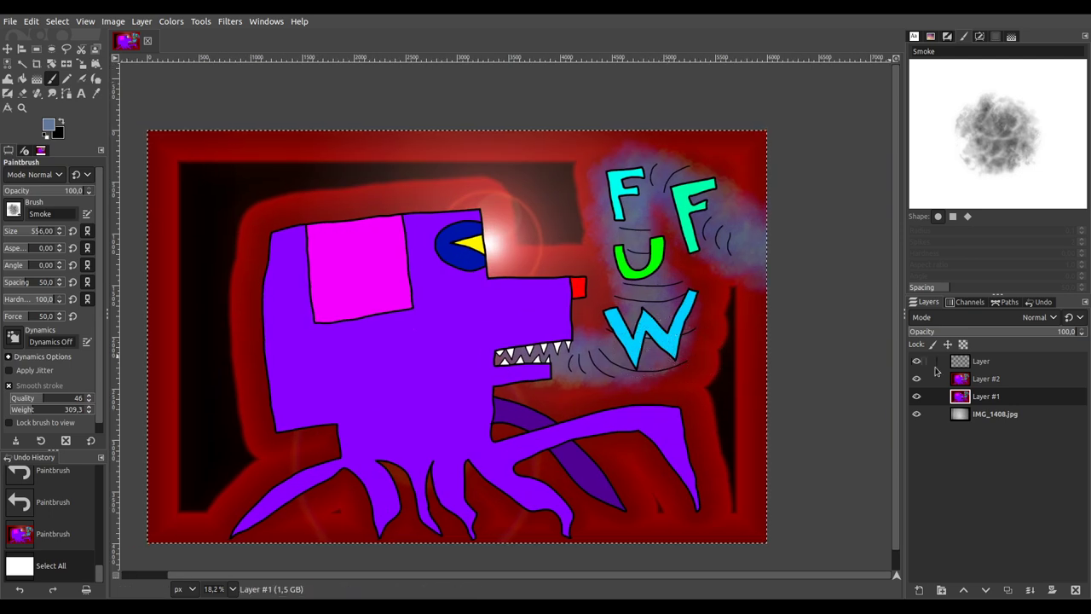
{"action": "left_click", "coordinate": [980, 365]}
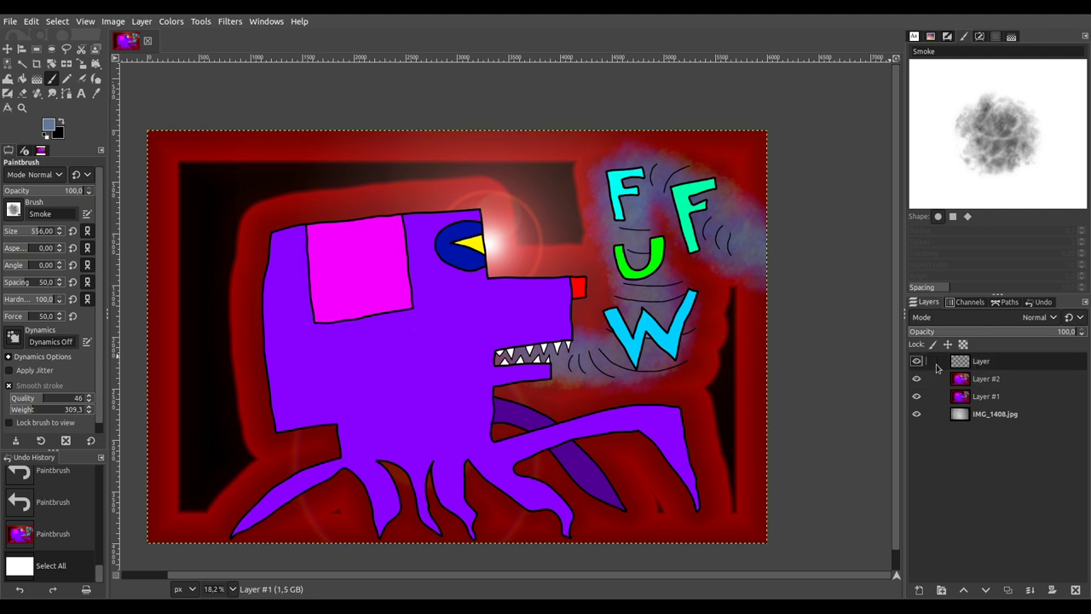
{"action": "left_click", "coordinate": [1075, 589]}
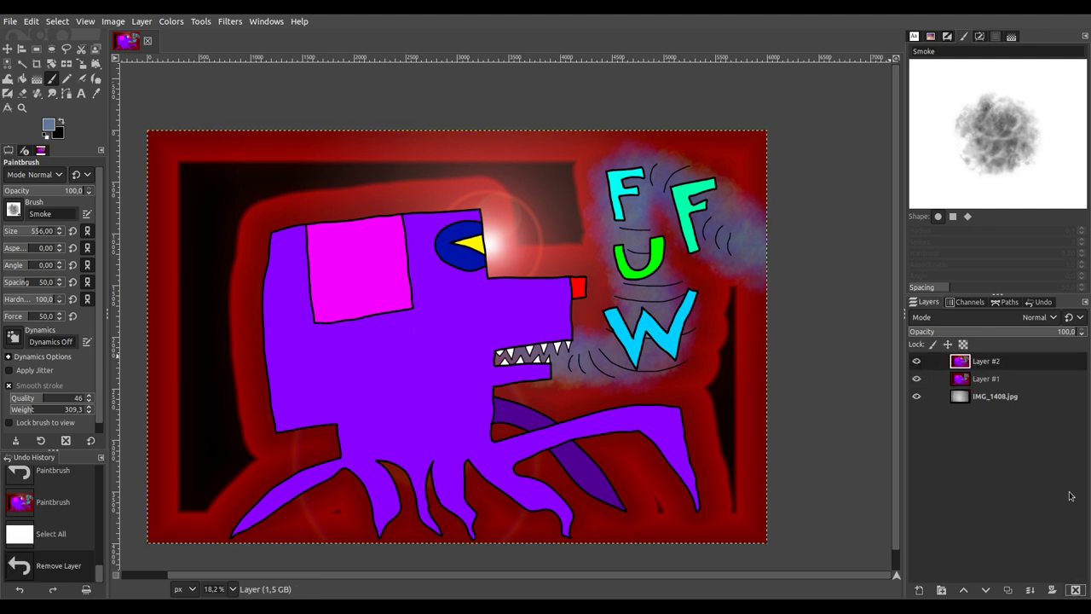
Step: Raise IMG_1408.jpg to sit between Layer #2 and Layer #1, and set Layer #2's blend mode to Burn
{"action": "left_click", "coordinate": [995, 397]}
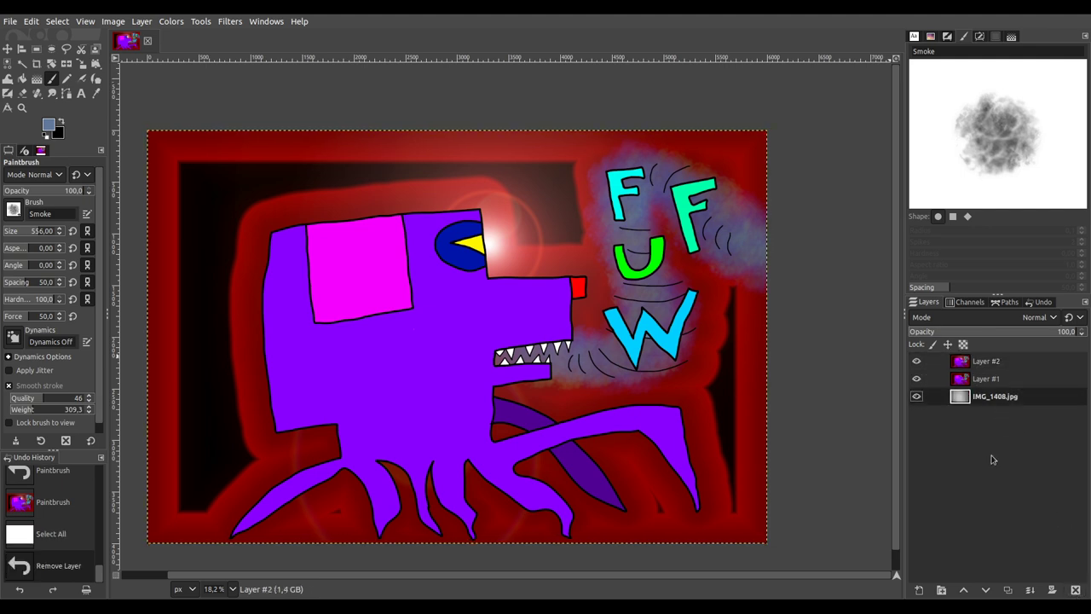
{"action": "left_click", "coordinate": [964, 590]}
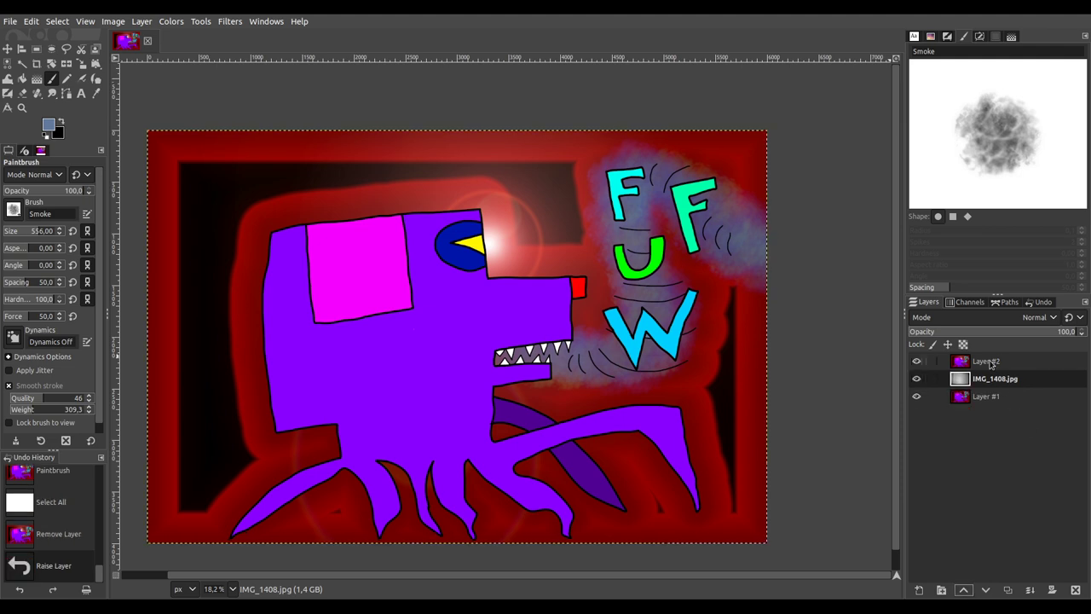
{"action": "left_click", "coordinate": [991, 362]}
{"action": "scroll", "coordinate": [1029, 321], "scroll_direction": "down", "scroll_amount": 10}
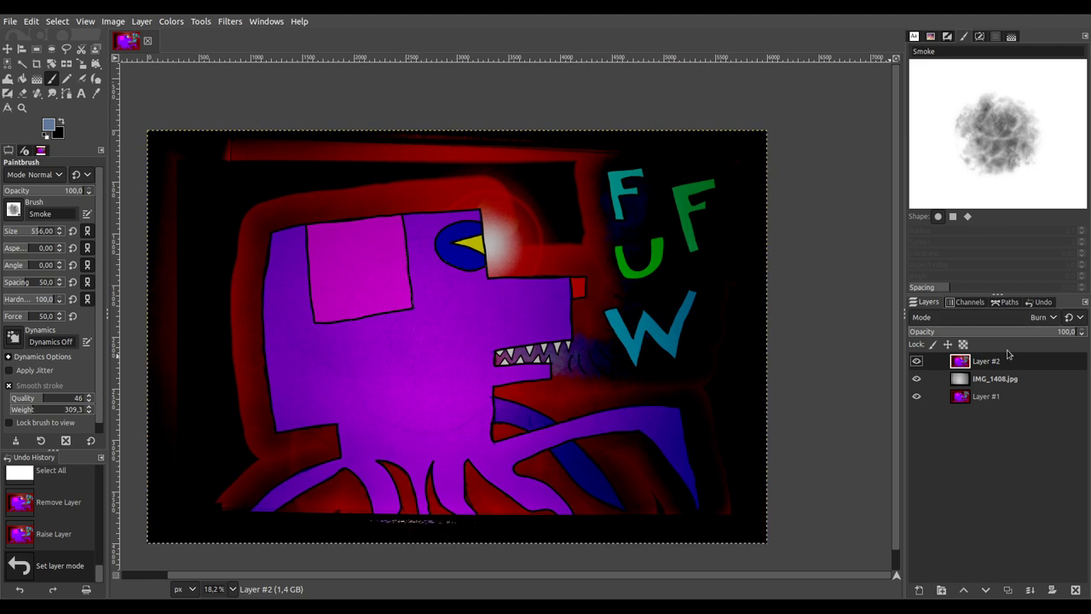
Step: Try blend modes such as Addition, Darken only, Dodge and Luma lighten only on IMG_1408.jpg, and settle on Screen
{"action": "left_click", "coordinate": [1004, 379]}
{"action": "scroll", "coordinate": [1024, 321], "scroll_direction": "down", "scroll_amount": 4}
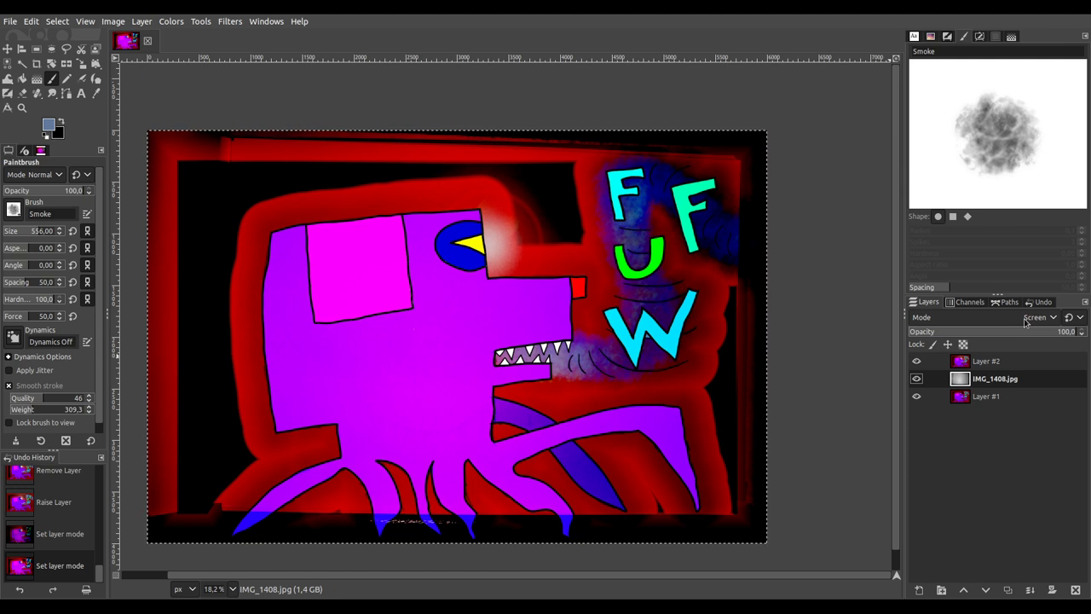
{"action": "scroll", "coordinate": [1025, 321], "scroll_direction": "down", "scroll_amount": 2}
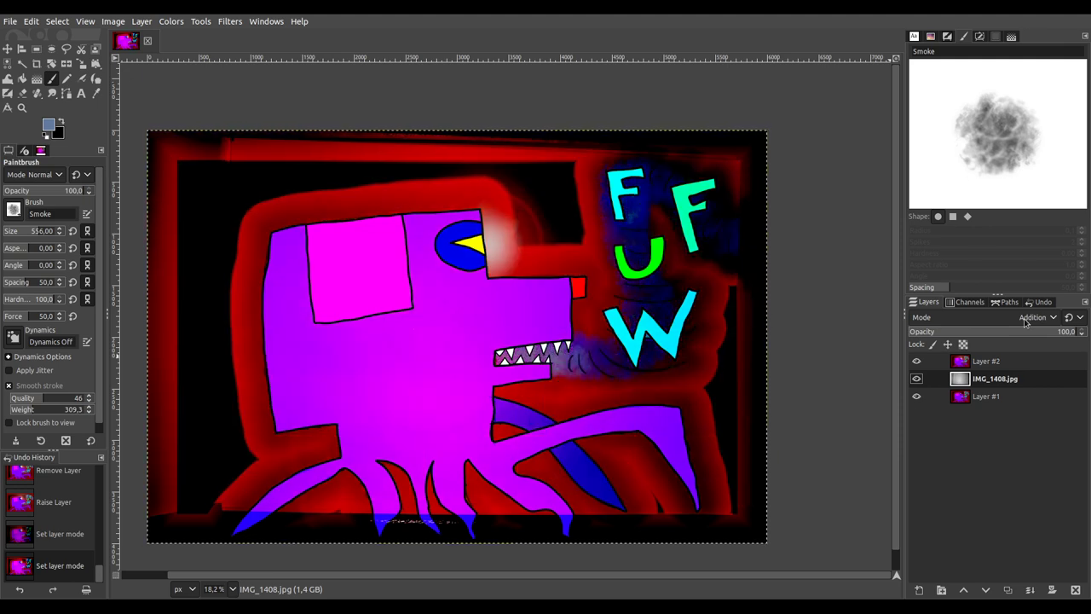
{"action": "scroll", "coordinate": [994, 303], "scroll_direction": "up", "scroll_amount": 2}
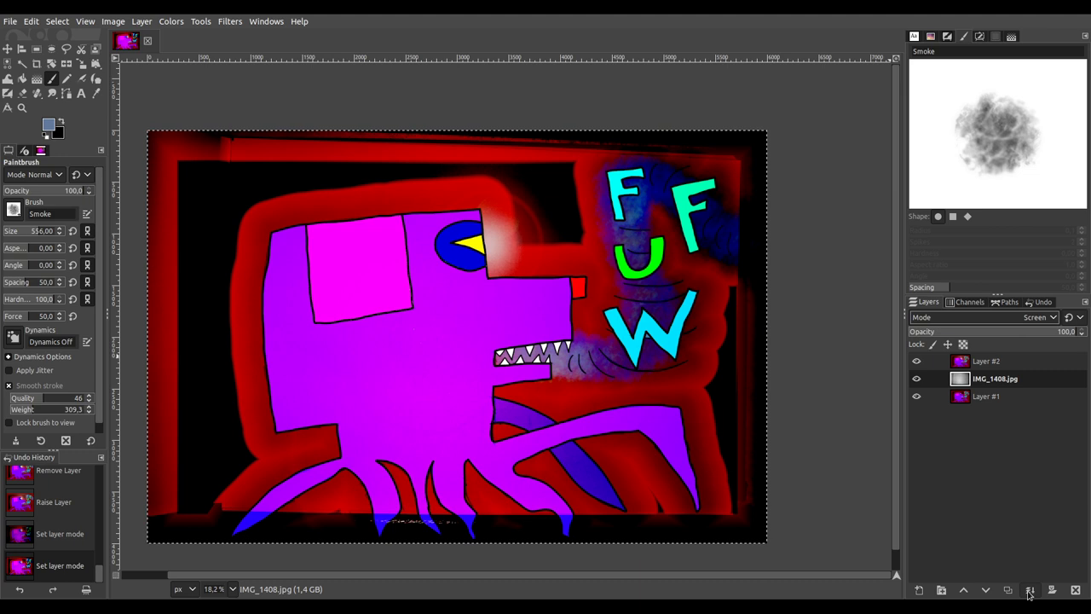
{"action": "scroll", "coordinate": [1036, 322], "scroll_direction": "down", "scroll_amount": 2}
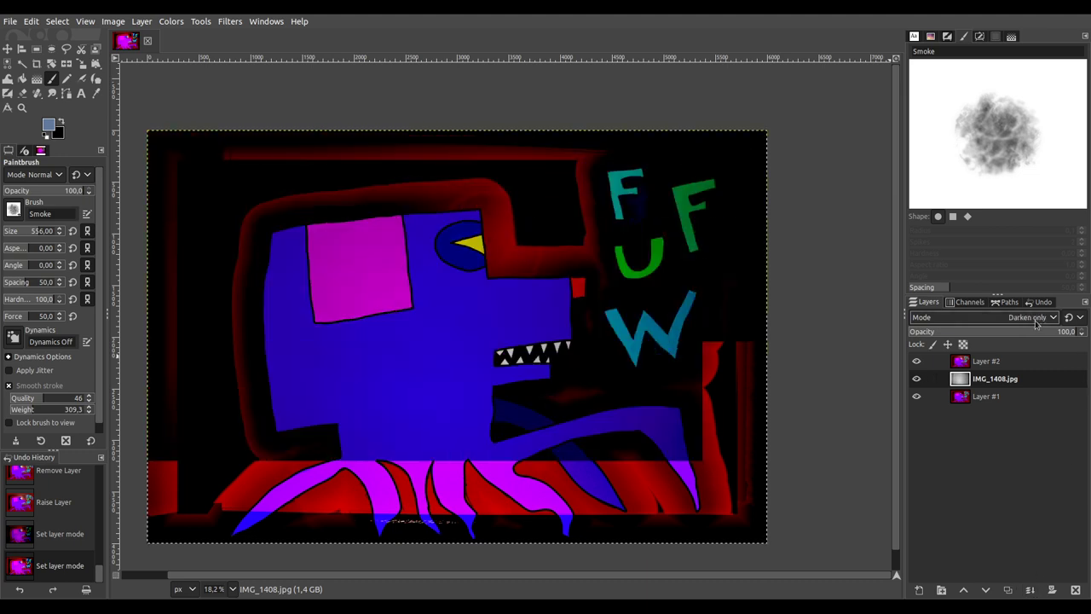
{"action": "scroll", "coordinate": [1036, 322], "scroll_direction": "up", "scroll_amount": 2}
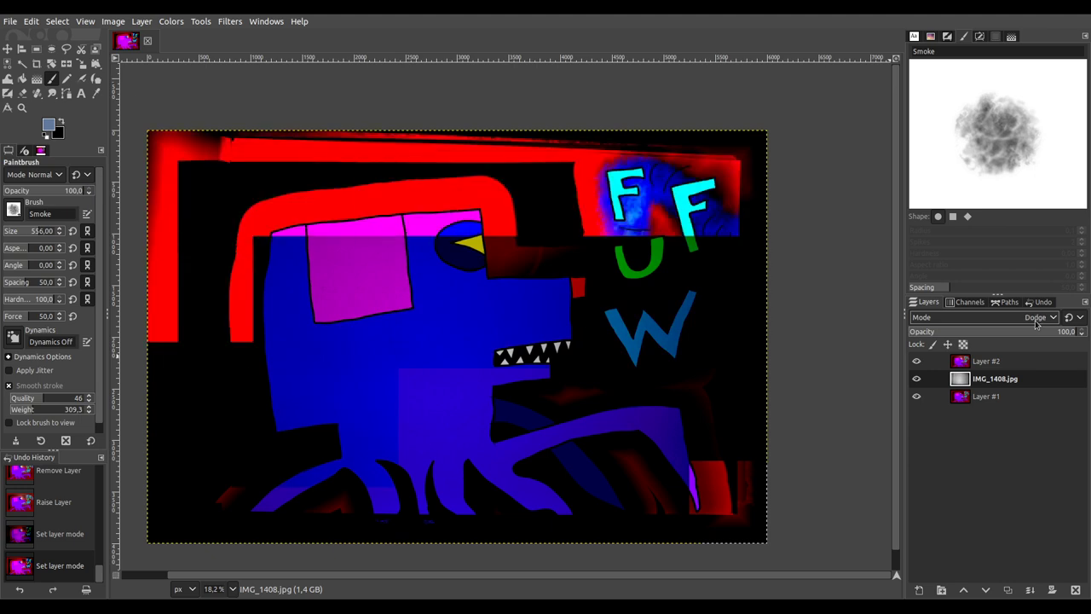
{"action": "scroll", "coordinate": [1036, 322], "scroll_direction": "up", "scroll_amount": 1}
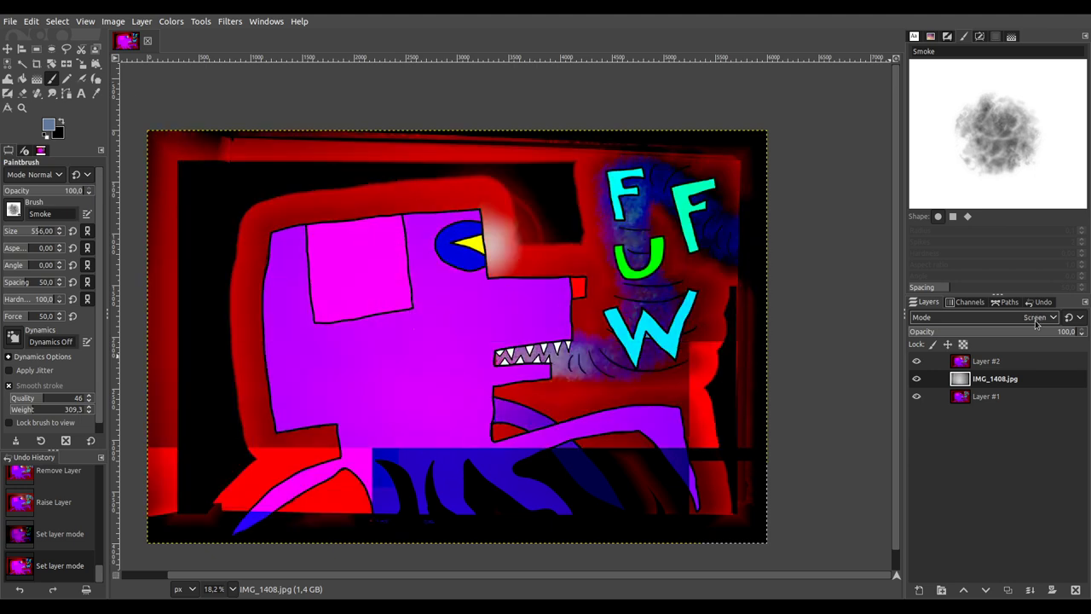
{"action": "scroll", "coordinate": [1035, 324], "scroll_direction": "down", "scroll_amount": 1}
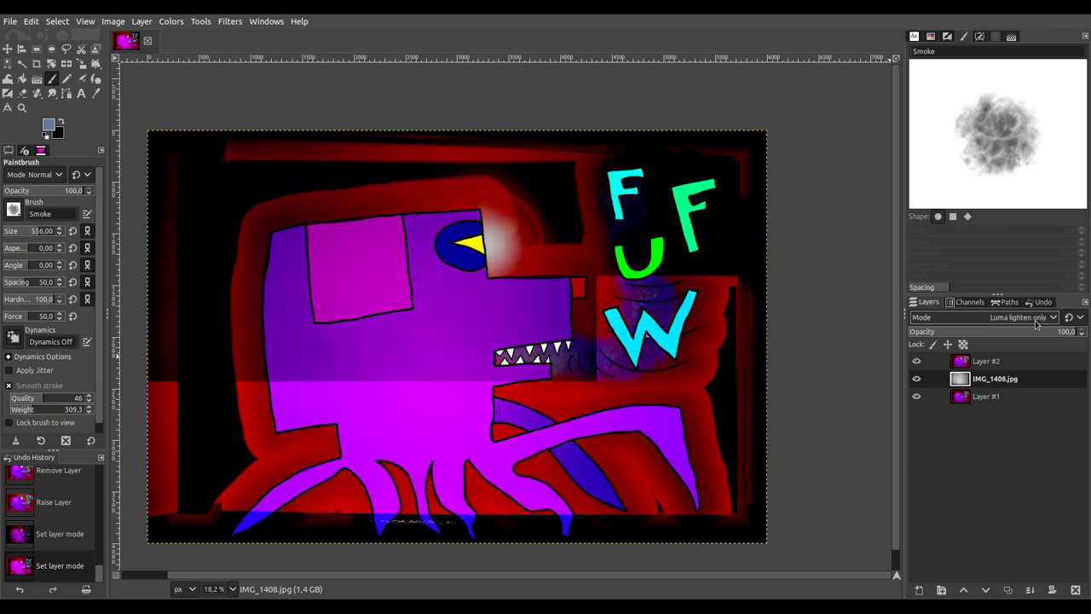
{"action": "scroll", "coordinate": [1036, 322], "scroll_direction": "down", "scroll_amount": 2}
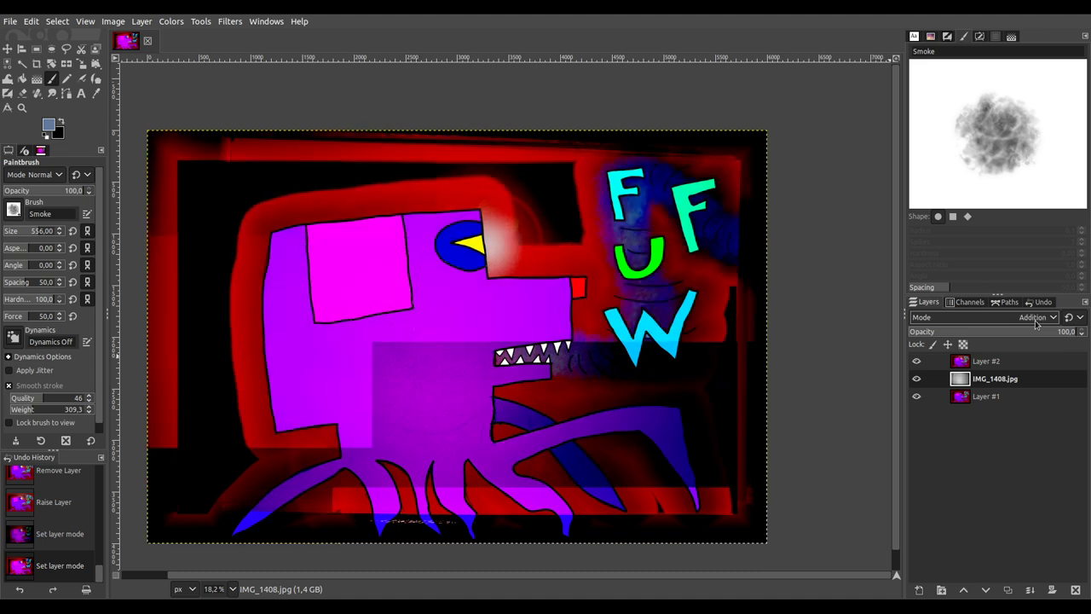
{"action": "scroll", "coordinate": [1035, 324], "scroll_direction": "up", "scroll_amount": 1}
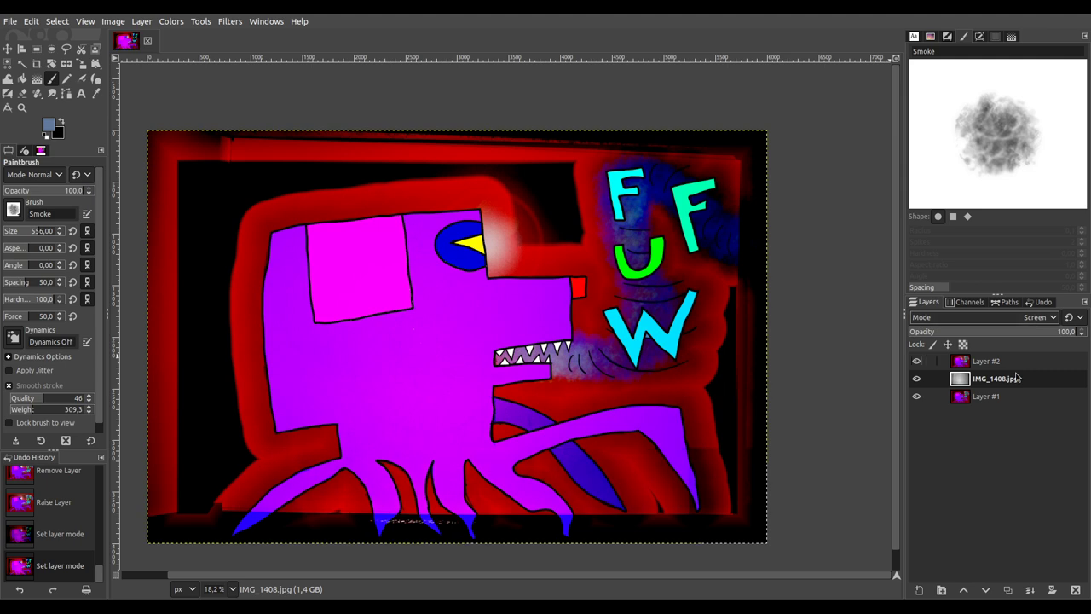
Step: Duplicate Layer #1 as a hidden copy and merge all the remaining visible layers into one
{"action": "left_click", "coordinate": [980, 404]}
{"action": "left_click", "coordinate": [1009, 590]}
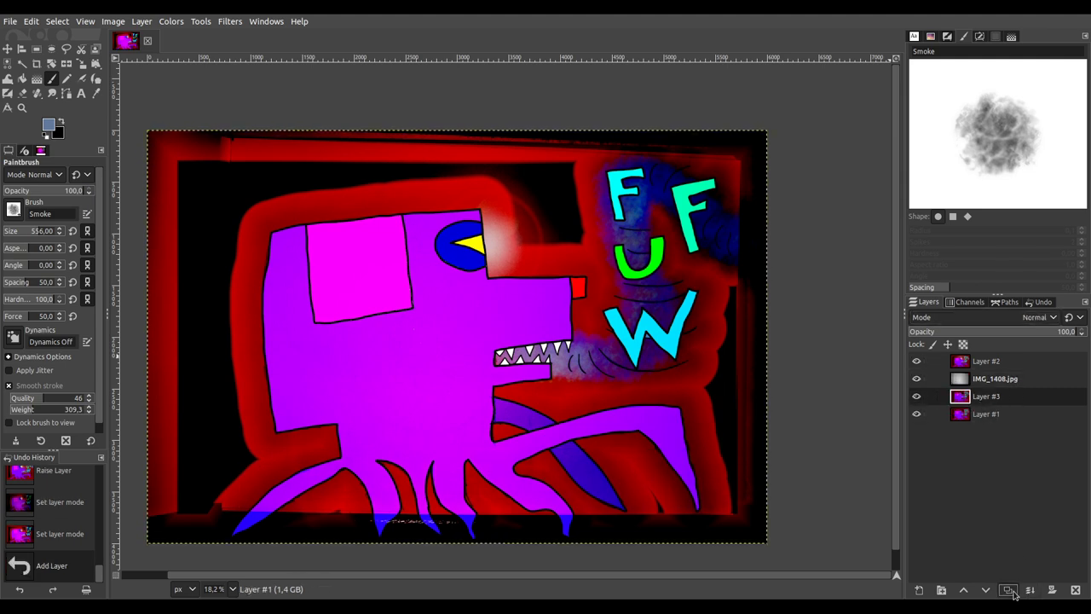
{"action": "left_click", "coordinate": [916, 395]}
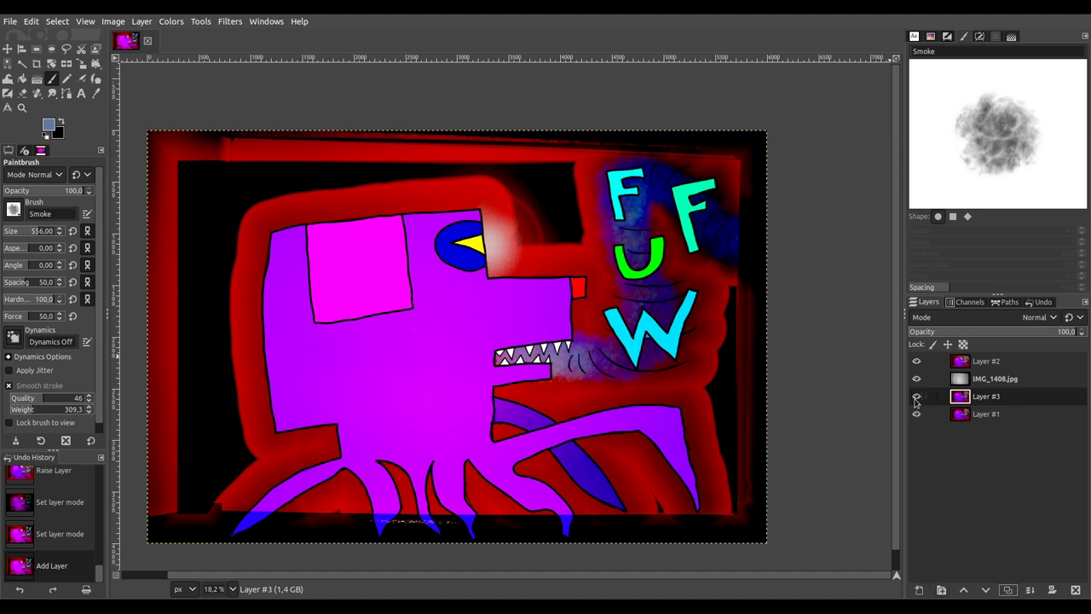
{"action": "left_click", "coordinate": [1056, 590]}
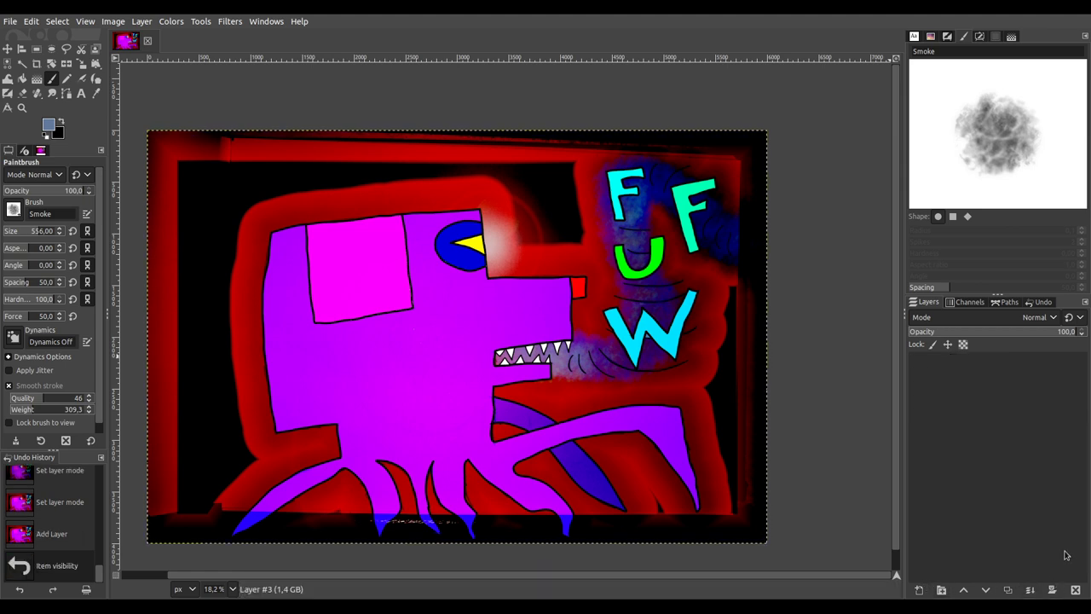
Step: Show Layer #3, make it active and toggle its visibility to compare it with the merged layer, leaving it shown
{"action": "left_click", "coordinate": [916, 360]}
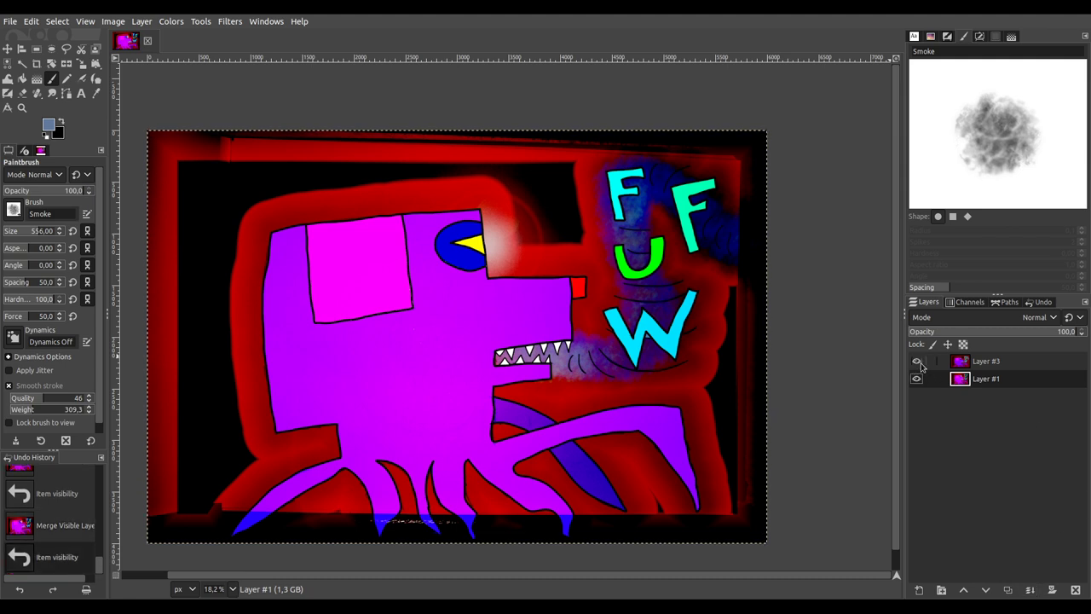
{"action": "left_click", "coordinate": [987, 362]}
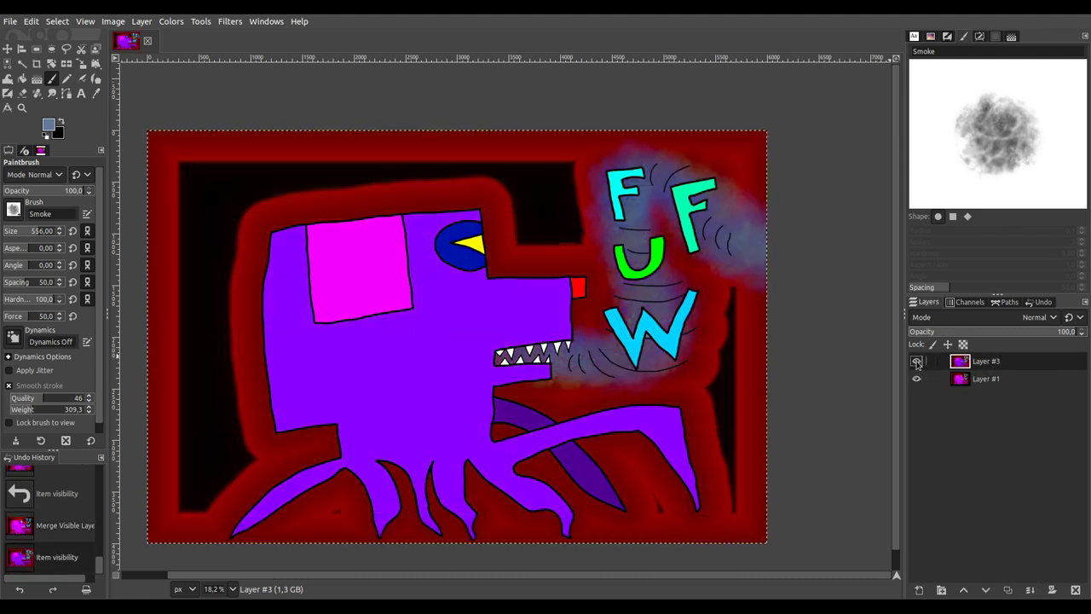
{"action": "left_click", "coordinate": [917, 361]}
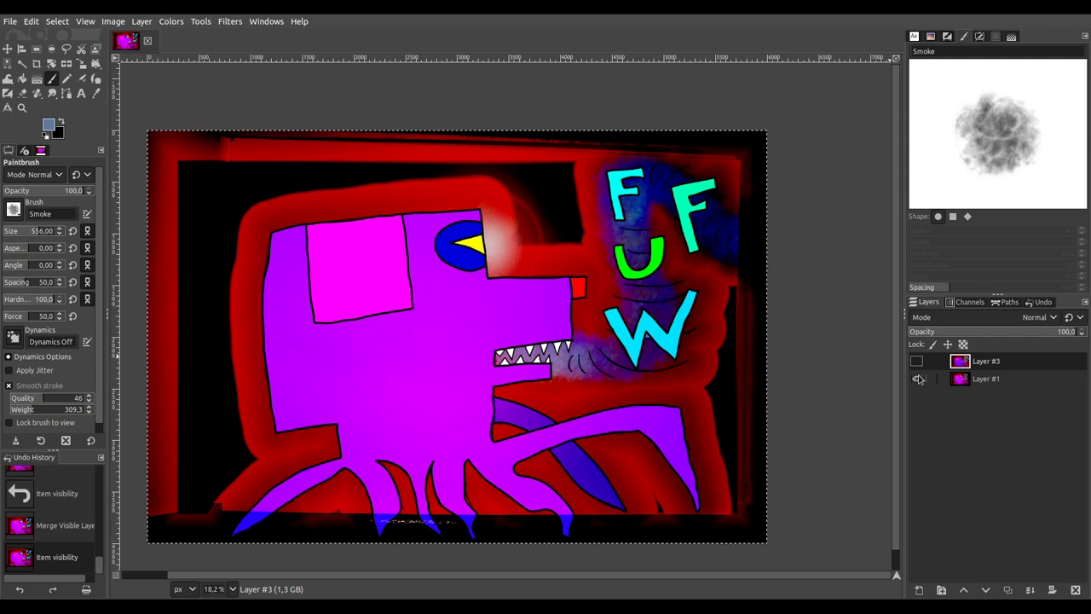
{"action": "left_click", "coordinate": [917, 362]}
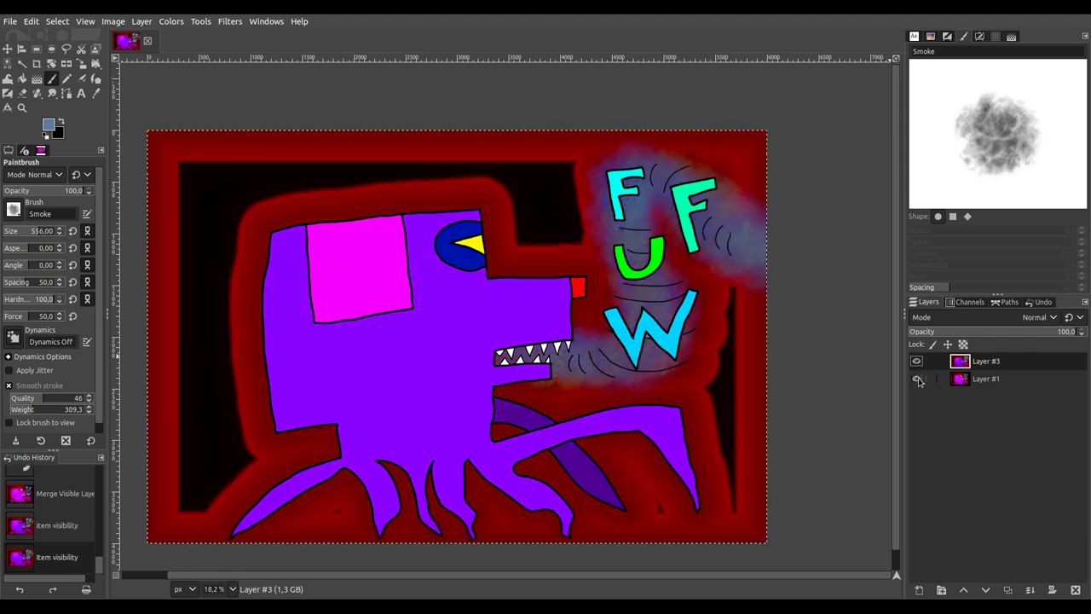
{"action": "left_click", "coordinate": [917, 362]}
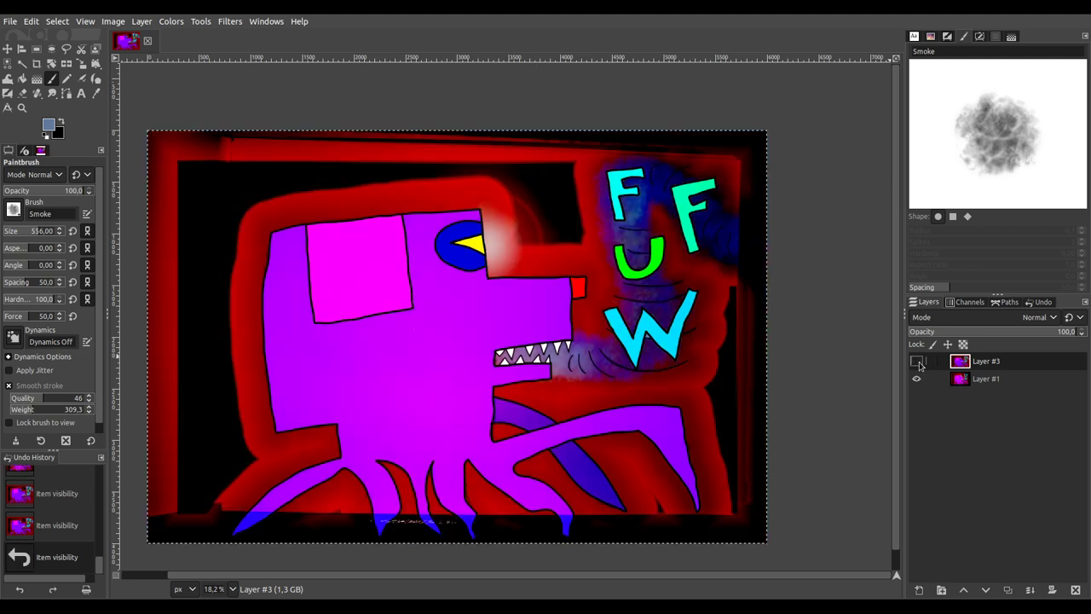
{"action": "left_click", "coordinate": [917, 362]}
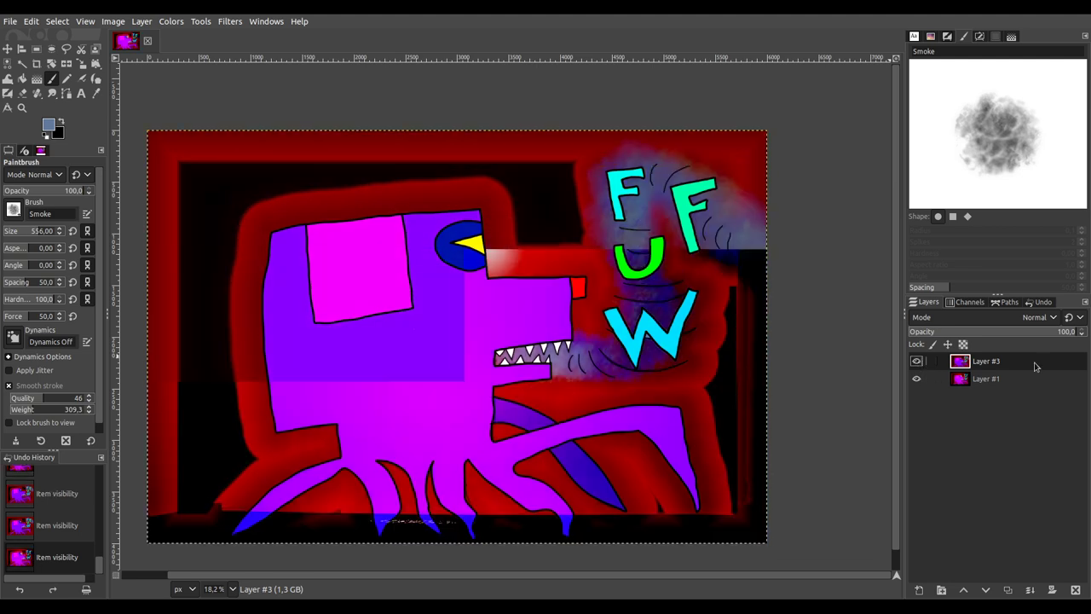
Step: Try the Luma lighten only, Addition, Dodge, Multiply and Linear burn blend modes on Layer #3, and settle on Burn
{"action": "scroll", "coordinate": [1029, 324], "scroll_direction": "down", "scroll_amount": 3}
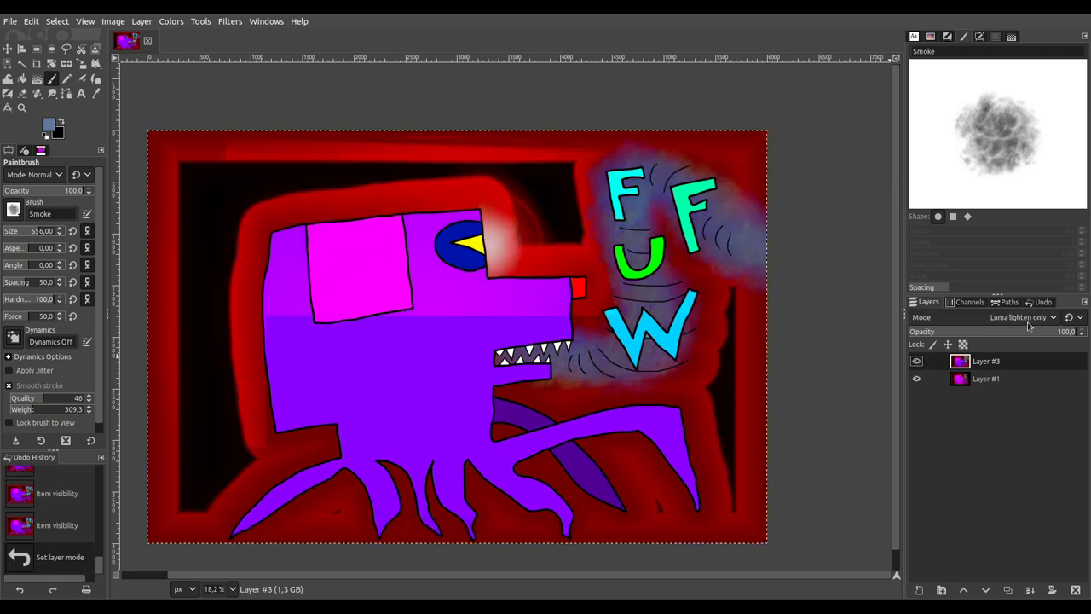
{"action": "scroll", "coordinate": [1029, 324], "scroll_direction": "up", "scroll_amount": 1}
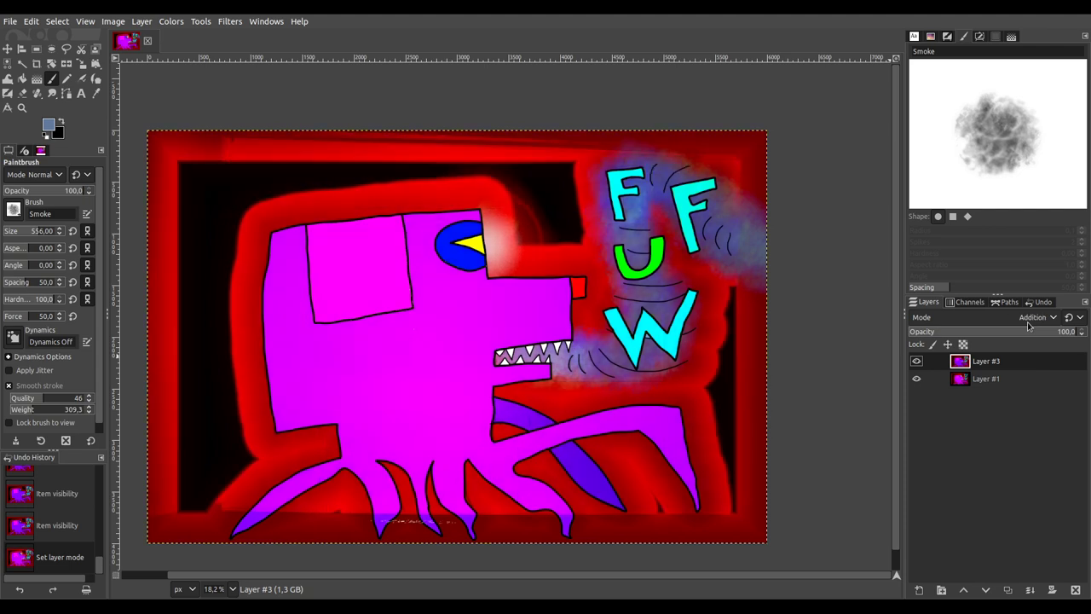
{"action": "scroll", "coordinate": [1029, 325], "scroll_direction": "up", "scroll_amount": 1}
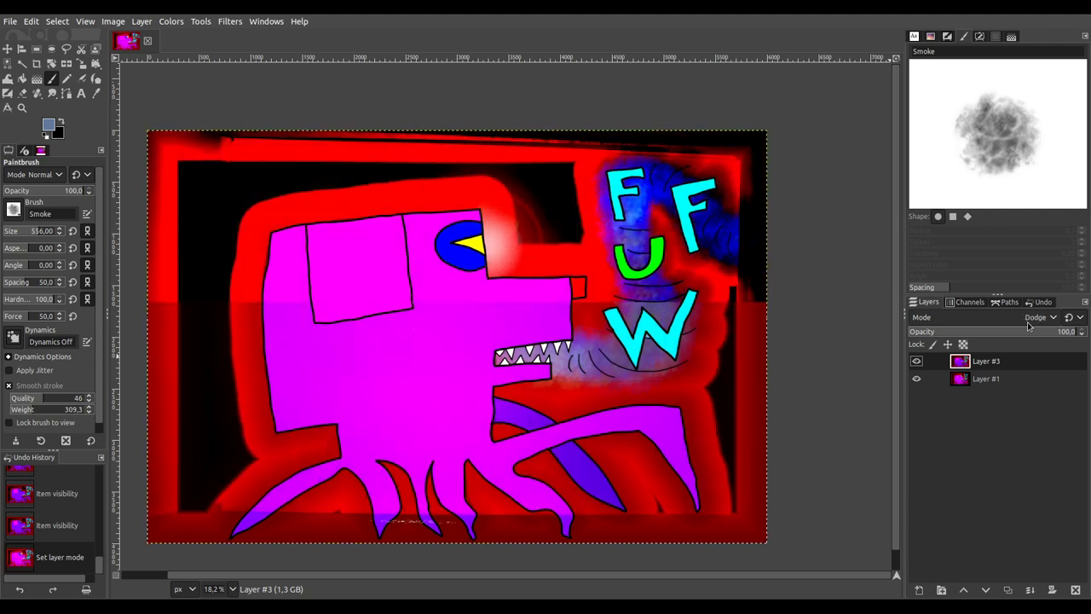
{"action": "scroll", "coordinate": [1029, 324], "scroll_direction": "down", "scroll_amount": 4}
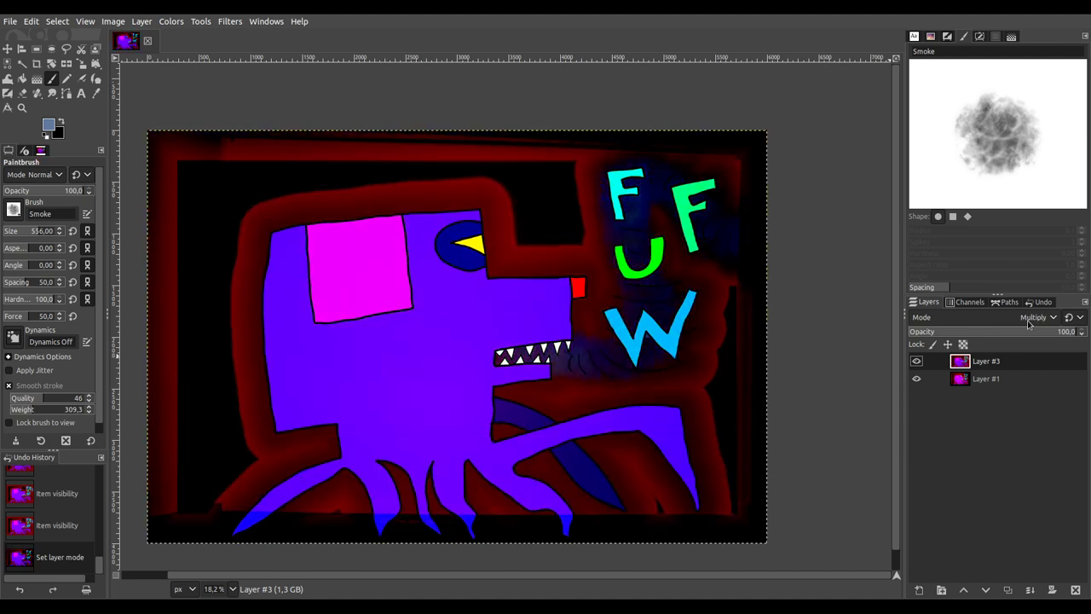
{"action": "scroll", "coordinate": [1029, 324], "scroll_direction": "down", "scroll_amount": 2}
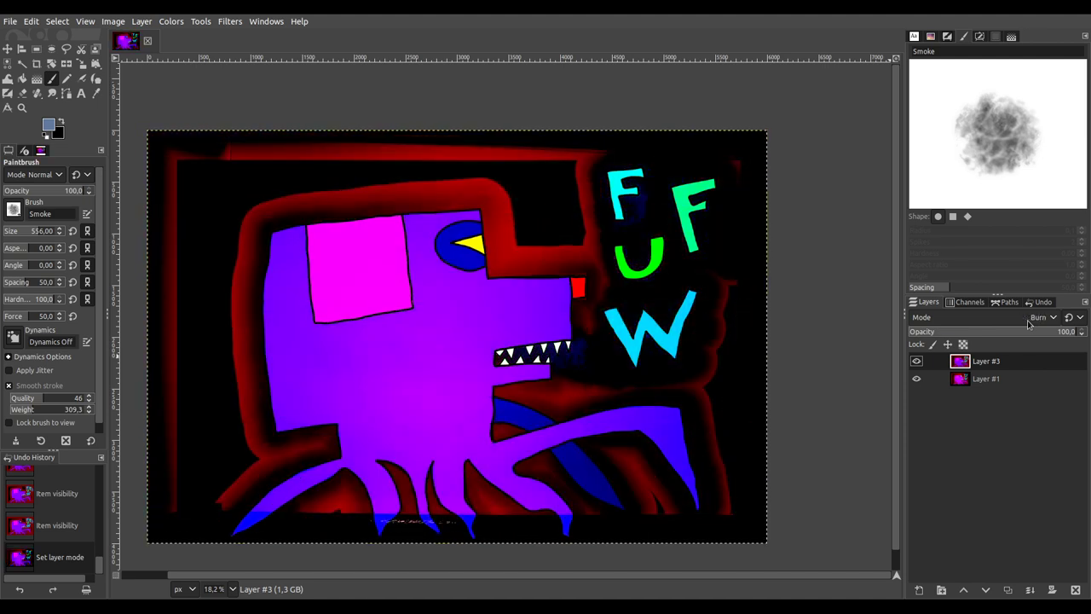
{"action": "scroll", "coordinate": [1029, 325], "scroll_direction": "down", "scroll_amount": 1}
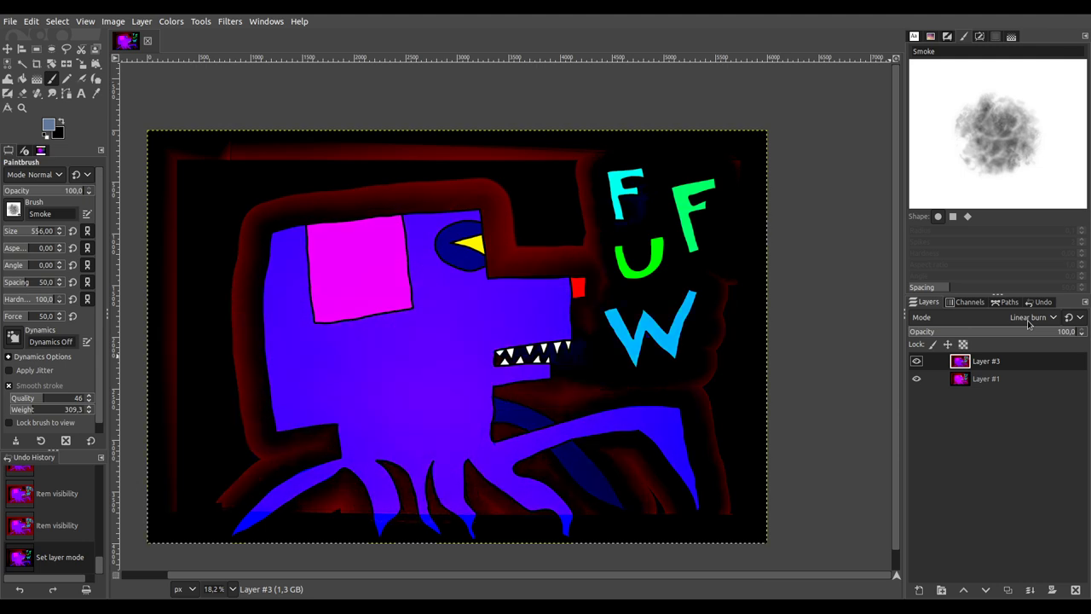
{"action": "scroll", "coordinate": [1029, 324], "scroll_direction": "up", "scroll_amount": 1}
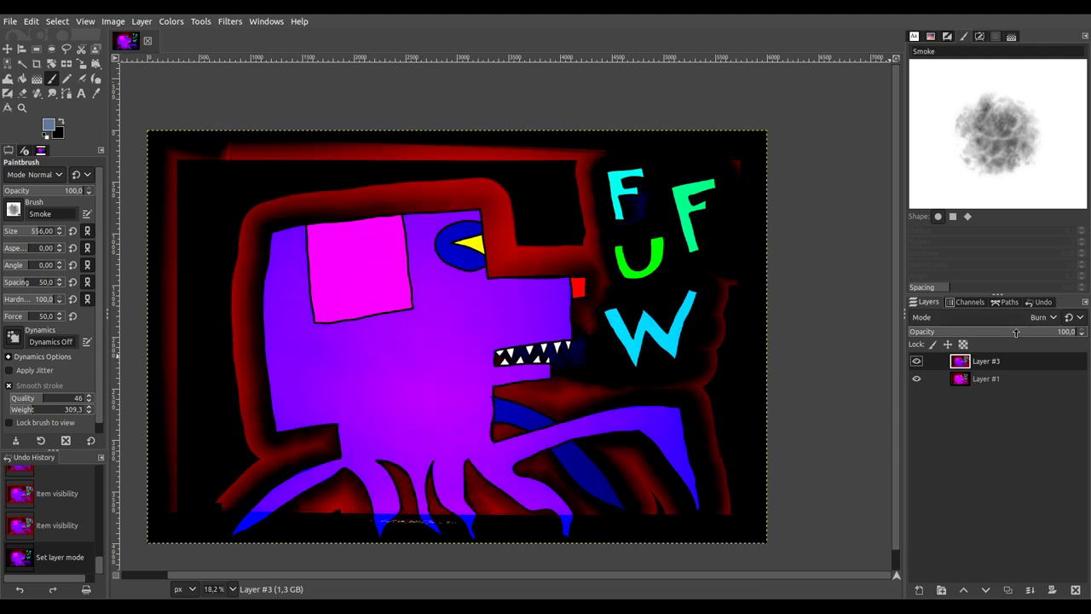
Step: Lower Layer #3's opacity to 33.2 and toggle its visibility to compare the effect, leaving it shown
{"action": "left_click", "coordinate": [1007, 332]}
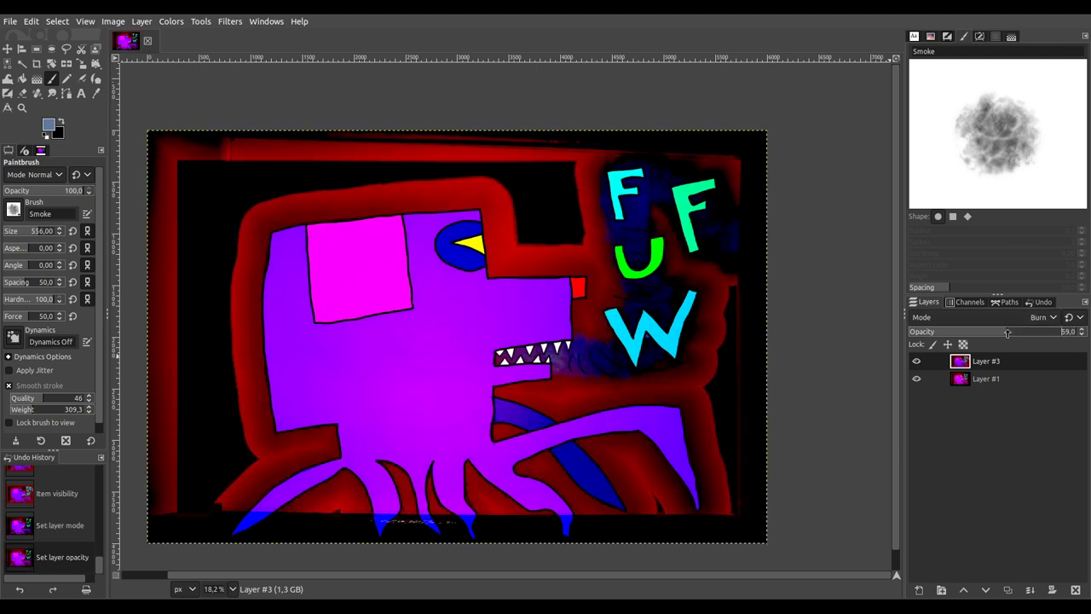
{"action": "left_click", "coordinate": [979, 333]}
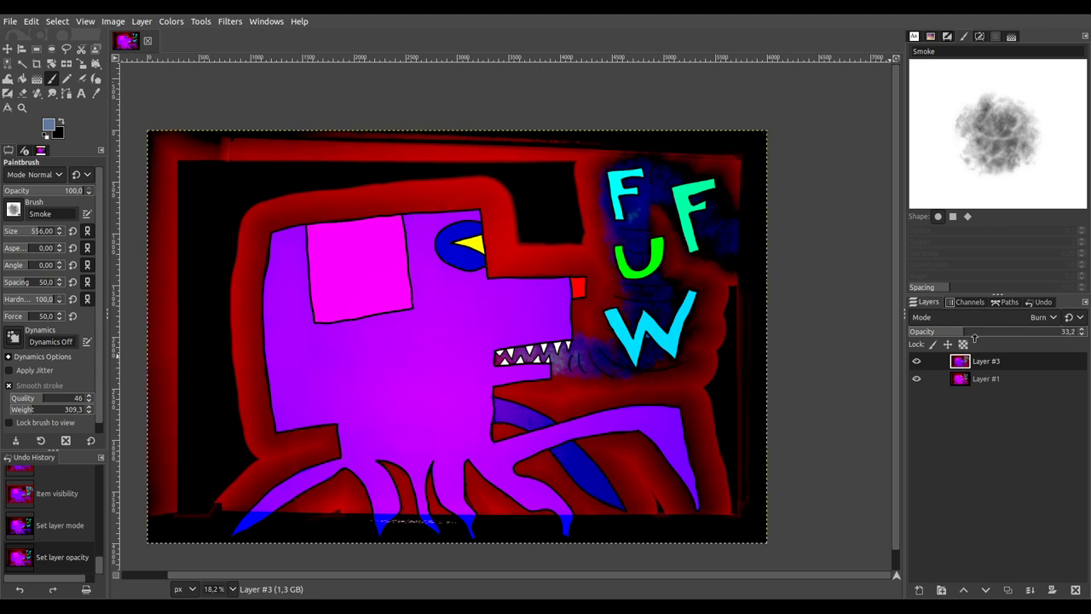
{"action": "left_click", "coordinate": [918, 361]}
{"action": "left_click", "coordinate": [917, 361]}
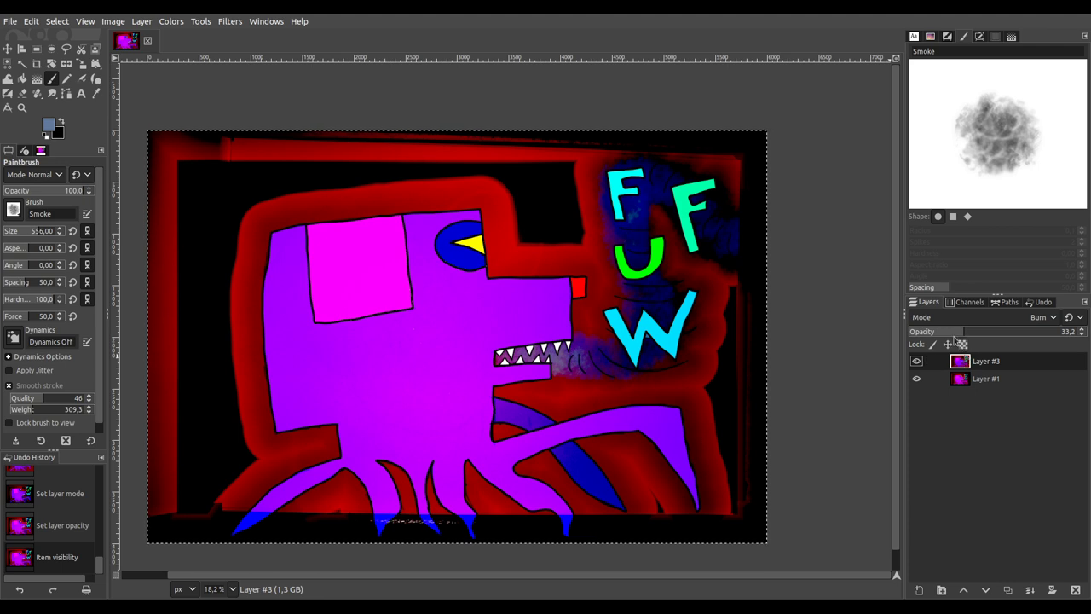
Step: Merge Layer #3 down into Layer #1 and duplicate the merged layer
{"action": "left_click_drag", "start_coordinate": [951, 334], "coordinate": [982, 334]}
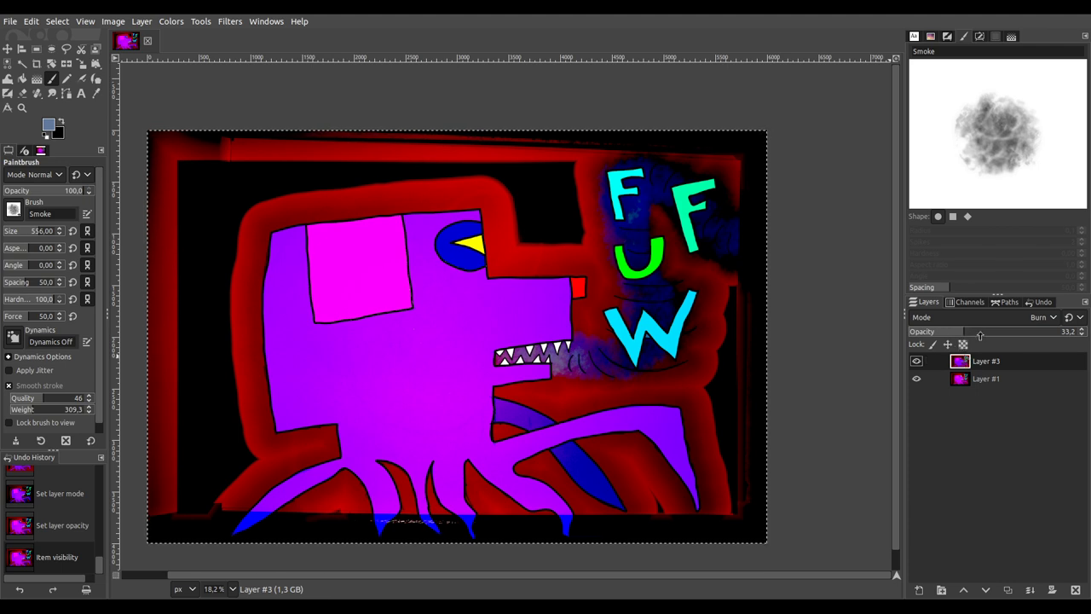
{"action": "left_click", "coordinate": [1029, 589]}
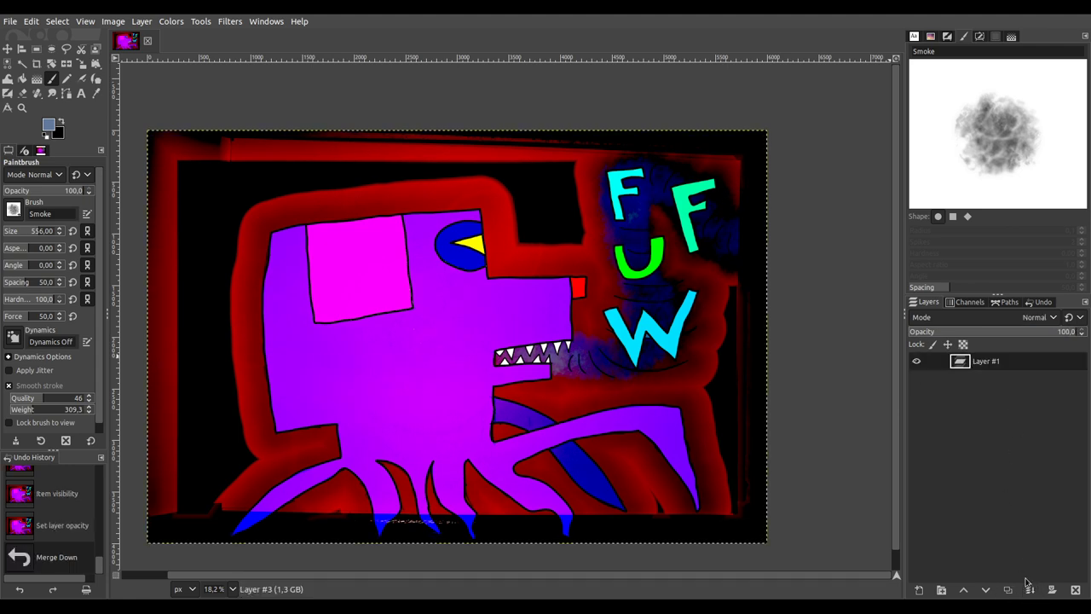
{"action": "key", "text": "shift+ctrl+n"}
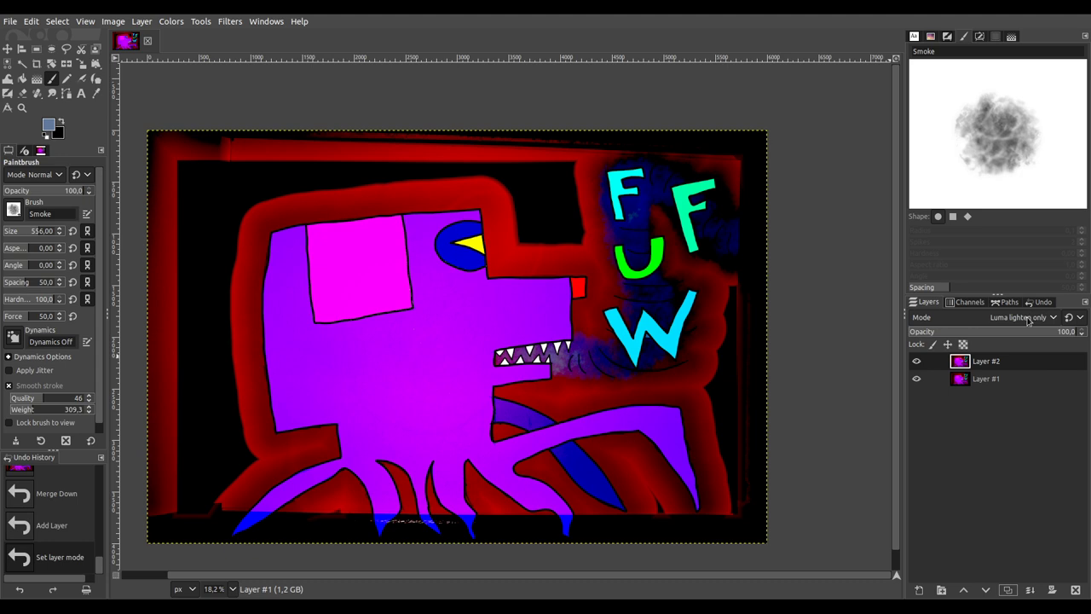
Step: Set Layer #2's blend mode to Screen and toggle its visibility to compare the effect, leaving it shown
{"action": "scroll", "coordinate": [1030, 320], "scroll_direction": "down", "scroll_amount": 5}
{"action": "scroll", "coordinate": [1030, 319], "scroll_direction": "up", "scroll_amount": 1}
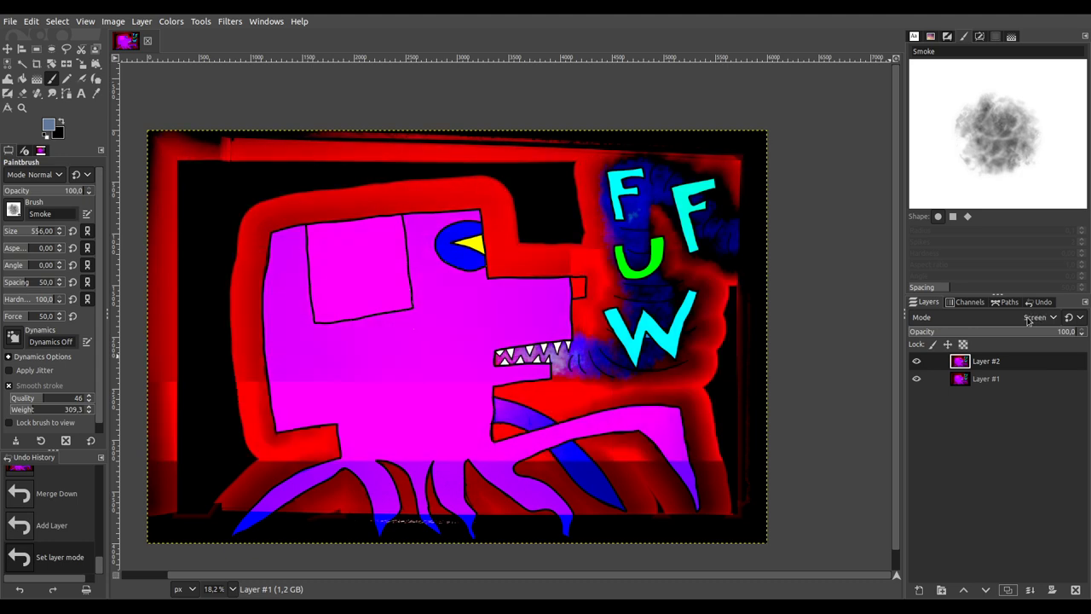
{"action": "left_click", "coordinate": [916, 362]}
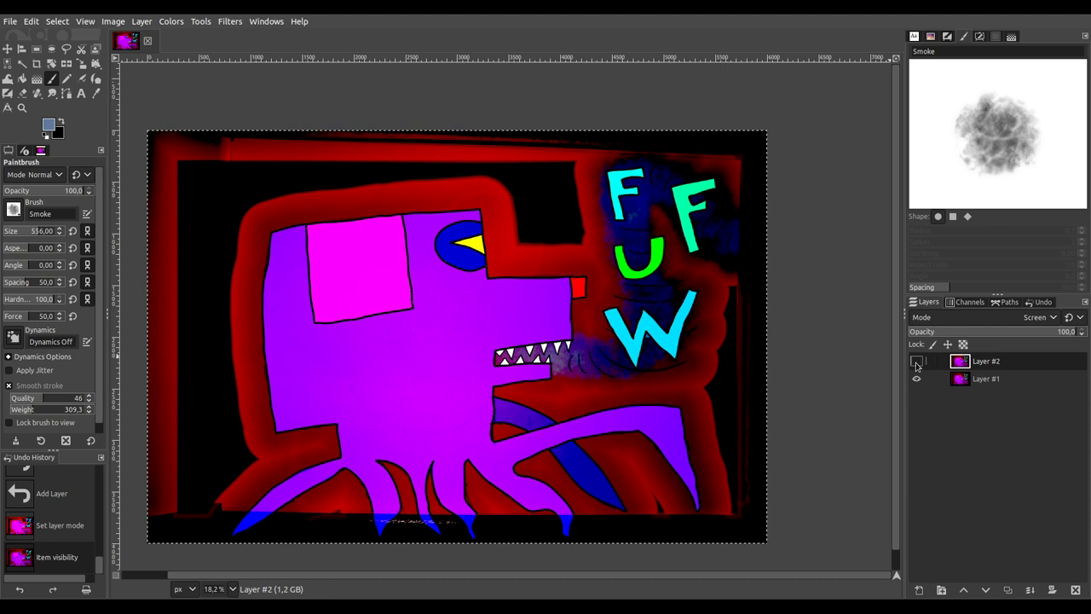
{"action": "left_click", "coordinate": [916, 362]}
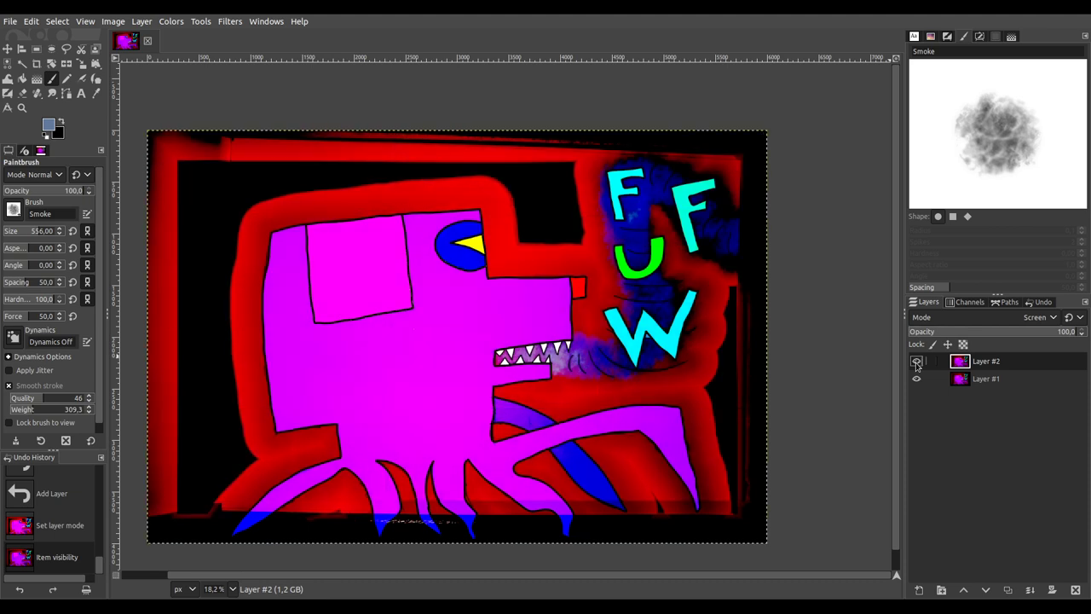
Step: Duplicate Layer #2, try the Burn blend mode on the original beneath the copy, and settle on Multiply
{"action": "left_click", "coordinate": [1008, 590]}
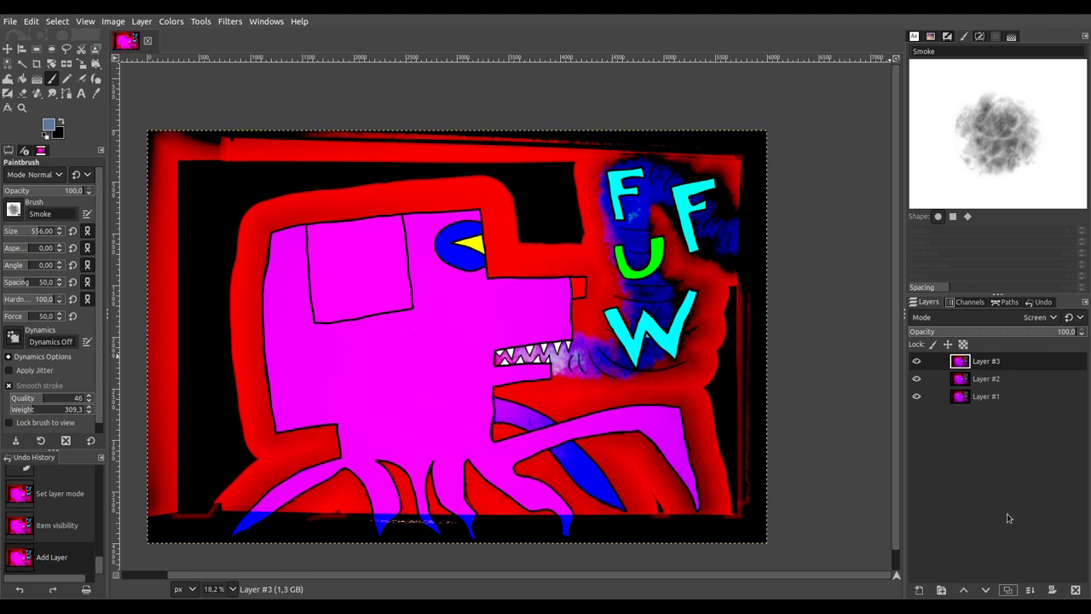
{"action": "left_click", "coordinate": [1004, 382]}
{"action": "scroll", "coordinate": [1034, 330], "scroll_direction": "down", "scroll_amount": 1}
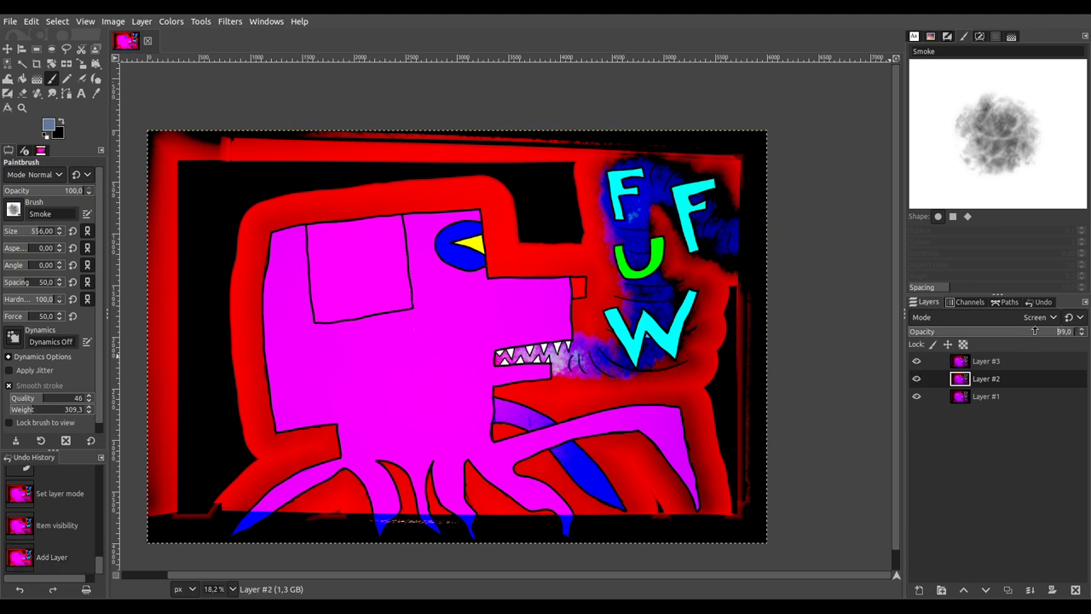
{"action": "scroll", "coordinate": [1035, 331], "scroll_direction": "up", "scroll_amount": 1}
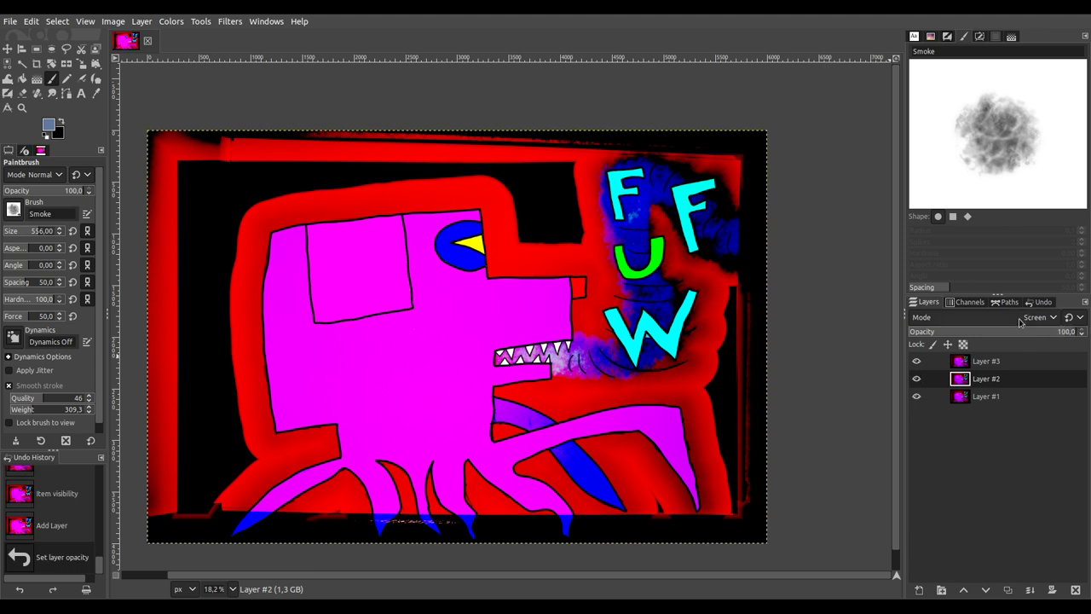
{"action": "scroll", "coordinate": [1020, 321], "scroll_direction": "down", "scroll_amount": 6}
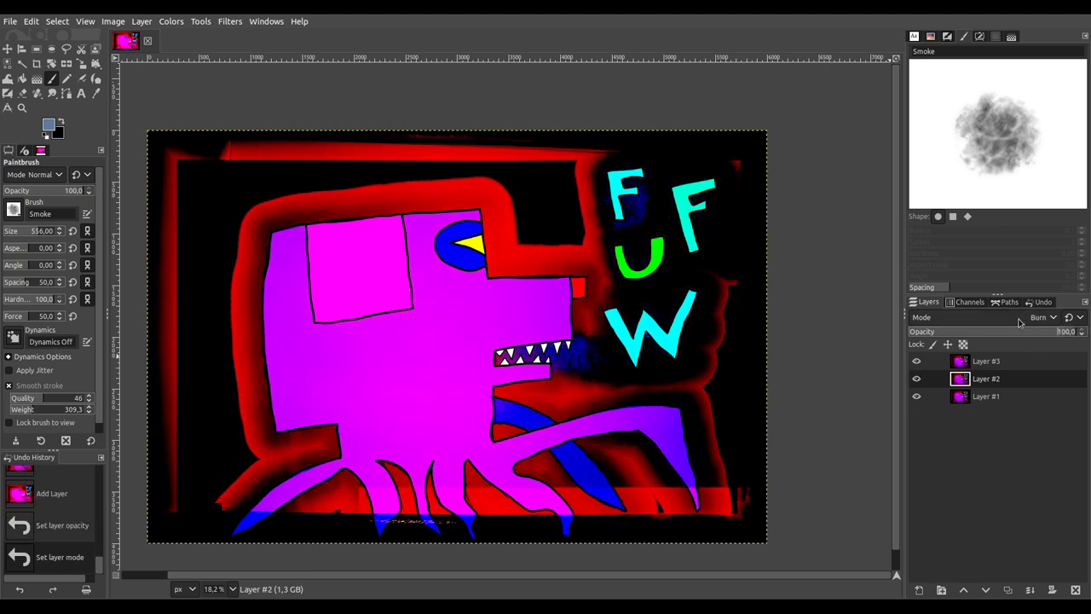
{"action": "scroll", "coordinate": [1019, 321], "scroll_direction": "up", "scroll_amount": 2}
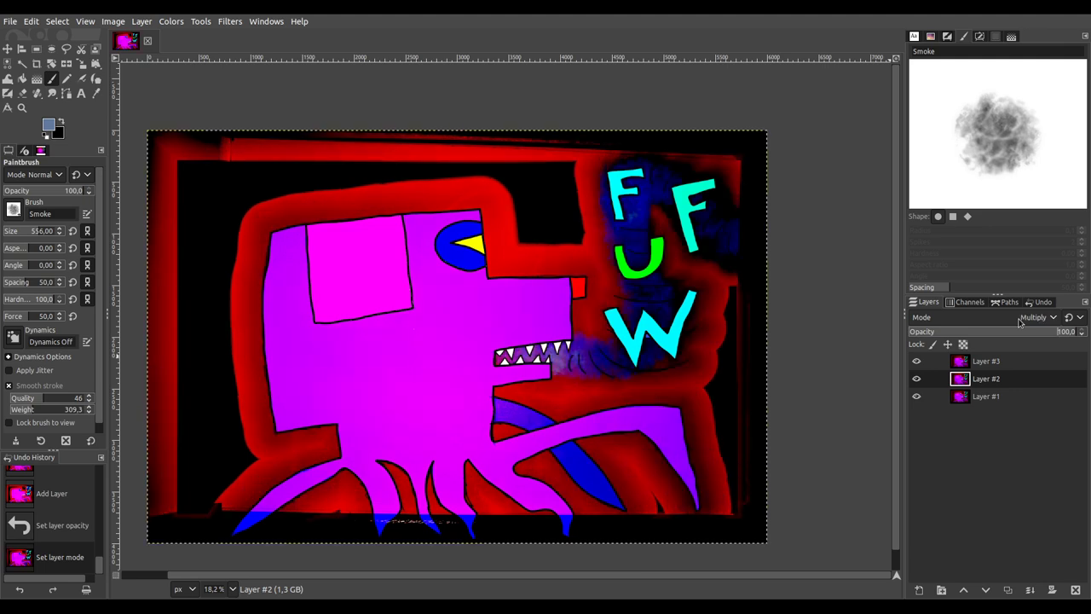
Step: Add a Multiply copy of Layer #2 beneath Layer #3, and try a second such copy before deleting it
{"action": "left_click", "coordinate": [1009, 590]}
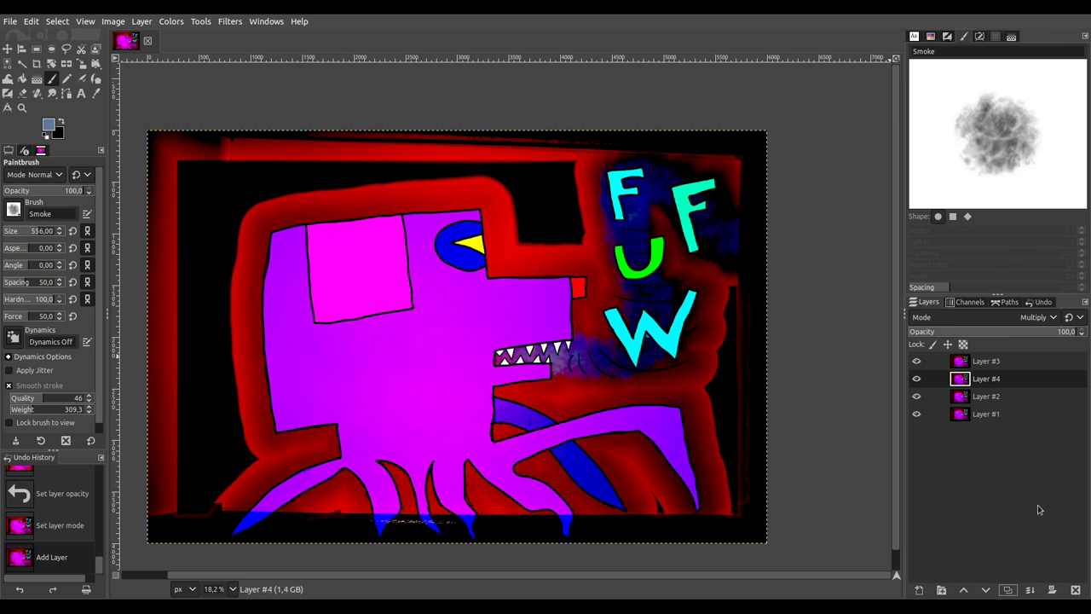
{"action": "left_click", "coordinate": [916, 362]}
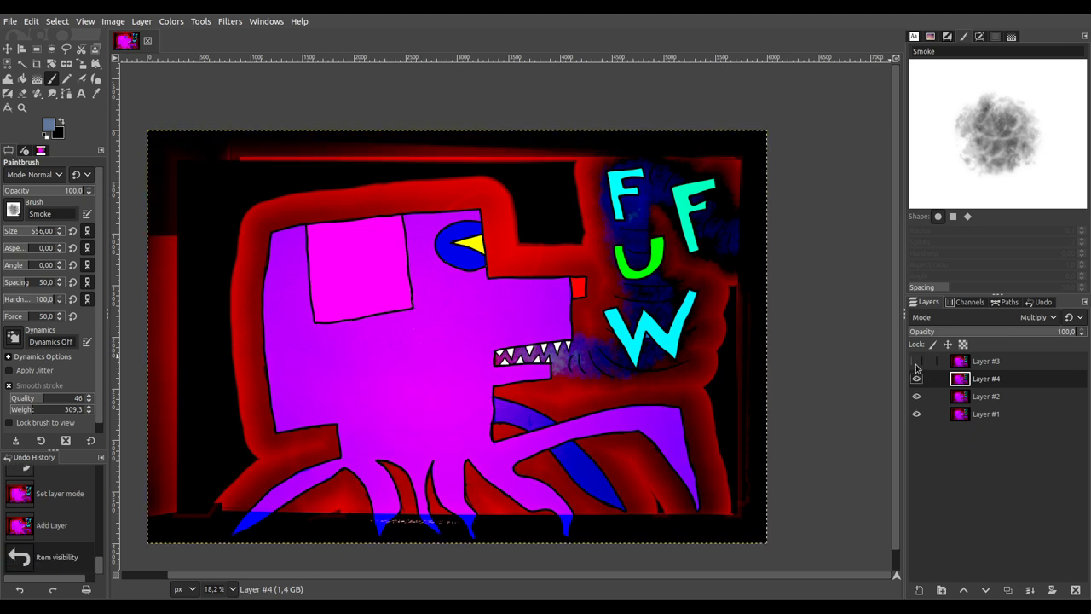
{"action": "left_click", "coordinate": [1007, 590]}
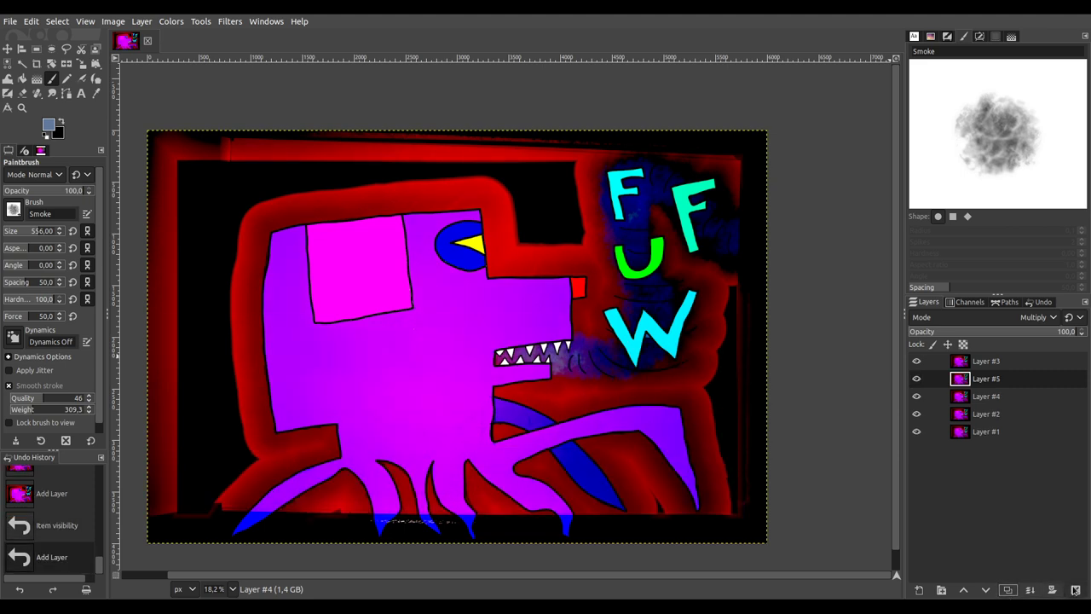
{"action": "left_click", "coordinate": [1075, 590]}
Step: Duplicate Layer #3, try the Dodge, Addition, Darken only and Overlay blend modes on the copy, and delete that copy
{"action": "left_click", "coordinate": [982, 368]}
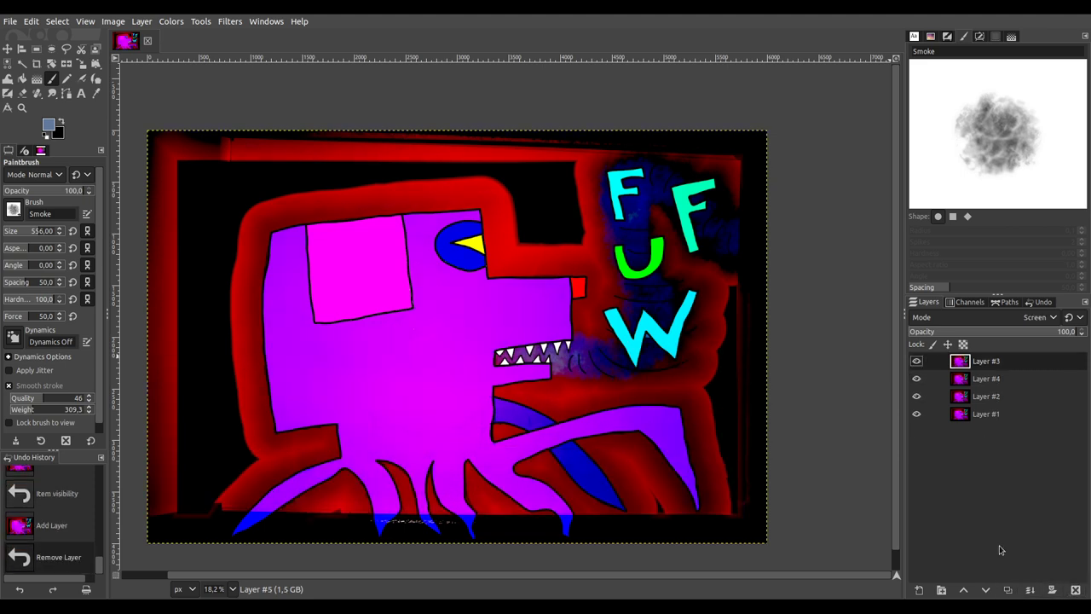
{"action": "left_click", "coordinate": [1008, 590]}
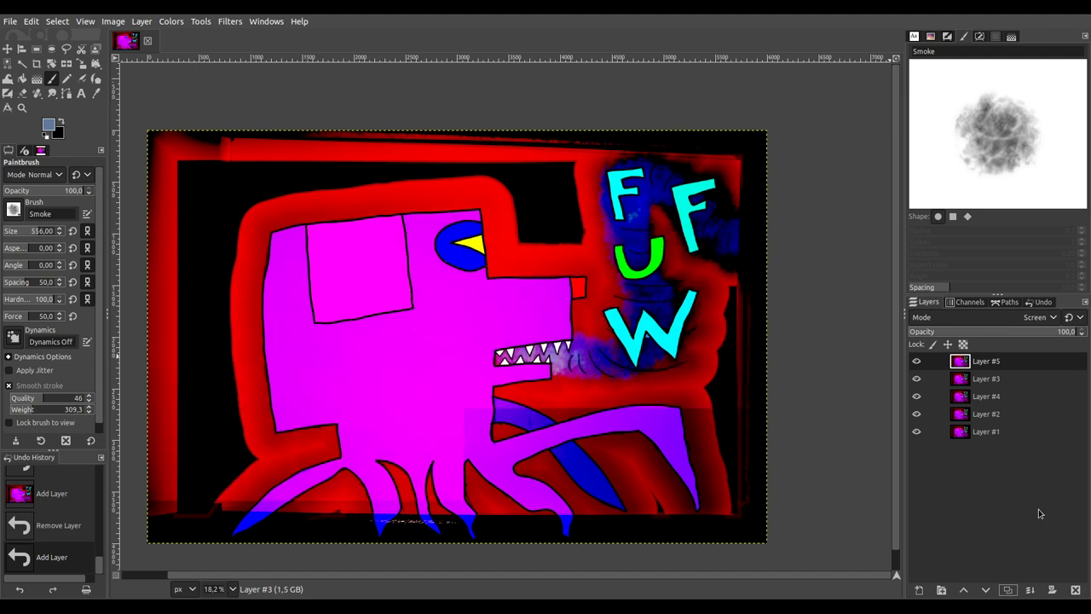
{"action": "scroll", "coordinate": [1030, 322], "scroll_direction": "down", "scroll_amount": 1}
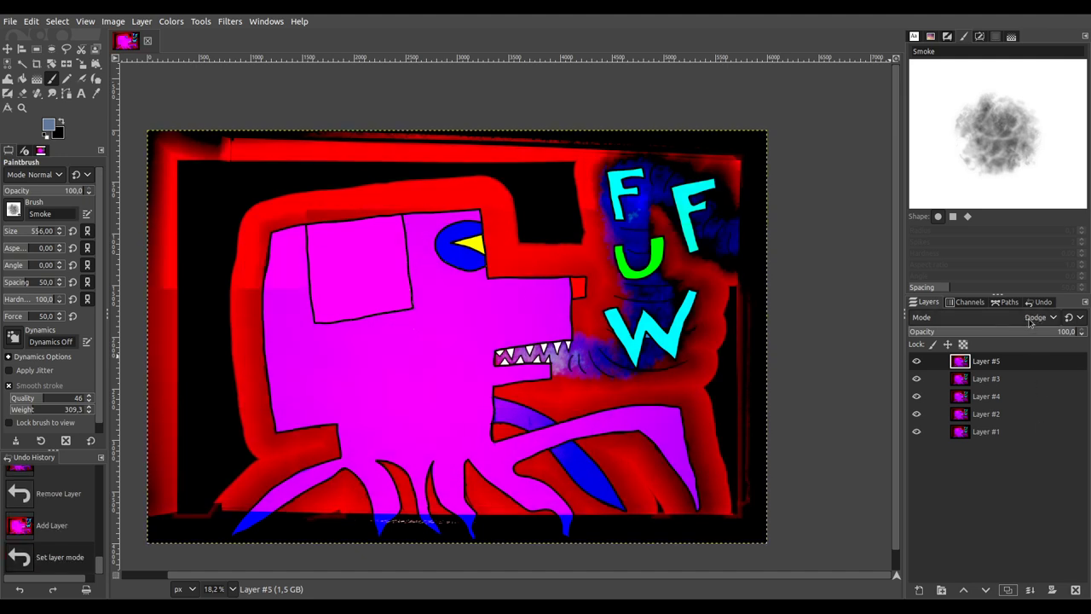
{"action": "scroll", "coordinate": [1029, 321], "scroll_direction": "down", "scroll_amount": 1}
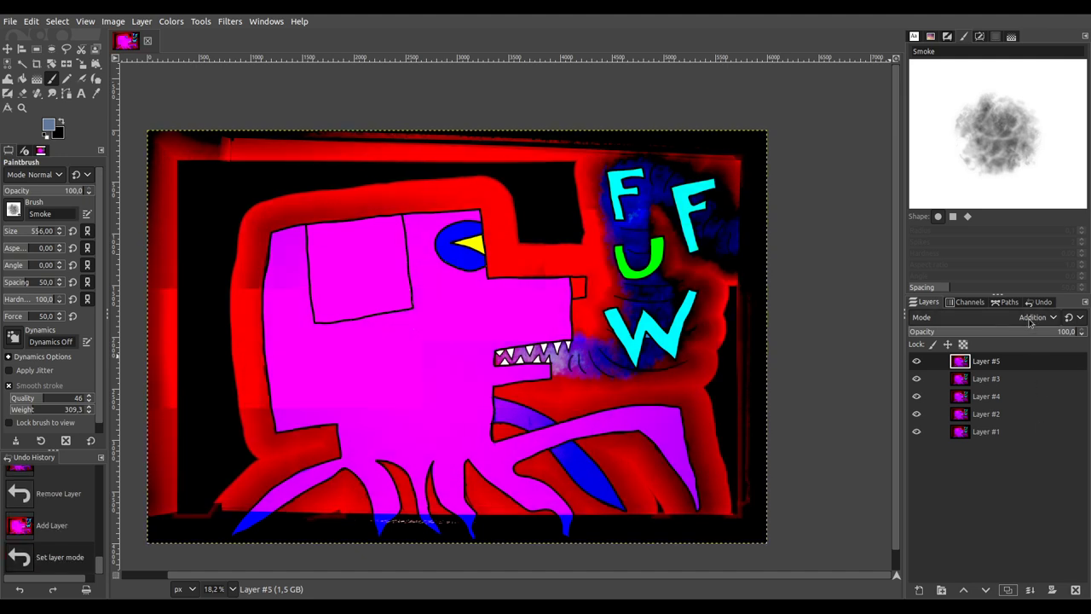
{"action": "scroll", "coordinate": [1030, 321], "scroll_direction": "down", "scroll_amount": 1}
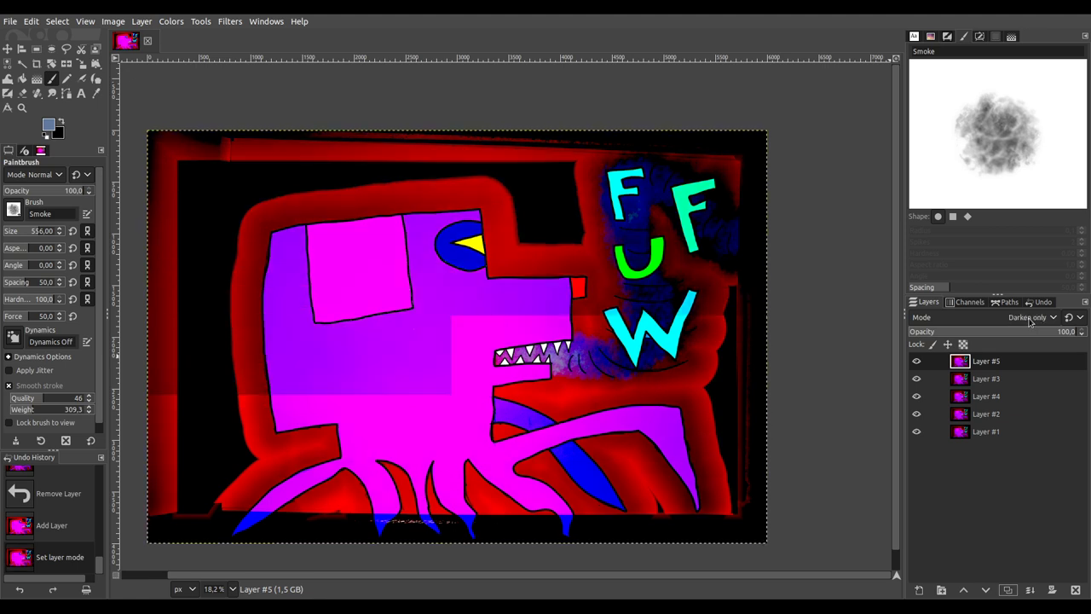
{"action": "scroll", "coordinate": [1029, 321], "scroll_direction": "down", "scroll_amount": 3}
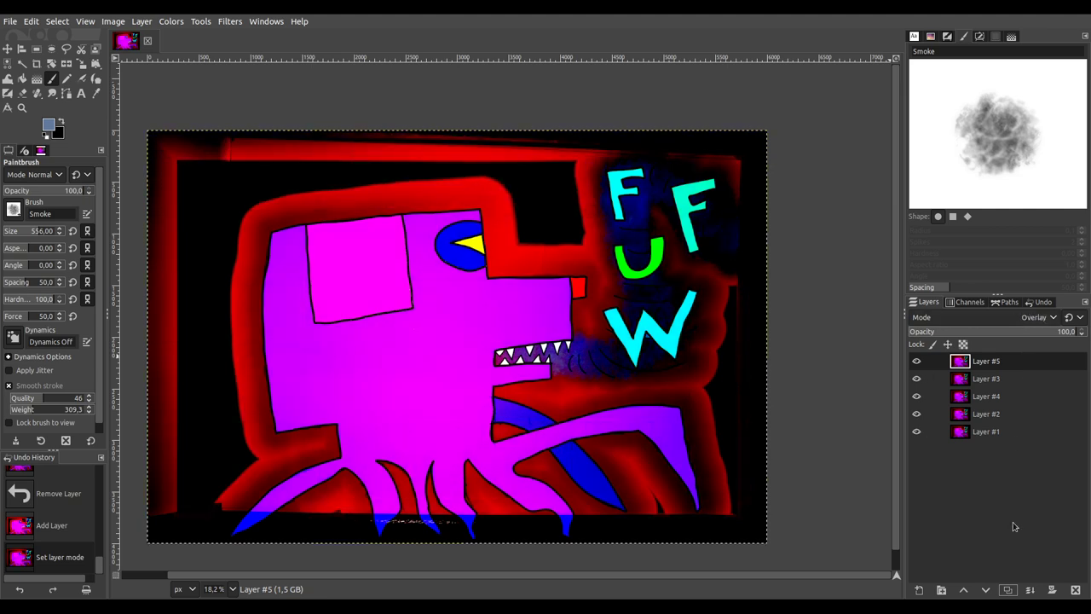
{"action": "left_click", "coordinate": [1076, 590]}
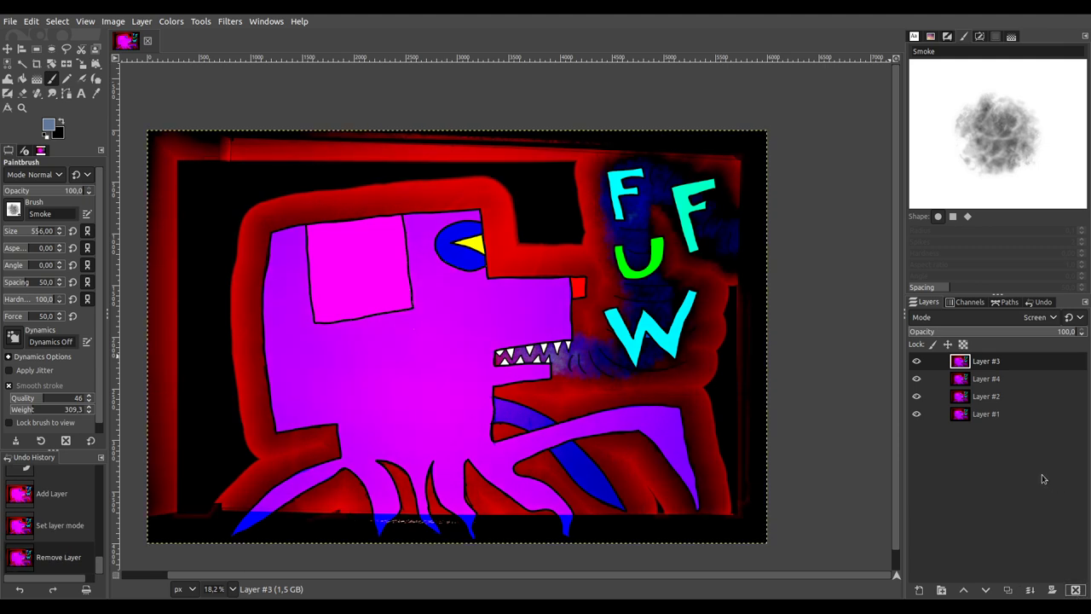
Step: Delete the two Multiply layers, Layer #4 and Layer #2, from between Layer #3 and Layer #1
{"action": "left_click", "coordinate": [986, 380]}
{"action": "left_click", "coordinate": [1076, 590]}
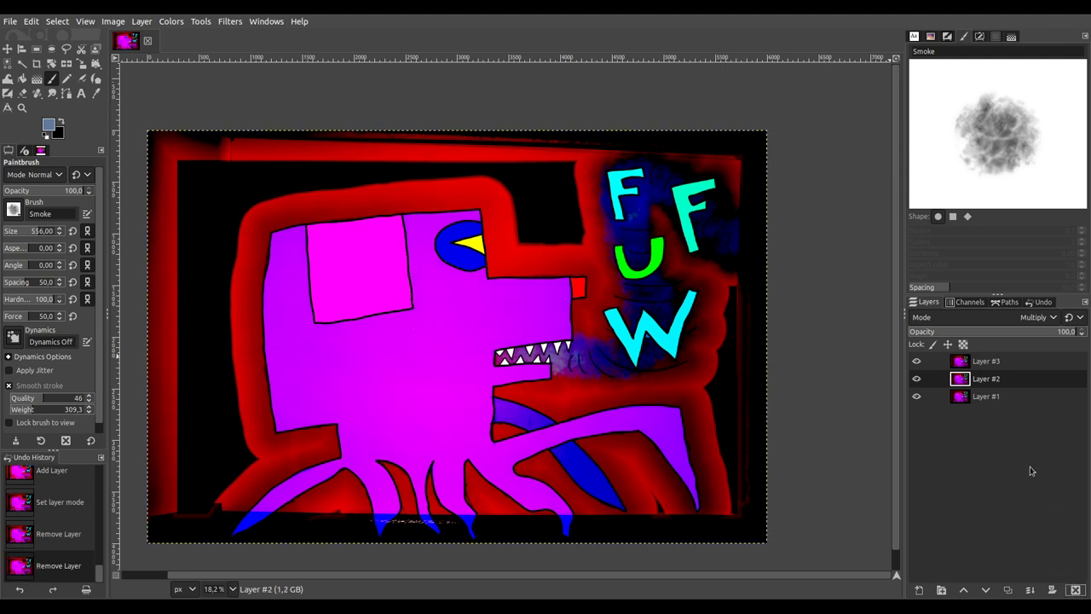
{"action": "left_click", "coordinate": [1076, 590]}
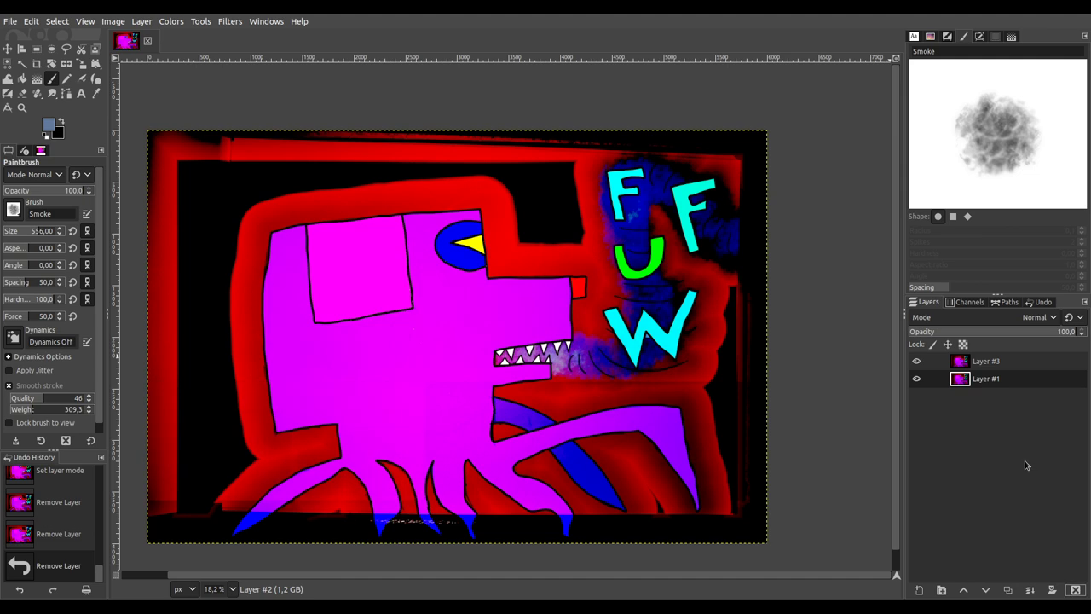
Step: Make Layer #3 active and toggle its visibility to compare its Screen effect with Layer #1, leaving it shown
{"action": "left_click", "coordinate": [998, 367]}
{"action": "left_click", "coordinate": [919, 362]}
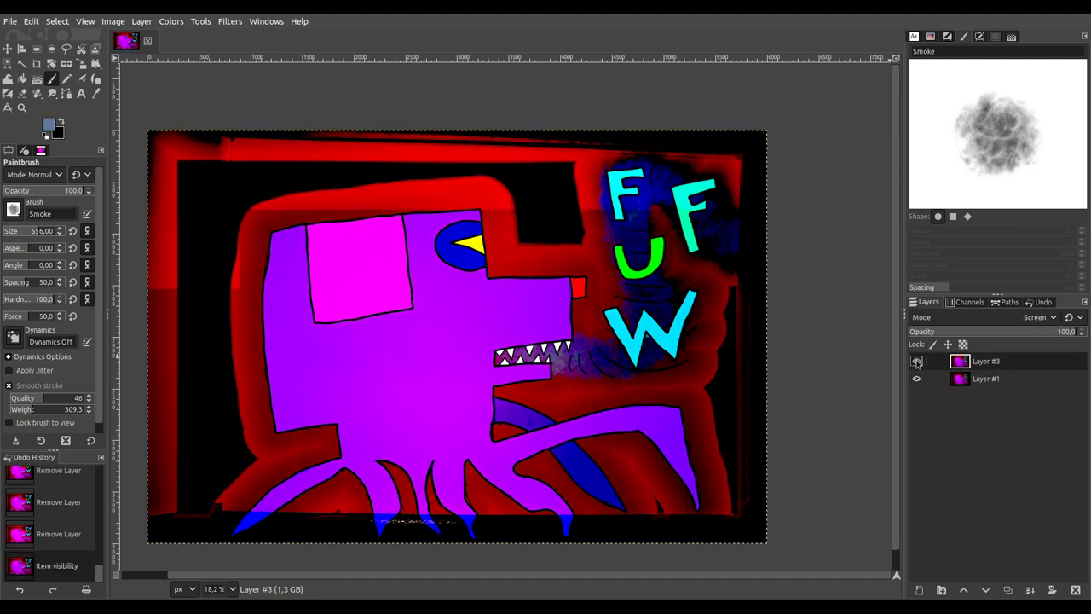
{"action": "left_click", "coordinate": [918, 361]}
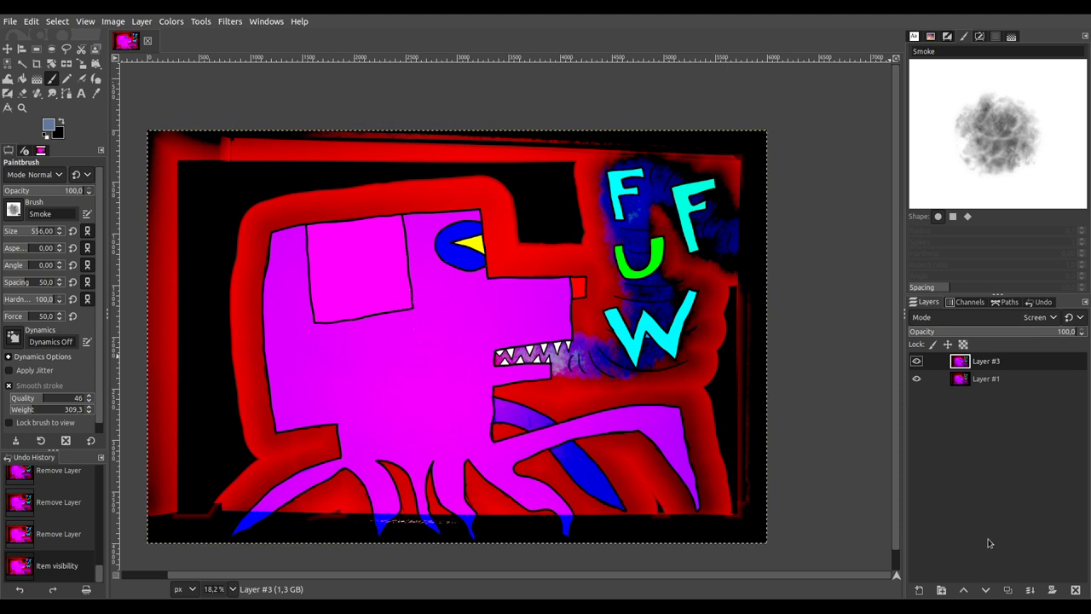
Step: Merge Layer #3 down into Layer #1 and clear the image's undo history
{"action": "left_click", "coordinate": [1031, 590]}
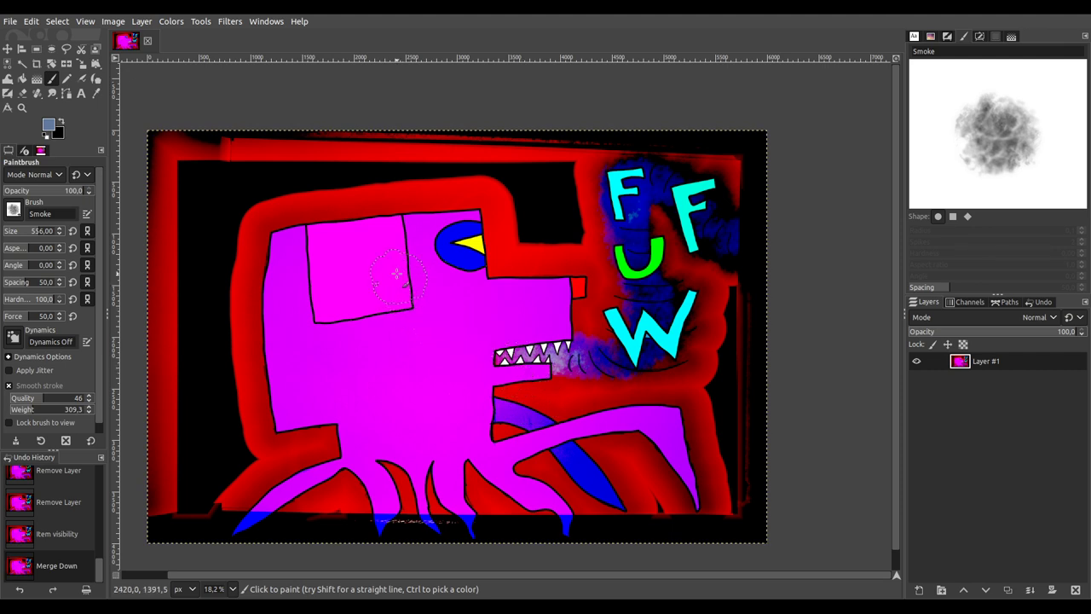
{"action": "left_click", "coordinate": [7, 22]}
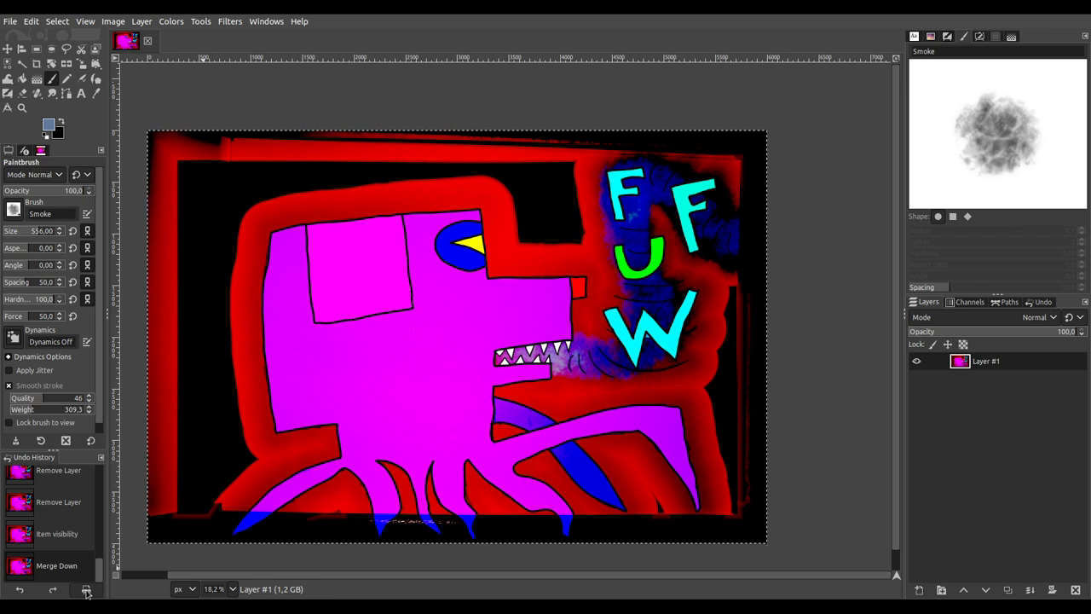
{"action": "left_click", "coordinate": [86, 590]}
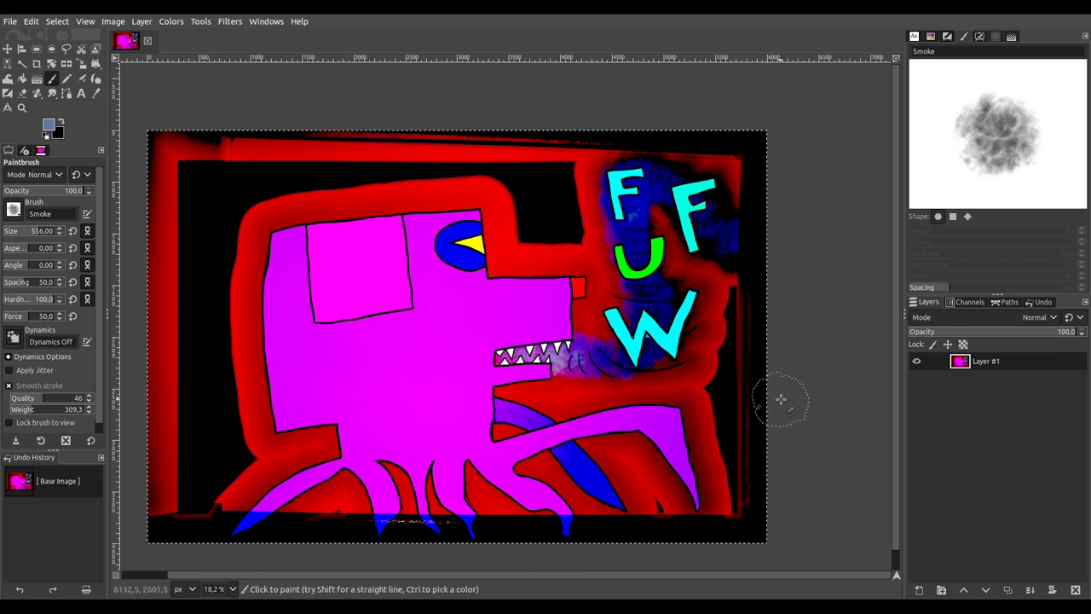
Step: Scale the finished image down to about half its size, and close it to open IMG_1409.jpg
{"action": "left_click", "coordinate": [113, 21]}
{"action": "key", "text": "Escape"}
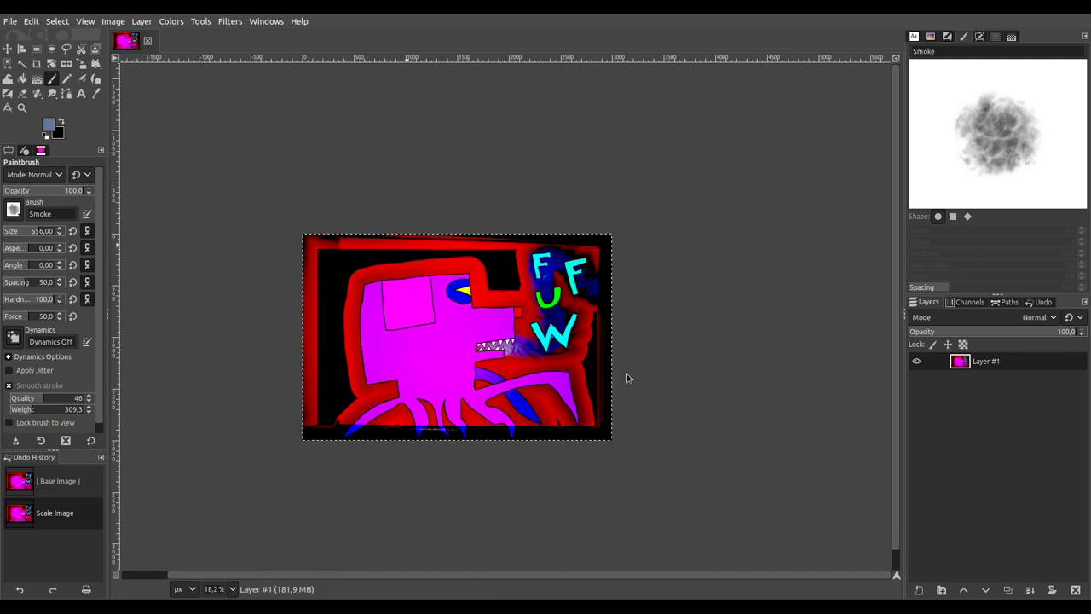
{"action": "key", "text": "ctrl+w"}
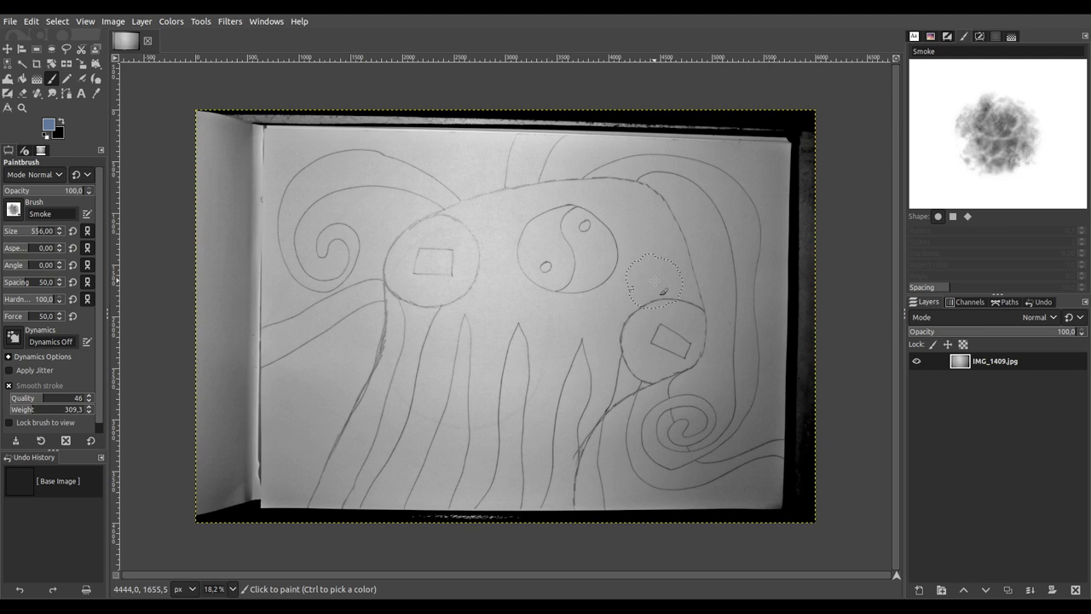
Step: Make black the foreground colour and set the paintbrush to the 2. Hardness 100 copy brush at size 11
{"action": "left_click", "coordinate": [61, 124]}
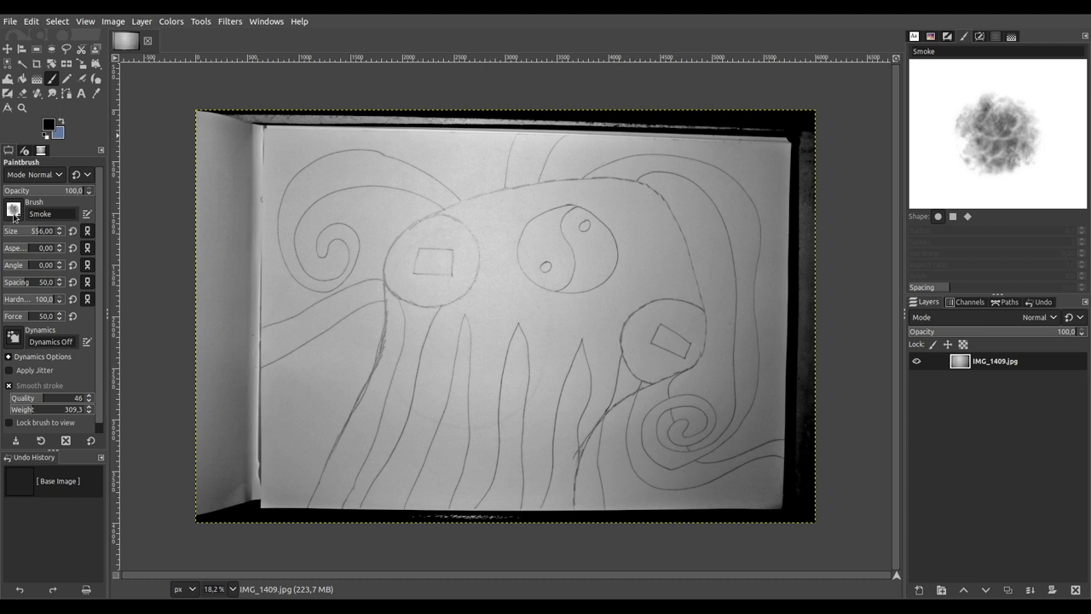
{"action": "key", "text": "period"}
{"action": "left_click", "coordinate": [13, 231]}
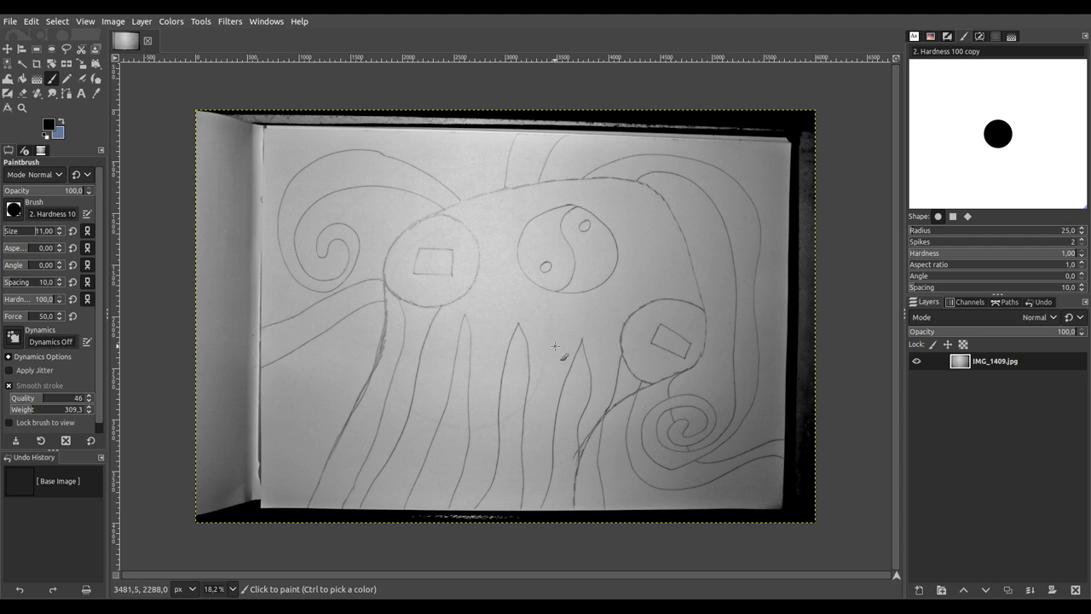
Step: Try inking the lower small circle of the yin-yang directly on the IMG_1409.jpg layer, and undo the stroke
{"action": "key", "text": "1"}
{"action": "scroll", "coordinate": [580, 249], "scroll_direction": "down", "scroll_amount": 3}
{"action": "scroll", "coordinate": [580, 249], "scroll_direction": "left", "scroll_amount": 2}
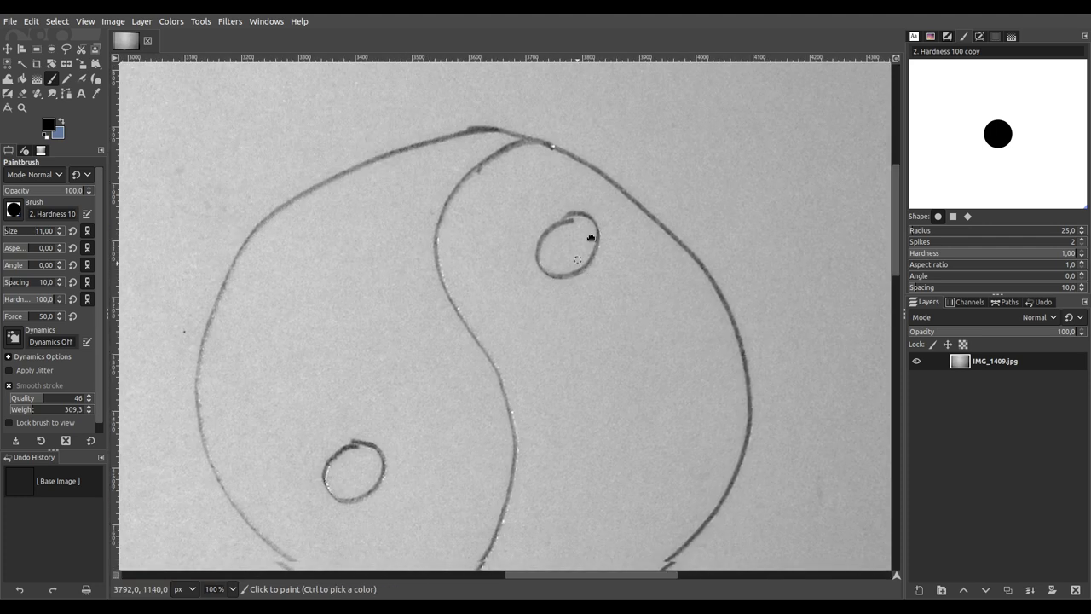
{"action": "mouse_move", "coordinate": [391, 384]}
{"action": "left_mouse_down"}
{"action": "mouse_move", "coordinate": [372, 396]}
{"action": "mouse_move", "coordinate": [358, 432]}
{"action": "mouse_move", "coordinate": [385, 457]}
{"action": "mouse_move", "coordinate": [406, 449]}
{"action": "left_mouse_up"}
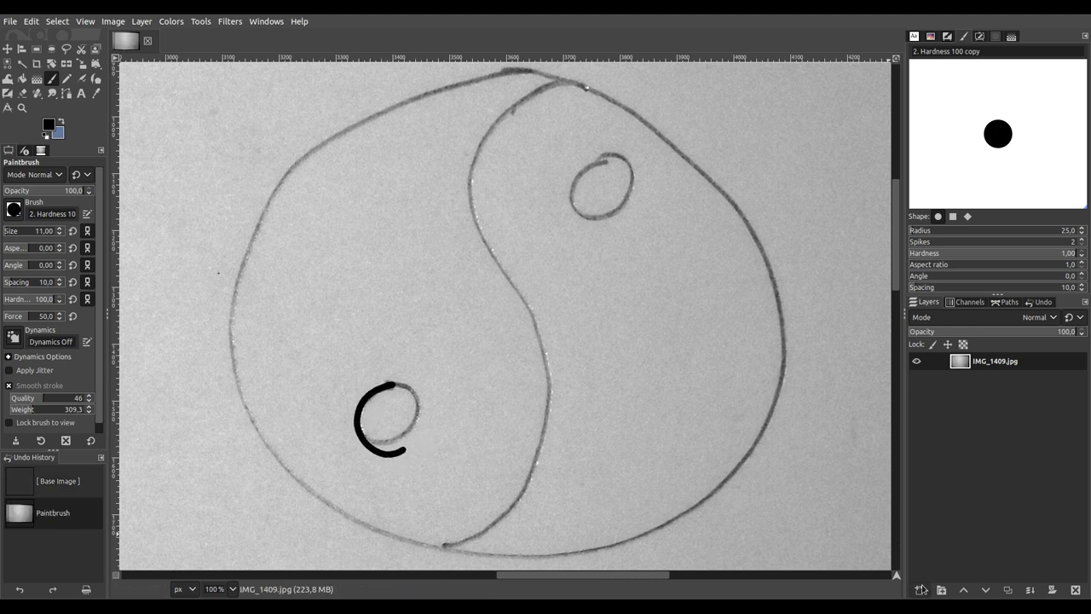
{"action": "key", "text": "ctrl+z"}
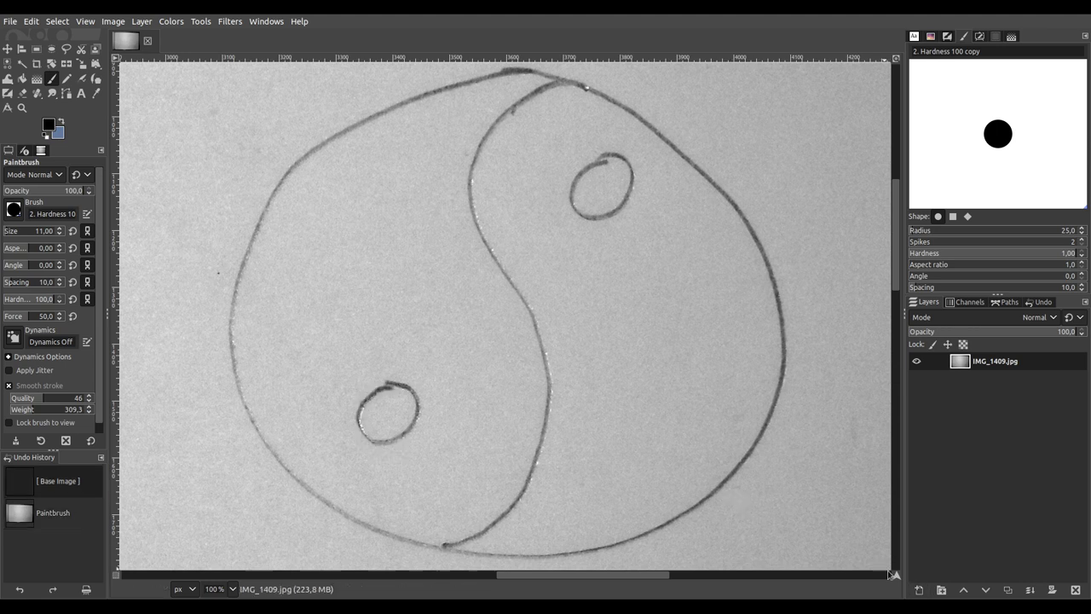
Step: Add a new layer above IMG_1409.jpg and ink the yin-yang's two small circles on it in black
{"action": "left_click", "coordinate": [919, 589], "text": "shift"}
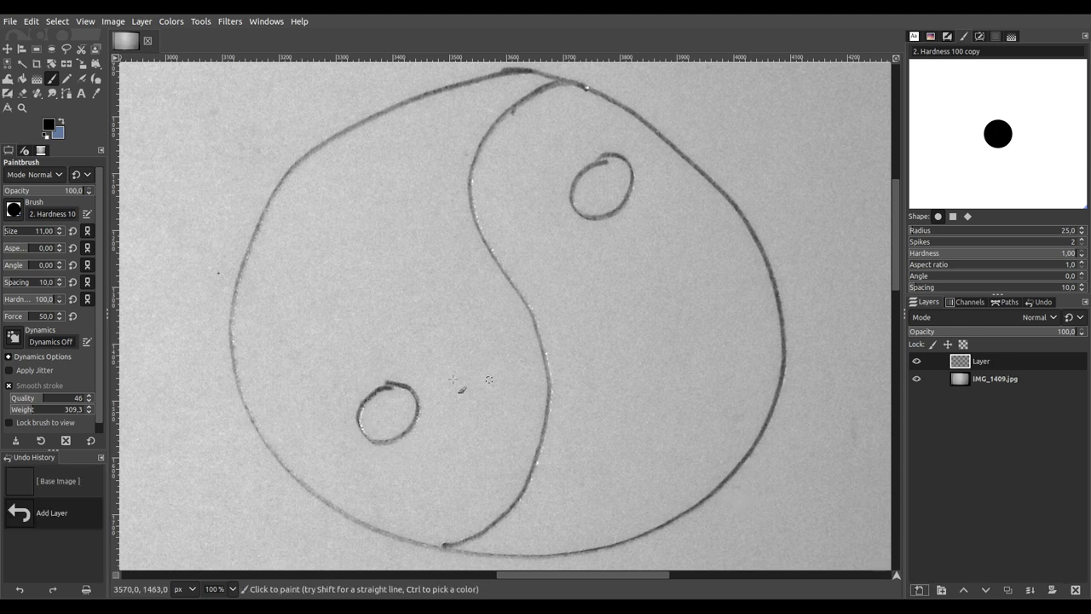
{"action": "scroll", "coordinate": [372, 414], "scroll_direction": "up", "scroll_amount": 4, "text": "ctrl"}
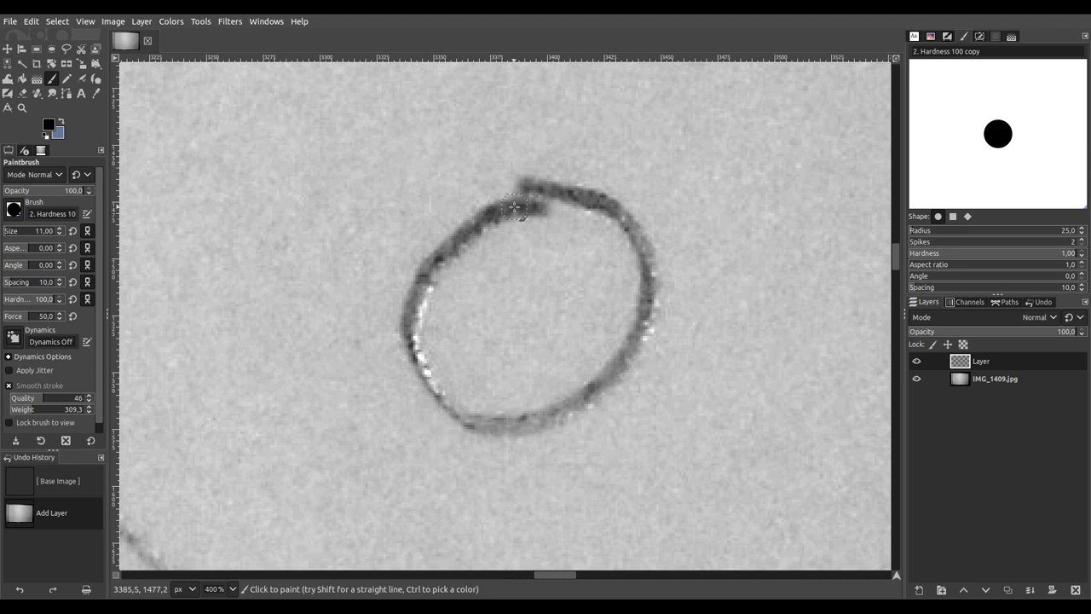
{"action": "left_click", "coordinate": [508, 208]}
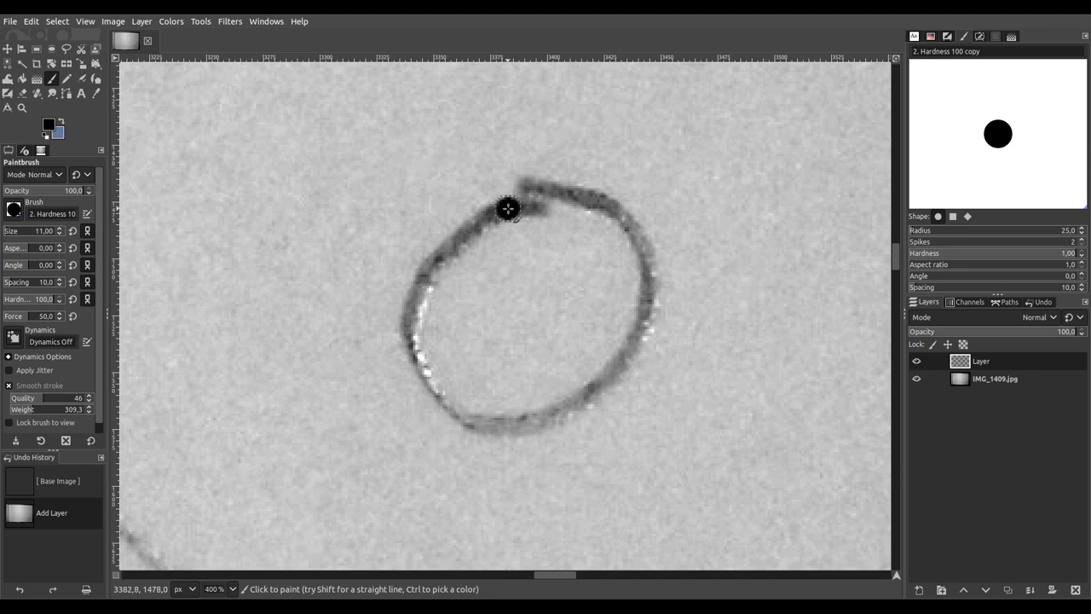
{"action": "mouse_move", "coordinate": [508, 208]}
{"action": "left_mouse_down"}
{"action": "mouse_move", "coordinate": [416, 298]}
{"action": "mouse_move", "coordinate": [411, 325]}
{"action": "mouse_move", "coordinate": [430, 383]}
{"action": "mouse_move", "coordinate": [453, 409]}
{"action": "mouse_move", "coordinate": [513, 419]}
{"action": "mouse_move", "coordinate": [554, 416]}
{"action": "mouse_move", "coordinate": [623, 380]}
{"action": "mouse_move", "coordinate": [650, 313]}
{"action": "mouse_move", "coordinate": [646, 264]}
{"action": "mouse_move", "coordinate": [615, 212]}
{"action": "mouse_move", "coordinate": [590, 196]}
{"action": "mouse_move", "coordinate": [495, 209]}
{"action": "left_mouse_up"}
{"action": "scroll", "coordinate": [617, 273], "scroll_direction": "down", "scroll_amount": 5, "text": "ctrl"}
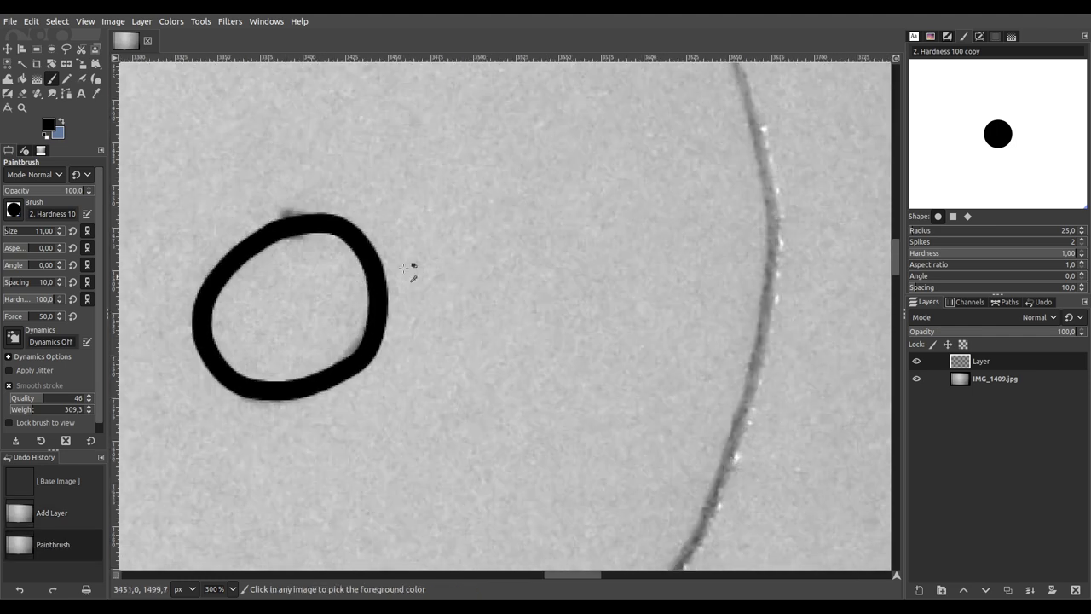
{"action": "scroll", "coordinate": [432, 178], "scroll_direction": "up", "scroll_amount": 3, "text": "ctrl"}
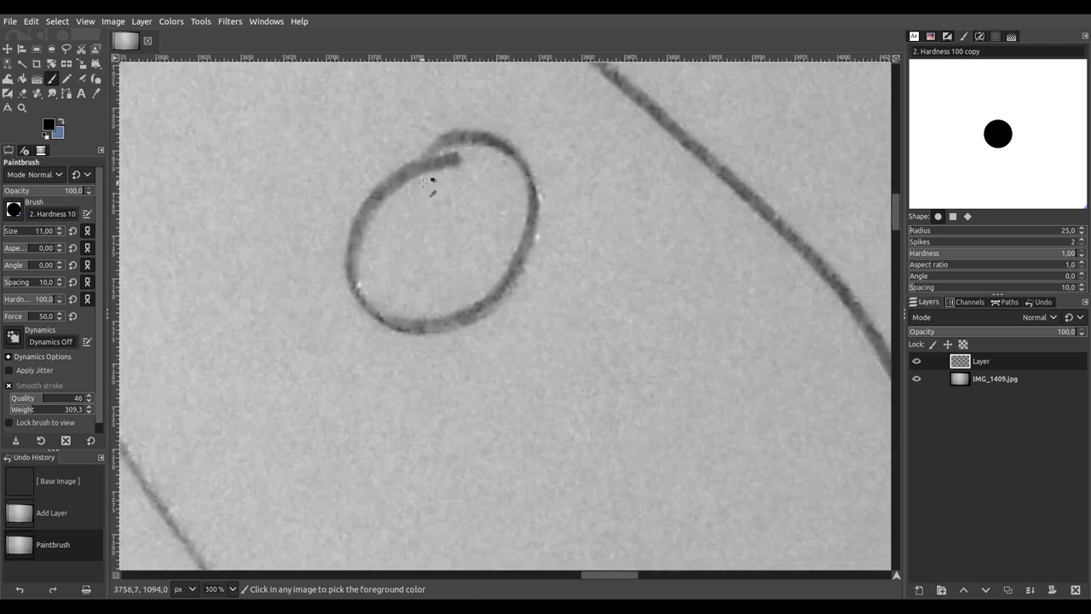
{"action": "mouse_move", "coordinate": [450, 186]}
{"action": "left_mouse_down"}
{"action": "mouse_move", "coordinate": [372, 249]}
{"action": "mouse_move", "coordinate": [346, 313]}
{"action": "mouse_move", "coordinate": [355, 379]}
{"action": "mouse_move", "coordinate": [384, 418]}
{"action": "mouse_move", "coordinate": [430, 422]}
{"action": "mouse_move", "coordinate": [531, 385]}
{"action": "mouse_move", "coordinate": [571, 305]}
{"action": "mouse_move", "coordinate": [563, 224]}
{"action": "mouse_move", "coordinate": [536, 183]}
{"action": "mouse_move", "coordinate": [493, 170]}
{"action": "mouse_move", "coordinate": [450, 179]}
{"action": "left_mouse_up"}
{"action": "scroll", "coordinate": [450, 246], "scroll_direction": "down", "scroll_amount": 5}
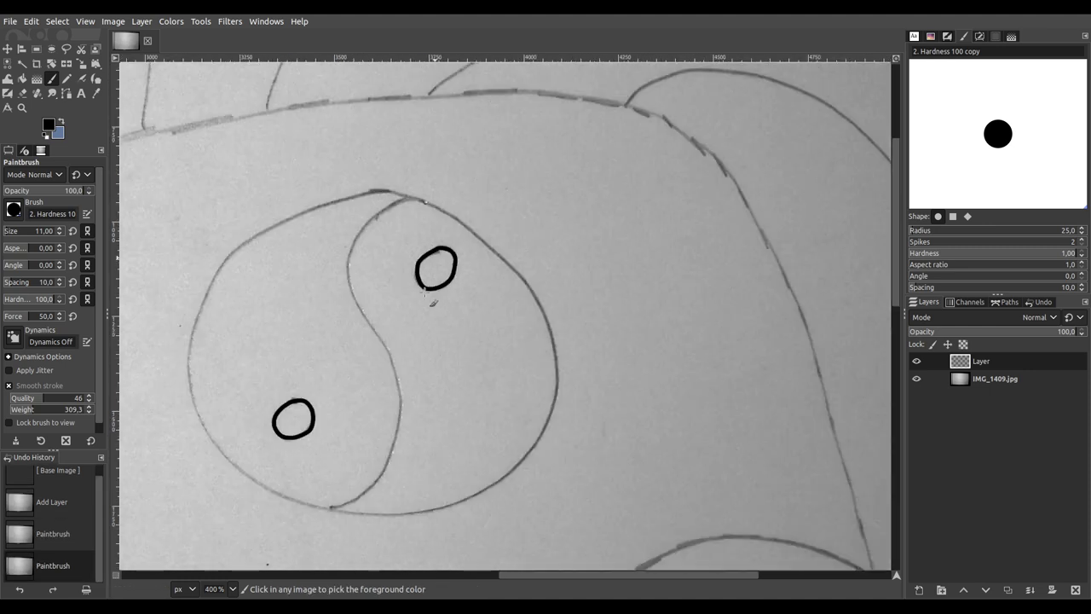
Step: Ink the yin-yang's outer circle from its top, around the left side and along the bottom to the lower right
{"action": "scroll", "coordinate": [477, 196], "scroll_direction": "left", "scroll_amount": 3}
{"action": "scroll", "coordinate": [494, 162], "scroll_direction": "down", "scroll_amount": 2}
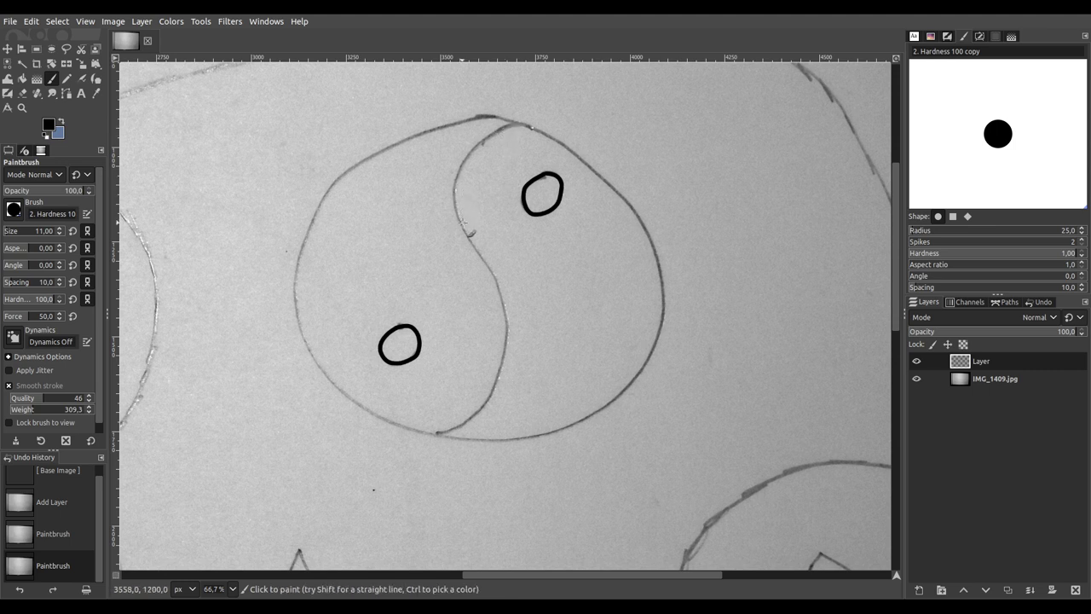
{"action": "scroll", "coordinate": [482, 152], "scroll_direction": "up", "scroll_amount": 2, "text": "ctrl"}
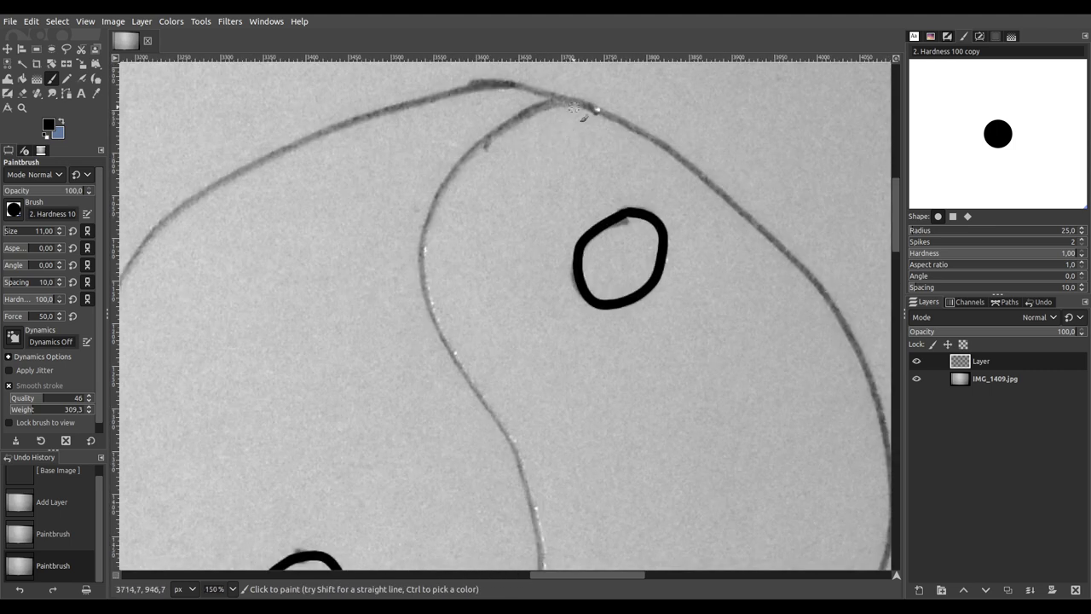
{"action": "mouse_move", "coordinate": [548, 94]}
{"action": "left_mouse_down"}
{"action": "mouse_move", "coordinate": [434, 84]}
{"action": "mouse_move", "coordinate": [331, 120]}
{"action": "mouse_move", "coordinate": [227, 170]}
{"action": "mouse_move", "coordinate": [158, 230]}
{"action": "left_mouse_up"}
{"action": "scroll", "coordinate": [182, 288], "scroll_direction": "left", "scroll_amount": 5}
{"action": "scroll", "coordinate": [182, 287], "scroll_direction": "down", "scroll_amount": 3}
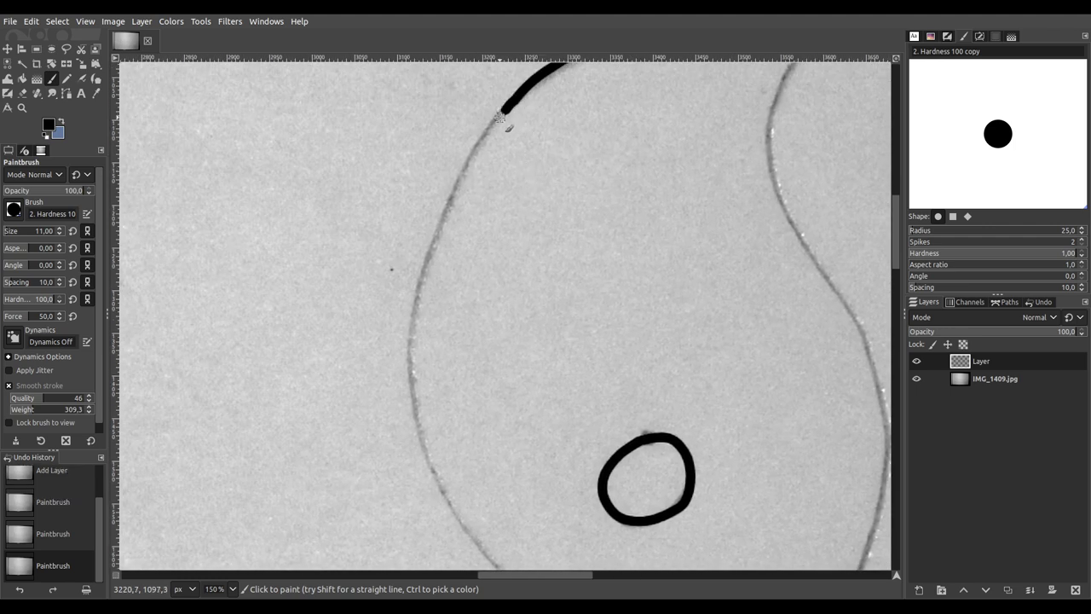
{"action": "mouse_move", "coordinate": [474, 149]}
{"action": "left_mouse_down"}
{"action": "mouse_move", "coordinate": [422, 267]}
{"action": "mouse_move", "coordinate": [412, 388]}
{"action": "mouse_move", "coordinate": [426, 456]}
{"action": "mouse_move", "coordinate": [477, 545]}
{"action": "mouse_move", "coordinate": [483, 509]}
{"action": "mouse_move", "coordinate": [426, 401]}
{"action": "mouse_move", "coordinate": [241, 243]}
{"action": "mouse_move", "coordinate": [196, 241]}
{"action": "left_mouse_up"}
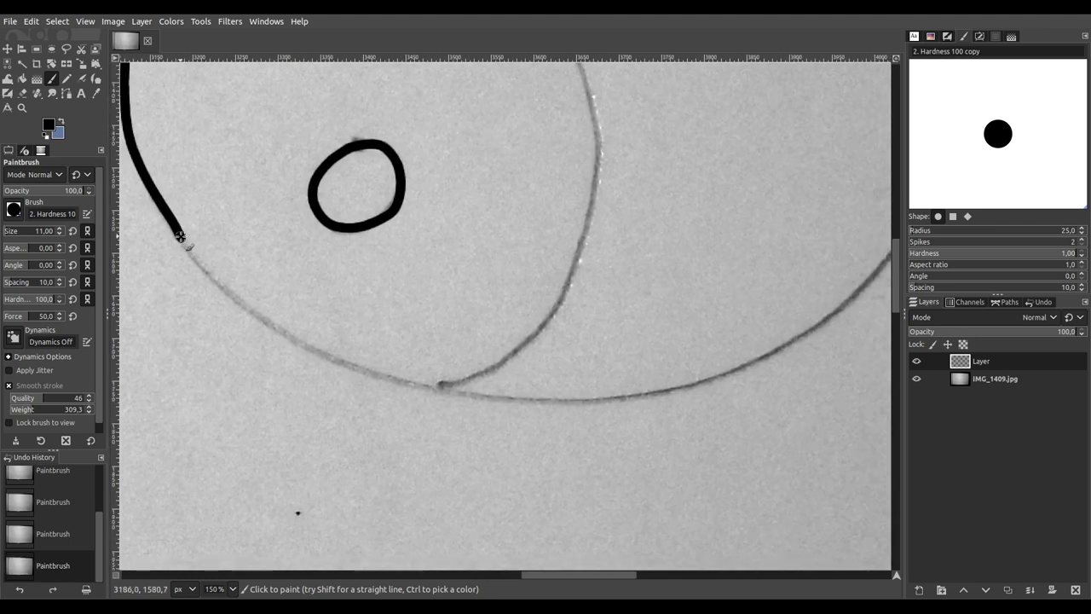
{"action": "mouse_move", "coordinate": [180, 242]}
{"action": "left_mouse_down"}
{"action": "mouse_move", "coordinate": [230, 307]}
{"action": "mouse_move", "coordinate": [302, 354]}
{"action": "mouse_move", "coordinate": [483, 395]}
{"action": "mouse_move", "coordinate": [617, 393]}
{"action": "mouse_move", "coordinate": [688, 378]}
{"action": "mouse_move", "coordinate": [831, 308]}
{"action": "left_mouse_up"}
{"action": "key", "text": "x"}
{"action": "left_click_drag", "start_coordinate": [779, 281], "coordinate": [215, 467]}
{"action": "left_click_drag", "start_coordinate": [318, 460], "coordinate": [349, 499]}
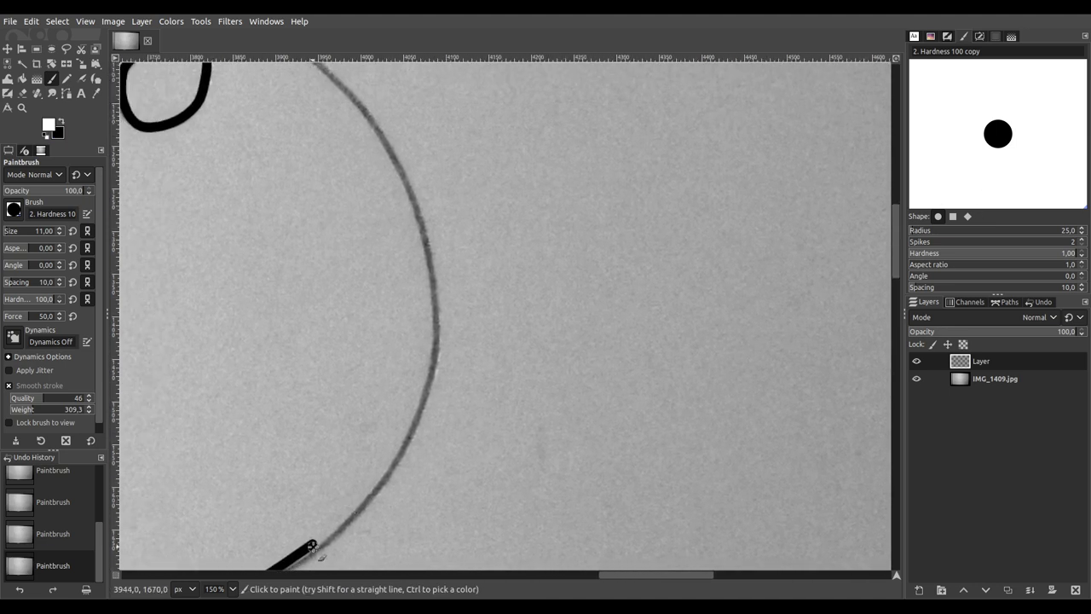
{"action": "key", "text": "ctrl"}
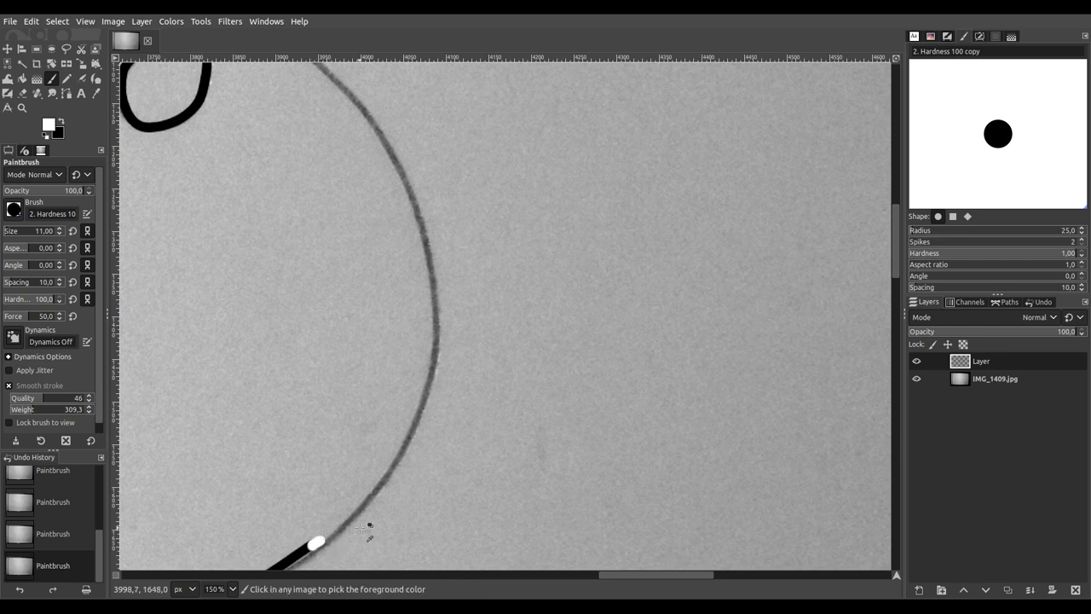
{"action": "key", "text": "ctrl+z"}
{"action": "key", "text": "x"}
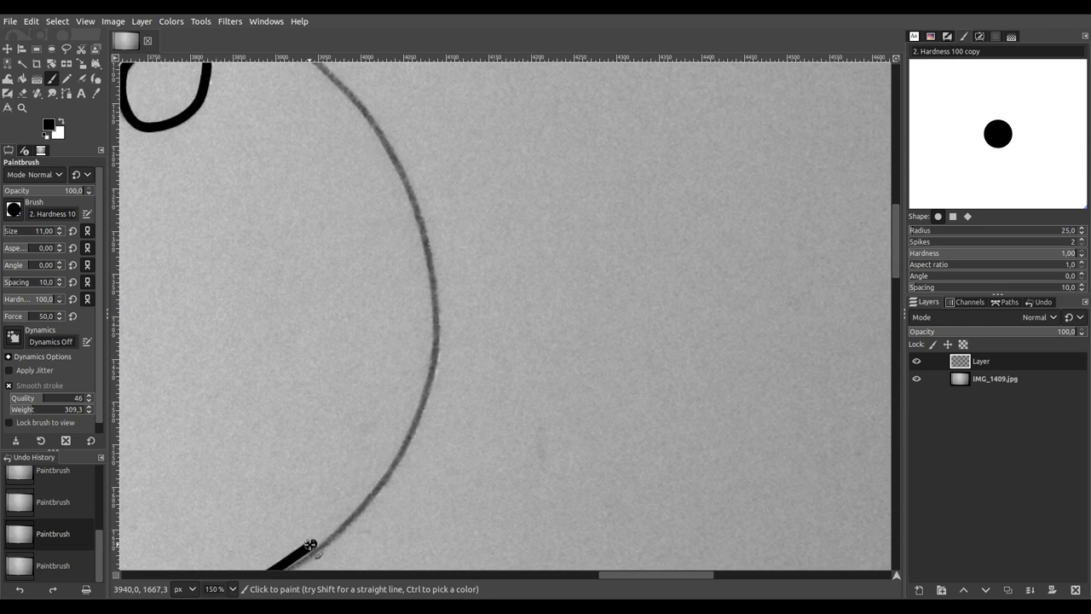
Step: Ink the right side of the yin-yang's outer circle in black from the lower right to the top, closing the outline
{"action": "mouse_move", "coordinate": [346, 516]}
{"action": "left_mouse_down"}
{"action": "mouse_move", "coordinate": [418, 409]}
{"action": "mouse_move", "coordinate": [431, 344]}
{"action": "mouse_move", "coordinate": [431, 264]}
{"action": "mouse_move", "coordinate": [395, 161]}
{"action": "mouse_move", "coordinate": [399, 284]}
{"action": "mouse_move", "coordinate": [511, 390]}
{"action": "mouse_move", "coordinate": [640, 458]}
{"action": "left_mouse_up"}
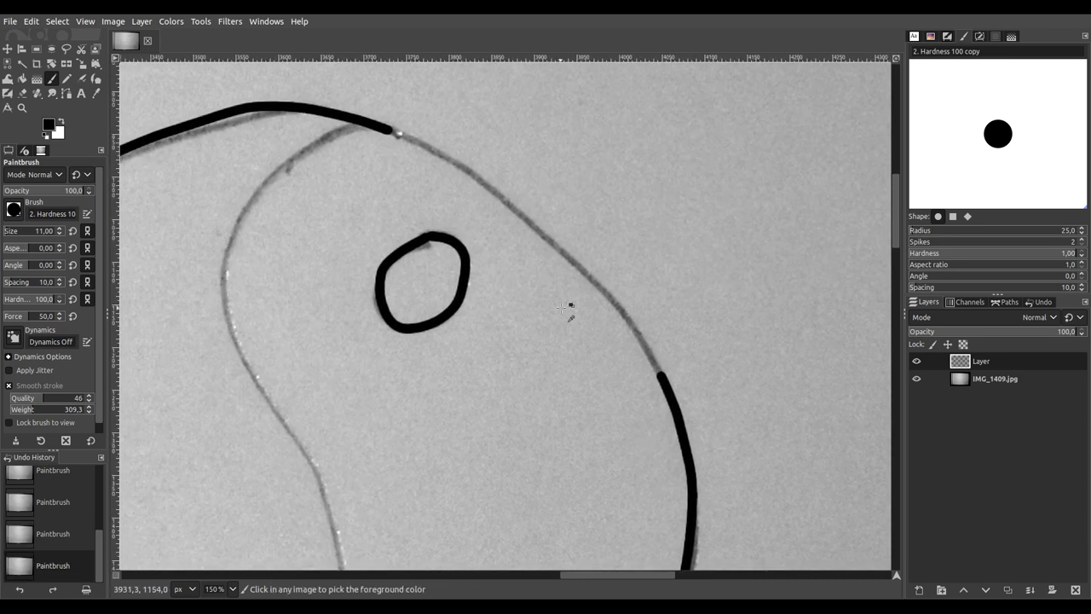
{"action": "scroll", "coordinate": [566, 309], "scroll_direction": "up", "scroll_amount": 2, "text": "ctrl"}
{"action": "left_click_drag", "start_coordinate": [572, 346], "coordinate": [647, 505]}
{"action": "mouse_move", "coordinate": [308, 72]}
{"action": "left_mouse_down"}
{"action": "mouse_move", "coordinate": [523, 200]}
{"action": "mouse_move", "coordinate": [744, 383]}
{"action": "mouse_move", "coordinate": [818, 476]}
{"action": "mouse_move", "coordinate": [852, 569]}
{"action": "left_mouse_up"}
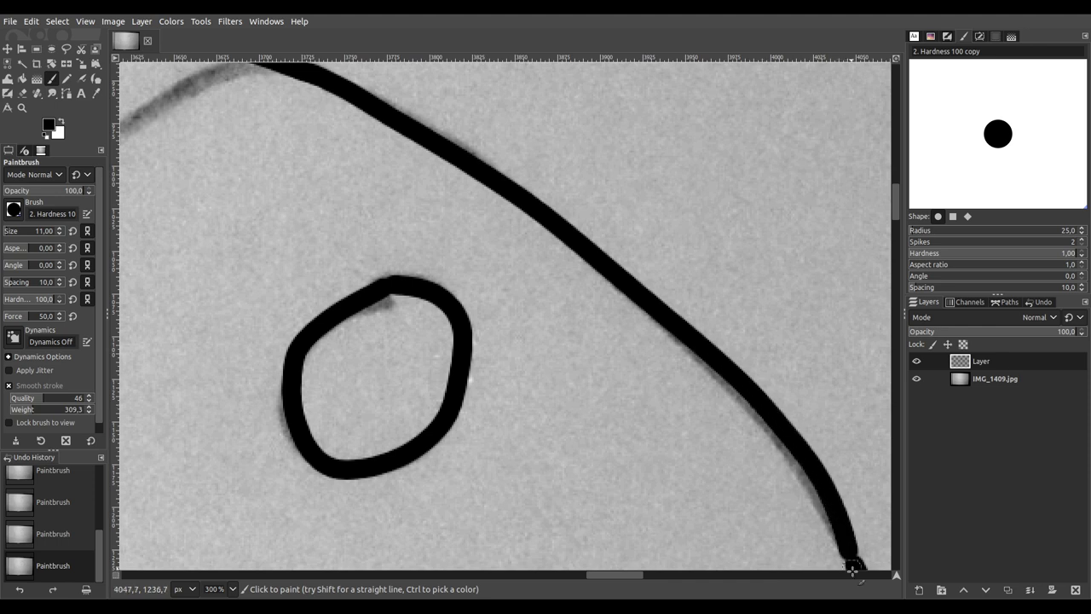
Step: Ink the yin-yang's S-curve from the top of the outline down past its middle bend
{"action": "scroll", "coordinate": [590, 395], "scroll_direction": "down", "scroll_amount": 3}
{"action": "scroll", "coordinate": [545, 358], "scroll_direction": "down", "scroll_amount": 1}
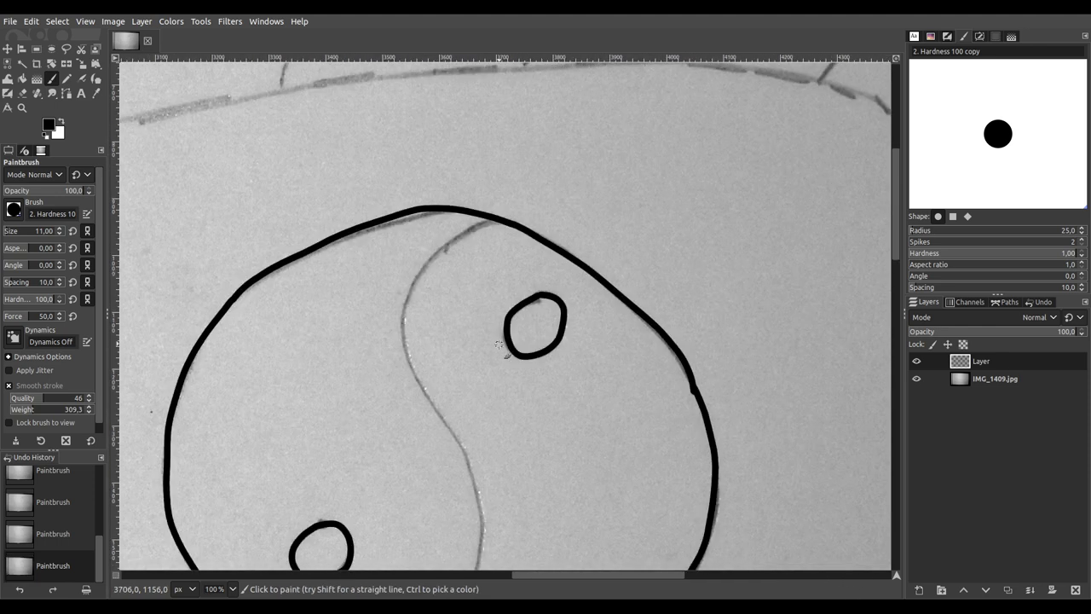
{"action": "scroll", "coordinate": [486, 226], "scroll_direction": "up", "scroll_amount": 2}
{"action": "mouse_move", "coordinate": [514, 209]}
{"action": "left_mouse_down"}
{"action": "mouse_move", "coordinate": [408, 264]}
{"action": "mouse_move", "coordinate": [341, 355]}
{"action": "mouse_move", "coordinate": [329, 421]}
{"action": "mouse_move", "coordinate": [351, 514]}
{"action": "mouse_move", "coordinate": [379, 562]}
{"action": "left_mouse_up"}
{"action": "scroll", "coordinate": [379, 562], "scroll_direction": "down", "scroll_amount": 8}
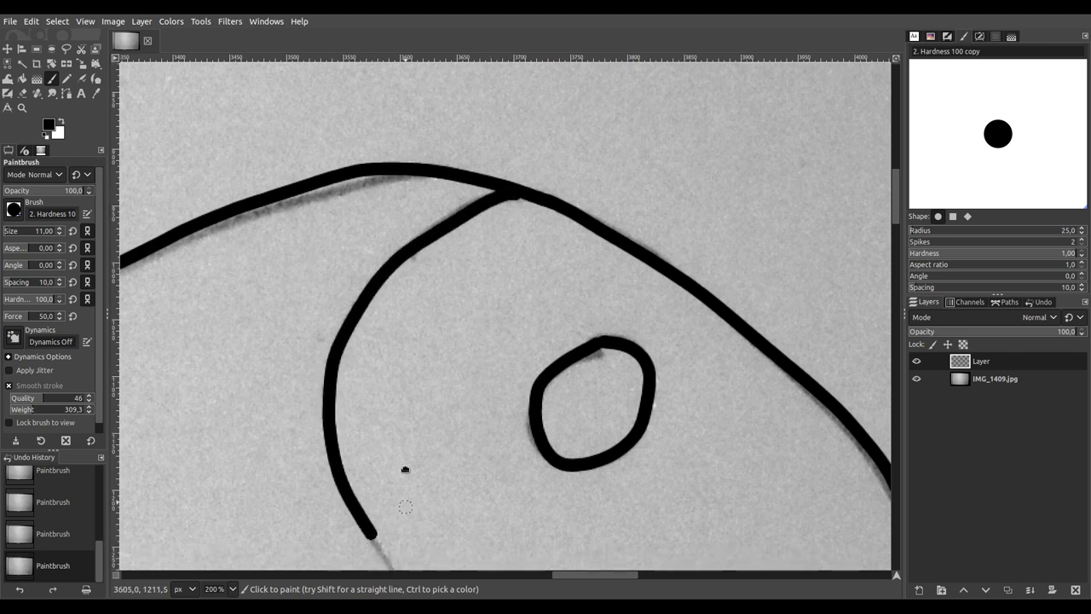
{"action": "scroll", "coordinate": [367, 152], "scroll_direction": "up", "scroll_amount": 1}
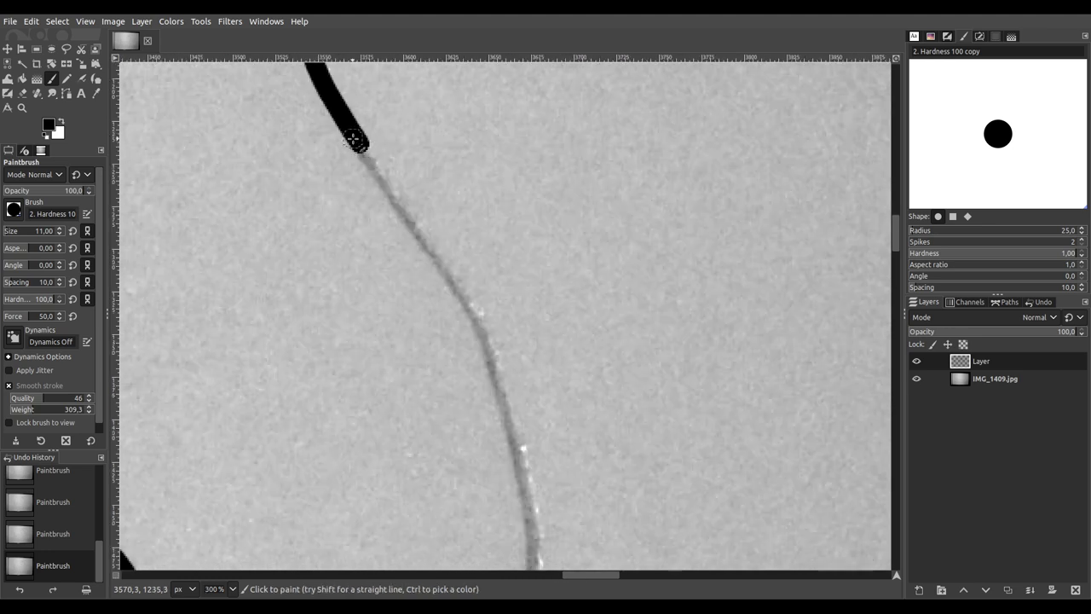
{"action": "mouse_move", "coordinate": [358, 142]}
{"action": "left_mouse_down"}
{"action": "mouse_move", "coordinate": [480, 334]}
{"action": "mouse_move", "coordinate": [516, 425]}
{"action": "mouse_move", "coordinate": [549, 533]}
{"action": "left_mouse_up"}
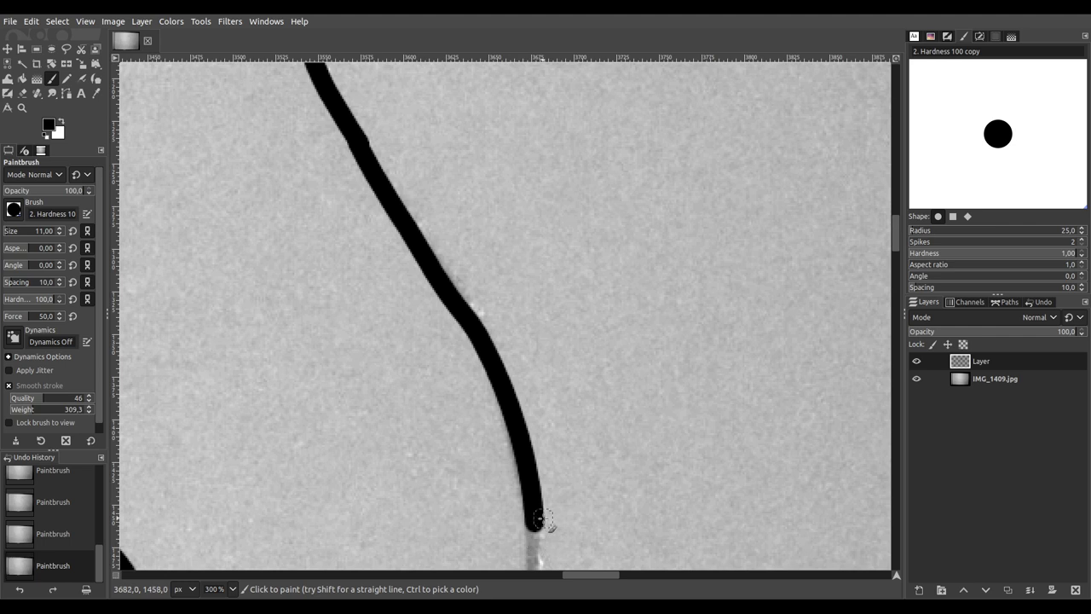
Step: Ink the lower part of the yin-yang's S-curve until it joins the bottom of the outer circle
{"action": "scroll", "coordinate": [550, 532], "scroll_direction": "down", "scroll_amount": 5}
{"action": "scroll", "coordinate": [623, 194], "scroll_direction": "down", "scroll_amount": 3}
{"action": "scroll", "coordinate": [623, 193], "scroll_direction": "left", "scroll_amount": 3}
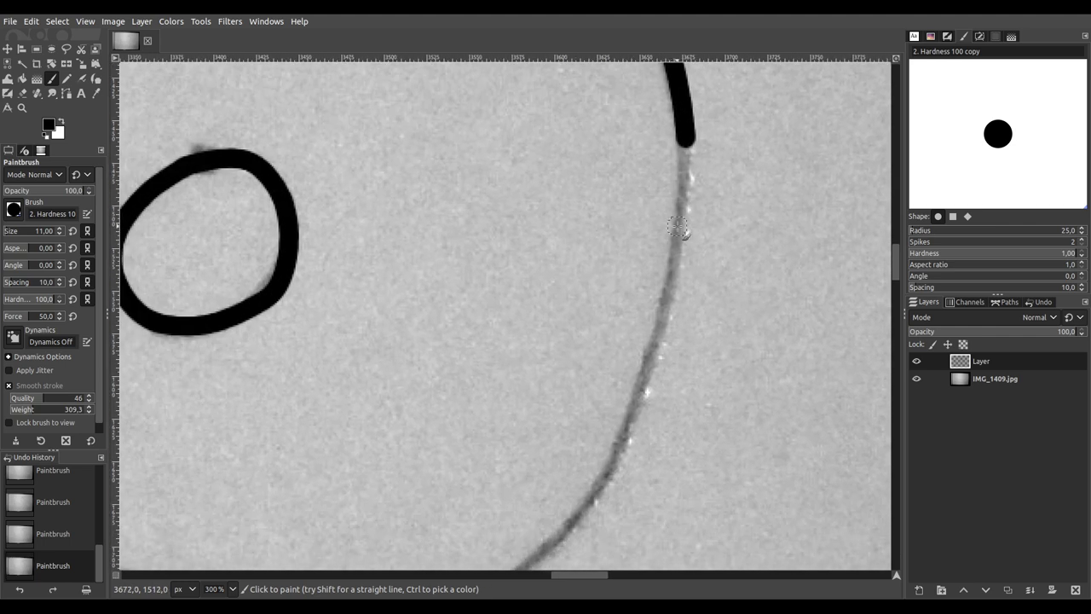
{"action": "mouse_move", "coordinate": [685, 134]}
{"action": "left_mouse_down"}
{"action": "mouse_move", "coordinate": [666, 328]}
{"action": "mouse_move", "coordinate": [638, 404]}
{"action": "mouse_move", "coordinate": [565, 518]}
{"action": "left_mouse_up"}
{"action": "scroll", "coordinate": [697, 87], "scroll_direction": "down", "scroll_amount": 10}
{"action": "scroll", "coordinate": [697, 88], "scroll_direction": "left", "scroll_amount": 6}
{"action": "scroll", "coordinate": [697, 88], "scroll_direction": "down", "scroll_amount": 1}
{"action": "scroll", "coordinate": [697, 87], "scroll_direction": "left", "scroll_amount": 1}
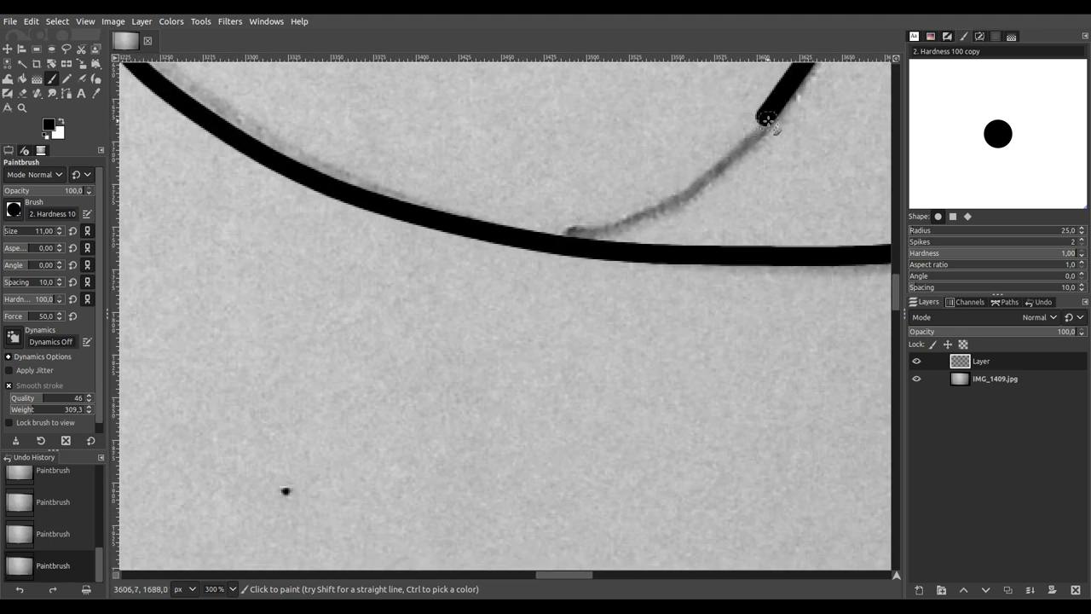
{"action": "mouse_move", "coordinate": [769, 114]}
{"action": "left_mouse_down"}
{"action": "mouse_move", "coordinate": [735, 154]}
{"action": "mouse_move", "coordinate": [628, 223]}
{"action": "mouse_move", "coordinate": [563, 246]}
{"action": "left_mouse_up"}
{"action": "scroll", "coordinate": [562, 243], "scroll_direction": "down", "scroll_amount": 7}
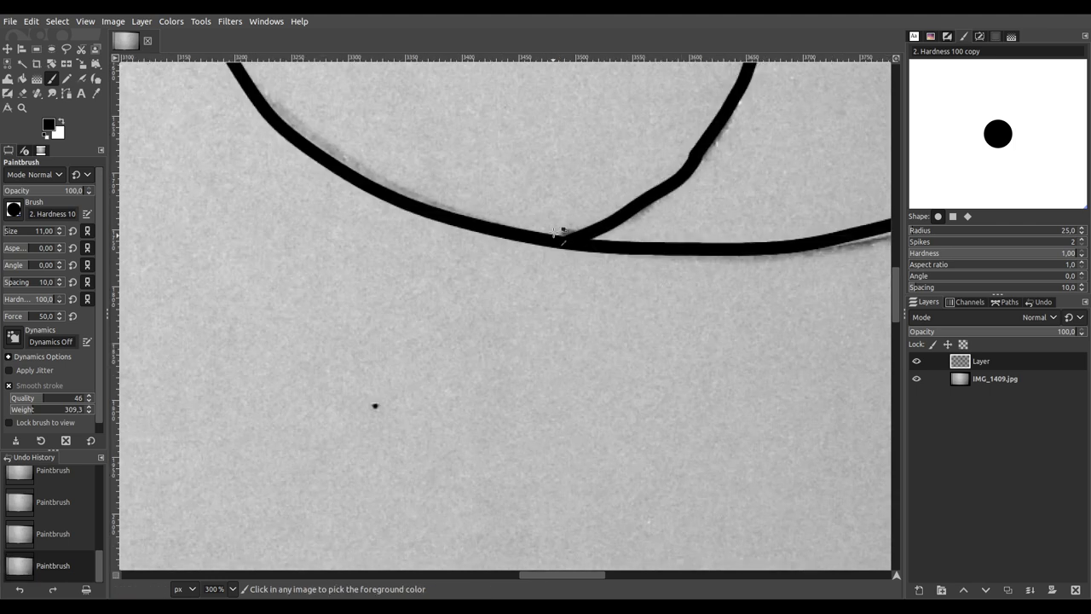
Step: Enlarge the brush to size 24 and ink all four sides of the rectangular pupil in the creature's left-hand eye
{"action": "key", "text": "shift+ctrl+j"}
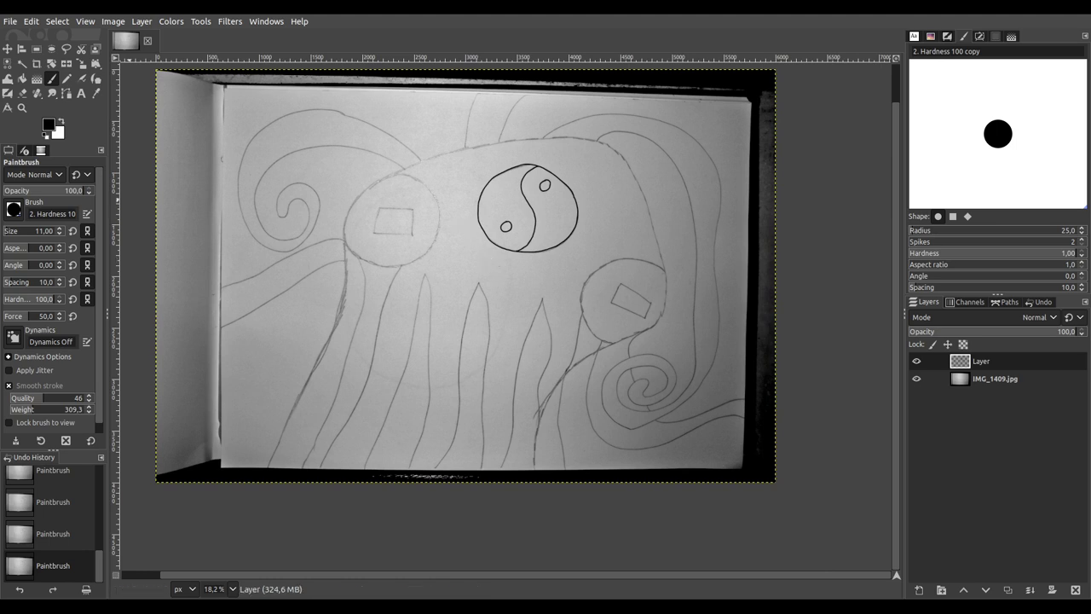
{"action": "scroll", "coordinate": [26, 231], "scroll_direction": "up", "scroll_amount": 1}
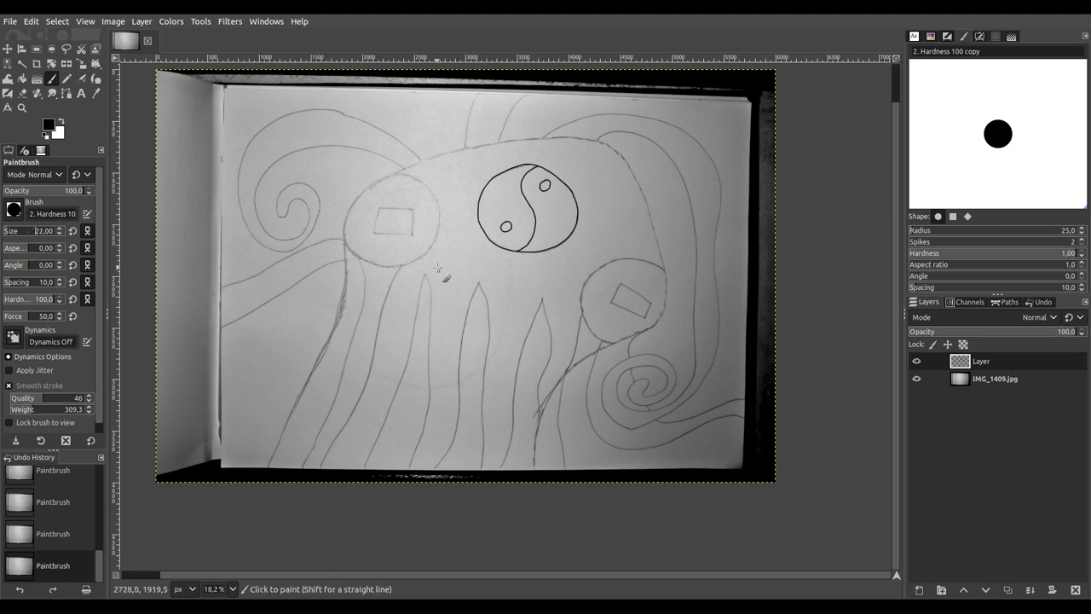
{"action": "scroll", "coordinate": [392, 217], "scroll_direction": "up", "scroll_amount": 5}
{"action": "scroll", "coordinate": [394, 223], "scroll_direction": "up", "scroll_amount": 2}
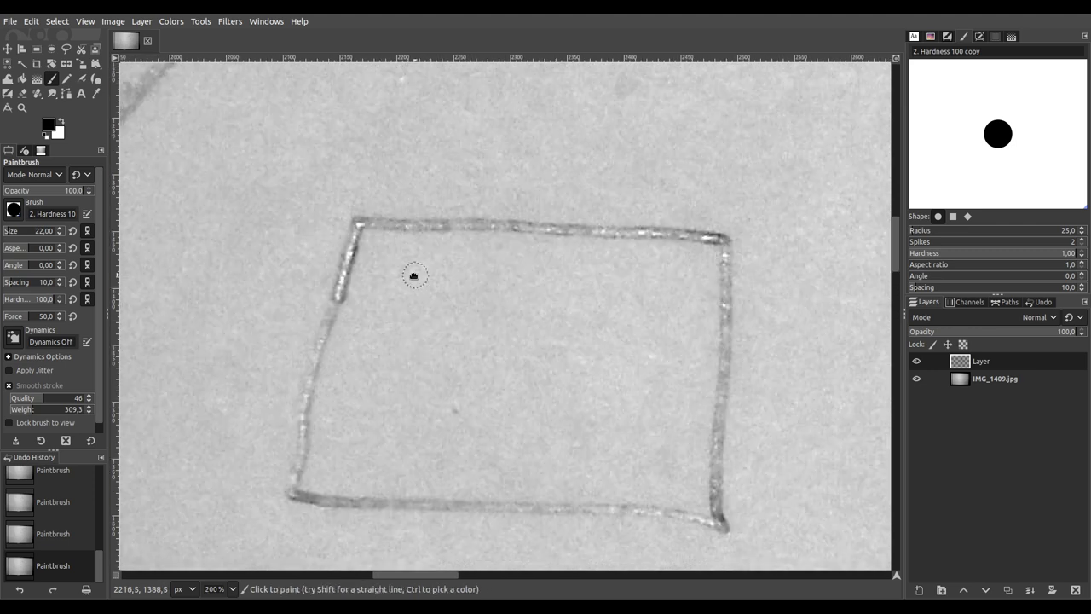
{"action": "scroll", "coordinate": [40, 231], "scroll_direction": "up", "scroll_amount": 2}
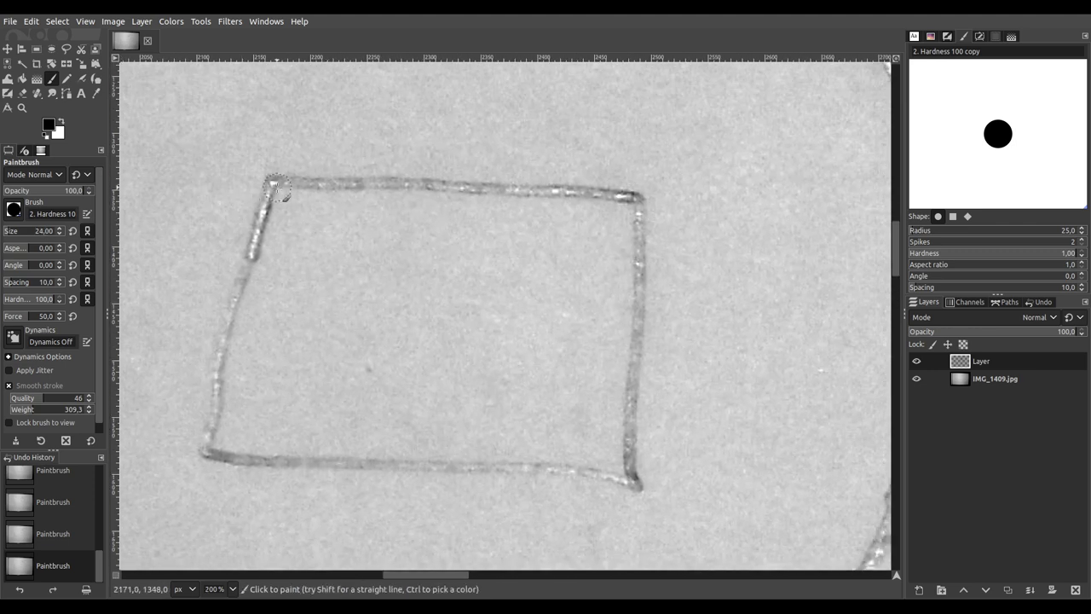
{"action": "left_click_drag", "start_coordinate": [274, 182], "coordinate": [643, 195]}
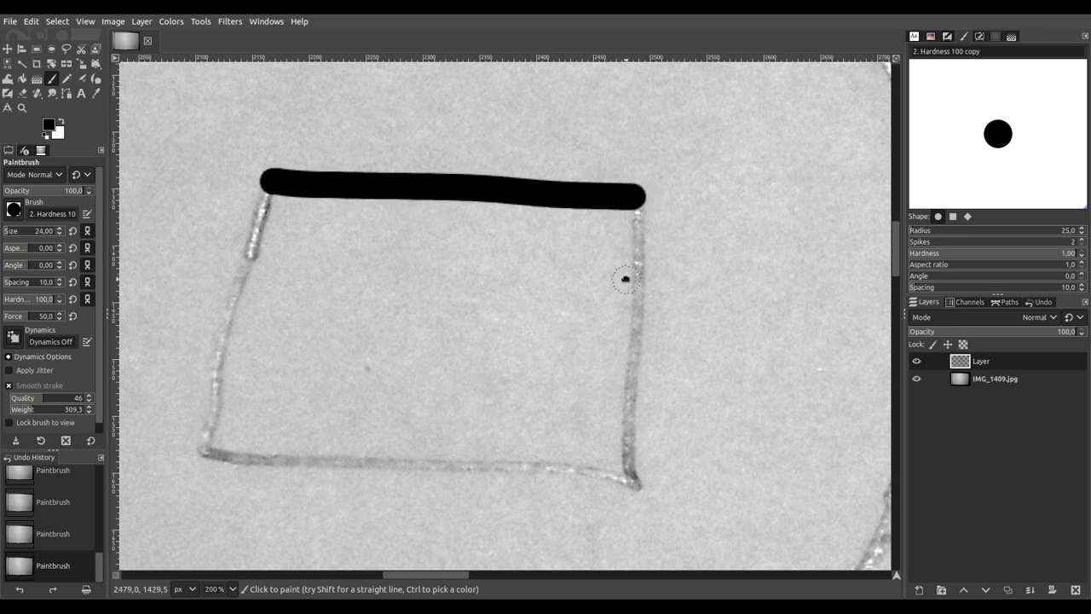
{"action": "scroll", "coordinate": [626, 280], "scroll_direction": "down", "scroll_amount": 2}
{"action": "scroll", "coordinate": [621, 196], "scroll_direction": "left", "scroll_amount": 2}
{"action": "scroll", "coordinate": [551, 253], "scroll_direction": "up", "scroll_amount": 1}
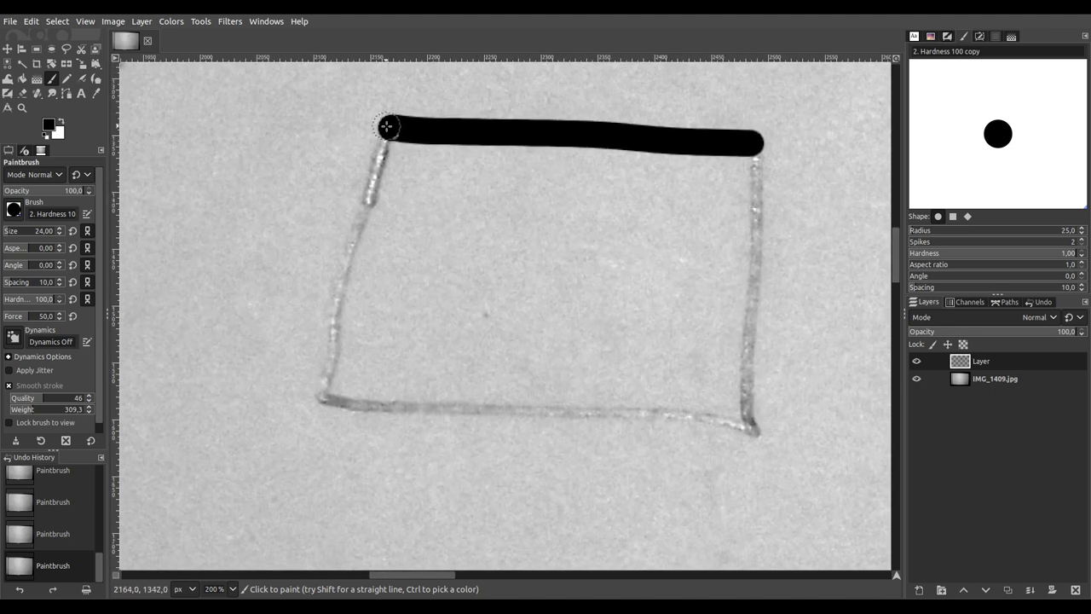
{"action": "mouse_move", "coordinate": [390, 128]}
{"action": "left_mouse_down"}
{"action": "mouse_move", "coordinate": [338, 300]}
{"action": "mouse_move", "coordinate": [324, 409]}
{"action": "mouse_move", "coordinate": [327, 391]}
{"action": "mouse_move", "coordinate": [366, 414]}
{"action": "mouse_move", "coordinate": [756, 423]}
{"action": "mouse_move", "coordinate": [535, 366]}
{"action": "left_mouse_up"}
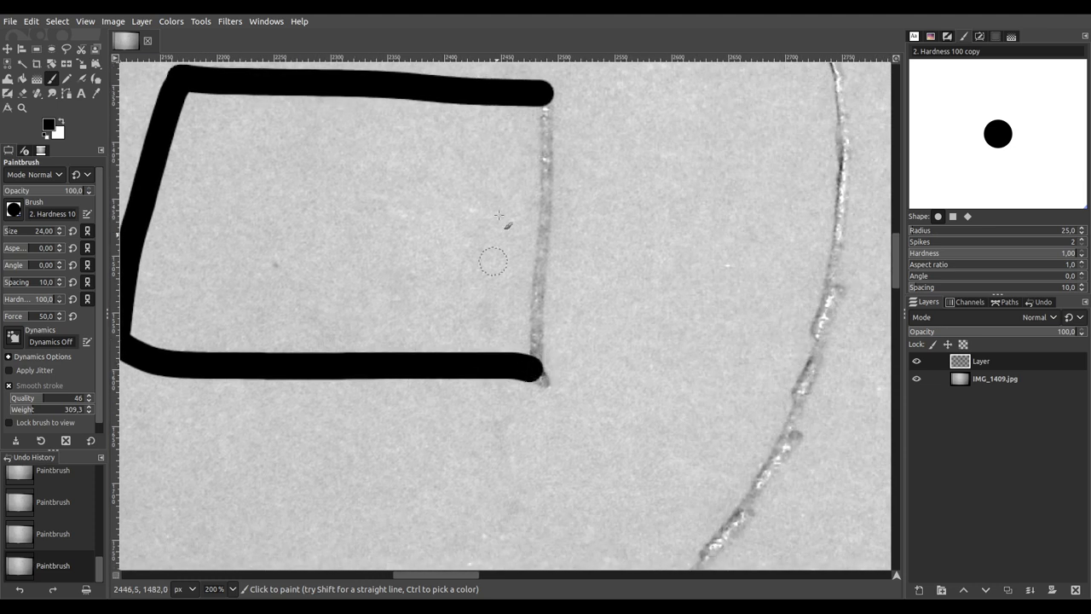
{"action": "left_click_drag", "start_coordinate": [544, 94], "coordinate": [535, 392]}
Step: Ink the tilted rectangular pupil in the creature's right-hand eye with the size 24 brush
{"action": "scroll", "coordinate": [591, 359], "scroll_direction": "down", "scroll_amount": 5}
{"action": "left_click_drag", "start_coordinate": [623, 315], "coordinate": [239, 298]}
{"action": "left_click_drag", "start_coordinate": [518, 444], "coordinate": [461, 300]}
{"action": "scroll", "coordinate": [494, 277], "scroll_direction": "up", "scroll_amount": 4}
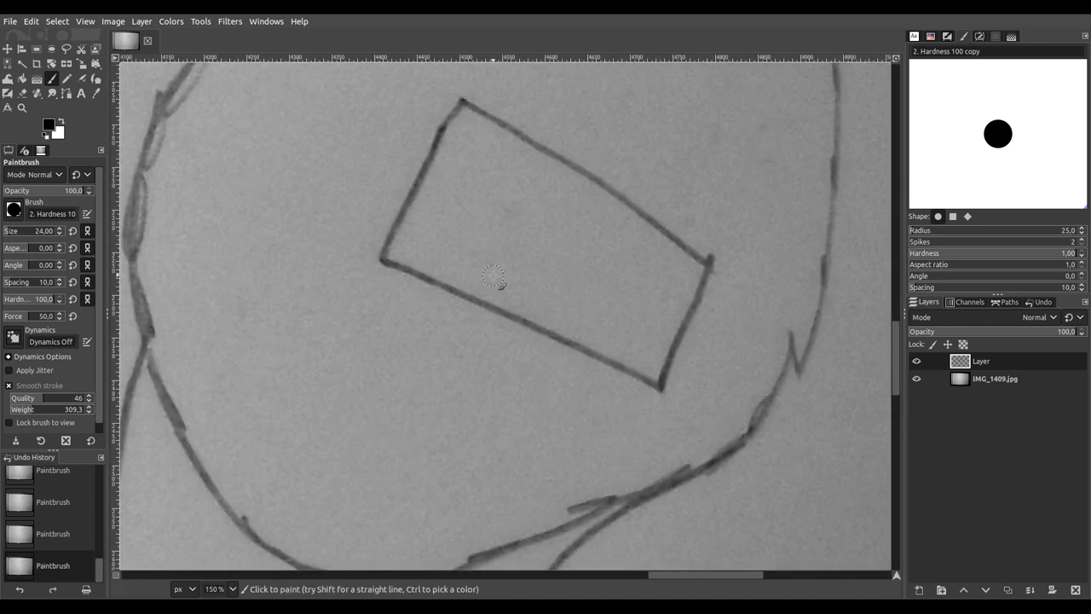
{"action": "scroll", "coordinate": [520, 238], "scroll_direction": "right", "scroll_amount": 3}
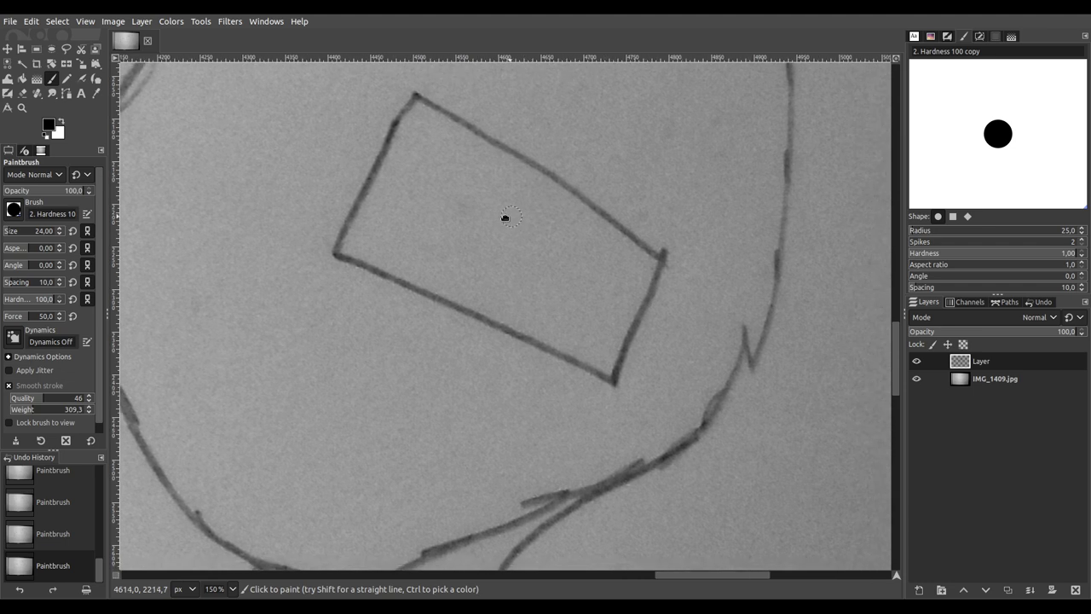
{"action": "mouse_move", "coordinate": [398, 100]}
{"action": "left_mouse_down"}
{"action": "mouse_move", "coordinate": [319, 271]}
{"action": "mouse_move", "coordinate": [349, 271]}
{"action": "mouse_move", "coordinate": [416, 311]}
{"action": "mouse_move", "coordinate": [596, 380]}
{"action": "mouse_move", "coordinate": [638, 315]}
{"action": "mouse_move", "coordinate": [647, 268]}
{"action": "left_mouse_up"}
{"action": "mouse_move", "coordinate": [398, 98]}
{"action": "left_mouse_down"}
{"action": "mouse_move", "coordinate": [574, 207]}
{"action": "mouse_move", "coordinate": [650, 266]}
{"action": "left_mouse_up"}
{"action": "scroll", "coordinate": [532, 252], "scroll_direction": "down", "scroll_amount": 1, "text": "ctrl"}
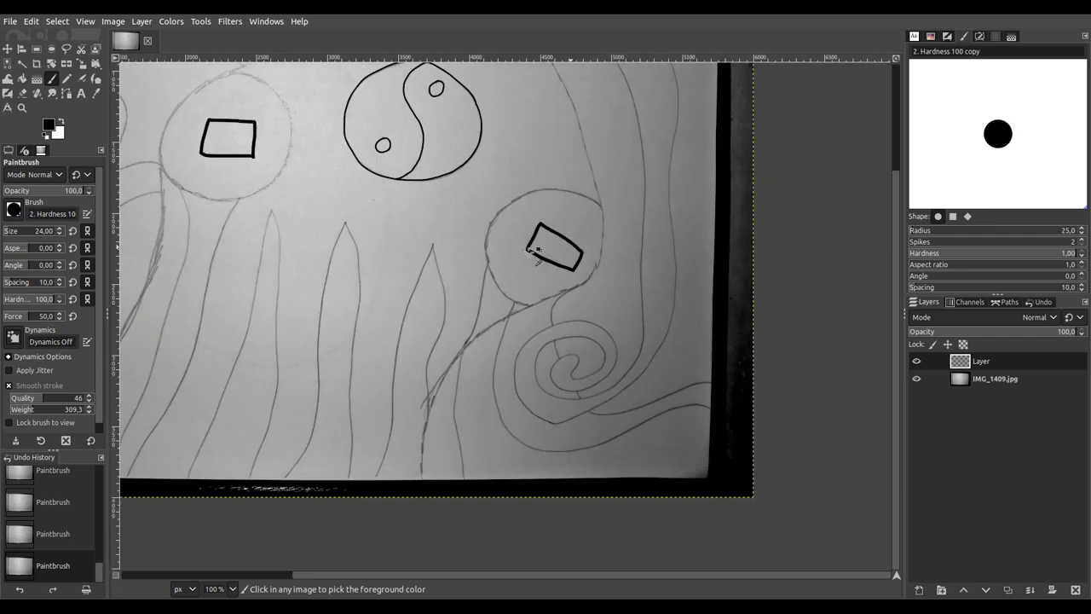
Step: Ink the circle around the left rectangle in black with the Paintbrush, following its pencil outline
{"action": "scroll", "coordinate": [532, 253], "scroll_direction": "down", "scroll_amount": 1, "text": "ctrl"}
{"action": "scroll", "coordinate": [261, 127], "scroll_direction": "up", "scroll_amount": 4, "text": "ctrl"}
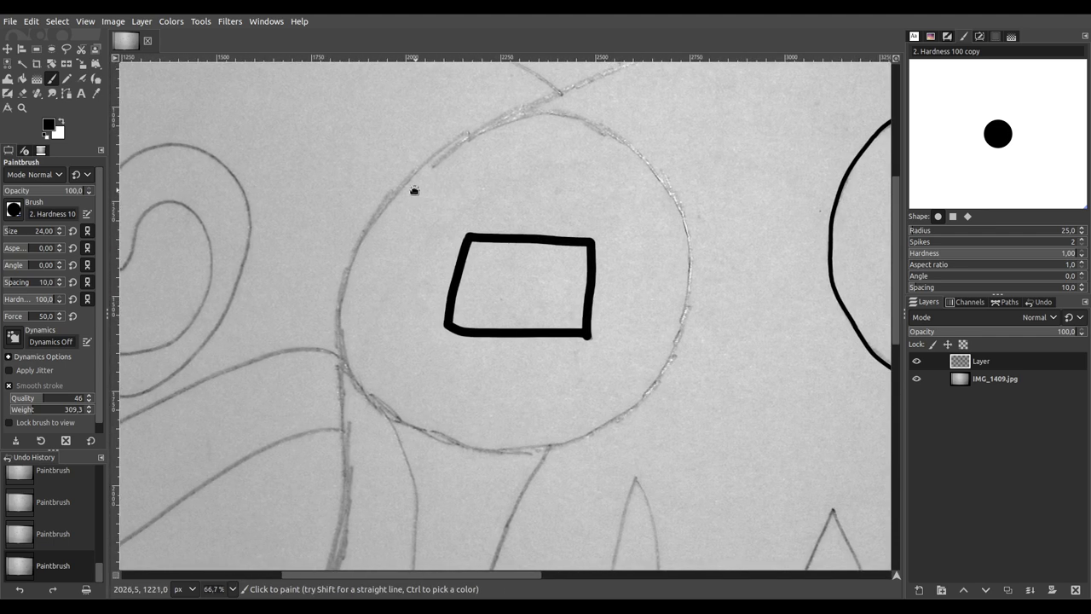
{"action": "mouse_move", "coordinate": [418, 168]}
{"action": "left_mouse_down"}
{"action": "mouse_move", "coordinate": [503, 119]}
{"action": "mouse_move", "coordinate": [571, 109]}
{"action": "mouse_move", "coordinate": [655, 167]}
{"action": "mouse_move", "coordinate": [688, 237]}
{"action": "mouse_move", "coordinate": [691, 304]}
{"action": "mouse_move", "coordinate": [669, 375]}
{"action": "mouse_move", "coordinate": [617, 417]}
{"action": "mouse_move", "coordinate": [542, 447]}
{"action": "mouse_move", "coordinate": [474, 453]}
{"action": "mouse_move", "coordinate": [426, 440]}
{"action": "left_mouse_up"}
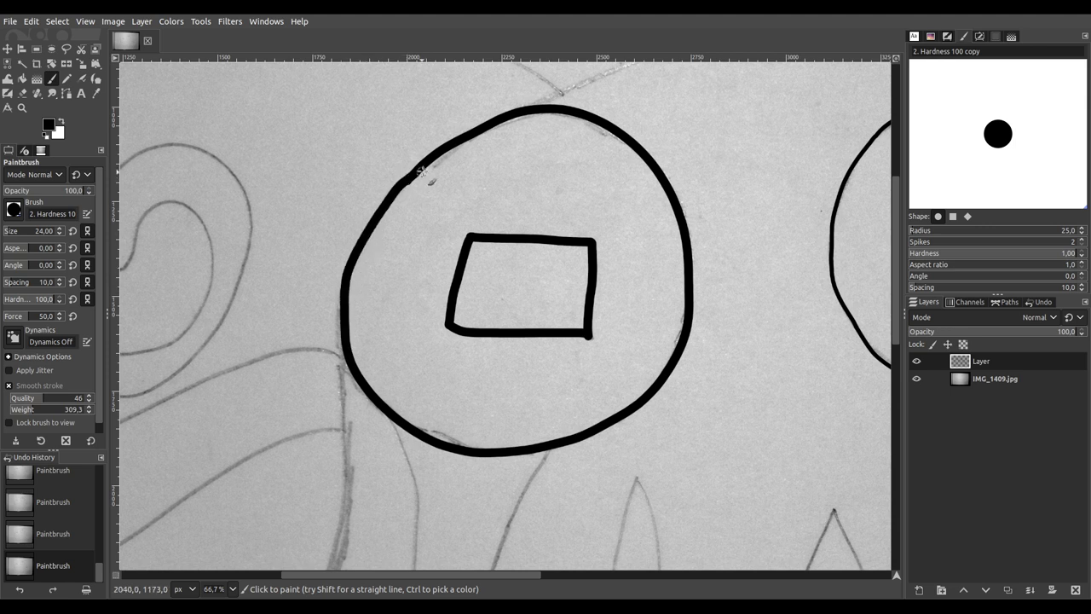
Step: Save the image and ink the full circle around the tilted right rectangle over its pencil outline
{"action": "scroll", "coordinate": [440, 190], "scroll_direction": "down", "scroll_amount": 5, "text": "ctrl"}
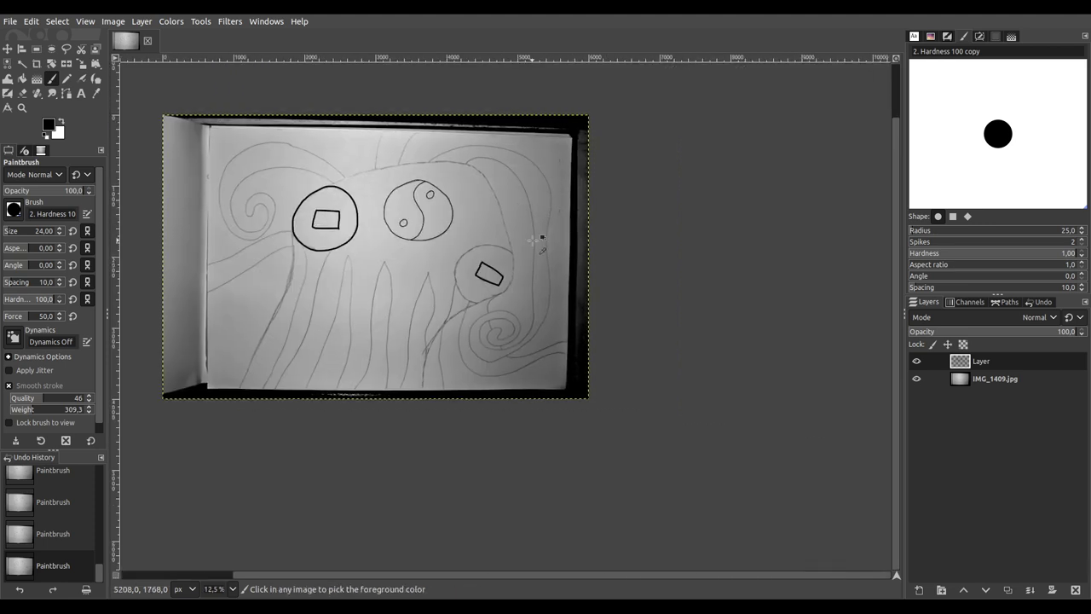
{"action": "scroll", "coordinate": [497, 261], "scroll_direction": "up", "scroll_amount": 5, "text": "ctrl"}
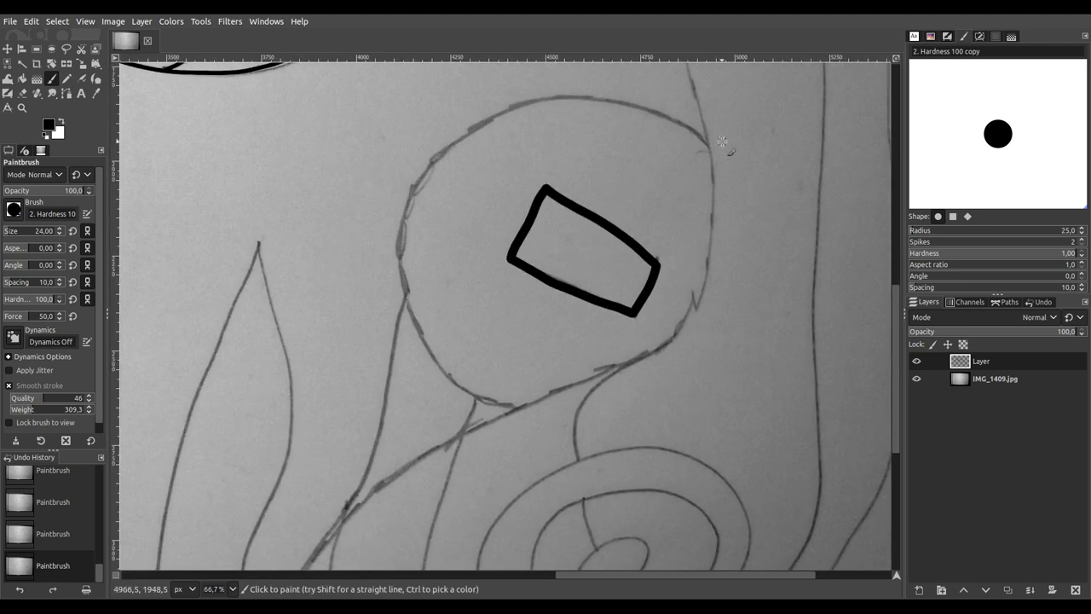
{"action": "left_click_drag", "start_coordinate": [650, 106], "coordinate": [619, 94]}
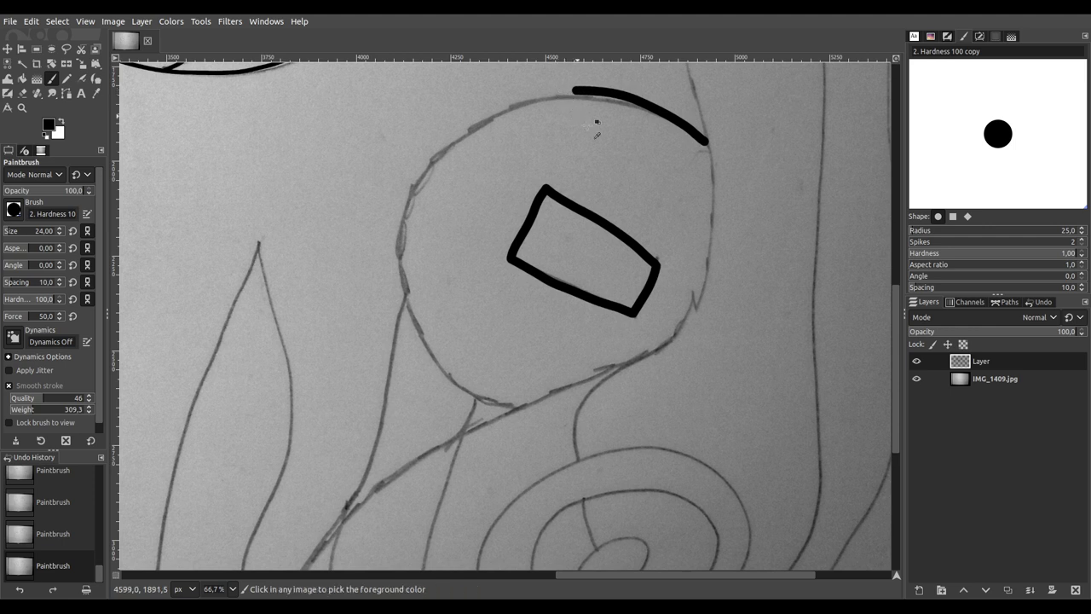
{"action": "key", "text": "ctrl+z"}
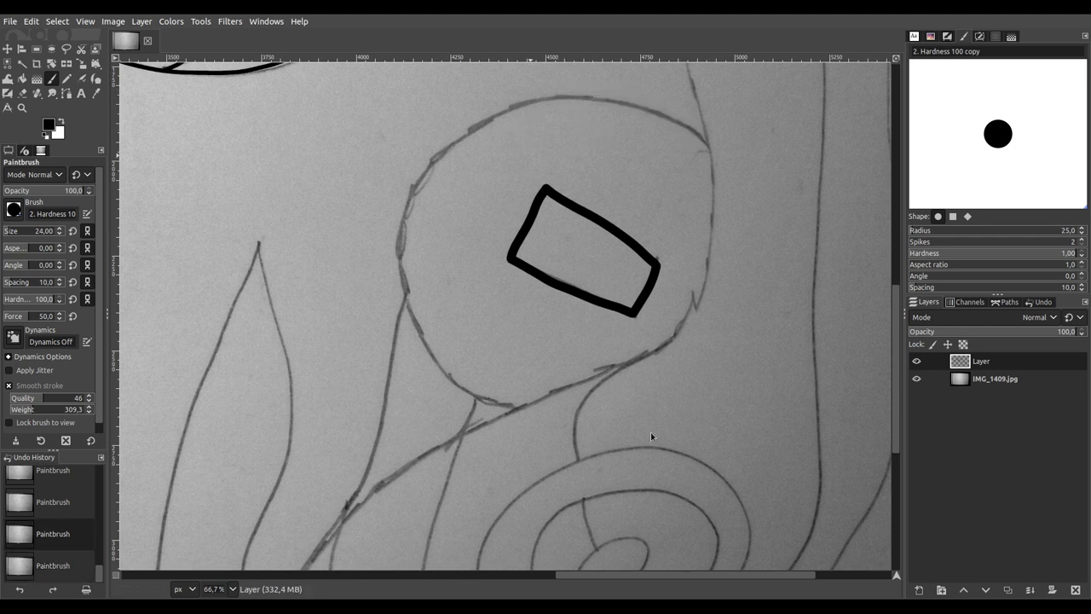
{"action": "key", "text": "ctrl+s"}
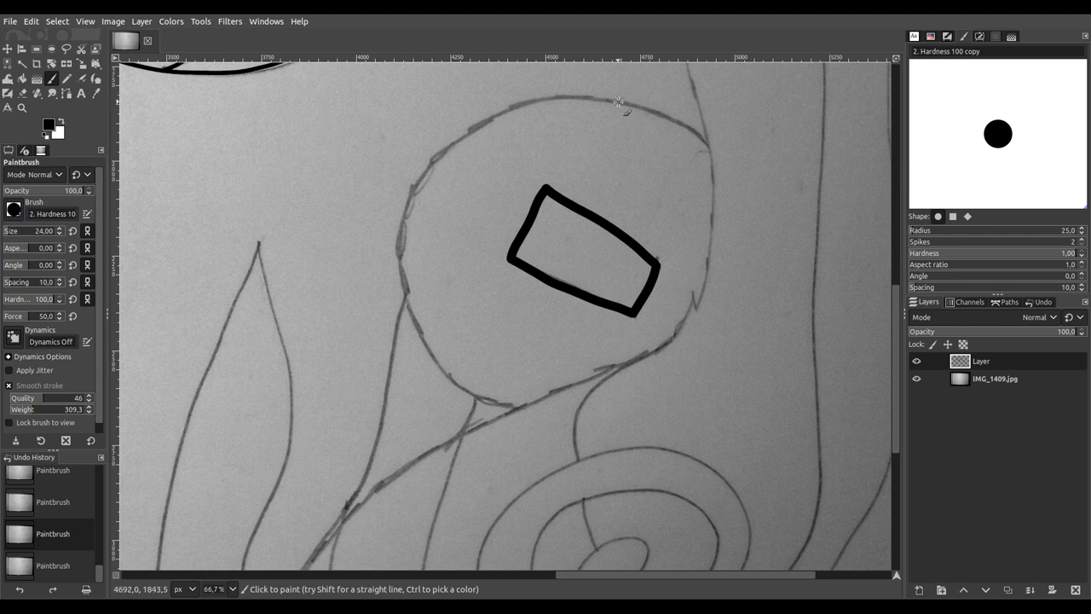
{"action": "mouse_move", "coordinate": [527, 101]}
{"action": "left_mouse_down"}
{"action": "mouse_move", "coordinate": [444, 142]}
{"action": "mouse_move", "coordinate": [420, 174]}
{"action": "mouse_move", "coordinate": [402, 215]}
{"action": "mouse_move", "coordinate": [408, 299]}
{"action": "left_mouse_up"}
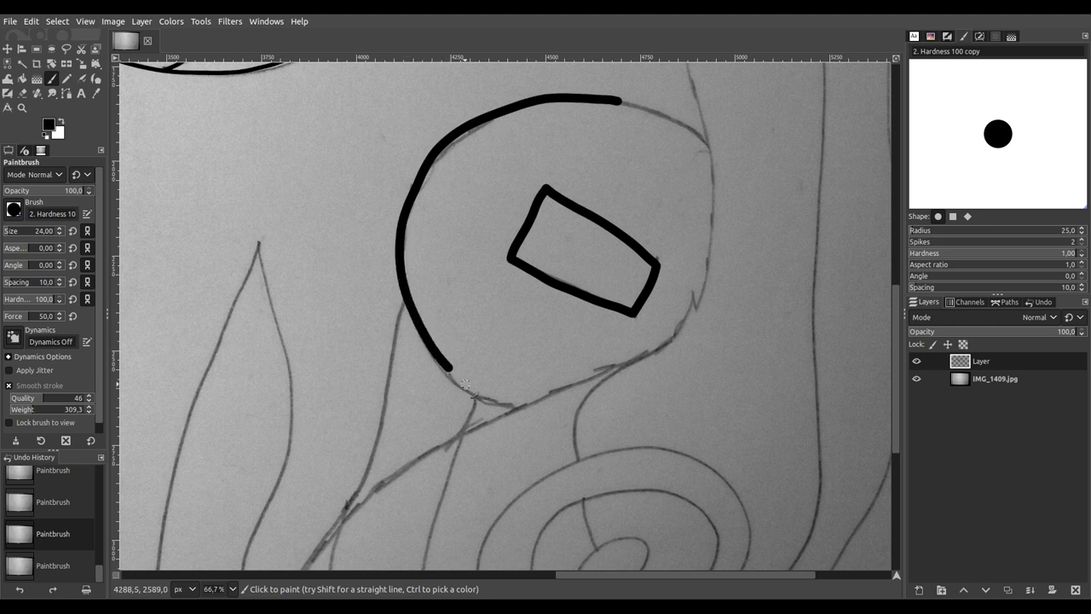
{"action": "mouse_move", "coordinate": [519, 403]}
{"action": "left_mouse_down"}
{"action": "mouse_move", "coordinate": [653, 347]}
{"action": "mouse_move", "coordinate": [690, 311]}
{"action": "mouse_move", "coordinate": [716, 223]}
{"action": "mouse_move", "coordinate": [715, 153]}
{"action": "left_mouse_up"}
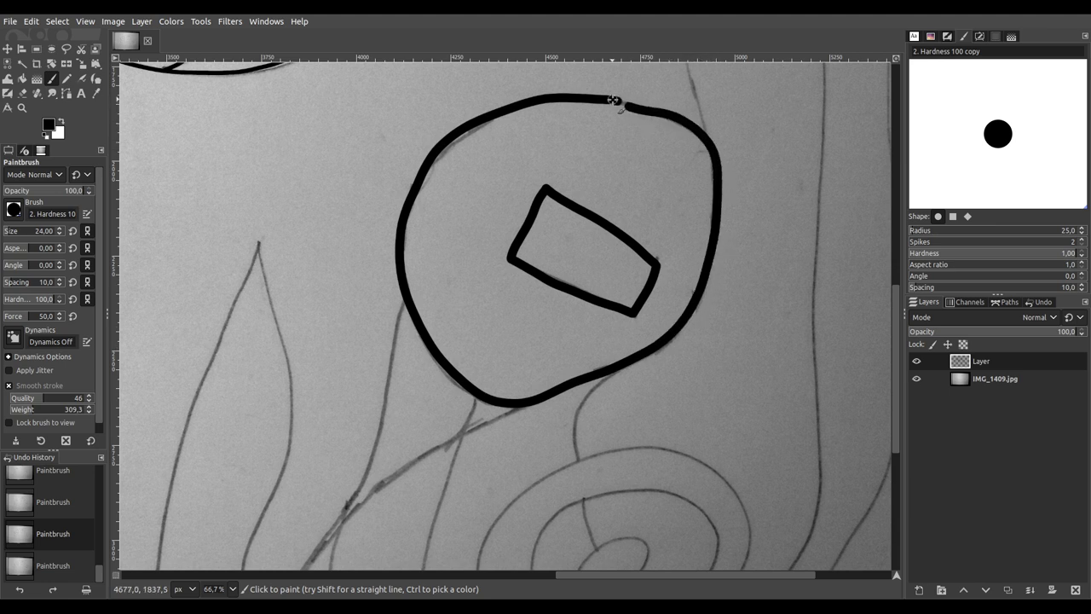
{"action": "left_click_drag", "start_coordinate": [603, 100], "coordinate": [604, 100]}
Step: Ink the curved pencil line from the left circle's top, over the yin-yang symbol, to where it bends down on the right
{"action": "scroll", "coordinate": [592, 214], "scroll_direction": "down", "scroll_amount": 4}
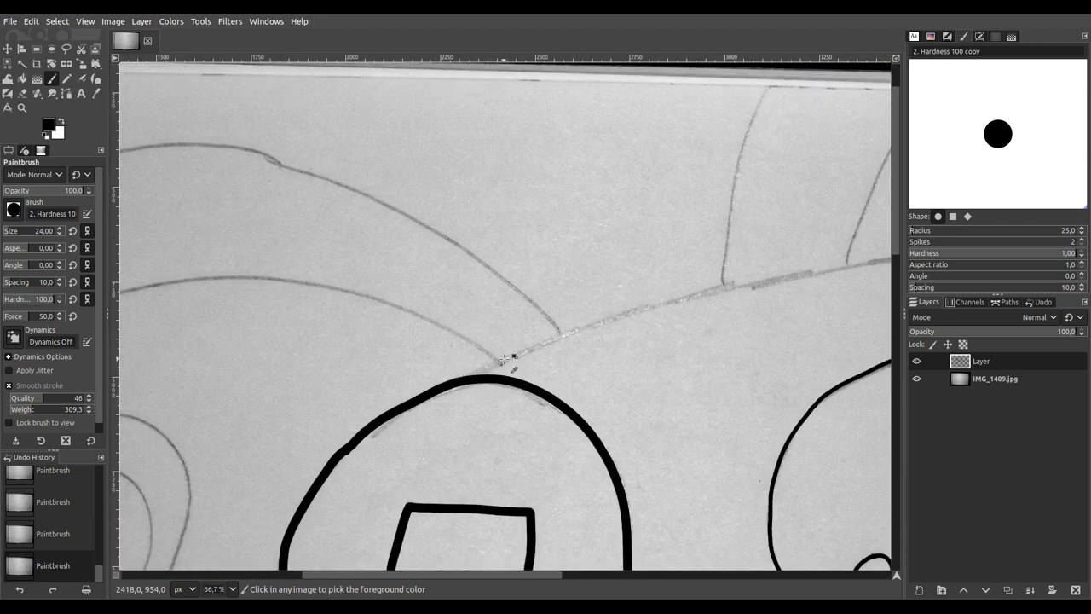
{"action": "mouse_move", "coordinate": [503, 358]}
{"action": "left_mouse_down"}
{"action": "mouse_move", "coordinate": [329, 324]}
{"action": "mouse_move", "coordinate": [204, 388]}
{"action": "left_mouse_up"}
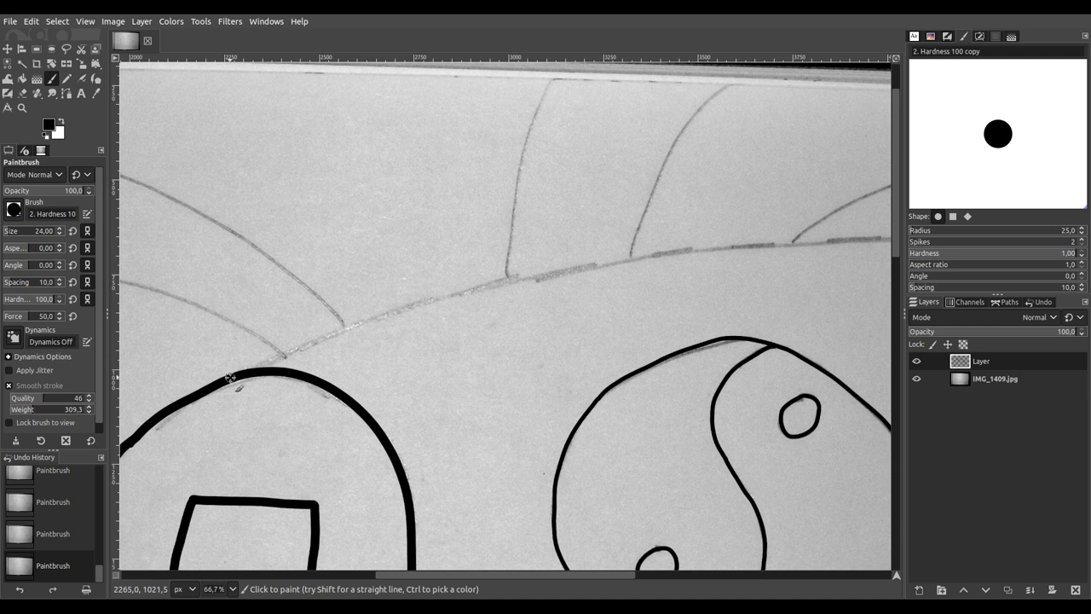
{"action": "mouse_move", "coordinate": [263, 368]}
{"action": "left_mouse_down"}
{"action": "mouse_move", "coordinate": [490, 282]}
{"action": "mouse_move", "coordinate": [857, 244]}
{"action": "mouse_move", "coordinate": [735, 296]}
{"action": "mouse_move", "coordinate": [464, 273]}
{"action": "mouse_move", "coordinate": [222, 176]}
{"action": "left_mouse_up"}
{"action": "scroll", "coordinate": [222, 177], "scroll_direction": "up", "scroll_amount": 2, "text": "ctrl"}
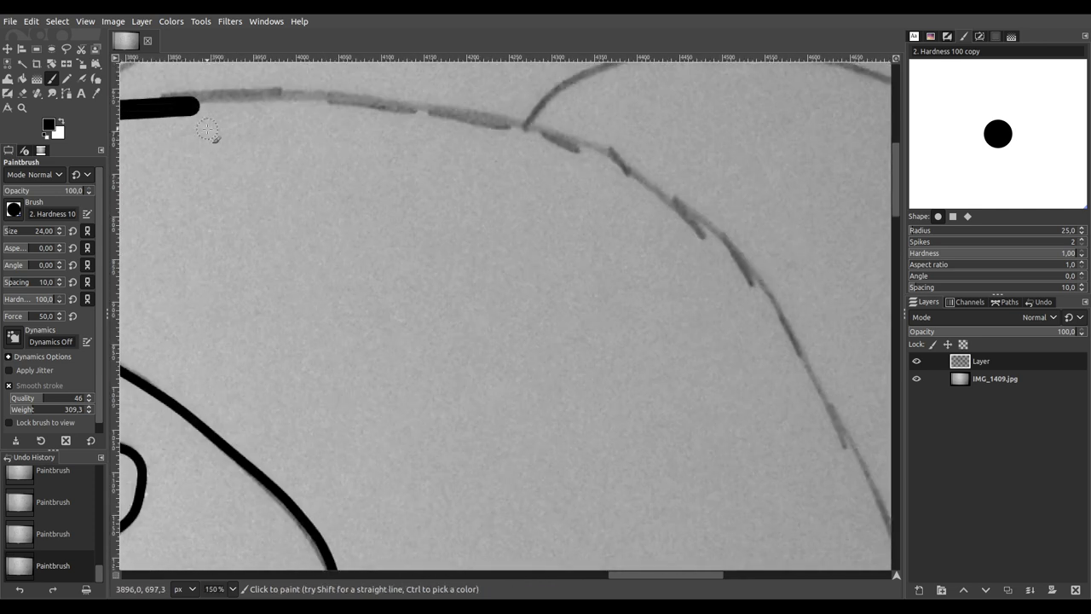
{"action": "mouse_move", "coordinate": [193, 107]}
{"action": "left_mouse_down"}
{"action": "mouse_move", "coordinate": [444, 111]}
{"action": "mouse_move", "coordinate": [535, 134]}
{"action": "mouse_move", "coordinate": [648, 186]}
{"action": "mouse_move", "coordinate": [742, 258]}
{"action": "mouse_move", "coordinate": [806, 335]}
{"action": "mouse_move", "coordinate": [846, 465]}
{"action": "left_mouse_up"}
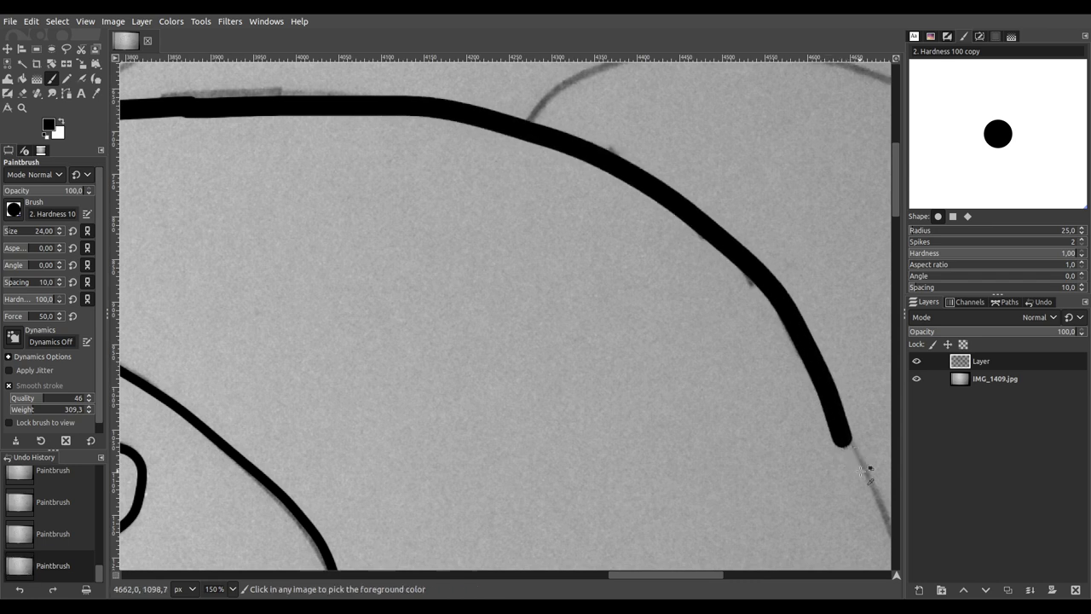
Step: Continue inking the head outline down the right side until it meets the right circle
{"action": "scroll", "coordinate": [614, 375], "scroll_direction": "down", "scroll_amount": 2, "text": "ctrl"}
{"action": "left_click_drag", "start_coordinate": [614, 397], "coordinate": [264, 126]}
{"action": "scroll", "coordinate": [366, 140], "scroll_direction": "up", "scroll_amount": 1, "text": "ctrl"}
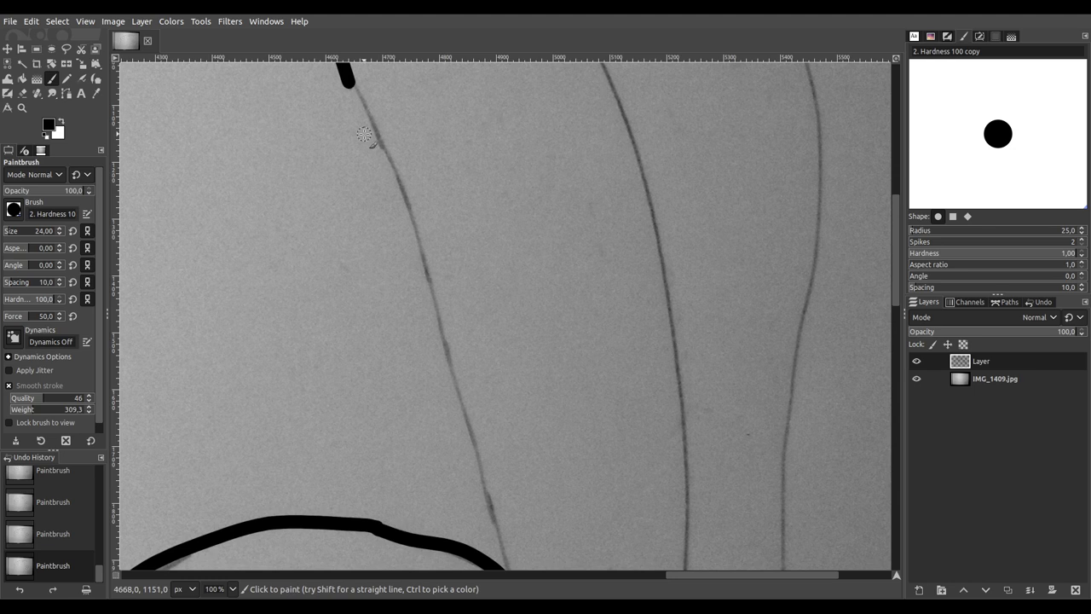
{"action": "mouse_move", "coordinate": [348, 80]}
{"action": "left_mouse_down"}
{"action": "mouse_move", "coordinate": [422, 252]}
{"action": "mouse_move", "coordinate": [436, 331]}
{"action": "mouse_move", "coordinate": [501, 518]}
{"action": "mouse_move", "coordinate": [411, 171]}
{"action": "left_mouse_up"}
{"action": "scroll", "coordinate": [412, 170], "scroll_direction": "up", "scroll_amount": 2, "text": "ctrl"}
{"action": "mouse_move", "coordinate": [401, 117]}
{"action": "left_mouse_down"}
{"action": "mouse_move", "coordinate": [475, 371]}
{"action": "mouse_move", "coordinate": [545, 329]}
{"action": "mouse_move", "coordinate": [658, 218]}
{"action": "mouse_move", "coordinate": [475, 400]}
{"action": "mouse_move", "coordinate": [656, 269]}
{"action": "left_mouse_up"}
Step: Lower the opacity of the IMG_1409.jpg layer to 82.4 and make the drawing layer active again
{"action": "scroll", "coordinate": [494, 391], "scroll_direction": "down", "scroll_amount": 4, "text": "ctrl"}
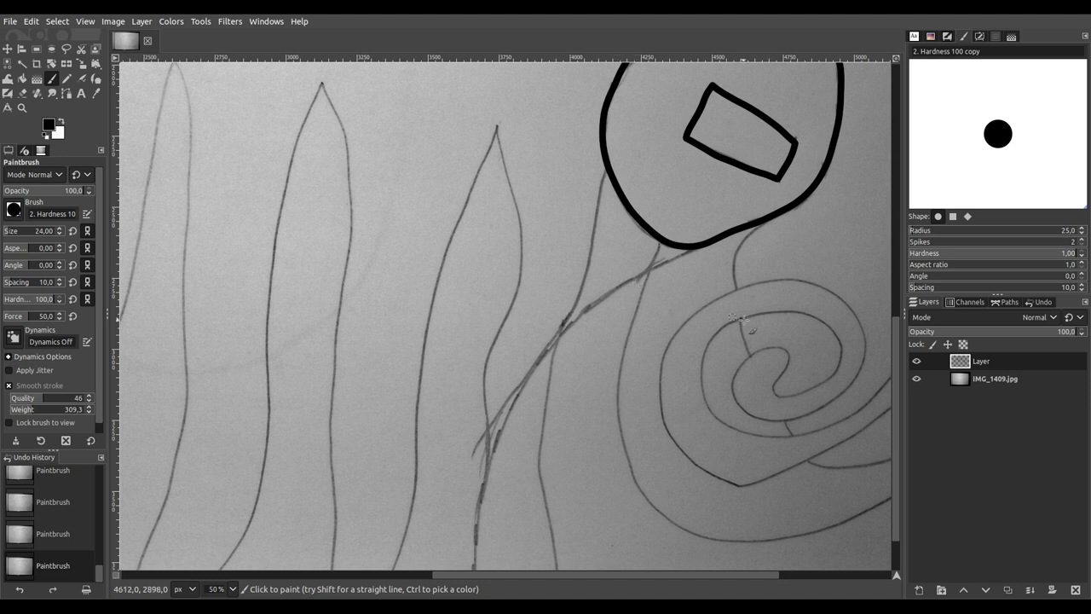
{"action": "scroll", "coordinate": [741, 319], "scroll_direction": "down", "scroll_amount": 4, "text": "ctrl"}
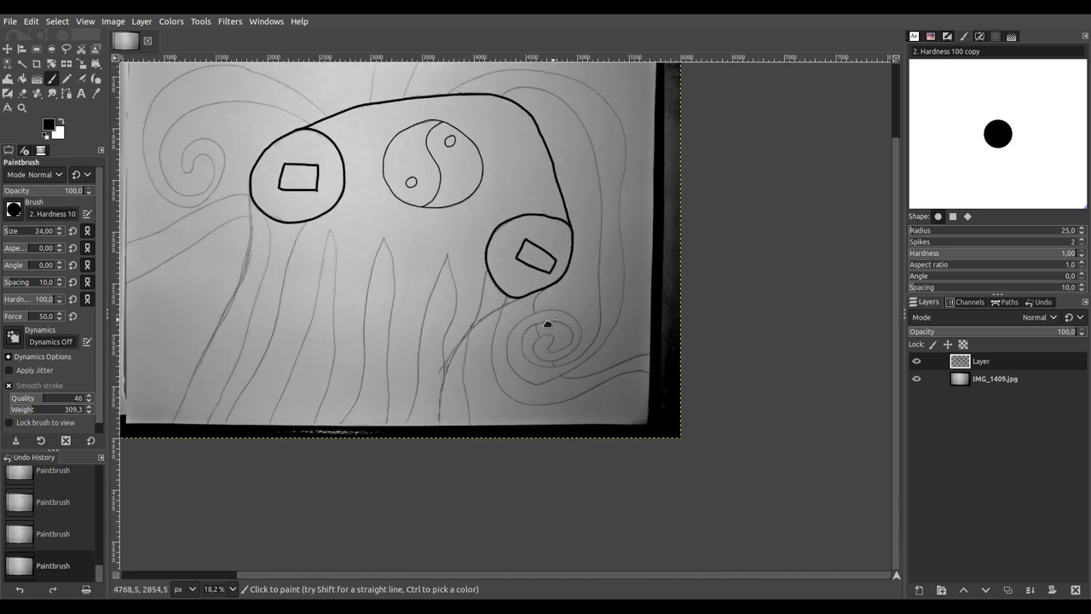
{"action": "left_click_drag", "start_coordinate": [548, 324], "coordinate": [488, 373]}
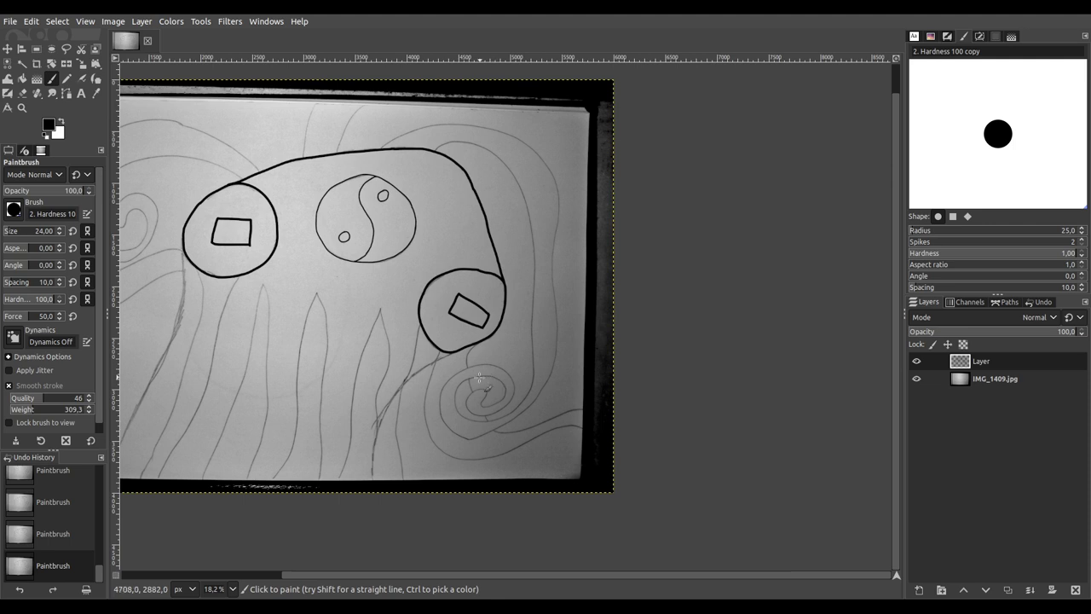
{"action": "scroll", "coordinate": [462, 378], "scroll_direction": "up", "scroll_amount": 1, "text": "ctrl"}
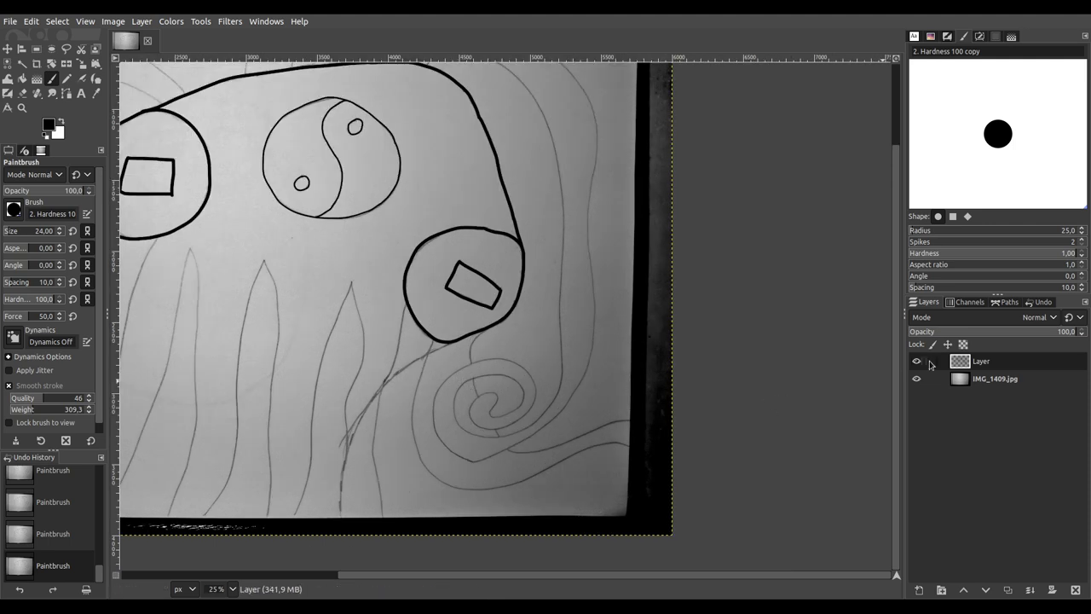
{"action": "left_click", "coordinate": [996, 381]}
{"action": "left_click", "coordinate": [1046, 332]}
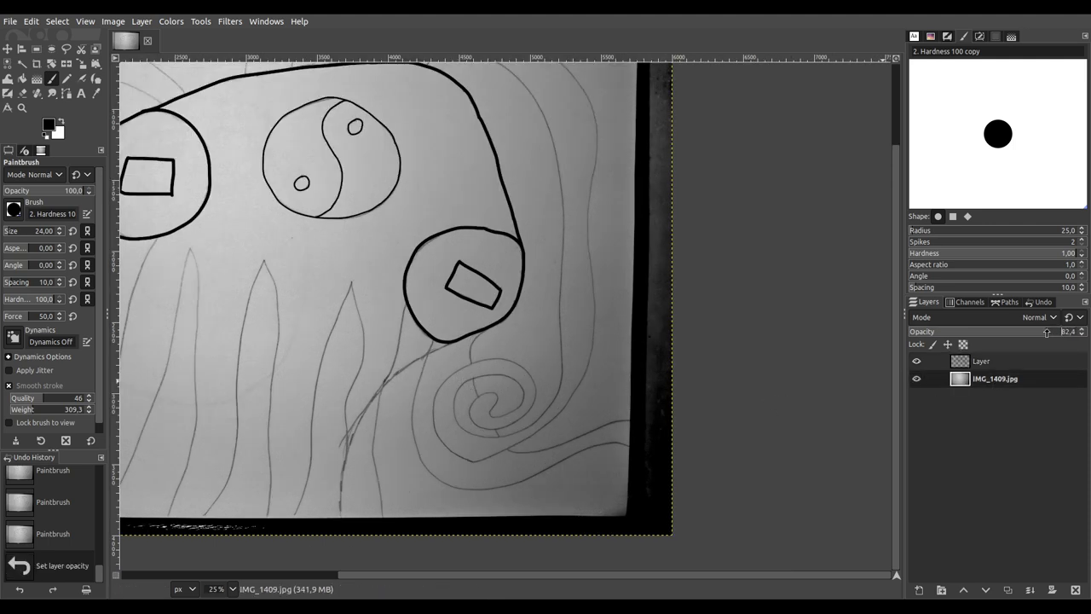
{"action": "left_click", "coordinate": [980, 361]}
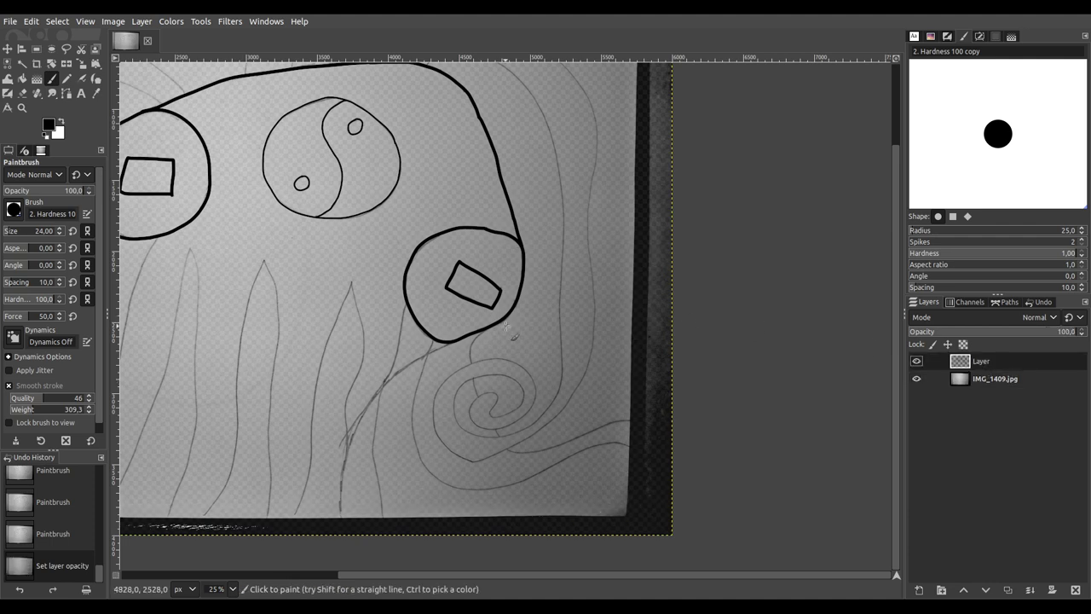
Step: Ink the short curve running from the underside of the right circle to the spiral's outer line
{"action": "scroll", "coordinate": [474, 342], "scroll_direction": "up", "scroll_amount": 4}
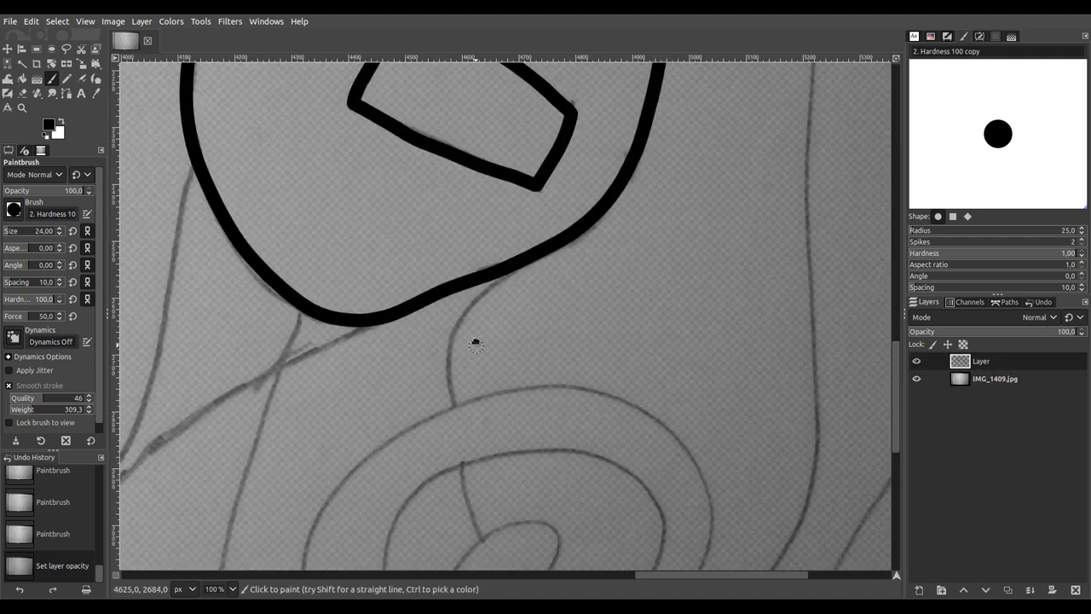
{"action": "scroll", "coordinate": [494, 281], "scroll_direction": "down", "scroll_amount": 1}
{"action": "mouse_move", "coordinate": [530, 219]}
{"action": "left_mouse_down"}
{"action": "mouse_move", "coordinate": [456, 288]}
{"action": "mouse_move", "coordinate": [452, 368]}
{"action": "left_mouse_up"}
Step: Ink the two short connecting lines inside the spiral, one near its upper left and one at its lower edge
{"action": "scroll", "coordinate": [475, 190], "scroll_direction": "down", "scroll_amount": 5}
{"action": "scroll", "coordinate": [475, 190], "scroll_direction": "right", "scroll_amount": 1}
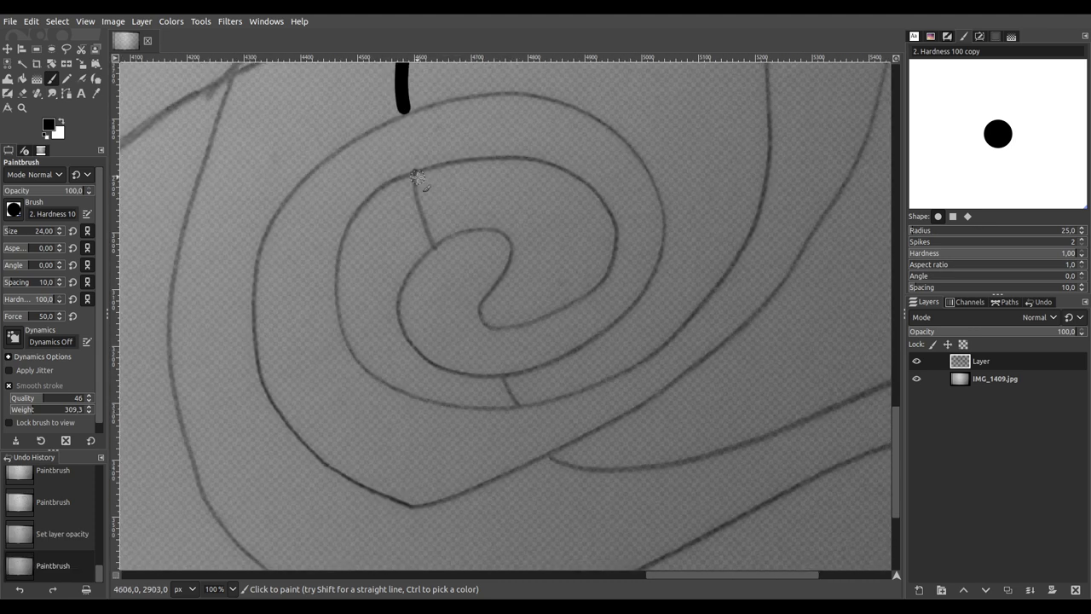
{"action": "left_click_drag", "start_coordinate": [416, 181], "coordinate": [449, 255]}
{"action": "scroll", "coordinate": [439, 252], "scroll_direction": "down", "scroll_amount": 3}
{"action": "scroll", "coordinate": [432, 248], "scroll_direction": "right", "scroll_amount": 3}
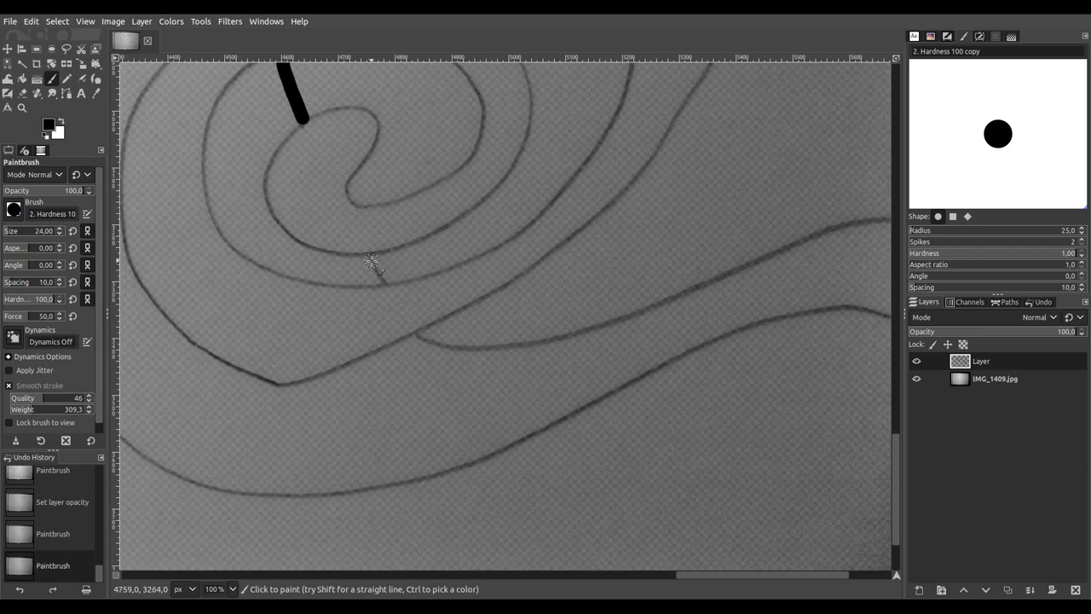
{"action": "left_click_drag", "start_coordinate": [385, 284], "coordinate": [385, 284]}
Step: Ink the tentacle below the spiral, extending it past the paper edge into a curled tip and back along its lower line
{"action": "scroll", "coordinate": [504, 361], "scroll_direction": "down", "scroll_amount": 2}
{"action": "scroll", "coordinate": [504, 361], "scroll_direction": "right", "scroll_amount": 3}
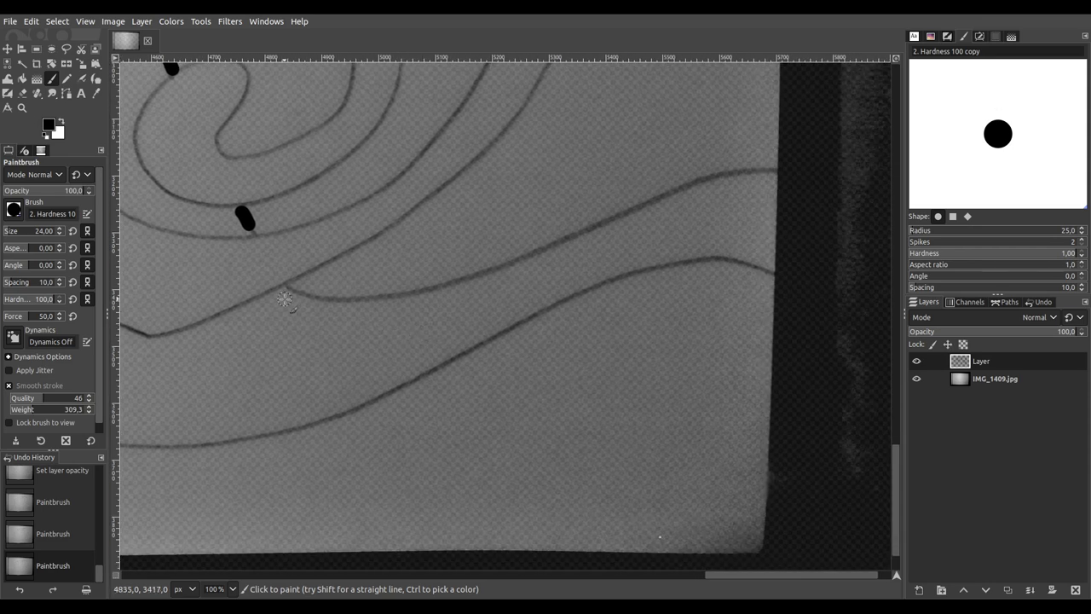
{"action": "mouse_move", "coordinate": [289, 289]}
{"action": "left_mouse_down"}
{"action": "mouse_move", "coordinate": [407, 298]}
{"action": "mouse_move", "coordinate": [529, 259]}
{"action": "mouse_move", "coordinate": [686, 185]}
{"action": "mouse_move", "coordinate": [804, 178]}
{"action": "left_mouse_up"}
{"action": "left_click_drag", "start_coordinate": [832, 295], "coordinate": [583, 254]}
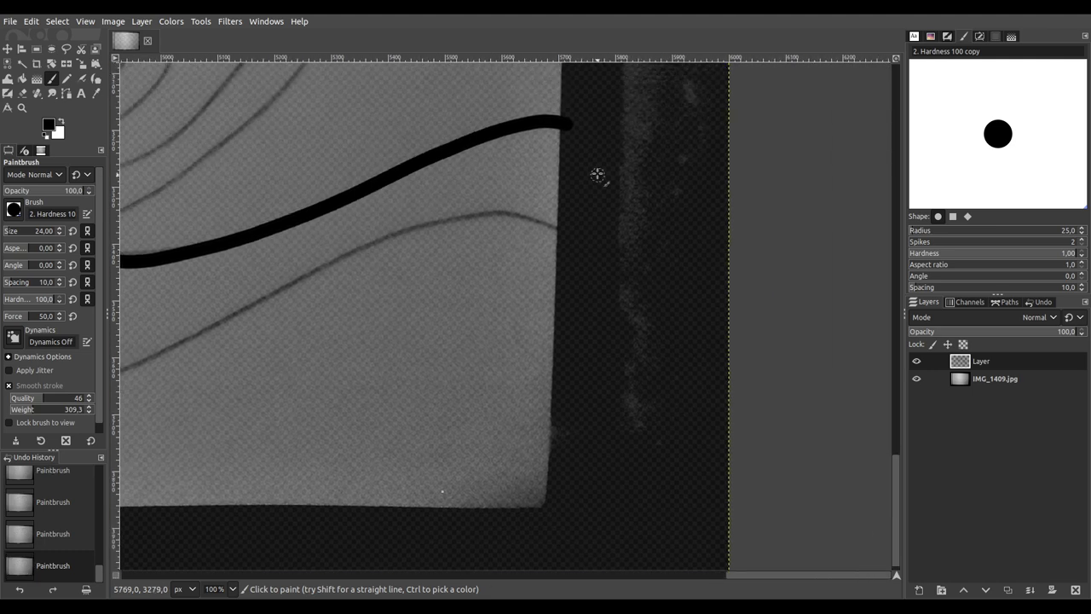
{"action": "mouse_move", "coordinate": [564, 124]}
{"action": "left_mouse_down"}
{"action": "mouse_move", "coordinate": [646, 200]}
{"action": "mouse_move", "coordinate": [666, 304]}
{"action": "mouse_move", "coordinate": [645, 401]}
{"action": "mouse_move", "coordinate": [615, 441]}
{"action": "mouse_move", "coordinate": [564, 473]}
{"action": "mouse_move", "coordinate": [501, 492]}
{"action": "mouse_move", "coordinate": [398, 484]}
{"action": "mouse_move", "coordinate": [336, 432]}
{"action": "mouse_move", "coordinate": [315, 390]}
{"action": "mouse_move", "coordinate": [320, 367]}
{"action": "mouse_move", "coordinate": [345, 353]}
{"action": "mouse_move", "coordinate": [386, 364]}
{"action": "mouse_move", "coordinate": [434, 410]}
{"action": "mouse_move", "coordinate": [467, 413]}
{"action": "mouse_move", "coordinate": [536, 398]}
{"action": "mouse_move", "coordinate": [588, 364]}
{"action": "mouse_move", "coordinate": [603, 295]}
{"action": "mouse_move", "coordinate": [589, 252]}
{"action": "mouse_move", "coordinate": [539, 216]}
{"action": "mouse_move", "coordinate": [474, 207]}
{"action": "mouse_move", "coordinate": [415, 227]}
{"action": "mouse_move", "coordinate": [295, 275]}
{"action": "mouse_move", "coordinate": [182, 341]}
{"action": "left_mouse_up"}
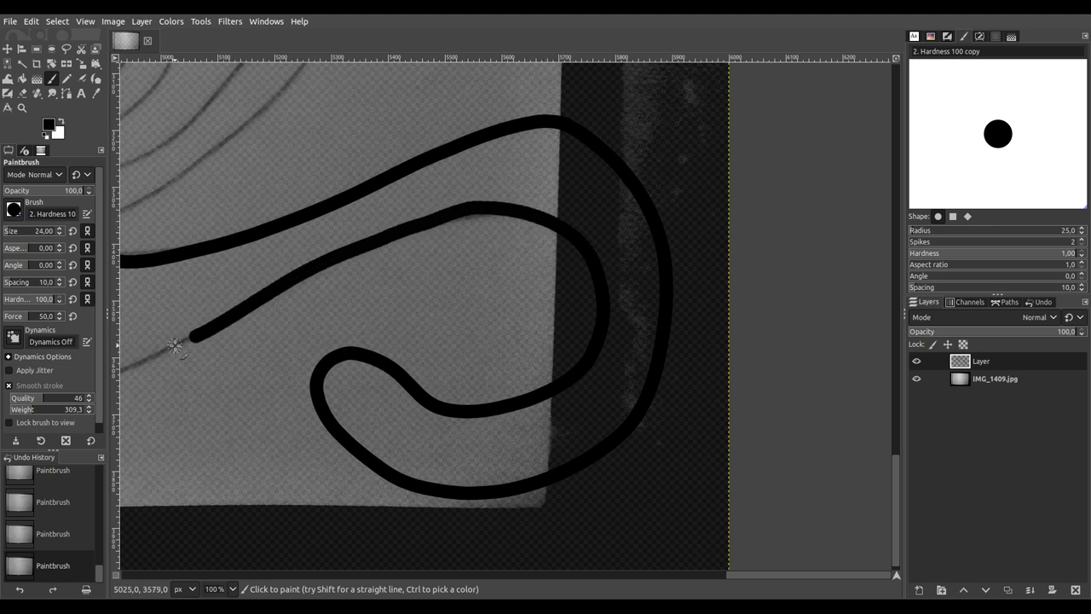
Step: Continue inking the tentacle's lower line leftward beneath the spiral and up around its left side
{"action": "scroll", "coordinate": [200, 371], "scroll_direction": "left", "scroll_amount": 10}
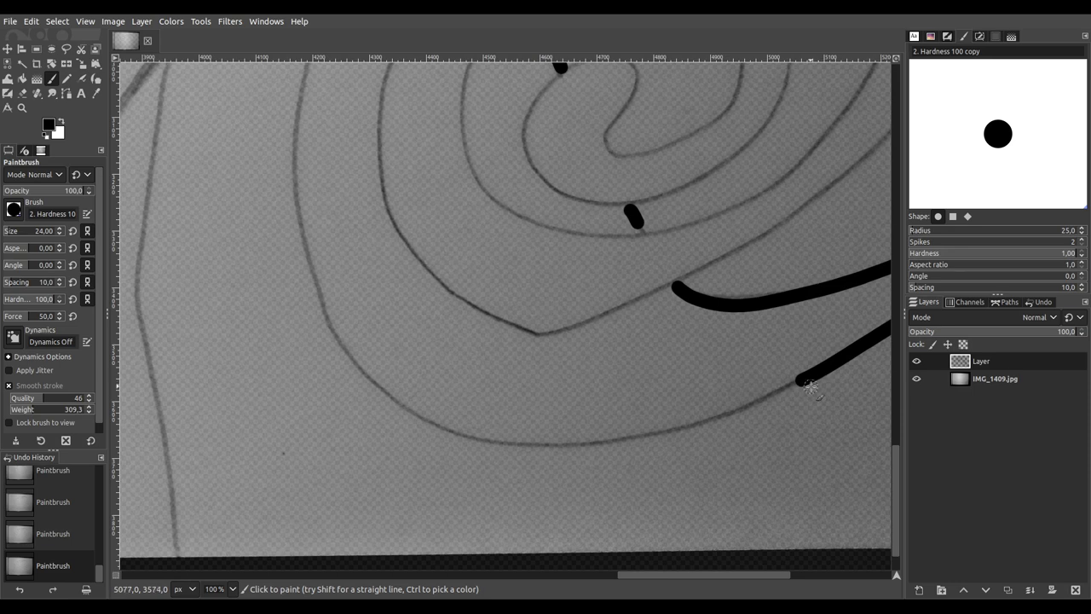
{"action": "left_click_drag", "start_coordinate": [802, 380], "coordinate": [770, 387]}
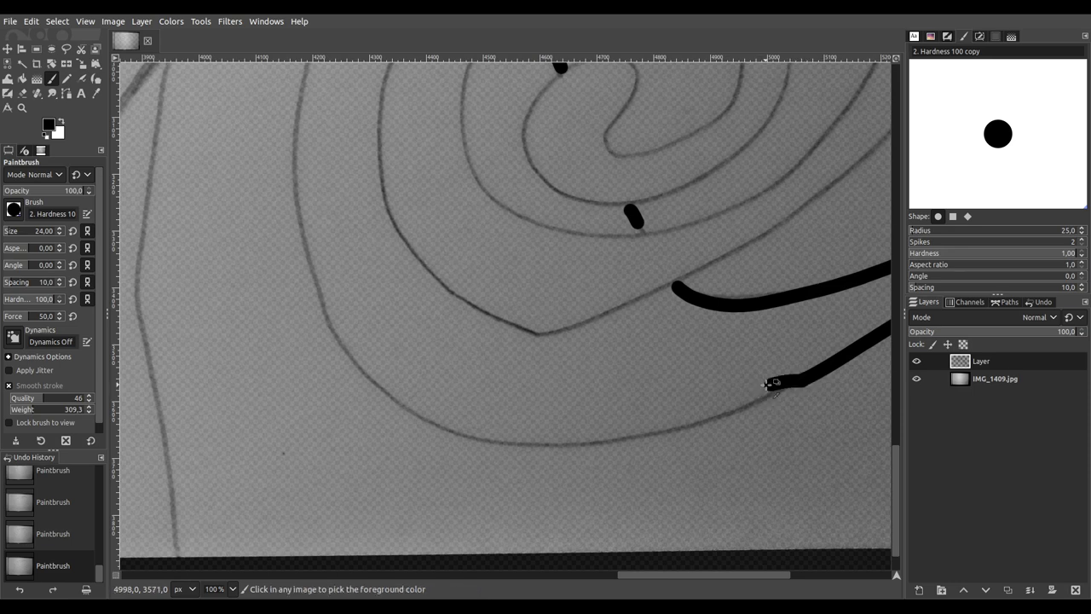
{"action": "key", "text": "ctrl+z"}
{"action": "left_click_drag", "start_coordinate": [697, 391], "coordinate": [594, 470]}
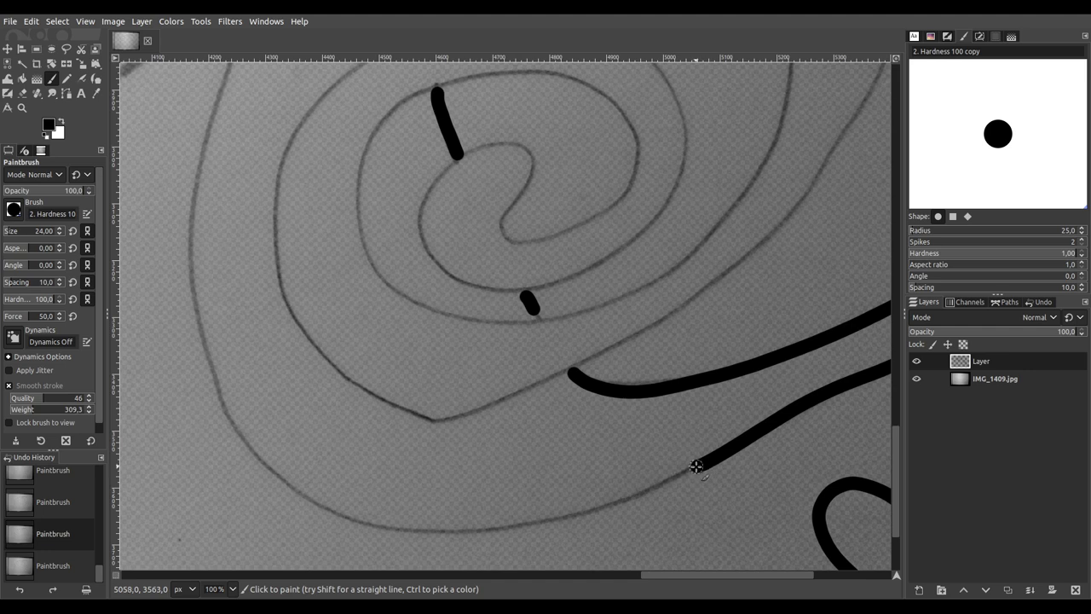
{"action": "mouse_move", "coordinate": [654, 484]}
{"action": "left_mouse_down"}
{"action": "mouse_move", "coordinate": [574, 512]}
{"action": "mouse_move", "coordinate": [433, 533]}
{"action": "mouse_move", "coordinate": [372, 529]}
{"action": "mouse_move", "coordinate": [298, 498]}
{"action": "mouse_move", "coordinate": [231, 417]}
{"action": "mouse_move", "coordinate": [197, 313]}
{"action": "mouse_move", "coordinate": [188, 182]}
{"action": "mouse_move", "coordinate": [209, 129]}
{"action": "left_mouse_up"}
Step: Join the outline left of the spiral to the bottom of the right circle with a black stroke
{"action": "scroll", "coordinate": [393, 273], "scroll_direction": "up", "scroll_amount": 8}
{"action": "scroll", "coordinate": [392, 273], "scroll_direction": "left", "scroll_amount": 8}
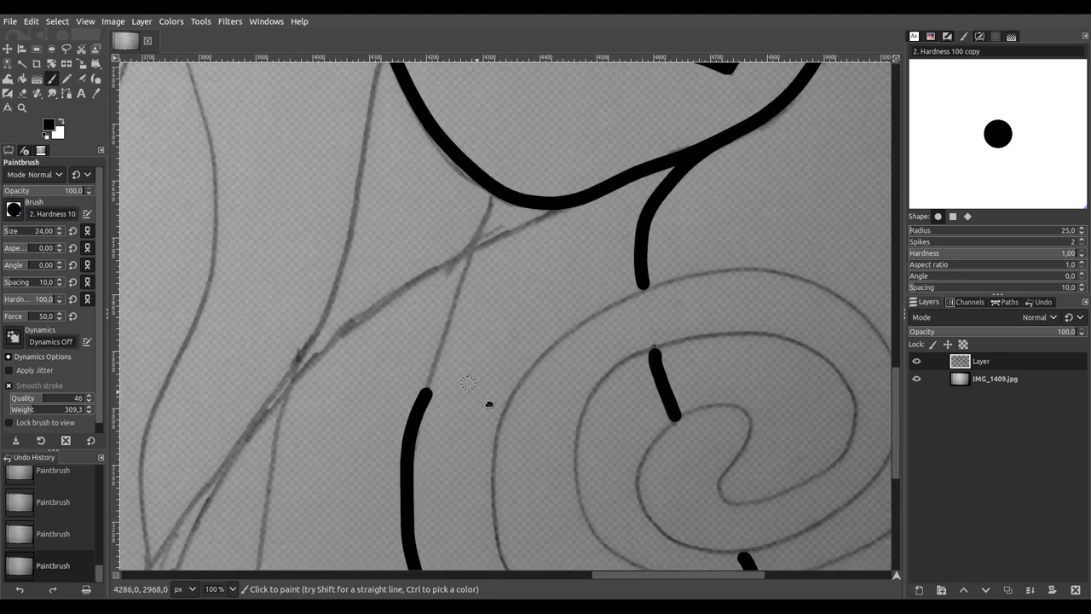
{"action": "scroll", "coordinate": [588, 400], "scroll_direction": "down", "scroll_amount": 3}
{"action": "scroll", "coordinate": [588, 401], "scroll_direction": "right", "scroll_amount": 1}
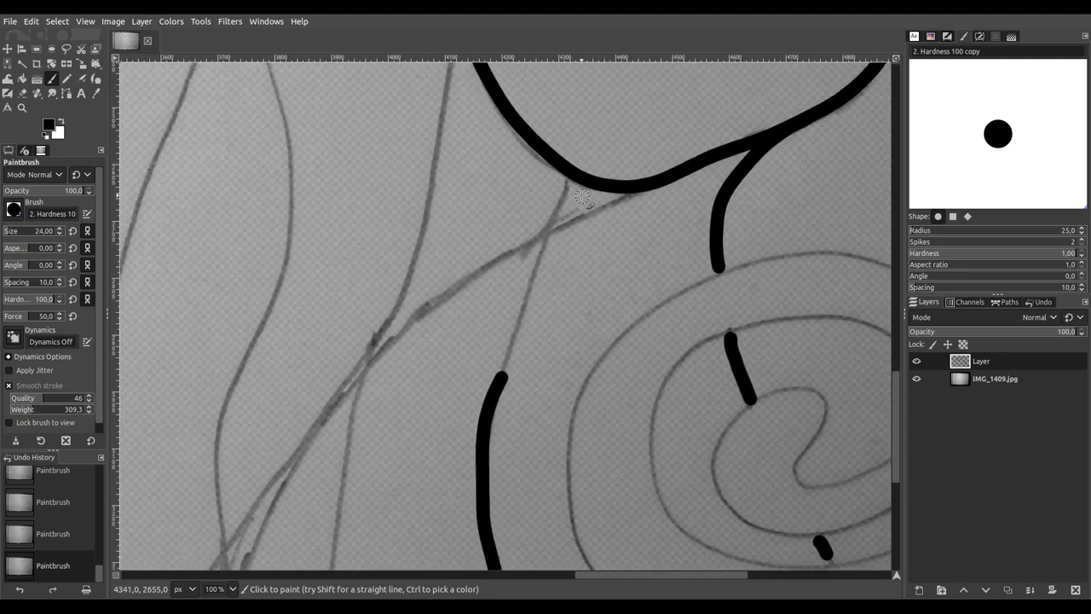
{"action": "left_click_drag", "start_coordinate": [567, 174], "coordinate": [499, 383]}
Step: Ink the tentacle line from the lower left of the right circle down to the bottom image edge
{"action": "scroll", "coordinate": [495, 392], "scroll_direction": "down", "scroll_amount": 4}
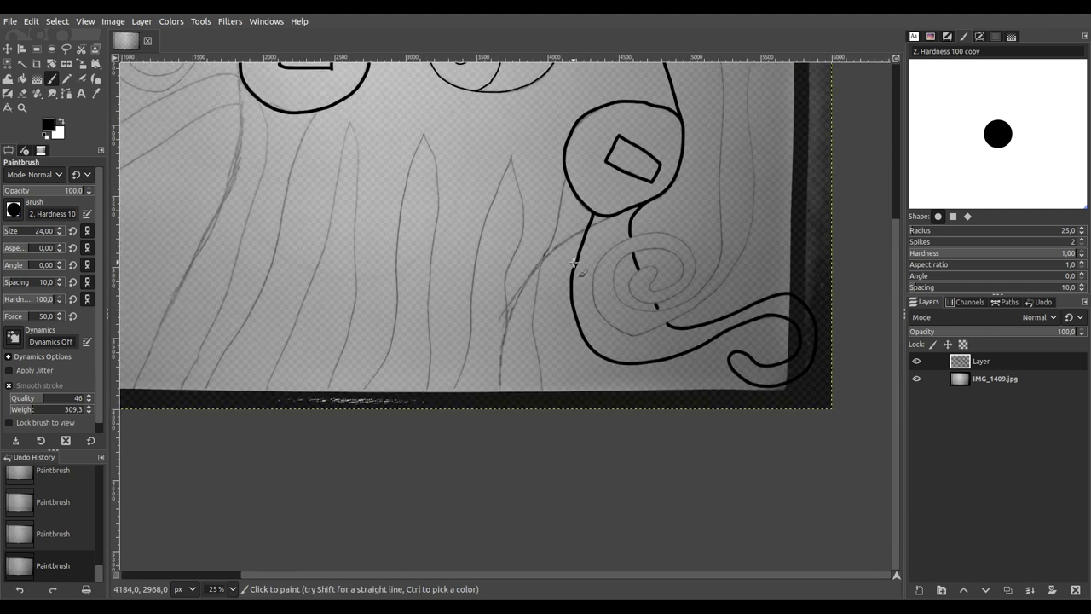
{"action": "left_click_drag", "start_coordinate": [595, 252], "coordinate": [651, 299]}
{"action": "scroll", "coordinate": [645, 288], "scroll_direction": "up", "scroll_amount": 2}
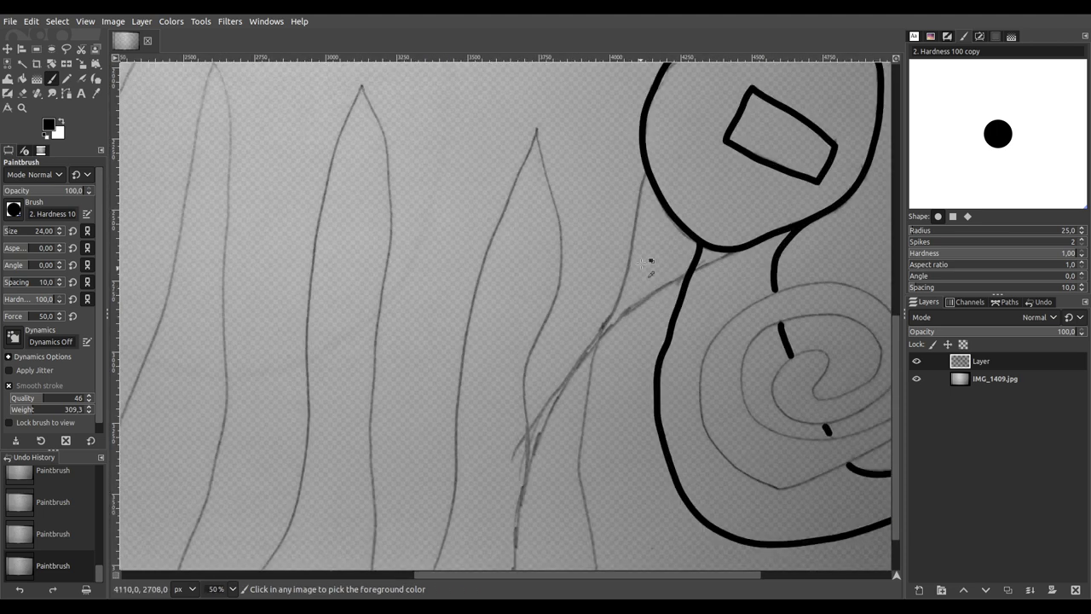
{"action": "scroll", "coordinate": [646, 264], "scroll_direction": "up", "scroll_amount": 2}
{"action": "mouse_move", "coordinate": [646, 134]}
{"action": "left_mouse_down"}
{"action": "mouse_move", "coordinate": [605, 345]}
{"action": "mouse_move", "coordinate": [558, 437]}
{"action": "mouse_move", "coordinate": [534, 537]}
{"action": "left_mouse_up"}
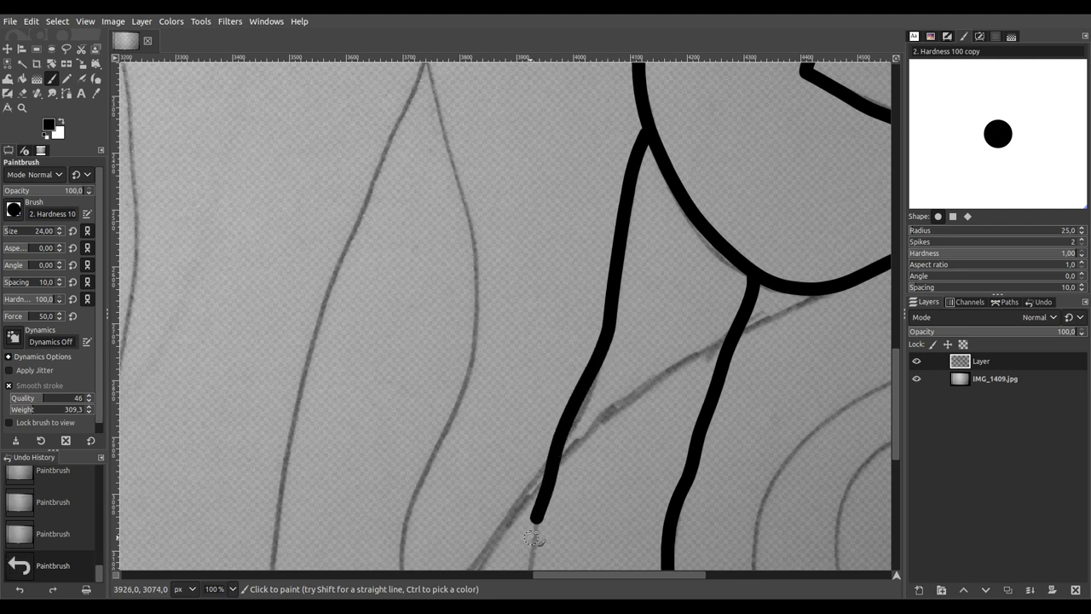
{"action": "scroll", "coordinate": [601, 232], "scroll_direction": "down", "scroll_amount": 2}
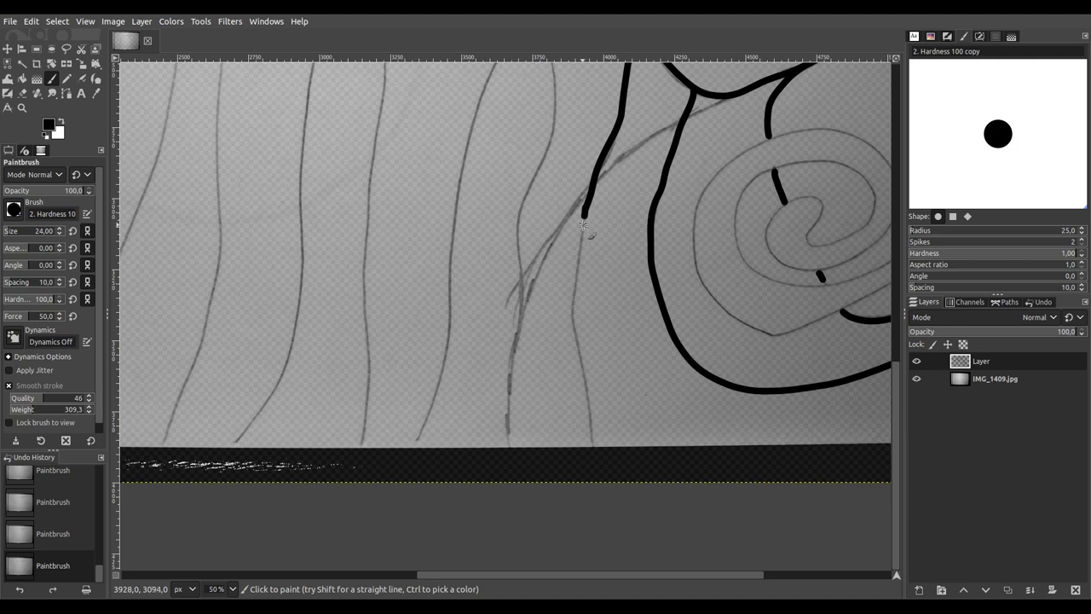
{"action": "left_click_drag", "start_coordinate": [572, 334], "coordinate": [590, 420]}
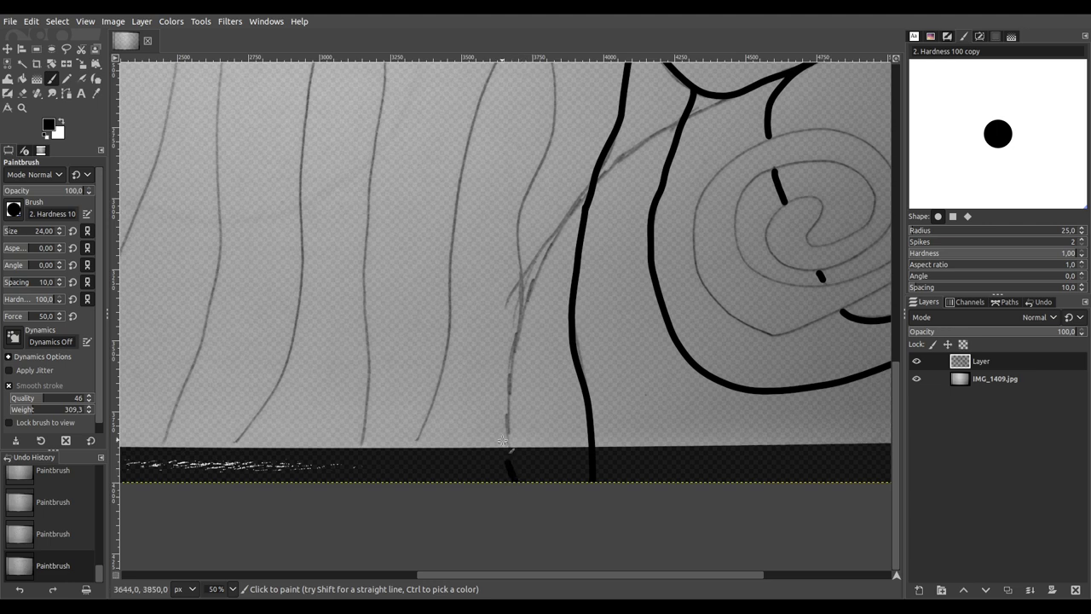
Step: Ink the right side of the rightmost pointed shape from the bottom image edge up toward its tip
{"action": "left_click_drag", "start_coordinate": [502, 396], "coordinate": [517, 348]}
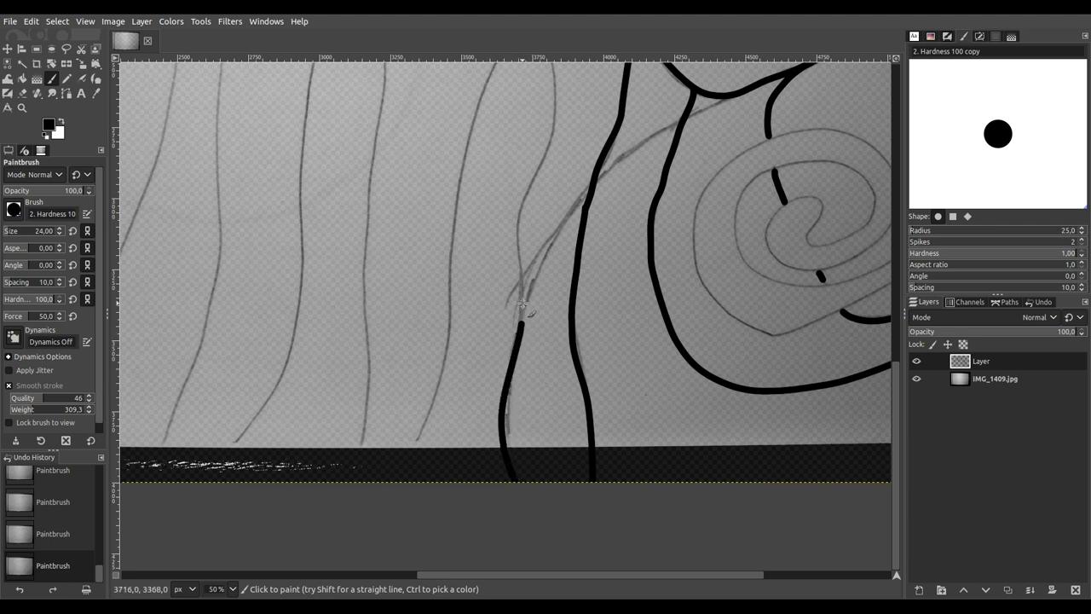
{"action": "left_click_drag", "start_coordinate": [543, 155], "coordinate": [556, 109]}
{"action": "scroll", "coordinate": [555, 88], "scroll_direction": "up", "scroll_amount": 1}
{"action": "scroll", "coordinate": [516, 159], "scroll_direction": "up", "scroll_amount": 2, "text": "ctrl"}
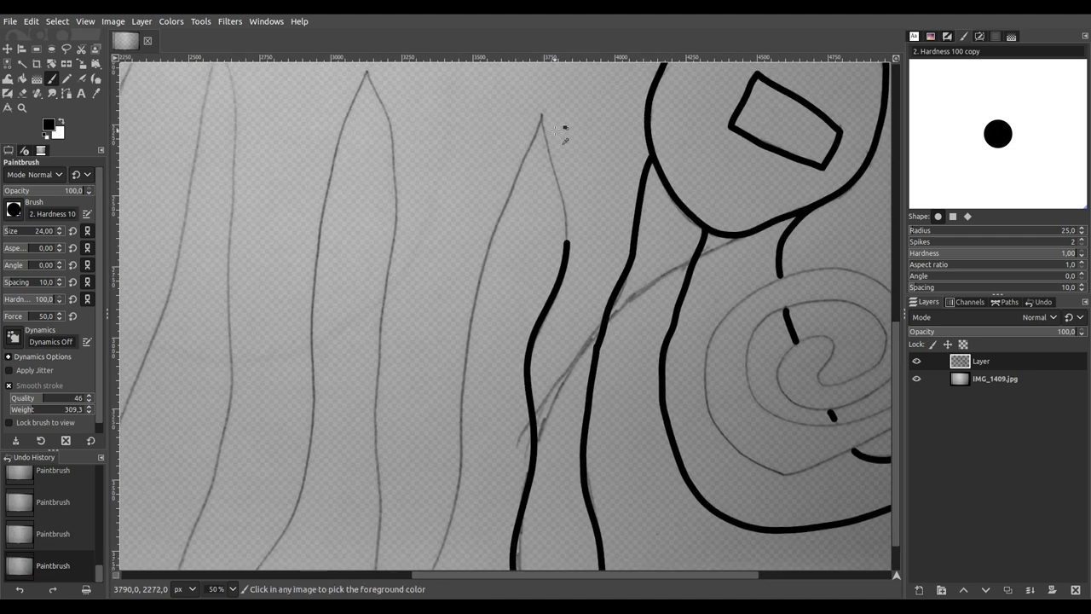
{"action": "scroll", "coordinate": [548, 175], "scroll_direction": "up", "scroll_amount": 2}
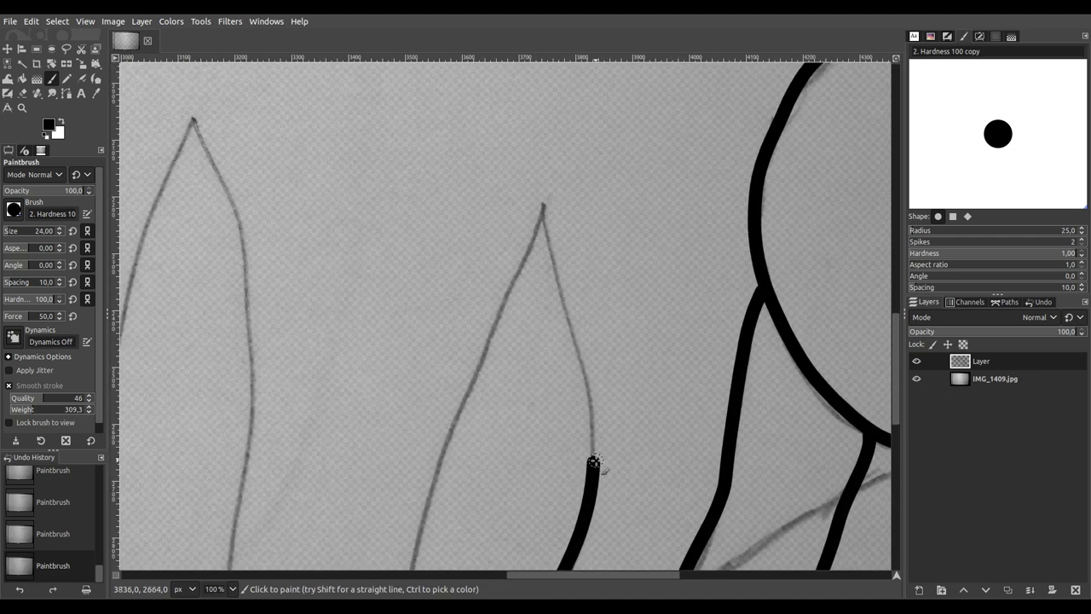
Step: Close the tip of the rightmost pointed shape and ink its left side down to the bottom image edge
{"action": "mouse_move", "coordinate": [594, 436]}
{"action": "left_mouse_down"}
{"action": "mouse_move", "coordinate": [540, 208]}
{"action": "mouse_move", "coordinate": [413, 563]}
{"action": "mouse_move", "coordinate": [506, 170]}
{"action": "mouse_move", "coordinate": [541, 127]}
{"action": "mouse_move", "coordinate": [509, 294]}
{"action": "mouse_move", "coordinate": [509, 461]}
{"action": "left_mouse_up"}
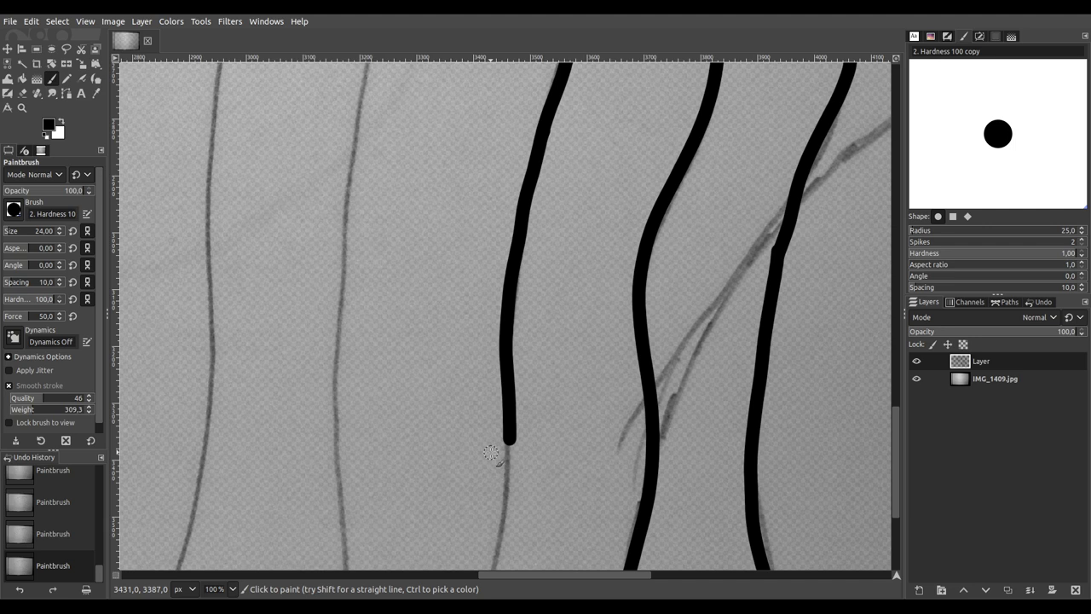
{"action": "scroll", "coordinate": [481, 384], "scroll_direction": "down", "scroll_amount": 5}
{"action": "scroll", "coordinate": [482, 384], "scroll_direction": "left", "scroll_amount": 1}
{"action": "scroll", "coordinate": [516, 243], "scroll_direction": "up", "scroll_amount": 1}
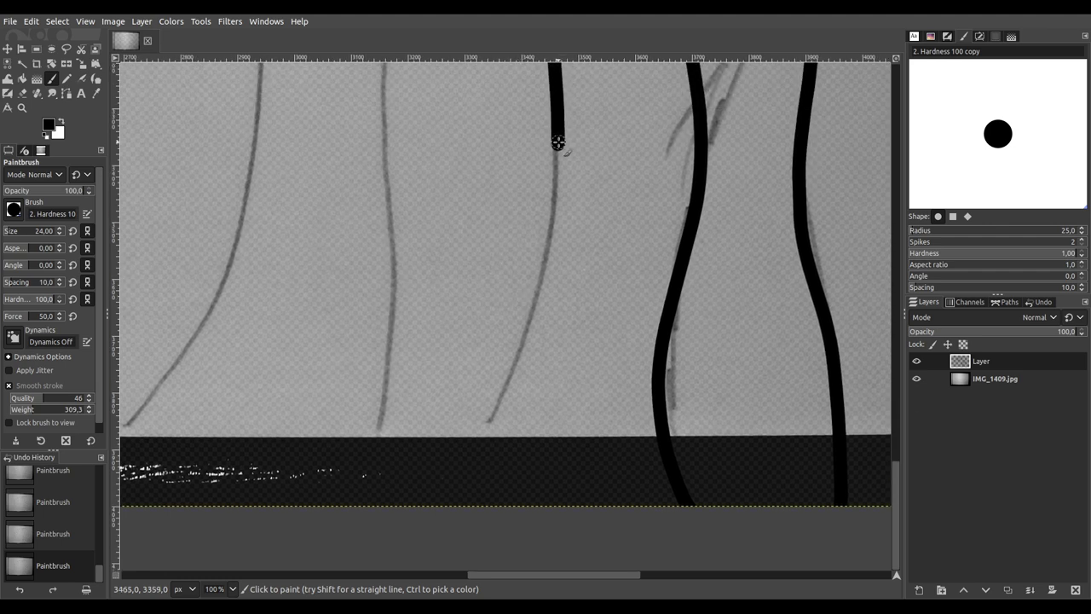
{"action": "mouse_move", "coordinate": [558, 160]}
{"action": "left_mouse_down"}
{"action": "mouse_move", "coordinate": [540, 281]}
{"action": "mouse_move", "coordinate": [460, 531]}
{"action": "left_mouse_up"}
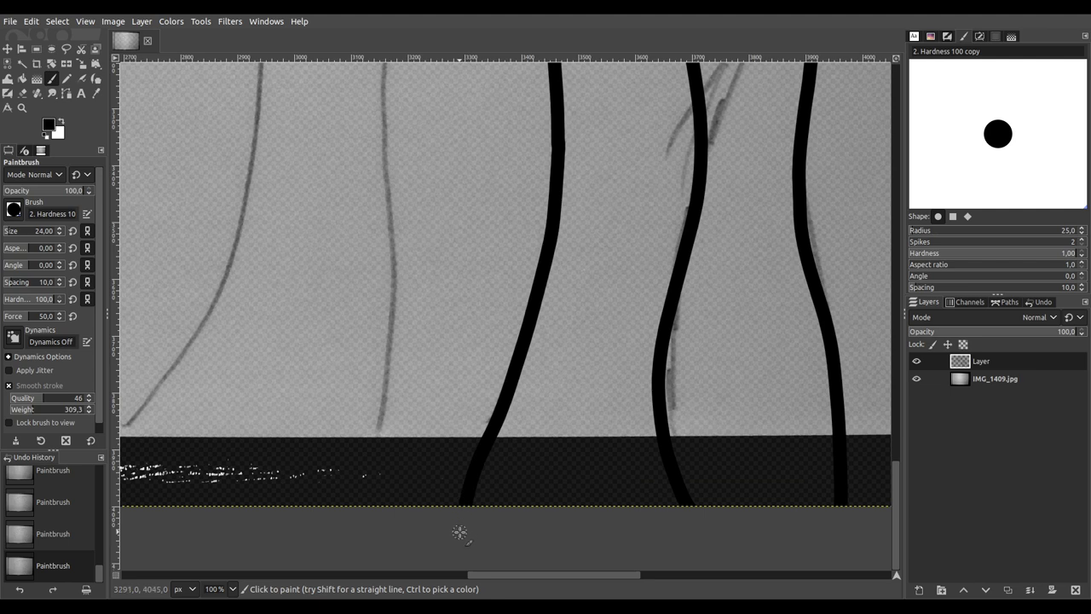
Step: Ink the right side of the middle pointed shape from the bottom image edge up to its tip
{"action": "mouse_move", "coordinate": [367, 528]}
{"action": "left_mouse_down"}
{"action": "mouse_move", "coordinate": [393, 318]}
{"action": "mouse_move", "coordinate": [379, 111]}
{"action": "mouse_move", "coordinate": [367, 111]}
{"action": "left_mouse_up"}
{"action": "scroll", "coordinate": [367, 111], "scroll_direction": "up", "scroll_amount": 5}
{"action": "key", "text": "minus"}
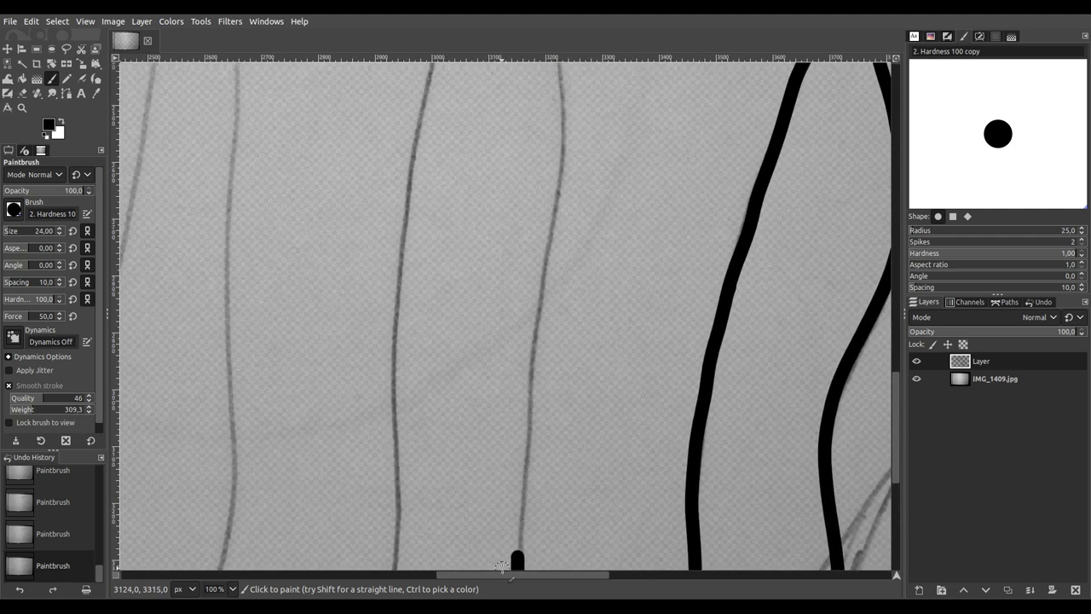
{"action": "scroll", "coordinate": [483, 404], "scroll_direction": "right", "scroll_amount": 1}
{"action": "scroll", "coordinate": [483, 404], "scroll_direction": "down", "scroll_amount": 1, "text": "ctrl"}
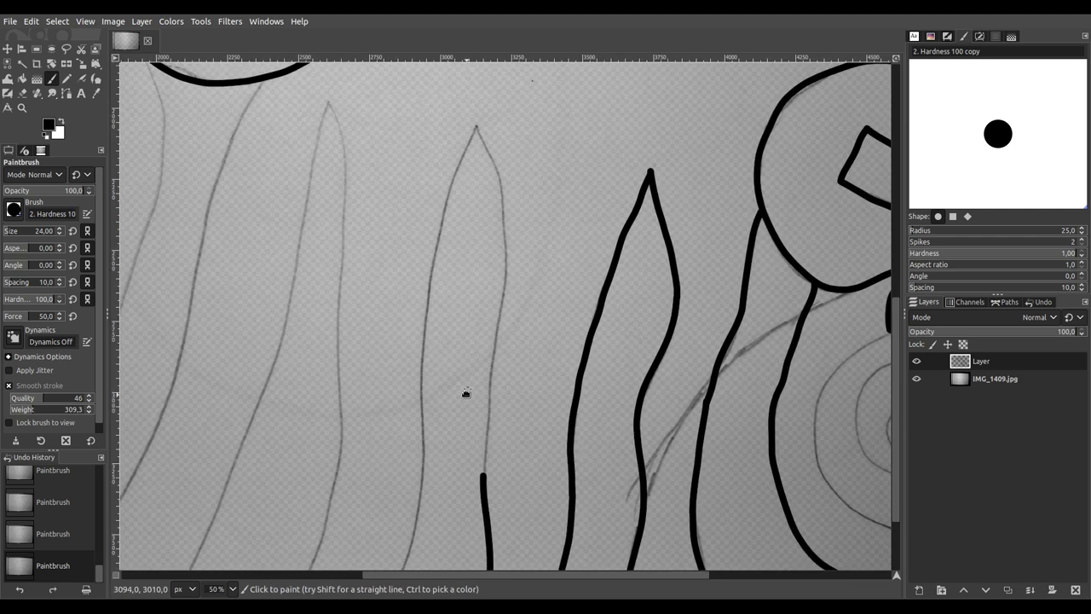
{"action": "scroll", "coordinate": [460, 400], "scroll_direction": "up", "scroll_amount": 1}
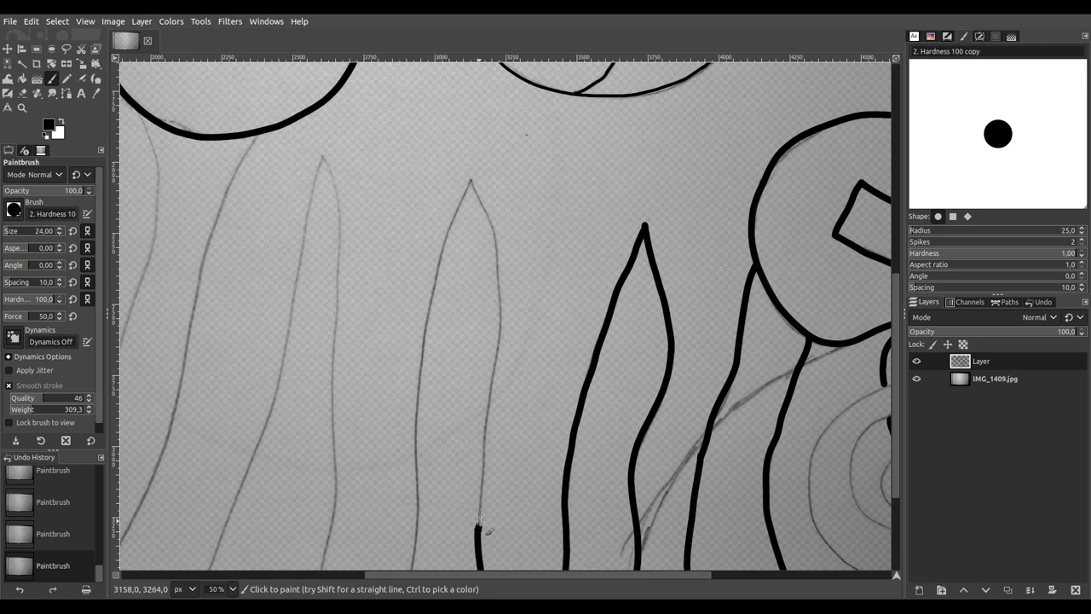
{"action": "left_click_drag", "start_coordinate": [484, 436], "coordinate": [497, 345]}
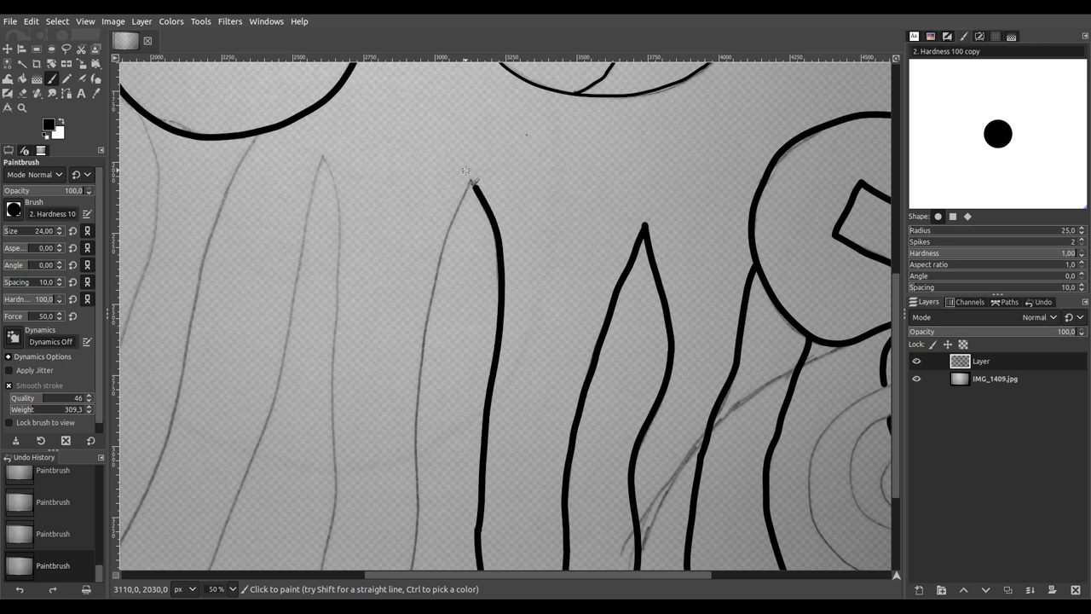
Step: Ink the left side of the middle pointed shape from its tip to the bottom image edge, redoing the lowest stretch
{"action": "scroll", "coordinate": [461, 163], "scroll_direction": "left", "scroll_amount": 3}
{"action": "scroll", "coordinate": [461, 163], "scroll_direction": "down", "scroll_amount": 3}
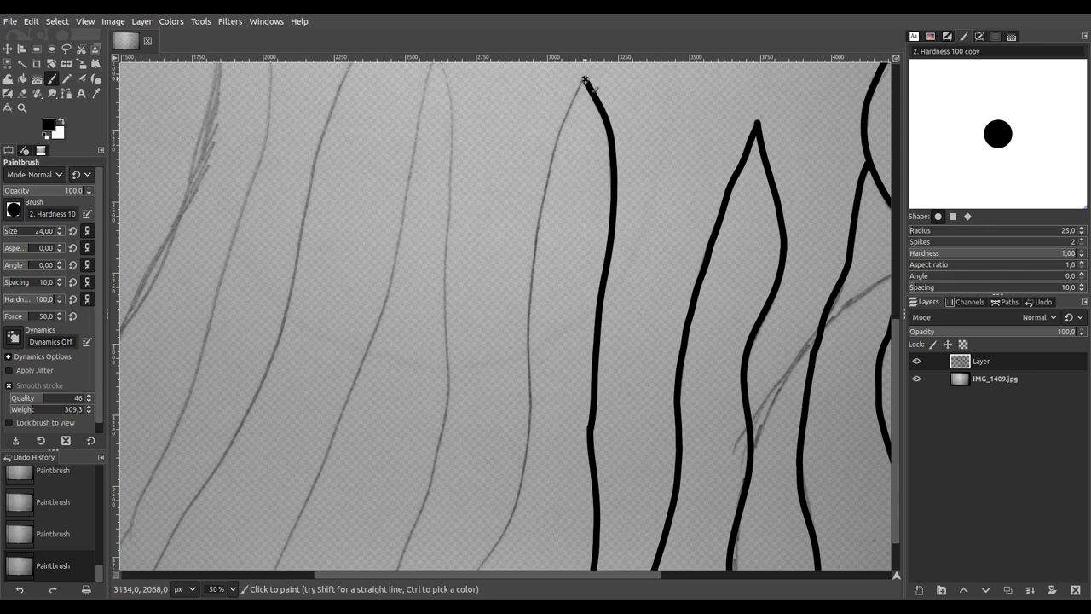
{"action": "left_click_drag", "start_coordinate": [556, 155], "coordinate": [543, 205]}
{"action": "left_click_drag", "start_coordinate": [529, 257], "coordinate": [525, 298]}
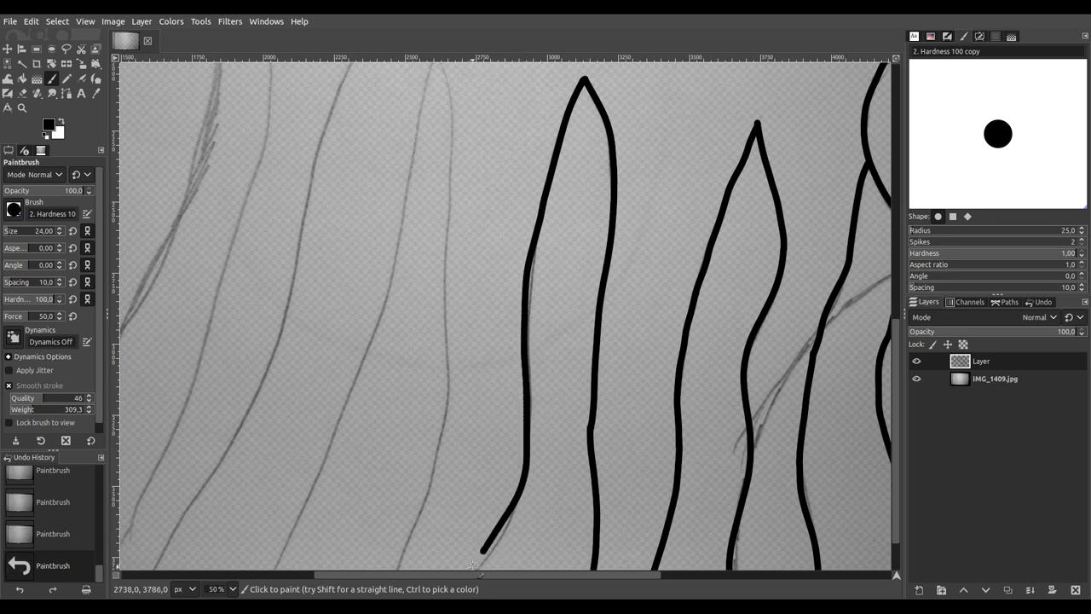
{"action": "scroll", "coordinate": [486, 550], "scroll_direction": "down", "scroll_amount": 5}
{"action": "scroll", "coordinate": [542, 243], "scroll_direction": "up", "scroll_amount": 2}
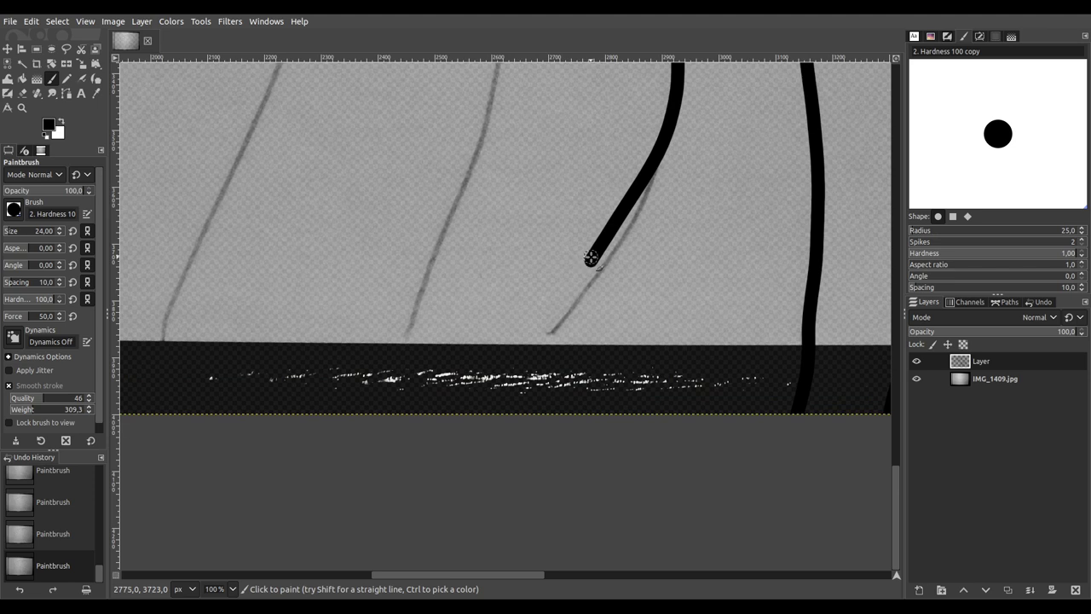
{"action": "left_click_drag", "start_coordinate": [591, 257], "coordinate": [570, 308]}
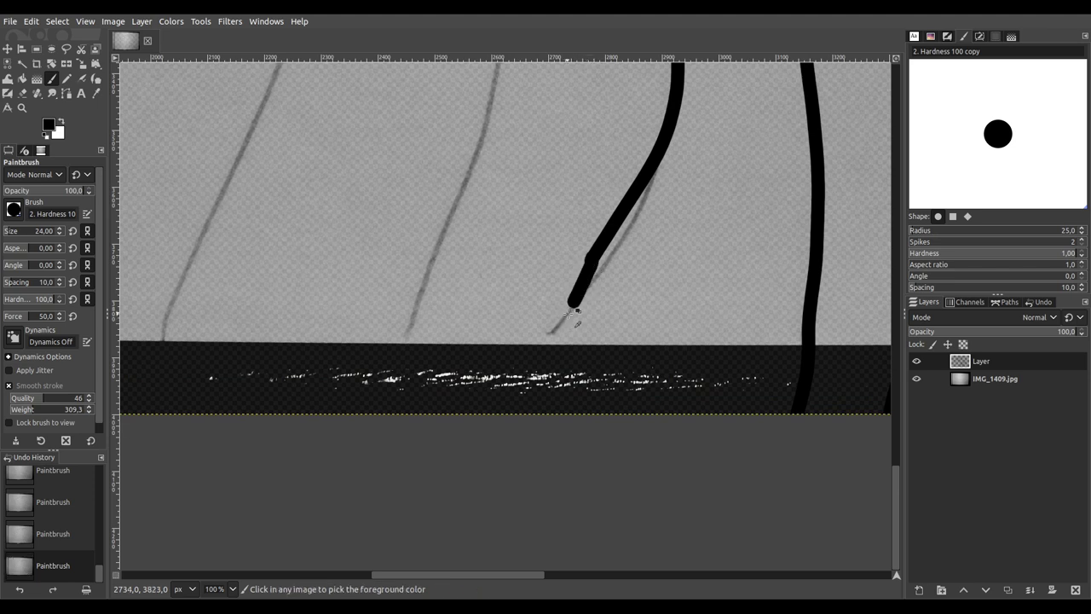
{"action": "key", "text": "ctrl+z"}
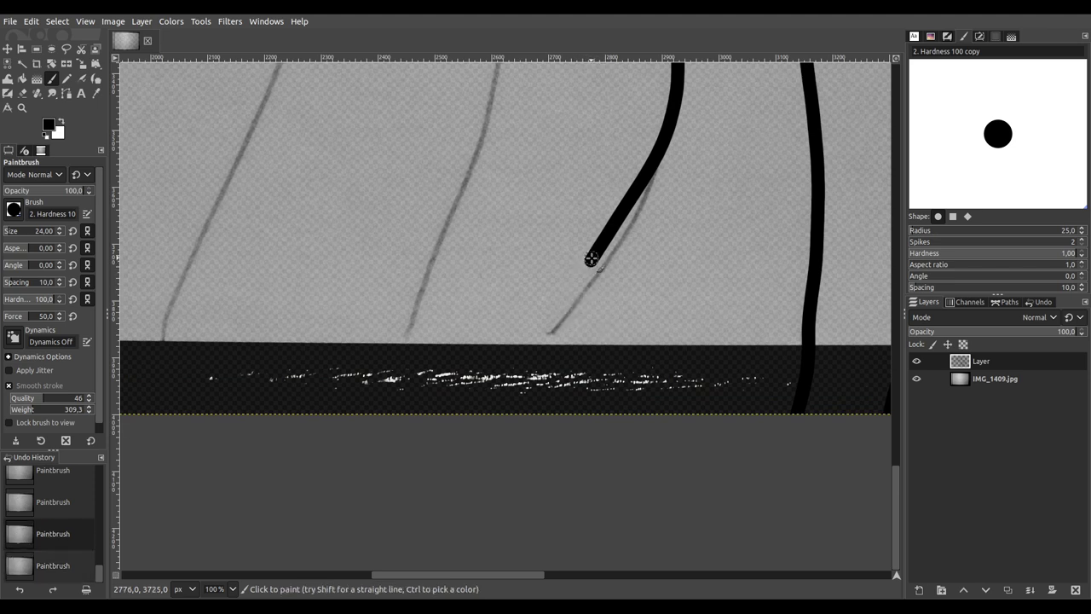
{"action": "left_click_drag", "start_coordinate": [563, 316], "coordinate": [503, 469]}
Step: Ink the right side of the leftmost pointed shape from the bottom image edge up to its tip
{"action": "mouse_move", "coordinate": [406, 402]}
{"action": "left_mouse_down"}
{"action": "mouse_move", "coordinate": [407, 341]}
{"action": "mouse_move", "coordinate": [432, 246]}
{"action": "mouse_move", "coordinate": [498, 92]}
{"action": "left_mouse_up"}
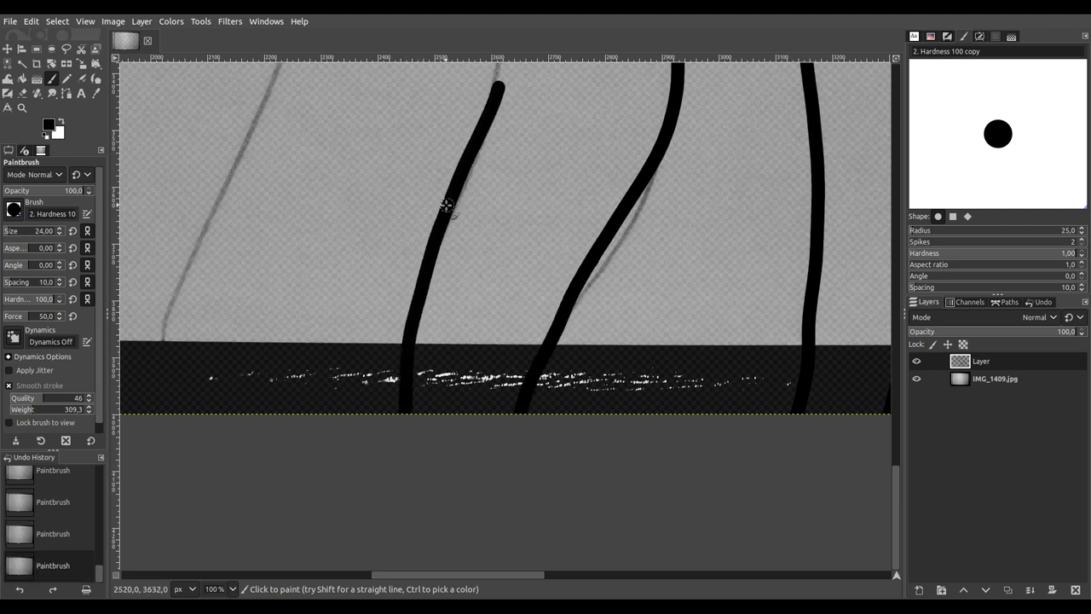
{"action": "scroll", "coordinate": [446, 207], "scroll_direction": "down", "scroll_amount": 2}
{"action": "scroll", "coordinate": [547, 401], "scroll_direction": "up", "scroll_amount": 2}
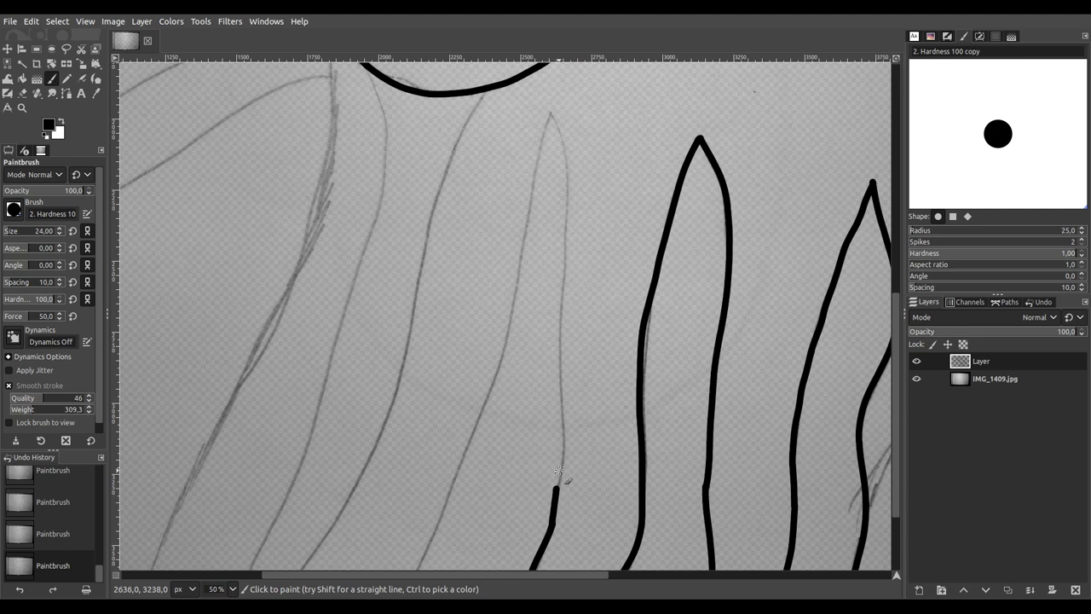
{"action": "mouse_move", "coordinate": [562, 438]}
{"action": "left_mouse_down"}
{"action": "mouse_move", "coordinate": [568, 158]}
{"action": "mouse_move", "coordinate": [588, 161]}
{"action": "mouse_move", "coordinate": [617, 214]}
{"action": "mouse_move", "coordinate": [630, 306]}
{"action": "left_mouse_up"}
{"action": "scroll", "coordinate": [546, 104], "scroll_direction": "up", "scroll_amount": 2}
{"action": "scroll", "coordinate": [550, 106], "scroll_direction": "up", "scroll_amount": 2}
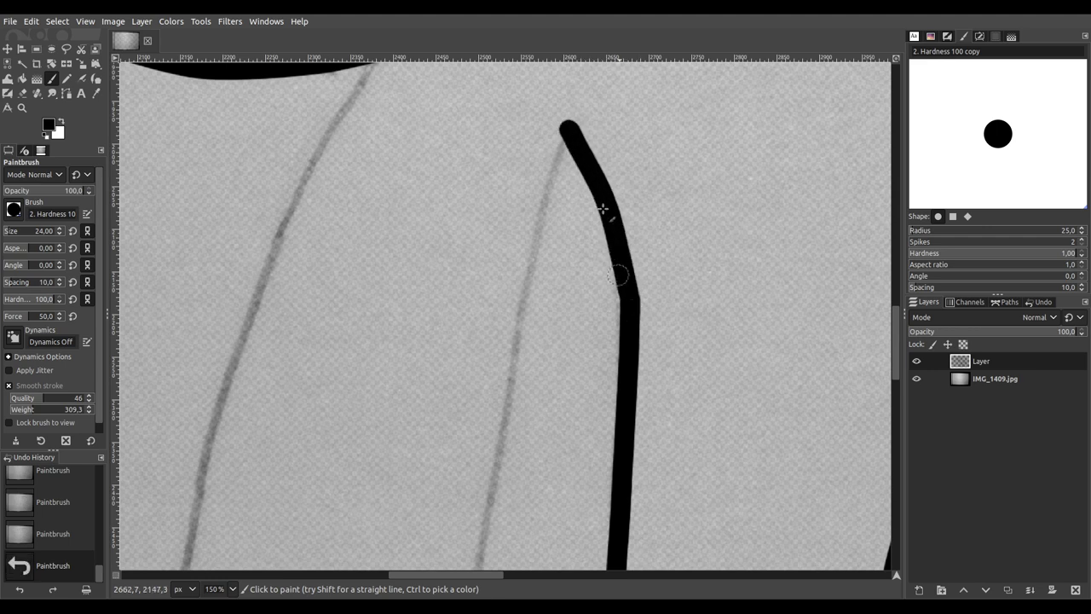
Step: Ink the left side of the leftmost pointed shape from its tip to the bottom image edge, undoing one short misplaced stroke
{"action": "mouse_move", "coordinate": [568, 130]}
{"action": "left_mouse_down"}
{"action": "mouse_move", "coordinate": [531, 237]}
{"action": "mouse_move", "coordinate": [492, 499]}
{"action": "left_mouse_up"}
{"action": "scroll", "coordinate": [492, 498], "scroll_direction": "down", "scroll_amount": 4, "text": "ctrl"}
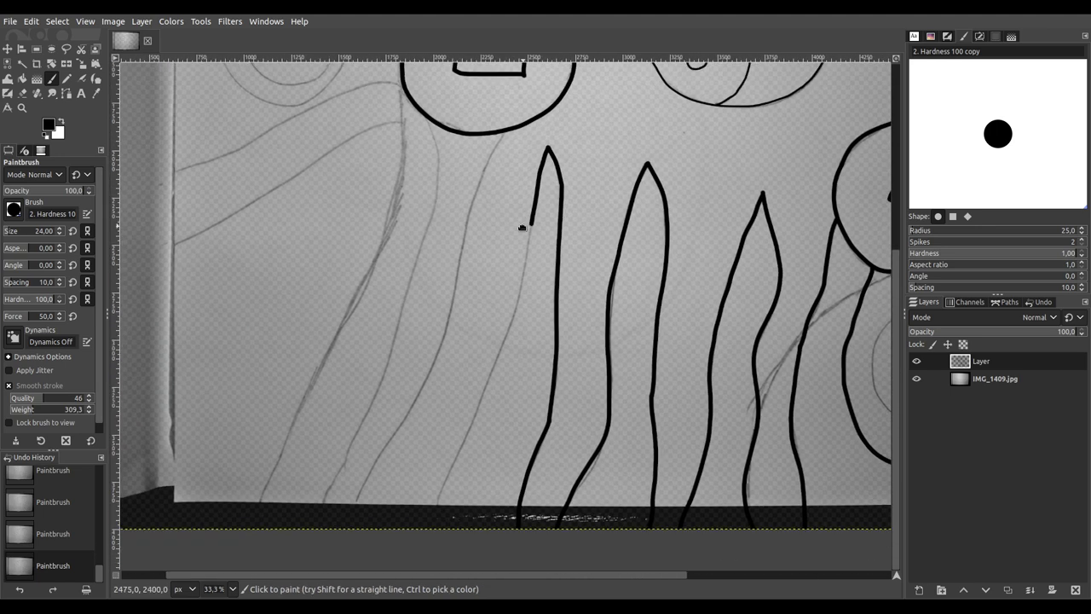
{"action": "scroll", "coordinate": [545, 227], "scroll_direction": "up", "scroll_amount": 1, "text": "ctrl"}
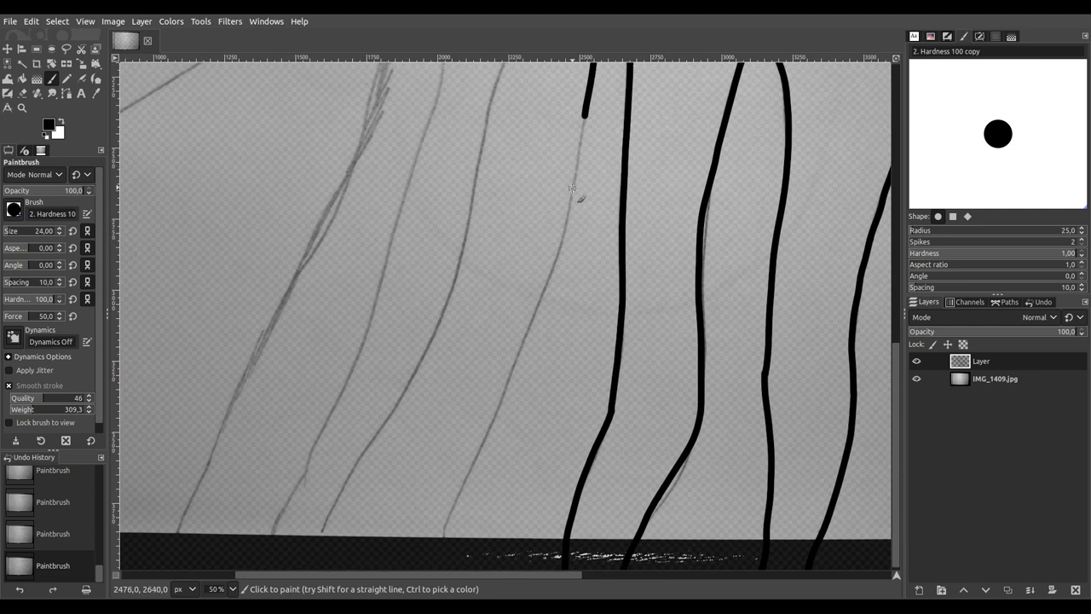
{"action": "left_click_drag", "start_coordinate": [558, 233], "coordinate": [563, 206]}
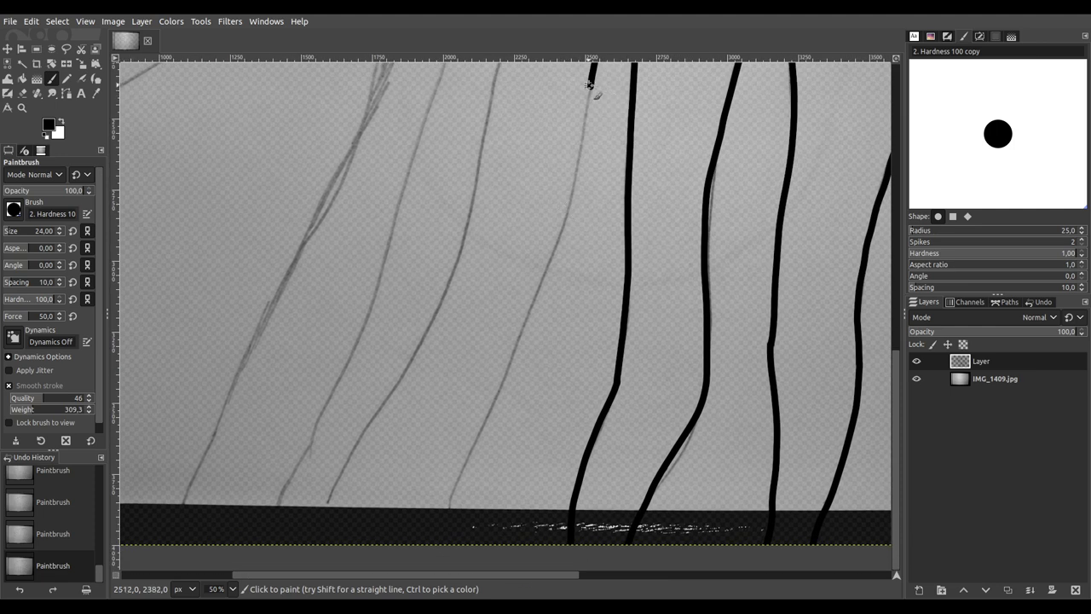
{"action": "key", "text": "ctrl"}
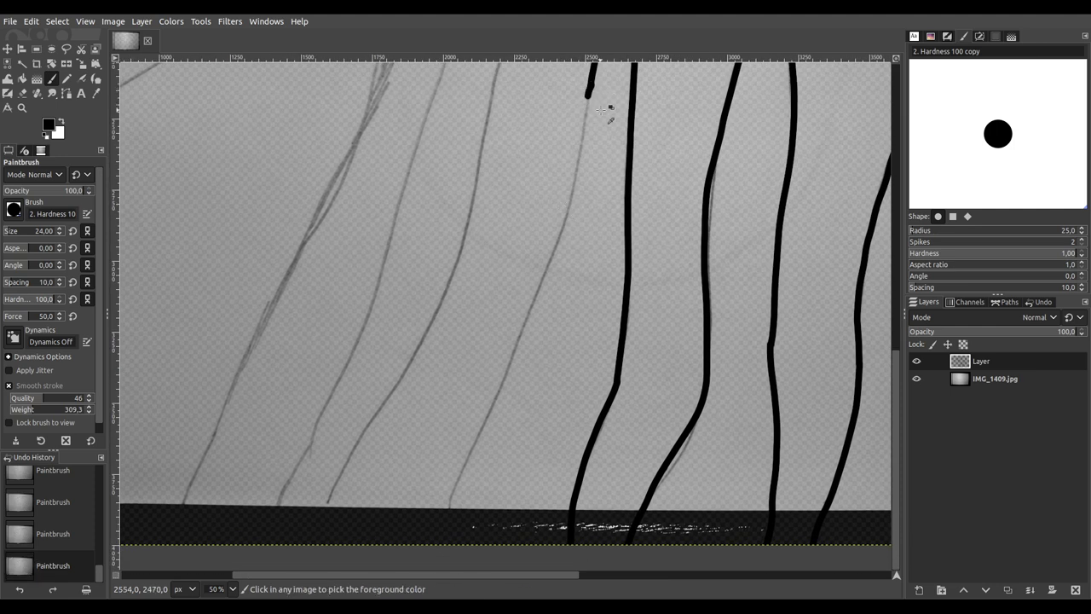
{"action": "key", "text": "ctrl+z"}
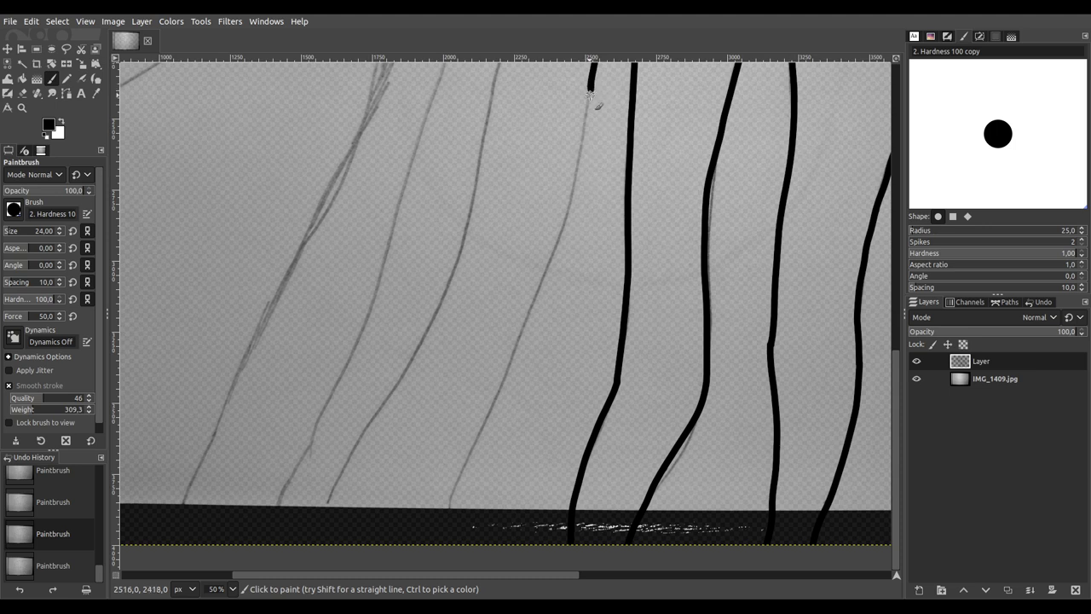
{"action": "mouse_move", "coordinate": [588, 116]}
{"action": "left_mouse_down"}
{"action": "mouse_move", "coordinate": [562, 225]}
{"action": "mouse_move", "coordinate": [455, 482]}
{"action": "mouse_move", "coordinate": [435, 573]}
{"action": "left_mouse_up"}
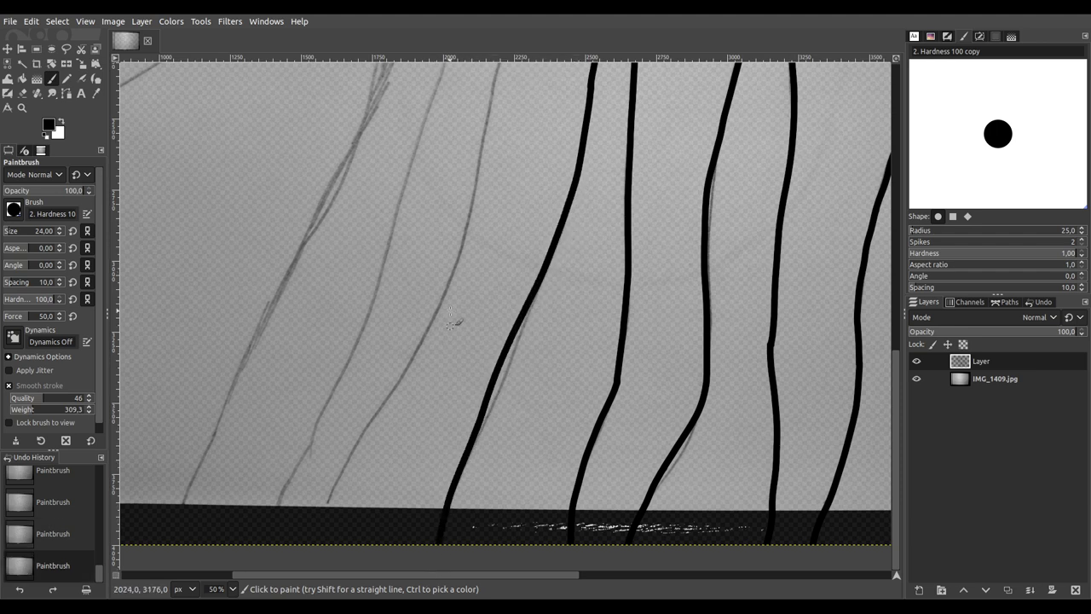
Step: Ink the line left of the pointed shapes from the bottom image edge up to the underside of the left circle
{"action": "scroll", "coordinate": [453, 359], "scroll_direction": "up", "scroll_amount": 5}
{"action": "mouse_move", "coordinate": [453, 359]}
{"action": "left_mouse_down"}
{"action": "mouse_move", "coordinate": [455, 389]}
{"action": "mouse_move", "coordinate": [597, 264]}
{"action": "left_mouse_up"}
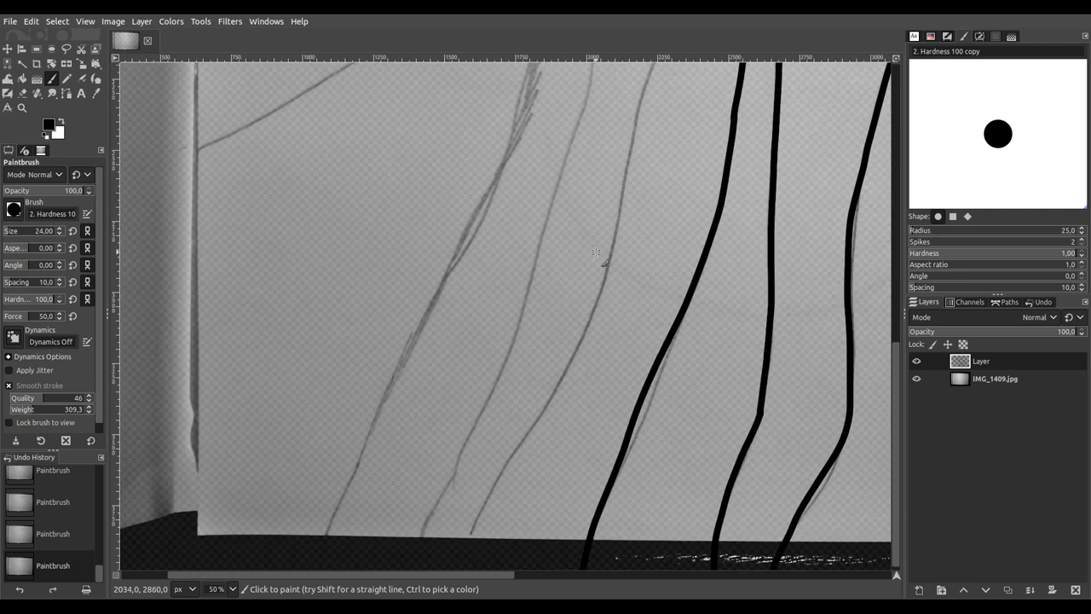
{"action": "scroll", "coordinate": [528, 406], "scroll_direction": "down", "scroll_amount": 1}
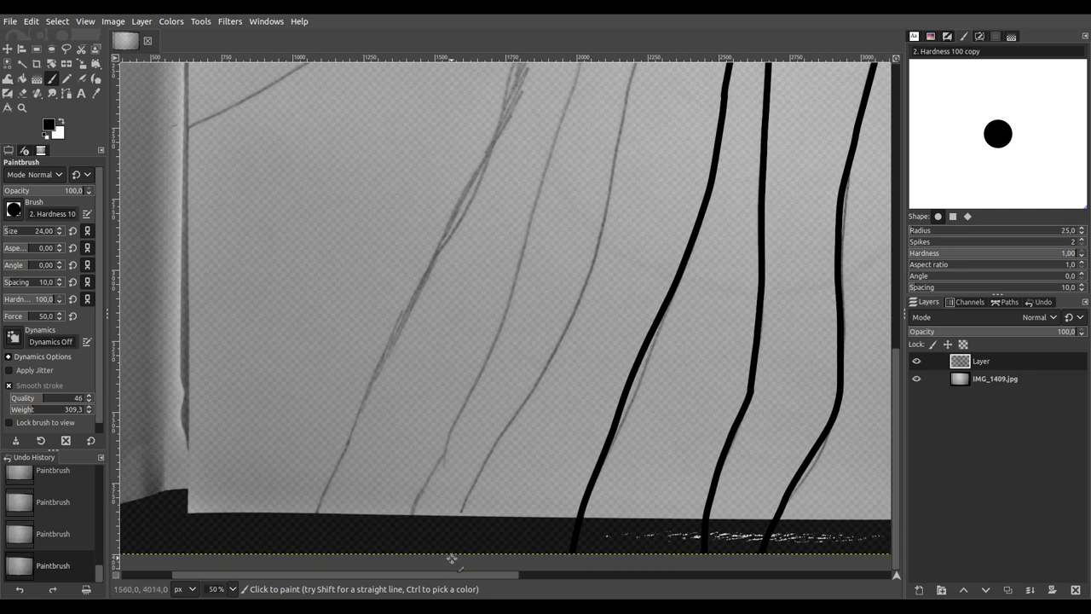
{"action": "mouse_move", "coordinate": [465, 508]}
{"action": "left_mouse_down"}
{"action": "mouse_move", "coordinate": [570, 343]}
{"action": "mouse_move", "coordinate": [607, 245]}
{"action": "mouse_move", "coordinate": [632, 97]}
{"action": "left_mouse_up"}
{"action": "mouse_move", "coordinate": [664, 166]}
{"action": "left_mouse_down"}
{"action": "mouse_move", "coordinate": [648, 263]}
{"action": "mouse_move", "coordinate": [573, 433]}
{"action": "left_mouse_up"}
{"action": "scroll", "coordinate": [563, 390], "scroll_direction": "up", "scroll_amount": 2}
{"action": "left_click_drag", "start_coordinate": [577, 367], "coordinate": [431, 522]}
{"action": "left_click_drag", "start_coordinate": [422, 473], "coordinate": [453, 366]}
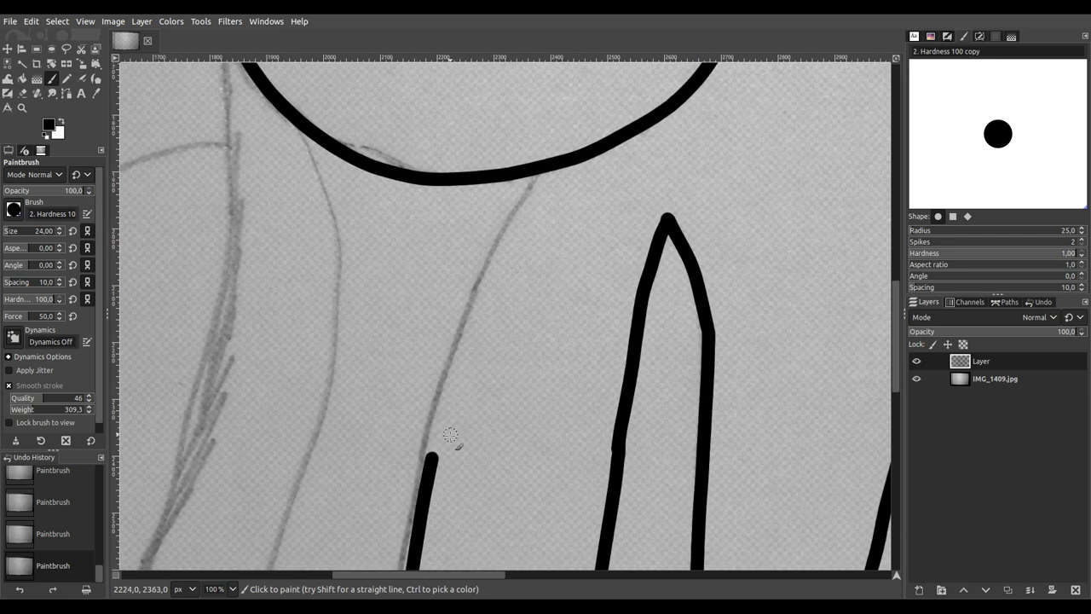
{"action": "mouse_move", "coordinate": [432, 458]}
{"action": "left_mouse_down"}
{"action": "mouse_move", "coordinate": [451, 344]}
{"action": "mouse_move", "coordinate": [479, 266]}
{"action": "mouse_move", "coordinate": [546, 166]}
{"action": "left_mouse_up"}
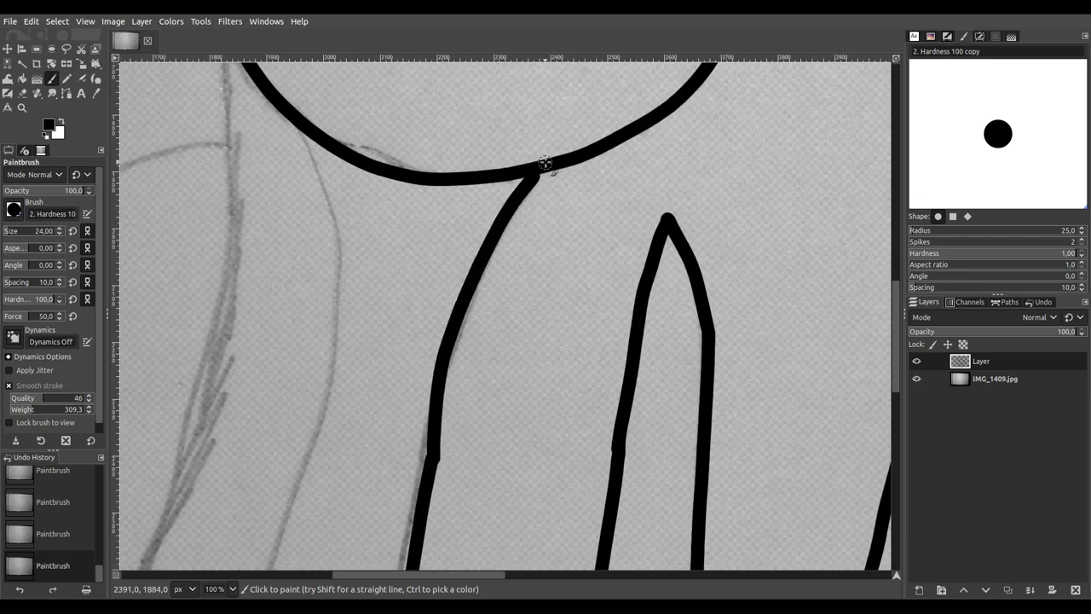
Step: Ink both sides of the leftmost downward tentacle, between the left circle and the bottom image edge
{"action": "scroll", "coordinate": [546, 173], "scroll_direction": "down", "scroll_amount": 5}
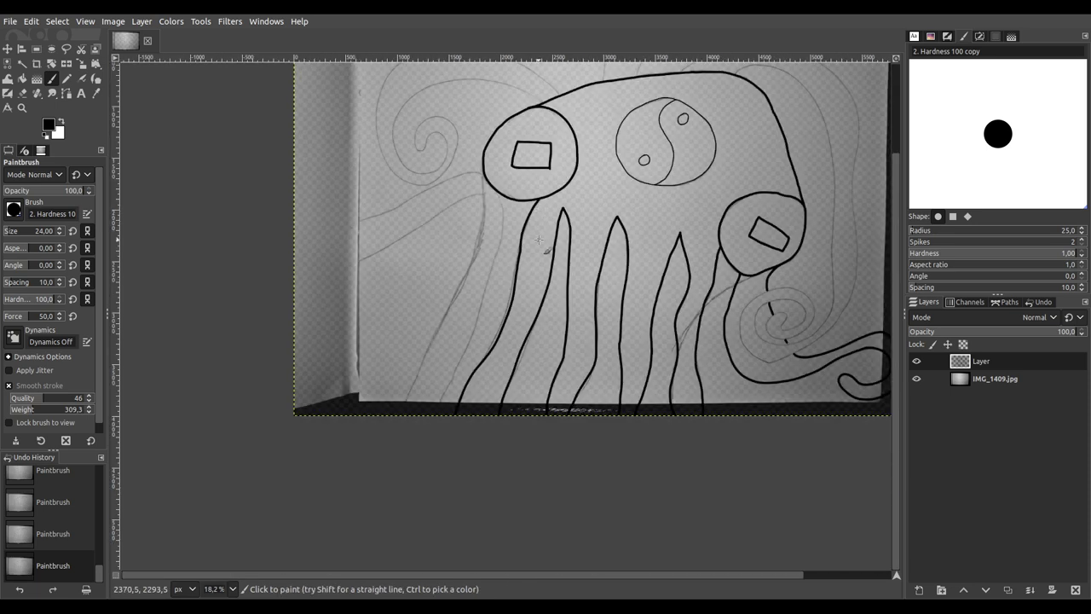
{"action": "scroll", "coordinate": [492, 202], "scroll_direction": "up", "scroll_amount": 2}
{"action": "scroll", "coordinate": [512, 145], "scroll_direction": "down", "scroll_amount": 2}
{"action": "left_click_drag", "start_coordinate": [516, 156], "coordinate": [494, 211]}
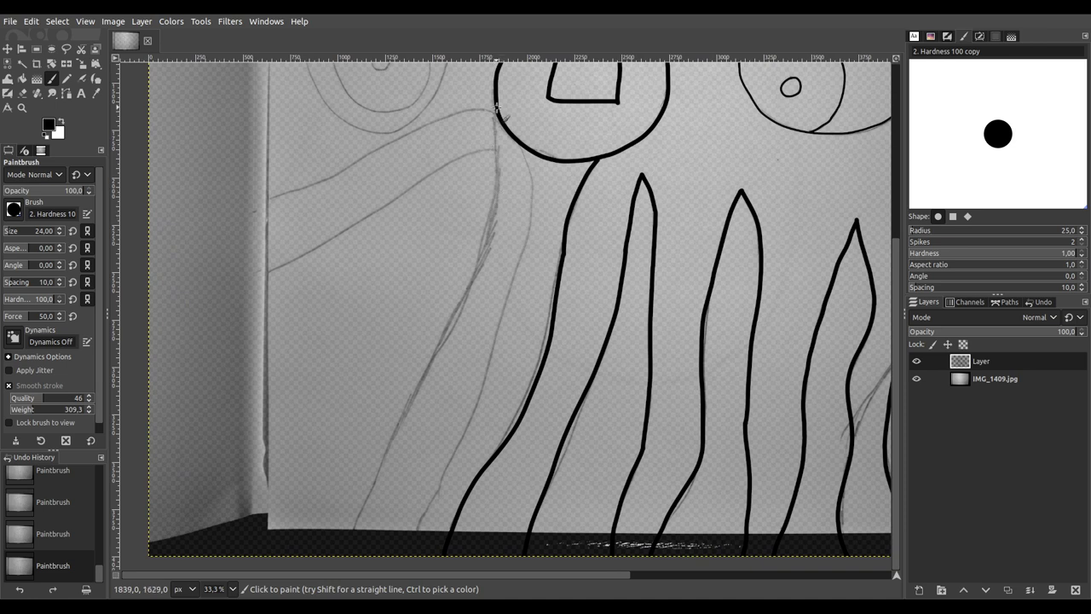
{"action": "left_click_drag", "start_coordinate": [497, 210], "coordinate": [482, 270]}
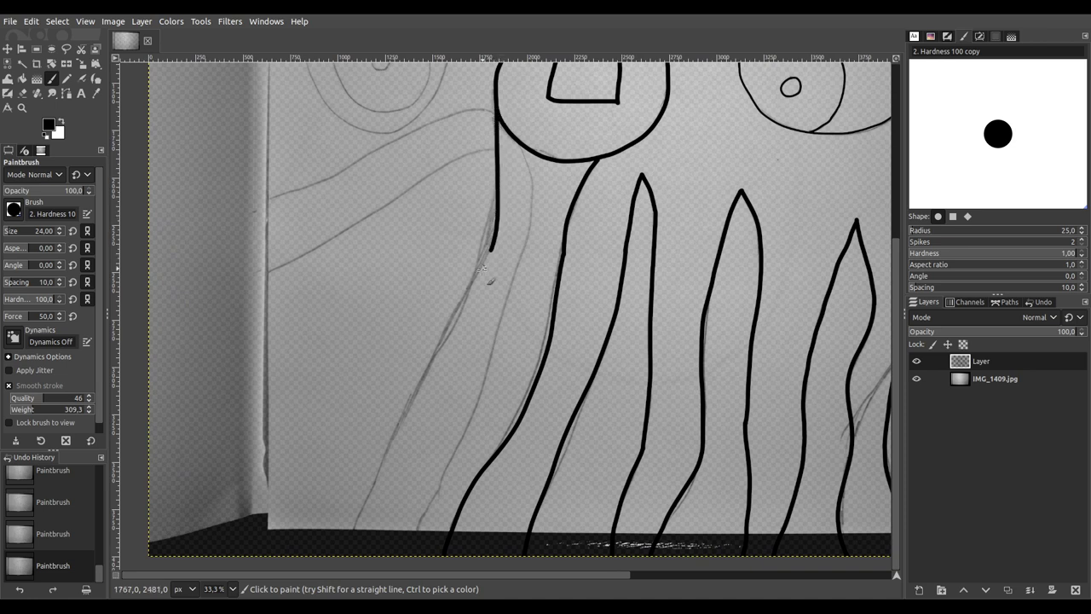
{"action": "left_click_drag", "start_coordinate": [458, 316], "coordinate": [333, 571]}
{"action": "scroll", "coordinate": [354, 544], "scroll_direction": "down", "scroll_amount": 2}
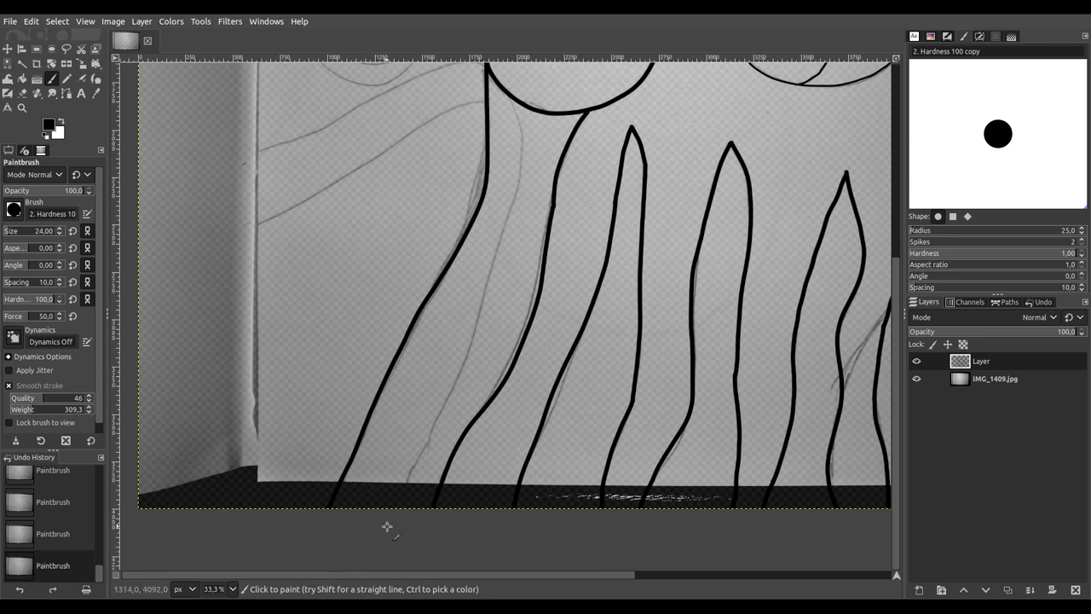
{"action": "mouse_move", "coordinate": [443, 440]}
{"action": "left_mouse_down"}
{"action": "mouse_move", "coordinate": [467, 366]}
{"action": "mouse_move", "coordinate": [509, 205]}
{"action": "left_mouse_up"}
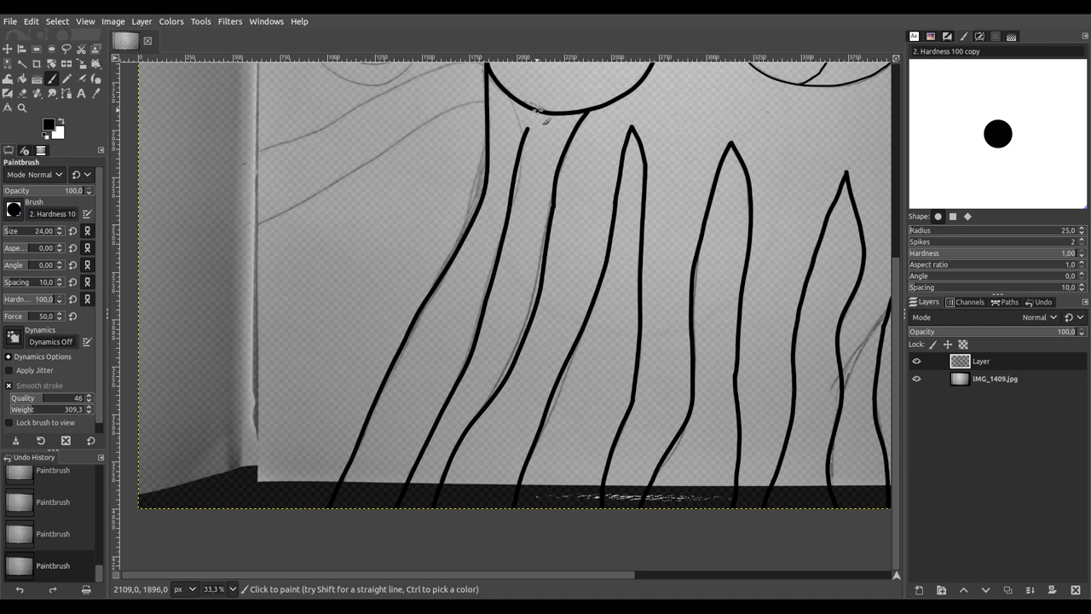
Step: Ink the upper and lower wavy lines of the arm reaching from below the left circle to the left image edge
{"action": "scroll", "coordinate": [570, 102], "scroll_direction": "down", "scroll_amount": 3}
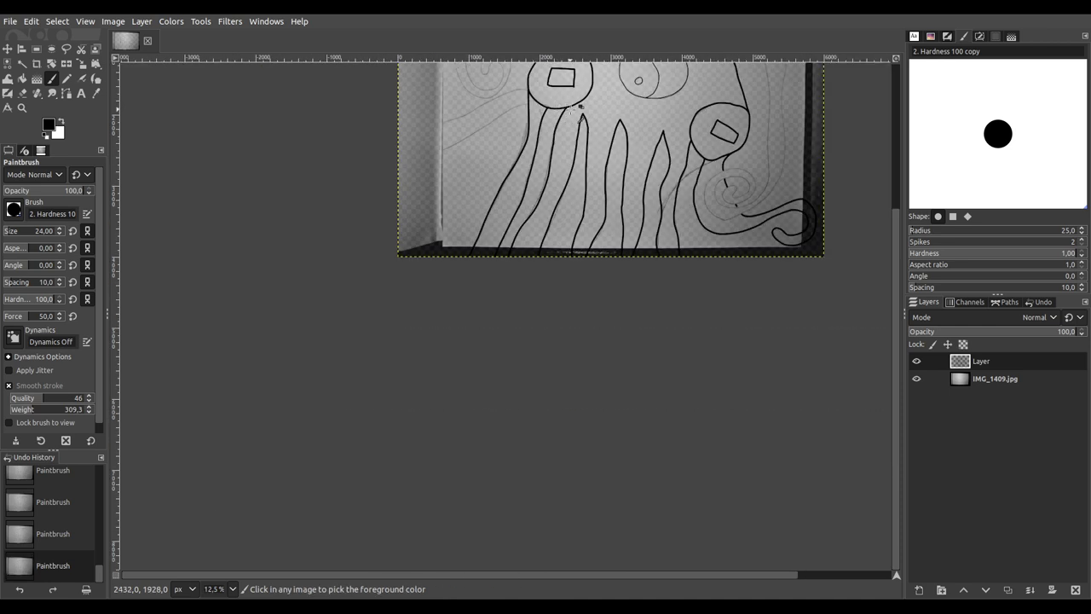
{"action": "scroll", "coordinate": [573, 104], "scroll_direction": "up", "scroll_amount": 5}
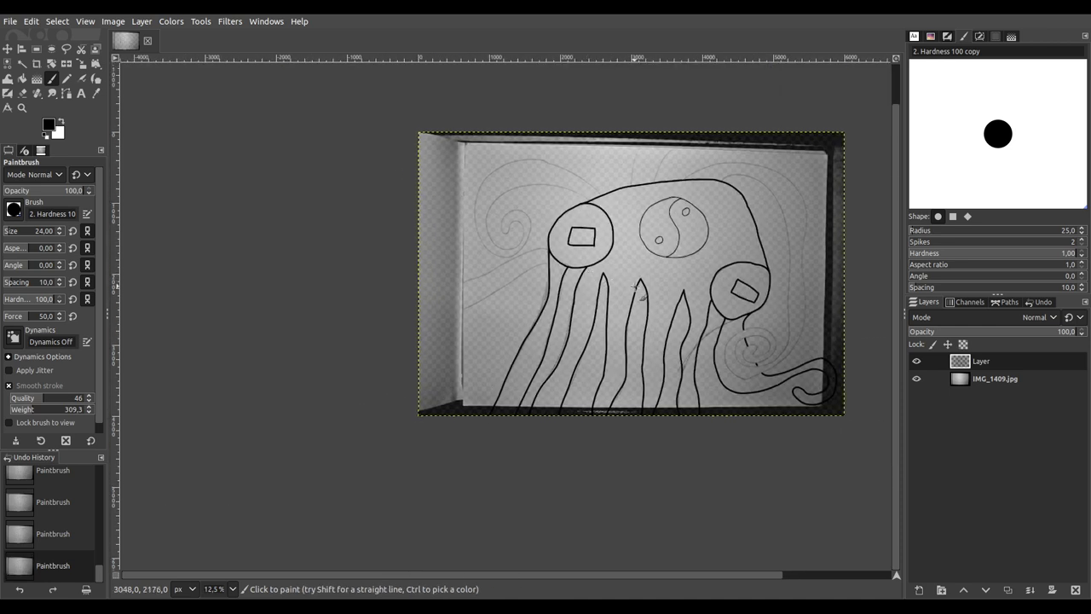
{"action": "scroll", "coordinate": [561, 232], "scroll_direction": "up", "scroll_amount": 4}
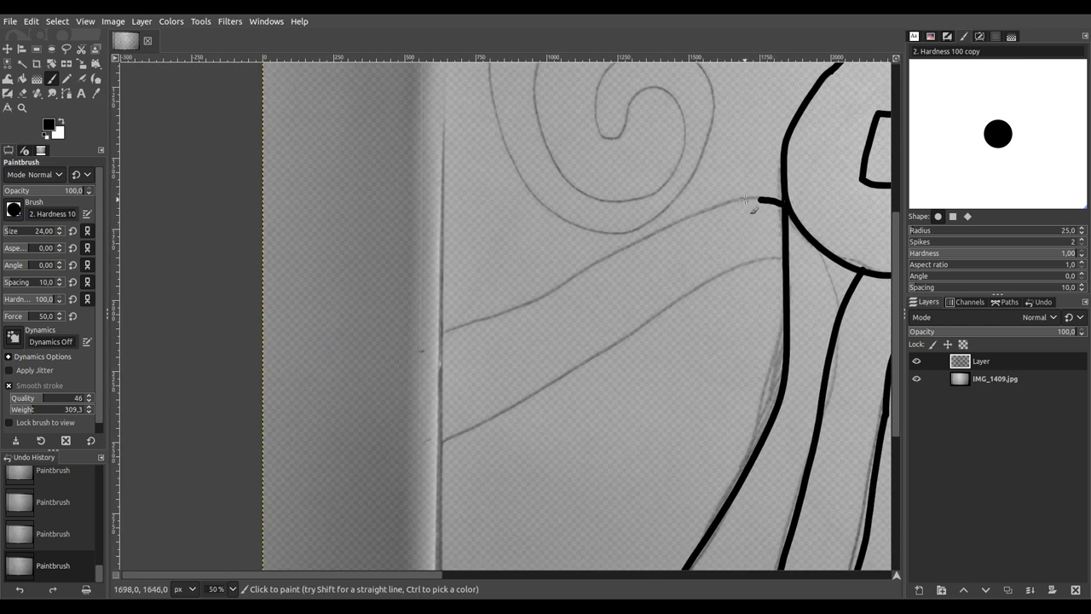
{"action": "mouse_move", "coordinate": [691, 217]}
{"action": "left_mouse_down"}
{"action": "mouse_move", "coordinate": [513, 307]}
{"action": "mouse_move", "coordinate": [413, 329]}
{"action": "mouse_move", "coordinate": [281, 251]}
{"action": "mouse_move", "coordinate": [214, 234]}
{"action": "left_mouse_up"}
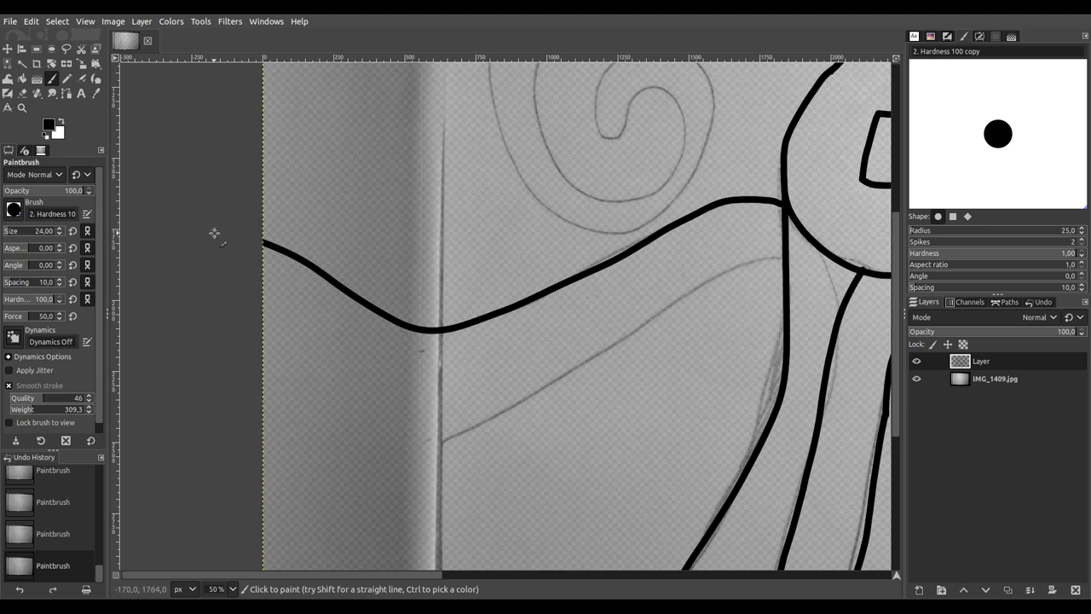
{"action": "scroll", "coordinate": [662, 270], "scroll_direction": "down", "scroll_amount": 2}
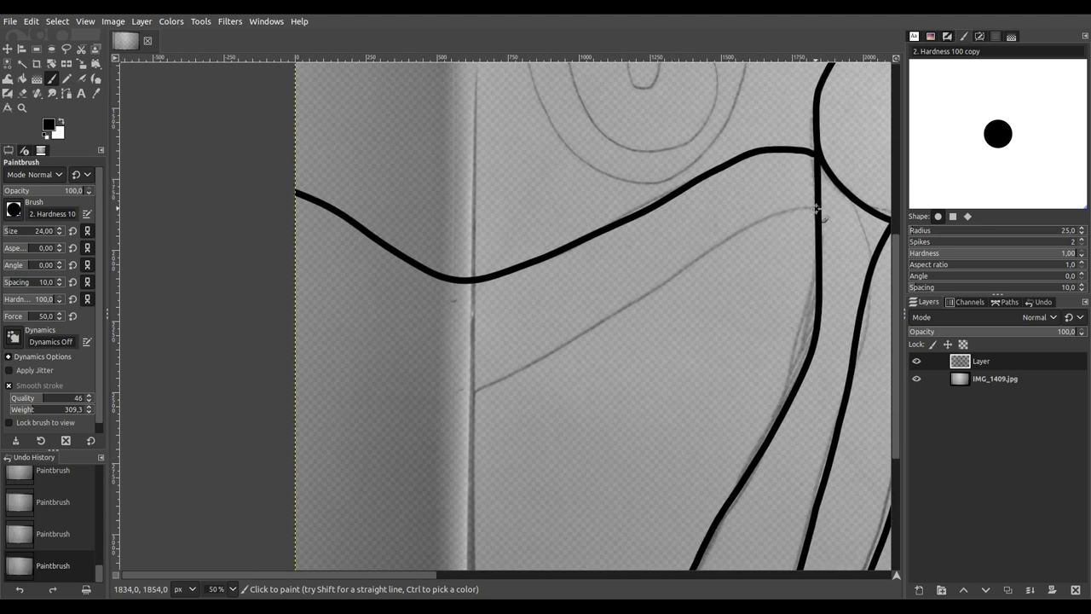
{"action": "mouse_move", "coordinate": [767, 220]}
{"action": "left_mouse_down"}
{"action": "mouse_move", "coordinate": [601, 334]}
{"action": "mouse_move", "coordinate": [492, 381]}
{"action": "mouse_move", "coordinate": [434, 366]}
{"action": "mouse_move", "coordinate": [351, 300]}
{"action": "mouse_move", "coordinate": [236, 272]}
{"action": "left_mouse_up"}
{"action": "scroll", "coordinate": [524, 395], "scroll_direction": "down", "scroll_amount": 4}
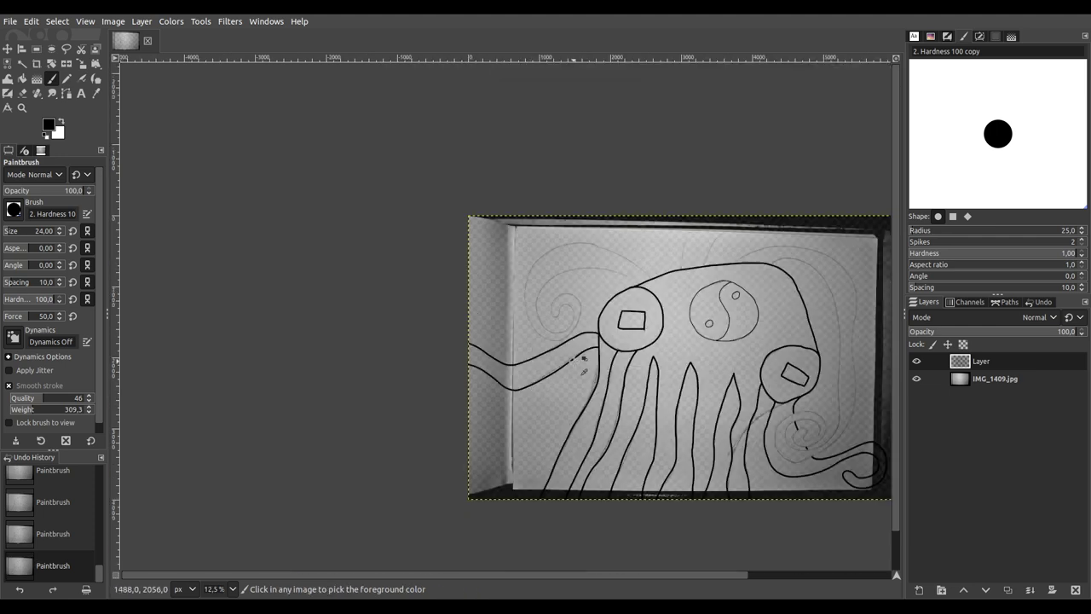
Step: Save the image and ink the curled tentacle above the left circle, following its outer edge, curled tip and inner edge back to the head
{"action": "scroll", "coordinate": [589, 385], "scroll_direction": "up", "scroll_amount": 4}
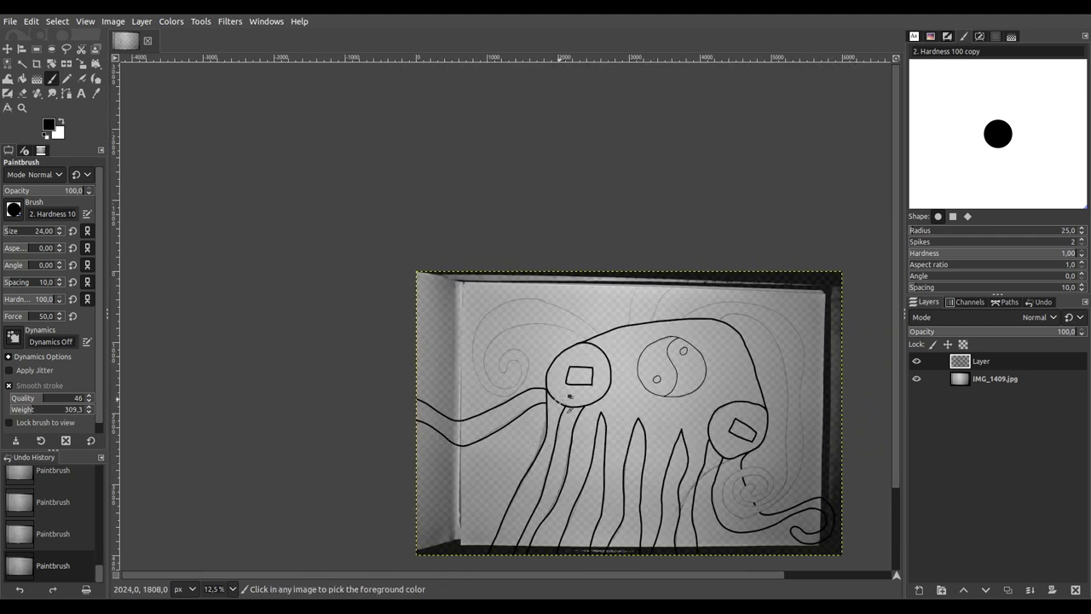
{"action": "scroll", "coordinate": [675, 367], "scroll_direction": "down", "scroll_amount": 2}
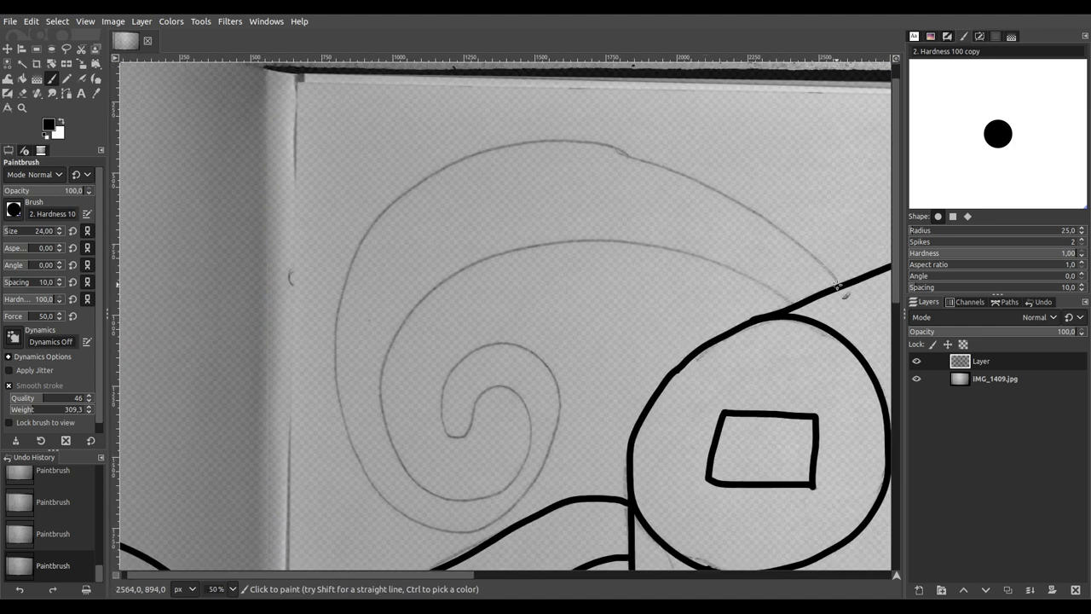
{"action": "key", "text": "ctrl+s"}
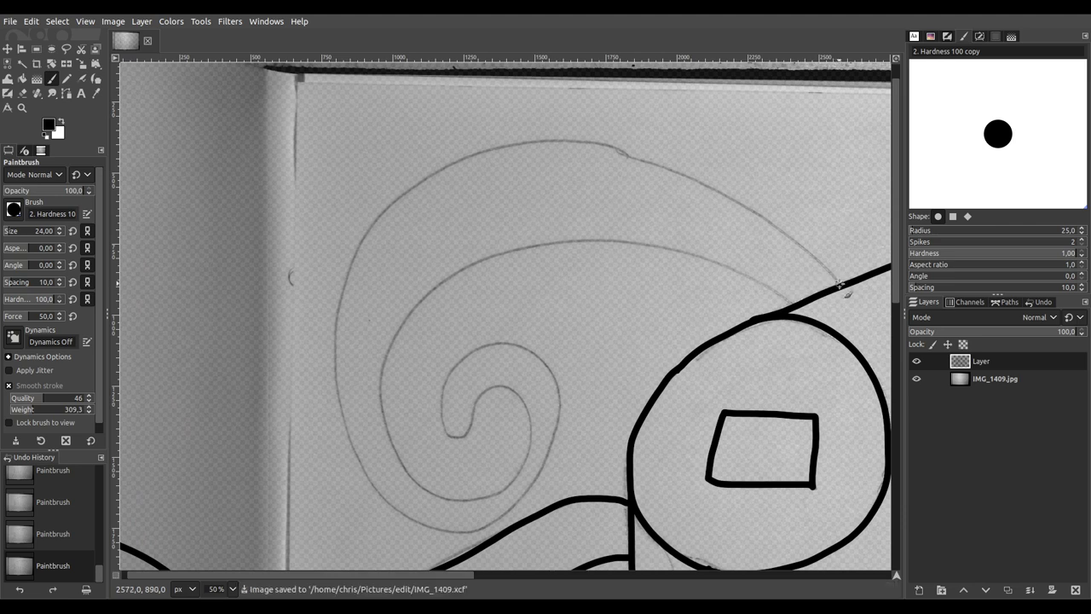
{"action": "mouse_move", "coordinate": [744, 206]}
{"action": "left_mouse_down"}
{"action": "mouse_move", "coordinate": [572, 142]}
{"action": "mouse_move", "coordinate": [472, 165]}
{"action": "mouse_move", "coordinate": [416, 195]}
{"action": "mouse_move", "coordinate": [352, 266]}
{"action": "mouse_move", "coordinate": [333, 387]}
{"action": "mouse_move", "coordinate": [376, 500]}
{"action": "mouse_move", "coordinate": [427, 527]}
{"action": "mouse_move", "coordinate": [487, 526]}
{"action": "mouse_move", "coordinate": [545, 455]}
{"action": "mouse_move", "coordinate": [546, 358]}
{"action": "mouse_move", "coordinate": [529, 344]}
{"action": "mouse_move", "coordinate": [477, 345]}
{"action": "mouse_move", "coordinate": [445, 364]}
{"action": "mouse_move", "coordinate": [439, 424]}
{"action": "left_mouse_up"}
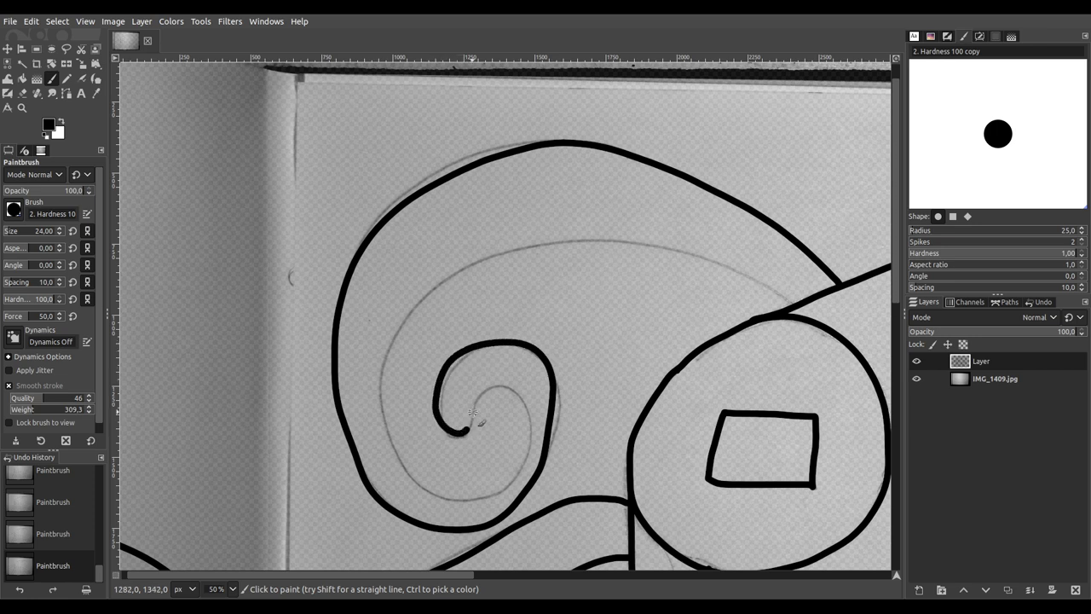
{"action": "left_click_drag", "start_coordinate": [527, 392], "coordinate": [528, 421]}
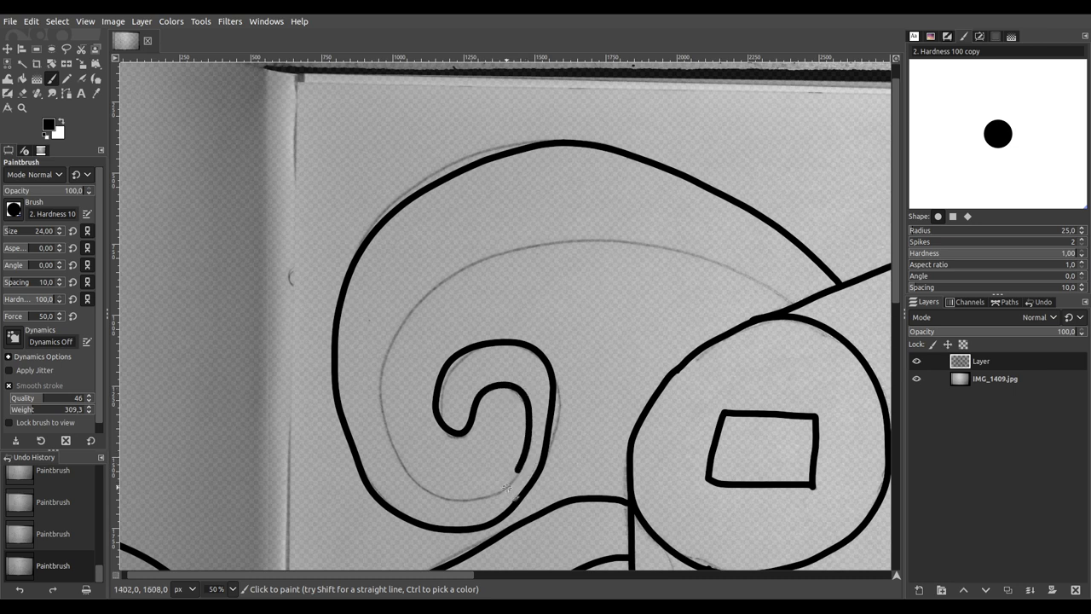
{"action": "mouse_move", "coordinate": [413, 491]}
{"action": "left_mouse_down"}
{"action": "mouse_move", "coordinate": [385, 438]}
{"action": "mouse_move", "coordinate": [384, 374]}
{"action": "mouse_move", "coordinate": [406, 310]}
{"action": "mouse_move", "coordinate": [471, 264]}
{"action": "mouse_move", "coordinate": [533, 248]}
{"action": "mouse_move", "coordinate": [650, 246]}
{"action": "mouse_move", "coordinate": [799, 305]}
{"action": "left_mouse_up"}
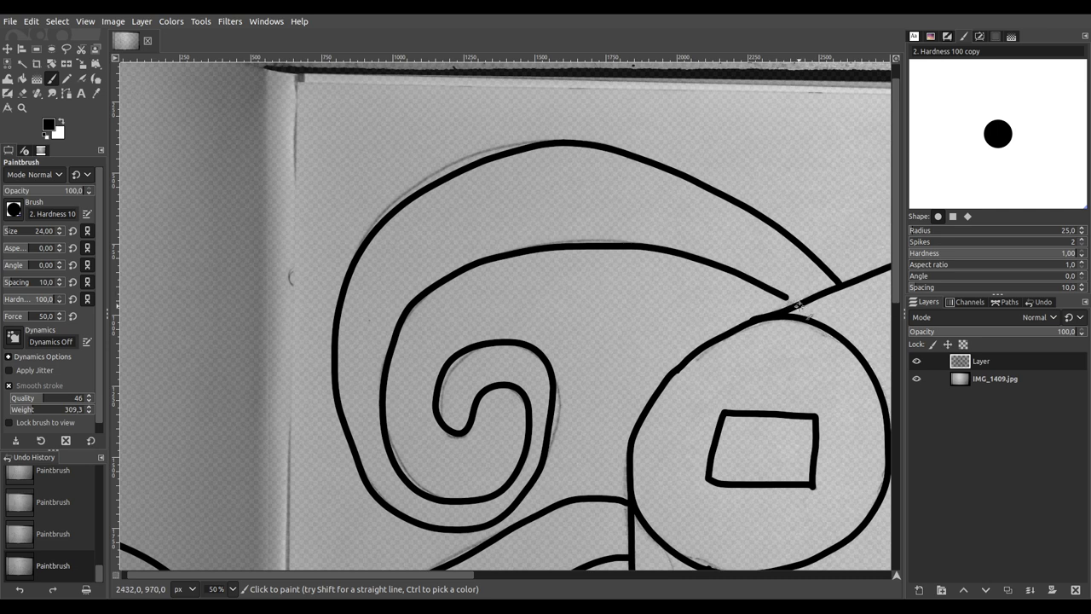
Step: Ink the two curved lines rising from the top of the head to the top image edge
{"action": "scroll", "coordinate": [809, 315], "scroll_direction": "down", "scroll_amount": 4, "text": "ctrl"}
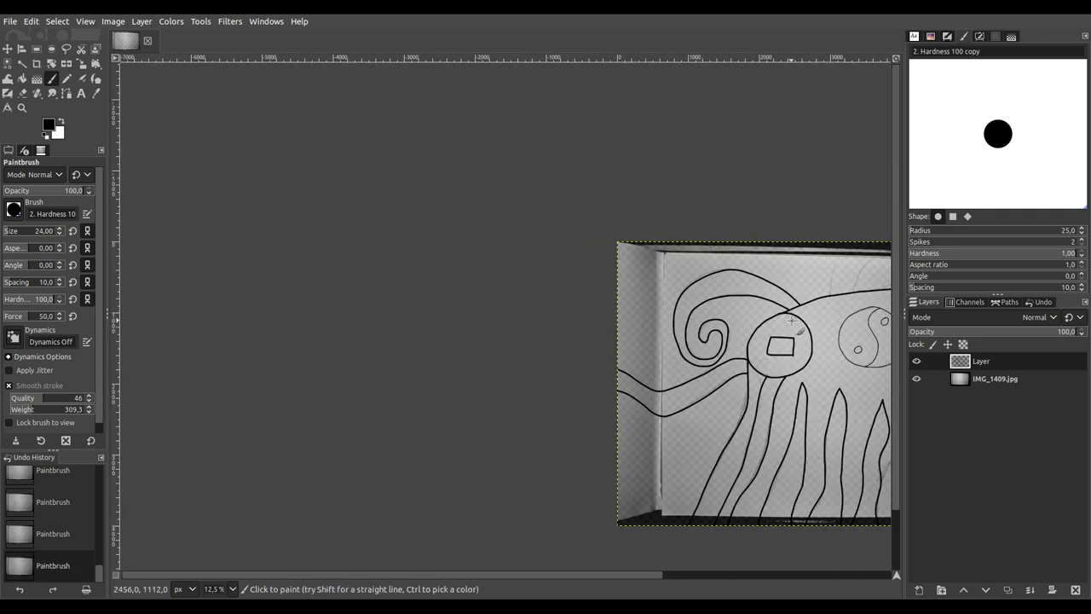
{"action": "scroll", "coordinate": [639, 224], "scroll_direction": "up", "scroll_amount": 1, "text": "ctrl"}
{"action": "scroll", "coordinate": [639, 224], "scroll_direction": "up", "scroll_amount": 2, "text": "ctrl"}
{"action": "scroll", "coordinate": [619, 257], "scroll_direction": "up", "scroll_amount": 1, "text": "ctrl"}
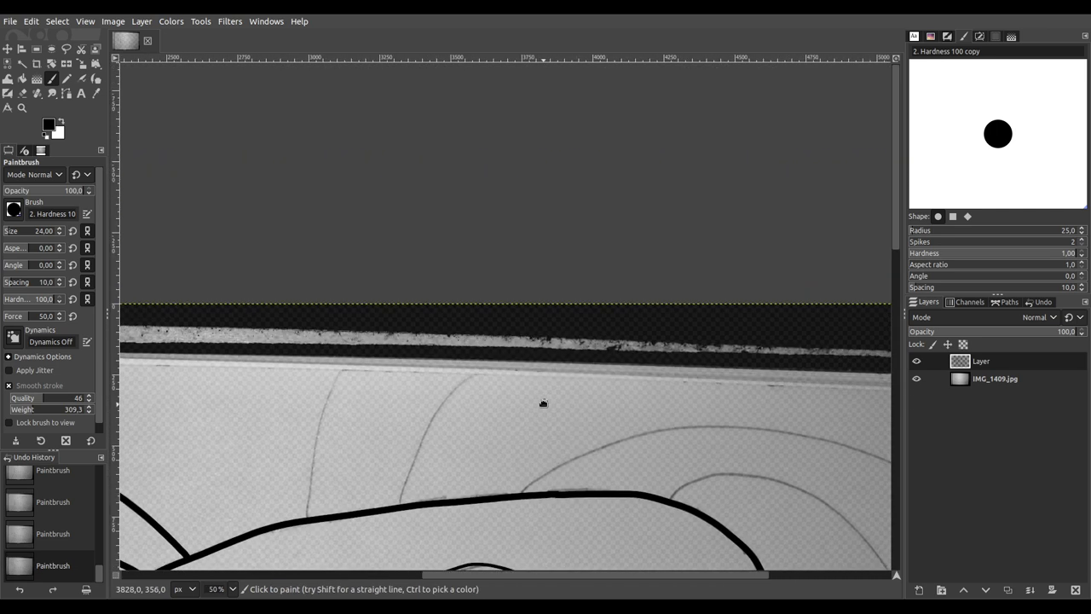
{"action": "mouse_move", "coordinate": [401, 503]}
{"action": "left_mouse_down"}
{"action": "mouse_move", "coordinate": [464, 380]}
{"action": "mouse_move", "coordinate": [504, 339]}
{"action": "mouse_move", "coordinate": [611, 278]}
{"action": "left_mouse_up"}
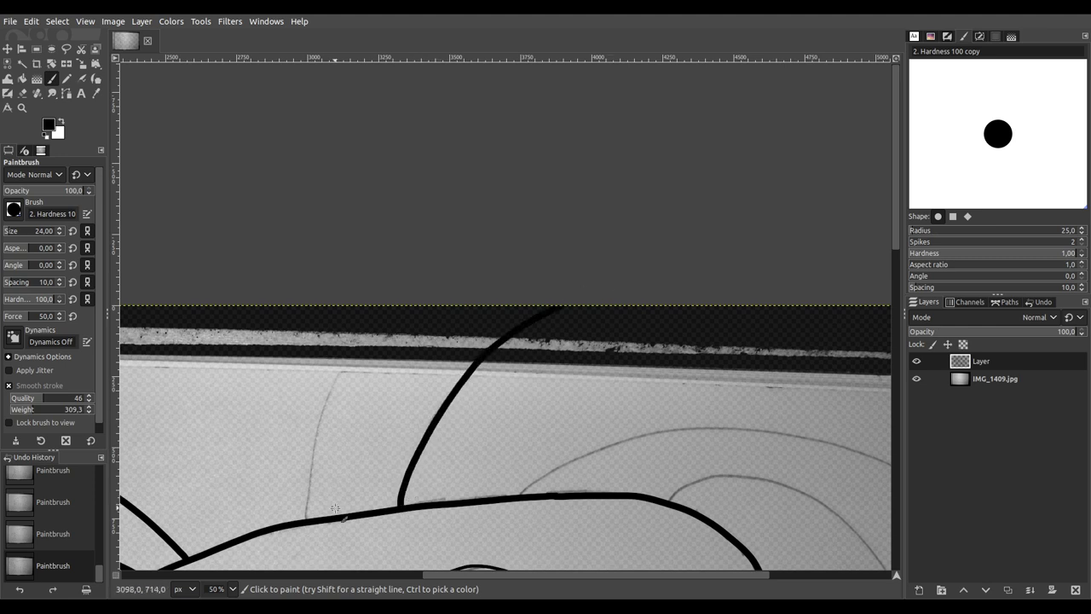
{"action": "mouse_move", "coordinate": [305, 482]}
{"action": "left_mouse_down"}
{"action": "mouse_move", "coordinate": [312, 420]}
{"action": "mouse_move", "coordinate": [341, 372]}
{"action": "mouse_move", "coordinate": [413, 304]}
{"action": "left_mouse_up"}
Step: Ink the inner edge of the long right tentacle from the top of the head down past the right circle
{"action": "scroll", "coordinate": [520, 304], "scroll_direction": "down", "scroll_amount": 4, "text": "ctrl"}
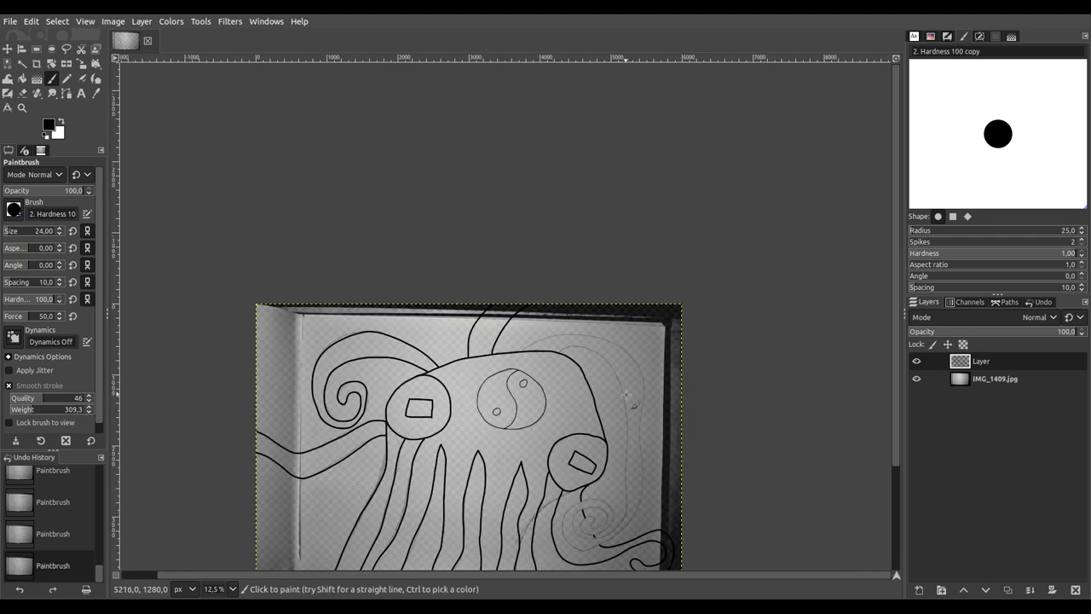
{"action": "left_click_drag", "start_coordinate": [627, 394], "coordinate": [560, 246]}
{"action": "scroll", "coordinate": [520, 369], "scroll_direction": "up", "scroll_amount": 5, "text": "ctrl"}
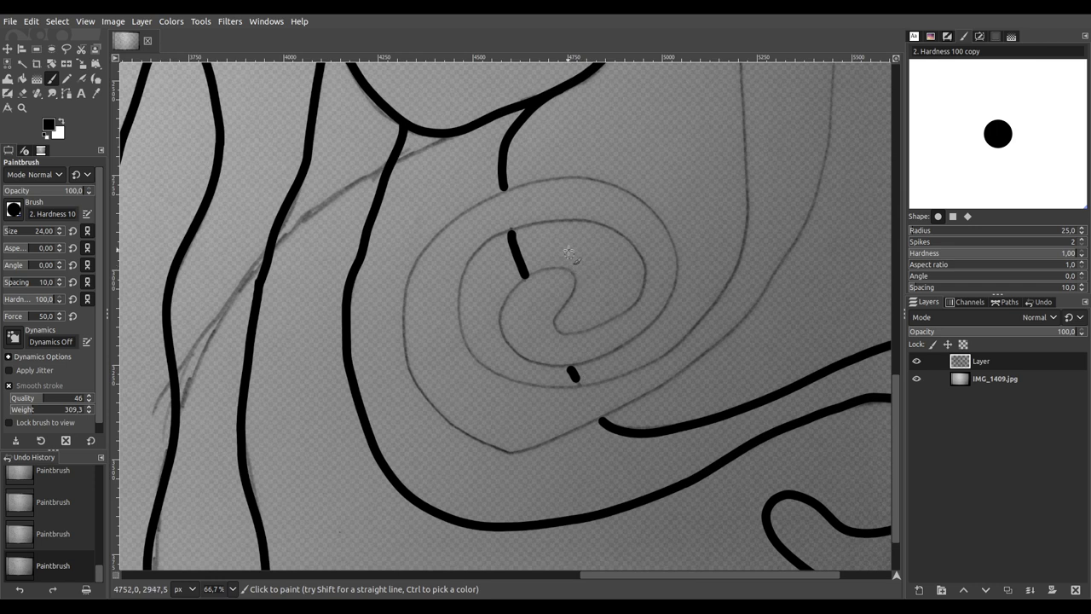
{"action": "scroll", "coordinate": [568, 253], "scroll_direction": "up", "scroll_amount": 8}
{"action": "scroll", "coordinate": [505, 232], "scroll_direction": "down", "scroll_amount": 1, "text": "ctrl"}
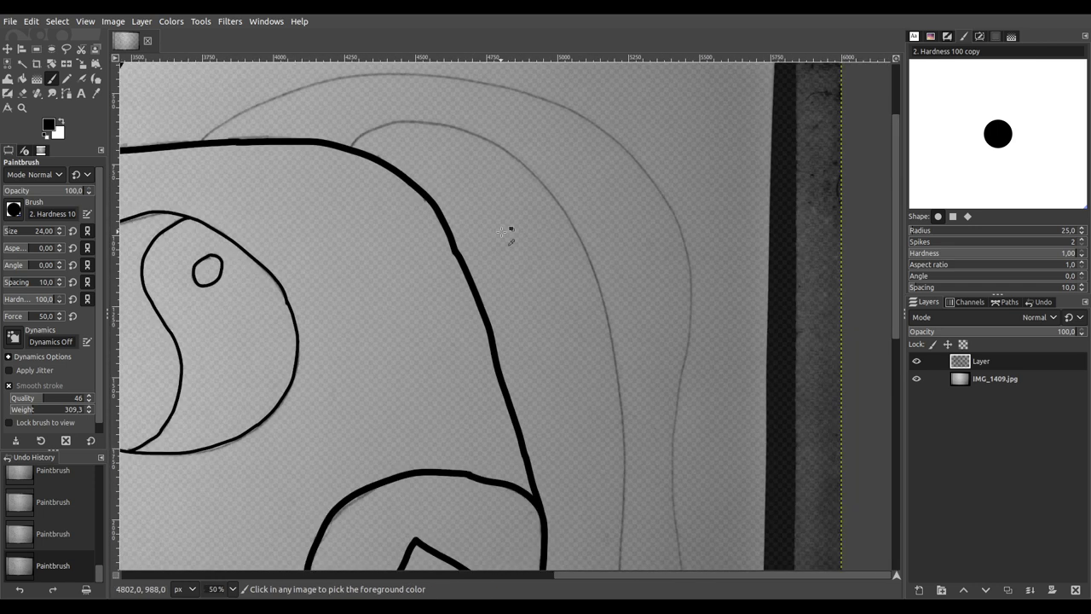
{"action": "scroll", "coordinate": [504, 232], "scroll_direction": "up", "scroll_amount": 4}
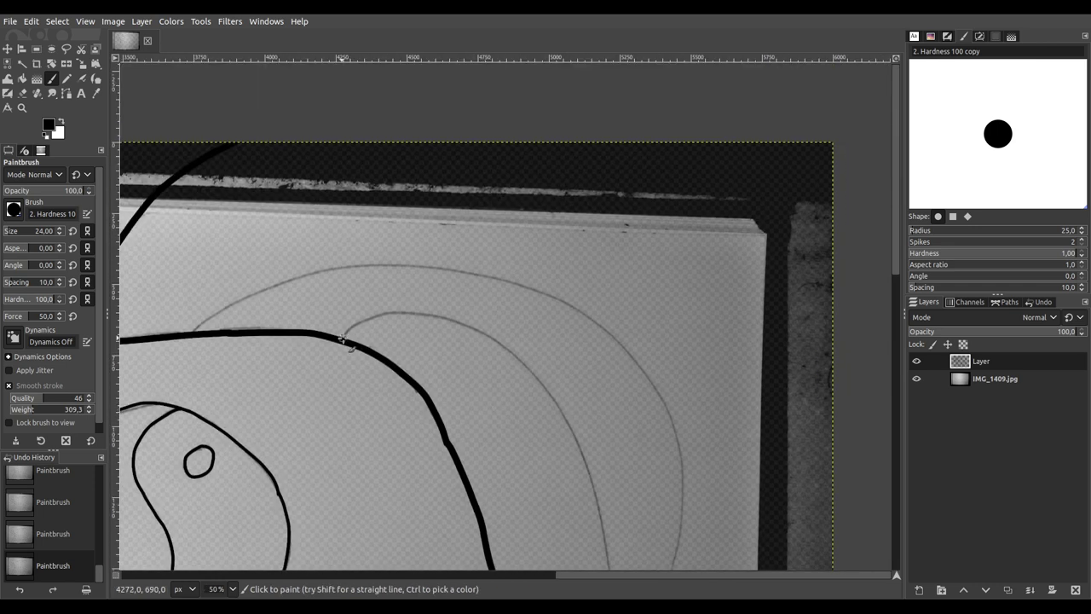
{"action": "mouse_move", "coordinate": [365, 321]}
{"action": "left_mouse_down"}
{"action": "mouse_move", "coordinate": [404, 314]}
{"action": "mouse_move", "coordinate": [486, 331]}
{"action": "mouse_move", "coordinate": [519, 358]}
{"action": "mouse_move", "coordinate": [584, 468]}
{"action": "mouse_move", "coordinate": [608, 564]}
{"action": "left_mouse_up"}
{"action": "scroll", "coordinate": [588, 409], "scroll_direction": "down", "scroll_amount": 3}
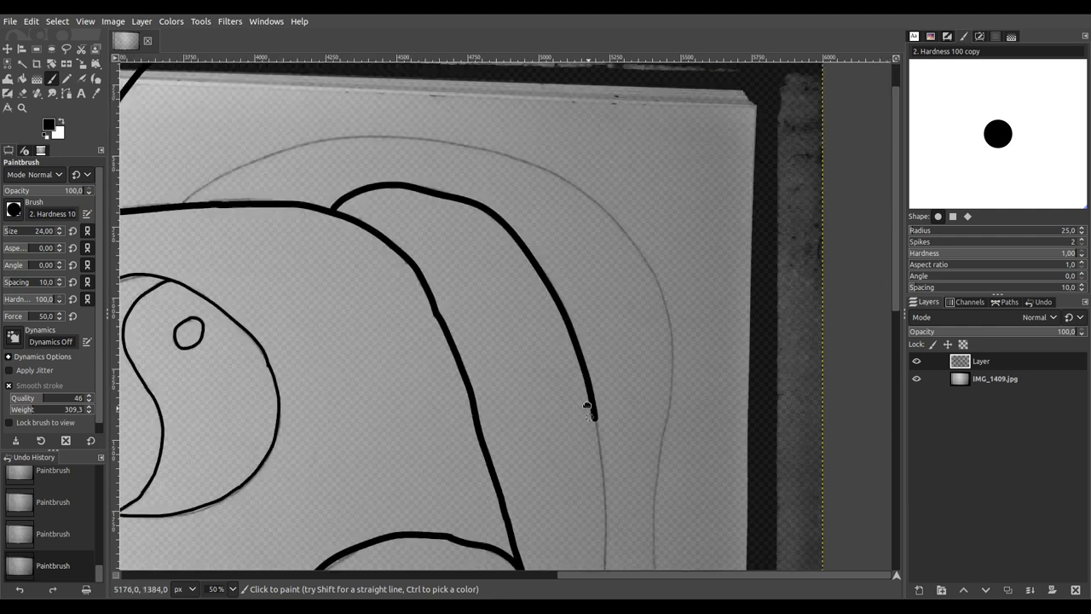
{"action": "scroll", "coordinate": [587, 407], "scroll_direction": "down", "scroll_amount": 5}
{"action": "scroll", "coordinate": [580, 210], "scroll_direction": "down", "scroll_amount": 2}
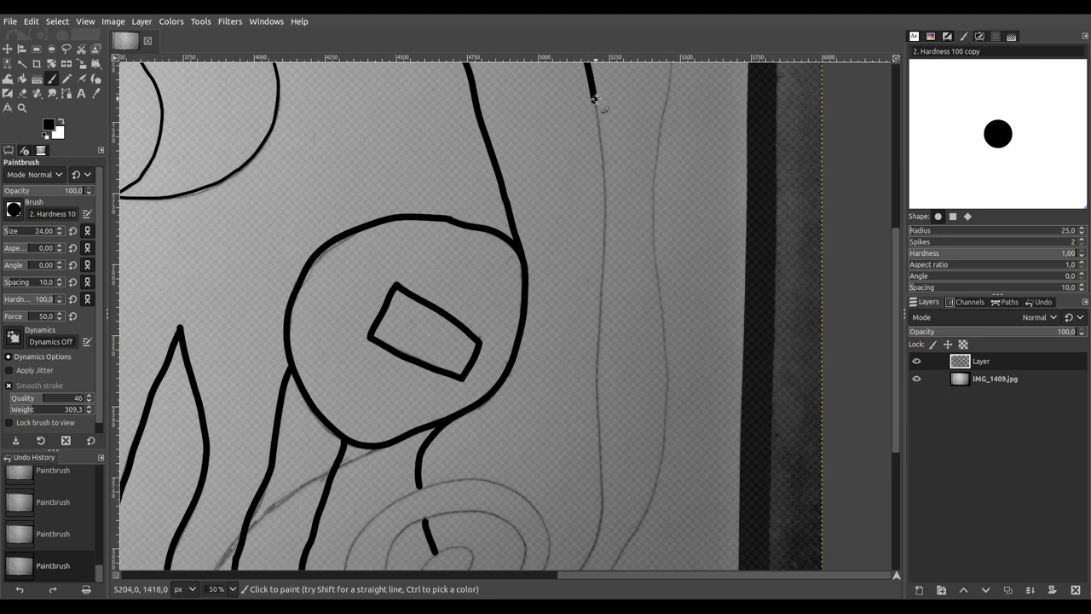
{"action": "mouse_move", "coordinate": [595, 110]}
{"action": "left_mouse_down"}
{"action": "mouse_move", "coordinate": [611, 247]}
{"action": "mouse_move", "coordinate": [595, 325]}
{"action": "mouse_move", "coordinate": [594, 513]}
{"action": "left_mouse_up"}
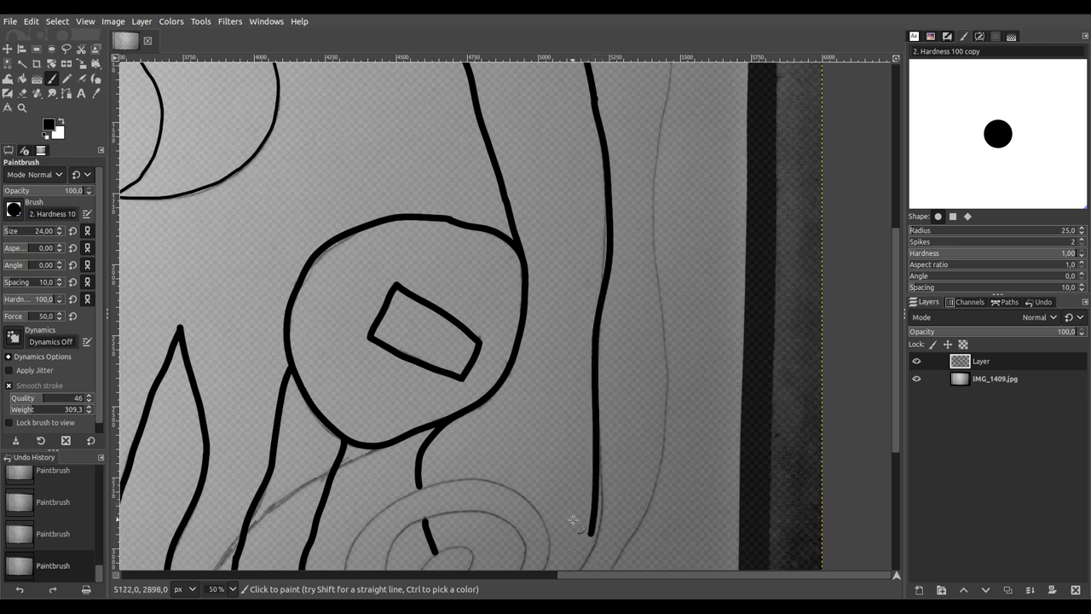
Step: Continue the long right tentacle's inner edge around the coil below the right circle and into its hooked tip
{"action": "scroll", "coordinate": [572, 519], "scroll_direction": "up", "scroll_amount": 2}
{"action": "scroll", "coordinate": [499, 377], "scroll_direction": "down", "scroll_amount": 1}
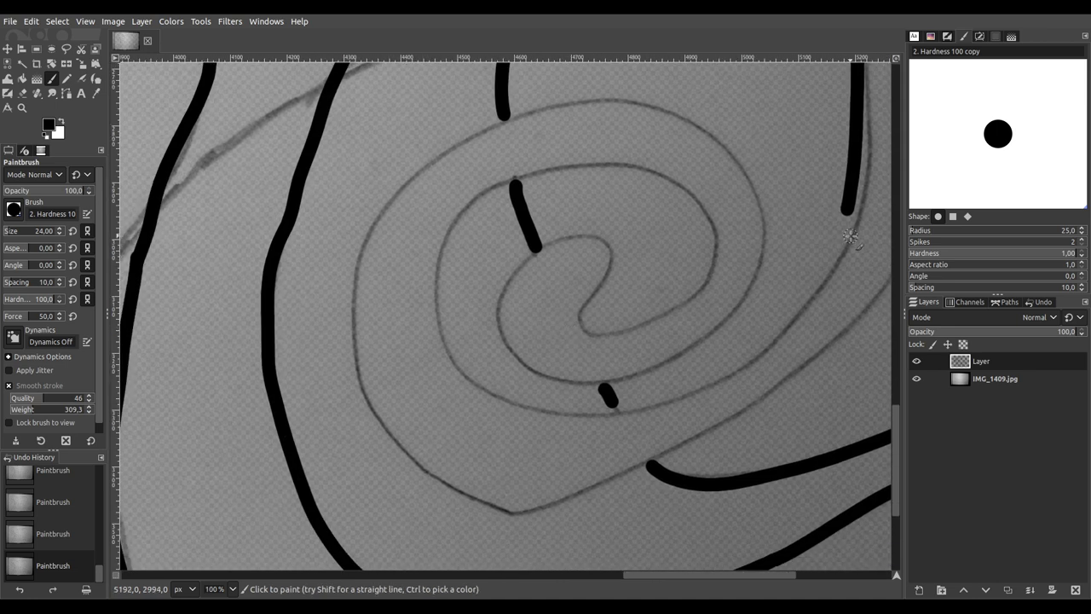
{"action": "mouse_move", "coordinate": [847, 209]}
{"action": "left_mouse_down"}
{"action": "mouse_move", "coordinate": [799, 329]}
{"action": "mouse_move", "coordinate": [769, 360]}
{"action": "mouse_move", "coordinate": [706, 391]}
{"action": "mouse_move", "coordinate": [570, 416]}
{"action": "mouse_move", "coordinate": [530, 408]}
{"action": "mouse_move", "coordinate": [457, 360]}
{"action": "left_mouse_up"}
{"action": "mouse_move", "coordinate": [435, 309]}
{"action": "left_mouse_down"}
{"action": "mouse_move", "coordinate": [466, 208]}
{"action": "mouse_move", "coordinate": [497, 177]}
{"action": "mouse_move", "coordinate": [530, 168]}
{"action": "mouse_move", "coordinate": [621, 161]}
{"action": "mouse_move", "coordinate": [679, 187]}
{"action": "mouse_move", "coordinate": [705, 210]}
{"action": "mouse_move", "coordinate": [713, 252]}
{"action": "mouse_move", "coordinate": [702, 292]}
{"action": "mouse_move", "coordinate": [658, 323]}
{"action": "mouse_move", "coordinate": [609, 340]}
{"action": "mouse_move", "coordinate": [588, 334]}
{"action": "mouse_move", "coordinate": [610, 240]}
{"action": "mouse_move", "coordinate": [526, 255]}
{"action": "left_mouse_up"}
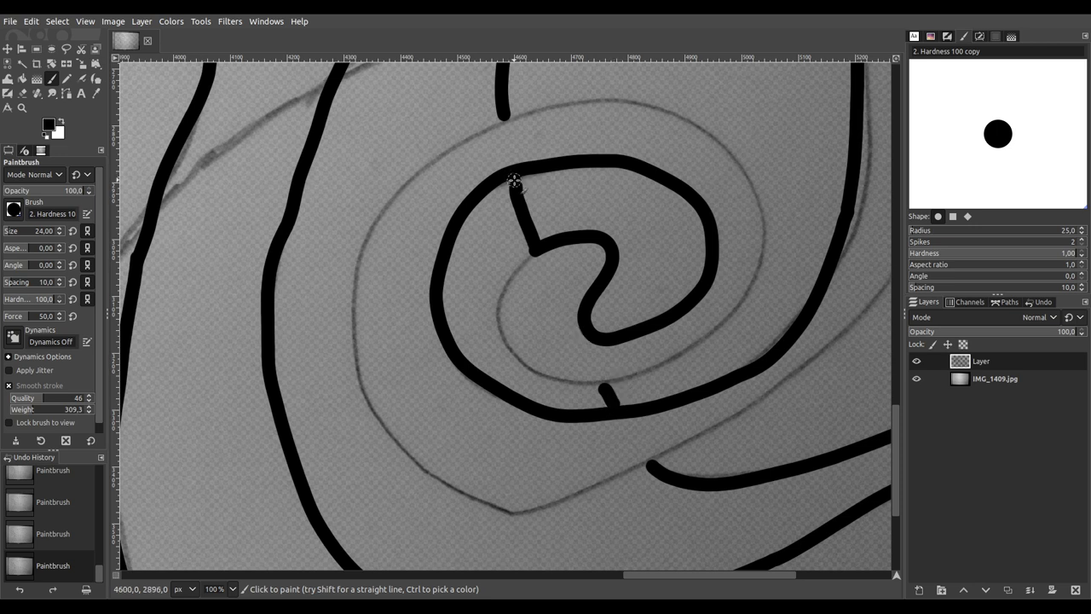
Step: Ink the coil's other edge from the hooked tip around the outer turn and back toward the long right tentacle
{"action": "scroll", "coordinate": [557, 246], "scroll_direction": "down", "scroll_amount": 5}
{"action": "scroll", "coordinate": [562, 244], "scroll_direction": "right", "scroll_amount": 2}
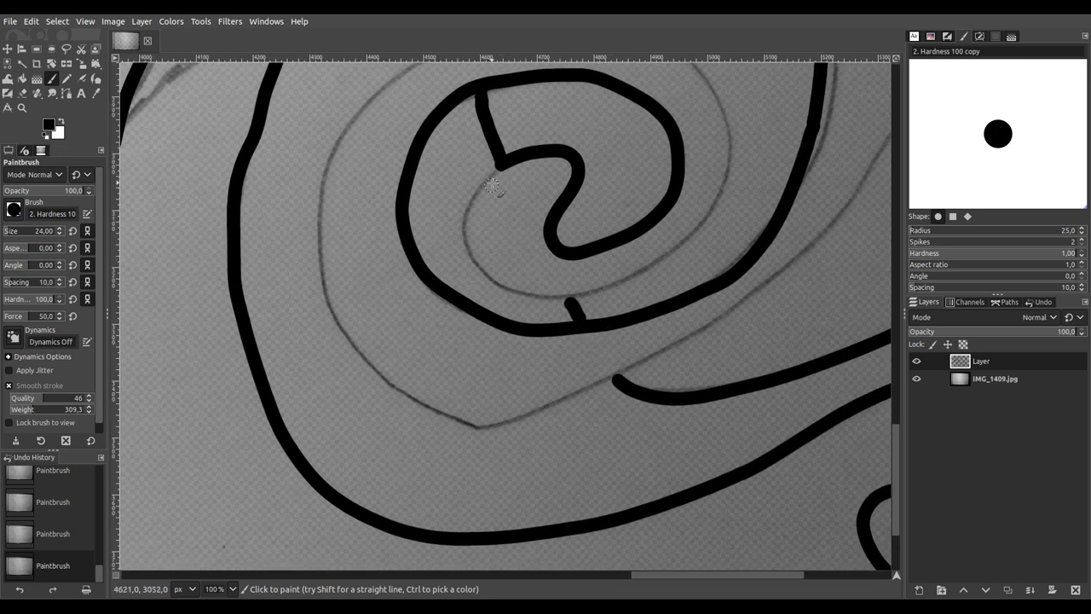
{"action": "mouse_move", "coordinate": [482, 188]}
{"action": "left_mouse_down"}
{"action": "mouse_move", "coordinate": [461, 245]}
{"action": "mouse_move", "coordinate": [489, 280]}
{"action": "mouse_move", "coordinate": [576, 300]}
{"action": "mouse_move", "coordinate": [670, 248]}
{"action": "mouse_move", "coordinate": [725, 193]}
{"action": "mouse_move", "coordinate": [733, 148]}
{"action": "mouse_move", "coordinate": [714, 96]}
{"action": "left_mouse_up"}
{"action": "mouse_move", "coordinate": [657, 152]}
{"action": "left_mouse_down"}
{"action": "mouse_move", "coordinate": [719, 245]}
{"action": "mouse_move", "coordinate": [755, 229]}
{"action": "left_mouse_up"}
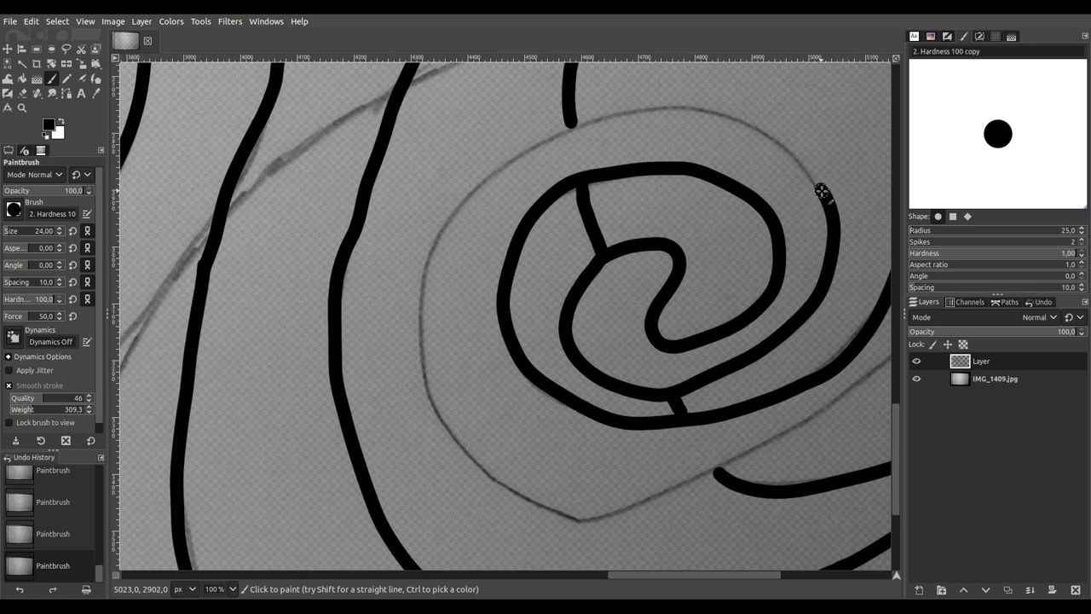
{"action": "mouse_move", "coordinate": [792, 158]}
{"action": "left_mouse_down"}
{"action": "mouse_move", "coordinate": [702, 111]}
{"action": "mouse_move", "coordinate": [542, 136]}
{"action": "mouse_move", "coordinate": [428, 248]}
{"action": "mouse_move", "coordinate": [426, 376]}
{"action": "mouse_move", "coordinate": [468, 469]}
{"action": "mouse_move", "coordinate": [504, 502]}
{"action": "mouse_move", "coordinate": [546, 515]}
{"action": "mouse_move", "coordinate": [631, 511]}
{"action": "mouse_move", "coordinate": [810, 419]}
{"action": "mouse_move", "coordinate": [877, 369]}
{"action": "mouse_move", "coordinate": [388, 444]}
{"action": "mouse_move", "coordinate": [331, 481]}
{"action": "mouse_move", "coordinate": [270, 481]}
{"action": "mouse_move", "coordinate": [203, 503]}
{"action": "left_mouse_up"}
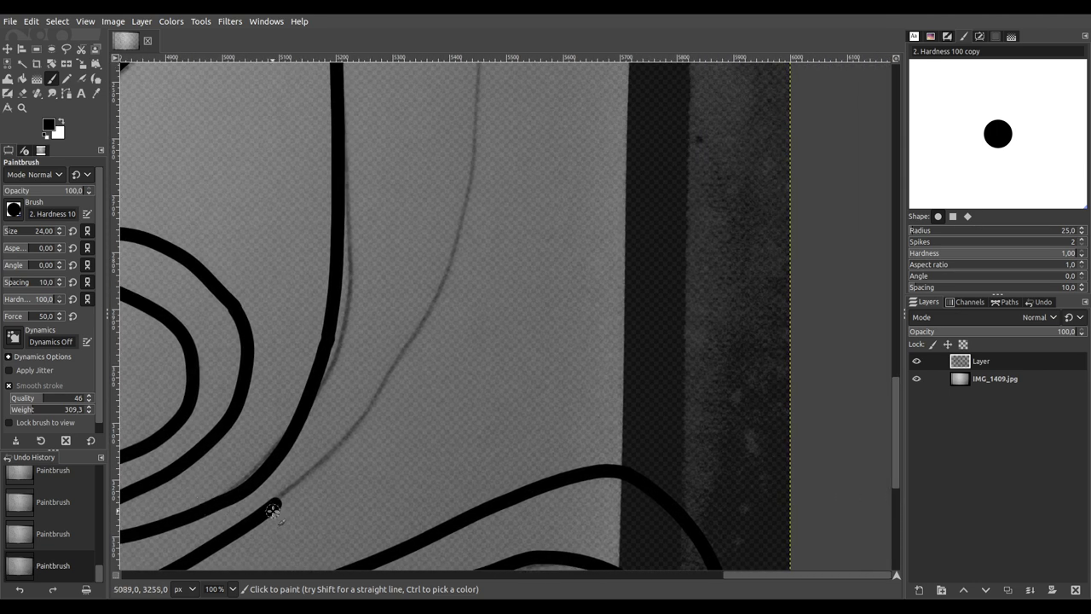
Step: Ink the long right tentacle's outer edge from the coil upward past the right circle and alongside the head
{"action": "mouse_move", "coordinate": [277, 501]}
{"action": "left_mouse_down"}
{"action": "mouse_move", "coordinate": [414, 336]}
{"action": "mouse_move", "coordinate": [458, 247]}
{"action": "mouse_move", "coordinate": [483, 96]}
{"action": "left_mouse_up"}
{"action": "mouse_move", "coordinate": [451, 148]}
{"action": "left_mouse_down"}
{"action": "mouse_move", "coordinate": [503, 312]}
{"action": "mouse_move", "coordinate": [753, 548]}
{"action": "left_mouse_up"}
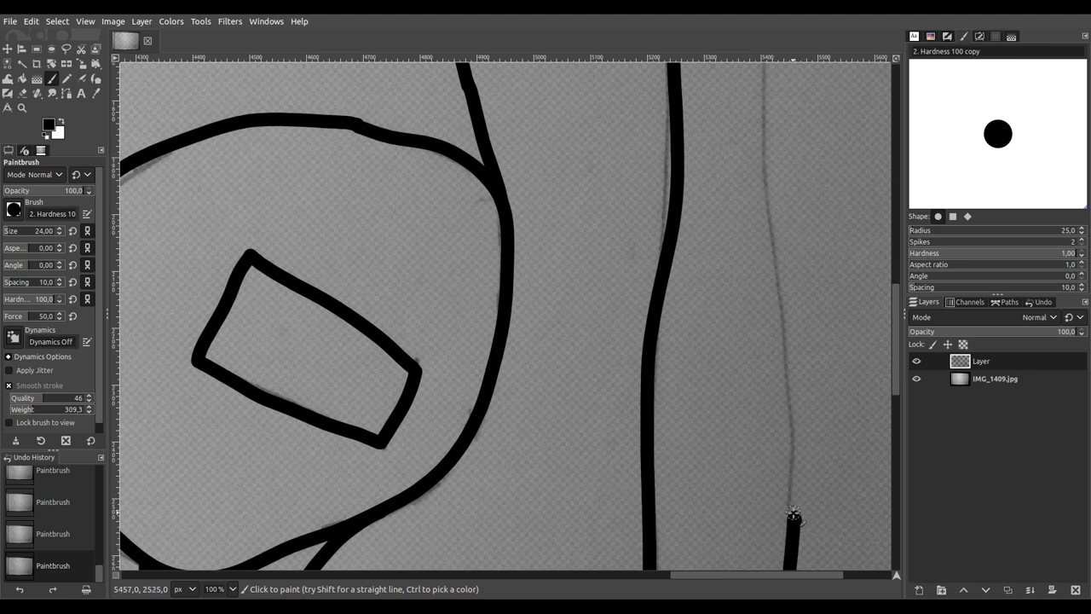
{"action": "left_click_drag", "start_coordinate": [792, 477], "coordinate": [762, 66]}
{"action": "mouse_move", "coordinate": [735, 150]}
{"action": "left_mouse_down"}
{"action": "mouse_move", "coordinate": [723, 197]}
{"action": "mouse_move", "coordinate": [789, 599]}
{"action": "mouse_move", "coordinate": [587, 594]}
{"action": "left_mouse_up"}
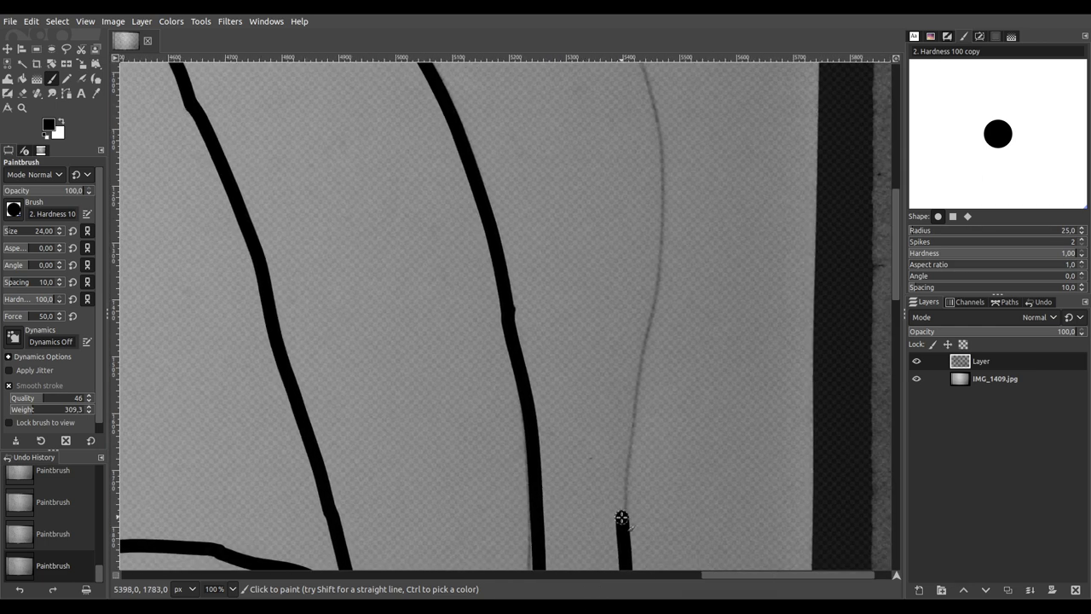
{"action": "mouse_move", "coordinate": [624, 492]}
{"action": "left_mouse_down"}
{"action": "mouse_move", "coordinate": [663, 215]}
{"action": "mouse_move", "coordinate": [654, 108]}
{"action": "left_mouse_up"}
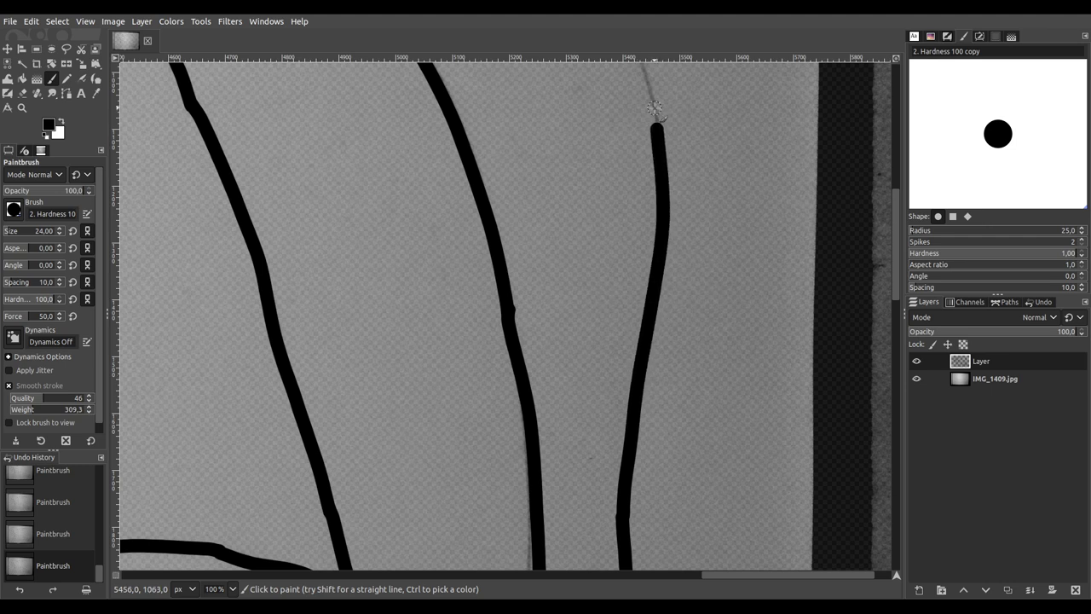
{"action": "mouse_move", "coordinate": [572, 141]}
{"action": "left_mouse_down"}
{"action": "mouse_move", "coordinate": [738, 480]}
{"action": "mouse_move", "coordinate": [753, 495]}
{"action": "mouse_move", "coordinate": [791, 497]}
{"action": "left_mouse_up"}
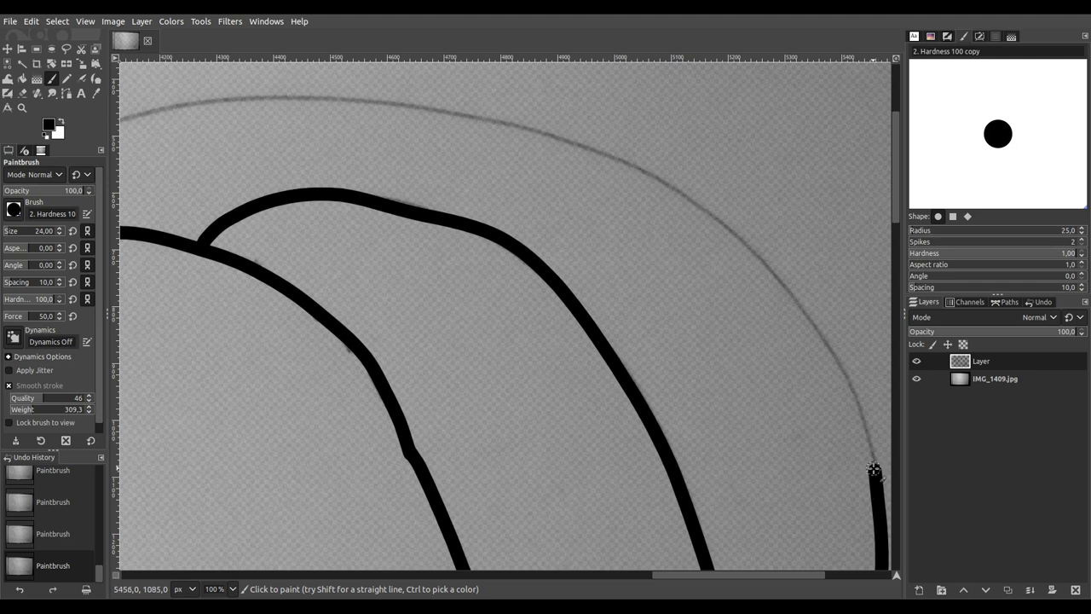
Step: Continue the long right tentacle's outer edge over its upper bend and down to join the top of the head
{"action": "mouse_move", "coordinate": [866, 442]}
{"action": "left_mouse_down"}
{"action": "mouse_move", "coordinate": [823, 324]}
{"action": "mouse_move", "coordinate": [789, 278]}
{"action": "mouse_move", "coordinate": [704, 218]}
{"action": "mouse_move", "coordinate": [574, 146]}
{"action": "mouse_move", "coordinate": [375, 97]}
{"action": "mouse_move", "coordinate": [301, 102]}
{"action": "left_mouse_up"}
{"action": "left_click_drag", "start_coordinate": [251, 235], "coordinate": [716, 322]}
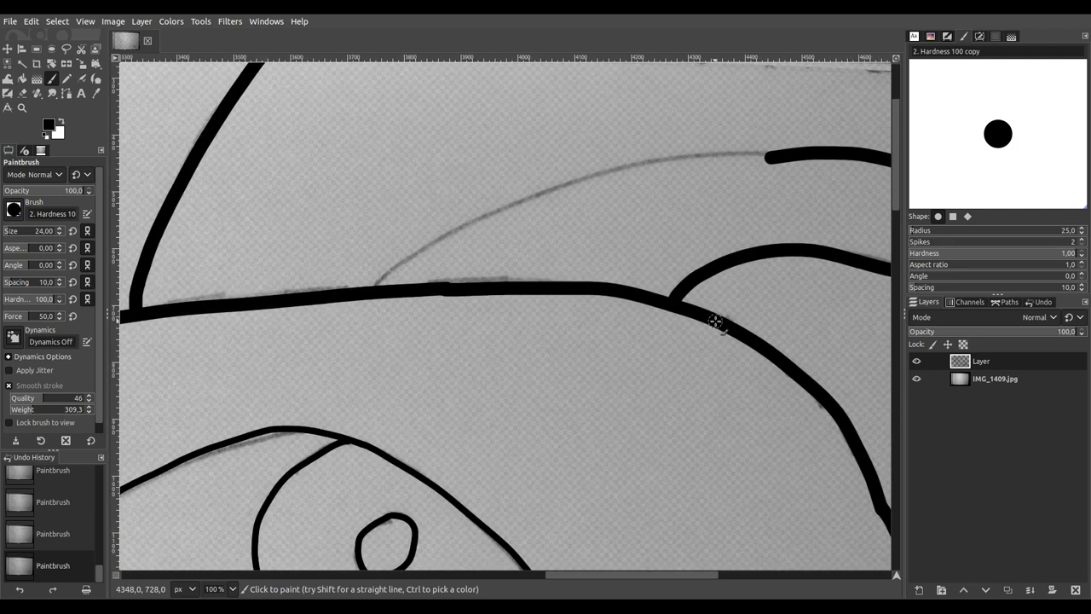
{"action": "mouse_move", "coordinate": [754, 155]}
{"action": "left_mouse_down"}
{"action": "mouse_move", "coordinate": [641, 162]}
{"action": "mouse_move", "coordinate": [572, 183]}
{"action": "mouse_move", "coordinate": [461, 230]}
{"action": "mouse_move", "coordinate": [364, 292]}
{"action": "left_mouse_up"}
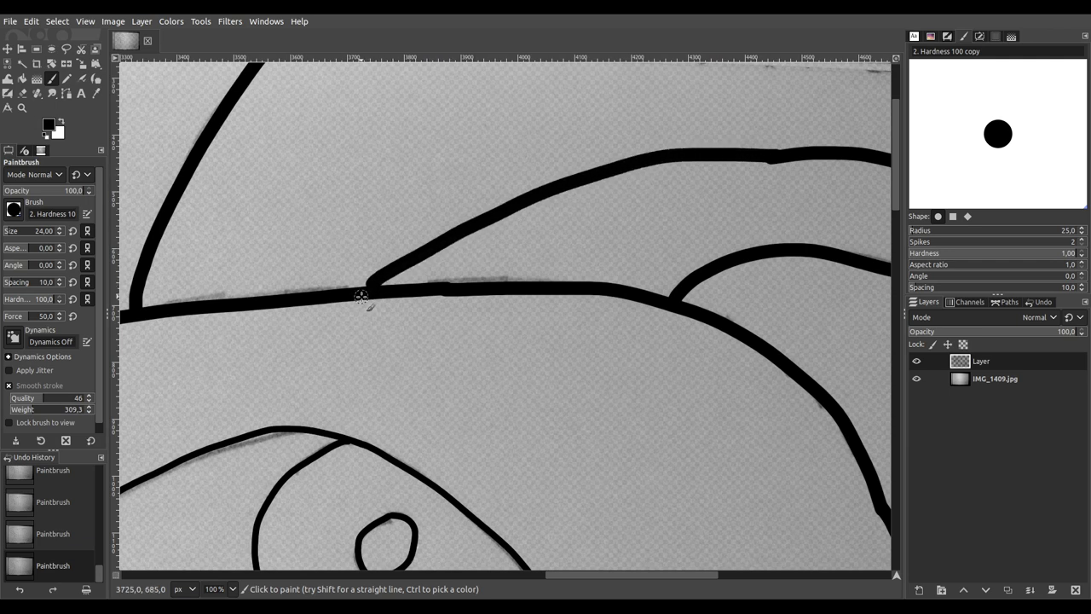
Step: Check the finished line art as a whole and raise the IMG_1409.jpg layer to full opacity
{"action": "scroll", "coordinate": [711, 281], "scroll_direction": "down", "scroll_amount": 5}
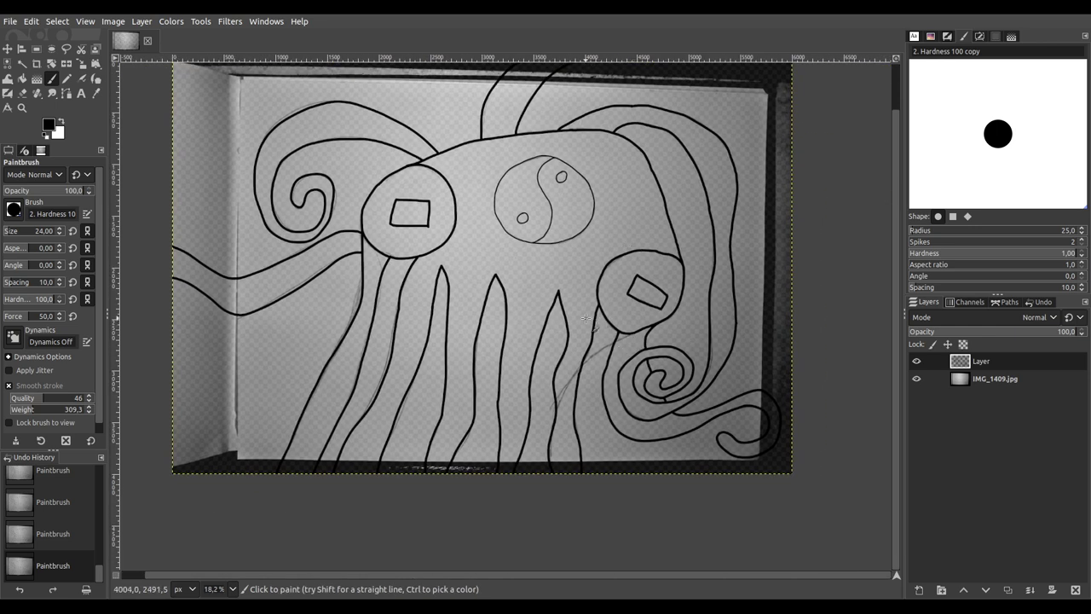
{"action": "scroll", "coordinate": [574, 357], "scroll_direction": "up", "scroll_amount": 7}
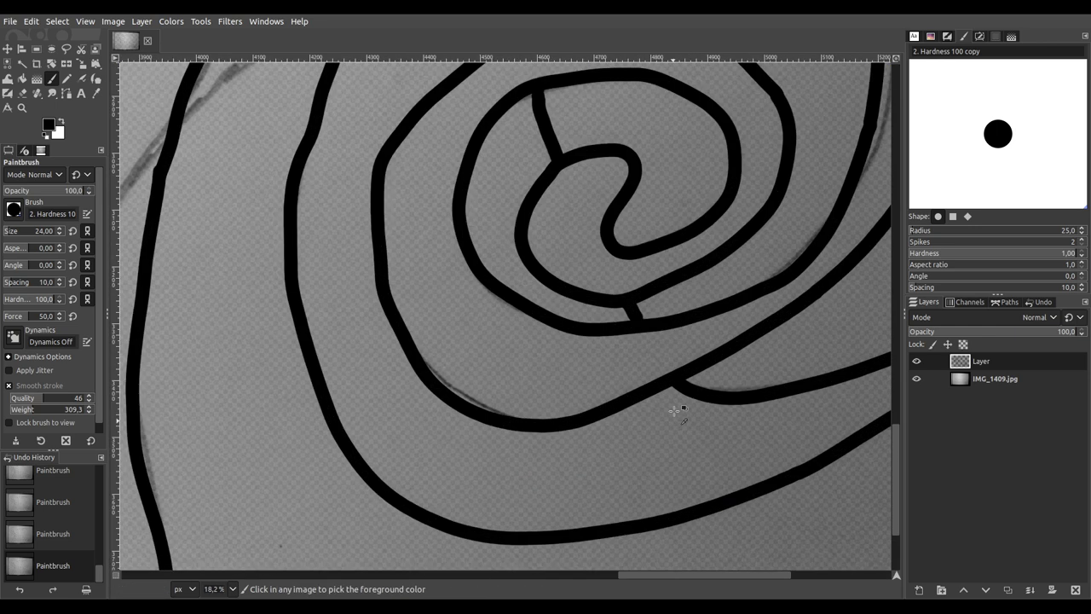
{"action": "scroll", "coordinate": [617, 294], "scroll_direction": "down", "scroll_amount": 2}
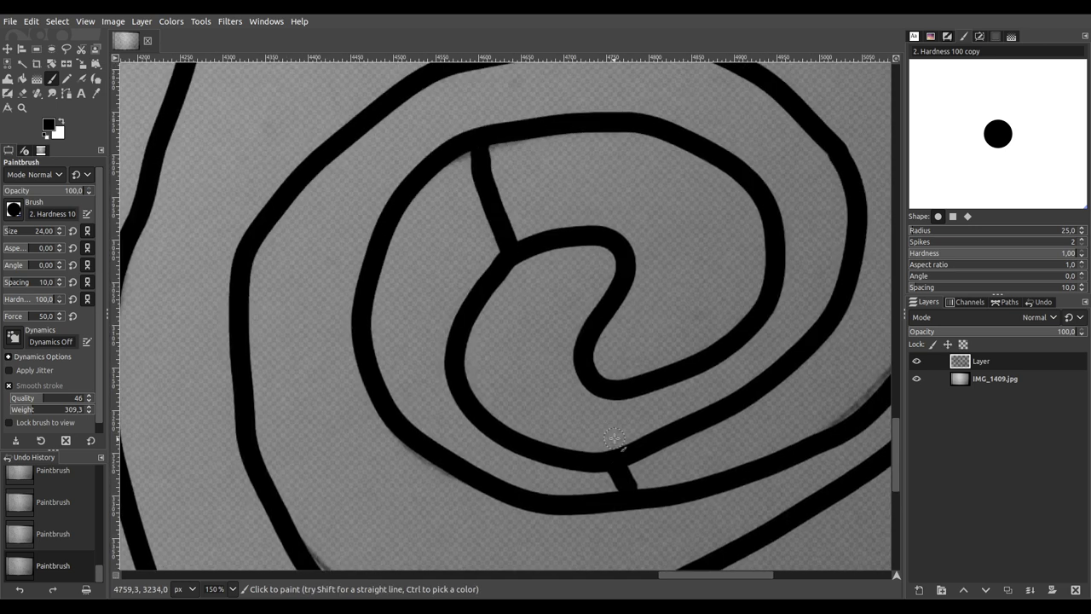
{"action": "scroll", "coordinate": [518, 266], "scroll_direction": "down", "scroll_amount": 5}
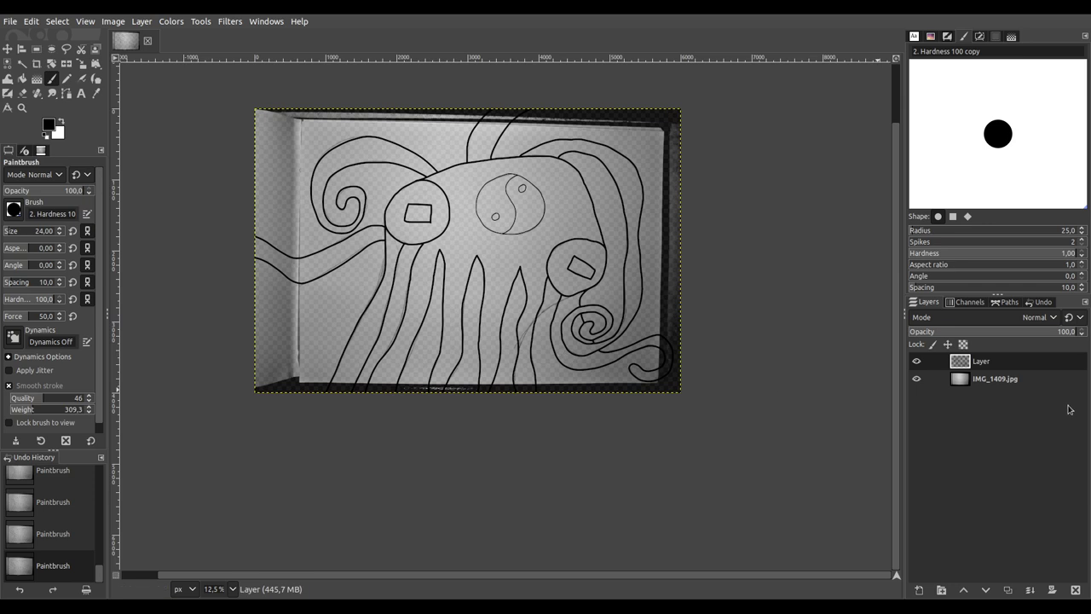
{"action": "left_click", "coordinate": [985, 380]}
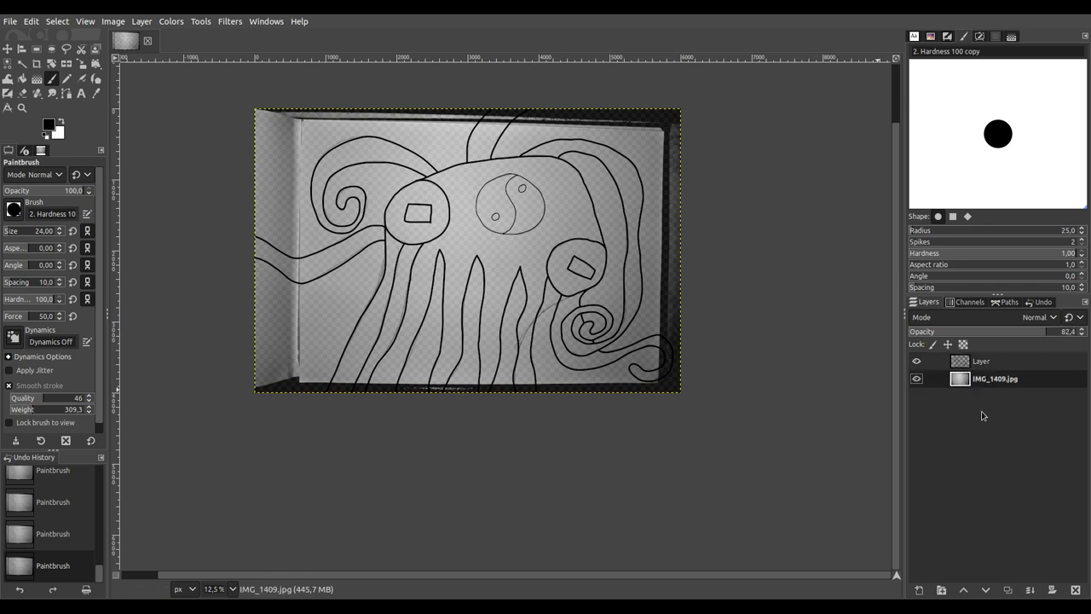
{"action": "left_click_drag", "start_coordinate": [1020, 329], "coordinate": [1086, 330]}
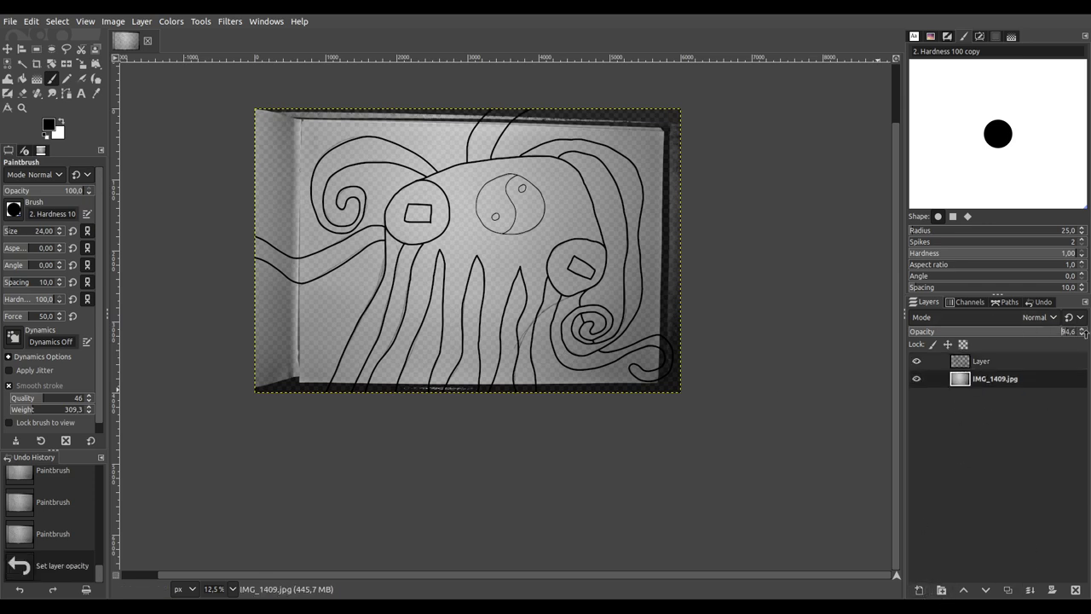
Step: Add a new layer between the line art and the photo and fill it entirely with white
{"action": "left_click", "coordinate": [1055, 589]}
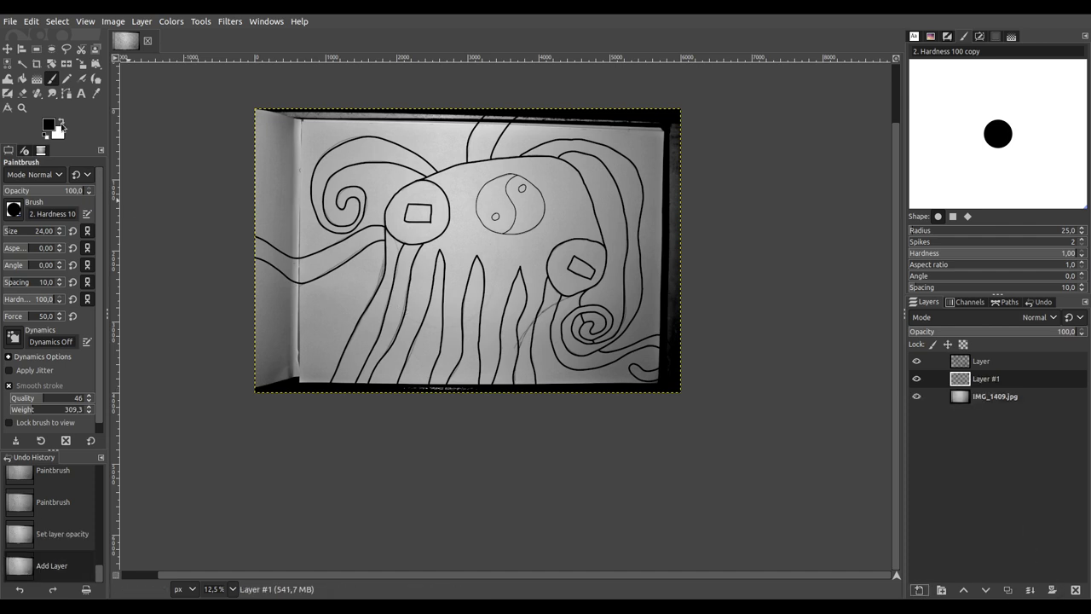
{"action": "left_click", "coordinate": [22, 79]}
{"action": "left_click", "coordinate": [673, 325]}
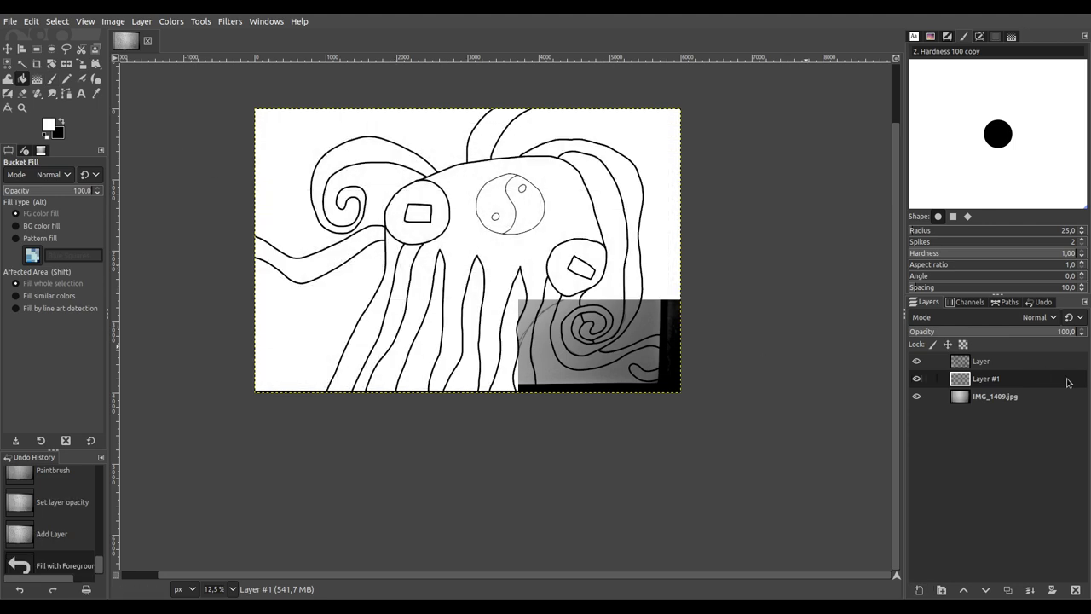
Step: Merge the line art layer down onto the white layer and apply Threshold to the result
{"action": "key", "text": "Page_Up"}
{"action": "left_click", "coordinate": [1034, 592]}
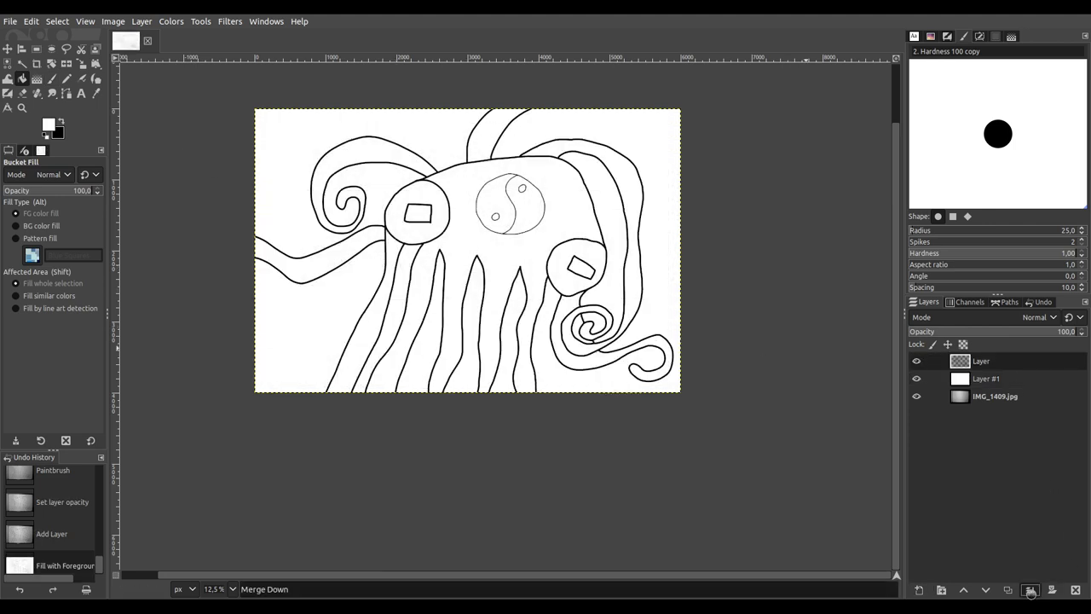
{"action": "left_click", "coordinate": [171, 21]}
{"action": "left_click", "coordinate": [233, 326]}
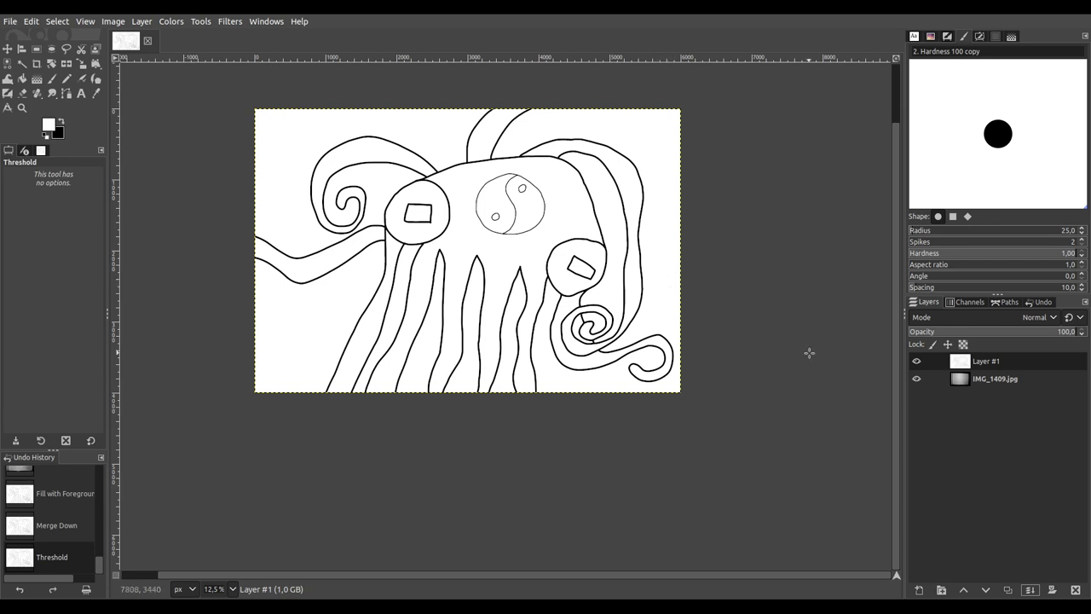
Step: Fuzzy-select the right half of the yin-yang symbol and paint it red with a Paintbrush of size 649
{"action": "left_click", "coordinate": [22, 63]}
{"action": "scroll", "coordinate": [550, 223], "scroll_direction": "up", "scroll_amount": 1}
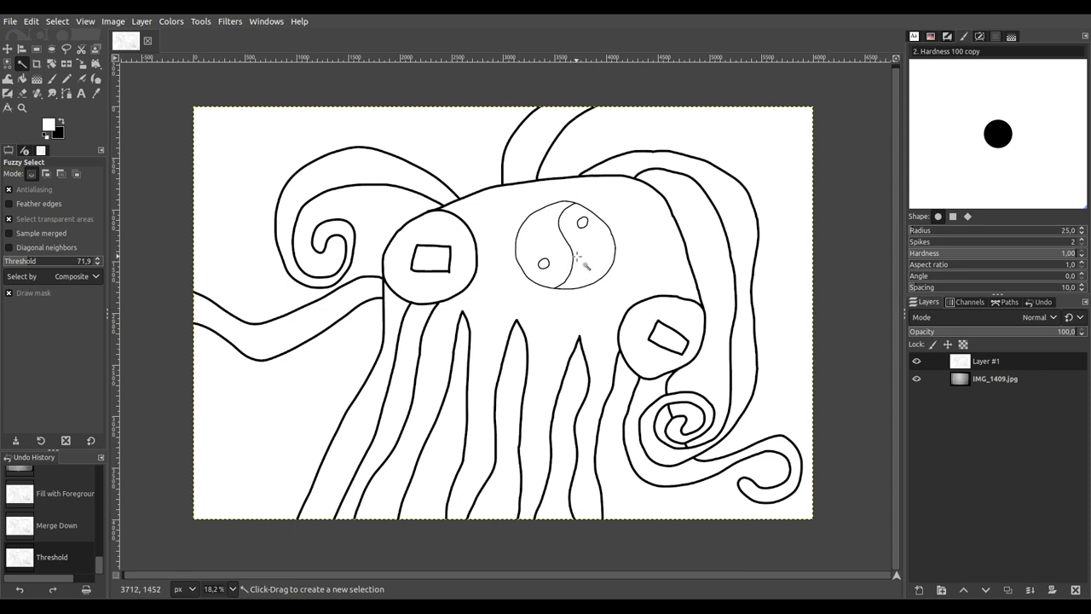
{"action": "left_click", "coordinate": [574, 256]}
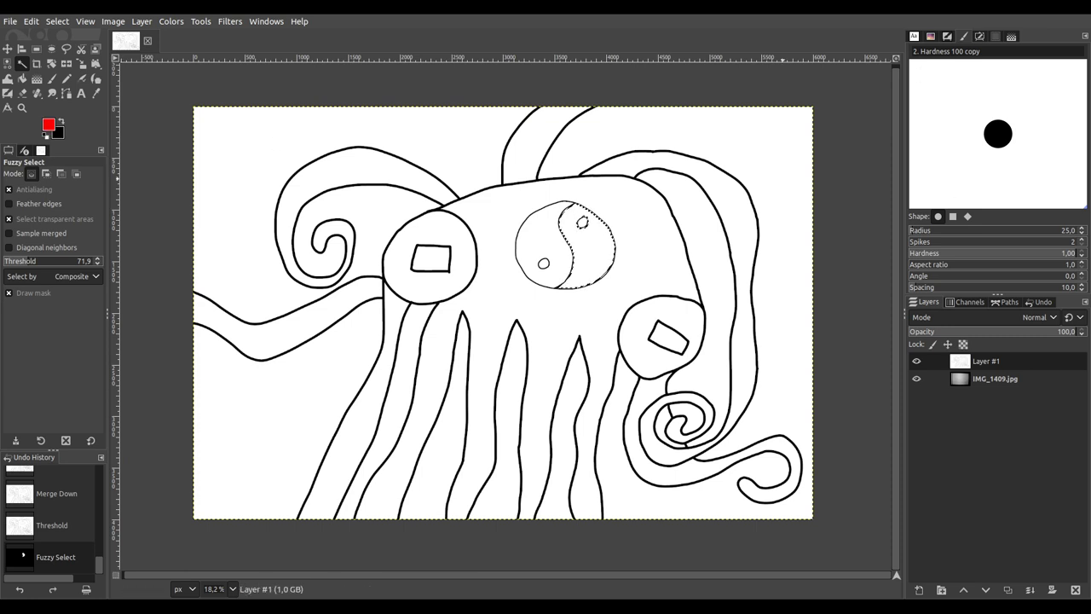
{"action": "left_click", "coordinate": [51, 78]}
{"action": "left_click", "coordinate": [41, 231]}
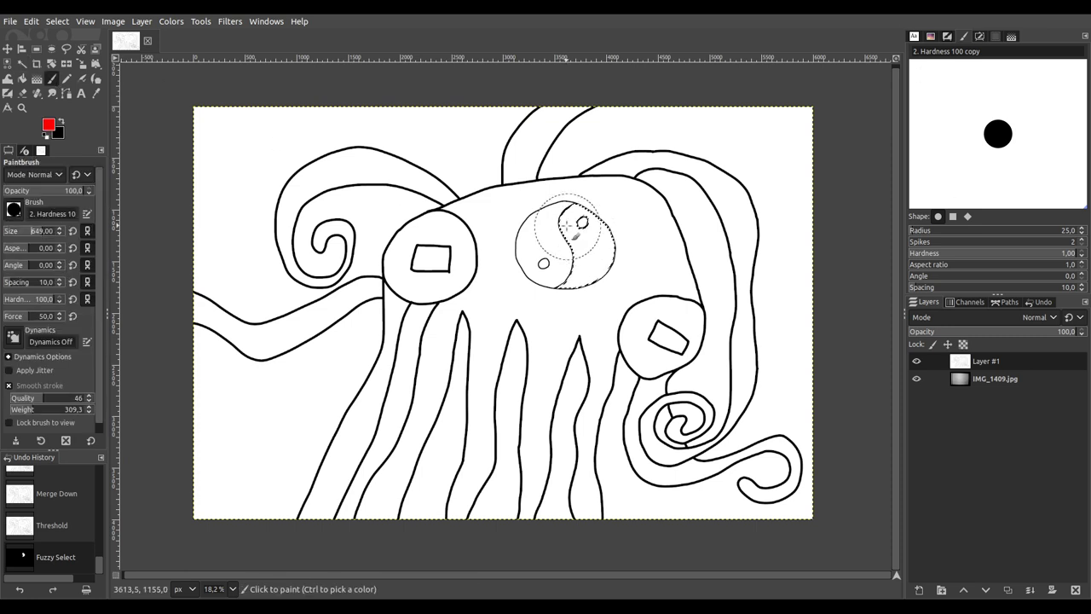
{"action": "left_click_drag", "start_coordinate": [577, 271], "coordinate": [580, 266]}
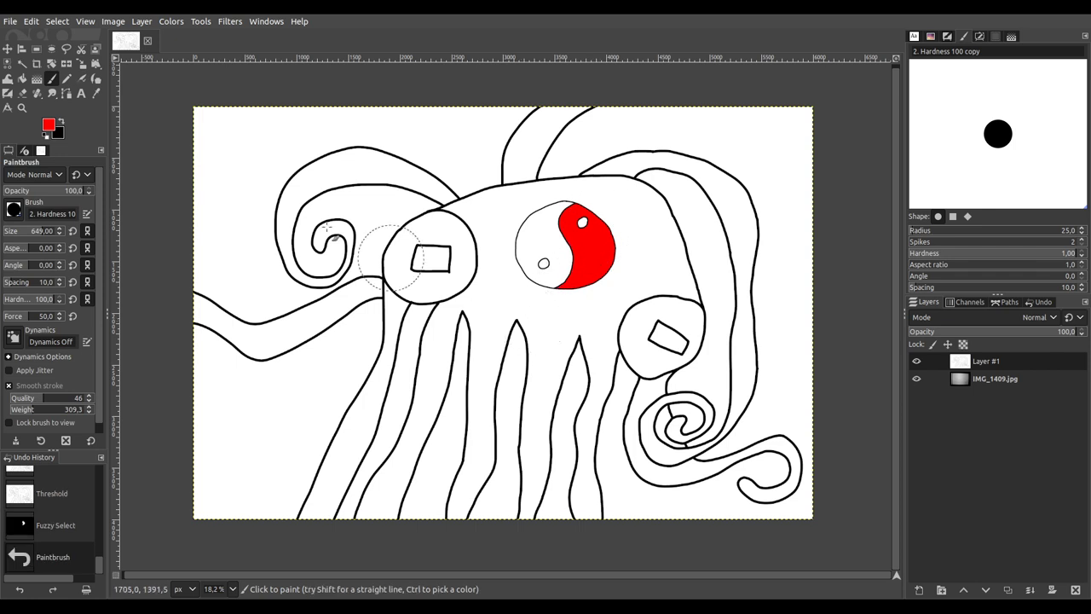
Step: Add the small circle in the yin-yang's left half to the selection and paint it red
{"action": "left_click", "coordinate": [22, 64]}
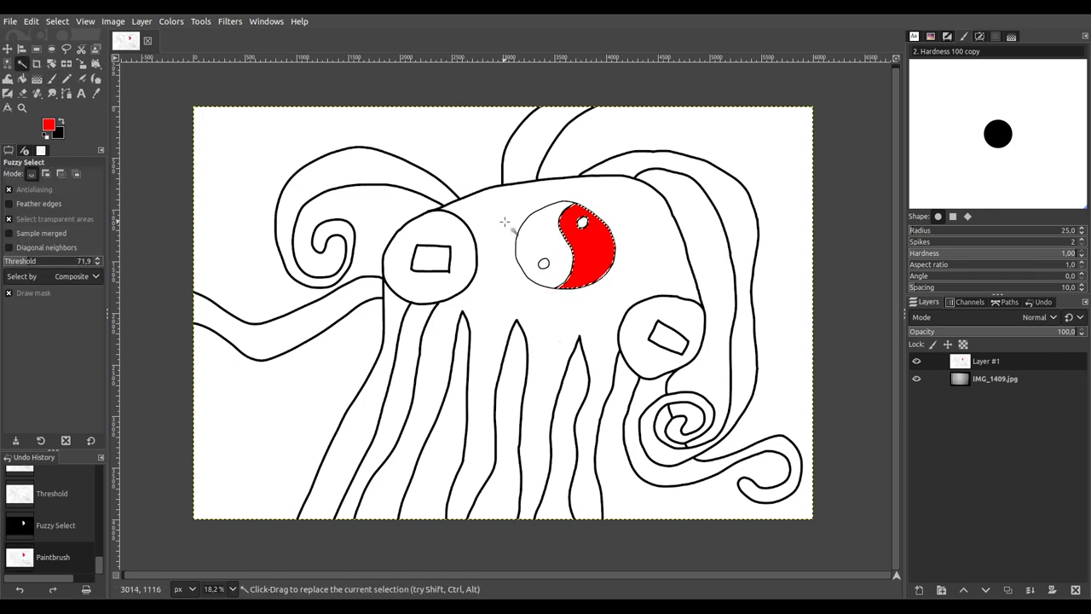
{"action": "left_click", "coordinate": [543, 263], "text": "shift"}
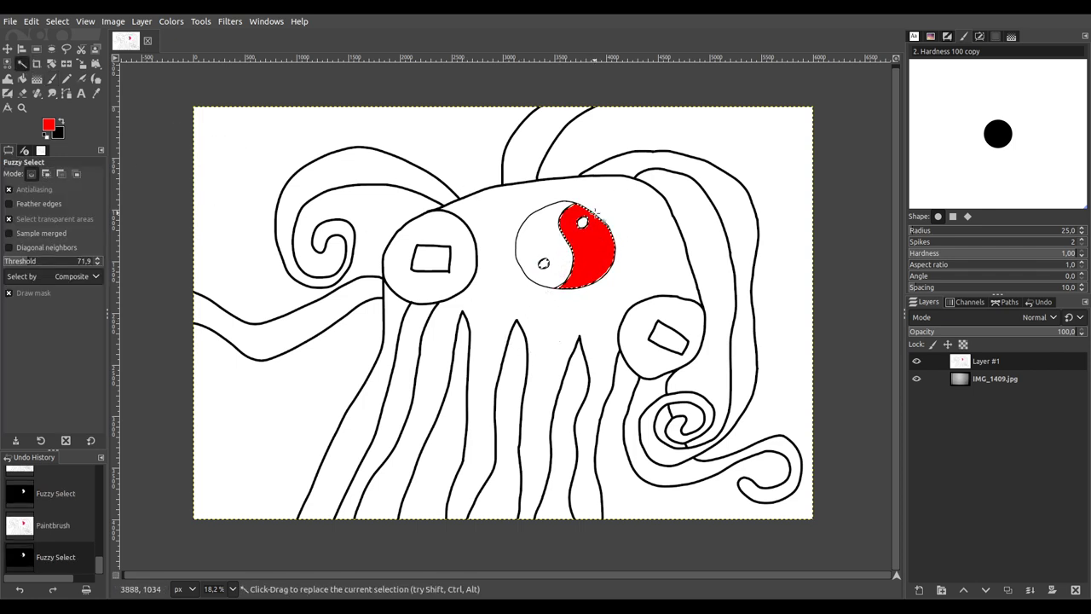
{"action": "key", "text": "p"}
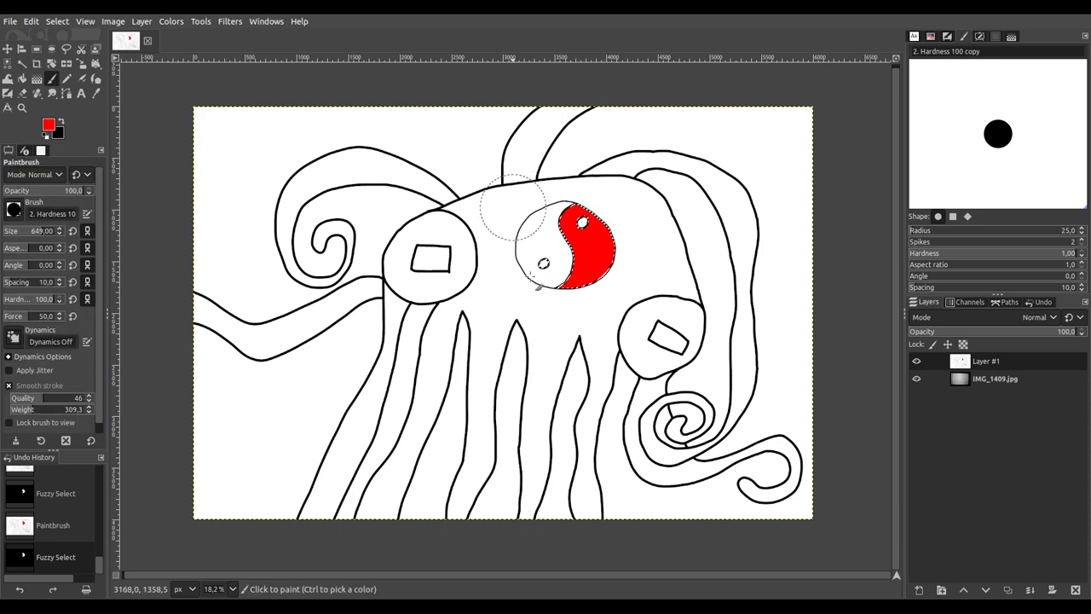
{"action": "left_click", "coordinate": [543, 263]}
Step: Fuzzy-select the yin-yang's left half plus the small circle in its right half and paint both blue
{"action": "key", "text": "u"}
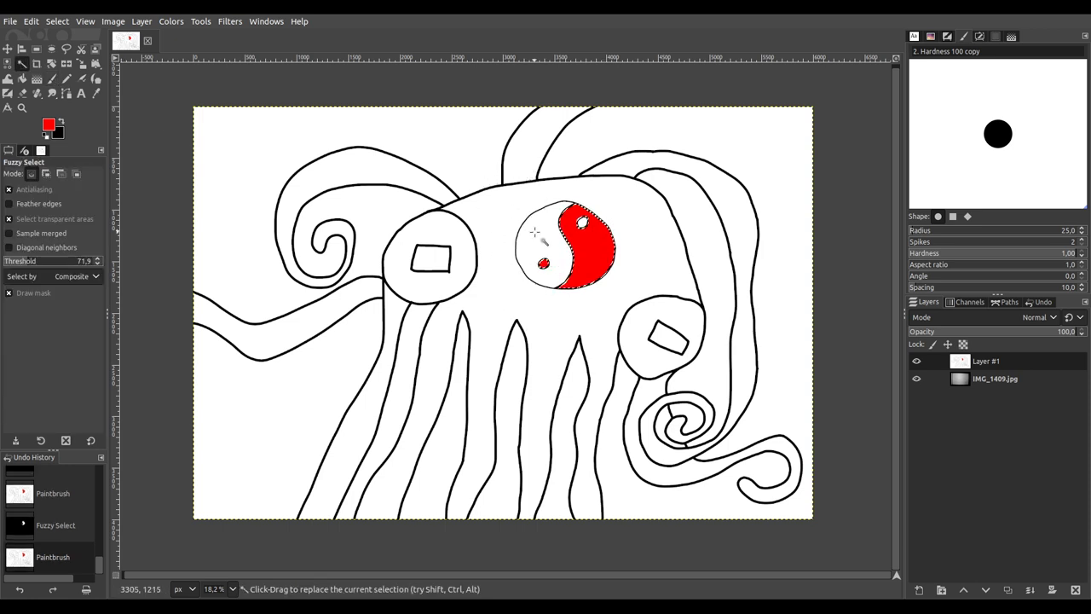
{"action": "left_click", "coordinate": [534, 231]}
{"action": "left_click", "coordinate": [582, 222], "text": "shift"}
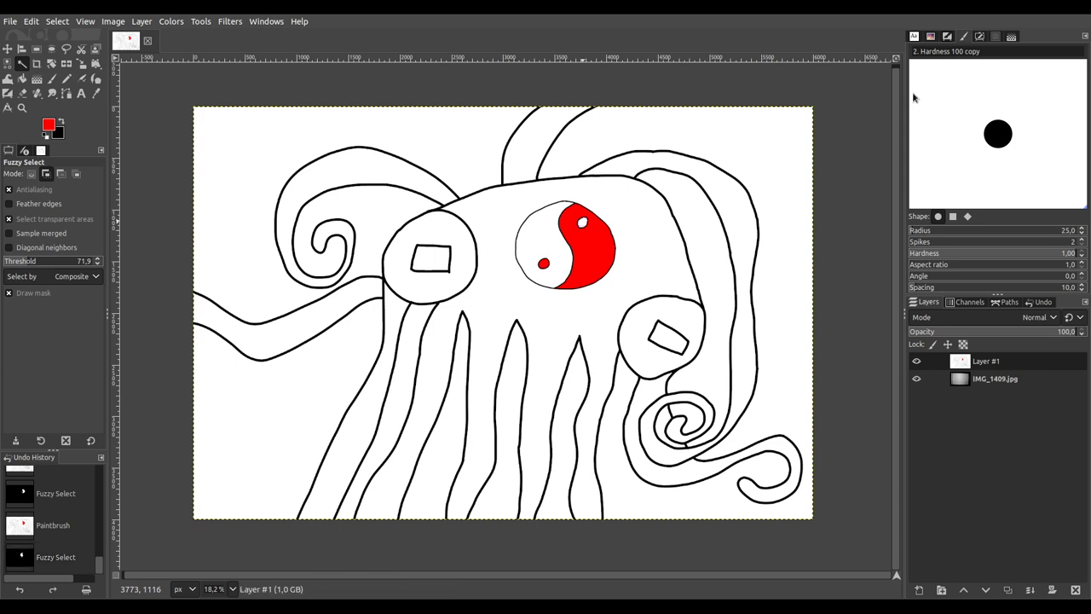
{"action": "key", "text": "p"}
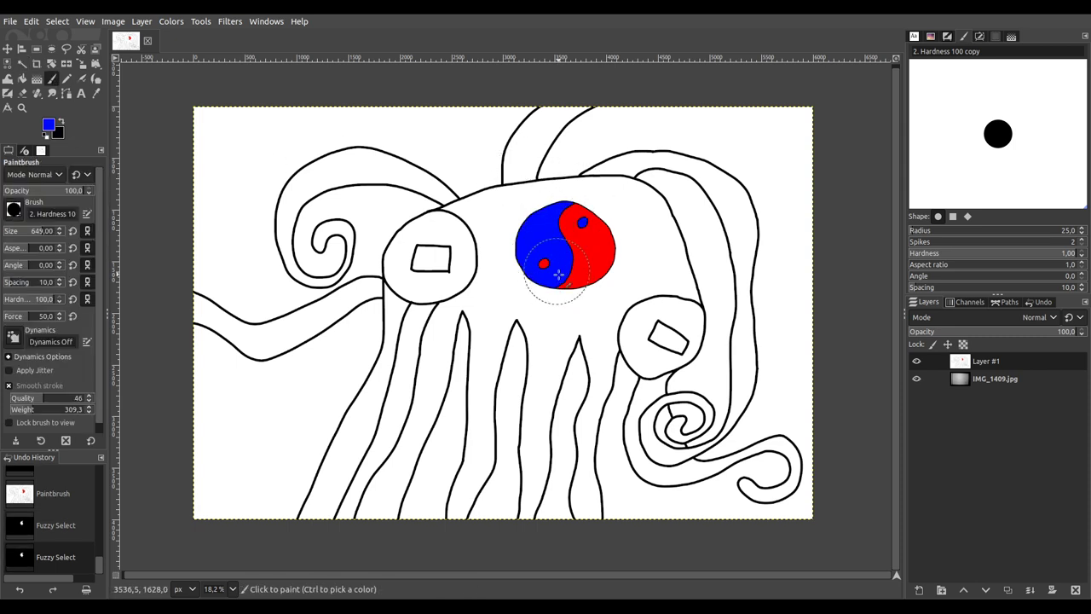
{"action": "left_click_drag", "start_coordinate": [558, 274], "coordinate": [556, 272]}
Step: Fuzzy-select the octopus's head with its hanging tentacles, adding the leftmost hanging tentacle and the curled lower right tentacle with its separate coil segments
{"action": "left_click", "coordinate": [23, 65]}
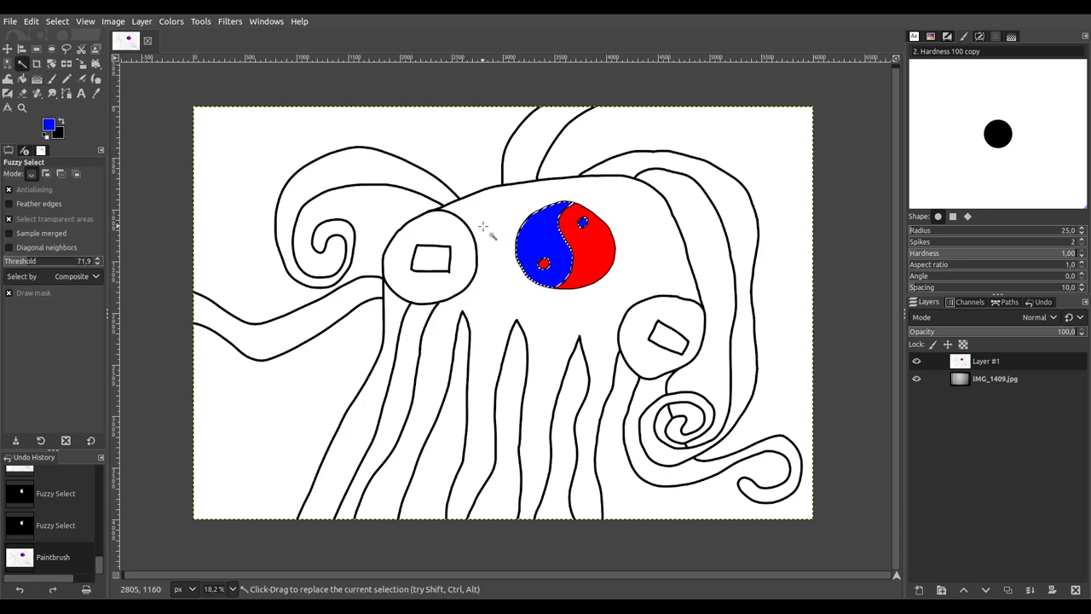
{"action": "left_click", "coordinate": [628, 263]}
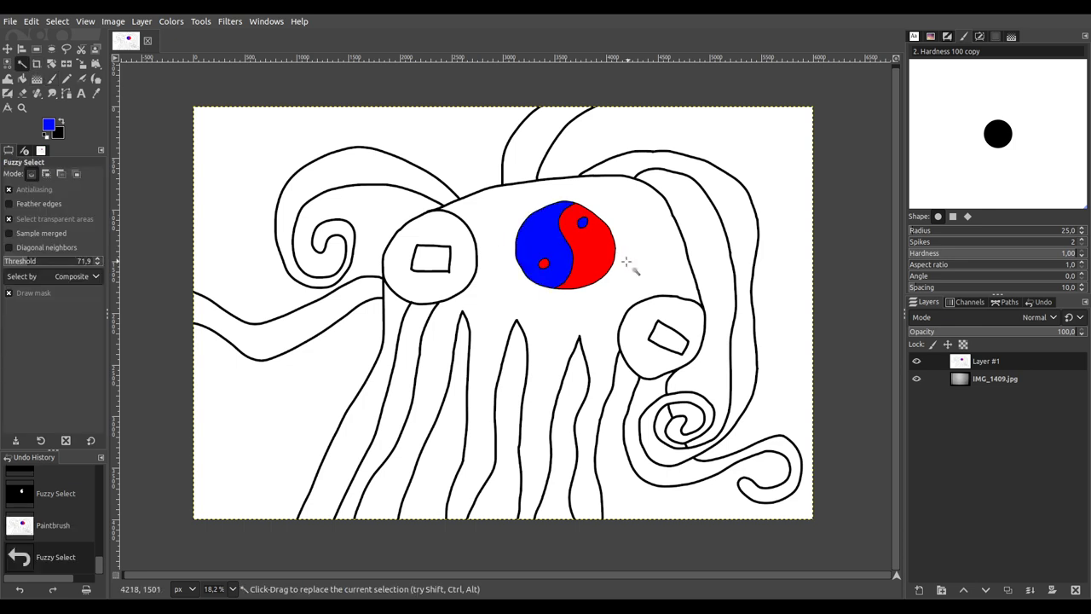
{"action": "key", "text": "shift"}
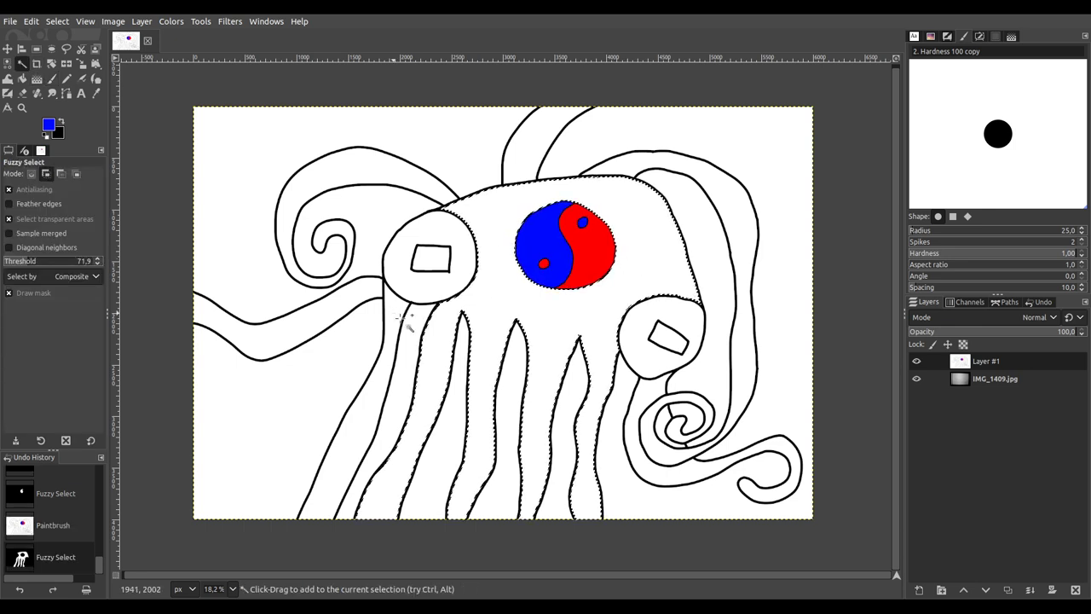
{"action": "left_click", "coordinate": [401, 317], "text": "shift"}
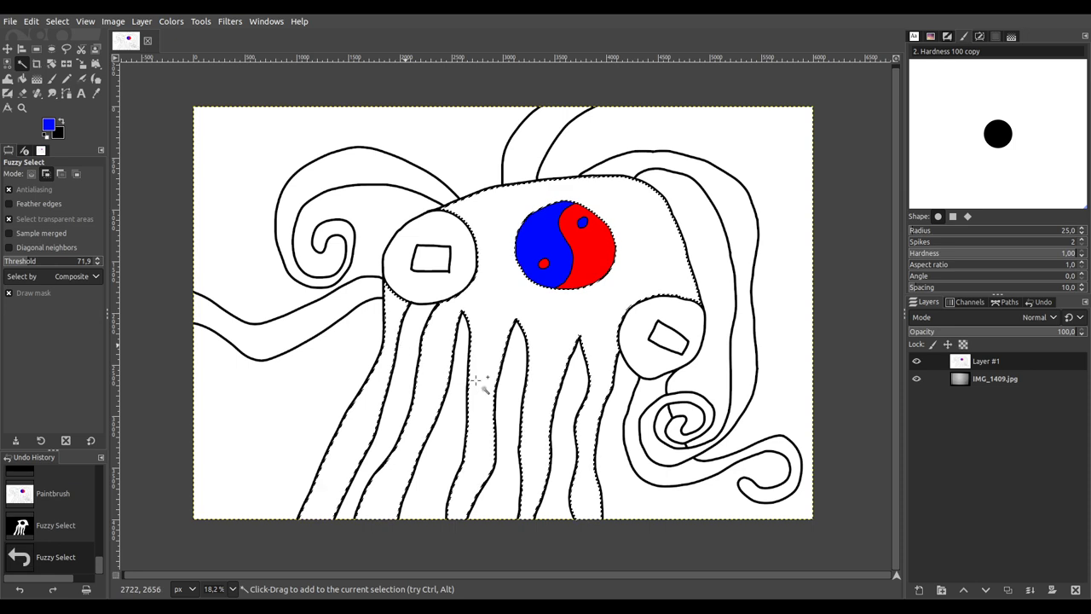
{"action": "left_click", "coordinate": [647, 389], "text": "shift"}
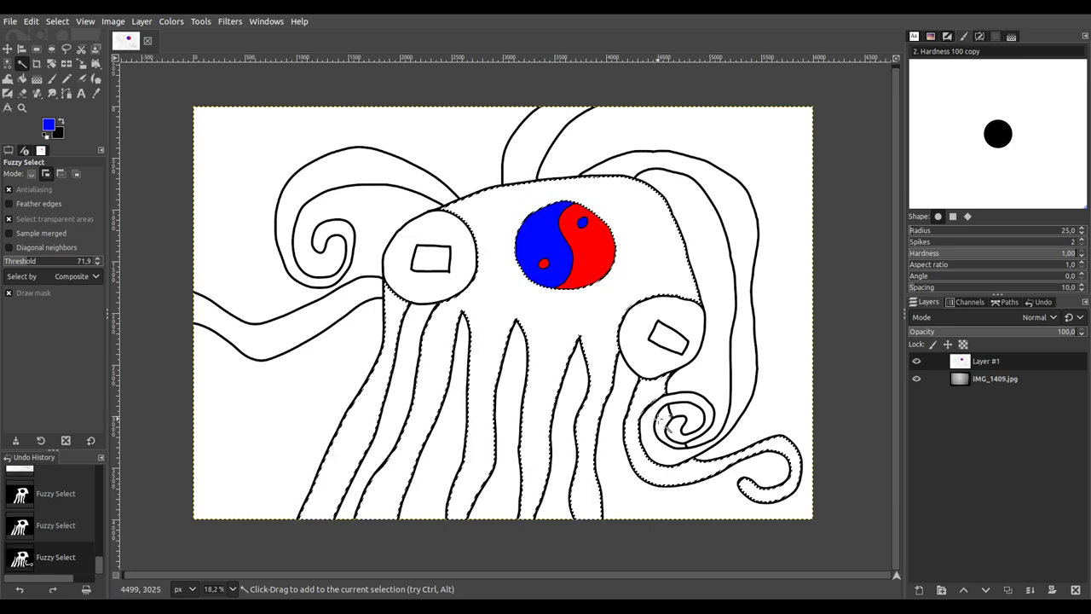
{"action": "left_click_drag", "start_coordinate": [667, 423], "coordinate": [723, 396]}
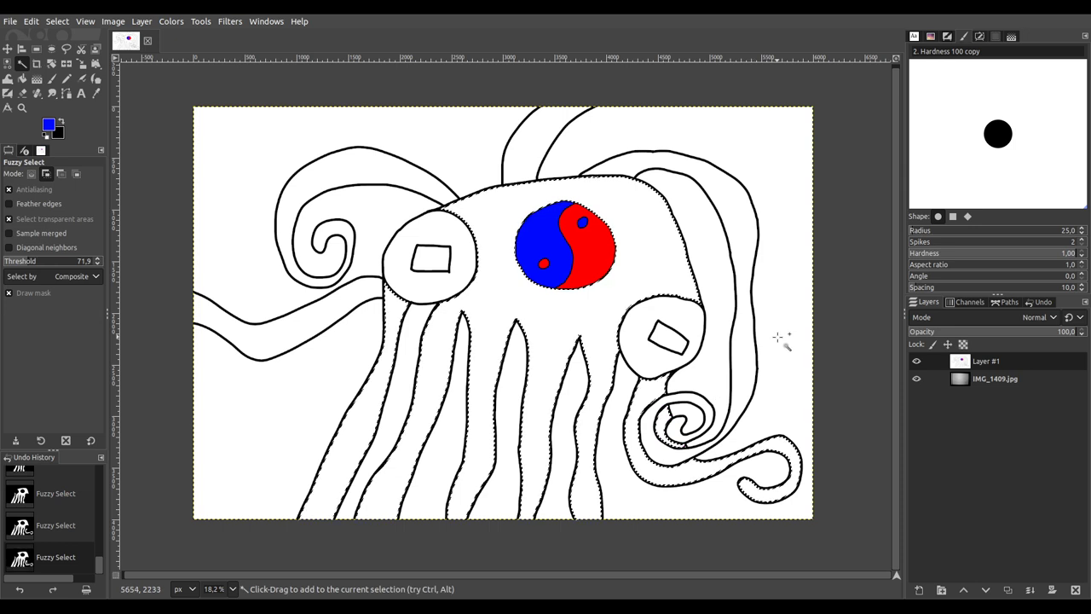
Step: Paint the selected head, hanging tentacles and curled lower right tentacle purple with the Paintbrush
{"action": "scroll", "coordinate": [712, 294], "scroll_direction": "down", "scroll_amount": 1}
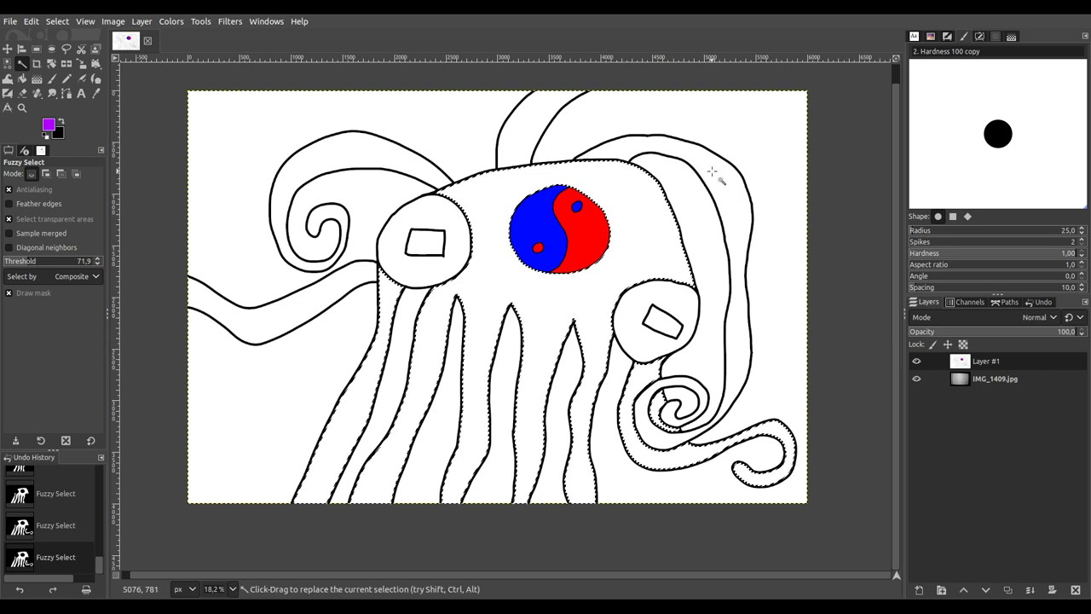
{"action": "left_click", "coordinate": [51, 78]}
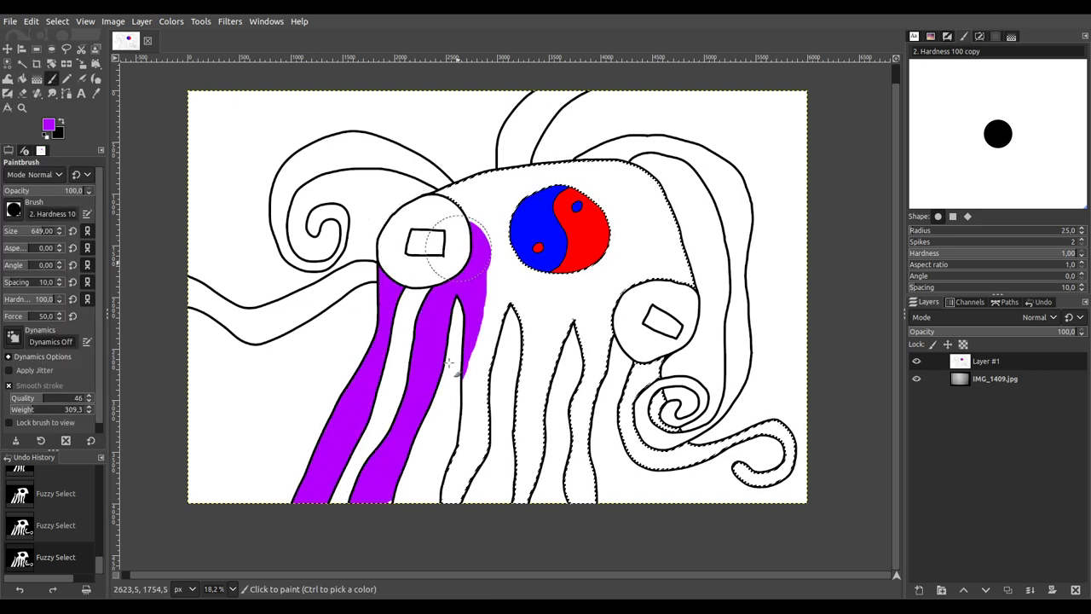
{"action": "mouse_move", "coordinate": [468, 201]}
{"action": "left_mouse_down"}
{"action": "mouse_move", "coordinate": [487, 230]}
{"action": "mouse_move", "coordinate": [430, 220]}
{"action": "mouse_move", "coordinate": [509, 177]}
{"action": "mouse_move", "coordinate": [636, 200]}
{"action": "mouse_move", "coordinate": [687, 266]}
{"action": "mouse_move", "coordinate": [685, 316]}
{"action": "mouse_move", "coordinate": [640, 377]}
{"action": "mouse_move", "coordinate": [630, 419]}
{"action": "mouse_move", "coordinate": [667, 441]}
{"action": "mouse_move", "coordinate": [713, 448]}
{"action": "mouse_move", "coordinate": [776, 434]}
{"action": "mouse_move", "coordinate": [792, 449]}
{"action": "mouse_move", "coordinate": [629, 497]}
{"action": "mouse_move", "coordinate": [581, 471]}
{"action": "mouse_move", "coordinate": [581, 410]}
{"action": "mouse_move", "coordinate": [640, 224]}
{"action": "mouse_move", "coordinate": [611, 224]}
{"action": "mouse_move", "coordinate": [557, 251]}
{"action": "mouse_move", "coordinate": [481, 339]}
{"action": "mouse_move", "coordinate": [445, 515]}
{"action": "mouse_move", "coordinate": [483, 494]}
{"action": "mouse_move", "coordinate": [535, 369]}
{"action": "mouse_move", "coordinate": [557, 240]}
{"action": "mouse_move", "coordinate": [536, 433]}
{"action": "mouse_move", "coordinate": [588, 236]}
{"action": "mouse_move", "coordinate": [573, 480]}
{"action": "left_mouse_up"}
{"action": "mouse_move", "coordinate": [345, 509]}
{"action": "left_mouse_down"}
{"action": "mouse_move", "coordinate": [317, 499]}
{"action": "mouse_move", "coordinate": [303, 465]}
{"action": "left_mouse_up"}
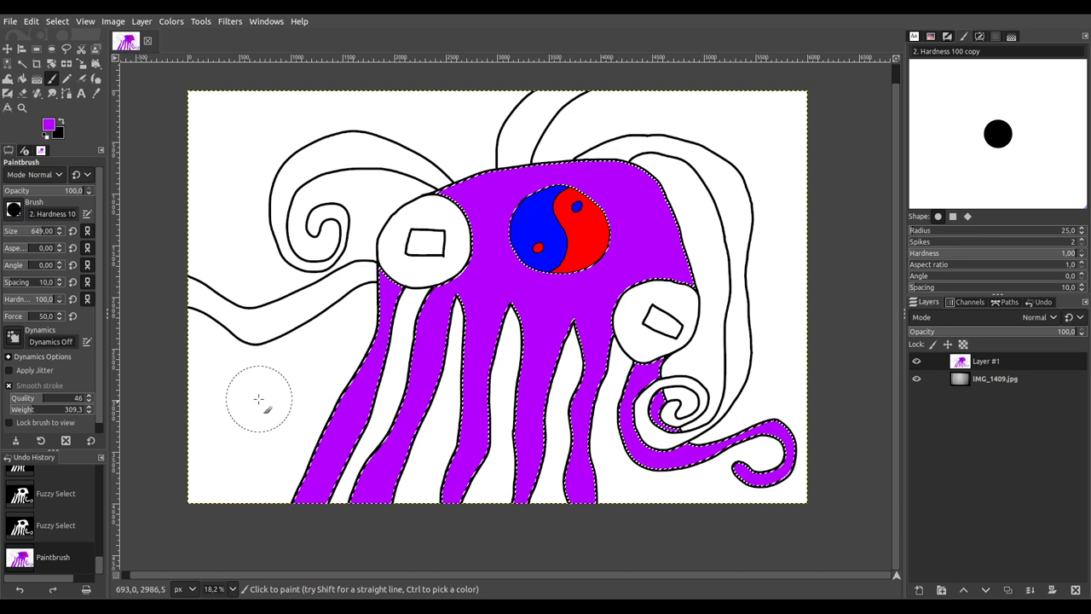
Step: Fuzzy-select the wavy tentacle running to the canvas's left edge and paint it a slightly darker purple with the Paintbrush
{"action": "left_click", "coordinate": [23, 64]}
{"action": "left_click", "coordinate": [329, 300]}
{"action": "key", "text": "shift"}
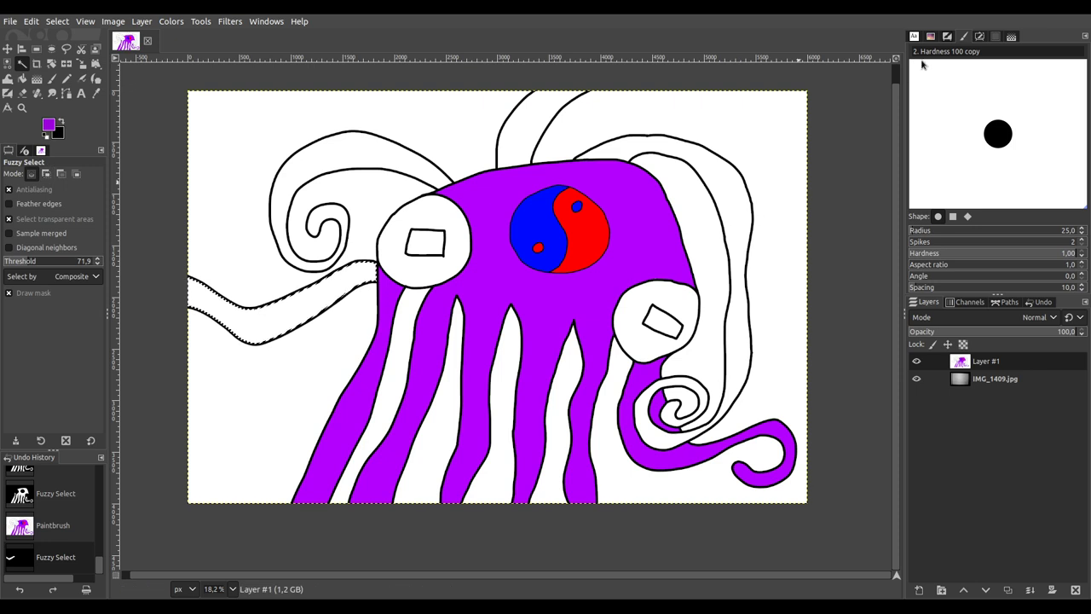
{"action": "left_click", "coordinate": [52, 79]}
{"action": "mouse_move", "coordinate": [373, 270]}
{"action": "left_mouse_down"}
{"action": "mouse_move", "coordinate": [345, 267]}
{"action": "mouse_move", "coordinate": [257, 318]}
{"action": "mouse_move", "coordinate": [183, 290]}
{"action": "left_mouse_up"}
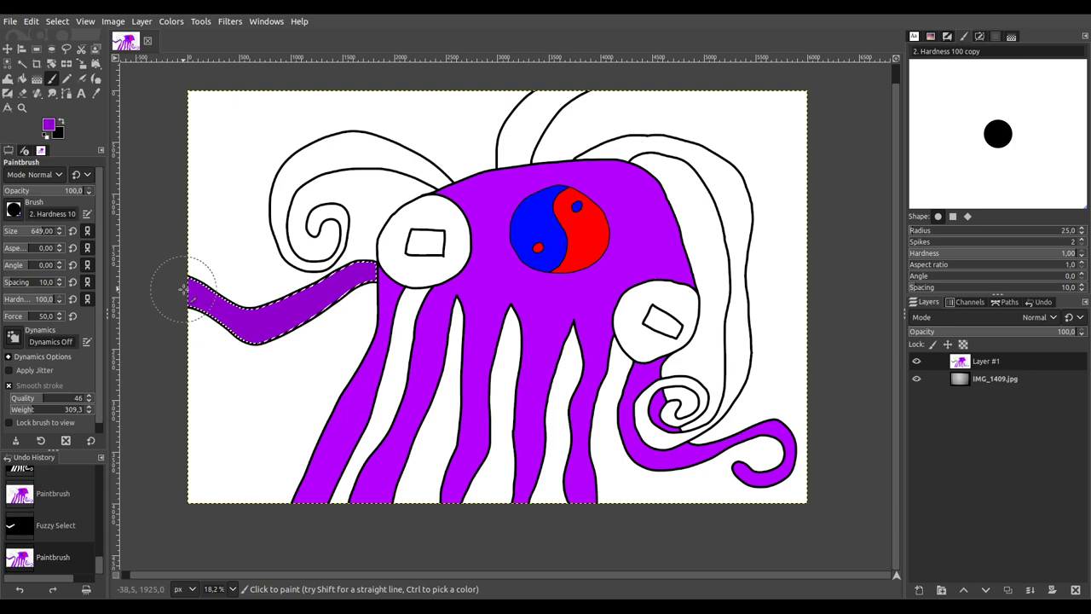
{"action": "left_click_drag", "start_coordinate": [392, 271], "coordinate": [214, 214]}
Step: Fuzzy-select the curled upper left tentacle, the top tentacle and the long right tentacle, and paint them dark purple
{"action": "left_click", "coordinate": [22, 64]}
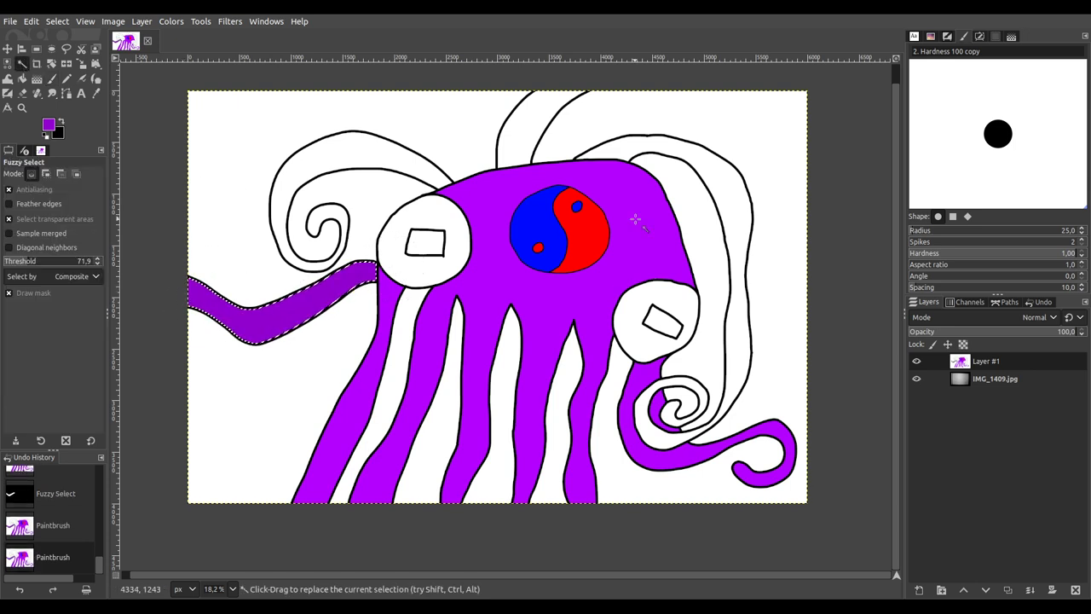
{"action": "left_click", "coordinate": [624, 152]}
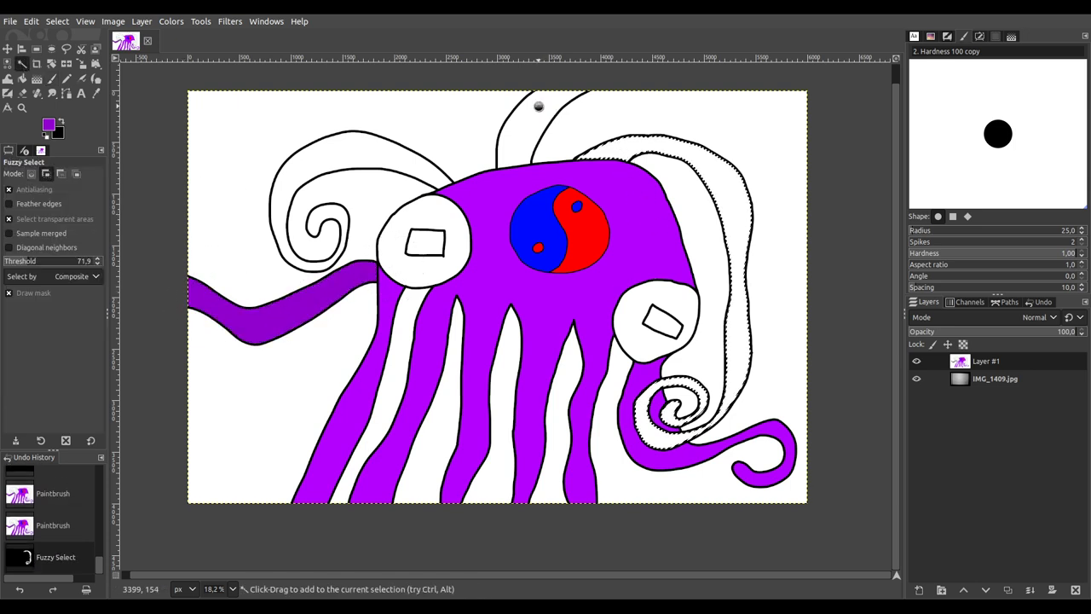
{"action": "left_click", "coordinate": [537, 107], "text": "shift"}
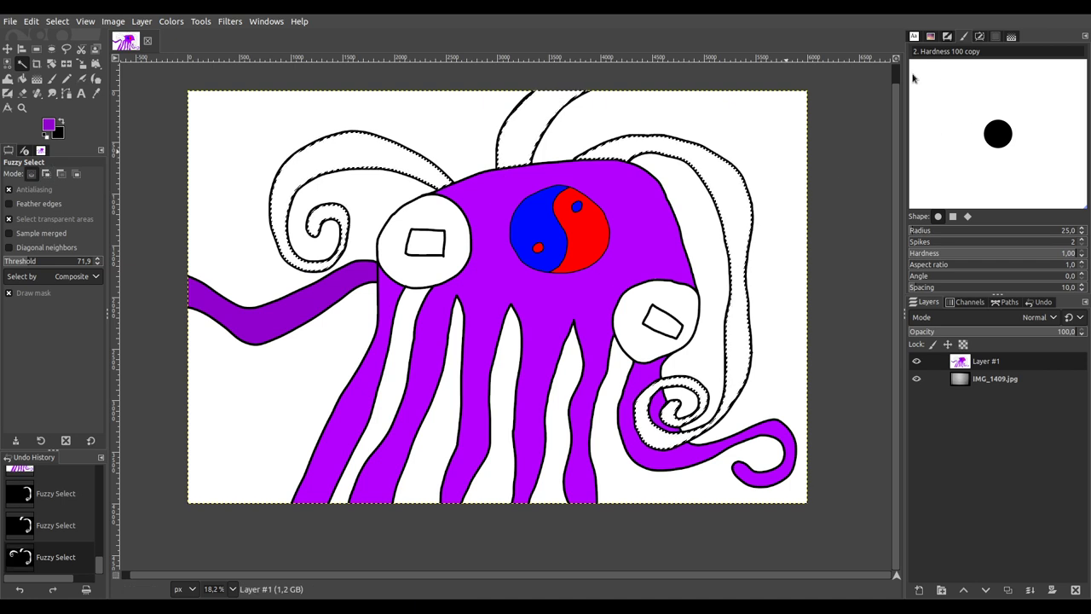
{"action": "left_click", "coordinate": [51, 78]}
{"action": "mouse_move", "coordinate": [439, 181]}
{"action": "left_mouse_down"}
{"action": "mouse_move", "coordinate": [314, 159]}
{"action": "mouse_move", "coordinate": [293, 186]}
{"action": "mouse_move", "coordinate": [313, 245]}
{"action": "mouse_move", "coordinate": [328, 223]}
{"action": "left_mouse_up"}
{"action": "mouse_move", "coordinate": [511, 150]}
{"action": "left_mouse_down"}
{"action": "mouse_move", "coordinate": [544, 106]}
{"action": "mouse_move", "coordinate": [589, 78]}
{"action": "left_mouse_up"}
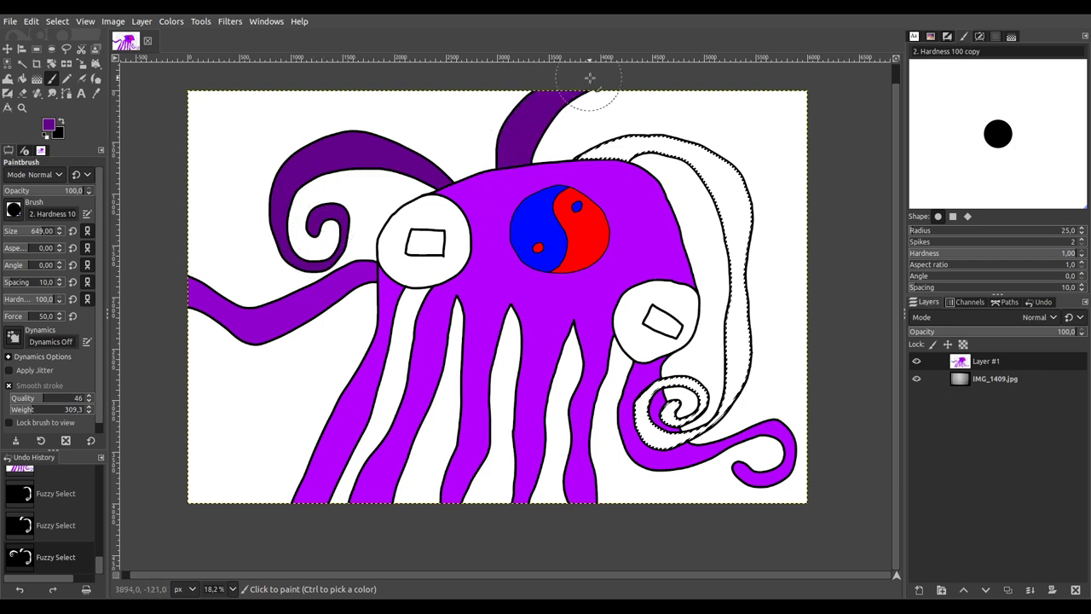
{"action": "mouse_move", "coordinate": [646, 138]}
{"action": "left_mouse_down"}
{"action": "mouse_move", "coordinate": [741, 171]}
{"action": "mouse_move", "coordinate": [764, 271]}
{"action": "mouse_move", "coordinate": [741, 247]}
{"action": "mouse_move", "coordinate": [729, 201]}
{"action": "mouse_move", "coordinate": [753, 386]}
{"action": "mouse_move", "coordinate": [729, 439]}
{"action": "mouse_move", "coordinate": [697, 386]}
{"action": "mouse_move", "coordinate": [642, 426]}
{"action": "left_mouse_up"}
{"action": "left_click_drag", "start_coordinate": [700, 359], "coordinate": [687, 418]}
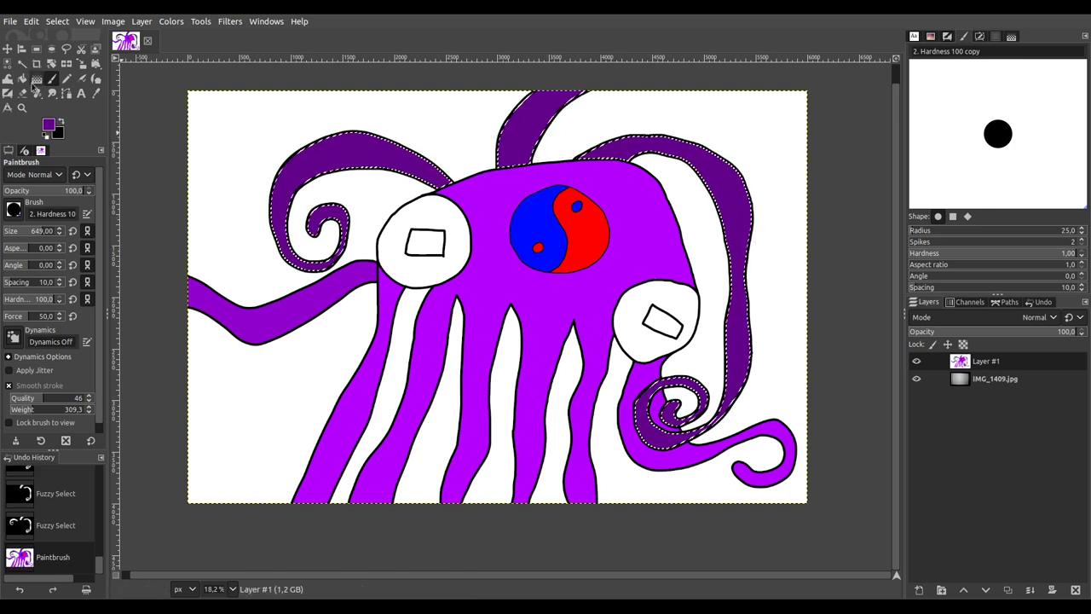
Step: Fuzzy-select the head, hanging tentacles and curled lower right tentacle including its coil segment, and repaint them in the upper tentacles' dark purple
{"action": "key", "text": "u"}
{"action": "left_click", "coordinate": [517, 291]}
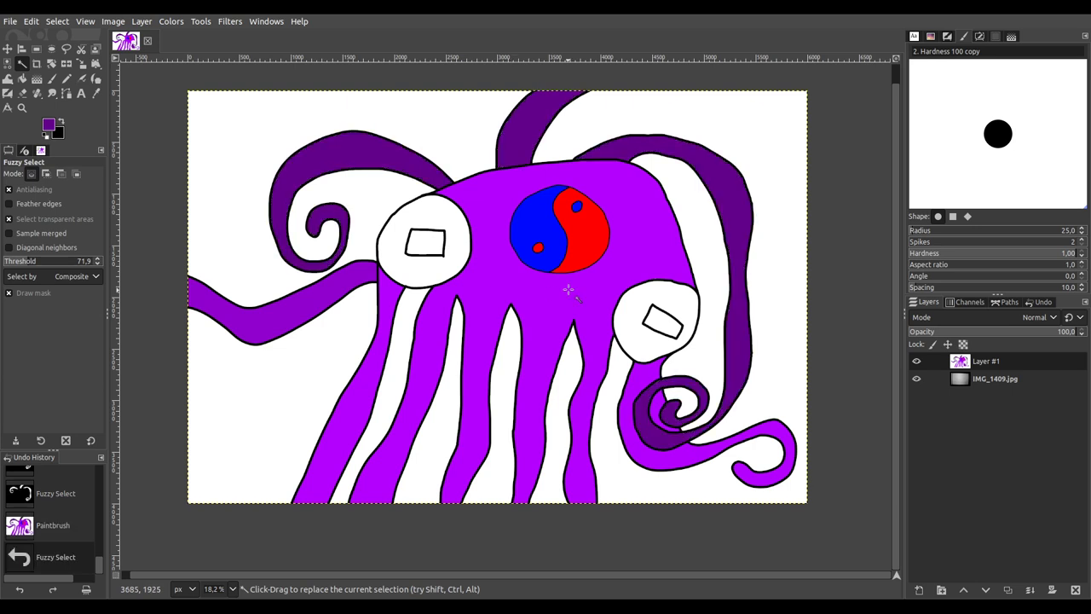
{"action": "left_click", "coordinate": [387, 312], "text": "shift"}
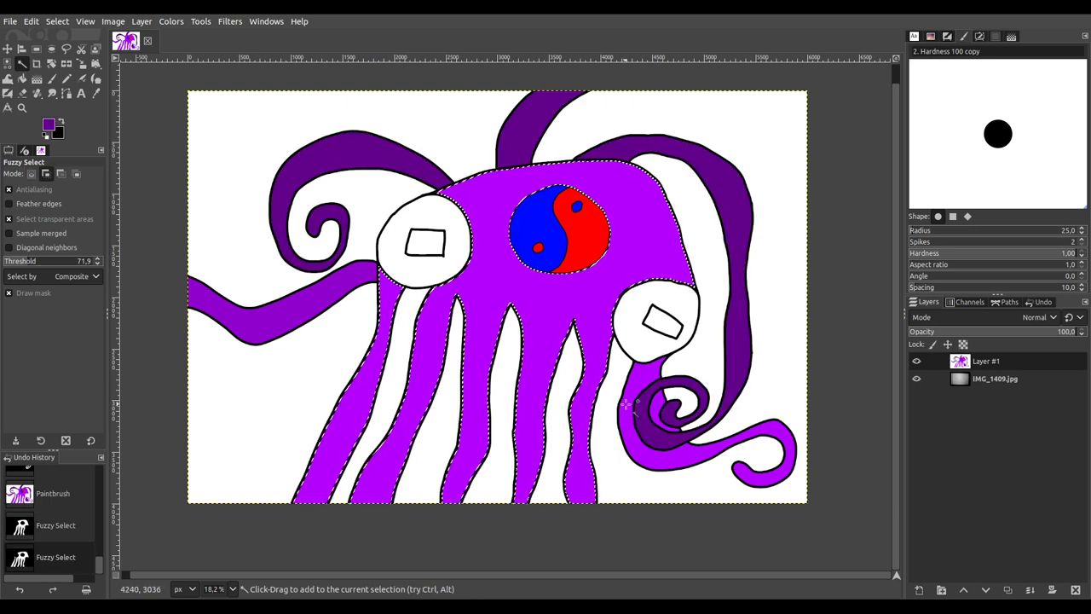
{"action": "left_click", "coordinate": [764, 416], "text": "shift"}
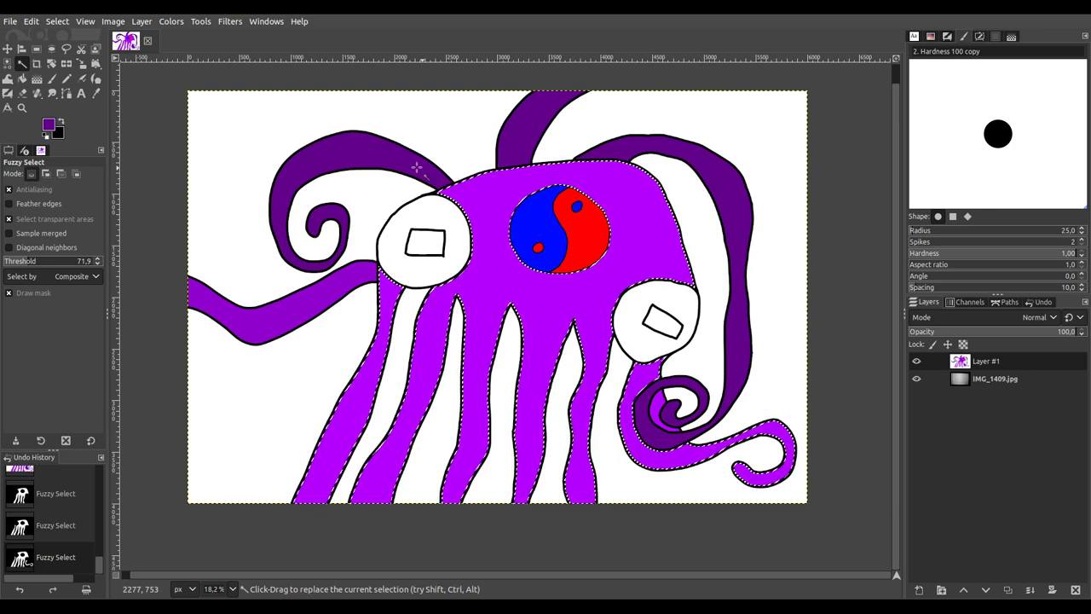
{"action": "left_click", "coordinate": [51, 77]}
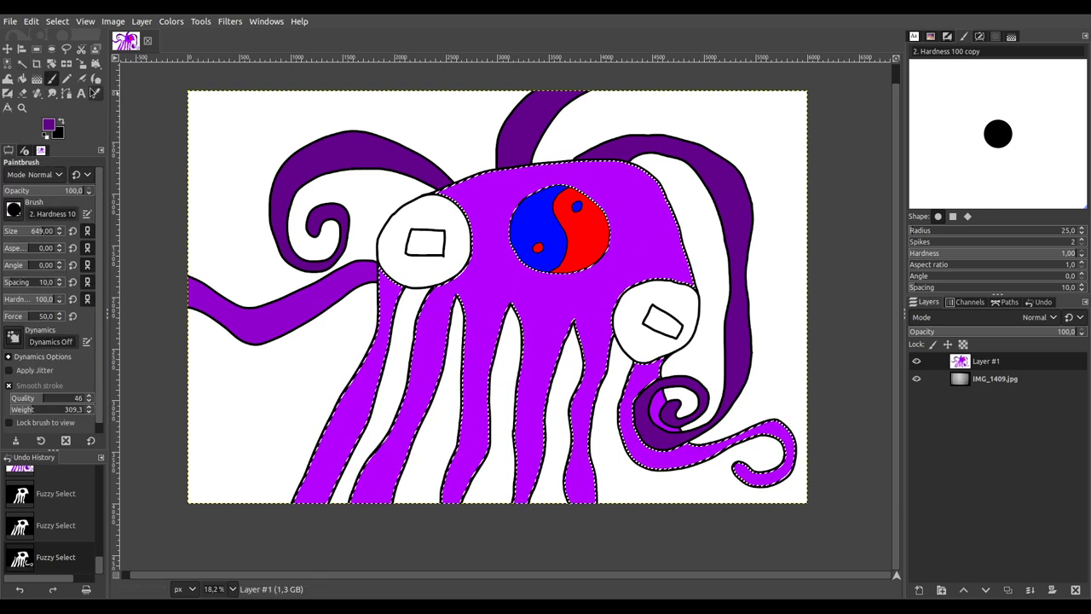
{"action": "left_click", "coordinate": [23, 63]}
{"action": "left_click", "coordinate": [660, 407], "text": "shift"}
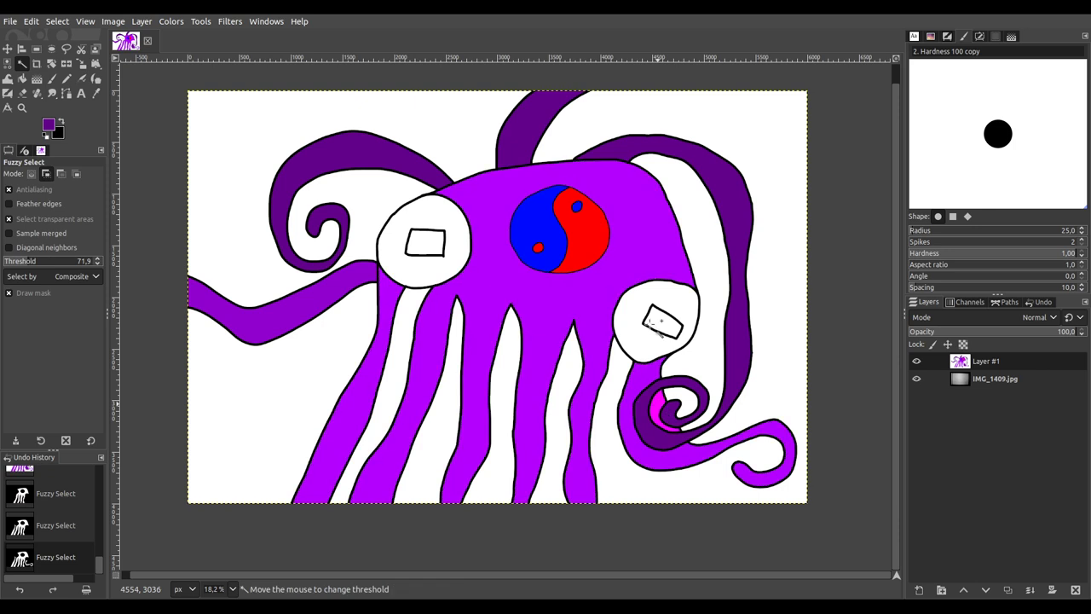
{"action": "left_click", "coordinate": [51, 78]}
{"action": "mouse_move", "coordinate": [371, 256]}
{"action": "left_mouse_down"}
{"action": "mouse_move", "coordinate": [376, 358]}
{"action": "mouse_move", "coordinate": [323, 528]}
{"action": "mouse_move", "coordinate": [448, 387]}
{"action": "mouse_move", "coordinate": [458, 341]}
{"action": "mouse_move", "coordinate": [393, 471]}
{"action": "mouse_move", "coordinate": [484, 197]}
{"action": "mouse_move", "coordinate": [423, 413]}
{"action": "mouse_move", "coordinate": [419, 321]}
{"action": "mouse_move", "coordinate": [437, 223]}
{"action": "mouse_move", "coordinate": [457, 235]}
{"action": "mouse_move", "coordinate": [499, 189]}
{"action": "mouse_move", "coordinate": [508, 258]}
{"action": "mouse_move", "coordinate": [499, 381]}
{"action": "mouse_move", "coordinate": [534, 323]}
{"action": "mouse_move", "coordinate": [568, 157]}
{"action": "mouse_move", "coordinate": [573, 180]}
{"action": "mouse_move", "coordinate": [531, 255]}
{"action": "mouse_move", "coordinate": [586, 286]}
{"action": "left_mouse_up"}
{"action": "mouse_move", "coordinate": [639, 223]}
{"action": "left_mouse_down"}
{"action": "mouse_move", "coordinate": [624, 311]}
{"action": "mouse_move", "coordinate": [682, 243]}
{"action": "mouse_move", "coordinate": [682, 305]}
{"action": "mouse_move", "coordinate": [694, 280]}
{"action": "mouse_move", "coordinate": [667, 390]}
{"action": "mouse_move", "coordinate": [656, 516]}
{"action": "mouse_move", "coordinate": [656, 420]}
{"action": "mouse_move", "coordinate": [640, 403]}
{"action": "mouse_move", "coordinate": [649, 431]}
{"action": "mouse_move", "coordinate": [715, 421]}
{"action": "mouse_move", "coordinate": [731, 445]}
{"action": "mouse_move", "coordinate": [704, 454]}
{"action": "mouse_move", "coordinate": [761, 430]}
{"action": "mouse_move", "coordinate": [737, 467]}
{"action": "left_mouse_up"}
{"action": "mouse_move", "coordinate": [534, 363]}
{"action": "left_mouse_down"}
{"action": "mouse_move", "coordinate": [583, 463]}
{"action": "mouse_move", "coordinate": [584, 414]}
{"action": "mouse_move", "coordinate": [541, 395]}
{"action": "mouse_move", "coordinate": [531, 508]}
{"action": "mouse_move", "coordinate": [480, 554]}
{"action": "mouse_move", "coordinate": [435, 503]}
{"action": "left_mouse_up"}
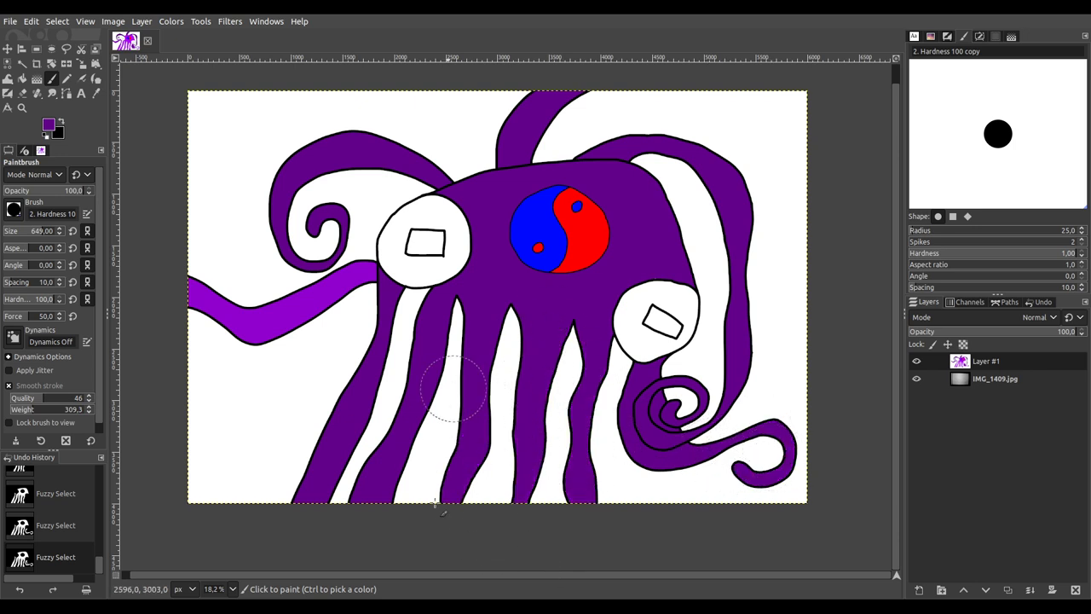
{"action": "left_click_drag", "start_coordinate": [531, 394], "coordinate": [341, 341]}
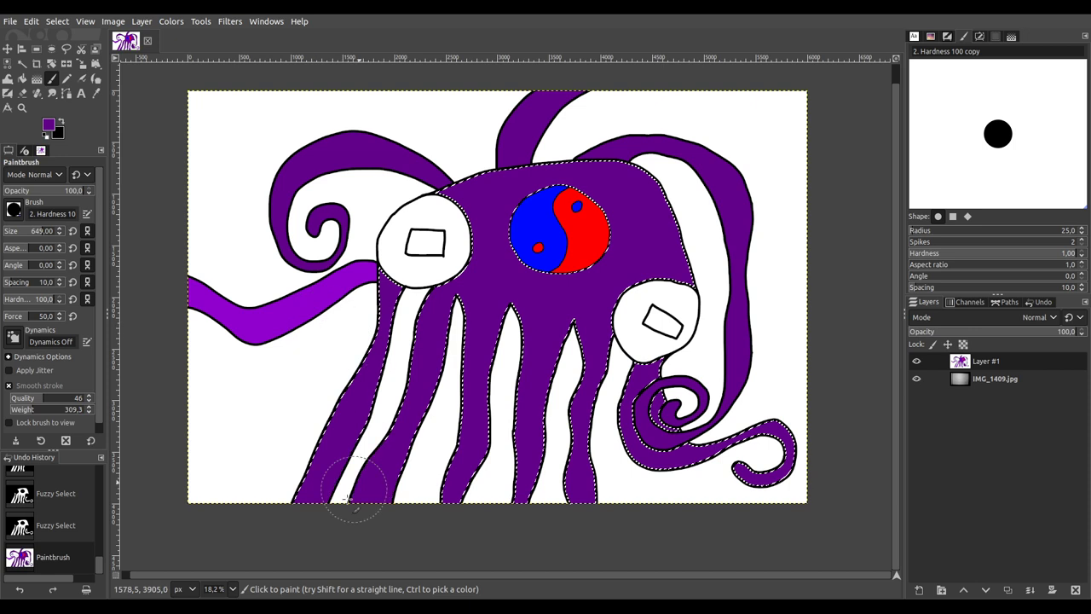
{"action": "left_click", "coordinate": [524, 509]}
{"action": "mouse_move", "coordinate": [503, 443]}
{"action": "left_mouse_down"}
{"action": "mouse_move", "coordinate": [477, 341]}
{"action": "mouse_move", "coordinate": [597, 231]}
{"action": "mouse_move", "coordinate": [659, 311]}
{"action": "left_mouse_up"}
{"action": "mouse_move", "coordinate": [492, 291]}
{"action": "left_mouse_down"}
{"action": "mouse_move", "coordinate": [361, 434]}
{"action": "mouse_move", "coordinate": [434, 434]}
{"action": "left_mouse_up"}
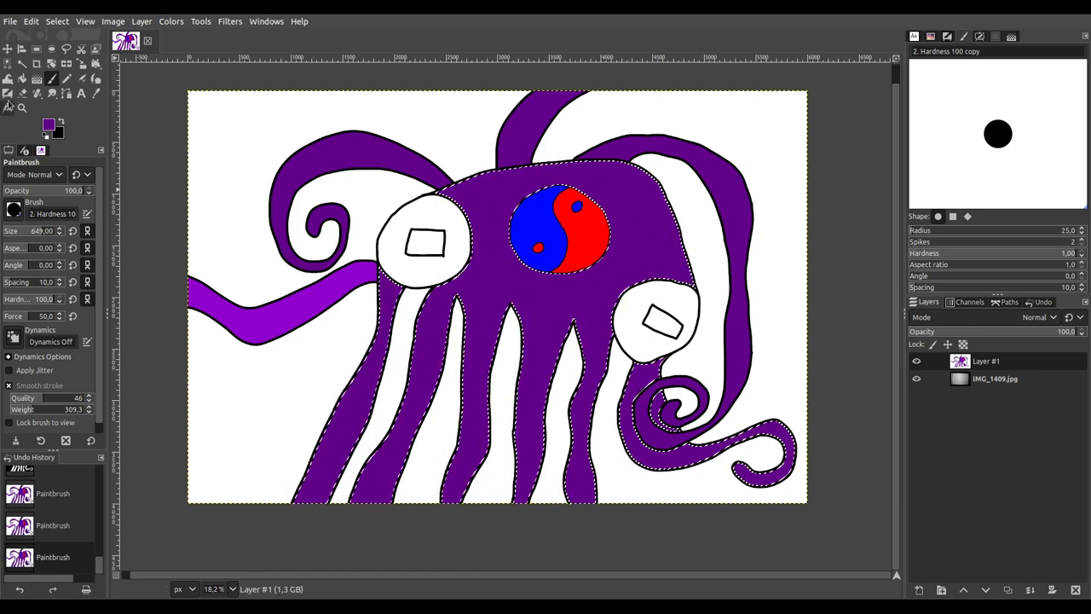
Step: Fuzzy-select the long right tentacle with its spiral end and repaint it bright purple
{"action": "left_click", "coordinate": [22, 64]}
{"action": "left_click", "coordinate": [560, 139]}
{"action": "left_click_drag", "start_coordinate": [536, 122], "coordinate": [609, 150]}
{"action": "left_click", "coordinate": [612, 154]}
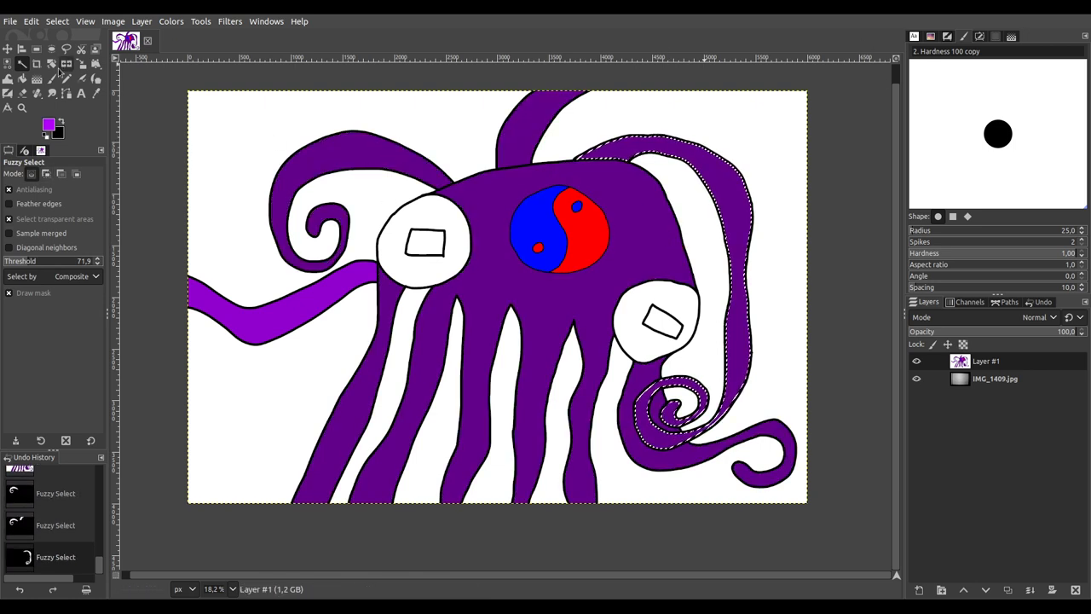
{"action": "key", "text": "p"}
{"action": "mouse_move", "coordinate": [625, 145]}
{"action": "left_mouse_down"}
{"action": "mouse_move", "coordinate": [760, 214]}
{"action": "mouse_move", "coordinate": [682, 164]}
{"action": "mouse_move", "coordinate": [758, 244]}
{"action": "mouse_move", "coordinate": [725, 400]}
{"action": "mouse_move", "coordinate": [656, 384]}
{"action": "mouse_move", "coordinate": [788, 304]}
{"action": "left_mouse_up"}
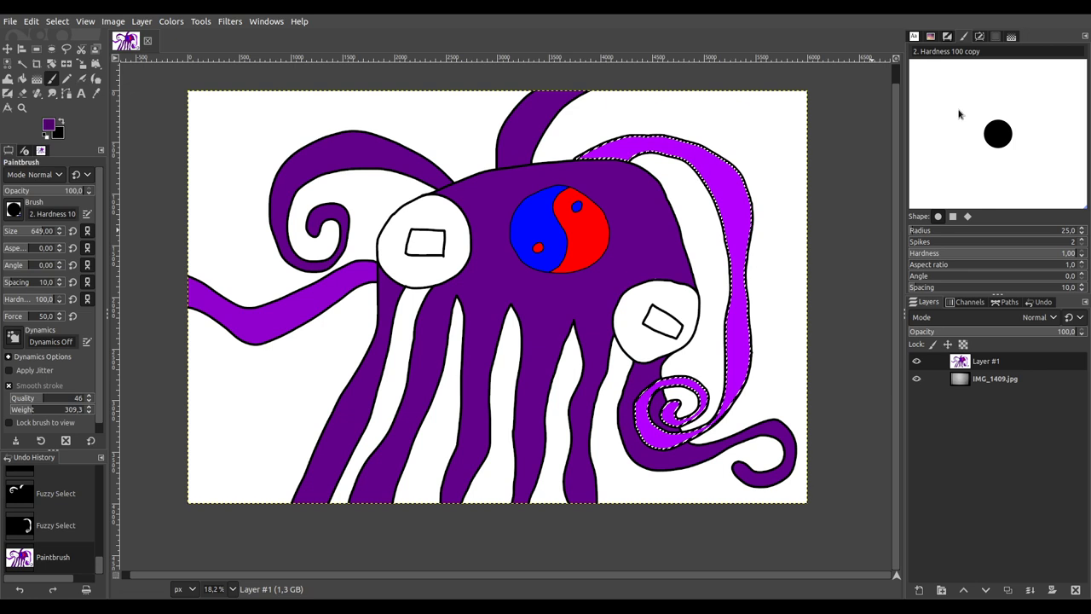
Step: Airbrush dark purple shading down the right tentacle above its spiral with the 2. Hardness 050 brush at size 541, and select the whole image
{"action": "left_click", "coordinate": [81, 79]}
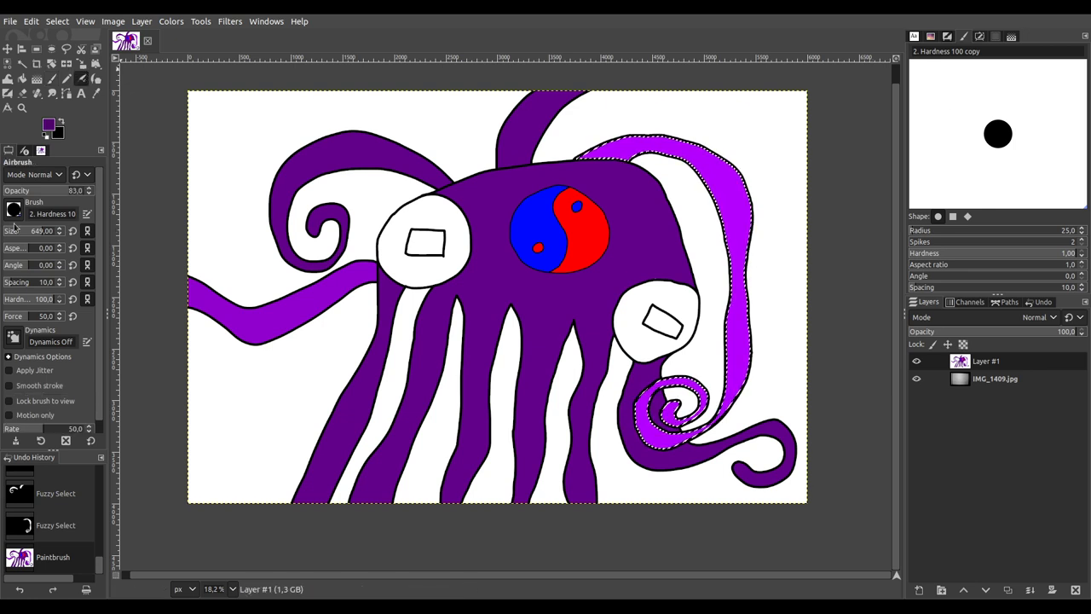
{"action": "scroll", "coordinate": [14, 209], "scroll_direction": "up", "scroll_amount": 2}
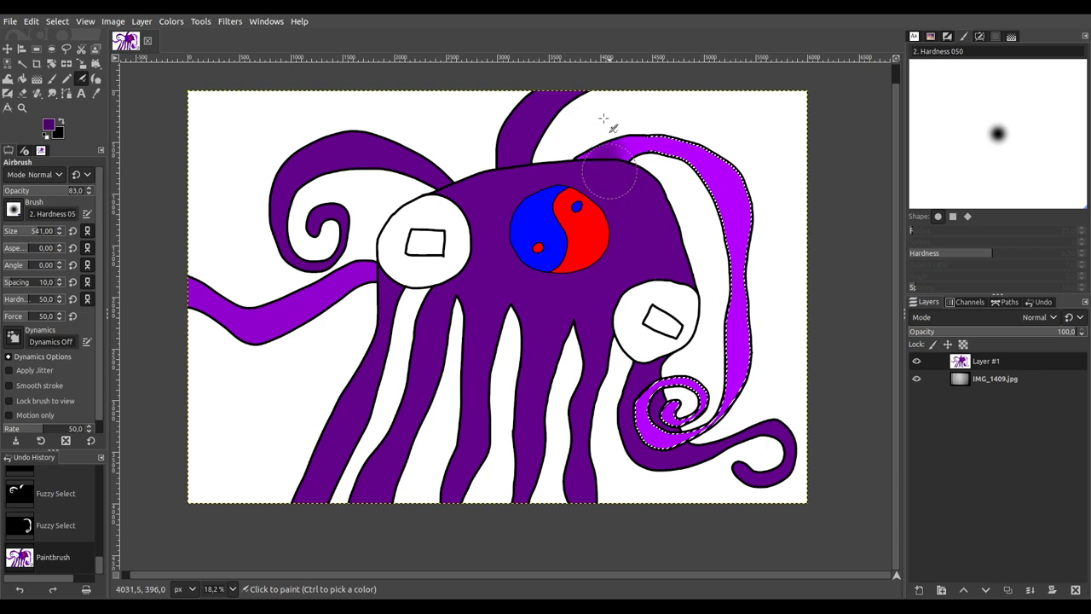
{"action": "mouse_move", "coordinate": [636, 130]}
{"action": "left_mouse_down"}
{"action": "mouse_move", "coordinate": [658, 104]}
{"action": "mouse_move", "coordinate": [674, 147]}
{"action": "mouse_move", "coordinate": [712, 158]}
{"action": "mouse_move", "coordinate": [734, 184]}
{"action": "mouse_move", "coordinate": [731, 230]}
{"action": "mouse_move", "coordinate": [724, 219]}
{"action": "left_mouse_up"}
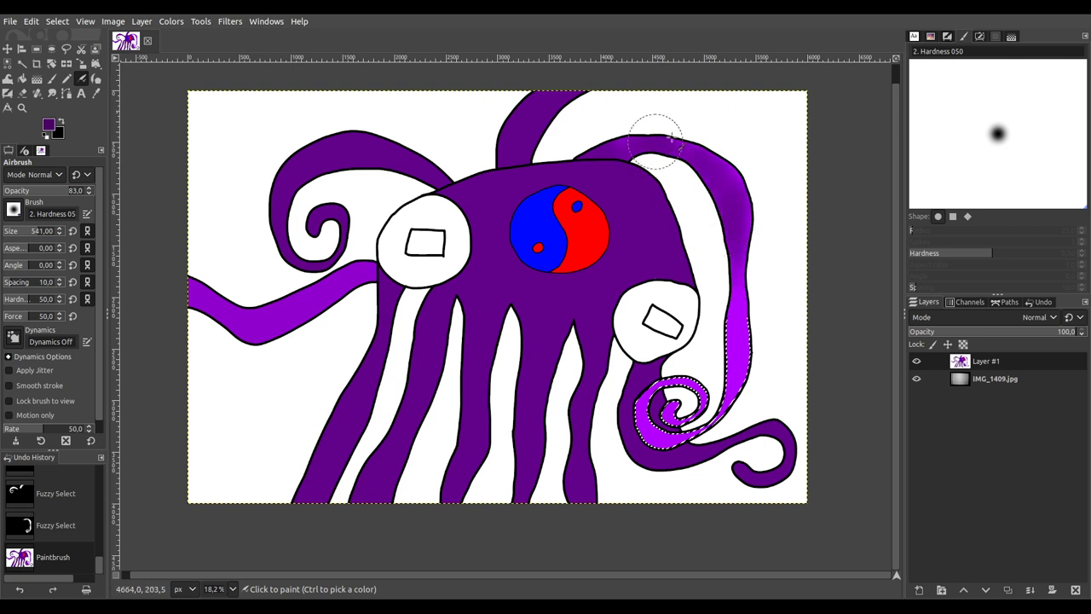
{"action": "left_click_drag", "start_coordinate": [741, 310], "coordinate": [741, 288]}
{"action": "mouse_move", "coordinate": [725, 128]}
{"action": "left_mouse_down"}
{"action": "mouse_move", "coordinate": [678, 124]}
{"action": "mouse_move", "coordinate": [613, 138]}
{"action": "left_mouse_up"}
{"action": "key", "text": "ctrl+a"}
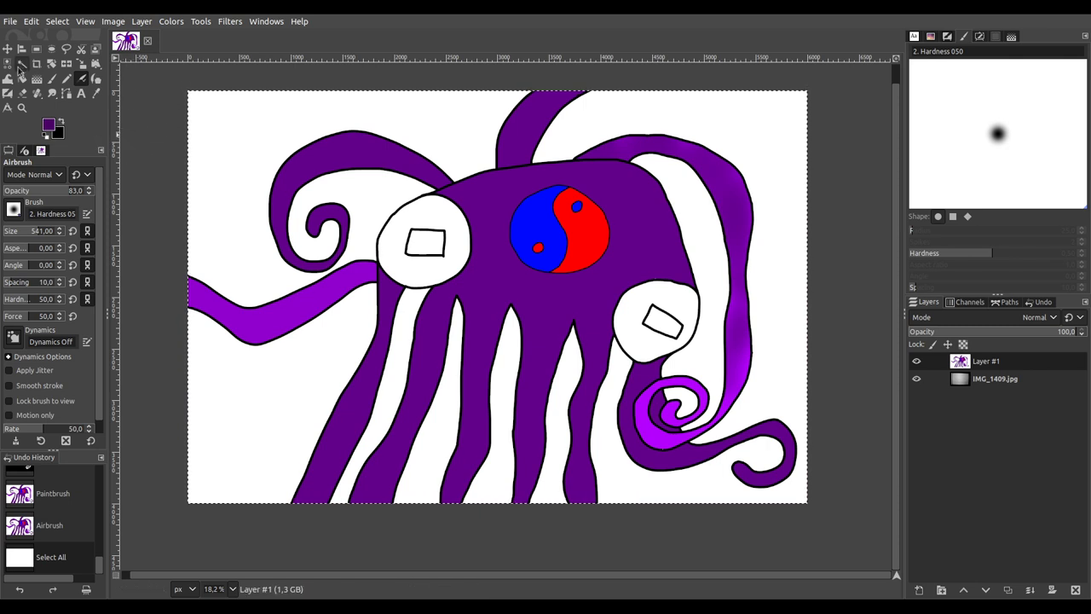
Step: Fuzzy-select the wavy left tentacle and repaint it very dark purple with the Paintbrush
{"action": "left_click", "coordinate": [23, 64]}
{"action": "left_click", "coordinate": [281, 311]}
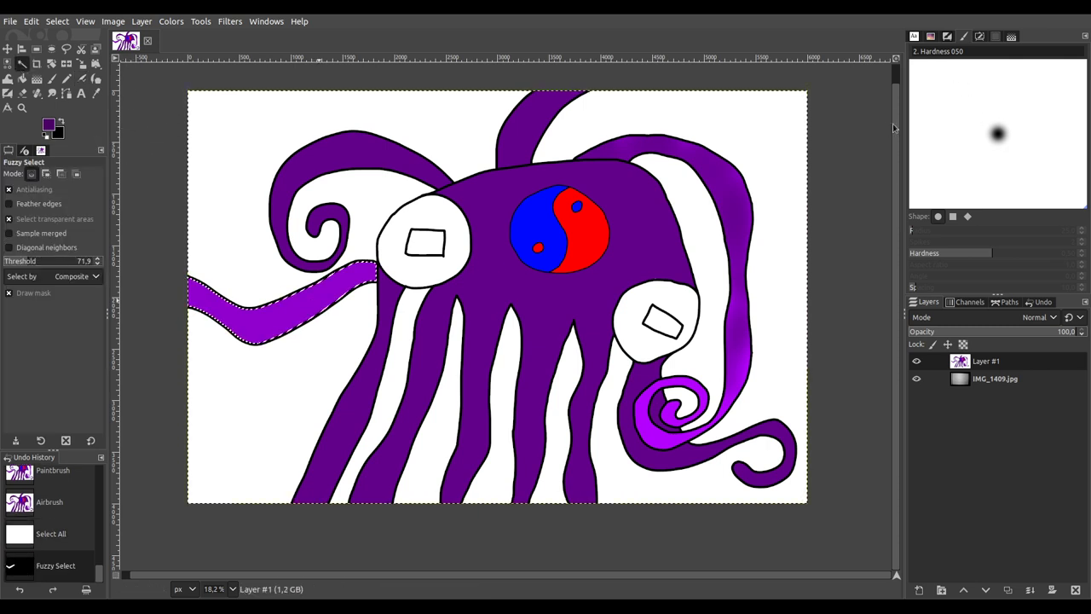
{"action": "key", "text": "p"}
{"action": "mouse_move", "coordinate": [331, 277]}
{"action": "left_mouse_down"}
{"action": "mouse_move", "coordinate": [247, 322]}
{"action": "mouse_move", "coordinate": [189, 293]}
{"action": "mouse_move", "coordinate": [239, 342]}
{"action": "mouse_move", "coordinate": [351, 286]}
{"action": "left_mouse_up"}
{"action": "left_click_drag", "start_coordinate": [164, 305], "coordinate": [379, 328]}
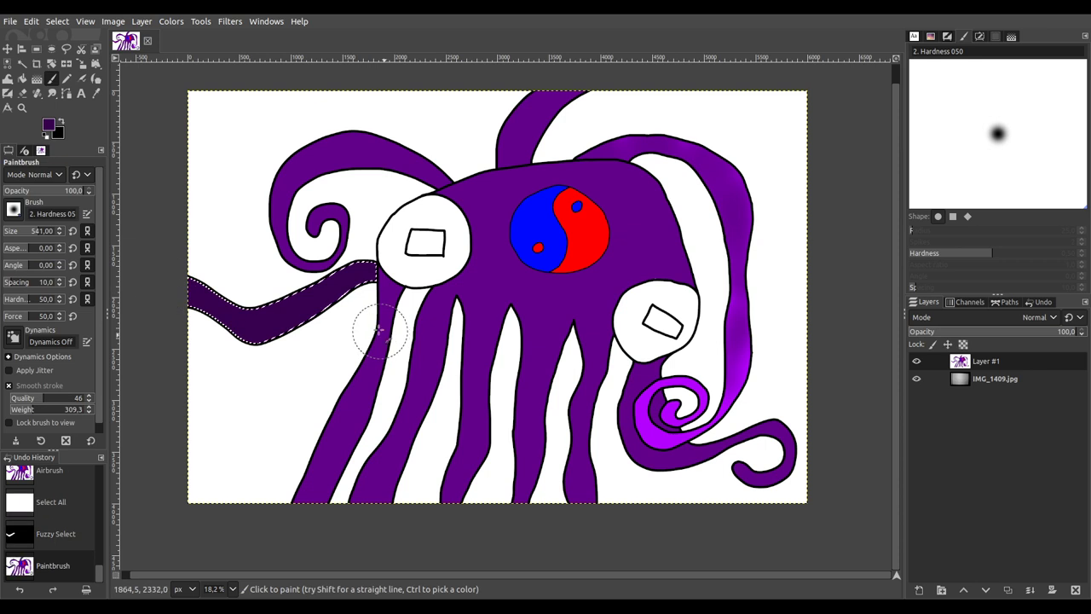
Step: Fuzzy-select the rectangular pupils of both eyes and paint them yellow with the 2. Hardness 100 brush at size 649
{"action": "left_click", "coordinate": [22, 64]}
{"action": "left_click_drag", "start_coordinate": [421, 249], "coordinate": [911, 141]}
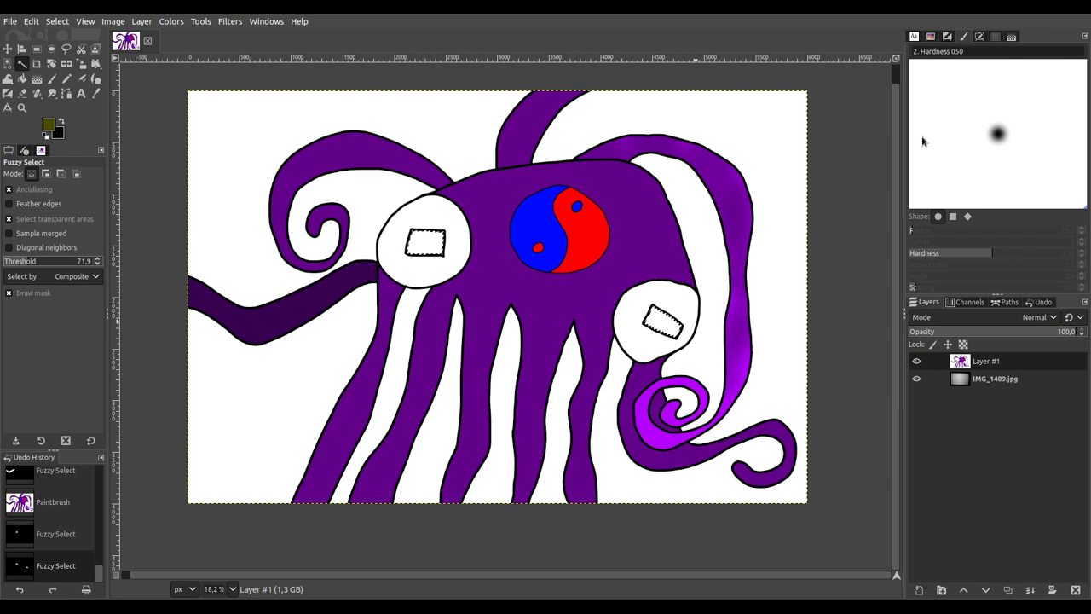
{"action": "left_click", "coordinate": [51, 80]}
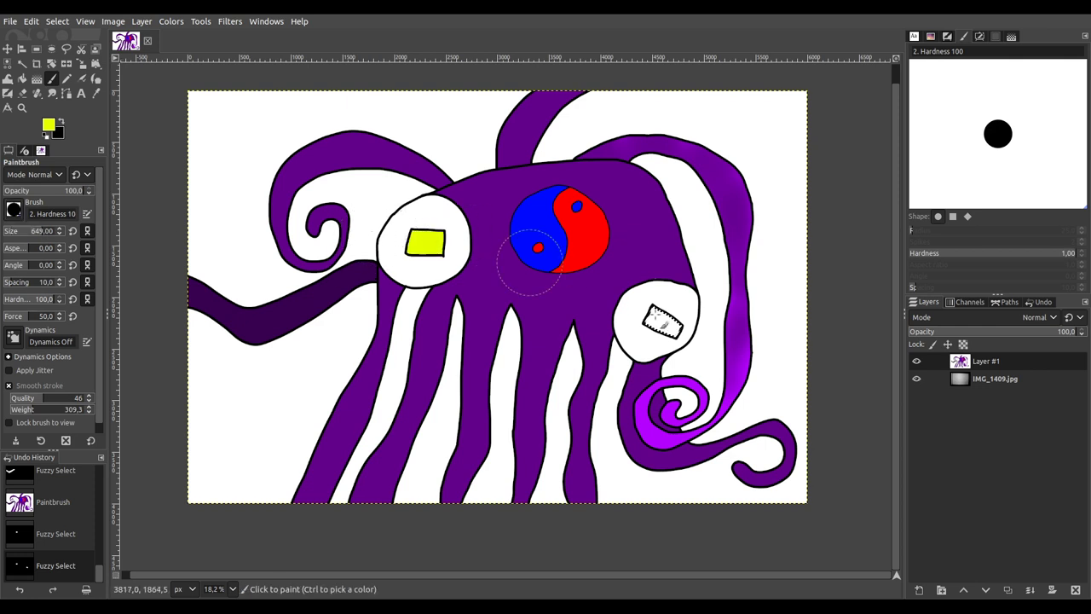
{"action": "left_click", "coordinate": [677, 333]}
Step: Fuzzy-select the white of both eyes around the pupils and paint it hot pink
{"action": "key", "text": "u"}
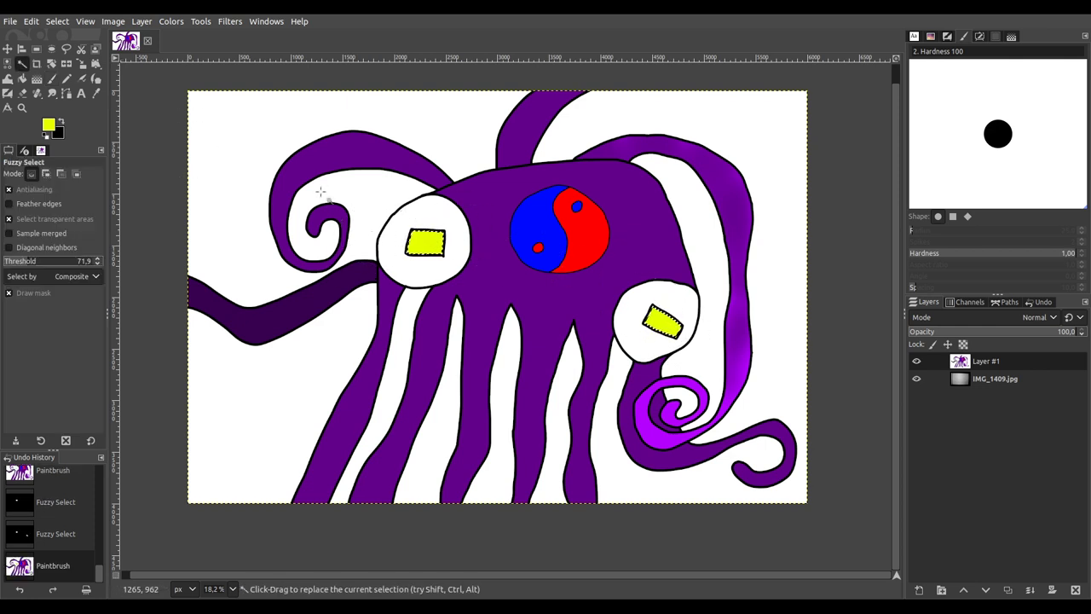
{"action": "left_click", "coordinate": [417, 222]}
{"action": "left_click", "coordinate": [692, 304], "text": "shift"}
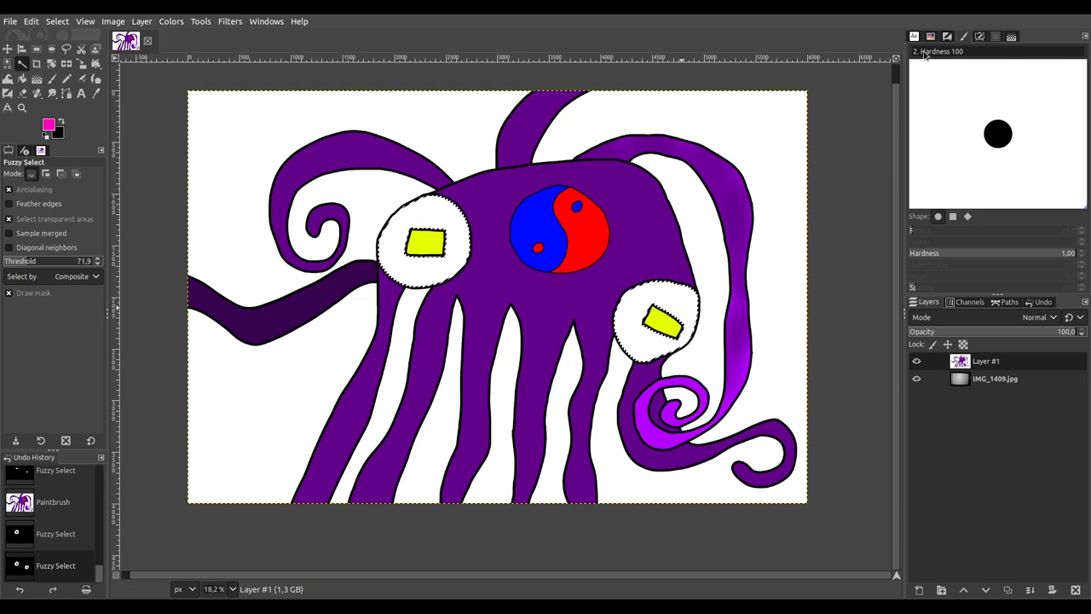
{"action": "key", "text": "p"}
{"action": "mouse_move", "coordinate": [426, 204]}
{"action": "left_mouse_down"}
{"action": "mouse_move", "coordinate": [410, 269]}
{"action": "mouse_move", "coordinate": [406, 219]}
{"action": "mouse_move", "coordinate": [470, 218]}
{"action": "left_mouse_up"}
{"action": "mouse_move", "coordinate": [582, 315]}
{"action": "left_mouse_down"}
{"action": "mouse_move", "coordinate": [637, 371]}
{"action": "mouse_move", "coordinate": [683, 302]}
{"action": "mouse_move", "coordinate": [672, 269]}
{"action": "left_mouse_up"}
{"action": "left_click_drag", "start_coordinate": [635, 338], "coordinate": [631, 336]}
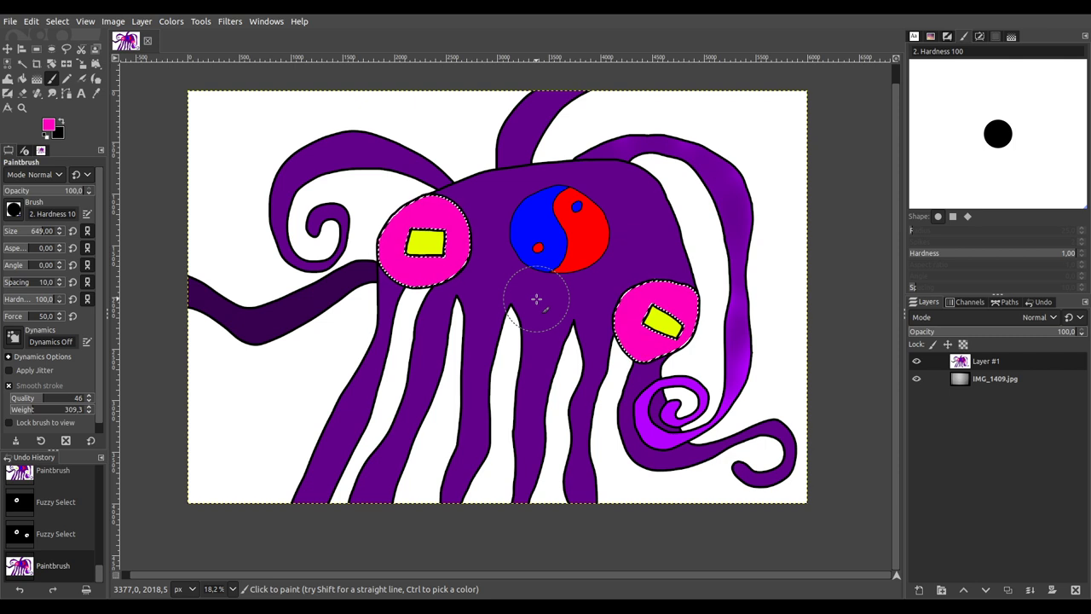
Step: Select the white background by color across the whole image and paint it dark navy blue around and between the tentacles
{"action": "key", "text": "ctrl+a"}
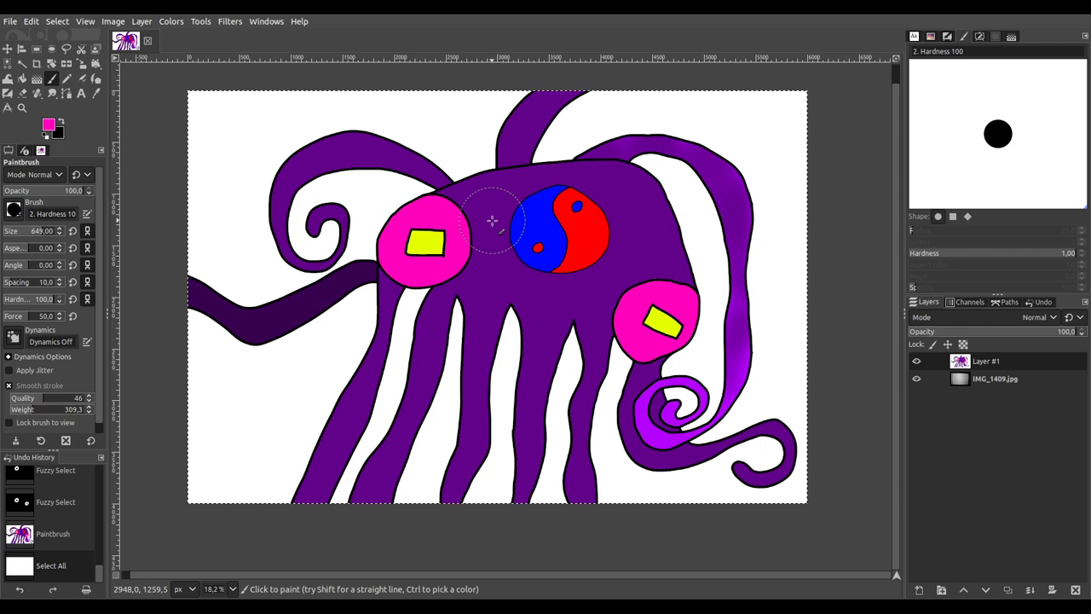
{"action": "left_click", "coordinate": [8, 77]}
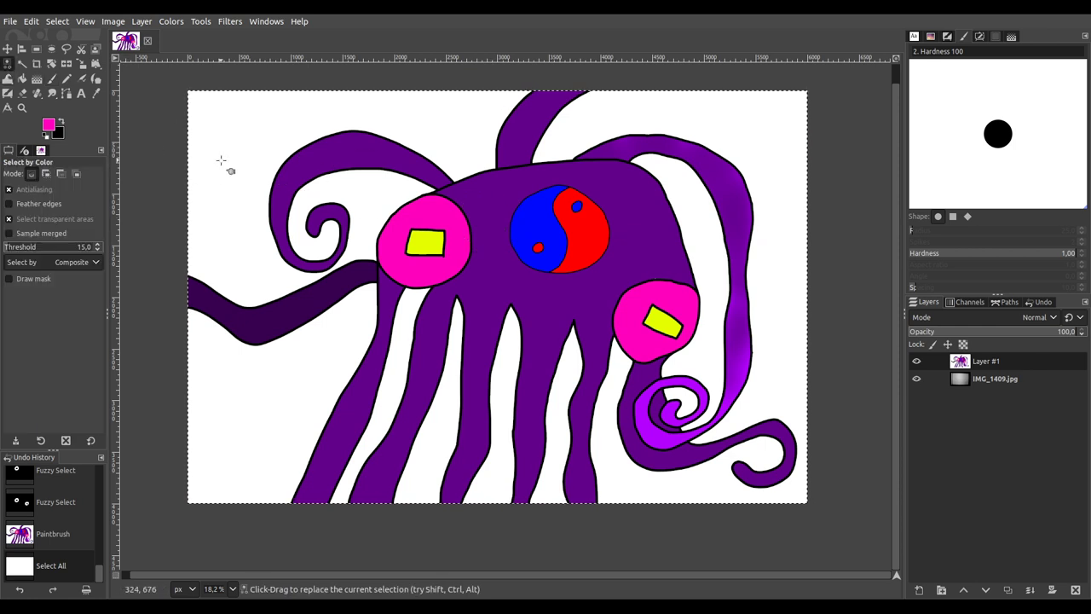
{"action": "left_click", "coordinate": [426, 240]}
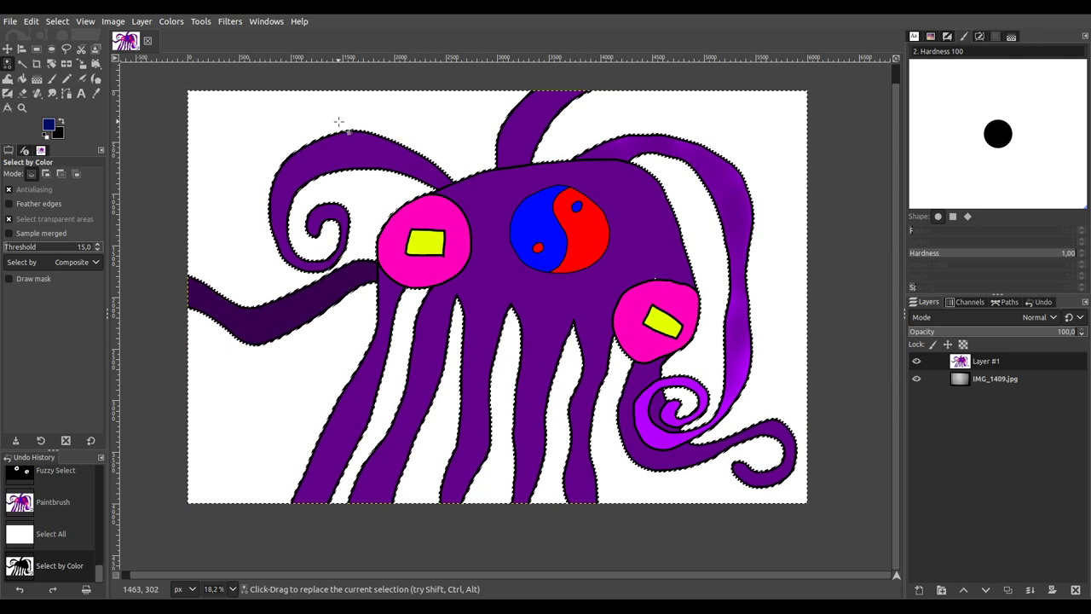
{"action": "left_click", "coordinate": [51, 78]}
{"action": "mouse_move", "coordinate": [213, 182]}
{"action": "left_mouse_down"}
{"action": "mouse_move", "coordinate": [202, 343]}
{"action": "mouse_move", "coordinate": [230, 391]}
{"action": "mouse_move", "coordinate": [231, 367]}
{"action": "mouse_move", "coordinate": [271, 529]}
{"action": "mouse_move", "coordinate": [319, 356]}
{"action": "mouse_move", "coordinate": [362, 307]}
{"action": "mouse_move", "coordinate": [367, 243]}
{"action": "mouse_move", "coordinate": [260, 329]}
{"action": "mouse_move", "coordinate": [219, 89]}
{"action": "left_mouse_up"}
{"action": "mouse_move", "coordinate": [231, 53]}
{"action": "left_mouse_down"}
{"action": "mouse_move", "coordinate": [233, 147]}
{"action": "mouse_move", "coordinate": [288, 258]}
{"action": "mouse_move", "coordinate": [343, 242]}
{"action": "mouse_move", "coordinate": [377, 179]}
{"action": "mouse_move", "coordinate": [307, 227]}
{"action": "mouse_move", "coordinate": [305, 153]}
{"action": "mouse_move", "coordinate": [276, 132]}
{"action": "mouse_move", "coordinate": [293, 65]}
{"action": "mouse_move", "coordinate": [403, 97]}
{"action": "mouse_move", "coordinate": [579, 89]}
{"action": "mouse_move", "coordinate": [347, 212]}
{"action": "mouse_move", "coordinate": [507, 114]}
{"action": "mouse_move", "coordinate": [405, 171]}
{"action": "left_mouse_up"}
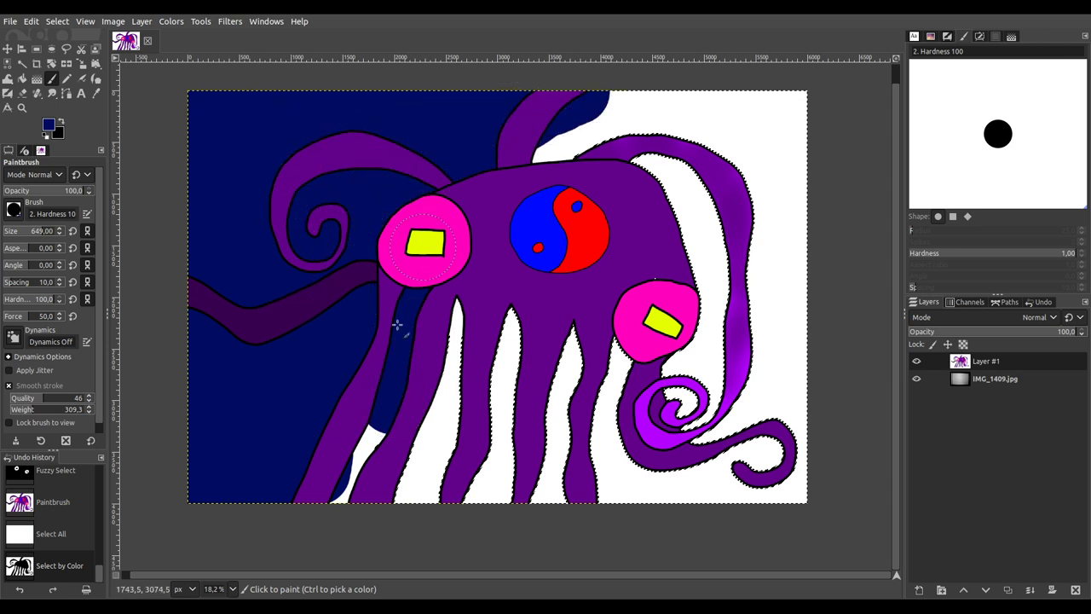
{"action": "left_click_drag", "start_coordinate": [397, 324], "coordinate": [342, 468]}
{"action": "mouse_move", "coordinate": [390, 515]}
{"action": "left_mouse_down"}
{"action": "mouse_move", "coordinate": [431, 496]}
{"action": "mouse_move", "coordinate": [465, 392]}
{"action": "mouse_move", "coordinate": [476, 291]}
{"action": "left_mouse_up"}
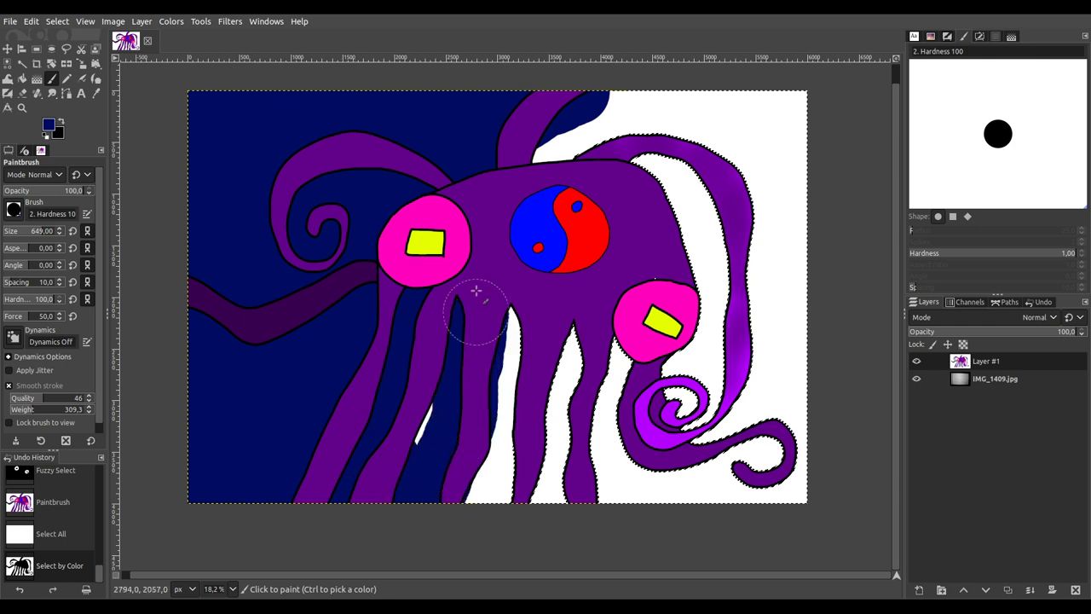
{"action": "mouse_move", "coordinate": [439, 507]}
{"action": "left_mouse_down"}
{"action": "mouse_move", "coordinate": [501, 271]}
{"action": "mouse_move", "coordinate": [486, 545]}
{"action": "mouse_move", "coordinate": [569, 315]}
{"action": "mouse_move", "coordinate": [612, 362]}
{"action": "mouse_move", "coordinate": [610, 430]}
{"action": "left_mouse_up"}
{"action": "mouse_move", "coordinate": [554, 137]}
{"action": "left_mouse_down"}
{"action": "mouse_move", "coordinate": [705, 119]}
{"action": "mouse_move", "coordinate": [602, 96]}
{"action": "mouse_move", "coordinate": [793, 72]}
{"action": "mouse_move", "coordinate": [802, 456]}
{"action": "mouse_move", "coordinate": [795, 485]}
{"action": "mouse_move", "coordinate": [649, 474]}
{"action": "mouse_move", "coordinate": [537, 487]}
{"action": "mouse_move", "coordinate": [842, 470]}
{"action": "mouse_move", "coordinate": [597, 518]}
{"action": "mouse_move", "coordinate": [764, 424]}
{"action": "mouse_move", "coordinate": [793, 312]}
{"action": "mouse_move", "coordinate": [737, 394]}
{"action": "mouse_move", "coordinate": [701, 326]}
{"action": "mouse_move", "coordinate": [643, 297]}
{"action": "left_mouse_up"}
{"action": "mouse_move", "coordinate": [714, 310]}
{"action": "left_mouse_down"}
{"action": "mouse_move", "coordinate": [765, 307]}
{"action": "mouse_move", "coordinate": [766, 174]}
{"action": "mouse_move", "coordinate": [755, 215]}
{"action": "mouse_move", "coordinate": [715, 230]}
{"action": "mouse_move", "coordinate": [677, 228]}
{"action": "mouse_move", "coordinate": [637, 182]}
{"action": "left_mouse_up"}
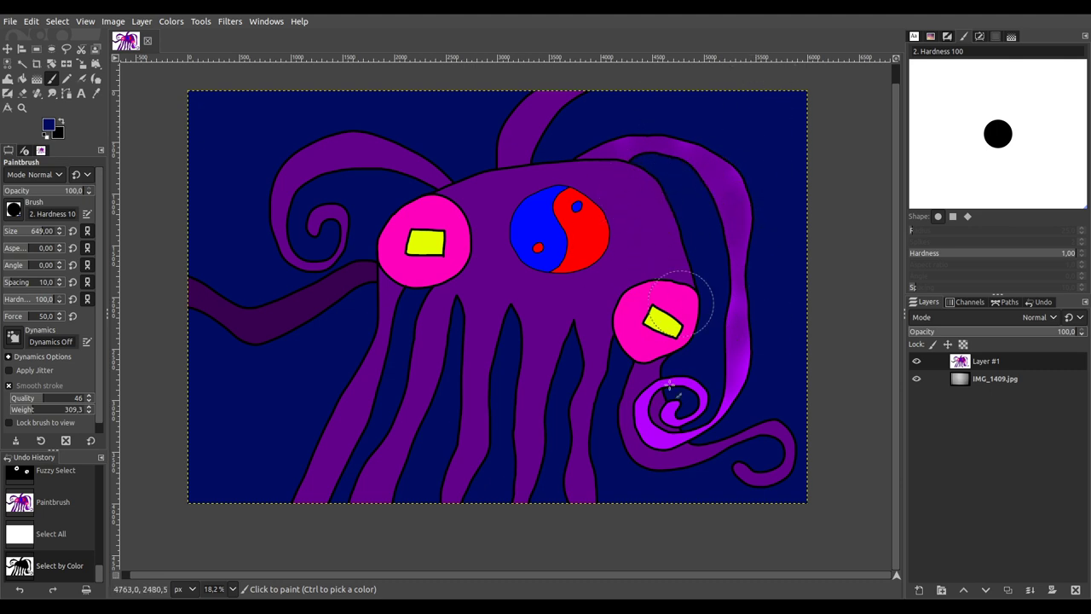
{"action": "left_click_drag", "start_coordinate": [729, 430], "coordinate": [725, 429]}
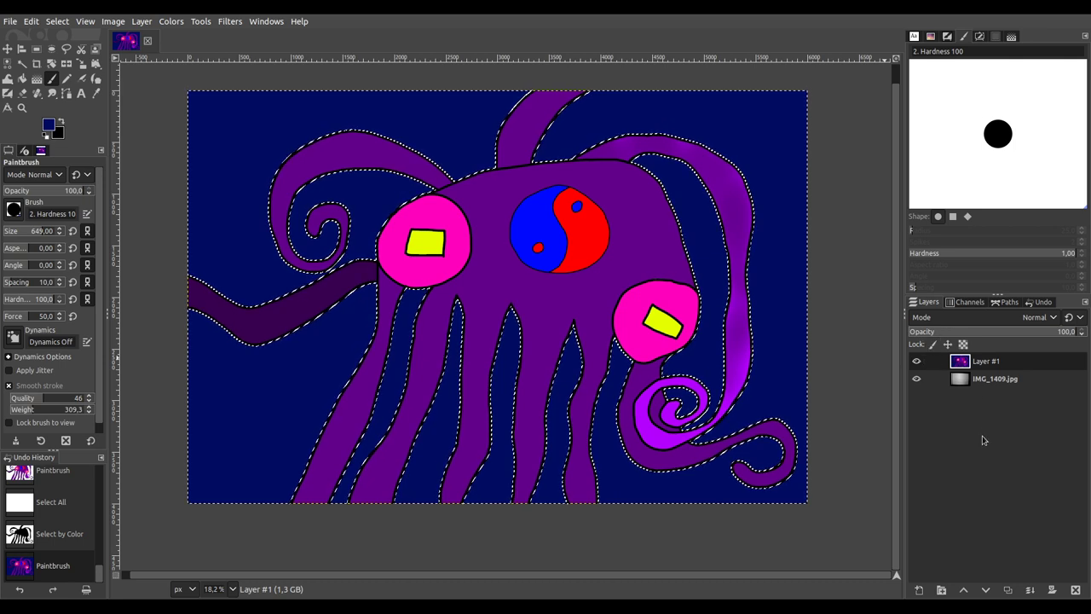
Step: Add a new layer and fill the selected background with an Incandescent gradient using the Shaped (dimpled) shape across the octopus
{"action": "key", "text": "shift+ctrl+n"}
{"action": "key", "text": "Return"}
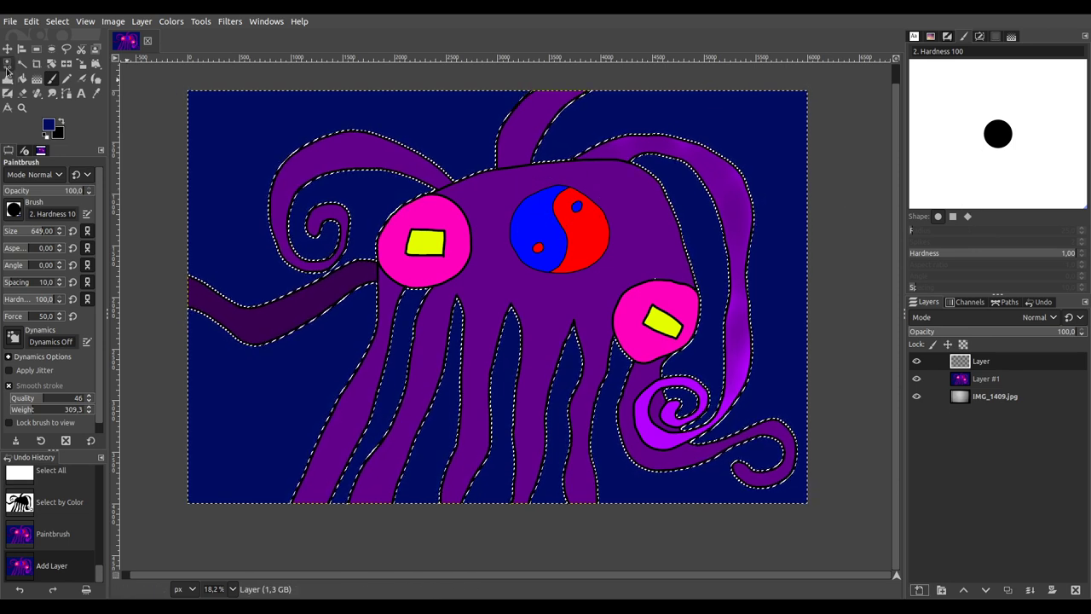
{"action": "left_click", "coordinate": [36, 80]}
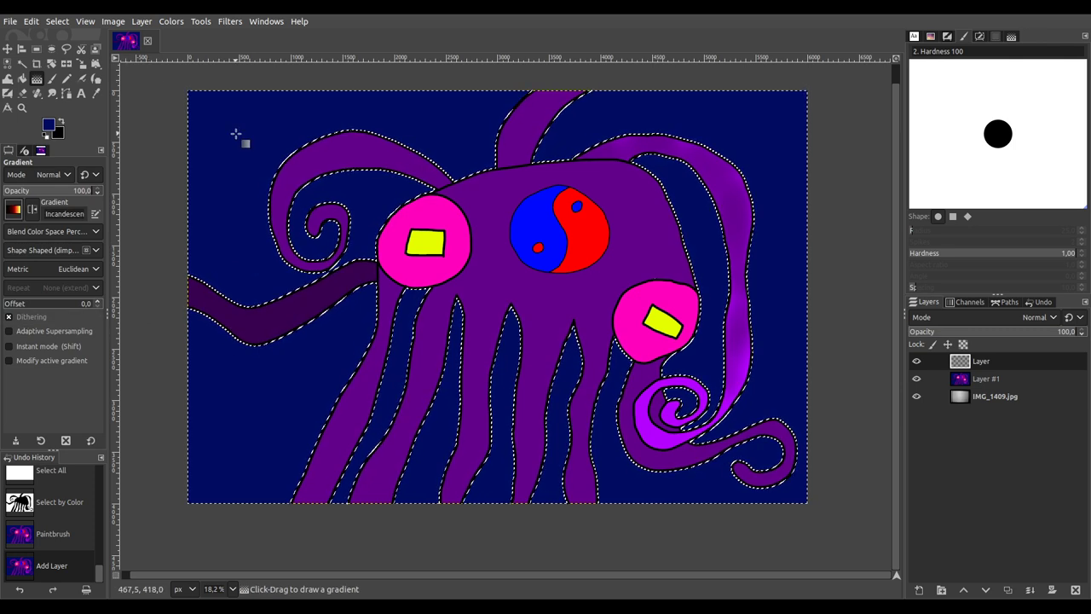
{"action": "left_click_drag", "start_coordinate": [236, 133], "coordinate": [602, 367]}
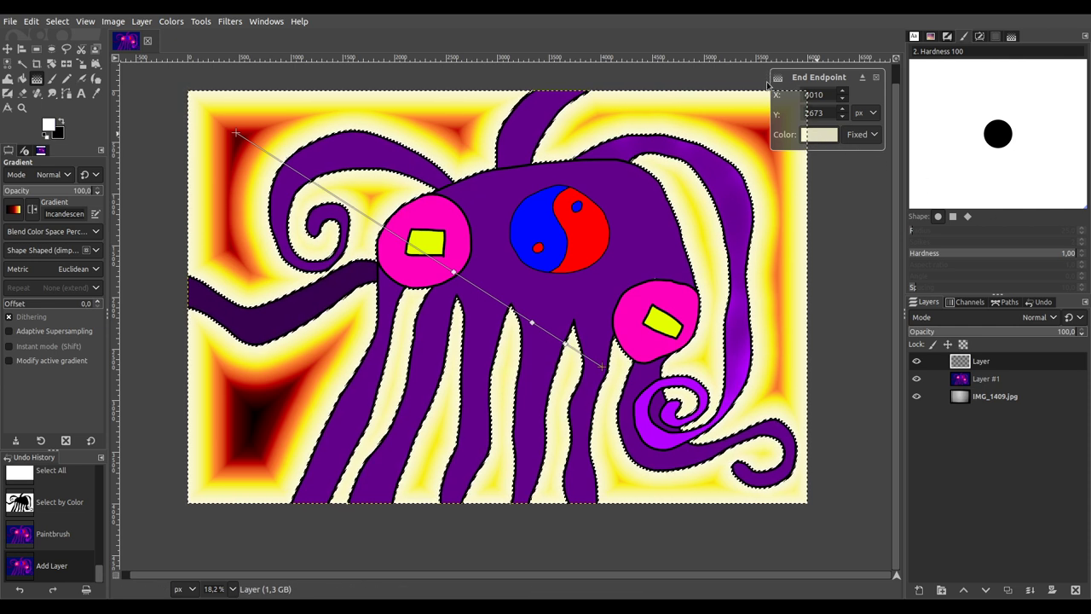
Step: Recolor the gradient's end endpoint brownish gold and Stop 1 dark red, keeping the start endpoint black
{"action": "left_click", "coordinate": [673, 183]}
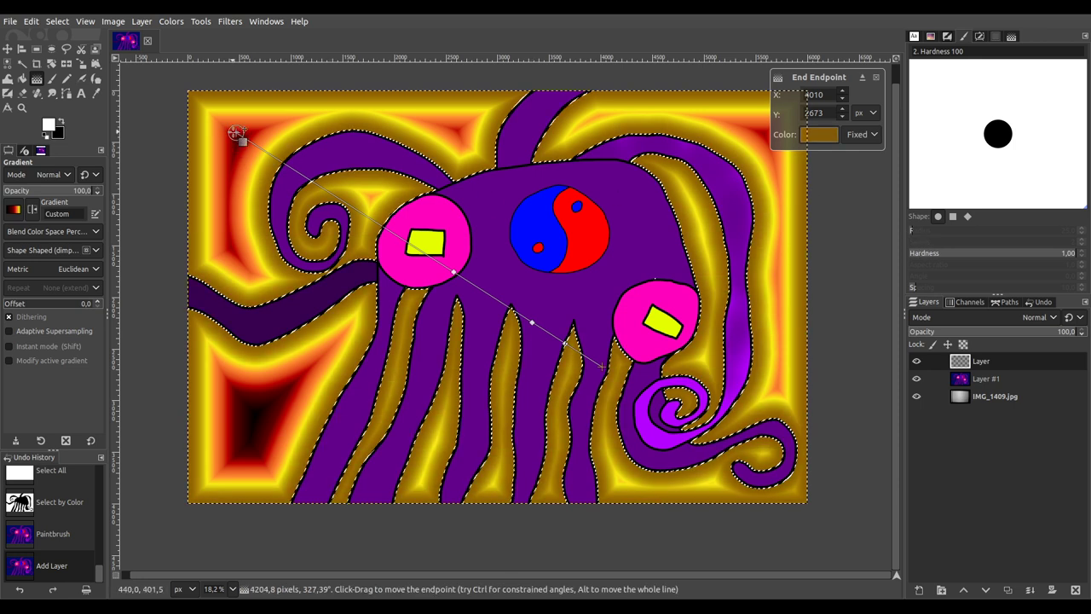
{"action": "left_click", "coordinate": [237, 134]}
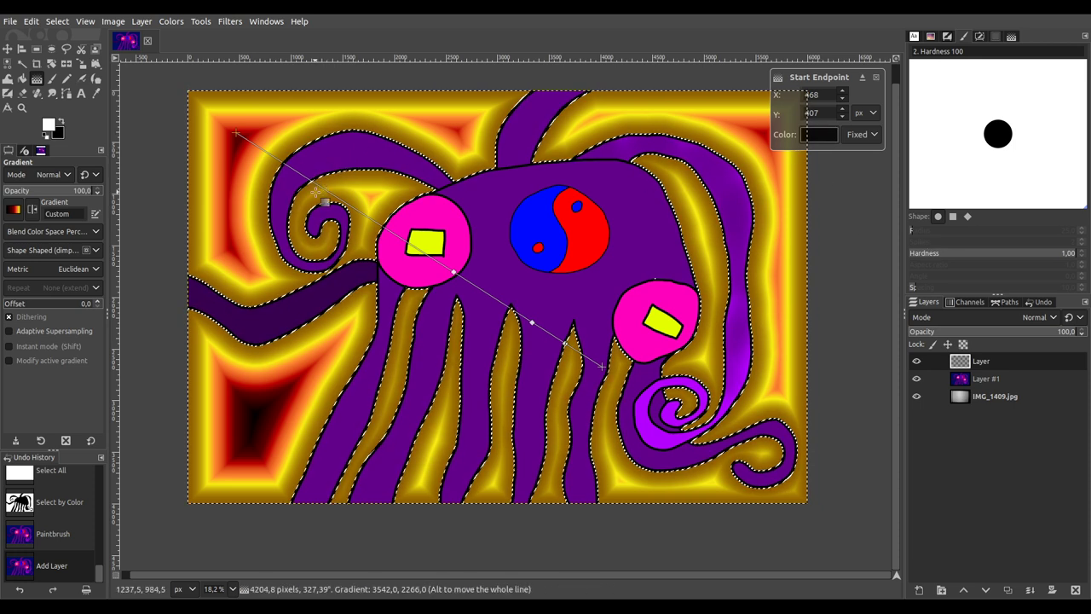
{"action": "left_click", "coordinate": [405, 241]}
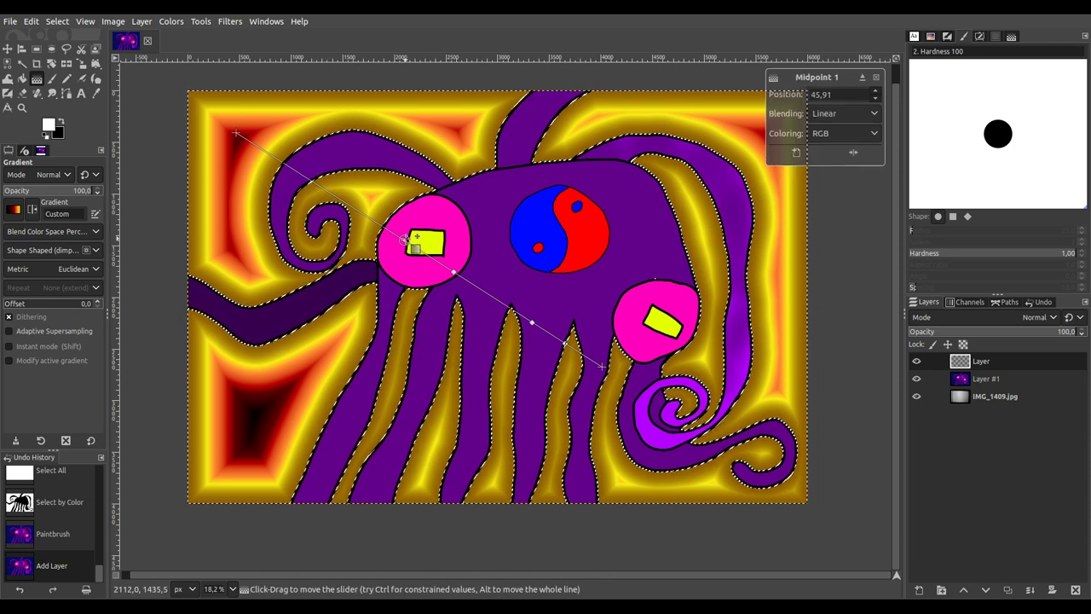
{"action": "left_click", "coordinate": [454, 272]}
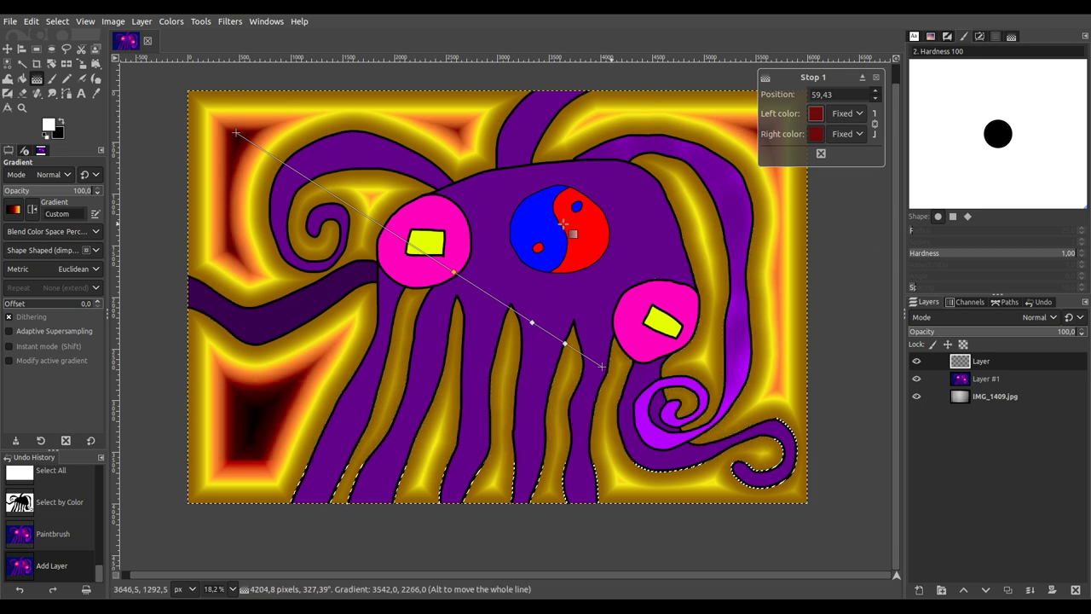
Step: Recolor the gradient's Stop 2 dark orange and Stop 3 lime green, and commit the gradient
{"action": "left_click", "coordinate": [532, 324]}
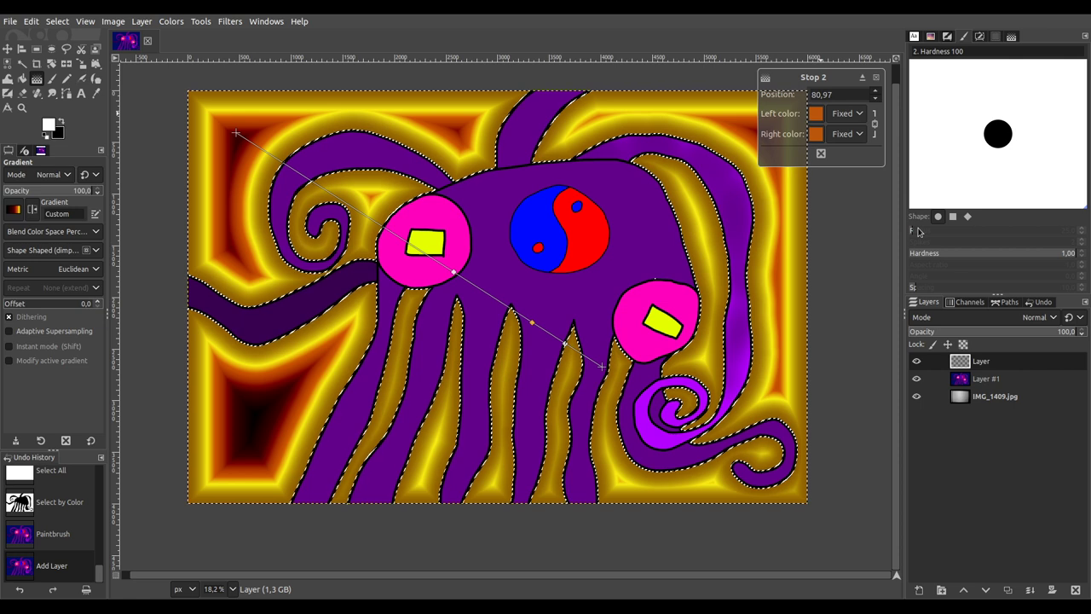
{"action": "left_click", "coordinate": [563, 344]}
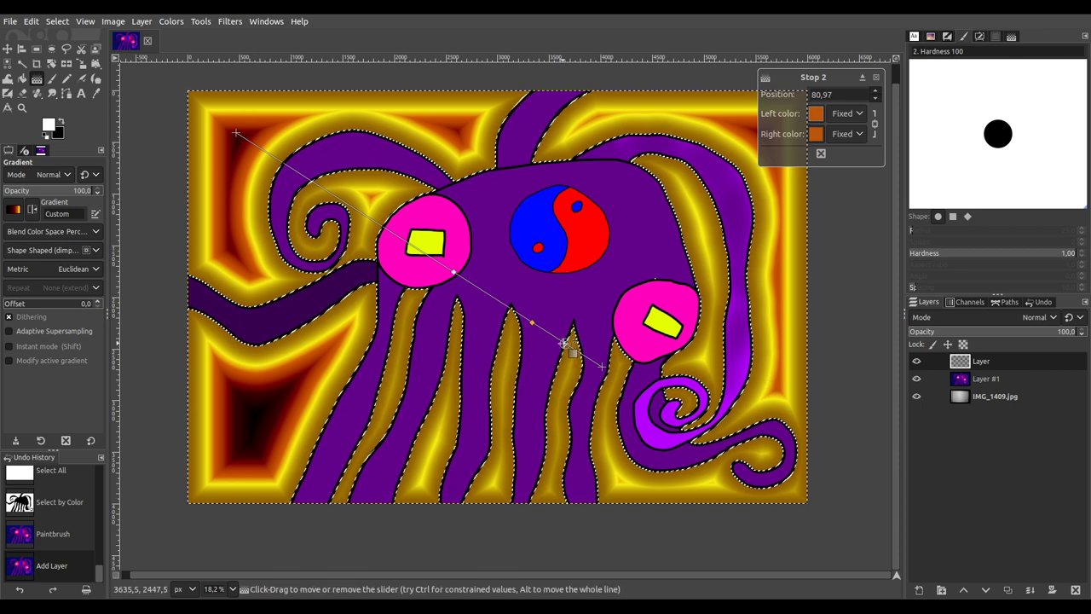
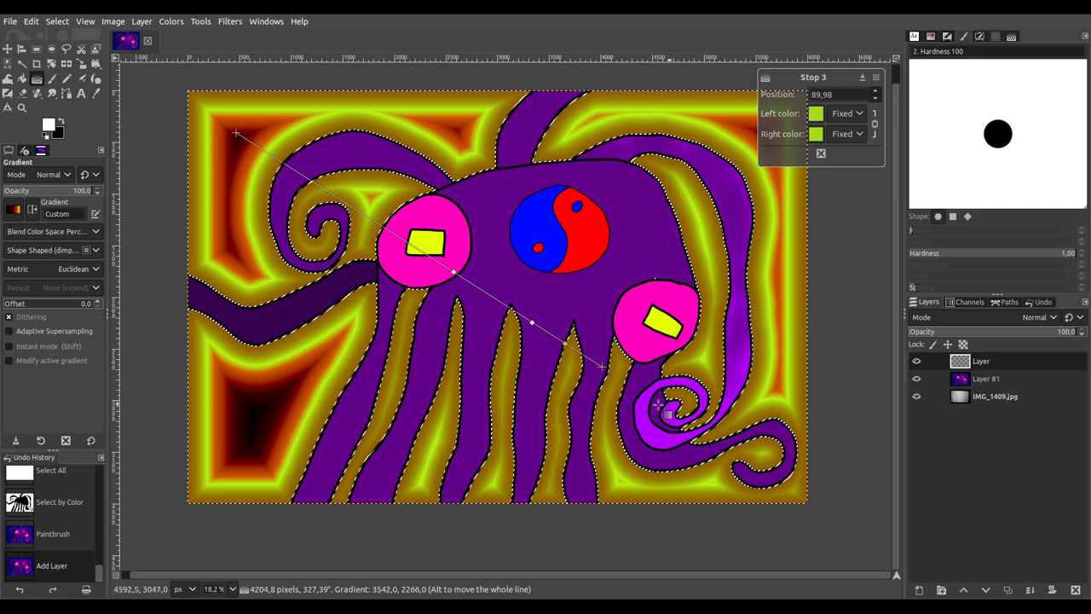
{"action": "left_click", "coordinate": [602, 366]}
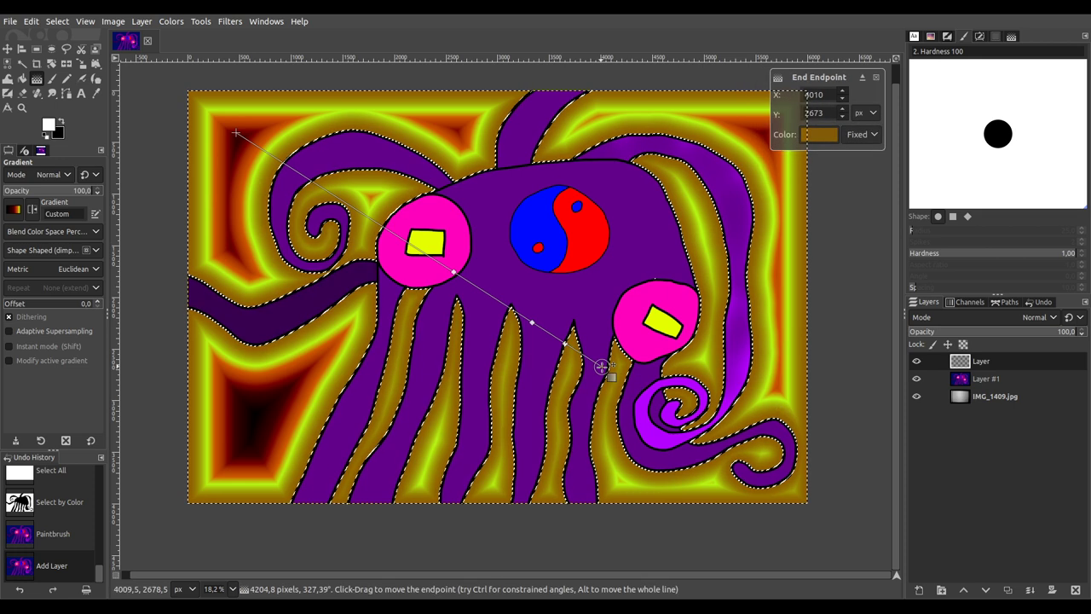
{"action": "key", "text": "Return"}
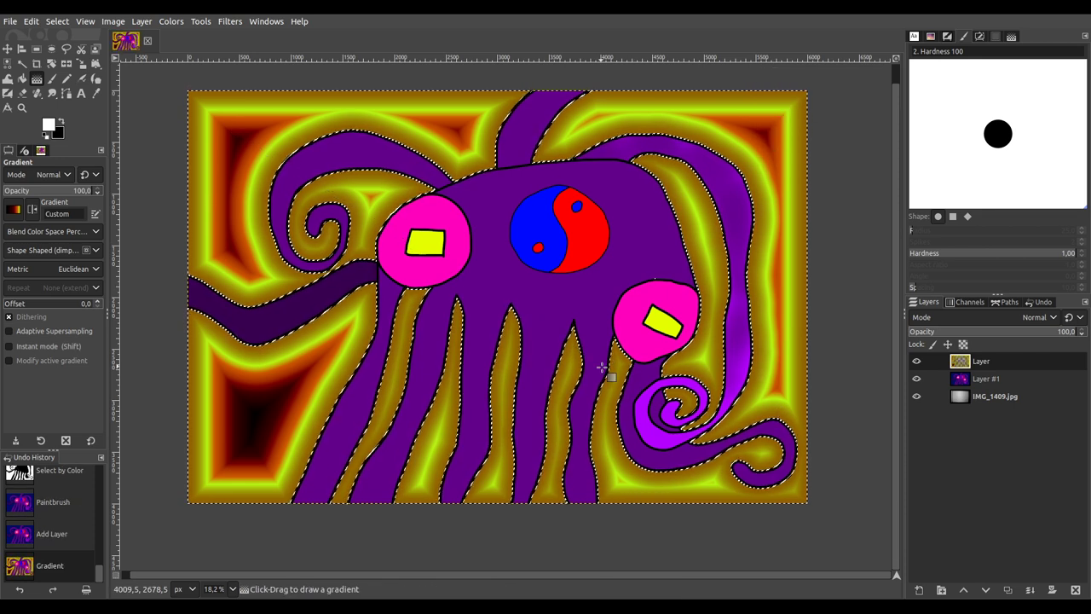
Step: Select the whole canvas, lower the gradient layer beneath Layer #1, and set Layer #1's blend mode to Burn
{"action": "key", "text": "ctrl+a"}
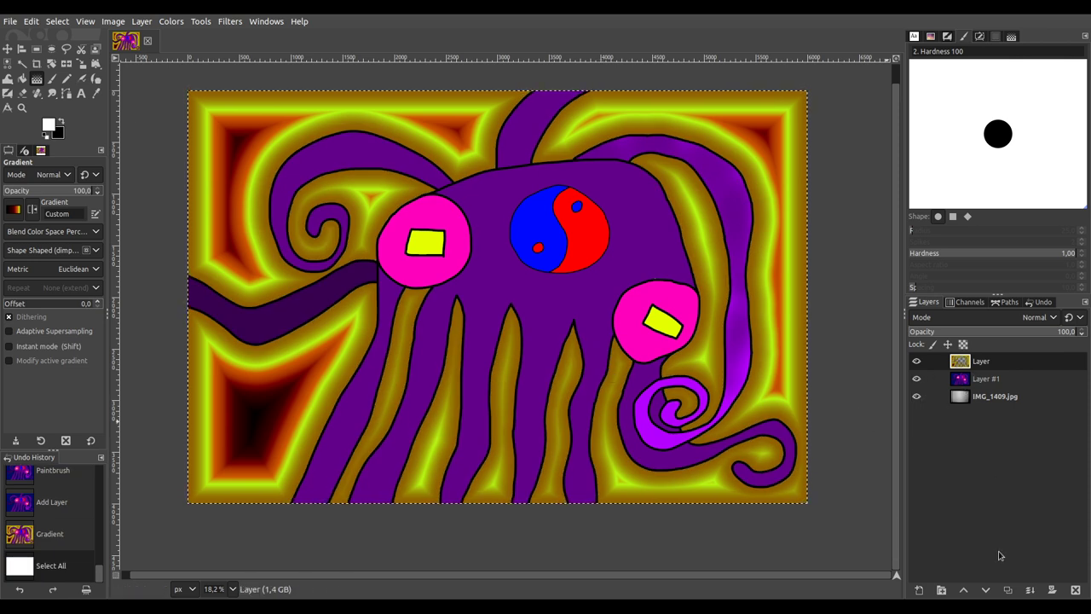
{"action": "left_click", "coordinate": [985, 590]}
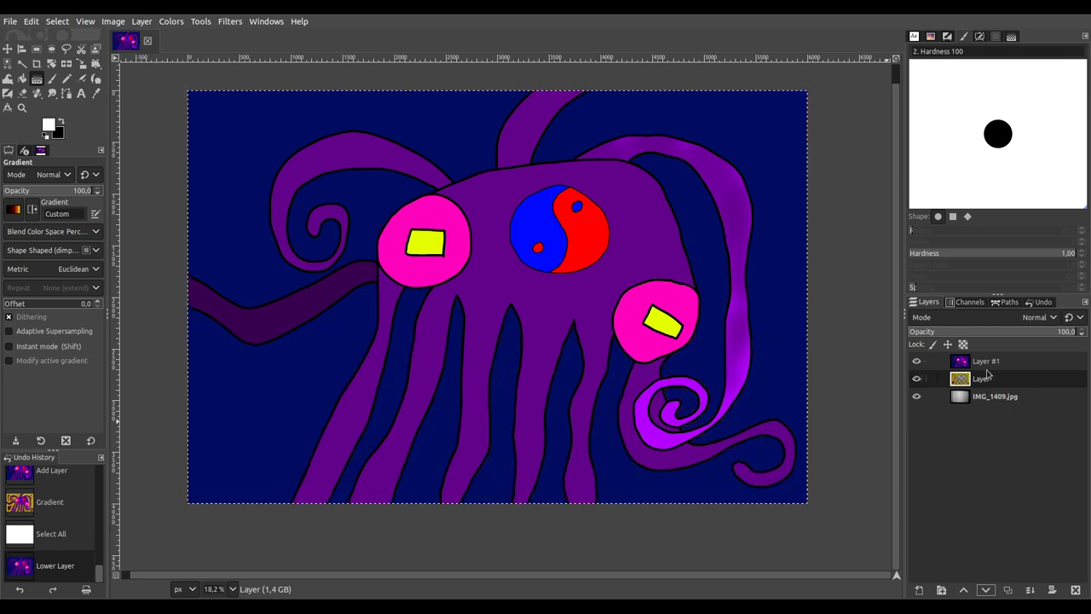
{"action": "left_click", "coordinate": [986, 362]}
{"action": "scroll", "coordinate": [1028, 318], "scroll_direction": "down", "scroll_amount": 5}
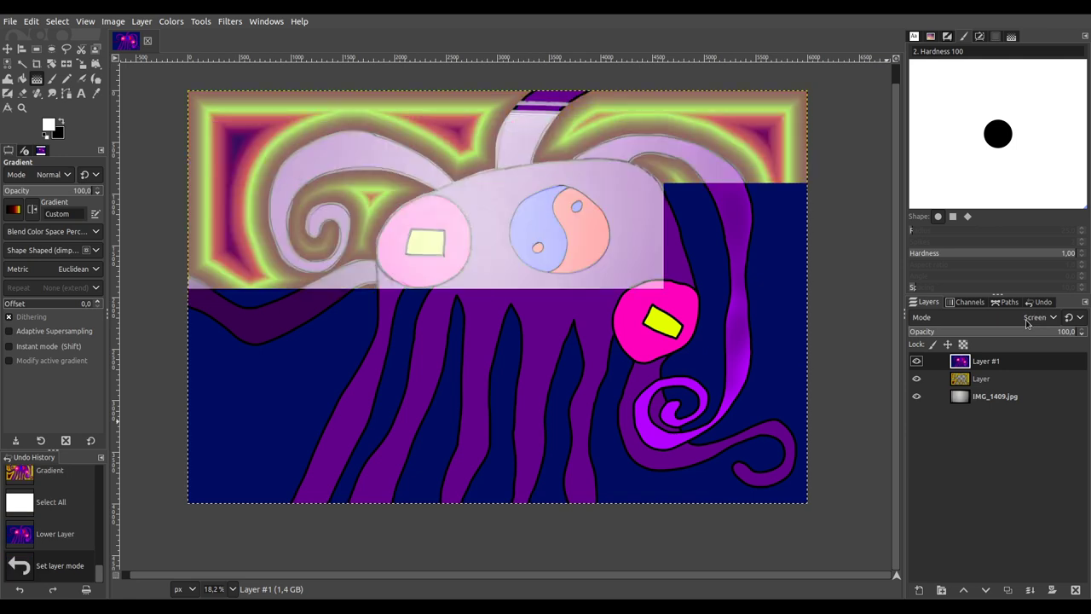
{"action": "scroll", "coordinate": [1028, 318], "scroll_direction": "down", "scroll_amount": 4}
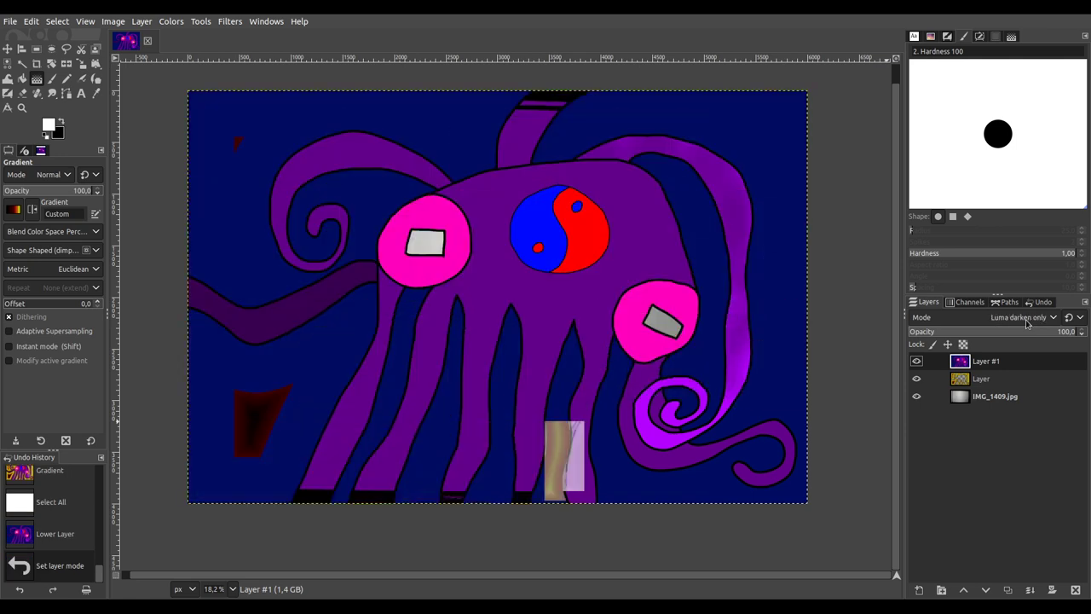
{"action": "scroll", "coordinate": [1028, 318], "scroll_direction": "down", "scroll_amount": 2}
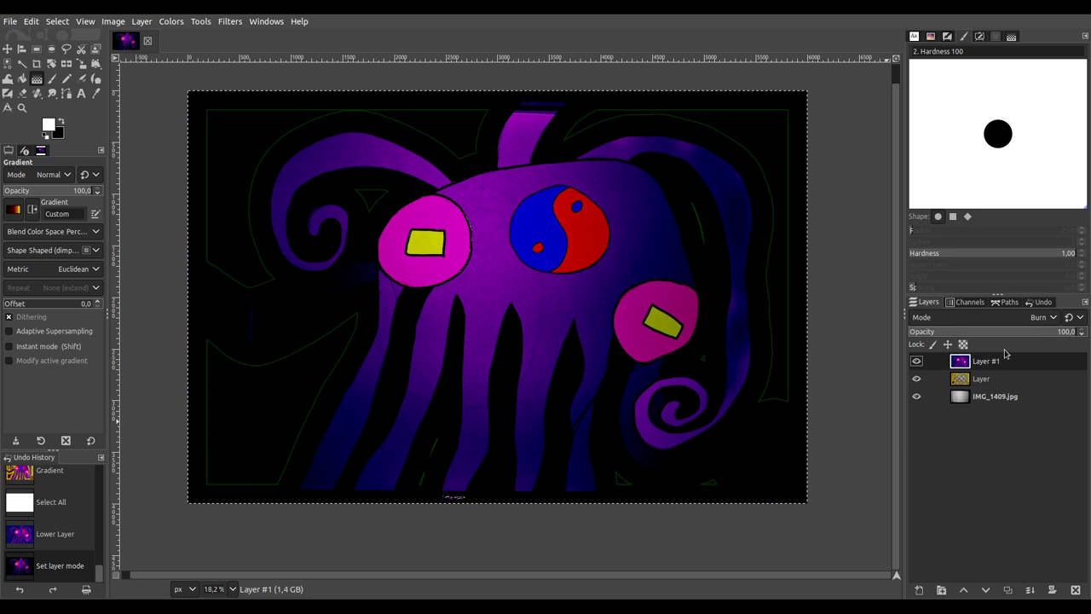
Step: Duplicate Layer #1 and lower the copy to the very bottom of the layer stack, beneath IMG_1409.jpg
{"action": "left_click", "coordinate": [1008, 589]}
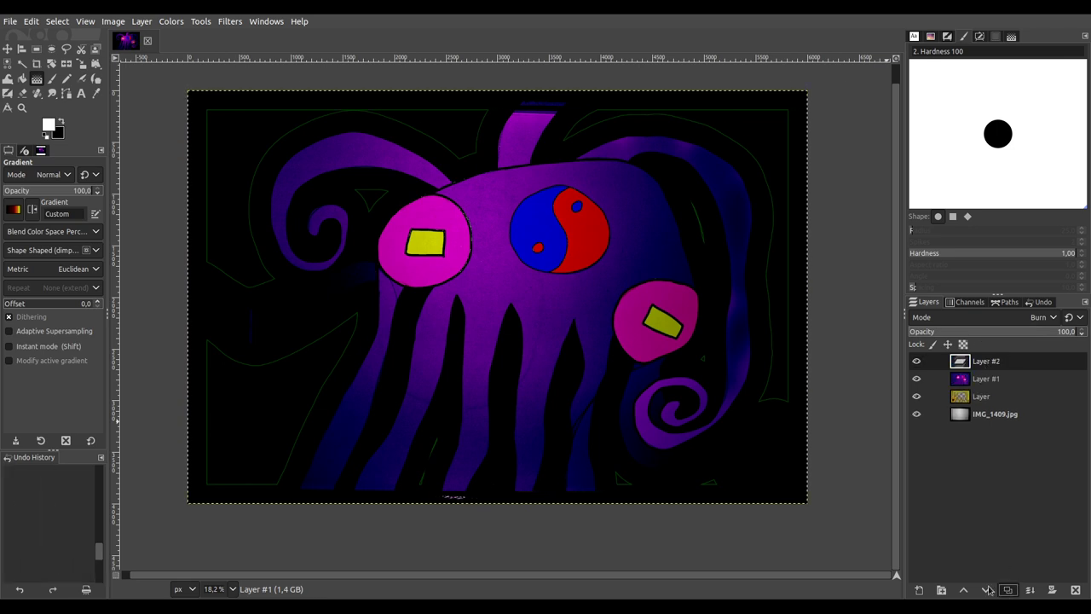
{"action": "left_click", "coordinate": [985, 589]}
{"action": "left_click", "coordinate": [985, 589]}
{"action": "left_click", "coordinate": [986, 589]}
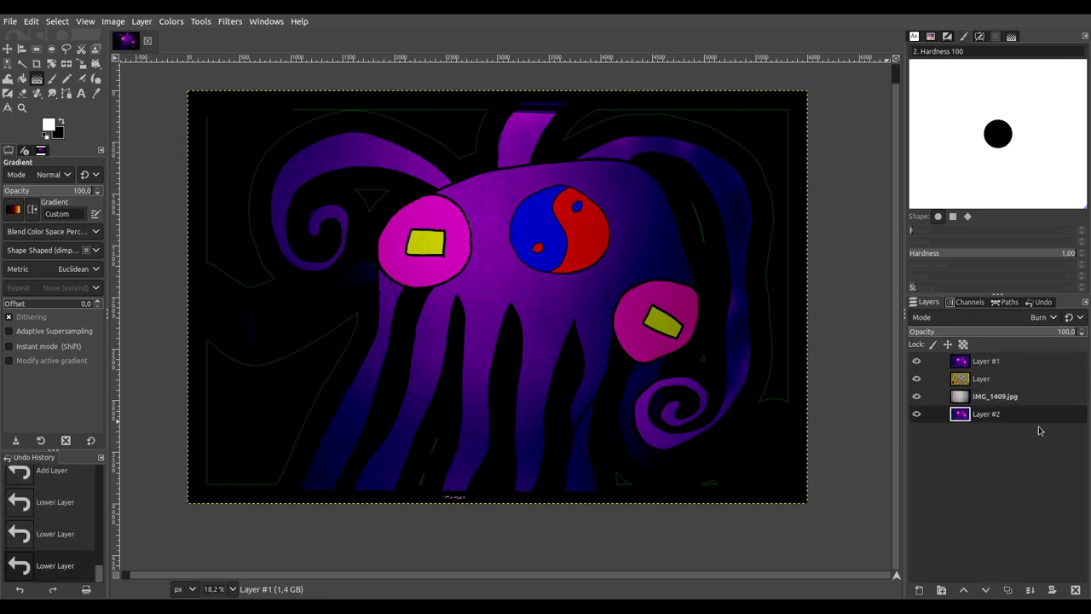
Step: Set the gradient layer's blend mode to Addition
{"action": "left_click", "coordinate": [983, 383]}
{"action": "scroll", "coordinate": [1039, 320], "scroll_direction": "down", "scroll_amount": 8}
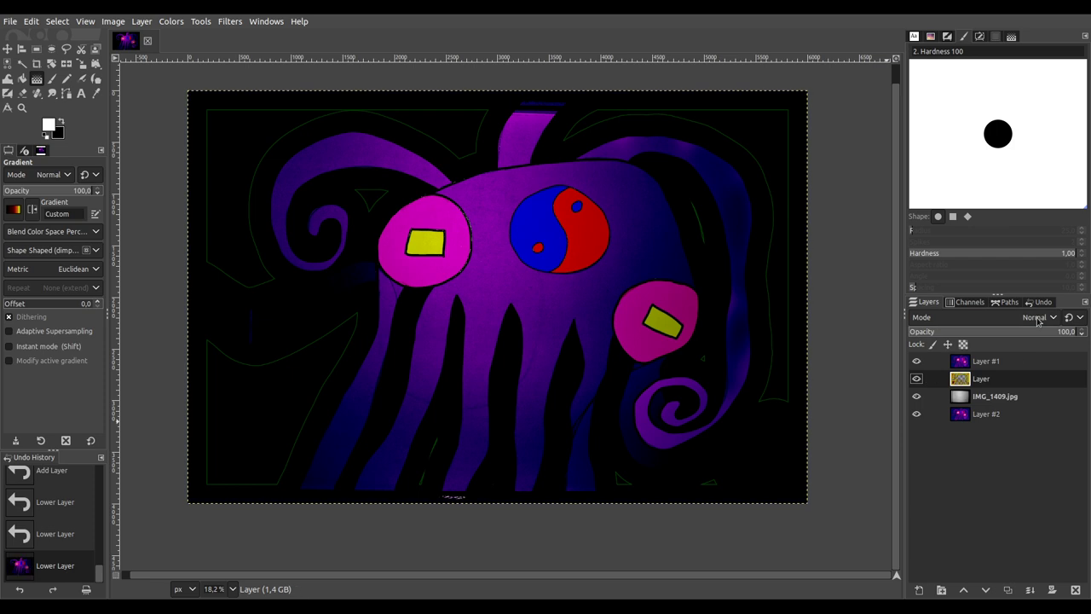
{"action": "scroll", "coordinate": [1038, 320], "scroll_direction": "up", "scroll_amount": 2}
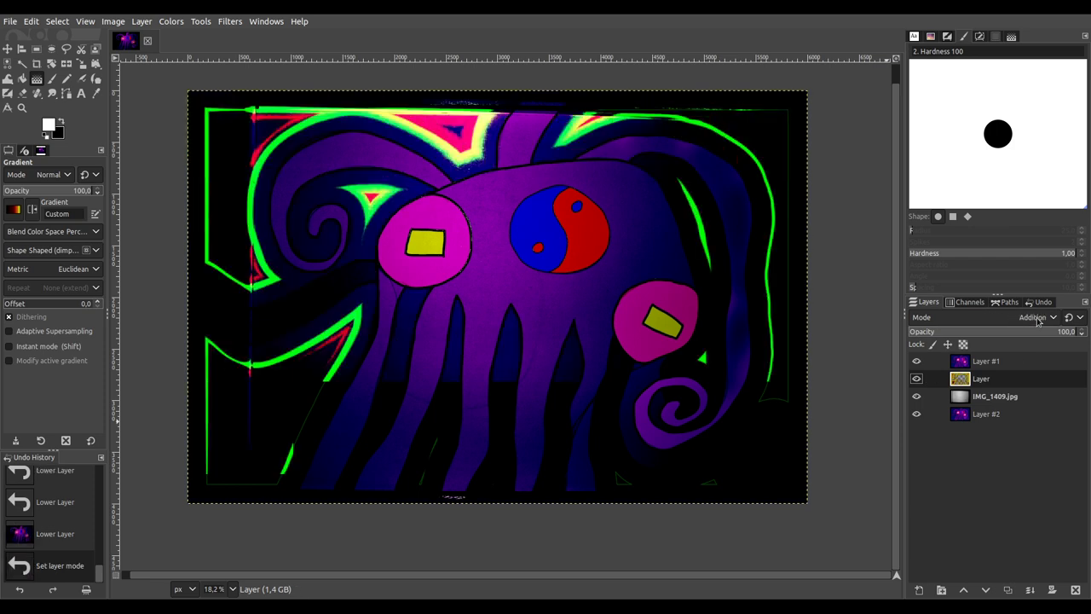
Step: Try several blend modes on the IMG_1409.jpg layer and settle on Screen
{"action": "left_click", "coordinate": [1014, 395]}
{"action": "scroll", "coordinate": [1027, 317], "scroll_direction": "down", "scroll_amount": 3}
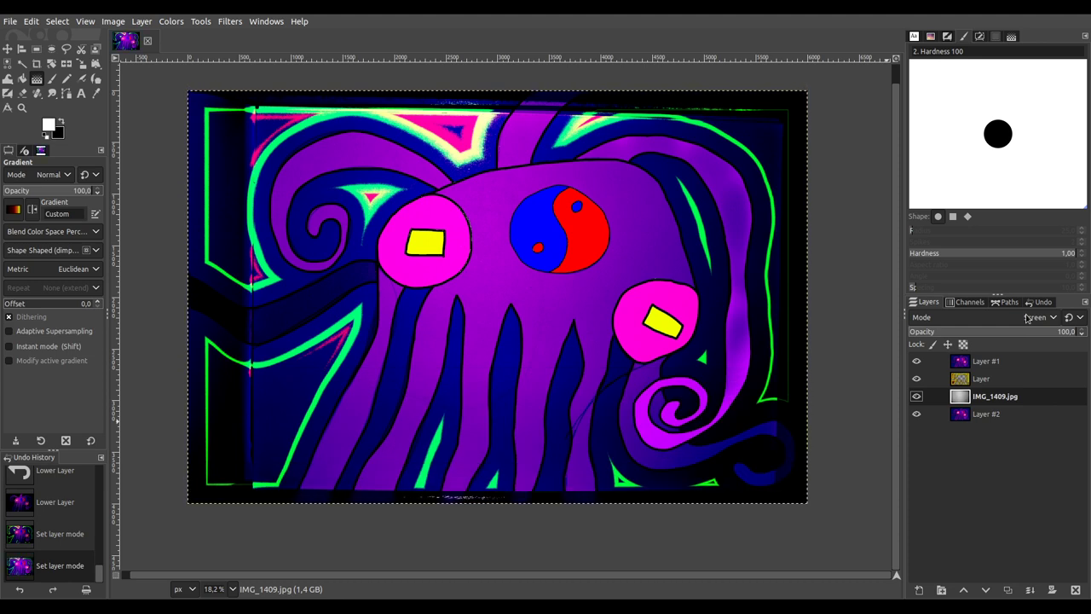
{"action": "scroll", "coordinate": [1028, 318], "scroll_direction": "down", "scroll_amount": 1}
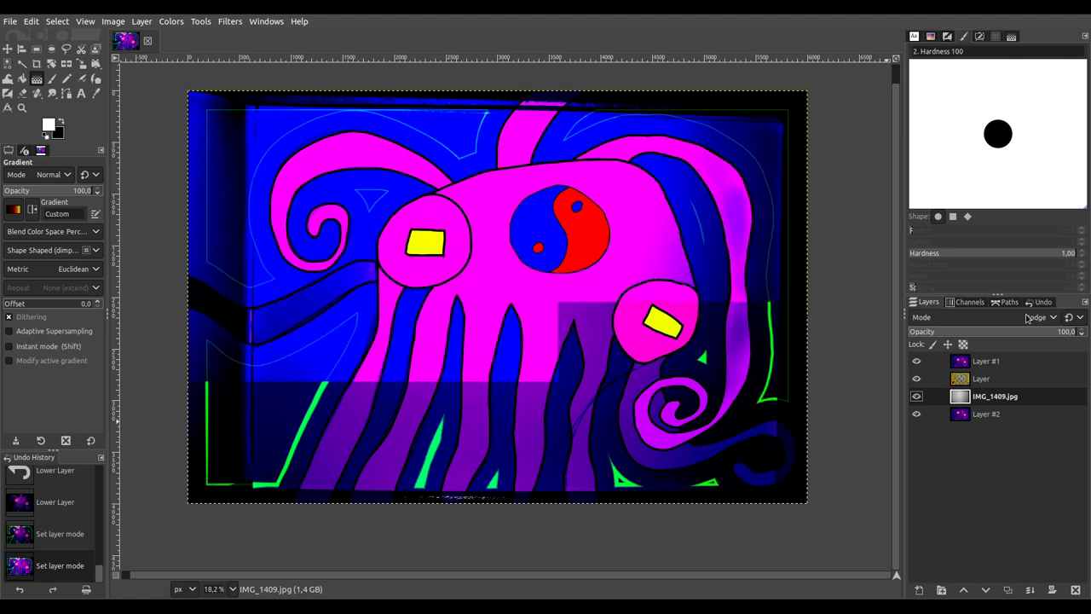
{"action": "scroll", "coordinate": [1028, 318], "scroll_direction": "down", "scroll_amount": 1}
{"action": "scroll", "coordinate": [1028, 318], "scroll_direction": "up", "scroll_amount": 2}
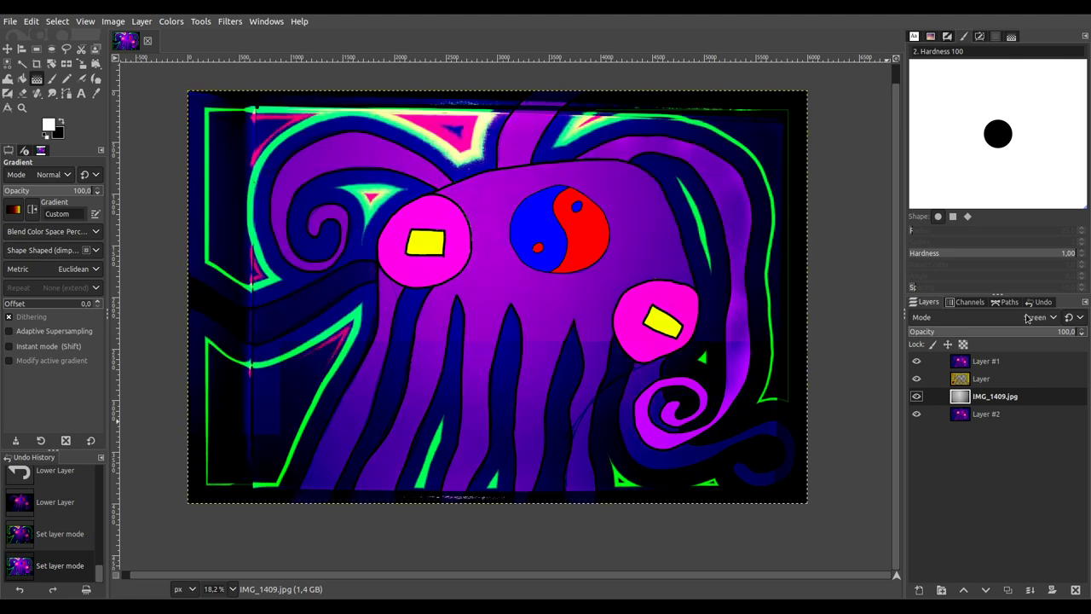
Step: Set the gradient layer's blend mode to Vivid light and merge all visible layers into one
{"action": "key", "text": "Page_Up"}
{"action": "scroll", "coordinate": [1028, 322], "scroll_direction": "down", "scroll_amount": 1}
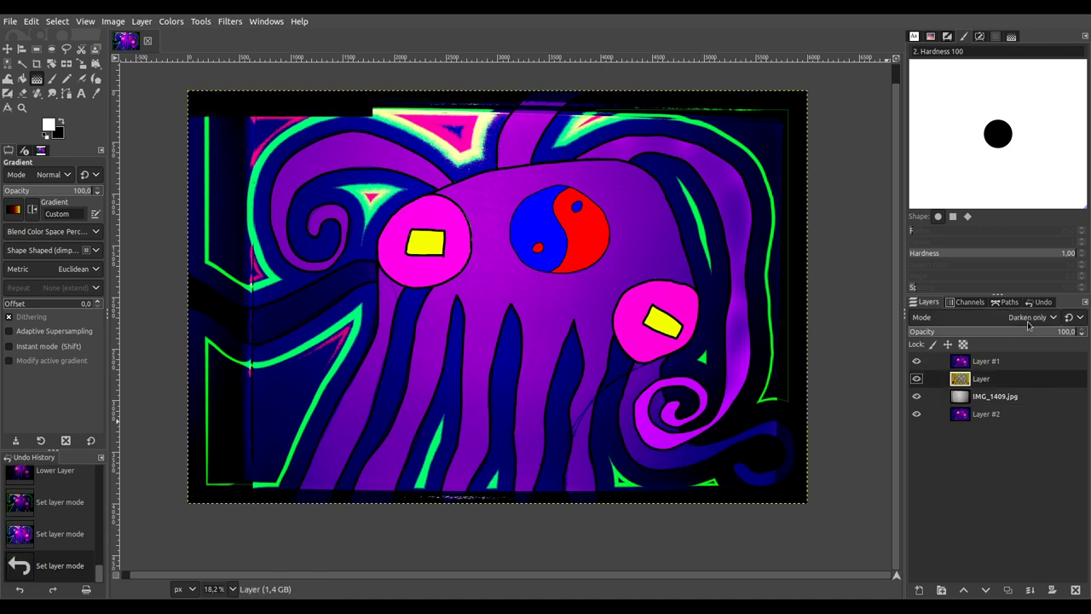
{"action": "scroll", "coordinate": [1028, 324], "scroll_direction": "down", "scroll_amount": 2}
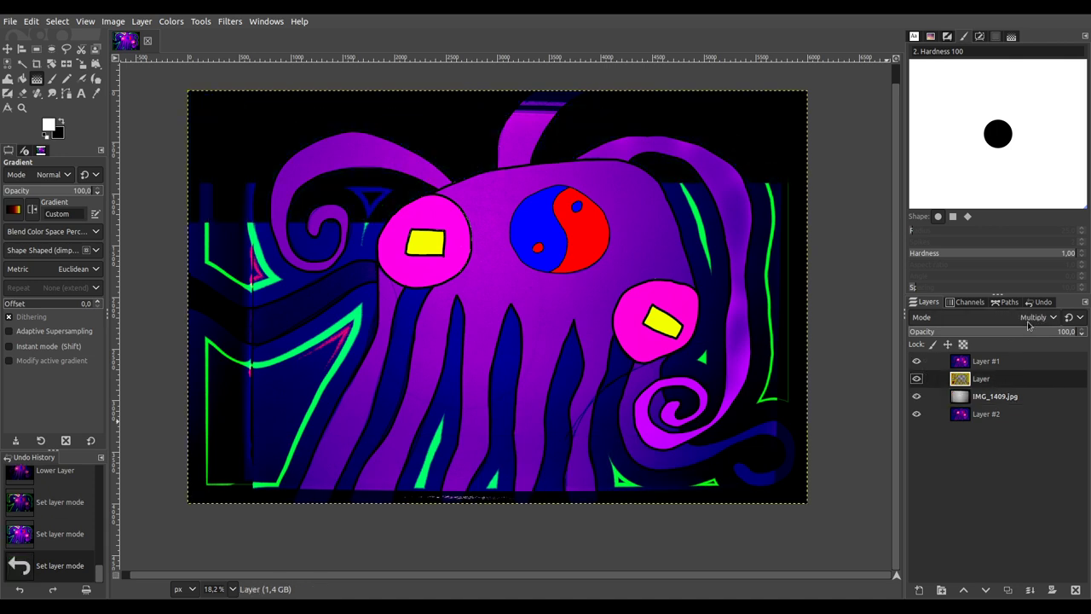
{"action": "scroll", "coordinate": [1028, 324], "scroll_direction": "down", "scroll_amount": 1}
{"action": "scroll", "coordinate": [1028, 324], "scroll_direction": "down", "scroll_amount": 1}
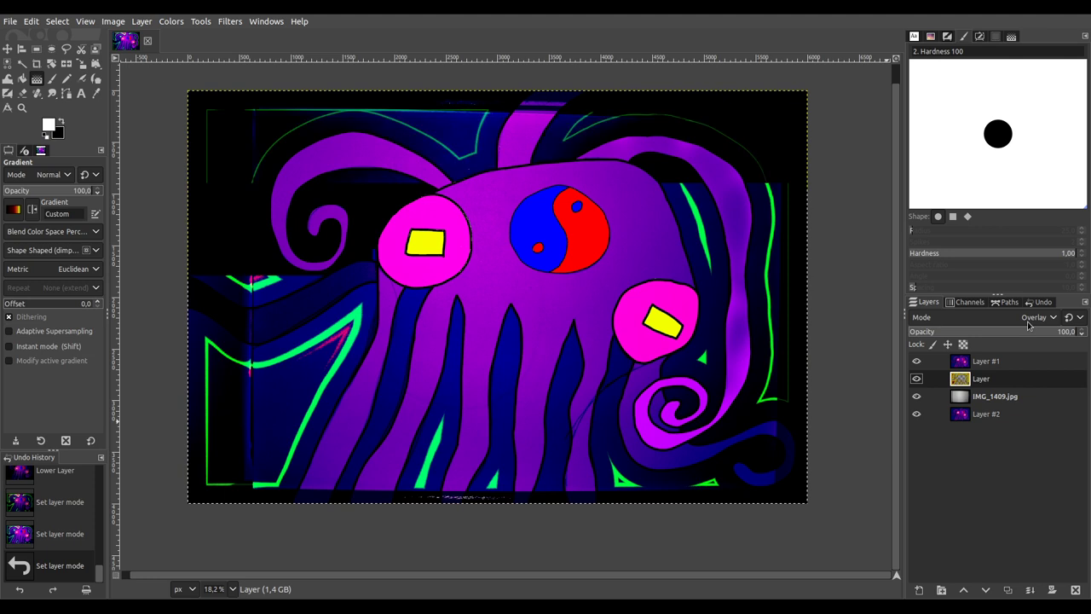
{"action": "scroll", "coordinate": [1028, 324], "scroll_direction": "down", "scroll_amount": 3}
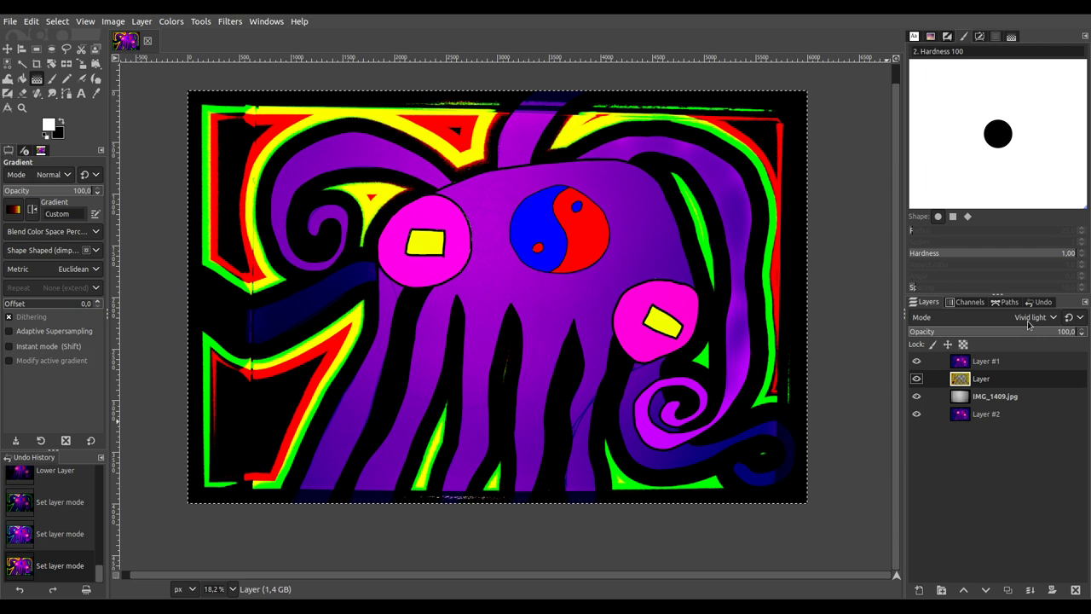
{"action": "left_click", "coordinate": [1054, 590], "text": "ctrl"}
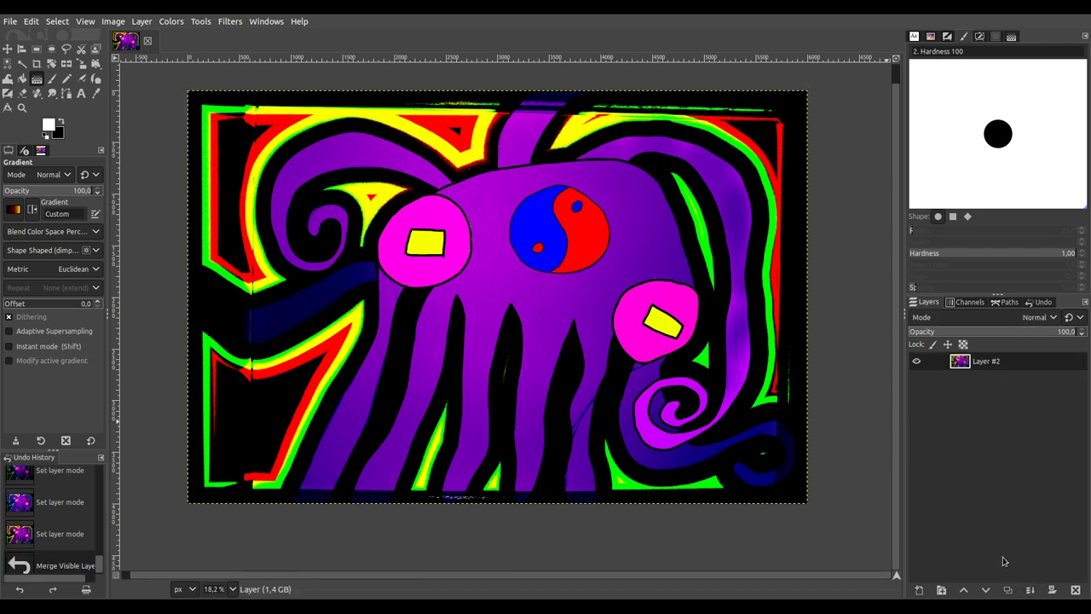
Step: Duplicate the merged layer in Dodge mode, duplicate that copy again, and set the lower copy's blend mode to Multiply
{"action": "left_click", "coordinate": [1008, 589]}
{"action": "scroll", "coordinate": [1036, 322], "scroll_direction": "down", "scroll_amount": 3}
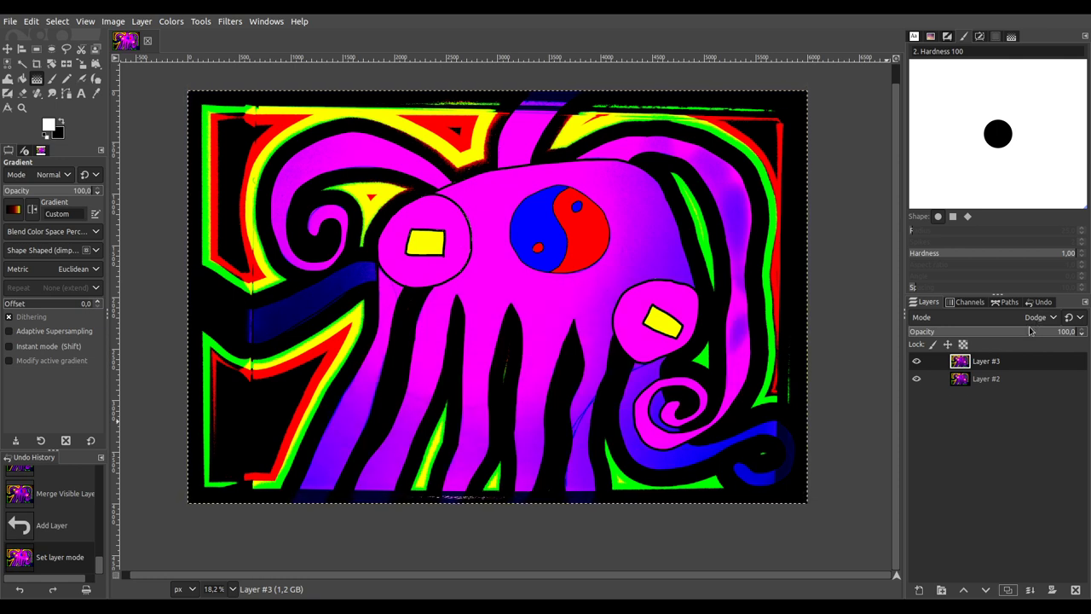
{"action": "left_click", "coordinate": [1008, 589]}
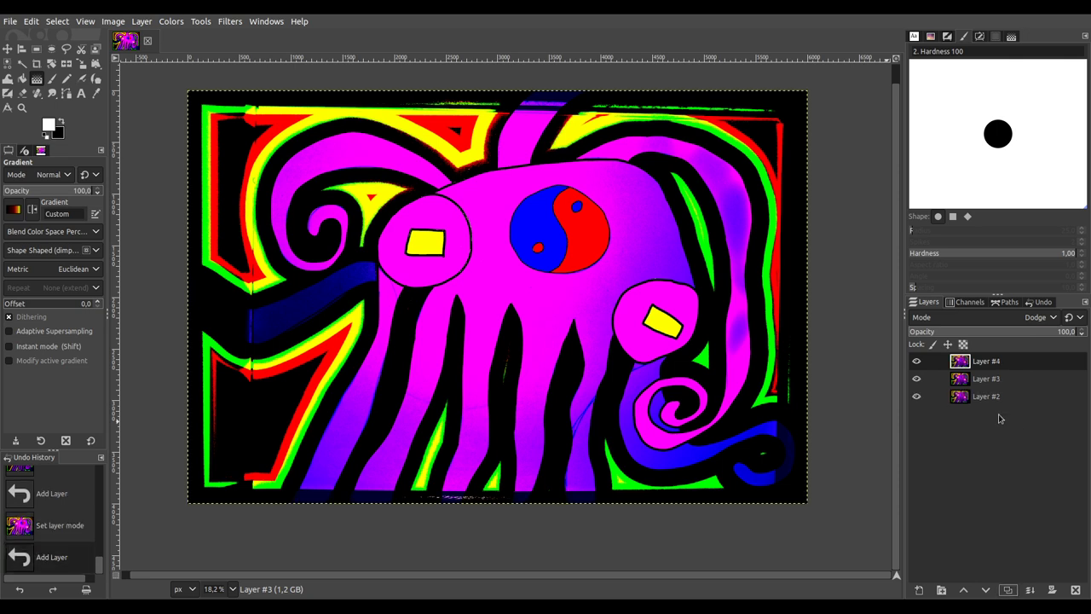
{"action": "left_click", "coordinate": [989, 379]}
{"action": "scroll", "coordinate": [1024, 322], "scroll_direction": "down", "scroll_amount": 4}
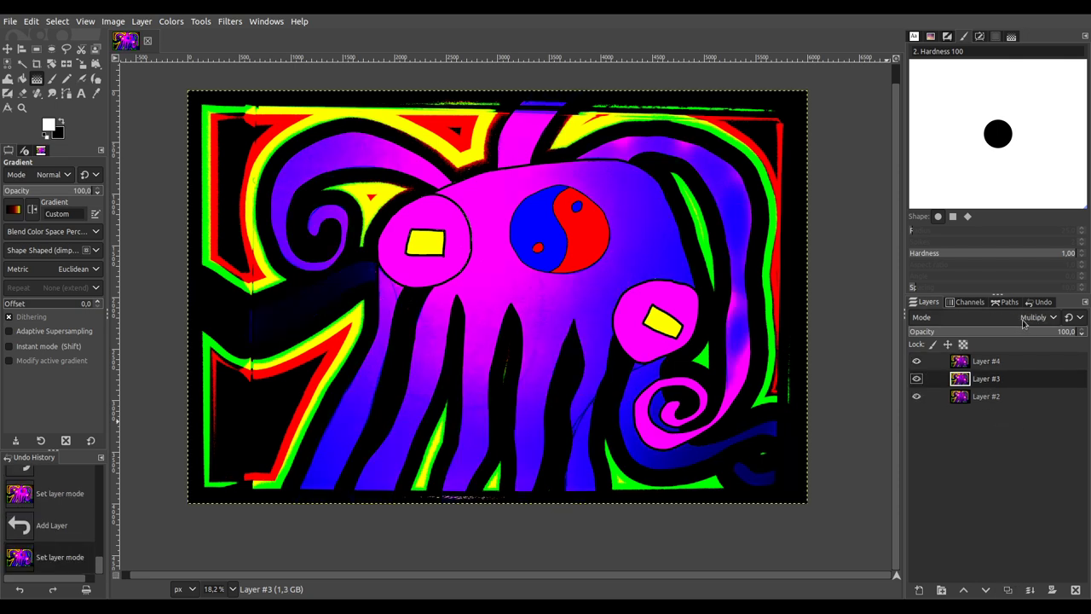
Step: Compare Screen and Dodge as Layer #4's blend mode, keep Dodge, and duplicate the layer
{"action": "left_click", "coordinate": [980, 361]}
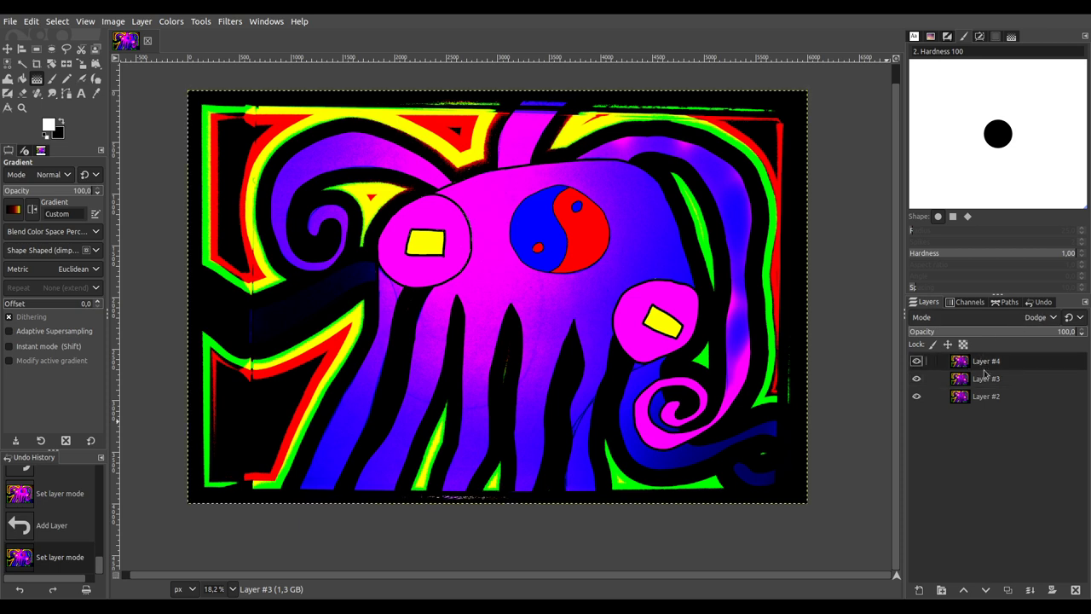
{"action": "scroll", "coordinate": [1020, 323], "scroll_direction": "up", "scroll_amount": 1}
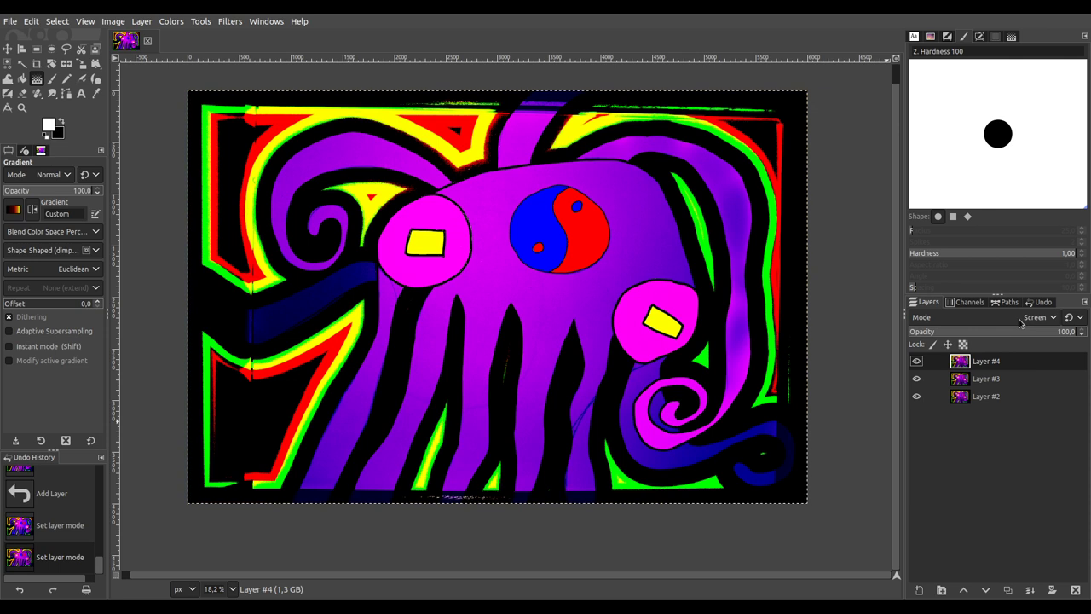
{"action": "left_click", "coordinate": [1007, 591]}
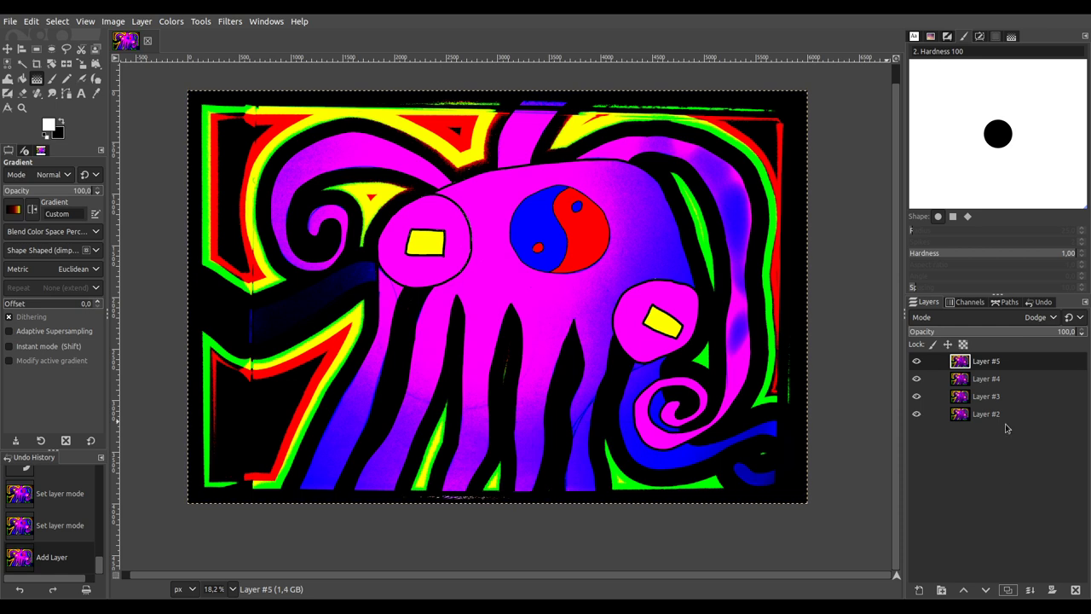
Step: Set Layer #5's blend mode to Screen and merge all visible layers into one
{"action": "scroll", "coordinate": [1017, 324], "scroll_direction": "up", "scroll_amount": 1}
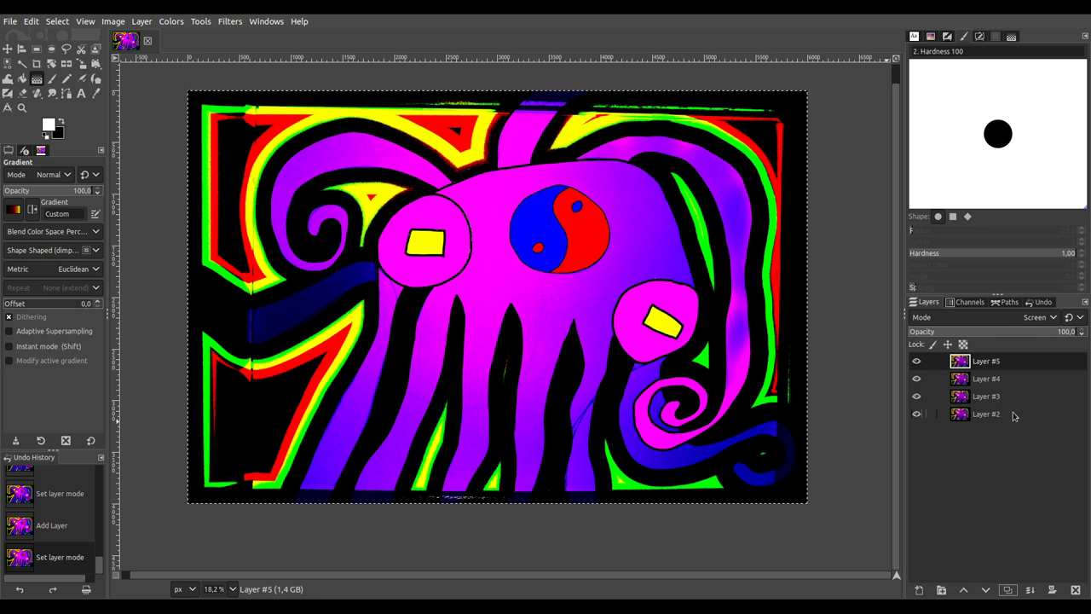
{"action": "left_click", "coordinate": [1052, 589], "text": "ctrl"}
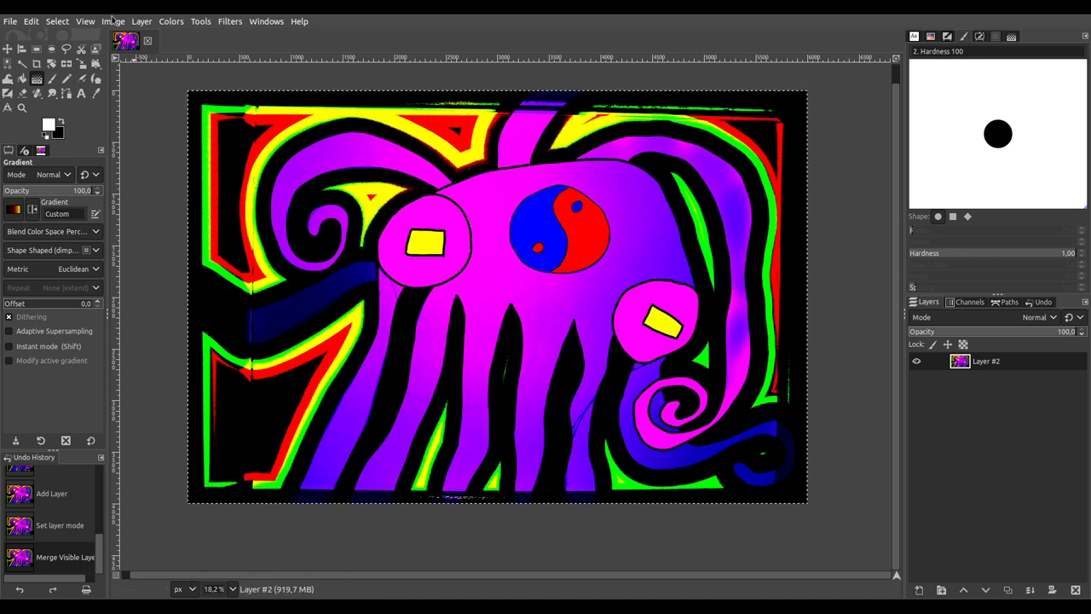
Step: Export the merged octopus image at full size and again scaled down to about 3000 px wide, and close it
{"action": "key", "text": "ctrl+e"}
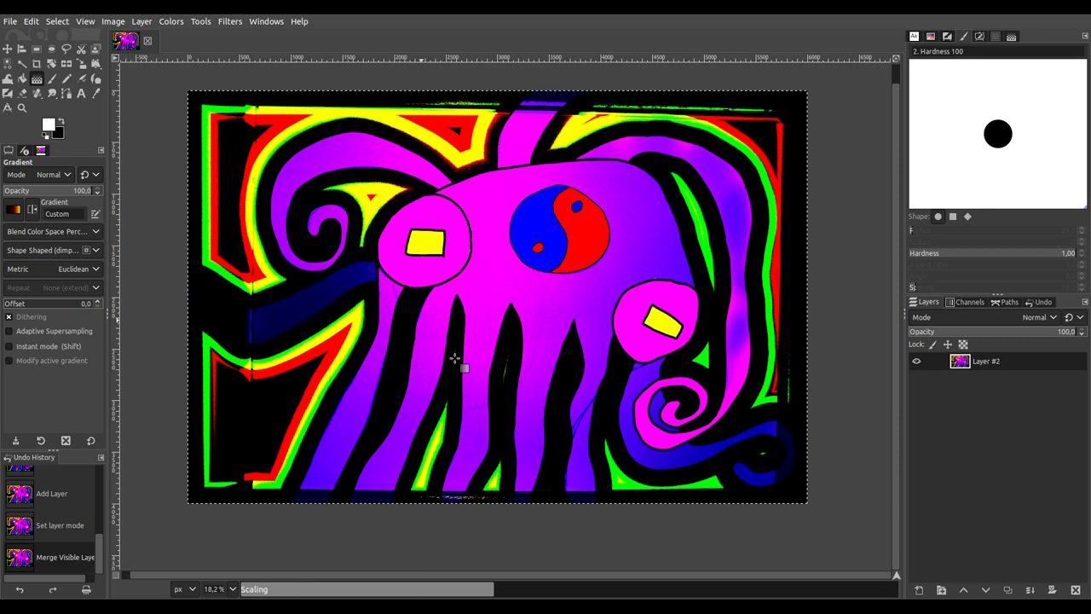
{"action": "left_click", "coordinate": [10, 22]}
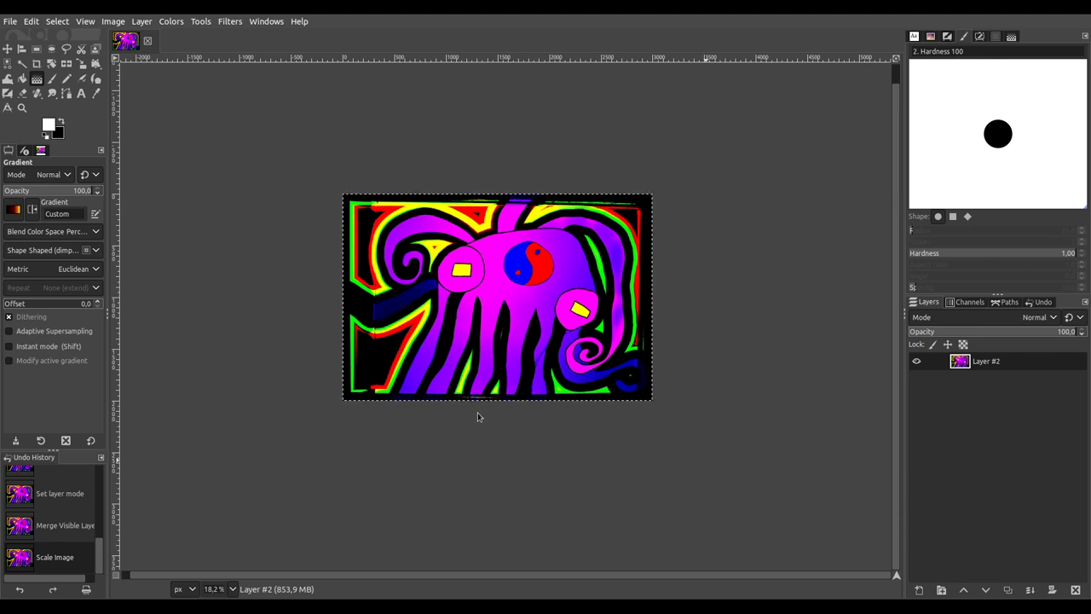
{"action": "key", "text": "ctrl+e"}
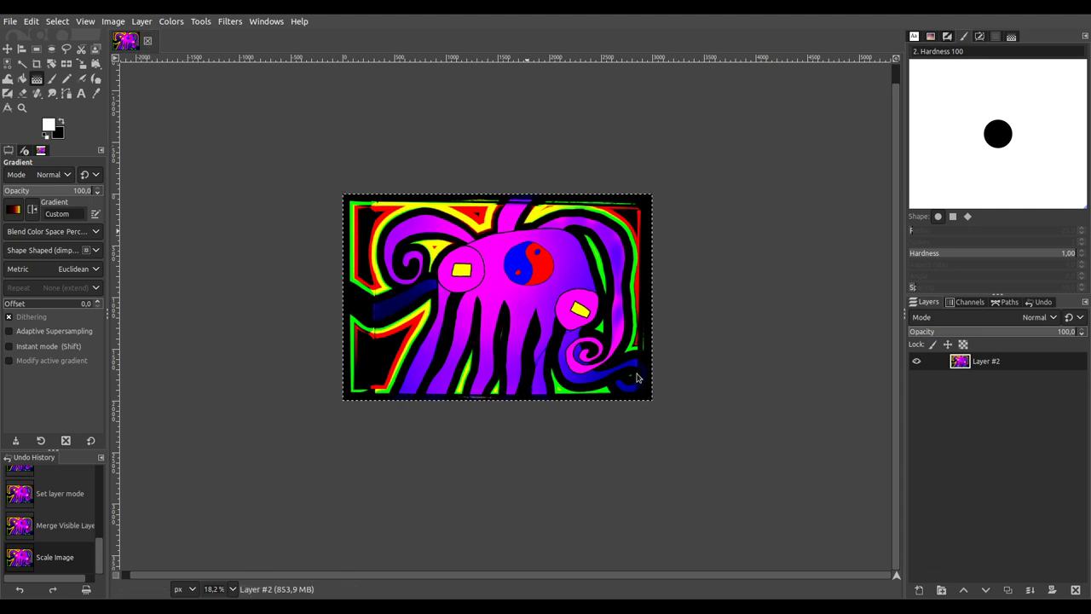
{"action": "key", "text": "ctrl+w"}
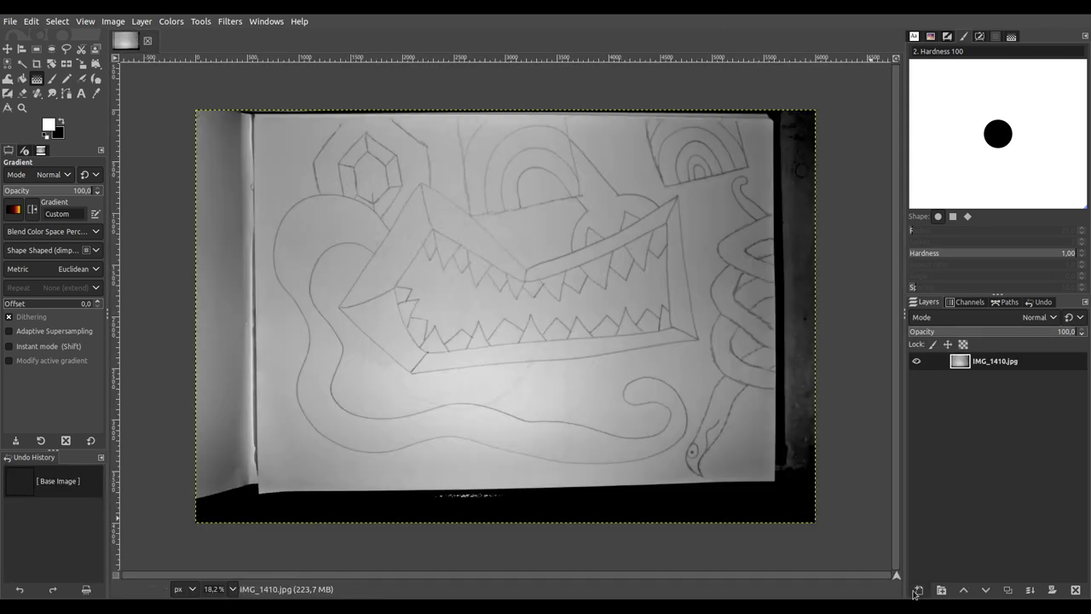
Step: Add a new empty layer above IMG_1410.jpg, lower the photo layer's opacity to 85.4, and make the new layer active
{"action": "key", "text": "shift+ctrl+n"}
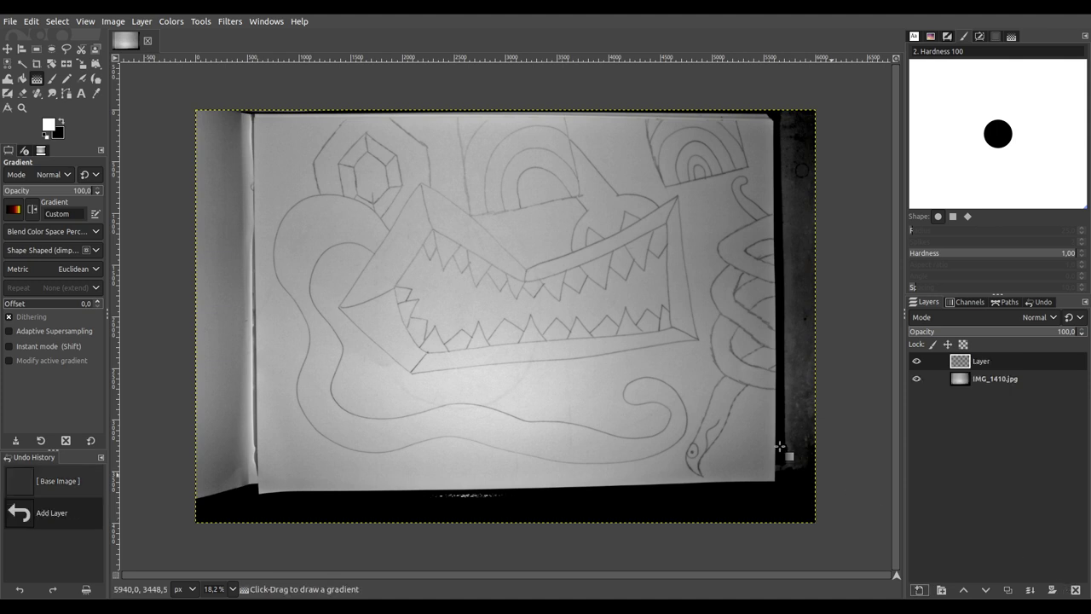
{"action": "left_click", "coordinate": [989, 378]}
{"action": "left_click", "coordinate": [1046, 332]}
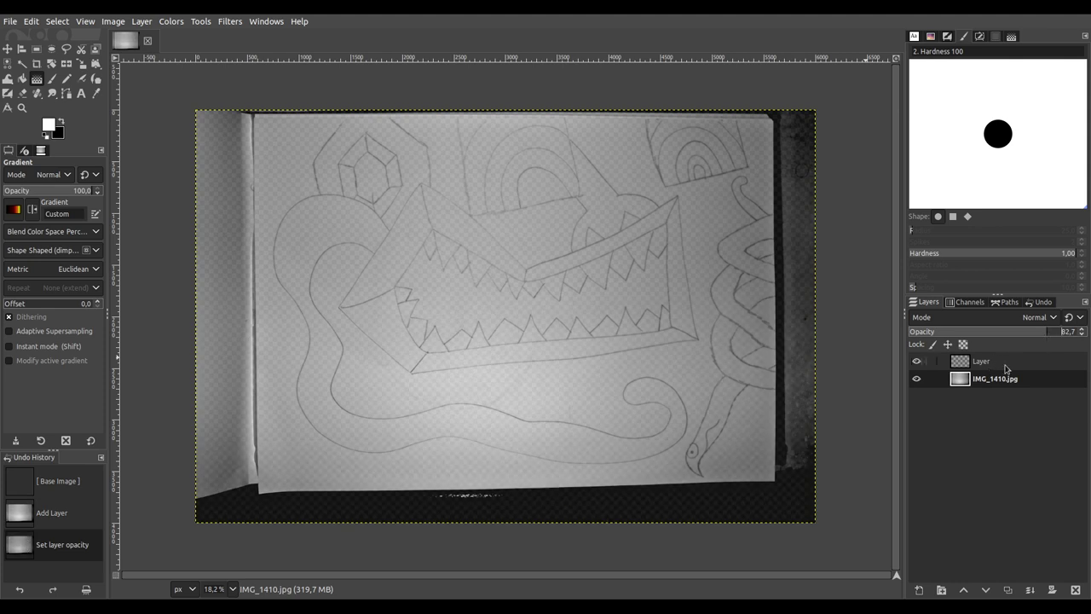
{"action": "left_click", "coordinate": [1051, 332]}
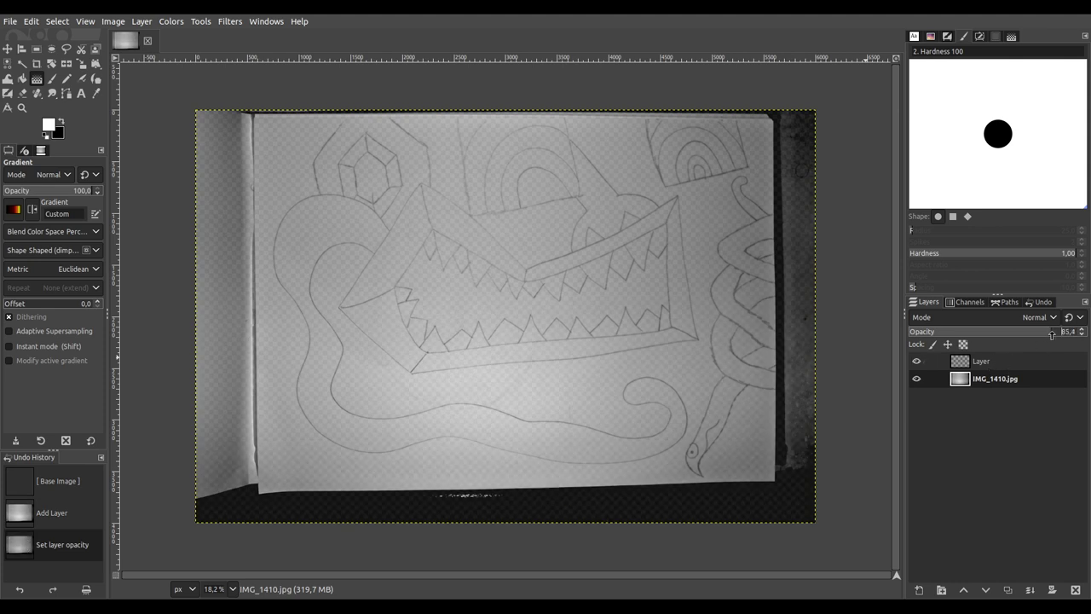
{"action": "left_click", "coordinate": [980, 361]}
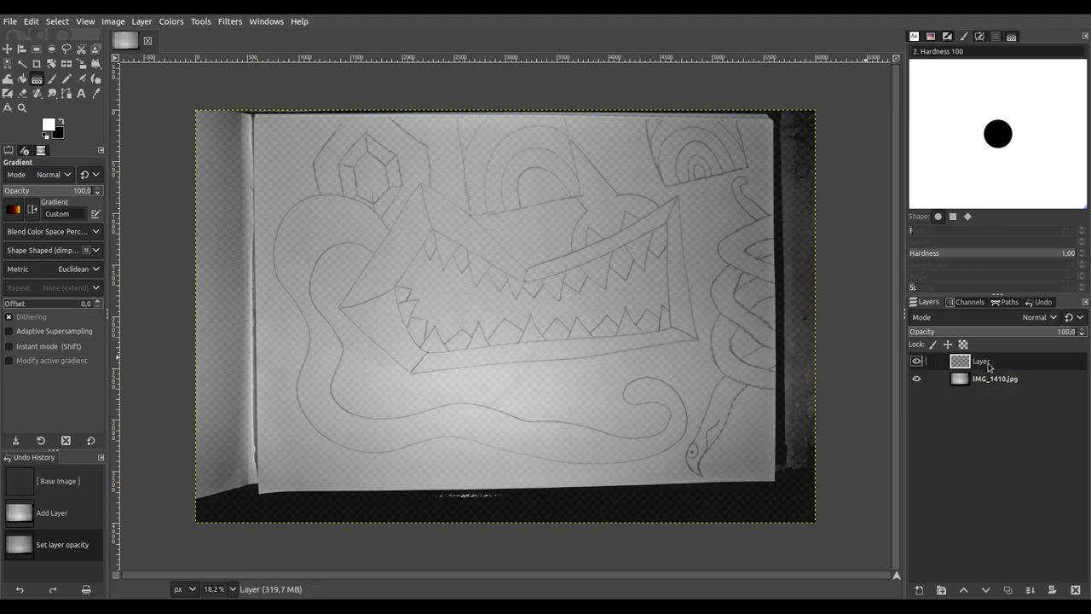
Step: Trace the short corner line from the upper-left peak of the mouth frame with a black Paintbrush of size 27
{"action": "left_click", "coordinate": [61, 121]}
{"action": "left_click", "coordinate": [52, 78]}
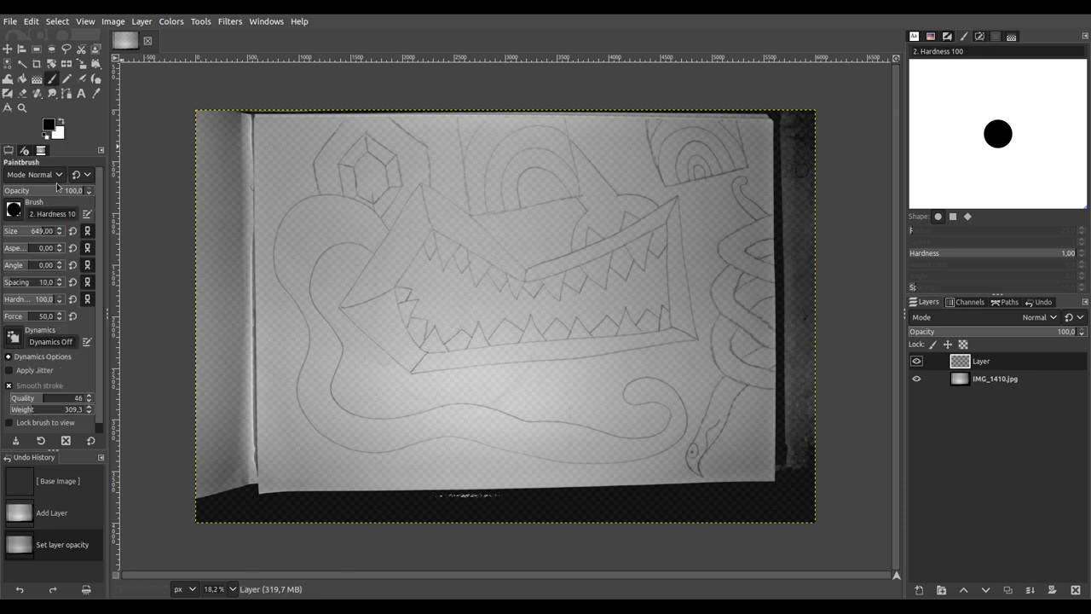
{"action": "scroll", "coordinate": [17, 231], "scroll_direction": "down", "scroll_amount": 1}
{"action": "scroll", "coordinate": [18, 231], "scroll_direction": "down", "scroll_amount": 7}
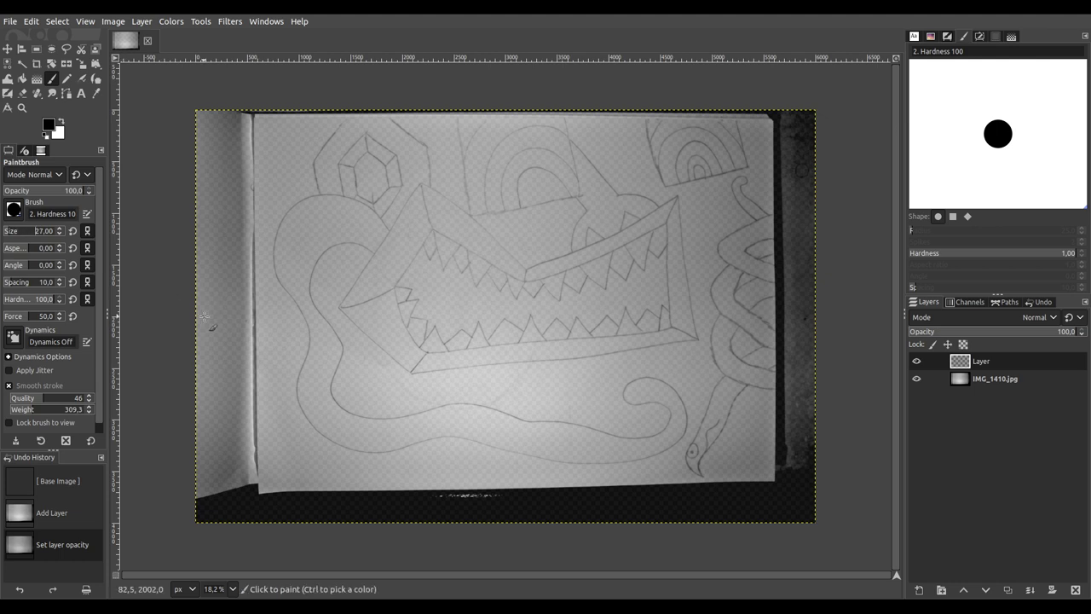
{"action": "scroll", "coordinate": [432, 191], "scroll_direction": "up", "scroll_amount": 7}
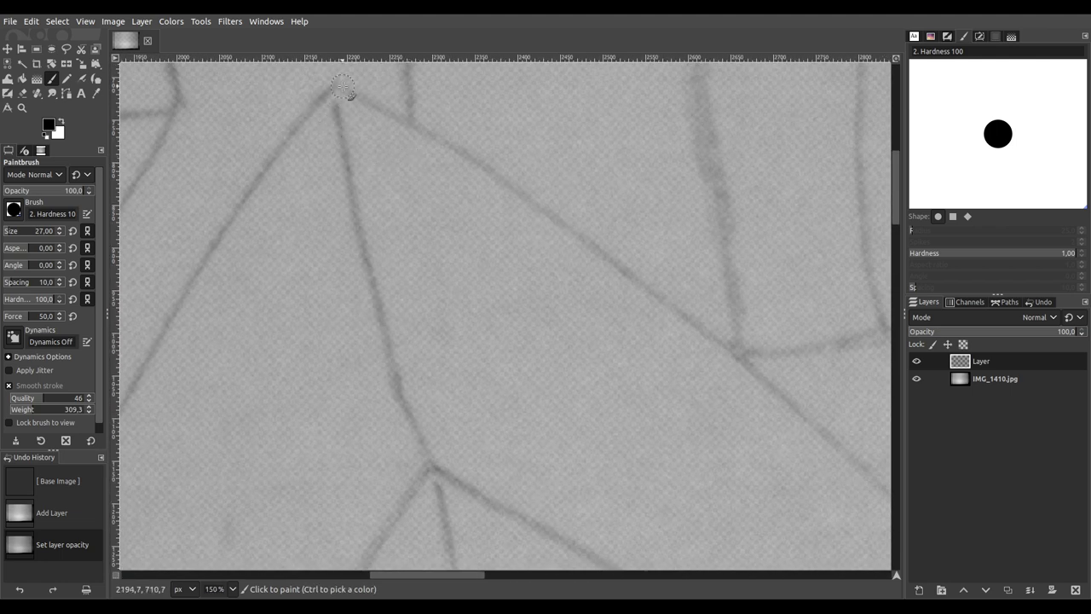
{"action": "mouse_move", "coordinate": [336, 93]}
{"action": "left_mouse_down"}
{"action": "mouse_move", "coordinate": [386, 350]}
{"action": "mouse_move", "coordinate": [436, 460]}
{"action": "left_mouse_up"}
{"action": "scroll", "coordinate": [436, 457], "scroll_direction": "down", "scroll_amount": 4}
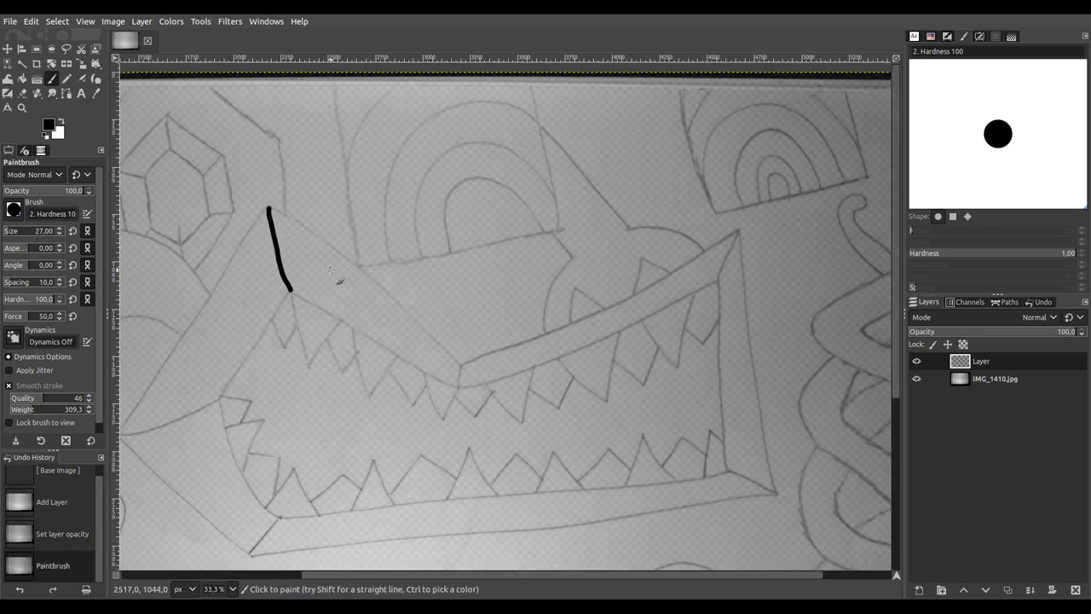
Step: Trace the inner, lower and outer edges of the mouth frame's upper-left panel down to its far left corner
{"action": "left_click_drag", "start_coordinate": [241, 309], "coordinate": [284, 265]}
{"action": "scroll", "coordinate": [284, 266], "scroll_direction": "up", "scroll_amount": 2}
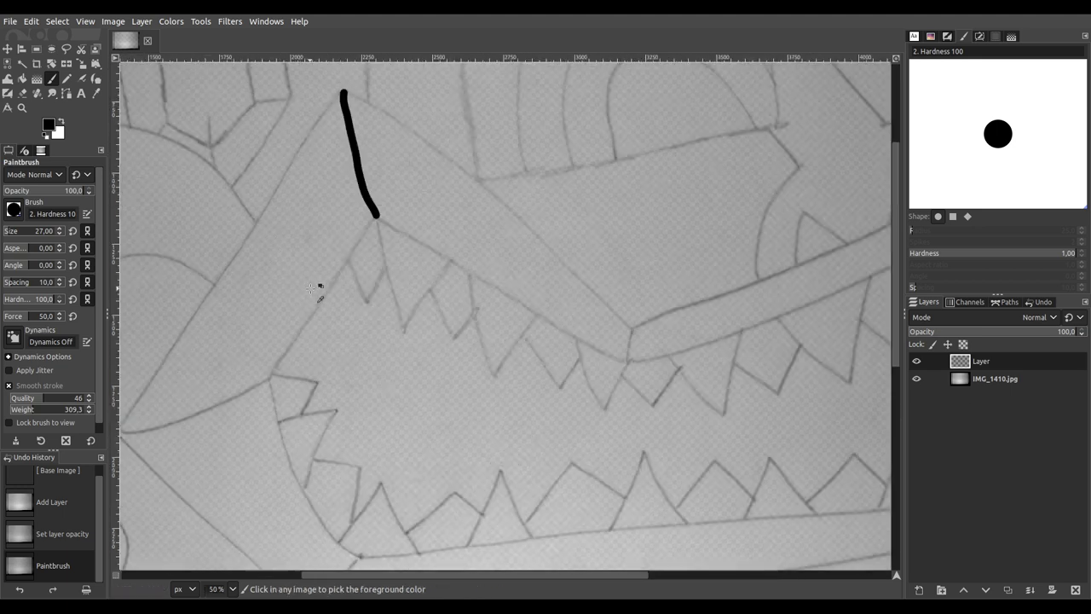
{"action": "scroll", "coordinate": [451, 212], "scroll_direction": "up", "scroll_amount": 3}
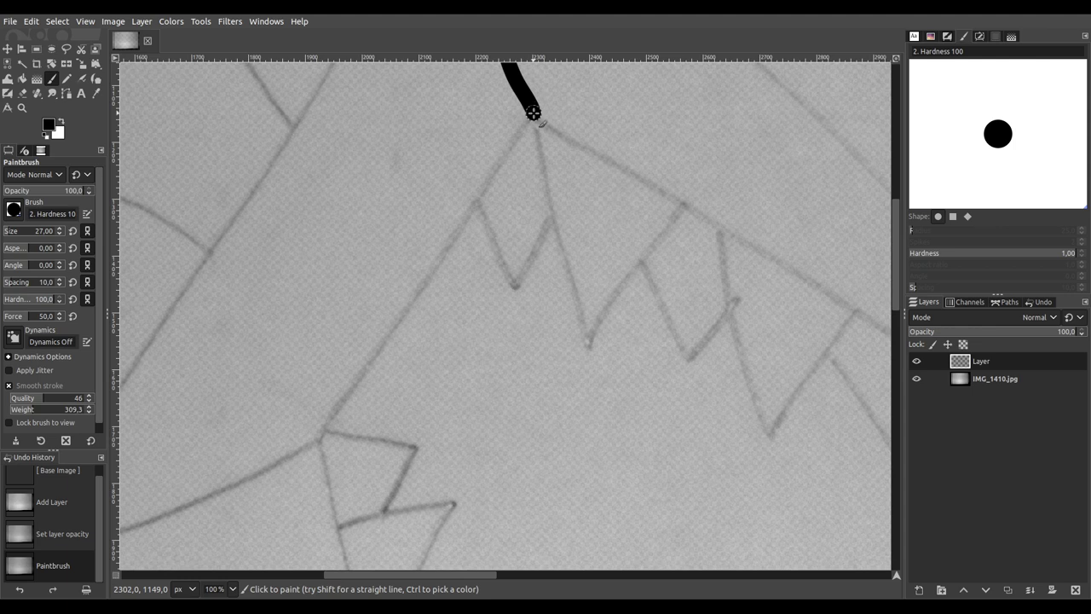
{"action": "mouse_move", "coordinate": [486, 183]}
{"action": "left_mouse_down"}
{"action": "mouse_move", "coordinate": [444, 283]}
{"action": "mouse_move", "coordinate": [312, 445]}
{"action": "mouse_move", "coordinate": [490, 395]}
{"action": "mouse_move", "coordinate": [561, 350]}
{"action": "left_mouse_up"}
{"action": "mouse_move", "coordinate": [316, 433]}
{"action": "left_mouse_down"}
{"action": "mouse_move", "coordinate": [372, 441]}
{"action": "mouse_move", "coordinate": [432, 421]}
{"action": "mouse_move", "coordinate": [601, 317]}
{"action": "left_mouse_up"}
{"action": "mouse_move", "coordinate": [565, 268]}
{"action": "left_mouse_down"}
{"action": "mouse_move", "coordinate": [502, 395]}
{"action": "mouse_move", "coordinate": [497, 440]}
{"action": "mouse_move", "coordinate": [546, 373]}
{"action": "mouse_move", "coordinate": [509, 456]}
{"action": "left_mouse_up"}
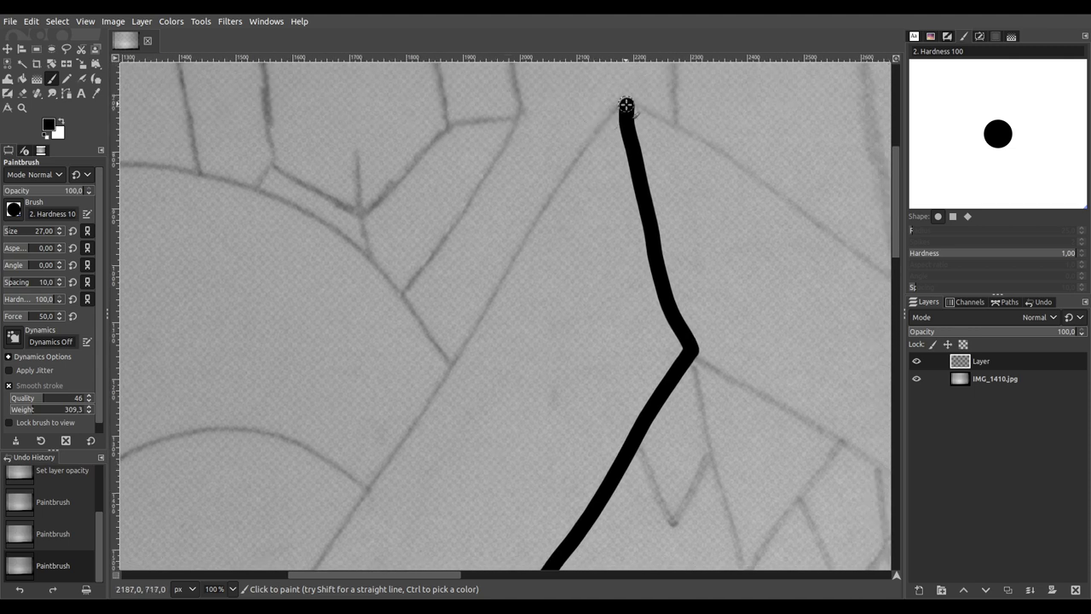
{"action": "left_click_drag", "start_coordinate": [595, 138], "coordinate": [555, 195]}
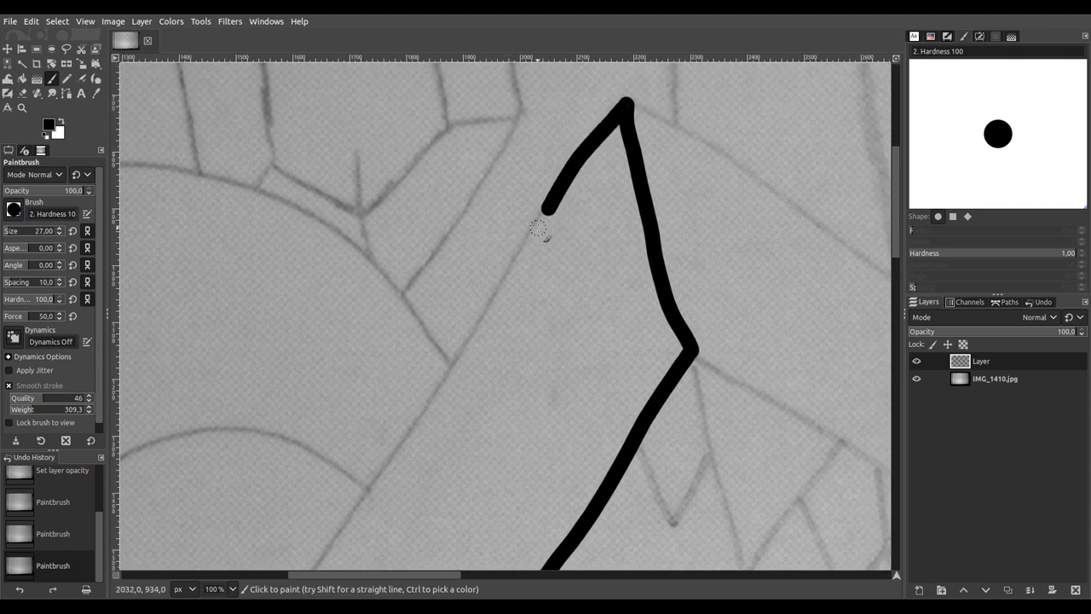
{"action": "left_click_drag", "start_coordinate": [527, 244], "coordinate": [439, 386]}
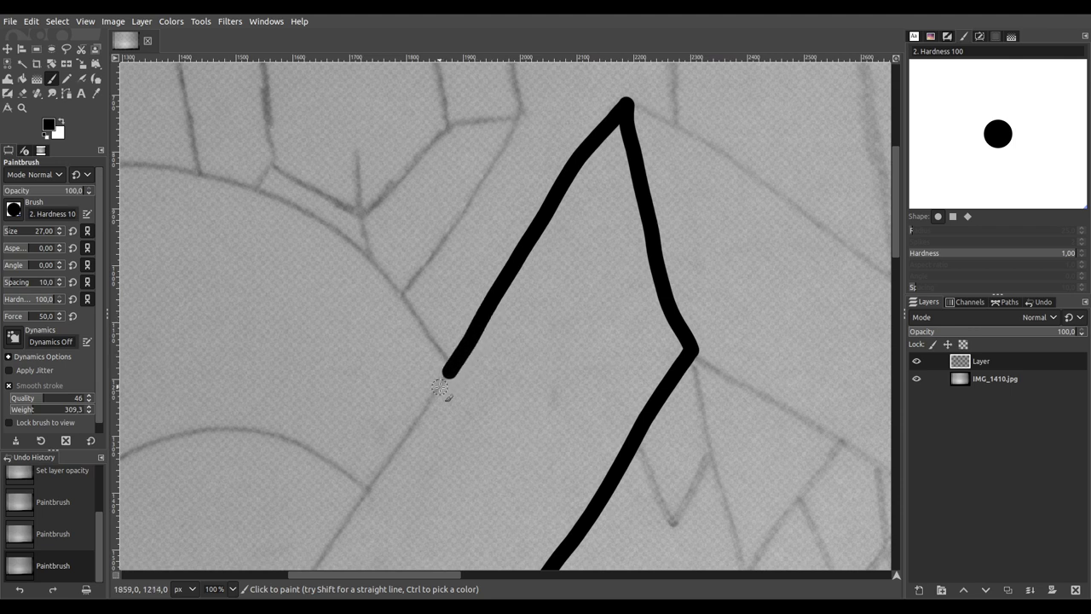
{"action": "mouse_move", "coordinate": [418, 424]}
{"action": "left_mouse_down"}
{"action": "mouse_move", "coordinate": [400, 467]}
{"action": "mouse_move", "coordinate": [368, 500]}
{"action": "mouse_move", "coordinate": [583, 126]}
{"action": "left_mouse_up"}
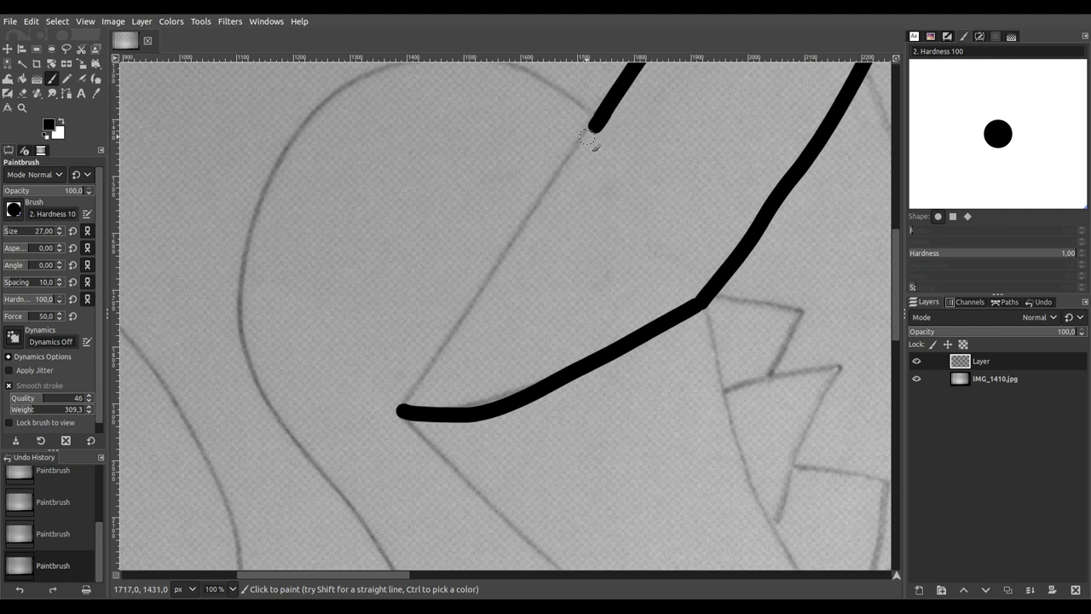
{"action": "left_click_drag", "start_coordinate": [567, 165], "coordinate": [402, 412]}
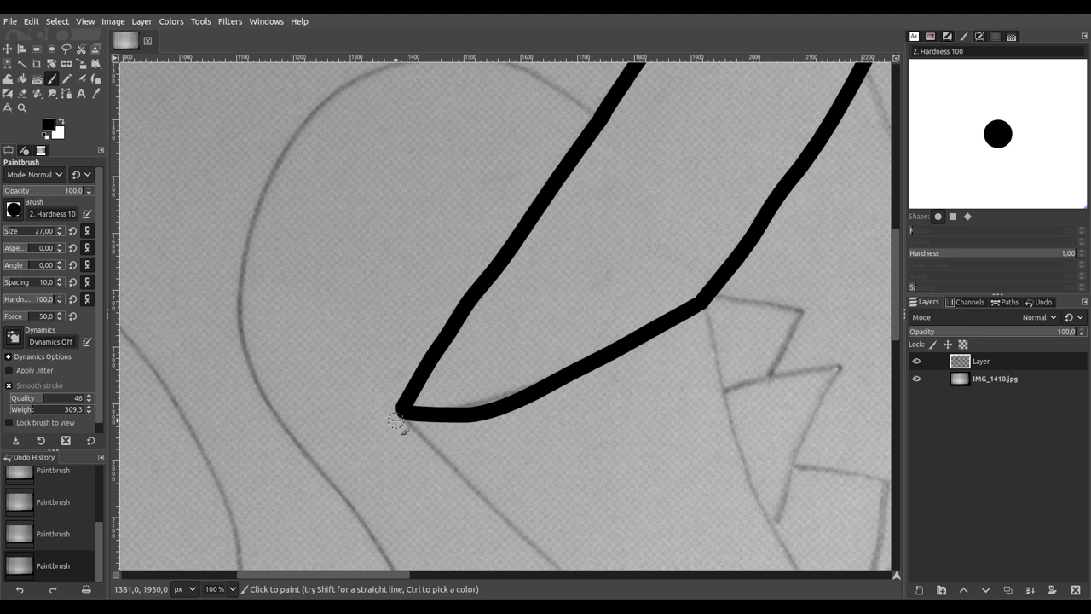
Step: Trace the lower-left panel of the mouth frame with its curved inner edge, straight outer edge and short corner line
{"action": "scroll", "coordinate": [519, 298], "scroll_direction": "down", "scroll_amount": 2}
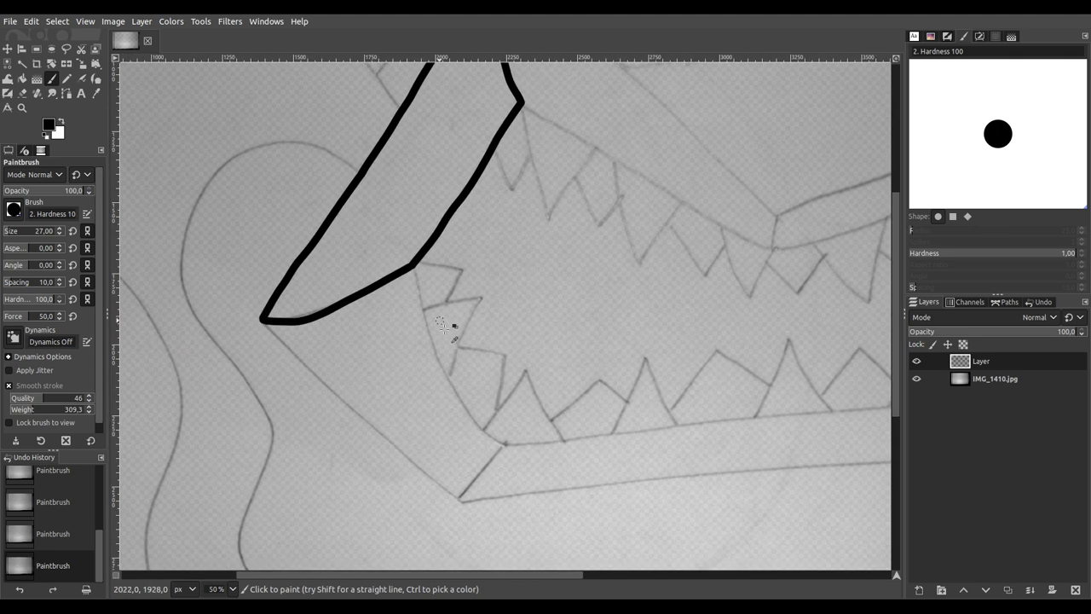
{"action": "scroll", "coordinate": [442, 325], "scroll_direction": "up", "scroll_amount": 2}
{"action": "scroll", "coordinate": [434, 334], "scroll_direction": "down", "scroll_amount": 1}
{"action": "scroll", "coordinate": [434, 334], "scroll_direction": "right", "scroll_amount": 1}
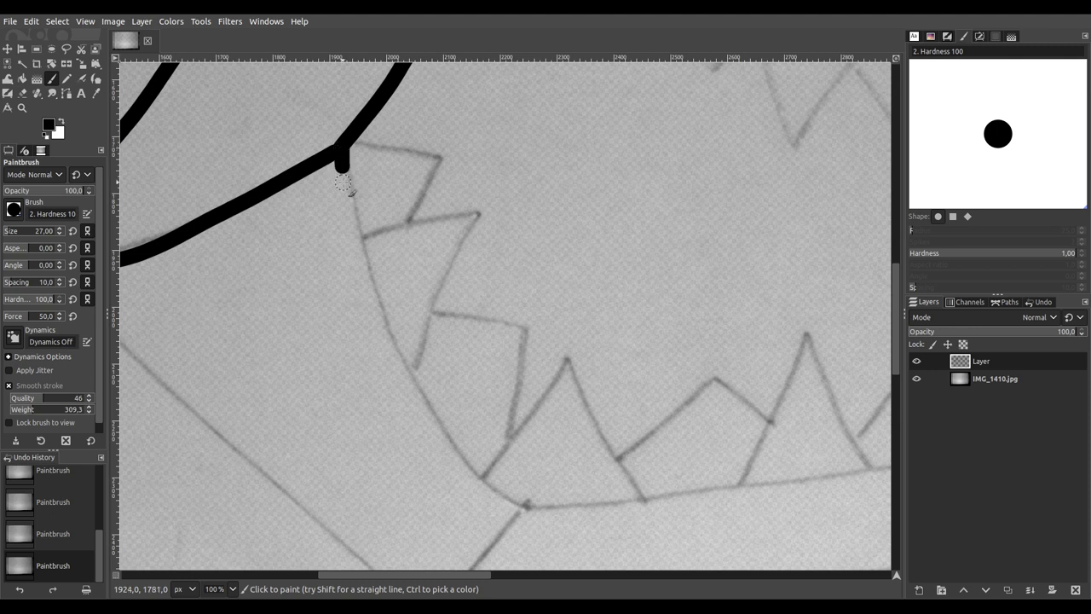
{"action": "mouse_move", "coordinate": [352, 215]}
{"action": "left_mouse_down"}
{"action": "mouse_move", "coordinate": [378, 322]}
{"action": "mouse_move", "coordinate": [416, 401]}
{"action": "left_mouse_up"}
{"action": "mouse_move", "coordinate": [448, 447]}
{"action": "left_mouse_down"}
{"action": "mouse_move", "coordinate": [499, 504]}
{"action": "mouse_move", "coordinate": [545, 510]}
{"action": "mouse_move", "coordinate": [641, 510]}
{"action": "mouse_move", "coordinate": [802, 476]}
{"action": "left_mouse_up"}
{"action": "mouse_move", "coordinate": [514, 432]}
{"action": "left_mouse_down"}
{"action": "mouse_move", "coordinate": [657, 375]}
{"action": "mouse_move", "coordinate": [711, 334]}
{"action": "mouse_move", "coordinate": [706, 324]}
{"action": "left_mouse_up"}
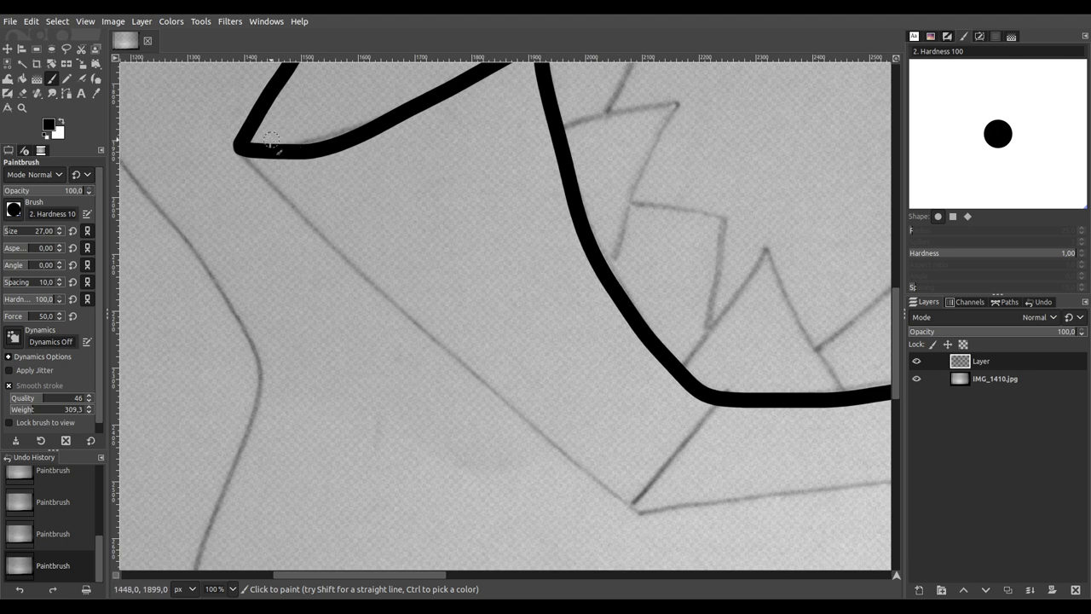
{"action": "left_click_drag", "start_coordinate": [282, 191], "coordinate": [630, 506]}
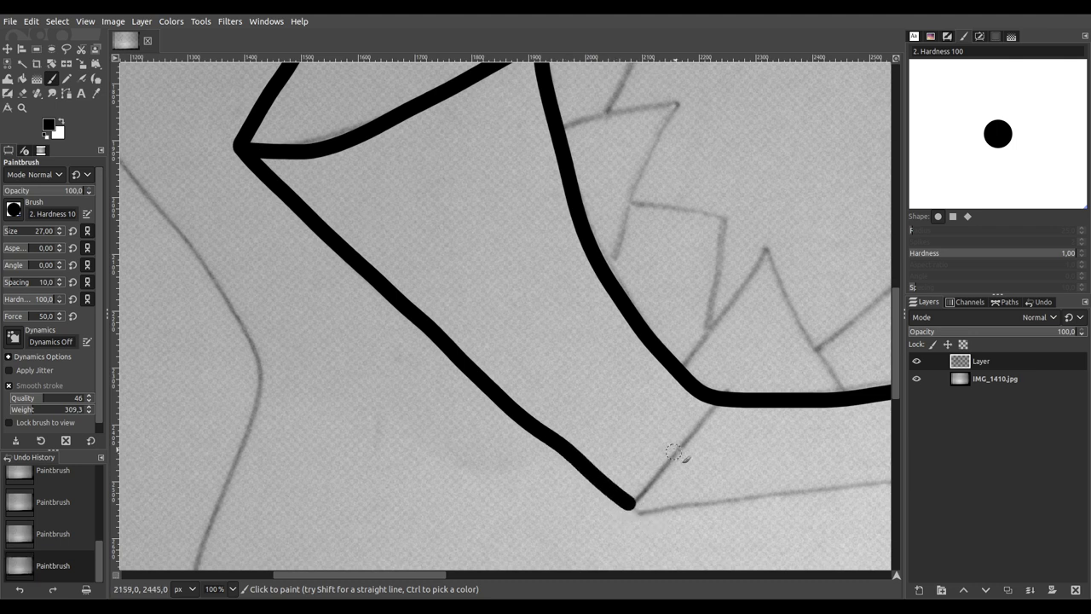
{"action": "mouse_move", "coordinate": [704, 424]}
{"action": "left_mouse_down"}
{"action": "mouse_move", "coordinate": [630, 503]}
{"action": "mouse_move", "coordinate": [361, 400]}
{"action": "mouse_move", "coordinate": [273, 404]}
{"action": "left_mouse_up"}
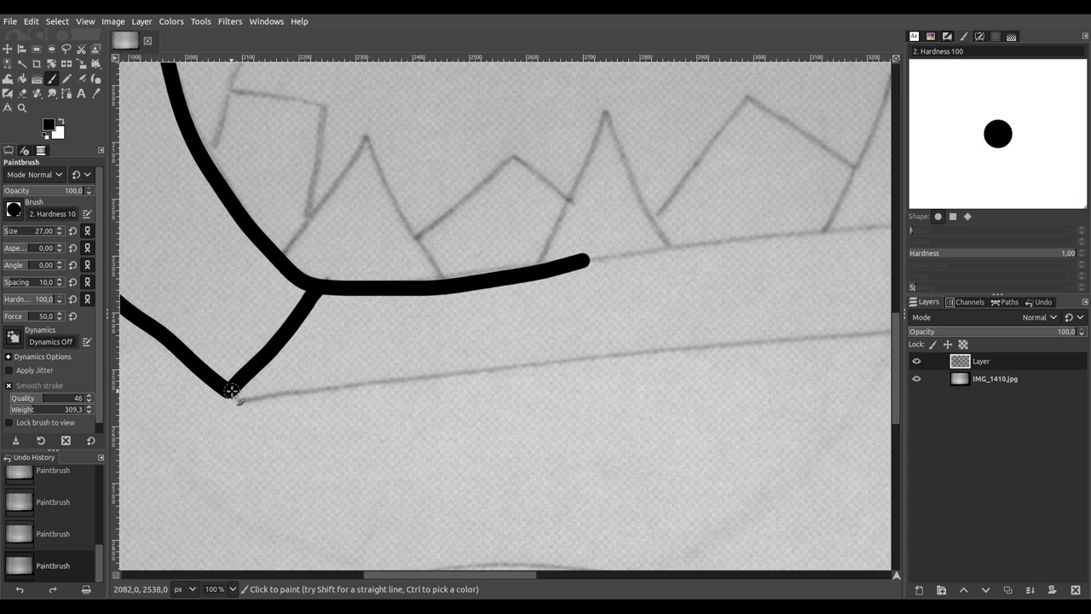
Step: Trace the outer bottom edge of the mouth frame across to its lower-right corner
{"action": "mouse_move", "coordinate": [296, 398]}
{"action": "left_mouse_down"}
{"action": "mouse_move", "coordinate": [349, 402]}
{"action": "mouse_move", "coordinate": [618, 356]}
{"action": "mouse_move", "coordinate": [833, 341]}
{"action": "mouse_move", "coordinate": [787, 372]}
{"action": "mouse_move", "coordinate": [222, 467]}
{"action": "left_mouse_up"}
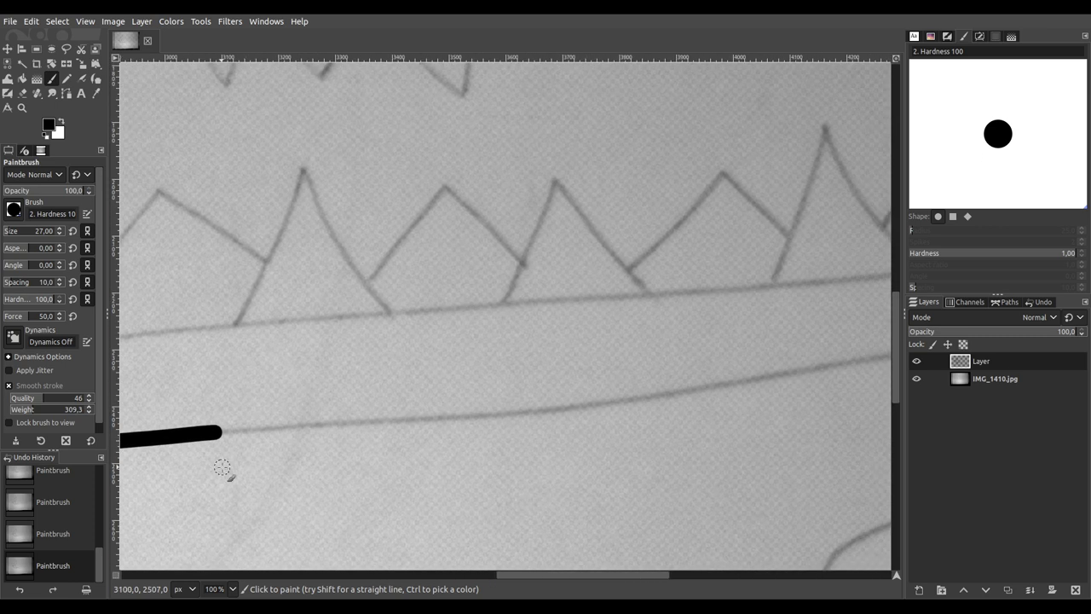
{"action": "mouse_move", "coordinate": [250, 428]}
{"action": "left_mouse_down"}
{"action": "mouse_move", "coordinate": [524, 414]}
{"action": "mouse_move", "coordinate": [861, 363]}
{"action": "left_mouse_up"}
{"action": "left_click_drag", "start_coordinate": [763, 405], "coordinate": [254, 467]}
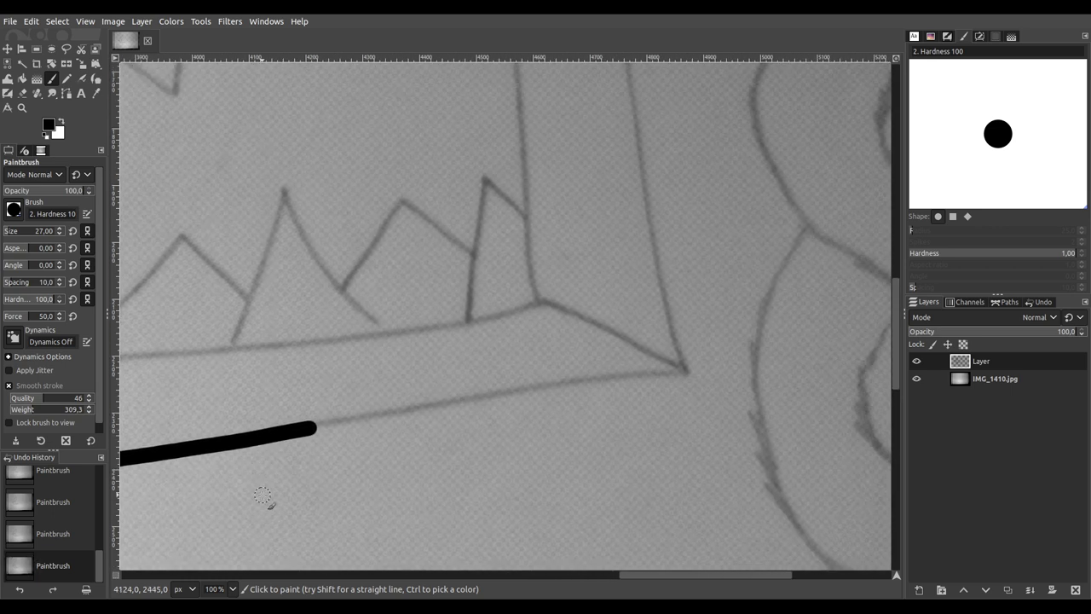
{"action": "scroll", "coordinate": [337, 443], "scroll_direction": "up", "scroll_amount": 2}
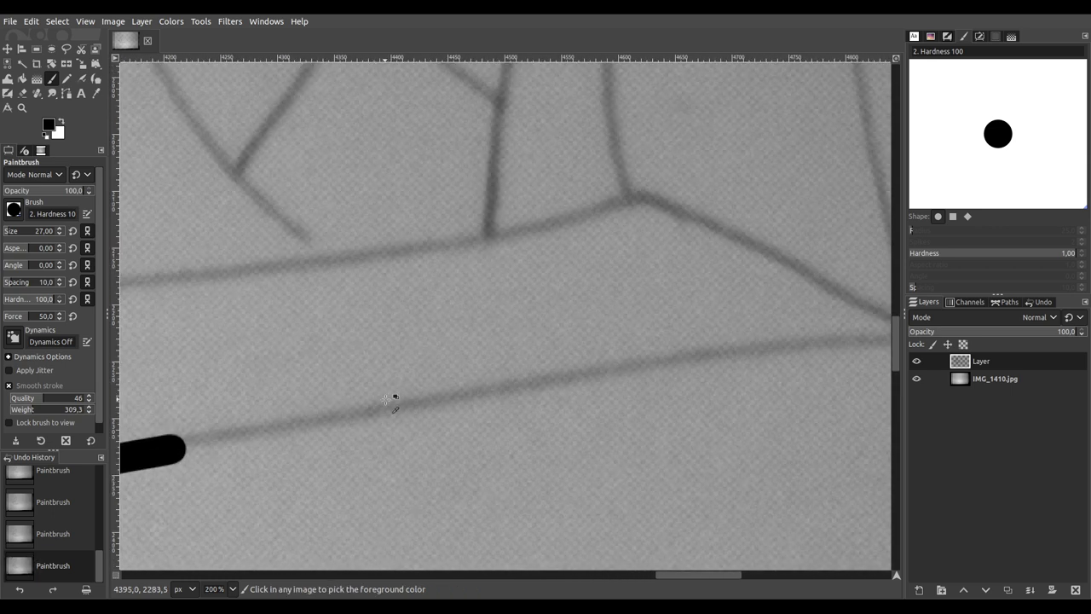
{"action": "mouse_move", "coordinate": [221, 439]}
{"action": "left_mouse_down"}
{"action": "mouse_move", "coordinate": [591, 375]}
{"action": "mouse_move", "coordinate": [793, 359]}
{"action": "left_mouse_up"}
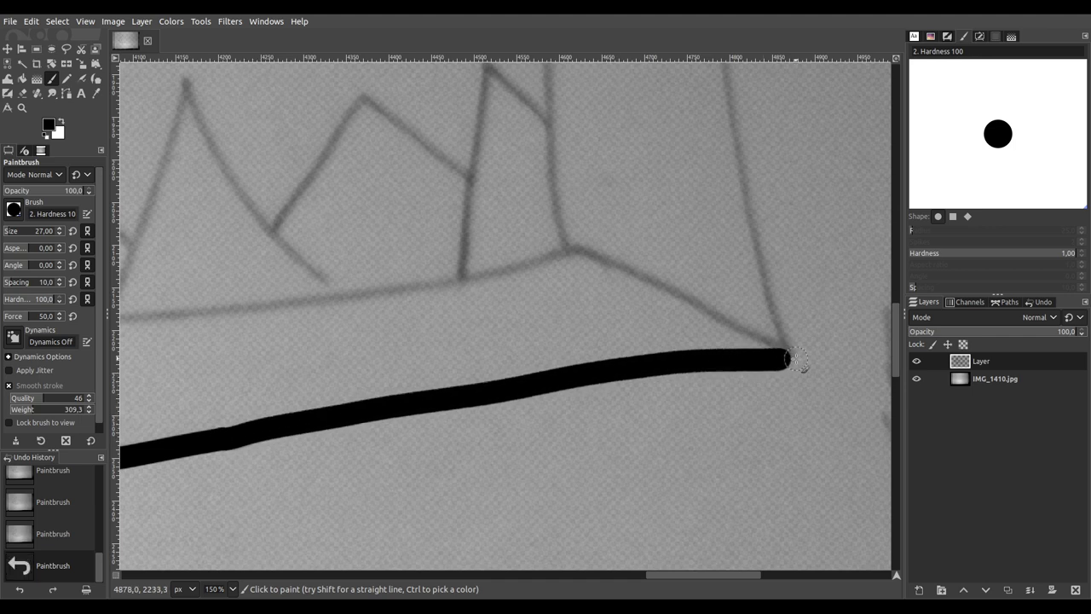
Step: Trace the inner bottom edge beneath the lower teeth and the diagonal line closing the frame's lower-right corner
{"action": "scroll", "coordinate": [742, 309], "scroll_direction": "down", "scroll_amount": 2}
{"action": "scroll", "coordinate": [699, 316], "scroll_direction": "left", "scroll_amount": 5}
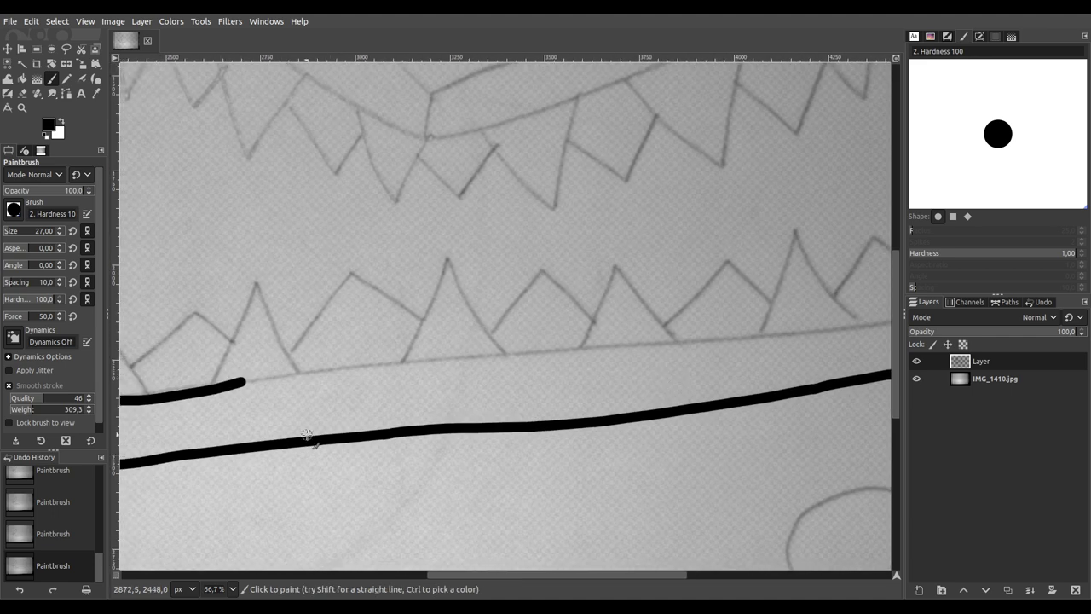
{"action": "scroll", "coordinate": [306, 435], "scroll_direction": "up", "scroll_amount": 2}
{"action": "mouse_move", "coordinate": [223, 375]}
{"action": "left_mouse_down"}
{"action": "mouse_move", "coordinate": [554, 352]}
{"action": "mouse_move", "coordinate": [810, 315]}
{"action": "mouse_move", "coordinate": [841, 330]}
{"action": "mouse_move", "coordinate": [273, 349]}
{"action": "mouse_move", "coordinate": [119, 371]}
{"action": "mouse_move", "coordinate": [152, 379]}
{"action": "mouse_move", "coordinate": [194, 359]}
{"action": "mouse_move", "coordinate": [580, 325]}
{"action": "mouse_move", "coordinate": [824, 319]}
{"action": "mouse_move", "coordinate": [653, 372]}
{"action": "mouse_move", "coordinate": [286, 423]}
{"action": "left_mouse_up"}
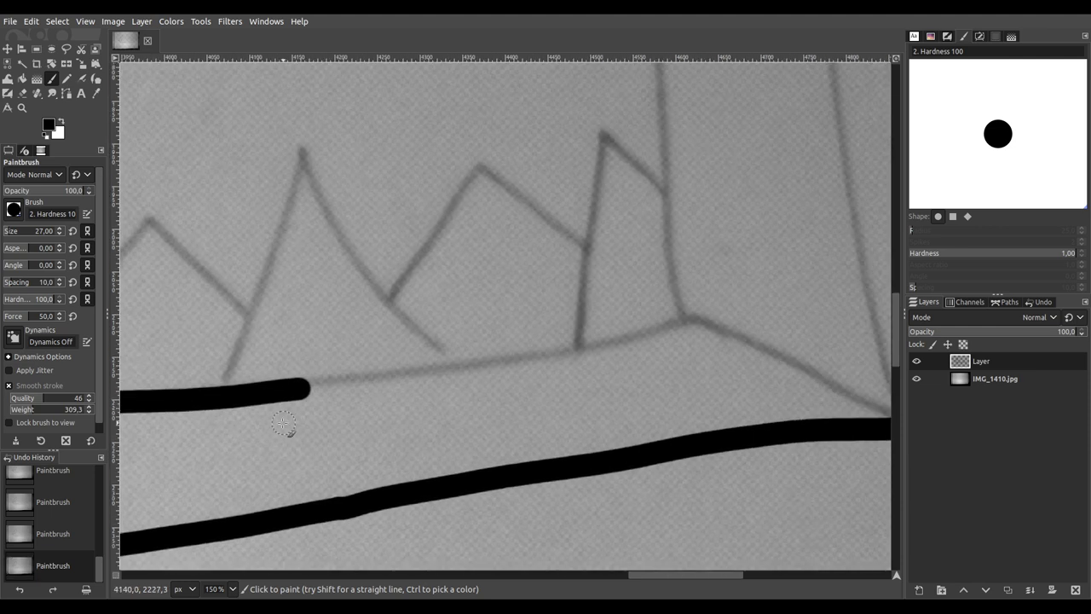
{"action": "mouse_move", "coordinate": [296, 390]}
{"action": "left_mouse_down"}
{"action": "mouse_move", "coordinate": [383, 389]}
{"action": "mouse_move", "coordinate": [649, 348]}
{"action": "mouse_move", "coordinate": [701, 325]}
{"action": "left_mouse_up"}
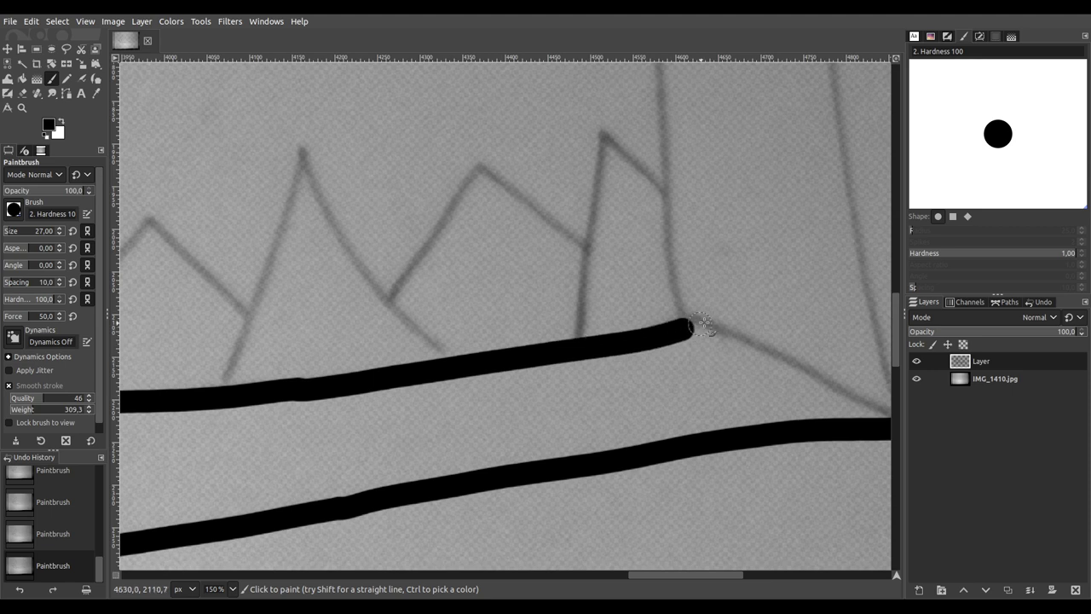
{"action": "scroll", "coordinate": [608, 356], "scroll_direction": "right", "scroll_amount": 5}
{"action": "mouse_move", "coordinate": [312, 305]}
{"action": "left_mouse_down"}
{"action": "mouse_move", "coordinate": [432, 339]}
{"action": "mouse_move", "coordinate": [516, 403]}
{"action": "left_mouse_up"}
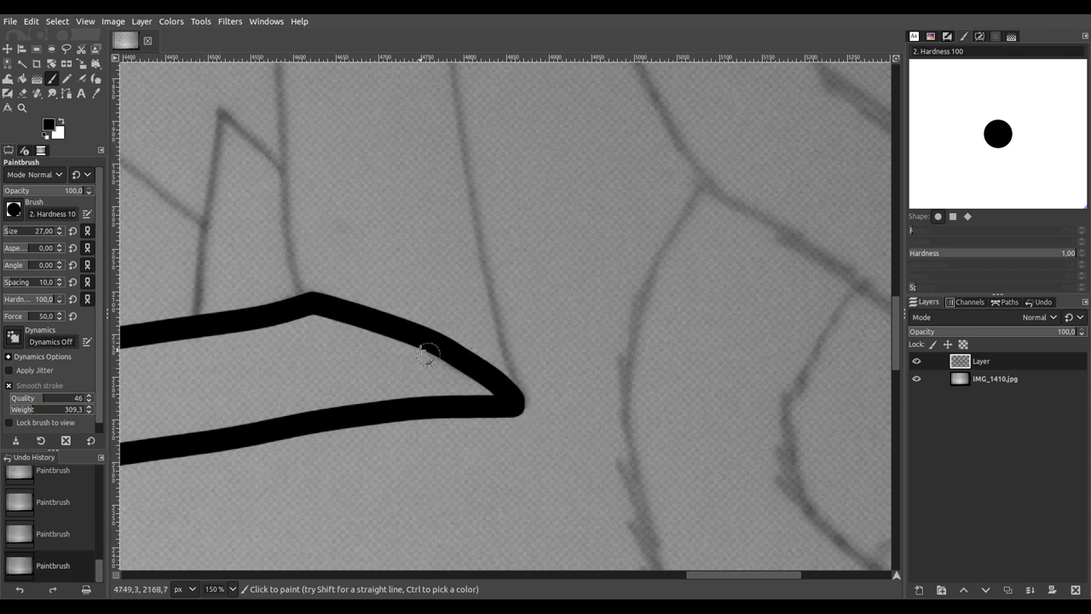
Step: Trace the mouth frame's right panel: its inner edge, its outer edge up to the top corner, and the short diagonal joining them
{"action": "scroll", "coordinate": [428, 352], "scroll_direction": "down", "scroll_amount": 2}
{"action": "scroll", "coordinate": [410, 341], "scroll_direction": "up", "scroll_amount": 3}
{"action": "mouse_move", "coordinate": [391, 342]}
{"action": "left_mouse_down"}
{"action": "mouse_move", "coordinate": [604, 426]}
{"action": "mouse_move", "coordinate": [601, 412]}
{"action": "left_mouse_up"}
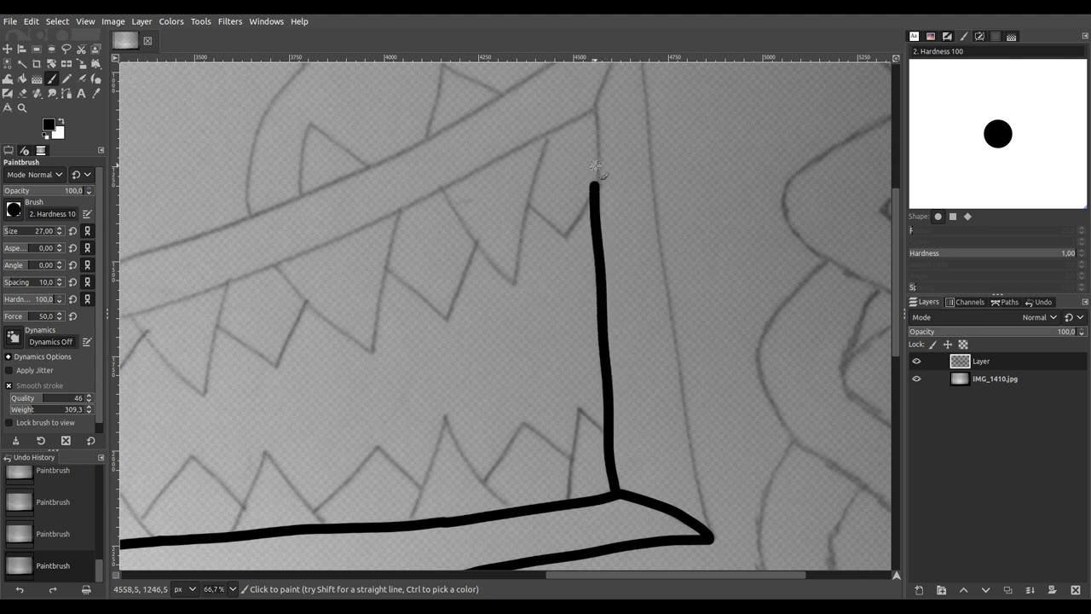
{"action": "mouse_move", "coordinate": [697, 265]}
{"action": "left_mouse_down"}
{"action": "mouse_move", "coordinate": [657, 293]}
{"action": "mouse_move", "coordinate": [578, 319]}
{"action": "left_mouse_up"}
{"action": "left_click_drag", "start_coordinate": [571, 367], "coordinate": [485, 319]}
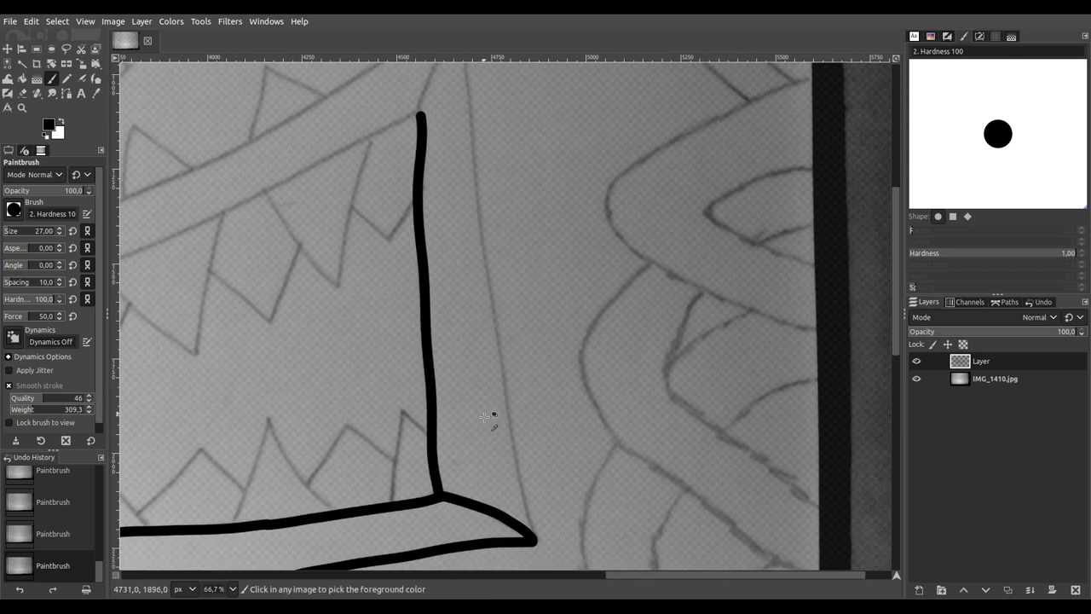
{"action": "scroll", "coordinate": [499, 418], "scroll_direction": "up", "scroll_amount": 1}
{"action": "left_click_drag", "start_coordinate": [509, 460], "coordinate": [491, 400]}
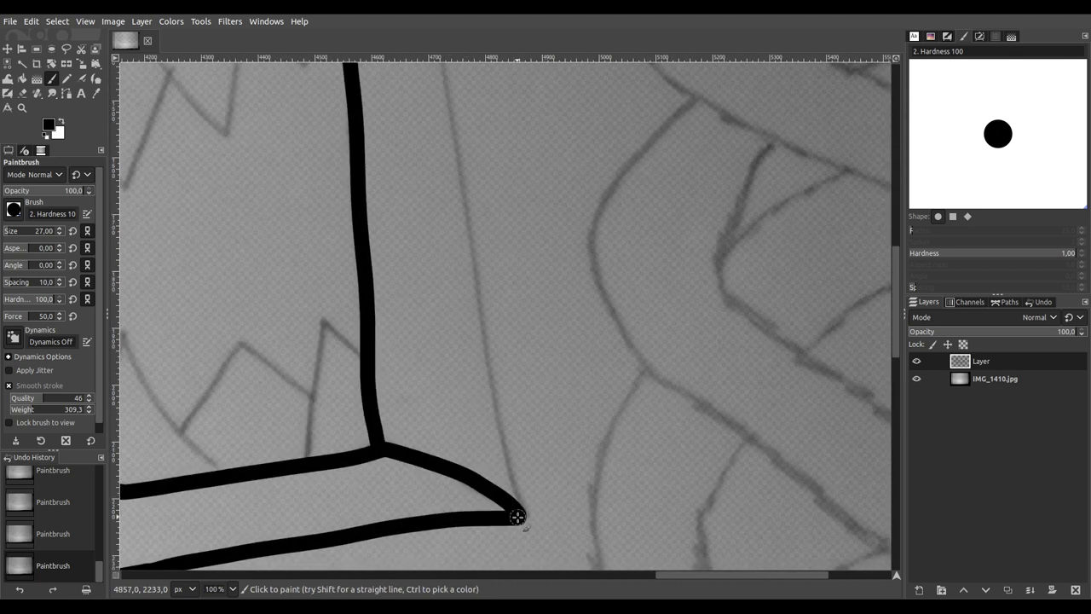
{"action": "mouse_move", "coordinate": [515, 492]}
{"action": "left_mouse_down"}
{"action": "mouse_move", "coordinate": [476, 339]}
{"action": "mouse_move", "coordinate": [444, 60]}
{"action": "left_mouse_up"}
{"action": "mouse_move", "coordinate": [426, 127]}
{"action": "left_mouse_down"}
{"action": "mouse_move", "coordinate": [444, 197]}
{"action": "mouse_move", "coordinate": [640, 599]}
{"action": "mouse_move", "coordinate": [583, 512]}
{"action": "mouse_move", "coordinate": [571, 514]}
{"action": "mouse_move", "coordinate": [629, 534]}
{"action": "mouse_move", "coordinate": [595, 162]}
{"action": "left_mouse_up"}
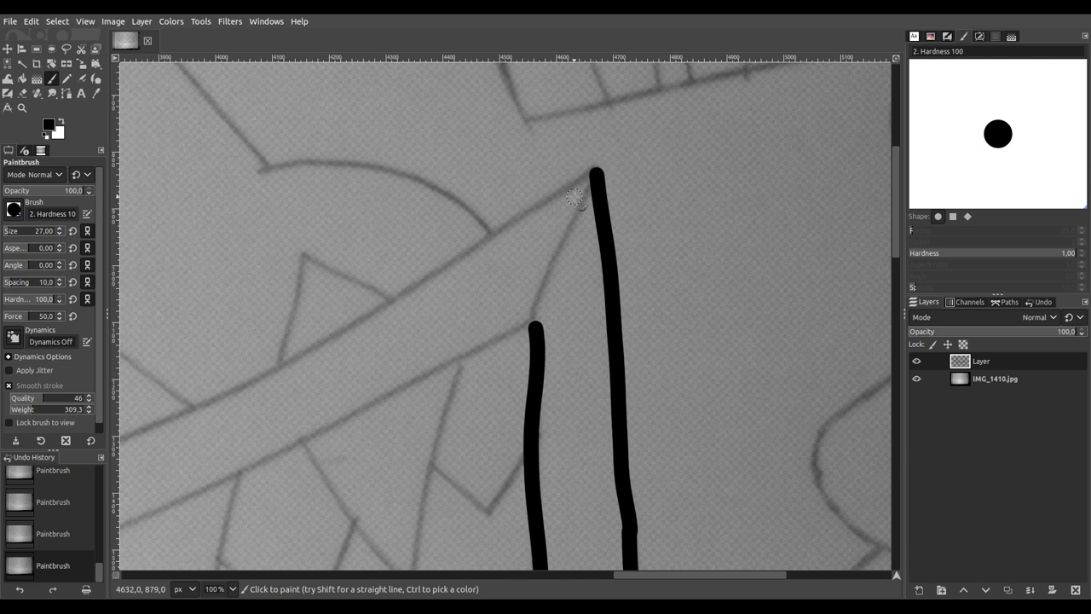
{"action": "left_click_drag", "start_coordinate": [572, 221], "coordinate": [532, 330]}
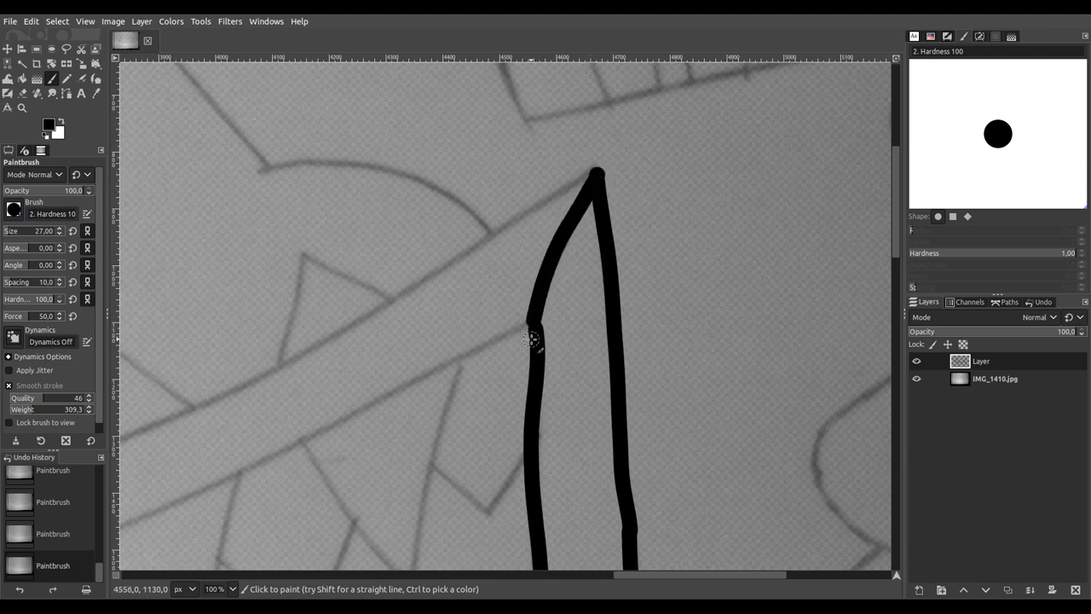
Step: Trace the mouth frame's upper-right panel: its outer edge down to the central notch, the short end line and the inner edge
{"action": "scroll", "coordinate": [531, 340], "scroll_direction": "left", "scroll_amount": 6}
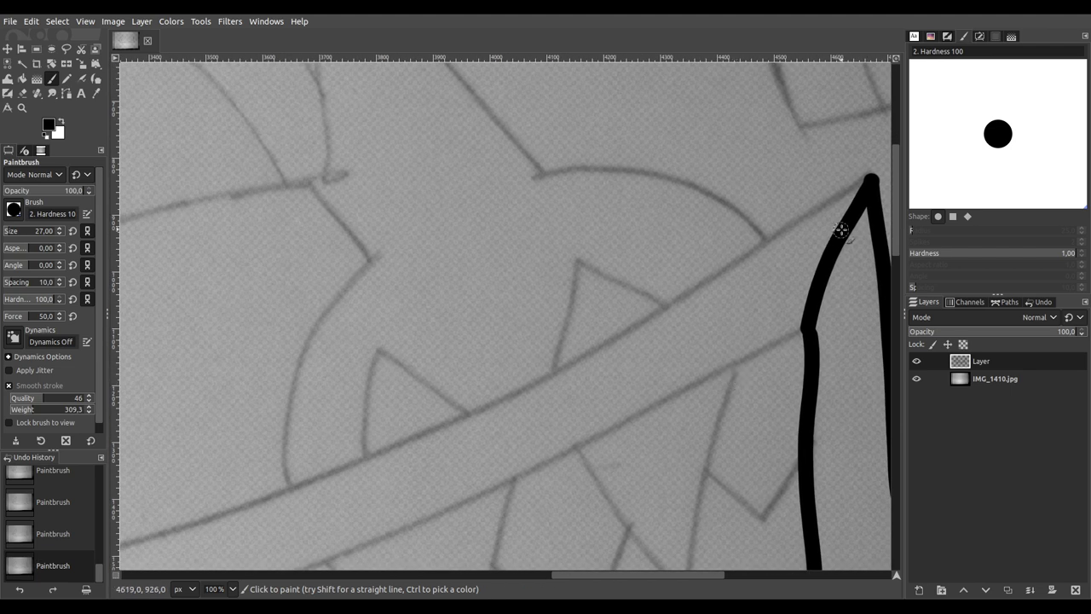
{"action": "mouse_move", "coordinate": [821, 209]}
{"action": "left_mouse_down"}
{"action": "mouse_move", "coordinate": [646, 322]}
{"action": "mouse_move", "coordinate": [445, 430]}
{"action": "mouse_move", "coordinate": [196, 527]}
{"action": "mouse_move", "coordinate": [500, 407]}
{"action": "mouse_move", "coordinate": [623, 344]}
{"action": "mouse_move", "coordinate": [701, 267]}
{"action": "left_mouse_up"}
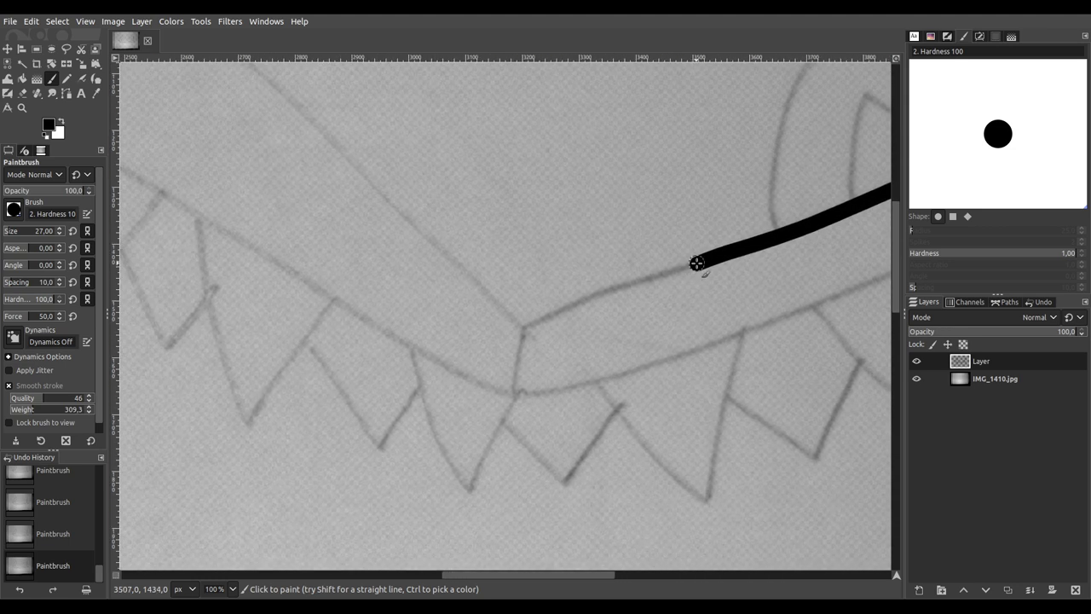
{"action": "mouse_move", "coordinate": [679, 271]}
{"action": "left_mouse_down"}
{"action": "mouse_move", "coordinate": [507, 331]}
{"action": "mouse_move", "coordinate": [527, 323]}
{"action": "mouse_move", "coordinate": [517, 409]}
{"action": "left_mouse_up"}
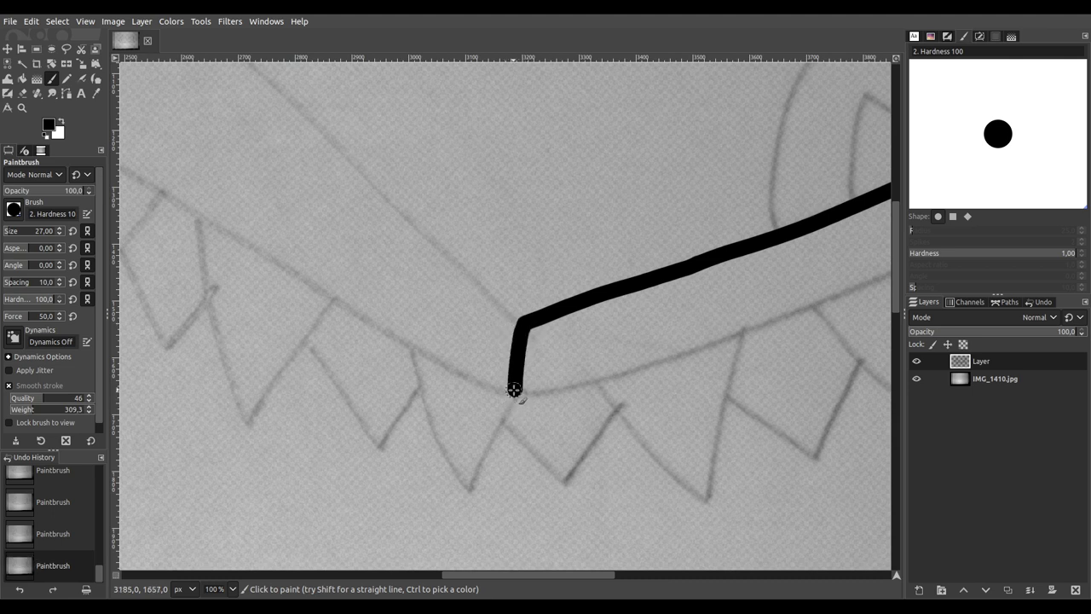
{"action": "mouse_move", "coordinate": [571, 387]}
{"action": "left_mouse_down"}
{"action": "mouse_move", "coordinate": [763, 332]}
{"action": "mouse_move", "coordinate": [871, 284]}
{"action": "left_mouse_up"}
{"action": "mouse_move", "coordinate": [842, 352]}
{"action": "left_mouse_down"}
{"action": "mouse_move", "coordinate": [274, 492]}
{"action": "mouse_move", "coordinate": [268, 474]}
{"action": "left_mouse_up"}
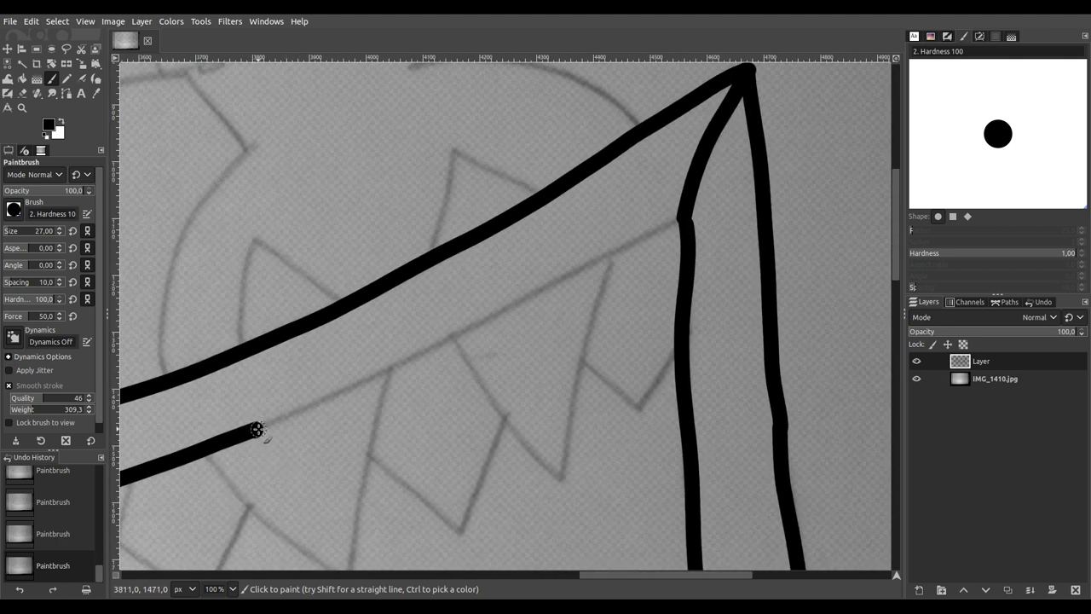
{"action": "left_click_drag", "start_coordinate": [297, 410], "coordinate": [691, 217]}
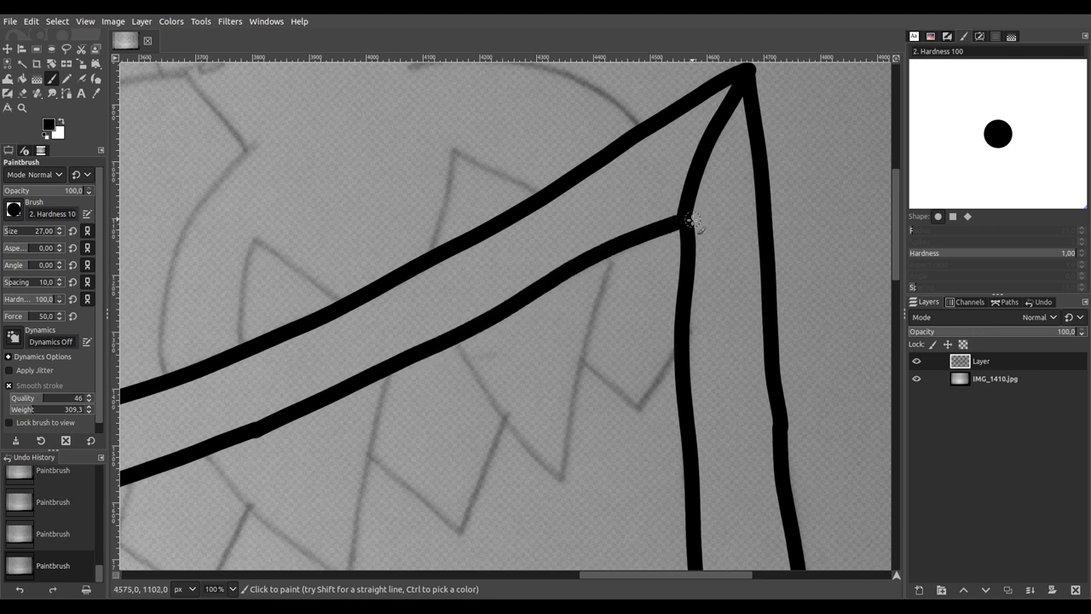
Step: Trace the outer and inner edges of the frame panel running from the upper-left peak down to the central notch
{"action": "scroll", "coordinate": [537, 304], "scroll_direction": "down", "scroll_amount": 3, "text": "ctrl"}
{"action": "scroll", "coordinate": [512, 353], "scroll_direction": "up", "scroll_amount": 2, "text": "ctrl"}
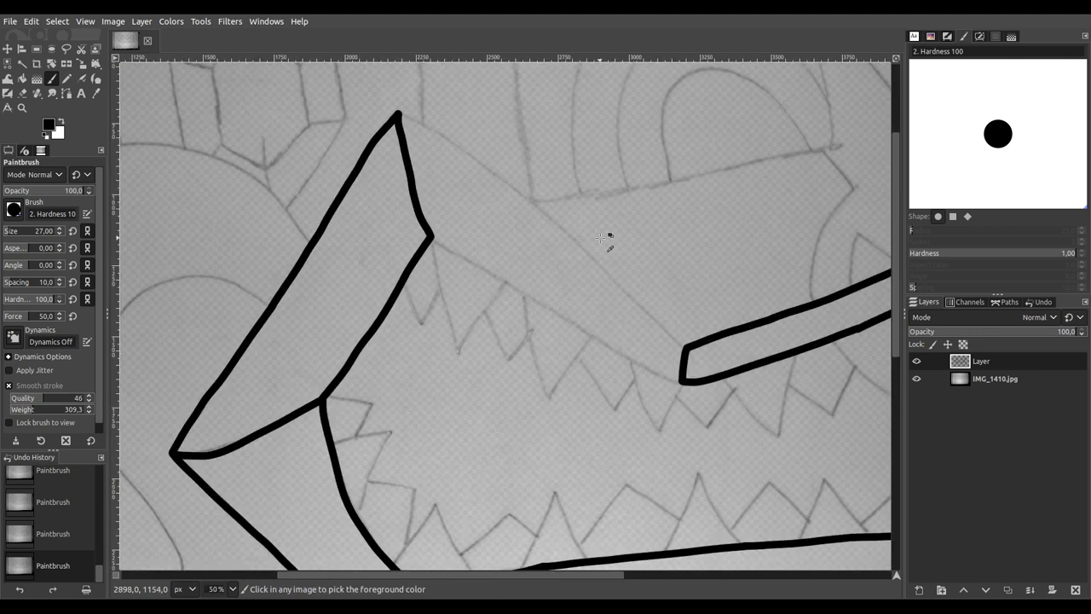
{"action": "scroll", "coordinate": [601, 239], "scroll_direction": "up", "scroll_amount": 2, "text": "ctrl"}
{"action": "left_click_drag", "start_coordinate": [625, 336], "coordinate": [608, 416]}
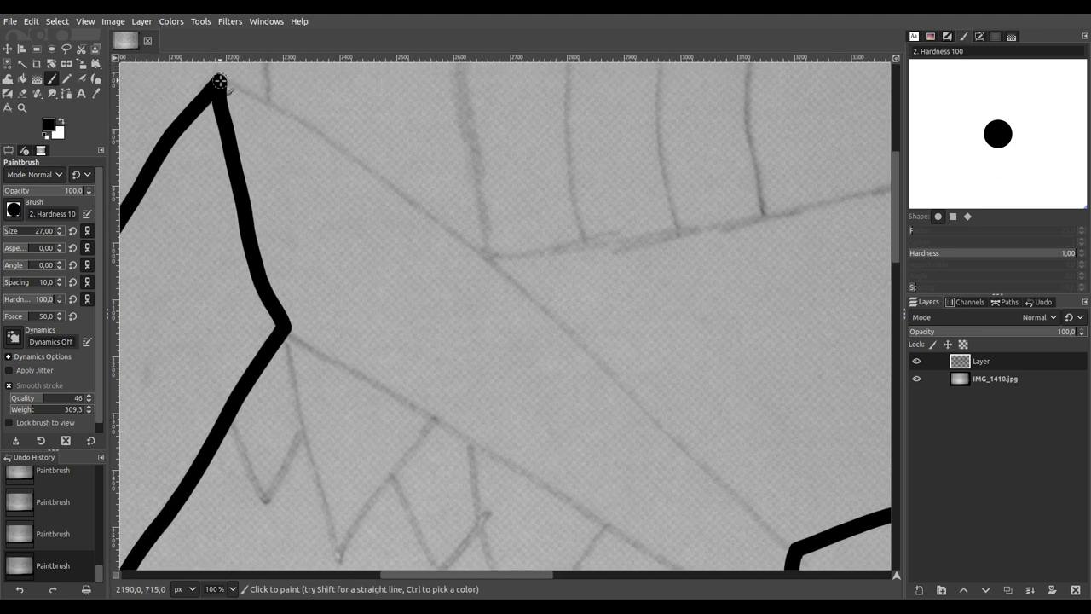
{"action": "mouse_move", "coordinate": [270, 109]}
{"action": "left_mouse_down"}
{"action": "mouse_move", "coordinate": [678, 424]}
{"action": "mouse_move", "coordinate": [779, 535]}
{"action": "left_mouse_up"}
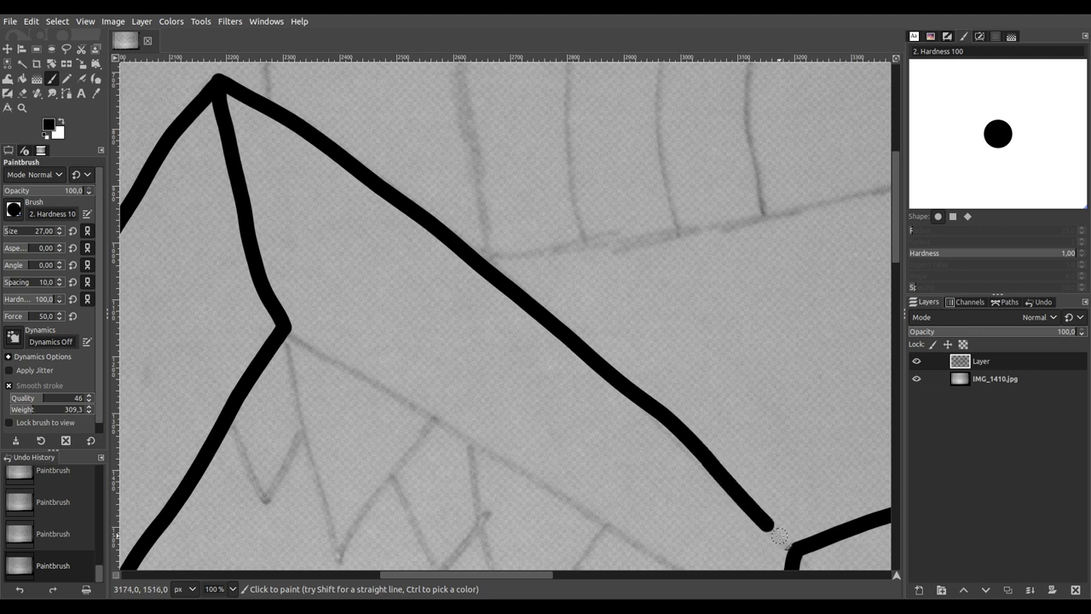
{"action": "scroll", "coordinate": [767, 555], "scroll_direction": "down", "scroll_amount": 5}
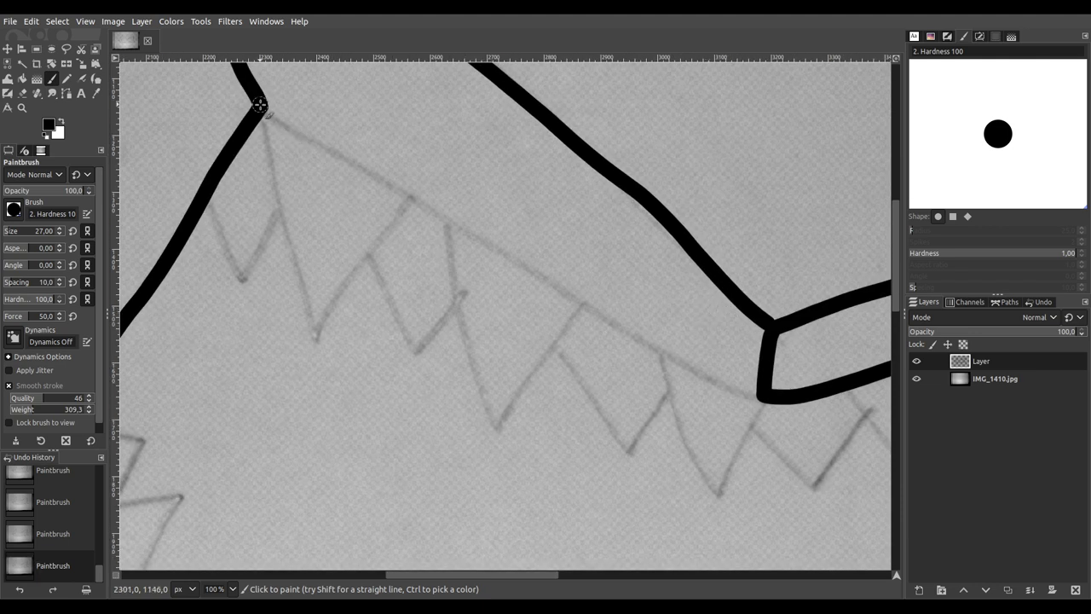
{"action": "mouse_move", "coordinate": [281, 121]}
{"action": "left_mouse_down"}
{"action": "mouse_move", "coordinate": [688, 374]}
{"action": "mouse_move", "coordinate": [766, 397]}
{"action": "left_mouse_up"}
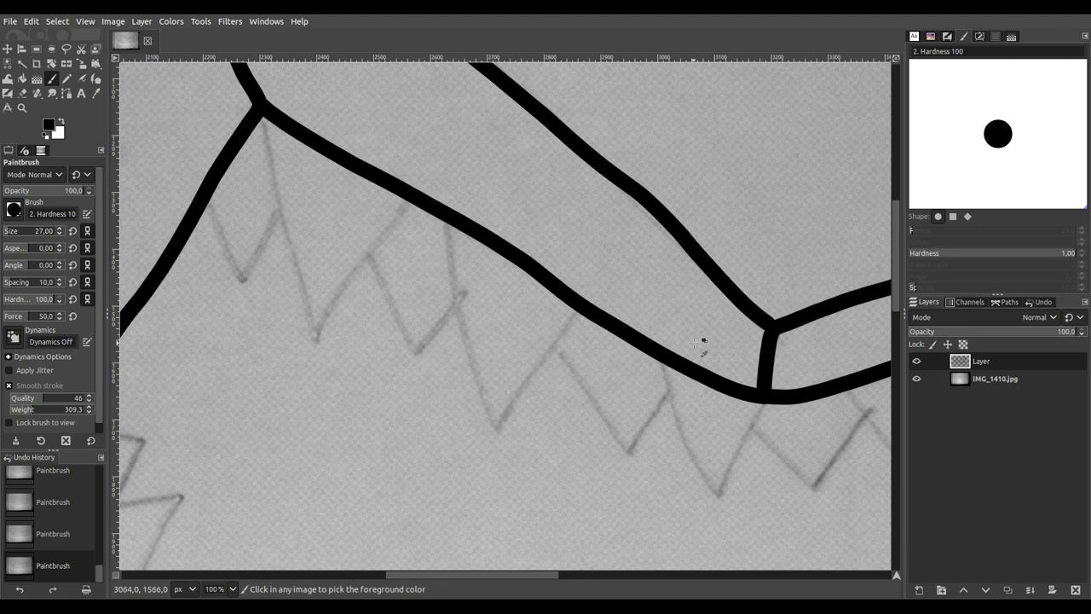
Step: Set the brush size to 18 and trace the two leftmost upper teeth at the frame's inner upper-left corner
{"action": "scroll", "coordinate": [702, 347], "scroll_direction": "down", "scroll_amount": 4, "text": "ctrl"}
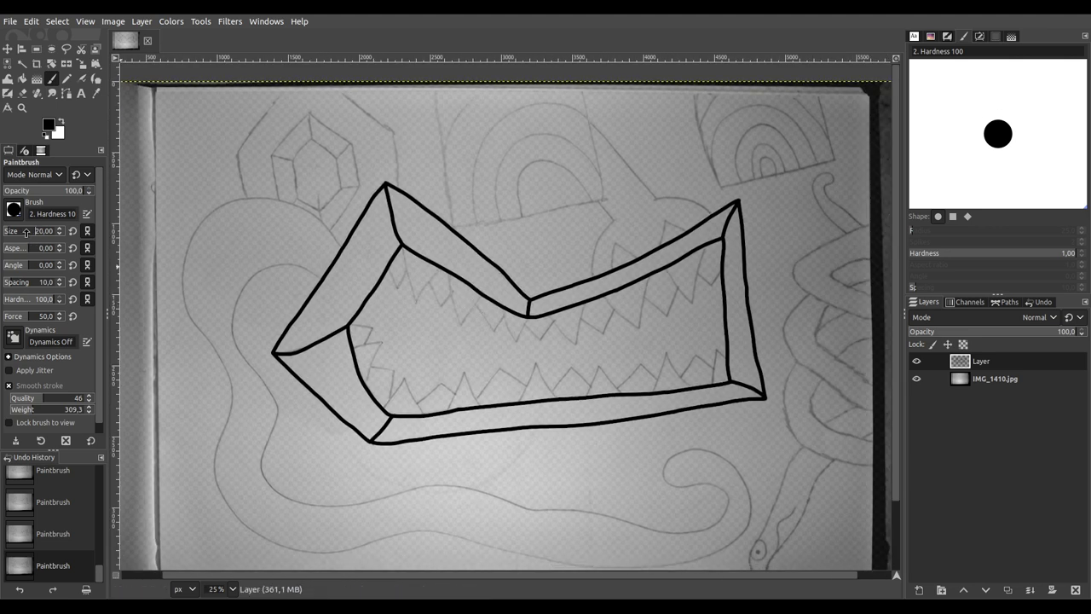
{"action": "scroll", "coordinate": [415, 295], "scroll_direction": "up", "scroll_amount": 5}
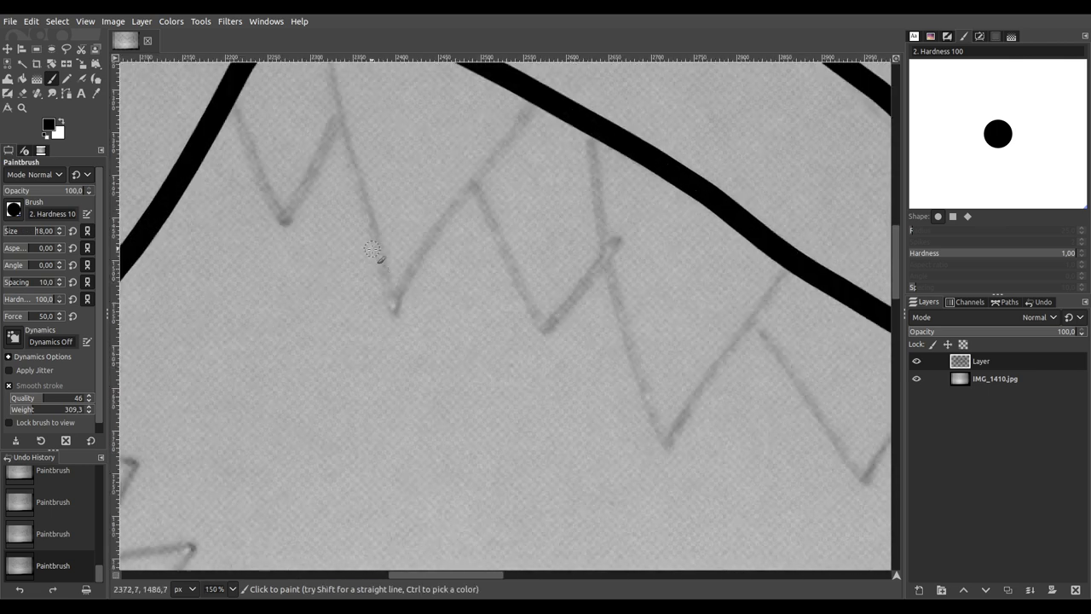
{"action": "mouse_move", "coordinate": [393, 142]}
{"action": "left_mouse_down"}
{"action": "mouse_move", "coordinate": [490, 493]}
{"action": "mouse_move", "coordinate": [489, 469]}
{"action": "mouse_move", "coordinate": [537, 381]}
{"action": "mouse_move", "coordinate": [627, 260]}
{"action": "left_mouse_up"}
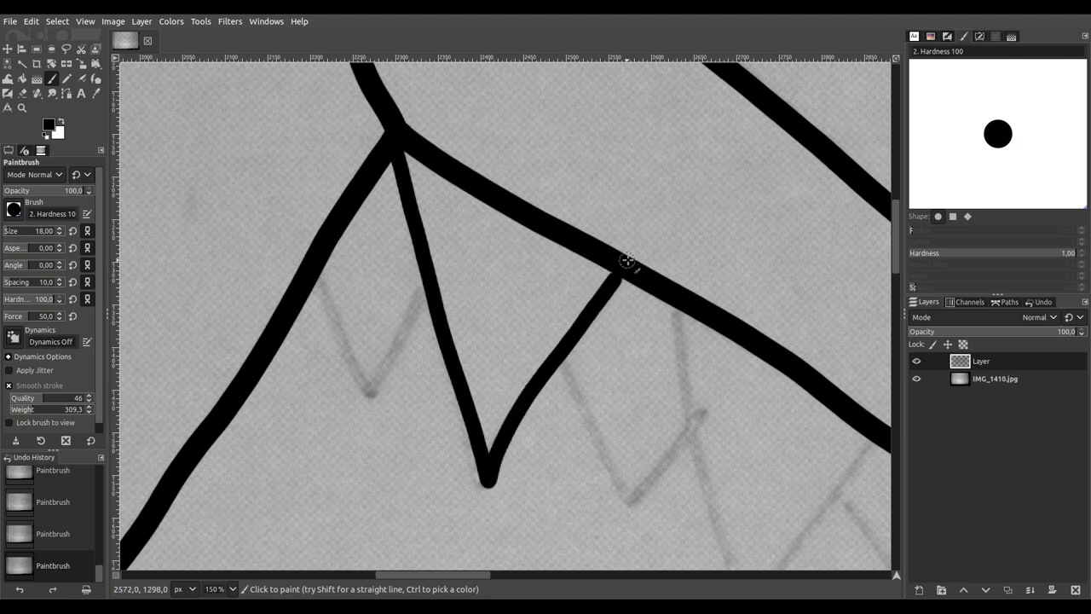
{"action": "mouse_move", "coordinate": [318, 268]}
{"action": "left_mouse_down"}
{"action": "mouse_move", "coordinate": [367, 392]}
{"action": "mouse_move", "coordinate": [400, 358]}
{"action": "mouse_move", "coordinate": [432, 271]}
{"action": "left_mouse_up"}
Step: Trace the next small upper tooth and the large tooth beside it along the left slope
{"action": "scroll", "coordinate": [378, 264], "scroll_direction": "down", "scroll_amount": 4}
{"action": "scroll", "coordinate": [377, 263], "scroll_direction": "right", "scroll_amount": 7}
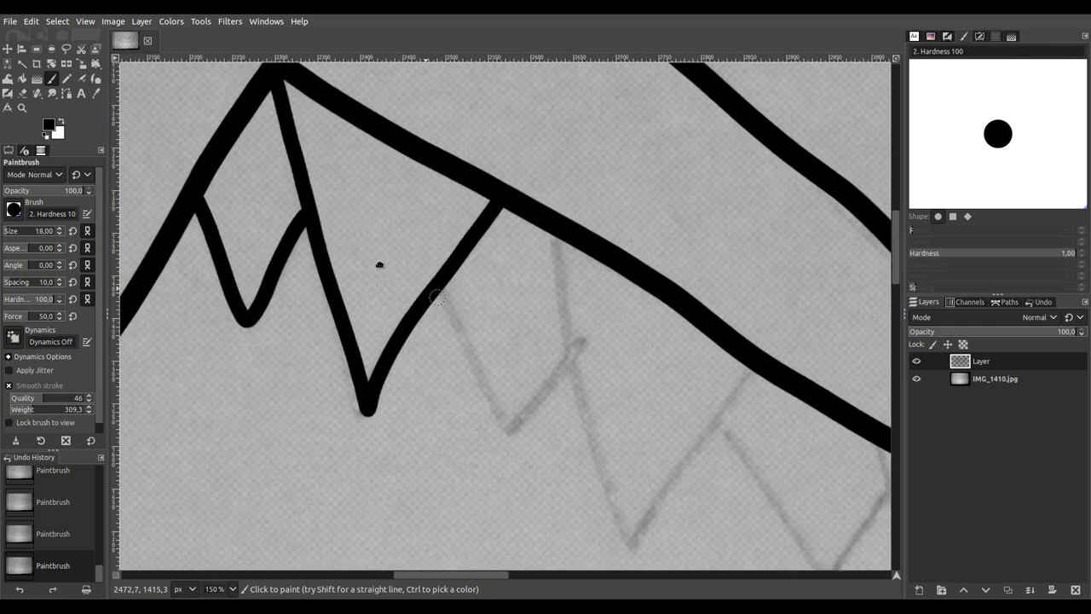
{"action": "mouse_move", "coordinate": [322, 224]}
{"action": "left_mouse_down"}
{"action": "mouse_move", "coordinate": [390, 371]}
{"action": "mouse_move", "coordinate": [454, 288]}
{"action": "left_mouse_up"}
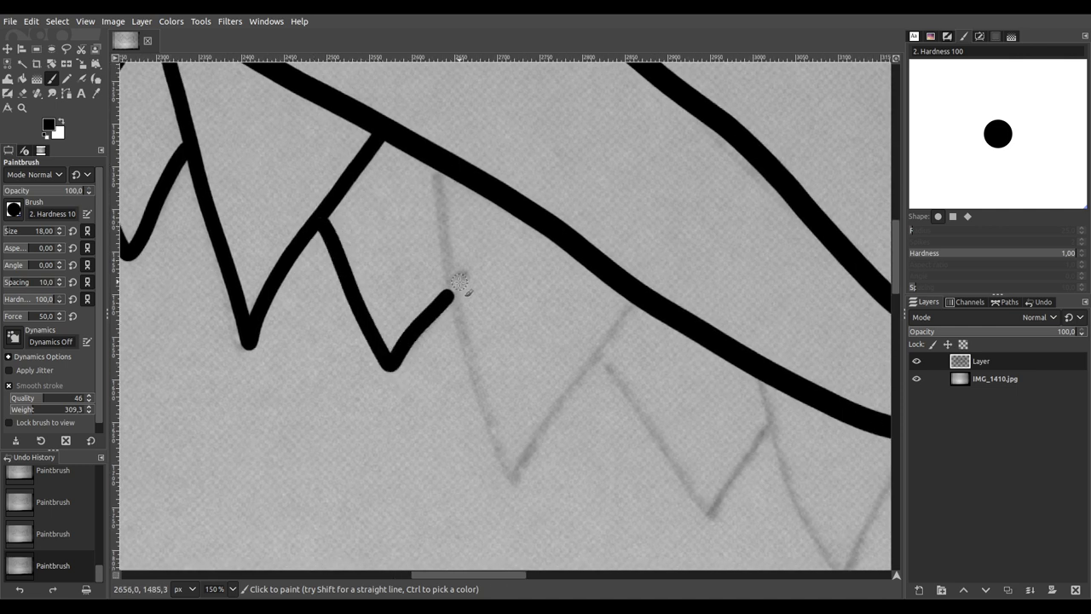
{"action": "scroll", "coordinate": [460, 283], "scroll_direction": "down", "scroll_amount": 2}
{"action": "scroll", "coordinate": [418, 290], "scroll_direction": "right", "scroll_amount": 4}
{"action": "mouse_move", "coordinate": [320, 104]}
{"action": "left_mouse_down"}
{"action": "mouse_move", "coordinate": [346, 291]}
{"action": "mouse_move", "coordinate": [403, 431]}
{"action": "mouse_move", "coordinate": [428, 368]}
{"action": "mouse_move", "coordinate": [532, 242]}
{"action": "left_mouse_up"}
Step: Trace the three upper teeth around the central notch, ending with the small one just right of it
{"action": "scroll", "coordinate": [394, 312], "scroll_direction": "down", "scroll_amount": 2}
{"action": "scroll", "coordinate": [394, 312], "scroll_direction": "right", "scroll_amount": 9}
{"action": "mouse_move", "coordinate": [215, 229]}
{"action": "left_mouse_down"}
{"action": "mouse_move", "coordinate": [328, 388]}
{"action": "mouse_move", "coordinate": [334, 357]}
{"action": "mouse_move", "coordinate": [388, 294]}
{"action": "left_mouse_up"}
{"action": "mouse_move", "coordinate": [372, 236]}
{"action": "left_mouse_down"}
{"action": "mouse_move", "coordinate": [379, 300]}
{"action": "mouse_move", "coordinate": [468, 449]}
{"action": "mouse_move", "coordinate": [472, 408]}
{"action": "mouse_move", "coordinate": [544, 297]}
{"action": "left_mouse_up"}
{"action": "mouse_move", "coordinate": [566, 358]}
{"action": "left_mouse_down"}
{"action": "mouse_move", "coordinate": [254, 260]}
{"action": "mouse_move", "coordinate": [256, 286]}
{"action": "mouse_move", "coordinate": [302, 331]}
{"action": "mouse_move", "coordinate": [326, 324]}
{"action": "mouse_move", "coordinate": [389, 219]}
{"action": "left_mouse_up"}
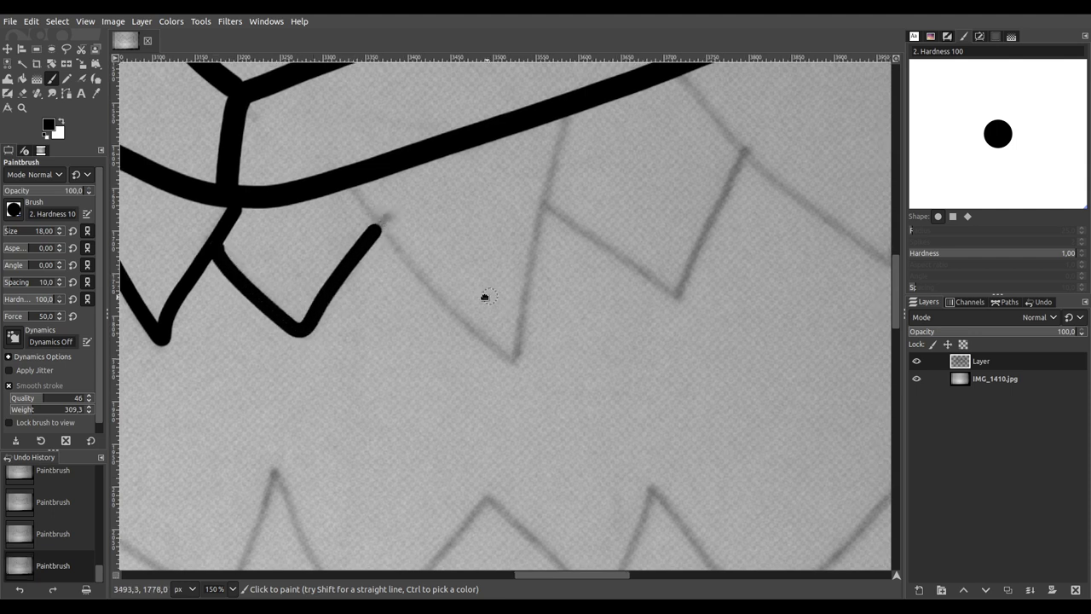
Step: Trace the next three upper teeth, large, small and large, along the lower edge of the upper-right panel
{"action": "scroll", "coordinate": [482, 298], "scroll_direction": "right", "scroll_amount": 3}
{"action": "mouse_move", "coordinate": [205, 196]}
{"action": "left_mouse_down"}
{"action": "mouse_move", "coordinate": [375, 381]}
{"action": "mouse_move", "coordinate": [369, 326]}
{"action": "mouse_move", "coordinate": [429, 99]}
{"action": "left_mouse_up"}
{"action": "scroll", "coordinate": [460, 258], "scroll_direction": "up", "scroll_amount": 3}
{"action": "scroll", "coordinate": [460, 258], "scroll_direction": "right", "scroll_amount": 4}
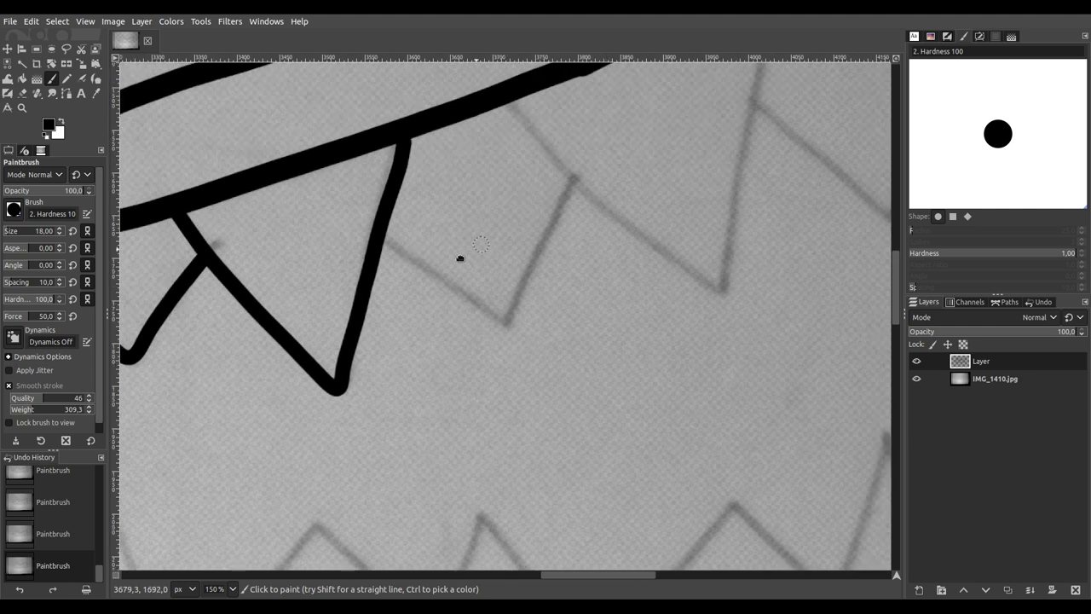
{"action": "mouse_move", "coordinate": [209, 367]}
{"action": "left_mouse_down"}
{"action": "mouse_move", "coordinate": [328, 449]}
{"action": "mouse_move", "coordinate": [346, 437]}
{"action": "mouse_move", "coordinate": [393, 304]}
{"action": "left_mouse_up"}
{"action": "scroll", "coordinate": [241, 318], "scroll_direction": "right", "scroll_amount": 4}
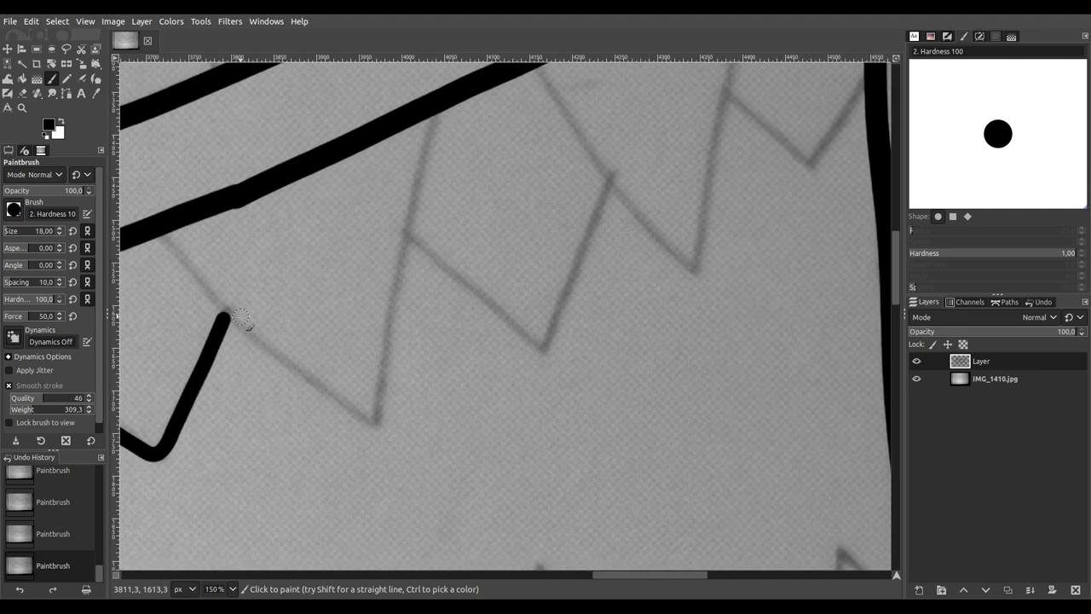
{"action": "mouse_move", "coordinate": [161, 229]}
{"action": "left_mouse_down"}
{"action": "mouse_move", "coordinate": [268, 363]}
{"action": "mouse_move", "coordinate": [382, 428]}
{"action": "mouse_move", "coordinate": [396, 297]}
{"action": "mouse_move", "coordinate": [443, 118]}
{"action": "left_mouse_up"}
Step: Trace the remaining three upper teeth up to the inner edge of the mouth frame's right panel
{"action": "scroll", "coordinate": [190, 377], "scroll_direction": "up", "scroll_amount": 3}
{"action": "scroll", "coordinate": [189, 377], "scroll_direction": "right", "scroll_amount": 6}
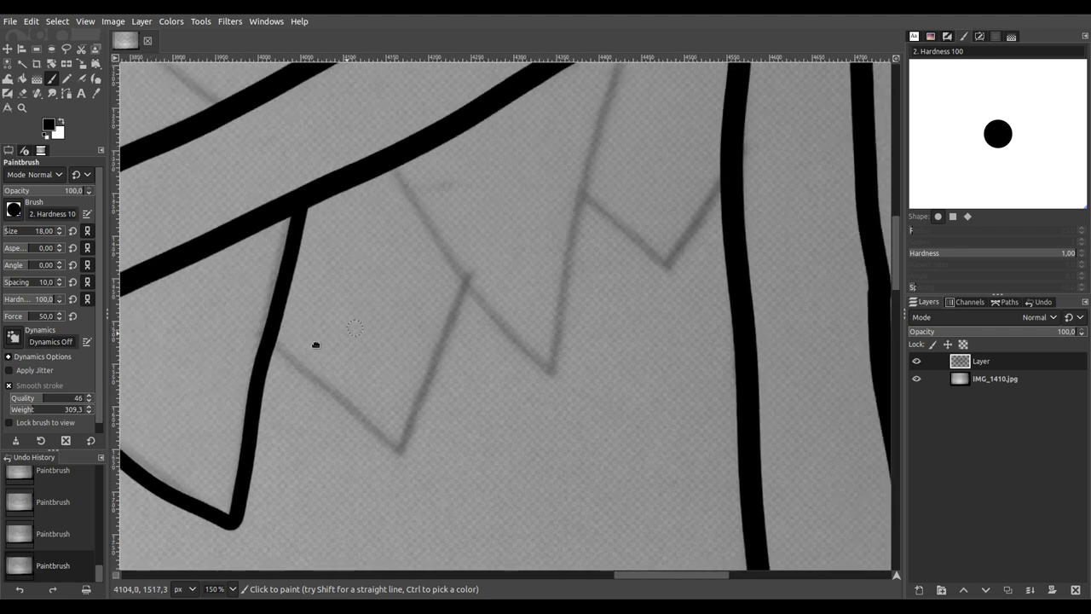
{"action": "mouse_move", "coordinate": [171, 373]}
{"action": "left_mouse_down"}
{"action": "mouse_move", "coordinate": [297, 486]}
{"action": "mouse_move", "coordinate": [312, 414]}
{"action": "mouse_move", "coordinate": [361, 313]}
{"action": "left_mouse_up"}
{"action": "mouse_move", "coordinate": [279, 196]}
{"action": "left_mouse_down"}
{"action": "mouse_move", "coordinate": [323, 272]}
{"action": "mouse_move", "coordinate": [451, 392]}
{"action": "mouse_move", "coordinate": [527, 77]}
{"action": "left_mouse_up"}
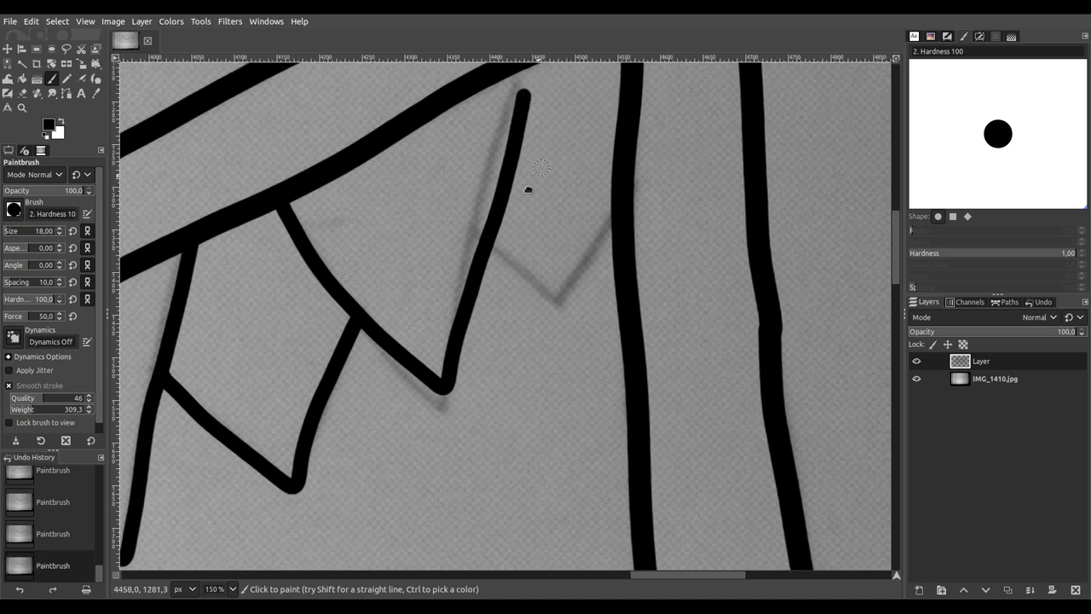
{"action": "left_click_drag", "start_coordinate": [529, 187], "coordinate": [389, 315]}
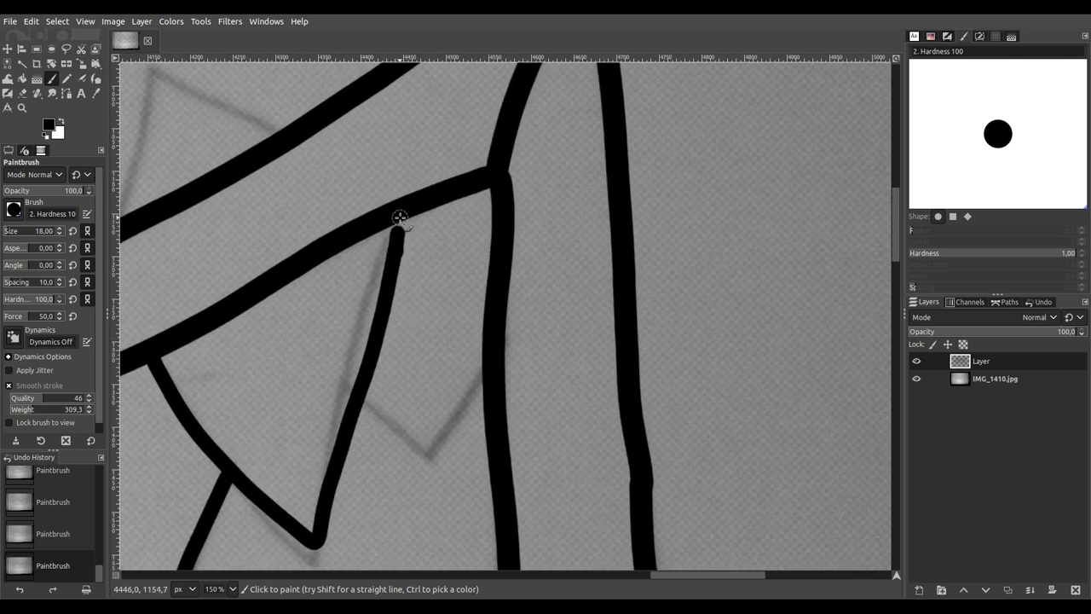
{"action": "mouse_move", "coordinate": [365, 414]}
{"action": "left_mouse_down"}
{"action": "mouse_move", "coordinate": [235, 365]}
{"action": "mouse_move", "coordinate": [309, 414]}
{"action": "mouse_move", "coordinate": [356, 318]}
{"action": "left_mouse_up"}
Step: Trace the two rightmost lower teeth beside the frame's right panel and save the image
{"action": "scroll", "coordinate": [308, 426], "scroll_direction": "down", "scroll_amount": 4, "text": "ctrl"}
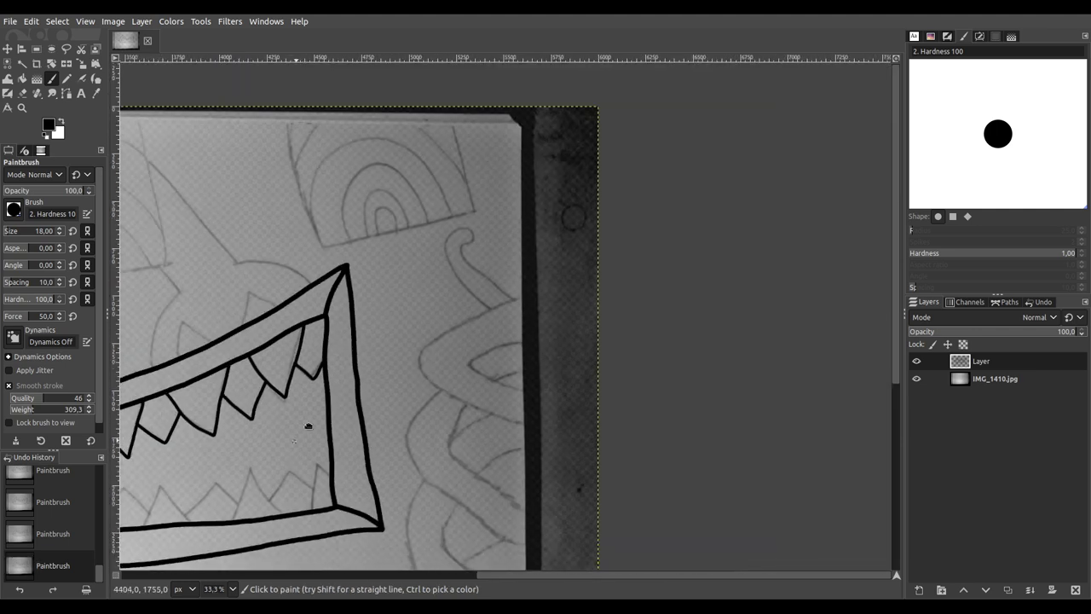
{"action": "left_click_drag", "start_coordinate": [309, 426], "coordinate": [452, 362]}
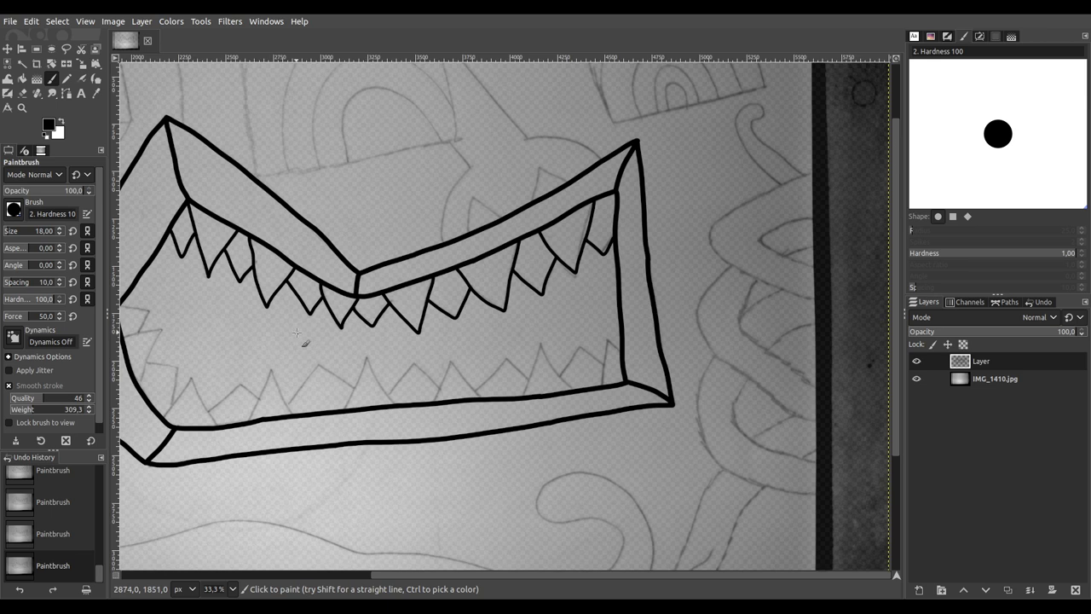
{"action": "scroll", "coordinate": [669, 389], "scroll_direction": "up", "scroll_amount": 4, "text": "ctrl"}
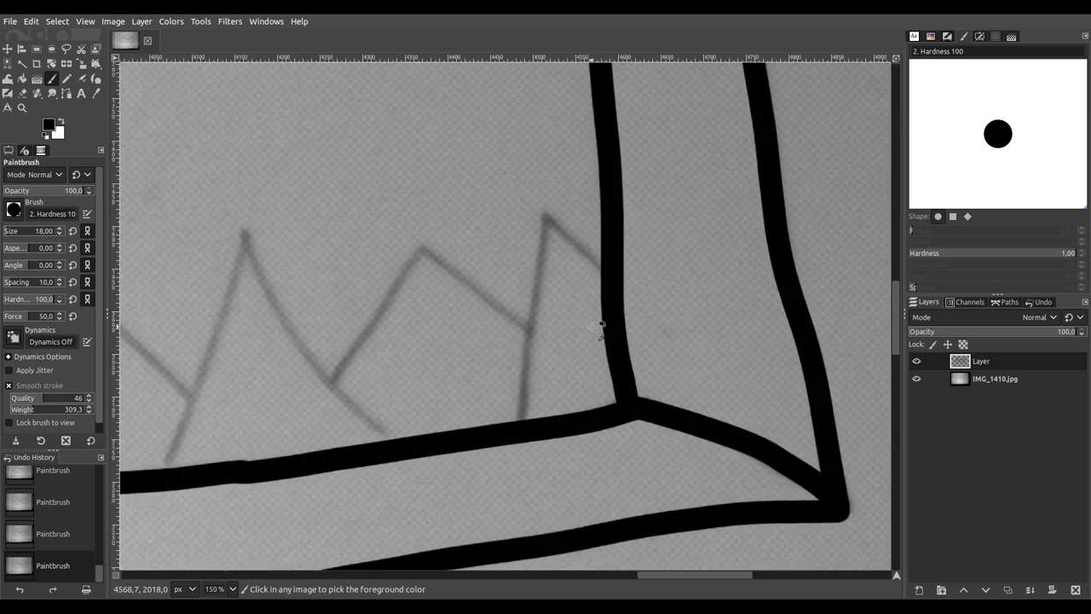
{"action": "mouse_move", "coordinate": [605, 268]}
{"action": "left_mouse_down"}
{"action": "mouse_move", "coordinate": [536, 205]}
{"action": "mouse_move", "coordinate": [515, 436]}
{"action": "left_mouse_up"}
{"action": "scroll", "coordinate": [515, 436], "scroll_direction": "left", "scroll_amount": 5}
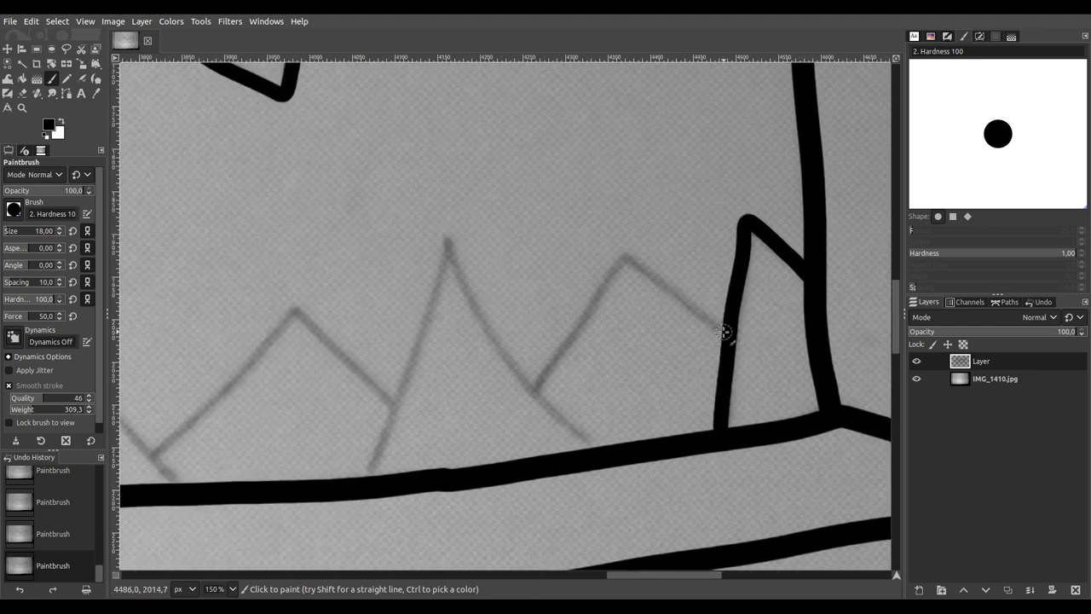
{"action": "mouse_move", "coordinate": [721, 331]}
{"action": "left_mouse_down"}
{"action": "mouse_move", "coordinate": [614, 252]}
{"action": "mouse_move", "coordinate": [530, 392]}
{"action": "left_mouse_up"}
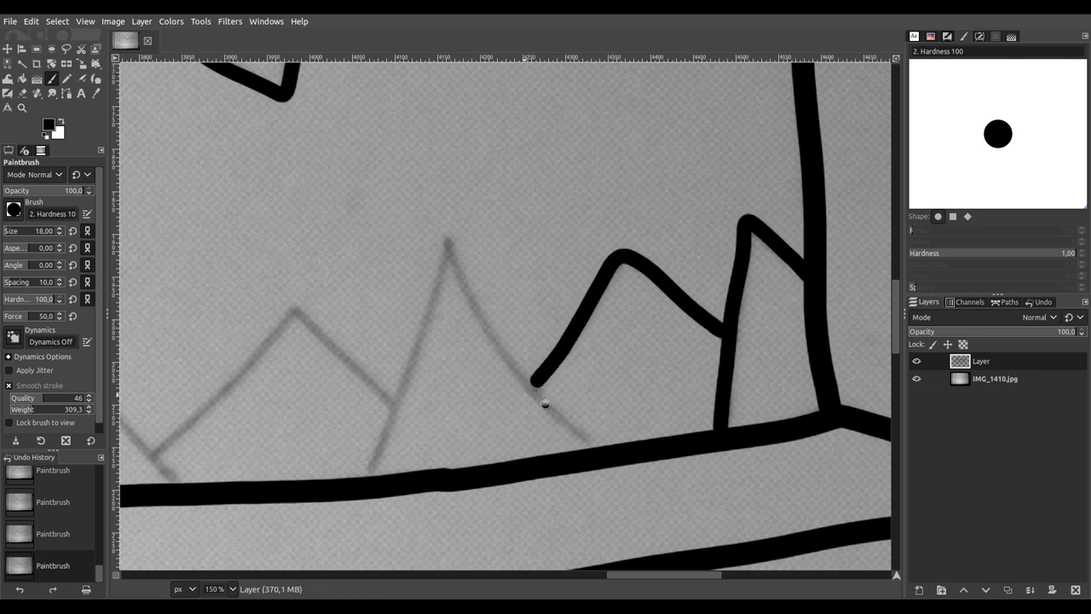
{"action": "key", "text": "ctrl+s"}
Step: Trace the next three lower teeth leftward: the tall pointed one, the wide one and the narrower one after it
{"action": "scroll", "coordinate": [439, 413], "scroll_direction": "left", "scroll_amount": 5}
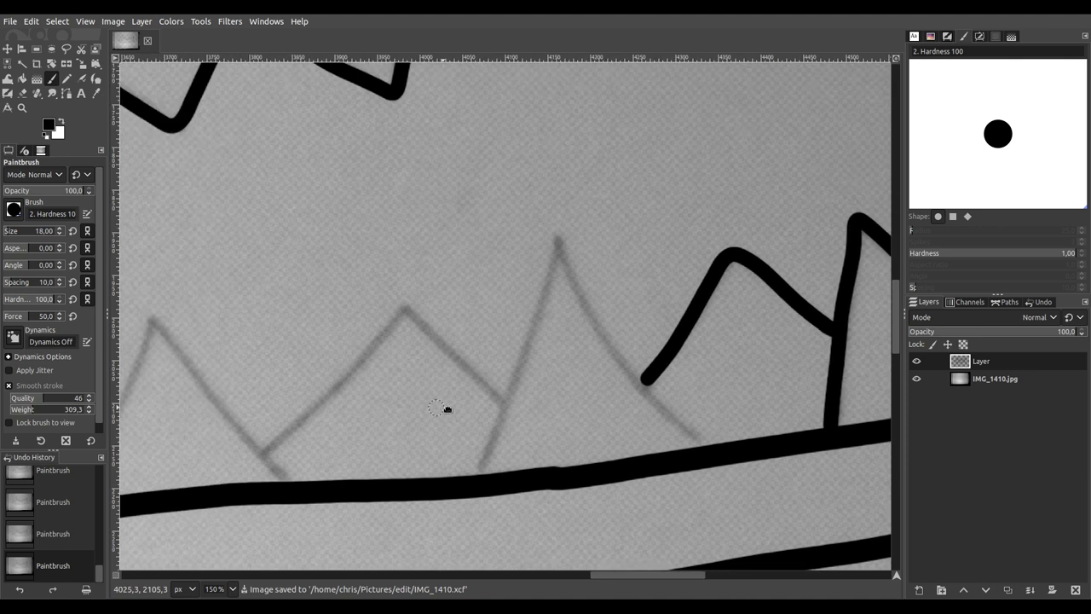
{"action": "mouse_move", "coordinate": [769, 460]}
{"action": "left_mouse_down"}
{"action": "mouse_move", "coordinate": [703, 406]}
{"action": "mouse_move", "coordinate": [618, 236]}
{"action": "mouse_move", "coordinate": [532, 505]}
{"action": "left_mouse_up"}
{"action": "scroll", "coordinate": [443, 452], "scroll_direction": "left", "scroll_amount": 6}
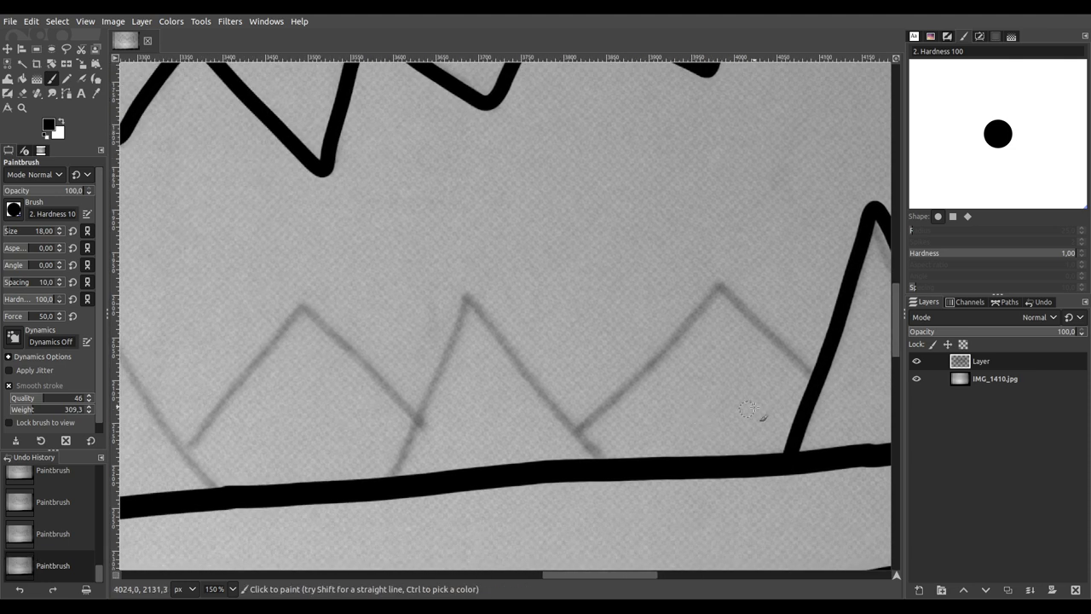
{"action": "mouse_move", "coordinate": [814, 385]}
{"action": "left_mouse_down"}
{"action": "mouse_move", "coordinate": [713, 276]}
{"action": "mouse_move", "coordinate": [711, 302]}
{"action": "mouse_move", "coordinate": [567, 445]}
{"action": "left_mouse_up"}
{"action": "scroll", "coordinate": [596, 446], "scroll_direction": "left", "scroll_amount": 3}
{"action": "mouse_move", "coordinate": [697, 442]}
{"action": "left_mouse_down"}
{"action": "mouse_move", "coordinate": [615, 316]}
{"action": "mouse_move", "coordinate": [573, 279]}
{"action": "mouse_move", "coordinate": [564, 365]}
{"action": "mouse_move", "coordinate": [499, 492]}
{"action": "left_mouse_up"}
Step: Trace the next wide lower tooth and the tall pointed tooth left of it near the middle of the row
{"action": "scroll", "coordinate": [588, 445], "scroll_direction": "left", "scroll_amount": 6}
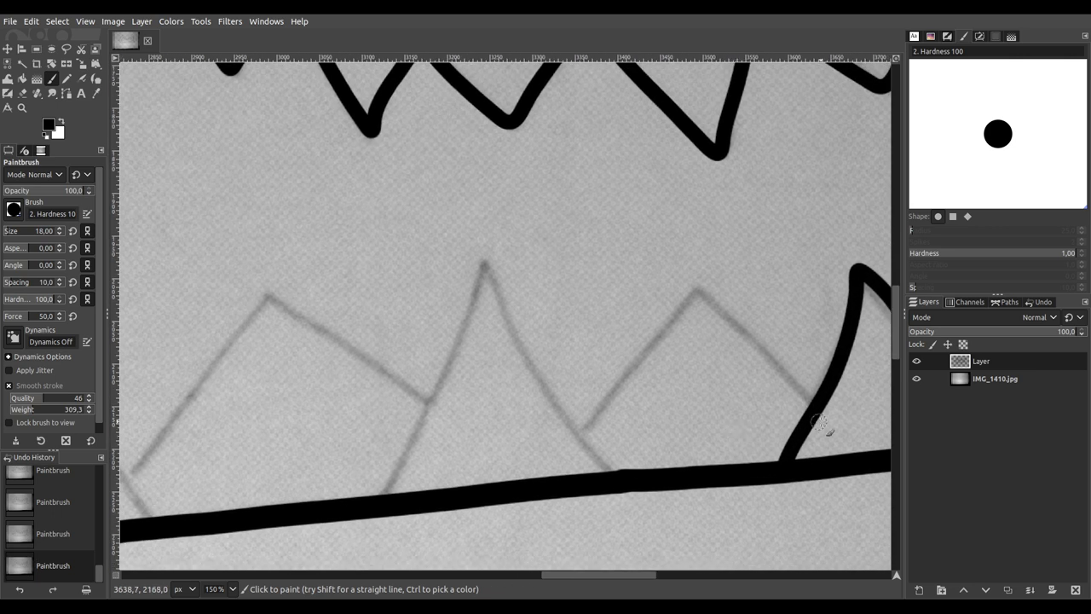
{"action": "mouse_move", "coordinate": [808, 399]}
{"action": "left_mouse_down"}
{"action": "mouse_move", "coordinate": [695, 283]}
{"action": "mouse_move", "coordinate": [700, 292]}
{"action": "mouse_move", "coordinate": [582, 433]}
{"action": "left_mouse_up"}
{"action": "scroll", "coordinate": [576, 448], "scroll_direction": "left", "scroll_amount": 4}
{"action": "mouse_move", "coordinate": [791, 462]}
{"action": "left_mouse_down"}
{"action": "mouse_move", "coordinate": [727, 380]}
{"action": "mouse_move", "coordinate": [661, 242]}
{"action": "mouse_move", "coordinate": [618, 375]}
{"action": "mouse_move", "coordinate": [560, 490]}
{"action": "left_mouse_up"}
{"action": "left_click_drag", "start_coordinate": [490, 471], "coordinate": [719, 422]}
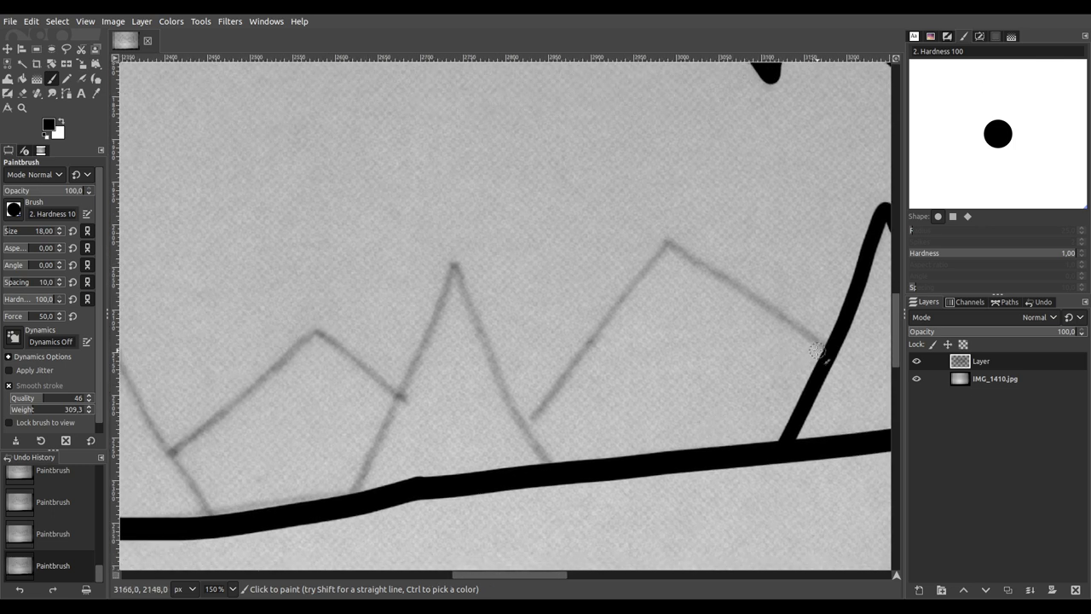
Step: Trace the remaining four lower teeth, alternating wide and pointed, leftward to the mouth frame's lower-left inner corner
{"action": "mouse_move", "coordinate": [823, 344]}
{"action": "left_mouse_down"}
{"action": "mouse_move", "coordinate": [654, 233]}
{"action": "mouse_move", "coordinate": [634, 282]}
{"action": "mouse_move", "coordinate": [525, 421]}
{"action": "left_mouse_up"}
{"action": "mouse_move", "coordinate": [548, 468]}
{"action": "left_mouse_down"}
{"action": "mouse_move", "coordinate": [454, 247]}
{"action": "mouse_move", "coordinate": [427, 351]}
{"action": "mouse_move", "coordinate": [347, 504]}
{"action": "left_mouse_up"}
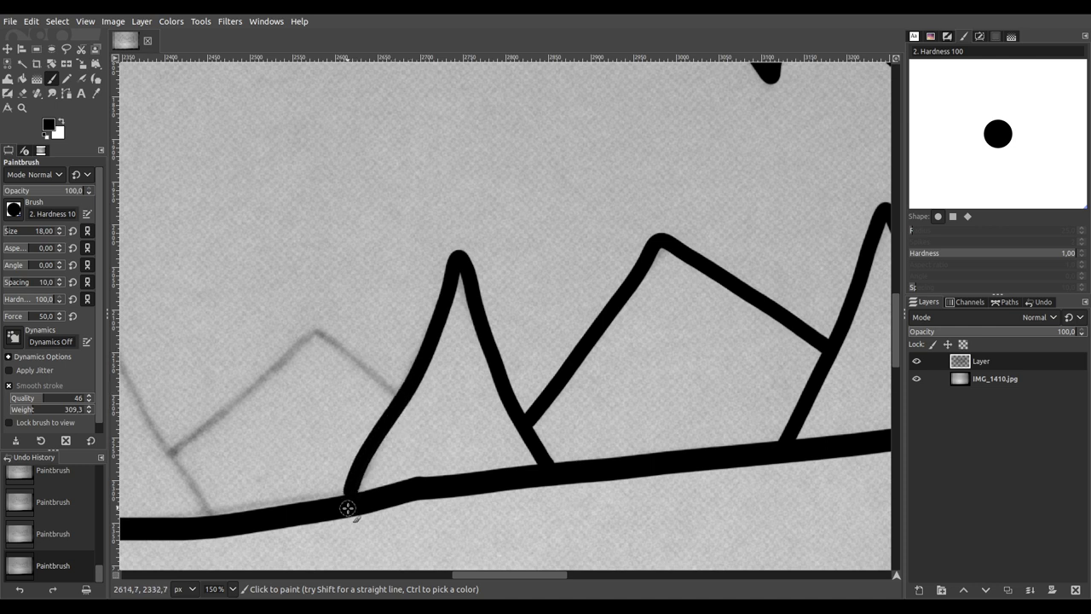
{"action": "scroll", "coordinate": [426, 477], "scroll_direction": "left", "scroll_amount": 5}
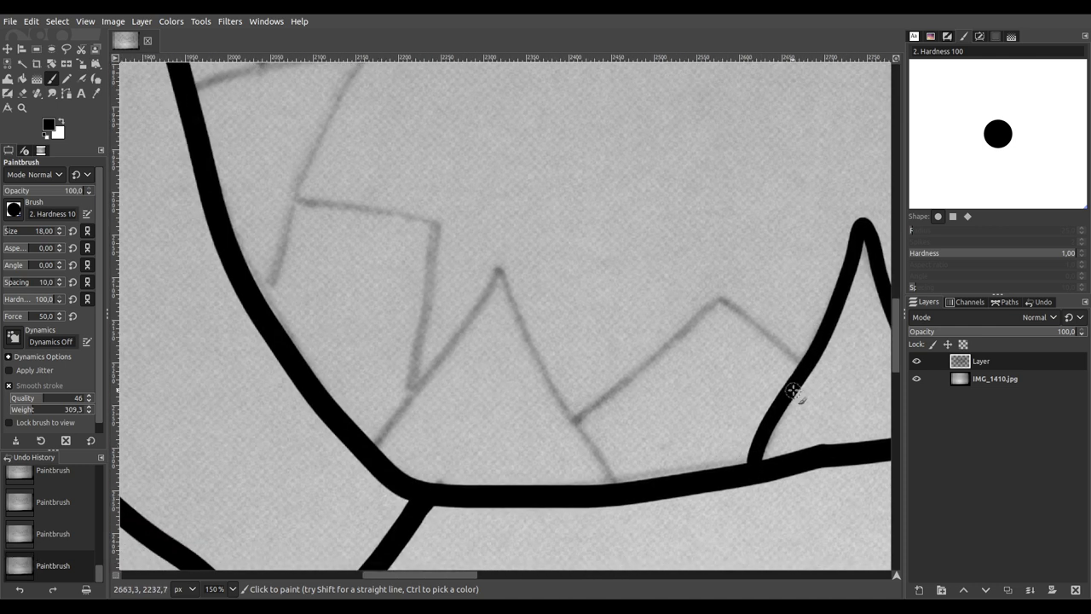
{"action": "mouse_move", "coordinate": [742, 316]}
{"action": "left_mouse_down"}
{"action": "mouse_move", "coordinate": [714, 300]}
{"action": "mouse_move", "coordinate": [692, 346]}
{"action": "mouse_move", "coordinate": [578, 419]}
{"action": "mouse_move", "coordinate": [572, 439]}
{"action": "left_mouse_up"}
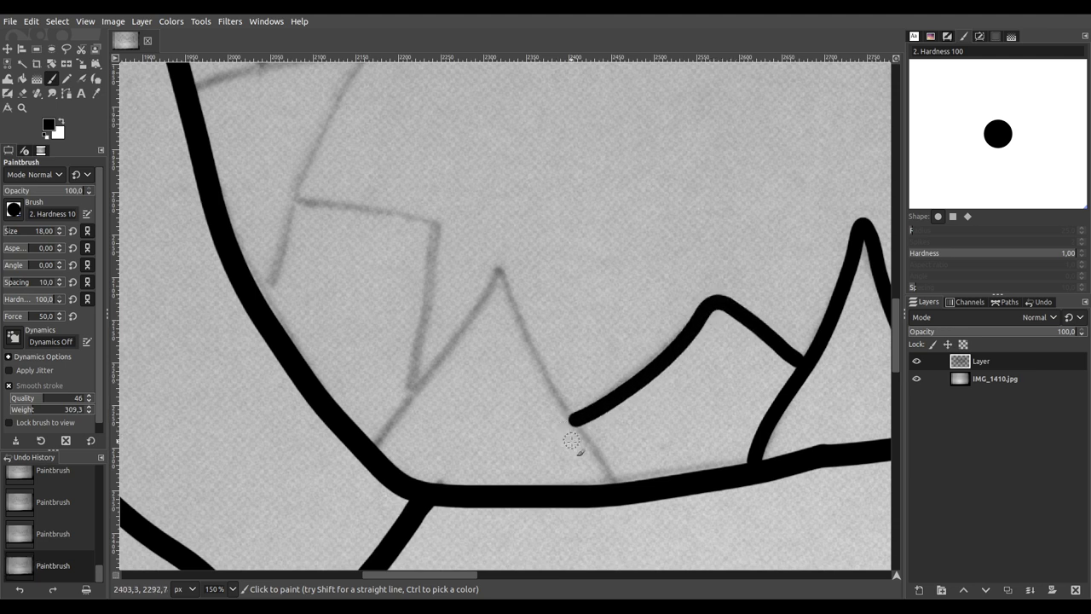
{"action": "mouse_move", "coordinate": [616, 486]}
{"action": "left_mouse_down"}
{"action": "mouse_move", "coordinate": [557, 402]}
{"action": "mouse_move", "coordinate": [499, 261]}
{"action": "mouse_move", "coordinate": [358, 444]}
{"action": "left_mouse_up"}
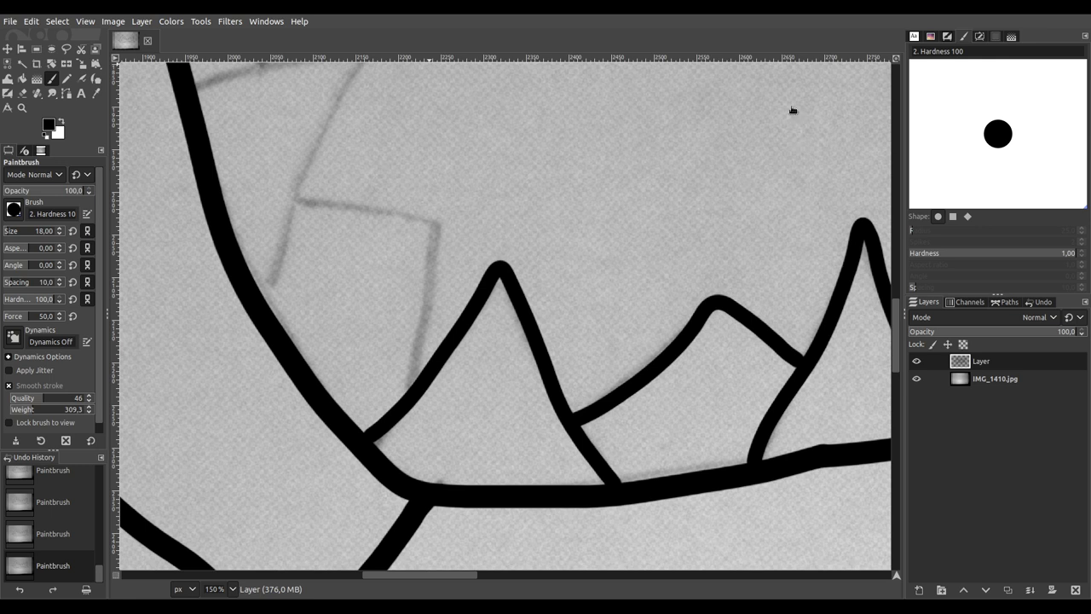
Step: Trace the three stepped teeth up the mouth frame's left inner edge to its upper-left corner
{"action": "scroll", "coordinate": [597, 482], "scroll_direction": "up", "scroll_amount": 4}
{"action": "scroll", "coordinate": [597, 482], "scroll_direction": "left", "scroll_amount": 4}
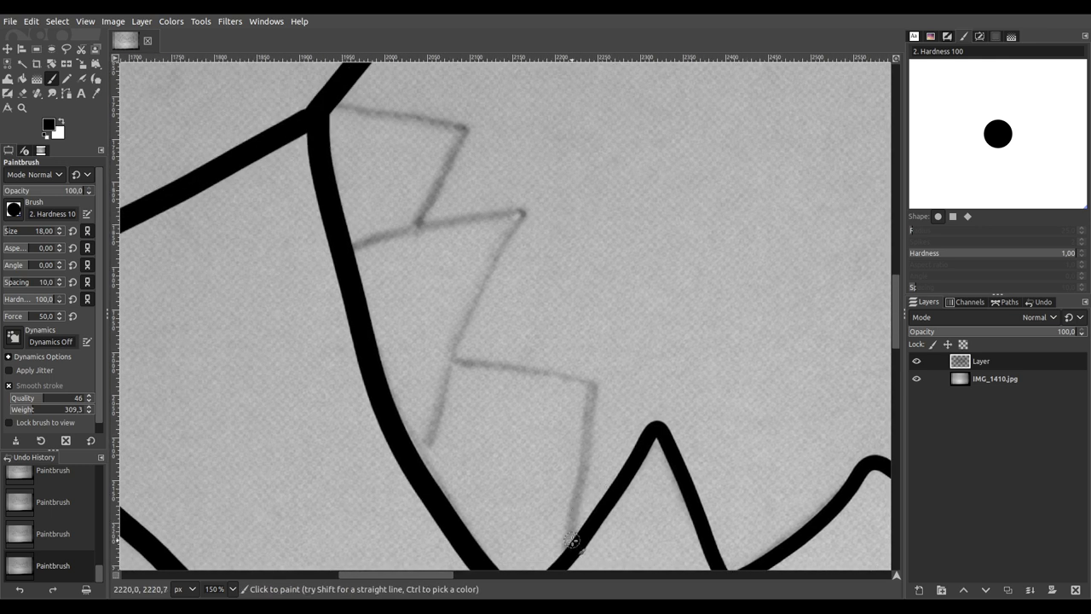
{"action": "mouse_move", "coordinate": [569, 533]}
{"action": "left_mouse_down"}
{"action": "mouse_move", "coordinate": [585, 371]}
{"action": "mouse_move", "coordinate": [443, 358]}
{"action": "left_mouse_up"}
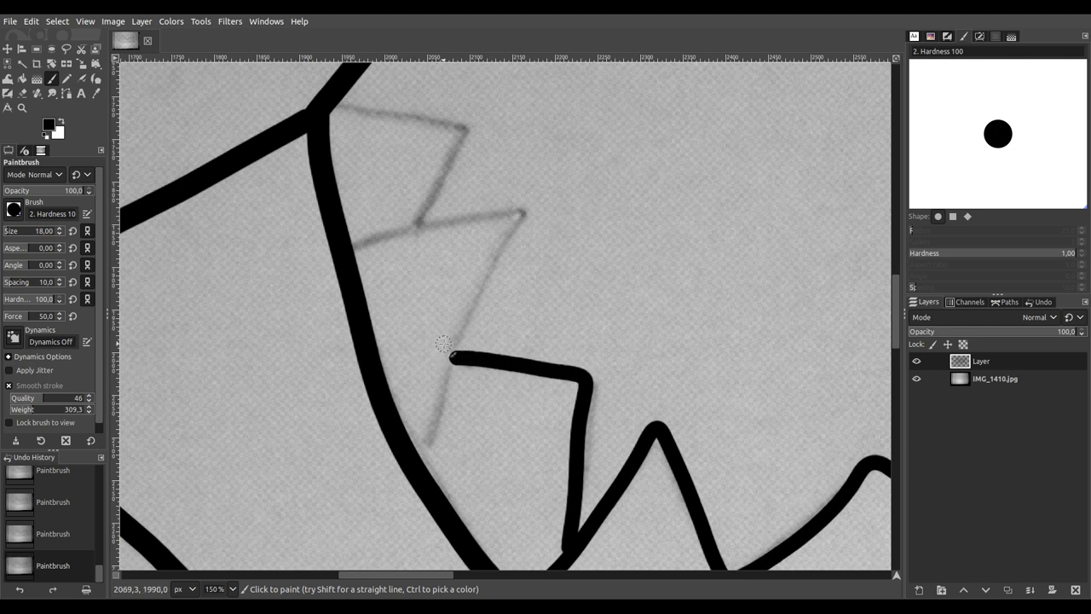
{"action": "mouse_move", "coordinate": [425, 474]}
{"action": "left_mouse_down"}
{"action": "mouse_move", "coordinate": [524, 207]}
{"action": "mouse_move", "coordinate": [464, 235]}
{"action": "mouse_move", "coordinate": [336, 252]}
{"action": "left_mouse_up"}
{"action": "scroll", "coordinate": [520, 244], "scroll_direction": "up", "scroll_amount": 2}
{"action": "scroll", "coordinate": [520, 245], "scroll_direction": "up", "scroll_amount": 4}
{"action": "mouse_move", "coordinate": [400, 411]}
{"action": "left_mouse_down"}
{"action": "mouse_move", "coordinate": [447, 311]}
{"action": "mouse_move", "coordinate": [306, 282]}
{"action": "left_mouse_up"}
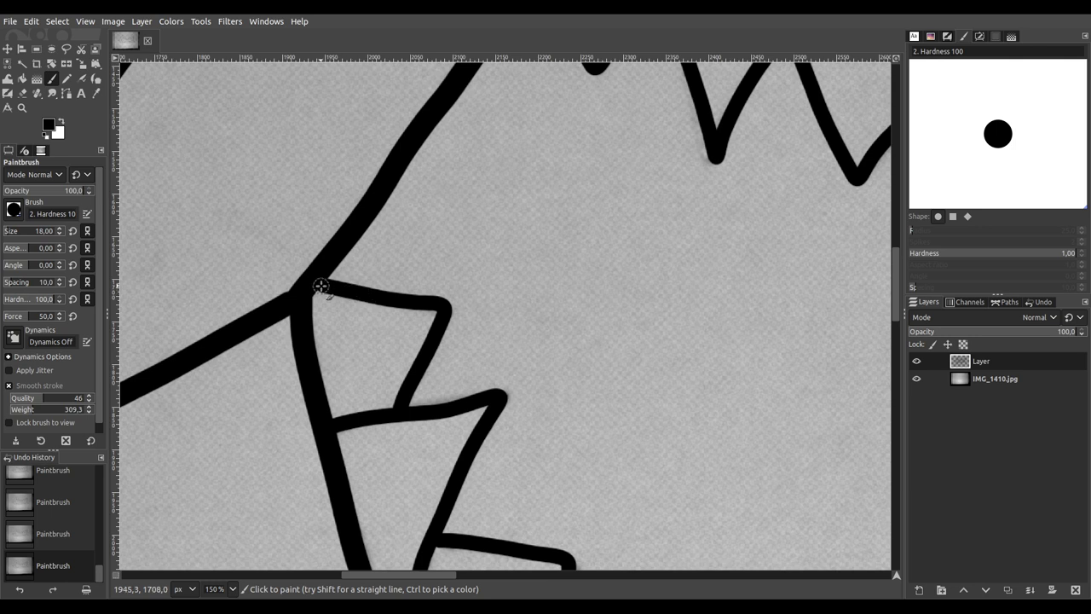
{"action": "scroll", "coordinate": [558, 269], "scroll_direction": "down", "scroll_amount": 6}
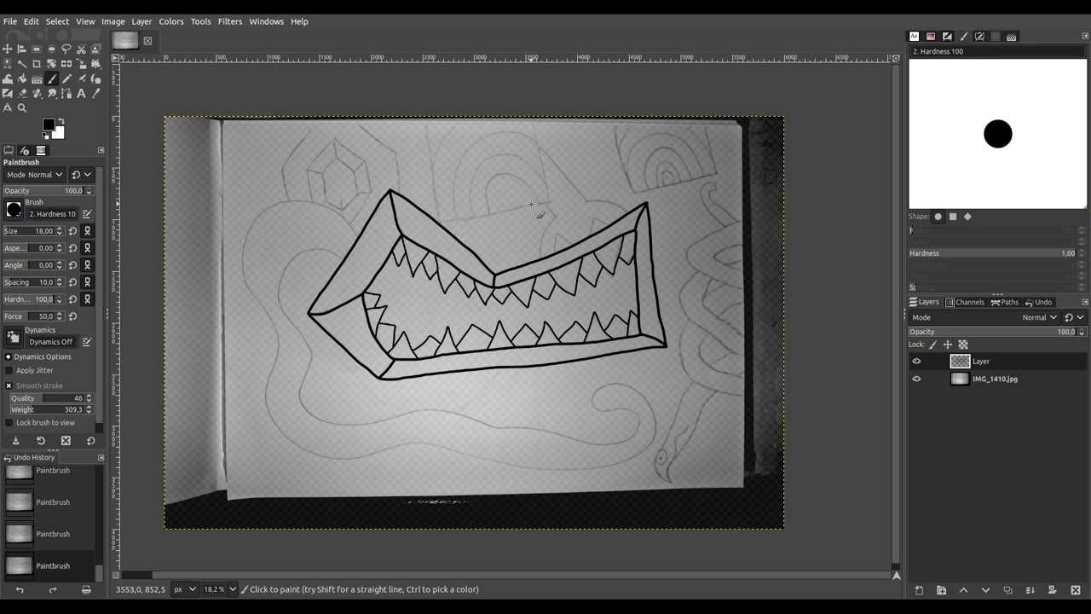
Step: Trace the outline of the large eye above the mouth: left side, slanted base and right side up to the image edge
{"action": "scroll", "coordinate": [541, 219], "scroll_direction": "up", "scroll_amount": 4, "text": "ctrl"}
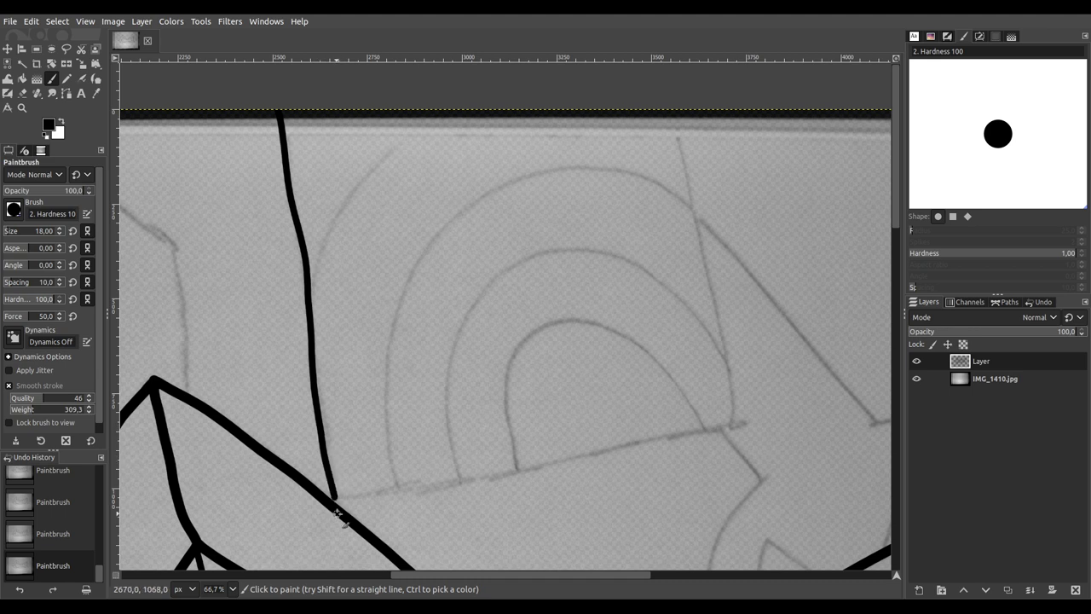
{"action": "scroll", "coordinate": [343, 508], "scroll_direction": "up", "scroll_amount": 3}
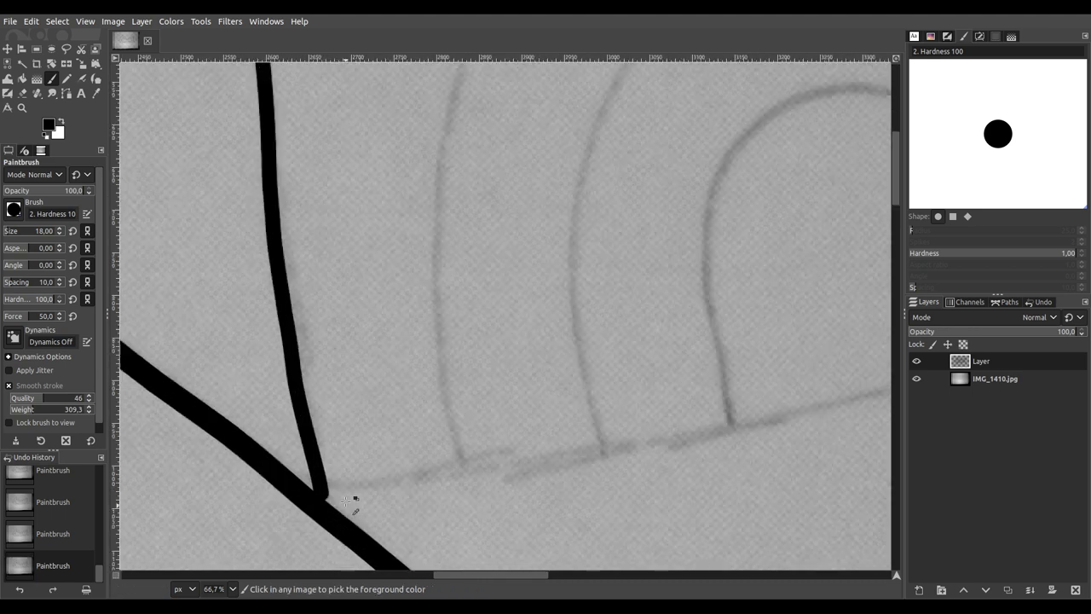
{"action": "mouse_move", "coordinate": [225, 414]}
{"action": "left_mouse_down"}
{"action": "mouse_move", "coordinate": [512, 372]}
{"action": "mouse_move", "coordinate": [708, 317]}
{"action": "mouse_move", "coordinate": [835, 298]}
{"action": "left_mouse_up"}
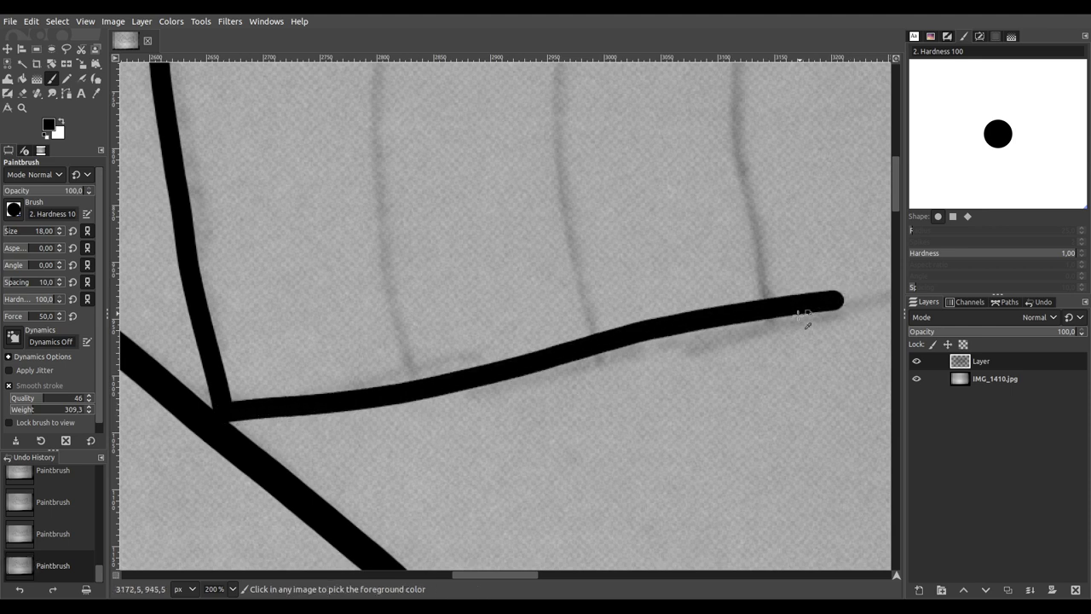
{"action": "scroll", "coordinate": [804, 317], "scroll_direction": "down", "scroll_amount": 3}
{"action": "scroll", "coordinate": [417, 419], "scroll_direction": "up", "scroll_amount": 2}
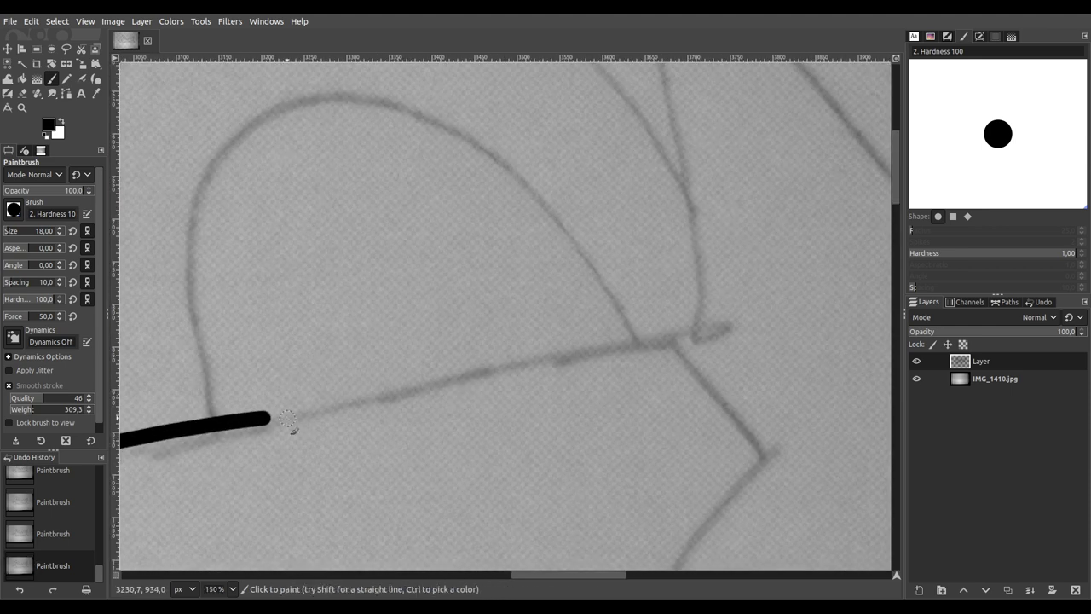
{"action": "mouse_move", "coordinate": [263, 418]}
{"action": "left_mouse_down"}
{"action": "mouse_move", "coordinate": [352, 415]}
{"action": "mouse_move", "coordinate": [699, 326]}
{"action": "left_mouse_up"}
{"action": "scroll", "coordinate": [699, 326], "scroll_direction": "down", "scroll_amount": 2}
{"action": "scroll", "coordinate": [563, 325], "scroll_direction": "up", "scroll_amount": 3}
{"action": "scroll", "coordinate": [562, 325], "scroll_direction": "up", "scroll_amount": 1}
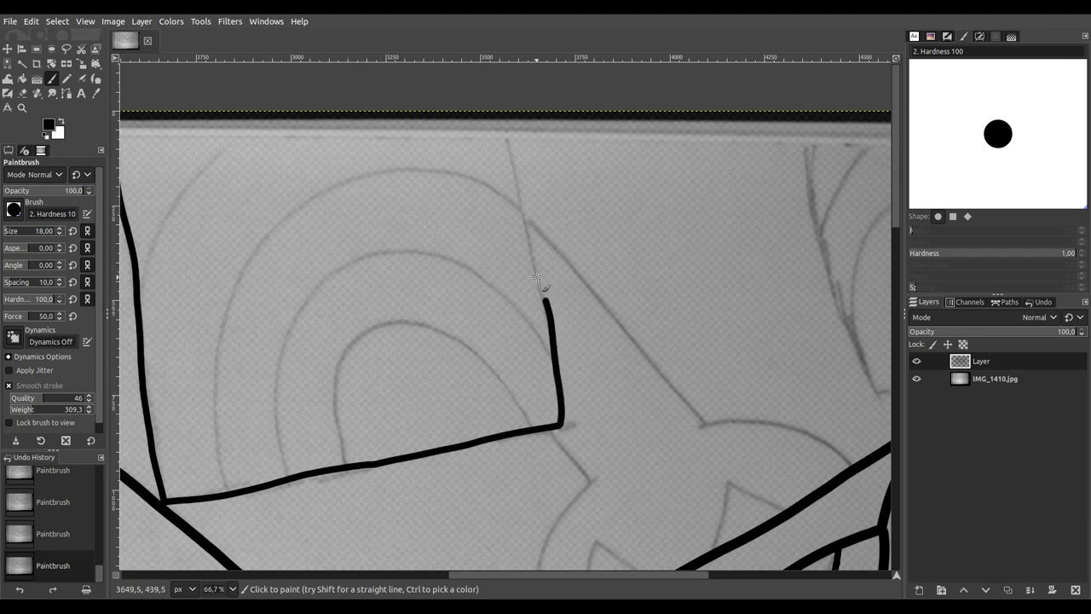
{"action": "left_click_drag", "start_coordinate": [520, 194], "coordinate": [494, 103]}
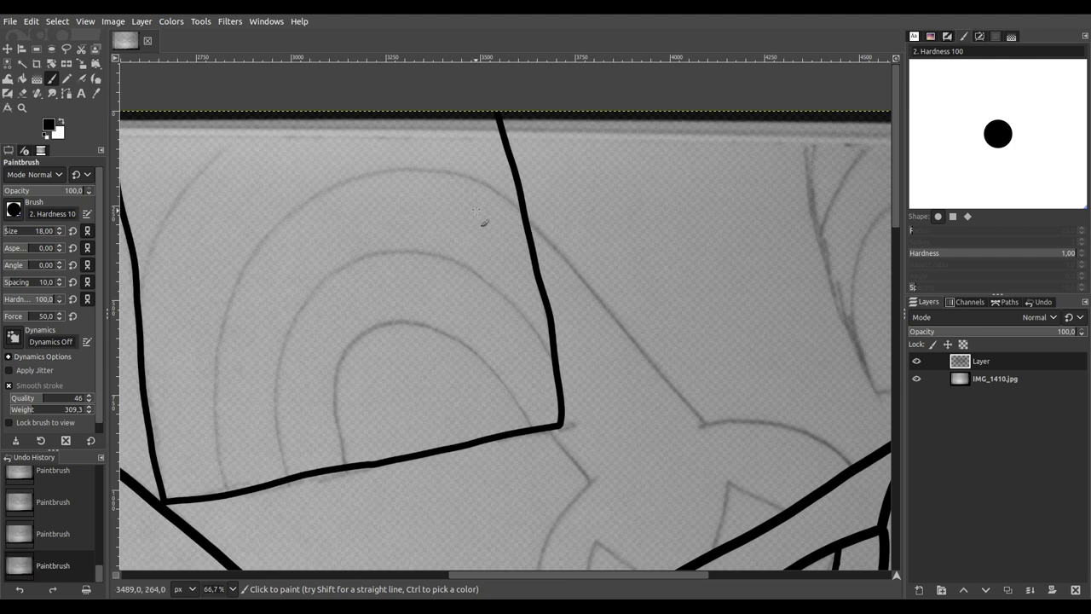
Step: Trace the two innermost arches inside the large eye above the mouth
{"action": "scroll", "coordinate": [478, 213], "scroll_direction": "left", "scroll_amount": 2}
{"action": "scroll", "coordinate": [477, 213], "scroll_direction": "down", "scroll_amount": 1}
{"action": "scroll", "coordinate": [478, 357], "scroll_direction": "up", "scroll_amount": 2, "text": "ctrl"}
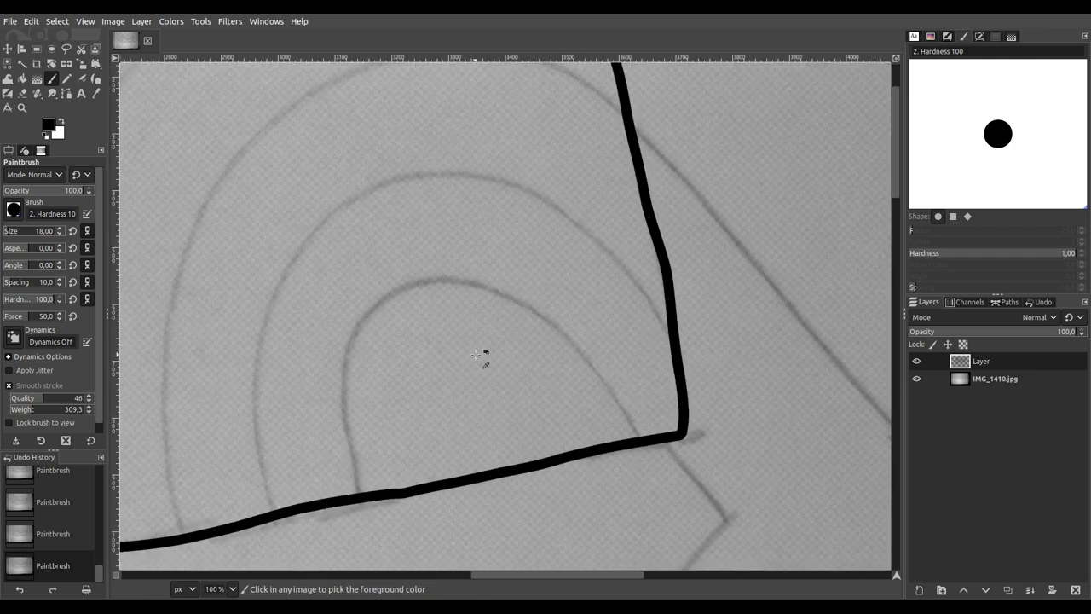
{"action": "scroll", "coordinate": [614, 375], "scroll_direction": "down", "scroll_amount": 1}
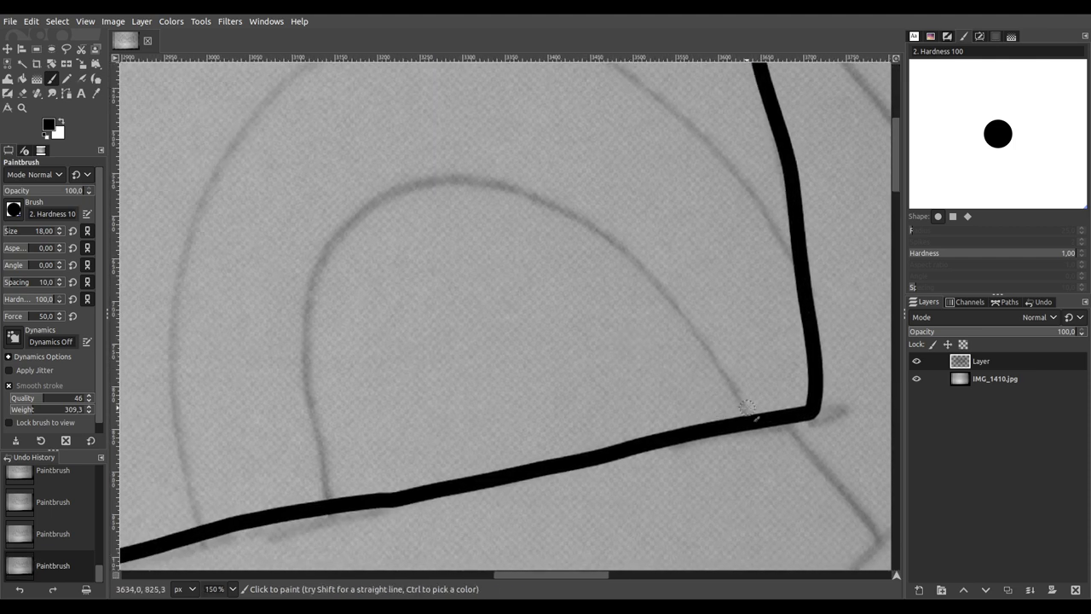
{"action": "mouse_move", "coordinate": [741, 404]}
{"action": "left_mouse_down"}
{"action": "mouse_move", "coordinate": [632, 258]}
{"action": "mouse_move", "coordinate": [531, 202]}
{"action": "mouse_move", "coordinate": [425, 186]}
{"action": "mouse_move", "coordinate": [351, 228]}
{"action": "mouse_move", "coordinate": [307, 321]}
{"action": "mouse_move", "coordinate": [307, 398]}
{"action": "mouse_move", "coordinate": [332, 520]}
{"action": "left_mouse_up"}
{"action": "scroll", "coordinate": [329, 395], "scroll_direction": "down", "scroll_amount": 3}
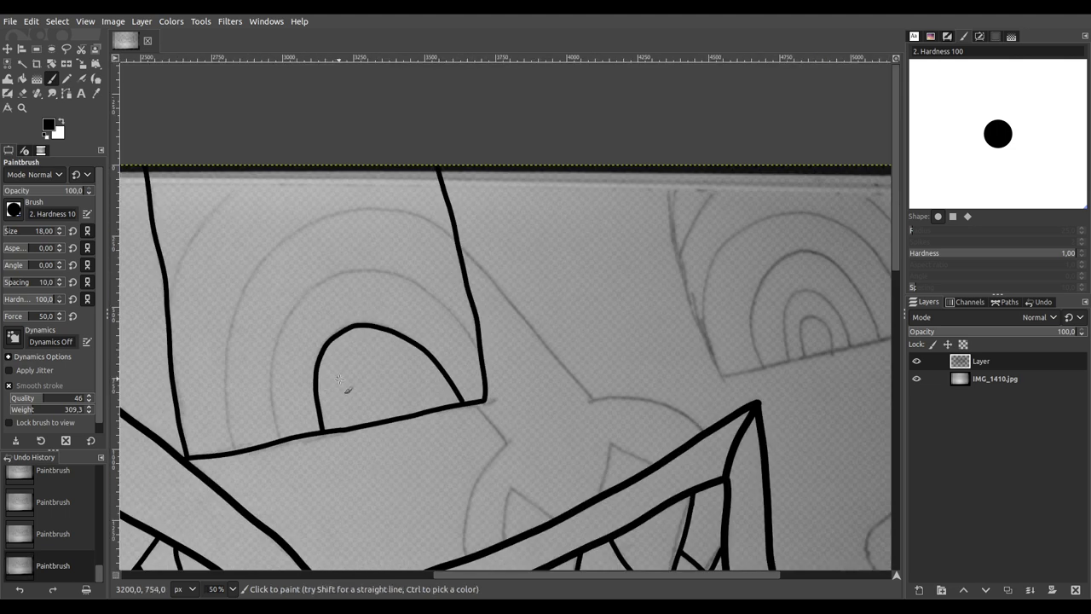
{"action": "scroll", "coordinate": [512, 384], "scroll_direction": "up", "scroll_amount": 1}
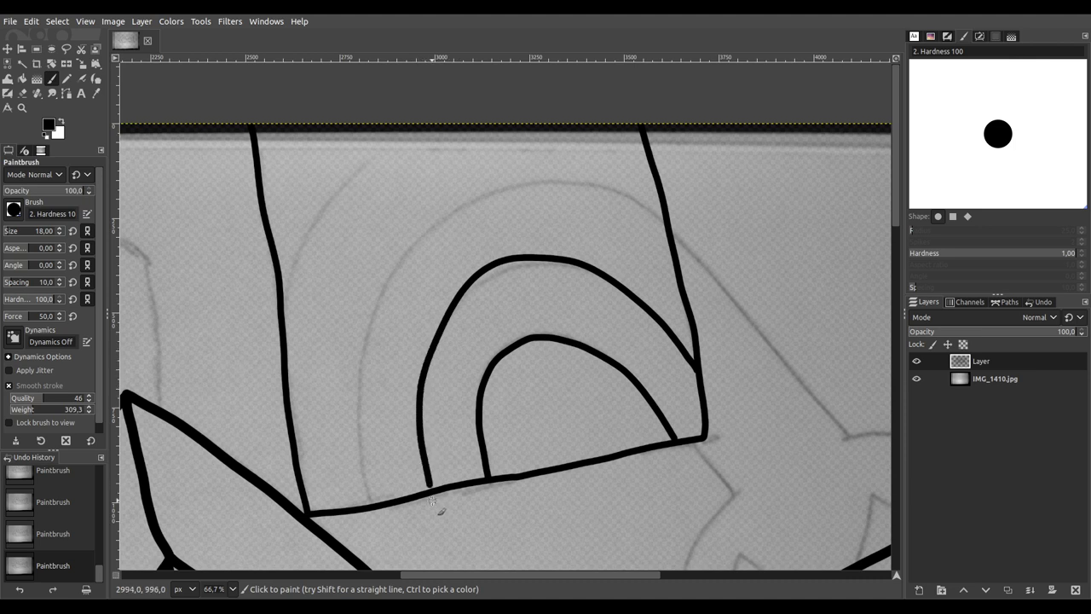
Step: Trace the large eye's third arch and the partial outer arc running from its left side to the image edge
{"action": "scroll", "coordinate": [492, 410], "scroll_direction": "up", "scroll_amount": 1}
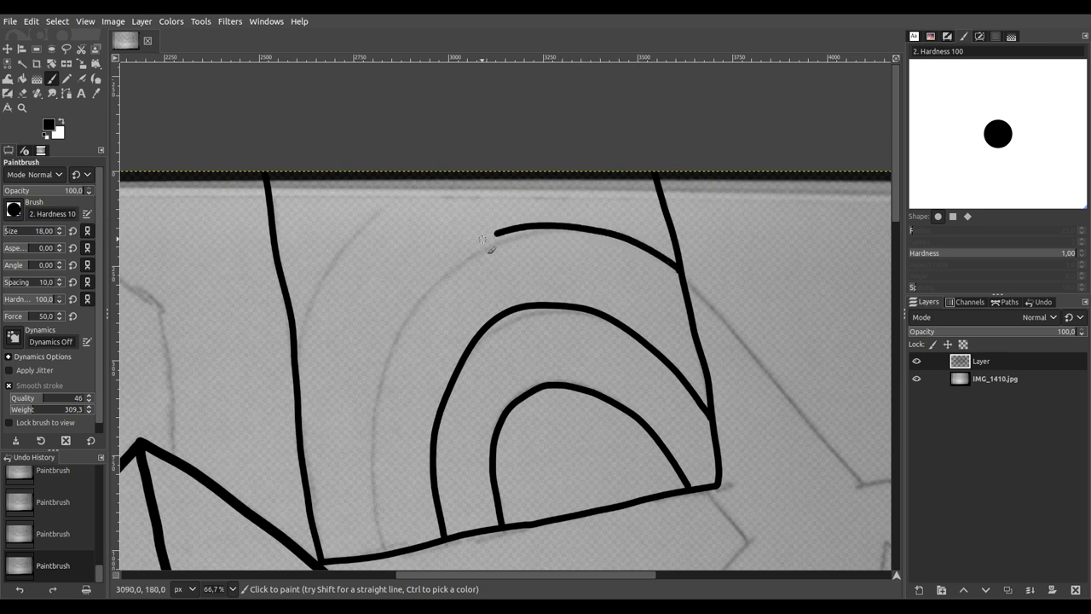
{"action": "left_click_drag", "start_coordinate": [409, 305], "coordinate": [366, 441]}
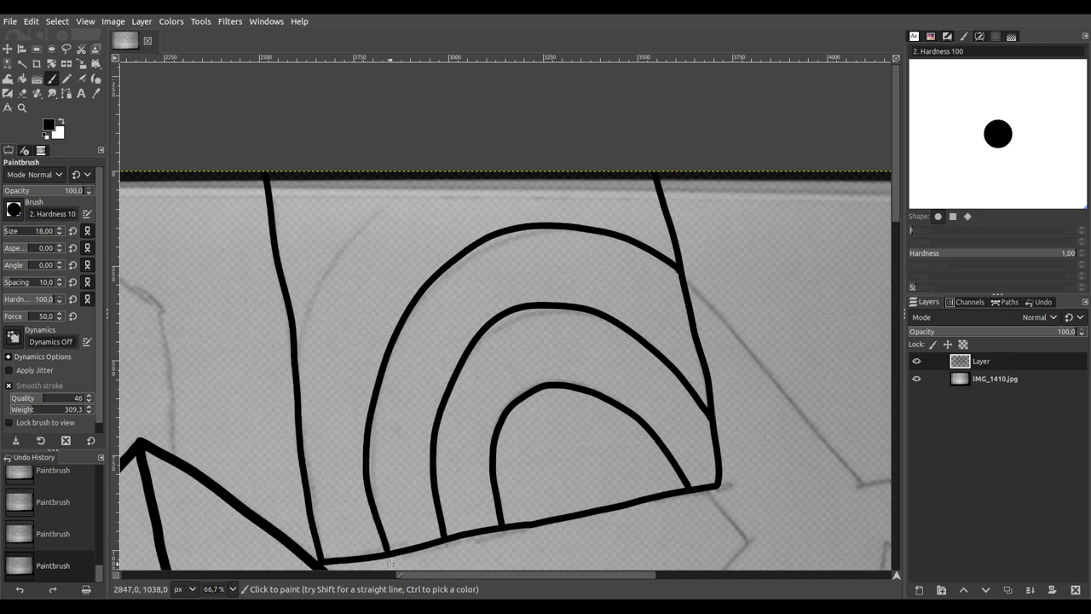
{"action": "scroll", "coordinate": [407, 452], "scroll_direction": "up", "scroll_amount": 2}
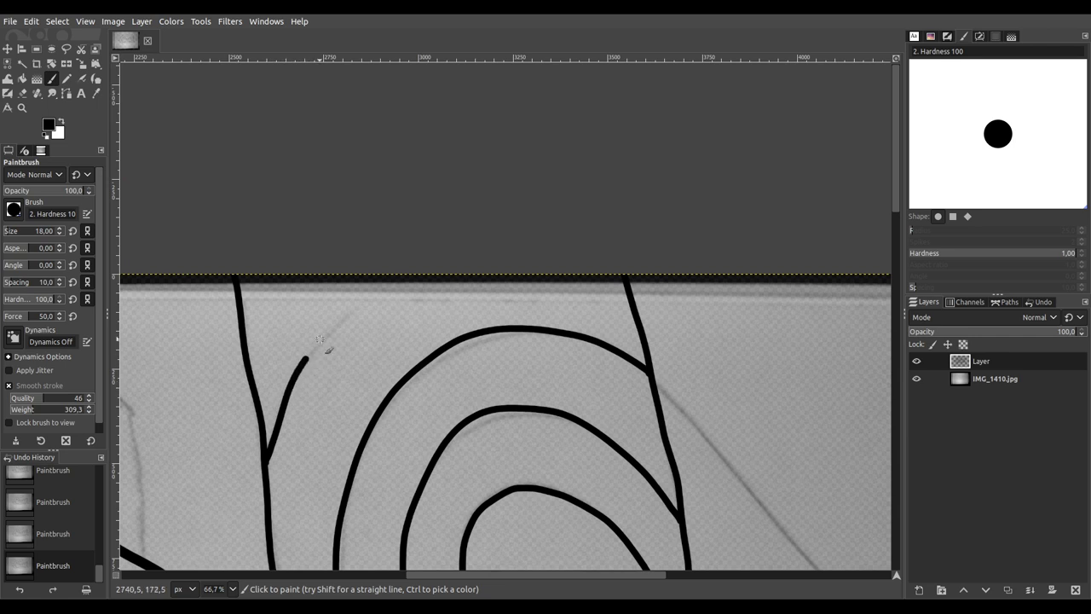
{"action": "left_click_drag", "start_coordinate": [320, 340], "coordinate": [380, 278]}
{"action": "left_click_drag", "start_coordinate": [645, 336], "coordinate": [557, 164]}
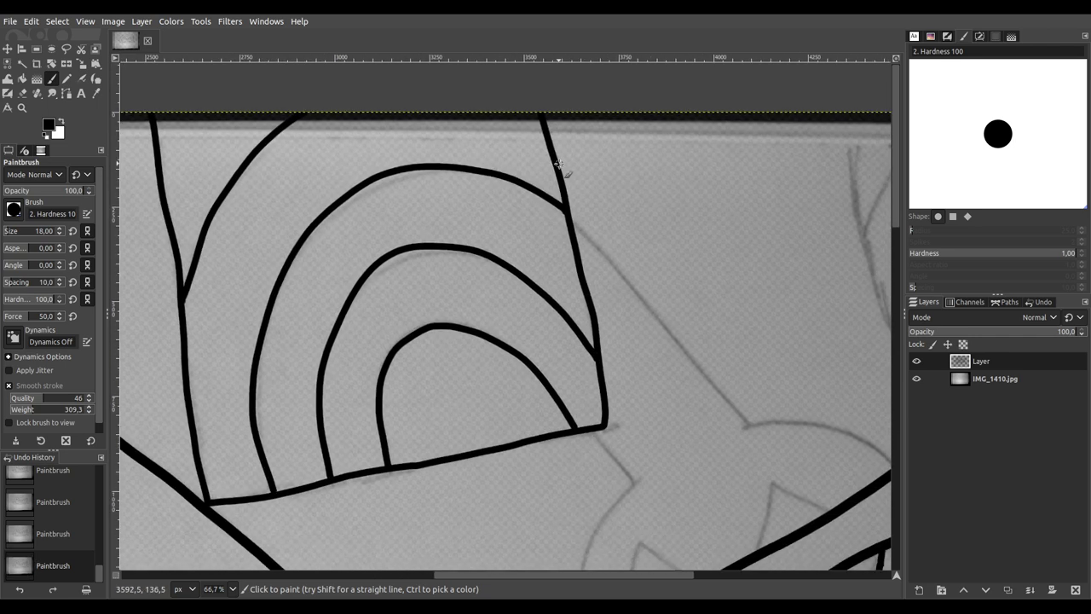
Step: Trace the outline of the smaller eye at the drawing's upper right: both sides and the slanted base
{"action": "scroll", "coordinate": [648, 275], "scroll_direction": "down", "scroll_amount": 3}
{"action": "scroll", "coordinate": [528, 284], "scroll_direction": "down", "scroll_amount": 2, "text": "ctrl"}
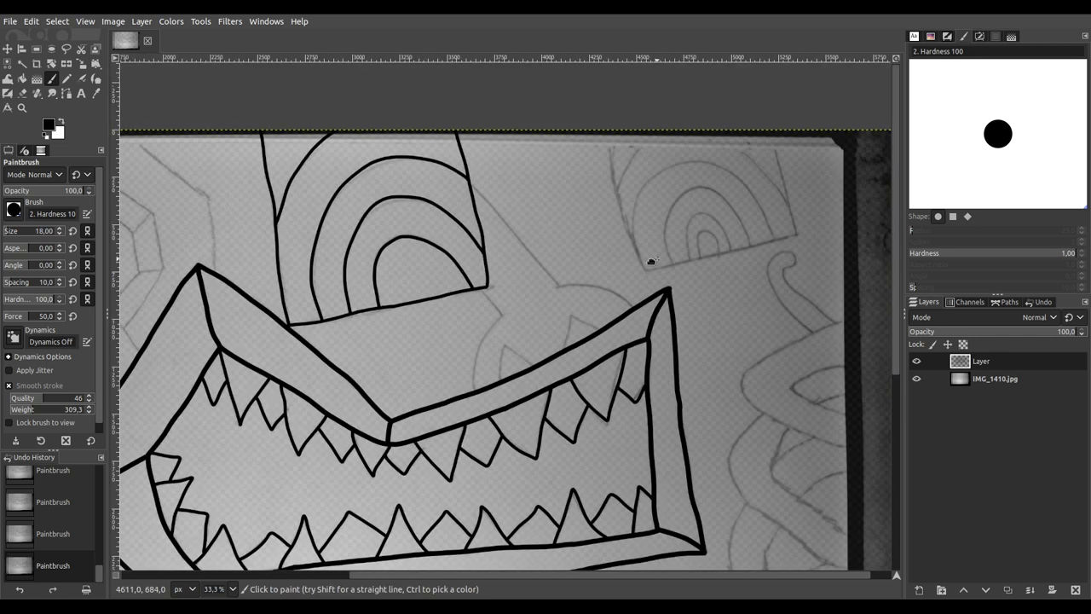
{"action": "scroll", "coordinate": [503, 280], "scroll_direction": "up", "scroll_amount": 3, "text": "ctrl"}
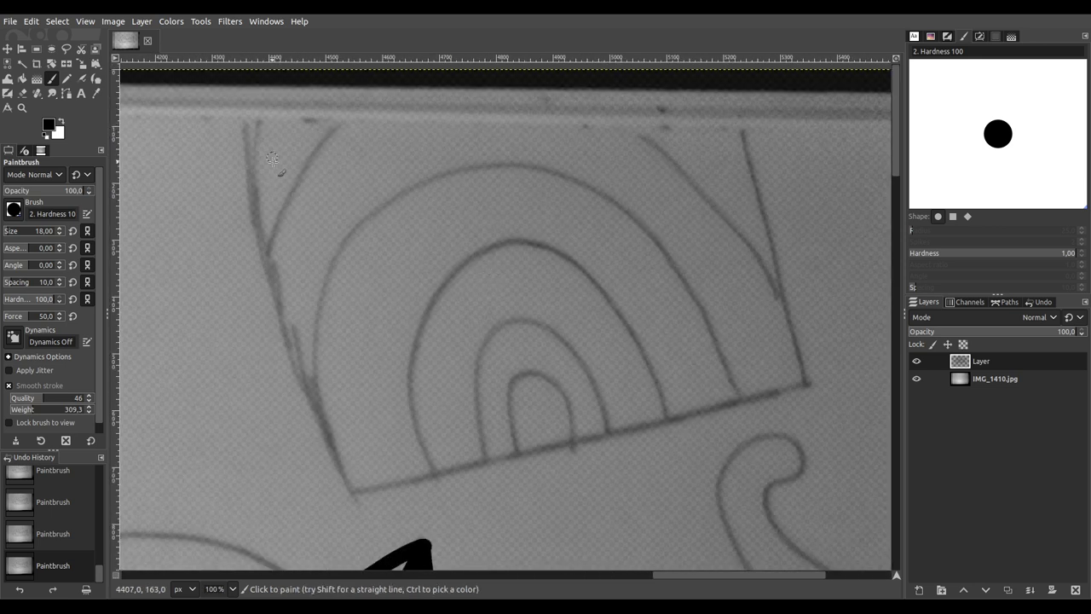
{"action": "scroll", "coordinate": [272, 159], "scroll_direction": "up", "scroll_amount": 1}
{"action": "mouse_move", "coordinate": [243, 88]}
{"action": "left_mouse_down"}
{"action": "mouse_move", "coordinate": [298, 387]}
{"action": "mouse_move", "coordinate": [338, 489]}
{"action": "mouse_move", "coordinate": [370, 528]}
{"action": "mouse_move", "coordinate": [321, 480]}
{"action": "mouse_move", "coordinate": [203, 464]}
{"action": "mouse_move", "coordinate": [669, 353]}
{"action": "mouse_move", "coordinate": [607, 463]}
{"action": "left_mouse_up"}
{"action": "left_click_drag", "start_coordinate": [593, 426], "coordinate": [510, 106]}
{"action": "scroll", "coordinate": [469, 320], "scroll_direction": "left", "scroll_amount": 3}
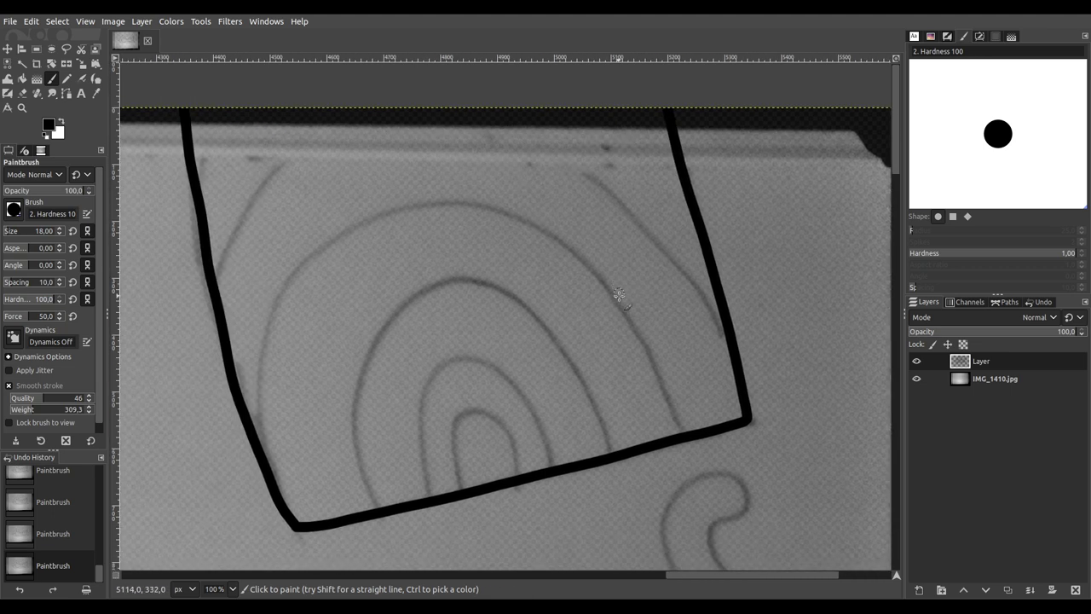
Step: Trace the three innermost concentric arches inside the smaller upper-right eye
{"action": "scroll", "coordinate": [494, 468], "scroll_direction": "up", "scroll_amount": 3}
{"action": "mouse_move", "coordinate": [410, 520]}
{"action": "left_mouse_down"}
{"action": "mouse_move", "coordinate": [395, 349]}
{"action": "mouse_move", "coordinate": [405, 308]}
{"action": "mouse_move", "coordinate": [441, 292]}
{"action": "mouse_move", "coordinate": [489, 303]}
{"action": "mouse_move", "coordinate": [537, 366]}
{"action": "mouse_move", "coordinate": [585, 513]}
{"action": "left_mouse_up"}
{"action": "mouse_move", "coordinate": [316, 555]}
{"action": "left_mouse_down"}
{"action": "mouse_move", "coordinate": [280, 341]}
{"action": "mouse_move", "coordinate": [284, 247]}
{"action": "mouse_move", "coordinate": [300, 187]}
{"action": "mouse_move", "coordinate": [343, 147]}
{"action": "mouse_move", "coordinate": [382, 133]}
{"action": "mouse_move", "coordinate": [485, 152]}
{"action": "mouse_move", "coordinate": [584, 231]}
{"action": "mouse_move", "coordinate": [655, 351]}
{"action": "mouse_move", "coordinate": [687, 466]}
{"action": "left_mouse_up"}
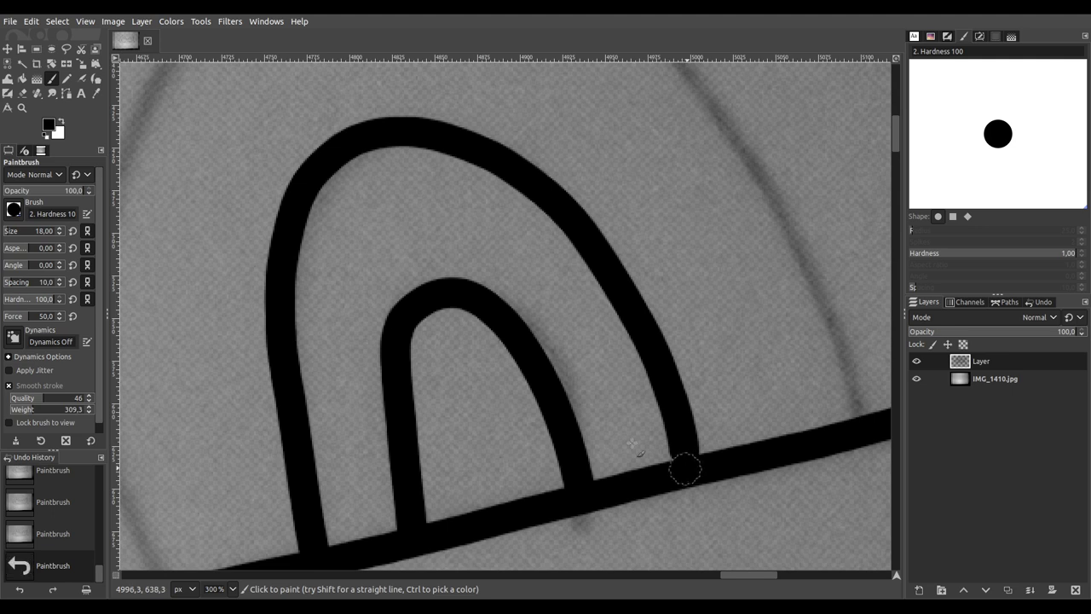
{"action": "scroll", "coordinate": [713, 429], "scroll_direction": "down", "scroll_amount": 2, "text": "ctrl"}
{"action": "mouse_move", "coordinate": [338, 492]}
{"action": "left_mouse_down"}
{"action": "mouse_move", "coordinate": [307, 376]}
{"action": "mouse_move", "coordinate": [311, 317]}
{"action": "mouse_move", "coordinate": [374, 195]}
{"action": "mouse_move", "coordinate": [433, 157]}
{"action": "mouse_move", "coordinate": [485, 152]}
{"action": "mouse_move", "coordinate": [554, 187]}
{"action": "mouse_move", "coordinate": [610, 256]}
{"action": "mouse_move", "coordinate": [692, 427]}
{"action": "left_mouse_up"}
Step: Trace the smaller eye's fourth arch and the outermost arc running from its left side past the image edge to its right side
{"action": "scroll", "coordinate": [643, 366], "scroll_direction": "down", "scroll_amount": 1}
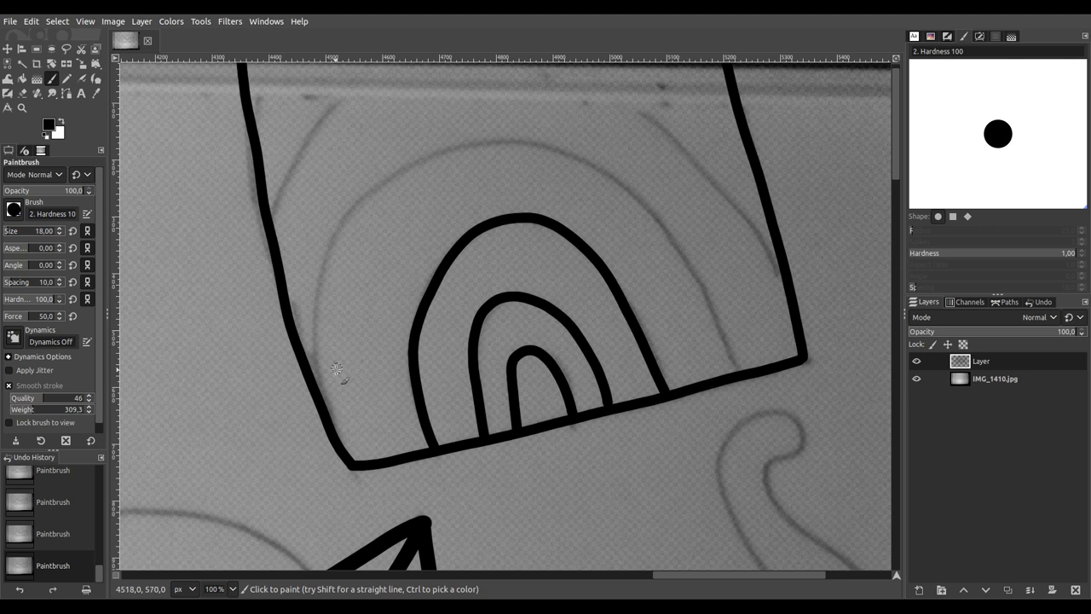
{"action": "mouse_move", "coordinate": [315, 373]}
{"action": "left_mouse_down"}
{"action": "mouse_move", "coordinate": [320, 260]}
{"action": "mouse_move", "coordinate": [348, 207]}
{"action": "mouse_move", "coordinate": [426, 156]}
{"action": "mouse_move", "coordinate": [533, 143]}
{"action": "mouse_move", "coordinate": [589, 164]}
{"action": "mouse_move", "coordinate": [656, 211]}
{"action": "mouse_move", "coordinate": [743, 386]}
{"action": "left_mouse_up"}
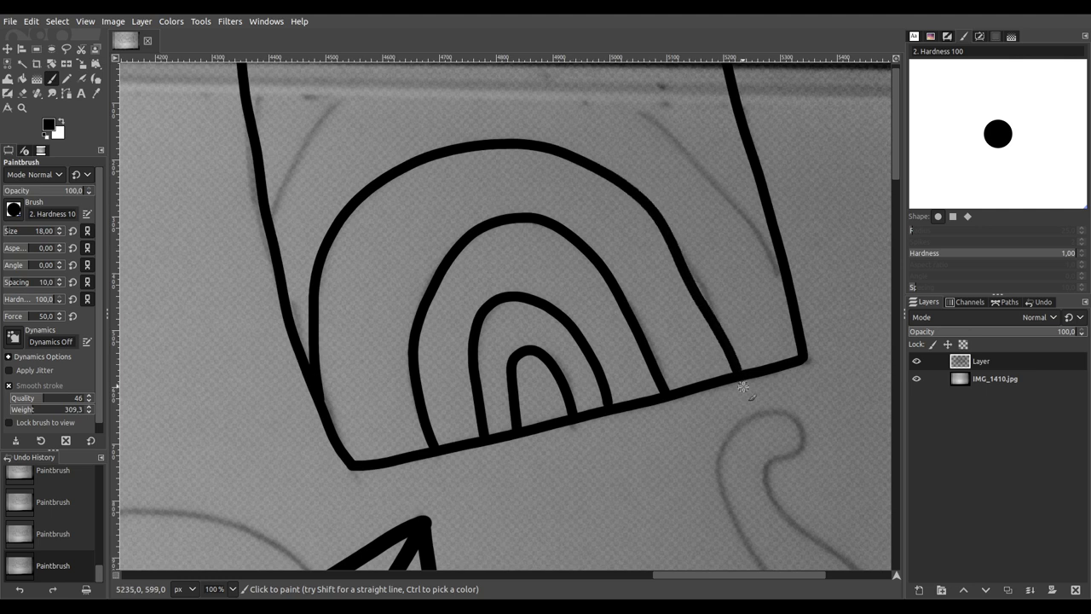
{"action": "scroll", "coordinate": [670, 324], "scroll_direction": "up", "scroll_amount": 3}
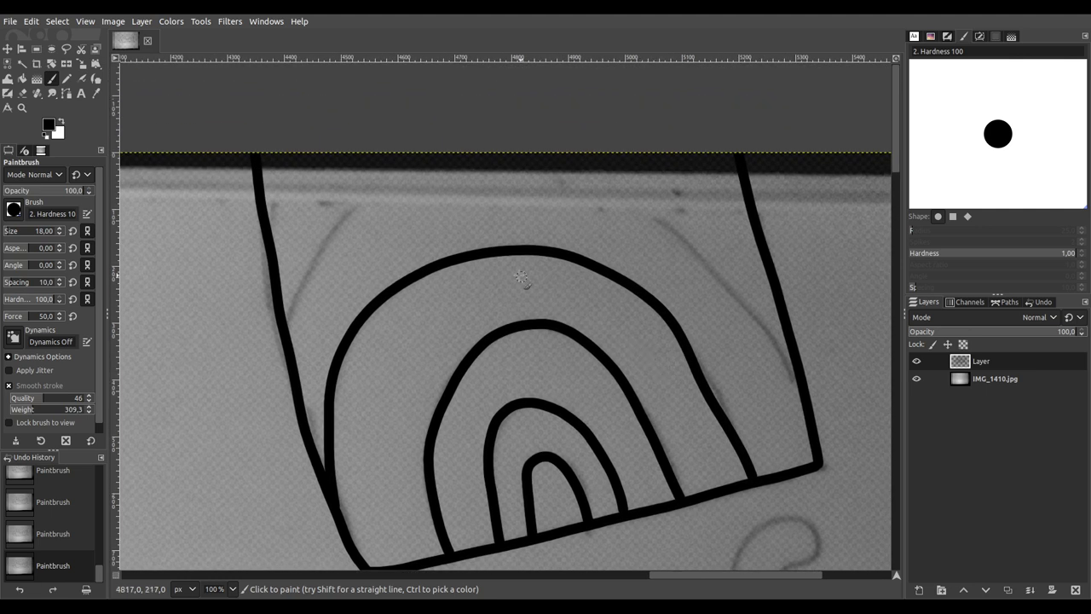
{"action": "mouse_move", "coordinate": [286, 314]}
{"action": "left_mouse_down"}
{"action": "mouse_move", "coordinate": [329, 230]}
{"action": "mouse_move", "coordinate": [400, 153]}
{"action": "left_mouse_up"}
{"action": "mouse_move", "coordinate": [554, 164]}
{"action": "left_mouse_down"}
{"action": "mouse_move", "coordinate": [688, 249]}
{"action": "mouse_move", "coordinate": [806, 380]}
{"action": "left_mouse_up"}
Step: Trace the two pointed teeth rising above the mouth frame's upper-right bar
{"action": "scroll", "coordinate": [748, 366], "scroll_direction": "down", "scroll_amount": 4}
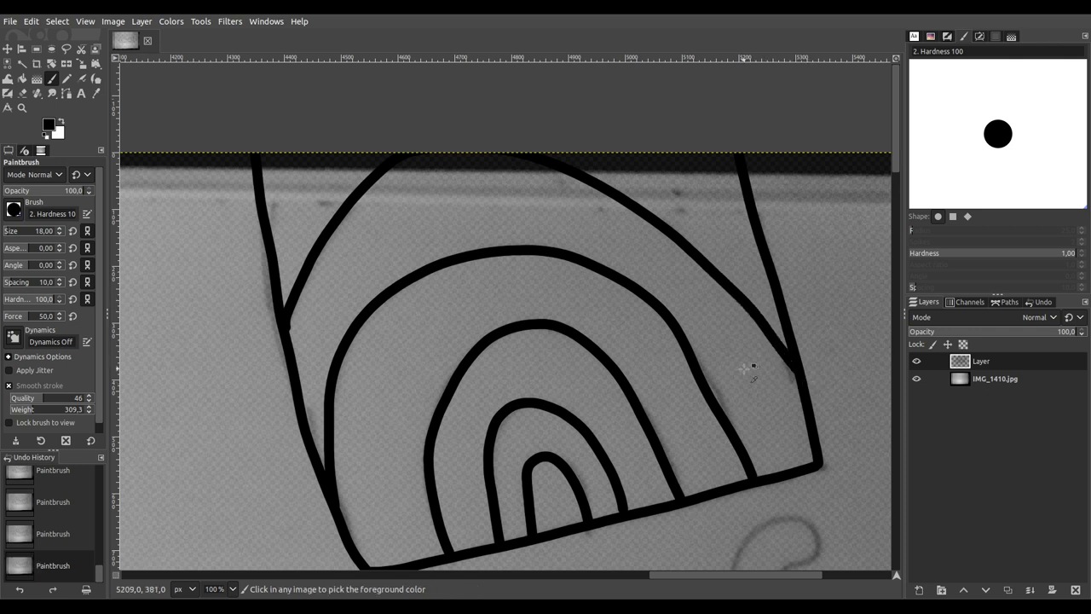
{"action": "scroll", "coordinate": [462, 428], "scroll_direction": "up", "scroll_amount": 5}
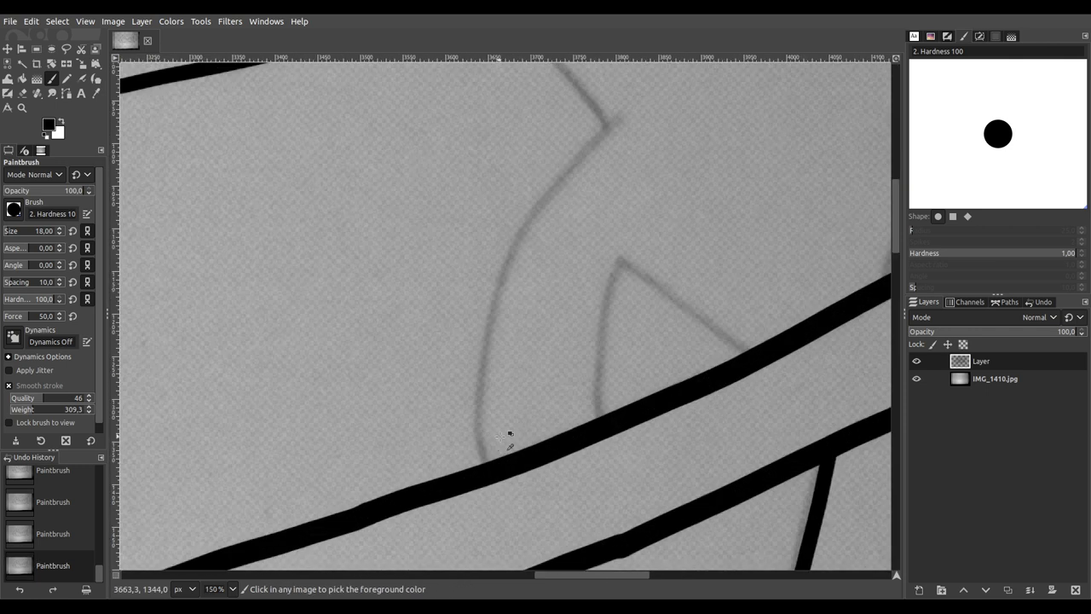
{"action": "mouse_move", "coordinate": [598, 400]}
{"action": "left_mouse_down"}
{"action": "mouse_move", "coordinate": [600, 314]}
{"action": "mouse_move", "coordinate": [617, 245]}
{"action": "mouse_move", "coordinate": [759, 361]}
{"action": "left_mouse_up"}
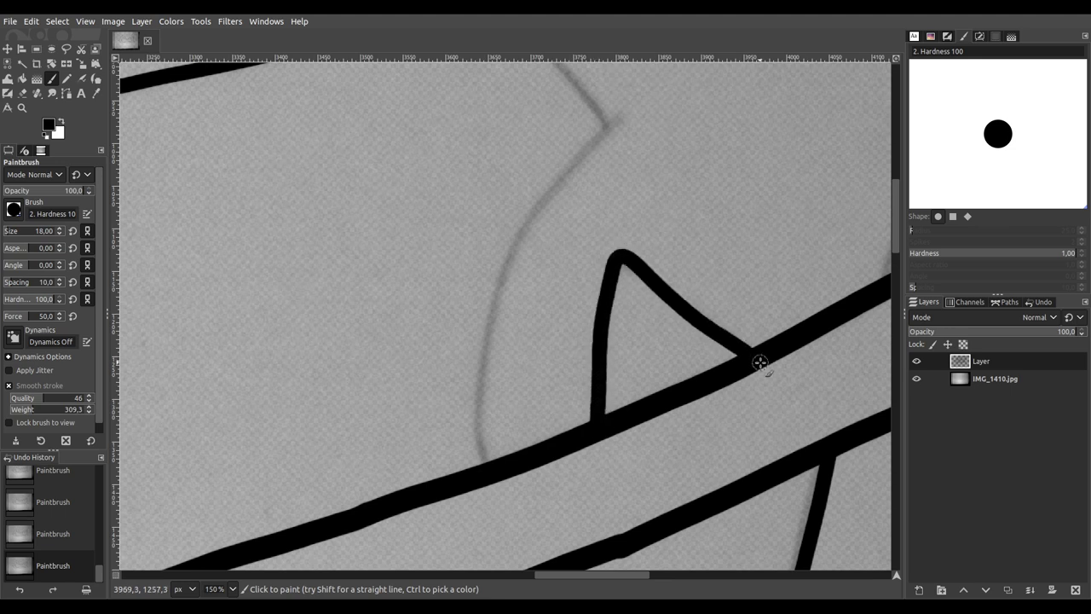
{"action": "scroll", "coordinate": [329, 394], "scroll_direction": "right", "scroll_amount": 6}
{"action": "scroll", "coordinate": [329, 395], "scroll_direction": "up", "scroll_amount": 2}
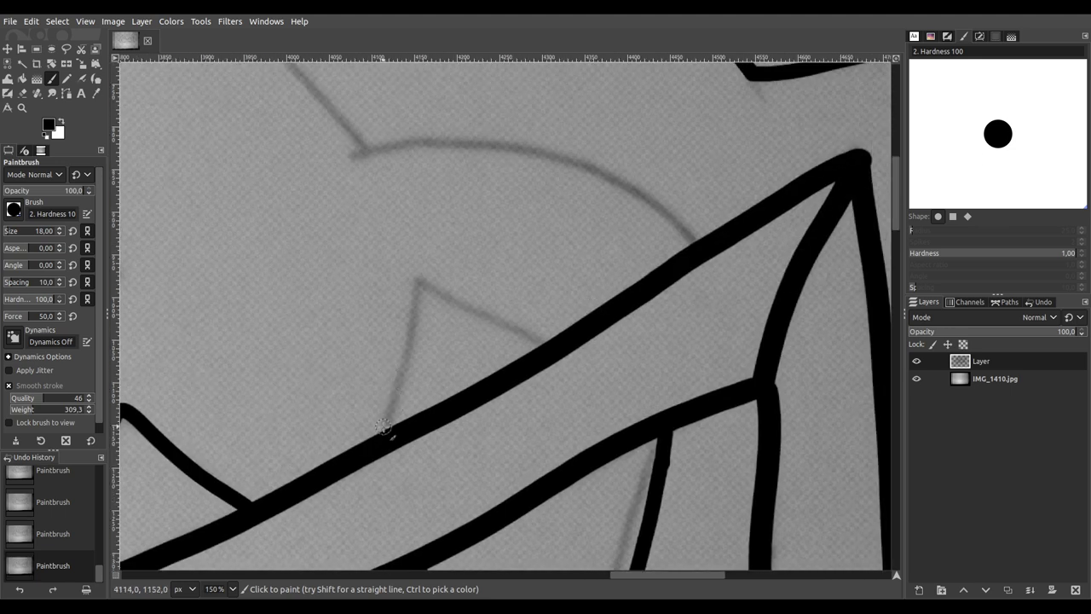
{"action": "mouse_move", "coordinate": [386, 426]}
{"action": "left_mouse_down"}
{"action": "mouse_move", "coordinate": [409, 294]}
{"action": "mouse_move", "coordinate": [428, 288]}
{"action": "mouse_move", "coordinate": [551, 358]}
{"action": "left_mouse_up"}
{"action": "scroll", "coordinate": [375, 448], "scroll_direction": "down", "scroll_amount": 2}
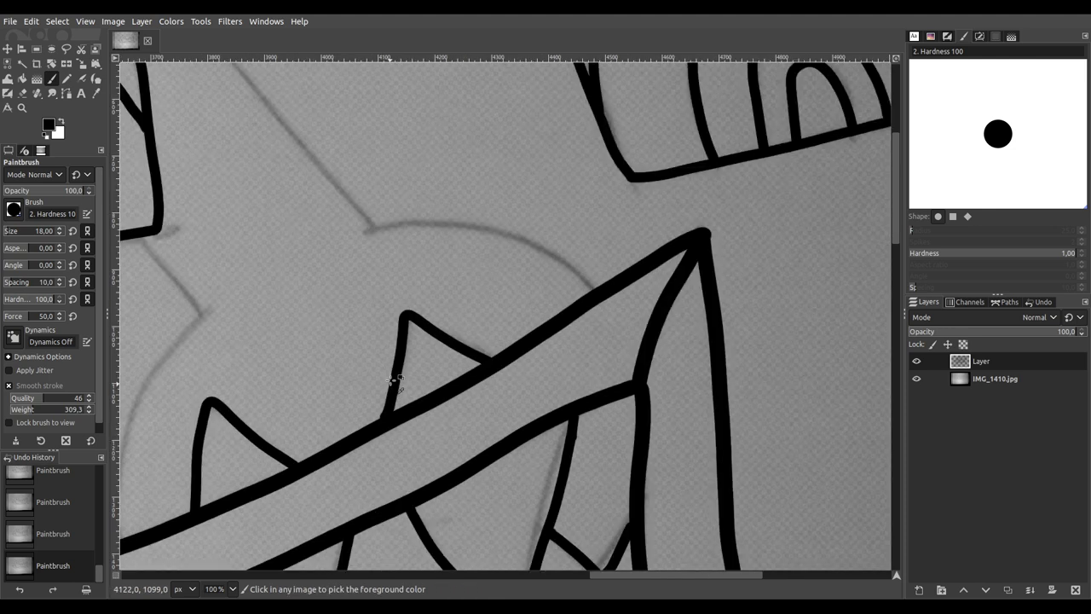
{"action": "scroll", "coordinate": [449, 352], "scroll_direction": "left", "scroll_amount": 1}
{"action": "scroll", "coordinate": [449, 353], "scroll_direction": "up", "scroll_amount": 1}
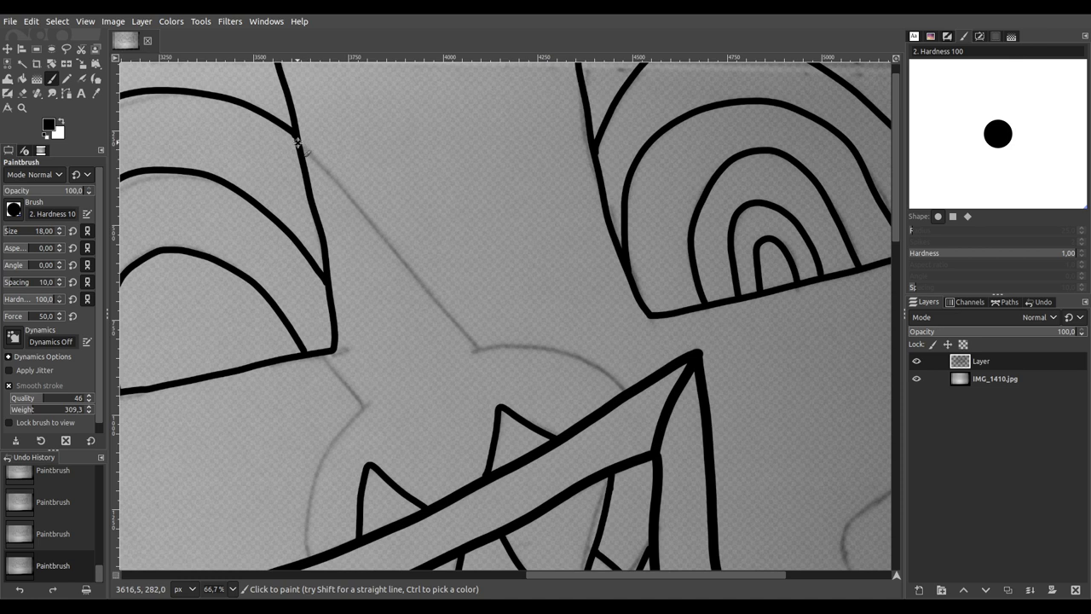
Step: Trace the contour running from the larger eye's right side down to its corner and curving over to the mouth frame's upper-right bar
{"action": "left_click_drag", "start_coordinate": [320, 162], "coordinate": [397, 254]}
{"action": "left_click_drag", "start_coordinate": [435, 298], "coordinate": [458, 332]}
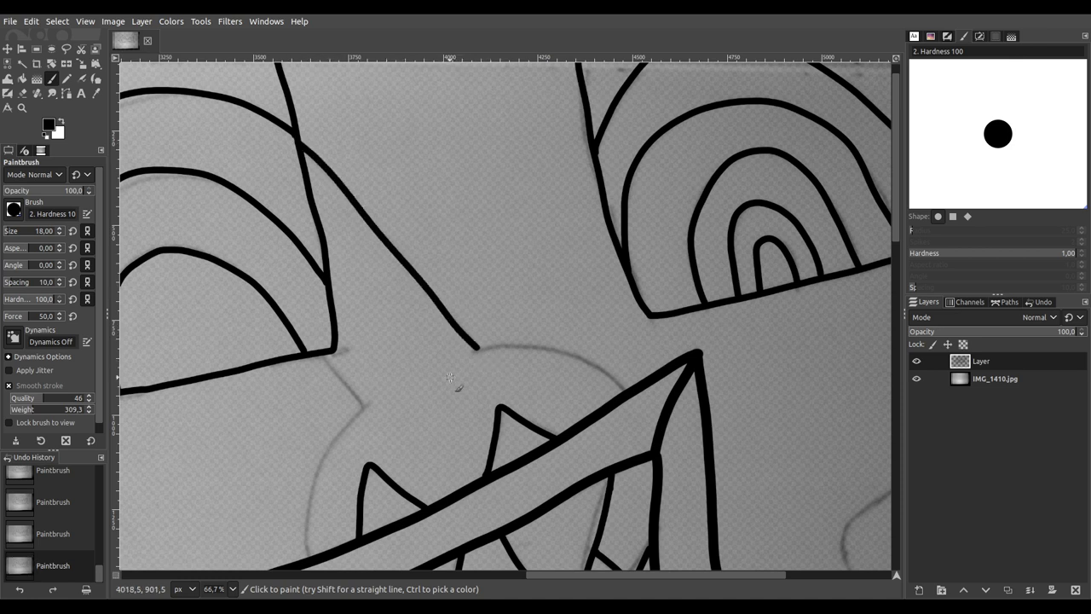
{"action": "scroll", "coordinate": [447, 367], "scroll_direction": "down", "scroll_amount": 1}
{"action": "scroll", "coordinate": [444, 361], "scroll_direction": "right", "scroll_amount": 1}
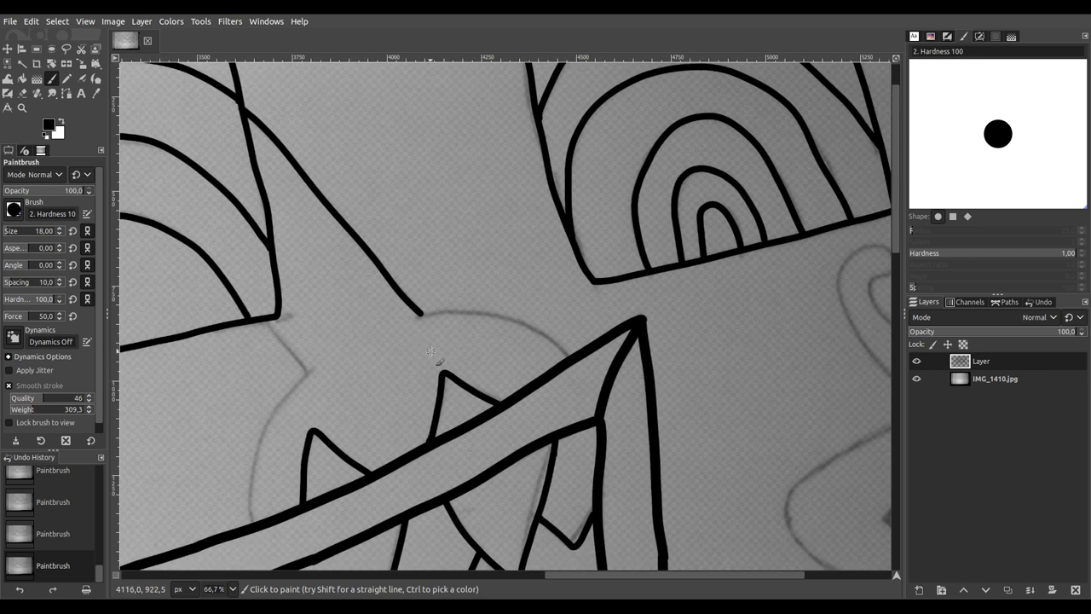
{"action": "scroll", "coordinate": [430, 317], "scroll_direction": "up", "scroll_amount": 3}
{"action": "mouse_move", "coordinate": [406, 307]}
{"action": "left_mouse_down"}
{"action": "mouse_move", "coordinate": [587, 312]}
{"action": "mouse_move", "coordinate": [704, 336]}
{"action": "mouse_move", "coordinate": [766, 359]}
{"action": "mouse_move", "coordinate": [872, 436]}
{"action": "left_mouse_up"}
{"action": "scroll", "coordinate": [528, 433], "scroll_direction": "down", "scroll_amount": 3}
{"action": "scroll", "coordinate": [441, 391], "scroll_direction": "down", "scroll_amount": 1}
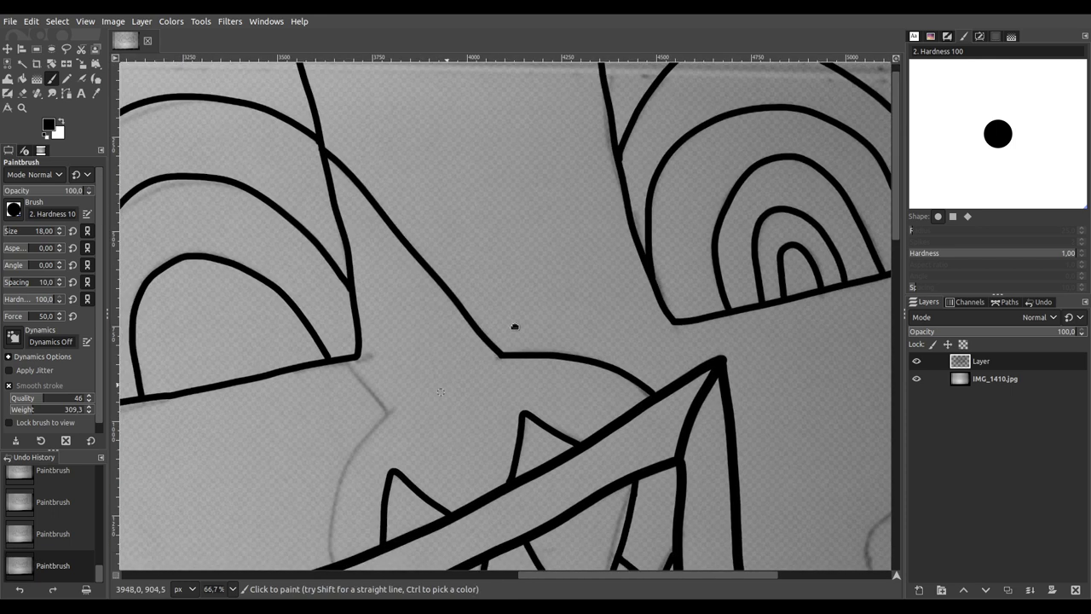
Step: Trace the short slanted line from the larger eye's base corner and the curve below it down to the mouth frame, and save the image
{"action": "scroll", "coordinate": [441, 392], "scroll_direction": "up", "scroll_amount": 3}
{"action": "left_click_drag", "start_coordinate": [458, 108], "coordinate": [582, 248]}
{"action": "scroll", "coordinate": [538, 265], "scroll_direction": "down", "scroll_amount": 1}
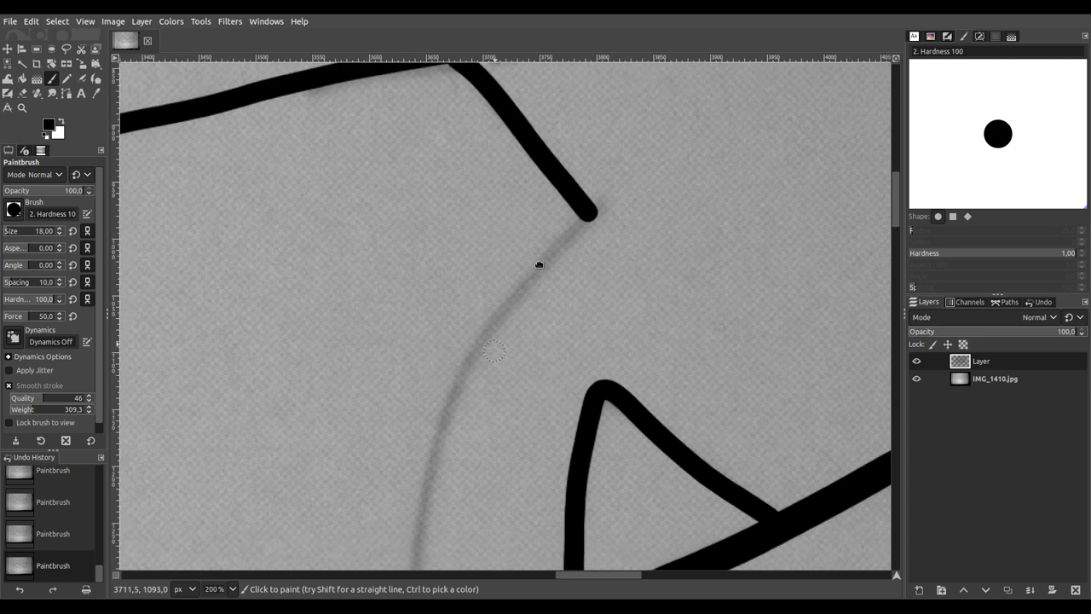
{"action": "scroll", "coordinate": [539, 265], "scroll_direction": "down", "scroll_amount": 4}
{"action": "scroll", "coordinate": [539, 266], "scroll_direction": "left", "scroll_amount": 2}
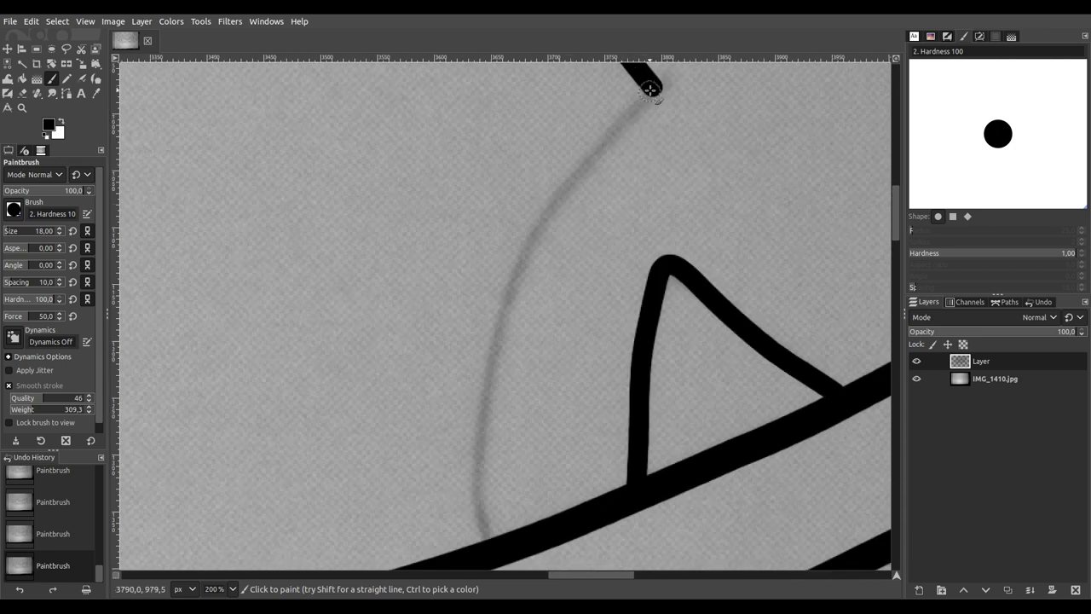
{"action": "mouse_move", "coordinate": [652, 87]}
{"action": "left_mouse_down"}
{"action": "mouse_move", "coordinate": [576, 188]}
{"action": "mouse_move", "coordinate": [512, 304]}
{"action": "mouse_move", "coordinate": [486, 385]}
{"action": "mouse_move", "coordinate": [479, 552]}
{"action": "left_mouse_up"}
{"action": "scroll", "coordinate": [497, 425], "scroll_direction": "down", "scroll_amount": 5}
{"action": "key", "text": "ctrl+s"}
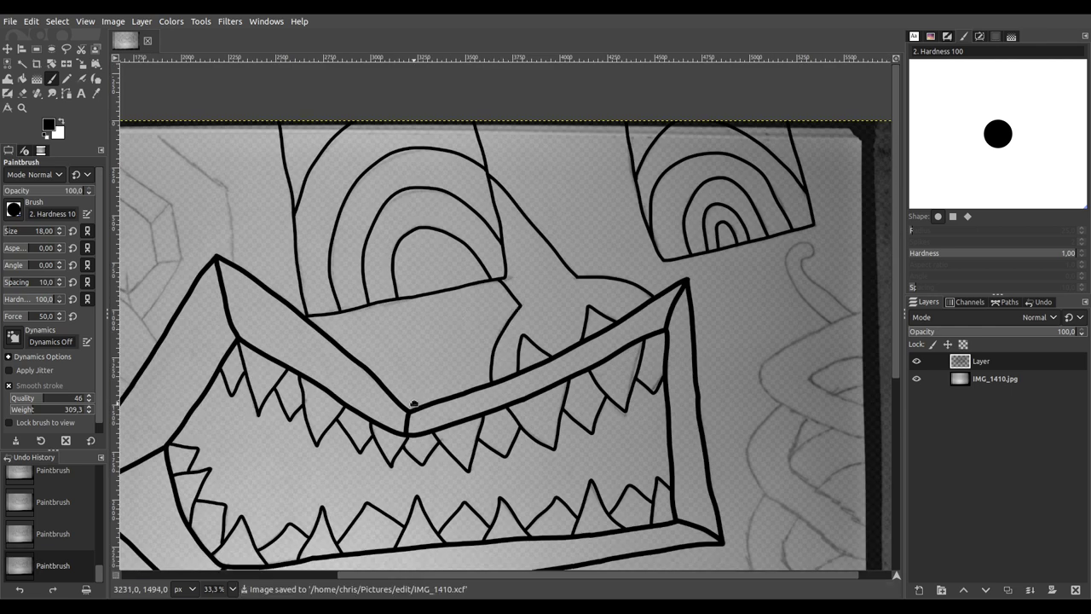
Step: Trace the closed inner six-sided outline of the gem at the drawing's upper left, above the mouth frame
{"action": "left_click_drag", "start_coordinate": [418, 408], "coordinate": [503, 225]}
{"action": "scroll", "coordinate": [482, 238], "scroll_direction": "left", "scroll_amount": 3}
{"action": "scroll", "coordinate": [481, 238], "scroll_direction": "up", "scroll_amount": 3}
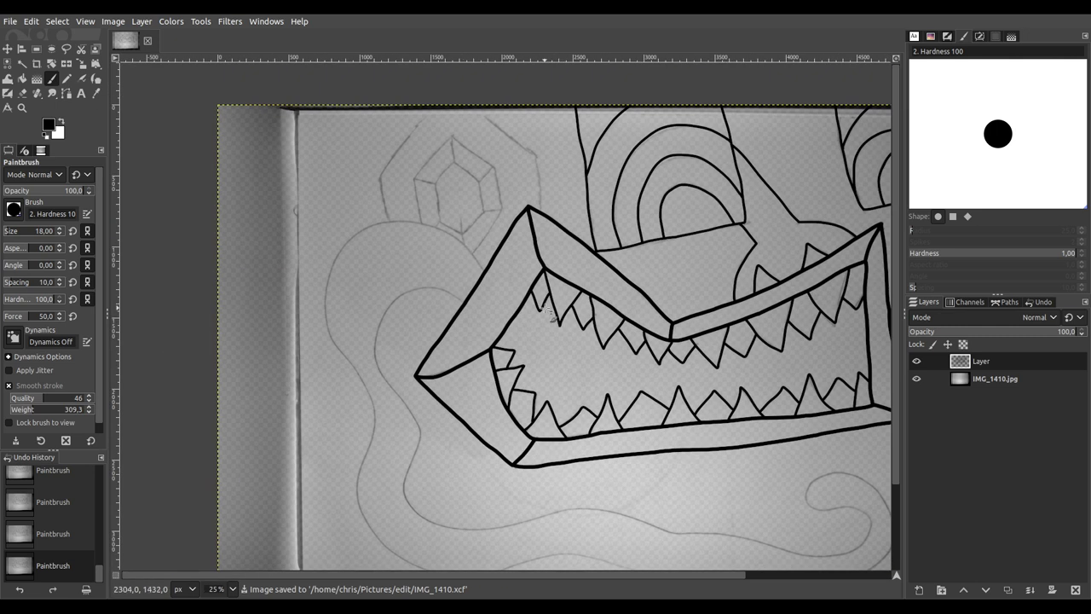
{"action": "scroll", "coordinate": [482, 230], "scroll_direction": "up", "scroll_amount": 3}
{"action": "mouse_move", "coordinate": [480, 213]}
{"action": "left_mouse_down"}
{"action": "mouse_move", "coordinate": [370, 285]}
{"action": "mouse_move", "coordinate": [450, 204]}
{"action": "mouse_move", "coordinate": [445, 219]}
{"action": "mouse_move", "coordinate": [556, 301]}
{"action": "left_mouse_up"}
{"action": "mouse_move", "coordinate": [513, 371]}
{"action": "left_mouse_down"}
{"action": "mouse_move", "coordinate": [536, 293]}
{"action": "mouse_move", "coordinate": [554, 312]}
{"action": "mouse_move", "coordinate": [589, 233]}
{"action": "left_mouse_up"}
{"action": "left_click_drag", "start_coordinate": [458, 201], "coordinate": [476, 312]}
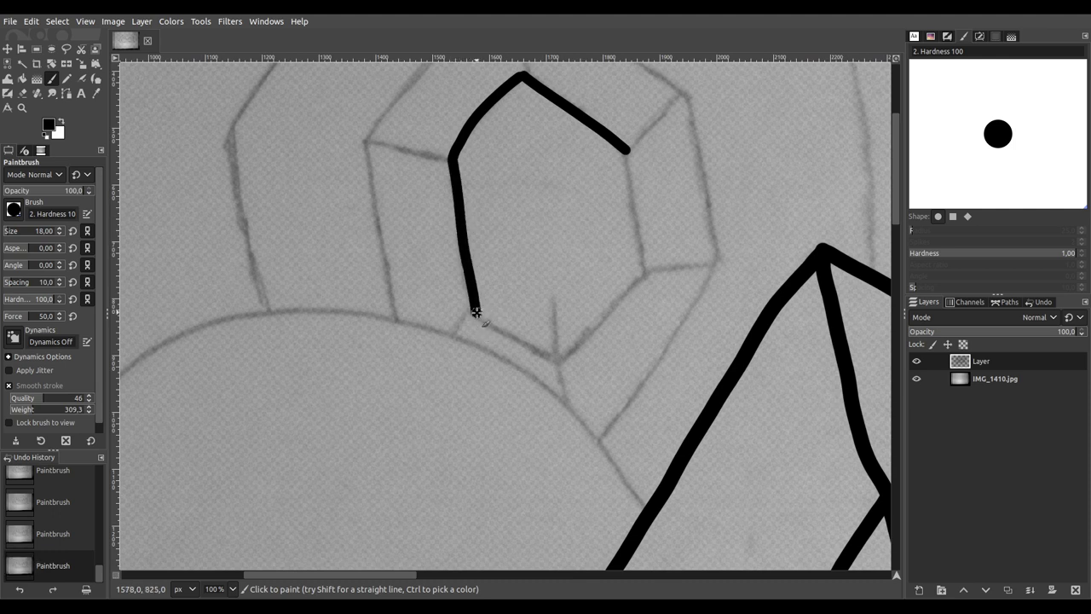
{"action": "left_click_drag", "start_coordinate": [526, 342], "coordinate": [560, 358]}
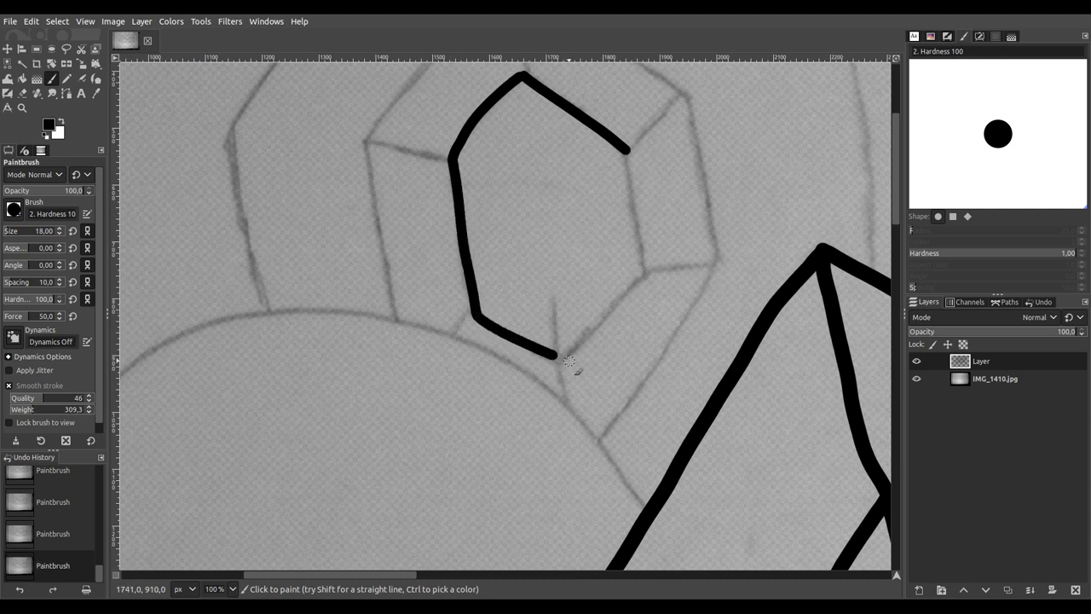
{"action": "mouse_move", "coordinate": [599, 322]}
{"action": "left_mouse_down"}
{"action": "mouse_move", "coordinate": [635, 299]}
{"action": "mouse_move", "coordinate": [646, 275]}
{"action": "left_mouse_up"}
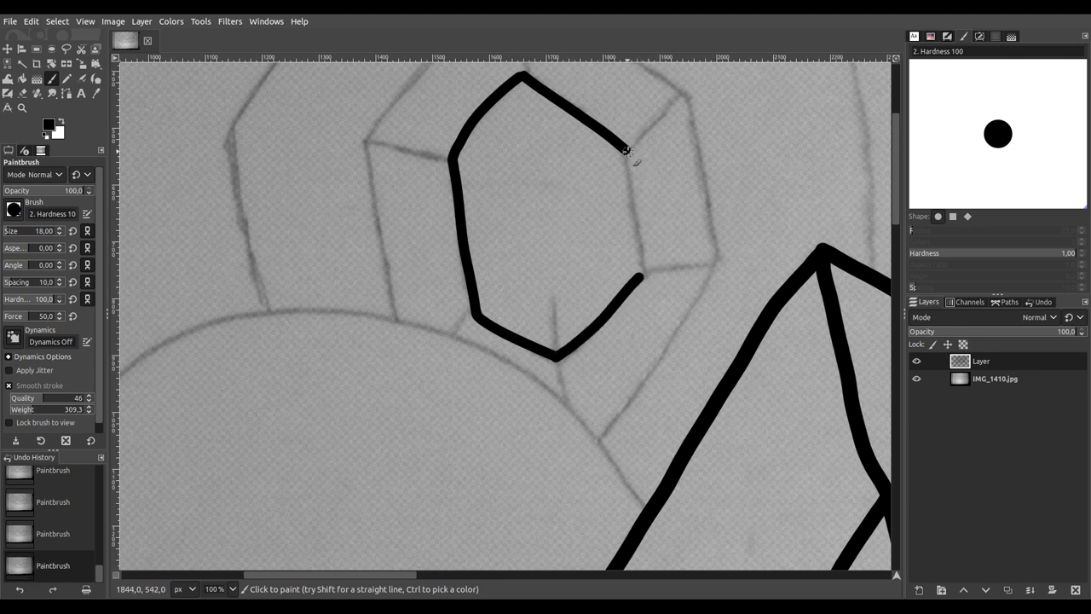
{"action": "left_click_drag", "start_coordinate": [625, 150], "coordinate": [645, 284]}
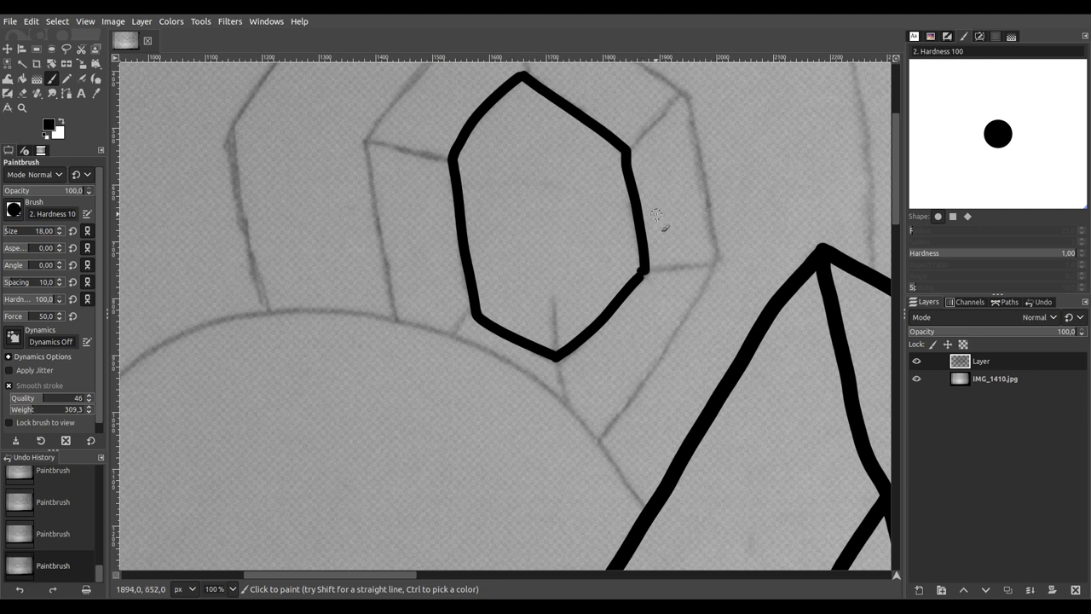
Step: Trace the gem's top facet line, its upper-right and right outer edges, and the facet lines joining them to the inner outline
{"action": "scroll", "coordinate": [645, 324], "scroll_direction": "up", "scroll_amount": 3}
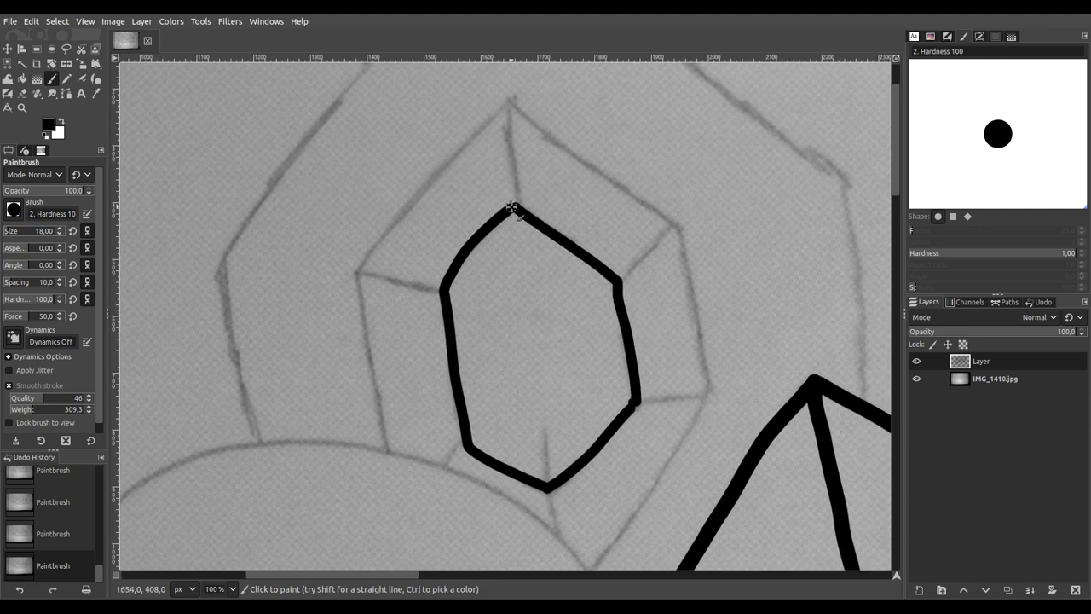
{"action": "mouse_move", "coordinate": [514, 141]}
{"action": "left_mouse_down"}
{"action": "mouse_move", "coordinate": [508, 90]}
{"action": "mouse_move", "coordinate": [597, 180]}
{"action": "mouse_move", "coordinate": [673, 223]}
{"action": "left_mouse_up"}
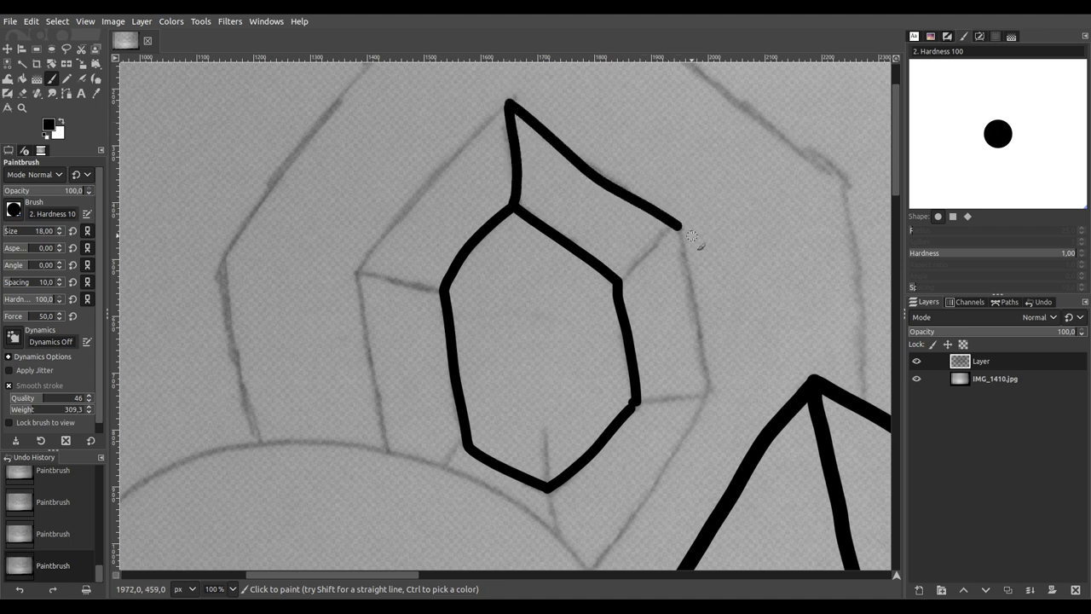
{"action": "scroll", "coordinate": [691, 237], "scroll_direction": "down", "scroll_amount": 2}
{"action": "scroll", "coordinate": [691, 236], "scroll_direction": "right", "scroll_amount": 2}
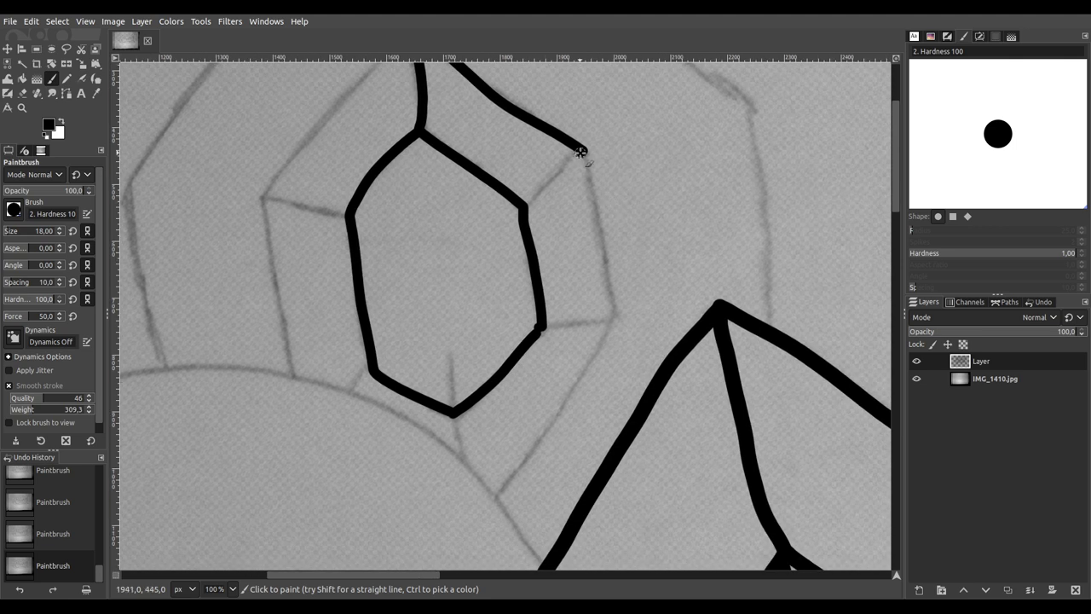
{"action": "left_click_drag", "start_coordinate": [550, 184], "coordinate": [516, 211]}
{"action": "scroll", "coordinate": [586, 269], "scroll_direction": "down", "scroll_amount": 1}
{"action": "scroll", "coordinate": [585, 269], "scroll_direction": "right", "scroll_amount": 1}
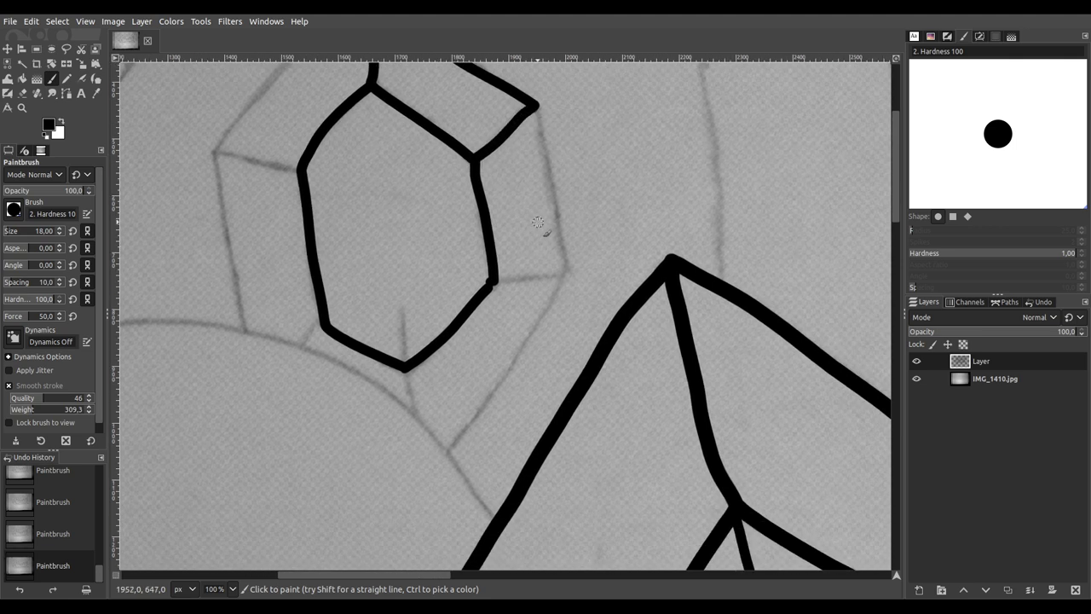
{"action": "left_click_drag", "start_coordinate": [535, 122], "coordinate": [564, 287]}
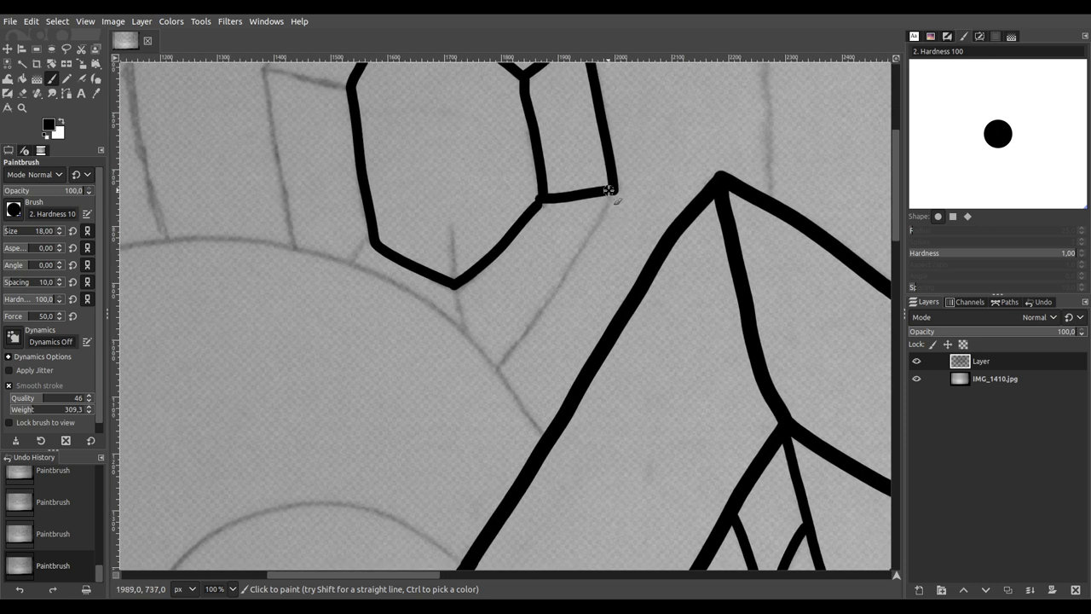
Step: Trace the gem's lower-right outer edge and the two short facet lines from the inner outline to the tentacle's curve
{"action": "mouse_move", "coordinate": [612, 189]}
{"action": "left_mouse_down"}
{"action": "mouse_move", "coordinate": [561, 288]}
{"action": "mouse_move", "coordinate": [491, 376]}
{"action": "left_mouse_up"}
{"action": "scroll", "coordinate": [537, 332], "scroll_direction": "left", "scroll_amount": 3}
{"action": "scroll", "coordinate": [538, 332], "scroll_direction": "left", "scroll_amount": 3}
{"action": "left_click_drag", "start_coordinate": [685, 245], "coordinate": [689, 296]}
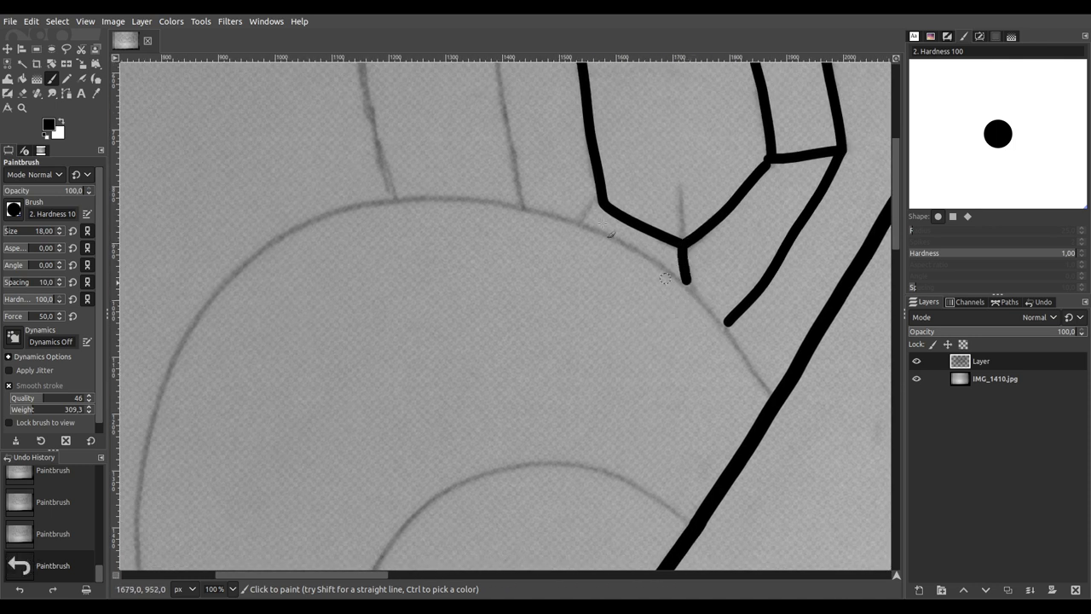
{"action": "scroll", "coordinate": [597, 284], "scroll_direction": "up", "scroll_amount": 3}
{"action": "left_click_drag", "start_coordinate": [600, 286], "coordinate": [588, 297]}
Step: Trace the gem's left and upper-left outer edges and the facet line joining their corner to the inner outline
{"action": "scroll", "coordinate": [586, 301], "scroll_direction": "up", "scroll_amount": 8}
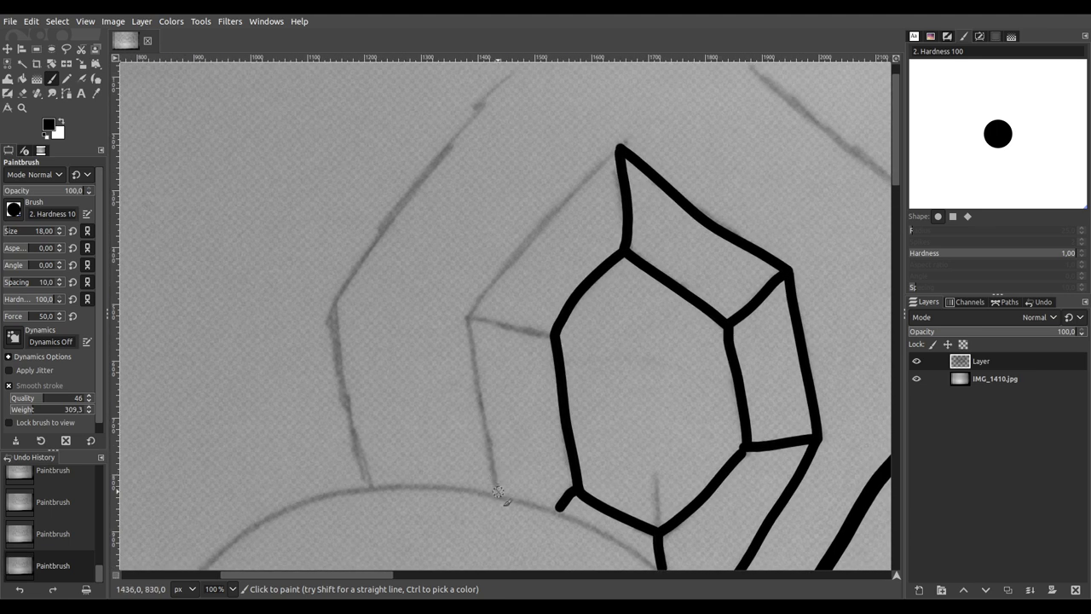
{"action": "mouse_move", "coordinate": [493, 476]}
{"action": "left_mouse_down"}
{"action": "mouse_move", "coordinate": [461, 302]}
{"action": "mouse_move", "coordinate": [462, 326]}
{"action": "mouse_move", "coordinate": [564, 341]}
{"action": "left_mouse_up"}
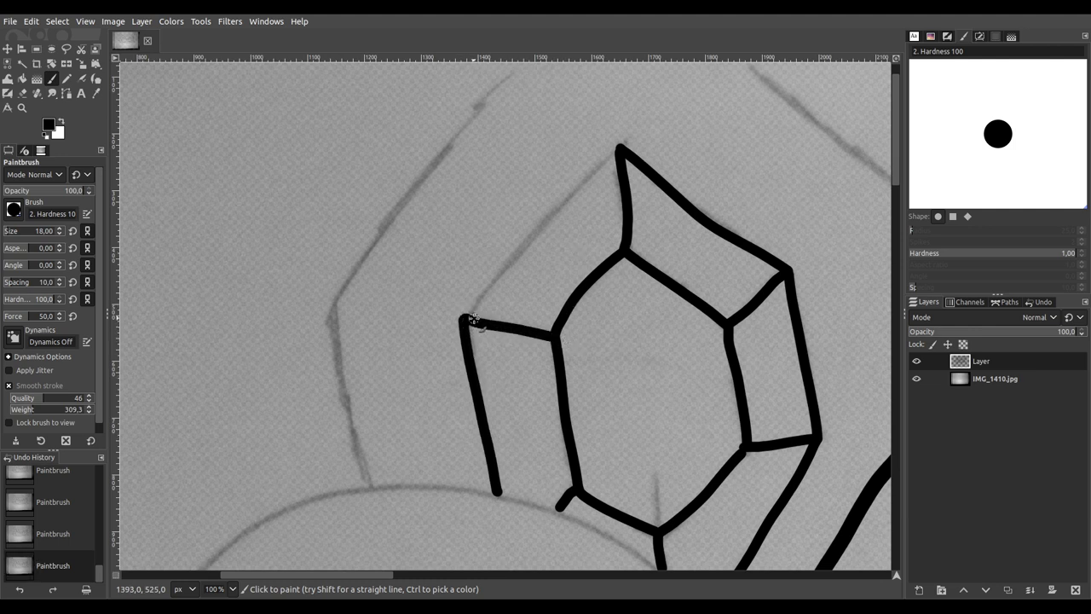
{"action": "mouse_move", "coordinate": [465, 318]}
{"action": "left_mouse_down"}
{"action": "mouse_move", "coordinate": [531, 228]}
{"action": "mouse_move", "coordinate": [625, 145]}
{"action": "left_mouse_up"}
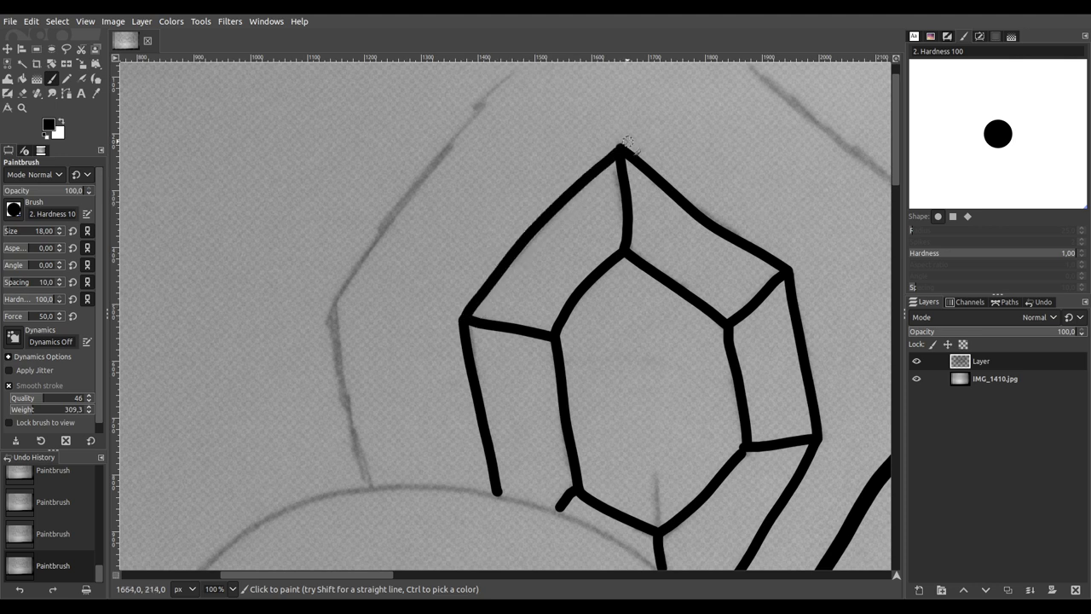
Step: Set the brush size to 23 and trace the tentacle's outer edge from the mouth frame along the underside of the gem
{"action": "scroll", "coordinate": [641, 301], "scroll_direction": "down", "scroll_amount": 3}
{"action": "left_click_drag", "start_coordinate": [645, 338], "coordinate": [601, 151]}
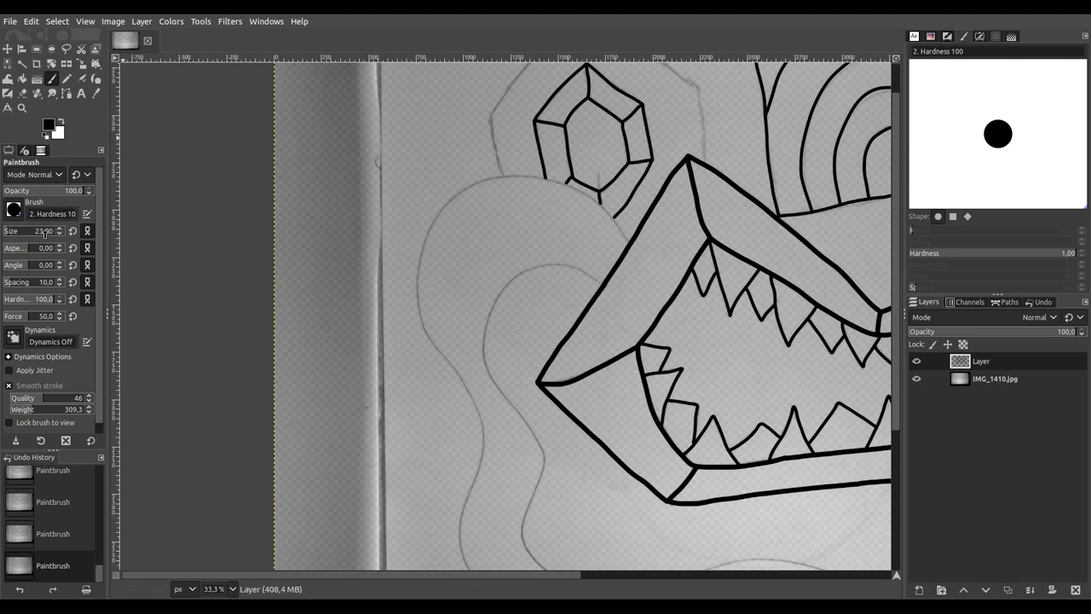
{"action": "scroll", "coordinate": [659, 316], "scroll_direction": "up", "scroll_amount": 4}
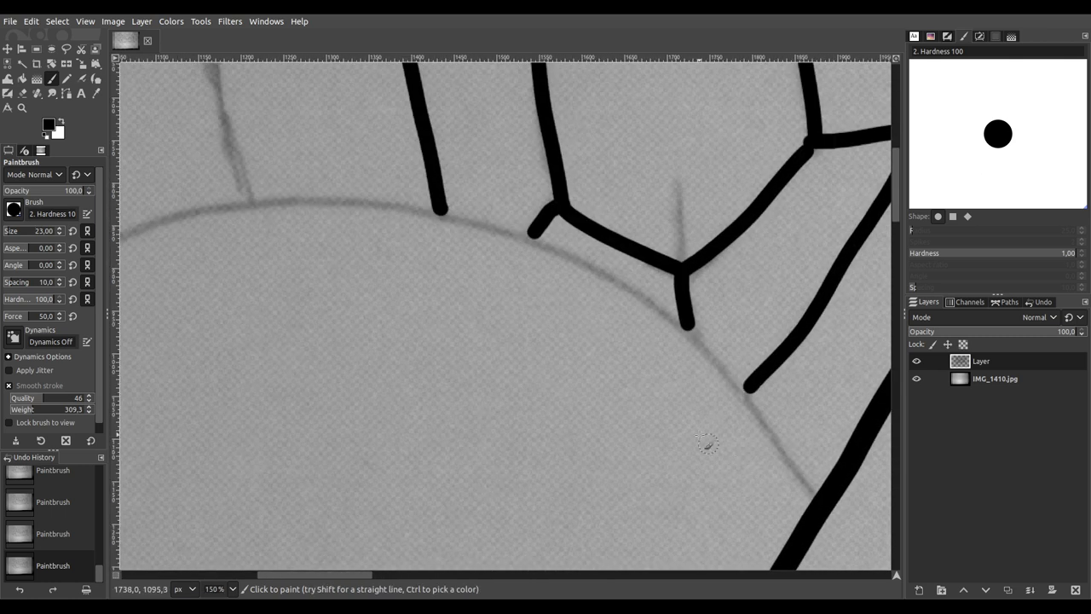
{"action": "scroll", "coordinate": [592, 339], "scroll_direction": "down", "scroll_amount": 4}
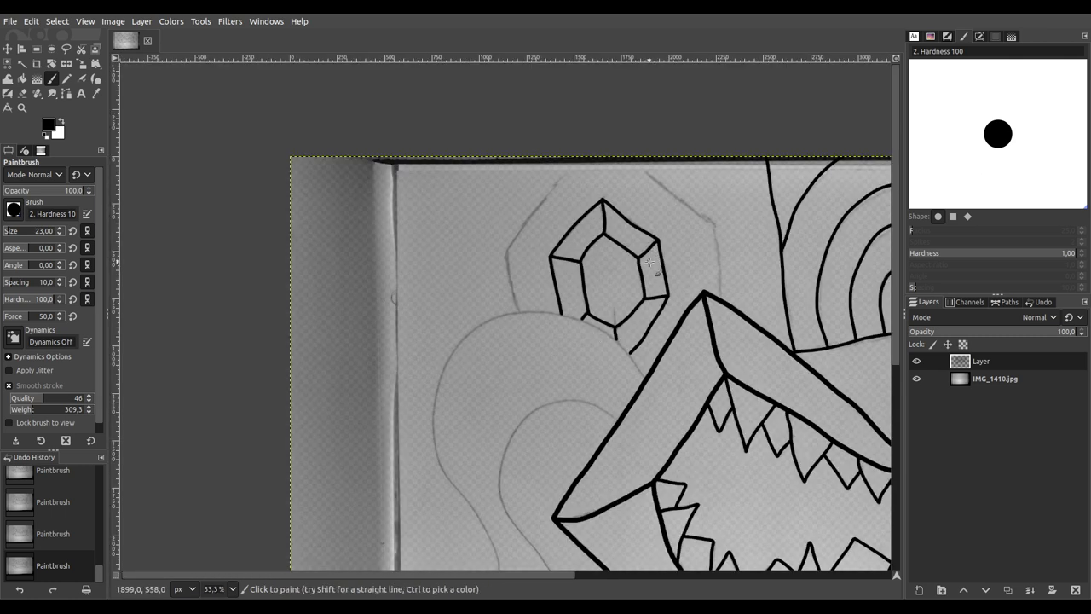
{"action": "scroll", "coordinate": [650, 366], "scroll_direction": "up", "scroll_amount": 4}
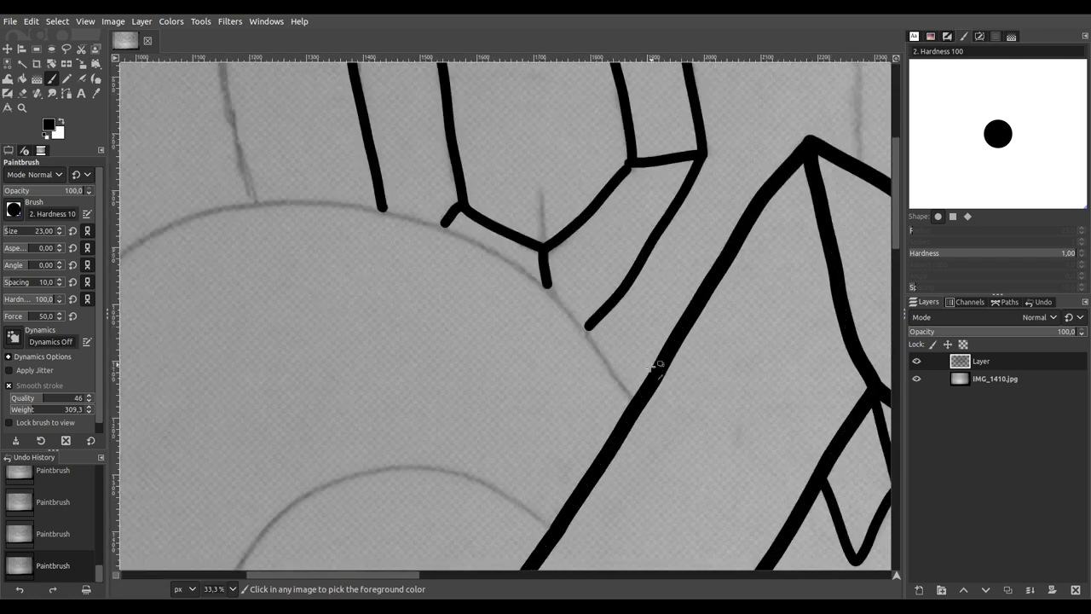
{"action": "mouse_move", "coordinate": [629, 419]}
{"action": "left_mouse_down"}
{"action": "mouse_move", "coordinate": [529, 281]}
{"action": "mouse_move", "coordinate": [454, 224]}
{"action": "mouse_move", "coordinate": [335, 158]}
{"action": "mouse_move", "coordinate": [179, 119]}
{"action": "left_mouse_up"}
{"action": "key", "text": "Escape"}
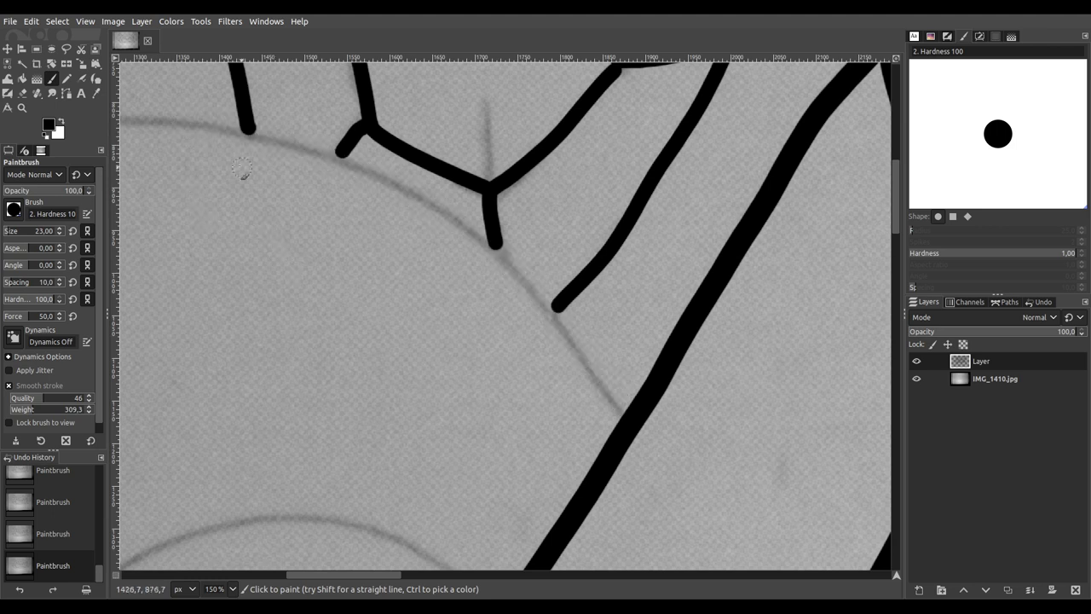
{"action": "mouse_move", "coordinate": [628, 421]}
{"action": "left_mouse_down"}
{"action": "mouse_move", "coordinate": [512, 270]}
{"action": "mouse_move", "coordinate": [453, 226]}
{"action": "mouse_move", "coordinate": [304, 146]}
{"action": "mouse_move", "coordinate": [170, 122]}
{"action": "left_mouse_up"}
Step: Extend the tentacle's outer edge from left of the gem over the top of the bend and partway down its left side
{"action": "scroll", "coordinate": [598, 313], "scroll_direction": "left", "scroll_amount": 5}
{"action": "scroll", "coordinate": [598, 314], "scroll_direction": "up", "scroll_amount": 2}
{"action": "scroll", "coordinate": [597, 314], "scroll_direction": "left", "scroll_amount": 3}
{"action": "scroll", "coordinate": [648, 298], "scroll_direction": "up", "scroll_amount": 1}
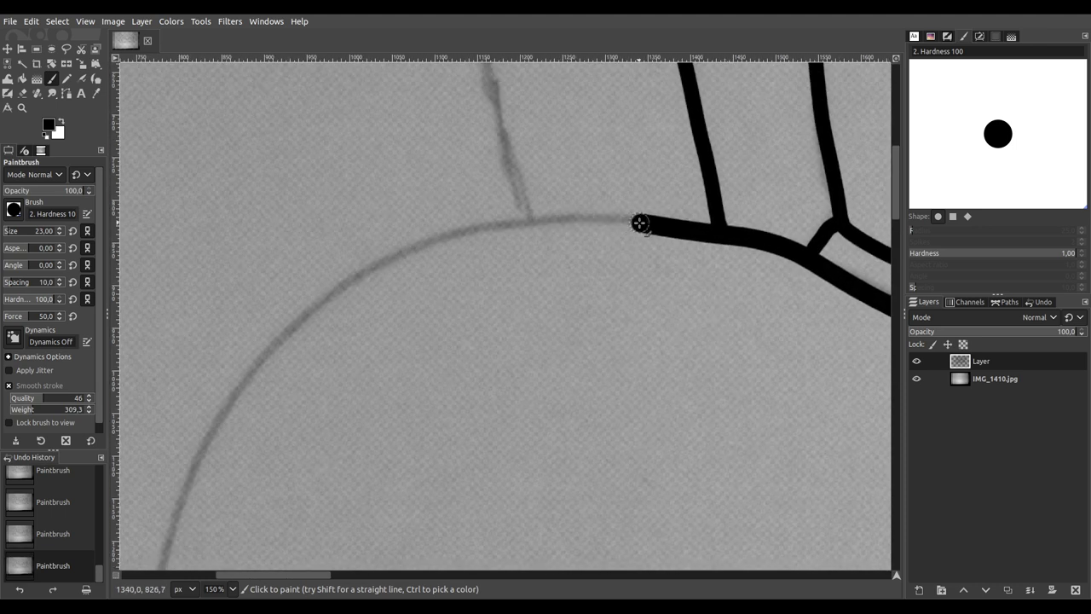
{"action": "mouse_move", "coordinate": [641, 223]}
{"action": "left_mouse_down"}
{"action": "mouse_move", "coordinate": [496, 217]}
{"action": "mouse_move", "coordinate": [422, 246]}
{"action": "mouse_move", "coordinate": [324, 307]}
{"action": "mouse_move", "coordinate": [215, 443]}
{"action": "left_mouse_up"}
{"action": "scroll", "coordinate": [215, 443], "scroll_direction": "down", "scroll_amount": 5}
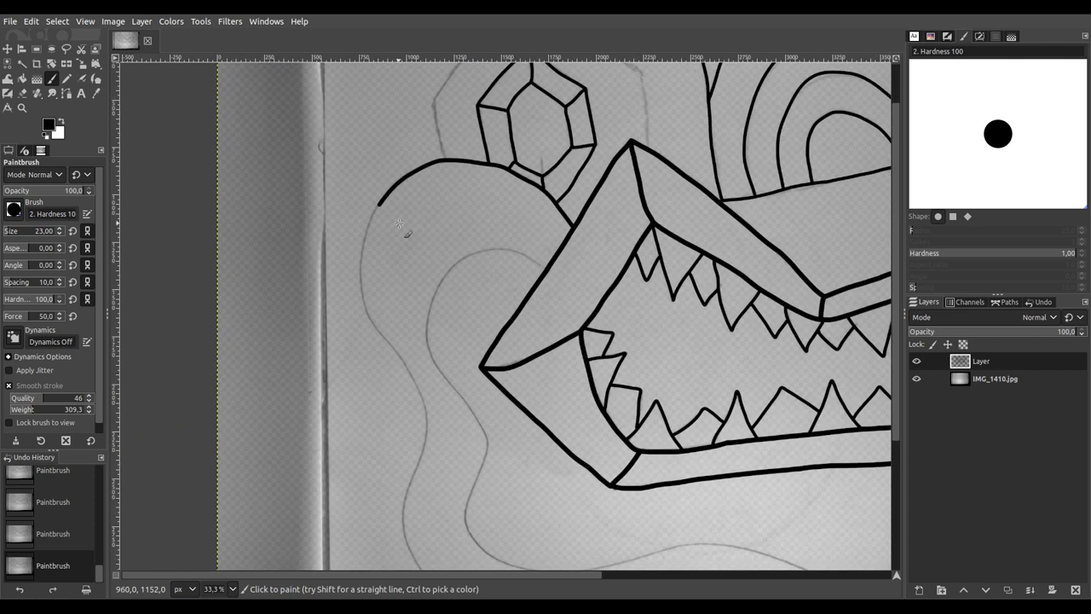
Step: Trace the tentacle's outer edge down its left side to beside the mouth frame's lower-left bar, undoing the last stroke
{"action": "scroll", "coordinate": [398, 224], "scroll_direction": "up", "scroll_amount": 2}
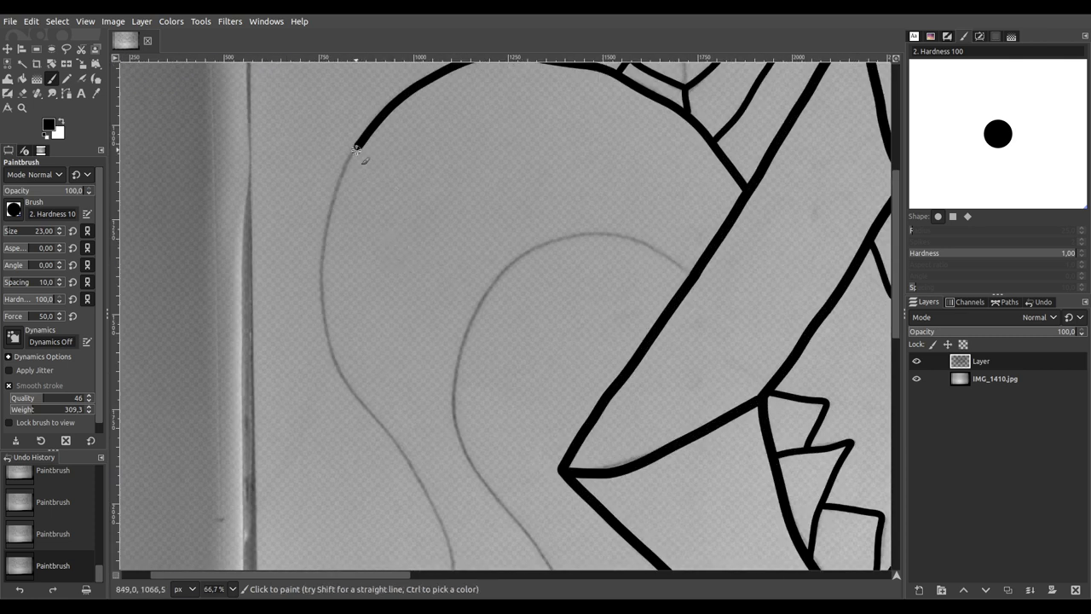
{"action": "mouse_move", "coordinate": [342, 175]}
{"action": "left_mouse_down"}
{"action": "mouse_move", "coordinate": [323, 234]}
{"action": "mouse_move", "coordinate": [328, 343]}
{"action": "mouse_move", "coordinate": [444, 538]}
{"action": "left_mouse_up"}
{"action": "scroll", "coordinate": [414, 358], "scroll_direction": "down", "scroll_amount": 5}
{"action": "scroll", "coordinate": [415, 358], "scroll_direction": "right", "scroll_amount": 2}
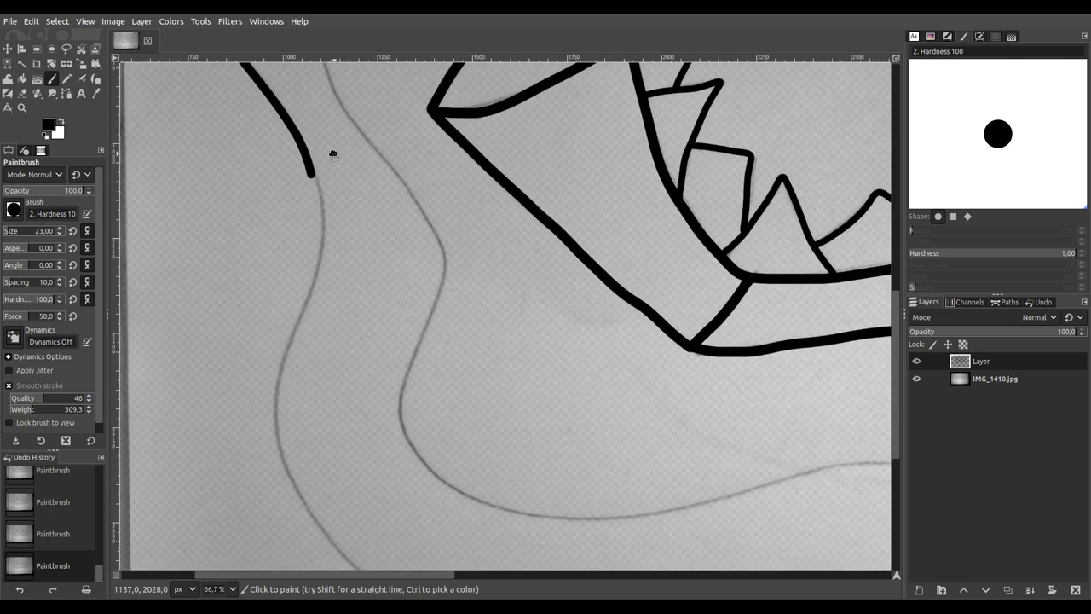
{"action": "left_click_drag", "start_coordinate": [349, 146], "coordinate": [258, 96]}
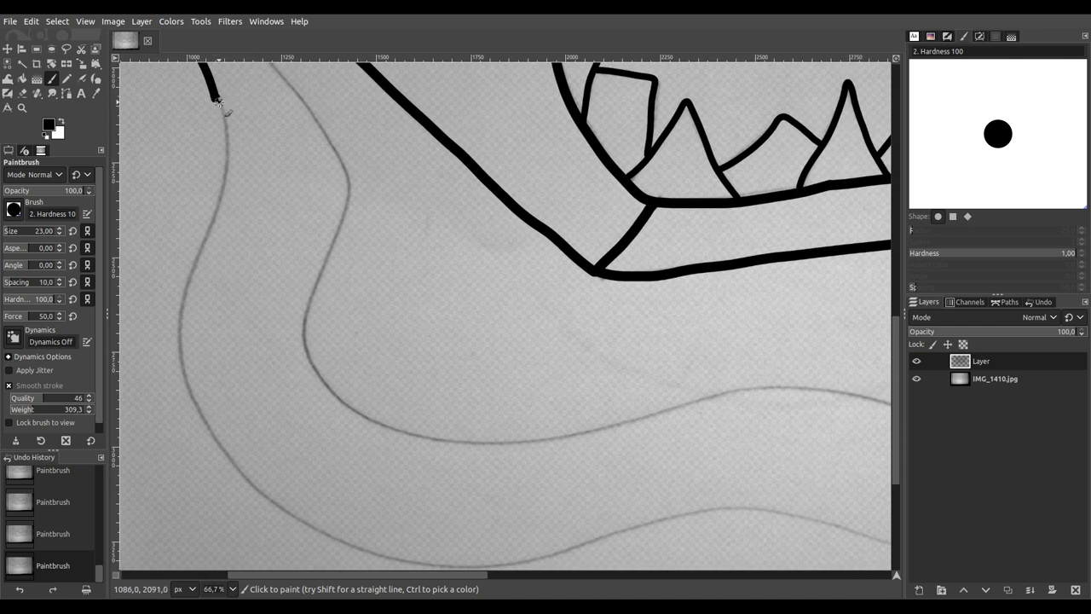
{"action": "key", "text": "ctrl+z"}
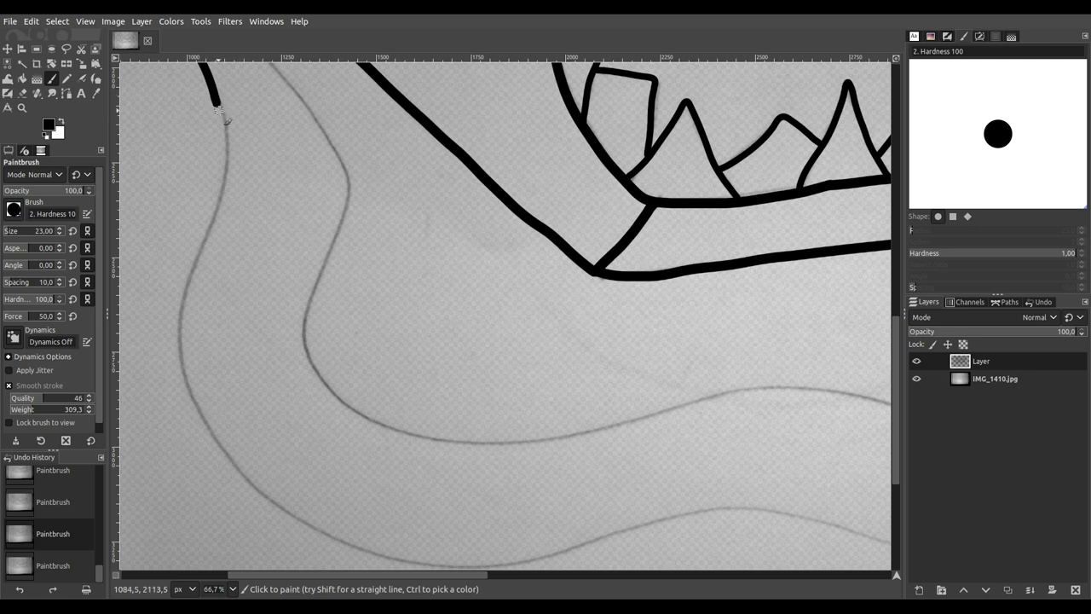
Step: Trace the tentacle's outer edge around its lower-left bend and along the bottom of the drawing towards the curled tip
{"action": "mouse_move", "coordinate": [224, 149]}
{"action": "left_mouse_down"}
{"action": "mouse_move", "coordinate": [182, 279]}
{"action": "mouse_move", "coordinate": [176, 355]}
{"action": "mouse_move", "coordinate": [199, 416]}
{"action": "mouse_move", "coordinate": [276, 502]}
{"action": "mouse_move", "coordinate": [368, 547]}
{"action": "mouse_move", "coordinate": [486, 561]}
{"action": "mouse_move", "coordinate": [557, 559]}
{"action": "mouse_move", "coordinate": [712, 506]}
{"action": "mouse_move", "coordinate": [829, 499]}
{"action": "mouse_move", "coordinate": [857, 509]}
{"action": "left_mouse_up"}
{"action": "key", "text": "space"}
{"action": "left_click_drag", "start_coordinate": [703, 407], "coordinate": [157, 229]}
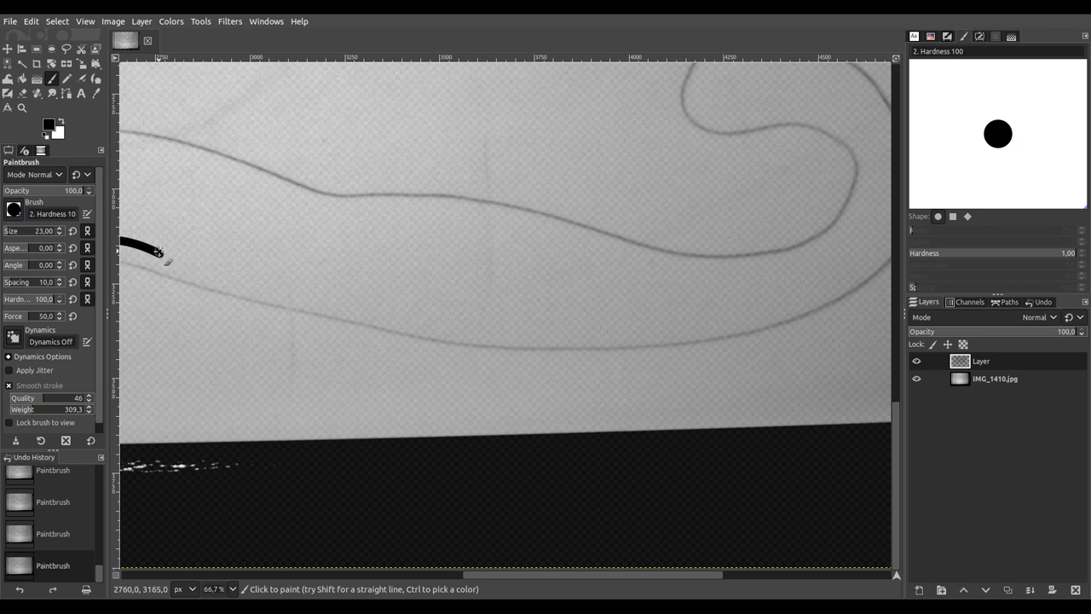
{"action": "mouse_move", "coordinate": [176, 263]}
{"action": "left_mouse_down"}
{"action": "mouse_move", "coordinate": [255, 304]}
{"action": "mouse_move", "coordinate": [364, 331]}
{"action": "mouse_move", "coordinate": [690, 353]}
{"action": "mouse_move", "coordinate": [807, 317]}
{"action": "mouse_move", "coordinate": [874, 263]}
{"action": "left_mouse_up"}
{"action": "left_click_drag", "start_coordinate": [796, 227], "coordinate": [554, 370]}
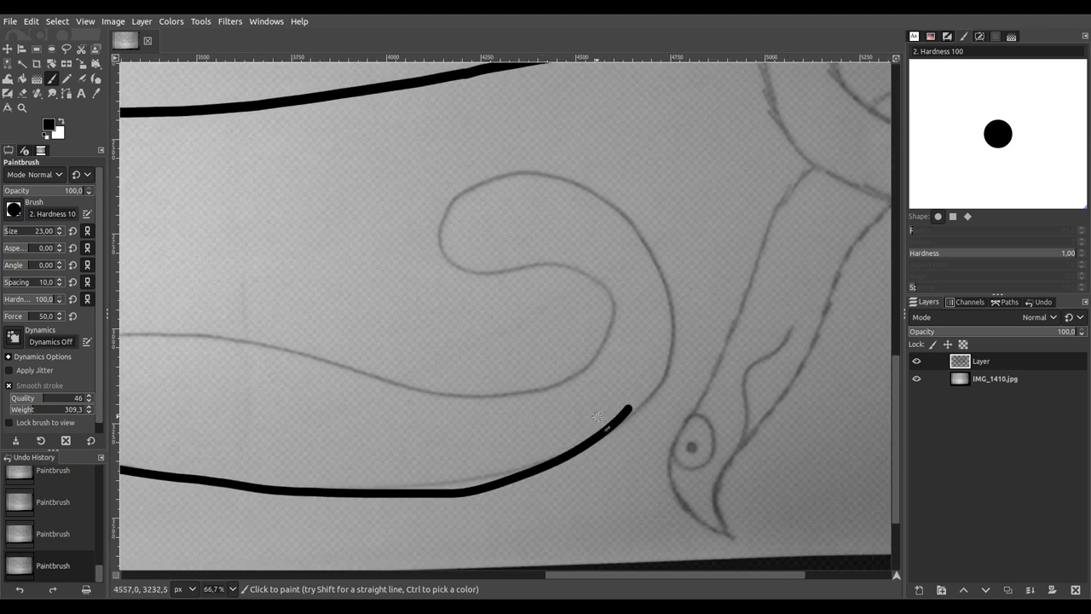
Step: Undo the last stroke, then trace the tentacle's curled tip around and back along its inner edge
{"action": "key", "text": "ctrl"}
{"action": "key", "text": "ctrl+z"}
{"action": "left_click_drag", "start_coordinate": [635, 394], "coordinate": [567, 455]}
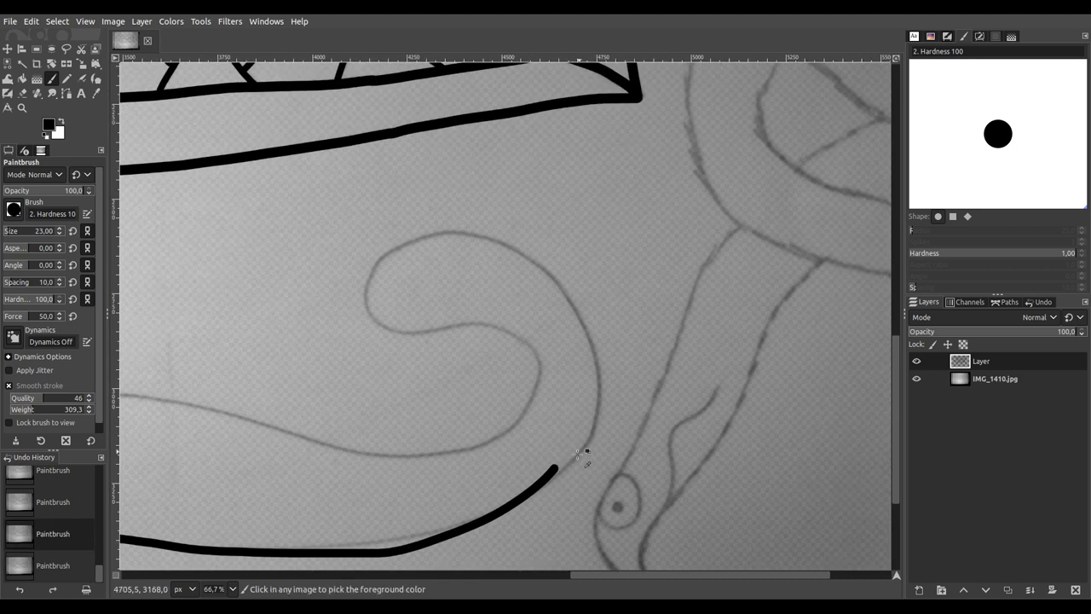
{"action": "scroll", "coordinate": [584, 456], "scroll_direction": "up", "scroll_amount": 1}
{"action": "mouse_move", "coordinate": [533, 488]}
{"action": "left_mouse_down"}
{"action": "mouse_move", "coordinate": [577, 447]}
{"action": "mouse_move", "coordinate": [601, 399]}
{"action": "mouse_move", "coordinate": [603, 328]}
{"action": "mouse_move", "coordinate": [586, 264]}
{"action": "mouse_move", "coordinate": [547, 203]}
{"action": "mouse_move", "coordinate": [500, 161]}
{"action": "mouse_move", "coordinate": [423, 128]}
{"action": "mouse_move", "coordinate": [384, 127]}
{"action": "mouse_move", "coordinate": [276, 173]}
{"action": "mouse_move", "coordinate": [263, 228]}
{"action": "mouse_move", "coordinate": [273, 249]}
{"action": "mouse_move", "coordinate": [315, 261]}
{"action": "mouse_move", "coordinate": [444, 262]}
{"action": "mouse_move", "coordinate": [503, 294]}
{"action": "mouse_move", "coordinate": [522, 338]}
{"action": "mouse_move", "coordinate": [514, 384]}
{"action": "mouse_move", "coordinate": [430, 453]}
{"action": "mouse_move", "coordinate": [198, 452]}
{"action": "mouse_move", "coordinate": [154, 431]}
{"action": "left_mouse_up"}
{"action": "mouse_move", "coordinate": [196, 462]}
{"action": "left_mouse_down"}
{"action": "mouse_move", "coordinate": [575, 520]}
{"action": "mouse_move", "coordinate": [865, 462]}
{"action": "left_mouse_up"}
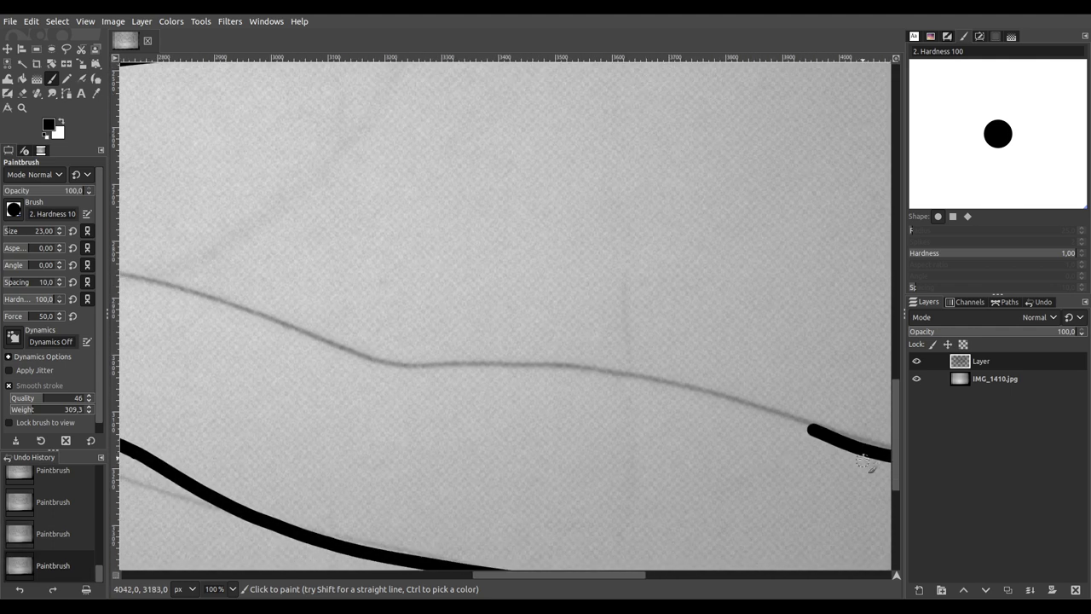
Step: Trace the tentacle's inner edge below the mouth frame, around the lower-left bend and up beside the frame's left corner
{"action": "scroll", "coordinate": [743, 443], "scroll_direction": "down", "scroll_amount": 1, "text": "ctrl"}
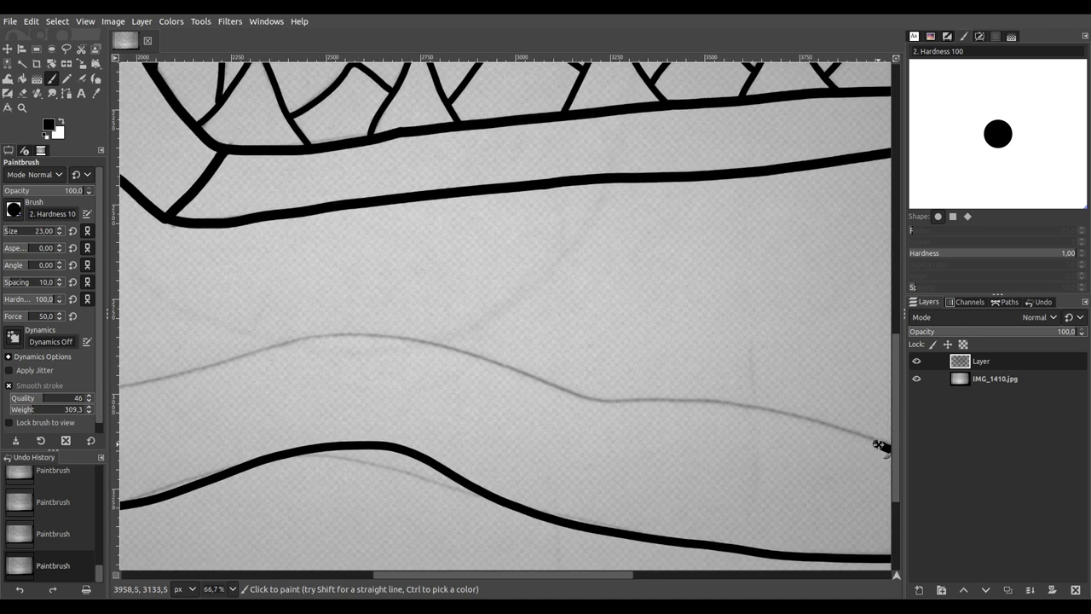
{"action": "mouse_move", "coordinate": [837, 427]}
{"action": "left_mouse_down"}
{"action": "mouse_move", "coordinate": [681, 399]}
{"action": "mouse_move", "coordinate": [580, 401]}
{"action": "mouse_move", "coordinate": [456, 343]}
{"action": "mouse_move", "coordinate": [341, 339]}
{"action": "mouse_move", "coordinate": [220, 370]}
{"action": "left_mouse_up"}
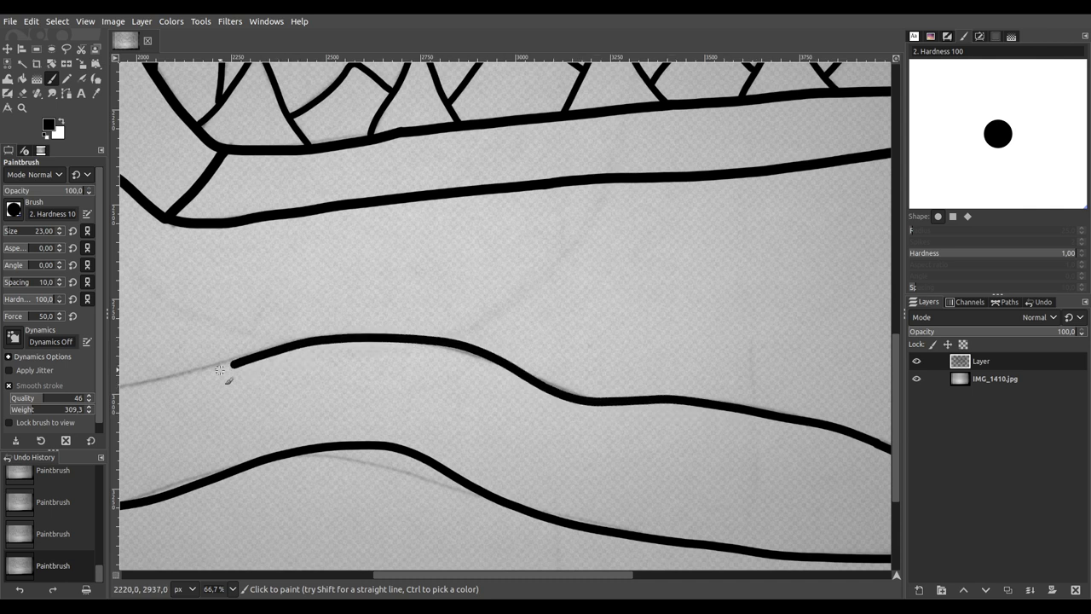
{"action": "mouse_move", "coordinate": [218, 431]}
{"action": "left_mouse_down"}
{"action": "mouse_move", "coordinate": [650, 450]}
{"action": "mouse_move", "coordinate": [574, 460]}
{"action": "mouse_move", "coordinate": [594, 543]}
{"action": "left_mouse_up"}
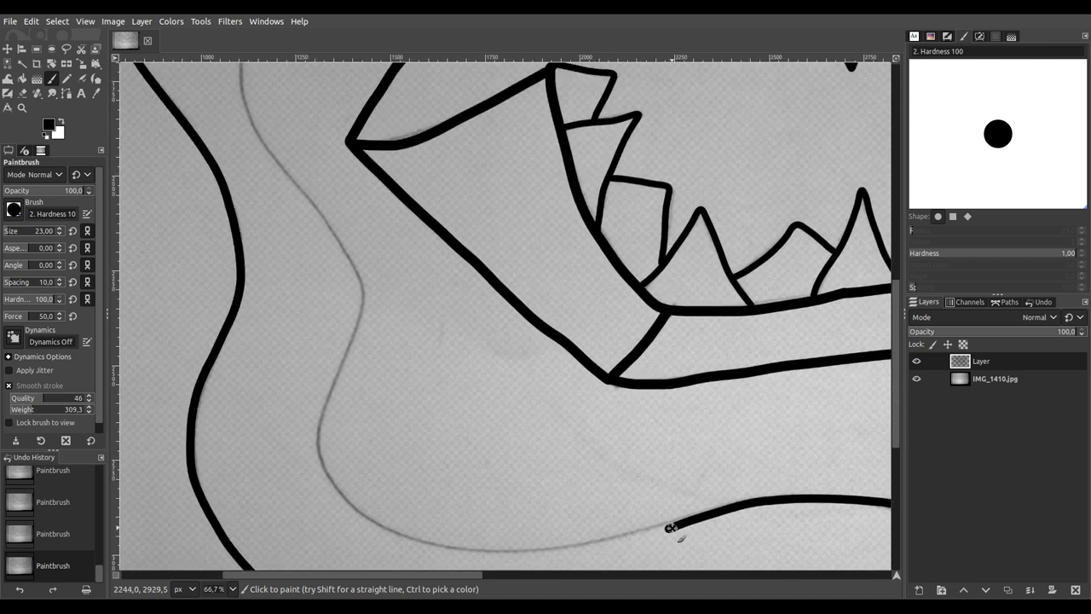
{"action": "mouse_move", "coordinate": [657, 530]}
{"action": "left_mouse_down"}
{"action": "mouse_move", "coordinate": [432, 550]}
{"action": "mouse_move", "coordinate": [388, 532]}
{"action": "mouse_move", "coordinate": [327, 470]}
{"action": "mouse_move", "coordinate": [322, 415]}
{"action": "mouse_move", "coordinate": [353, 333]}
{"action": "mouse_move", "coordinate": [354, 271]}
{"action": "mouse_move", "coordinate": [270, 140]}
{"action": "left_mouse_up"}
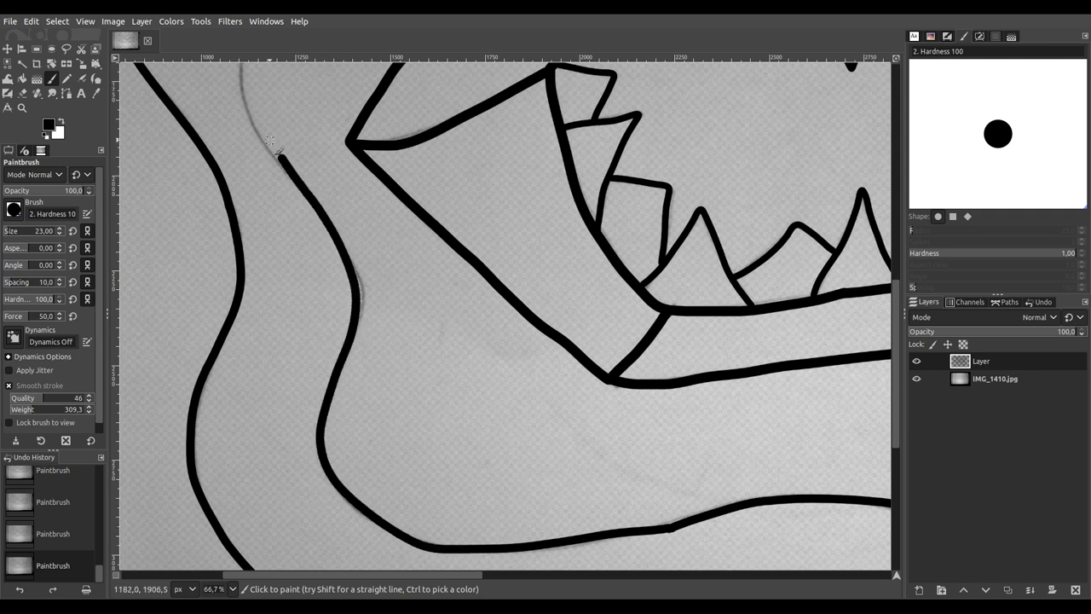
Step: Trace the tentacle's inner edge over the top of its upper bend until it meets the mouth frame
{"action": "scroll", "coordinate": [295, 105], "scroll_direction": "up", "scroll_amount": 1, "text": "ctrl"}
{"action": "scroll", "coordinate": [365, 336], "scroll_direction": "up", "scroll_amount": 1, "text": "ctrl"}
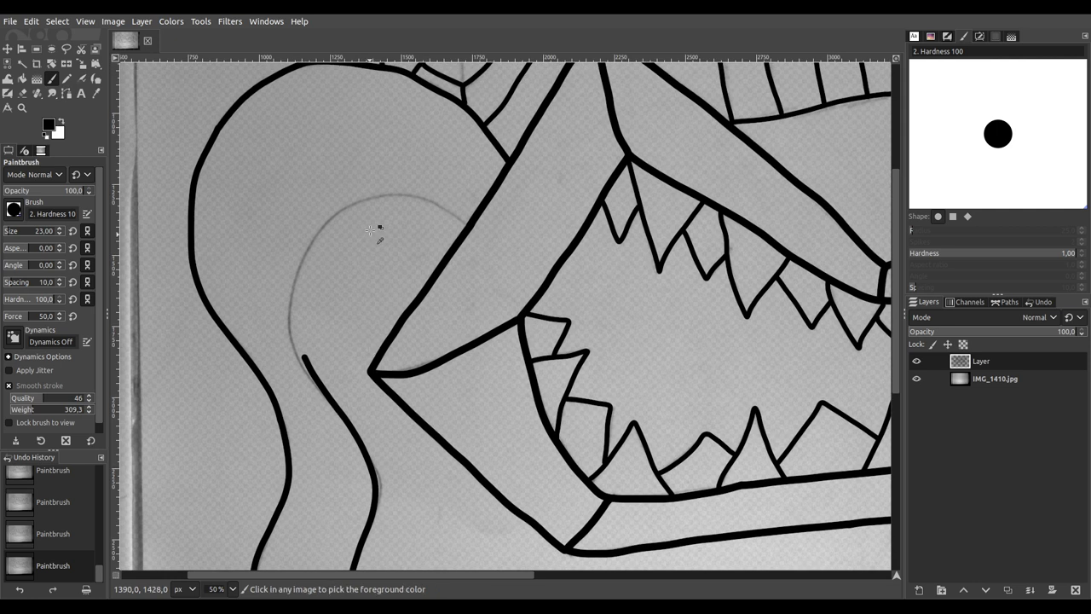
{"action": "scroll", "coordinate": [369, 258], "scroll_direction": "up", "scroll_amount": 1, "text": "ctrl"}
{"action": "scroll", "coordinate": [375, 292], "scroll_direction": "down", "scroll_amount": 1, "text": "ctrl"}
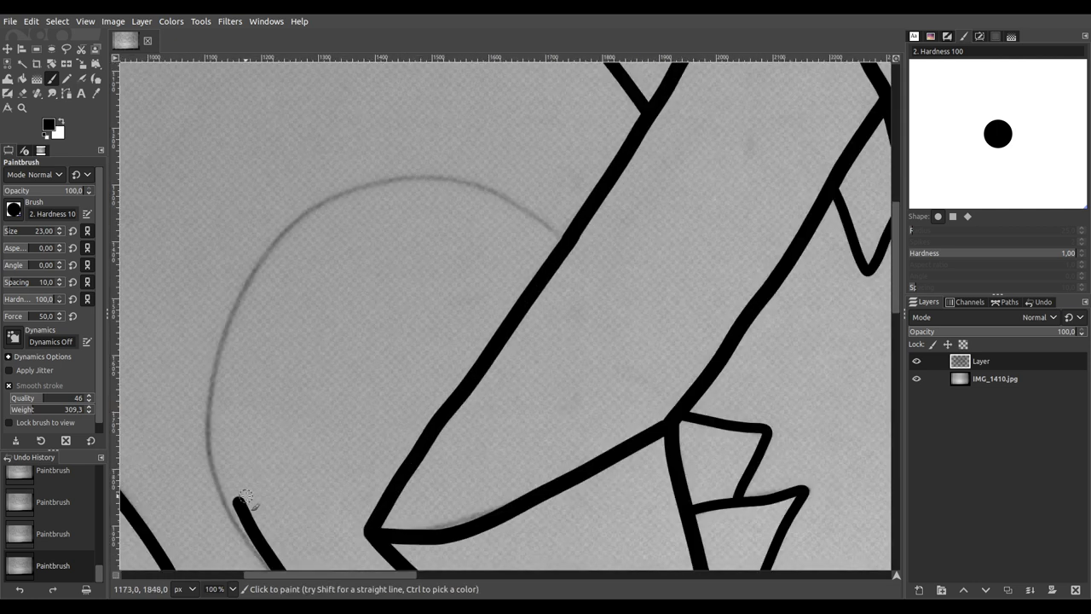
{"action": "mouse_move", "coordinate": [233, 493]}
{"action": "left_mouse_down"}
{"action": "mouse_move", "coordinate": [232, 364]}
{"action": "mouse_move", "coordinate": [247, 281]}
{"action": "mouse_move", "coordinate": [305, 218]}
{"action": "mouse_move", "coordinate": [409, 176]}
{"action": "mouse_move", "coordinate": [505, 187]}
{"action": "mouse_move", "coordinate": [550, 211]}
{"action": "mouse_move", "coordinate": [587, 261]}
{"action": "left_mouse_up"}
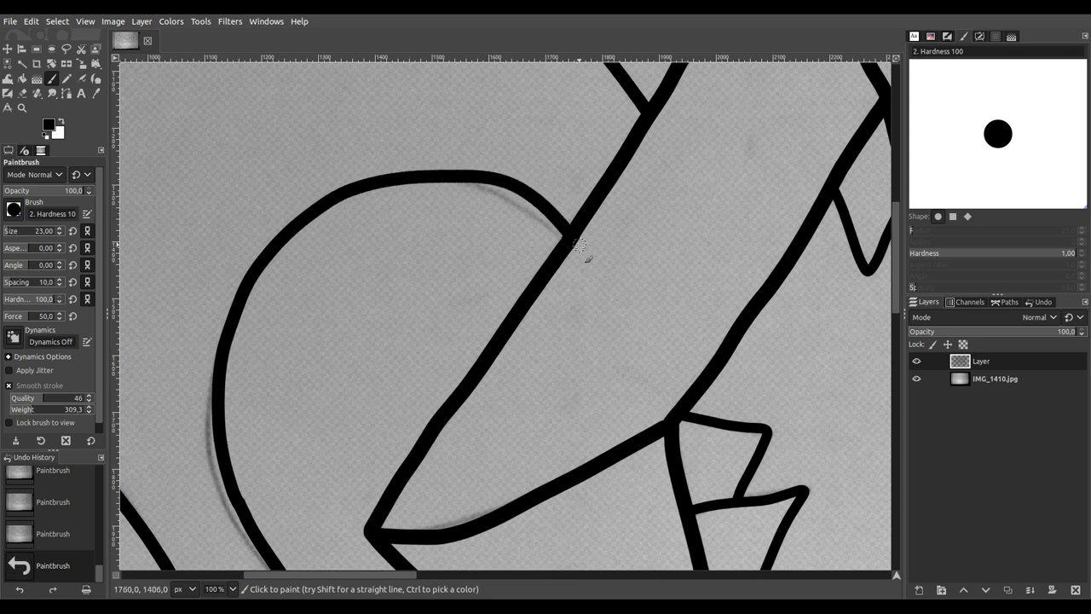
Step: Trace the angular outline around both sides of the gem up to the image's top edge and save the image
{"action": "scroll", "coordinate": [586, 261], "scroll_direction": "down", "scroll_amount": 5, "text": "ctrl"}
{"action": "scroll", "coordinate": [630, 316], "scroll_direction": "up", "scroll_amount": 4, "text": "ctrl"}
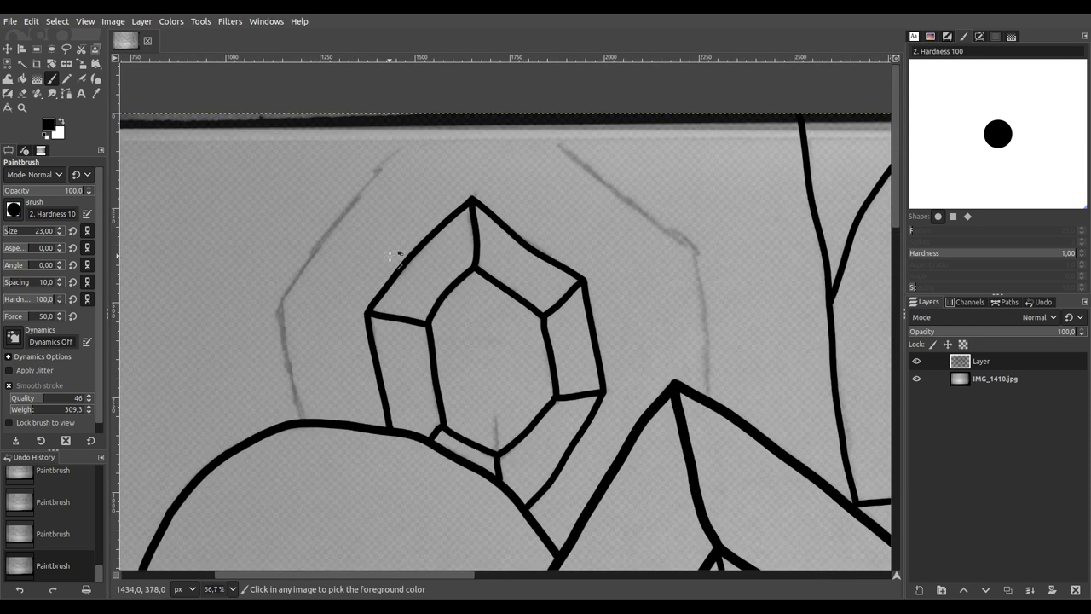
{"action": "scroll", "coordinate": [397, 251], "scroll_direction": "up", "scroll_amount": 1}
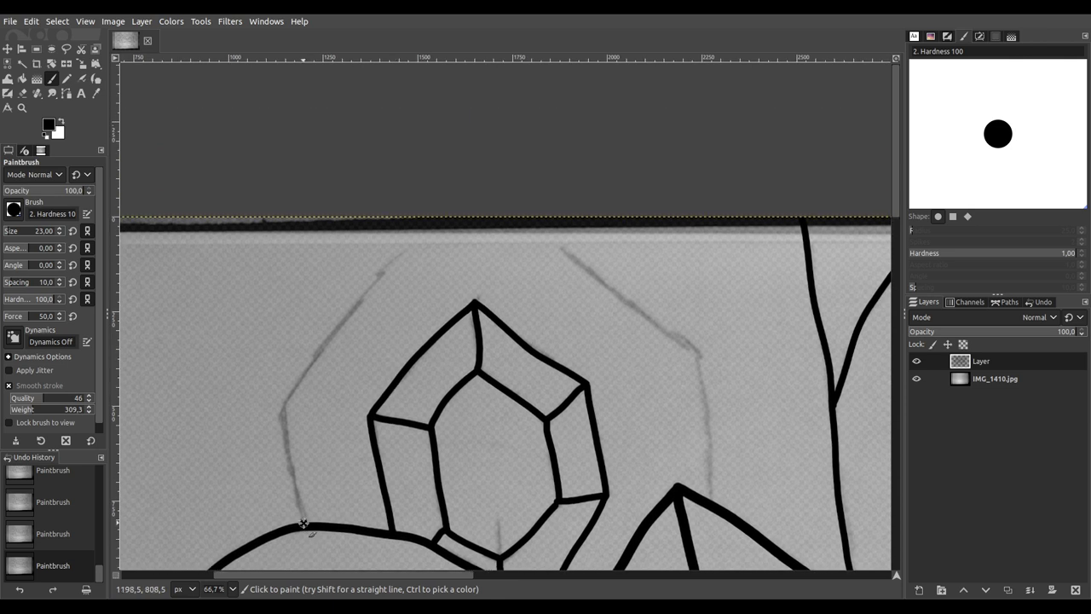
{"action": "mouse_move", "coordinate": [293, 484]}
{"action": "left_mouse_down"}
{"action": "mouse_move", "coordinate": [275, 397]}
{"action": "mouse_move", "coordinate": [278, 416]}
{"action": "mouse_move", "coordinate": [382, 273]}
{"action": "mouse_move", "coordinate": [453, 203]}
{"action": "left_mouse_up"}
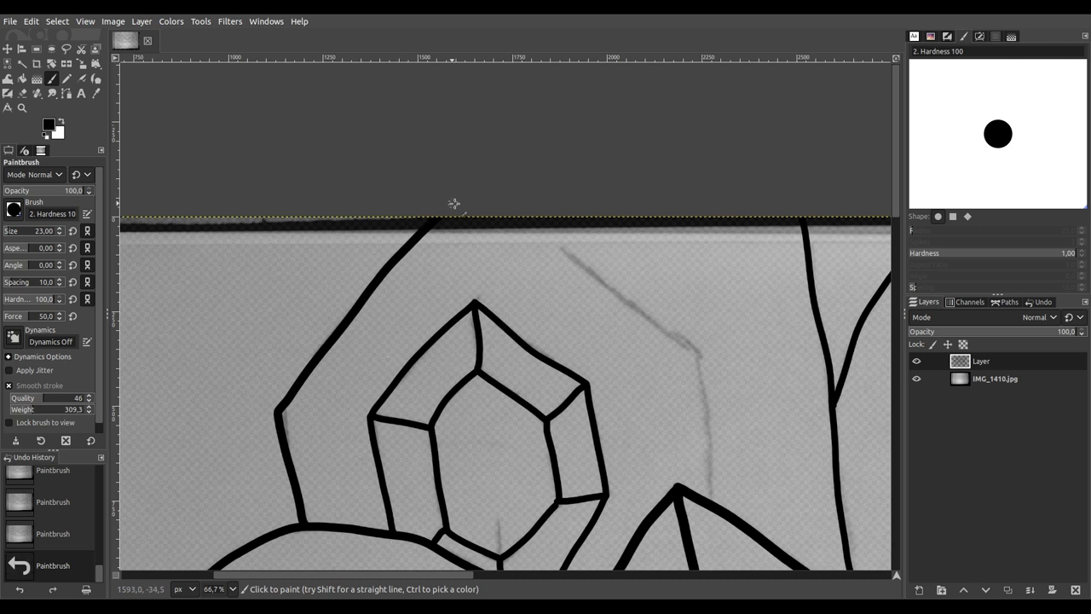
{"action": "scroll", "coordinate": [382, 265], "scroll_direction": "right", "scroll_amount": 5}
{"action": "scroll", "coordinate": [382, 265], "scroll_direction": "down", "scroll_amount": 1}
{"action": "mouse_move", "coordinate": [338, 170]}
{"action": "left_mouse_down"}
{"action": "mouse_move", "coordinate": [389, 200]}
{"action": "mouse_move", "coordinate": [509, 307]}
{"action": "left_mouse_up"}
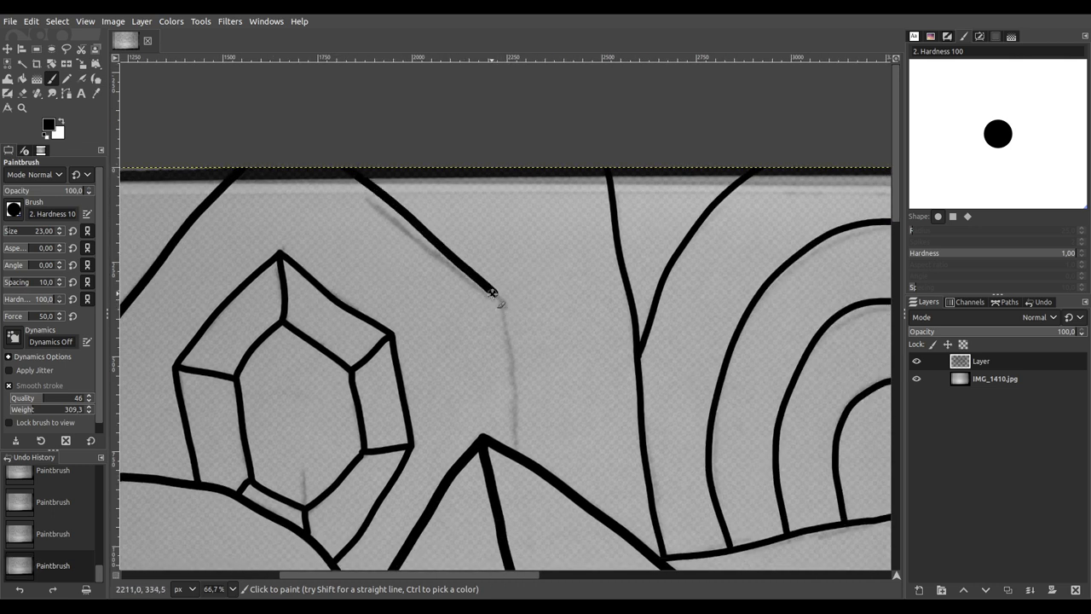
{"action": "left_click_drag", "start_coordinate": [498, 299], "coordinate": [516, 456]}
{"action": "scroll", "coordinate": [516, 467], "scroll_direction": "down", "scroll_amount": 4}
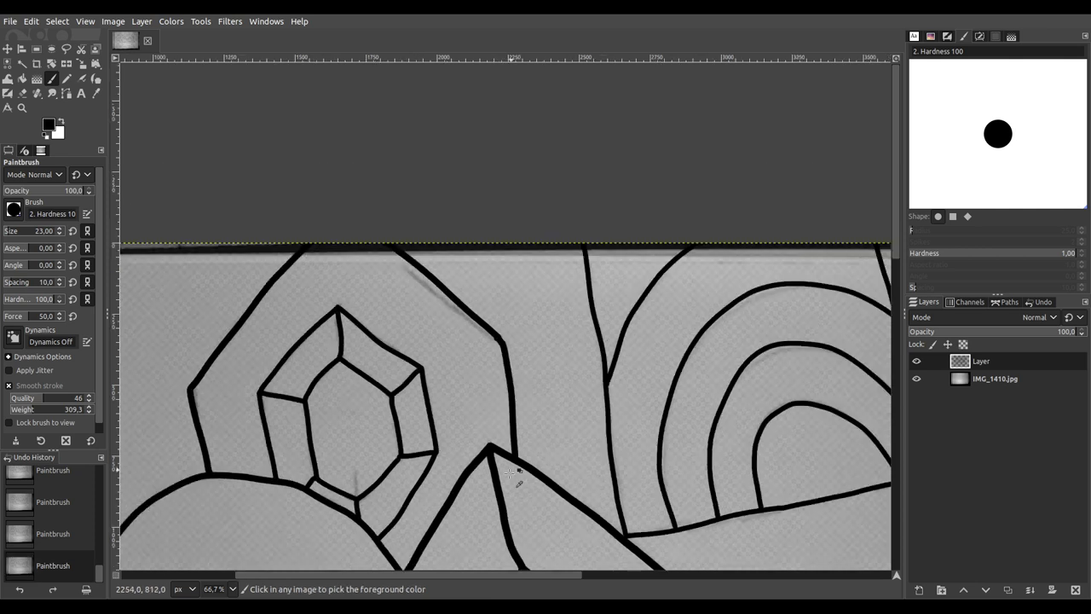
{"action": "scroll", "coordinate": [410, 366], "scroll_direction": "down", "scroll_amount": 3}
{"action": "scroll", "coordinate": [410, 367], "scroll_direction": "right", "scroll_amount": 4}
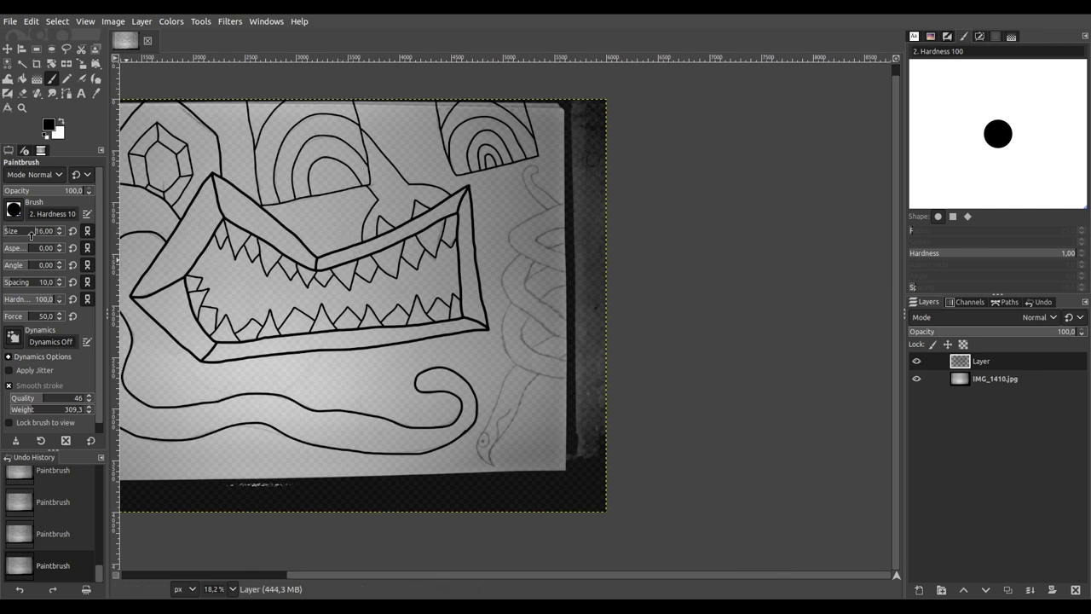
{"action": "key", "text": "ctrl+s"}
Step: Set the brush size to 11 and trace the snake's right edge from the snout tip up to the coil, redoing the first stroke
{"action": "scroll", "coordinate": [481, 454], "scroll_direction": "up", "scroll_amount": 3}
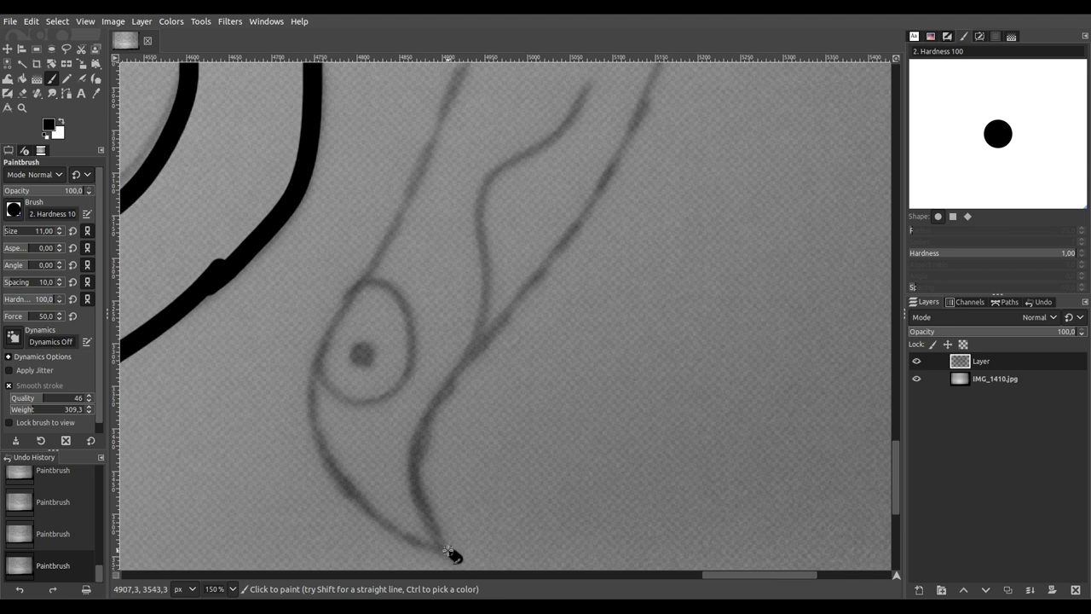
{"action": "mouse_move", "coordinate": [428, 526]}
{"action": "left_mouse_down"}
{"action": "mouse_move", "coordinate": [431, 420]}
{"action": "mouse_move", "coordinate": [490, 337]}
{"action": "mouse_move", "coordinate": [579, 258]}
{"action": "mouse_move", "coordinate": [617, 189]}
{"action": "mouse_move", "coordinate": [646, 95]}
{"action": "left_mouse_up"}
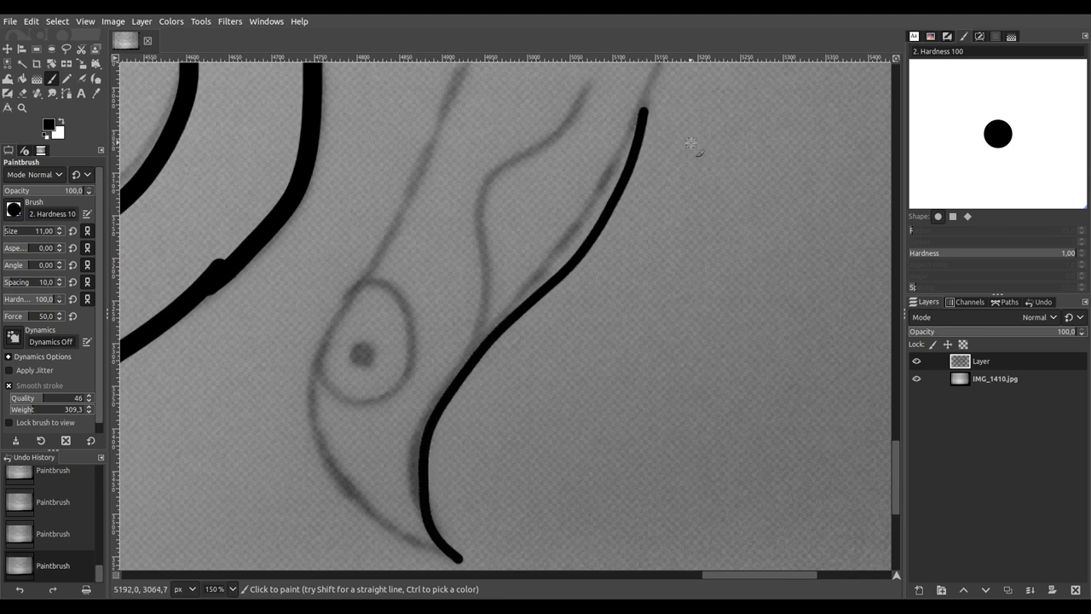
{"action": "key", "text": "ctrl"}
{"action": "key", "text": "ctrl+z"}
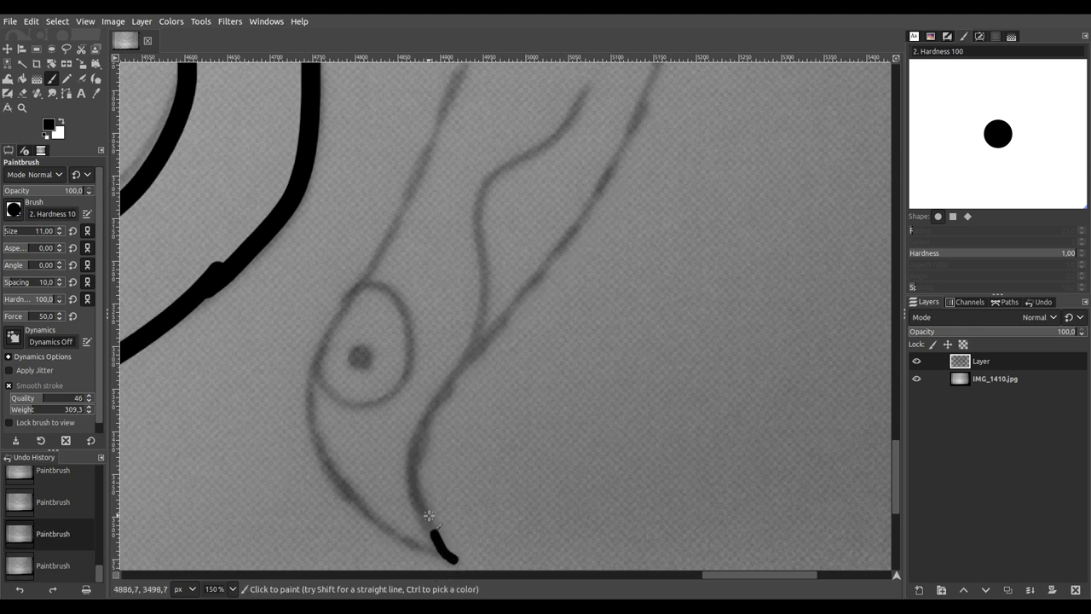
{"action": "mouse_move", "coordinate": [431, 414]}
{"action": "left_mouse_down"}
{"action": "mouse_move", "coordinate": [575, 226]}
{"action": "mouse_move", "coordinate": [643, 90]}
{"action": "mouse_move", "coordinate": [663, 100]}
{"action": "mouse_move", "coordinate": [583, 333]}
{"action": "mouse_move", "coordinate": [491, 455]}
{"action": "mouse_move", "coordinate": [401, 528]}
{"action": "mouse_move", "coordinate": [327, 519]}
{"action": "mouse_move", "coordinate": [418, 310]}
{"action": "mouse_move", "coordinate": [491, 242]}
{"action": "left_mouse_up"}
{"action": "mouse_move", "coordinate": [619, 278]}
{"action": "left_mouse_down"}
{"action": "mouse_move", "coordinate": [432, 475]}
{"action": "mouse_move", "coordinate": [574, 424]}
{"action": "left_mouse_up"}
{"action": "scroll", "coordinate": [491, 405], "scroll_direction": "down", "scroll_amount": 5, "text": "ctrl"}
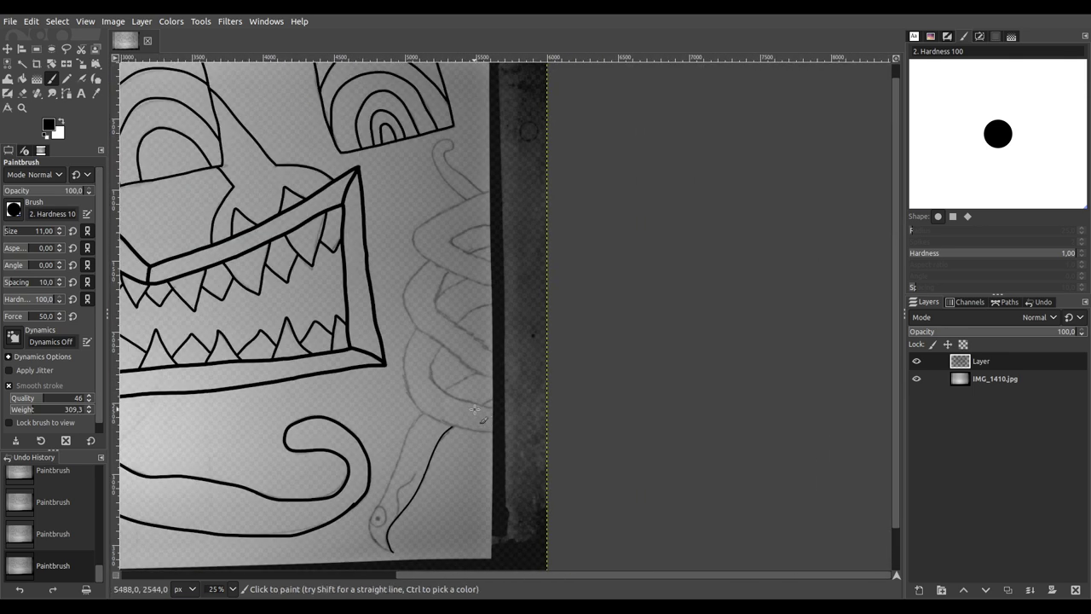
Step: Trace the left edge of the snake's head from the snout tip past the eye
{"action": "scroll", "coordinate": [467, 423], "scroll_direction": "up", "scroll_amount": 4, "text": "ctrl"}
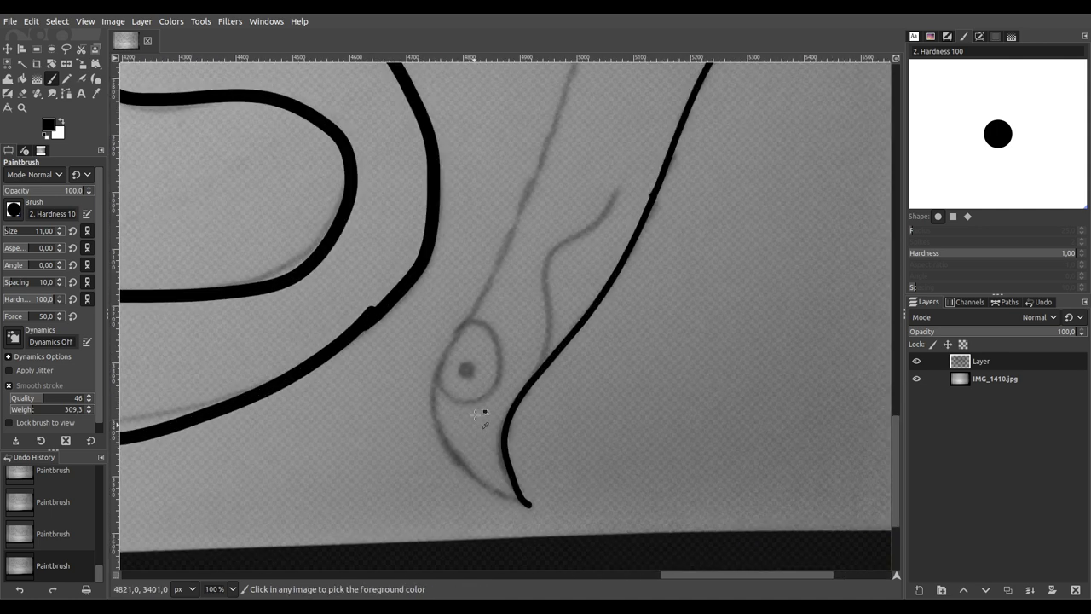
{"action": "scroll", "coordinate": [477, 415], "scroll_direction": "up", "scroll_amount": 3, "text": "ctrl"}
{"action": "scroll", "coordinate": [473, 509], "scroll_direction": "down", "scroll_amount": 5}
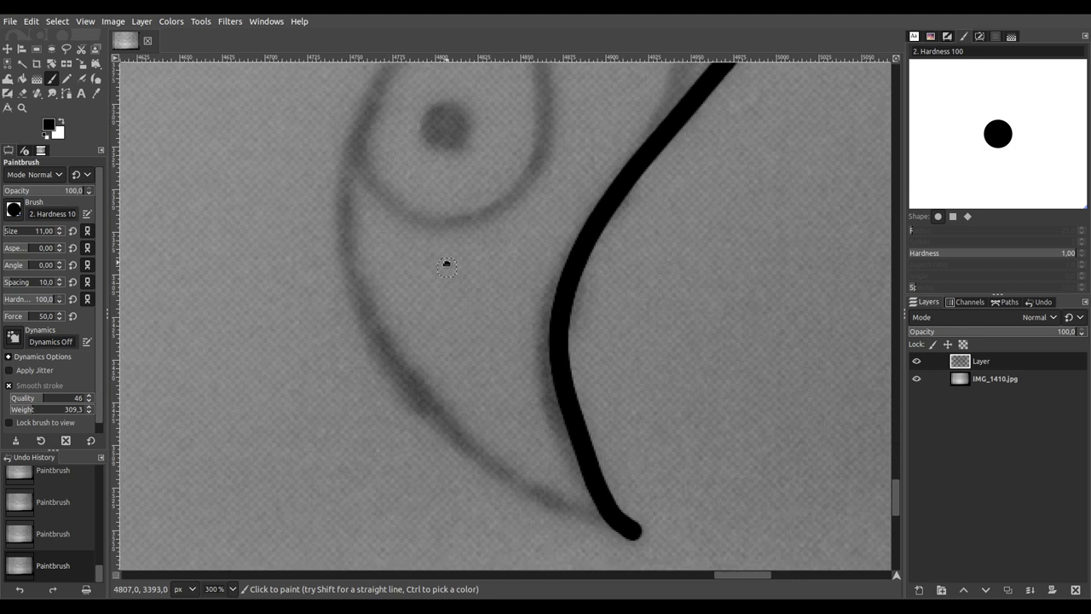
{"action": "mouse_move", "coordinate": [634, 438]}
{"action": "left_mouse_down"}
{"action": "mouse_move", "coordinate": [536, 385]}
{"action": "mouse_move", "coordinate": [427, 279]}
{"action": "mouse_move", "coordinate": [369, 174]}
{"action": "mouse_move", "coordinate": [349, 83]}
{"action": "mouse_move", "coordinate": [368, 60]}
{"action": "left_mouse_up"}
{"action": "scroll", "coordinate": [439, 341], "scroll_direction": "up", "scroll_amount": 9}
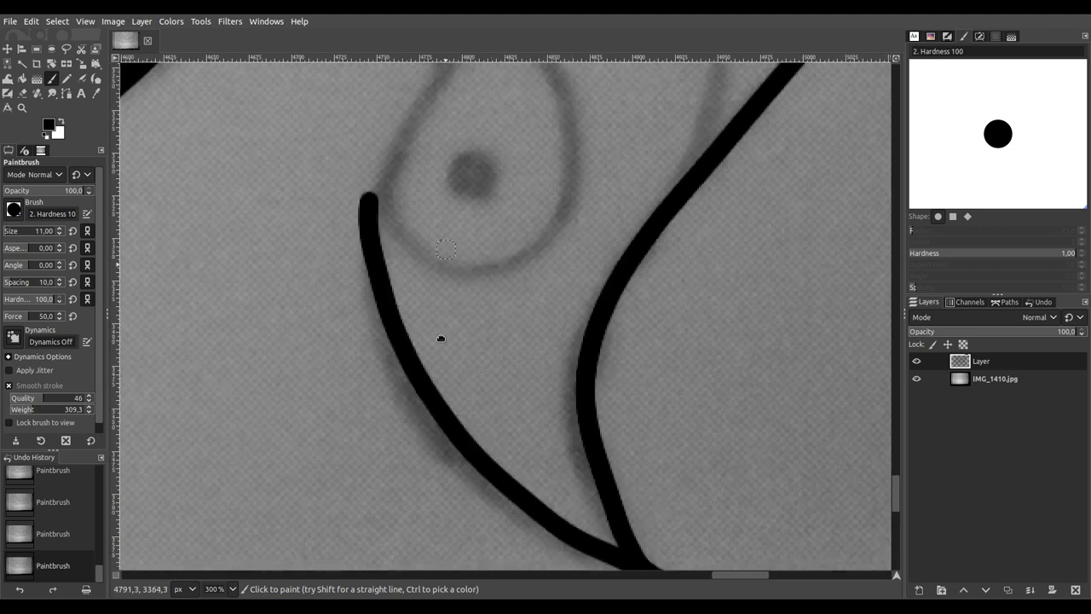
{"action": "scroll", "coordinate": [341, 477], "scroll_direction": "right", "scroll_amount": 2}
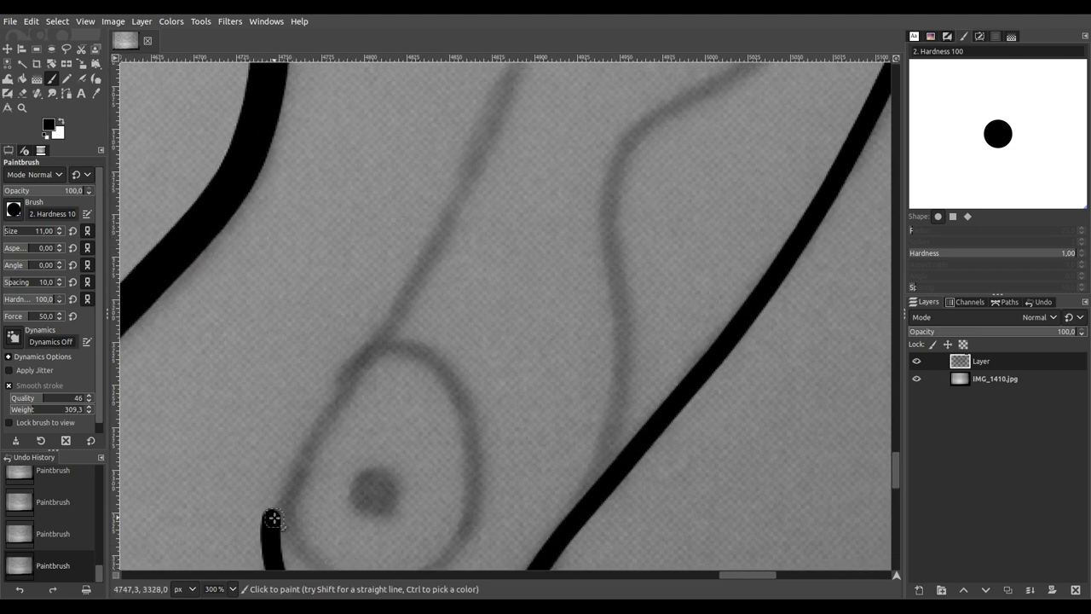
{"action": "mouse_move", "coordinate": [273, 517]}
{"action": "left_mouse_down"}
{"action": "mouse_move", "coordinate": [317, 417]}
{"action": "mouse_move", "coordinate": [426, 255]}
{"action": "left_mouse_up"}
Step: Trace the outline of the snake's eye and fill in its round pupil
{"action": "scroll", "coordinate": [445, 459], "scroll_direction": "down", "scroll_amount": 1}
{"action": "scroll", "coordinate": [445, 459], "scroll_direction": "down", "scroll_amount": 5}
{"action": "scroll", "coordinate": [445, 458], "scroll_direction": "left", "scroll_amount": 2}
{"action": "left_click_drag", "start_coordinate": [499, 177], "coordinate": [476, 231]}
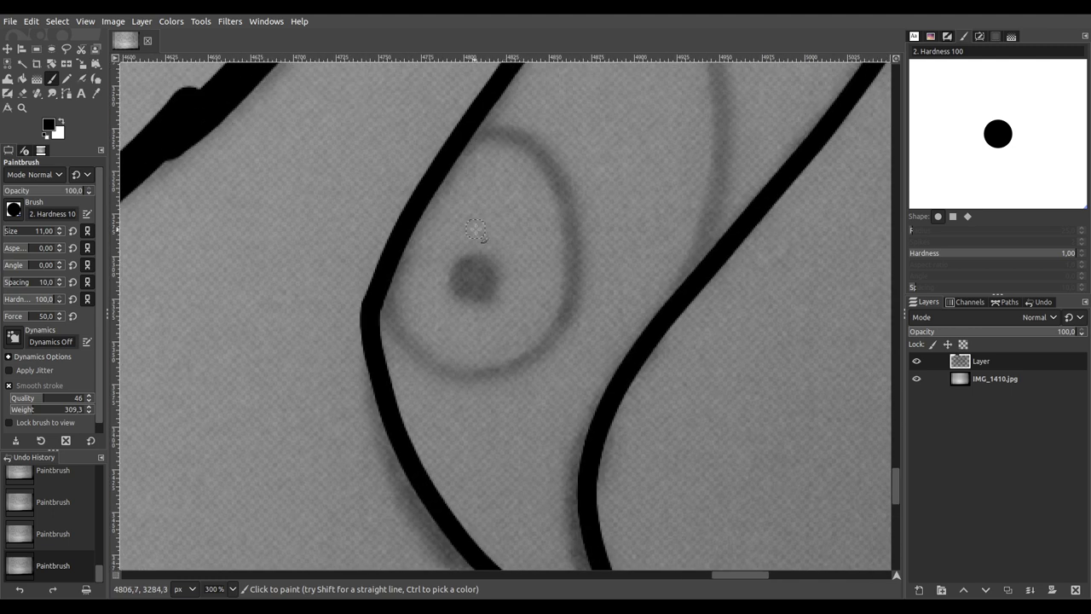
{"action": "mouse_move", "coordinate": [460, 141]}
{"action": "left_mouse_down"}
{"action": "mouse_move", "coordinate": [506, 125]}
{"action": "mouse_move", "coordinate": [532, 135]}
{"action": "mouse_move", "coordinate": [546, 160]}
{"action": "mouse_move", "coordinate": [567, 256]}
{"action": "mouse_move", "coordinate": [558, 340]}
{"action": "mouse_move", "coordinate": [481, 375]}
{"action": "mouse_move", "coordinate": [431, 364]}
{"action": "mouse_move", "coordinate": [399, 340]}
{"action": "mouse_move", "coordinate": [382, 281]}
{"action": "left_mouse_up"}
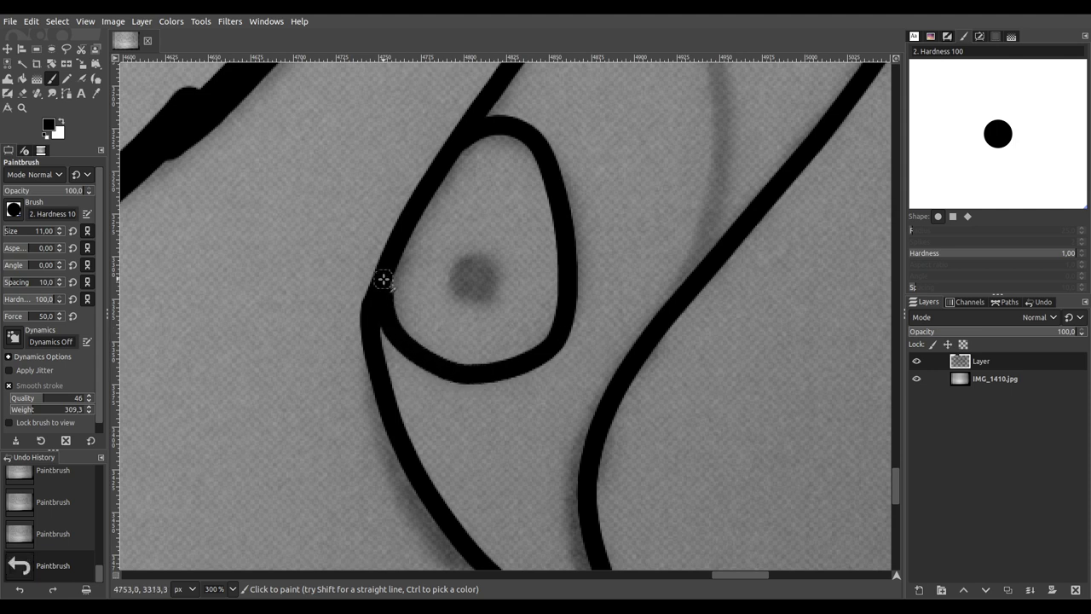
{"action": "mouse_move", "coordinate": [458, 266]}
{"action": "left_mouse_down"}
{"action": "mouse_move", "coordinate": [459, 302]}
{"action": "mouse_move", "coordinate": [491, 296]}
{"action": "mouse_move", "coordinate": [493, 267]}
{"action": "mouse_move", "coordinate": [470, 283]}
{"action": "left_mouse_up"}
{"action": "scroll", "coordinate": [512, 229], "scroll_direction": "down", "scroll_amount": 2}
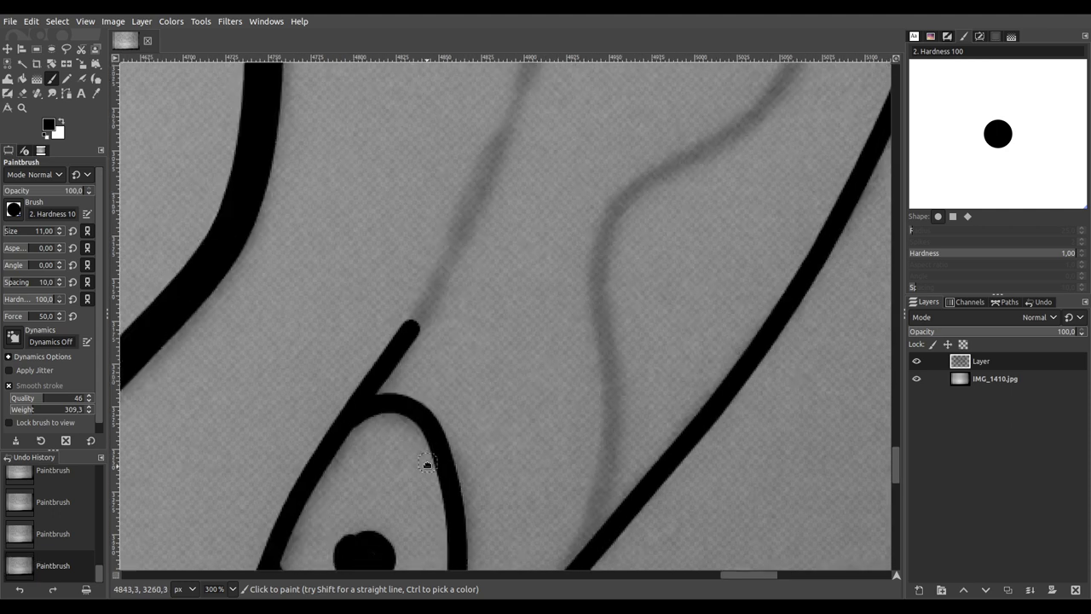
Step: Trace the wavy mouth line inside the snake's head from its right edge to the line's upper end
{"action": "scroll", "coordinate": [500, 401], "scroll_direction": "up", "scroll_amount": 3}
{"action": "scroll", "coordinate": [516, 377], "scroll_direction": "down", "scroll_amount": 2}
{"action": "scroll", "coordinate": [530, 435], "scroll_direction": "down", "scroll_amount": 2}
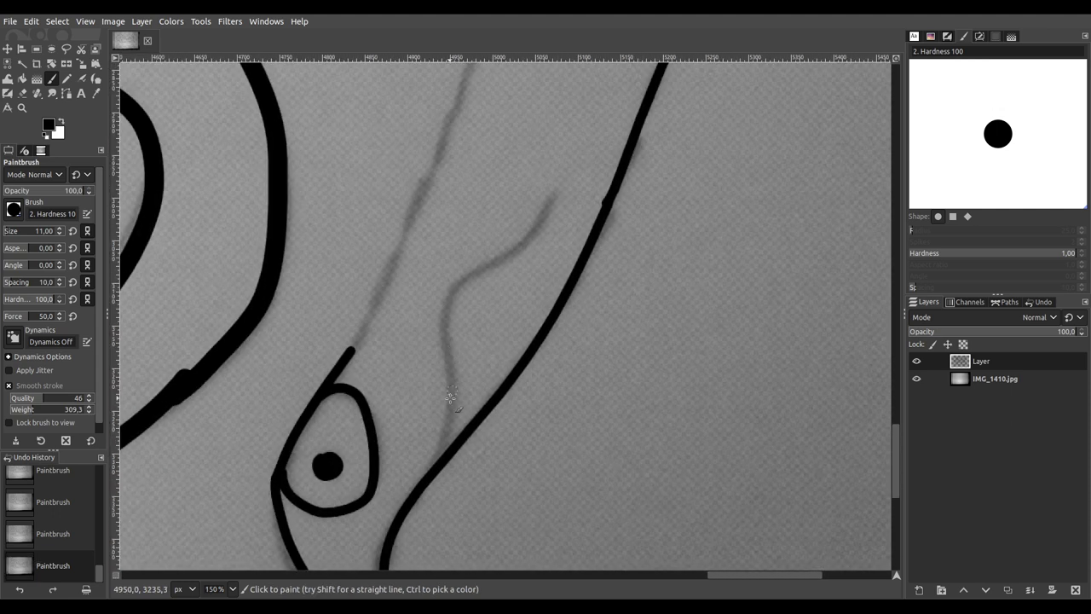
{"action": "scroll", "coordinate": [446, 433], "scroll_direction": "up", "scroll_amount": 2}
{"action": "scroll", "coordinate": [389, 444], "scroll_direction": "down", "scroll_amount": 2}
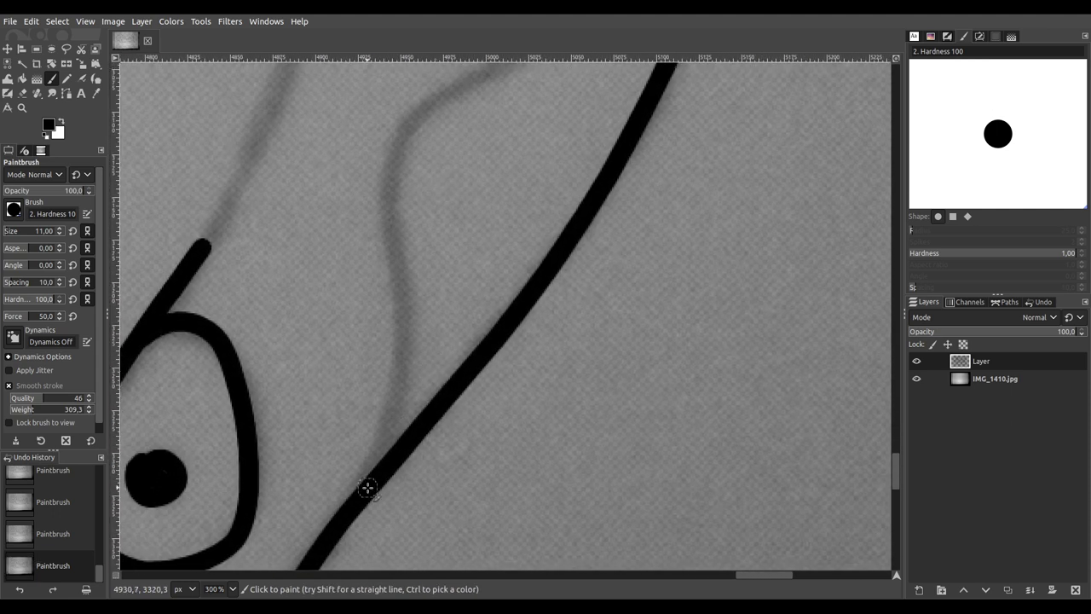
{"action": "mouse_move", "coordinate": [362, 491]}
{"action": "left_mouse_down"}
{"action": "mouse_move", "coordinate": [402, 383]}
{"action": "mouse_move", "coordinate": [395, 160]}
{"action": "mouse_move", "coordinate": [442, 91]}
{"action": "mouse_move", "coordinate": [493, 71]}
{"action": "left_mouse_up"}
{"action": "scroll", "coordinate": [545, 333], "scroll_direction": "up", "scroll_amount": 5}
{"action": "scroll", "coordinate": [546, 333], "scroll_direction": "right", "scroll_amount": 3}
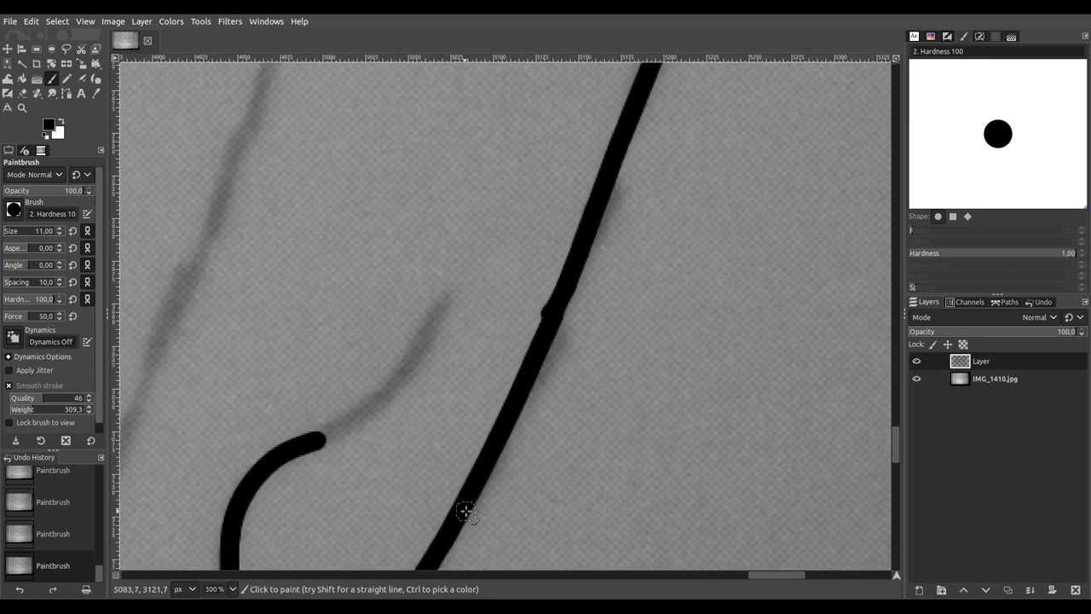
{"action": "mouse_move", "coordinate": [315, 441]}
{"action": "left_mouse_down"}
{"action": "mouse_move", "coordinate": [388, 387]}
{"action": "mouse_move", "coordinate": [441, 312]}
{"action": "left_mouse_up"}
Step: Trace the left edge of the snake's neck from above the eye up to the coil
{"action": "scroll", "coordinate": [443, 309], "scroll_direction": "down", "scroll_amount": 2}
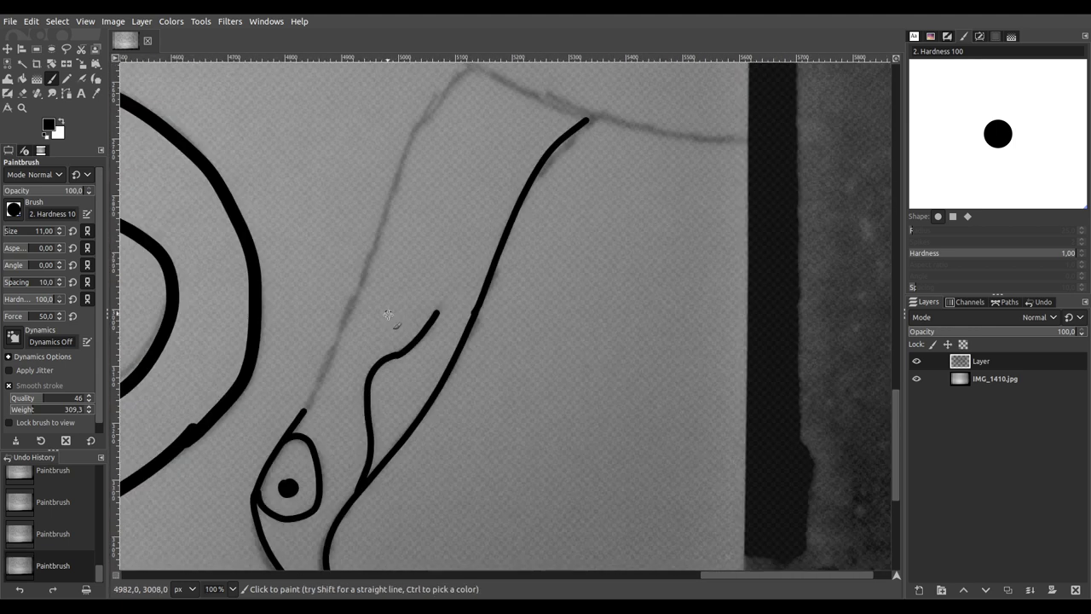
{"action": "scroll", "coordinate": [409, 383], "scroll_direction": "up", "scroll_amount": 1}
{"action": "scroll", "coordinate": [378, 499], "scroll_direction": "up", "scroll_amount": 1}
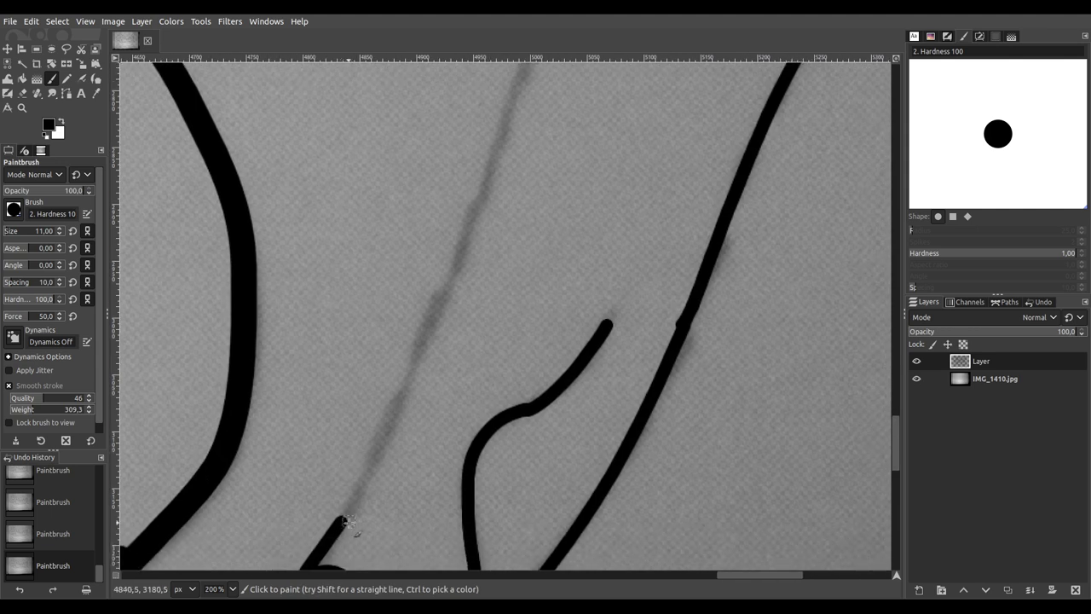
{"action": "mouse_move", "coordinate": [340, 523]}
{"action": "left_mouse_down"}
{"action": "mouse_move", "coordinate": [503, 159]}
{"action": "mouse_move", "coordinate": [517, 97]}
{"action": "left_mouse_up"}
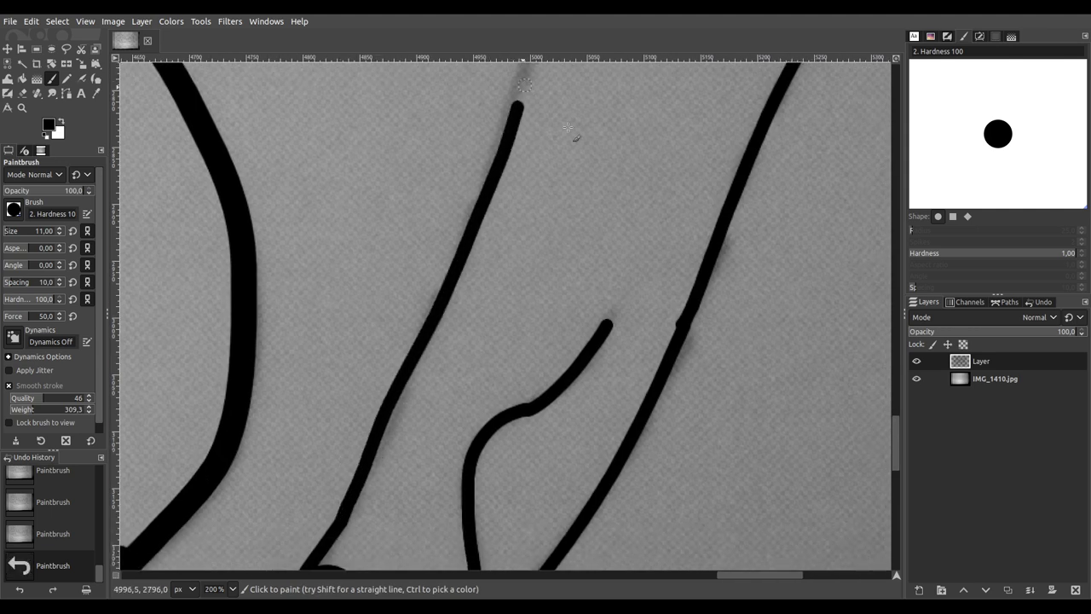
{"action": "scroll", "coordinate": [407, 452], "scroll_direction": "up", "scroll_amount": 3}
{"action": "scroll", "coordinate": [406, 452], "scroll_direction": "left", "scroll_amount": 4}
{"action": "scroll", "coordinate": [477, 261], "scroll_direction": "up", "scroll_amount": 1}
{"action": "scroll", "coordinate": [418, 370], "scroll_direction": "up", "scroll_amount": 1}
{"action": "scroll", "coordinate": [392, 383], "scroll_direction": "right", "scroll_amount": 2}
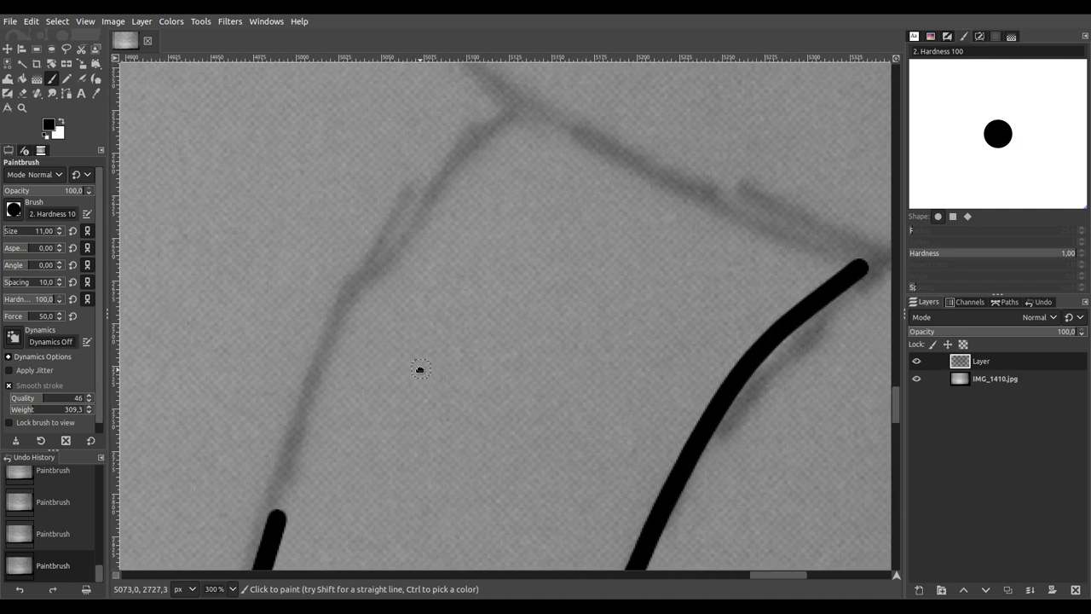
{"action": "mouse_move", "coordinate": [222, 546]}
{"action": "left_mouse_down"}
{"action": "mouse_move", "coordinate": [260, 399]}
{"action": "mouse_move", "coordinate": [298, 312]}
{"action": "mouse_move", "coordinate": [389, 187]}
{"action": "mouse_move", "coordinate": [473, 121]}
{"action": "left_mouse_up"}
Step: Trace two short lines inside the snake's lowest loop and extend the loop's inner edge to the image's right border
{"action": "scroll", "coordinate": [614, 261], "scroll_direction": "down", "scroll_amount": 4}
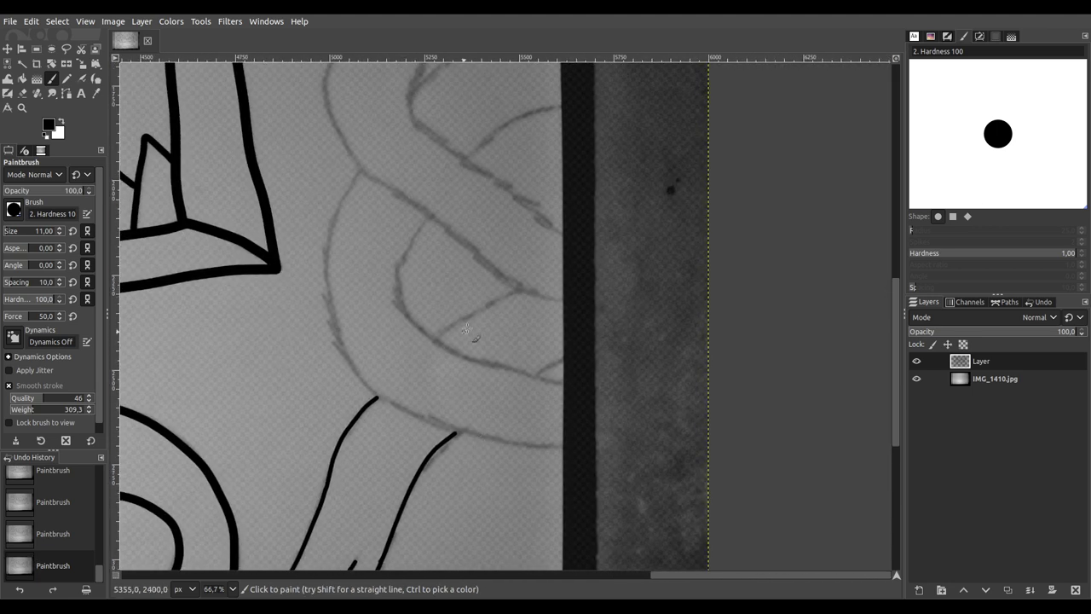
{"action": "scroll", "coordinate": [476, 366], "scroll_direction": "up", "scroll_amount": 2}
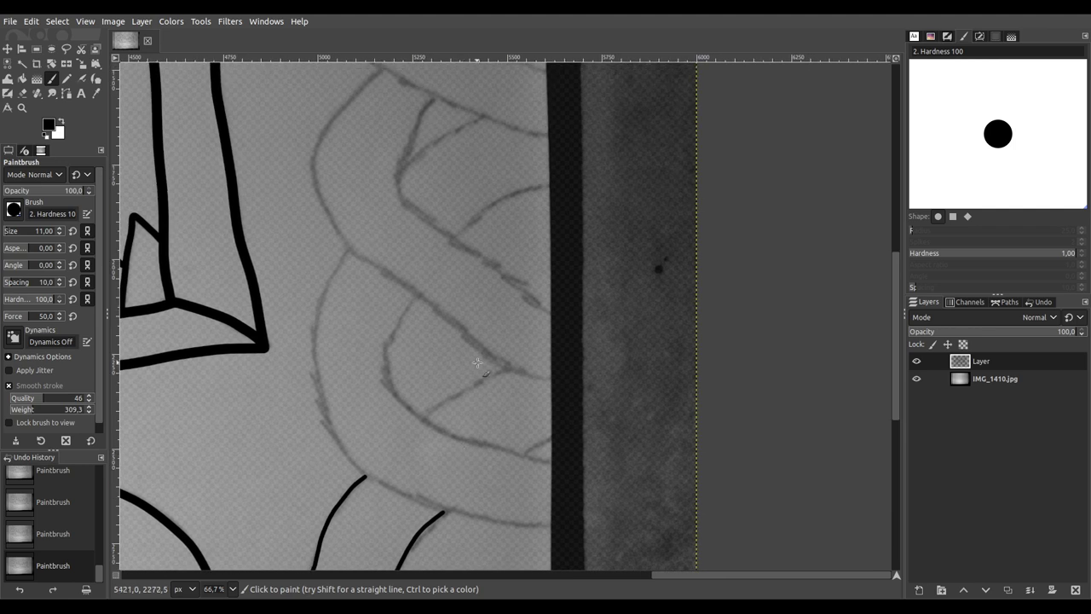
{"action": "left_click_drag", "start_coordinate": [477, 363], "coordinate": [478, 275]}
{"action": "scroll", "coordinate": [566, 374], "scroll_direction": "down", "scroll_amount": 3}
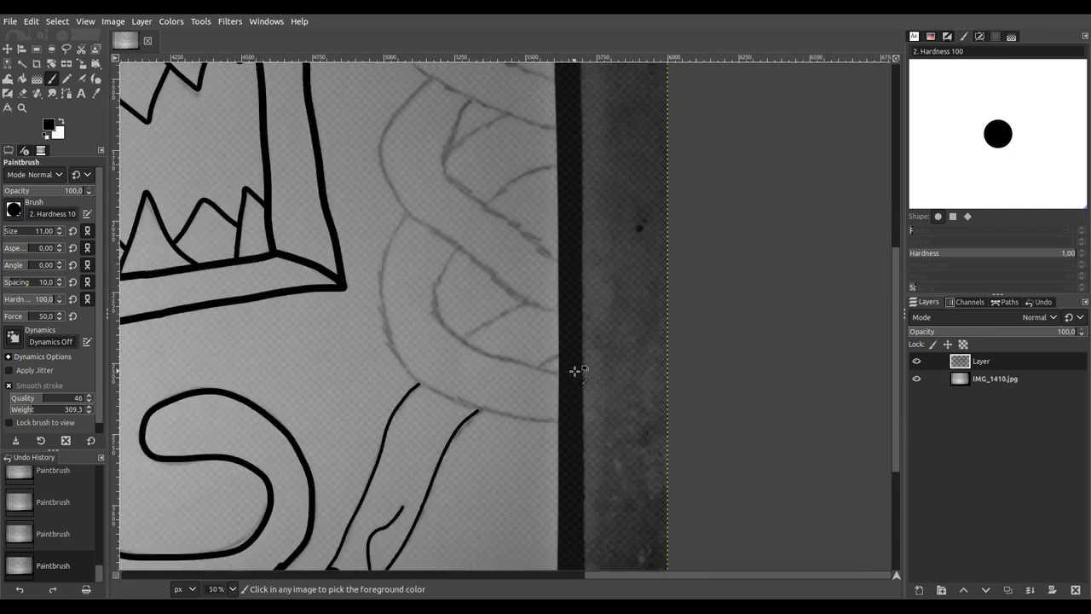
{"action": "scroll", "coordinate": [495, 392], "scroll_direction": "up", "scroll_amount": 2}
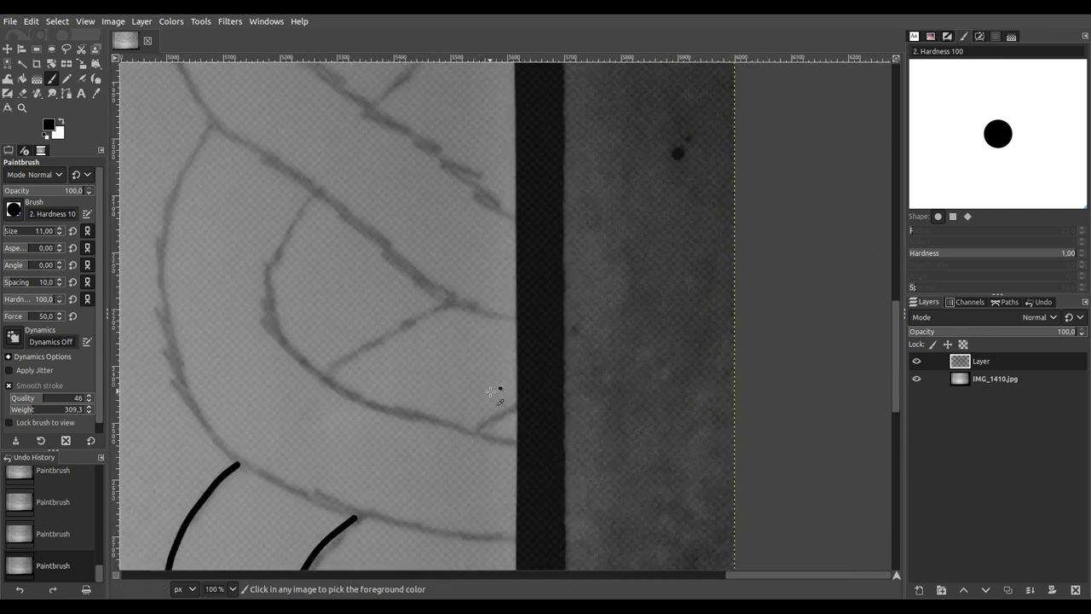
{"action": "left_click_drag", "start_coordinate": [378, 335], "coordinate": [460, 301]}
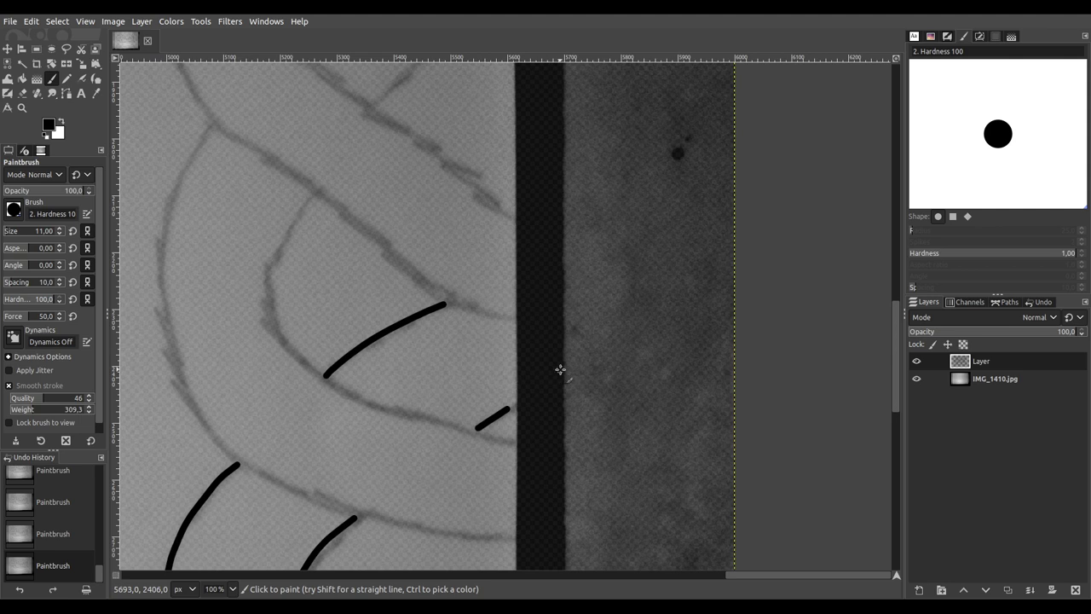
{"action": "mouse_move", "coordinate": [508, 472]}
{"action": "left_mouse_down"}
{"action": "mouse_move", "coordinate": [450, 378]}
{"action": "mouse_move", "coordinate": [448, 350]}
{"action": "left_mouse_up"}
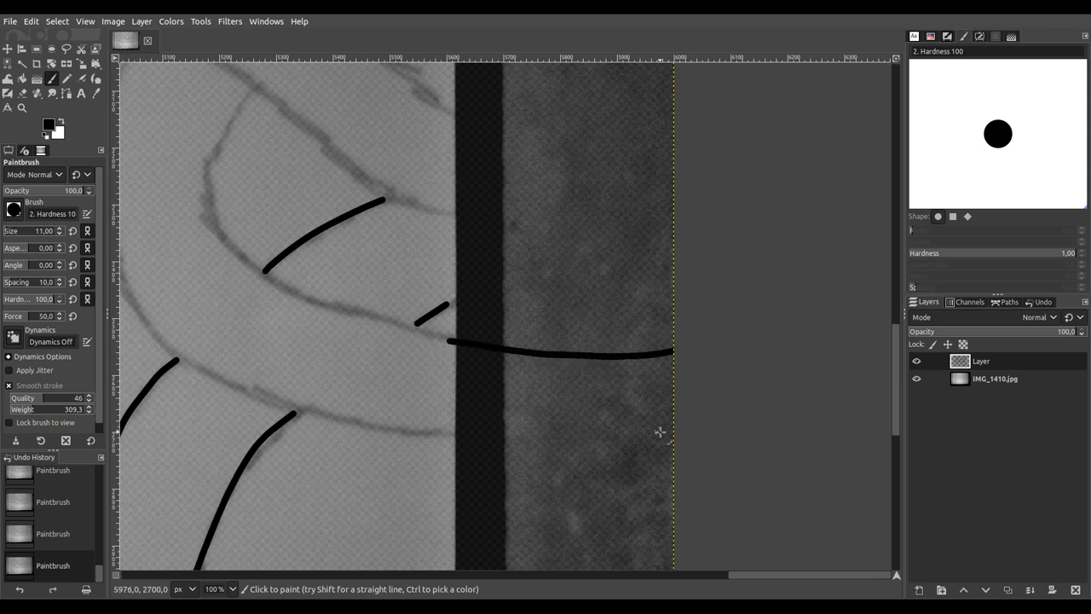
Step: Paint the lowest coil's bottom outline from the image's right edge along the pencil sketch, and join the two branch lines below to it
{"action": "left_click_drag", "start_coordinate": [623, 432], "coordinate": [536, 432]}
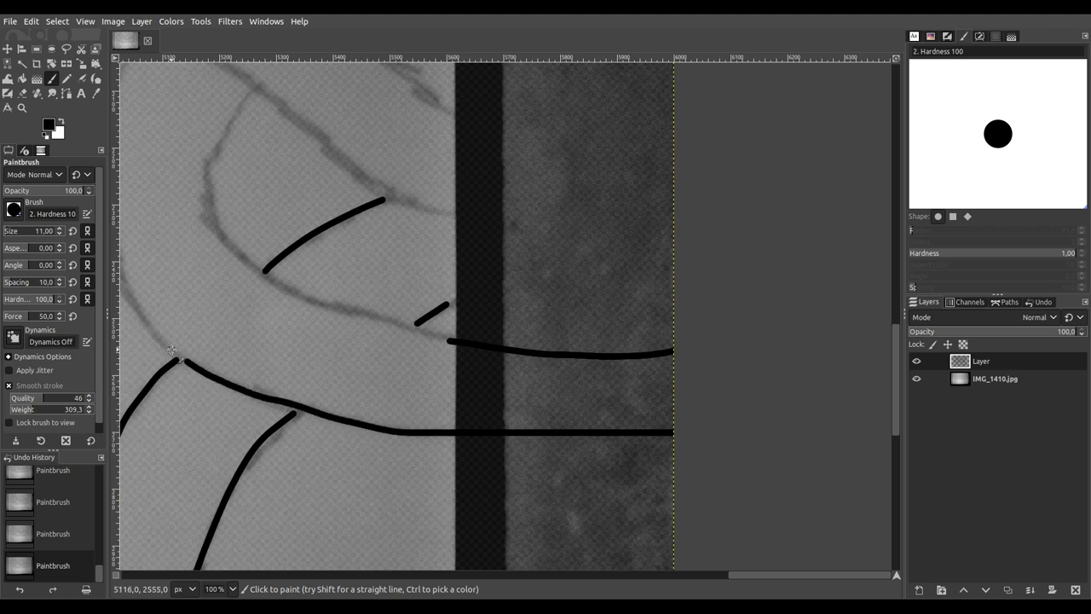
{"action": "scroll", "coordinate": [248, 384], "scroll_direction": "up", "scroll_amount": 4}
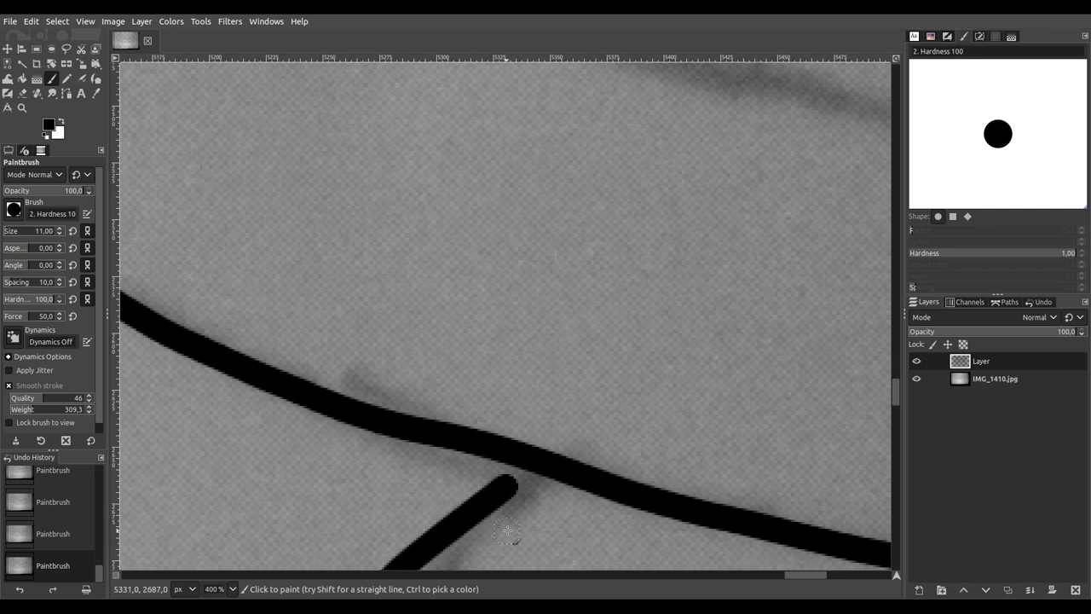
{"action": "scroll", "coordinate": [392, 349], "scroll_direction": "left", "scroll_amount": 5}
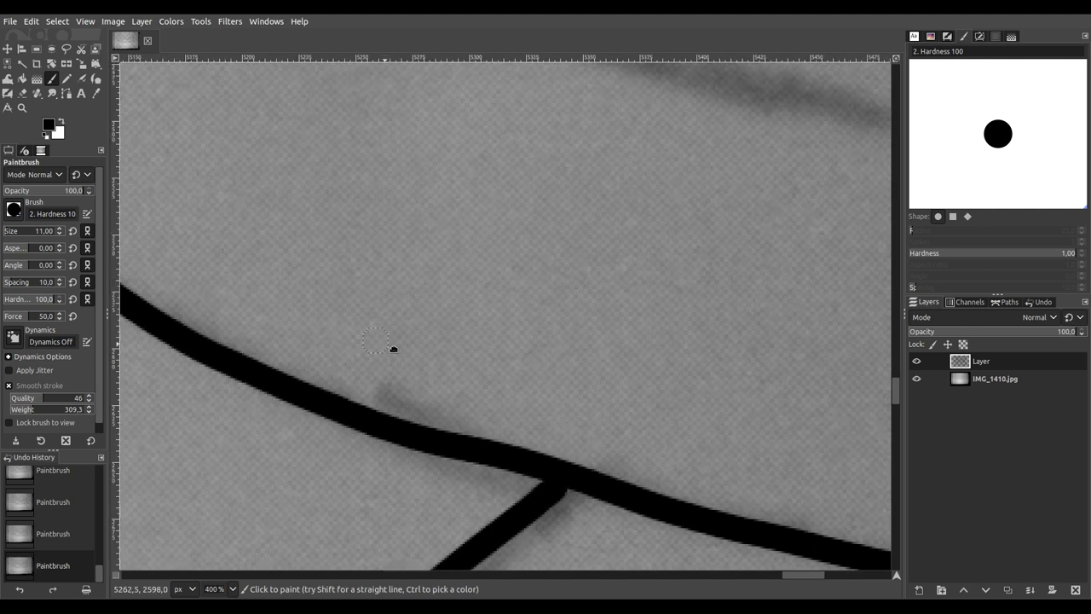
{"action": "scroll", "coordinate": [456, 389], "scroll_direction": "up", "scroll_amount": 2}
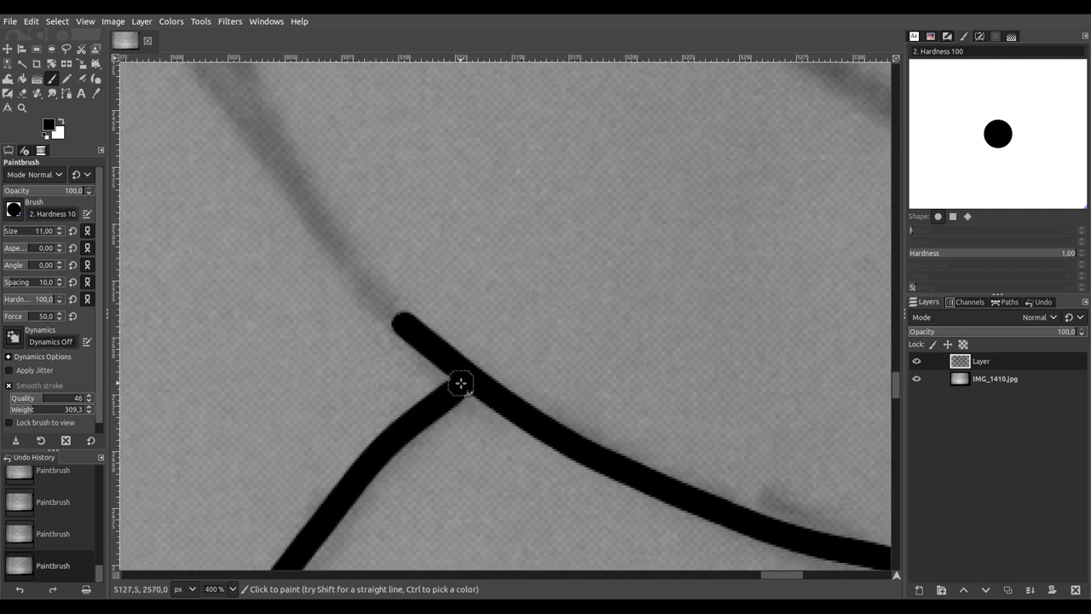
{"action": "scroll", "coordinate": [622, 319], "scroll_direction": "down", "scroll_amount": 5}
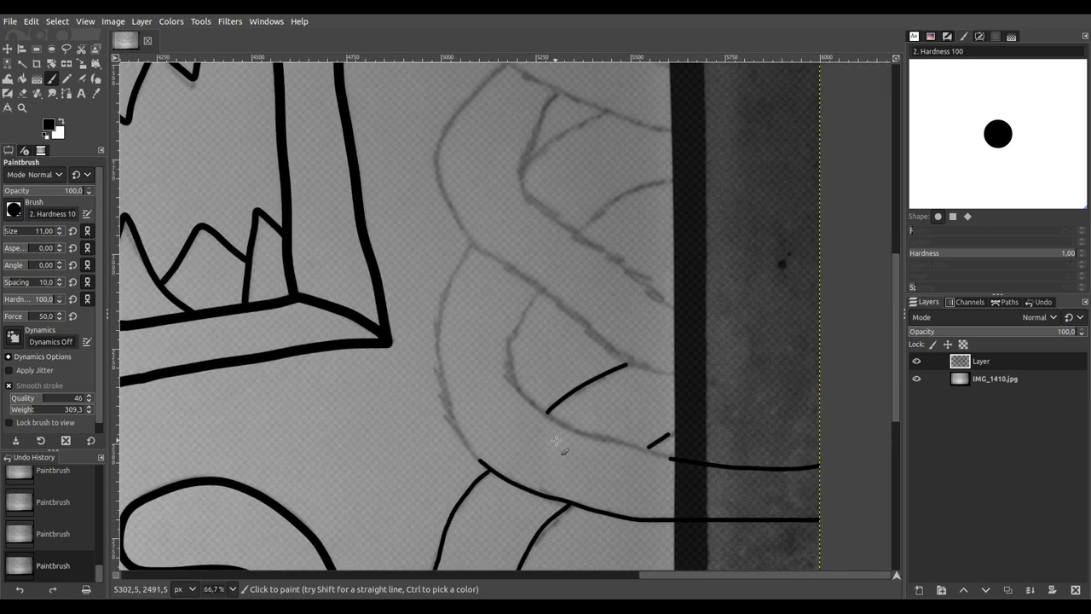
Step: Trace the lowest coil's outer left curve from the bottom outline up to the junction with the diagonal sketch line
{"action": "scroll", "coordinate": [492, 460], "scroll_direction": "up", "scroll_amount": 2}
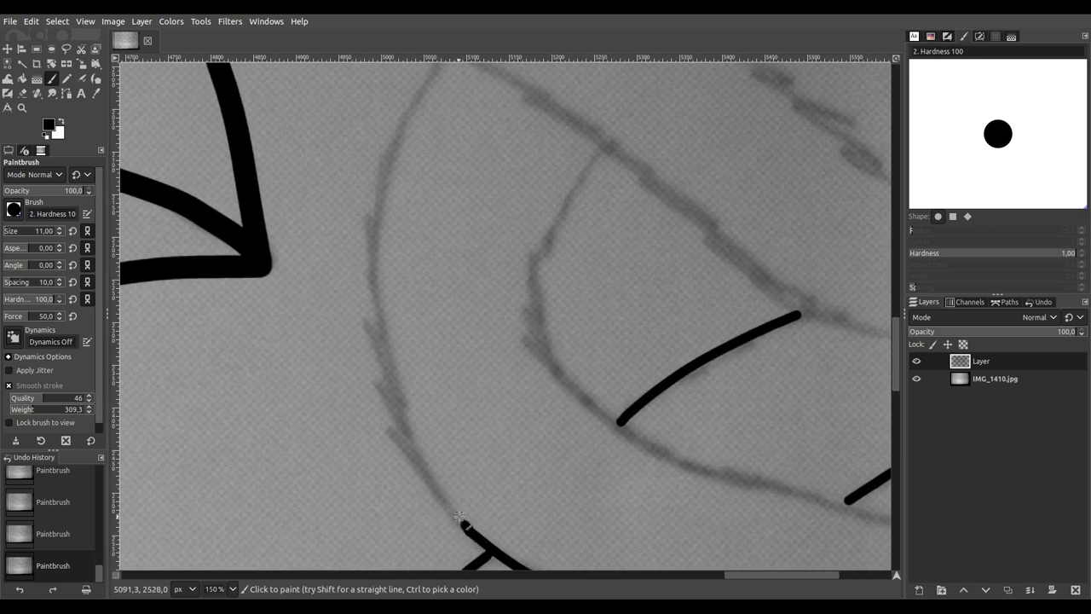
{"action": "mouse_move", "coordinate": [437, 487]}
{"action": "left_mouse_down"}
{"action": "mouse_move", "coordinate": [382, 368]}
{"action": "mouse_move", "coordinate": [369, 259]}
{"action": "mouse_move", "coordinate": [372, 198]}
{"action": "mouse_move", "coordinate": [426, 77]}
{"action": "left_mouse_up"}
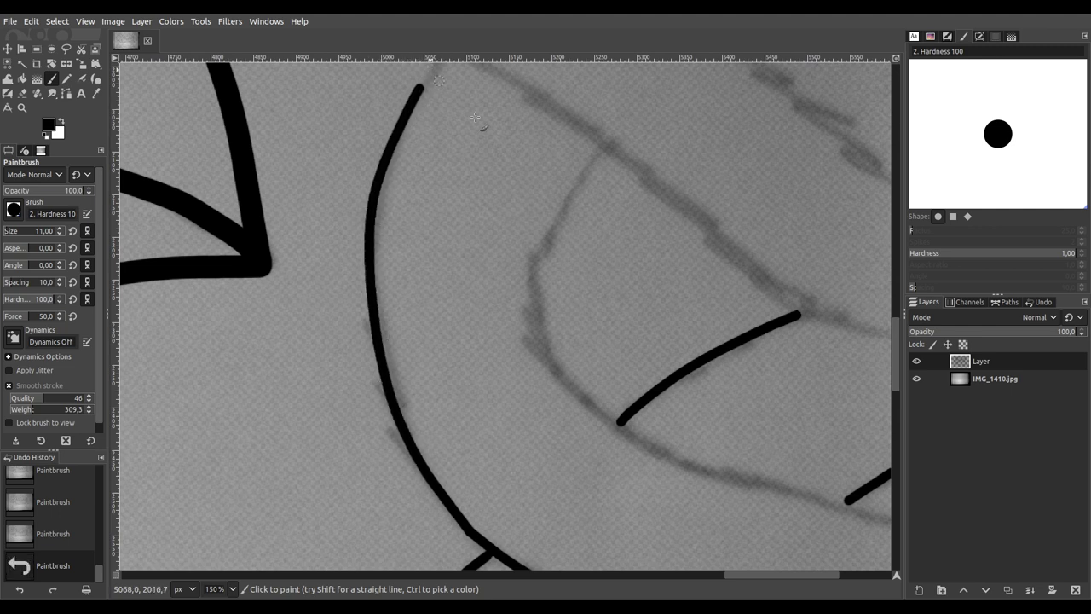
{"action": "key", "text": "space"}
{"action": "left_click_drag", "start_coordinate": [355, 477], "coordinate": [321, 497]}
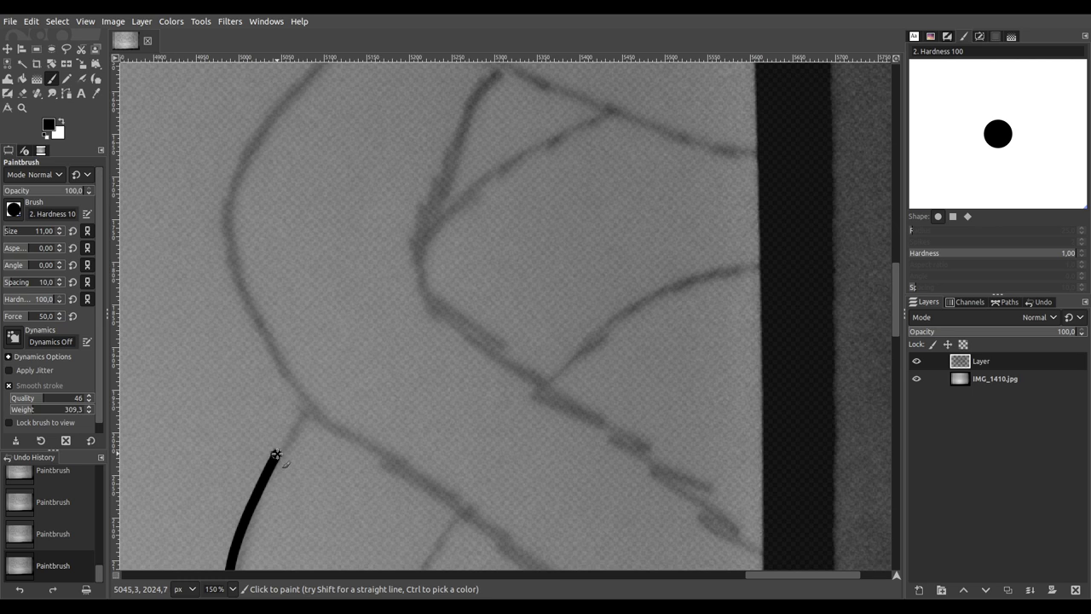
{"action": "left_click_drag", "start_coordinate": [314, 401], "coordinate": [316, 399]}
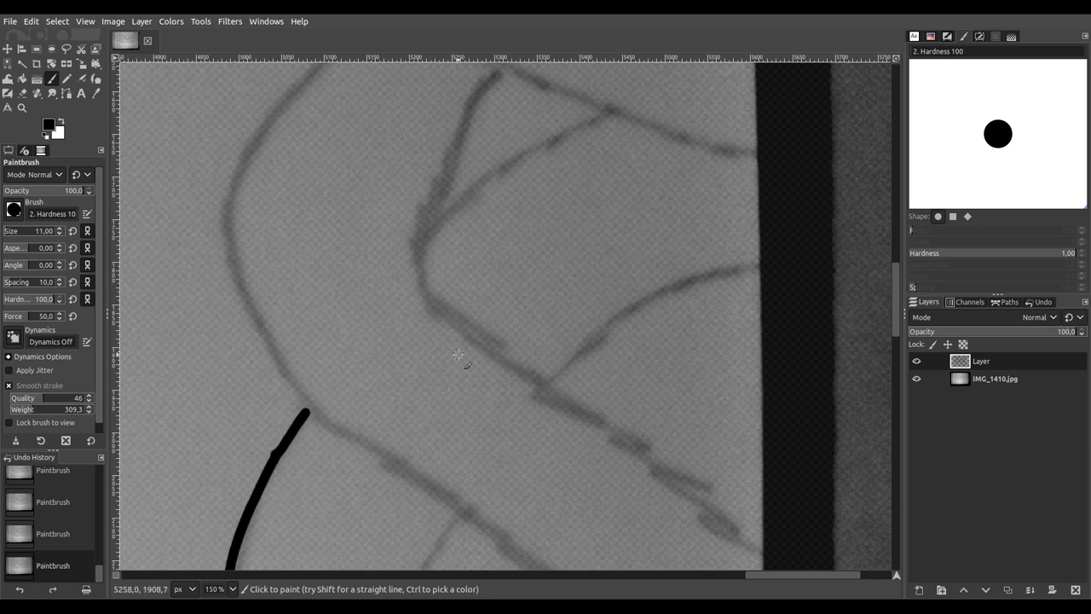
Step: Trace the two curved stripes inside the middle coil with the black brush
{"action": "left_click_drag", "start_coordinate": [450, 350], "coordinate": [358, 491]}
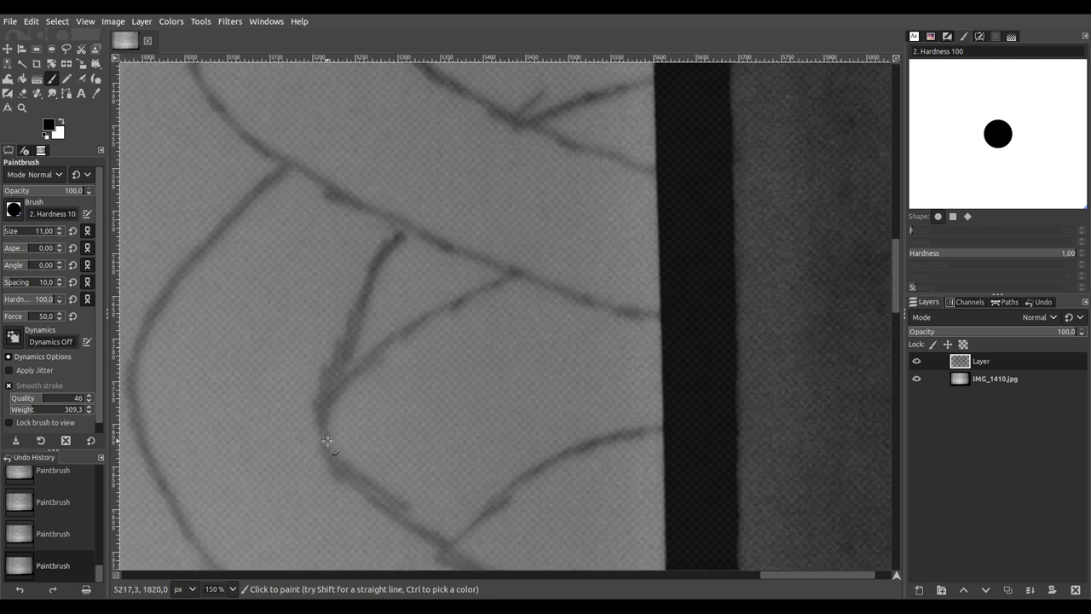
{"action": "mouse_move", "coordinate": [347, 397]}
{"action": "left_mouse_down"}
{"action": "mouse_move", "coordinate": [383, 345]}
{"action": "mouse_move", "coordinate": [529, 272]}
{"action": "left_mouse_up"}
{"action": "left_click_drag", "start_coordinate": [600, 351], "coordinate": [481, 209]}
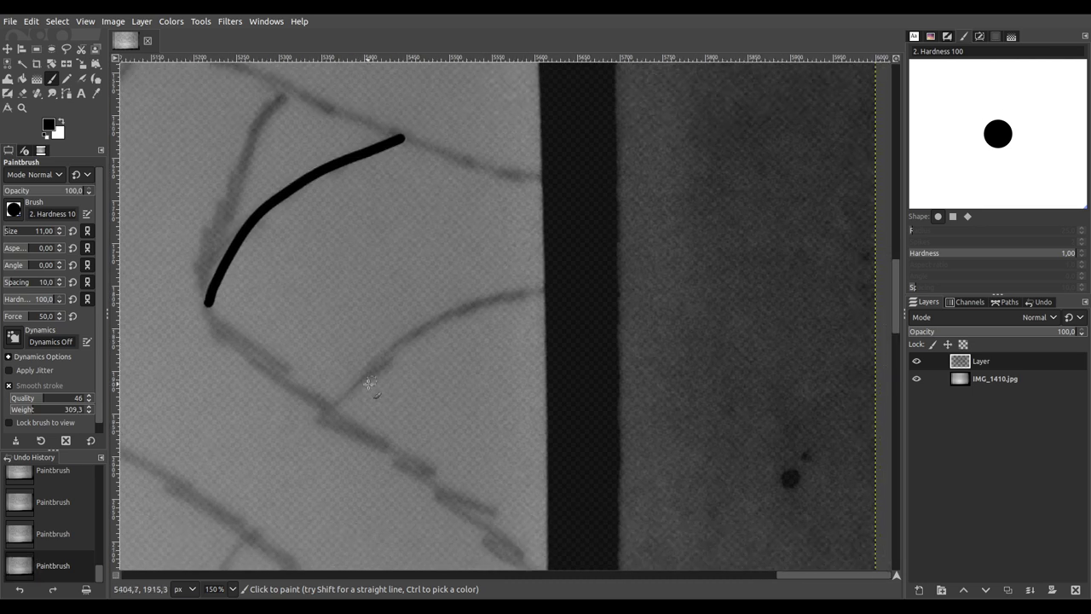
{"action": "mouse_move", "coordinate": [333, 410]}
{"action": "left_mouse_down"}
{"action": "mouse_move", "coordinate": [397, 337]}
{"action": "mouse_move", "coordinate": [555, 281]}
{"action": "mouse_move", "coordinate": [500, 250]}
{"action": "mouse_move", "coordinate": [478, 213]}
{"action": "left_mouse_up"}
Step: Extend the two lines bounding the band below the middle coil across the dark strip to the image's right edge
{"action": "scroll", "coordinate": [555, 281], "scroll_direction": "down", "scroll_amount": 4}
{"action": "scroll", "coordinate": [502, 269], "scroll_direction": "up", "scroll_amount": 4}
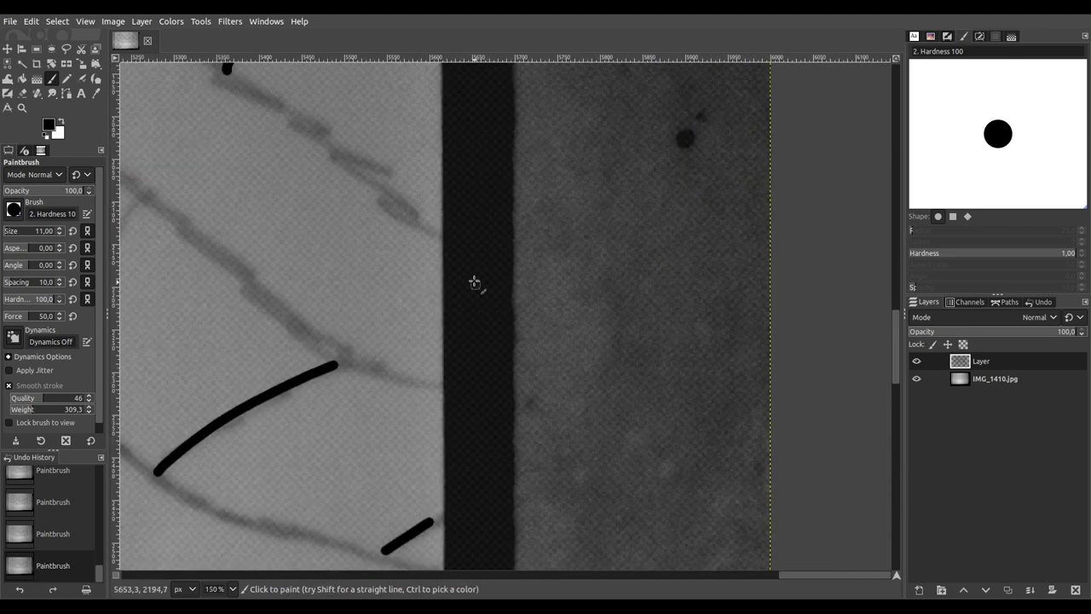
{"action": "mouse_move", "coordinate": [425, 228]}
{"action": "left_mouse_down"}
{"action": "mouse_move", "coordinate": [508, 251]}
{"action": "mouse_move", "coordinate": [664, 255]}
{"action": "mouse_move", "coordinate": [818, 241]}
{"action": "left_mouse_up"}
{"action": "mouse_move", "coordinate": [436, 385]}
{"action": "left_mouse_down"}
{"action": "mouse_move", "coordinate": [726, 335]}
{"action": "mouse_move", "coordinate": [860, 285]}
{"action": "left_mouse_up"}
Step: Undo the lower extension, repaint it with a flatter curve, and trace the diagonal sketch line up to the lowest coil's outer curve
{"action": "left_click_drag", "start_coordinate": [456, 431], "coordinate": [520, 364]}
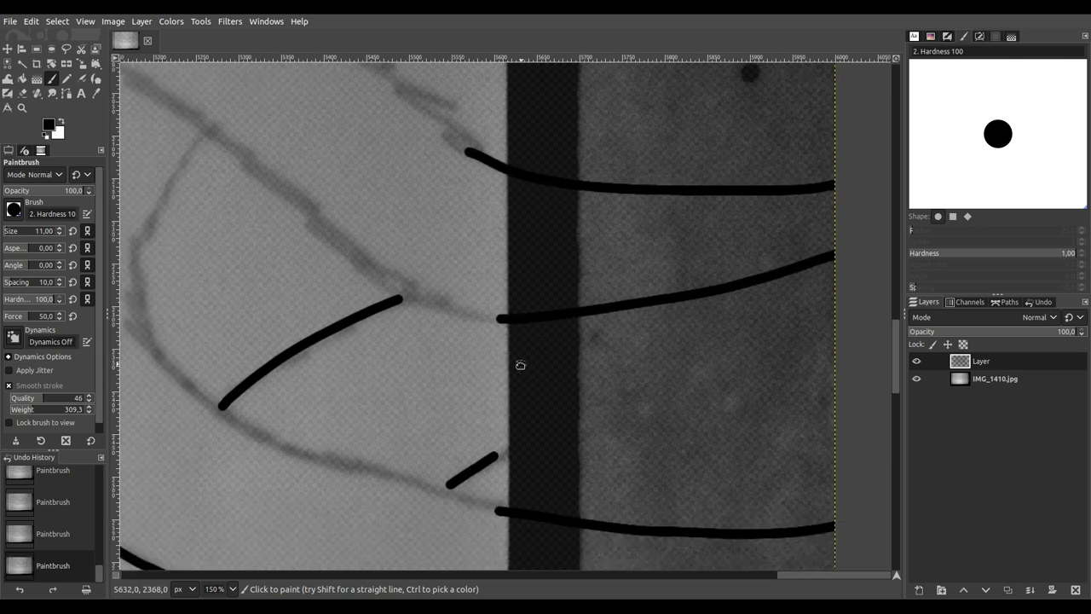
{"action": "key", "text": "ctrl"}
{"action": "scroll", "coordinate": [656, 368], "scroll_direction": "right", "scroll_amount": 5}
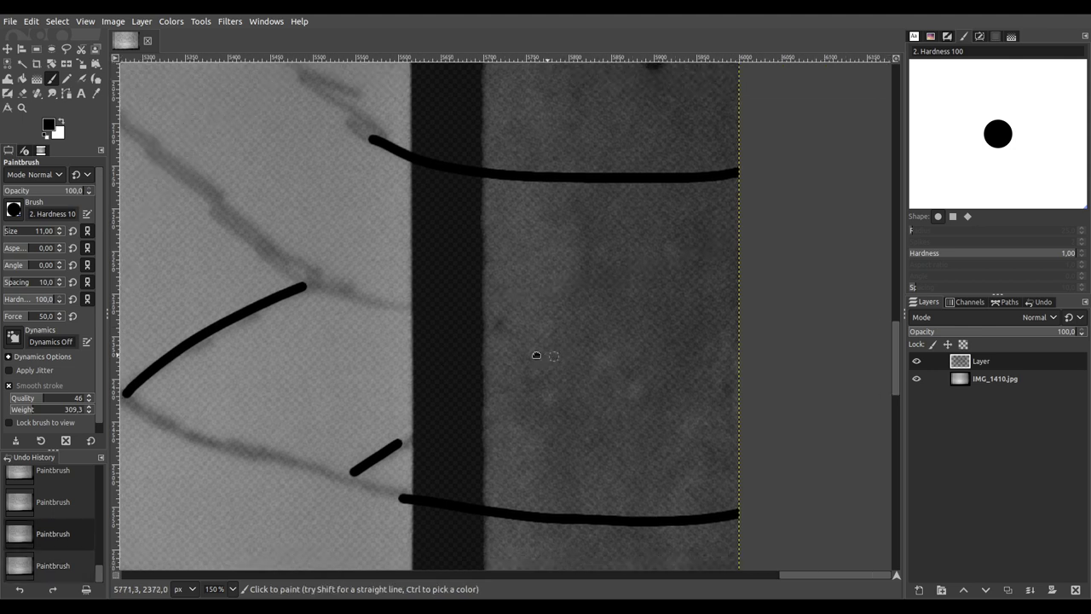
{"action": "mouse_move", "coordinate": [331, 304]}
{"action": "left_mouse_down"}
{"action": "mouse_move", "coordinate": [559, 318]}
{"action": "mouse_move", "coordinate": [726, 278]}
{"action": "left_mouse_up"}
{"action": "mouse_move", "coordinate": [371, 304]}
{"action": "left_mouse_down"}
{"action": "mouse_move", "coordinate": [697, 378]}
{"action": "mouse_move", "coordinate": [731, 411]}
{"action": "mouse_move", "coordinate": [645, 376]}
{"action": "mouse_move", "coordinate": [555, 316]}
{"action": "mouse_move", "coordinate": [416, 194]}
{"action": "left_mouse_up"}
{"action": "left_click_drag", "start_coordinate": [338, 146], "coordinate": [300, 121]}
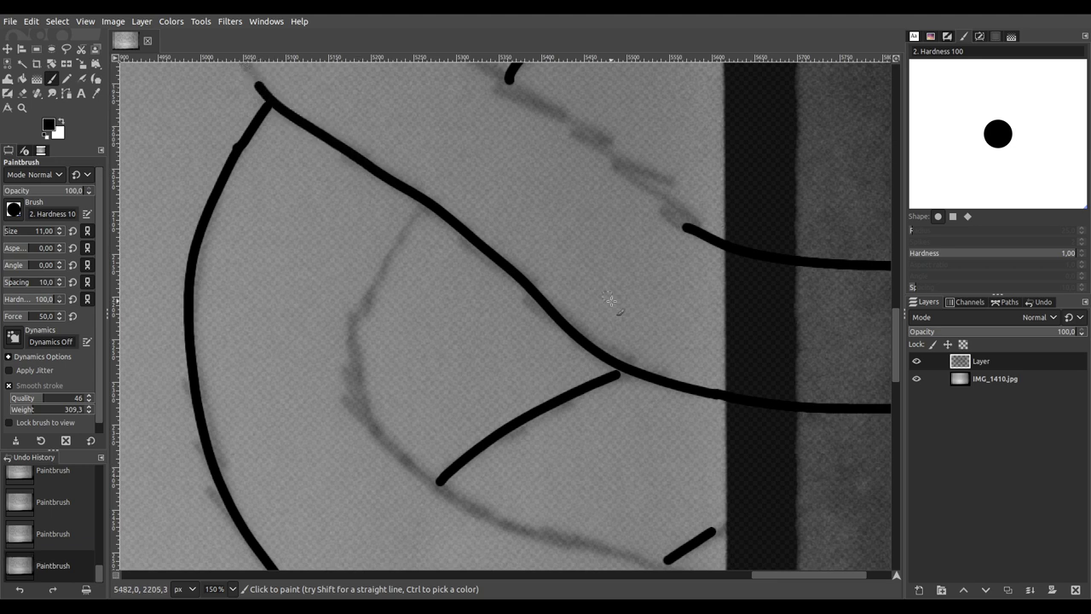
Step: Close the gap between the lowest coil's curved stripe and the diagonal line
{"action": "scroll", "coordinate": [630, 380], "scroll_direction": "up", "scroll_amount": 4}
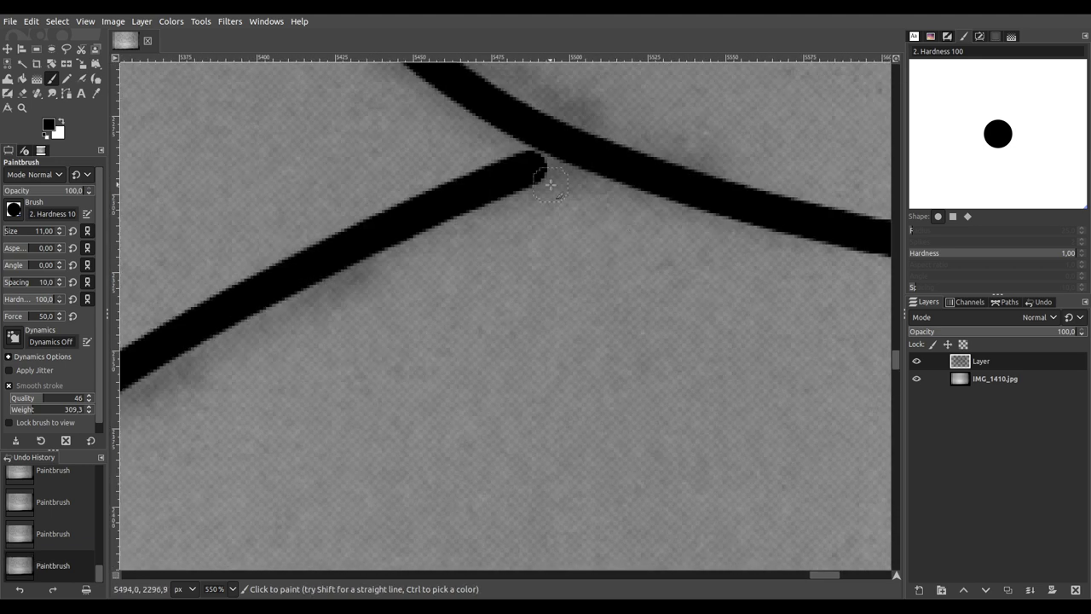
{"action": "left_click_drag", "start_coordinate": [538, 163], "coordinate": [574, 151]}
{"action": "scroll", "coordinate": [633, 263], "scroll_direction": "down", "scroll_amount": 6}
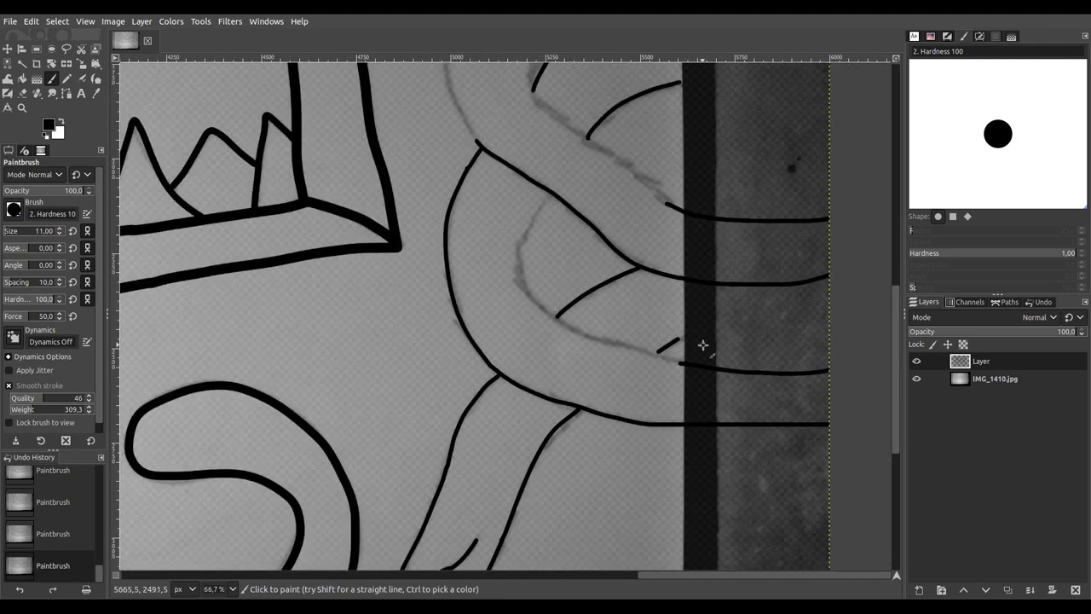
Step: Trace the lowest coil's inner contour to its edge extension, and lengthen the short stripe across the dark strip to the line above
{"action": "left_click_drag", "start_coordinate": [702, 344], "coordinate": [595, 333]}
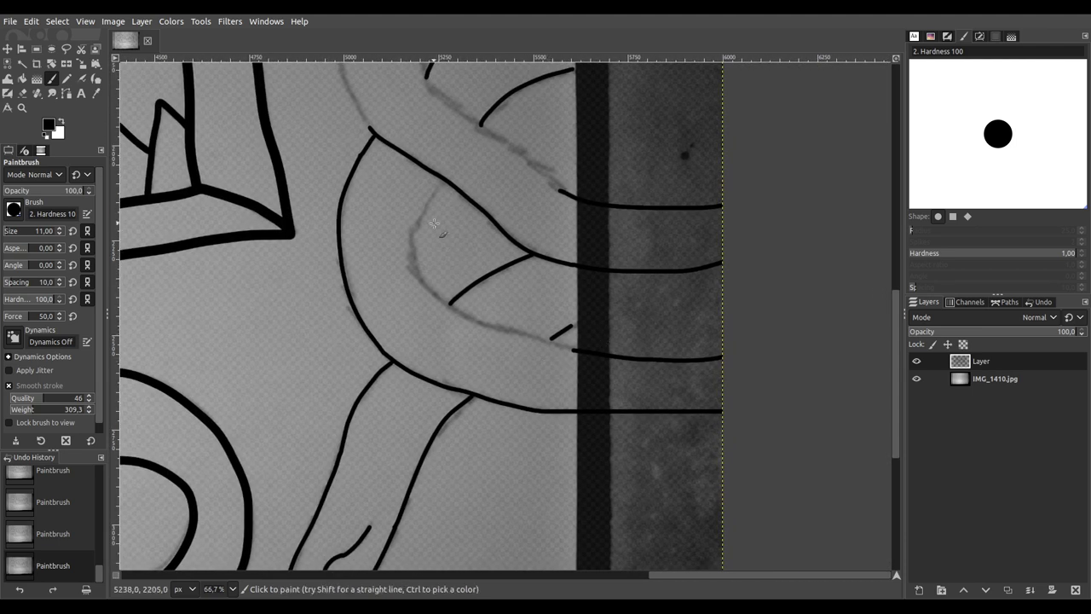
{"action": "scroll", "coordinate": [435, 203], "scroll_direction": "up", "scroll_amount": 3}
{"action": "mouse_move", "coordinate": [449, 154]}
{"action": "left_mouse_down"}
{"action": "mouse_move", "coordinate": [378, 268]}
{"action": "mouse_move", "coordinate": [368, 375]}
{"action": "mouse_move", "coordinate": [449, 500]}
{"action": "mouse_move", "coordinate": [527, 548]}
{"action": "mouse_move", "coordinate": [481, 512]}
{"action": "mouse_move", "coordinate": [527, 537]}
{"action": "mouse_move", "coordinate": [450, 418]}
{"action": "mouse_move", "coordinate": [321, 284]}
{"action": "mouse_move", "coordinate": [290, 256]}
{"action": "mouse_move", "coordinate": [237, 256]}
{"action": "mouse_move", "coordinate": [613, 368]}
{"action": "left_mouse_up"}
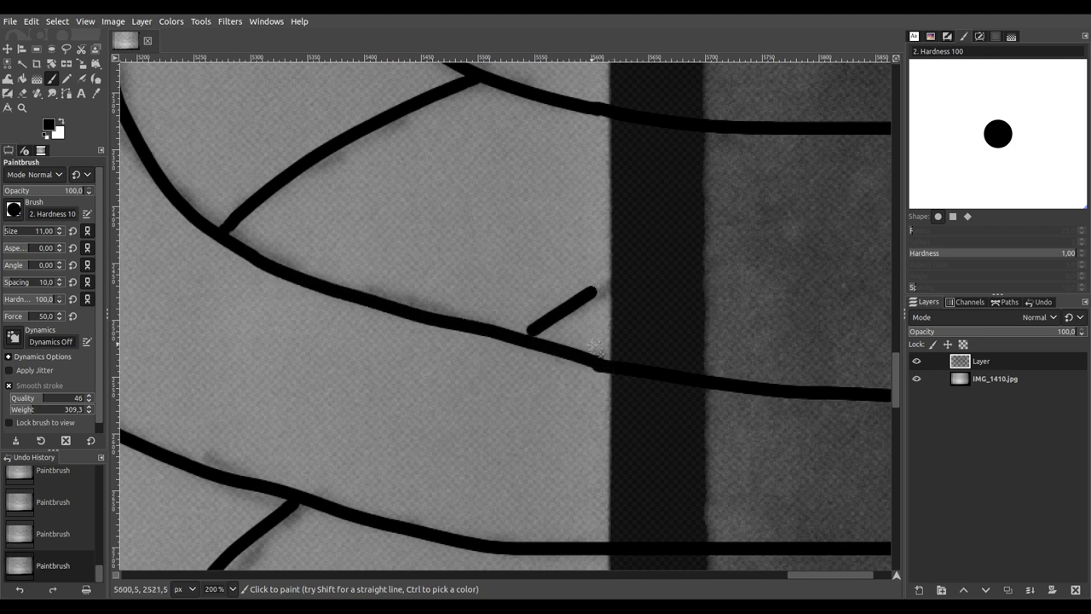
{"action": "mouse_move", "coordinate": [633, 304]}
{"action": "left_mouse_down"}
{"action": "mouse_move", "coordinate": [424, 382]}
{"action": "mouse_move", "coordinate": [426, 362]}
{"action": "mouse_move", "coordinate": [614, 206]}
{"action": "left_mouse_up"}
{"action": "scroll", "coordinate": [614, 206], "scroll_direction": "down", "scroll_amount": 4}
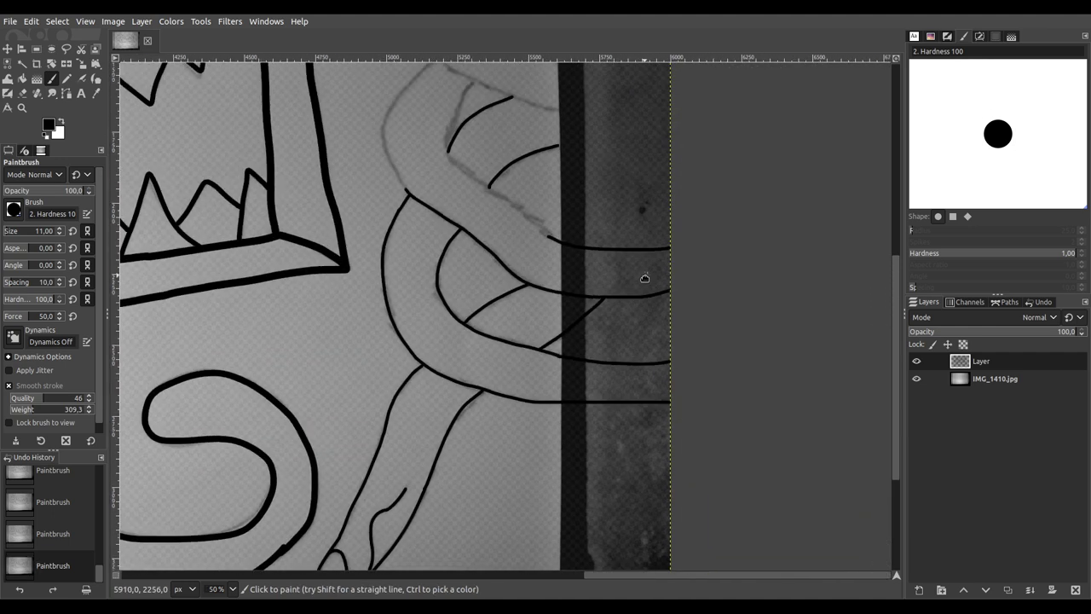
Step: Trace the middle coil's inner contour down to its edge extension and join the lower curved stripe to it
{"action": "scroll", "coordinate": [481, 277], "scroll_direction": "up", "scroll_amount": 3}
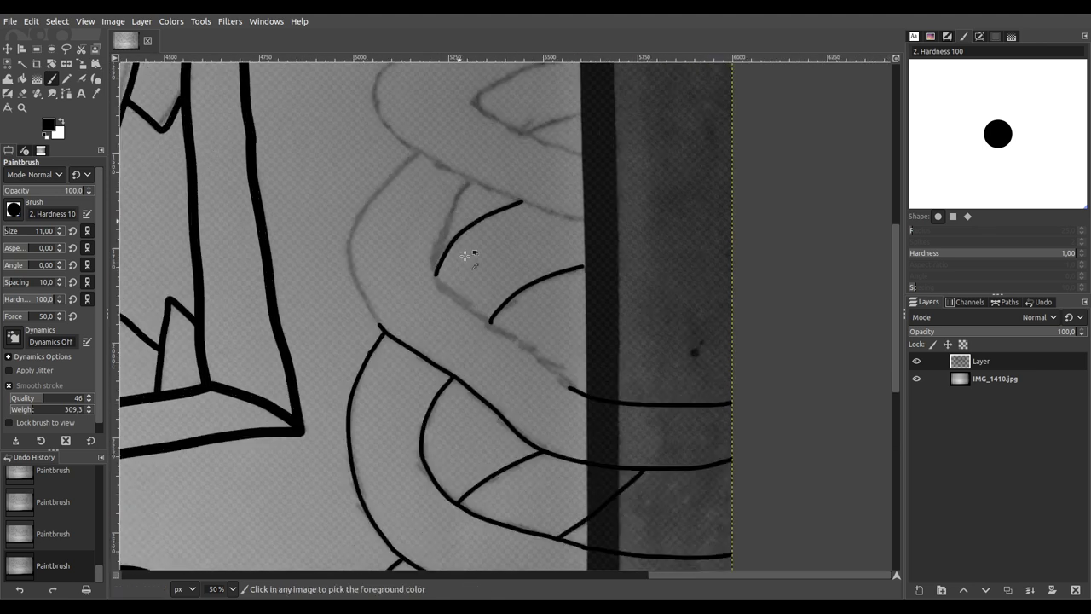
{"action": "left_click_drag", "start_coordinate": [458, 100], "coordinate": [387, 259]}
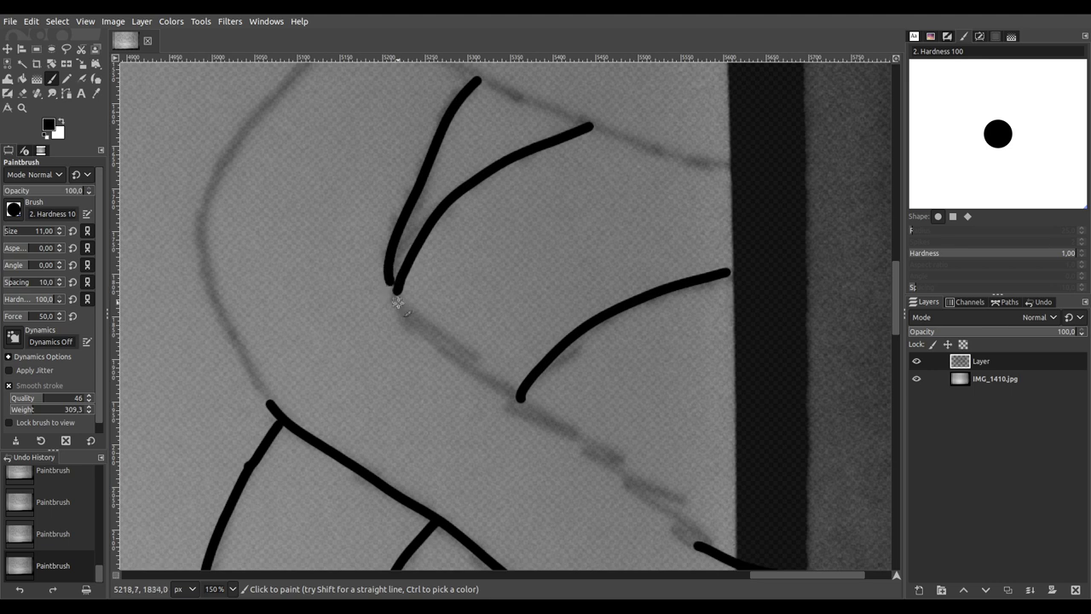
{"action": "left_click_drag", "start_coordinate": [436, 339], "coordinate": [496, 391]}
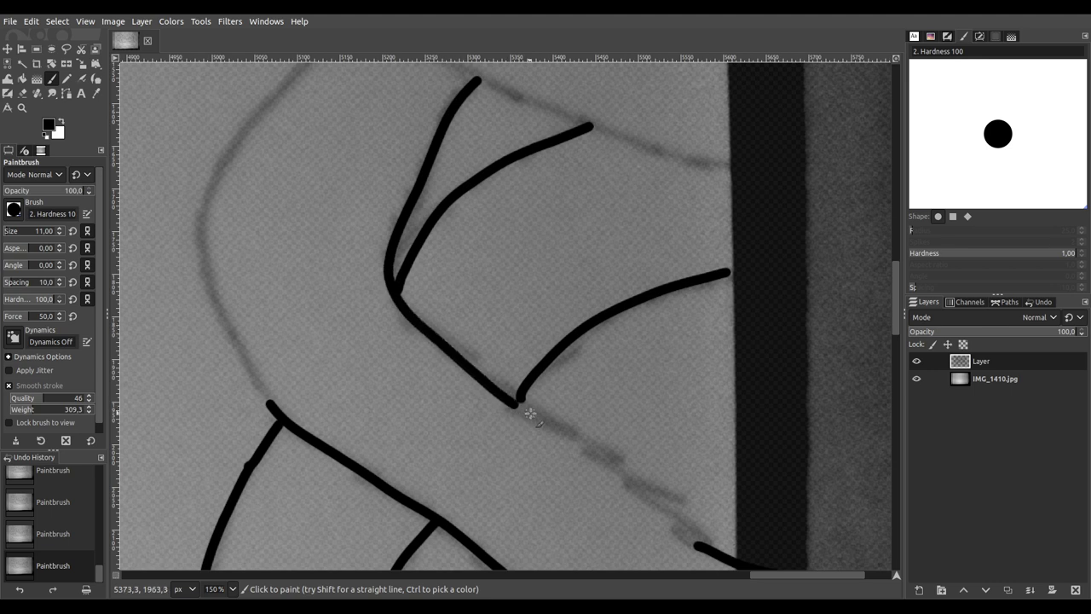
{"action": "left_click_drag", "start_coordinate": [542, 420], "coordinate": [675, 529]}
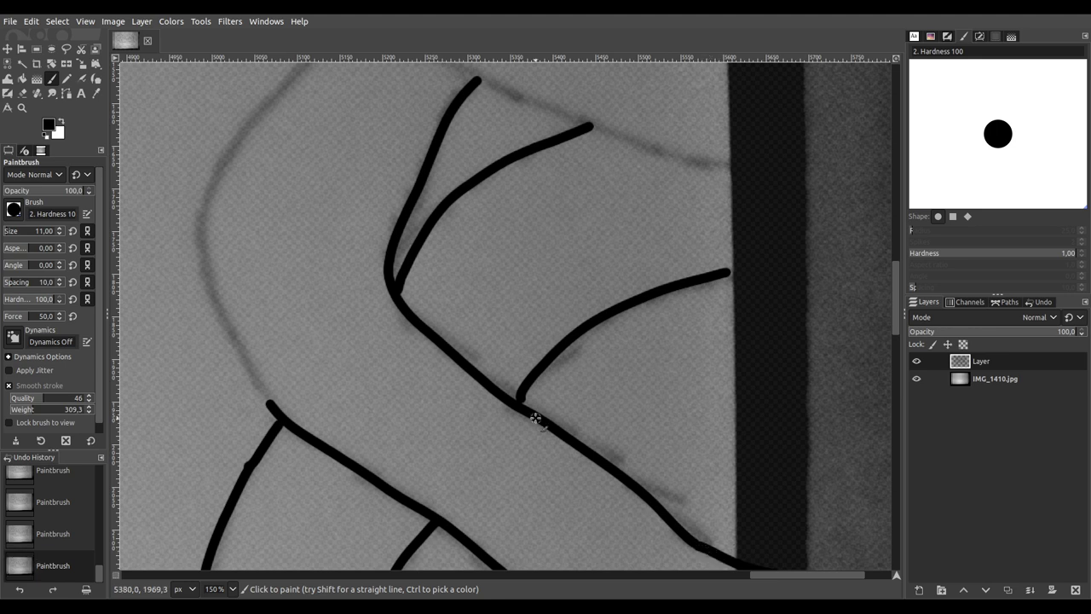
{"action": "scroll", "coordinate": [481, 368], "scroll_direction": "up", "scroll_amount": 4}
{"action": "scroll", "coordinate": [553, 295], "scroll_direction": "down", "scroll_amount": 6}
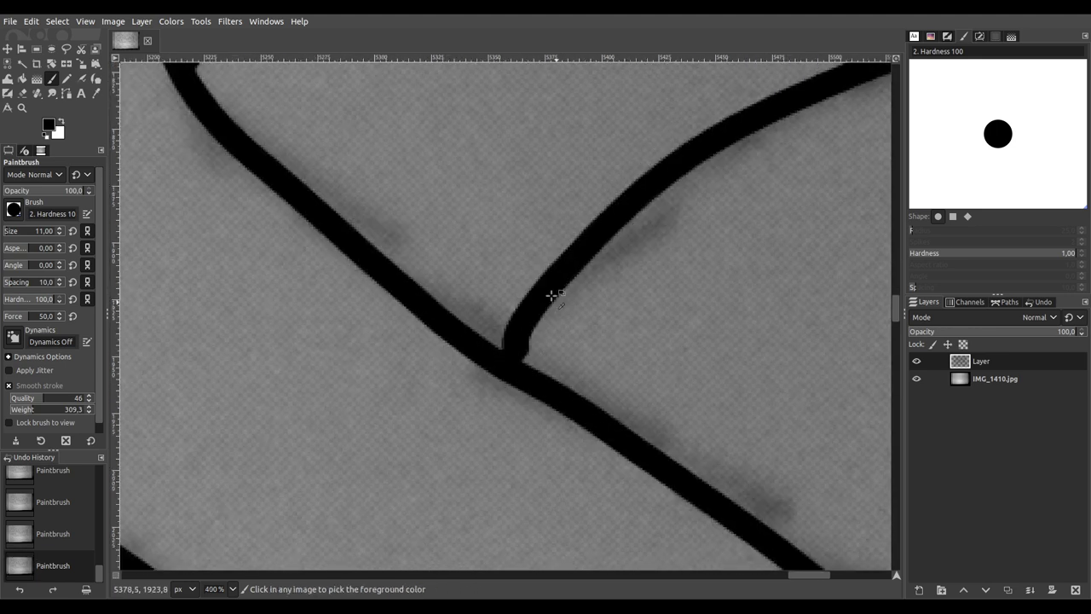
Step: Extend the two lines bounding the band above the middle coil across the dark strip to the image's right edge
{"action": "left_click_drag", "start_coordinate": [493, 315], "coordinate": [457, 320]}
{"action": "scroll", "coordinate": [458, 321], "scroll_direction": "up", "scroll_amount": 3}
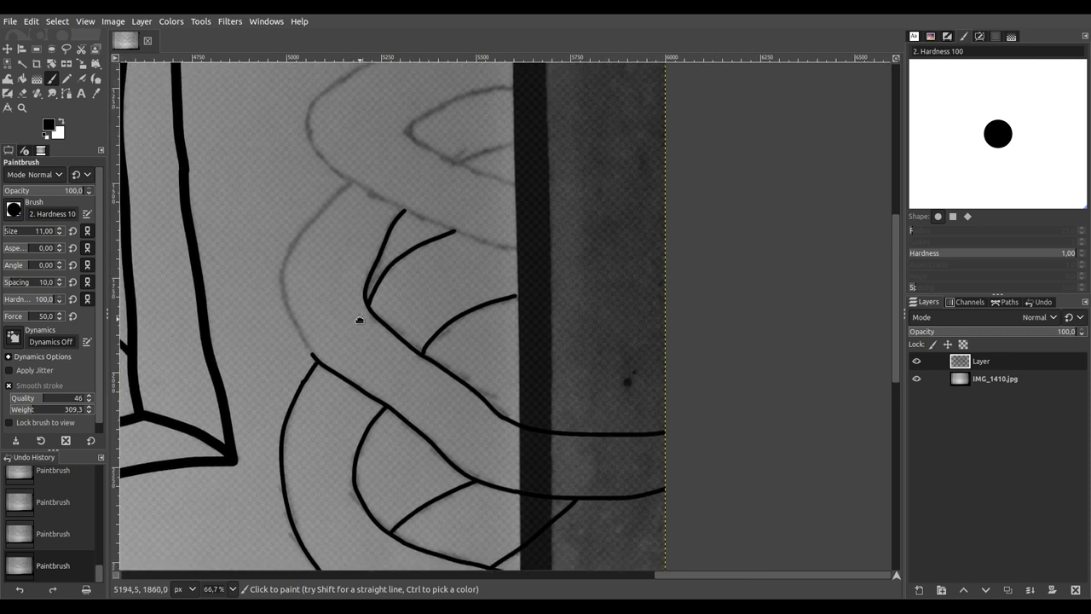
{"action": "scroll", "coordinate": [503, 316], "scroll_direction": "right", "scroll_amount": 5}
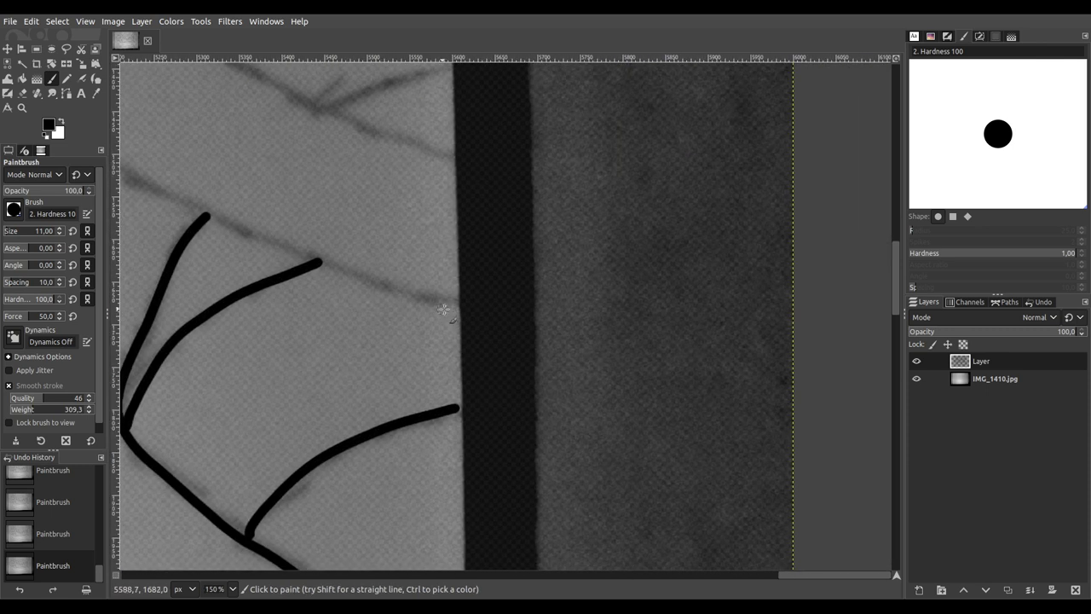
{"action": "mouse_move", "coordinate": [352, 215]}
{"action": "left_mouse_down"}
{"action": "mouse_move", "coordinate": [576, 222]}
{"action": "mouse_move", "coordinate": [689, 206]}
{"action": "left_mouse_up"}
{"action": "left_click_drag", "start_coordinate": [329, 359], "coordinate": [677, 354]}
{"action": "left_click_drag", "start_coordinate": [343, 299], "coordinate": [853, 367]}
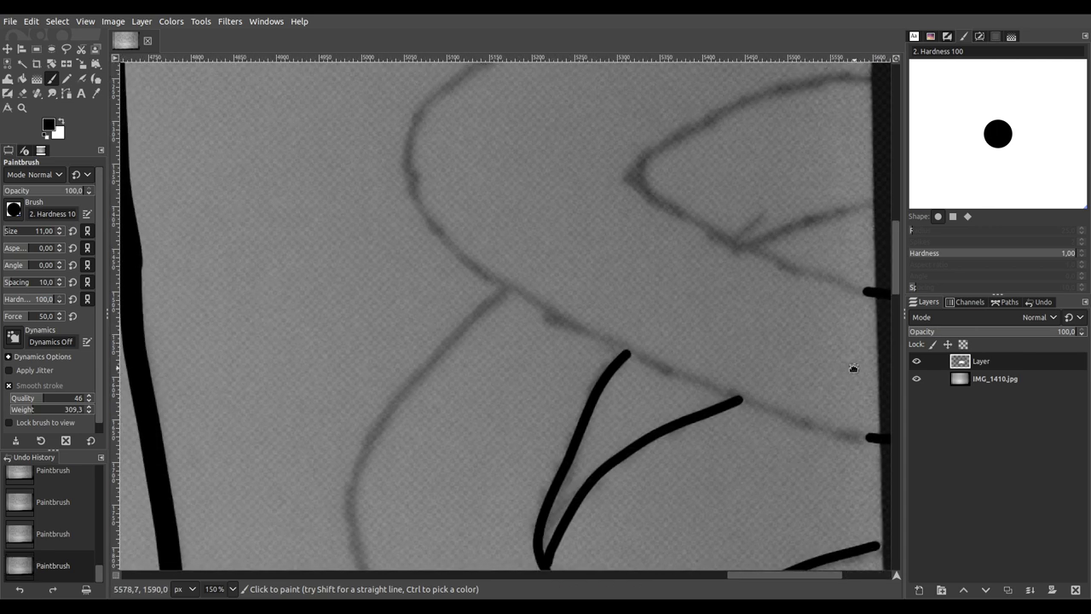
Step: Trace the middle coil's outer left curve and connect its lower end to the diagonal line
{"action": "scroll", "coordinate": [641, 199], "scroll_direction": "down", "scroll_amount": 5}
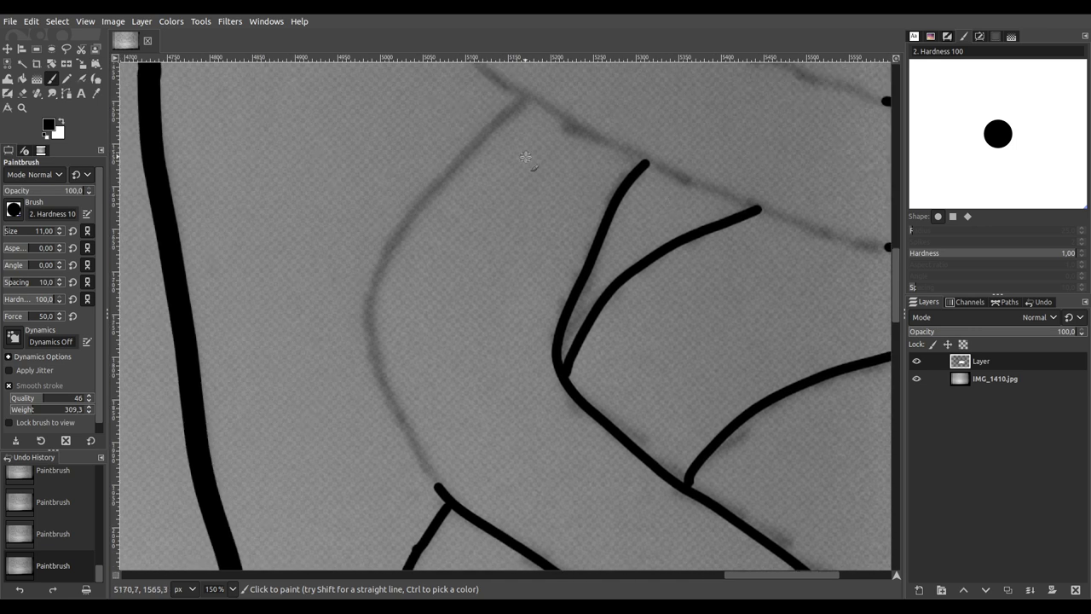
{"action": "mouse_move", "coordinate": [527, 95]}
{"action": "left_mouse_down"}
{"action": "mouse_move", "coordinate": [401, 239]}
{"action": "mouse_move", "coordinate": [370, 312]}
{"action": "mouse_move", "coordinate": [371, 341]}
{"action": "mouse_move", "coordinate": [440, 493]}
{"action": "left_mouse_up"}
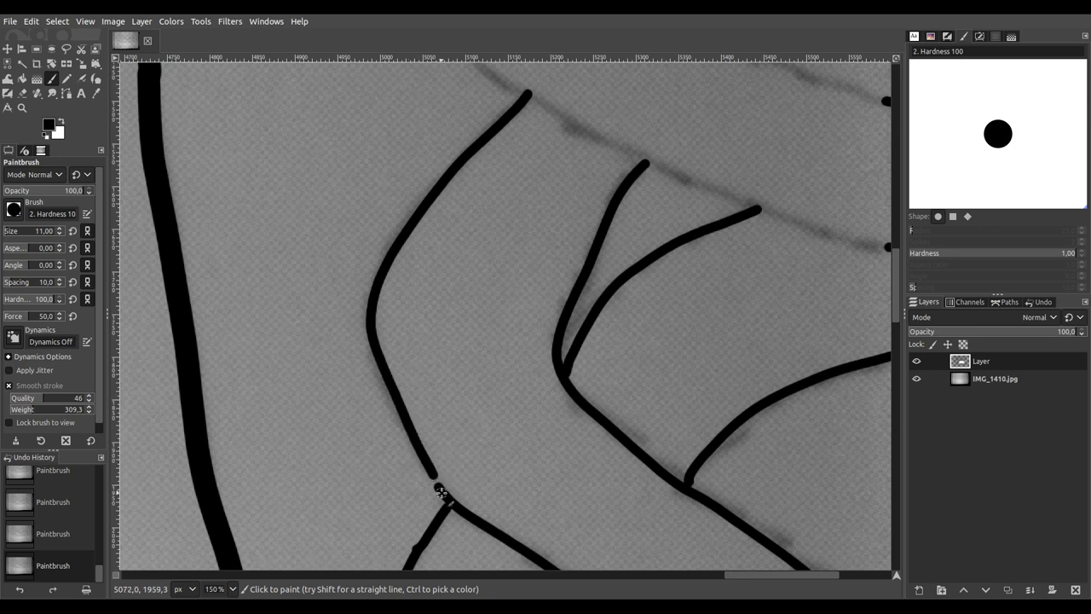
{"action": "scroll", "coordinate": [551, 394], "scroll_direction": "up", "scroll_amount": 3}
{"action": "scroll", "coordinate": [550, 393], "scroll_direction": "right", "scroll_amount": 3}
{"action": "scroll", "coordinate": [554, 388], "scroll_direction": "down", "scroll_amount": 1}
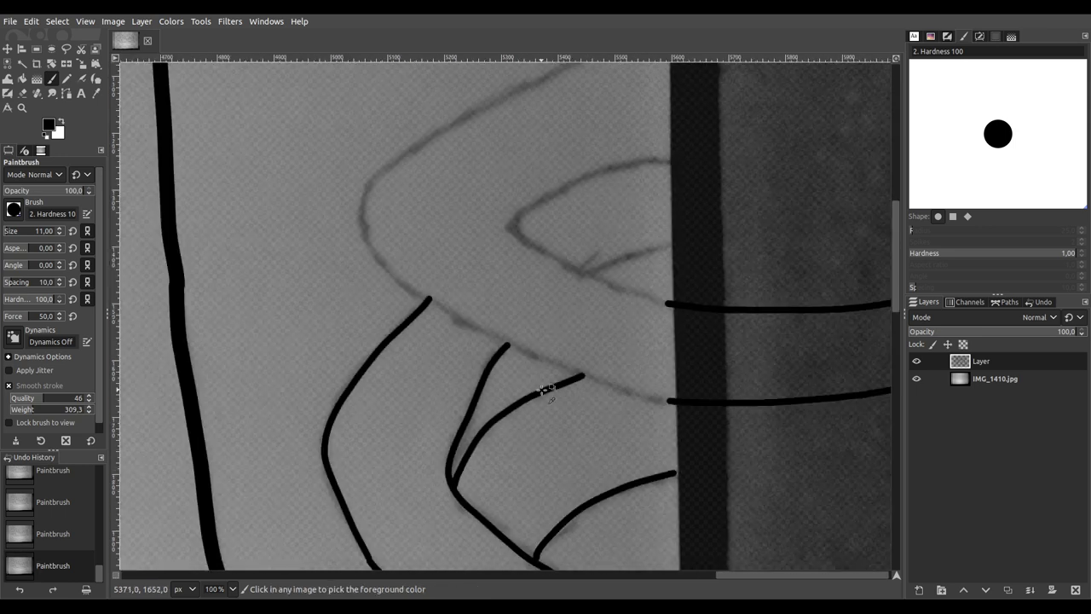
Step: Trace the top coil's inner contour from its lower edge extension around the pointed tip and across the dark strip to the image's right edge
{"action": "scroll", "coordinate": [533, 409], "scroll_direction": "up", "scroll_amount": 3}
{"action": "scroll", "coordinate": [532, 410], "scroll_direction": "right", "scroll_amount": 2}
{"action": "left_click_drag", "start_coordinate": [512, 440], "coordinate": [519, 417]}
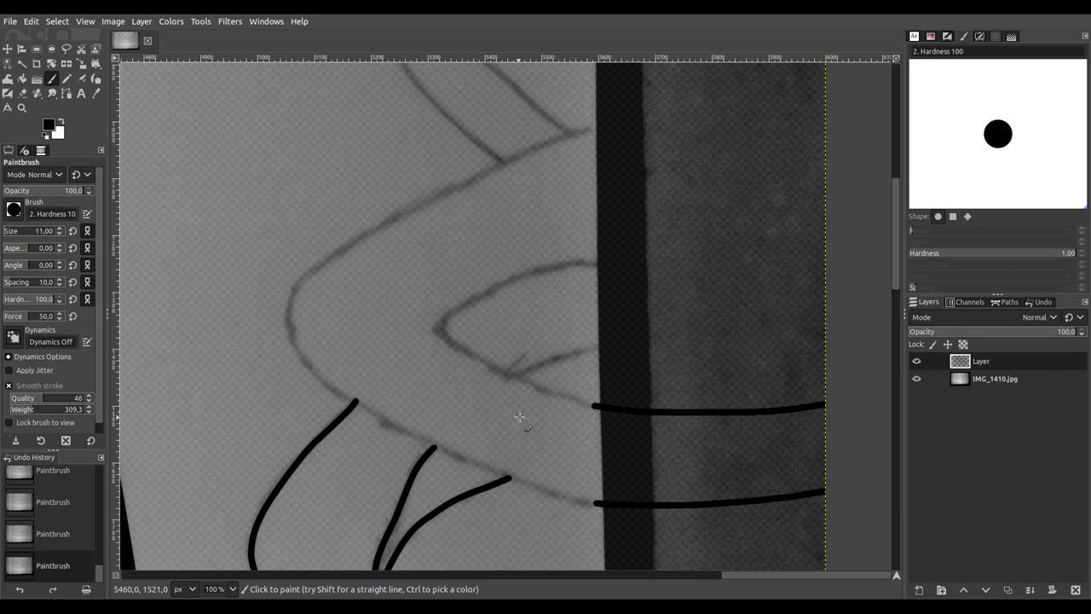
{"action": "scroll", "coordinate": [535, 412], "scroll_direction": "right", "scroll_amount": 2}
{"action": "scroll", "coordinate": [537, 397], "scroll_direction": "down", "scroll_amount": 2}
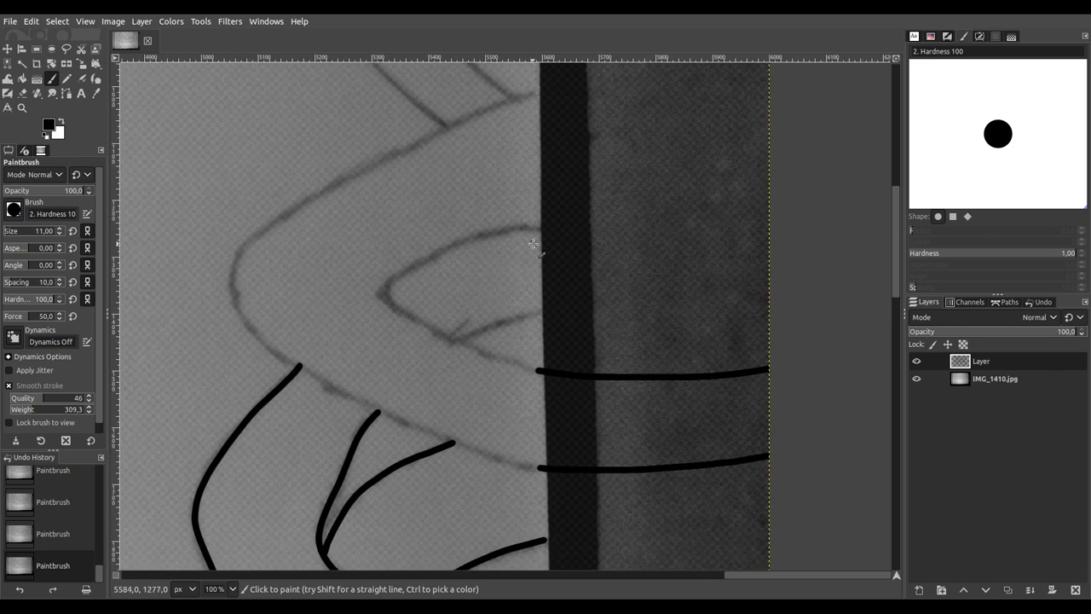
{"action": "scroll", "coordinate": [511, 290], "scroll_direction": "up", "scroll_amount": 8}
{"action": "scroll", "coordinate": [512, 290], "scroll_direction": "right", "scroll_amount": 3}
{"action": "scroll", "coordinate": [460, 455], "scroll_direction": "down", "scroll_amount": 3}
{"action": "scroll", "coordinate": [483, 382], "scroll_direction": "left", "scroll_amount": 1}
{"action": "left_click_drag", "start_coordinate": [484, 376], "coordinate": [478, 226]}
{"action": "left_click_drag", "start_coordinate": [440, 264], "coordinate": [575, 335]}
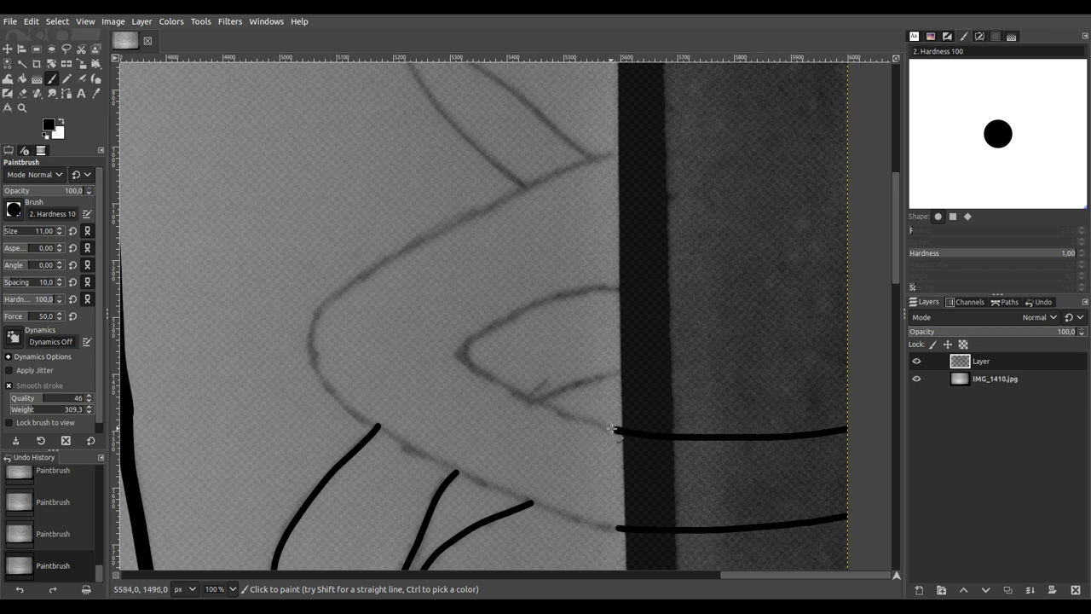
{"action": "left_click_drag", "start_coordinate": [563, 415], "coordinate": [464, 358]}
{"action": "mouse_move", "coordinate": [499, 323]}
{"action": "left_mouse_down"}
{"action": "mouse_move", "coordinate": [603, 284]}
{"action": "mouse_move", "coordinate": [813, 253]}
{"action": "mouse_move", "coordinate": [838, 238]}
{"action": "left_mouse_up"}
{"action": "scroll", "coordinate": [497, 284], "scroll_direction": "left", "scroll_amount": 3}
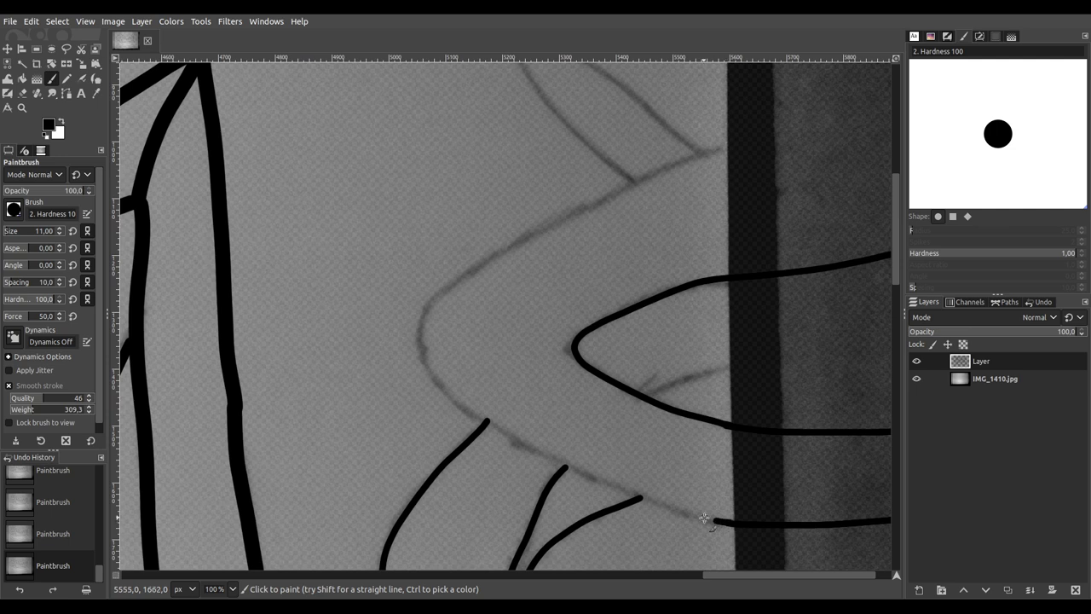
Step: Trace the top coil's outer contour from its lower edge extension around the left curve and across the dark strip to the image's right edge
{"action": "left_click_drag", "start_coordinate": [618, 484], "coordinate": [584, 472]}
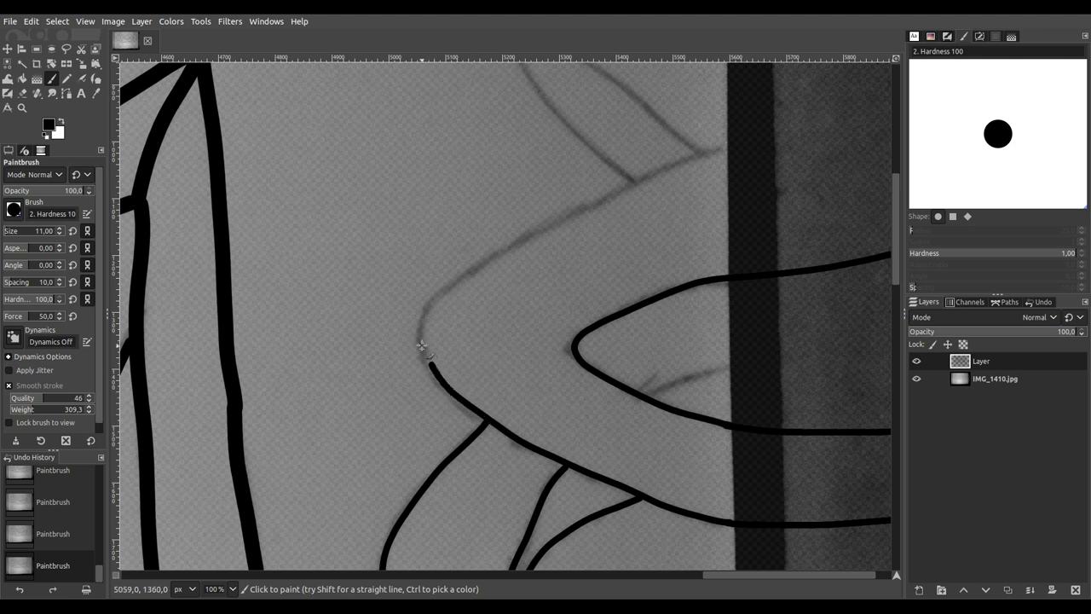
{"action": "mouse_move", "coordinate": [459, 269]}
{"action": "left_mouse_down"}
{"action": "mouse_move", "coordinate": [622, 184]}
{"action": "mouse_move", "coordinate": [822, 132]}
{"action": "left_mouse_up"}
{"action": "left_click_drag", "start_coordinate": [852, 175], "coordinate": [434, 342]}
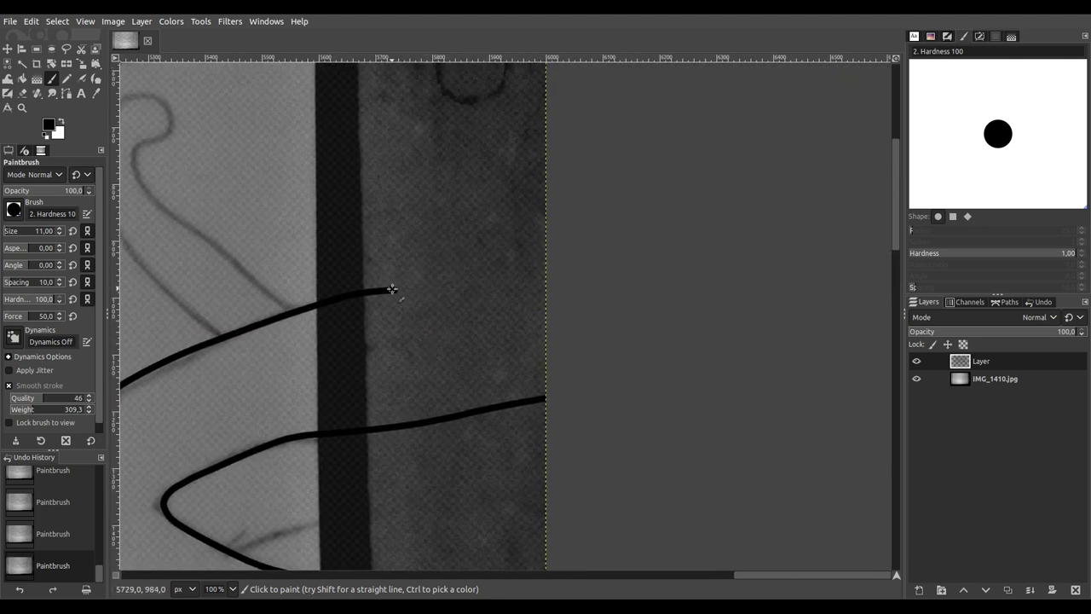
{"action": "left_click_drag", "start_coordinate": [418, 288], "coordinate": [614, 282]}
Step: Draw two curved lines inside the top coil's opening, a long one across the dark strip and a short one at the pointed tip
{"action": "mouse_move", "coordinate": [289, 365]}
{"action": "left_mouse_down"}
{"action": "mouse_move", "coordinate": [361, 322]}
{"action": "mouse_move", "coordinate": [510, 75]}
{"action": "left_mouse_up"}
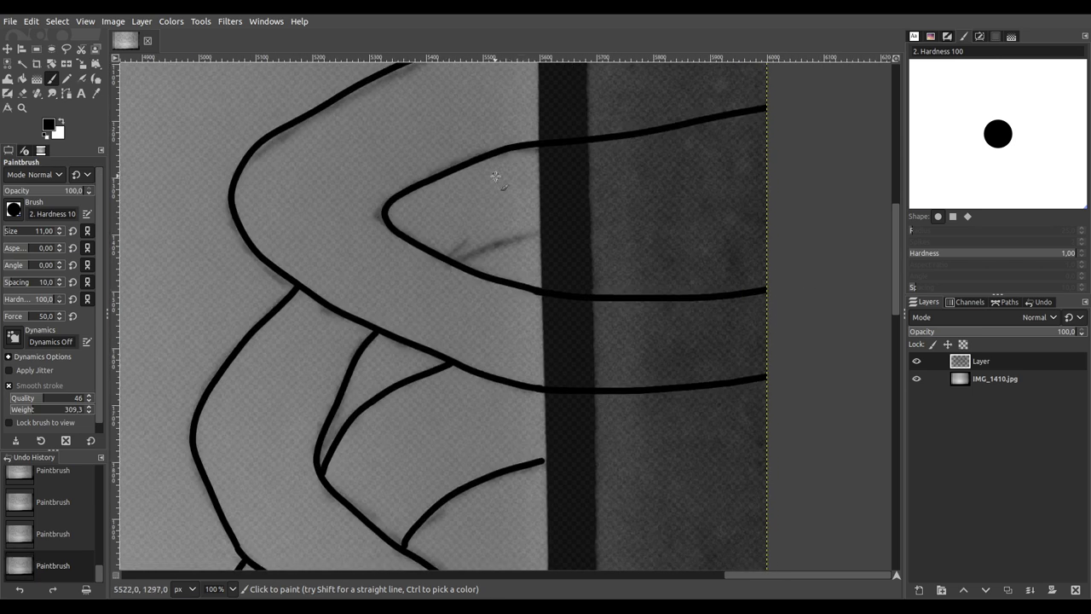
{"action": "scroll", "coordinate": [426, 278], "scroll_direction": "up", "scroll_amount": 2, "text": "ctrl"}
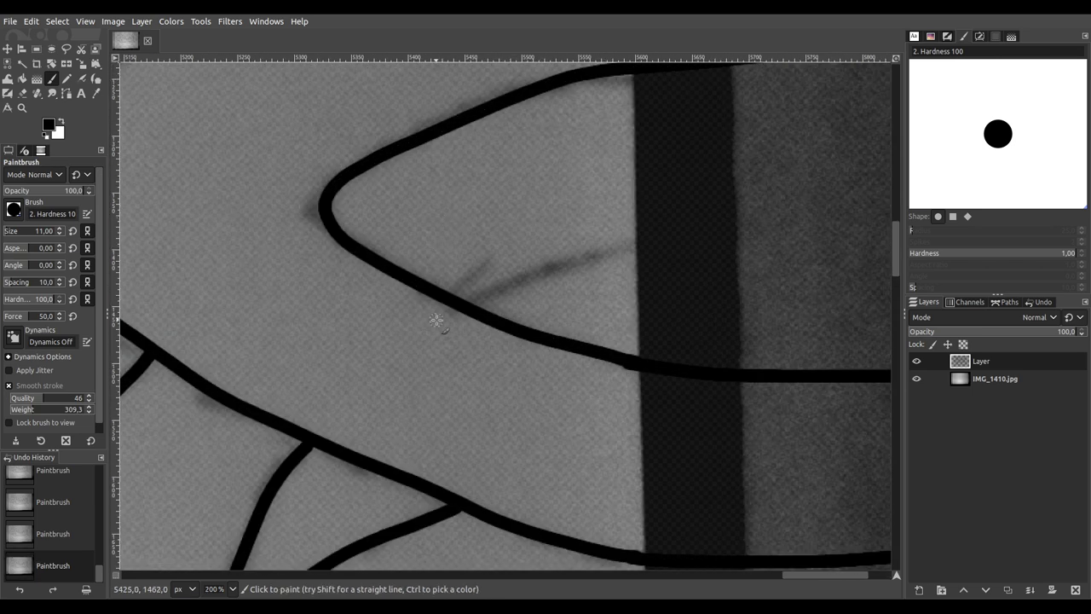
{"action": "mouse_move", "coordinate": [459, 303]}
{"action": "left_mouse_down"}
{"action": "mouse_move", "coordinate": [665, 213]}
{"action": "mouse_move", "coordinate": [662, 243]}
{"action": "mouse_move", "coordinate": [587, 358]}
{"action": "mouse_move", "coordinate": [573, 365]}
{"action": "mouse_move", "coordinate": [618, 322]}
{"action": "mouse_move", "coordinate": [636, 280]}
{"action": "mouse_move", "coordinate": [642, 195]}
{"action": "left_mouse_up"}
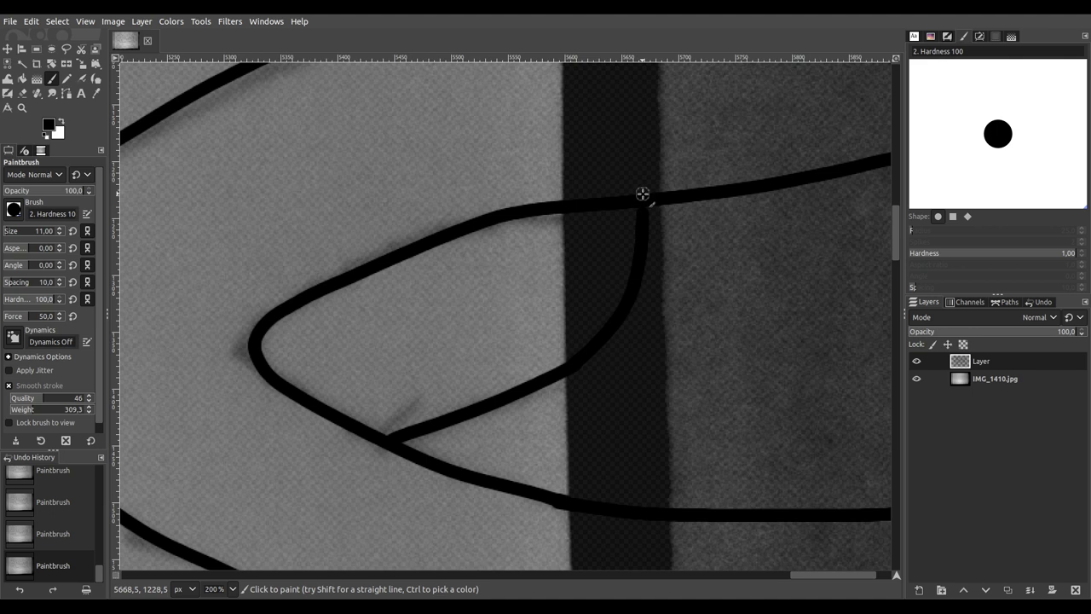
{"action": "scroll", "coordinate": [520, 339], "scroll_direction": "down", "scroll_amount": 3, "text": "ctrl"}
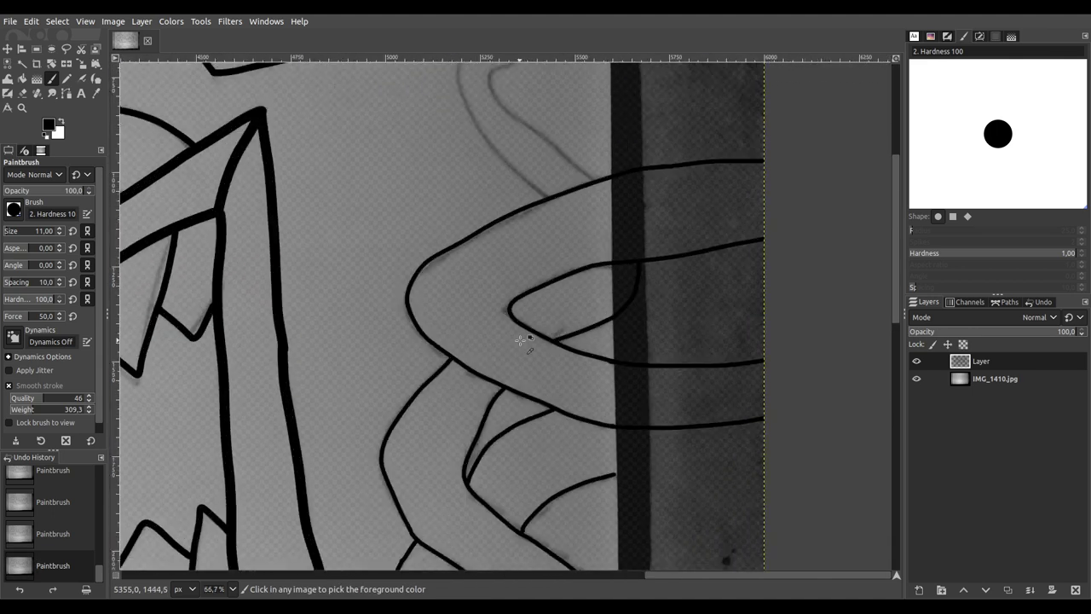
{"action": "scroll", "coordinate": [520, 340], "scroll_direction": "up", "scroll_amount": 2, "text": "ctrl"}
{"action": "left_click_drag", "start_coordinate": [545, 291], "coordinate": [442, 385]}
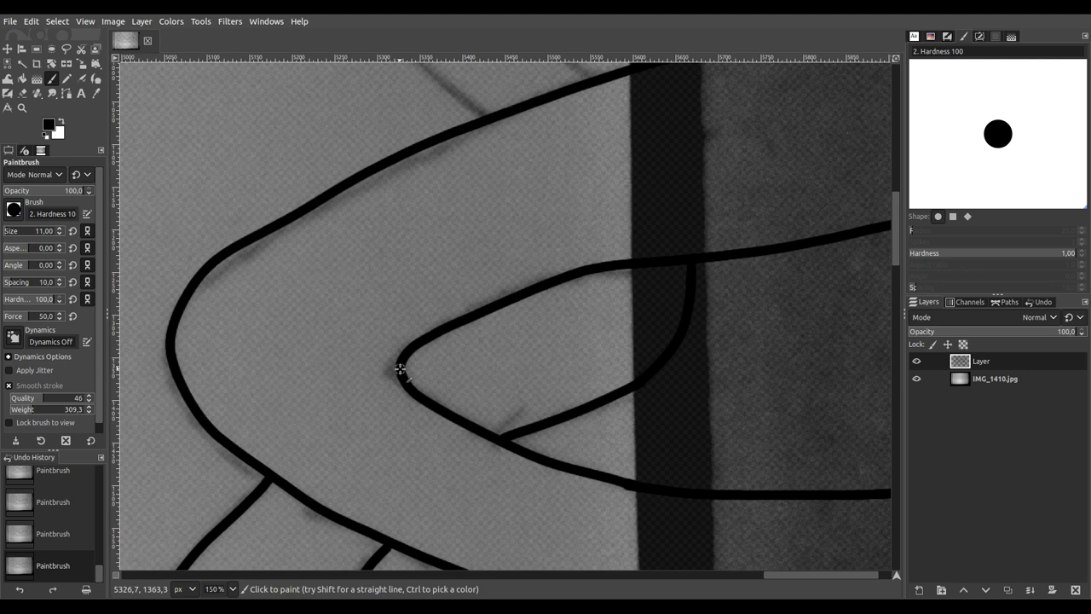
{"action": "mouse_move", "coordinate": [401, 370]}
{"action": "left_mouse_down"}
{"action": "mouse_move", "coordinate": [515, 322]}
{"action": "mouse_move", "coordinate": [556, 269]}
{"action": "left_mouse_up"}
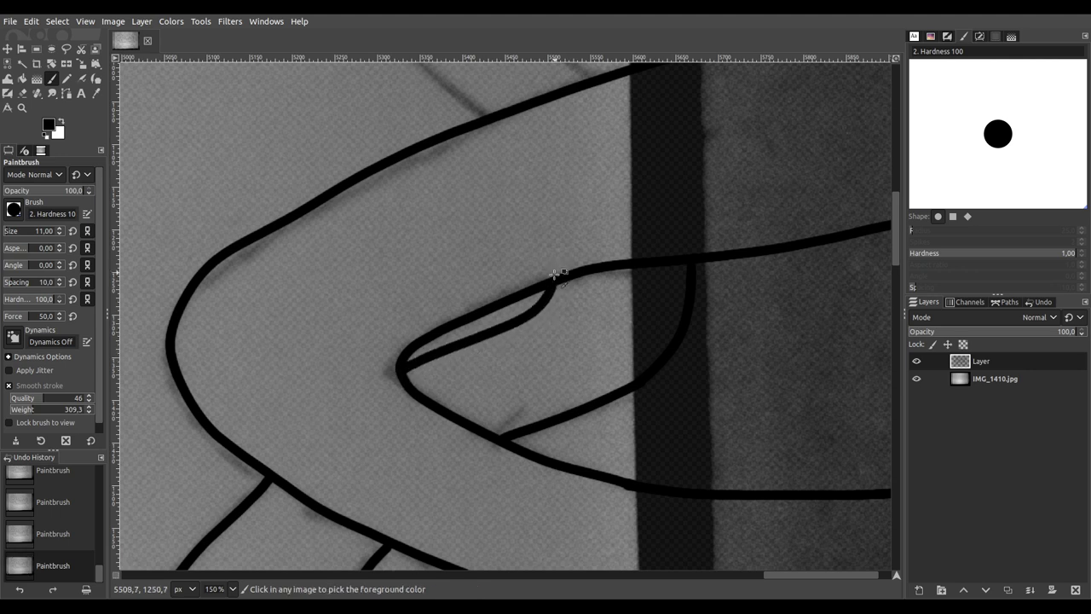
Step: Add a long and a short diagonal line rising from the middle coil's upper band line to the image's right edge
{"action": "scroll", "coordinate": [554, 273], "scroll_direction": "down", "scroll_amount": 5, "text": "ctrl"}
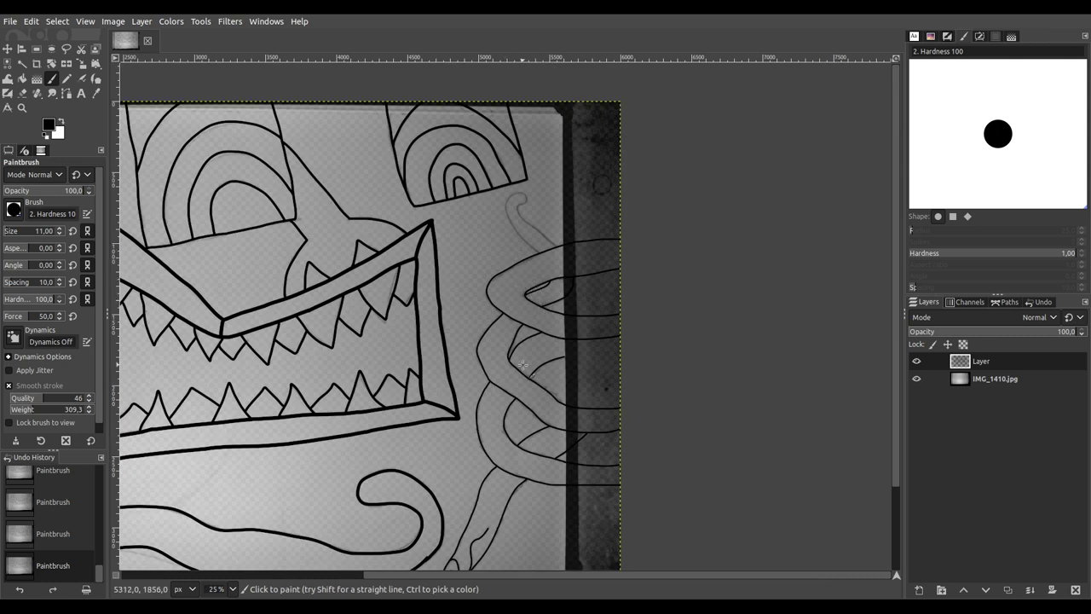
{"action": "scroll", "coordinate": [523, 364], "scroll_direction": "up", "scroll_amount": 3, "text": "ctrl"}
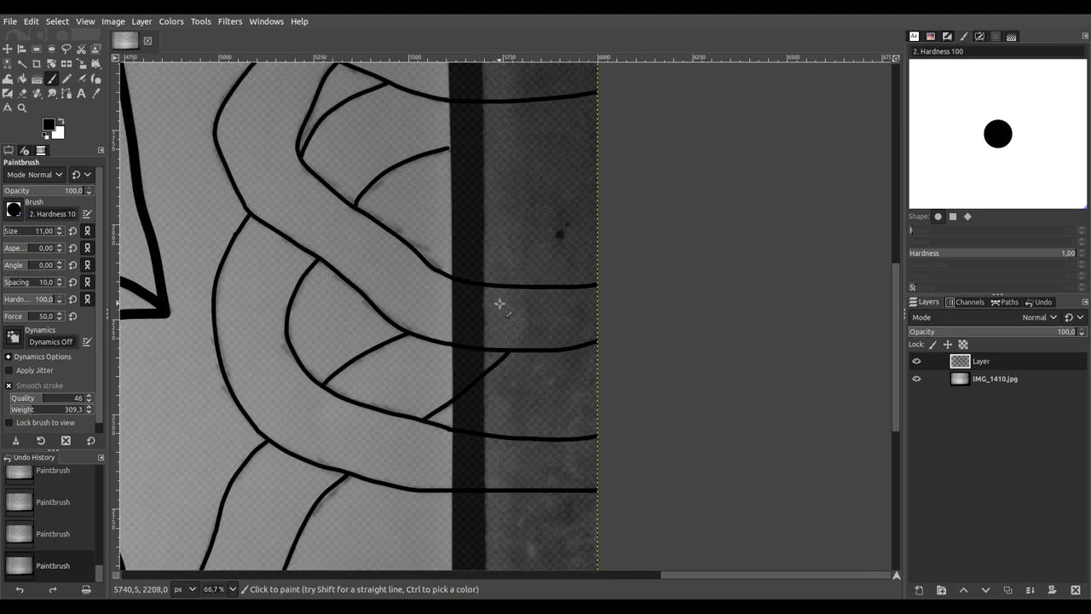
{"action": "scroll", "coordinate": [499, 304], "scroll_direction": "up", "scroll_amount": 2, "text": "ctrl"}
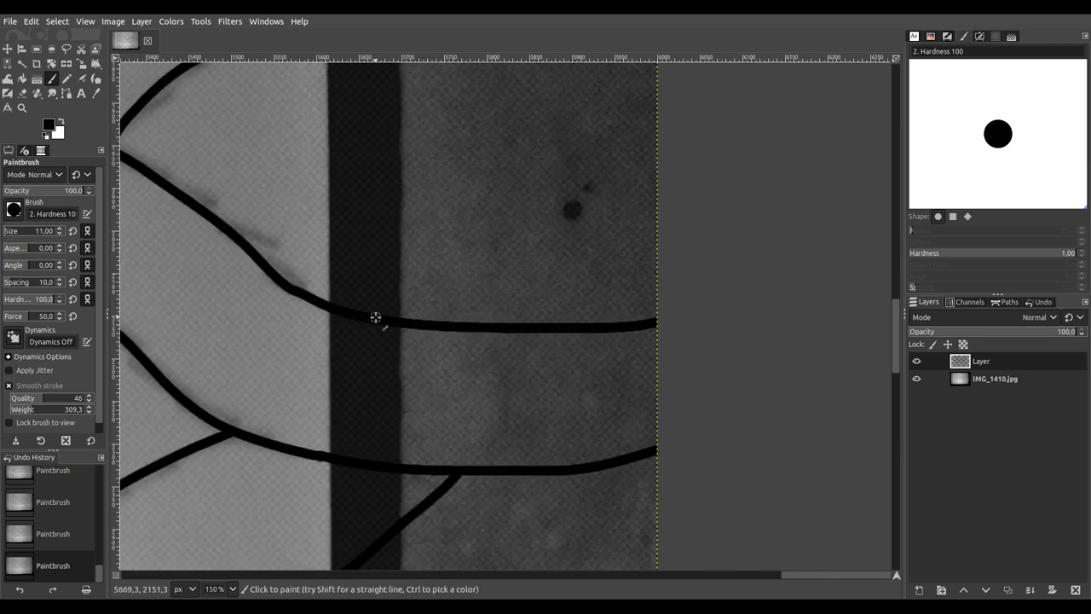
{"action": "left_click_drag", "start_coordinate": [394, 309], "coordinate": [672, 182]}
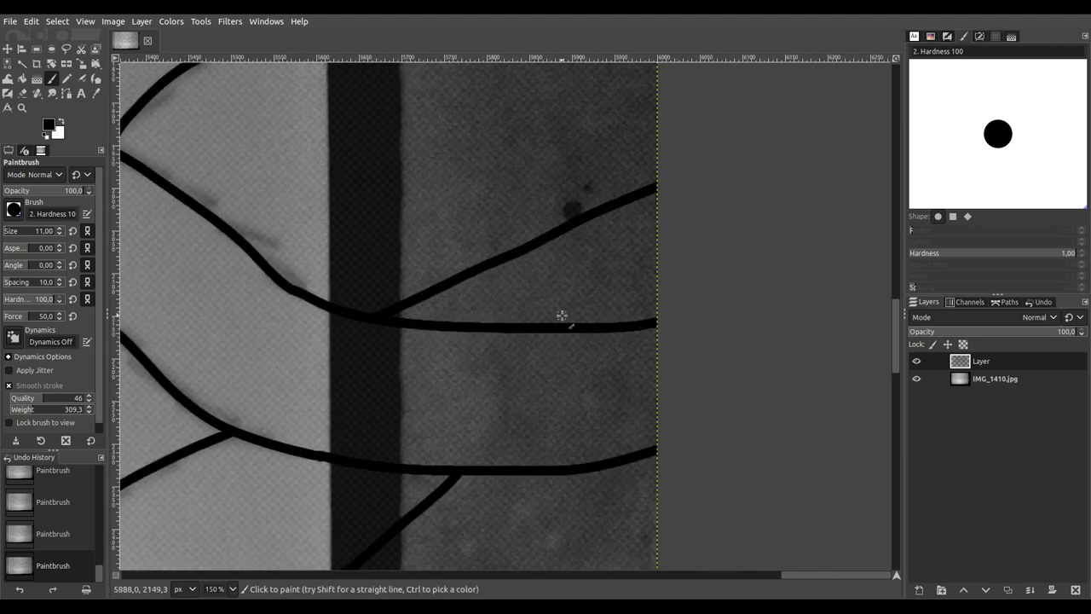
{"action": "scroll", "coordinate": [653, 303], "scroll_direction": "down", "scroll_amount": 5, "text": "ctrl"}
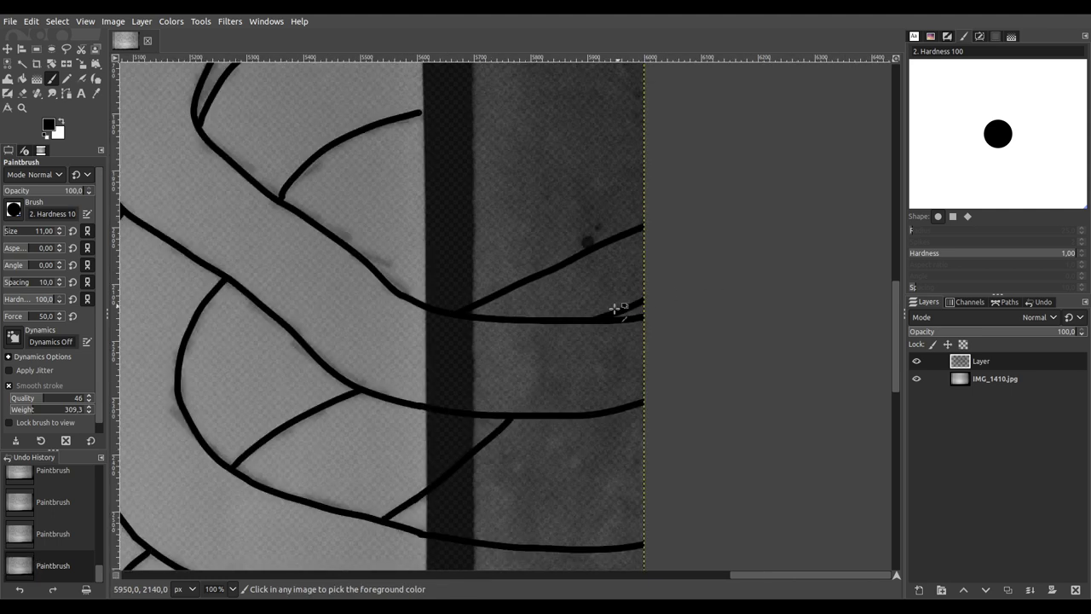
Step: Trace the hooked tail above the top coil around its rounded tip, joining both ends to the coil's outer contour
{"action": "scroll", "coordinate": [629, 361], "scroll_direction": "up", "scroll_amount": 4, "text": "ctrl"}
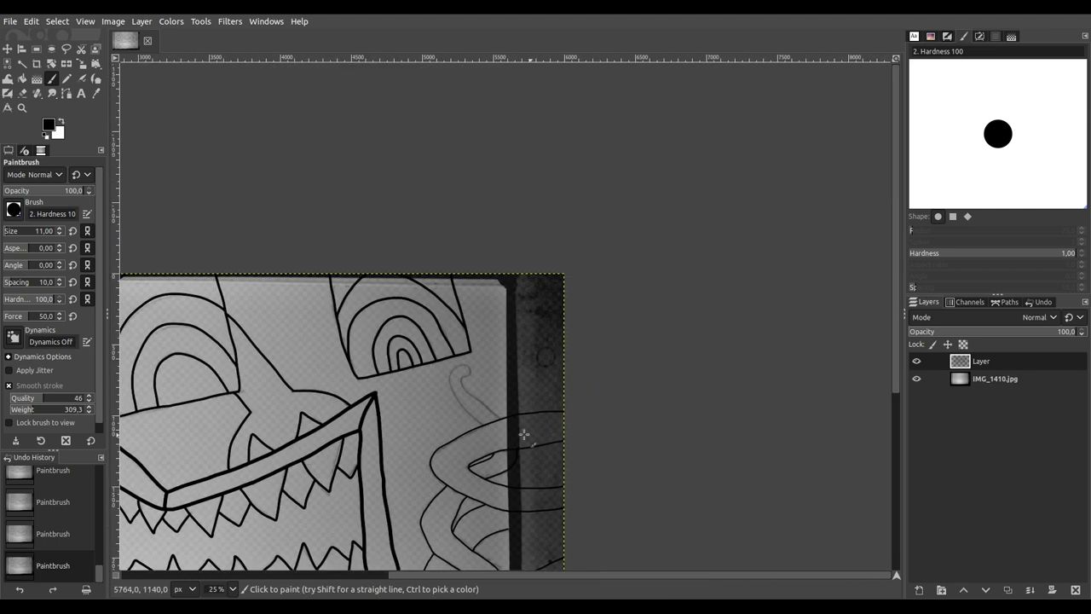
{"action": "scroll", "coordinate": [589, 475], "scroll_direction": "up", "scroll_amount": 1}
{"action": "scroll", "coordinate": [594, 472], "scroll_direction": "up", "scroll_amount": 1, "text": "ctrl"}
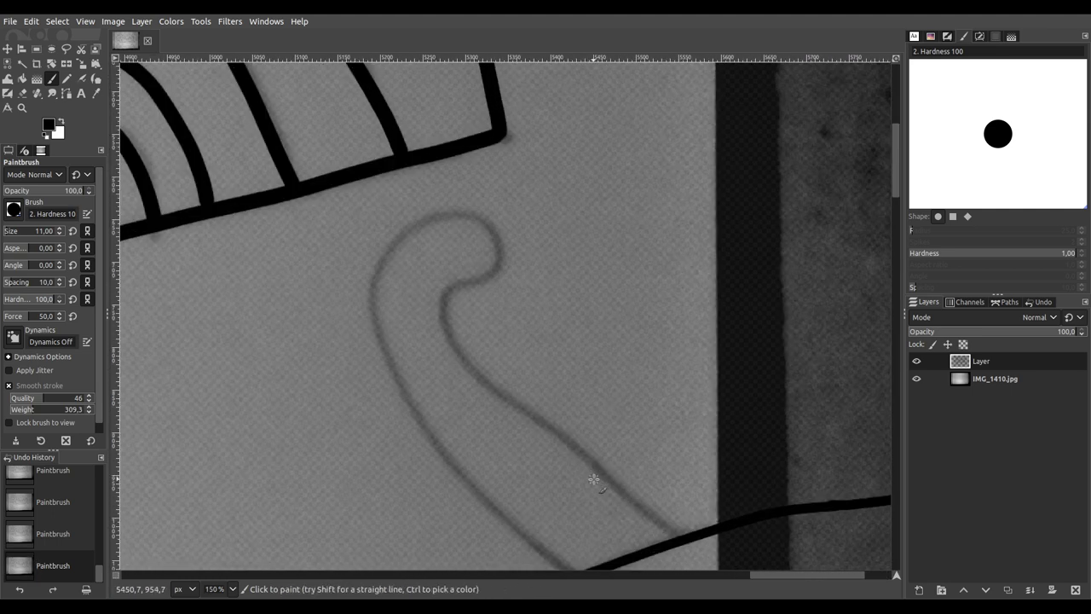
{"action": "scroll", "coordinate": [673, 499], "scroll_direction": "down", "scroll_amount": 2}
{"action": "mouse_move", "coordinate": [695, 489]}
{"action": "left_mouse_down"}
{"action": "mouse_move", "coordinate": [478, 313]}
{"action": "mouse_move", "coordinate": [466, 245]}
{"action": "mouse_move", "coordinate": [495, 226]}
{"action": "mouse_move", "coordinate": [509, 181]}
{"action": "mouse_move", "coordinate": [474, 175]}
{"action": "mouse_move", "coordinate": [421, 195]}
{"action": "mouse_move", "coordinate": [398, 223]}
{"action": "mouse_move", "coordinate": [408, 323]}
{"action": "mouse_move", "coordinate": [544, 492]}
{"action": "mouse_move", "coordinate": [598, 533]}
{"action": "left_mouse_up"}
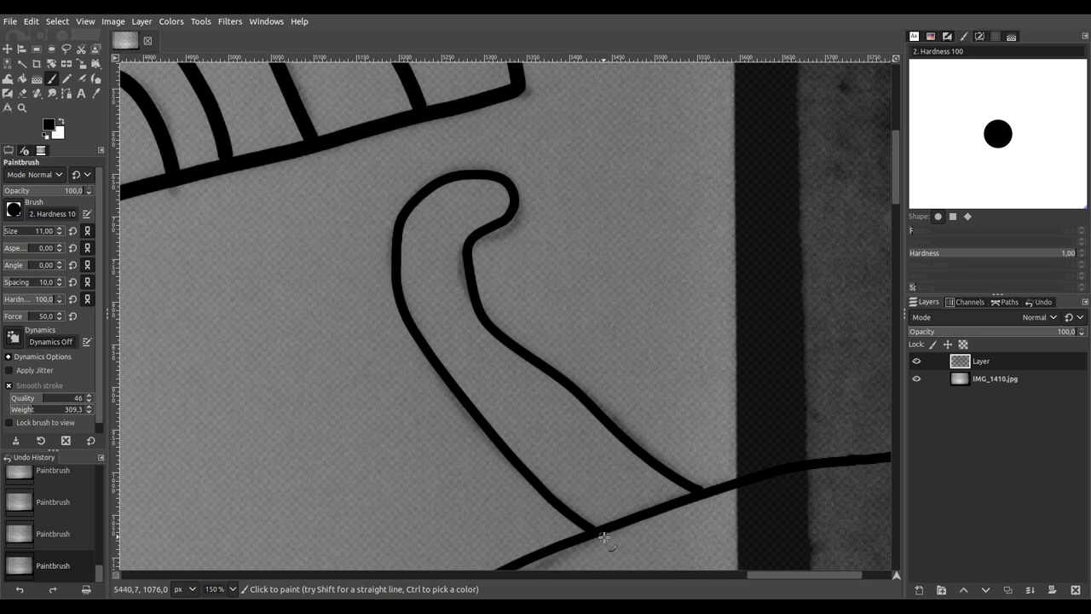
Step: Check the whole inked drawing and save the image
{"action": "scroll", "coordinate": [604, 537], "scroll_direction": "down", "scroll_amount": 8}
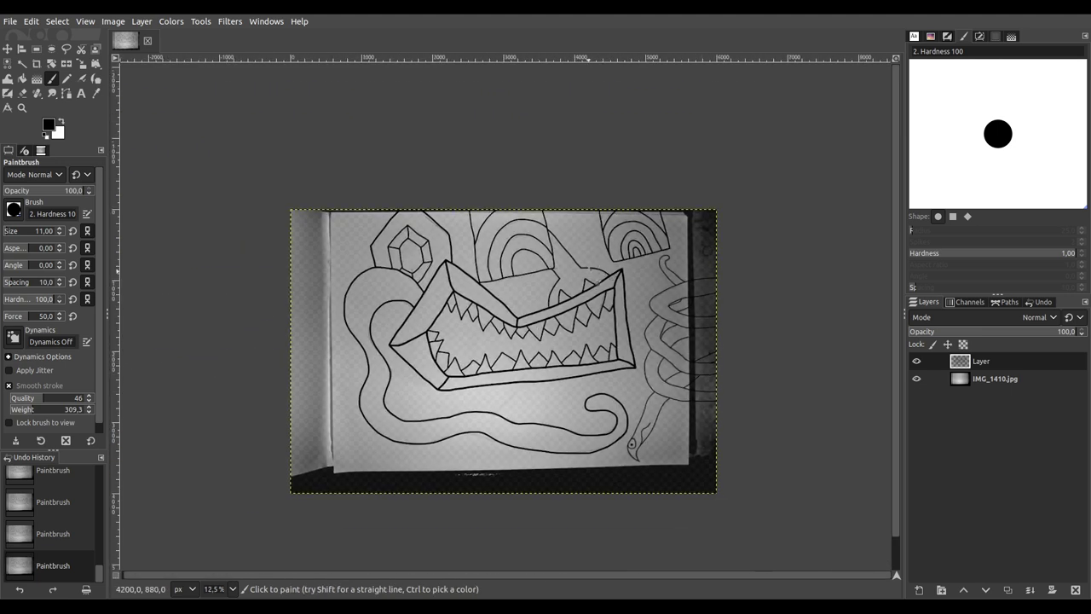
{"action": "scroll", "coordinate": [565, 322], "scroll_direction": "up", "scroll_amount": 5}
{"action": "scroll", "coordinate": [565, 322], "scroll_direction": "down", "scroll_amount": 4}
{"action": "left_click_drag", "start_coordinate": [566, 322], "coordinate": [537, 288]}
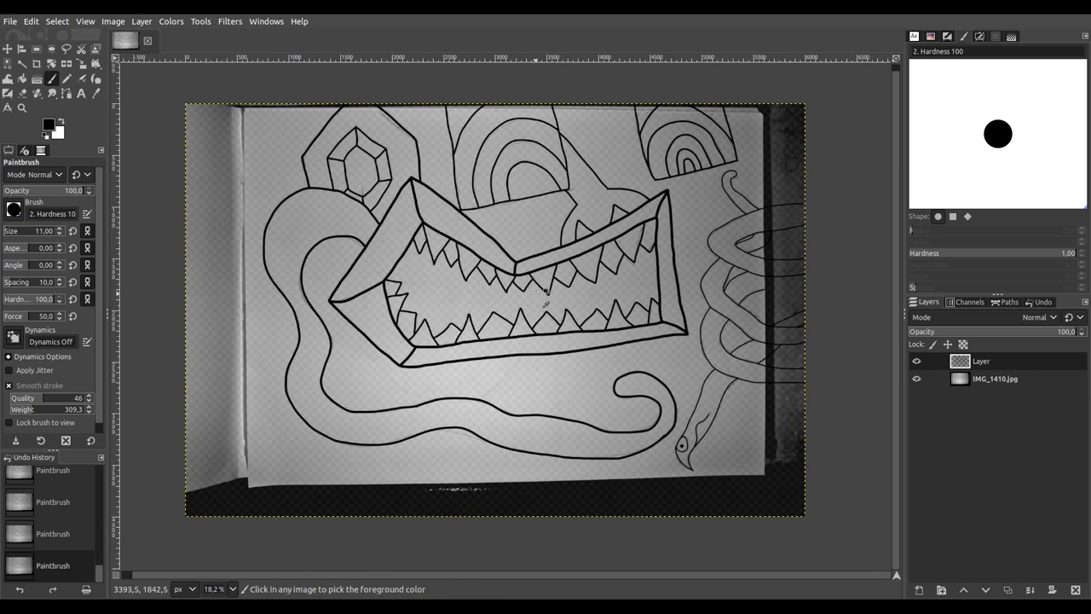
{"action": "key", "text": "ctrl+s"}
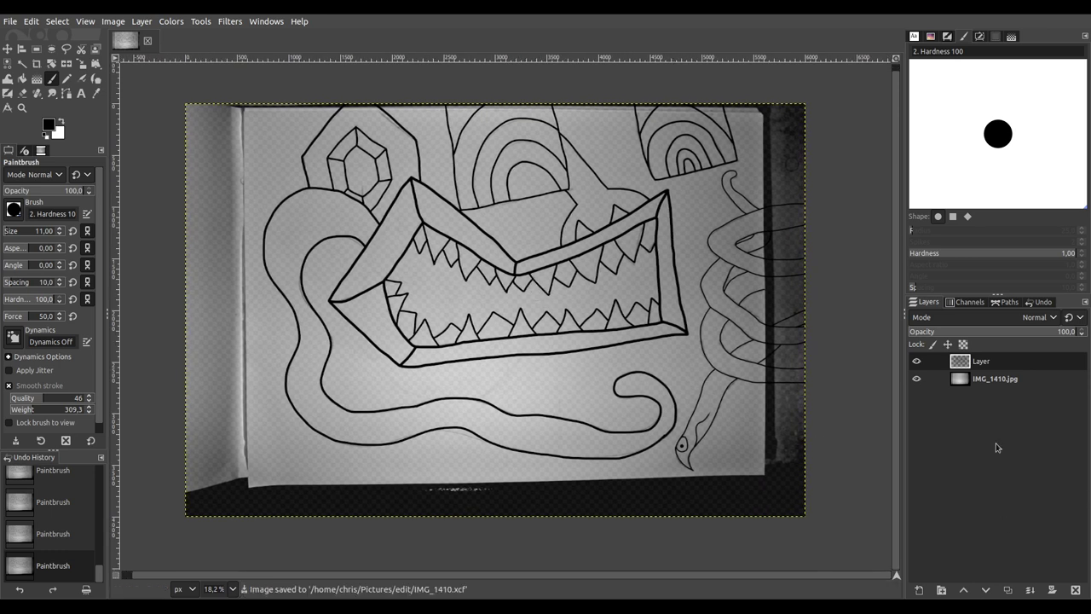
Step: Set the IMG_1410.jpg layer's opacity to 100 and add a new layer directly above it
{"action": "left_click", "coordinate": [999, 381]}
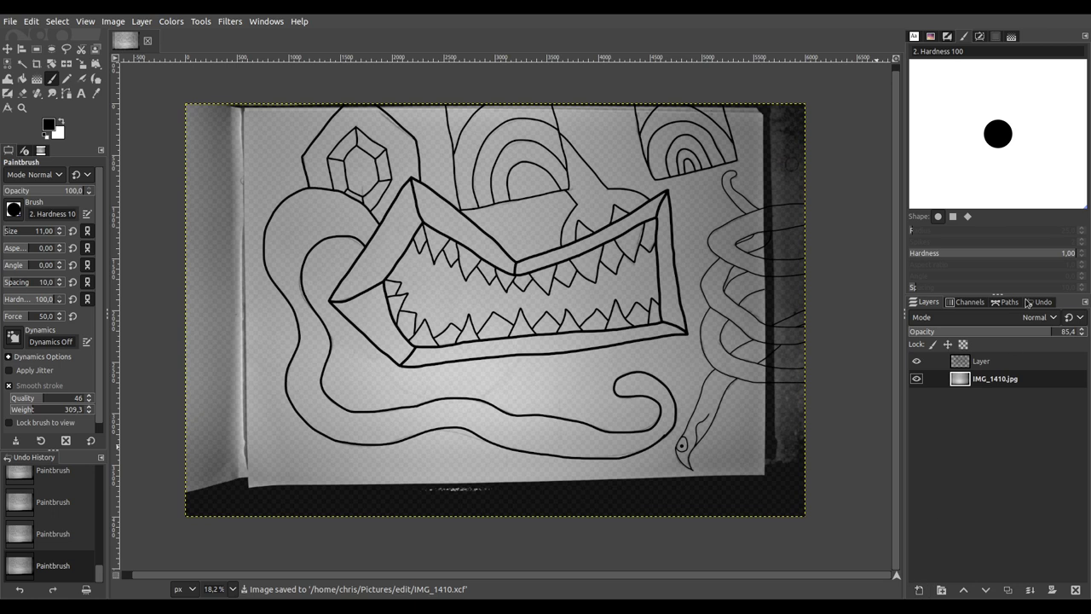
{"action": "left_click_drag", "start_coordinate": [1034, 332], "coordinate": [1080, 332]}
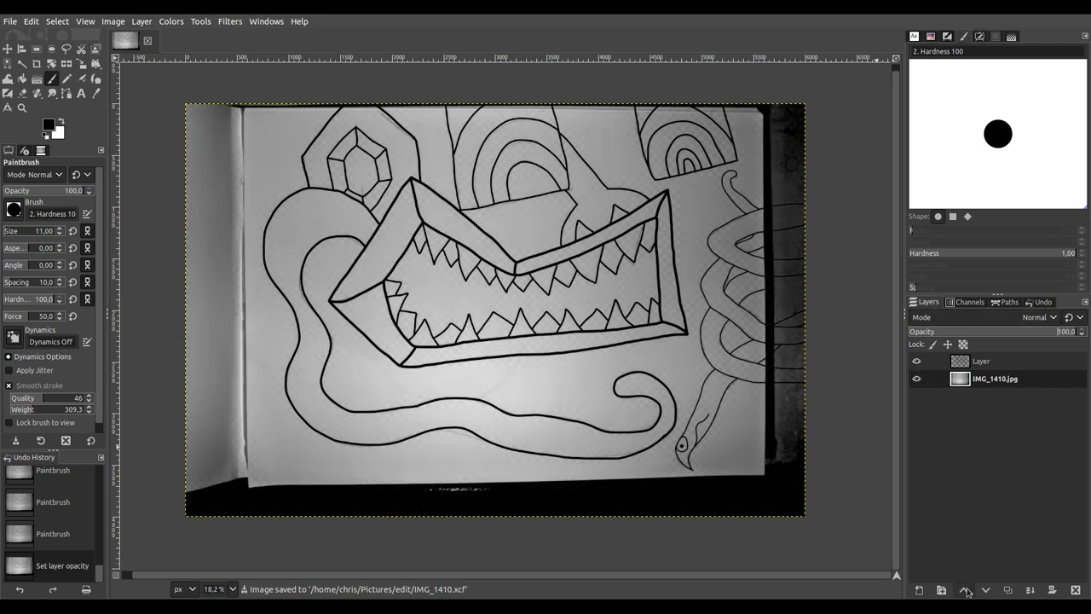
{"action": "left_click", "coordinate": [919, 590], "text": "shift"}
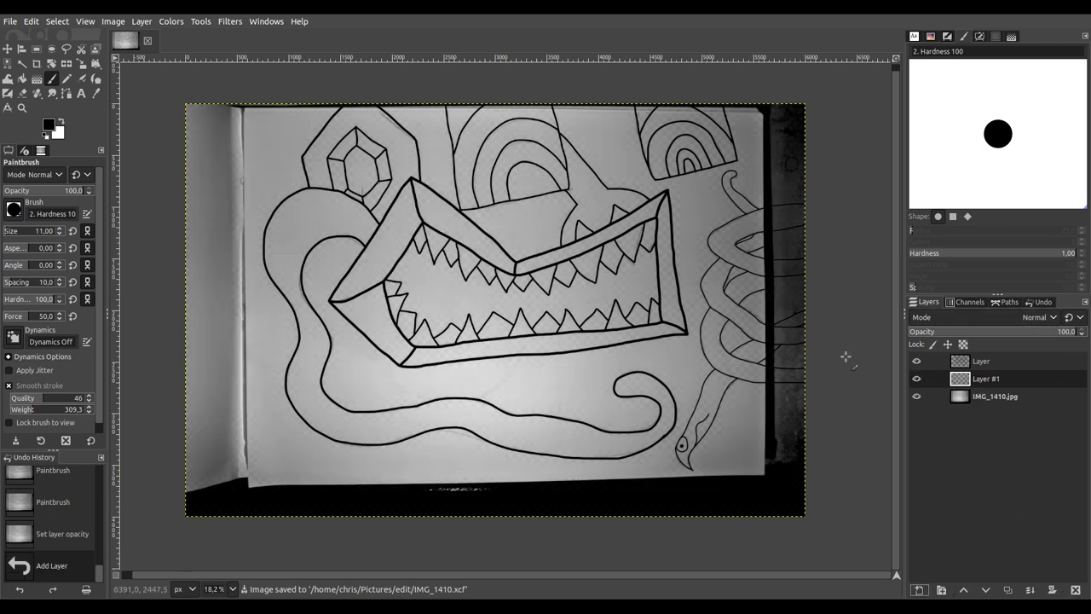
Step: Fill the new layer with white using Bucket Fill and merge the line-art layer down onto it
{"action": "left_click", "coordinate": [59, 123]}
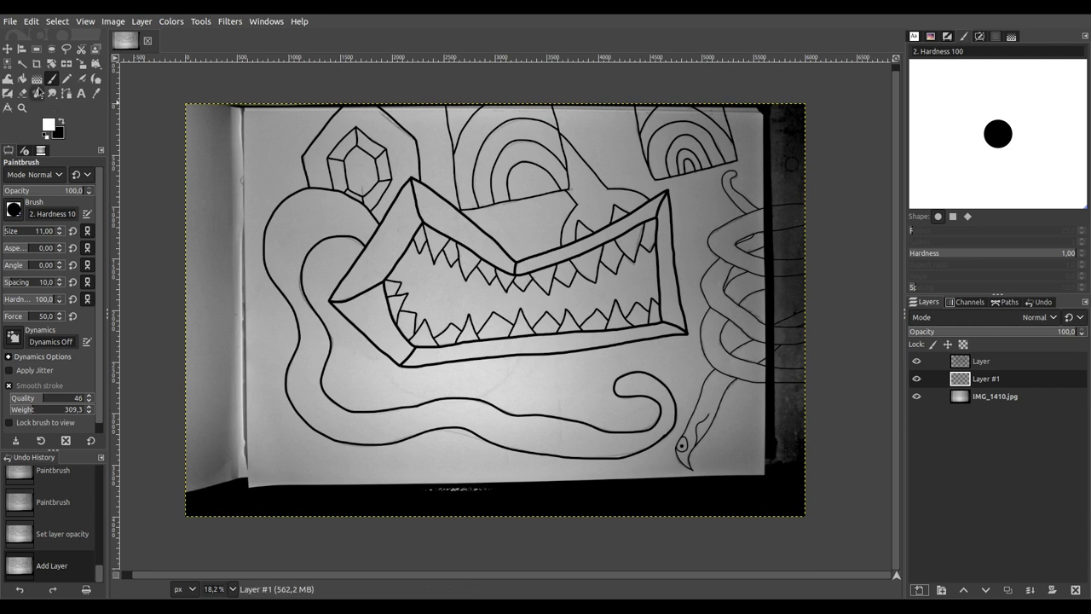
{"action": "left_click", "coordinate": [22, 78]}
{"action": "left_click", "coordinate": [299, 236]}
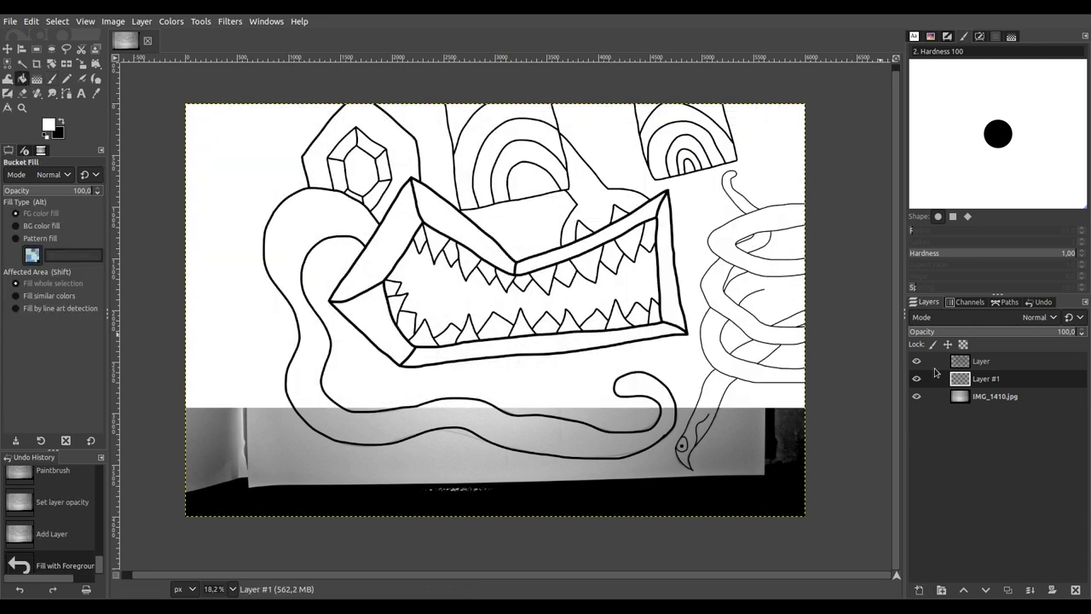
{"action": "left_click", "coordinate": [975, 365]}
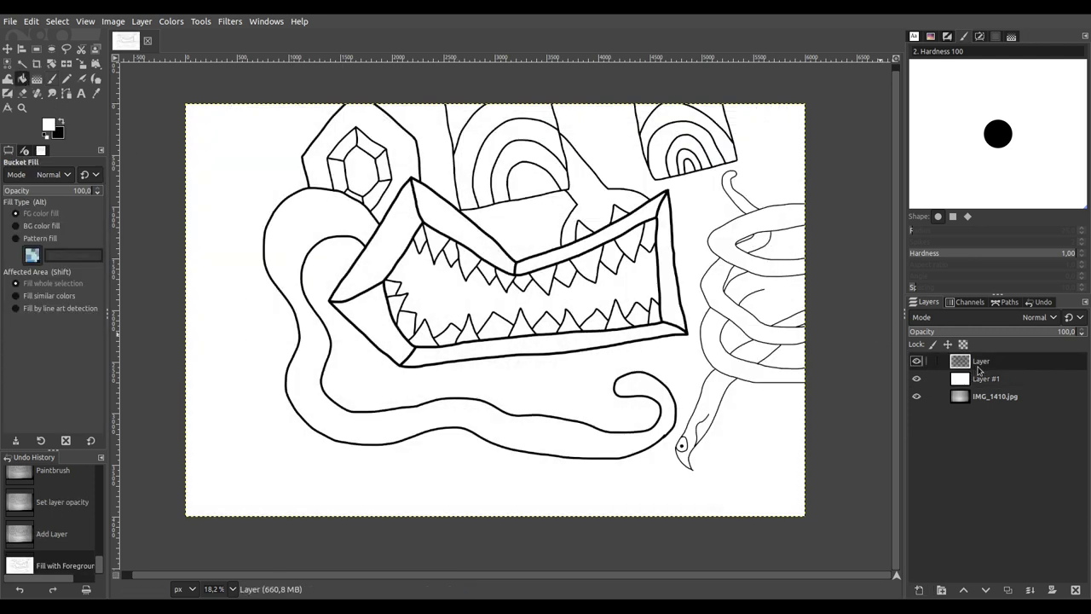
{"action": "left_click", "coordinate": [1029, 591]}
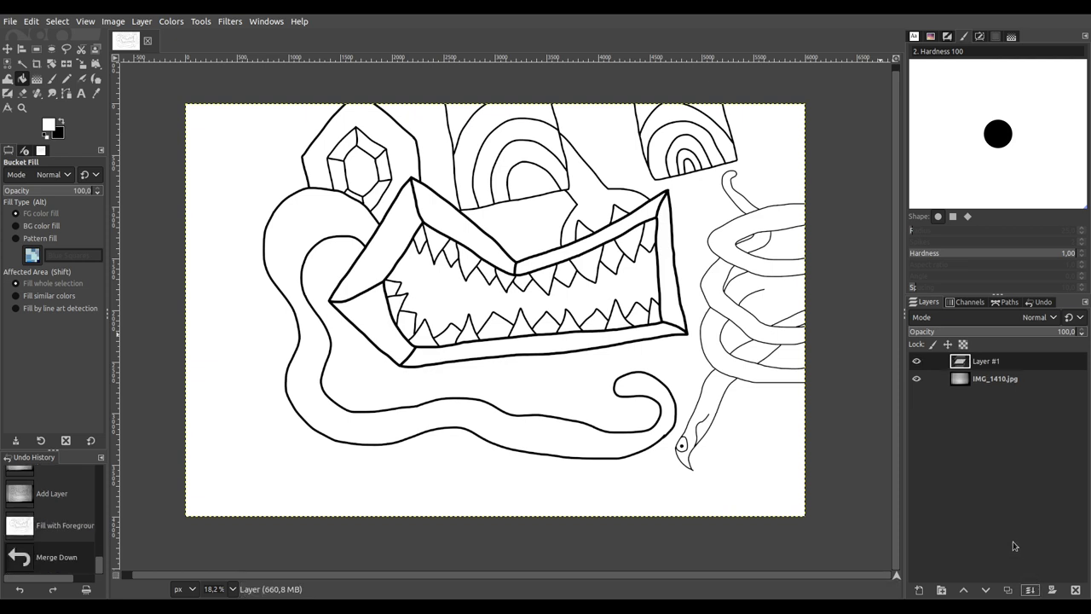
Step: Apply Threshold to the merged line-art layer and save the image
{"action": "left_click", "coordinate": [163, 24]}
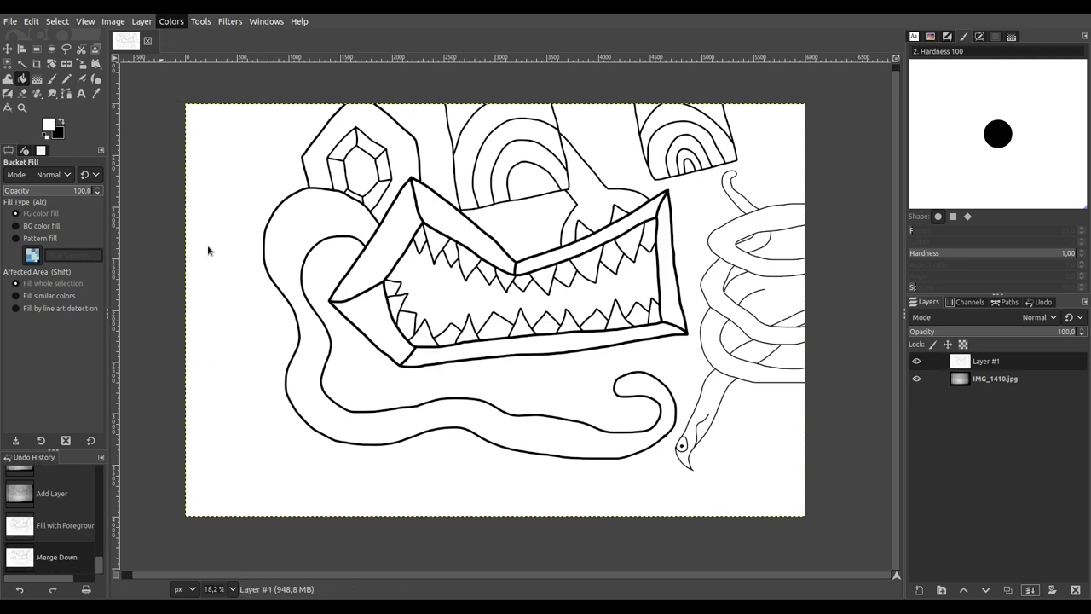
{"action": "left_click", "coordinate": [197, 317]}
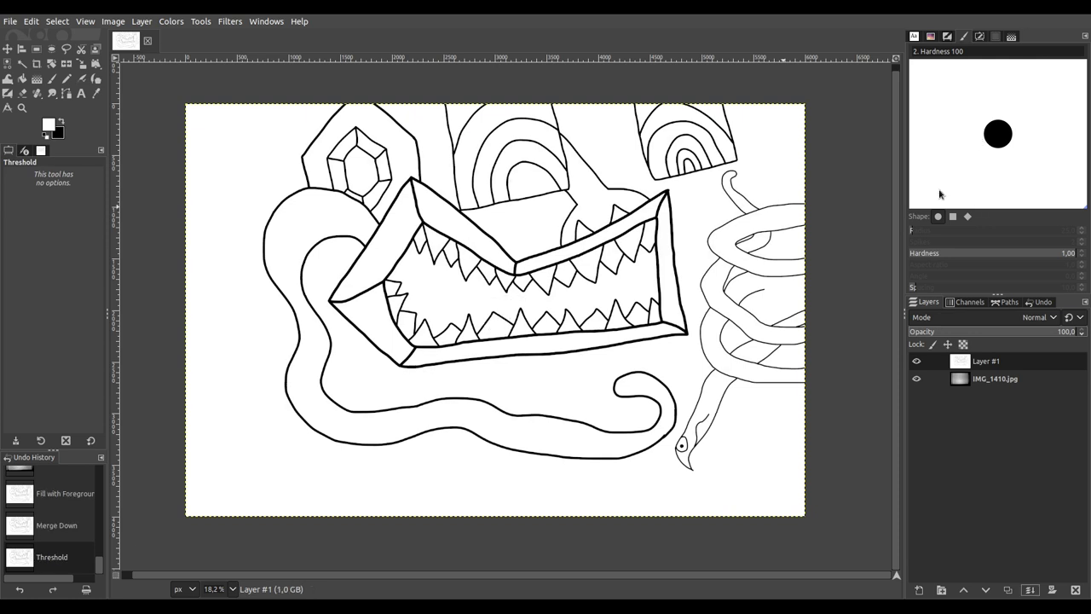
{"action": "scroll", "coordinate": [644, 183], "scroll_direction": "up", "scroll_amount": 1}
{"action": "key", "text": "ctrl+s"}
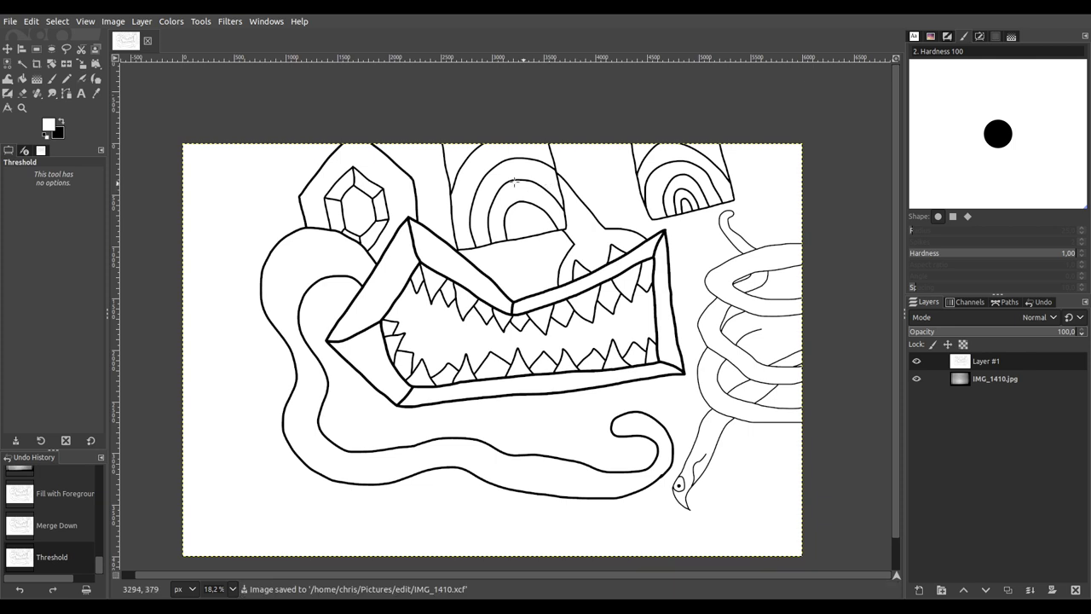
Step: Fuzzy-select the innermost arch area of both eye shapes at the image's upper edge and paint them magenta with a resized brush
{"action": "left_click", "coordinate": [22, 63]}
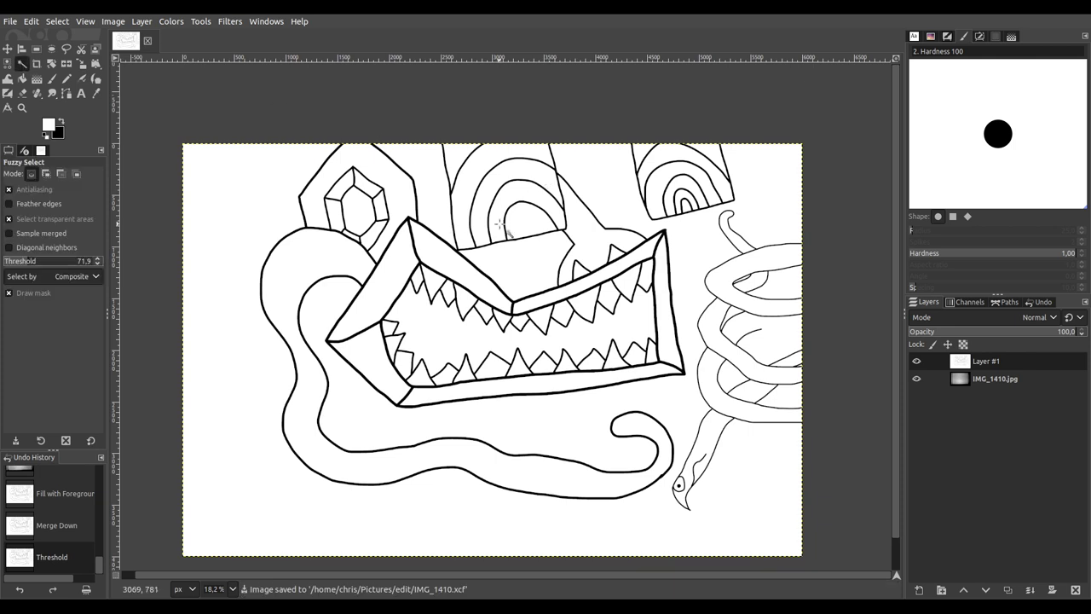
{"action": "left_click", "coordinate": [530, 222], "text": "shift"}
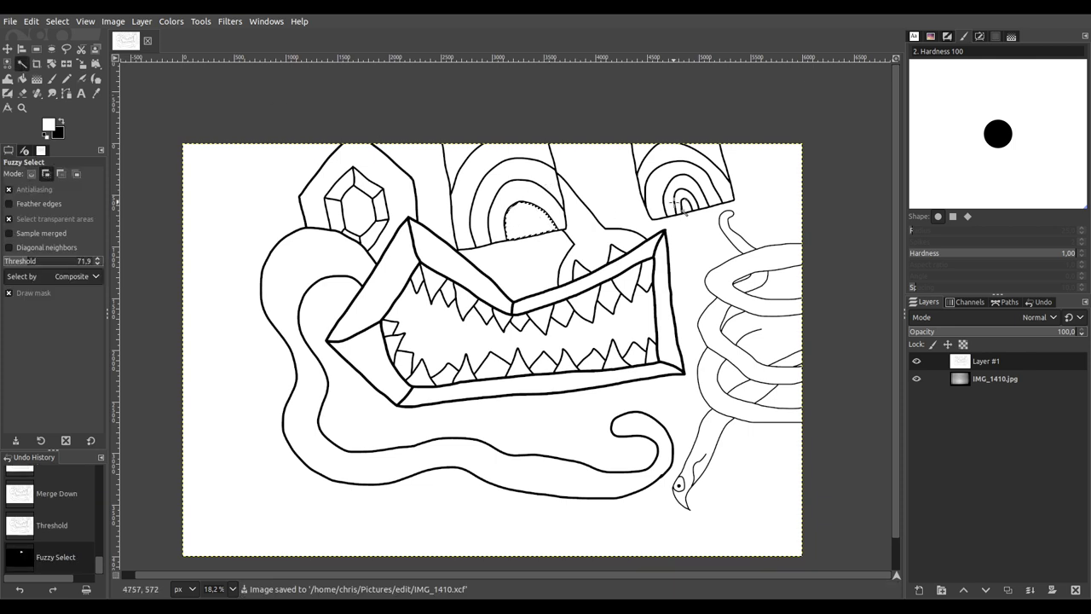
{"action": "left_click", "coordinate": [685, 205], "text": "shift"}
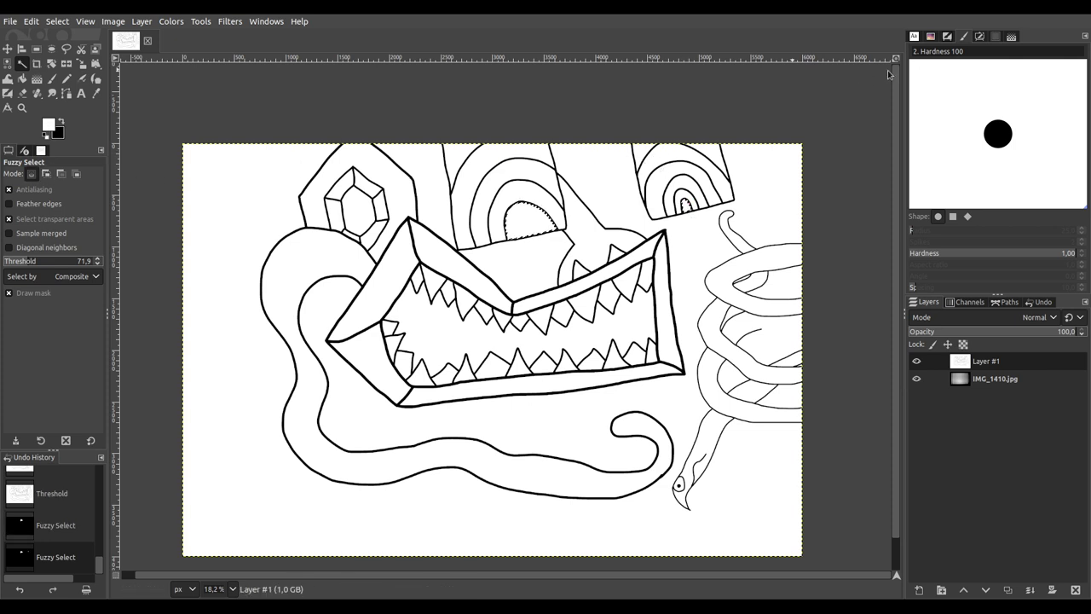
{"action": "left_click", "coordinate": [52, 78]}
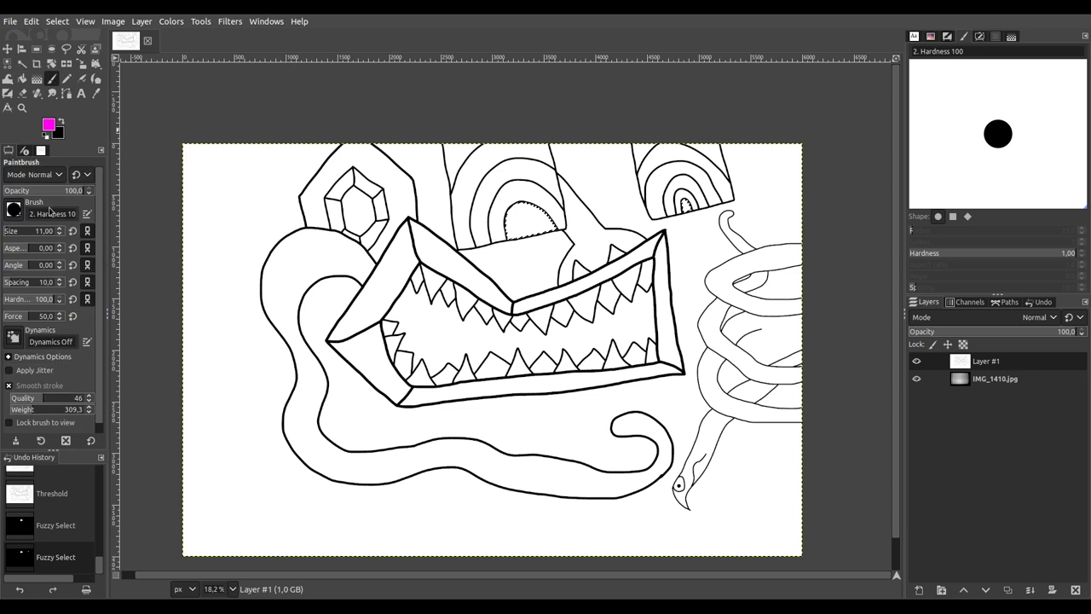
{"action": "left_click", "coordinate": [52, 231]}
{"action": "left_click_drag", "start_coordinate": [520, 223], "coordinate": [614, 209]}
Step: Fuzzy-select the second arch band around the magenta centre of both eye shapes and paint them green with the Paintbrush
{"action": "left_click", "coordinate": [21, 63]}
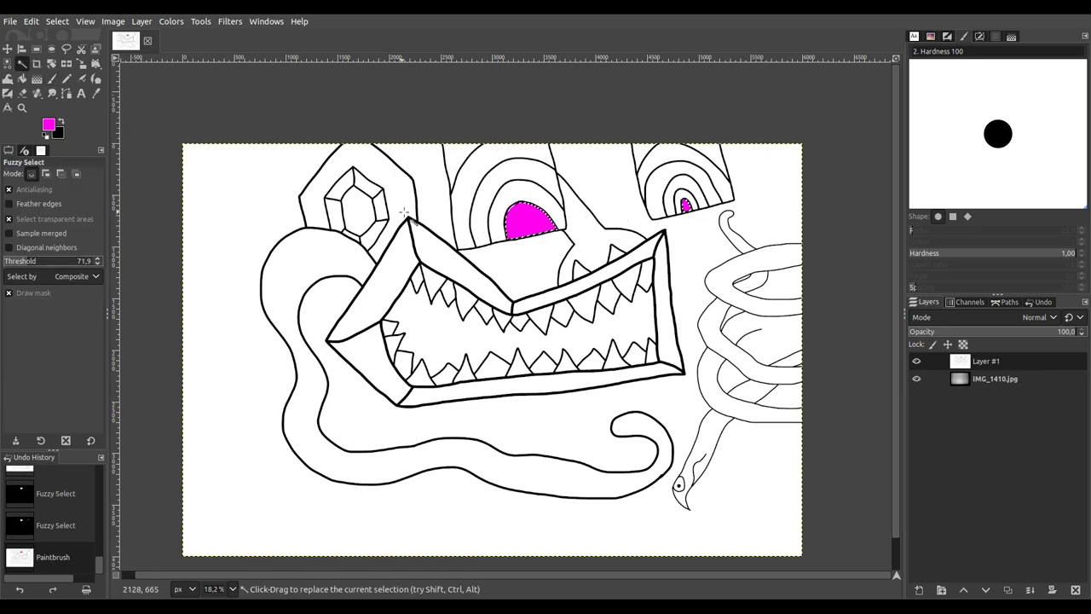
{"action": "left_click", "coordinate": [504, 196]}
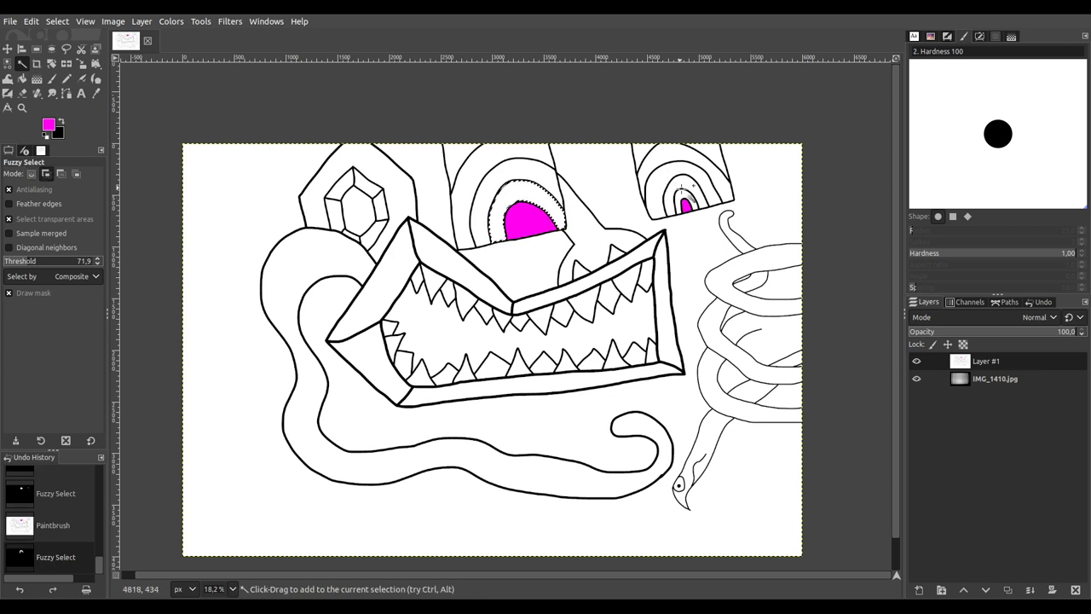
{"action": "left_click", "coordinate": [680, 199]}
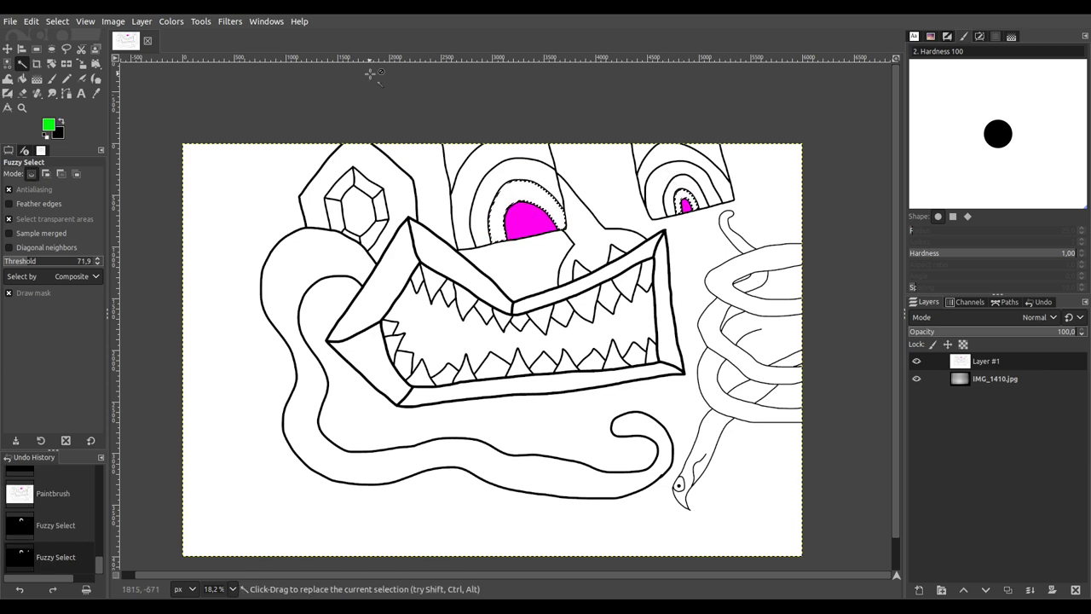
{"action": "left_click", "coordinate": [51, 78]}
{"action": "left_click_drag", "start_coordinate": [527, 197], "coordinate": [716, 192]}
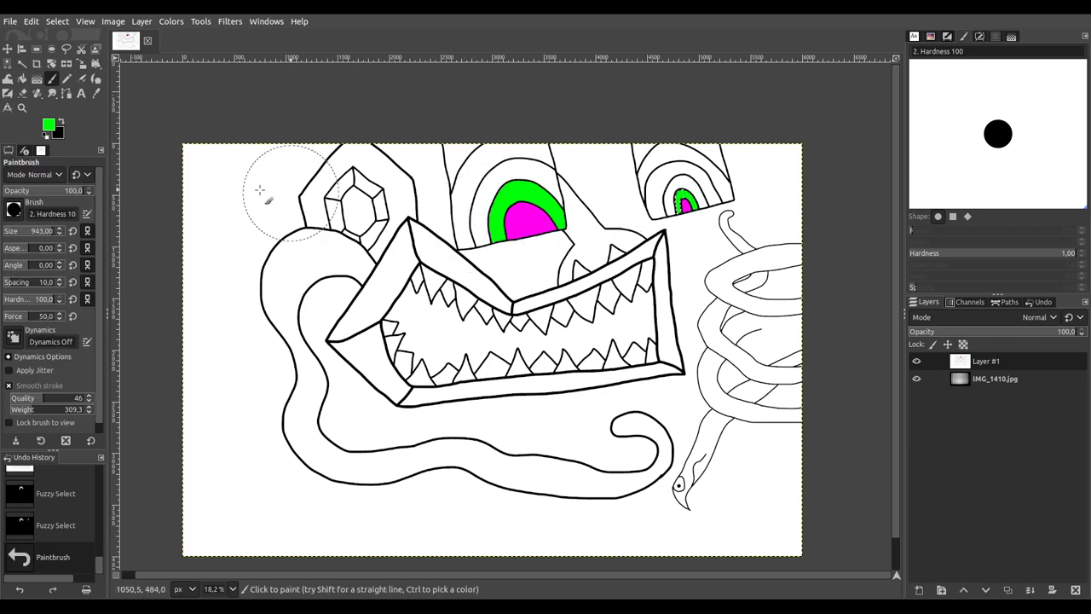
Step: Fuzzy-select the third arch band outside the green one in both eye shapes and paint them blue
{"action": "left_click", "coordinate": [22, 64]}
{"action": "left_click", "coordinate": [528, 175]}
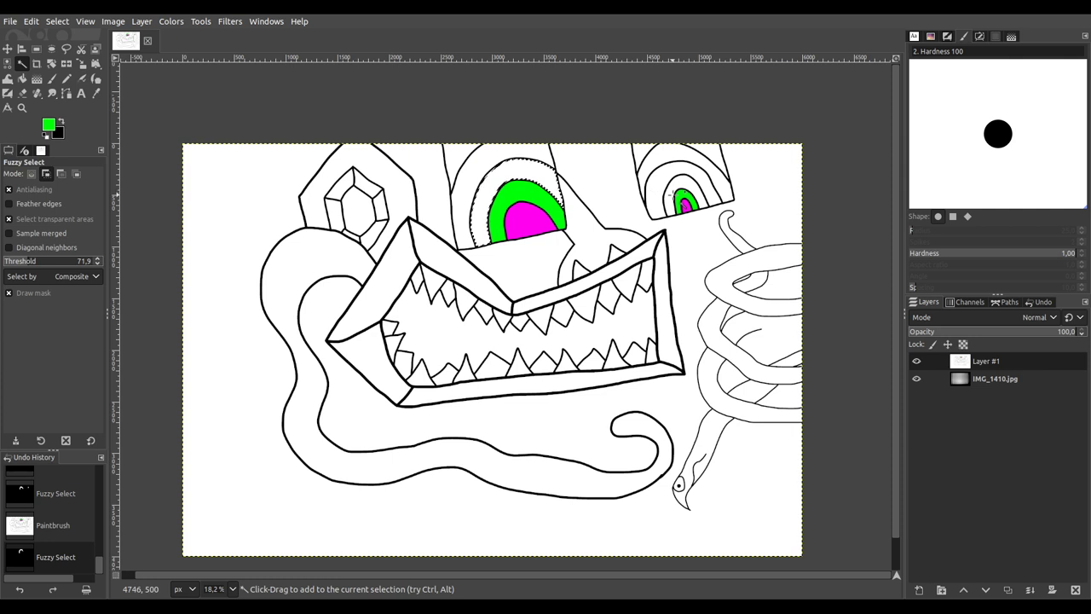
{"action": "left_click", "coordinate": [707, 196]}
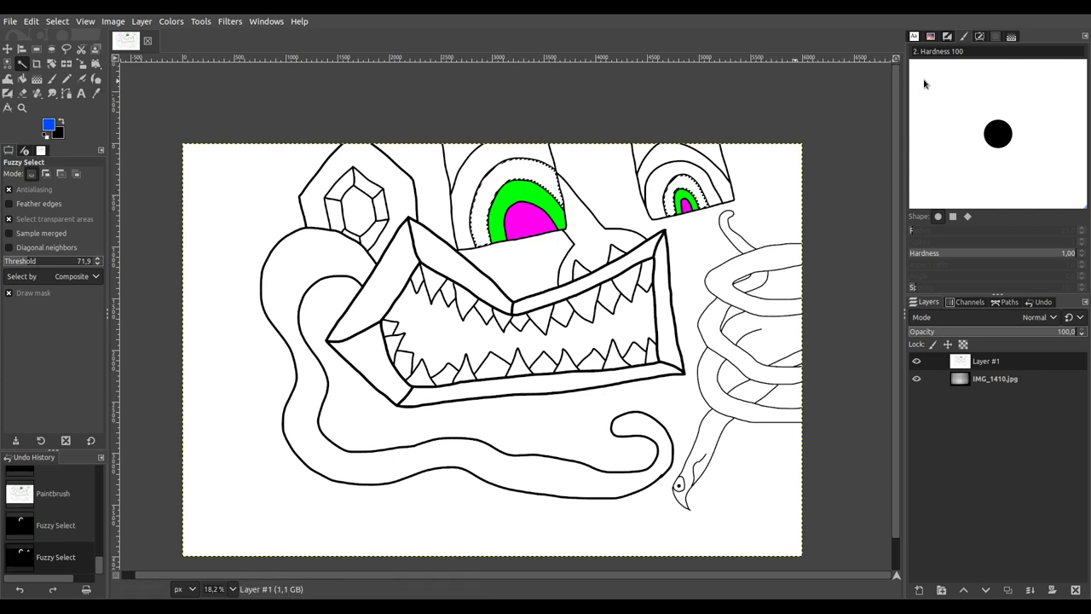
{"action": "left_click", "coordinate": [52, 79]}
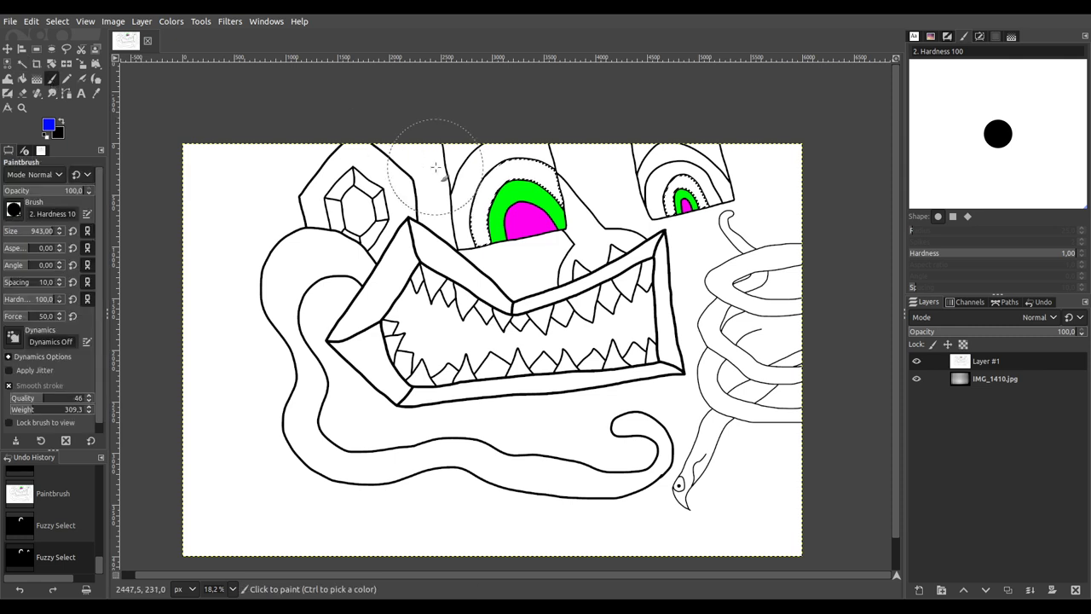
{"action": "left_click_drag", "start_coordinate": [447, 166], "coordinate": [467, 226]}
{"action": "mouse_move", "coordinate": [648, 203]}
{"action": "left_mouse_down"}
{"action": "mouse_move", "coordinate": [730, 207]}
{"action": "mouse_move", "coordinate": [692, 223]}
{"action": "left_mouse_up"}
Step: Fuzzy-select the fourth arch band outside the blue one in both eye shapes and paint them yellow
{"action": "left_click", "coordinate": [22, 63]}
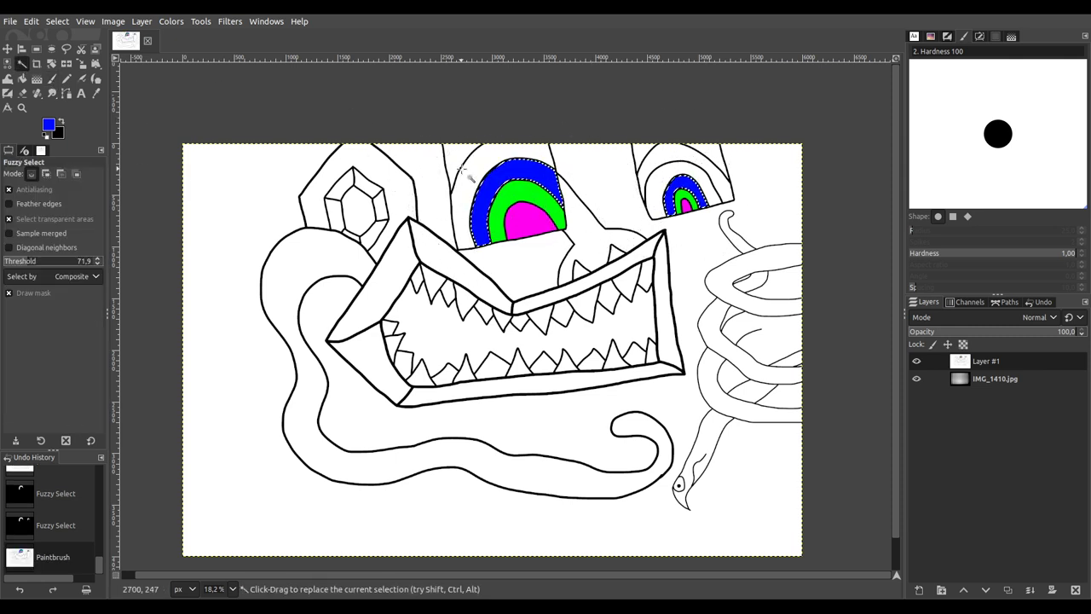
{"action": "left_click", "coordinate": [468, 177]}
{"action": "left_click", "coordinate": [683, 177], "text": "shift"}
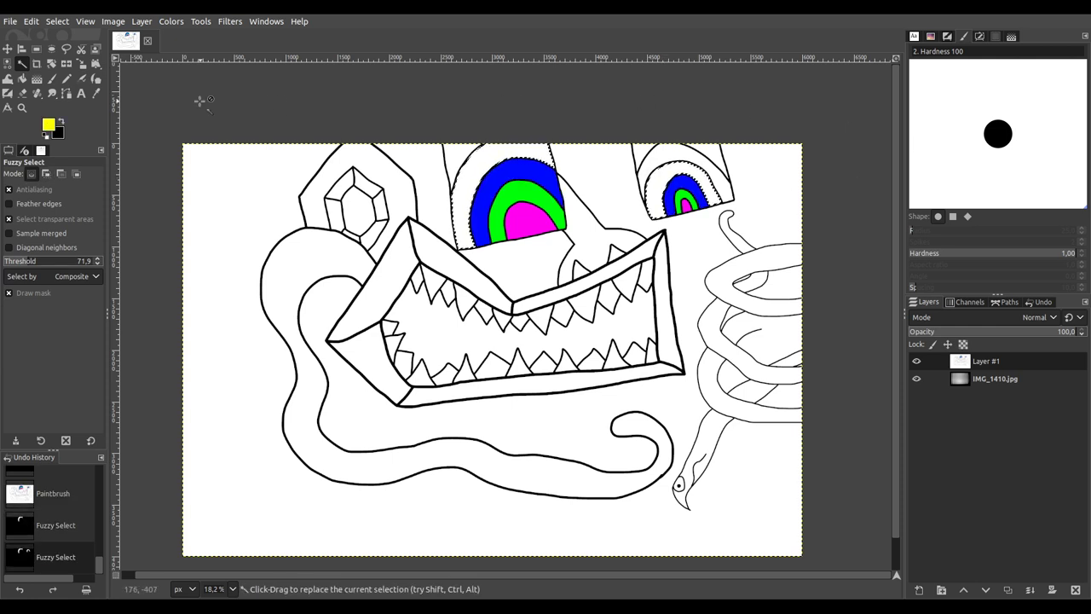
{"action": "left_click", "coordinate": [52, 79]}
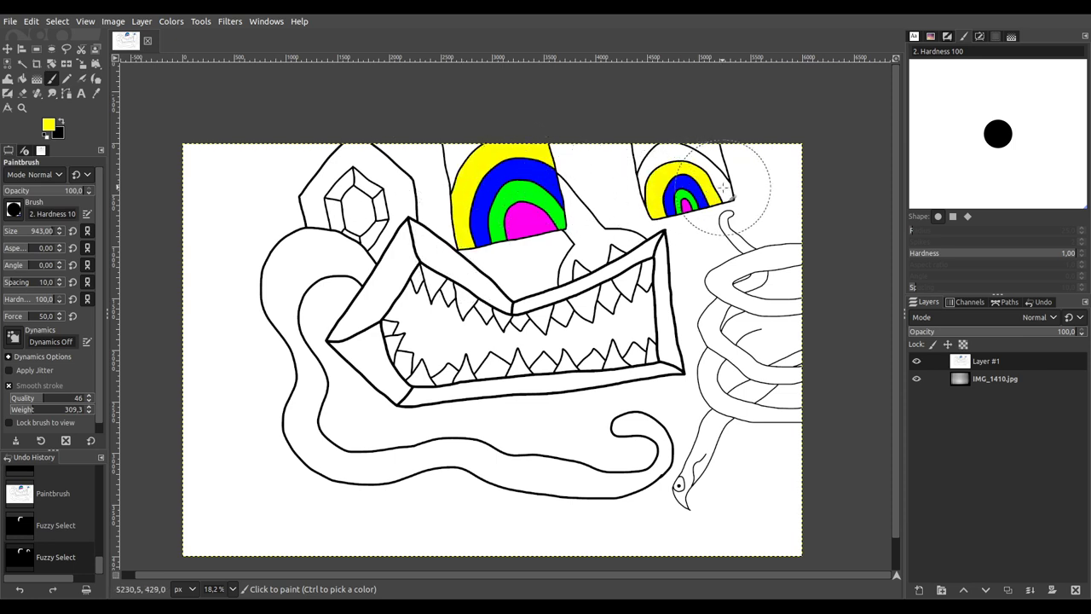
Step: Fuzzy-select the areas just outside the yellow arches in both eye shapes and paint them red
{"action": "key", "text": "u"}
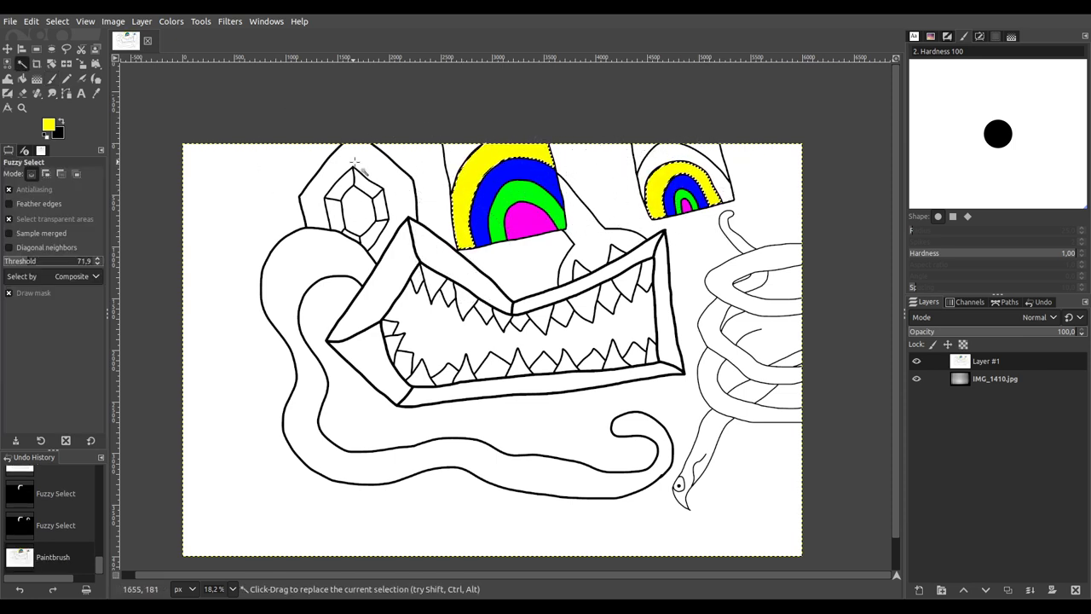
{"action": "left_click", "coordinate": [452, 158]}
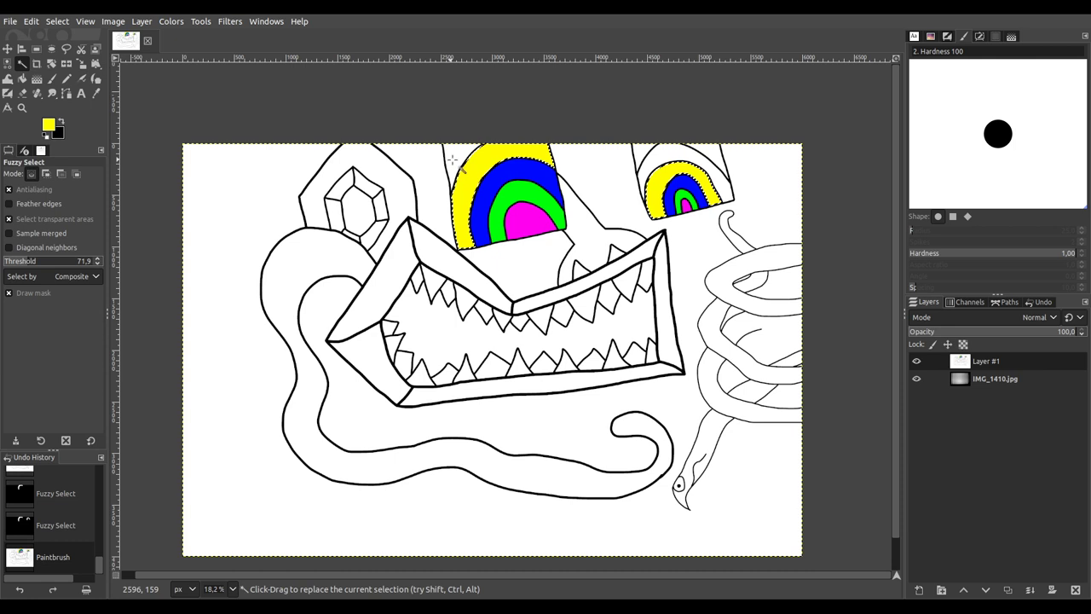
{"action": "left_click", "coordinate": [656, 164], "text": "shift"}
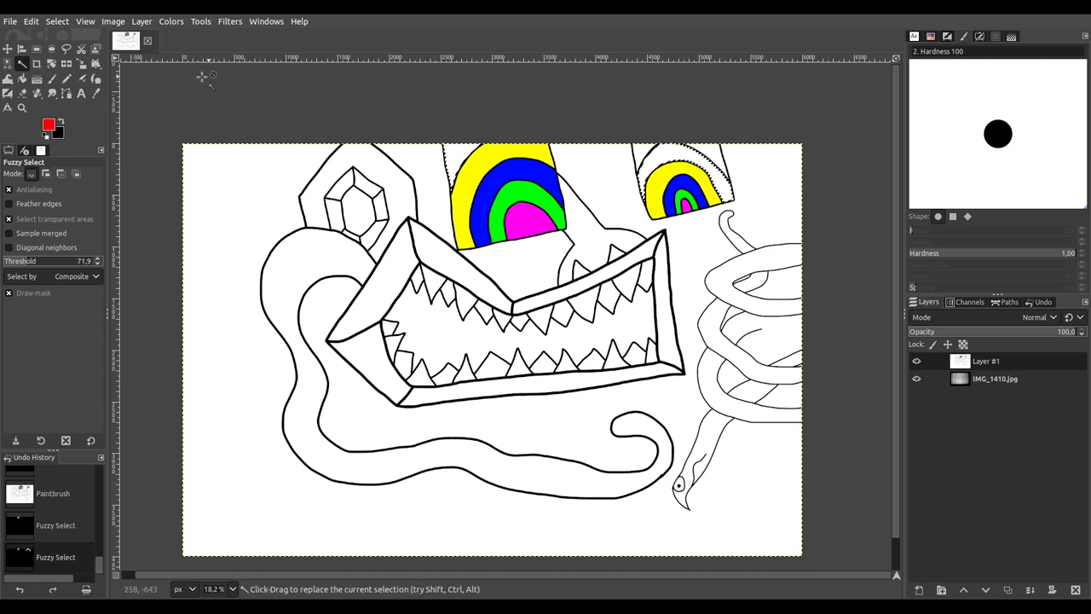
{"action": "left_click", "coordinate": [52, 77]}
{"action": "mouse_move", "coordinate": [472, 160]}
{"action": "left_mouse_down"}
{"action": "mouse_move", "coordinate": [493, 139]}
{"action": "mouse_move", "coordinate": [538, 139]}
{"action": "mouse_move", "coordinate": [680, 163]}
{"action": "mouse_move", "coordinate": [710, 187]}
{"action": "left_mouse_up"}
Step: Fuzzy-select the remaining white corners above the smaller eye shape's red arch and paint them purple
{"action": "key", "text": "u"}
{"action": "left_click", "coordinate": [682, 154]}
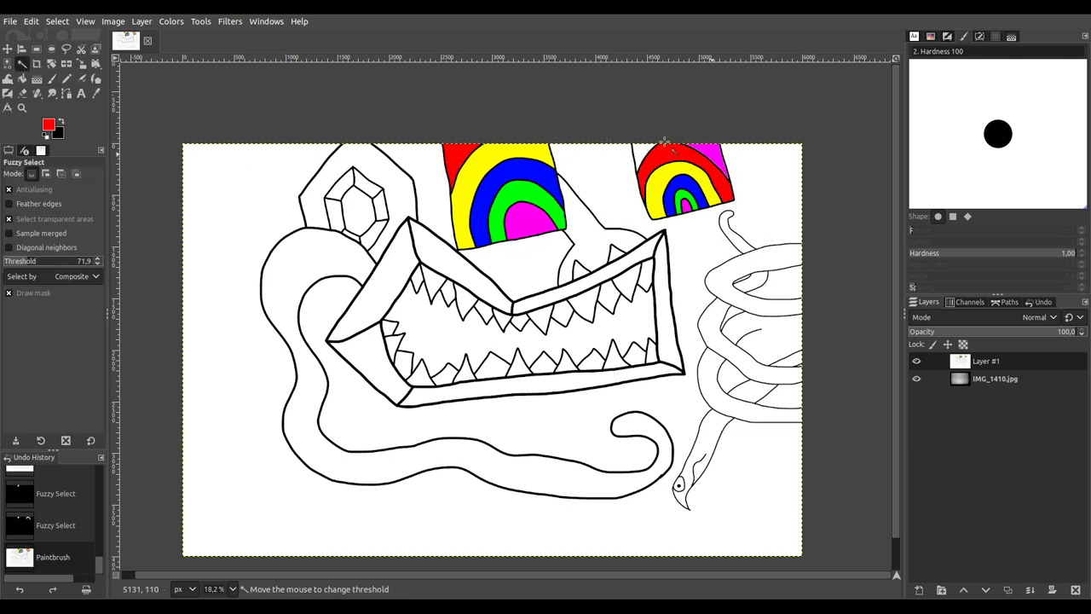
{"action": "left_click", "coordinate": [669, 156], "text": "shift"}
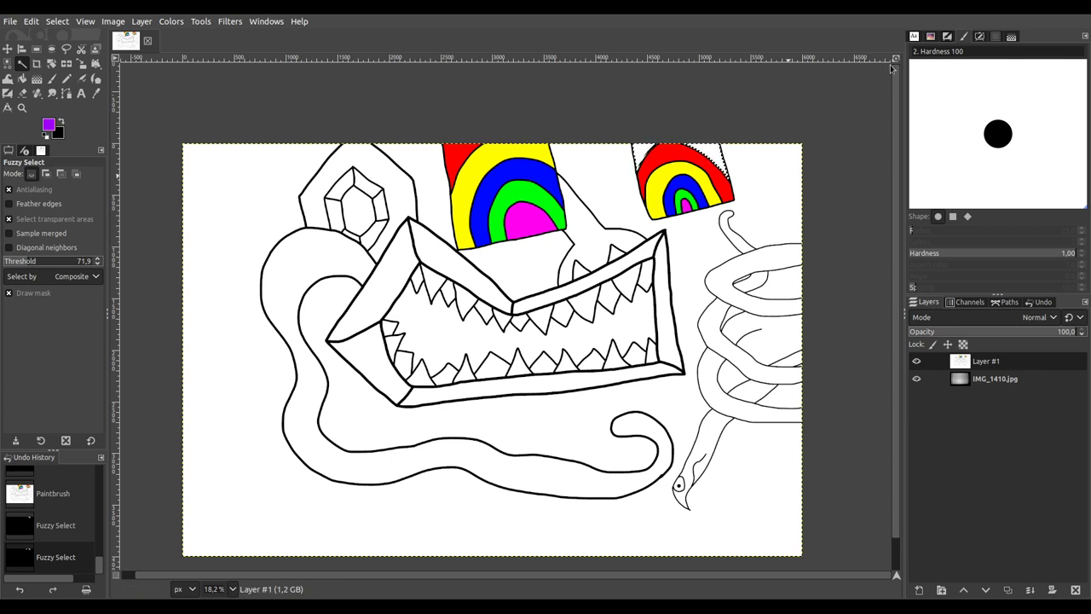
{"action": "key", "text": "p"}
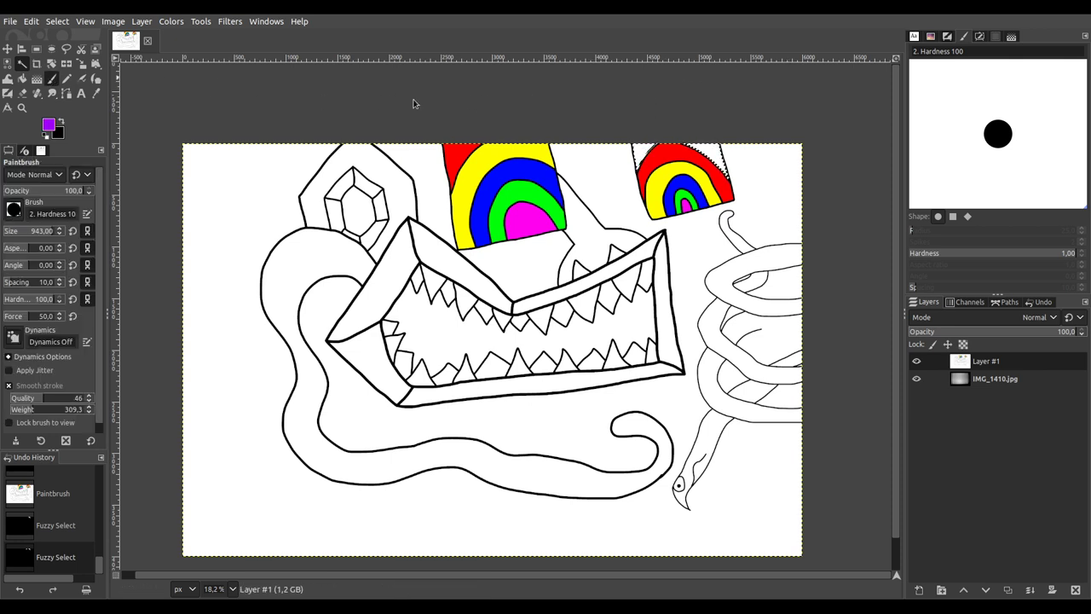
{"action": "left_click_drag", "start_coordinate": [585, 109], "coordinate": [768, 145]}
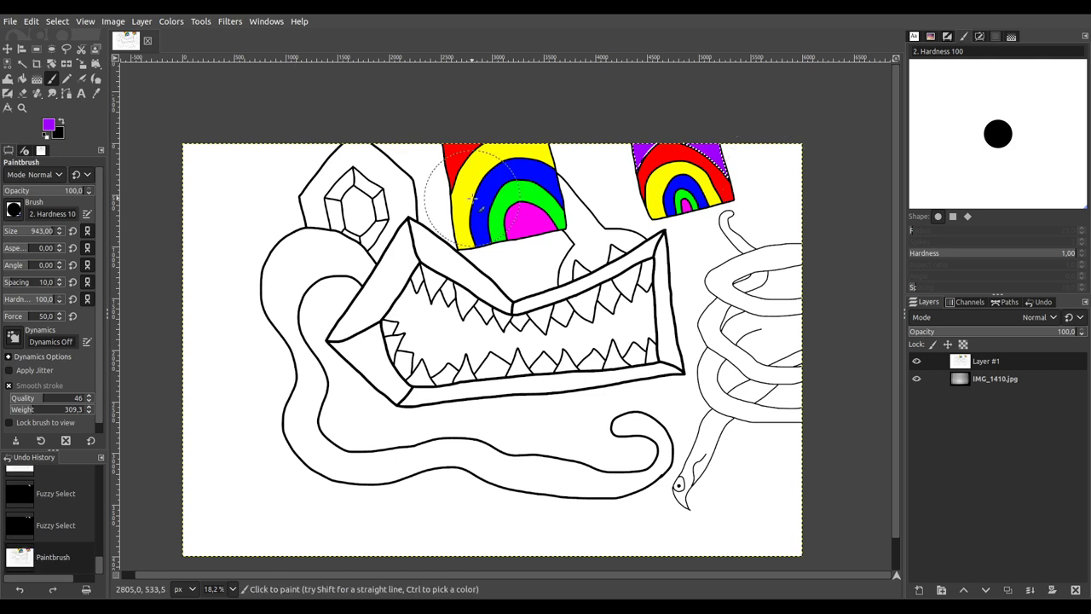
Step: Fuzzy-select the two small triangular spikes above the mouth's upper edge between the eyes and paint them green
{"action": "scroll", "coordinate": [475, 198], "scroll_direction": "right", "scroll_amount": 5}
{"action": "scroll", "coordinate": [475, 198], "scroll_direction": "left", "scroll_amount": 3}
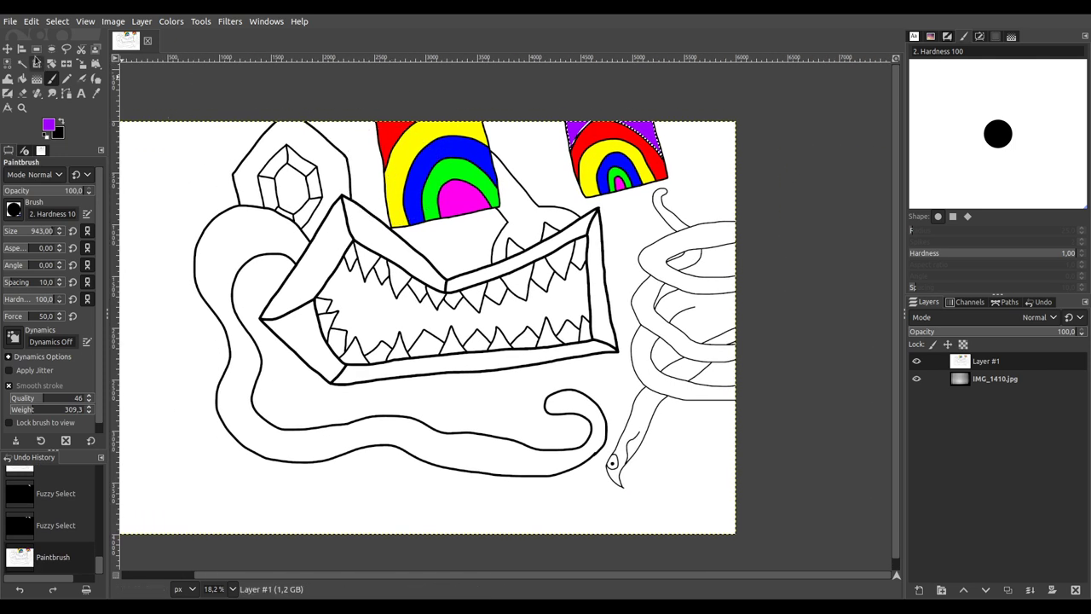
{"action": "left_click", "coordinate": [22, 63]}
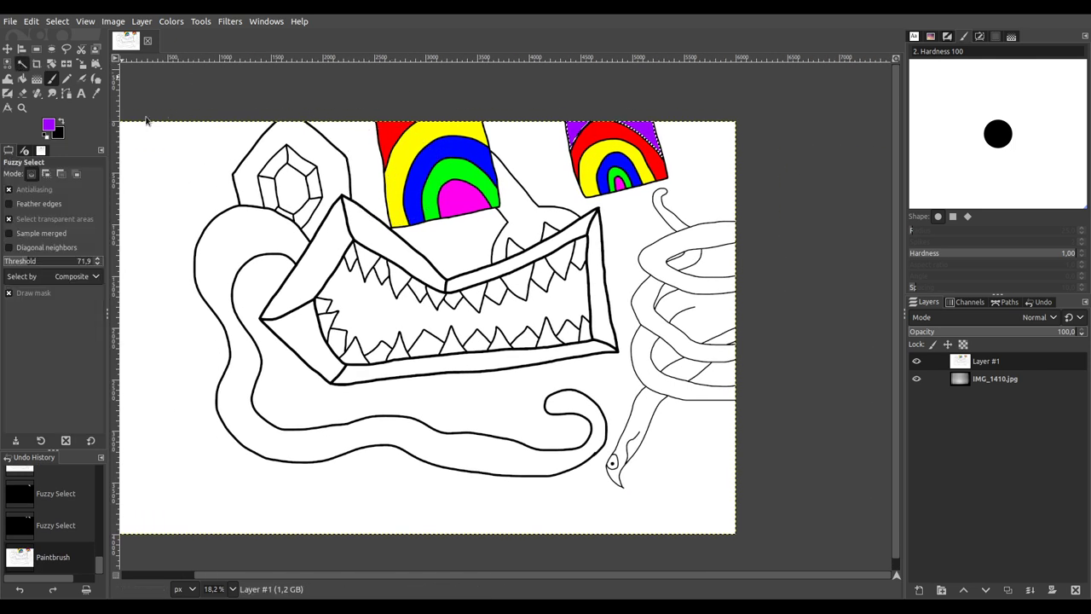
{"action": "left_click", "coordinate": [511, 251]}
{"action": "left_click", "coordinate": [547, 230], "text": "shift"}
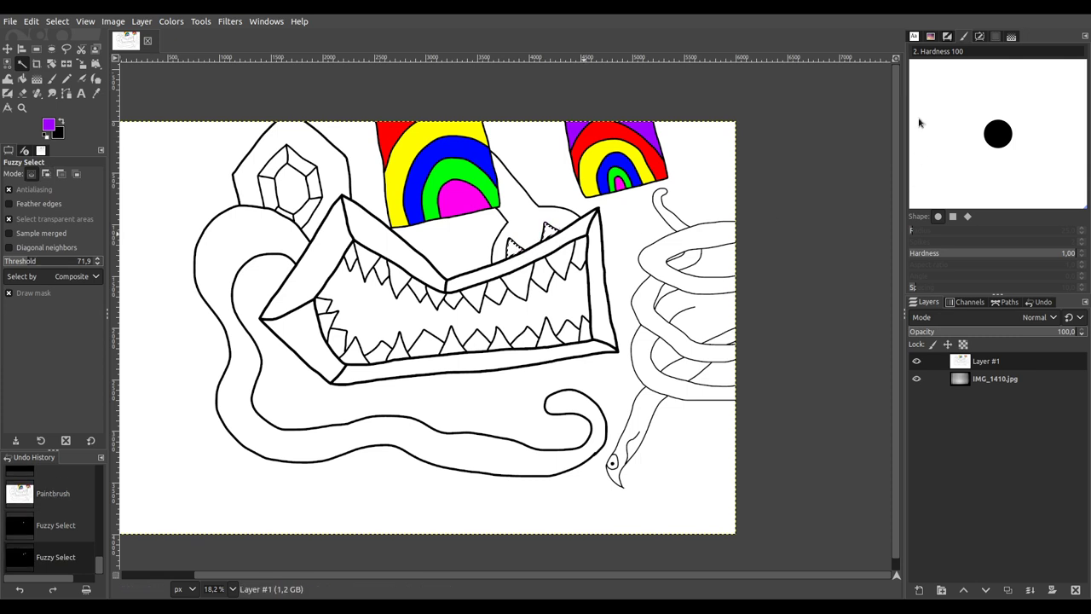
{"action": "left_click", "coordinate": [68, 78]}
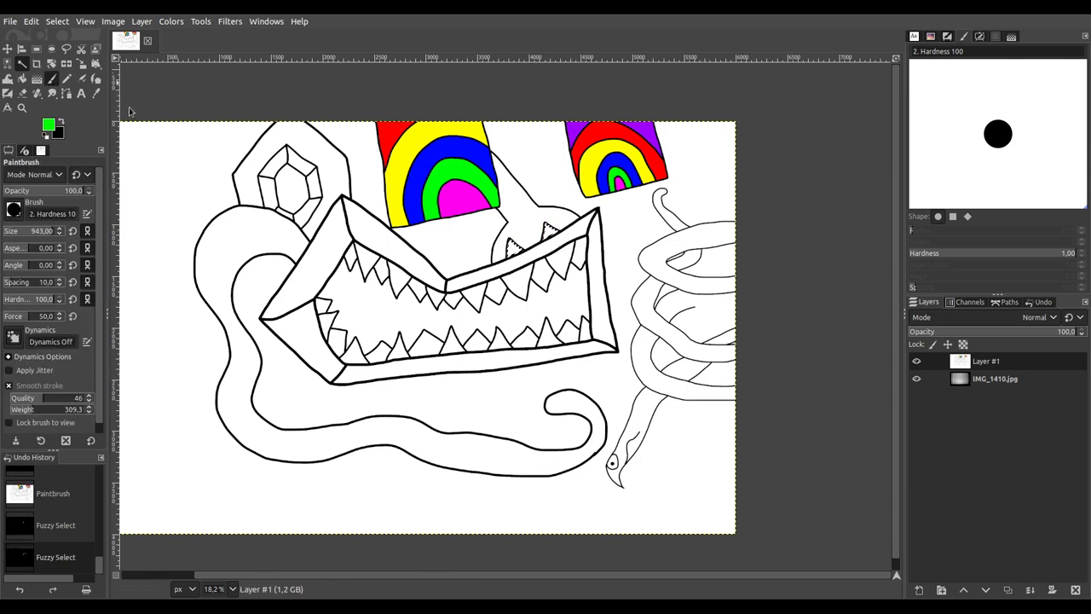
{"action": "left_click", "coordinate": [528, 256]}
Step: Fuzzy-select the shape around the two green spikes, between the larger eye and the mouth, and paint it blue
{"action": "left_click", "coordinate": [22, 63]}
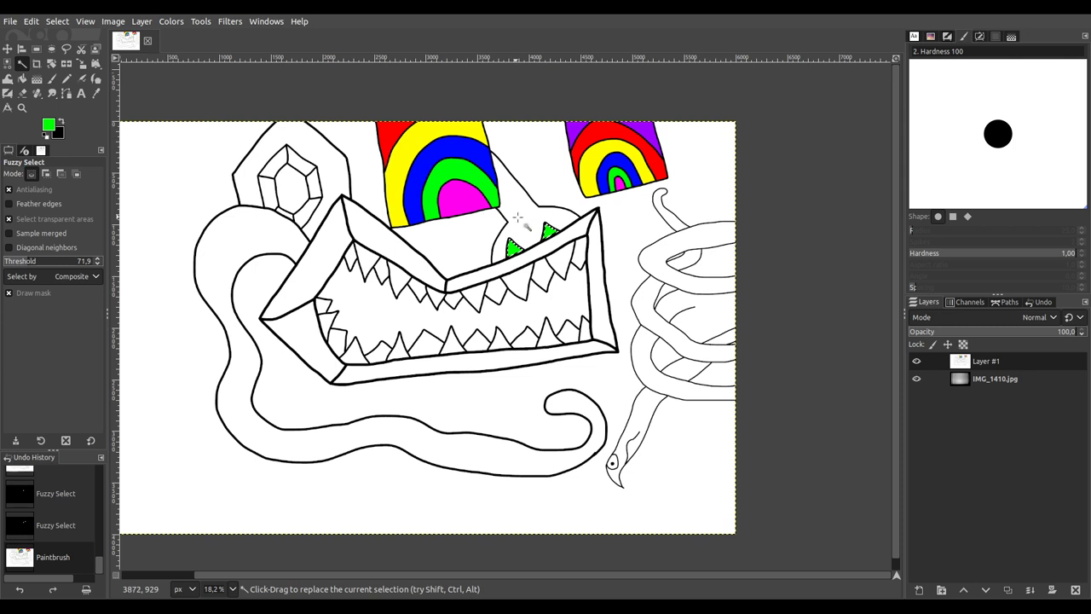
{"action": "left_click", "coordinate": [532, 230]}
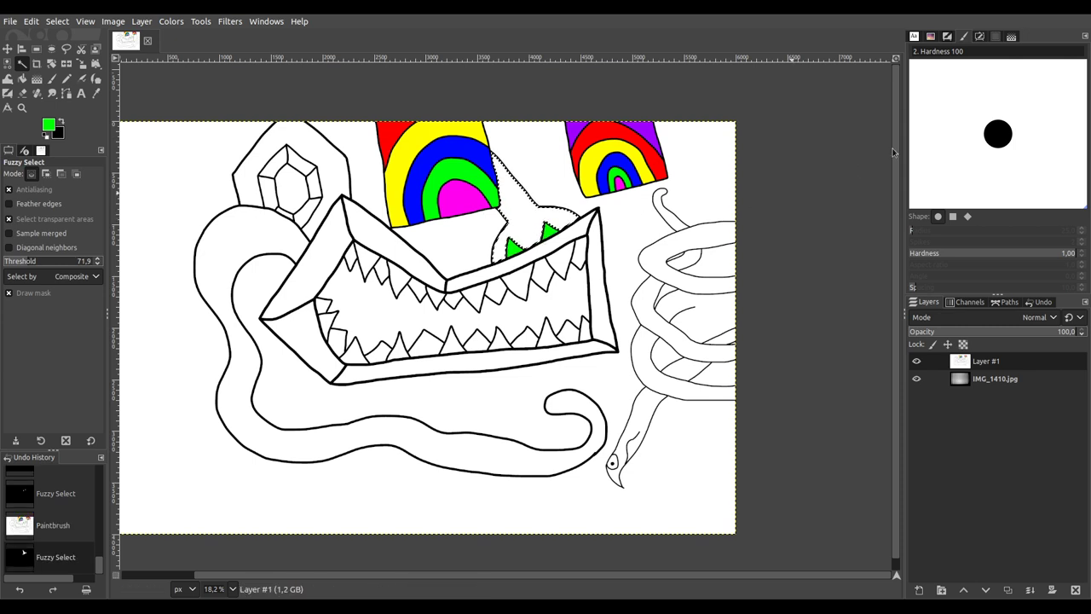
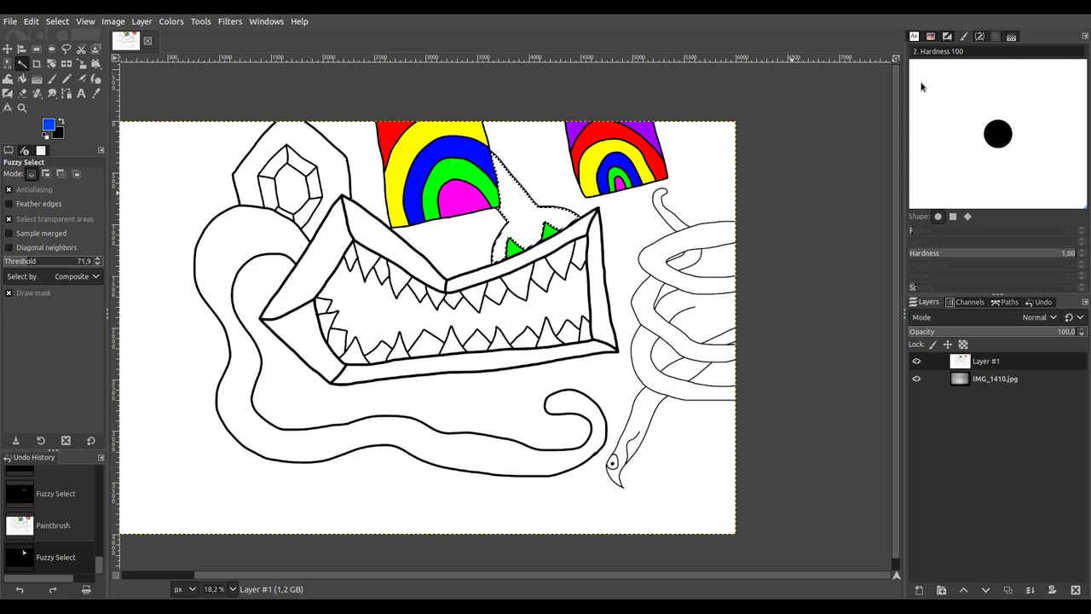
{"action": "left_click", "coordinate": [52, 77]}
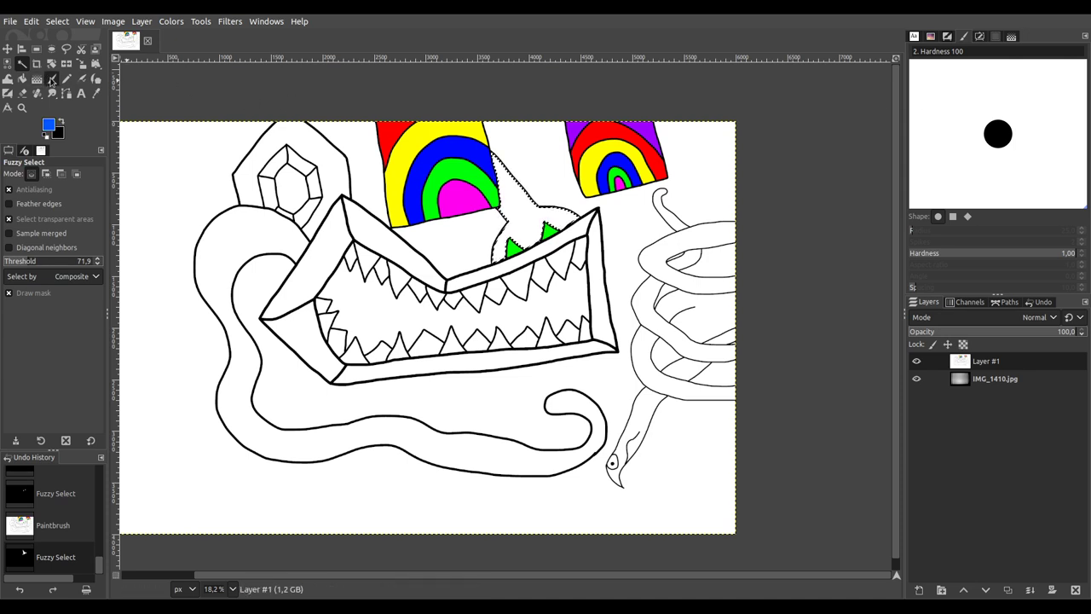
{"action": "left_click_drag", "start_coordinate": [554, 226], "coordinate": [512, 247]}
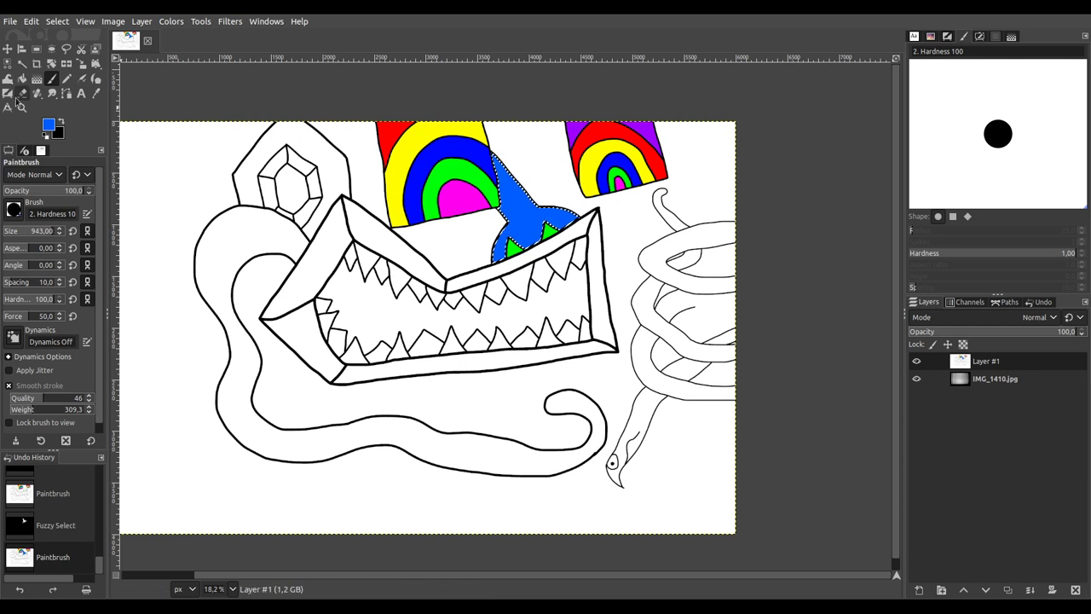
Step: Set the Paintbrush to black with size 11 for correcting the line work in the snake's coils
{"action": "left_click", "coordinate": [21, 63]}
{"action": "scroll", "coordinate": [415, 260], "scroll_direction": "right", "scroll_amount": 2}
{"action": "scroll", "coordinate": [415, 260], "scroll_direction": "down", "scroll_amount": 1}
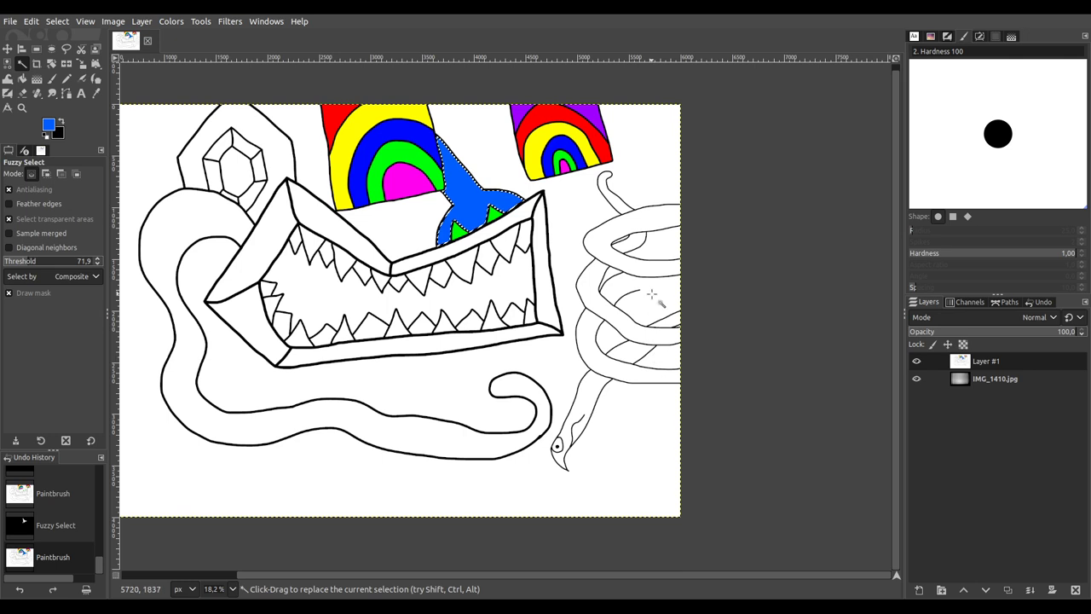
{"action": "scroll", "coordinate": [652, 358], "scroll_direction": "up", "scroll_amount": 5}
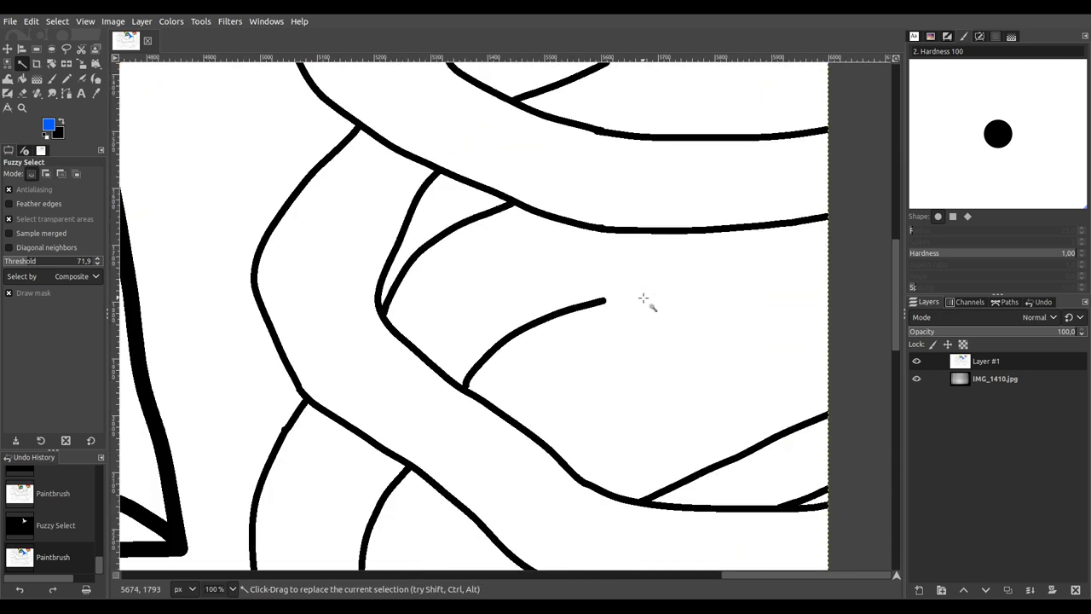
{"action": "left_click_drag", "start_coordinate": [645, 299], "coordinate": [497, 321]}
{"action": "left_click", "coordinate": [52, 79]}
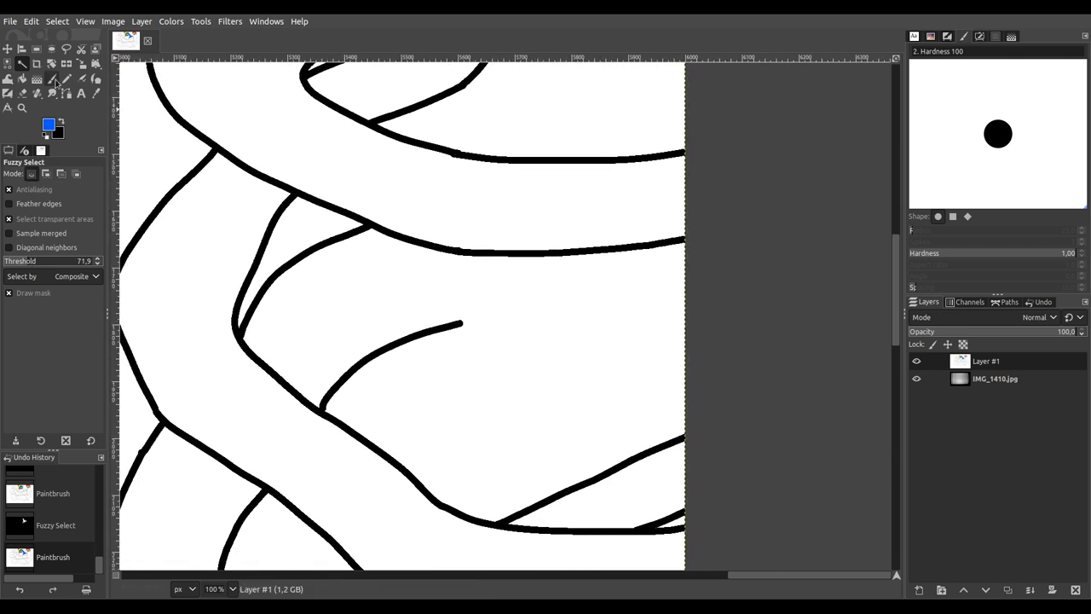
{"action": "left_click", "coordinate": [7, 231]}
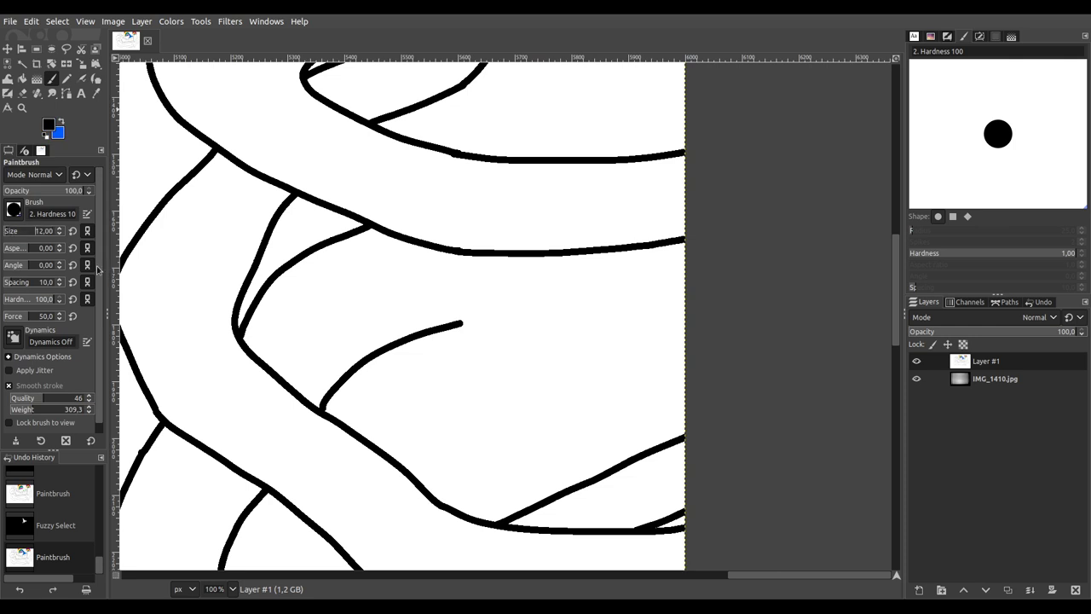
{"action": "scroll", "coordinate": [421, 253], "scroll_direction": "down", "scroll_amount": 3}
{"action": "scroll", "coordinate": [421, 253], "scroll_direction": "down", "scroll_amount": 1}
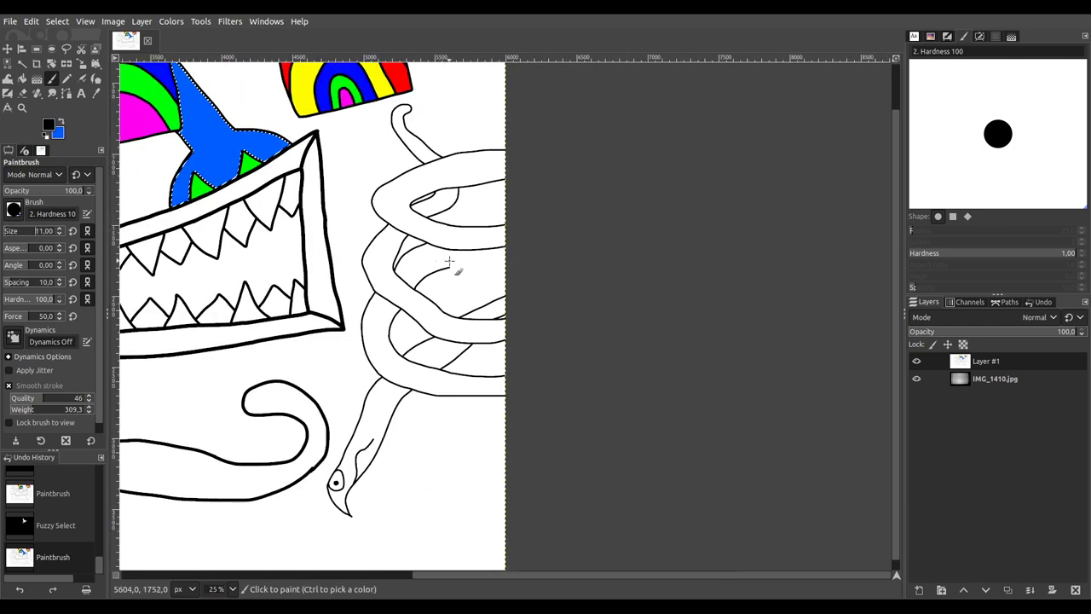
Step: Select the whole image so the black brush can extend the open line between the snake's coils
{"action": "scroll", "coordinate": [463, 263], "scroll_direction": "up", "scroll_amount": 4}
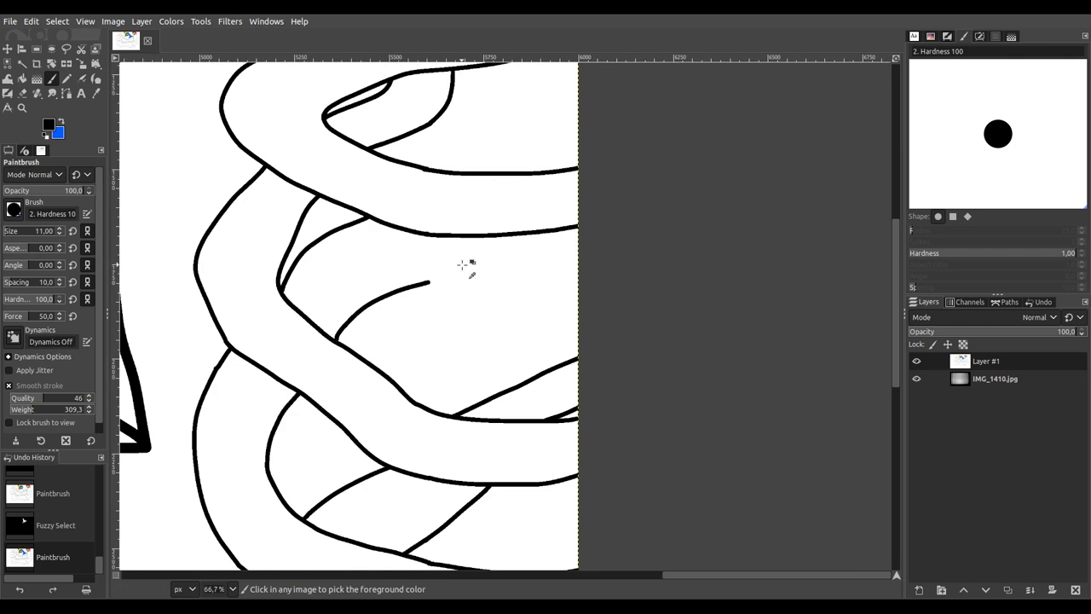
{"action": "left_click_drag", "start_coordinate": [357, 329], "coordinate": [311, 363]}
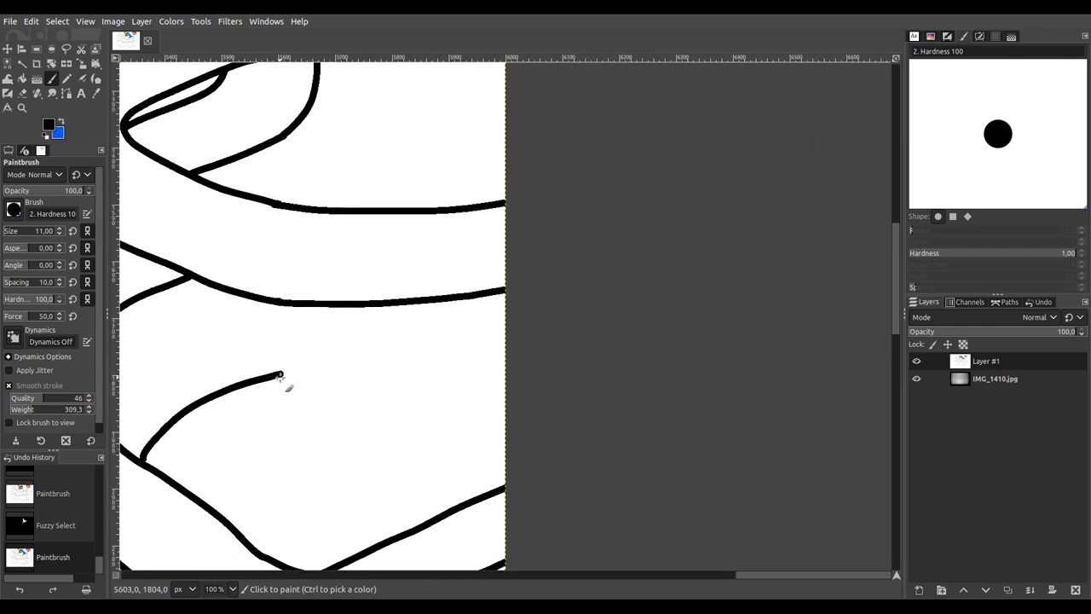
{"action": "left_click_drag", "start_coordinate": [280, 375], "coordinate": [305, 370]}
{"action": "key", "text": "ctrl+a"}
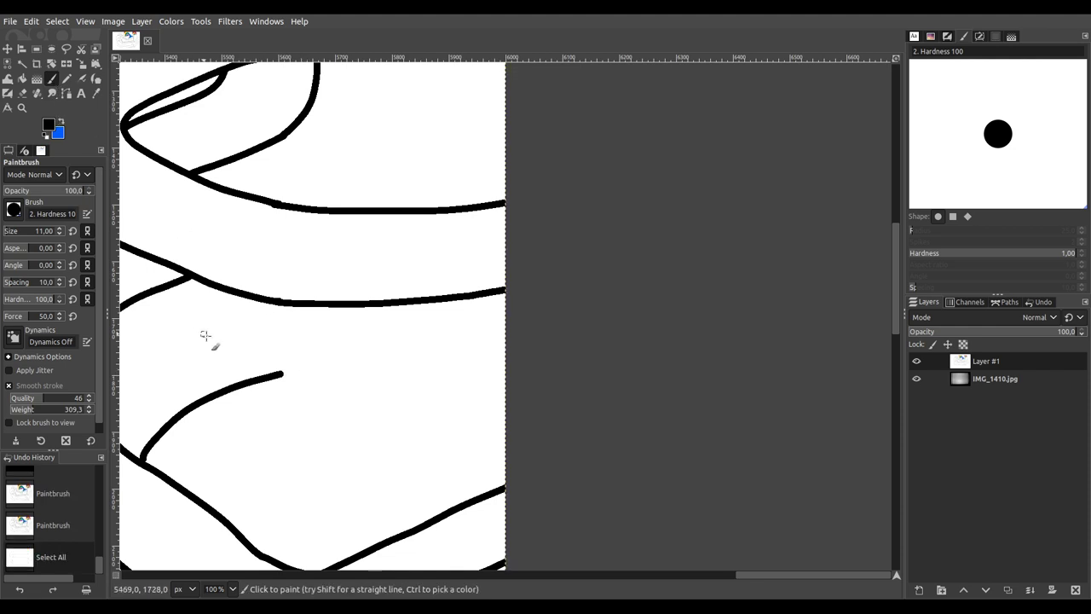
Step: Try to extend the open line between the coils up to the lower edge of the uppermost coil in black
{"action": "left_click", "coordinate": [260, 346]}
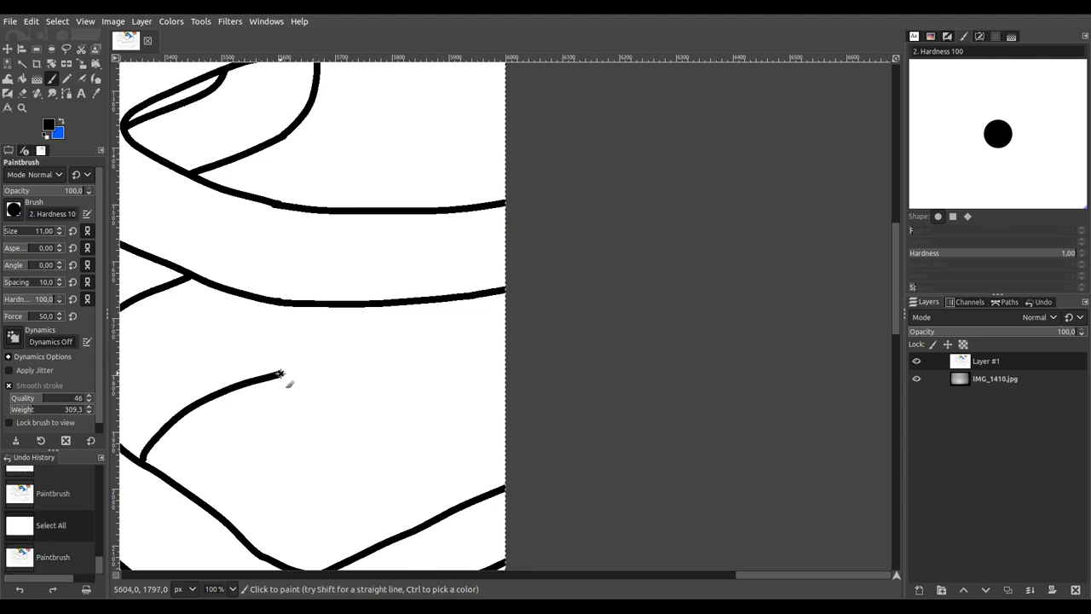
{"action": "left_click_drag", "start_coordinate": [297, 363], "coordinate": [380, 314]}
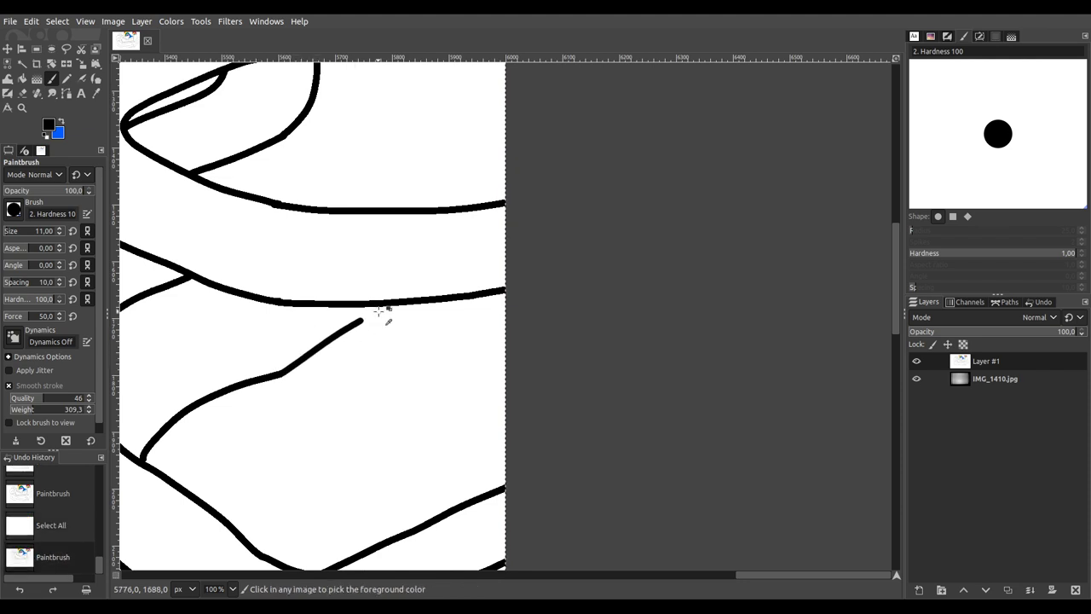
{"action": "key", "text": "ctrl+z"}
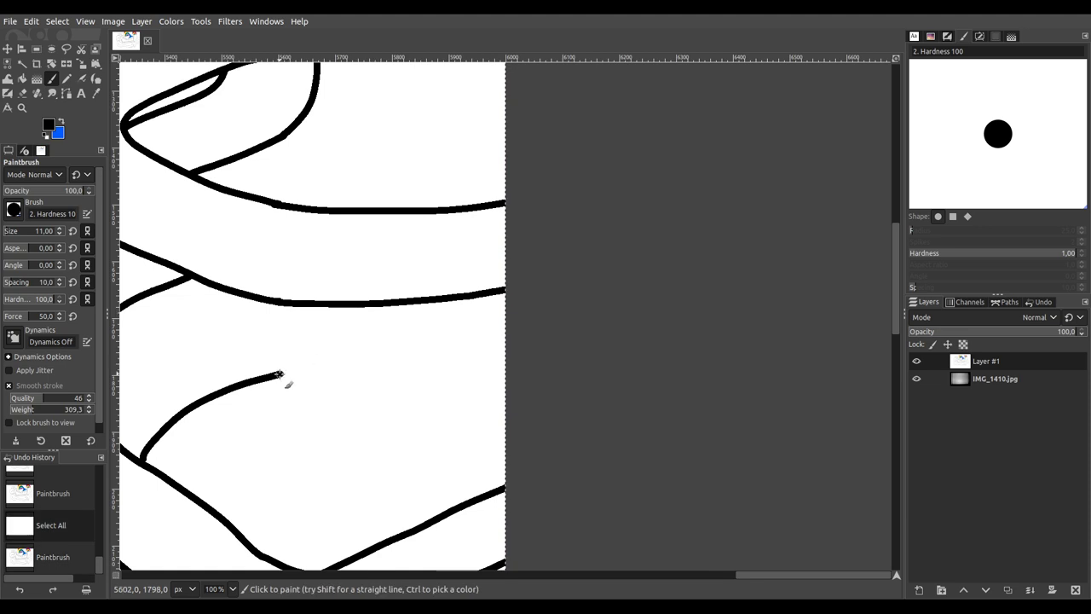
{"action": "left_click_drag", "start_coordinate": [292, 373], "coordinate": [448, 302]}
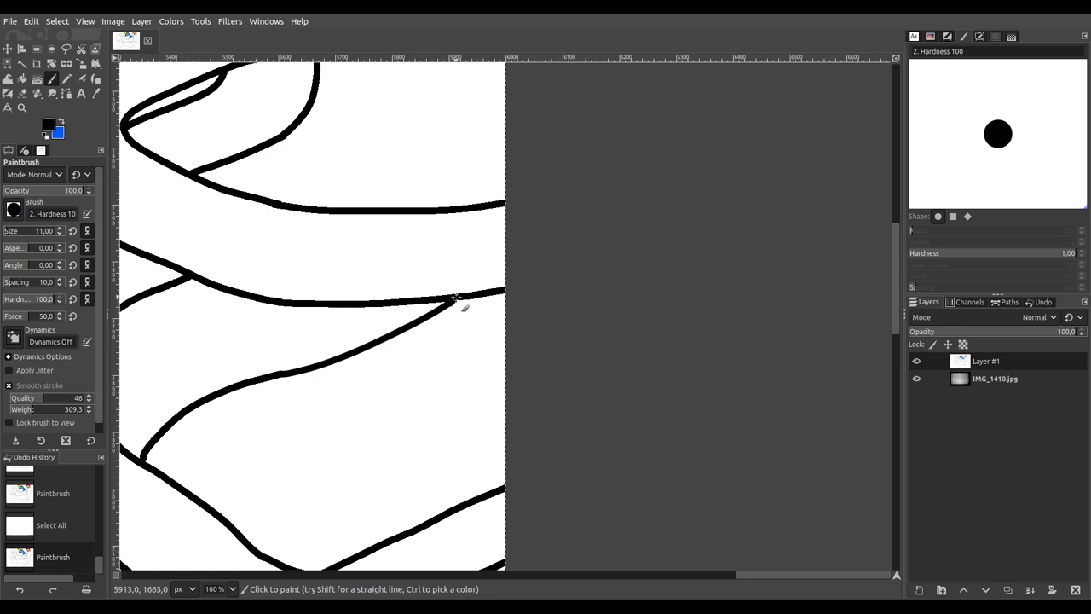
{"action": "scroll", "coordinate": [464, 296], "scroll_direction": "down", "scroll_amount": 3, "text": "ctrl"}
{"action": "scroll", "coordinate": [503, 272], "scroll_direction": "up", "scroll_amount": 2}
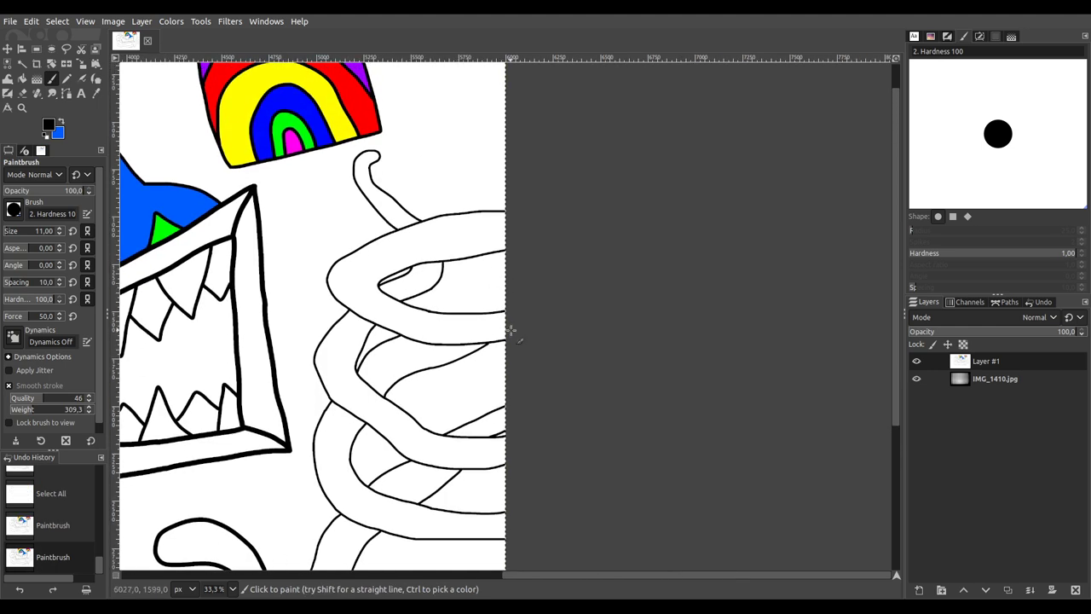
Step: Try to draw a black diagonal line inside the uppermost coil's opening, from its lower band to the image's right edge
{"action": "scroll", "coordinate": [509, 330], "scroll_direction": "up", "scroll_amount": 3, "text": "ctrl"}
{"action": "scroll", "coordinate": [477, 309], "scroll_direction": "down", "scroll_amount": 1, "text": "ctrl"}
{"action": "scroll", "coordinate": [394, 435], "scroll_direction": "up", "scroll_amount": 3, "text": "ctrl"}
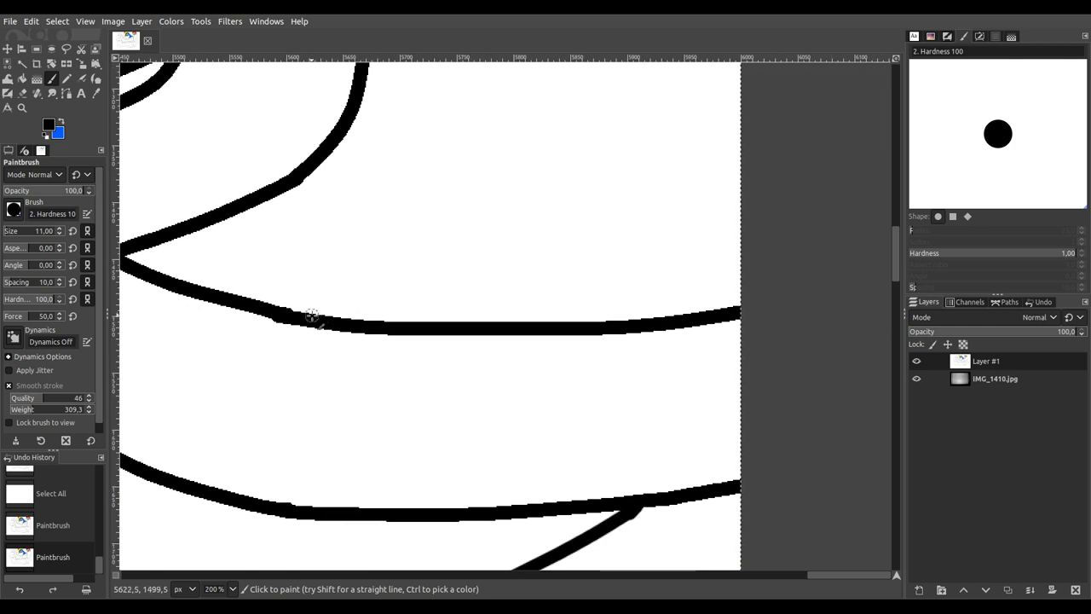
{"action": "left_click_drag", "start_coordinate": [314, 321], "coordinate": [779, 105]}
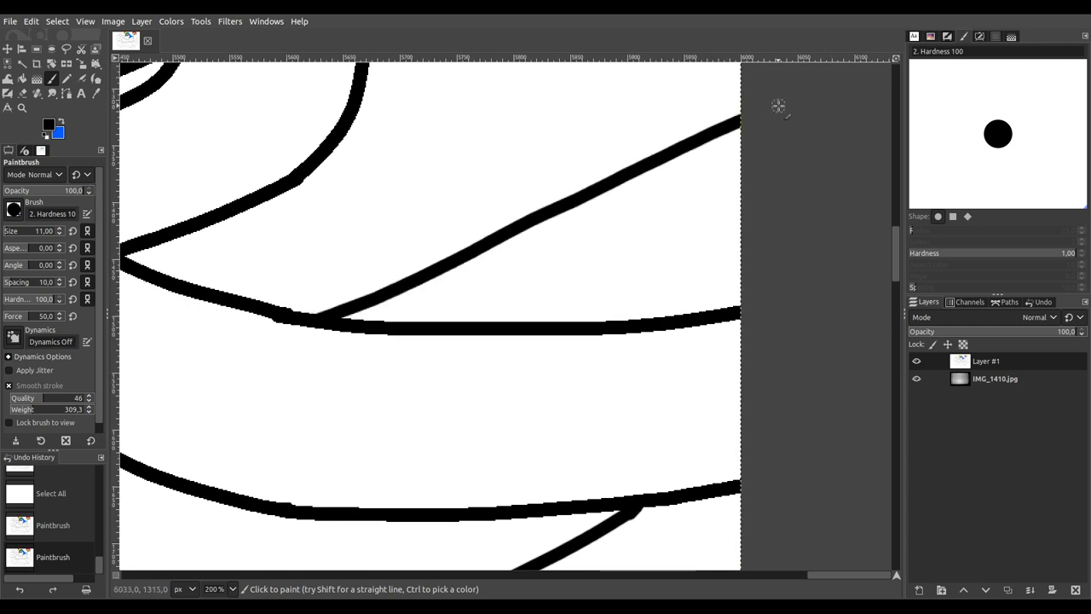
Step: Undo the black lines just added between the coils, keeping the whole image selected
{"action": "scroll", "coordinate": [750, 264], "scroll_direction": "down", "scroll_amount": 4, "text": "ctrl"}
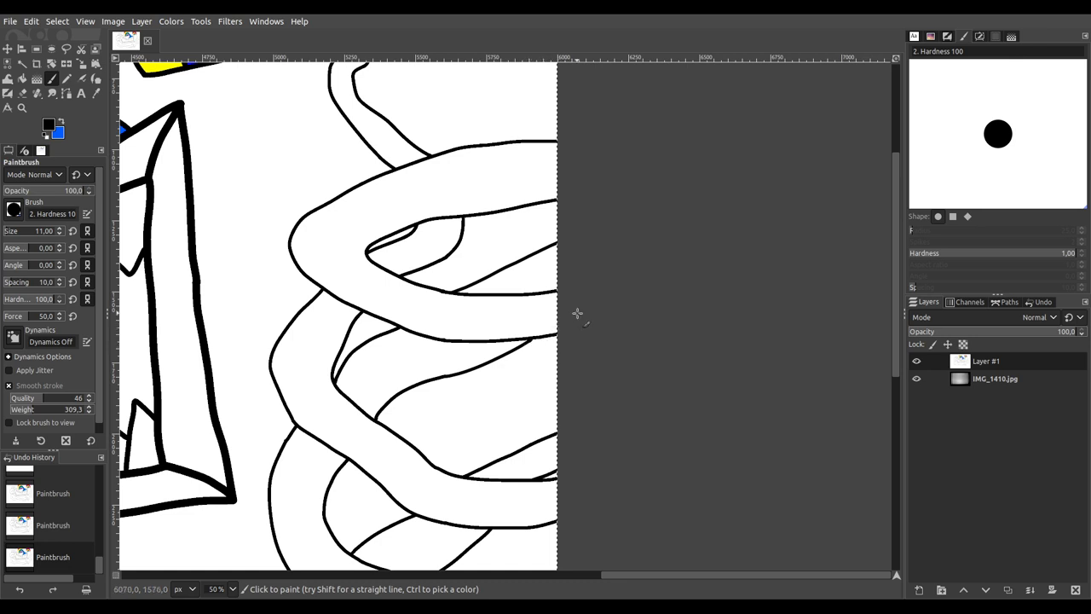
{"action": "scroll", "coordinate": [533, 316], "scroll_direction": "down", "scroll_amount": 3, "text": "ctrl"}
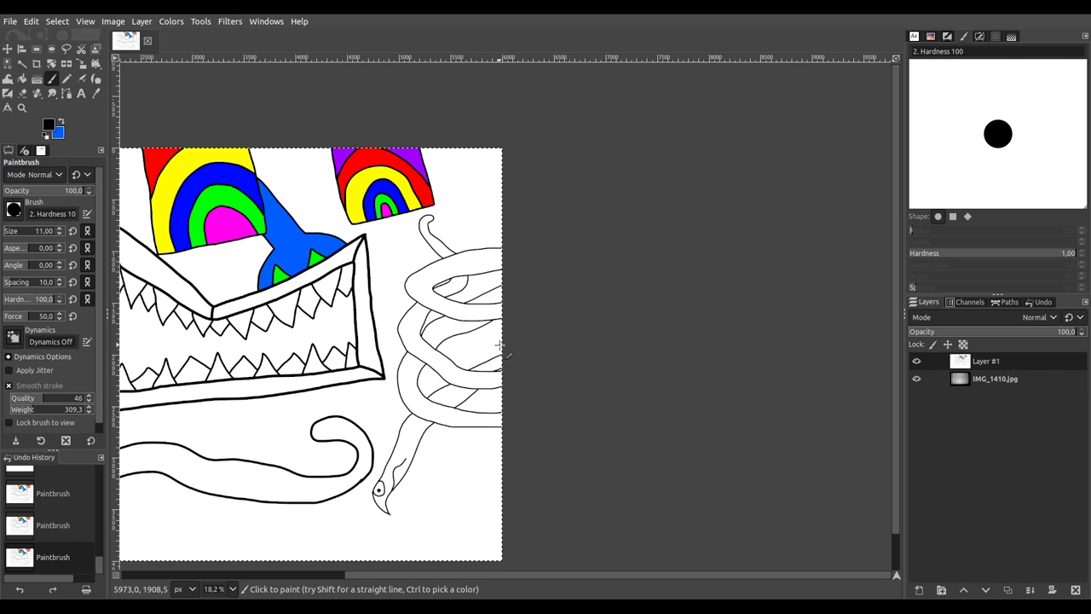
{"action": "key", "text": "ctrl"}
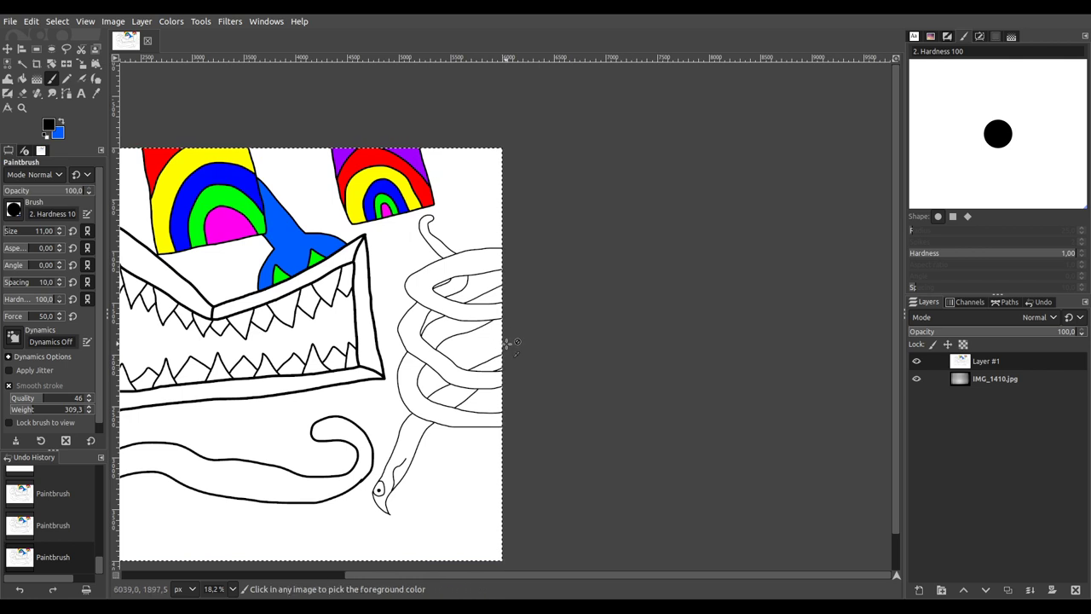
{"action": "key", "text": "ctrl+z"}
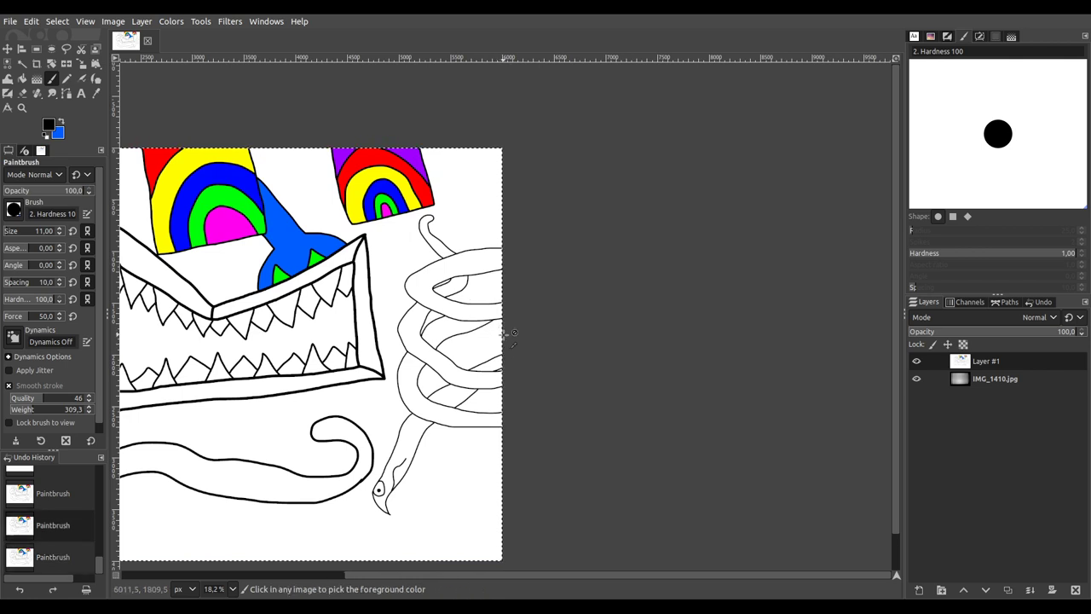
{"action": "key", "text": "ctrl+a"}
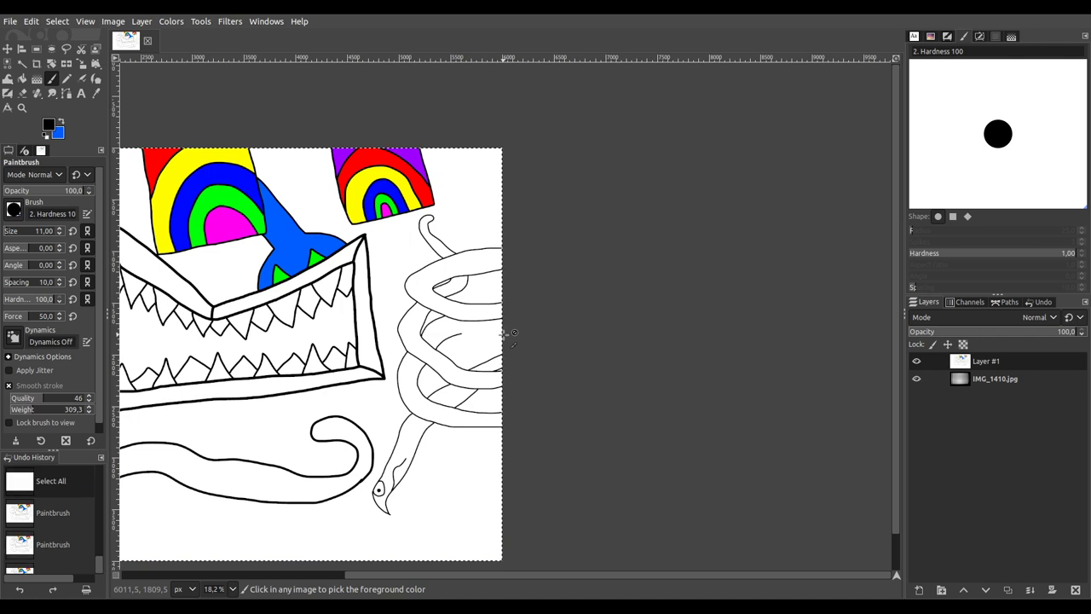
Step: Extend the open coil line to the image's right edge and add its flatter continuation inside the uppermost coil's opening, both in black
{"action": "scroll", "coordinate": [508, 334], "scroll_direction": "up", "scroll_amount": 4, "text": "ctrl"}
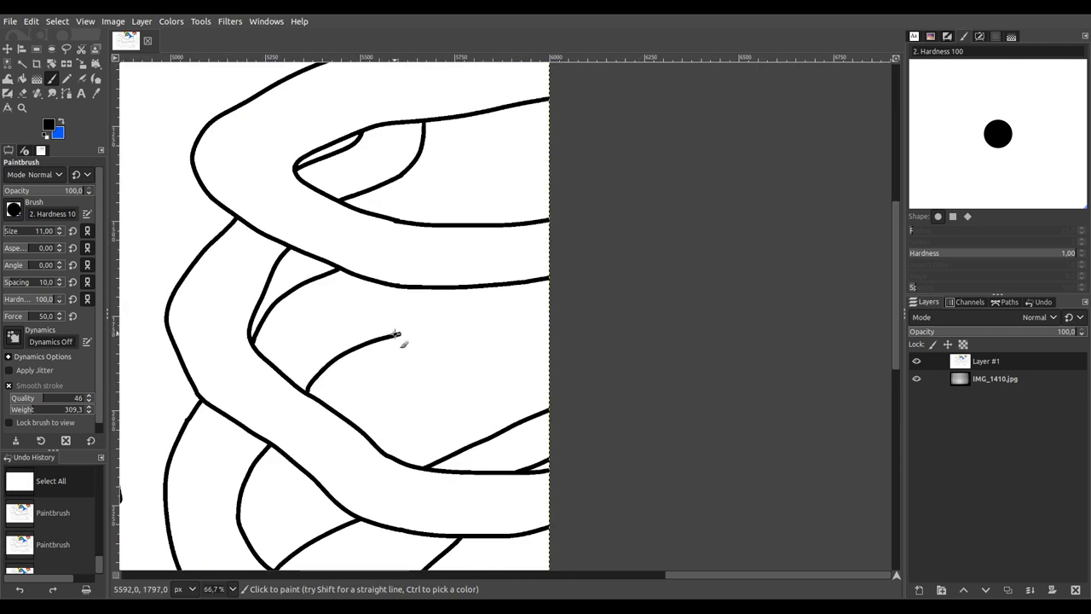
{"action": "left_click_drag", "start_coordinate": [432, 324], "coordinate": [552, 269]}
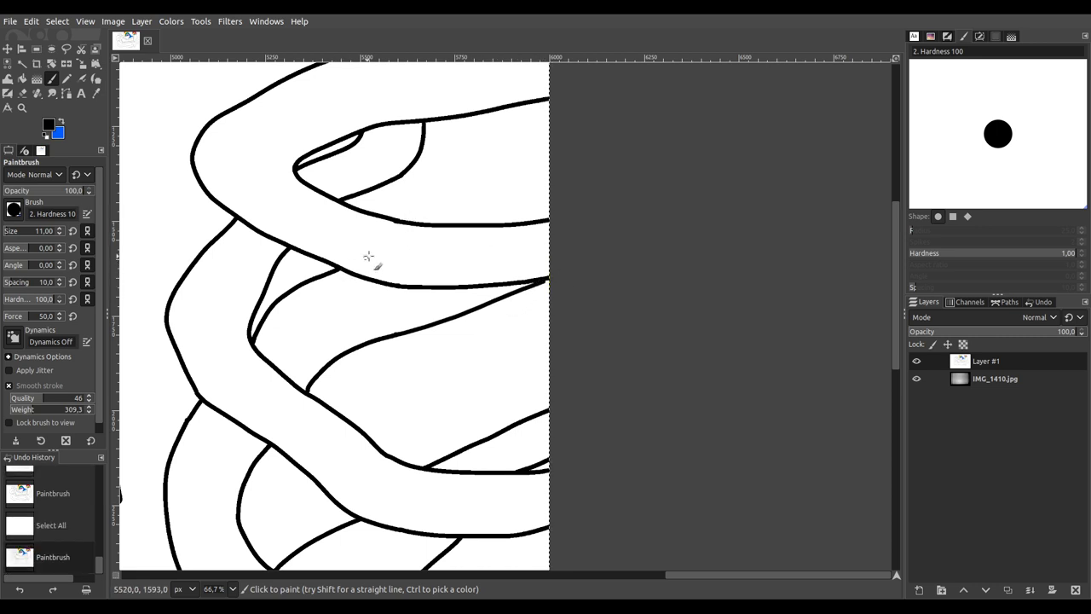
{"action": "left_click_drag", "start_coordinate": [439, 224], "coordinate": [575, 183]}
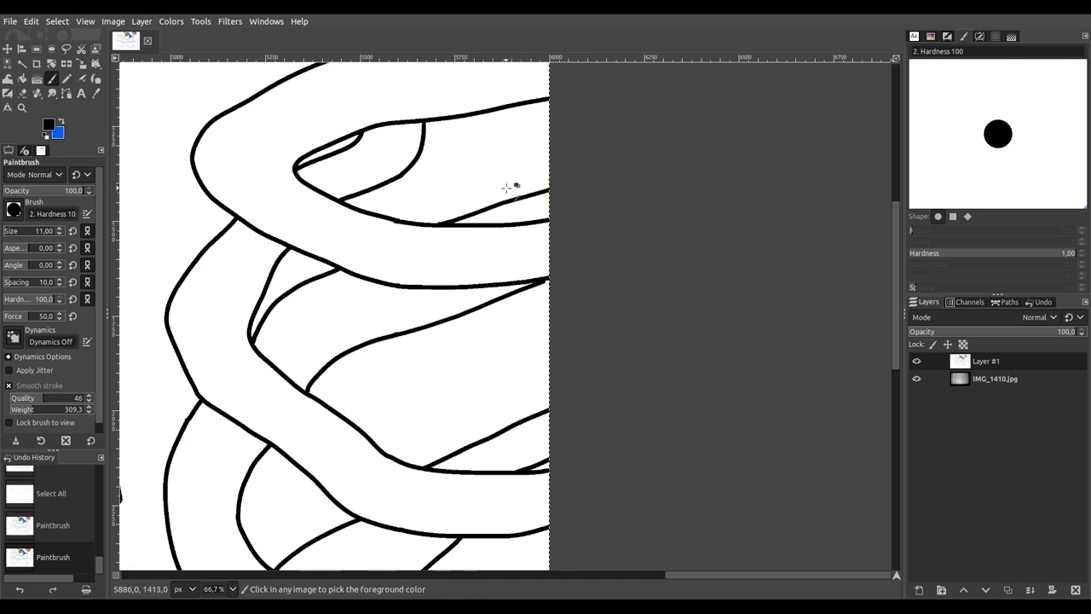
{"action": "scroll", "coordinate": [506, 187], "scroll_direction": "down", "scroll_amount": 2}
{"action": "scroll", "coordinate": [437, 175], "scroll_direction": "up", "scroll_amount": 3}
{"action": "scroll", "coordinate": [439, 174], "scroll_direction": "down", "scroll_amount": 4}
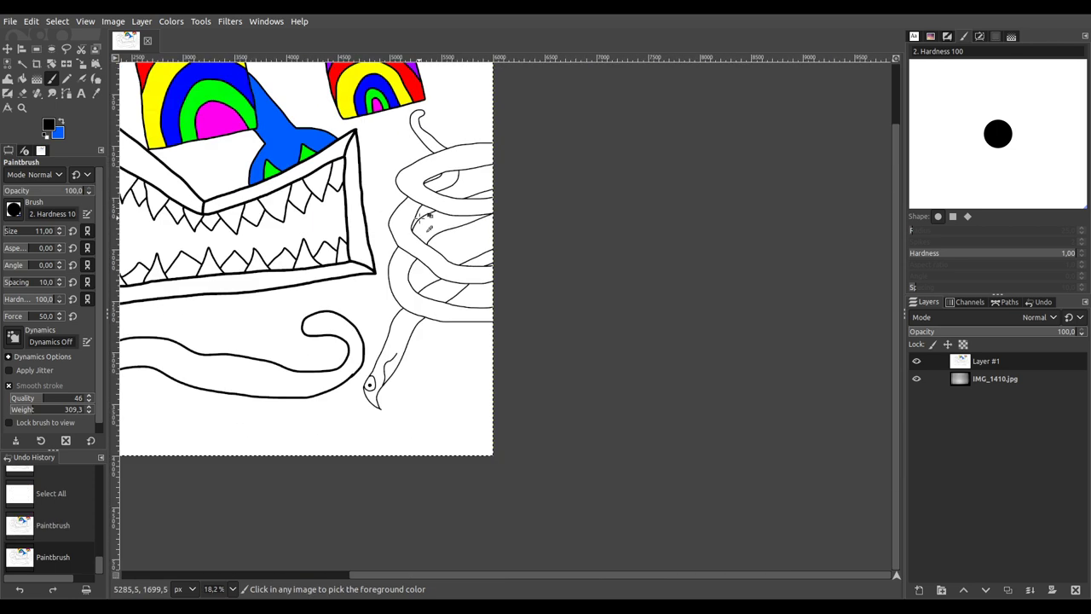
{"action": "scroll", "coordinate": [458, 294], "scroll_direction": "up", "scroll_amount": 1}
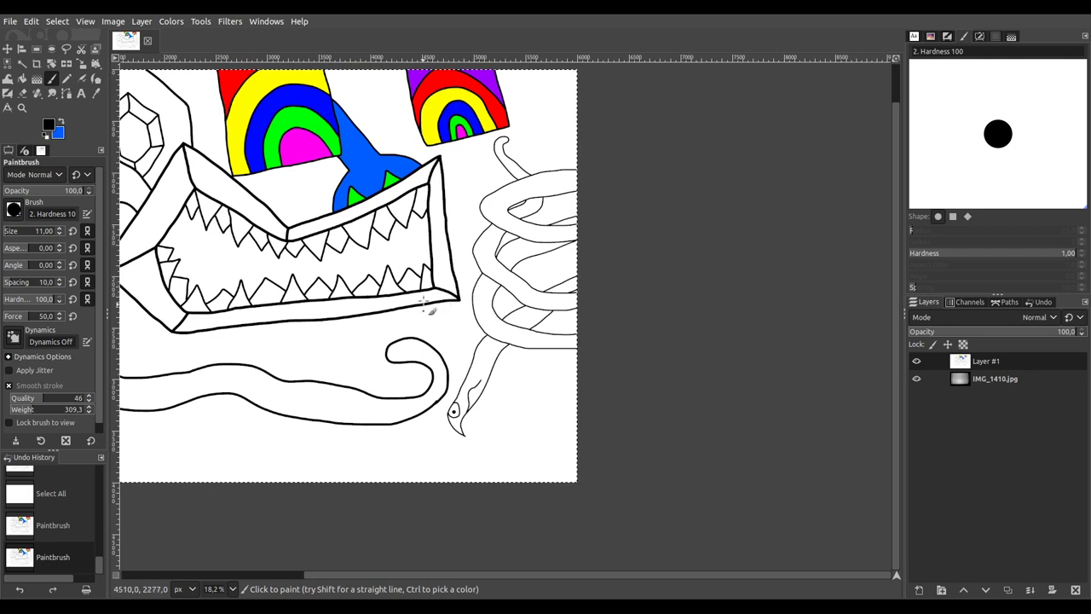
Step: Fuzzy-select the uppermost and lowest coil bands of the snake and paint them bright red with brush size 782
{"action": "left_click", "coordinate": [22, 64]}
{"action": "left_click", "coordinate": [551, 187]}
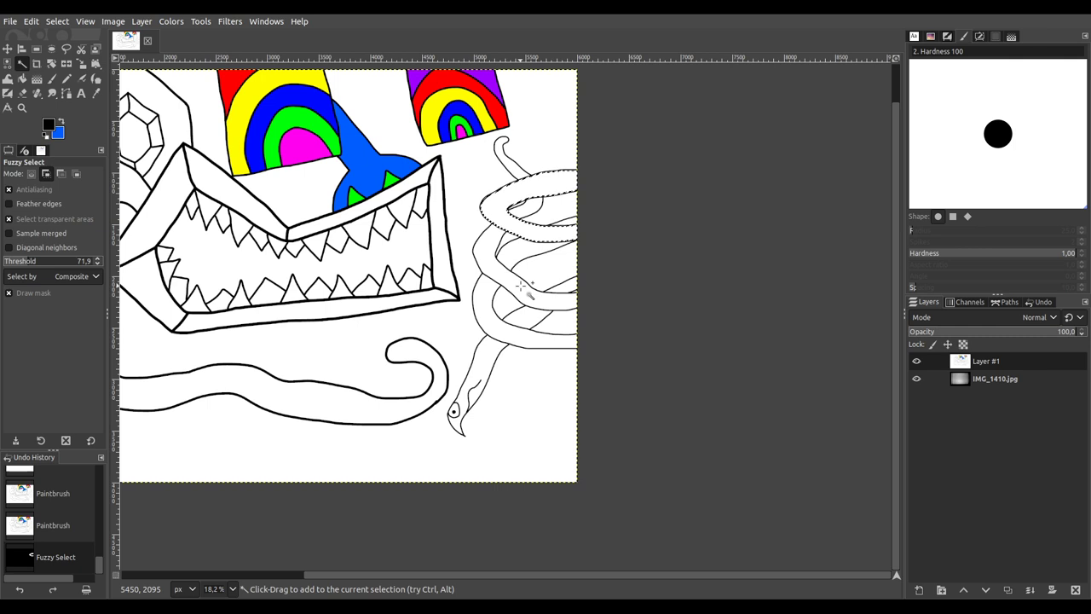
{"action": "left_click", "coordinate": [528, 338], "text": "shift"}
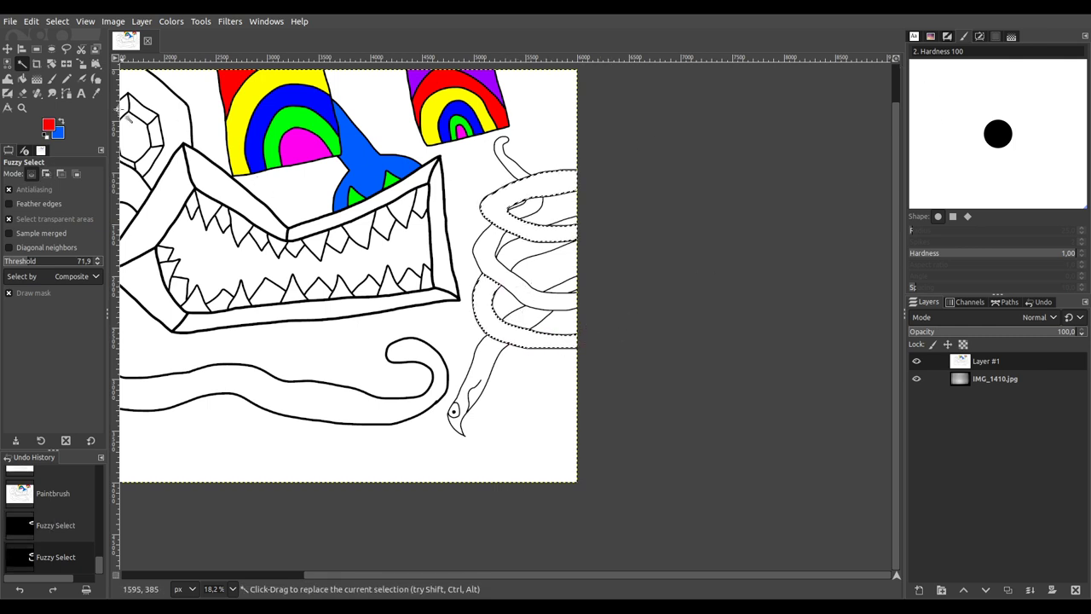
{"action": "left_click", "coordinate": [52, 78]}
{"action": "left_click", "coordinate": [47, 234]}
{"action": "left_click_drag", "start_coordinate": [549, 183], "coordinate": [598, 203]}
{"action": "mouse_move", "coordinate": [572, 260]}
{"action": "left_mouse_down"}
{"action": "mouse_move", "coordinate": [490, 307]}
{"action": "mouse_move", "coordinate": [604, 341]}
{"action": "left_mouse_up"}
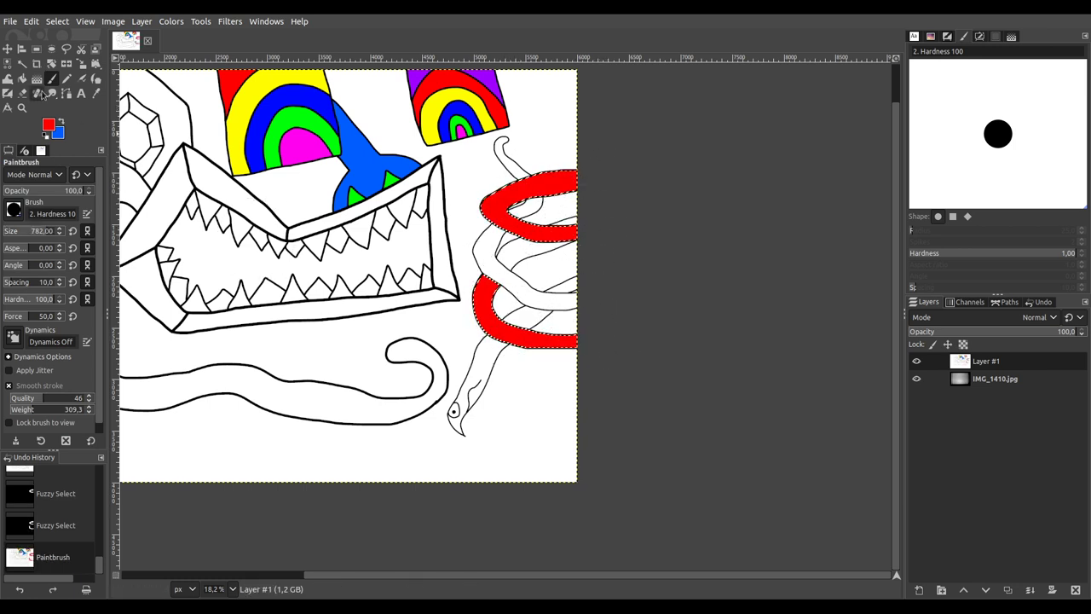
Step: Fuzzy-select the snake's head section and the body pieces behind the coils and paint them a darker red
{"action": "left_click", "coordinate": [22, 64]}
{"action": "left_click_drag", "start_coordinate": [499, 363], "coordinate": [499, 363]}
{"action": "left_click_drag", "start_coordinate": [530, 317], "coordinate": [530, 317]}
{"action": "left_click_drag", "start_coordinate": [579, 275], "coordinate": [578, 266]}
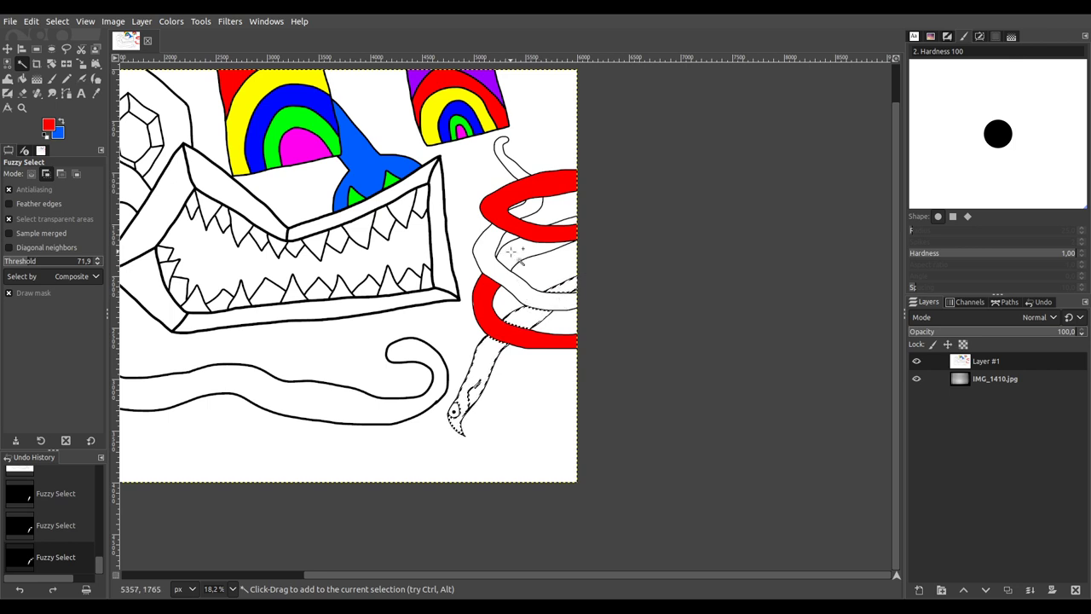
{"action": "left_click", "coordinate": [544, 244]}
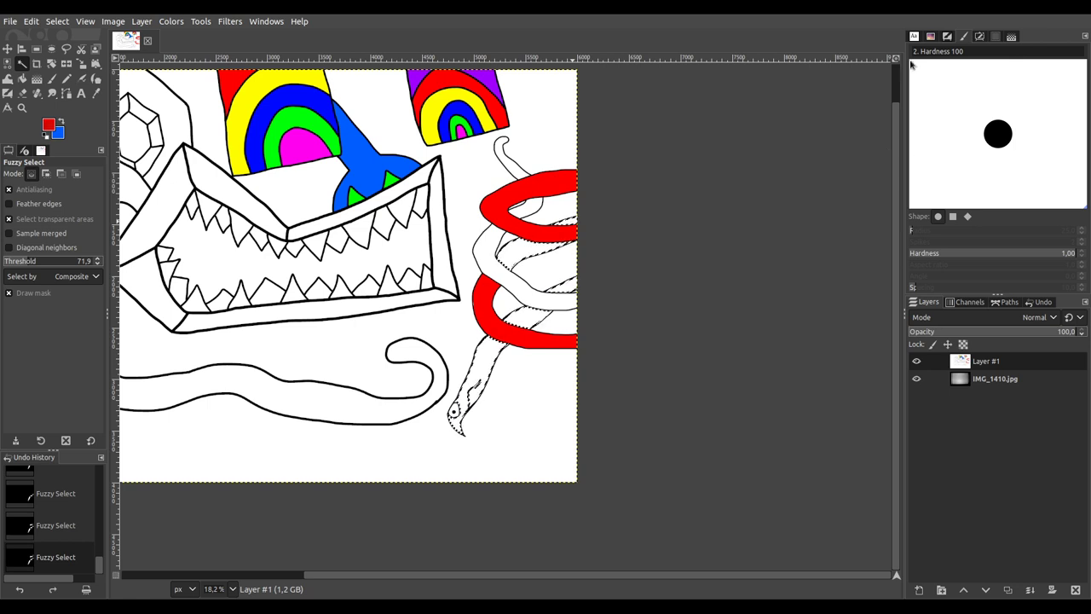
{"action": "left_click", "coordinate": [52, 79]}
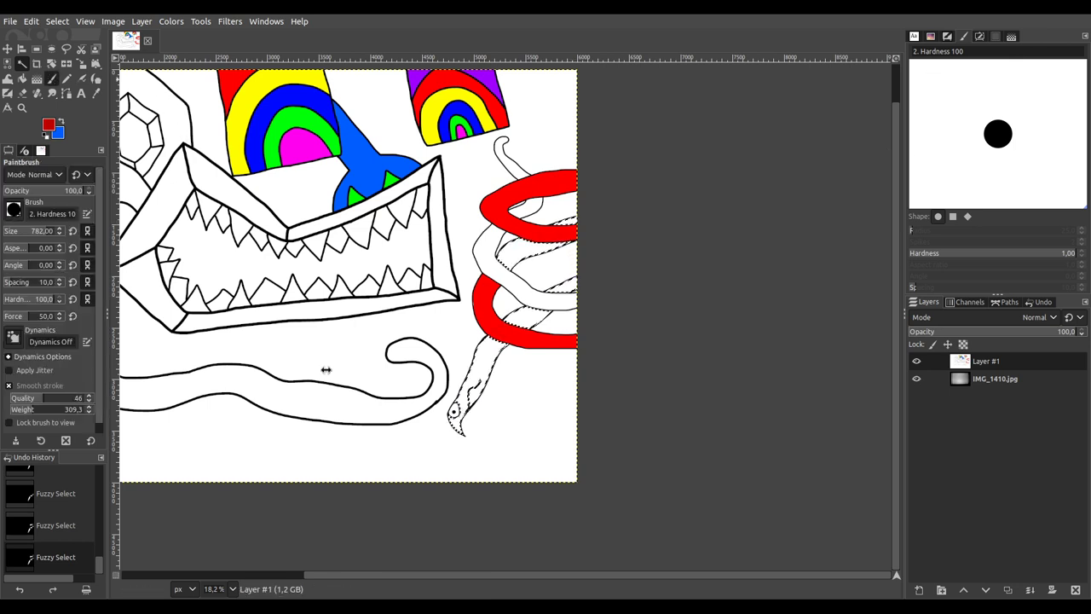
{"action": "mouse_move", "coordinate": [628, 256]}
{"action": "left_mouse_down"}
{"action": "mouse_move", "coordinate": [514, 254]}
{"action": "mouse_move", "coordinate": [490, 270]}
{"action": "mouse_move", "coordinate": [628, 193]}
{"action": "left_mouse_up"}
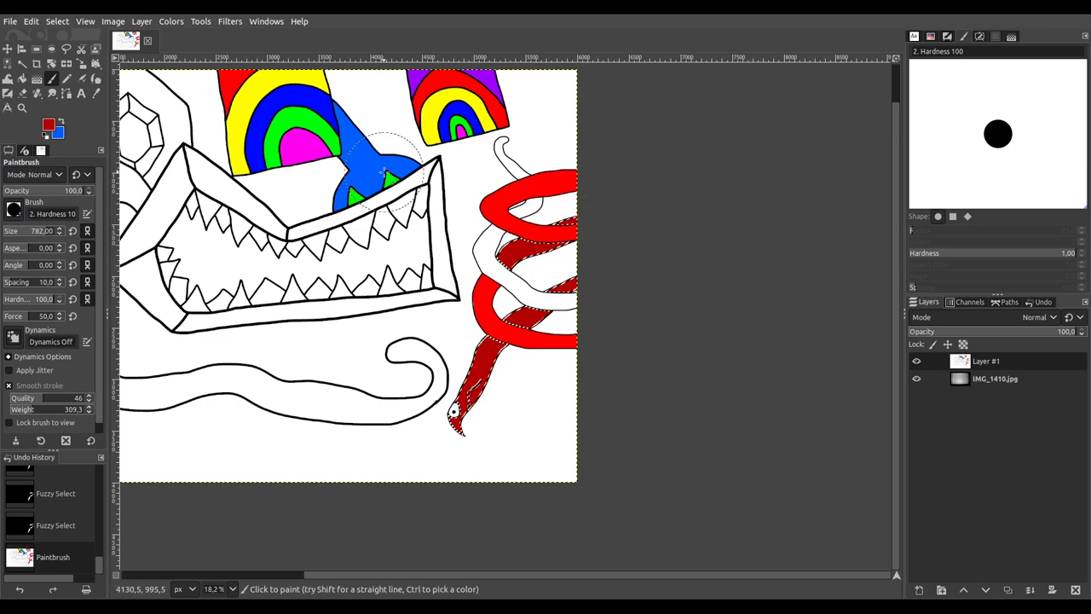
Step: Fuzzy-select the snake's tail tip, the piece inside the uppermost coil and the middle coil, and paint them maroon
{"action": "left_click", "coordinate": [22, 64]}
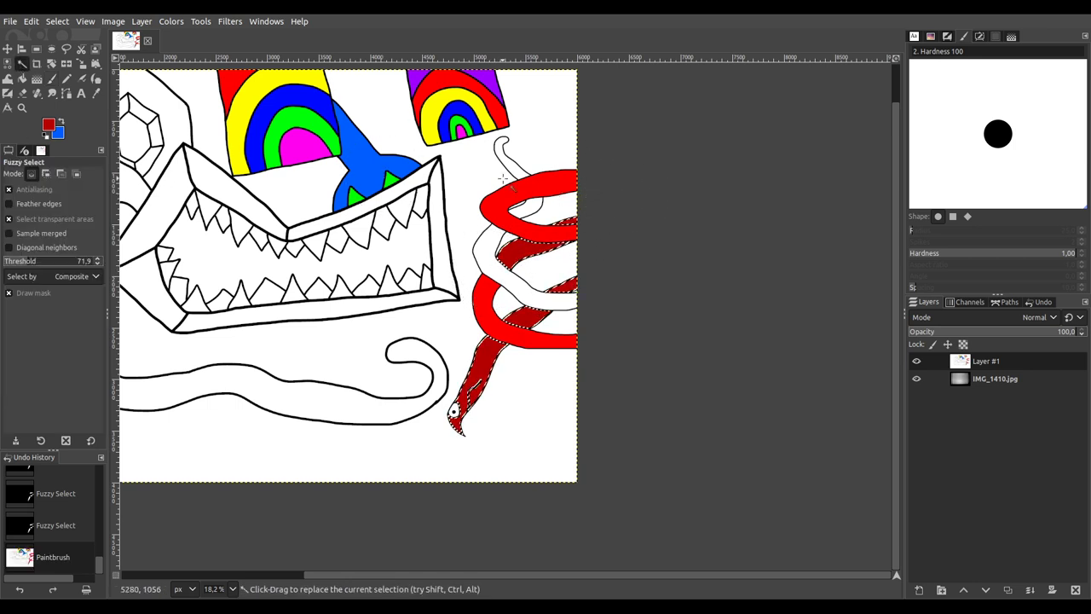
{"action": "left_click", "coordinate": [503, 155]}
{"action": "left_click", "coordinate": [530, 208], "text": "shift"}
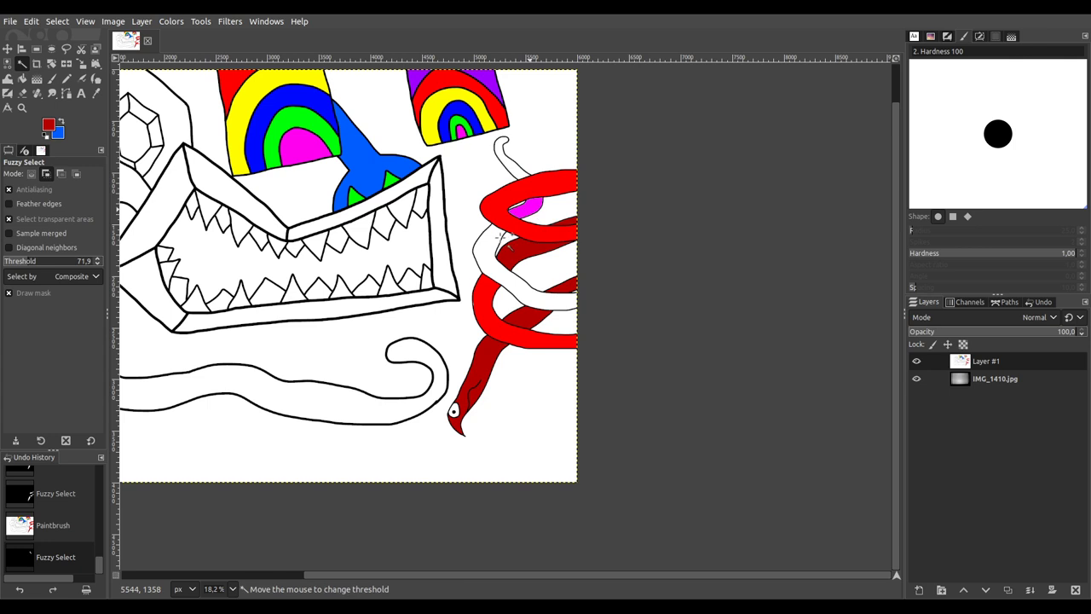
{"action": "left_click_drag", "start_coordinate": [488, 241], "coordinate": [689, 236]}
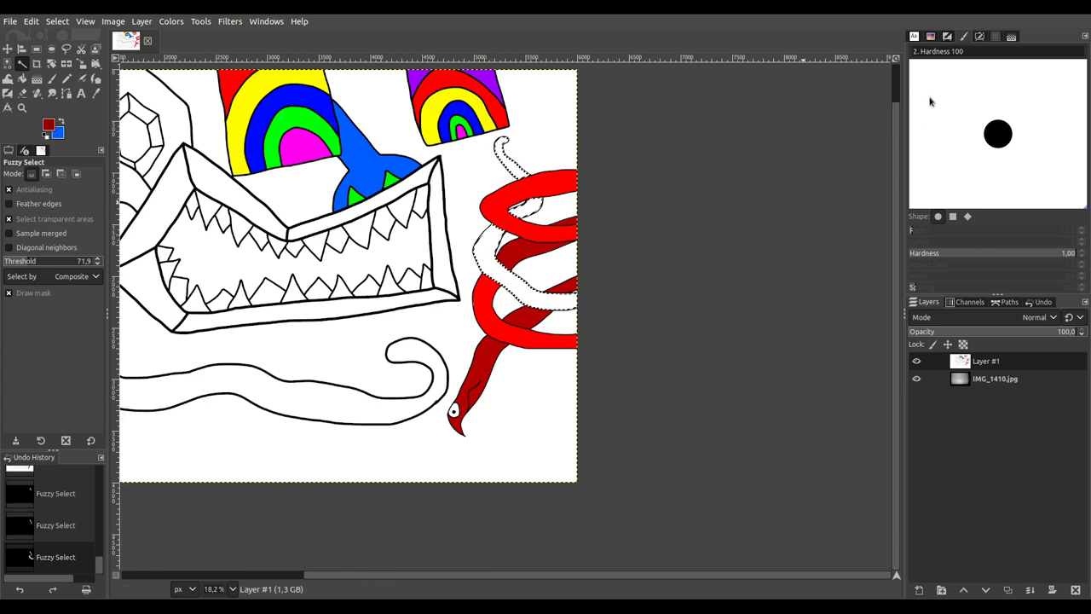
{"action": "left_click", "coordinate": [52, 78]}
{"action": "left_click_drag", "start_coordinate": [510, 146], "coordinate": [527, 195]}
{"action": "left_click_drag", "start_coordinate": [613, 311], "coordinate": [639, 309]}
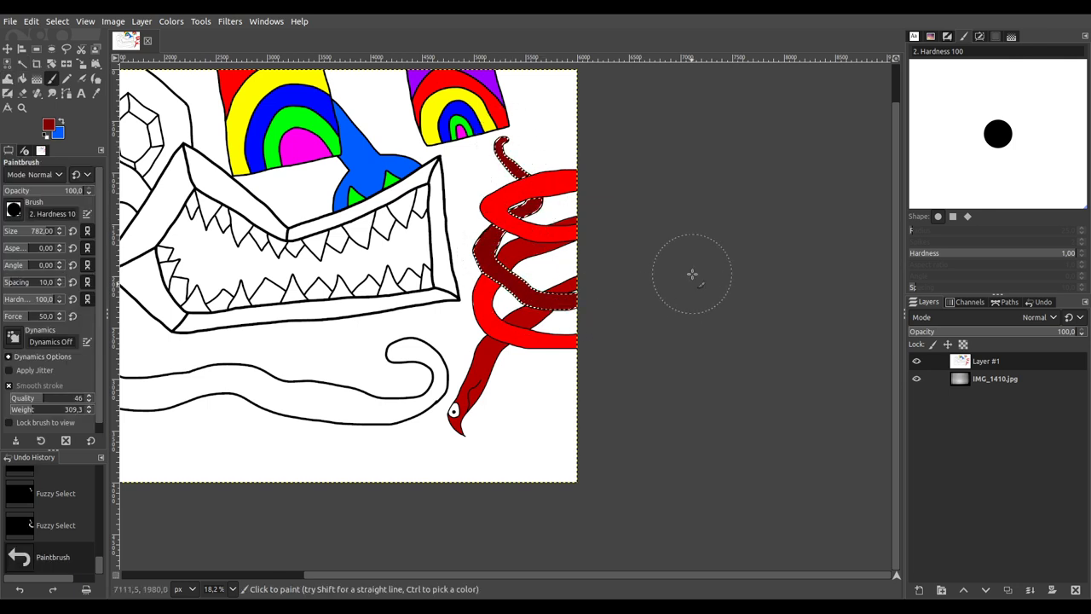
{"action": "left_click", "coordinate": [527, 176]}
Step: Replace the maroon coil selection with a selection of the whole image
{"action": "scroll", "coordinate": [580, 324], "scroll_direction": "up", "scroll_amount": 5, "text": "ctrl"}
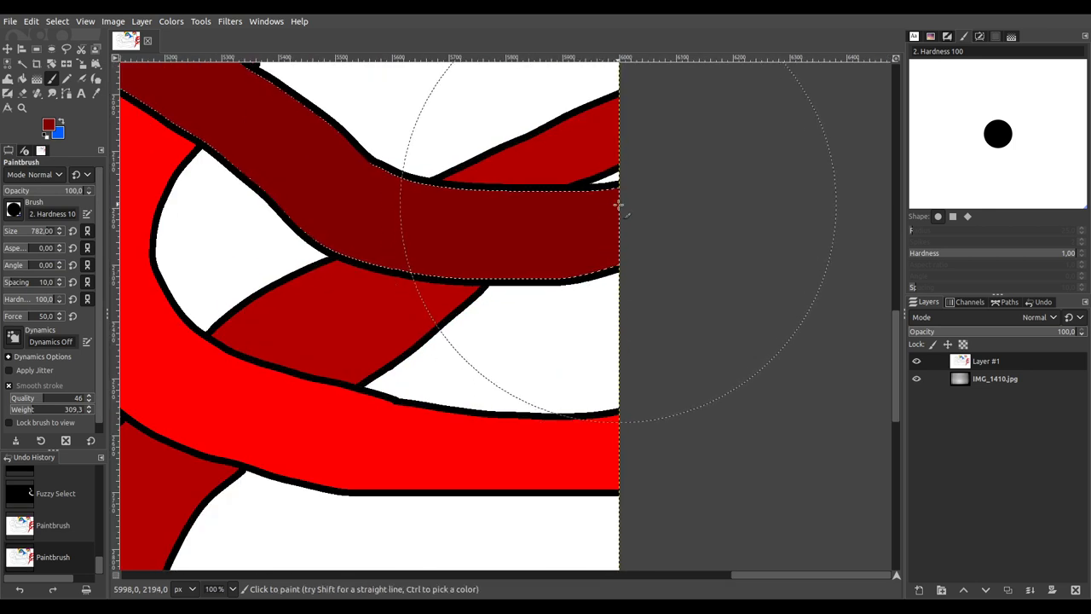
{"action": "key", "text": "ctrl+a"}
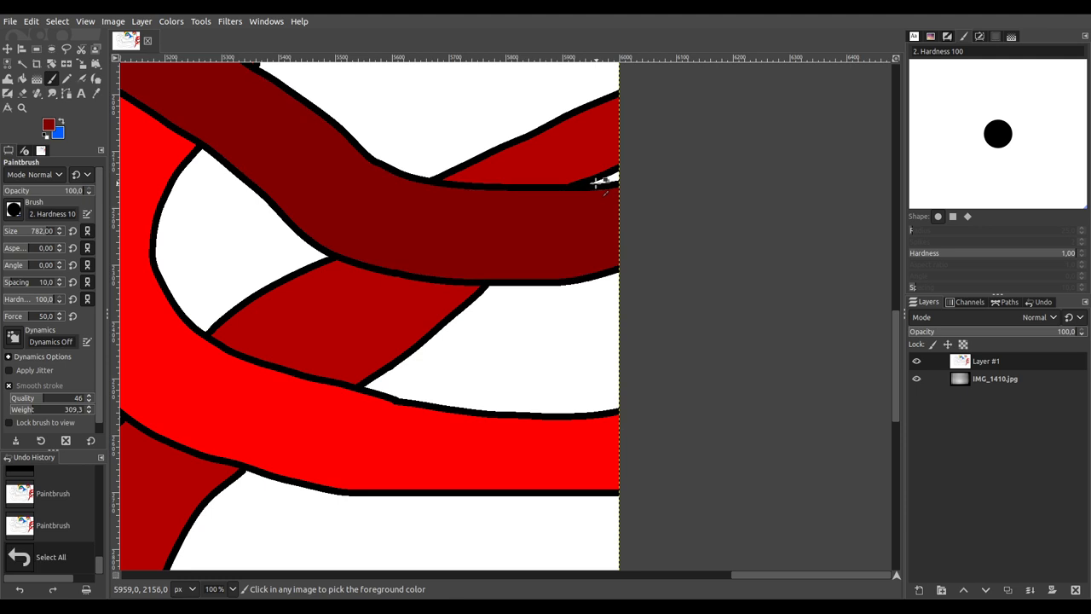
{"action": "scroll", "coordinate": [597, 198], "scroll_direction": "down", "scroll_amount": 5, "text": "ctrl"}
{"action": "scroll", "coordinate": [546, 252], "scroll_direction": "right", "scroll_amount": 2}
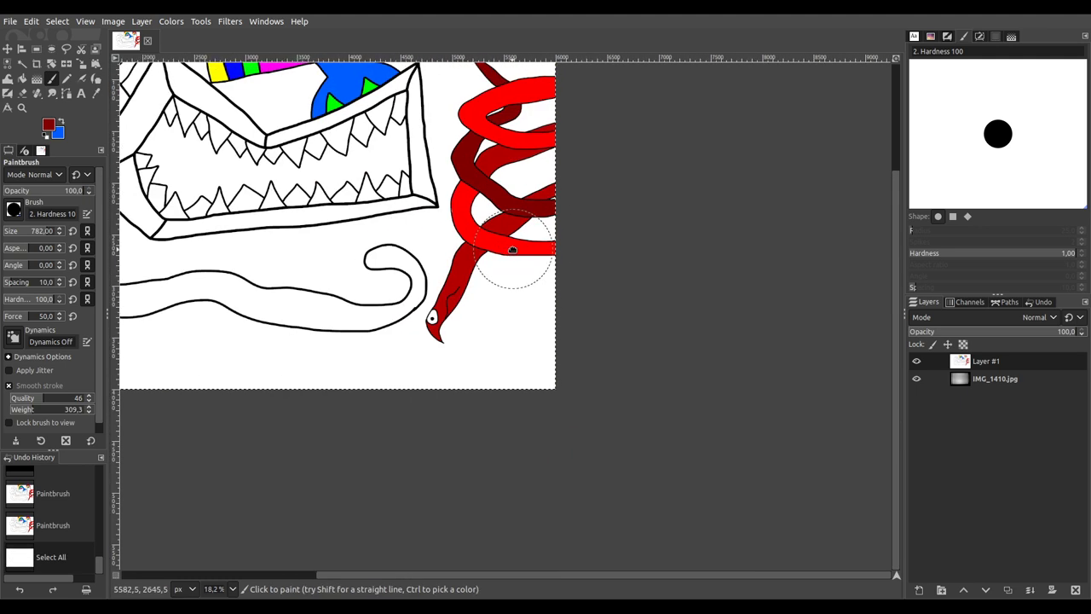
{"action": "scroll", "coordinate": [512, 251], "scroll_direction": "up", "scroll_amount": 2}
{"action": "scroll", "coordinate": [513, 251], "scroll_direction": "up", "scroll_amount": 4}
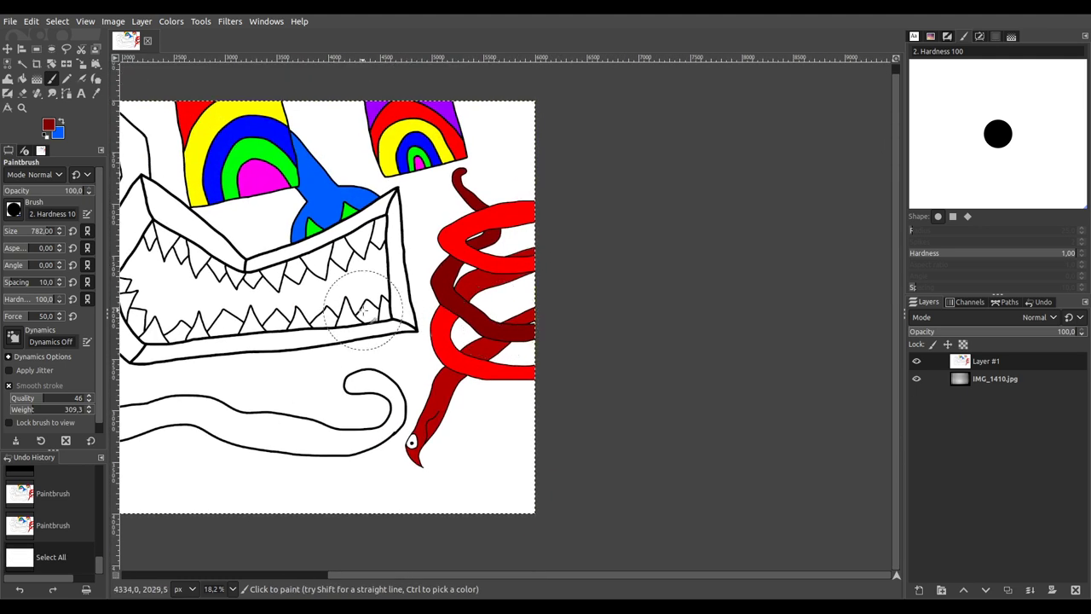
Step: Fuzzy-select the snake's lowest coil band, repaint it dark red and select the whole image again
{"action": "scroll", "coordinate": [584, 326], "scroll_direction": "left", "scroll_amount": 8}
{"action": "scroll", "coordinate": [584, 326], "scroll_direction": "left", "scroll_amount": 1}
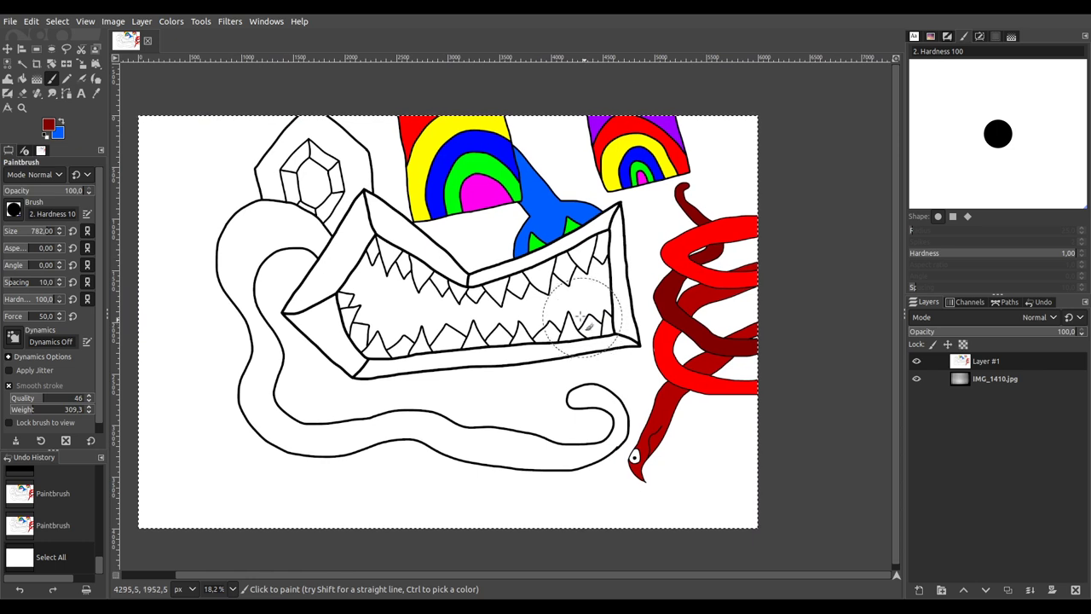
{"action": "left_click", "coordinate": [23, 63]}
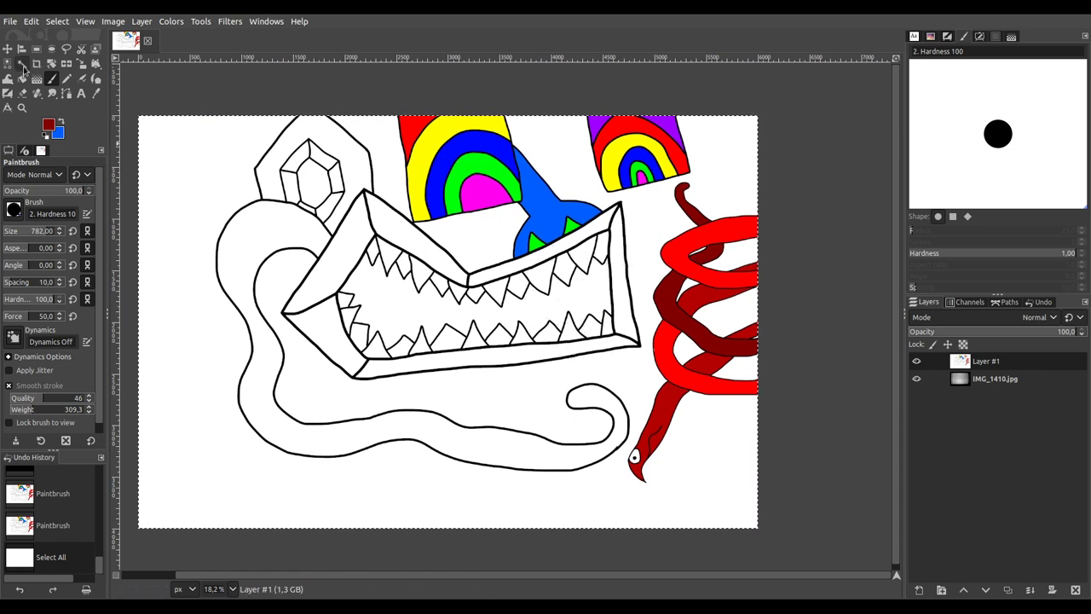
{"action": "left_click", "coordinate": [727, 389]}
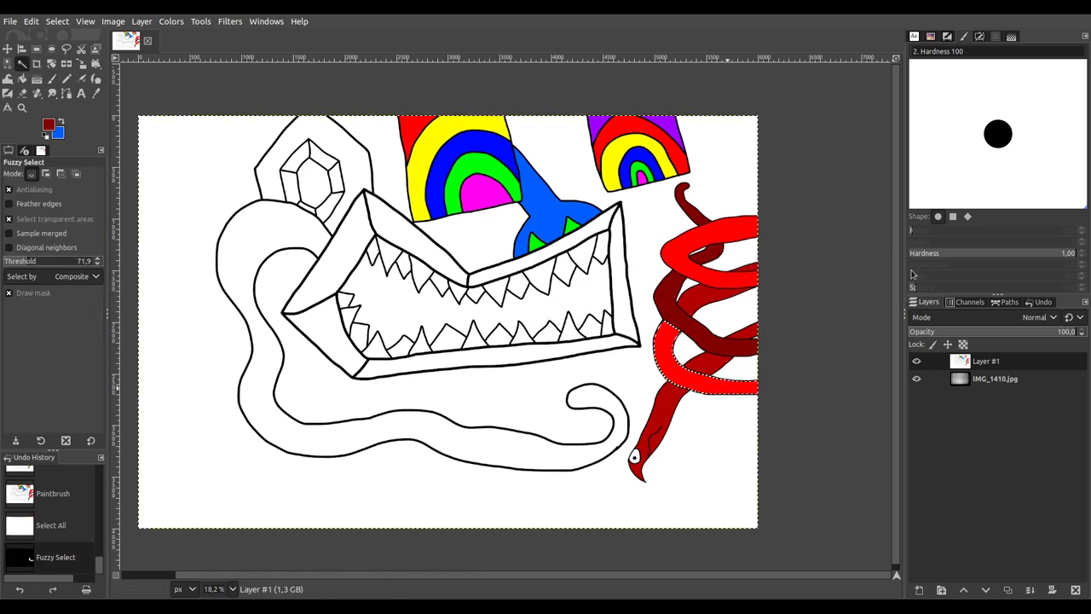
{"action": "key", "text": "p"}
{"action": "mouse_move", "coordinate": [641, 262]}
{"action": "left_mouse_down"}
{"action": "mouse_move", "coordinate": [718, 276]}
{"action": "mouse_move", "coordinate": [683, 313]}
{"action": "mouse_move", "coordinate": [709, 382]}
{"action": "mouse_move", "coordinate": [797, 401]}
{"action": "left_mouse_up"}
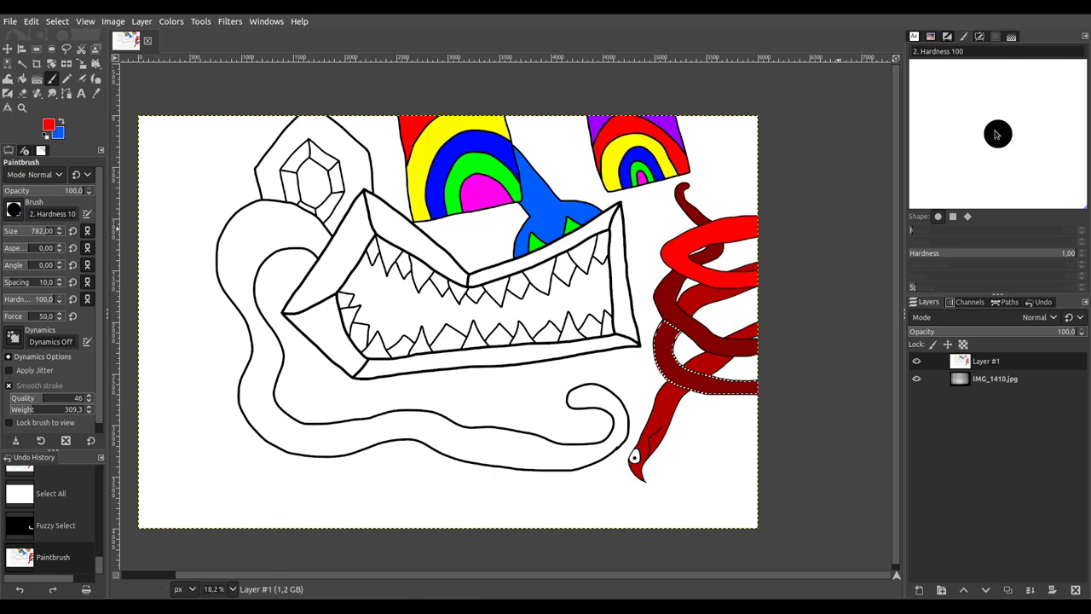
{"action": "mouse_move", "coordinate": [765, 302]}
{"action": "left_mouse_down"}
{"action": "mouse_move", "coordinate": [670, 350]}
{"action": "mouse_move", "coordinate": [694, 370]}
{"action": "mouse_move", "coordinate": [794, 384]}
{"action": "left_mouse_up"}
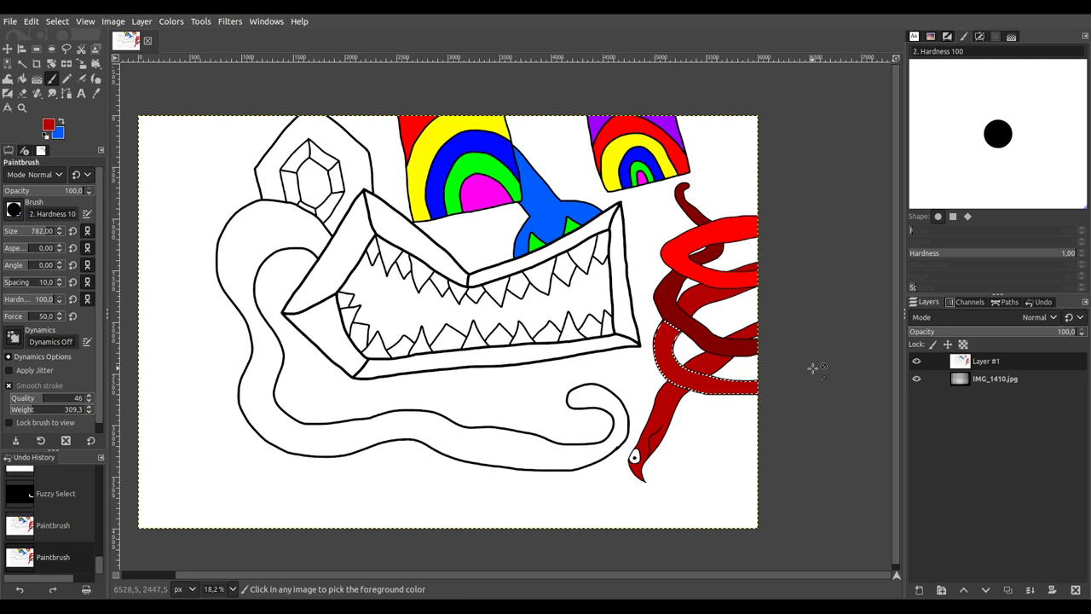
{"action": "key", "text": "ctrl+z"}
{"action": "key", "text": "ctrl+z"}
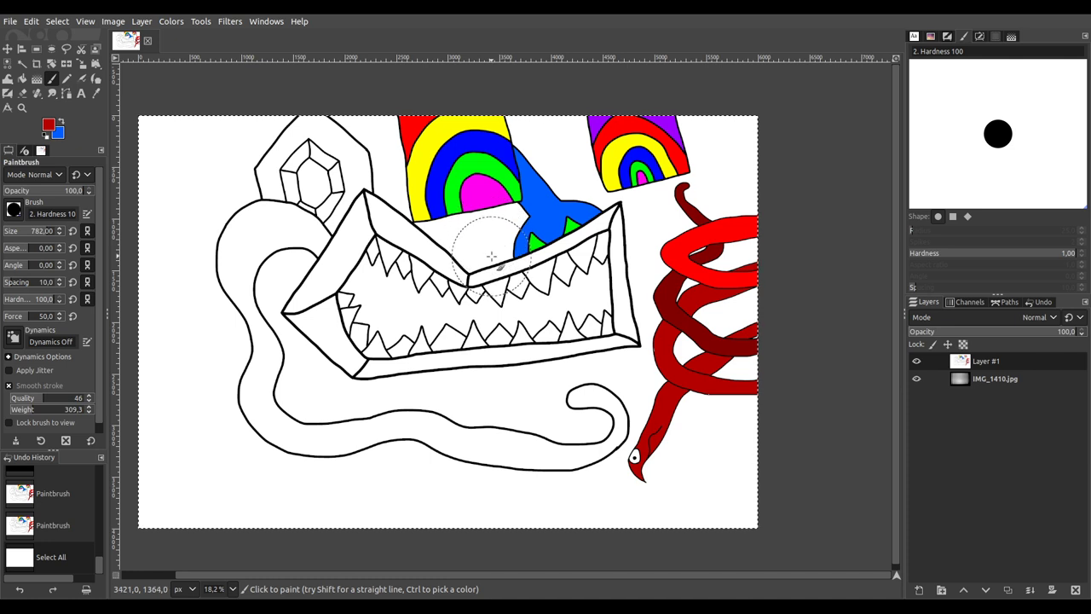
Step: Fuzzy-select the snake's head section and the body pieces behind the lower coils, and repaint them bright red
{"action": "left_click", "coordinate": [22, 63]}
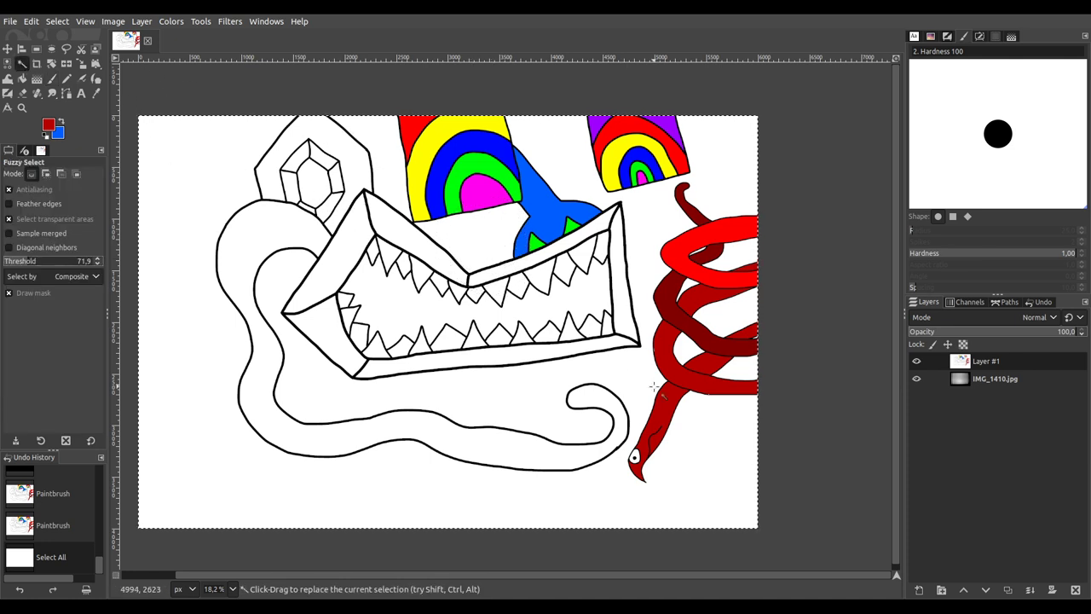
{"action": "left_click", "coordinate": [650, 429]}
{"action": "left_click", "coordinate": [713, 364]}
{"action": "left_click", "coordinate": [720, 352]}
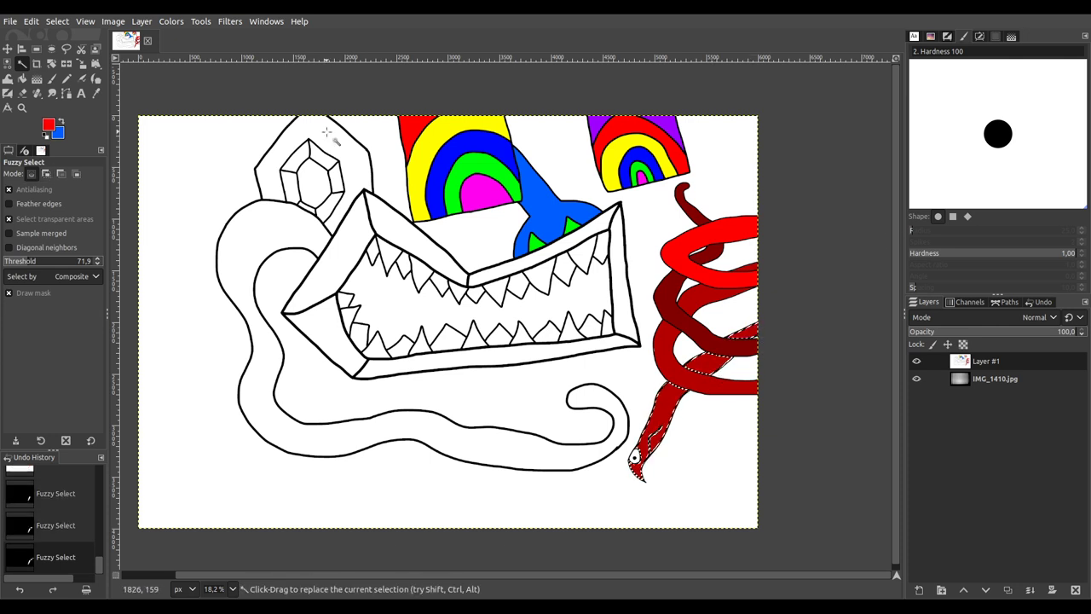
{"action": "key", "text": "p"}
{"action": "mouse_move", "coordinate": [628, 469]}
{"action": "left_mouse_down"}
{"action": "mouse_move", "coordinate": [787, 305]}
{"action": "mouse_move", "coordinate": [815, 300]}
{"action": "left_mouse_up"}
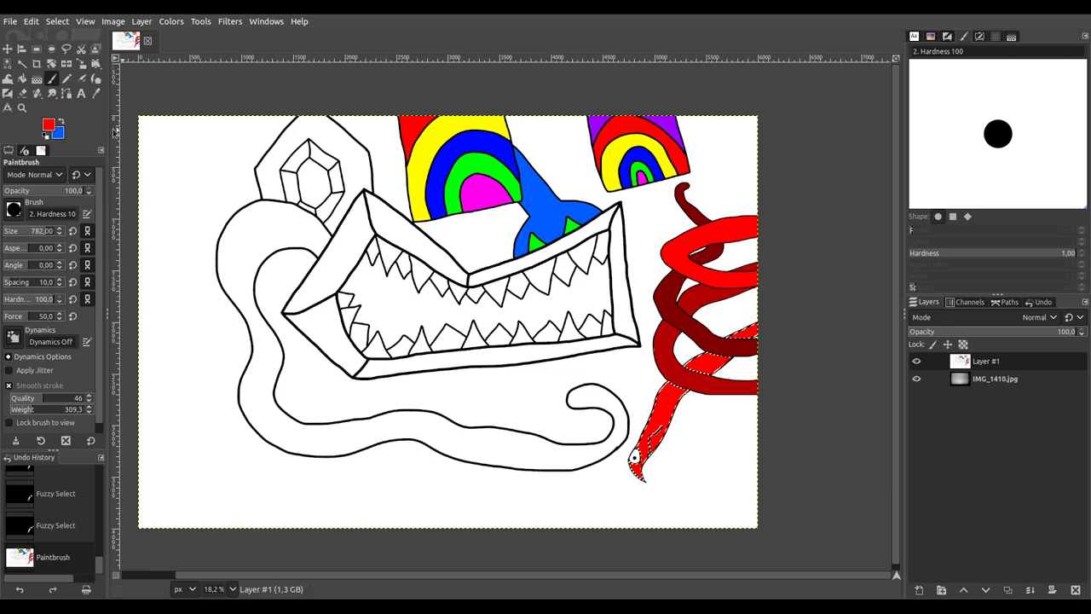
Step: Fuzzy-select all the lip segments framing the toothed mouth and paint them hot pink
{"action": "left_click", "coordinate": [23, 64]}
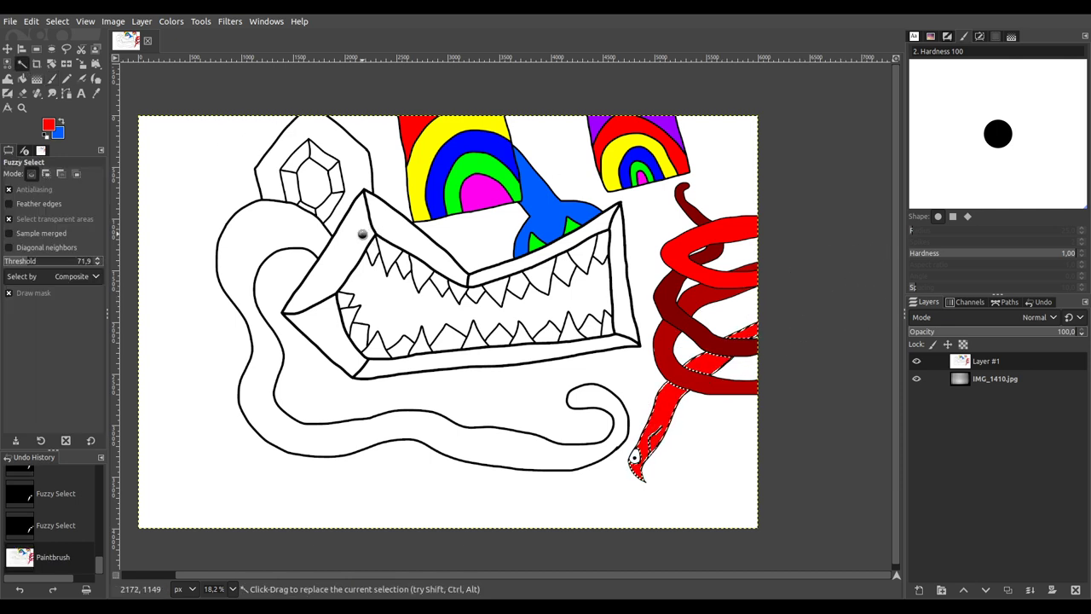
{"action": "left_click", "coordinate": [362, 233]}
{"action": "left_click", "coordinate": [519, 269]}
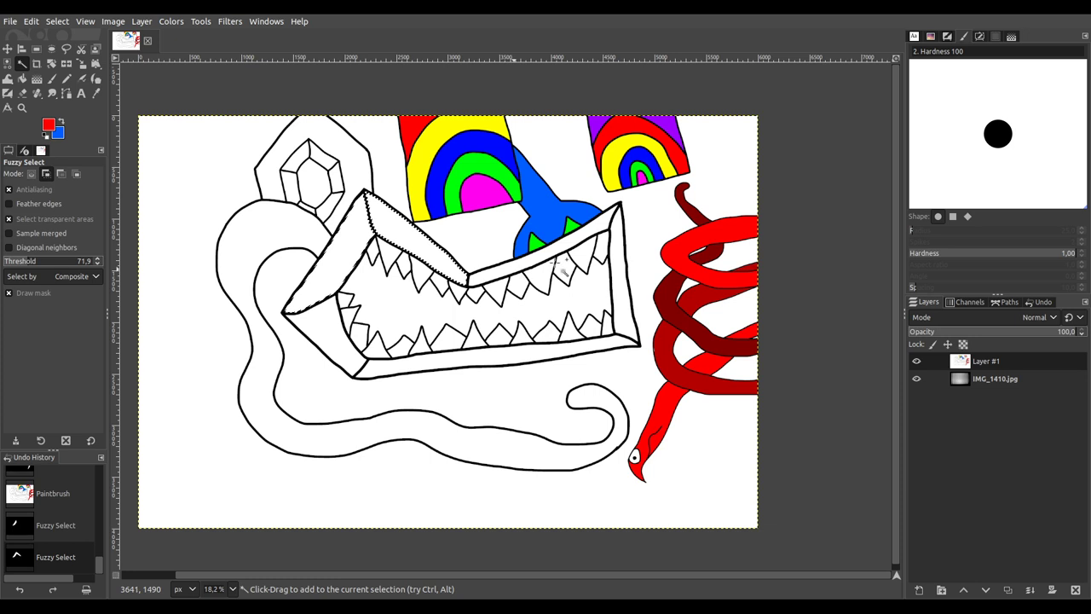
{"action": "left_click_drag", "start_coordinate": [615, 281], "coordinate": [596, 351]}
{"action": "left_click", "coordinate": [358, 350]}
{"action": "left_click", "coordinate": [332, 335]}
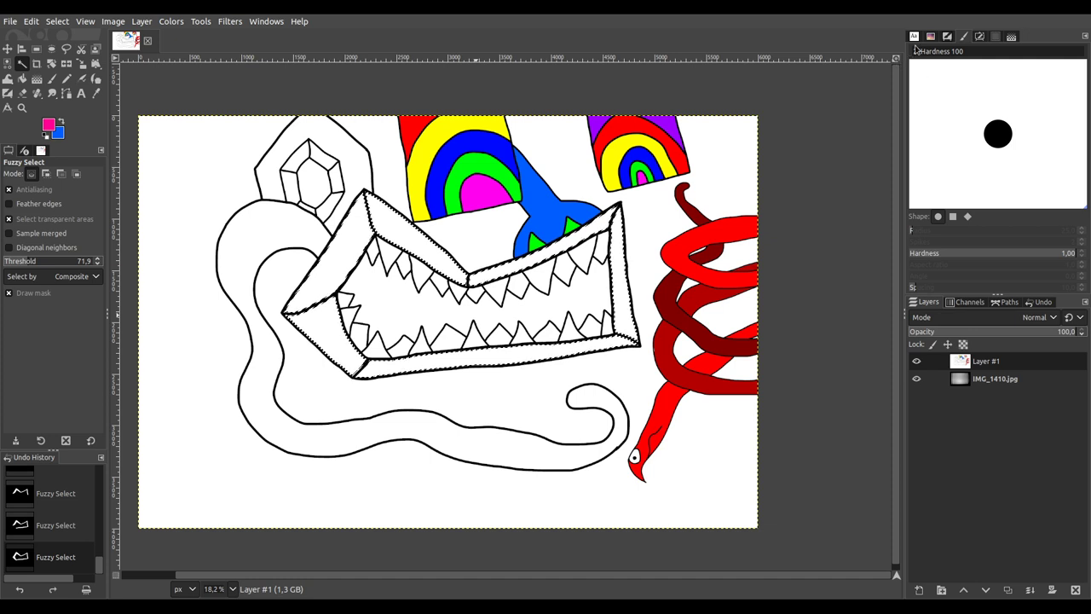
{"action": "left_click", "coordinate": [51, 78]}
{"action": "left_click", "coordinate": [348, 204]}
{"action": "mouse_move", "coordinate": [433, 253]}
{"action": "left_mouse_down"}
{"action": "mouse_move", "coordinate": [612, 220]}
{"action": "mouse_move", "coordinate": [620, 256]}
{"action": "mouse_move", "coordinate": [503, 361]}
{"action": "mouse_move", "coordinate": [320, 349]}
{"action": "left_mouse_up"}
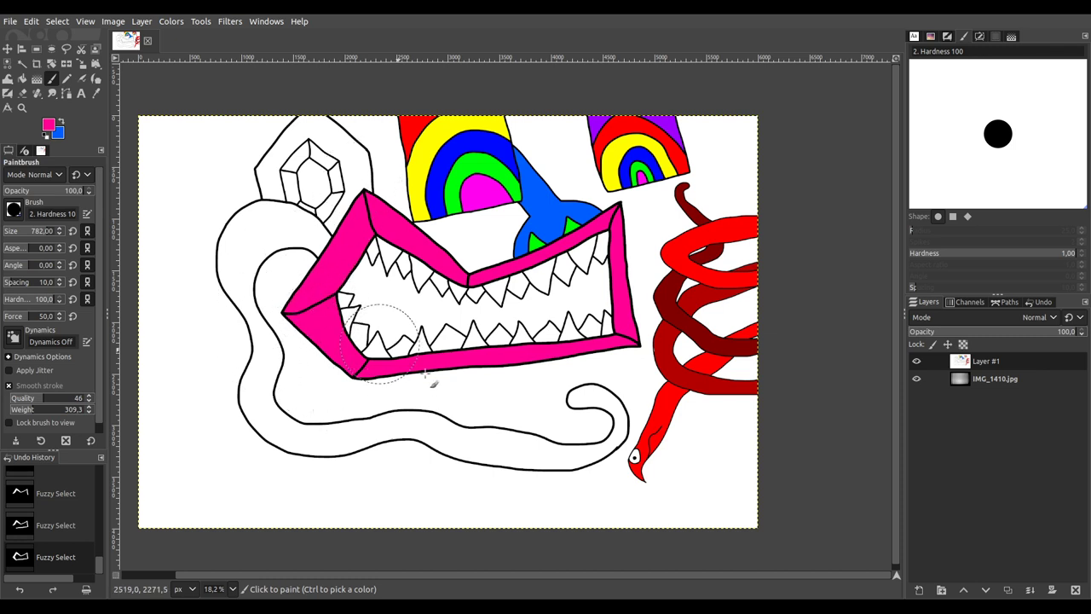
{"action": "left_click_drag", "start_coordinate": [661, 343], "coordinate": [657, 348]}
Step: Fuzzy-select the mouth's interior between the teeth, paint it dark plum and select the whole image again
{"action": "left_click", "coordinate": [22, 63]}
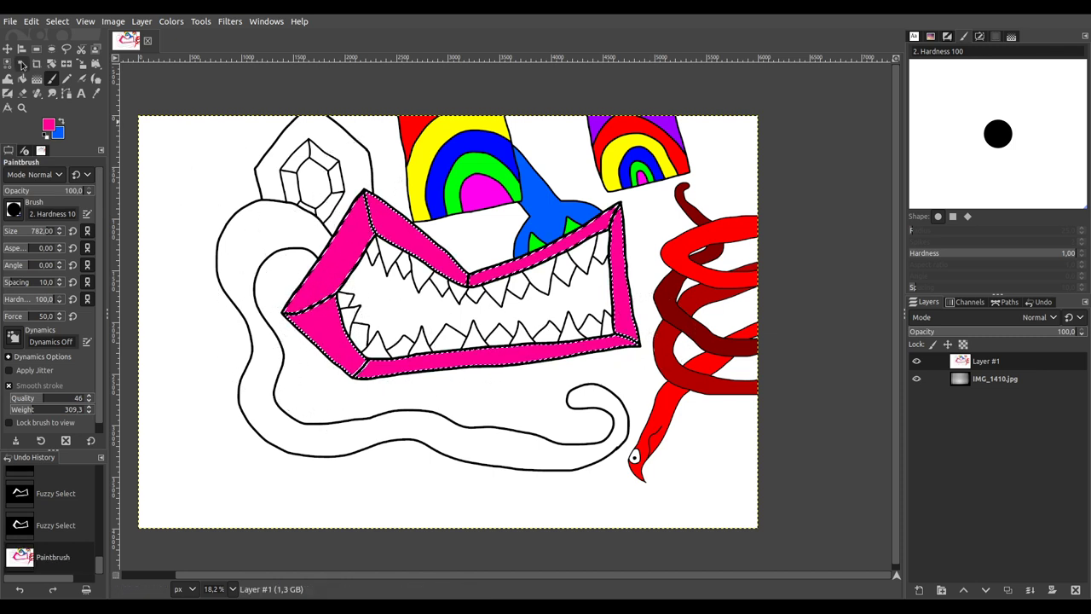
{"action": "left_click", "coordinate": [392, 319]}
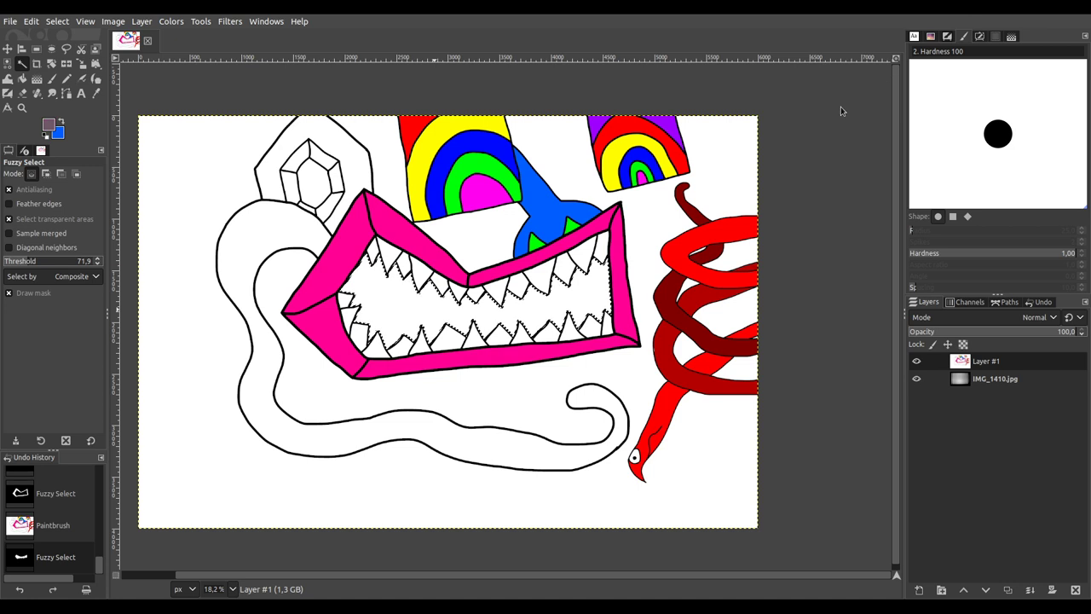
{"action": "key", "text": "p"}
{"action": "mouse_move", "coordinate": [322, 284]}
{"action": "left_mouse_down"}
{"action": "mouse_move", "coordinate": [592, 296]}
{"action": "mouse_move", "coordinate": [393, 277]}
{"action": "left_mouse_up"}
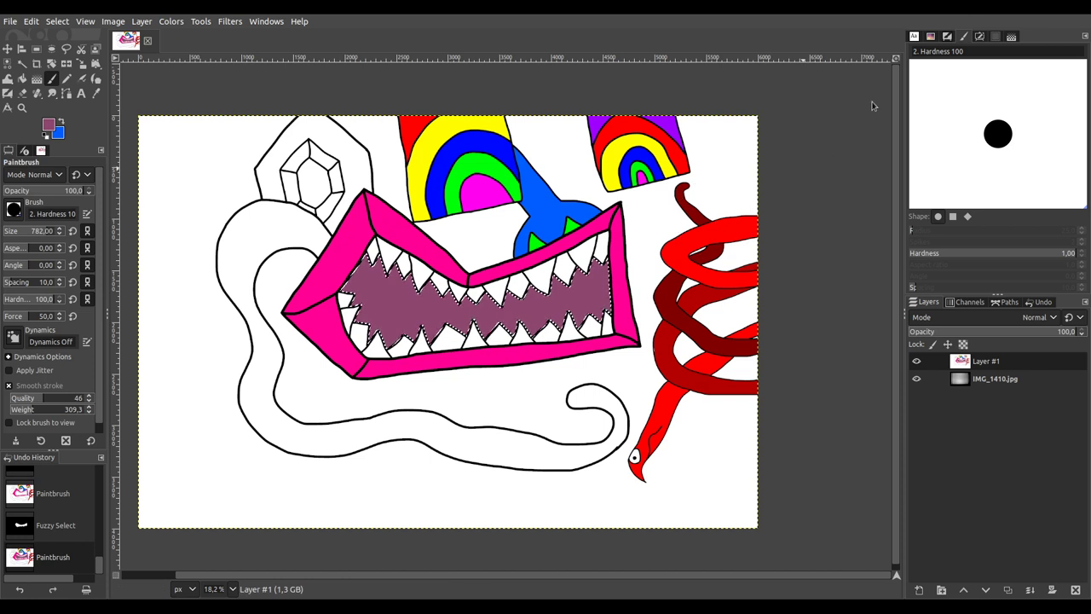
{"action": "mouse_move", "coordinate": [367, 294]}
{"action": "left_mouse_down"}
{"action": "mouse_move", "coordinate": [559, 270]}
{"action": "mouse_move", "coordinate": [601, 312]}
{"action": "mouse_move", "coordinate": [350, 337]}
{"action": "left_mouse_up"}
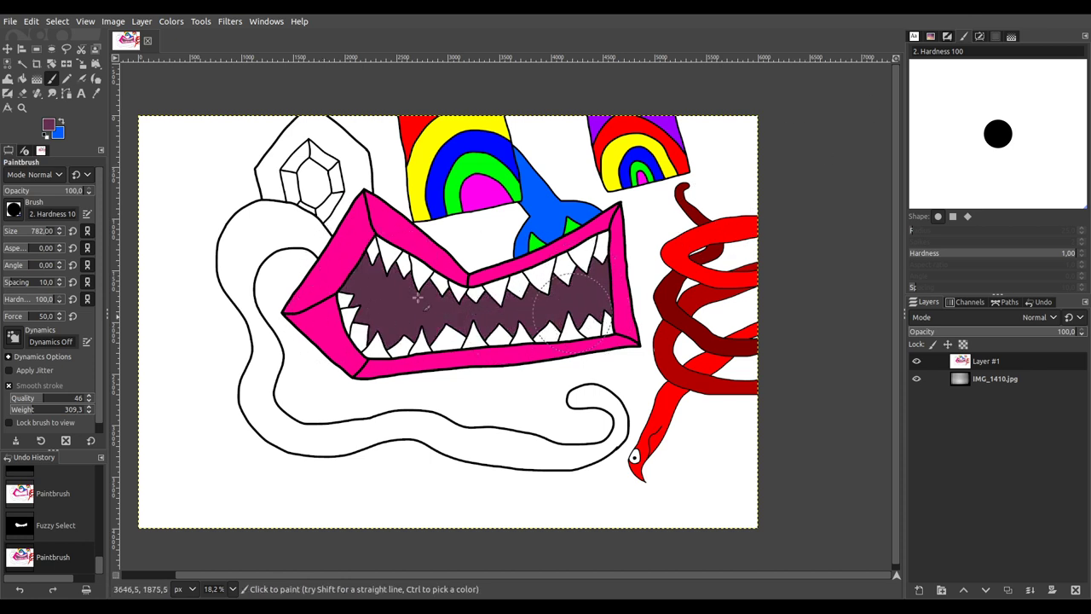
{"action": "key", "text": "ctrl+z"}
{"action": "key", "text": "ctrl+z"}
{"action": "key", "text": "ctrl+a"}
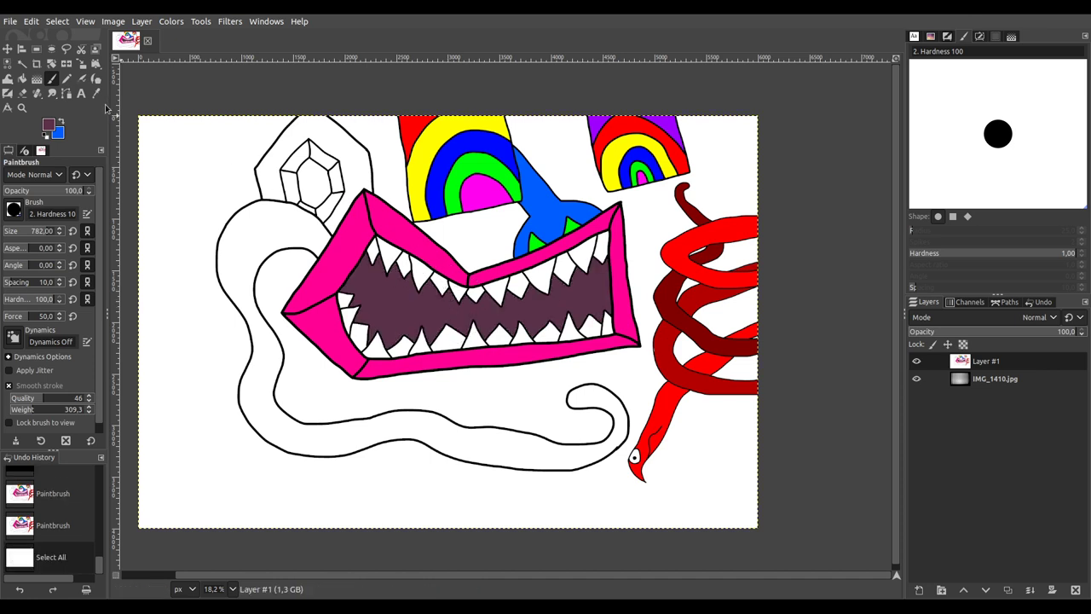
Step: Fuzzy-select the long curling tentacle beside and below the mouth and paint it violet
{"action": "left_click", "coordinate": [22, 64]}
{"action": "left_click", "coordinate": [253, 240]}
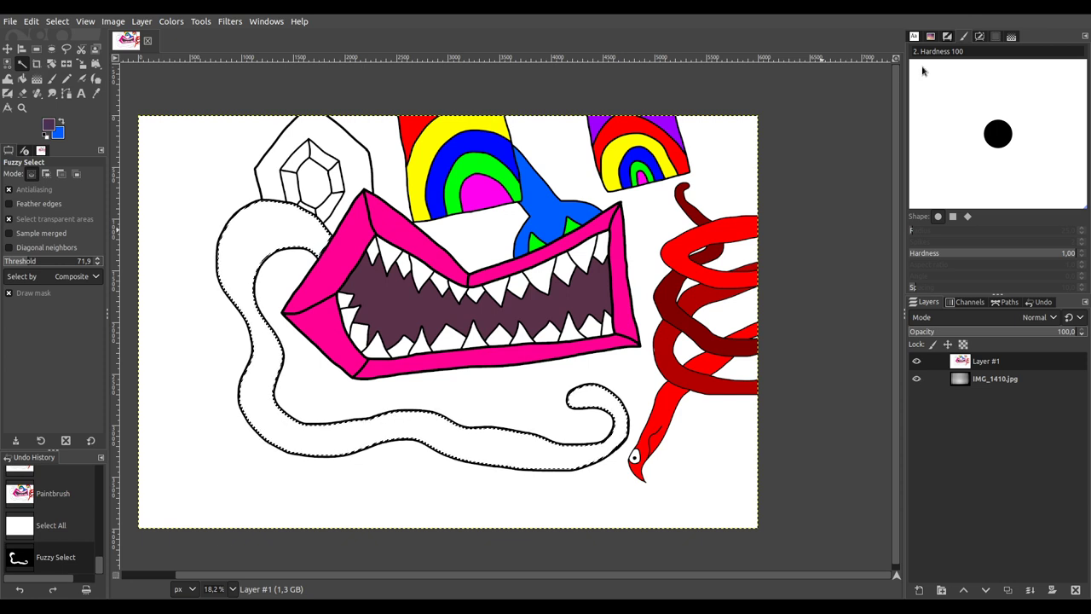
{"action": "left_click", "coordinate": [51, 78]}
{"action": "mouse_move", "coordinate": [311, 239]}
{"action": "left_mouse_down"}
{"action": "mouse_move", "coordinate": [289, 223]}
{"action": "mouse_move", "coordinate": [225, 229]}
{"action": "mouse_move", "coordinate": [260, 345]}
{"action": "mouse_move", "coordinate": [273, 459]}
{"action": "mouse_move", "coordinate": [394, 428]}
{"action": "mouse_move", "coordinate": [558, 465]}
{"action": "mouse_move", "coordinate": [547, 387]}
{"action": "left_mouse_up"}
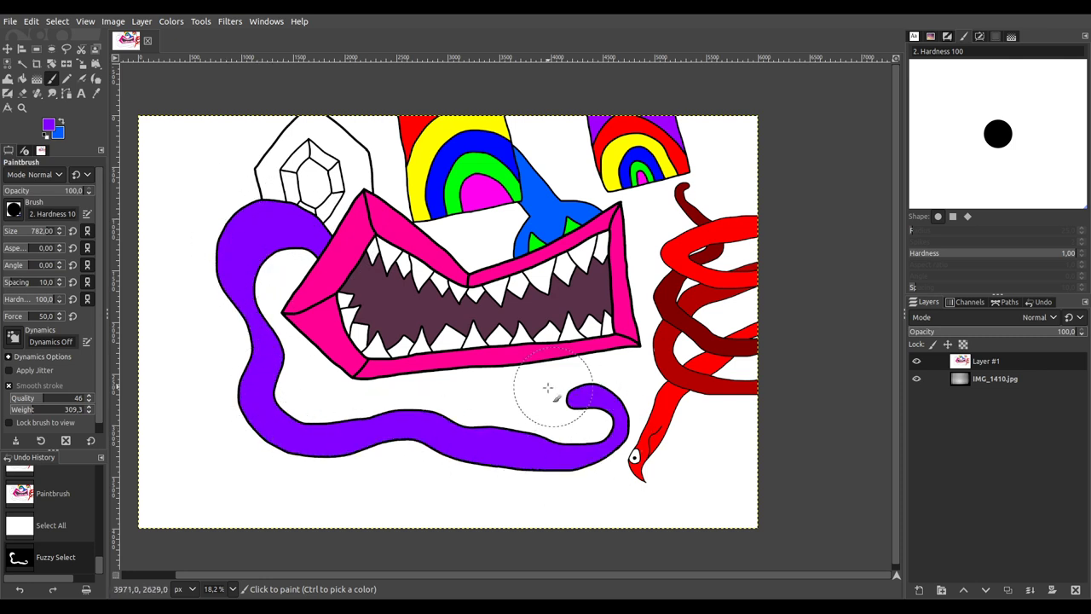
Step: Fuzzy-select the centre of the gem above the tentacle, compare it with the original photo layer, and paint it yellow
{"action": "left_click", "coordinate": [22, 63]}
{"action": "left_click", "coordinate": [307, 170]}
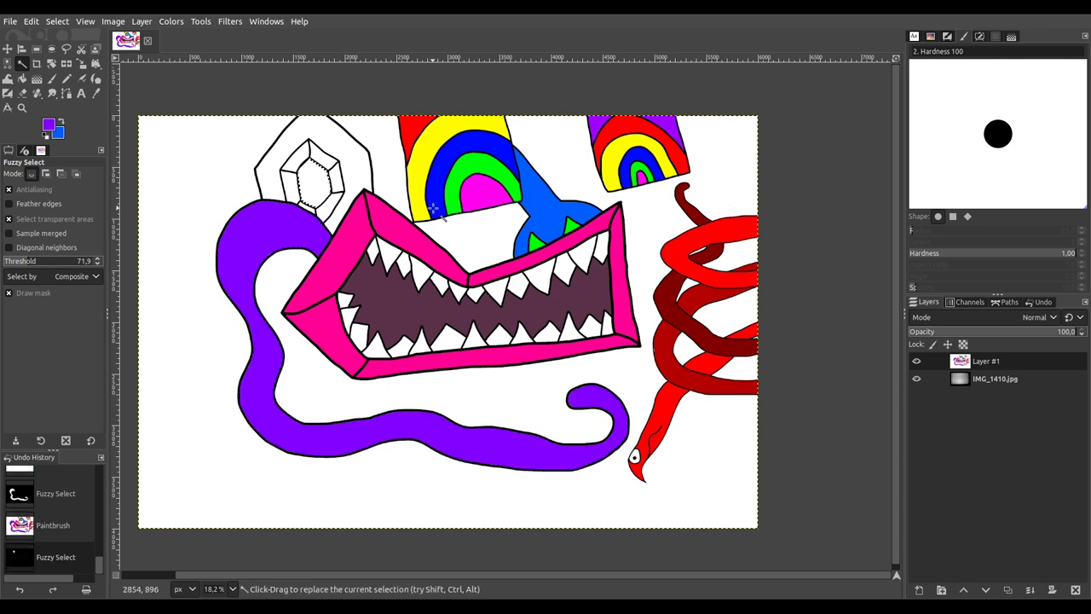
{"action": "left_click", "coordinate": [917, 361]}
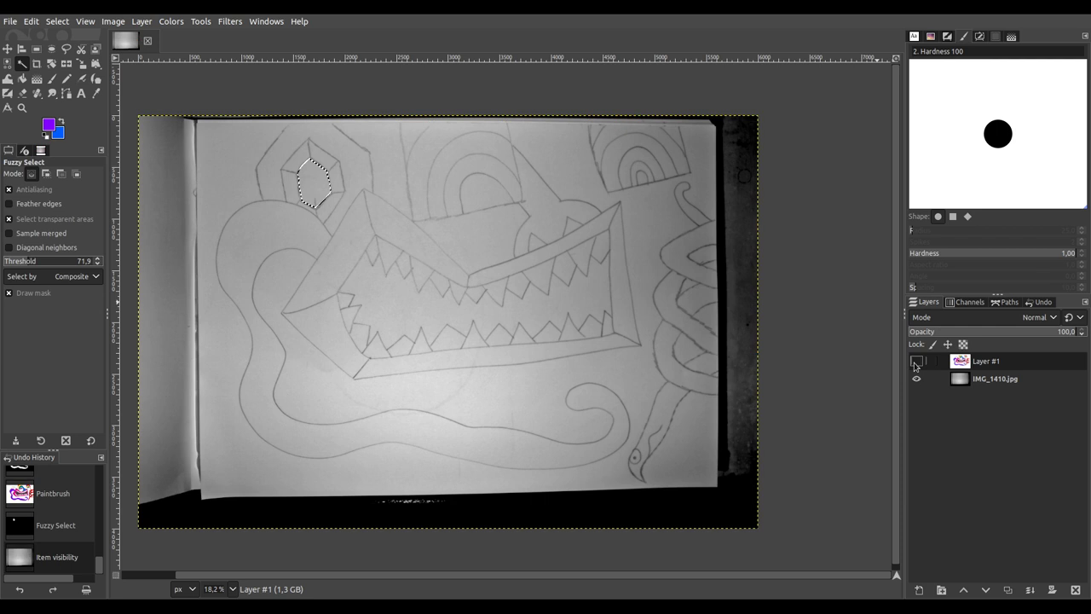
{"action": "left_click", "coordinate": [916, 362]}
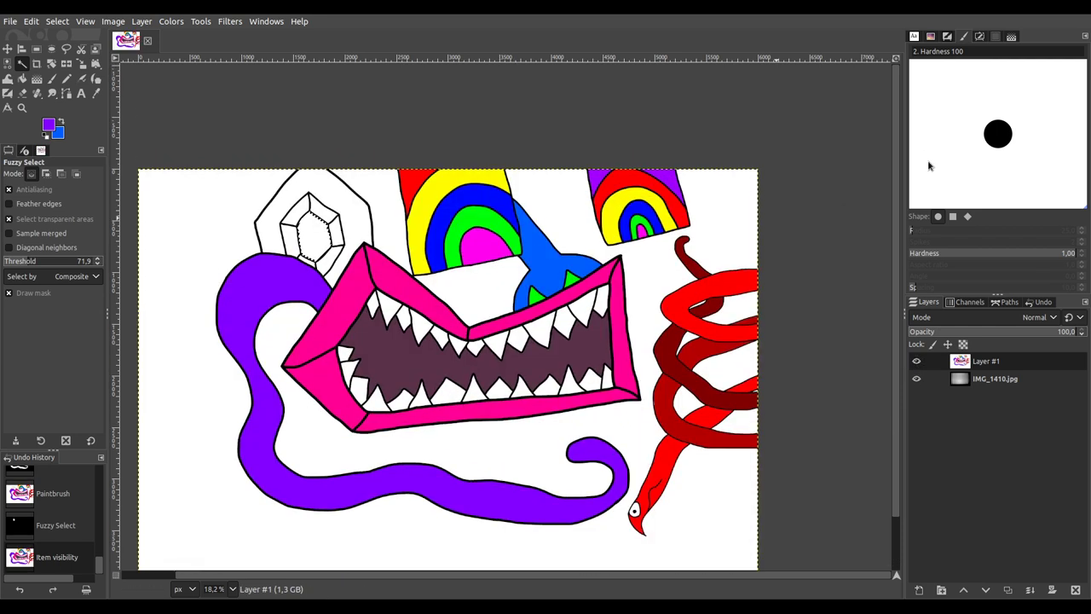
{"action": "key", "text": "p"}
{"action": "left_click", "coordinate": [313, 228]}
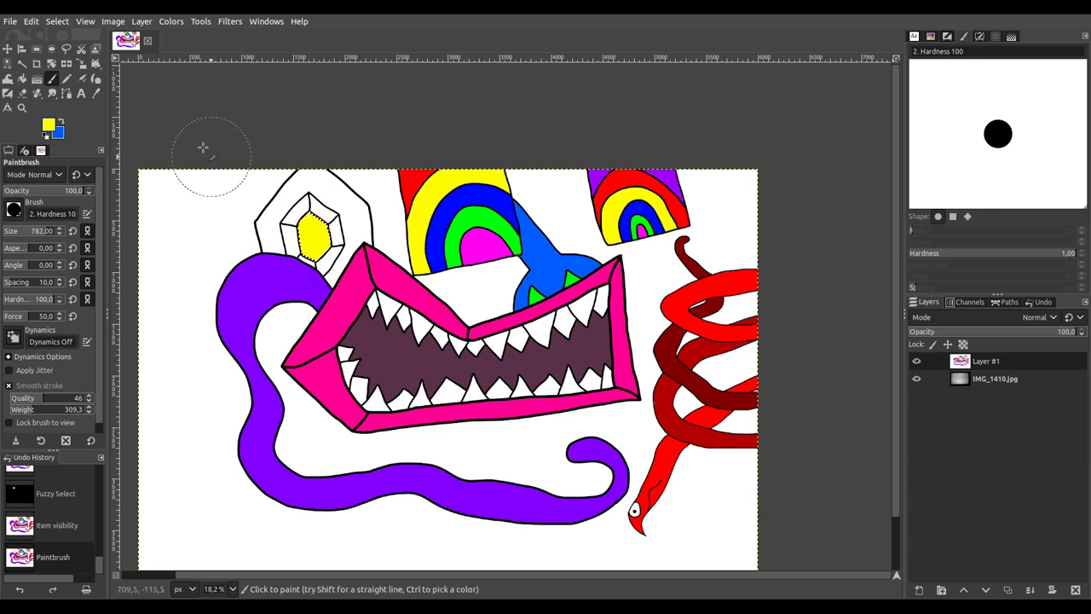
Step: Fuzzy-select the facets around the gem's yellow centre together and paint them magenta-purple
{"action": "left_click", "coordinate": [22, 64]}
{"action": "left_click", "coordinate": [333, 225], "text": "shift"}
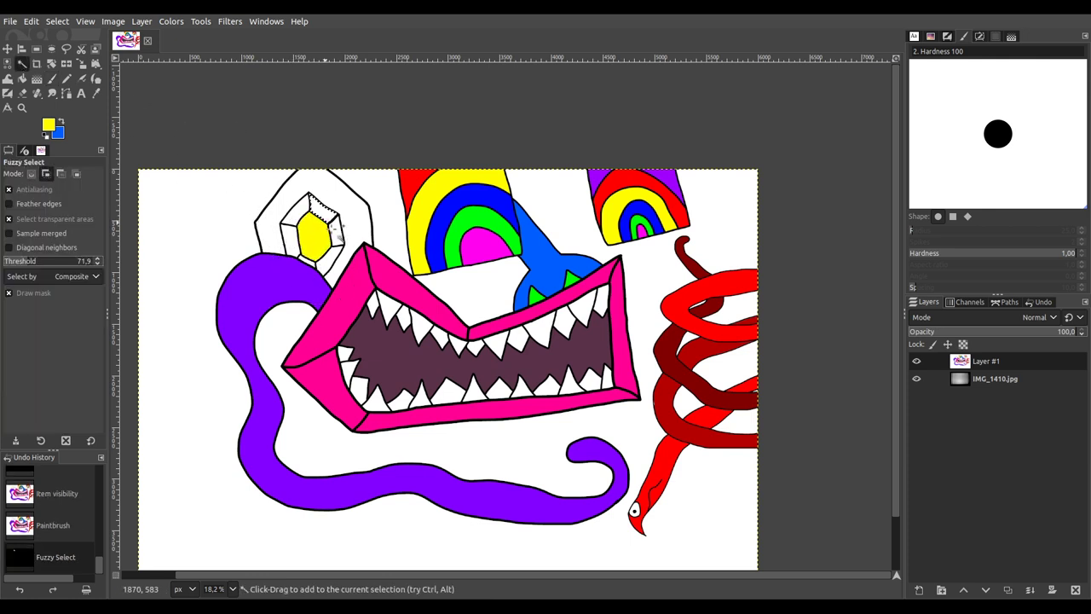
{"action": "left_click", "coordinate": [338, 250], "text": "shift"}
{"action": "left_click", "coordinate": [303, 260], "text": "shift"}
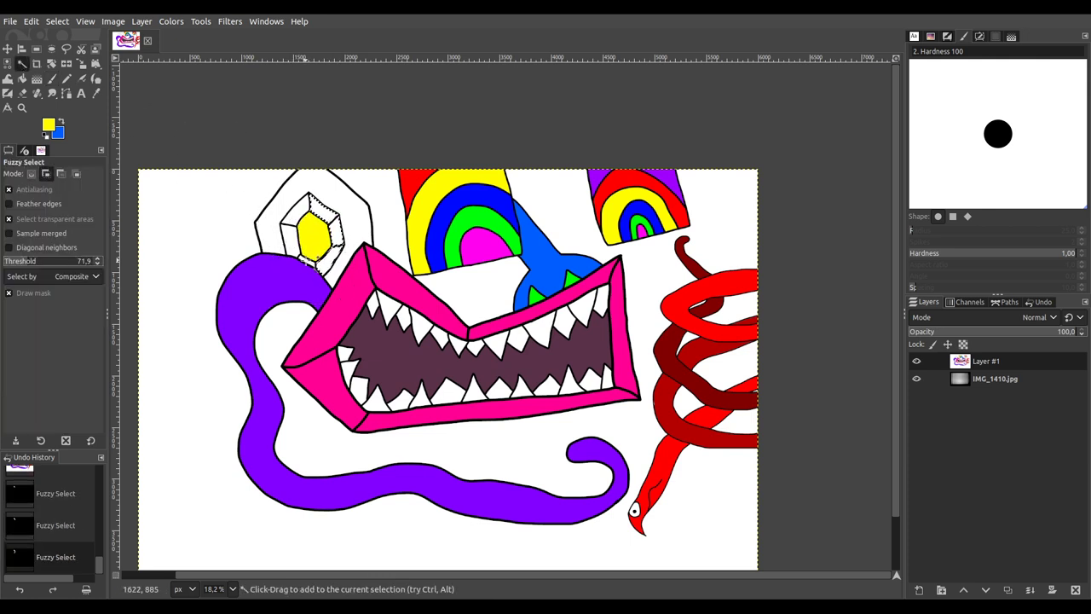
{"action": "left_click", "coordinate": [315, 241], "text": "shift"}
{"action": "left_click", "coordinate": [293, 237], "text": "shift"}
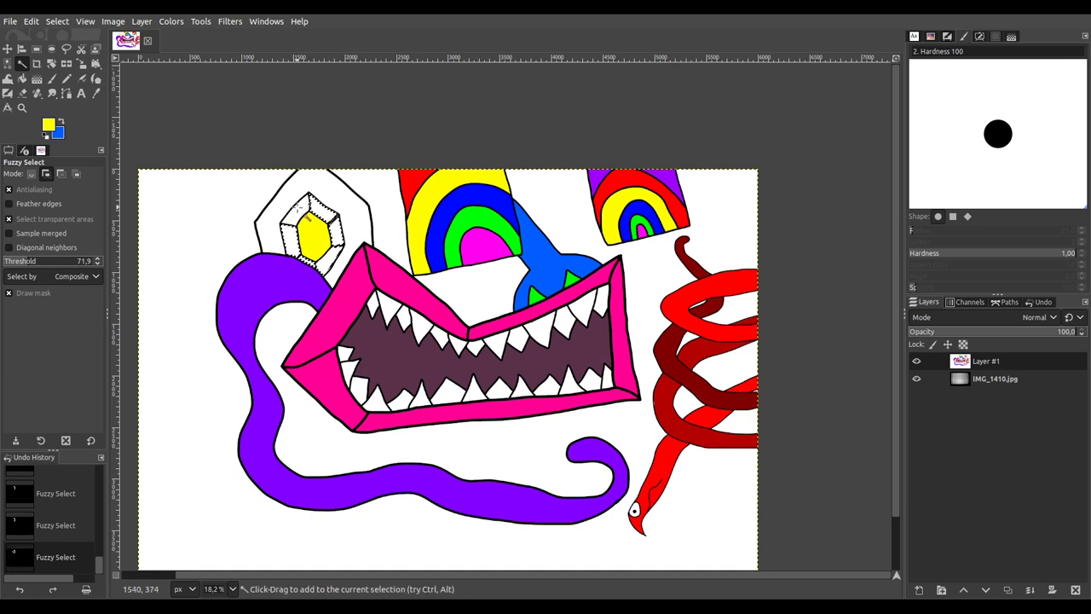
{"action": "left_click_drag", "start_coordinate": [847, 68], "coordinate": [849, 68]}
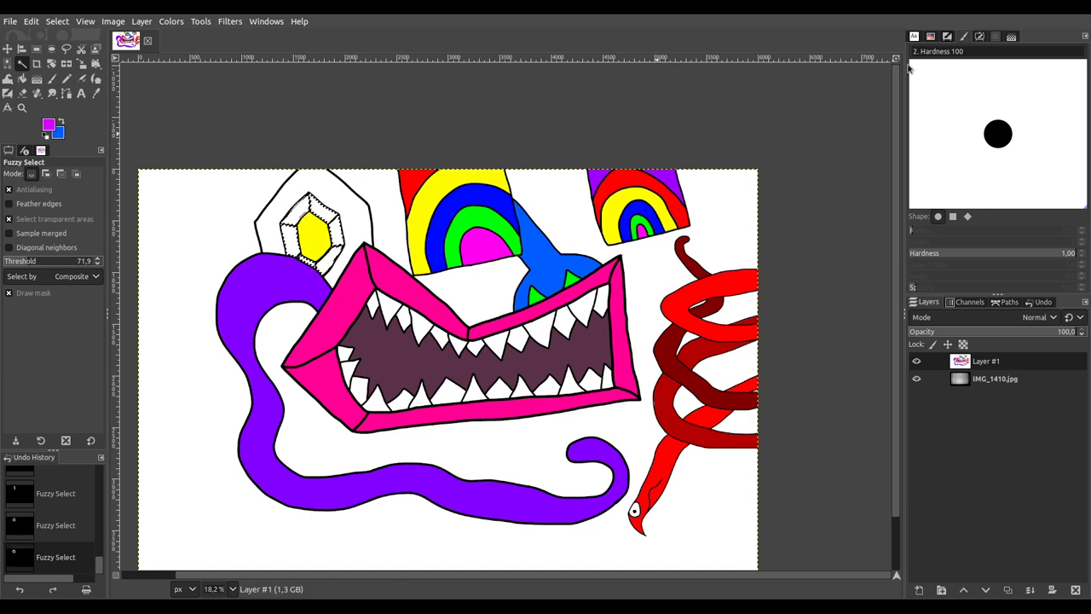
{"action": "left_click", "coordinate": [52, 79]}
{"action": "left_click", "coordinate": [270, 228]}
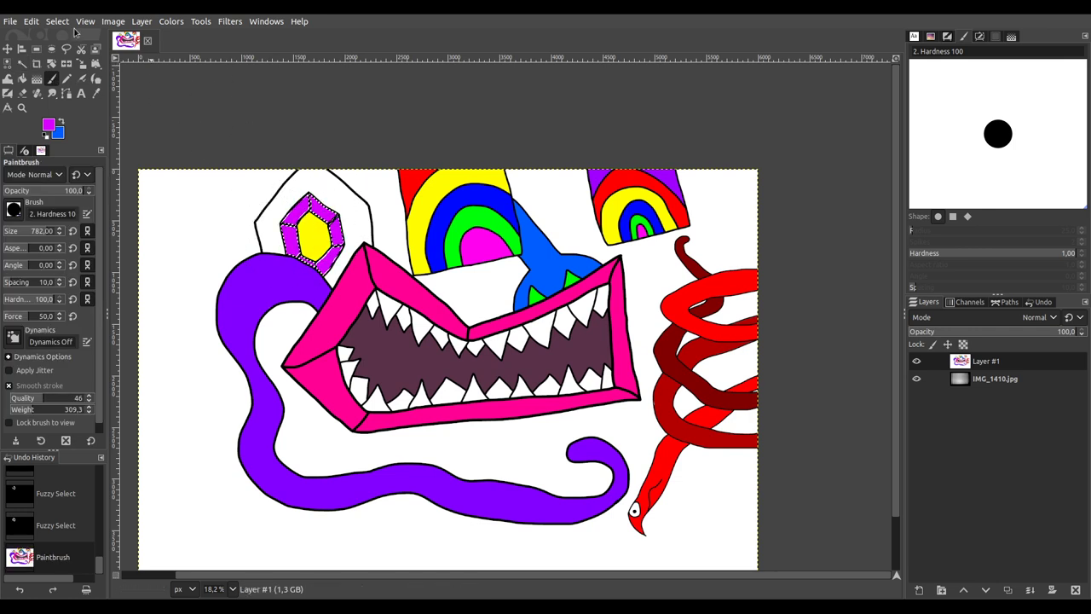
Step: Fuzzy-select the outer area surrounding the gem's facets, paint it blue and select the whole image again
{"action": "left_click", "coordinate": [23, 63]}
{"action": "left_click", "coordinate": [333, 201]}
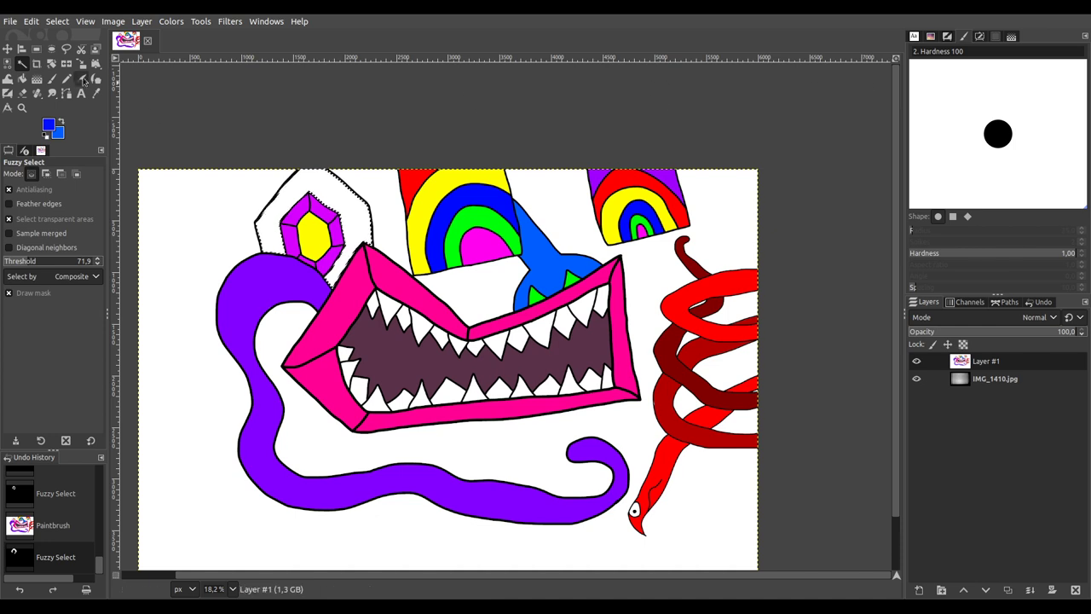
{"action": "left_click", "coordinate": [52, 78]}
{"action": "mouse_move", "coordinate": [264, 217]}
{"action": "left_mouse_down"}
{"action": "mouse_move", "coordinate": [358, 248]}
{"action": "mouse_move", "coordinate": [281, 151]}
{"action": "mouse_move", "coordinate": [294, 290]}
{"action": "left_mouse_up"}
{"action": "scroll", "coordinate": [404, 329], "scroll_direction": "up", "scroll_amount": 1}
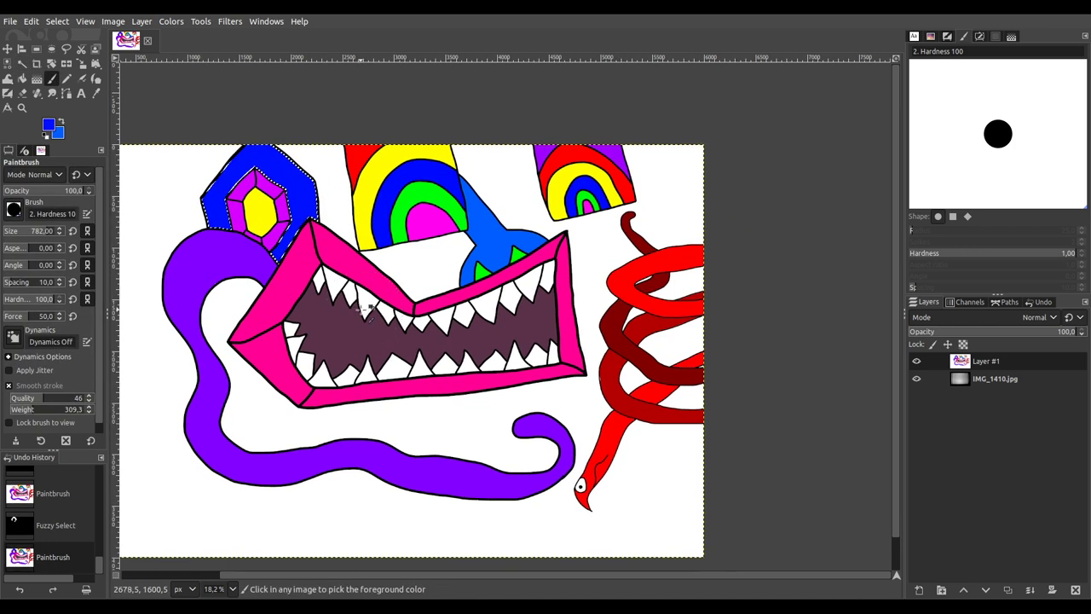
{"action": "key", "text": "ctrl+a"}
{"action": "scroll", "coordinate": [429, 308], "scroll_direction": "down", "scroll_amount": 1}
Step: Fuzzy-select the white background around the figures and add the white gaps between the snake's coils
{"action": "key", "text": "u"}
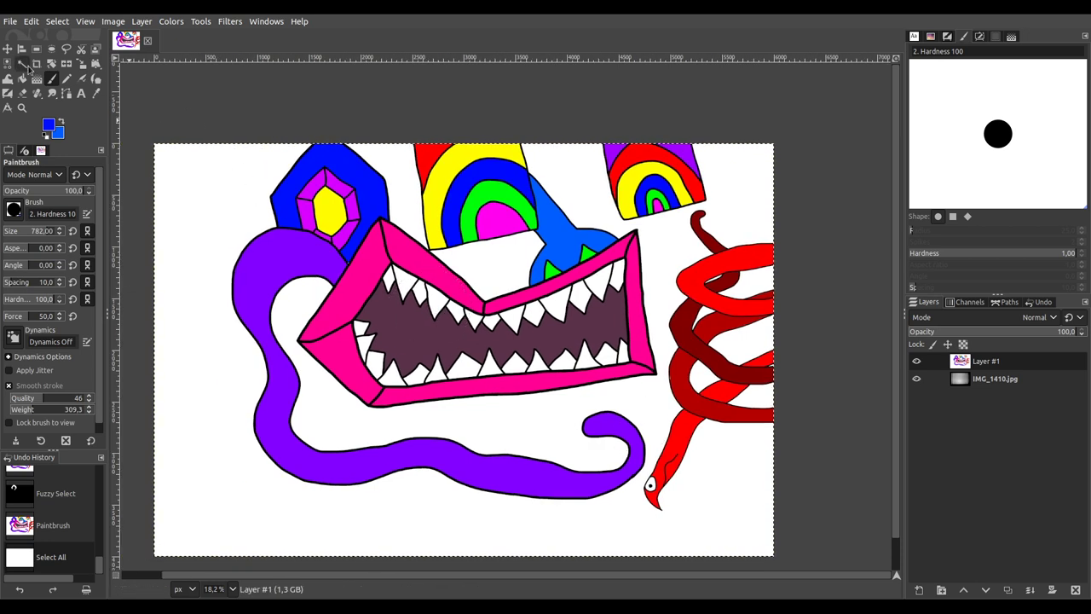
{"action": "key", "text": "ctrl+a"}
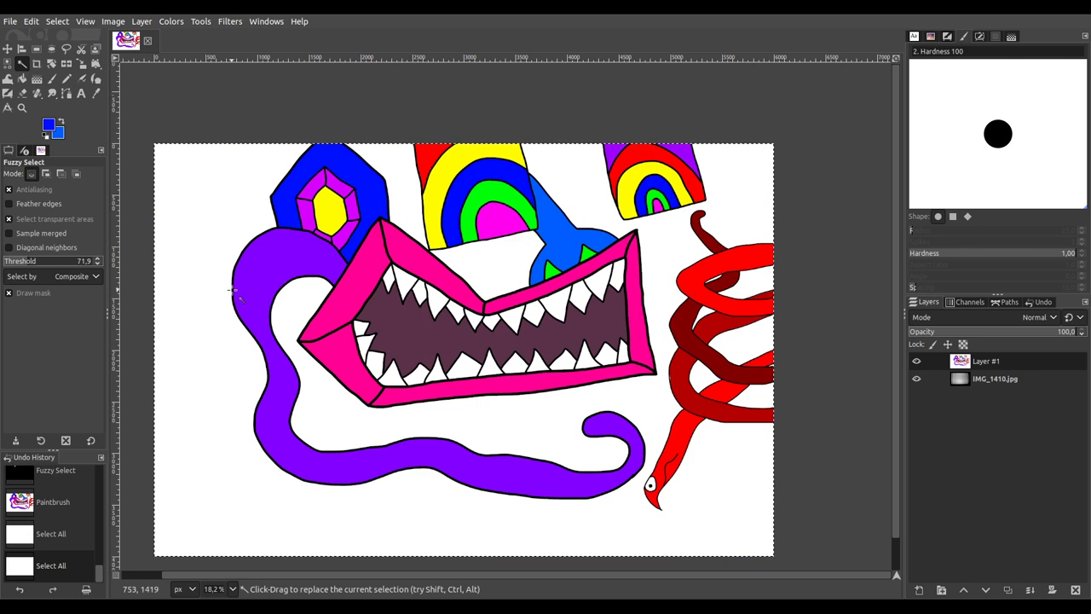
{"action": "left_click", "coordinate": [201, 268]}
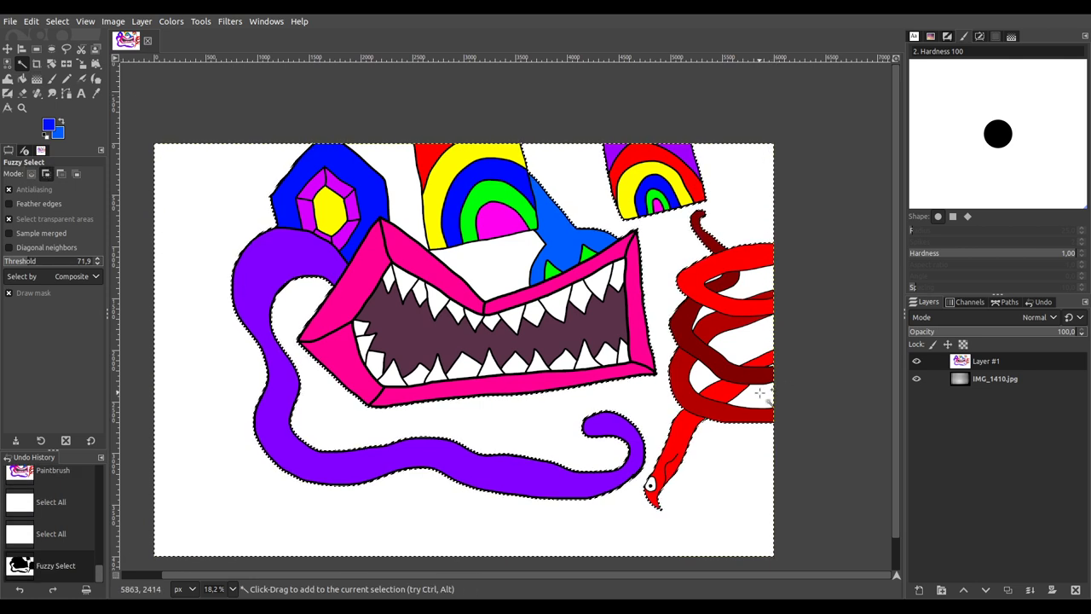
{"action": "left_click", "coordinate": [759, 392], "text": "shift"}
{"action": "left_click", "coordinate": [707, 313], "text": "shift"}
{"action": "left_click", "coordinate": [704, 309], "text": "shift"}
{"action": "left_click", "coordinate": [714, 317], "text": "shift"}
Step: Add the small gaps in the snake's upper coils and the white area between the mouth and the large rainbow to the selection
{"action": "scroll", "coordinate": [755, 358], "scroll_direction": "up", "scroll_amount": 5, "text": "ctrl"}
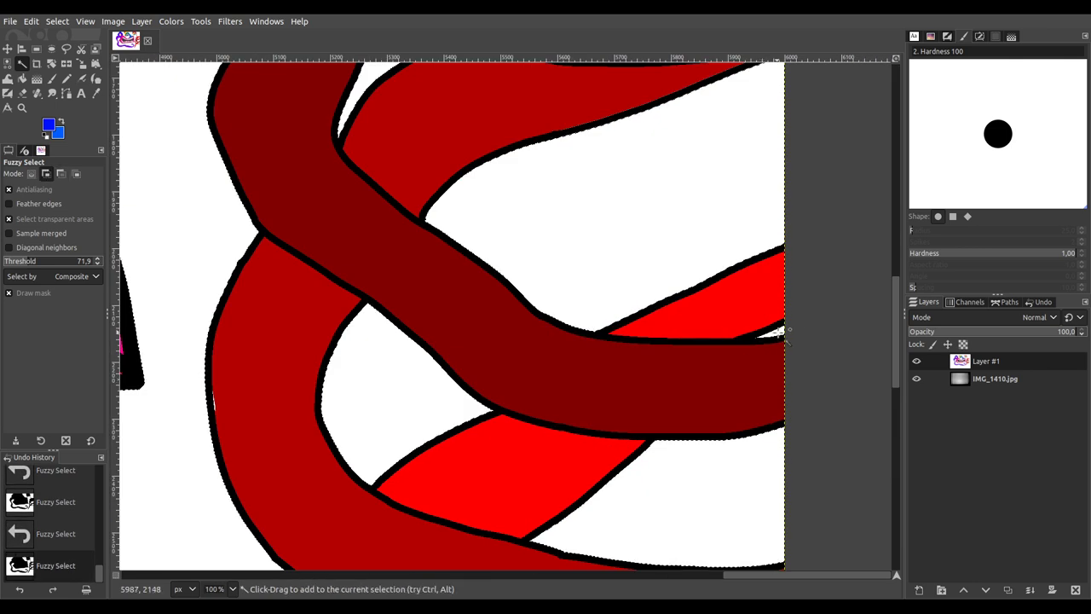
{"action": "scroll", "coordinate": [553, 312], "scroll_direction": "up", "scroll_amount": 5}
{"action": "scroll", "coordinate": [553, 312], "scroll_direction": "left", "scroll_amount": 1}
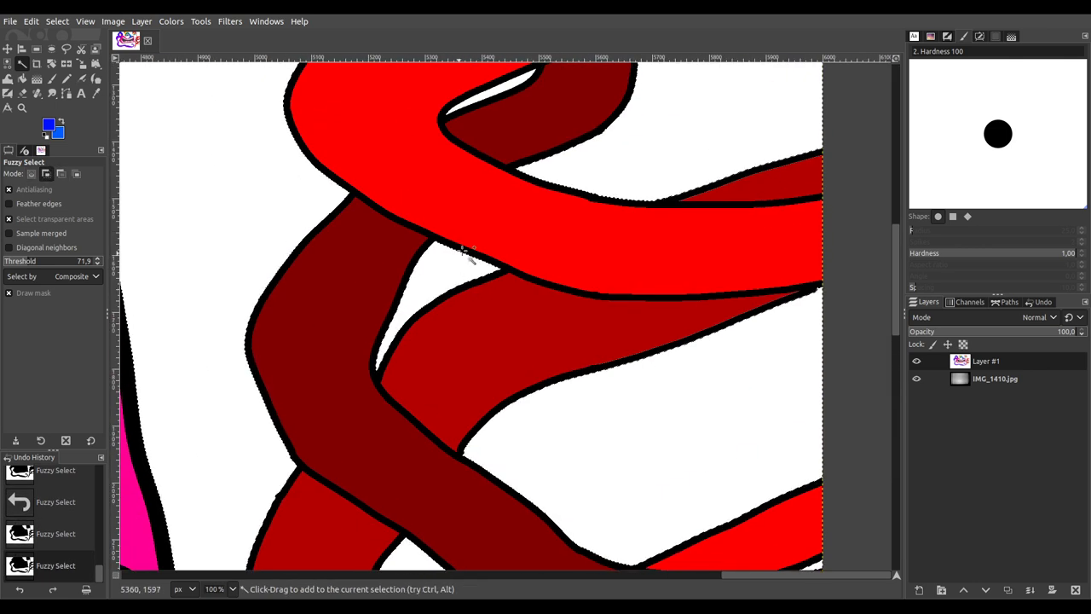
{"action": "left_click", "coordinate": [505, 104], "text": "shift"}
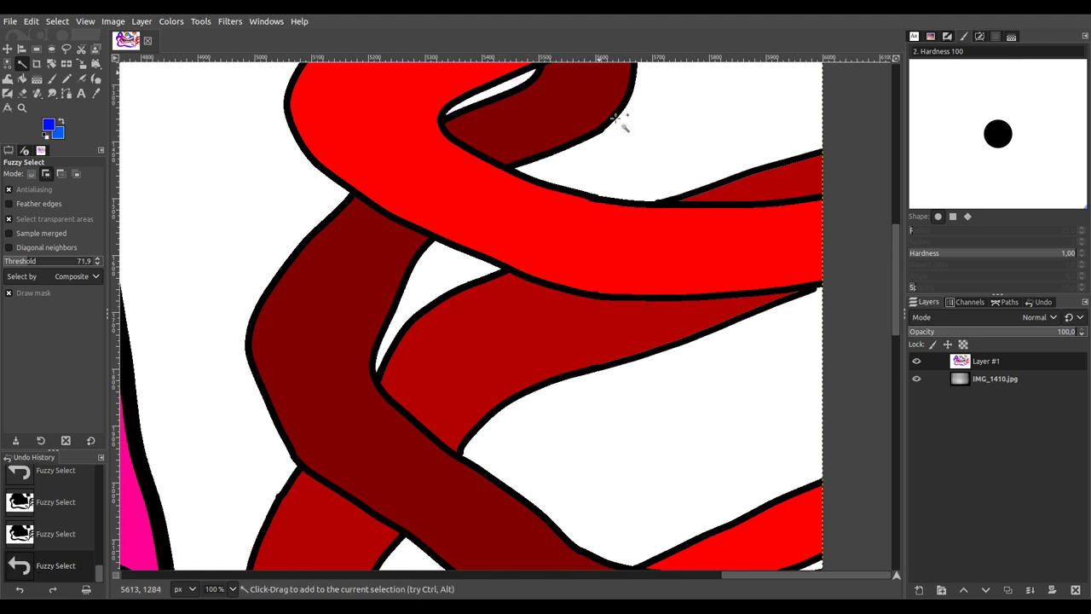
{"action": "scroll", "coordinate": [635, 228], "scroll_direction": "down", "scroll_amount": 1, "text": "ctrl"}
{"action": "scroll", "coordinate": [636, 228], "scroll_direction": "down", "scroll_amount": 4, "text": "ctrl"}
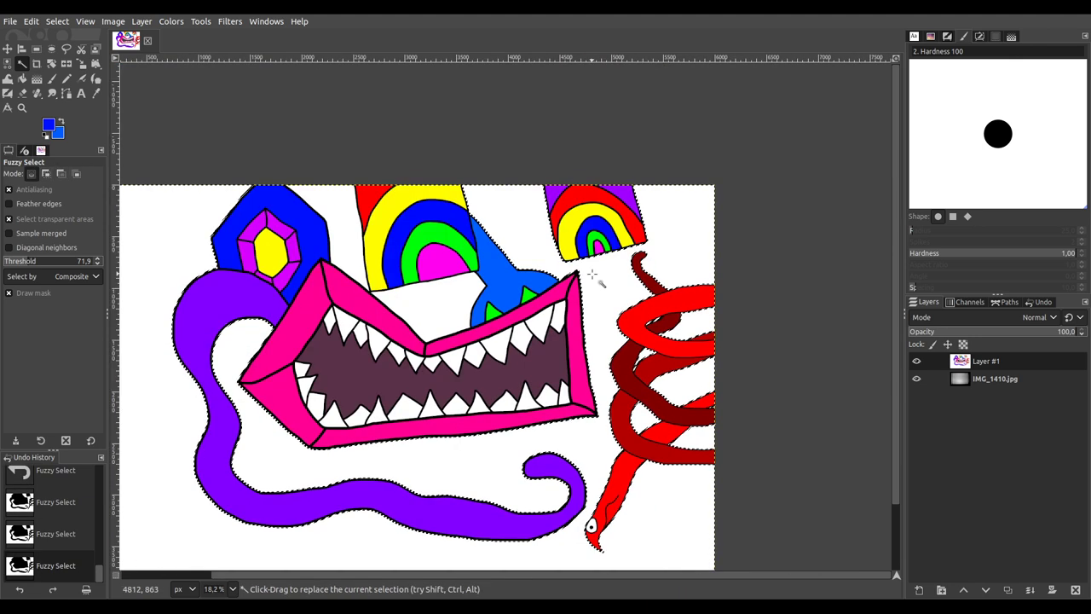
{"action": "left_click", "coordinate": [560, 290], "text": "shift"}
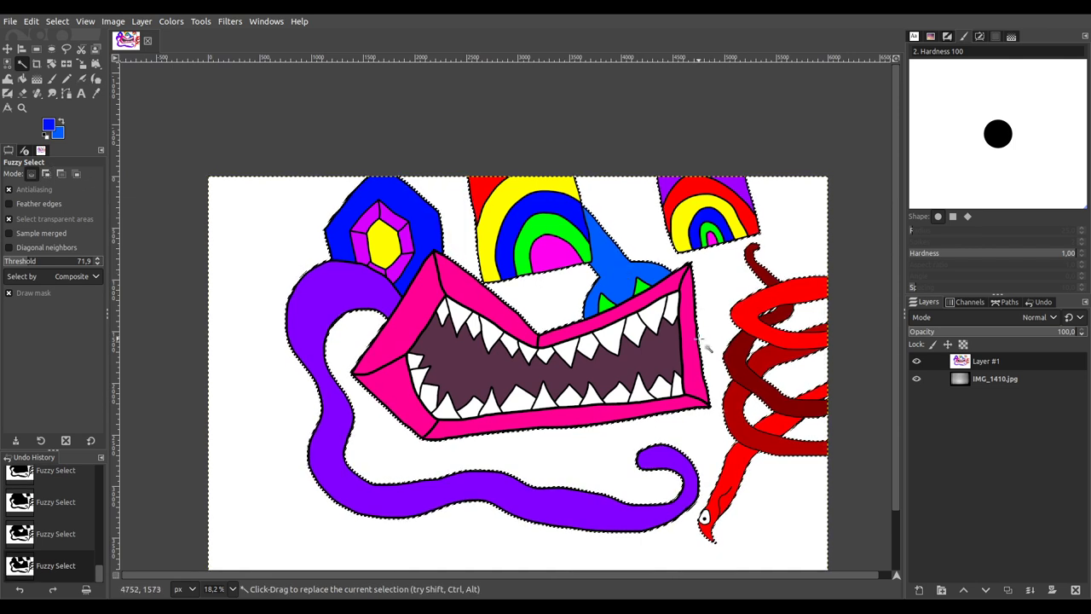
{"action": "scroll", "coordinate": [644, 314], "scroll_direction": "down", "scroll_amount": 1}
{"action": "scroll", "coordinate": [643, 313], "scroll_direction": "down", "scroll_amount": 1}
{"action": "scroll", "coordinate": [631, 311], "scroll_direction": "down", "scroll_amount": 1, "text": "ctrl"}
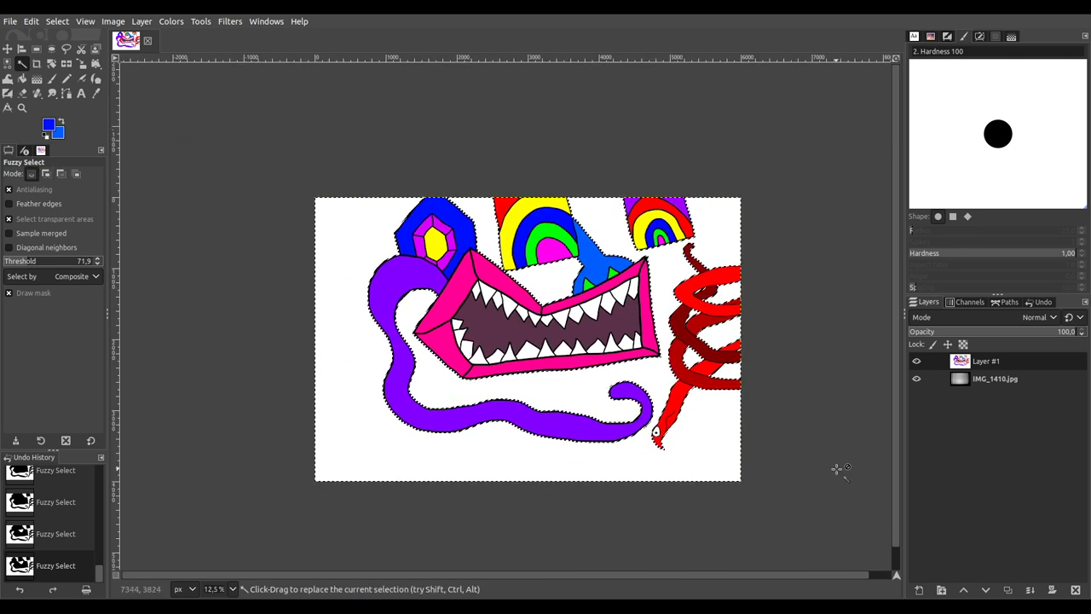
{"action": "scroll", "coordinate": [625, 367], "scroll_direction": "up", "scroll_amount": 1, "text": "ctrl"}
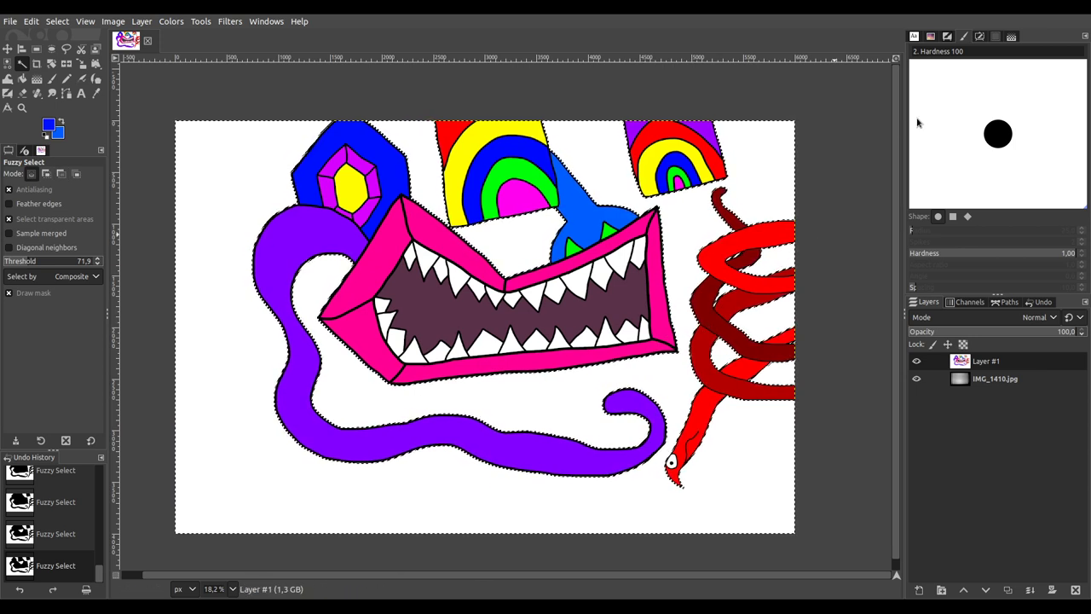
Step: Paint the whole selected background dark green with the Paintbrush, including the gaps around the rainbows, mouth, tentacle and snake
{"action": "left_click", "coordinate": [51, 78]}
{"action": "mouse_move", "coordinate": [186, 141]}
{"action": "left_mouse_down"}
{"action": "mouse_move", "coordinate": [198, 518]}
{"action": "mouse_move", "coordinate": [750, 516]}
{"action": "mouse_move", "coordinate": [763, 375]}
{"action": "mouse_move", "coordinate": [707, 375]}
{"action": "left_mouse_up"}
{"action": "mouse_move", "coordinate": [686, 443]}
{"action": "left_mouse_down"}
{"action": "mouse_move", "coordinate": [653, 401]}
{"action": "mouse_move", "coordinate": [697, 533]}
{"action": "left_mouse_up"}
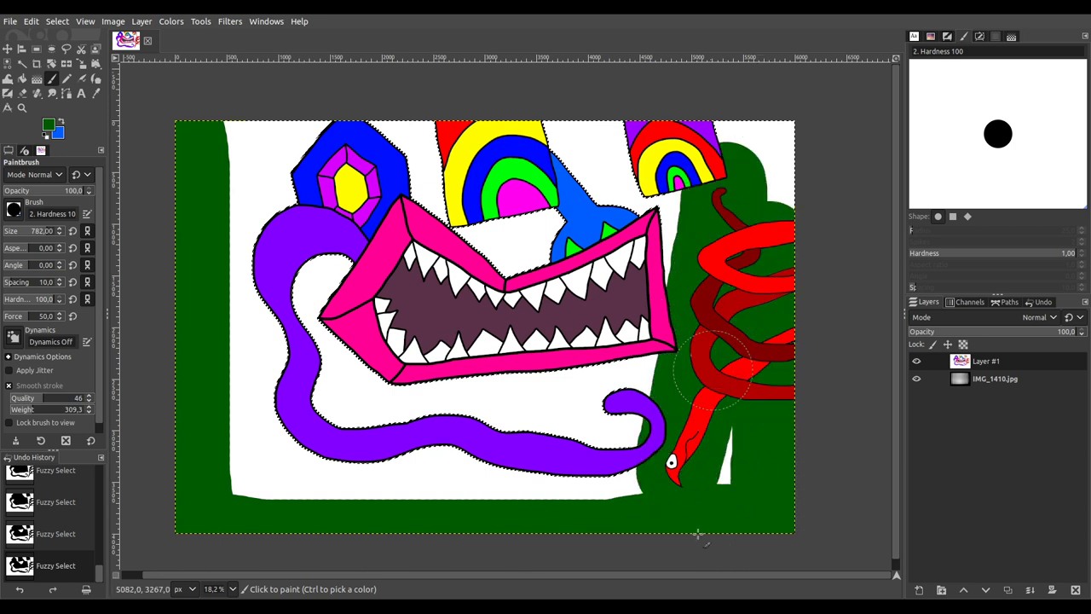
{"action": "mouse_move", "coordinate": [681, 495]}
{"action": "left_mouse_down"}
{"action": "mouse_move", "coordinate": [565, 500]}
{"action": "mouse_move", "coordinate": [418, 463]}
{"action": "mouse_move", "coordinate": [316, 545]}
{"action": "left_mouse_up"}
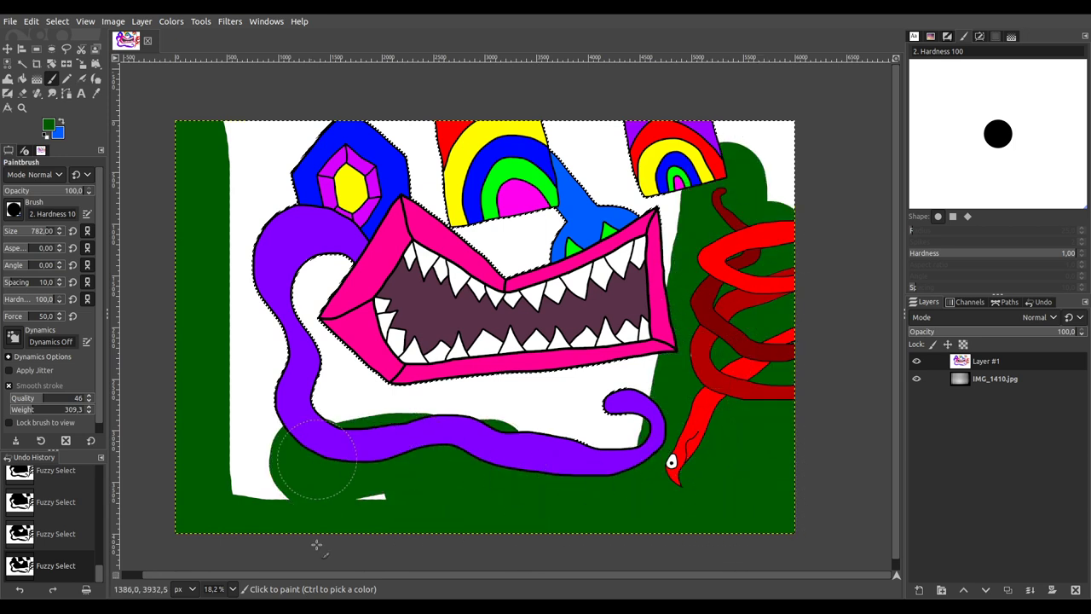
{"action": "mouse_move", "coordinate": [364, 478]}
{"action": "left_mouse_down"}
{"action": "mouse_move", "coordinate": [243, 485]}
{"action": "mouse_move", "coordinate": [235, 146]}
{"action": "mouse_move", "coordinate": [571, 124]}
{"action": "left_mouse_up"}
{"action": "mouse_move", "coordinate": [277, 274]}
{"action": "left_mouse_down"}
{"action": "mouse_move", "coordinate": [316, 394]}
{"action": "mouse_move", "coordinate": [390, 334]}
{"action": "mouse_move", "coordinate": [388, 201]}
{"action": "mouse_move", "coordinate": [366, 246]}
{"action": "left_mouse_up"}
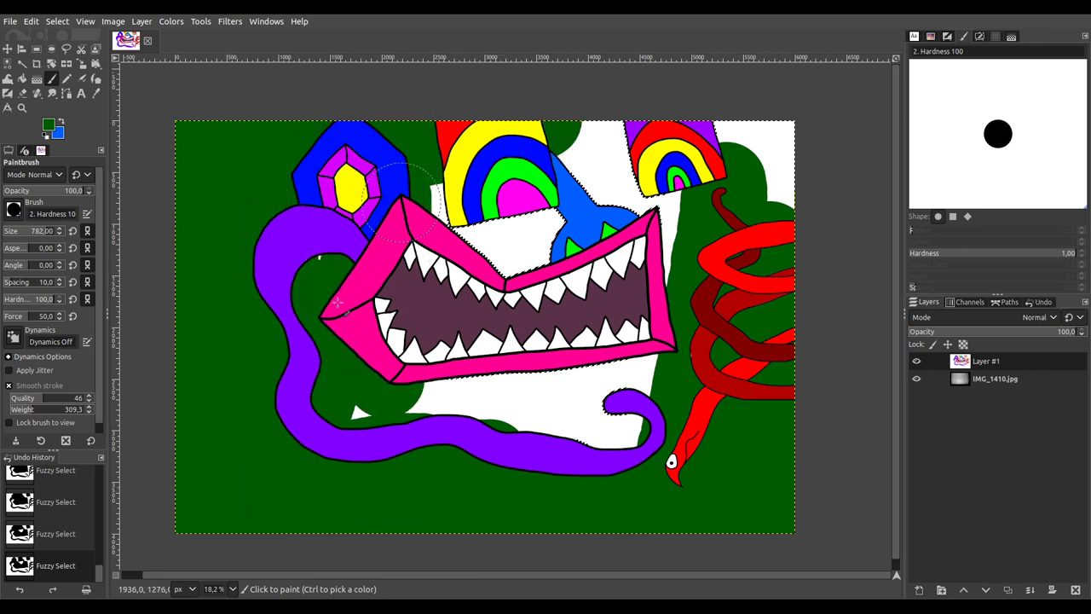
{"action": "left_click_drag", "start_coordinate": [395, 349], "coordinate": [386, 416]}
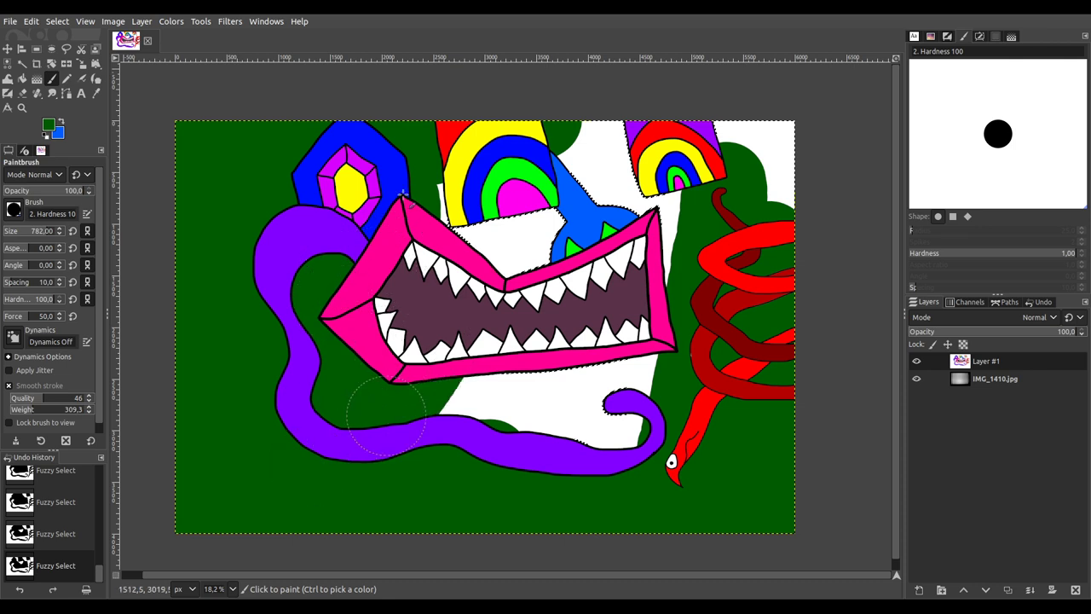
{"action": "left_click_drag", "start_coordinate": [503, 268], "coordinate": [504, 217]}
{"action": "mouse_move", "coordinate": [590, 100]}
{"action": "left_mouse_down"}
{"action": "mouse_move", "coordinate": [622, 181]}
{"action": "mouse_move", "coordinate": [644, 176]}
{"action": "mouse_move", "coordinate": [659, 218]}
{"action": "left_mouse_up"}
{"action": "mouse_move", "coordinate": [730, 152]}
{"action": "left_mouse_down"}
{"action": "mouse_move", "coordinate": [787, 151]}
{"action": "mouse_move", "coordinate": [772, 201]}
{"action": "left_mouse_up"}
{"action": "mouse_move", "coordinate": [578, 372]}
{"action": "left_mouse_down"}
{"action": "mouse_move", "coordinate": [554, 507]}
{"action": "mouse_move", "coordinate": [671, 303]}
{"action": "mouse_move", "coordinate": [575, 452]}
{"action": "left_mouse_up"}
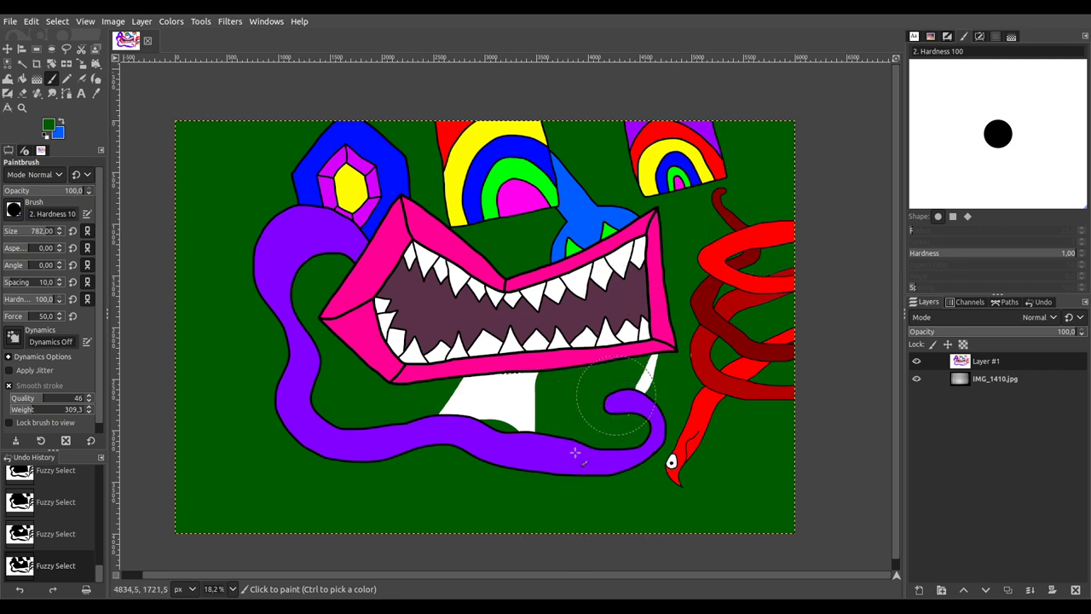
{"action": "mouse_move", "coordinate": [495, 444]}
{"action": "left_mouse_down"}
{"action": "mouse_move", "coordinate": [553, 355]}
{"action": "mouse_move", "coordinate": [487, 382]}
{"action": "mouse_move", "coordinate": [433, 424]}
{"action": "left_mouse_up"}
{"action": "left_click_drag", "start_coordinate": [435, 365], "coordinate": [436, 367]}
Step: Add a new layer and fill the selected background with the Yellow Contrast gradient in the dimpled Shaped form
{"action": "left_click", "coordinate": [919, 590], "text": "shift"}
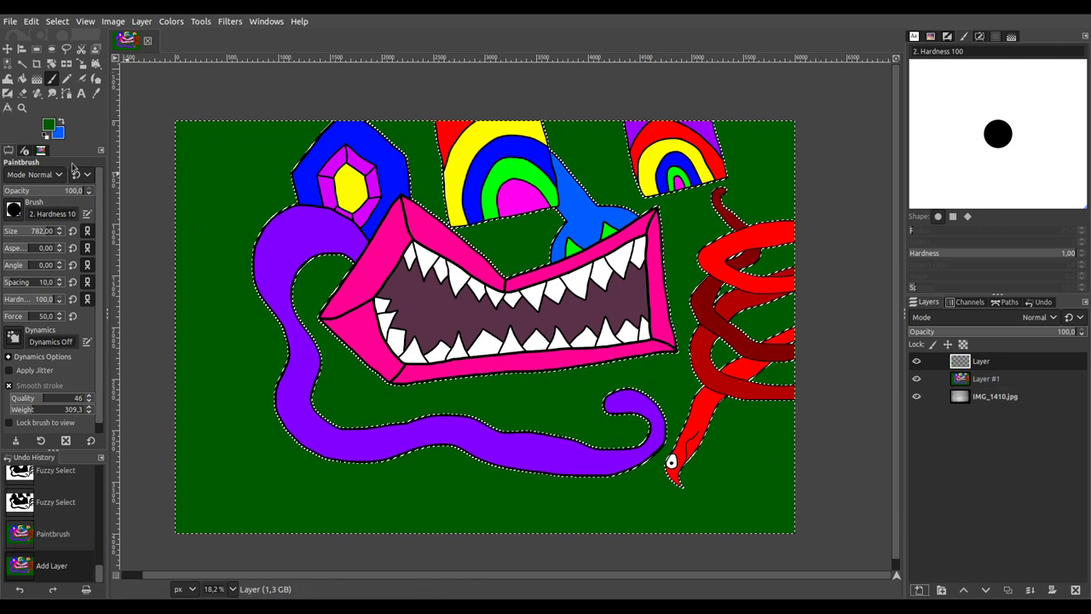
{"action": "key", "text": "g"}
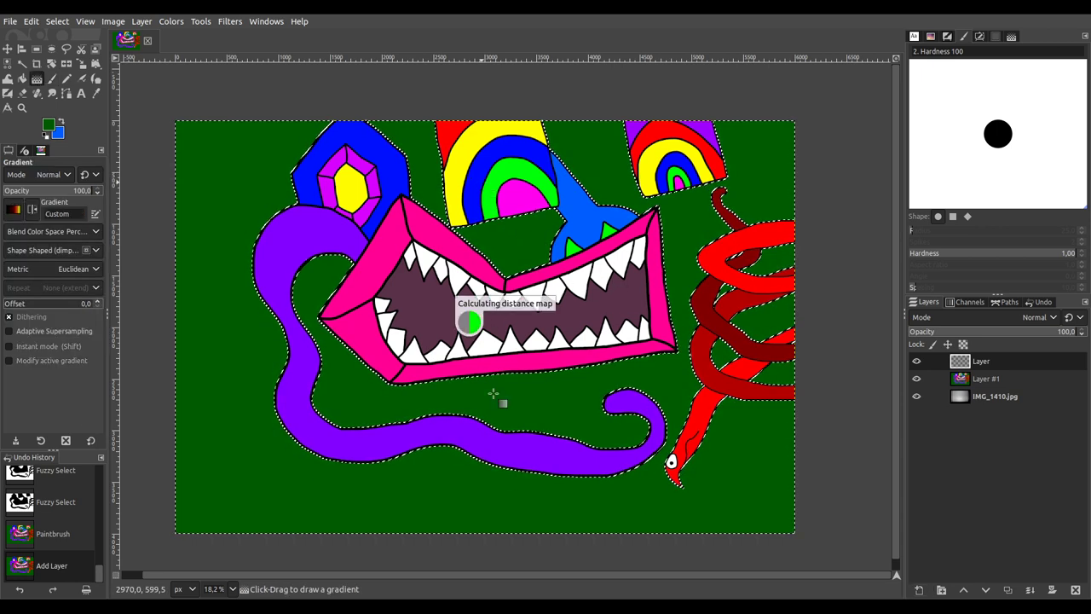
{"action": "left_click_drag", "start_coordinate": [493, 393], "coordinate": [482, 181]}
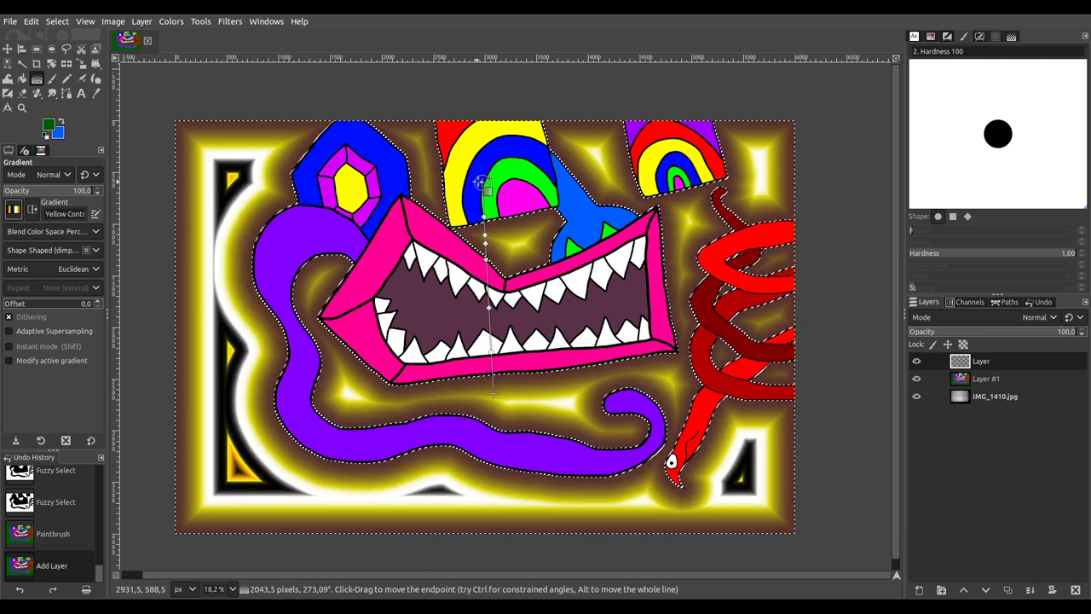
{"action": "left_click_drag", "start_coordinate": [483, 182], "coordinate": [335, 291]}
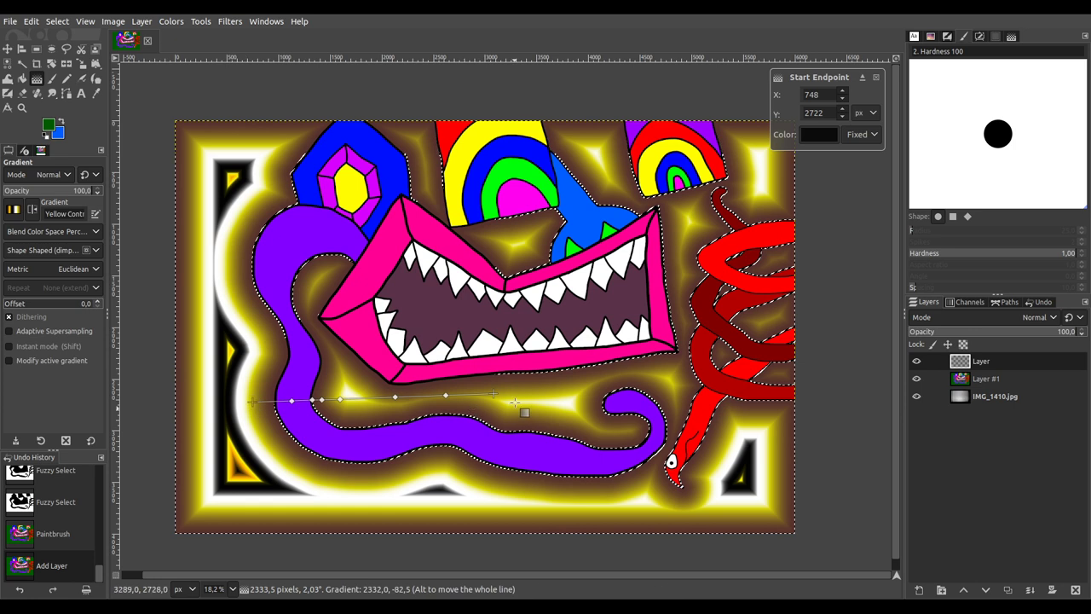
{"action": "left_click_drag", "start_coordinate": [494, 394], "coordinate": [585, 230]}
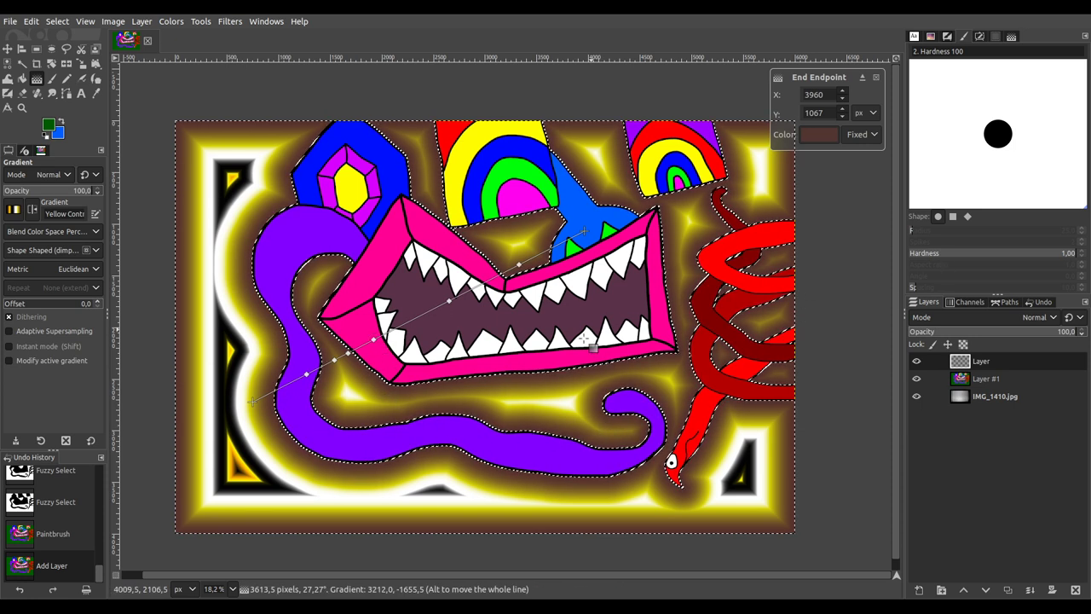
{"action": "key", "text": "Return"}
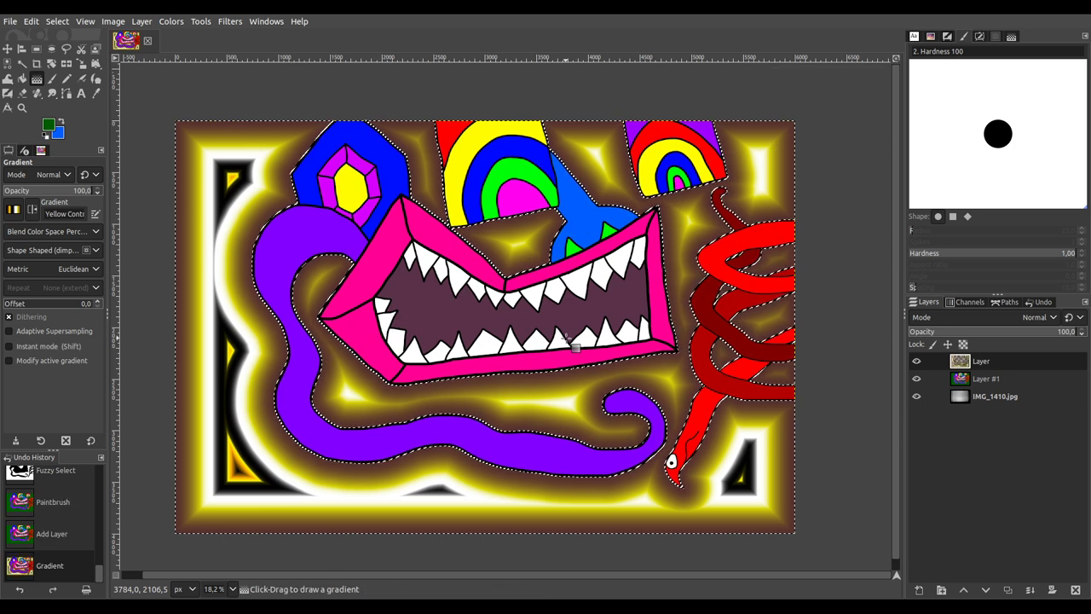
Step: Select the whole image and save it as IMG_1410.xcf
{"action": "key", "text": "ctrl+a"}
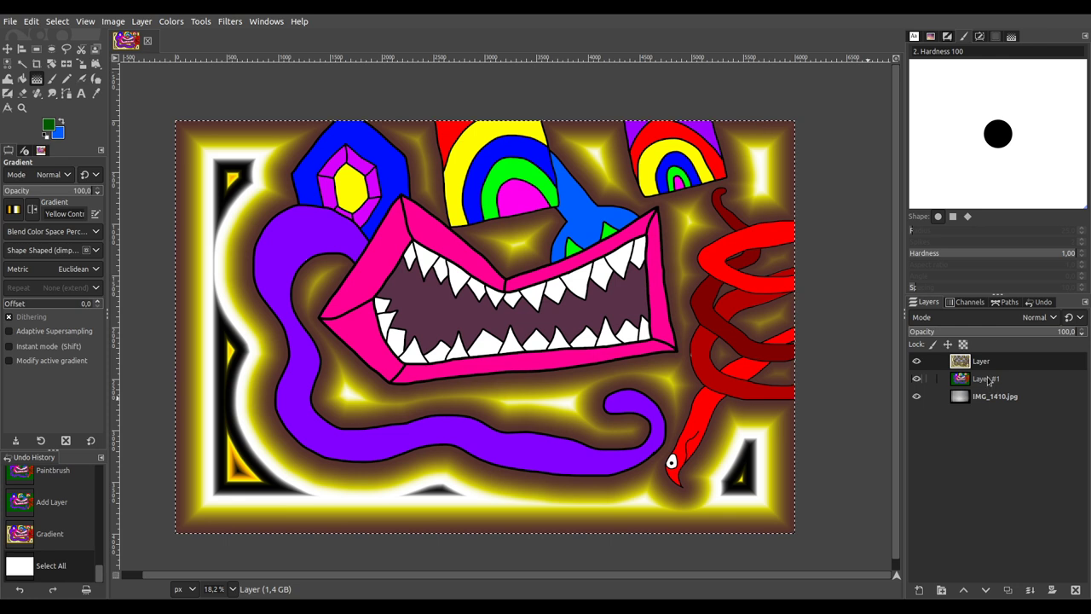
{"action": "key", "text": "ctrl+s"}
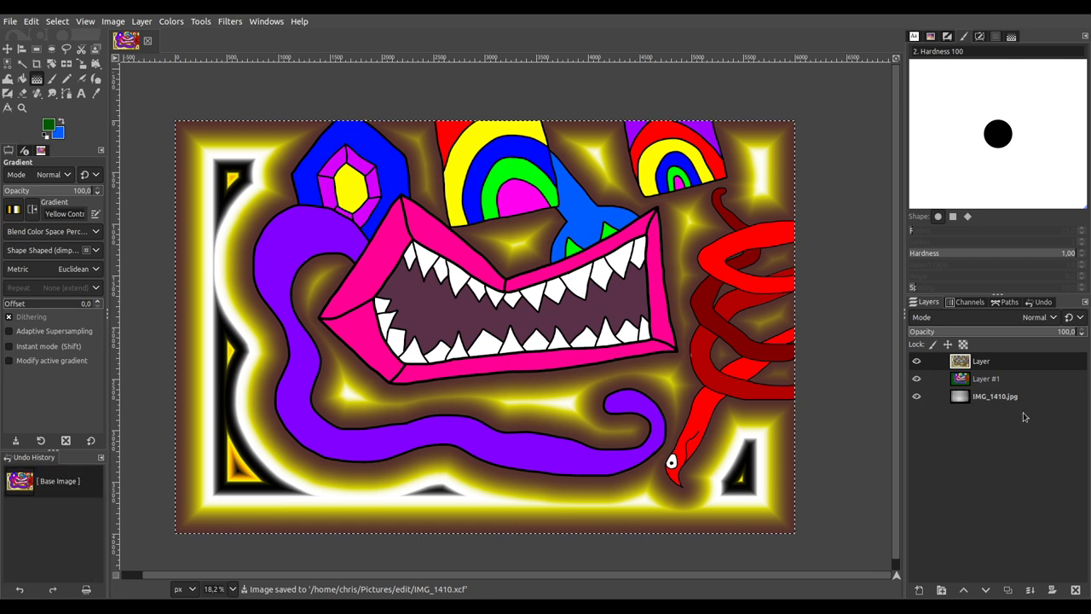
Step: Move the gradient layer below Layer #1, then duplicate Layer #1 and lower the copy to the bottom of the stack
{"action": "left_click", "coordinate": [985, 590]}
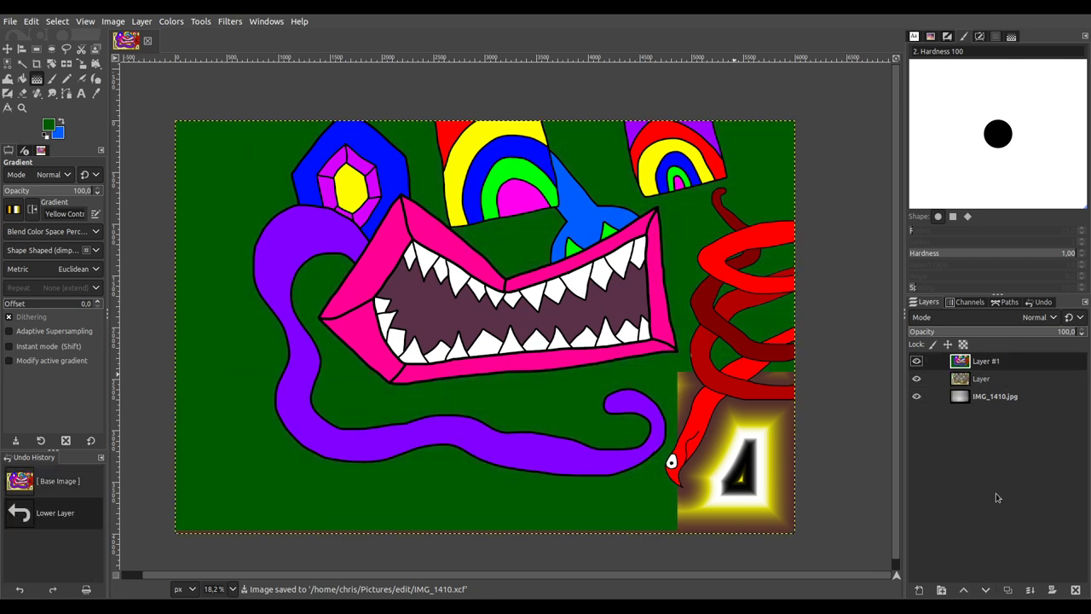
{"action": "left_click", "coordinate": [1007, 589]}
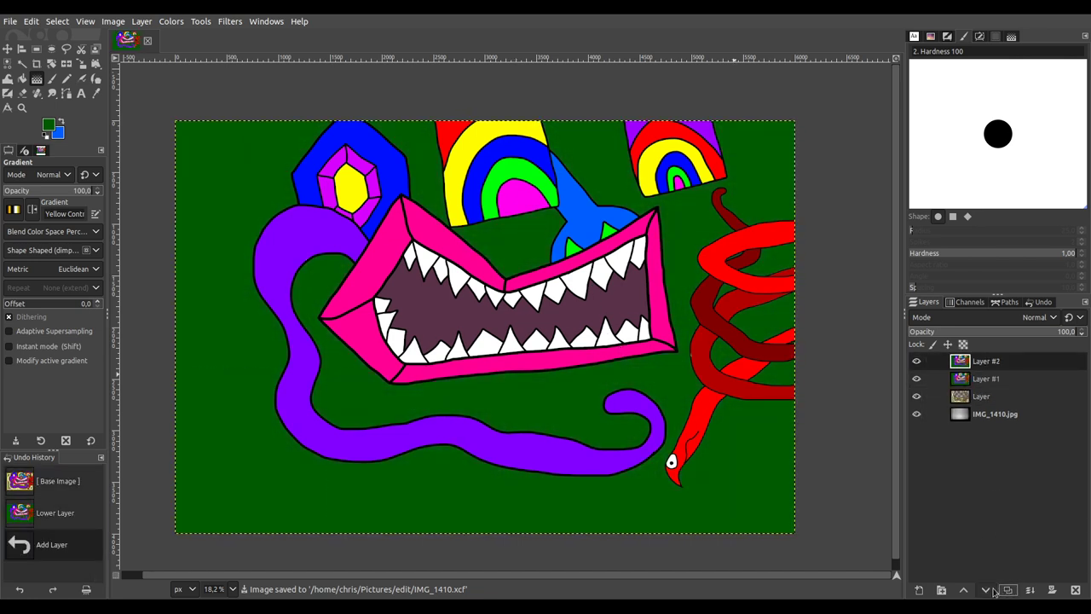
{"action": "left_click", "coordinate": [987, 590]}
{"action": "left_click", "coordinate": [987, 590]}
{"action": "left_click", "coordinate": [988, 591]}
Step: Try different blend modes on Layer #1 and set it to Burn
{"action": "left_click", "coordinate": [987, 360]}
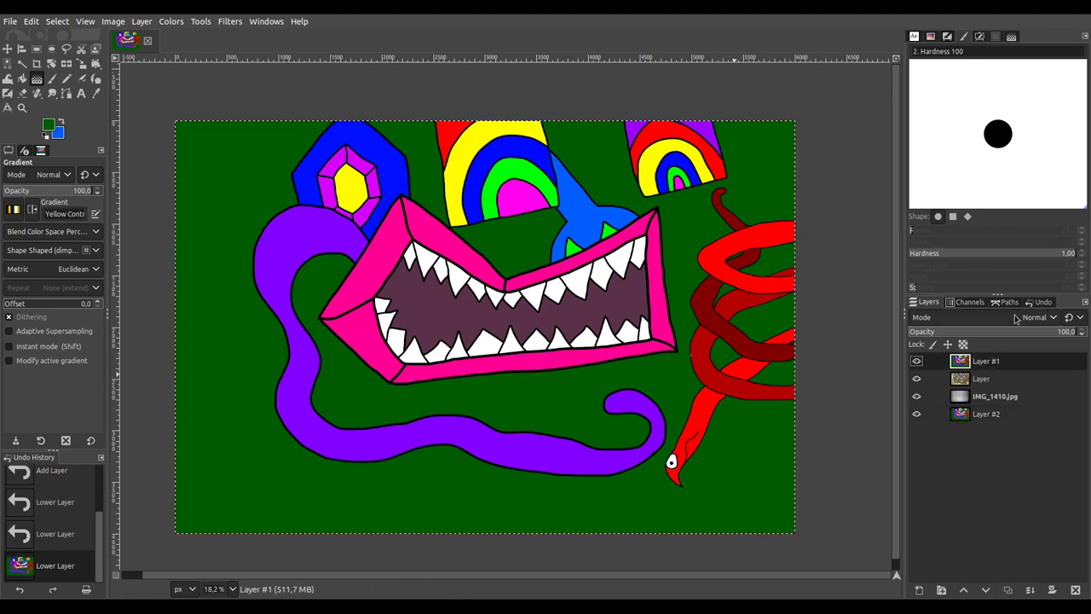
{"action": "scroll", "coordinate": [1016, 320], "scroll_direction": "down", "scroll_amount": 5}
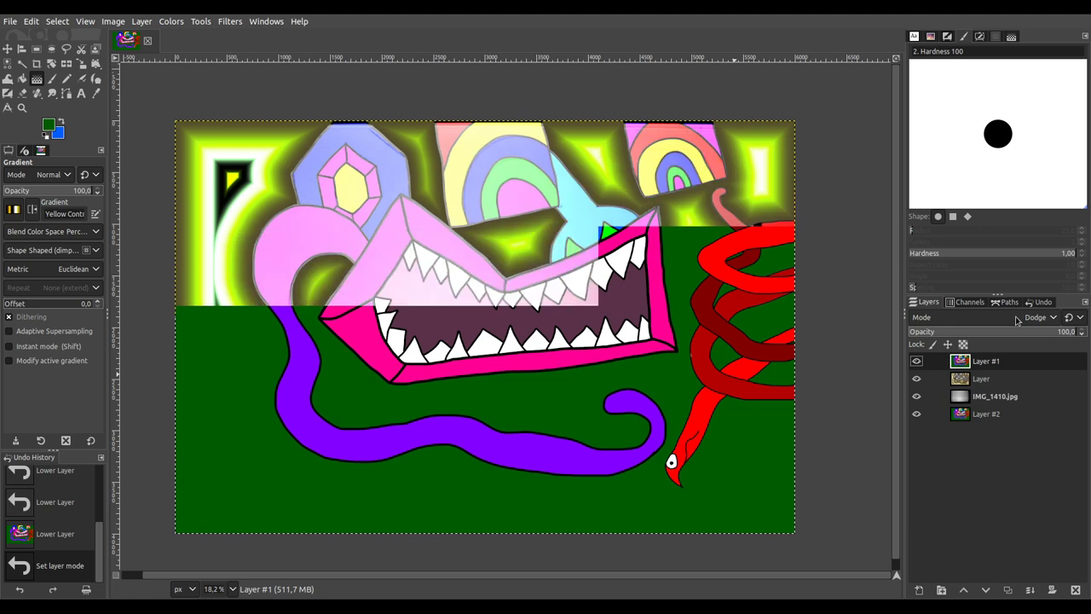
{"action": "scroll", "coordinate": [1016, 319], "scroll_direction": "down", "scroll_amount": 3}
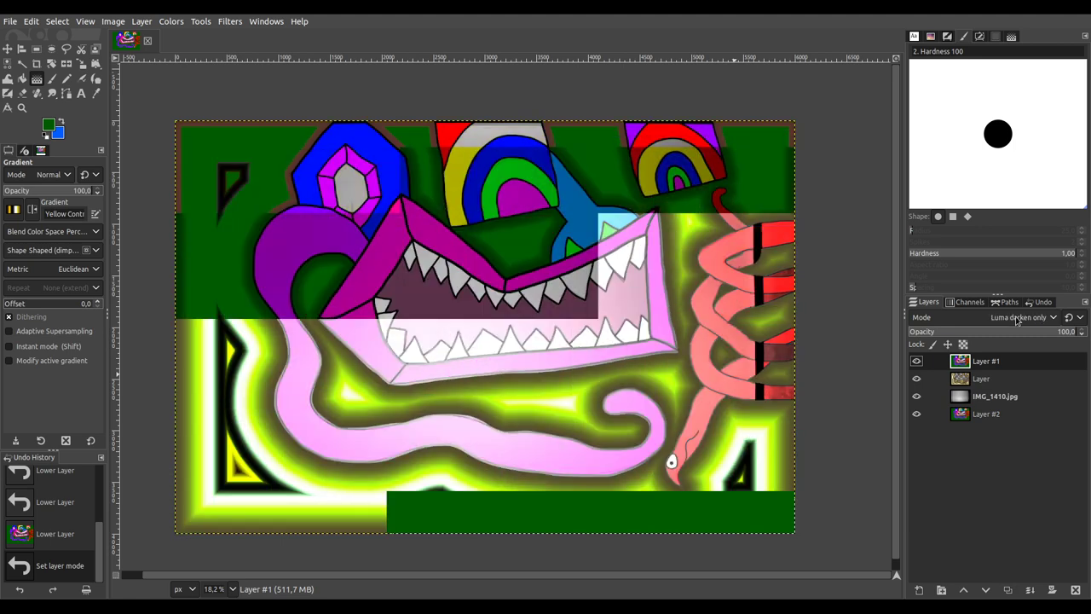
{"action": "scroll", "coordinate": [1016, 319], "scroll_direction": "down", "scroll_amount": 2}
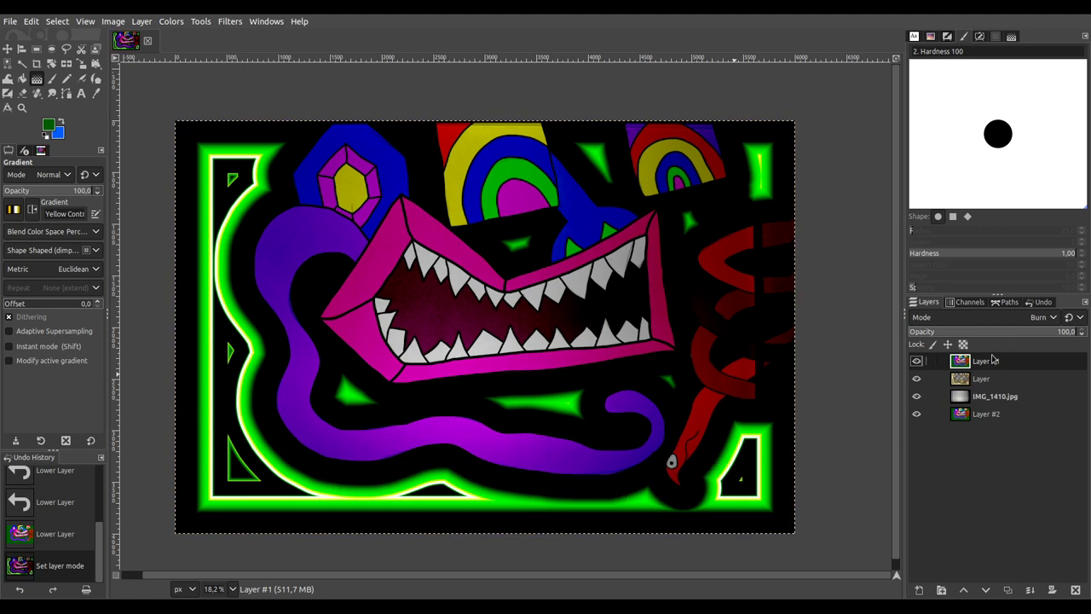
Step: Try different blend modes on the gradient layer and set it to Dodge
{"action": "left_click", "coordinate": [979, 376]}
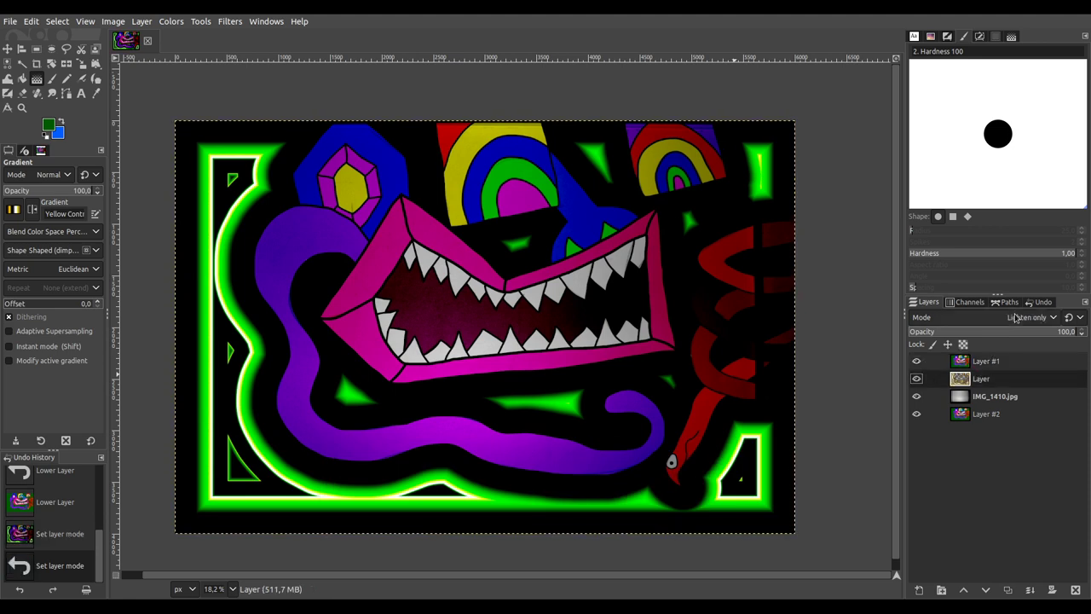
{"action": "scroll", "coordinate": [1015, 317], "scroll_direction": "down", "scroll_amount": 3}
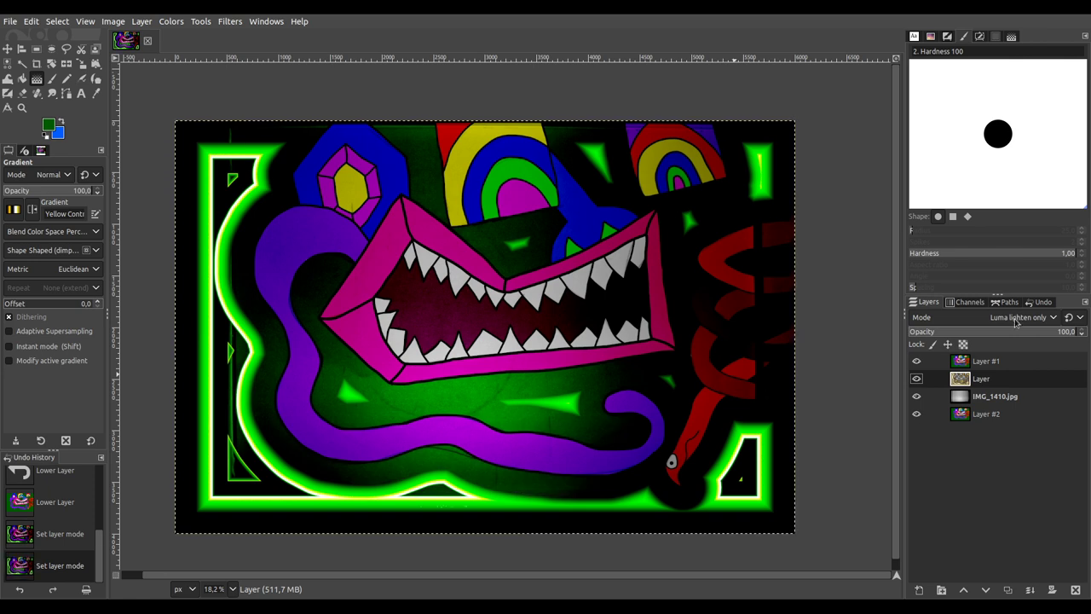
{"action": "scroll", "coordinate": [1015, 319], "scroll_direction": "down", "scroll_amount": 1}
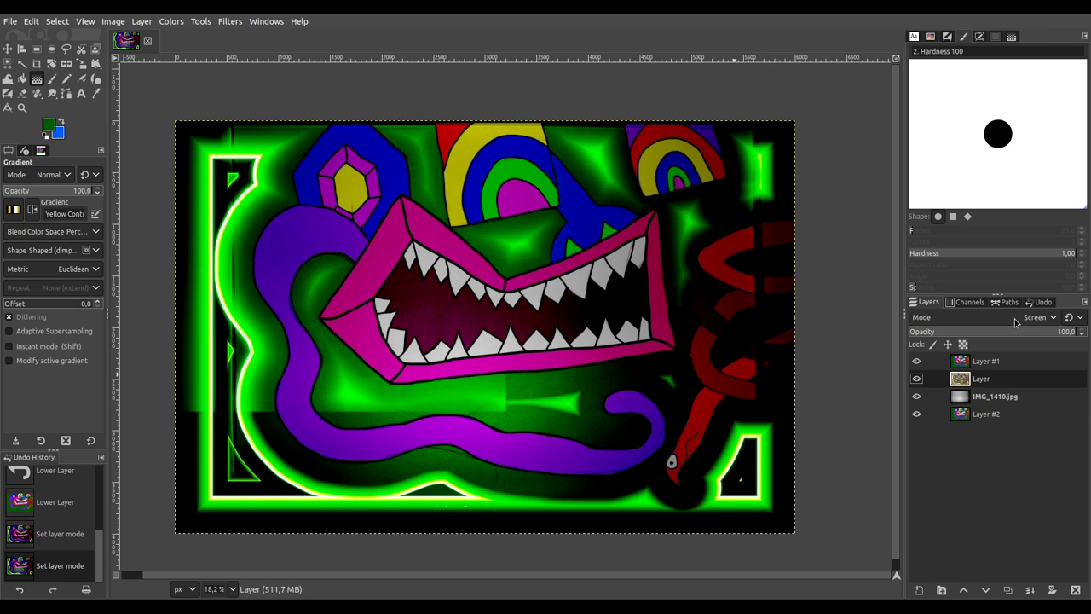
{"action": "scroll", "coordinate": [1016, 319], "scroll_direction": "down", "scroll_amount": 1}
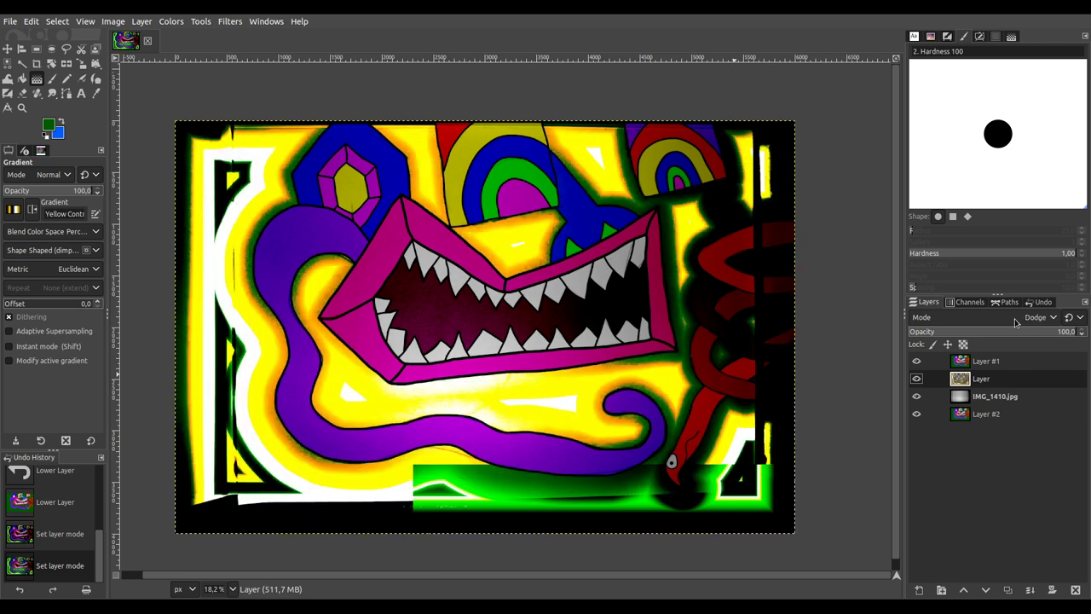
Step: Set the IMG_1410.jpg layer's blend mode to Luma lighten only and reselect the gradient layer
{"action": "left_click", "coordinate": [989, 397]}
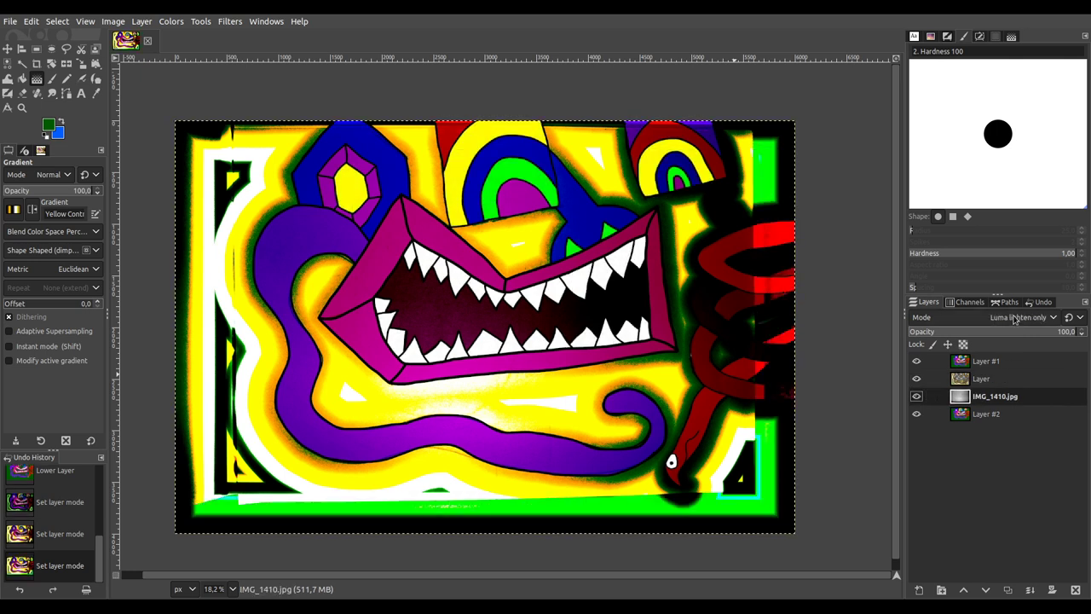
{"action": "left_click", "coordinate": [989, 377]}
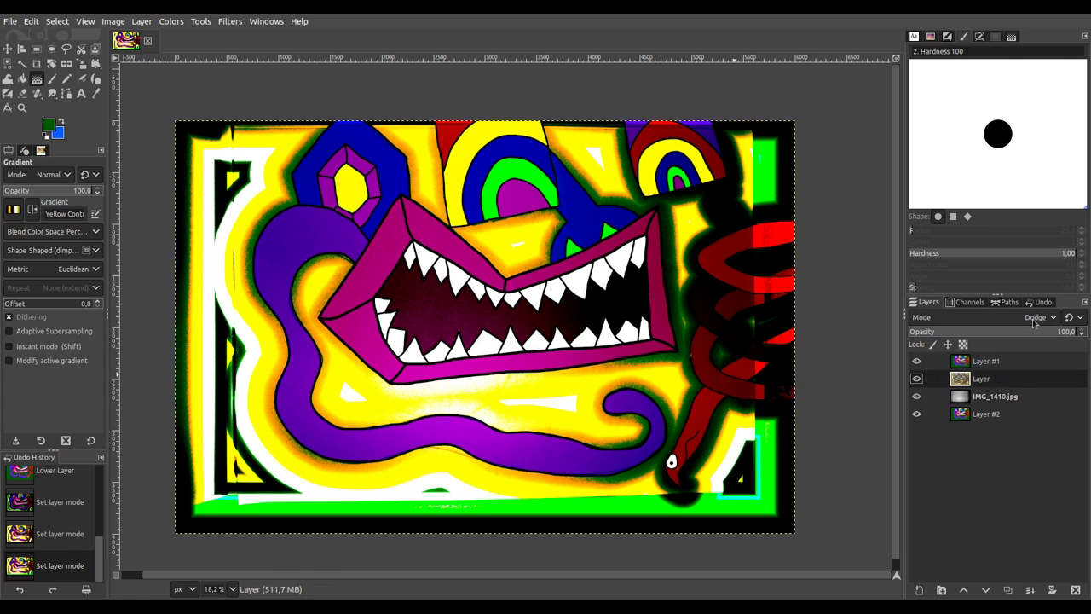
Step: Try different blend modes on the gradient layer and set it to Hard light
{"action": "scroll", "coordinate": [1034, 317], "scroll_direction": "down", "scroll_amount": 1}
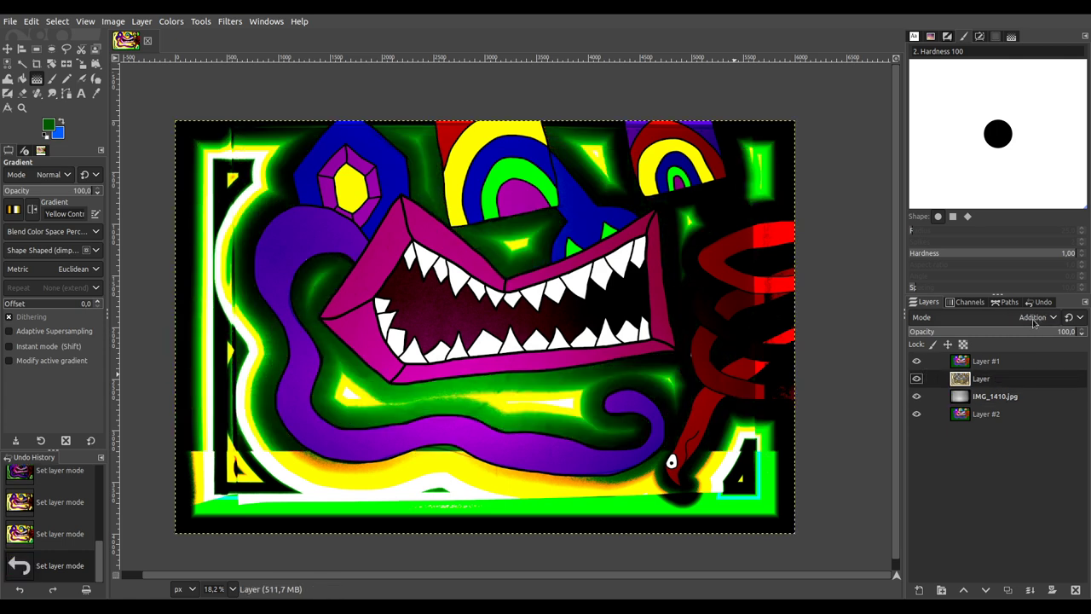
{"action": "scroll", "coordinate": [1034, 322], "scroll_direction": "down", "scroll_amount": 2}
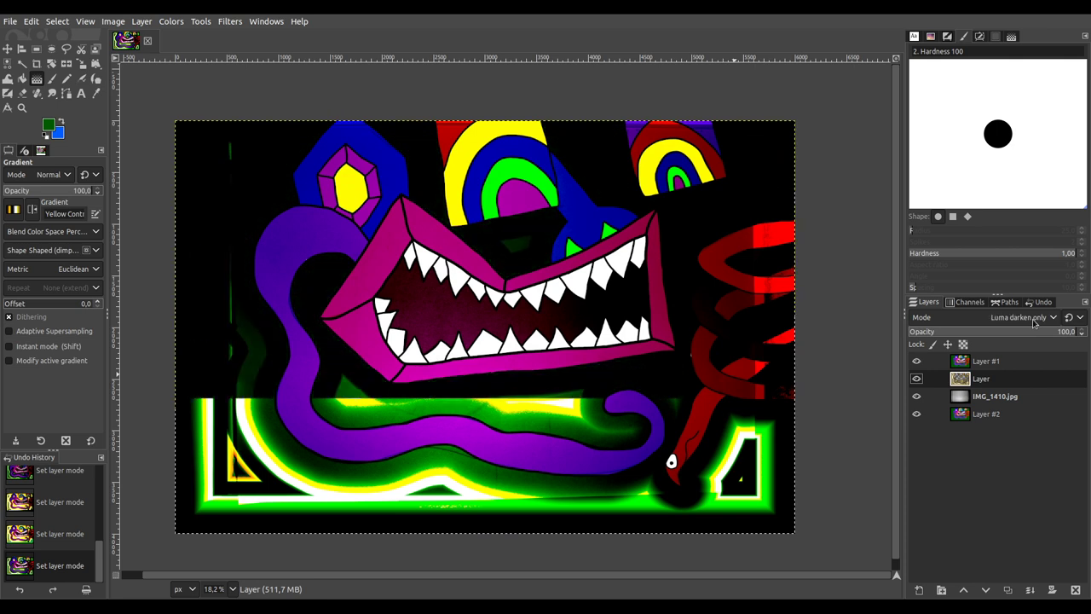
{"action": "scroll", "coordinate": [1034, 321], "scroll_direction": "down", "scroll_amount": 2}
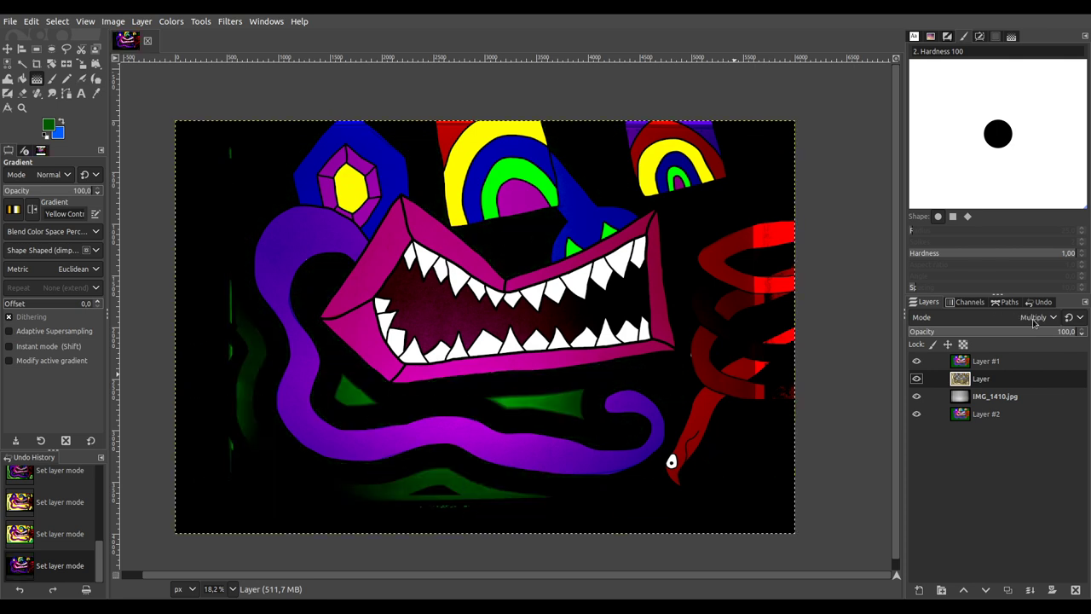
{"action": "scroll", "coordinate": [1034, 321], "scroll_direction": "down", "scroll_amount": 1}
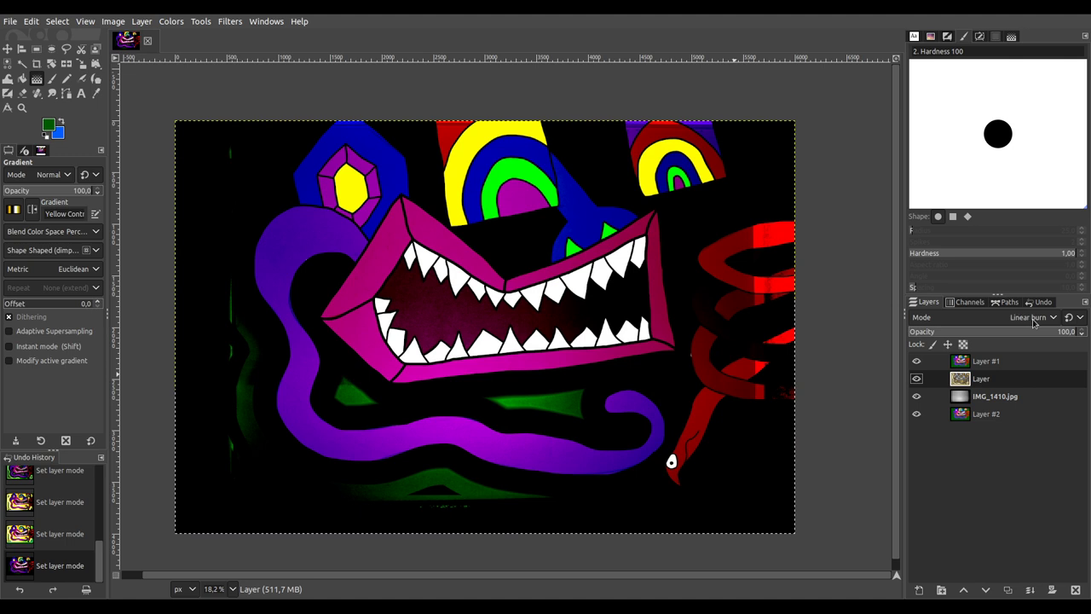
{"action": "scroll", "coordinate": [1034, 322], "scroll_direction": "down", "scroll_amount": 1}
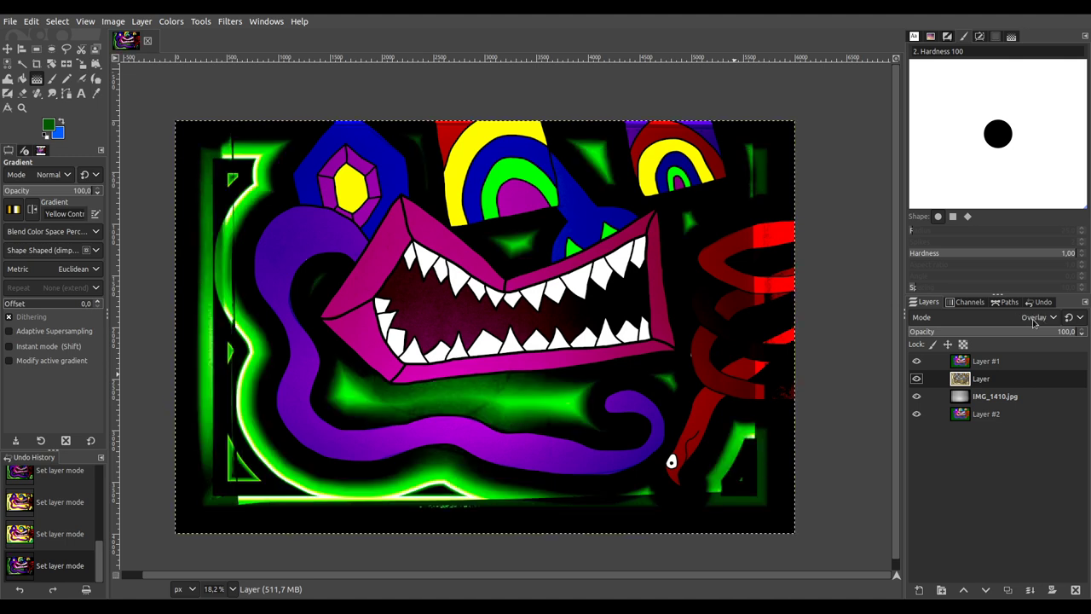
{"action": "scroll", "coordinate": [1034, 322], "scroll_direction": "down", "scroll_amount": 2}
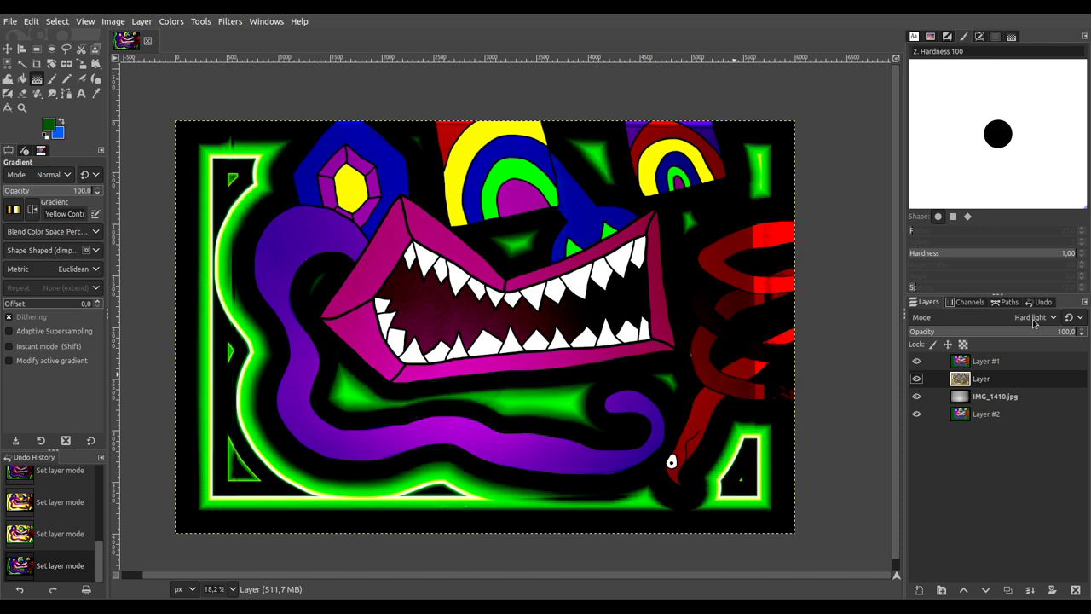
Step: Duplicate Layer #1 and set the copy's blend mode to Dodge
{"action": "left_click", "coordinate": [999, 360]}
{"action": "left_click", "coordinate": [1008, 589]}
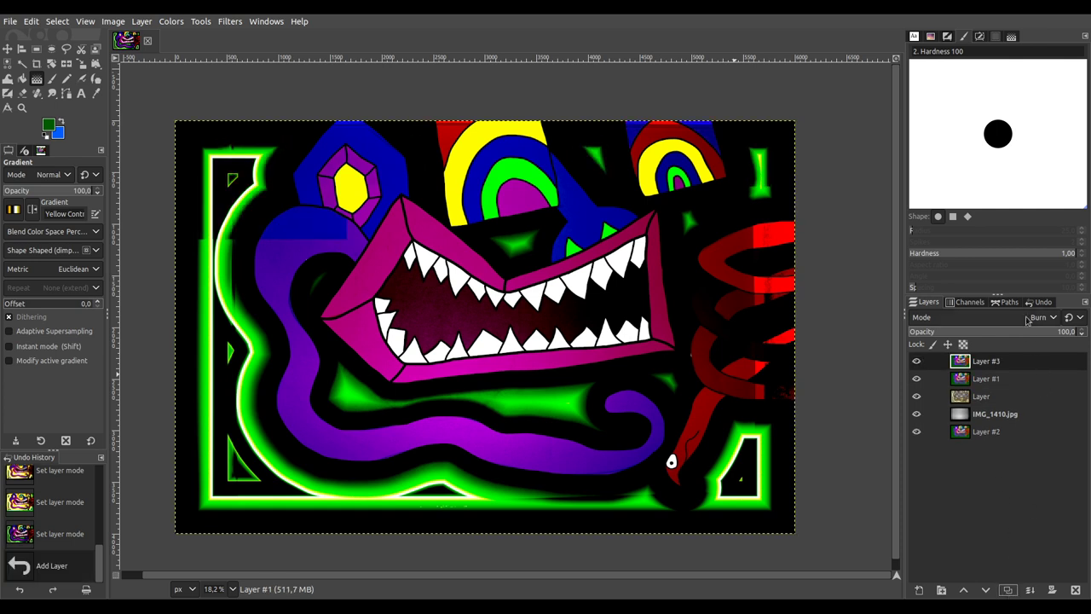
{"action": "scroll", "coordinate": [1029, 319], "scroll_direction": "up", "scroll_amount": 5}
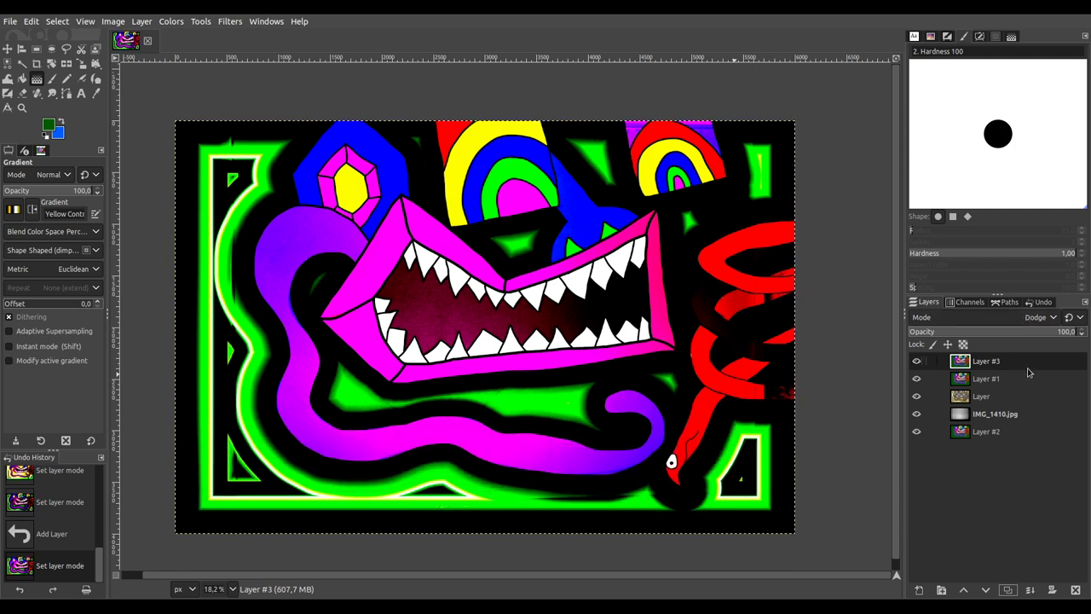
Step: Try further blend modes on the gradient layer and set it to Grain merge
{"action": "left_click", "coordinate": [994, 394]}
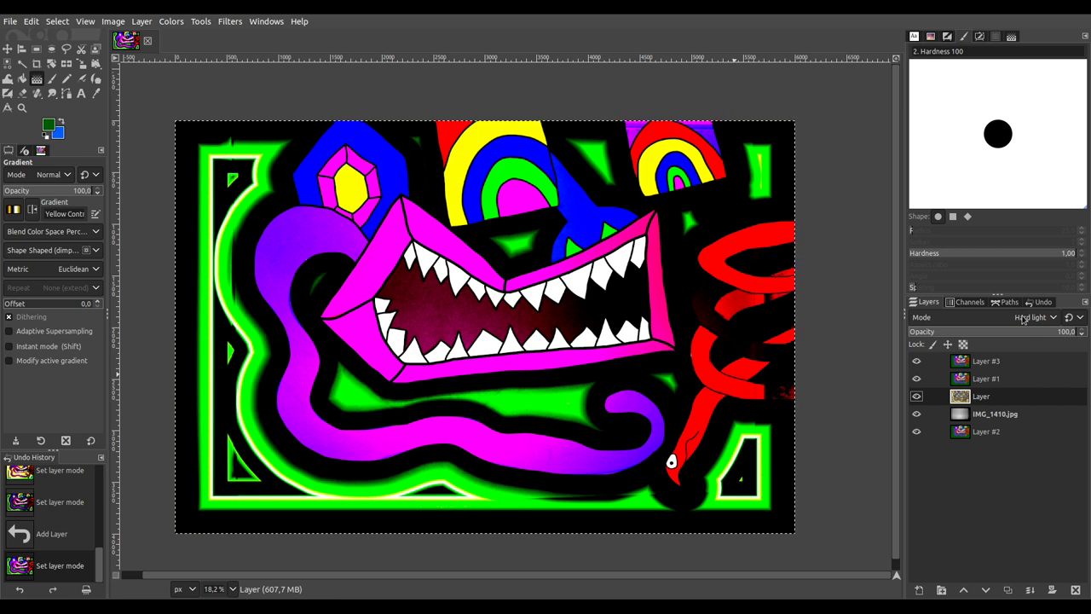
{"action": "scroll", "coordinate": [1022, 317], "scroll_direction": "down", "scroll_amount": 1}
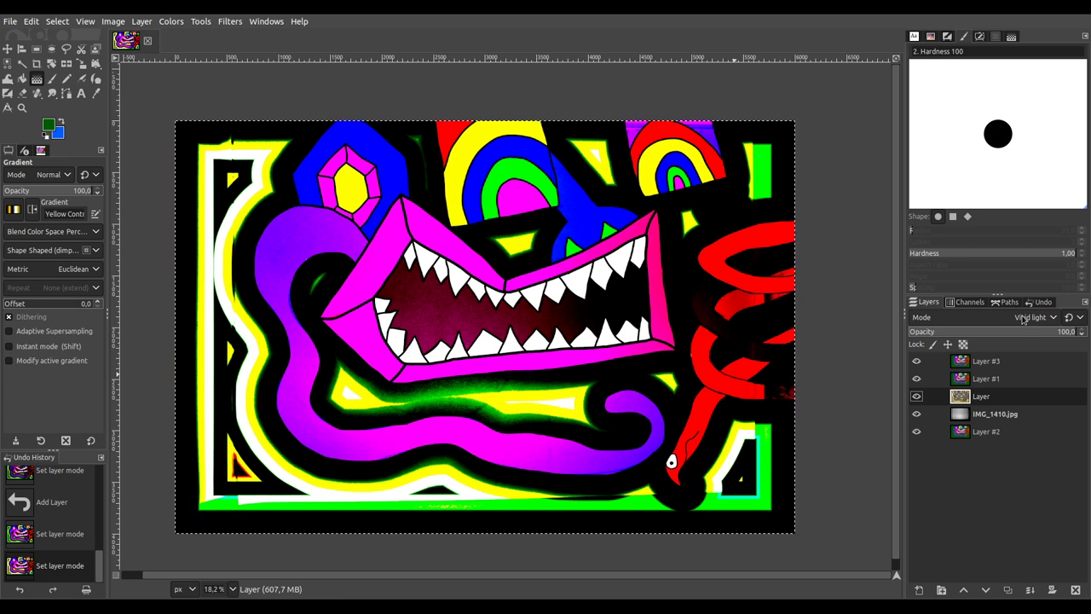
{"action": "scroll", "coordinate": [1023, 318], "scroll_direction": "down", "scroll_amount": 1}
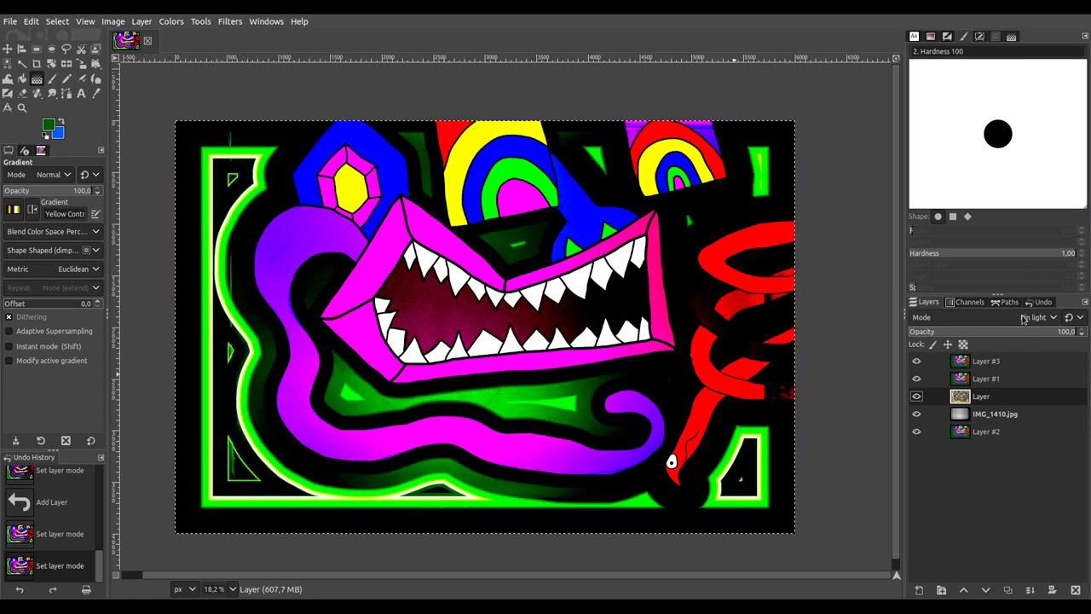
{"action": "scroll", "coordinate": [1023, 319], "scroll_direction": "down", "scroll_amount": 4}
{"action": "scroll", "coordinate": [1022, 319], "scroll_direction": "down", "scroll_amount": 2}
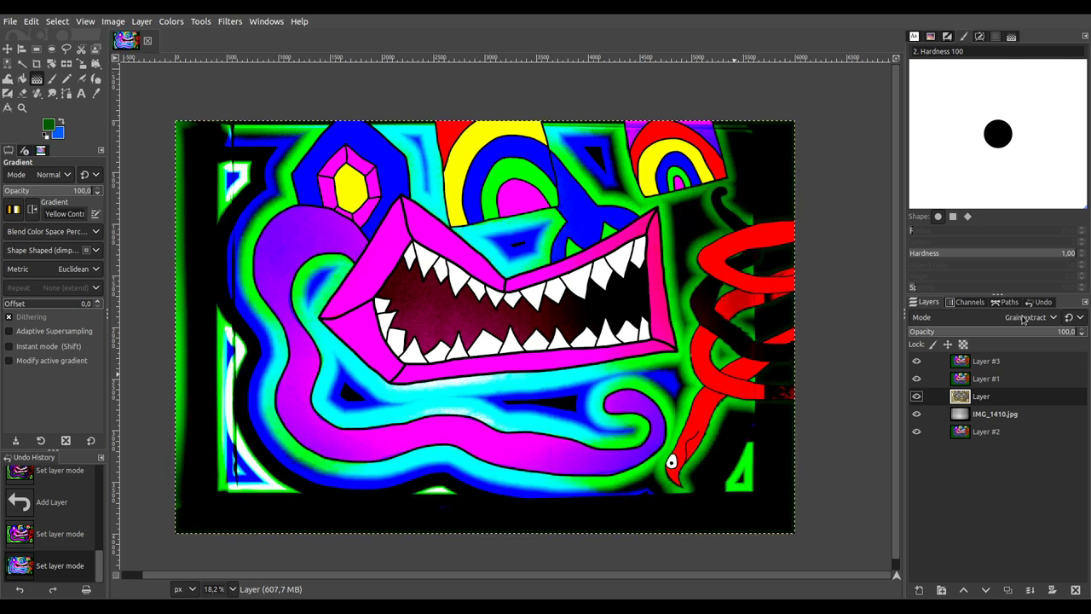
{"action": "scroll", "coordinate": [1023, 319], "scroll_direction": "down", "scroll_amount": 1}
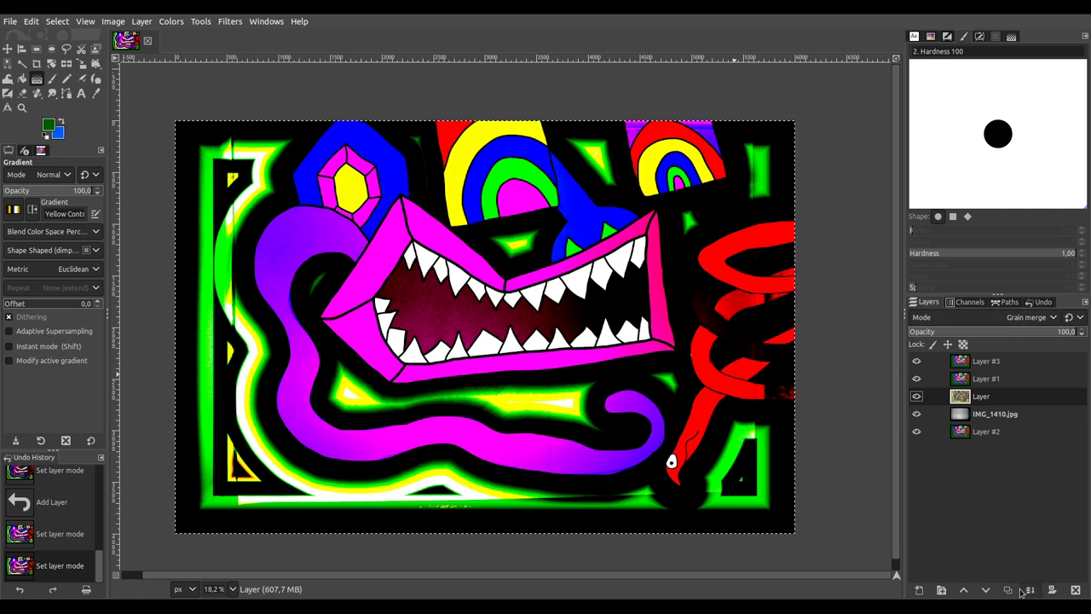
Step: Merge all visible layers into one and scale the image down to about half its size
{"action": "key", "text": "Page_Down"}
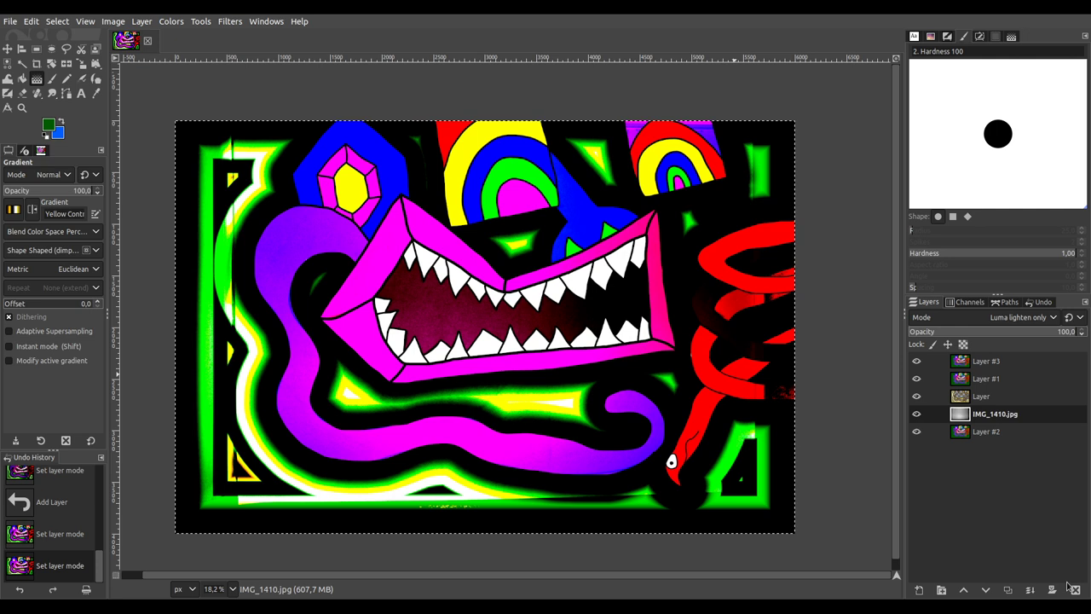
{"action": "key", "text": "ctrl+m"}
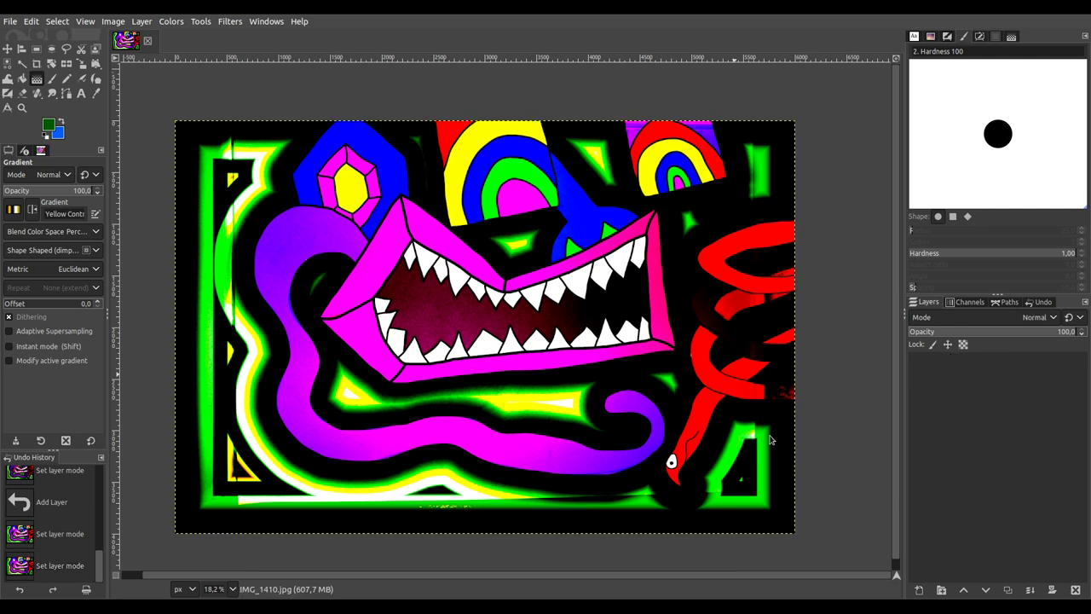
{"action": "left_click", "coordinate": [10, 21]}
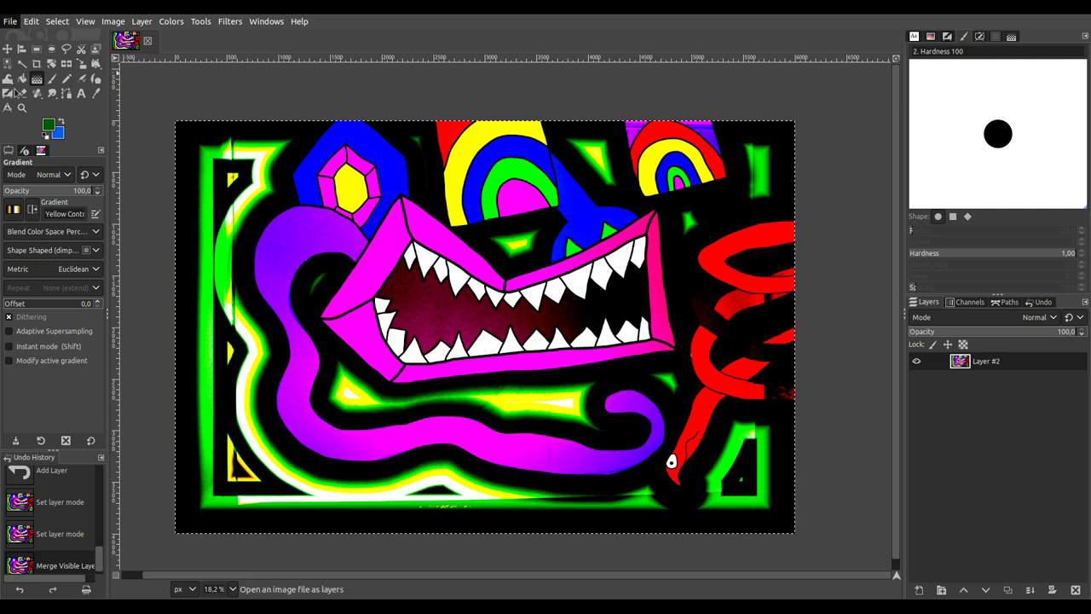
{"action": "key", "text": "Escape"}
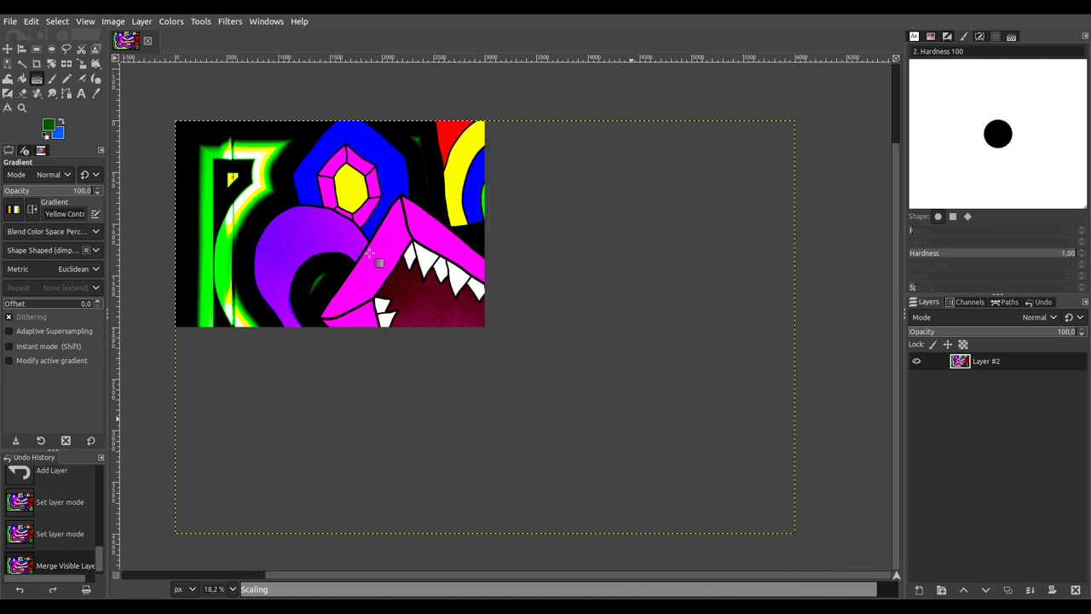
Step: Export and close the scaled drawing, and open IMG_1411.jpg
{"action": "left_click", "coordinate": [11, 21]}
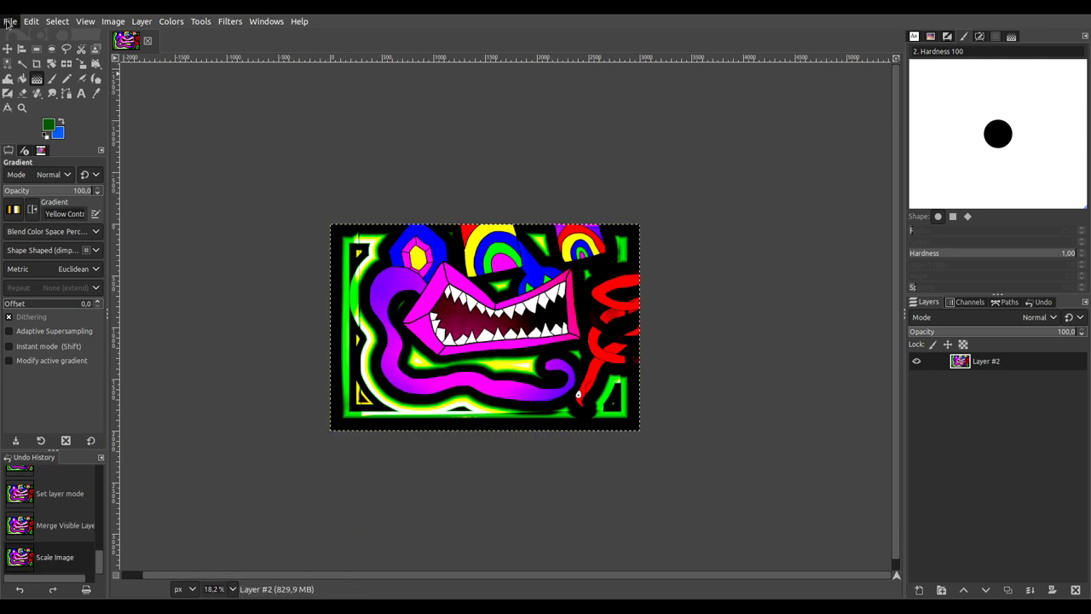
{"action": "left_click", "coordinate": [56, 216]}
{"action": "key", "text": "ctrl+w"}
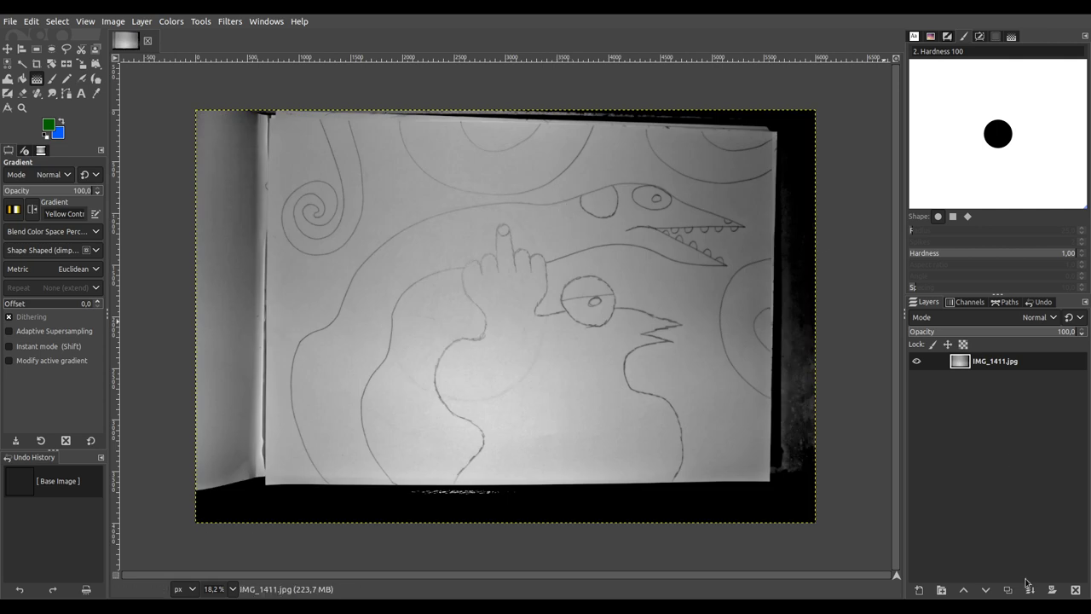
Step: Add a transparent layer above IMG_1411.jpg and set up the Paintbrush with a size of 22
{"action": "left_click", "coordinate": [919, 590], "text": "shift"}
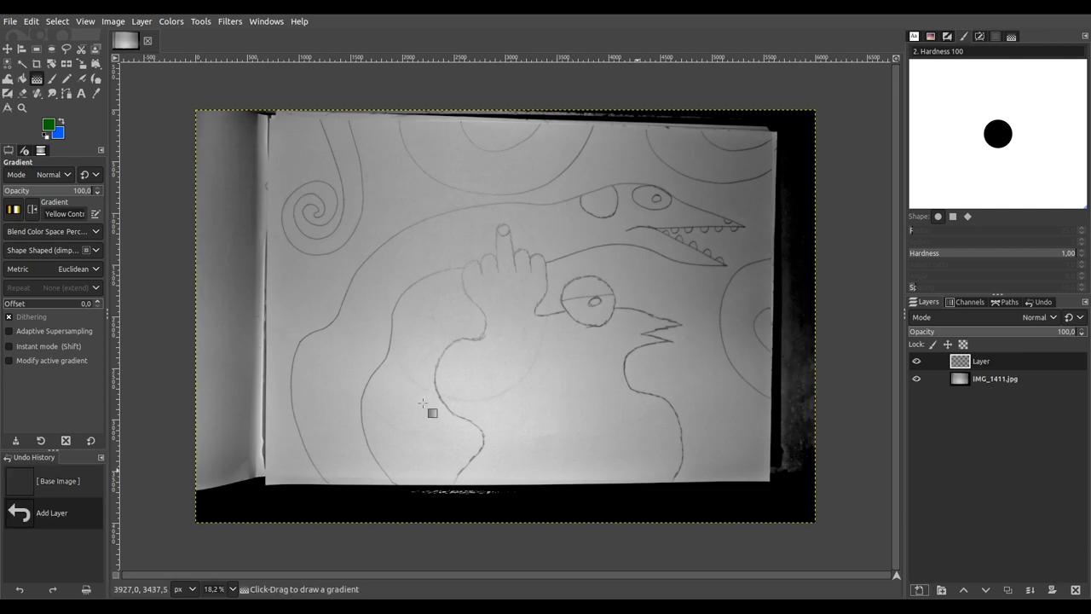
{"action": "left_click", "coordinate": [54, 81]}
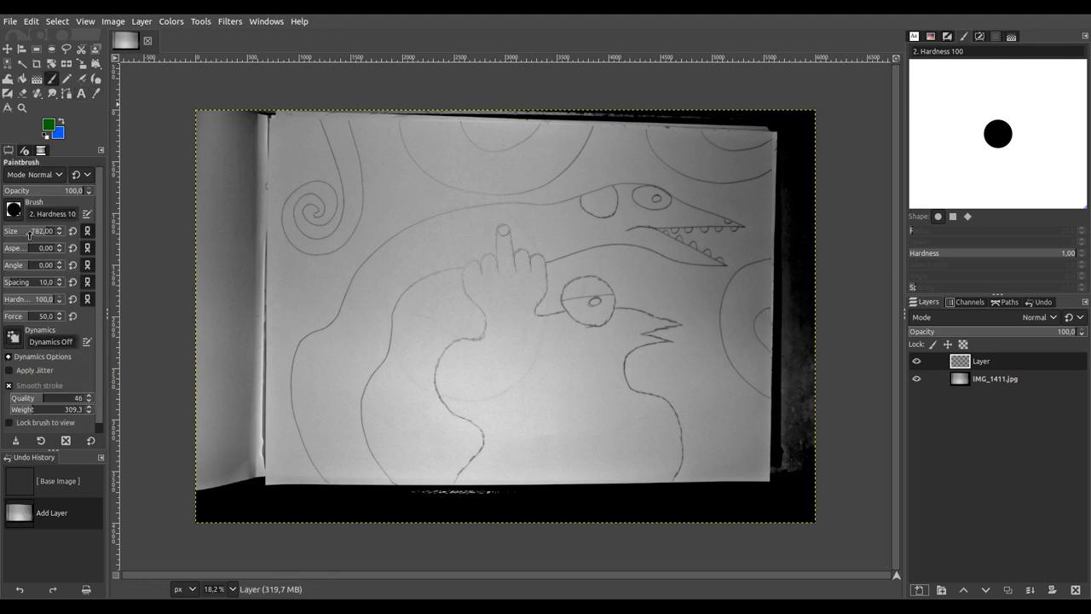
{"action": "left_click", "coordinate": [11, 232]}
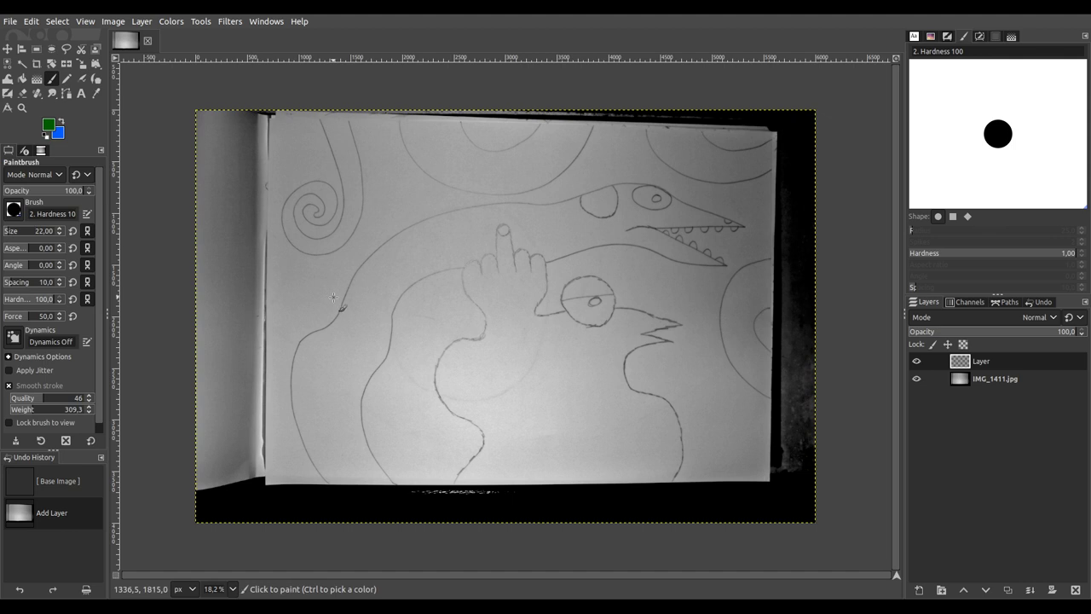
Step: Reset the colours to black and white and trace the small pupil oval in the bird's eye with a black outline
{"action": "scroll", "coordinate": [584, 307], "scroll_direction": "up", "scroll_amount": 6}
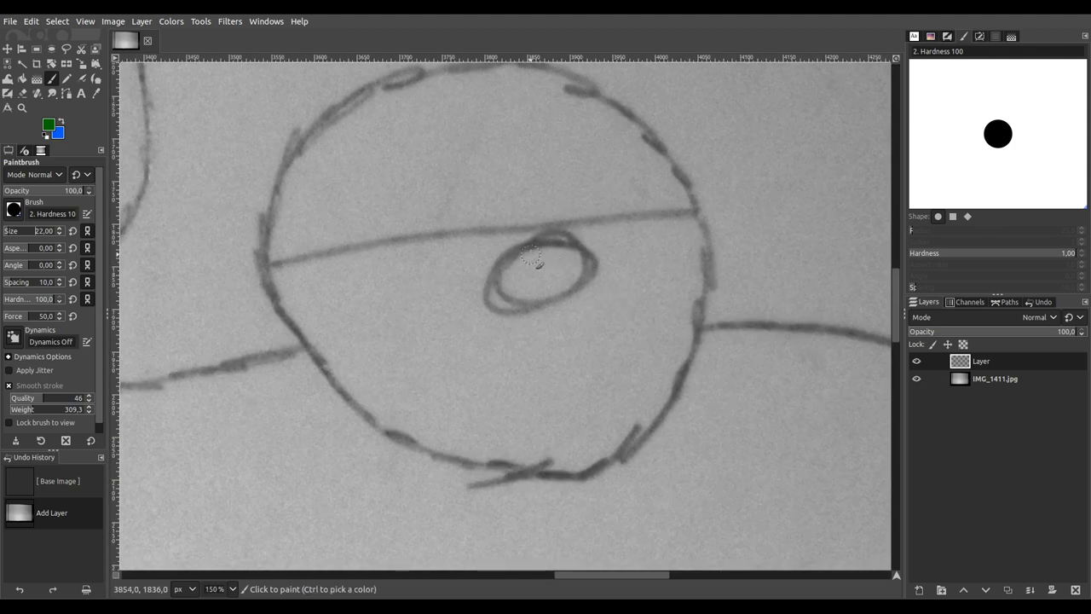
{"action": "left_click_drag", "start_coordinate": [529, 256], "coordinate": [514, 258]}
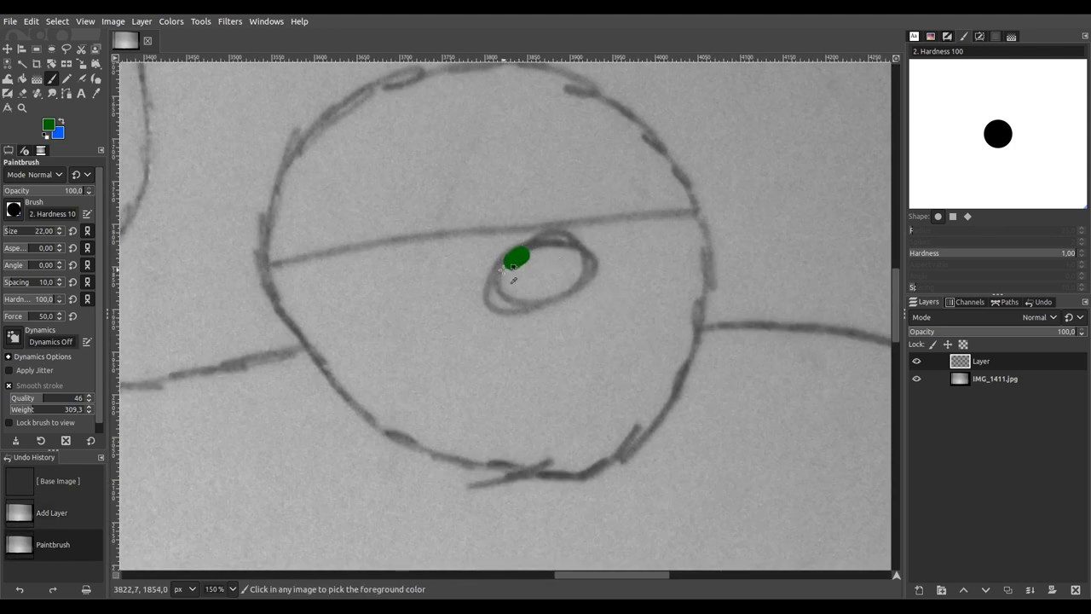
{"action": "key", "text": "ctrl+z"}
{"action": "left_click", "coordinate": [46, 136]}
{"action": "scroll", "coordinate": [563, 237], "scroll_direction": "up", "scroll_amount": 2}
{"action": "mouse_move", "coordinate": [479, 254]}
{"action": "left_mouse_down"}
{"action": "mouse_move", "coordinate": [409, 300]}
{"action": "mouse_move", "coordinate": [406, 337]}
{"action": "mouse_move", "coordinate": [428, 360]}
{"action": "mouse_move", "coordinate": [481, 375]}
{"action": "mouse_move", "coordinate": [589, 338]}
{"action": "mouse_move", "coordinate": [611, 299]}
{"action": "mouse_move", "coordinate": [590, 267]}
{"action": "mouse_move", "coordinate": [529, 245]}
{"action": "mouse_move", "coordinate": [475, 251]}
{"action": "left_mouse_up"}
Step: Trace the bird's eyelid line and the round outline of its eye in black
{"action": "scroll", "coordinate": [451, 281], "scroll_direction": "down", "scroll_amount": 2}
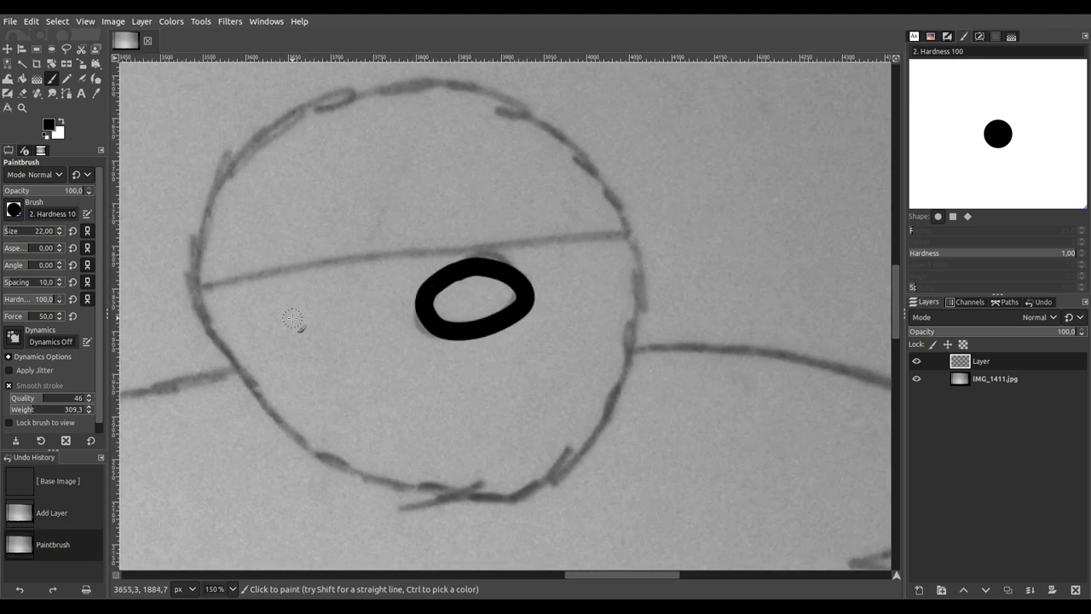
{"action": "mouse_move", "coordinate": [197, 287]}
{"action": "left_mouse_down"}
{"action": "mouse_move", "coordinate": [358, 255]}
{"action": "mouse_move", "coordinate": [621, 231]}
{"action": "left_mouse_up"}
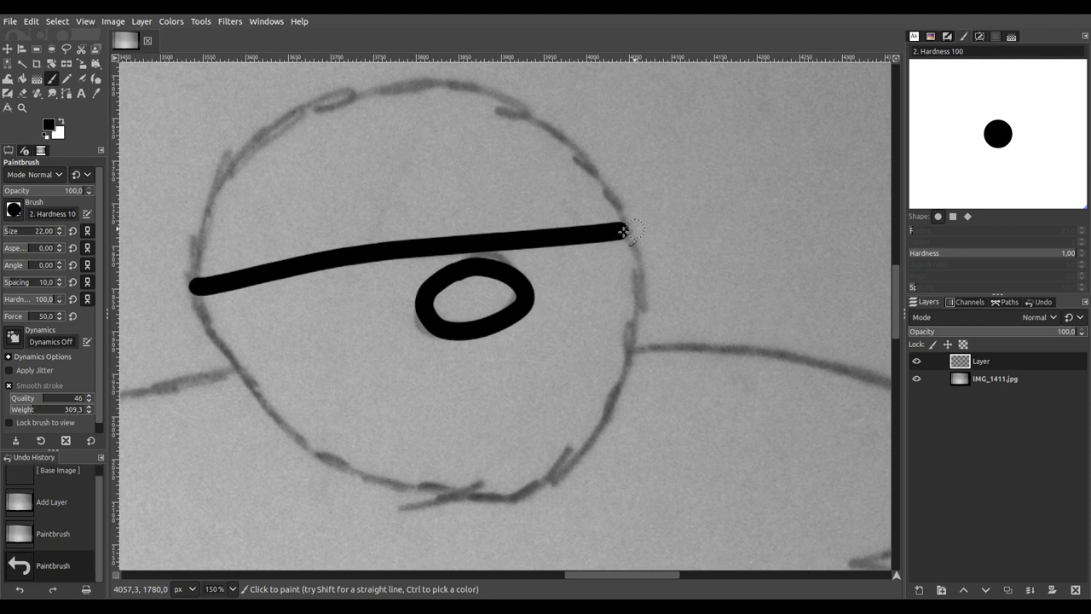
{"action": "scroll", "coordinate": [601, 271], "scroll_direction": "left", "scroll_amount": 2}
{"action": "scroll", "coordinate": [602, 272], "scroll_direction": "up", "scroll_amount": 1}
{"action": "scroll", "coordinate": [601, 271], "scroll_direction": "left", "scroll_amount": 1}
{"action": "scroll", "coordinate": [602, 271], "scroll_direction": "up", "scroll_amount": 1}
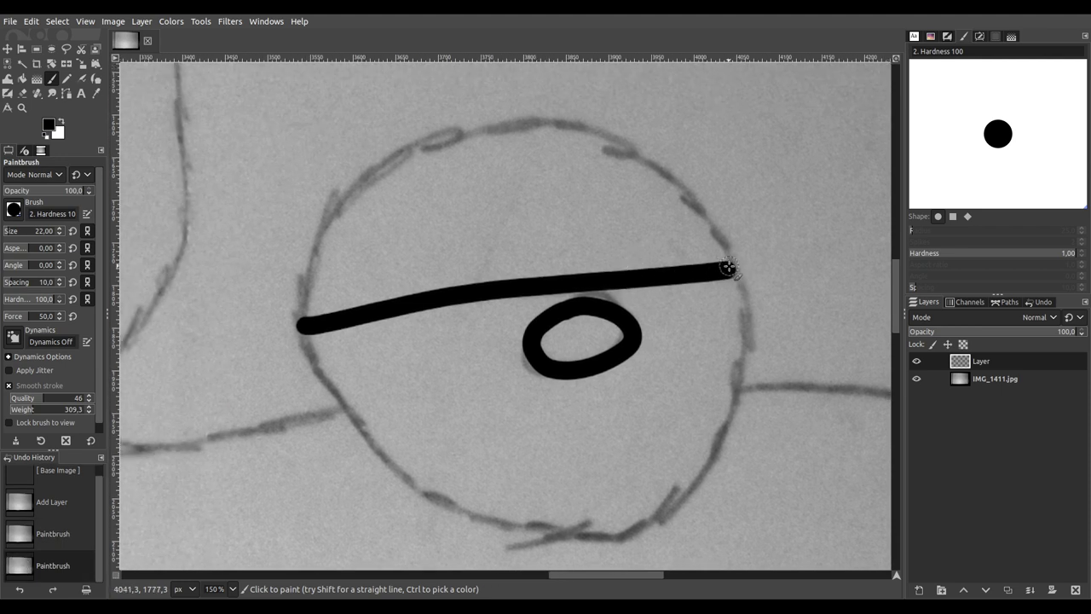
{"action": "mouse_move", "coordinate": [725, 260]}
{"action": "left_mouse_down"}
{"action": "mouse_move", "coordinate": [674, 182]}
{"action": "mouse_move", "coordinate": [618, 149]}
{"action": "mouse_move", "coordinate": [488, 124]}
{"action": "mouse_move", "coordinate": [431, 136]}
{"action": "mouse_move", "coordinate": [362, 189]}
{"action": "mouse_move", "coordinate": [322, 232]}
{"action": "mouse_move", "coordinate": [301, 320]}
{"action": "mouse_move", "coordinate": [311, 358]}
{"action": "mouse_move", "coordinate": [405, 478]}
{"action": "mouse_move", "coordinate": [452, 506]}
{"action": "mouse_move", "coordinate": [598, 539]}
{"action": "mouse_move", "coordinate": [649, 530]}
{"action": "mouse_move", "coordinate": [718, 450]}
{"action": "mouse_move", "coordinate": [738, 400]}
{"action": "mouse_move", "coordinate": [738, 290]}
{"action": "mouse_move", "coordinate": [724, 261]}
{"action": "left_mouse_up"}
Step: Trace the bird's open beak and the front of its neck in black, down to just above the page's lower part
{"action": "scroll", "coordinate": [724, 260], "scroll_direction": "down", "scroll_amount": 5}
{"action": "scroll", "coordinate": [539, 343], "scroll_direction": "up", "scroll_amount": 2}
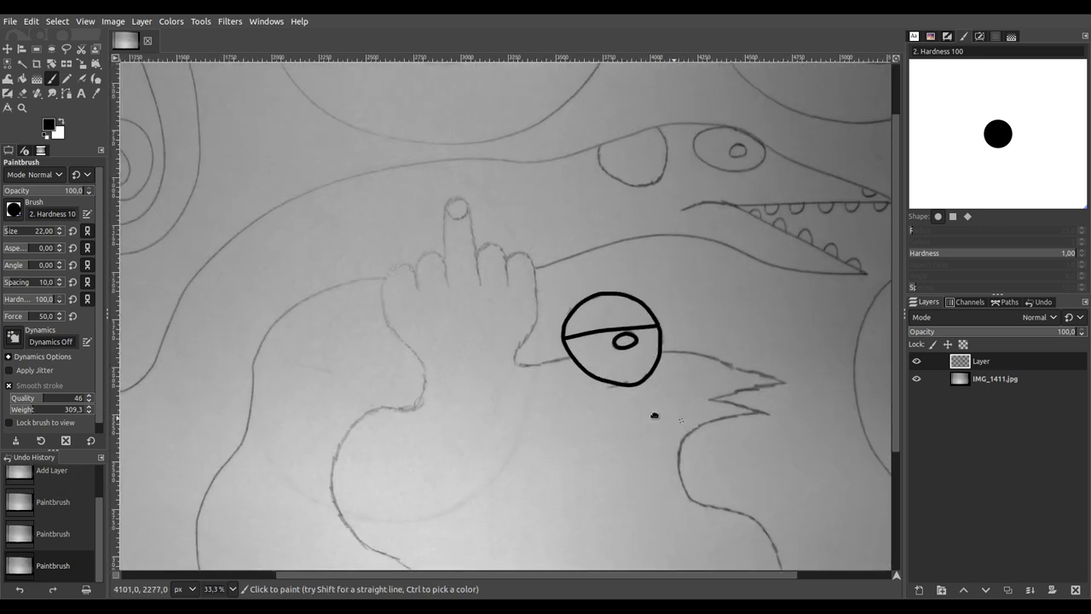
{"action": "scroll", "coordinate": [538, 343], "scroll_direction": "up", "scroll_amount": 2}
{"action": "scroll", "coordinate": [540, 345], "scroll_direction": "right", "scroll_amount": 5}
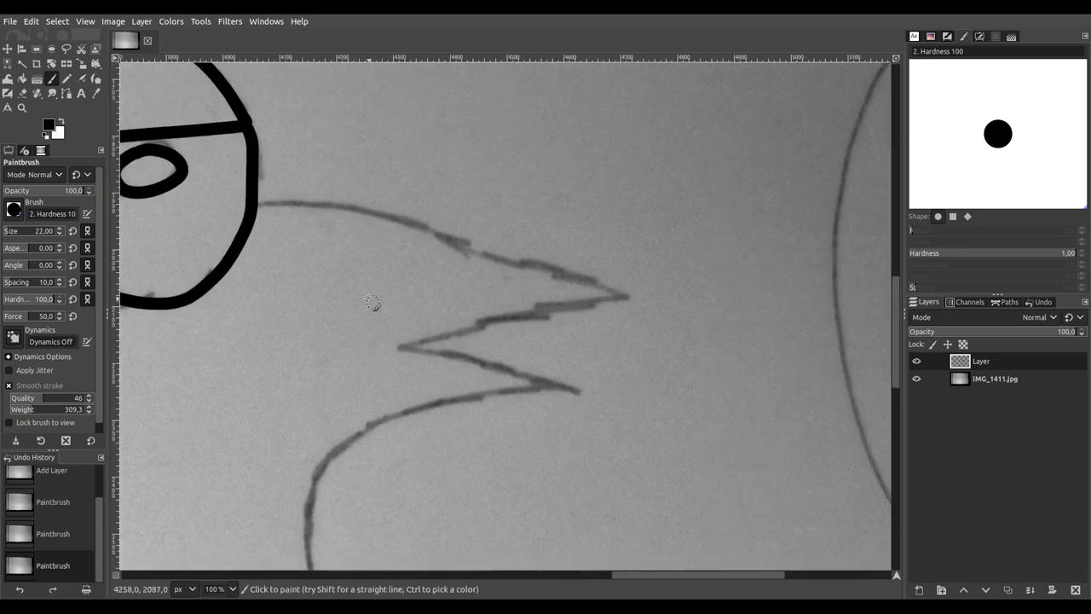
{"action": "mouse_move", "coordinate": [254, 205]}
{"action": "left_mouse_down"}
{"action": "mouse_move", "coordinate": [377, 210]}
{"action": "mouse_move", "coordinate": [637, 297]}
{"action": "mouse_move", "coordinate": [384, 351]}
{"action": "mouse_move", "coordinate": [579, 392]}
{"action": "mouse_move", "coordinate": [495, 391]}
{"action": "mouse_move", "coordinate": [364, 424]}
{"action": "mouse_move", "coordinate": [318, 465]}
{"action": "mouse_move", "coordinate": [307, 525]}
{"action": "left_mouse_up"}
{"action": "scroll", "coordinate": [322, 171], "scroll_direction": "down", "scroll_amount": 10}
{"action": "scroll", "coordinate": [322, 170], "scroll_direction": "right", "scroll_amount": 2}
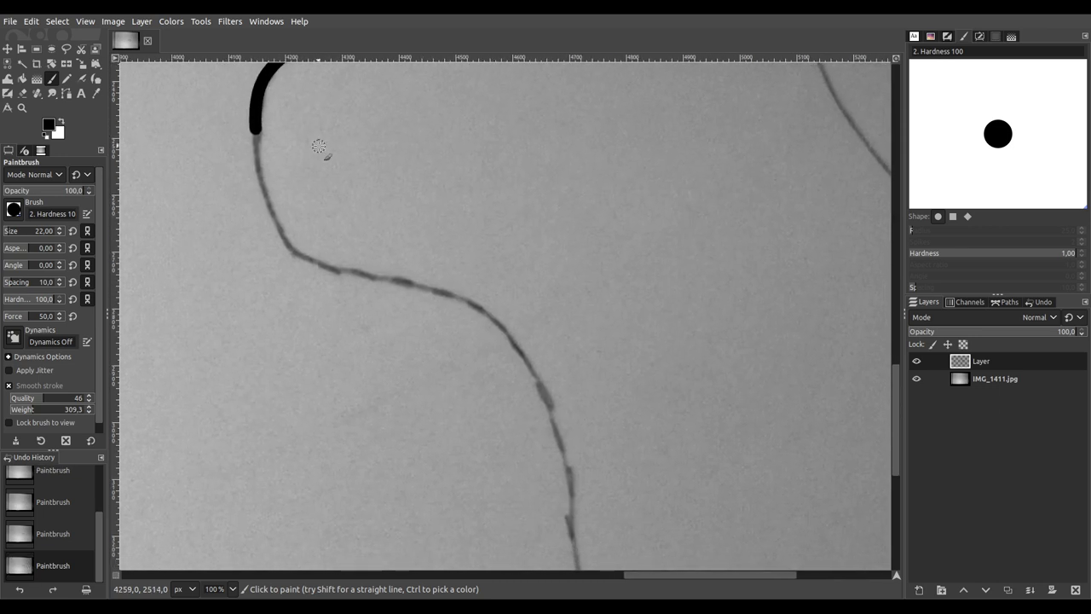
{"action": "mouse_move", "coordinate": [254, 125]}
{"action": "left_mouse_down"}
{"action": "mouse_move", "coordinate": [272, 219]}
{"action": "mouse_move", "coordinate": [302, 256]}
{"action": "mouse_move", "coordinate": [428, 288]}
{"action": "mouse_move", "coordinate": [517, 350]}
{"action": "mouse_move", "coordinate": [552, 430]}
{"action": "mouse_move", "coordinate": [575, 550]}
{"action": "left_mouse_up"}
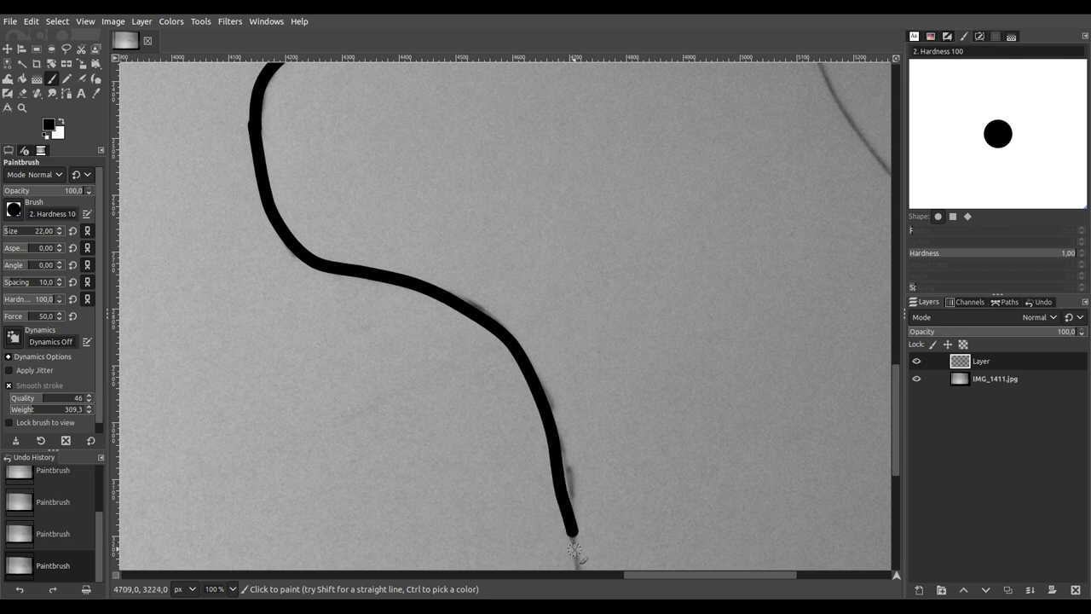
Step: Lower the IMG_1411.jpg layer's opacity to 79 and reselect the line layer
{"action": "scroll", "coordinate": [575, 550], "scroll_direction": "down", "scroll_amount": 8}
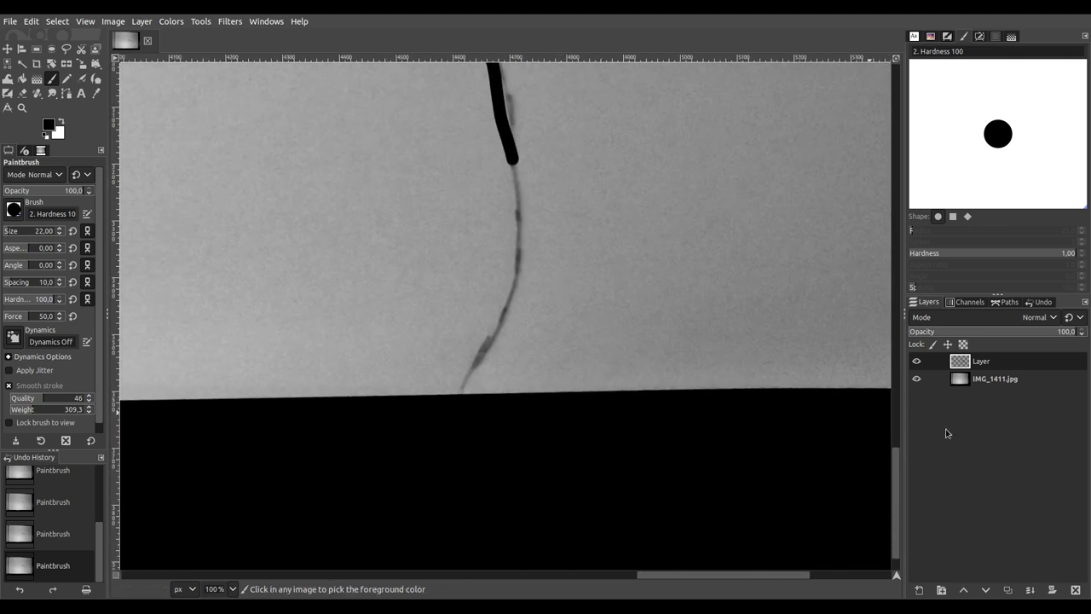
{"action": "left_click", "coordinate": [1010, 383]}
{"action": "left_click", "coordinate": [1040, 331]}
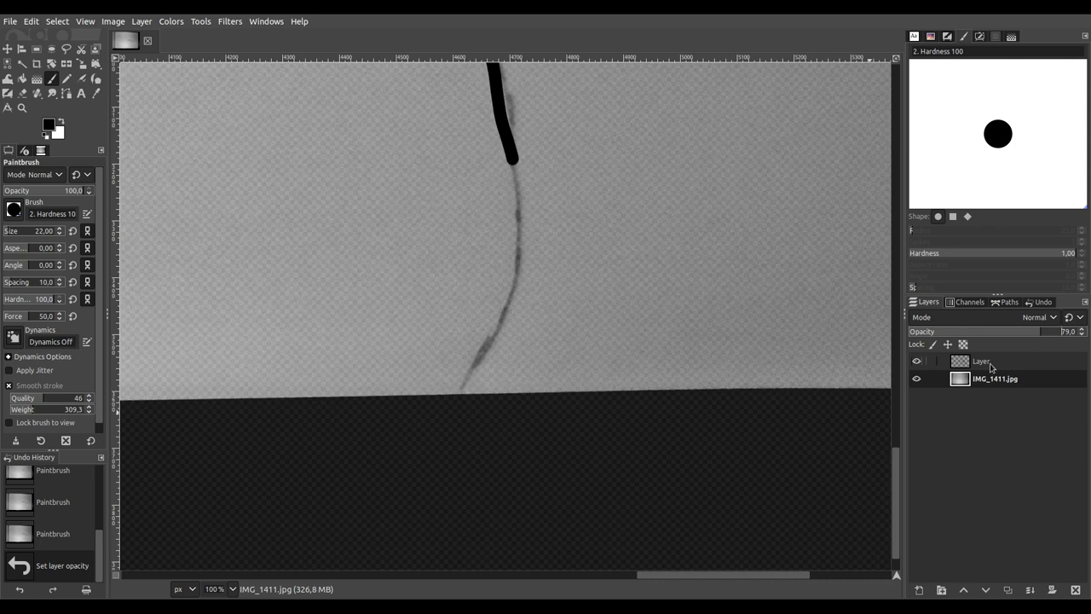
{"action": "left_click", "coordinate": [991, 367]}
Step: Finish the bird's front neck line in black down to the lower edge of the page
{"action": "scroll", "coordinate": [560, 360], "scroll_direction": "down", "scroll_amount": 2}
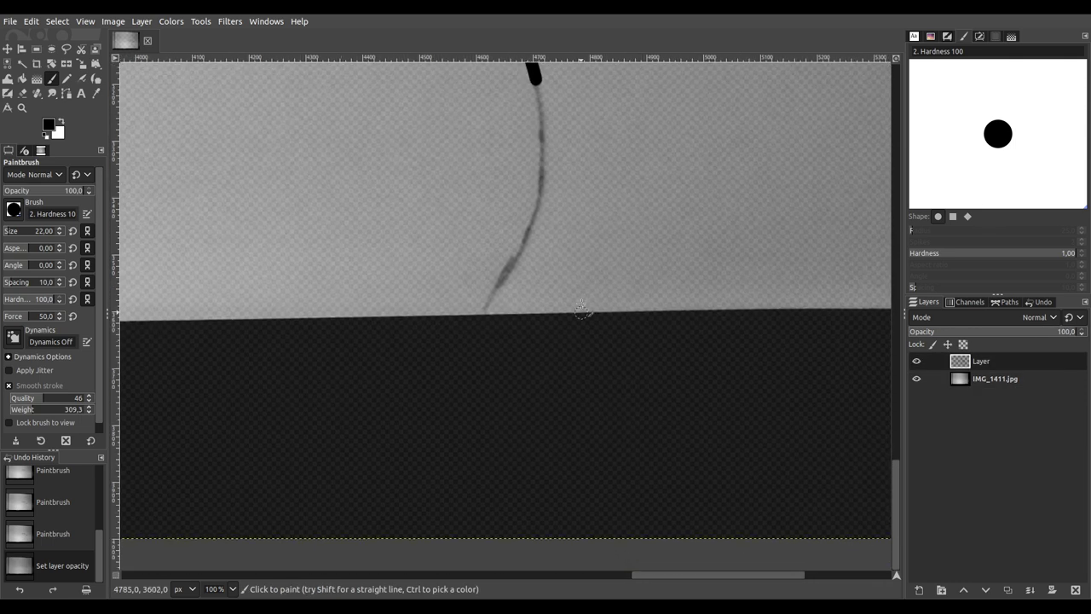
{"action": "mouse_move", "coordinate": [535, 77]}
{"action": "left_mouse_down"}
{"action": "mouse_move", "coordinate": [542, 195]}
{"action": "mouse_move", "coordinate": [482, 317]}
{"action": "left_mouse_up"}
{"action": "scroll", "coordinate": [482, 317], "scroll_direction": "down", "scroll_amount": 6}
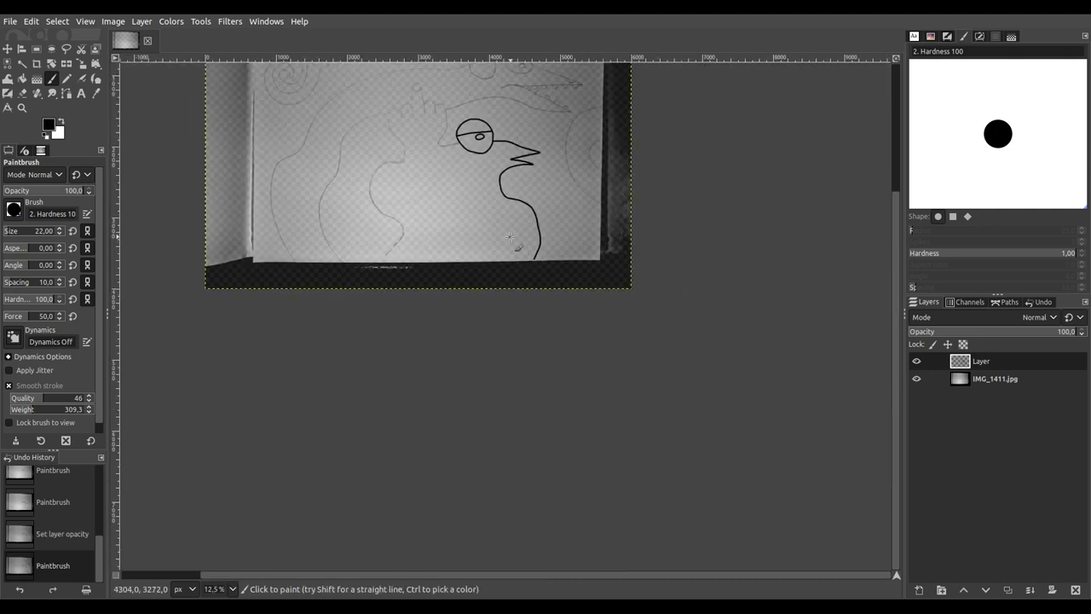
Step: Draw the bird's wavy belly line below the page in black, ending in a pointed tail, and trace the lower curve of its back
{"action": "scroll", "coordinate": [512, 271], "scroll_direction": "up", "scroll_amount": 3}
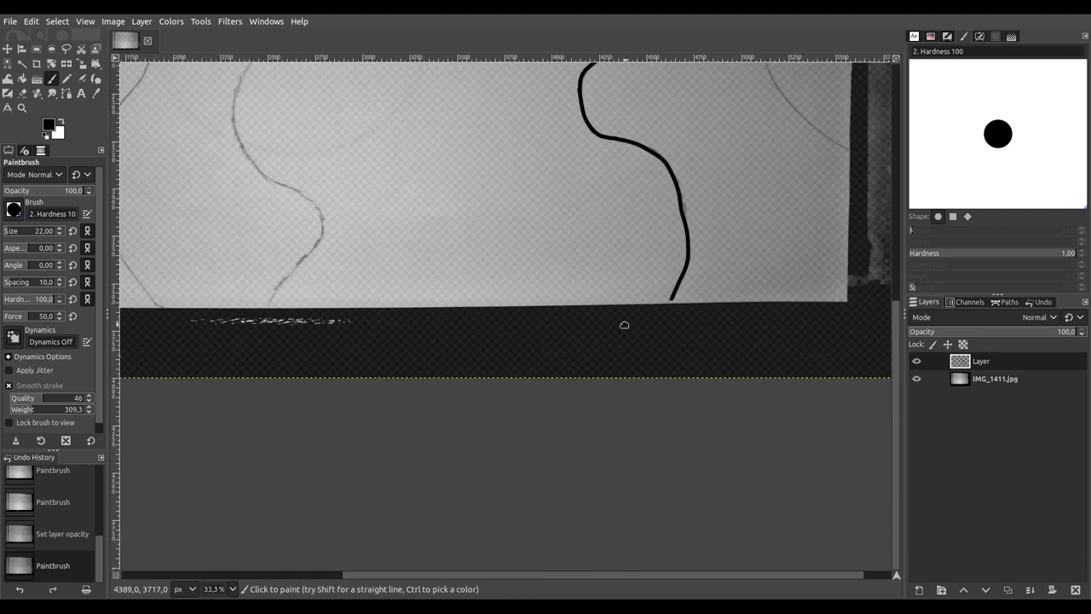
{"action": "left_click_drag", "start_coordinate": [392, 301], "coordinate": [564, 410]}
{"action": "left_click_drag", "start_coordinate": [561, 181], "coordinate": [550, 313]}
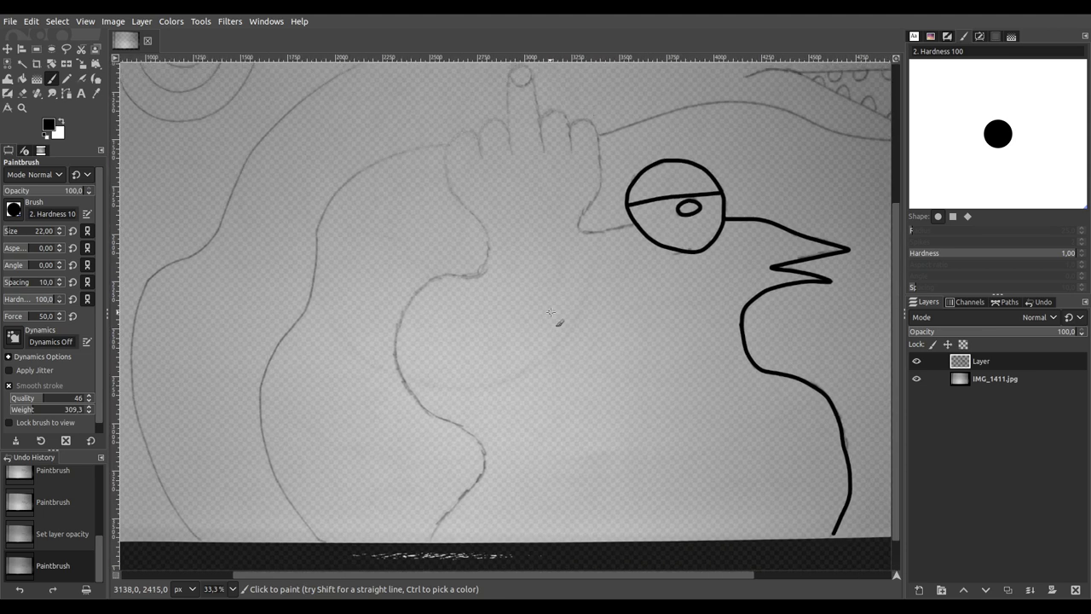
{"action": "scroll", "coordinate": [546, 336], "scroll_direction": "up", "scroll_amount": 2}
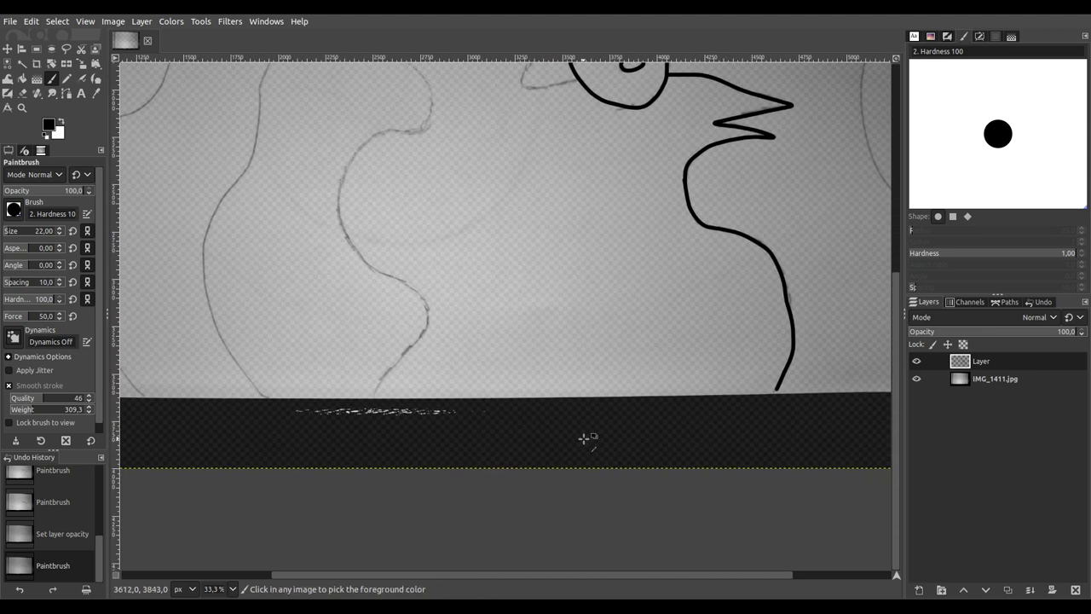
{"action": "scroll", "coordinate": [670, 427], "scroll_direction": "down", "scroll_amount": 3}
{"action": "scroll", "coordinate": [648, 419], "scroll_direction": "right", "scroll_amount": 2}
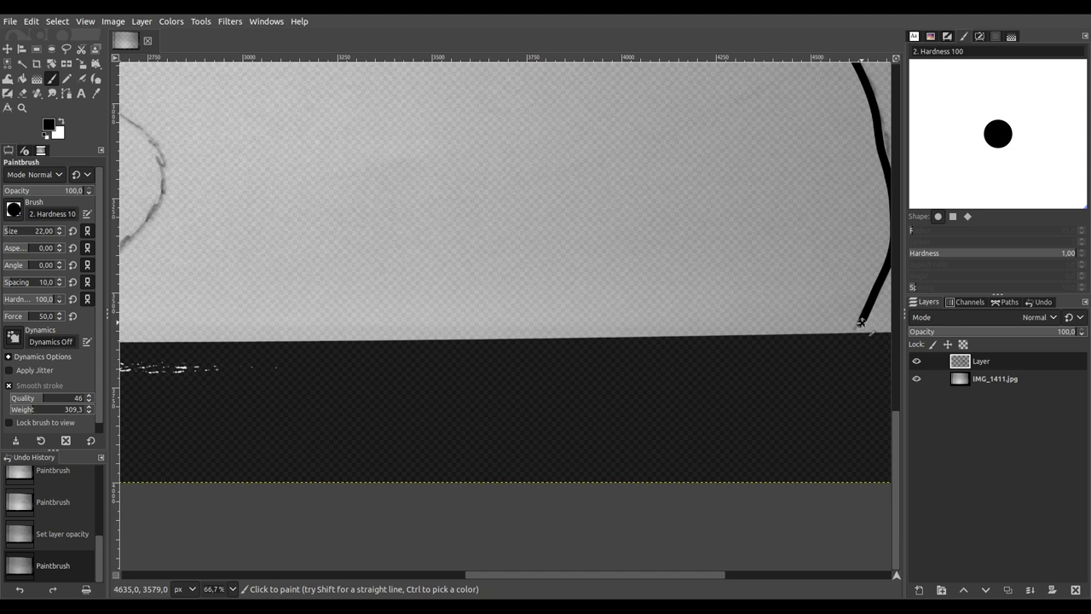
{"action": "mouse_move", "coordinate": [838, 338]}
{"action": "left_mouse_down"}
{"action": "mouse_move", "coordinate": [754, 354]}
{"action": "mouse_move", "coordinate": [584, 341]}
{"action": "mouse_move", "coordinate": [387, 364]}
{"action": "mouse_move", "coordinate": [238, 341]}
{"action": "mouse_move", "coordinate": [239, 372]}
{"action": "left_mouse_up"}
{"action": "scroll", "coordinate": [239, 372], "scroll_direction": "left", "scroll_amount": 7}
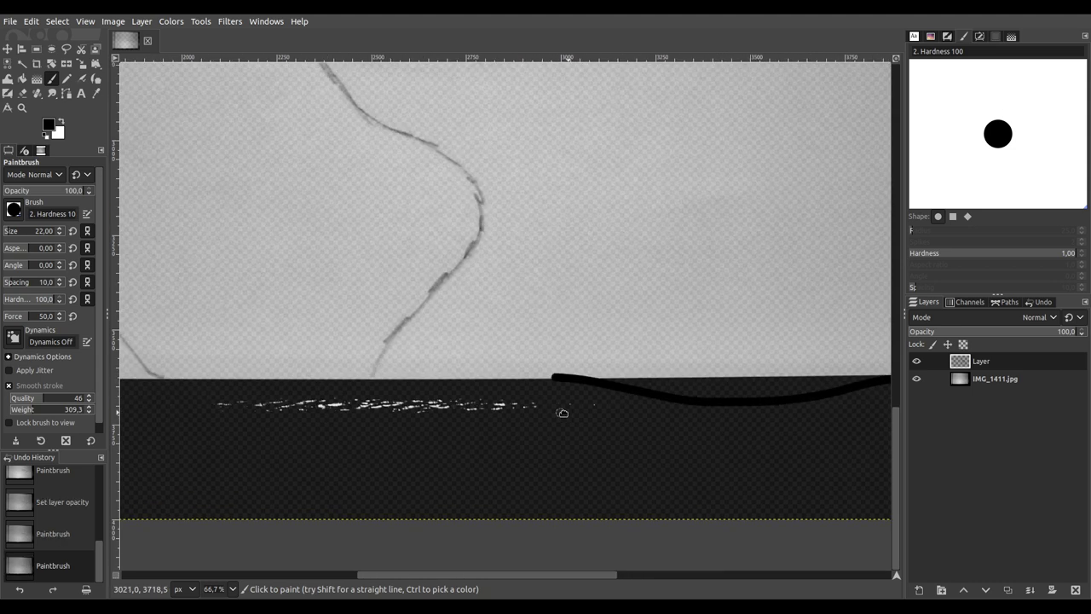
{"action": "mouse_move", "coordinate": [582, 372]}
{"action": "left_mouse_down"}
{"action": "mouse_move", "coordinate": [475, 368]}
{"action": "mouse_move", "coordinate": [423, 394]}
{"action": "mouse_move", "coordinate": [418, 415]}
{"action": "mouse_move", "coordinate": [406, 408]}
{"action": "mouse_move", "coordinate": [463, 317]}
{"action": "mouse_move", "coordinate": [524, 269]}
{"action": "mouse_move", "coordinate": [535, 246]}
{"action": "mouse_move", "coordinate": [538, 203]}
{"action": "mouse_move", "coordinate": [474, 145]}
{"action": "left_mouse_up"}
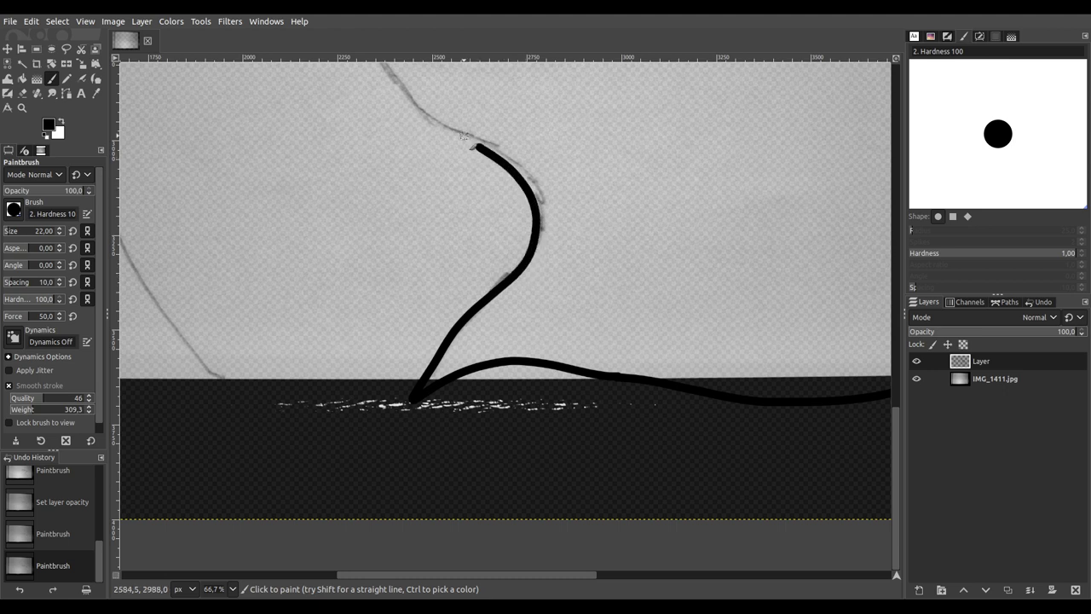
Step: Draw the bird's front leg and clawed foot in black below the belly, with the toes pointing toward the beak side
{"action": "scroll", "coordinate": [468, 355], "scroll_direction": "down", "scroll_amount": 1, "text": "ctrl"}
{"action": "scroll", "coordinate": [468, 356], "scroll_direction": "down", "scroll_amount": 2}
{"action": "scroll", "coordinate": [389, 349], "scroll_direction": "right", "scroll_amount": 3}
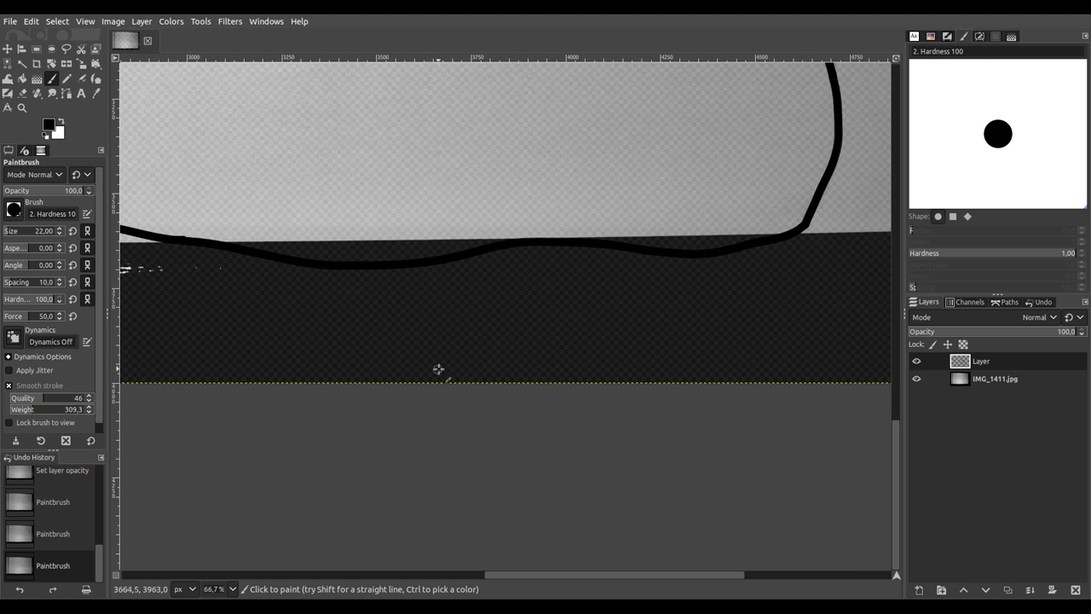
{"action": "scroll", "coordinate": [544, 315], "scroll_direction": "up", "scroll_amount": 2, "text": "ctrl"}
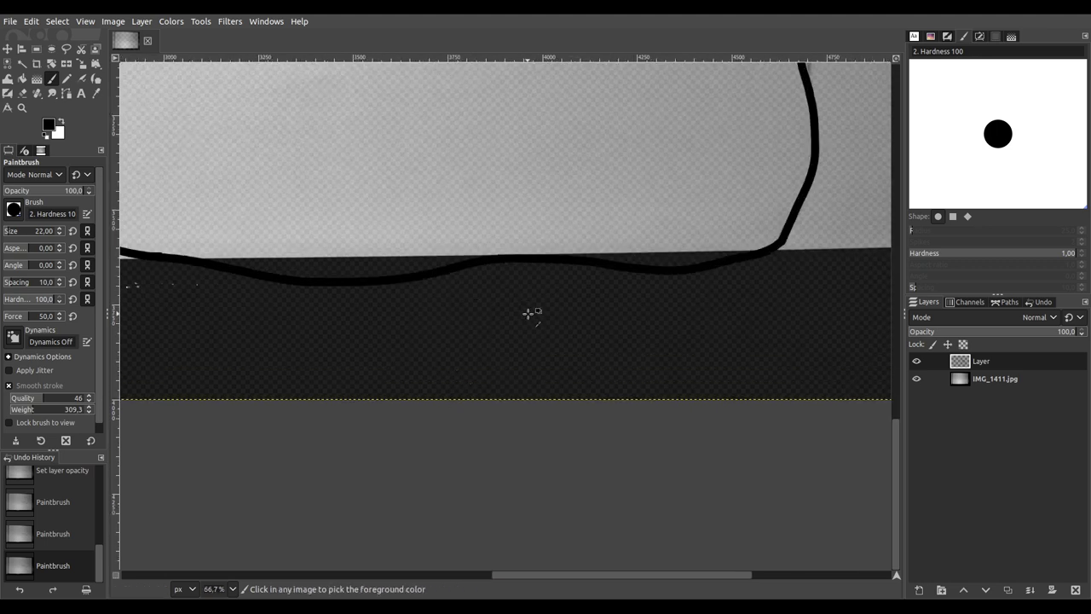
{"action": "mouse_move", "coordinate": [614, 236]}
{"action": "left_mouse_down"}
{"action": "mouse_move", "coordinate": [628, 351]}
{"action": "mouse_move", "coordinate": [684, 321]}
{"action": "mouse_move", "coordinate": [722, 317]}
{"action": "mouse_move", "coordinate": [776, 331]}
{"action": "mouse_move", "coordinate": [814, 367]}
{"action": "mouse_move", "coordinate": [740, 348]}
{"action": "mouse_move", "coordinate": [780, 403]}
{"action": "mouse_move", "coordinate": [693, 364]}
{"action": "mouse_move", "coordinate": [711, 424]}
{"action": "mouse_move", "coordinate": [667, 389]}
{"action": "mouse_move", "coordinate": [619, 393]}
{"action": "mouse_move", "coordinate": [587, 377]}
{"action": "mouse_move", "coordinate": [574, 353]}
{"action": "mouse_move", "coordinate": [576, 232]}
{"action": "left_mouse_up"}
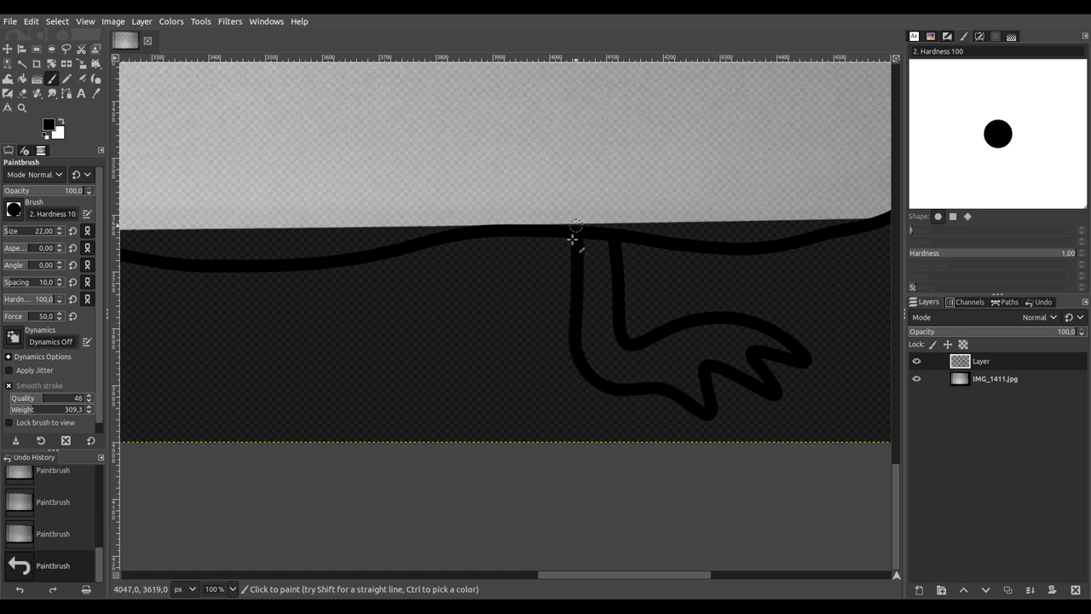
{"action": "scroll", "coordinate": [509, 292], "scroll_direction": "down", "scroll_amount": 4}
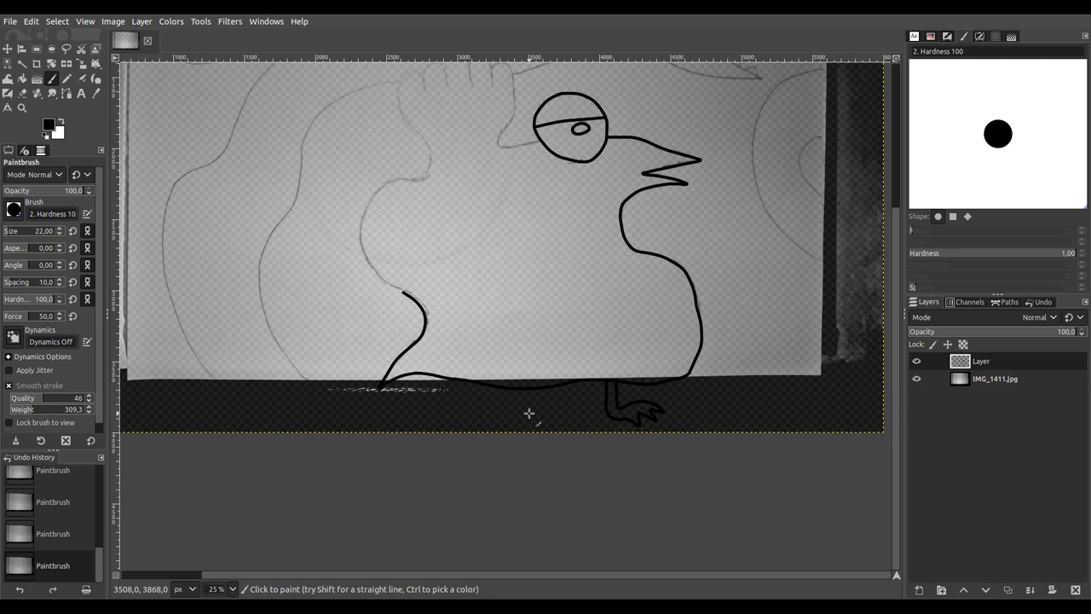
Step: Draw the bird's rear leg and clawed foot in black below the belly, with the toes pointing toward the tail
{"action": "scroll", "coordinate": [528, 413], "scroll_direction": "up", "scroll_amount": 4}
{"action": "scroll", "coordinate": [526, 402], "scroll_direction": "down", "scroll_amount": 3}
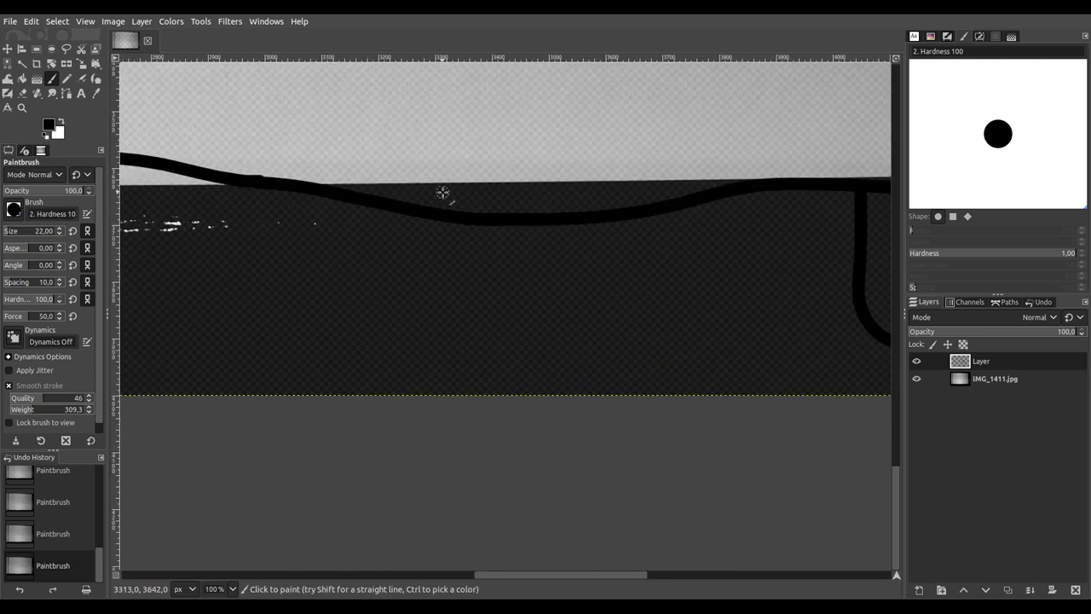
{"action": "mouse_move", "coordinate": [451, 221]}
{"action": "left_mouse_down"}
{"action": "mouse_move", "coordinate": [446, 306]}
{"action": "mouse_move", "coordinate": [430, 319]}
{"action": "mouse_move", "coordinate": [308, 308]}
{"action": "mouse_move", "coordinate": [270, 332]}
{"action": "mouse_move", "coordinate": [260, 359]}
{"action": "mouse_move", "coordinate": [264, 377]}
{"action": "mouse_move", "coordinate": [289, 354]}
{"action": "mouse_move", "coordinate": [349, 346]}
{"action": "mouse_move", "coordinate": [321, 369]}
{"action": "mouse_move", "coordinate": [322, 394]}
{"action": "mouse_move", "coordinate": [383, 358]}
{"action": "mouse_move", "coordinate": [396, 355]}
{"action": "mouse_move", "coordinate": [402, 394]}
{"action": "left_mouse_up"}
{"action": "mouse_move", "coordinate": [432, 359]}
{"action": "left_mouse_down"}
{"action": "mouse_move", "coordinate": [485, 344]}
{"action": "mouse_move", "coordinate": [507, 294]}
{"action": "mouse_move", "coordinate": [506, 208]}
{"action": "left_mouse_up"}
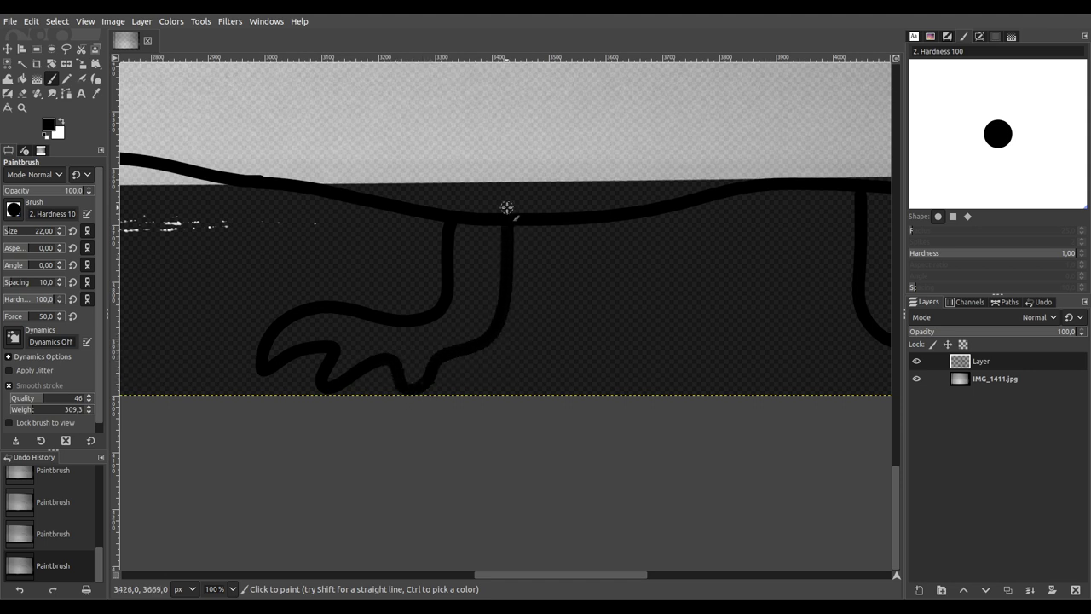
Step: Trace the rest of the bird's back line in black up to the base of the hand-shaped crest
{"action": "scroll", "coordinate": [507, 208], "scroll_direction": "down", "scroll_amount": 6}
{"action": "scroll", "coordinate": [523, 319], "scroll_direction": "up", "scroll_amount": 3}
{"action": "scroll", "coordinate": [447, 271], "scroll_direction": "up", "scroll_amount": 2}
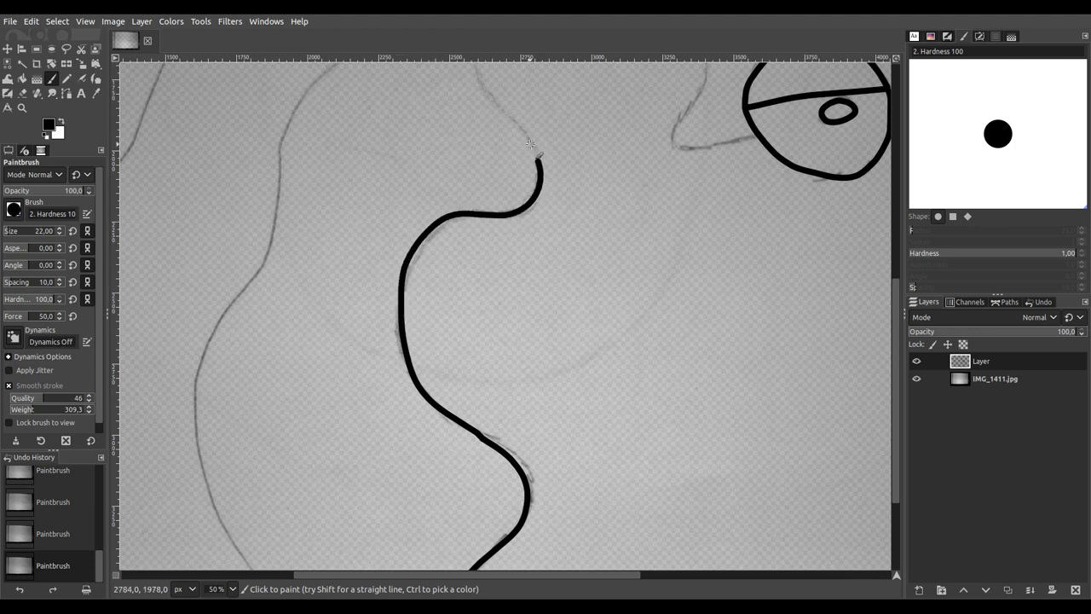
{"action": "left_click_drag", "start_coordinate": [565, 146], "coordinate": [469, 397]}
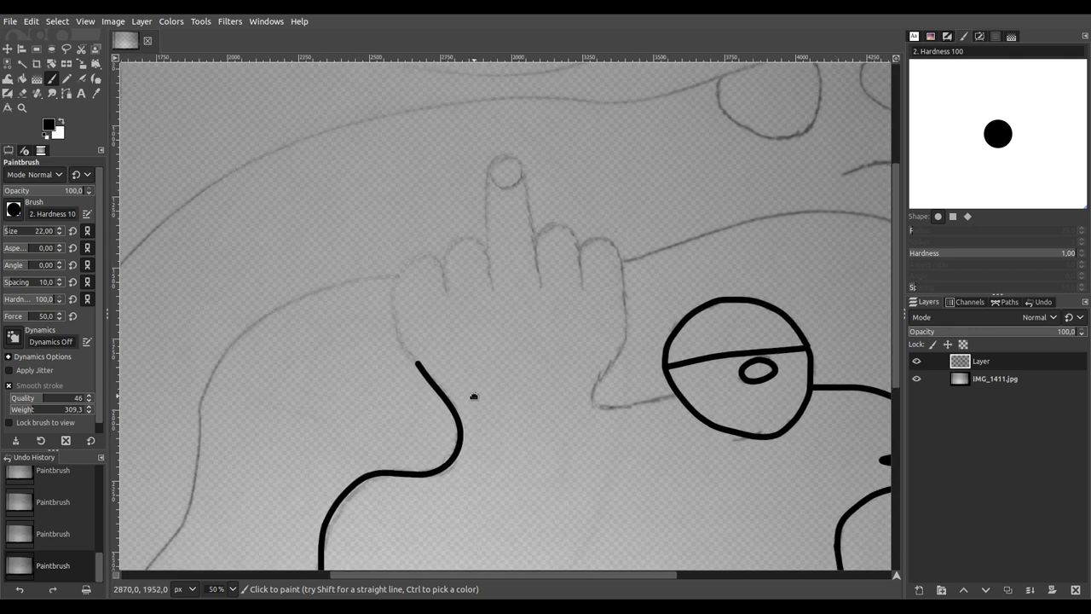
{"action": "scroll", "coordinate": [464, 350], "scroll_direction": "up", "scroll_amount": 1}
{"action": "left_click_drag", "start_coordinate": [475, 359], "coordinate": [404, 400]}
{"action": "scroll", "coordinate": [404, 400], "scroll_direction": "up", "scroll_amount": 1}
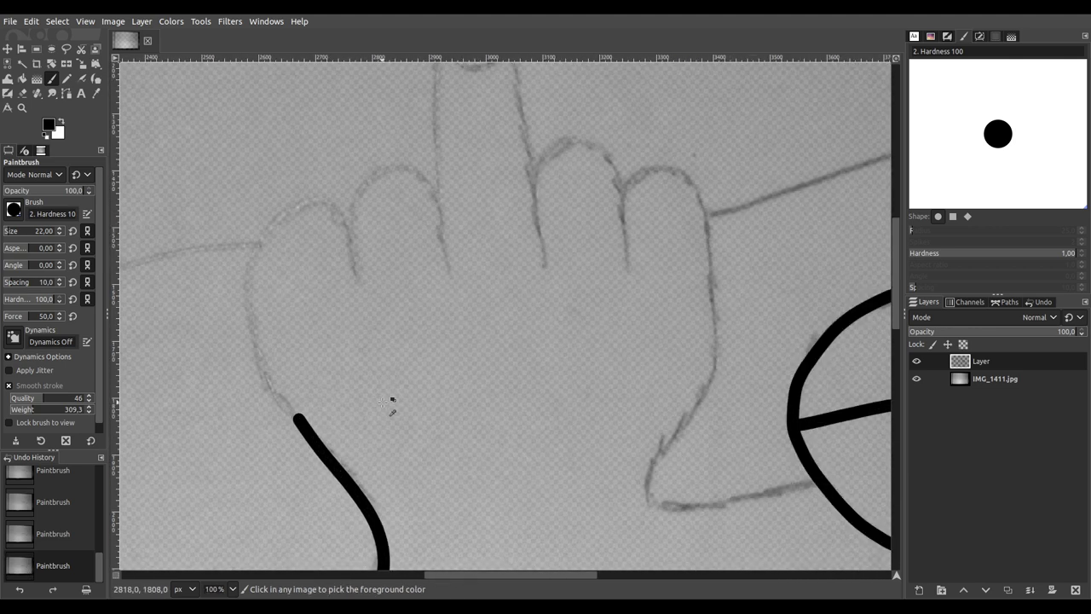
{"action": "left_click_drag", "start_coordinate": [482, 358], "coordinate": [446, 473]}
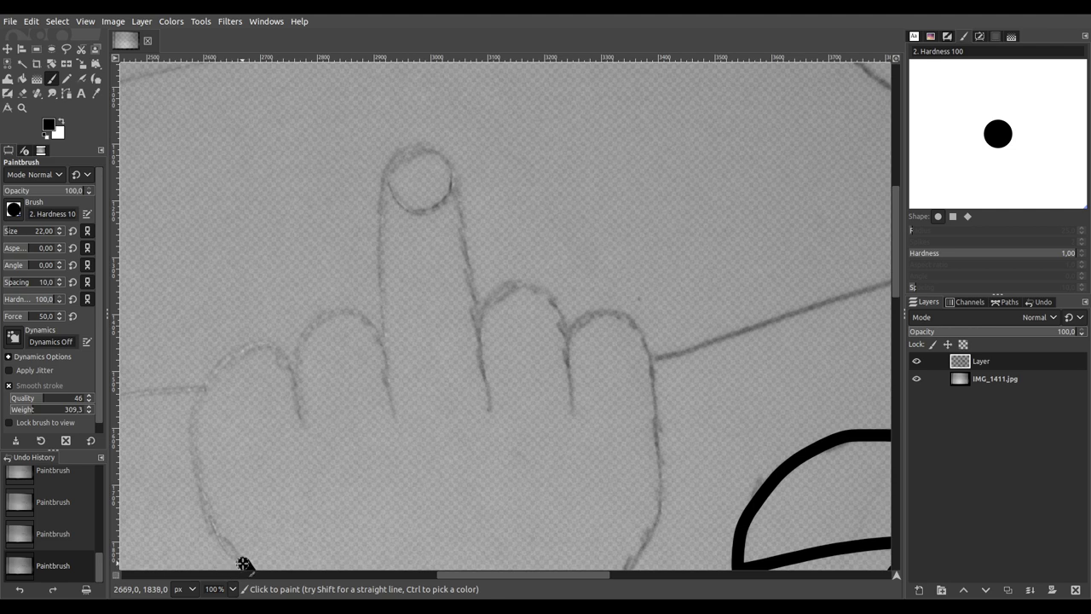
Step: Trace the hand-shaped crest in black, including all its fingers, and continue the line down to the bird's eye
{"action": "mouse_move", "coordinate": [220, 535]}
{"action": "left_mouse_down"}
{"action": "mouse_move", "coordinate": [203, 512]}
{"action": "mouse_move", "coordinate": [195, 445]}
{"action": "mouse_move", "coordinate": [204, 392]}
{"action": "mouse_move", "coordinate": [245, 350]}
{"action": "mouse_move", "coordinate": [266, 350]}
{"action": "mouse_move", "coordinate": [299, 385]}
{"action": "mouse_move", "coordinate": [301, 422]}
{"action": "mouse_move", "coordinate": [302, 345]}
{"action": "mouse_move", "coordinate": [341, 317]}
{"action": "mouse_move", "coordinate": [360, 324]}
{"action": "mouse_move", "coordinate": [395, 418]}
{"action": "mouse_move", "coordinate": [389, 391]}
{"action": "left_mouse_up"}
{"action": "mouse_move", "coordinate": [380, 341]}
{"action": "left_mouse_down"}
{"action": "mouse_move", "coordinate": [374, 217]}
{"action": "mouse_move", "coordinate": [394, 160]}
{"action": "mouse_move", "coordinate": [422, 147]}
{"action": "mouse_move", "coordinate": [456, 168]}
{"action": "mouse_move", "coordinate": [488, 355]}
{"action": "left_mouse_up"}
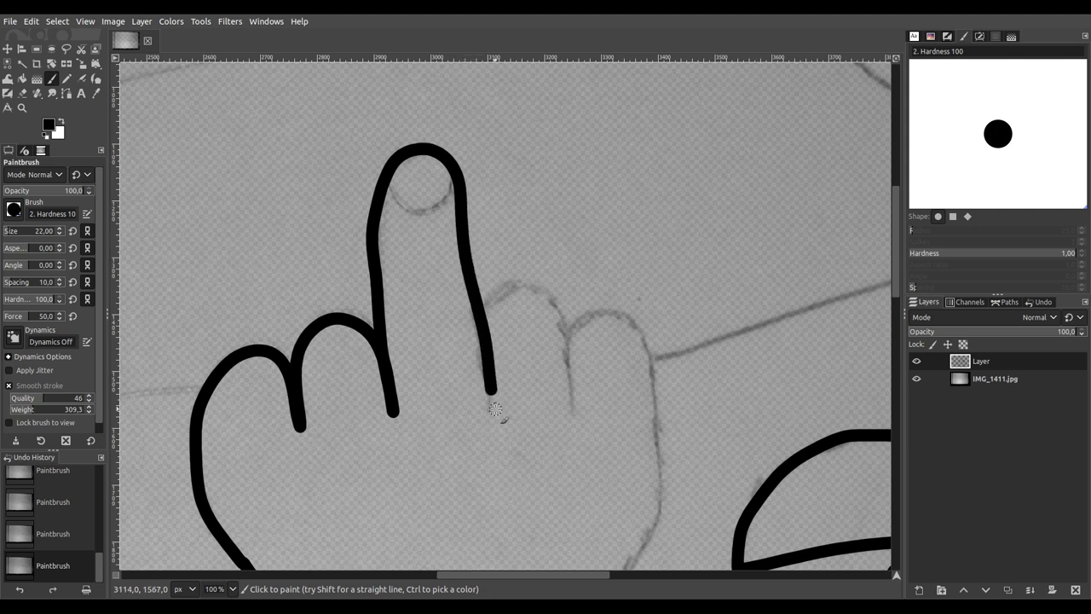
{"action": "mouse_move", "coordinate": [492, 408]}
{"action": "left_mouse_down"}
{"action": "mouse_move", "coordinate": [489, 317]}
{"action": "mouse_move", "coordinate": [533, 286]}
{"action": "mouse_move", "coordinate": [553, 303]}
{"action": "mouse_move", "coordinate": [569, 353]}
{"action": "mouse_move", "coordinate": [575, 418]}
{"action": "mouse_move", "coordinate": [571, 328]}
{"action": "mouse_move", "coordinate": [629, 321]}
{"action": "mouse_move", "coordinate": [649, 345]}
{"action": "mouse_move", "coordinate": [655, 388]}
{"action": "mouse_move", "coordinate": [652, 546]}
{"action": "left_mouse_up"}
{"action": "scroll", "coordinate": [628, 444], "scroll_direction": "down", "scroll_amount": 5}
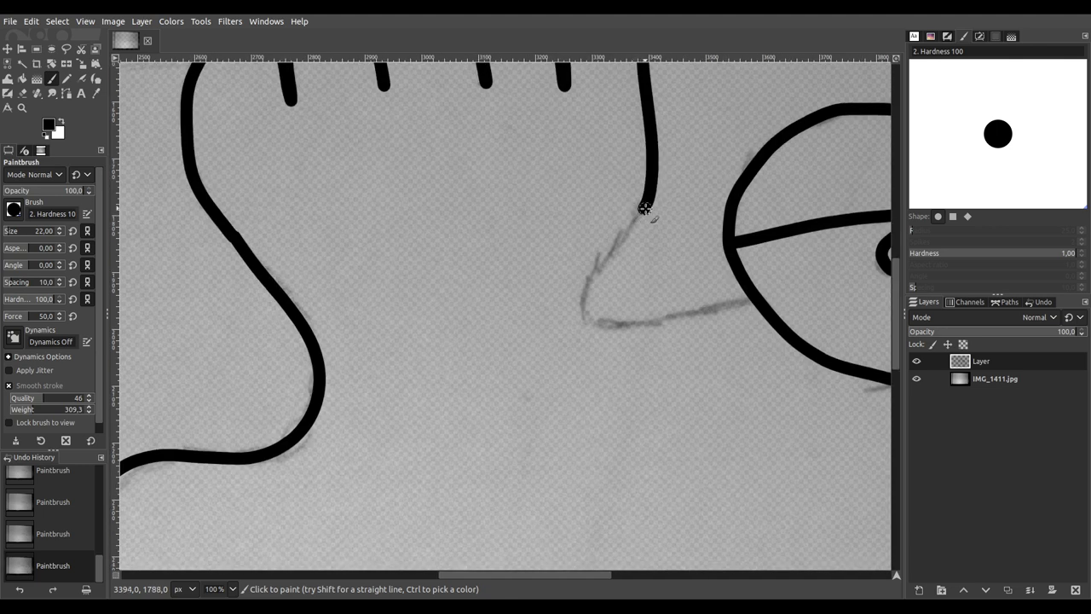
{"action": "mouse_move", "coordinate": [645, 208]}
{"action": "left_mouse_down"}
{"action": "mouse_move", "coordinate": [584, 303]}
{"action": "mouse_move", "coordinate": [589, 327]}
{"action": "mouse_move", "coordinate": [754, 296]}
{"action": "left_mouse_up"}
Step: Reduce the brush size and trace the nail on the raised middle finger in black
{"action": "scroll", "coordinate": [523, 226], "scroll_direction": "up", "scroll_amount": 4}
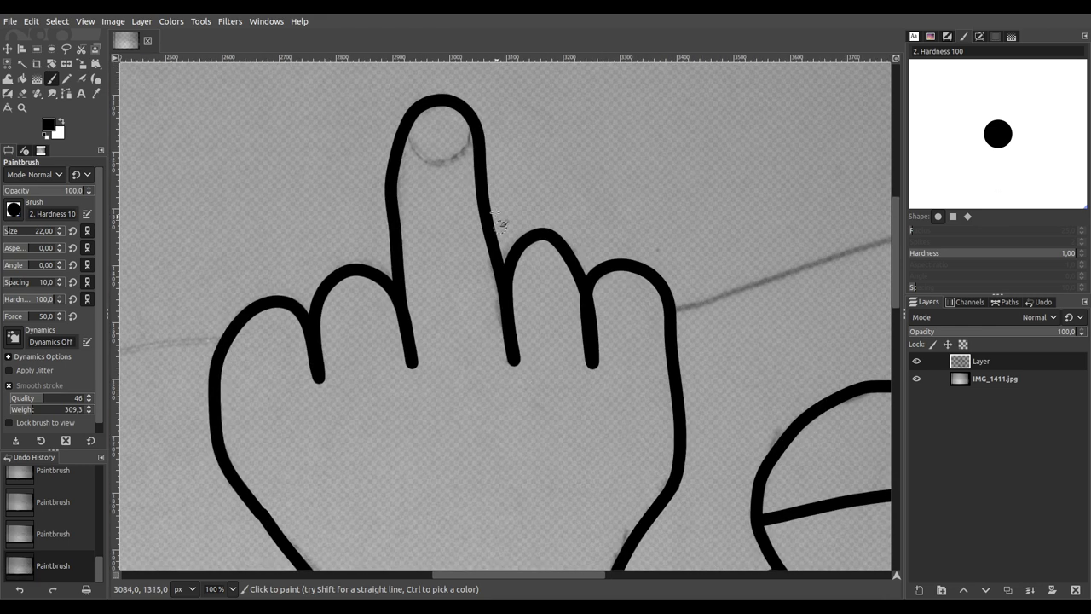
{"action": "scroll", "coordinate": [418, 205], "scroll_direction": "up", "scroll_amount": 3, "text": "ctrl"}
{"action": "left_click_drag", "start_coordinate": [26, 231], "coordinate": [20, 231]}
{"action": "mouse_move", "coordinate": [424, 233]}
{"action": "left_mouse_down"}
{"action": "mouse_move", "coordinate": [444, 313]}
{"action": "mouse_move", "coordinate": [491, 333]}
{"action": "mouse_move", "coordinate": [537, 332]}
{"action": "mouse_move", "coordinate": [589, 301]}
{"action": "mouse_move", "coordinate": [613, 220]}
{"action": "left_mouse_up"}
{"action": "scroll", "coordinate": [461, 304], "scroll_direction": "down", "scroll_amount": 4, "text": "ctrl"}
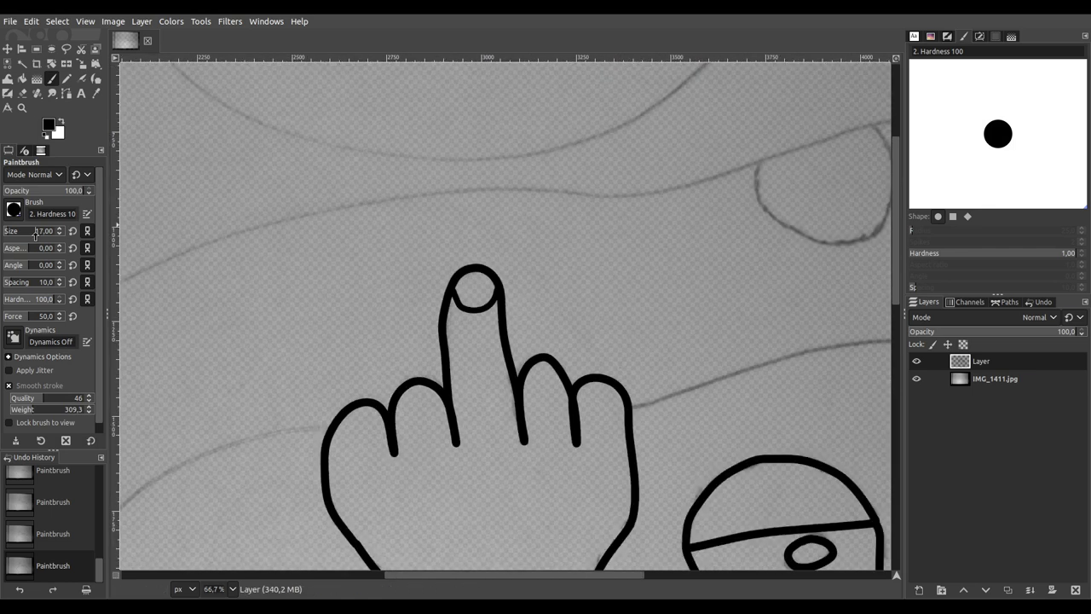
Step: Restore the brush size to 22 and trace the small inner circle at the page's right edge, completing it beyond the page in black
{"action": "scroll", "coordinate": [439, 224], "scroll_direction": "down", "scroll_amount": 5, "text": "ctrl"}
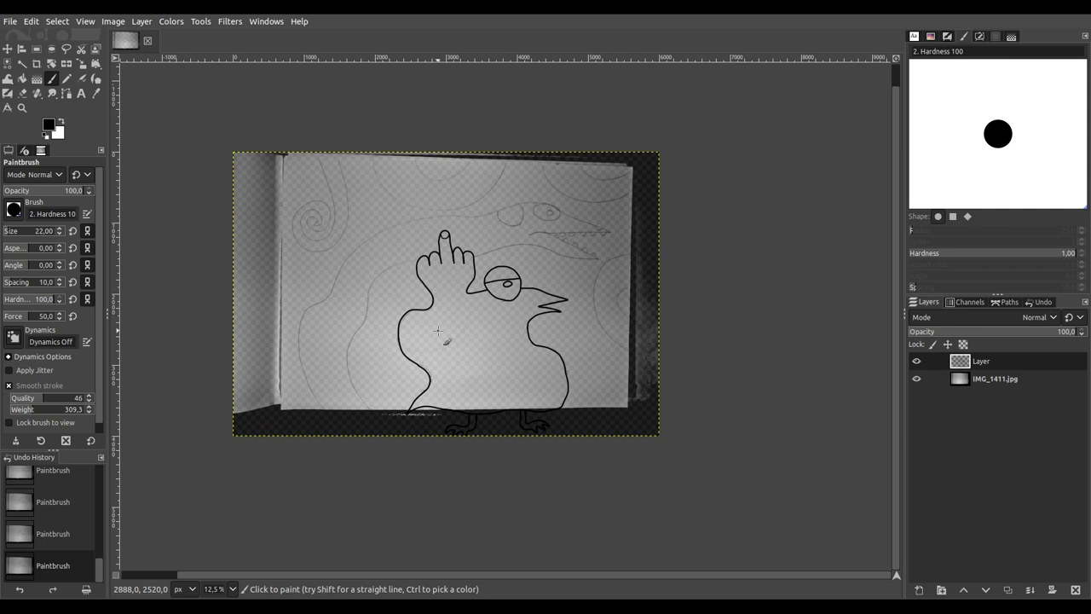
{"action": "scroll", "coordinate": [452, 341], "scroll_direction": "up", "scroll_amount": 3, "text": "ctrl"}
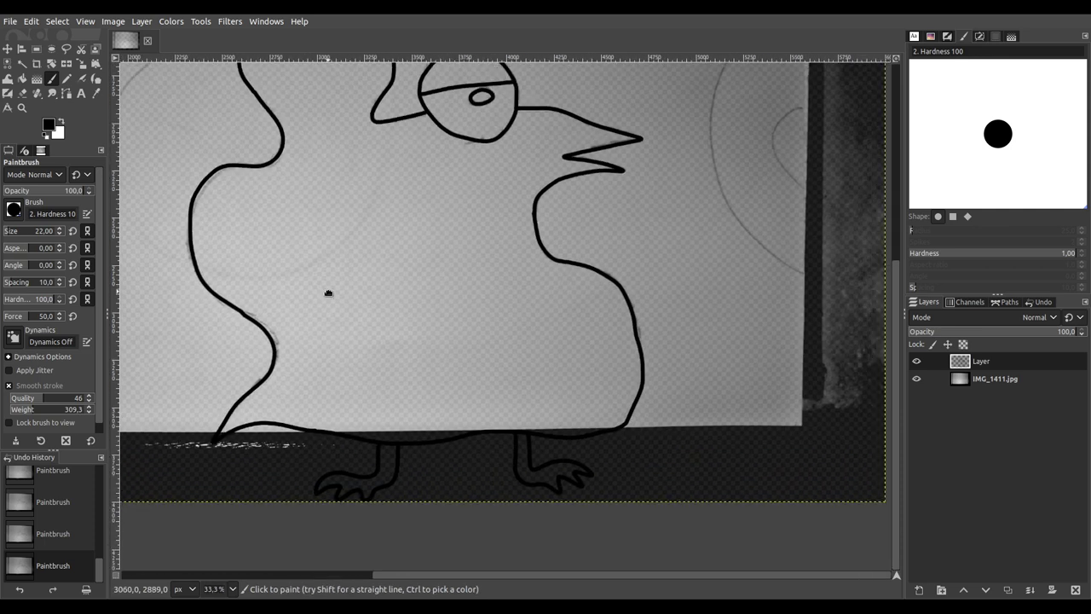
{"action": "left_click_drag", "start_coordinate": [403, 287], "coordinate": [425, 296]}
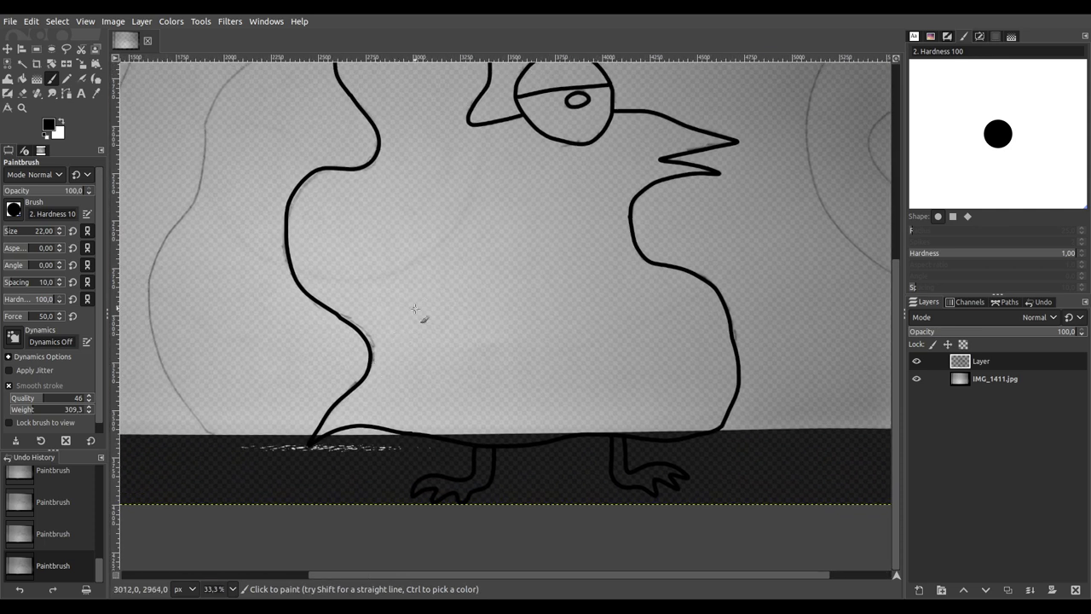
{"action": "scroll", "coordinate": [415, 308], "scroll_direction": "down", "scroll_amount": 3, "text": "ctrl"}
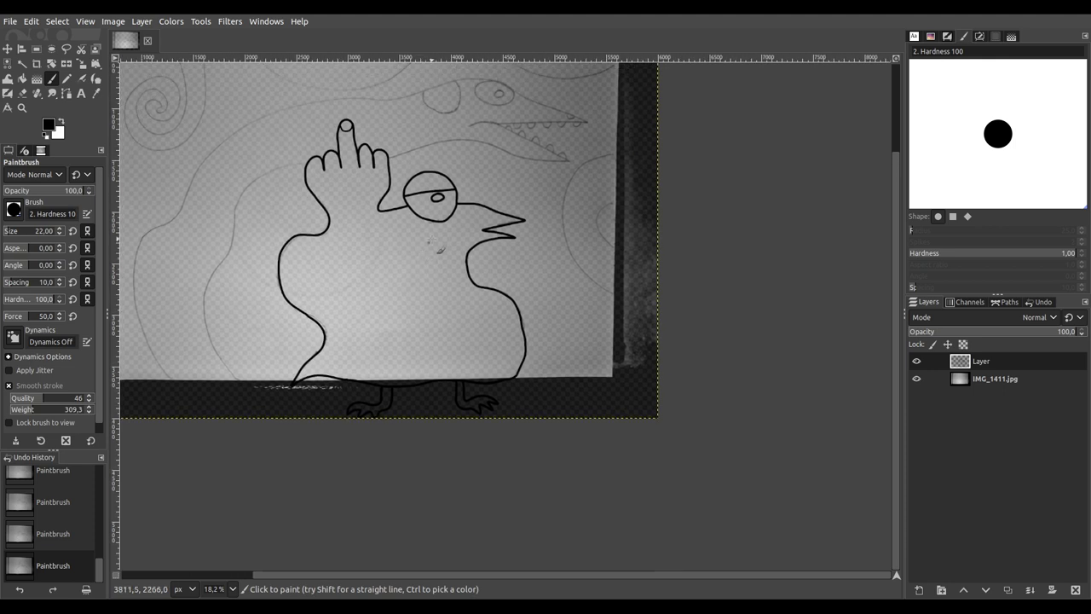
{"action": "scroll", "coordinate": [592, 198], "scroll_direction": "up", "scroll_amount": 3, "text": "ctrl"}
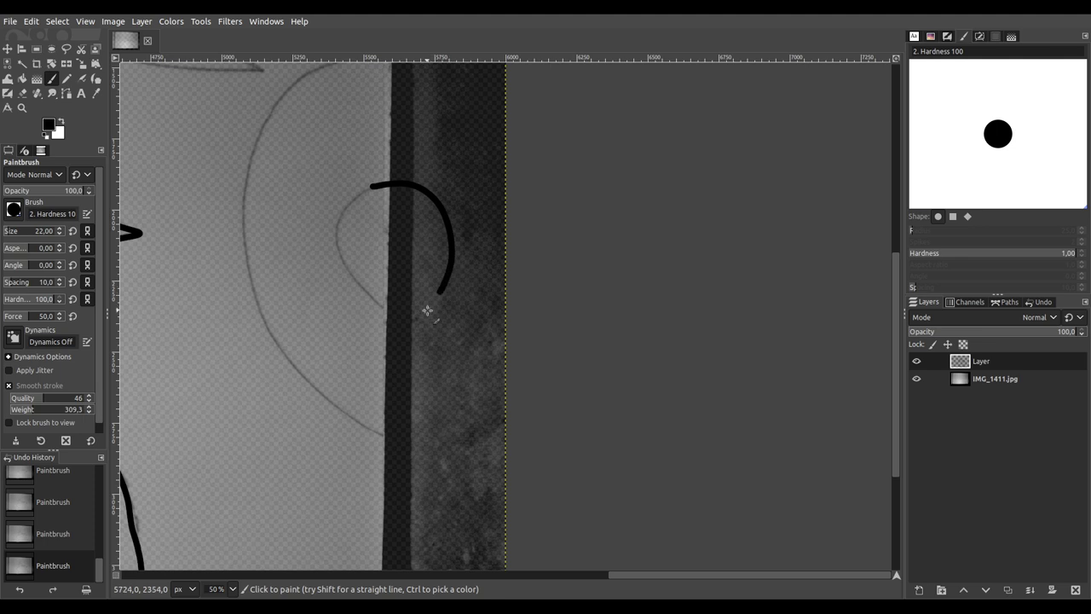
{"action": "left_click_drag", "start_coordinate": [343, 272], "coordinate": [341, 220]}
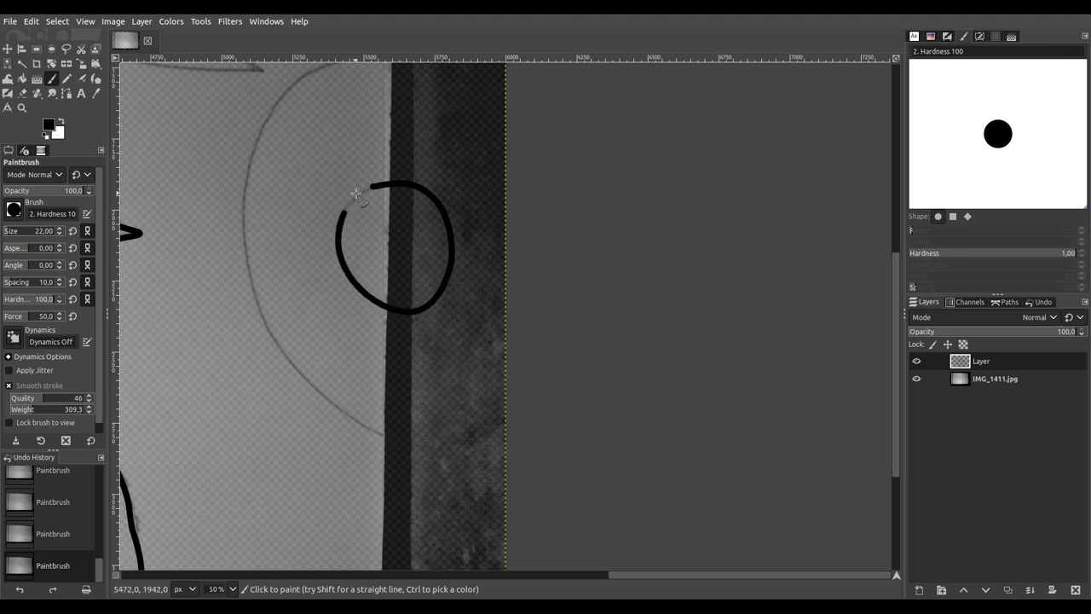
{"action": "left_click_drag", "start_coordinate": [383, 182], "coordinate": [389, 180]}
Step: Trace the large circle around the small one in black, extending it past the page to the canvas edge
{"action": "scroll", "coordinate": [409, 171], "scroll_direction": "down", "scroll_amount": 1, "text": "ctrl"}
{"action": "scroll", "coordinate": [420, 140], "scroll_direction": "up", "scroll_amount": 1}
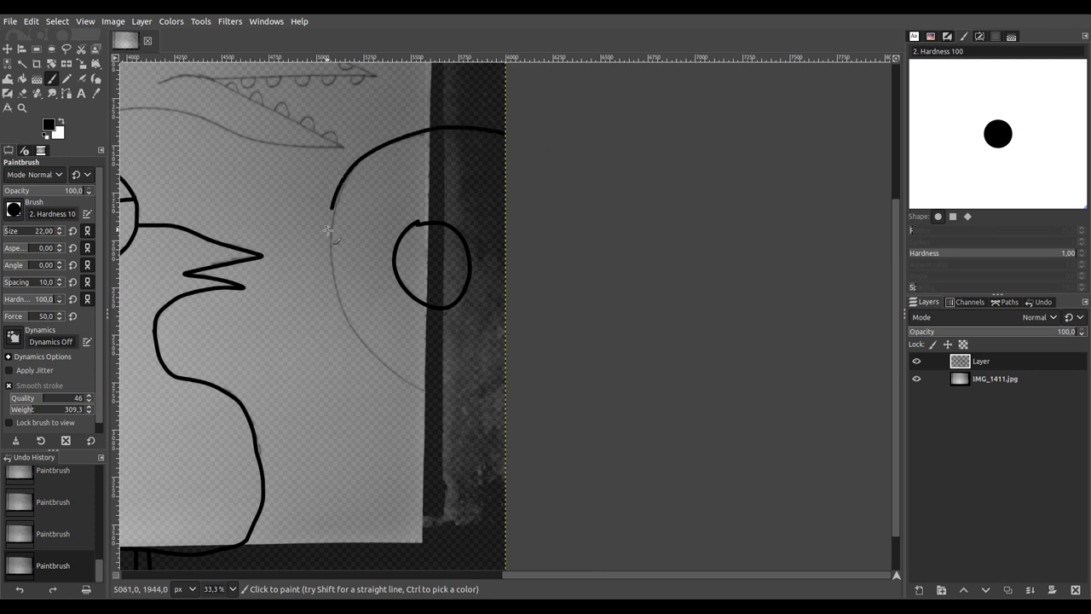
{"action": "mouse_move", "coordinate": [390, 362]}
{"action": "left_mouse_down"}
{"action": "mouse_move", "coordinate": [454, 397]}
{"action": "mouse_move", "coordinate": [525, 406]}
{"action": "mouse_move", "coordinate": [573, 395]}
{"action": "left_mouse_up"}
Step: Save the traced drawing to IMG_1411.xcf
{"action": "scroll", "coordinate": [397, 264], "scroll_direction": "left", "scroll_amount": 10}
{"action": "scroll", "coordinate": [396, 265], "scroll_direction": "up", "scroll_amount": 2}
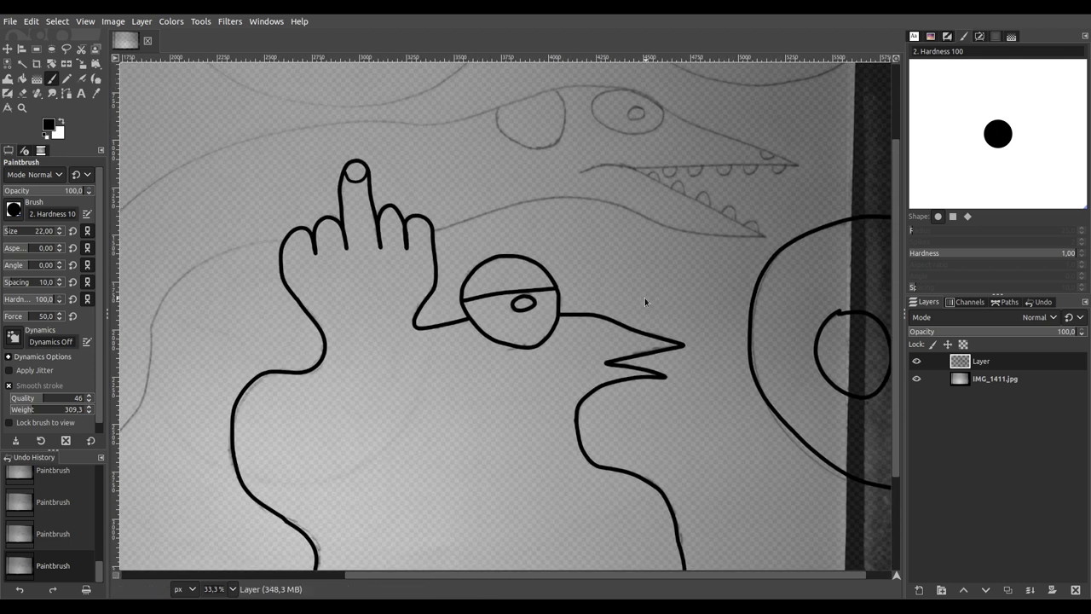
{"action": "key", "text": "ctrl+s"}
{"action": "scroll", "coordinate": [487, 385], "scroll_direction": "down", "scroll_amount": 2}
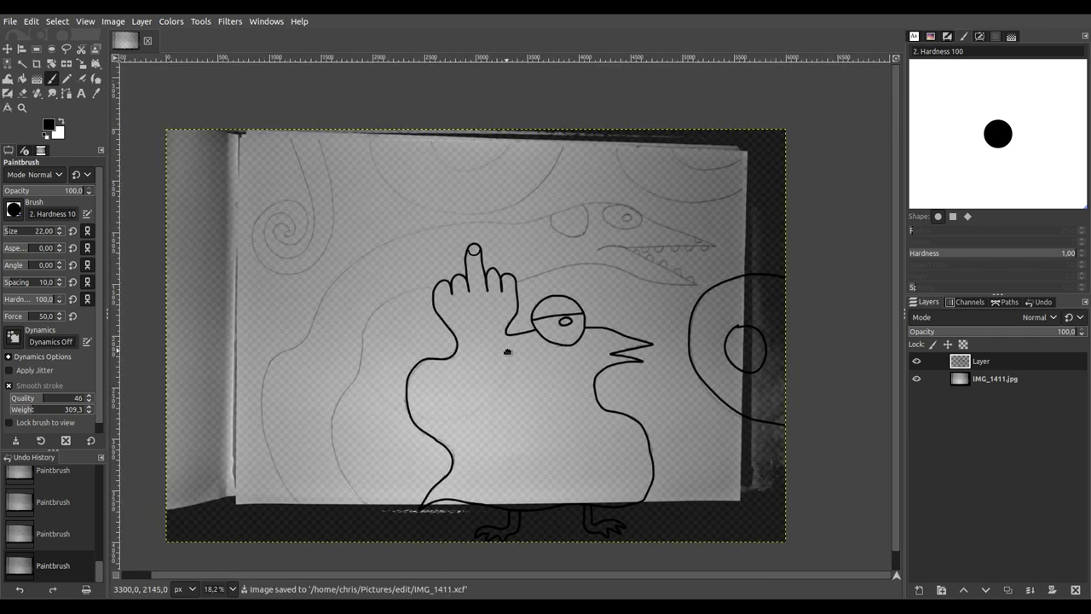
Step: Set the brush size to 16 and trace the spiral's first curve outward from its centre in black
{"action": "scroll", "coordinate": [507, 351], "scroll_direction": "left", "scroll_amount": 1}
{"action": "scroll", "coordinate": [276, 234], "scroll_direction": "up", "scroll_amount": 5}
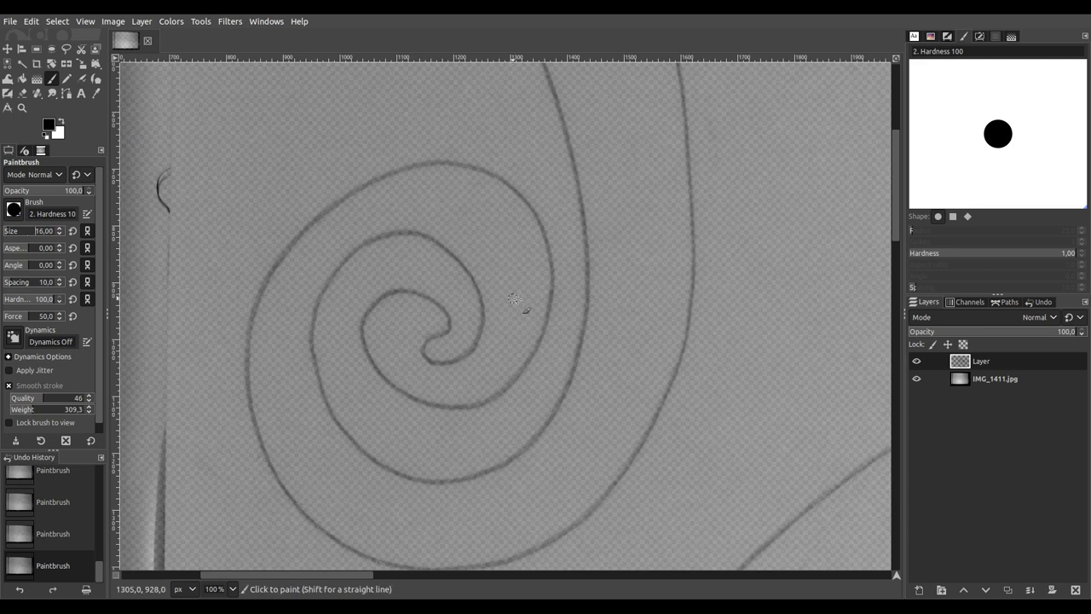
{"action": "scroll", "coordinate": [534, 284], "scroll_direction": "down", "scroll_amount": 6}
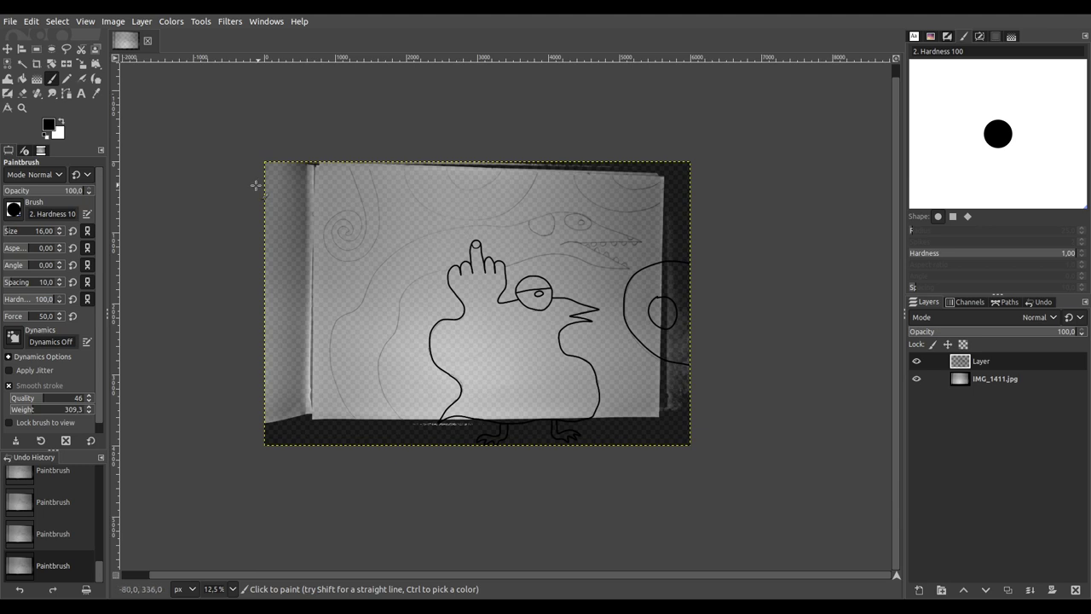
{"action": "scroll", "coordinate": [350, 217], "scroll_direction": "up", "scroll_amount": 5}
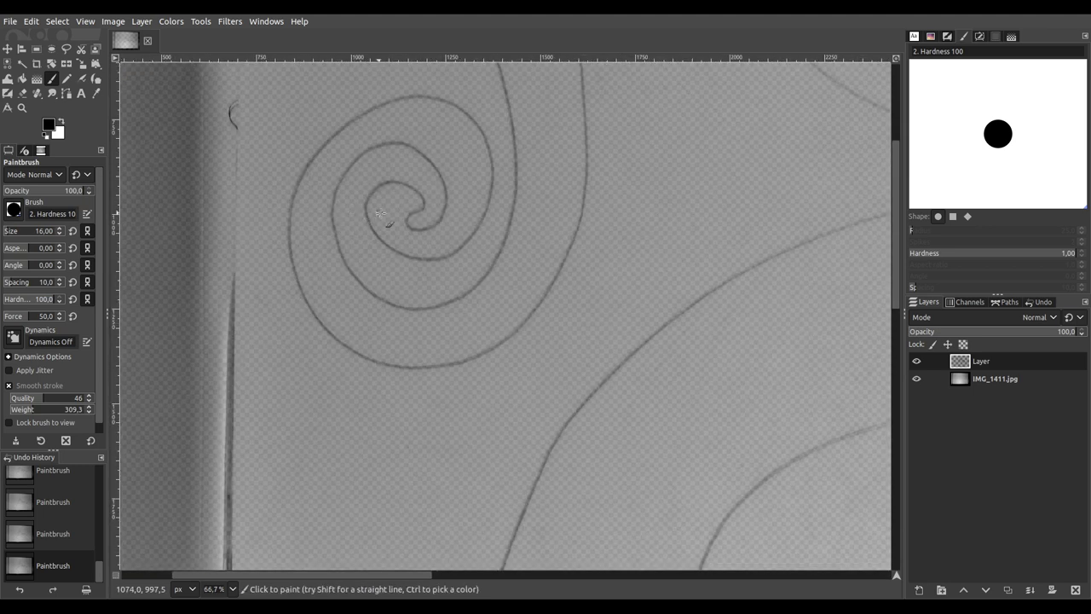
{"action": "scroll", "coordinate": [381, 214], "scroll_direction": "up", "scroll_amount": 2}
{"action": "mouse_move", "coordinate": [460, 312]}
{"action": "left_mouse_down"}
{"action": "mouse_move", "coordinate": [491, 283]}
{"action": "mouse_move", "coordinate": [484, 268]}
{"action": "mouse_move", "coordinate": [444, 247]}
{"action": "mouse_move", "coordinate": [377, 261]}
{"action": "mouse_move", "coordinate": [356, 295]}
{"action": "mouse_move", "coordinate": [368, 336]}
{"action": "mouse_move", "coordinate": [422, 391]}
{"action": "mouse_move", "coordinate": [493, 409]}
{"action": "mouse_move", "coordinate": [576, 385]}
{"action": "mouse_move", "coordinate": [619, 334]}
{"action": "mouse_move", "coordinate": [632, 313]}
{"action": "mouse_move", "coordinate": [644, 185]}
{"action": "mouse_move", "coordinate": [603, 106]}
{"action": "left_mouse_up"}
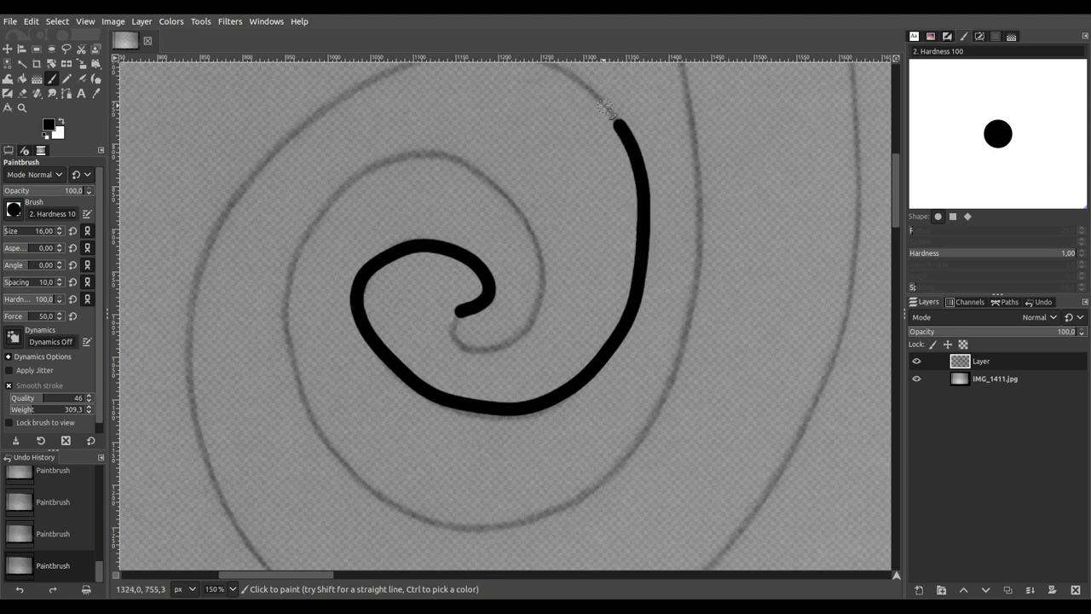
Step: Continue tracing the spiral's outer turn in black, over its top, down its left side and around underneath to the right side
{"action": "scroll", "coordinate": [618, 262], "scroll_direction": "up", "scroll_amount": 3}
{"action": "scroll", "coordinate": [618, 261], "scroll_direction": "left", "scroll_amount": 3}
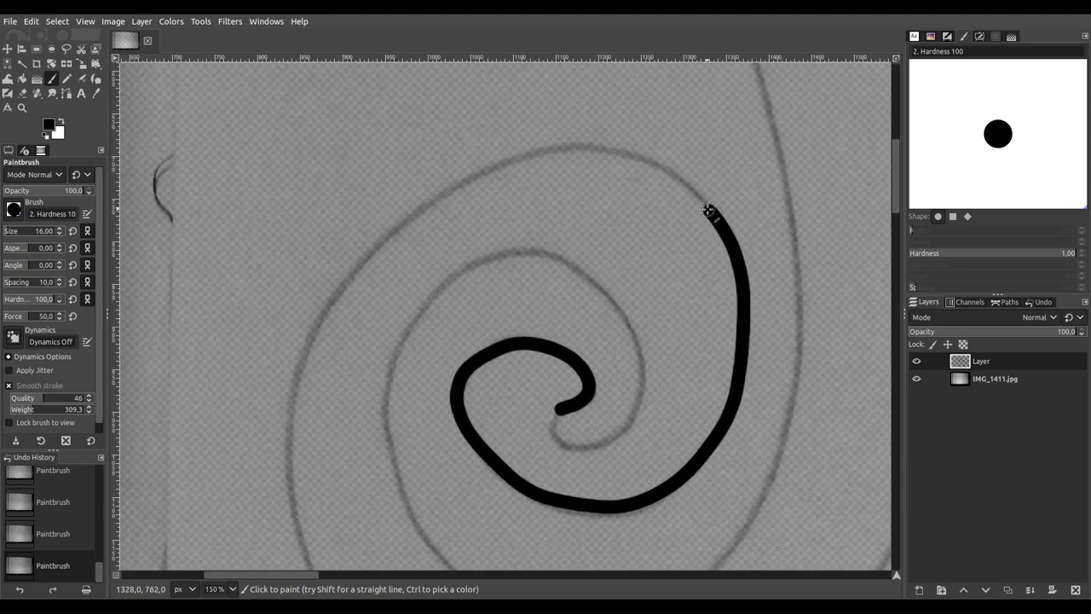
{"action": "mouse_move", "coordinate": [692, 187]}
{"action": "left_mouse_down"}
{"action": "mouse_move", "coordinate": [615, 153]}
{"action": "mouse_move", "coordinate": [561, 154]}
{"action": "mouse_move", "coordinate": [506, 173]}
{"action": "mouse_move", "coordinate": [376, 260]}
{"action": "mouse_move", "coordinate": [322, 325]}
{"action": "mouse_move", "coordinate": [290, 405]}
{"action": "mouse_move", "coordinate": [294, 522]}
{"action": "left_mouse_up"}
{"action": "scroll", "coordinate": [378, 483], "scroll_direction": "down", "scroll_amount": 5}
{"action": "scroll", "coordinate": [377, 483], "scroll_direction": "right", "scroll_amount": 3}
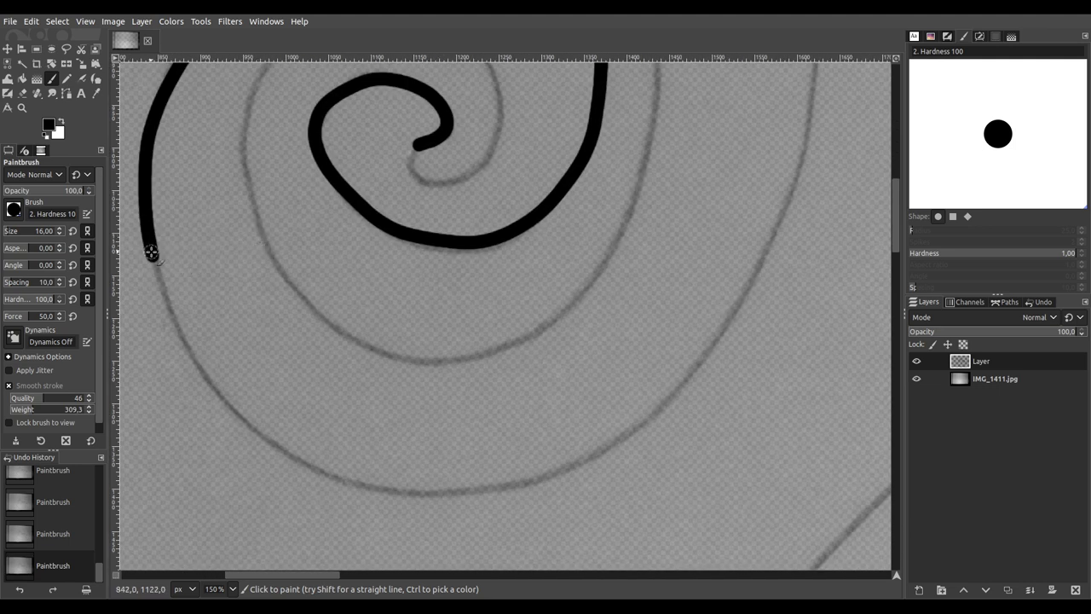
{"action": "mouse_move", "coordinate": [156, 260]}
{"action": "left_mouse_down"}
{"action": "mouse_move", "coordinate": [232, 419]}
{"action": "mouse_move", "coordinate": [309, 473]}
{"action": "mouse_move", "coordinate": [409, 488]}
{"action": "mouse_move", "coordinate": [513, 482]}
{"action": "mouse_move", "coordinate": [626, 448]}
{"action": "mouse_move", "coordinate": [695, 389]}
{"action": "mouse_move", "coordinate": [772, 274]}
{"action": "mouse_move", "coordinate": [797, 171]}
{"action": "left_mouse_up"}
{"action": "left_click_drag", "start_coordinate": [713, 103], "coordinate": [386, 452]}
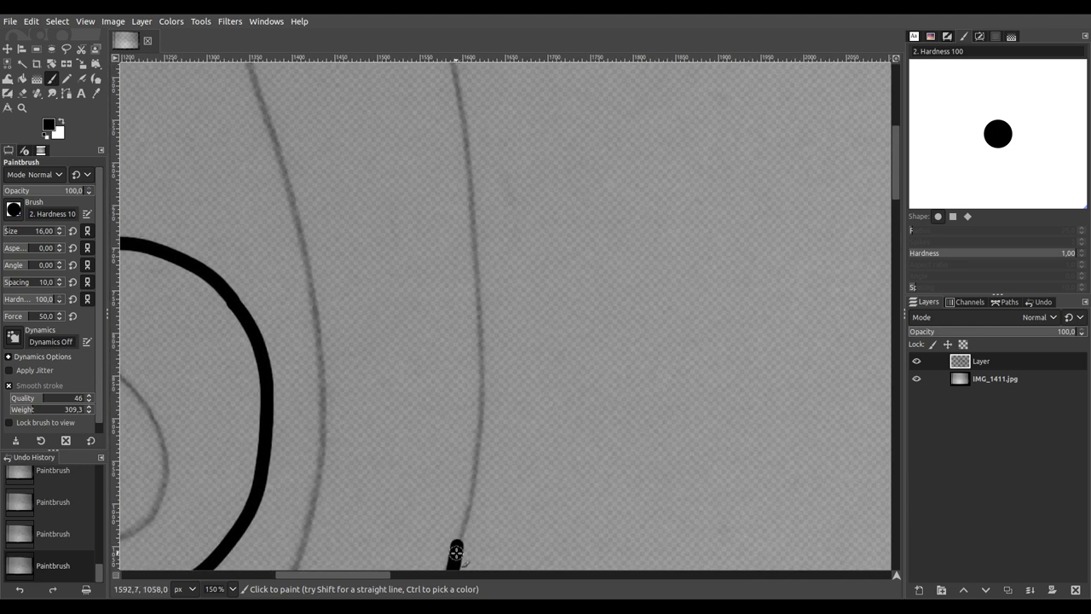
Step: Trace the outer line rising from the spiral's right side in black, extending it past the page to the canvas's top edge
{"action": "mouse_move", "coordinate": [457, 546]}
{"action": "left_mouse_down"}
{"action": "mouse_move", "coordinate": [482, 345]}
{"action": "mouse_move", "coordinate": [456, 94]}
{"action": "left_mouse_up"}
{"action": "scroll", "coordinate": [417, 514], "scroll_direction": "up", "scroll_amount": 5}
{"action": "scroll", "coordinate": [441, 419], "scroll_direction": "down", "scroll_amount": 2}
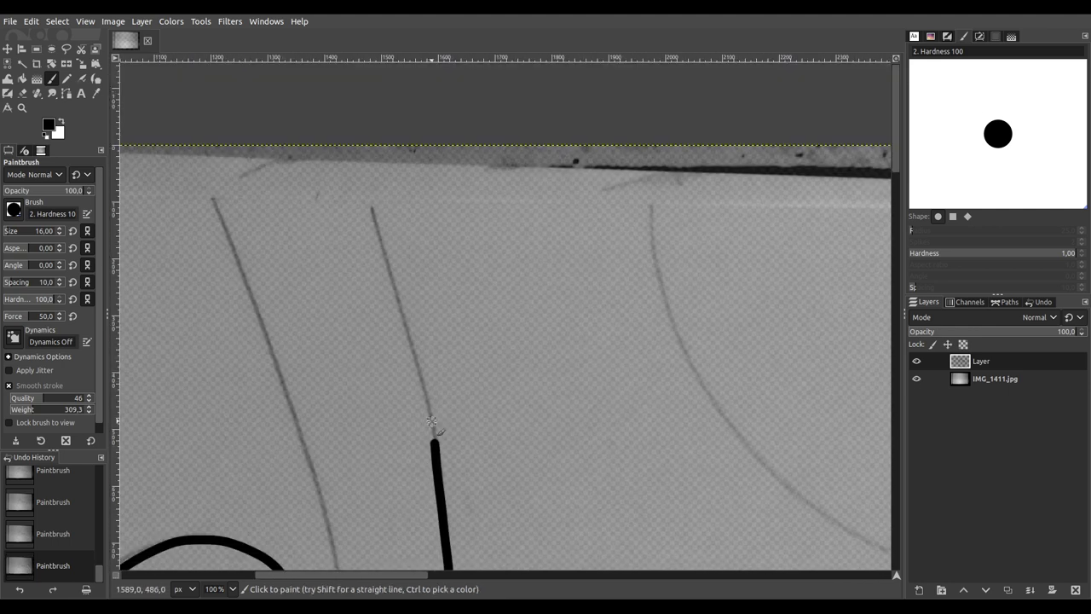
{"action": "left_click_drag", "start_coordinate": [562, 399], "coordinate": [480, 74]}
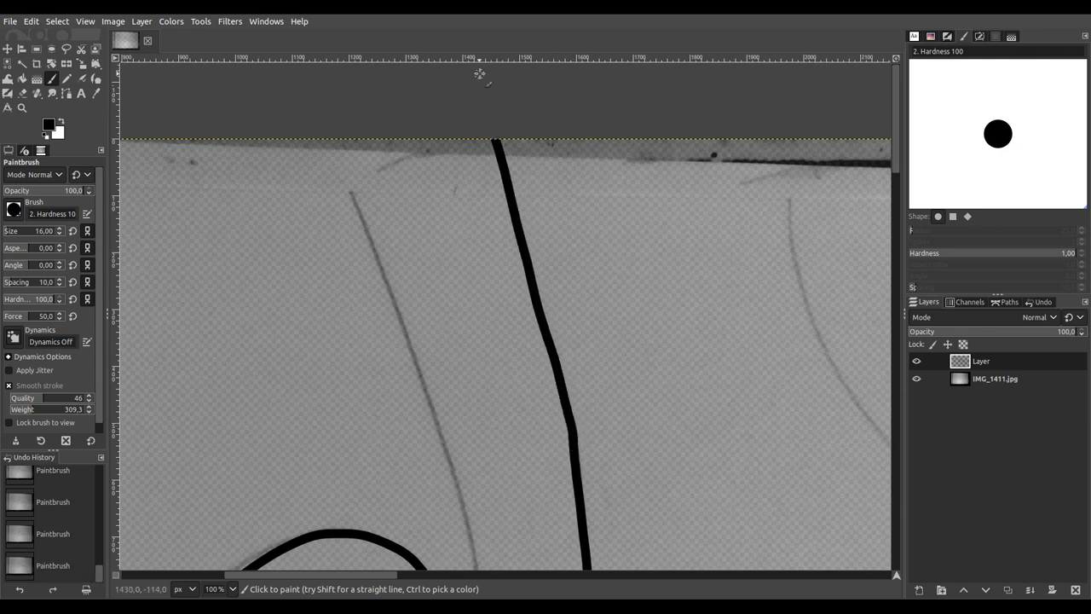
Step: Trace the spiral's second line in black from the canvas's top edge down and inward to the spiral's centre
{"action": "scroll", "coordinate": [535, 255], "scroll_direction": "down", "scroll_amount": 2}
{"action": "mouse_move", "coordinate": [343, 68]}
{"action": "left_mouse_down"}
{"action": "mouse_move", "coordinate": [452, 336]}
{"action": "mouse_move", "coordinate": [499, 541]}
{"action": "left_mouse_up"}
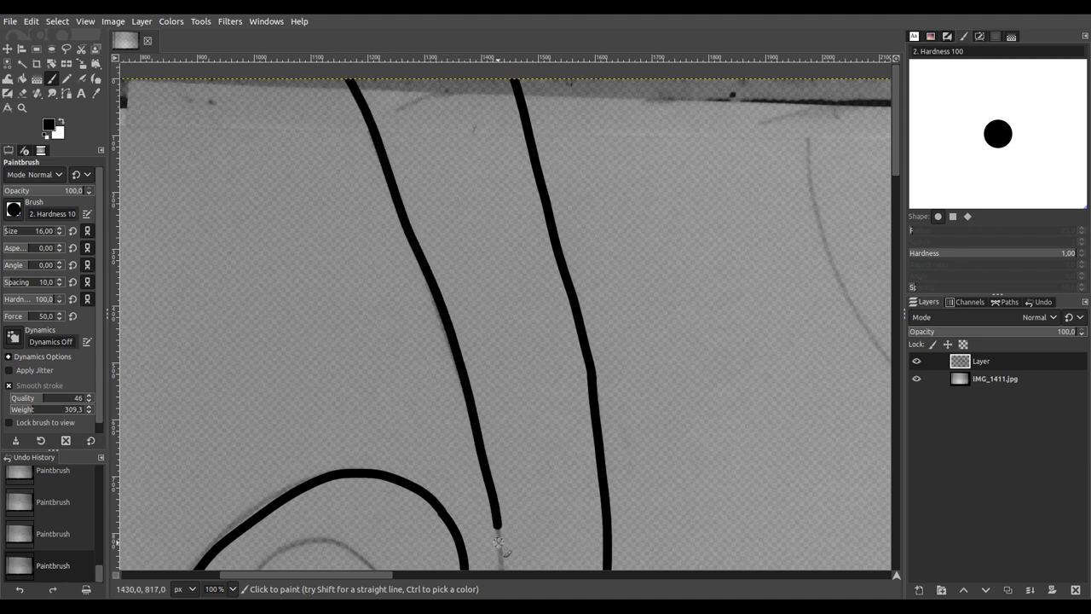
{"action": "left_click_drag", "start_coordinate": [492, 482], "coordinate": [637, 154]}
{"action": "scroll", "coordinate": [529, 286], "scroll_direction": "up", "scroll_amount": 1}
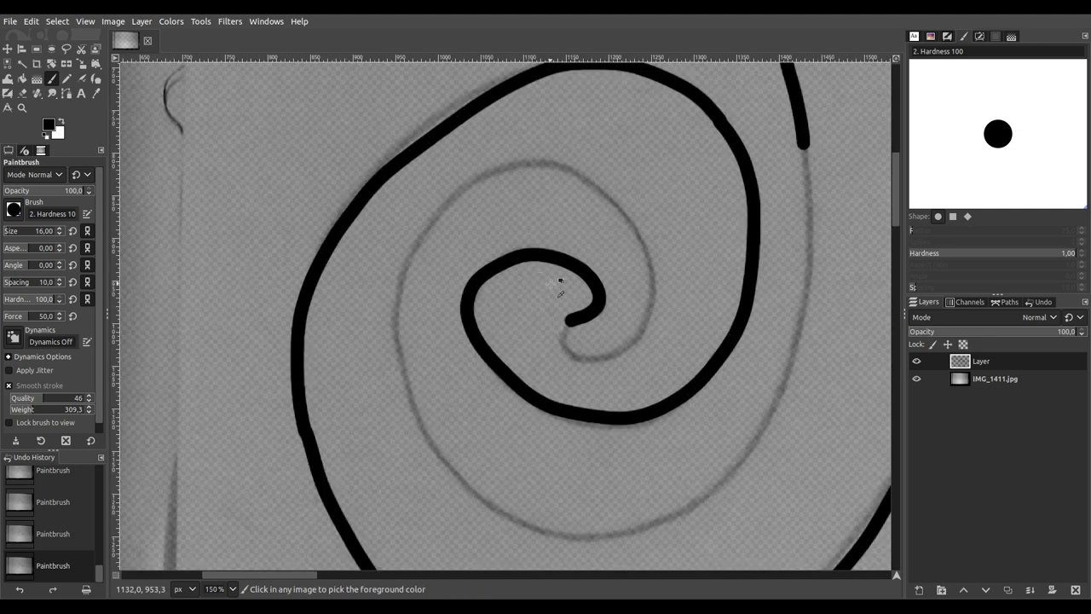
{"action": "scroll", "coordinate": [558, 287], "scroll_direction": "down", "scroll_amount": 2}
{"action": "scroll", "coordinate": [394, 214], "scroll_direction": "up", "scroll_amount": 1}
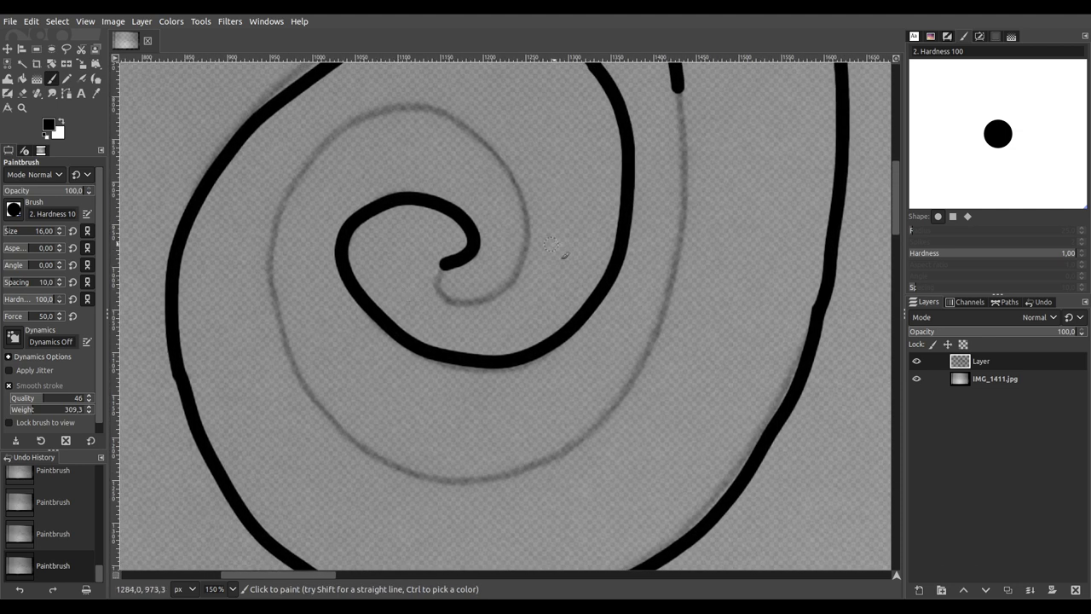
{"action": "mouse_move", "coordinate": [678, 85]}
{"action": "left_mouse_down"}
{"action": "mouse_move", "coordinate": [687, 191]}
{"action": "mouse_move", "coordinate": [675, 268]}
{"action": "mouse_move", "coordinate": [658, 335]}
{"action": "mouse_move", "coordinate": [621, 404]}
{"action": "mouse_move", "coordinate": [528, 466]}
{"action": "mouse_move", "coordinate": [418, 477]}
{"action": "mouse_move", "coordinate": [346, 429]}
{"action": "mouse_move", "coordinate": [309, 366]}
{"action": "mouse_move", "coordinate": [288, 300]}
{"action": "mouse_move", "coordinate": [285, 230]}
{"action": "mouse_move", "coordinate": [316, 161]}
{"action": "mouse_move", "coordinate": [354, 124]}
{"action": "mouse_move", "coordinate": [398, 110]}
{"action": "mouse_move", "coordinate": [458, 120]}
{"action": "mouse_move", "coordinate": [499, 155]}
{"action": "mouse_move", "coordinate": [526, 246]}
{"action": "mouse_move", "coordinate": [500, 296]}
{"action": "mouse_move", "coordinate": [434, 297]}
{"action": "mouse_move", "coordinate": [448, 246]}
{"action": "mouse_move", "coordinate": [478, 247]}
{"action": "left_mouse_up"}
Step: Trace the small half circle at the middle of the page's top edge in black, extending both ends to the canvas edge
{"action": "scroll", "coordinate": [511, 247], "scroll_direction": "down", "scroll_amount": 5, "text": "ctrl"}
{"action": "scroll", "coordinate": [511, 245], "scroll_direction": "down", "scroll_amount": 2}
{"action": "scroll", "coordinate": [511, 246], "scroll_direction": "right", "scroll_amount": 5}
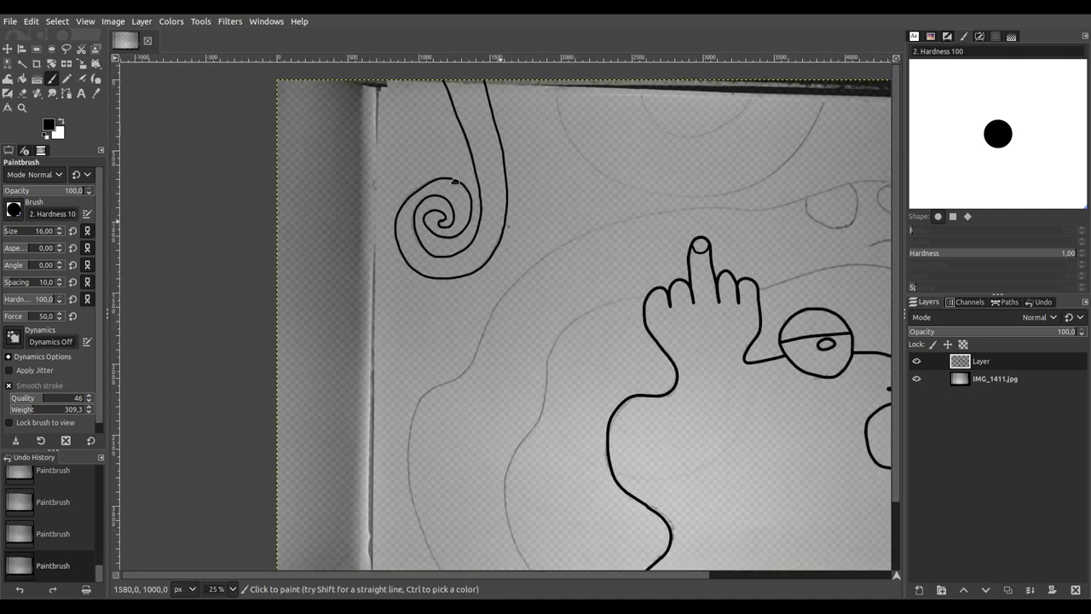
{"action": "scroll", "coordinate": [529, 238], "scroll_direction": "up", "scroll_amount": 4}
{"action": "scroll", "coordinate": [509, 207], "scroll_direction": "up", "scroll_amount": 3, "text": "ctrl"}
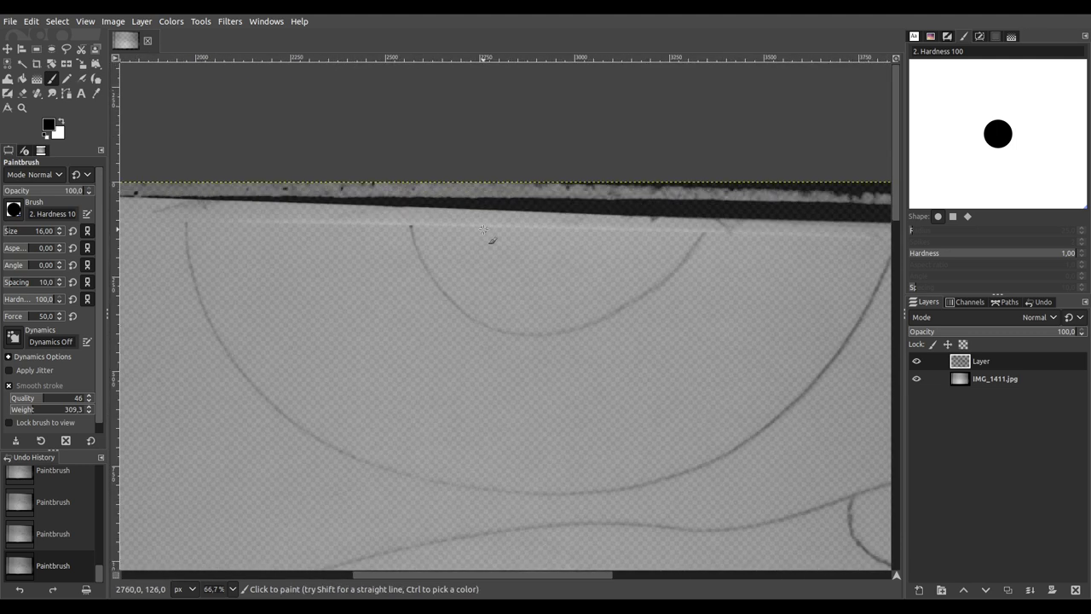
{"action": "left_click_drag", "start_coordinate": [342, 201], "coordinate": [367, 260]}
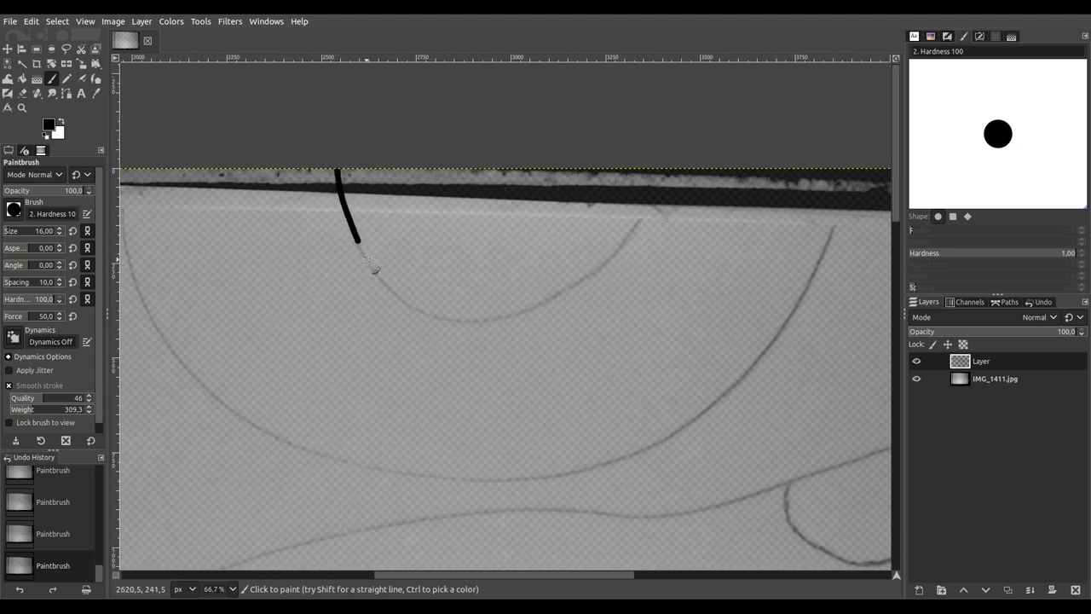
{"action": "mouse_move", "coordinate": [550, 297]}
{"action": "left_mouse_down"}
{"action": "mouse_move", "coordinate": [635, 233]}
{"action": "mouse_move", "coordinate": [689, 141]}
{"action": "left_mouse_up"}
Step: Trace the large half circle around the small one and both arcs in the page's upper-right corner in black, out to the canvas edge
{"action": "scroll", "coordinate": [653, 219], "scroll_direction": "down", "scroll_amount": 3, "text": "ctrl"}
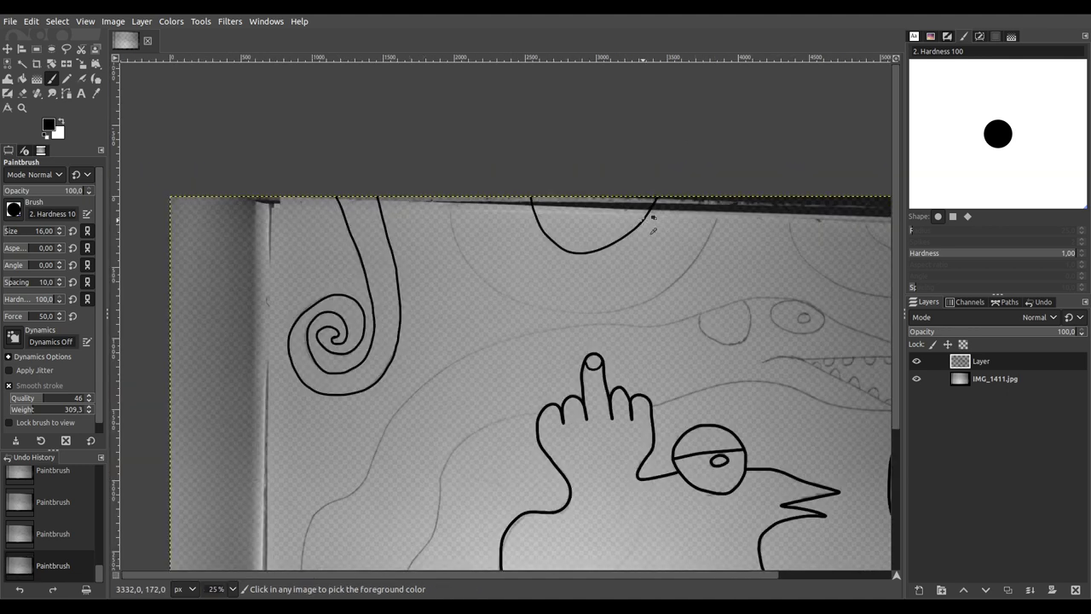
{"action": "scroll", "coordinate": [653, 219], "scroll_direction": "down", "scroll_amount": 2, "text": "ctrl"}
{"action": "scroll", "coordinate": [631, 205], "scroll_direction": "up", "scroll_amount": 3, "text": "ctrl"}
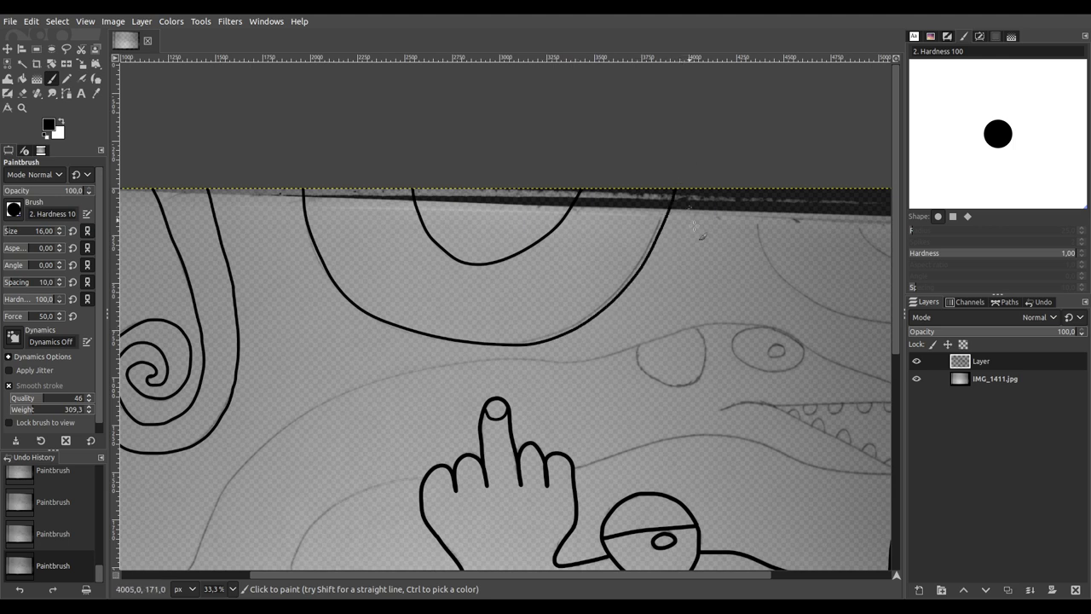
{"action": "scroll", "coordinate": [694, 225], "scroll_direction": "right", "scroll_amount": 5}
{"action": "scroll", "coordinate": [695, 226], "scroll_direction": "down", "scroll_amount": 1}
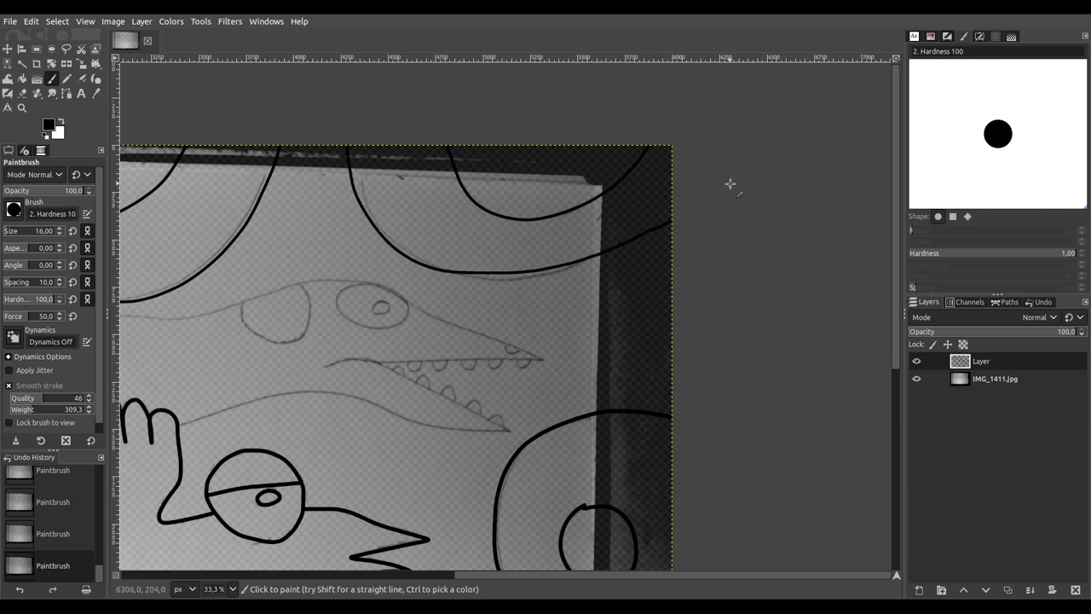
Step: Save the traced drawing to IMG_1411.xcf
{"action": "scroll", "coordinate": [345, 375], "scroll_direction": "down", "scroll_amount": 4}
{"action": "scroll", "coordinate": [346, 375], "scroll_direction": "left", "scroll_amount": 3}
{"action": "scroll", "coordinate": [532, 200], "scroll_direction": "down", "scroll_amount": 1}
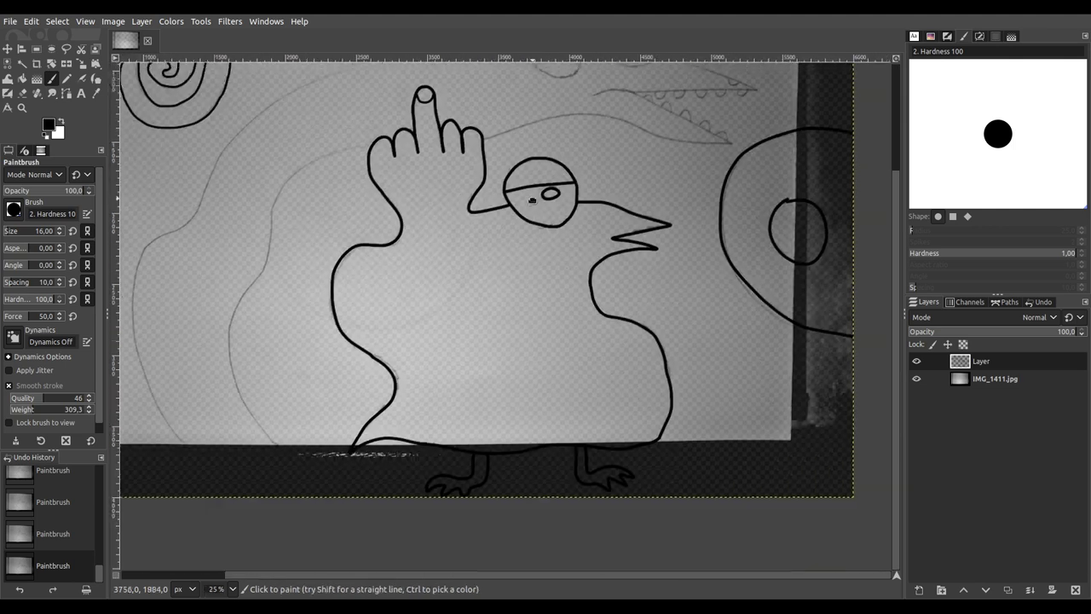
{"action": "key", "text": "ctrl+s"}
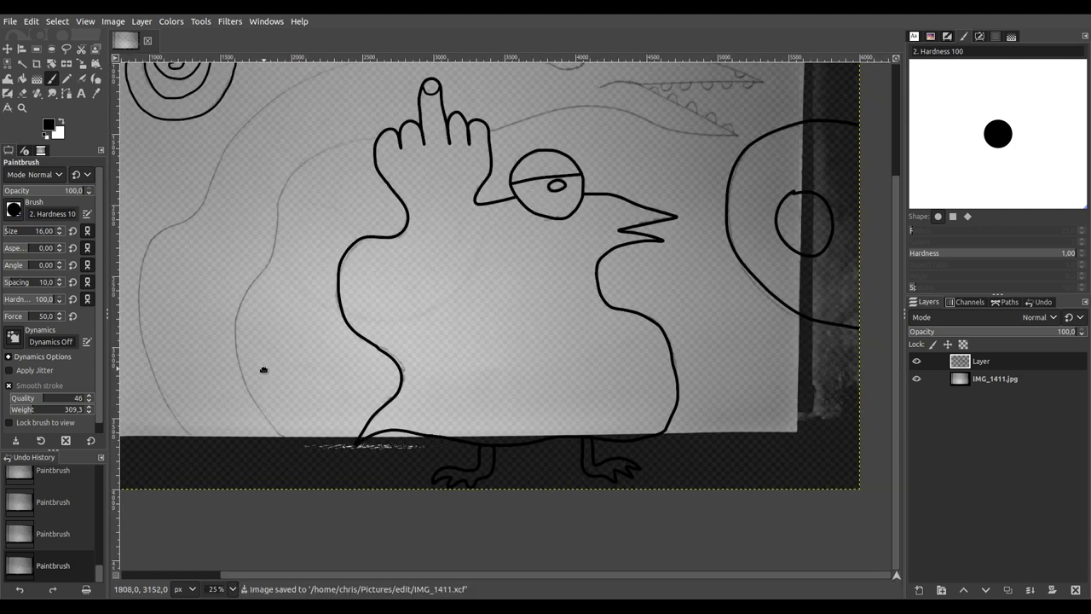
Step: Trace the toothed creature's inner neck line in black from the canvas's bottom edge up to the left side of the bird's hand
{"action": "scroll", "coordinate": [323, 479], "scroll_direction": "left", "scroll_amount": 2}
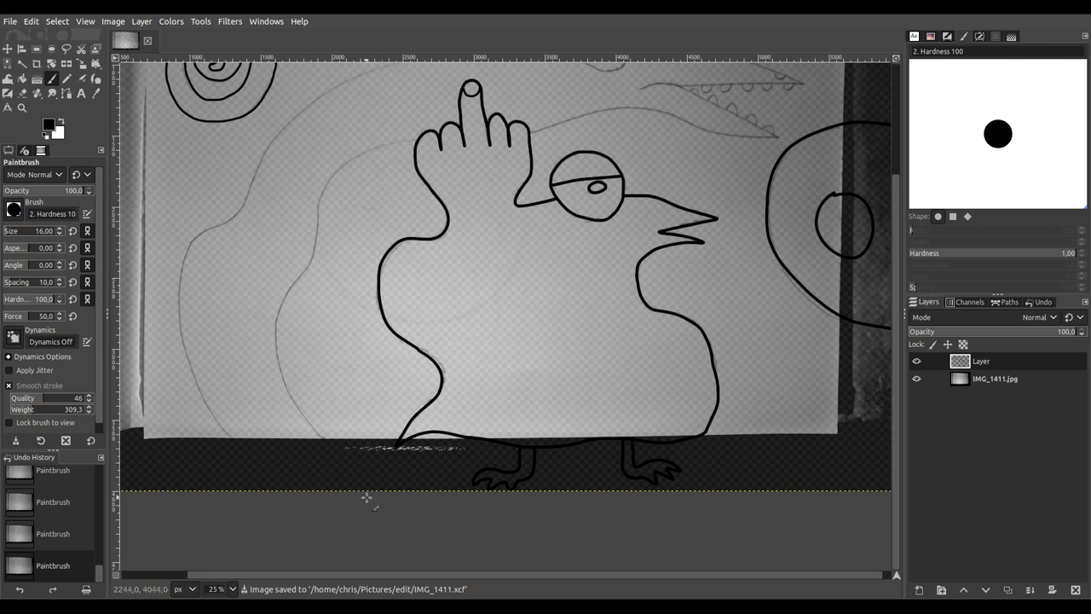
{"action": "scroll", "coordinate": [366, 497], "scroll_direction": "up", "scroll_amount": 2}
{"action": "mouse_move", "coordinate": [411, 531]}
{"action": "left_mouse_down"}
{"action": "mouse_move", "coordinate": [429, 511]}
{"action": "mouse_move", "coordinate": [365, 450]}
{"action": "left_mouse_up"}
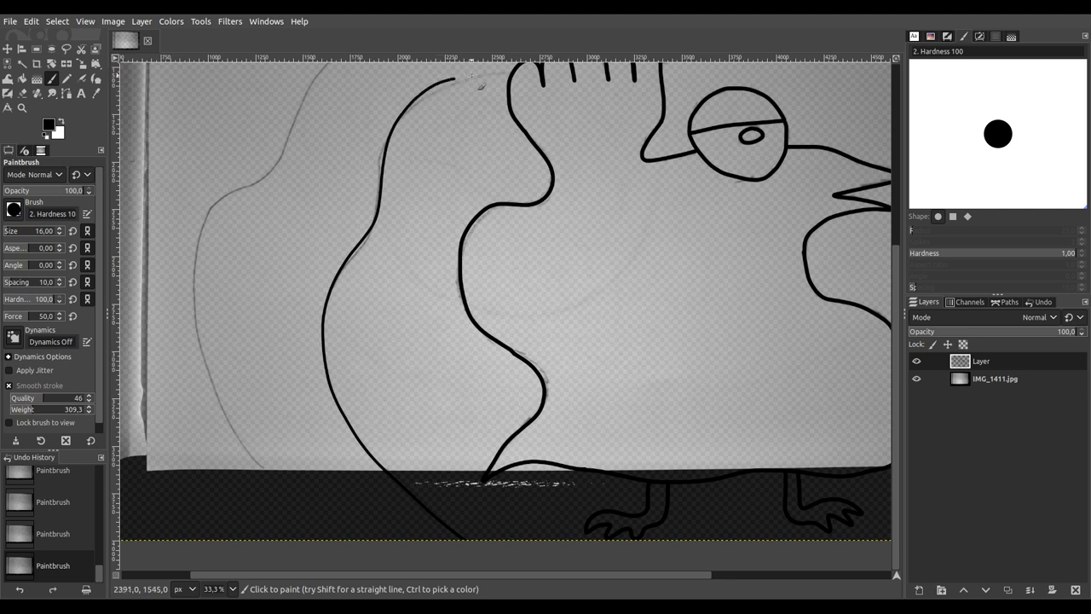
{"action": "scroll", "coordinate": [555, 318], "scroll_direction": "down", "scroll_amount": 1}
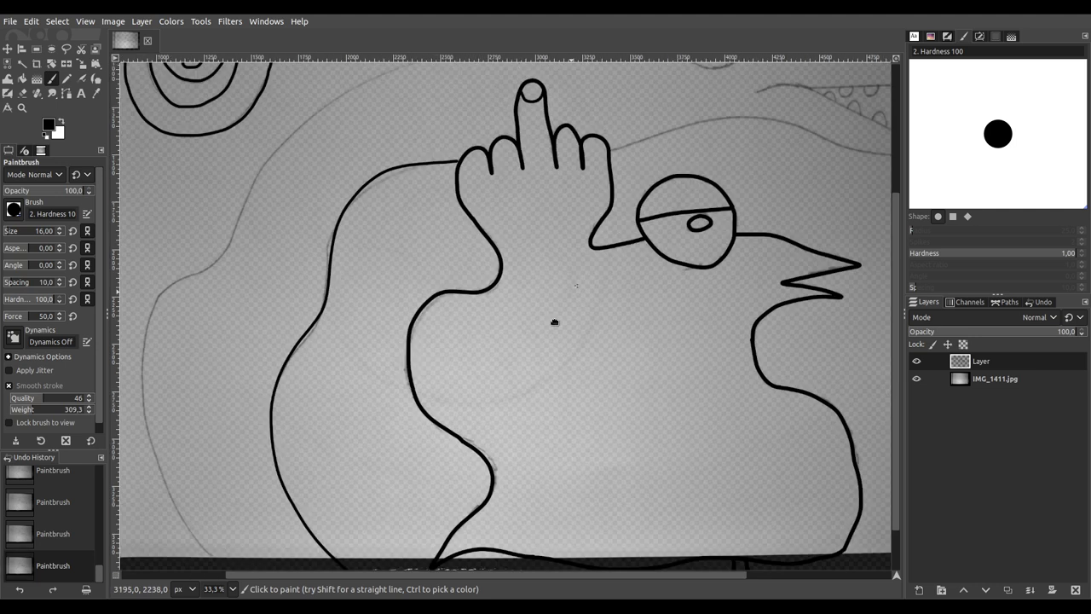
{"action": "scroll", "coordinate": [436, 234], "scroll_direction": "up", "scroll_amount": 6}
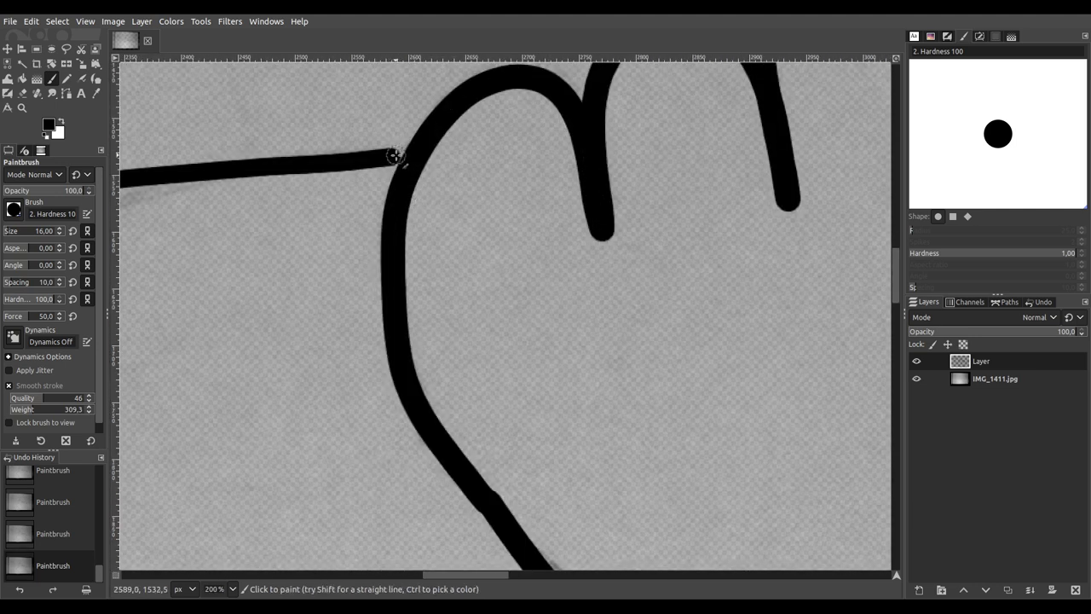
{"action": "scroll", "coordinate": [597, 205], "scroll_direction": "down", "scroll_amount": 4}
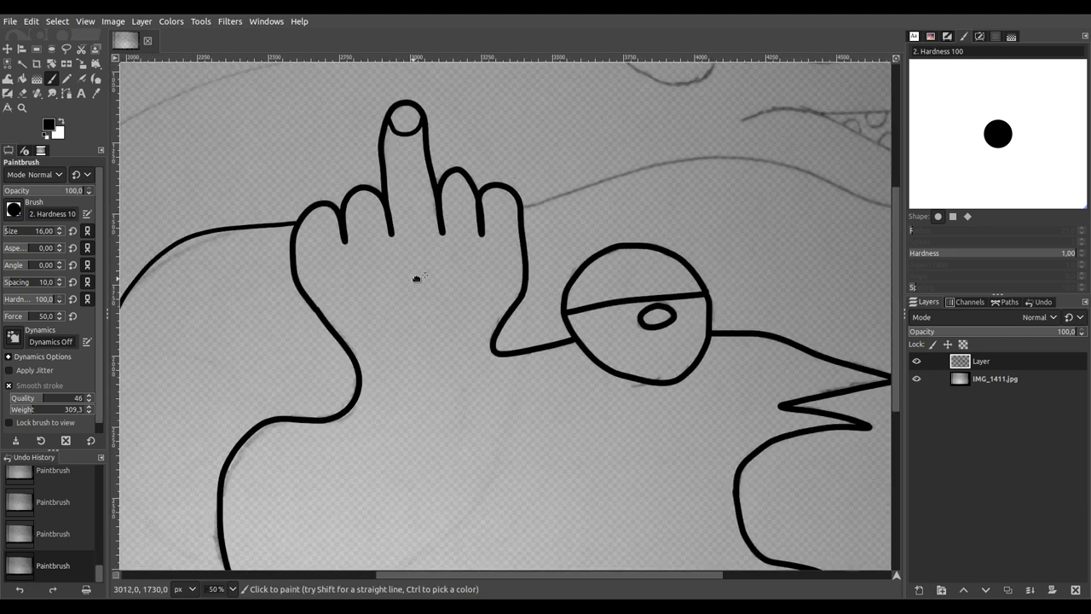
{"action": "scroll", "coordinate": [426, 316], "scroll_direction": "up", "scroll_amount": 1}
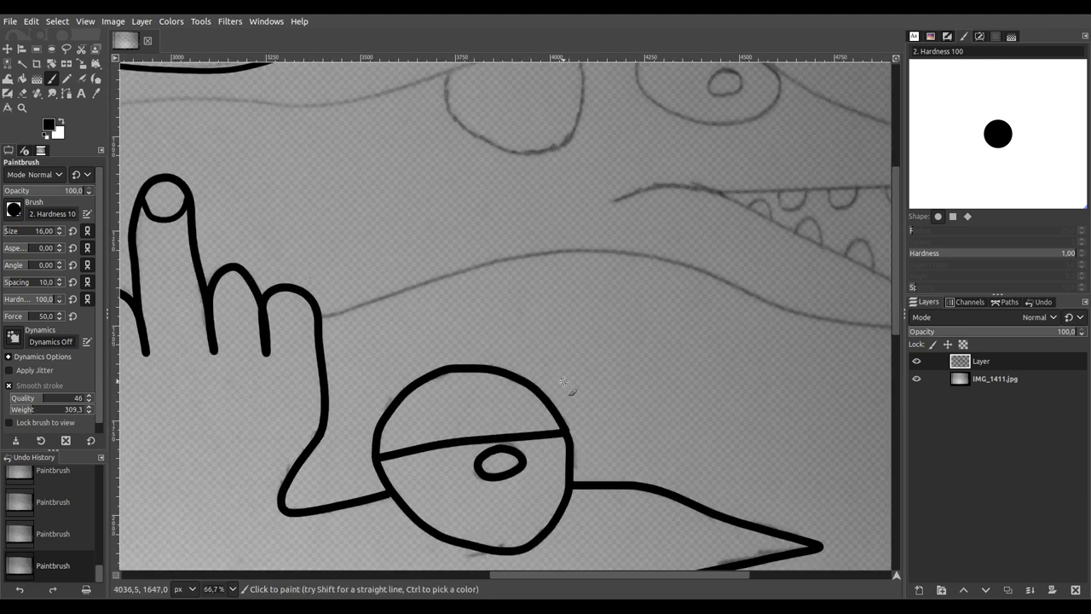
{"action": "scroll", "coordinate": [433, 404], "scroll_direction": "right", "scroll_amount": 3}
{"action": "scroll", "coordinate": [401, 397], "scroll_direction": "down", "scroll_amount": 1}
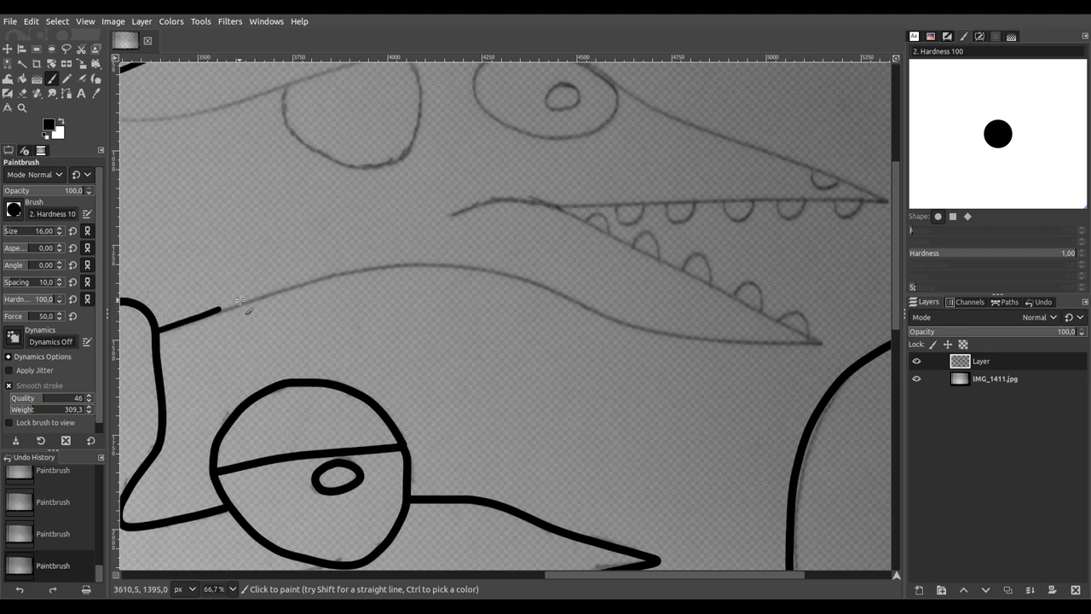
{"action": "mouse_move", "coordinate": [310, 277]}
{"action": "left_mouse_down"}
{"action": "mouse_move", "coordinate": [444, 270]}
{"action": "mouse_move", "coordinate": [633, 329]}
{"action": "left_mouse_up"}
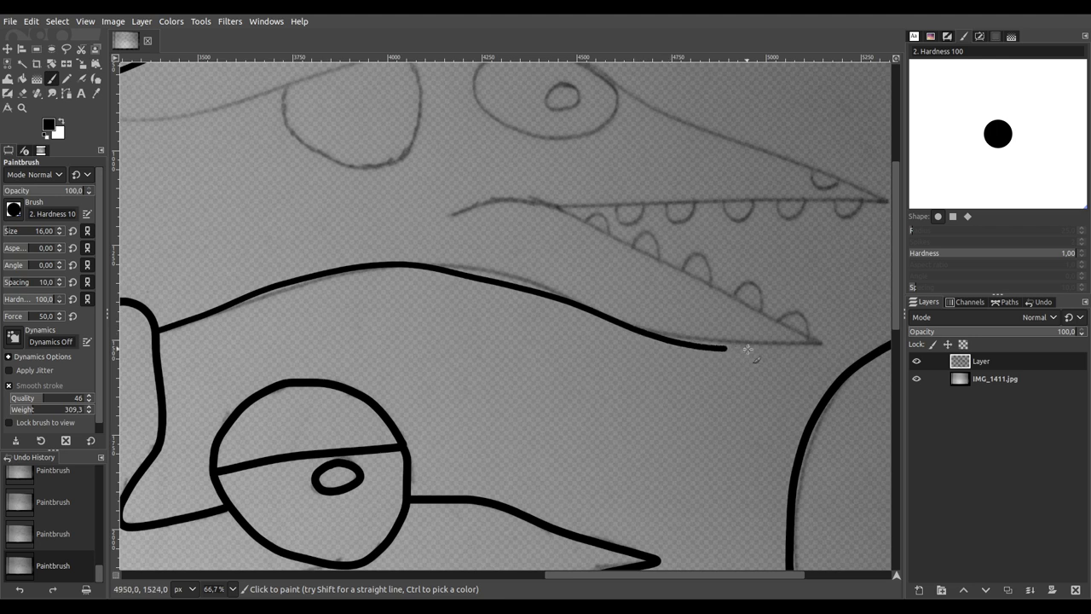
{"action": "key", "text": "ctrl"}
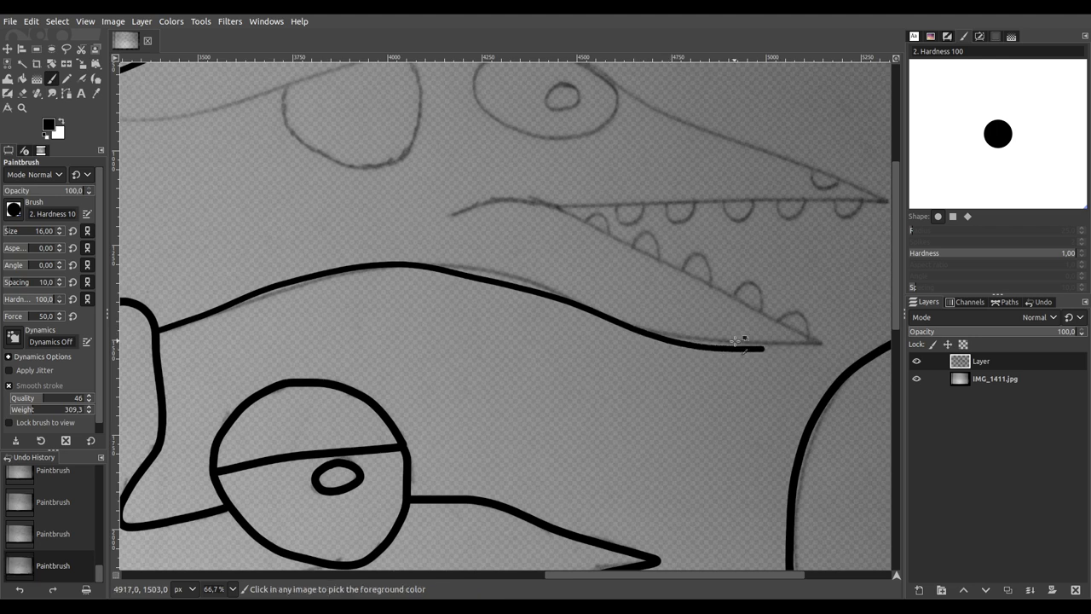
{"action": "key", "text": "ctrl+z"}
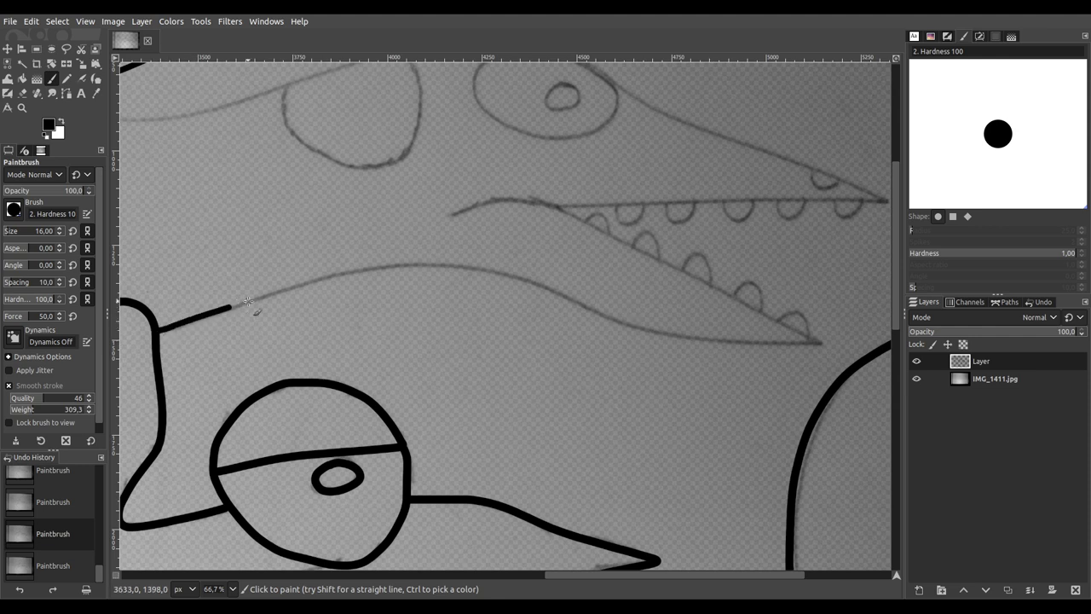
Step: Trace the creature's lower jaw in black, from the hand along its underside to the tip, and back past the mouth corner
{"action": "mouse_move", "coordinate": [296, 285]}
{"action": "left_mouse_down"}
{"action": "mouse_move", "coordinate": [364, 265]}
{"action": "mouse_move", "coordinate": [463, 260]}
{"action": "mouse_move", "coordinate": [570, 300]}
{"action": "left_mouse_up"}
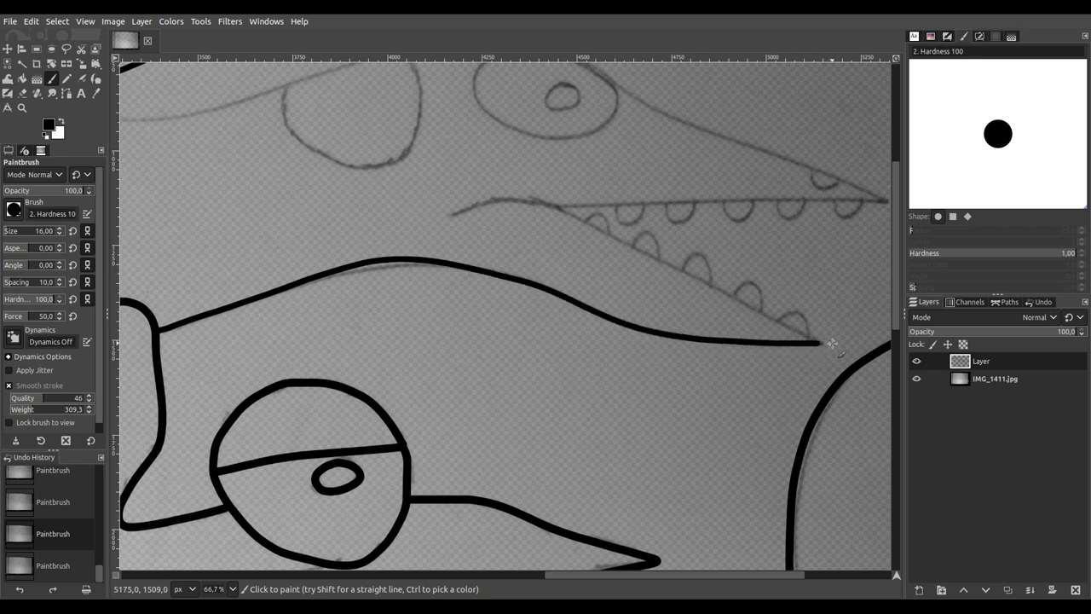
{"action": "scroll", "coordinate": [758, 301], "scroll_direction": "up", "scroll_amount": 2}
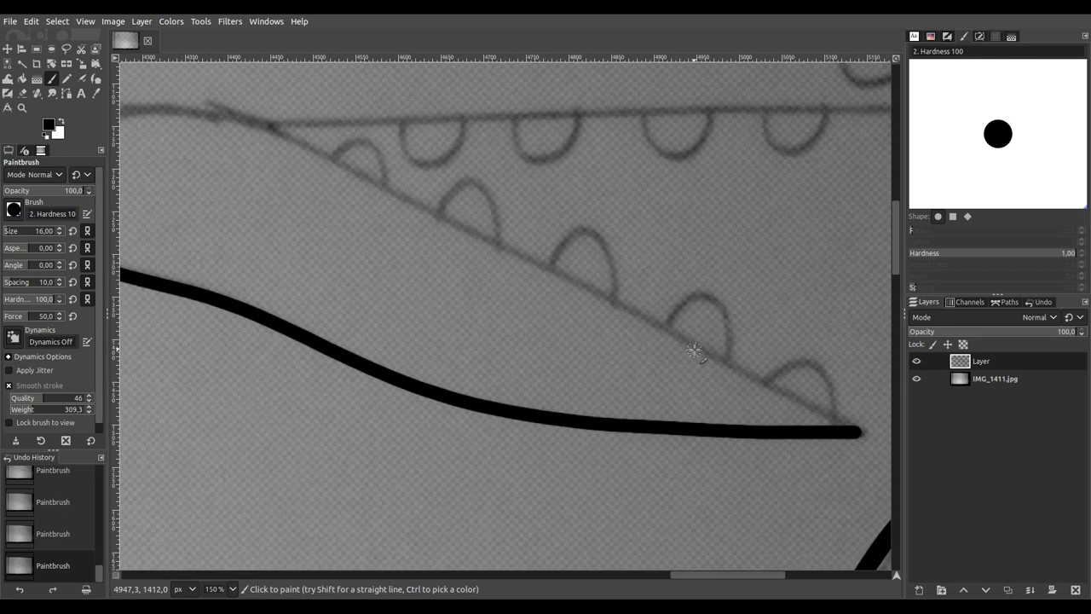
{"action": "scroll", "coordinate": [636, 387], "scroll_direction": "up", "scroll_amount": 1}
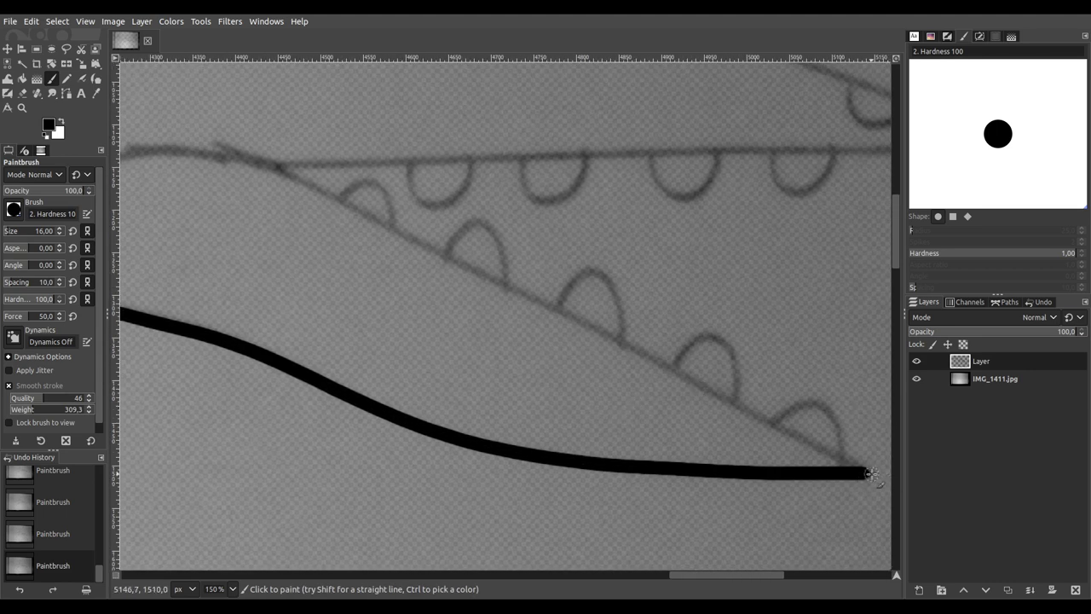
{"action": "mouse_move", "coordinate": [842, 461]}
{"action": "left_mouse_down"}
{"action": "mouse_move", "coordinate": [328, 197]}
{"action": "mouse_move", "coordinate": [168, 151]}
{"action": "left_mouse_up"}
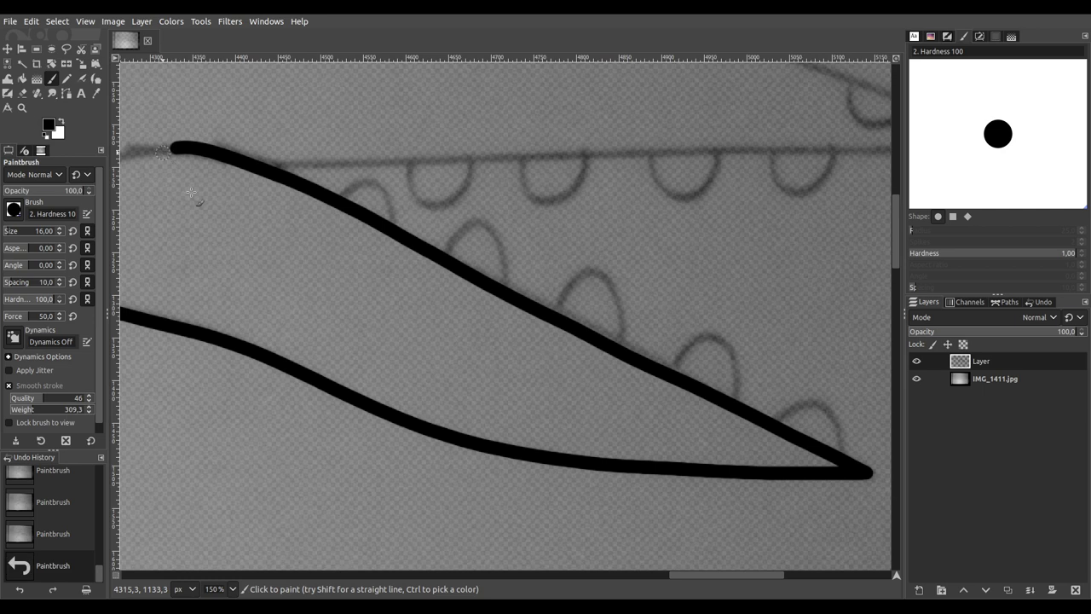
{"action": "scroll", "coordinate": [196, 199], "scroll_direction": "up", "scroll_amount": 2}
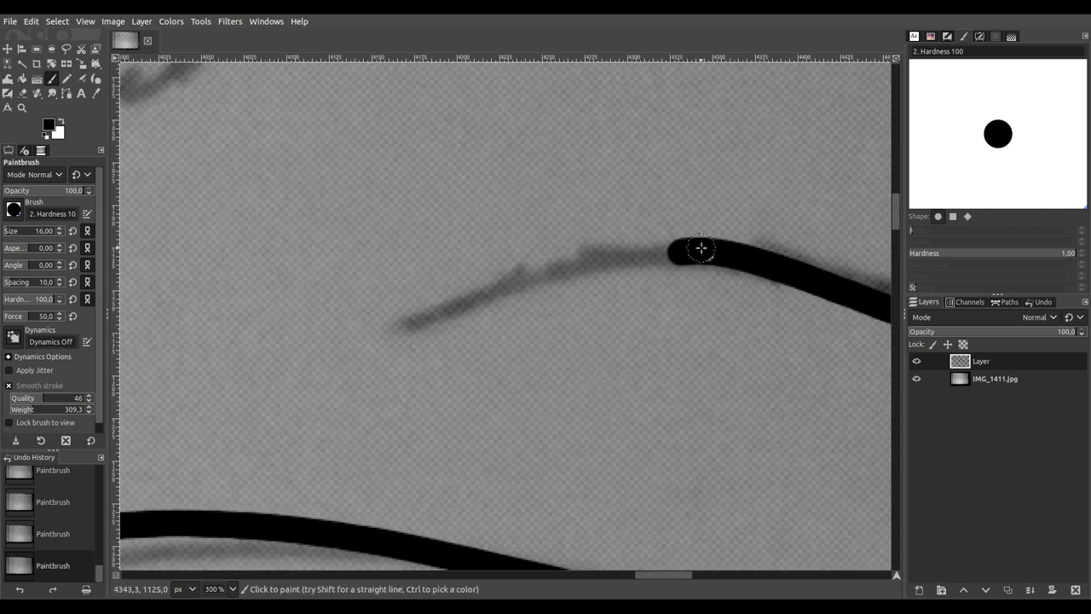
{"action": "mouse_move", "coordinate": [687, 252]}
{"action": "left_mouse_down"}
{"action": "mouse_move", "coordinate": [600, 265]}
{"action": "mouse_move", "coordinate": [403, 326]}
{"action": "left_mouse_up"}
{"action": "scroll", "coordinate": [645, 366], "scroll_direction": "down", "scroll_amount": 3}
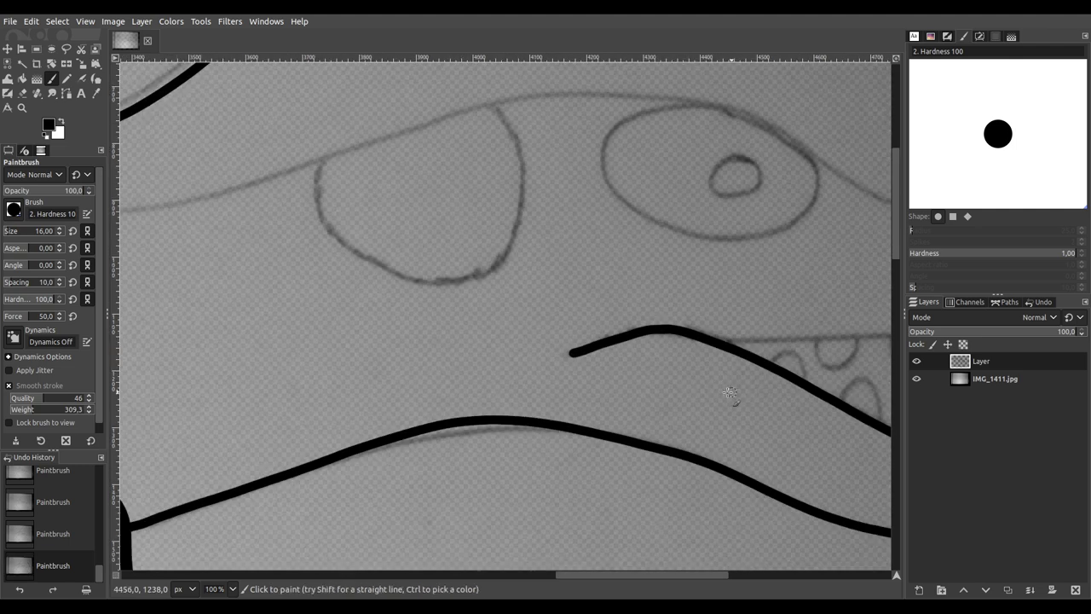
Step: Trace the lower edge of the creature's upper jaw in black, from the mouth corner to the snout tip
{"action": "scroll", "coordinate": [427, 376], "scroll_direction": "up", "scroll_amount": 2}
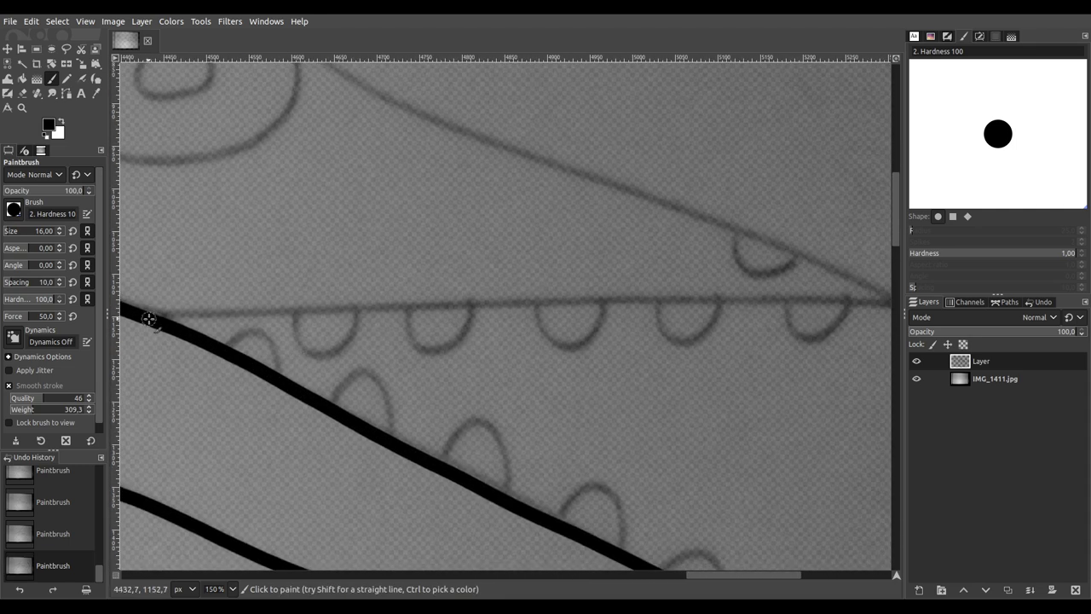
{"action": "mouse_move", "coordinate": [149, 316]}
{"action": "left_mouse_down"}
{"action": "mouse_move", "coordinate": [421, 299]}
{"action": "mouse_move", "coordinate": [878, 301]}
{"action": "left_mouse_up"}
{"action": "scroll", "coordinate": [588, 319], "scroll_direction": "up", "scroll_amount": 3}
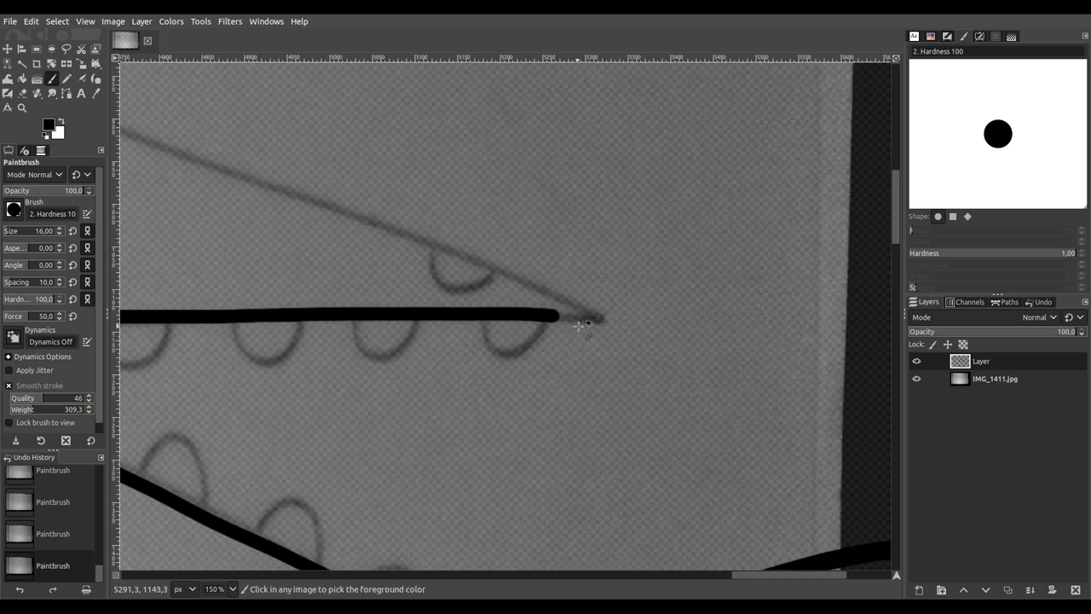
{"action": "left_click_drag", "start_coordinate": [516, 306], "coordinate": [641, 309]}
{"action": "scroll", "coordinate": [592, 294], "scroll_direction": "down", "scroll_amount": 1}
{"action": "scroll", "coordinate": [526, 274], "scroll_direction": "down", "scroll_amount": 4}
{"action": "scroll", "coordinate": [511, 312], "scroll_direction": "up", "scroll_amount": 1}
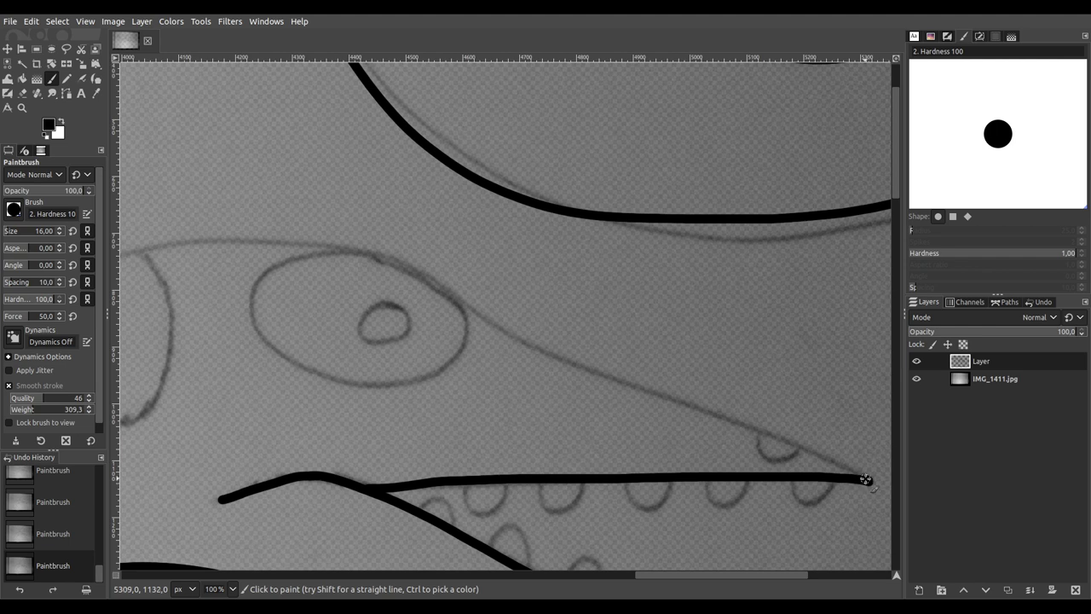
Step: Trace the top edge of the creature's snout in black from its tip toward the eye, and outline the pupil
{"action": "left_click_drag", "start_coordinate": [771, 431], "coordinate": [560, 359]}
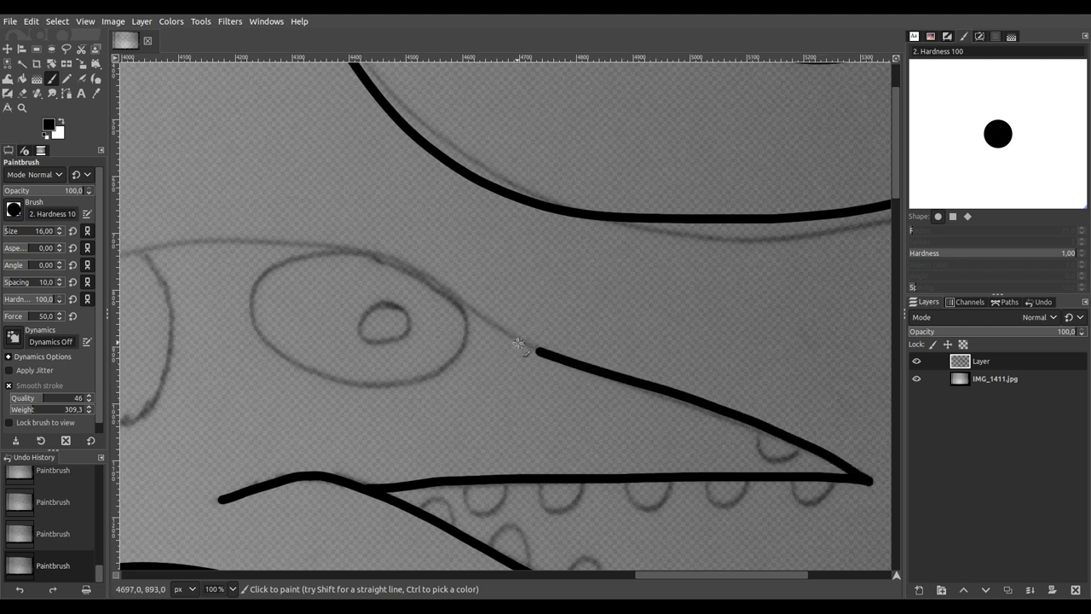
{"action": "scroll", "coordinate": [441, 298], "scroll_direction": "up", "scroll_amount": 4}
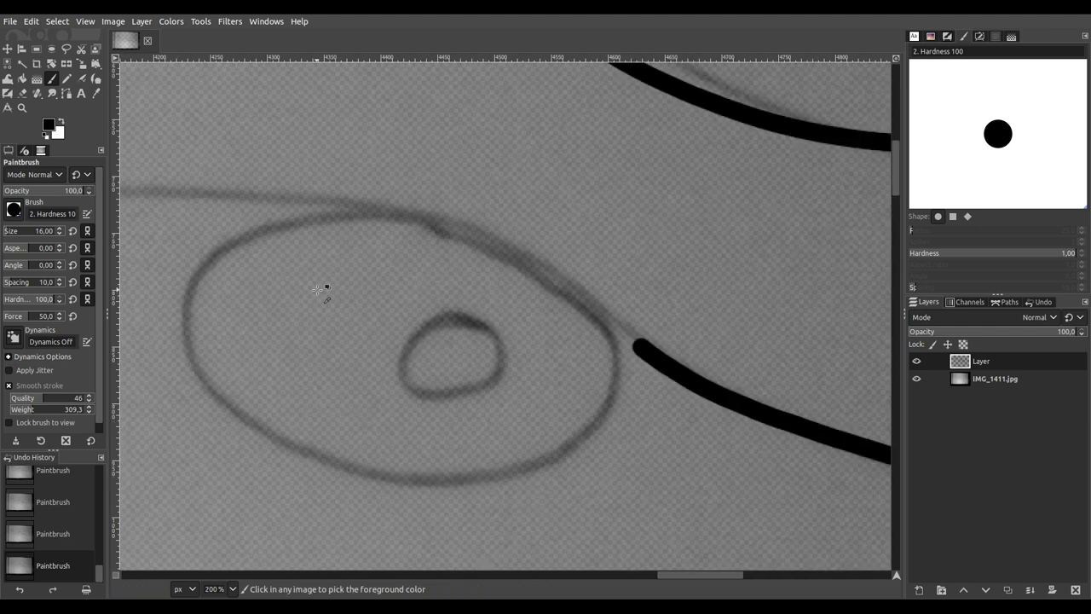
{"action": "mouse_move", "coordinate": [653, 321]}
{"action": "left_mouse_down"}
{"action": "mouse_move", "coordinate": [582, 353]}
{"action": "mouse_move", "coordinate": [589, 415]}
{"action": "mouse_move", "coordinate": [654, 444]}
{"action": "mouse_move", "coordinate": [721, 425]}
{"action": "mouse_move", "coordinate": [730, 376]}
{"action": "mouse_move", "coordinate": [705, 338]}
{"action": "mouse_move", "coordinate": [613, 315]}
{"action": "left_mouse_up"}
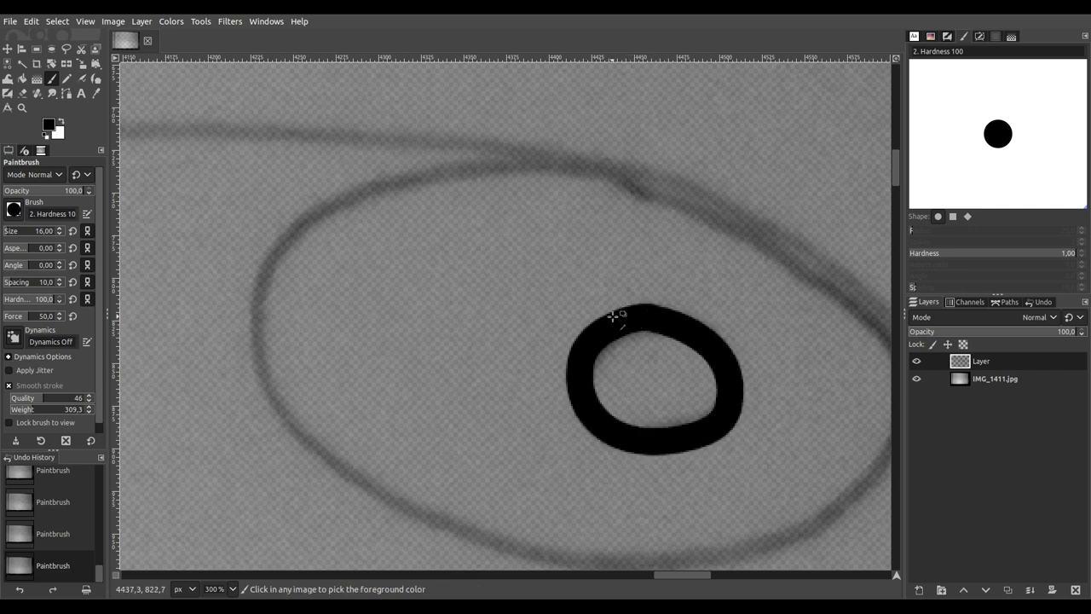
{"action": "scroll", "coordinate": [613, 315], "scroll_direction": "down", "scroll_amount": 2}
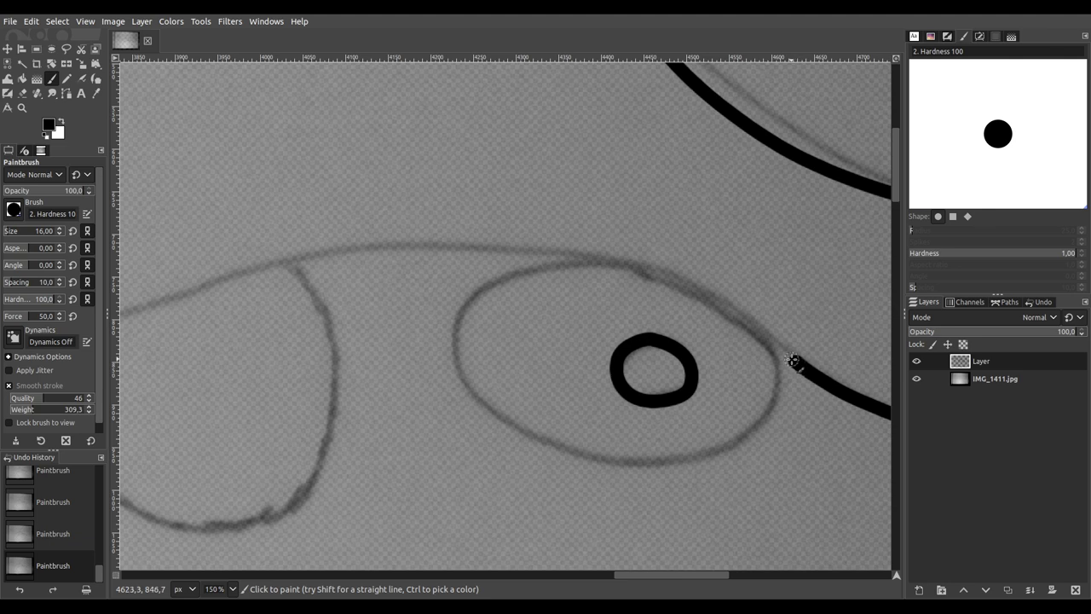
{"action": "mouse_move", "coordinate": [778, 350]}
{"action": "left_mouse_down"}
{"action": "mouse_move", "coordinate": [639, 260]}
{"action": "mouse_move", "coordinate": [528, 242]}
{"action": "mouse_move", "coordinate": [377, 241]}
{"action": "mouse_move", "coordinate": [273, 282]}
{"action": "left_mouse_up"}
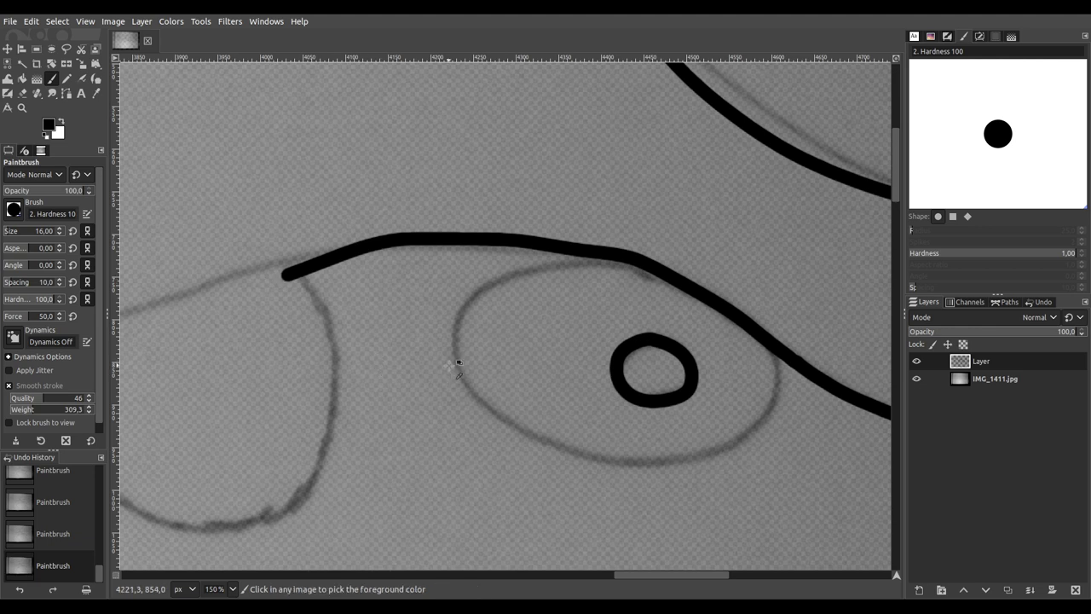
{"action": "key", "text": "ctrl+z"}
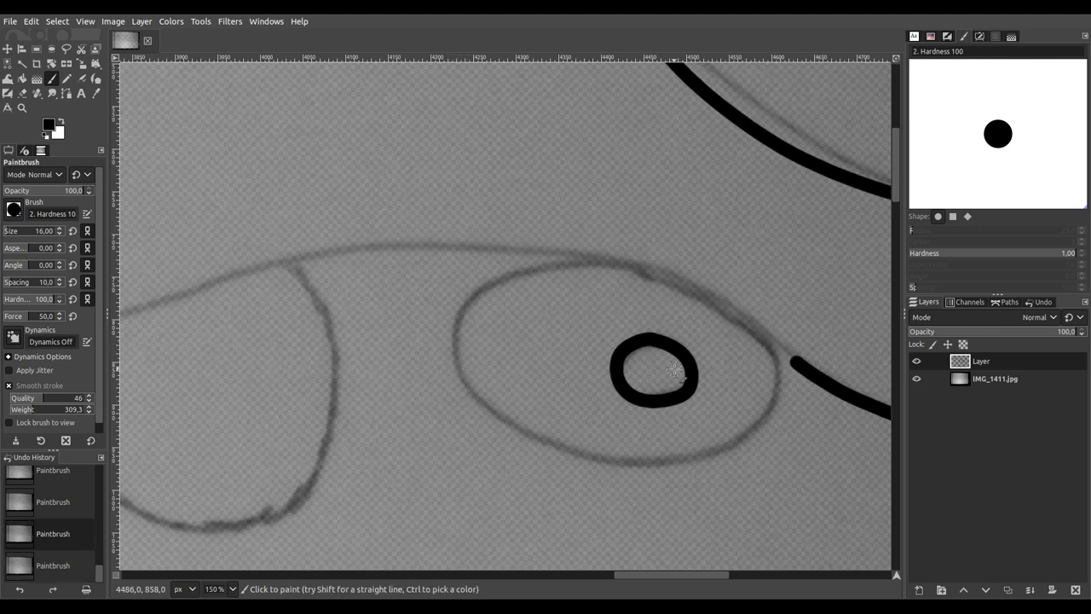
Step: Outline the toothed creature's large oval eye in black, joining it to the snout's top line
{"action": "mouse_move", "coordinate": [646, 267]}
{"action": "left_mouse_down"}
{"action": "mouse_move", "coordinate": [526, 267]}
{"action": "mouse_move", "coordinate": [464, 299]}
{"action": "mouse_move", "coordinate": [458, 363]}
{"action": "mouse_move", "coordinate": [485, 412]}
{"action": "mouse_move", "coordinate": [530, 446]}
{"action": "mouse_move", "coordinate": [637, 467]}
{"action": "mouse_move", "coordinate": [714, 454]}
{"action": "mouse_move", "coordinate": [752, 429]}
{"action": "mouse_move", "coordinate": [774, 395]}
{"action": "mouse_move", "coordinate": [778, 353]}
{"action": "mouse_move", "coordinate": [722, 304]}
{"action": "mouse_move", "coordinate": [628, 261]}
{"action": "left_mouse_up"}
{"action": "scroll", "coordinate": [821, 348], "scroll_direction": "up", "scroll_amount": 3}
{"action": "left_click_drag", "start_coordinate": [754, 379], "coordinate": [646, 301]}
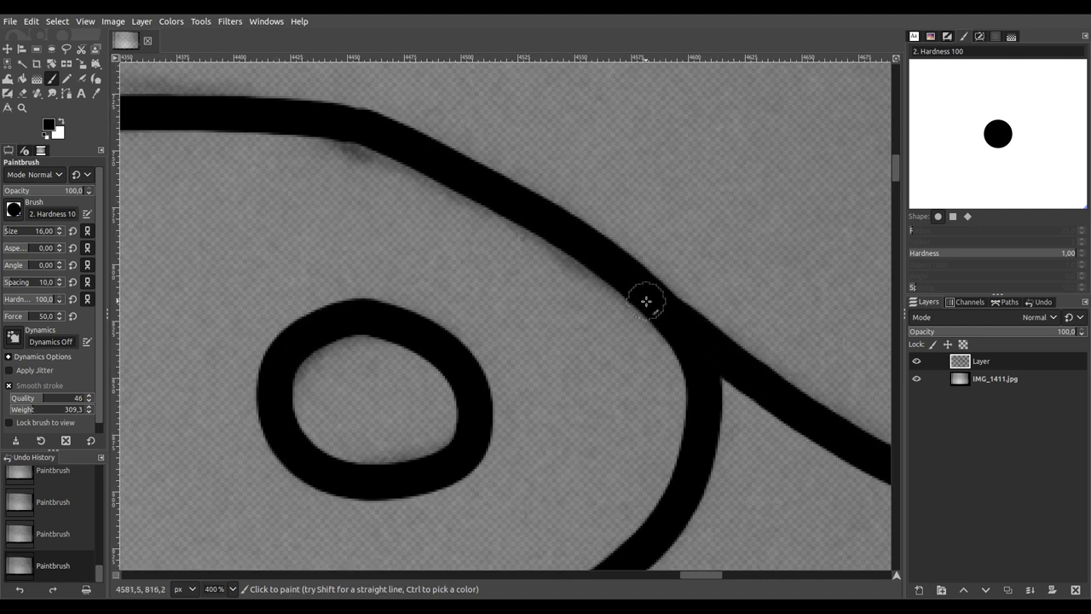
Step: Trace the top of the creature's head in black, from the eye's upper edge back above the ear
{"action": "scroll", "coordinate": [647, 301], "scroll_direction": "down", "scroll_amount": 4}
{"action": "scroll", "coordinate": [827, 467], "scroll_direction": "up", "scroll_amount": 1}
{"action": "scroll", "coordinate": [827, 467], "scroll_direction": "down", "scroll_amount": 2}
{"action": "scroll", "coordinate": [760, 400], "scroll_direction": "right", "scroll_amount": 3}
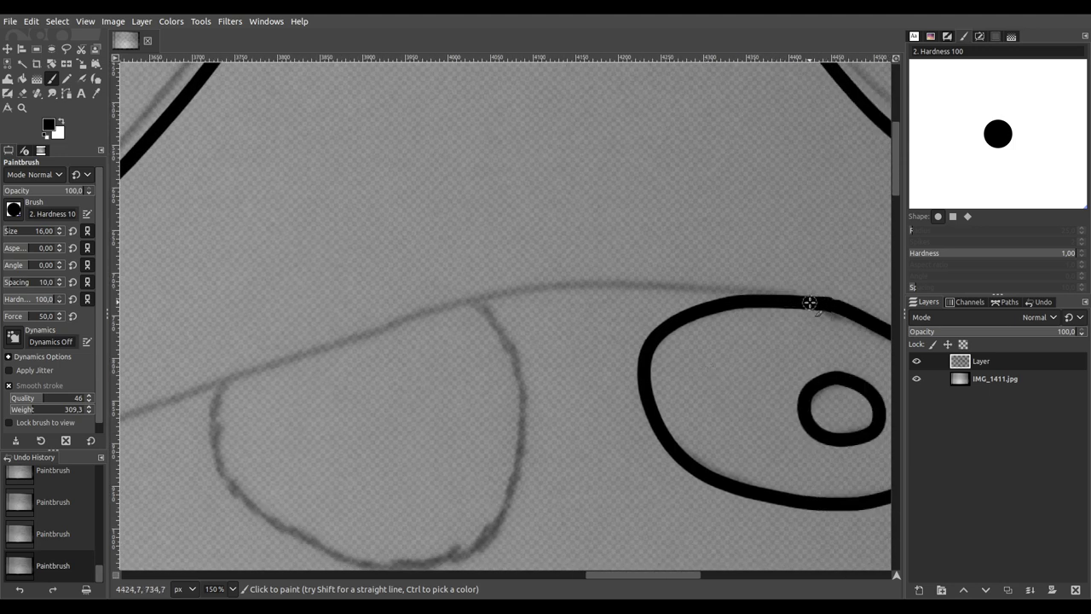
{"action": "key", "text": "ctrl+z"}
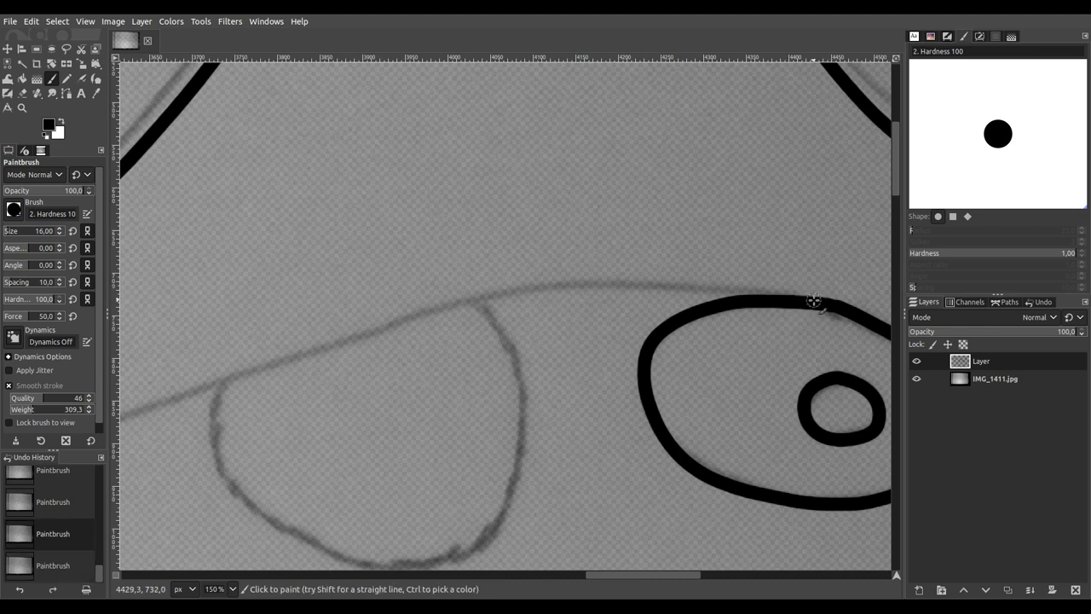
{"action": "left_click", "coordinate": [780, 294]}
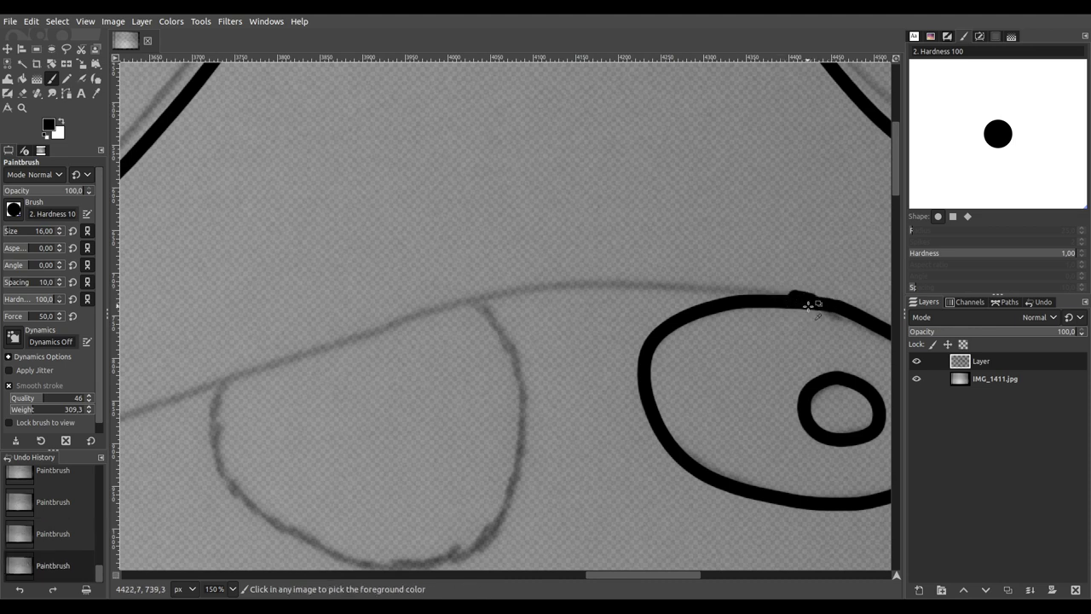
{"action": "scroll", "coordinate": [780, 294], "scroll_direction": "up", "scroll_amount": 3}
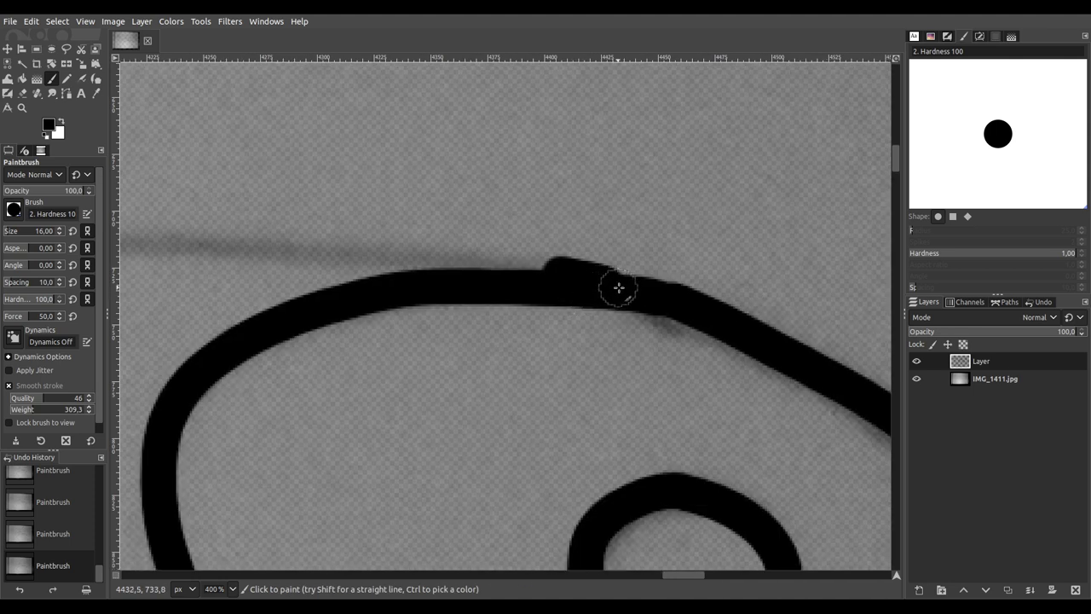
{"action": "scroll", "coordinate": [680, 302], "scroll_direction": "down", "scroll_amount": 1}
{"action": "scroll", "coordinate": [403, 315], "scroll_direction": "down", "scroll_amount": 2}
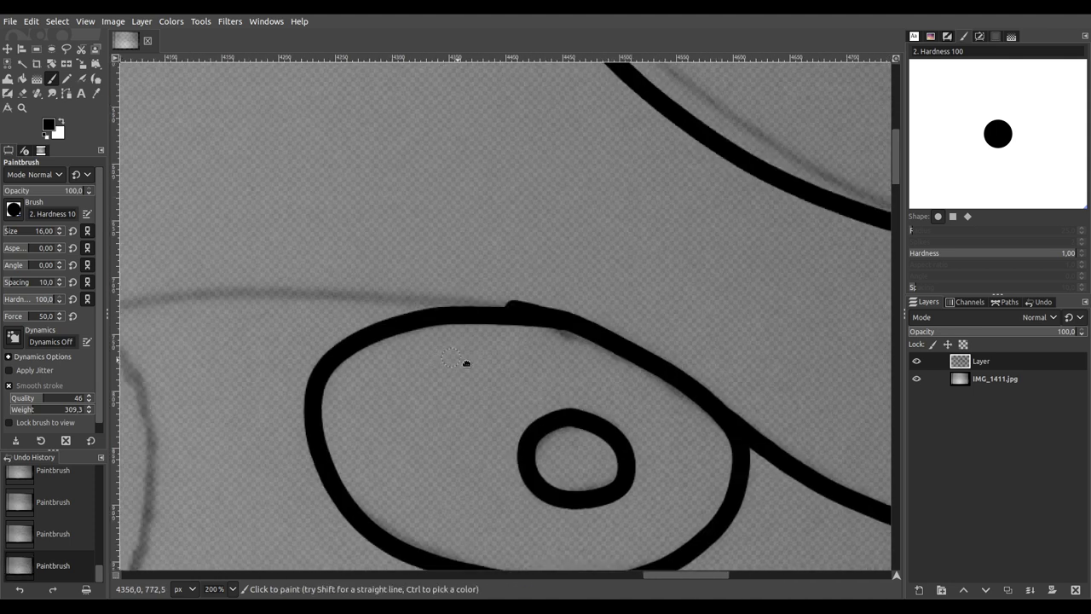
{"action": "scroll", "coordinate": [747, 424], "scroll_direction": "up", "scroll_amount": 1}
{"action": "mouse_move", "coordinate": [787, 386]}
{"action": "left_mouse_down"}
{"action": "mouse_move", "coordinate": [434, 368]}
{"action": "mouse_move", "coordinate": [153, 454]}
{"action": "left_mouse_up"}
Step: Continue the black line from above the ear along the creature's upper neck, passing beneath the large circle and above the raised finger
{"action": "scroll", "coordinate": [585, 285], "scroll_direction": "down", "scroll_amount": 3}
{"action": "scroll", "coordinate": [571, 314], "scroll_direction": "down", "scroll_amount": 4}
{"action": "scroll", "coordinate": [624, 389], "scroll_direction": "left", "scroll_amount": 4}
{"action": "scroll", "coordinate": [820, 396], "scroll_direction": "up", "scroll_amount": 2}
{"action": "scroll", "coordinate": [820, 395], "scroll_direction": "right", "scroll_amount": 3}
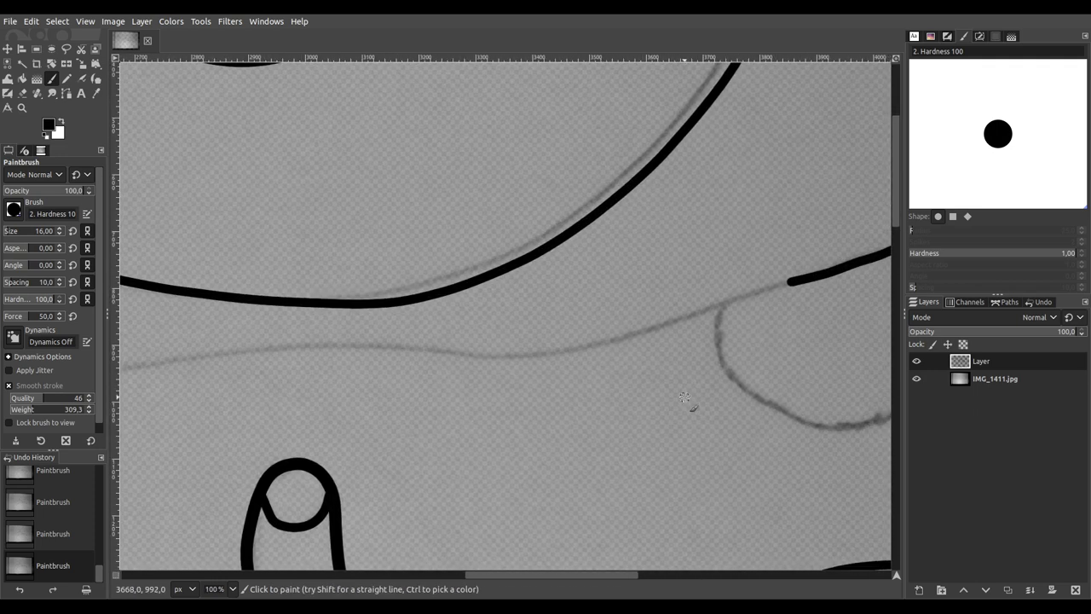
{"action": "mouse_move", "coordinate": [724, 298]}
{"action": "left_mouse_down"}
{"action": "mouse_move", "coordinate": [528, 354]}
{"action": "mouse_move", "coordinate": [439, 361]}
{"action": "mouse_move", "coordinate": [359, 350]}
{"action": "left_mouse_up"}
{"action": "left_click_drag", "start_coordinate": [265, 349], "coordinate": [152, 367]}
Step: Extend the creature's outer neck line in black along the long downward curve to the left of the hand
{"action": "scroll", "coordinate": [171, 367], "scroll_direction": "left", "scroll_amount": 10}
{"action": "scroll", "coordinate": [170, 366], "scroll_direction": "down", "scroll_amount": 3}
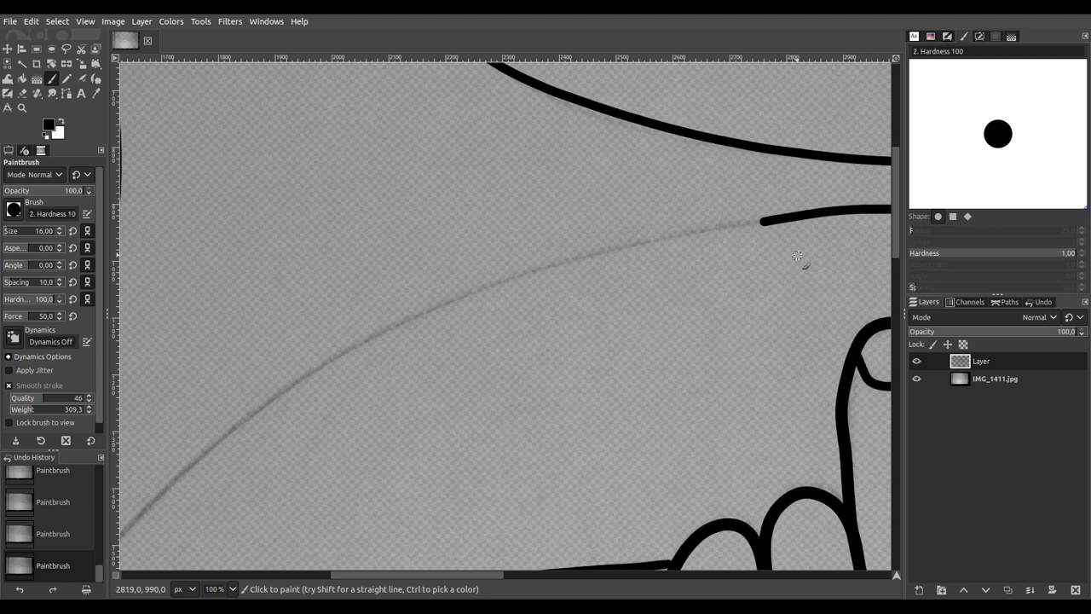
{"action": "left_click_drag", "start_coordinate": [743, 221], "coordinate": [736, 223]}
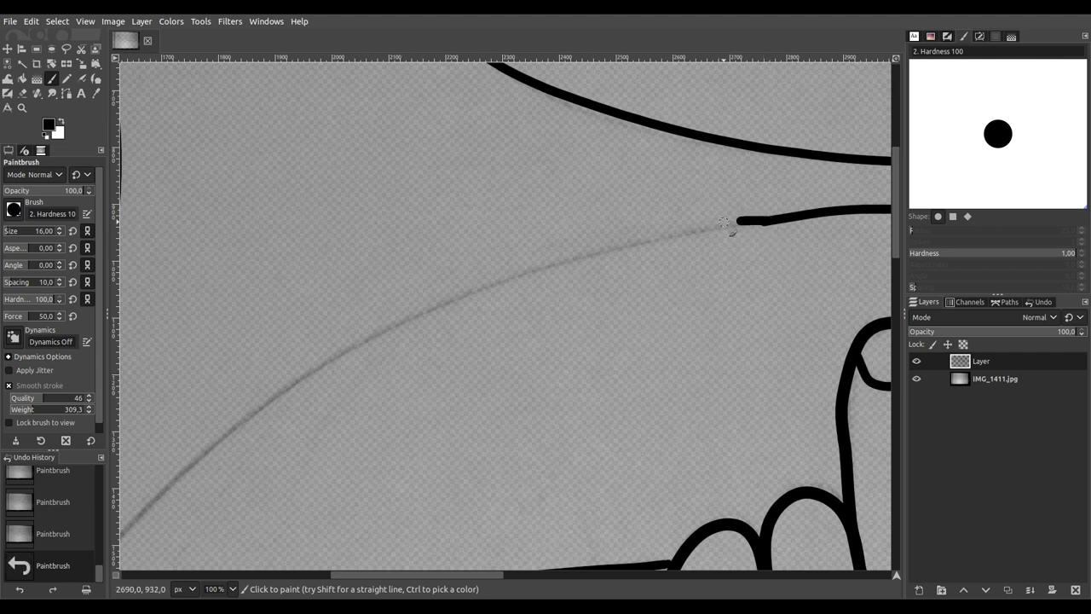
{"action": "key", "text": "ctrl+z"}
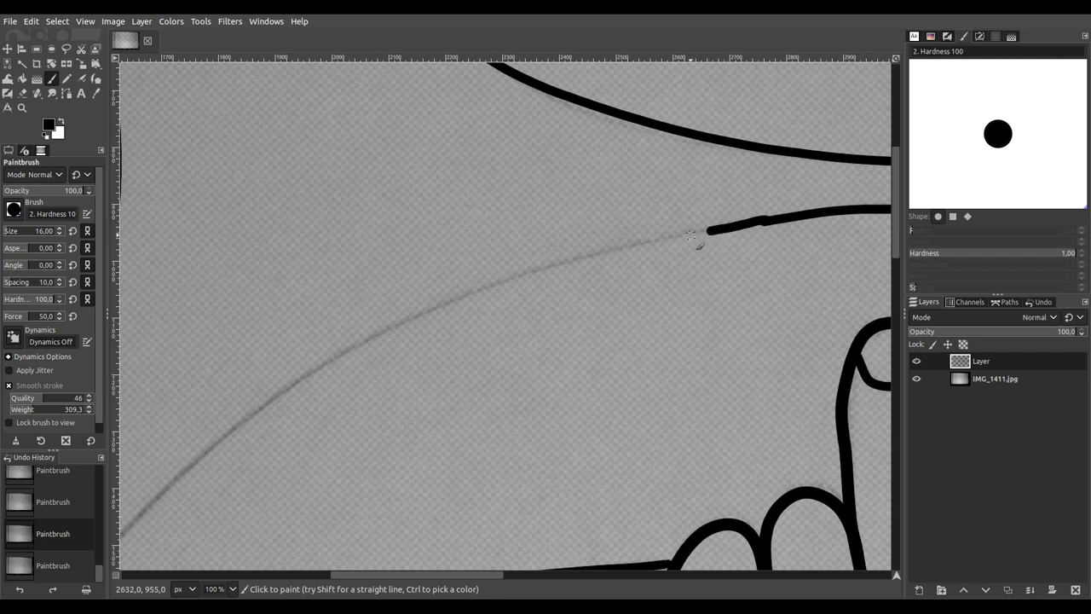
{"action": "mouse_move", "coordinate": [652, 246]}
{"action": "left_mouse_down"}
{"action": "mouse_move", "coordinate": [442, 309]}
{"action": "mouse_move", "coordinate": [341, 355]}
{"action": "mouse_move", "coordinate": [224, 422]}
{"action": "mouse_move", "coordinate": [154, 494]}
{"action": "left_mouse_up"}
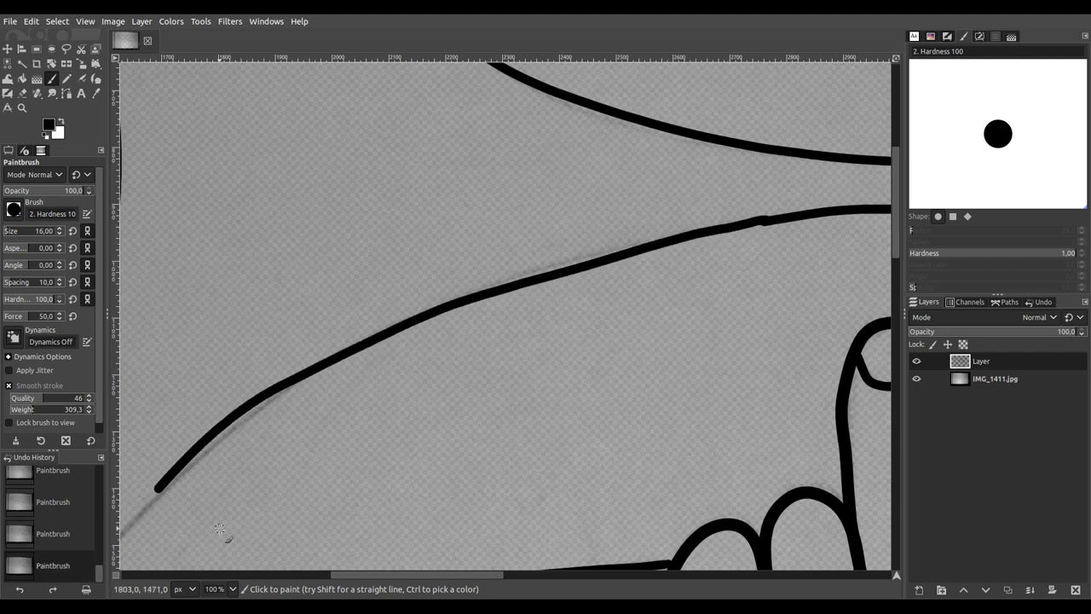
Step: Trace the S-shaped middle stretch of the creature's outer neck line in black
{"action": "left_click_drag", "start_coordinate": [224, 531], "coordinate": [517, 88]}
{"action": "left_click_drag", "start_coordinate": [526, 164], "coordinate": [622, 217]}
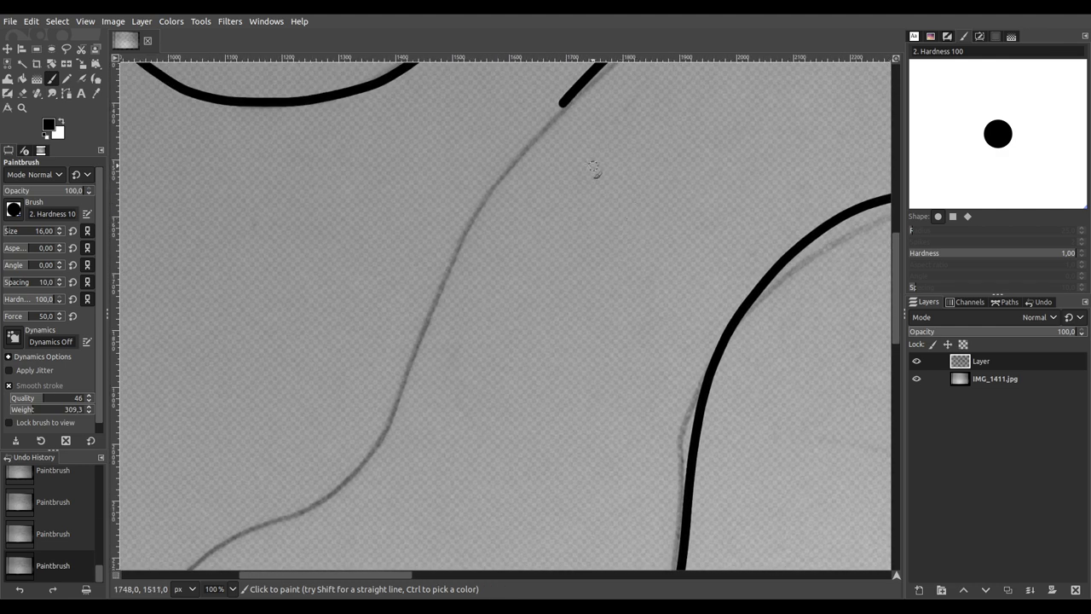
{"action": "mouse_move", "coordinate": [544, 128]}
{"action": "left_mouse_down"}
{"action": "mouse_move", "coordinate": [459, 247]}
{"action": "mouse_move", "coordinate": [393, 403]}
{"action": "left_mouse_up"}
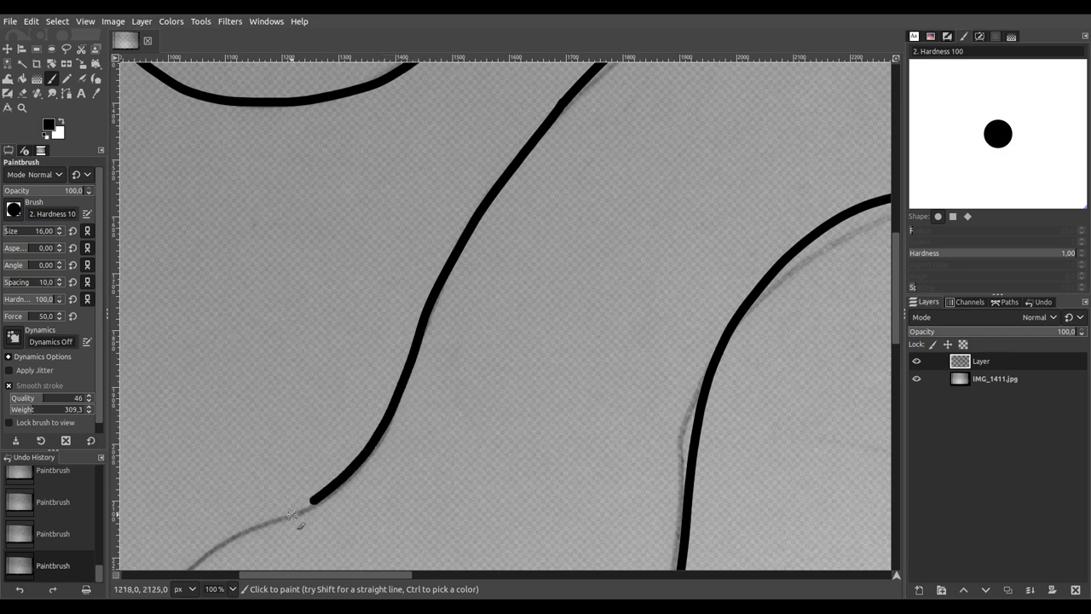
{"action": "left_click_drag", "start_coordinate": [292, 515], "coordinate": [249, 536]}
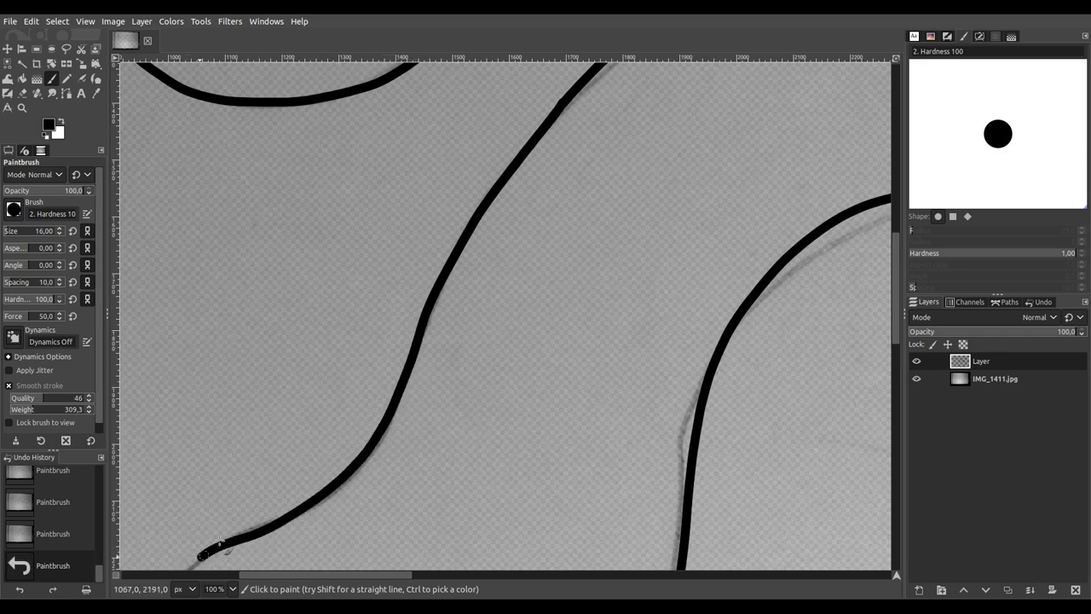
Step: Trace the lowest part of the creature's outer neck line in black down to the canvas's bottom edge
{"action": "scroll", "coordinate": [499, 175], "scroll_direction": "down", "scroll_amount": 2}
{"action": "scroll", "coordinate": [584, 154], "scroll_direction": "down", "scroll_amount": 2}
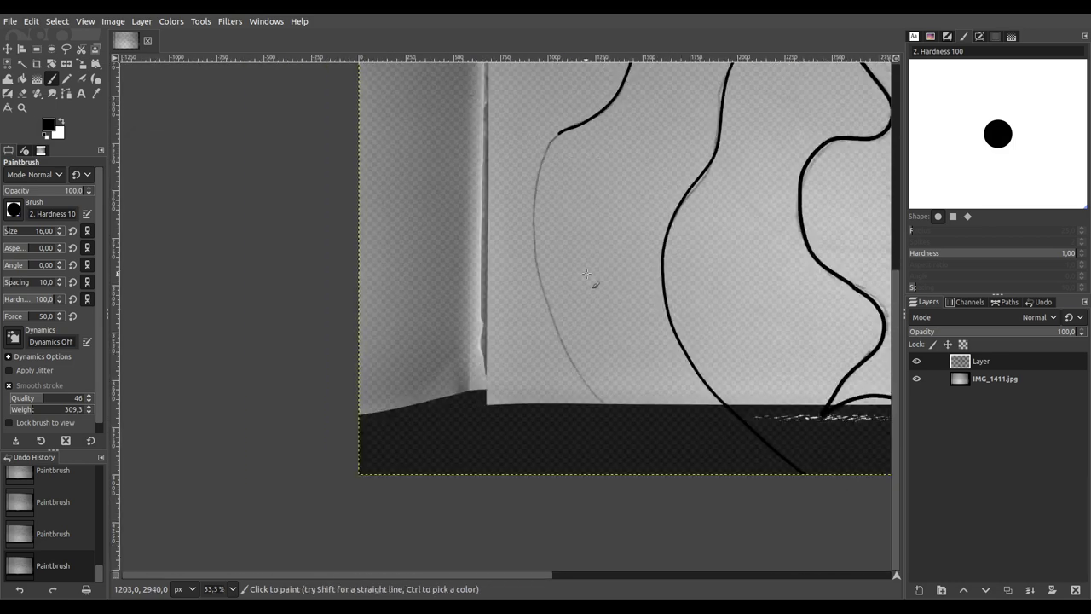
{"action": "scroll", "coordinate": [409, 284], "scroll_direction": "up", "scroll_amount": 1}
{"action": "scroll", "coordinate": [400, 162], "scroll_direction": "up", "scroll_amount": 1}
{"action": "scroll", "coordinate": [417, 171], "scroll_direction": "down", "scroll_amount": 2}
{"action": "scroll", "coordinate": [424, 129], "scroll_direction": "up", "scroll_amount": 1}
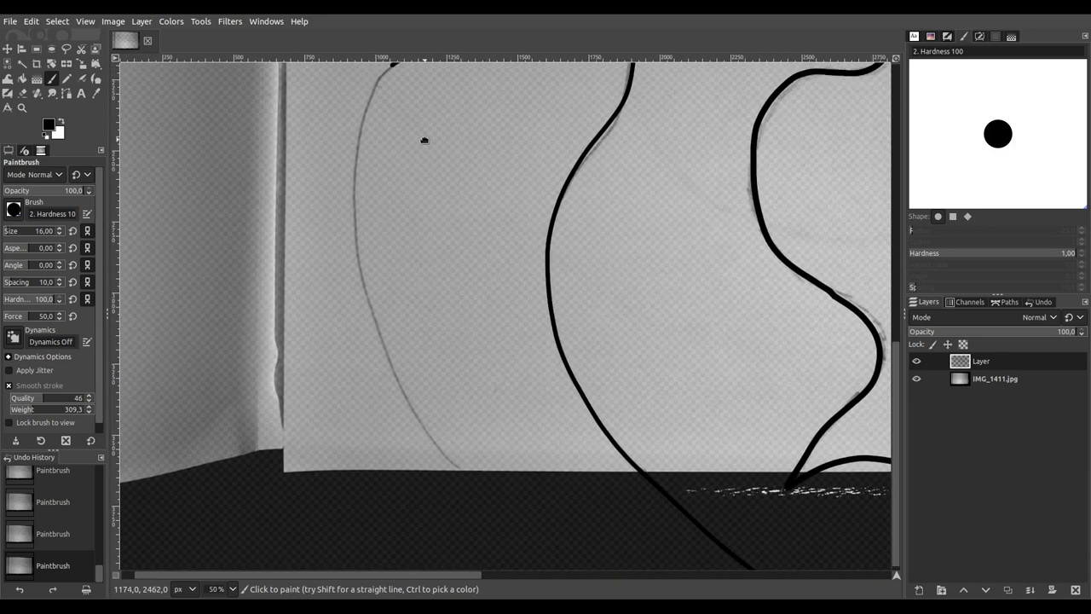
{"action": "scroll", "coordinate": [395, 104], "scroll_direction": "down", "scroll_amount": 1}
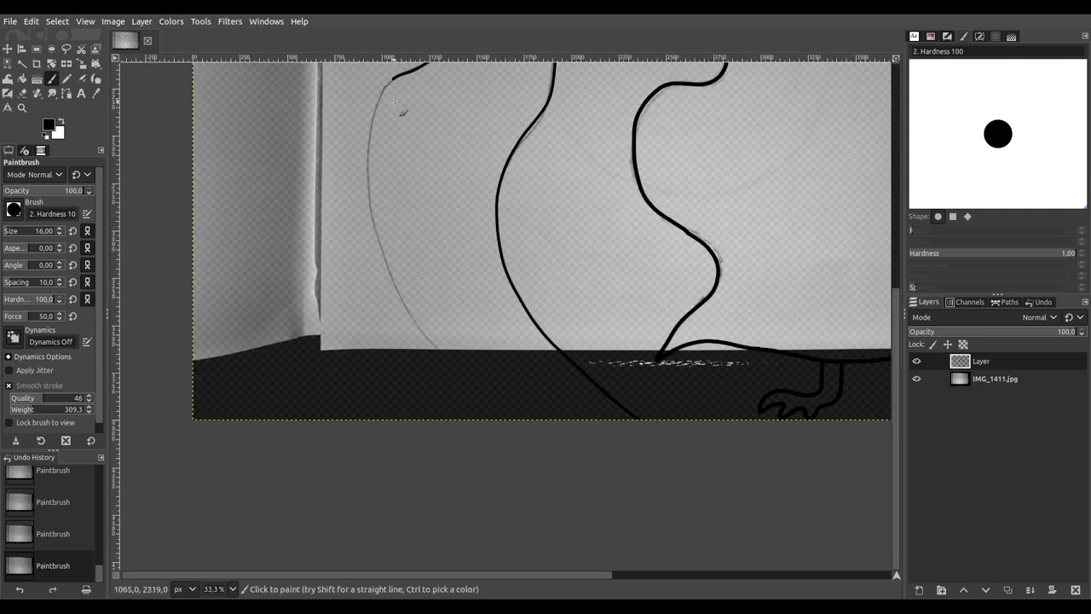
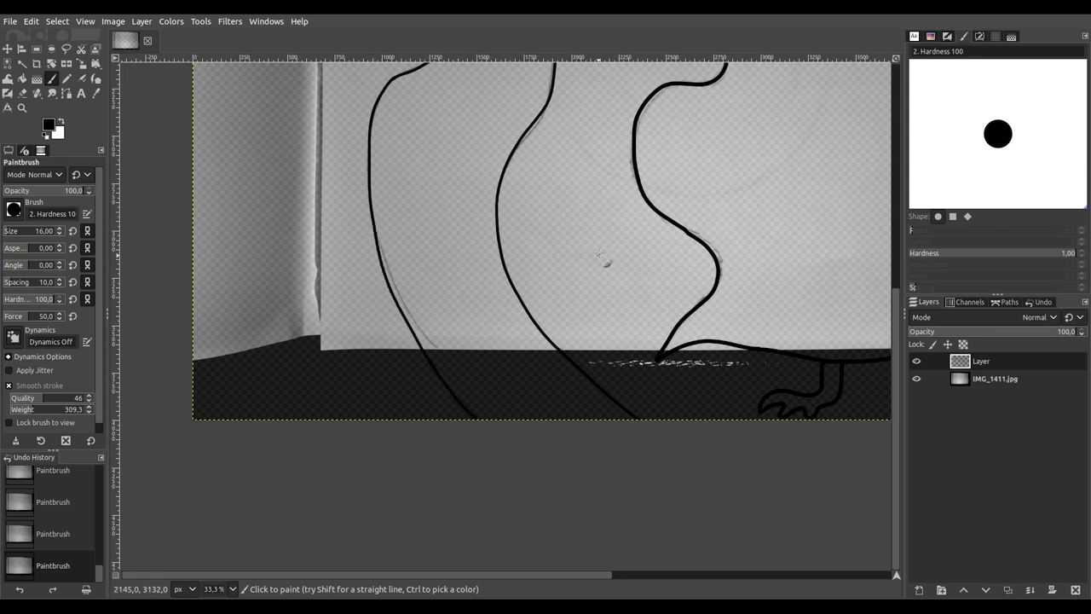
Step: Outline the rounded ear below the creature's head line in black
{"action": "left_click_drag", "start_coordinate": [604, 262], "coordinate": [421, 385]}
{"action": "left_click_drag", "start_coordinate": [660, 215], "coordinate": [577, 359]}
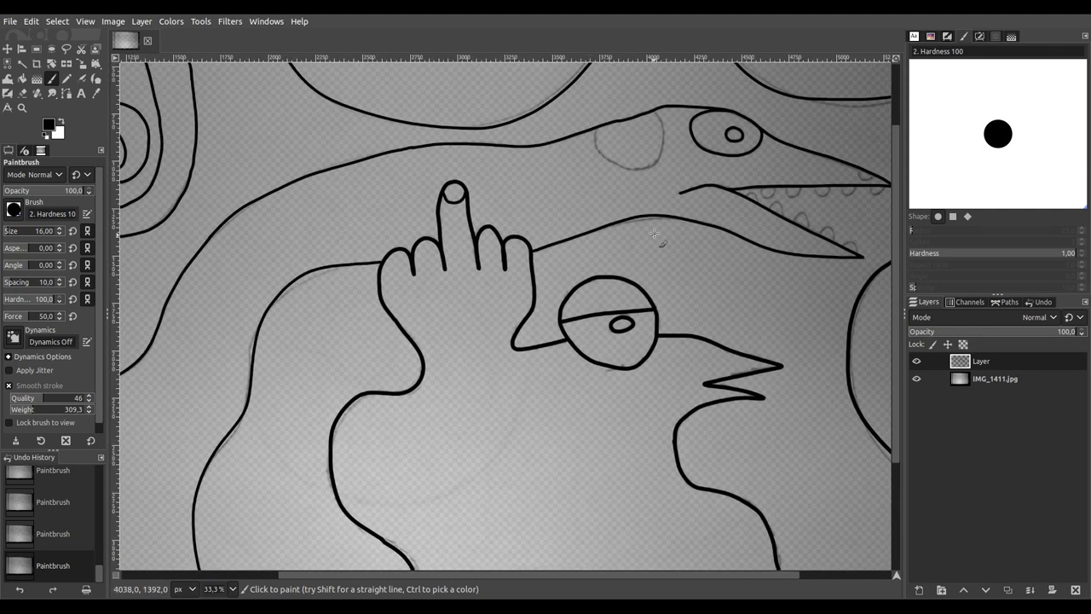
{"action": "scroll", "coordinate": [653, 231], "scroll_direction": "up", "scroll_amount": 5}
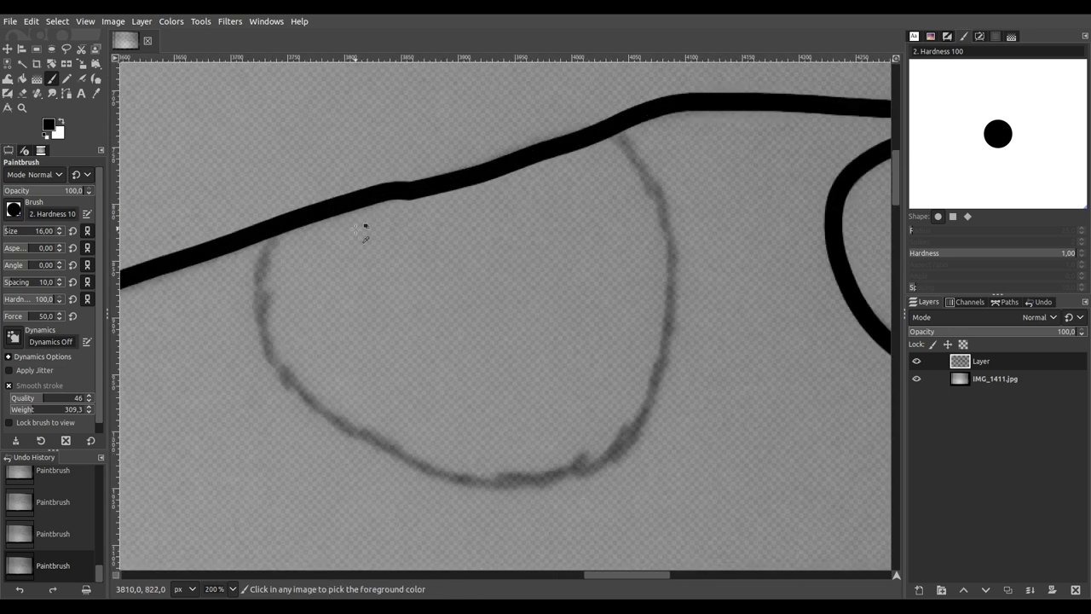
{"action": "mouse_move", "coordinate": [275, 232]}
{"action": "left_mouse_down"}
{"action": "mouse_move", "coordinate": [256, 305]}
{"action": "mouse_move", "coordinate": [264, 347]}
{"action": "mouse_move", "coordinate": [326, 423]}
{"action": "mouse_move", "coordinate": [446, 463]}
{"action": "mouse_move", "coordinate": [582, 464]}
{"action": "mouse_move", "coordinate": [639, 433]}
{"action": "mouse_move", "coordinate": [675, 355]}
{"action": "mouse_move", "coordinate": [668, 223]}
{"action": "mouse_move", "coordinate": [608, 116]}
{"action": "left_mouse_up"}
Step: With the brush size at 11, trace the three lower and two upper teeth nearest the creature's mouth corner in black
{"action": "scroll", "coordinate": [494, 290], "scroll_direction": "right", "scroll_amount": 8}
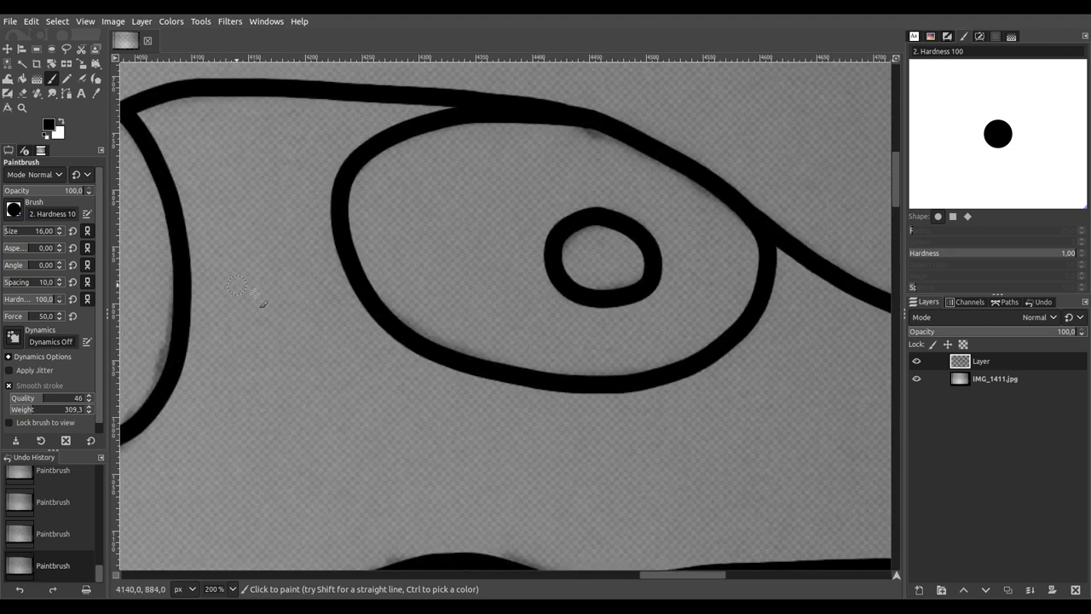
{"action": "scroll", "coordinate": [236, 287], "scroll_direction": "right", "scroll_amount": 10}
{"action": "scroll", "coordinate": [397, 122], "scroll_direction": "down", "scroll_amount": 8}
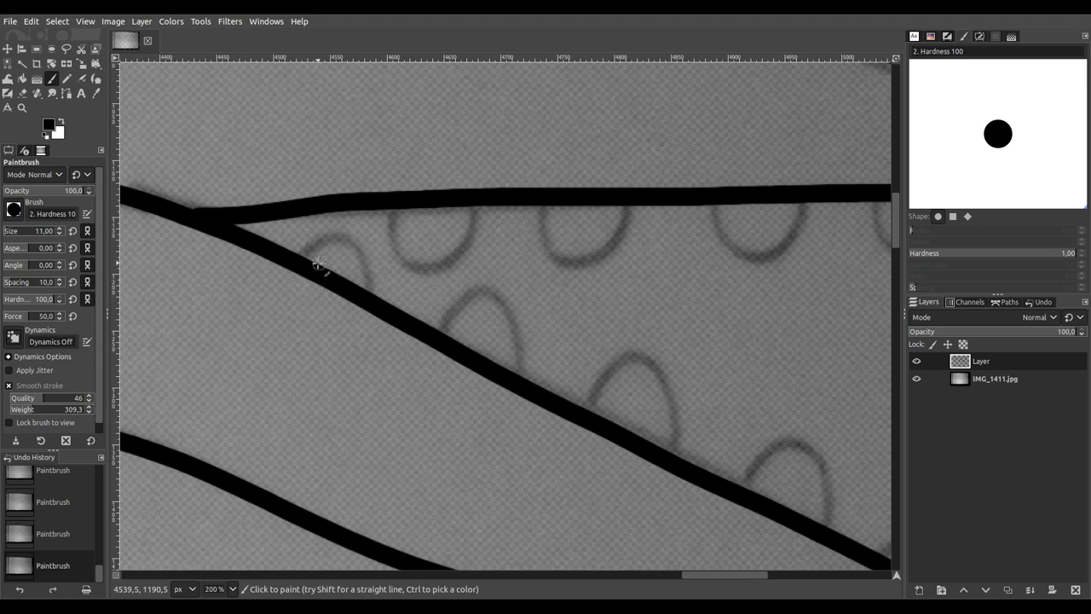
{"action": "mouse_move", "coordinate": [328, 232]}
{"action": "left_mouse_down"}
{"action": "mouse_move", "coordinate": [367, 253]}
{"action": "mouse_move", "coordinate": [373, 303]}
{"action": "left_mouse_up"}
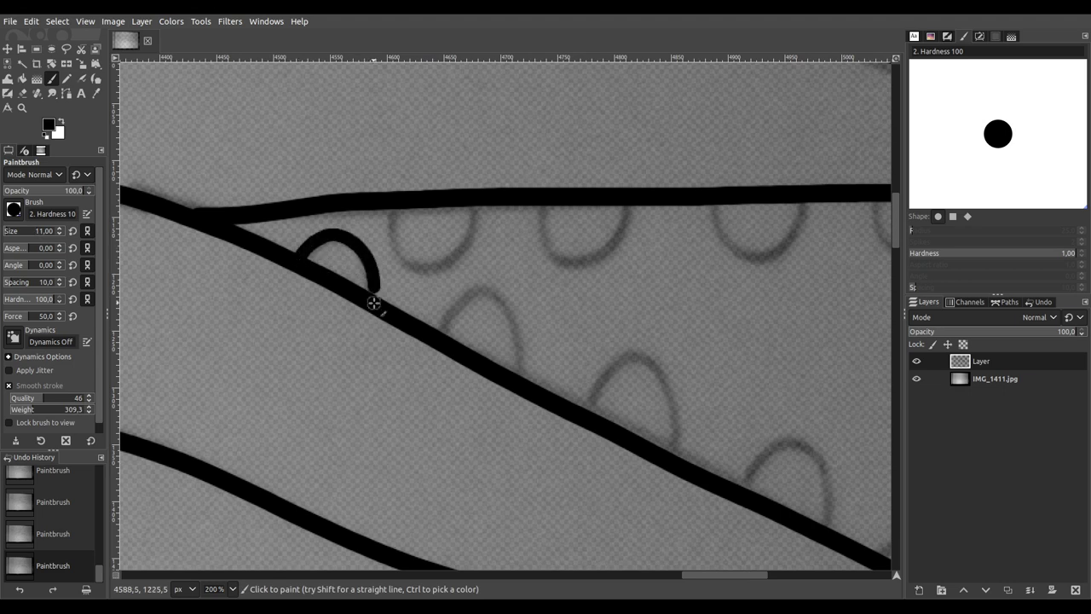
{"action": "mouse_move", "coordinate": [390, 200]}
{"action": "left_mouse_down"}
{"action": "mouse_move", "coordinate": [391, 252]}
{"action": "mouse_move", "coordinate": [412, 271]}
{"action": "mouse_move", "coordinate": [448, 257]}
{"action": "mouse_move", "coordinate": [482, 191]}
{"action": "left_mouse_up"}
{"action": "mouse_move", "coordinate": [453, 311]}
{"action": "left_mouse_down"}
{"action": "mouse_move", "coordinate": [498, 299]}
{"action": "mouse_move", "coordinate": [524, 393]}
{"action": "left_mouse_up"}
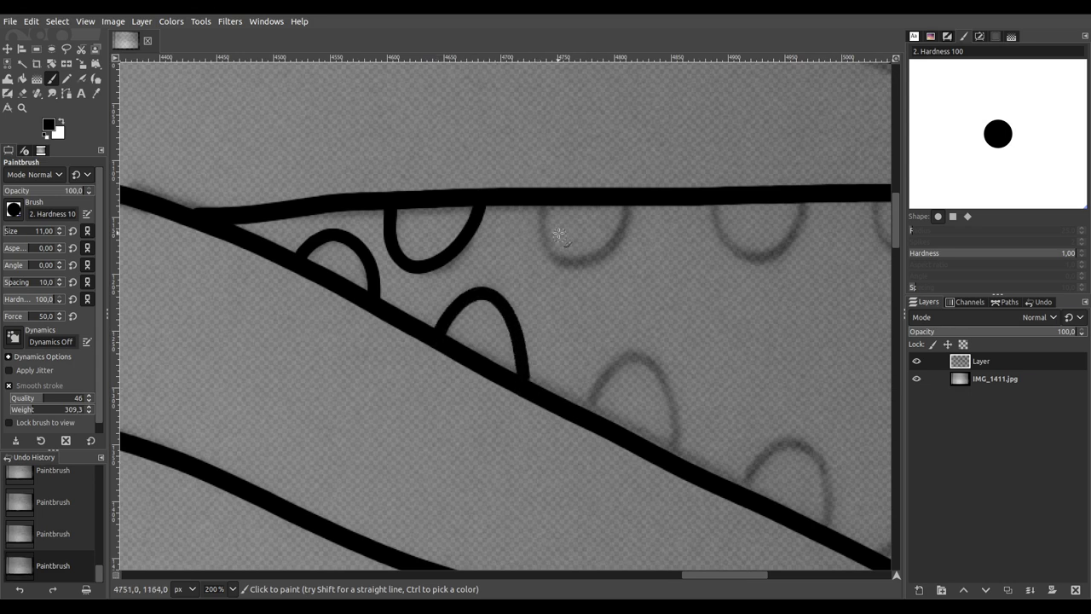
{"action": "mouse_move", "coordinate": [547, 200]}
{"action": "left_mouse_down"}
{"action": "mouse_move", "coordinate": [555, 254]}
{"action": "mouse_move", "coordinate": [568, 264]}
{"action": "mouse_move", "coordinate": [591, 260]}
{"action": "mouse_move", "coordinate": [617, 232]}
{"action": "mouse_move", "coordinate": [622, 188]}
{"action": "left_mouse_up"}
{"action": "mouse_move", "coordinate": [587, 413]}
{"action": "left_mouse_down"}
{"action": "mouse_move", "coordinate": [620, 359]}
{"action": "mouse_move", "coordinate": [649, 366]}
{"action": "mouse_move", "coordinate": [675, 416]}
{"action": "mouse_move", "coordinate": [678, 469]}
{"action": "left_mouse_up"}
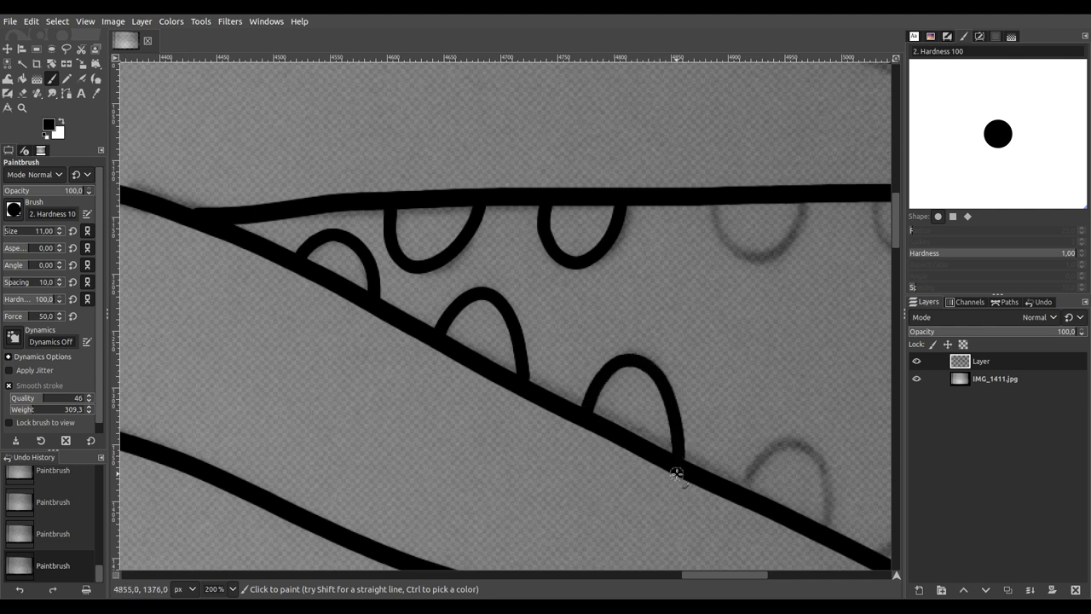
Step: Trace the third upper tooth and the two lower teeth nearest the tip of the creature's lower jaw in black
{"action": "scroll", "coordinate": [377, 382], "scroll_direction": "right", "scroll_amount": 7}
{"action": "scroll", "coordinate": [287, 343], "scroll_direction": "down", "scroll_amount": 1}
{"action": "mouse_move", "coordinate": [287, 168]}
{"action": "left_mouse_down"}
{"action": "mouse_move", "coordinate": [316, 223]}
{"action": "mouse_move", "coordinate": [361, 206]}
{"action": "mouse_move", "coordinate": [377, 165]}
{"action": "left_mouse_up"}
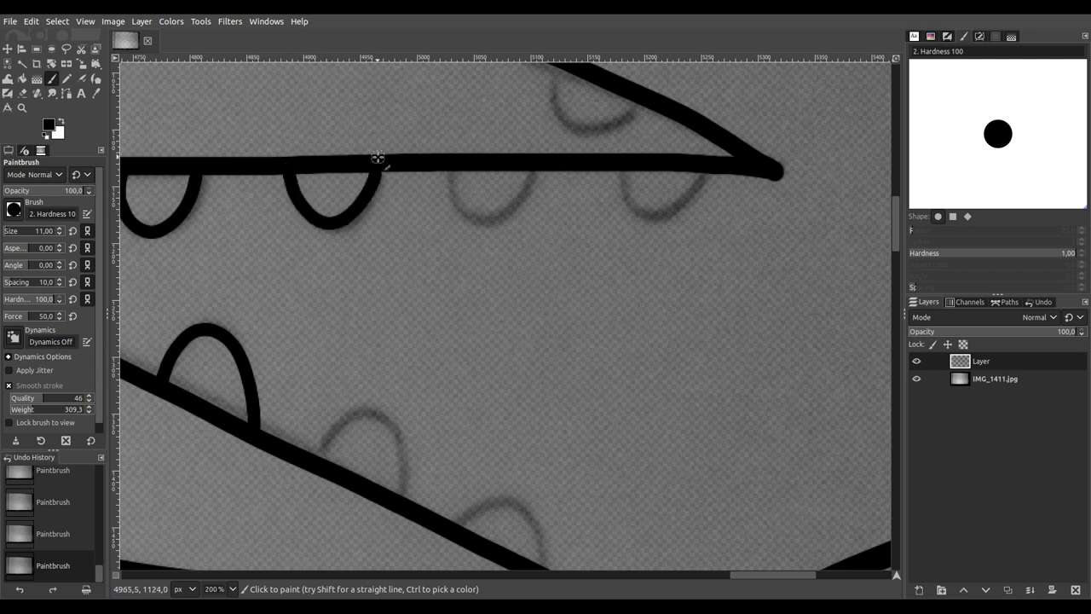
{"action": "mouse_move", "coordinate": [324, 443]}
{"action": "left_mouse_down"}
{"action": "mouse_move", "coordinate": [349, 417]}
{"action": "mouse_move", "coordinate": [383, 420]}
{"action": "mouse_move", "coordinate": [406, 456]}
{"action": "mouse_move", "coordinate": [403, 522]}
{"action": "mouse_move", "coordinate": [457, 531]}
{"action": "mouse_move", "coordinate": [327, 358]}
{"action": "mouse_move", "coordinate": [360, 371]}
{"action": "mouse_move", "coordinate": [382, 443]}
{"action": "left_mouse_up"}
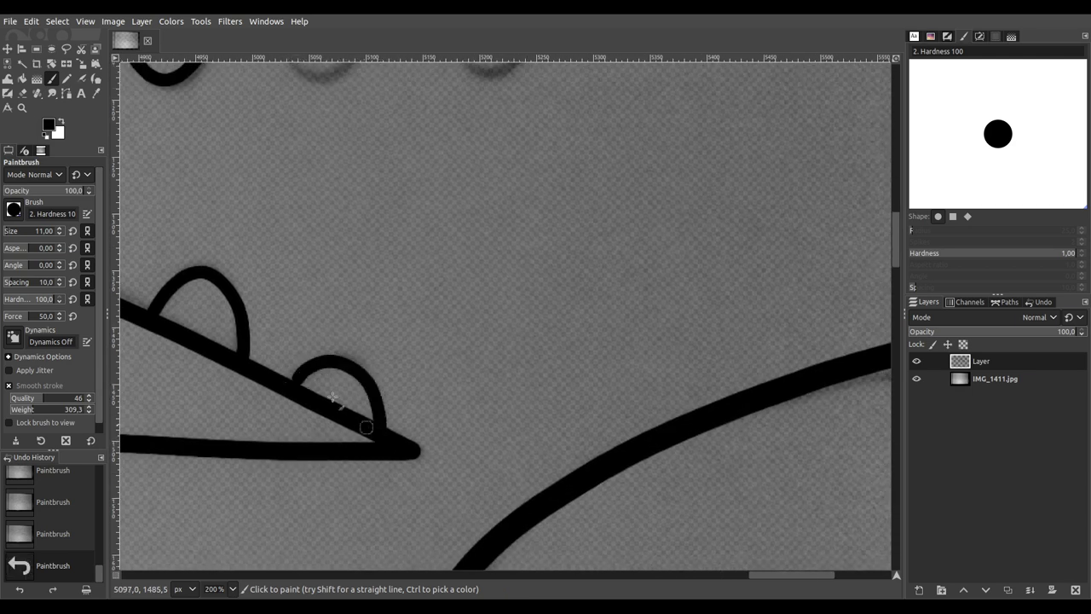
Step: Trace the last two upper teeth and the small half-circle under the snout line near its tip in black
{"action": "left_click_drag", "start_coordinate": [338, 275], "coordinate": [331, 474]}
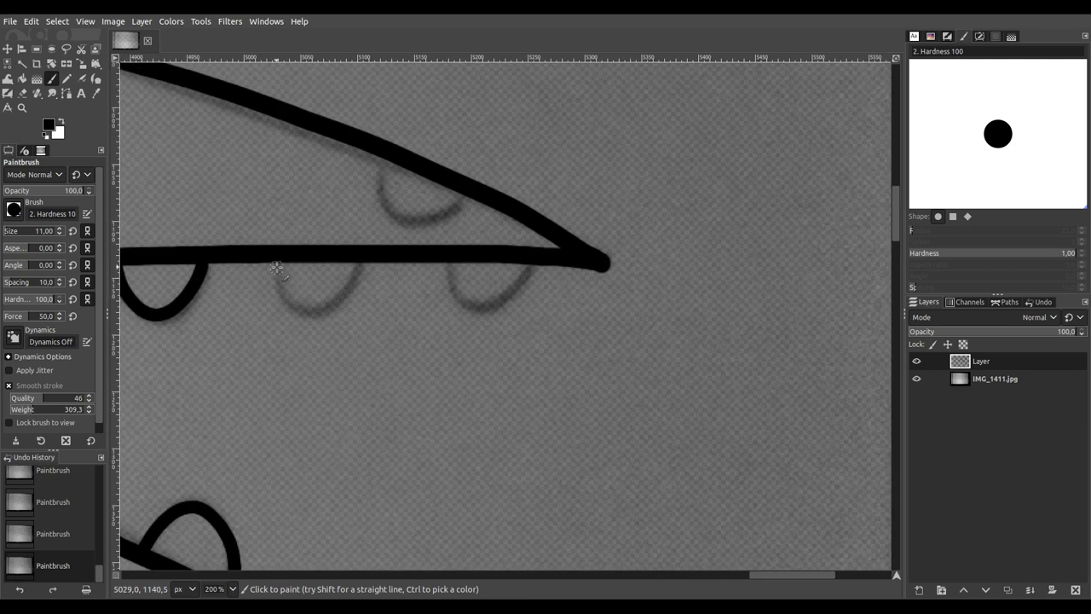
{"action": "mouse_move", "coordinate": [278, 257]}
{"action": "left_mouse_down"}
{"action": "mouse_move", "coordinate": [286, 312]}
{"action": "mouse_move", "coordinate": [313, 315]}
{"action": "mouse_move", "coordinate": [358, 260]}
{"action": "left_mouse_up"}
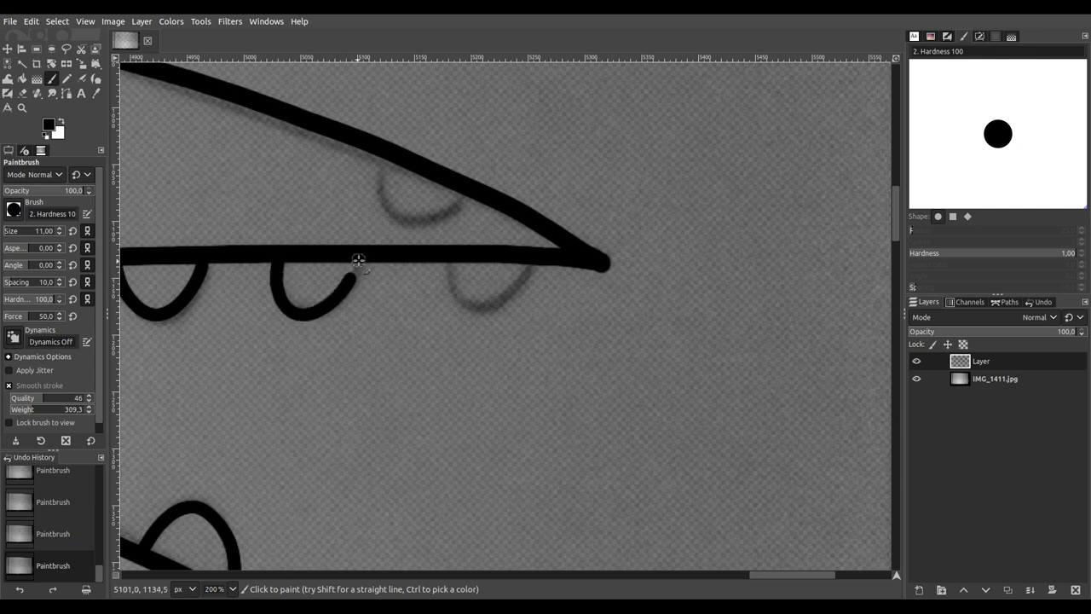
{"action": "mouse_move", "coordinate": [445, 278]}
{"action": "left_mouse_down"}
{"action": "mouse_move", "coordinate": [467, 312]}
{"action": "mouse_move", "coordinate": [510, 286]}
{"action": "left_mouse_up"}
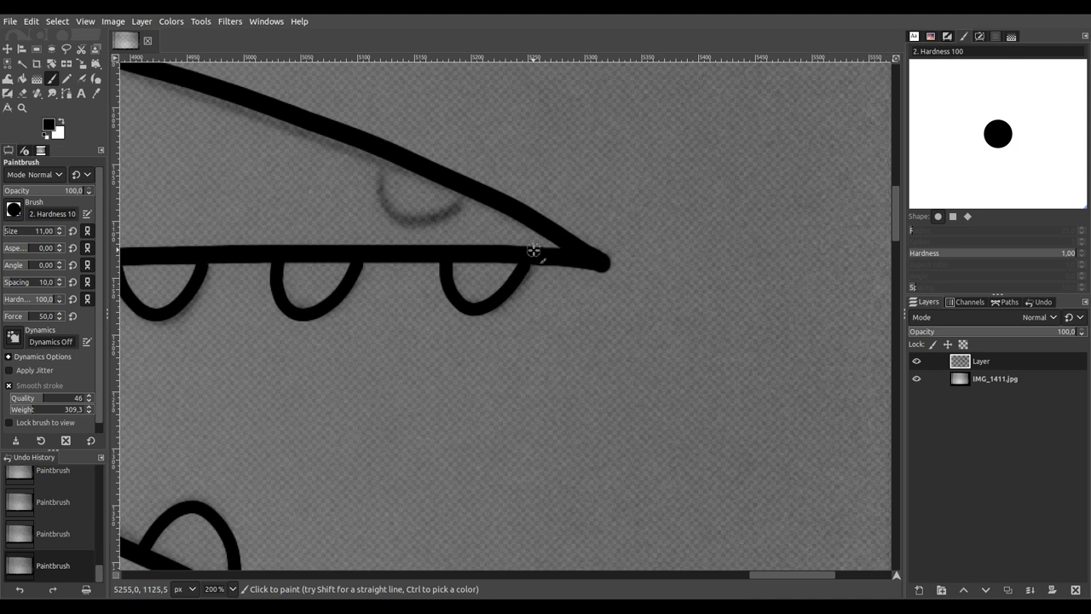
{"action": "scroll", "coordinate": [396, 183], "scroll_direction": "up", "scroll_amount": 2}
{"action": "mouse_move", "coordinate": [379, 136]}
{"action": "left_mouse_down"}
{"action": "mouse_move", "coordinate": [365, 201]}
{"action": "mouse_move", "coordinate": [386, 245]}
{"action": "mouse_move", "coordinate": [429, 263]}
{"action": "mouse_move", "coordinate": [484, 255]}
{"action": "mouse_move", "coordinate": [525, 227]}
{"action": "mouse_move", "coordinate": [540, 199]}
{"action": "left_mouse_up"}
Step: Save the traced drawing to IMG_1411.xcf
{"action": "scroll", "coordinate": [540, 199], "scroll_direction": "down", "scroll_amount": 7}
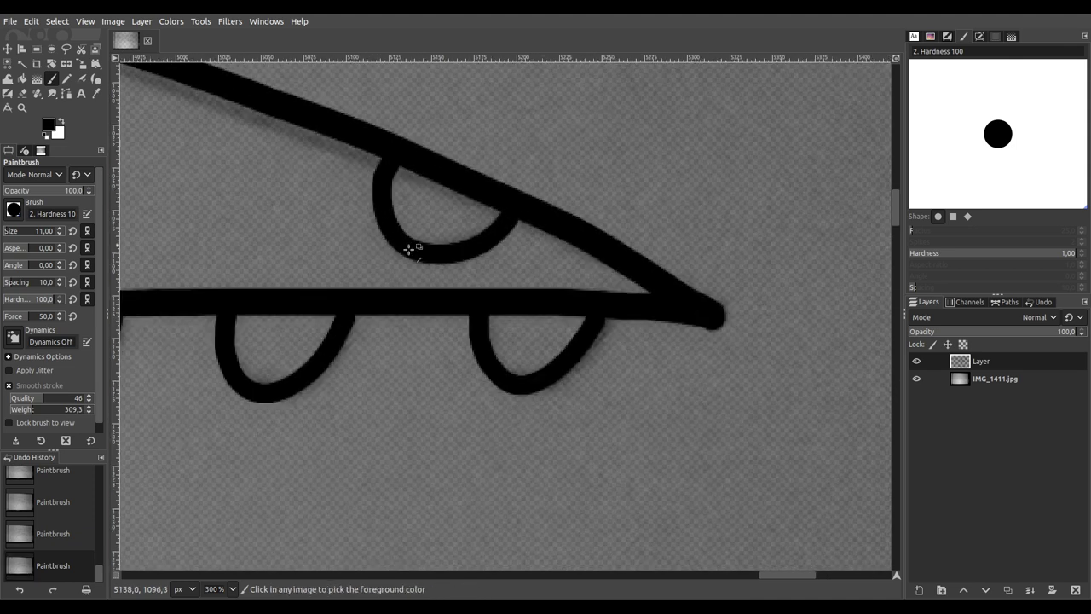
{"action": "scroll", "coordinate": [490, 241], "scroll_direction": "down", "scroll_amount": 2}
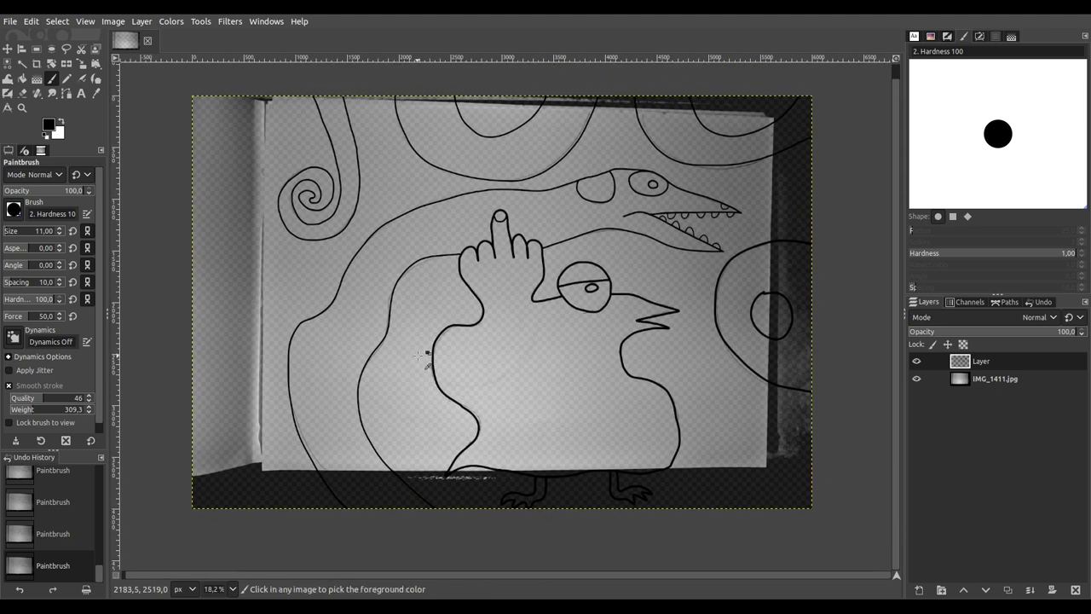
{"action": "key", "text": "ctrl+s"}
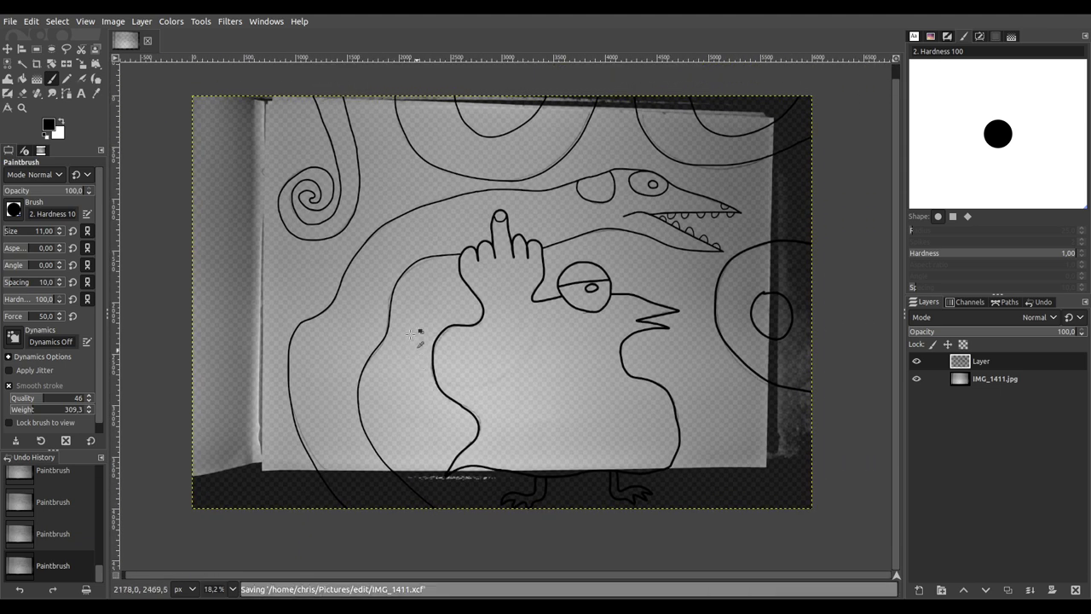
{"action": "scroll", "coordinate": [484, 305], "scroll_direction": "up", "scroll_amount": 1}
{"action": "scroll", "coordinate": [484, 305], "scroll_direction": "down", "scroll_amount": 1}
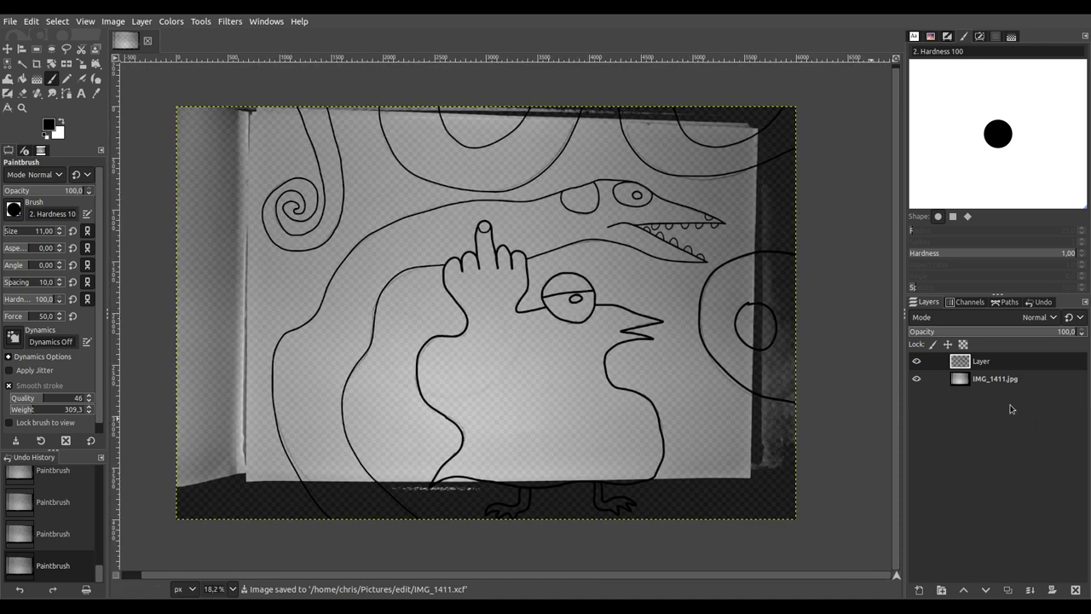
Step: Raise the opacity of the IMG_1411.jpg layer and add a new white-filled layer directly above it, beneath the outlines
{"action": "left_click", "coordinate": [1007, 386]}
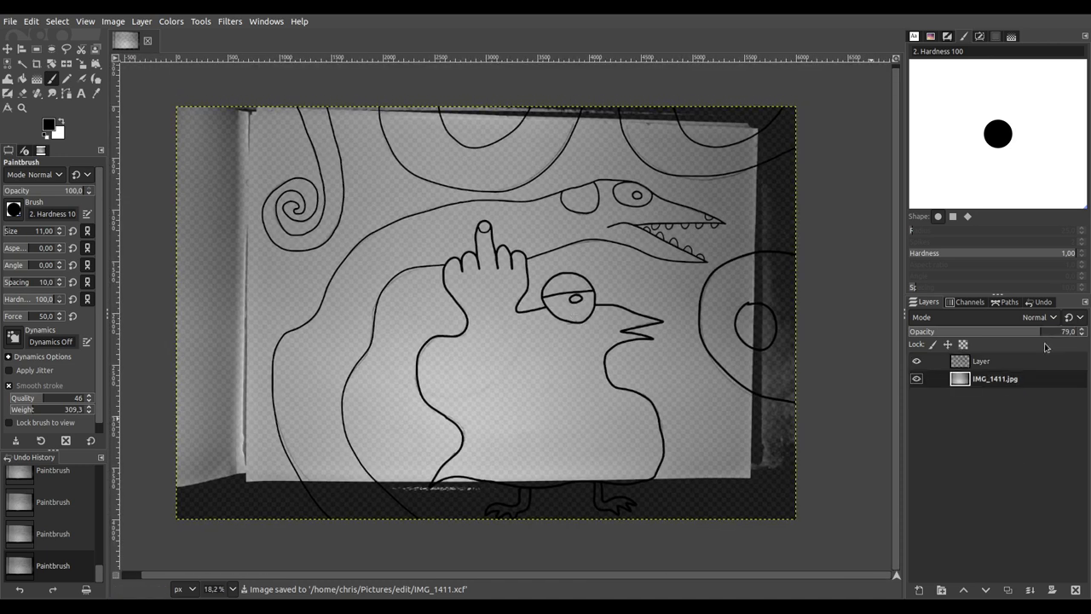
{"action": "left_click", "coordinate": [919, 589], "text": "shift"}
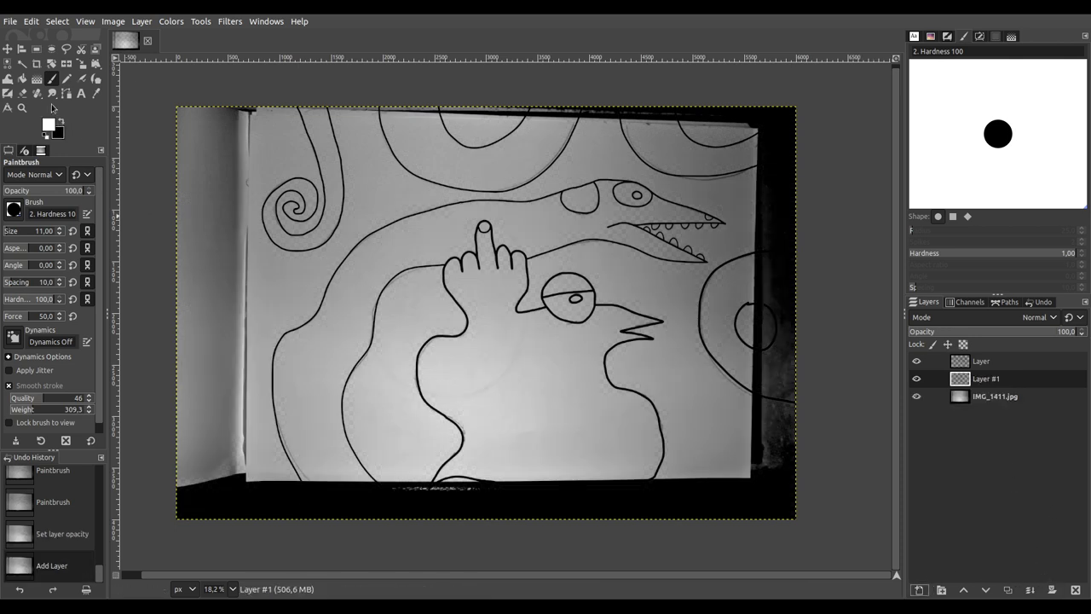
{"action": "left_click", "coordinate": [23, 78]}
{"action": "left_click", "coordinate": [451, 315]}
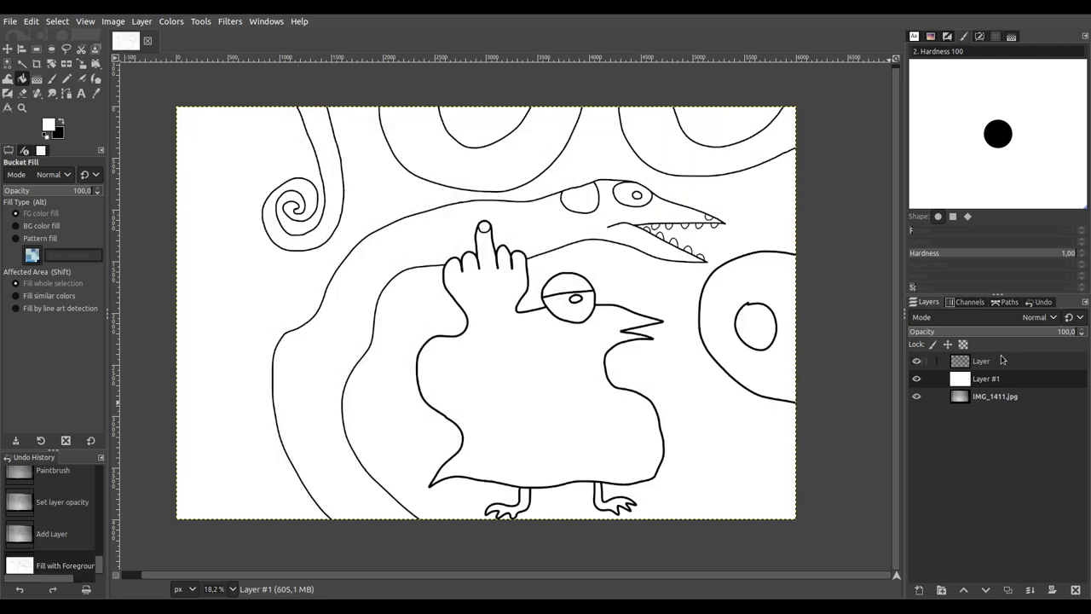
Step: Merge the outline layer down onto the white layer and apply Threshold to reduce it to two colors
{"action": "left_click", "coordinate": [1000, 359]}
{"action": "left_click", "coordinate": [1030, 590]}
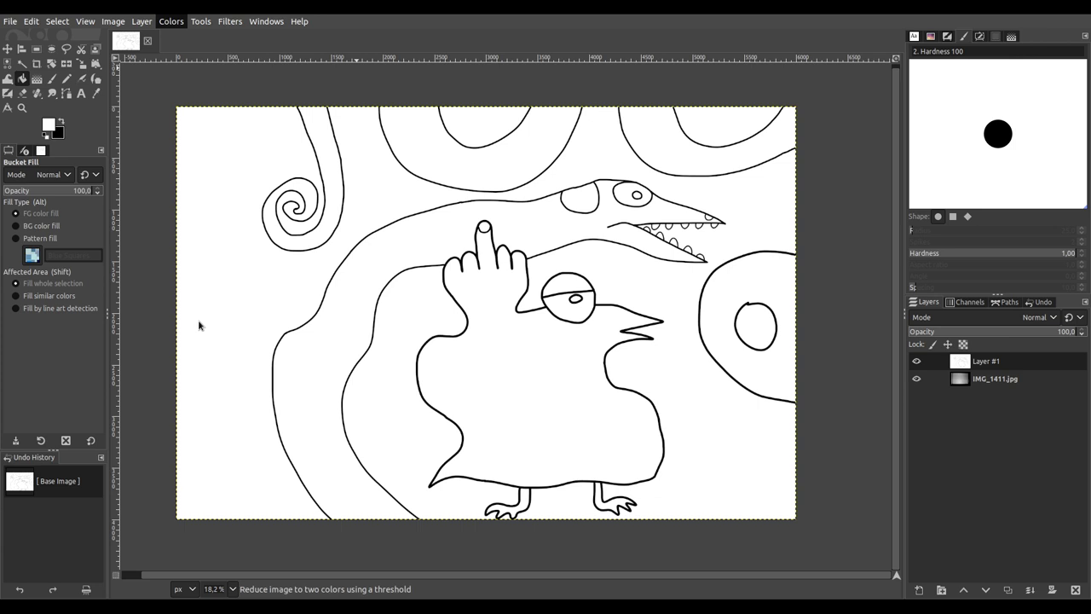
{"action": "left_click", "coordinate": [197, 323]}
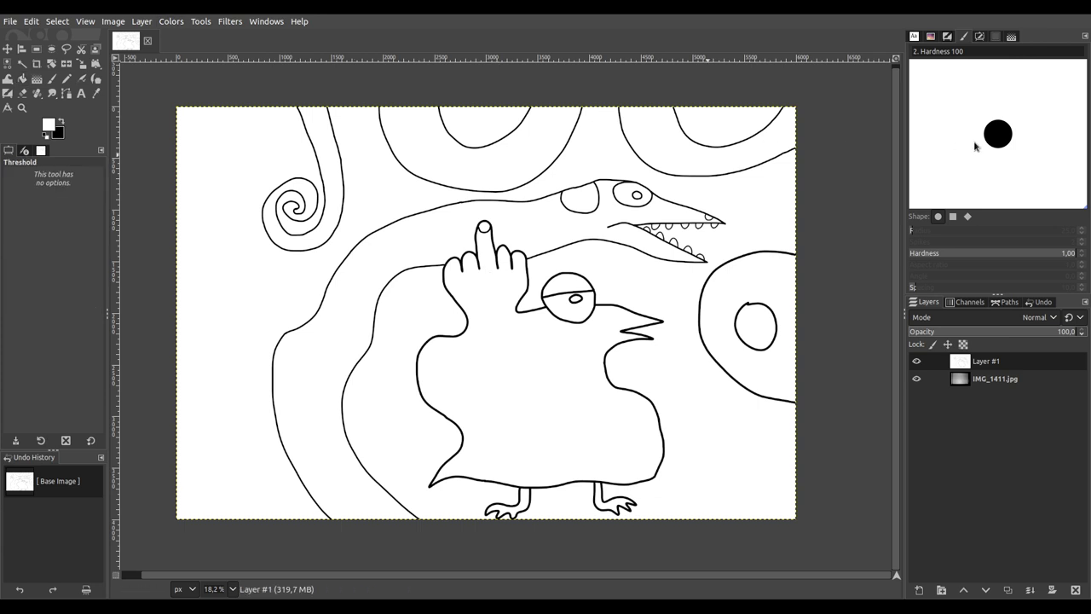
{"action": "left_click", "coordinate": [499, 317]}
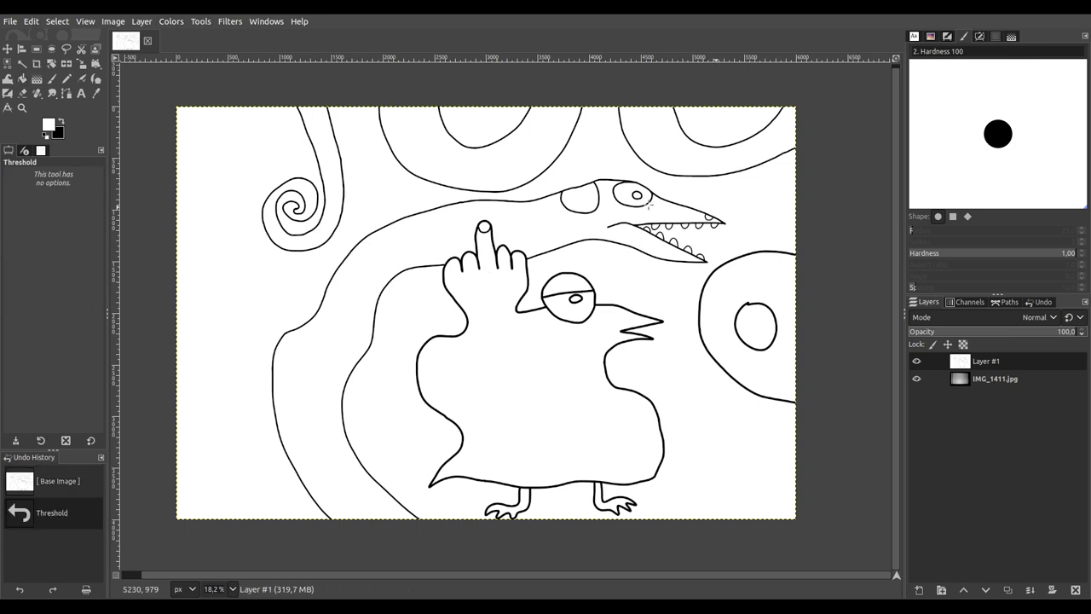
Step: Fuzzy-select the bird's body including the hand on its head and paint it red with a size 981 brush
{"action": "left_click", "coordinate": [26, 63]}
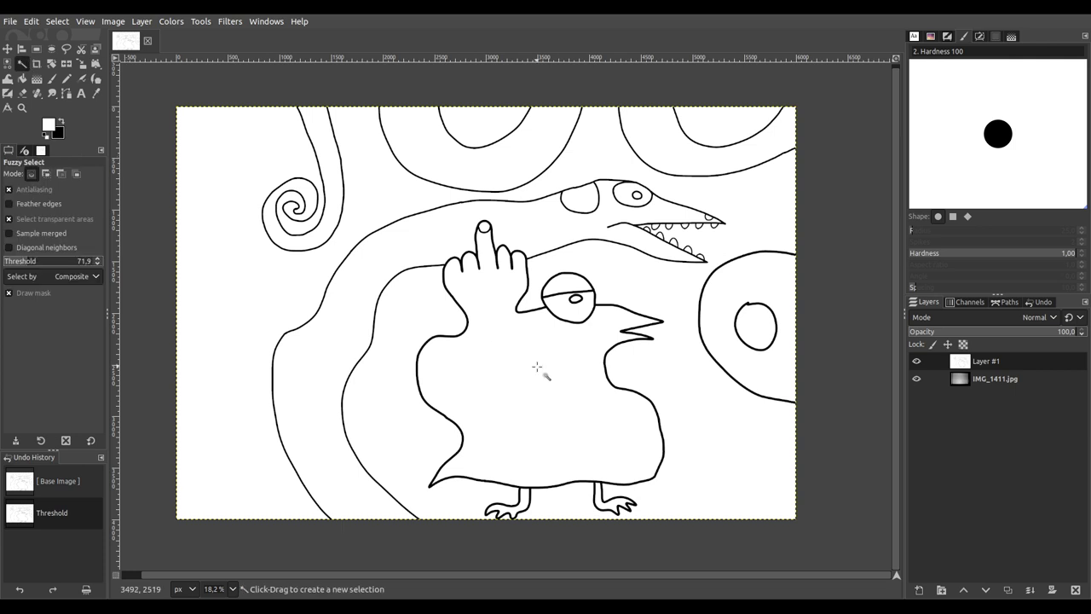
{"action": "left_click", "coordinate": [498, 299]}
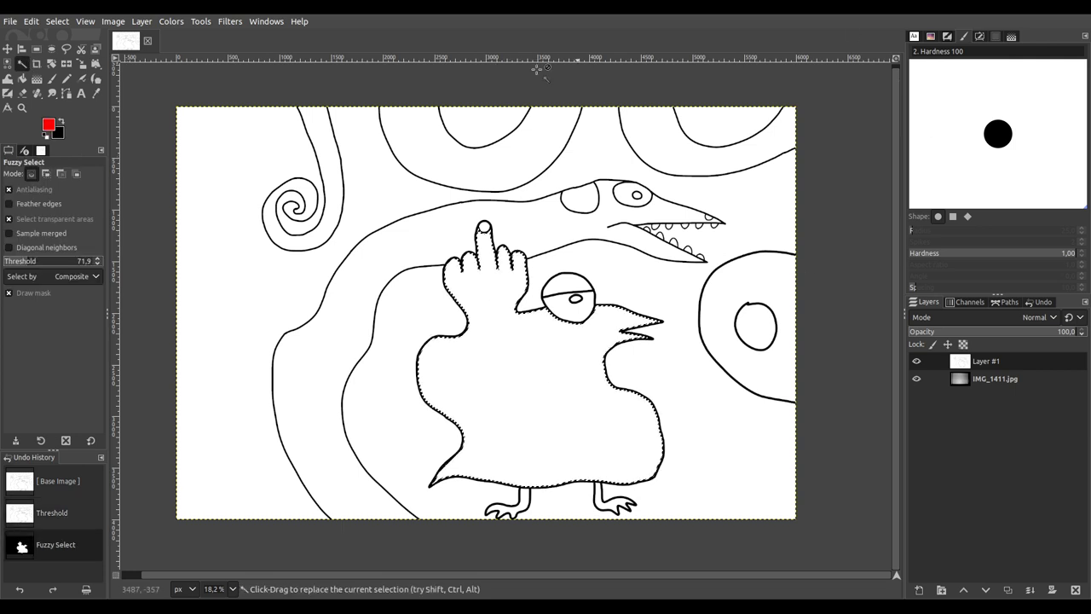
{"action": "left_click", "coordinate": [51, 77]}
{"action": "left_click", "coordinate": [38, 230]}
{"action": "left_click_drag", "start_coordinate": [458, 250], "coordinate": [436, 351]}
{"action": "mouse_move", "coordinate": [456, 485]}
{"action": "left_mouse_down"}
{"action": "mouse_move", "coordinate": [690, 473]}
{"action": "mouse_move", "coordinate": [663, 374]}
{"action": "mouse_move", "coordinate": [456, 427]}
{"action": "mouse_move", "coordinate": [665, 317]}
{"action": "mouse_move", "coordinate": [622, 273]}
{"action": "mouse_move", "coordinate": [418, 191]}
{"action": "mouse_move", "coordinate": [207, 146]}
{"action": "left_mouse_up"}
Step: Fuzzy-select the fingernail on the raised middle finger and paint it bright green
{"action": "left_click", "coordinate": [23, 64]}
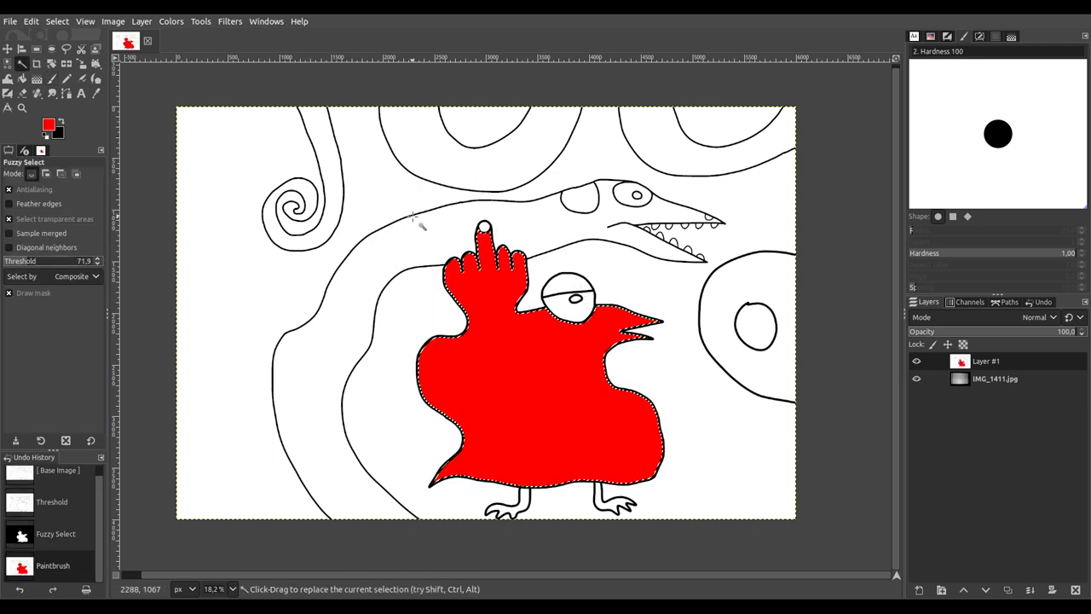
{"action": "left_click", "coordinate": [839, 170]}
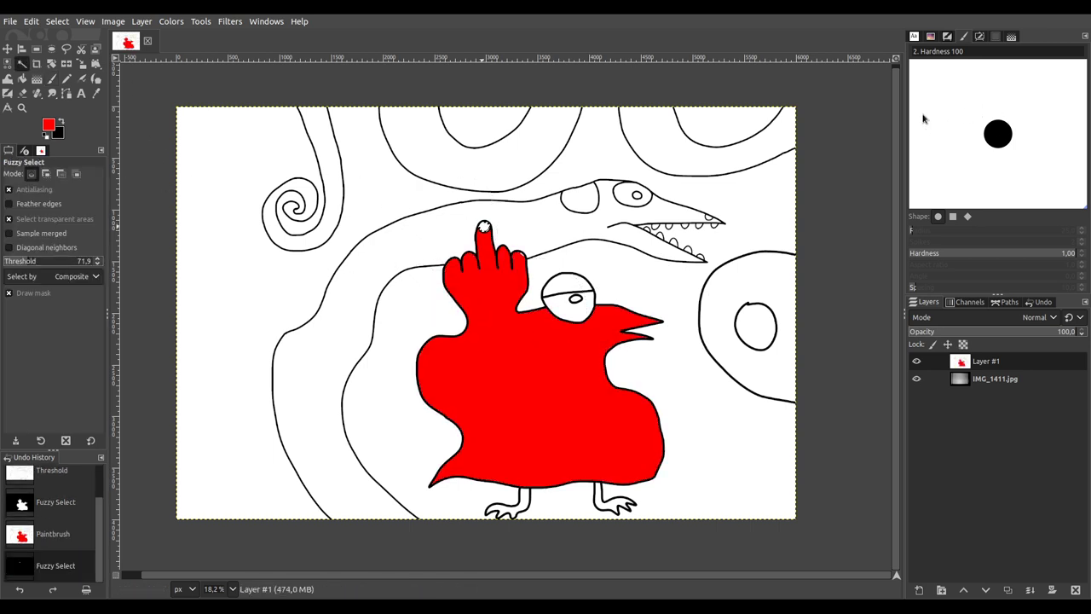
{"action": "left_click", "coordinate": [51, 78]}
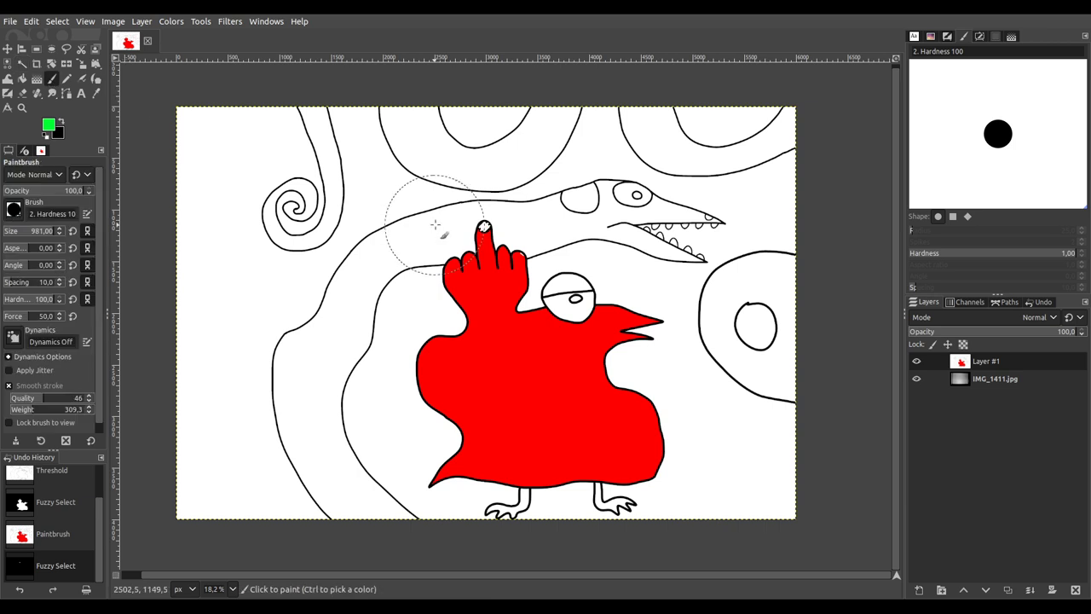
{"action": "left_click", "coordinate": [366, 213]}
Step: Fuzzy-select both of the bird's feet together and paint them orange
{"action": "left_click", "coordinate": [23, 63]}
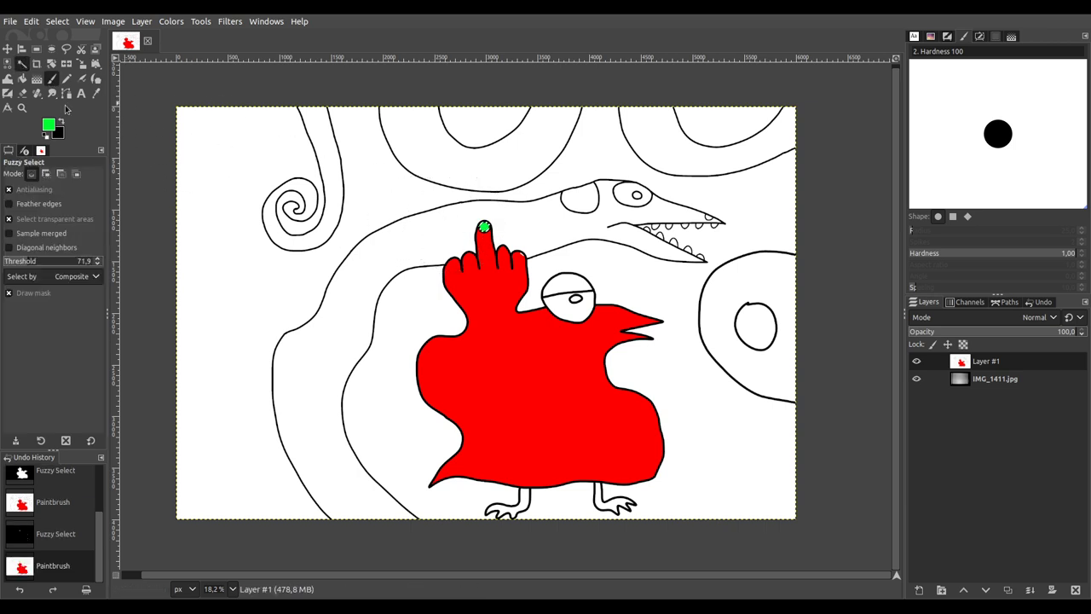
{"action": "left_click", "coordinate": [526, 509]}
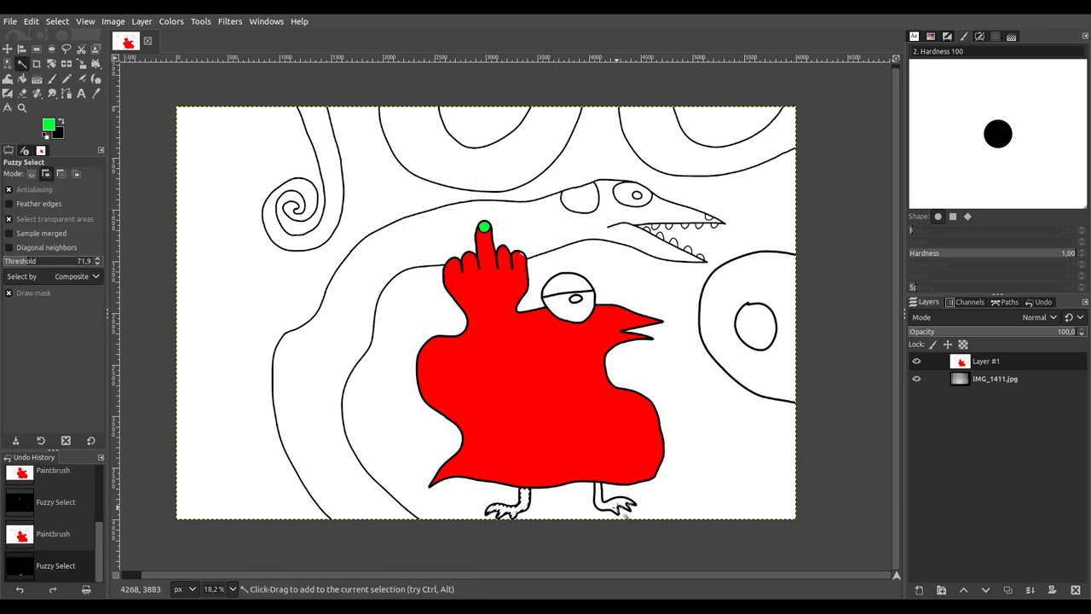
{"action": "left_click", "coordinate": [621, 506], "text": "shift"}
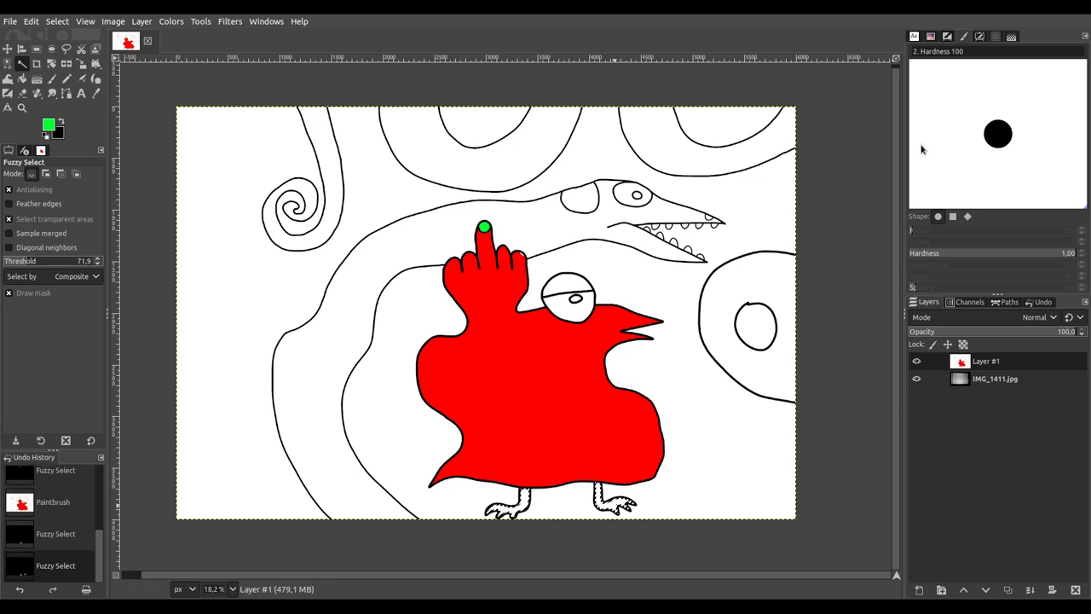
{"action": "left_click", "coordinate": [52, 78]}
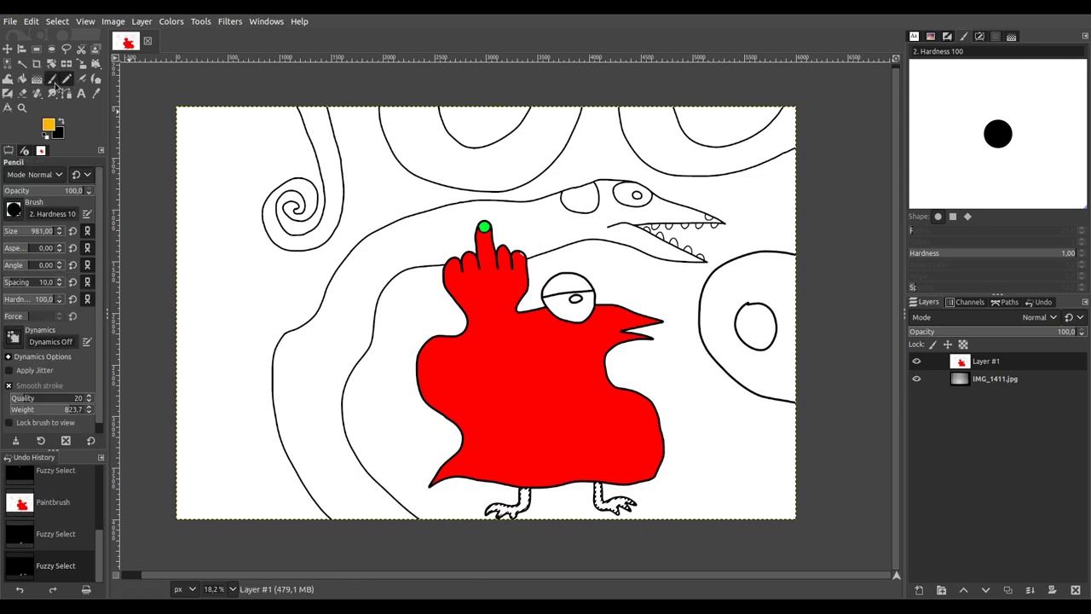
{"action": "mouse_move", "coordinate": [473, 484]}
{"action": "left_mouse_down"}
{"action": "mouse_move", "coordinate": [543, 509]}
{"action": "mouse_move", "coordinate": [694, 487]}
{"action": "left_mouse_up"}
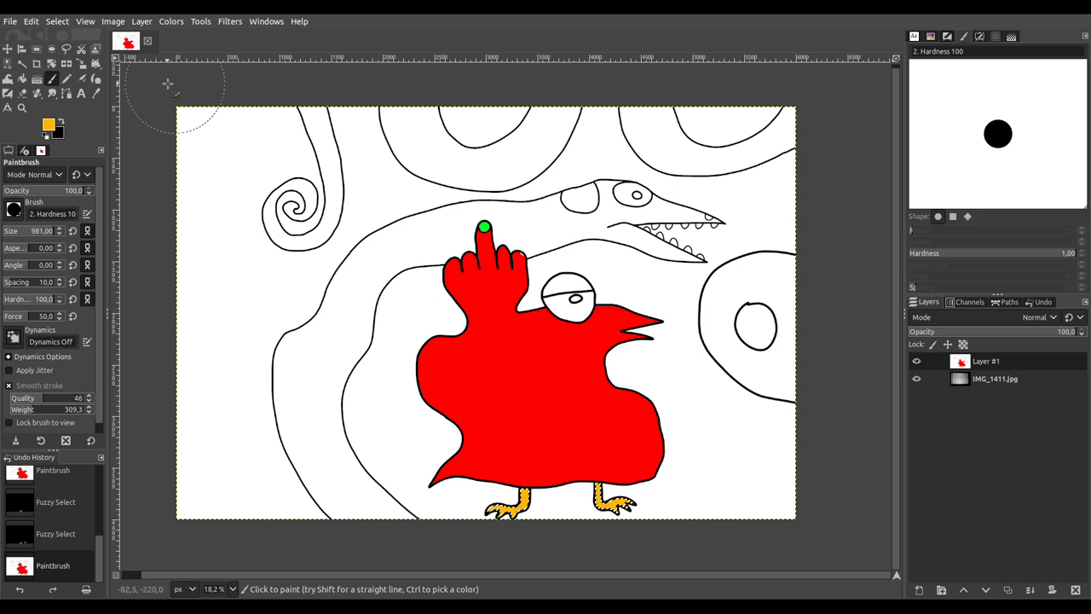
Step: Fuzzy-select the pupil of the bird's eye and paint it blue
{"action": "left_click", "coordinate": [22, 63]}
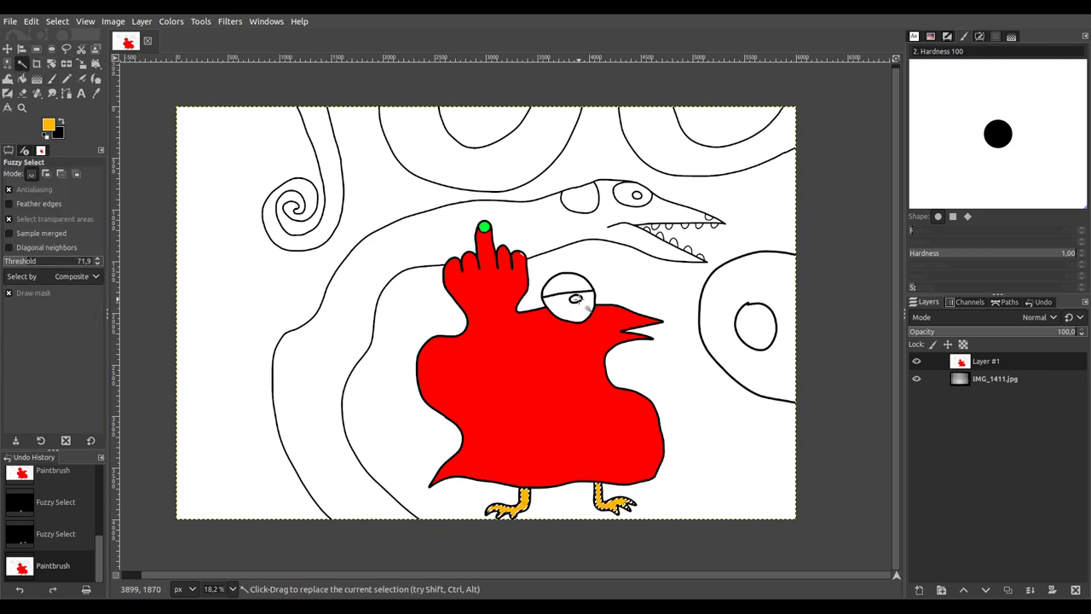
{"action": "left_click", "coordinate": [575, 298]}
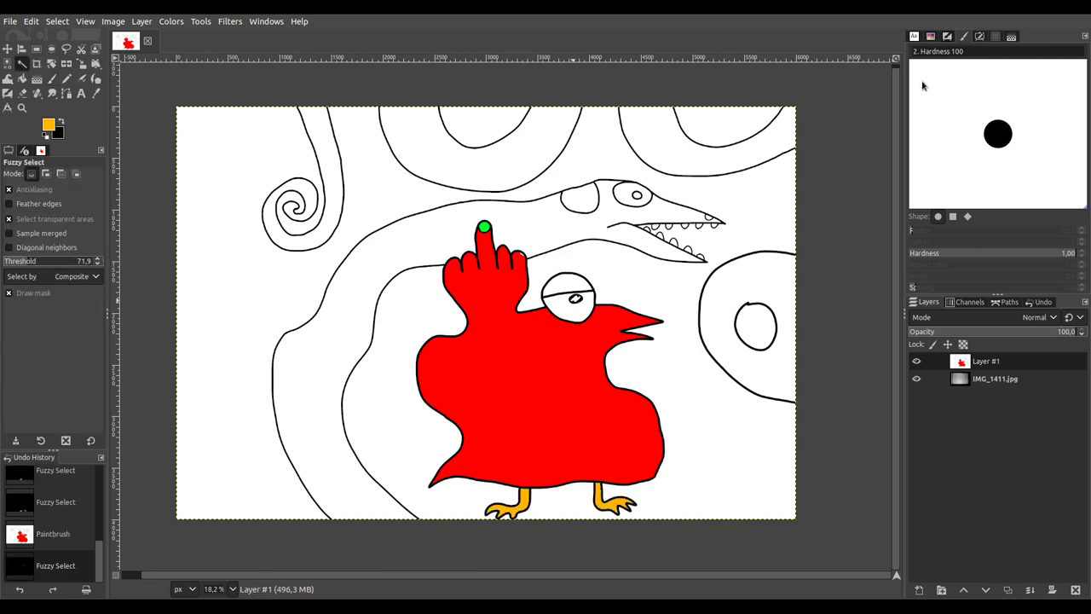
{"action": "left_click", "coordinate": [51, 78]}
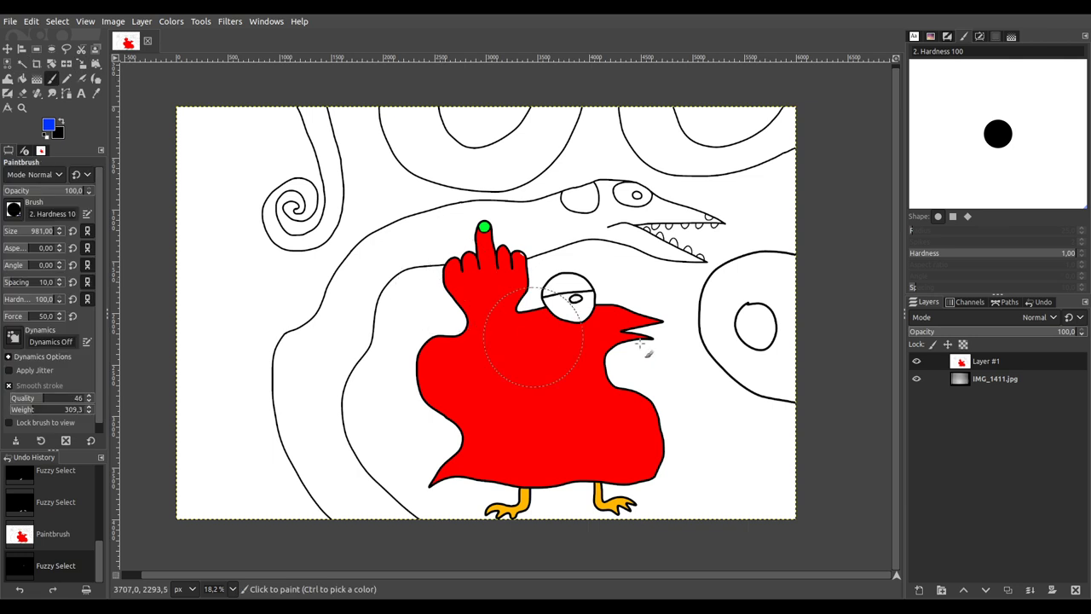
{"action": "left_click", "coordinate": [563, 273]}
Step: Fuzzy-select the eyelid above the bird's pupil and paint it magenta
{"action": "left_click", "coordinate": [22, 63]}
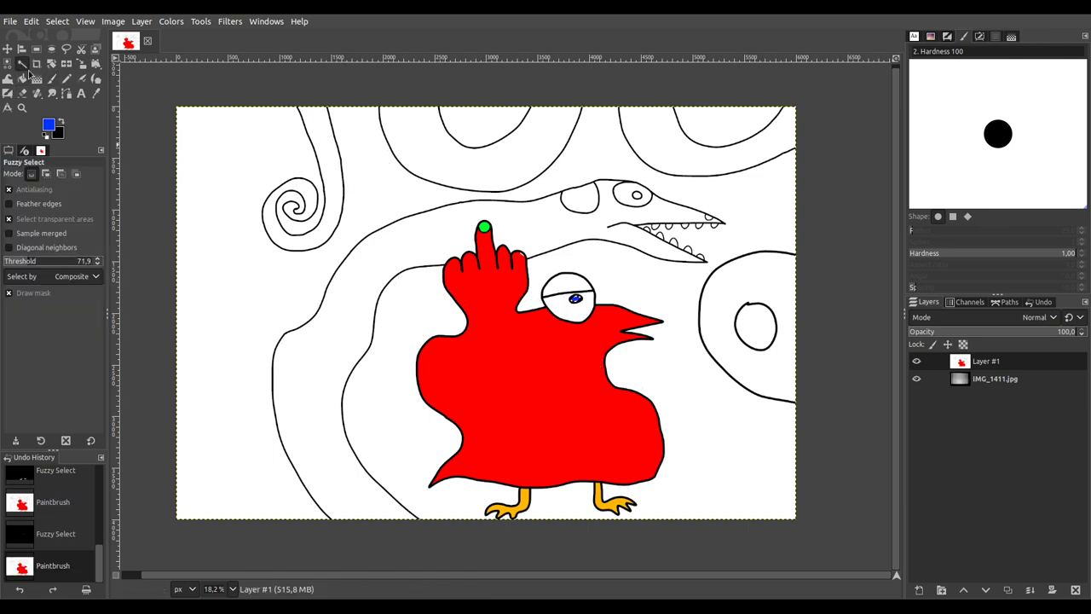
{"action": "left_click", "coordinate": [564, 279]}
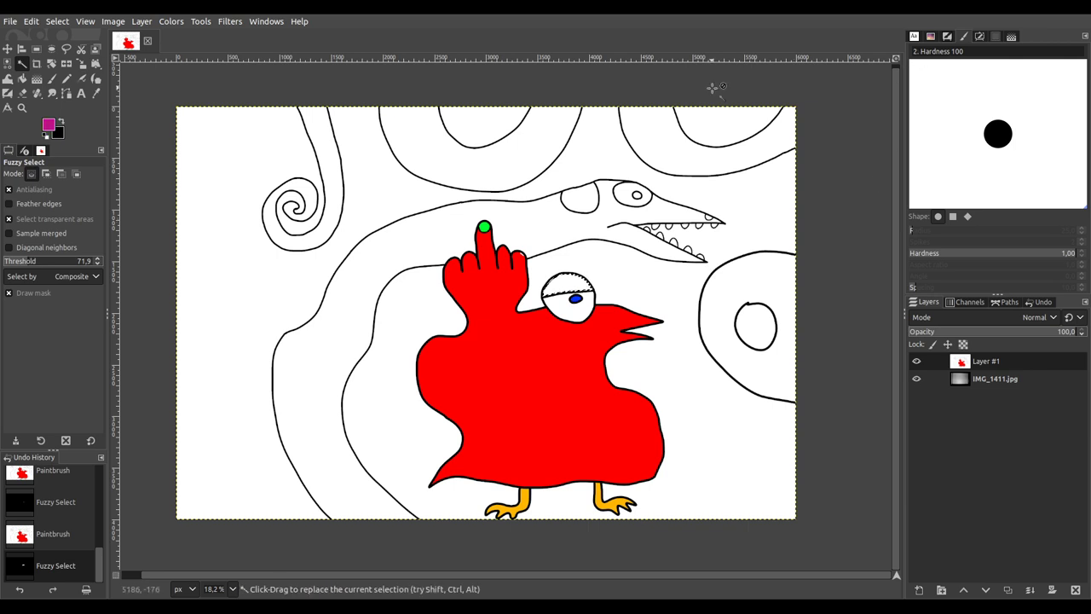
{"action": "left_click", "coordinate": [52, 77]}
{"action": "left_click", "coordinate": [573, 266]}
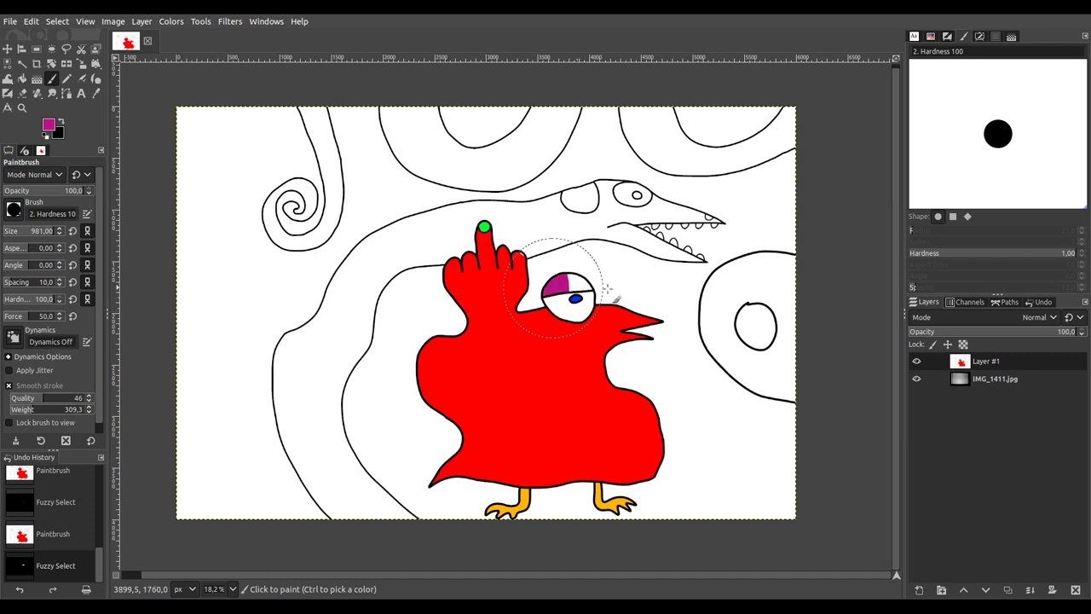
Step: Fuzzy-select the bird's red body plus the unpainted sliver on the rightmost fingertip, paint it red, and reselect the whole image
{"action": "left_click", "coordinate": [22, 65]}
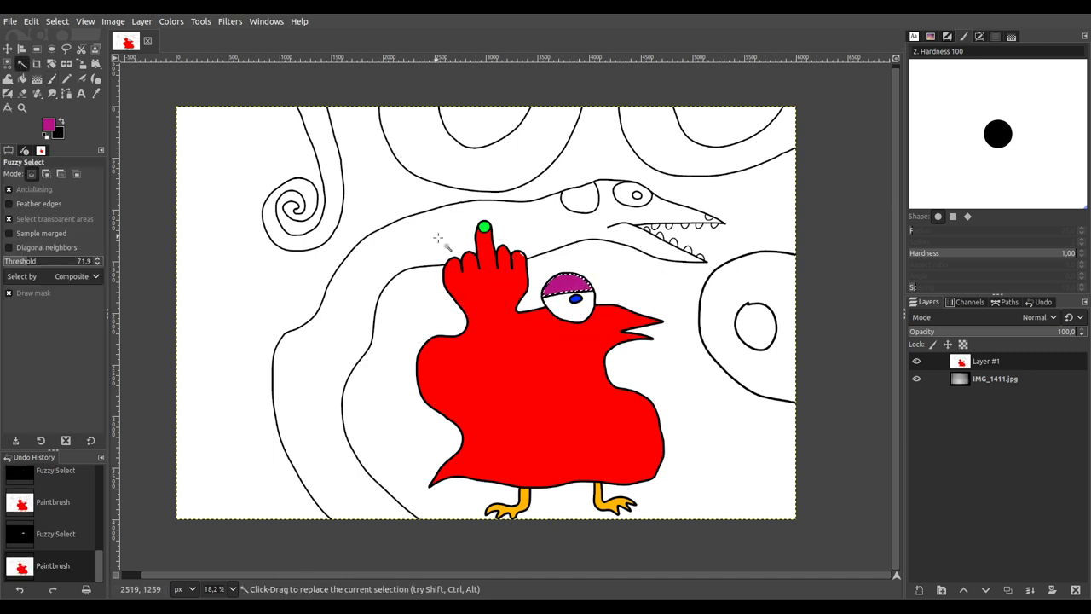
{"action": "key", "text": "1"}
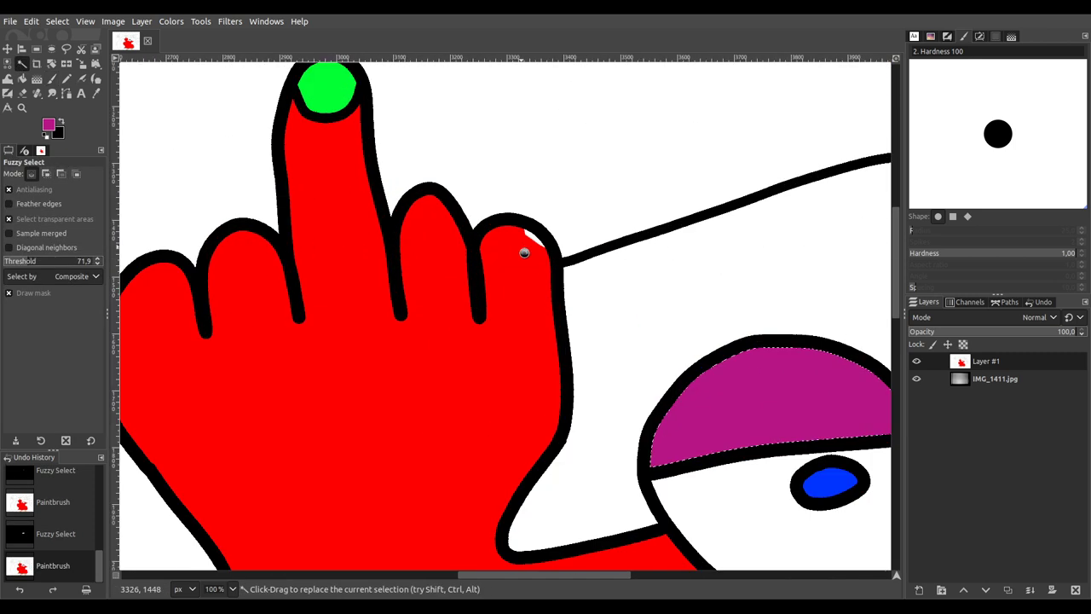
{"action": "left_click", "coordinate": [524, 253]}
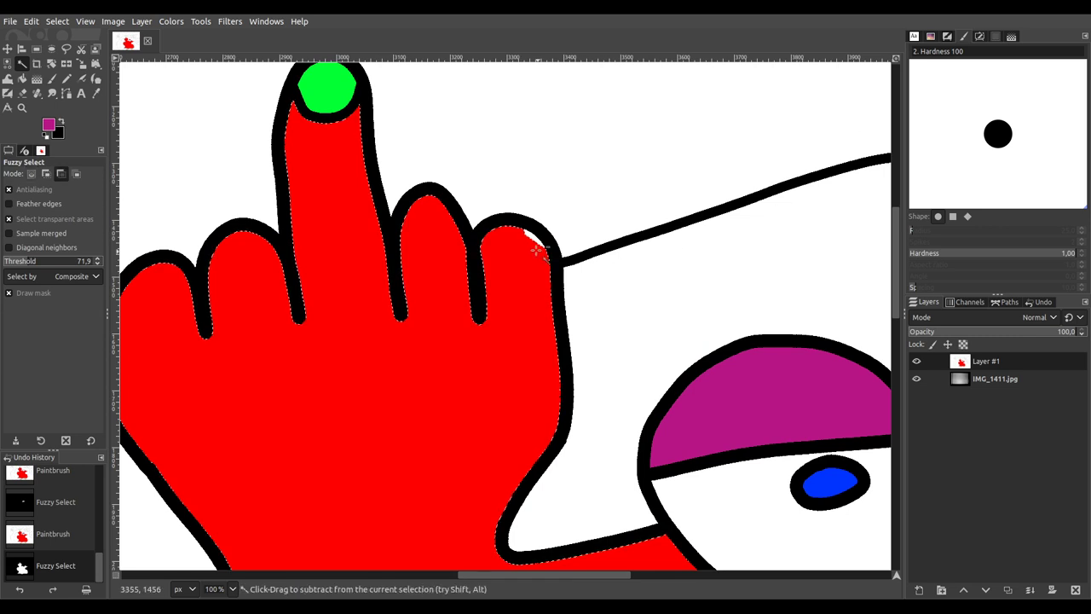
{"action": "scroll", "coordinate": [531, 247], "scroll_direction": "up", "scroll_amount": 4, "text": "ctrl"}
{"action": "key", "text": "shift"}
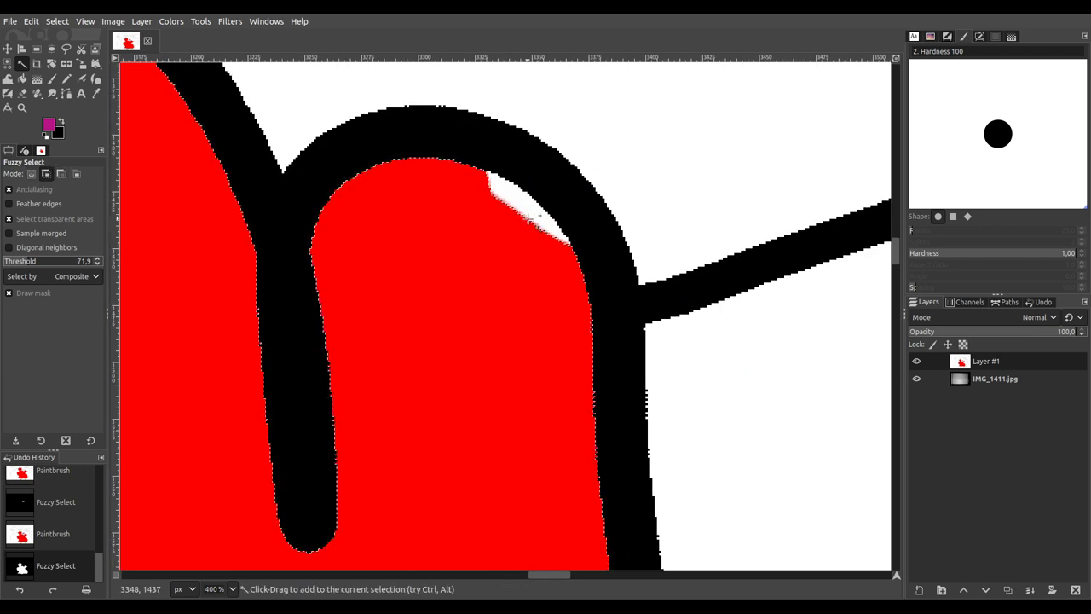
{"action": "left_click", "coordinate": [537, 234], "text": "shift"}
{"action": "left_click", "coordinate": [531, 236], "text": "shift"}
{"action": "key", "text": "ctrl"}
{"action": "scroll", "coordinate": [532, 237], "scroll_direction": "up", "scroll_amount": 6, "text": "ctrl"}
{"action": "key", "text": "shift"}
{"action": "left_click", "coordinate": [638, 187], "text": "shift"}
{"action": "scroll", "coordinate": [645, 191], "scroll_direction": "down", "scroll_amount": 5, "text": "ctrl"}
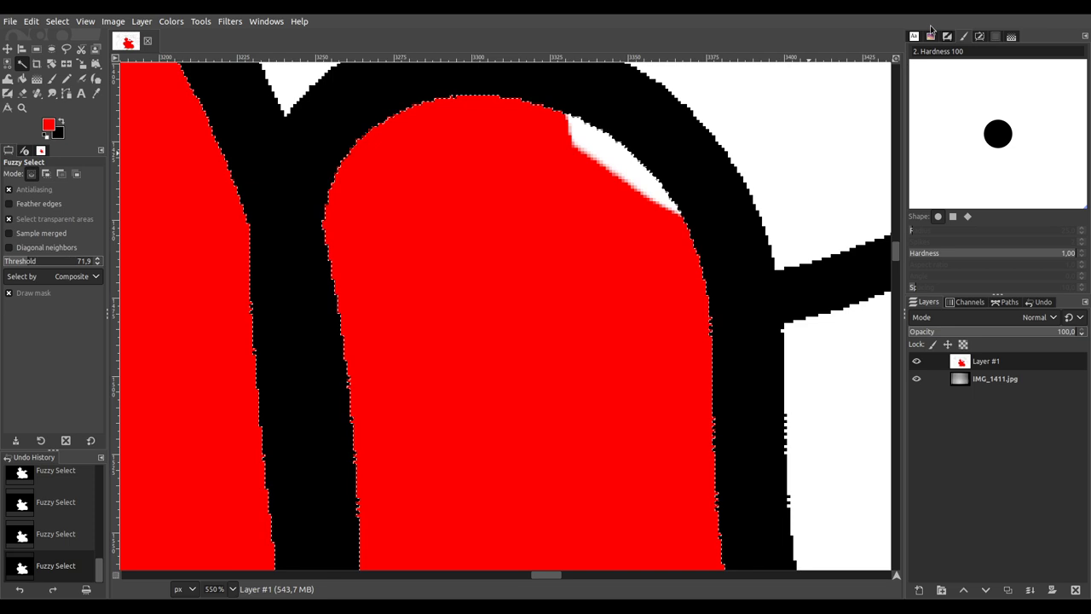
{"action": "left_click", "coordinate": [51, 77]}
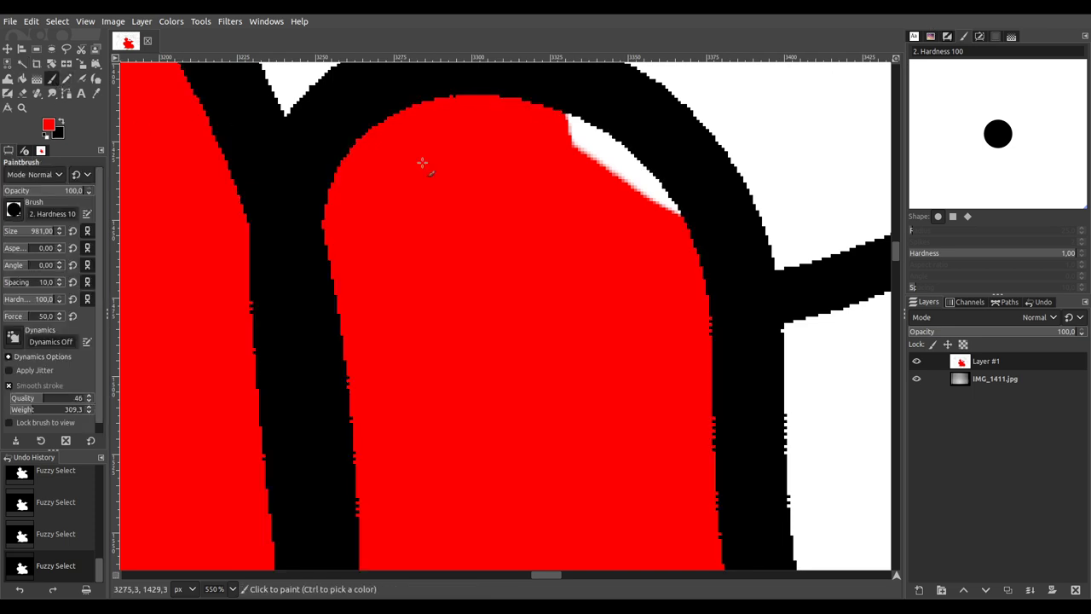
{"action": "left_click", "coordinate": [594, 210]}
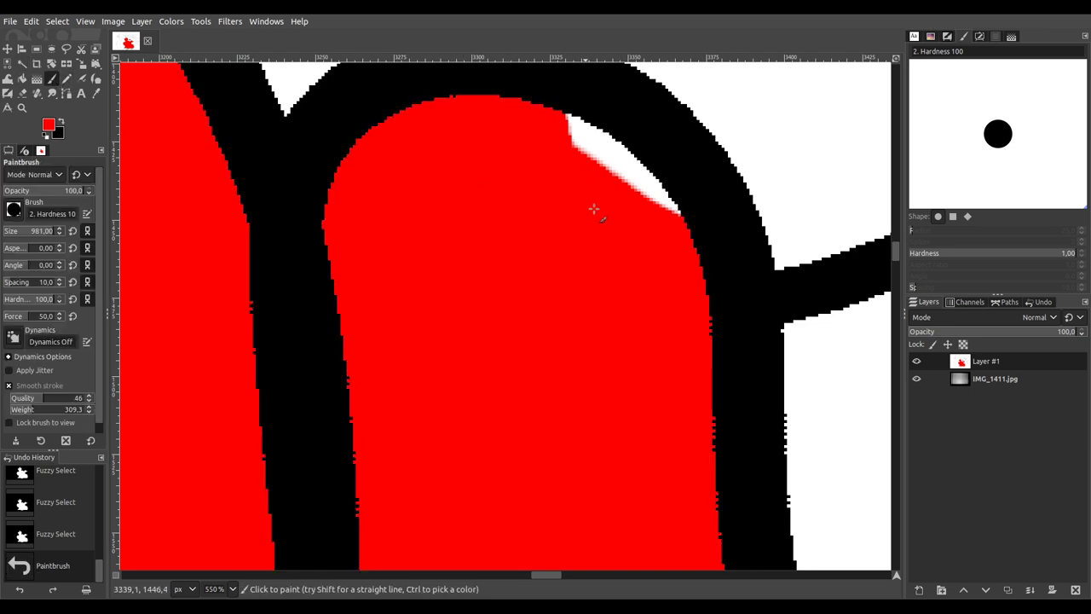
{"action": "key", "text": "ctrl+a"}
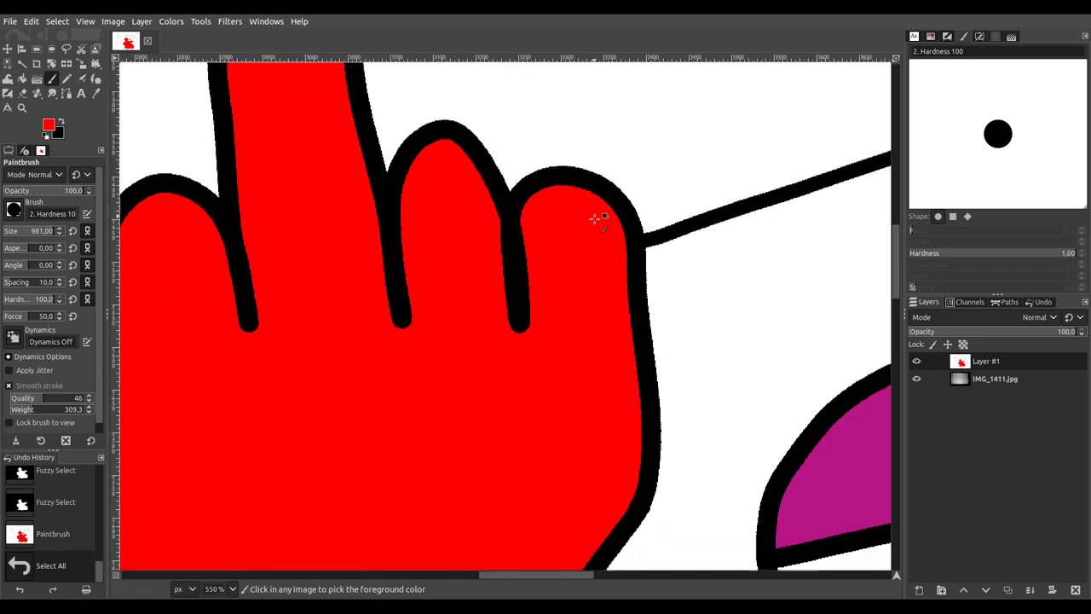
Step: Fuzzy-select the white of the bird's eye around the pupil, paint it light pink, and reselect the whole image
{"action": "scroll", "coordinate": [594, 210], "scroll_direction": "down", "scroll_amount": 6}
{"action": "left_click_drag", "start_coordinate": [476, 230], "coordinate": [241, 180]}
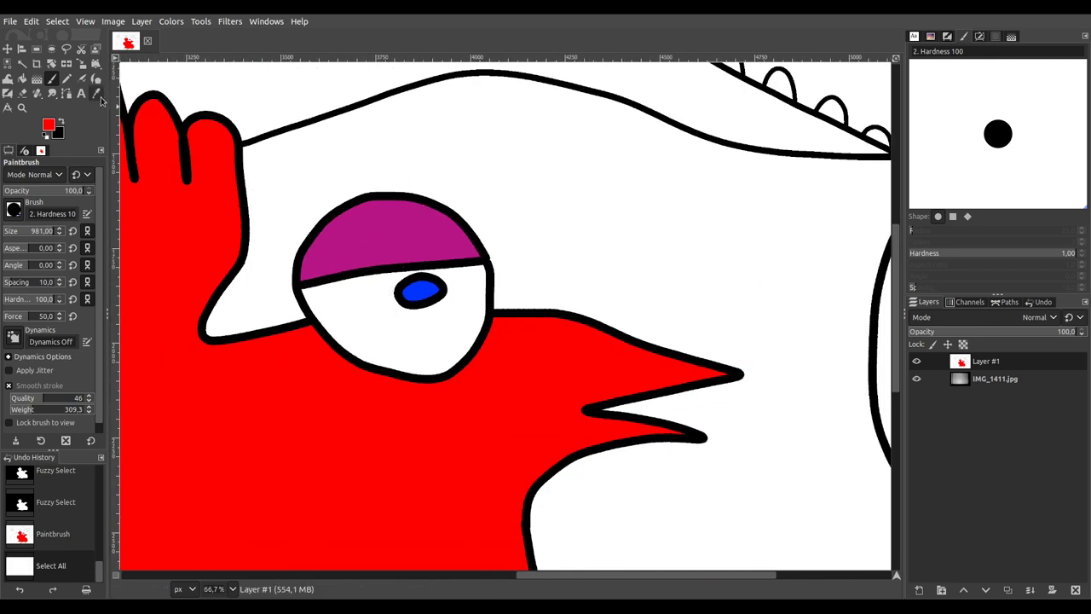
{"action": "left_click", "coordinate": [22, 64]}
{"action": "left_click", "coordinate": [368, 305]}
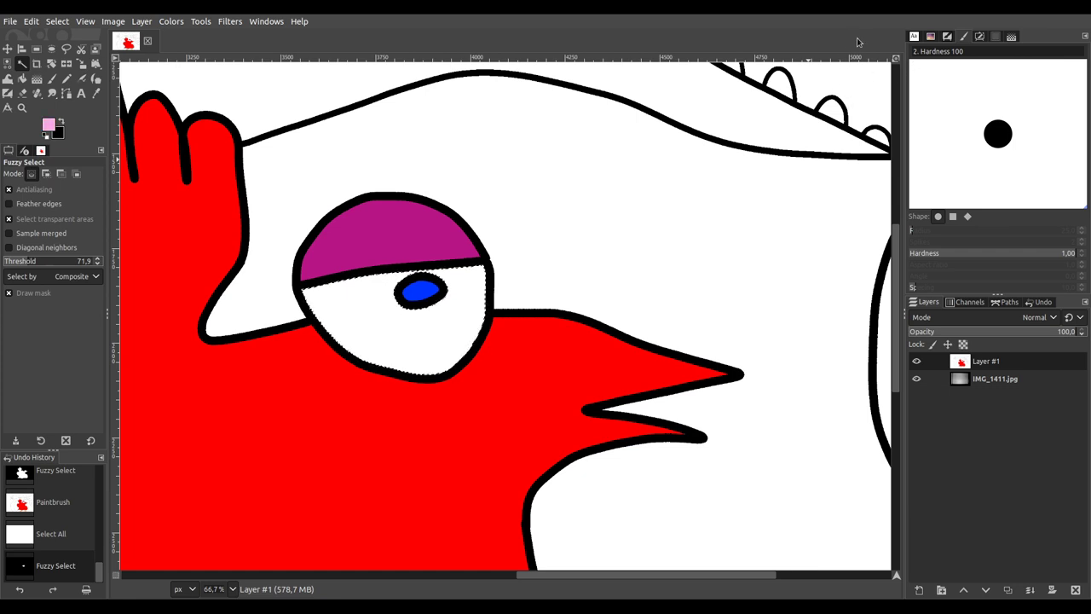
{"action": "left_click", "coordinate": [49, 79]}
{"action": "left_click", "coordinate": [409, 268]}
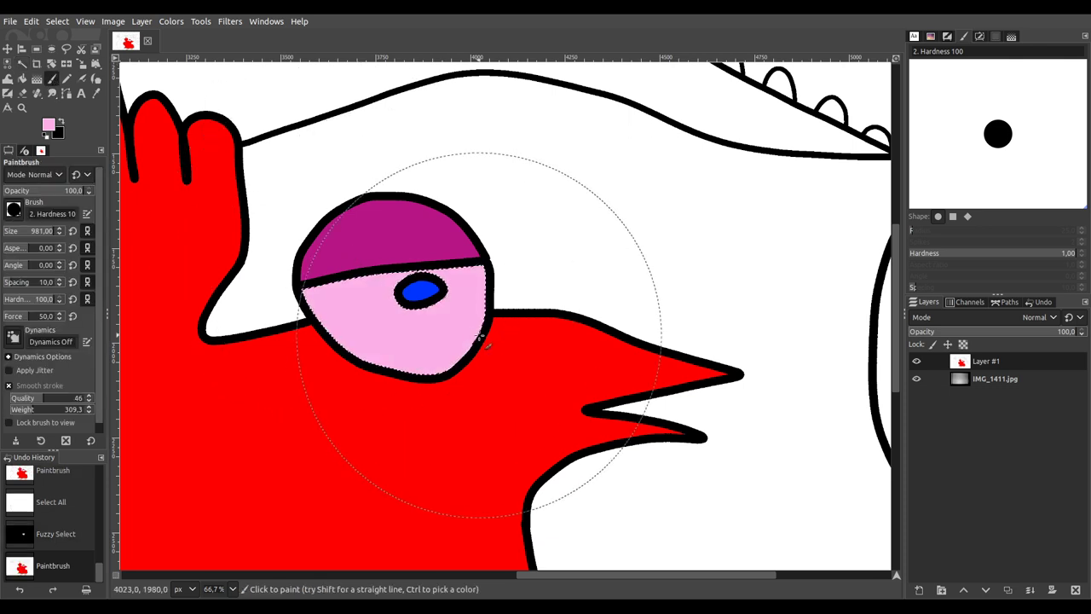
{"action": "key", "text": "ctrl+a"}
{"action": "scroll", "coordinate": [483, 341], "scroll_direction": "down", "scroll_amount": 6}
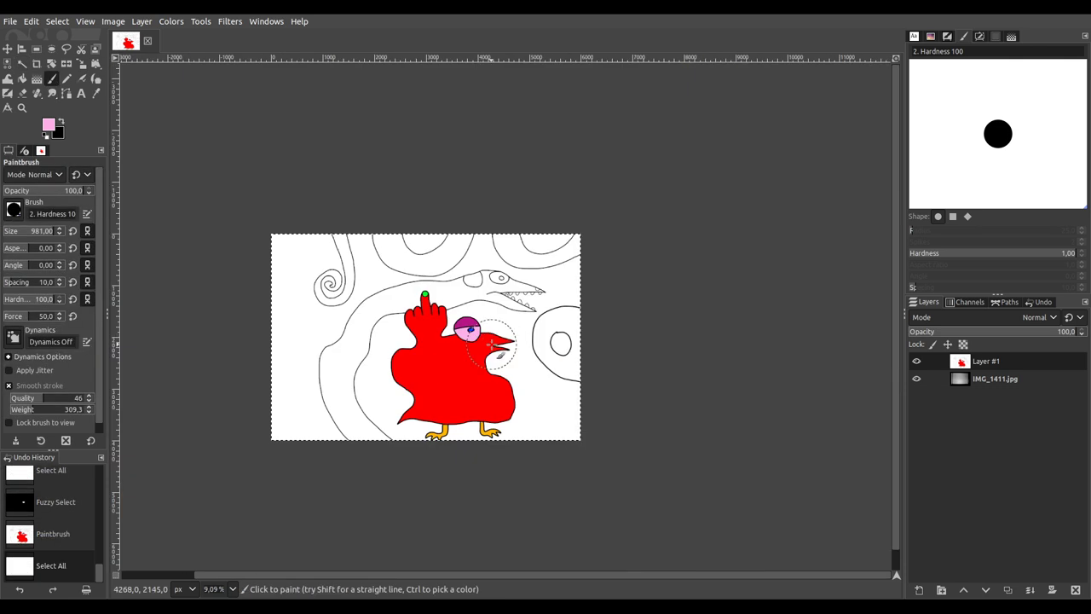
Step: Select the egg yolk outline with Fuzzy Select and paint it orange with the Paintbrush
{"action": "scroll", "coordinate": [490, 346], "scroll_direction": "up", "scroll_amount": 2}
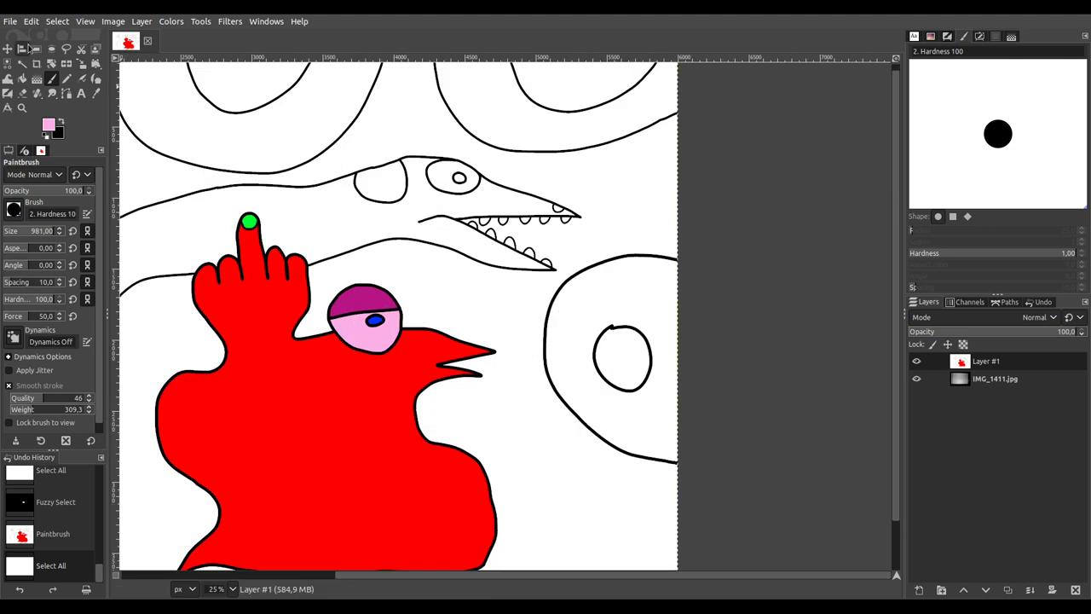
{"action": "left_click", "coordinate": [22, 64]}
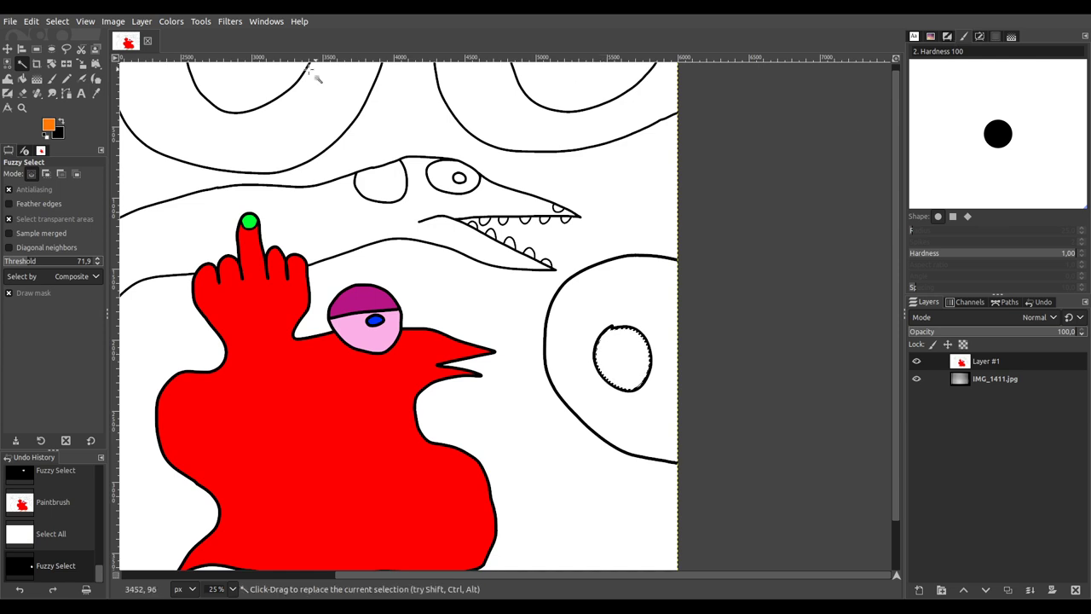
{"action": "left_click", "coordinate": [52, 78]}
{"action": "left_click", "coordinate": [622, 354]}
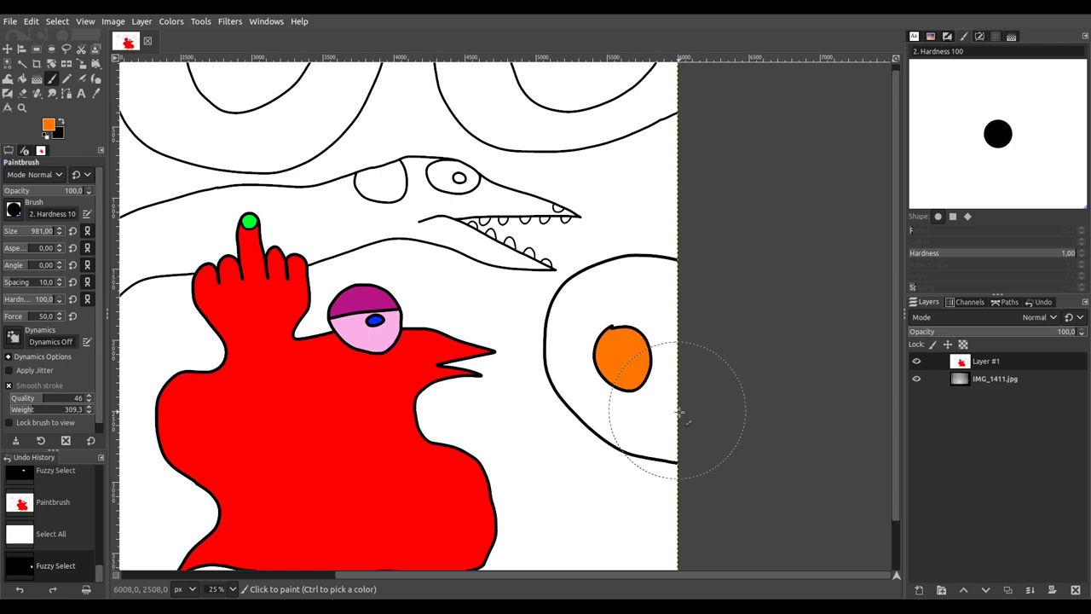
Step: Select all sections of the snake together with Fuzzy Select: the spiral tail, both upper loops and the long body with the head
{"action": "scroll", "coordinate": [385, 226], "scroll_direction": "down", "scroll_amount": 1, "text": "ctrl"}
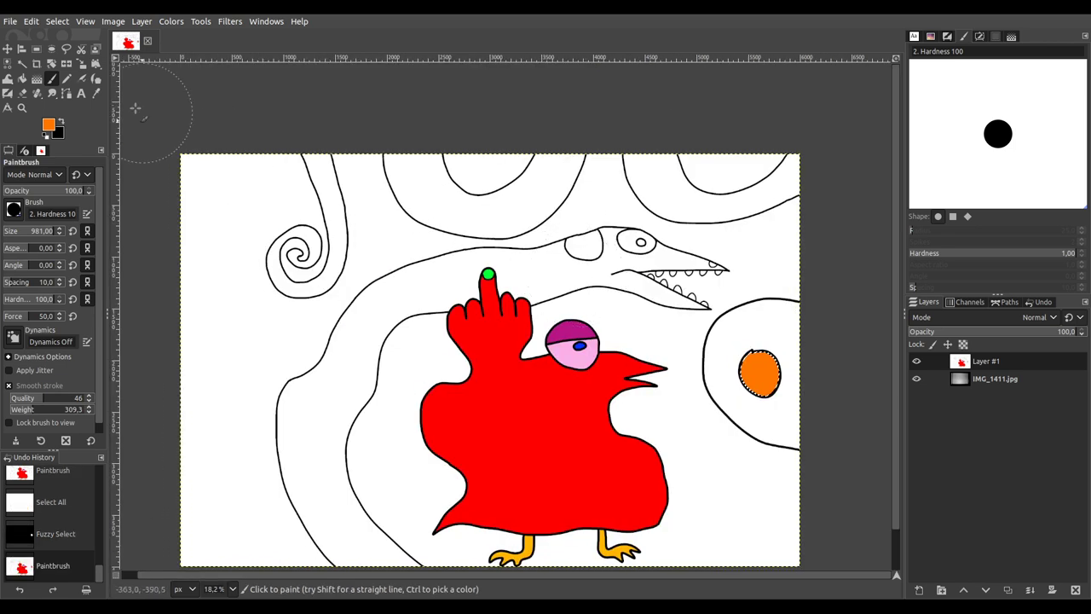
{"action": "key", "text": "u"}
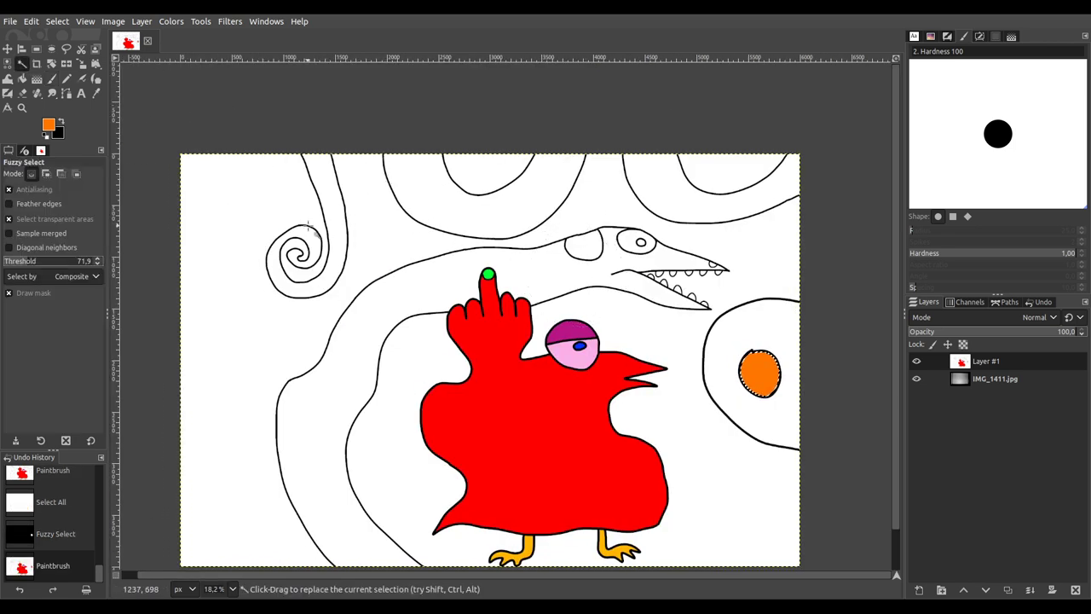
{"action": "left_click", "coordinate": [358, 228]}
{"action": "left_click", "coordinate": [501, 216], "text": "shift"}
{"action": "left_click", "coordinate": [684, 333], "text": "shift"}
{"action": "scroll", "coordinate": [607, 248], "scroll_direction": "down", "scroll_amount": 3}
{"action": "key", "text": "shift"}
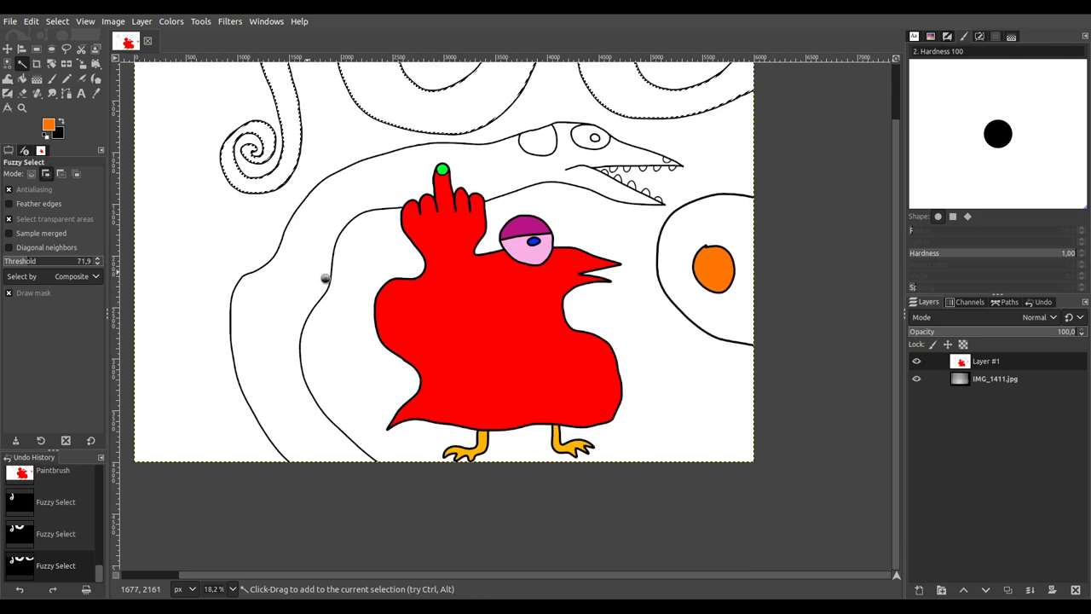
{"action": "left_click", "coordinate": [325, 278], "text": "shift"}
{"action": "scroll", "coordinate": [567, 276], "scroll_direction": "down", "scroll_amount": 3}
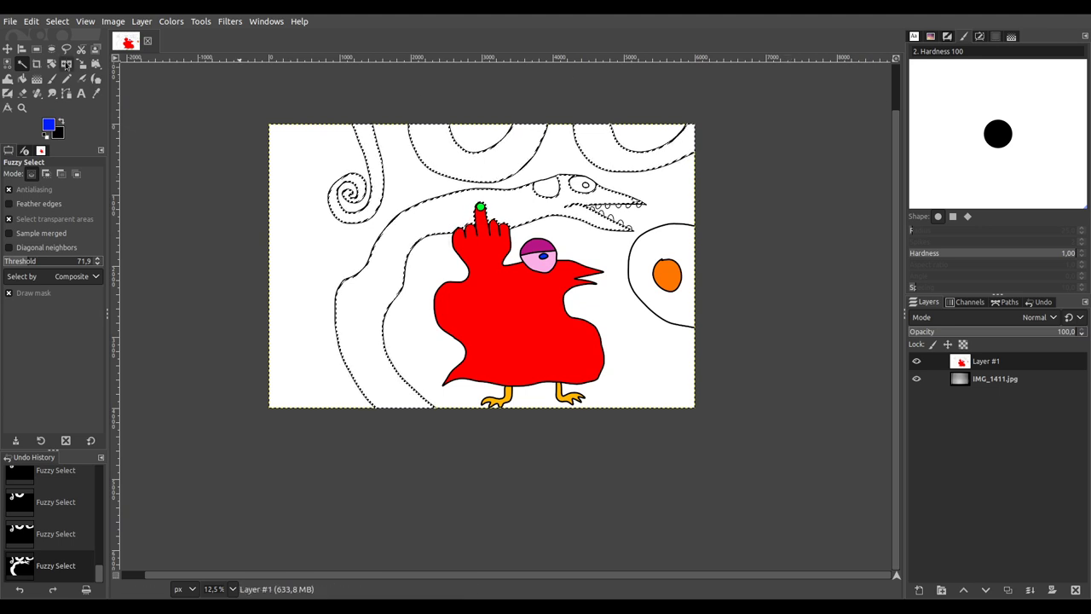
Step: Paint the selected tail, loops, body and head of the snake bright blue with the Paintbrush
{"action": "left_click", "coordinate": [52, 79]}
{"action": "mouse_move", "coordinate": [363, 126]}
{"action": "left_mouse_down"}
{"action": "mouse_move", "coordinate": [357, 149]}
{"action": "mouse_move", "coordinate": [375, 181]}
{"action": "mouse_move", "coordinate": [439, 136]}
{"action": "left_mouse_up"}
{"action": "left_click_drag", "start_coordinate": [474, 170], "coordinate": [556, 116]}
{"action": "mouse_move", "coordinate": [608, 152]}
{"action": "left_mouse_down"}
{"action": "mouse_move", "coordinate": [631, 168]}
{"action": "mouse_move", "coordinate": [696, 151]}
{"action": "mouse_move", "coordinate": [707, 135]}
{"action": "mouse_move", "coordinate": [689, 162]}
{"action": "mouse_move", "coordinate": [568, 220]}
{"action": "mouse_move", "coordinate": [616, 201]}
{"action": "left_mouse_up"}
{"action": "mouse_move", "coordinate": [462, 206]}
{"action": "left_mouse_down"}
{"action": "mouse_move", "coordinate": [347, 265]}
{"action": "mouse_move", "coordinate": [323, 318]}
{"action": "mouse_move", "coordinate": [376, 378]}
{"action": "left_mouse_up"}
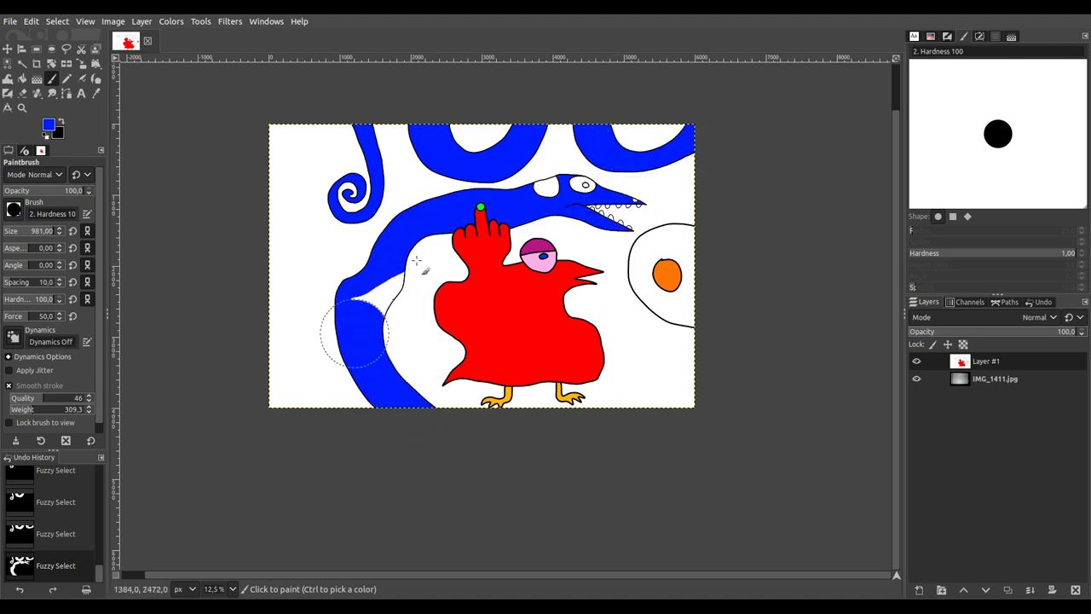
{"action": "left_click_drag", "start_coordinate": [443, 237], "coordinate": [445, 239]}
Step: Select the rounded patch behind the snake's eye and paint it light cyan
{"action": "key", "text": "u"}
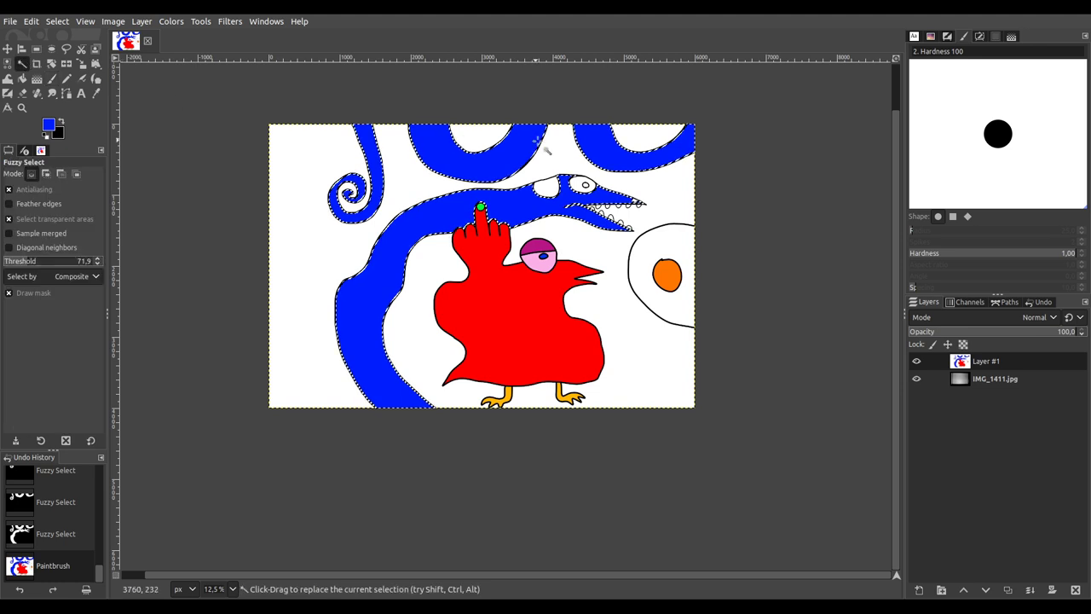
{"action": "left_click", "coordinate": [546, 185]}
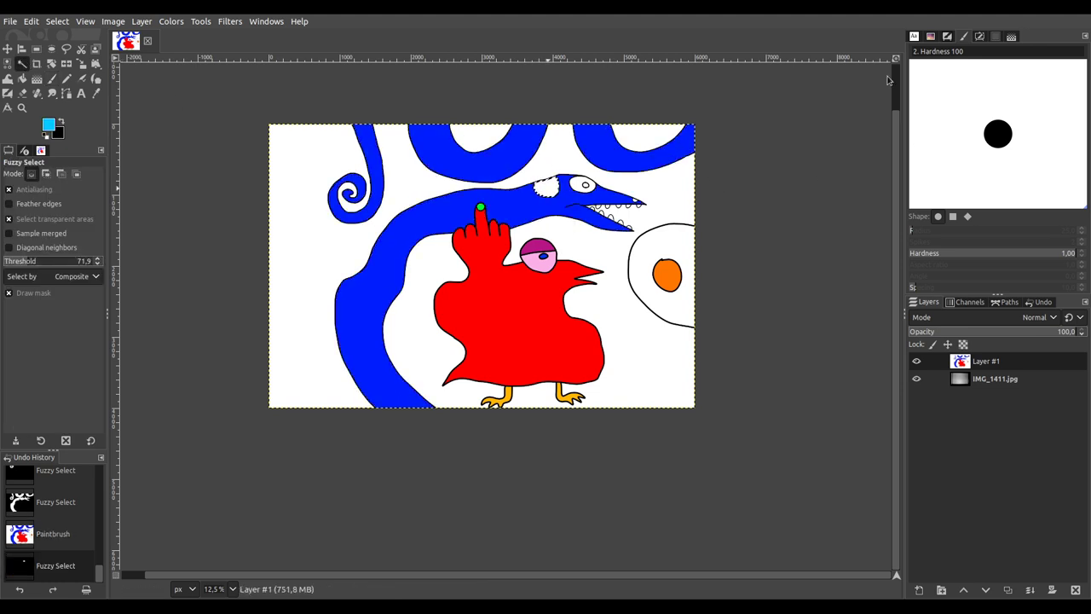
{"action": "left_click", "coordinate": [52, 80]}
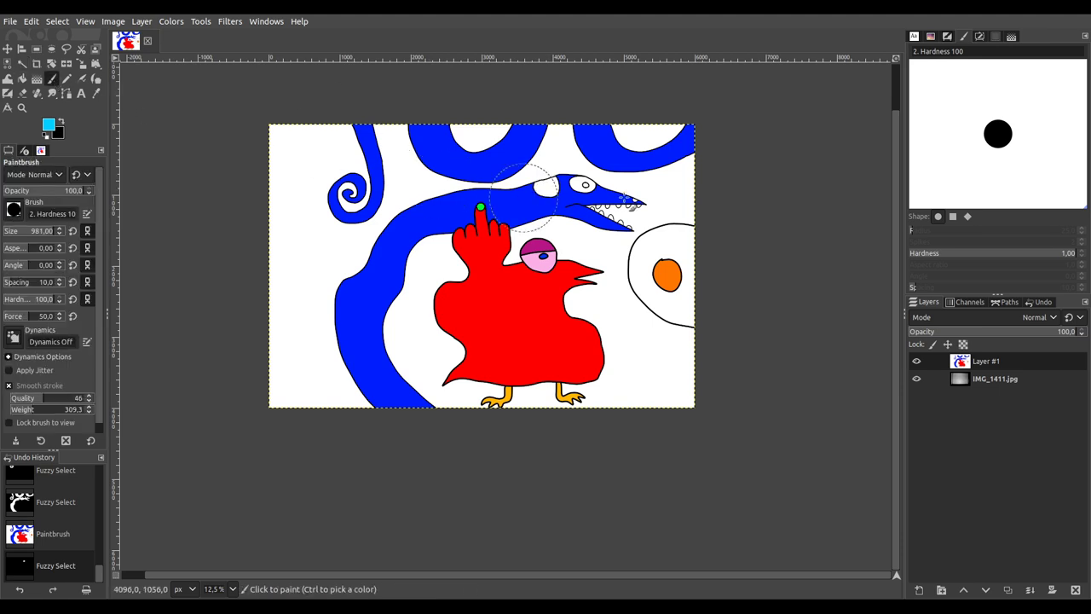
{"action": "left_click", "coordinate": [546, 189]}
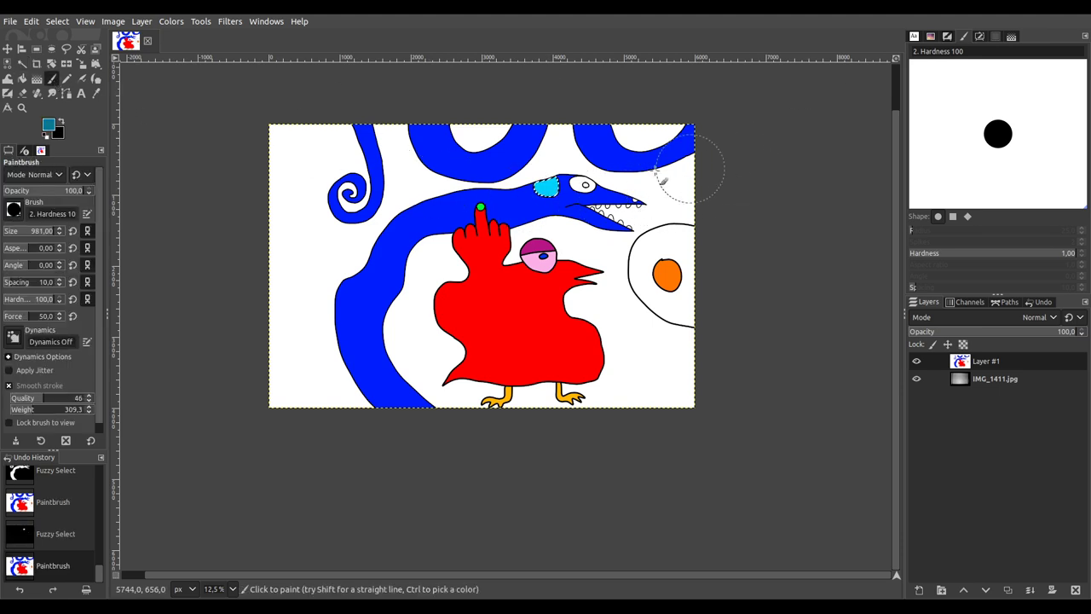
{"action": "left_click", "coordinate": [477, 189]}
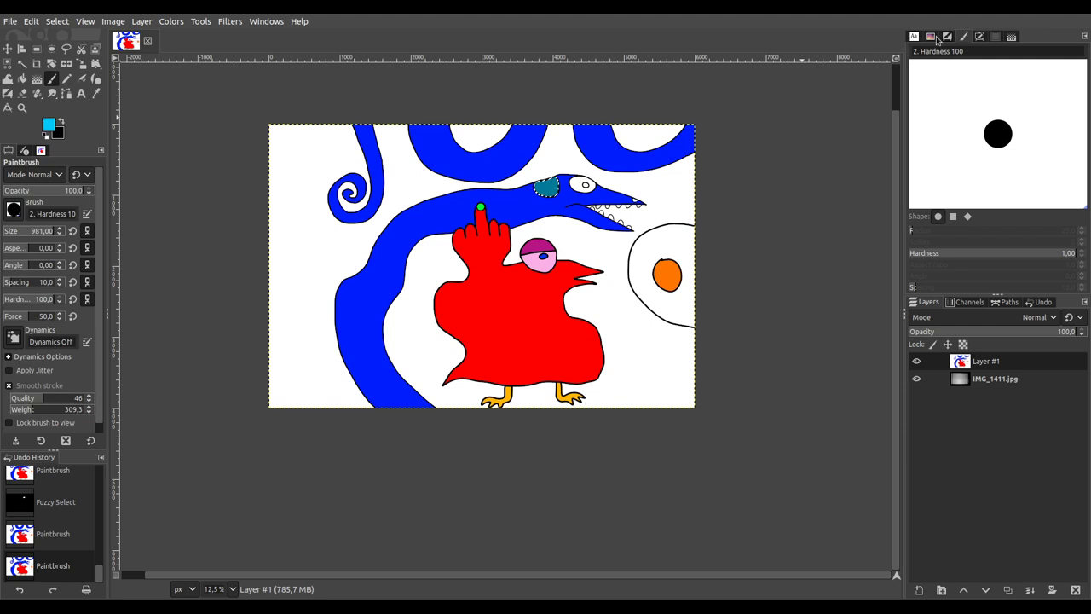
{"action": "left_click", "coordinate": [487, 197]}
Step: Select the white of the snake's eye around the pupil and paint it pale beige
{"action": "scroll", "coordinate": [594, 192], "scroll_direction": "up", "scroll_amount": 4, "text": "ctrl"}
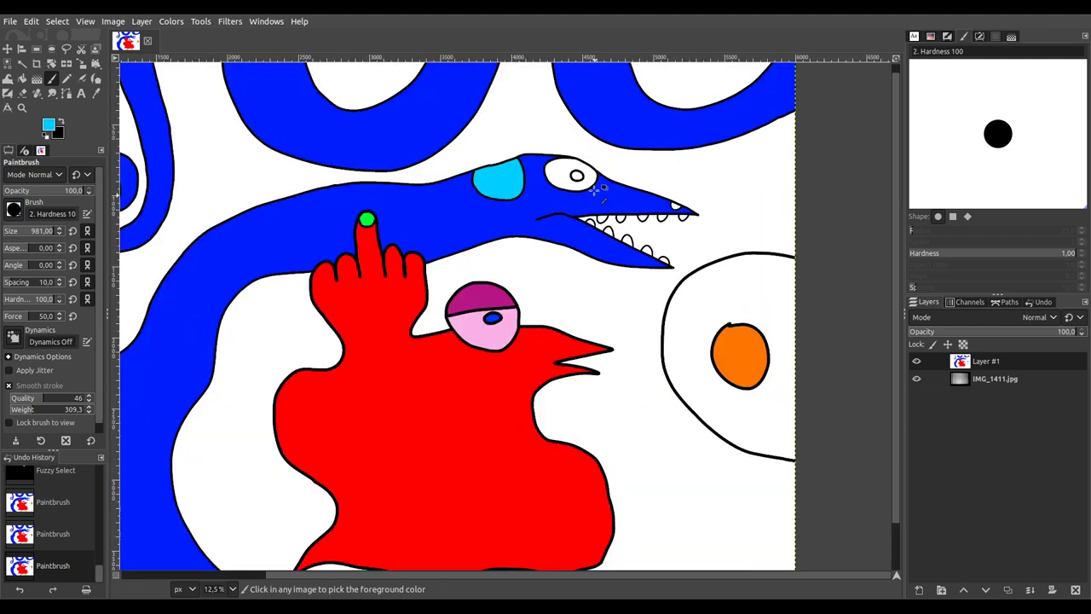
{"action": "left_click", "coordinate": [22, 64]}
{"action": "left_click_drag", "start_coordinate": [531, 146], "coordinate": [874, 159]}
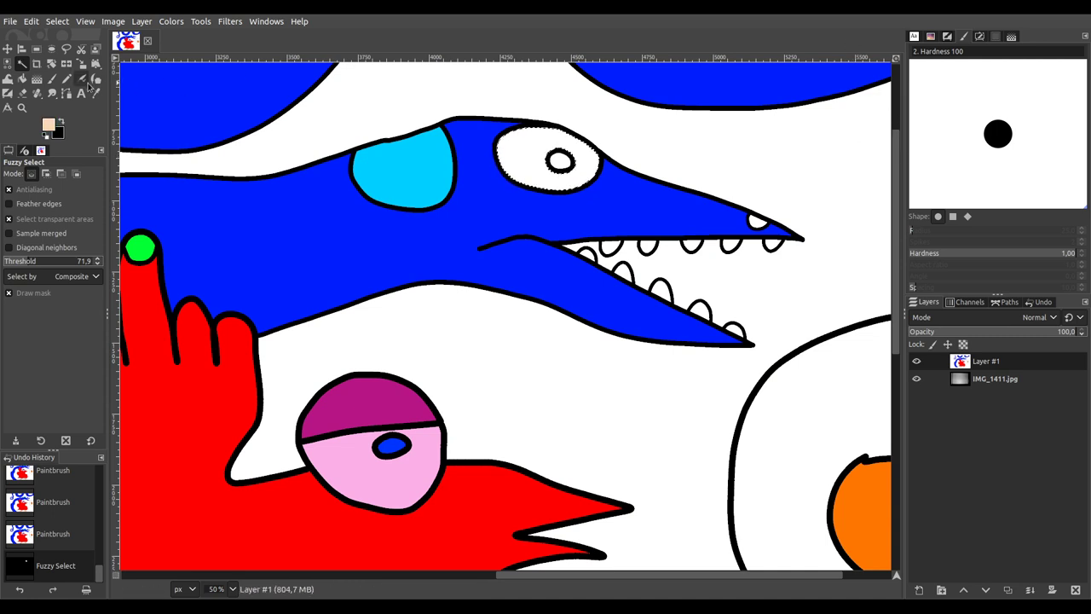
{"action": "left_click", "coordinate": [51, 79]}
{"action": "left_click", "coordinate": [562, 171]}
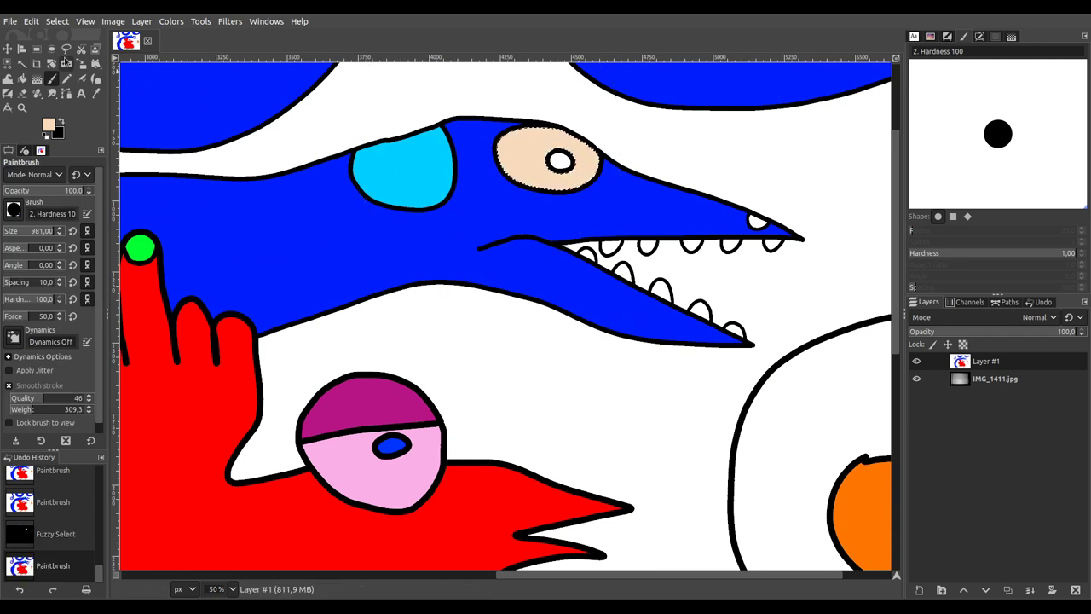
Step: Select the snake's pupil, paint it magenta, and extend the selection to the whole image
{"action": "left_click", "coordinate": [23, 64]}
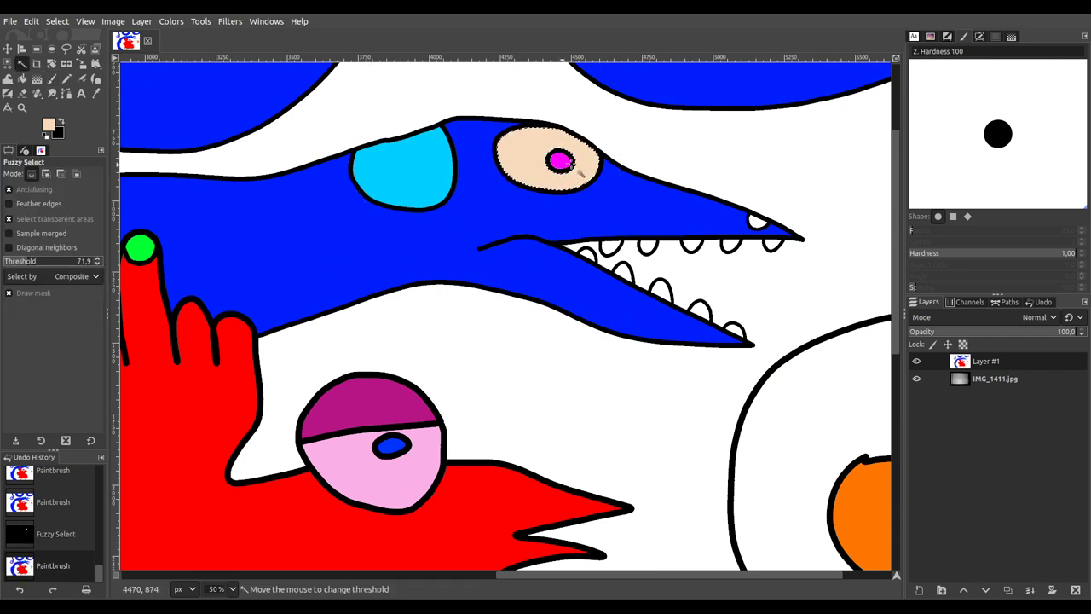
{"action": "left_click_drag", "start_coordinate": [580, 172], "coordinate": [579, 173]}
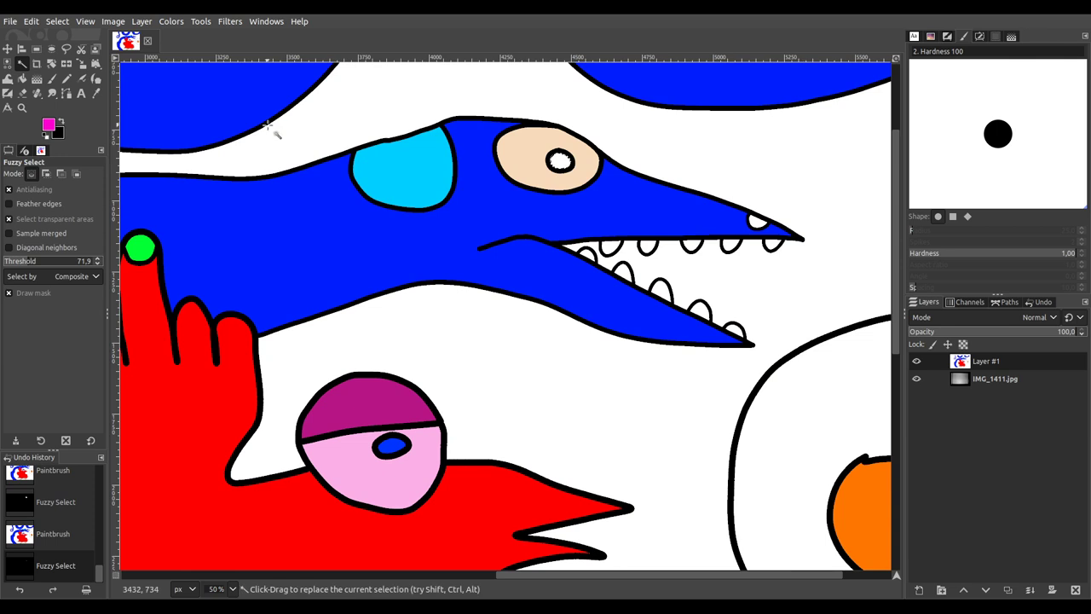
{"action": "left_click", "coordinate": [51, 78]}
{"action": "left_click", "coordinate": [560, 162]}
{"action": "key", "text": "ctrl+a"}
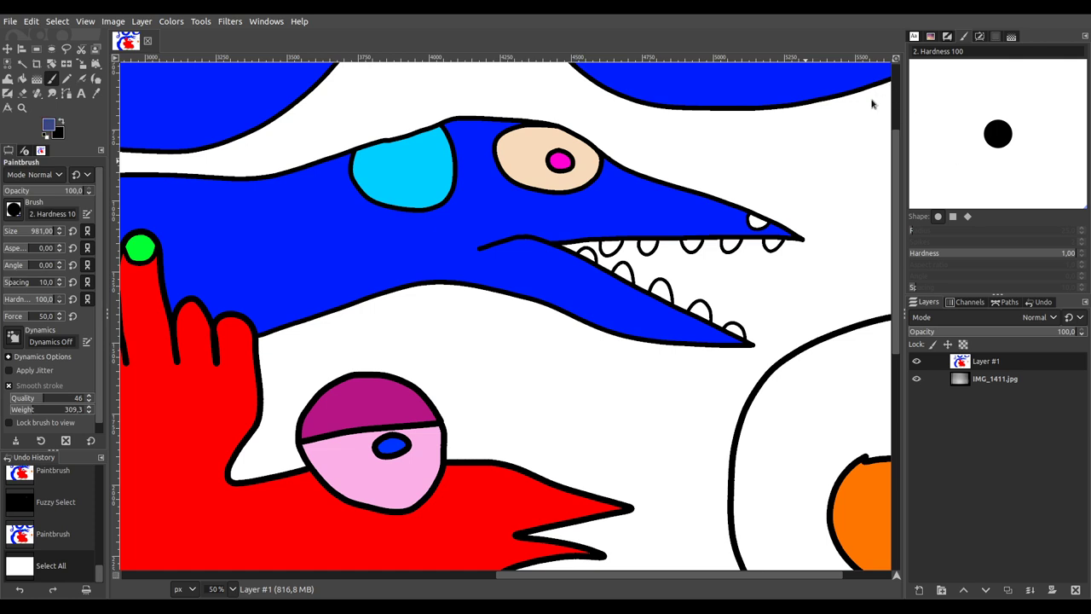
Step: Select the snake's nostril and paint it dark slate blue, then reselect the whole image and save the file
{"action": "left_click", "coordinate": [24, 64]}
{"action": "left_click", "coordinate": [731, 253]}
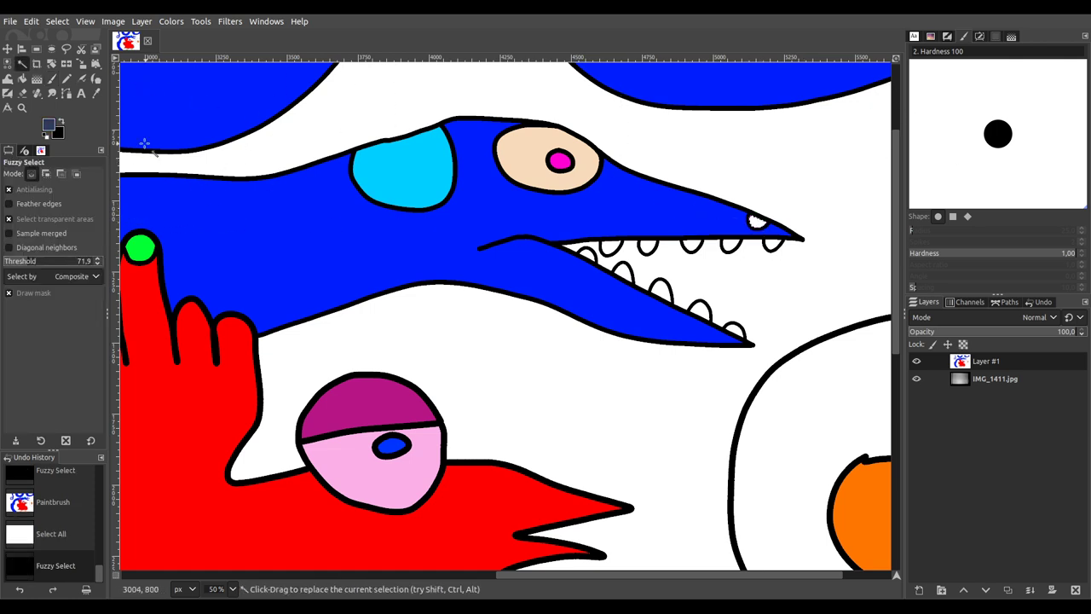
{"action": "left_click", "coordinate": [51, 78]}
{"action": "left_click", "coordinate": [716, 246]}
{"action": "key", "text": "ctrl+a"}
{"action": "scroll", "coordinate": [602, 286], "scroll_direction": "down", "scroll_amount": 6}
{"action": "scroll", "coordinate": [595, 277], "scroll_direction": "up", "scroll_amount": 3}
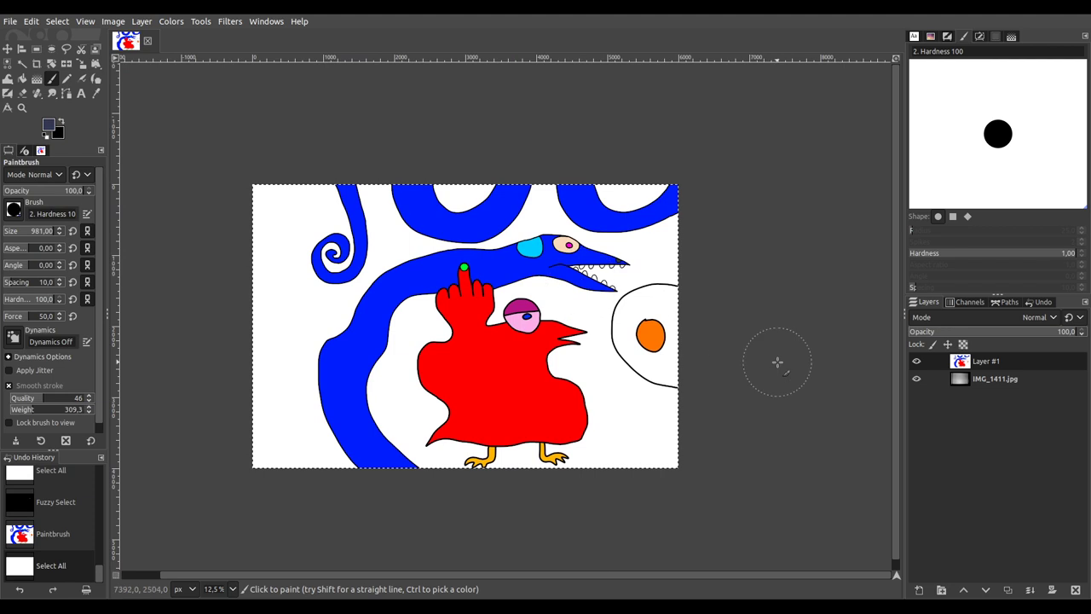
{"action": "key", "text": "ctrl+s"}
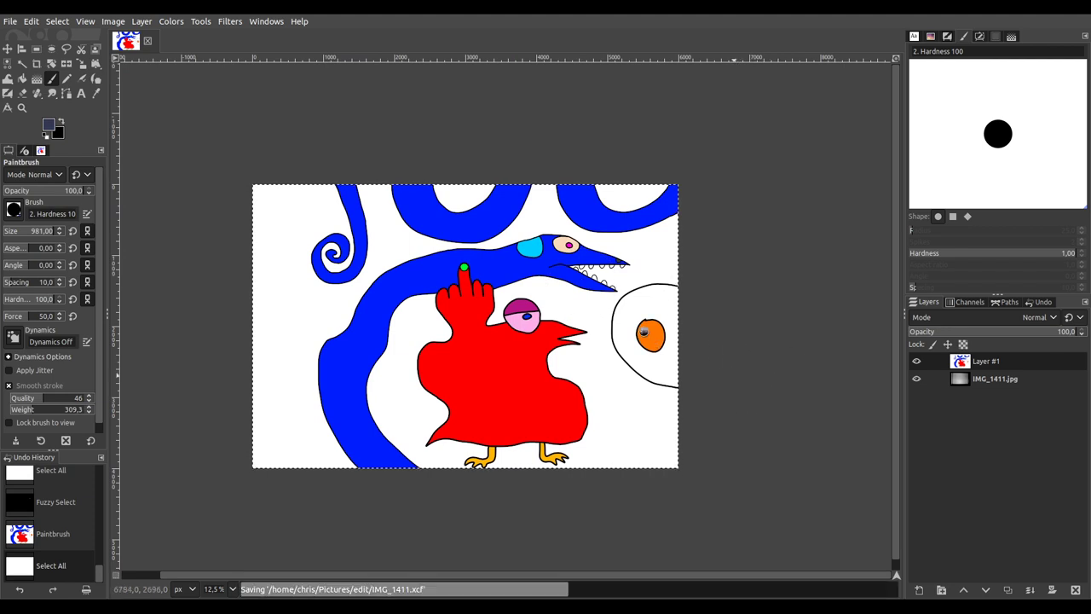
Step: Select all white areas using Select by Color and remove the egg white from the selection with Fuzzy Select
{"action": "left_click", "coordinate": [8, 65]}
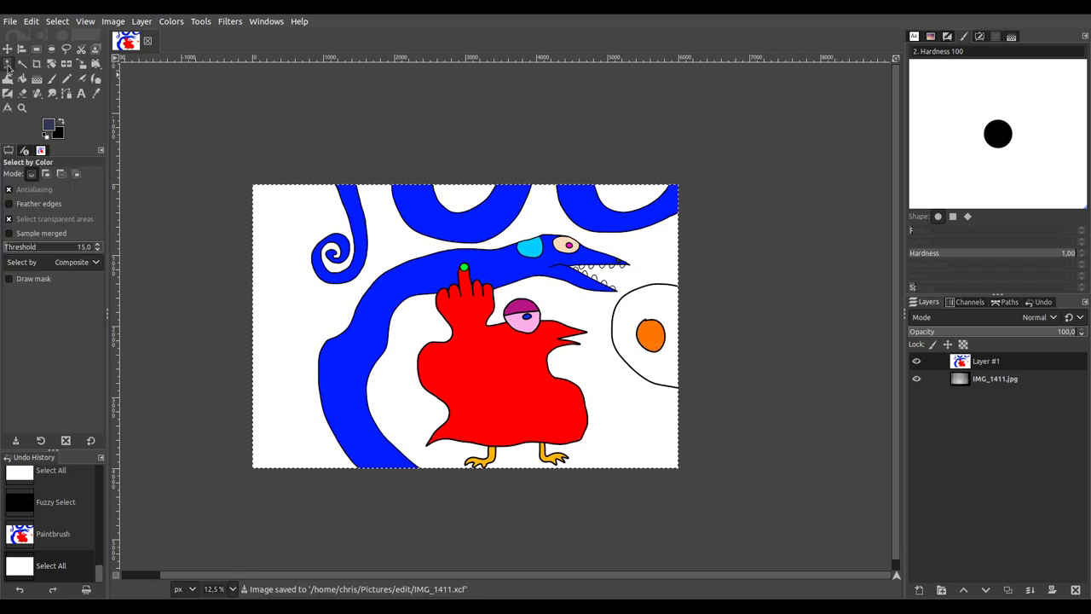
{"action": "left_click", "coordinate": [288, 223]}
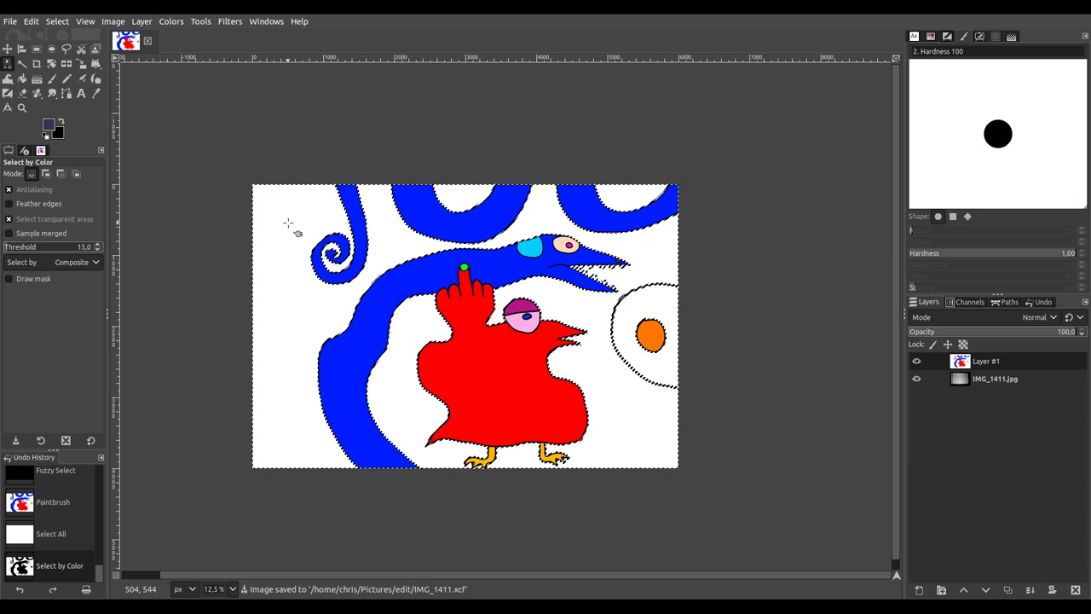
{"action": "left_click", "coordinate": [20, 64]}
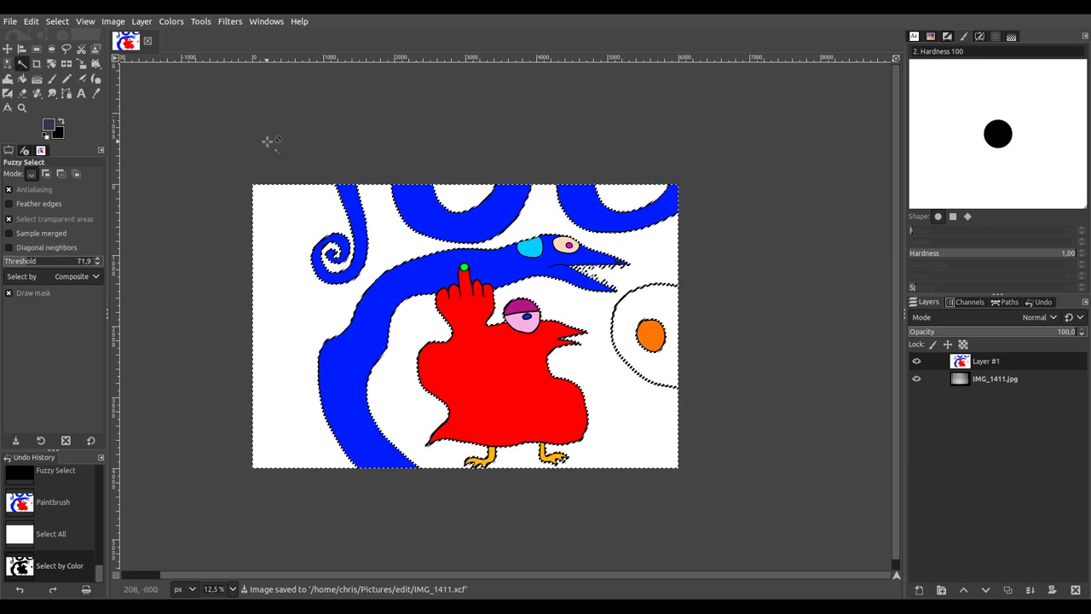
{"action": "left_click", "coordinate": [632, 307]}
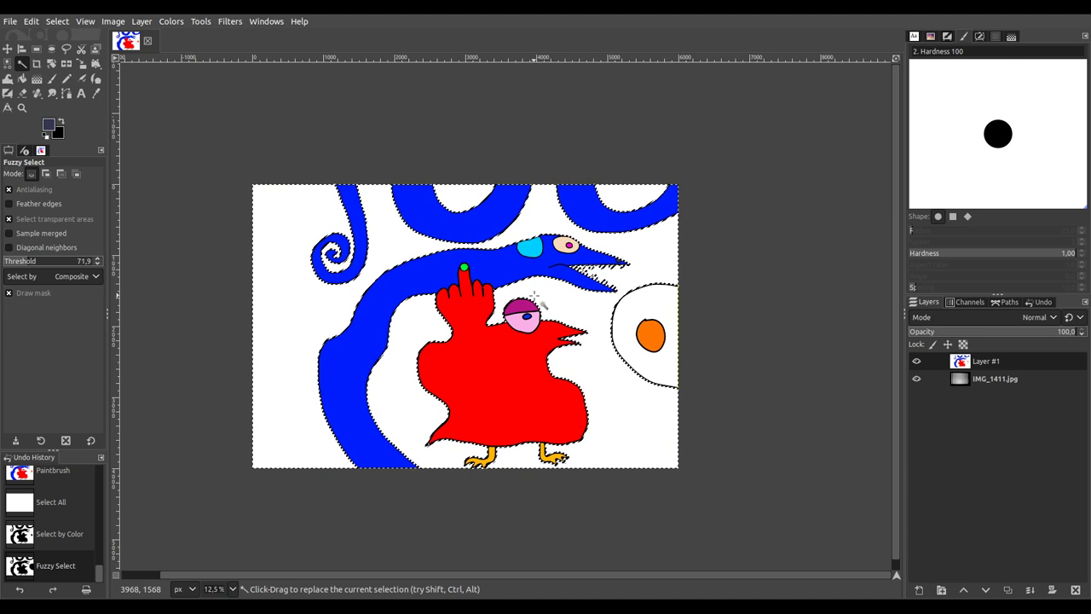
Step: Subtract the snake's lower and upper teeth from the white background selection with Fuzzy Select
{"action": "scroll", "coordinate": [603, 281], "scroll_direction": "up", "scroll_amount": 5}
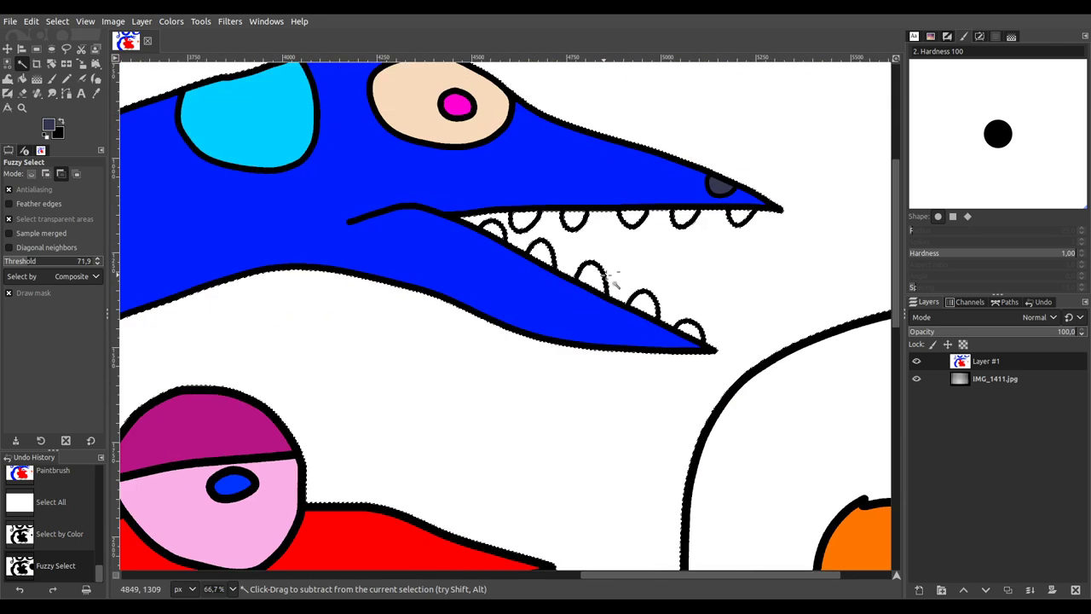
{"action": "left_click", "coordinate": [688, 331], "text": "ctrl"}
{"action": "left_click", "coordinate": [643, 303], "text": "ctrl"}
{"action": "left_click", "coordinate": [538, 252], "text": "ctrl"}
{"action": "left_click", "coordinate": [494, 229], "text": "ctrl"}
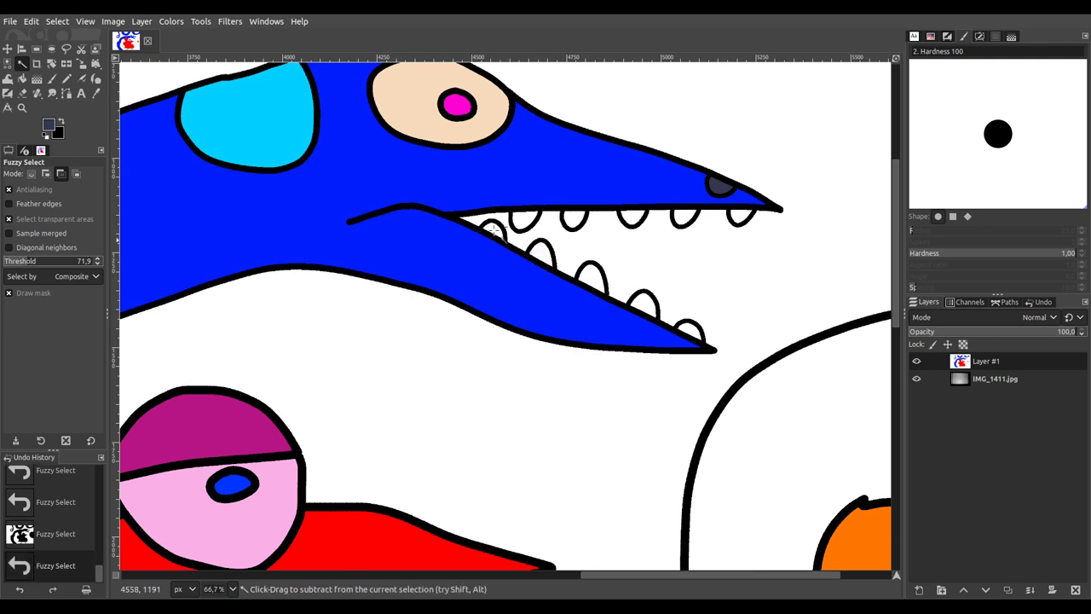
{"action": "left_click_drag", "start_coordinate": [562, 220], "coordinate": [634, 220]}
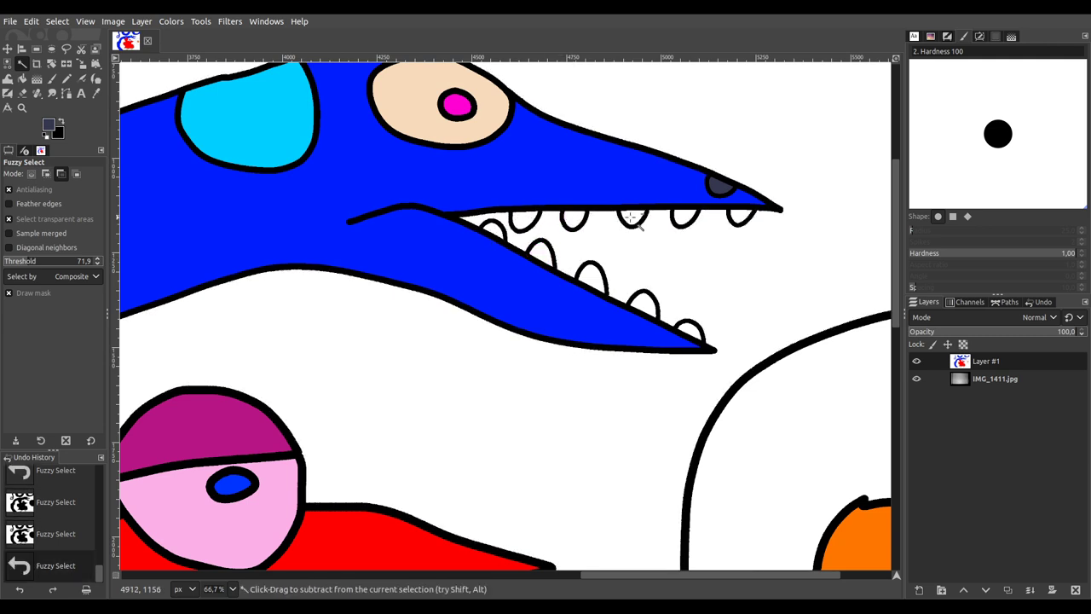
{"action": "left_click", "coordinate": [682, 219]}
{"action": "left_click_drag", "start_coordinate": [744, 219], "coordinate": [744, 219]}
{"action": "scroll", "coordinate": [540, 279], "scroll_direction": "down", "scroll_amount": 4}
{"action": "scroll", "coordinate": [540, 278], "scroll_direction": "up", "scroll_amount": 1}
{"action": "left_click_drag", "start_coordinate": [541, 279], "coordinate": [566, 264]}
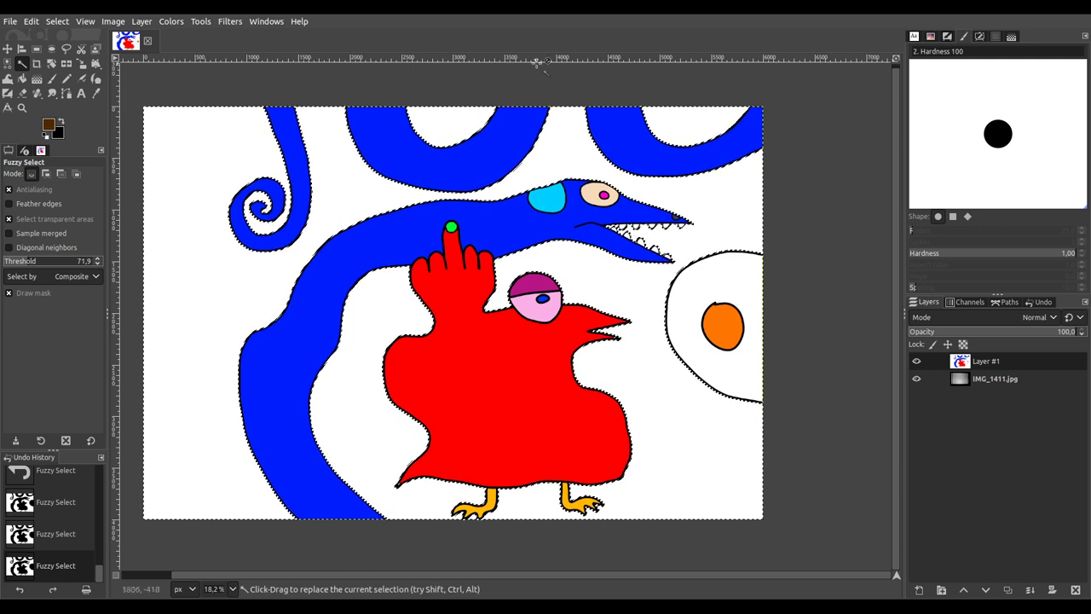
Step: Paint the entire selected background dark brown with the Paintbrush, including the gaps around the bird and snake
{"action": "left_click", "coordinate": [52, 77]}
{"action": "mouse_move", "coordinate": [178, 178]}
{"action": "left_mouse_down"}
{"action": "mouse_move", "coordinate": [158, 388]}
{"action": "mouse_move", "coordinate": [163, 553]}
{"action": "mouse_move", "coordinate": [185, 525]}
{"action": "mouse_move", "coordinate": [400, 525]}
{"action": "mouse_move", "coordinate": [767, 494]}
{"action": "mouse_move", "coordinate": [754, 469]}
{"action": "mouse_move", "coordinate": [741, 133]}
{"action": "mouse_move", "coordinate": [677, 121]}
{"action": "mouse_move", "coordinate": [223, 147]}
{"action": "mouse_move", "coordinate": [236, 340]}
{"action": "mouse_move", "coordinate": [213, 511]}
{"action": "left_mouse_up"}
{"action": "mouse_move", "coordinate": [264, 294]}
{"action": "left_mouse_down"}
{"action": "mouse_move", "coordinate": [324, 205]}
{"action": "mouse_move", "coordinate": [341, 461]}
{"action": "mouse_move", "coordinate": [375, 358]}
{"action": "mouse_move", "coordinate": [409, 482]}
{"action": "left_mouse_up"}
{"action": "mouse_move", "coordinate": [468, 349]}
{"action": "left_mouse_down"}
{"action": "mouse_move", "coordinate": [634, 426]}
{"action": "mouse_move", "coordinate": [694, 360]}
{"action": "mouse_move", "coordinate": [670, 134]}
{"action": "mouse_move", "coordinate": [380, 192]}
{"action": "left_mouse_up"}
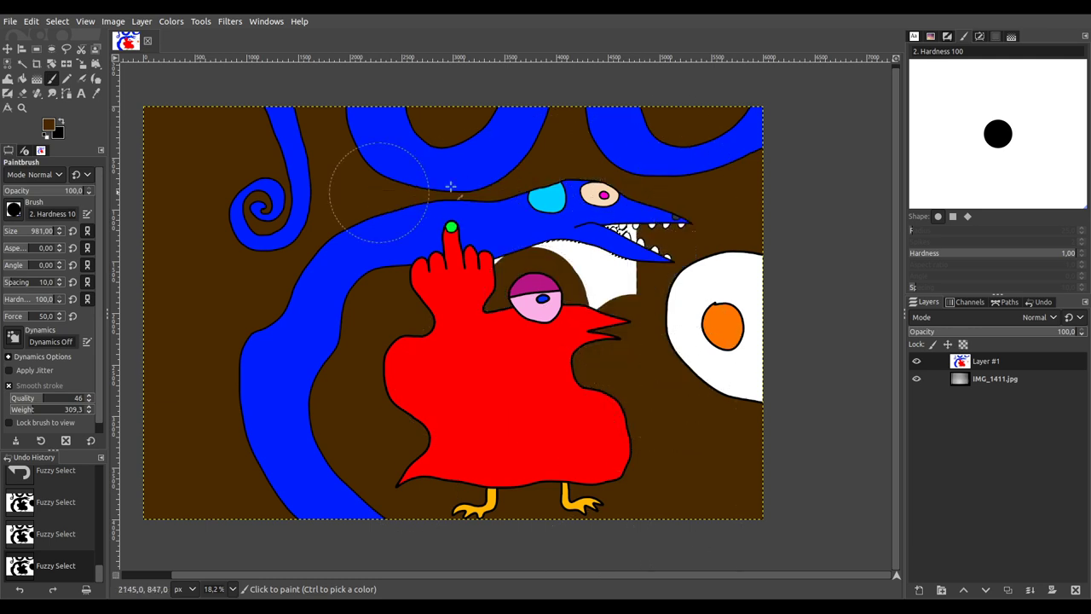
{"action": "left_click_drag", "start_coordinate": [378, 345], "coordinate": [631, 300]}
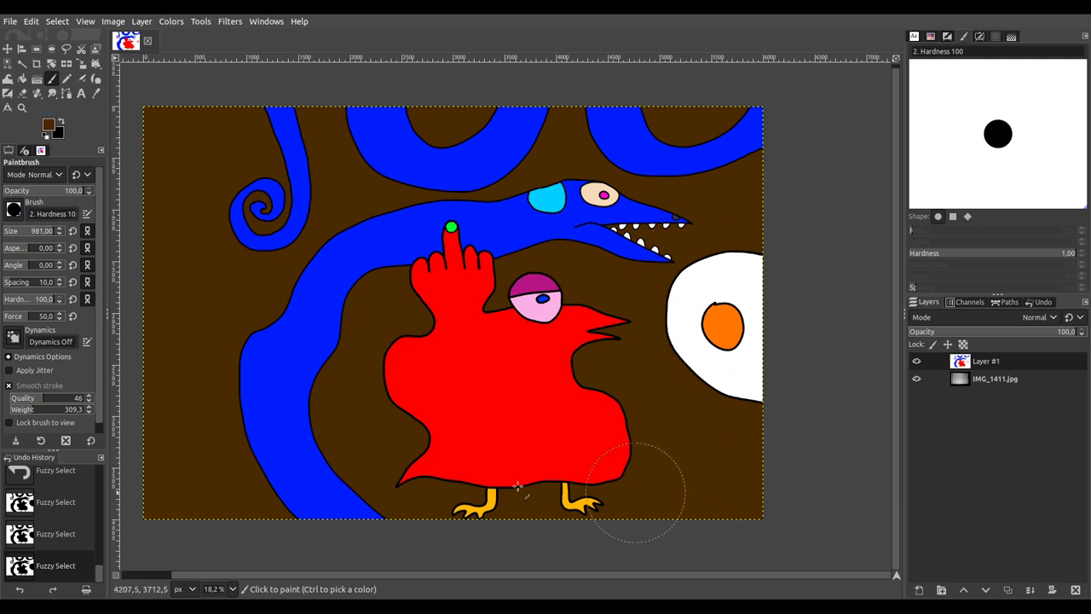
{"action": "left_click_drag", "start_coordinate": [518, 486], "coordinate": [402, 454]}
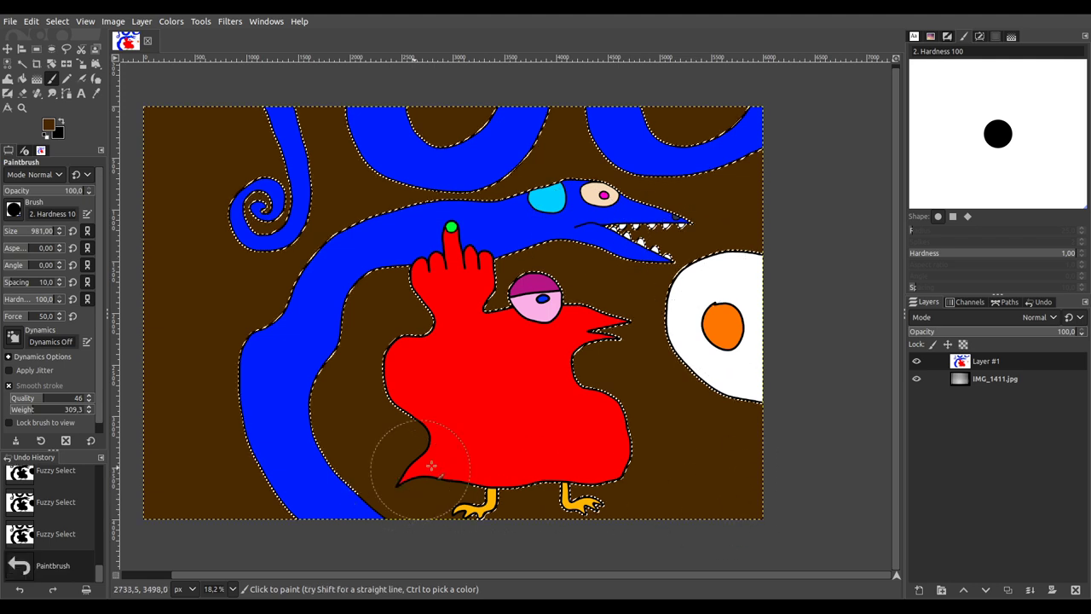
Step: Add a new layer and draw a shaped gradient across the selected background using the Tropical Colors gradient
{"action": "left_click", "coordinate": [919, 589], "text": "shift"}
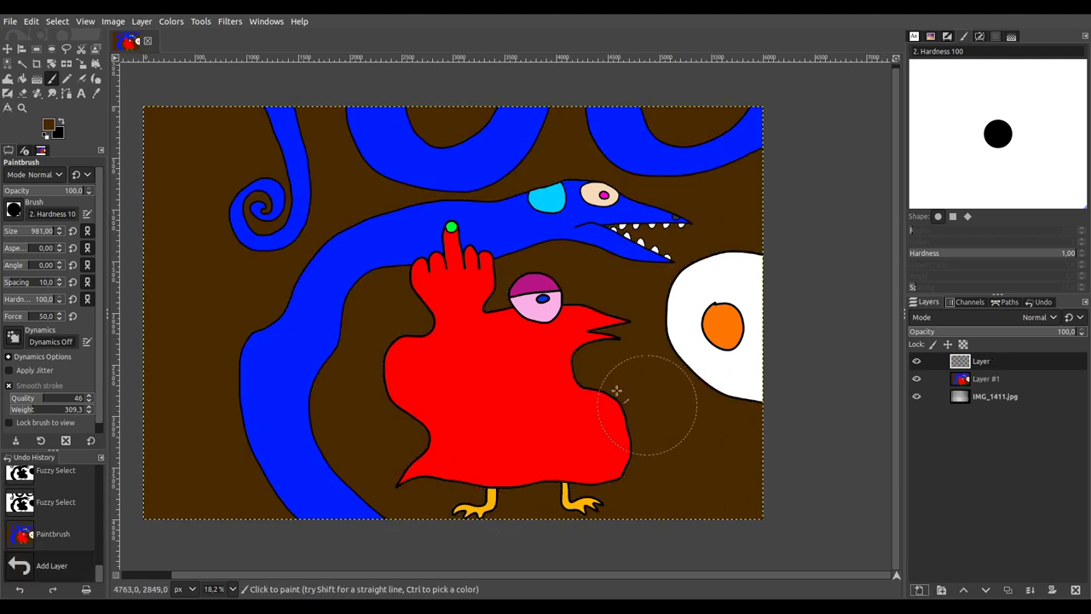
{"action": "left_click", "coordinate": [37, 78]}
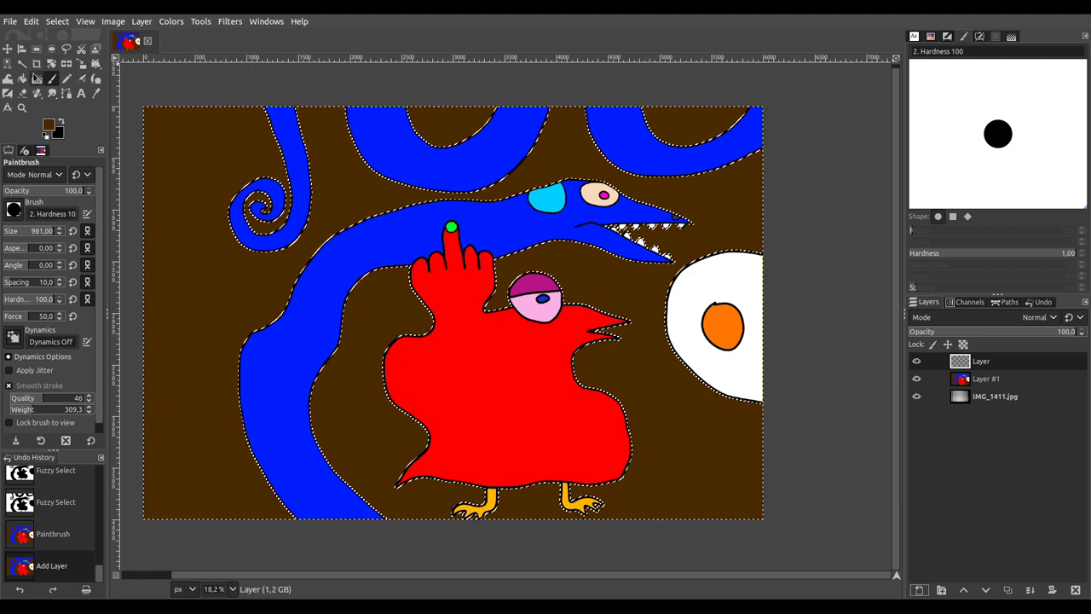
{"action": "left_click_drag", "start_coordinate": [469, 322], "coordinate": [602, 286]}
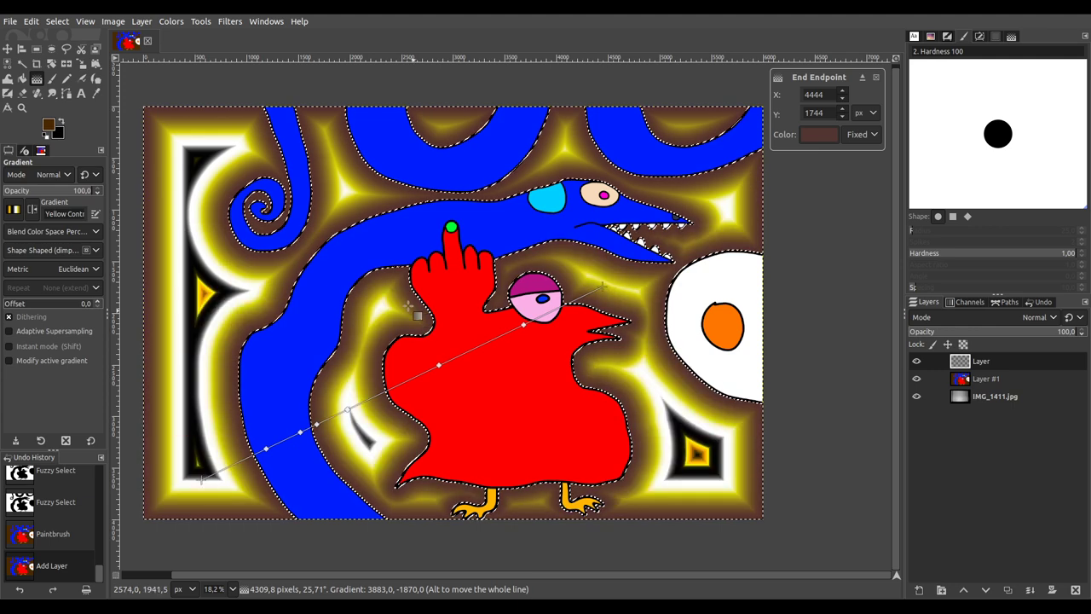
{"action": "scroll", "coordinate": [49, 220], "scroll_direction": "up", "scroll_amount": 4}
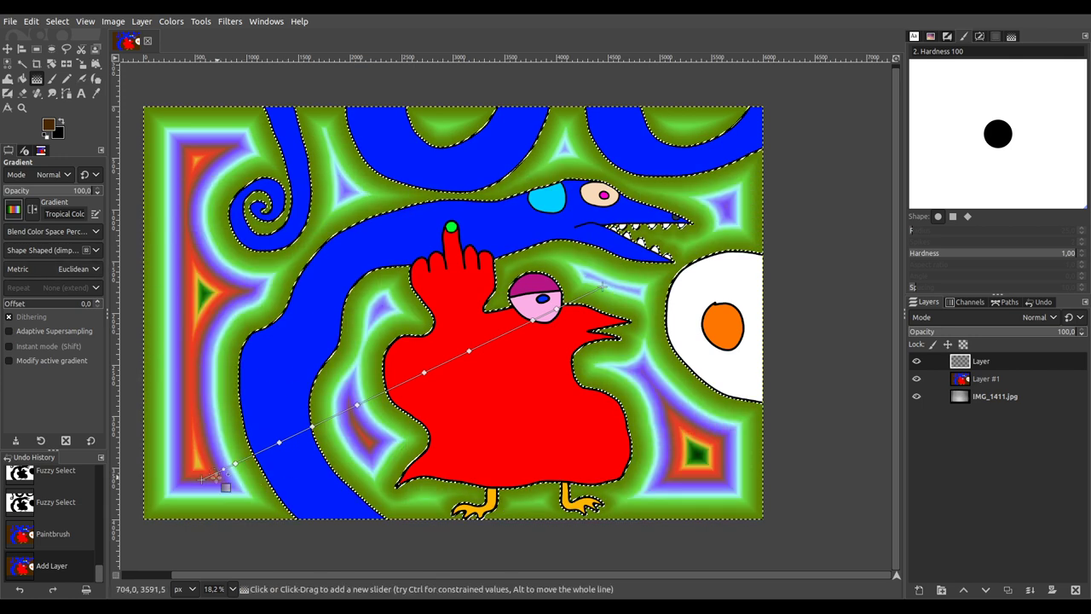
Step: Reposition the gradient line's start endpoint to X 2140, Y 2739 and its end endpoint to about X 2167, Y 715
{"action": "left_click_drag", "start_coordinate": [201, 479], "coordinate": [365, 390]}
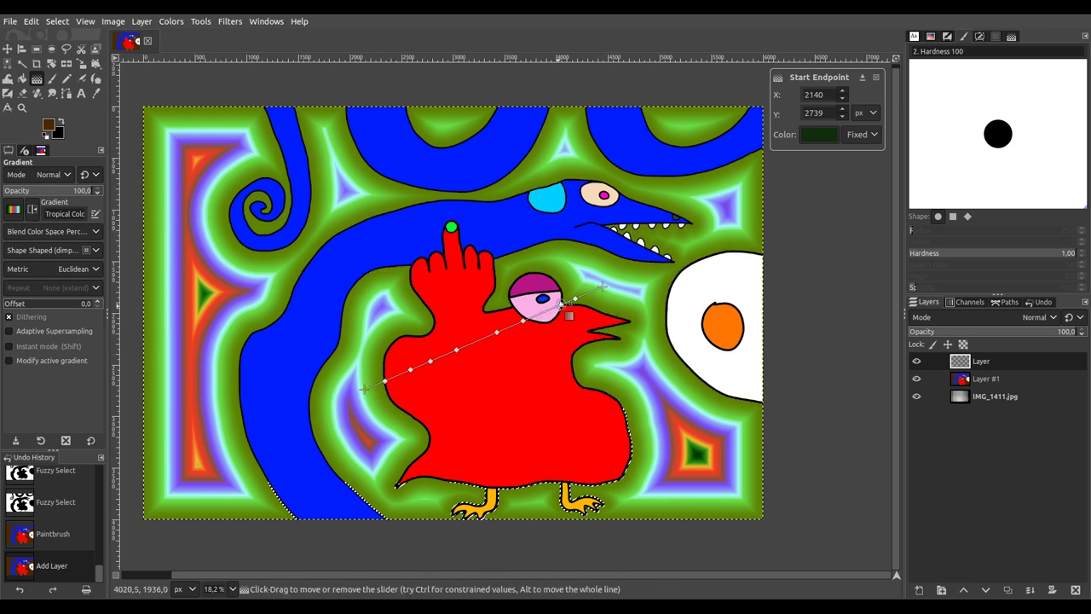
{"action": "left_click", "coordinate": [590, 292]}
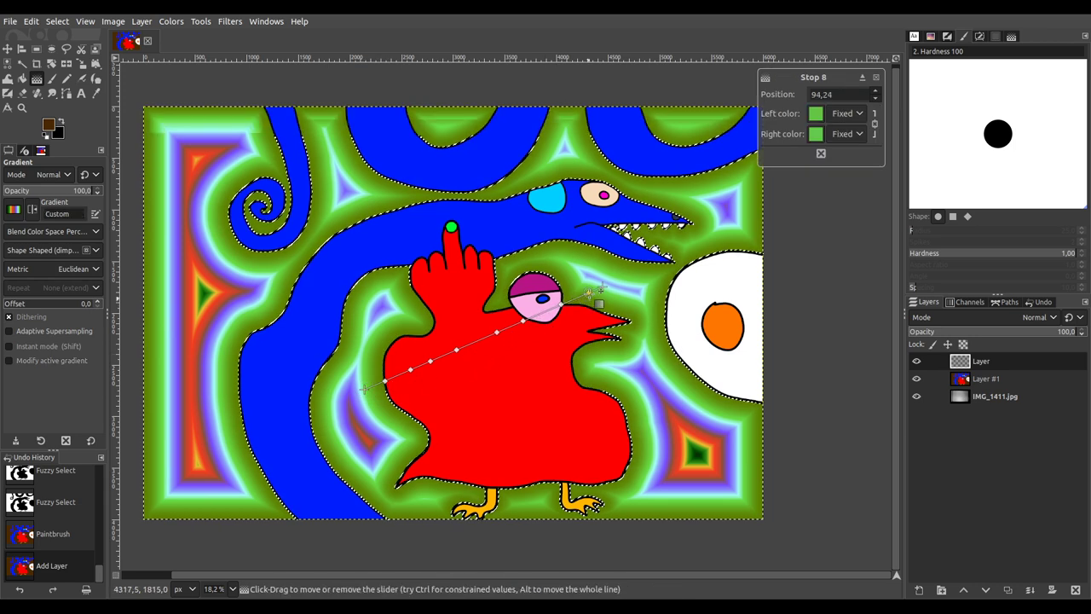
{"action": "left_click_drag", "start_coordinate": [598, 288], "coordinate": [367, 180]}
Step: Adjust the gradient's inner colour stops, placing stop 4 at 45.64 and stop 3 at 27.66
{"action": "left_click_drag", "start_coordinate": [365, 309], "coordinate": [365, 294]}
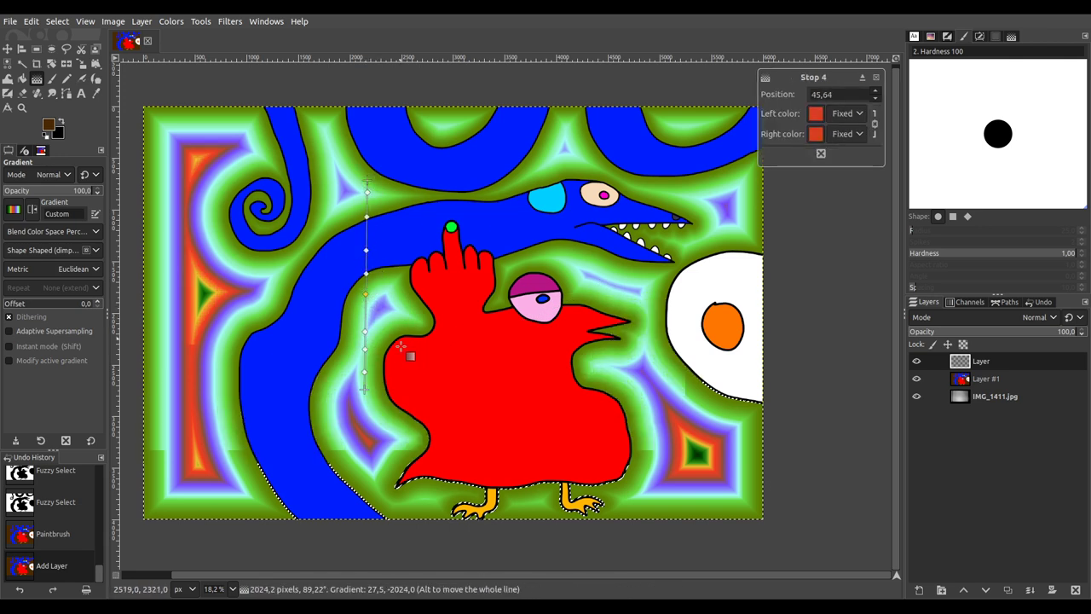
{"action": "left_click", "coordinate": [366, 331]}
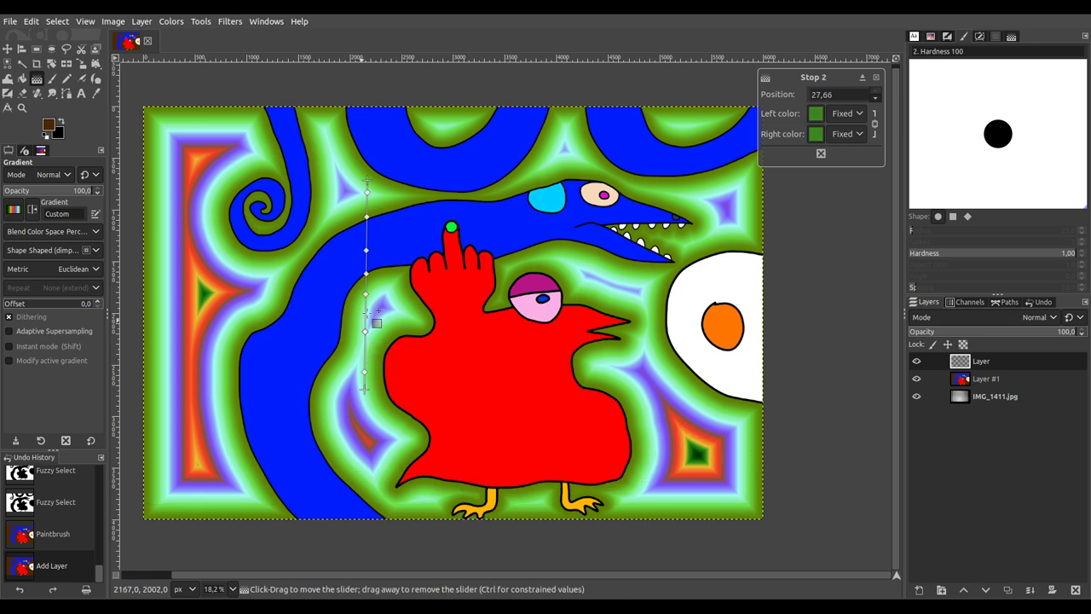
{"action": "left_click", "coordinate": [366, 332]}
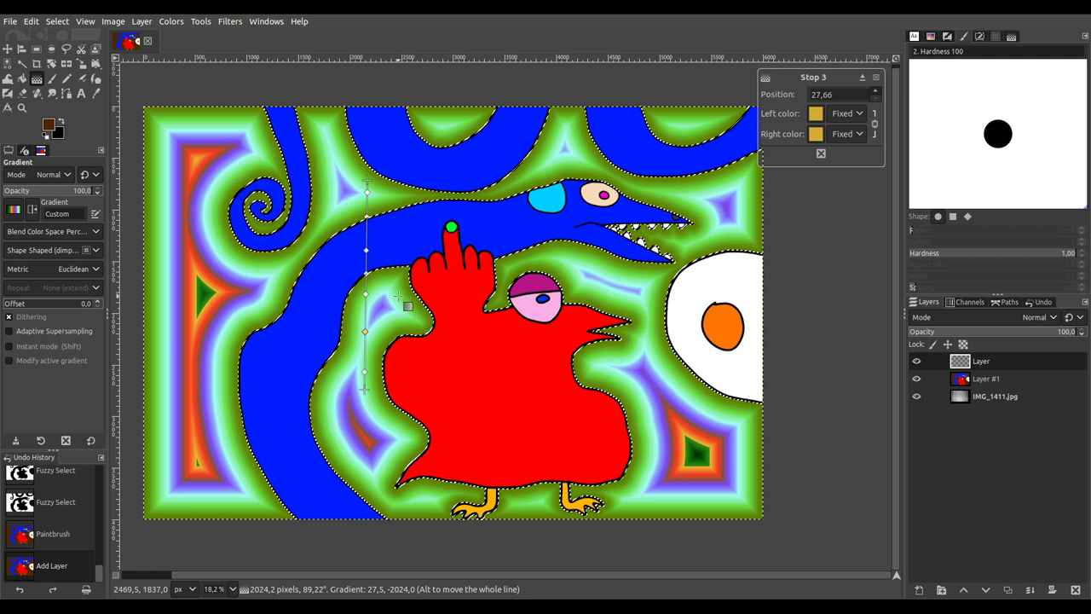
Step: Try the Manhattan and Chebyshev distance metrics on the shaped gradient and return it to Euclidean
{"action": "left_click", "coordinate": [82, 271]}
{"action": "left_click", "coordinate": [72, 286]}
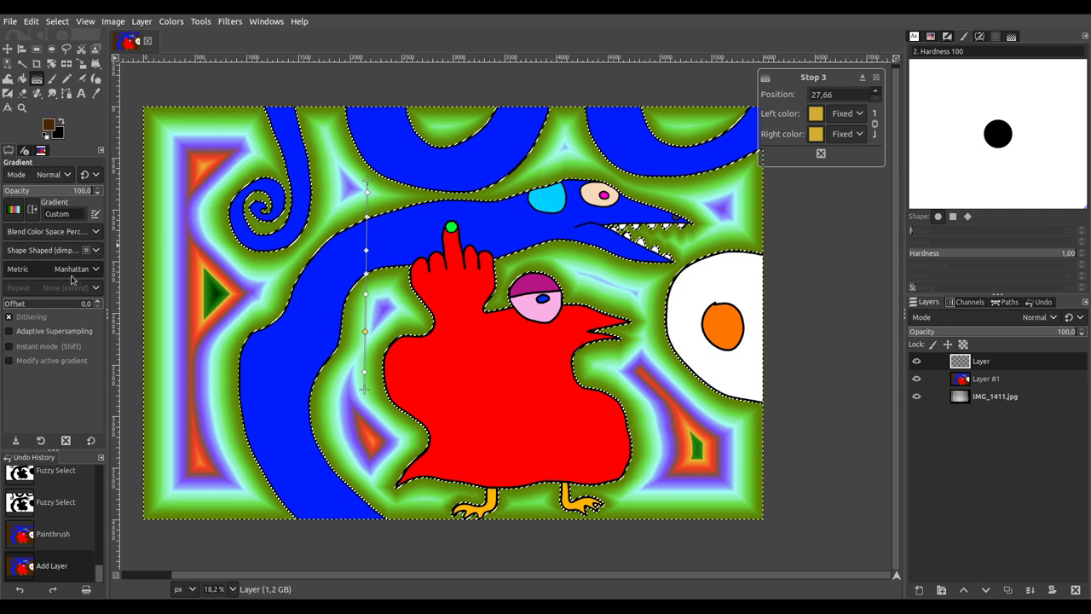
{"action": "scroll", "coordinate": [71, 277], "scroll_direction": "down", "scroll_amount": 1}
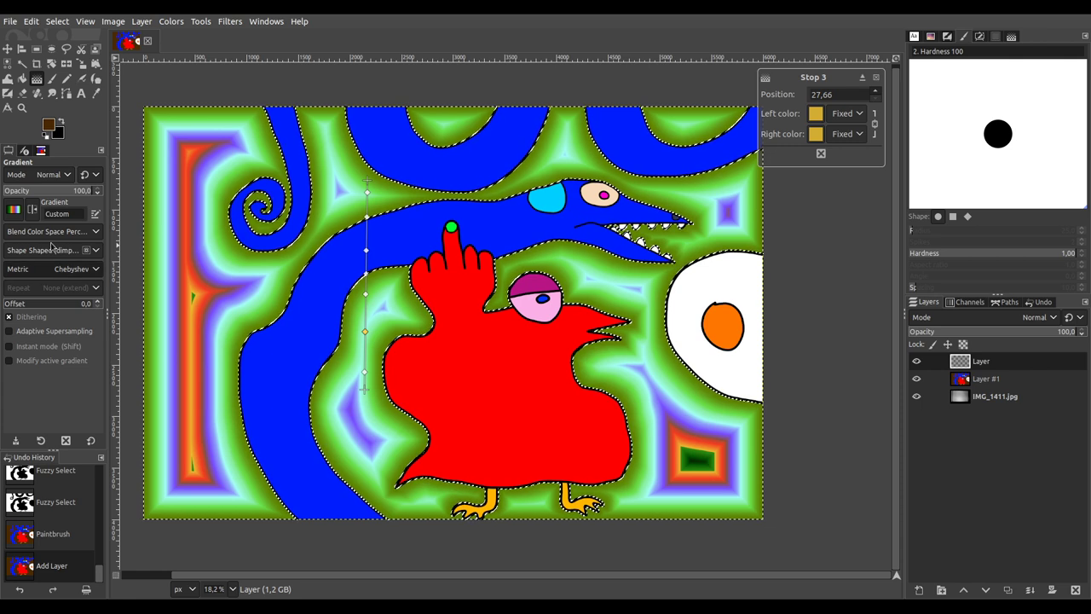
{"action": "scroll", "coordinate": [63, 276], "scroll_direction": "up", "scroll_amount": 2}
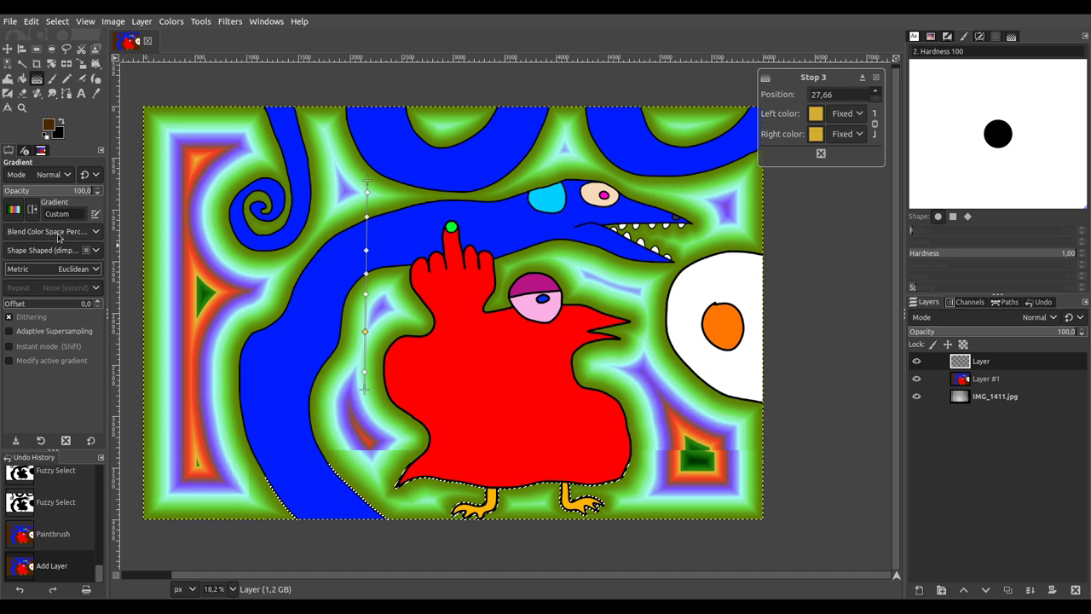
Step: Switch the gradient's blend color space to the CIE option, set its offset to 66.0 and apply the gradient
{"action": "scroll", "coordinate": [58, 233], "scroll_direction": "down", "scroll_amount": 1}
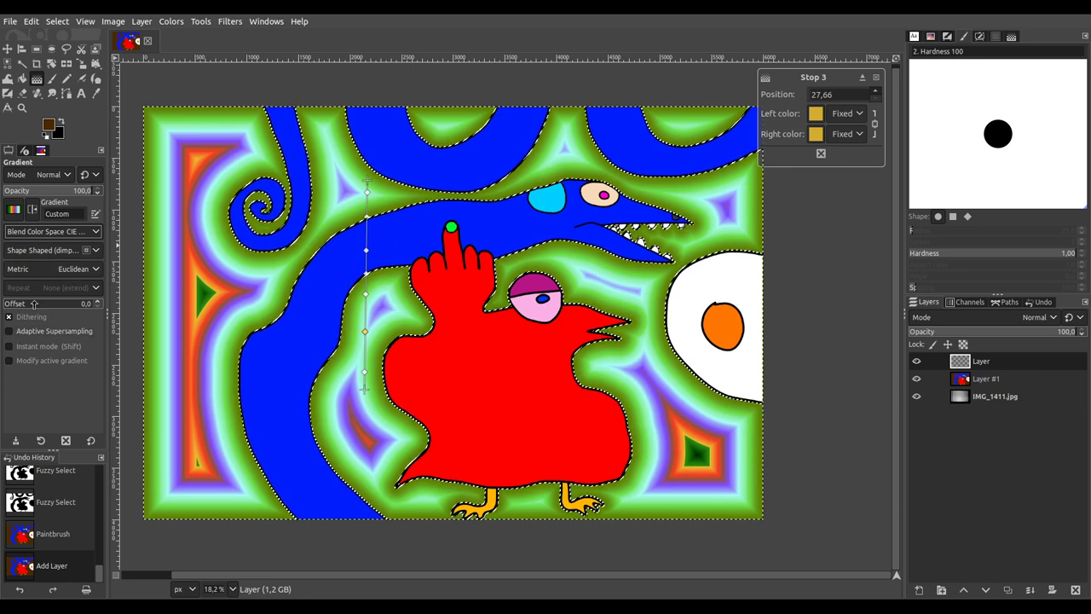
{"action": "left_click_drag", "start_coordinate": [34, 303], "coordinate": [52, 303]}
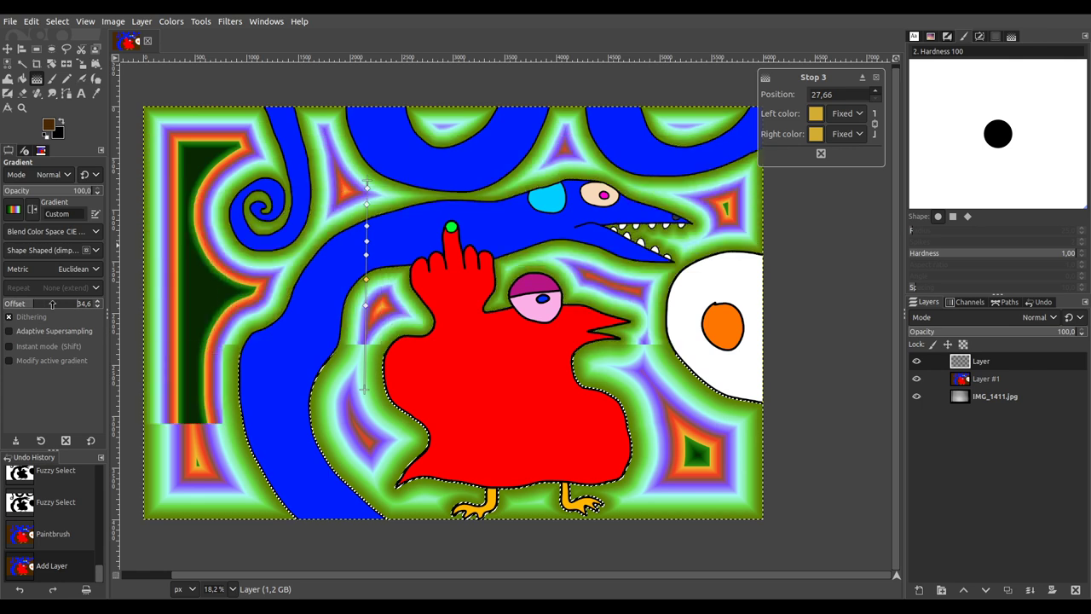
{"action": "left_click", "coordinate": [52, 303]}
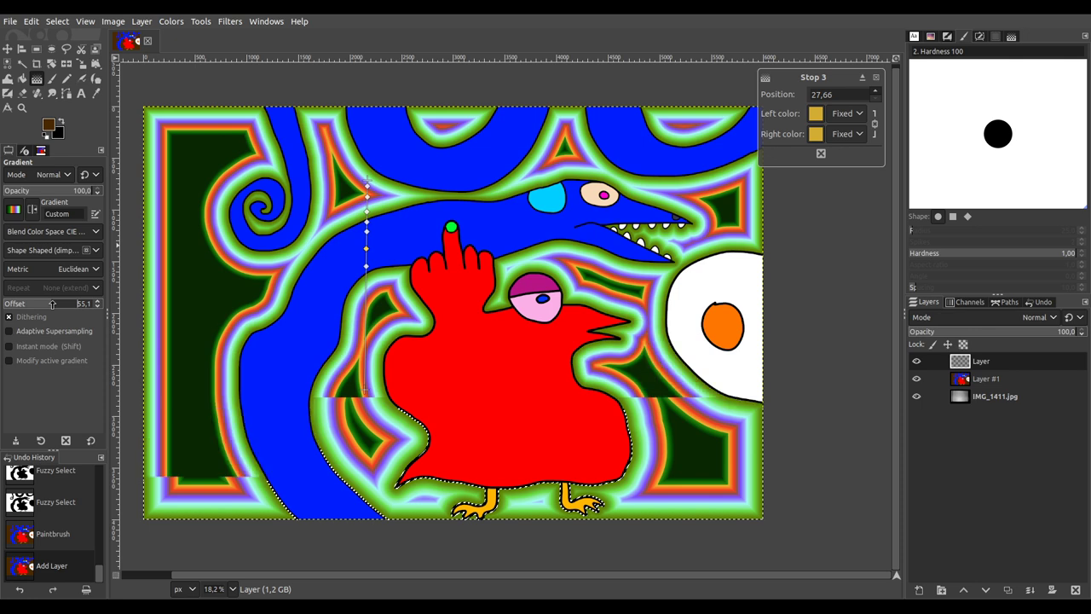
{"action": "left_click_drag", "start_coordinate": [52, 303], "coordinate": [61, 304]}
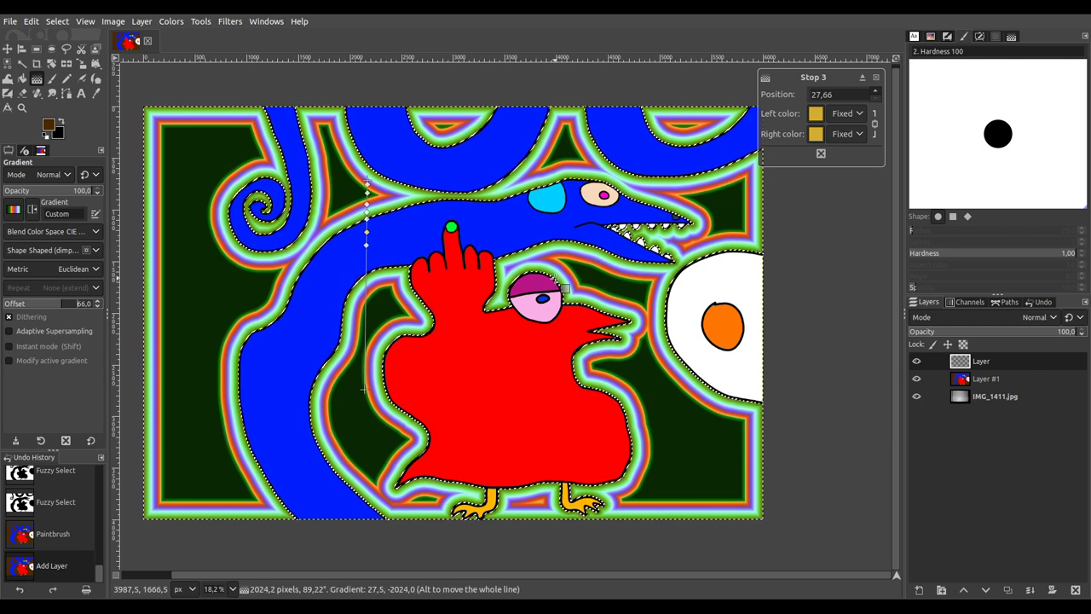
{"action": "left_click", "coordinate": [367, 187]}
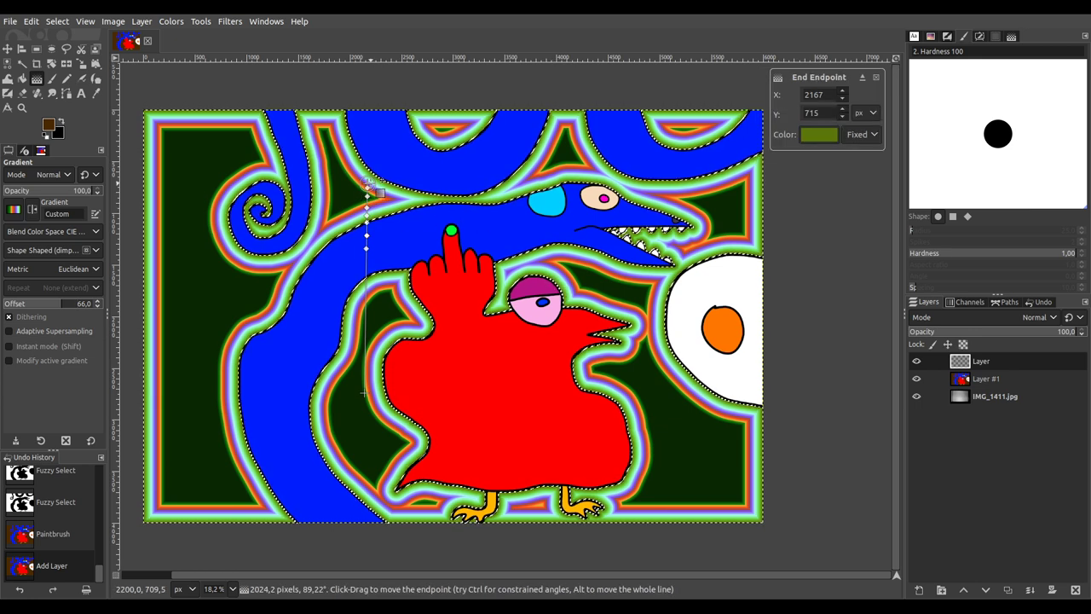
{"action": "key", "text": "Return"}
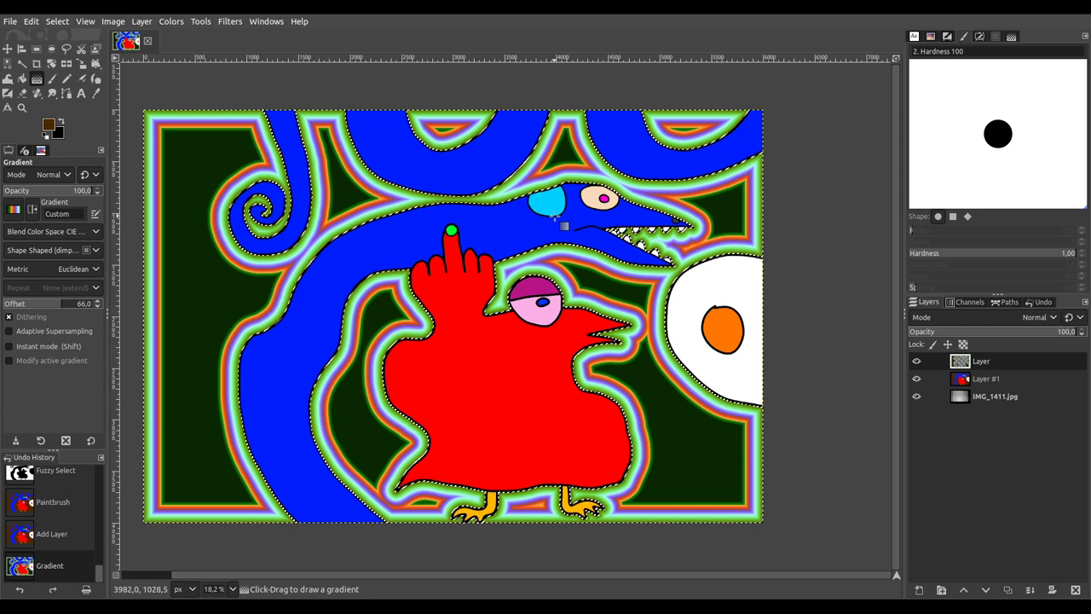
Step: Select the whole image, lower the gradient layer beneath Layer #1, clear the undo history and save the file
{"action": "key", "text": "ctrl+a"}
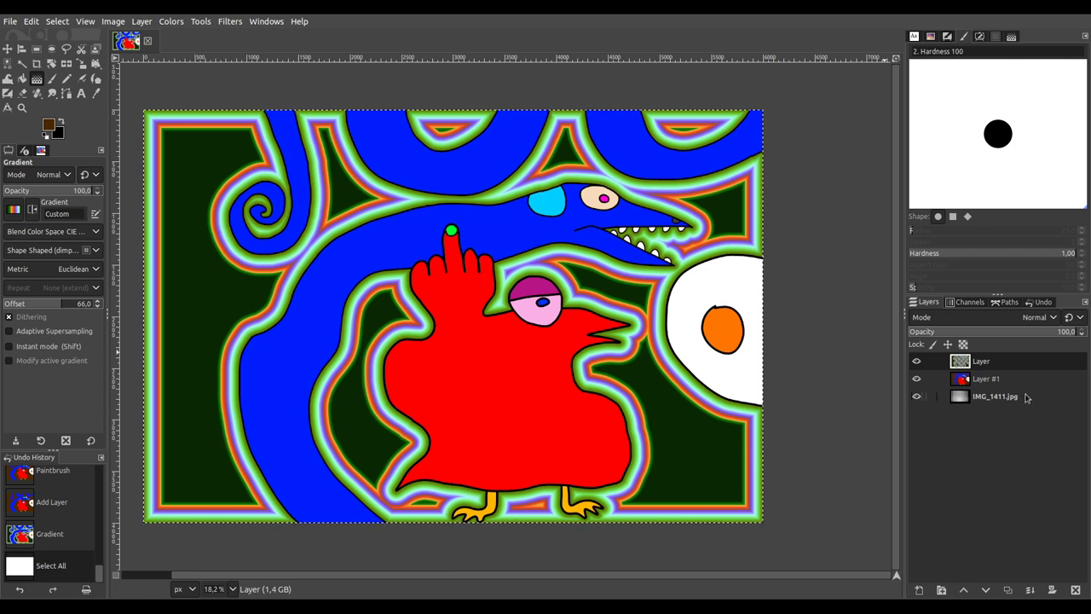
{"action": "left_click", "coordinate": [988, 591]}
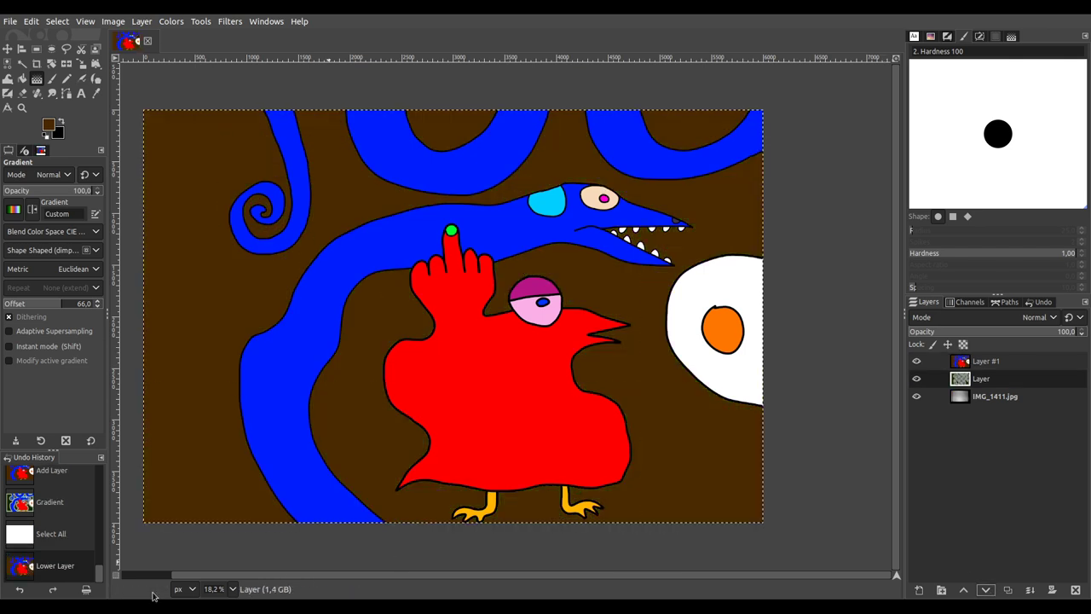
{"action": "left_click", "coordinate": [86, 590]}
{"action": "key", "text": "ctrl+s"}
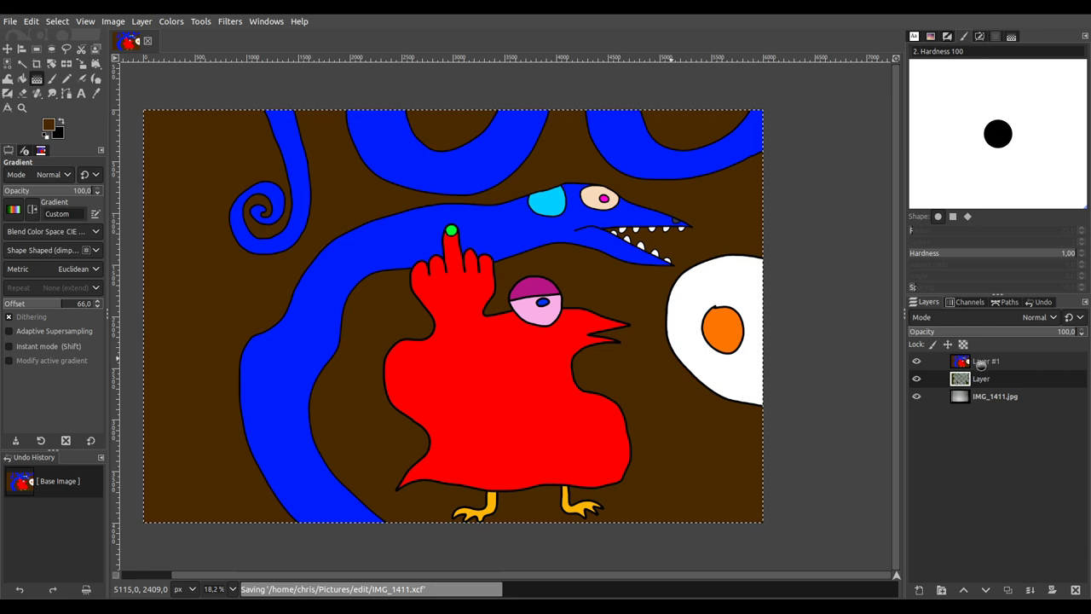
Step: Duplicate Layer #1 and lower the copy to the bottom of the layer stack
{"action": "left_click", "coordinate": [982, 363]}
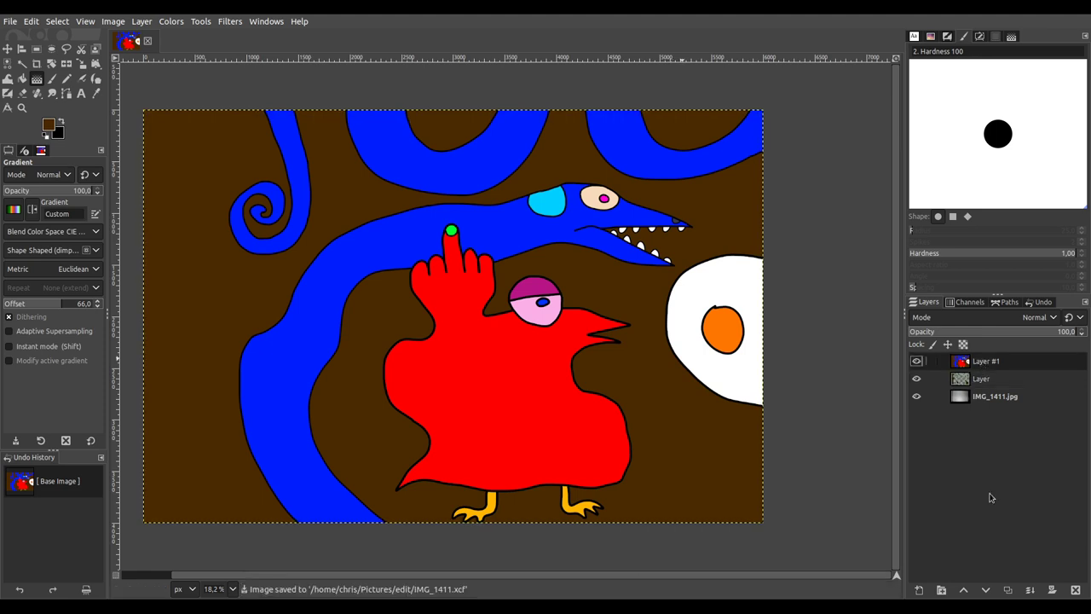
{"action": "left_click", "coordinate": [1007, 590]}
{"action": "left_click", "coordinate": [986, 590]}
{"action": "left_click", "coordinate": [985, 590]}
{"action": "left_click", "coordinate": [985, 590]}
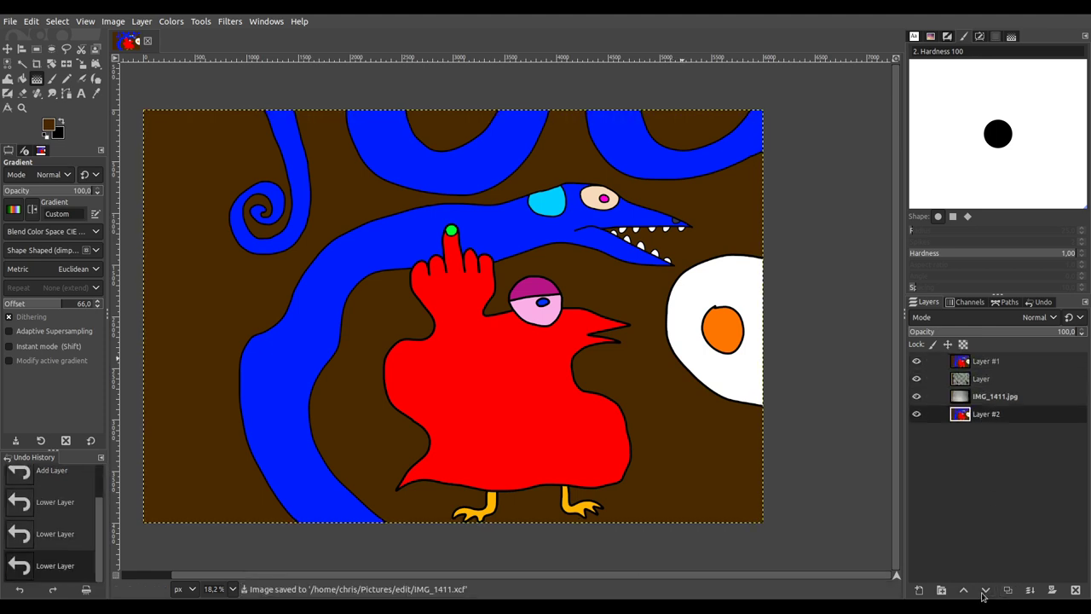
Step: Set the blend mode of the topmost Layer #1 to Burn
{"action": "left_click", "coordinate": [986, 361]}
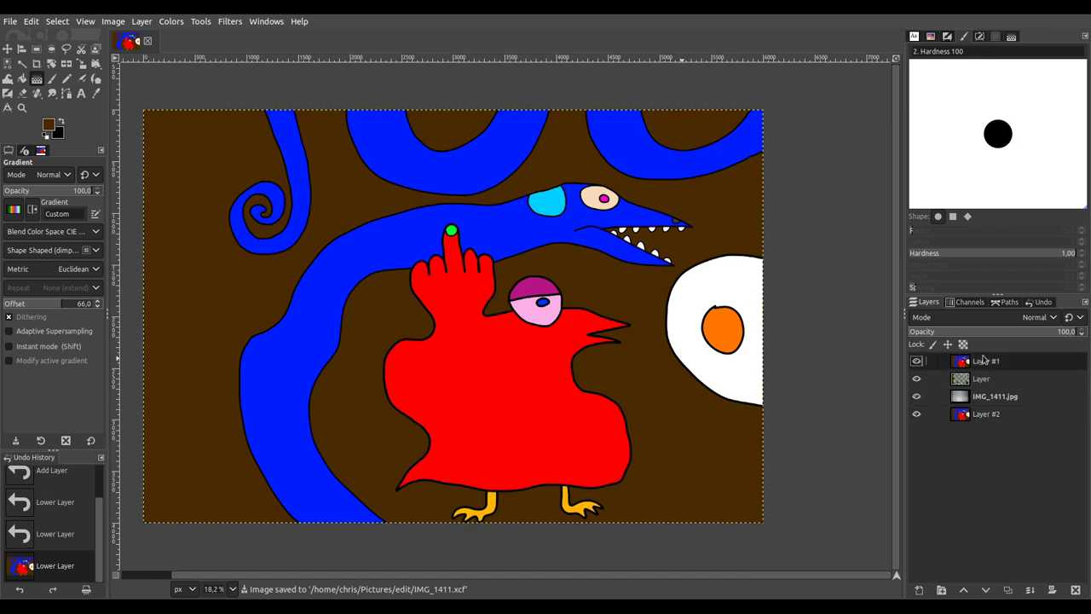
{"action": "scroll", "coordinate": [1038, 319], "scroll_direction": "down", "scroll_amount": 3}
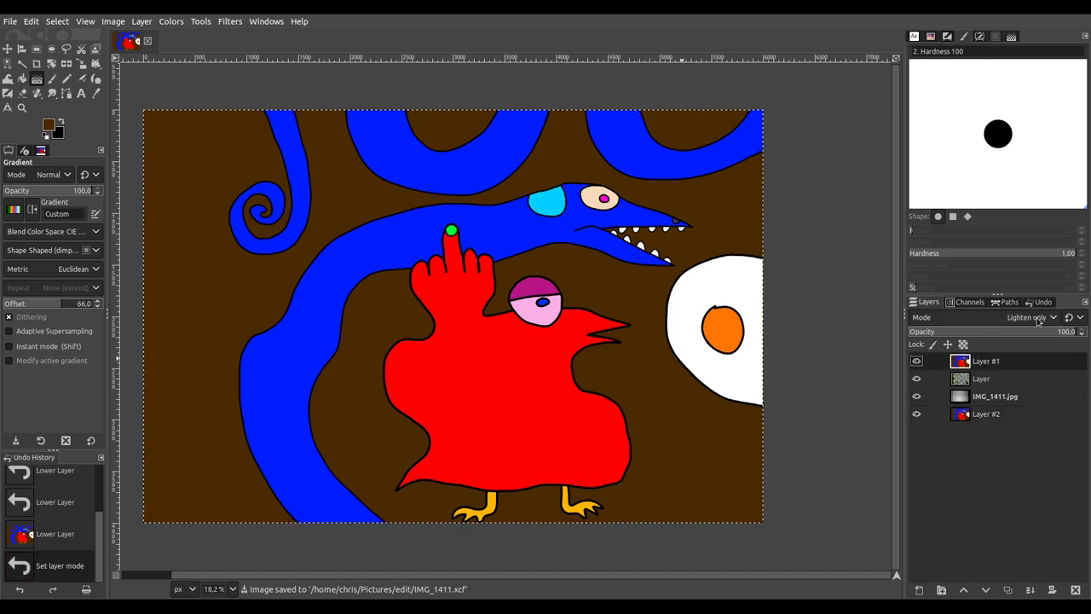
{"action": "scroll", "coordinate": [1038, 319], "scroll_direction": "down", "scroll_amount": 7}
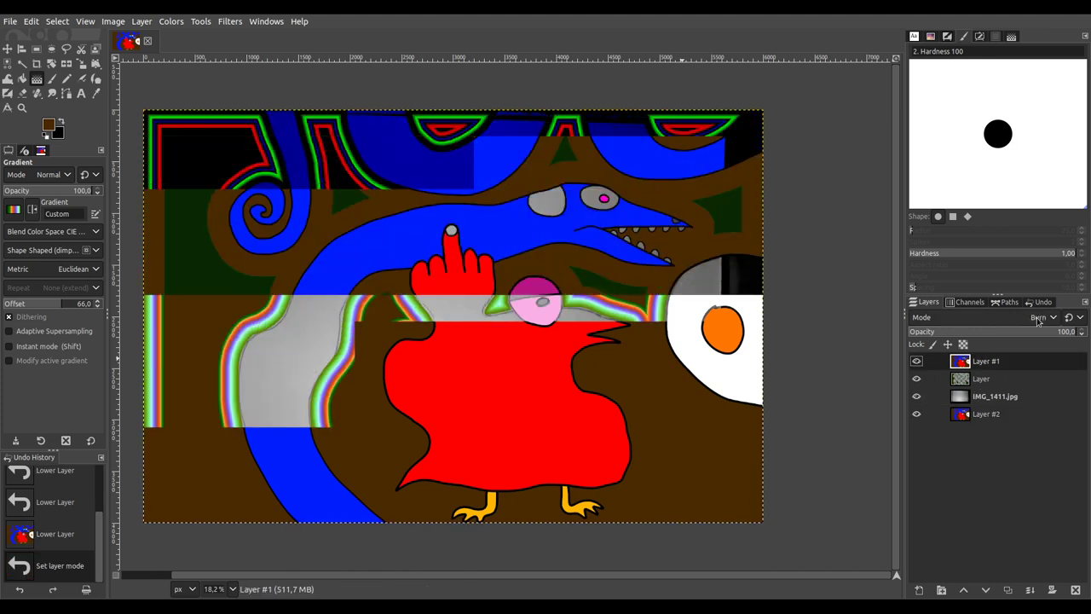
Step: Set both the gradient layer and the IMG_1411.jpg layer to the Screen blend mode
{"action": "left_click", "coordinate": [1010, 384]}
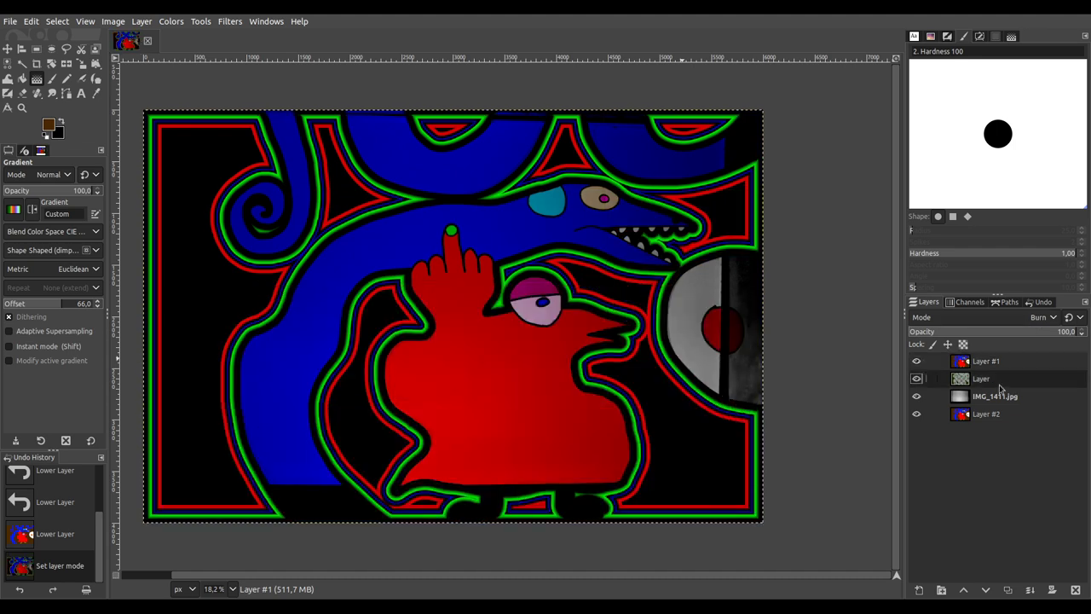
{"action": "scroll", "coordinate": [1019, 322], "scroll_direction": "down", "scroll_amount": 4}
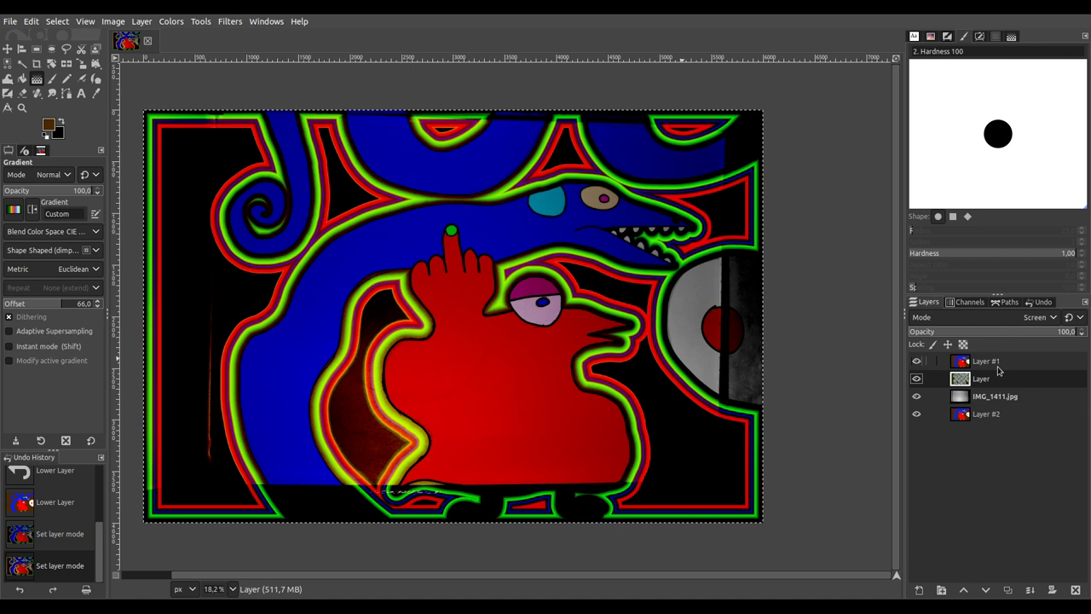
{"action": "left_click", "coordinate": [993, 396]}
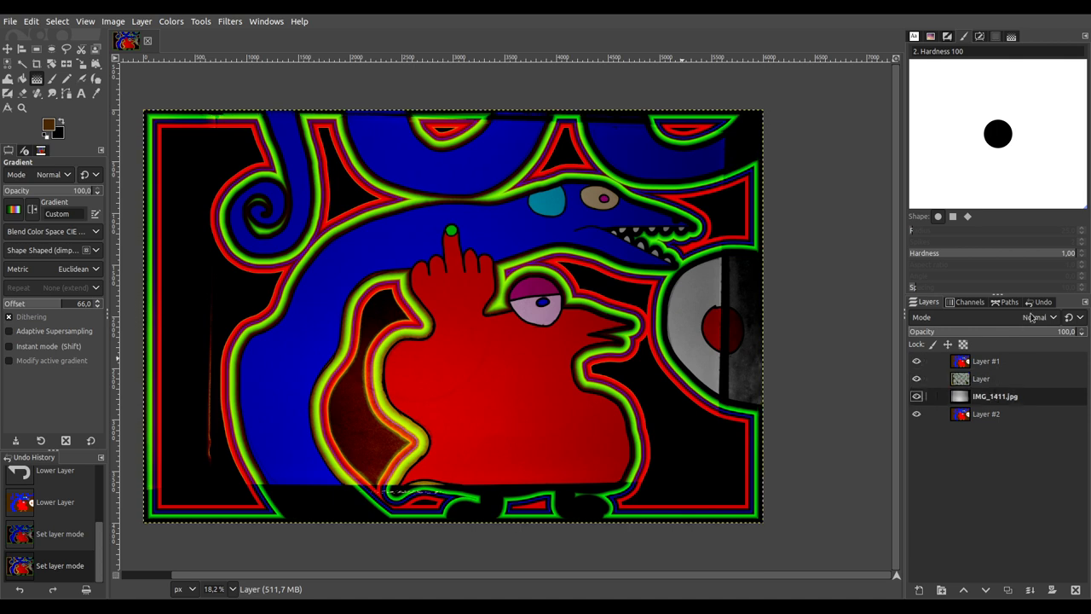
{"action": "scroll", "coordinate": [1031, 318], "scroll_direction": "down", "scroll_amount": 4}
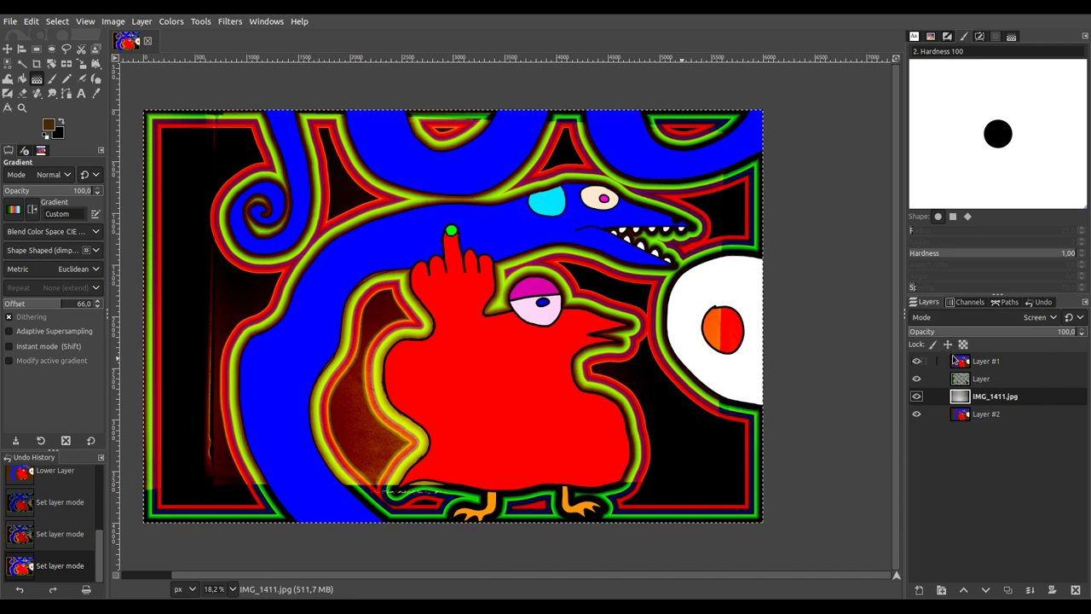
Step: Merge all visible layers and export the image as 011123-10_howBORINGitIStobeALONEamongstSLEEPINGpeople.png
{"action": "left_click", "coordinate": [1054, 587]}
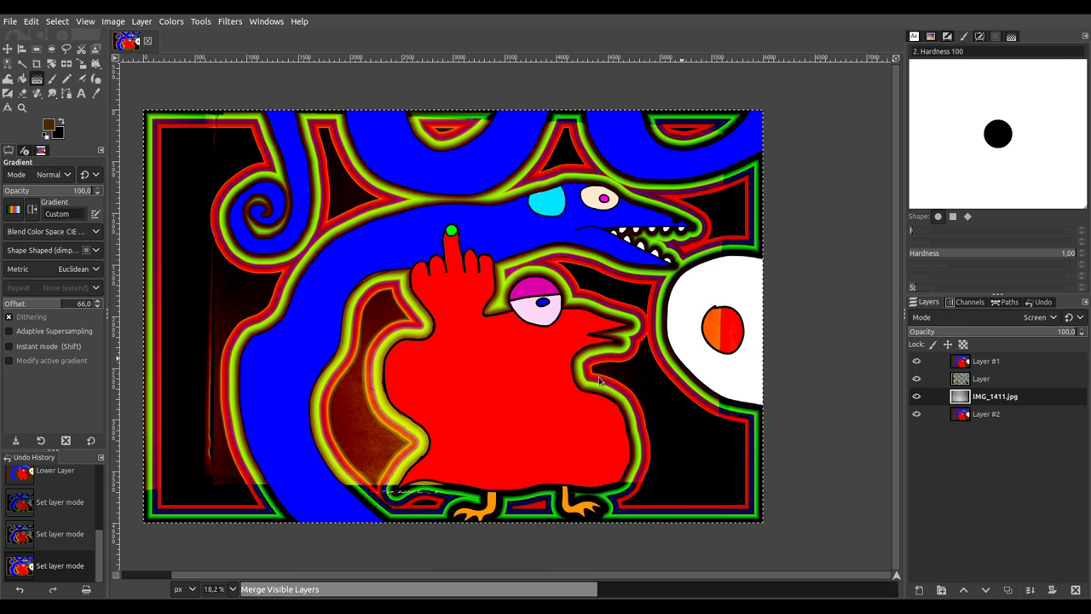
{"action": "left_click", "coordinate": [10, 22]}
{"action": "left_click", "coordinate": [65, 205]}
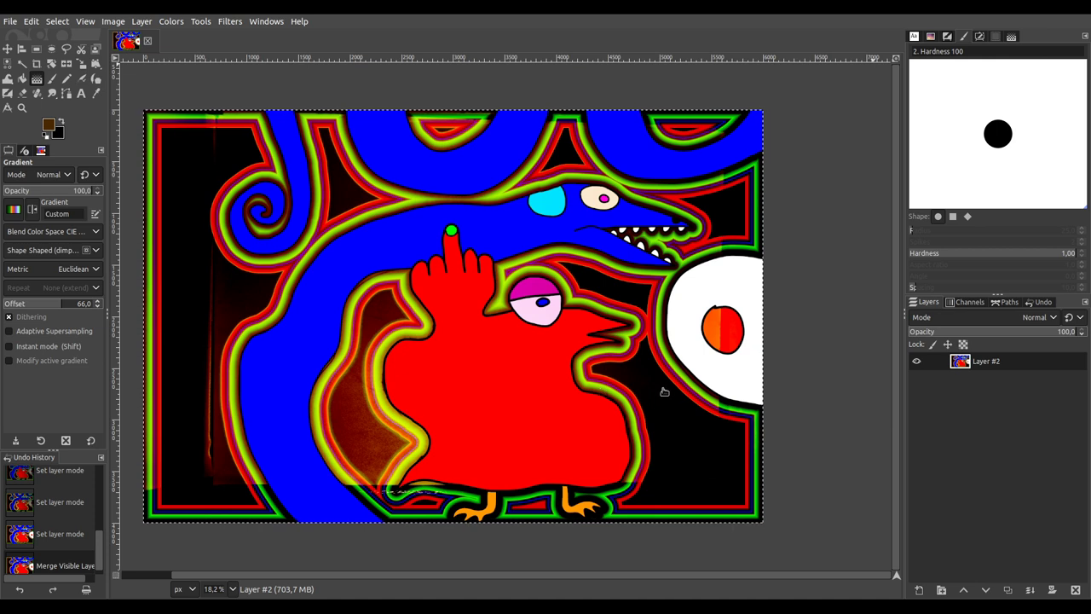
{"action": "key", "text": "ctrl+e"}
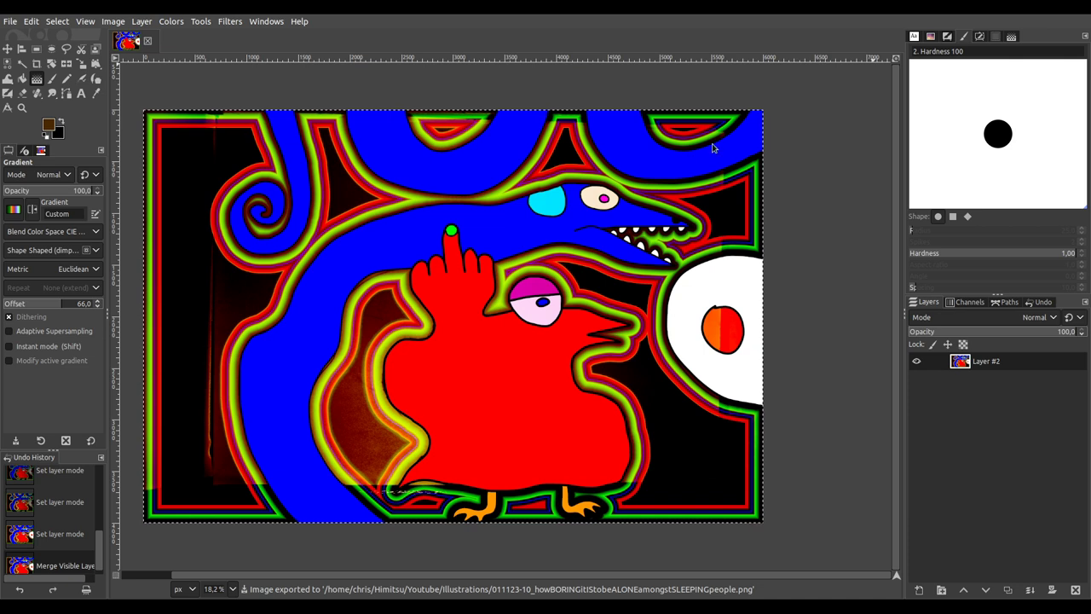
Step: Scale the merged image down to about 3000 px wide and export it again
{"action": "left_click_drag", "start_coordinate": [482, 275], "coordinate": [533, 285]}
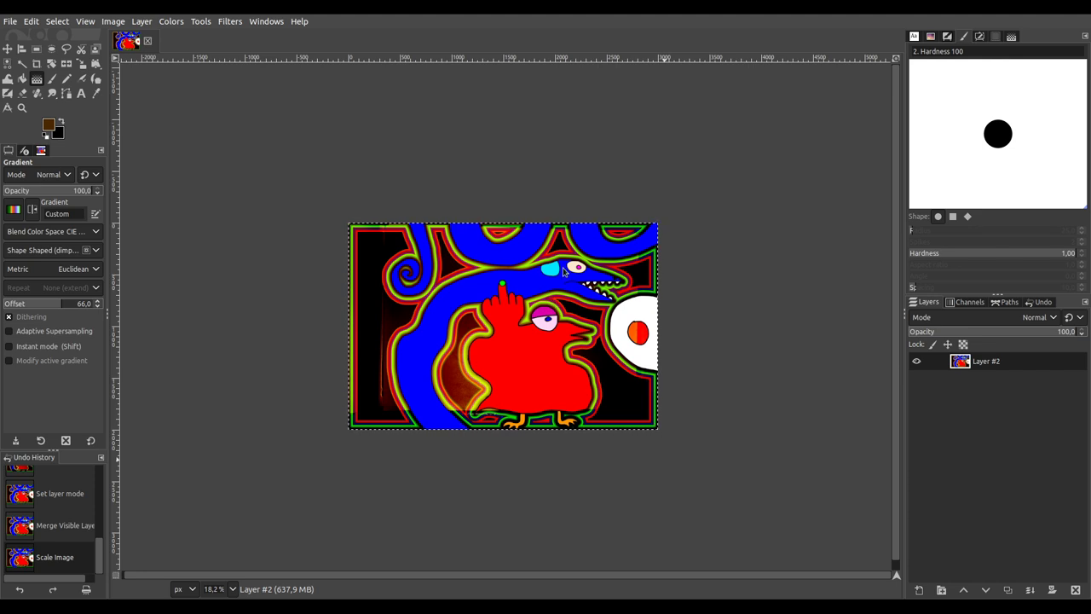
{"action": "key", "text": "ctrl+e"}
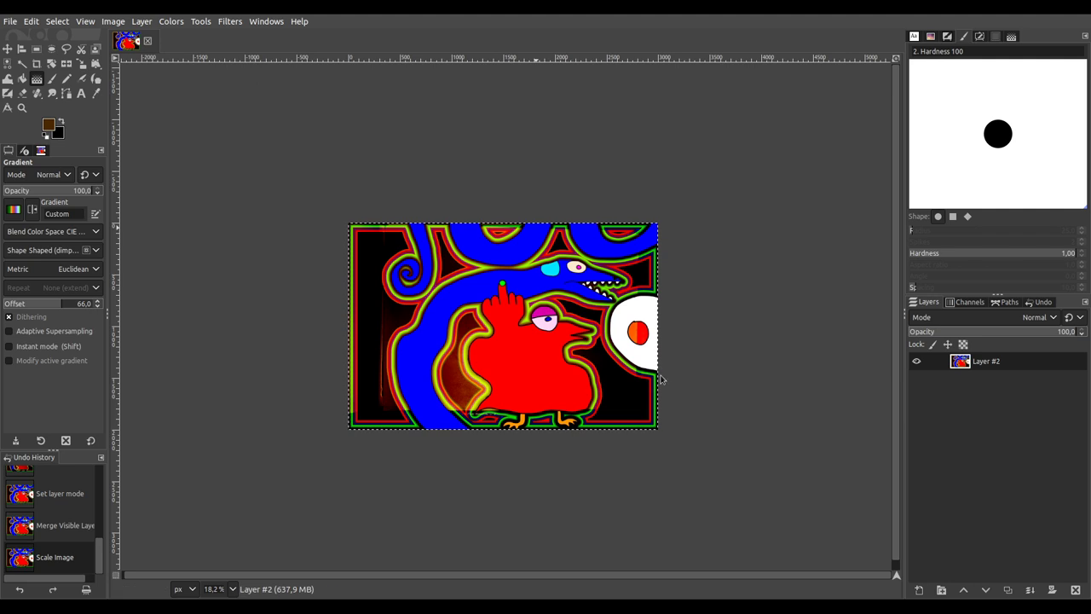
Step: Close the finished bird and snake image and add a transparent layer above IMG_1412.jpg
{"action": "key", "text": "ctrl+w"}
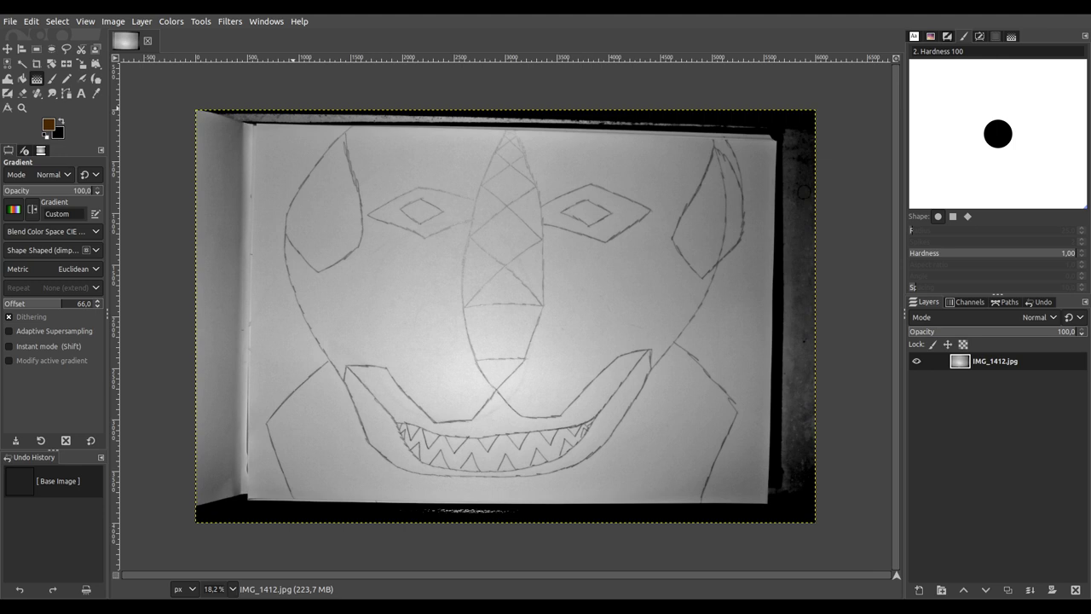
{"action": "left_click", "coordinate": [919, 590], "text": "shift"}
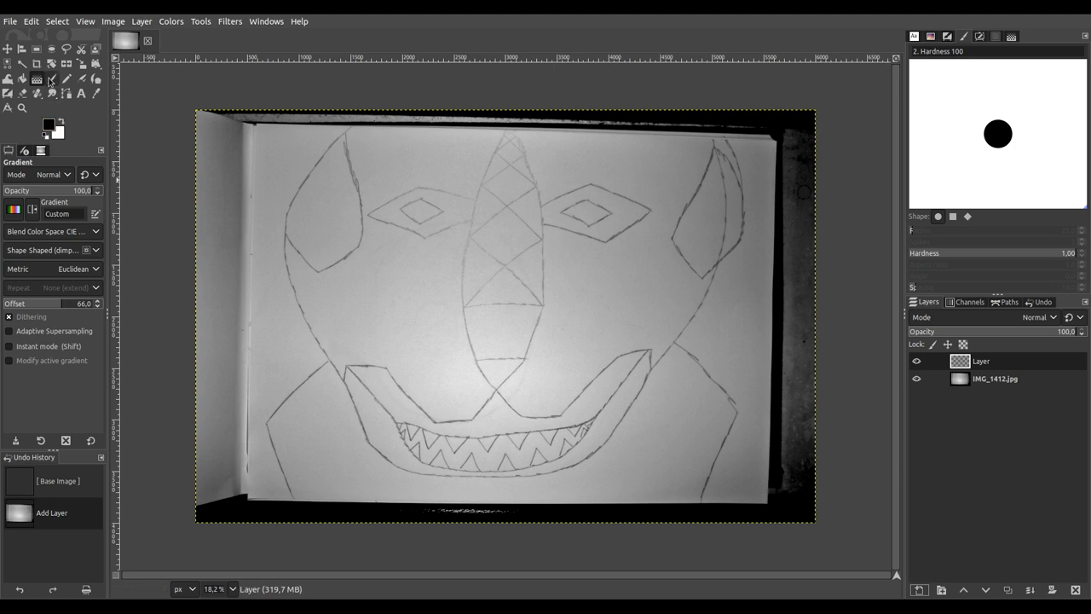
Step: Trace the inner diamond of the eye right of the nose in black using a Paintbrush of size 23
{"action": "left_click", "coordinate": [51, 79]}
{"action": "left_click", "coordinate": [14, 231]}
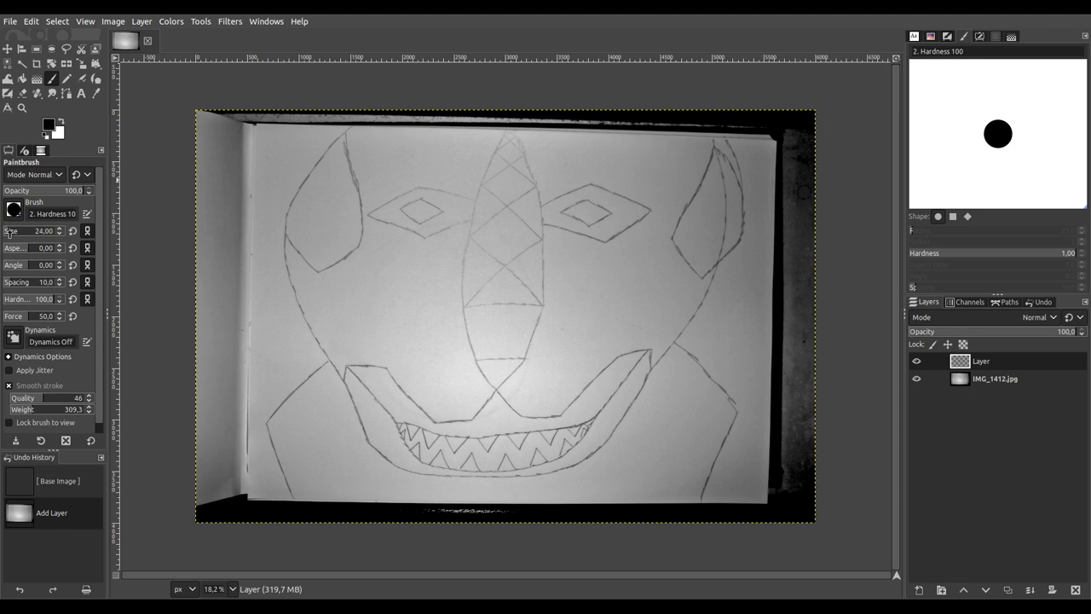
{"action": "scroll", "coordinate": [8, 231], "scroll_direction": "down", "scroll_amount": 1}
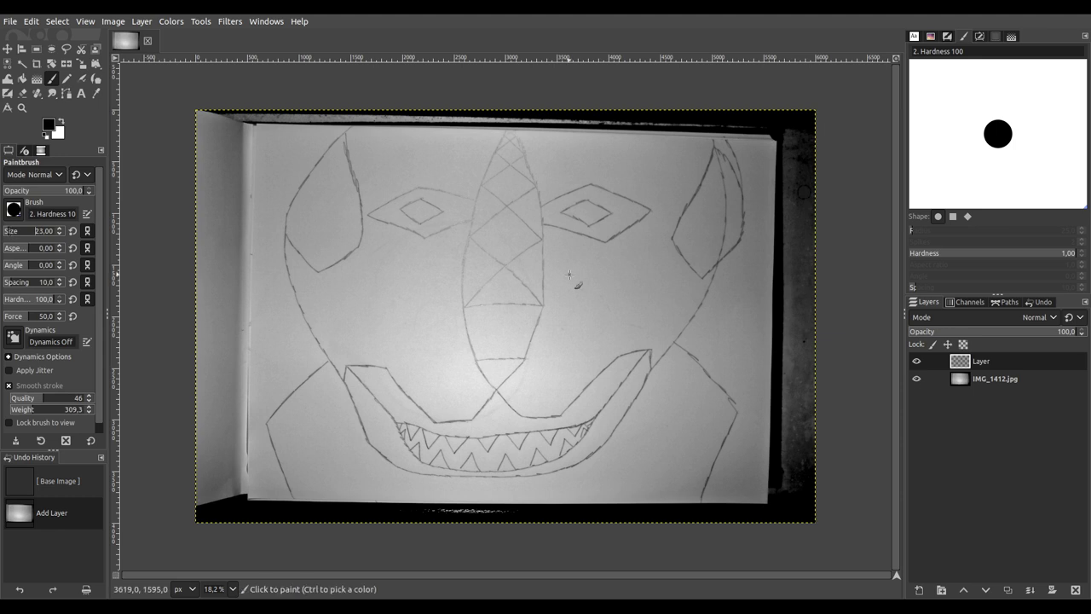
{"action": "scroll", "coordinate": [560, 245], "scroll_direction": "up", "scroll_amount": 7}
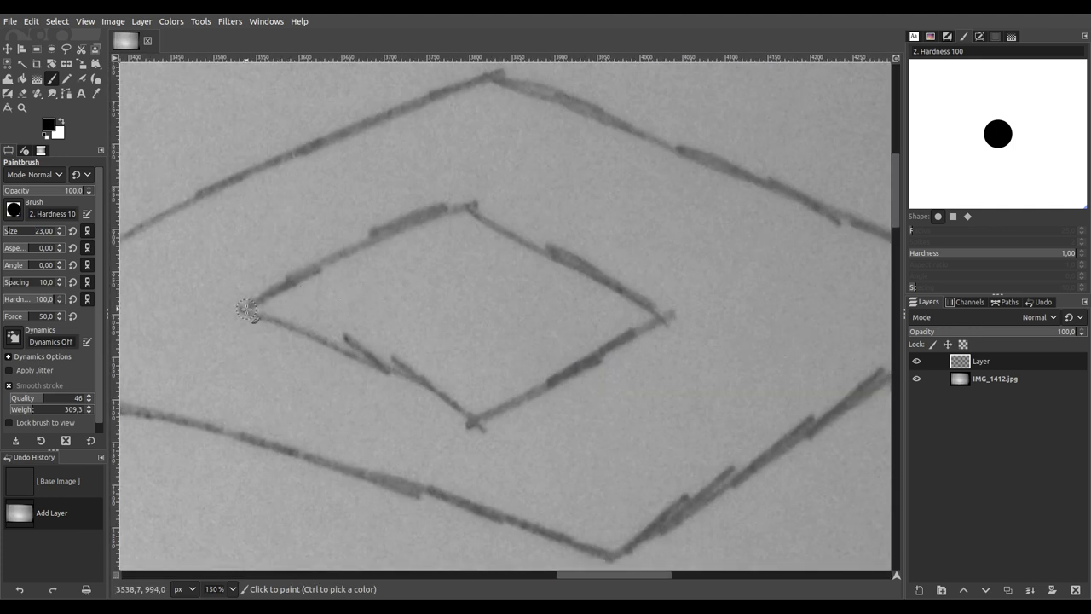
{"action": "mouse_move", "coordinate": [246, 310]}
{"action": "left_mouse_down"}
{"action": "mouse_move", "coordinate": [330, 249]}
{"action": "mouse_move", "coordinate": [460, 199]}
{"action": "left_mouse_up"}
{"action": "scroll", "coordinate": [489, 208], "scroll_direction": "down", "scroll_amount": 2}
{"action": "scroll", "coordinate": [489, 208], "scroll_direction": "right", "scroll_amount": 2}
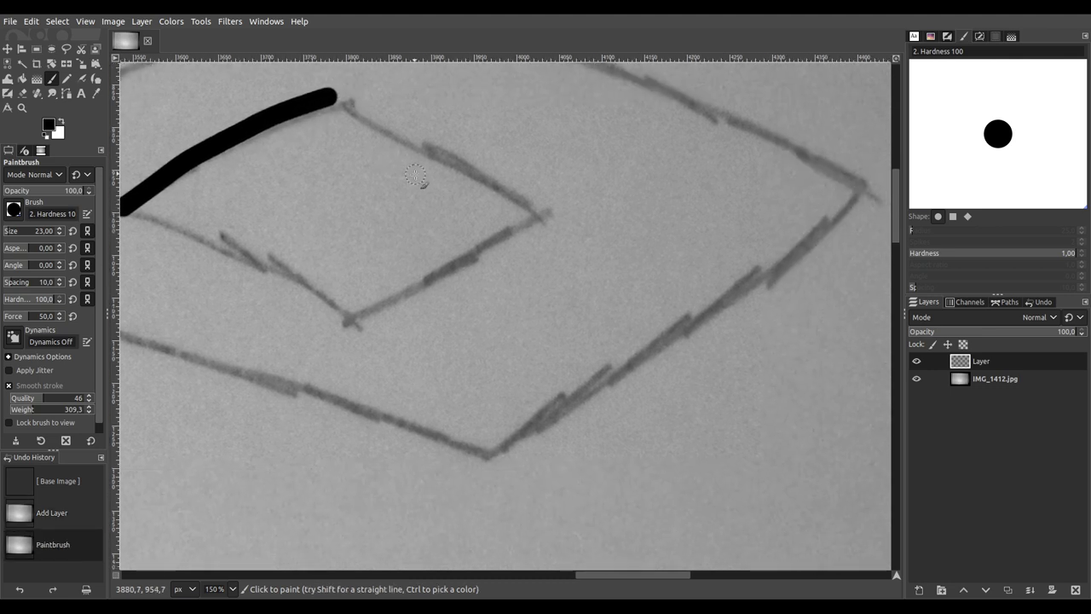
{"action": "scroll", "coordinate": [204, 231], "scroll_direction": "left", "scroll_amount": 1}
{"action": "mouse_move", "coordinate": [145, 202]}
{"action": "left_mouse_down"}
{"action": "mouse_move", "coordinate": [315, 269]}
{"action": "mouse_move", "coordinate": [381, 329]}
{"action": "mouse_move", "coordinate": [400, 299]}
{"action": "mouse_move", "coordinate": [556, 210]}
{"action": "left_mouse_up"}
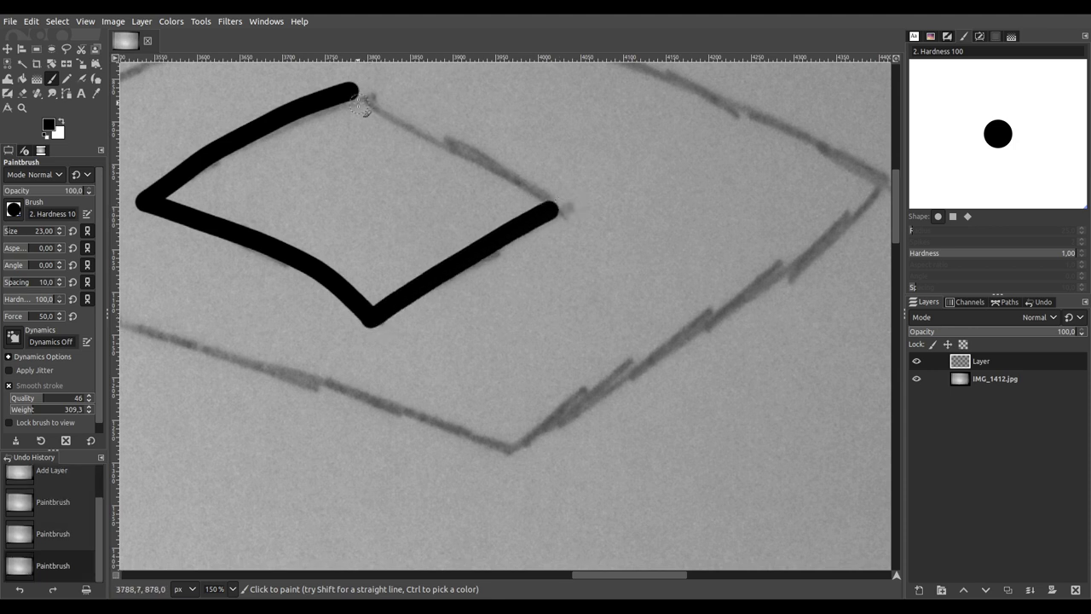
{"action": "left_click_drag", "start_coordinate": [349, 92], "coordinate": [555, 207]}
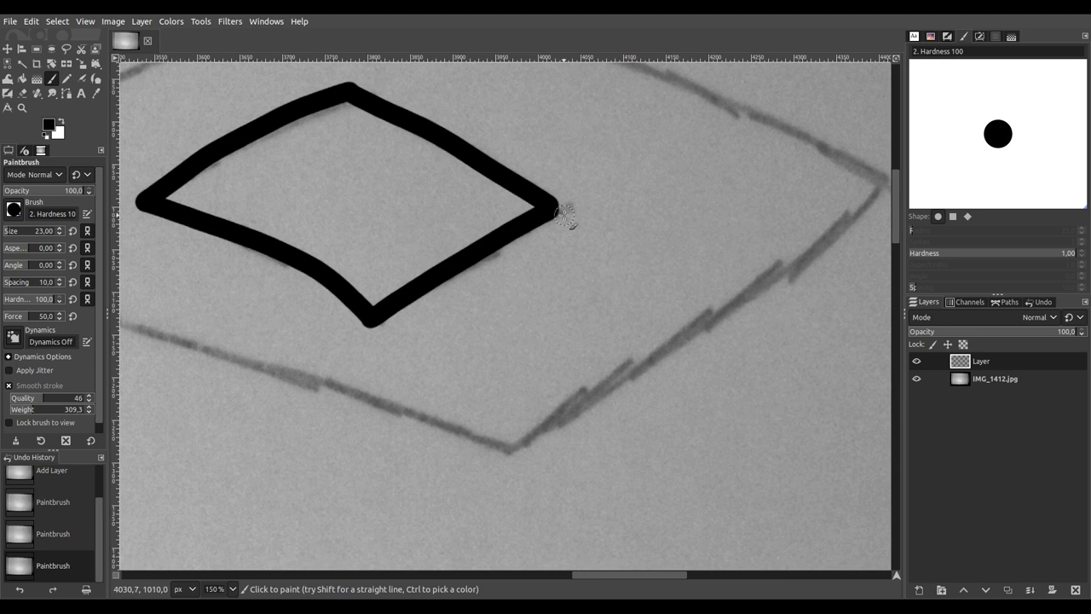
Step: Trace the outer outline of the right eye in black, including its short side along the nose
{"action": "scroll", "coordinate": [460, 226], "scroll_direction": "down", "scroll_amount": 3}
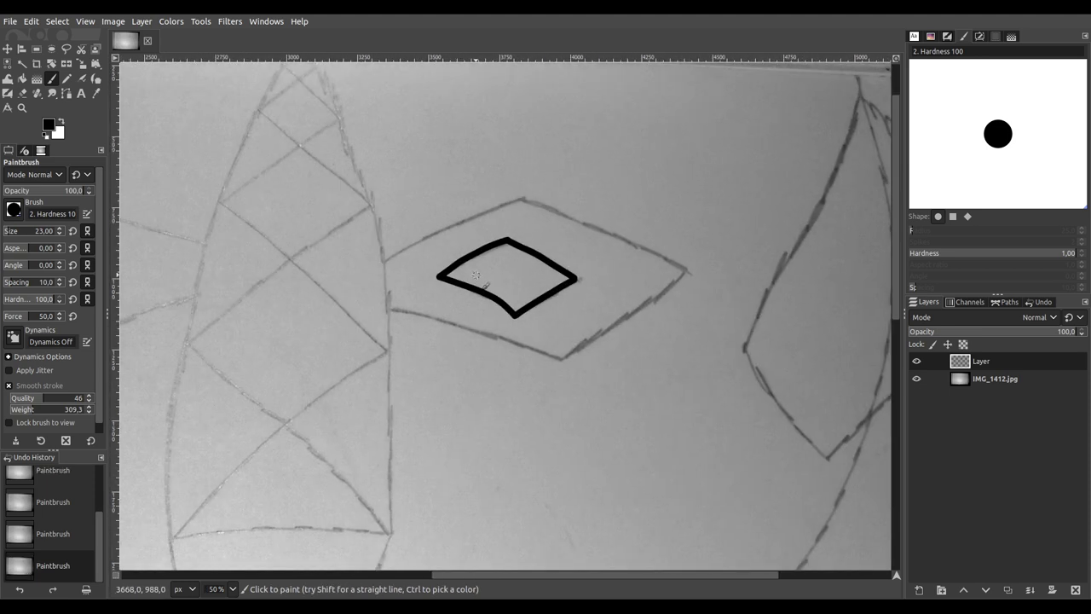
{"action": "scroll", "coordinate": [381, 289], "scroll_direction": "up", "scroll_amount": 4}
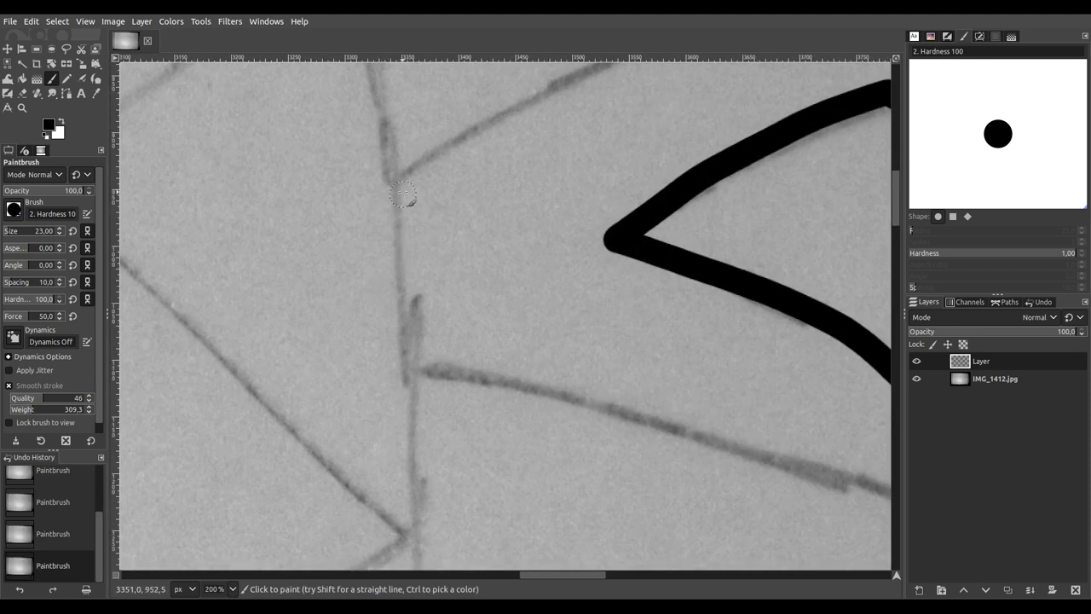
{"action": "left_click_drag", "start_coordinate": [397, 181], "coordinate": [416, 376]}
{"action": "scroll", "coordinate": [543, 238], "scroll_direction": "down", "scroll_amount": 2}
{"action": "left_click_drag", "start_coordinate": [590, 209], "coordinate": [355, 357]}
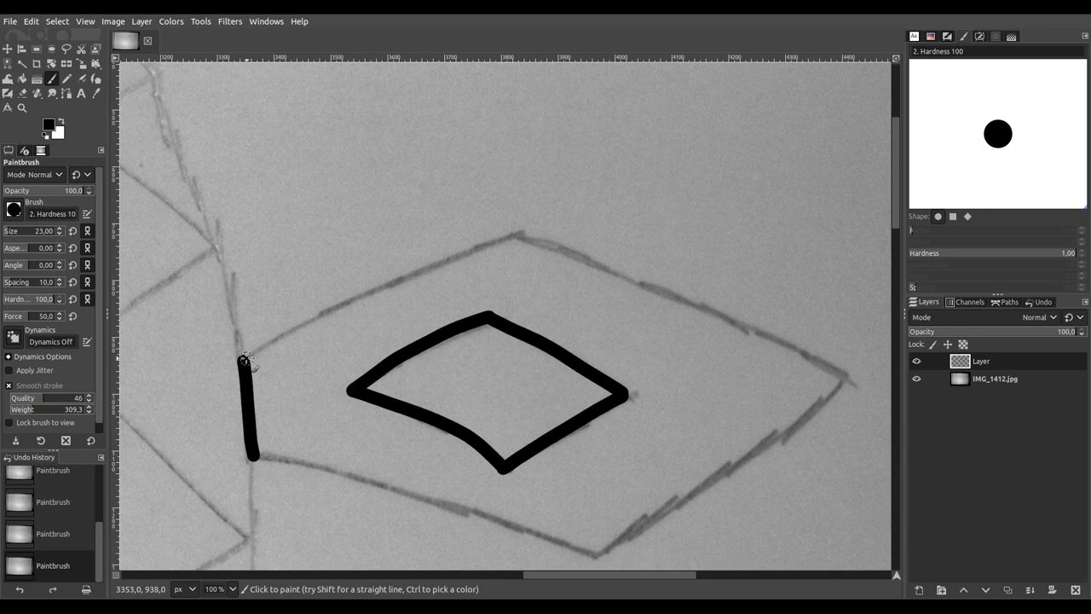
{"action": "mouse_move", "coordinate": [243, 362]}
{"action": "left_mouse_down"}
{"action": "mouse_move", "coordinate": [268, 358]}
{"action": "mouse_move", "coordinate": [309, 321]}
{"action": "mouse_move", "coordinate": [534, 229]}
{"action": "left_mouse_up"}
{"action": "mouse_move", "coordinate": [604, 282]}
{"action": "left_mouse_down"}
{"action": "mouse_move", "coordinate": [404, 217]}
{"action": "mouse_move", "coordinate": [355, 164]}
{"action": "left_mouse_up"}
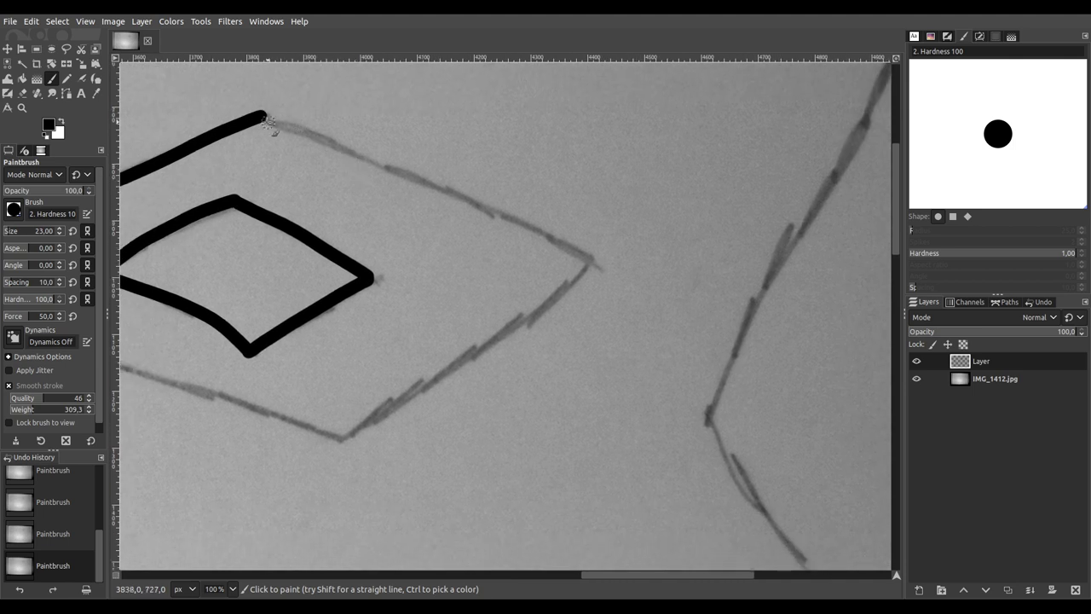
{"action": "mouse_move", "coordinate": [265, 116]}
{"action": "left_mouse_down"}
{"action": "mouse_move", "coordinate": [605, 264]}
{"action": "mouse_move", "coordinate": [731, 190]}
{"action": "left_mouse_up"}
{"action": "mouse_move", "coordinate": [747, 129]}
{"action": "left_mouse_down"}
{"action": "mouse_move", "coordinate": [674, 197]}
{"action": "mouse_move", "coordinate": [483, 315]}
{"action": "left_mouse_up"}
{"action": "scroll", "coordinate": [536, 304], "scroll_direction": "left", "scroll_amount": 3}
{"action": "mouse_move", "coordinate": [294, 211]}
{"action": "left_mouse_down"}
{"action": "mouse_move", "coordinate": [497, 260]}
{"action": "mouse_move", "coordinate": [646, 317]}
{"action": "left_mouse_up"}
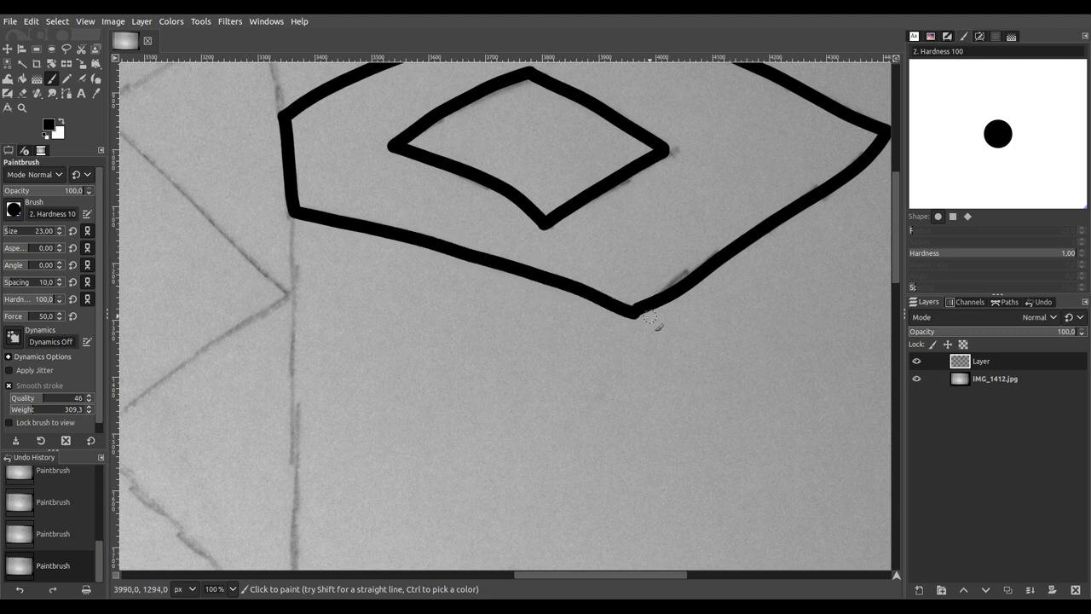
Step: Trace the inner diamond of the eye left of the nose in black
{"action": "scroll", "coordinate": [486, 227], "scroll_direction": "down", "scroll_amount": 3}
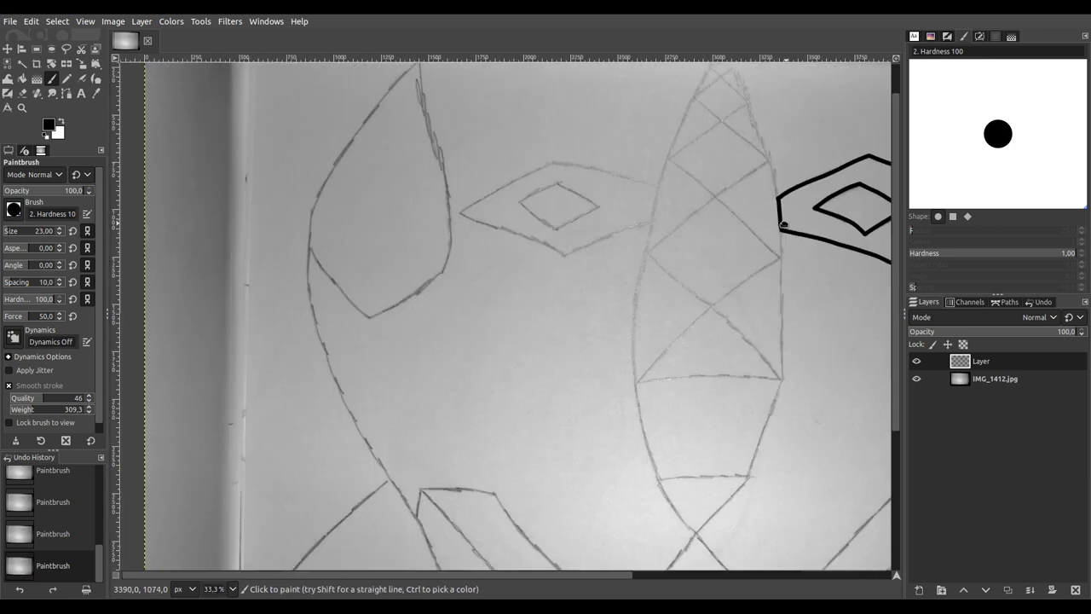
{"action": "left_click_drag", "start_coordinate": [783, 228], "coordinate": [625, 229]}
{"action": "scroll", "coordinate": [404, 213], "scroll_direction": "up", "scroll_amount": 4}
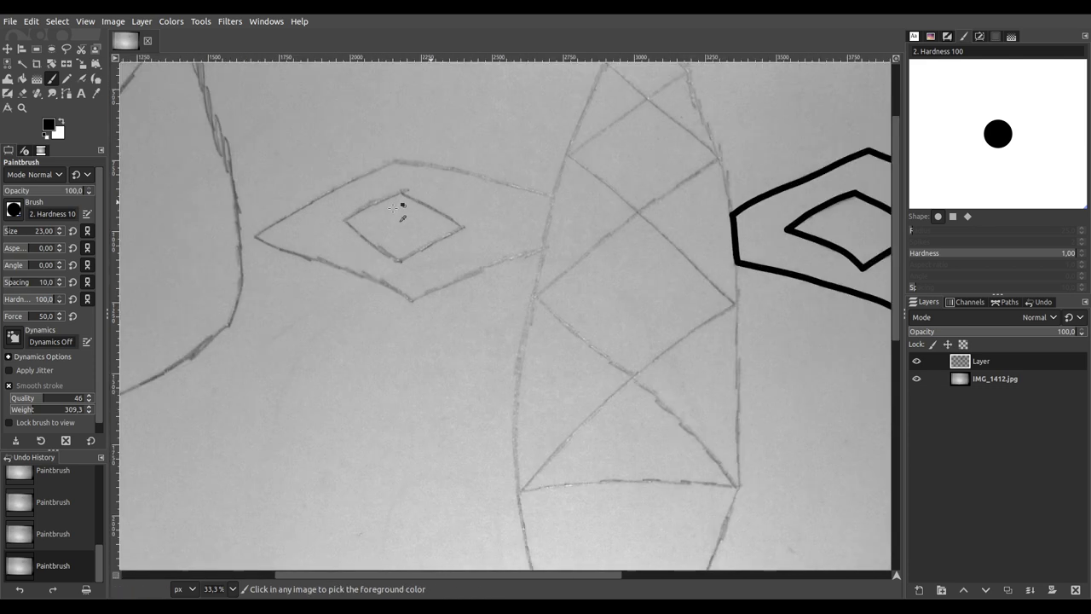
{"action": "mouse_move", "coordinate": [386, 247]}
{"action": "left_mouse_down"}
{"action": "mouse_move", "coordinate": [568, 161]}
{"action": "mouse_move", "coordinate": [549, 169]}
{"action": "mouse_move", "coordinate": [743, 276]}
{"action": "left_mouse_up"}
{"action": "mouse_move", "coordinate": [386, 247]}
{"action": "left_mouse_down"}
{"action": "mouse_move", "coordinate": [474, 327]}
{"action": "mouse_move", "coordinate": [568, 385]}
{"action": "mouse_move", "coordinate": [554, 375]}
{"action": "mouse_move", "coordinate": [745, 269]}
{"action": "left_mouse_up"}
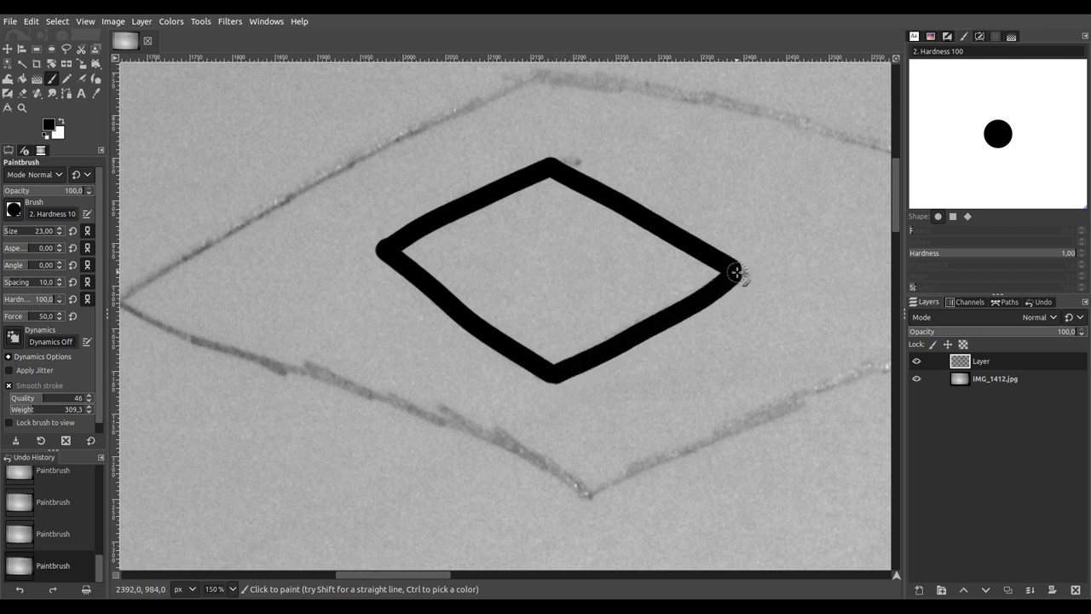
Step: Trace the outer outline of the left eye in black, closing it along the nose edge
{"action": "scroll", "coordinate": [787, 232], "scroll_direction": "down", "scroll_amount": 3}
{"action": "mouse_move", "coordinate": [770, 235]}
{"action": "left_mouse_down"}
{"action": "mouse_move", "coordinate": [718, 250]}
{"action": "mouse_move", "coordinate": [684, 189]}
{"action": "mouse_move", "coordinate": [668, 214]}
{"action": "mouse_move", "coordinate": [648, 317]}
{"action": "left_mouse_up"}
{"action": "scroll", "coordinate": [719, 250], "scroll_direction": "up", "scroll_amount": 3}
{"action": "mouse_move", "coordinate": [621, 376]}
{"action": "left_mouse_down"}
{"action": "mouse_move", "coordinate": [802, 212]}
{"action": "mouse_move", "coordinate": [767, 213]}
{"action": "mouse_move", "coordinate": [398, 365]}
{"action": "left_mouse_up"}
{"action": "left_click_drag", "start_coordinate": [332, 337], "coordinate": [674, 389]}
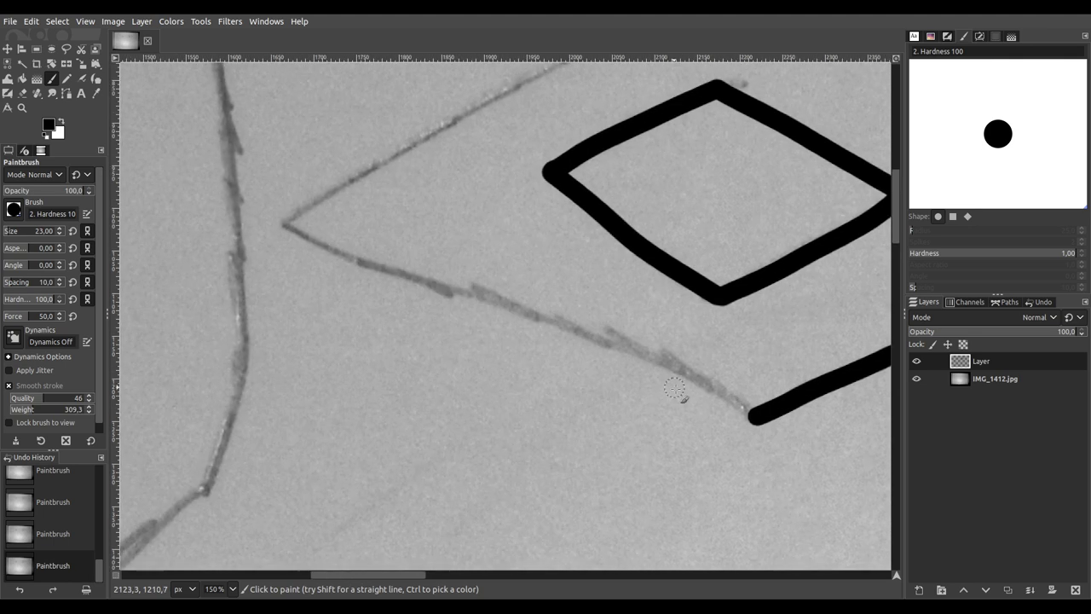
{"action": "mouse_move", "coordinate": [758, 417]}
{"action": "left_mouse_down"}
{"action": "mouse_move", "coordinate": [659, 353]}
{"action": "mouse_move", "coordinate": [445, 298]}
{"action": "mouse_move", "coordinate": [272, 223]}
{"action": "left_mouse_up"}
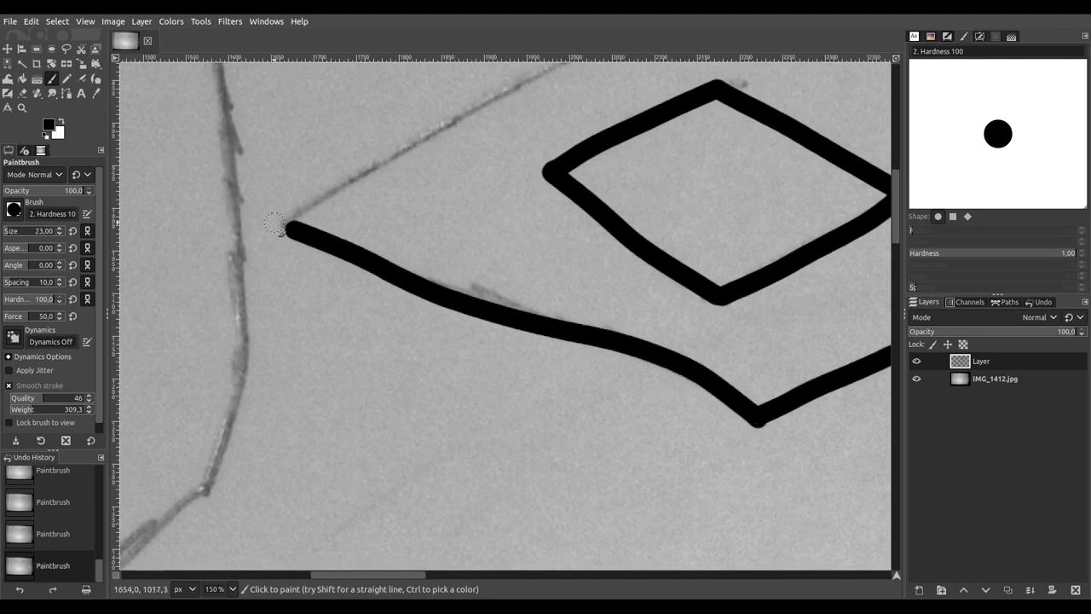
{"action": "mouse_move", "coordinate": [441, 243]}
{"action": "left_mouse_down"}
{"action": "mouse_move", "coordinate": [389, 415]}
{"action": "mouse_move", "coordinate": [370, 432]}
{"action": "left_mouse_up"}
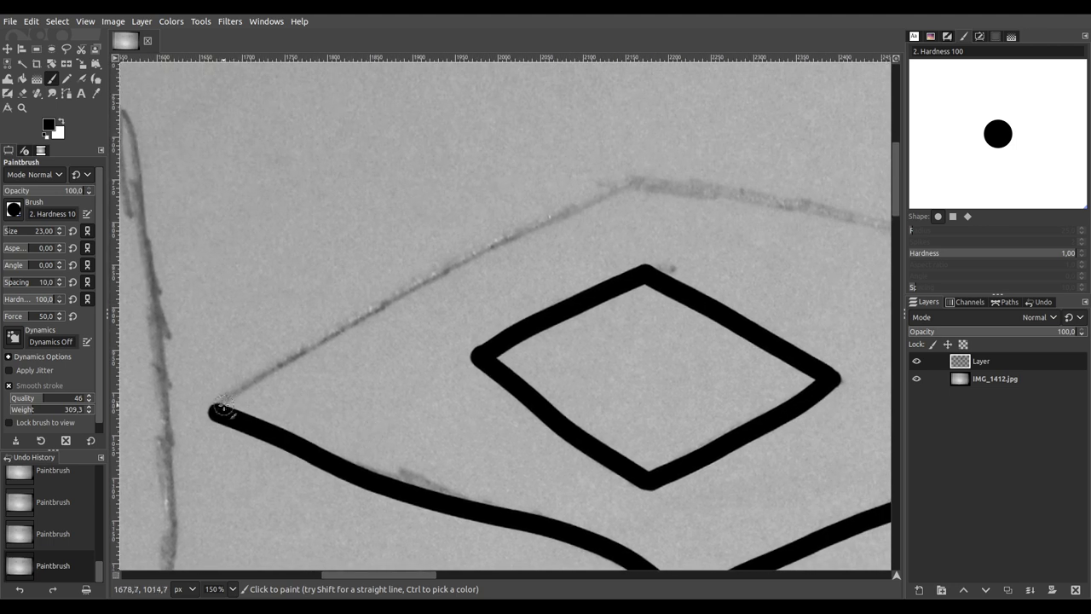
{"action": "mouse_move", "coordinate": [217, 412]}
{"action": "left_mouse_down"}
{"action": "mouse_move", "coordinate": [372, 300]}
{"action": "mouse_move", "coordinate": [456, 271]}
{"action": "mouse_move", "coordinate": [634, 177]}
{"action": "left_mouse_up"}
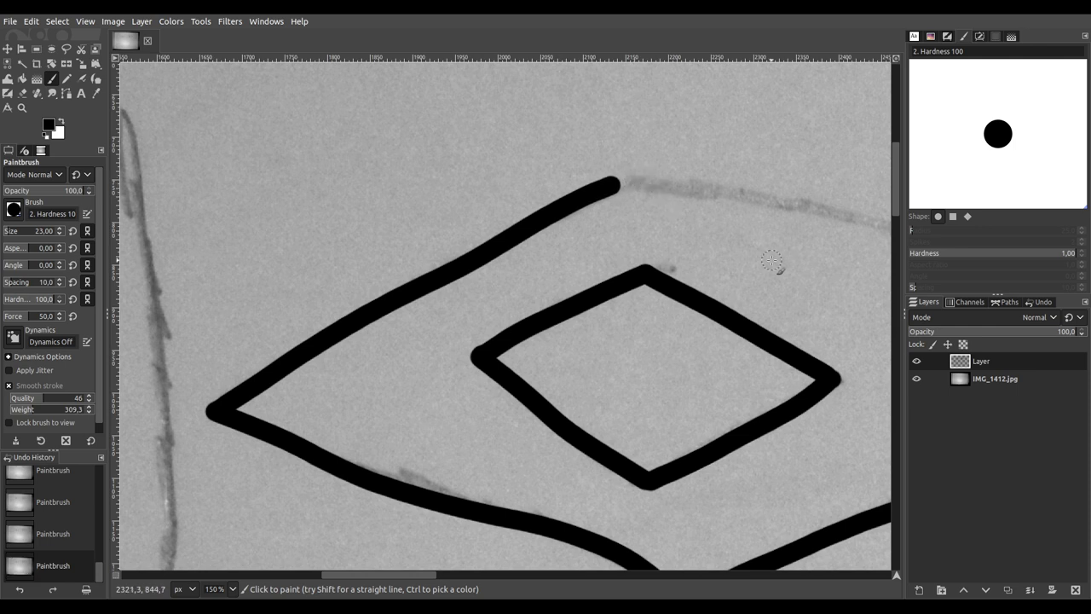
{"action": "mouse_move", "coordinate": [773, 263]}
{"action": "left_mouse_down"}
{"action": "mouse_move", "coordinate": [628, 268]}
{"action": "mouse_move", "coordinate": [430, 213]}
{"action": "left_mouse_up"}
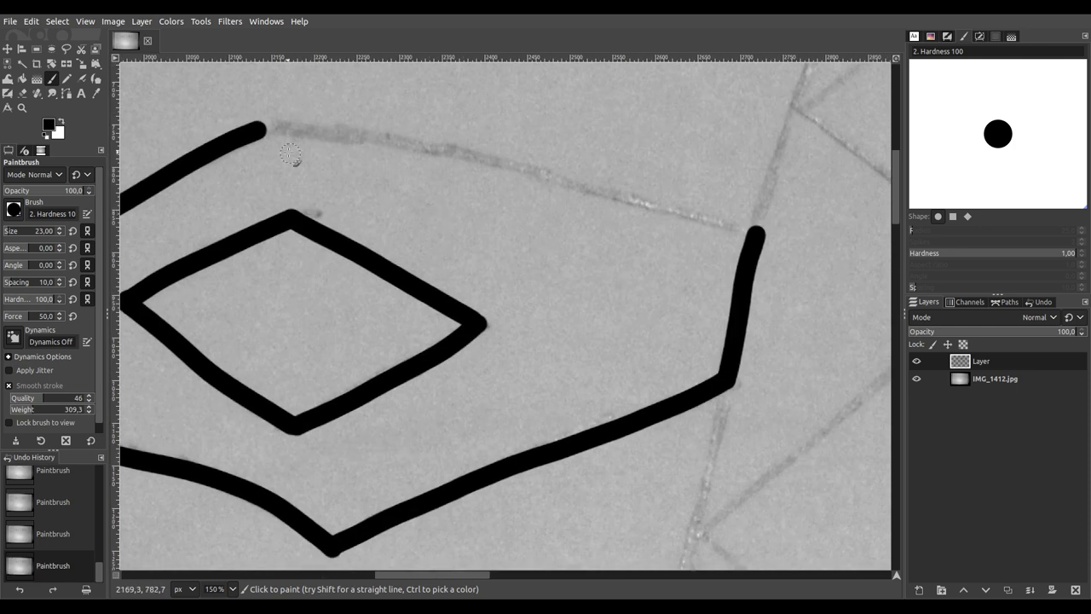
{"action": "mouse_move", "coordinate": [258, 132]}
{"action": "left_mouse_down"}
{"action": "mouse_move", "coordinate": [496, 162]}
{"action": "mouse_move", "coordinate": [770, 235]}
{"action": "left_mouse_up"}
Step: Trace the nose's left edge in black from above the paper's upper border down to just above the left eye
{"action": "scroll", "coordinate": [748, 226], "scroll_direction": "down", "scroll_amount": 7}
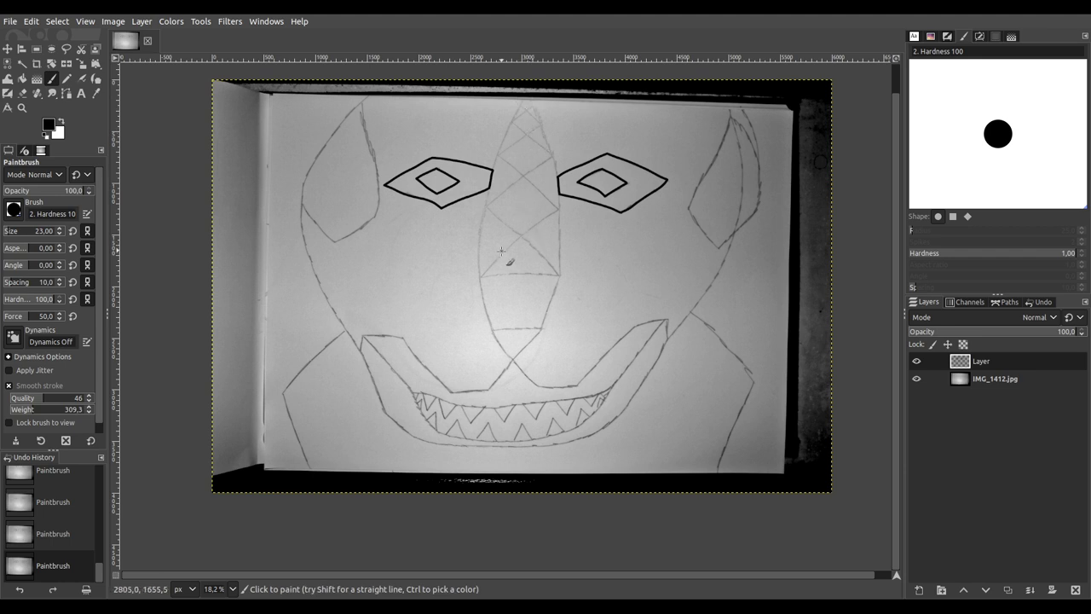
{"action": "scroll", "coordinate": [520, 128], "scroll_direction": "up", "scroll_amount": 5}
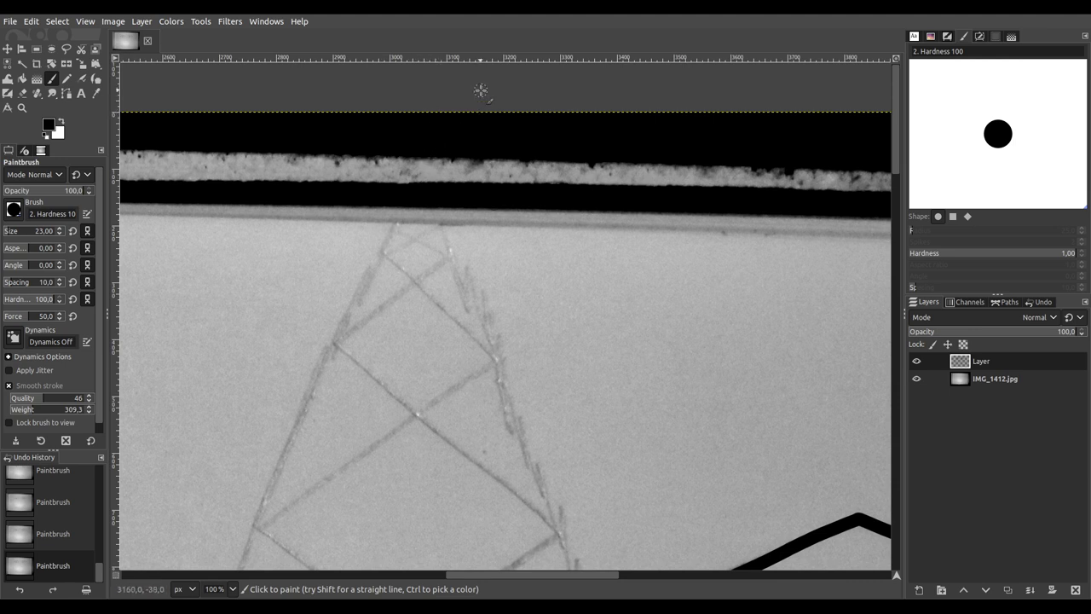
{"action": "mouse_move", "coordinate": [430, 160]}
{"action": "left_mouse_down"}
{"action": "mouse_move", "coordinate": [319, 353]}
{"action": "mouse_move", "coordinate": [255, 531]}
{"action": "left_mouse_up"}
{"action": "scroll", "coordinate": [255, 530], "scroll_direction": "down", "scroll_amount": 8}
{"action": "scroll", "coordinate": [256, 530], "scroll_direction": "left", "scroll_amount": 4}
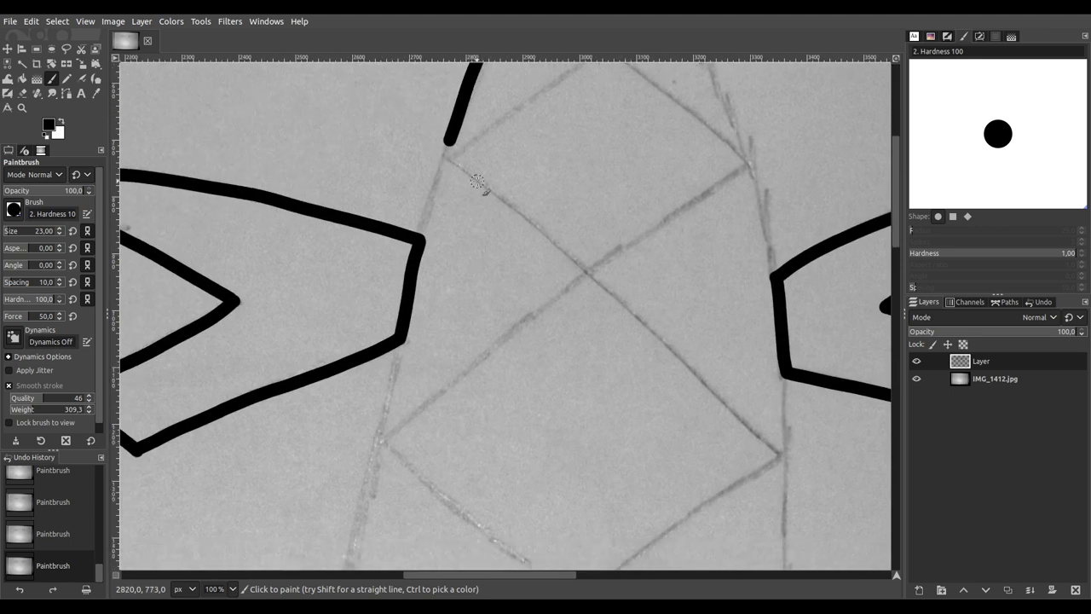
{"action": "left_click_drag", "start_coordinate": [449, 139], "coordinate": [411, 261]}
{"action": "scroll", "coordinate": [443, 256], "scroll_direction": "down", "scroll_amount": 1}
{"action": "scroll", "coordinate": [443, 256], "scroll_direction": "left", "scroll_amount": 1}
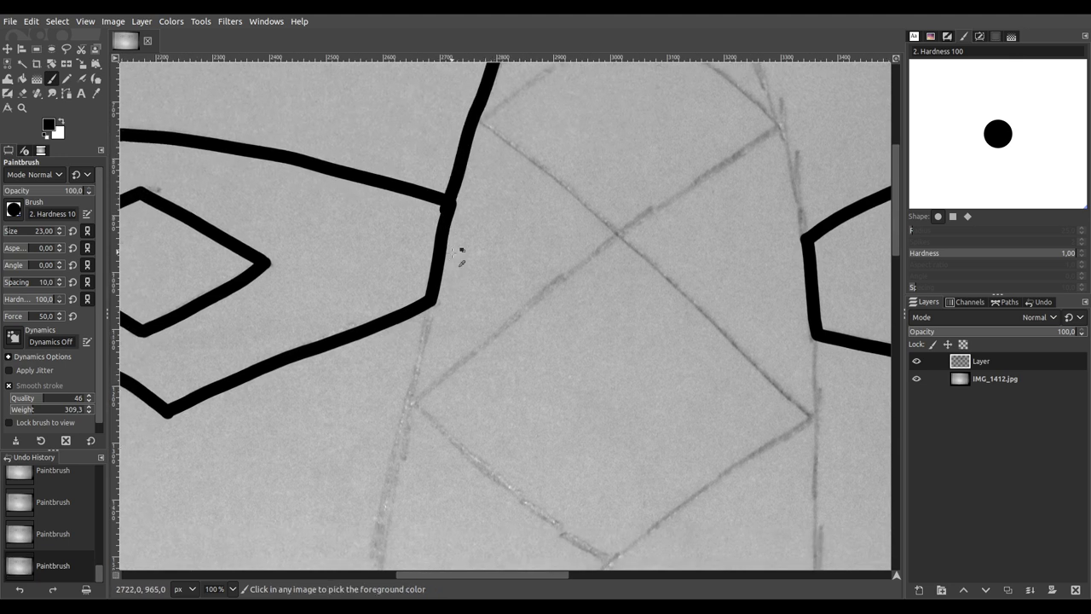
{"action": "key", "text": "ctrl+z"}
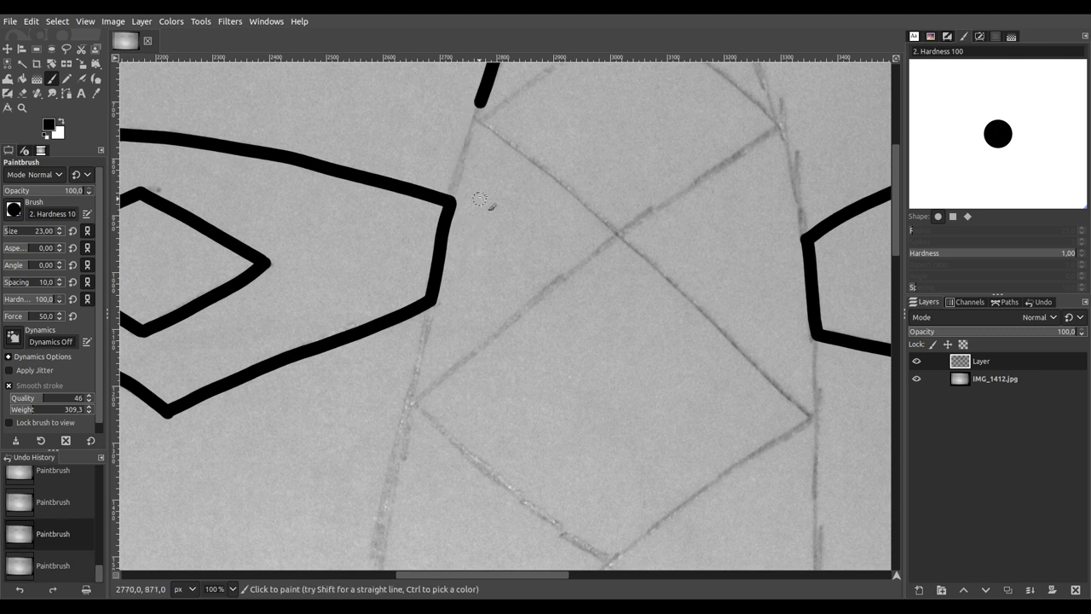
Step: Continue the black line of the nose's left edge past the left eye to the lattice corner just below it
{"action": "scroll", "coordinate": [483, 117], "scroll_direction": "up", "scroll_amount": 2}
{"action": "left_click", "coordinate": [480, 100]}
{"action": "left_click_drag", "start_coordinate": [480, 101], "coordinate": [419, 297]}
{"action": "scroll", "coordinate": [452, 188], "scroll_direction": "down", "scroll_amount": 5}
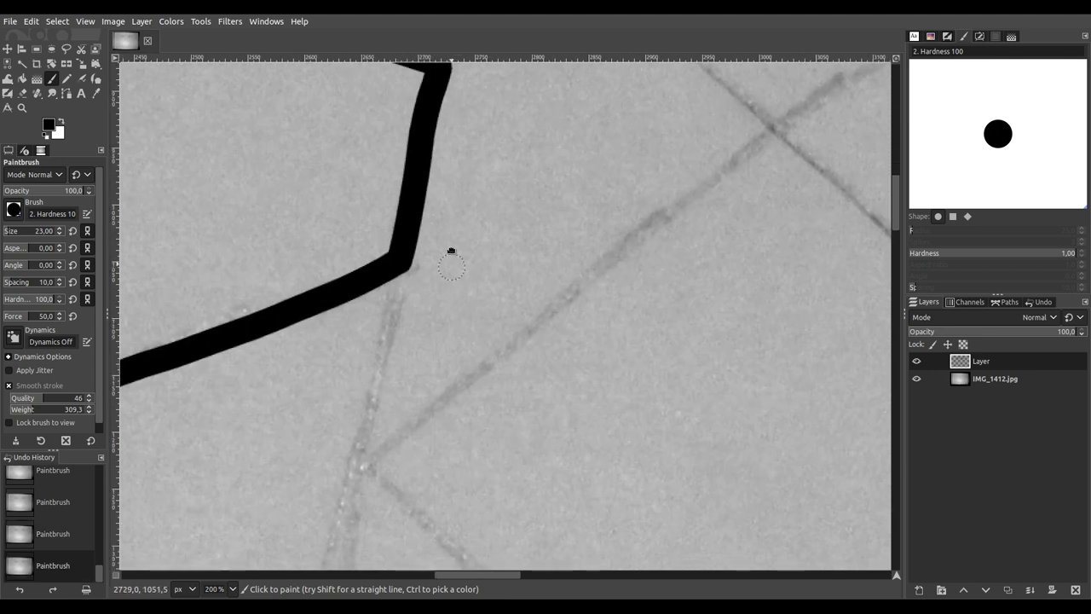
{"action": "left_click_drag", "start_coordinate": [418, 175], "coordinate": [380, 356]}
{"action": "scroll", "coordinate": [381, 375], "scroll_direction": "down", "scroll_amount": 4}
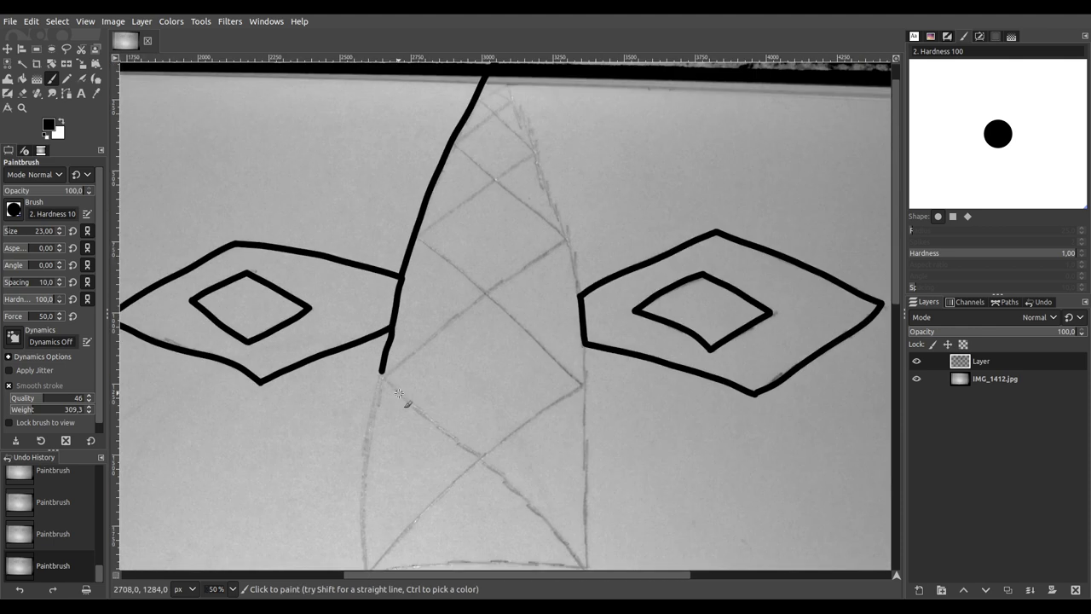
{"action": "scroll", "coordinate": [484, 133], "scroll_direction": "down", "scroll_amount": 3}
{"action": "scroll", "coordinate": [503, 205], "scroll_direction": "down", "scroll_amount": 1}
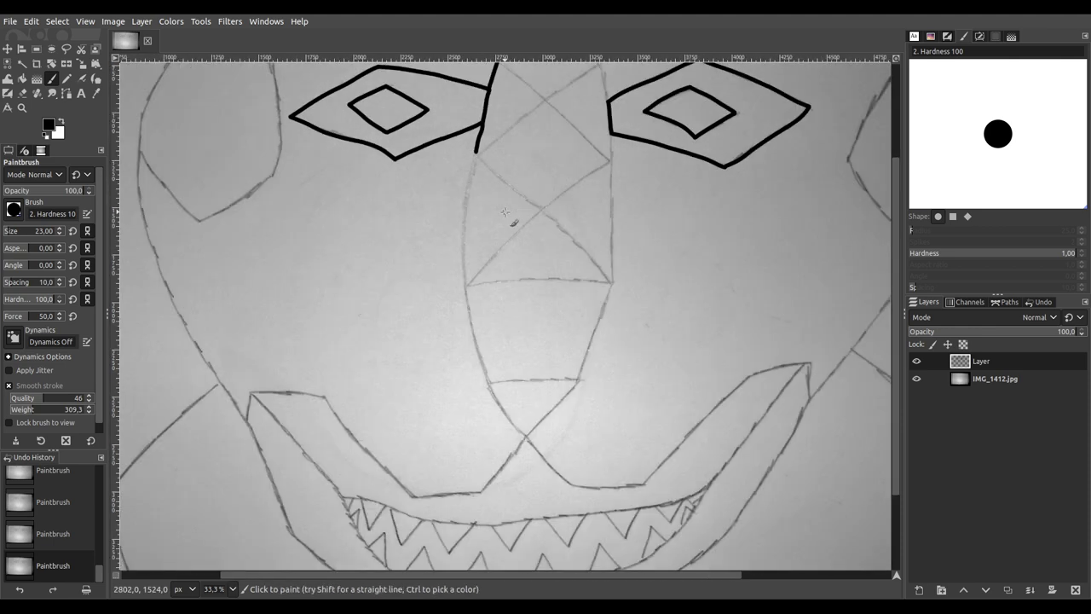
{"action": "scroll", "coordinate": [451, 161], "scroll_direction": "up", "scroll_amount": 2}
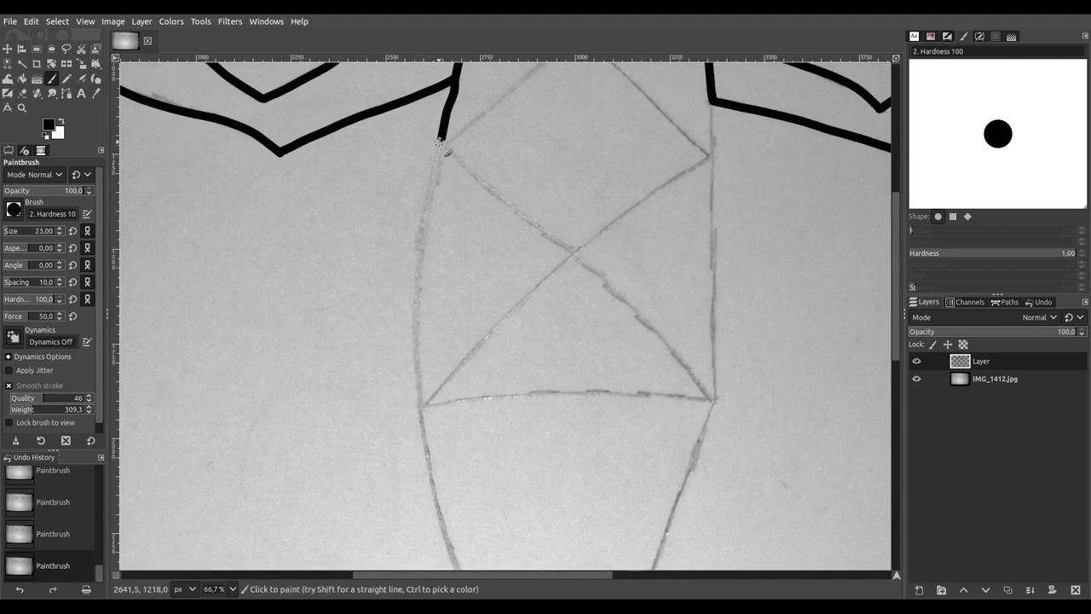
{"action": "mouse_move", "coordinate": [437, 163]}
{"action": "left_mouse_down"}
{"action": "mouse_move", "coordinate": [418, 243]}
{"action": "mouse_move", "coordinate": [411, 385]}
{"action": "mouse_move", "coordinate": [442, 481]}
{"action": "left_mouse_up"}
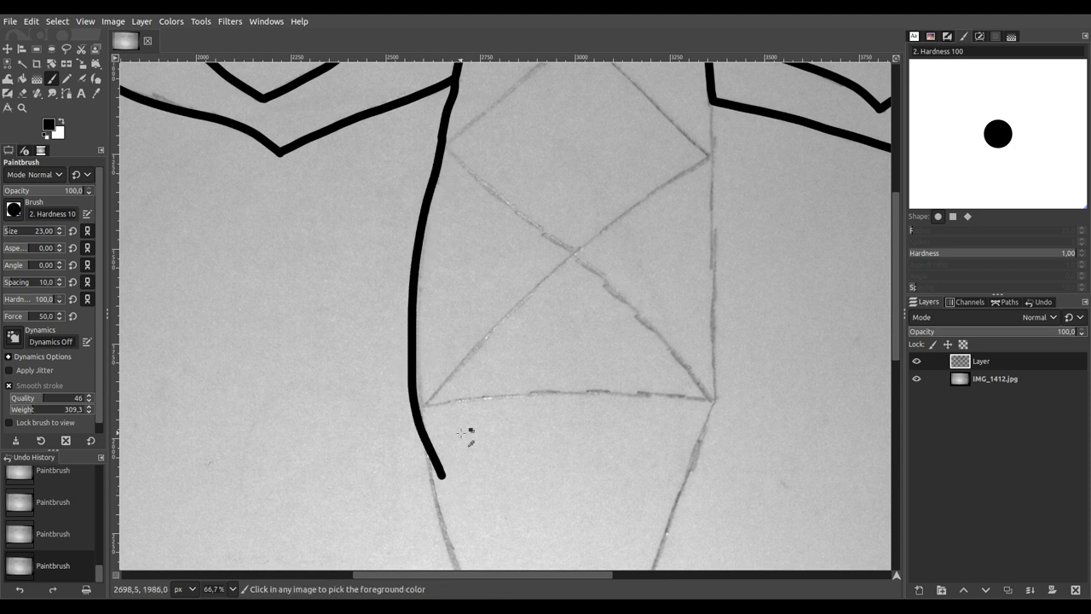
{"action": "key", "text": "ctrl+z"}
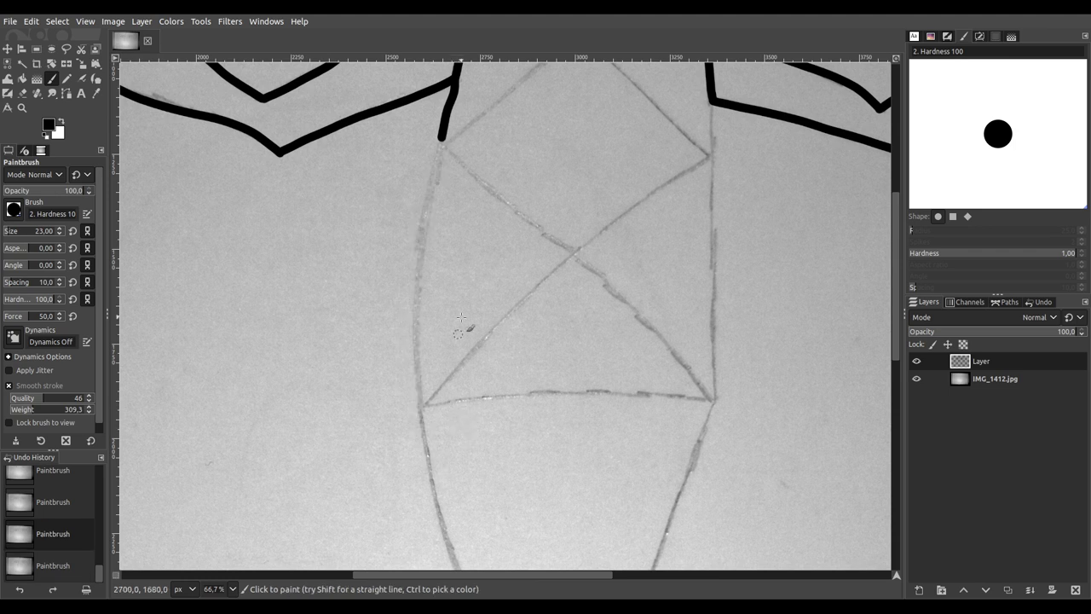
Step: Continue the black line of the nose's left edge down to just above the lattice's bottom line and save the image
{"action": "scroll", "coordinate": [466, 158], "scroll_direction": "up", "scroll_amount": 2}
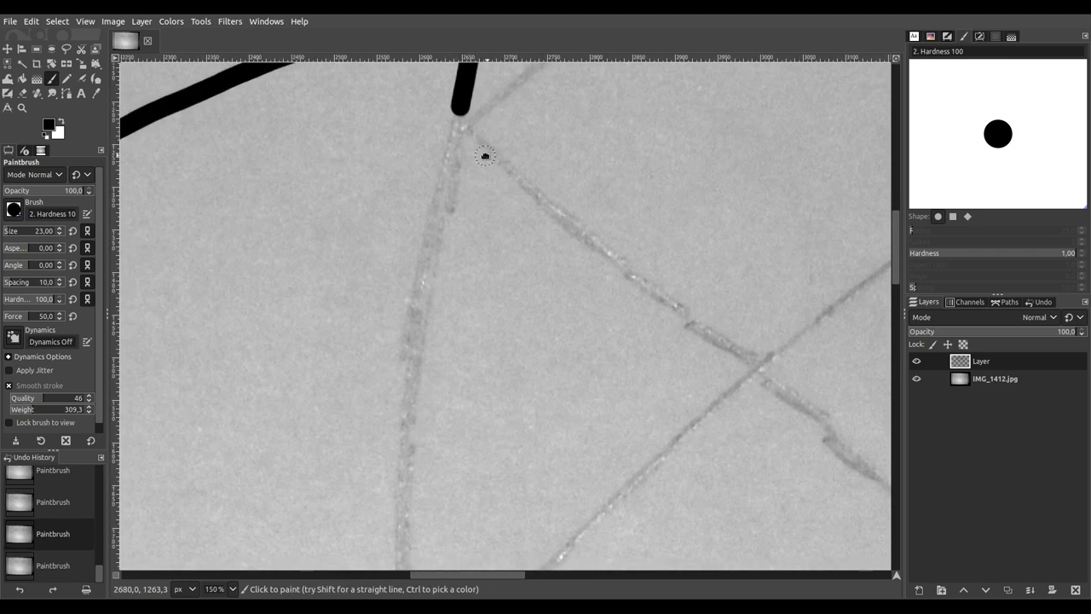
{"action": "mouse_move", "coordinate": [405, 78]}
{"action": "left_mouse_down"}
{"action": "mouse_move", "coordinate": [346, 317]}
{"action": "mouse_move", "coordinate": [349, 533]}
{"action": "left_mouse_up"}
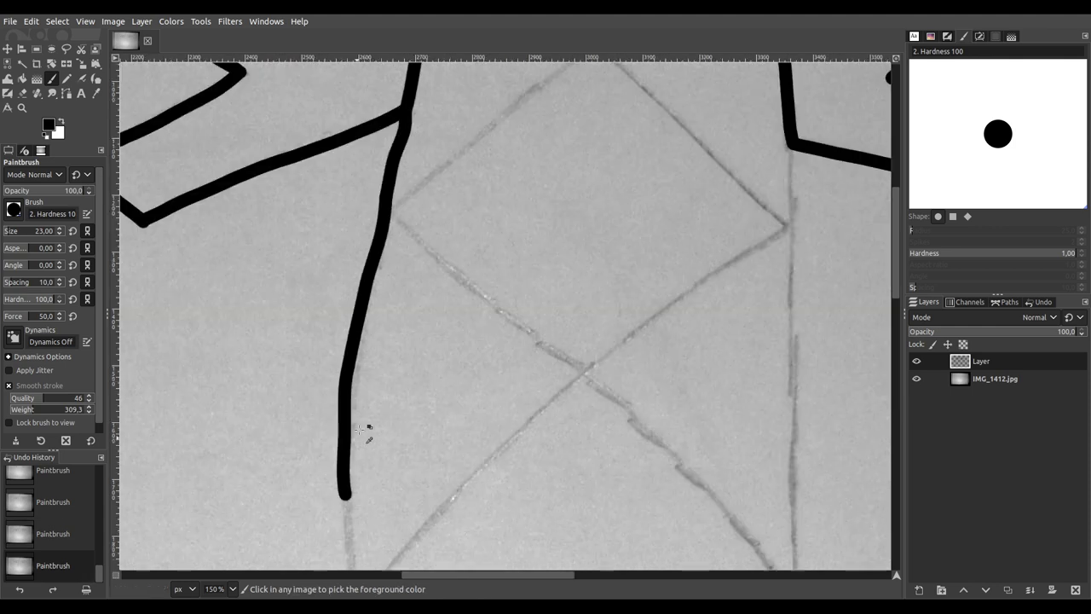
{"action": "scroll", "coordinate": [363, 431], "scroll_direction": "down", "scroll_amount": 4, "text": "ctrl"}
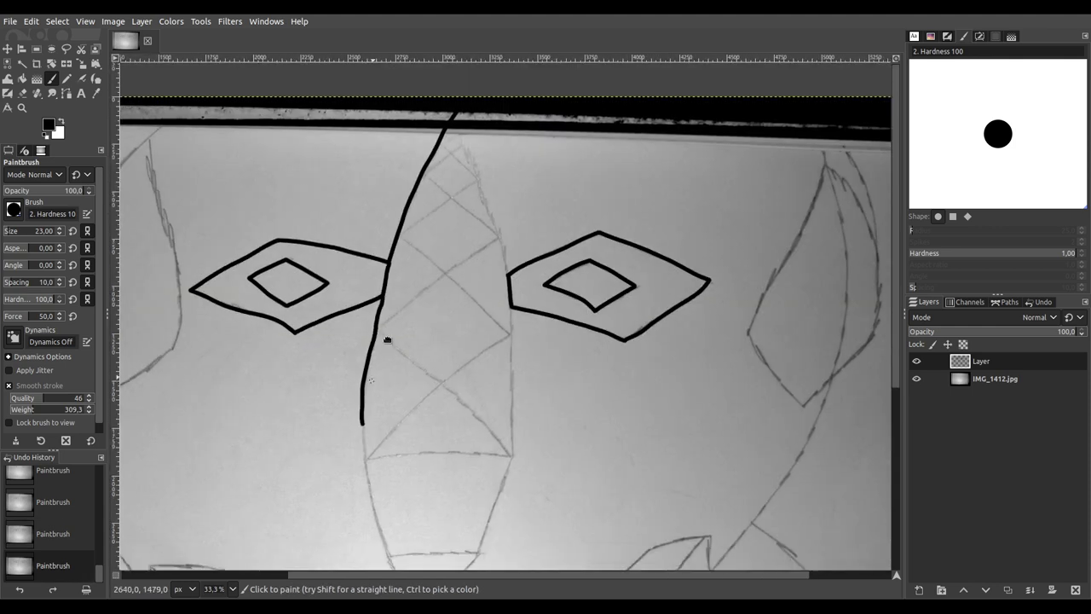
{"action": "scroll", "coordinate": [383, 341], "scroll_direction": "down", "scroll_amount": 5}
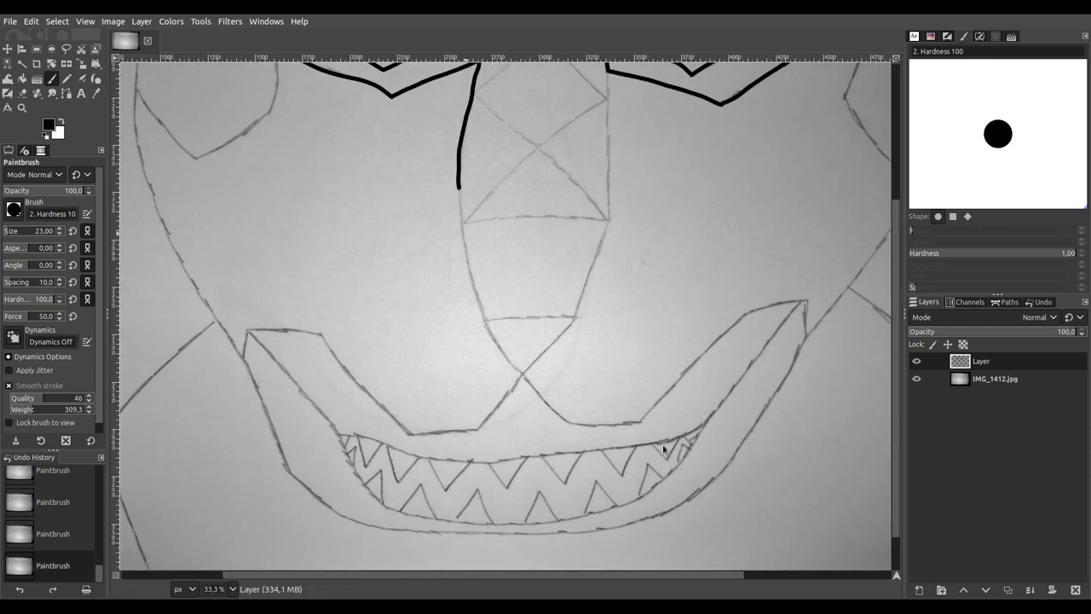
{"action": "key", "text": "ctrl+s"}
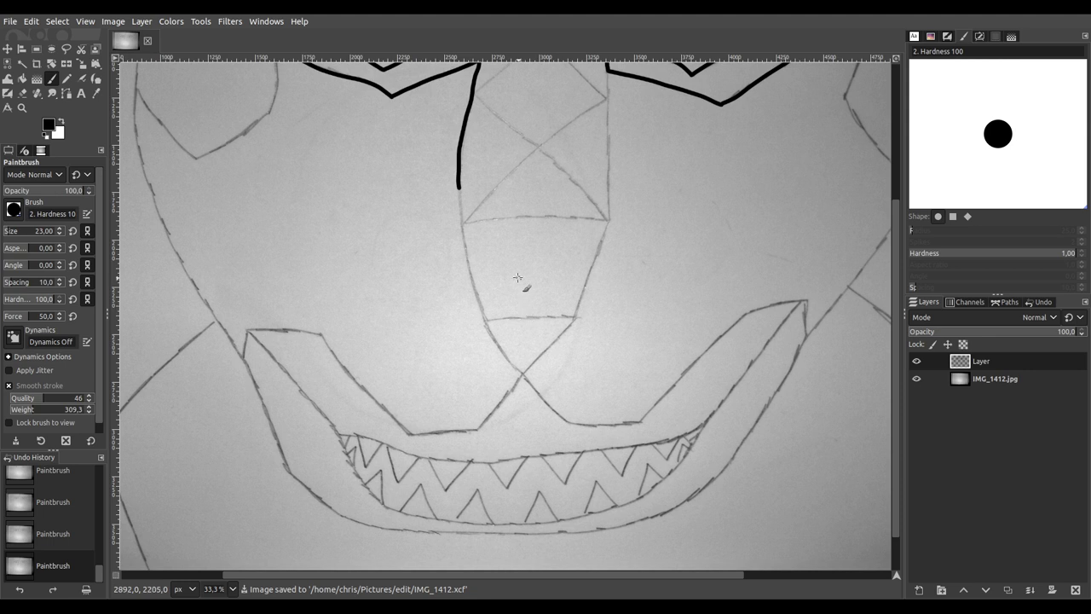
Step: Extend the nose's left edge in black past the lattice's bottom line toward the short crossbar, undoing the last short stroke
{"action": "scroll", "coordinate": [457, 196], "scroll_direction": "up", "scroll_amount": 4}
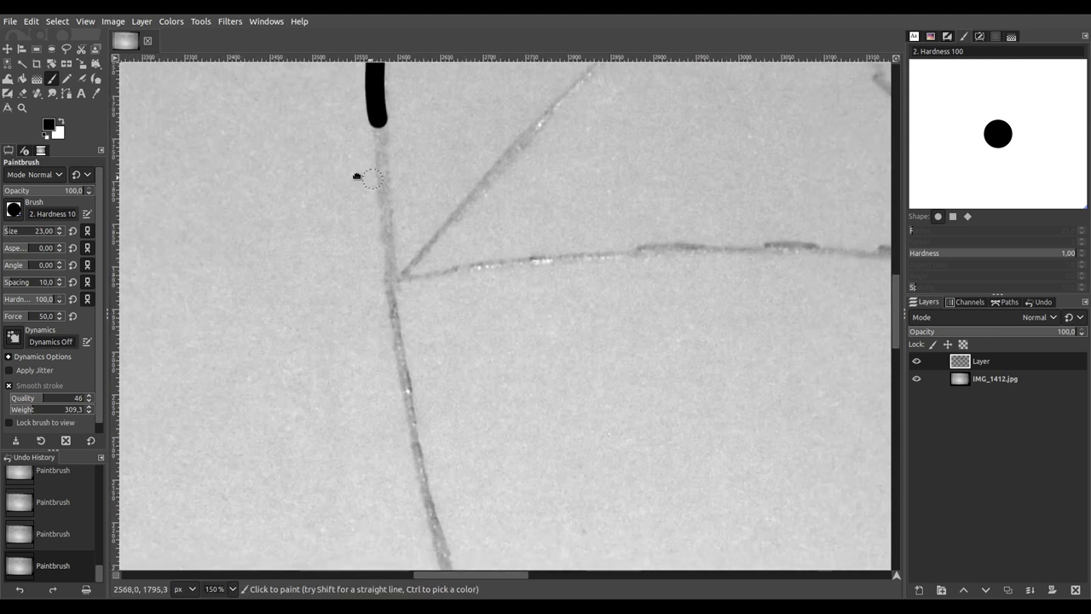
{"action": "left_click_drag", "start_coordinate": [327, 83], "coordinate": [333, 116]}
{"action": "mouse_move", "coordinate": [335, 160]}
{"action": "left_mouse_down"}
{"action": "mouse_move", "coordinate": [354, 362]}
{"action": "mouse_move", "coordinate": [403, 541]}
{"action": "left_mouse_up"}
{"action": "scroll", "coordinate": [402, 474], "scroll_direction": "down", "scroll_amount": 1}
{"action": "left_click_drag", "start_coordinate": [391, 407], "coordinate": [269, 155]}
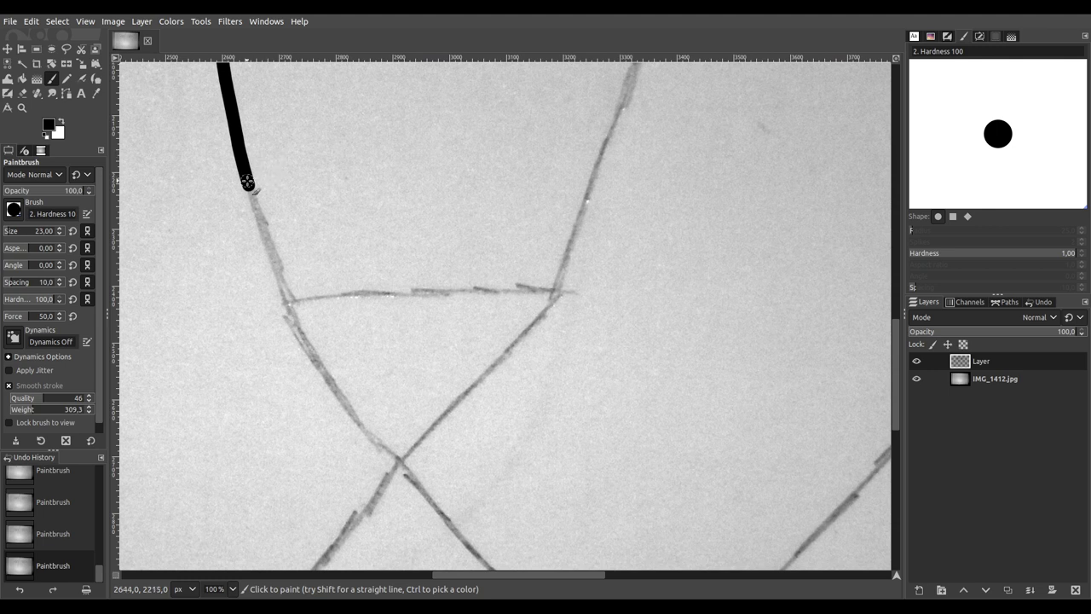
{"action": "left_click_drag", "start_coordinate": [257, 206], "coordinate": [266, 228]}
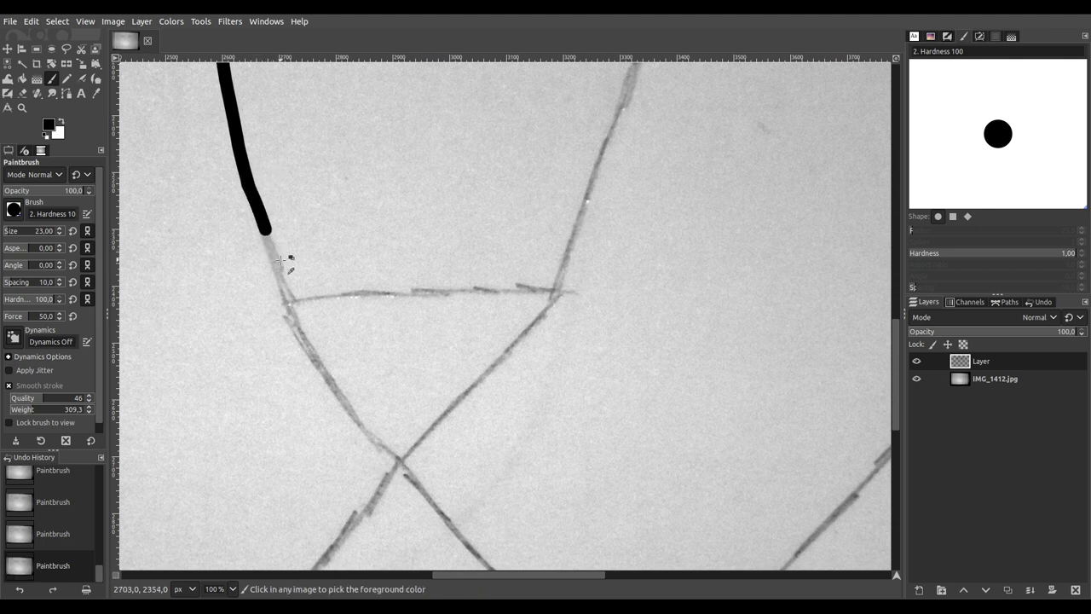
{"action": "key", "text": "ctrl+z"}
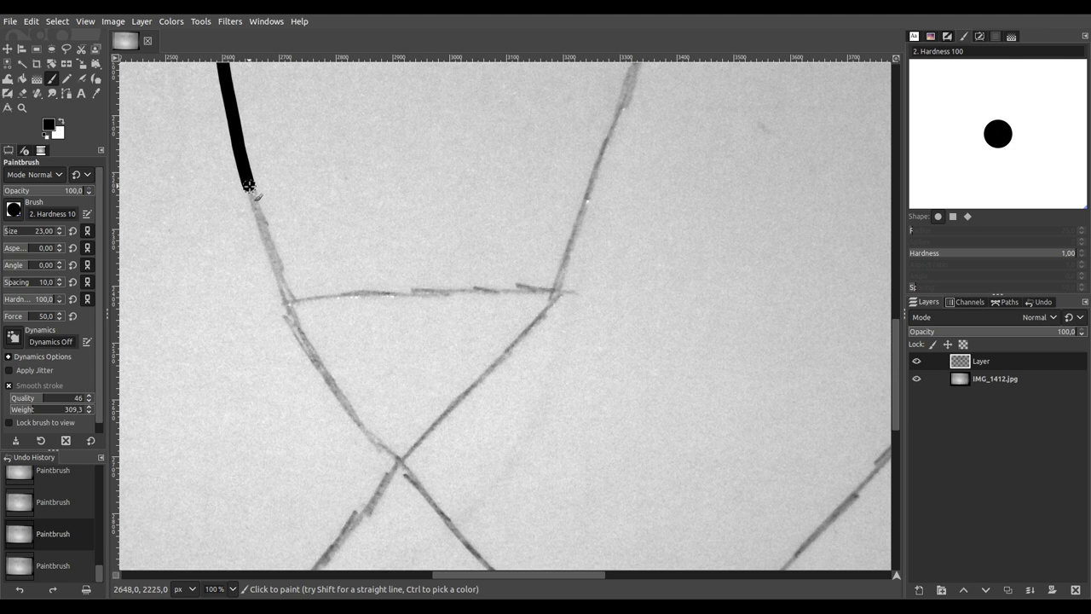
Step: Trace the rest of the nose's left edge in black past the short crossbar and slightly beyond the crossing at the nose tip
{"action": "mouse_move", "coordinate": [251, 195]}
{"action": "left_mouse_down"}
{"action": "mouse_move", "coordinate": [319, 384]}
{"action": "mouse_move", "coordinate": [369, 454]}
{"action": "mouse_move", "coordinate": [457, 529]}
{"action": "mouse_move", "coordinate": [426, 365]}
{"action": "mouse_move", "coordinate": [345, 107]}
{"action": "left_mouse_up"}
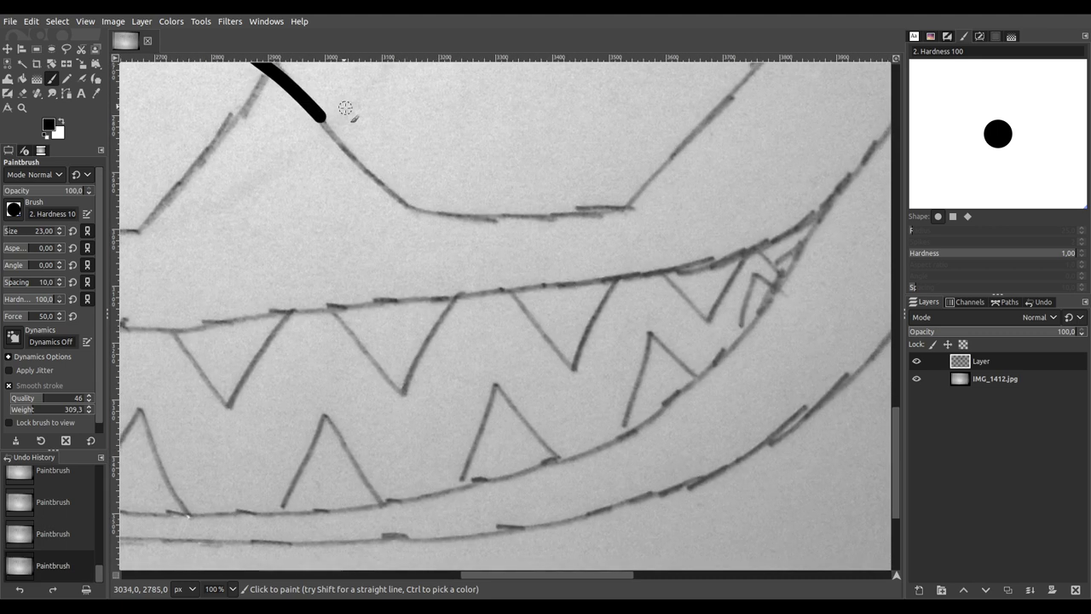
{"action": "left_click_drag", "start_coordinate": [391, 139], "coordinate": [363, 292]}
{"action": "scroll", "coordinate": [388, 270], "scroll_direction": "down", "scroll_amount": 3}
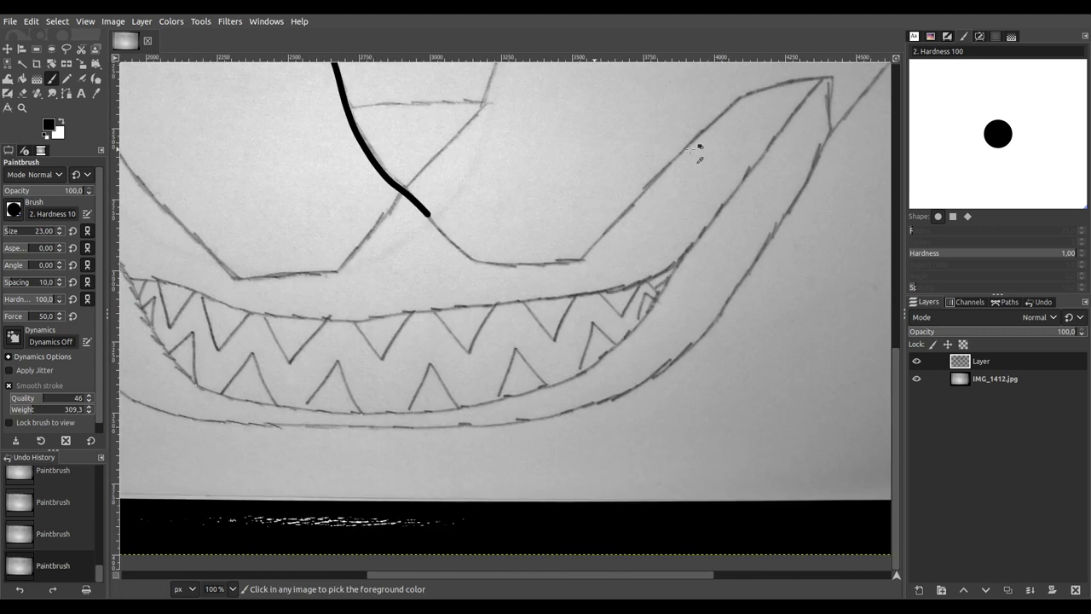
{"action": "scroll", "coordinate": [636, 219], "scroll_direction": "up", "scroll_amount": 1}
{"action": "scroll", "coordinate": [511, 281], "scroll_direction": "up", "scroll_amount": 1}
{"action": "scroll", "coordinate": [449, 346], "scroll_direction": "up", "scroll_amount": 4}
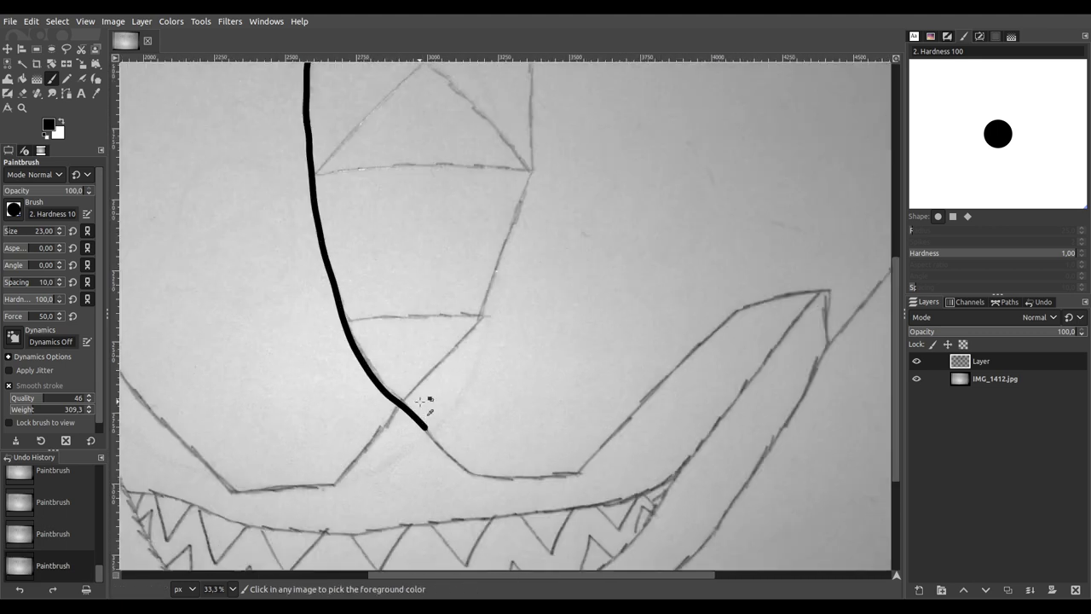
Step: Trace the right side of the nose tip in black from the crossing up to just above the short crossbar
{"action": "mouse_move", "coordinate": [359, 407]}
{"action": "left_mouse_down"}
{"action": "mouse_move", "coordinate": [484, 270]}
{"action": "mouse_move", "coordinate": [559, 208]}
{"action": "mouse_move", "coordinate": [640, 107]}
{"action": "mouse_move", "coordinate": [614, 392]}
{"action": "left_mouse_up"}
{"action": "scroll", "coordinate": [614, 392], "scroll_direction": "up", "scroll_amount": 1}
{"action": "scroll", "coordinate": [628, 329], "scroll_direction": "down", "scroll_amount": 3}
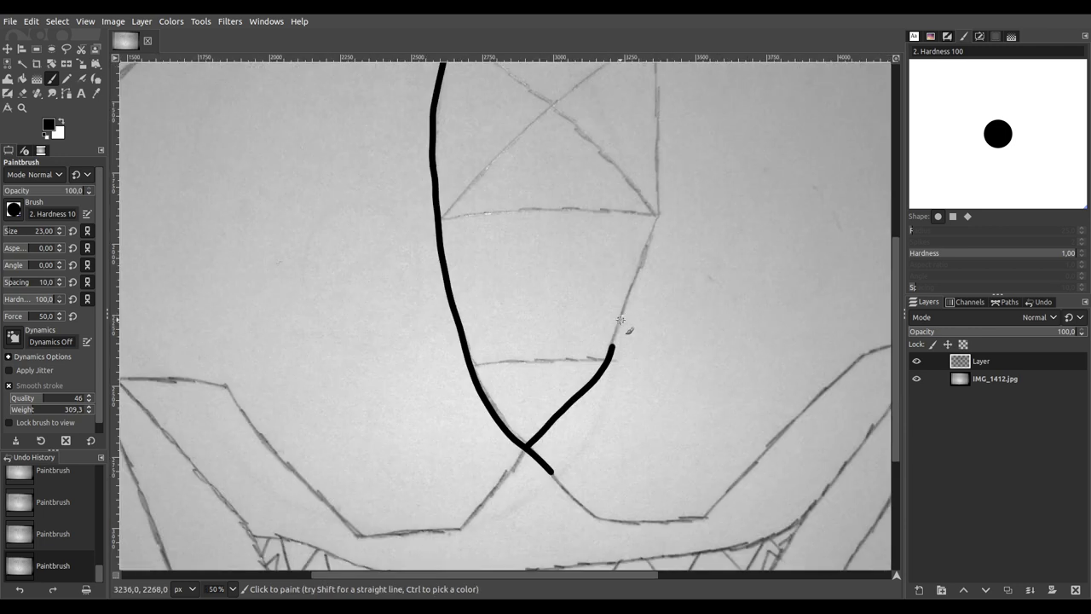
Step: Trace the short crossbar above the nose tip in black, replacing the first stroke with one closer to the pencil line
{"action": "scroll", "coordinate": [503, 365], "scroll_direction": "up", "scroll_amount": 3}
{"action": "scroll", "coordinate": [416, 373], "scroll_direction": "up", "scroll_amount": 1}
{"action": "left_click_drag", "start_coordinate": [567, 378], "coordinate": [391, 341]}
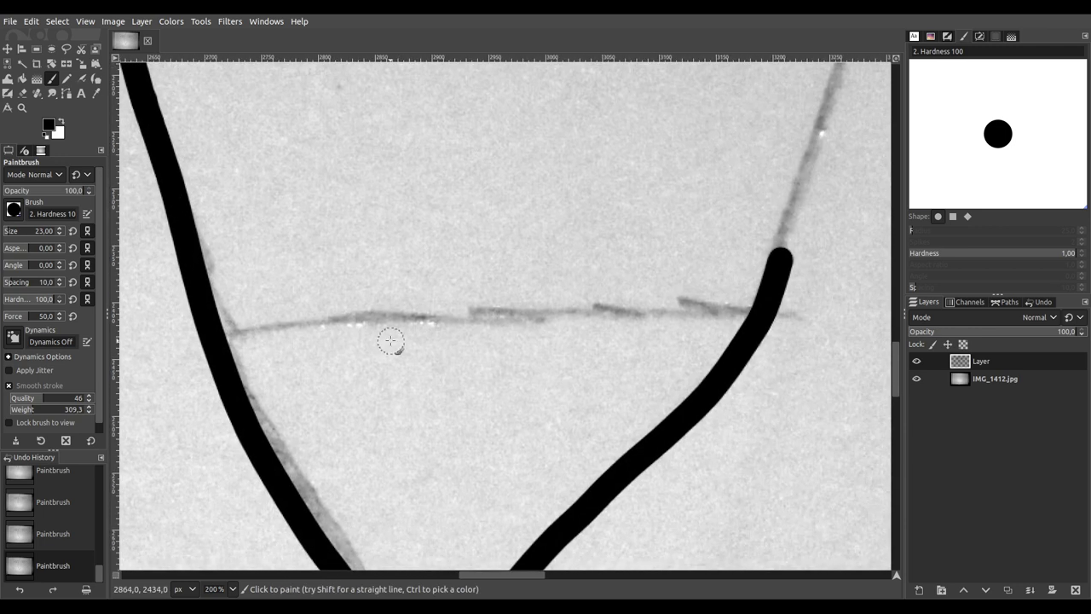
{"action": "mouse_move", "coordinate": [220, 335]}
{"action": "left_mouse_down"}
{"action": "mouse_move", "coordinate": [552, 292]}
{"action": "mouse_move", "coordinate": [770, 285]}
{"action": "left_mouse_up"}
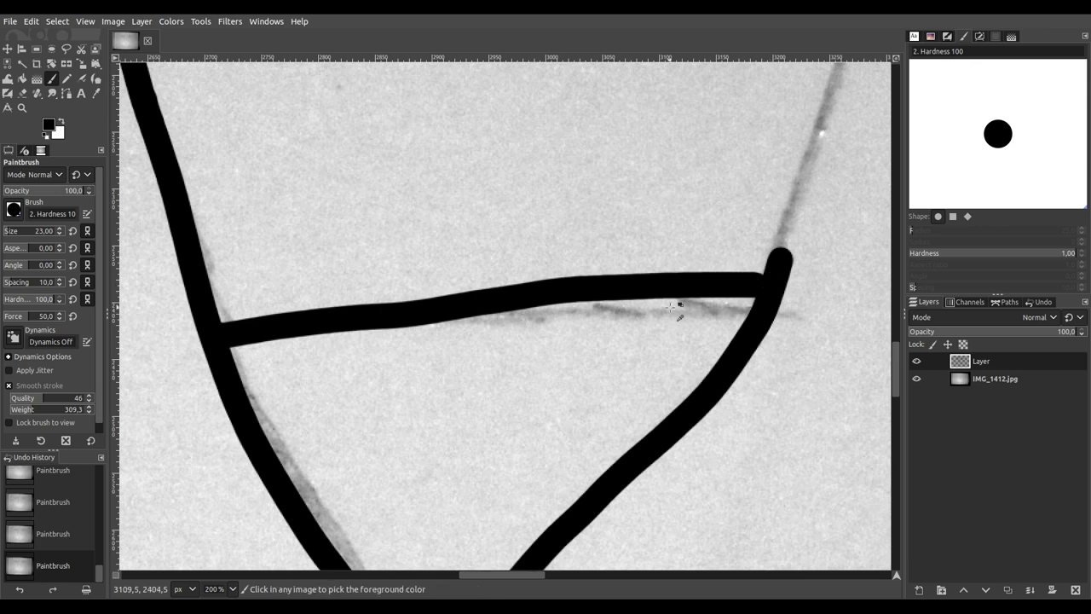
{"action": "key", "text": "ctrl+z"}
{"action": "mouse_move", "coordinate": [222, 341]}
{"action": "left_mouse_down"}
{"action": "mouse_move", "coordinate": [516, 314]}
{"action": "mouse_move", "coordinate": [767, 312]}
{"action": "left_mouse_up"}
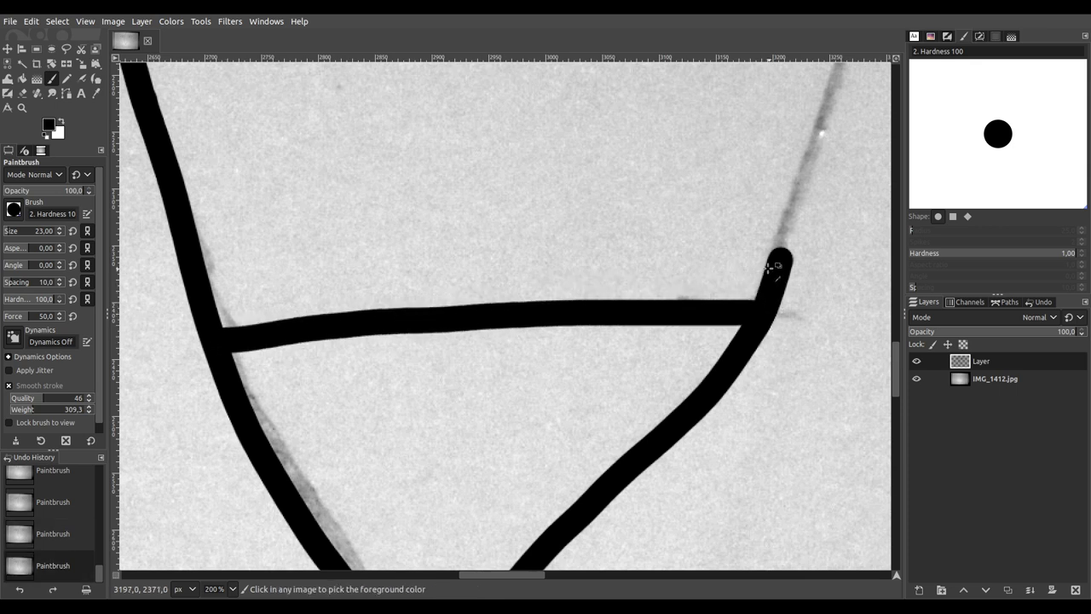
{"action": "scroll", "coordinate": [777, 260], "scroll_direction": "down", "scroll_amount": 4}
{"action": "left_click_drag", "start_coordinate": [784, 258], "coordinate": [419, 499]}
{"action": "scroll", "coordinate": [414, 505], "scroll_direction": "up", "scroll_amount": 1}
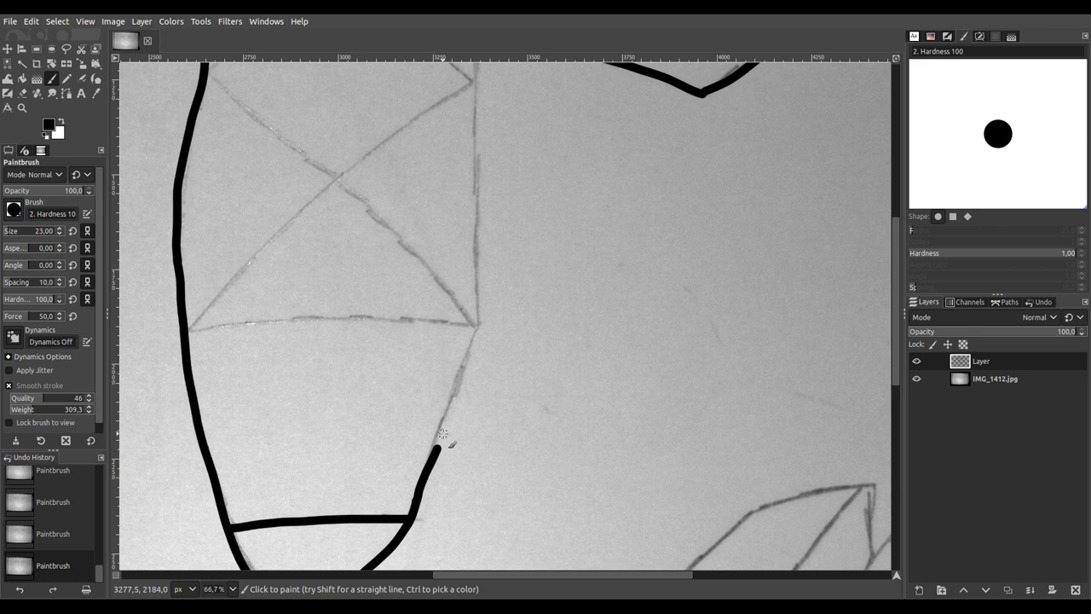
{"action": "mouse_move", "coordinate": [456, 405]}
{"action": "left_mouse_down"}
{"action": "mouse_move", "coordinate": [479, 354]}
{"action": "mouse_move", "coordinate": [488, 366]}
{"action": "left_mouse_up"}
{"action": "key", "text": "ctrl+z"}
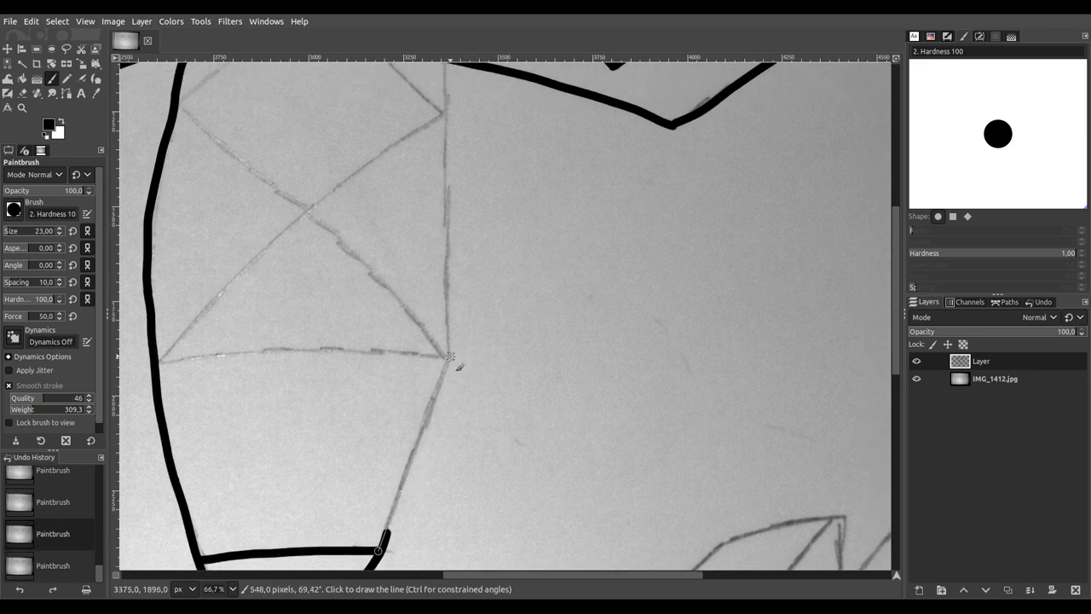
Step: Ink the nose's right edge with straight black lines from the short crossbar to the lattice corner and up to the right eye's lower corner
{"action": "left_click", "coordinate": [449, 356], "text": "shift"}
{"action": "left_click_drag", "start_coordinate": [470, 273], "coordinate": [432, 383]}
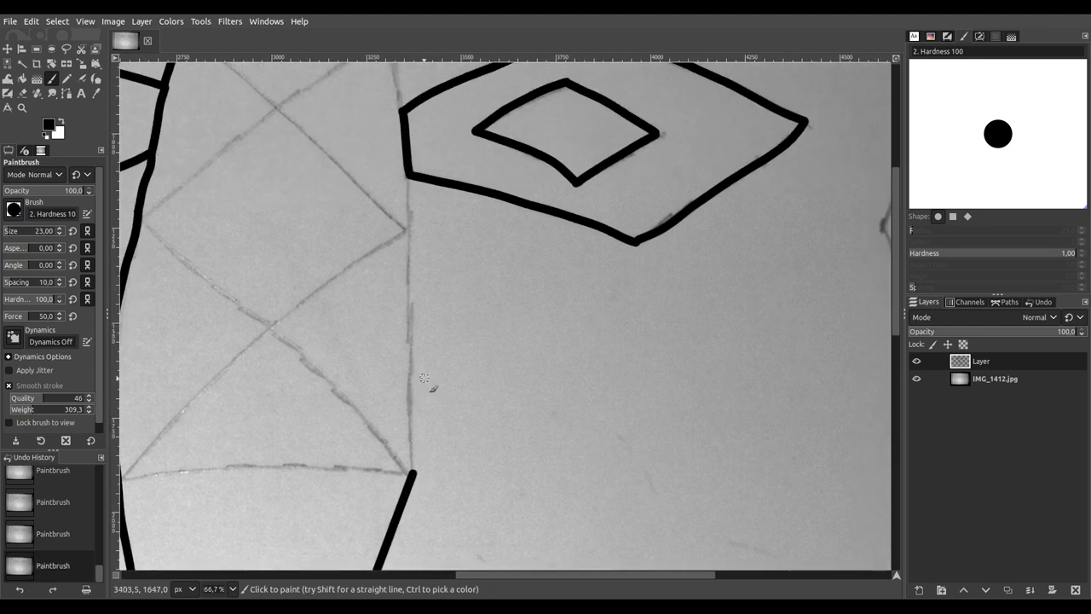
{"action": "left_click", "coordinate": [410, 174], "text": "shift"}
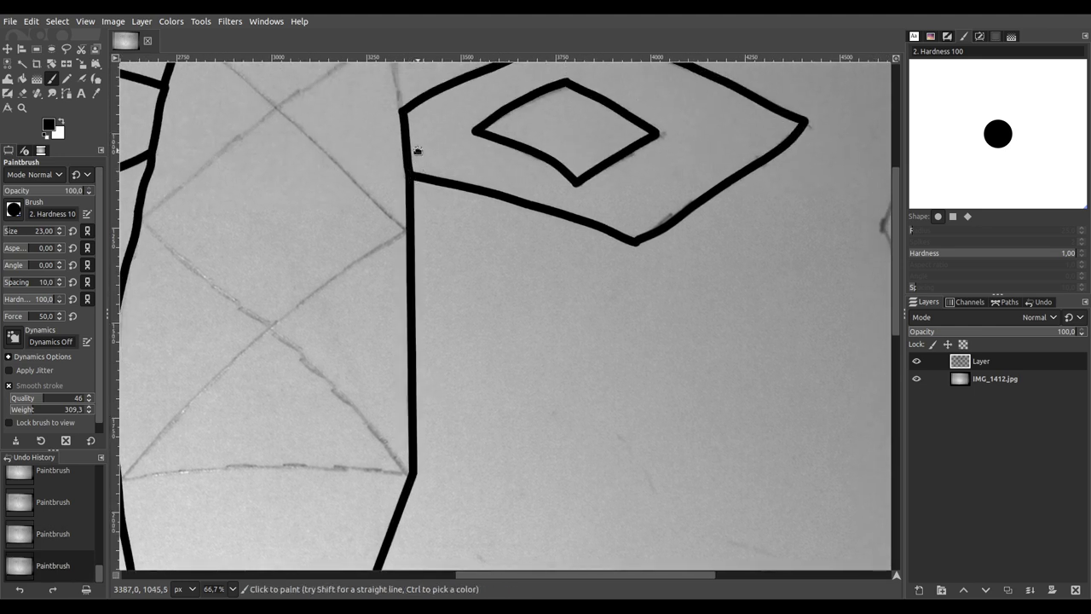
Step: Trace the nose's upper right edge in black from above the paper's upper border down to the right eye, closing the gap there
{"action": "left_click_drag", "start_coordinate": [417, 150], "coordinate": [422, 396]}
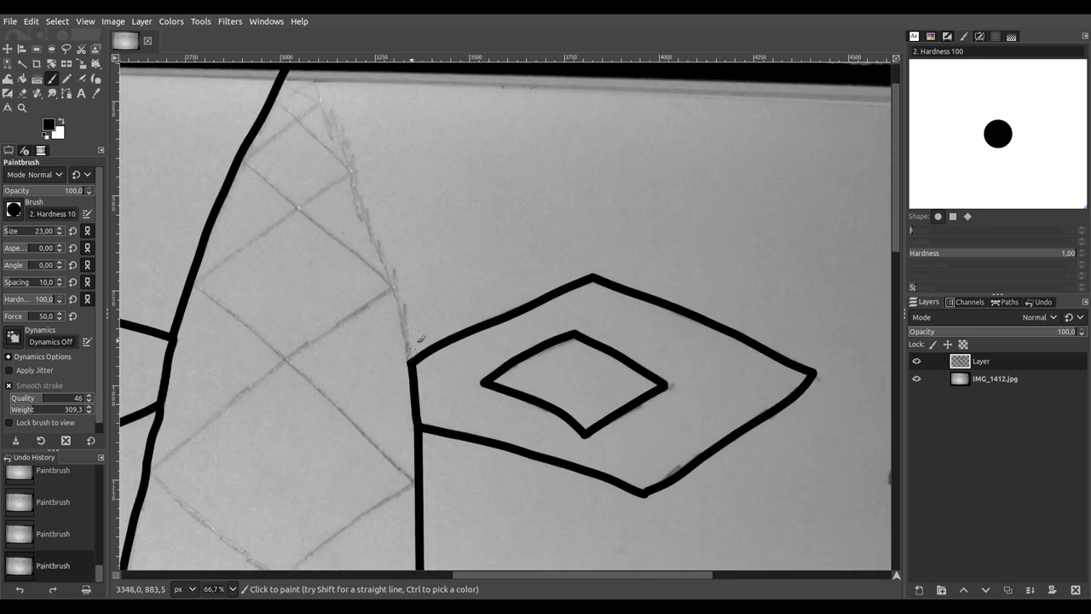
{"action": "left_click_drag", "start_coordinate": [356, 148], "coordinate": [373, 247]}
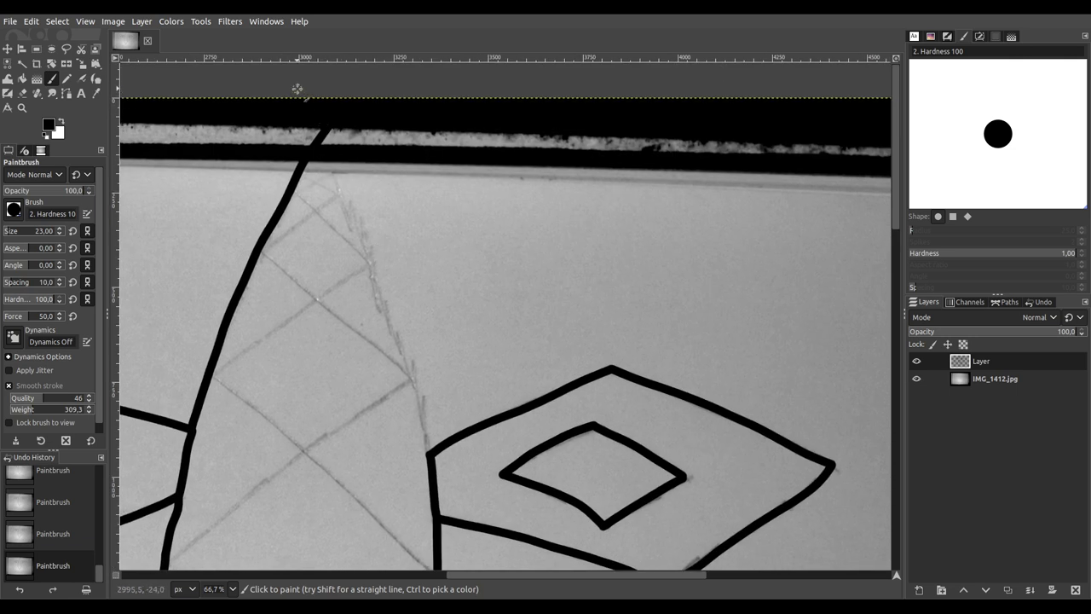
{"action": "left_click_drag", "start_coordinate": [317, 150], "coordinate": [421, 409]}
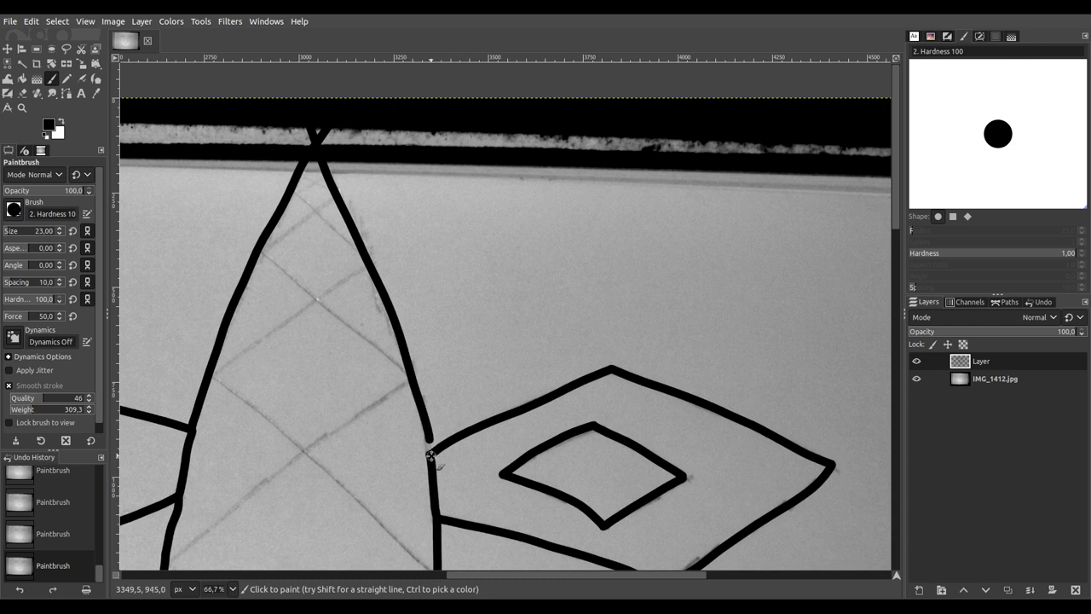
{"action": "scroll", "coordinate": [434, 351], "scroll_direction": "down", "scroll_amount": 3}
{"action": "left_click_drag", "start_coordinate": [429, 343], "coordinate": [410, 217]}
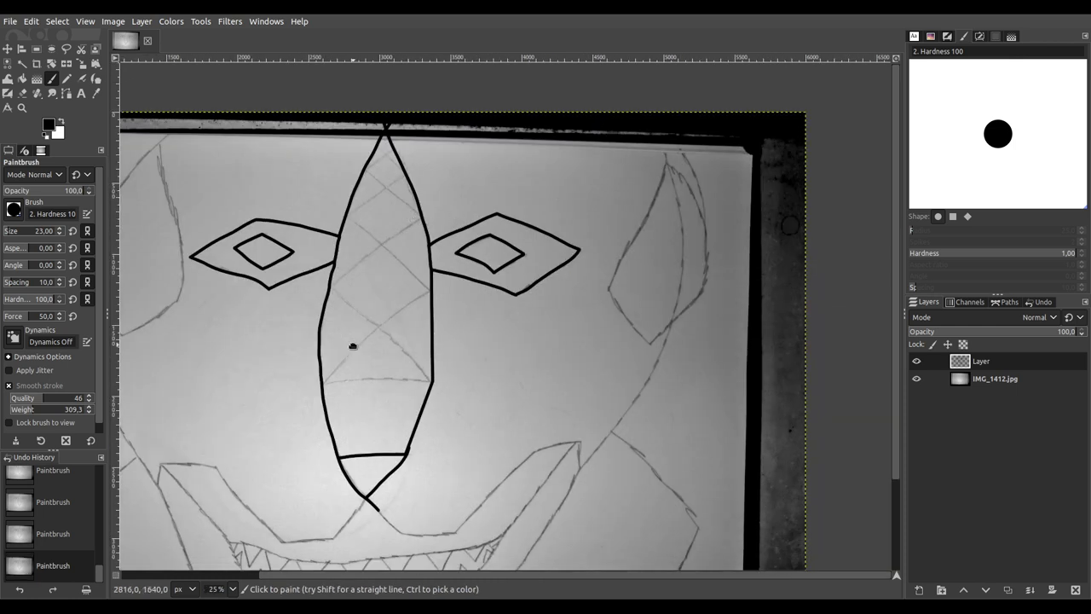
Step: Trace the lattice's bottom line in black across the nose from its left edge to its right edge
{"action": "scroll", "coordinate": [353, 345], "scroll_direction": "down", "scroll_amount": 1}
{"action": "scroll", "coordinate": [366, 336], "scroll_direction": "up", "scroll_amount": 4}
{"action": "mouse_move", "coordinate": [231, 375]}
{"action": "left_mouse_down"}
{"action": "mouse_move", "coordinate": [284, 380]}
{"action": "mouse_move", "coordinate": [491, 351]}
{"action": "mouse_move", "coordinate": [685, 365]}
{"action": "left_mouse_up"}
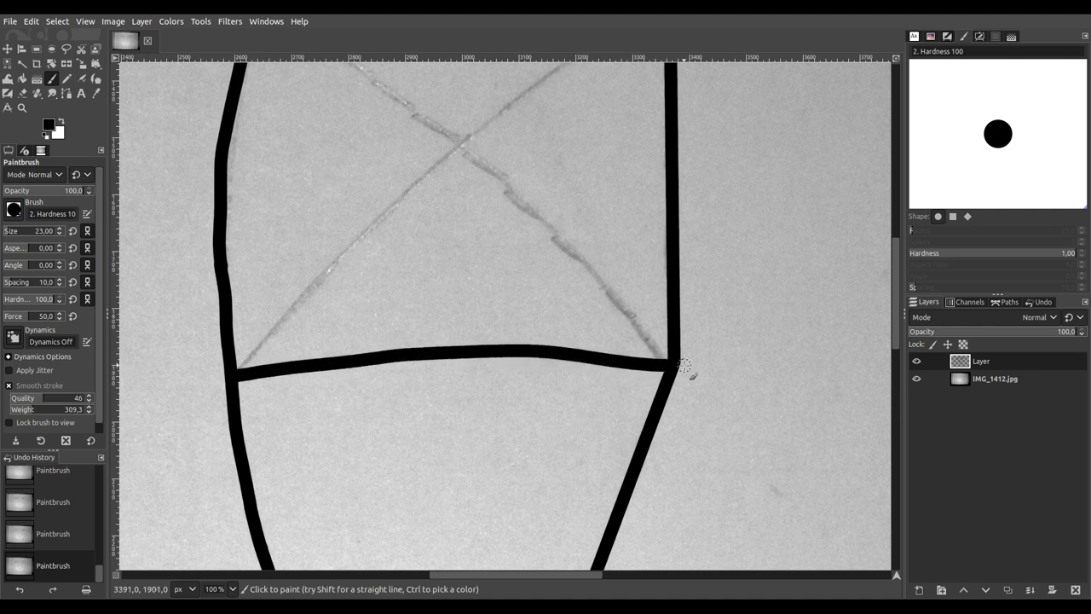
Step: Set the brush size to 11 and trace the lowest lattice diagonal from the lower left corner up to the nose's right edge
{"action": "scroll", "coordinate": [480, 284], "scroll_direction": "down", "scroll_amount": 4}
{"action": "scroll", "coordinate": [480, 284], "scroll_direction": "up", "scroll_amount": 1}
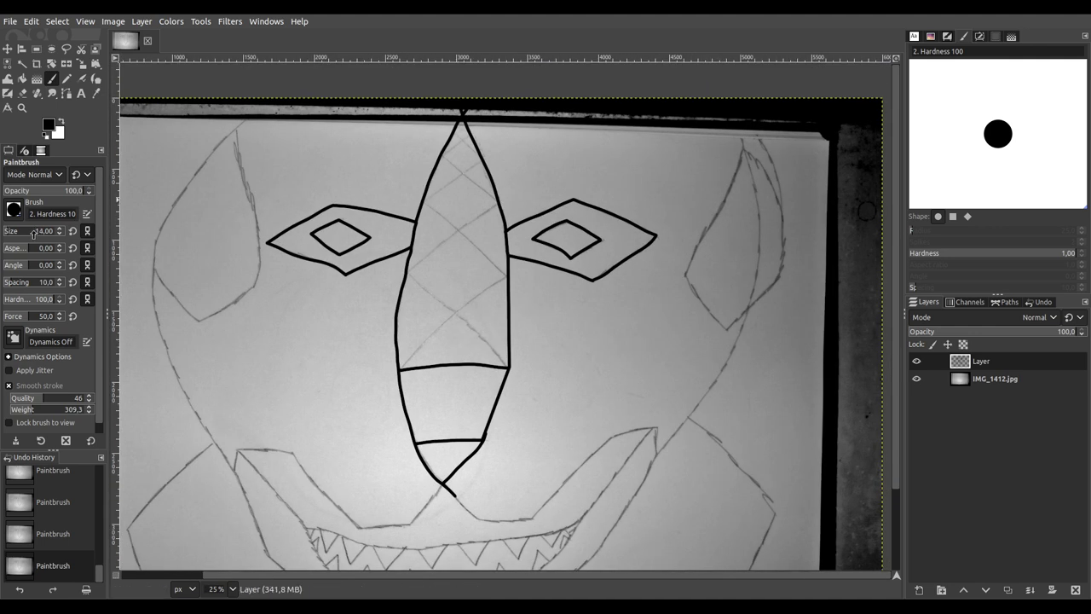
{"action": "scroll", "coordinate": [465, 339], "scroll_direction": "up", "scroll_amount": 4}
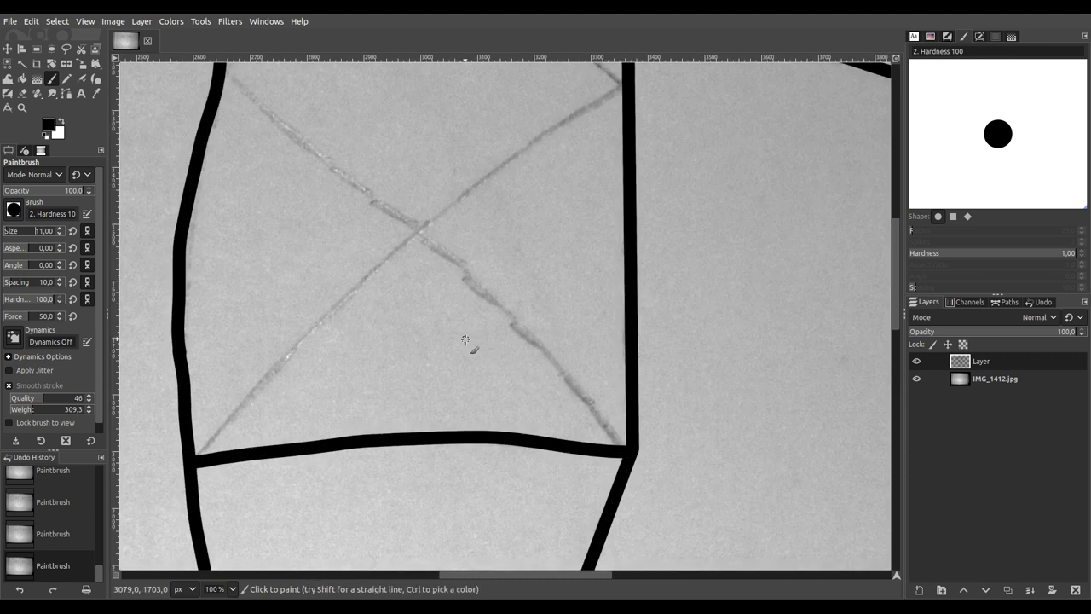
{"action": "left_click_drag", "start_coordinate": [549, 336], "coordinate": [568, 398]}
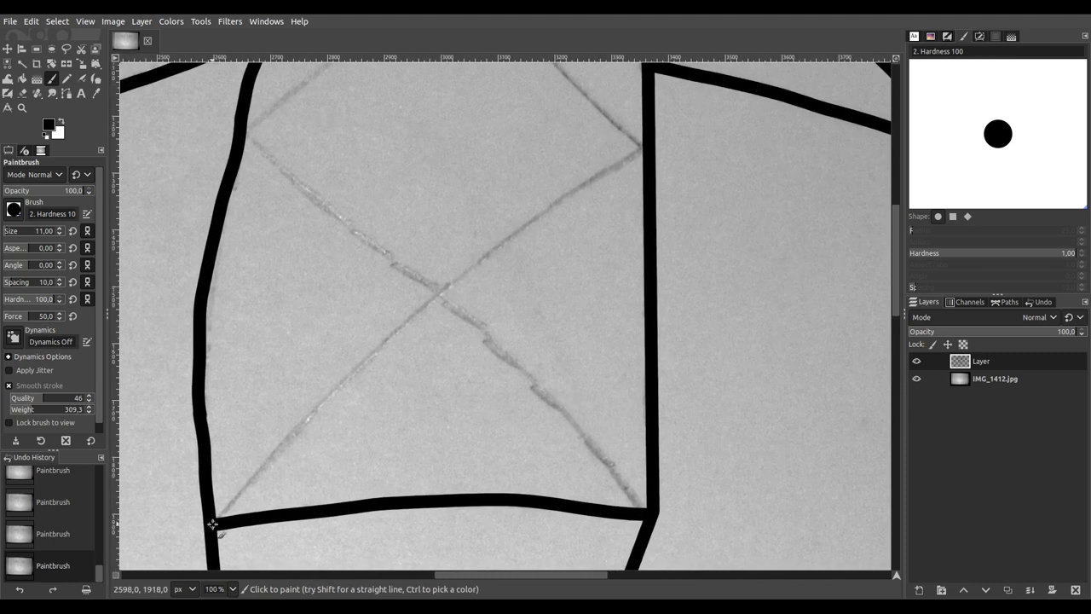
{"action": "mouse_move", "coordinate": [295, 437]}
{"action": "left_mouse_down"}
{"action": "mouse_move", "coordinate": [394, 358]}
{"action": "mouse_move", "coordinate": [505, 245]}
{"action": "left_mouse_up"}
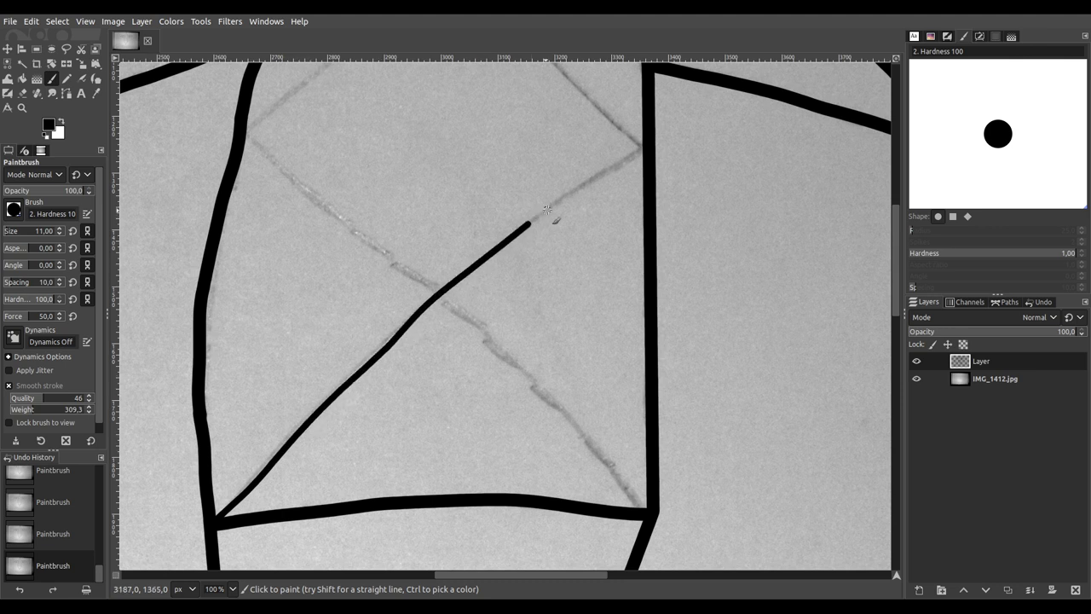
{"action": "left_click_drag", "start_coordinate": [547, 210], "coordinate": [598, 172]}
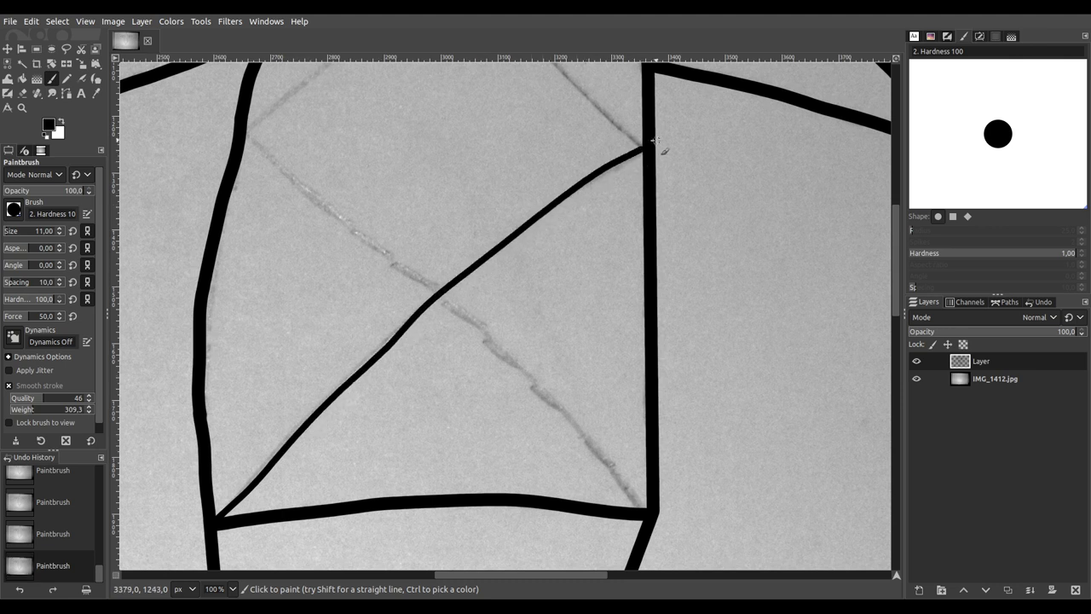
Step: Ink the next lattice diagonal from the nose's right edge up through the crossing between the eyes to the left edge
{"action": "scroll", "coordinate": [579, 183], "scroll_direction": "up", "scroll_amount": 5}
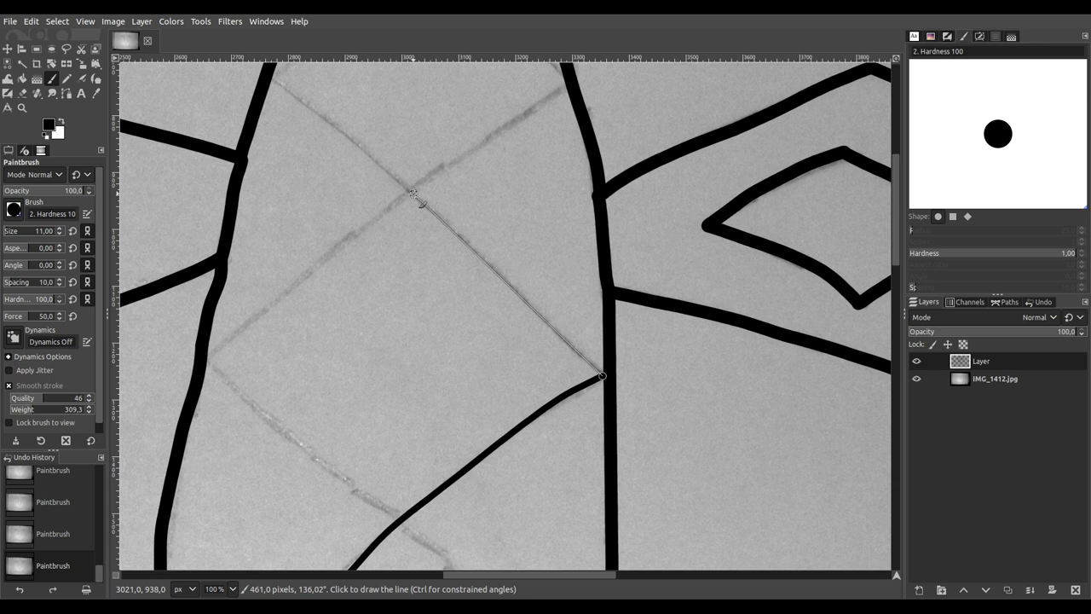
{"action": "left_click", "coordinate": [412, 195]}
{"action": "scroll", "coordinate": [381, 318], "scroll_direction": "up", "scroll_amount": 3}
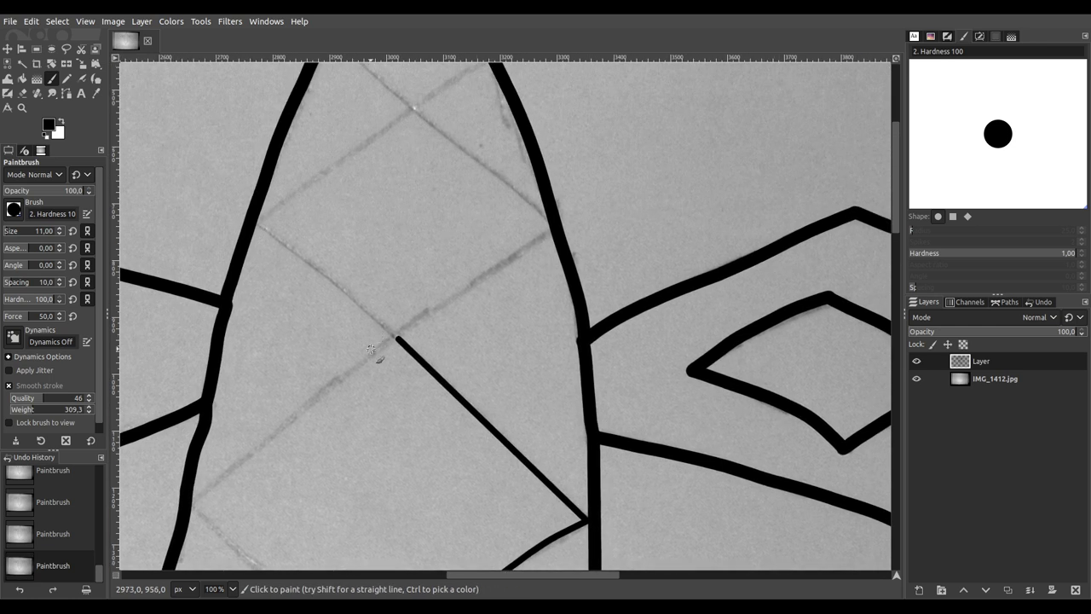
{"action": "scroll", "coordinate": [275, 290], "scroll_direction": "up", "scroll_amount": 3, "text": "ctrl"}
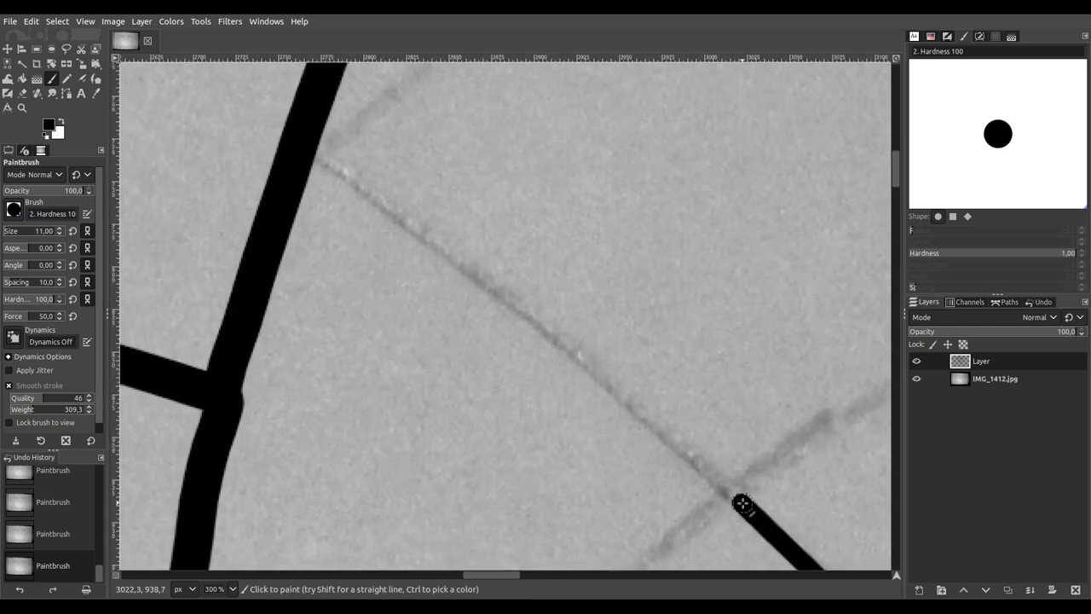
{"action": "mouse_move", "coordinate": [736, 497]}
{"action": "left_mouse_down"}
{"action": "mouse_move", "coordinate": [630, 393]}
{"action": "mouse_move", "coordinate": [302, 148]}
{"action": "left_mouse_up"}
{"action": "scroll", "coordinate": [449, 173], "scroll_direction": "down", "scroll_amount": 1, "text": "ctrl"}
{"action": "scroll", "coordinate": [448, 173], "scroll_direction": "down", "scroll_amount": 5, "text": "ctrl"}
{"action": "scroll", "coordinate": [531, 341], "scroll_direction": "down", "scroll_amount": 1}
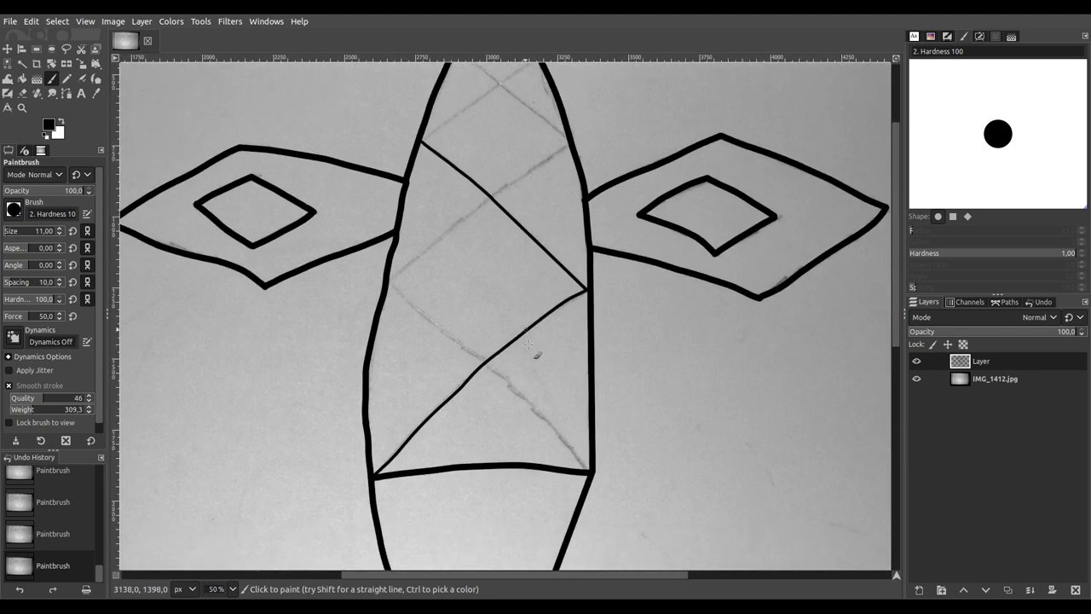
Step: Ink the second lowest lattice diagonal in black from the lower right corner up through the crossing to the nose's left edge
{"action": "scroll", "coordinate": [571, 456], "scroll_direction": "up", "scroll_amount": 2, "text": "ctrl"}
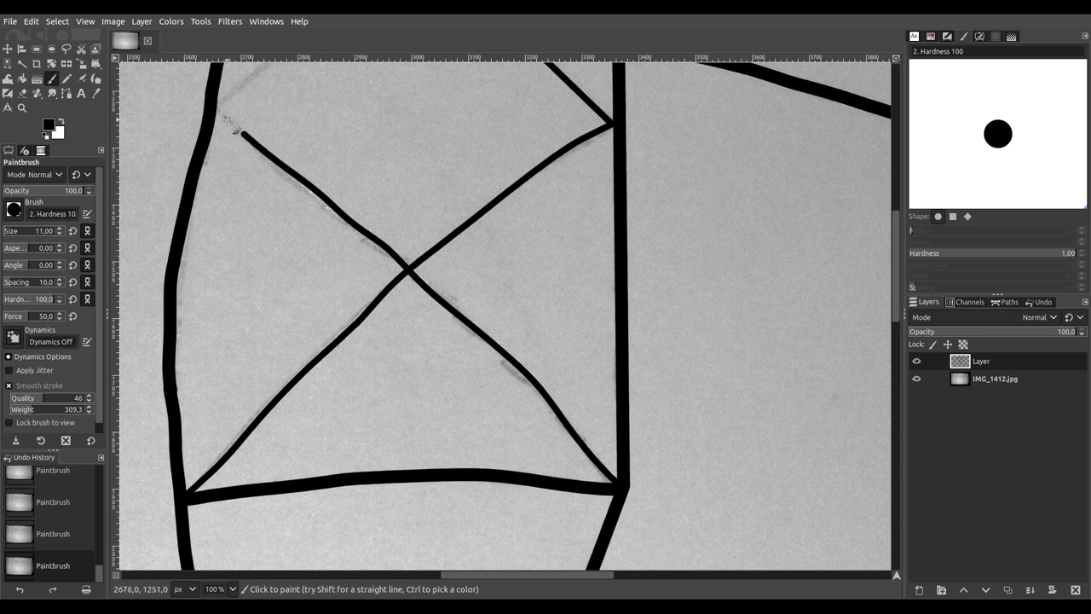
{"action": "scroll", "coordinate": [232, 118], "scroll_direction": "up", "scroll_amount": 3, "text": "ctrl"}
{"action": "left_click_drag", "start_coordinate": [234, 115], "coordinate": [413, 290]}
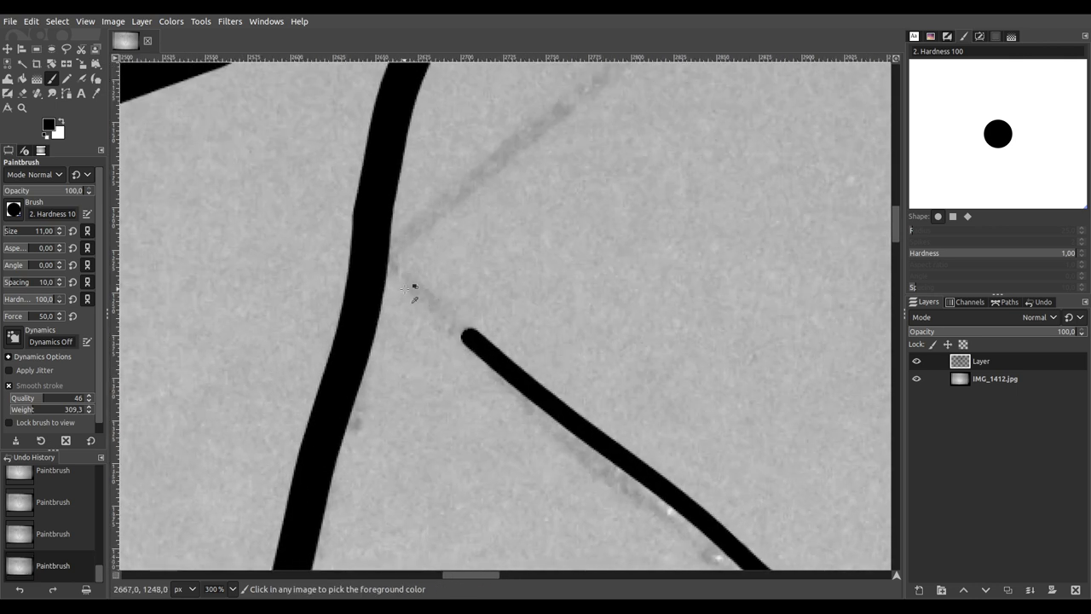
{"action": "scroll", "coordinate": [414, 290], "scroll_direction": "up", "scroll_amount": 2, "text": "ctrl"}
{"action": "left_click_drag", "start_coordinate": [535, 383], "coordinate": [358, 231]}
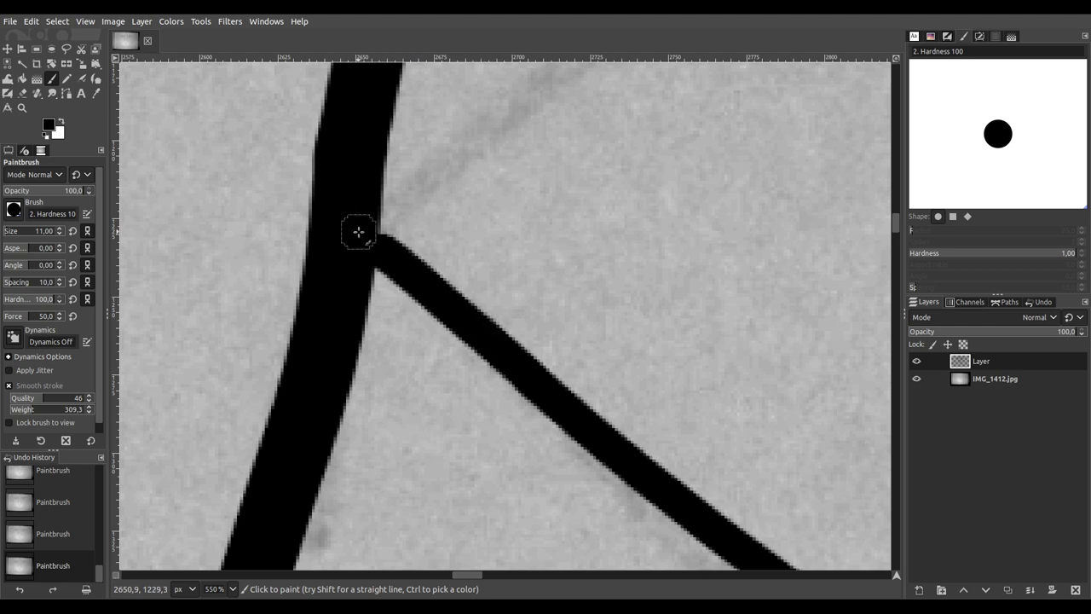
Step: Ink the lattice diagonal from the nose's left edge just below the left eye through the crossing up to the right edge
{"action": "left_click_drag", "start_coordinate": [500, 255], "coordinate": [436, 373]}
{"action": "scroll", "coordinate": [437, 372], "scroll_direction": "down", "scroll_amount": 4, "text": "ctrl"}
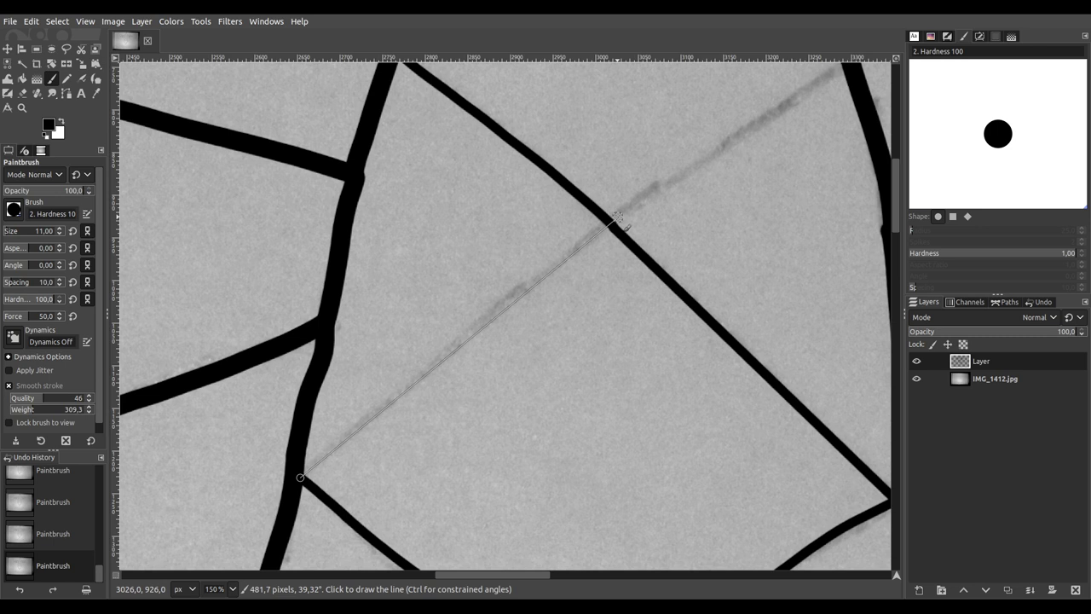
{"action": "left_click", "coordinate": [618, 217], "text": "shift"}
{"action": "scroll", "coordinate": [541, 341], "scroll_direction": "up", "scroll_amount": 2, "text": "ctrl"}
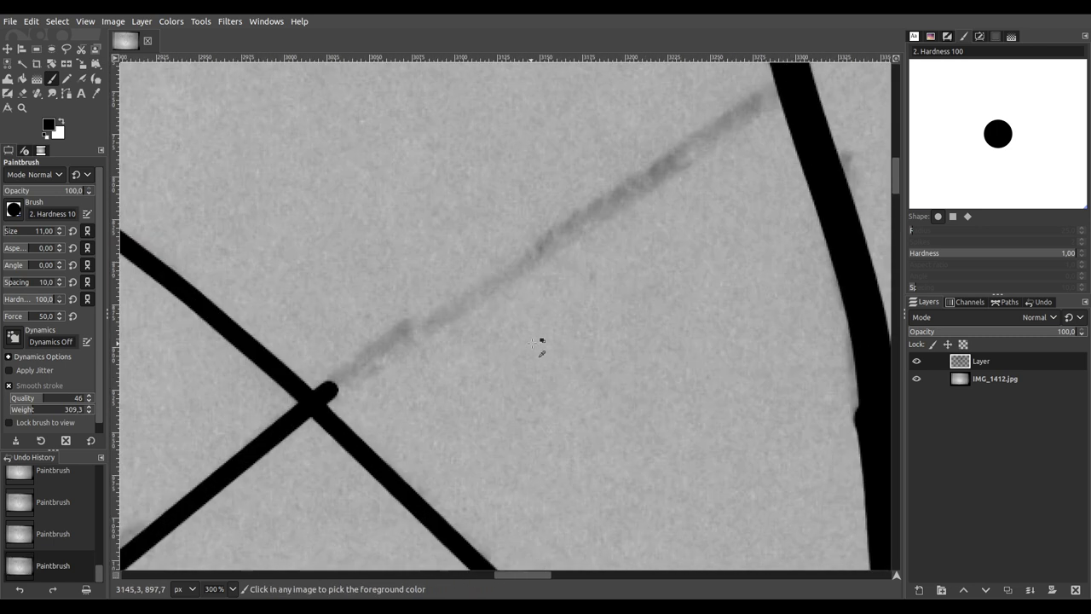
{"action": "scroll", "coordinate": [536, 335], "scroll_direction": "up", "scroll_amount": 3}
{"action": "scroll", "coordinate": [535, 335], "scroll_direction": "right", "scroll_amount": 3}
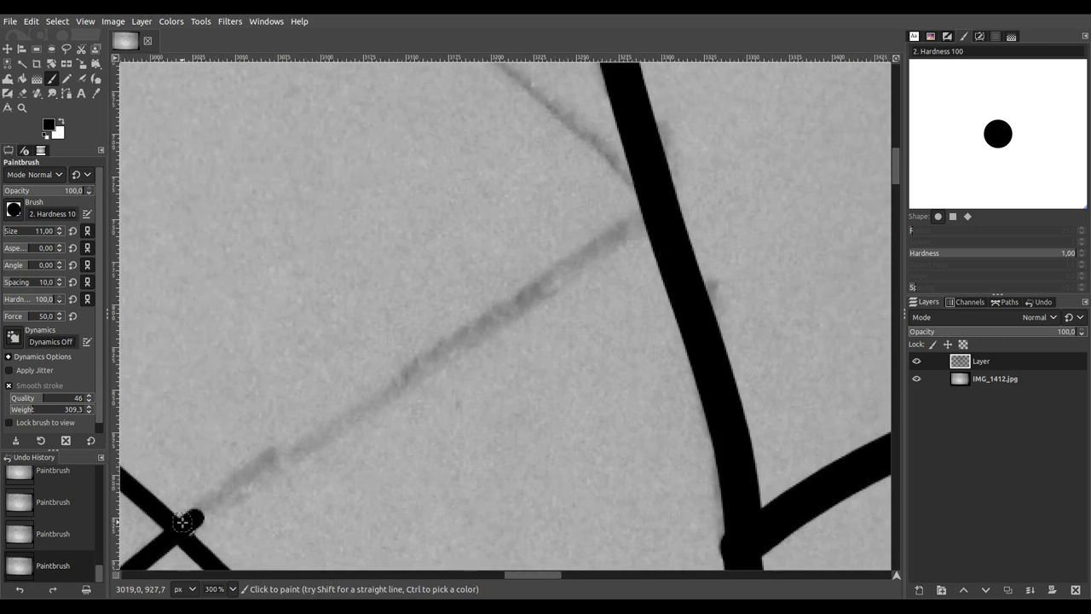
{"action": "mouse_move", "coordinate": [193, 519]}
{"action": "left_mouse_down"}
{"action": "mouse_move", "coordinate": [365, 403]}
{"action": "mouse_move", "coordinate": [454, 361]}
{"action": "mouse_move", "coordinate": [639, 222]}
{"action": "mouse_move", "coordinate": [658, 192]}
{"action": "left_mouse_up"}
Step: Ink the next lattice diagonal above the eyes from the nose's right edge up to its left edge
{"action": "scroll", "coordinate": [659, 192], "scroll_direction": "down", "scroll_amount": 3}
{"action": "scroll", "coordinate": [506, 293], "scroll_direction": "up", "scroll_amount": 4}
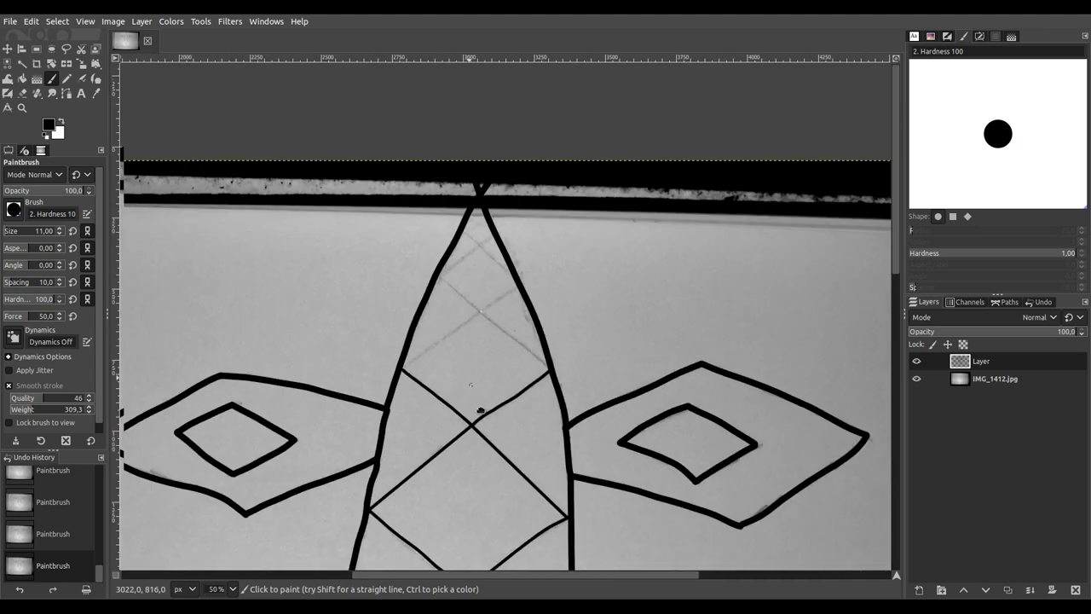
{"action": "scroll", "coordinate": [540, 390], "scroll_direction": "up", "scroll_amount": 2}
{"action": "scroll", "coordinate": [543, 435], "scroll_direction": "down", "scroll_amount": 3}
{"action": "scroll", "coordinate": [608, 340], "scroll_direction": "left", "scroll_amount": 1}
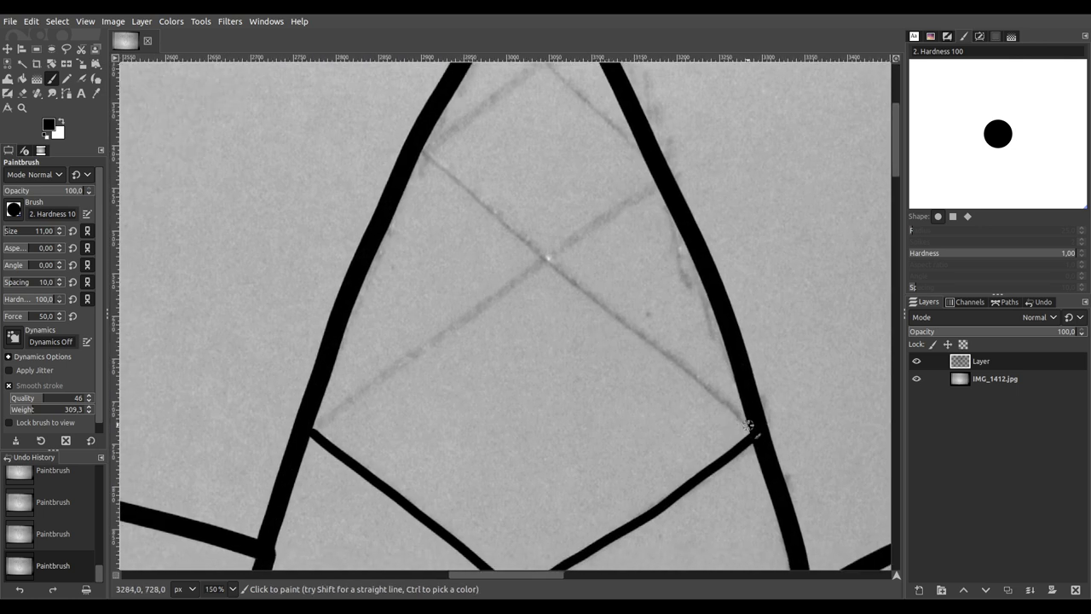
{"action": "left_click_drag", "start_coordinate": [718, 399], "coordinate": [517, 237]}
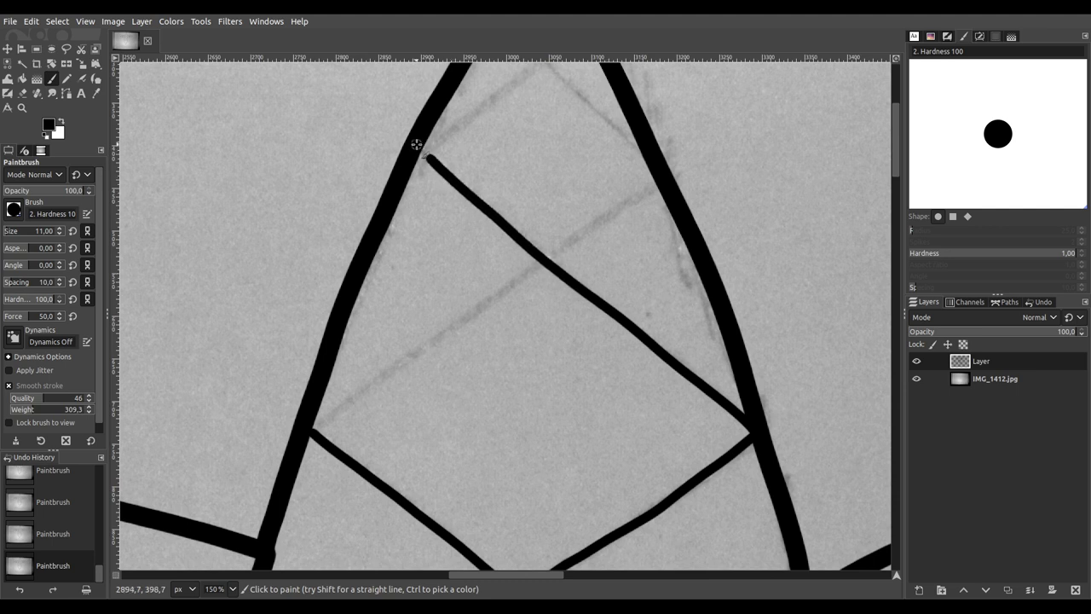
Step: Ink the crossing diagonal above the eyes from the nose's left edge up to its right edge
{"action": "scroll", "coordinate": [530, 187], "scroll_direction": "up", "scroll_amount": 4}
{"action": "scroll", "coordinate": [482, 348], "scroll_direction": "right", "scroll_amount": 1}
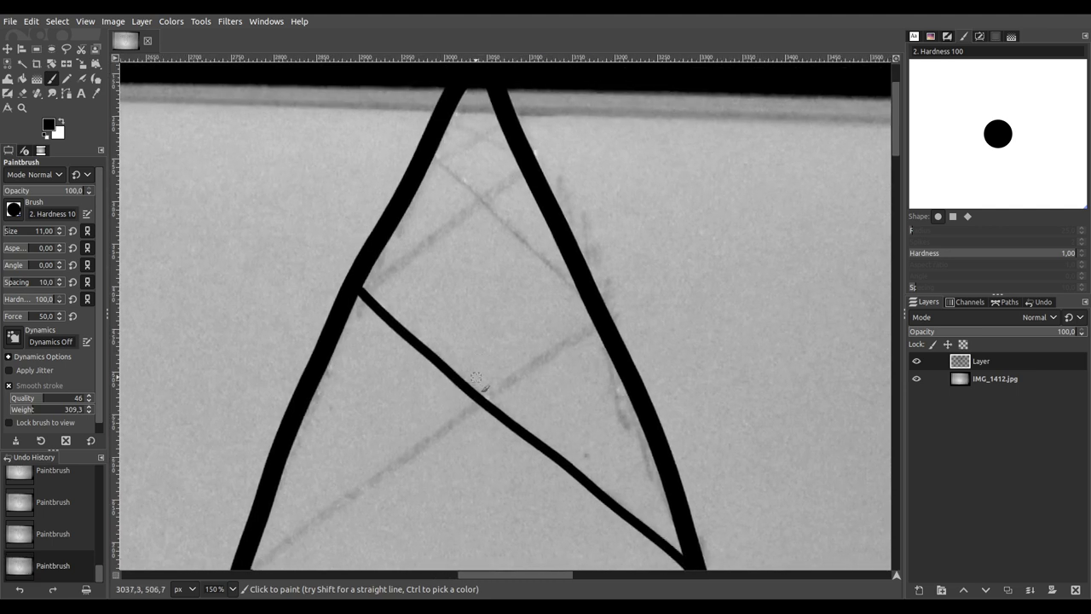
{"action": "scroll", "coordinate": [476, 378], "scroll_direction": "down", "scroll_amount": 1}
{"action": "scroll", "coordinate": [444, 354], "scroll_direction": "right", "scroll_amount": 2}
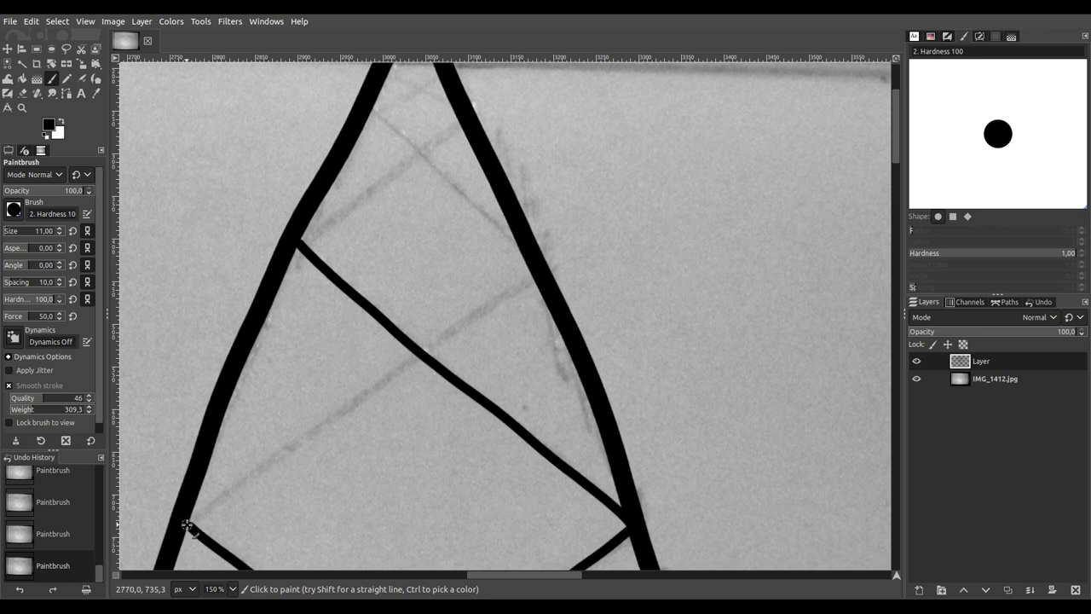
{"action": "mouse_move", "coordinate": [211, 505]}
{"action": "left_mouse_down"}
{"action": "mouse_move", "coordinate": [412, 360]}
{"action": "mouse_move", "coordinate": [451, 349]}
{"action": "mouse_move", "coordinate": [548, 271]}
{"action": "left_mouse_up"}
Step: Ink the two topmost crossing lattice diagonals between the nose's edges, just below the paper's upper border
{"action": "scroll", "coordinate": [548, 271], "scroll_direction": "up", "scroll_amount": 4}
{"action": "scroll", "coordinate": [485, 368], "scroll_direction": "left", "scroll_amount": 2}
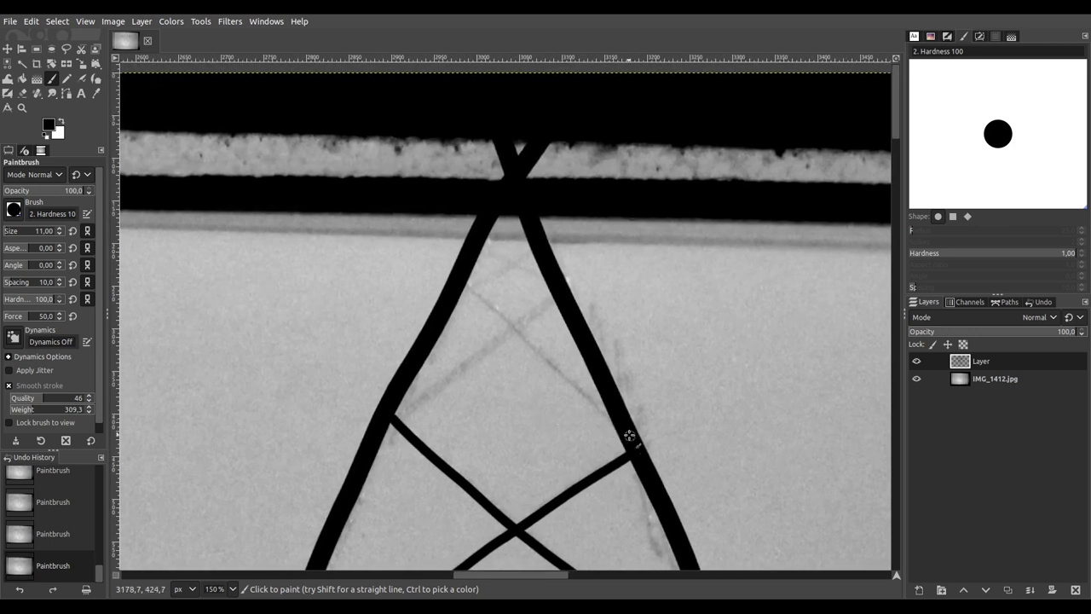
{"action": "mouse_move", "coordinate": [518, 329]}
{"action": "left_mouse_down"}
{"action": "mouse_move", "coordinate": [488, 290]}
{"action": "mouse_move", "coordinate": [454, 272]}
{"action": "mouse_move", "coordinate": [457, 283]}
{"action": "left_mouse_up"}
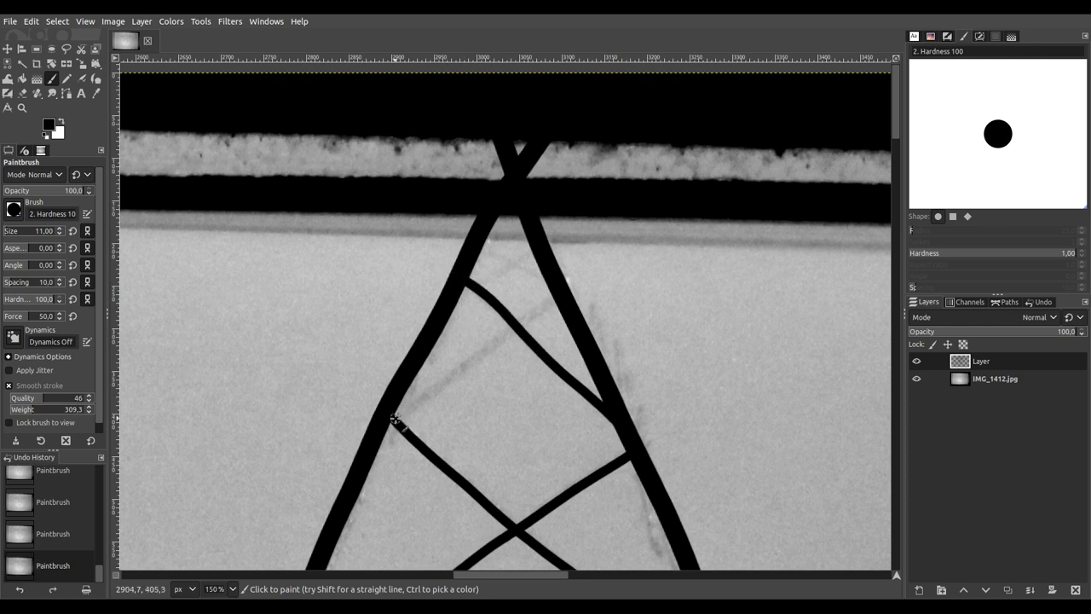
{"action": "mouse_move", "coordinate": [420, 399]}
{"action": "left_mouse_down"}
{"action": "mouse_move", "coordinate": [457, 357]}
{"action": "mouse_move", "coordinate": [575, 290]}
{"action": "left_mouse_up"}
{"action": "scroll", "coordinate": [528, 253], "scroll_direction": "up", "scroll_amount": 3}
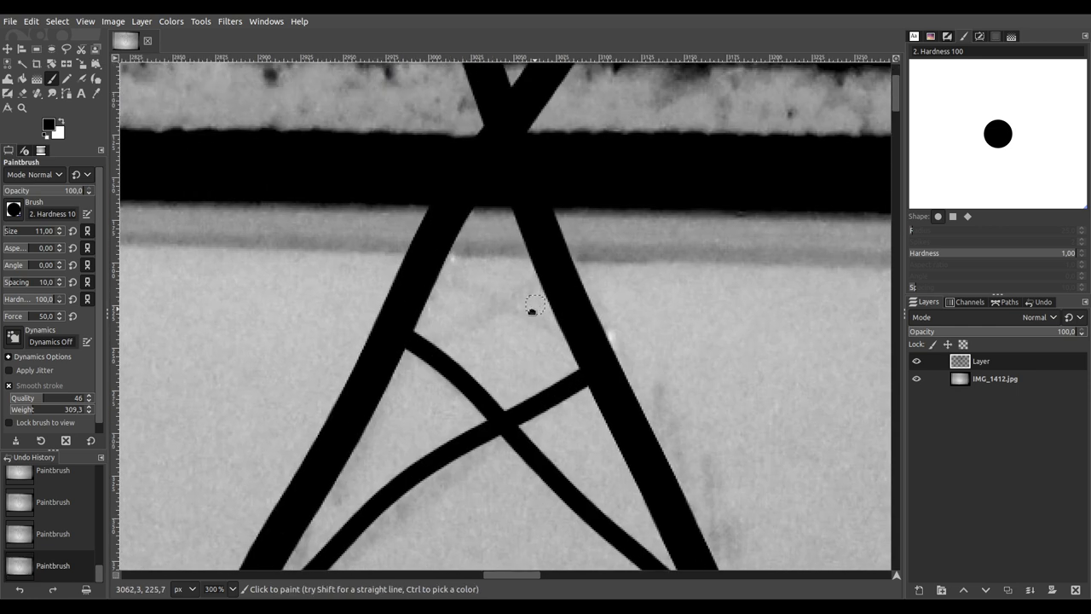
Step: Set the brush size to 23 and trace the upper lip from below the nose tip along its flat section on the right
{"action": "scroll", "coordinate": [517, 368], "scroll_direction": "down", "scroll_amount": 6}
{"action": "scroll", "coordinate": [511, 366], "scroll_direction": "up", "scroll_amount": 1}
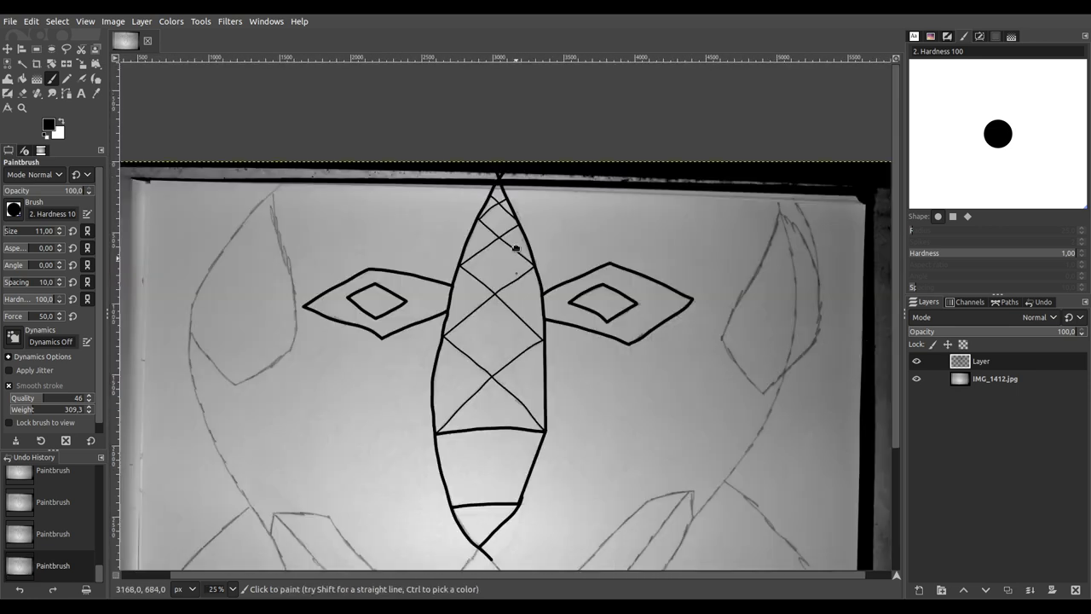
{"action": "scroll", "coordinate": [503, 365], "scroll_direction": "down", "scroll_amount": 4}
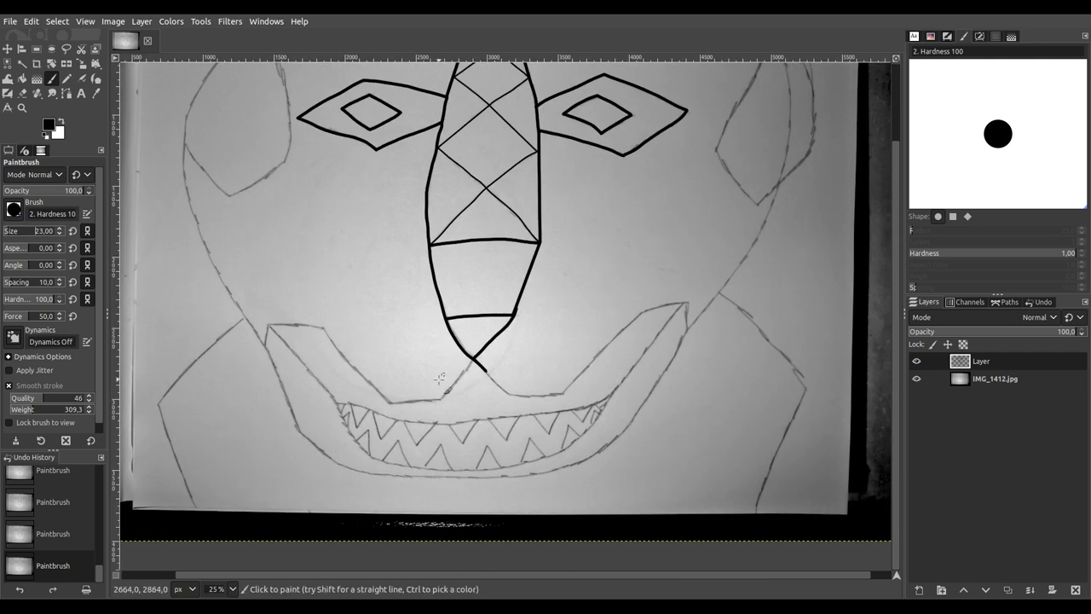
{"action": "scroll", "coordinate": [445, 375], "scroll_direction": "up", "scroll_amount": 6}
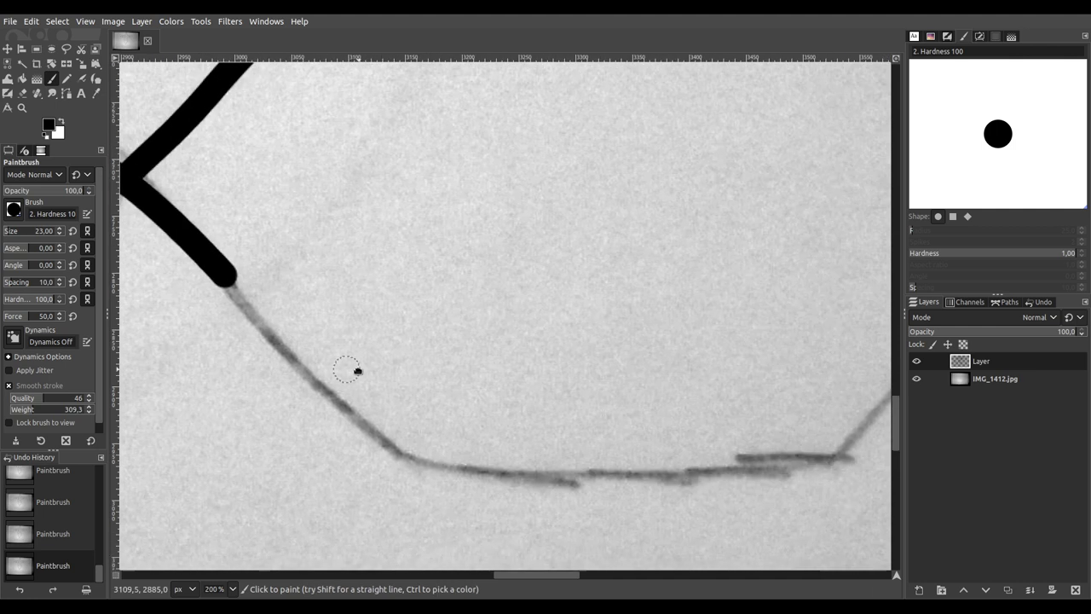
{"action": "scroll", "coordinate": [337, 360], "scroll_direction": "down", "scroll_amount": 2}
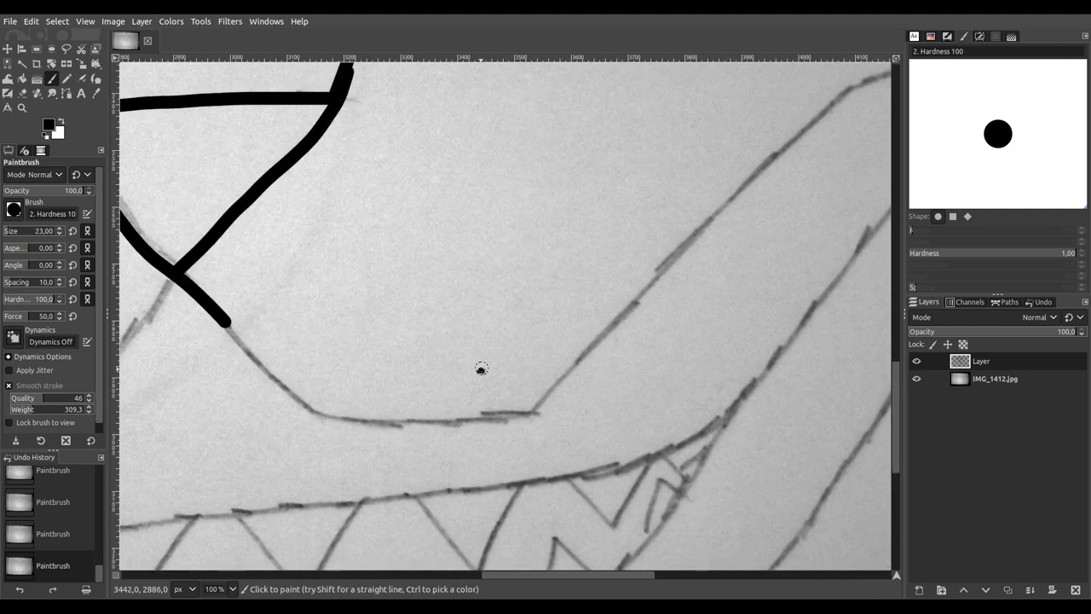
{"action": "scroll", "coordinate": [414, 377], "scroll_direction": "up", "scroll_amount": 5}
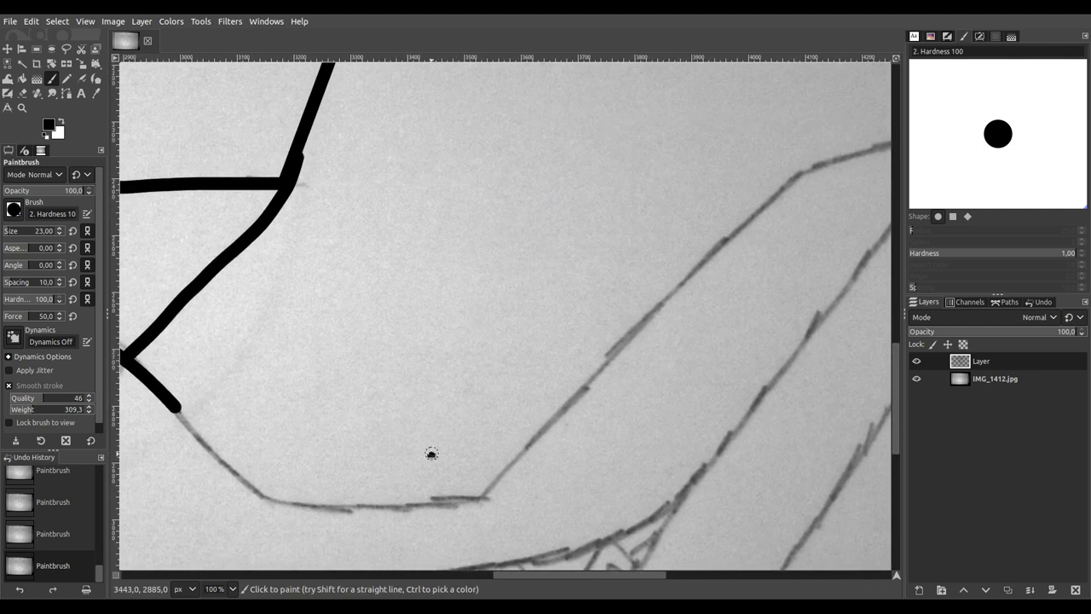
{"action": "scroll", "coordinate": [312, 461], "scroll_direction": "down", "scroll_amount": 5}
{"action": "scroll", "coordinate": [312, 426], "scroll_direction": "up", "scroll_amount": 1}
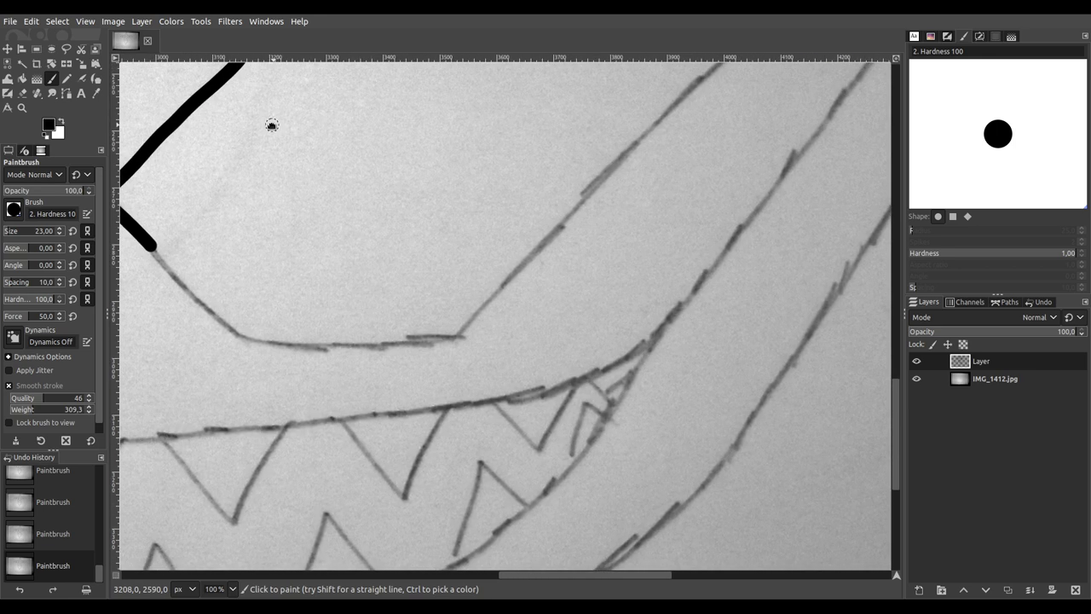
{"action": "scroll", "coordinate": [310, 298], "scroll_direction": "up", "scroll_amount": 3}
{"action": "scroll", "coordinate": [309, 298], "scroll_direction": "down", "scroll_amount": 1}
{"action": "scroll", "coordinate": [282, 281], "scroll_direction": "right", "scroll_amount": 1}
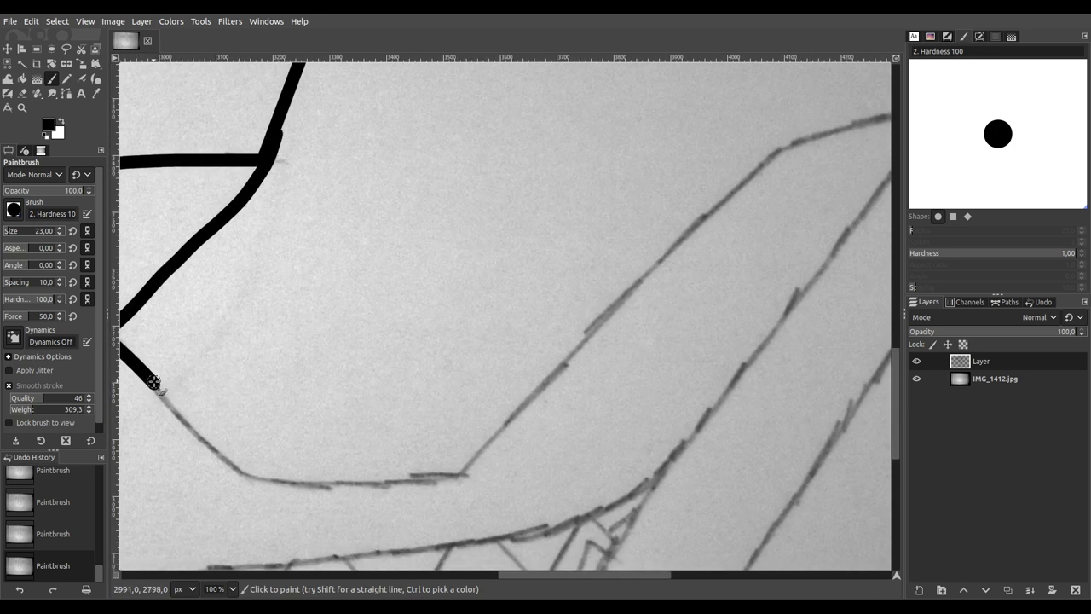
{"action": "mouse_move", "coordinate": [164, 401]}
{"action": "left_mouse_down"}
{"action": "mouse_move", "coordinate": [253, 476]}
{"action": "mouse_move", "coordinate": [467, 470]}
{"action": "left_mouse_up"}
Step: Trace the upper lip's rising right side in black from the end of the flat section up to the right mouth corner
{"action": "scroll", "coordinate": [567, 439], "scroll_direction": "right", "scroll_amount": 5}
{"action": "scroll", "coordinate": [512, 443], "scroll_direction": "up", "scroll_amount": 2}
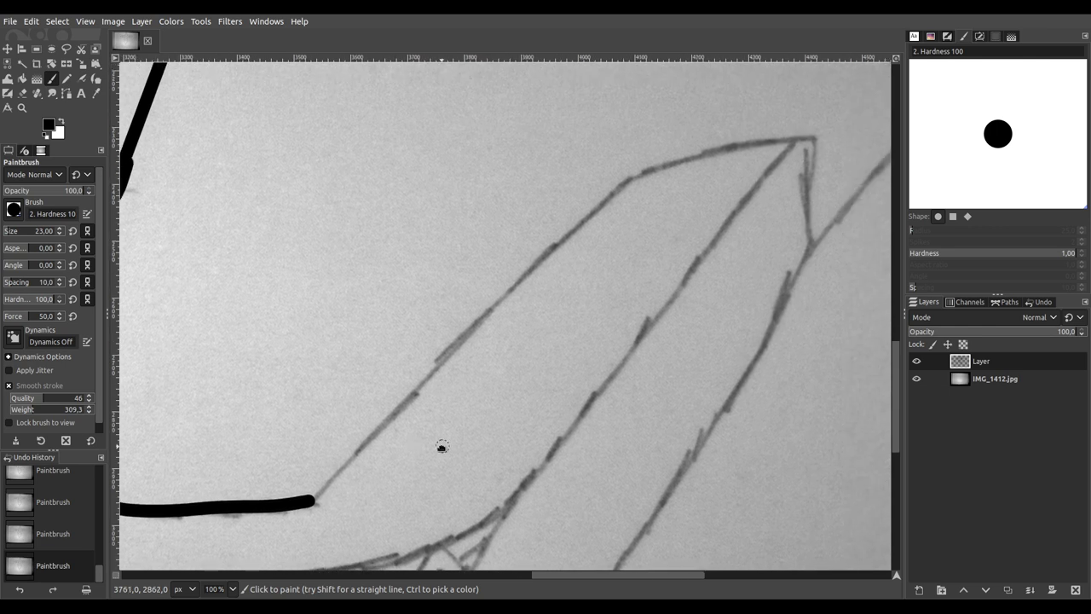
{"action": "mouse_move", "coordinate": [203, 519]}
{"action": "left_mouse_down"}
{"action": "mouse_move", "coordinate": [273, 454]}
{"action": "mouse_move", "coordinate": [319, 383]}
{"action": "mouse_move", "coordinate": [380, 341]}
{"action": "mouse_move", "coordinate": [431, 275]}
{"action": "mouse_move", "coordinate": [529, 196]}
{"action": "mouse_move", "coordinate": [707, 164]}
{"action": "left_mouse_up"}
Step: Trace the mouth's outer edge in black from the right corner tip down along the upper part of the cheek side
{"action": "scroll", "coordinate": [707, 166], "scroll_direction": "down", "scroll_amount": 4, "text": "ctrl"}
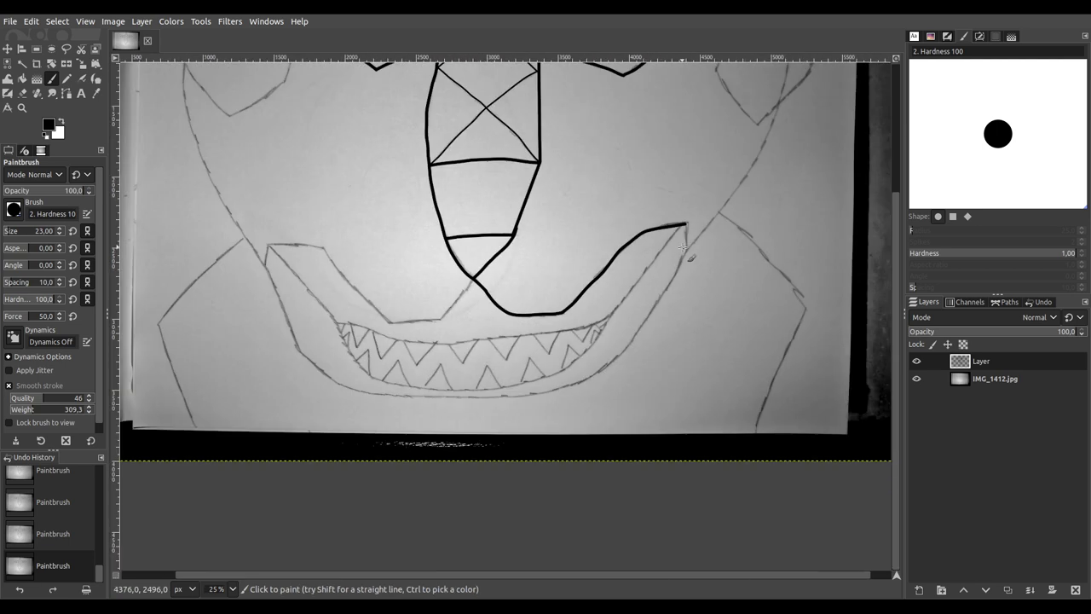
{"action": "scroll", "coordinate": [684, 247], "scroll_direction": "up", "scroll_amount": 5, "text": "ctrl"}
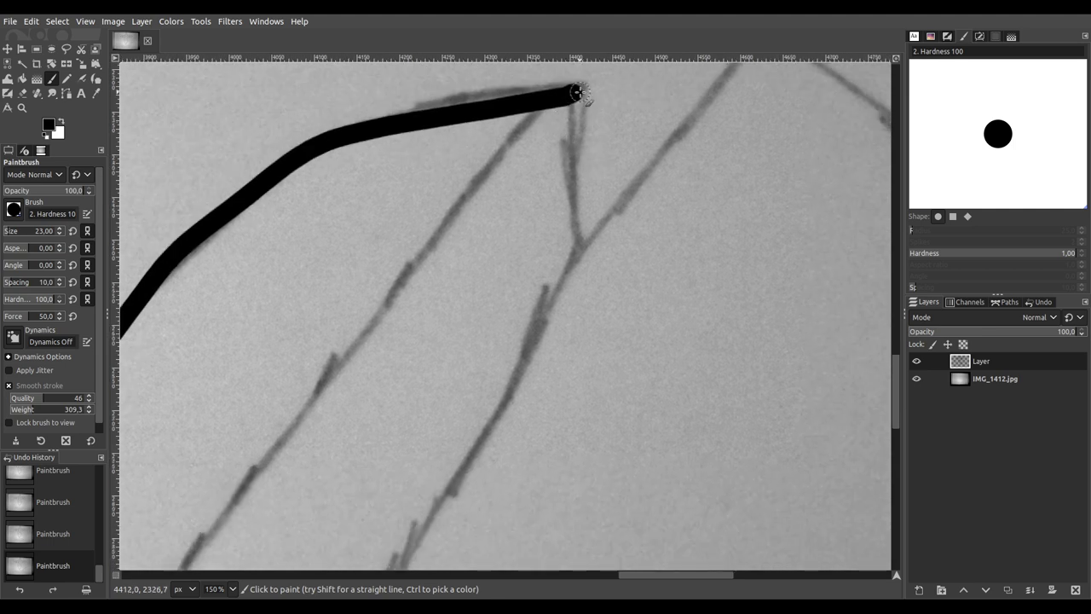
{"action": "mouse_move", "coordinate": [577, 98]}
{"action": "left_mouse_down"}
{"action": "mouse_move", "coordinate": [563, 291]}
{"action": "mouse_move", "coordinate": [416, 530]}
{"action": "left_mouse_up"}
{"action": "scroll", "coordinate": [579, 170], "scroll_direction": "down", "scroll_amount": 3}
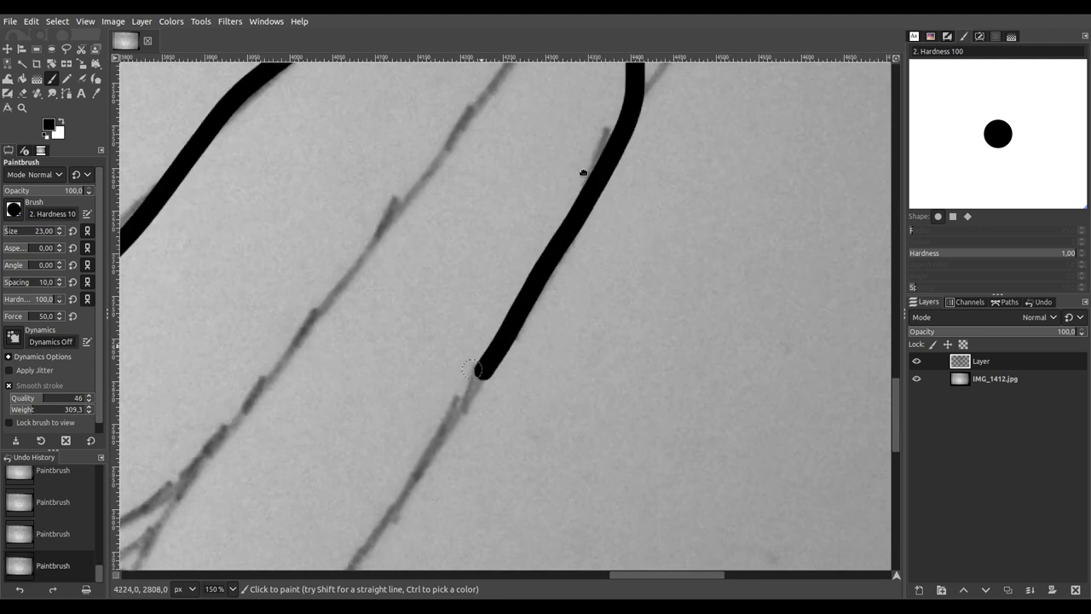
{"action": "scroll", "coordinate": [569, 171], "scroll_direction": "down", "scroll_amount": 2}
{"action": "left_click_drag", "start_coordinate": [507, 277], "coordinate": [671, 321]}
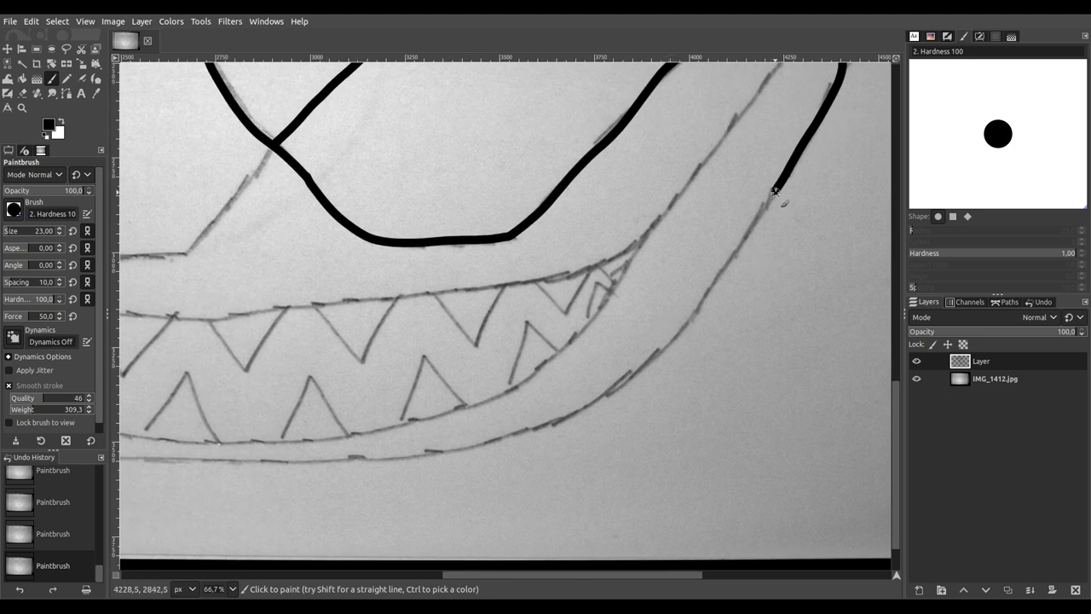
Step: Undo the last stroke and continue the mouth's right outer edge down to the start of the bottom curve
{"action": "key", "text": "ctrl"}
{"action": "scroll", "coordinate": [767, 241], "scroll_direction": "up", "scroll_amount": 2}
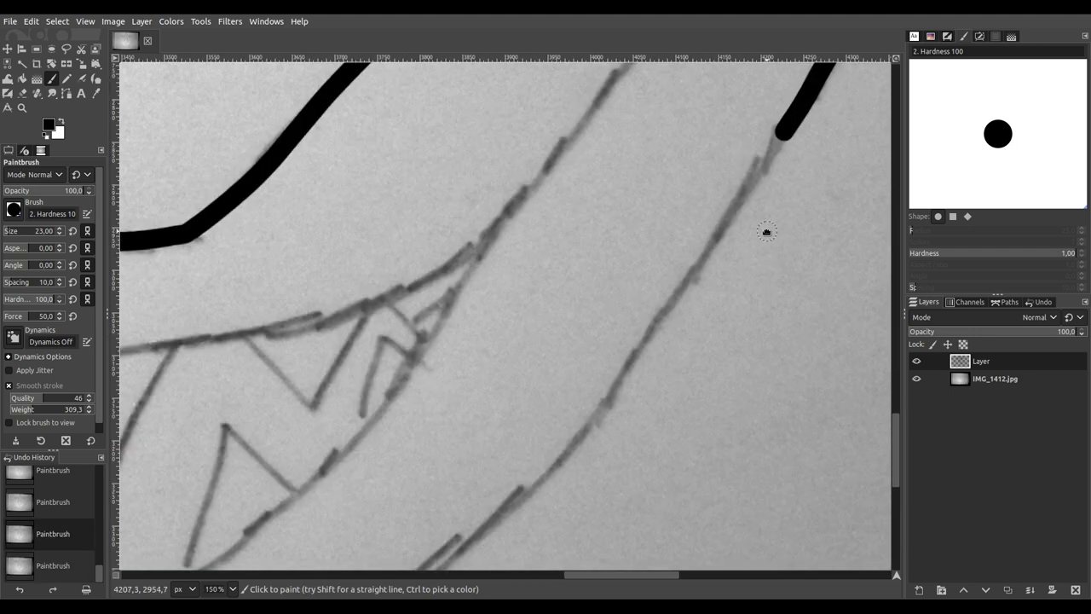
{"action": "left_click_drag", "start_coordinate": [768, 234], "coordinate": [797, 202]}
{"action": "mouse_move", "coordinate": [817, 100]}
{"action": "left_mouse_down"}
{"action": "mouse_move", "coordinate": [786, 173]}
{"action": "mouse_move", "coordinate": [746, 213]}
{"action": "mouse_move", "coordinate": [682, 330]}
{"action": "mouse_move", "coordinate": [587, 440]}
{"action": "mouse_move", "coordinate": [423, 563]}
{"action": "left_mouse_up"}
Step: Trace the mouth's bottom outline in black leftward beneath the lower teeth to the left curve, and save the image as IMG_1412.xcf
{"action": "left_click_drag", "start_coordinate": [418, 516], "coordinate": [857, 165]}
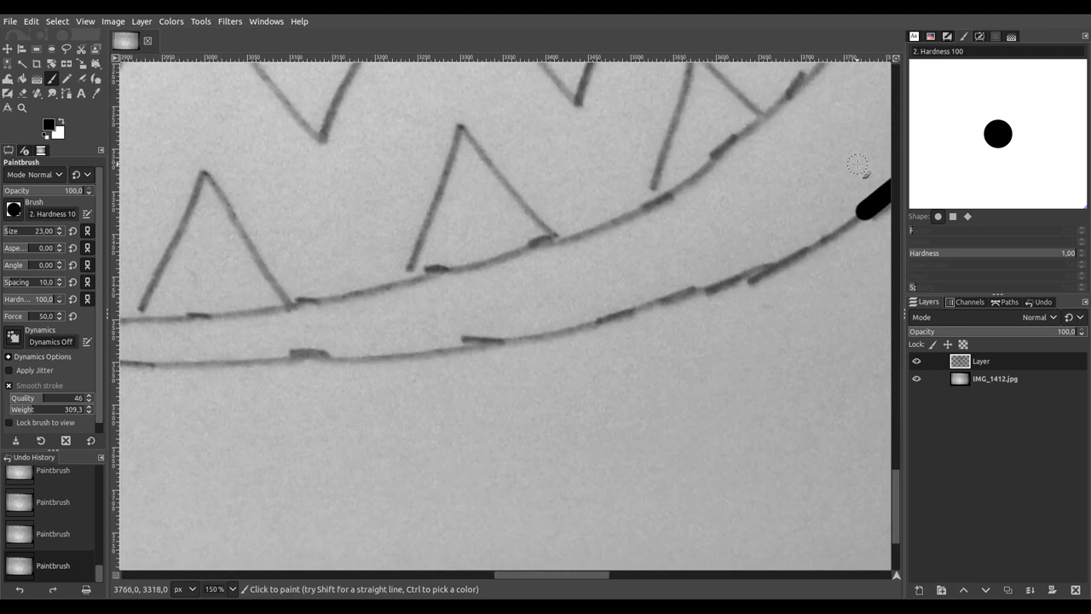
{"action": "mouse_move", "coordinate": [864, 211]}
{"action": "left_mouse_down"}
{"action": "mouse_move", "coordinate": [742, 281]}
{"action": "mouse_move", "coordinate": [570, 330]}
{"action": "mouse_move", "coordinate": [141, 368]}
{"action": "left_mouse_up"}
{"action": "key", "text": "space"}
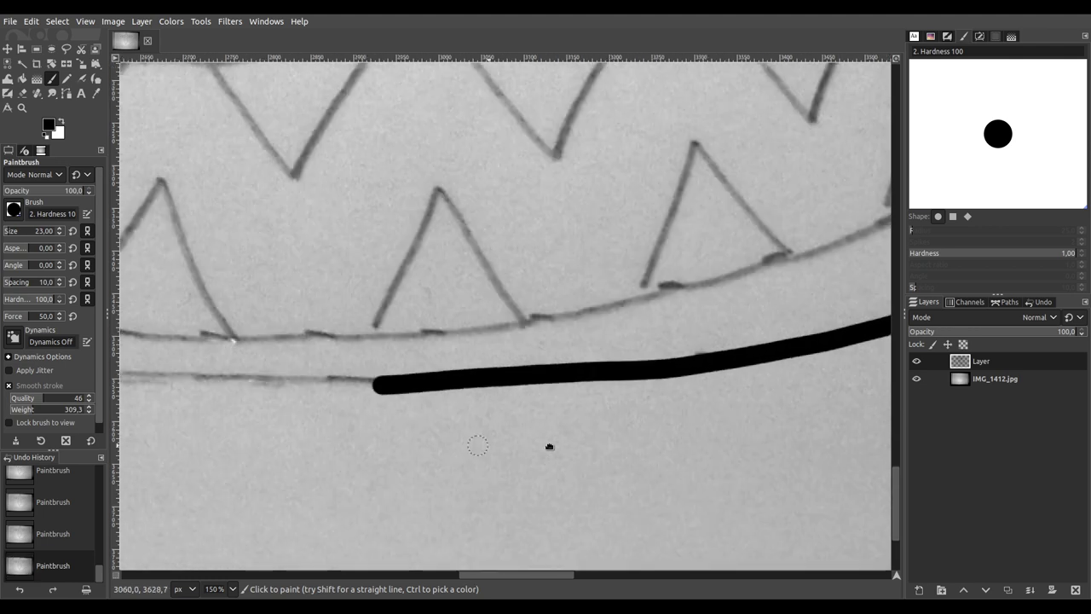
{"action": "left_click_drag", "start_coordinate": [550, 447], "coordinate": [839, 396]}
{"action": "left_click_drag", "start_coordinate": [536, 492], "coordinate": [656, 506]}
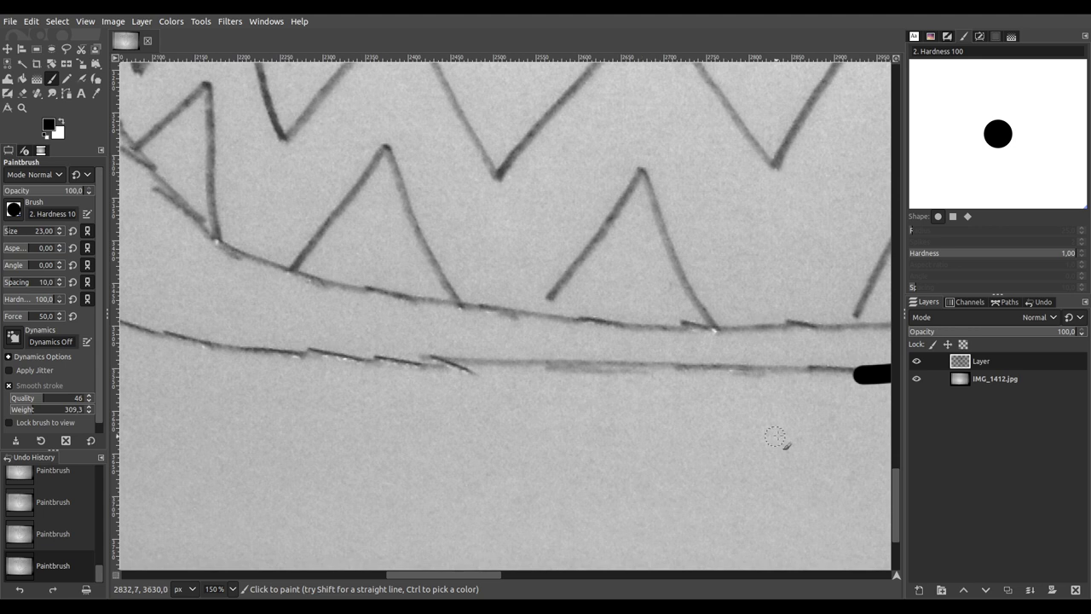
{"action": "mouse_move", "coordinate": [856, 375]}
{"action": "left_mouse_down"}
{"action": "mouse_move", "coordinate": [628, 374]}
{"action": "mouse_move", "coordinate": [183, 341]}
{"action": "left_mouse_up"}
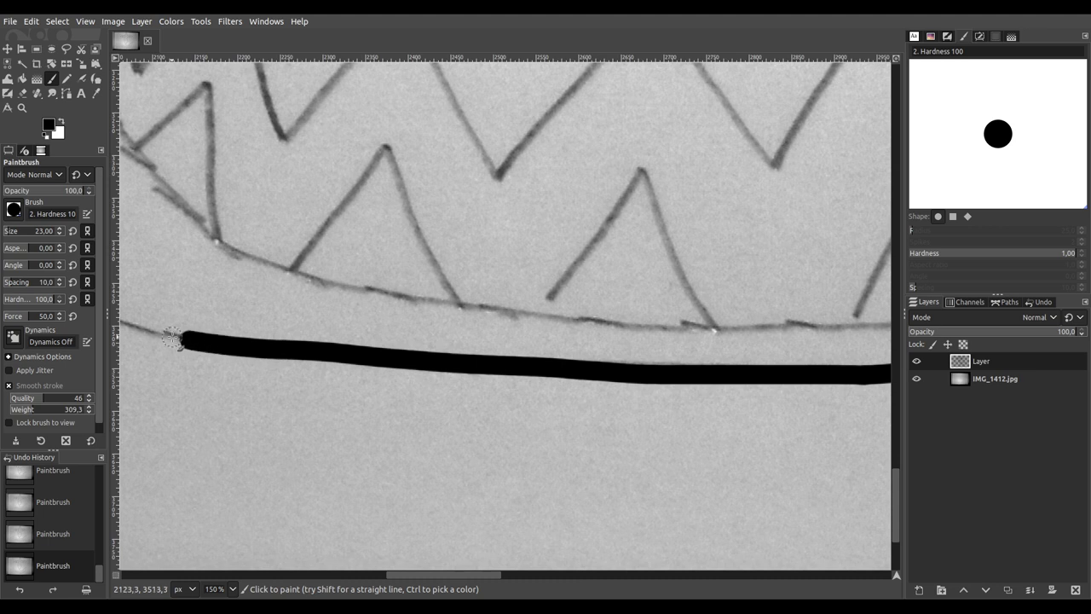
{"action": "key", "text": "ctrl+s"}
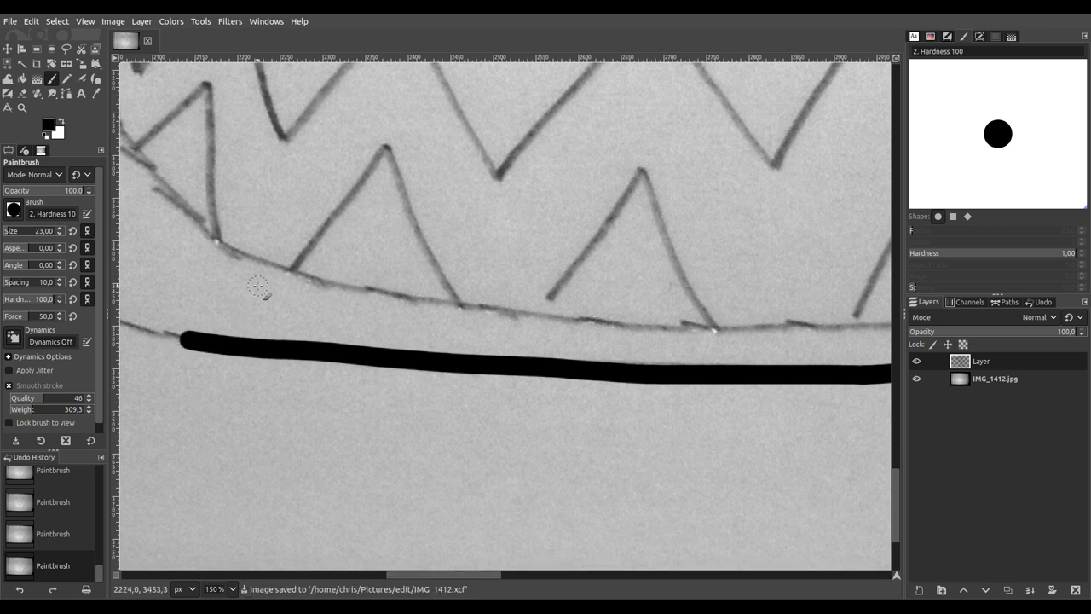
Step: Trace the mouth's left outer edge in black from the bottom curve up along the cheek side, stopping just below the left corner
{"action": "scroll", "coordinate": [203, 321], "scroll_direction": "down", "scroll_amount": 2}
{"action": "scroll", "coordinate": [441, 378], "scroll_direction": "up", "scroll_amount": 1}
{"action": "scroll", "coordinate": [625, 398], "scroll_direction": "down", "scroll_amount": 1}
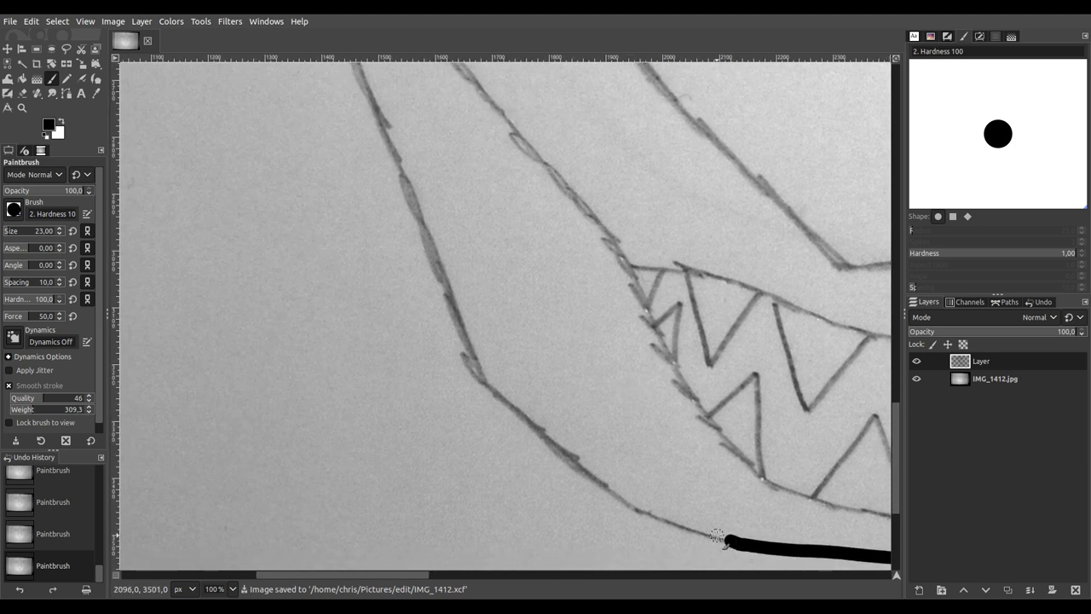
{"action": "mouse_move", "coordinate": [663, 520]}
{"action": "left_mouse_down"}
{"action": "mouse_move", "coordinate": [585, 479]}
{"action": "mouse_move", "coordinate": [486, 391]}
{"action": "mouse_move", "coordinate": [368, 85]}
{"action": "left_mouse_up"}
{"action": "left_click_drag", "start_coordinate": [630, 164], "coordinate": [731, 541]}
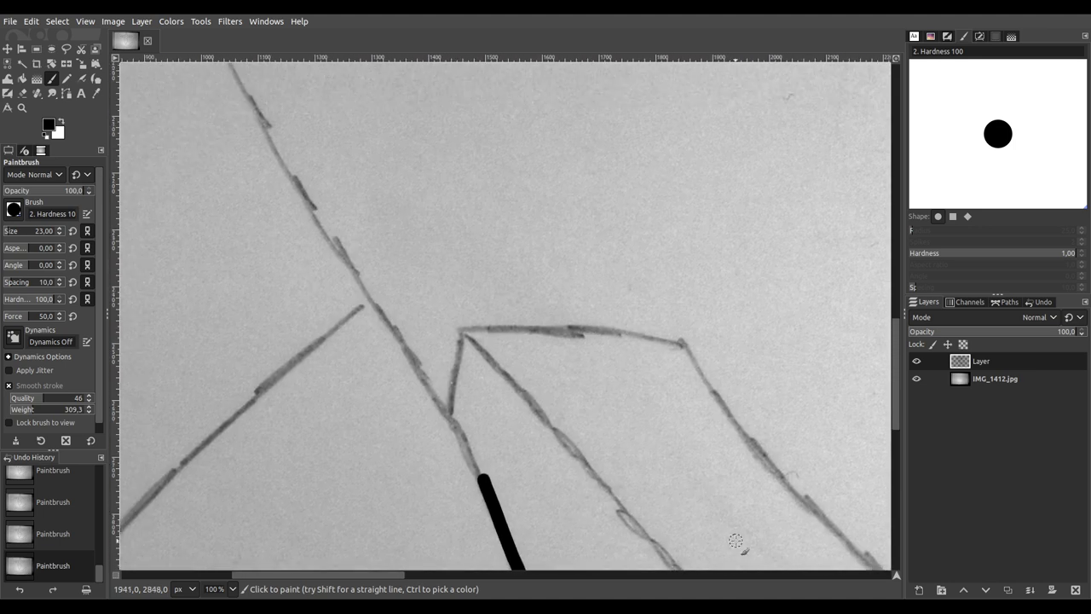
Step: Outline the left mouth corner in black with two straight segments up to its tip, plus a stroke along the corner's flat upper edge
{"action": "scroll", "coordinate": [648, 384], "scroll_direction": "down", "scroll_amount": 2}
{"action": "scroll", "coordinate": [587, 376], "scroll_direction": "up", "scroll_amount": 4}
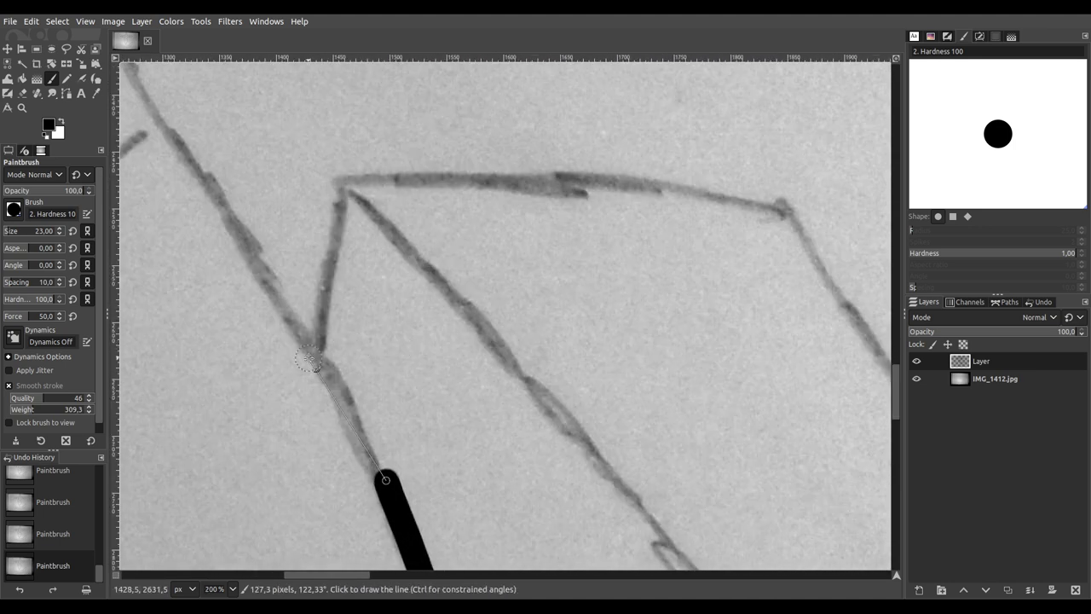
{"action": "left_click", "coordinate": [318, 352], "text": "shift"}
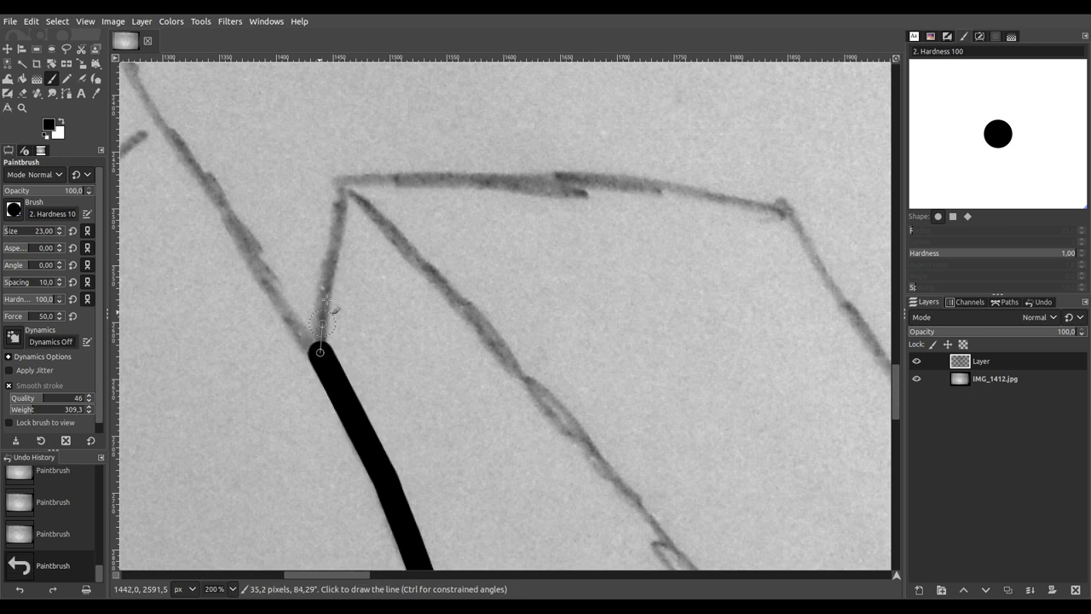
{"action": "left_click", "coordinate": [341, 182], "text": "shift"}
{"action": "scroll", "coordinate": [412, 251], "scroll_direction": "right", "scroll_amount": 5}
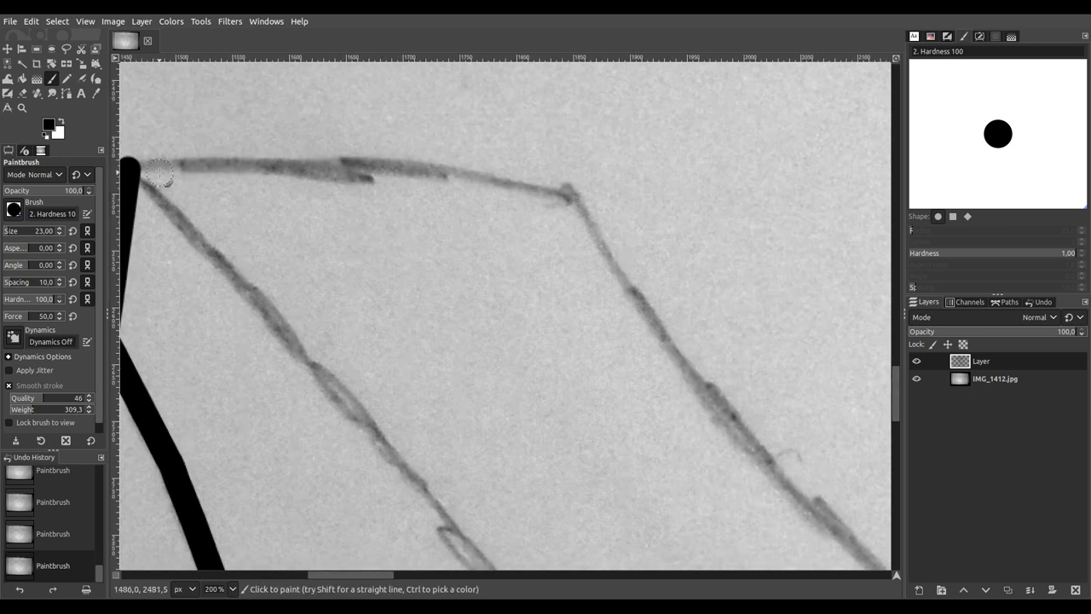
{"action": "left_click_drag", "start_coordinate": [132, 167], "coordinate": [595, 191]}
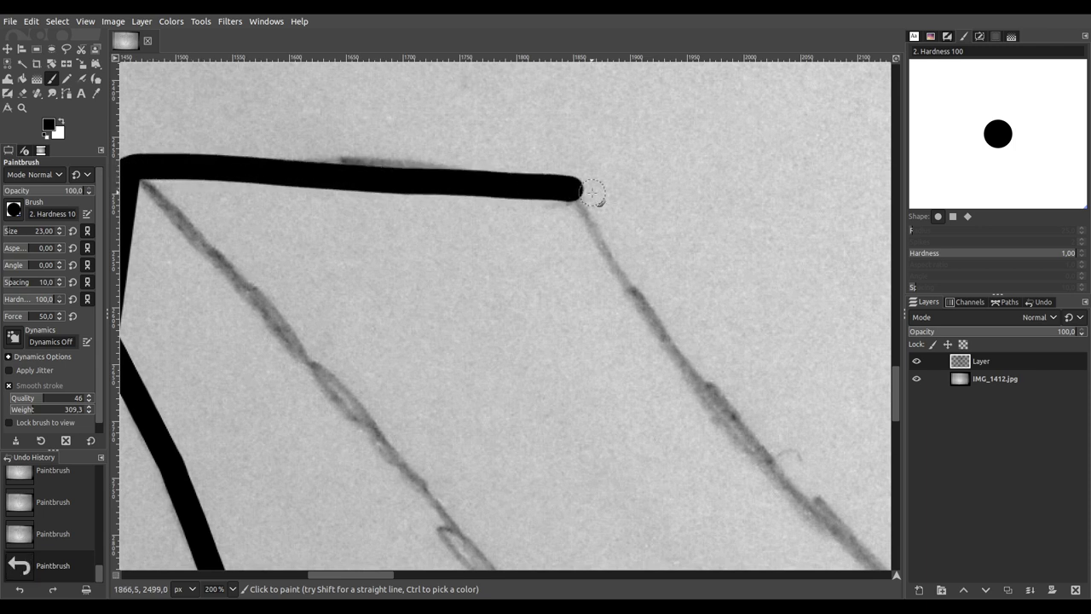
Step: Trace the upper lip's descending left side in black from the corner's upper edge down to the flat section
{"action": "scroll", "coordinate": [409, 265], "scroll_direction": "right", "scroll_amount": 12}
{"action": "scroll", "coordinate": [408, 264], "scroll_direction": "down", "scroll_amount": 4}
{"action": "scroll", "coordinate": [408, 265], "scroll_direction": "down", "scroll_amount": 3}
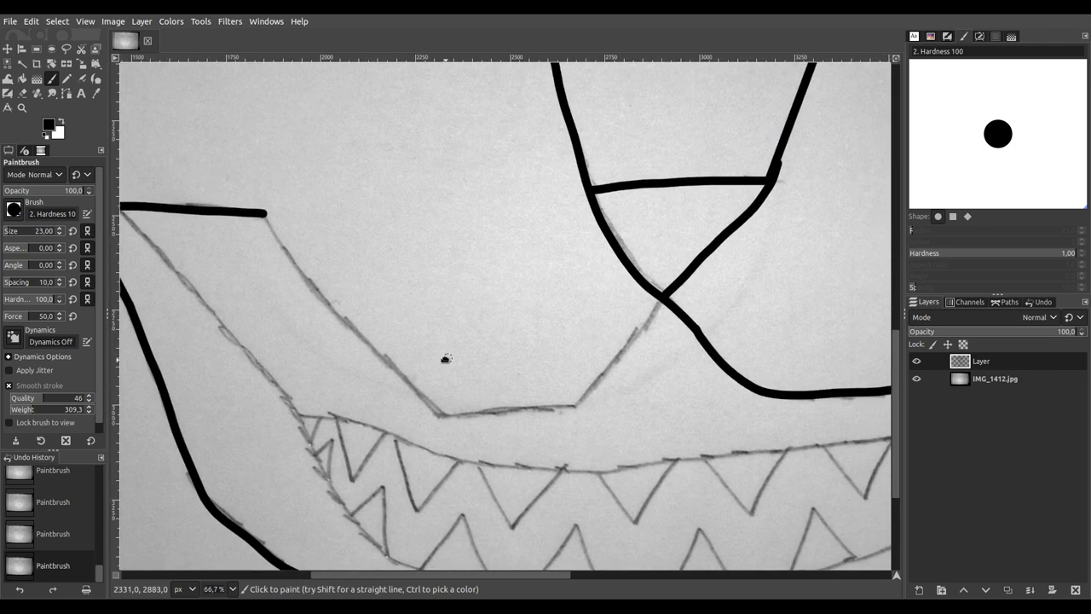
{"action": "scroll", "coordinate": [443, 360], "scroll_direction": "up", "scroll_amount": 1}
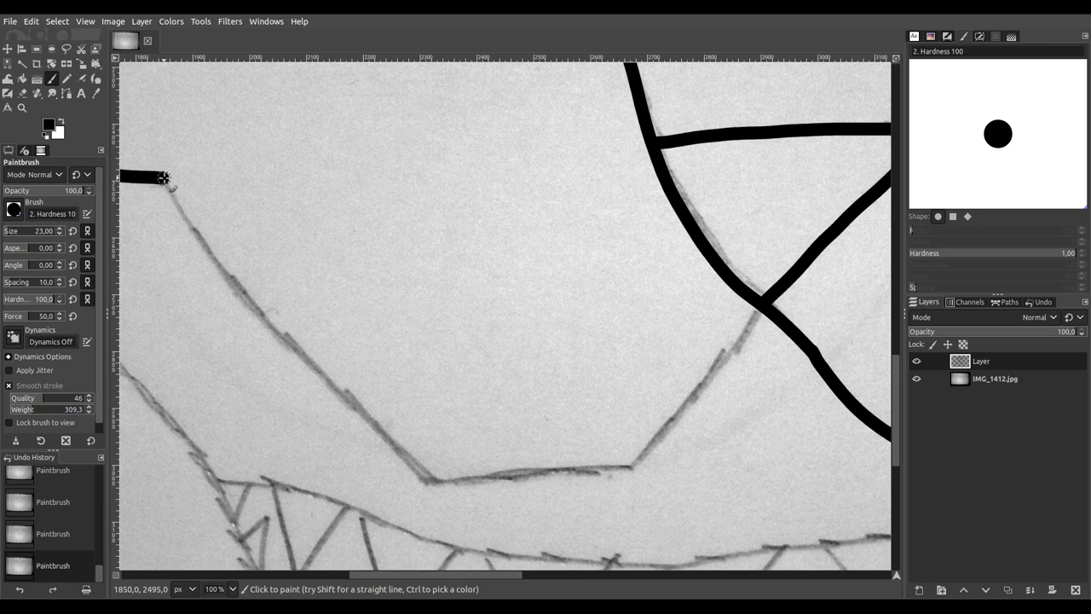
{"action": "mouse_move", "coordinate": [177, 198]}
{"action": "left_mouse_down"}
{"action": "mouse_move", "coordinate": [267, 320]}
{"action": "mouse_move", "coordinate": [408, 458]}
{"action": "left_mouse_up"}
{"action": "left_click_drag", "start_coordinate": [435, 494], "coordinate": [442, 496]}
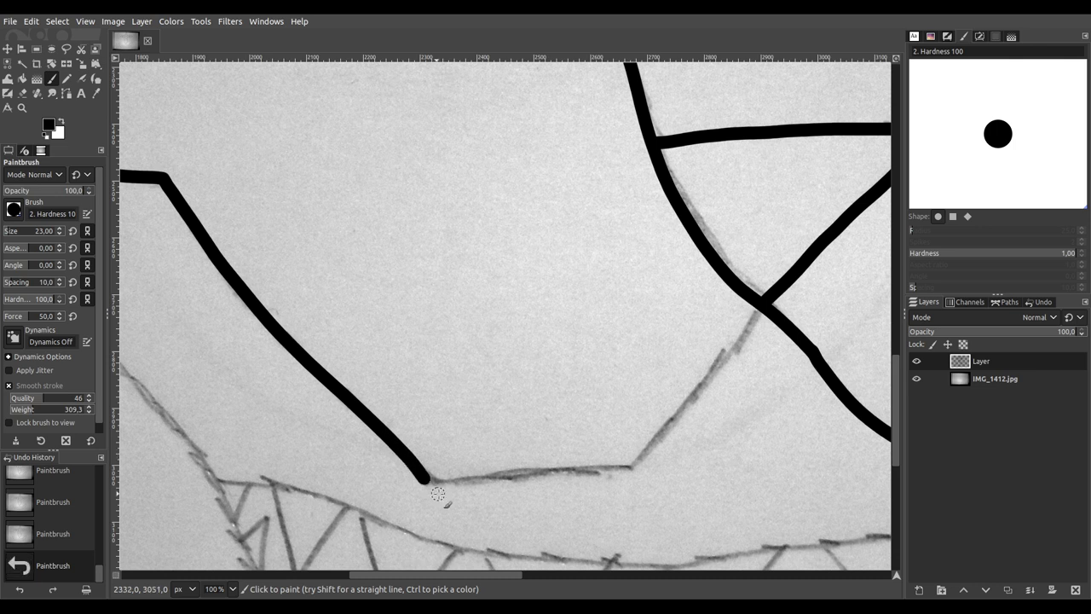
Step: Trace the upper lip's left flat section in black and its rising end up to the crossing at the nose tip
{"action": "scroll", "coordinate": [333, 444], "scroll_direction": "down", "scroll_amount": 2}
{"action": "scroll", "coordinate": [333, 444], "scroll_direction": "right", "scroll_amount": 3}
{"action": "scroll", "coordinate": [346, 383], "scroll_direction": "up", "scroll_amount": 1}
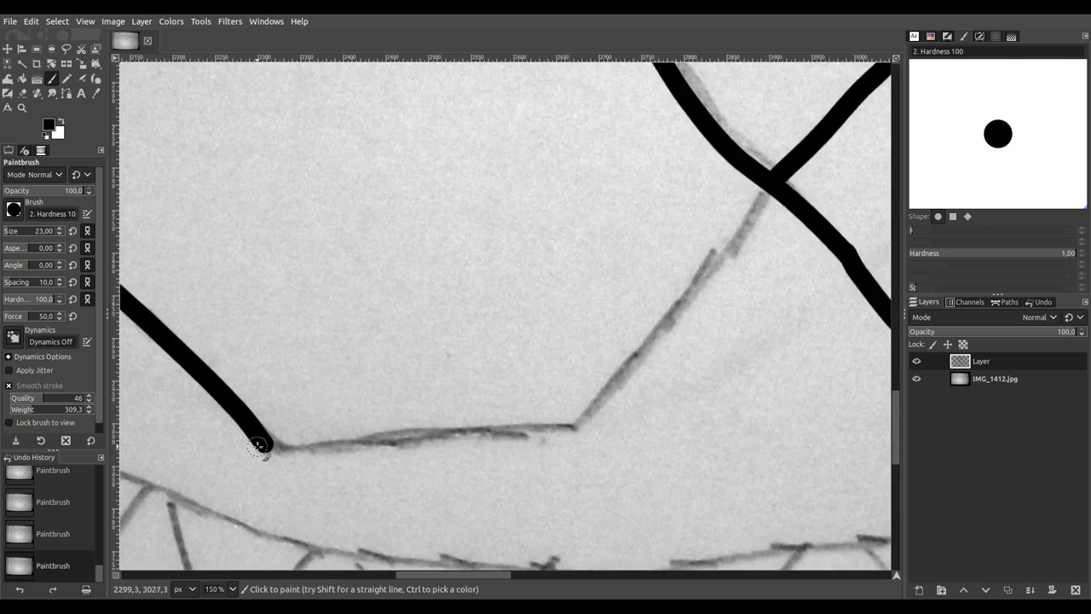
{"action": "mouse_move", "coordinate": [274, 443]}
{"action": "left_mouse_down"}
{"action": "mouse_move", "coordinate": [355, 450]}
{"action": "mouse_move", "coordinate": [590, 424]}
{"action": "left_mouse_up"}
{"action": "scroll", "coordinate": [571, 418], "scroll_direction": "right", "scroll_amount": 3}
{"action": "scroll", "coordinate": [554, 412], "scroll_direction": "up", "scroll_amount": 1}
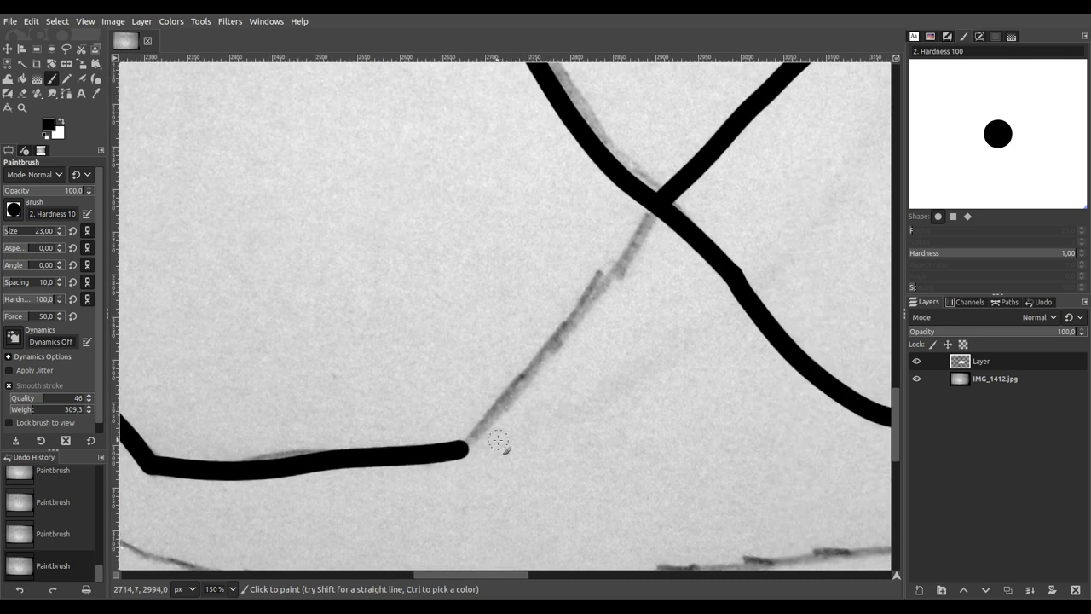
{"action": "mouse_move", "coordinate": [466, 447]}
{"action": "left_mouse_down"}
{"action": "mouse_move", "coordinate": [561, 352]}
{"action": "mouse_move", "coordinate": [656, 202]}
{"action": "left_mouse_up"}
Step: Set the brush size to 19 and trace the inner mouth line from the left corner tip down and along beneath the lower teeth
{"action": "scroll", "coordinate": [661, 196], "scroll_direction": "down", "scroll_amount": 6}
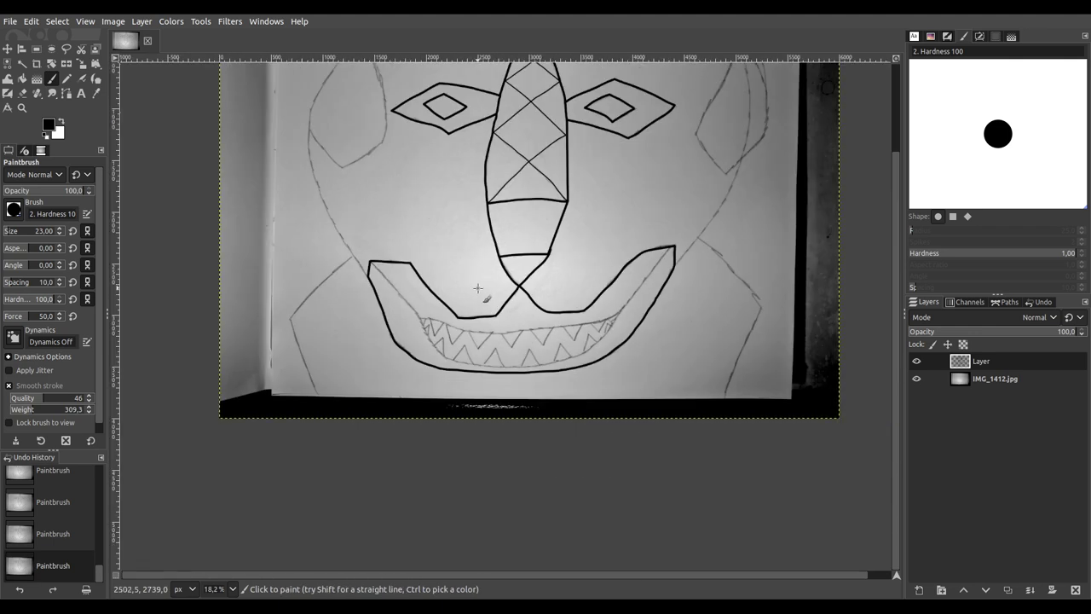
{"action": "left_click_drag", "start_coordinate": [388, 202], "coordinate": [314, 282]}
{"action": "scroll", "coordinate": [296, 340], "scroll_direction": "up", "scroll_amount": 7}
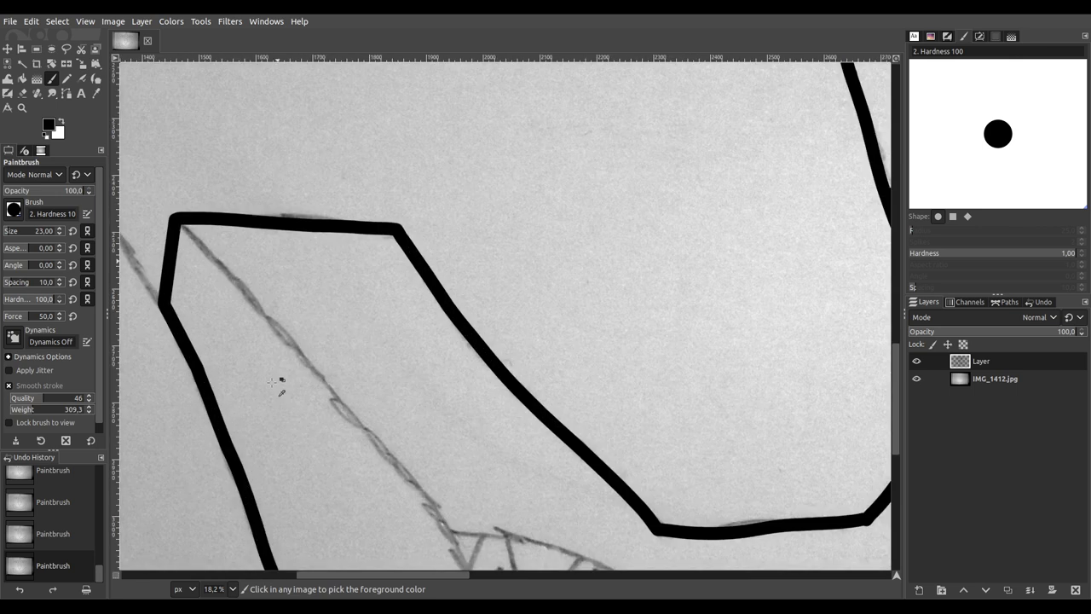
{"action": "scroll", "coordinate": [302, 282], "scroll_direction": "down", "scroll_amount": 2}
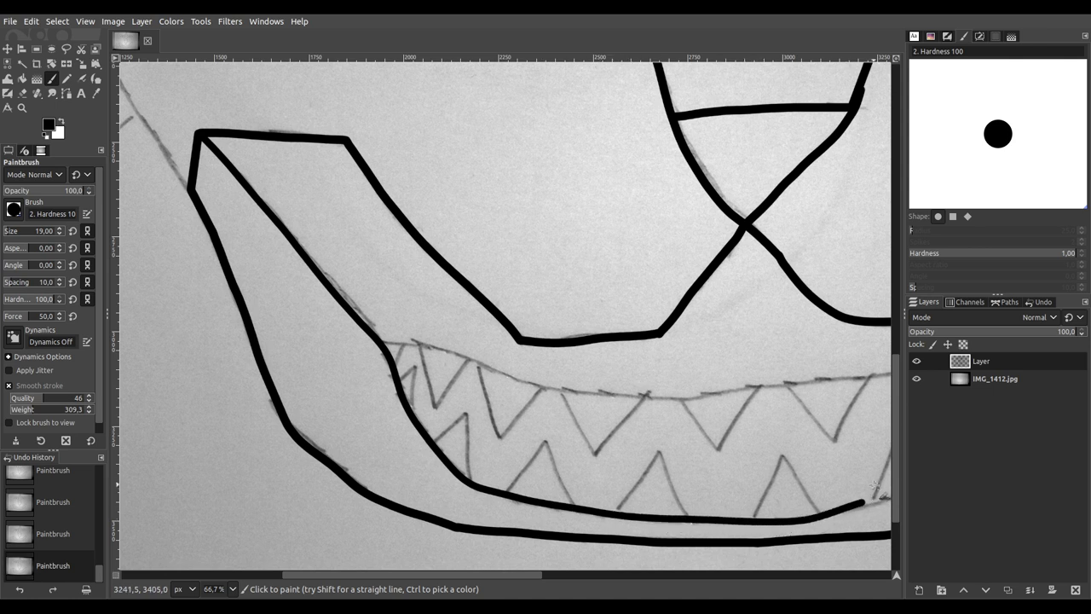
Step: Continue the inner mouth line in black beneath the right lower teeth up to the smallest teeth at the right end
{"action": "left_click_drag", "start_coordinate": [875, 499], "coordinate": [485, 353]}
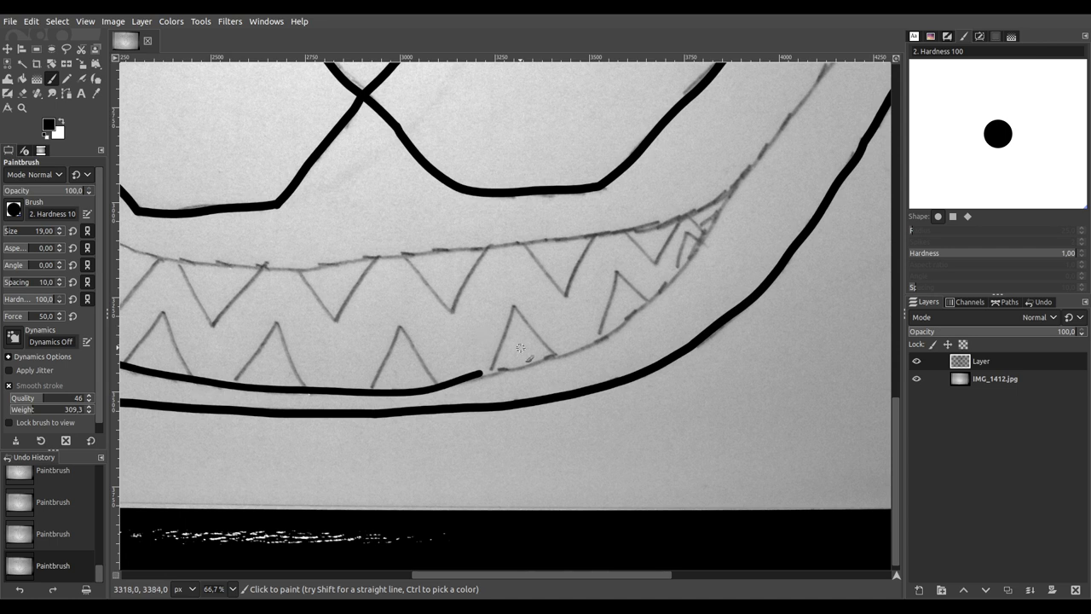
{"action": "scroll", "coordinate": [520, 348], "scroll_direction": "up", "scroll_amount": 3}
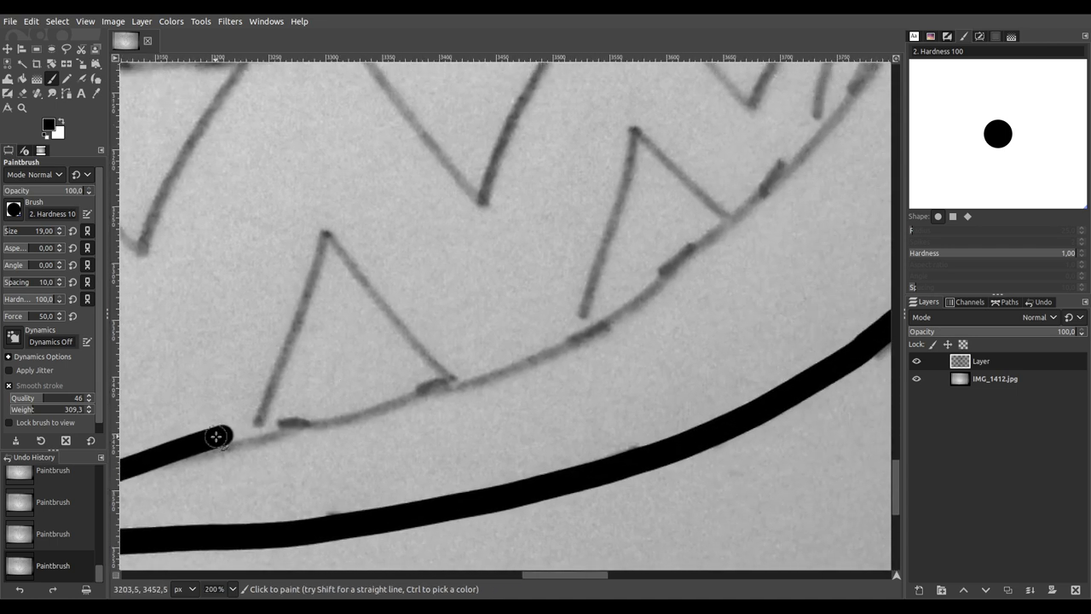
{"action": "mouse_move", "coordinate": [240, 433]}
{"action": "left_mouse_down"}
{"action": "mouse_move", "coordinate": [450, 402]}
{"action": "mouse_move", "coordinate": [580, 352]}
{"action": "mouse_move", "coordinate": [878, 68]}
{"action": "left_mouse_up"}
{"action": "mouse_move", "coordinate": [878, 68]}
{"action": "left_mouse_down"}
{"action": "mouse_move", "coordinate": [560, 365]}
{"action": "mouse_move", "coordinate": [397, 488]}
{"action": "left_mouse_up"}
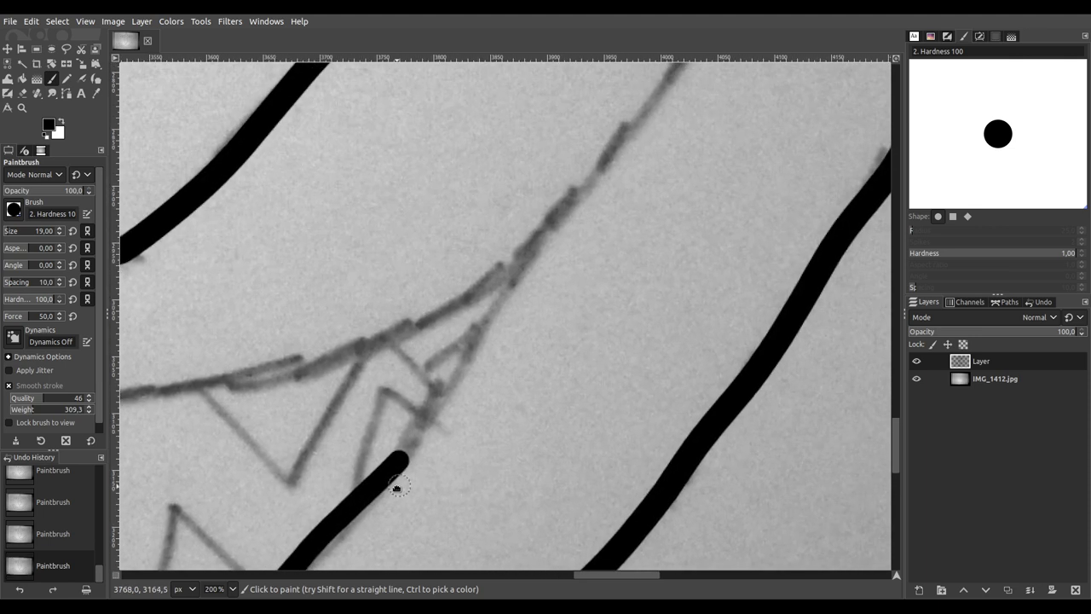
Step: Extend the inner mouth line in black from the small right teeth up to the right mouth corner tip
{"action": "scroll", "coordinate": [512, 345], "scroll_direction": "down", "scroll_amount": 1}
{"action": "left_click_drag", "start_coordinate": [503, 326], "coordinate": [376, 373]}
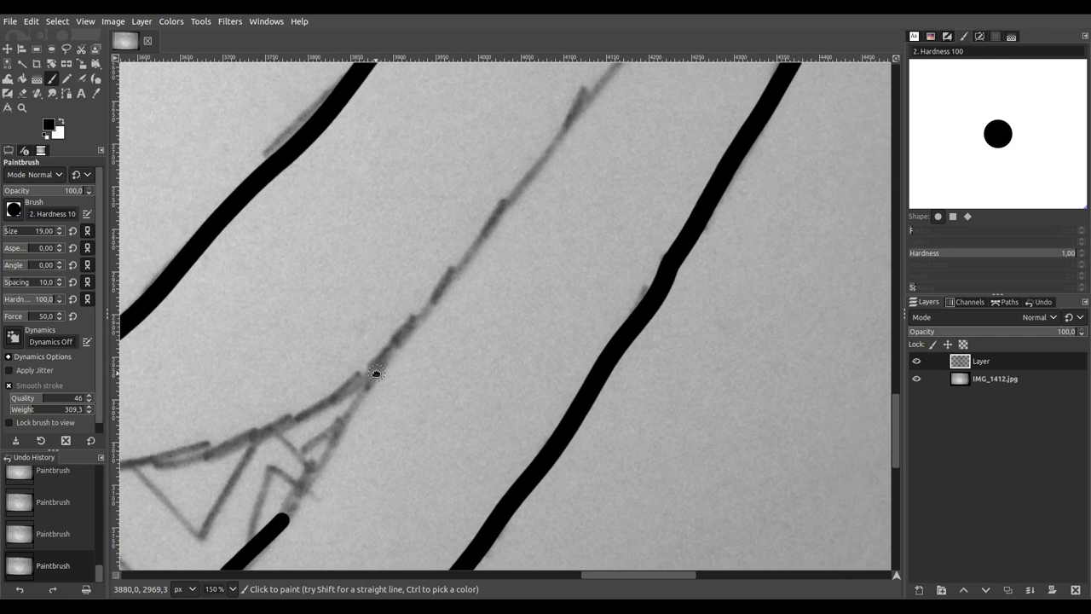
{"action": "scroll", "coordinate": [376, 372], "scroll_direction": "down", "scroll_amount": 1}
{"action": "mouse_move", "coordinate": [433, 341]}
{"action": "left_mouse_down"}
{"action": "mouse_move", "coordinate": [341, 366]}
{"action": "mouse_move", "coordinate": [301, 410]}
{"action": "left_mouse_up"}
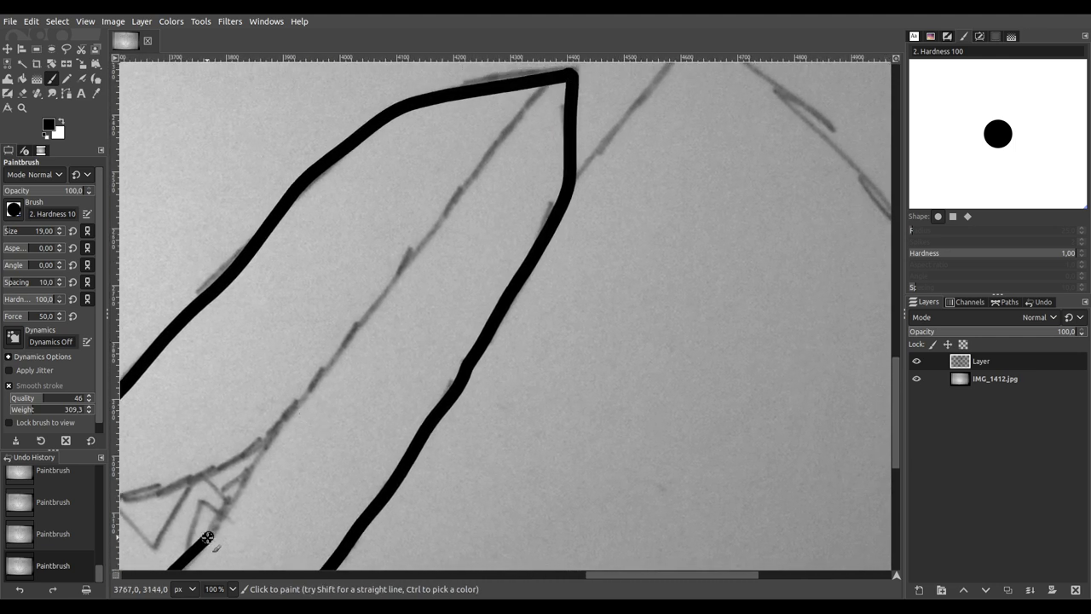
{"action": "mouse_move", "coordinate": [245, 492]}
{"action": "left_mouse_down"}
{"action": "mouse_move", "coordinate": [514, 120]}
{"action": "mouse_move", "coordinate": [567, 74]}
{"action": "left_mouse_up"}
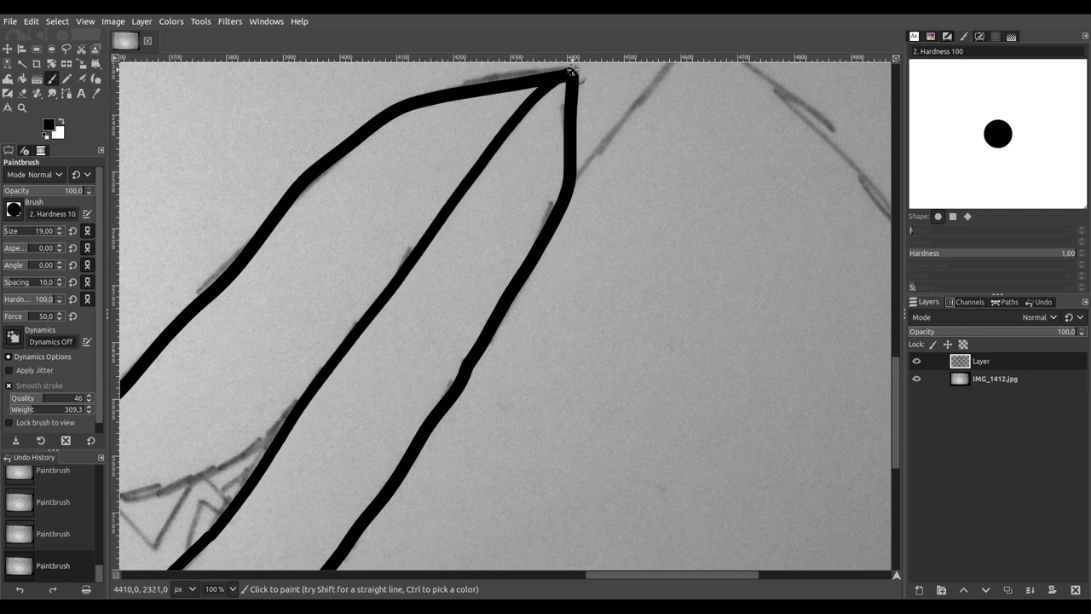
Step: Trace the line above the upper teeth in black from both ends of the inner mouth line, joining the strokes near the middle
{"action": "scroll", "coordinate": [571, 73], "scroll_direction": "down", "scroll_amount": 3, "text": "ctrl"}
{"action": "scroll", "coordinate": [708, 202], "scroll_direction": "left", "scroll_amount": 5}
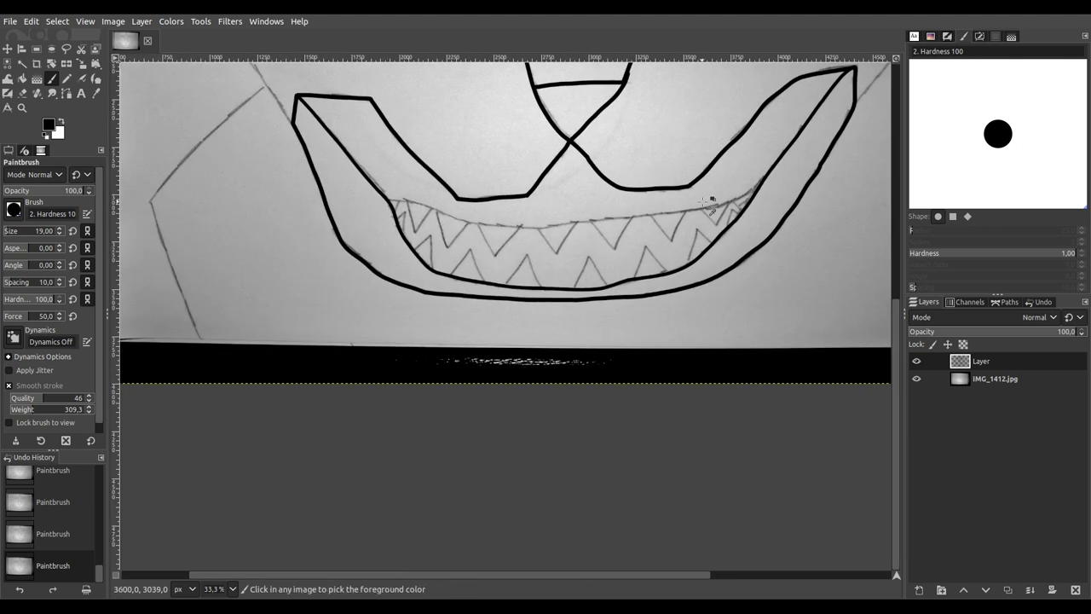
{"action": "scroll", "coordinate": [708, 202], "scroll_direction": "up", "scroll_amount": 3, "text": "ctrl"}
{"action": "scroll", "coordinate": [775, 223], "scroll_direction": "right", "scroll_amount": 1}
{"action": "scroll", "coordinate": [817, 176], "scroll_direction": "up", "scroll_amount": 3}
{"action": "scroll", "coordinate": [727, 162], "scroll_direction": "down", "scroll_amount": 2}
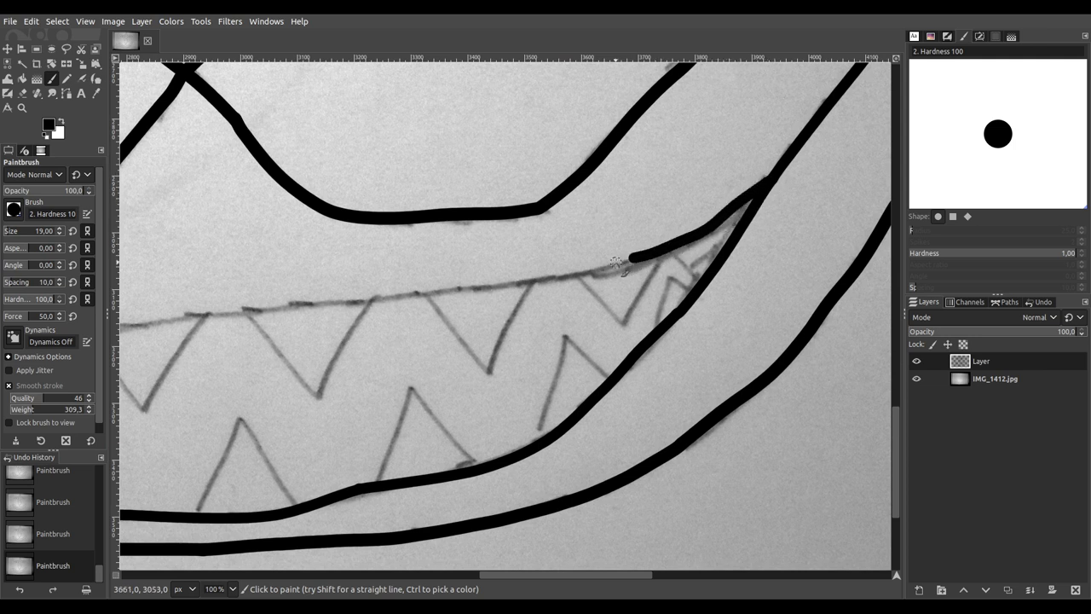
{"action": "mouse_move", "coordinate": [529, 273]}
{"action": "left_mouse_down"}
{"action": "mouse_move", "coordinate": [136, 324]}
{"action": "mouse_move", "coordinate": [704, 306]}
{"action": "mouse_move", "coordinate": [789, 289]}
{"action": "left_mouse_up"}
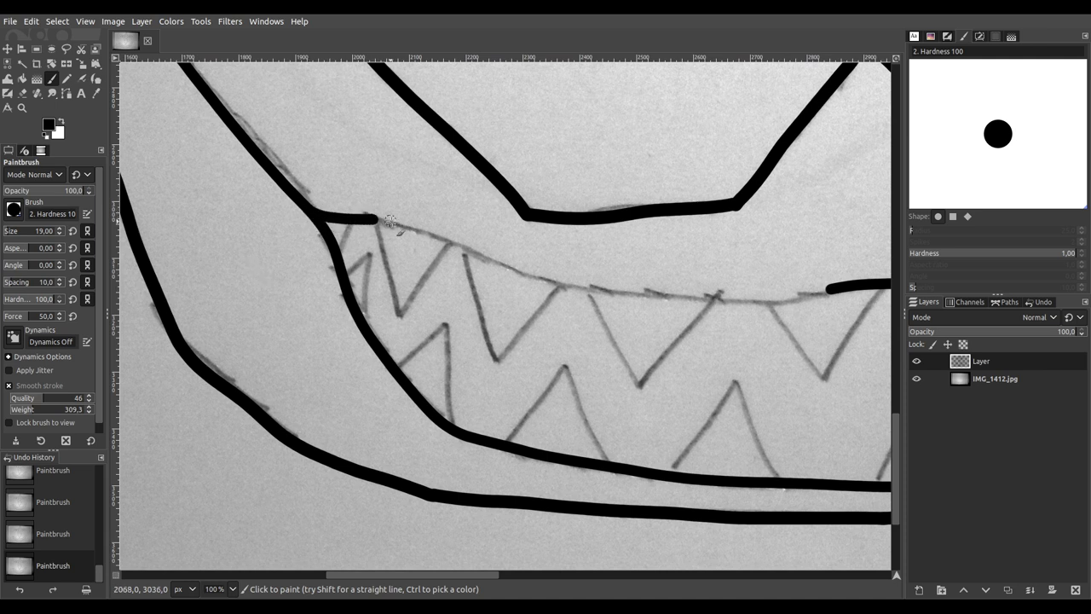
{"action": "mouse_move", "coordinate": [508, 270]}
{"action": "left_mouse_down"}
{"action": "mouse_move", "coordinate": [566, 288]}
{"action": "mouse_move", "coordinate": [730, 298]}
{"action": "left_mouse_up"}
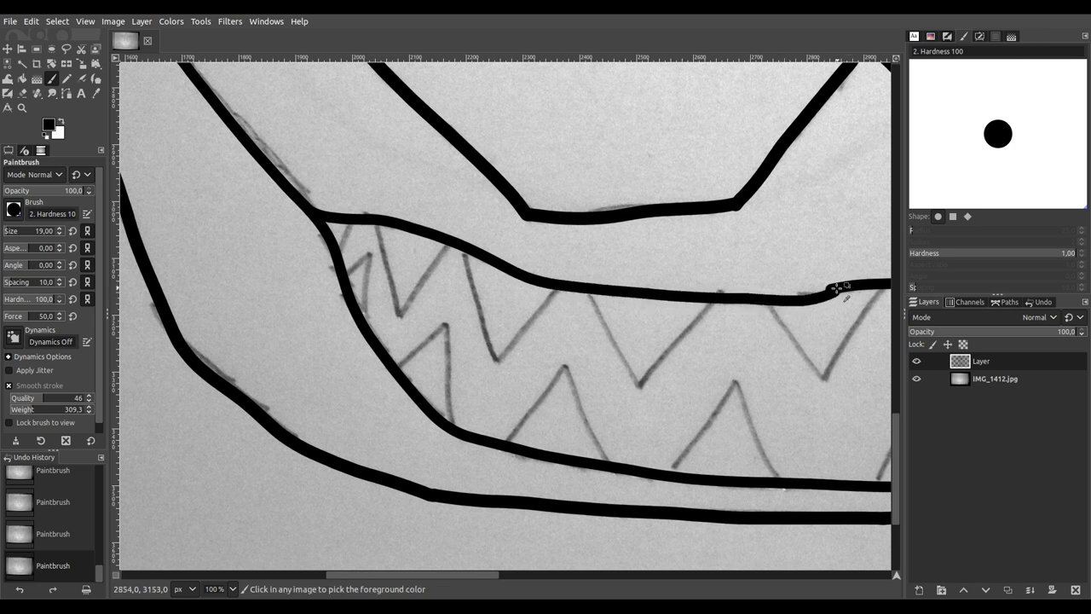
Step: Set the brush size to 11 and draw the leftmost upper tooth's short edge as a straight black line
{"action": "key", "text": "minus"}
{"action": "key", "text": "minus"}
{"action": "key", "text": "minus"}
{"action": "key", "text": "minus"}
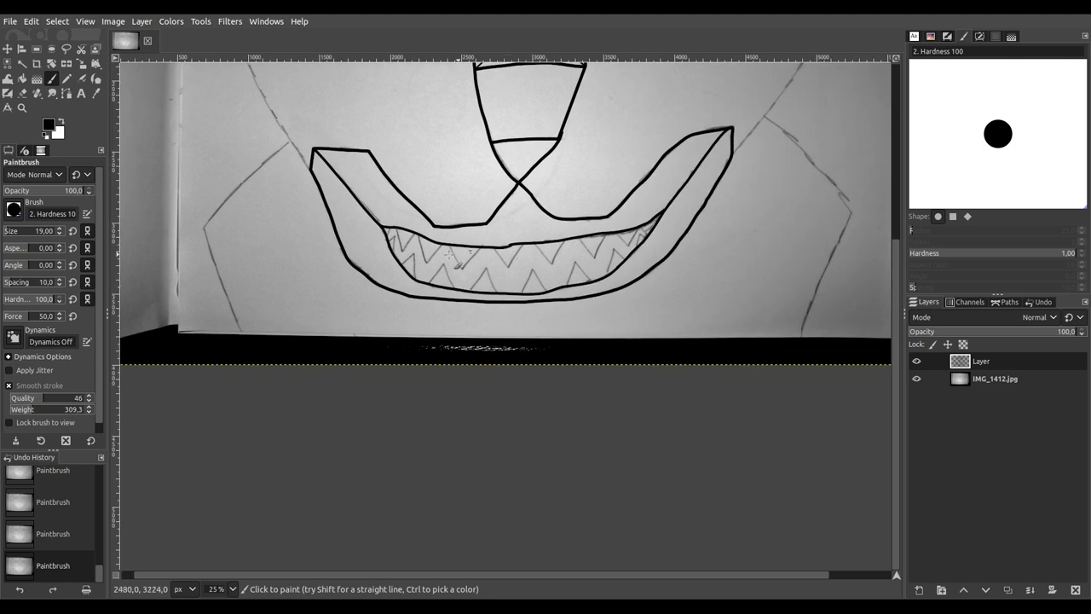
{"action": "scroll", "coordinate": [449, 254], "scroll_direction": "up", "scroll_amount": 5, "text": "ctrl"}
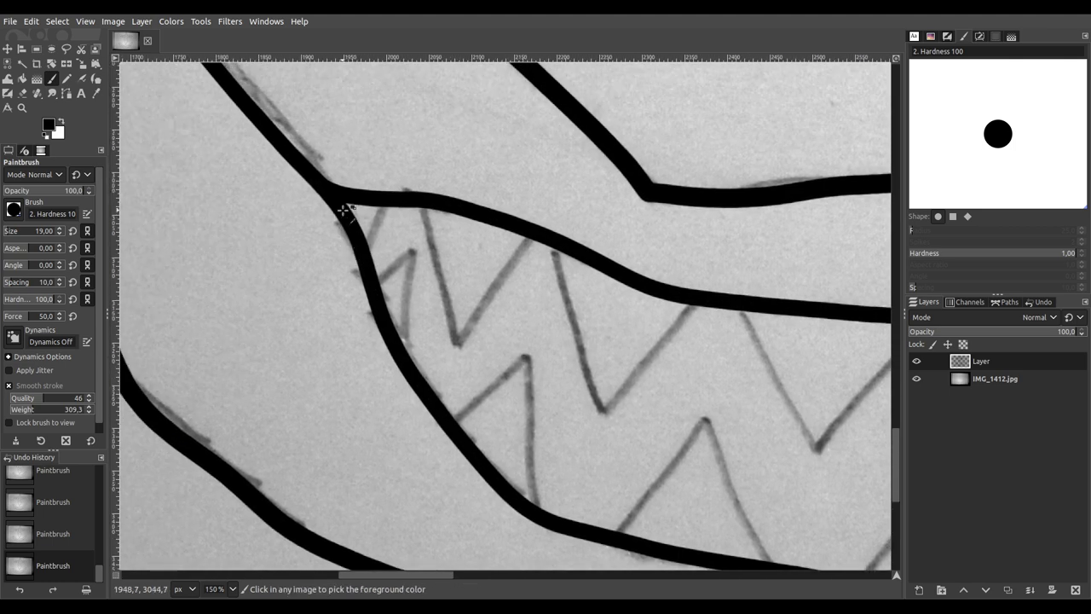
{"action": "scroll", "coordinate": [344, 210], "scroll_direction": "up", "scroll_amount": 2, "text": "ctrl"}
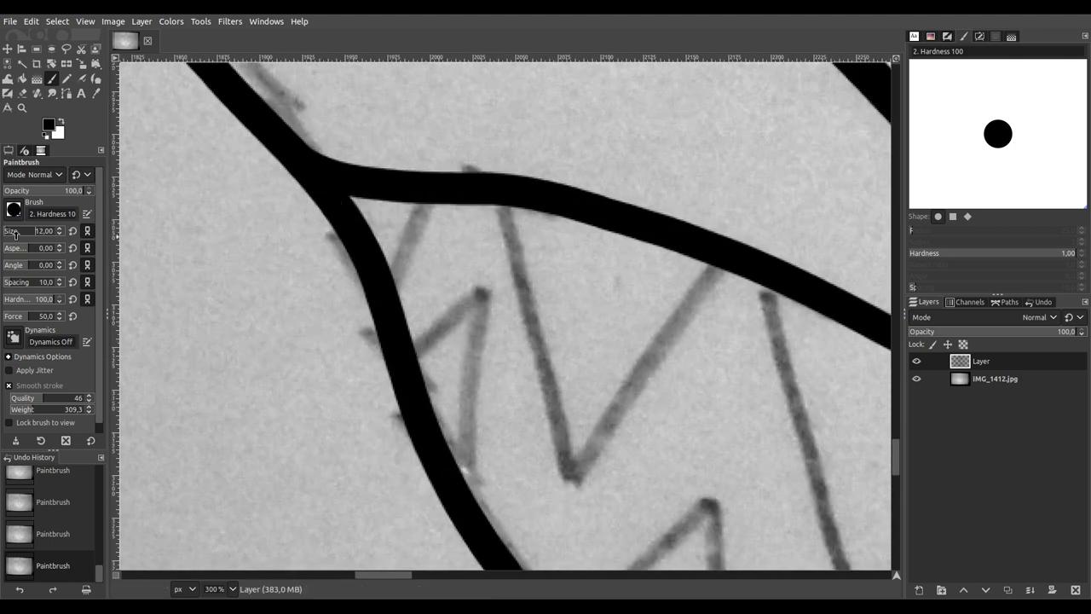
{"action": "left_click", "coordinate": [427, 193]}
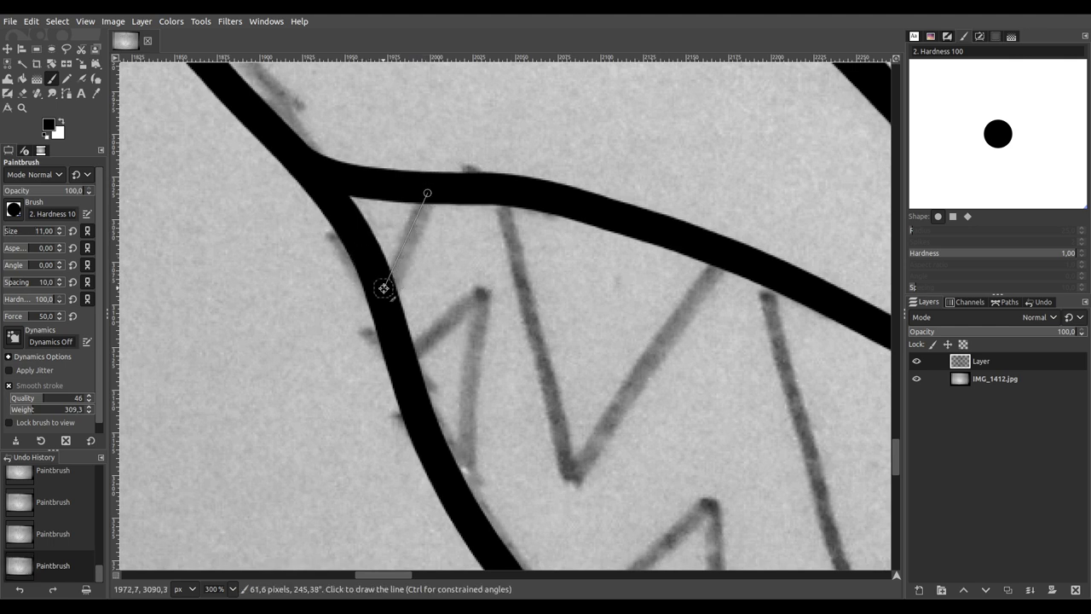
{"action": "left_click", "coordinate": [384, 288], "text": "shift"}
Step: Outline the first full V-shaped upper tooth from the left in black
{"action": "scroll", "coordinate": [443, 256], "scroll_direction": "down", "scroll_amount": 2}
{"action": "scroll", "coordinate": [464, 234], "scroll_direction": "right", "scroll_amount": 4}
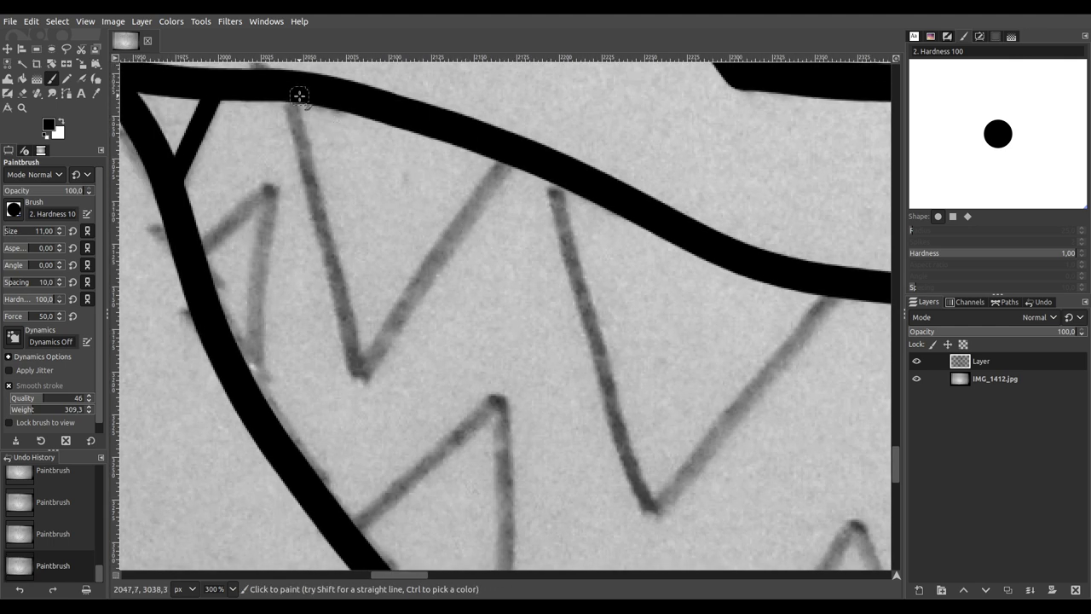
{"action": "mouse_move", "coordinate": [286, 92]}
{"action": "left_mouse_down"}
{"action": "mouse_move", "coordinate": [365, 381]}
{"action": "mouse_move", "coordinate": [408, 302]}
{"action": "mouse_move", "coordinate": [531, 151]}
{"action": "left_mouse_up"}
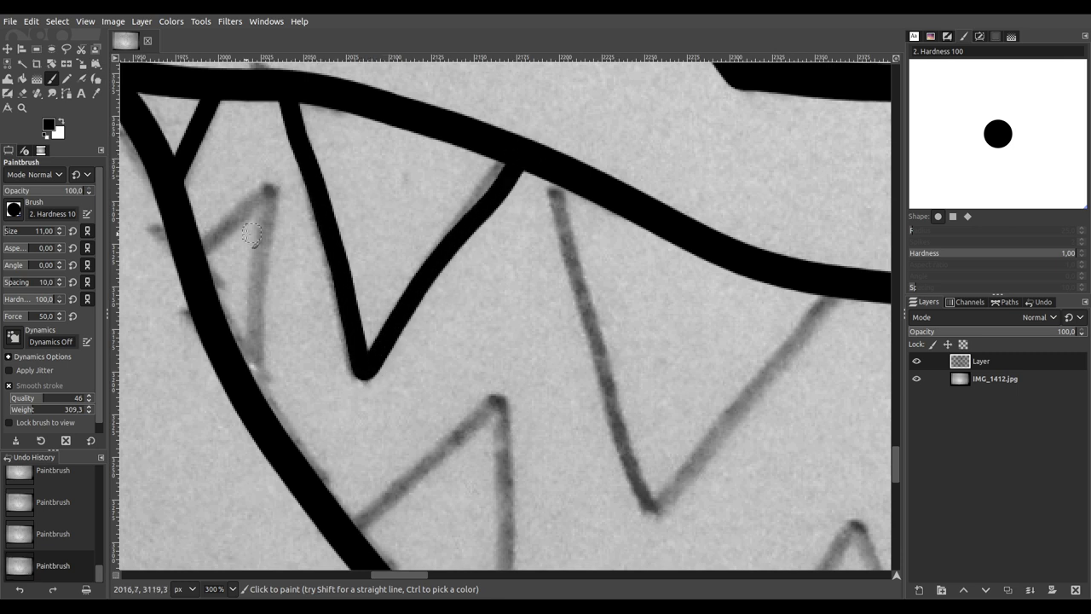
Step: Outline the two leftmost lower teeth in black along the inner mouth line
{"action": "mouse_move", "coordinate": [190, 256]}
{"action": "left_mouse_down"}
{"action": "mouse_move", "coordinate": [249, 208]}
{"action": "mouse_move", "coordinate": [268, 214]}
{"action": "mouse_move", "coordinate": [254, 271]}
{"action": "mouse_move", "coordinate": [257, 411]}
{"action": "left_mouse_up"}
{"action": "scroll", "coordinate": [247, 265], "scroll_direction": "down", "scroll_amount": 3}
{"action": "scroll", "coordinate": [247, 265], "scroll_direction": "right", "scroll_amount": 3}
{"action": "mouse_move", "coordinate": [212, 368]}
{"action": "left_mouse_down"}
{"action": "mouse_move", "coordinate": [322, 264]}
{"action": "mouse_move", "coordinate": [352, 268]}
{"action": "mouse_move", "coordinate": [346, 366]}
{"action": "mouse_move", "coordinate": [377, 551]}
{"action": "left_mouse_up"}
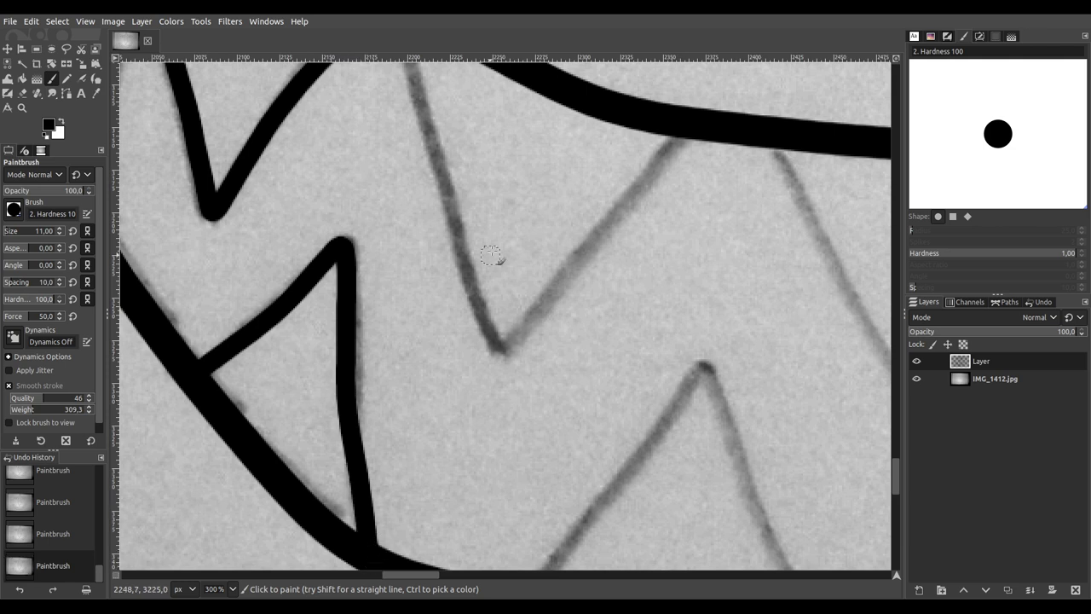
Step: Outline the second full V-shaped upper tooth from the left in black
{"action": "scroll", "coordinate": [469, 282], "scroll_direction": "up", "scroll_amount": 2}
{"action": "scroll", "coordinate": [469, 282], "scroll_direction": "right", "scroll_amount": 2}
{"action": "mouse_move", "coordinate": [346, 79]}
{"action": "left_mouse_down"}
{"action": "mouse_move", "coordinate": [414, 339]}
{"action": "mouse_move", "coordinate": [451, 430]}
{"action": "mouse_move", "coordinate": [479, 376]}
{"action": "mouse_move", "coordinate": [580, 288]}
{"action": "mouse_move", "coordinate": [638, 192]}
{"action": "left_mouse_up"}
Step: Outline the third lower tooth from the left in black, starting and ending on the inner mouth line
{"action": "scroll", "coordinate": [613, 255], "scroll_direction": "down", "scroll_amount": 6}
{"action": "scroll", "coordinate": [614, 256], "scroll_direction": "right", "scroll_amount": 5}
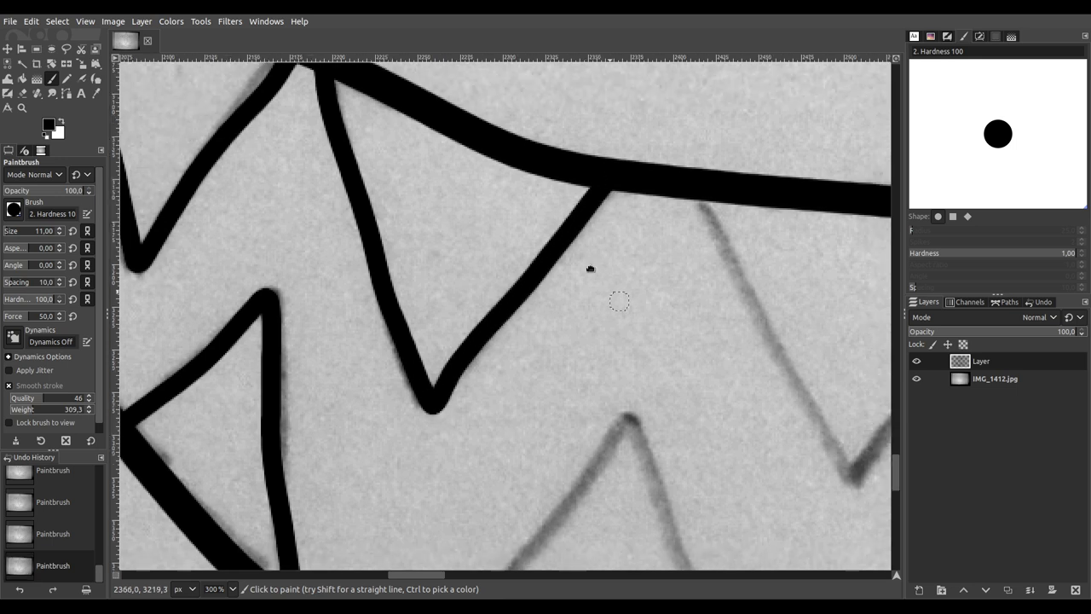
{"action": "scroll", "coordinate": [426, 243], "scroll_direction": "right", "scroll_amount": 3}
{"action": "scroll", "coordinate": [426, 243], "scroll_direction": "down", "scroll_amount": 1}
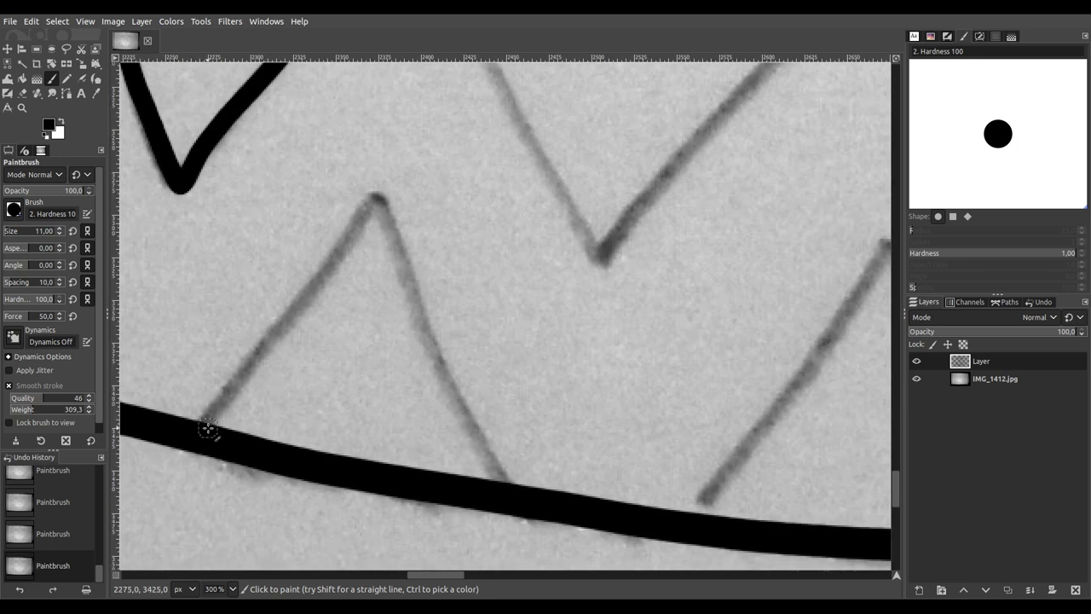
{"action": "left_click_drag", "start_coordinate": [199, 429], "coordinate": [257, 354]}
{"action": "mouse_move", "coordinate": [314, 288]}
{"action": "left_mouse_down"}
{"action": "mouse_move", "coordinate": [386, 204]}
{"action": "mouse_move", "coordinate": [404, 285]}
{"action": "mouse_move", "coordinate": [459, 414]}
{"action": "mouse_move", "coordinate": [518, 505]}
{"action": "left_mouse_up"}
Step: Outline the third full upper tooth from the left and the fourth lower tooth beside it in black
{"action": "left_click_drag", "start_coordinate": [639, 258], "coordinate": [438, 414]}
{"action": "mouse_move", "coordinate": [239, 130]}
{"action": "left_mouse_down"}
{"action": "mouse_move", "coordinate": [411, 431]}
{"action": "mouse_move", "coordinate": [437, 380]}
{"action": "mouse_move", "coordinate": [604, 186]}
{"action": "mouse_move", "coordinate": [635, 167]}
{"action": "left_mouse_up"}
{"action": "scroll", "coordinate": [397, 97], "scroll_direction": "down", "scroll_amount": 5}
{"action": "scroll", "coordinate": [397, 97], "scroll_direction": "right", "scroll_amount": 3}
{"action": "mouse_move", "coordinate": [204, 492]}
{"action": "left_mouse_down"}
{"action": "mouse_move", "coordinate": [300, 386]}
{"action": "mouse_move", "coordinate": [374, 282]}
{"action": "mouse_move", "coordinate": [399, 225]}
{"action": "mouse_move", "coordinate": [426, 254]}
{"action": "mouse_move", "coordinate": [479, 415]}
{"action": "mouse_move", "coordinate": [536, 519]}
{"action": "left_mouse_up"}
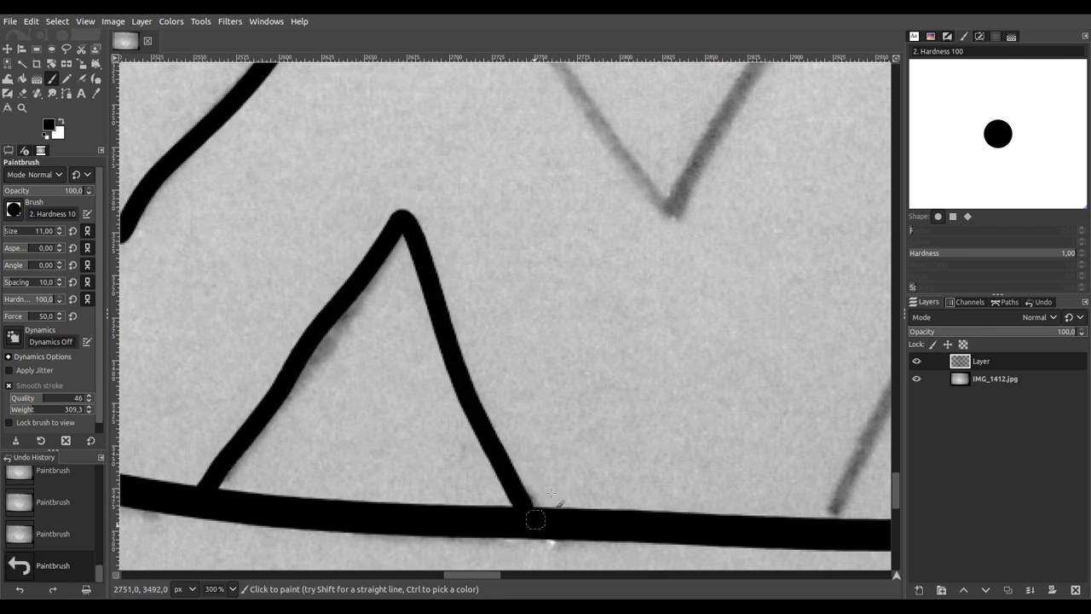
Step: Outline the fourth full upper tooth from the left and the fifth lower tooth beside it in black
{"action": "scroll", "coordinate": [558, 372], "scroll_direction": "up", "scroll_amount": 4}
{"action": "scroll", "coordinate": [557, 373], "scroll_direction": "right", "scroll_amount": 4}
{"action": "scroll", "coordinate": [470, 415], "scroll_direction": "up", "scroll_amount": 3}
{"action": "scroll", "coordinate": [470, 414], "scroll_direction": "right", "scroll_amount": 5}
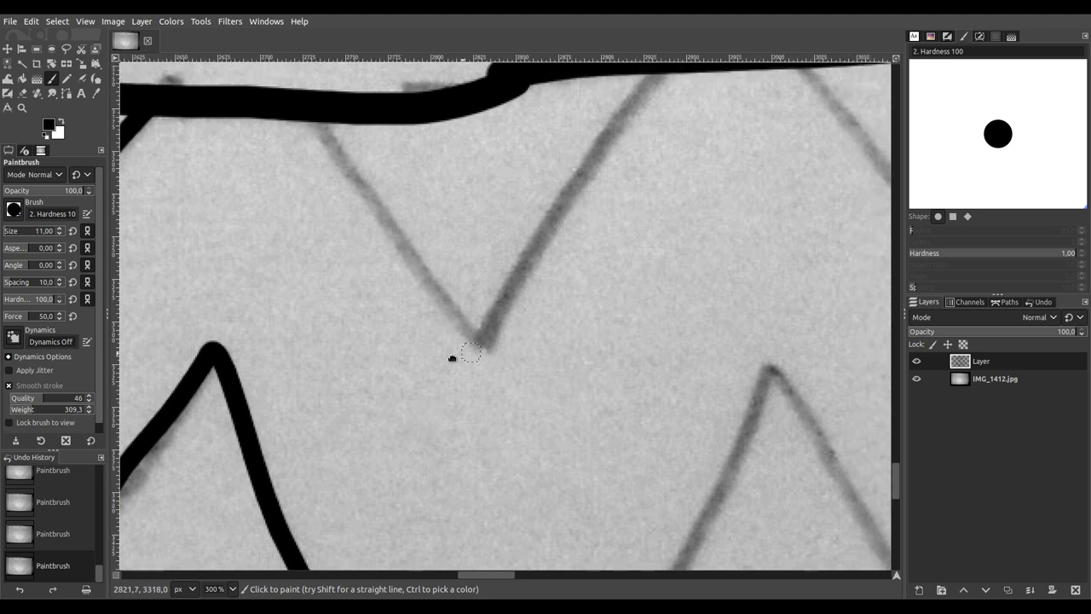
{"action": "mouse_move", "coordinate": [153, 189]}
{"action": "left_mouse_down"}
{"action": "mouse_move", "coordinate": [208, 282]}
{"action": "mouse_move", "coordinate": [333, 418]}
{"action": "mouse_move", "coordinate": [372, 336]}
{"action": "mouse_move", "coordinate": [533, 119]}
{"action": "left_mouse_up"}
{"action": "scroll", "coordinate": [572, 276], "scroll_direction": "down", "scroll_amount": 4}
{"action": "scroll", "coordinate": [572, 275], "scroll_direction": "right", "scroll_amount": 4}
{"action": "mouse_move", "coordinate": [266, 507]}
{"action": "left_mouse_down"}
{"action": "mouse_move", "coordinate": [366, 331]}
{"action": "mouse_move", "coordinate": [402, 219]}
{"action": "mouse_move", "coordinate": [484, 356]}
{"action": "mouse_move", "coordinate": [582, 485]}
{"action": "left_mouse_up"}
Step: Outline the fifth full upper tooth from the left and the sixth lower tooth beside it in black
{"action": "scroll", "coordinate": [568, 294], "scroll_direction": "up", "scroll_amount": 2}
{"action": "scroll", "coordinate": [568, 295], "scroll_direction": "right", "scroll_amount": 2}
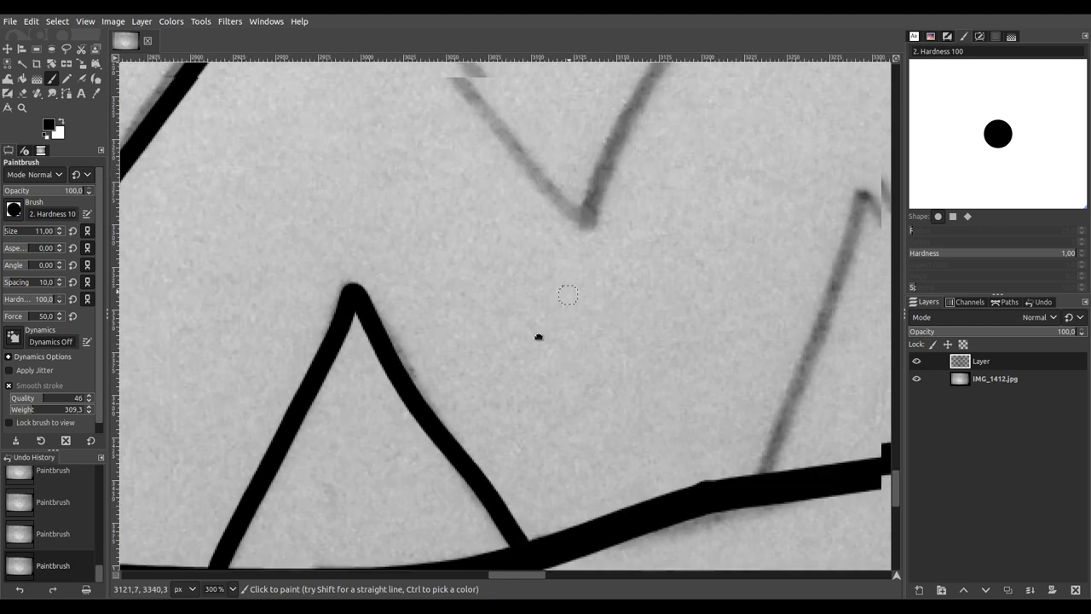
{"action": "scroll", "coordinate": [369, 421], "scroll_direction": "up", "scroll_amount": 3}
{"action": "scroll", "coordinate": [368, 420], "scroll_direction": "right", "scroll_amount": 2}
{"action": "mouse_move", "coordinate": [218, 168]}
{"action": "left_mouse_down"}
{"action": "mouse_move", "coordinate": [261, 231]}
{"action": "mouse_move", "coordinate": [421, 416]}
{"action": "mouse_move", "coordinate": [451, 304]}
{"action": "mouse_move", "coordinate": [588, 119]}
{"action": "left_mouse_up"}
{"action": "scroll", "coordinate": [677, 227], "scroll_direction": "down", "scroll_amount": 5}
{"action": "scroll", "coordinate": [677, 226], "scroll_direction": "right", "scroll_amount": 4}
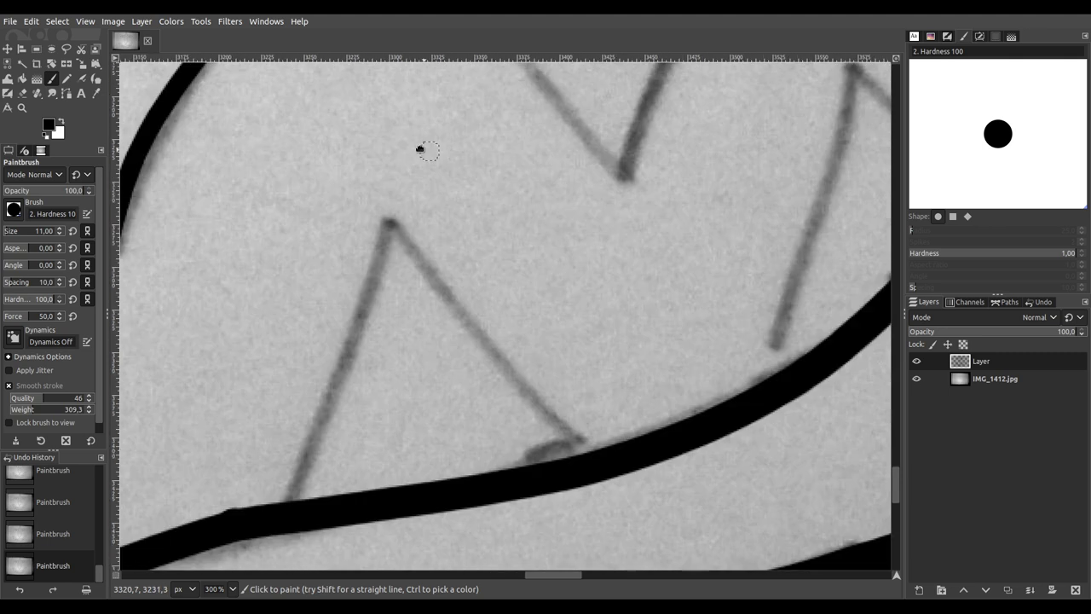
{"action": "mouse_move", "coordinate": [252, 505]}
{"action": "left_mouse_down"}
{"action": "mouse_move", "coordinate": [281, 474]}
{"action": "mouse_move", "coordinate": [325, 368]}
{"action": "mouse_move", "coordinate": [362, 219]}
{"action": "mouse_move", "coordinate": [492, 386]}
{"action": "mouse_move", "coordinate": [536, 470]}
{"action": "left_mouse_up"}
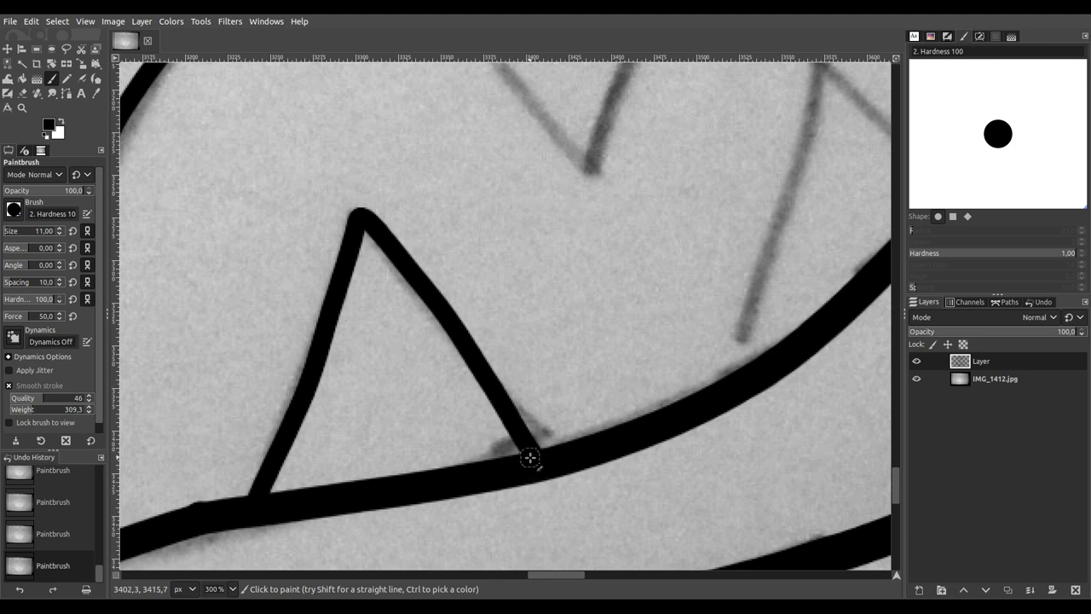
Step: Outline the sixth full upper tooth from the left and the seventh lower tooth along the rising mouth line
{"action": "scroll", "coordinate": [524, 409], "scroll_direction": "up", "scroll_amount": 5}
{"action": "scroll", "coordinate": [524, 409], "scroll_direction": "right", "scroll_amount": 3}
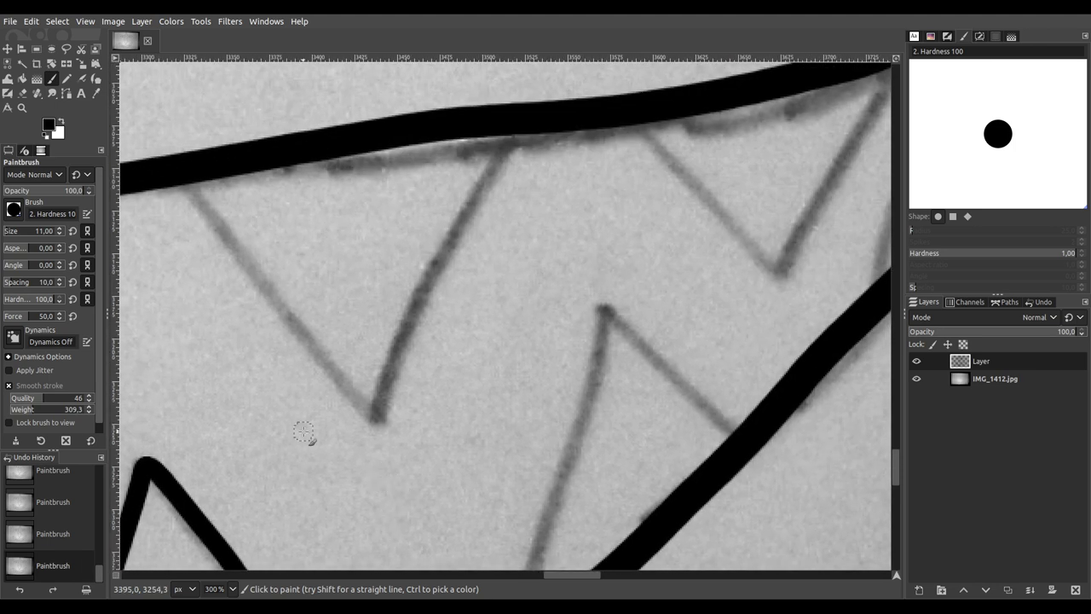
{"action": "mouse_move", "coordinate": [182, 171]}
{"action": "left_mouse_down"}
{"action": "mouse_move", "coordinate": [377, 433]}
{"action": "mouse_move", "coordinate": [388, 373]}
{"action": "mouse_move", "coordinate": [521, 117]}
{"action": "left_mouse_up"}
{"action": "scroll", "coordinate": [382, 275], "scroll_direction": "down", "scroll_amount": 4}
{"action": "scroll", "coordinate": [382, 275], "scroll_direction": "right", "scroll_amount": 3}
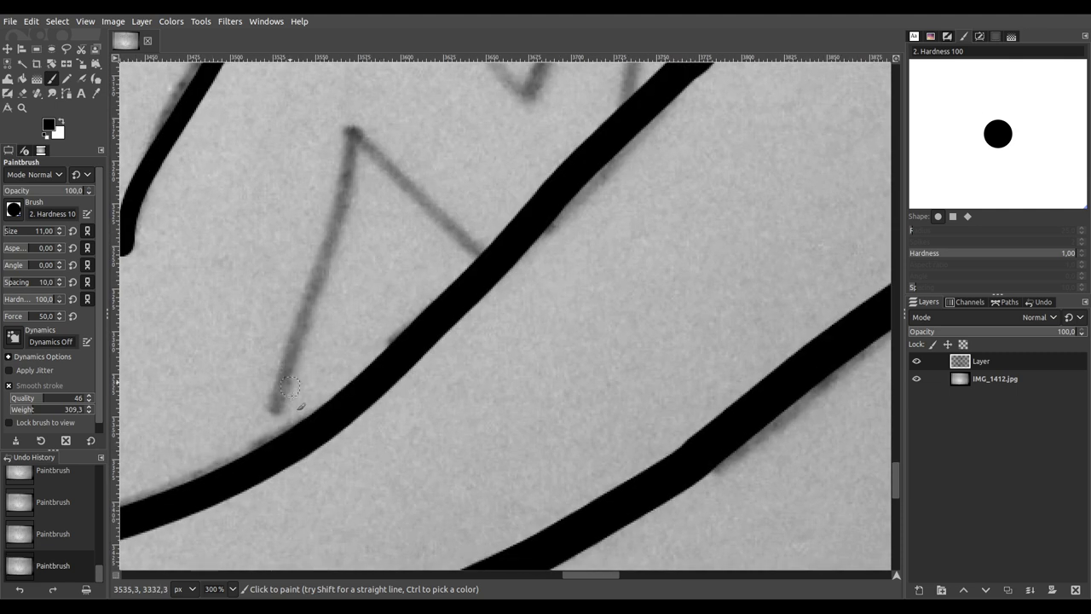
{"action": "mouse_move", "coordinate": [256, 456]}
{"action": "left_mouse_down"}
{"action": "mouse_move", "coordinate": [327, 248]}
{"action": "mouse_move", "coordinate": [346, 125]}
{"action": "mouse_move", "coordinate": [496, 258]}
{"action": "left_mouse_up"}
Step: Outline the small upper tooth and the small lower tooth near the right corner of the mouth
{"action": "scroll", "coordinate": [525, 198], "scroll_direction": "up", "scroll_amount": 5}
{"action": "scroll", "coordinate": [525, 197], "scroll_direction": "right", "scroll_amount": 2}
{"action": "mouse_move", "coordinate": [273, 256]}
{"action": "left_mouse_down"}
{"action": "mouse_move", "coordinate": [430, 412]}
{"action": "mouse_move", "coordinate": [479, 291]}
{"action": "mouse_move", "coordinate": [554, 190]}
{"action": "left_mouse_up"}
{"action": "scroll", "coordinate": [264, 326], "scroll_direction": "right", "scroll_amount": 5}
{"action": "scroll", "coordinate": [264, 326], "scroll_direction": "up", "scroll_amount": 1}
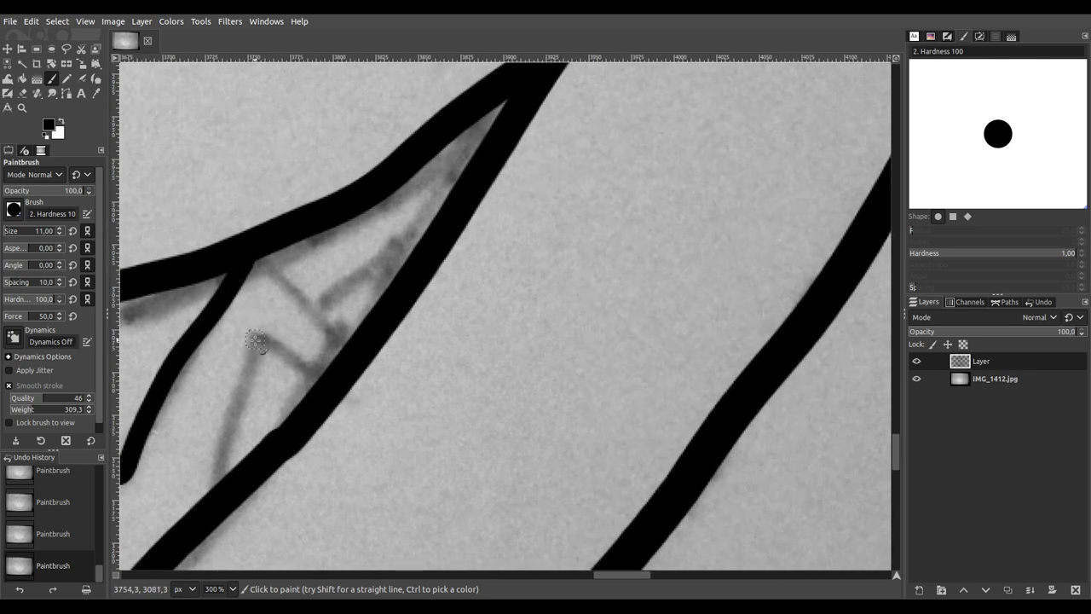
{"action": "mouse_move", "coordinate": [215, 492]}
{"action": "left_mouse_down"}
{"action": "mouse_move", "coordinate": [247, 431]}
{"action": "mouse_move", "coordinate": [258, 345]}
{"action": "mouse_move", "coordinate": [290, 345]}
{"action": "mouse_move", "coordinate": [339, 377]}
{"action": "left_mouse_up"}
Step: Outline the last tiny upper tooth squeezed into the right corner of the mouth
{"action": "scroll", "coordinate": [349, 333], "scroll_direction": "down", "scroll_amount": 3}
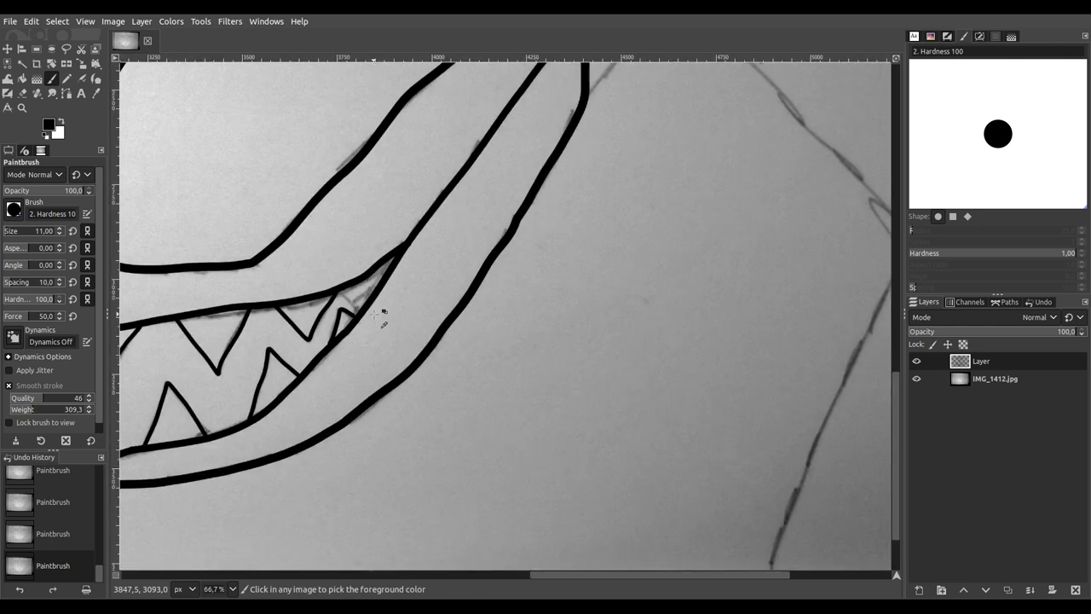
{"action": "scroll", "coordinate": [366, 294], "scroll_direction": "up", "scroll_amount": 3}
{"action": "scroll", "coordinate": [354, 280], "scroll_direction": "up", "scroll_amount": 1}
{"action": "mouse_move", "coordinate": [296, 316]}
{"action": "left_mouse_down"}
{"action": "mouse_move", "coordinate": [432, 369]}
{"action": "mouse_move", "coordinate": [443, 214]}
{"action": "left_mouse_up"}
Step: Set the brush size to 23 and ink the lower left face contour upward from the left mouth corner
{"action": "scroll", "coordinate": [478, 213], "scroll_direction": "down", "scroll_amount": 6}
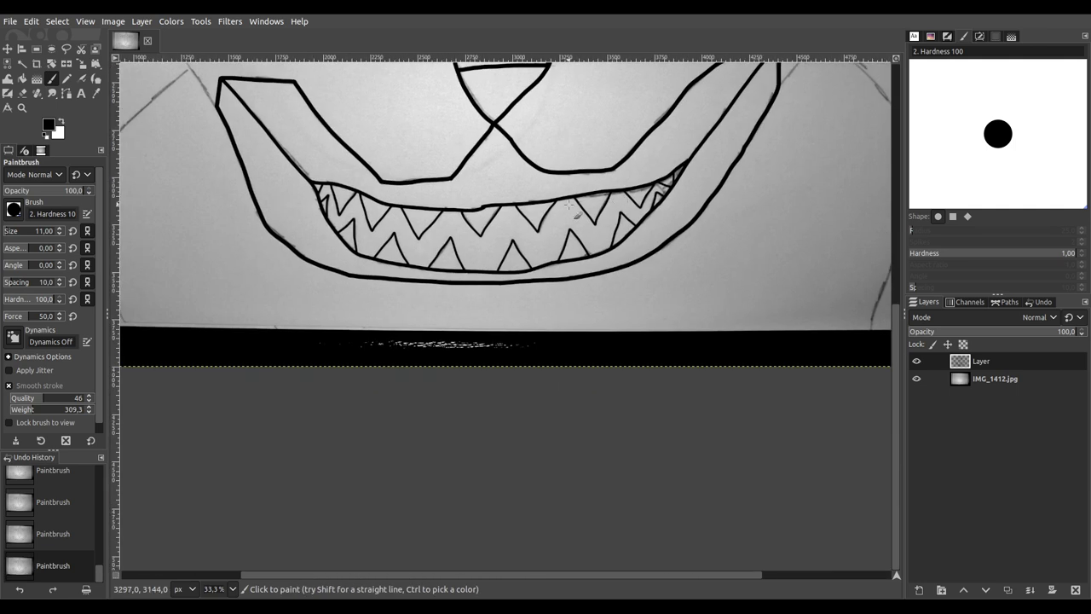
{"action": "scroll", "coordinate": [569, 205], "scroll_direction": "down", "scroll_amount": 2}
{"action": "scroll", "coordinate": [511, 255], "scroll_direction": "up", "scroll_amount": 3}
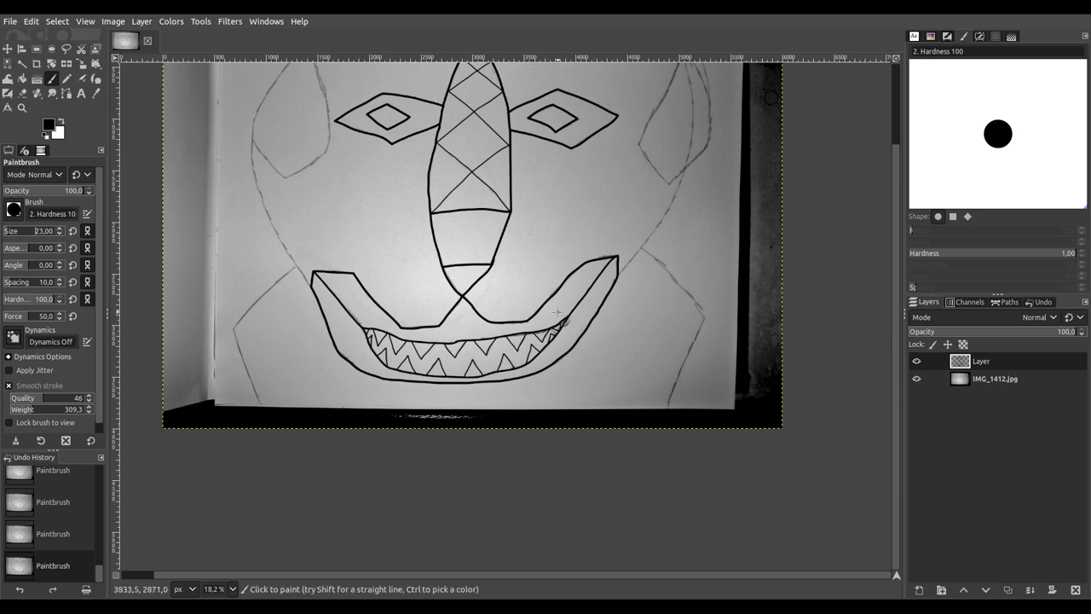
{"action": "scroll", "coordinate": [456, 373], "scroll_direction": "up", "scroll_amount": 1}
{"action": "scroll", "coordinate": [456, 401], "scroll_direction": "up", "scroll_amount": 4}
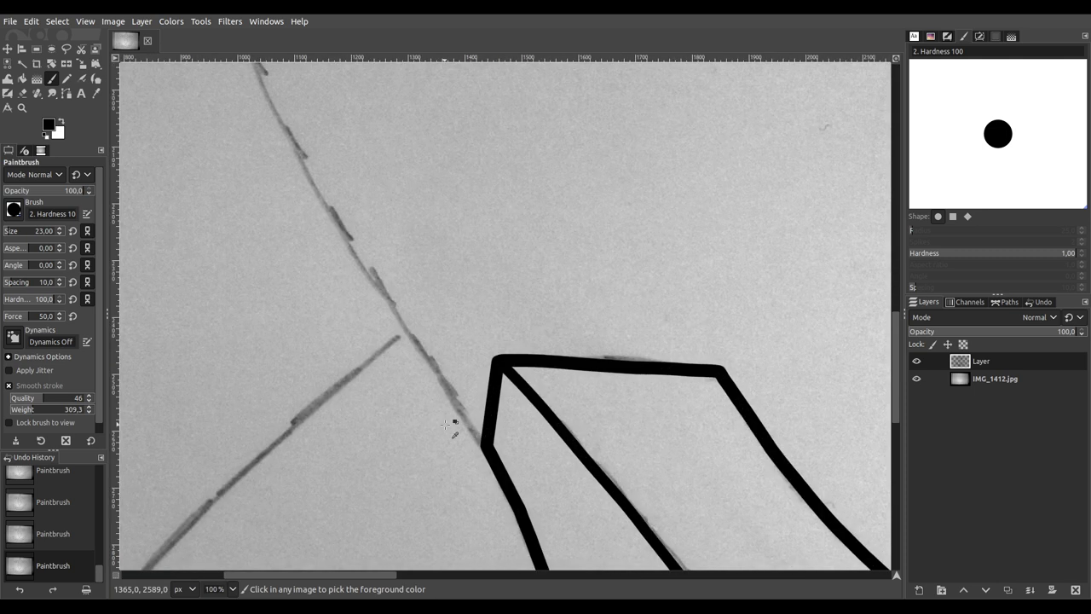
{"action": "left_click_drag", "start_coordinate": [473, 419], "coordinate": [251, 80]}
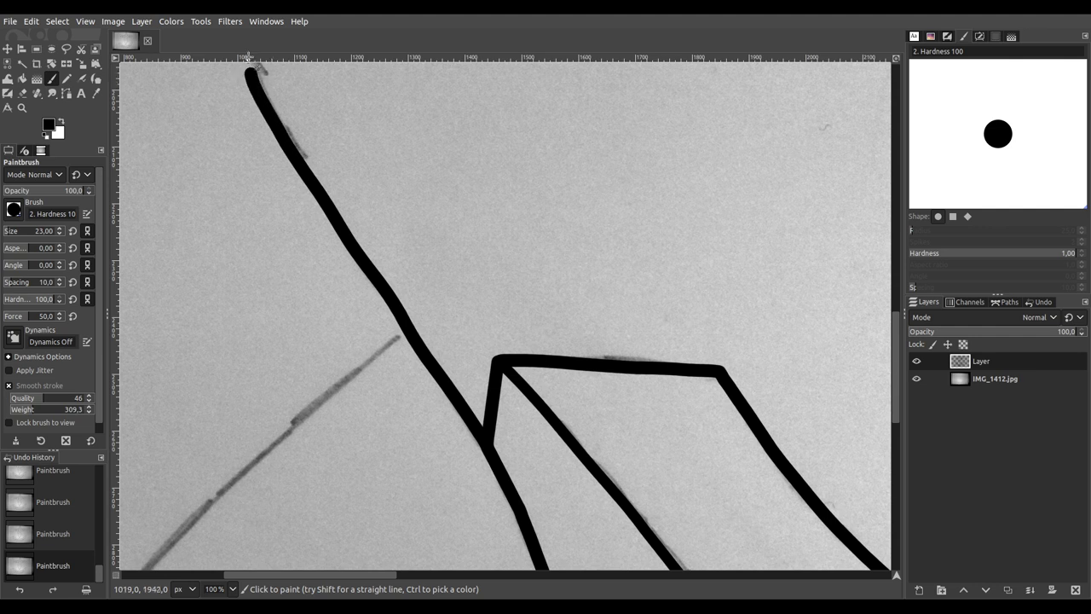
Step: Extend the left face contour upward in black along the outer side of the left ear
{"action": "scroll", "coordinate": [281, 426], "scroll_direction": "up", "scroll_amount": 5}
{"action": "scroll", "coordinate": [304, 299], "scroll_direction": "down", "scroll_amount": 1}
{"action": "scroll", "coordinate": [307, 324], "scroll_direction": "up", "scroll_amount": 3}
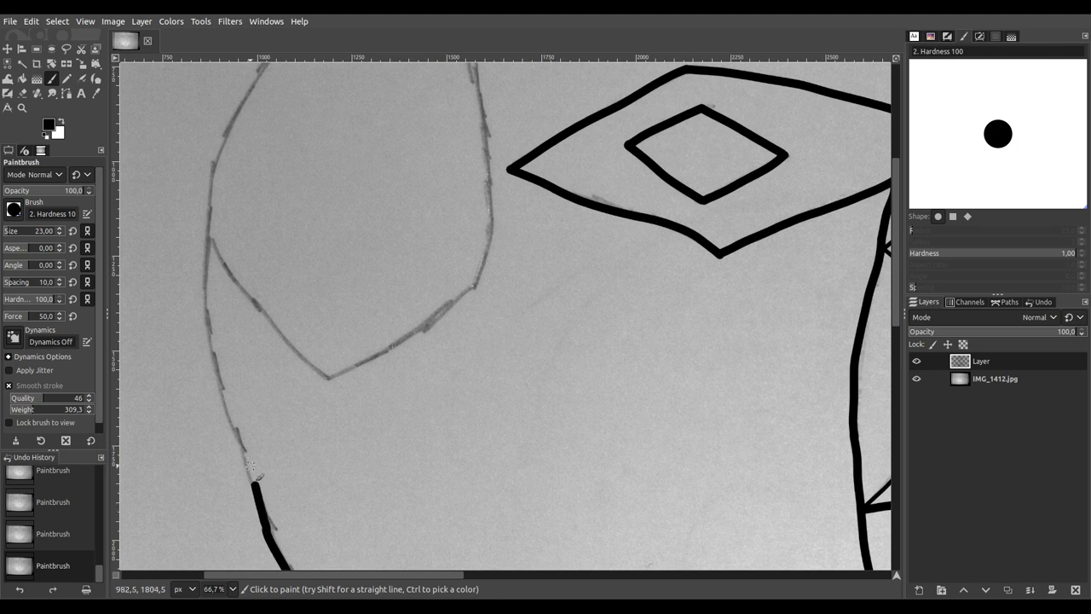
{"action": "mouse_move", "coordinate": [228, 411]}
{"action": "left_mouse_down"}
{"action": "mouse_move", "coordinate": [205, 280]}
{"action": "mouse_move", "coordinate": [221, 159]}
{"action": "mouse_move", "coordinate": [254, 94]}
{"action": "left_mouse_up"}
Step: Ink the upper left face contour diagonally up past the top edge of the paper
{"action": "scroll", "coordinate": [310, 260], "scroll_direction": "up", "scroll_amount": 2}
{"action": "scroll", "coordinate": [281, 358], "scroll_direction": "up", "scroll_amount": 5}
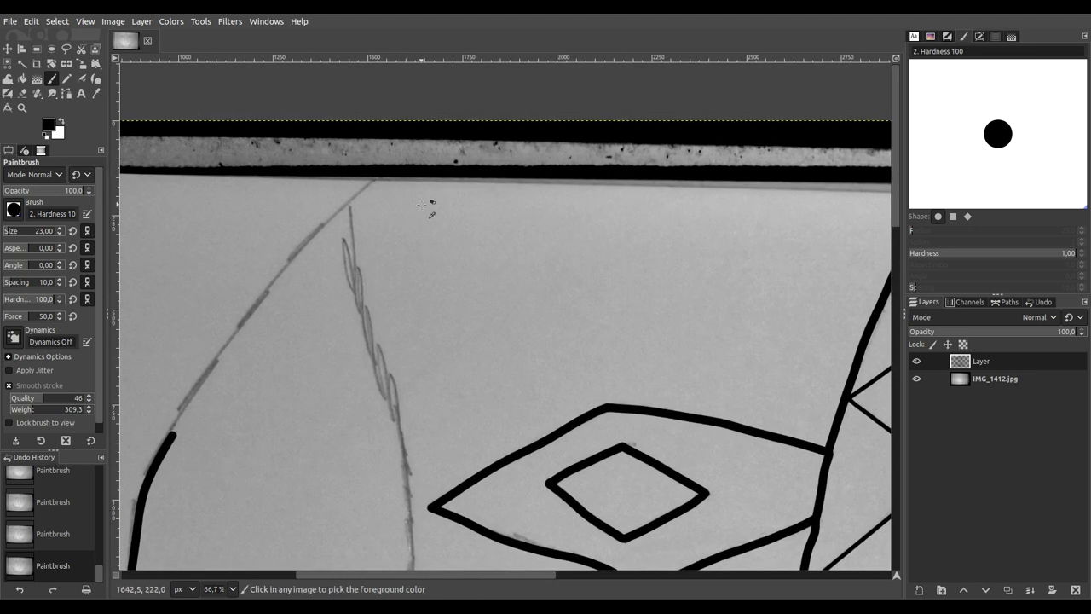
{"action": "scroll", "coordinate": [330, 359], "scroll_direction": "up", "scroll_amount": 1}
{"action": "left_click_drag", "start_coordinate": [433, 376], "coordinate": [539, 350]}
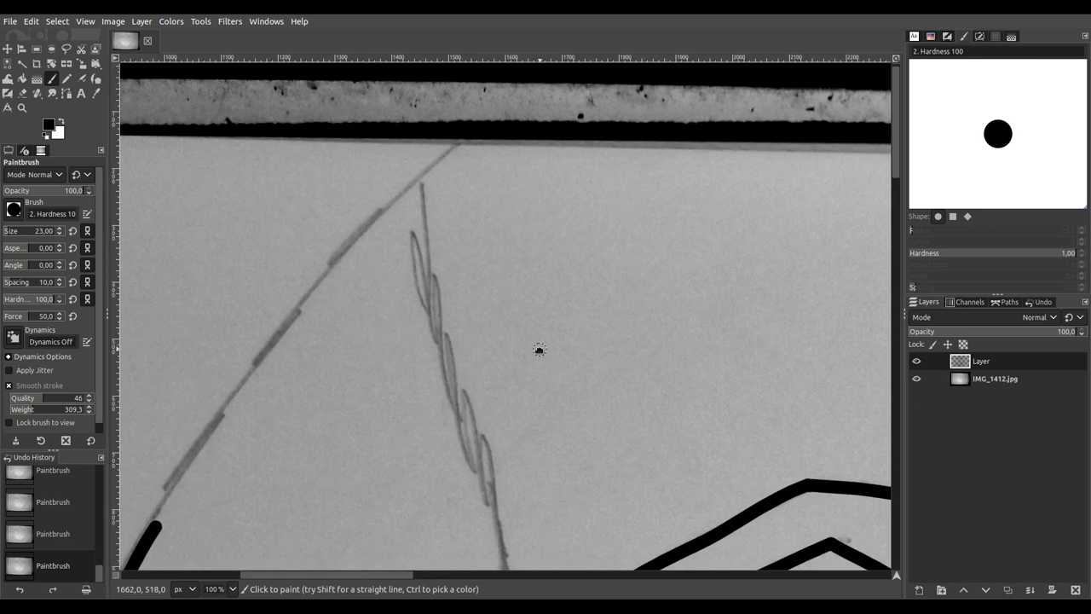
{"action": "scroll", "coordinate": [443, 367], "scroll_direction": "up", "scroll_amount": 1}
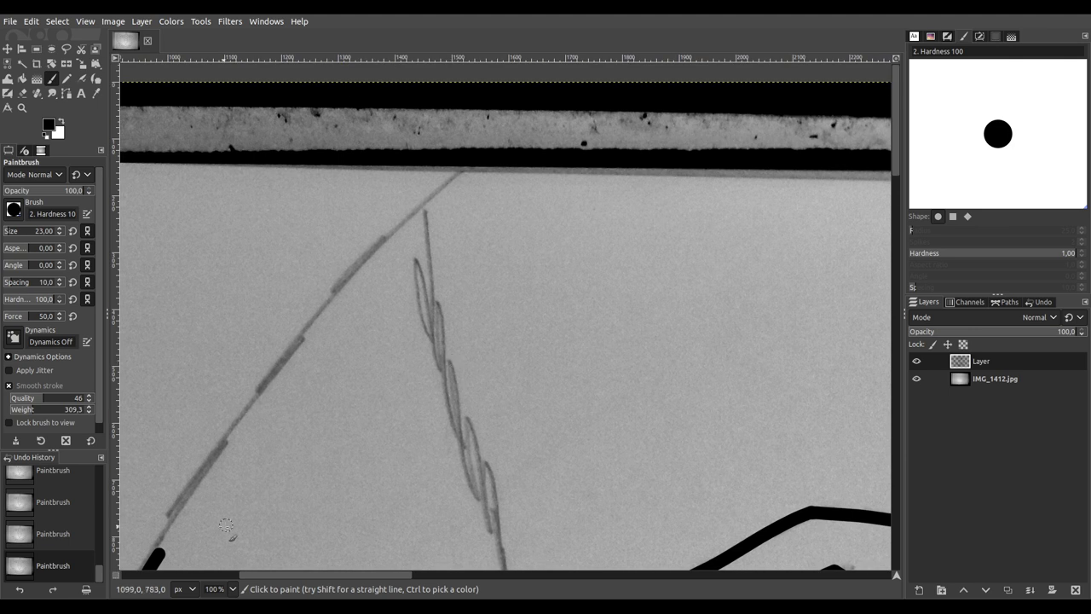
{"action": "mouse_move", "coordinate": [156, 556]}
{"action": "left_mouse_down"}
{"action": "mouse_move", "coordinate": [175, 547]}
{"action": "mouse_move", "coordinate": [226, 436]}
{"action": "mouse_move", "coordinate": [362, 272]}
{"action": "mouse_move", "coordinate": [541, 104]}
{"action": "left_mouse_up"}
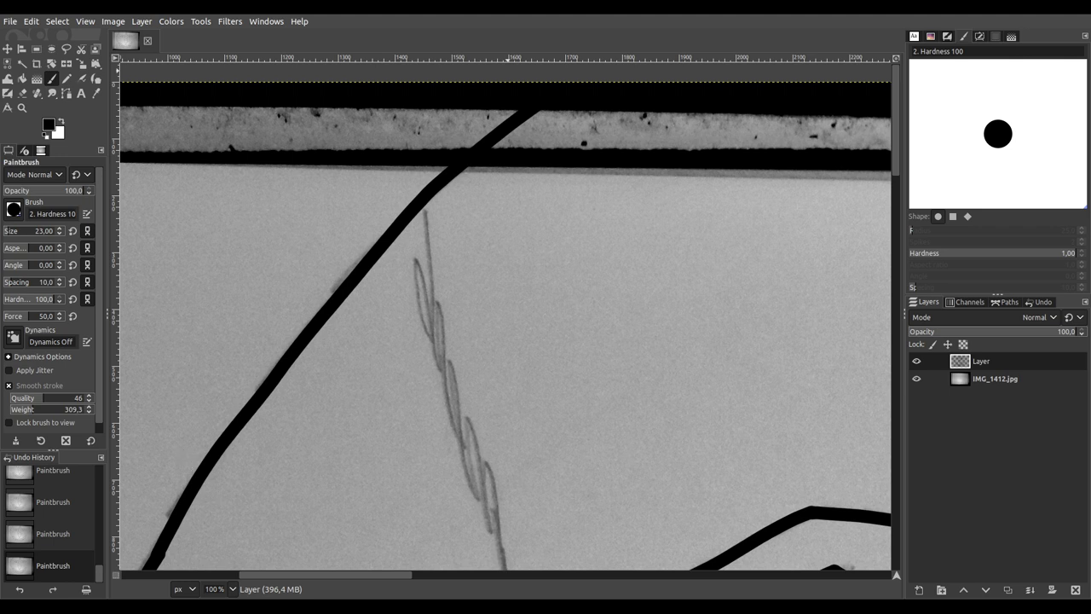
Step: Outline the left ear from the face contour around its lower point and up its inner edge to the tip
{"action": "scroll", "coordinate": [518, 192], "scroll_direction": "down", "scroll_amount": 5}
{"action": "scroll", "coordinate": [518, 193], "scroll_direction": "right", "scroll_amount": 2}
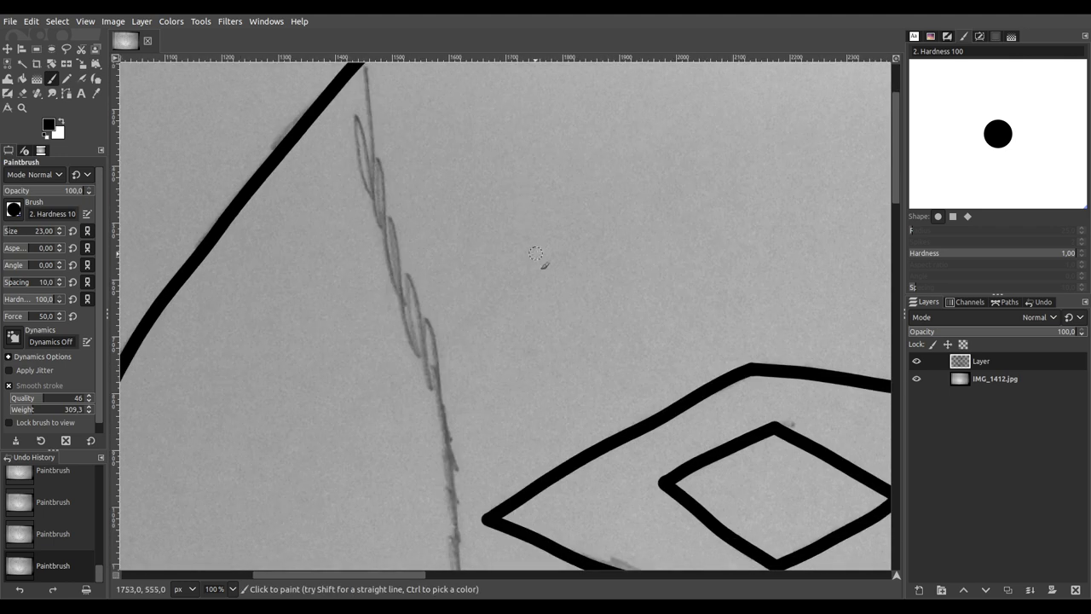
{"action": "scroll", "coordinate": [536, 254], "scroll_direction": "down", "scroll_amount": 4}
{"action": "scroll", "coordinate": [475, 375], "scroll_direction": "up", "scroll_amount": 4}
{"action": "scroll", "coordinate": [472, 368], "scroll_direction": "down", "scroll_amount": 2}
{"action": "scroll", "coordinate": [383, 343], "scroll_direction": "right", "scroll_amount": 4}
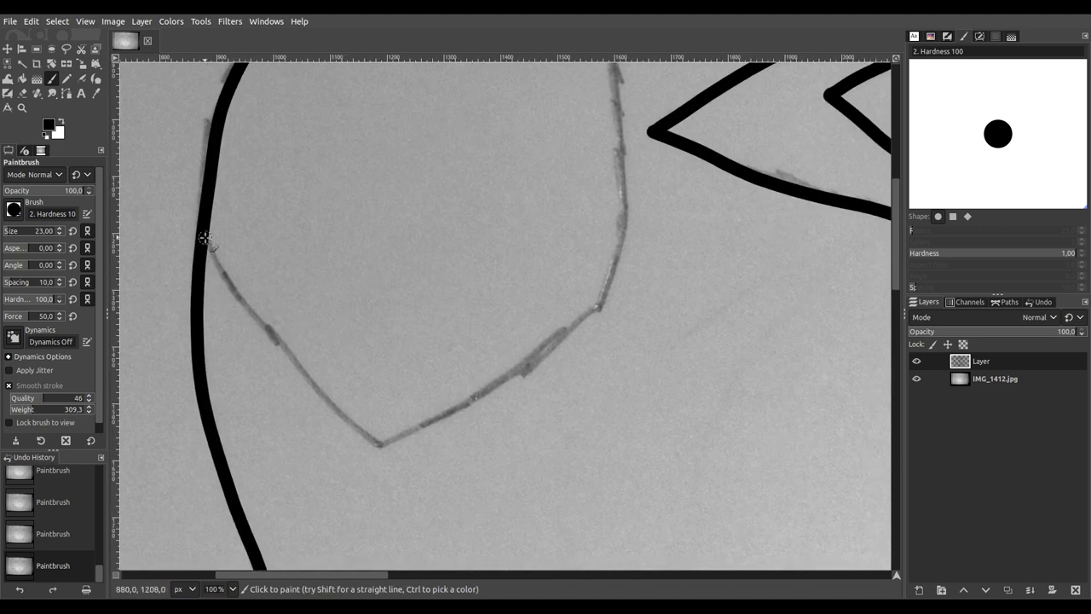
{"action": "mouse_move", "coordinate": [218, 258]}
{"action": "left_mouse_down"}
{"action": "mouse_move", "coordinate": [317, 397]}
{"action": "mouse_move", "coordinate": [390, 463]}
{"action": "mouse_move", "coordinate": [378, 453]}
{"action": "mouse_move", "coordinate": [498, 389]}
{"action": "mouse_move", "coordinate": [607, 301]}
{"action": "mouse_move", "coordinate": [626, 70]}
{"action": "left_mouse_up"}
{"action": "scroll", "coordinate": [601, 120], "scroll_direction": "up", "scroll_amount": 10}
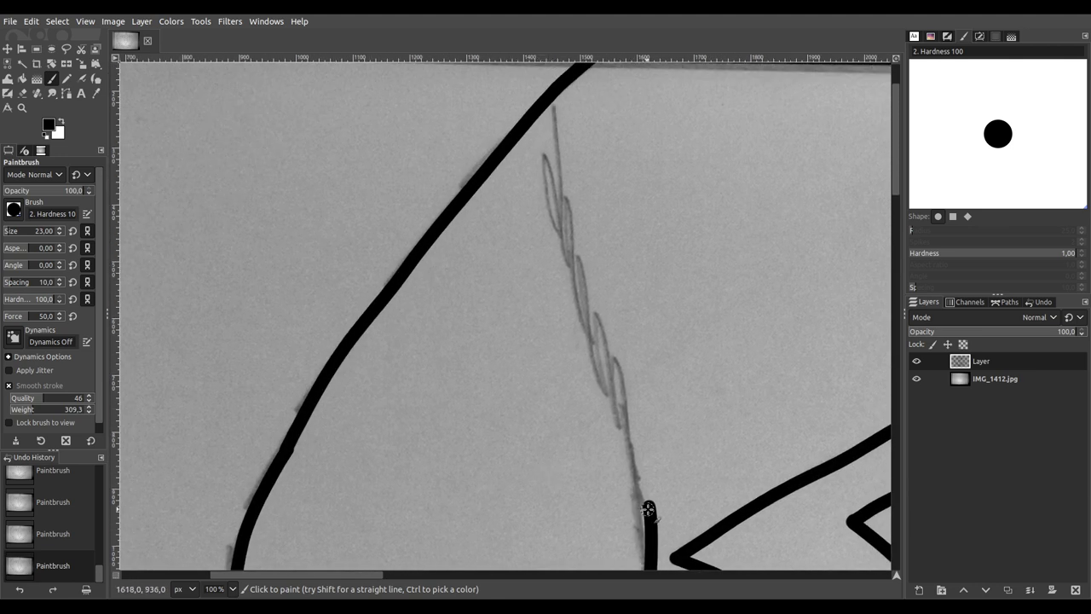
{"action": "mouse_move", "coordinate": [649, 509]}
{"action": "left_mouse_down"}
{"action": "mouse_move", "coordinate": [631, 372]}
{"action": "mouse_move", "coordinate": [597, 286]}
{"action": "mouse_move", "coordinate": [550, 85]}
{"action": "left_mouse_up"}
Step: Ink the right face contour from the right mouth corner up to the lower edge of the right ear
{"action": "scroll", "coordinate": [550, 86], "scroll_direction": "down", "scroll_amount": 5}
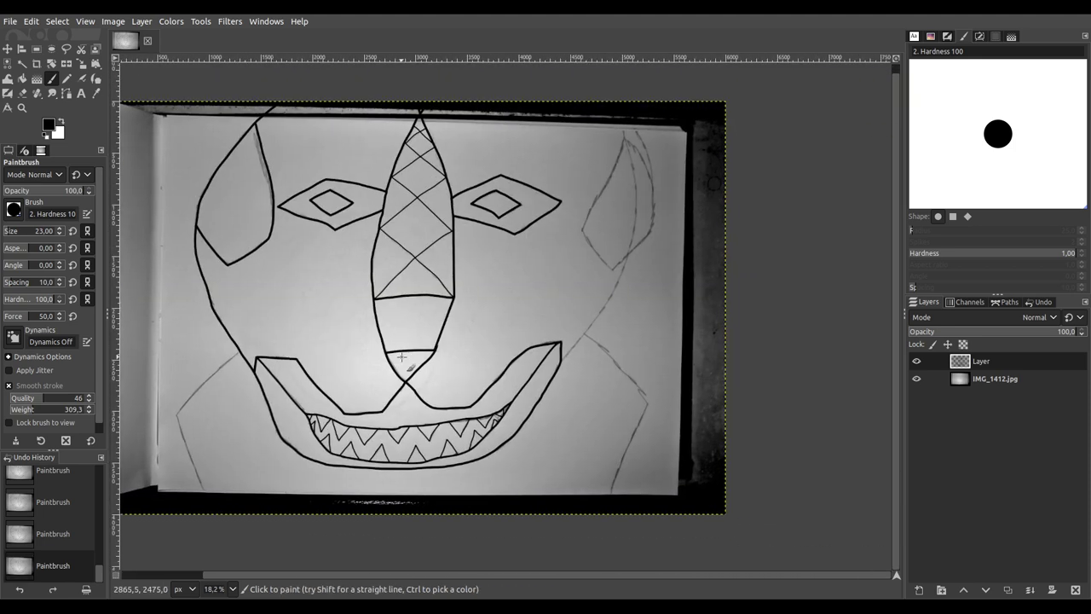
{"action": "scroll", "coordinate": [571, 349], "scroll_direction": "up", "scroll_amount": 4}
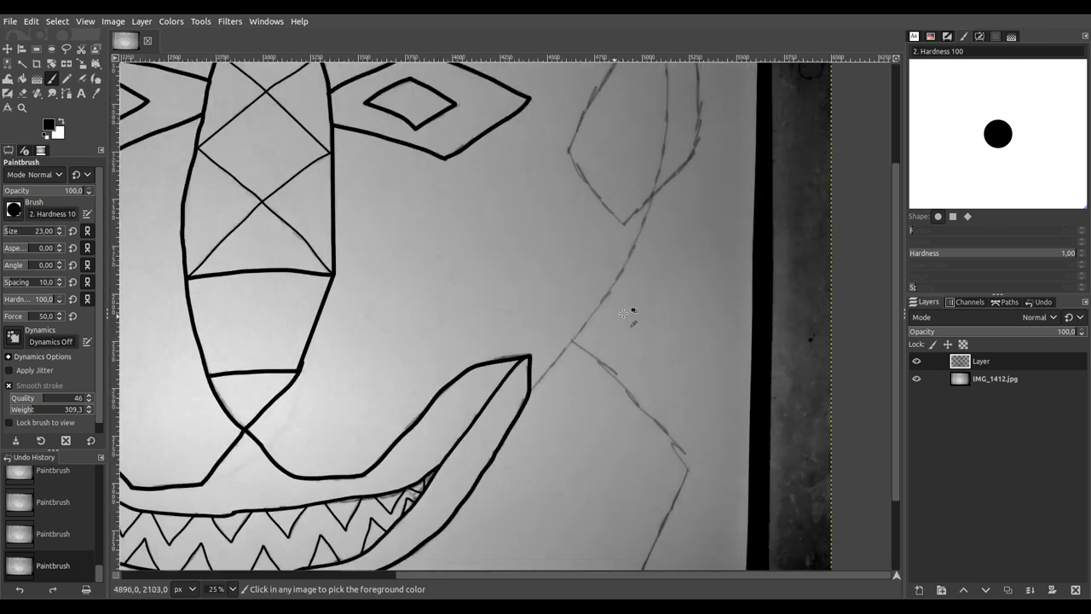
{"action": "scroll", "coordinate": [403, 453], "scroll_direction": "up", "scroll_amount": 1}
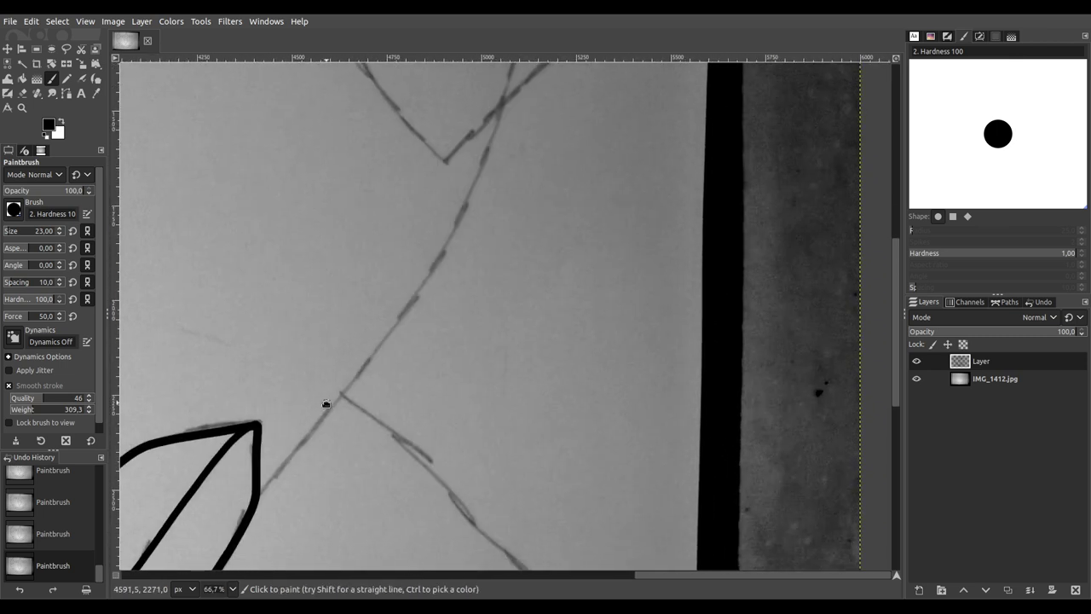
{"action": "mouse_move", "coordinate": [266, 479]}
{"action": "left_mouse_down"}
{"action": "mouse_move", "coordinate": [304, 454]}
{"action": "mouse_move", "coordinate": [370, 374]}
{"action": "mouse_move", "coordinate": [442, 259]}
{"action": "mouse_move", "coordinate": [478, 194]}
{"action": "mouse_move", "coordinate": [503, 94]}
{"action": "left_mouse_up"}
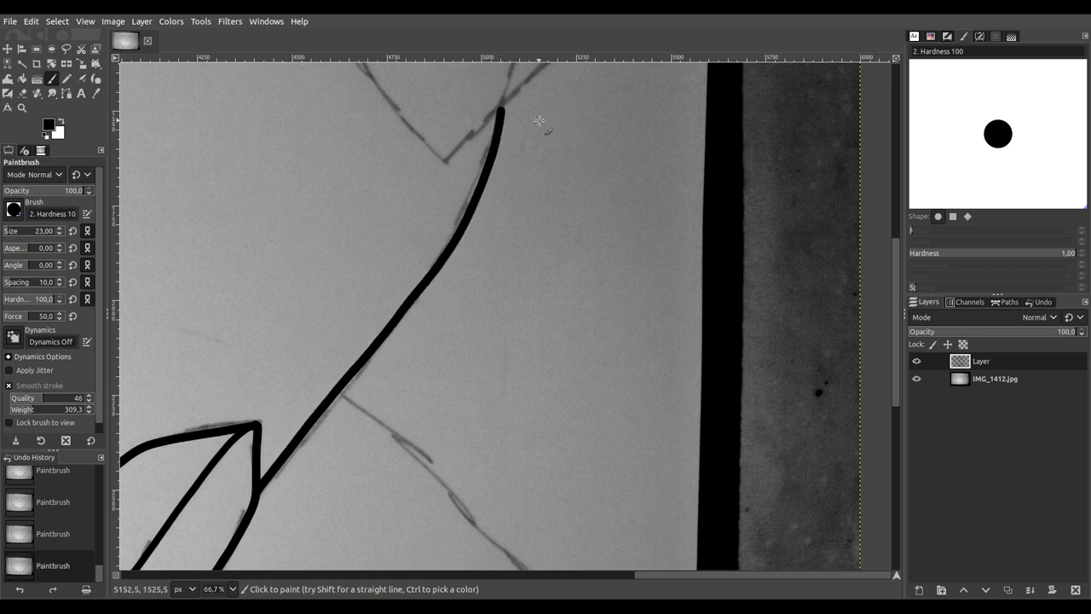
Step: Ink the short contour piece above the right ear and the ear's inner edge down to its side corner
{"action": "scroll", "coordinate": [509, 401], "scroll_direction": "up", "scroll_amount": 5}
{"action": "scroll", "coordinate": [509, 377], "scroll_direction": "down", "scroll_amount": 2}
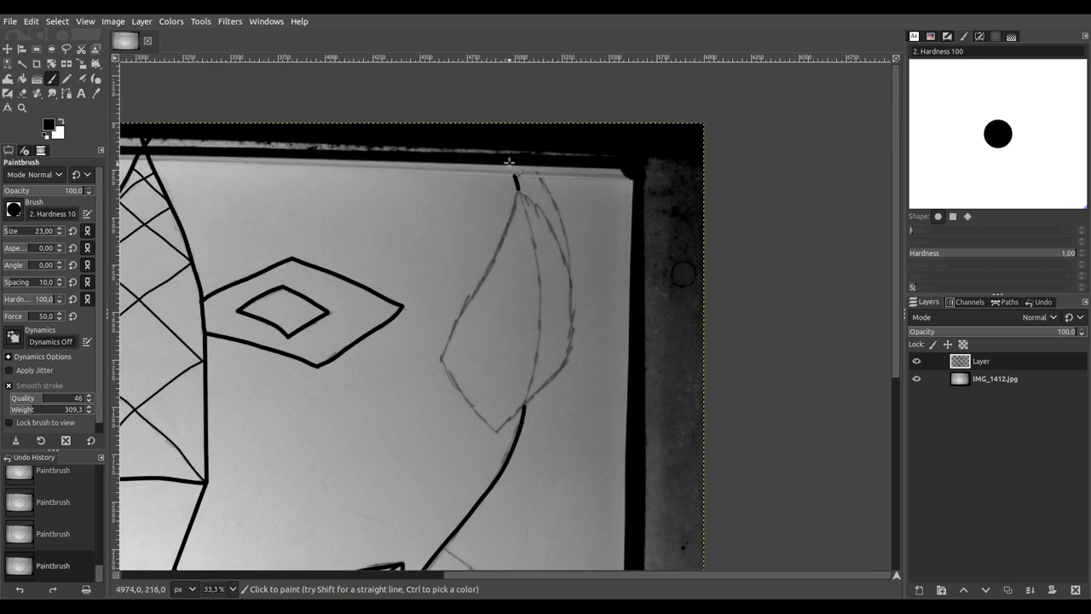
{"action": "scroll", "coordinate": [509, 216], "scroll_direction": "down", "scroll_amount": 2}
{"action": "scroll", "coordinate": [565, 232], "scroll_direction": "up", "scroll_amount": 2}
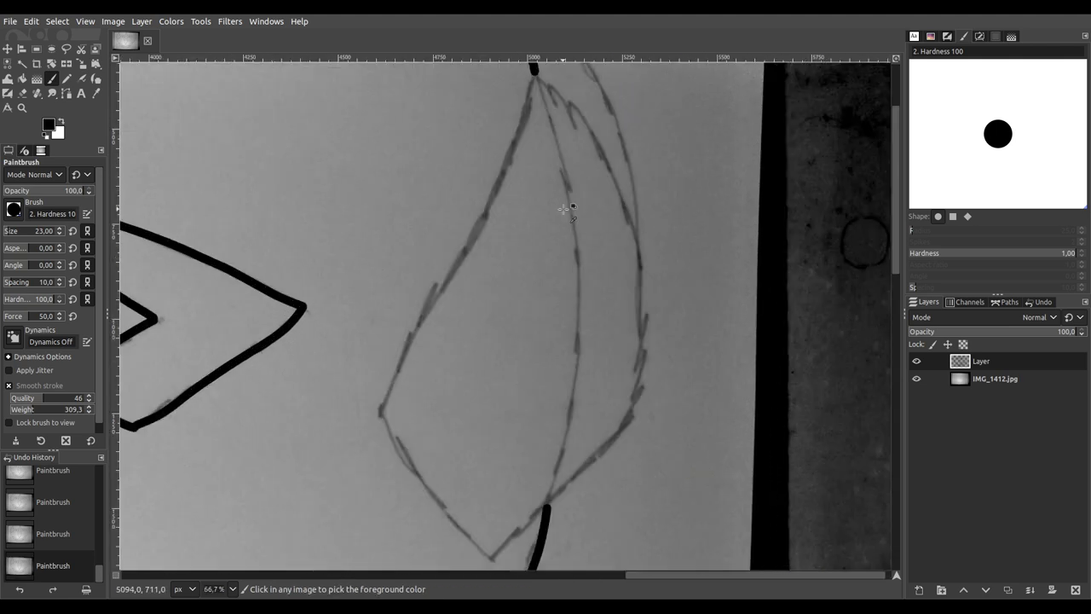
{"action": "scroll", "coordinate": [565, 239], "scroll_direction": "up", "scroll_amount": 1}
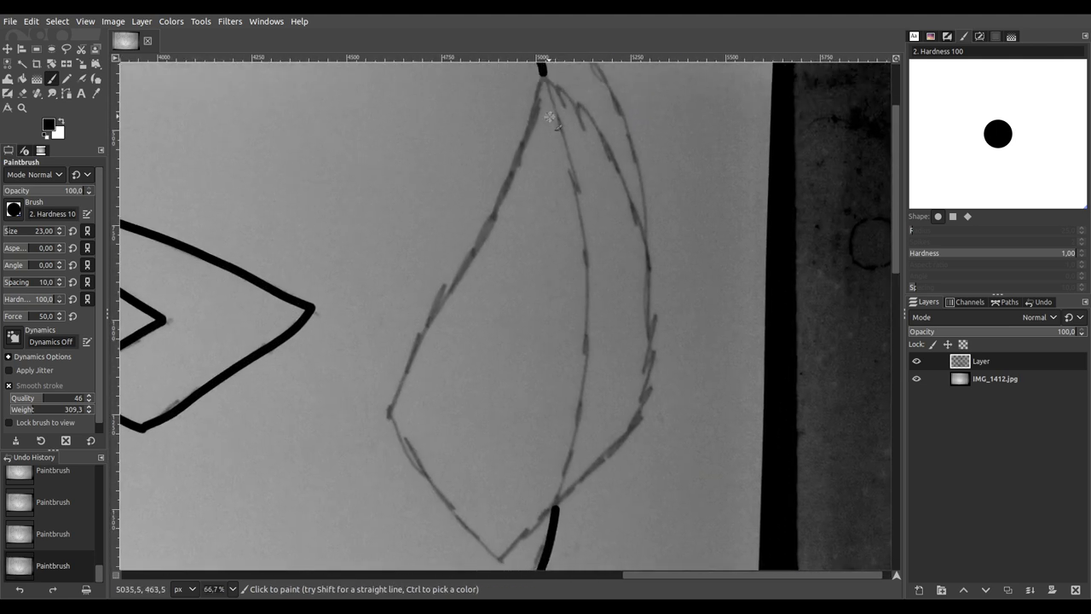
{"action": "left_click_drag", "start_coordinate": [533, 124], "coordinate": [378, 415]}
Step: Outline the right ear's lower point and its curved outer edge, closing the shape at the upper tip
{"action": "scroll", "coordinate": [349, 283], "scroll_direction": "down", "scroll_amount": 4}
{"action": "scroll", "coordinate": [349, 284], "scroll_direction": "right", "scroll_amount": 2}
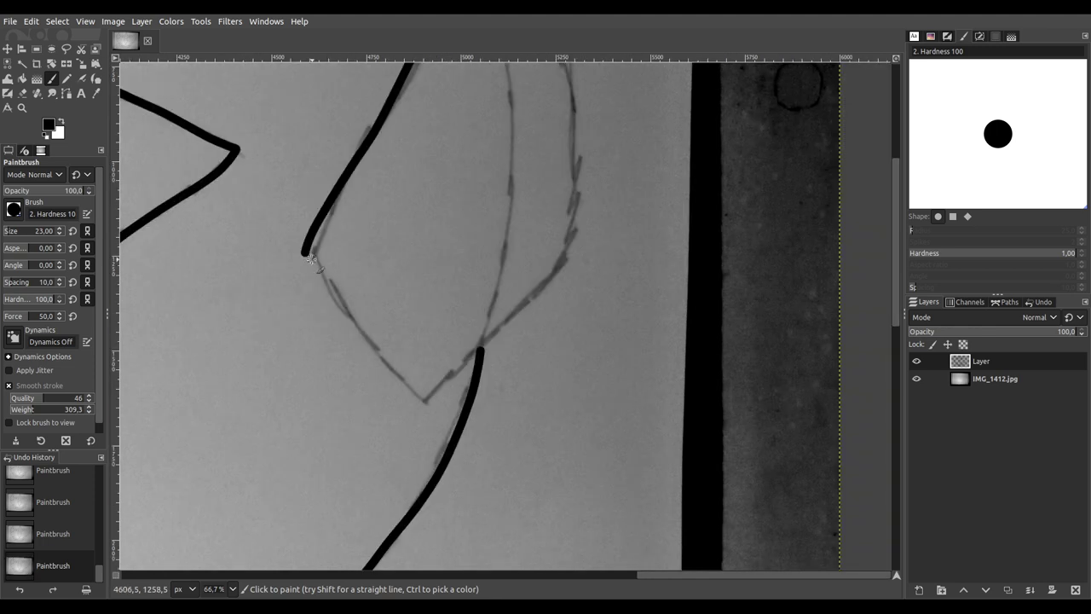
{"action": "left_click_drag", "start_coordinate": [307, 260], "coordinate": [414, 402]}
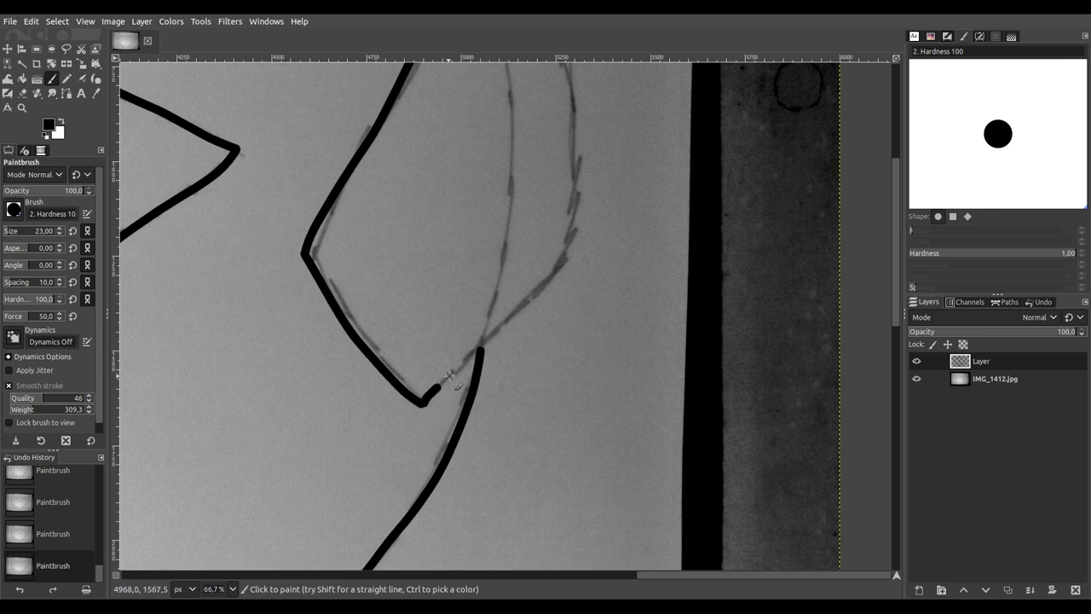
{"action": "mouse_move", "coordinate": [501, 329]}
{"action": "left_mouse_down"}
{"action": "mouse_move", "coordinate": [574, 239]}
{"action": "mouse_move", "coordinate": [571, 88]}
{"action": "left_mouse_up"}
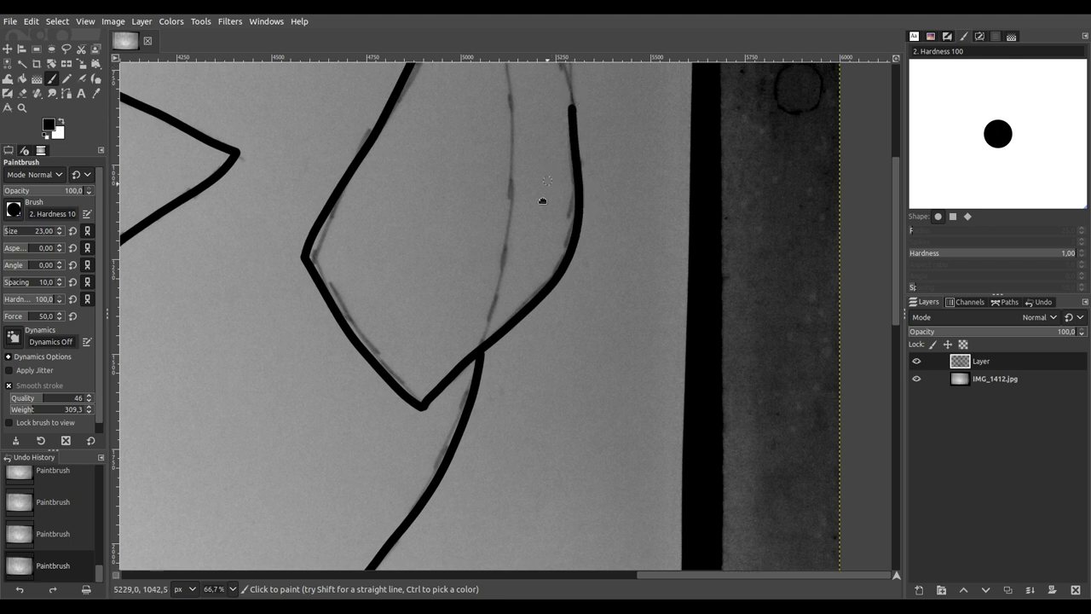
{"action": "scroll", "coordinate": [542, 194], "scroll_direction": "up", "scroll_amount": 6}
{"action": "scroll", "coordinate": [510, 435], "scroll_direction": "right", "scroll_amount": 1}
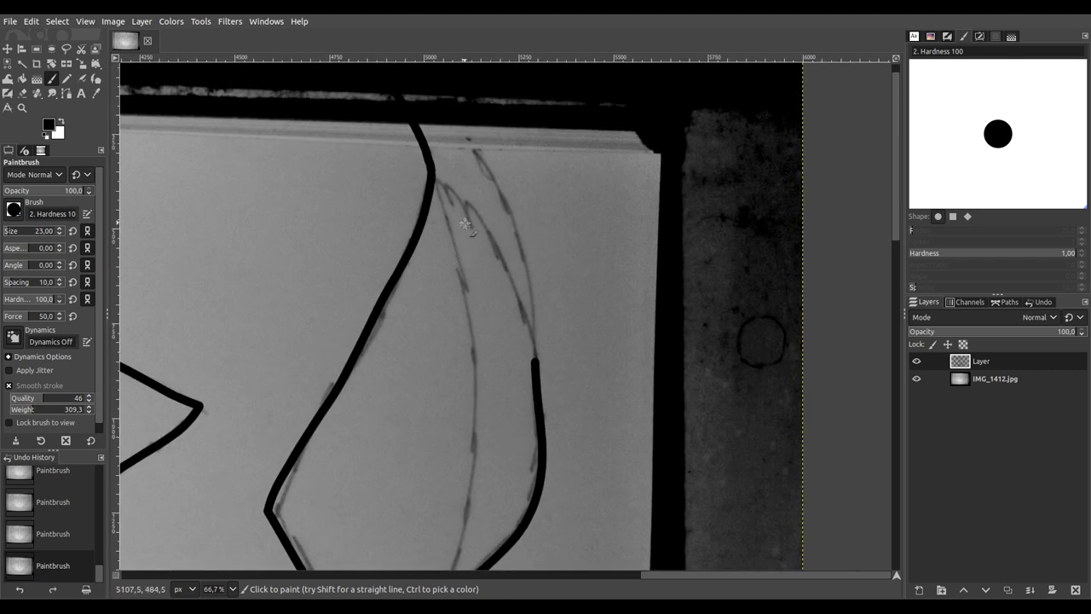
{"action": "left_click_drag", "start_coordinate": [468, 207], "coordinate": [529, 353]}
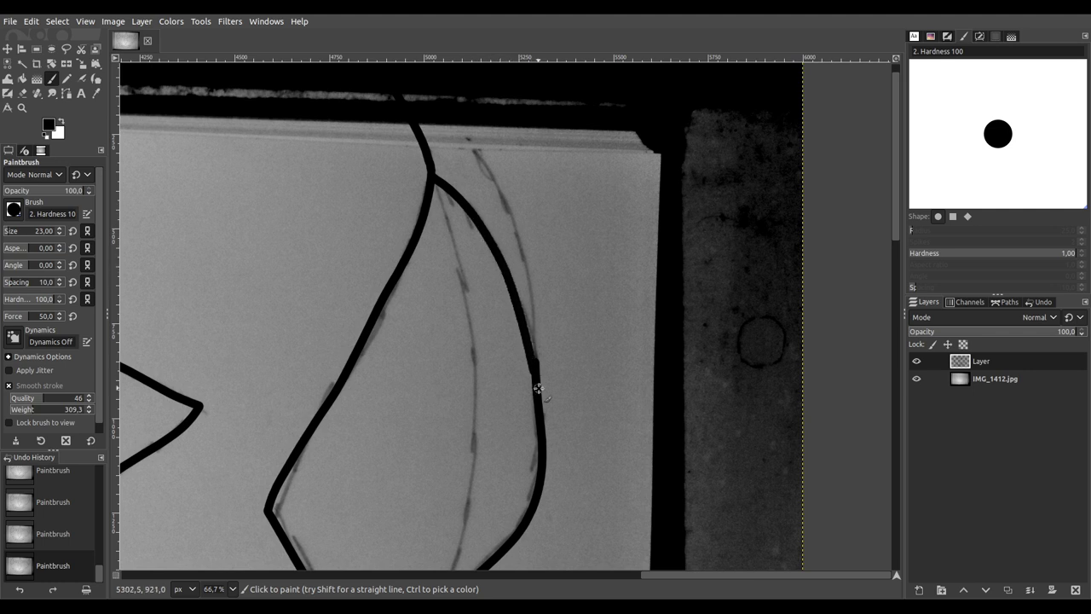
Step: Ink the upper segment of the right shoulder line from the face contour down to its outer corner
{"action": "scroll", "coordinate": [522, 391], "scroll_direction": "down", "scroll_amount": 4}
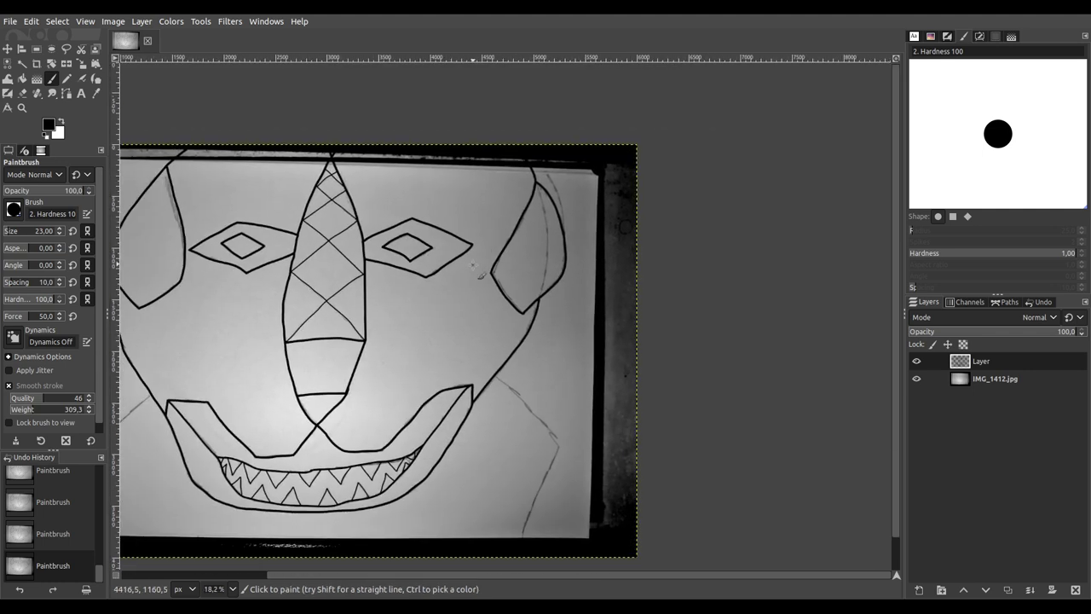
{"action": "scroll", "coordinate": [461, 271], "scroll_direction": "up", "scroll_amount": 3}
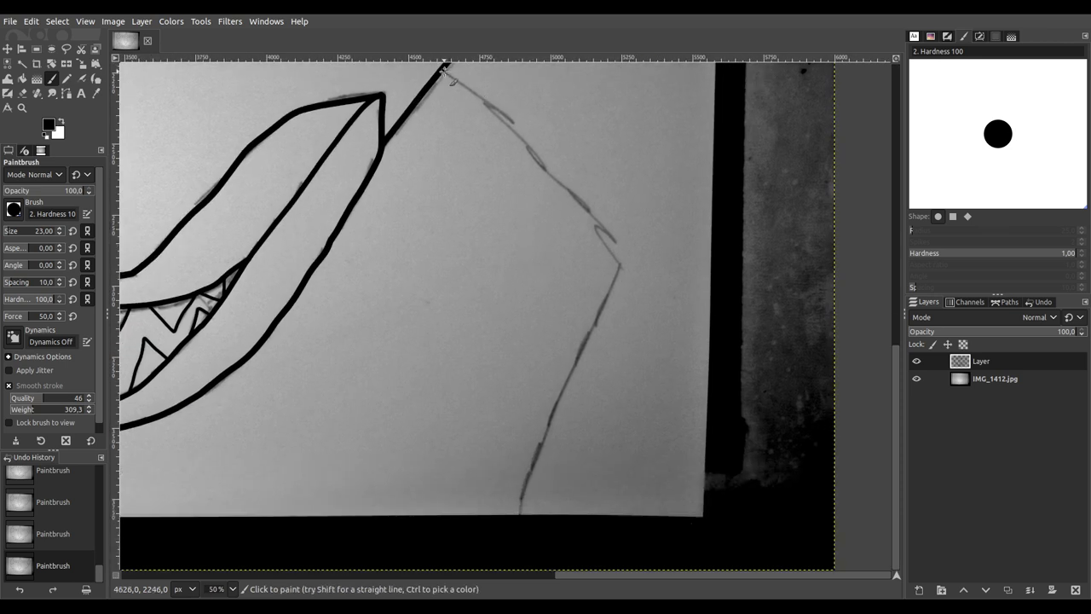
{"action": "left_click_drag", "start_coordinate": [509, 122], "coordinate": [631, 276]}
{"action": "scroll", "coordinate": [631, 275], "scroll_direction": "down", "scroll_amount": 2}
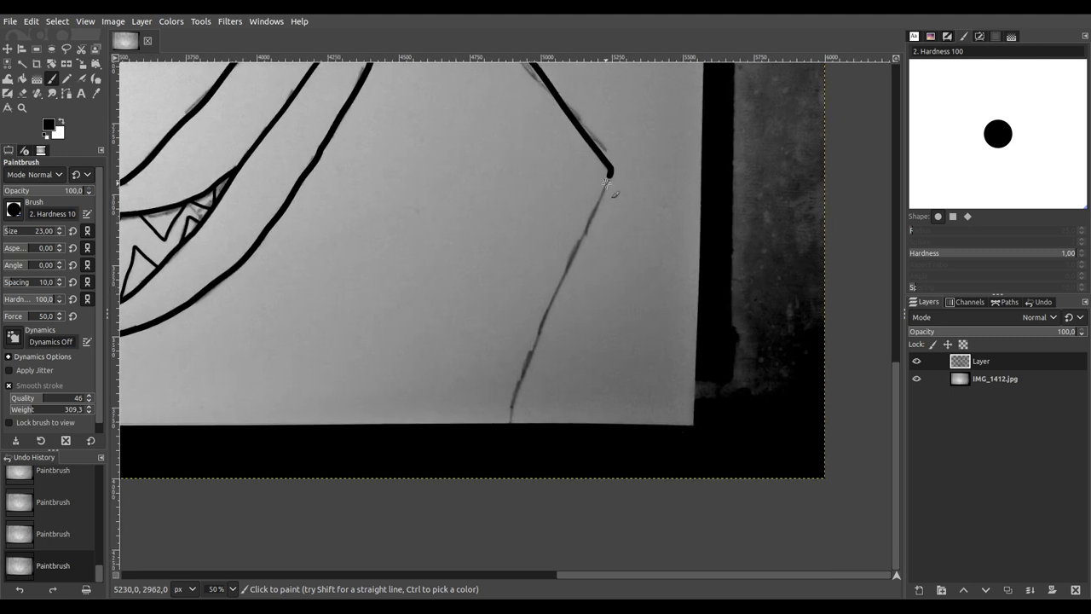
Step: Ink the lower segment of the right shoulder line and both segments of the left shoulder line down to the paper's lower edge
{"action": "left_click_drag", "start_coordinate": [587, 239], "coordinate": [520, 387]}
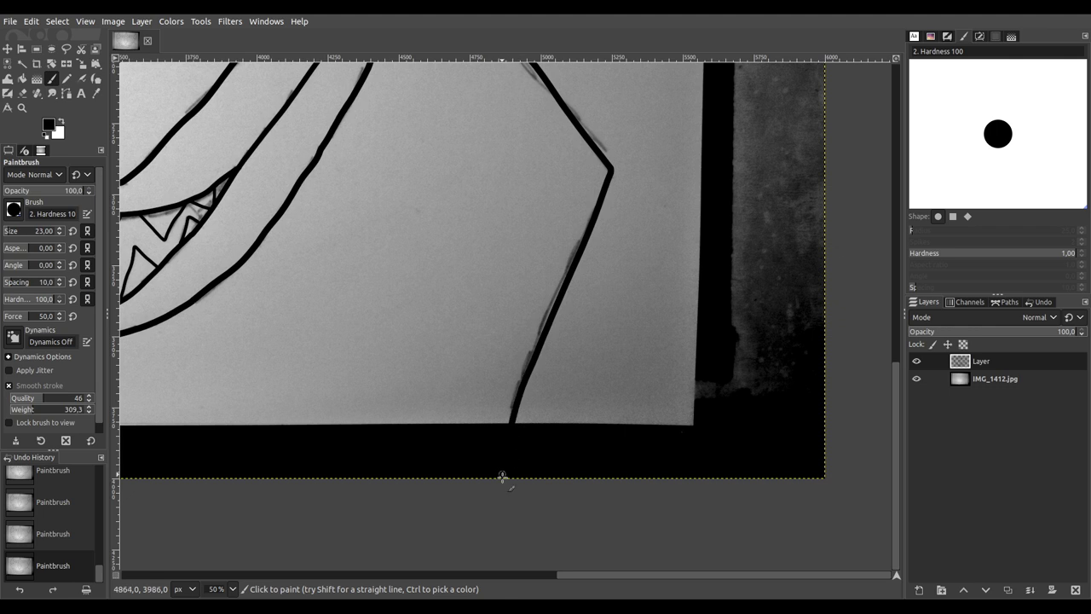
{"action": "scroll", "coordinate": [324, 305], "scroll_direction": "left", "scroll_amount": 15}
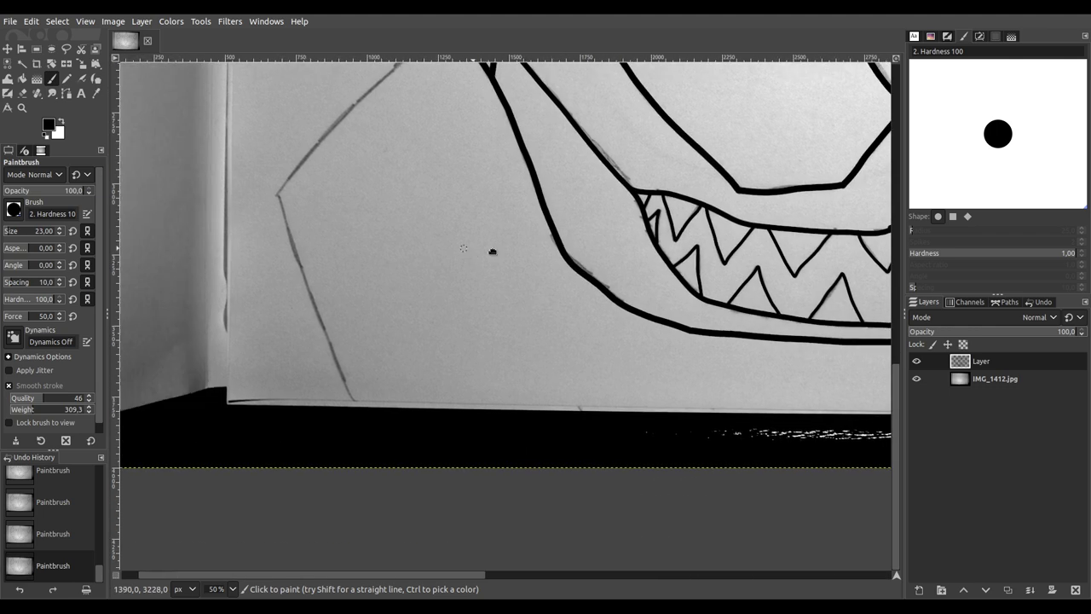
{"action": "scroll", "coordinate": [495, 250], "scroll_direction": "up", "scroll_amount": 2}
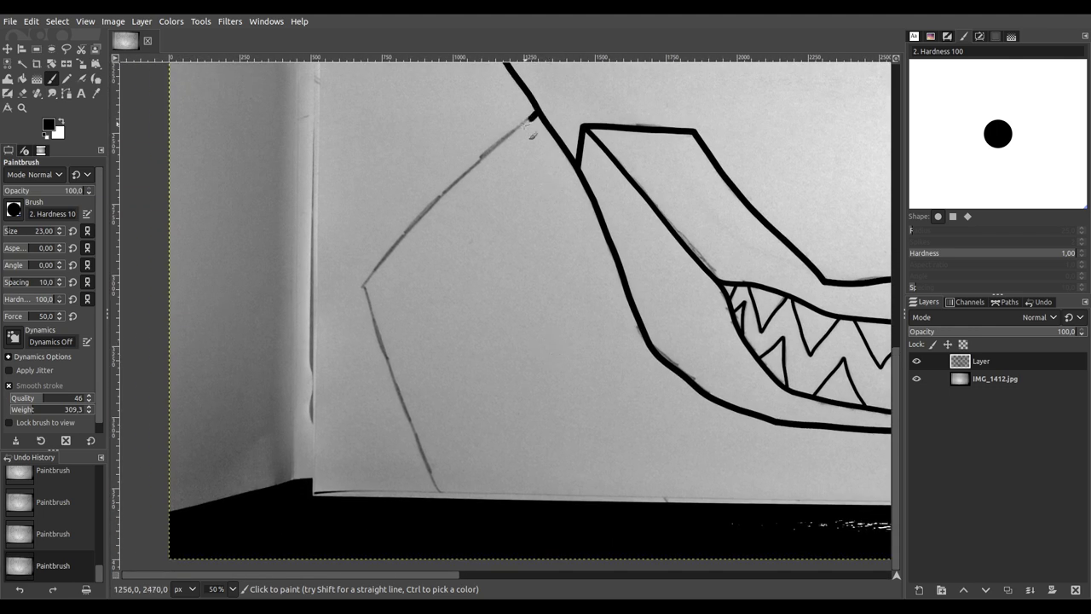
{"action": "left_click_drag", "start_coordinate": [479, 161], "coordinate": [443, 202]}
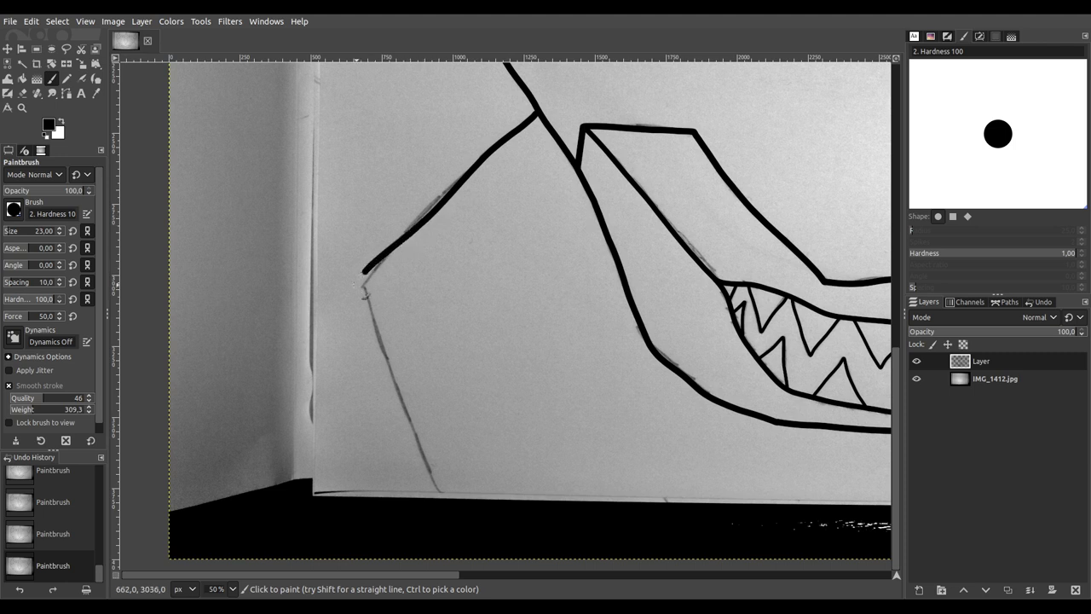
{"action": "scroll", "coordinate": [353, 255], "scroll_direction": "down", "scroll_amount": 3}
{"action": "scroll", "coordinate": [353, 256], "scroll_direction": "right", "scroll_amount": 2}
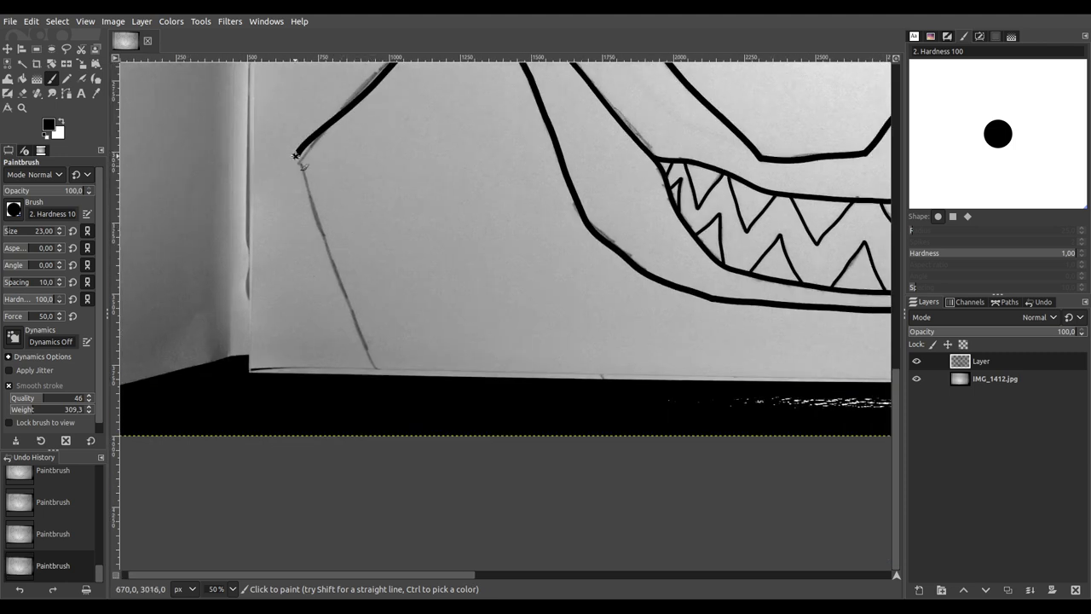
{"action": "left_click_drag", "start_coordinate": [311, 207], "coordinate": [372, 353]}
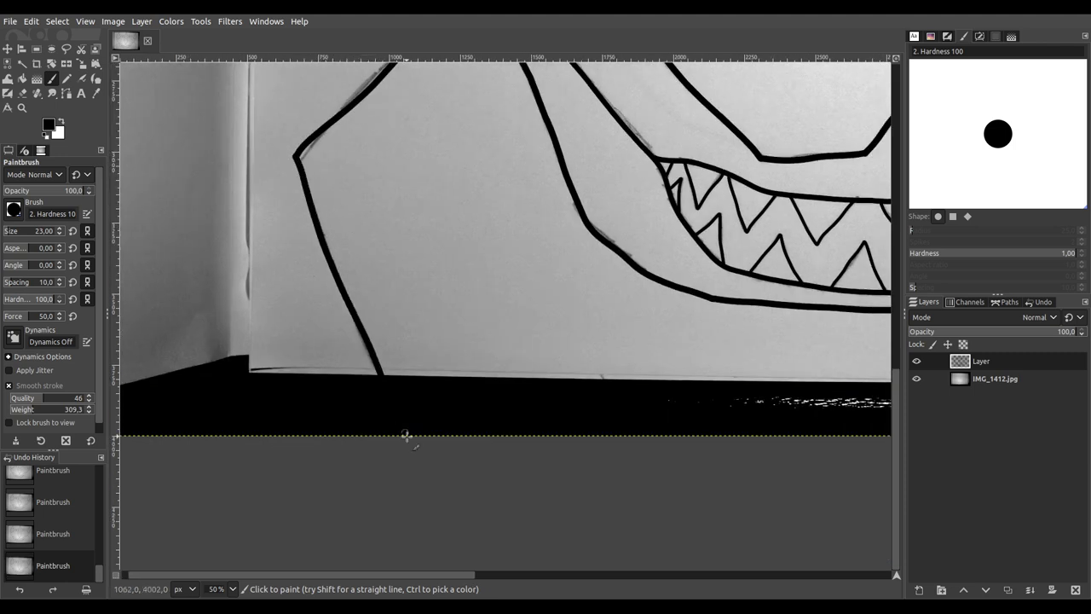
Step: Add a new layer directly above IMG_1412.jpg and fill it completely with white beneath the line art
{"action": "scroll", "coordinate": [500, 299], "scroll_direction": "down", "scroll_amount": 5}
{"action": "scroll", "coordinate": [537, 205], "scroll_direction": "up", "scroll_amount": 1}
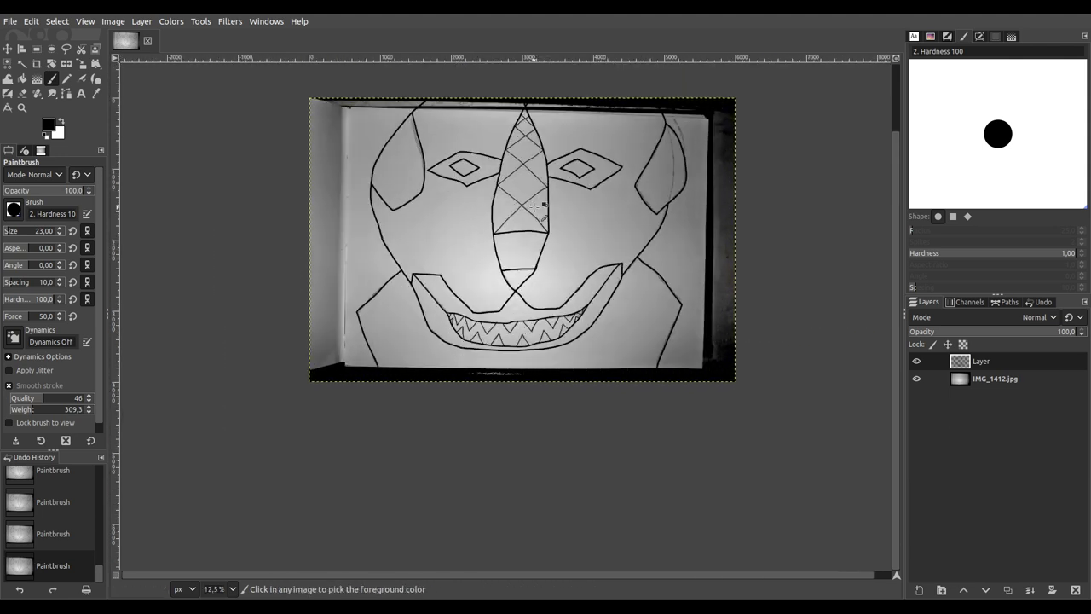
{"action": "scroll", "coordinate": [533, 206], "scroll_direction": "up", "scroll_amount": 1}
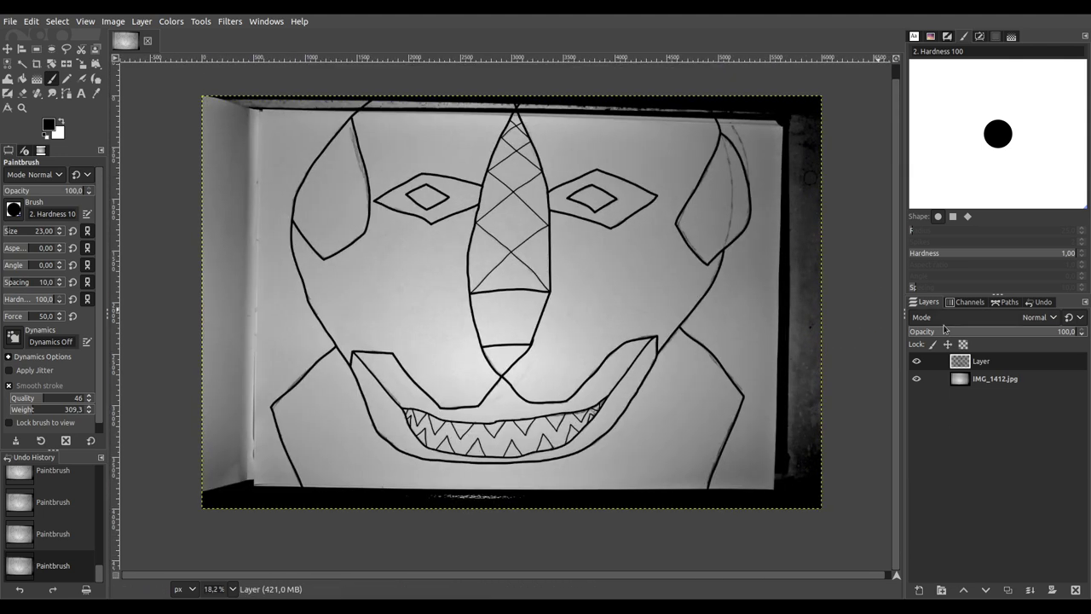
{"action": "left_click", "coordinate": [995, 384]}
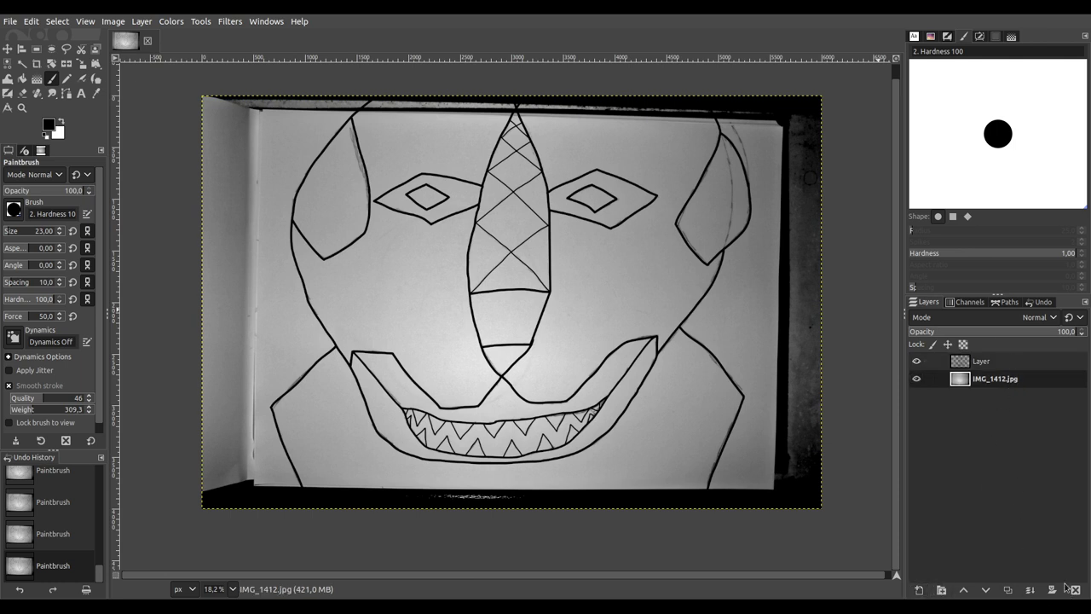
{"action": "left_click", "coordinate": [919, 589], "text": "shift"}
{"action": "left_click", "coordinate": [60, 123]}
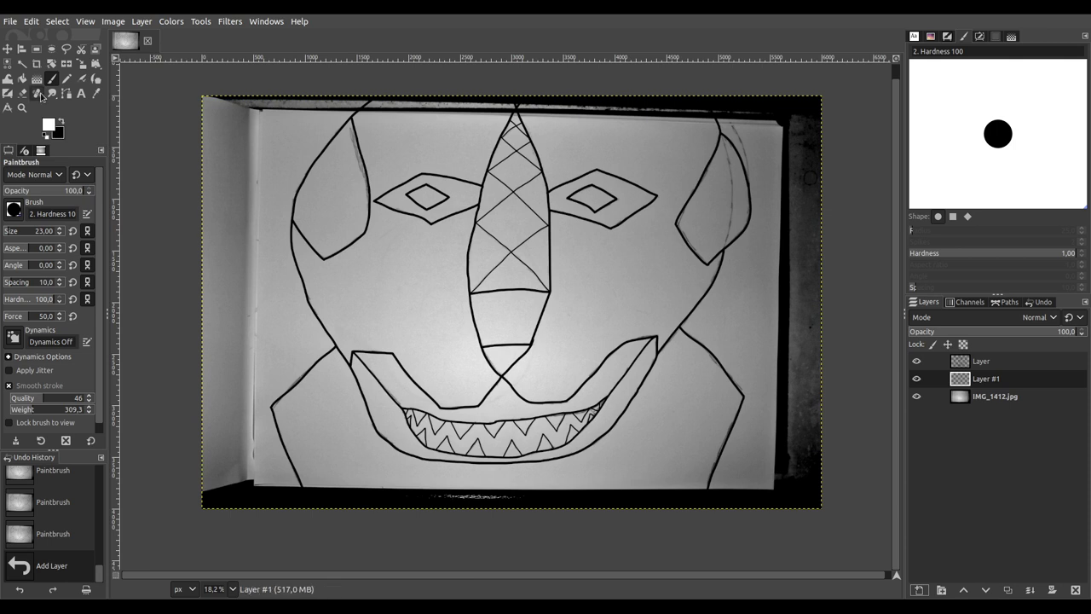
{"action": "left_click", "coordinate": [23, 78]}
{"action": "left_click", "coordinate": [377, 281]}
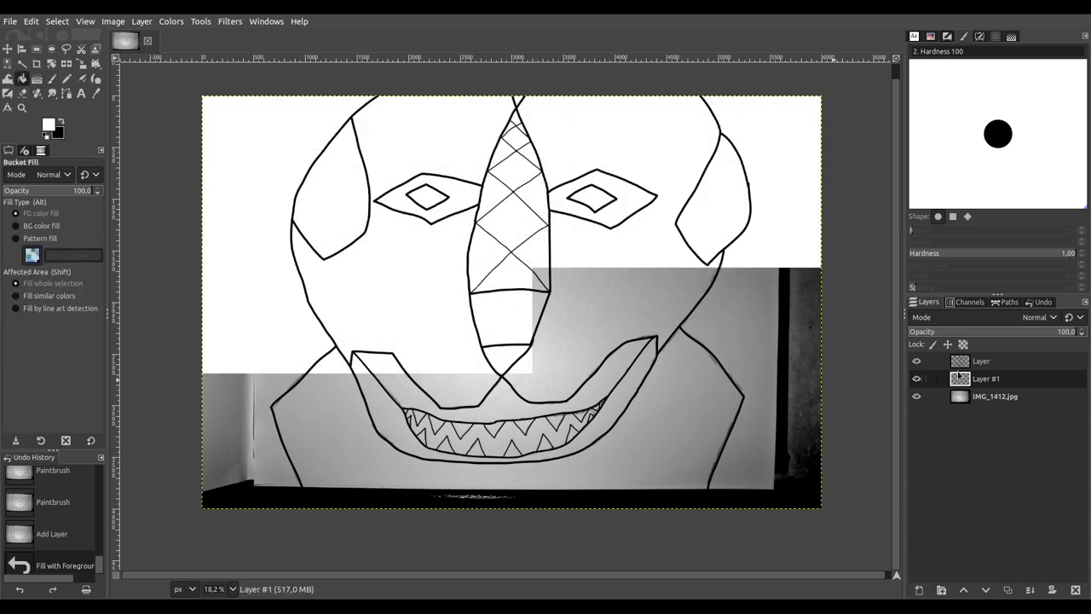
Step: Merge the inked line layer down onto the white layer and apply Threshold to the merged result
{"action": "left_click", "coordinate": [981, 361]}
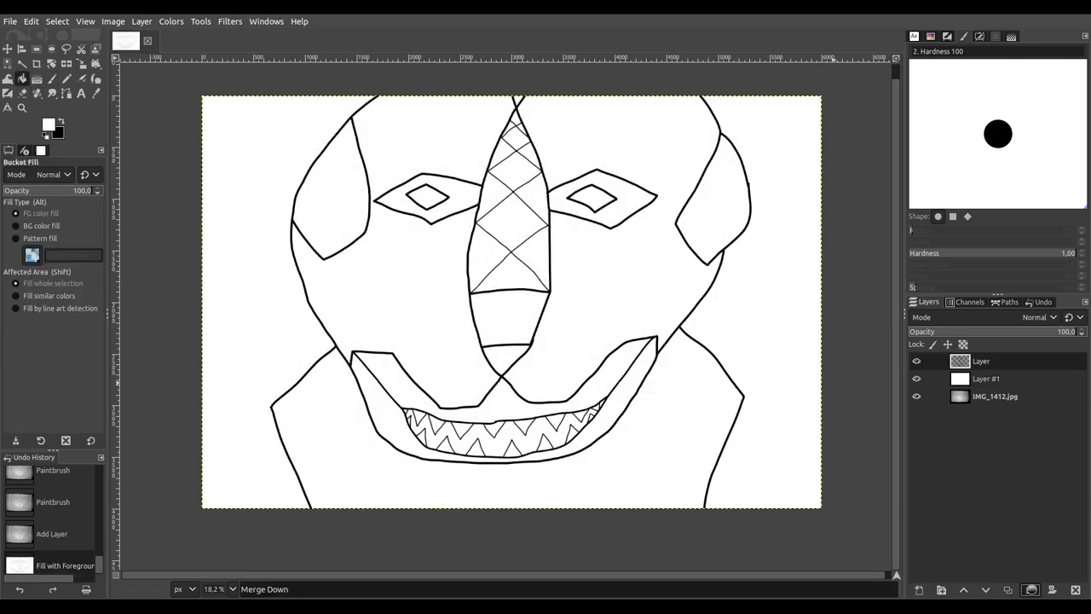
{"action": "left_click", "coordinate": [1030, 589]}
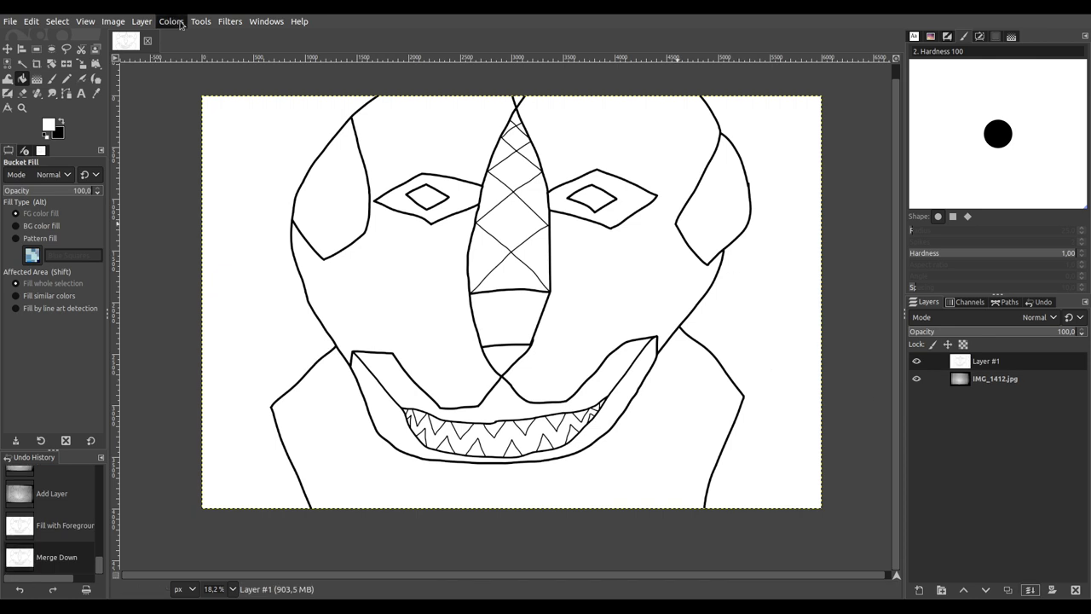
{"action": "left_click", "coordinate": [282, 340]}
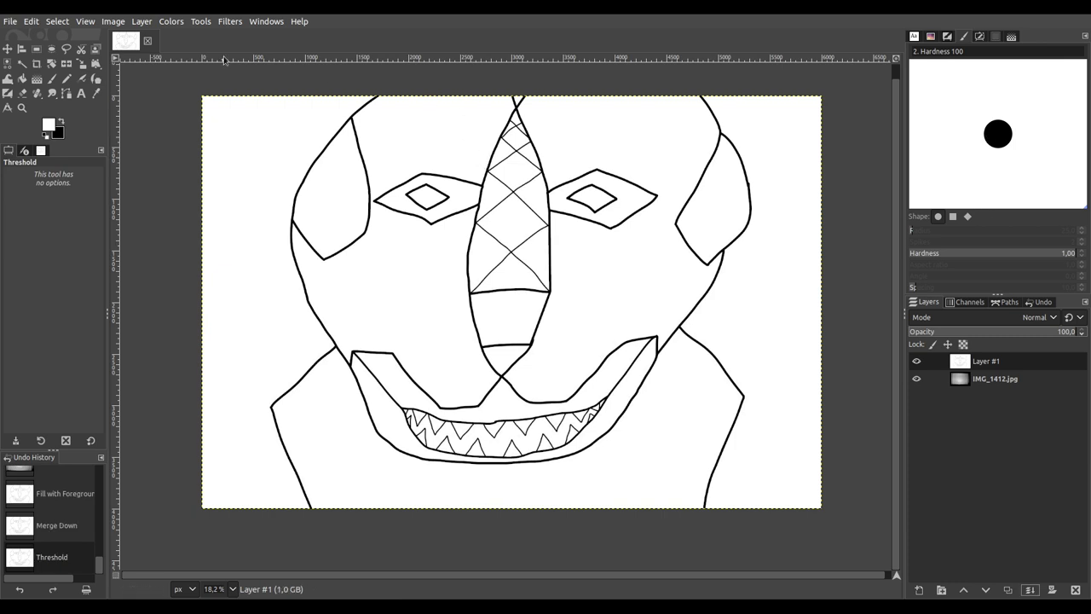
Step: Fuzzy-select the white area around the inner diamond in both eyes and paint it purple with an 888-size brush
{"action": "left_click", "coordinate": [22, 63]}
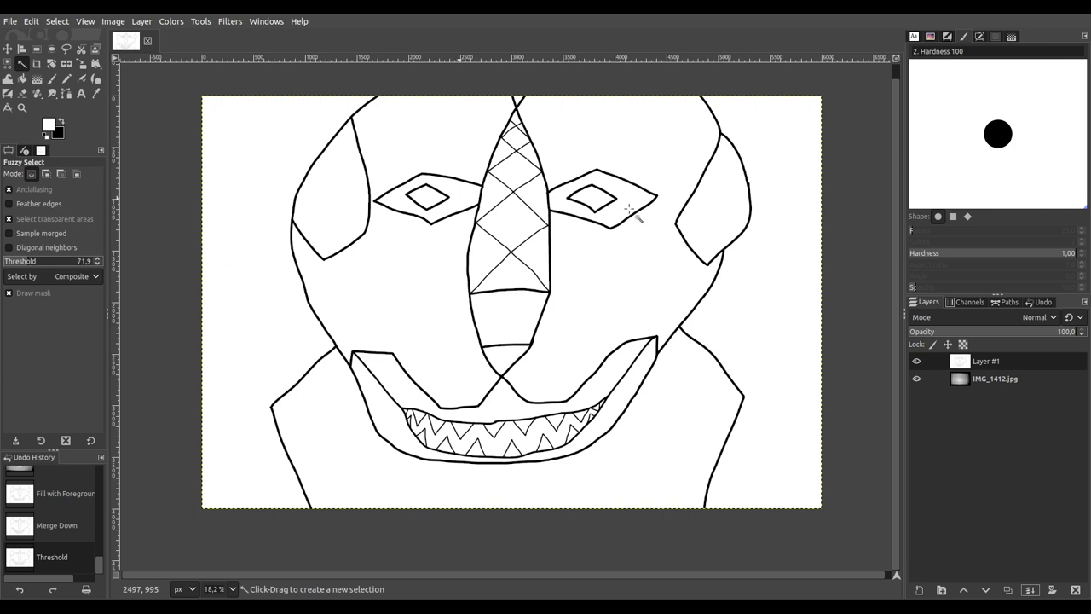
{"action": "left_click", "coordinate": [452, 205]}
{"action": "left_click", "coordinate": [626, 209], "text": "shift"}
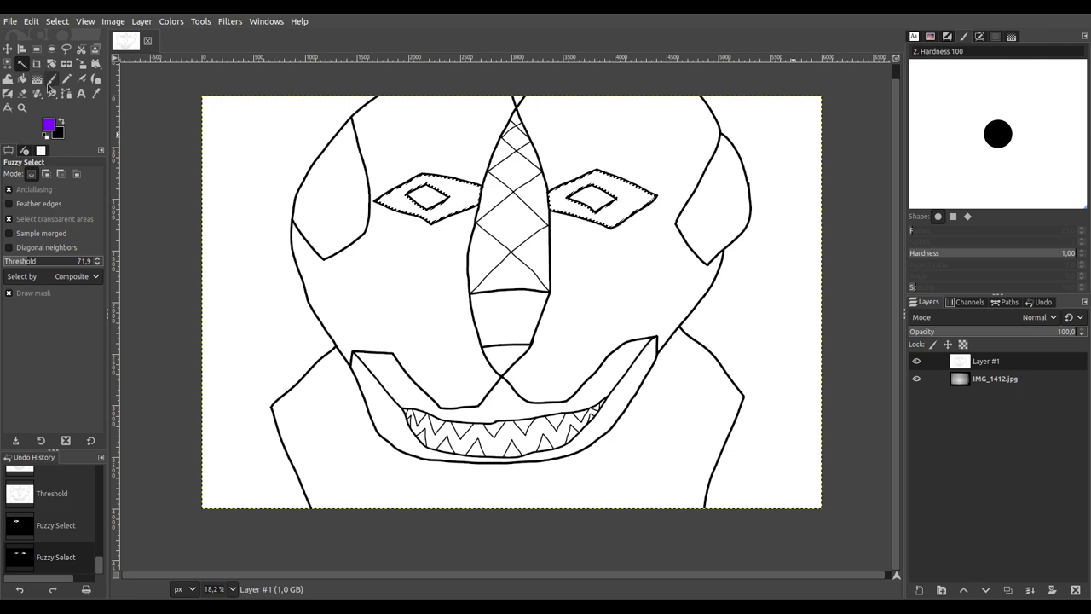
{"action": "left_click", "coordinate": [51, 80]}
{"action": "mouse_move", "coordinate": [471, 186]}
{"action": "left_mouse_down"}
{"action": "mouse_move", "coordinate": [585, 183]}
{"action": "mouse_move", "coordinate": [674, 198]}
{"action": "left_mouse_up"}
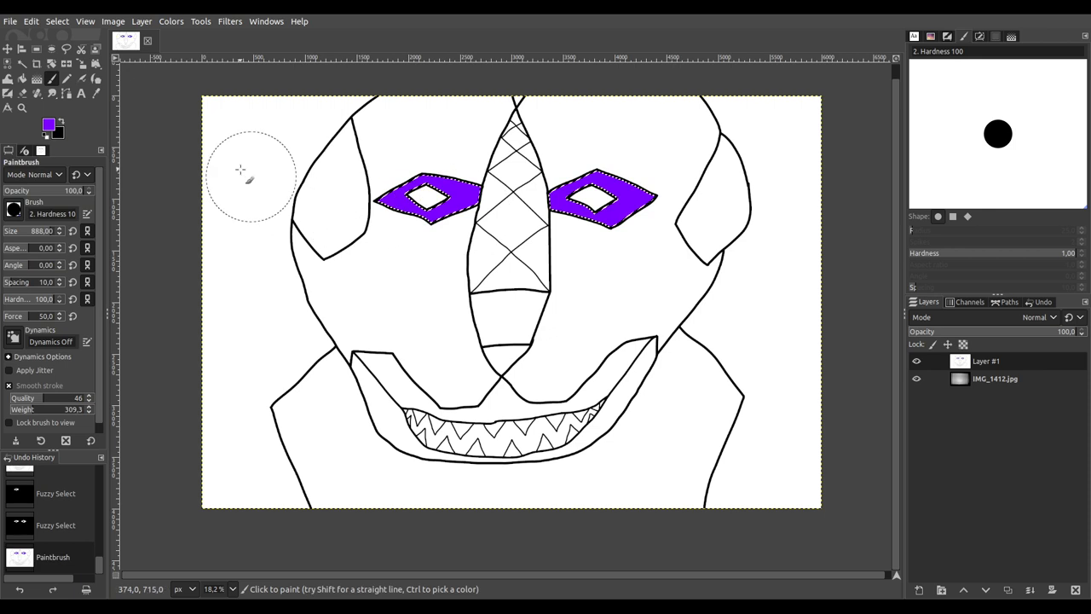
Step: Fuzzy-select the inner diamonds of both eyes and paint them bright green
{"action": "left_click", "coordinate": [22, 63]}
{"action": "left_click_drag", "start_coordinate": [426, 198], "coordinate": [603, 211]}
{"action": "left_click", "coordinate": [601, 205], "text": "shift"}
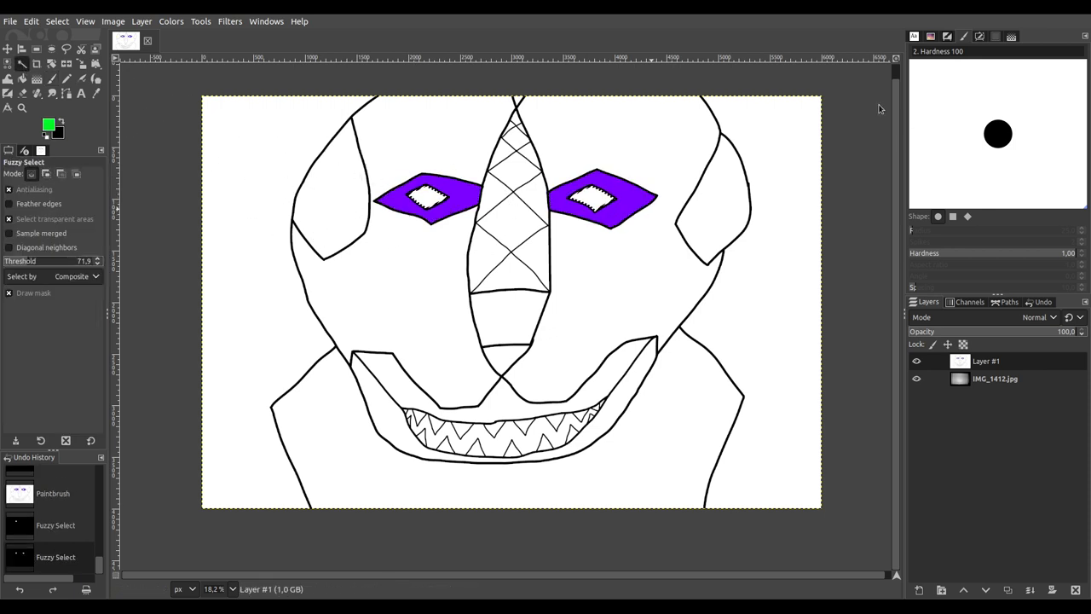
{"action": "left_click", "coordinate": [52, 78]}
{"action": "left_click_drag", "start_coordinate": [426, 198], "coordinate": [658, 213]}
Step: Fuzzy-select the triangular tip at the lower end of the nose and paint it red
{"action": "scroll", "coordinate": [616, 227], "scroll_direction": "down", "scroll_amount": 1}
{"action": "scroll", "coordinate": [617, 227], "scroll_direction": "right", "scroll_amount": 1}
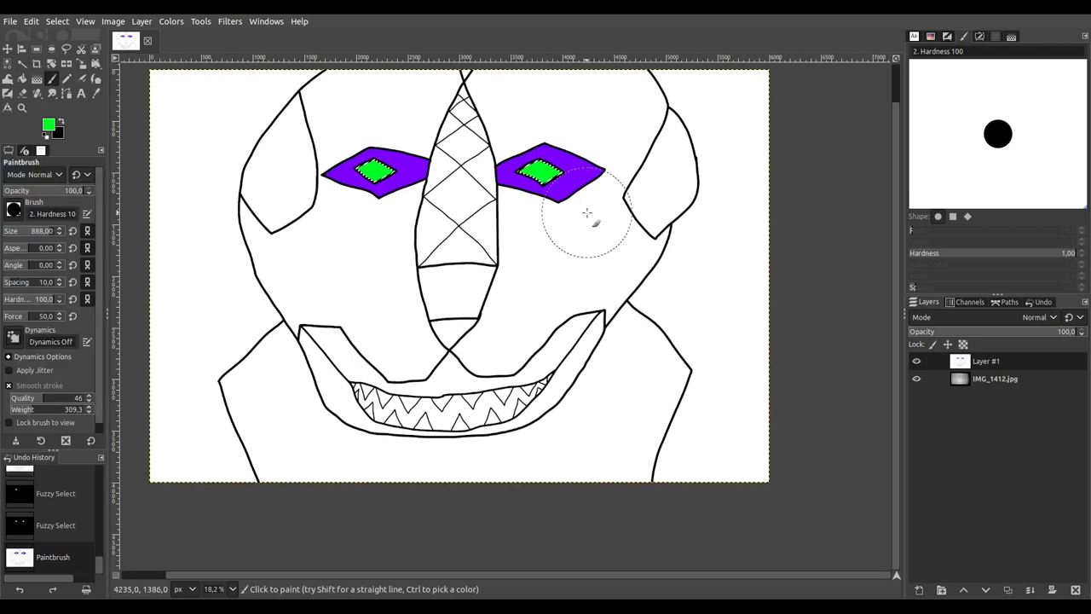
{"action": "left_click", "coordinate": [21, 63]}
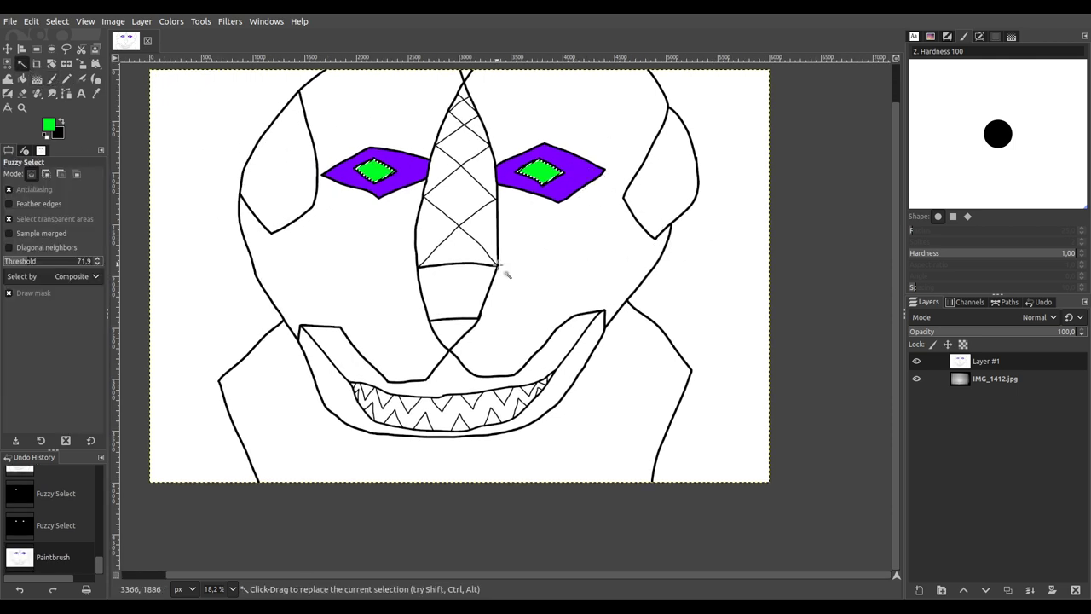
{"action": "left_click", "coordinate": [449, 331]}
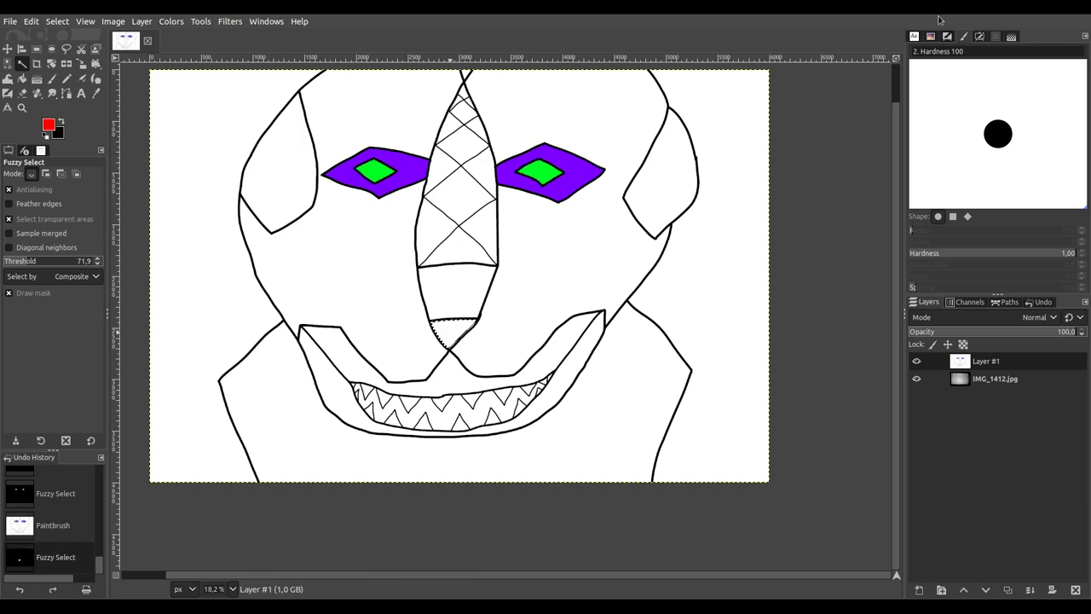
{"action": "left_click", "coordinate": [52, 78]}
{"action": "left_click_drag", "start_coordinate": [378, 292], "coordinate": [507, 348]}
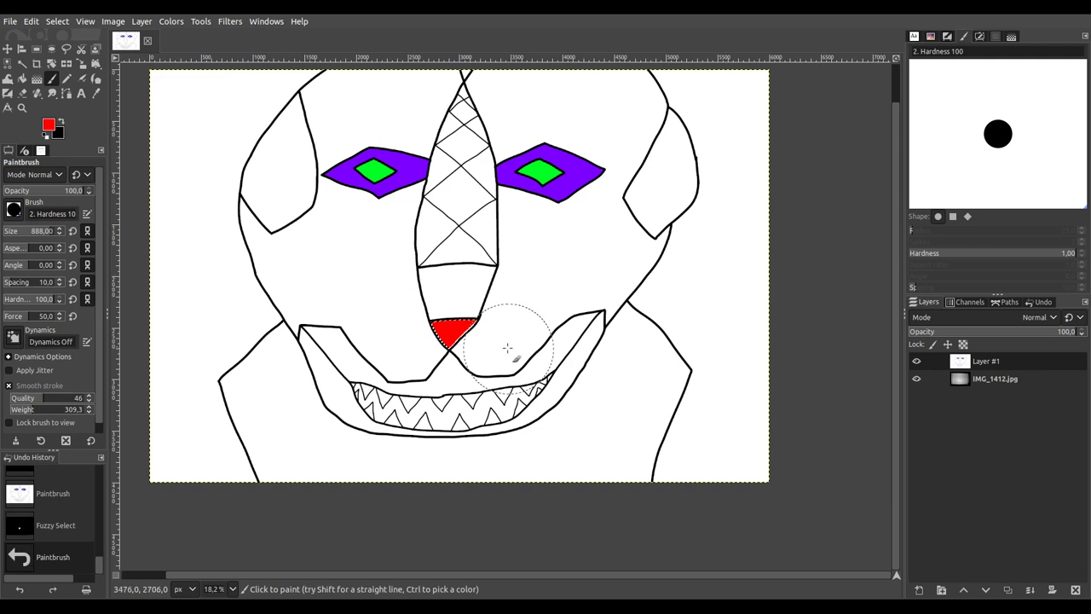
Step: Fuzzy-select the nose band directly above the red tip and paint it blue
{"action": "left_click", "coordinate": [22, 63]}
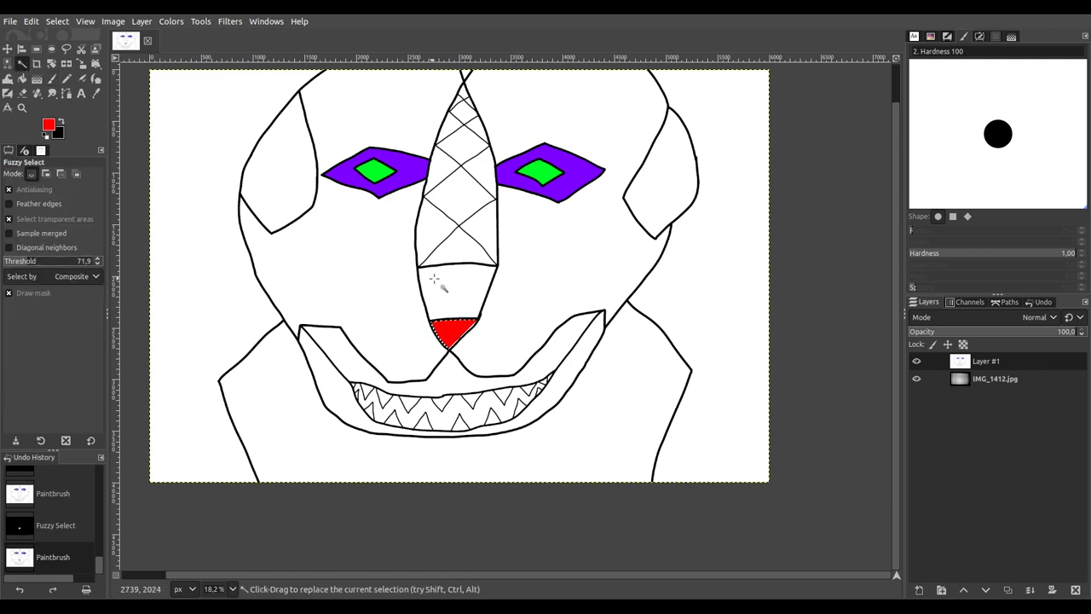
{"action": "left_click", "coordinate": [602, 275]}
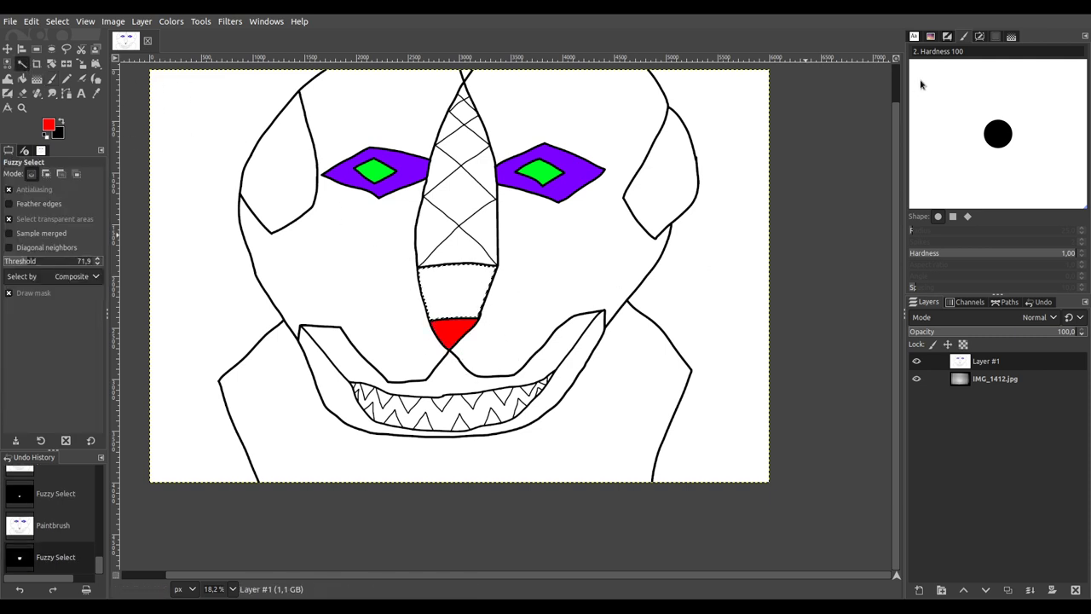
{"action": "left_click", "coordinate": [52, 78]}
{"action": "mouse_move", "coordinate": [409, 256]}
{"action": "left_mouse_down"}
{"action": "mouse_move", "coordinate": [499, 258]}
{"action": "mouse_move", "coordinate": [545, 217]}
{"action": "mouse_move", "coordinate": [478, 274]}
{"action": "mouse_move", "coordinate": [459, 307]}
{"action": "mouse_move", "coordinate": [445, 308]}
{"action": "mouse_move", "coordinate": [418, 247]}
{"action": "left_mouse_up"}
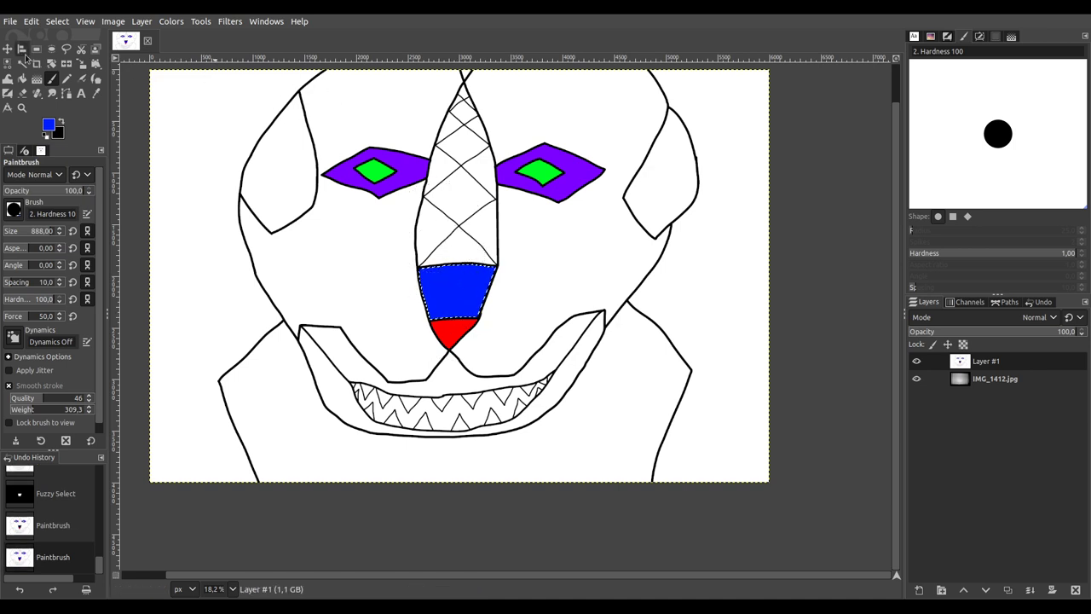
Step: Fuzzy-select the central diamonds of the crisscross horn, including the lowest triangle and the small pieces at its tip, and paint them pink
{"action": "key", "text": "u"}
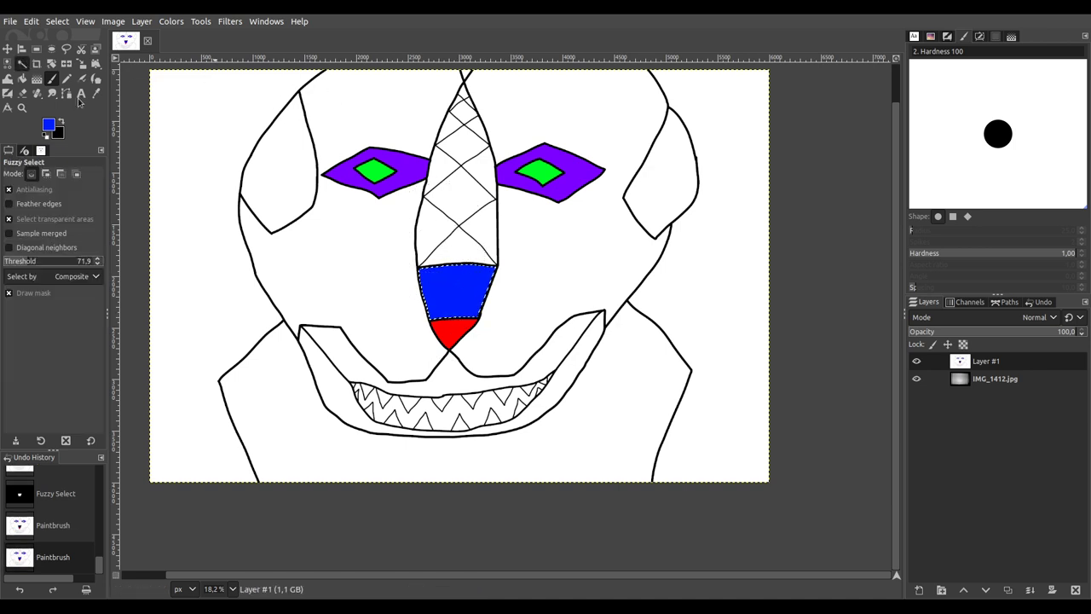
{"action": "left_click", "coordinate": [462, 248]}
{"action": "left_click", "coordinate": [461, 194]}
{"action": "left_click", "coordinate": [460, 147]}
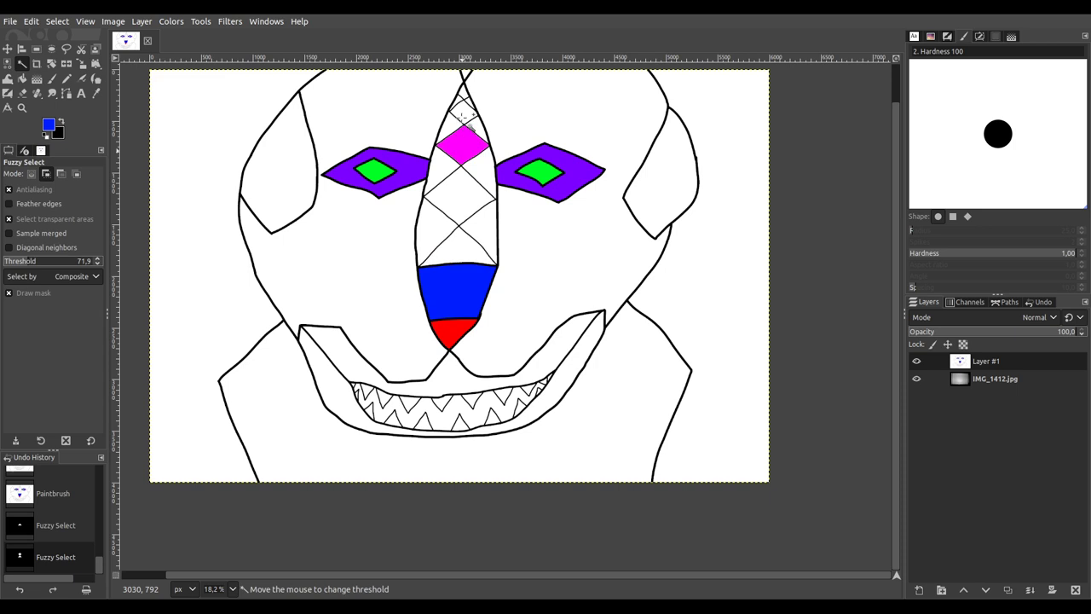
{"action": "left_click", "coordinate": [465, 102]}
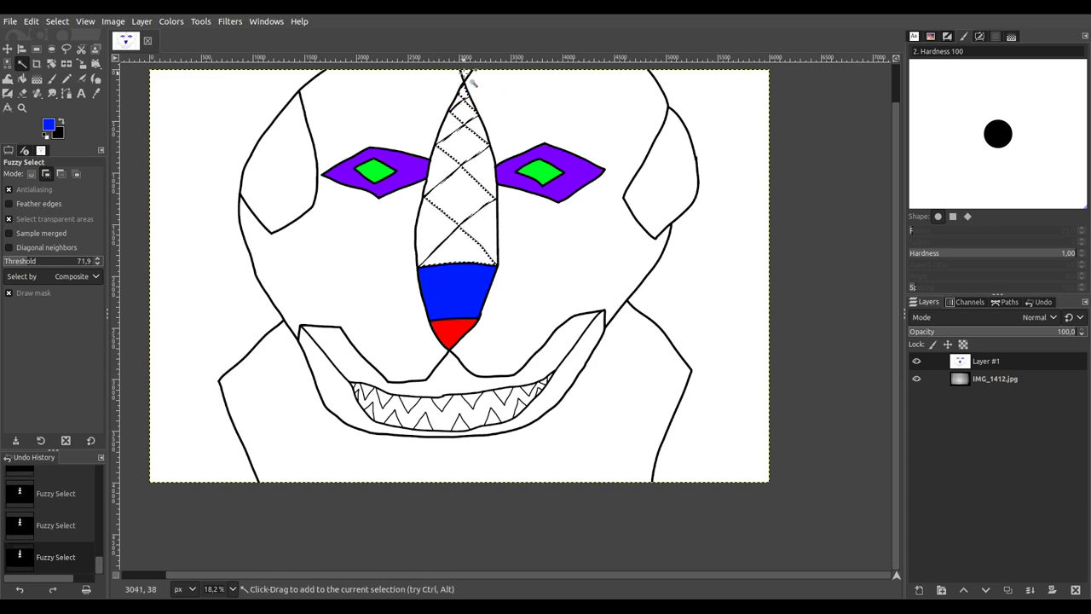
{"action": "left_click_drag", "start_coordinate": [470, 74], "coordinate": [686, 81]}
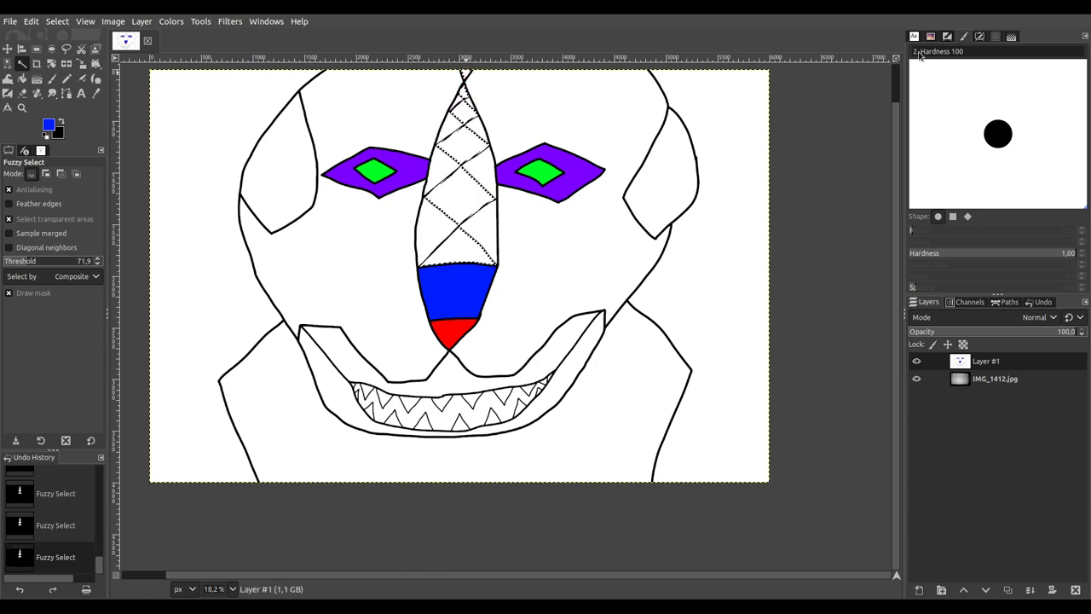
{"action": "key", "text": "p"}
{"action": "mouse_move", "coordinate": [478, 57]}
{"action": "left_mouse_down"}
{"action": "mouse_move", "coordinate": [466, 188]}
{"action": "mouse_move", "coordinate": [482, 59]}
{"action": "mouse_move", "coordinate": [451, 97]}
{"action": "mouse_move", "coordinate": [461, 167]}
{"action": "left_mouse_up"}
{"action": "left_click_drag", "start_coordinate": [463, 119], "coordinate": [464, 85]}
Step: Fuzzy-select the white side triangles around the horn's pink diamonds and paint them yellow
{"action": "key", "text": "u"}
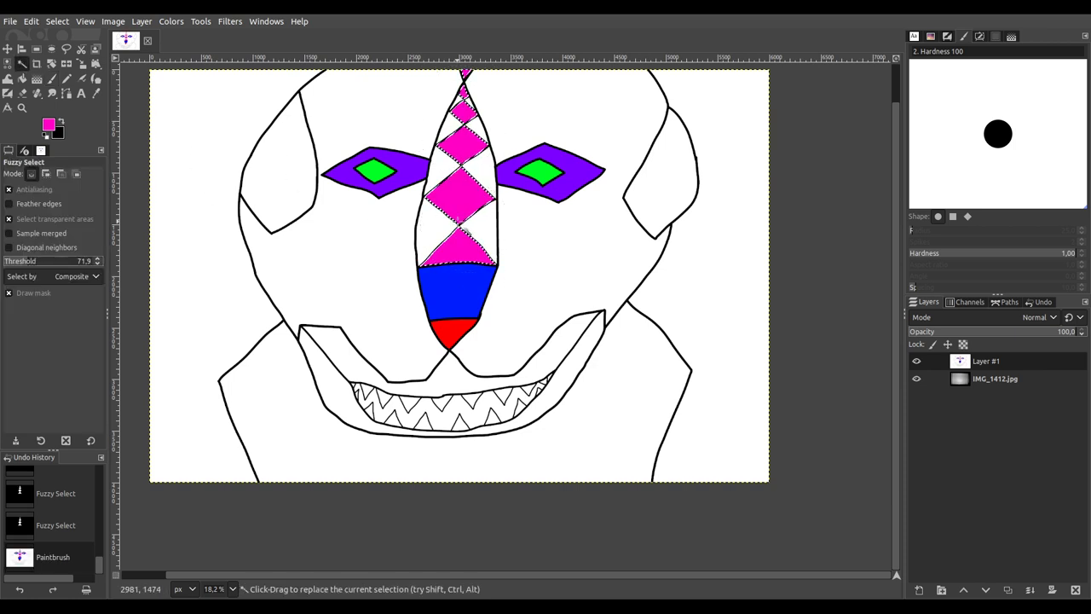
{"action": "left_click", "coordinate": [445, 223]}
{"action": "left_click", "coordinate": [449, 193], "text": "shift"}
{"action": "left_click", "coordinate": [444, 167], "text": "shift"}
{"action": "left_click", "coordinate": [421, 254], "text": "shift"}
{"action": "left_click", "coordinate": [479, 128], "text": "shift"}
{"action": "left_click", "coordinate": [461, 109], "text": "shift"}
{"action": "key", "text": "1"}
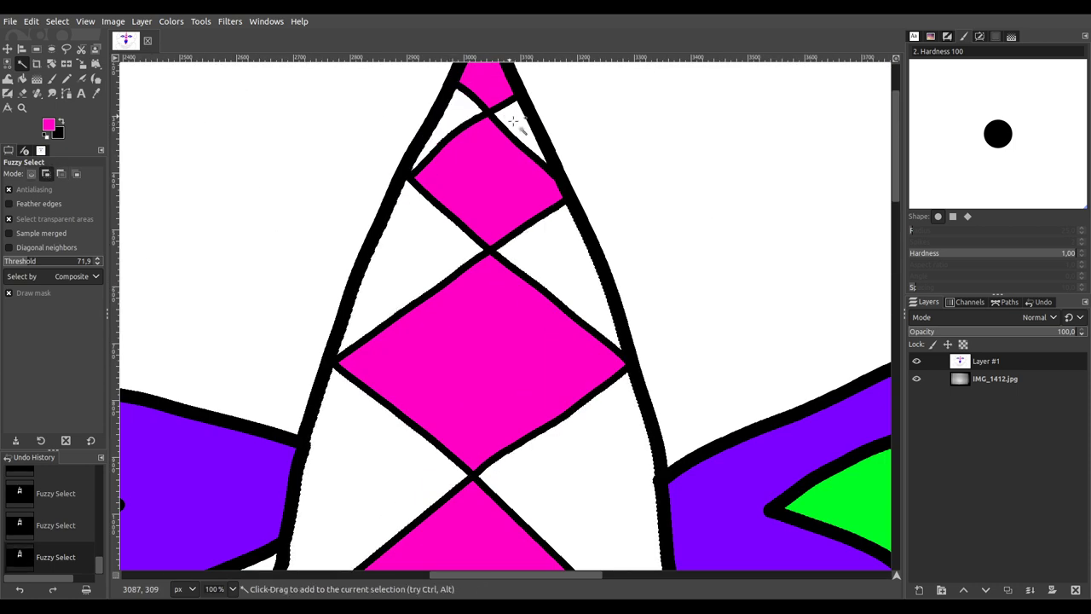
{"action": "scroll", "coordinate": [535, 126], "scroll_direction": "down", "scroll_amount": 7}
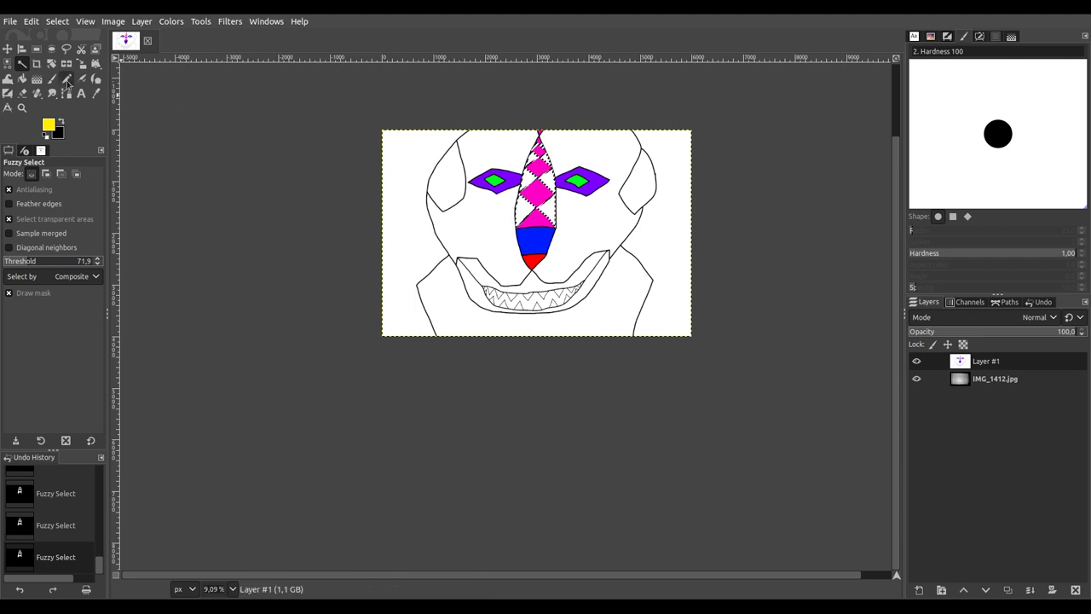
{"action": "key", "text": "p"}
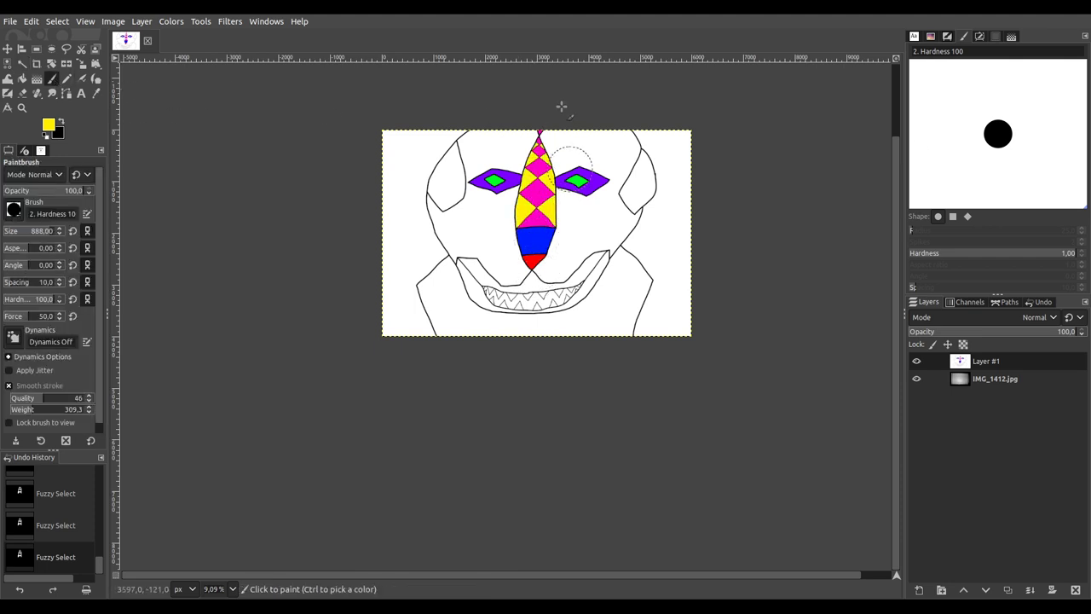
Step: Repaint the selected side triangles of the horn blue over the yellow
{"action": "left_click", "coordinate": [540, 145]}
{"action": "scroll", "coordinate": [550, 177], "scroll_direction": "up", "scroll_amount": 1}
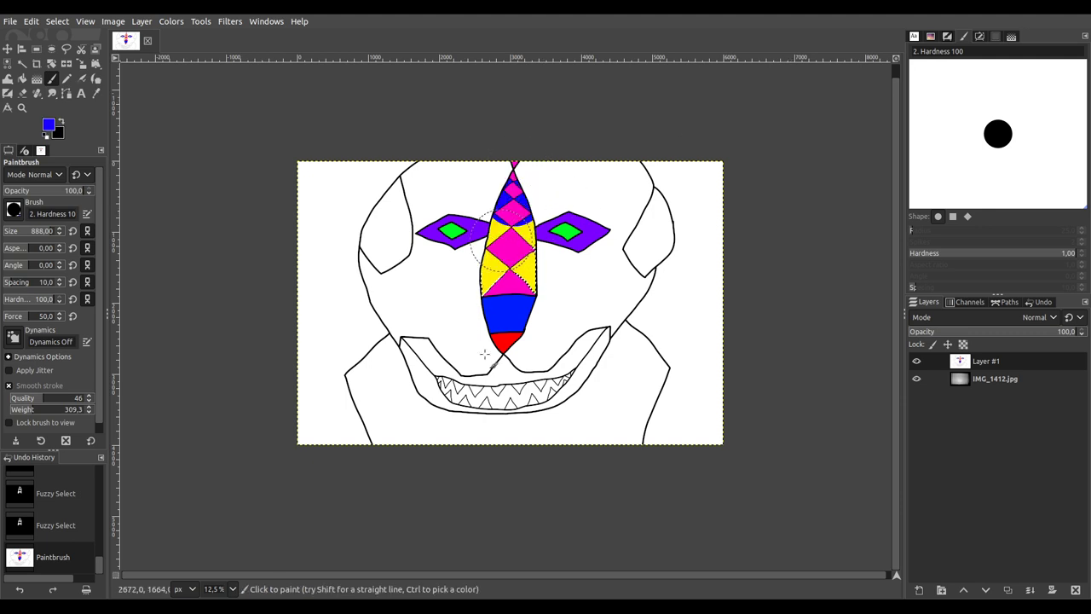
{"action": "left_click", "coordinate": [523, 107]}
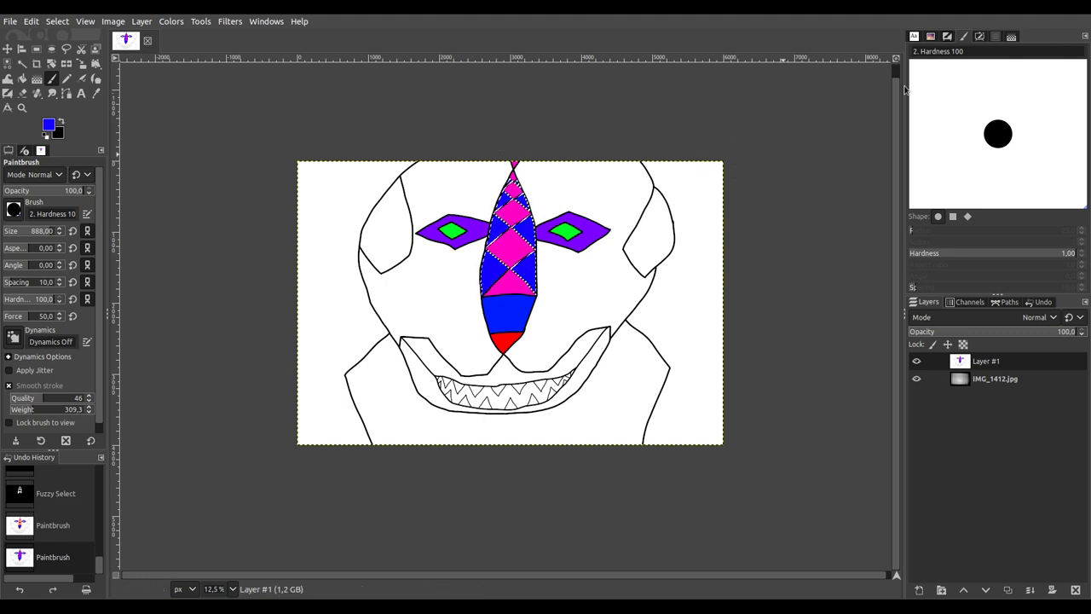
Step: Repaint the horn's selected side triangles black, and fuzzy-select both ear shapes at the sides of the head and paint them black
{"action": "key", "text": "d"}
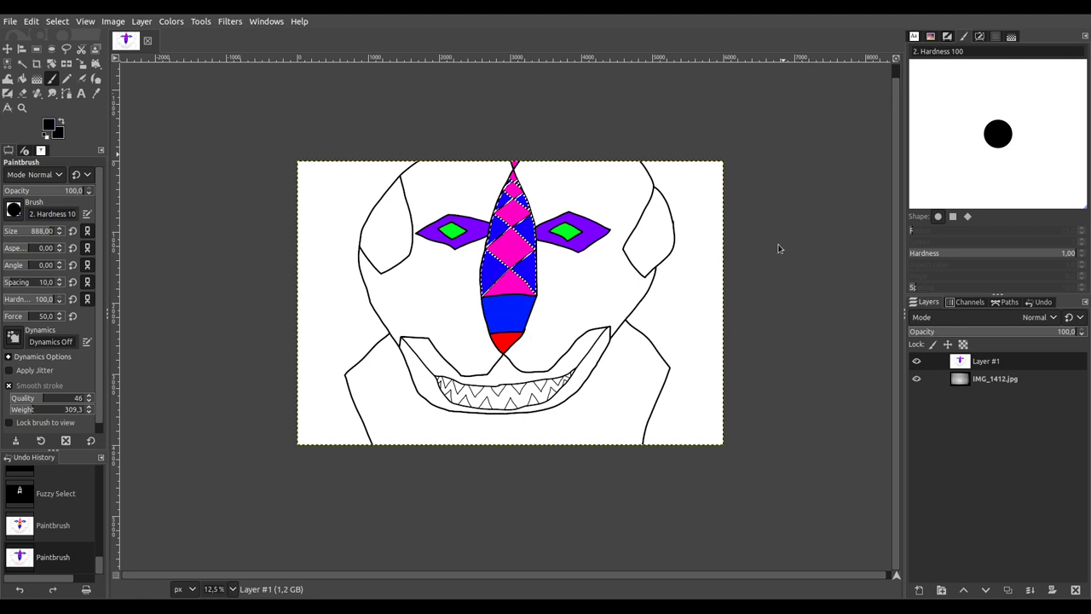
{"action": "left_click", "coordinate": [521, 148]}
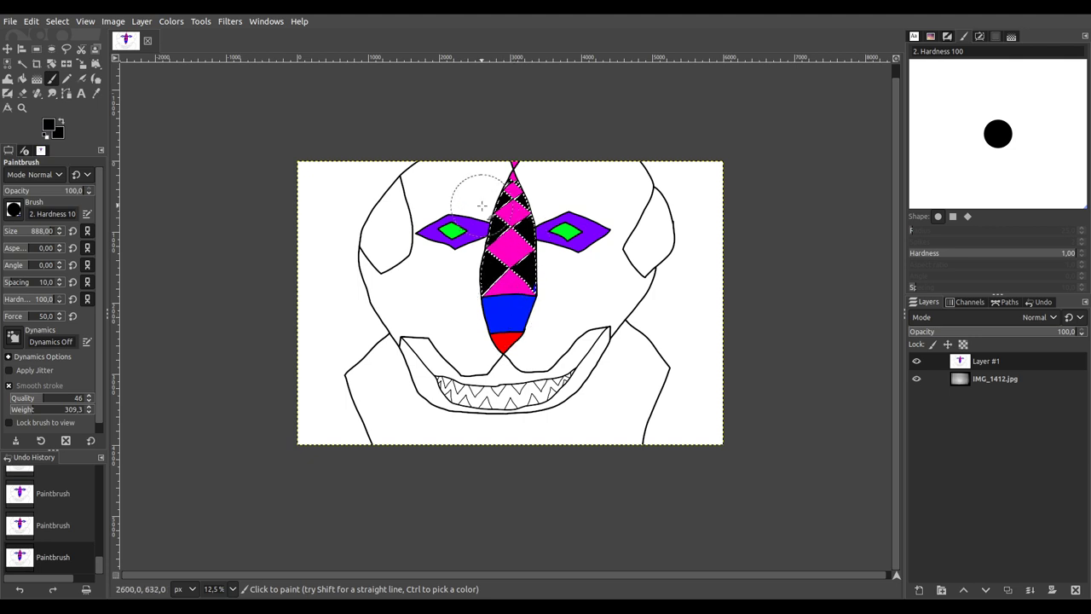
{"action": "left_click", "coordinate": [22, 64]}
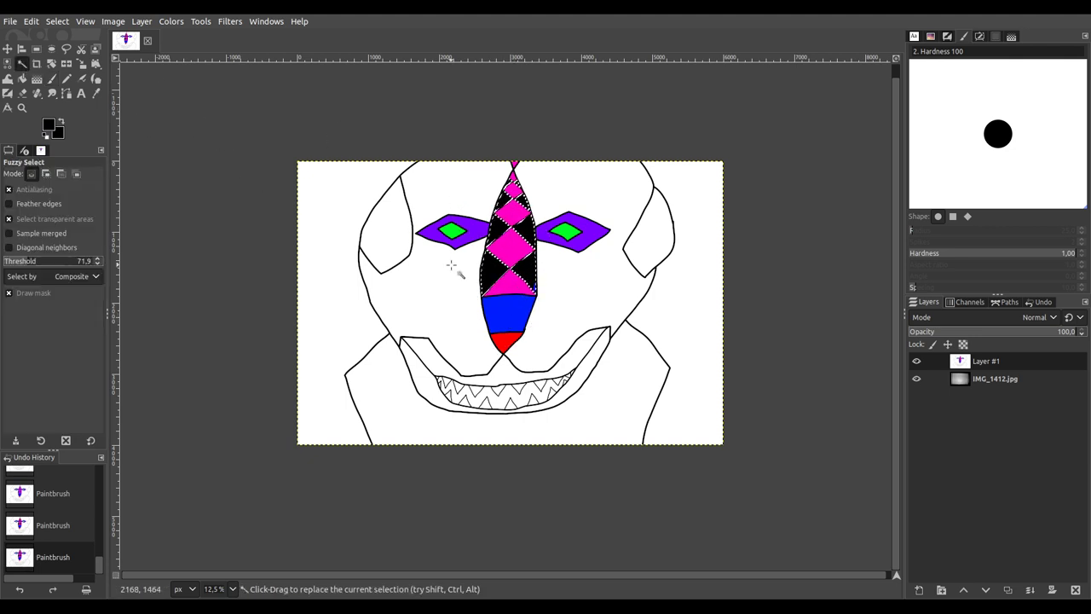
{"action": "left_click", "coordinate": [379, 228]}
{"action": "left_click", "coordinate": [658, 231], "text": "shift"}
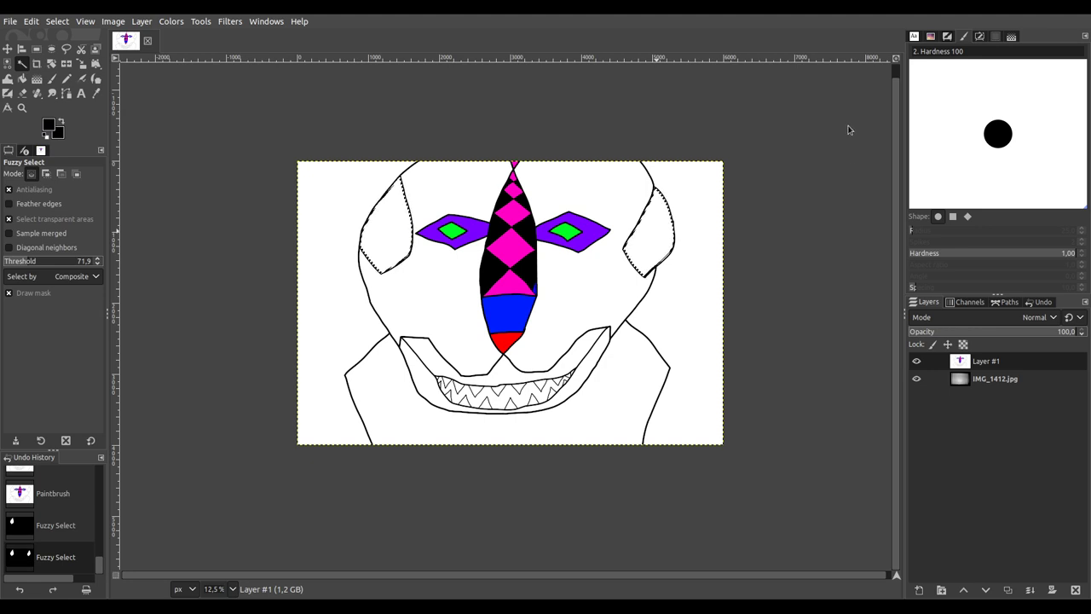
{"action": "key", "text": "p"}
{"action": "left_click_drag", "start_coordinate": [392, 175], "coordinate": [356, 270]}
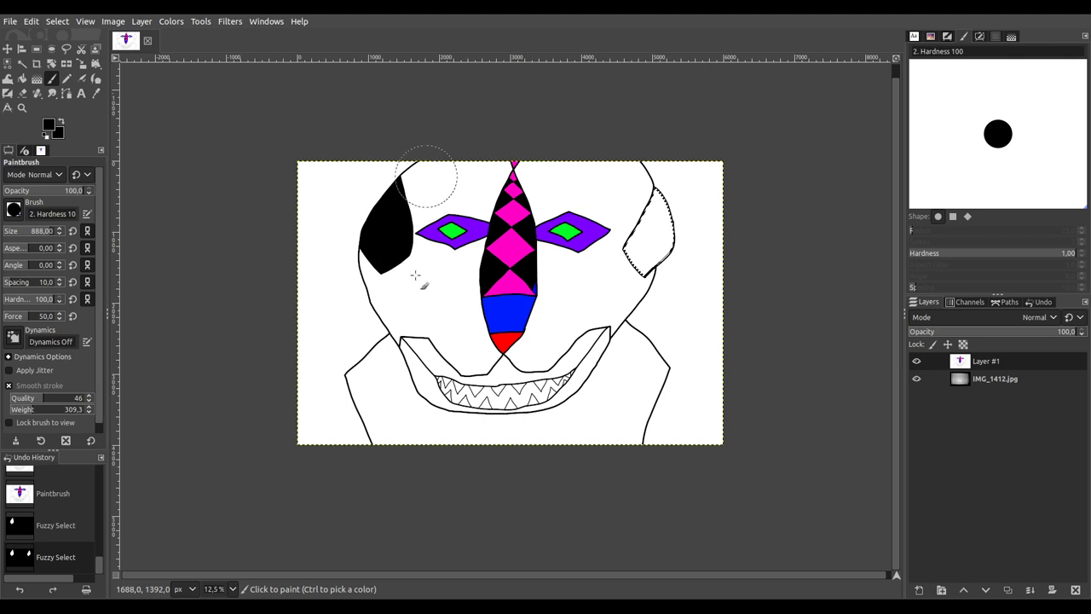
{"action": "mouse_move", "coordinate": [704, 224]}
{"action": "left_mouse_down"}
{"action": "mouse_move", "coordinate": [638, 252]}
{"action": "mouse_move", "coordinate": [643, 211]}
{"action": "mouse_move", "coordinate": [647, 247]}
{"action": "mouse_move", "coordinate": [657, 240]}
{"action": "mouse_move", "coordinate": [661, 198]}
{"action": "left_mouse_up"}
Step: Fuzzy-select both halves of the face around the eyes and nose and paint them orange
{"action": "left_click", "coordinate": [22, 64]}
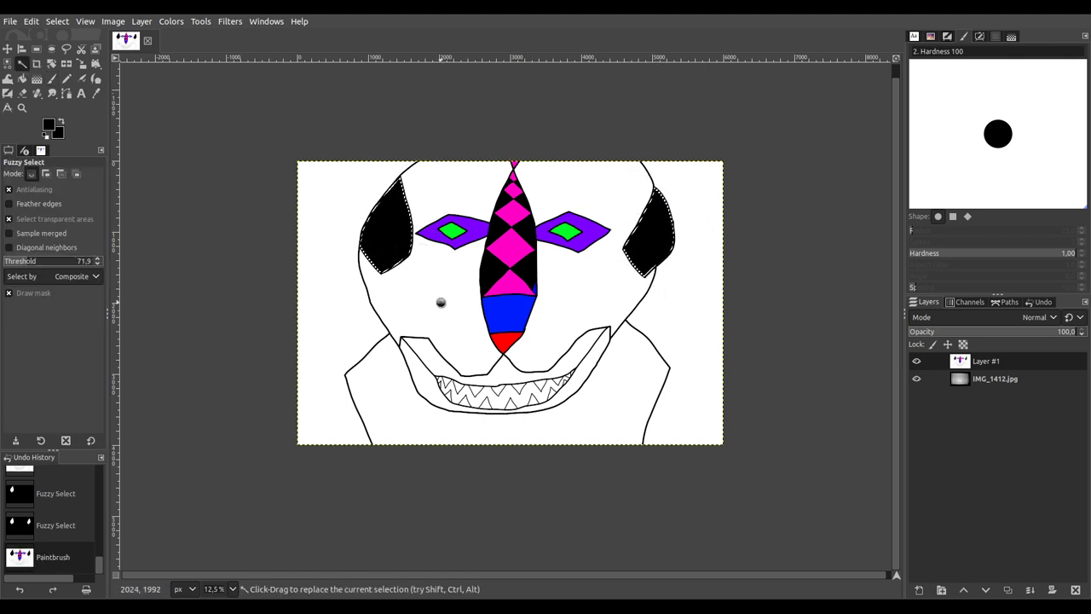
{"action": "left_click", "coordinate": [441, 302]}
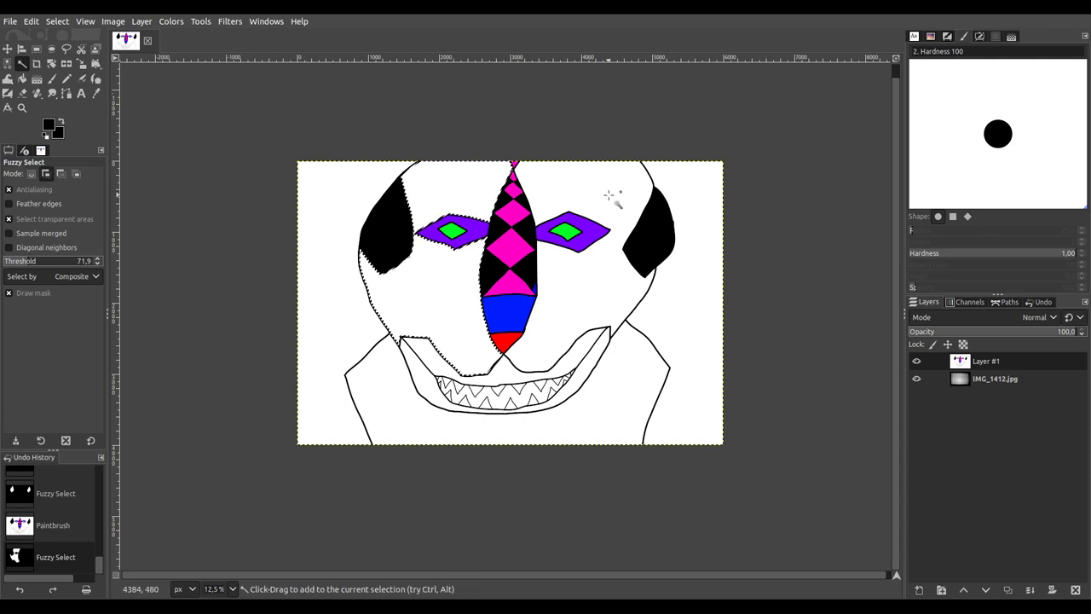
{"action": "left_click", "coordinate": [596, 282], "text": "shift"}
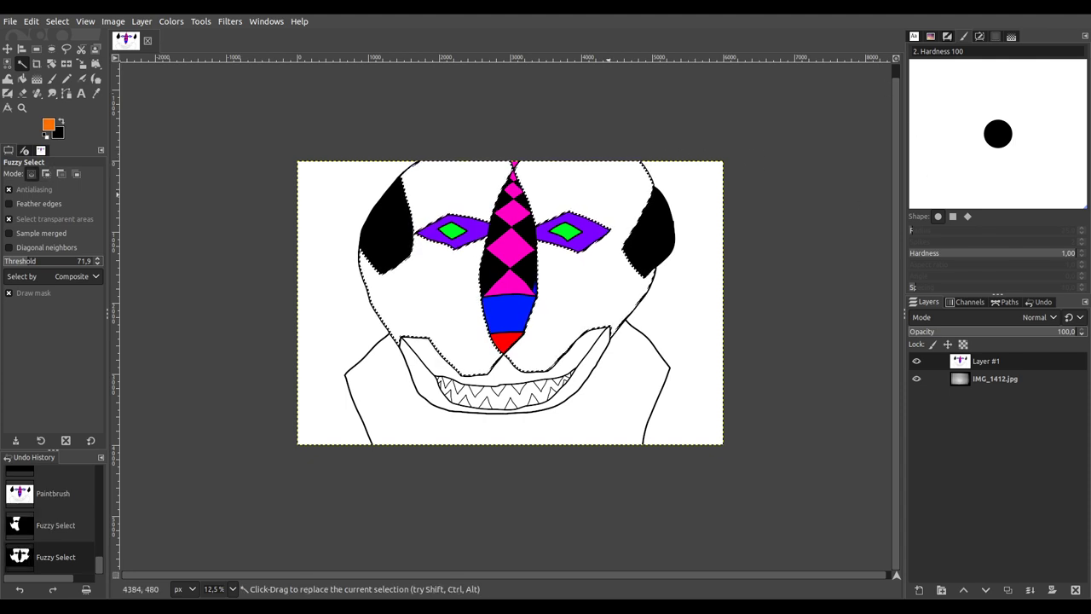
{"action": "left_click", "coordinate": [51, 79]}
{"action": "mouse_move", "coordinate": [366, 256]}
{"action": "left_mouse_down"}
{"action": "mouse_move", "coordinate": [422, 354]}
{"action": "mouse_move", "coordinate": [533, 375]}
{"action": "mouse_move", "coordinate": [641, 254]}
{"action": "mouse_move", "coordinate": [652, 175]}
{"action": "mouse_move", "coordinate": [477, 162]}
{"action": "mouse_move", "coordinate": [401, 230]}
{"action": "mouse_move", "coordinate": [449, 318]}
{"action": "mouse_move", "coordinate": [482, 173]}
{"action": "left_mouse_up"}
{"action": "mouse_move", "coordinate": [503, 371]}
{"action": "left_mouse_down"}
{"action": "mouse_move", "coordinate": [572, 171]}
{"action": "mouse_move", "coordinate": [532, 349]}
{"action": "mouse_move", "coordinate": [544, 131]}
{"action": "mouse_move", "coordinate": [586, 302]}
{"action": "mouse_move", "coordinate": [618, 175]}
{"action": "left_mouse_up"}
Step: Fuzzy-select the upper lip band above the teeth and paint it bright green
{"action": "left_click", "coordinate": [24, 65]}
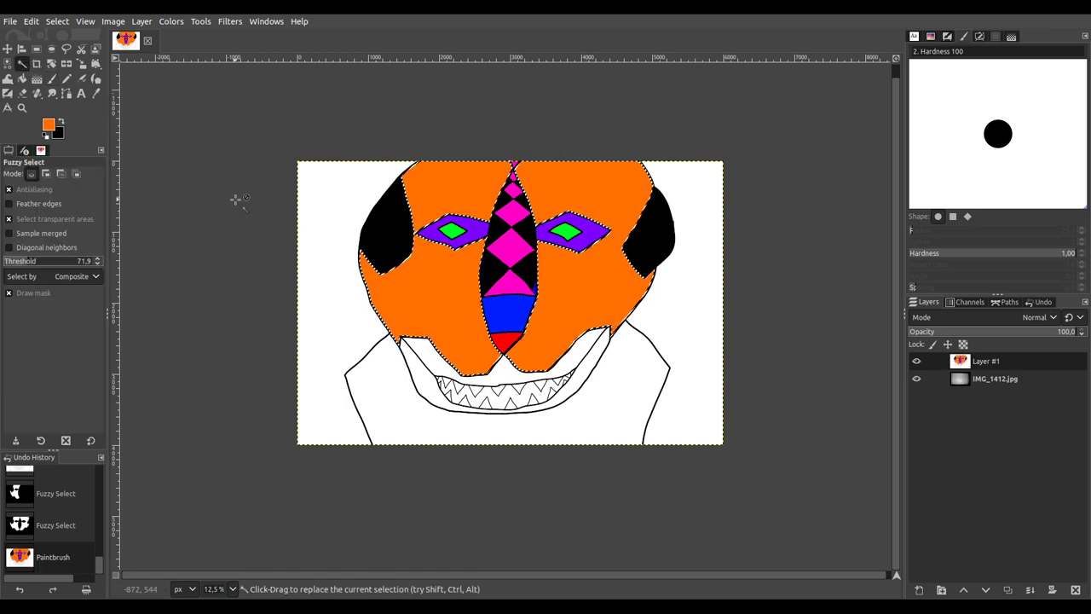
{"action": "left_click", "coordinate": [503, 375]}
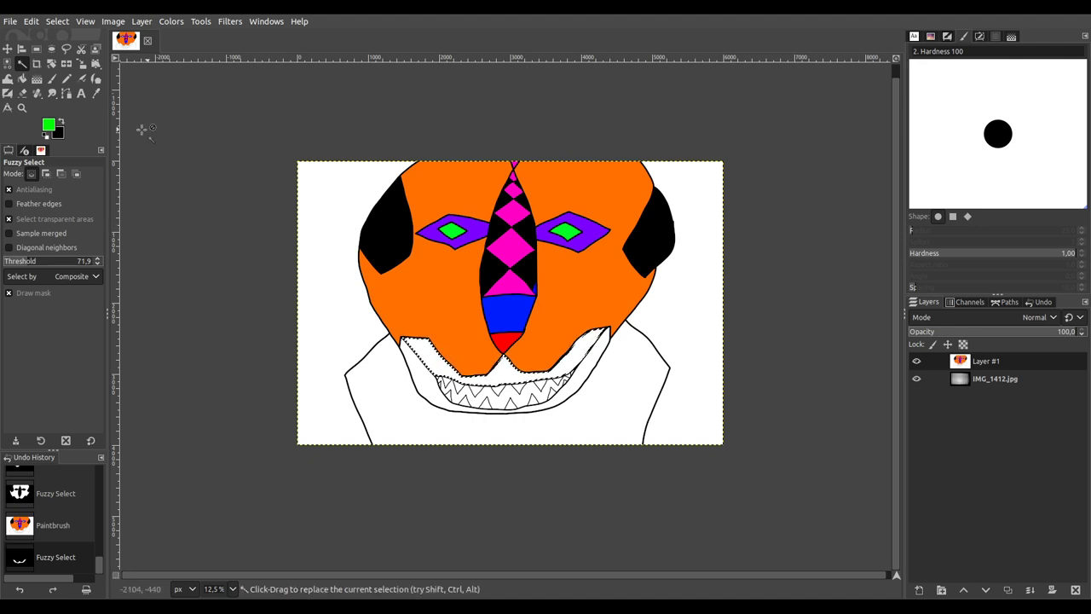
{"action": "left_click", "coordinate": [51, 79]}
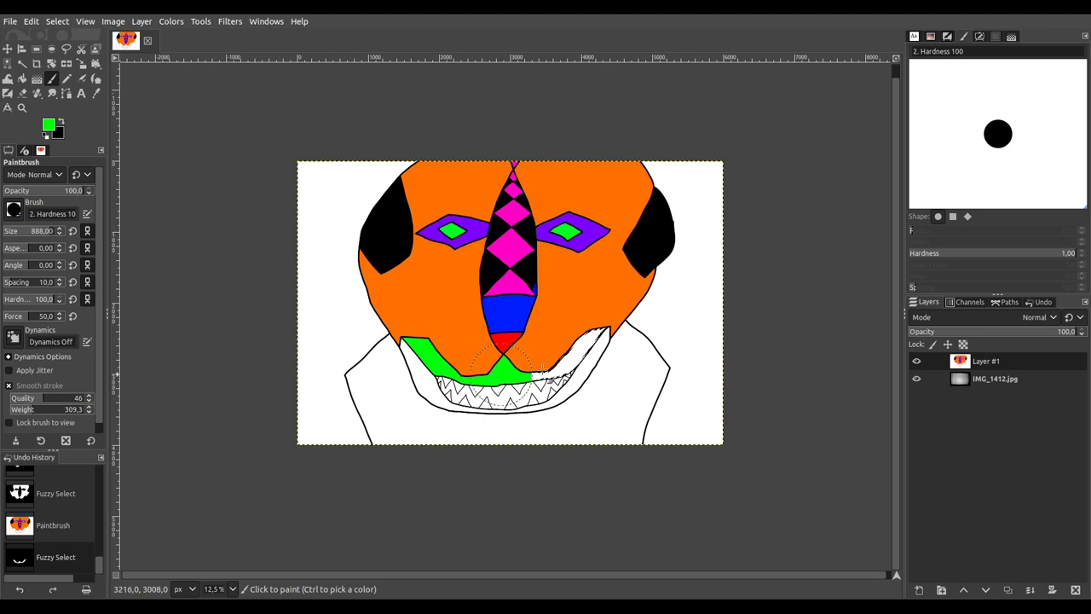
{"action": "left_click", "coordinate": [635, 315]}
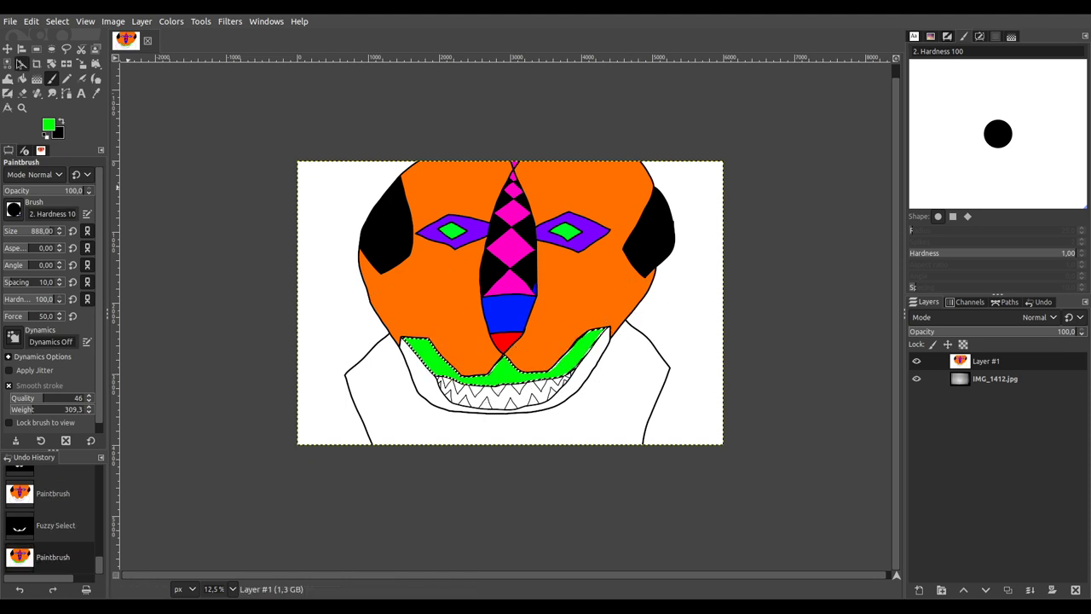
Step: Fuzzy-select the lower lip band beneath the teeth and paint it dark green
{"action": "left_click", "coordinate": [22, 63]}
{"action": "left_click", "coordinate": [420, 382]}
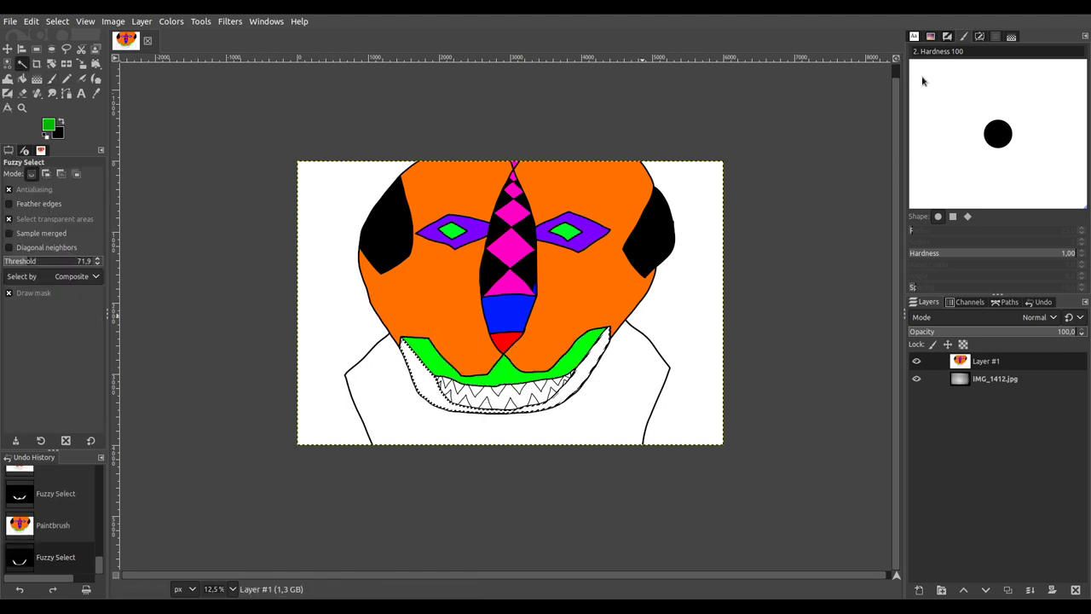
{"action": "left_click", "coordinate": [405, 355]}
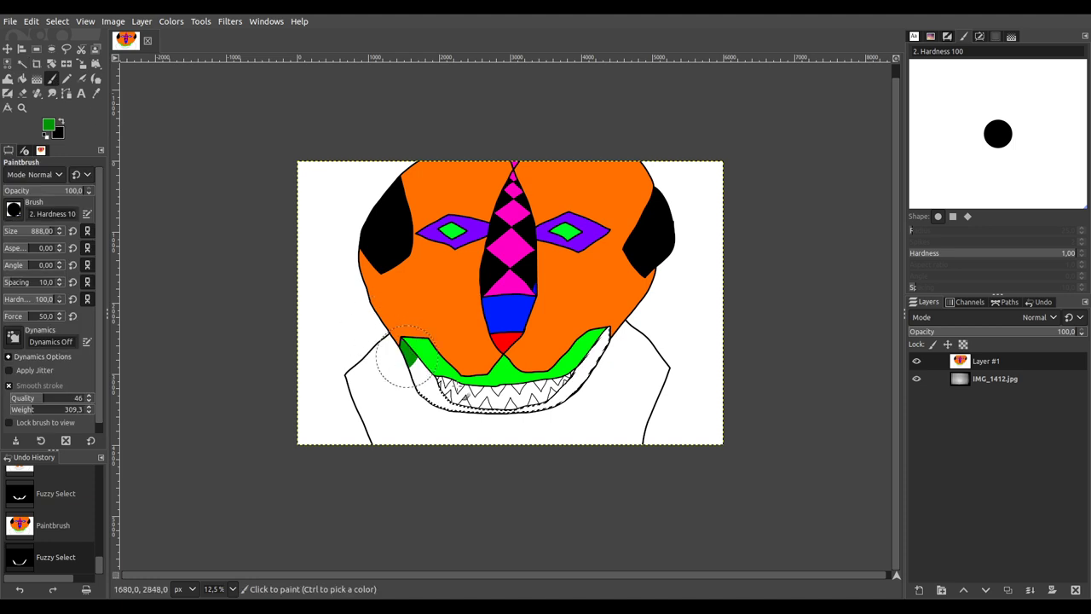
{"action": "left_click", "coordinate": [599, 341]}
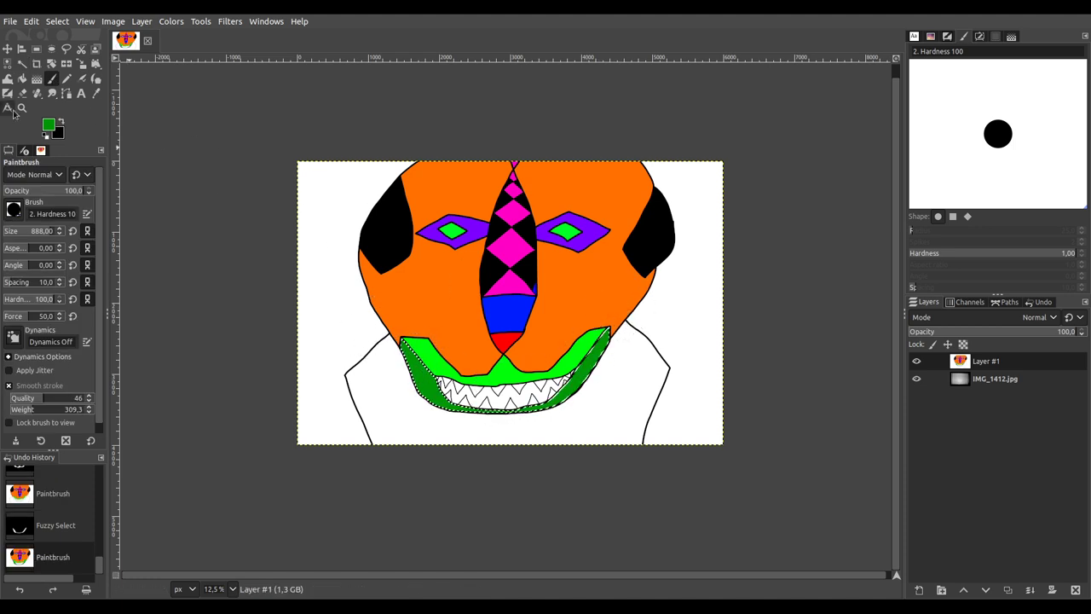
Step: Fuzzy-select the mouth area between the teeth, including the small gap at its corner, and paint it dark greyish purple
{"action": "key", "text": "u"}
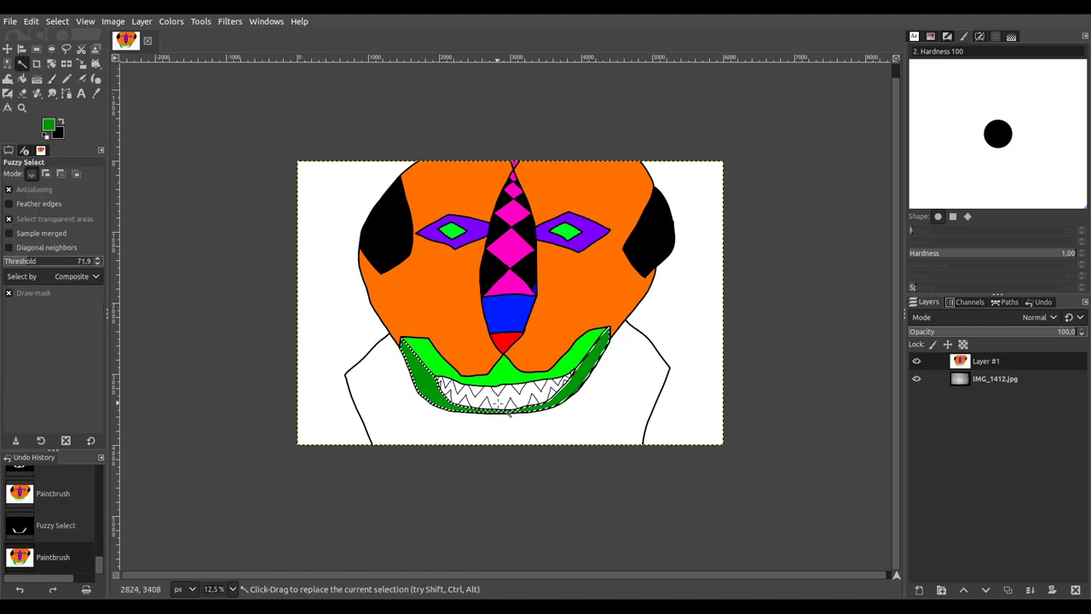
{"action": "left_click", "coordinate": [508, 414]}
{"action": "scroll", "coordinate": [659, 312], "scroll_direction": "up", "scroll_amount": 5}
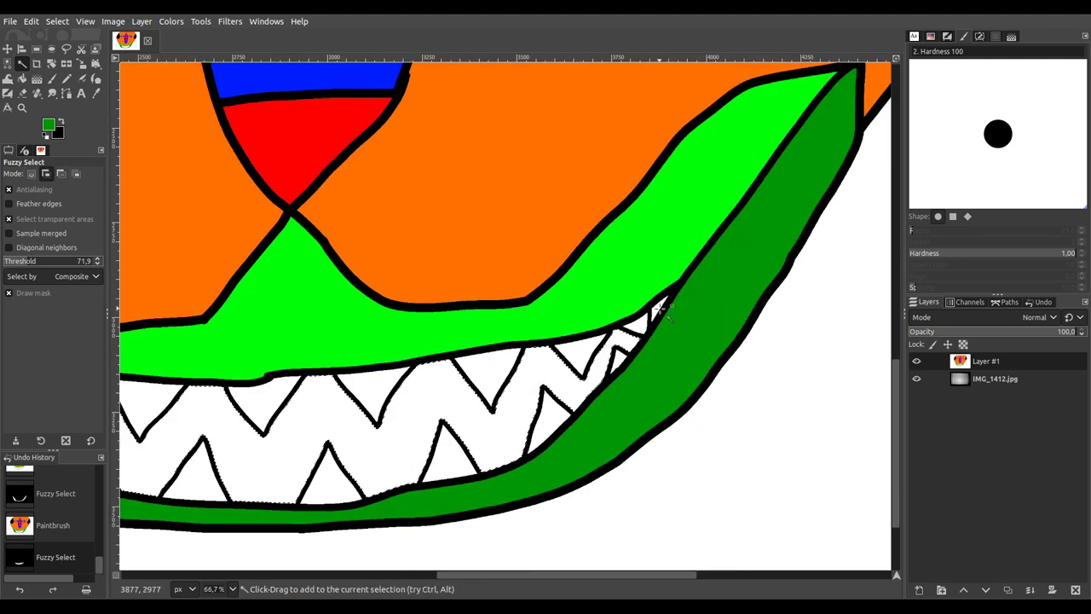
{"action": "left_click", "coordinate": [659, 311], "text": "shift"}
{"action": "scroll", "coordinate": [537, 321], "scroll_direction": "left", "scroll_amount": 4}
{"action": "scroll", "coordinate": [537, 322], "scroll_direction": "down", "scroll_amount": 1}
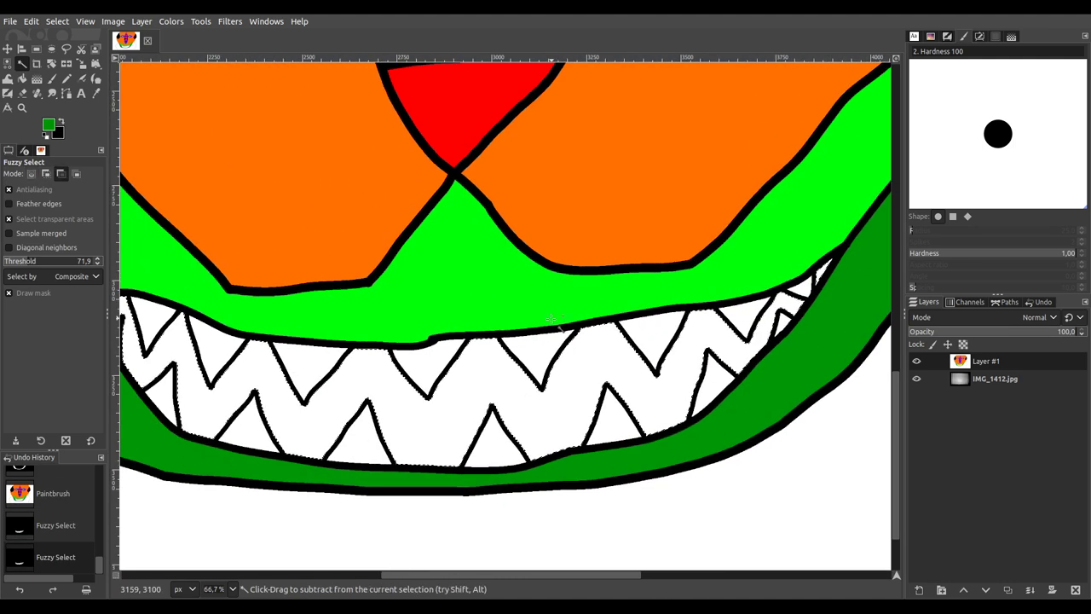
{"action": "scroll", "coordinate": [552, 320], "scroll_direction": "down", "scroll_amount": 1, "text": "ctrl"}
{"action": "scroll", "coordinate": [512, 345], "scroll_direction": "down", "scroll_amount": 1, "text": "ctrl"}
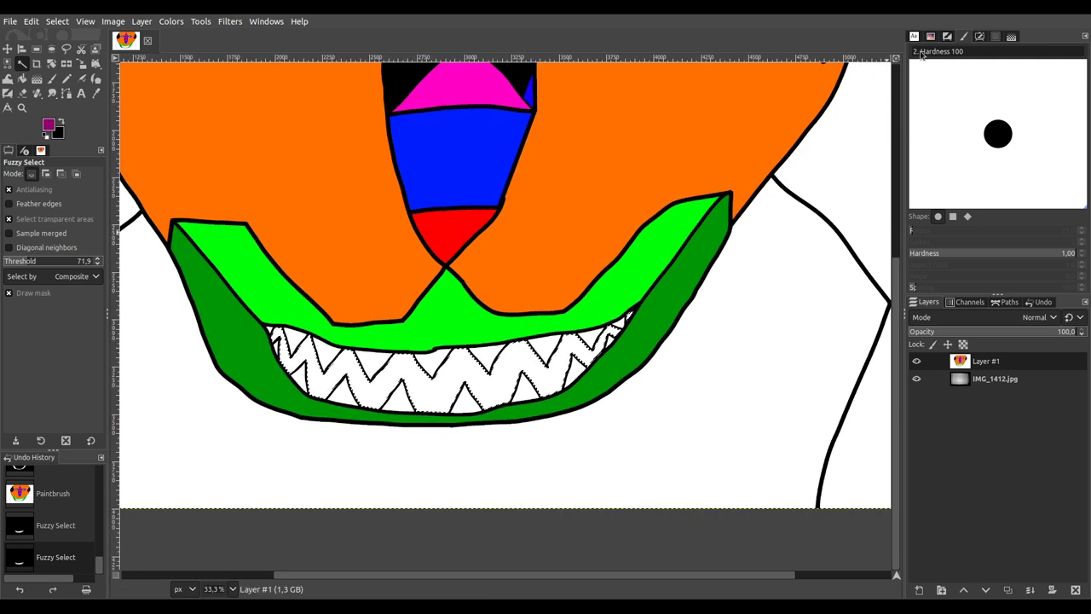
{"action": "left_click", "coordinate": [52, 79]}
{"action": "left_click_drag", "start_coordinate": [256, 366], "coordinate": [362, 375]}
{"action": "left_click_drag", "start_coordinate": [611, 309], "coordinate": [622, 298]}
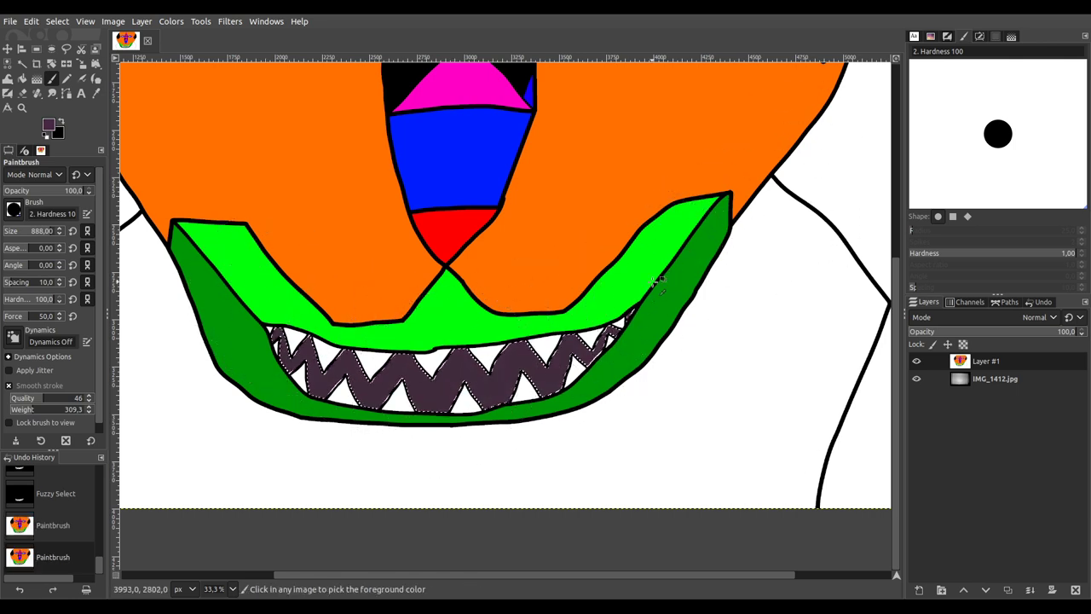
Step: Fuzzy-select the neck and shoulders area below the head and paint it brown
{"action": "key", "text": "ctrl+a"}
{"action": "scroll", "coordinate": [435, 390], "scroll_direction": "down", "scroll_amount": 3}
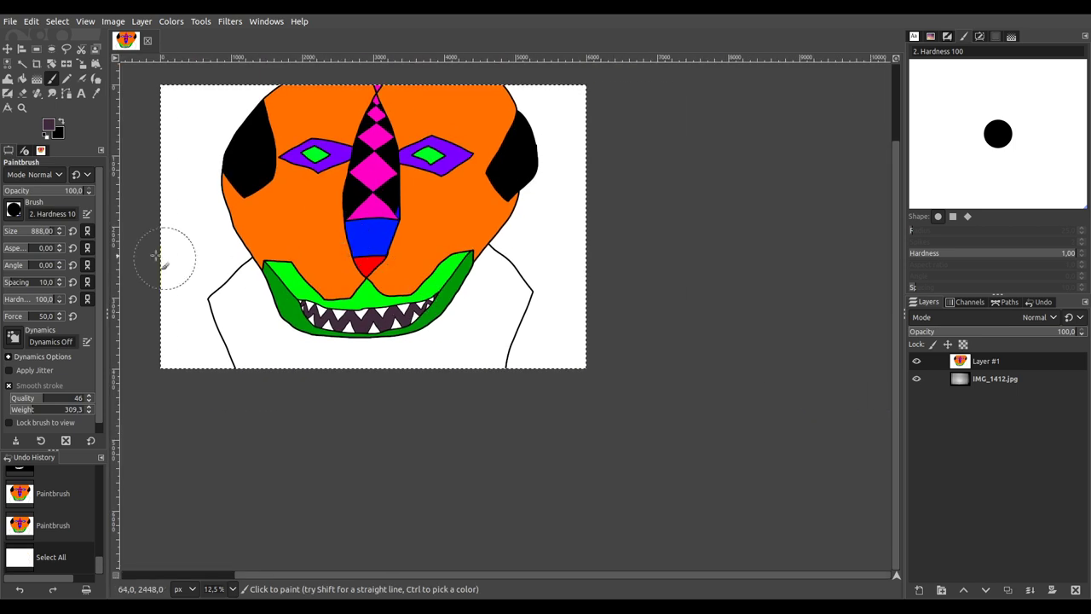
{"action": "left_click", "coordinate": [23, 65]}
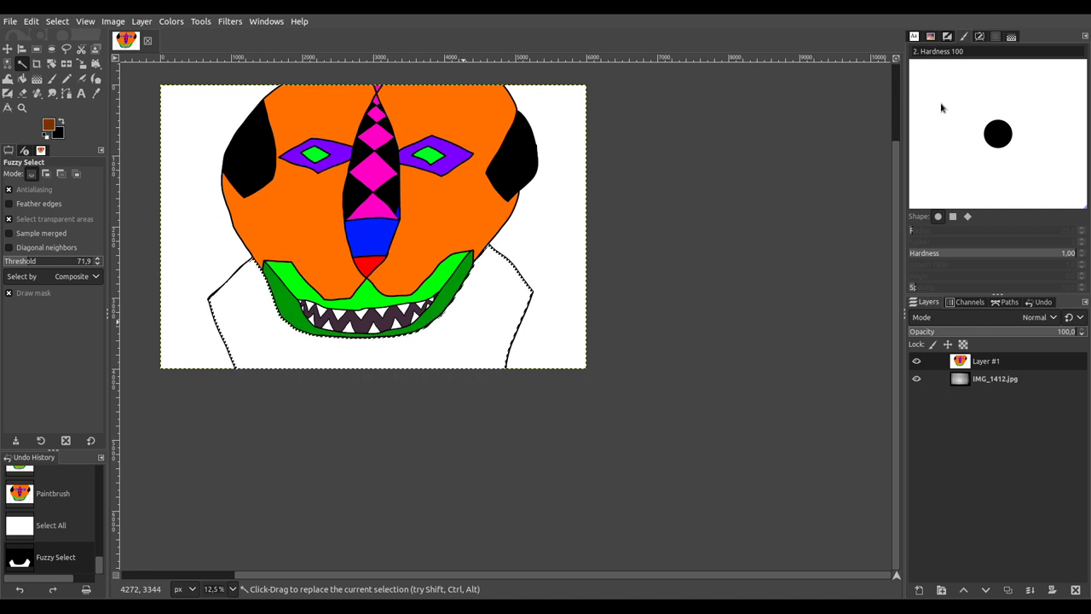
{"action": "key", "text": "p"}
{"action": "mouse_move", "coordinate": [192, 251]}
{"action": "left_mouse_down"}
{"action": "mouse_move", "coordinate": [243, 392]}
{"action": "mouse_move", "coordinate": [243, 207]}
{"action": "mouse_move", "coordinate": [277, 324]}
{"action": "mouse_move", "coordinate": [267, 268]}
{"action": "mouse_move", "coordinate": [278, 388]}
{"action": "left_mouse_up"}
{"action": "mouse_move", "coordinate": [337, 373]}
{"action": "left_mouse_down"}
{"action": "mouse_move", "coordinate": [502, 370]}
{"action": "mouse_move", "coordinate": [518, 295]}
{"action": "mouse_move", "coordinate": [503, 240]}
{"action": "mouse_move", "coordinate": [478, 303]}
{"action": "mouse_move", "coordinate": [419, 344]}
{"action": "mouse_move", "coordinate": [308, 339]}
{"action": "left_mouse_up"}
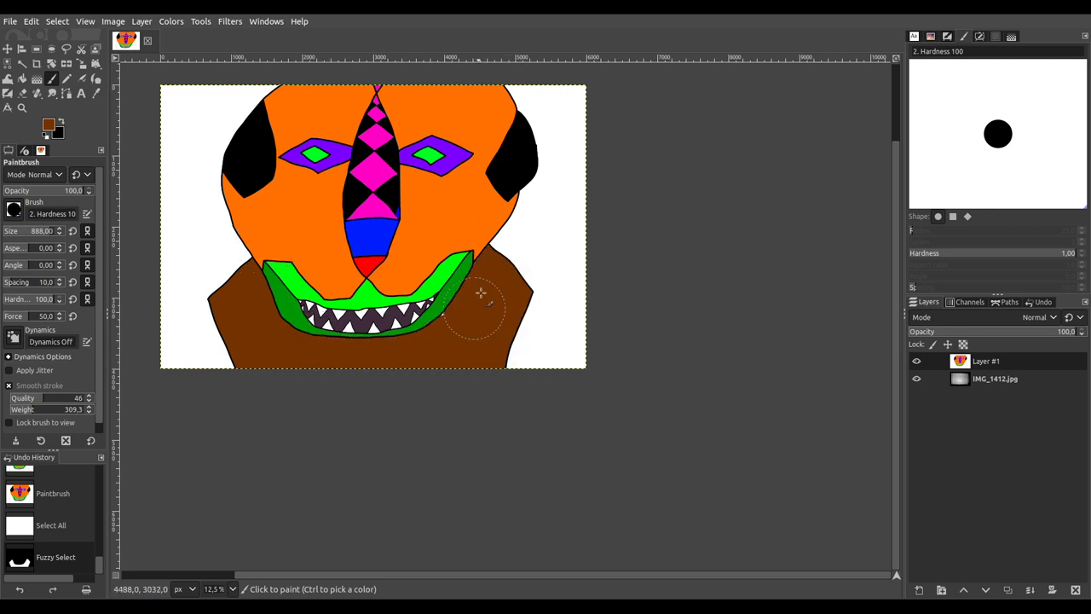
{"action": "mouse_move", "coordinate": [361, 367]}
{"action": "left_mouse_down"}
{"action": "mouse_move", "coordinate": [293, 358]}
{"action": "mouse_move", "coordinate": [349, 384]}
{"action": "left_mouse_up"}
{"action": "left_click", "coordinate": [223, 341]}
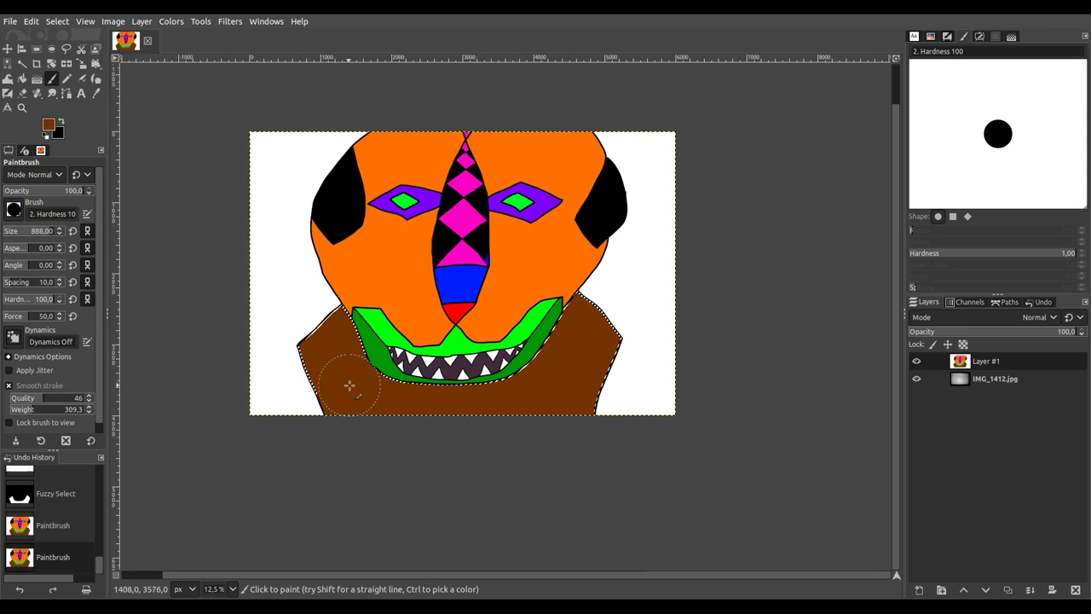
Step: Fuzzy-select the white background on both sides of the figure
{"action": "key", "text": "ctrl+a"}
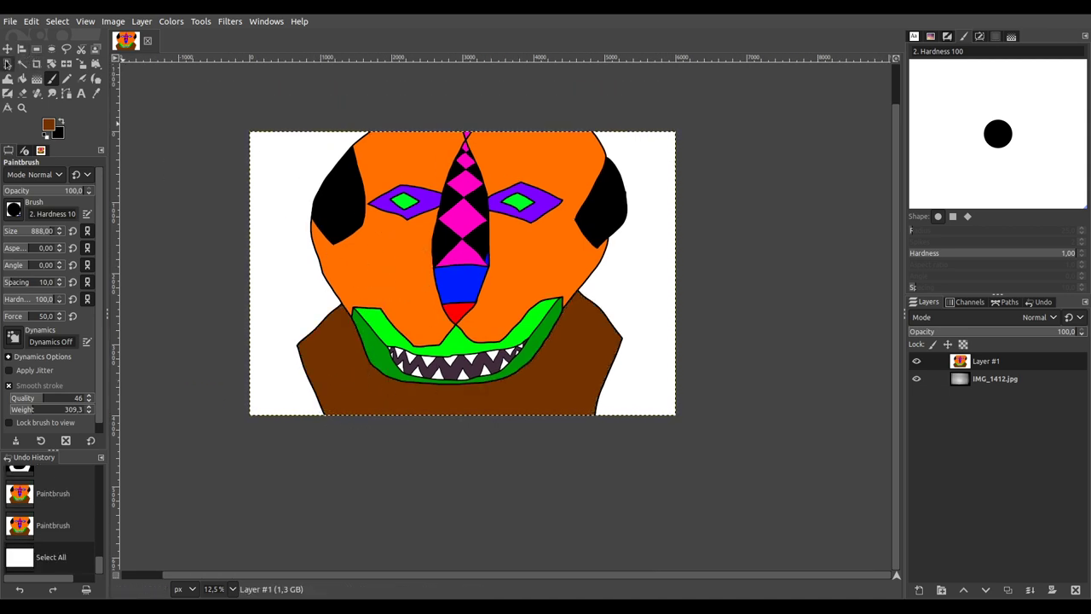
{"action": "left_click", "coordinate": [23, 63]}
{"action": "left_click", "coordinate": [620, 322]}
{"action": "left_click", "coordinate": [694, 270]}
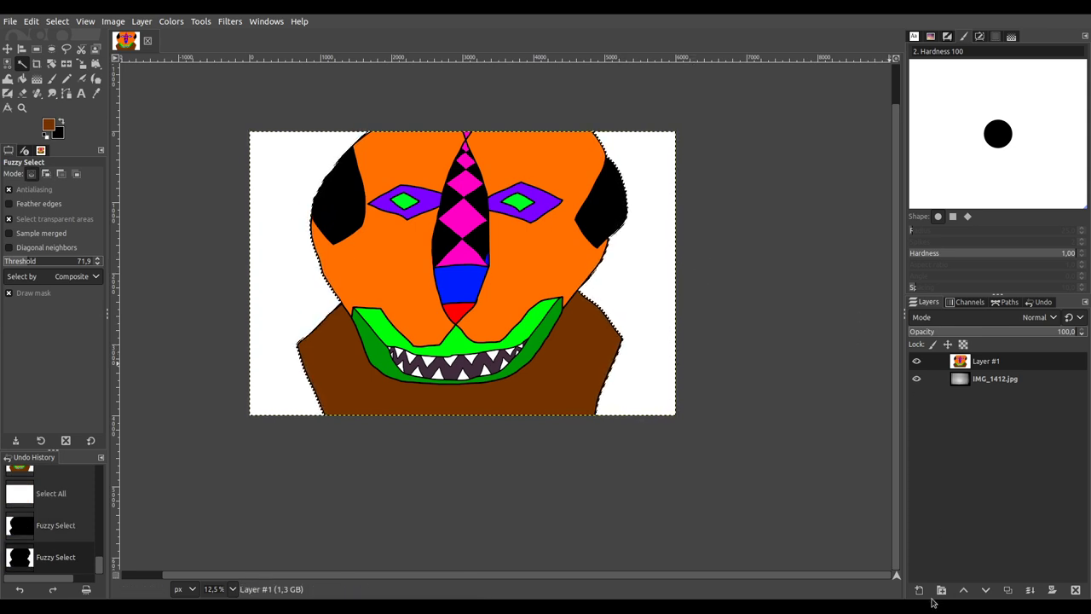
Step: Add a transparent layer above Layer #1, and paint the selected background dark purple on Layer #1
{"action": "left_click", "coordinate": [1055, 590]}
{"action": "left_click", "coordinate": [1001, 380]}
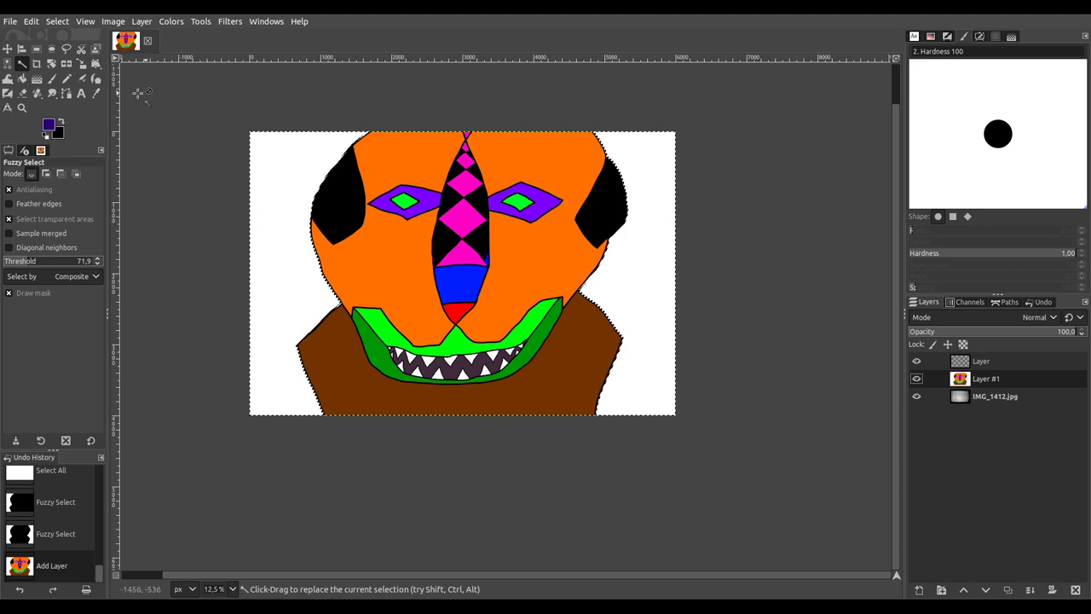
{"action": "left_click", "coordinate": [52, 77]}
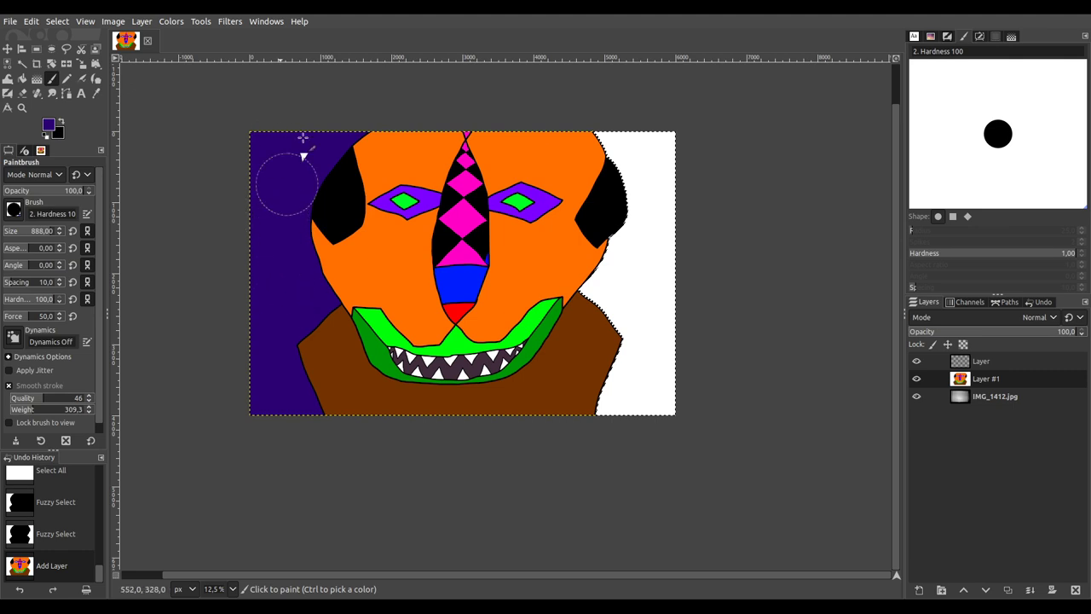
{"action": "mouse_move", "coordinate": [590, 109]}
{"action": "left_mouse_down"}
{"action": "mouse_move", "coordinate": [619, 182]}
{"action": "mouse_move", "coordinate": [653, 182]}
{"action": "mouse_move", "coordinate": [674, 209]}
{"action": "mouse_move", "coordinate": [675, 105]}
{"action": "mouse_move", "coordinate": [666, 398]}
{"action": "mouse_move", "coordinate": [641, 441]}
{"action": "mouse_move", "coordinate": [592, 429]}
{"action": "mouse_move", "coordinate": [643, 353]}
{"action": "mouse_move", "coordinate": [633, 410]}
{"action": "mouse_move", "coordinate": [644, 224]}
{"action": "mouse_move", "coordinate": [634, 189]}
{"action": "mouse_move", "coordinate": [586, 283]}
{"action": "left_mouse_up"}
{"action": "left_click_drag", "start_coordinate": [626, 359], "coordinate": [622, 366]}
Step: On the new transparent layer, draw a shaped (dimpled) Abstract 1 gradient across the selected background
{"action": "left_click", "coordinate": [981, 361]}
{"action": "left_click", "coordinate": [37, 78]}
{"action": "left_click_drag", "start_coordinate": [468, 322], "coordinate": [546, 204]}
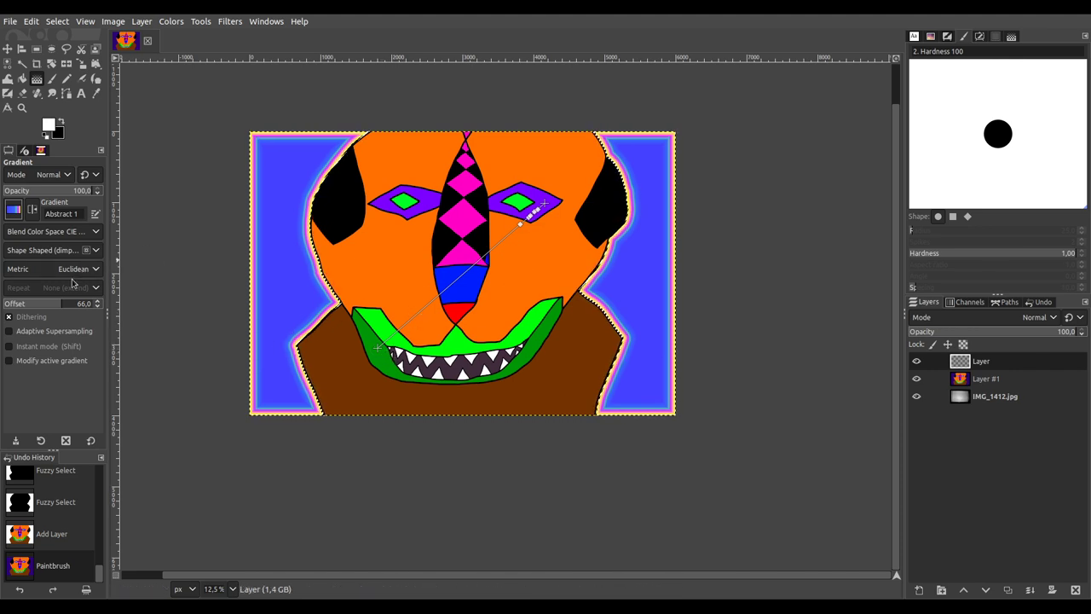
Step: Try several offsets for the background gradient and set it to 34,0
{"action": "left_click_drag", "start_coordinate": [65, 306], "coordinate": [127, 307]}
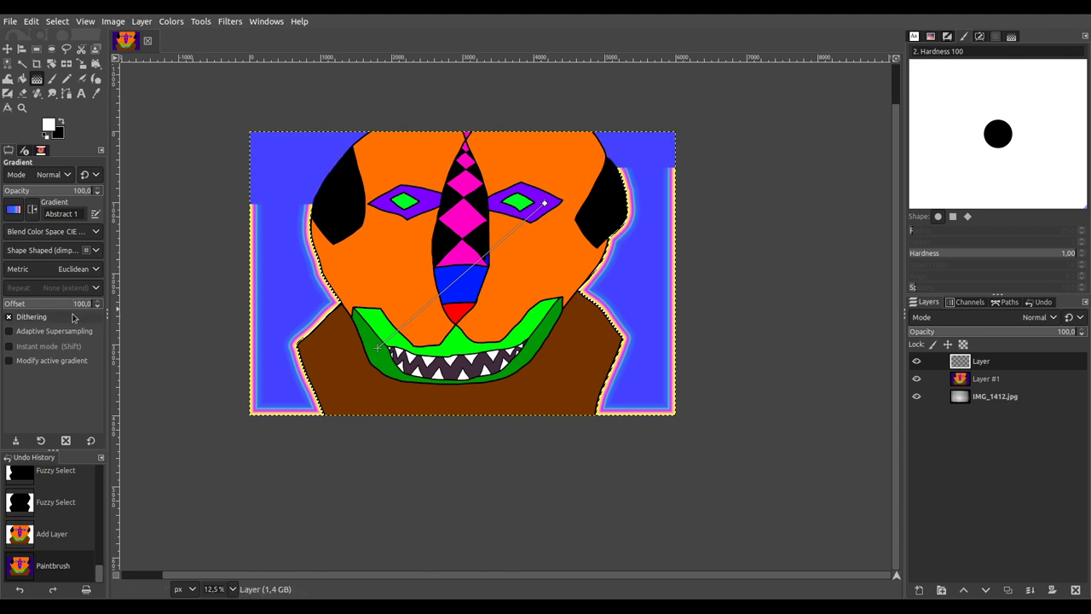
{"action": "left_click", "coordinate": [9, 304]}
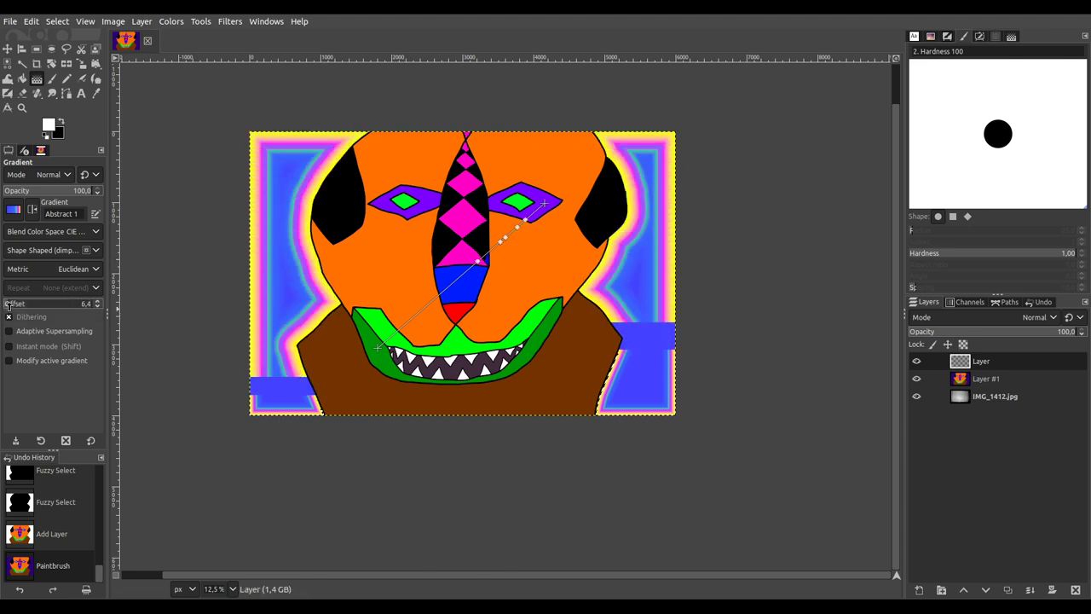
{"action": "left_click_drag", "start_coordinate": [9, 304], "coordinate": [46, 306]}
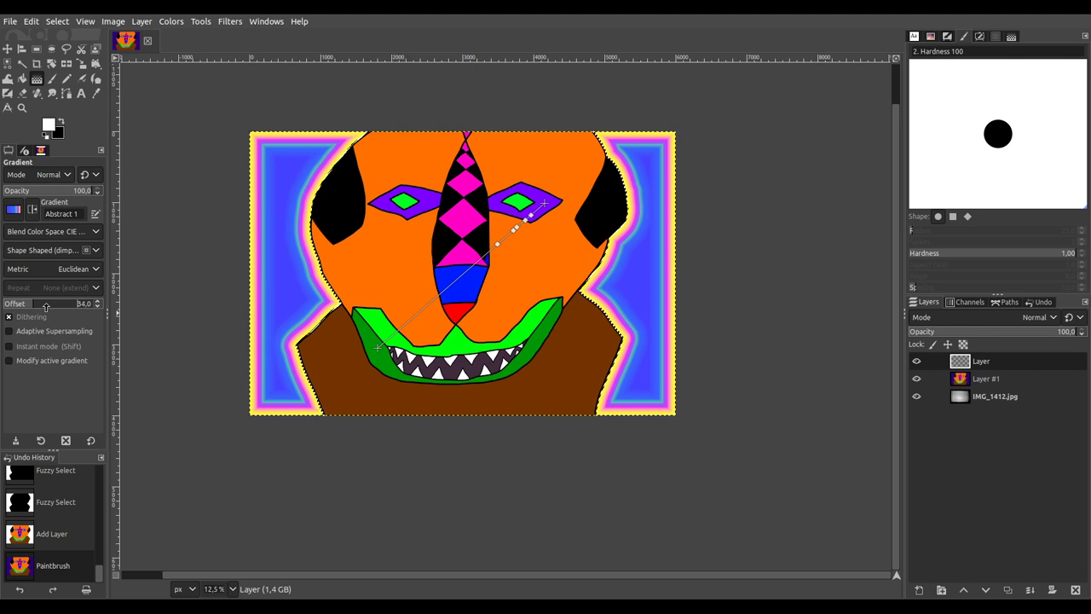
Step: Move the background gradient's first stop to 21,33 and try dark purple as the colour of the stop at 82,47
{"action": "left_click", "coordinate": [468, 279]}
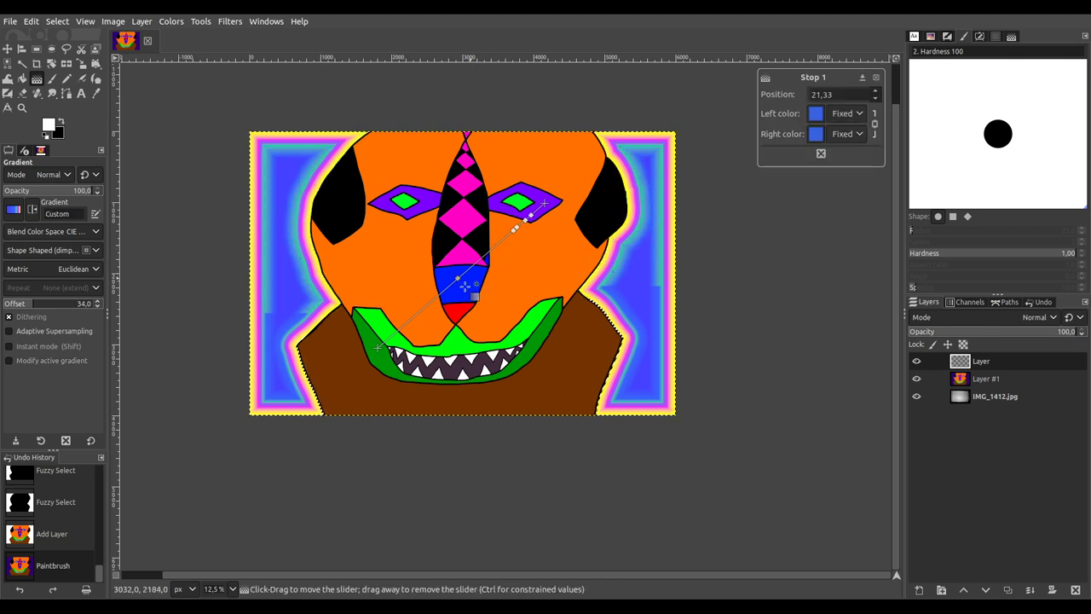
{"action": "left_click", "coordinate": [530, 216]}
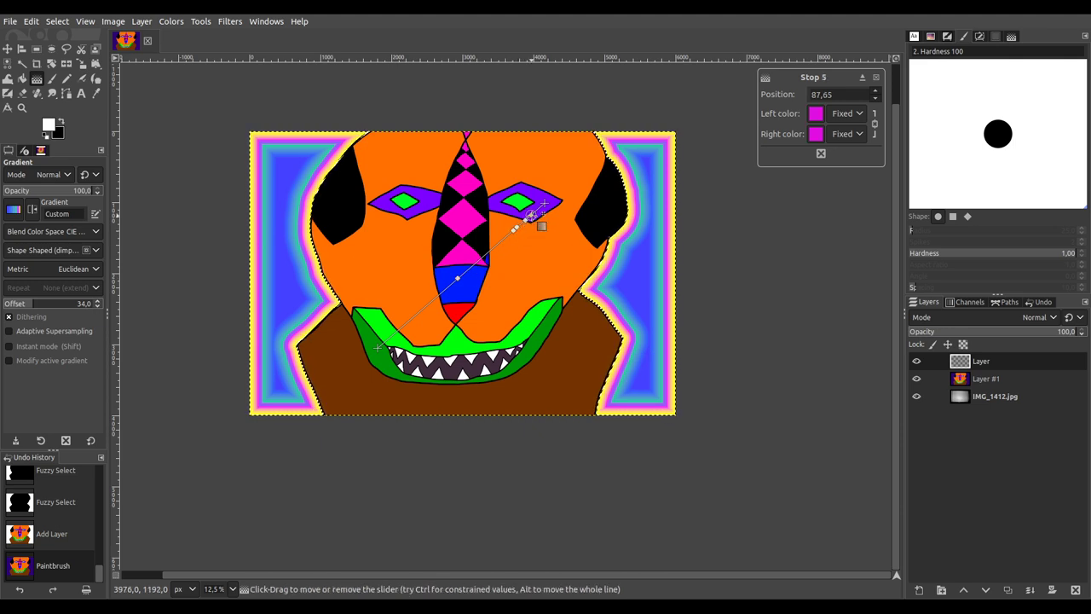
{"action": "left_click", "coordinate": [525, 219]}
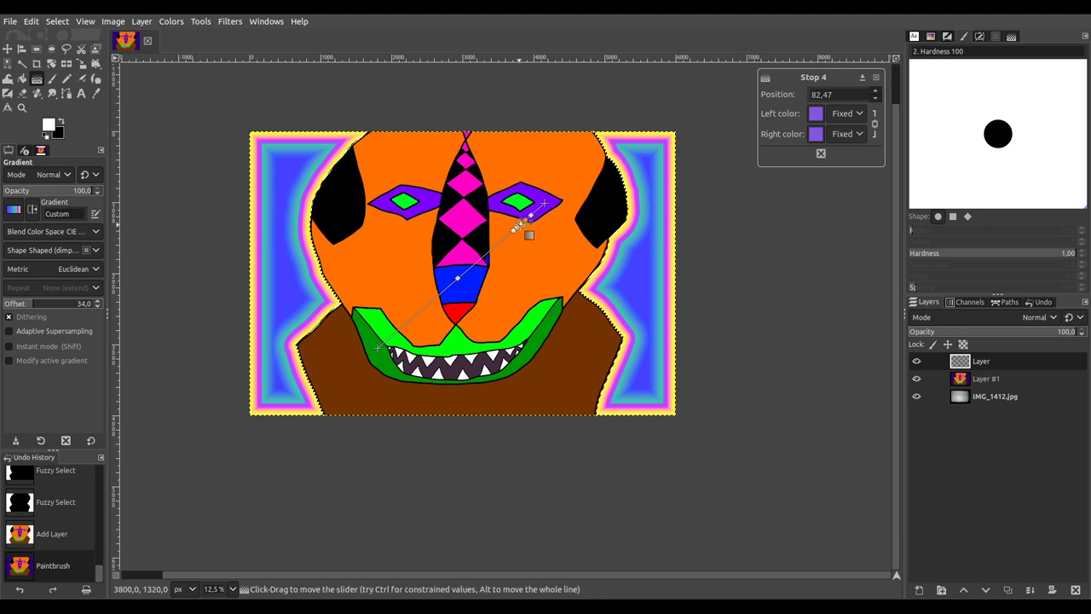
{"action": "left_click", "coordinate": [514, 231]}
{"action": "left_click", "coordinate": [458, 278]}
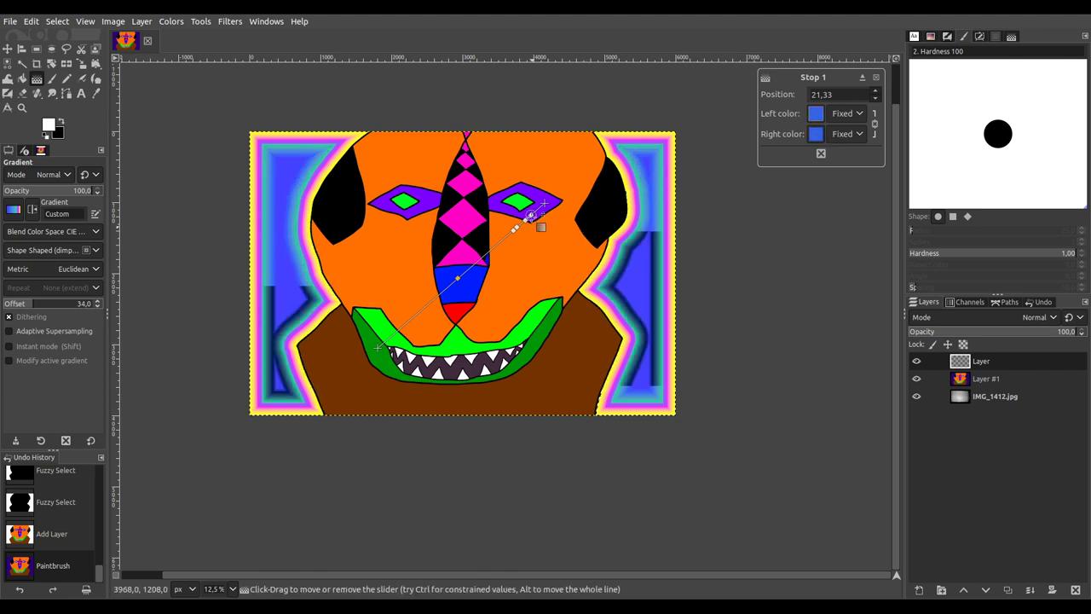
{"action": "left_click", "coordinate": [530, 216]}
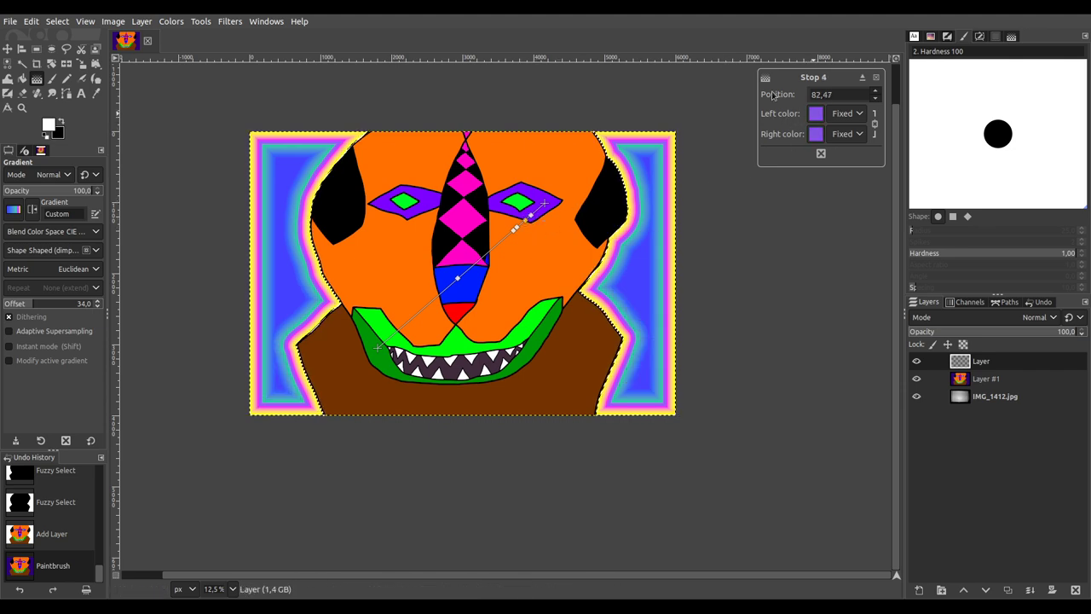
{"action": "left_click", "coordinate": [815, 116]}
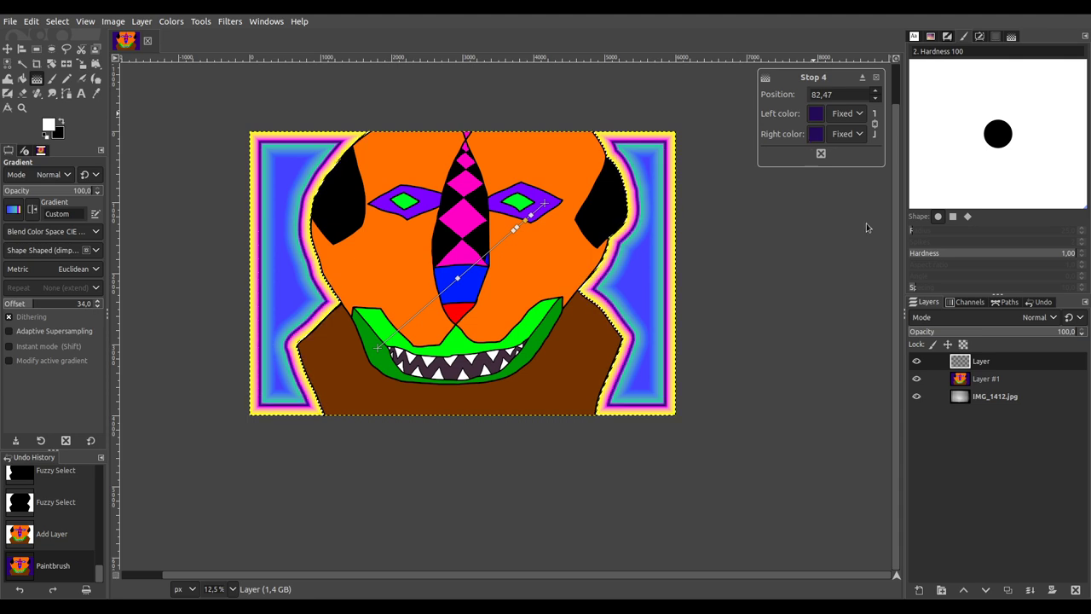
Step: Set the colour of the gradient's start endpoint to dark red
{"action": "left_click", "coordinate": [544, 205]}
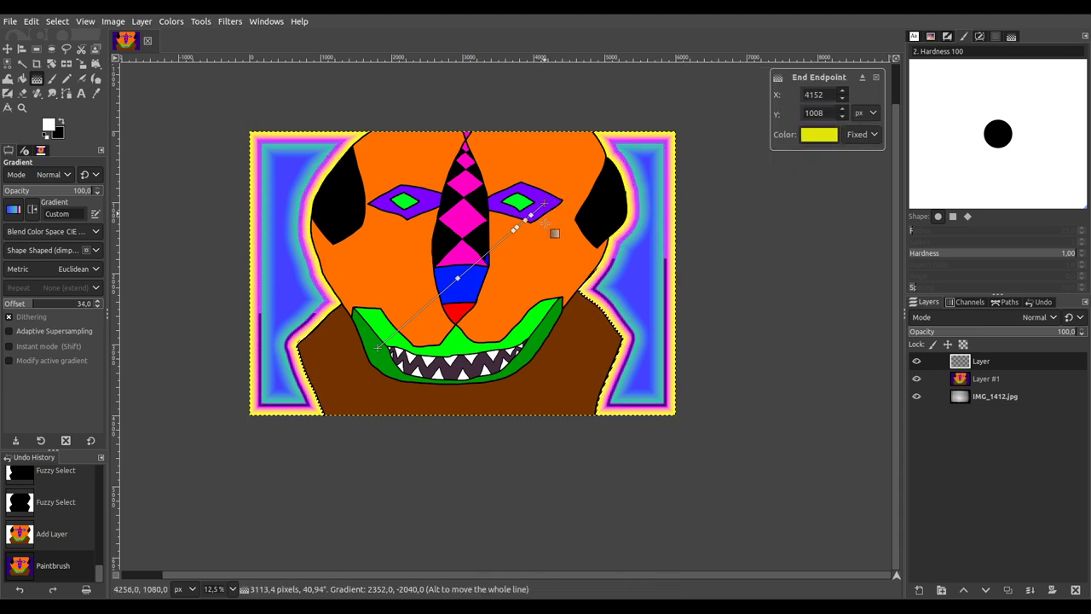
{"action": "left_click", "coordinate": [380, 347]}
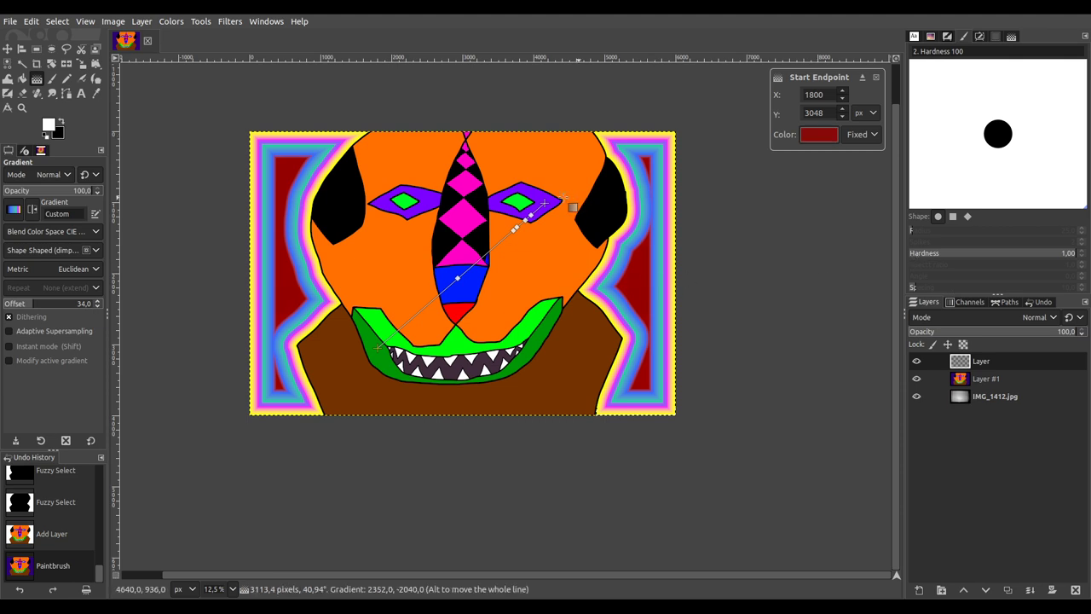
{"action": "left_click", "coordinate": [543, 203]}
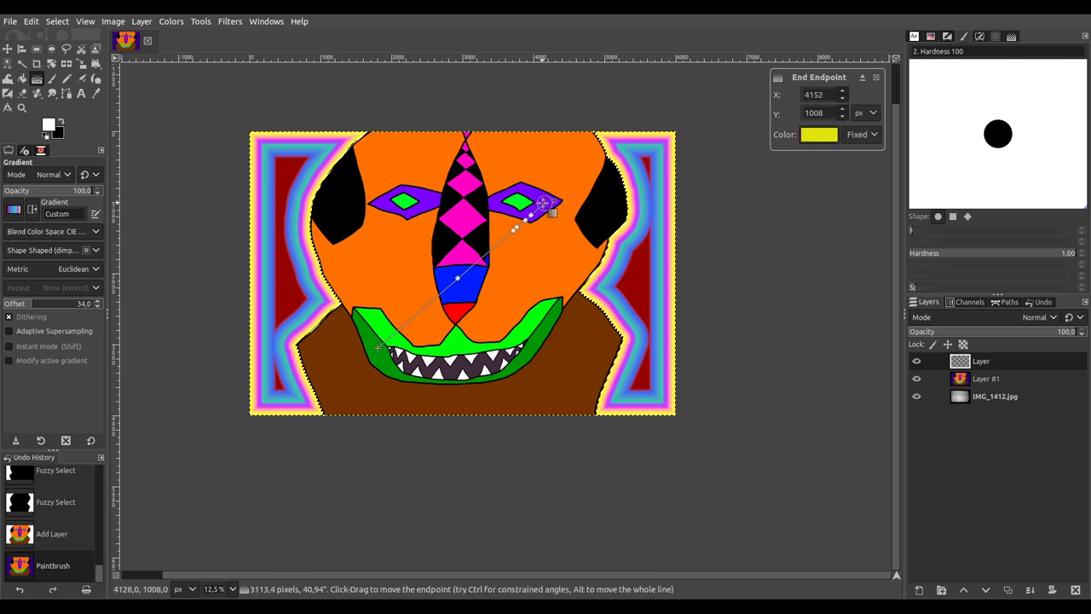
Step: Move the gradient's first stop to 11,62 and apply the gradient with an offset of 37,2
{"action": "left_click_drag", "start_coordinate": [458, 277], "coordinate": [467, 271]}
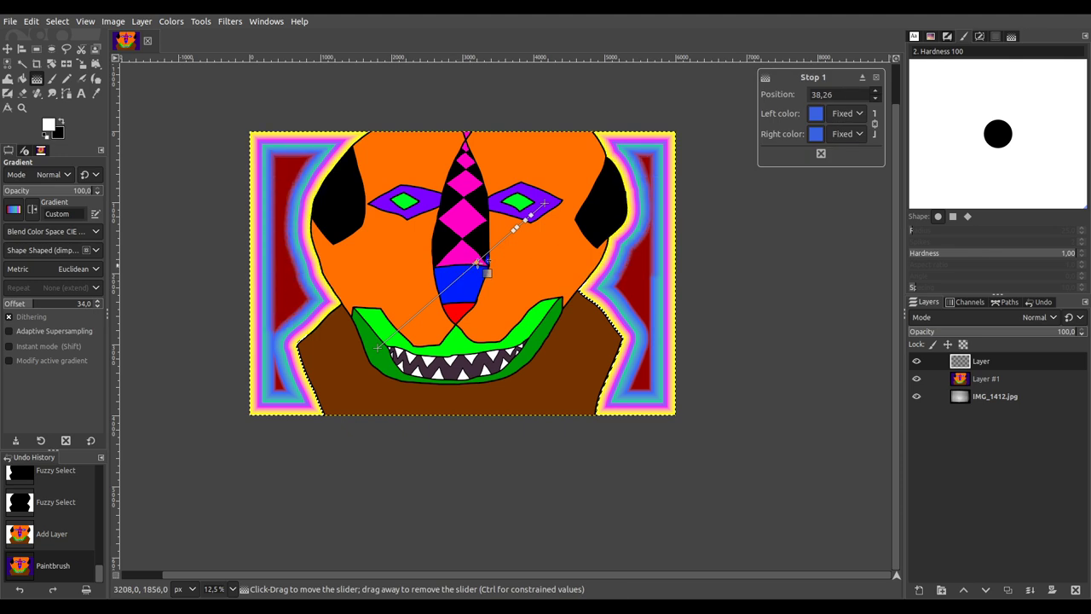
{"action": "left_click_drag", "start_coordinate": [484, 261], "coordinate": [453, 285]}
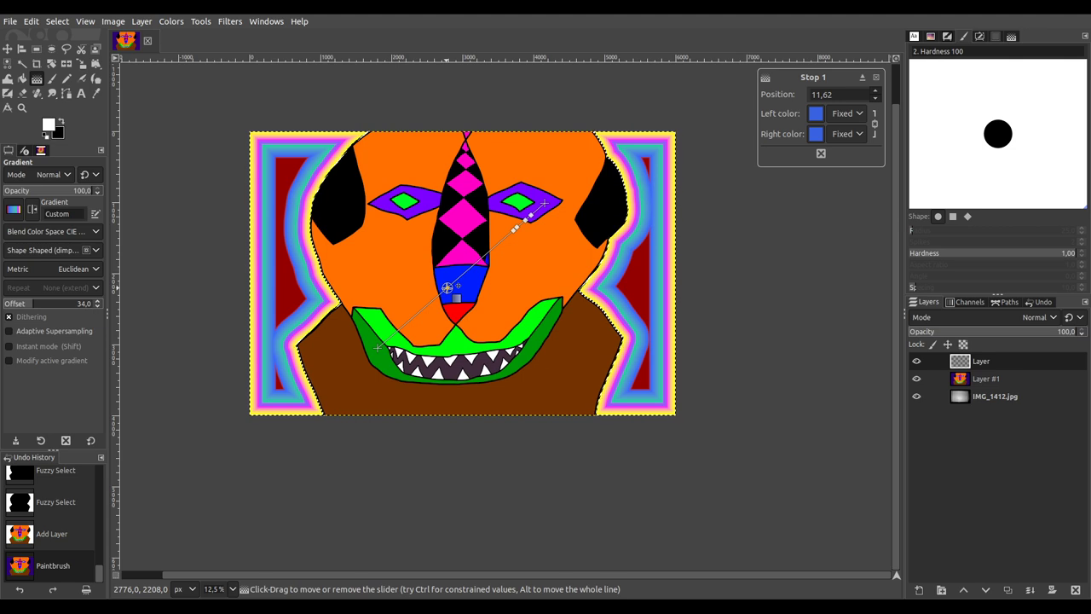
{"action": "left_click", "coordinate": [61, 304]}
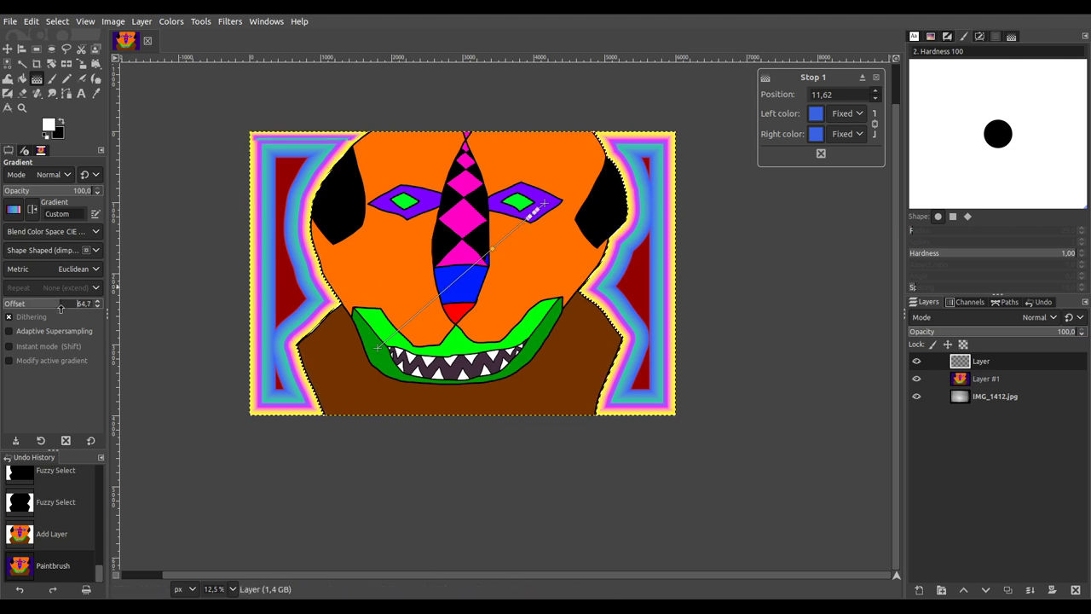
{"action": "left_click", "coordinate": [10, 303]}
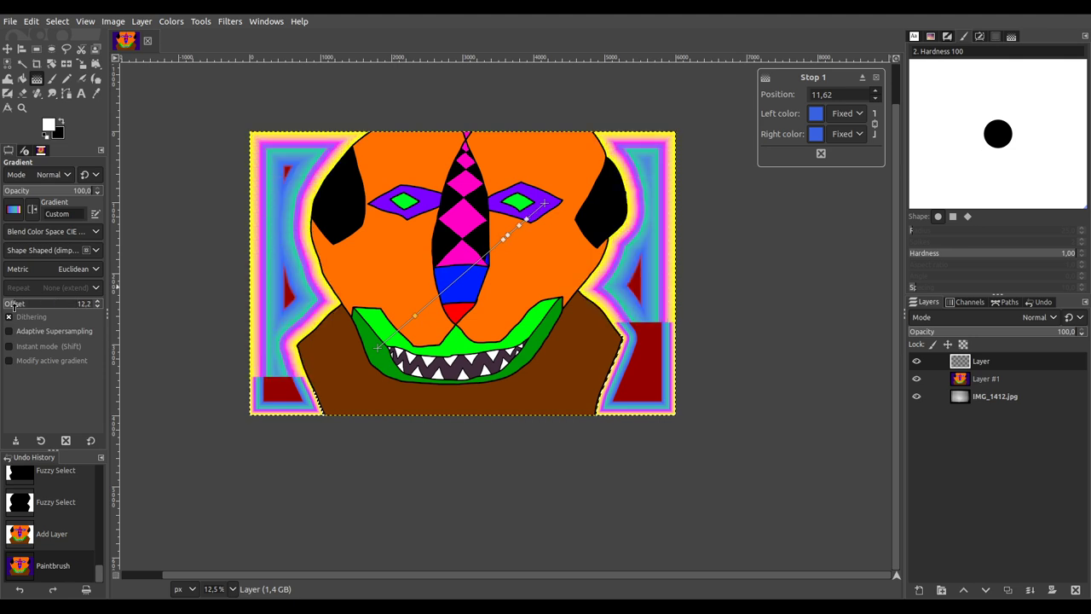
{"action": "left_click_drag", "start_coordinate": [22, 305], "coordinate": [38, 304]}
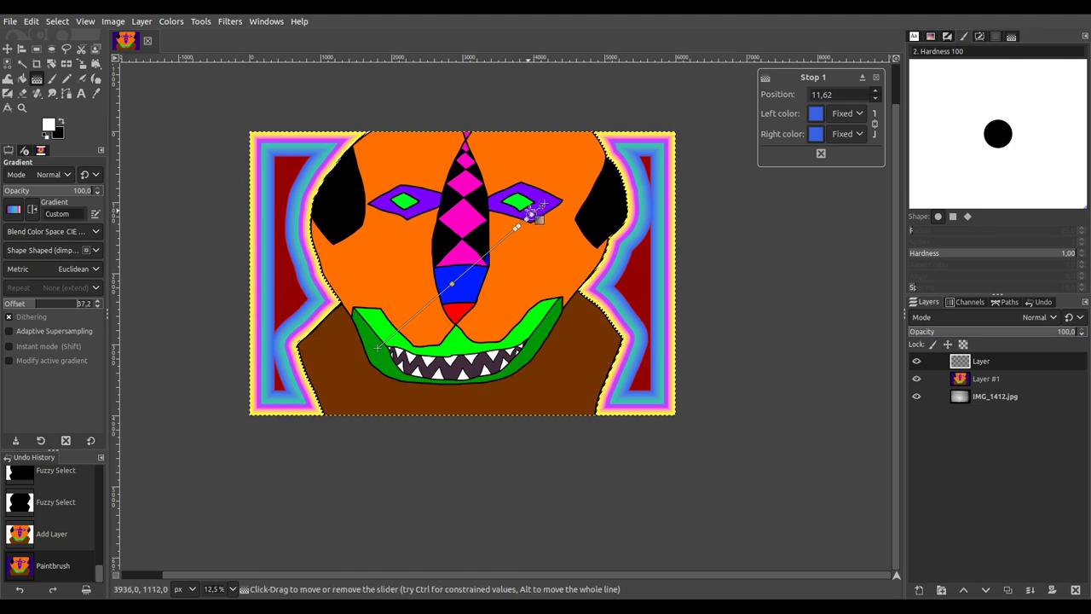
{"action": "left_click", "coordinate": [546, 202]}
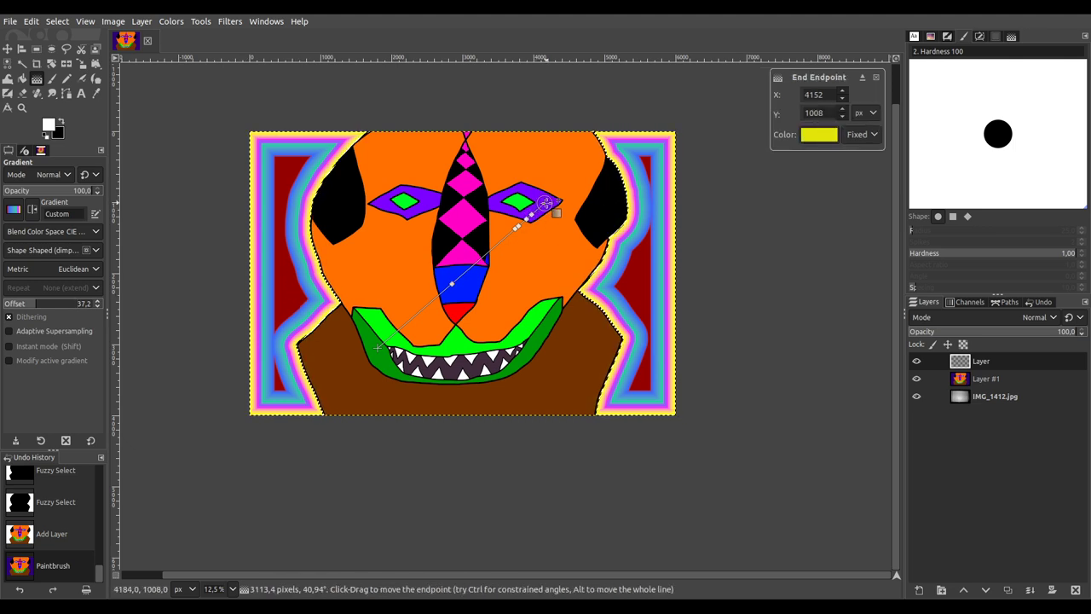
{"action": "key", "text": "Return"}
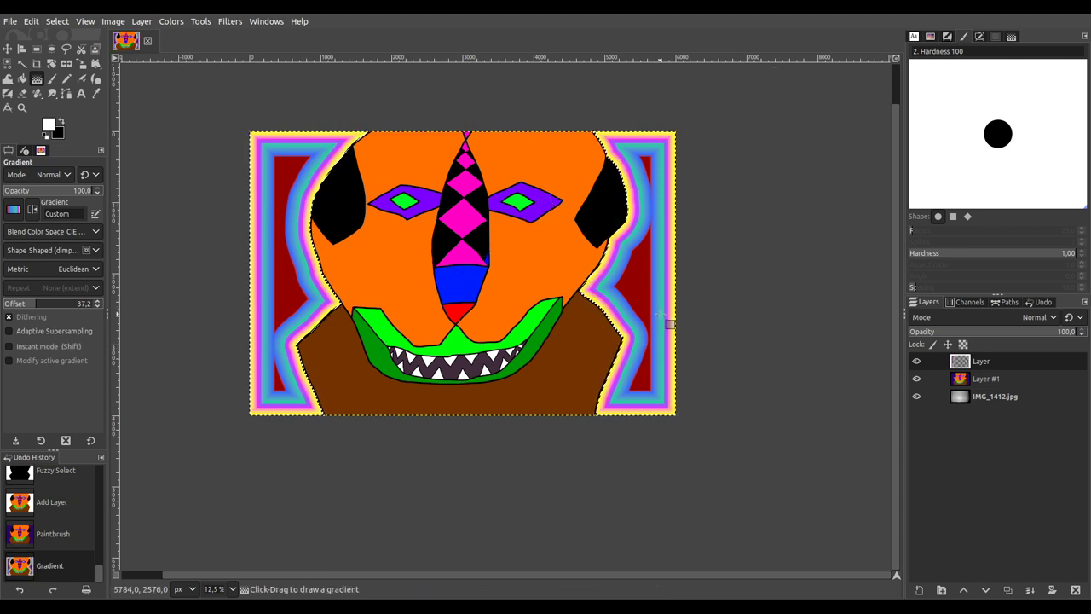
Step: With the whole canvas selected, lower the gradient layer beneath Layer #1 and clear the undo history
{"action": "key", "text": "ctrl+a"}
{"action": "left_click", "coordinate": [987, 590]}
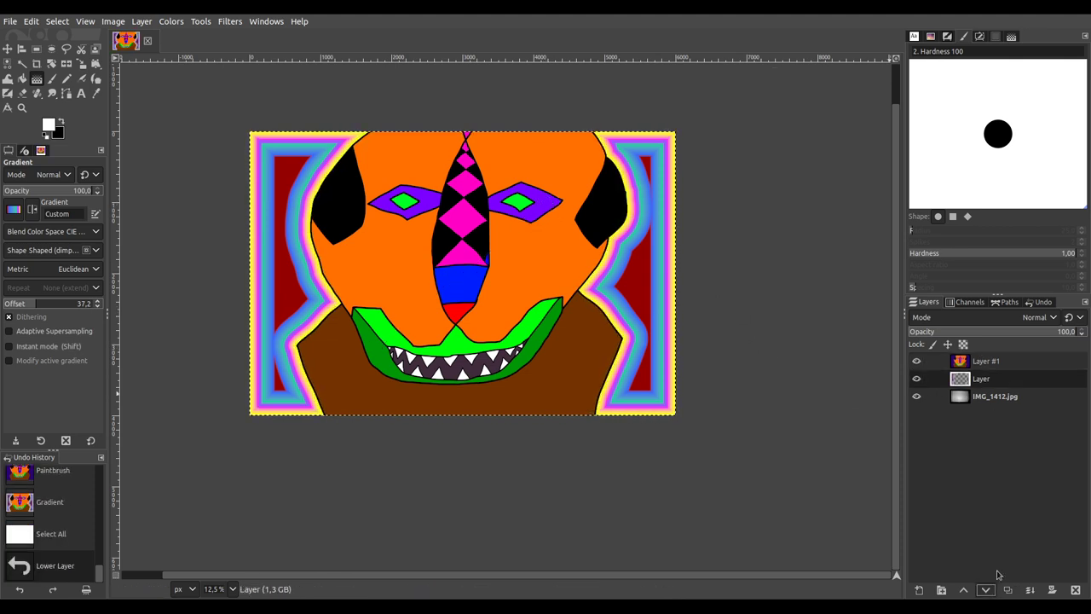
{"action": "left_click", "coordinate": [86, 590]}
Step: Duplicate Layer #1 and lower the copy to the very bottom of the layer stack, below IMG_1412.jpg
{"action": "left_click", "coordinate": [998, 368]}
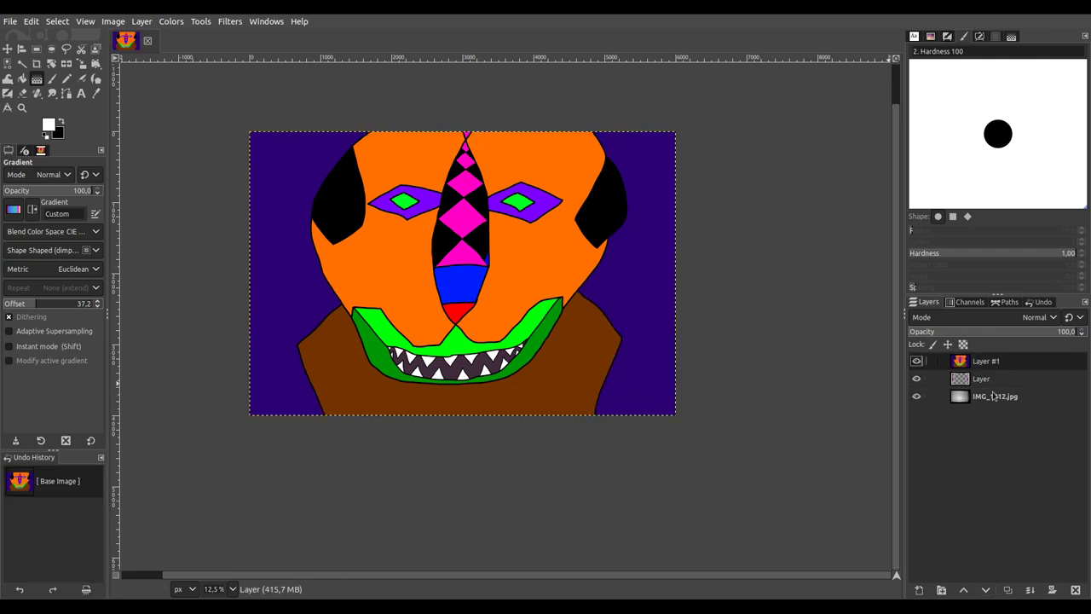
{"action": "left_click", "coordinate": [1008, 589]}
{"action": "left_click", "coordinate": [986, 590]}
{"action": "left_click", "coordinate": [987, 590]}
{"action": "left_click", "coordinate": [986, 590]}
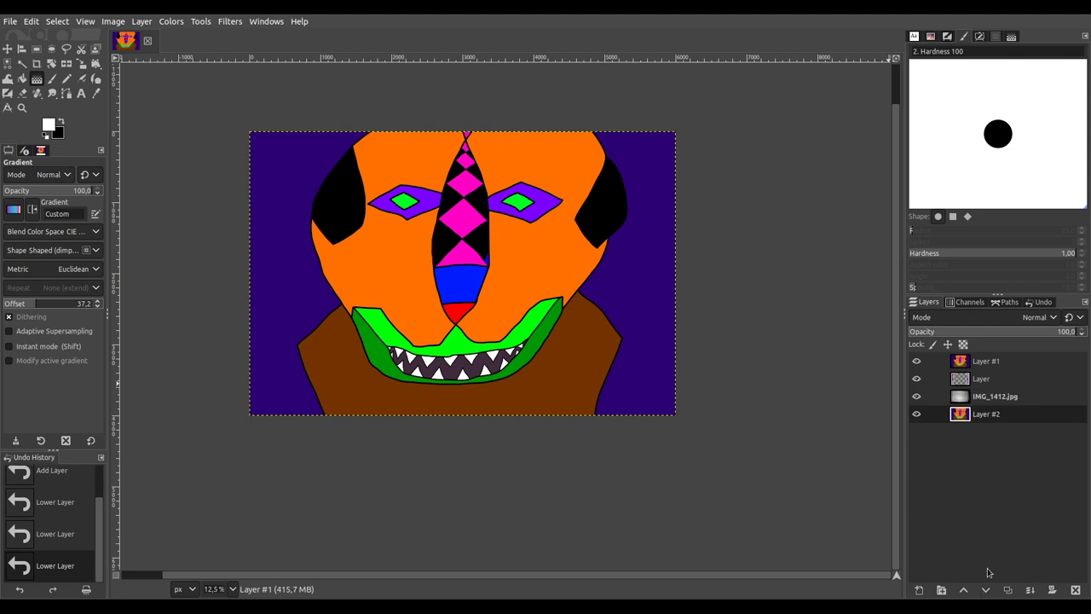
Step: Change the blend mode of Layer #1 to Burn
{"action": "left_click", "coordinate": [982, 361]}
{"action": "scroll", "coordinate": [1025, 317], "scroll_direction": "down", "scroll_amount": 7}
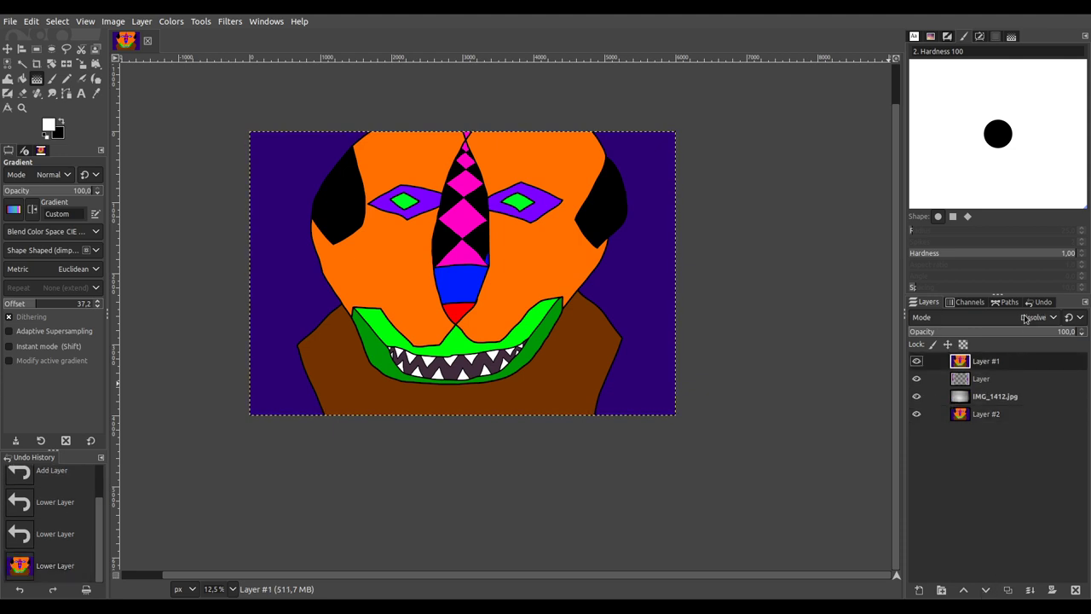
{"action": "scroll", "coordinate": [1025, 317], "scroll_direction": "down", "scroll_amount": 3}
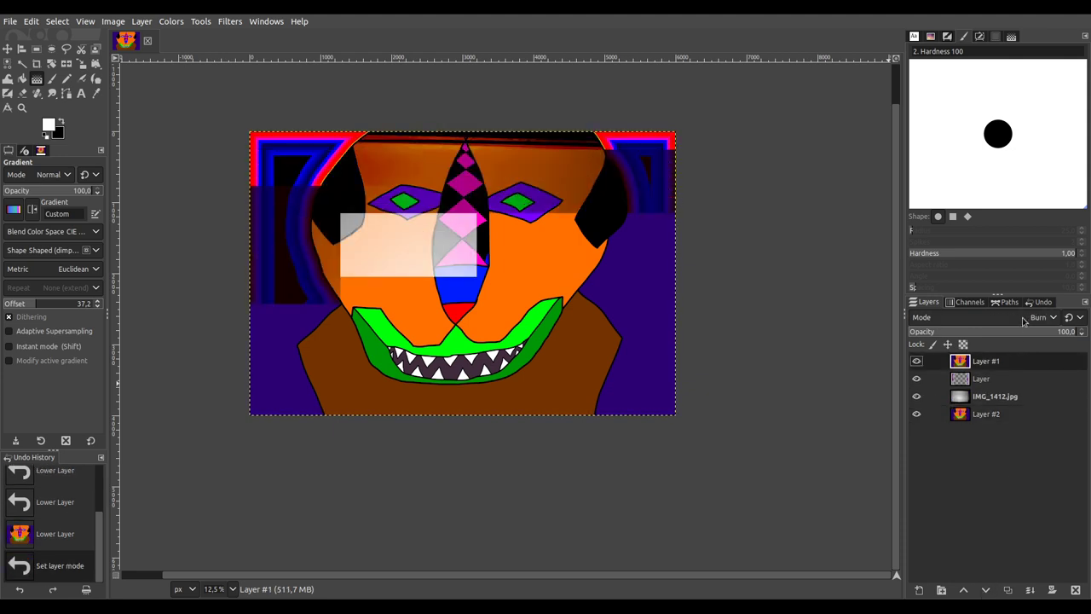
Step: Try blend modes such as Lighten only and Dodge on the gradient layer, and return it to Normal
{"action": "left_click", "coordinate": [992, 380]}
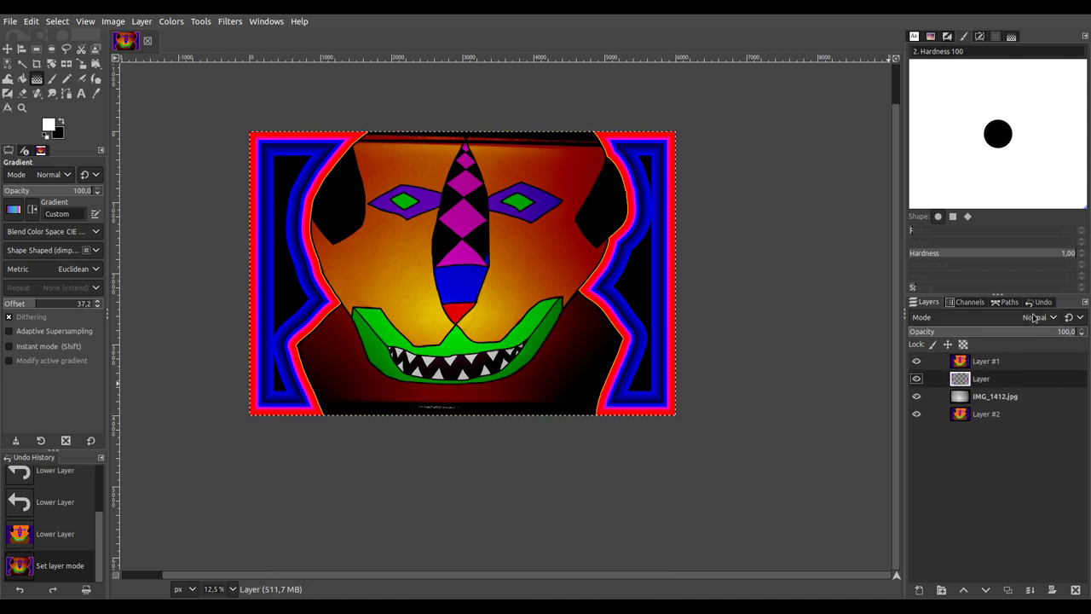
{"action": "scroll", "coordinate": [1034, 317], "scroll_direction": "down", "scroll_amount": 2}
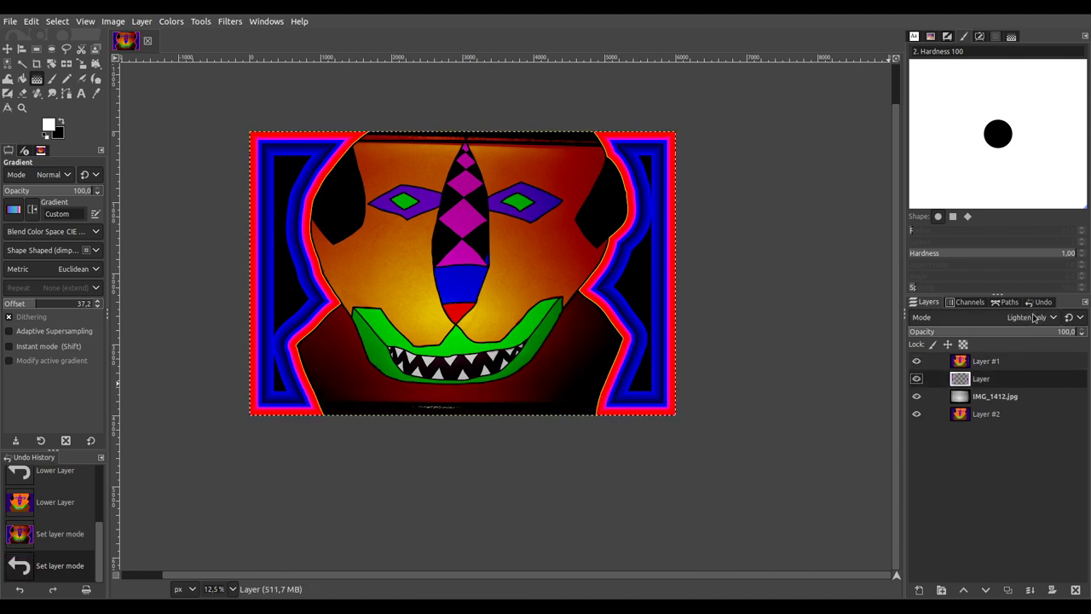
{"action": "scroll", "coordinate": [1034, 317], "scroll_direction": "down", "scroll_amount": 4}
{"action": "scroll", "coordinate": [1034, 317], "scroll_direction": "up", "scroll_amount": 1}
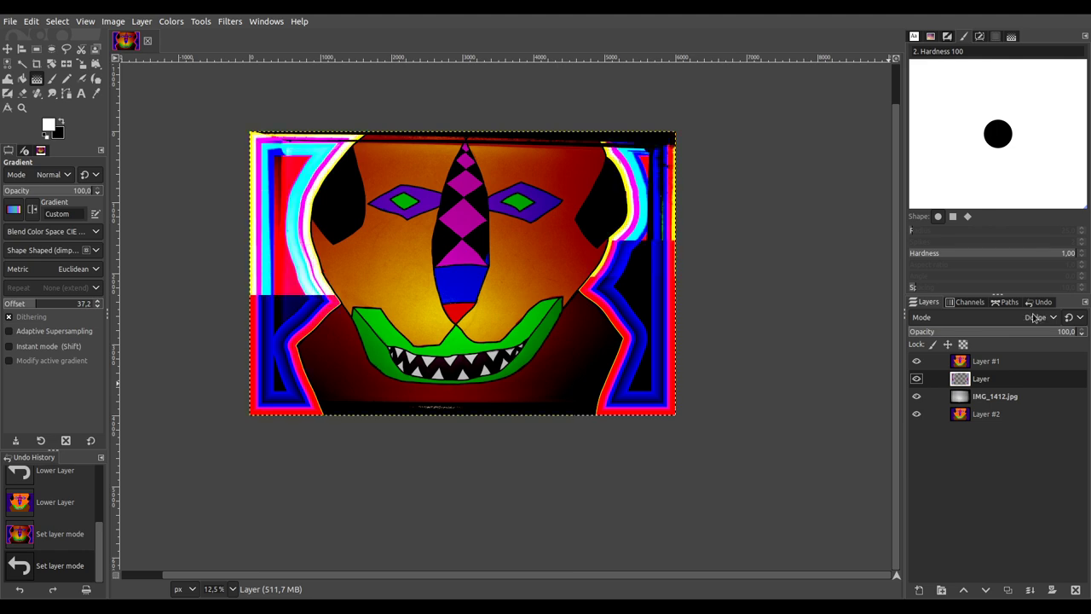
{"action": "scroll", "coordinate": [1034, 317], "scroll_direction": "up", "scroll_amount": 3}
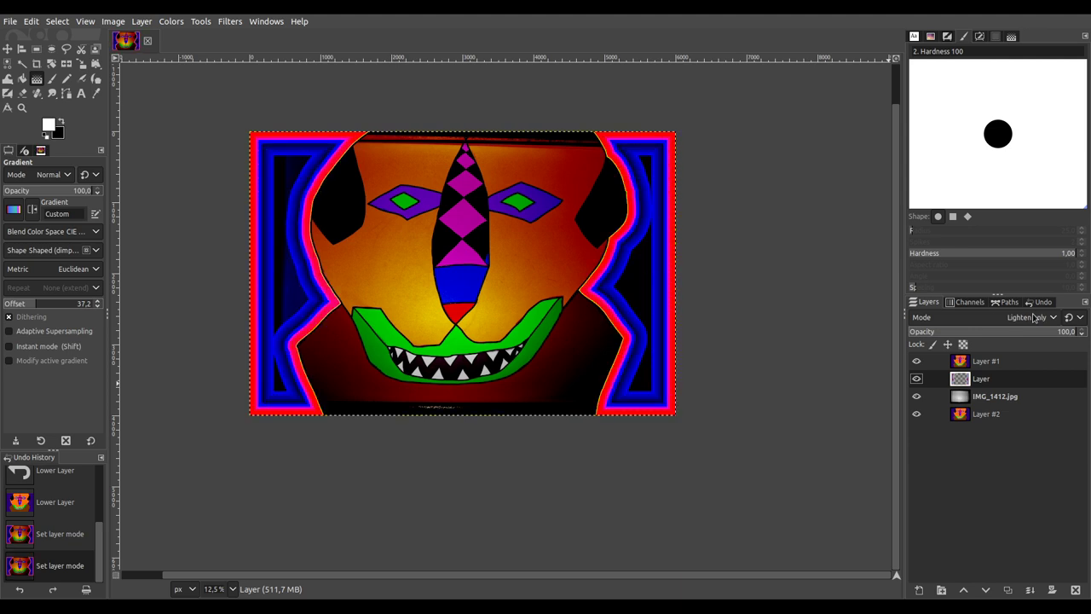
{"action": "scroll", "coordinate": [1034, 317], "scroll_direction": "up", "scroll_amount": 2}
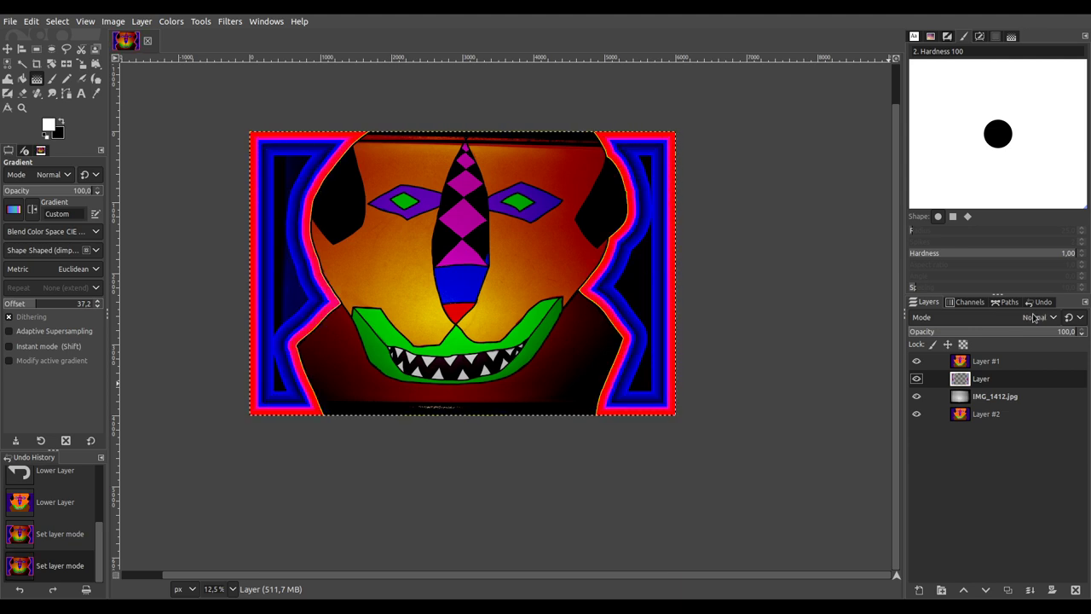
Step: Try blend modes such as Darken only, Addition, Overlay and Luma lighten only on IMG_1412.jpg, and set it to Screen
{"action": "left_click", "coordinate": [996, 397]}
{"action": "scroll", "coordinate": [1033, 318], "scroll_direction": "down", "scroll_amount": 4}
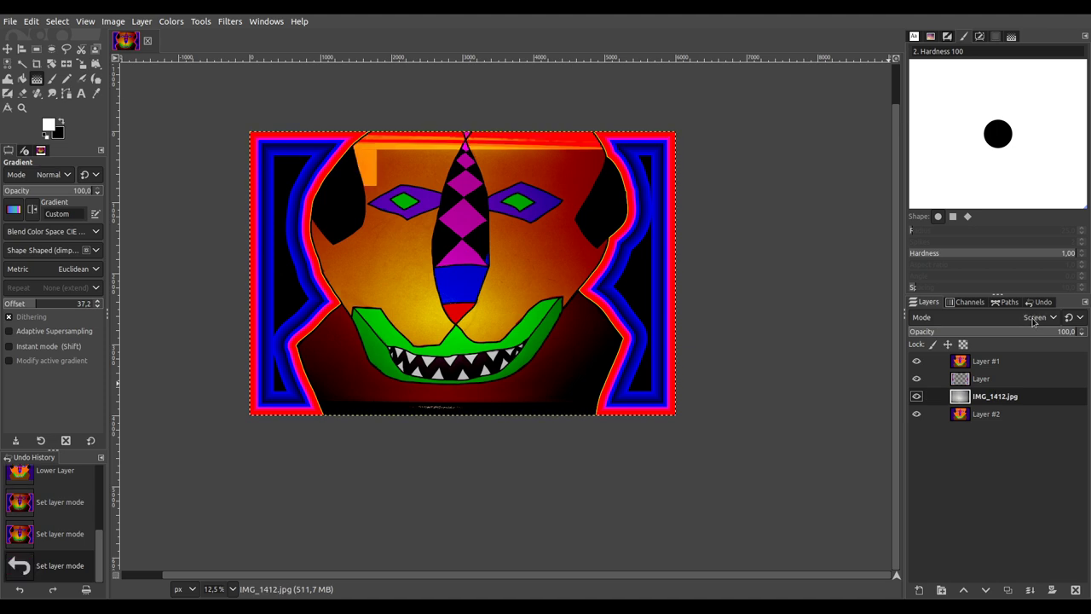
{"action": "scroll", "coordinate": [1034, 318], "scroll_direction": "down", "scroll_amount": 3}
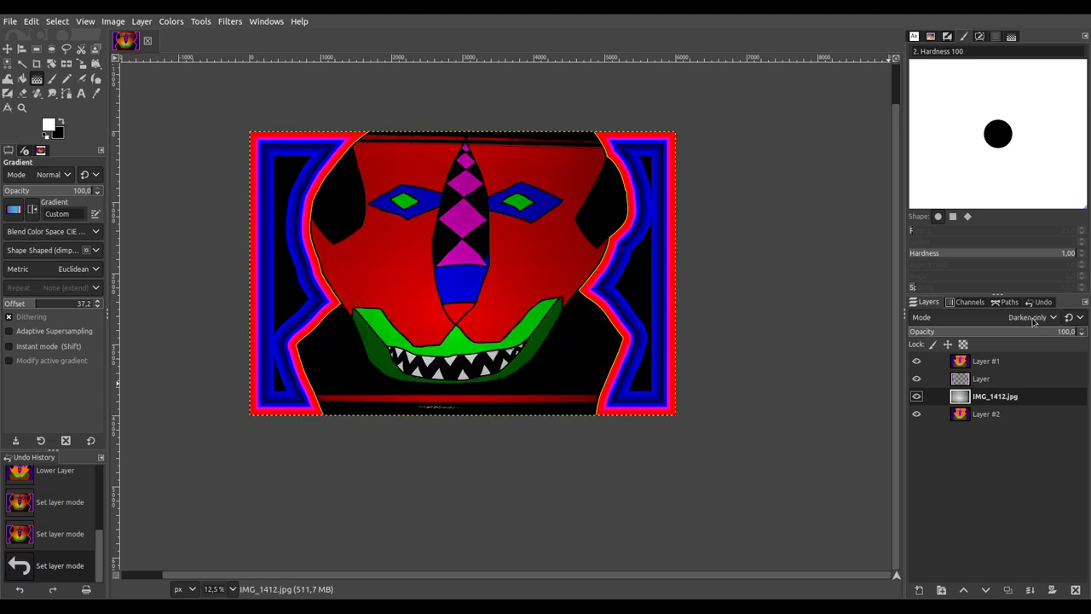
{"action": "scroll", "coordinate": [1033, 318], "scroll_direction": "up", "scroll_amount": 1}
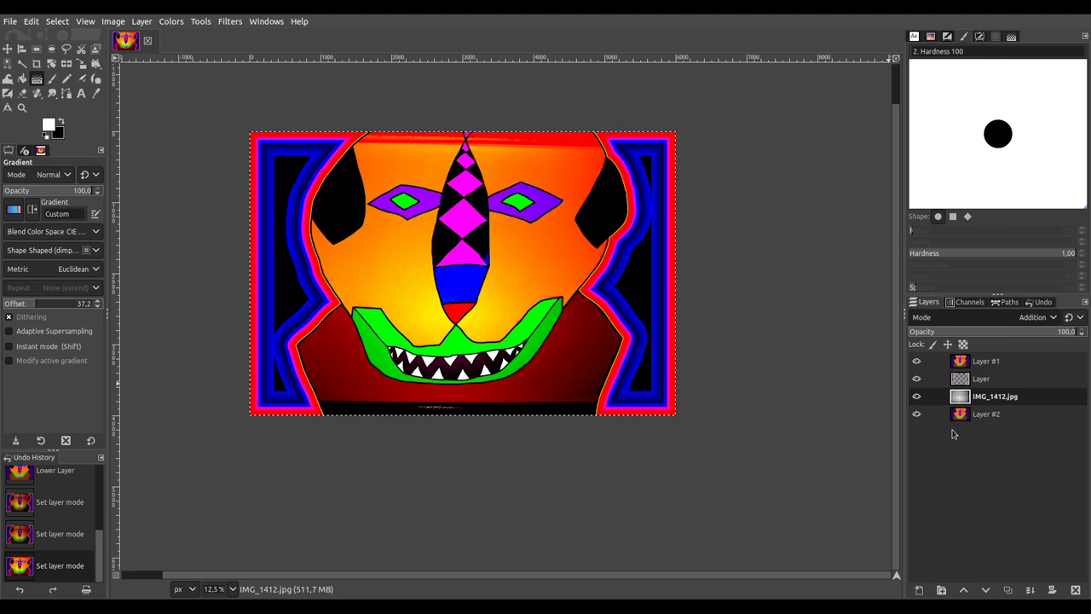
{"action": "key", "text": "Down"}
{"action": "key", "text": "Down"}
{"action": "key", "text": "Down"}
{"action": "key", "text": "Down"}
{"action": "key", "text": "Down"}
{"action": "key", "text": "Down"}
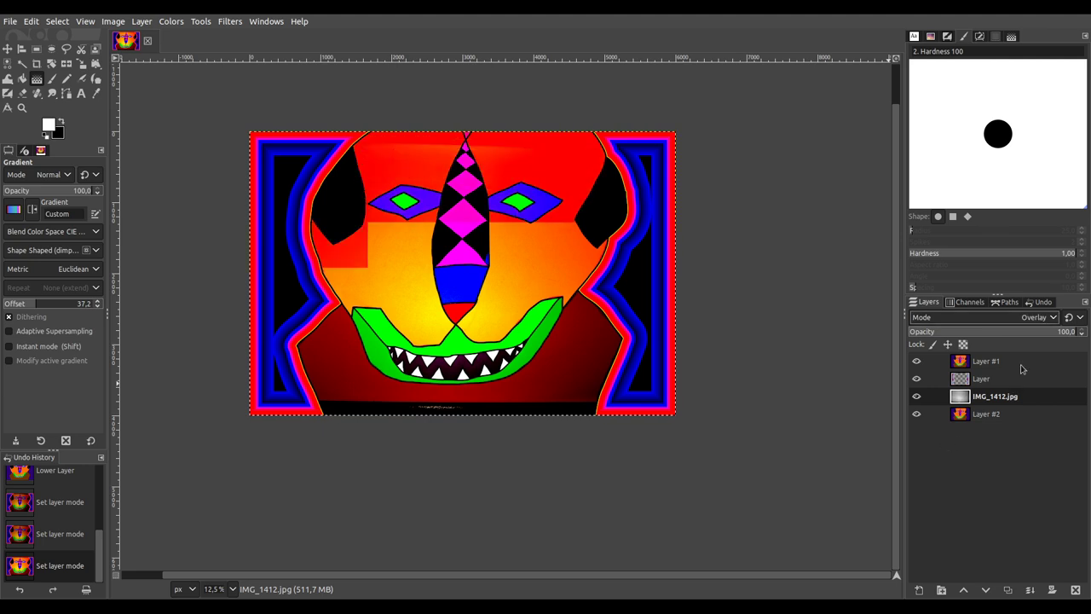
{"action": "scroll", "coordinate": [1032, 319], "scroll_direction": "up", "scroll_amount": 5}
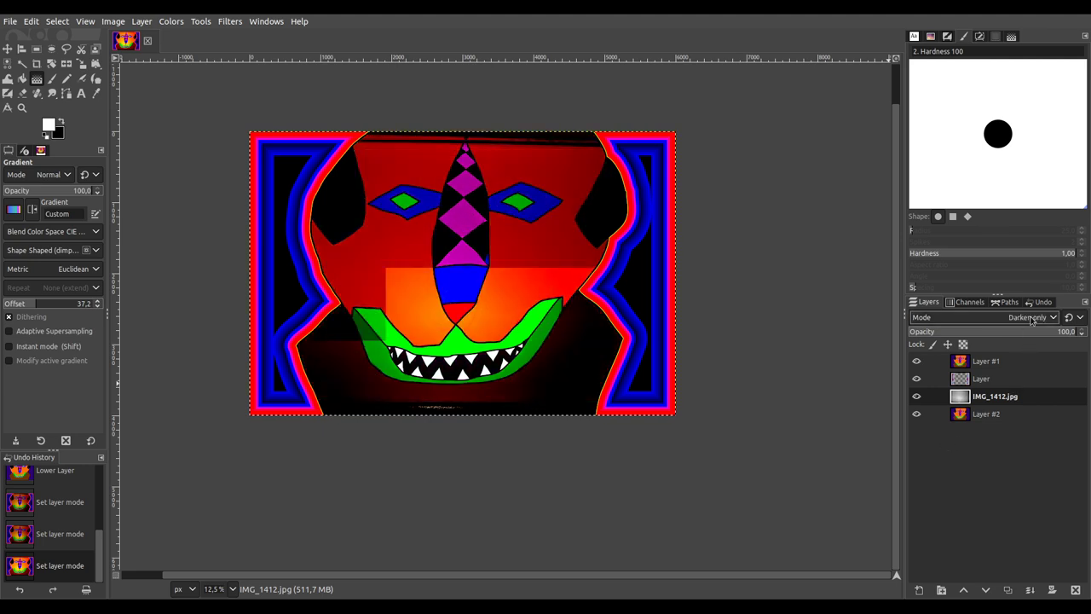
{"action": "scroll", "coordinate": [1031, 319], "scroll_direction": "up", "scroll_amount": 4}
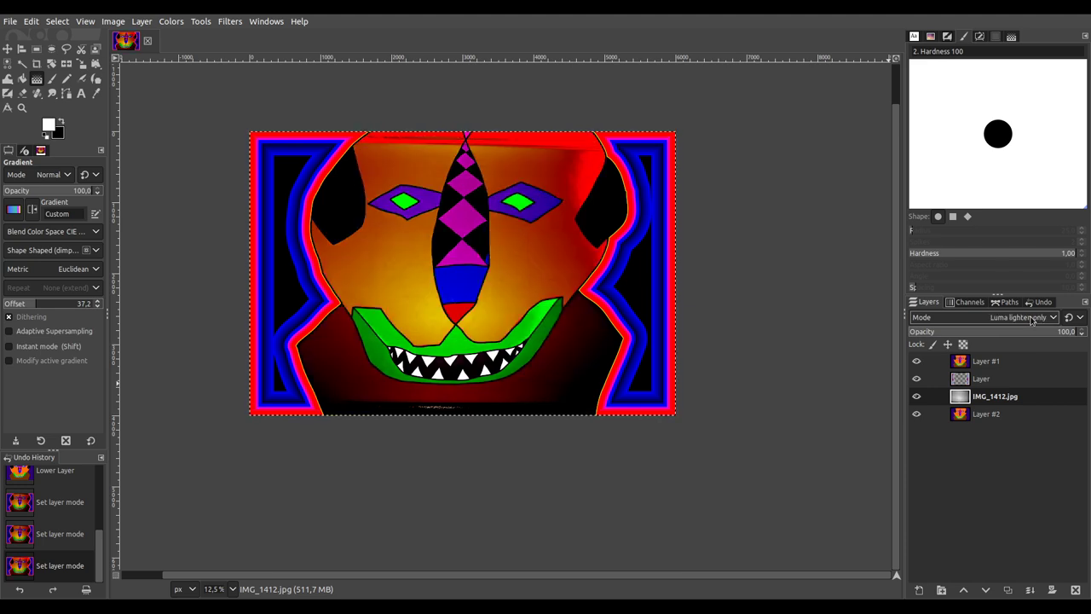
{"action": "scroll", "coordinate": [1031, 320], "scroll_direction": "down", "scroll_amount": 1}
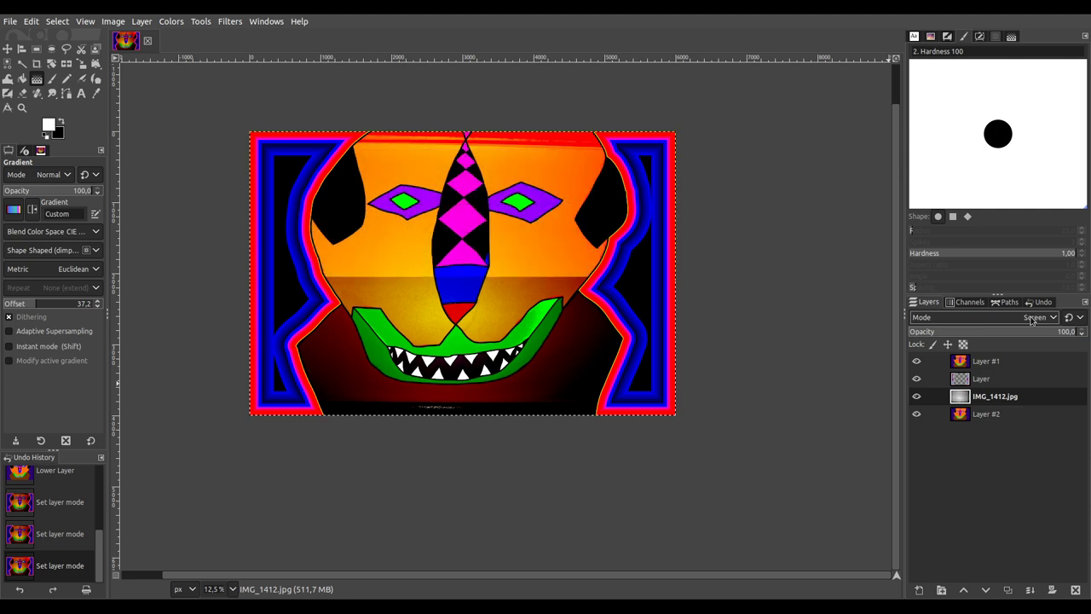
Step: Try an opacity of 53,2 on IMG_1412.jpg and return it to 100,0
{"action": "left_click", "coordinate": [998, 333]}
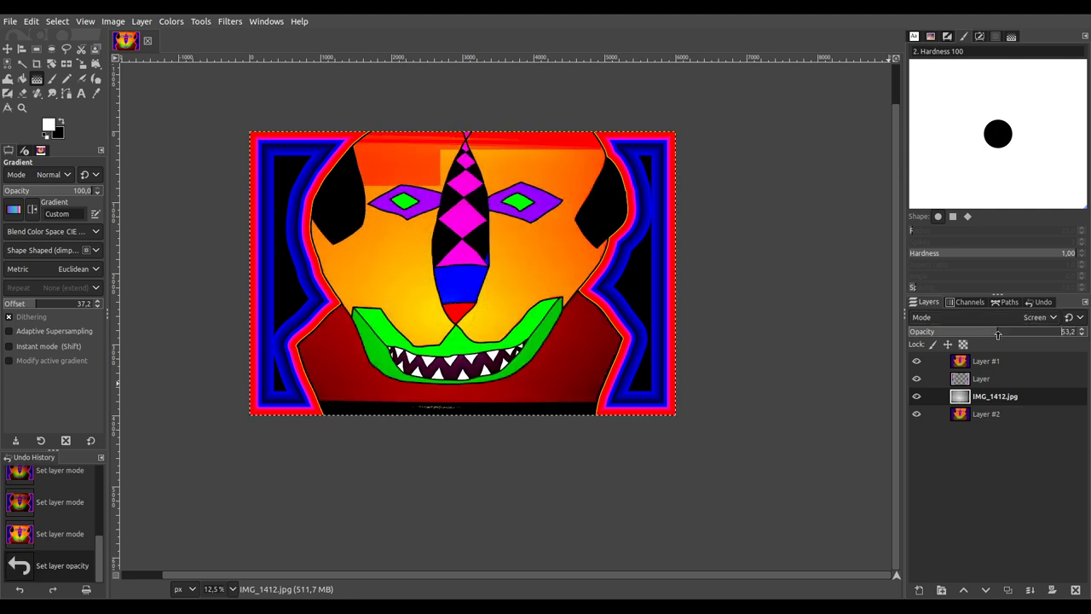
{"action": "left_click_drag", "start_coordinate": [998, 332], "coordinate": [1087, 332]}
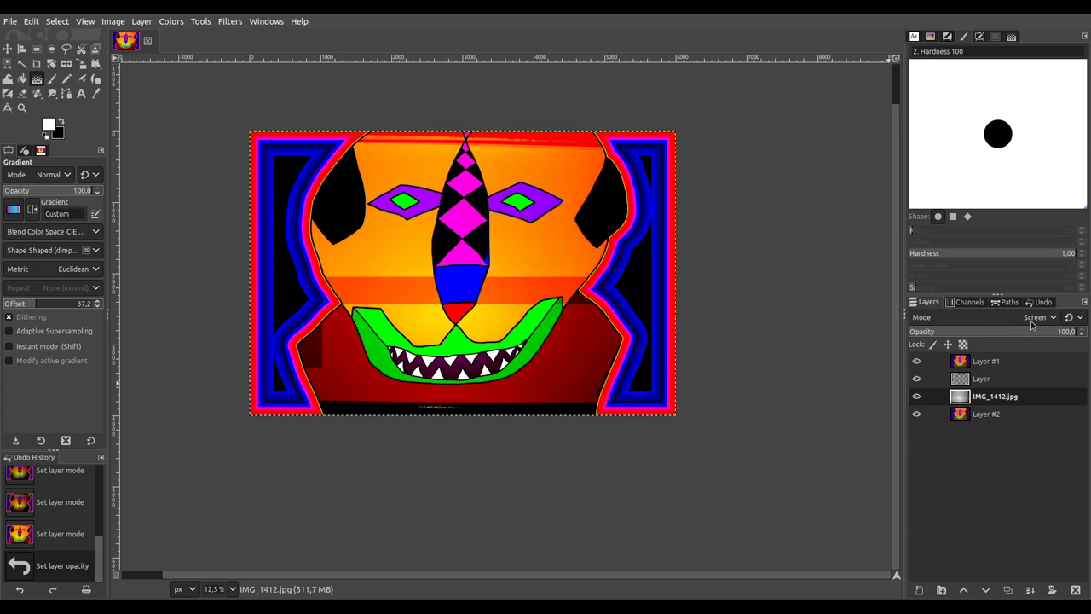
Step: Try blend modes such as Addition and Luma lighten only on IMG_1412.jpg, and set it to Lighten only
{"action": "scroll", "coordinate": [1032, 320], "scroll_direction": "down", "scroll_amount": 1}
{"action": "scroll", "coordinate": [1031, 320], "scroll_direction": "down", "scroll_amount": 1}
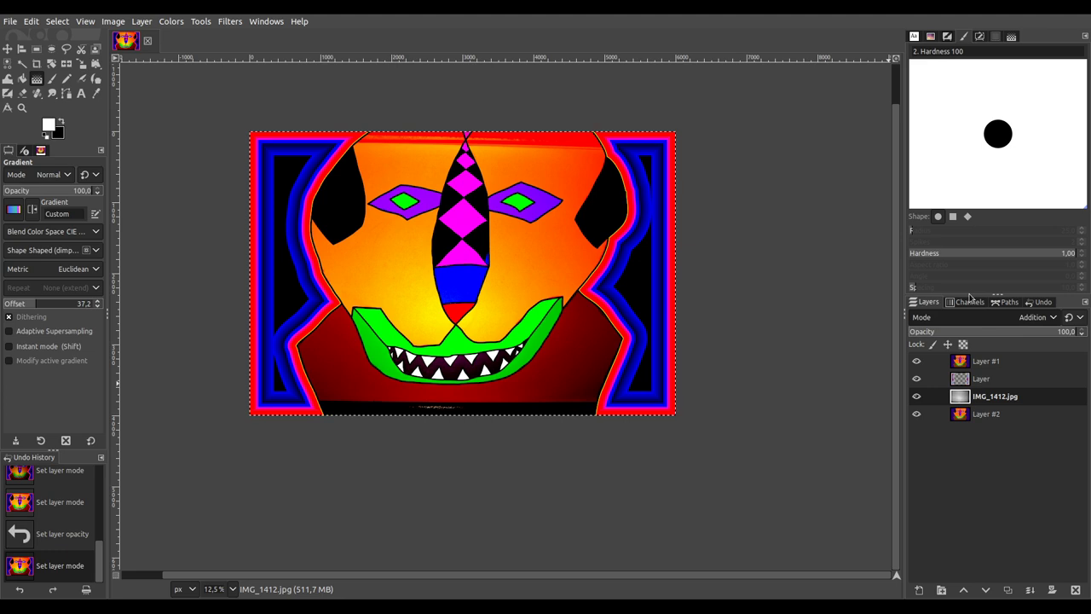
{"action": "scroll", "coordinate": [971, 317], "scroll_direction": "up", "scroll_amount": 3}
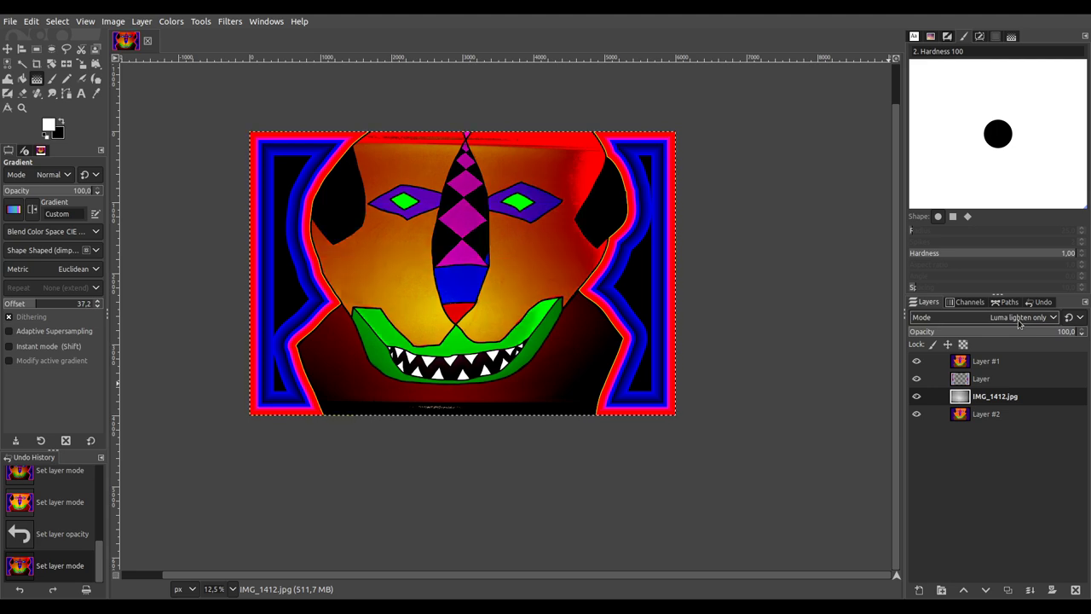
{"action": "scroll", "coordinate": [1019, 321], "scroll_direction": "up", "scroll_amount": 1}
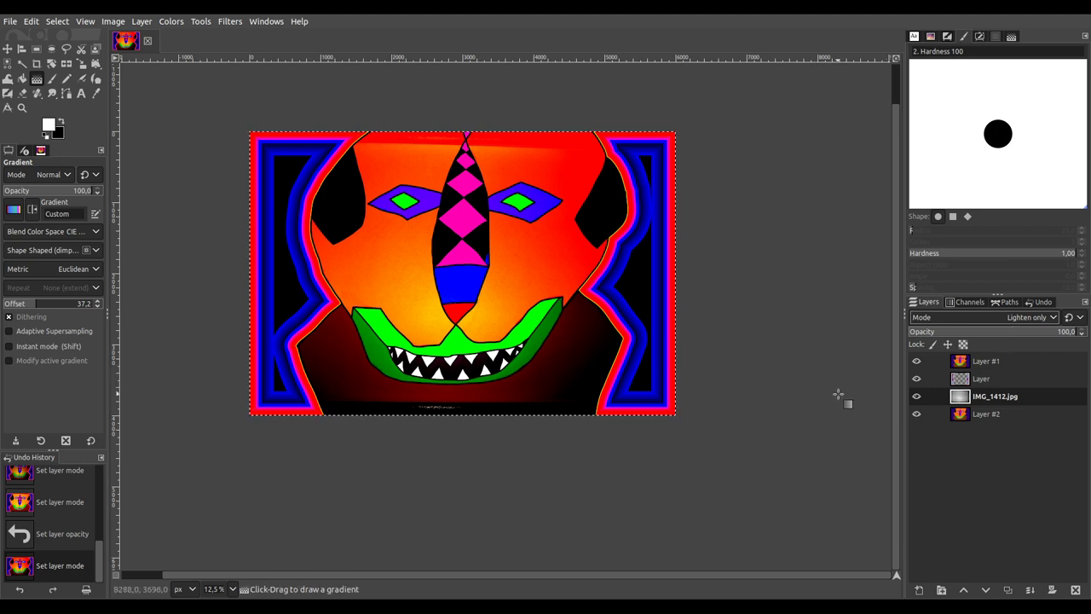
Step: Merge all visible layers into one and export the full-size artwork
{"action": "left_click", "coordinate": [1054, 589], "text": "ctrl"}
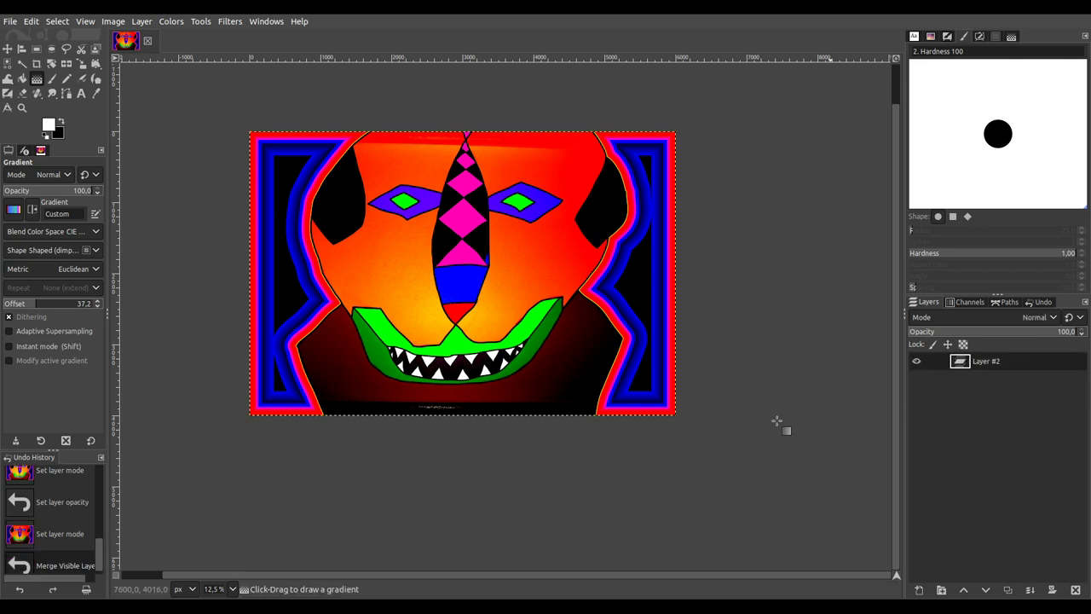
{"action": "scroll", "coordinate": [483, 243], "scroll_direction": "up", "scroll_amount": 1}
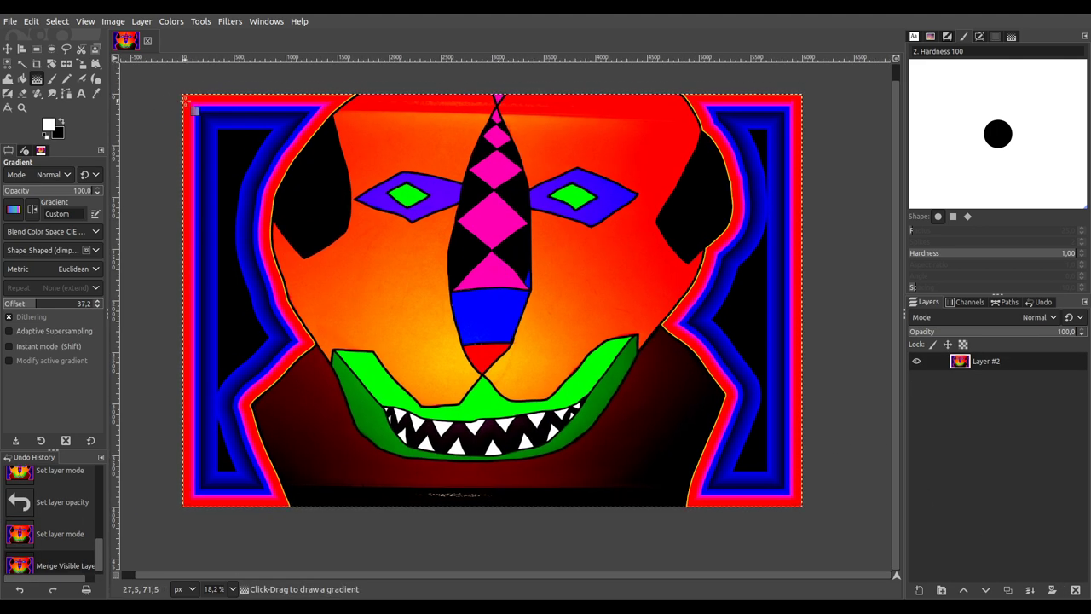
{"action": "left_click", "coordinate": [10, 21]}
{"action": "left_click", "coordinate": [57, 205]}
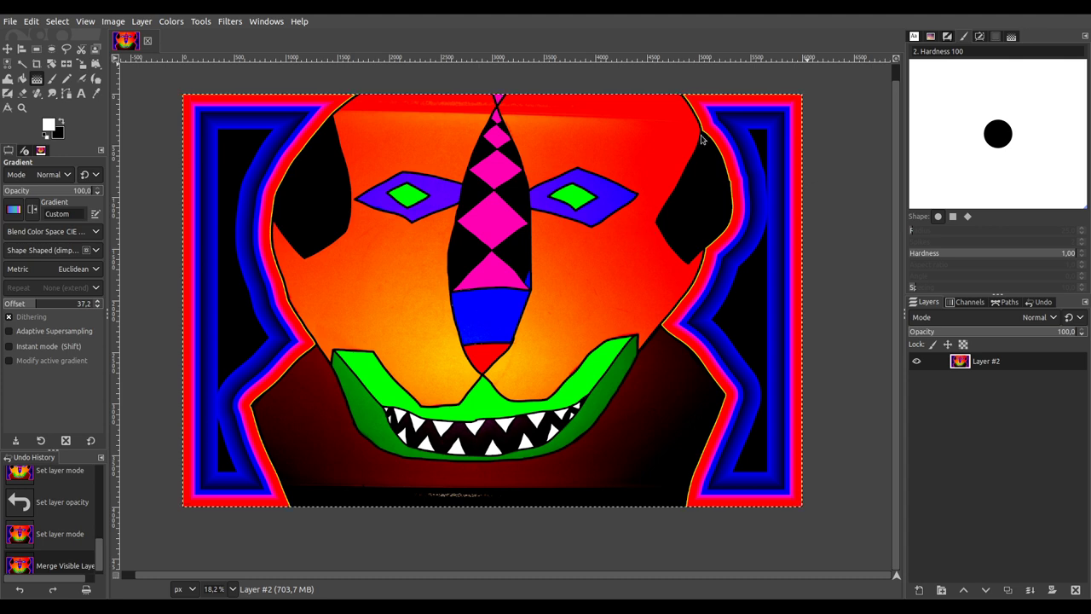
Step: Scale the merged image down to about 3000 px wide, then export and close it
{"action": "key", "text": "ctrl+e"}
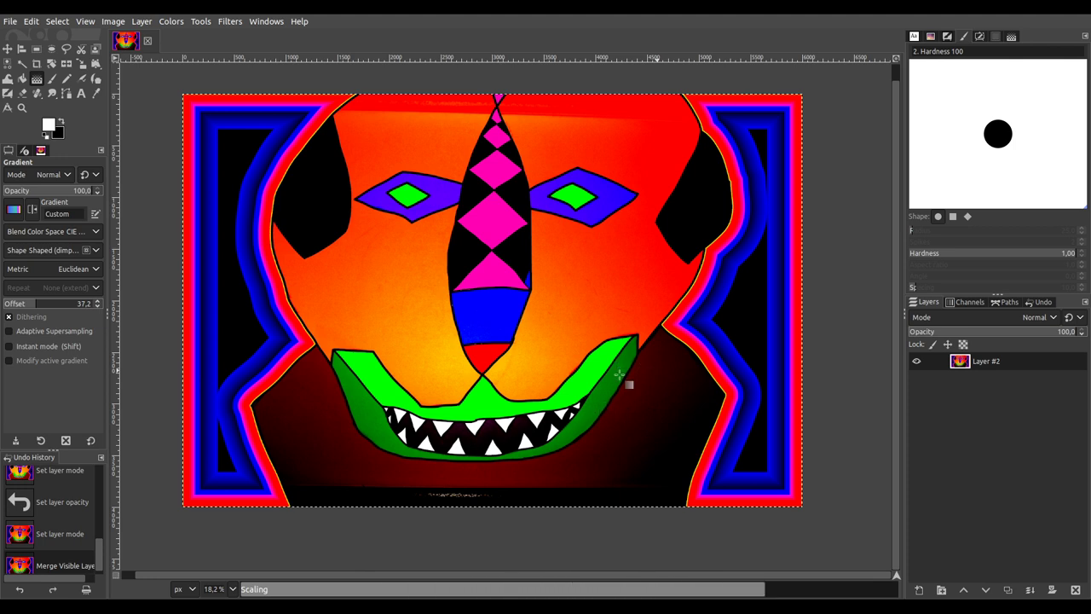
{"action": "left_click", "coordinate": [9, 22]}
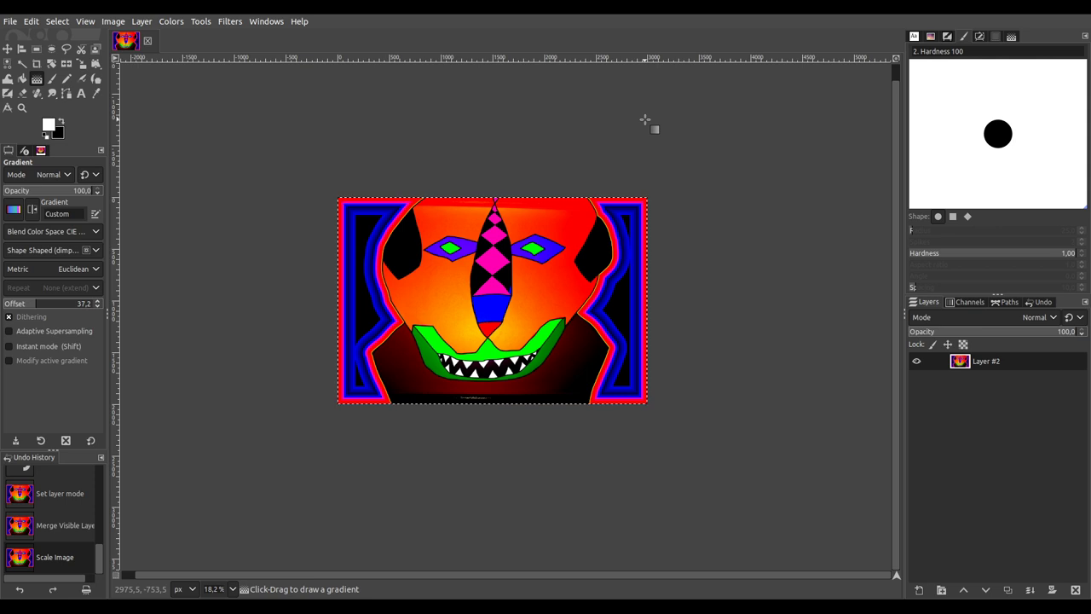
{"action": "key", "text": "ctrl+e"}
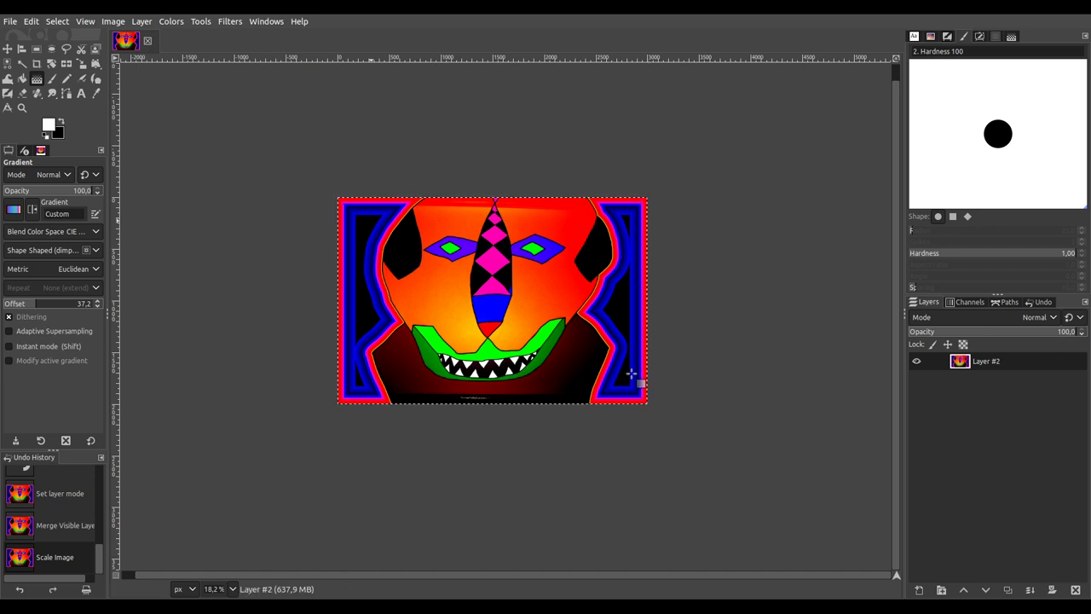
{"action": "key", "text": "ctrl+w"}
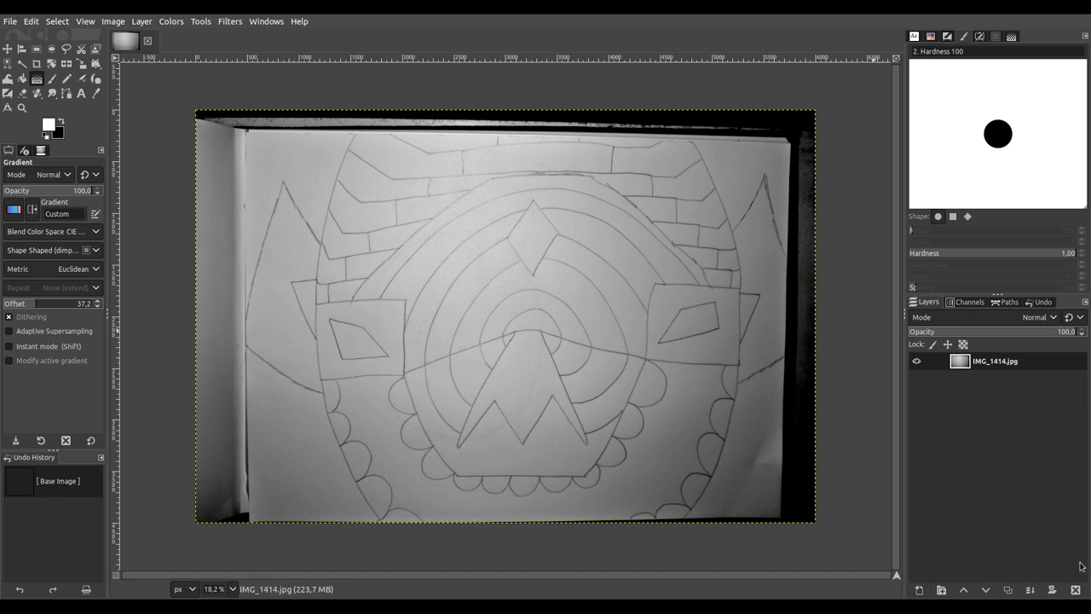
Step: Add a new transparent layer above IMG_1414.jpg and set up the Paintbrush with black and a size of 22
{"action": "left_click", "coordinate": [919, 589], "text": "shift"}
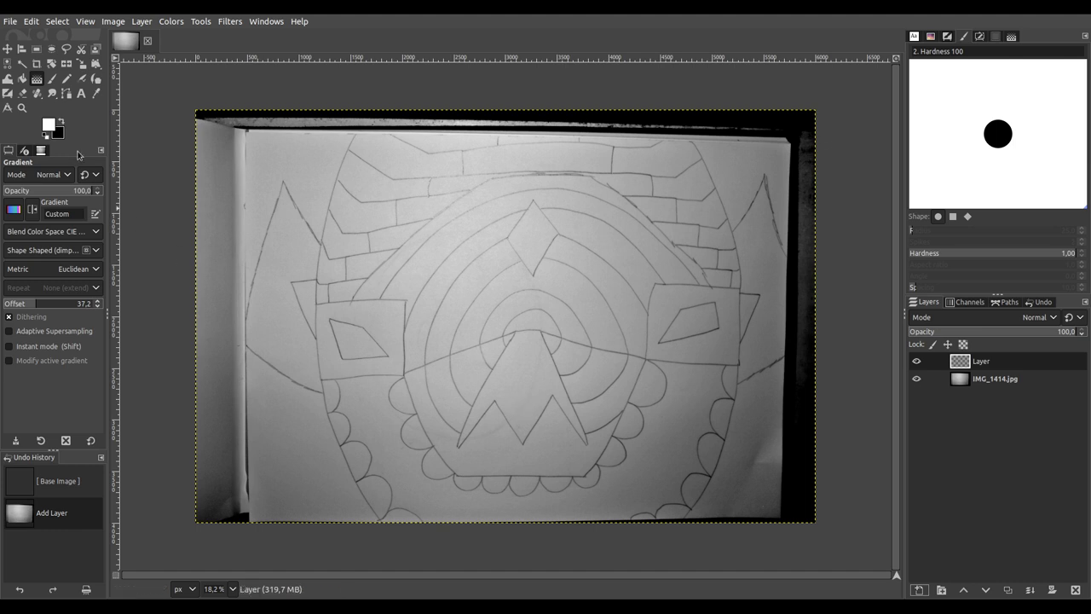
{"action": "left_click", "coordinate": [53, 79]}
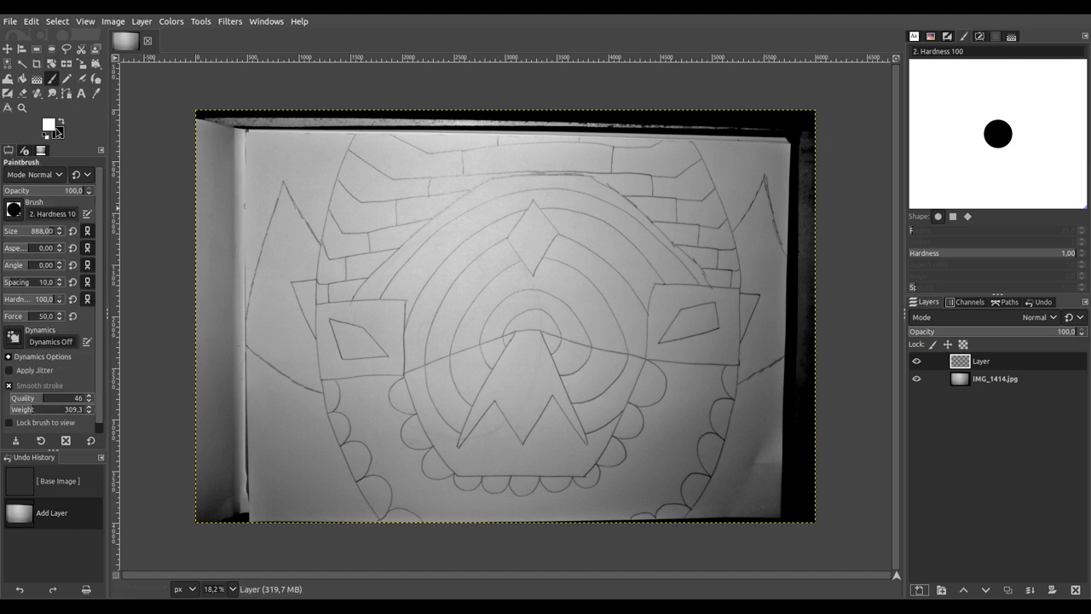
{"action": "left_click", "coordinate": [46, 135]}
{"action": "left_click", "coordinate": [14, 230]}
{"action": "left_click_drag", "start_coordinate": [13, 230], "coordinate": [7, 231]}
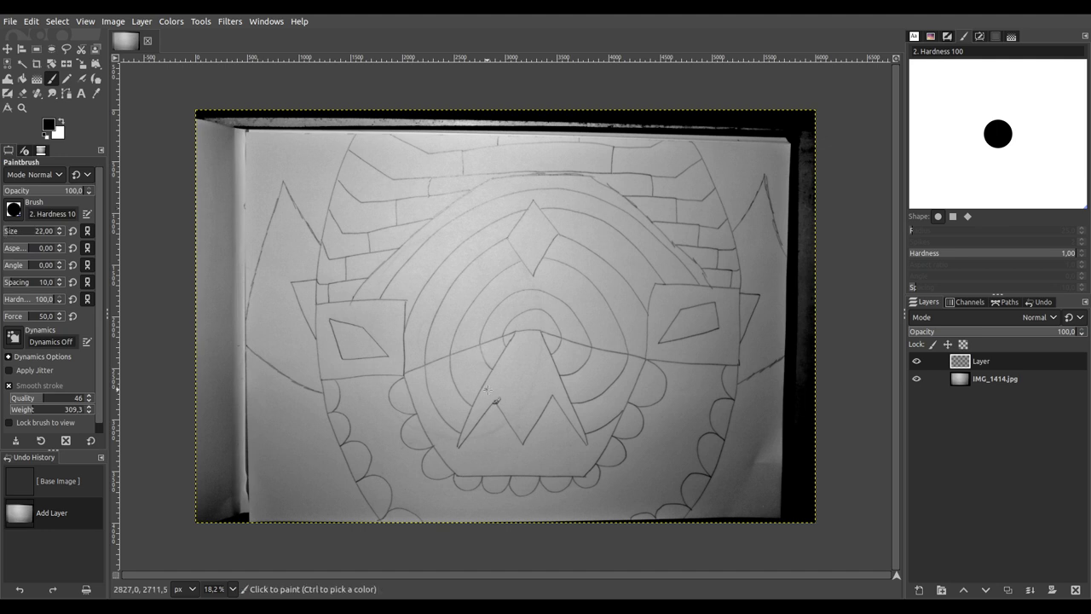
Step: Ink the left edge of the central triangular nose from its lower tip up to the top
{"action": "scroll", "coordinate": [528, 418], "scroll_direction": "up", "scroll_amount": 5}
{"action": "scroll", "coordinate": [399, 352], "scroll_direction": "left", "scroll_amount": 2}
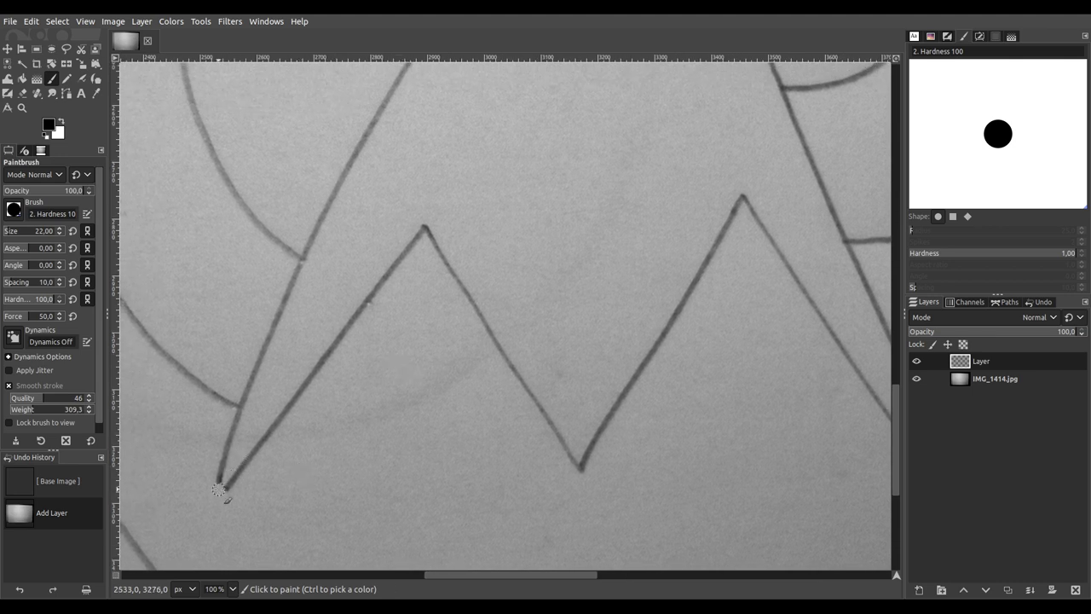
{"action": "mouse_move", "coordinate": [218, 493]}
{"action": "left_mouse_down"}
{"action": "mouse_move", "coordinate": [262, 348]}
{"action": "mouse_move", "coordinate": [381, 114]}
{"action": "mouse_move", "coordinate": [374, 294]}
{"action": "mouse_move", "coordinate": [275, 446]}
{"action": "mouse_move", "coordinate": [225, 440]}
{"action": "mouse_move", "coordinate": [388, 178]}
{"action": "left_mouse_up"}
{"action": "scroll", "coordinate": [402, 251], "scroll_direction": "down", "scroll_amount": 5}
{"action": "scroll", "coordinate": [324, 307], "scroll_direction": "up", "scroll_amount": 7}
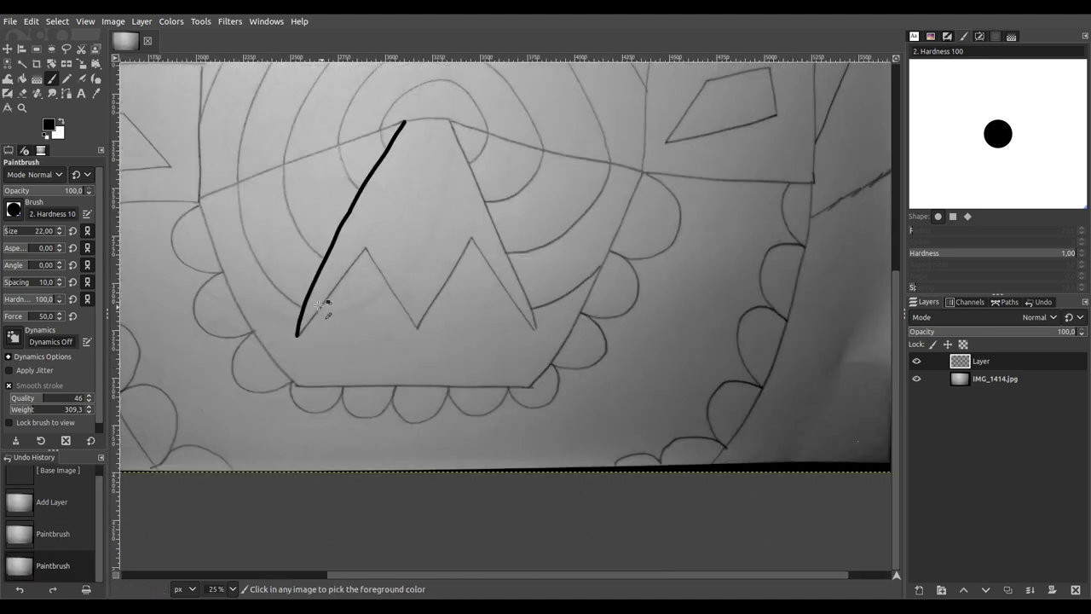
Step: Ink the zigzag lower edge of the nose from the left tip through the middle point to the right peak
{"action": "scroll", "coordinate": [369, 294], "scroll_direction": "up", "scroll_amount": 3}
{"action": "scroll", "coordinate": [341, 341], "scroll_direction": "right", "scroll_amount": 2}
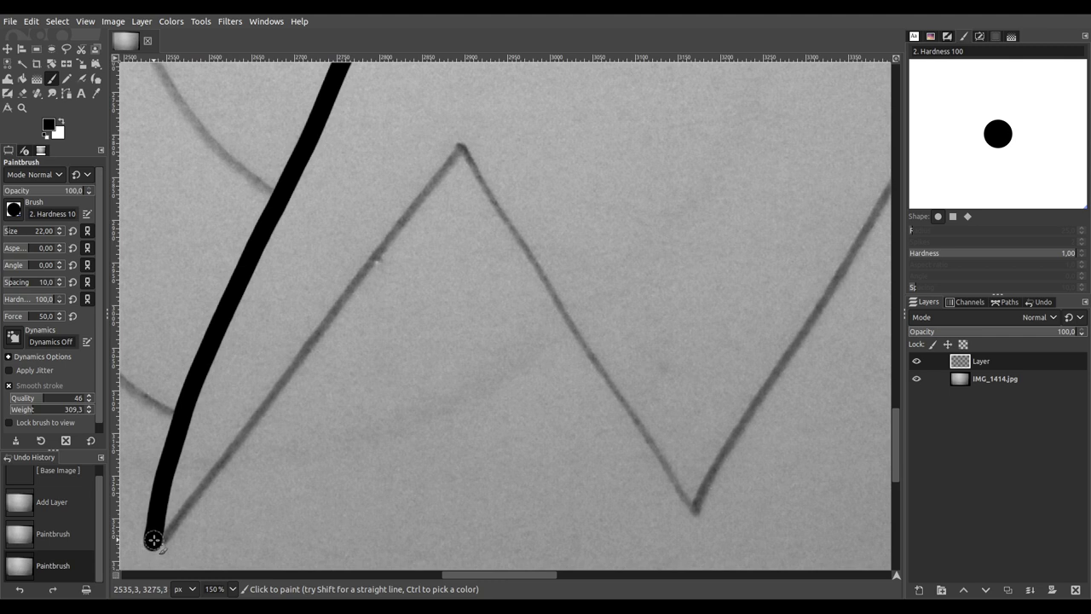
{"action": "mouse_move", "coordinate": [154, 534]}
{"action": "left_mouse_down"}
{"action": "mouse_move", "coordinate": [333, 342]}
{"action": "mouse_move", "coordinate": [434, 213]}
{"action": "mouse_move", "coordinate": [467, 136]}
{"action": "left_mouse_up"}
{"action": "scroll", "coordinate": [443, 179], "scroll_direction": "right", "scroll_amount": 5}
{"action": "scroll", "coordinate": [443, 179], "scroll_direction": "down", "scroll_amount": 2}
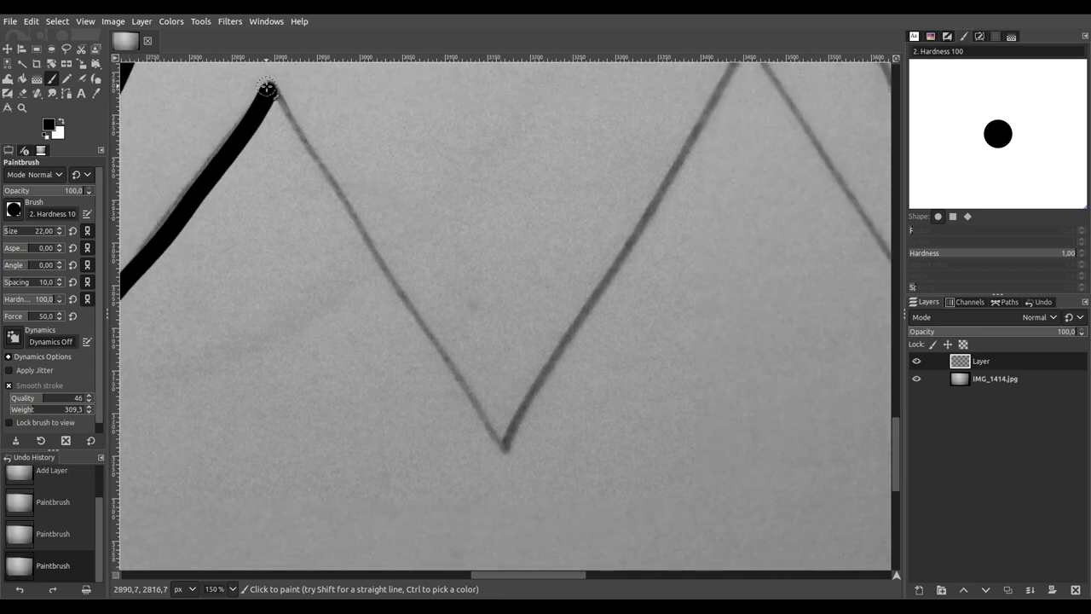
{"action": "left_click_drag", "start_coordinate": [271, 92], "coordinate": [508, 447]}
{"action": "scroll", "coordinate": [673, 390], "scroll_direction": "right", "scroll_amount": 2}
{"action": "scroll", "coordinate": [672, 391], "scroll_direction": "up", "scroll_amount": 1}
{"action": "left_click_drag", "start_coordinate": [673, 390], "coordinate": [500, 453]}
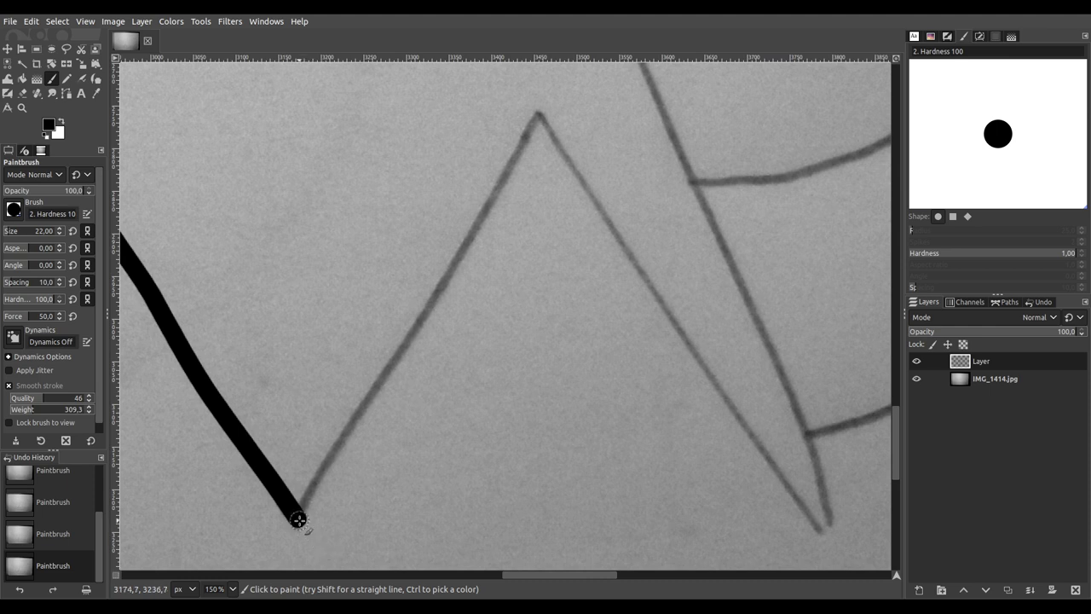
{"action": "mouse_move", "coordinate": [298, 517]}
{"action": "left_mouse_down"}
{"action": "mouse_move", "coordinate": [501, 192]}
{"action": "mouse_move", "coordinate": [537, 109]}
{"action": "left_mouse_up"}
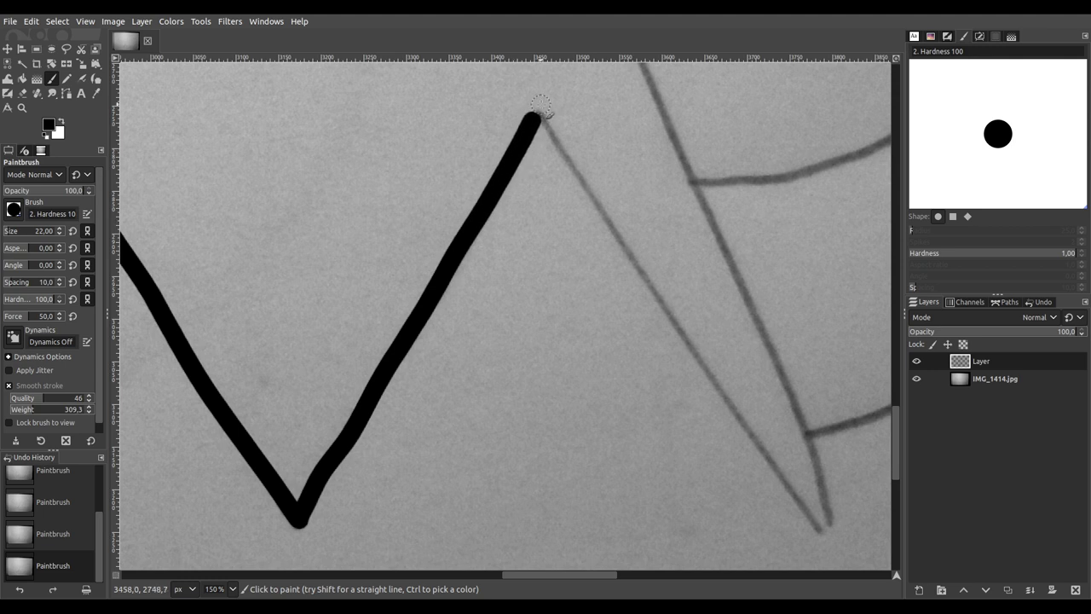
Step: Ink the last zigzag line down to the nose's right tip and the right edge up to the top
{"action": "scroll", "coordinate": [624, 278], "scroll_direction": "right", "scroll_amount": 1}
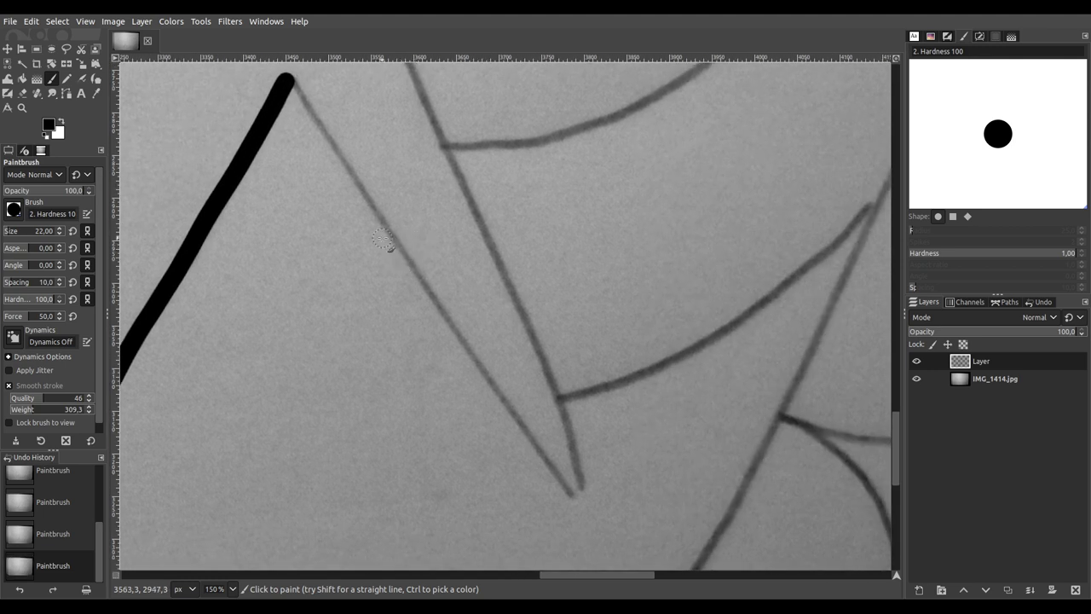
{"action": "mouse_move", "coordinate": [290, 86]}
{"action": "left_mouse_down"}
{"action": "mouse_move", "coordinate": [341, 141]}
{"action": "mouse_move", "coordinate": [537, 457]}
{"action": "mouse_move", "coordinate": [580, 498]}
{"action": "mouse_move", "coordinate": [568, 421]}
{"action": "mouse_move", "coordinate": [503, 252]}
{"action": "mouse_move", "coordinate": [422, 94]}
{"action": "left_mouse_up"}
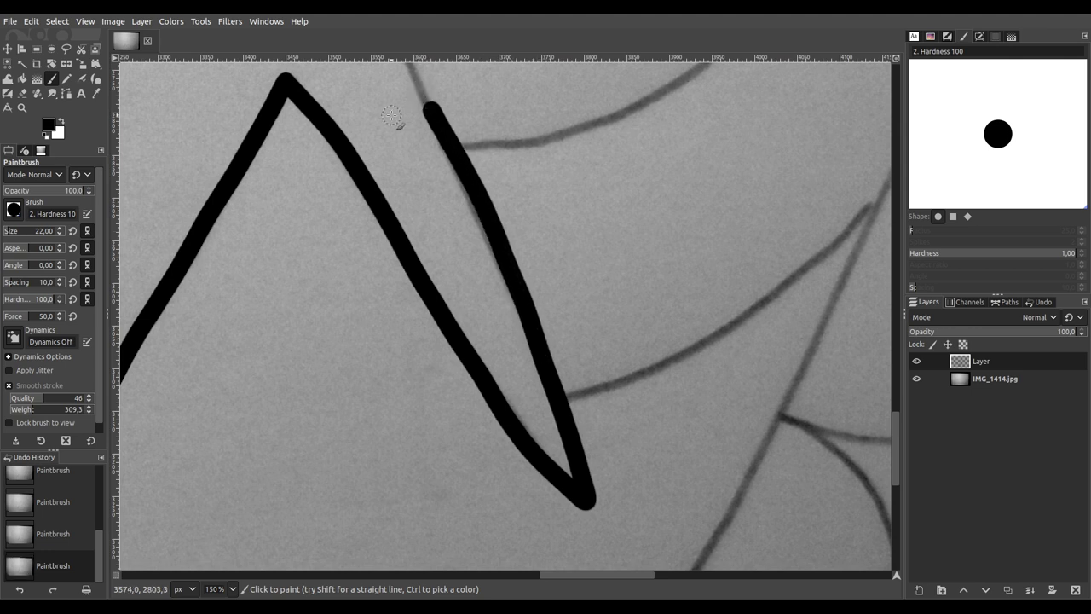
{"action": "key", "text": "1"}
{"action": "scroll", "coordinate": [441, 417], "scroll_direction": "up", "scroll_amount": 2}
{"action": "scroll", "coordinate": [439, 437], "scroll_direction": "left", "scroll_amount": 1}
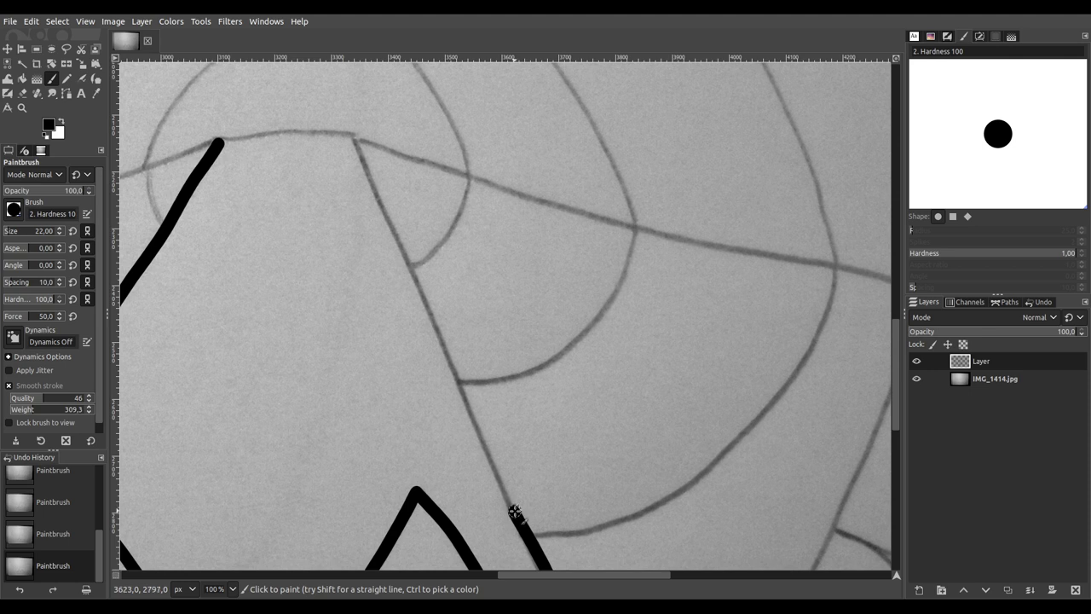
{"action": "left_click_drag", "start_coordinate": [481, 449], "coordinate": [349, 121]}
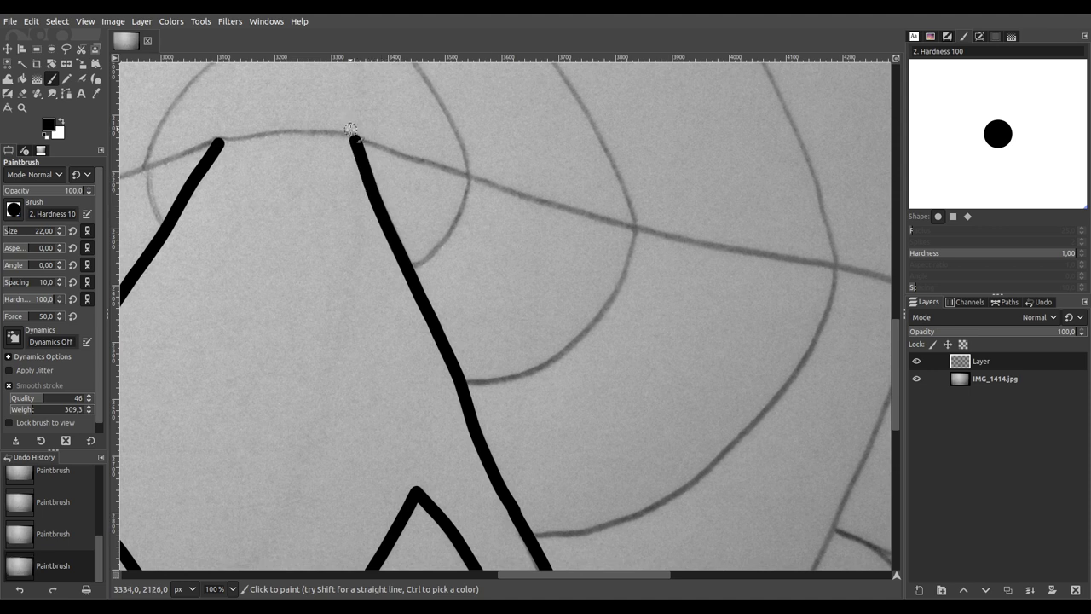
Step: Ink the nose's curved top edge, continuing a short way along the line to its right
{"action": "scroll", "coordinate": [351, 129], "scroll_direction": "down", "scroll_amount": 3}
{"action": "scroll", "coordinate": [324, 247], "scroll_direction": "up", "scroll_amount": 2}
{"action": "scroll", "coordinate": [324, 247], "scroll_direction": "left", "scroll_amount": 2}
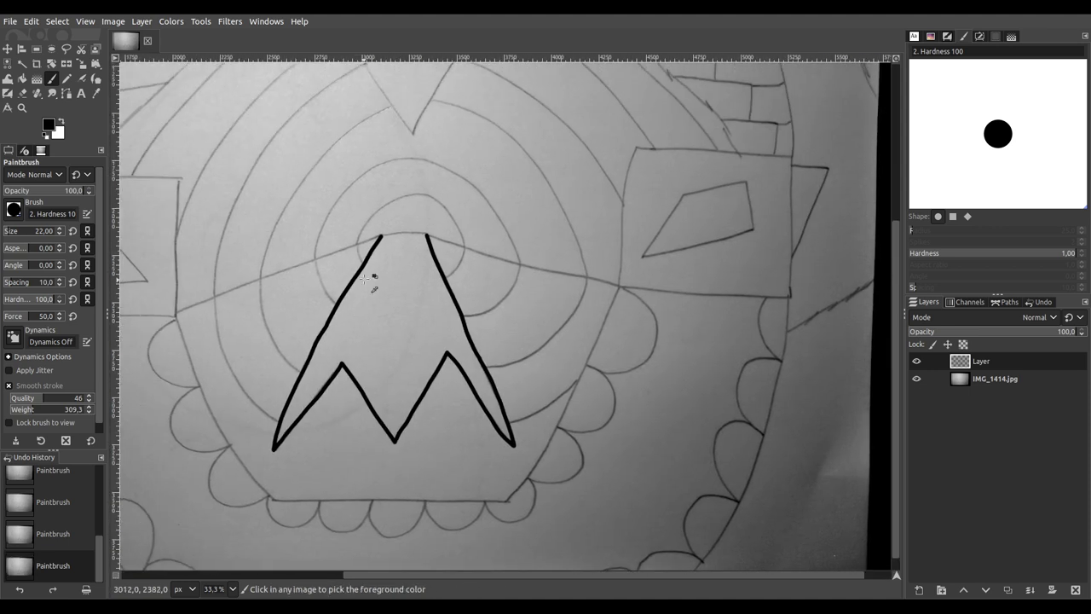
{"action": "scroll", "coordinate": [365, 279], "scroll_direction": "up", "scroll_amount": 5}
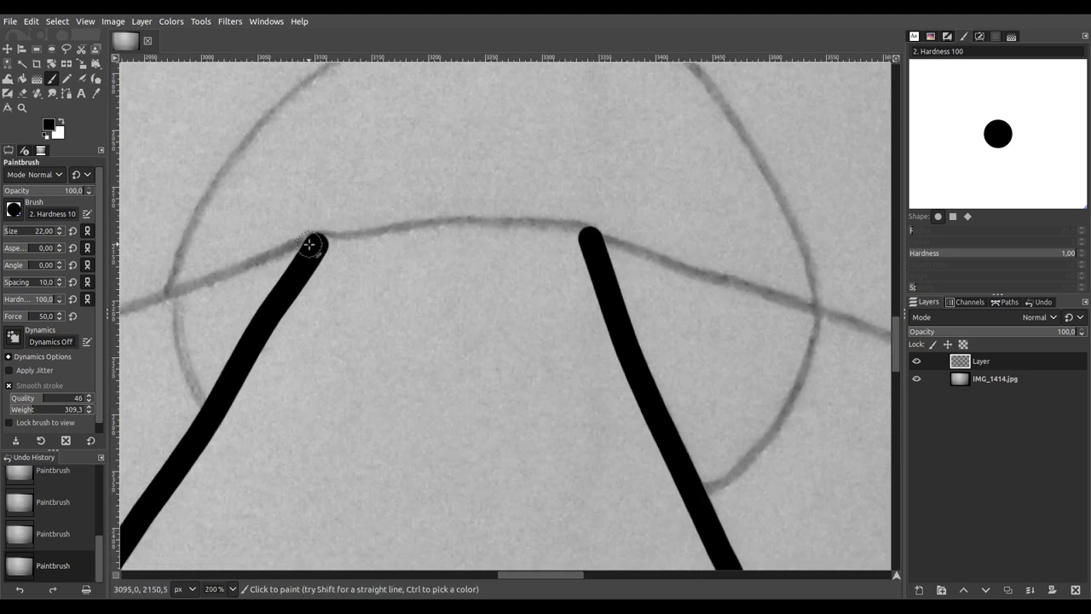
{"action": "mouse_move", "coordinate": [316, 243]}
{"action": "left_mouse_down"}
{"action": "mouse_move", "coordinate": [436, 218]}
{"action": "mouse_move", "coordinate": [577, 218]}
{"action": "mouse_move", "coordinate": [716, 278]}
{"action": "left_mouse_up"}
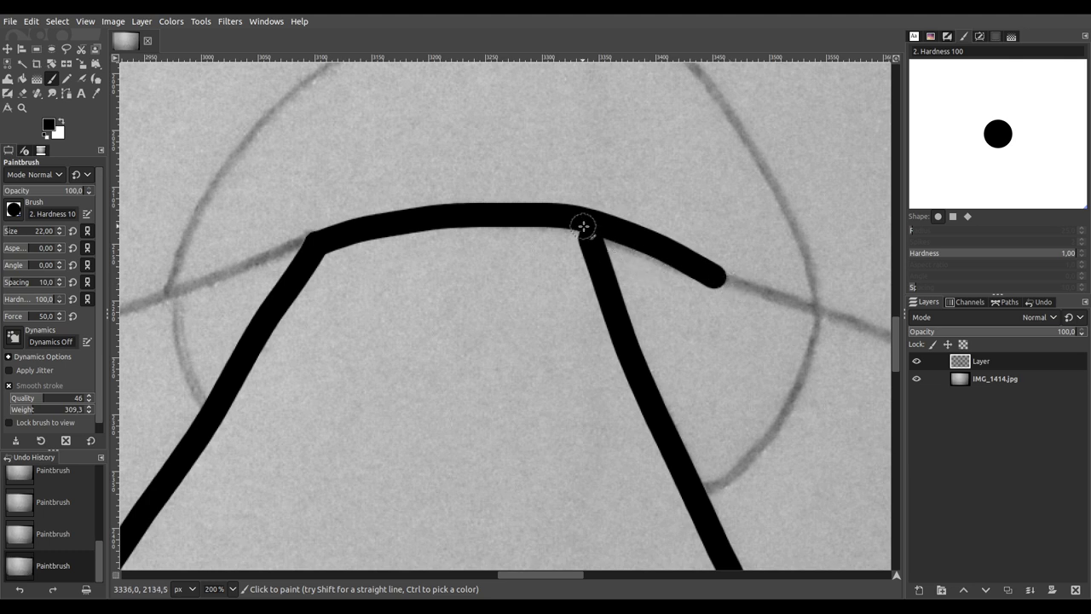
Step: Ink the long line from the nose to the lower right corner of the right eye box
{"action": "scroll", "coordinate": [628, 243], "scroll_direction": "down", "scroll_amount": 4}
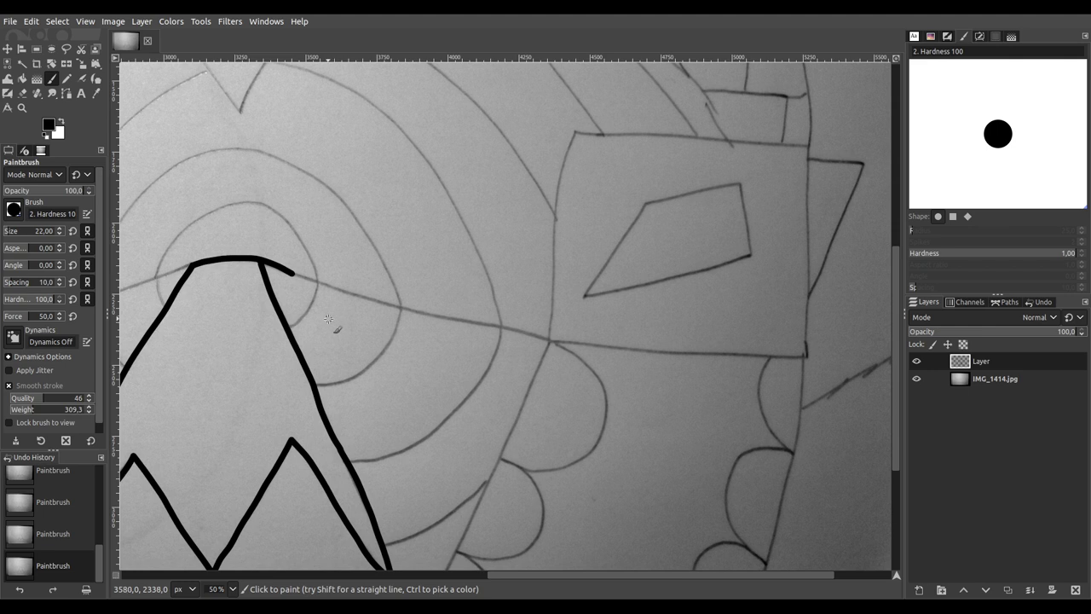
{"action": "scroll", "coordinate": [305, 275], "scroll_direction": "up", "scroll_amount": 4}
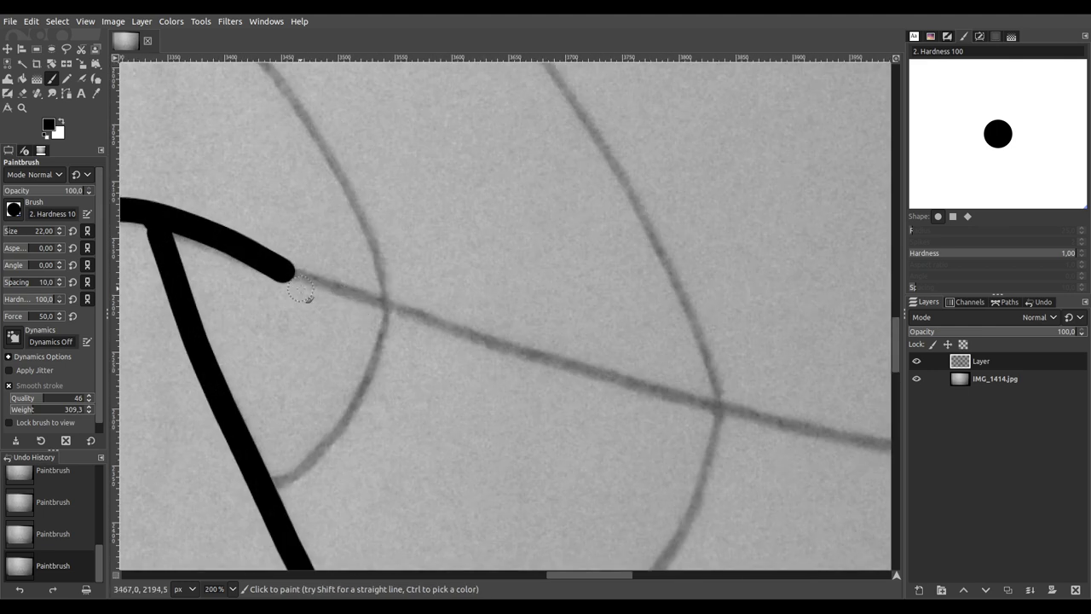
{"action": "scroll", "coordinate": [605, 305], "scroll_direction": "down", "scroll_amount": 3}
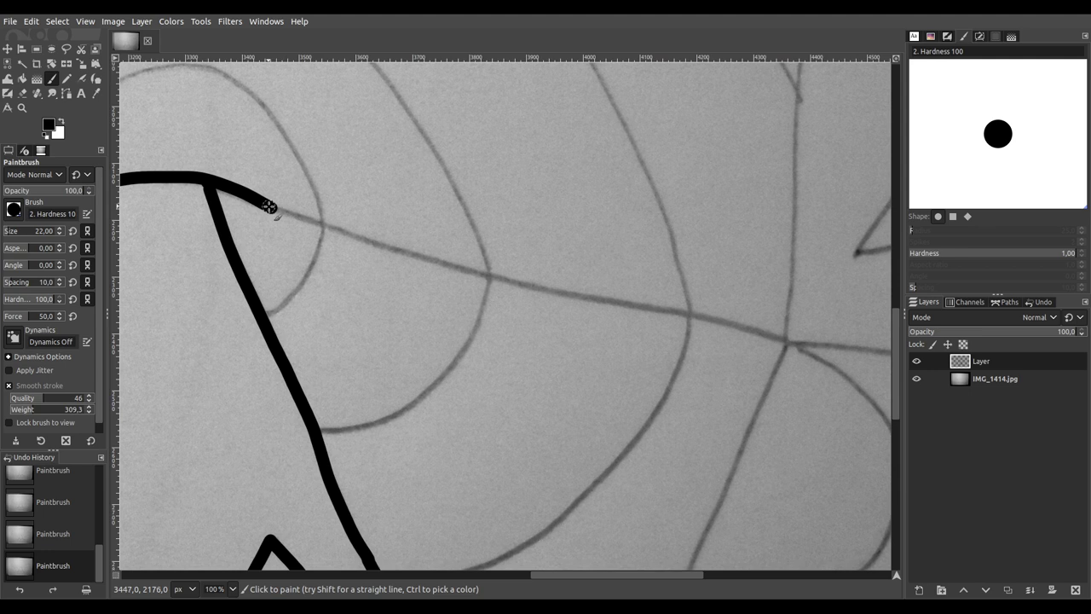
{"action": "mouse_move", "coordinate": [286, 213]}
{"action": "left_mouse_down"}
{"action": "mouse_move", "coordinate": [429, 261]}
{"action": "mouse_move", "coordinate": [863, 352]}
{"action": "left_mouse_up"}
{"action": "scroll", "coordinate": [430, 369], "scroll_direction": "right", "scroll_amount": 5}
{"action": "scroll", "coordinate": [358, 363], "scroll_direction": "right", "scroll_amount": 2}
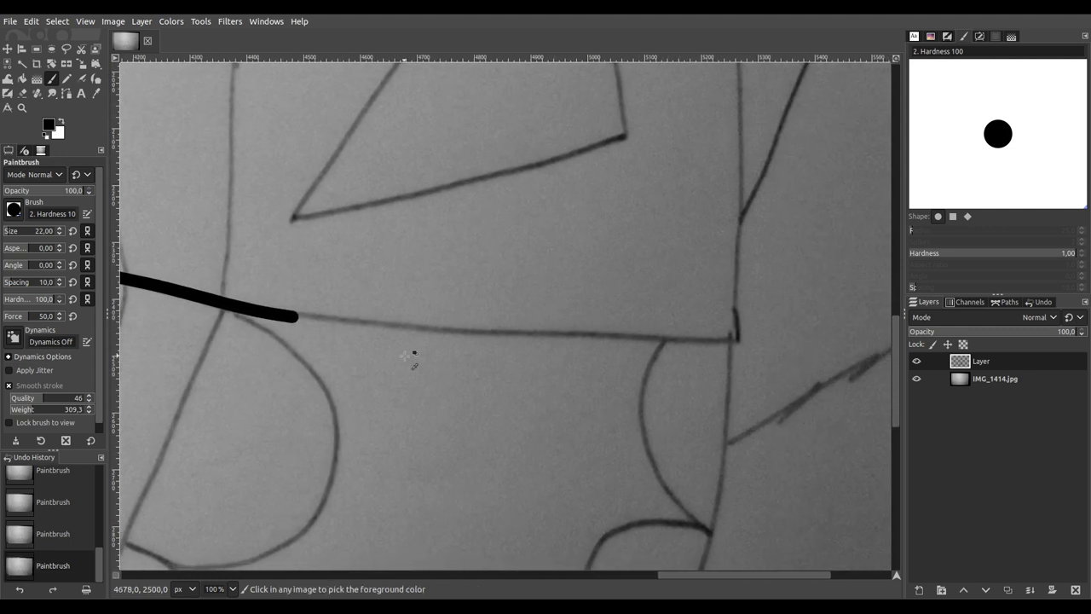
{"action": "scroll", "coordinate": [414, 358], "scroll_direction": "up", "scroll_amount": 1}
{"action": "scroll", "coordinate": [338, 359], "scroll_direction": "right", "scroll_amount": 1}
{"action": "scroll", "coordinate": [298, 341], "scroll_direction": "down", "scroll_amount": 1}
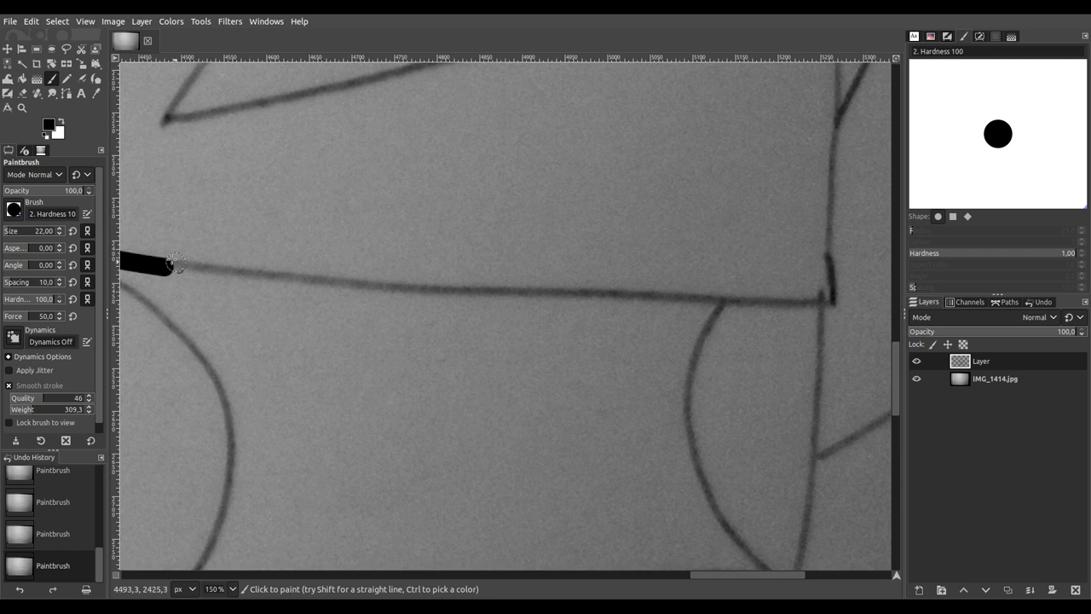
{"action": "mouse_move", "coordinate": [168, 269]}
{"action": "left_mouse_down"}
{"action": "mouse_move", "coordinate": [561, 301]}
{"action": "mouse_move", "coordinate": [847, 300]}
{"action": "left_mouse_up"}
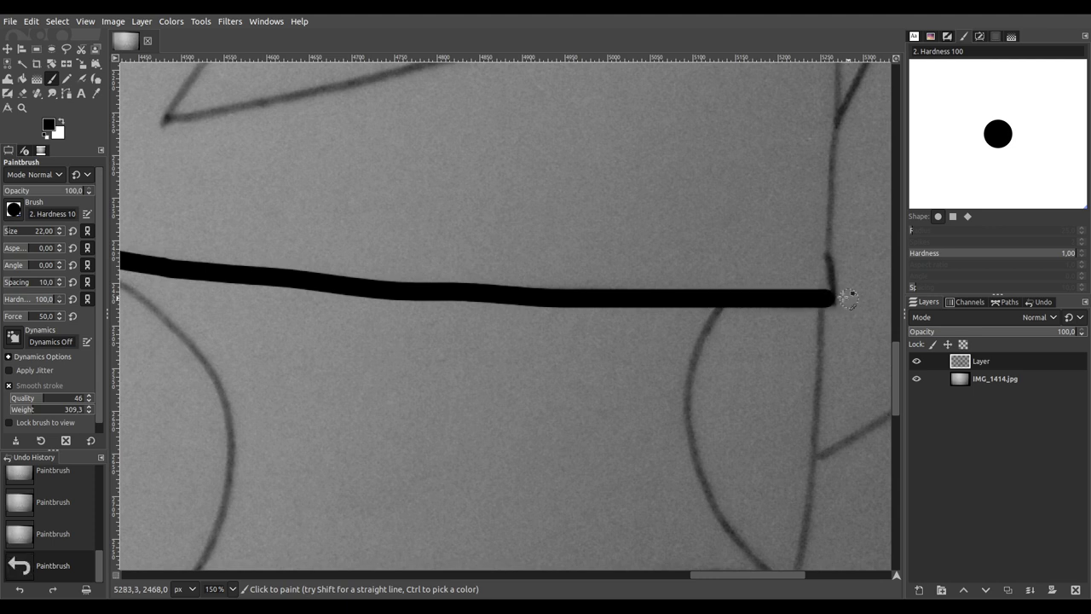
Step: Ink the right edge of the right eye box from its lower corner to its upper corner
{"action": "scroll", "coordinate": [847, 299], "scroll_direction": "down", "scroll_amount": 3}
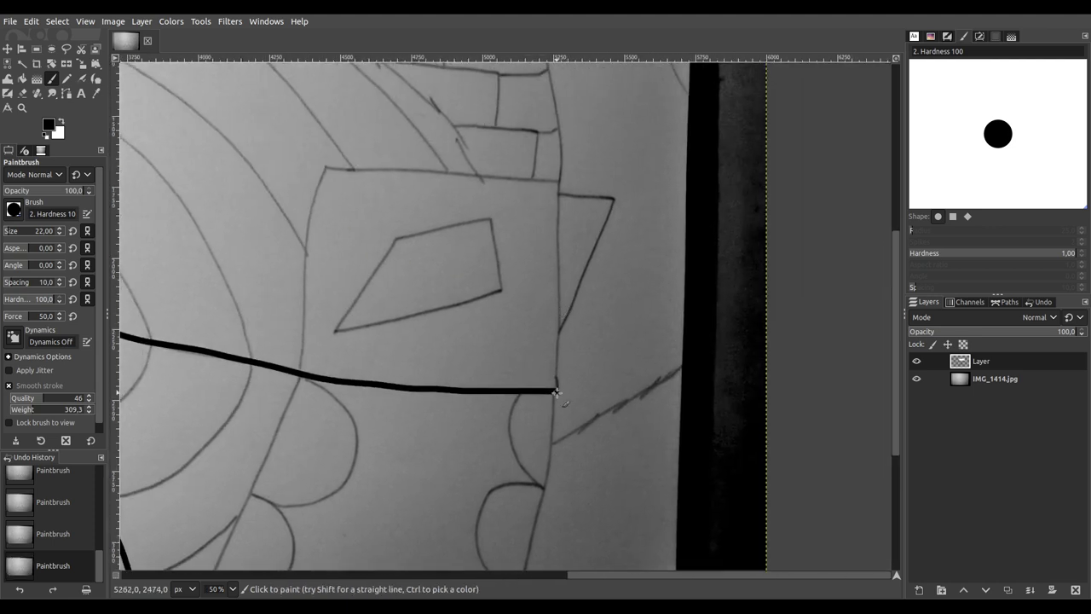
{"action": "scroll", "coordinate": [557, 393], "scroll_direction": "up", "scroll_amount": 5}
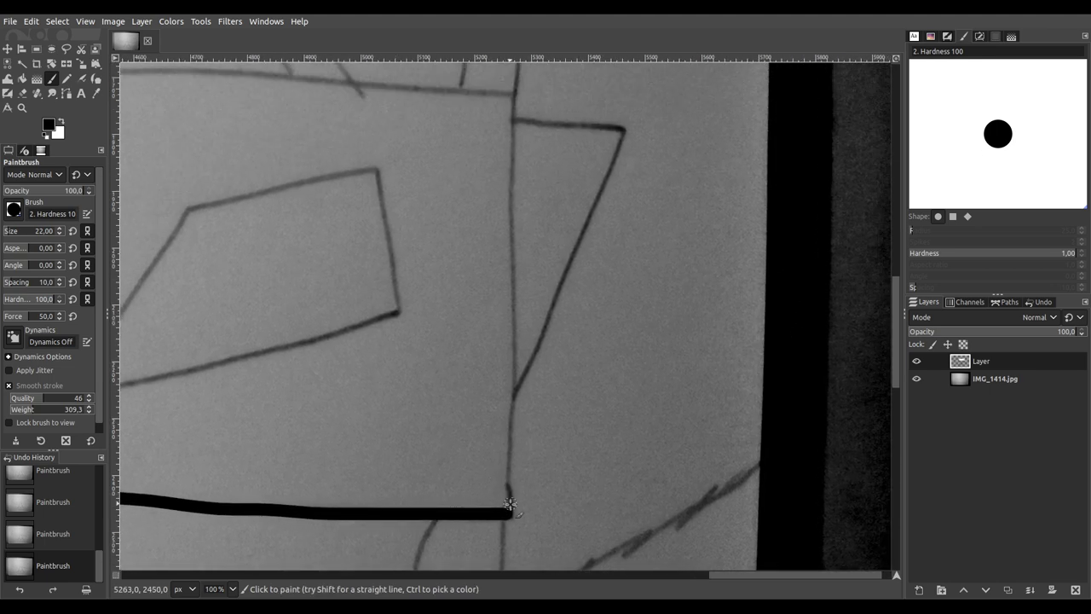
{"action": "left_click_drag", "start_coordinate": [508, 470], "coordinate": [508, 415]}
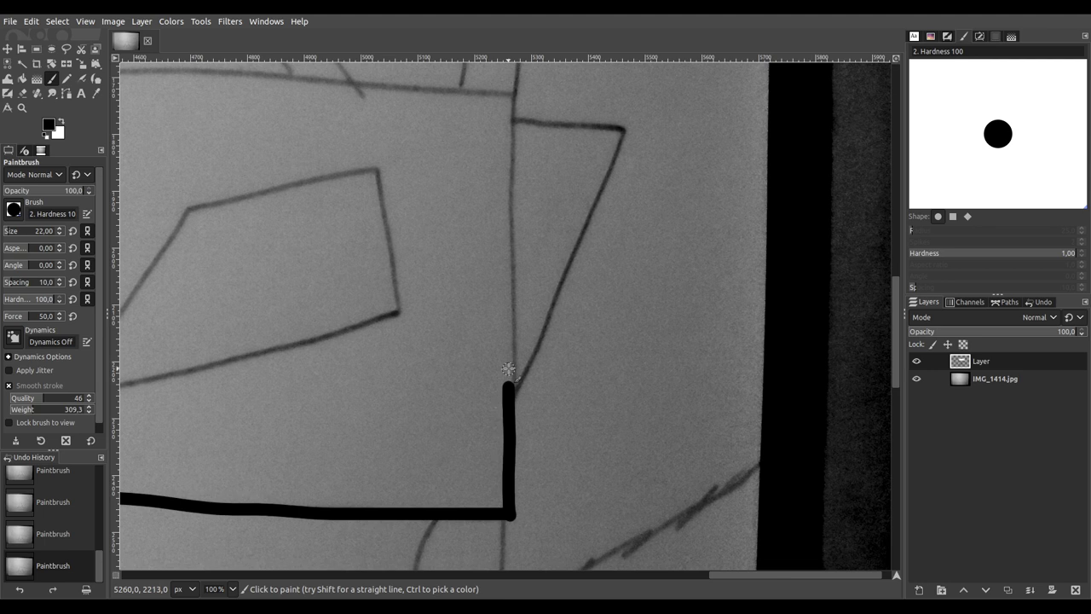
{"action": "left_click_drag", "start_coordinate": [509, 339], "coordinate": [518, 128]}
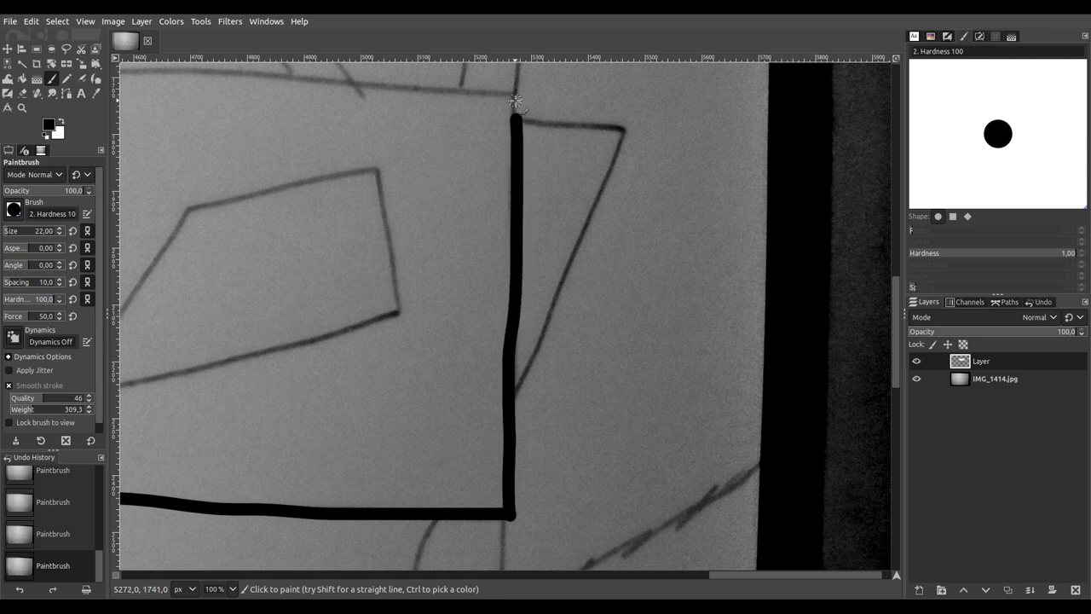
{"action": "left_click_drag", "start_coordinate": [512, 83], "coordinate": [513, 79]}
Step: Ink the top and left edges of the right eye box, closing its outline
{"action": "left_click_drag", "start_coordinate": [378, 202], "coordinate": [696, 355]}
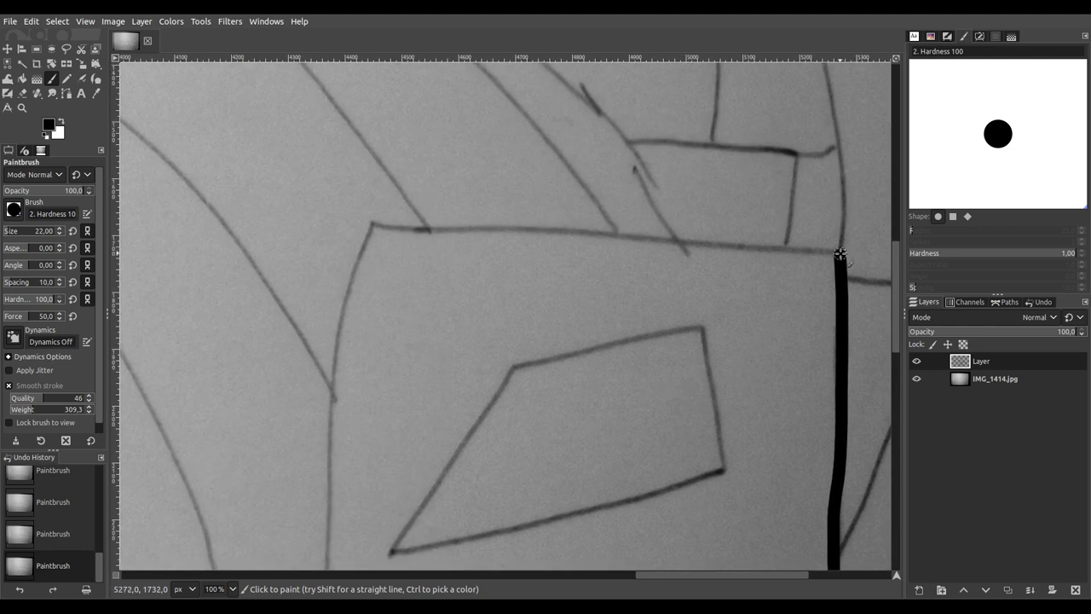
{"action": "mouse_move", "coordinate": [824, 254]}
{"action": "left_mouse_down"}
{"action": "mouse_move", "coordinate": [604, 227]}
{"action": "mouse_move", "coordinate": [447, 236]}
{"action": "mouse_move", "coordinate": [359, 227]}
{"action": "left_mouse_up"}
{"action": "mouse_move", "coordinate": [366, 325]}
{"action": "left_mouse_down"}
{"action": "mouse_move", "coordinate": [400, 173]}
{"action": "mouse_move", "coordinate": [415, 166]}
{"action": "left_mouse_up"}
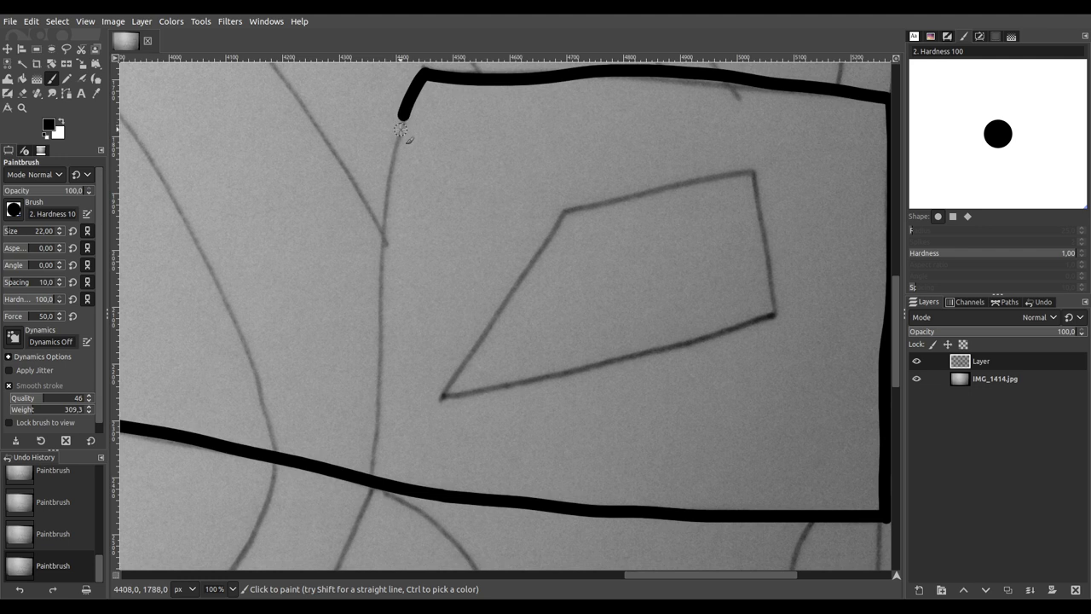
{"action": "left_click_drag", "start_coordinate": [397, 153], "coordinate": [372, 463]}
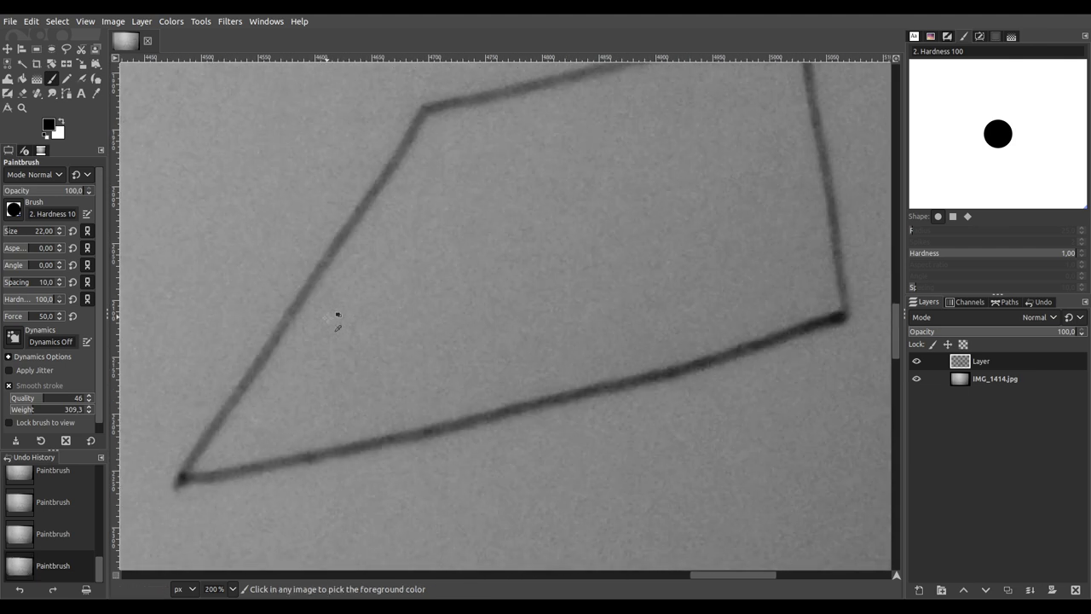
{"action": "scroll", "coordinate": [329, 377], "scroll_direction": "up", "scroll_amount": 2}
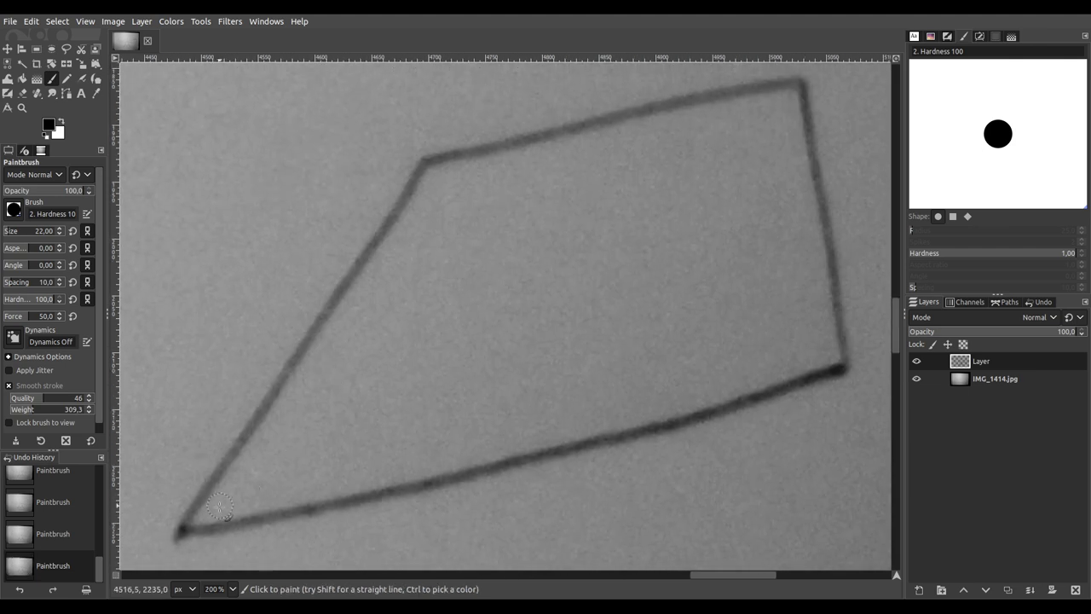
Step: Trace the four-sided shape inside the right eye box in black with the Paintbrush at size 22
{"action": "mouse_move", "coordinate": [179, 534]}
{"action": "left_mouse_down"}
{"action": "mouse_move", "coordinate": [391, 206]}
{"action": "mouse_move", "coordinate": [436, 154]}
{"action": "left_mouse_up"}
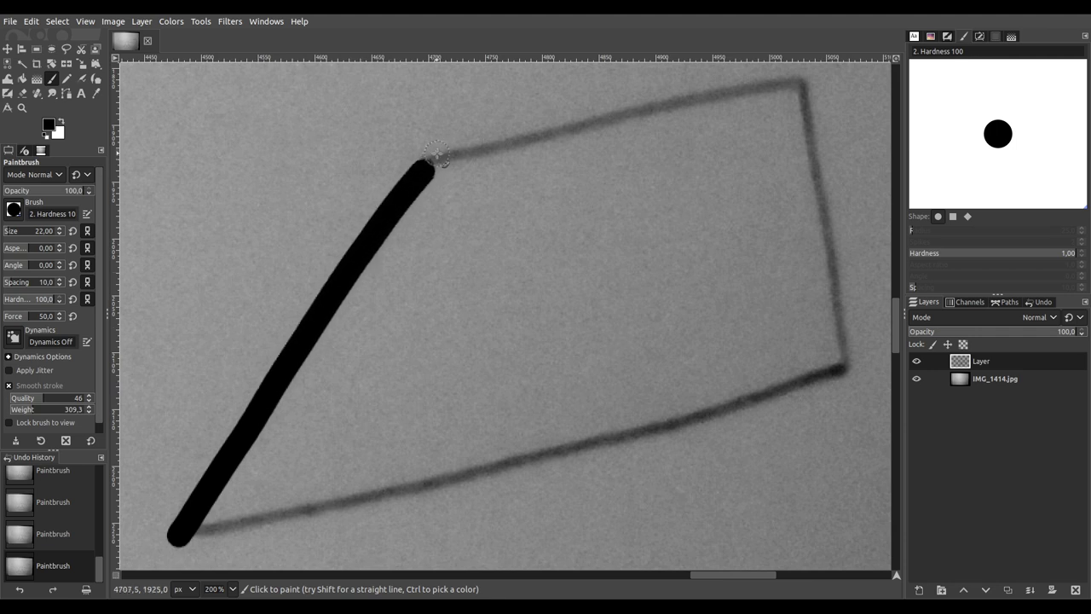
{"action": "left_click_drag", "start_coordinate": [518, 197], "coordinate": [391, 252]}
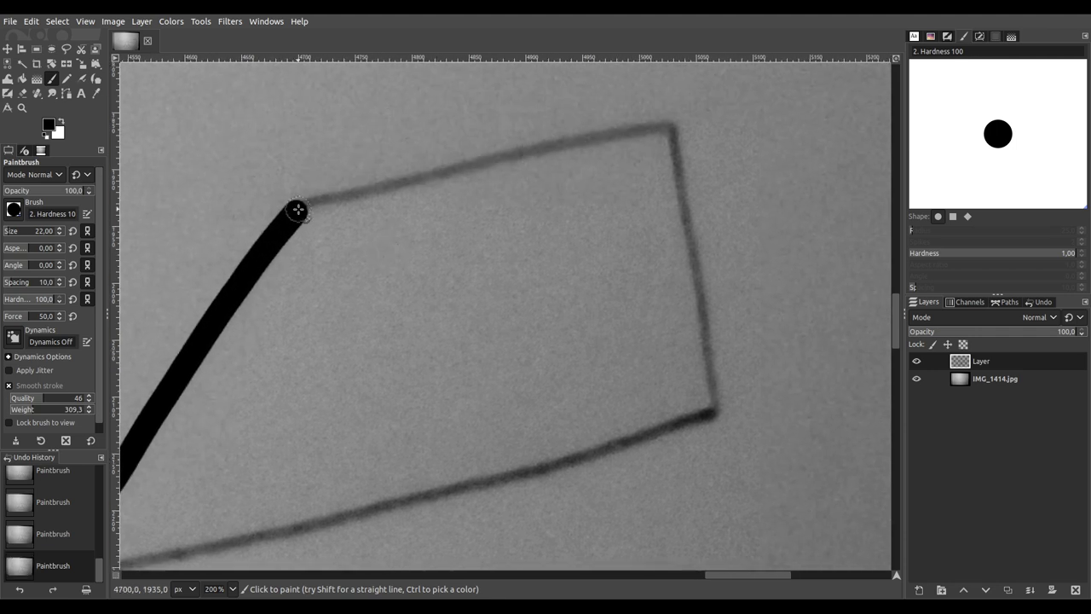
{"action": "left_click_drag", "start_coordinate": [292, 212], "coordinate": [674, 130]}
{"action": "mouse_move", "coordinate": [673, 129]}
{"action": "left_mouse_down"}
{"action": "mouse_move", "coordinate": [657, 168]}
{"action": "mouse_move", "coordinate": [654, 130]}
{"action": "mouse_move", "coordinate": [694, 383]}
{"action": "left_mouse_up"}
{"action": "left_click_drag", "start_coordinate": [504, 401], "coordinate": [648, 253]}
{"action": "left_click_drag", "start_coordinate": [861, 225], "coordinate": [183, 395]}
Step: Trace the sketch line from the beak's upper left corner to the left eye box and along the box's lower edge
{"action": "scroll", "coordinate": [601, 383], "scroll_direction": "down", "scroll_amount": 4}
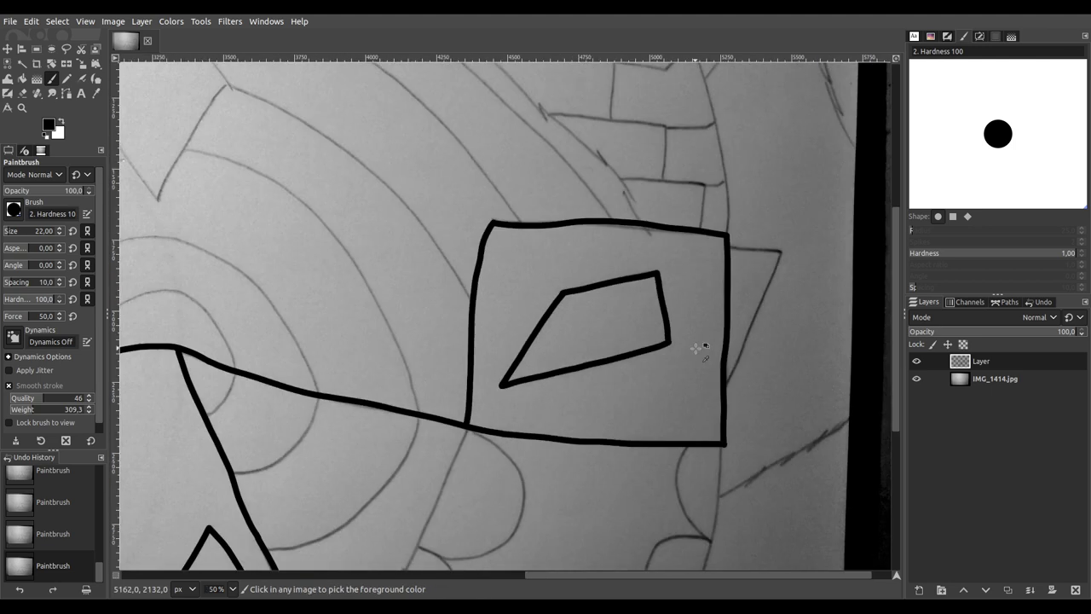
{"action": "scroll", "coordinate": [625, 369], "scroll_direction": "down", "scroll_amount": 1}
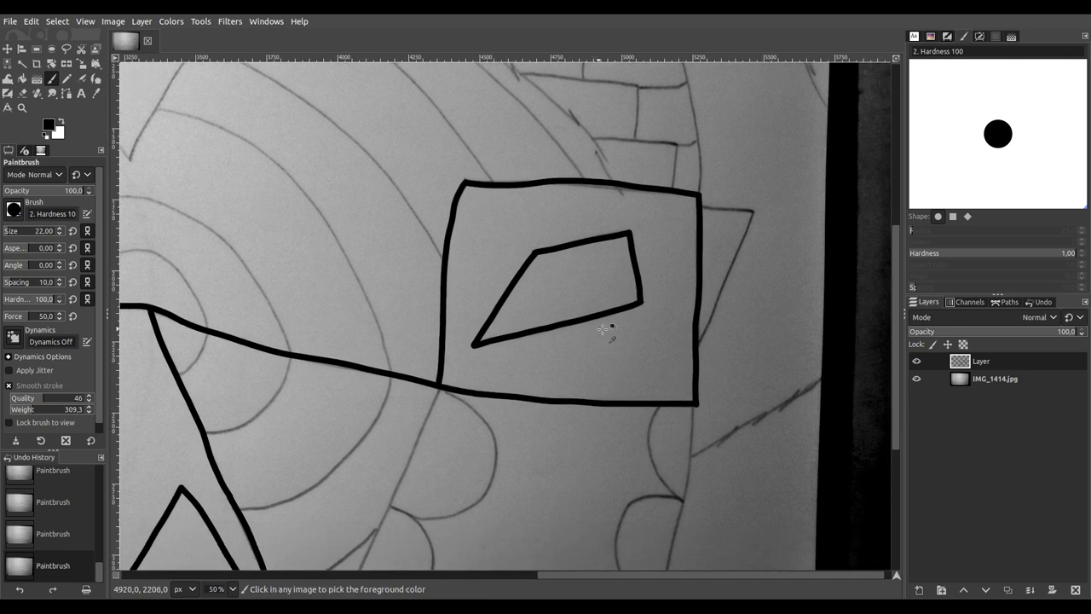
{"action": "scroll", "coordinate": [608, 324], "scroll_direction": "down", "scroll_amount": 2}
{"action": "scroll", "coordinate": [512, 298], "scroll_direction": "down", "scroll_amount": 1}
{"action": "scroll", "coordinate": [503, 288], "scroll_direction": "right", "scroll_amount": 1}
{"action": "scroll", "coordinate": [503, 288], "scroll_direction": "up", "scroll_amount": 4}
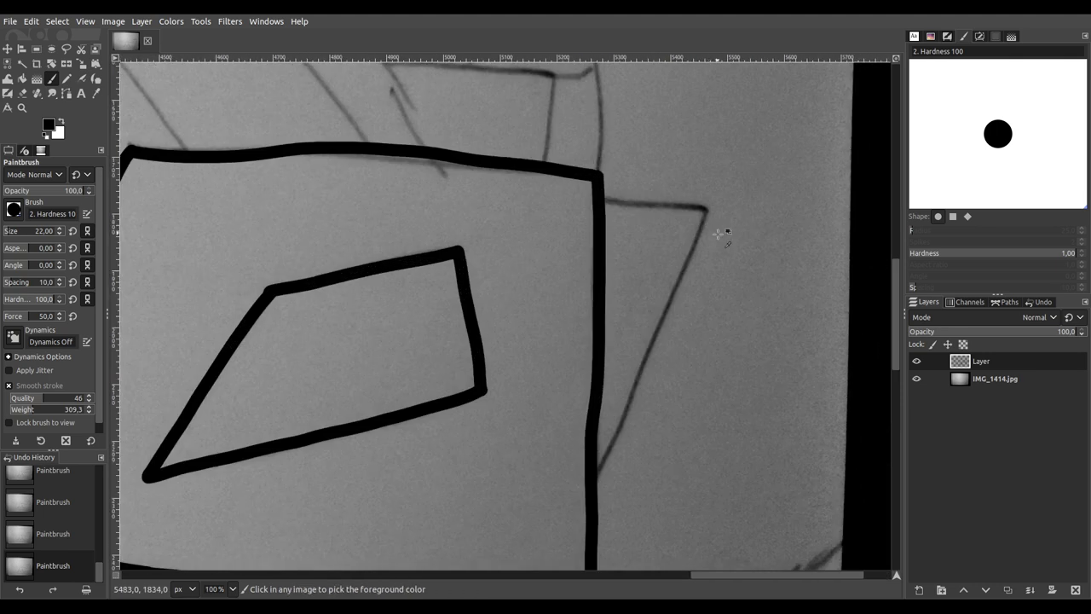
{"action": "scroll", "coordinate": [590, 226], "scroll_direction": "right", "scroll_amount": 2}
{"action": "scroll", "coordinate": [577, 220], "scroll_direction": "down", "scroll_amount": 2}
{"action": "scroll", "coordinate": [383, 253], "scroll_direction": "down", "scroll_amount": 2}
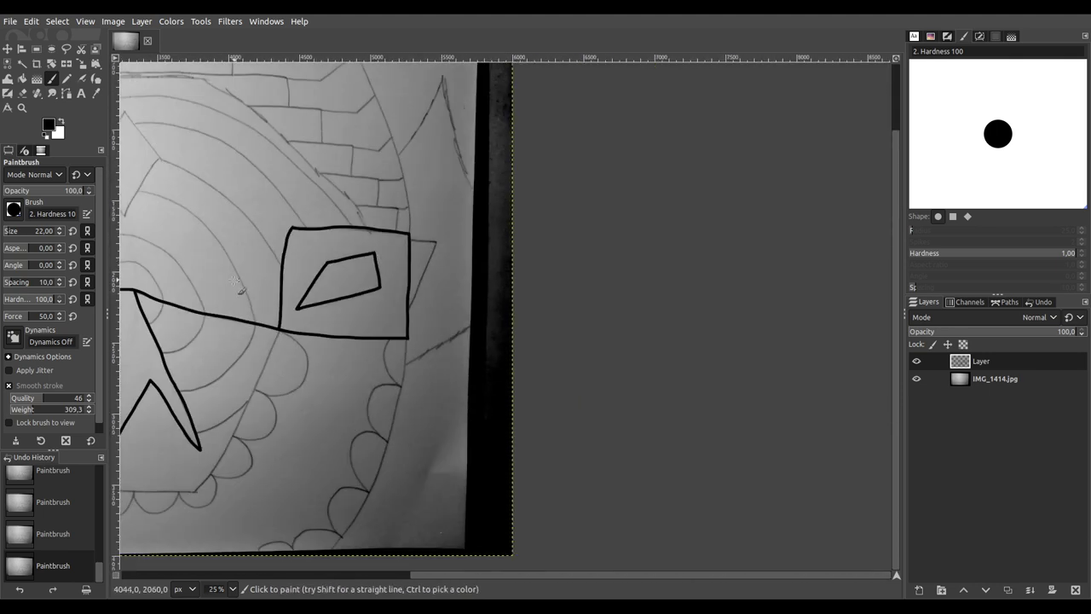
{"action": "scroll", "coordinate": [606, 285], "scroll_direction": "left", "scroll_amount": 3}
{"action": "scroll", "coordinate": [536, 305], "scroll_direction": "right", "scroll_amount": 2}
{"action": "scroll", "coordinate": [596, 313], "scroll_direction": "left", "scroll_amount": 1}
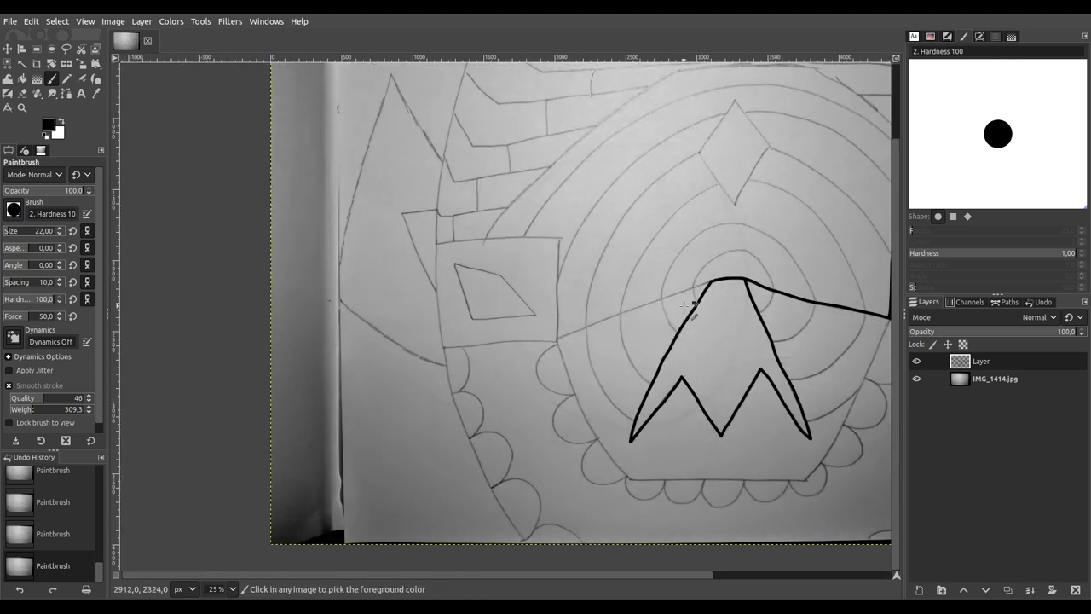
{"action": "scroll", "coordinate": [665, 329], "scroll_direction": "up", "scroll_amount": 4}
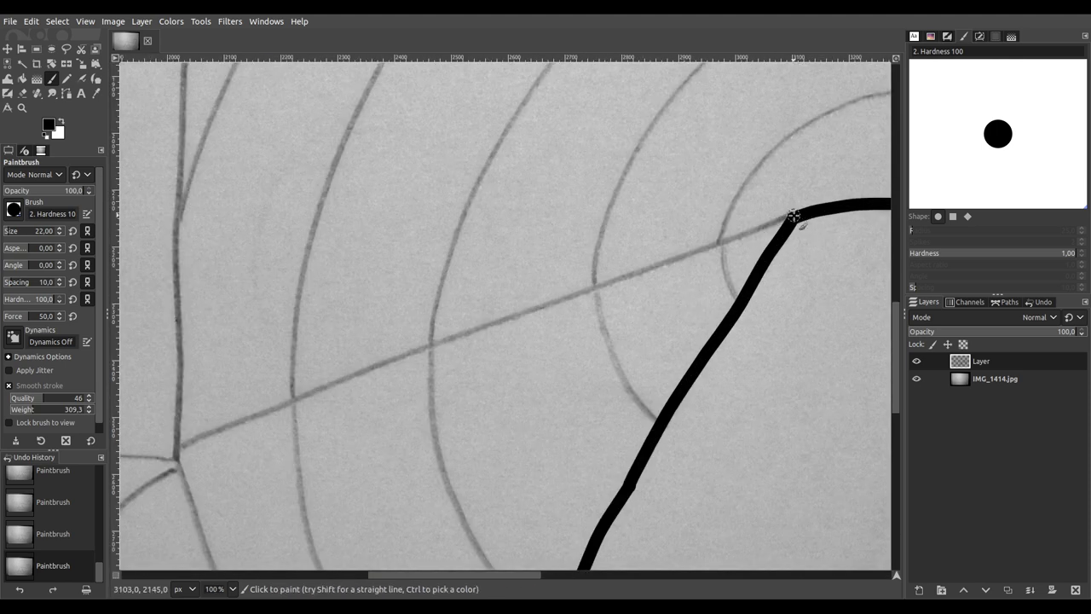
{"action": "key", "text": "ctrl"}
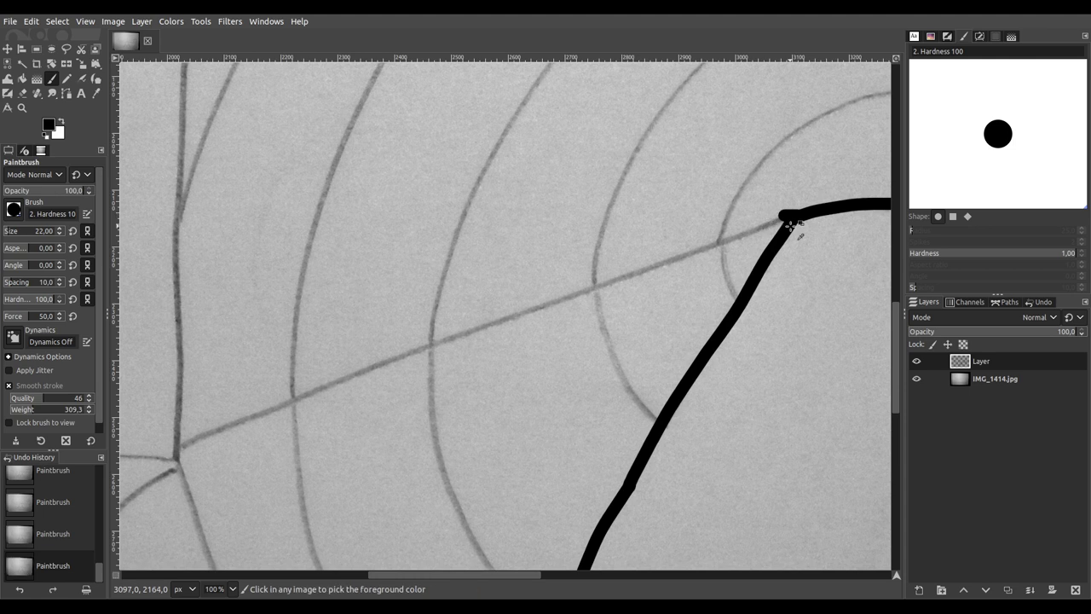
{"action": "scroll", "coordinate": [819, 239], "scroll_direction": "down", "scroll_amount": 3}
{"action": "scroll", "coordinate": [818, 239], "scroll_direction": "left", "scroll_amount": 2}
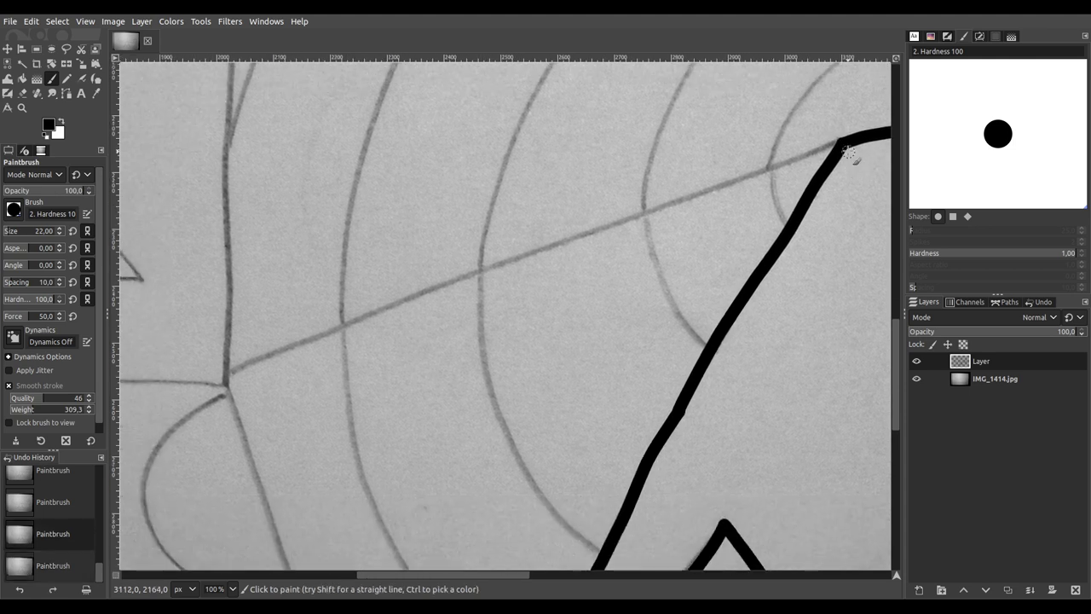
{"action": "mouse_move", "coordinate": [801, 159]}
{"action": "left_mouse_down"}
{"action": "mouse_move", "coordinate": [484, 268]}
{"action": "mouse_move", "coordinate": [201, 385]}
{"action": "mouse_move", "coordinate": [210, 396]}
{"action": "mouse_move", "coordinate": [675, 368]}
{"action": "mouse_move", "coordinate": [756, 358]}
{"action": "mouse_move", "coordinate": [758, 338]}
{"action": "mouse_move", "coordinate": [748, 337]}
{"action": "mouse_move", "coordinate": [791, 342]}
{"action": "mouse_move", "coordinate": [316, 365]}
{"action": "left_mouse_up"}
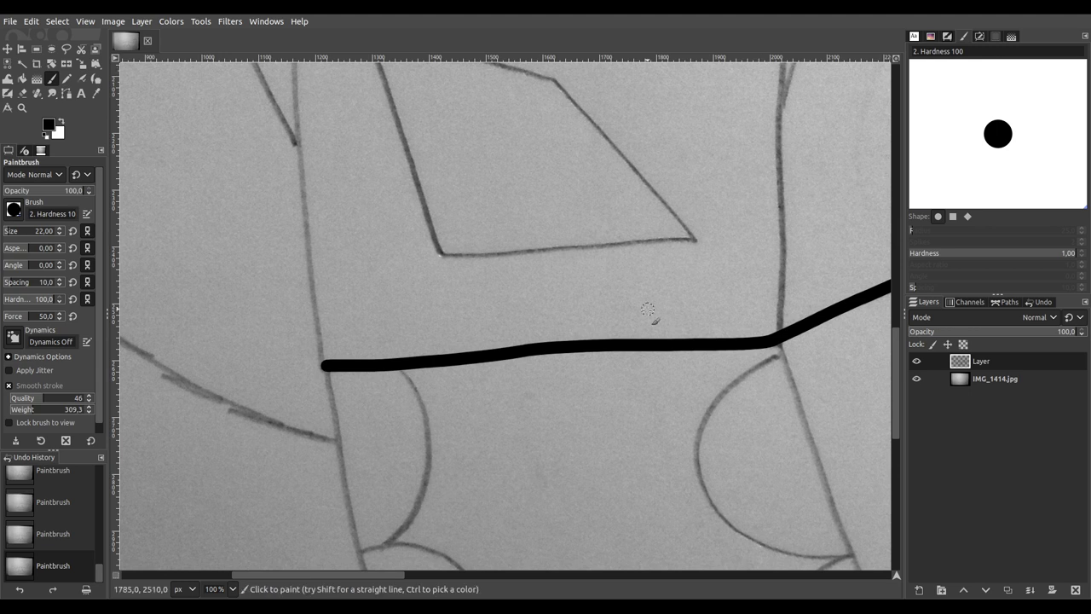
Step: Paint over the outer left edge and the upper edge of the left eye box
{"action": "left_click_drag", "start_coordinate": [338, 279], "coordinate": [366, 477]}
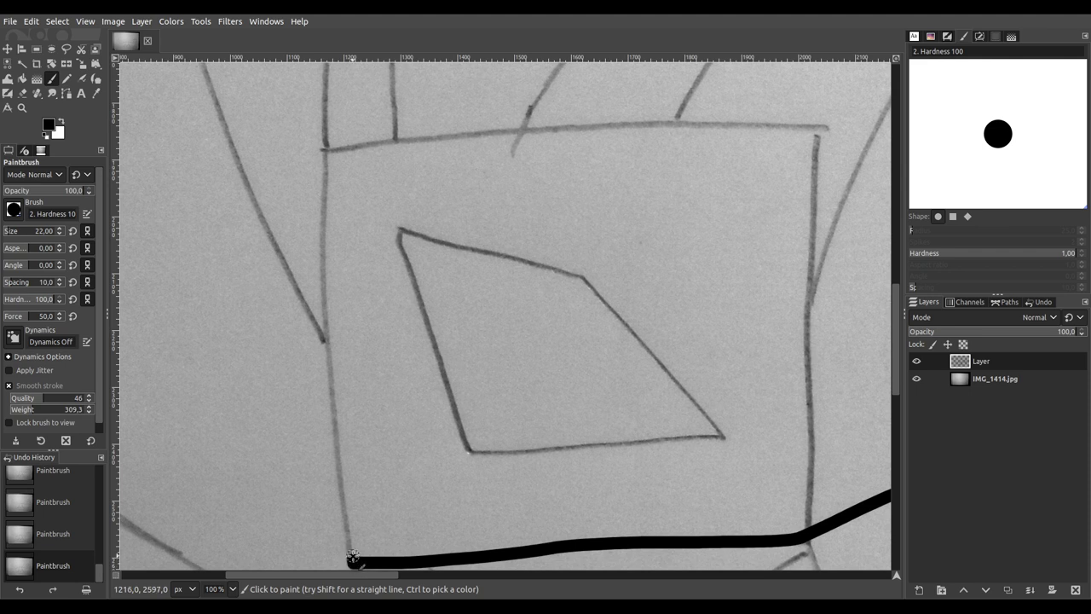
{"action": "mouse_move", "coordinate": [343, 510]}
{"action": "left_mouse_down"}
{"action": "mouse_move", "coordinate": [320, 199]}
{"action": "mouse_move", "coordinate": [327, 136]}
{"action": "left_mouse_up"}
{"action": "scroll", "coordinate": [548, 224], "scroll_direction": "right", "scroll_amount": 4}
{"action": "scroll", "coordinate": [548, 224], "scroll_direction": "up", "scroll_amount": 2}
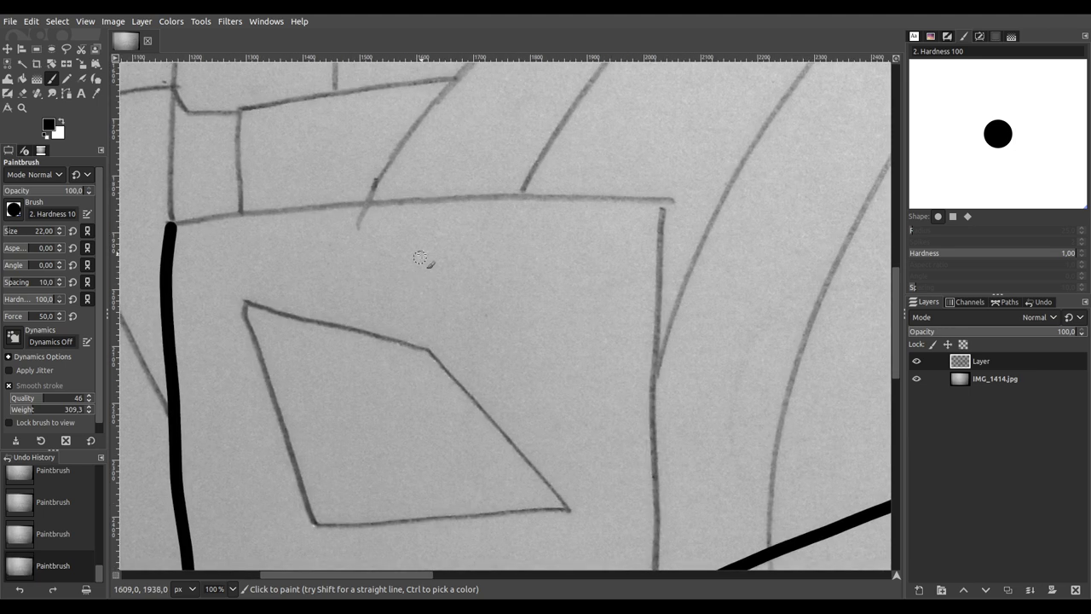
{"action": "scroll", "coordinate": [421, 256], "scroll_direction": "up", "scroll_amount": 1}
{"action": "scroll", "coordinate": [444, 268], "scroll_direction": "left", "scroll_amount": 3}
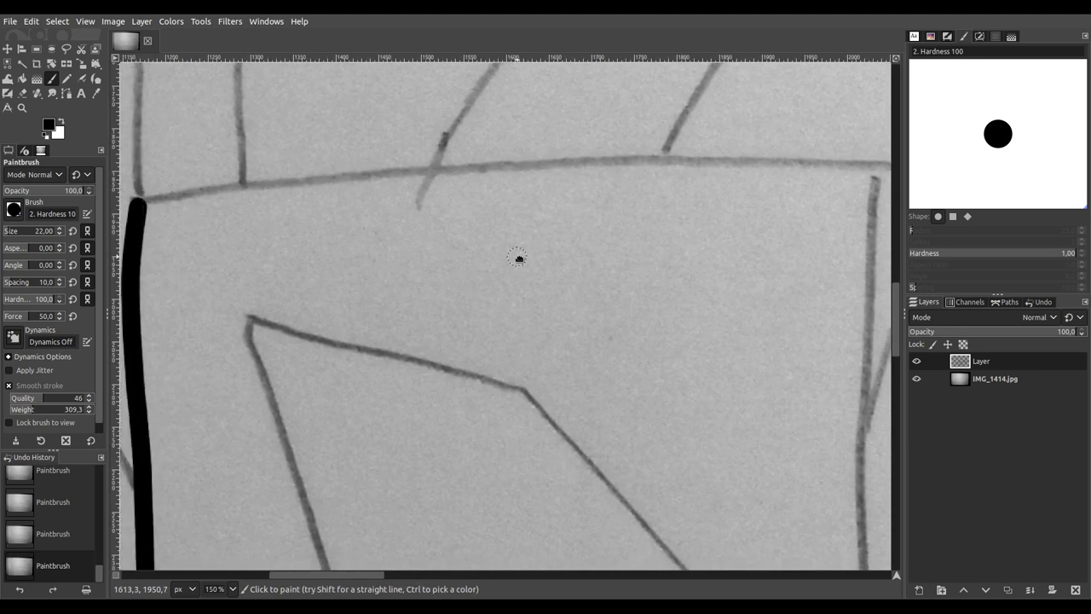
{"action": "mouse_move", "coordinate": [146, 207]}
{"action": "left_mouse_down"}
{"action": "mouse_move", "coordinate": [207, 189]}
{"action": "mouse_move", "coordinate": [515, 166]}
{"action": "mouse_move", "coordinate": [839, 162]}
{"action": "mouse_move", "coordinate": [884, 172]}
{"action": "left_mouse_up"}
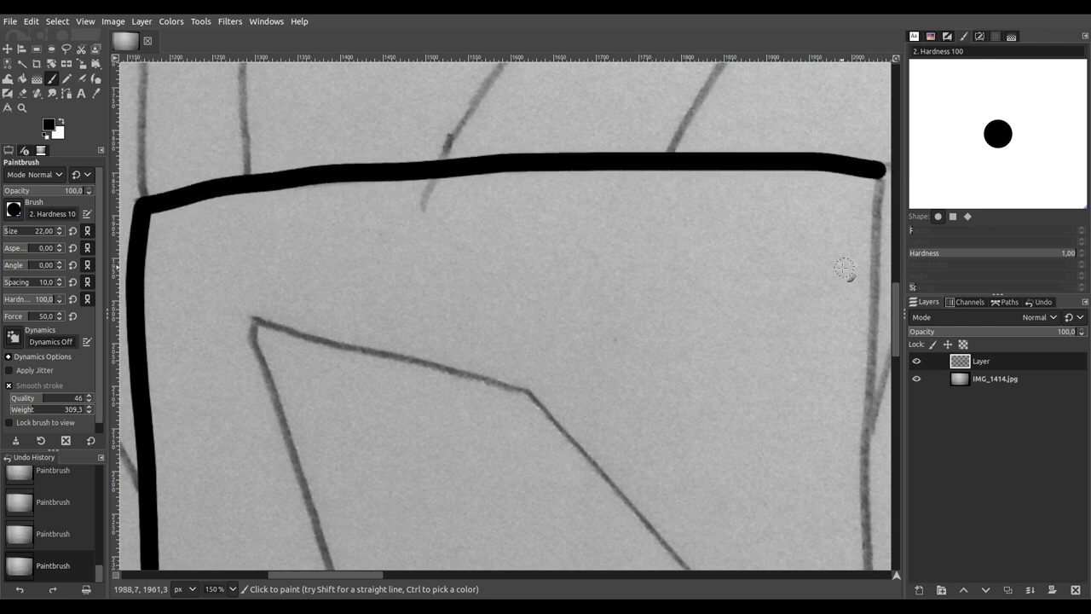
Step: Paint the inner right edge of the left eye box to close its outline, undoing any stray stroke
{"action": "left_click_drag", "start_coordinate": [844, 268], "coordinate": [500, 173]}
{"action": "scroll", "coordinate": [500, 173], "scroll_direction": "down", "scroll_amount": 2}
{"action": "scroll", "coordinate": [519, 199], "scroll_direction": "down", "scroll_amount": 1}
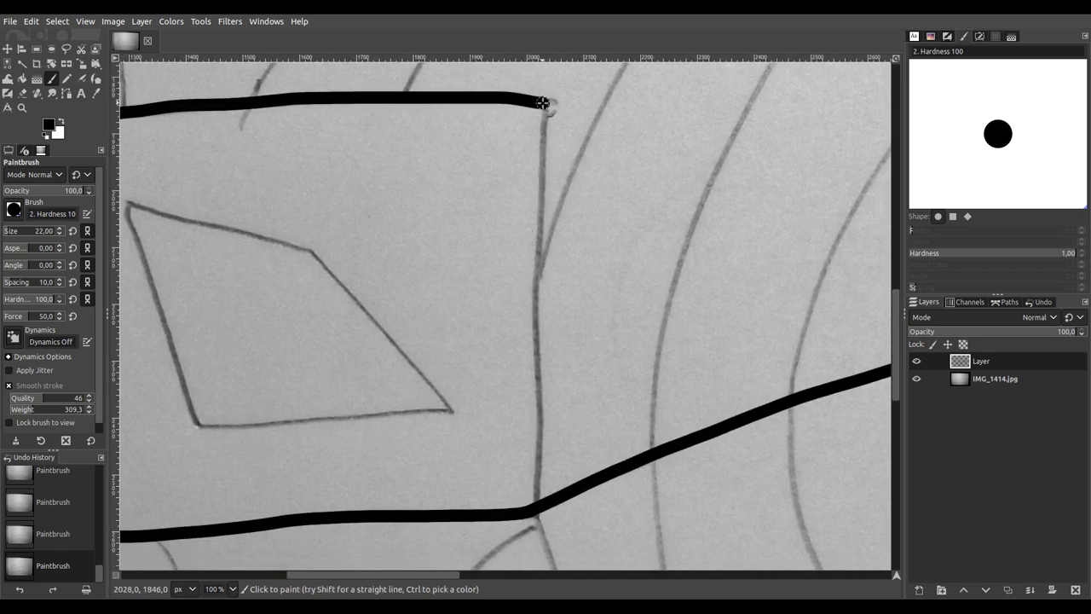
{"action": "left_click_drag", "start_coordinate": [542, 126], "coordinate": [555, 267]}
{"action": "key", "text": "ctrl+z"}
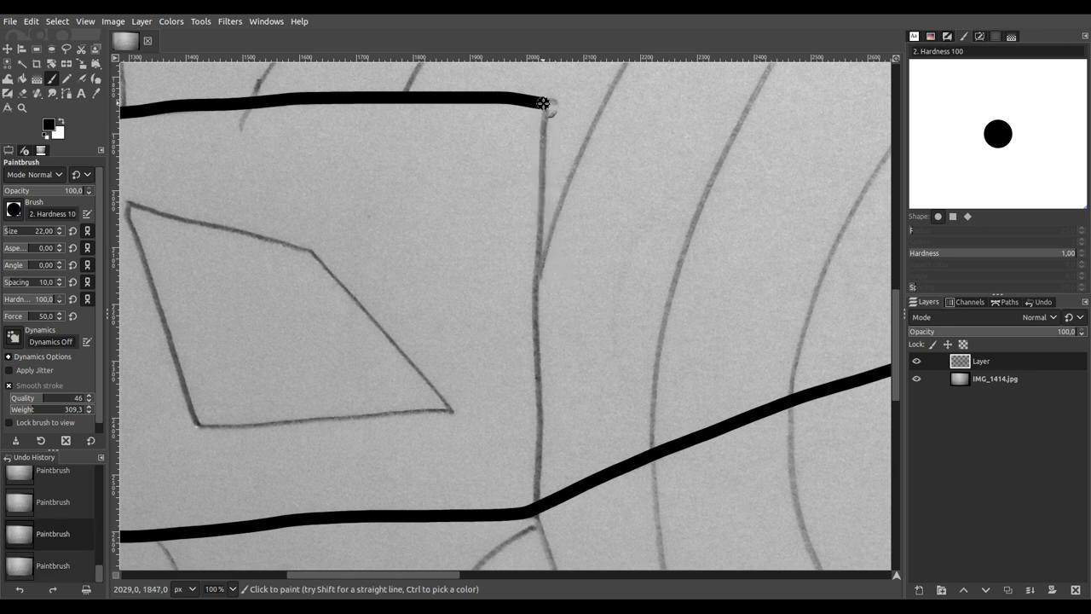
{"action": "left_click_drag", "start_coordinate": [541, 128], "coordinate": [538, 166]}
{"action": "left_click_drag", "start_coordinate": [536, 211], "coordinate": [534, 521]}
Step: Trace all four sides of the shape inside the left eye box, undoing the misplaced first stroke
{"action": "scroll", "coordinate": [475, 336], "scroll_direction": "left", "scroll_amount": 3}
{"action": "scroll", "coordinate": [475, 336], "scroll_direction": "left", "scroll_amount": 1}
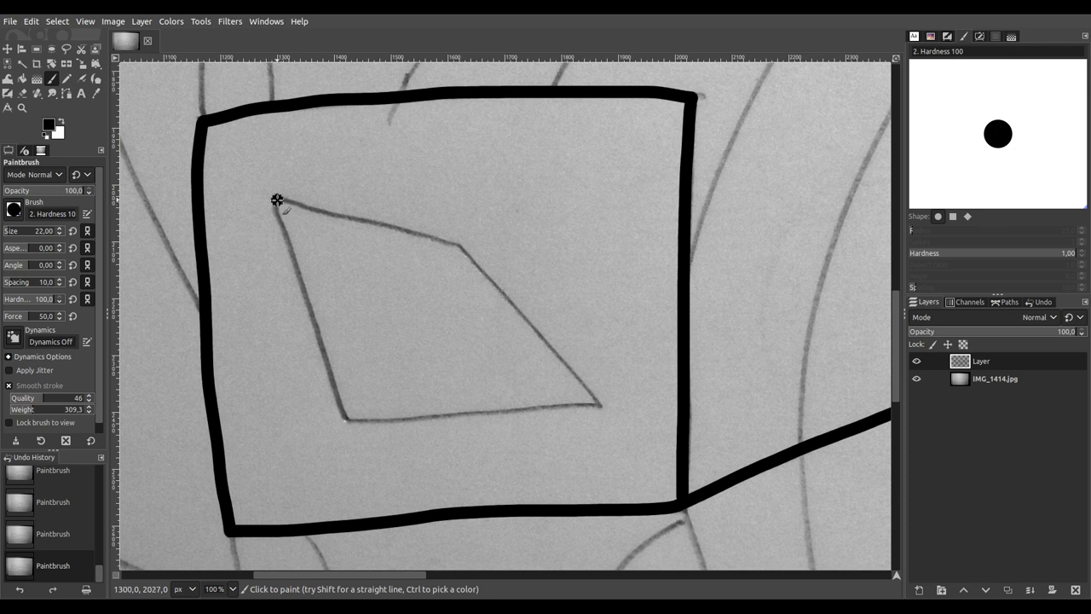
{"action": "left_click_drag", "start_coordinate": [312, 218], "coordinate": [397, 237]}
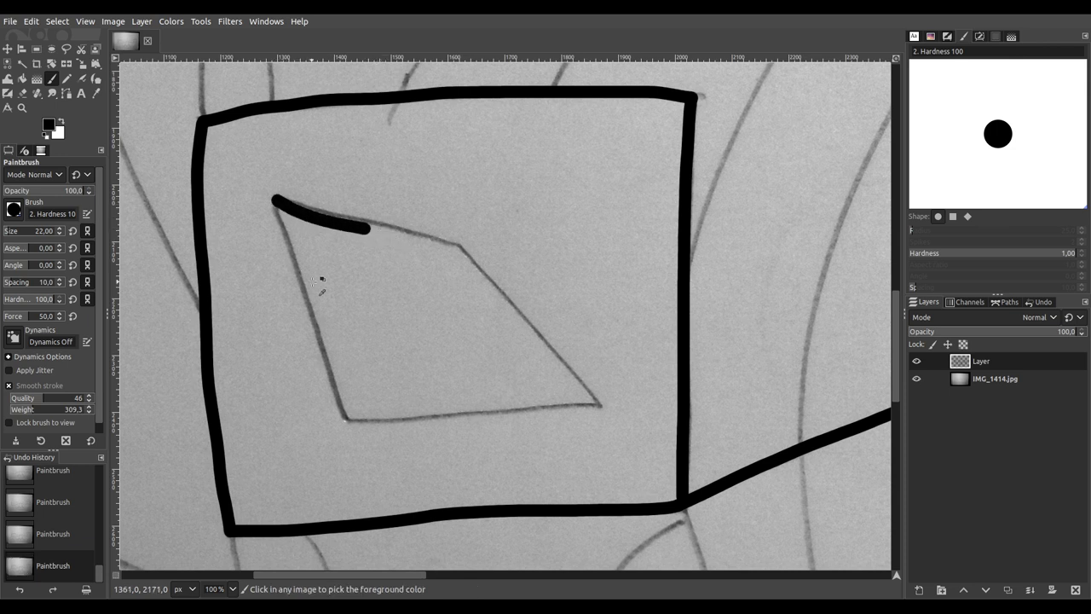
{"action": "key", "text": "ctrl+z"}
{"action": "left_click_drag", "start_coordinate": [601, 402], "coordinate": [448, 234]}
{"action": "left_click_drag", "start_coordinate": [344, 420], "coordinate": [609, 407]}
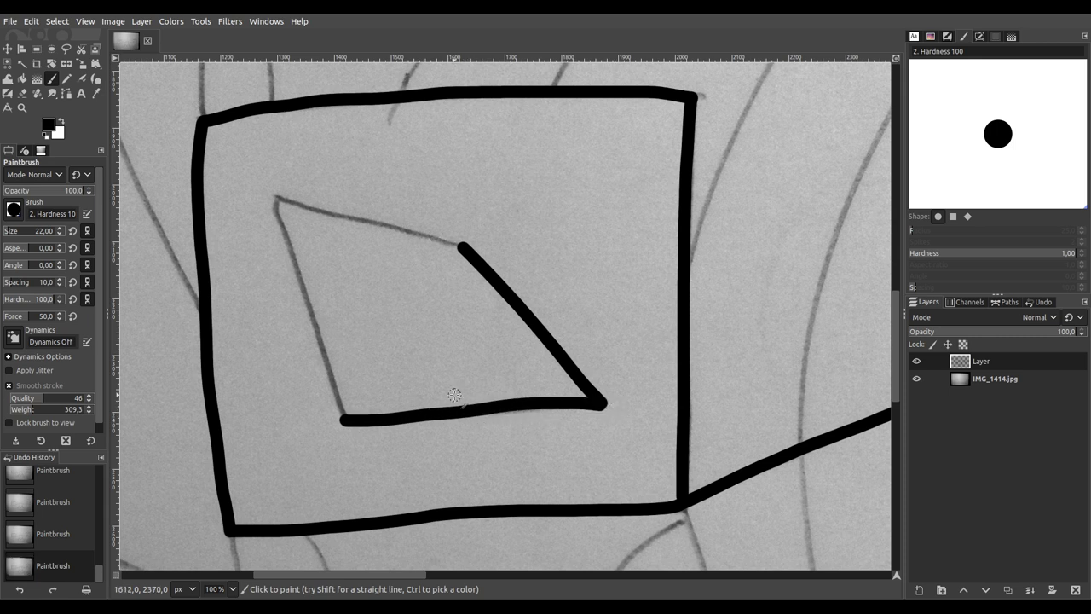
{"action": "scroll", "coordinate": [461, 426], "scroll_direction": "up", "scroll_amount": 2}
{"action": "scroll", "coordinate": [461, 426], "scroll_direction": "left", "scroll_amount": 2}
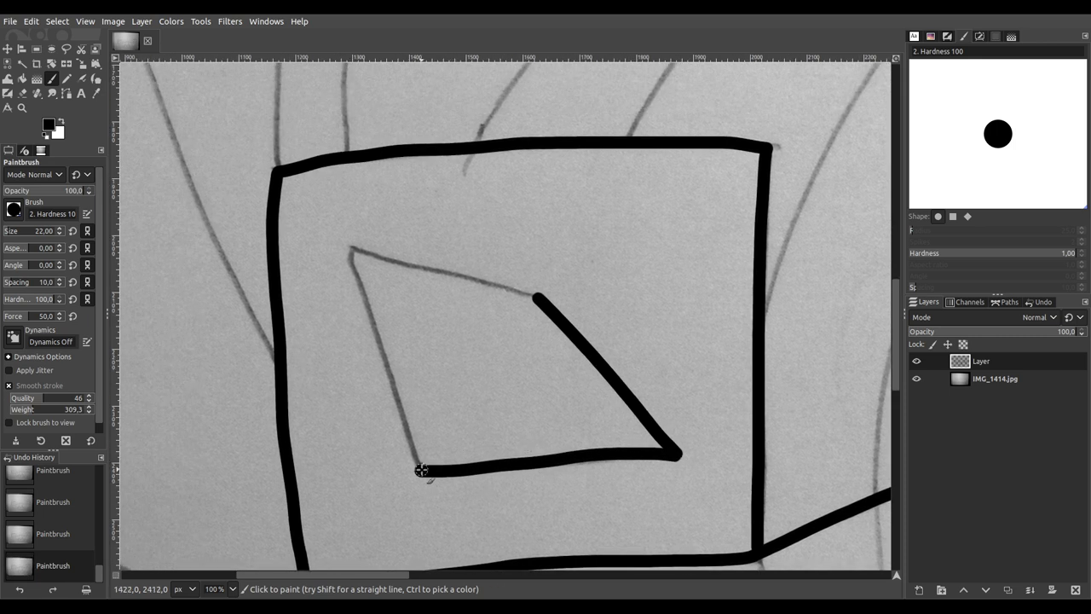
{"action": "mouse_move", "coordinate": [422, 471]}
{"action": "left_mouse_down"}
{"action": "mouse_move", "coordinate": [347, 235]}
{"action": "mouse_move", "coordinate": [356, 255]}
{"action": "mouse_move", "coordinate": [541, 298]}
{"action": "left_mouse_up"}
Step: Trace the two outer sides of the triangle beside the left eye box with an 18 px brush and save the image
{"action": "scroll", "coordinate": [623, 309], "scroll_direction": "down", "scroll_amount": 5}
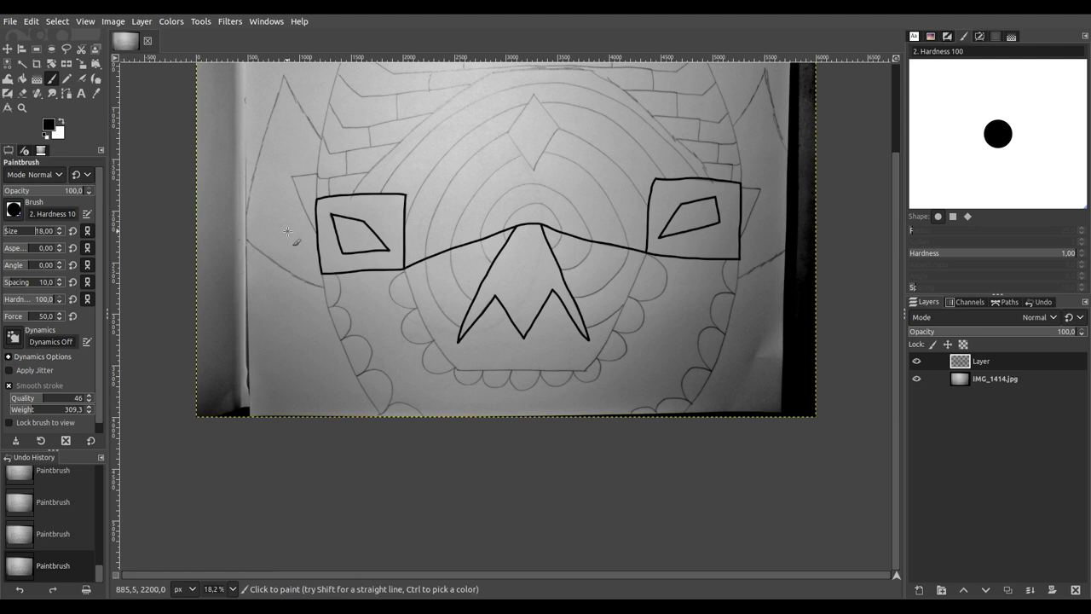
{"action": "scroll", "coordinate": [299, 179], "scroll_direction": "up", "scroll_amount": 5}
{"action": "scroll", "coordinate": [375, 156], "scroll_direction": "down", "scroll_amount": 1}
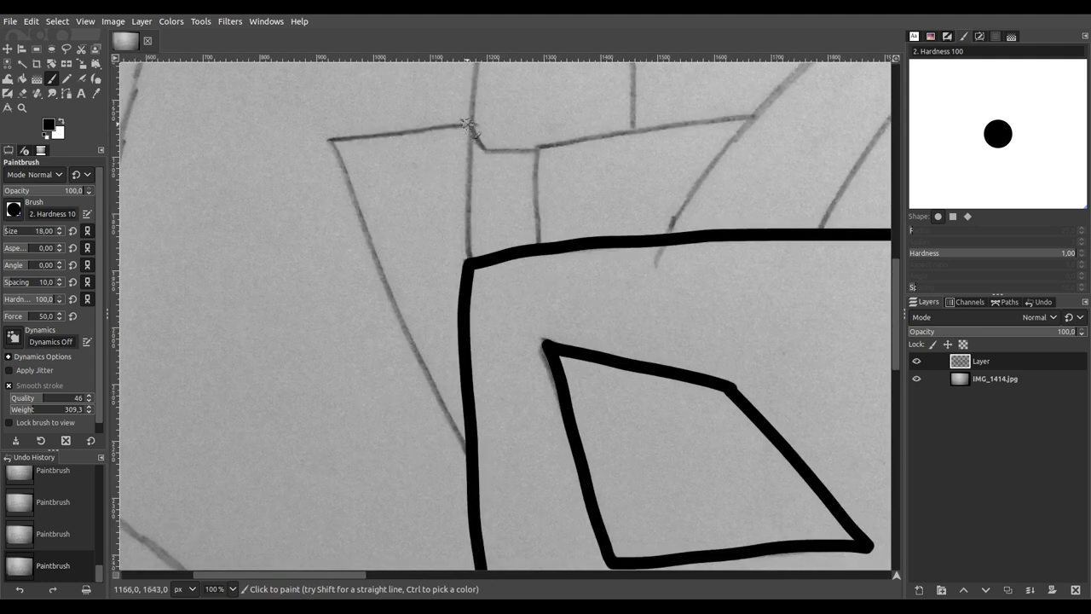
{"action": "left_click_drag", "start_coordinate": [441, 125], "coordinate": [312, 140]}
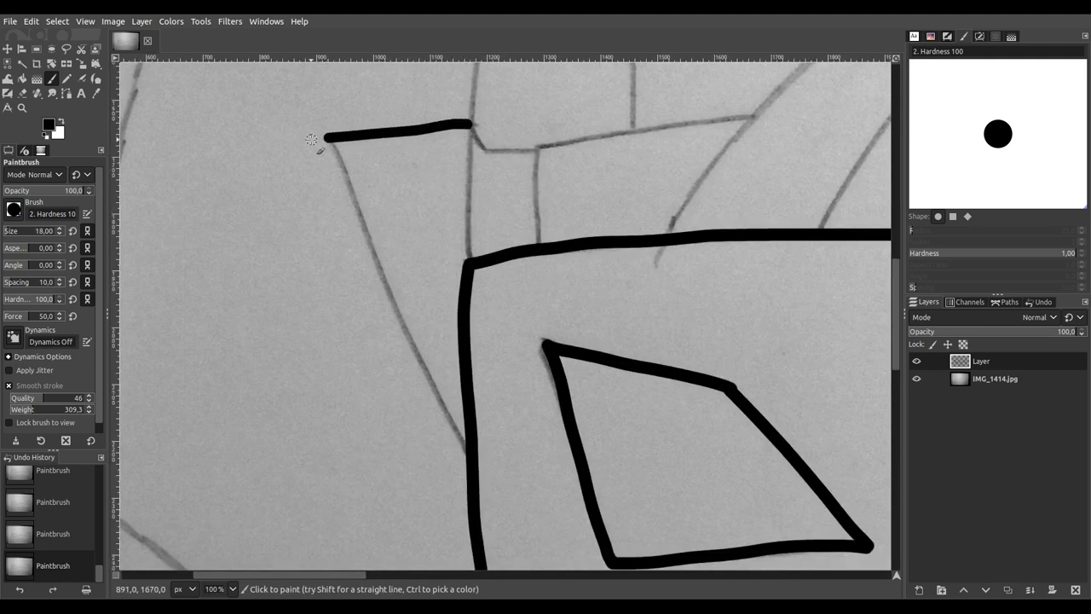
{"action": "left_click_drag", "start_coordinate": [337, 174], "coordinate": [481, 471]}
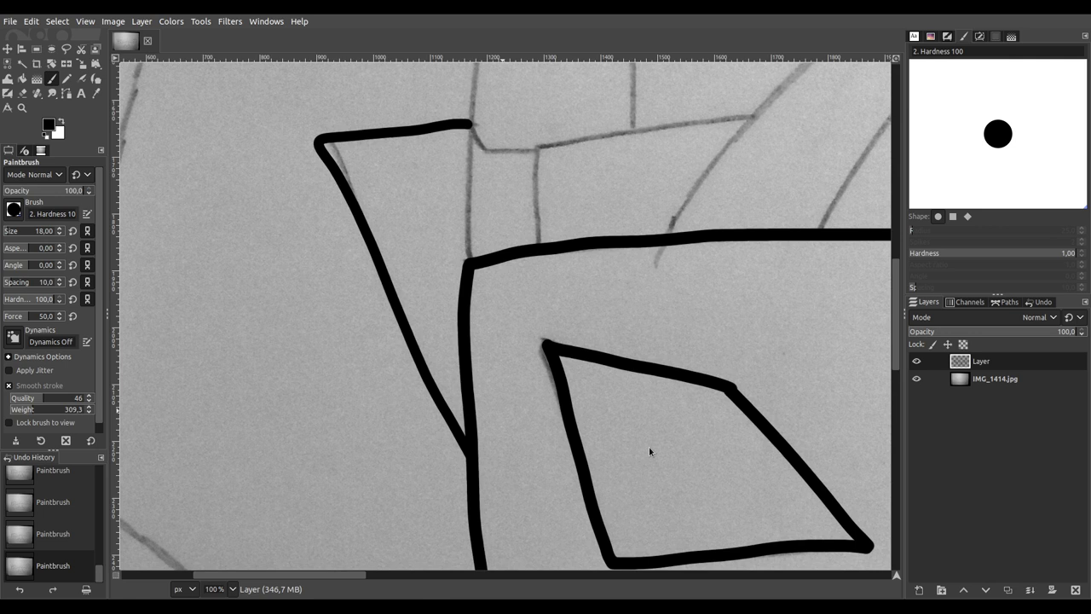
{"action": "key", "text": "ctrl+s"}
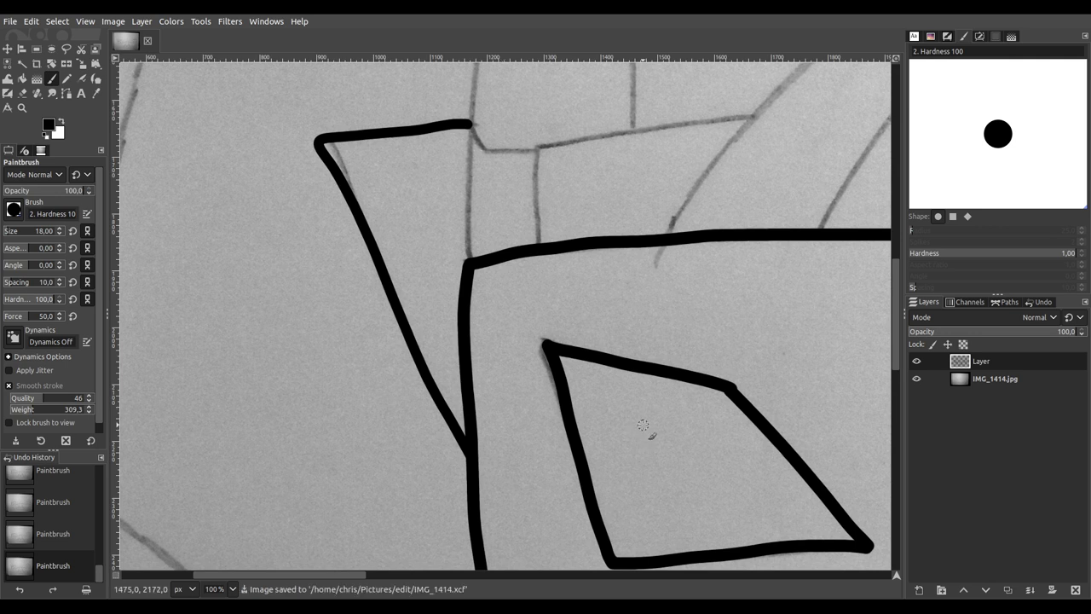
Step: Trace the two outer sides of the triangle beside the right eye box with the 18 px brush
{"action": "scroll", "coordinate": [662, 323], "scroll_direction": "down", "scroll_amount": 3}
{"action": "scroll", "coordinate": [665, 316], "scroll_direction": "right", "scroll_amount": 5}
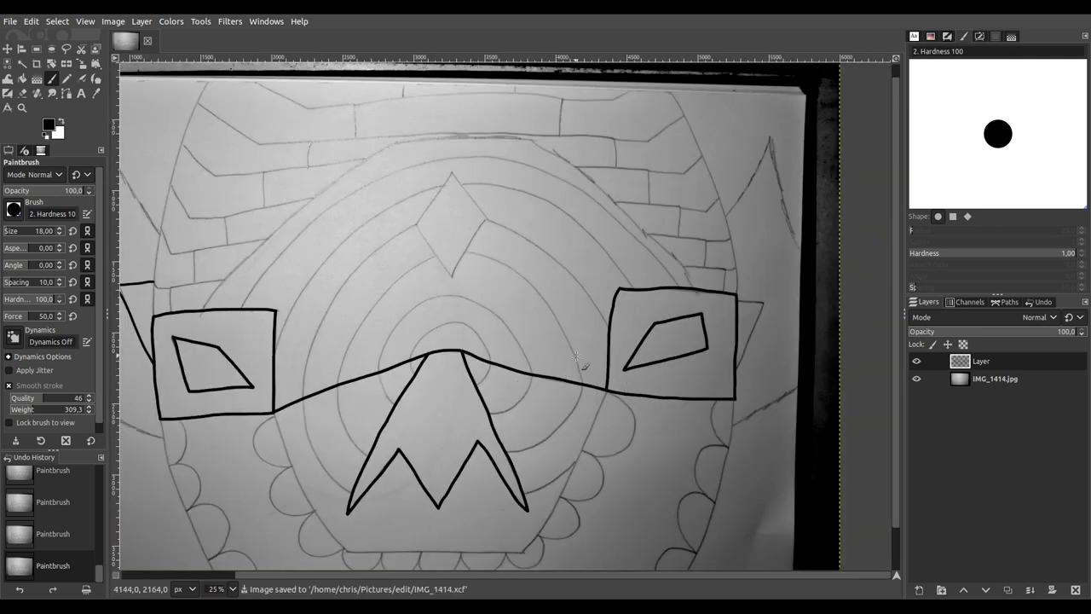
{"action": "scroll", "coordinate": [605, 351], "scroll_direction": "up", "scroll_amount": 3}
{"action": "left_click_drag", "start_coordinate": [606, 351], "coordinate": [452, 290]}
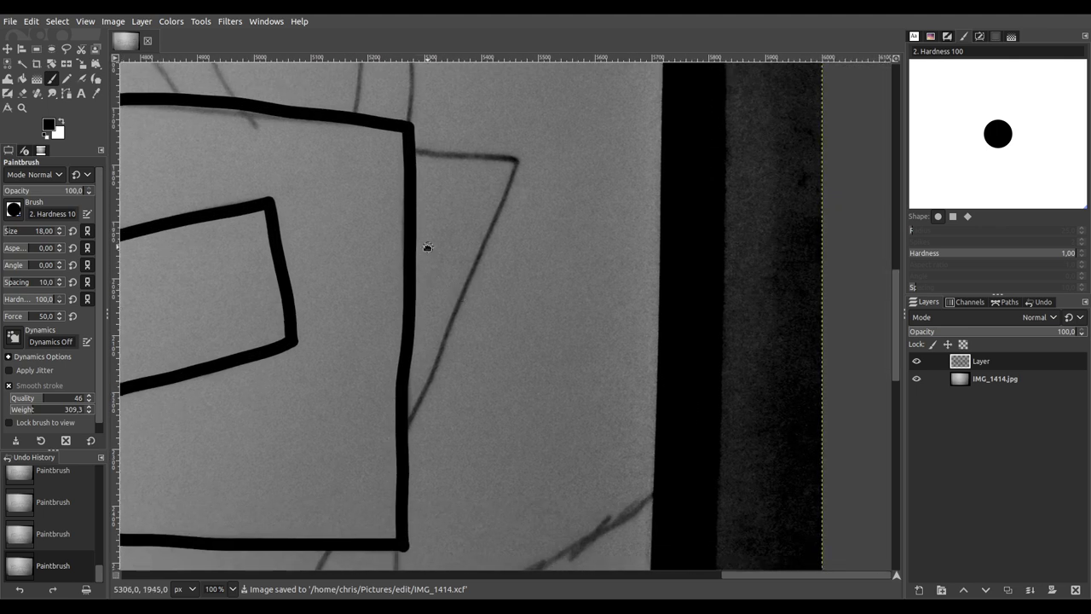
{"action": "left_click_drag", "start_coordinate": [428, 247], "coordinate": [436, 217]}
{"action": "mouse_move", "coordinate": [443, 125]}
{"action": "left_mouse_down"}
{"action": "mouse_move", "coordinate": [531, 134]}
{"action": "mouse_move", "coordinate": [407, 418]}
{"action": "left_mouse_up"}
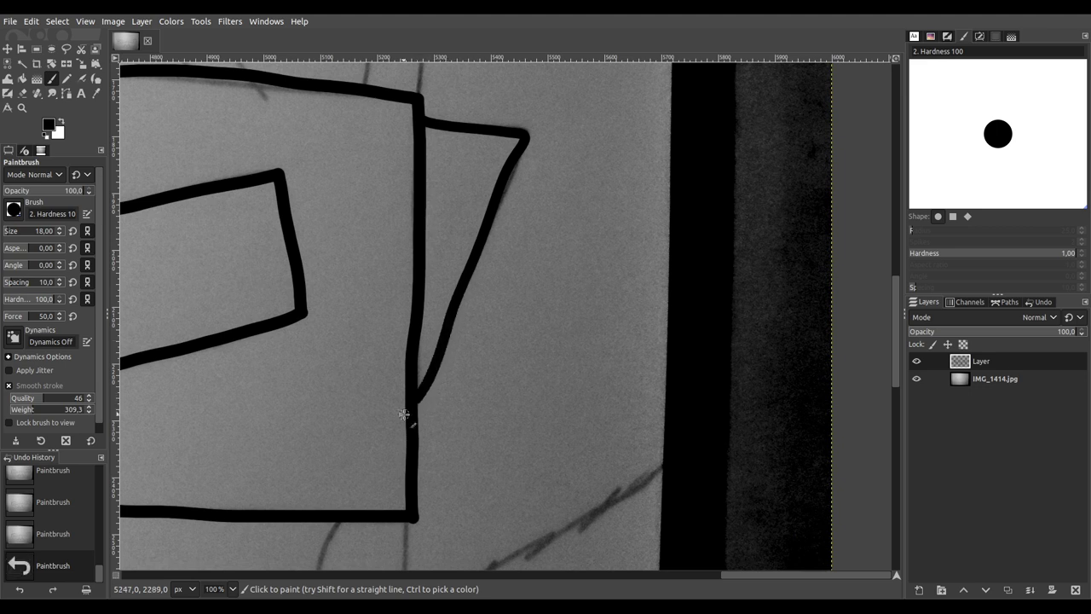
Step: Compare the brush with the eye box's line thickness and set the brush size to 21
{"action": "scroll", "coordinate": [392, 331], "scroll_direction": "down", "scroll_amount": 4}
{"action": "scroll", "coordinate": [376, 333], "scroll_direction": "left", "scroll_amount": 5}
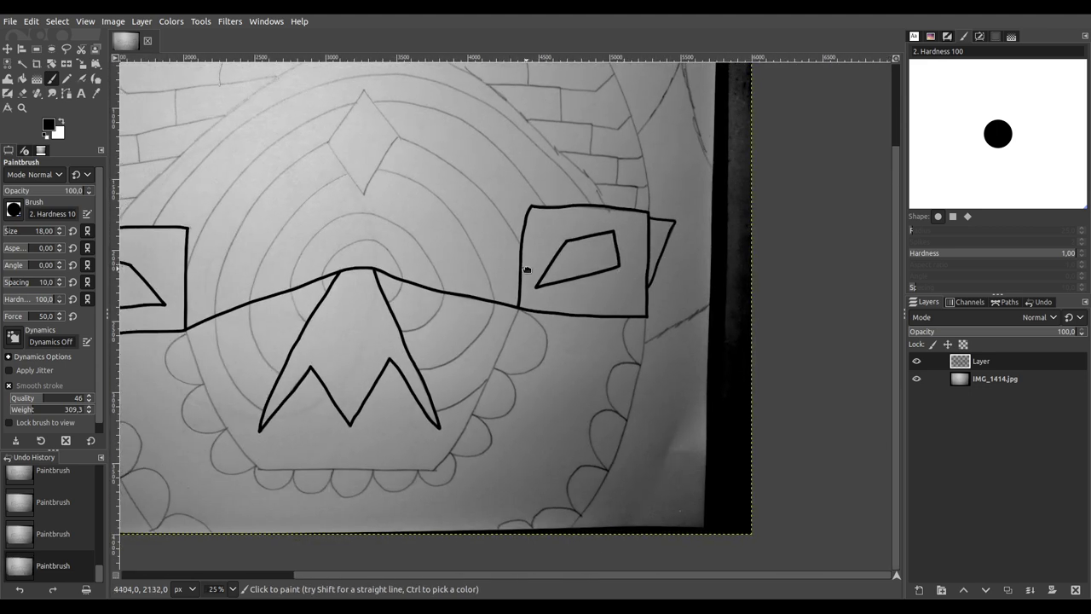
{"action": "scroll", "coordinate": [443, 213], "scroll_direction": "left", "scroll_amount": 2}
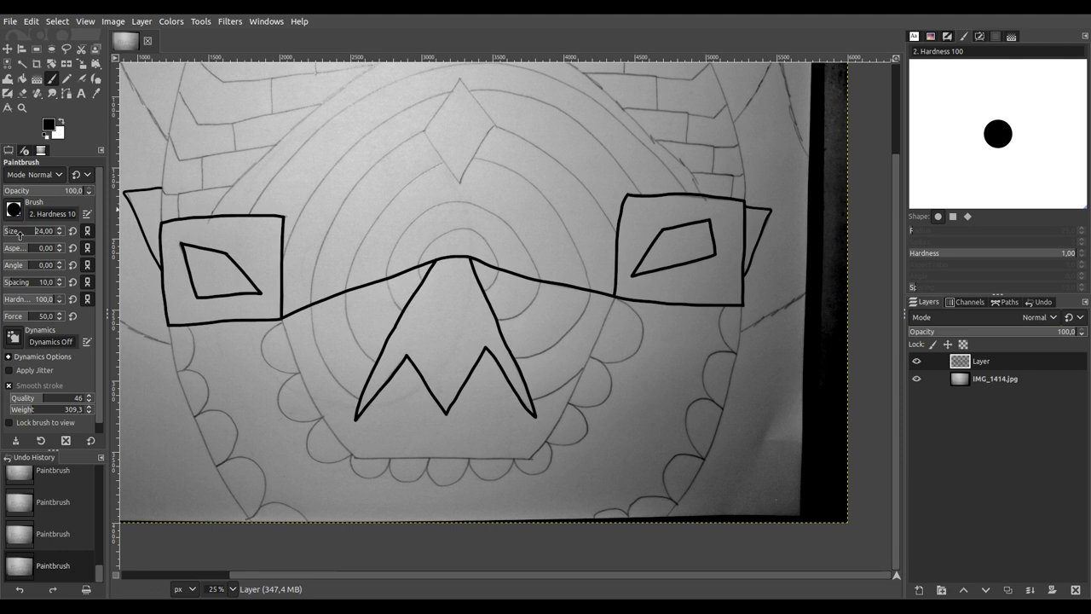
{"action": "scroll", "coordinate": [284, 218], "scroll_direction": "up", "scroll_amount": 10}
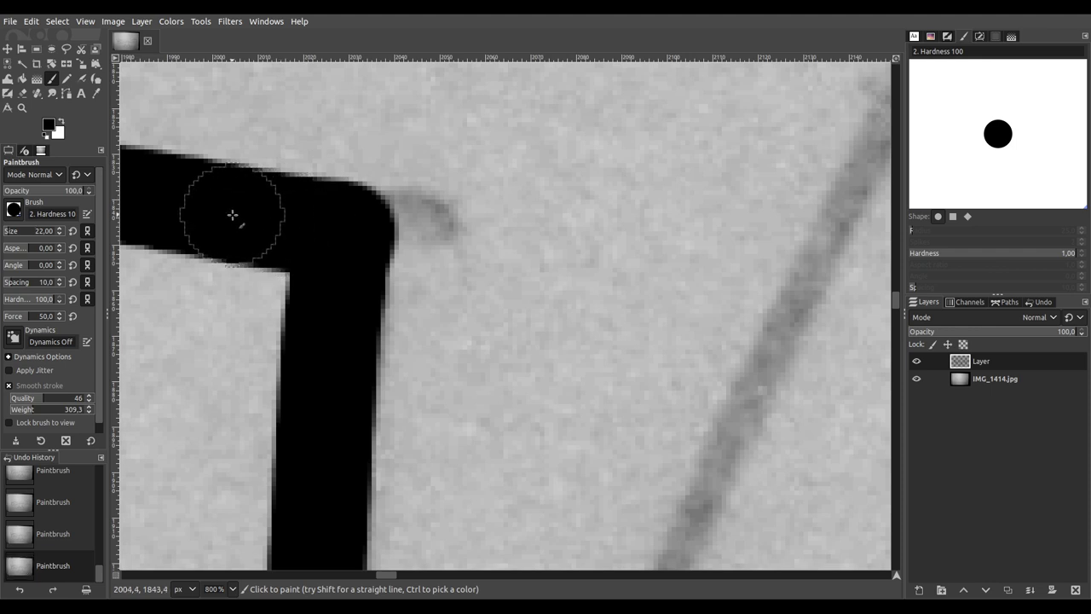
{"action": "scroll", "coordinate": [233, 216], "scroll_direction": "down", "scroll_amount": 7}
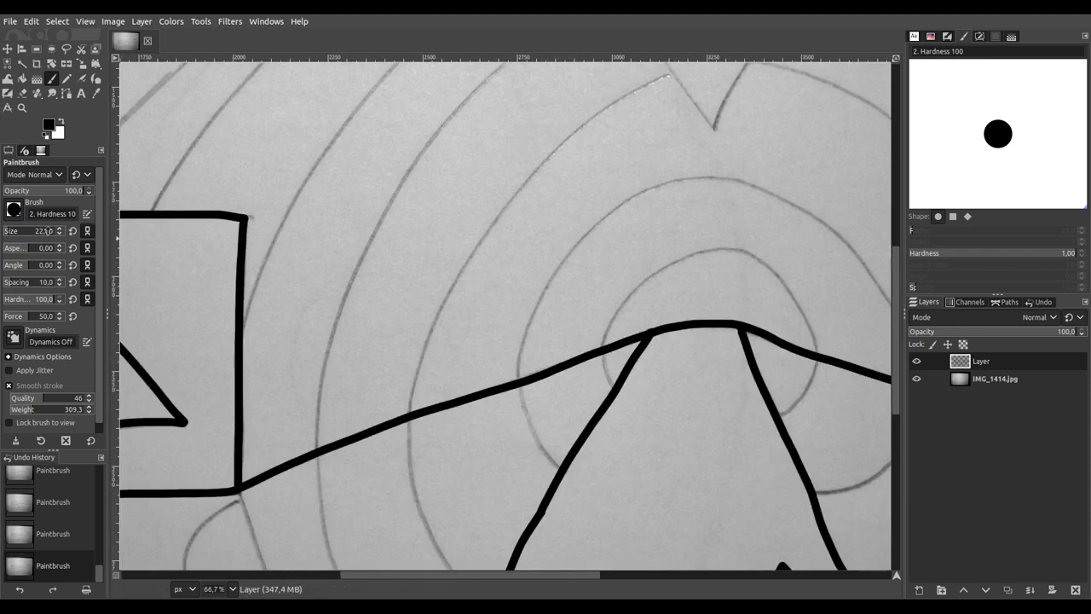
{"action": "scroll", "coordinate": [415, 255], "scroll_direction": "down", "scroll_amount": 4}
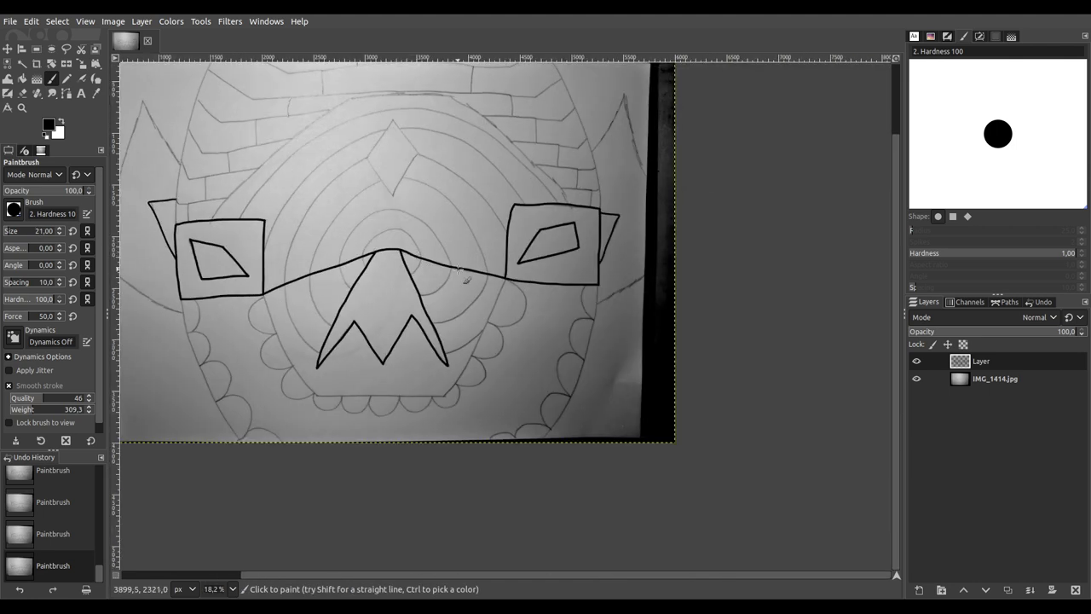
{"action": "scroll", "coordinate": [401, 226], "scroll_direction": "up", "scroll_amount": 4}
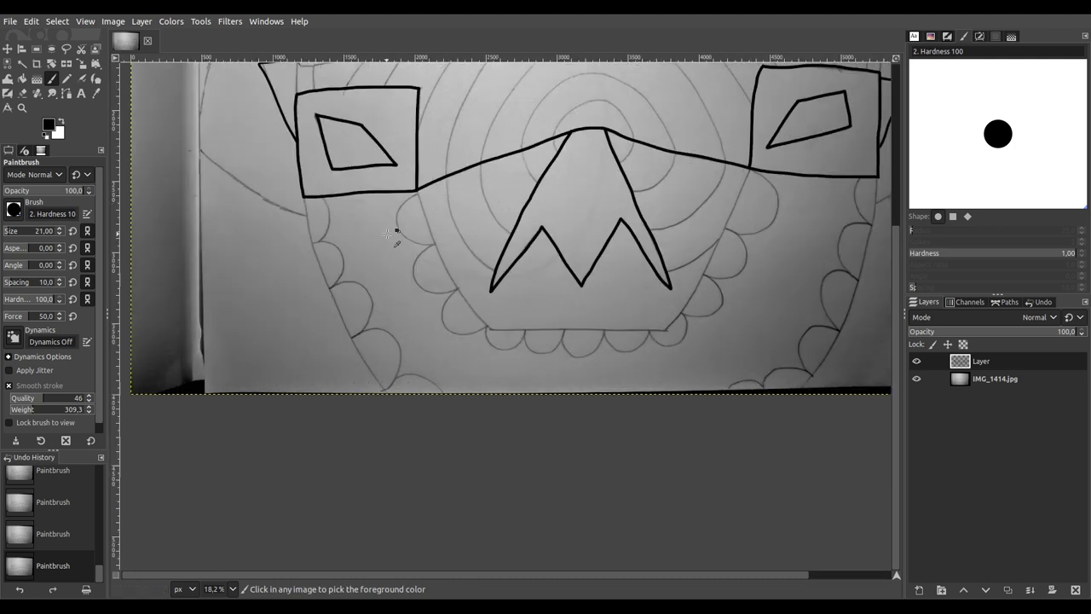
Step: Trace the jaw outline from the left eye box down, across the straight bottom edge and up to the right eye box
{"action": "left_click_drag", "start_coordinate": [458, 167], "coordinate": [472, 216]}
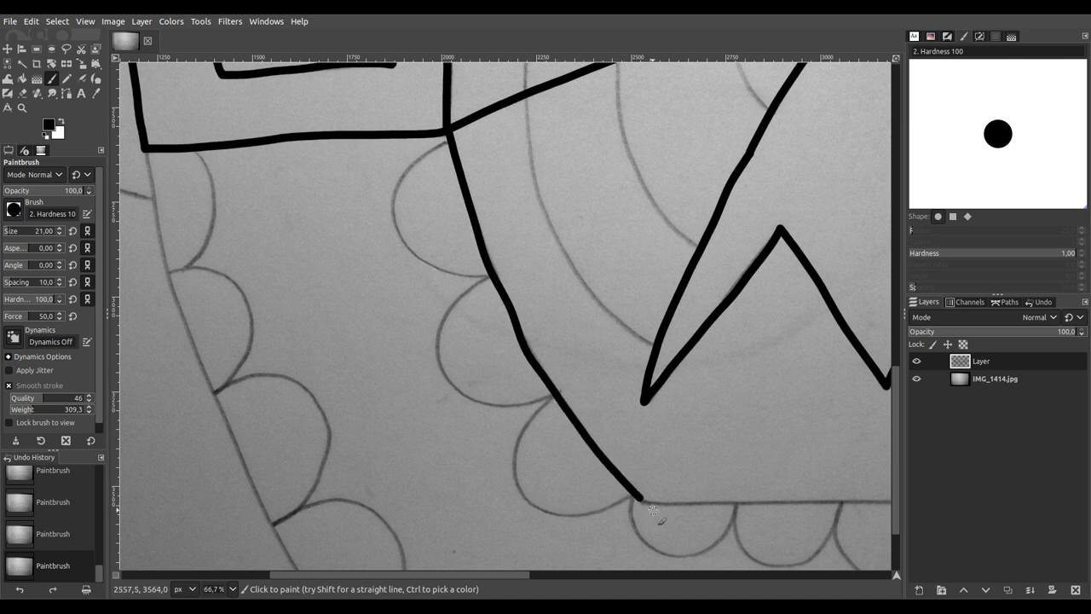
{"action": "scroll", "coordinate": [380, 383], "scroll_direction": "down", "scroll_amount": 3}
{"action": "scroll", "coordinate": [381, 382], "scroll_direction": "right", "scroll_amount": 8}
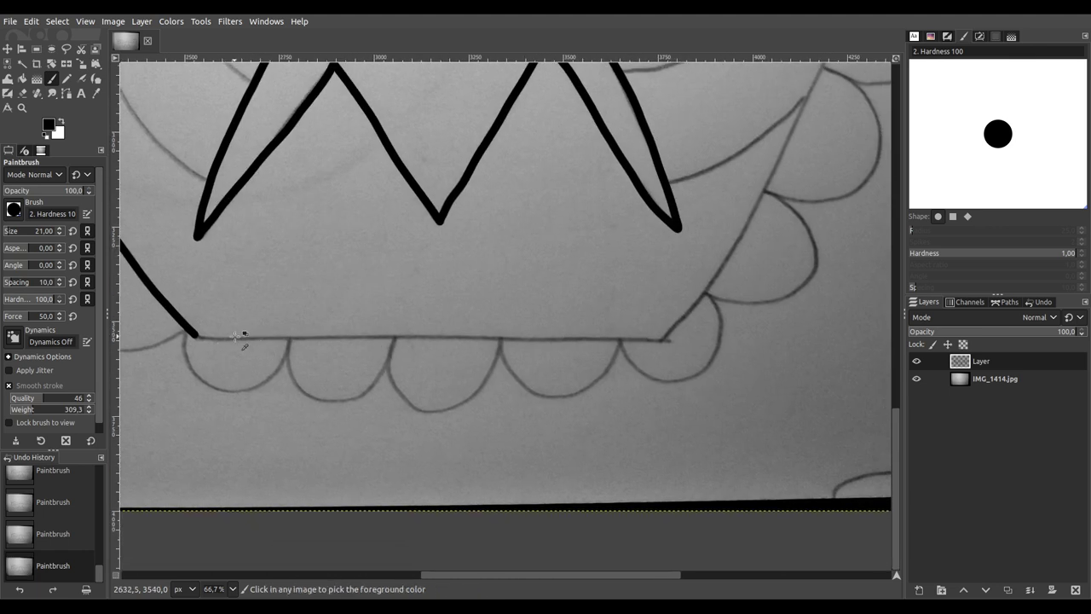
{"action": "scroll", "coordinate": [241, 338], "scroll_direction": "up", "scroll_amount": 1, "text": "ctrl"}
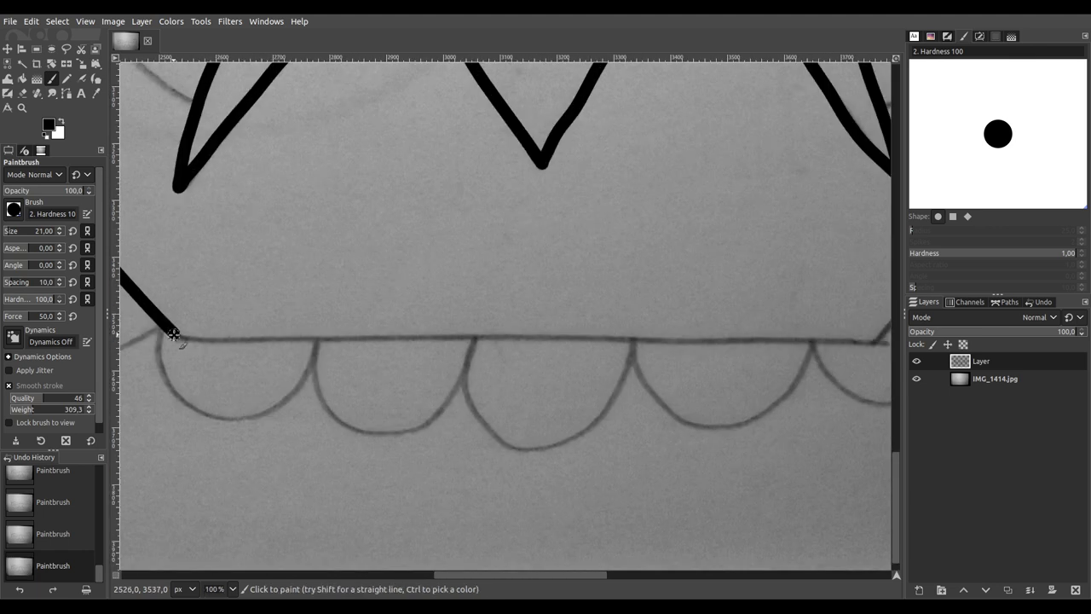
{"action": "mouse_move", "coordinate": [188, 337]}
{"action": "left_mouse_down"}
{"action": "mouse_move", "coordinate": [889, 335]}
{"action": "mouse_move", "coordinate": [559, 411]}
{"action": "mouse_move", "coordinate": [336, 495]}
{"action": "mouse_move", "coordinate": [348, 477]}
{"action": "mouse_move", "coordinate": [265, 529]}
{"action": "left_mouse_up"}
{"action": "scroll", "coordinate": [335, 472], "scroll_direction": "down", "scroll_amount": 1}
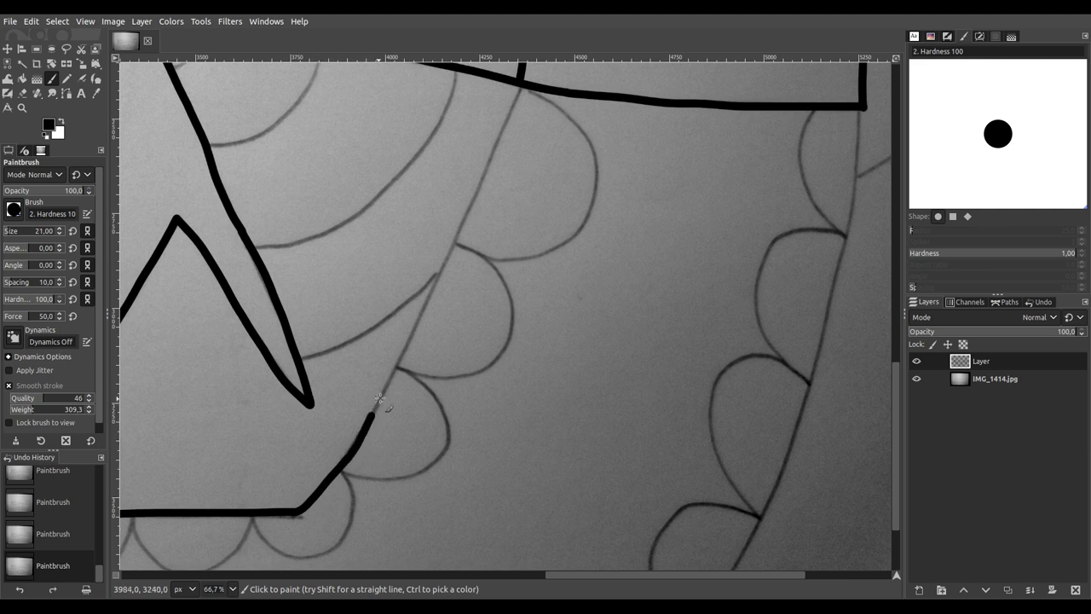
{"action": "left_click_drag", "start_coordinate": [415, 323], "coordinate": [524, 66]}
{"action": "scroll", "coordinate": [535, 122], "scroll_direction": "down", "scroll_amount": 4}
{"action": "left_click_drag", "start_coordinate": [377, 170], "coordinate": [461, 294]}
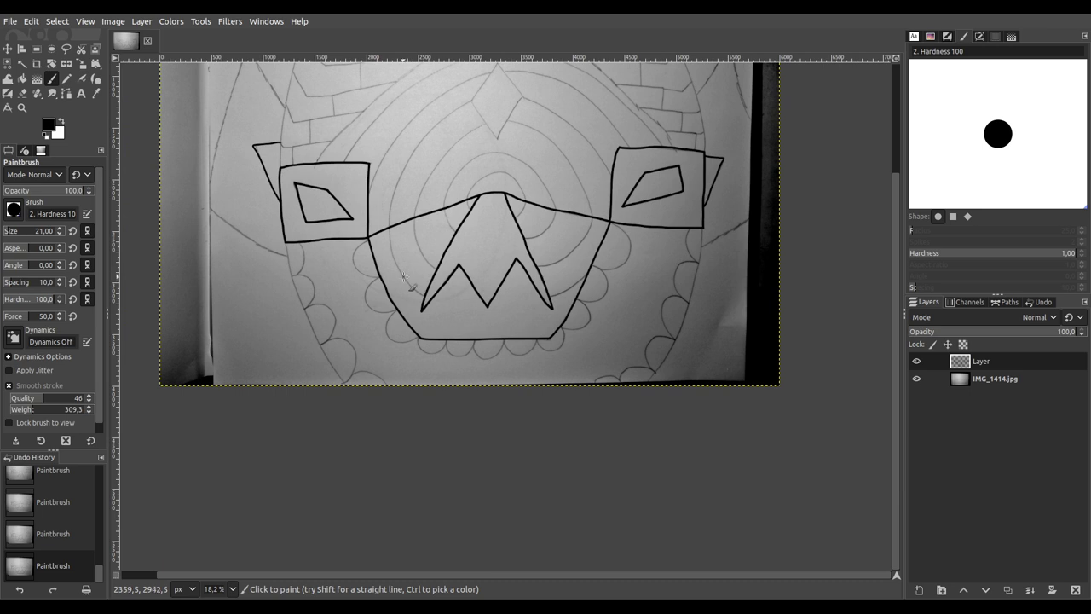
Step: Trace all four sides of the diamond on the forehead with the 21 px brush
{"action": "scroll", "coordinate": [477, 164], "scroll_direction": "up", "scroll_amount": 5}
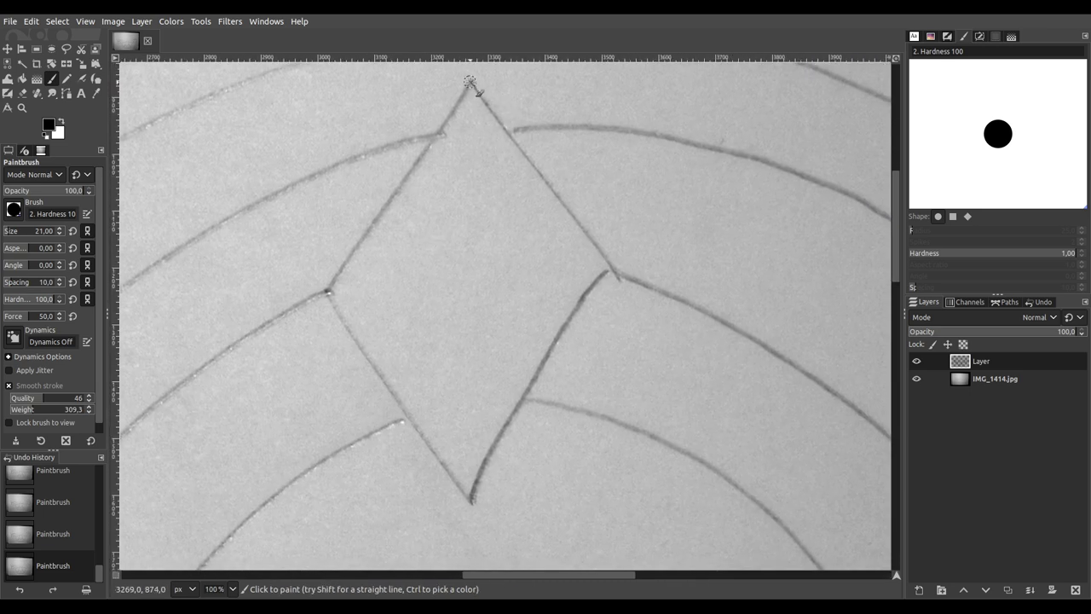
{"action": "left_click_drag", "start_coordinate": [492, 112], "coordinate": [622, 282]}
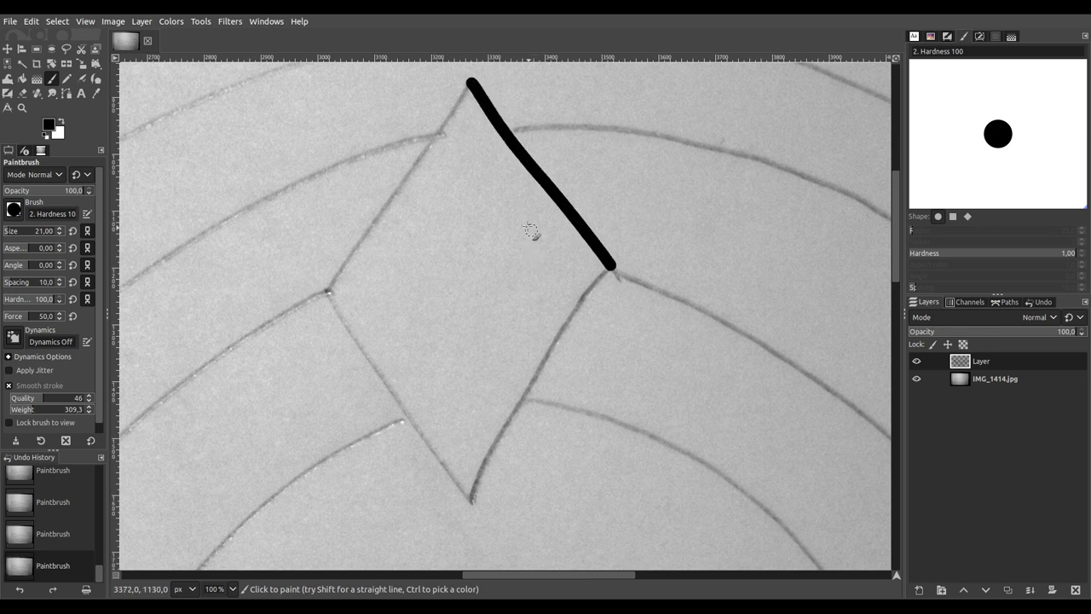
{"action": "mouse_move", "coordinate": [463, 101]}
{"action": "left_mouse_down"}
{"action": "mouse_move", "coordinate": [424, 176]}
{"action": "mouse_move", "coordinate": [378, 214]}
{"action": "mouse_move", "coordinate": [329, 294]}
{"action": "mouse_move", "coordinate": [243, 187]}
{"action": "mouse_move", "coordinate": [289, 270]}
{"action": "mouse_move", "coordinate": [389, 395]}
{"action": "left_mouse_up"}
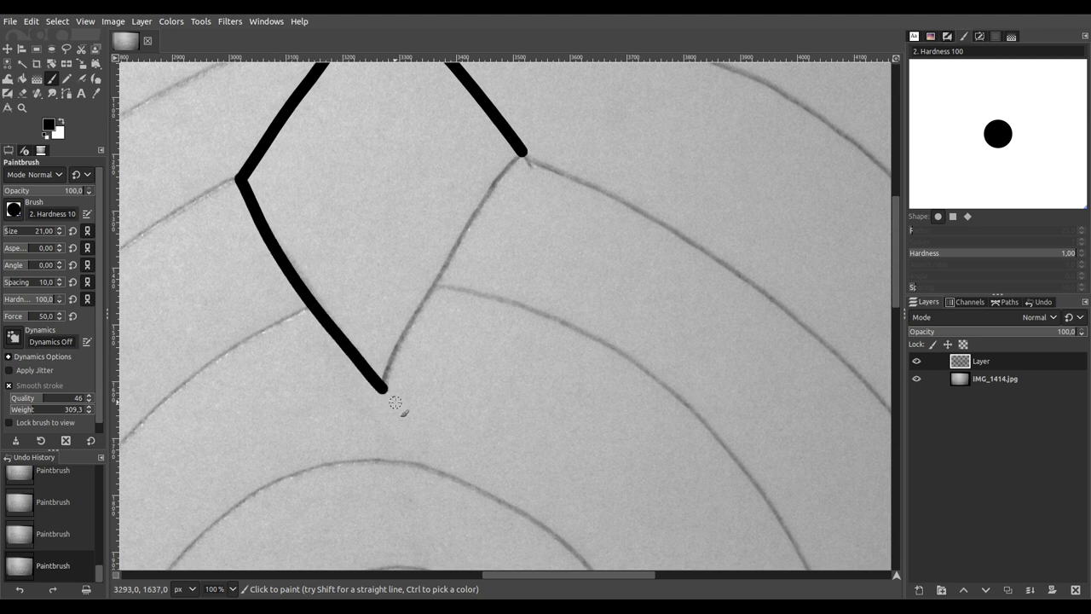
{"action": "left_click_drag", "start_coordinate": [515, 162], "coordinate": [375, 387]}
{"action": "scroll", "coordinate": [453, 348], "scroll_direction": "down", "scroll_amount": 5}
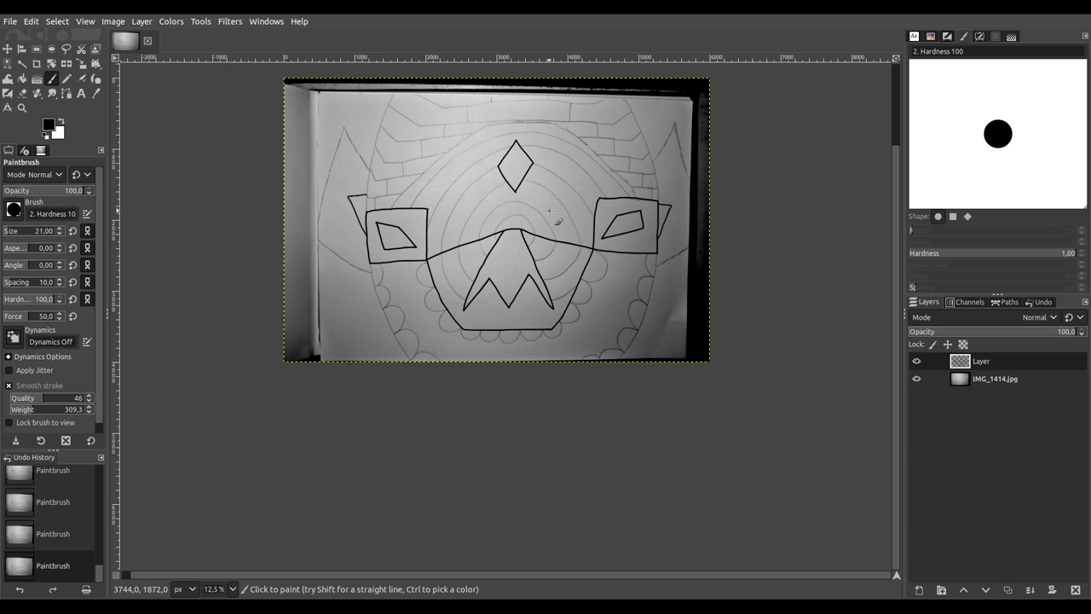
Step: Trace the three scallops along the outside of the jaw's left side
{"action": "scroll", "coordinate": [418, 277], "scroll_direction": "up", "scroll_amount": 5}
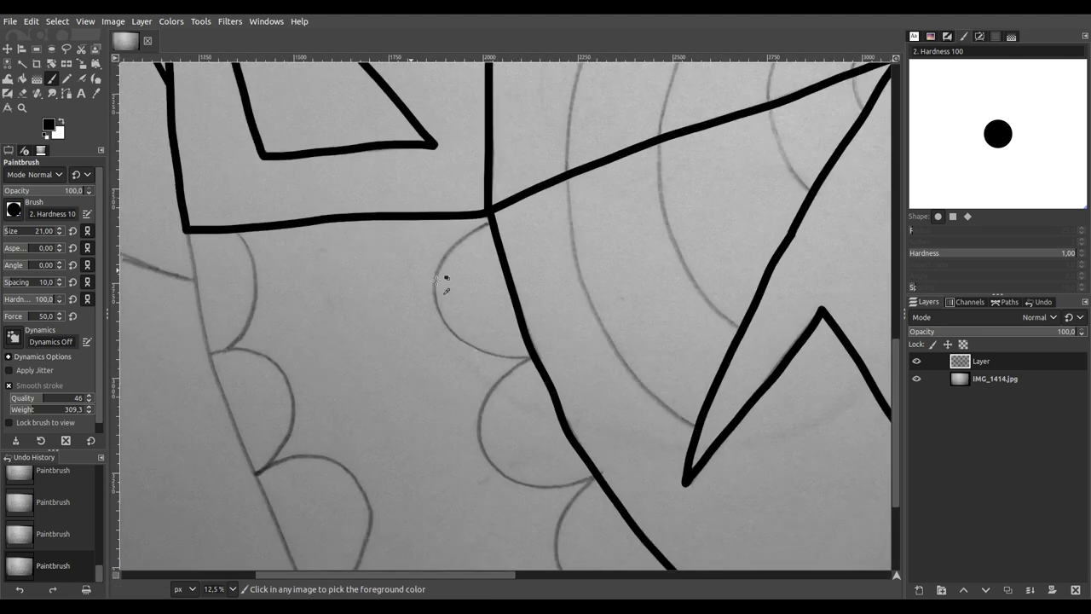
{"action": "scroll", "coordinate": [431, 215], "scroll_direction": "down", "scroll_amount": 1}
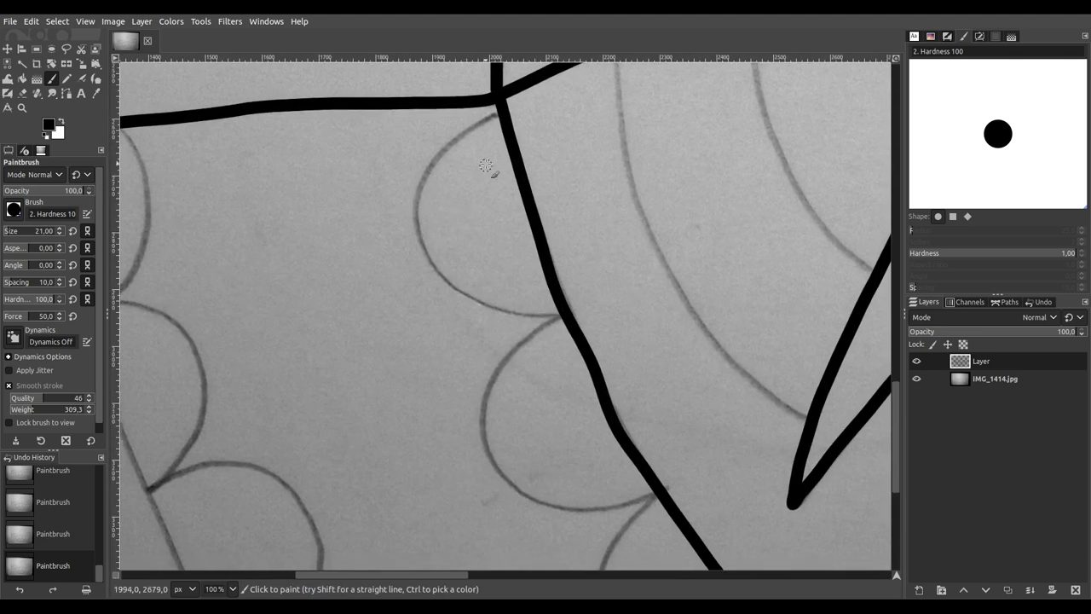
{"action": "mouse_move", "coordinate": [493, 119]}
{"action": "left_mouse_down"}
{"action": "mouse_move", "coordinate": [433, 177]}
{"action": "mouse_move", "coordinate": [422, 234]}
{"action": "mouse_move", "coordinate": [474, 303]}
{"action": "mouse_move", "coordinate": [517, 317]}
{"action": "mouse_move", "coordinate": [565, 315]}
{"action": "left_mouse_up"}
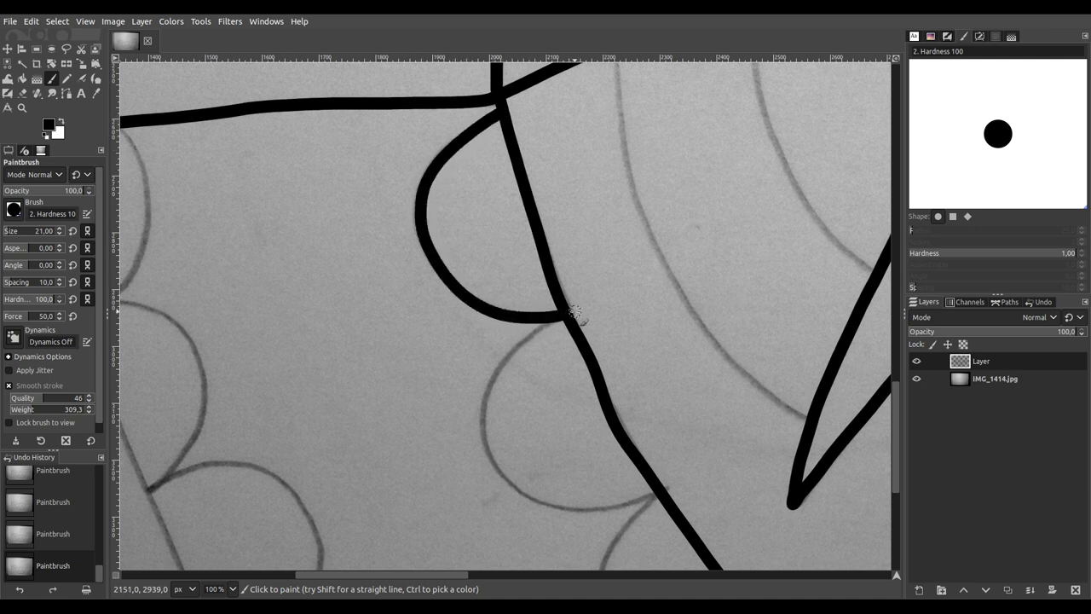
{"action": "scroll", "coordinate": [579, 324], "scroll_direction": "down", "scroll_amount": 5}
{"action": "scroll", "coordinate": [580, 324], "scroll_direction": "right", "scroll_amount": 4}
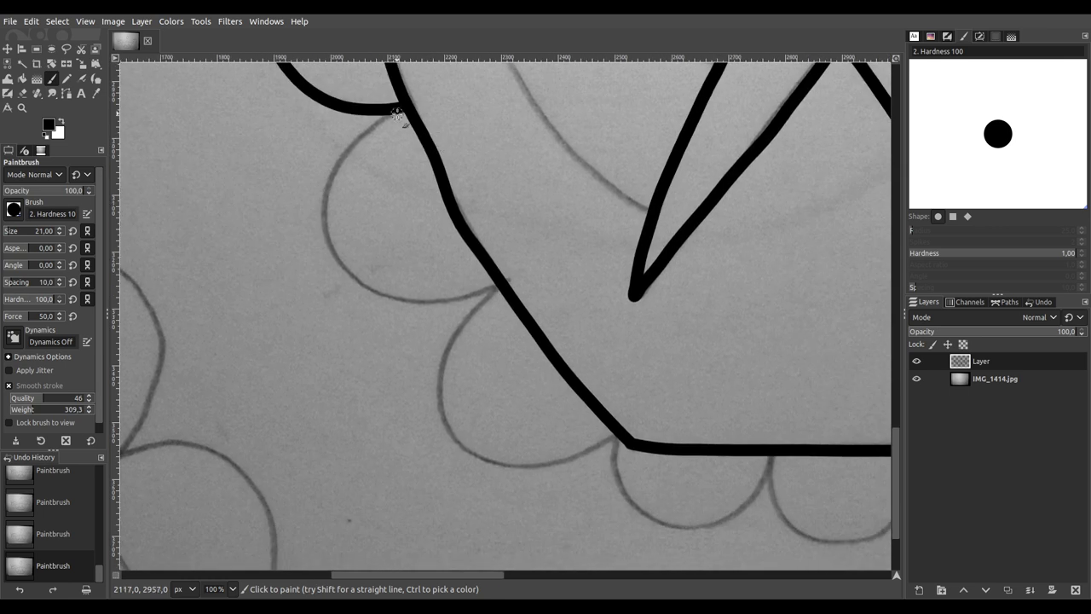
{"action": "mouse_move", "coordinate": [358, 138]}
{"action": "left_mouse_down"}
{"action": "mouse_move", "coordinate": [332, 170]}
{"action": "mouse_move", "coordinate": [324, 218]}
{"action": "mouse_move", "coordinate": [341, 265]}
{"action": "mouse_move", "coordinate": [378, 291]}
{"action": "mouse_move", "coordinate": [432, 302]}
{"action": "mouse_move", "coordinate": [480, 296]}
{"action": "mouse_move", "coordinate": [503, 280]}
{"action": "left_mouse_up"}
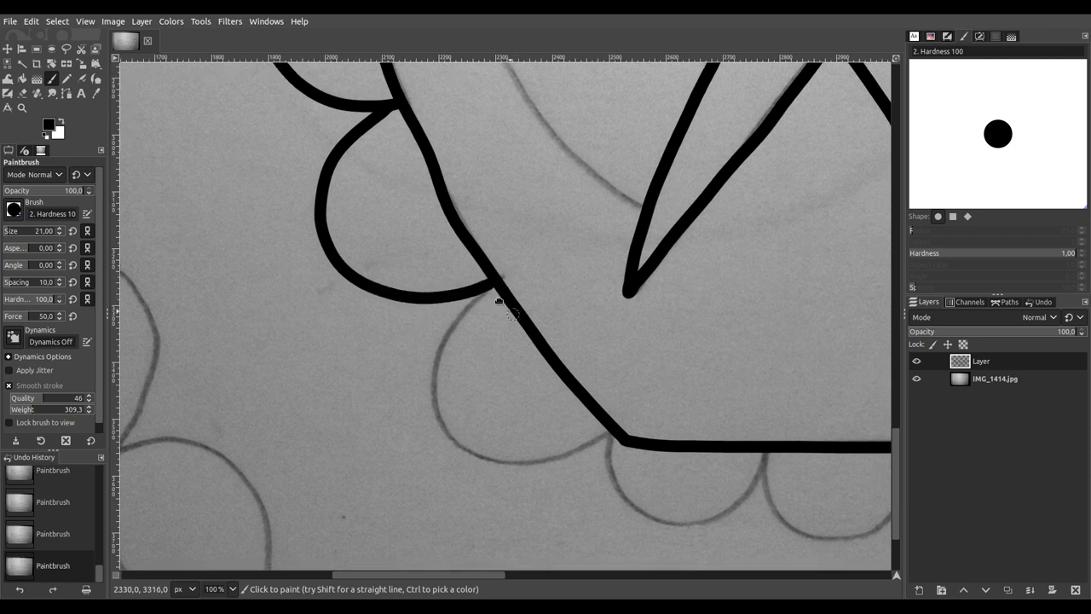
{"action": "scroll", "coordinate": [500, 303], "scroll_direction": "down", "scroll_amount": 3}
{"action": "scroll", "coordinate": [499, 303], "scroll_direction": "right", "scroll_amount": 2}
{"action": "mouse_move", "coordinate": [374, 179]}
{"action": "left_mouse_down"}
{"action": "mouse_move", "coordinate": [338, 234]}
{"action": "mouse_move", "coordinate": [334, 281]}
{"action": "mouse_move", "coordinate": [367, 338]}
{"action": "mouse_move", "coordinate": [433, 347]}
{"action": "mouse_move", "coordinate": [521, 314]}
{"action": "left_mouse_up"}
Step: Trace the first four scallops from the left beneath the jaw's straight bottom edge
{"action": "scroll", "coordinate": [522, 315], "scroll_direction": "down", "scroll_amount": 4}
{"action": "scroll", "coordinate": [522, 315], "scroll_direction": "right", "scroll_amount": 4}
{"action": "scroll", "coordinate": [258, 193], "scroll_direction": "down", "scroll_amount": 1}
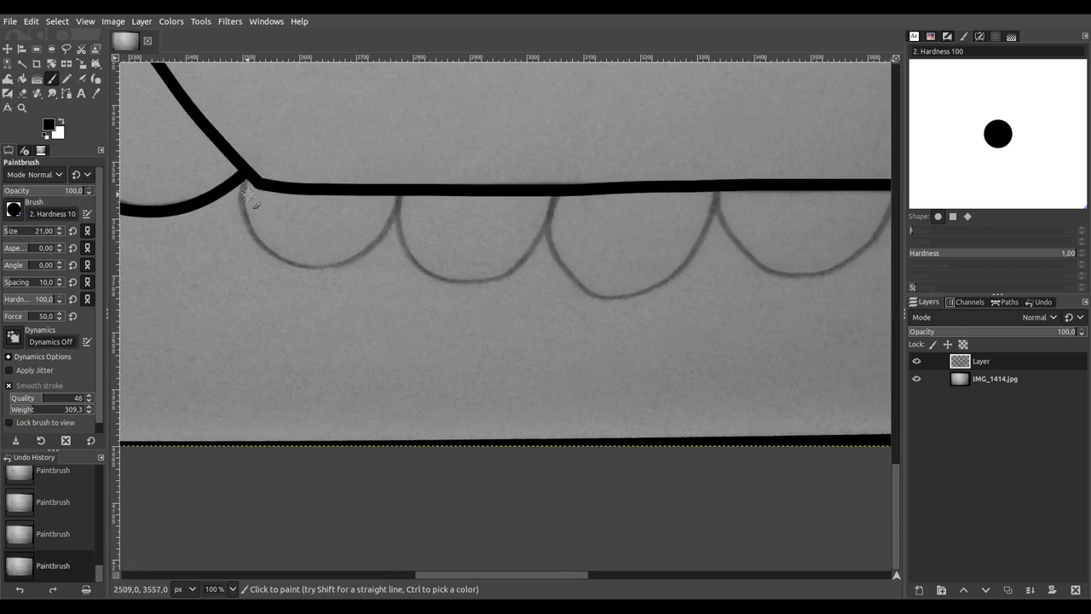
{"action": "mouse_move", "coordinate": [242, 179]}
{"action": "left_mouse_down"}
{"action": "mouse_move", "coordinate": [252, 242]}
{"action": "mouse_move", "coordinate": [272, 265]}
{"action": "mouse_move", "coordinate": [301, 269]}
{"action": "mouse_move", "coordinate": [360, 254]}
{"action": "mouse_move", "coordinate": [389, 182]}
{"action": "left_mouse_up"}
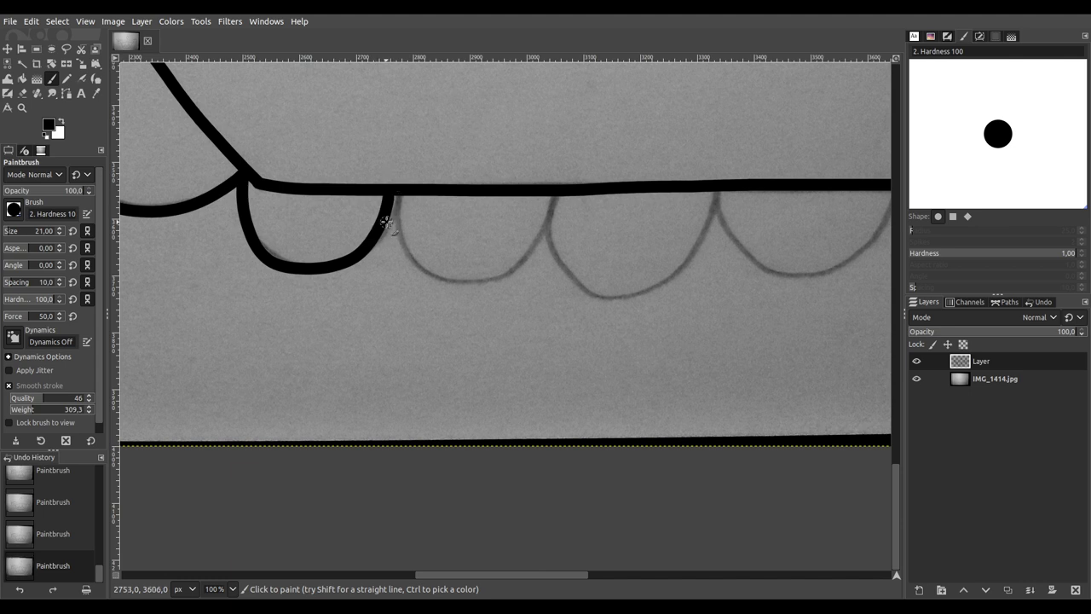
{"action": "mouse_move", "coordinate": [391, 232]}
{"action": "left_mouse_down"}
{"action": "mouse_move", "coordinate": [432, 286]}
{"action": "mouse_move", "coordinate": [484, 285]}
{"action": "mouse_move", "coordinate": [527, 264]}
{"action": "mouse_move", "coordinate": [558, 181]}
{"action": "left_mouse_up"}
{"action": "left_click_drag", "start_coordinate": [643, 315], "coordinate": [335, 265]}
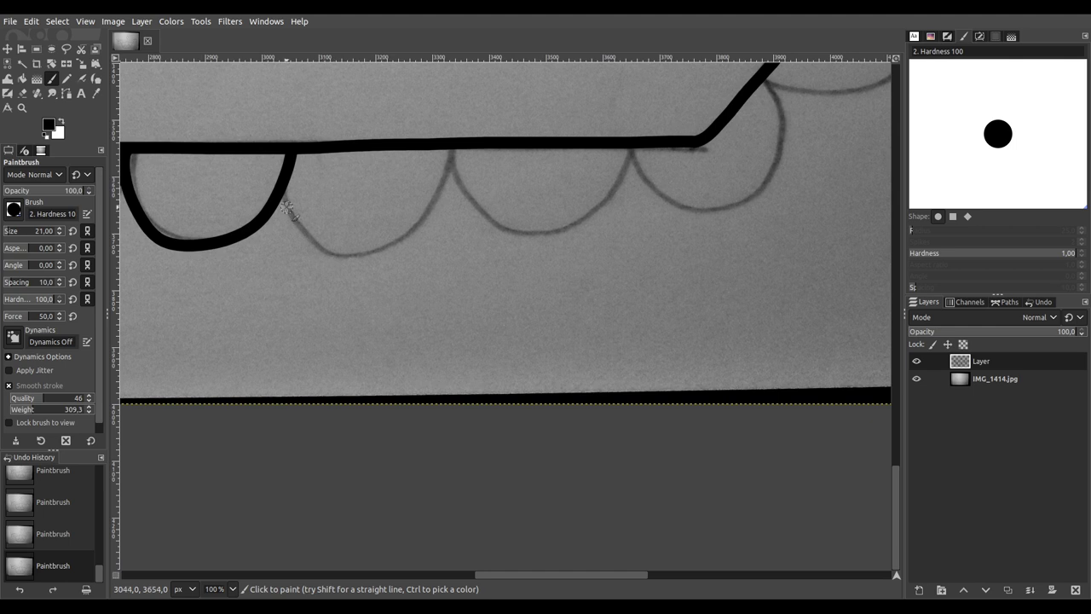
{"action": "mouse_move", "coordinate": [300, 228]}
{"action": "left_mouse_down"}
{"action": "mouse_move", "coordinate": [356, 254]}
{"action": "mouse_move", "coordinate": [417, 230]}
{"action": "mouse_move", "coordinate": [443, 198]}
{"action": "mouse_move", "coordinate": [456, 137]}
{"action": "left_mouse_up"}
{"action": "mouse_move", "coordinate": [493, 203]}
{"action": "left_mouse_down"}
{"action": "mouse_move", "coordinate": [294, 197]}
{"action": "mouse_move", "coordinate": [324, 241]}
{"action": "mouse_move", "coordinate": [377, 254]}
{"action": "mouse_move", "coordinate": [433, 222]}
{"action": "mouse_move", "coordinate": [468, 154]}
{"action": "left_mouse_up"}
Step: Trace the scallop at the jaw's lower right corner and the three scallops up its right side
{"action": "left_click_drag", "start_coordinate": [505, 243], "coordinate": [219, 407]}
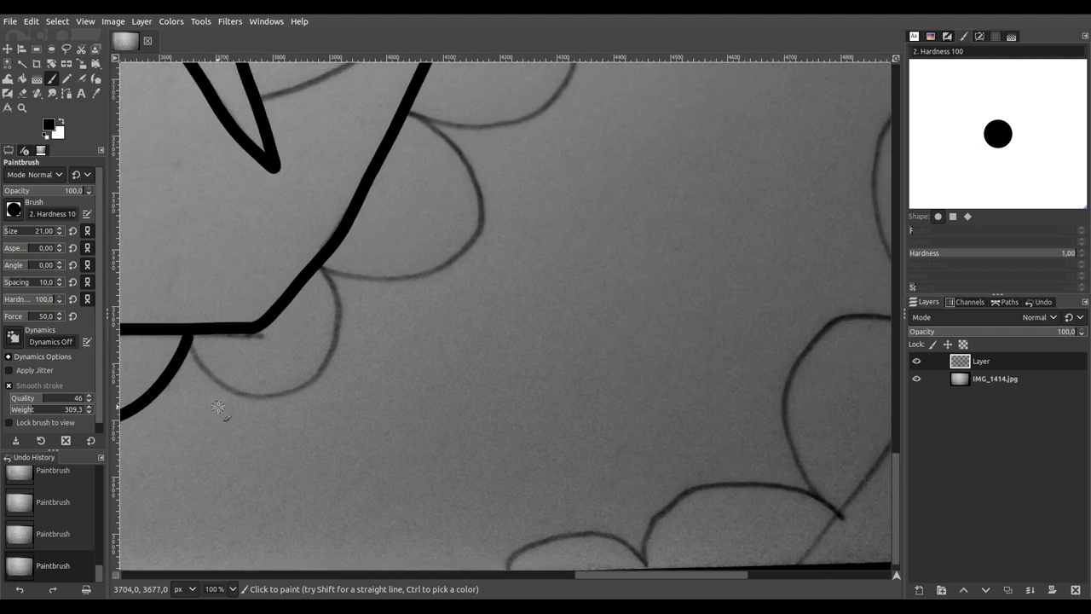
{"action": "mouse_move", "coordinate": [189, 351]}
{"action": "left_mouse_down"}
{"action": "mouse_move", "coordinate": [234, 392]}
{"action": "mouse_move", "coordinate": [283, 392]}
{"action": "mouse_move", "coordinate": [318, 373]}
{"action": "mouse_move", "coordinate": [336, 305]}
{"action": "mouse_move", "coordinate": [322, 264]}
{"action": "mouse_move", "coordinate": [316, 256]}
{"action": "mouse_move", "coordinate": [309, 393]}
{"action": "mouse_move", "coordinate": [233, 484]}
{"action": "mouse_move", "coordinate": [285, 483]}
{"action": "mouse_move", "coordinate": [348, 443]}
{"action": "mouse_move", "coordinate": [356, 418]}
{"action": "mouse_move", "coordinate": [335, 349]}
{"action": "mouse_move", "coordinate": [263, 317]}
{"action": "left_mouse_up"}
{"action": "mouse_move", "coordinate": [343, 309]}
{"action": "left_mouse_down"}
{"action": "mouse_move", "coordinate": [260, 457]}
{"action": "mouse_move", "coordinate": [334, 439]}
{"action": "mouse_move", "coordinate": [361, 402]}
{"action": "mouse_move", "coordinate": [367, 368]}
{"action": "mouse_move", "coordinate": [365, 336]}
{"action": "mouse_move", "coordinate": [337, 297]}
{"action": "mouse_move", "coordinate": [270, 267]}
{"action": "mouse_move", "coordinate": [286, 377]}
{"action": "mouse_move", "coordinate": [245, 452]}
{"action": "left_mouse_up"}
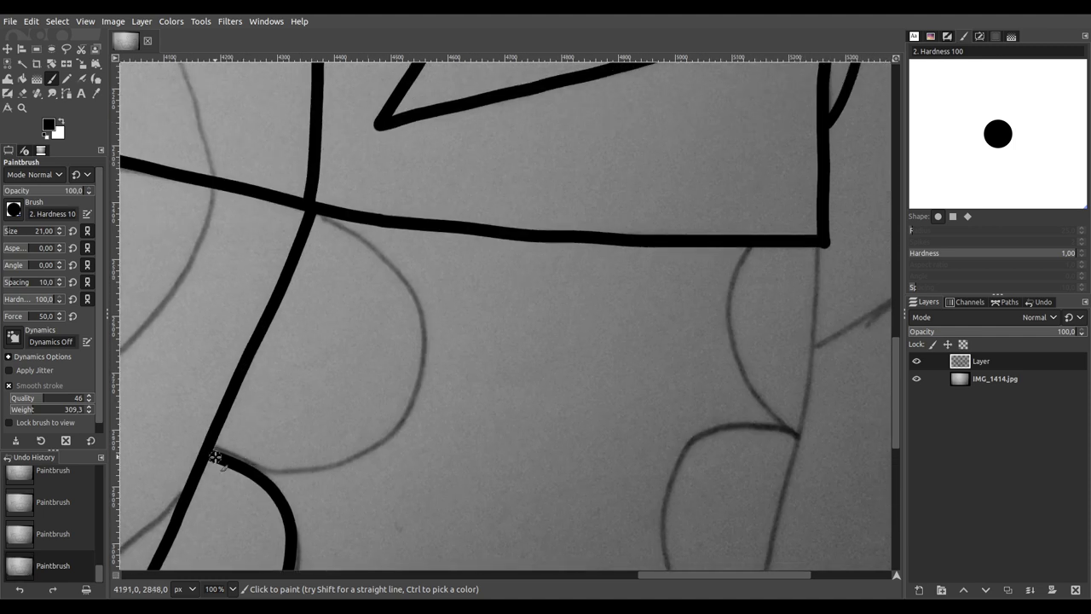
{"action": "mouse_move", "coordinate": [316, 466]}
{"action": "left_mouse_down"}
{"action": "mouse_move", "coordinate": [375, 443]}
{"action": "mouse_move", "coordinate": [412, 392]}
{"action": "mouse_move", "coordinate": [422, 335]}
{"action": "mouse_move", "coordinate": [371, 259]}
{"action": "mouse_move", "coordinate": [306, 208]}
{"action": "left_mouse_up"}
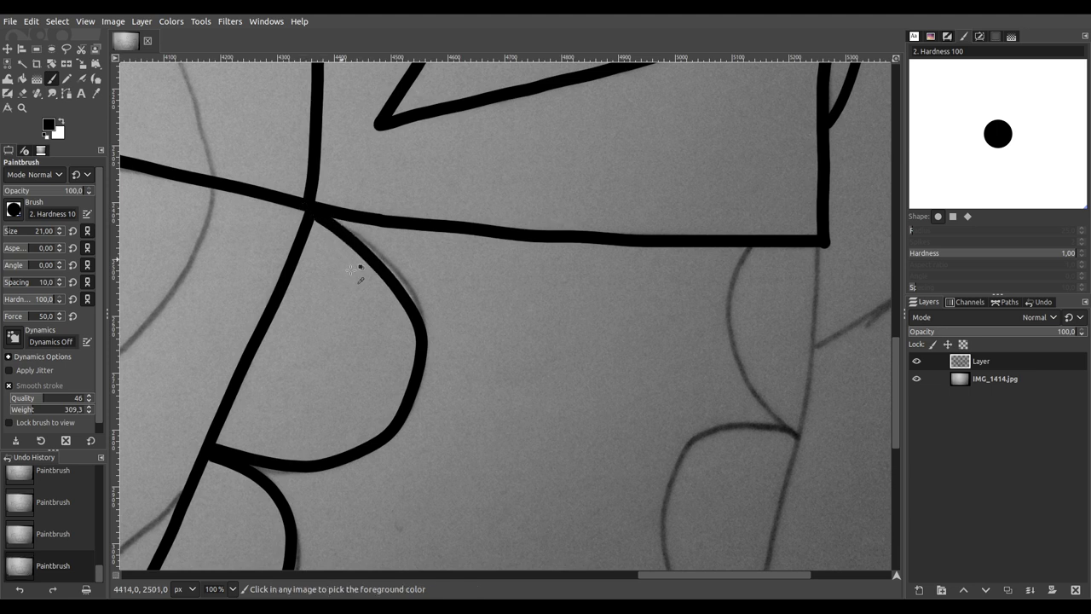
Step: Trace the left outer face contour from the left eye box's lower corner down to the page's bottom edge
{"action": "scroll", "coordinate": [361, 264], "scroll_direction": "down", "scroll_amount": 6}
{"action": "mouse_move", "coordinate": [256, 329]}
{"action": "left_mouse_down"}
{"action": "mouse_move", "coordinate": [638, 207]}
{"action": "mouse_move", "coordinate": [373, 294]}
{"action": "mouse_move", "coordinate": [580, 283]}
{"action": "left_mouse_up"}
{"action": "scroll", "coordinate": [493, 252], "scroll_direction": "up", "scroll_amount": 5}
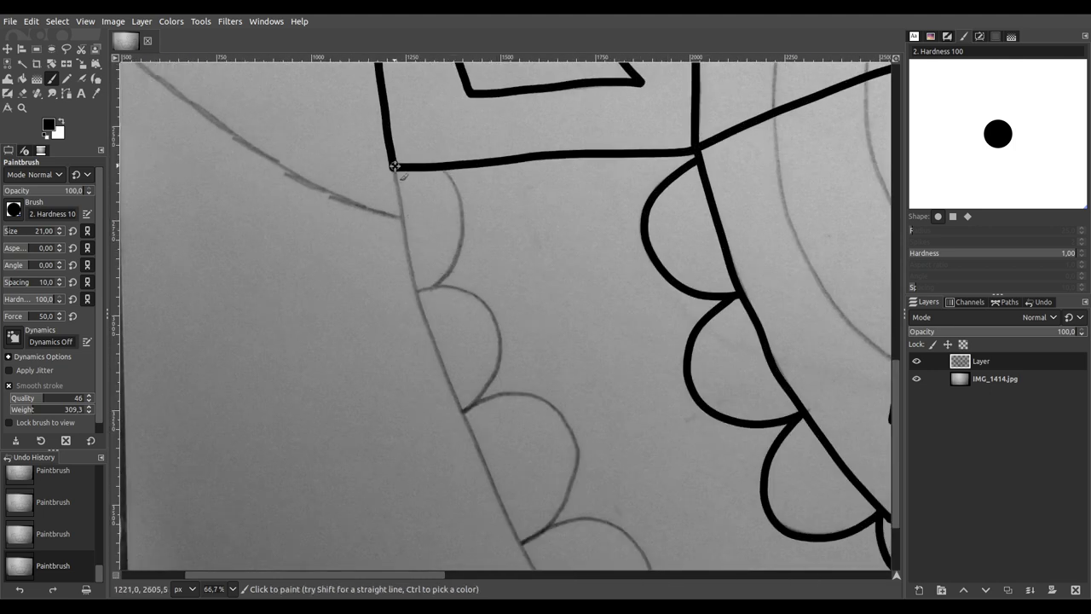
{"action": "left_click_drag", "start_coordinate": [402, 257], "coordinate": [413, 300]}
{"action": "mouse_move", "coordinate": [426, 342]}
{"action": "left_mouse_down"}
{"action": "mouse_move", "coordinate": [523, 552]}
{"action": "mouse_move", "coordinate": [586, 540]}
{"action": "mouse_move", "coordinate": [504, 381]}
{"action": "mouse_move", "coordinate": [307, 179]}
{"action": "left_mouse_up"}
{"action": "scroll", "coordinate": [240, 191], "scroll_direction": "up", "scroll_amount": 2}
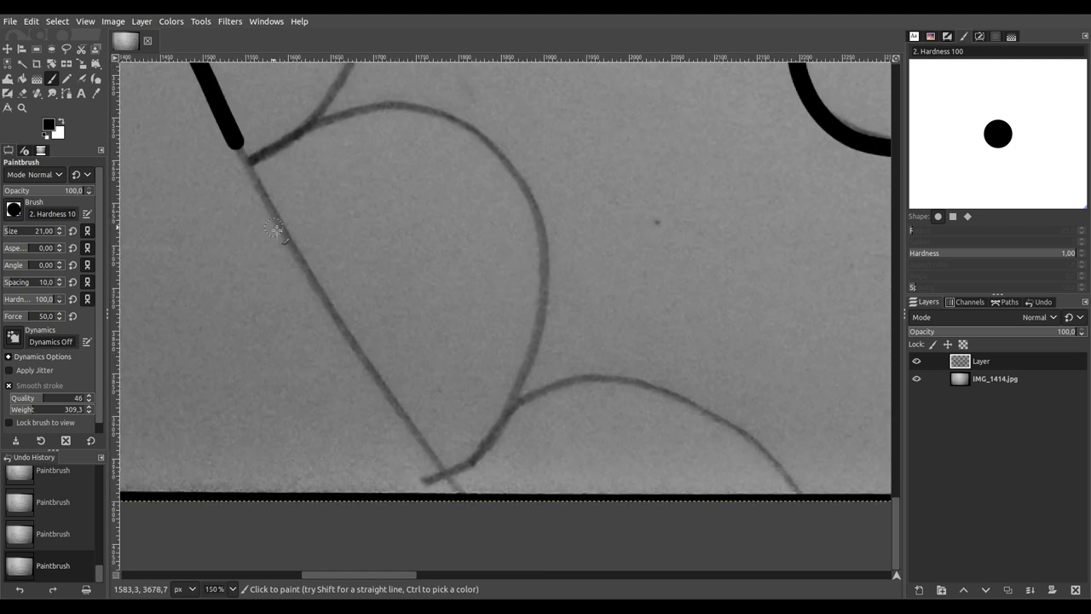
{"action": "mouse_move", "coordinate": [198, 118]}
{"action": "left_mouse_down"}
{"action": "mouse_move", "coordinate": [397, 446]}
{"action": "mouse_move", "coordinate": [448, 503]}
{"action": "left_mouse_up"}
{"action": "scroll", "coordinate": [523, 409], "scroll_direction": "down", "scroll_amount": 4}
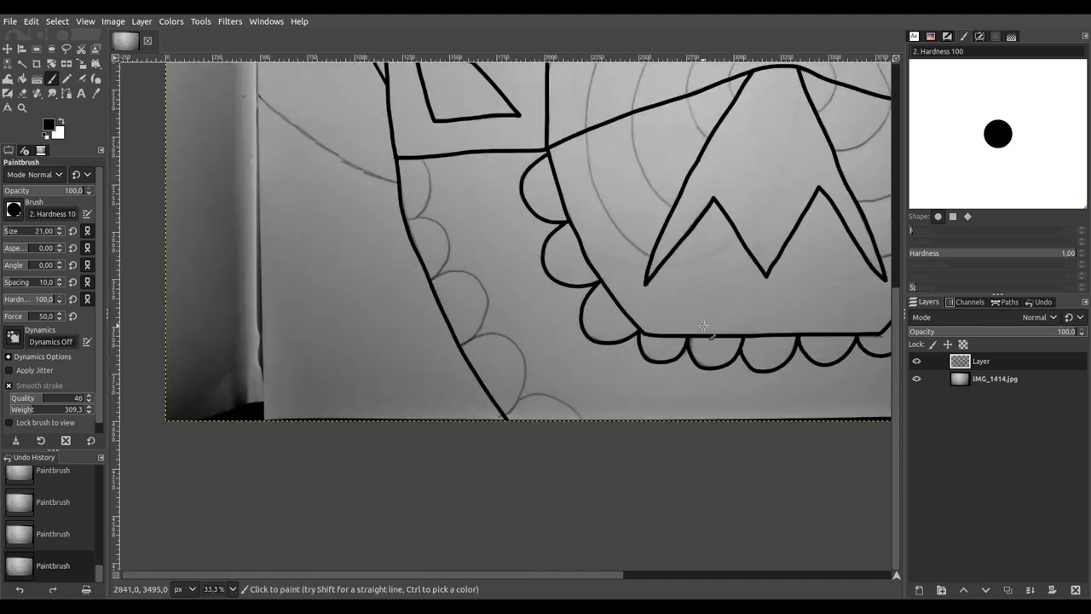
Step: Trace the right outer face contour from the right eye box down to the page's bottom edge and save the image
{"action": "left_click_drag", "start_coordinate": [704, 326], "coordinate": [175, 320]}
{"action": "scroll", "coordinate": [617, 217], "scroll_direction": "up", "scroll_amount": 3}
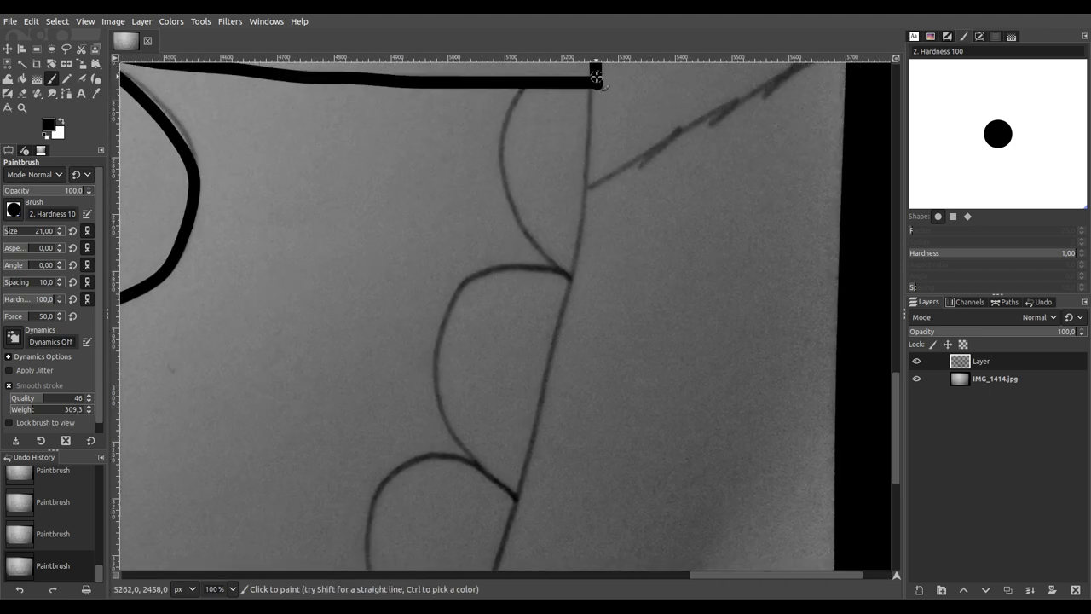
{"action": "mouse_move", "coordinate": [594, 116]}
{"action": "left_mouse_down"}
{"action": "mouse_move", "coordinate": [571, 286]}
{"action": "mouse_move", "coordinate": [497, 555]}
{"action": "mouse_move", "coordinate": [644, 228]}
{"action": "mouse_move", "coordinate": [716, 162]}
{"action": "left_mouse_up"}
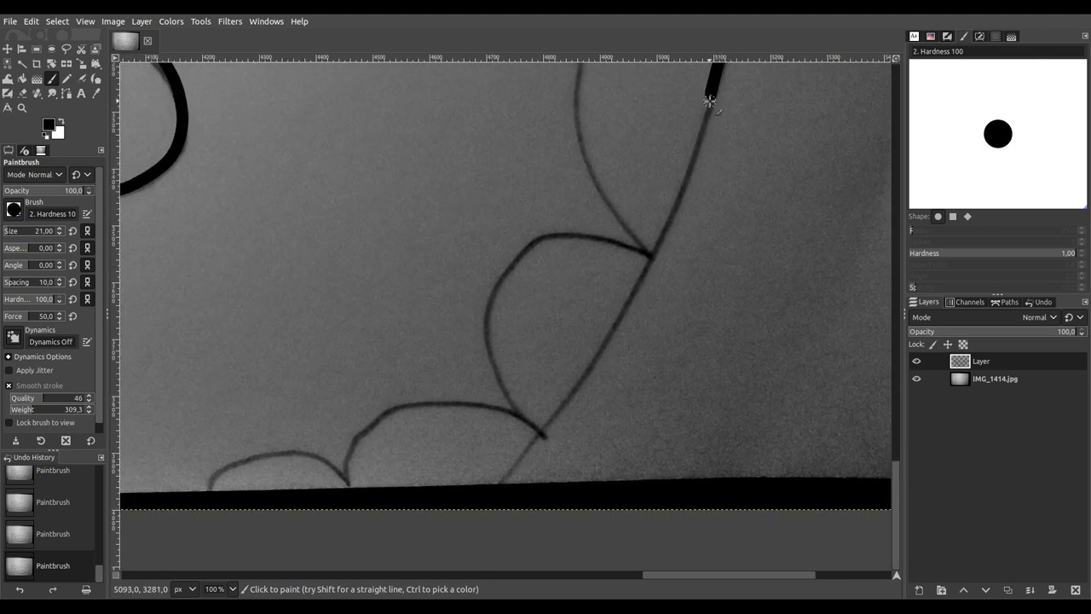
{"action": "mouse_move", "coordinate": [702, 131]}
{"action": "left_mouse_down"}
{"action": "mouse_move", "coordinate": [644, 275]}
{"action": "mouse_move", "coordinate": [590, 367]}
{"action": "mouse_move", "coordinate": [520, 461]}
{"action": "mouse_move", "coordinate": [456, 516]}
{"action": "left_mouse_up"}
{"action": "key", "text": "ctrl+s"}
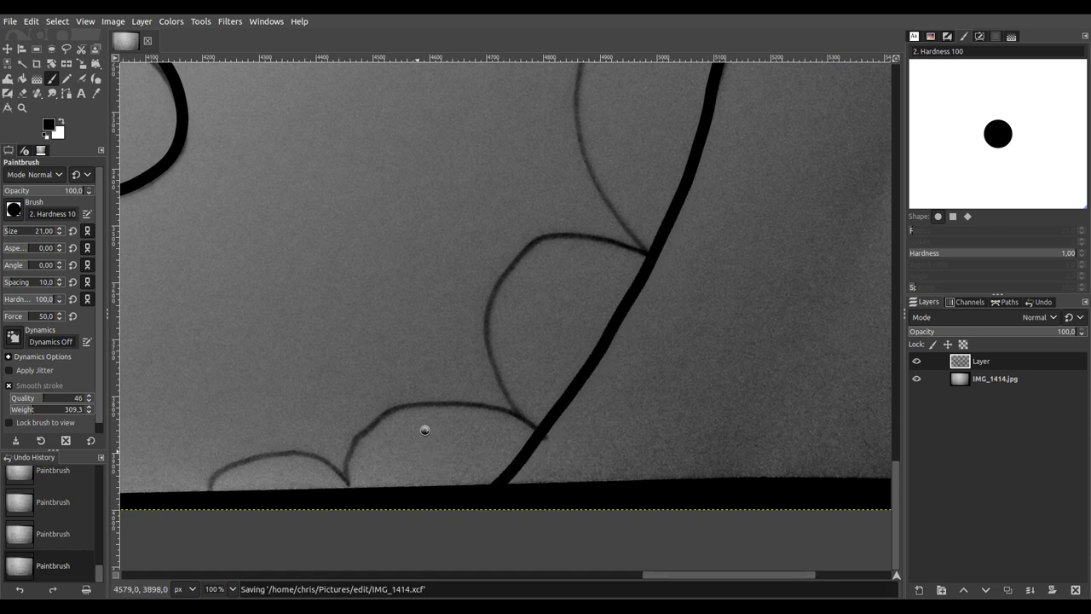
Step: Trace the two lowest scallops along the inside of the left face contour
{"action": "scroll", "coordinate": [283, 349], "scroll_direction": "left", "scroll_amount": 15}
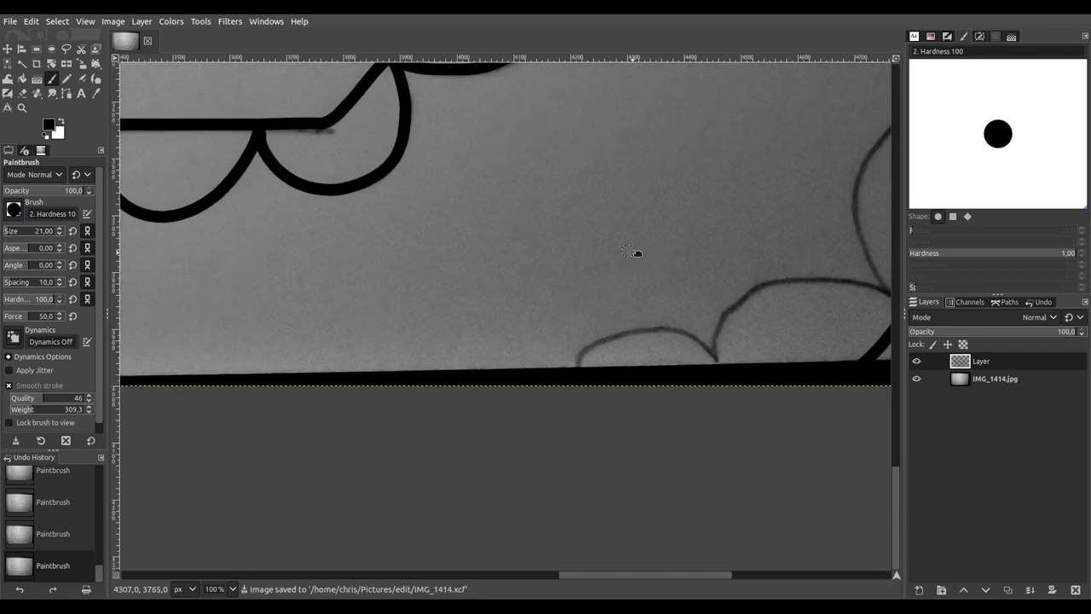
{"action": "scroll", "coordinate": [582, 406], "scroll_direction": "left", "scroll_amount": 12}
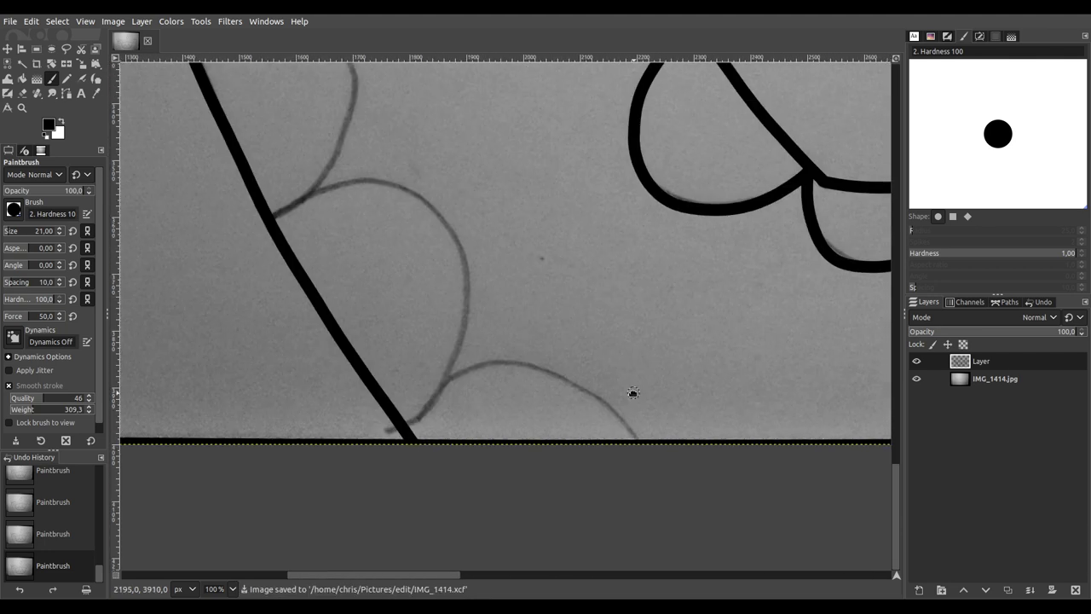
{"action": "mouse_move", "coordinate": [404, 426]}
{"action": "left_mouse_down"}
{"action": "mouse_move", "coordinate": [469, 370]}
{"action": "mouse_move", "coordinate": [507, 361]}
{"action": "mouse_move", "coordinate": [588, 385]}
{"action": "mouse_move", "coordinate": [635, 424]}
{"action": "left_mouse_up"}
{"action": "scroll", "coordinate": [627, 426], "scroll_direction": "up", "scroll_amount": 2}
{"action": "scroll", "coordinate": [626, 426], "scroll_direction": "left", "scroll_amount": 2}
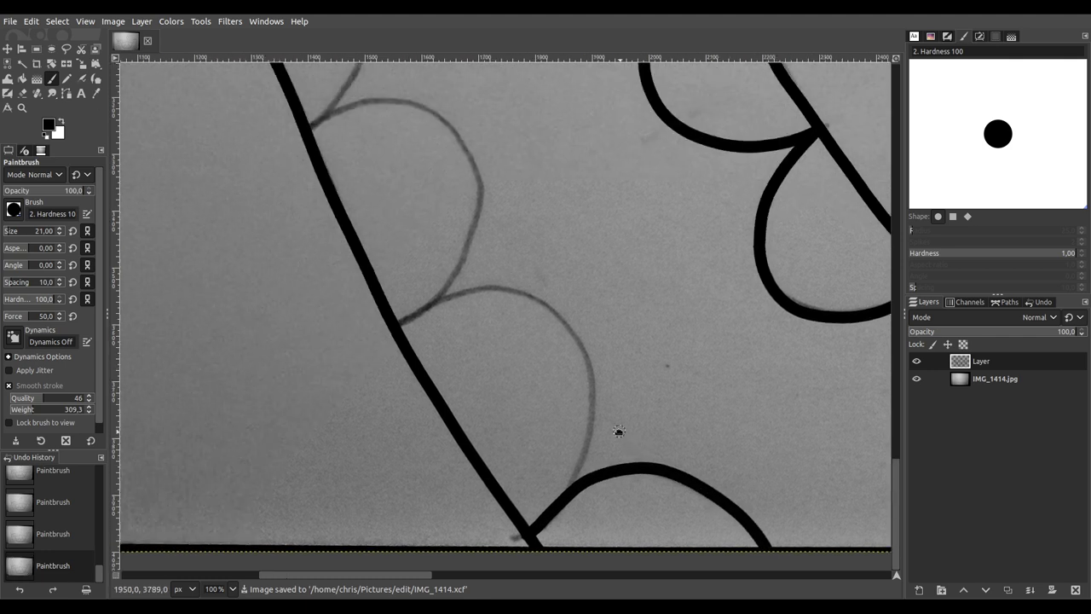
{"action": "mouse_move", "coordinate": [398, 324]}
{"action": "left_mouse_down"}
{"action": "mouse_move", "coordinate": [457, 291]}
{"action": "mouse_move", "coordinate": [513, 289]}
{"action": "mouse_move", "coordinate": [558, 313]}
{"action": "mouse_move", "coordinate": [589, 390]}
{"action": "mouse_move", "coordinate": [585, 450]}
{"action": "mouse_move", "coordinate": [561, 504]}
{"action": "left_mouse_up"}
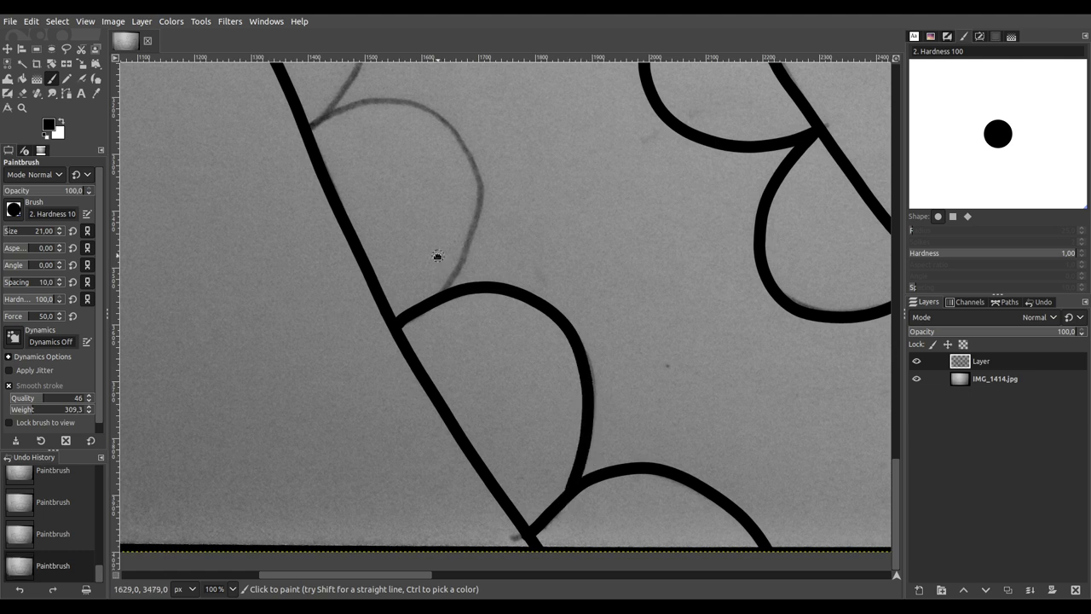
Step: Trace the three remaining scallops inside the left face contour, up to the underside of the left eye box
{"action": "scroll", "coordinate": [454, 390], "scroll_direction": "up", "scroll_amount": 3}
{"action": "scroll", "coordinate": [454, 389], "scroll_direction": "left", "scroll_amount": 1}
{"action": "mouse_move", "coordinate": [337, 270]}
{"action": "left_mouse_down"}
{"action": "mouse_move", "coordinate": [398, 244]}
{"action": "mouse_move", "coordinate": [452, 259]}
{"action": "mouse_move", "coordinate": [491, 304]}
{"action": "mouse_move", "coordinate": [503, 359]}
{"action": "mouse_move", "coordinate": [459, 459]}
{"action": "left_mouse_up"}
{"action": "scroll", "coordinate": [408, 338], "scroll_direction": "up", "scroll_amount": 1}
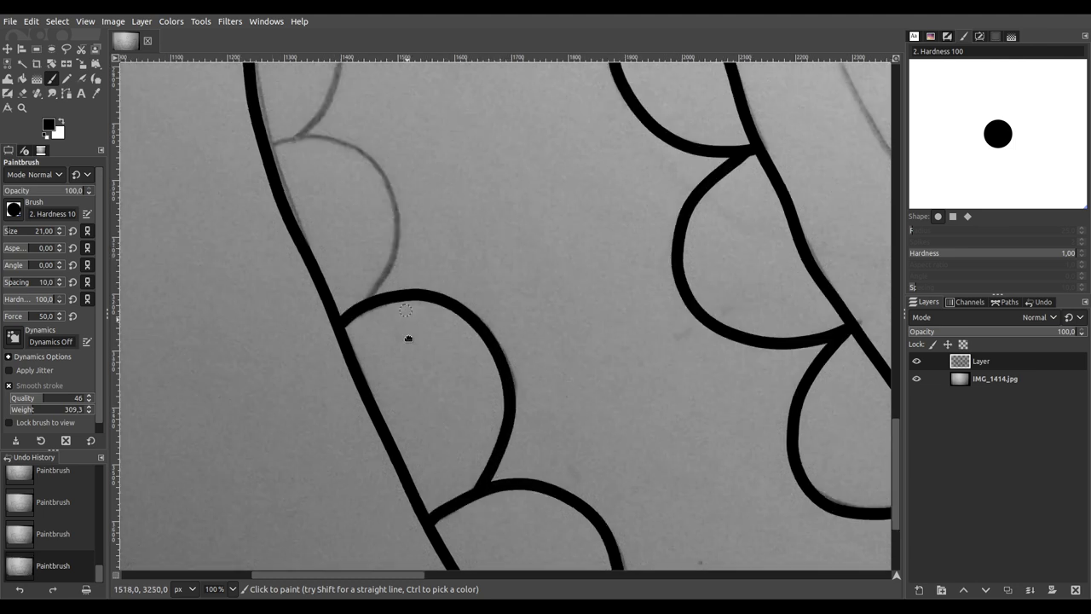
{"action": "scroll", "coordinate": [408, 338], "scroll_direction": "up", "scroll_amount": 2}
{"action": "mouse_move", "coordinate": [277, 257]}
{"action": "left_mouse_down"}
{"action": "mouse_move", "coordinate": [349, 249]}
{"action": "mouse_move", "coordinate": [388, 274]}
{"action": "mouse_move", "coordinate": [409, 344]}
{"action": "mouse_move", "coordinate": [373, 424]}
{"action": "left_mouse_up"}
{"action": "scroll", "coordinate": [314, 200], "scroll_direction": "up", "scroll_amount": 2}
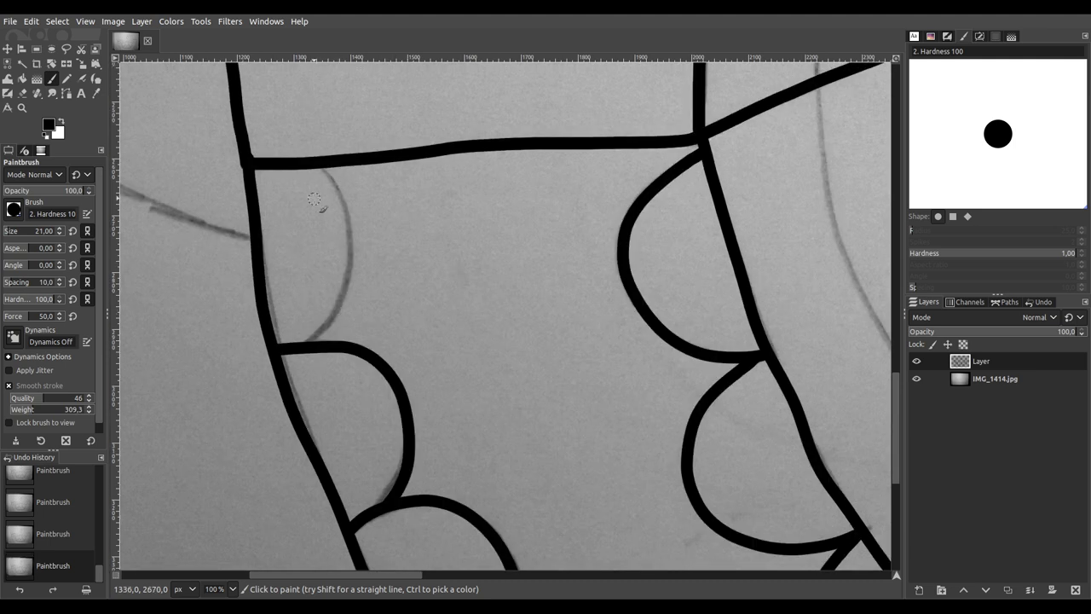
{"action": "mouse_move", "coordinate": [314, 163]}
{"action": "left_mouse_down"}
{"action": "mouse_move", "coordinate": [344, 195]}
{"action": "mouse_move", "coordinate": [351, 234]}
{"action": "mouse_move", "coordinate": [345, 277]}
{"action": "mouse_move", "coordinate": [294, 355]}
{"action": "left_mouse_up"}
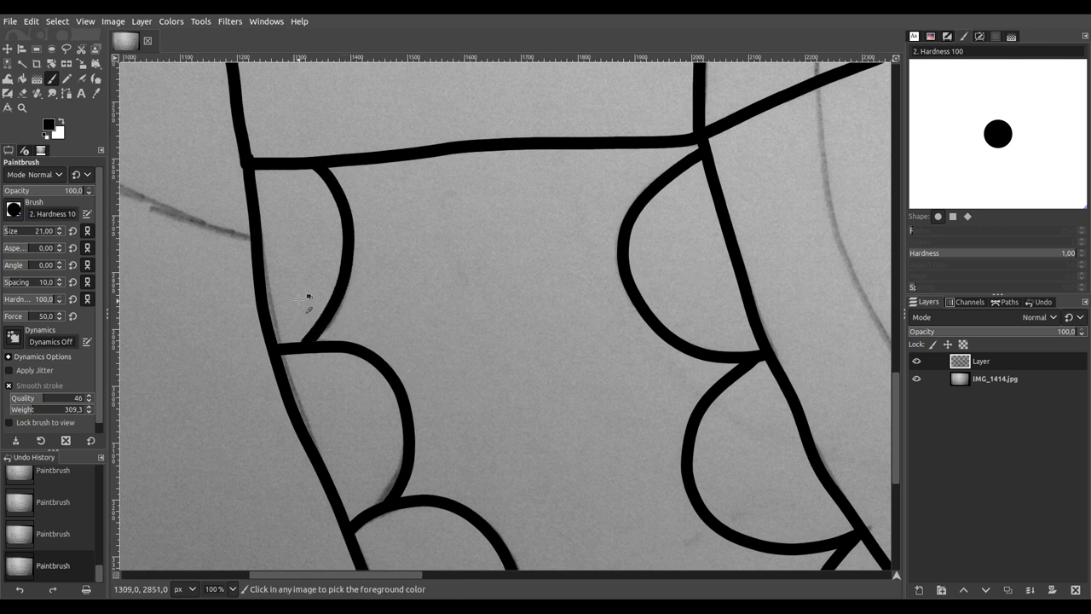
Step: Trace the two lowest scallops along the inside of the right face contour
{"action": "scroll", "coordinate": [307, 297], "scroll_direction": "down", "scroll_amount": 4}
{"action": "scroll", "coordinate": [622, 343], "scroll_direction": "up", "scroll_amount": 4}
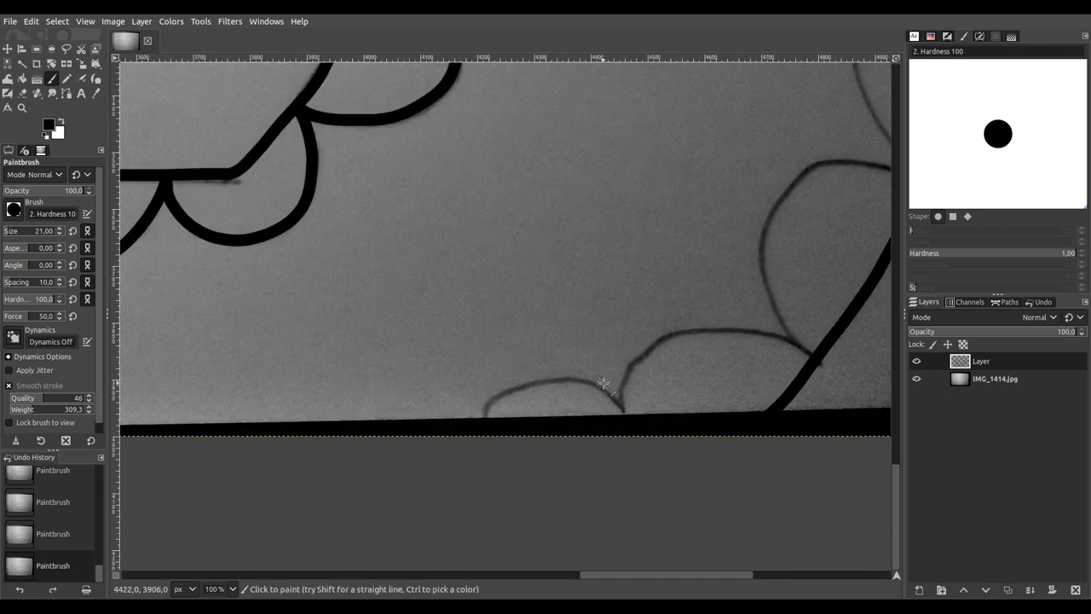
{"action": "mouse_move", "coordinate": [609, 396]}
{"action": "left_mouse_down"}
{"action": "mouse_move", "coordinate": [566, 384]}
{"action": "mouse_move", "coordinate": [508, 399]}
{"action": "mouse_move", "coordinate": [478, 444]}
{"action": "left_mouse_up"}
{"action": "mouse_move", "coordinate": [615, 410]}
{"action": "left_mouse_down"}
{"action": "mouse_move", "coordinate": [393, 450]}
{"action": "mouse_move", "coordinate": [416, 448]}
{"action": "mouse_move", "coordinate": [403, 461]}
{"action": "mouse_move", "coordinate": [392, 448]}
{"action": "mouse_move", "coordinate": [402, 402]}
{"action": "mouse_move", "coordinate": [448, 380]}
{"action": "mouse_move", "coordinate": [544, 368]}
{"action": "mouse_move", "coordinate": [598, 411]}
{"action": "left_mouse_up"}
{"action": "scroll", "coordinate": [592, 301], "scroll_direction": "up", "scroll_amount": 2}
{"action": "left_click_drag", "start_coordinate": [501, 354], "coordinate": [420, 390]}
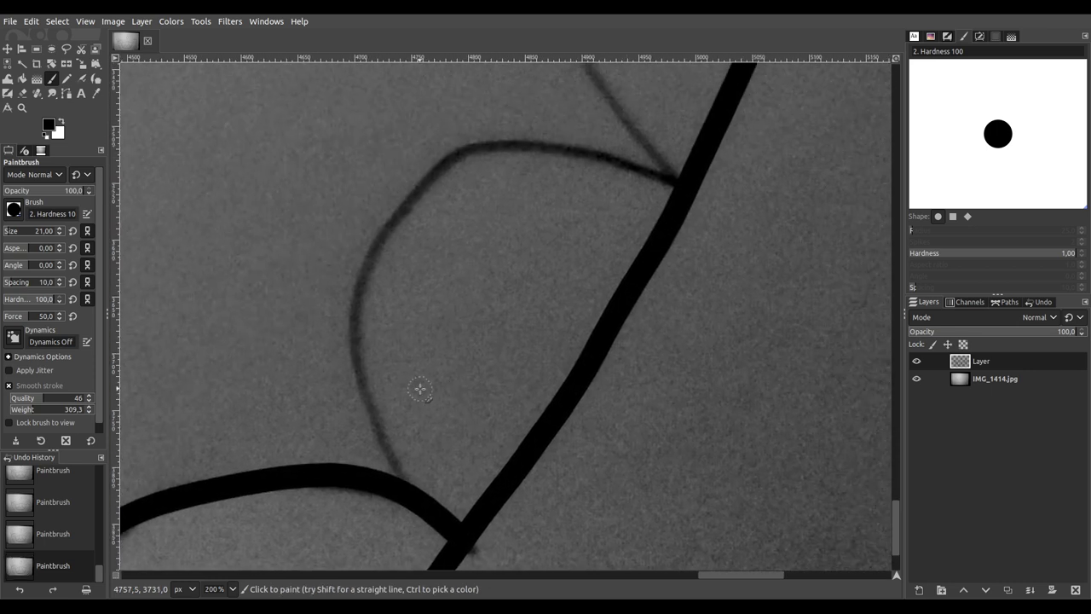
Step: Trace the remaining scallops inside the right face contour, up to the underside of the right eye box
{"action": "mouse_move", "coordinate": [455, 526]}
{"action": "left_mouse_down"}
{"action": "mouse_move", "coordinate": [382, 434]}
{"action": "mouse_move", "coordinate": [356, 328]}
{"action": "mouse_move", "coordinate": [365, 276]}
{"action": "mouse_move", "coordinate": [389, 230]}
{"action": "mouse_move", "coordinate": [473, 163]}
{"action": "mouse_move", "coordinate": [520, 152]}
{"action": "mouse_move", "coordinate": [692, 191]}
{"action": "mouse_move", "coordinate": [512, 422]}
{"action": "mouse_move", "coordinate": [449, 302]}
{"action": "mouse_move", "coordinate": [460, 206]}
{"action": "mouse_move", "coordinate": [508, 178]}
{"action": "mouse_move", "coordinate": [593, 232]}
{"action": "left_mouse_up"}
{"action": "key", "text": "1"}
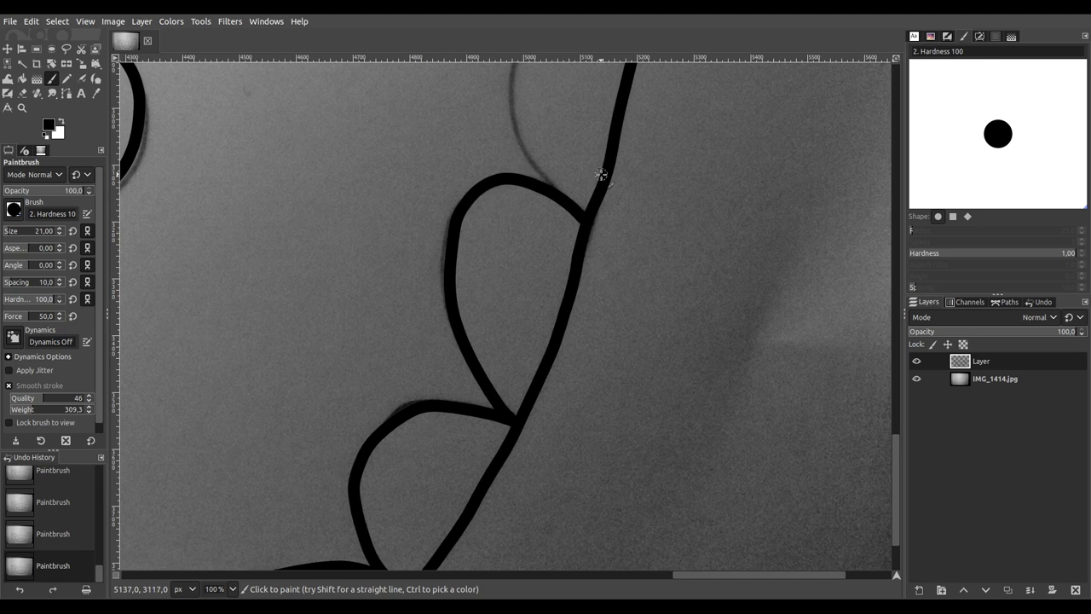
{"action": "left_click_drag", "start_coordinate": [601, 174], "coordinate": [471, 439]}
{"action": "mouse_move", "coordinate": [450, 477]}
{"action": "left_mouse_down"}
{"action": "mouse_move", "coordinate": [386, 365]}
{"action": "mouse_move", "coordinate": [393, 303]}
{"action": "mouse_move", "coordinate": [428, 262]}
{"action": "mouse_move", "coordinate": [464, 254]}
{"action": "mouse_move", "coordinate": [532, 275]}
{"action": "mouse_move", "coordinate": [426, 453]}
{"action": "mouse_move", "coordinate": [369, 371]}
{"action": "mouse_move", "coordinate": [362, 317]}
{"action": "mouse_move", "coordinate": [398, 254]}
{"action": "left_mouse_up"}
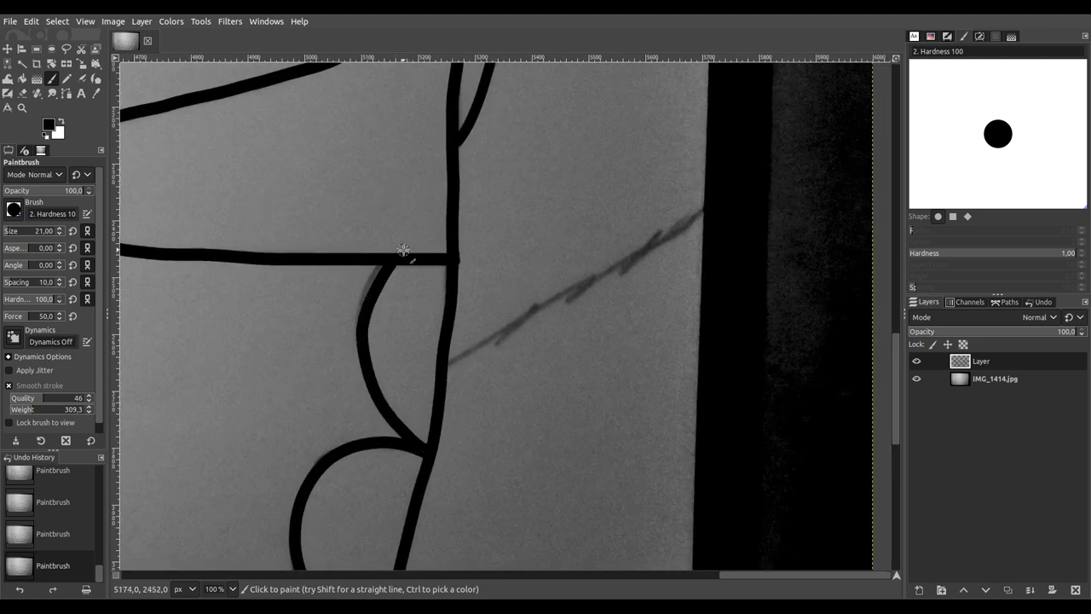
Step: Trace the upper face contour on both sides, from the left and right eye boxes up past the page's top edge
{"action": "scroll", "coordinate": [403, 250], "scroll_direction": "down", "scroll_amount": 6}
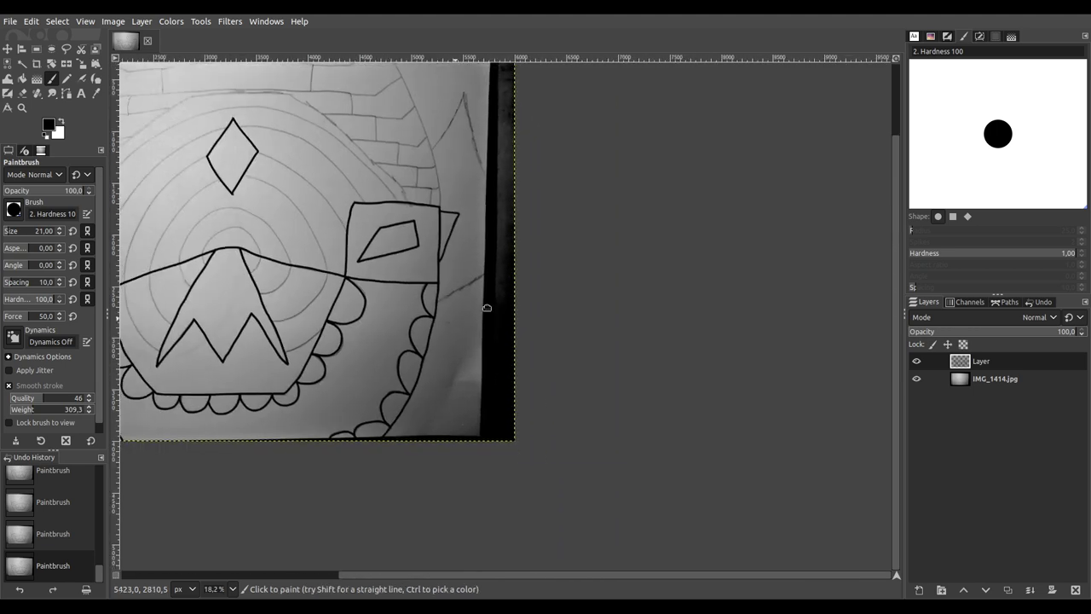
{"action": "scroll", "coordinate": [487, 308], "scroll_direction": "left", "scroll_amount": 3}
{"action": "scroll", "coordinate": [511, 306], "scroll_direction": "down", "scroll_amount": 1}
{"action": "mouse_move", "coordinate": [411, 257]}
{"action": "left_mouse_down"}
{"action": "mouse_move", "coordinate": [617, 359]}
{"action": "mouse_move", "coordinate": [629, 385]}
{"action": "left_mouse_up"}
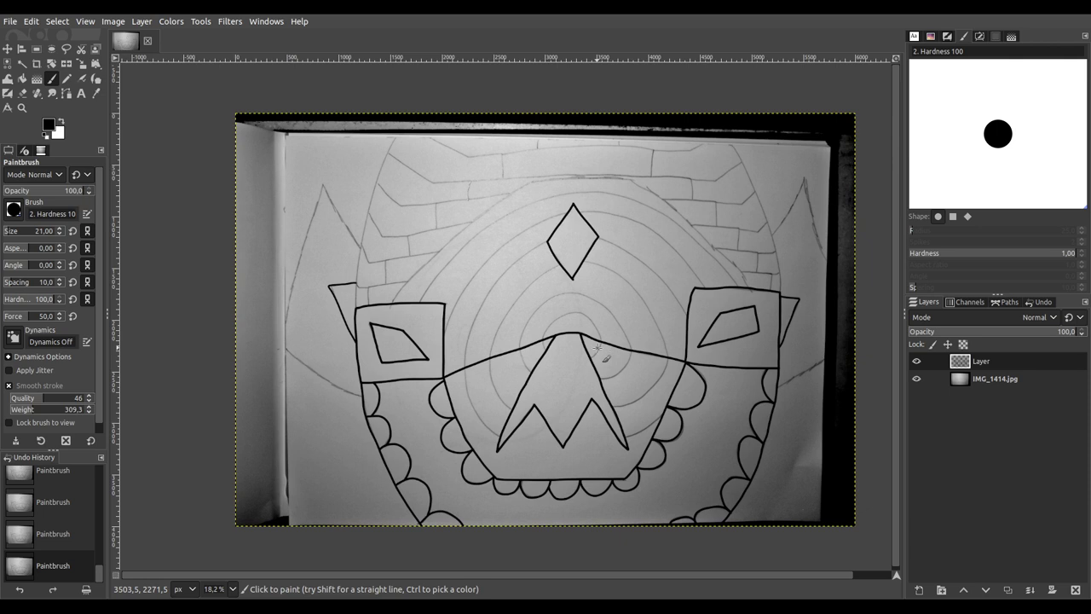
{"action": "scroll", "coordinate": [426, 269], "scroll_direction": "up", "scroll_amount": 1}
{"action": "scroll", "coordinate": [358, 339], "scroll_direction": "up", "scroll_amount": 2}
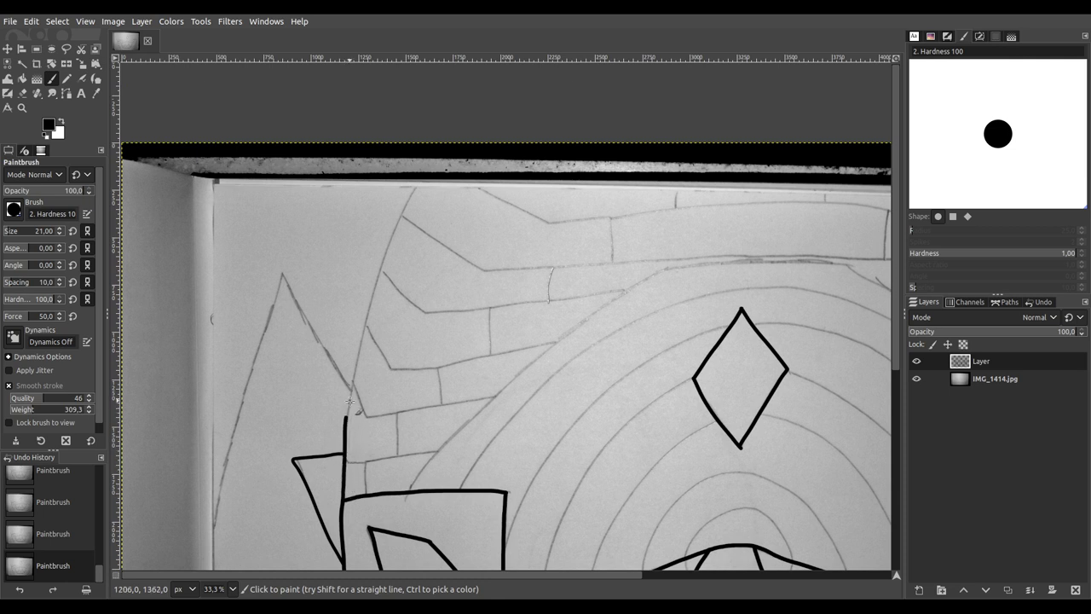
{"action": "left_click_drag", "start_coordinate": [369, 300], "coordinate": [377, 260]}
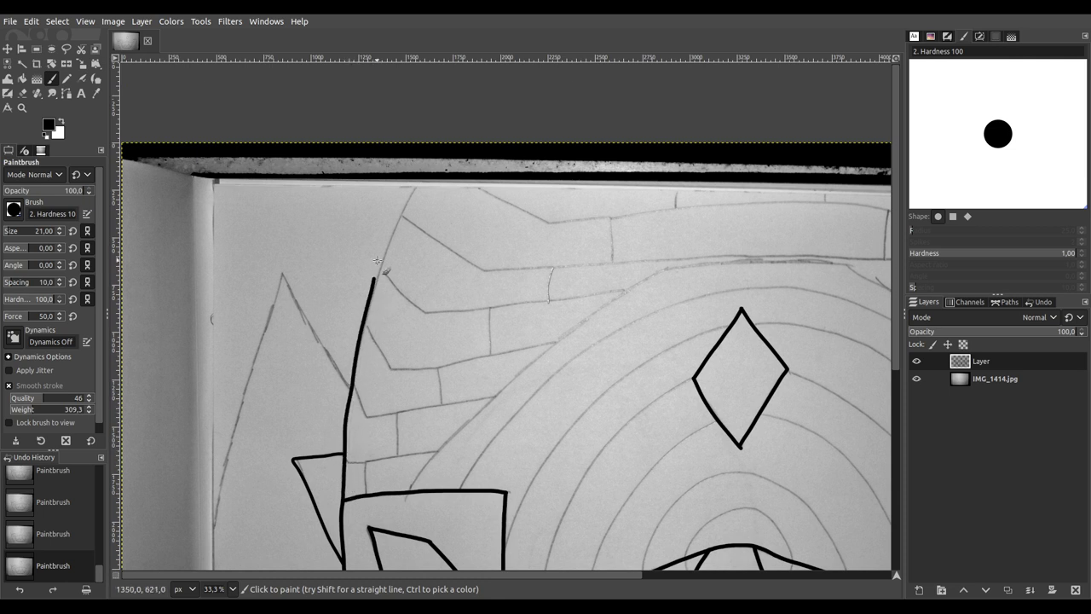
{"action": "left_click_drag", "start_coordinate": [395, 215], "coordinate": [433, 160]}
{"action": "scroll", "coordinate": [537, 155], "scroll_direction": "right", "scroll_amount": 10}
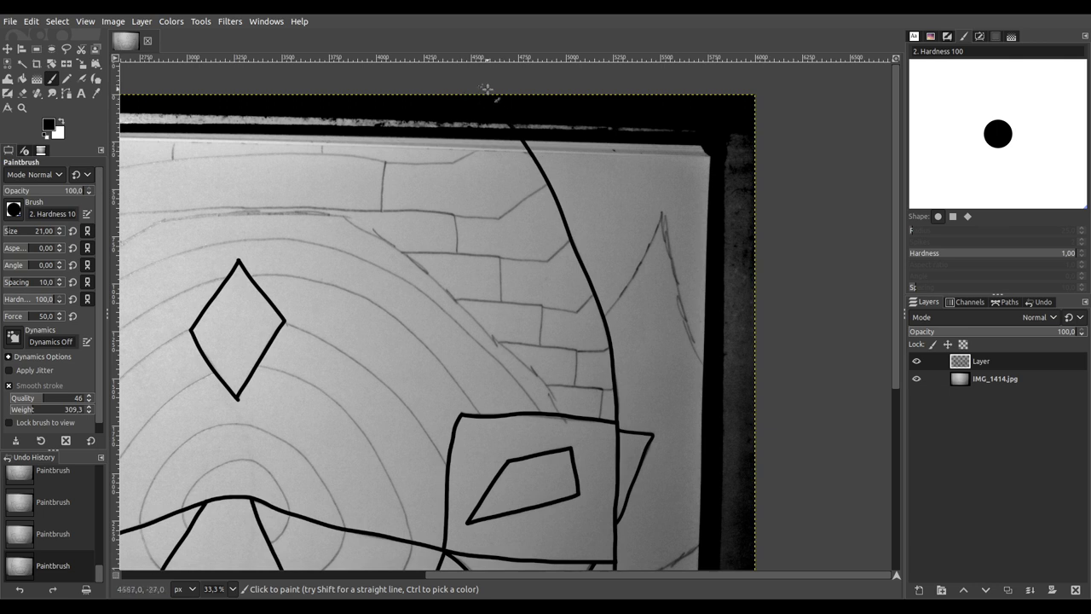
Step: Trace the right pointed ear from the face contour up to its tip and partway down its outer edge
{"action": "scroll", "coordinate": [718, 353], "scroll_direction": "down", "scroll_amount": 3}
{"action": "scroll", "coordinate": [456, 136], "scroll_direction": "up", "scroll_amount": 2}
{"action": "scroll", "coordinate": [341, 370], "scroll_direction": "right", "scroll_amount": 2}
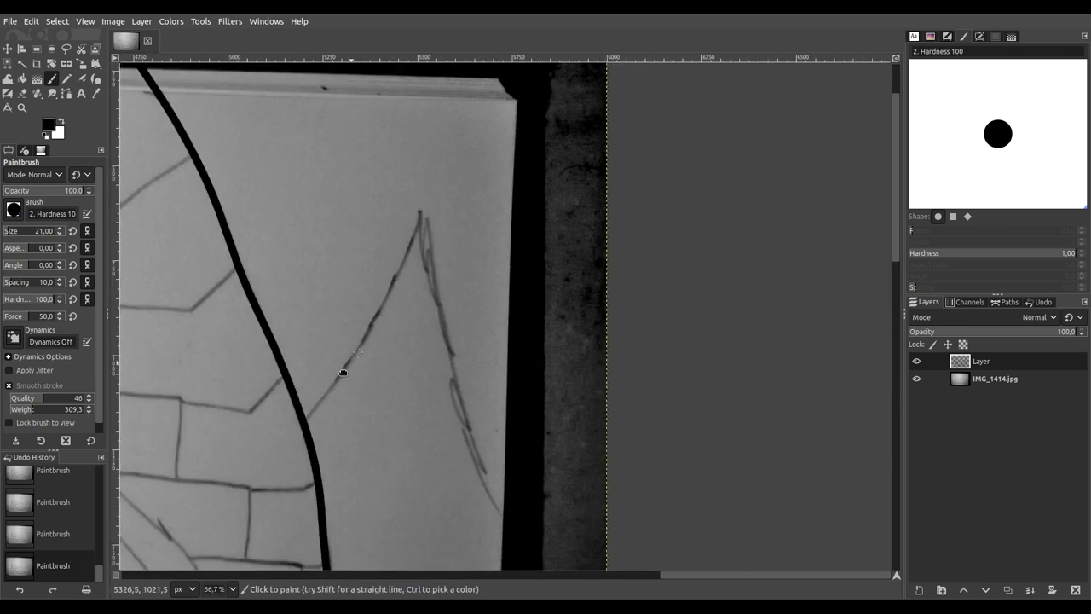
{"action": "scroll", "coordinate": [241, 524], "scroll_direction": "up", "scroll_amount": 2}
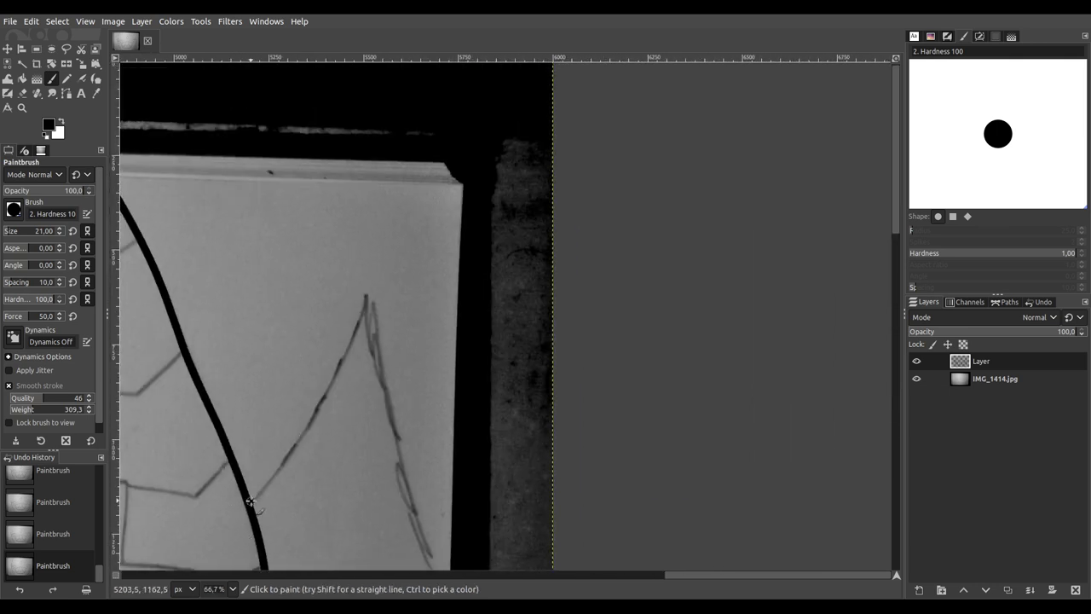
{"action": "left_click_drag", "start_coordinate": [280, 458], "coordinate": [341, 343]}
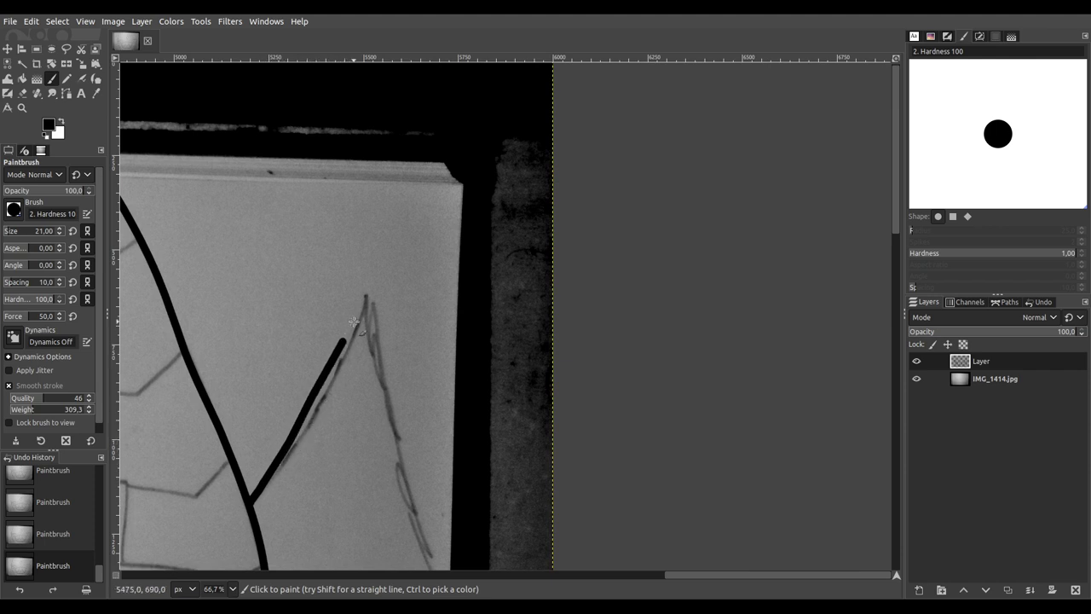
{"action": "key", "text": "ctrl+z"}
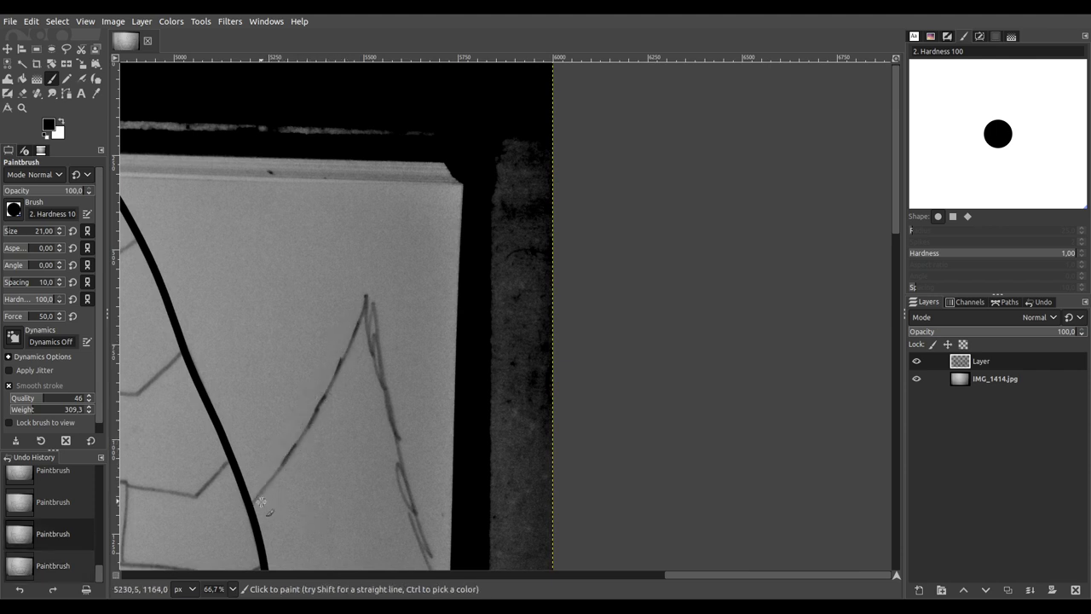
{"action": "mouse_move", "coordinate": [287, 452]}
{"action": "left_mouse_down"}
{"action": "mouse_move", "coordinate": [352, 349]}
{"action": "mouse_move", "coordinate": [373, 281]}
{"action": "mouse_move", "coordinate": [370, 349]}
{"action": "mouse_move", "coordinate": [416, 512]}
{"action": "left_mouse_up"}
{"action": "scroll", "coordinate": [409, 420], "scroll_direction": "down", "scroll_amount": 1}
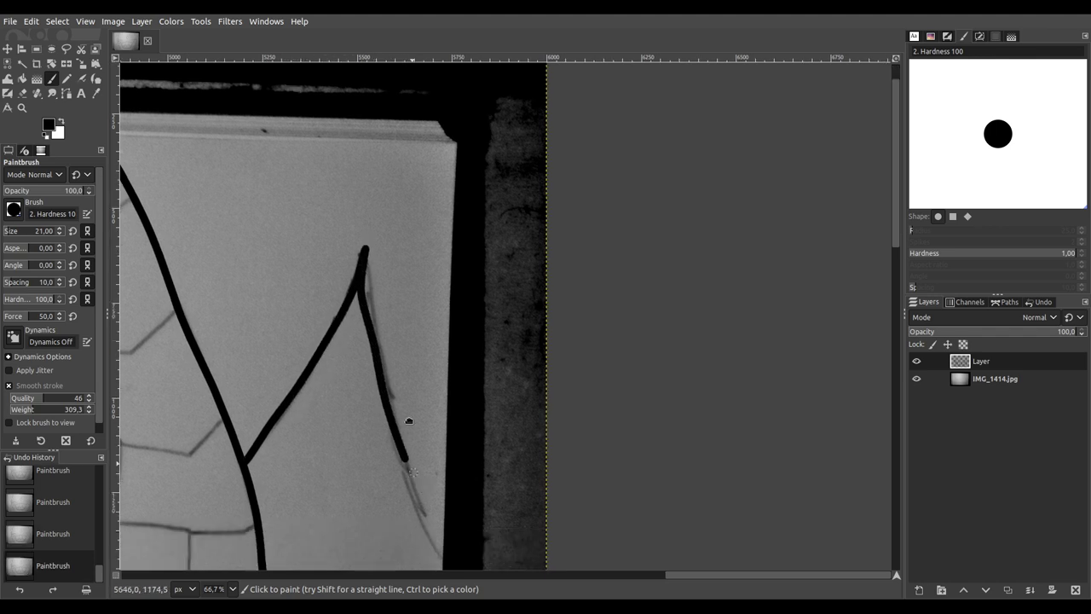
Step: Extend the right ear's outer edge to the photo's right border and trace its lower edge from the face contour outward
{"action": "scroll", "coordinate": [410, 420], "scroll_direction": "down", "scroll_amount": 3}
{"action": "scroll", "coordinate": [458, 236], "scroll_direction": "down", "scroll_amount": 1}
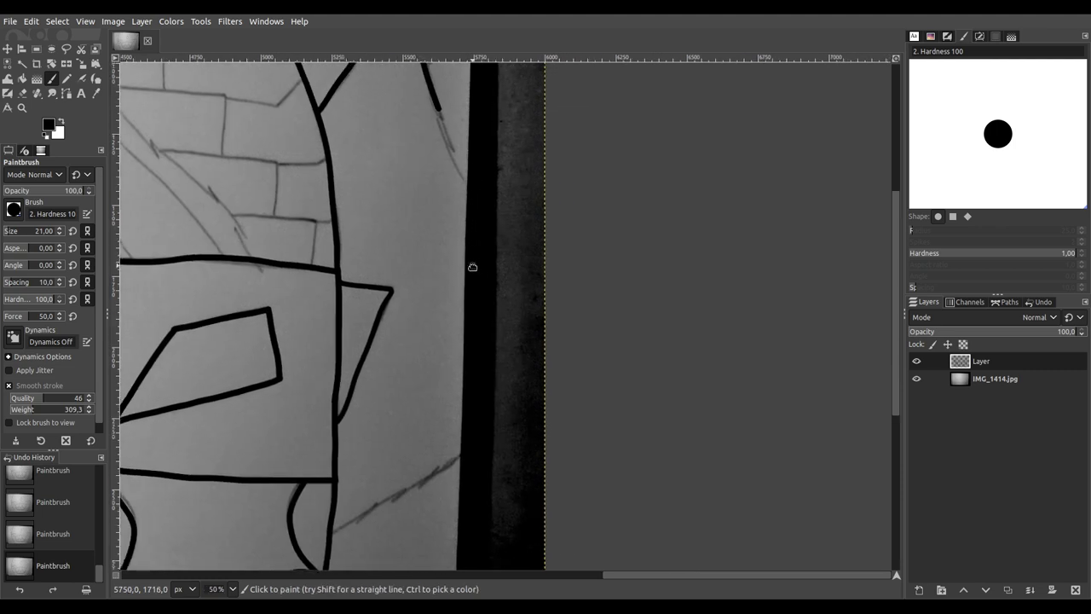
{"action": "scroll", "coordinate": [473, 267], "scroll_direction": "up", "scroll_amount": 1}
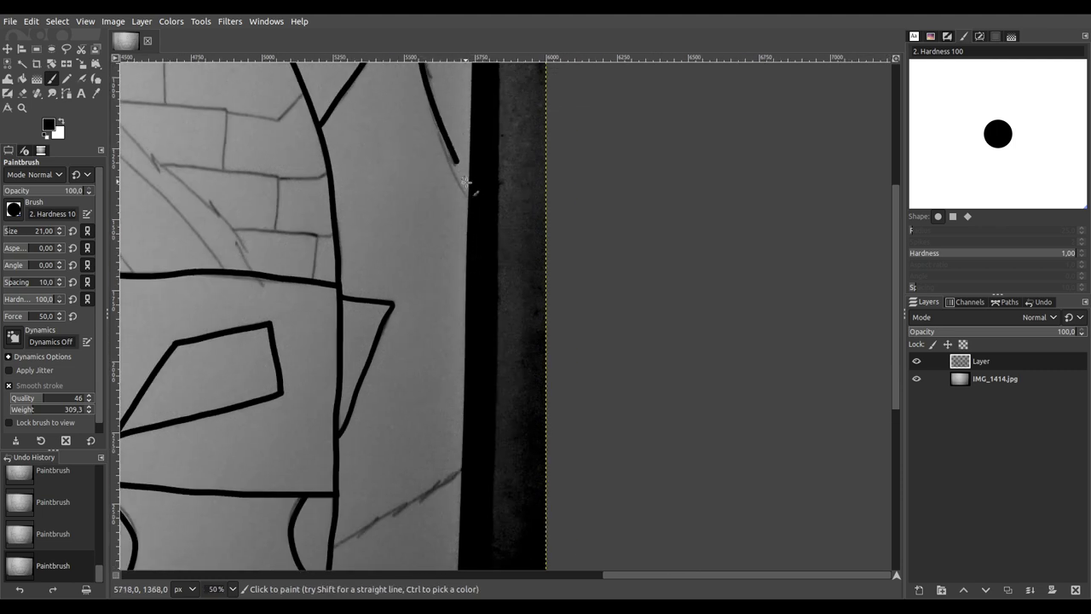
{"action": "left_click_drag", "start_coordinate": [493, 248], "coordinate": [567, 340]}
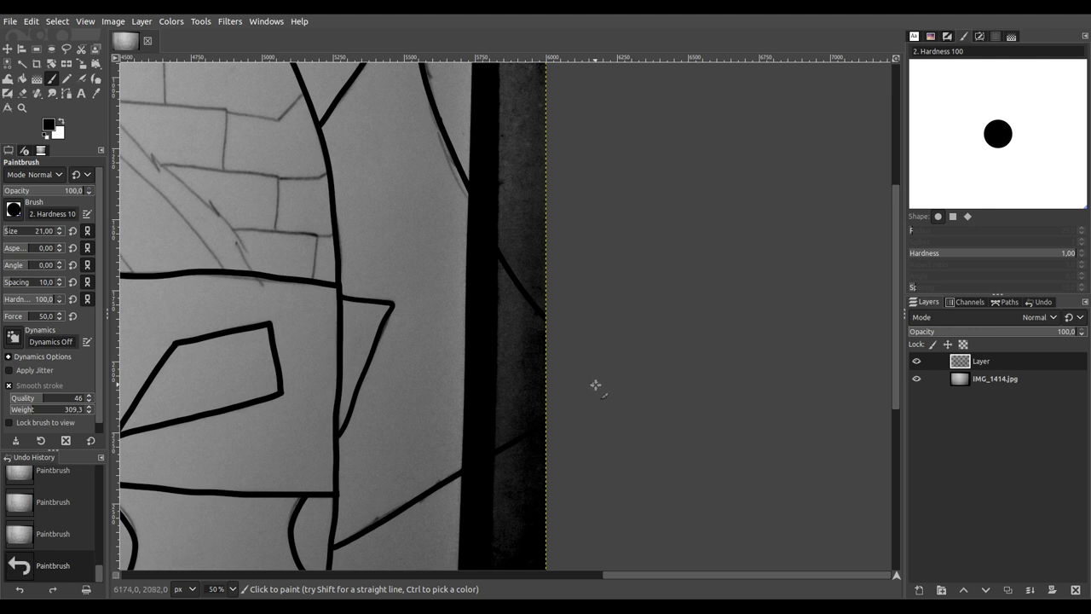
Step: Trace the left pointed ear from the face contour up to its tip and down the upper part of its outer edge
{"action": "scroll", "coordinate": [594, 383], "scroll_direction": "down", "scroll_amount": 4, "text": "ctrl"}
{"action": "scroll", "coordinate": [548, 315], "scroll_direction": "up", "scroll_amount": 4, "text": "ctrl"}
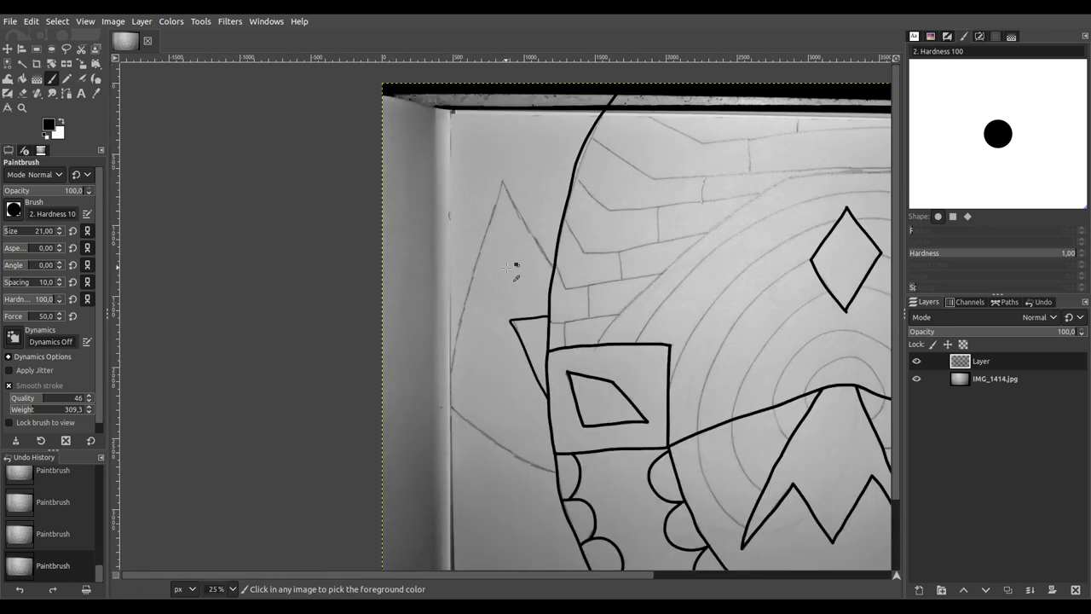
{"action": "scroll", "coordinate": [548, 315], "scroll_direction": "up", "scroll_amount": 2, "text": "ctrl"}
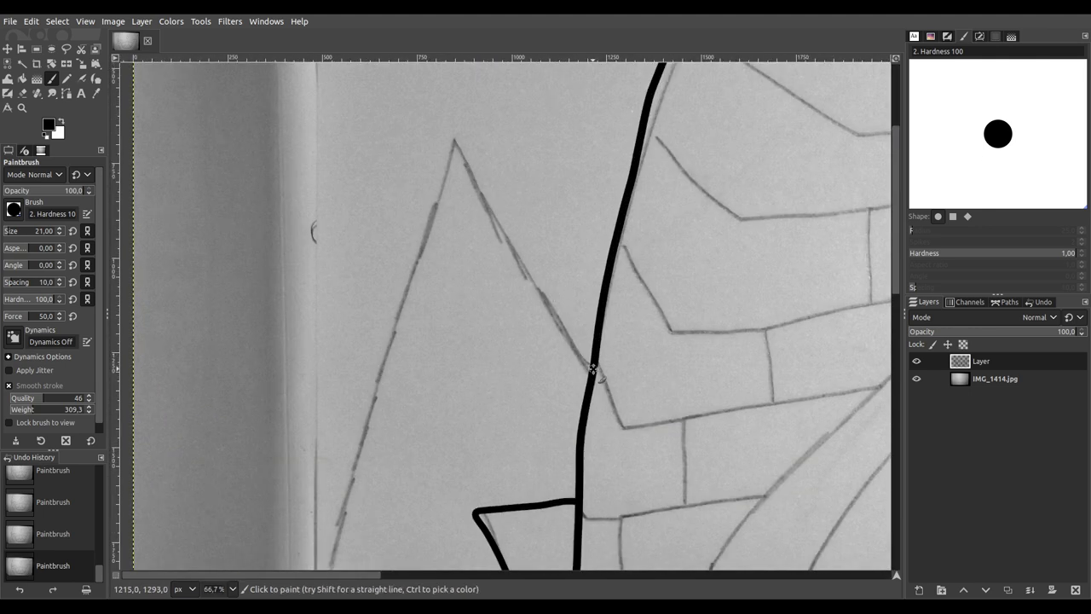
{"action": "left_click_drag", "start_coordinate": [554, 320], "coordinate": [437, 83]}
{"action": "mouse_move", "coordinate": [447, 180]}
{"action": "left_mouse_down"}
{"action": "mouse_move", "coordinate": [377, 388]}
{"action": "mouse_move", "coordinate": [351, 528]}
{"action": "left_mouse_up"}
Step: Trace the rest of the left ear around its outer corner back to the face contour below the eye box, and save the image
{"action": "scroll", "coordinate": [432, 383], "scroll_direction": "down", "scroll_amount": 5}
{"action": "scroll", "coordinate": [431, 383], "scroll_direction": "left", "scroll_amount": 2}
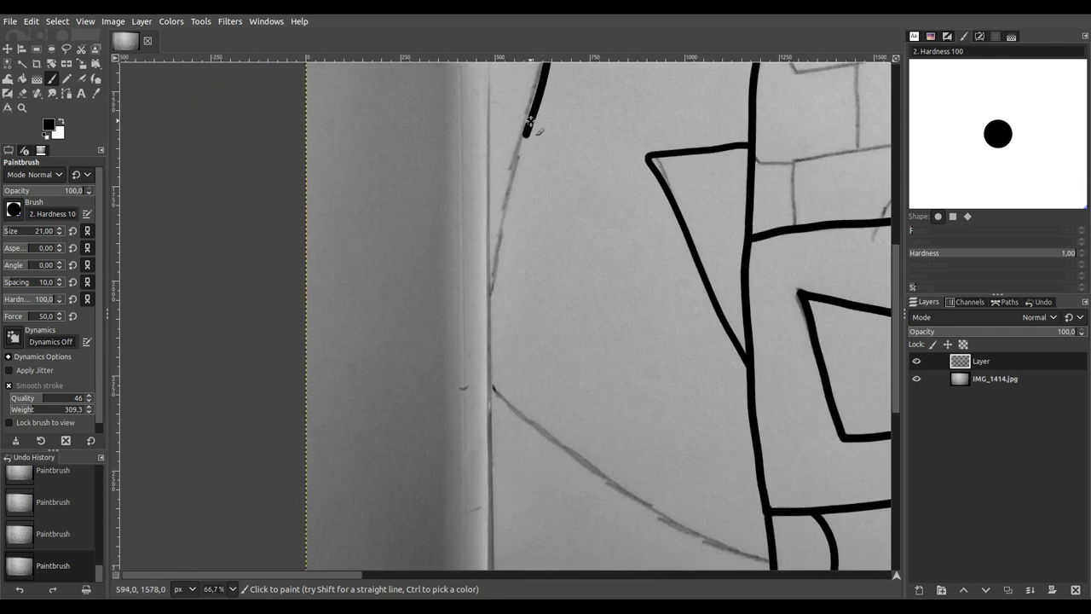
{"action": "mouse_move", "coordinate": [526, 132]}
{"action": "left_mouse_down"}
{"action": "mouse_move", "coordinate": [454, 358]}
{"action": "mouse_move", "coordinate": [616, 484]}
{"action": "mouse_move", "coordinate": [770, 562]}
{"action": "left_mouse_up"}
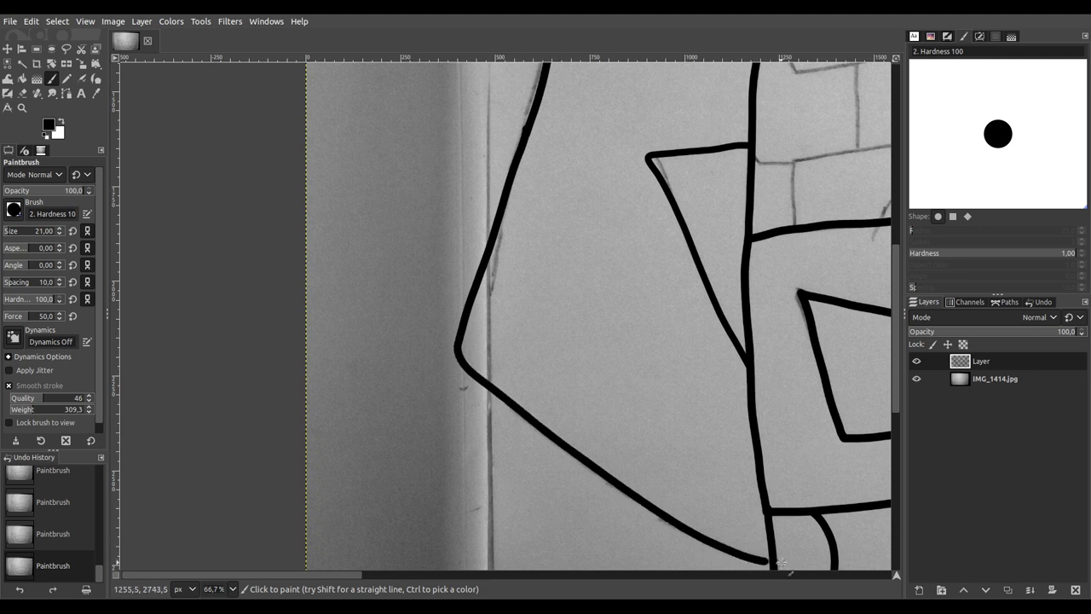
{"action": "key", "text": "ctrl+s"}
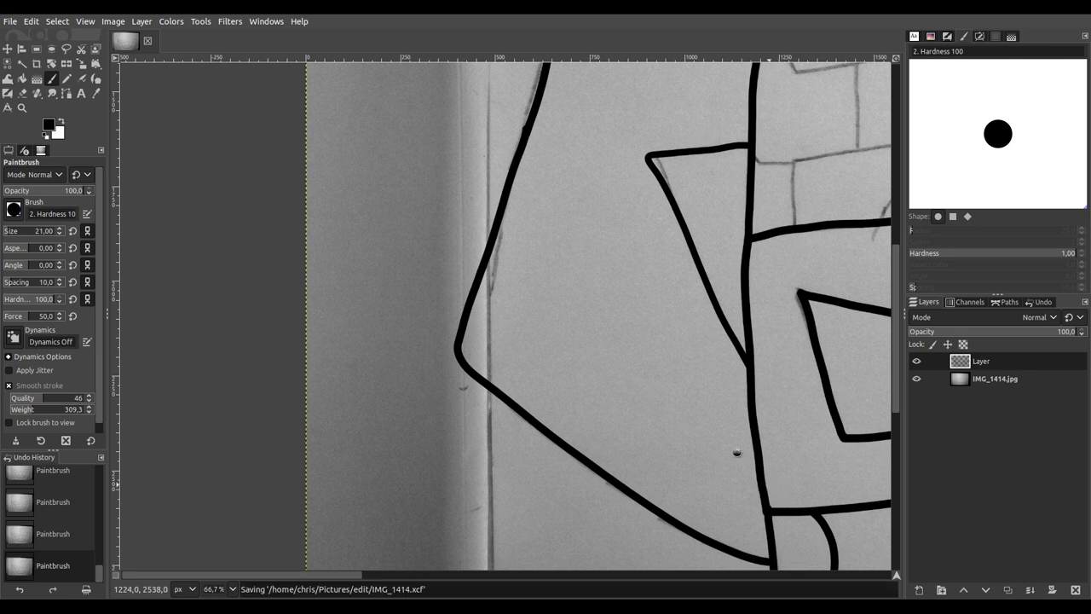
Step: Trace the outermost forehead arc from the left eye box over the diamond to the right eye box
{"action": "scroll", "coordinate": [716, 318], "scroll_direction": "down", "scroll_amount": 6}
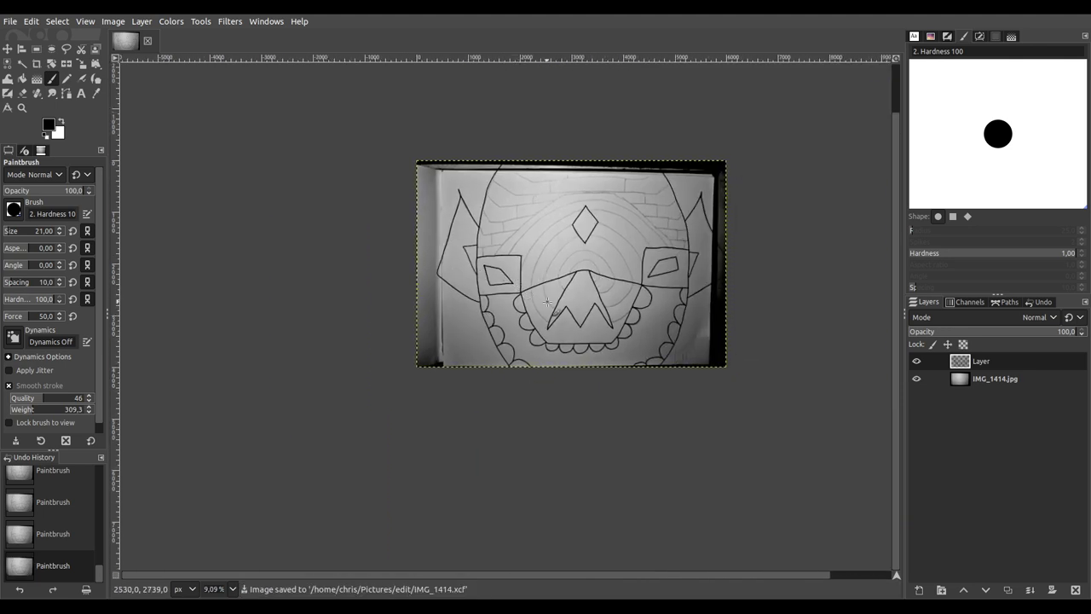
{"action": "scroll", "coordinate": [587, 252], "scroll_direction": "up", "scroll_amount": 4}
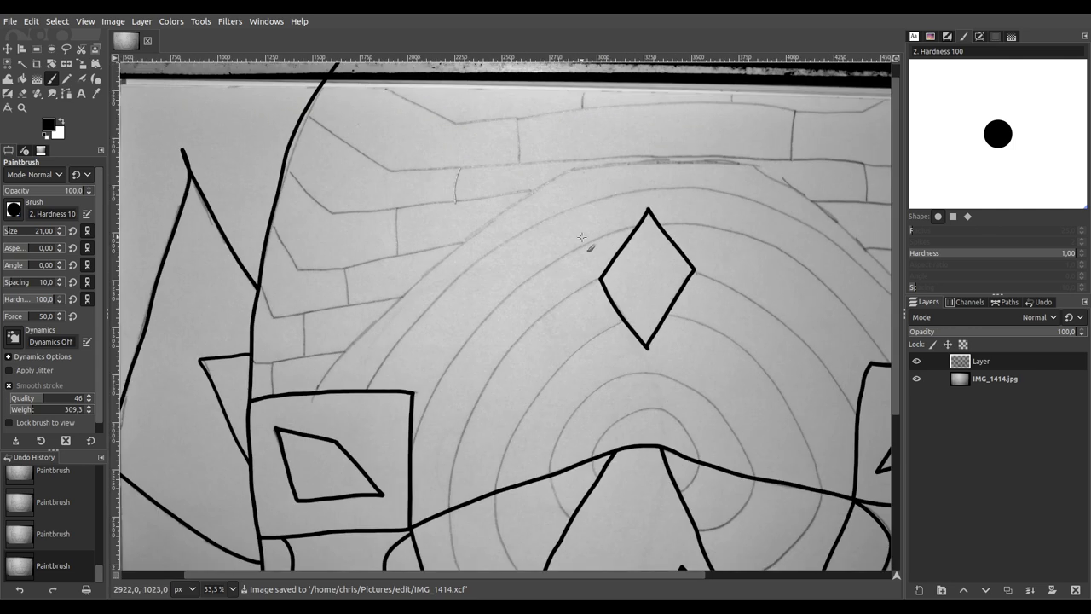
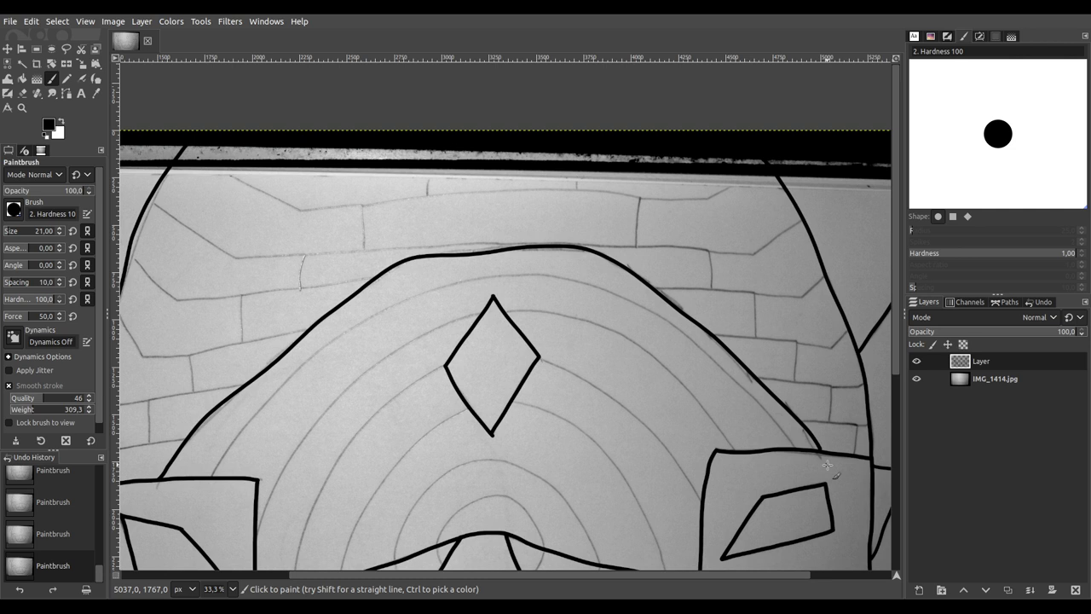
{"action": "left_click_drag", "start_coordinate": [867, 488], "coordinate": [670, 395]}
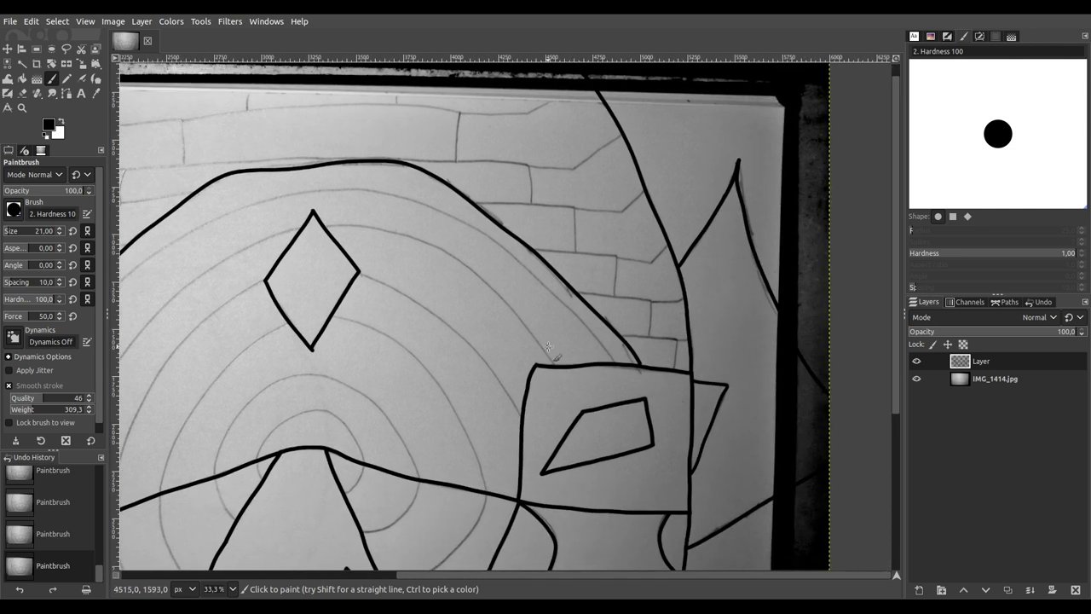
Step: Set the brush size to 18 and trace the top and side edges of the two lowest bricks beside the arc's right end
{"action": "scroll", "coordinate": [637, 352], "scroll_direction": "up", "scroll_amount": 4, "text": "ctrl"}
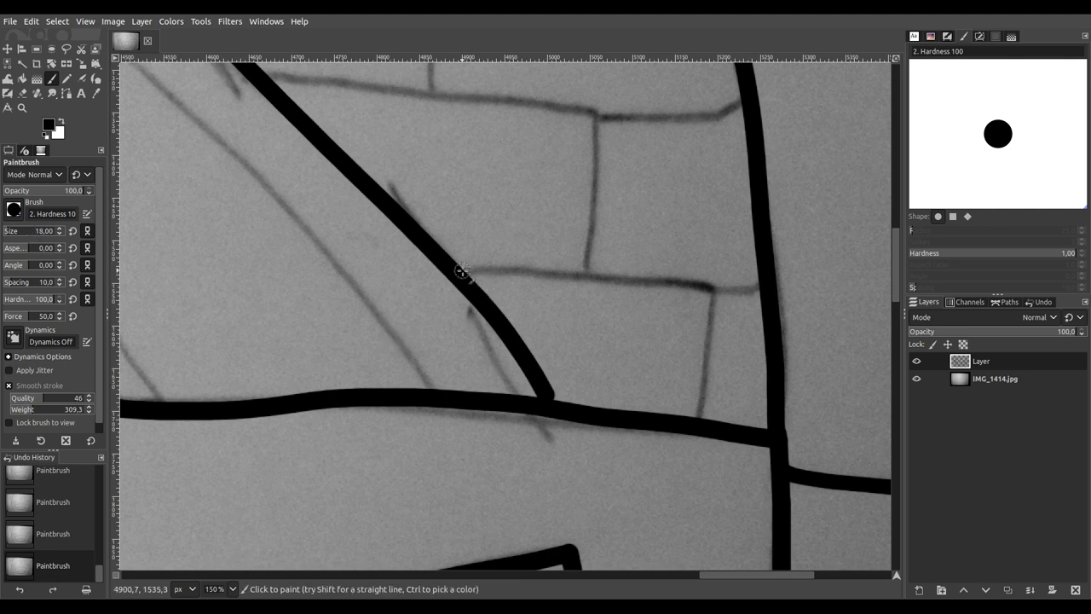
{"action": "mouse_move", "coordinate": [458, 270]}
{"action": "left_mouse_down"}
{"action": "mouse_move", "coordinate": [718, 289]}
{"action": "mouse_move", "coordinate": [699, 433]}
{"action": "left_mouse_up"}
{"action": "scroll", "coordinate": [475, 304], "scroll_direction": "up", "scroll_amount": 5}
{"action": "scroll", "coordinate": [474, 305], "scroll_direction": "left", "scroll_amount": 2}
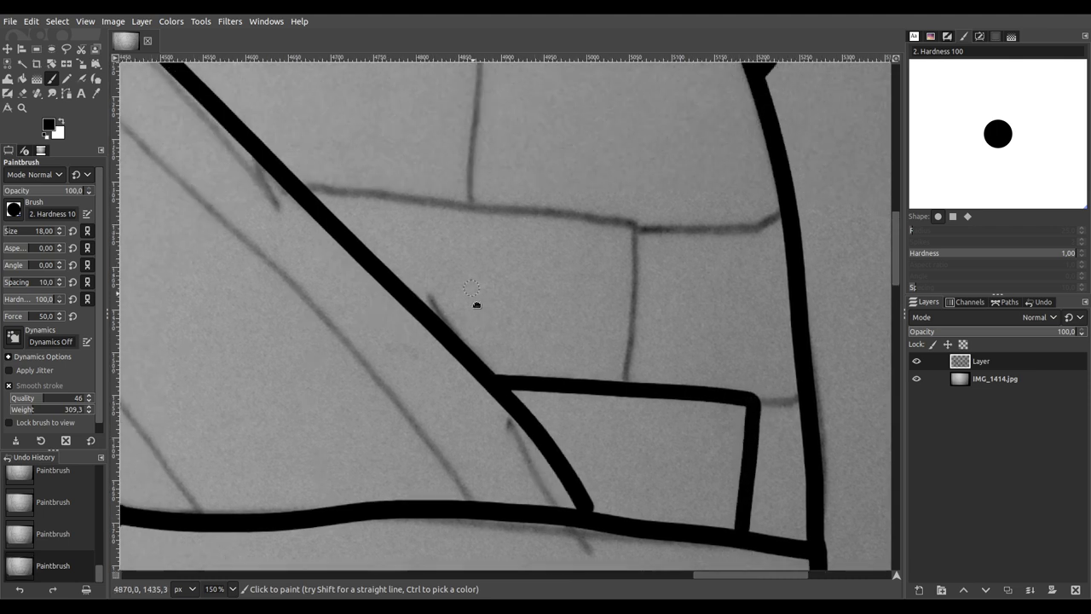
{"action": "mouse_move", "coordinate": [317, 239]}
{"action": "left_mouse_down"}
{"action": "mouse_move", "coordinate": [651, 275]}
{"action": "mouse_move", "coordinate": [637, 445]}
{"action": "left_mouse_up"}
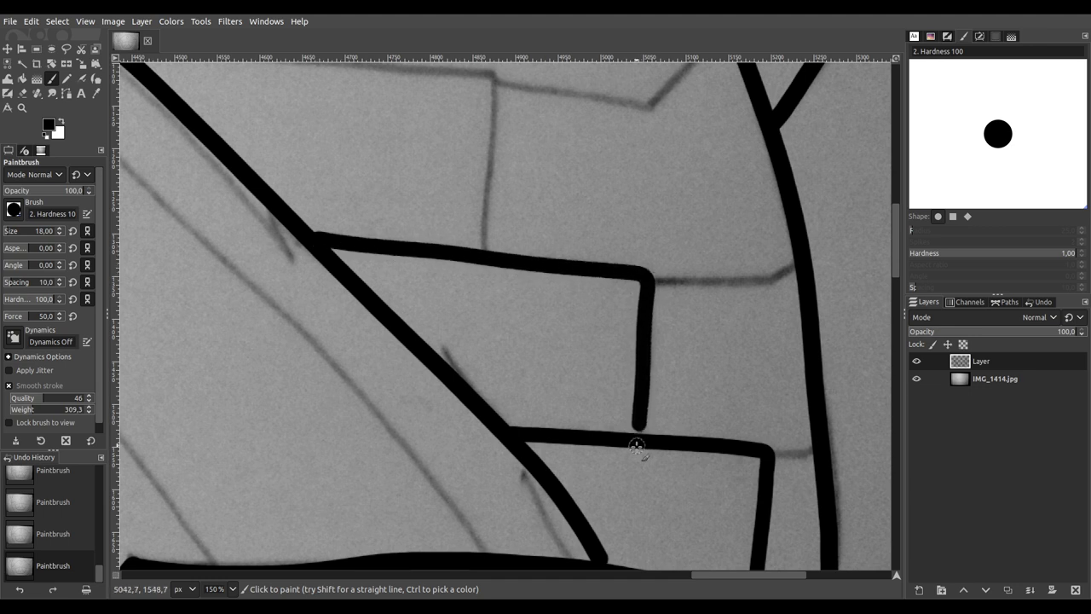
{"action": "left_click_drag", "start_coordinate": [588, 275], "coordinate": [495, 351]}
{"action": "left_click_drag", "start_coordinate": [416, 278], "coordinate": [529, 318]}
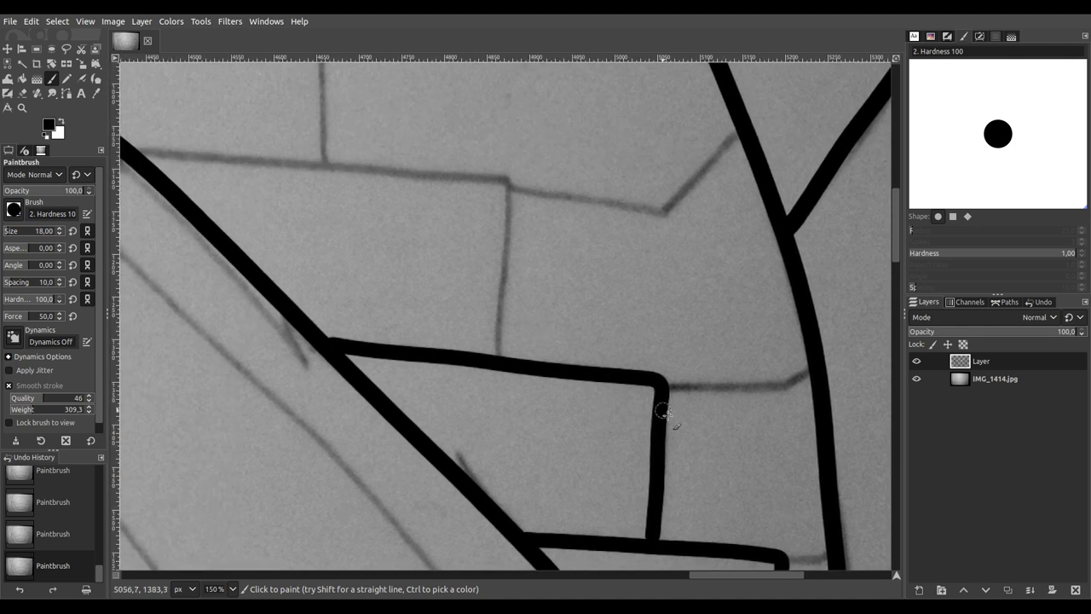
Step: Trace the top and side edges of the third and fourth bricks up the right side of the forehead arc
{"action": "scroll", "coordinate": [523, 348], "scroll_direction": "up", "scroll_amount": 2}
{"action": "scroll", "coordinate": [305, 243], "scroll_direction": "left", "scroll_amount": 3}
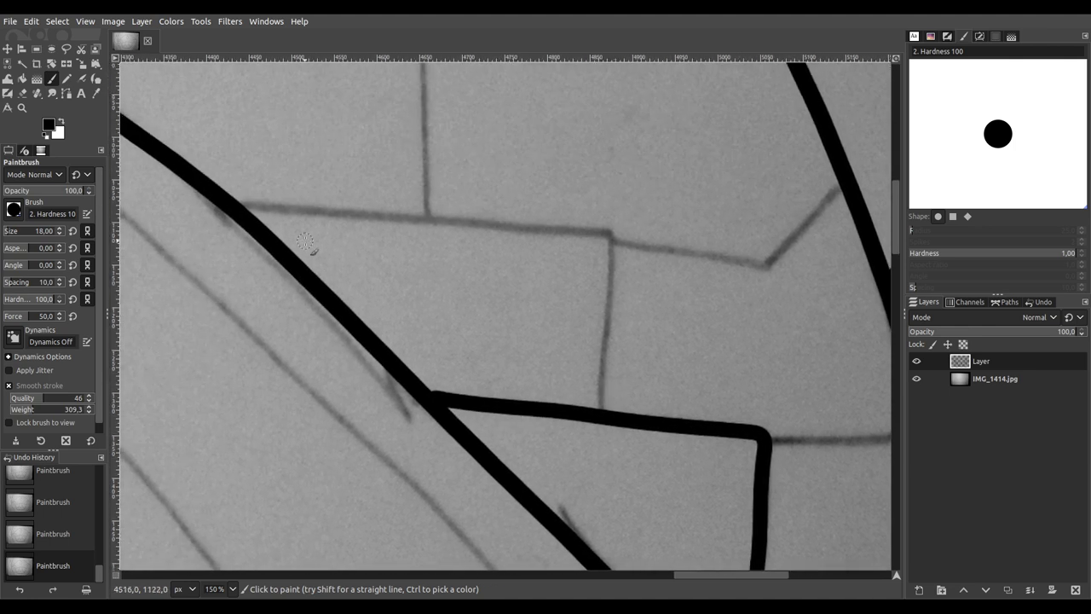
{"action": "mouse_move", "coordinate": [234, 206]}
{"action": "left_mouse_down"}
{"action": "mouse_move", "coordinate": [345, 220]}
{"action": "mouse_move", "coordinate": [591, 224]}
{"action": "mouse_move", "coordinate": [609, 243]}
{"action": "mouse_move", "coordinate": [603, 430]}
{"action": "left_mouse_up"}
{"action": "left_click_drag", "start_coordinate": [429, 213], "coordinate": [579, 428]}
{"action": "scroll", "coordinate": [370, 304], "scroll_direction": "up", "scroll_amount": 1}
{"action": "scroll", "coordinate": [370, 305], "scroll_direction": "left", "scroll_amount": 2}
{"action": "mouse_move", "coordinate": [192, 245]}
{"action": "left_mouse_down"}
{"action": "mouse_move", "coordinate": [650, 265]}
{"action": "mouse_move", "coordinate": [653, 478]}
{"action": "left_mouse_up"}
Step: Trace the top edge of the fifth brick from the forehead arc's crest to its corner, and its side edge down to the fourth brick
{"action": "scroll", "coordinate": [511, 298], "scroll_direction": "up", "scroll_amount": 5}
{"action": "scroll", "coordinate": [511, 298], "scroll_direction": "left", "scroll_amount": 8}
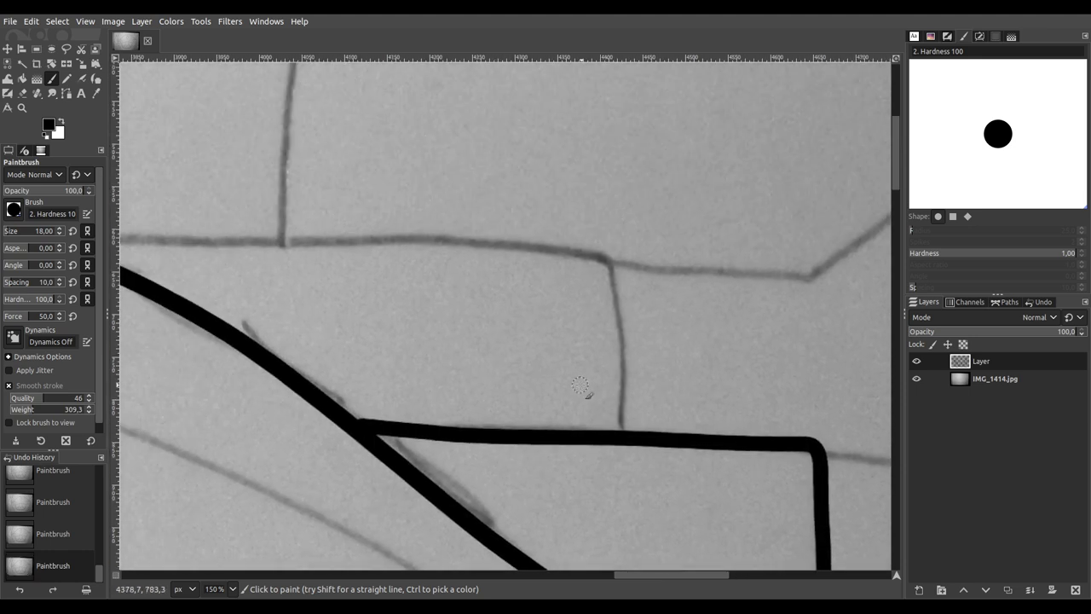
{"action": "scroll", "coordinate": [545, 334], "scroll_direction": "left", "scroll_amount": 6}
{"action": "scroll", "coordinate": [520, 309], "scroll_direction": "up", "scroll_amount": 1}
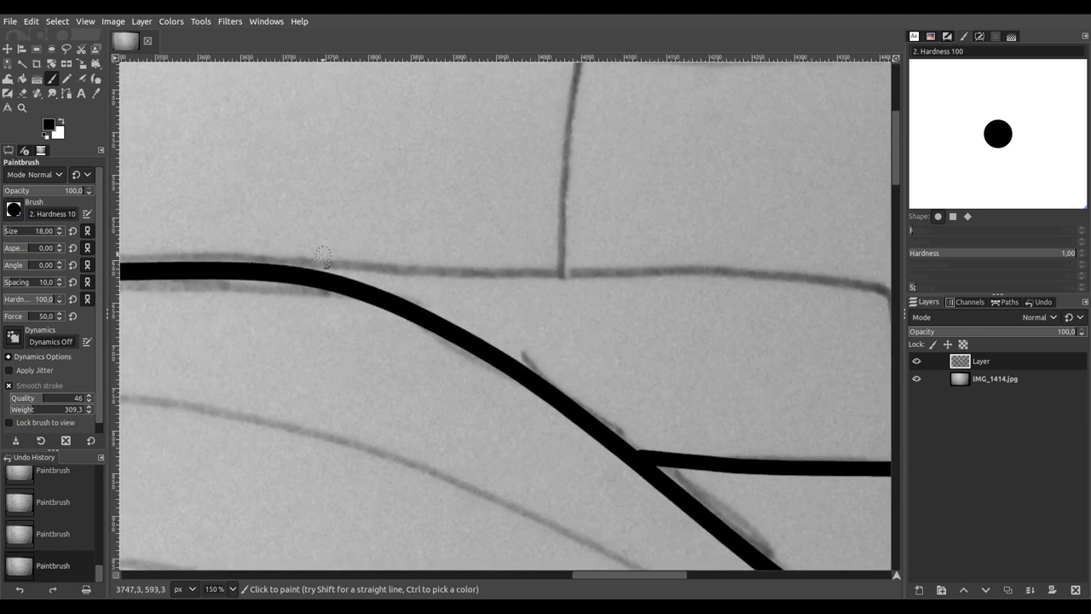
{"action": "scroll", "coordinate": [242, 279], "scroll_direction": "down", "scroll_amount": 1}
{"action": "scroll", "coordinate": [419, 295], "scroll_direction": "down", "scroll_amount": 2}
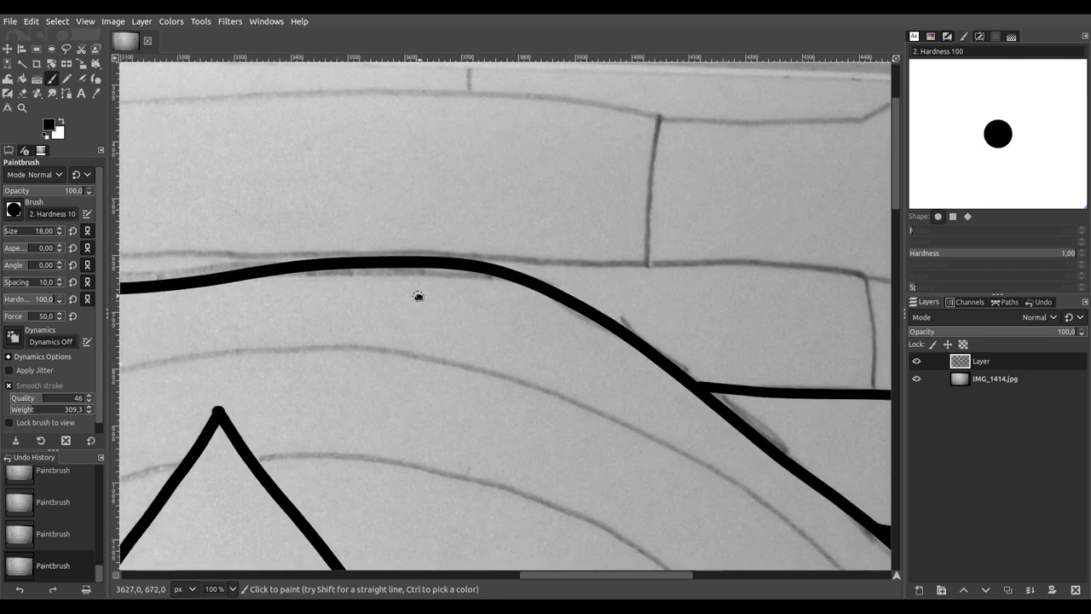
{"action": "scroll", "coordinate": [304, 223], "scroll_direction": "up", "scroll_amount": 2}
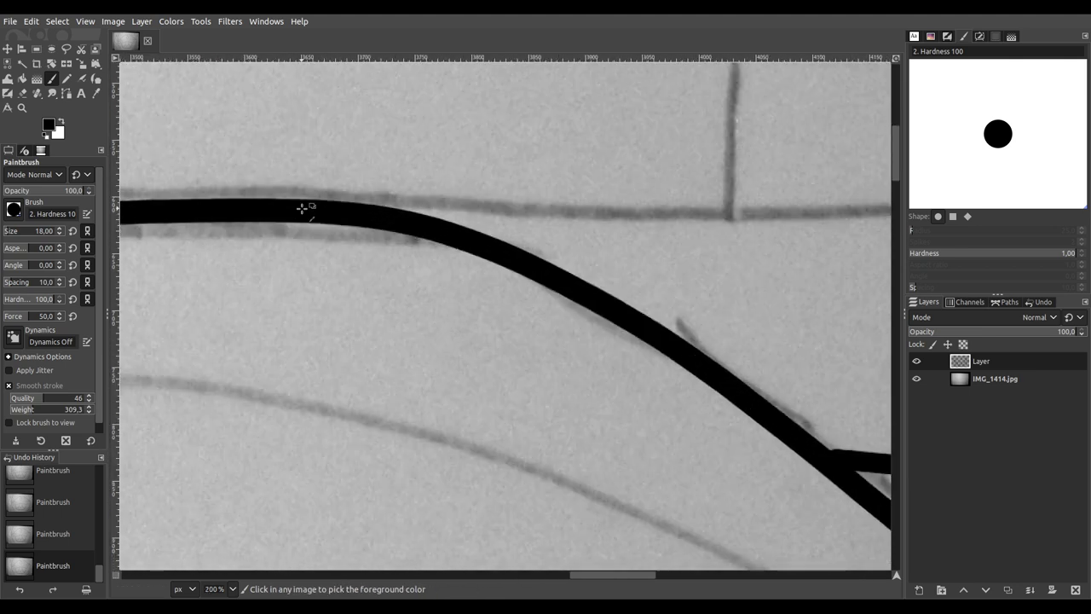
{"action": "mouse_move", "coordinate": [296, 198]}
{"action": "left_mouse_down"}
{"action": "mouse_move", "coordinate": [647, 220]}
{"action": "mouse_move", "coordinate": [829, 217]}
{"action": "mouse_move", "coordinate": [376, 270]}
{"action": "mouse_move", "coordinate": [295, 239]}
{"action": "left_mouse_up"}
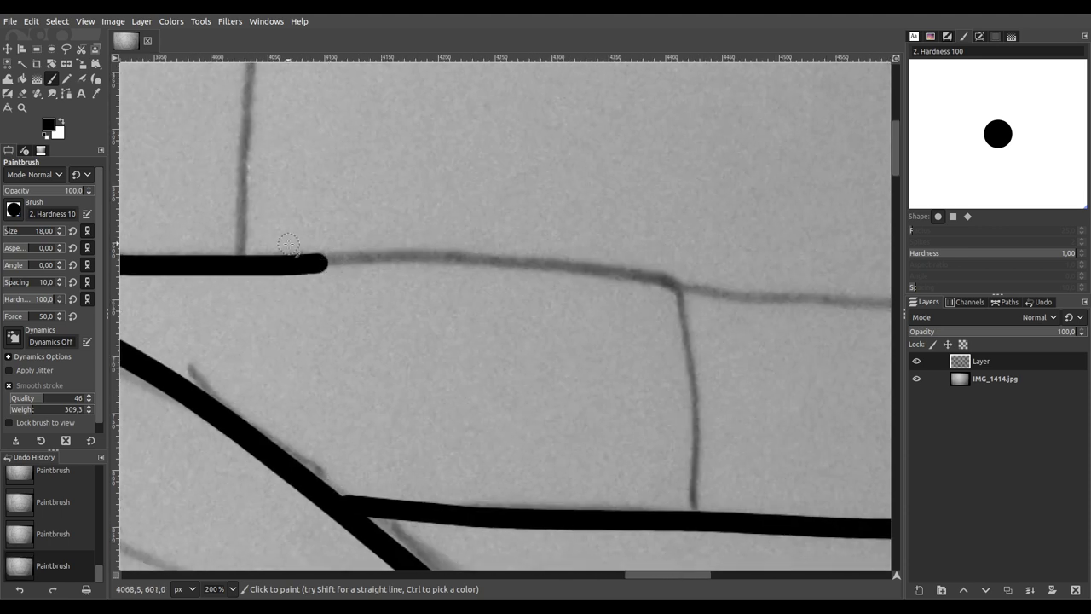
{"action": "mouse_move", "coordinate": [314, 263]}
{"action": "left_mouse_down"}
{"action": "mouse_move", "coordinate": [551, 254]}
{"action": "mouse_move", "coordinate": [687, 283]}
{"action": "left_mouse_up"}
{"action": "mouse_move", "coordinate": [729, 375]}
{"action": "left_mouse_down"}
{"action": "mouse_move", "coordinate": [599, 287]}
{"action": "mouse_move", "coordinate": [587, 266]}
{"action": "left_mouse_up"}
{"action": "mouse_move", "coordinate": [523, 170]}
{"action": "left_mouse_down"}
{"action": "mouse_move", "coordinate": [554, 231]}
{"action": "mouse_move", "coordinate": [564, 300]}
{"action": "mouse_move", "coordinate": [554, 412]}
{"action": "left_mouse_up"}
{"action": "scroll", "coordinate": [421, 264], "scroll_direction": "down", "scroll_amount": 3, "text": "ctrl"}
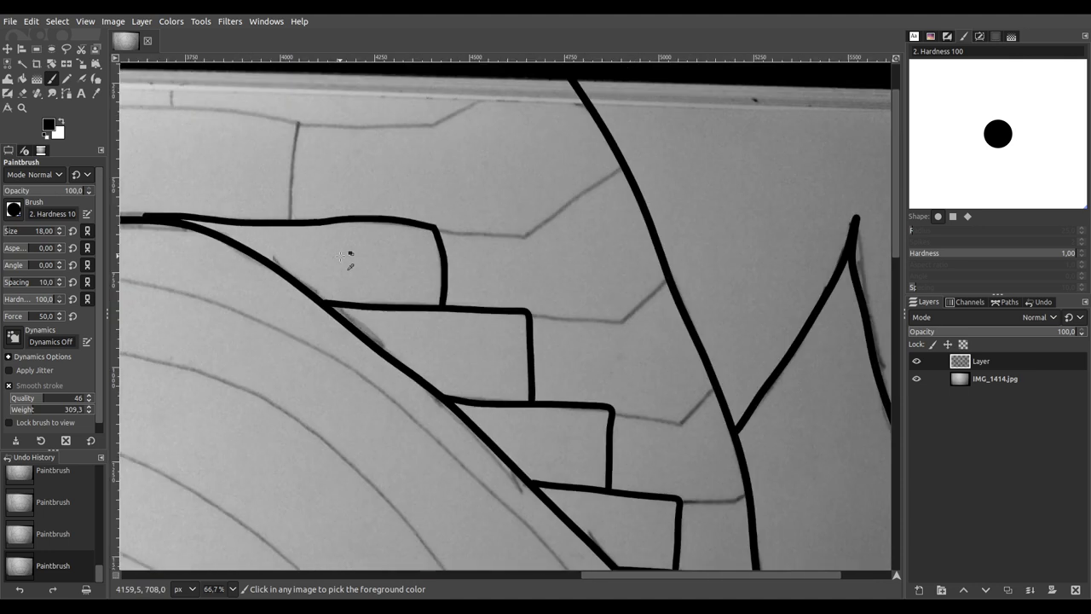
Step: Trace the side edge of the uppermost brick left of the forehead arc and its top edge across to the arc's crest
{"action": "scroll", "coordinate": [482, 217], "scroll_direction": "up", "scroll_amount": 2, "text": "ctrl"}
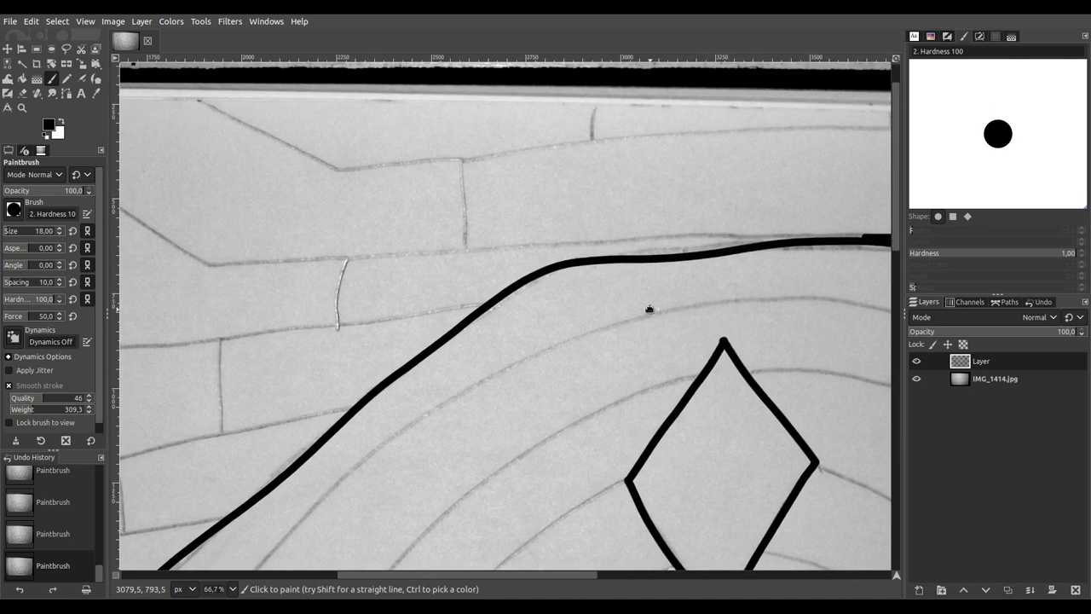
{"action": "scroll", "coordinate": [567, 283], "scroll_direction": "up", "scroll_amount": 1, "text": "ctrl"}
{"action": "scroll", "coordinate": [280, 312], "scroll_direction": "left", "scroll_amount": 5}
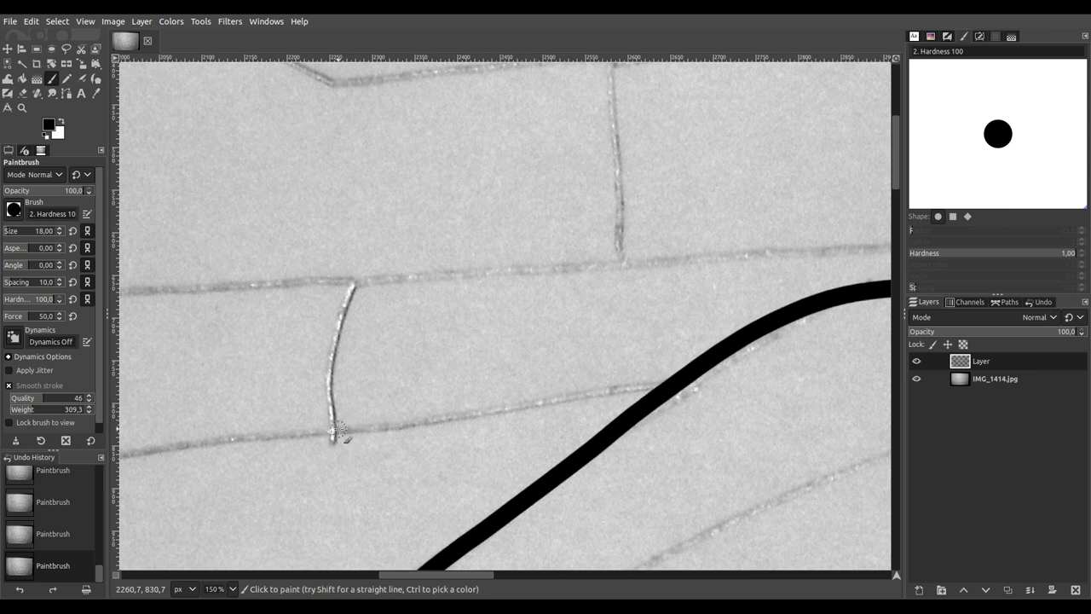
{"action": "mouse_move", "coordinate": [334, 435]}
{"action": "left_mouse_down"}
{"action": "mouse_move", "coordinate": [326, 349]}
{"action": "mouse_move", "coordinate": [356, 275]}
{"action": "mouse_move", "coordinate": [414, 284]}
{"action": "mouse_move", "coordinate": [690, 249]}
{"action": "mouse_move", "coordinate": [891, 256]}
{"action": "left_mouse_up"}
{"action": "mouse_move", "coordinate": [853, 308]}
{"action": "left_mouse_down"}
{"action": "mouse_move", "coordinate": [332, 323]}
{"action": "mouse_move", "coordinate": [230, 339]}
{"action": "left_mouse_up"}
{"action": "mouse_move", "coordinate": [279, 281]}
{"action": "left_mouse_down"}
{"action": "mouse_move", "coordinate": [464, 263]}
{"action": "mouse_move", "coordinate": [890, 266]}
{"action": "mouse_move", "coordinate": [443, 341]}
{"action": "mouse_move", "coordinate": [372, 313]}
{"action": "left_mouse_up"}
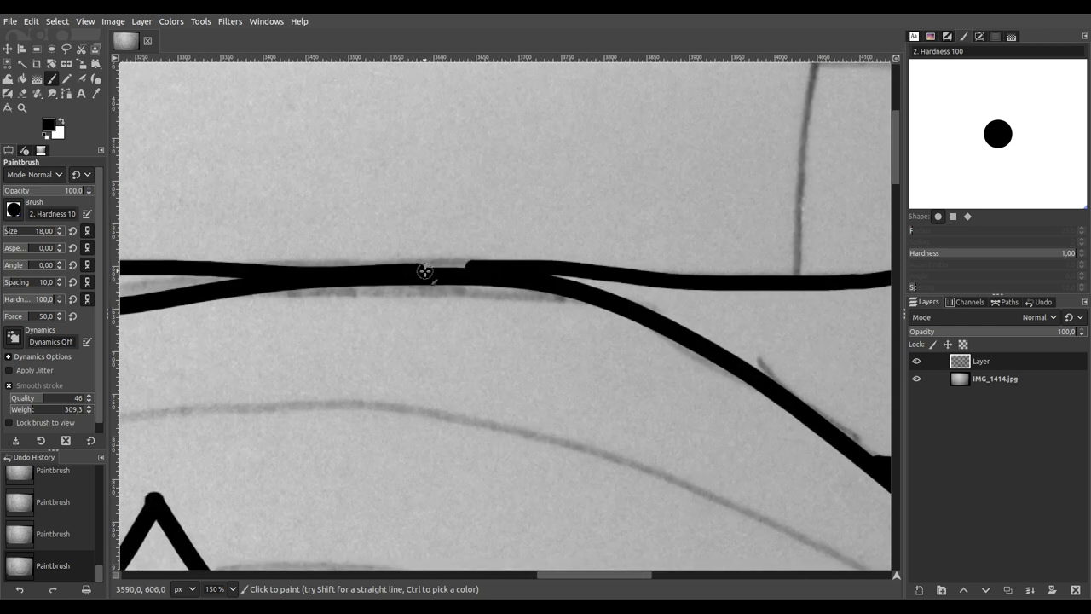
{"action": "scroll", "coordinate": [456, 250], "scroll_direction": "down", "scroll_amount": 4, "text": "ctrl"}
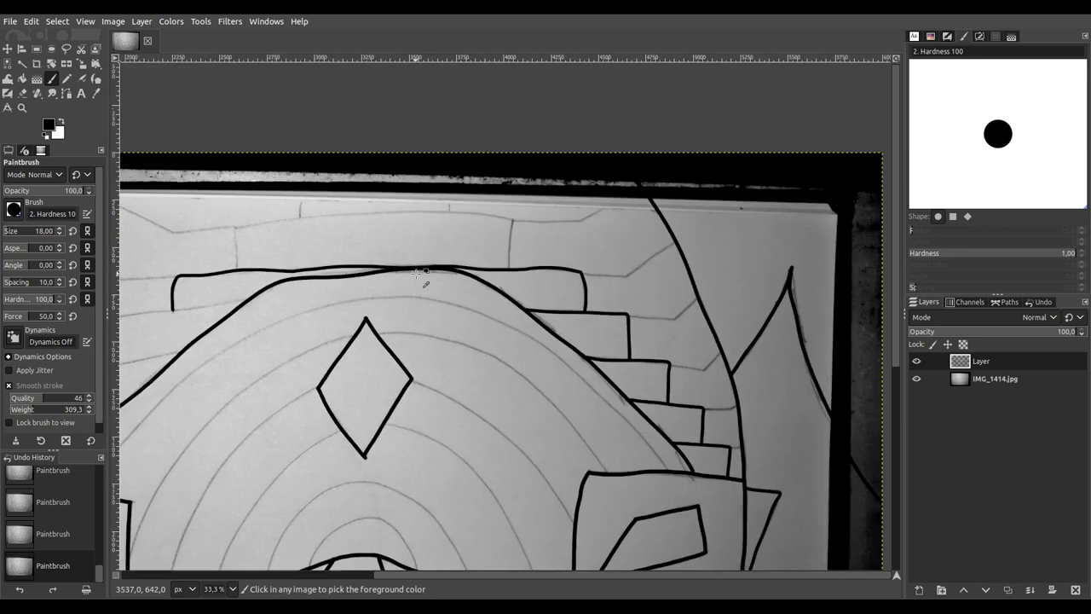
Step: Trace the left side, top edge and right side of the wide brick above the forehead arc's crest
{"action": "scroll", "coordinate": [388, 307], "scroll_direction": "left", "scroll_amount": 1}
{"action": "scroll", "coordinate": [381, 309], "scroll_direction": "up", "scroll_amount": 4, "text": "ctrl"}
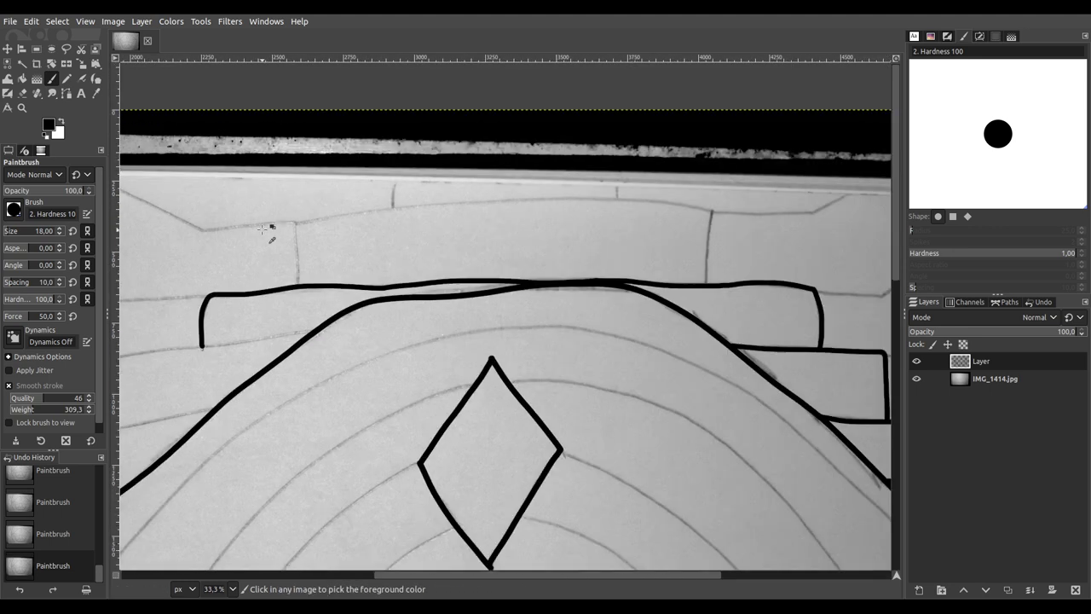
{"action": "mouse_move", "coordinate": [366, 394]}
{"action": "left_mouse_down"}
{"action": "mouse_move", "coordinate": [364, 207]}
{"action": "mouse_move", "coordinate": [494, 186]}
{"action": "mouse_move", "coordinate": [851, 162]}
{"action": "left_mouse_up"}
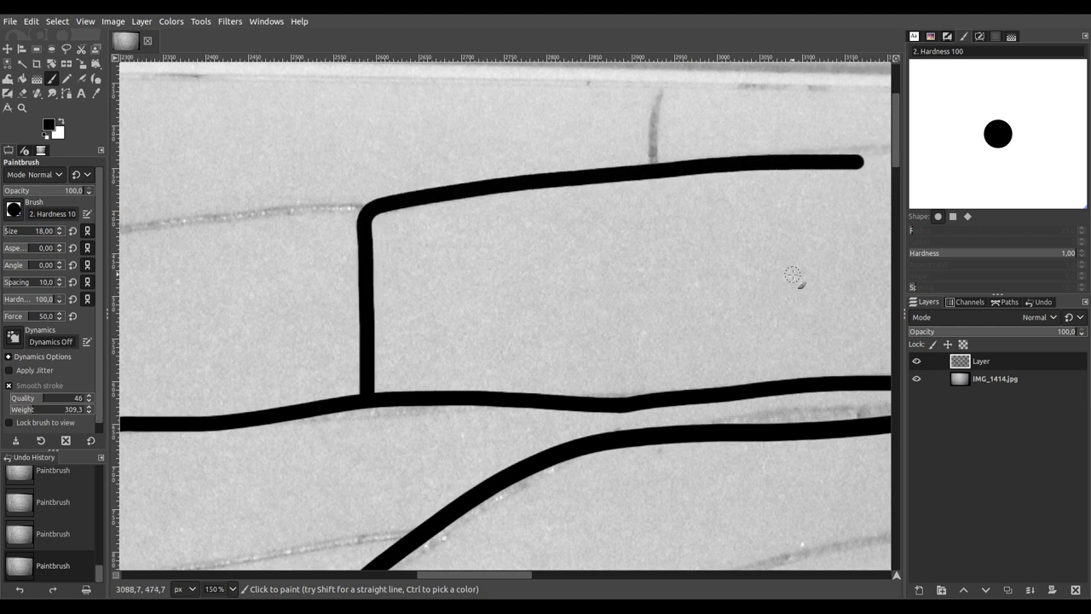
{"action": "scroll", "coordinate": [796, 276], "scroll_direction": "right", "scroll_amount": 8}
{"action": "scroll", "coordinate": [796, 275], "scroll_direction": "up", "scroll_amount": 1}
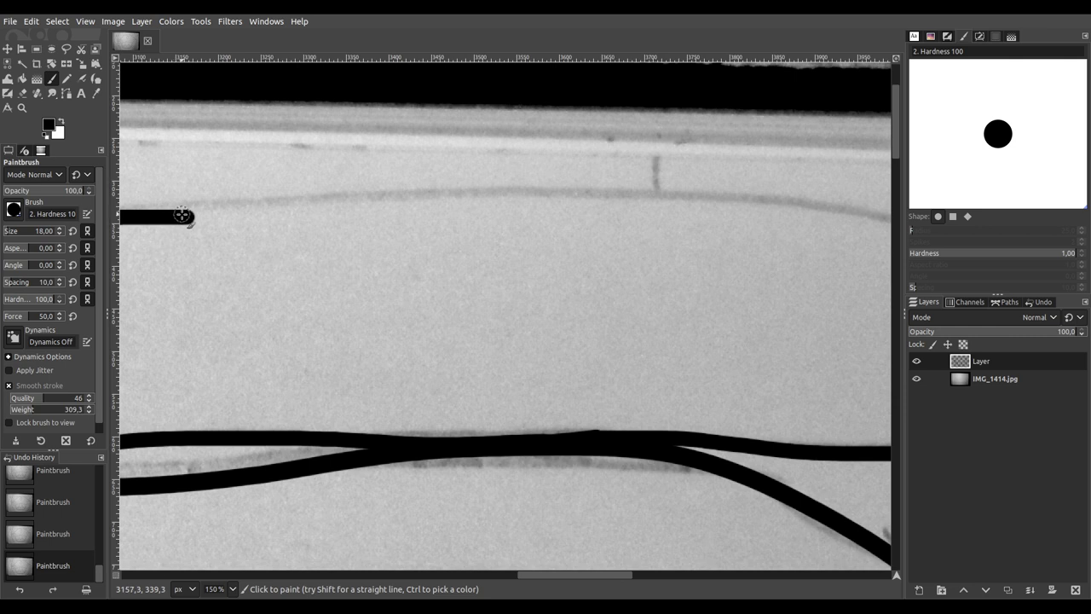
{"action": "mouse_move", "coordinate": [182, 216]}
{"action": "left_mouse_down"}
{"action": "mouse_move", "coordinate": [370, 189]}
{"action": "mouse_move", "coordinate": [511, 190]}
{"action": "mouse_move", "coordinate": [667, 193]}
{"action": "mouse_move", "coordinate": [847, 227]}
{"action": "left_mouse_up"}
{"action": "scroll", "coordinate": [365, 275], "scroll_direction": "right", "scroll_amount": 6}
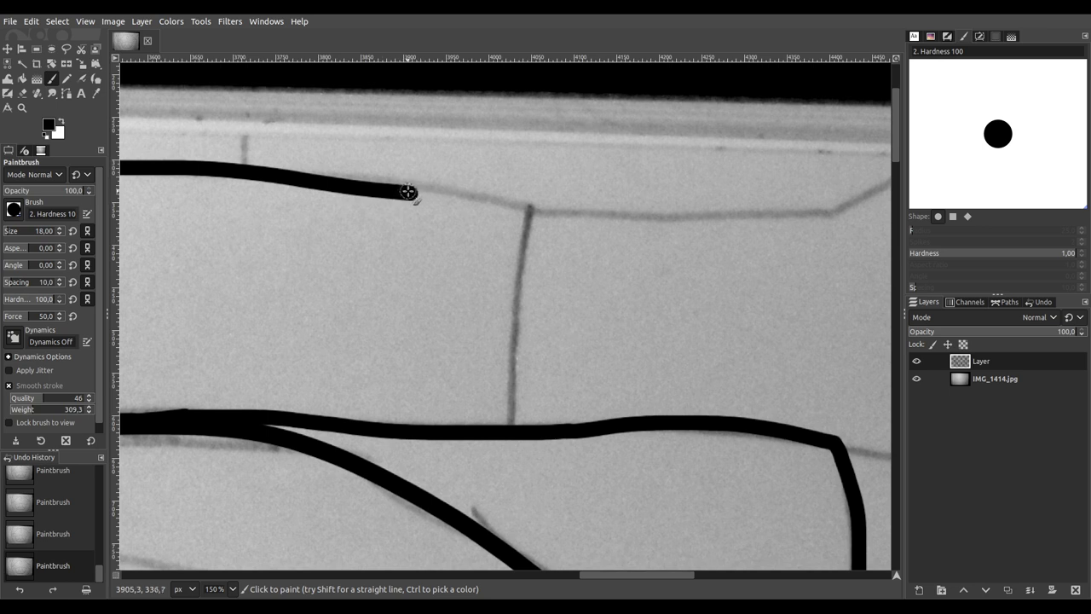
{"action": "mouse_move", "coordinate": [407, 193]}
{"action": "left_mouse_down"}
{"action": "mouse_move", "coordinate": [542, 206]}
{"action": "mouse_move", "coordinate": [529, 206]}
{"action": "mouse_move", "coordinate": [519, 266]}
{"action": "mouse_move", "coordinate": [518, 444]}
{"action": "left_mouse_up"}
{"action": "scroll", "coordinate": [370, 341], "scroll_direction": "down", "scroll_amount": 4}
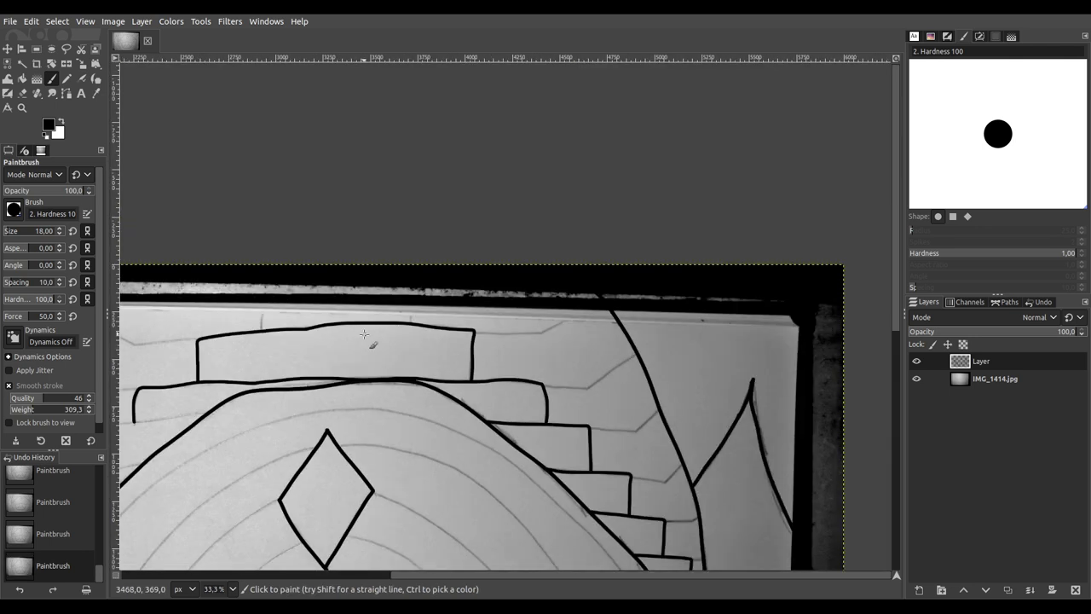
Step: Trace both sides of the topmost brick above the wide one and close its top across the photo's upper border
{"action": "scroll", "coordinate": [443, 348], "scroll_direction": "left", "scroll_amount": 3}
{"action": "scroll", "coordinate": [434, 342], "scroll_direction": "up", "scroll_amount": 3}
{"action": "scroll", "coordinate": [389, 394], "scroll_direction": "right", "scroll_amount": 3}
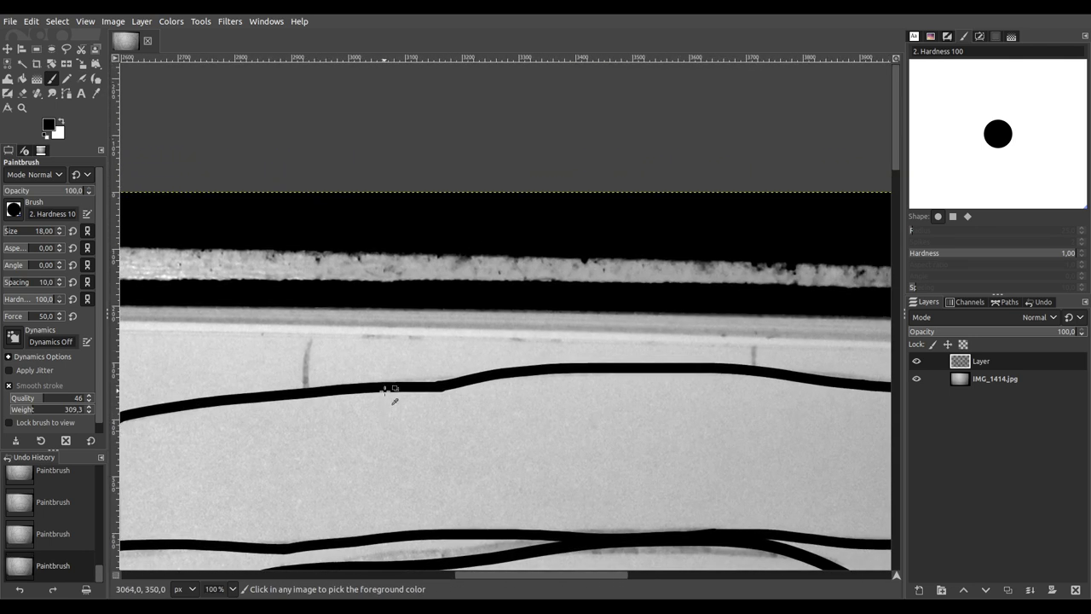
{"action": "scroll", "coordinate": [378, 388], "scroll_direction": "down", "scroll_amount": 2}
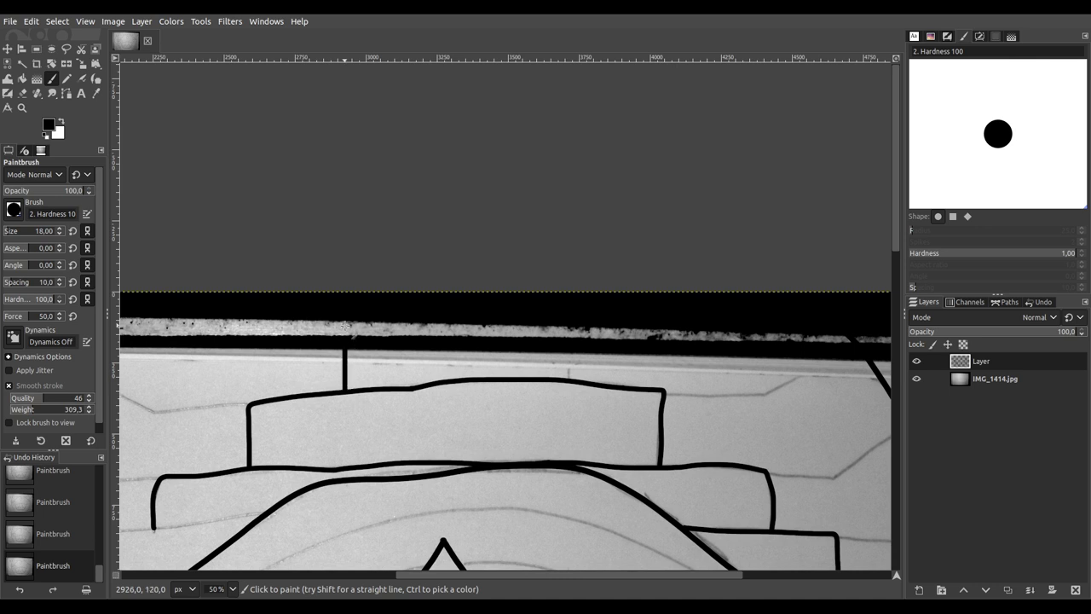
{"action": "left_click_drag", "start_coordinate": [428, 329], "coordinate": [540, 334]}
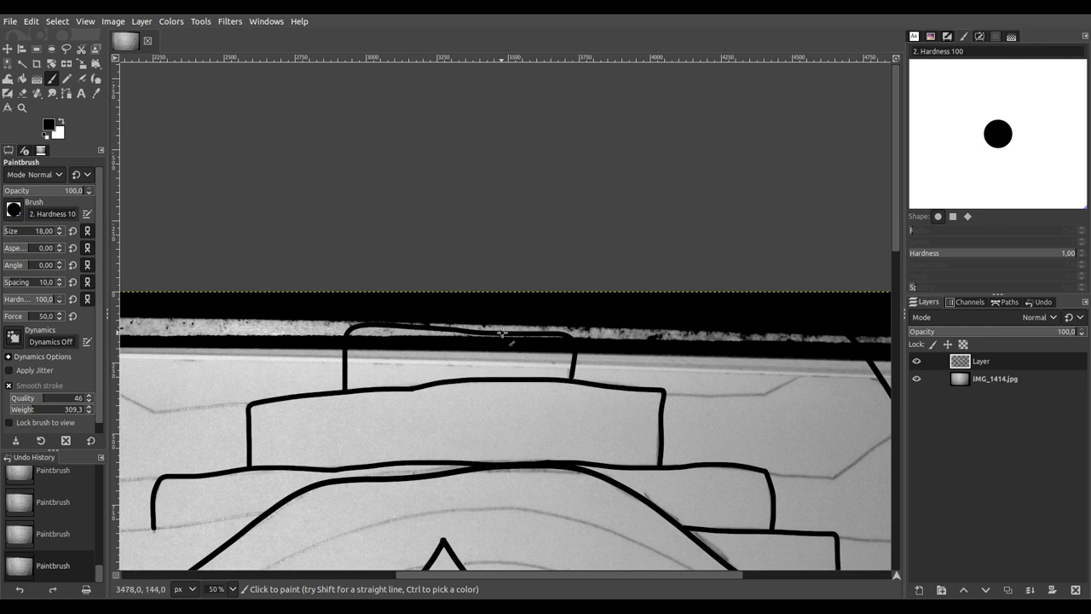
Step: Trace the line under the uppermost left brick from the arc to the second brick's corner, and down that brick's side edge
{"action": "scroll", "coordinate": [388, 407], "scroll_direction": "down", "scroll_amount": 3}
{"action": "scroll", "coordinate": [388, 406], "scroll_direction": "left", "scroll_amount": 5}
{"action": "scroll", "coordinate": [531, 292], "scroll_direction": "down", "scroll_amount": 1}
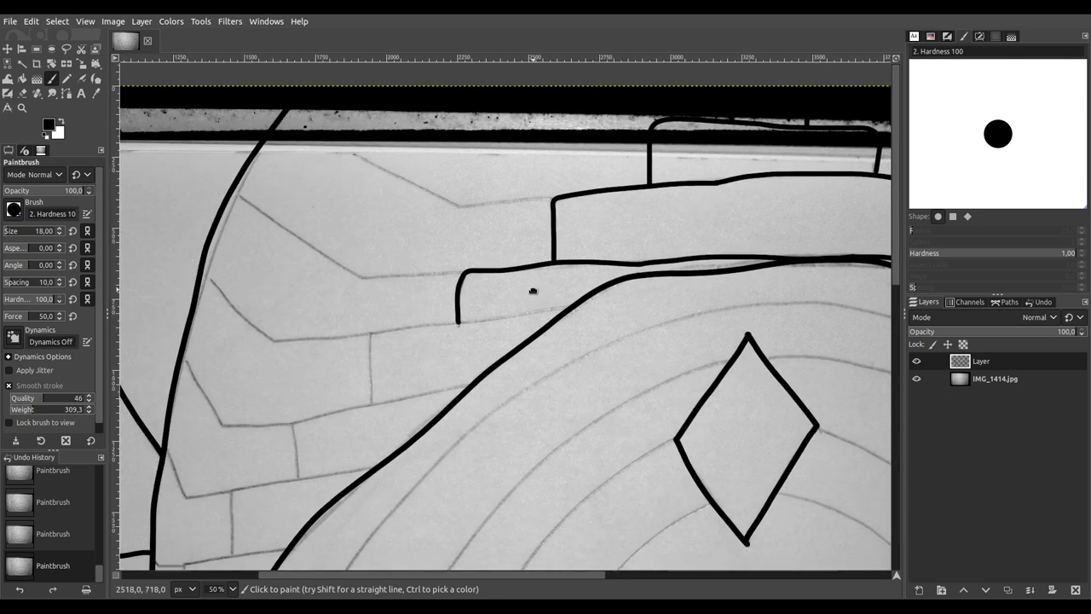
{"action": "key", "text": "1"}
{"action": "scroll", "coordinate": [648, 253], "scroll_direction": "left", "scroll_amount": 5}
{"action": "scroll", "coordinate": [648, 253], "scroll_direction": "down", "scroll_amount": 2}
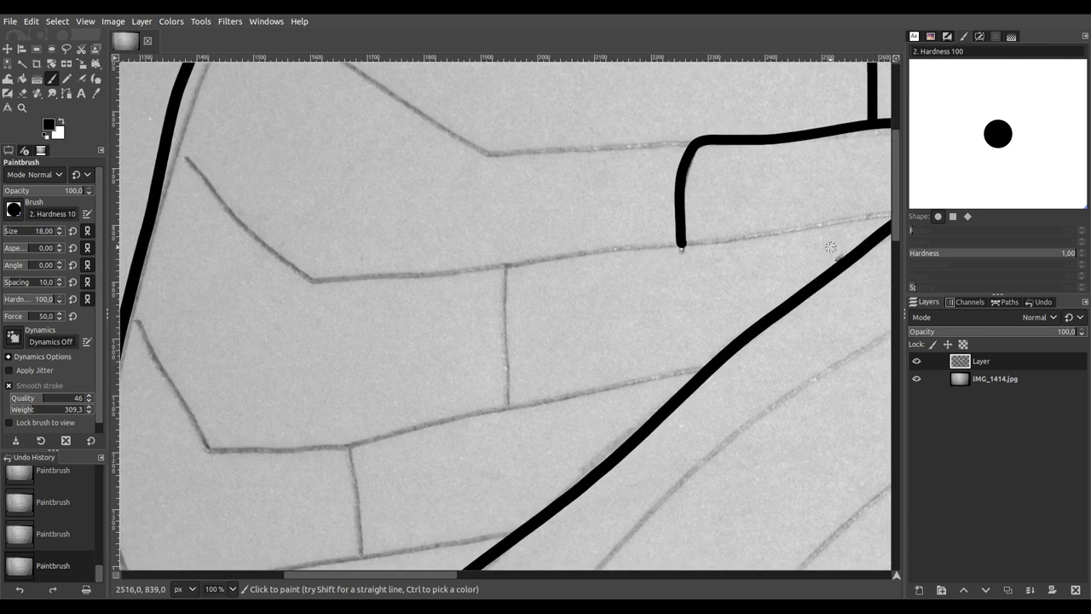
{"action": "scroll", "coordinate": [698, 263], "scroll_direction": "right", "scroll_amount": 2}
{"action": "scroll", "coordinate": [697, 262], "scroll_direction": "down", "scroll_amount": 1}
{"action": "mouse_move", "coordinate": [754, 235]}
{"action": "left_mouse_down"}
{"action": "mouse_move", "coordinate": [641, 260]}
{"action": "mouse_move", "coordinate": [390, 284]}
{"action": "left_mouse_up"}
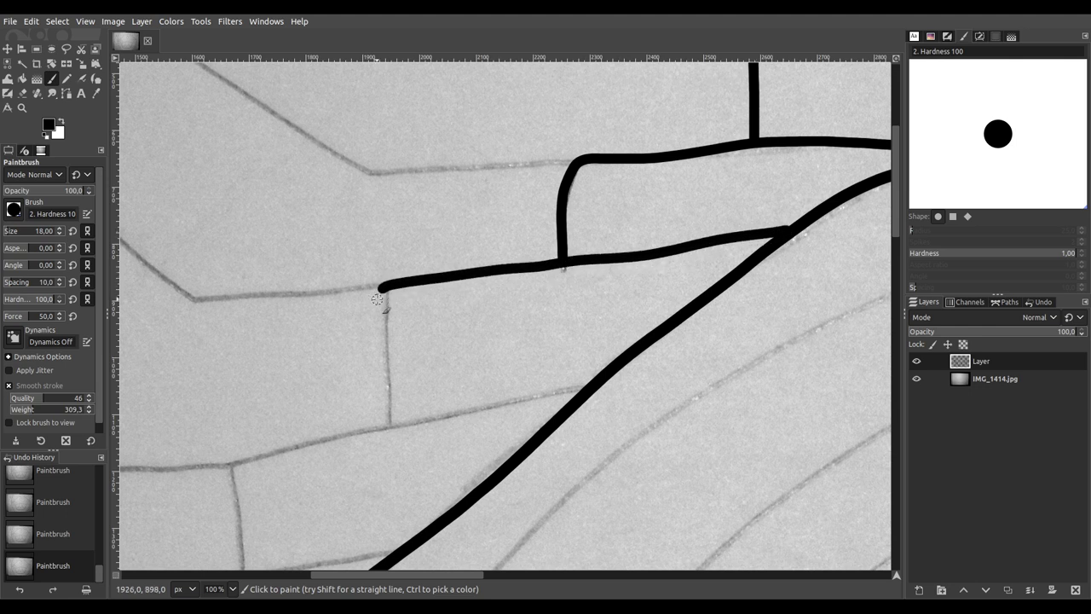
{"action": "left_click_drag", "start_coordinate": [386, 329], "coordinate": [385, 435]}
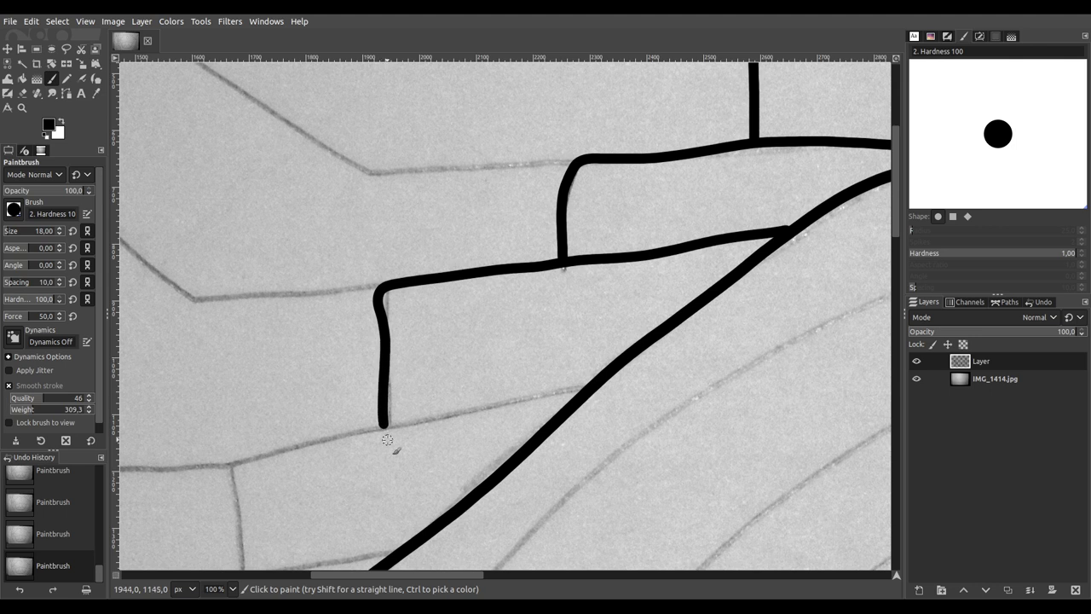
Step: Trace the top, side and bottom edges of the third brick down the left side of the forehead arc
{"action": "scroll", "coordinate": [387, 440], "scroll_direction": "down", "scroll_amount": 4}
{"action": "scroll", "coordinate": [387, 440], "scroll_direction": "left", "scroll_amount": 1}
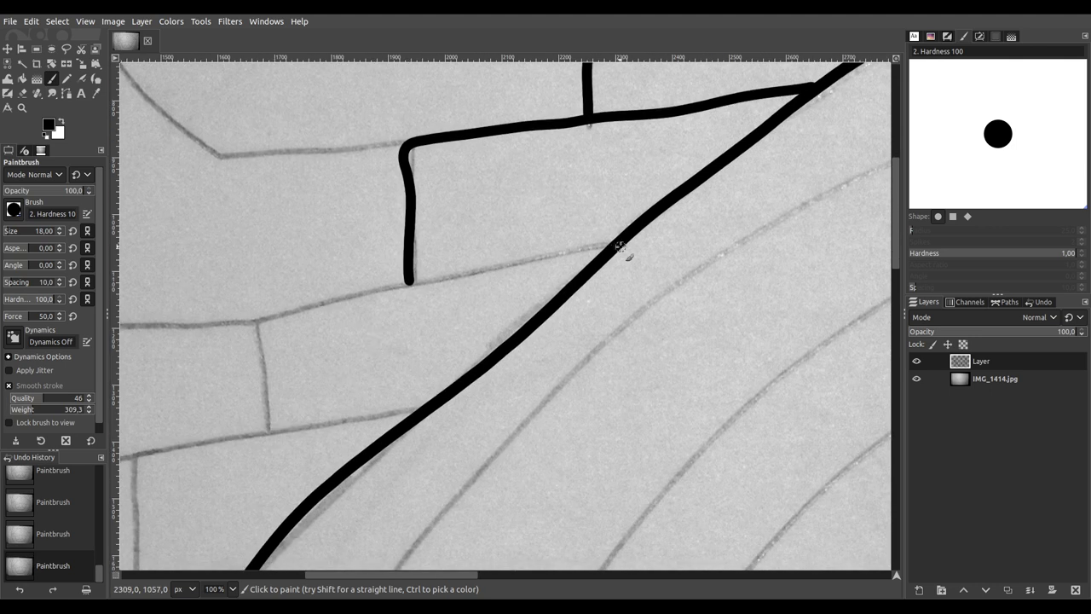
{"action": "left_click_drag", "start_coordinate": [616, 243], "coordinate": [259, 319]}
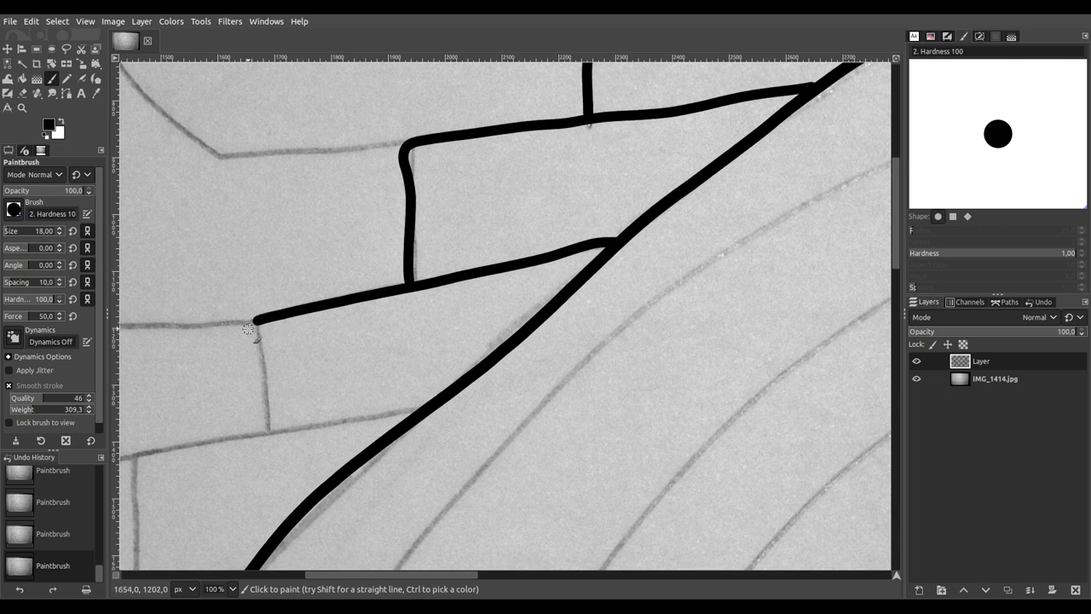
{"action": "mouse_move", "coordinate": [256, 365]}
{"action": "left_mouse_down"}
{"action": "mouse_move", "coordinate": [268, 444]}
{"action": "mouse_move", "coordinate": [306, 425]}
{"action": "mouse_move", "coordinate": [435, 407]}
{"action": "left_mouse_up"}
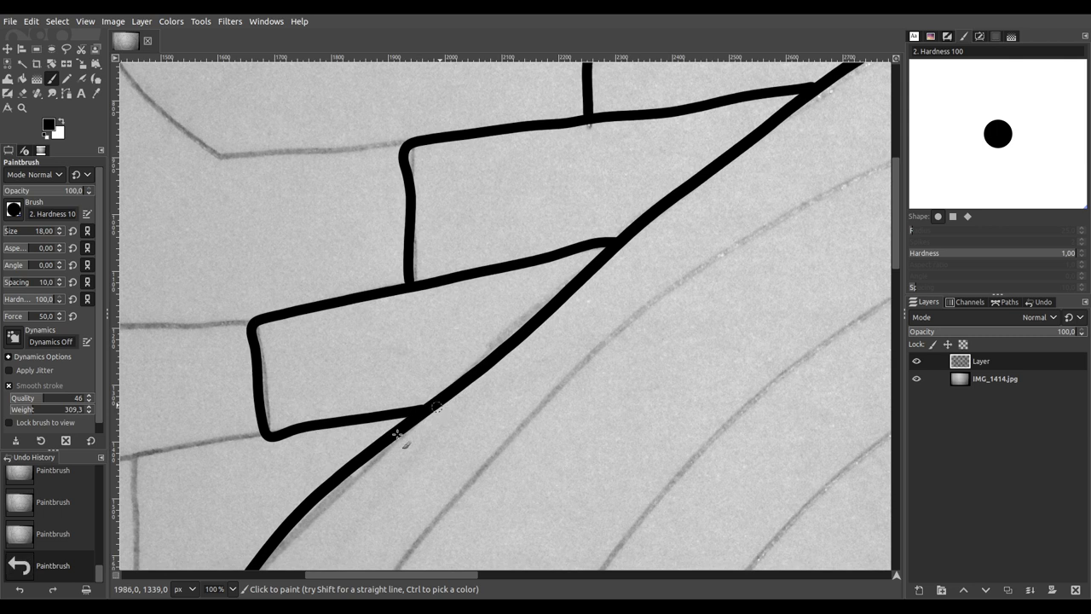
Step: Trace the top and side edges of the two lowest bricks left of the forehead arc
{"action": "scroll", "coordinate": [726, 241], "scroll_direction": "down", "scroll_amount": 5}
{"action": "scroll", "coordinate": [725, 241], "scroll_direction": "left", "scroll_amount": 8}
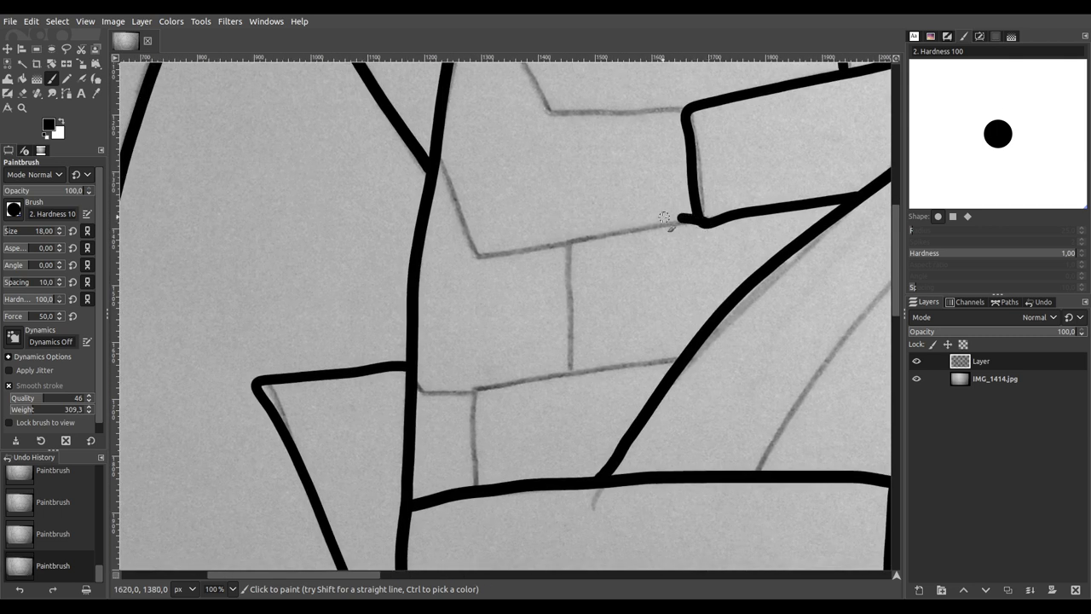
{"action": "left_click_drag", "start_coordinate": [664, 219], "coordinate": [602, 233]}
{"action": "left_click_drag", "start_coordinate": [564, 263], "coordinate": [568, 384]}
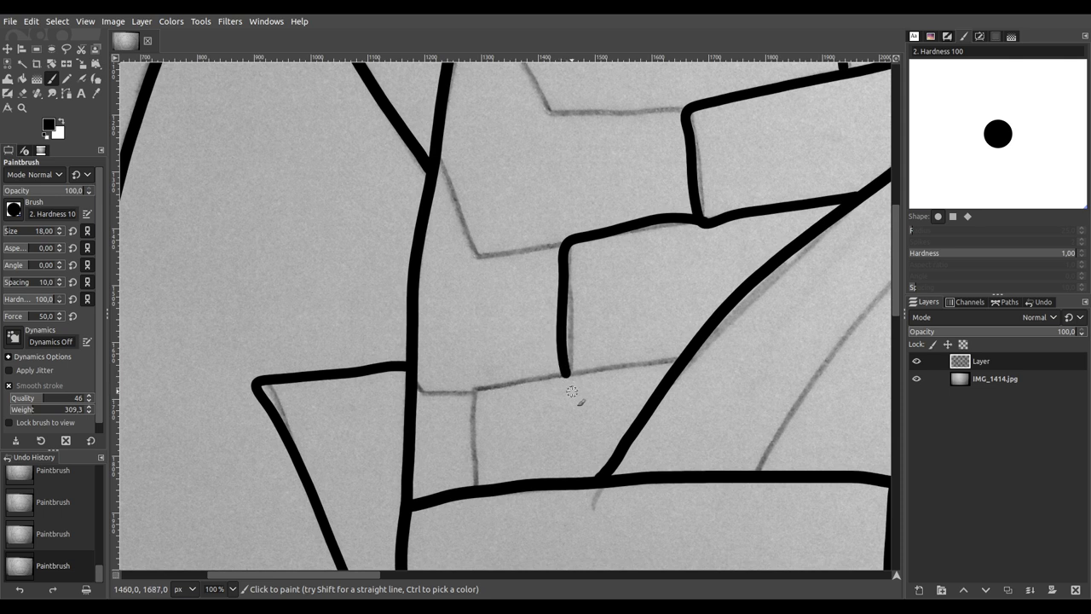
{"action": "mouse_move", "coordinate": [475, 492]}
{"action": "left_mouse_down"}
{"action": "mouse_move", "coordinate": [471, 383]}
{"action": "mouse_move", "coordinate": [689, 359]}
{"action": "left_mouse_up"}
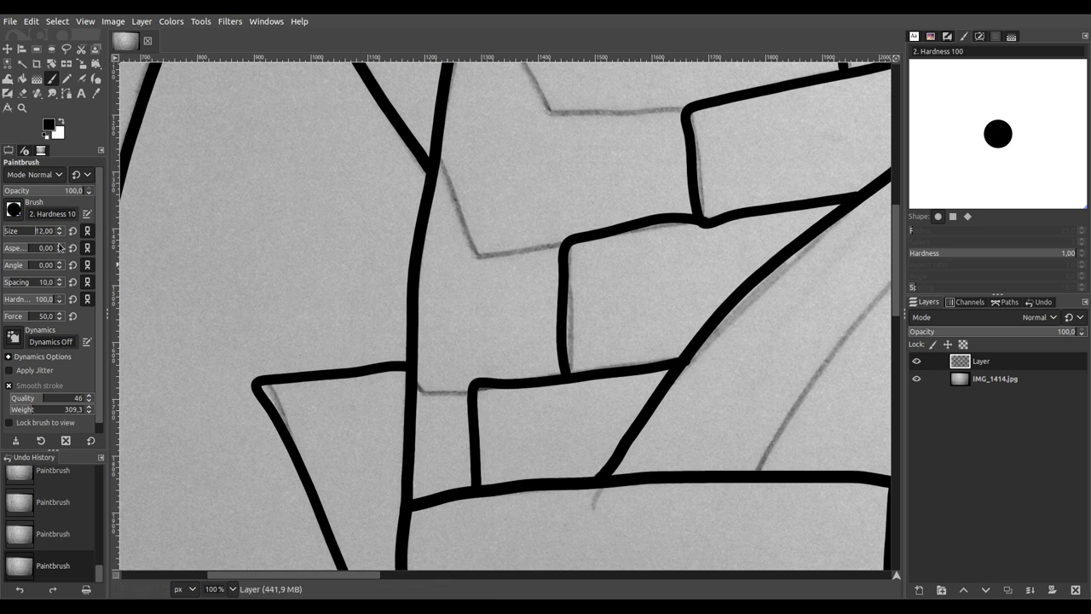
Step: Set the brush size to 11 and trace the bent lines from the two lowest left bricks' corners to the head outline
{"action": "scroll", "coordinate": [49, 236], "scroll_direction": "down", "scroll_amount": 1}
{"action": "scroll", "coordinate": [445, 406], "scroll_direction": "up", "scroll_amount": 2}
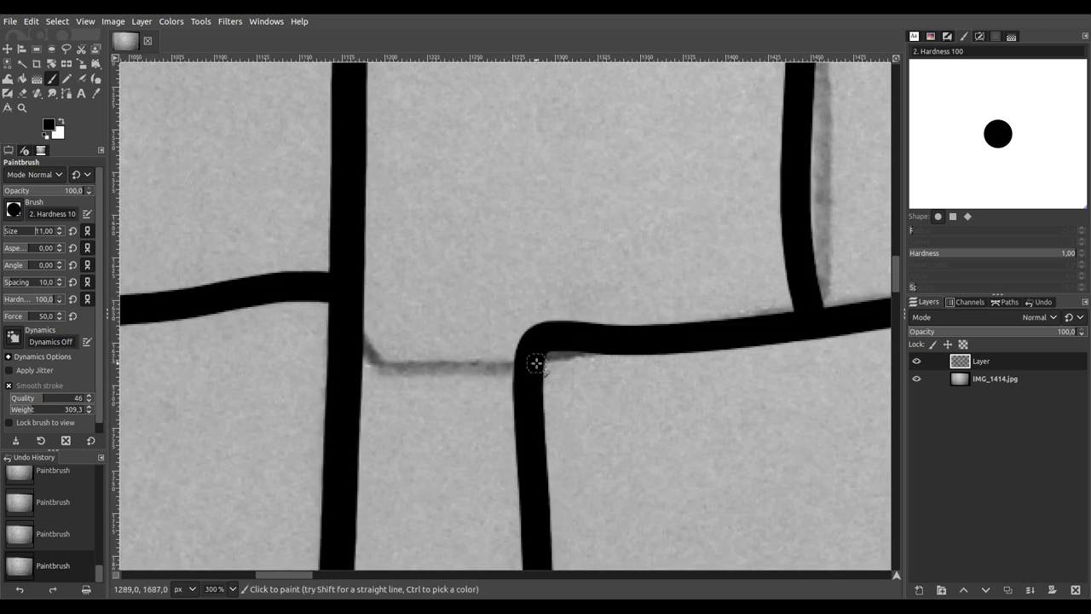
{"action": "mouse_move", "coordinate": [527, 365]}
{"action": "left_mouse_down"}
{"action": "mouse_move", "coordinate": [404, 369]}
{"action": "mouse_move", "coordinate": [375, 361]}
{"action": "mouse_move", "coordinate": [352, 329]}
{"action": "left_mouse_up"}
{"action": "scroll", "coordinate": [626, 141], "scroll_direction": "up", "scroll_amount": 10}
{"action": "scroll", "coordinate": [725, 212], "scroll_direction": "right", "scroll_amount": 4}
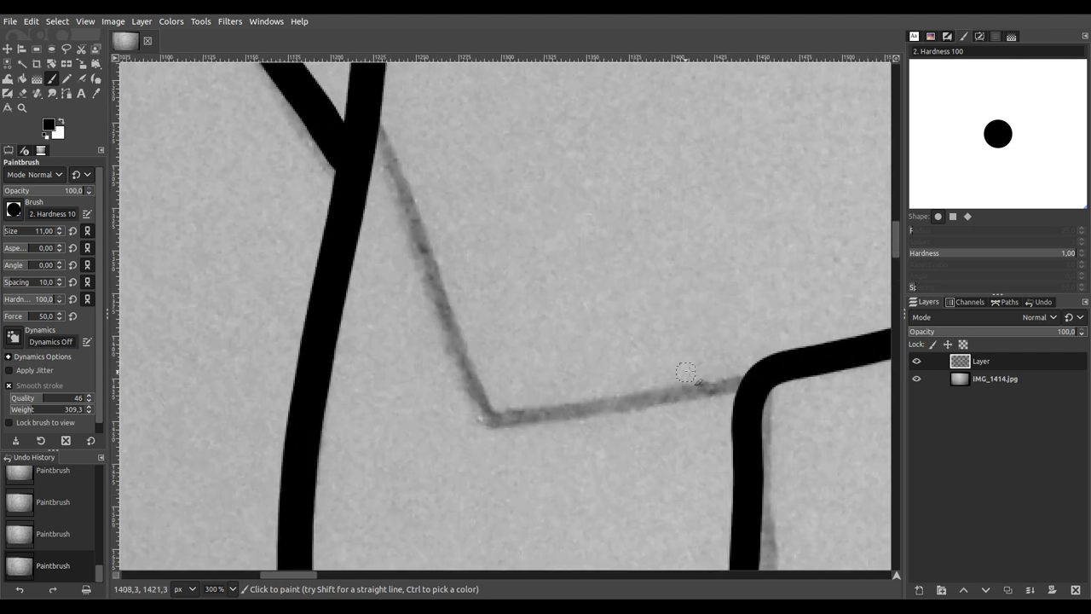
{"action": "mouse_move", "coordinate": [715, 427]}
{"action": "left_mouse_down"}
{"action": "mouse_move", "coordinate": [494, 468]}
{"action": "mouse_move", "coordinate": [456, 463]}
{"action": "mouse_move", "coordinate": [417, 315]}
{"action": "mouse_move", "coordinate": [378, 230]}
{"action": "mouse_move", "coordinate": [332, 171]}
{"action": "left_mouse_up"}
Step: Trace the bent line from the third left brick's upper corner out to the head outline
{"action": "scroll", "coordinate": [560, 166], "scroll_direction": "down", "scroll_amount": 1, "text": "ctrl"}
{"action": "scroll", "coordinate": [651, 178], "scroll_direction": "up", "scroll_amount": 8}
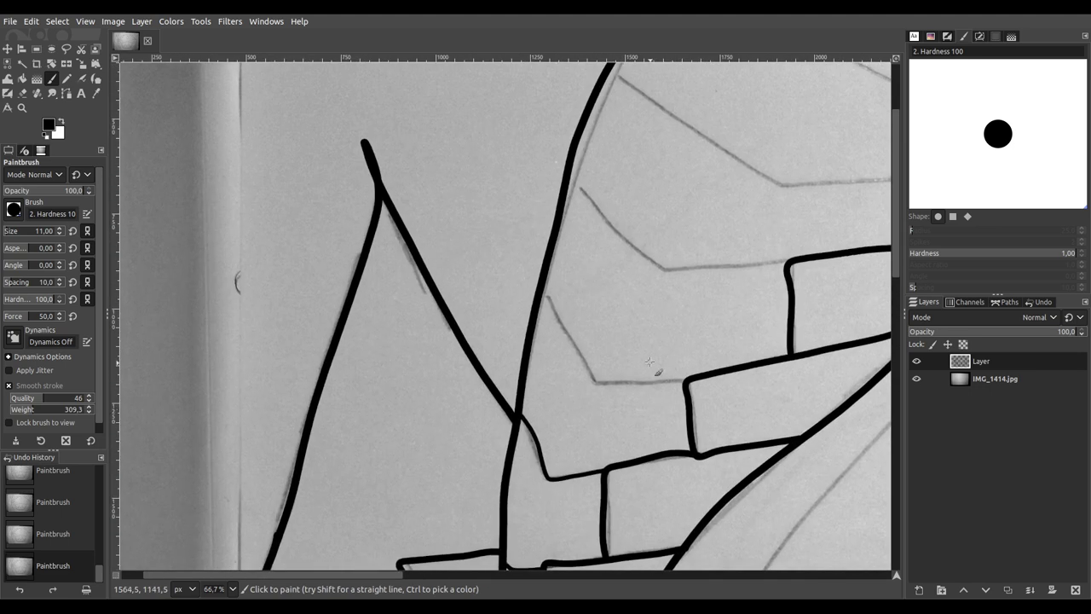
{"action": "scroll", "coordinate": [649, 359], "scroll_direction": "right", "scroll_amount": 4}
{"action": "scroll", "coordinate": [671, 381], "scroll_direction": "right", "scroll_amount": 2}
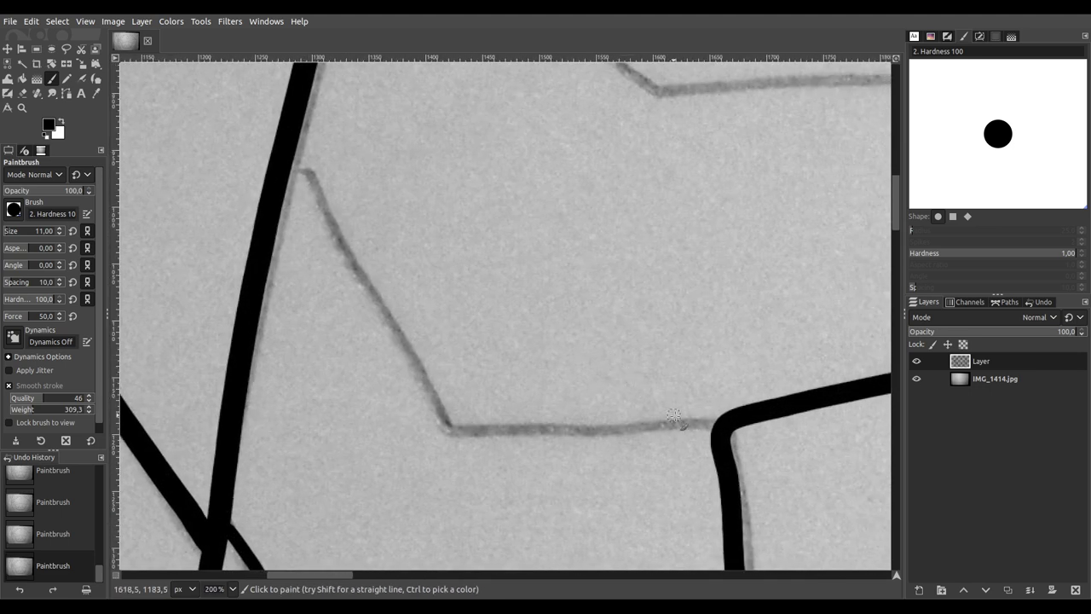
{"action": "mouse_move", "coordinate": [721, 425]}
{"action": "left_mouse_down"}
{"action": "mouse_move", "coordinate": [508, 441]}
{"action": "mouse_move", "coordinate": [441, 431]}
{"action": "mouse_move", "coordinate": [288, 158]}
{"action": "left_mouse_up"}
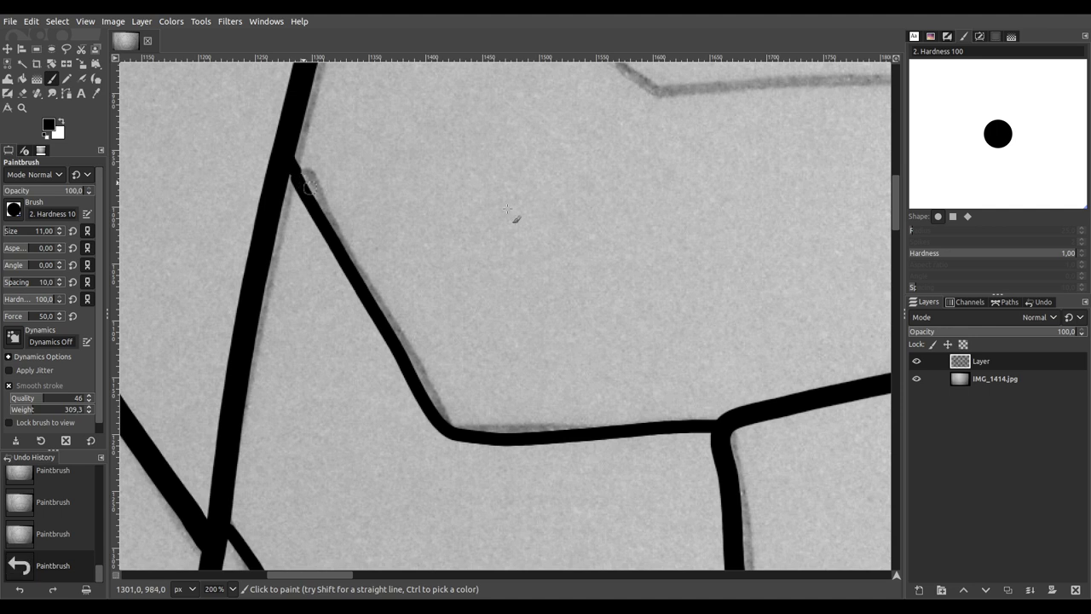
Step: Ink the bent lines from the second and uppermost left bricks' corners to the head outline with straight segments
{"action": "scroll", "coordinate": [511, 219], "scroll_direction": "up", "scroll_amount": 5}
{"action": "scroll", "coordinate": [636, 375], "scroll_direction": "right", "scroll_amount": 5}
{"action": "scroll", "coordinate": [473, 428], "scroll_direction": "down", "scroll_amount": 1}
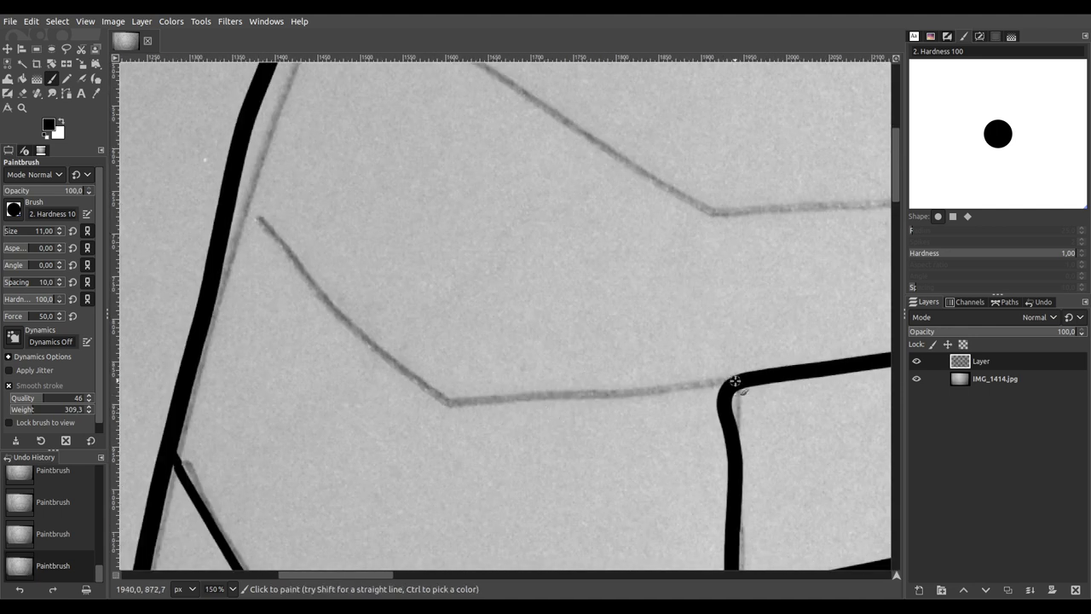
{"action": "left_click", "coordinate": [449, 402], "text": "shift"}
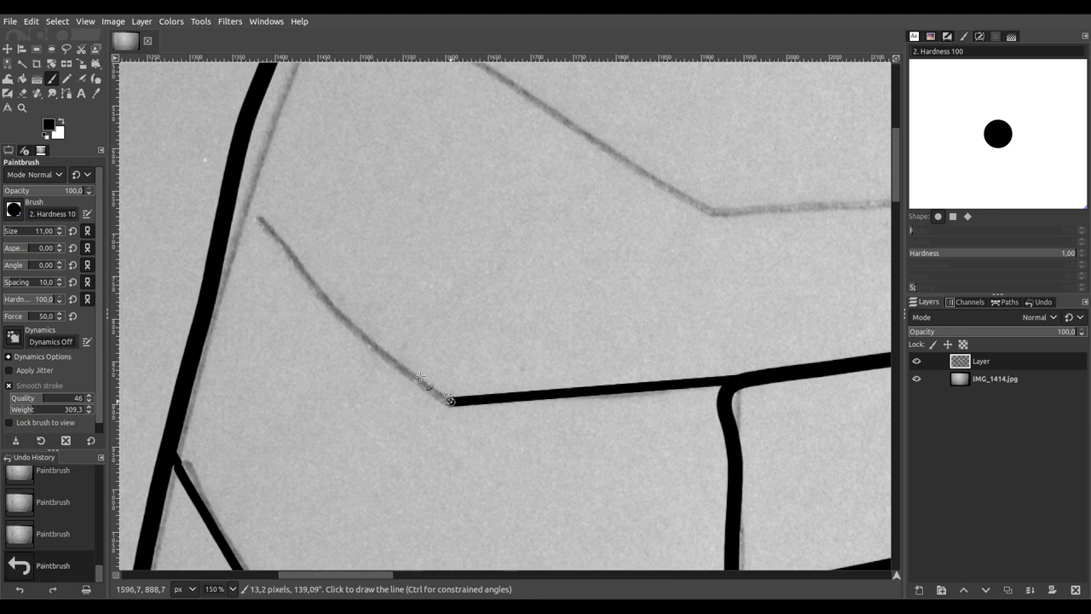
{"action": "left_click", "coordinate": [236, 191], "text": "shift"}
{"action": "mouse_move", "coordinate": [449, 217]}
{"action": "left_mouse_down"}
{"action": "mouse_move", "coordinate": [353, 375]}
{"action": "mouse_move", "coordinate": [287, 429]}
{"action": "left_mouse_up"}
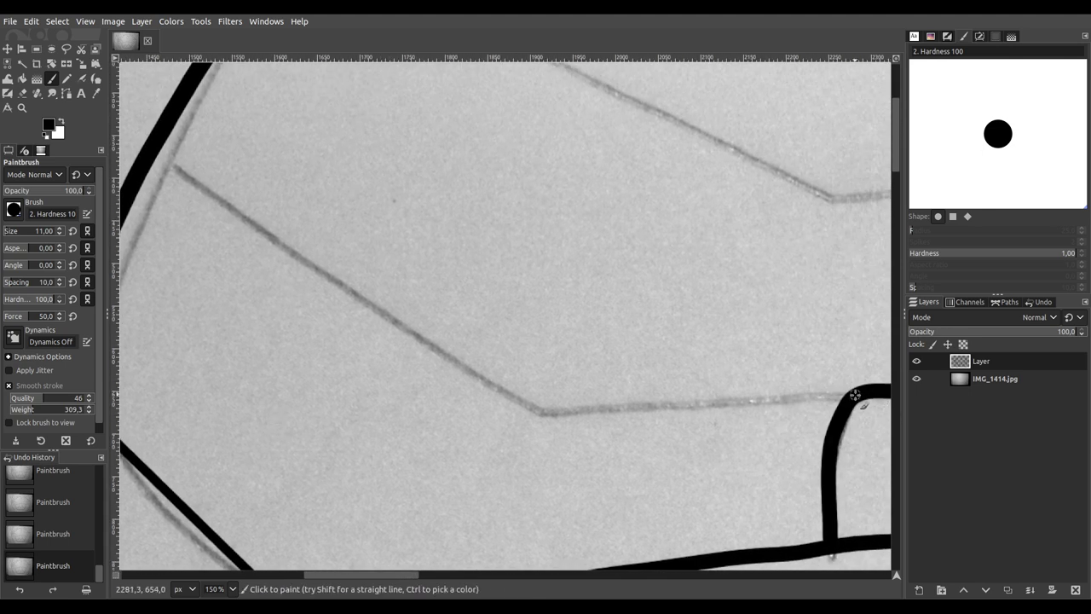
{"action": "left_click", "coordinate": [544, 415], "text": "shift"}
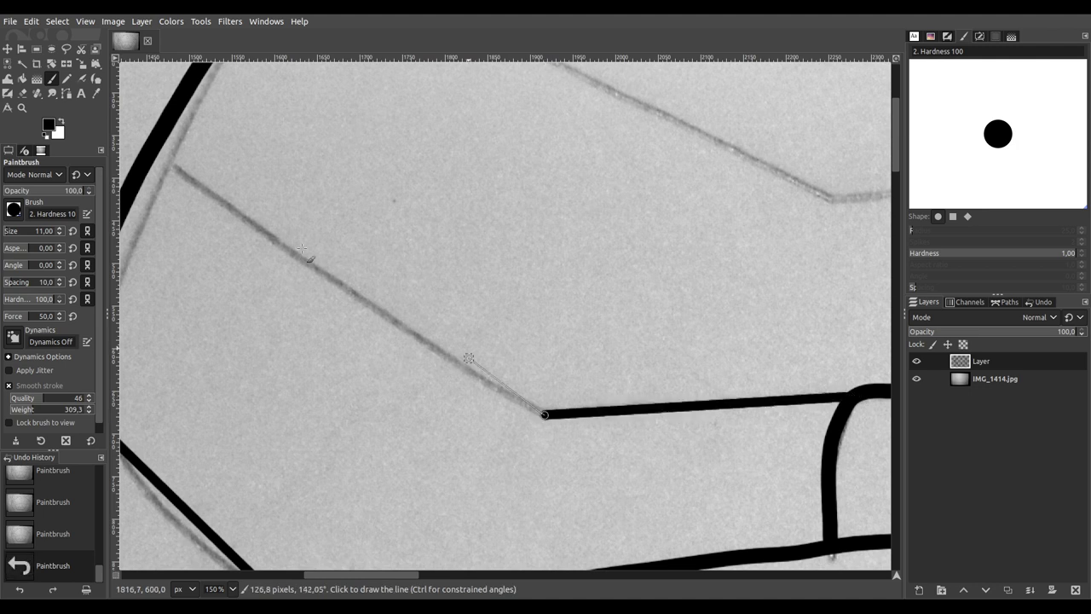
Step: Ink the bent line from the wide brick's upper left corner to the head outline with two straight segments
{"action": "scroll", "coordinate": [557, 202], "scroll_direction": "up", "scroll_amount": 5}
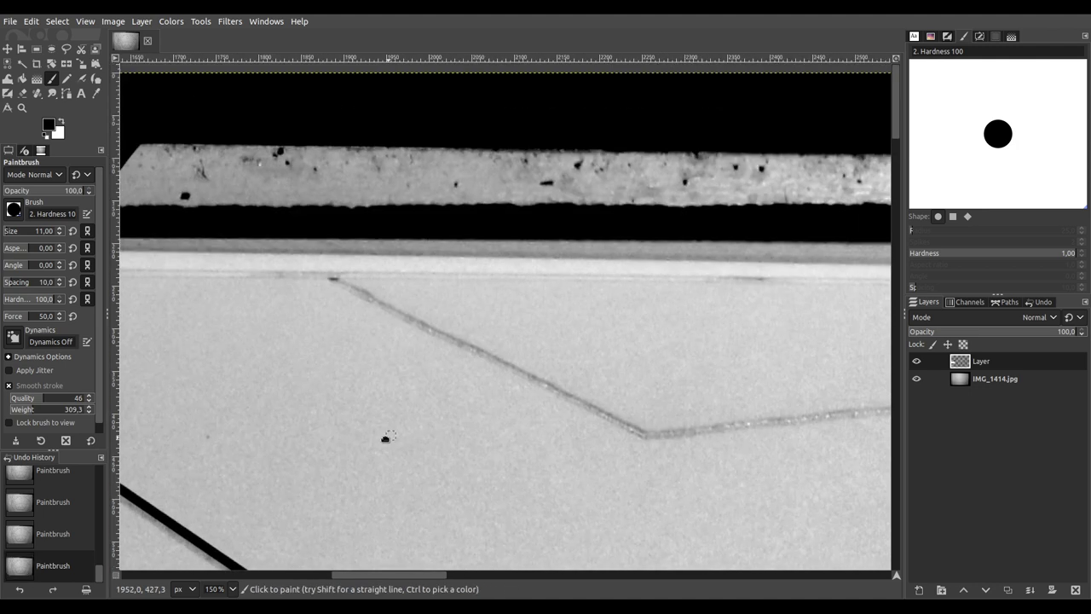
{"action": "scroll", "coordinate": [507, 370], "scroll_direction": "down", "scroll_amount": 1, "text": "ctrl"}
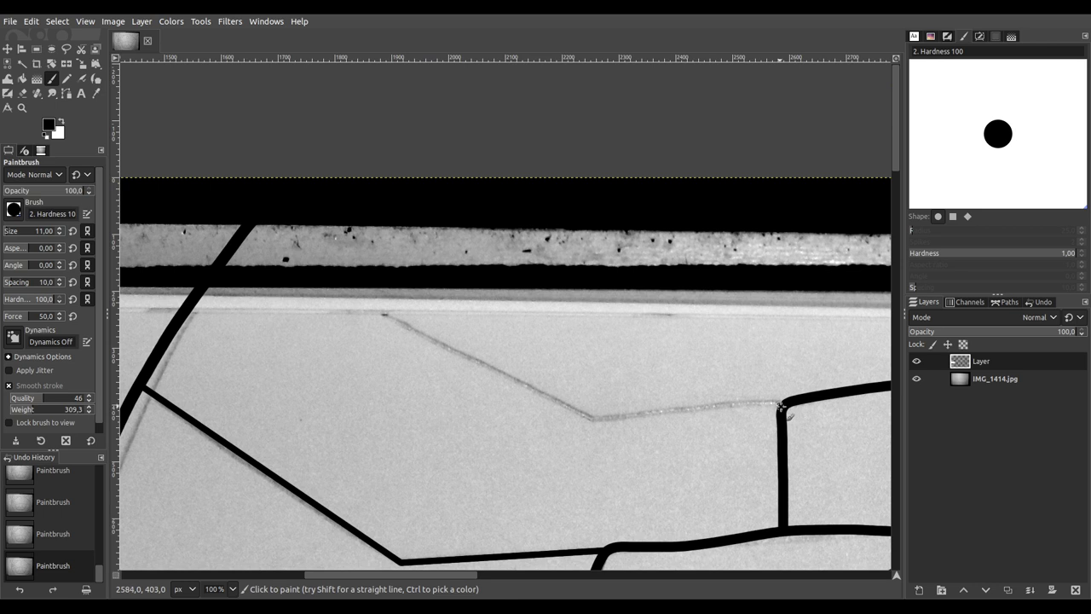
{"action": "left_click", "coordinate": [594, 417], "text": "shift"}
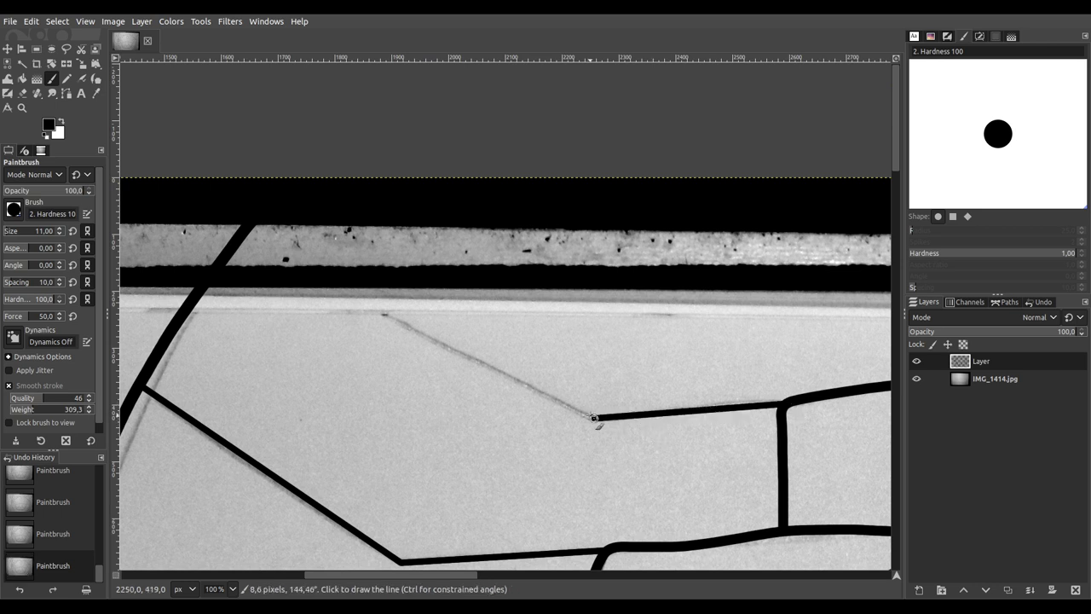
{"action": "left_click", "coordinate": [242, 240], "text": "shift"}
{"action": "scroll", "coordinate": [707, 397], "scroll_direction": "down", "scroll_amount": 1, "text": "ctrl"}
{"action": "scroll", "coordinate": [525, 399], "scroll_direction": "down", "scroll_amount": 1, "text": "ctrl"}
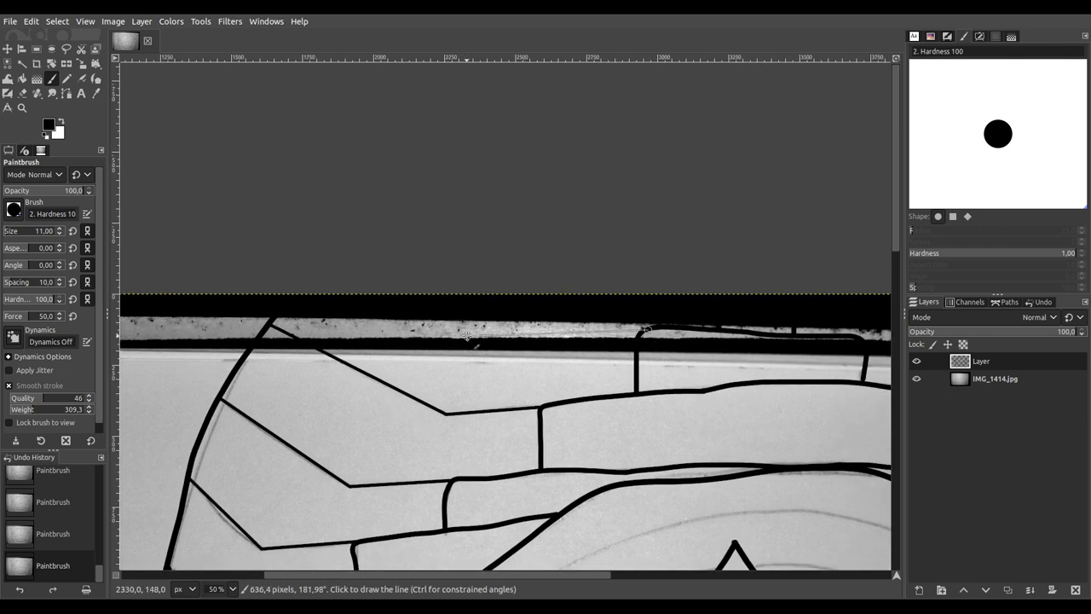
Step: Ink the bent lines from both upper corners of the topmost brick in the dark strip above the page, using straight segments
{"action": "left_click", "coordinate": [541, 338], "text": "shift"}
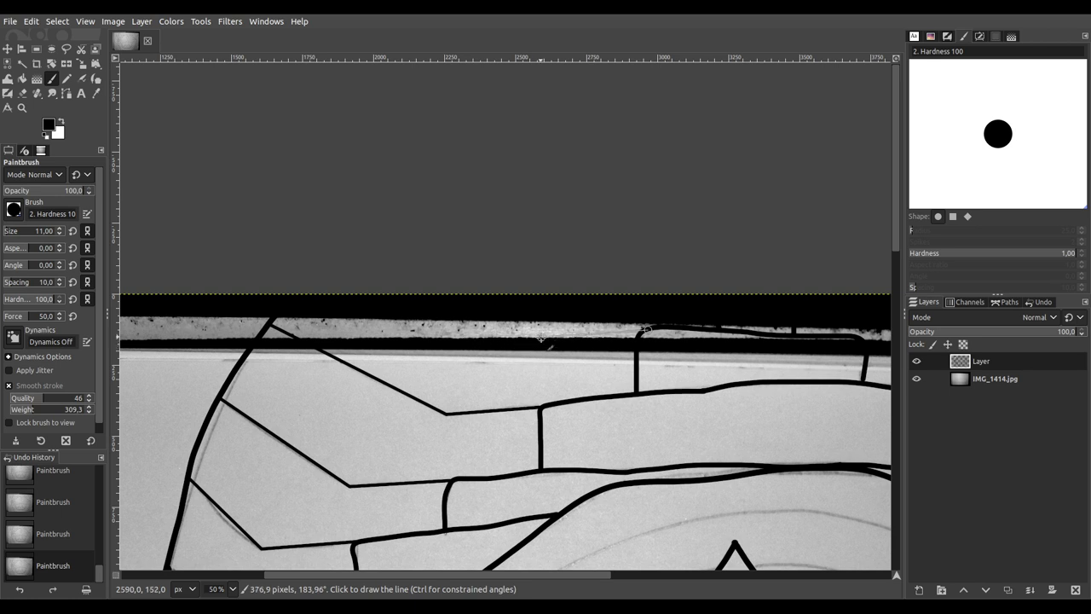
{"action": "scroll", "coordinate": [620, 426], "scroll_direction": "right", "scroll_amount": 10}
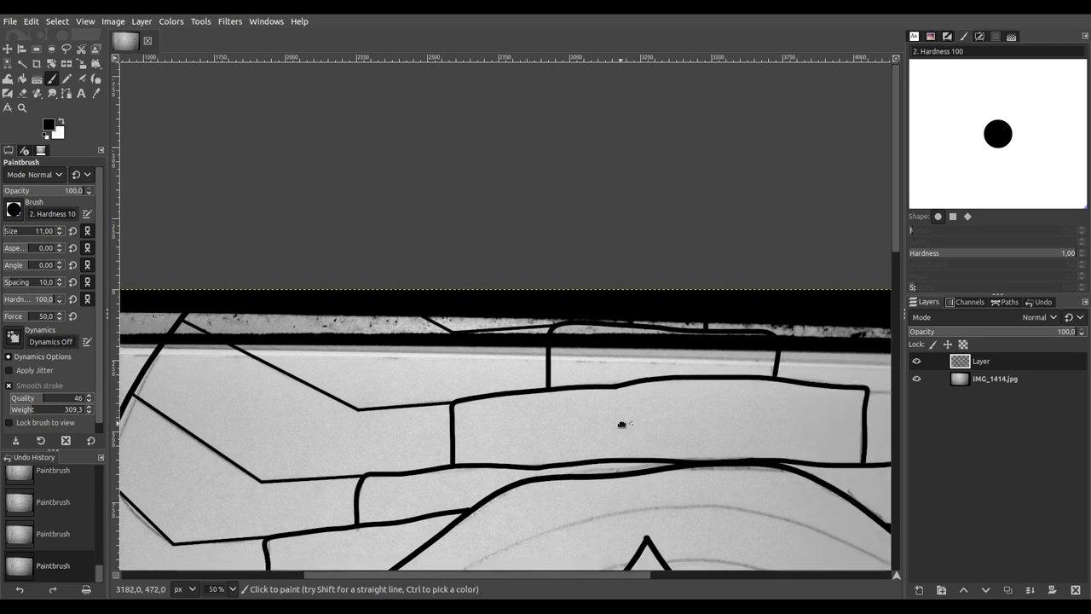
{"action": "left_click_drag", "start_coordinate": [378, 478], "coordinate": [326, 437]}
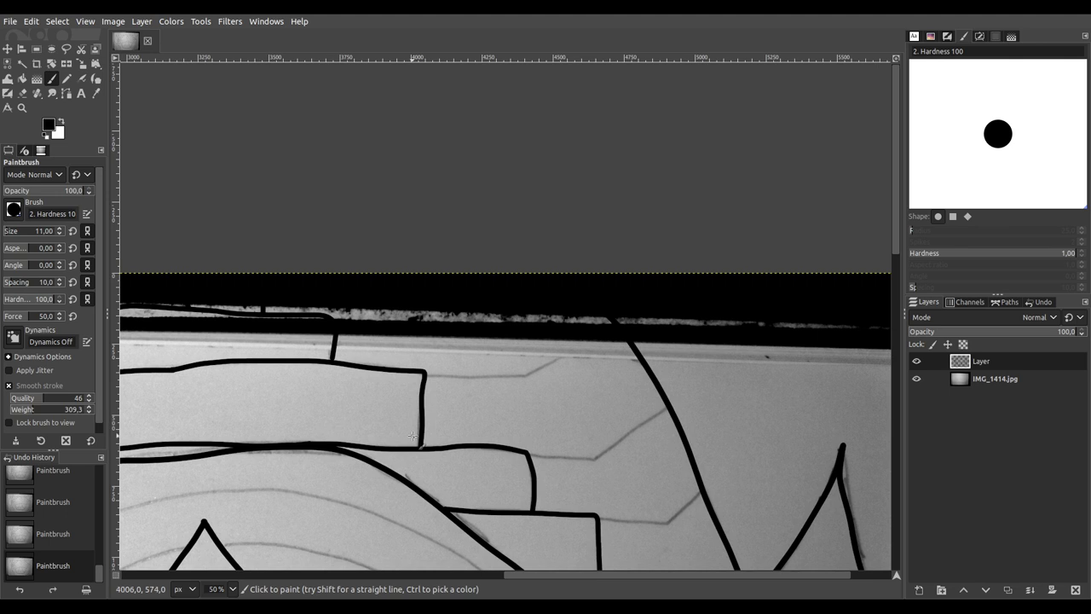
{"action": "key", "text": "shift"}
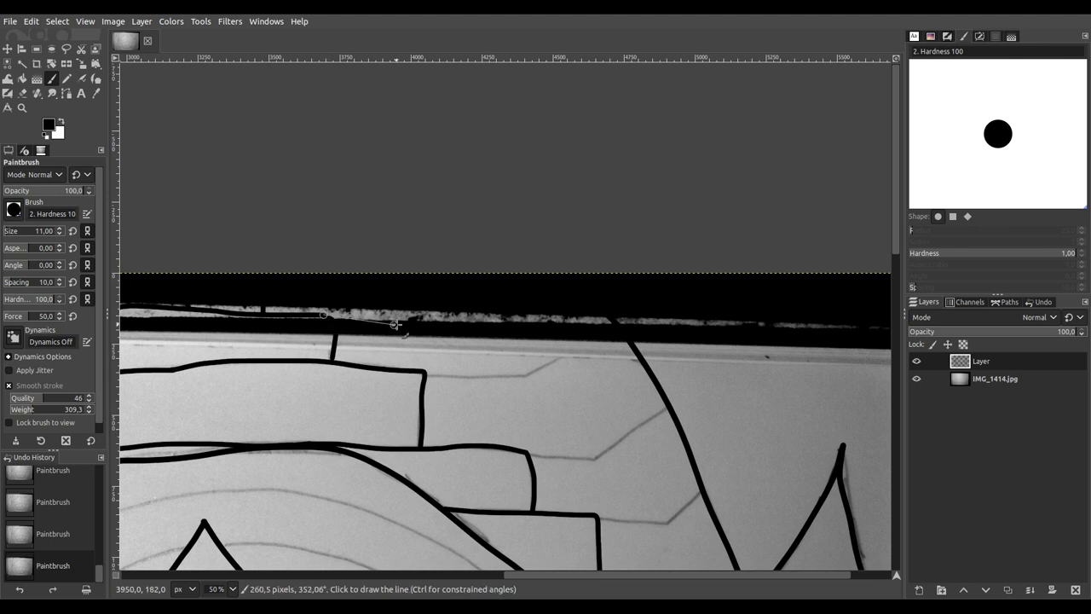
{"action": "left_click", "coordinate": [425, 317]}
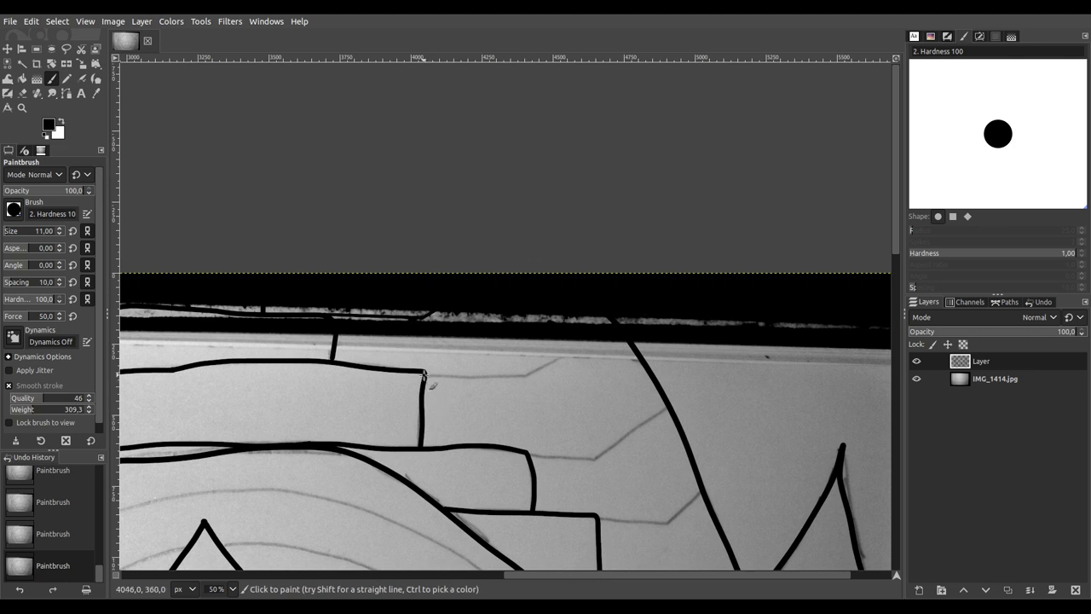
Step: Ink the bent line from the wide brick's upper right corner out toward the head outline with two straight segments
{"action": "key", "text": "shift"}
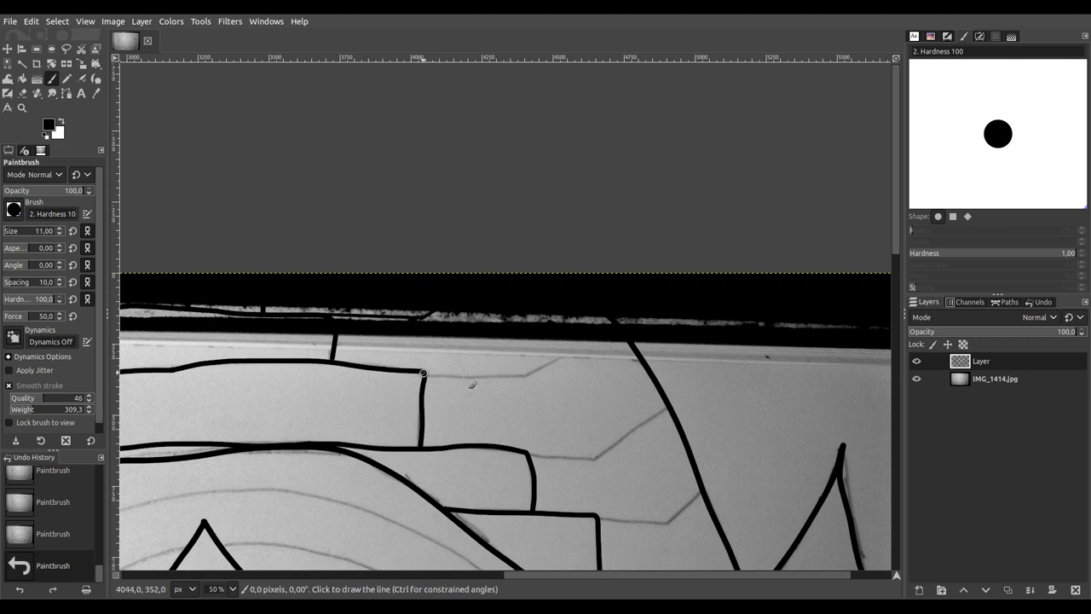
{"action": "left_click", "coordinate": [526, 373]}
{"action": "left_click", "coordinate": [621, 320]}
Step: Ink the bent line from the uppermost right brick's corner, just below the wide brick, to the head outline with two straight segments
{"action": "scroll", "coordinate": [512, 358], "scroll_direction": "down", "scroll_amount": 3}
{"action": "scroll", "coordinate": [511, 358], "scroll_direction": "right", "scroll_amount": 3}
{"action": "key", "text": "ctrl"}
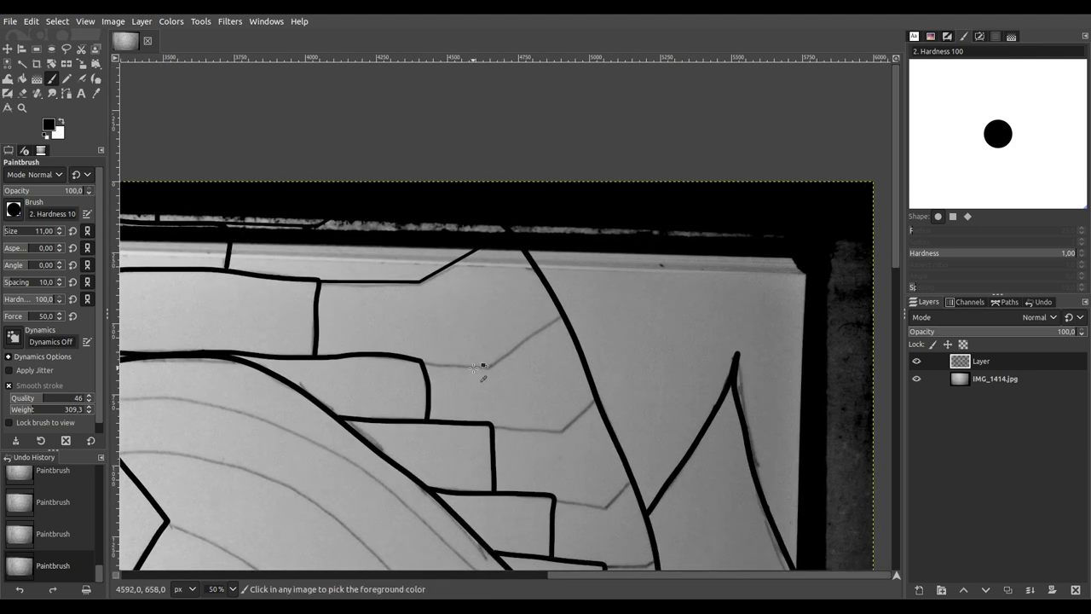
{"action": "scroll", "coordinate": [474, 368], "scroll_direction": "up", "scroll_amount": 2}
{"action": "left_click", "coordinate": [371, 358]}
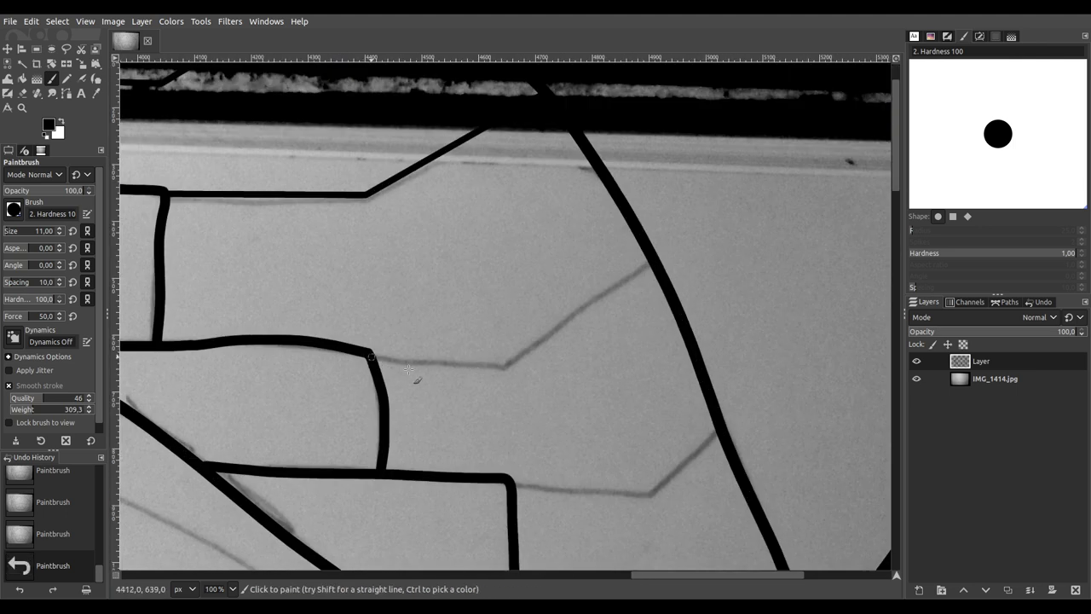
{"action": "left_click", "coordinate": [507, 366], "text": "shift"}
{"action": "left_click", "coordinate": [653, 260], "text": "shift"}
Step: Ink the bent line from the second right brick's upper corner to the head outline with two straight segments
{"action": "scroll", "coordinate": [452, 238], "scroll_direction": "down", "scroll_amount": 3}
{"action": "scroll", "coordinate": [452, 239], "scroll_direction": "right", "scroll_amount": 3}
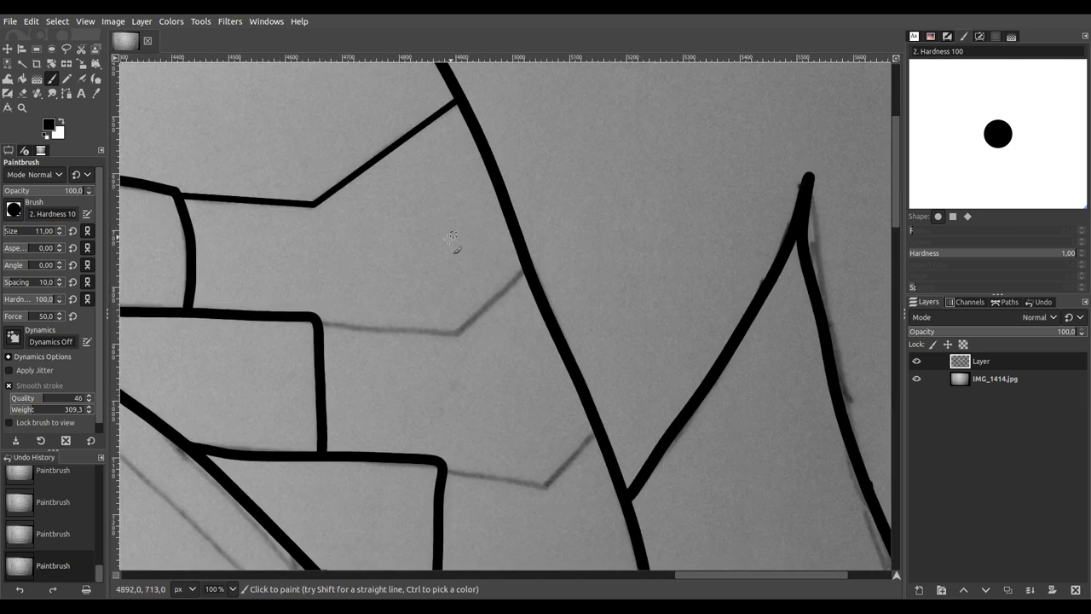
{"action": "left_click", "coordinate": [316, 322]}
{"action": "left_click", "coordinate": [456, 332], "text": "shift"}
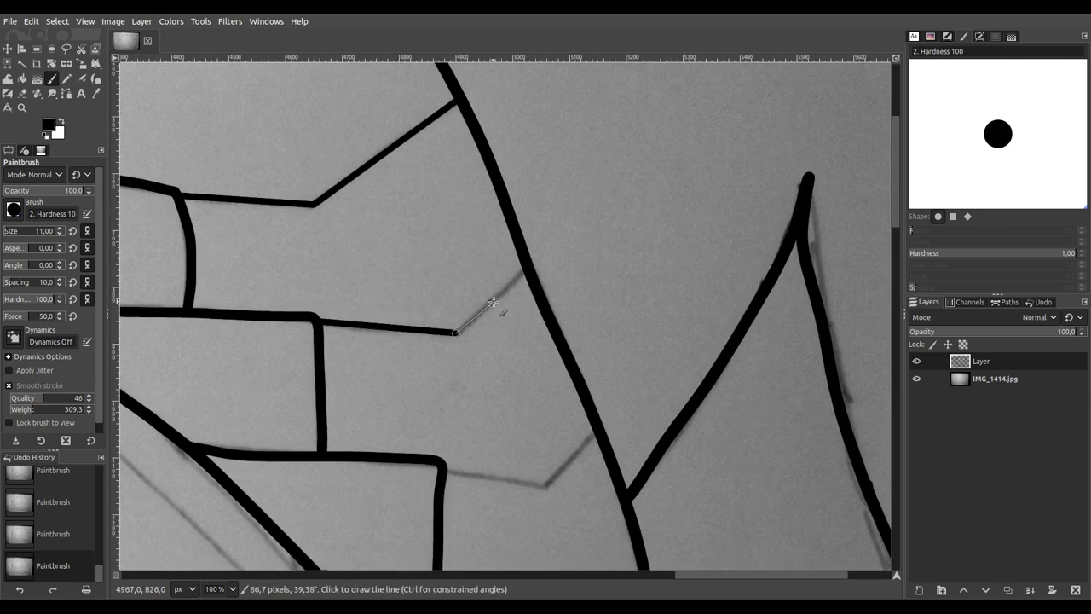
{"action": "left_click", "coordinate": [526, 271], "text": "shift"}
Step: Ink the bent line from the third right brick's upper corner to the head outline with two straight segments
{"action": "scroll", "coordinate": [447, 145], "scroll_direction": "down", "scroll_amount": 6}
{"action": "scroll", "coordinate": [447, 145], "scroll_direction": "right", "scroll_amount": 1}
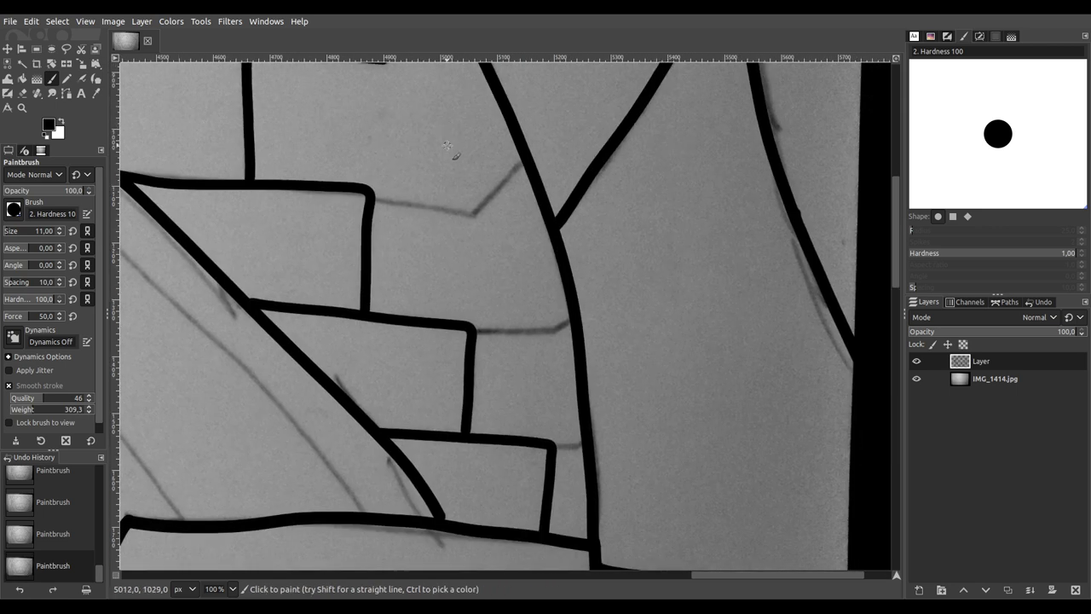
{"action": "left_click", "coordinate": [367, 199]}
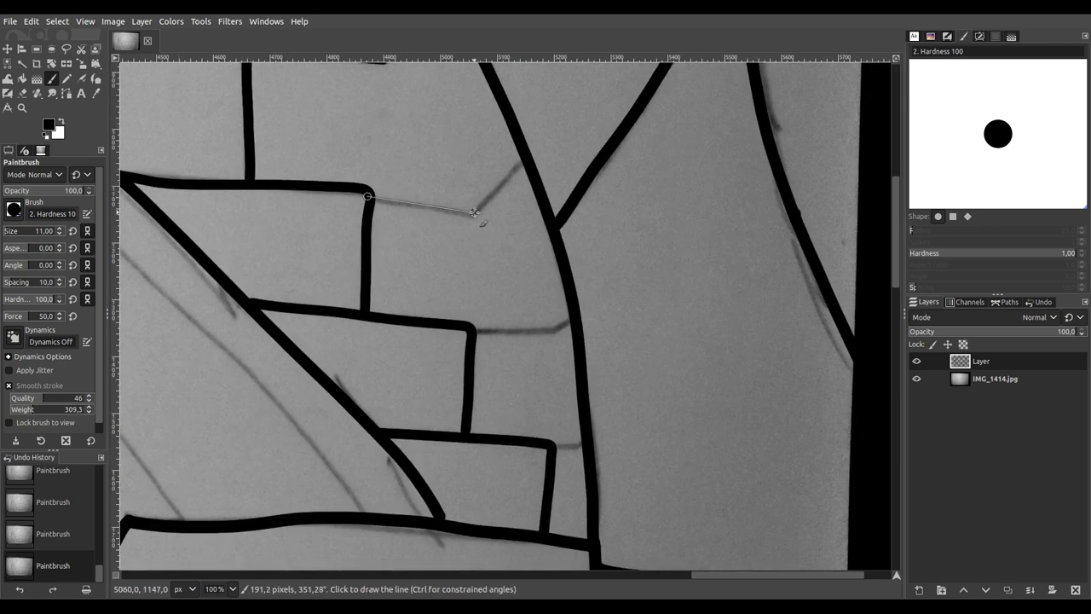
{"action": "left_click", "coordinate": [474, 212], "text": "shift"}
{"action": "left_click", "coordinate": [524, 158], "text": "shift"}
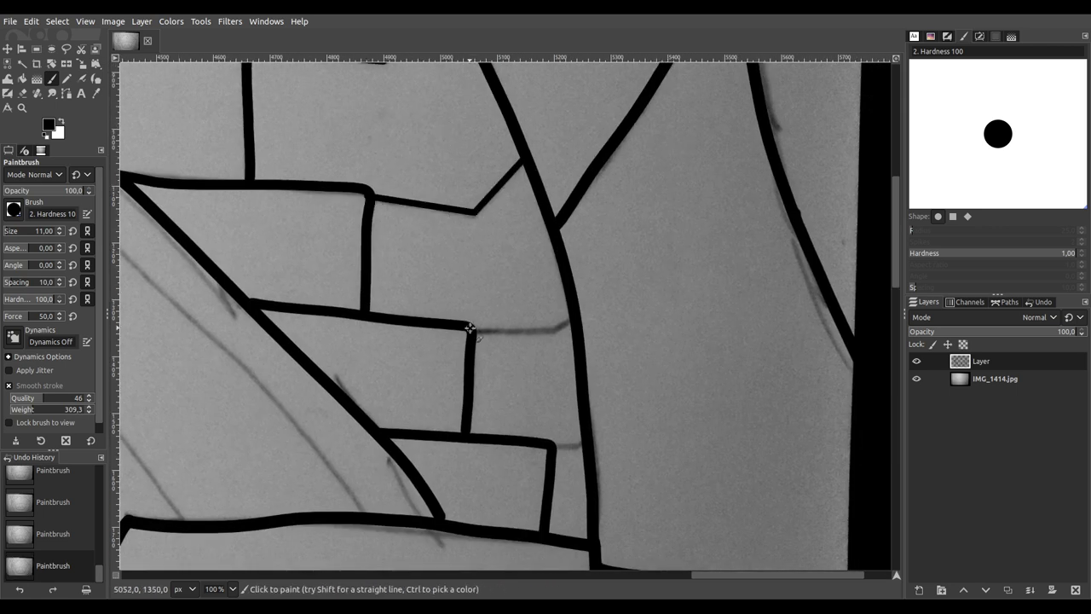
Step: Ink the short lines from the two lowest right bricks' upper corners to the head outline with straight segments
{"action": "left_click", "coordinate": [470, 329]}
{"action": "left_click", "coordinate": [551, 330], "text": "shift"}
{"action": "left_click", "coordinate": [569, 317], "text": "shift"}
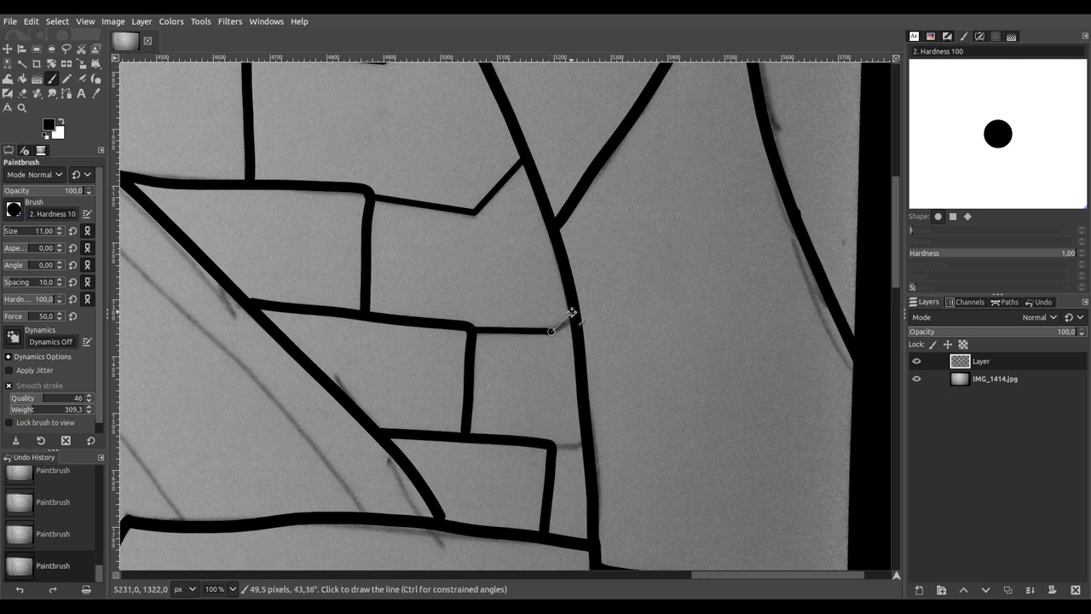
{"action": "left_click", "coordinate": [550, 447]}
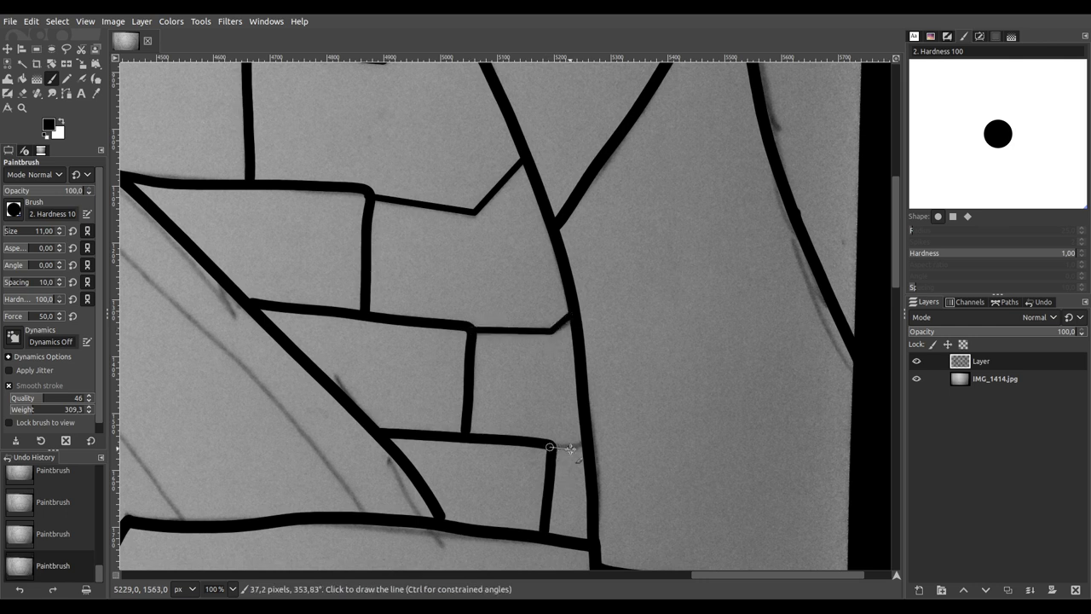
{"action": "left_click", "coordinate": [577, 448], "text": "shift"}
Step: Bring the whole drawing into view and save it to IMG_1414.xcf
{"action": "key", "text": "shift+ctrl+j"}
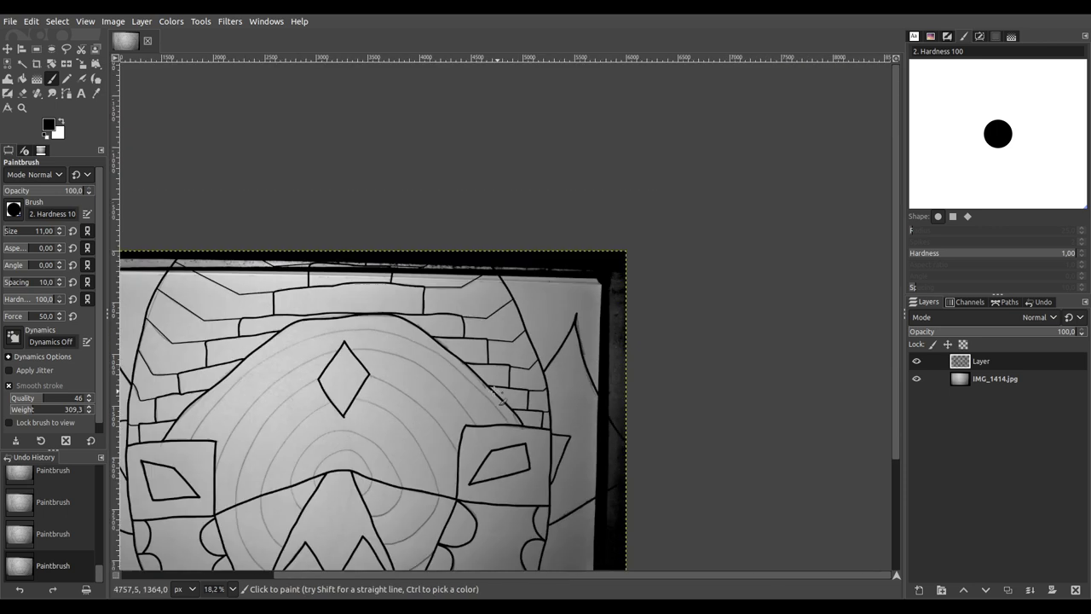
{"action": "key", "text": "space"}
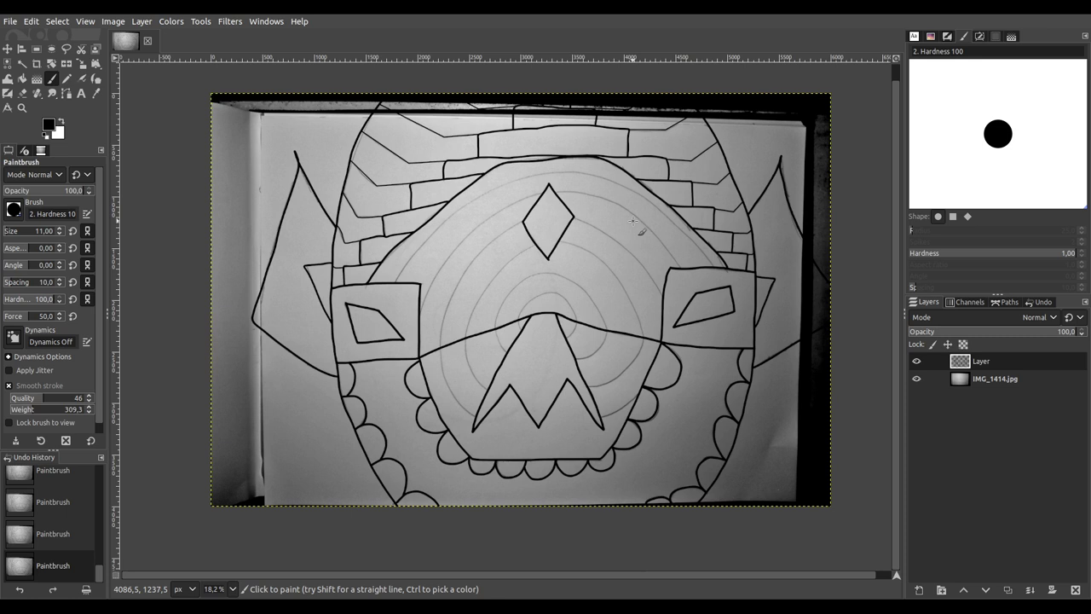
{"action": "key", "text": "ctrl+s"}
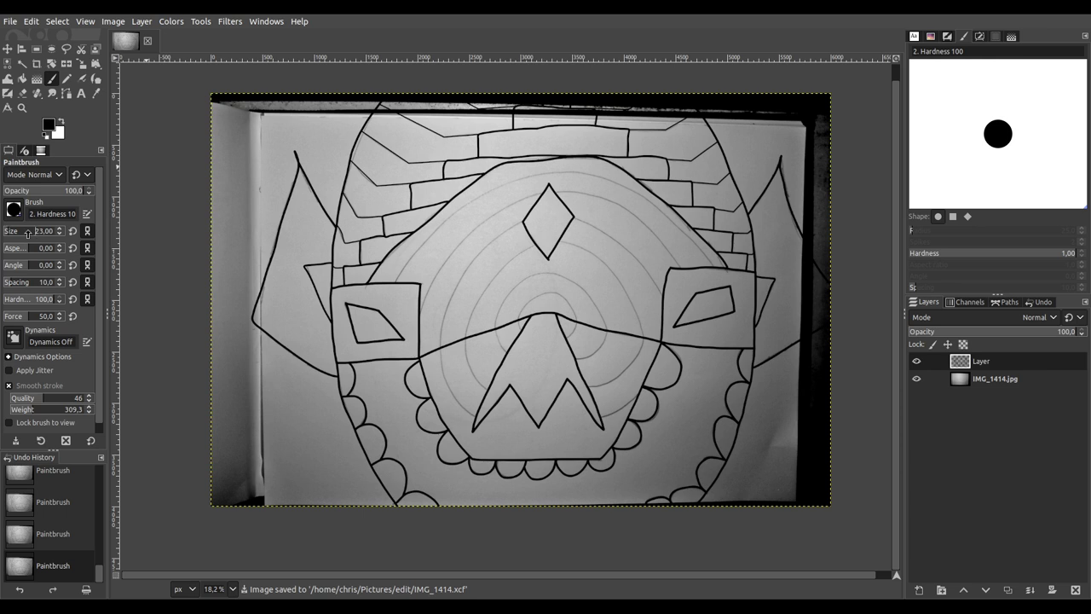
Step: Trace the innermost ring with the size 23 brush, from its arch above the brow line down to both sides of the triangular nose
{"action": "scroll", "coordinate": [468, 312], "scroll_direction": "up", "scroll_amount": 7}
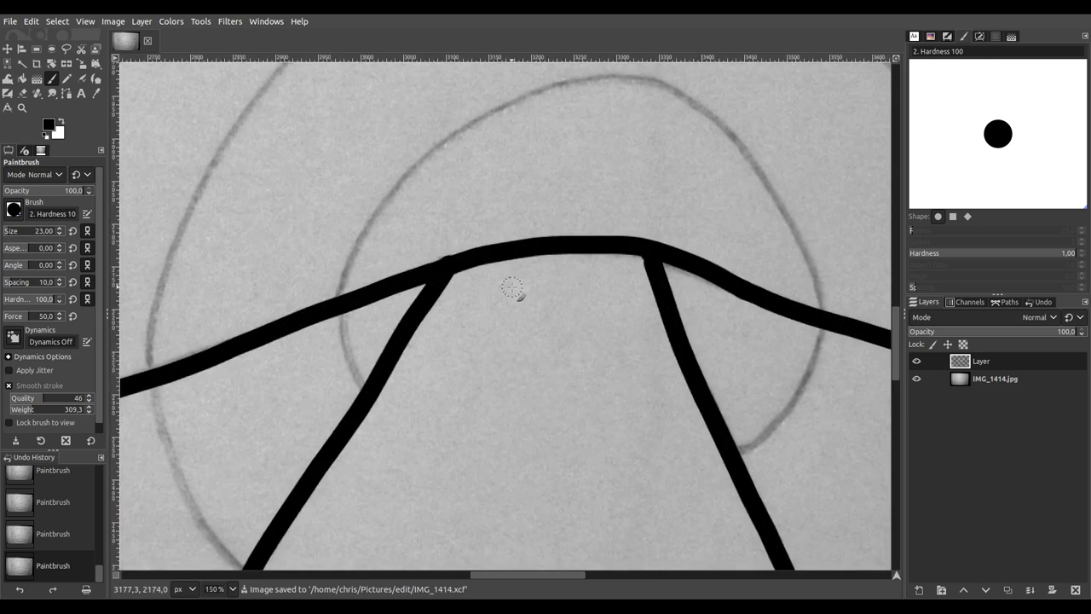
{"action": "mouse_move", "coordinate": [279, 391]}
{"action": "left_mouse_down"}
{"action": "mouse_move", "coordinate": [319, 300]}
{"action": "mouse_move", "coordinate": [389, 236]}
{"action": "mouse_move", "coordinate": [498, 185]}
{"action": "mouse_move", "coordinate": [578, 166]}
{"action": "mouse_move", "coordinate": [625, 180]}
{"action": "mouse_move", "coordinate": [692, 238]}
{"action": "mouse_move", "coordinate": [761, 412]}
{"action": "left_mouse_up"}
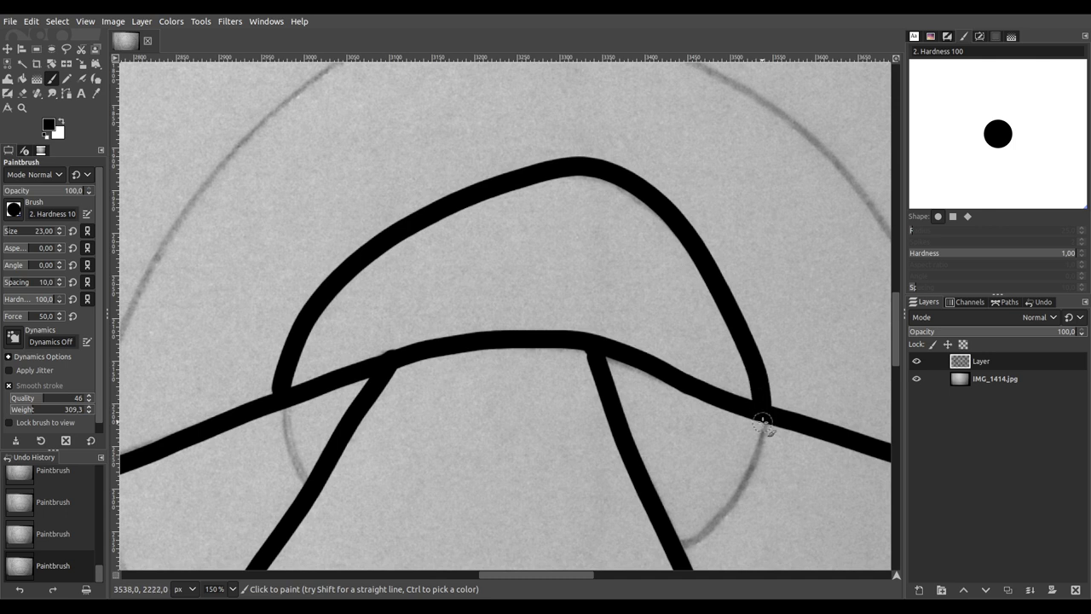
{"action": "scroll", "coordinate": [714, 409], "scroll_direction": "down", "scroll_amount": 5}
{"action": "scroll", "coordinate": [714, 410], "scroll_direction": "right", "scroll_amount": 1}
{"action": "left_click_drag", "start_coordinate": [179, 142], "coordinate": [214, 247]}
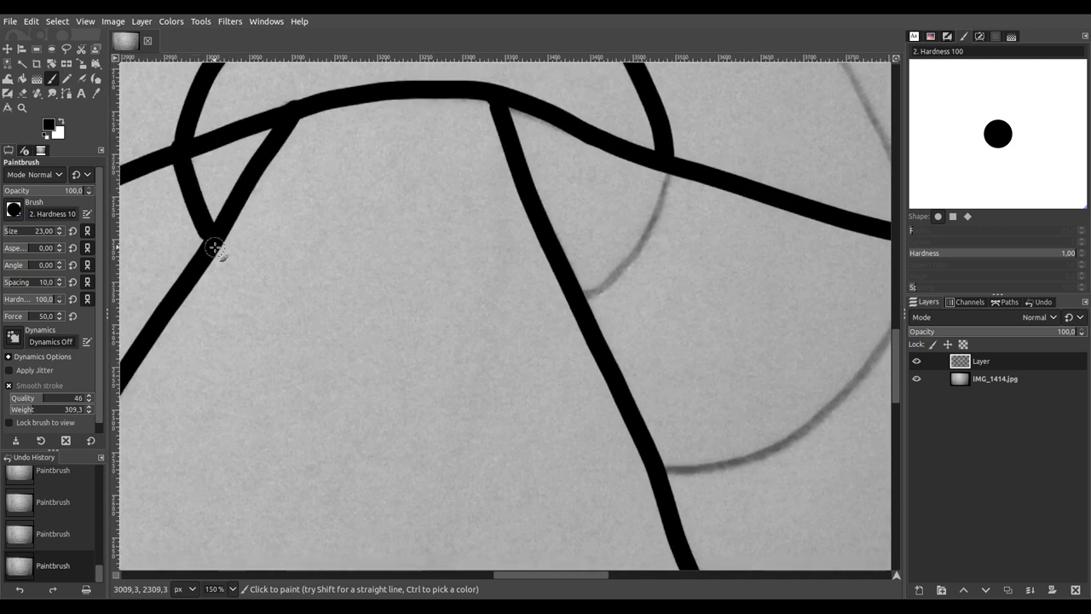
{"action": "mouse_move", "coordinate": [664, 165]}
{"action": "left_mouse_down"}
{"action": "mouse_move", "coordinate": [661, 218]}
{"action": "mouse_move", "coordinate": [641, 258]}
{"action": "mouse_move", "coordinate": [574, 309]}
{"action": "left_mouse_up"}
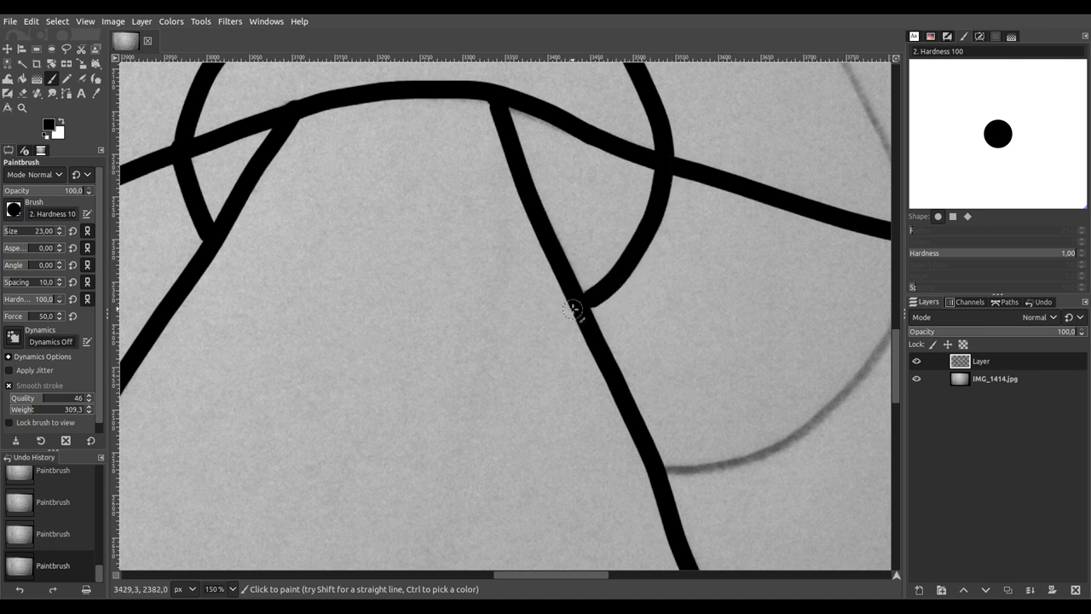
Step: Trace the second ring's lower left part from the nose's left side up past the brow line
{"action": "scroll", "coordinate": [423, 268], "scroll_direction": "down", "scroll_amount": 4}
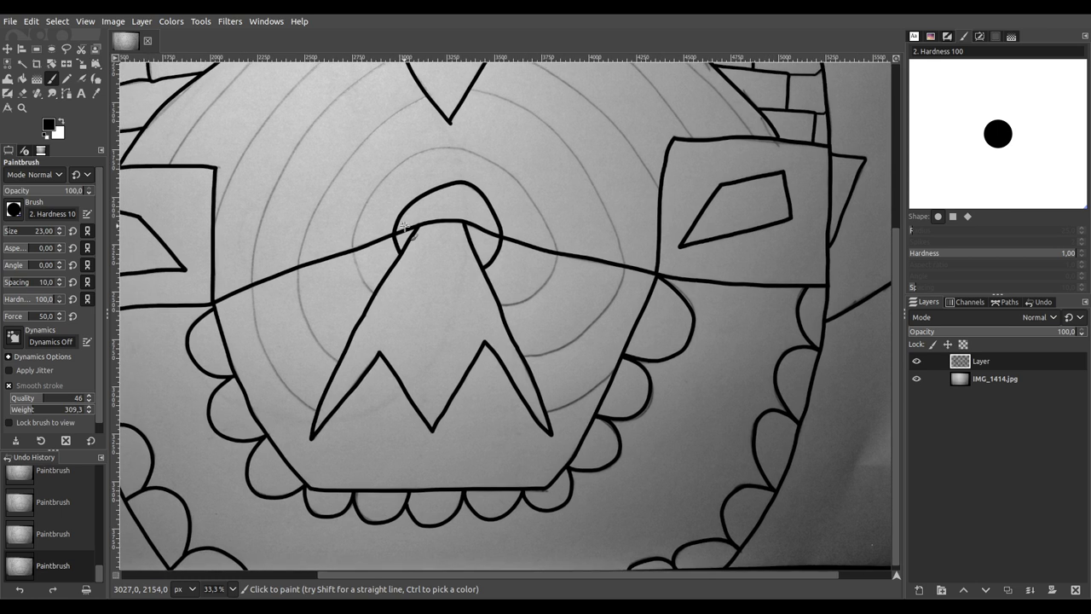
{"action": "scroll", "coordinate": [406, 227], "scroll_direction": "up", "scroll_amount": 3}
{"action": "scroll", "coordinate": [379, 393], "scroll_direction": "up", "scroll_amount": 2}
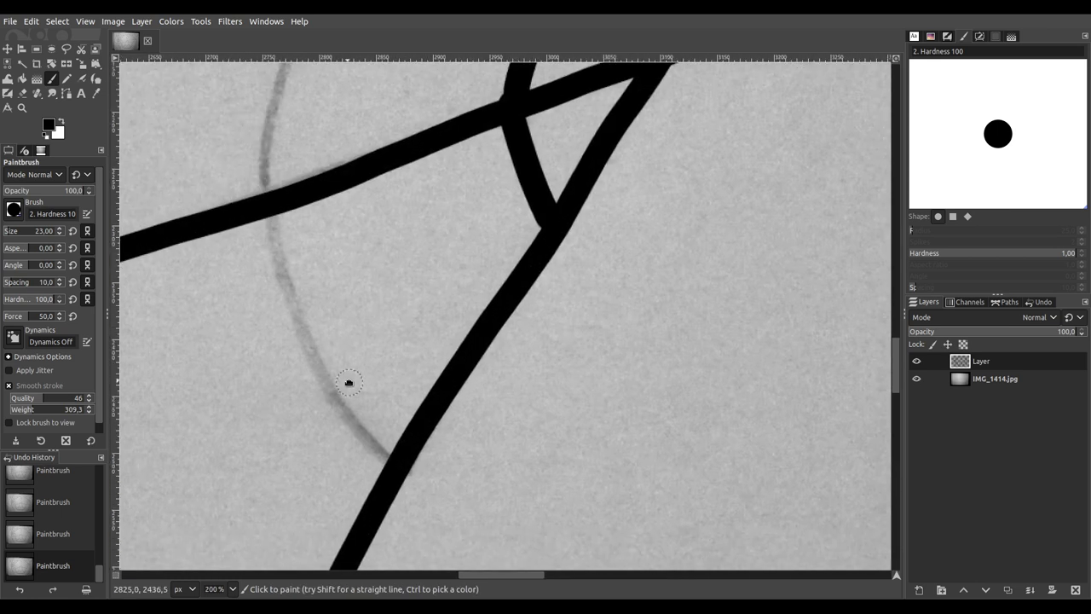
{"action": "mouse_move", "coordinate": [388, 460]}
{"action": "left_mouse_down"}
{"action": "mouse_move", "coordinate": [314, 352]}
{"action": "mouse_move", "coordinate": [272, 247]}
{"action": "mouse_move", "coordinate": [263, 128]}
{"action": "mouse_move", "coordinate": [287, 65]}
{"action": "left_mouse_up"}
Step: Trace the rest of the second ring over its arch and around to the nose's right side, and save the image
{"action": "left_click_drag", "start_coordinate": [418, 151], "coordinate": [372, 506]}
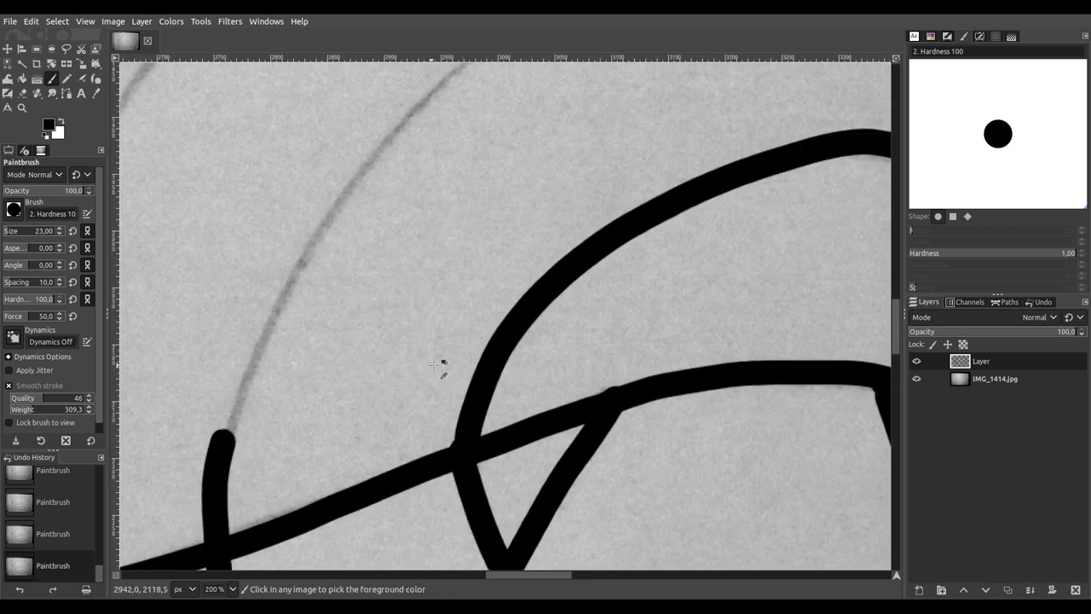
{"action": "scroll", "coordinate": [324, 402], "scroll_direction": "down", "scroll_amount": 1}
{"action": "scroll", "coordinate": [511, 280], "scroll_direction": "down", "scroll_amount": 1}
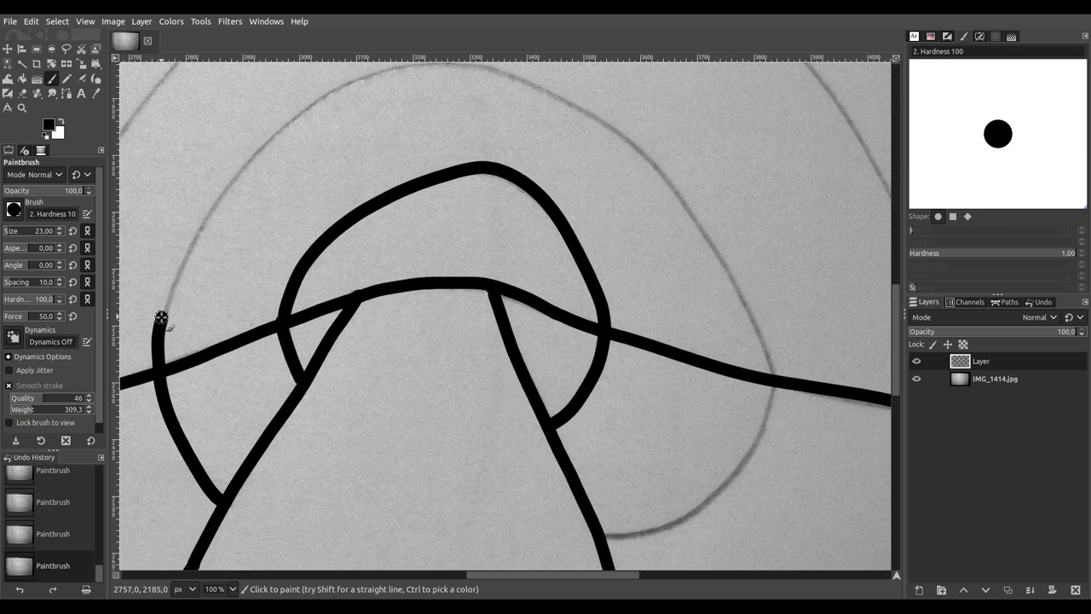
{"action": "mouse_move", "coordinate": [175, 281]}
{"action": "left_mouse_down"}
{"action": "mouse_move", "coordinate": [235, 179]}
{"action": "mouse_move", "coordinate": [301, 115]}
{"action": "mouse_move", "coordinate": [379, 73]}
{"action": "mouse_move", "coordinate": [497, 70]}
{"action": "mouse_move", "coordinate": [583, 111]}
{"action": "mouse_move", "coordinate": [671, 185]}
{"action": "mouse_move", "coordinate": [709, 237]}
{"action": "mouse_move", "coordinate": [755, 315]}
{"action": "mouse_move", "coordinate": [772, 385]}
{"action": "mouse_move", "coordinate": [762, 431]}
{"action": "mouse_move", "coordinate": [721, 491]}
{"action": "mouse_move", "coordinate": [647, 540]}
{"action": "mouse_move", "coordinate": [590, 541]}
{"action": "left_mouse_up"}
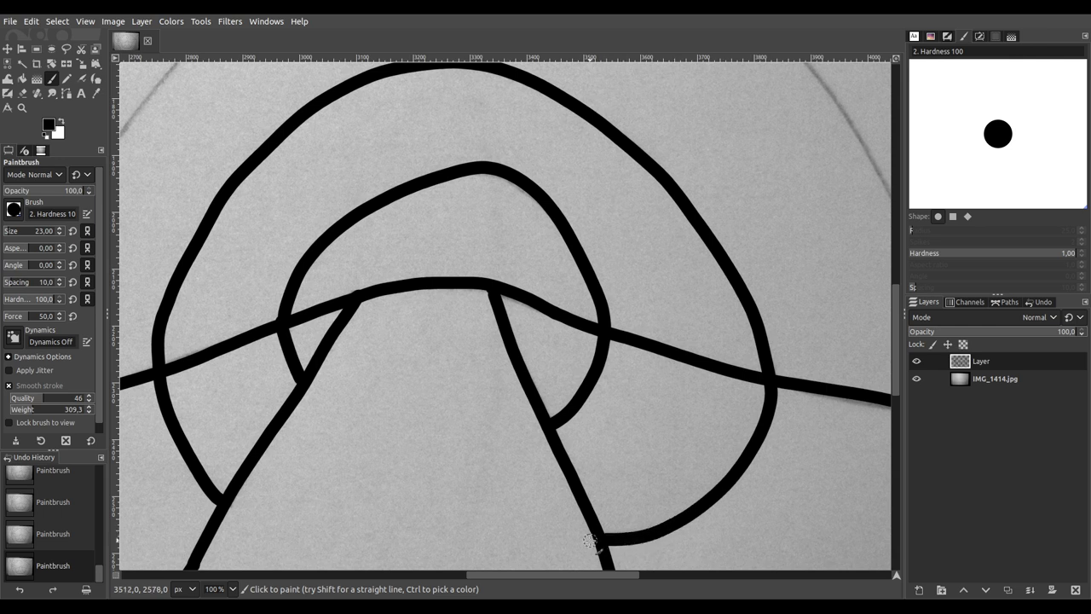
{"action": "key", "text": "ctrl+s"}
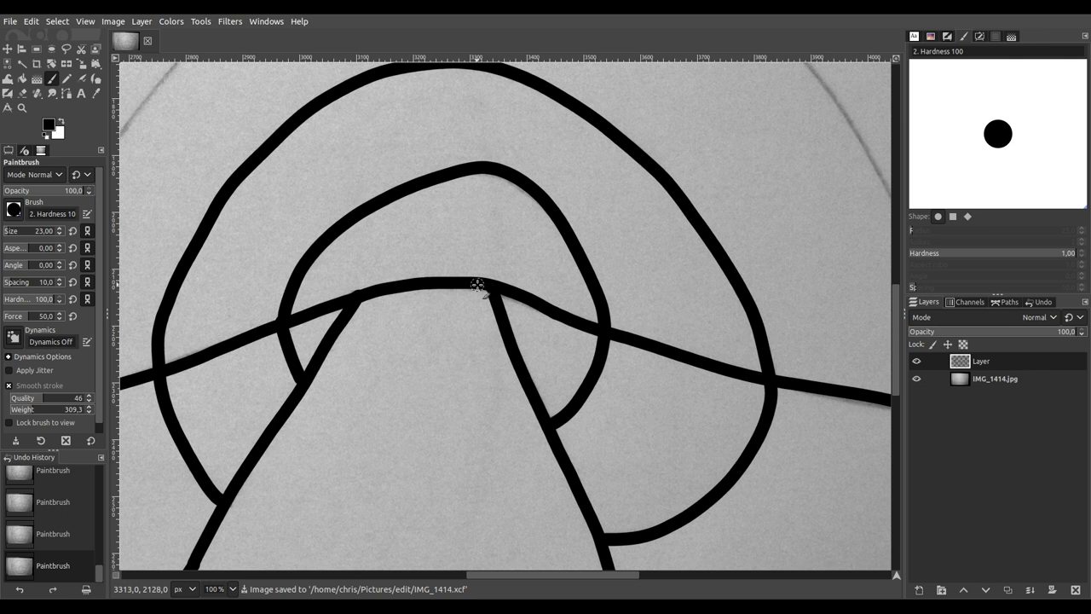
Step: Trace the third ring's lower left part from the nose's left side up across the brow line
{"action": "scroll", "coordinate": [477, 284], "scroll_direction": "down", "scroll_amount": 3}
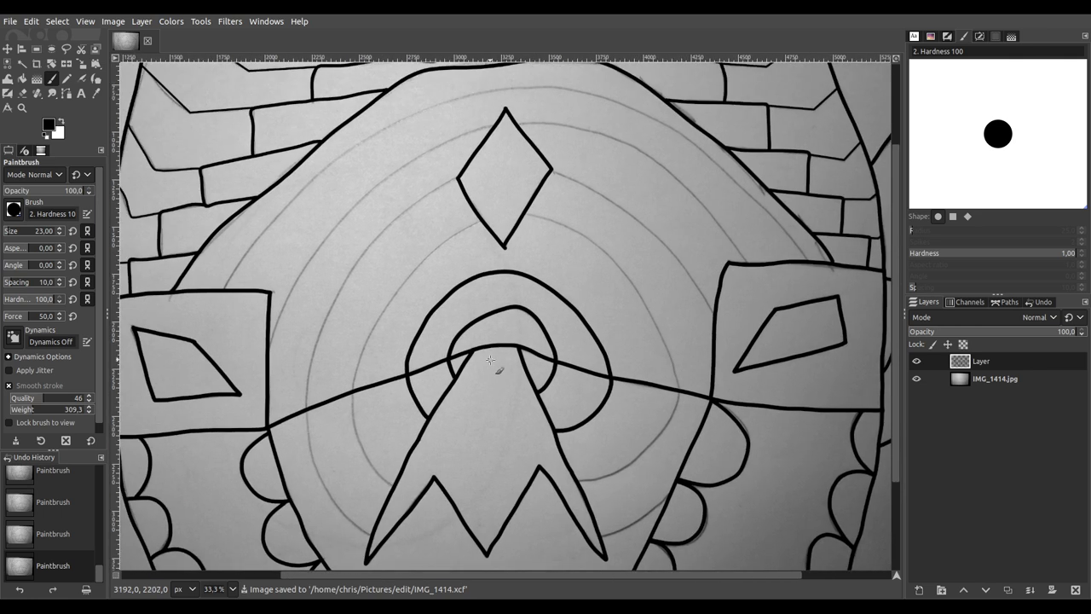
{"action": "scroll", "coordinate": [490, 360], "scroll_direction": "up", "scroll_amount": 1}
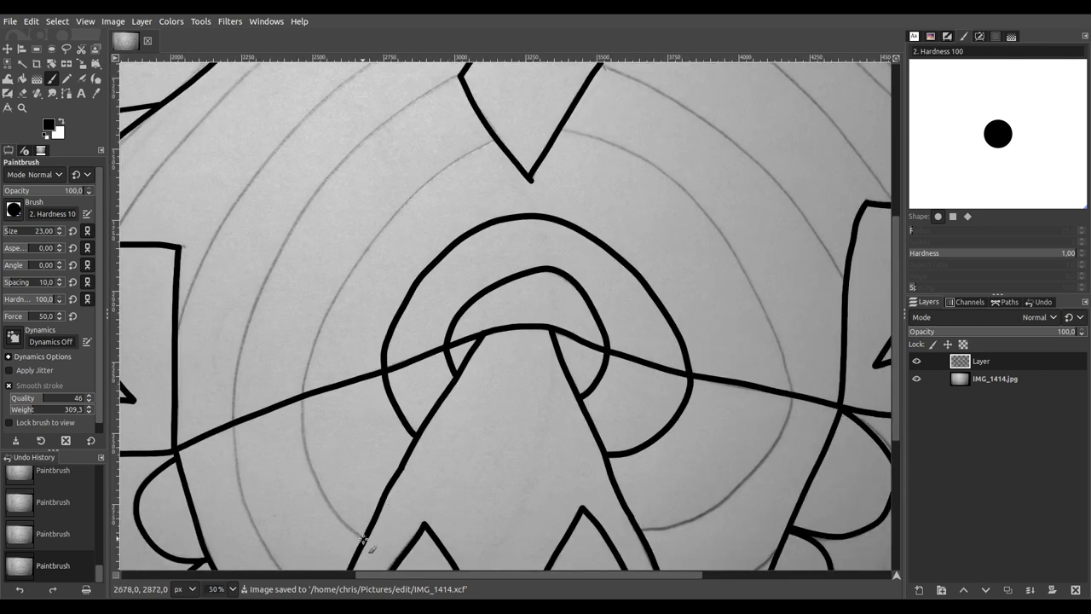
{"action": "scroll", "coordinate": [324, 513], "scroll_direction": "up", "scroll_amount": 3}
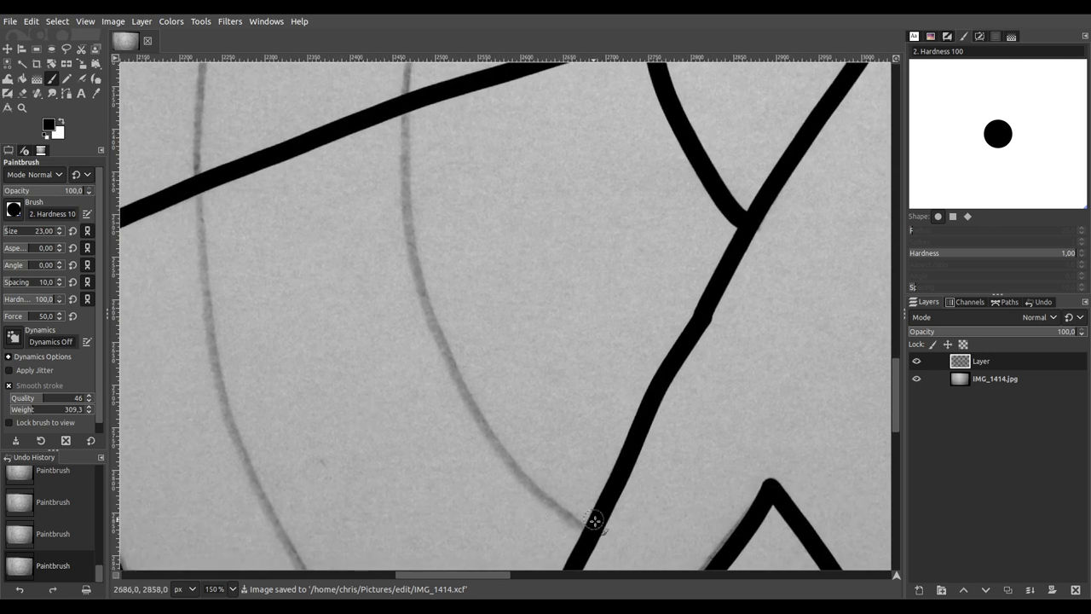
{"action": "mouse_move", "coordinate": [586, 530]}
{"action": "left_mouse_down"}
{"action": "mouse_move", "coordinate": [495, 453]}
{"action": "mouse_move", "coordinate": [453, 382]}
{"action": "mouse_move", "coordinate": [402, 161]}
{"action": "mouse_move", "coordinate": [409, 44]}
{"action": "left_mouse_up"}
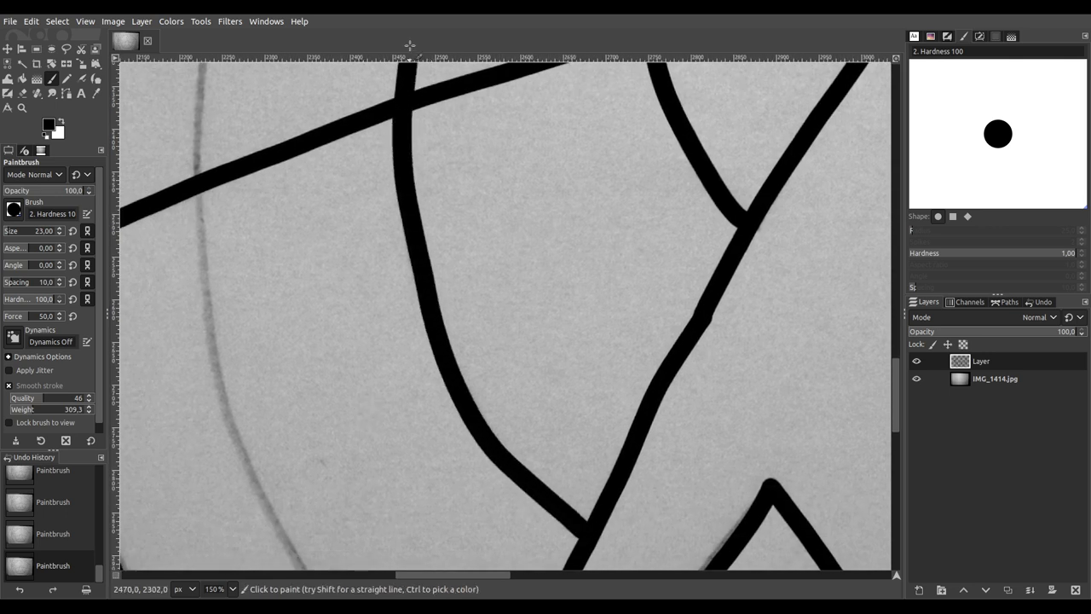
Step: Continue the third ring's left arc from above the brow line up to the diamond's lower left edge
{"action": "scroll", "coordinate": [499, 285], "scroll_direction": "down", "scroll_amount": 2}
{"action": "scroll", "coordinate": [426, 377], "scroll_direction": "up", "scroll_amount": 3}
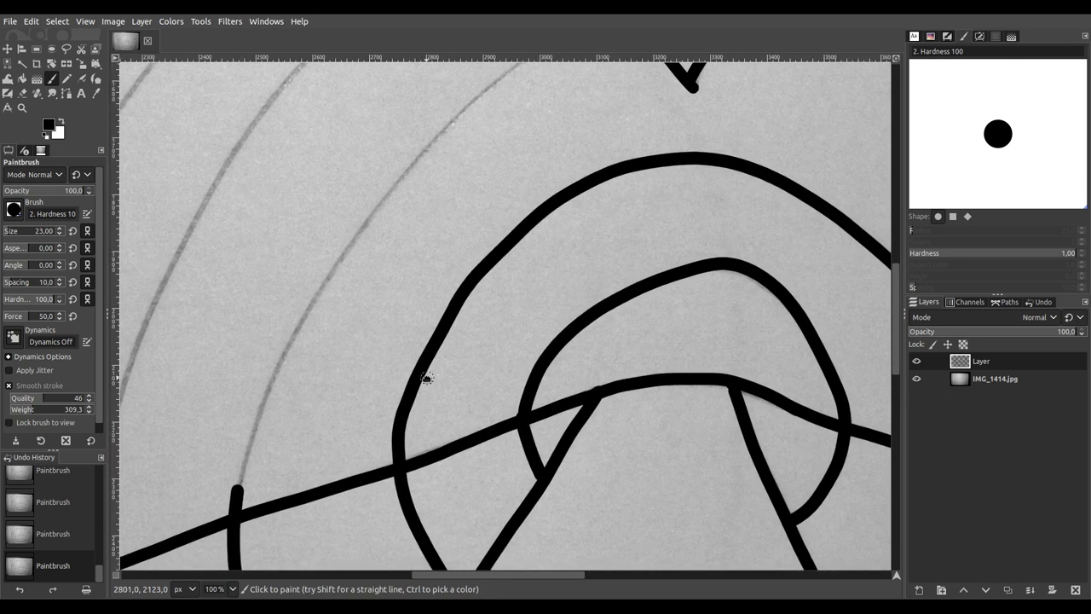
{"action": "scroll", "coordinate": [431, 367], "scroll_direction": "down", "scroll_amount": 1}
{"action": "scroll", "coordinate": [384, 401], "scroll_direction": "up", "scroll_amount": 2}
{"action": "scroll", "coordinate": [384, 401], "scroll_direction": "right", "scroll_amount": 2}
{"action": "scroll", "coordinate": [341, 426], "scroll_direction": "up", "scroll_amount": 1}
{"action": "scroll", "coordinate": [326, 424], "scroll_direction": "right", "scroll_amount": 2}
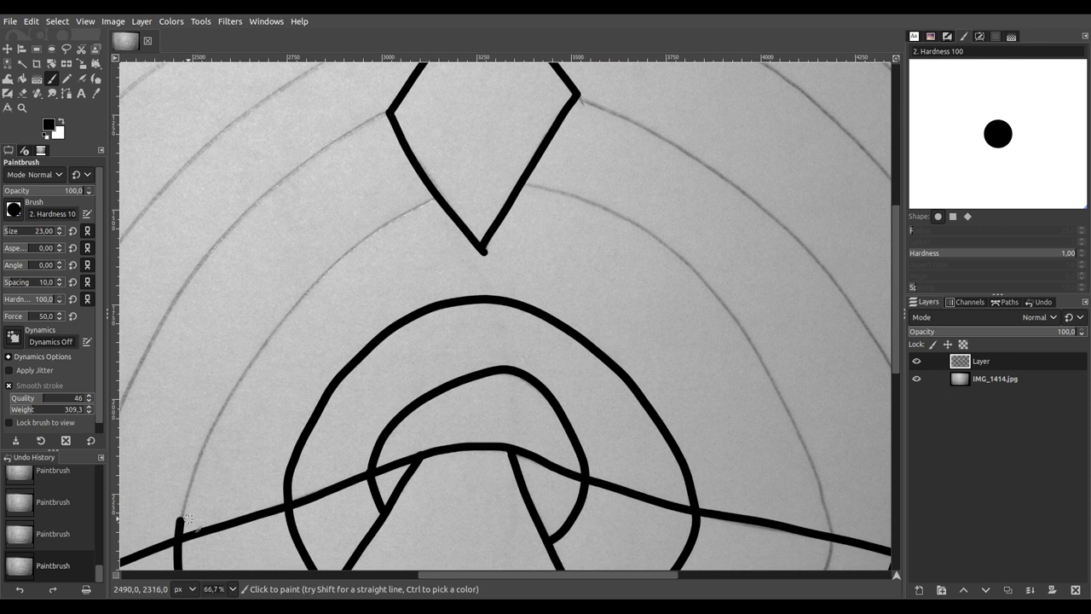
{"action": "mouse_move", "coordinate": [194, 469]}
{"action": "left_mouse_down"}
{"action": "mouse_move", "coordinate": [216, 417]}
{"action": "mouse_move", "coordinate": [291, 308]}
{"action": "mouse_move", "coordinate": [370, 234]}
{"action": "left_mouse_up"}
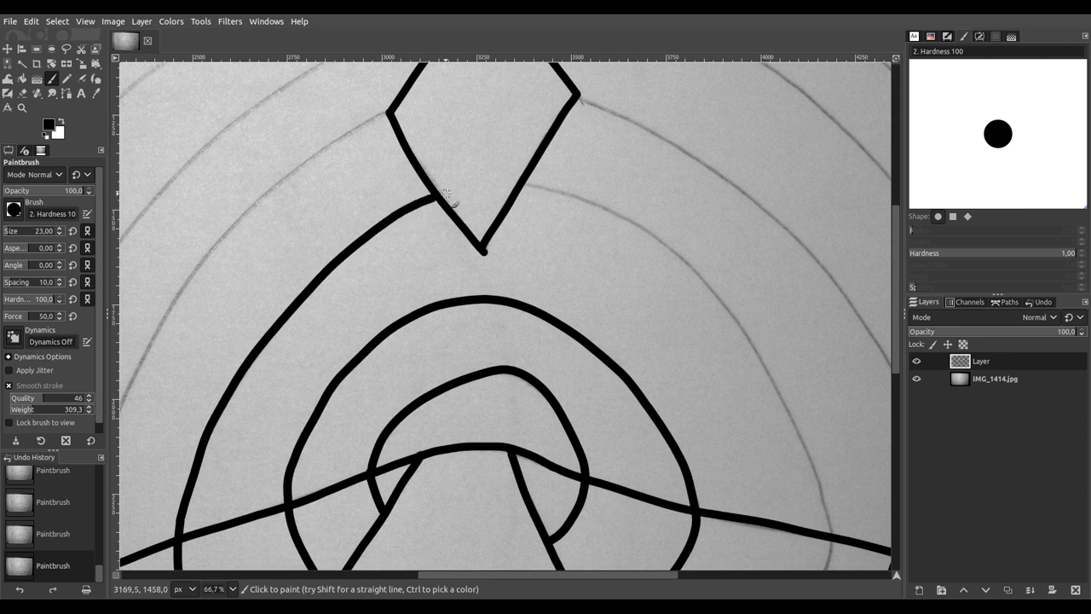
Step: Trace the third ring's right arc from the diamond's lower right edge across the brow line and around to the nose's right side
{"action": "left_click_drag", "start_coordinate": [597, 230], "coordinate": [332, 143]}
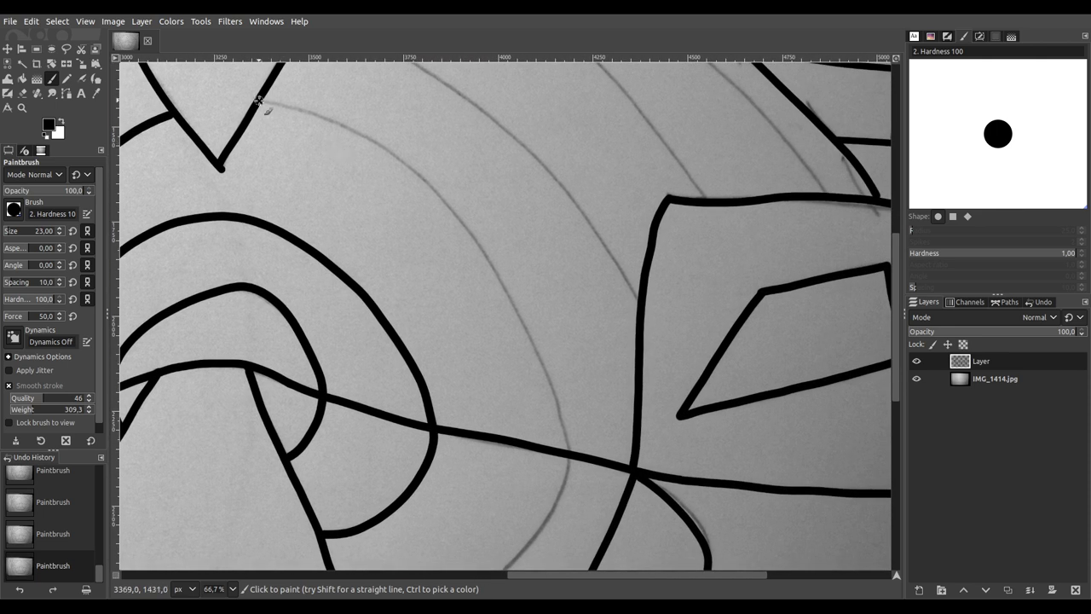
{"action": "mouse_move", "coordinate": [304, 109]}
{"action": "left_mouse_down"}
{"action": "mouse_move", "coordinate": [400, 153]}
{"action": "mouse_move", "coordinate": [441, 193]}
{"action": "mouse_move", "coordinate": [520, 324]}
{"action": "mouse_move", "coordinate": [572, 462]}
{"action": "left_mouse_up"}
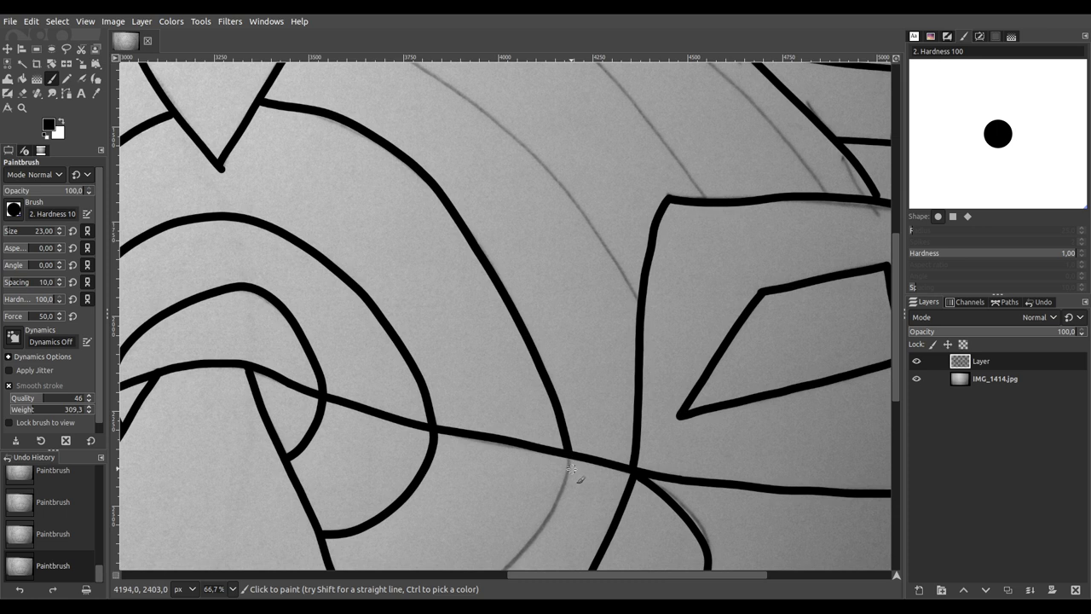
{"action": "scroll", "coordinate": [571, 468], "scroll_direction": "down", "scroll_amount": 2}
{"action": "scroll", "coordinate": [577, 309], "scroll_direction": "up", "scroll_amount": 1}
{"action": "scroll", "coordinate": [646, 231], "scroll_direction": "down", "scroll_amount": 2}
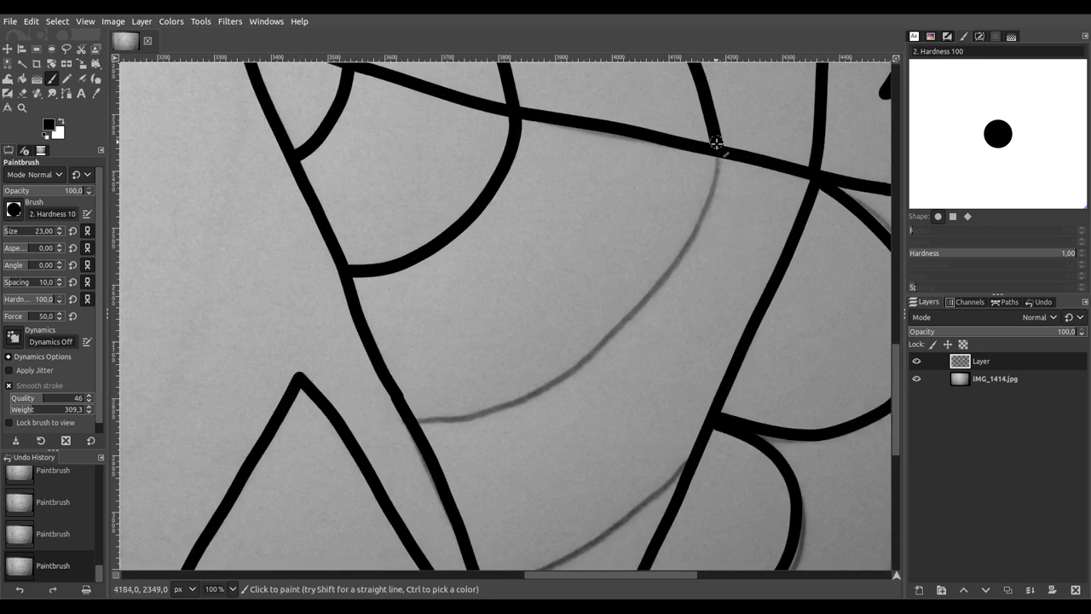
{"action": "mouse_move", "coordinate": [719, 189]}
{"action": "left_mouse_down"}
{"action": "mouse_move", "coordinate": [645, 303]}
{"action": "mouse_move", "coordinate": [554, 375]}
{"action": "mouse_move", "coordinate": [479, 414]}
{"action": "mouse_move", "coordinate": [406, 422]}
{"action": "left_mouse_up"}
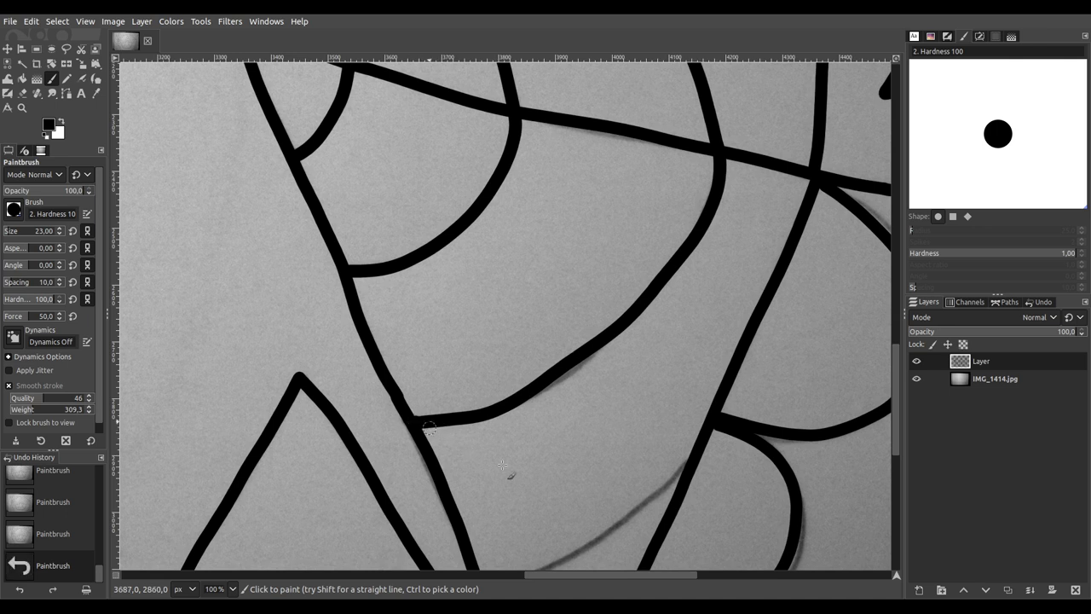
Step: Trace the fourth ring's short lower right segment between the jaw line and the nose's right side
{"action": "scroll", "coordinate": [546, 218], "scroll_direction": "down", "scroll_amount": 5}
{"action": "mouse_move", "coordinate": [734, 203]}
{"action": "left_mouse_down"}
{"action": "mouse_move", "coordinate": [568, 321]}
{"action": "mouse_move", "coordinate": [511, 335]}
{"action": "left_mouse_up"}
{"action": "scroll", "coordinate": [497, 267], "scroll_direction": "down", "scroll_amount": 1, "text": "ctrl"}
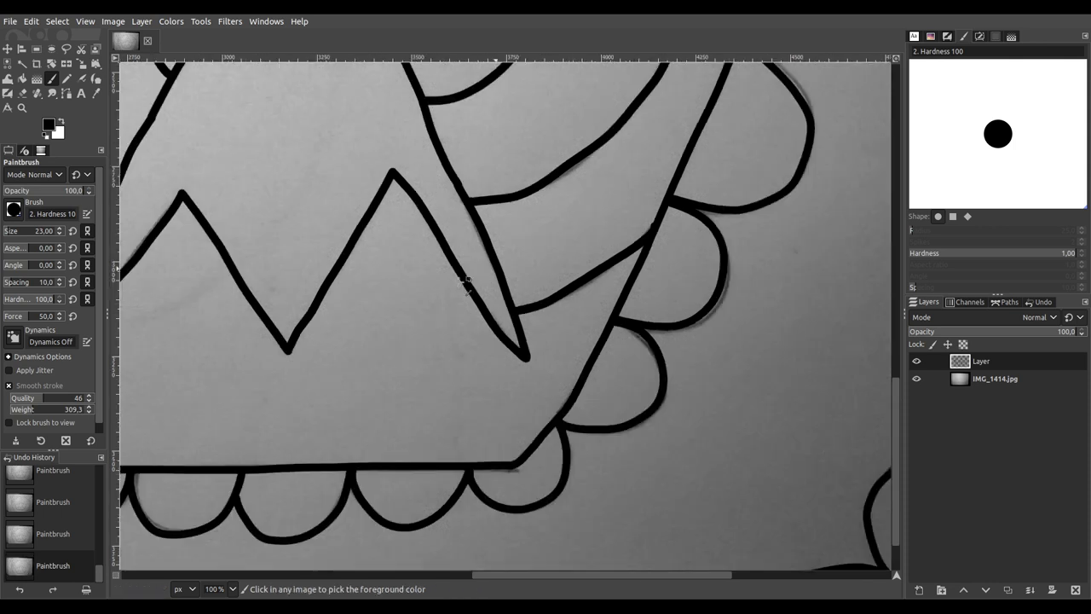
Step: Trace the fourth ring's lower left part between the brow line and the nose's left side
{"action": "scroll", "coordinate": [434, 297], "scroll_direction": "down", "scroll_amount": 3, "text": "ctrl"}
{"action": "scroll", "coordinate": [512, 307], "scroll_direction": "left", "scroll_amount": 3}
{"action": "scroll", "coordinate": [470, 263], "scroll_direction": "up", "scroll_amount": 3, "text": "ctrl"}
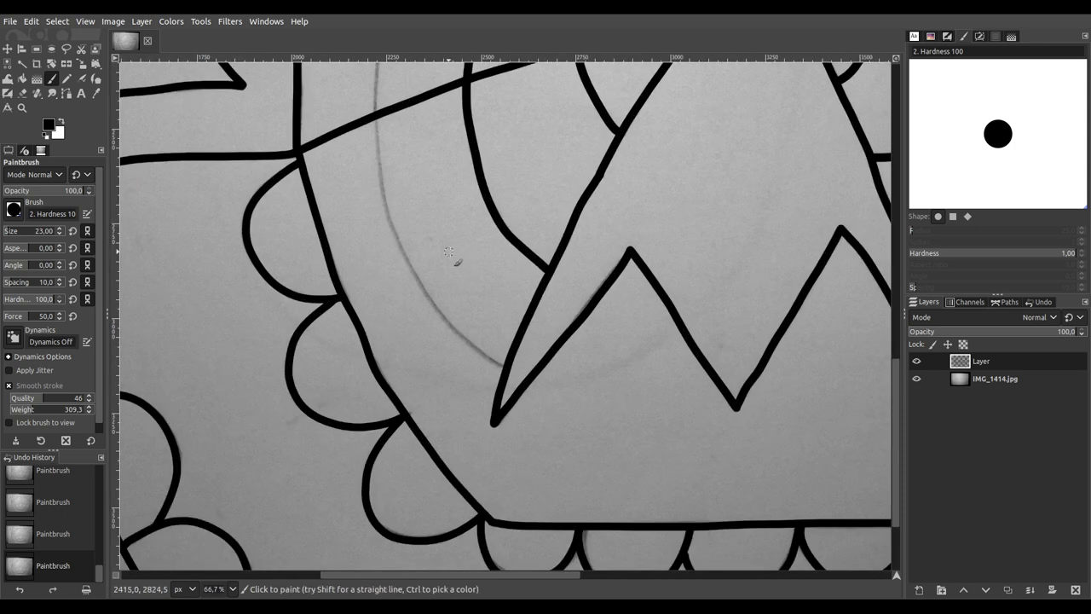
{"action": "scroll", "coordinate": [448, 252], "scroll_direction": "up", "scroll_amount": 2}
{"action": "scroll", "coordinate": [430, 288], "scroll_direction": "left", "scroll_amount": 1}
{"action": "left_click_drag", "start_coordinate": [396, 244], "coordinate": [439, 375]}
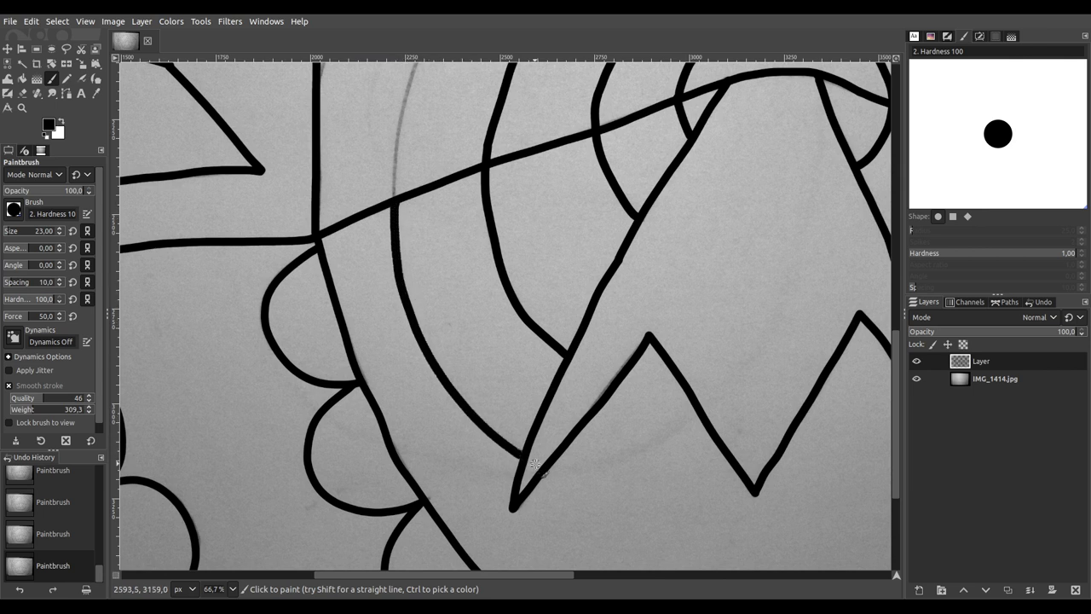
{"action": "scroll", "coordinate": [660, 246], "scroll_direction": "down", "scroll_amount": 2, "text": "ctrl"}
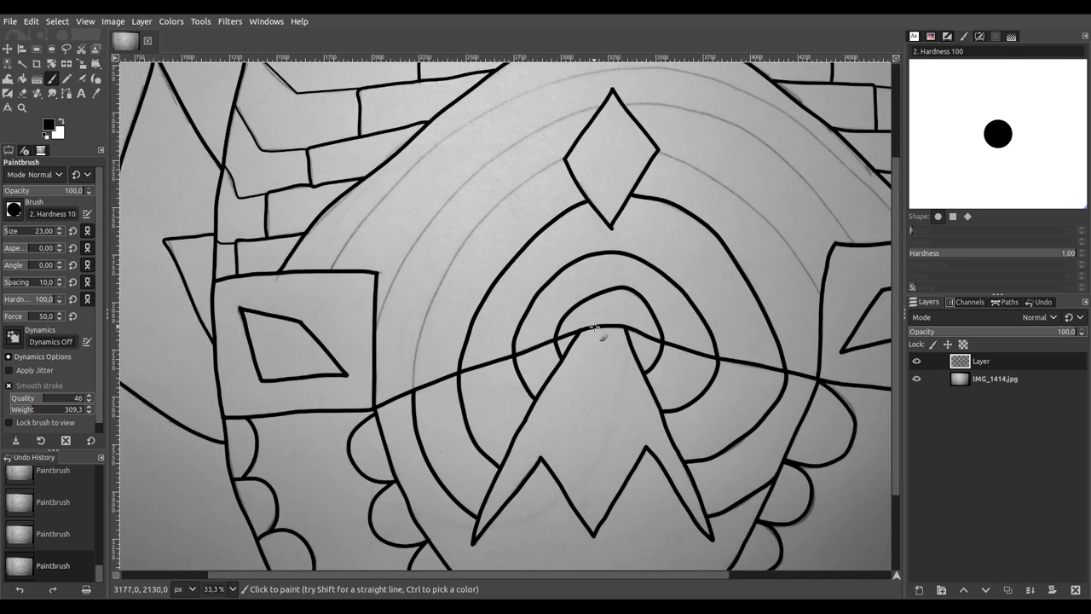
{"action": "scroll", "coordinate": [530, 311], "scroll_direction": "up", "scroll_amount": 1, "text": "ctrl"}
{"action": "scroll", "coordinate": [529, 233], "scroll_direction": "up", "scroll_amount": 2}
{"action": "scroll", "coordinate": [590, 236], "scroll_direction": "up", "scroll_amount": 2}
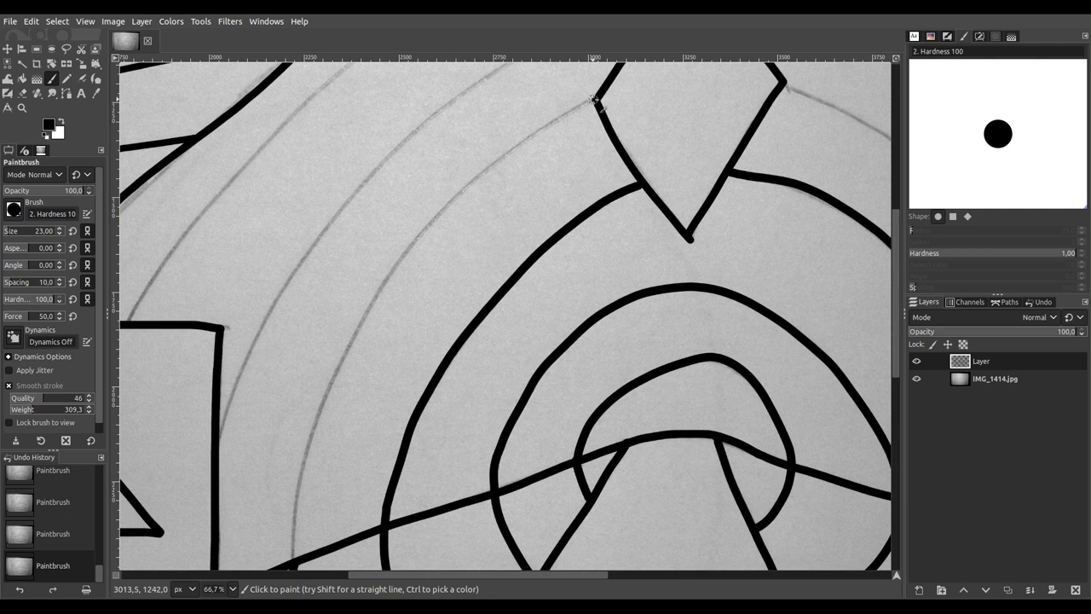
{"action": "left_click", "coordinate": [588, 104]}
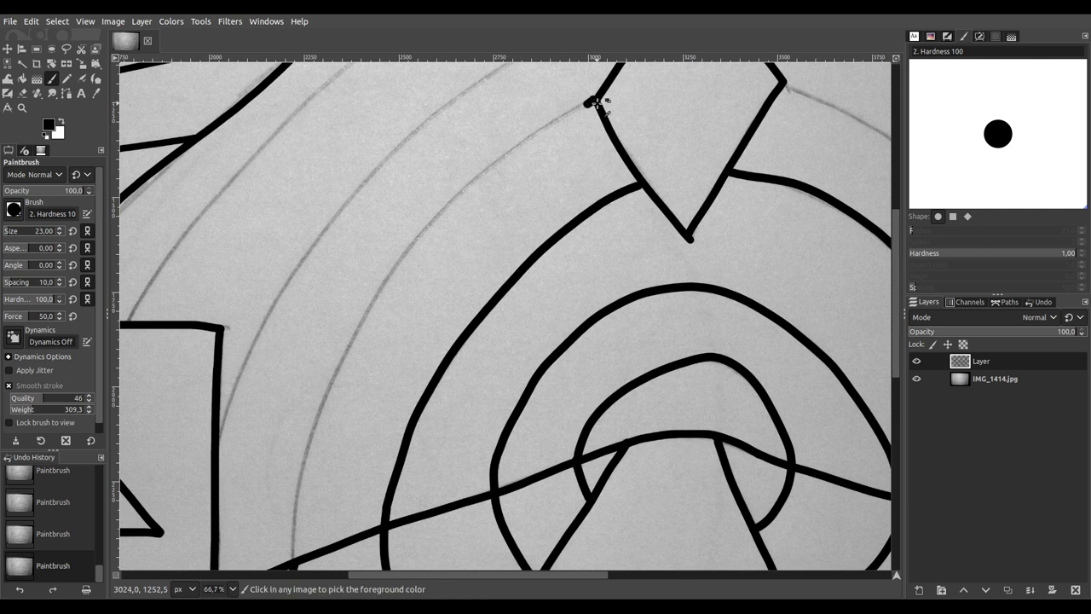
{"action": "key", "text": "ctrl+z"}
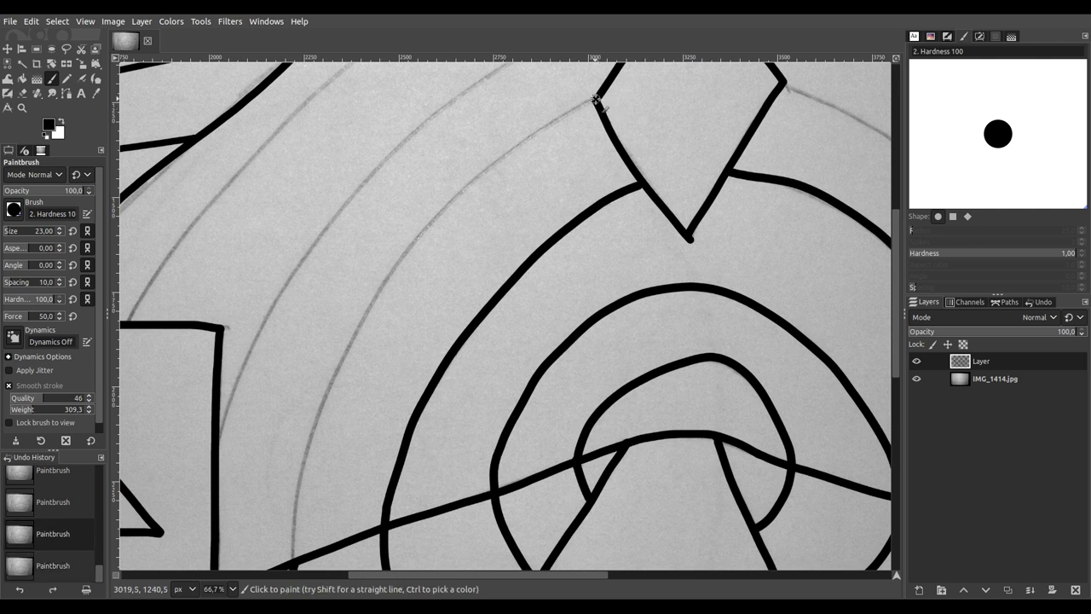
{"action": "mouse_move", "coordinate": [533, 130]}
{"action": "left_mouse_down"}
{"action": "mouse_move", "coordinate": [419, 223]}
{"action": "mouse_move", "coordinate": [335, 362]}
{"action": "mouse_move", "coordinate": [309, 447]}
{"action": "left_mouse_up"}
{"action": "mouse_move", "coordinate": [303, 496]}
{"action": "left_mouse_down"}
{"action": "mouse_move", "coordinate": [296, 564]}
{"action": "mouse_move", "coordinate": [362, 412]}
{"action": "left_mouse_up"}
{"action": "key", "text": "ctrl"}
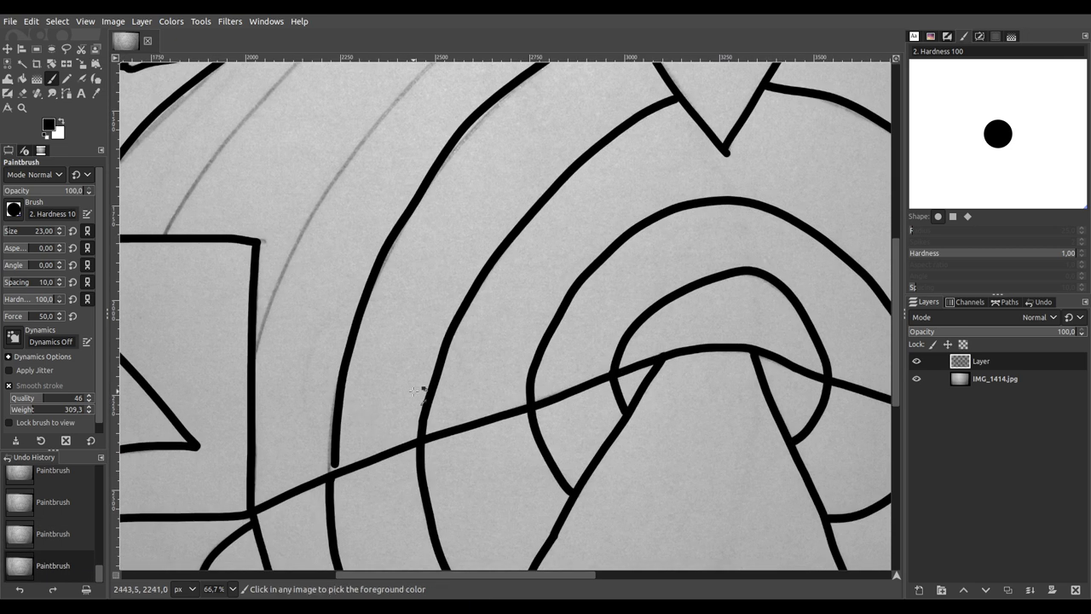
{"action": "key", "text": "ctrl+z"}
Step: Trace the fourth ring's left arc from the brow line to the diamond and its right arc from the diamond to the right eye box
{"action": "left_click_drag", "start_coordinate": [480, 378], "coordinate": [411, 446]}
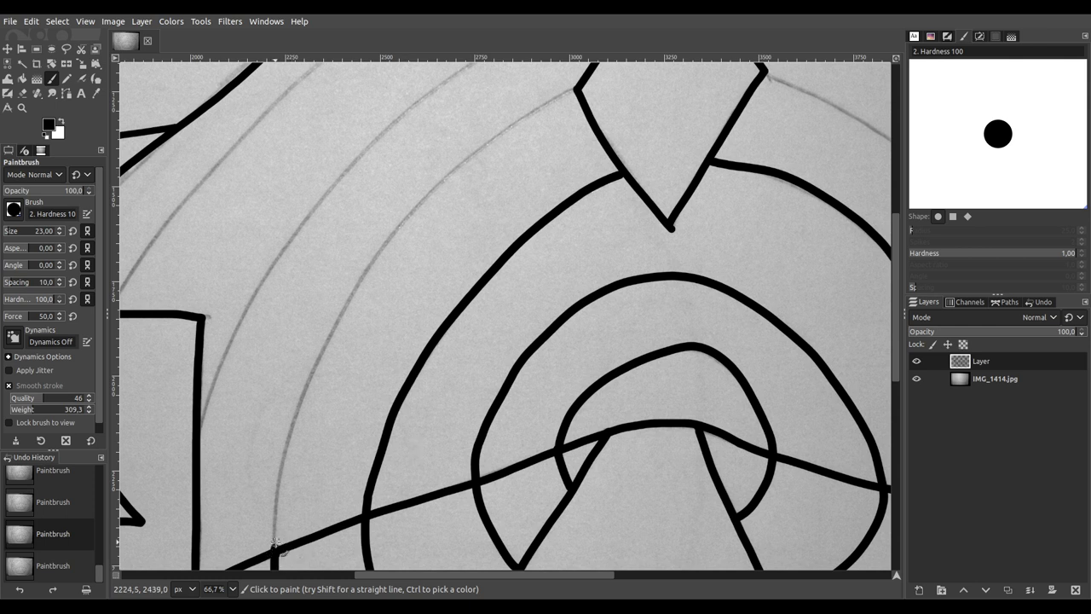
{"action": "left_click_drag", "start_coordinate": [280, 488], "coordinate": [339, 311]}
{"action": "mouse_move", "coordinate": [373, 266]}
{"action": "left_mouse_down"}
{"action": "mouse_move", "coordinate": [436, 180]}
{"action": "mouse_move", "coordinate": [537, 104]}
{"action": "left_mouse_up"}
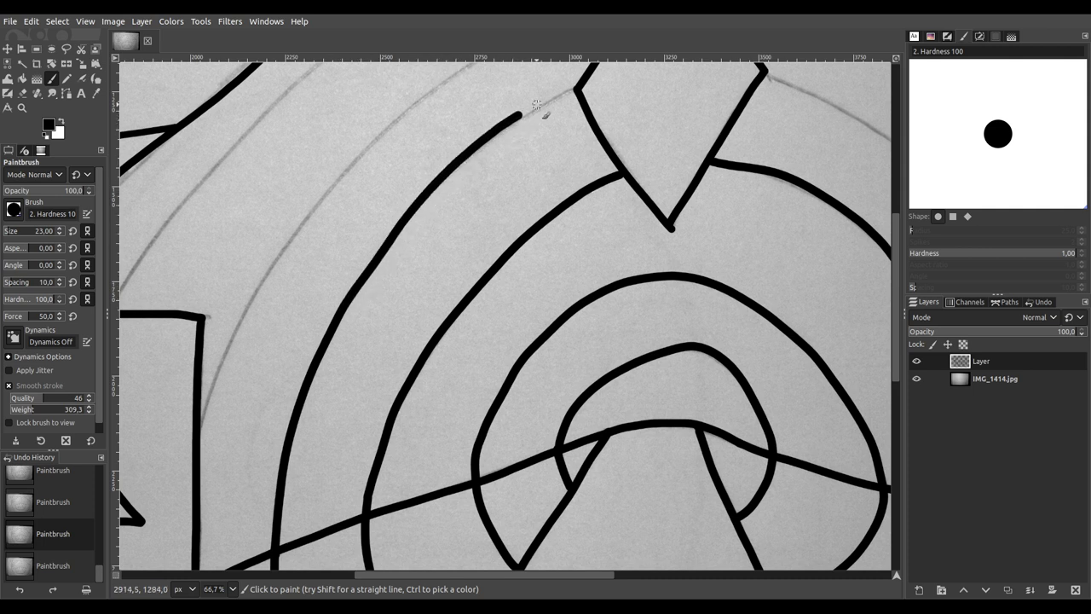
{"action": "mouse_move", "coordinate": [816, 176]}
{"action": "left_mouse_down"}
{"action": "mouse_move", "coordinate": [485, 170]}
{"action": "mouse_move", "coordinate": [446, 159]}
{"action": "mouse_move", "coordinate": [405, 184]}
{"action": "left_mouse_up"}
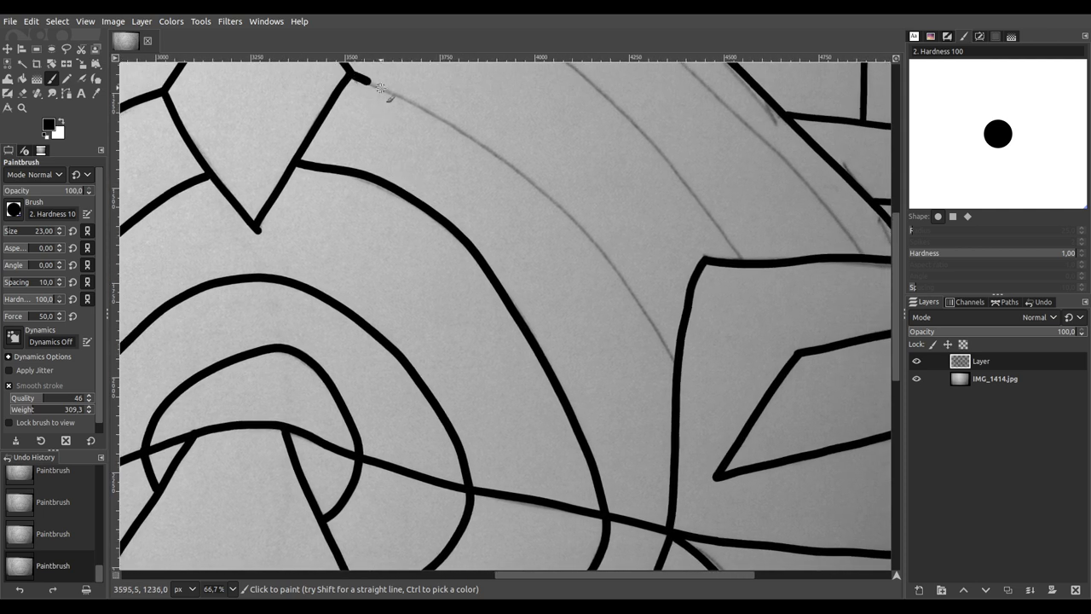
{"action": "mouse_move", "coordinate": [452, 126]}
{"action": "left_mouse_down"}
{"action": "mouse_move", "coordinate": [584, 239]}
{"action": "mouse_move", "coordinate": [677, 366]}
{"action": "left_mouse_up"}
Step: Trace the fifth ring's left arc from the left eye box's inner edge up to the diamond's upper left edge
{"action": "left_click_drag", "start_coordinate": [309, 219], "coordinate": [500, 346]}
{"action": "scroll", "coordinate": [440, 297], "scroll_direction": "up", "scroll_amount": 2}
{"action": "mouse_move", "coordinate": [440, 297]}
{"action": "left_mouse_down"}
{"action": "mouse_move", "coordinate": [682, 248]}
{"action": "mouse_move", "coordinate": [721, 227]}
{"action": "mouse_move", "coordinate": [731, 246]}
{"action": "left_mouse_up"}
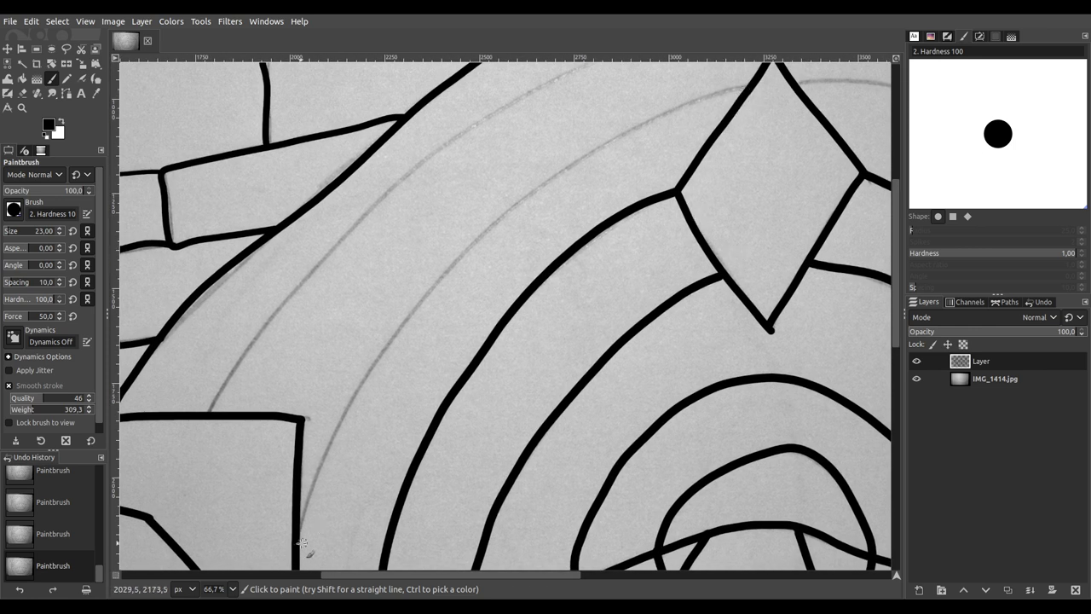
{"action": "mouse_move", "coordinate": [316, 474]}
{"action": "left_mouse_down"}
{"action": "mouse_move", "coordinate": [394, 336]}
{"action": "mouse_move", "coordinate": [512, 211]}
{"action": "mouse_move", "coordinate": [632, 133]}
{"action": "mouse_move", "coordinate": [746, 80]}
{"action": "mouse_move", "coordinate": [773, 78]}
{"action": "mouse_move", "coordinate": [793, 98]}
{"action": "left_mouse_up"}
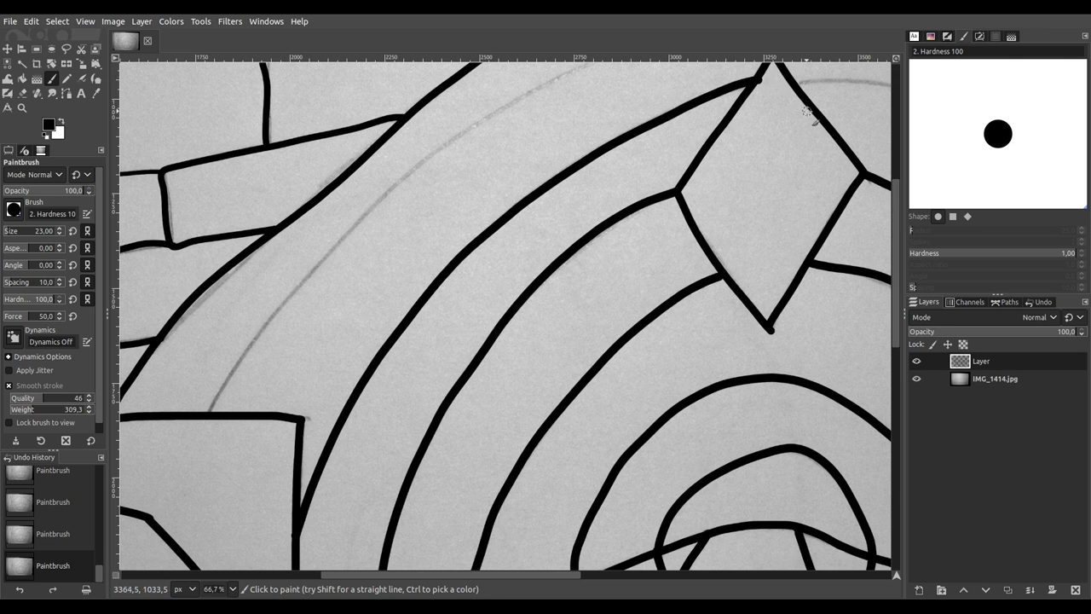
Step: Erase the end of the fifth ring's left arc that overshoots into the diamond, leaving the diamond's upper left edge clean
{"action": "scroll", "coordinate": [807, 112], "scroll_direction": "up", "scroll_amount": 4}
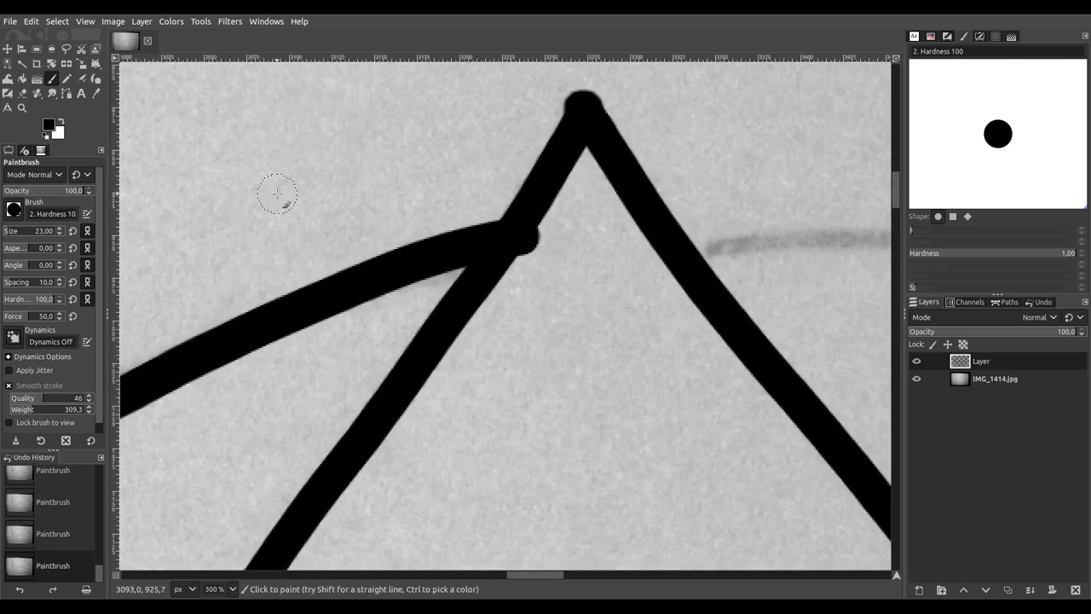
{"action": "left_click", "coordinate": [22, 93]}
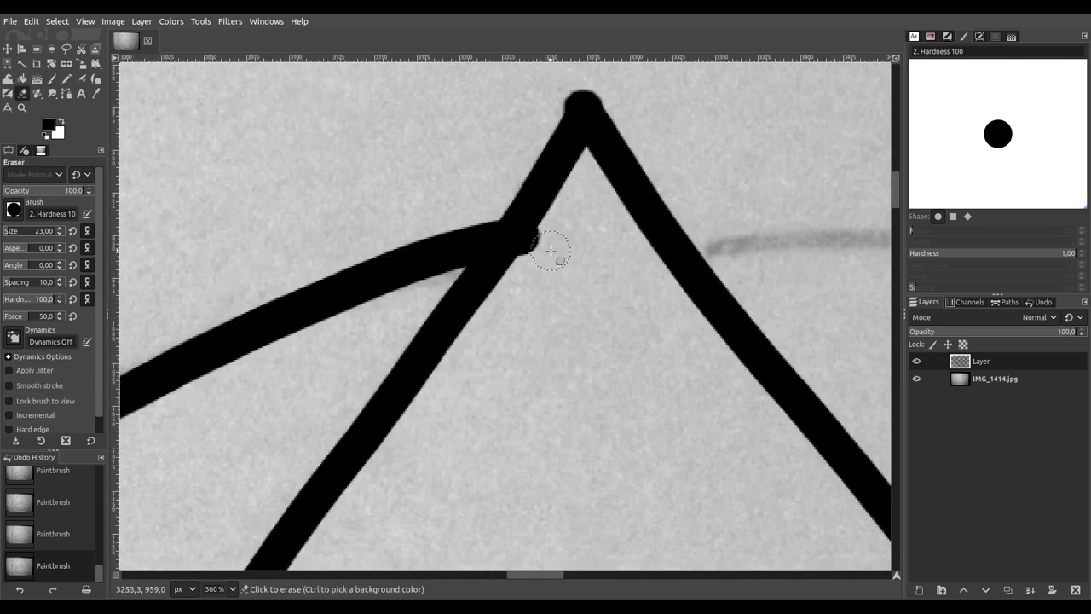
{"action": "left_click_drag", "start_coordinate": [551, 248], "coordinate": [546, 256]}
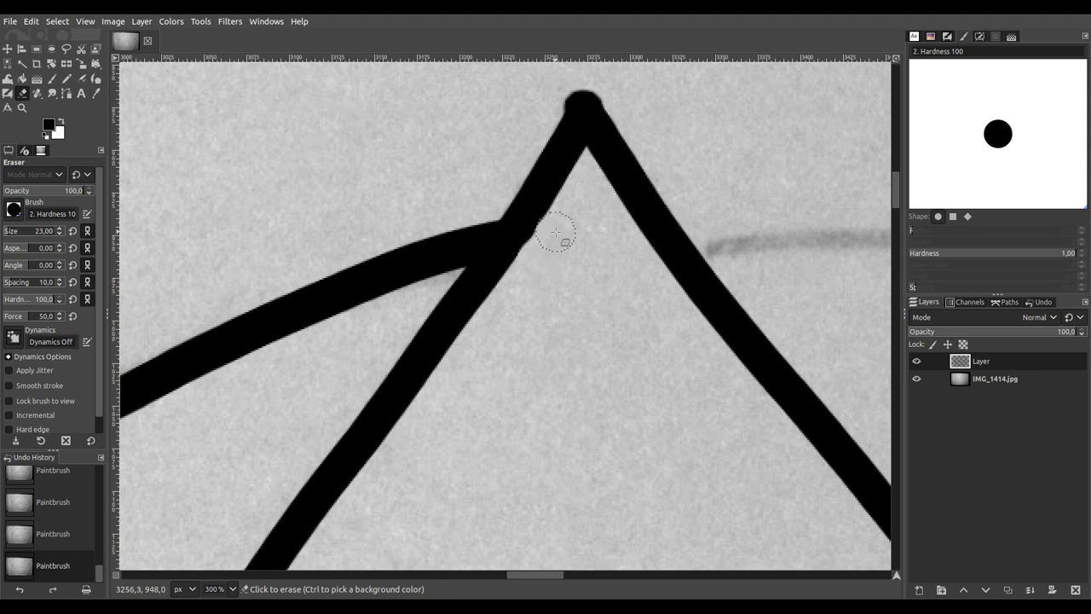
{"action": "left_click", "coordinate": [554, 240]}
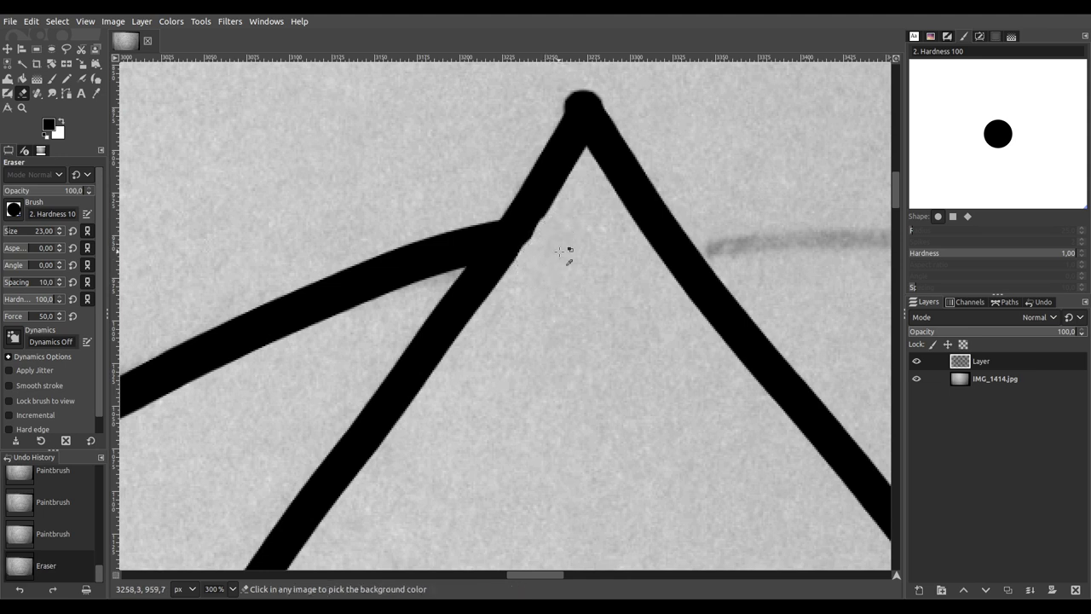
{"action": "scroll", "coordinate": [567, 249], "scroll_direction": "up", "scroll_amount": 3}
{"action": "mouse_move", "coordinate": [581, 243]}
{"action": "left_mouse_down"}
{"action": "mouse_move", "coordinate": [638, 228]}
{"action": "mouse_move", "coordinate": [599, 267]}
{"action": "left_mouse_up"}
{"action": "scroll", "coordinate": [587, 285], "scroll_direction": "down", "scroll_amount": 3}
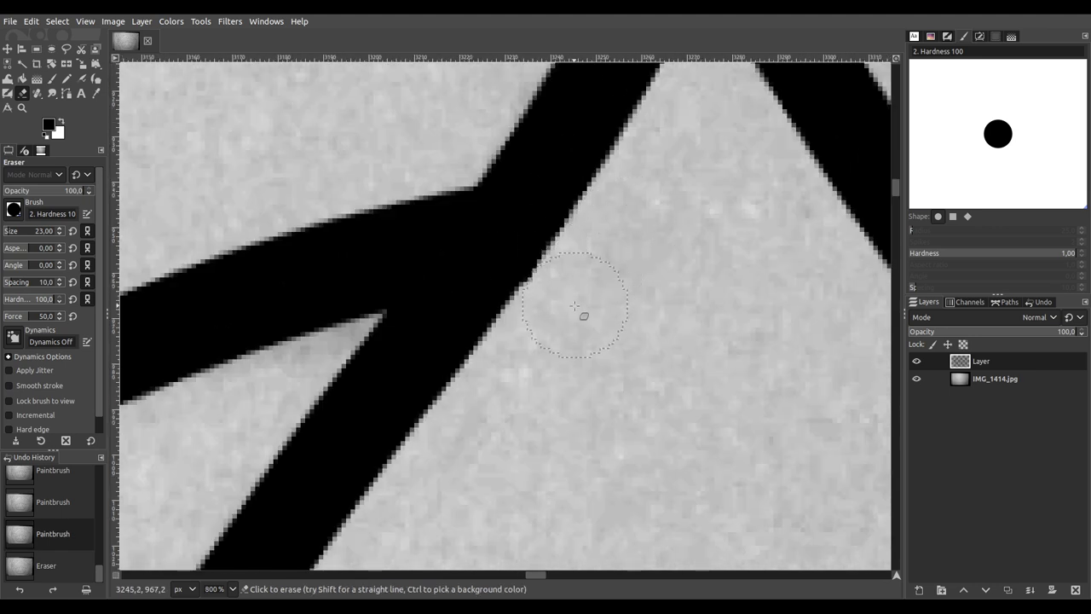
{"action": "scroll", "coordinate": [565, 303], "scroll_direction": "down", "scroll_amount": 2}
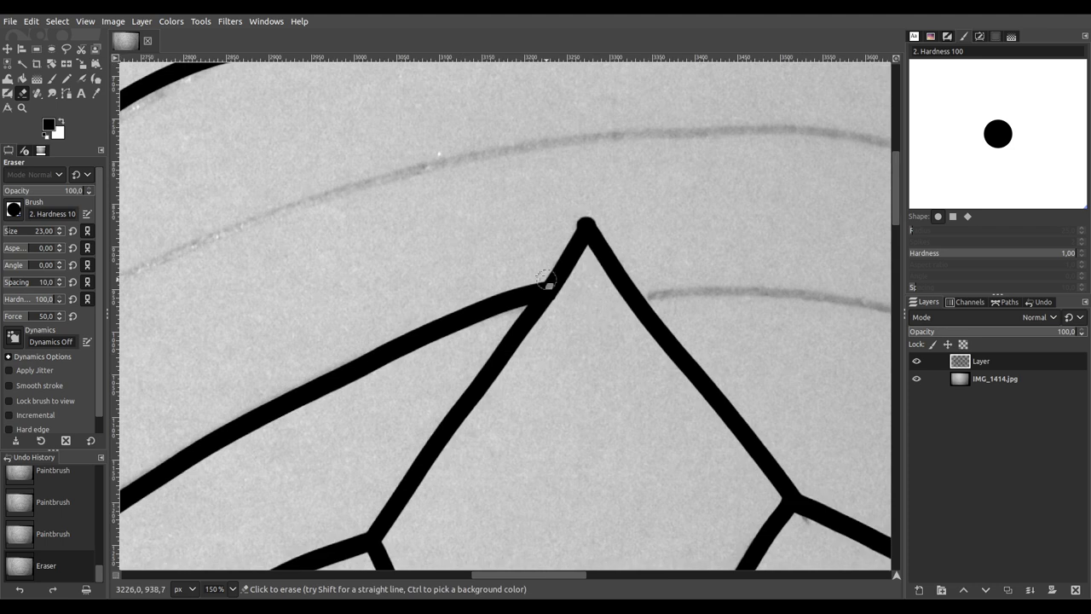
{"action": "scroll", "coordinate": [545, 300], "scroll_direction": "up", "scroll_amount": 5}
{"action": "scroll", "coordinate": [556, 285], "scroll_direction": "down", "scroll_amount": 3}
{"action": "left_click", "coordinate": [535, 280]}
{"action": "scroll", "coordinate": [641, 315], "scroll_direction": "down", "scroll_amount": 2}
{"action": "mouse_move", "coordinate": [641, 316]}
{"action": "left_mouse_down"}
{"action": "mouse_move", "coordinate": [546, 302]}
{"action": "mouse_move", "coordinate": [541, 292]}
{"action": "left_mouse_up"}
Step: Trace the fifth ring's right arc with the Paintbrush from the diamond's upper right edge down to the right eye box's top edge
{"action": "left_click", "coordinate": [59, 79]}
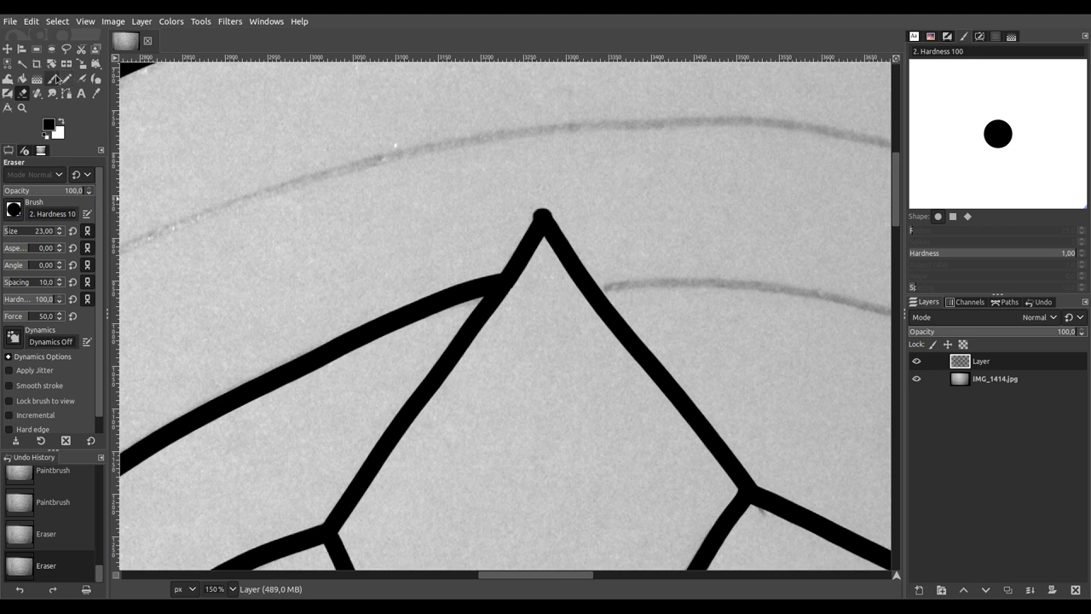
{"action": "scroll", "coordinate": [657, 299], "scroll_direction": "down", "scroll_amount": 3}
{"action": "left_click_drag", "start_coordinate": [714, 360], "coordinate": [336, 141]}
{"action": "scroll", "coordinate": [263, 189], "scroll_direction": "up", "scroll_amount": 2}
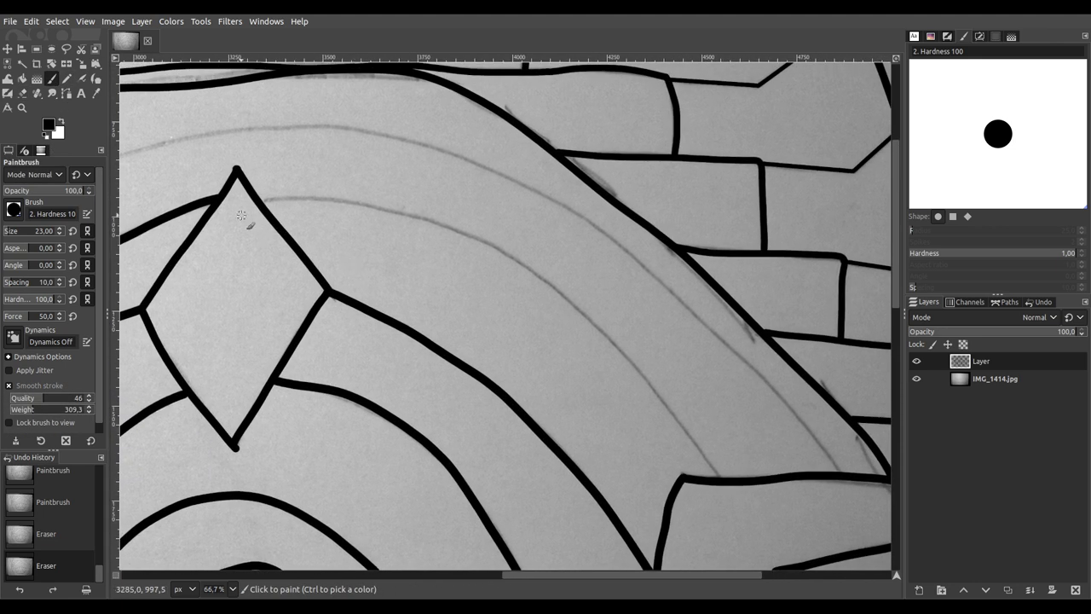
{"action": "mouse_move", "coordinate": [262, 196]}
{"action": "left_mouse_down"}
{"action": "mouse_move", "coordinate": [382, 199]}
{"action": "mouse_move", "coordinate": [514, 249]}
{"action": "mouse_move", "coordinate": [565, 282]}
{"action": "mouse_move", "coordinate": [644, 362]}
{"action": "mouse_move", "coordinate": [707, 458]}
{"action": "left_mouse_up"}
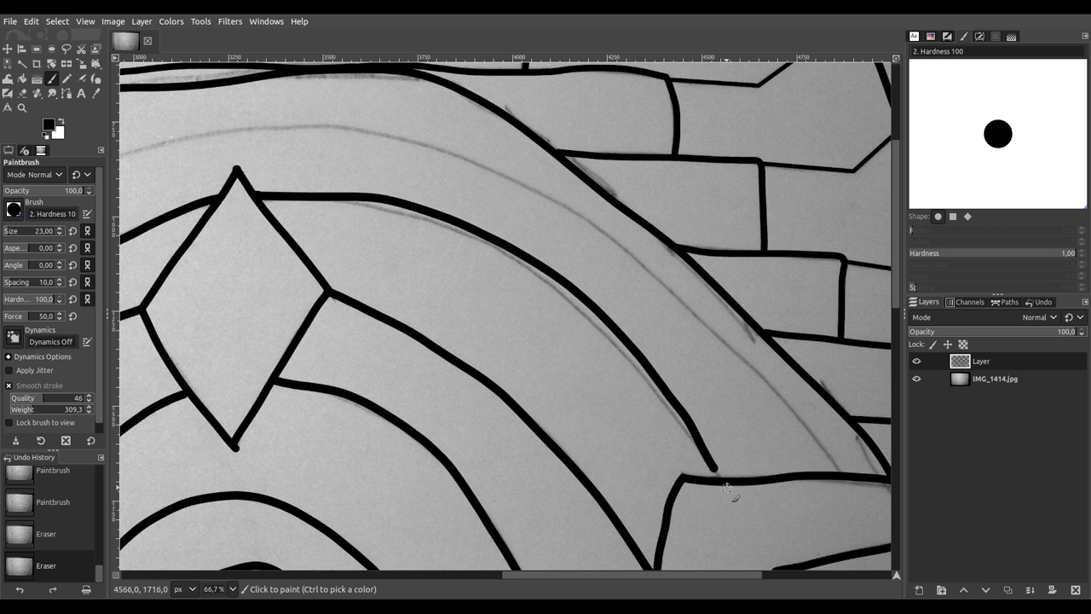
Step: Trace the outermost ring from the left eye box over the diamond's tip to the right eye box, and save the image
{"action": "scroll", "coordinate": [732, 495], "scroll_direction": "down", "scroll_amount": 3}
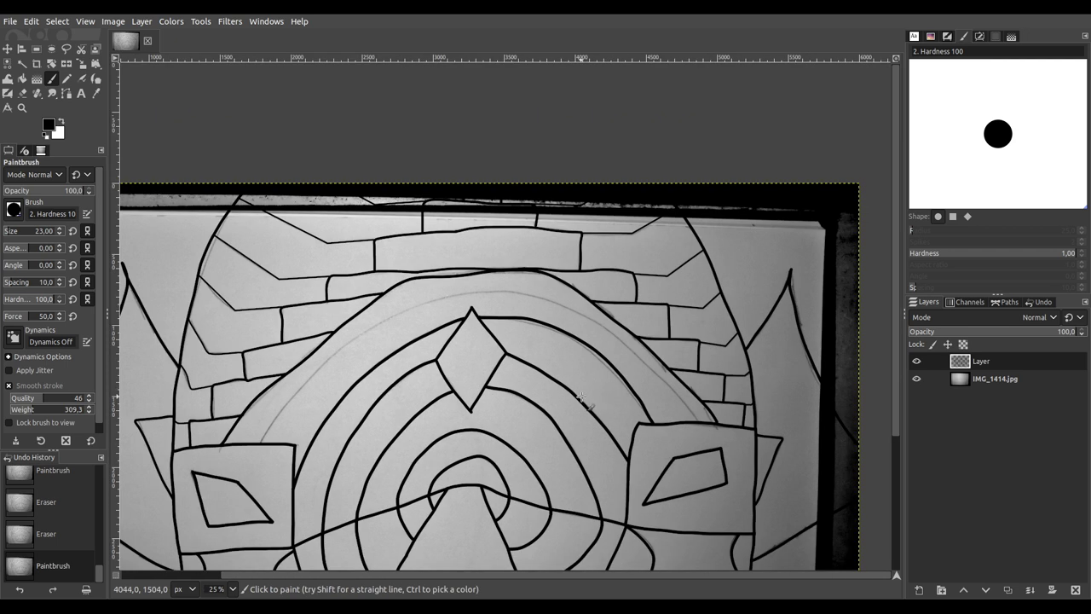
{"action": "scroll", "coordinate": [428, 252], "scroll_direction": "up", "scroll_amount": 3}
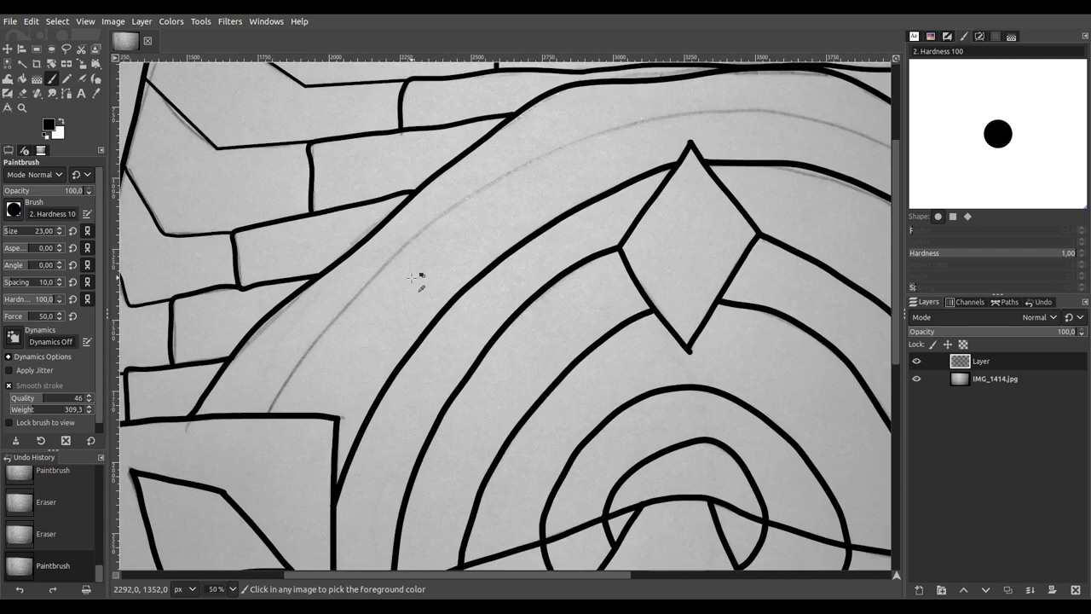
{"action": "mouse_move", "coordinate": [221, 460]}
{"action": "left_mouse_down"}
{"action": "mouse_move", "coordinate": [312, 331]}
{"action": "mouse_move", "coordinate": [449, 189]}
{"action": "mouse_move", "coordinate": [546, 131]}
{"action": "mouse_move", "coordinate": [705, 69]}
{"action": "left_mouse_up"}
{"action": "scroll", "coordinate": [706, 68], "scroll_direction": "right", "scroll_amount": 6}
{"action": "scroll", "coordinate": [706, 68], "scroll_direction": "up", "scroll_amount": 2}
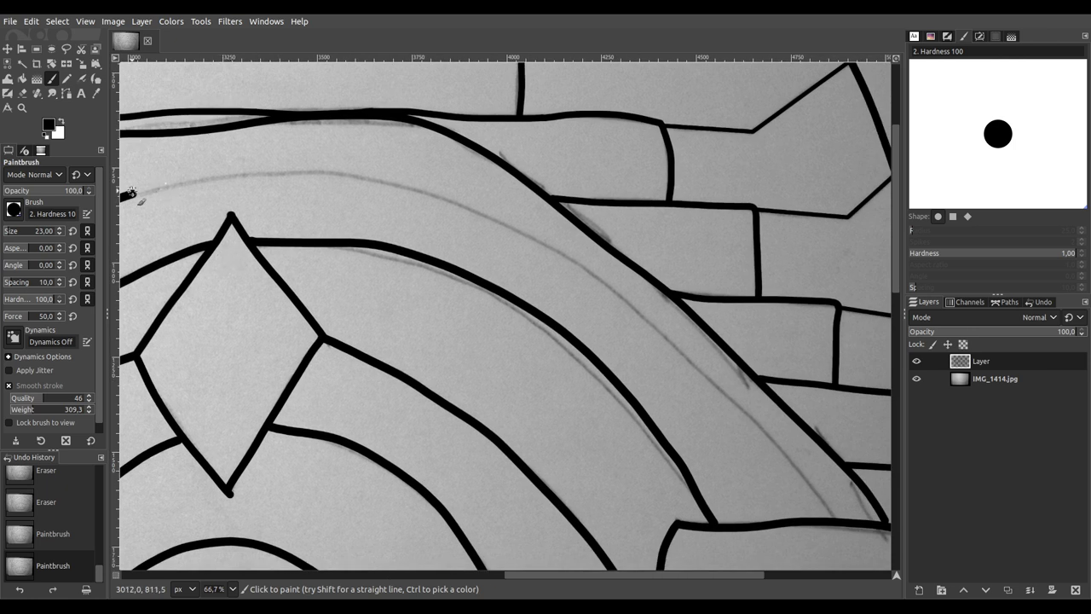
{"action": "mouse_move", "coordinate": [197, 177]}
{"action": "left_mouse_down"}
{"action": "mouse_move", "coordinate": [271, 171]}
{"action": "mouse_move", "coordinate": [394, 191]}
{"action": "mouse_move", "coordinate": [476, 211]}
{"action": "mouse_move", "coordinate": [569, 262]}
{"action": "mouse_move", "coordinate": [615, 289]}
{"action": "mouse_move", "coordinate": [773, 437]}
{"action": "mouse_move", "coordinate": [849, 531]}
{"action": "left_mouse_up"}
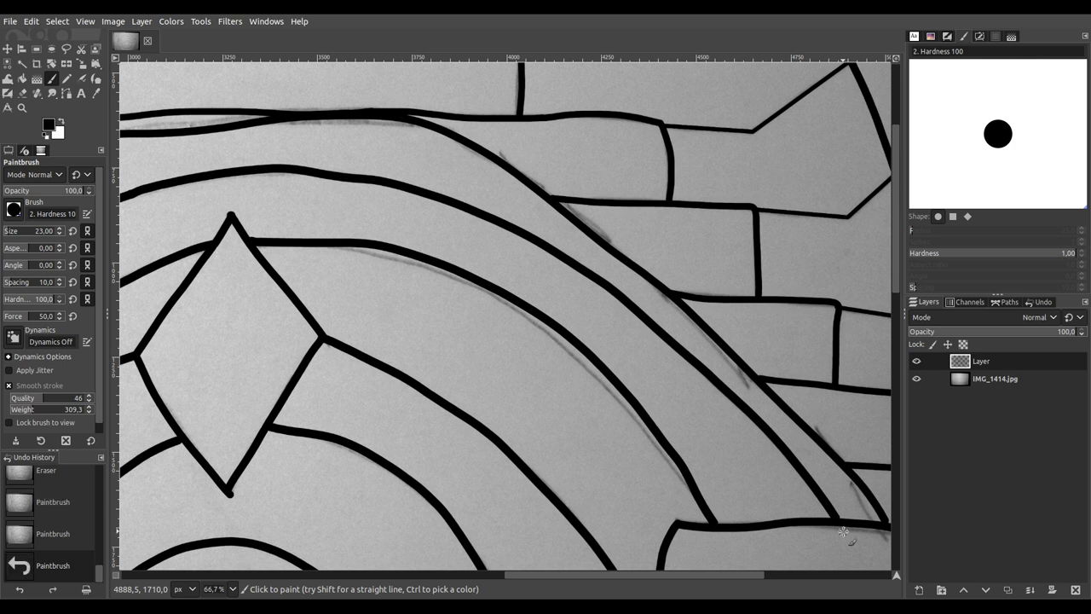
{"action": "key", "text": "ctrl+s"}
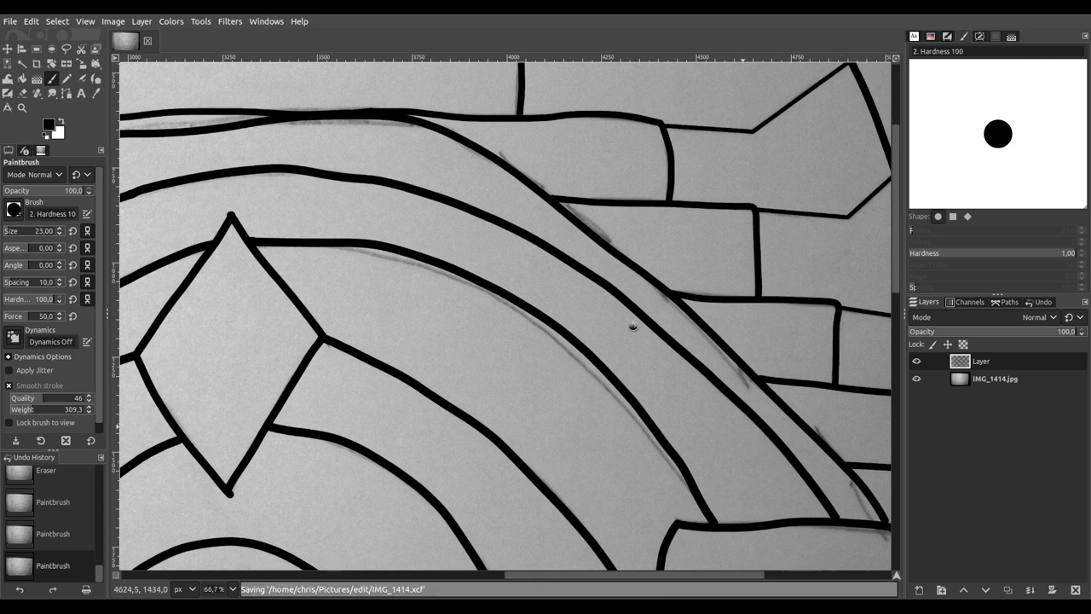
Step: Add a new layer between the line art layer and IMG_1414.jpg and fill it with white
{"action": "scroll", "coordinate": [436, 337], "scroll_direction": "down", "scroll_amount": 6}
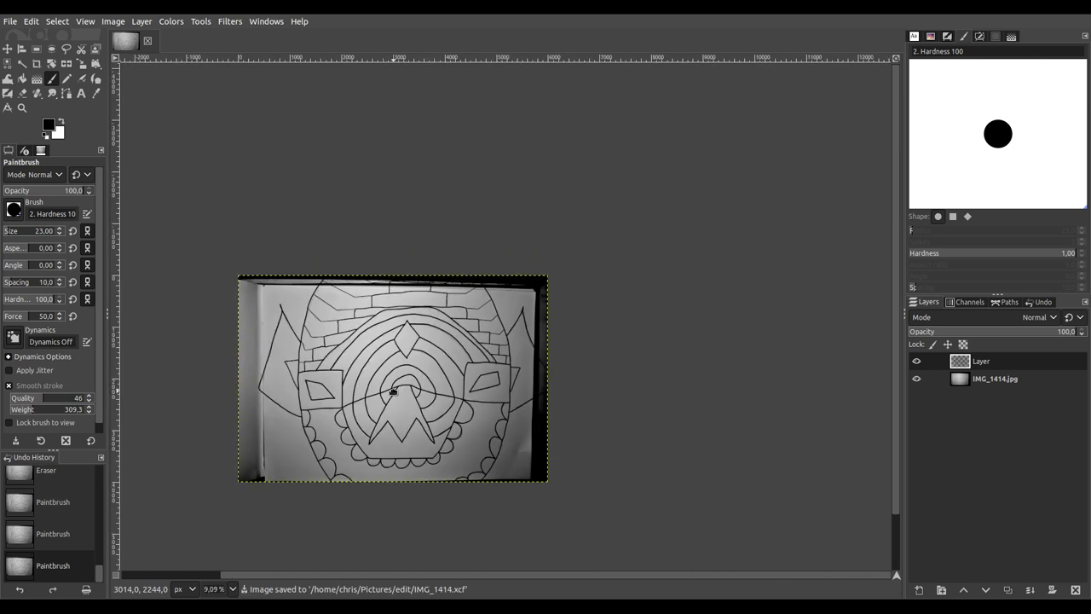
{"action": "scroll", "coordinate": [577, 356], "scroll_direction": "up", "scroll_amount": 2}
{"action": "left_click_drag", "start_coordinate": [577, 357], "coordinate": [520, 356]}
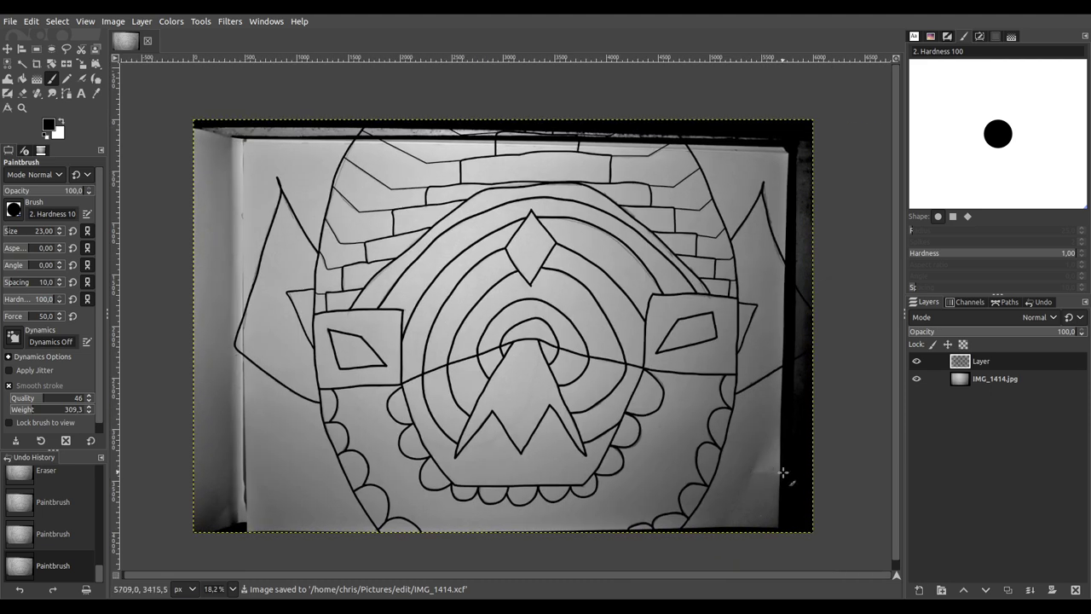
{"action": "left_click", "coordinate": [1004, 380]}
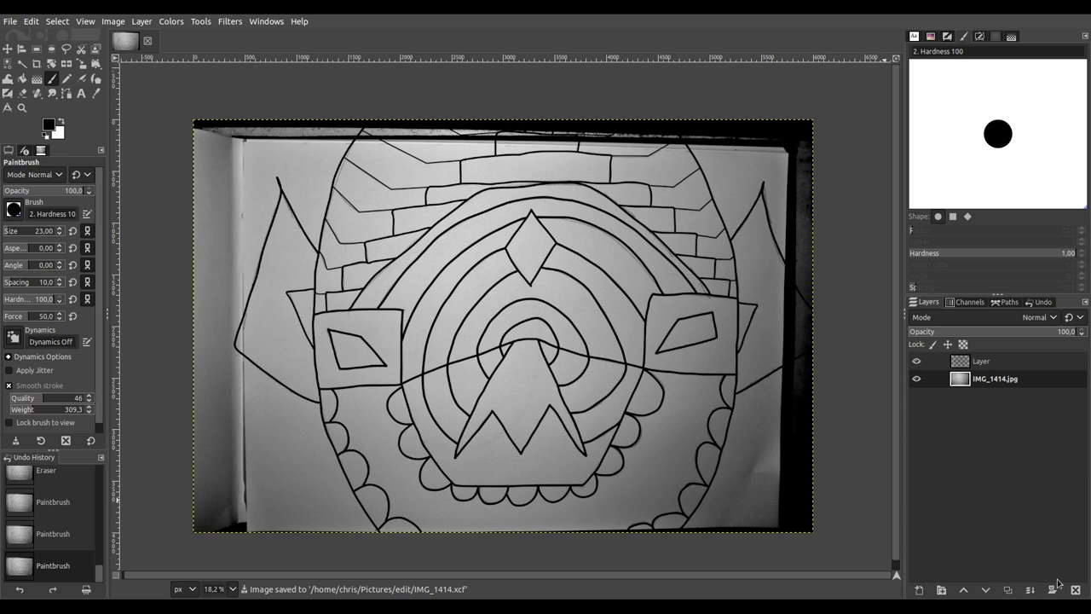
{"action": "left_click", "coordinate": [919, 589], "text": "shift"}
{"action": "left_click", "coordinate": [22, 78]}
{"action": "left_click", "coordinate": [415, 260]}
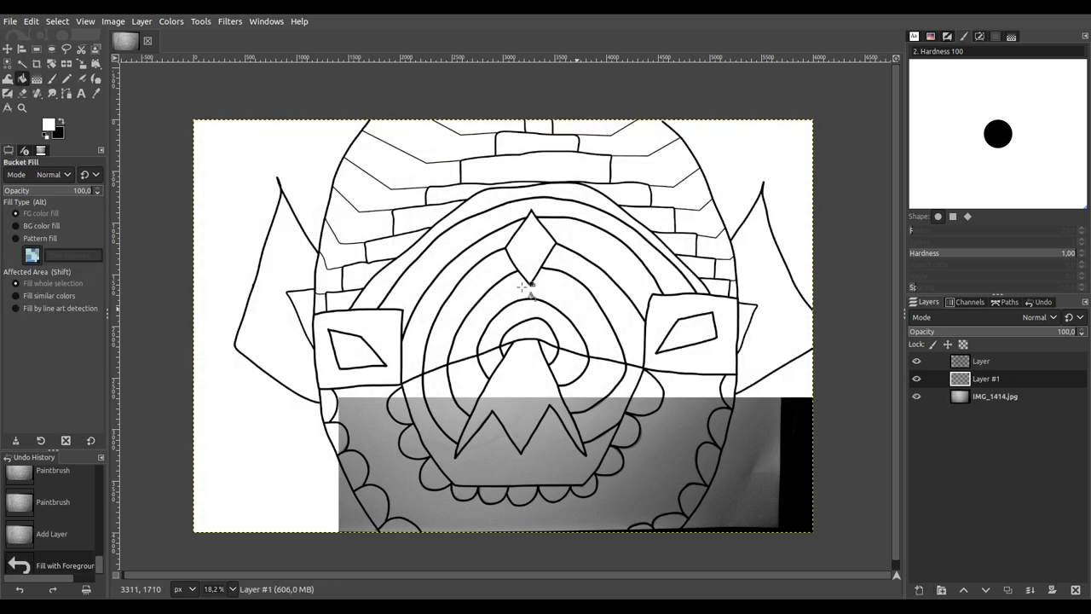
Step: Merge the line art layer down onto the white background layer and apply the Threshold adjustment to the merged layer
{"action": "left_click", "coordinate": [1011, 364]}
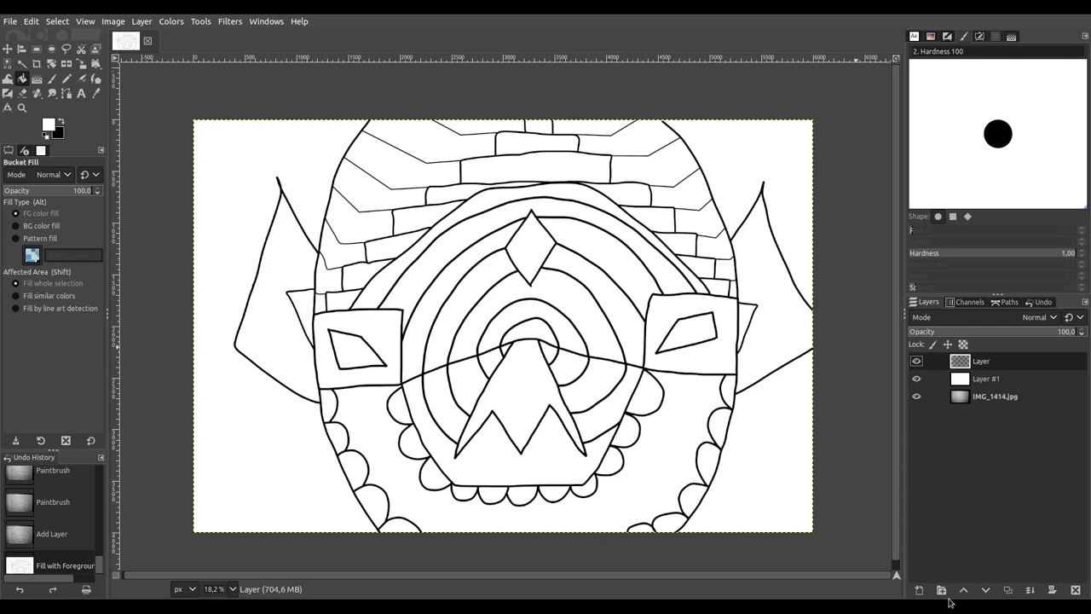
{"action": "left_click", "coordinate": [1029, 591]}
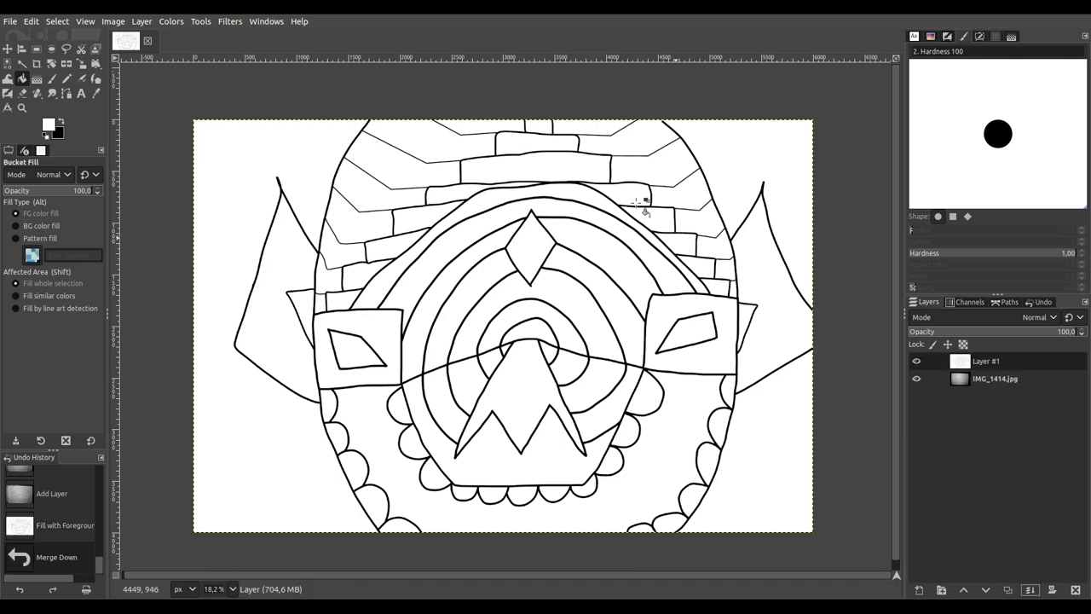
{"action": "left_click", "coordinate": [171, 21]}
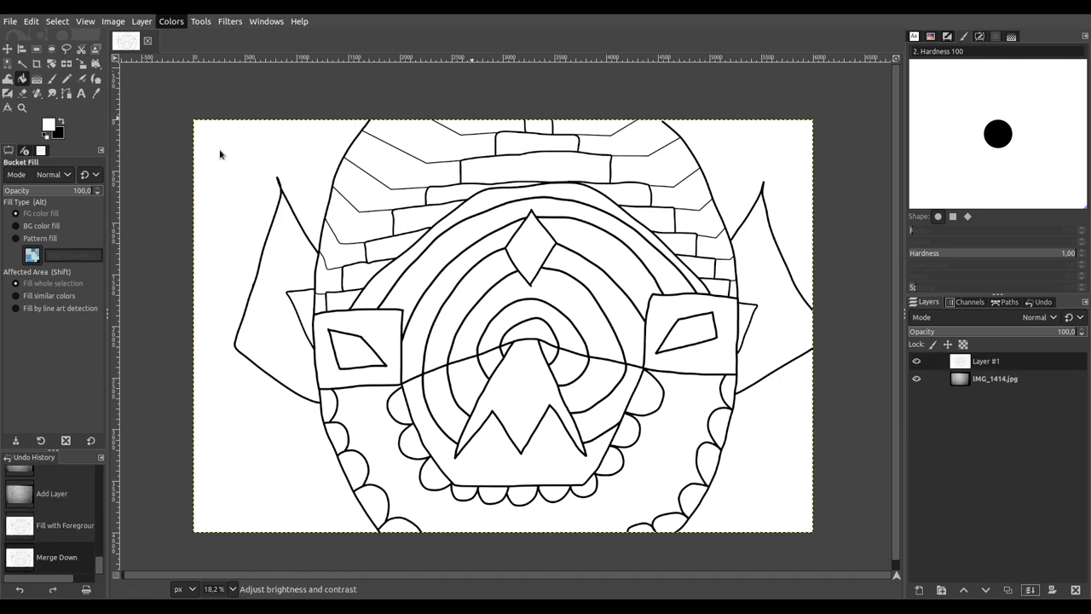
{"action": "left_click", "coordinate": [253, 322]}
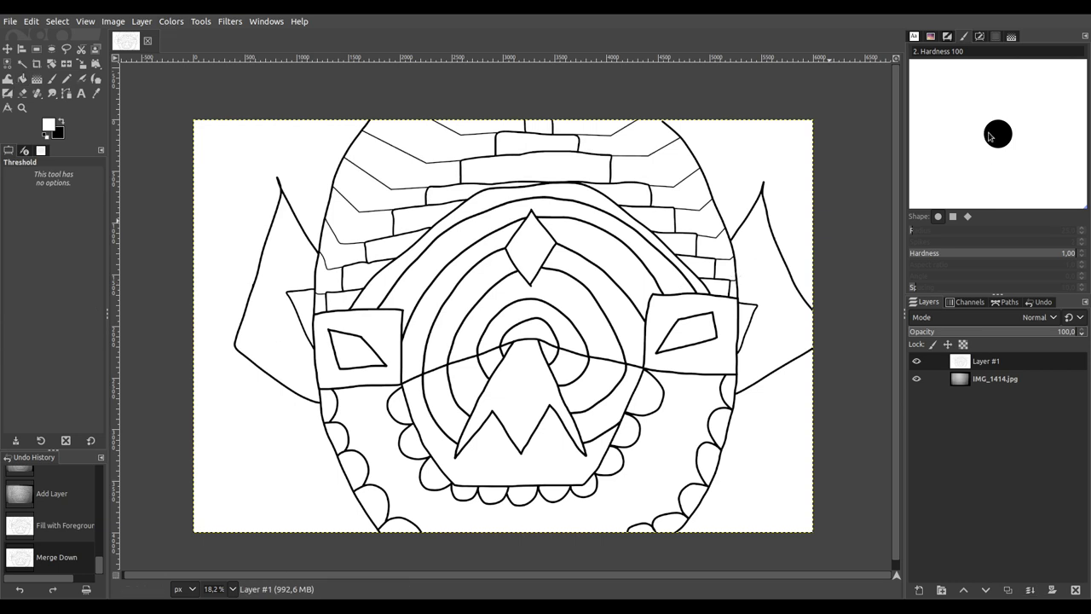
Step: Clear the image's undo history and save IMG_1414.xcf
{"action": "left_click", "coordinate": [979, 203]}
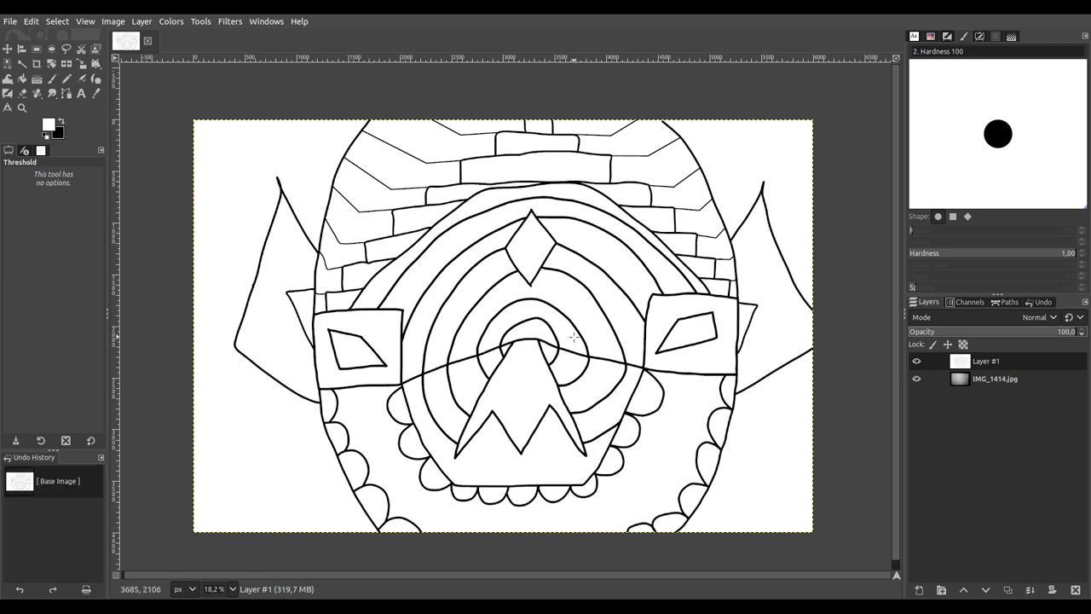
{"action": "key", "text": "ctrl+s"}
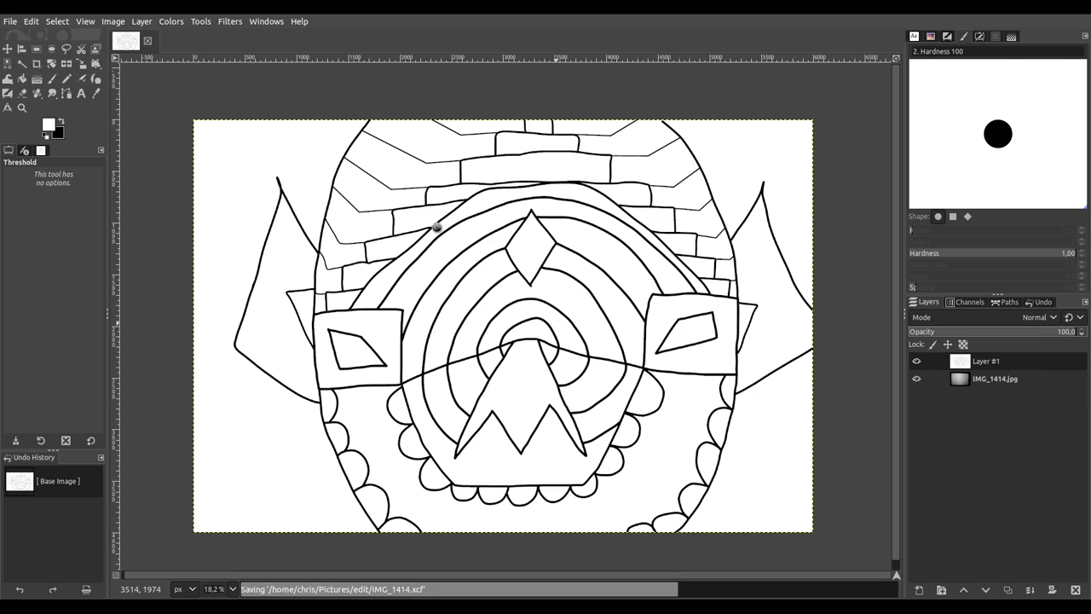
Step: Fuzzy-select the zigzag-edged nose triangle and paint it bright green with the Paintbrush at size 782
{"action": "left_click_drag", "start_coordinate": [512, 261], "coordinate": [456, 240]}
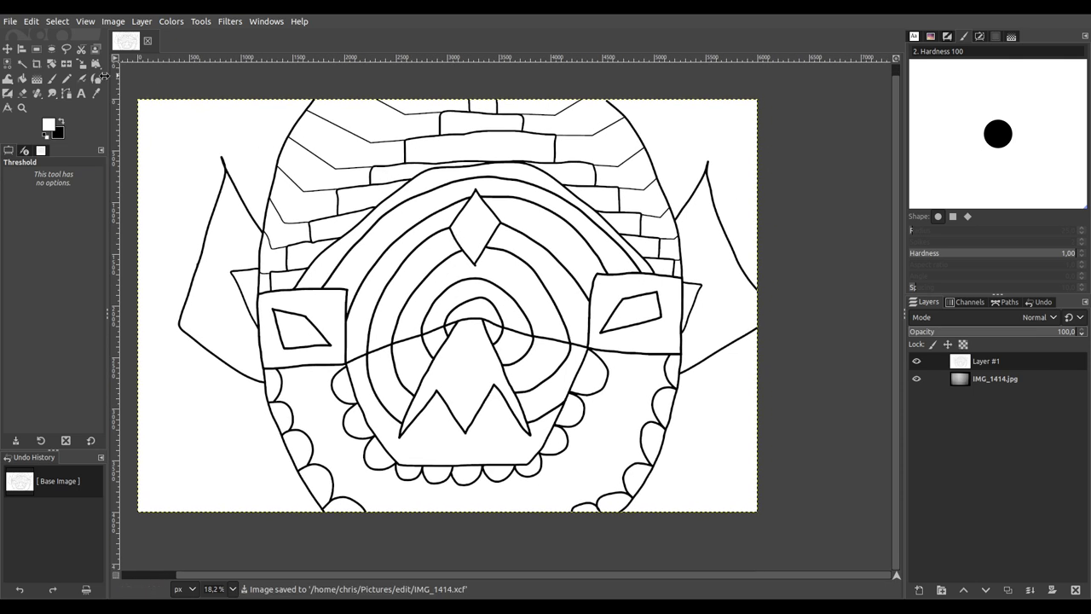
{"action": "left_click", "coordinate": [22, 63]}
{"action": "left_click", "coordinate": [468, 369]}
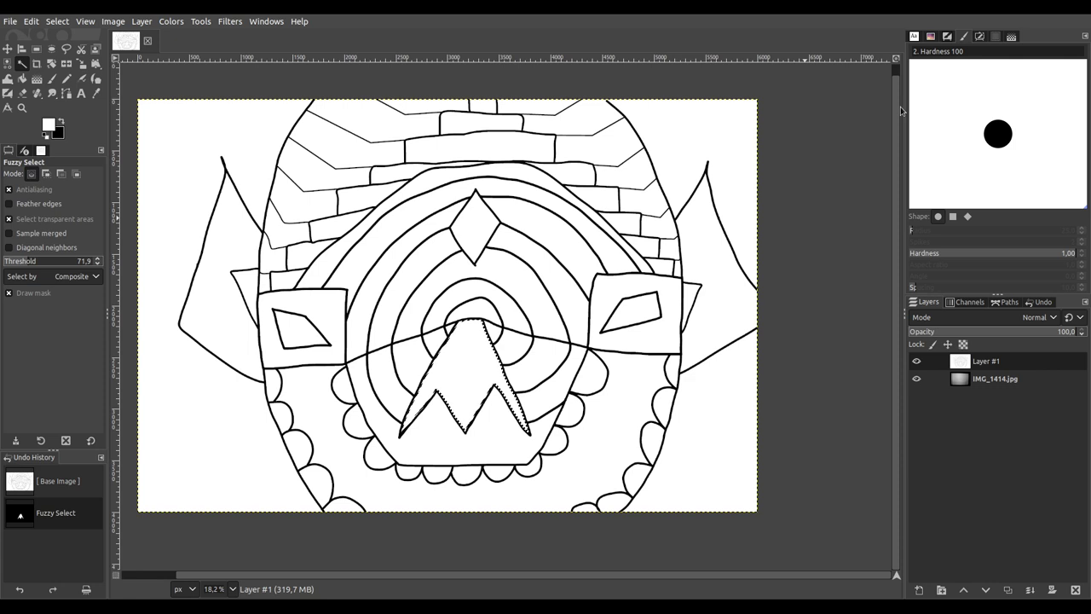
{"action": "left_click", "coordinate": [52, 78]}
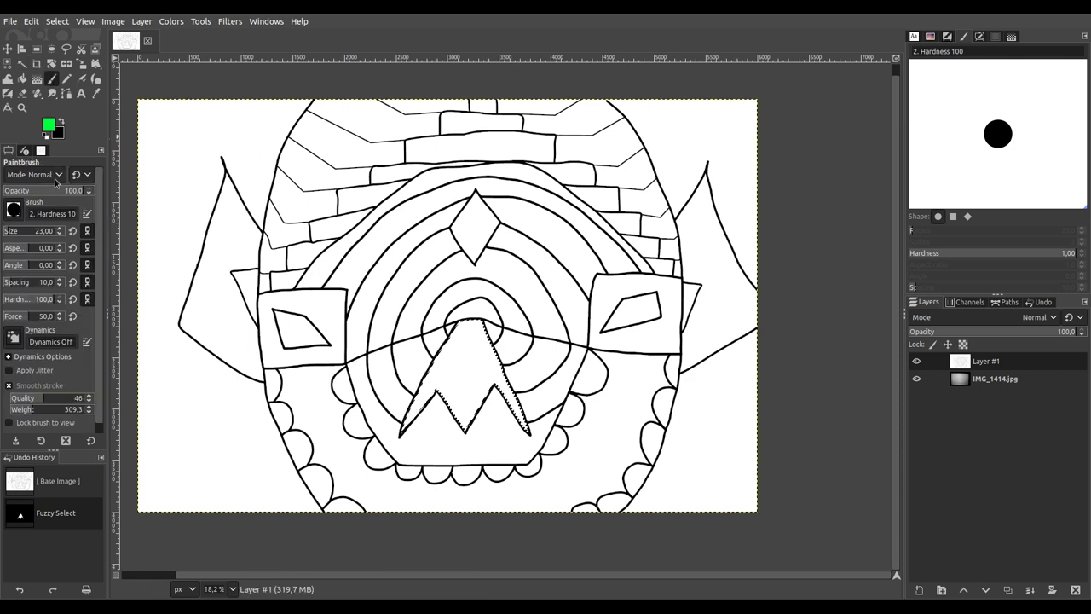
{"action": "left_click", "coordinate": [47, 231]}
{"action": "left_click_drag", "start_coordinate": [473, 337], "coordinate": [448, 375]}
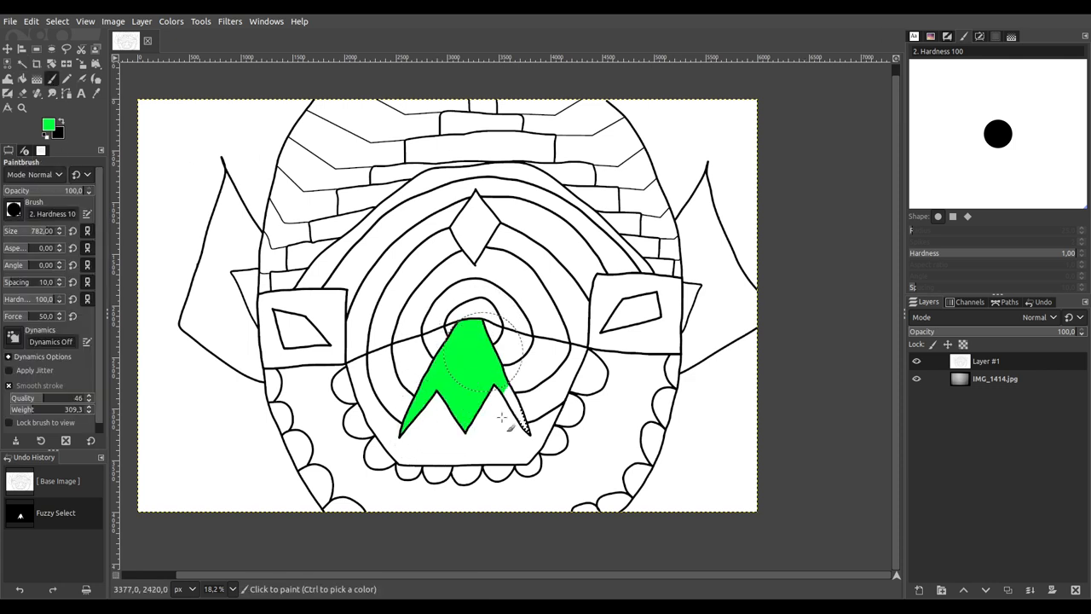
{"action": "left_click_drag", "start_coordinate": [512, 350], "coordinate": [509, 345]}
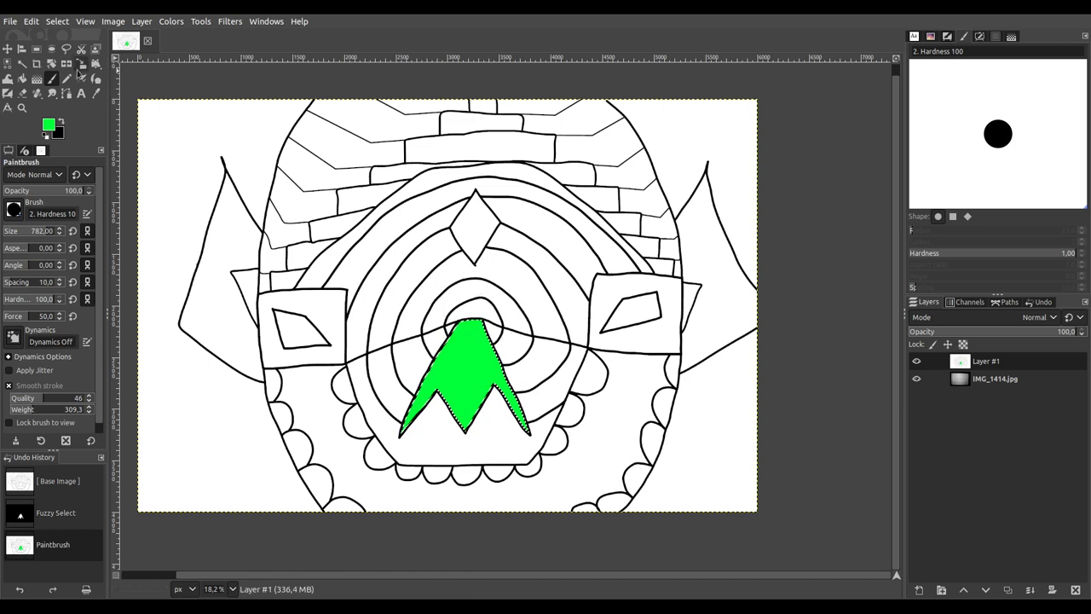
Step: Fuzzy-select the mouth area beneath the green nose, including its strip up to the left eye box, and paint it hot pink
{"action": "left_click", "coordinate": [23, 65]}
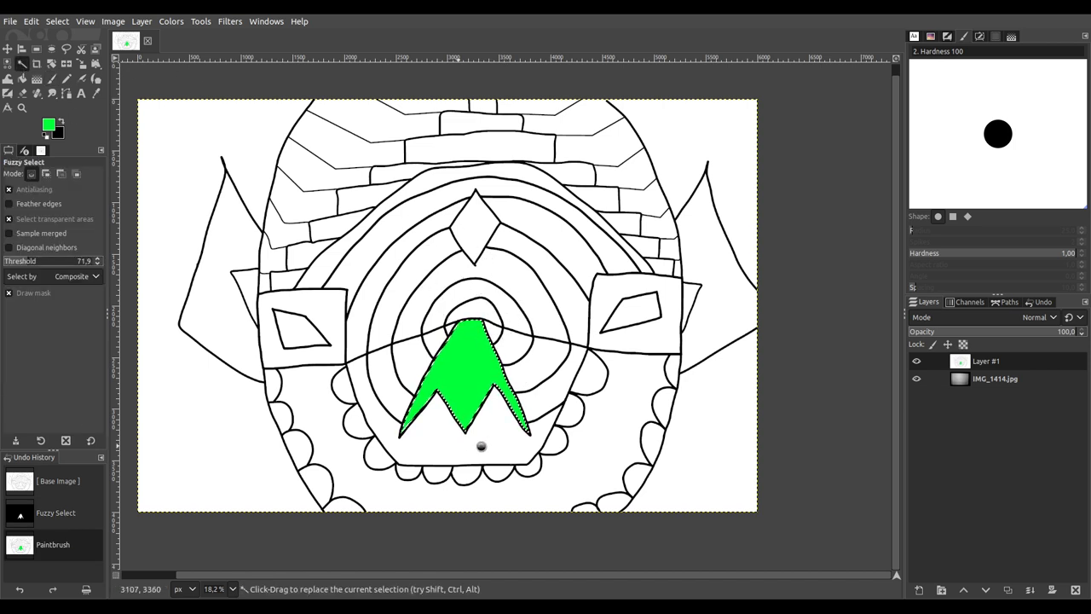
{"action": "left_click", "coordinate": [480, 445]}
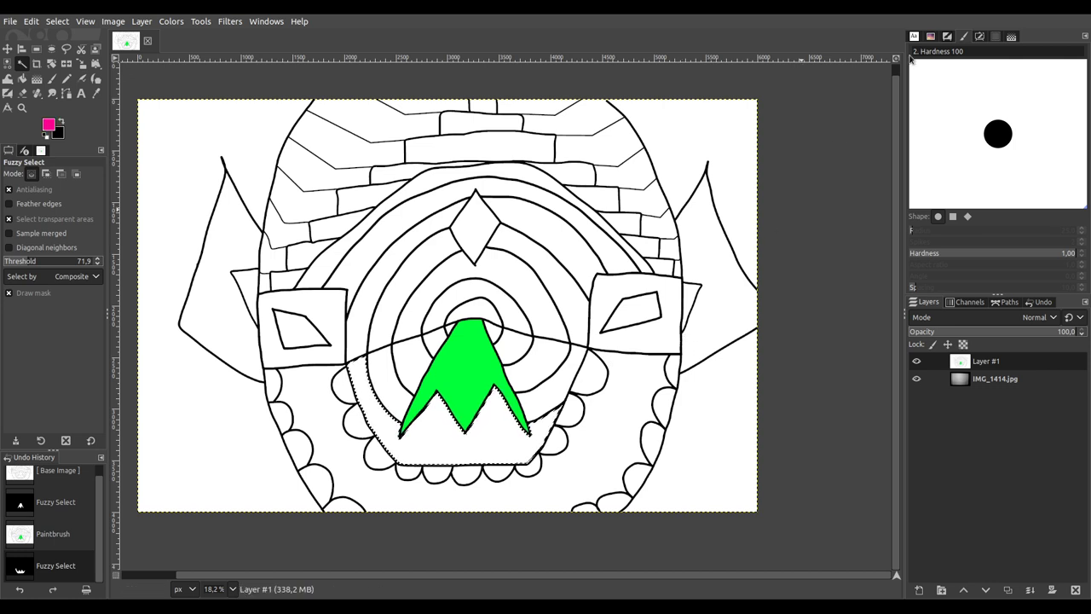
{"action": "left_click", "coordinate": [51, 79]}
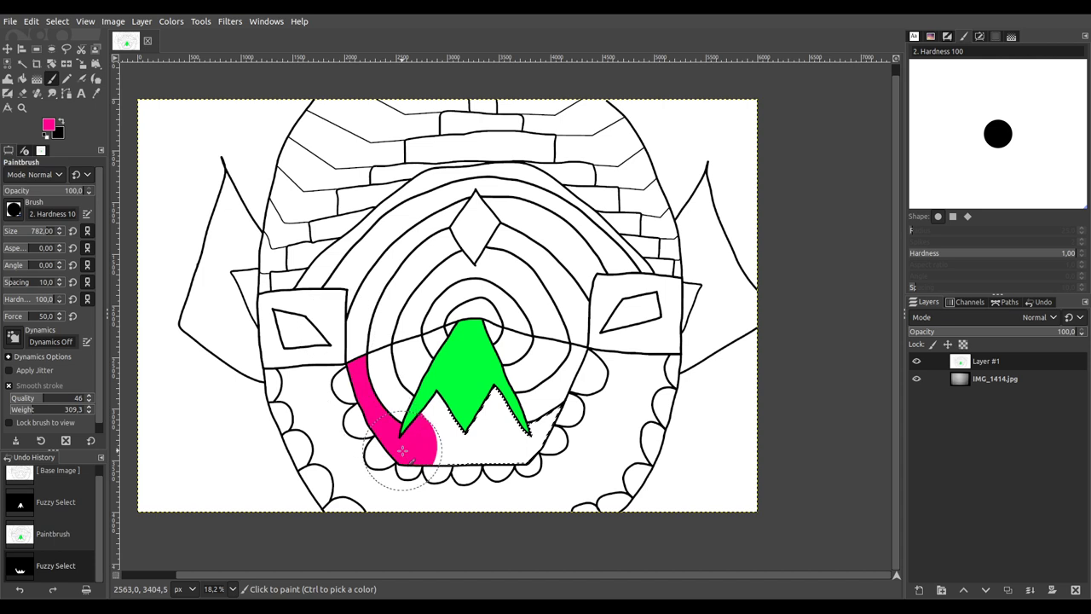
{"action": "left_click", "coordinate": [584, 445]}
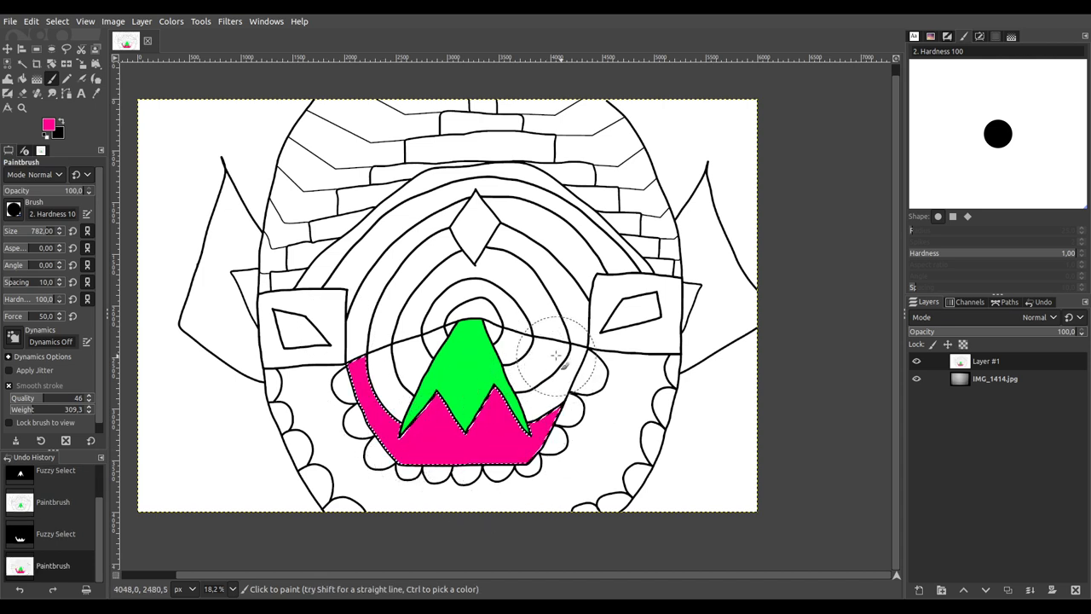
Step: Try to extend the hot pink to the left and right ring bands between the diamond and the eye boxes
{"action": "left_click", "coordinate": [22, 63]}
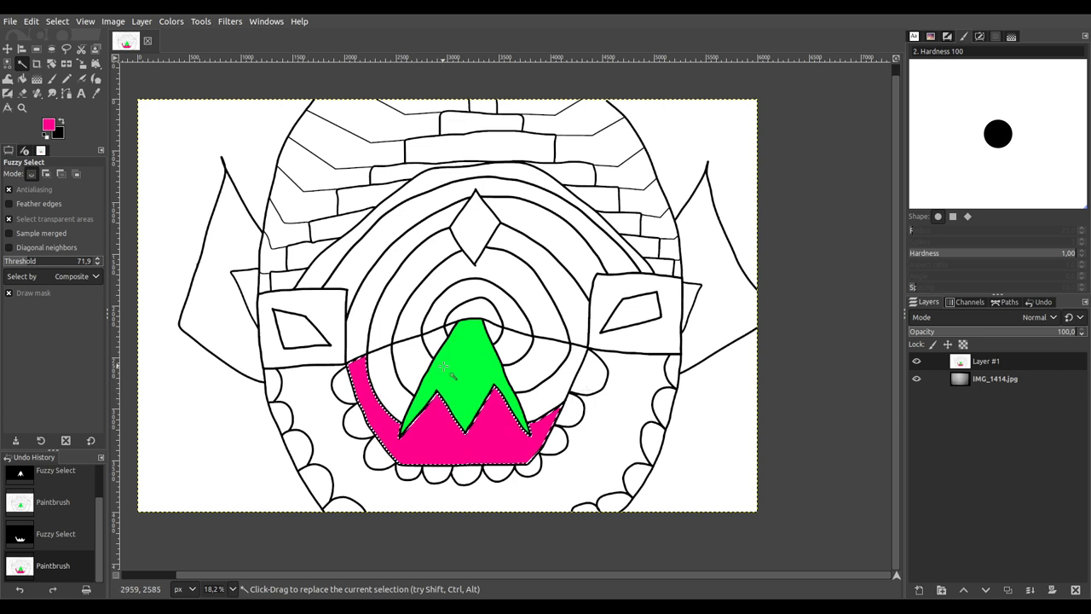
{"action": "left_click", "coordinate": [370, 314], "text": "shift"}
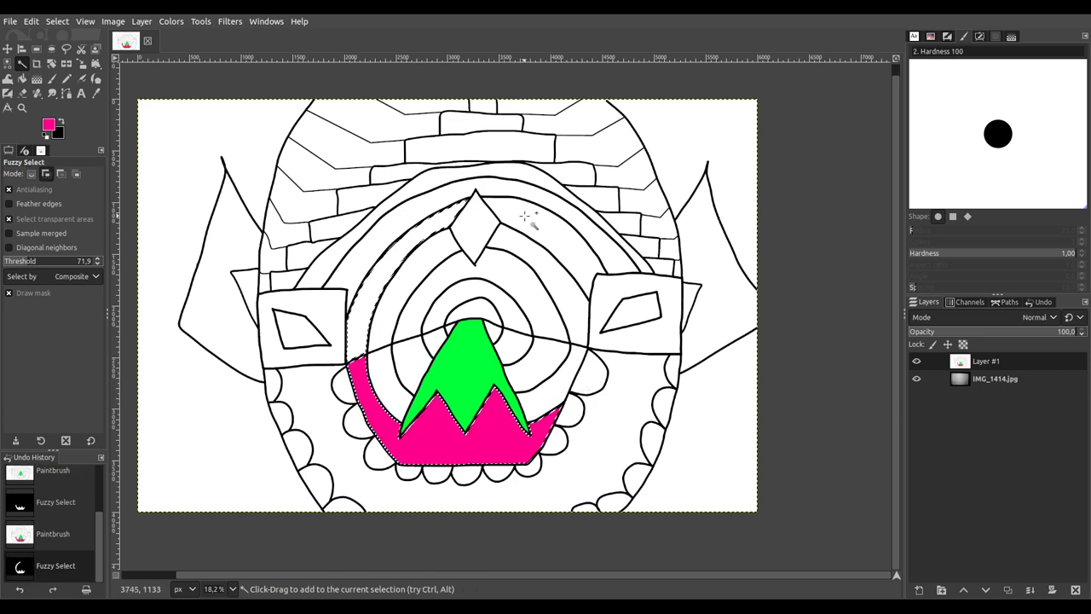
{"action": "left_click", "coordinate": [588, 255], "text": "shift"}
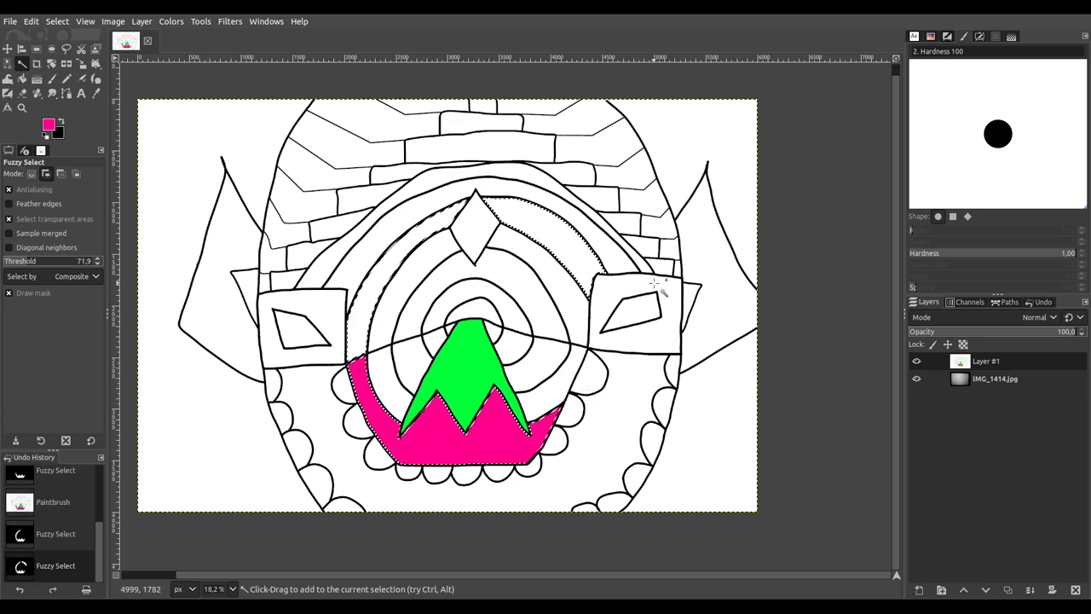
{"action": "left_click", "coordinate": [51, 78]}
{"action": "mouse_move", "coordinate": [456, 205]}
{"action": "left_mouse_down"}
{"action": "mouse_move", "coordinate": [358, 350]}
{"action": "mouse_move", "coordinate": [371, 426]}
{"action": "left_mouse_up"}
{"action": "mouse_move", "coordinate": [490, 200]}
{"action": "left_mouse_down"}
{"action": "mouse_move", "coordinate": [558, 241]}
{"action": "mouse_move", "coordinate": [637, 300]}
{"action": "mouse_move", "coordinate": [649, 339]}
{"action": "mouse_move", "coordinate": [622, 339]}
{"action": "mouse_move", "coordinate": [563, 416]}
{"action": "left_mouse_up"}
{"action": "scroll", "coordinate": [564, 392], "scroll_direction": "down", "scroll_amount": 4}
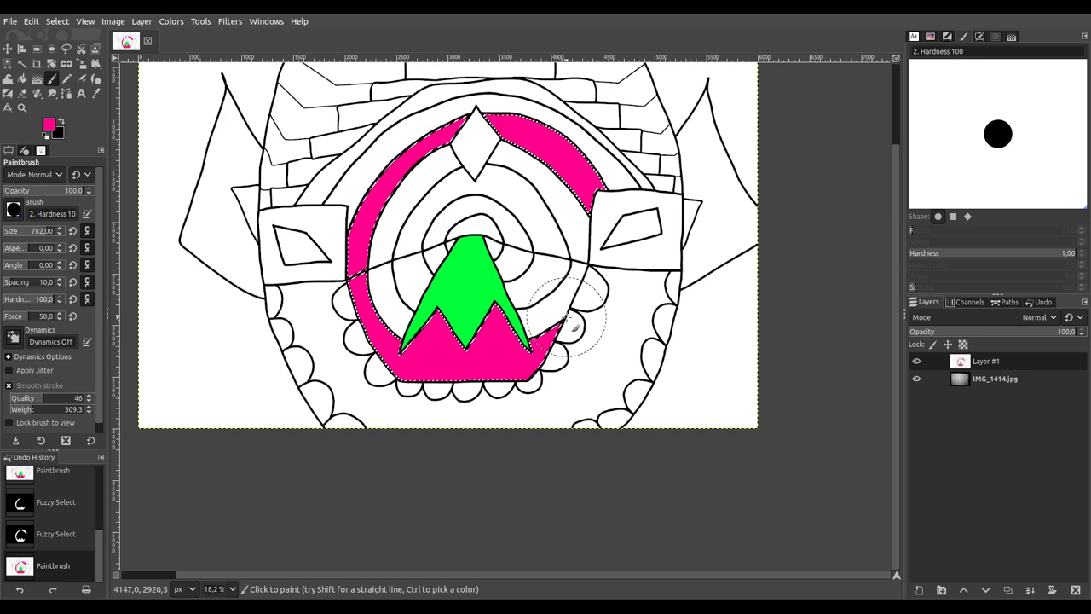
{"action": "key", "text": "ctrl+z"}
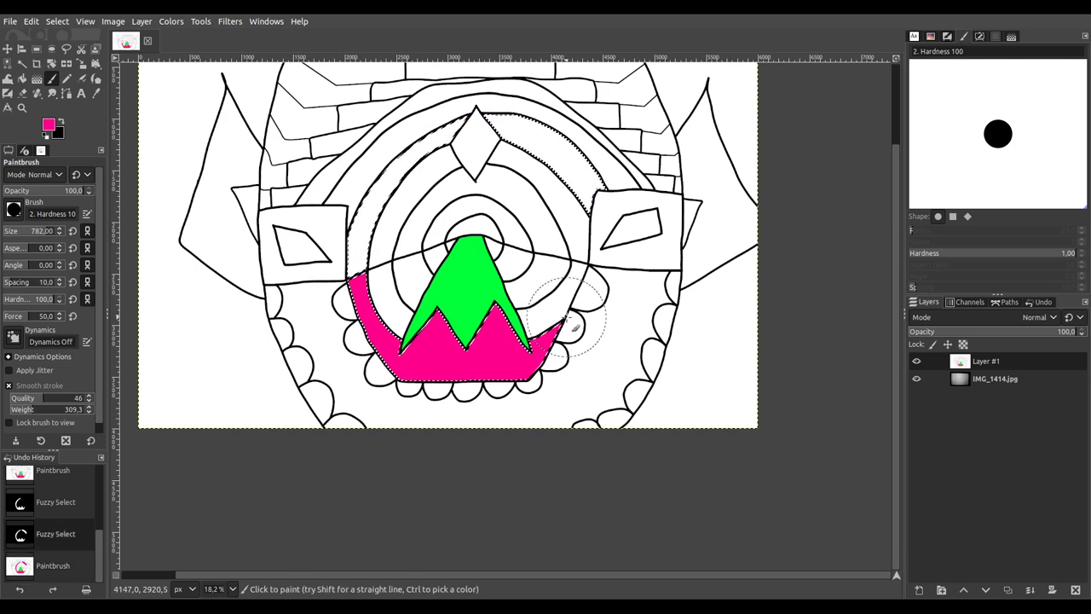
Step: Select the ring segments directly inside the pink area on both sides of the nose, below the brow line, and paint them dark magenta
{"action": "left_click_drag", "start_coordinate": [558, 342], "coordinate": [479, 396]}
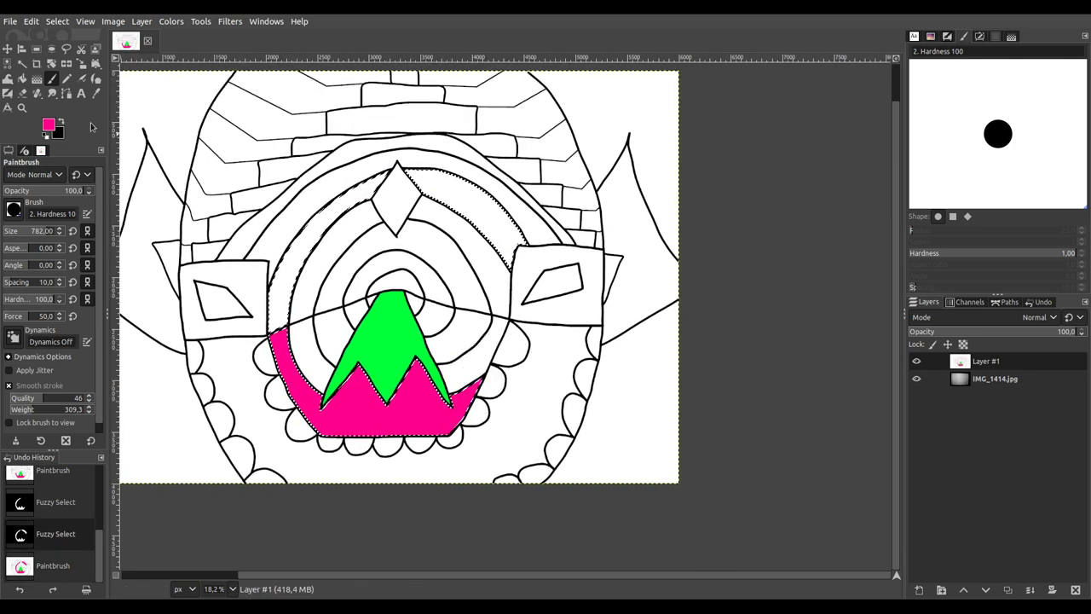
{"action": "left_click", "coordinate": [22, 63]}
{"action": "left_click_drag", "start_coordinate": [316, 368], "coordinate": [412, 330]}
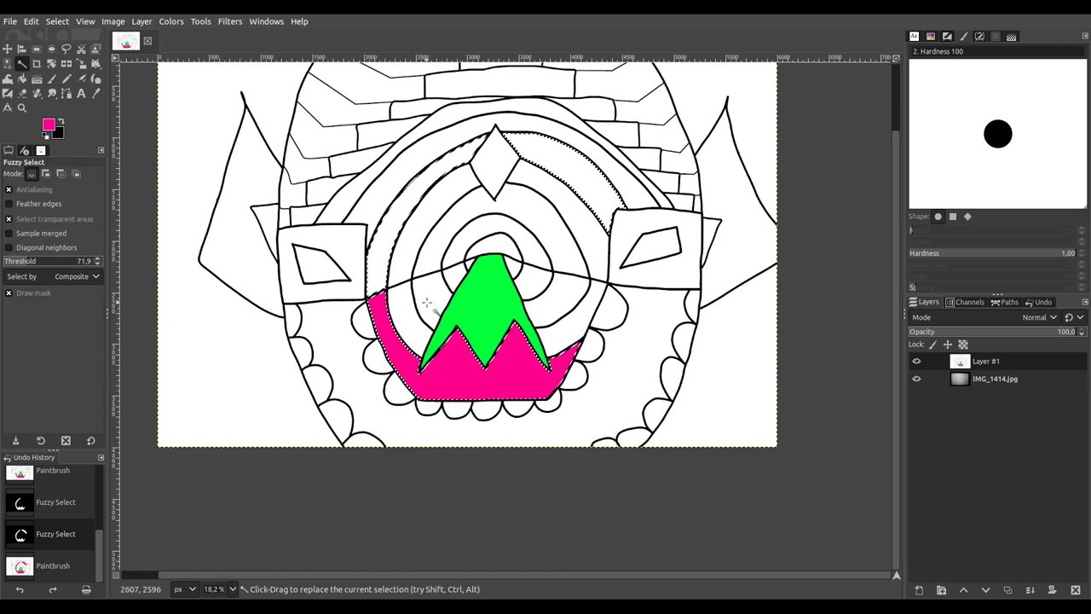
{"action": "key", "text": "ctrl+z"}
{"action": "left_click", "coordinate": [413, 331]}
{"action": "left_click", "coordinate": [581, 333], "text": "shift"}
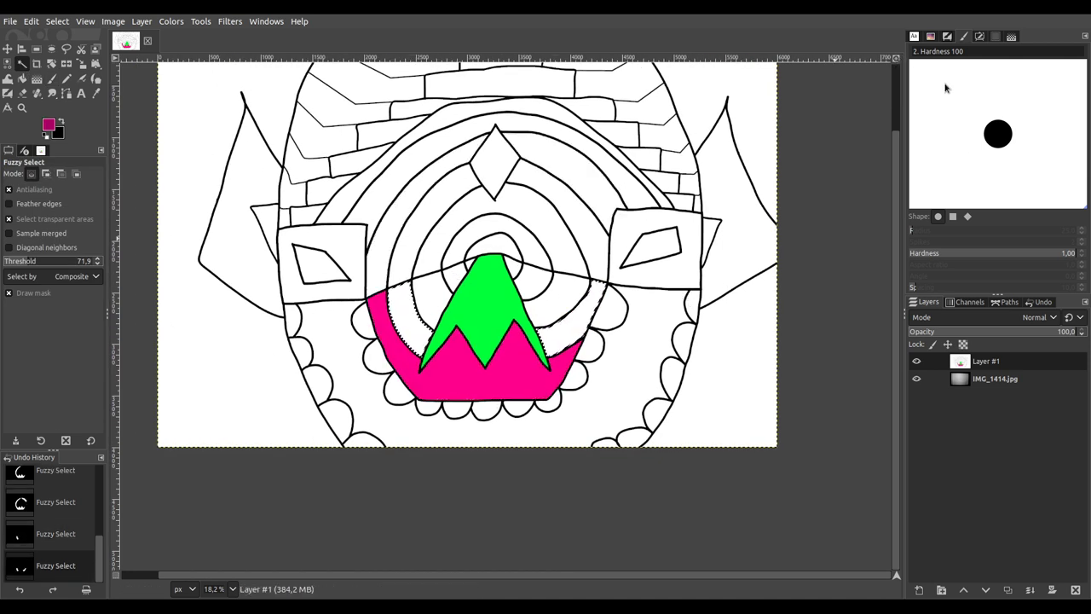
{"action": "key", "text": "p"}
{"action": "mouse_move", "coordinate": [426, 335]}
{"action": "left_mouse_down"}
{"action": "mouse_move", "coordinate": [454, 358]}
{"action": "mouse_move", "coordinate": [533, 353]}
{"action": "mouse_move", "coordinate": [606, 282]}
{"action": "left_mouse_up"}
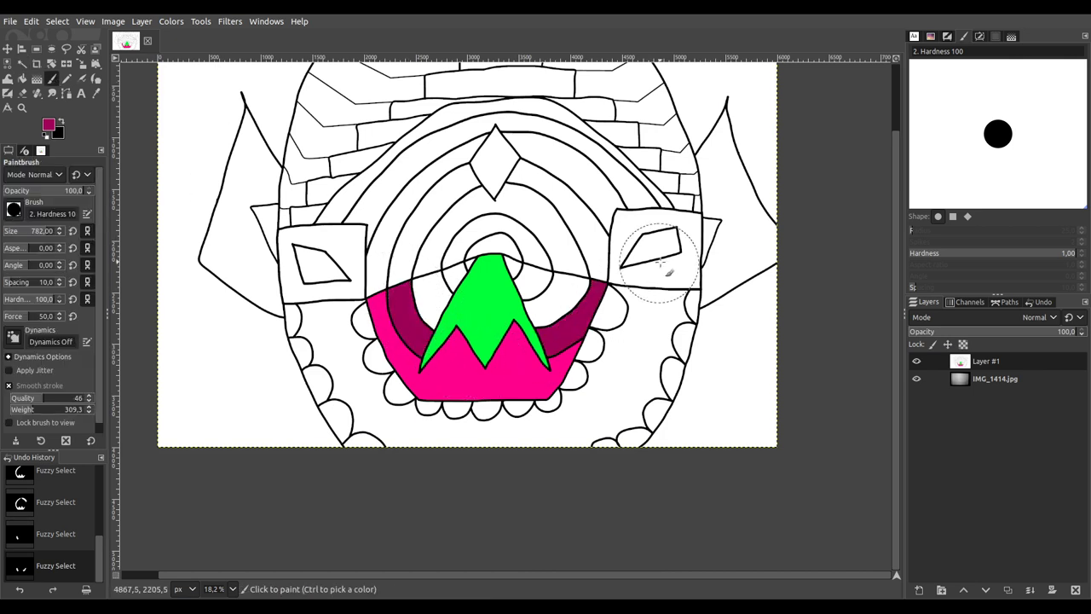
Step: Select the next inner ring segments on both sides of the nose, below the brow line, and paint them a darker plum
{"action": "left_click", "coordinate": [22, 63]}
{"action": "left_click", "coordinate": [431, 298]}
{"action": "left_click", "coordinate": [563, 314], "text": "shift"}
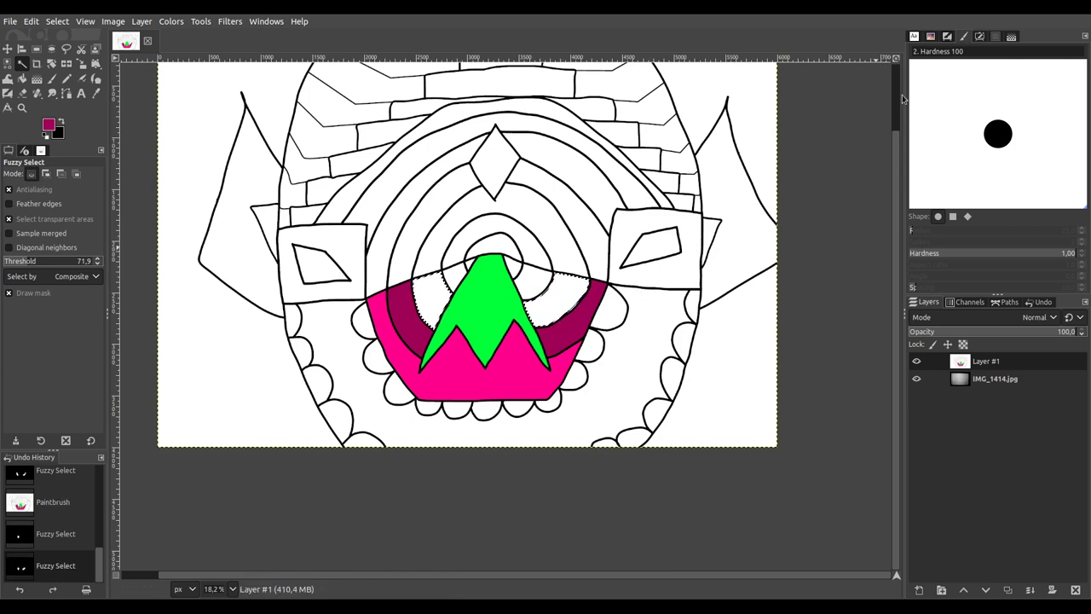
{"action": "left_click", "coordinate": [51, 79]}
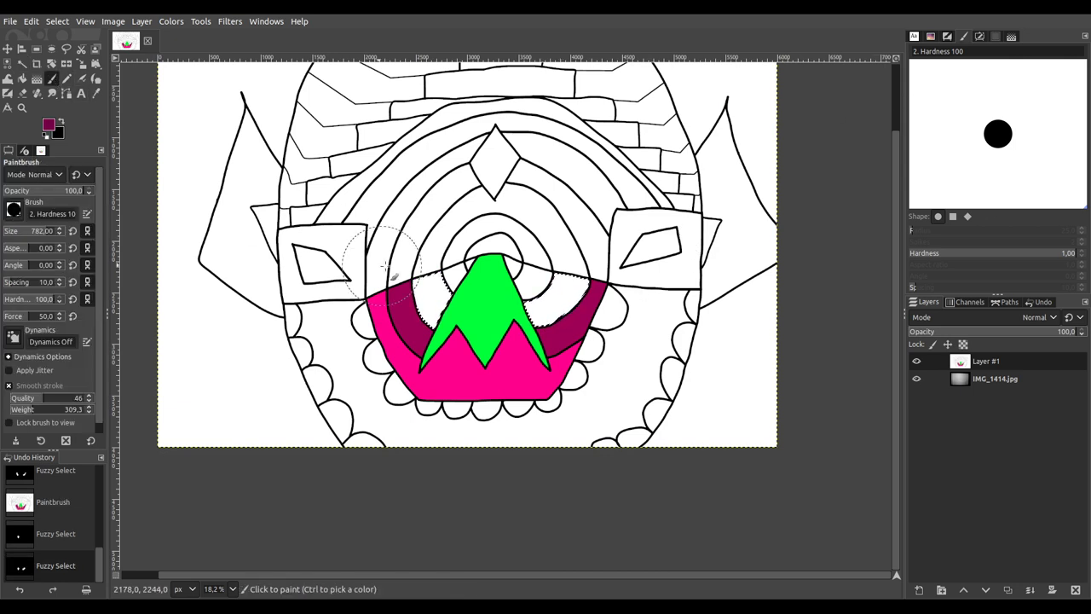
{"action": "mouse_move", "coordinate": [460, 321]}
{"action": "left_mouse_down"}
{"action": "mouse_move", "coordinate": [554, 299]}
{"action": "mouse_move", "coordinate": [567, 307]}
{"action": "left_mouse_up"}
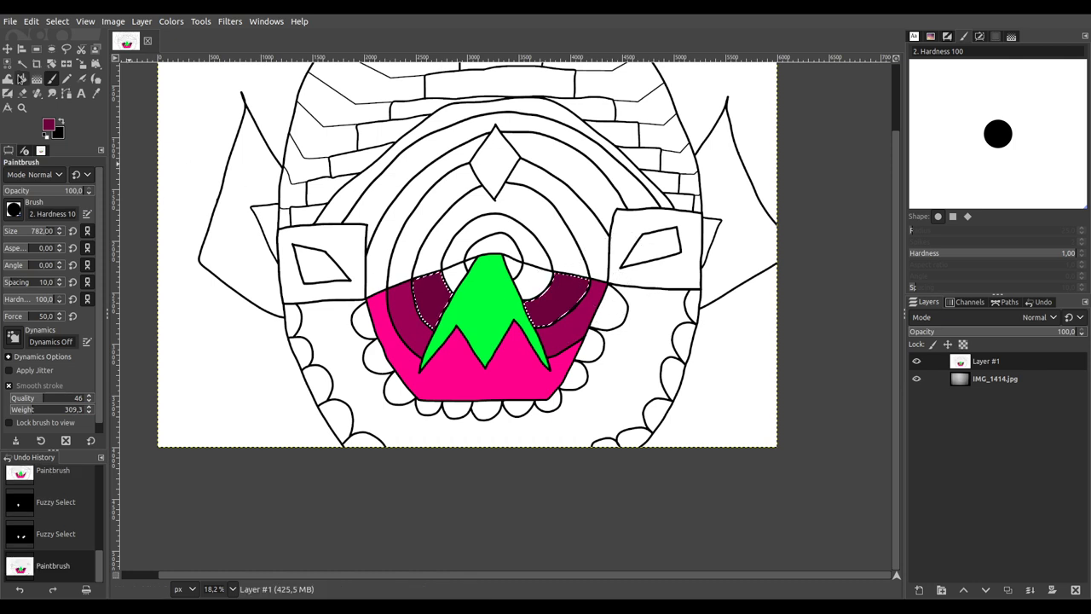
Step: Select the small ring segments inside the plum ones on both sides of the nose and paint them a still darker plum
{"action": "left_click", "coordinate": [22, 63]}
{"action": "left_click", "coordinate": [451, 269]}
{"action": "left_click", "coordinate": [532, 280], "text": "shift"}
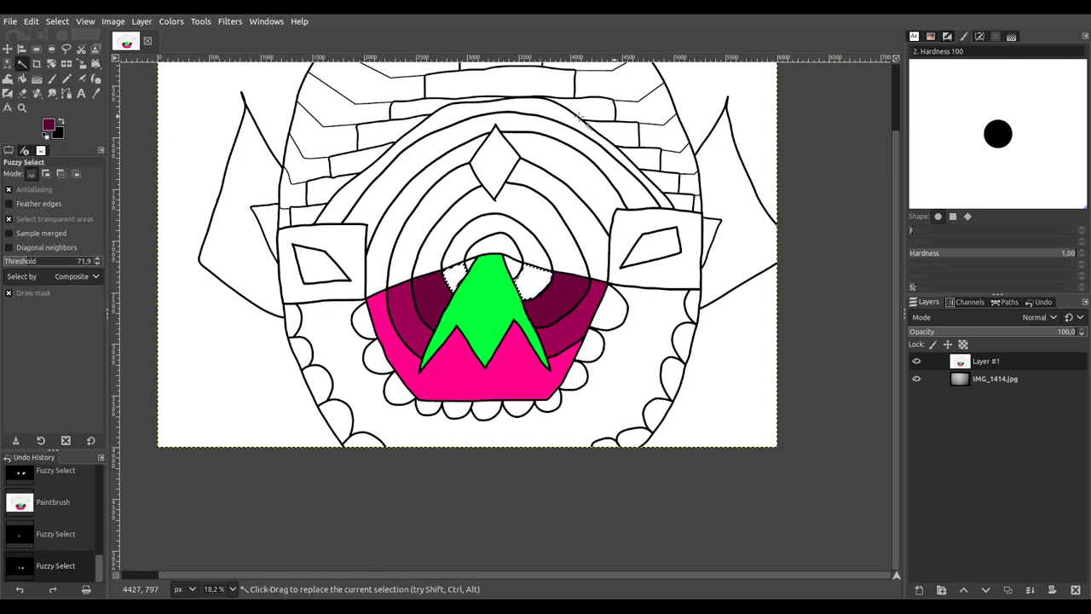
{"action": "left_click", "coordinate": [51, 78]}
{"action": "mouse_move", "coordinate": [443, 251]}
{"action": "left_mouse_down"}
{"action": "mouse_move", "coordinate": [493, 294]}
{"action": "mouse_move", "coordinate": [546, 277]}
{"action": "left_mouse_up"}
Step: Select the two innermost slivers beside the nose's tip, below the brow line, and paint them the darkest plum
{"action": "scroll", "coordinate": [173, 147], "scroll_direction": "up", "scroll_amount": 1}
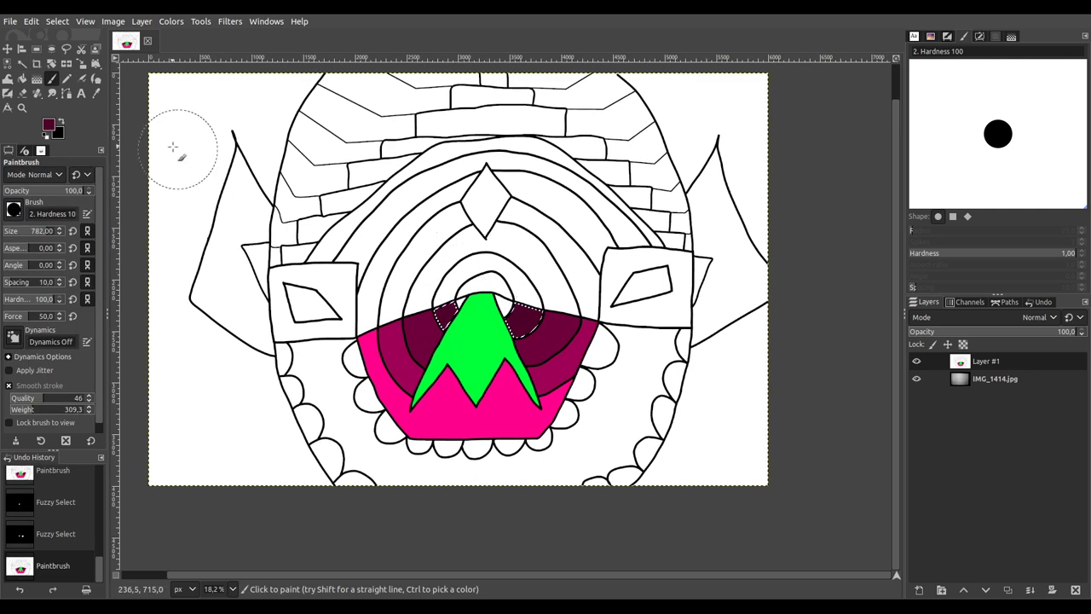
{"action": "left_click", "coordinate": [22, 63]}
{"action": "mouse_move", "coordinate": [467, 308]}
{"action": "left_mouse_down"}
{"action": "mouse_move", "coordinate": [503, 307]}
{"action": "mouse_move", "coordinate": [842, 188]}
{"action": "mouse_move", "coordinate": [895, 138]}
{"action": "left_mouse_up"}
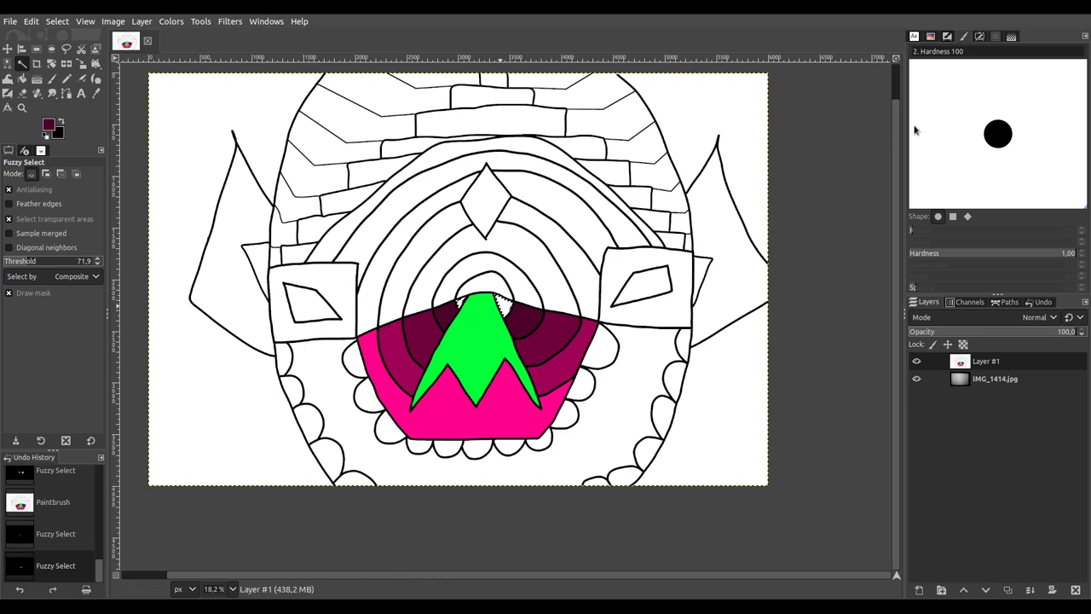
{"action": "left_click", "coordinate": [51, 78]}
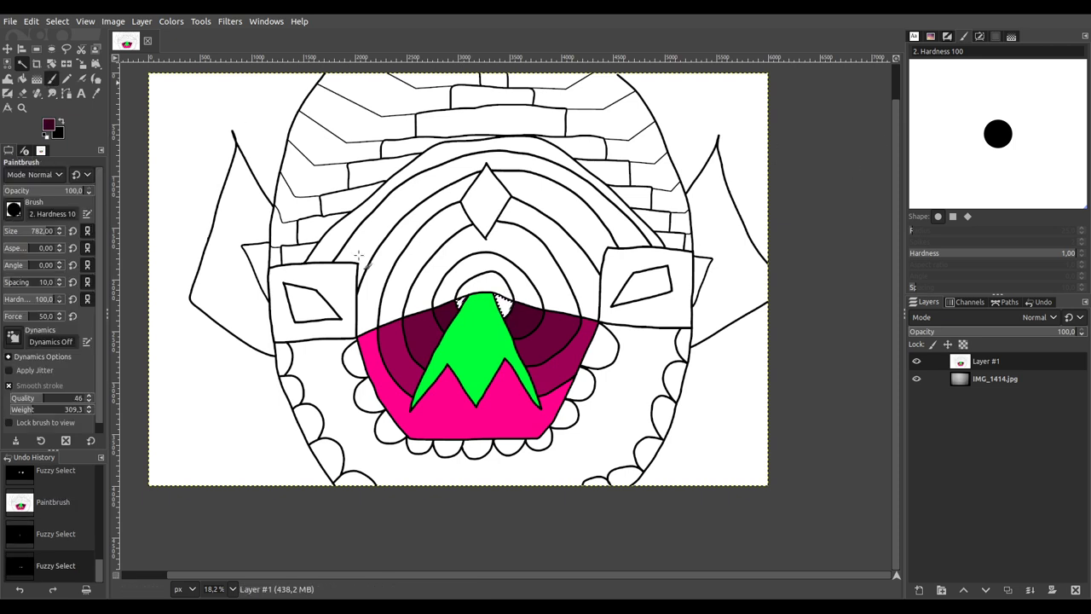
{"action": "left_click", "coordinate": [548, 319]}
Step: Select the small dome directly above the green nose's tip and paint it near-black navy
{"action": "left_click", "coordinate": [22, 63]}
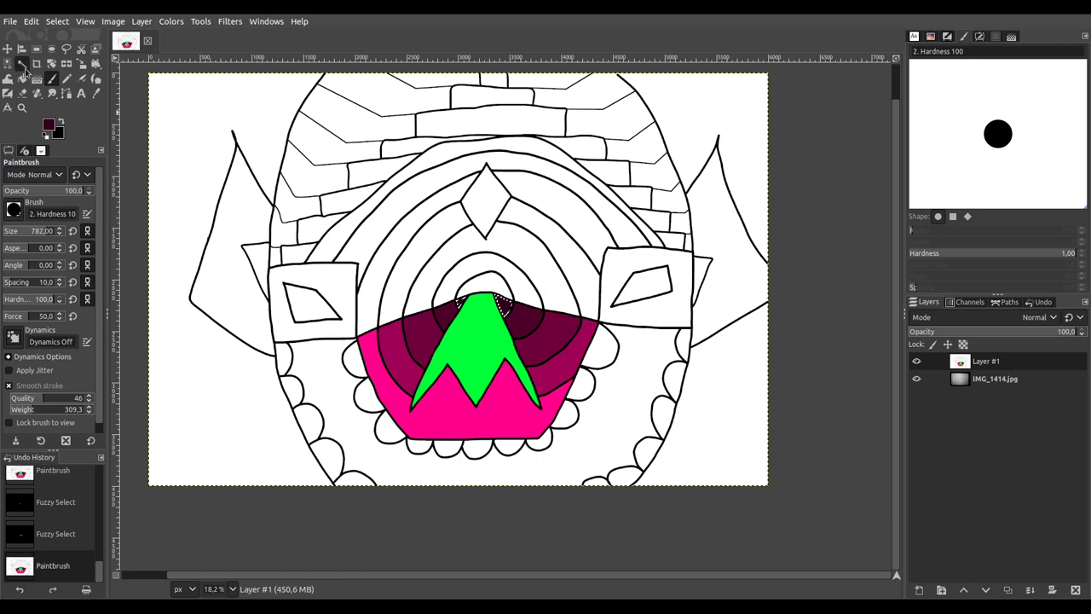
{"action": "left_click", "coordinate": [487, 289]}
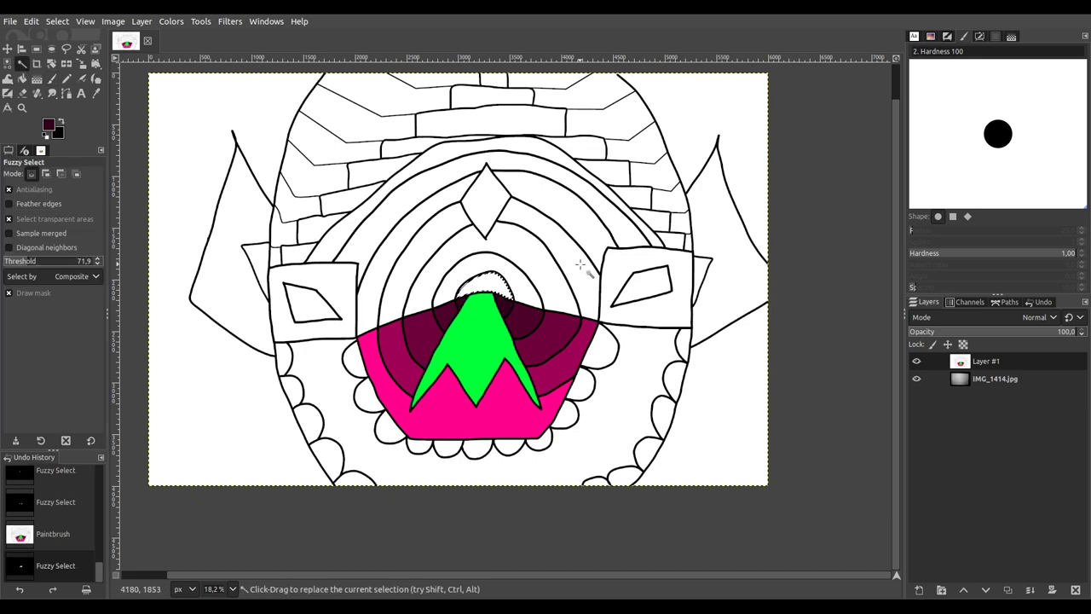
{"action": "scroll", "coordinate": [836, 205], "scroll_direction": "up", "scroll_amount": 2}
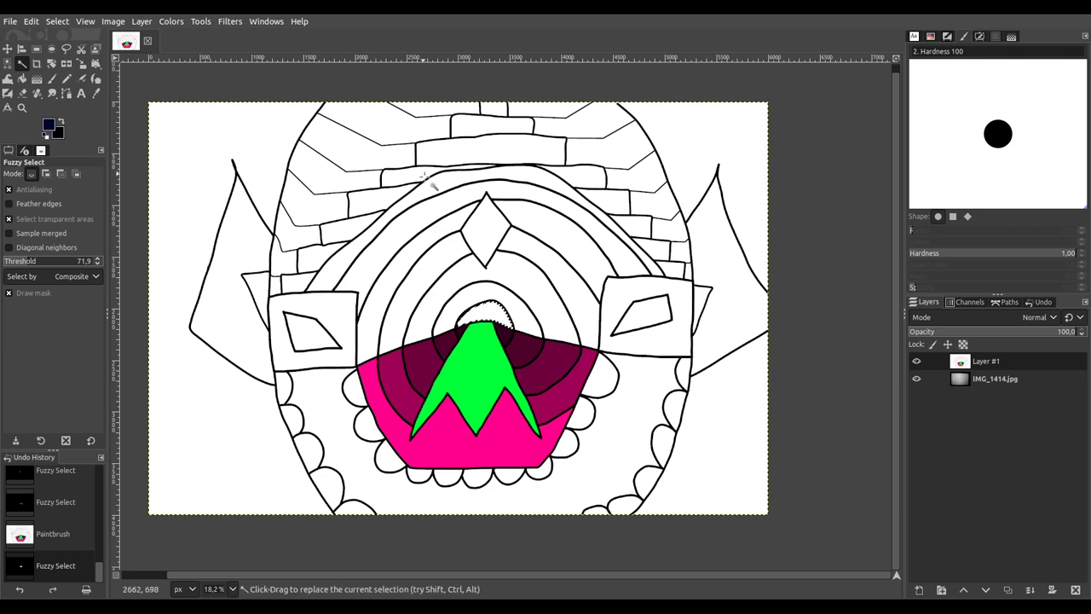
{"action": "left_click", "coordinate": [51, 79]}
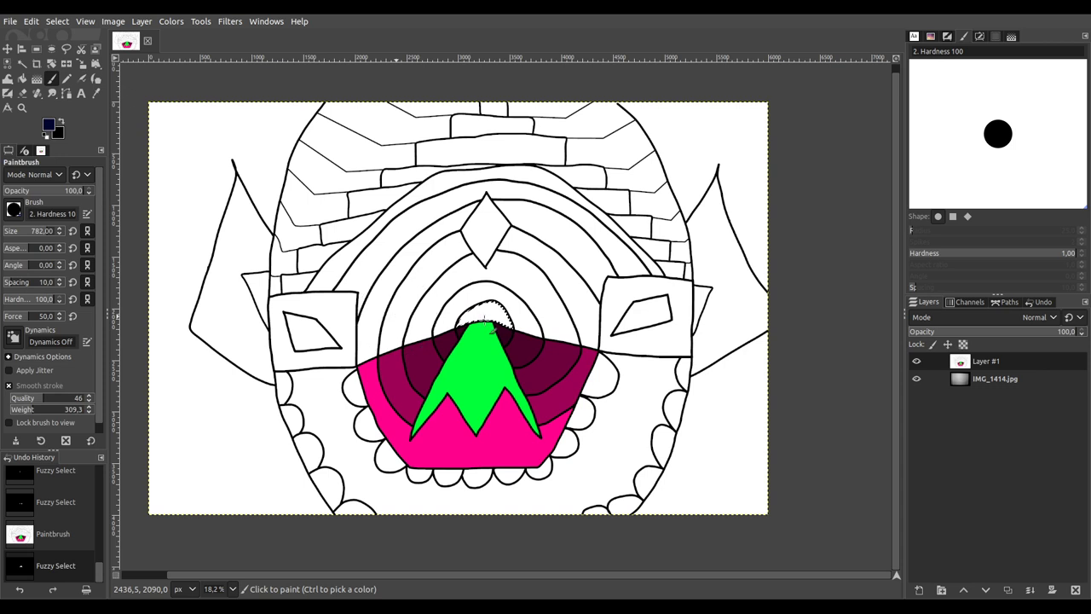
{"action": "left_click", "coordinate": [484, 322]}
Step: Select the ring around the near-black dome, above the brow line, and paint it very dark navy
{"action": "left_click", "coordinate": [22, 63]}
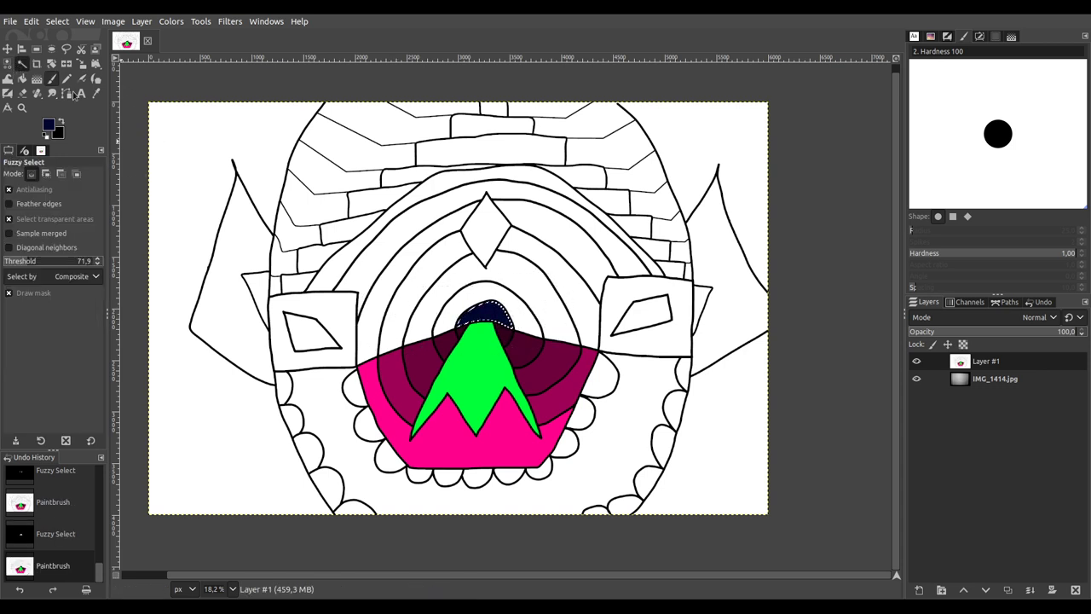
{"action": "left_click", "coordinate": [514, 312]}
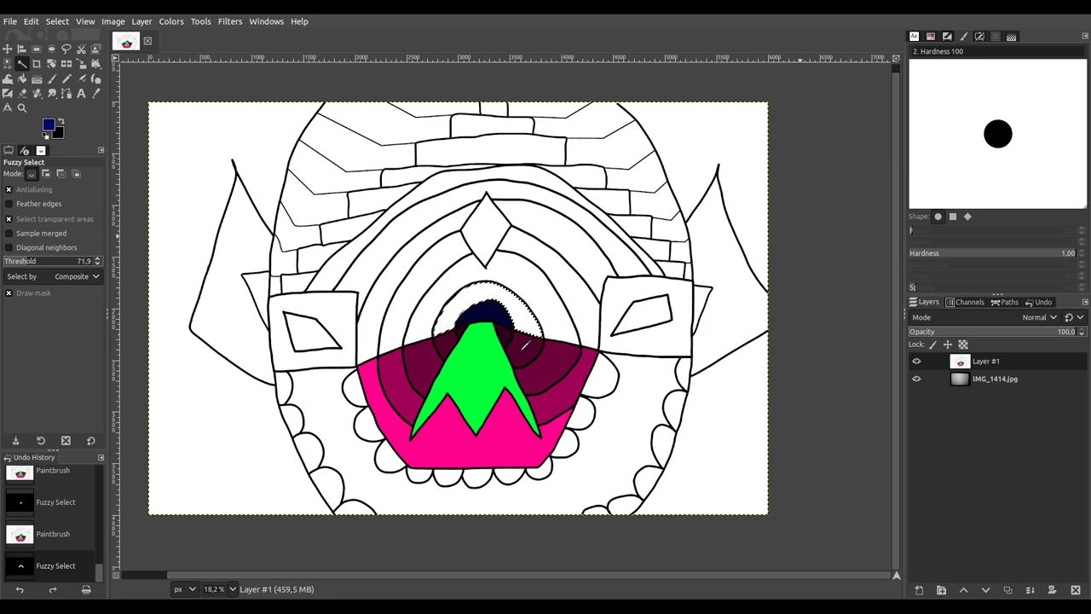
{"action": "left_click", "coordinate": [522, 341]}
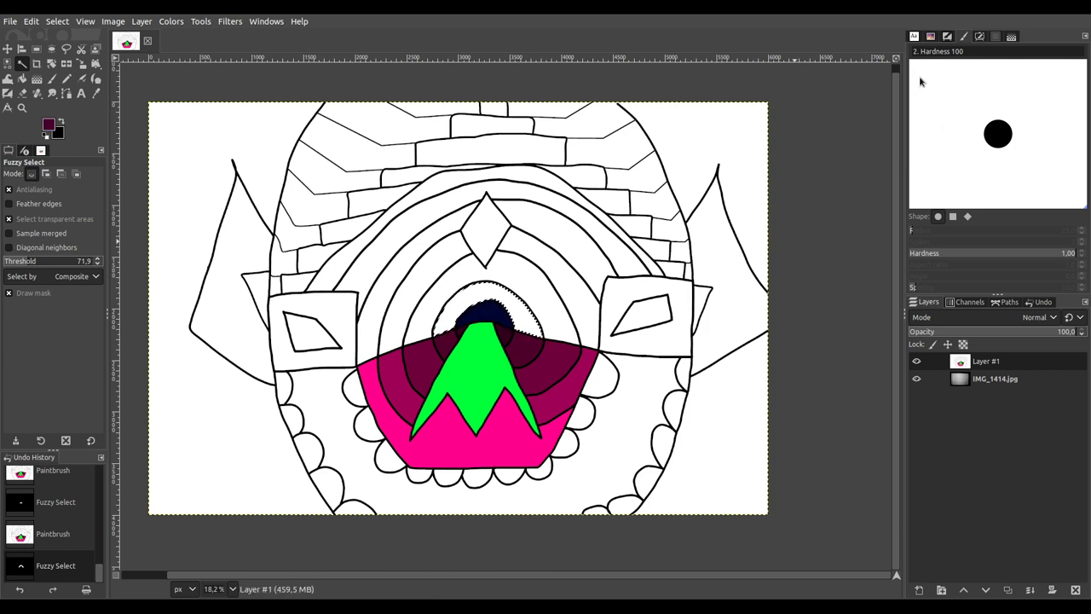
{"action": "left_click", "coordinate": [51, 79]}
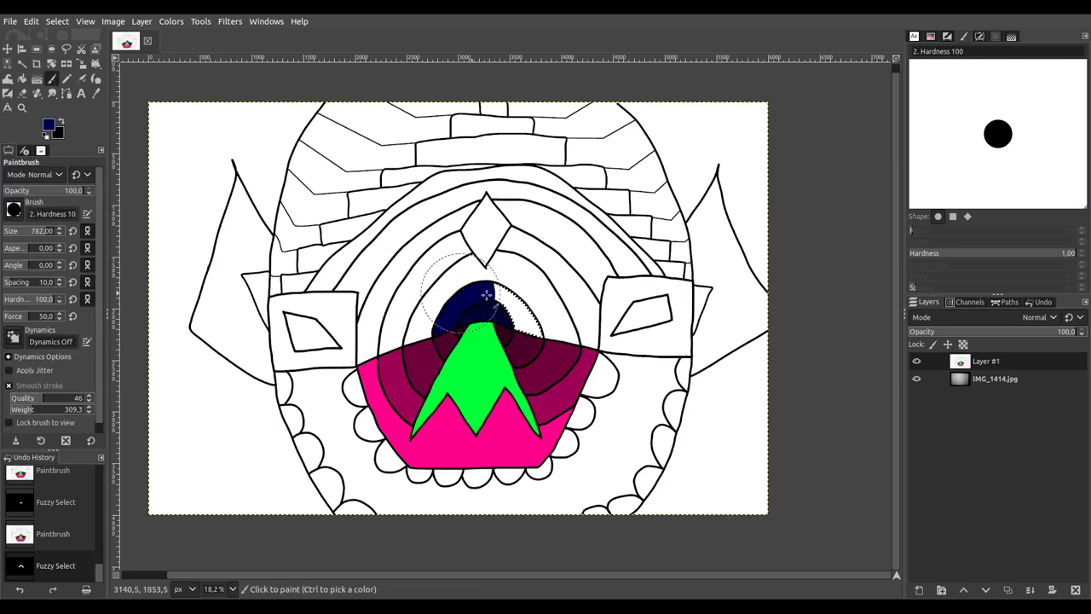
{"action": "left_click_drag", "start_coordinate": [555, 371], "coordinate": [564, 371]}
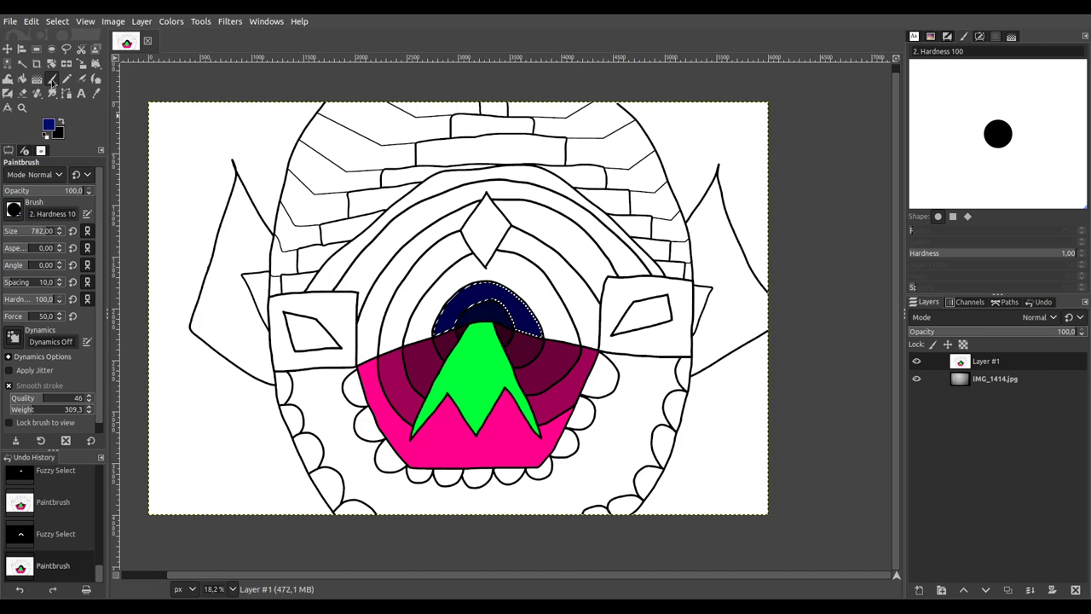
Step: Select the next ring outward, reaching up to the diamond's lower tip, and paint it navy blue
{"action": "left_click", "coordinate": [22, 63]}
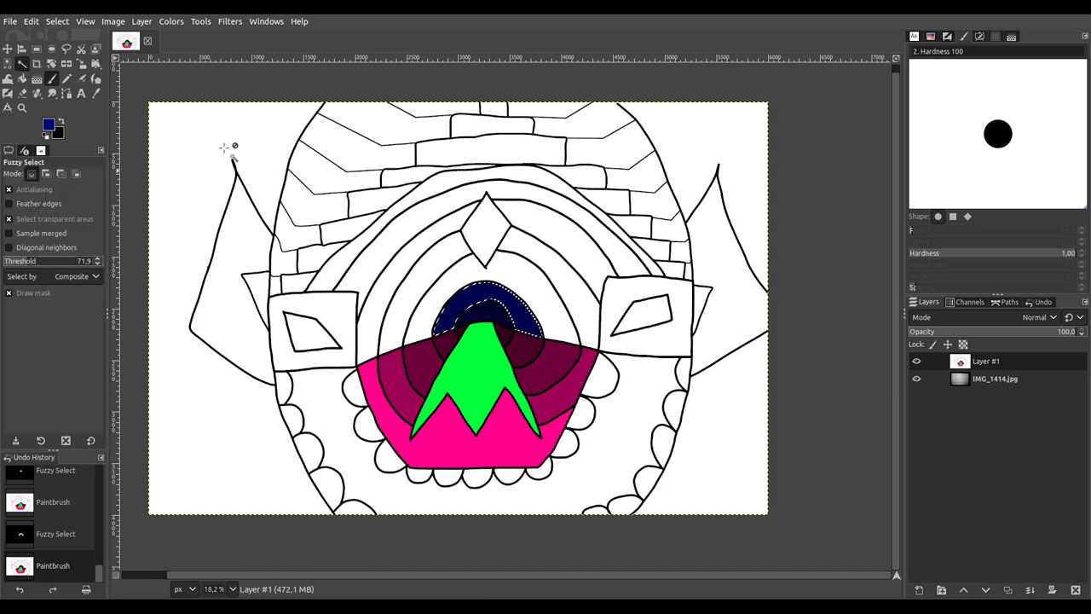
{"action": "left_click", "coordinate": [439, 306]}
{"action": "key", "text": "p"}
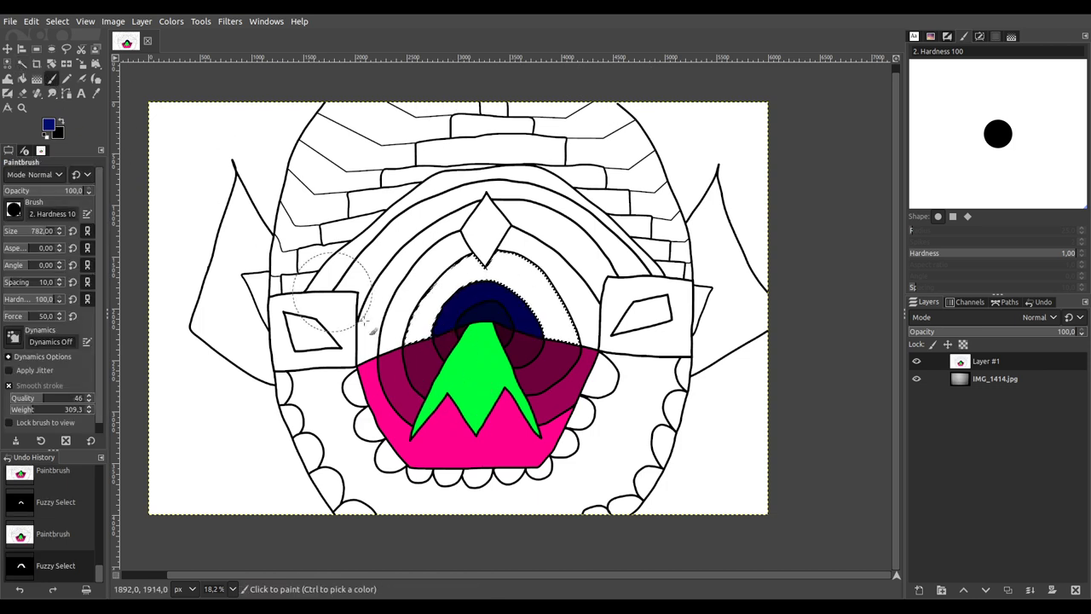
{"action": "mouse_move", "coordinate": [510, 264]}
{"action": "left_mouse_down"}
{"action": "mouse_move", "coordinate": [591, 316]}
{"action": "mouse_move", "coordinate": [591, 351]}
{"action": "left_mouse_up"}
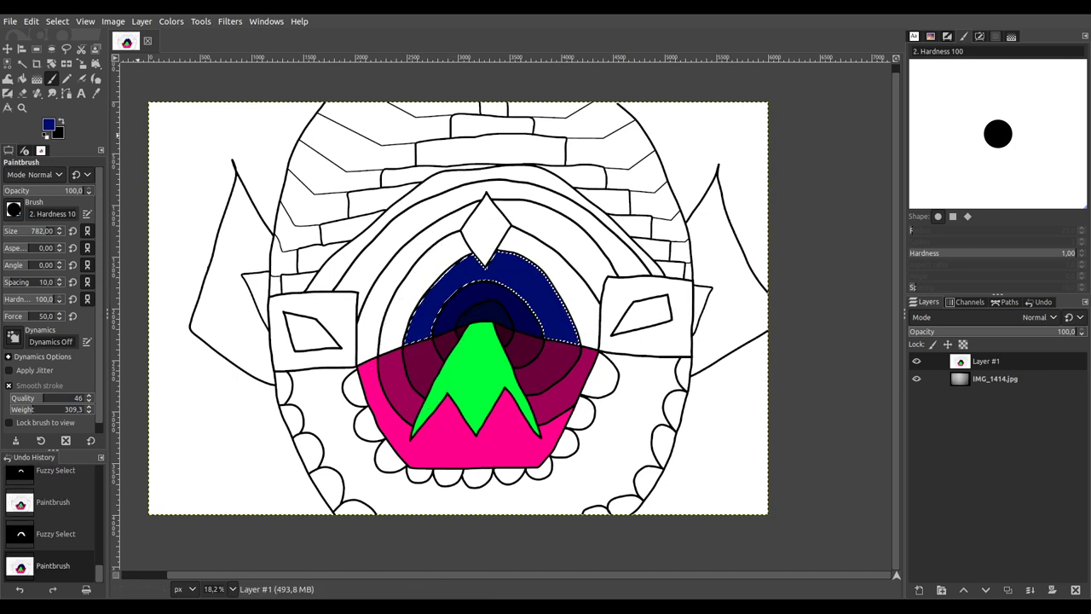
Step: Select the ring segments on both sides of the diamond's lower half, outside the navy ring, and paint them a medium dark blue
{"action": "left_click", "coordinate": [22, 64]}
{"action": "left_click", "coordinate": [577, 271]}
{"action": "left_click", "coordinate": [640, 279]}
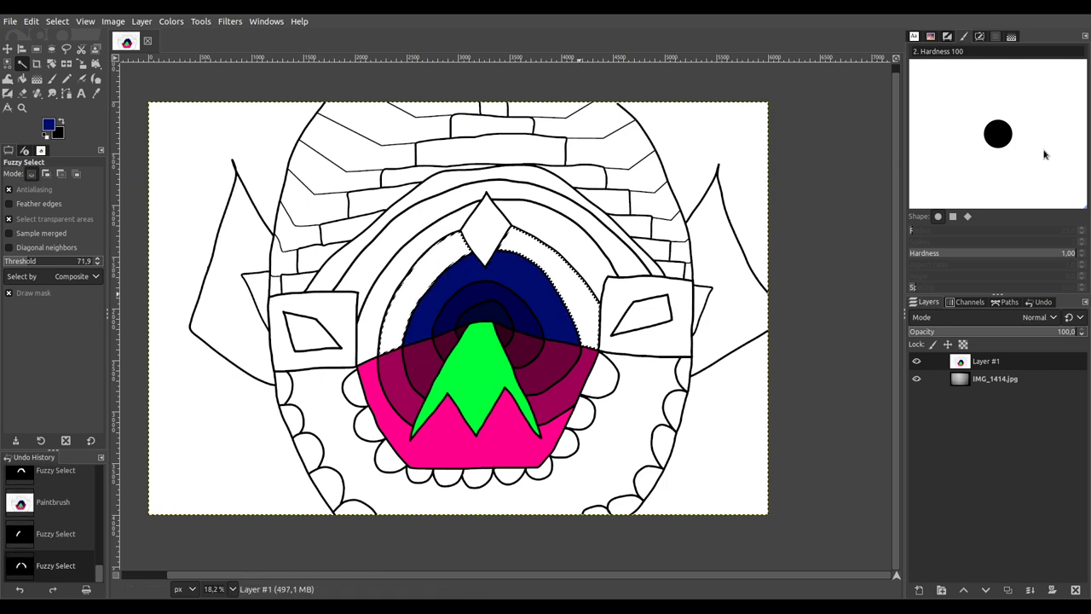
{"action": "left_click", "coordinate": [571, 392], "text": "ctrl"}
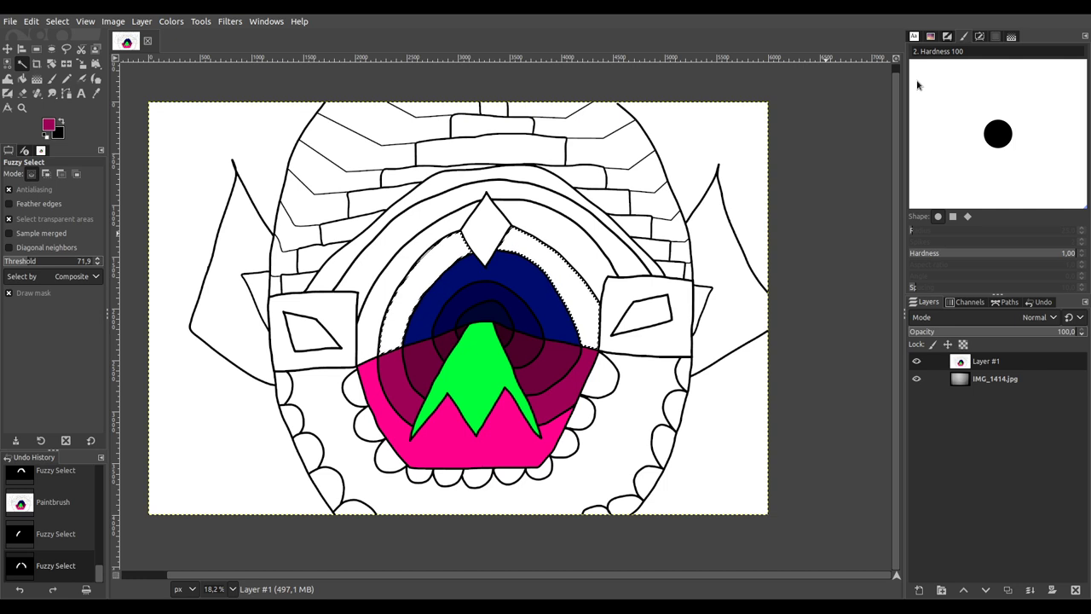
{"action": "left_click", "coordinate": [51, 78]}
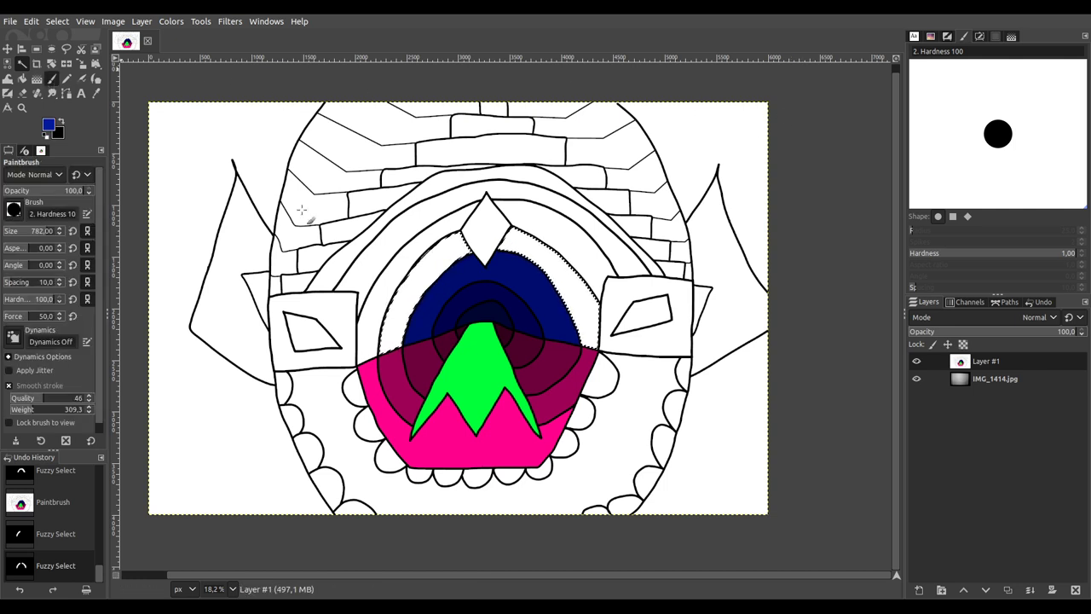
{"action": "left_click", "coordinate": [600, 315]}
Step: Select the next outer ring segments on both sides of the diamond's upper half and paint them bright pure blue
{"action": "left_click", "coordinate": [23, 64]}
{"action": "left_click", "coordinate": [424, 245]}
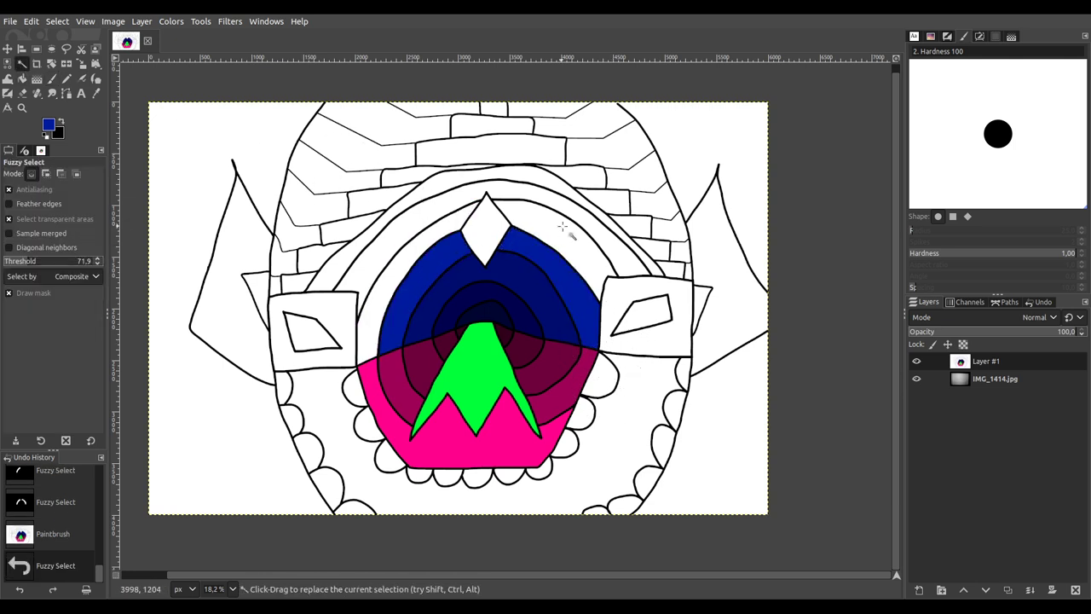
{"action": "left_click", "coordinate": [587, 236], "text": "shift"}
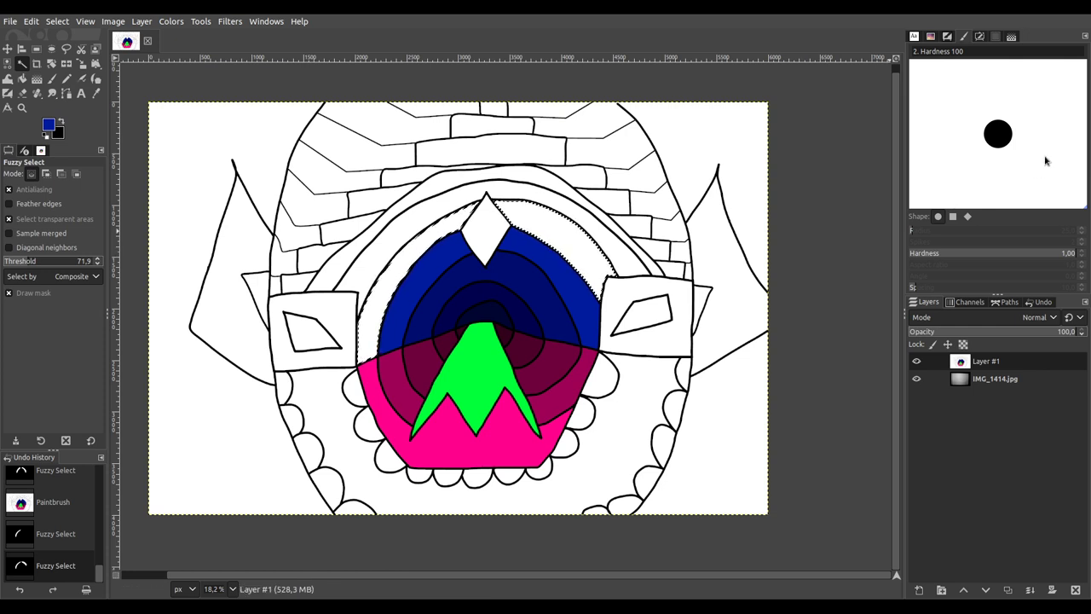
{"action": "left_click", "coordinate": [533, 433]}
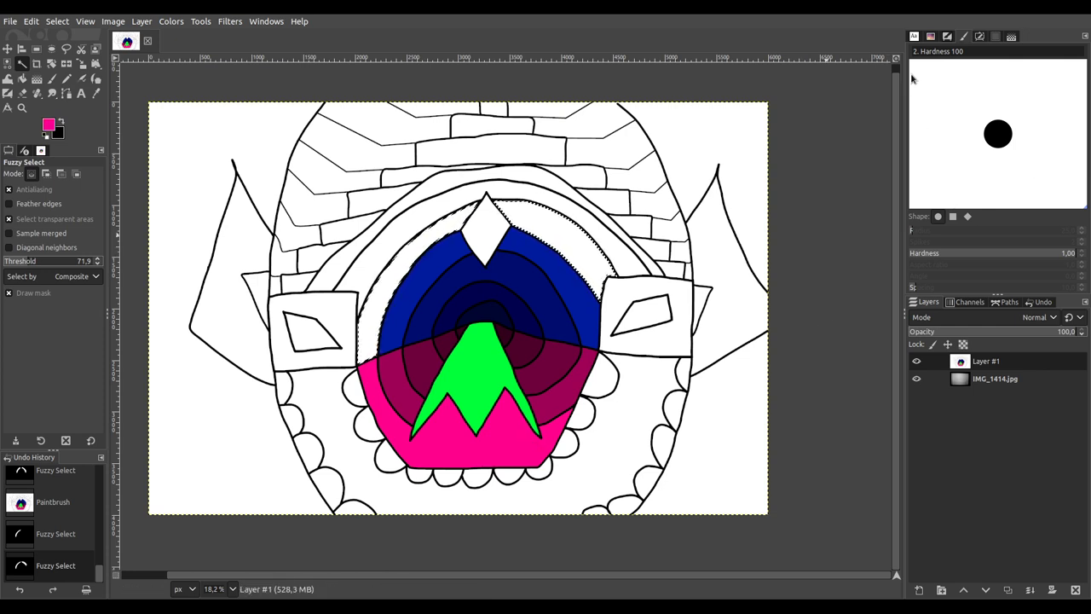
{"action": "left_click", "coordinate": [554, 256], "text": "ctrl"}
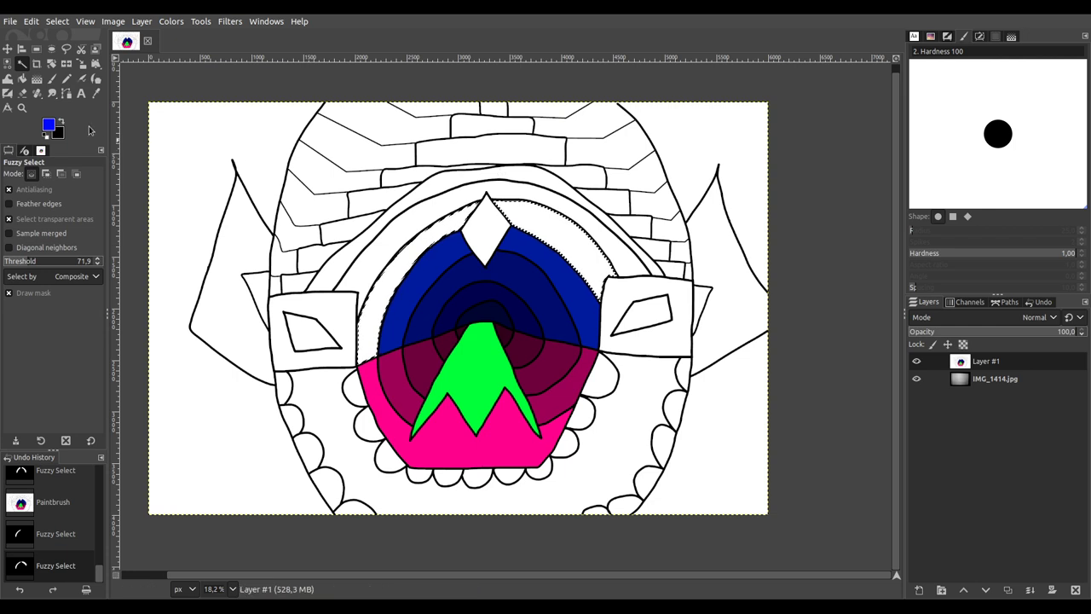
{"action": "left_click", "coordinate": [52, 80]}
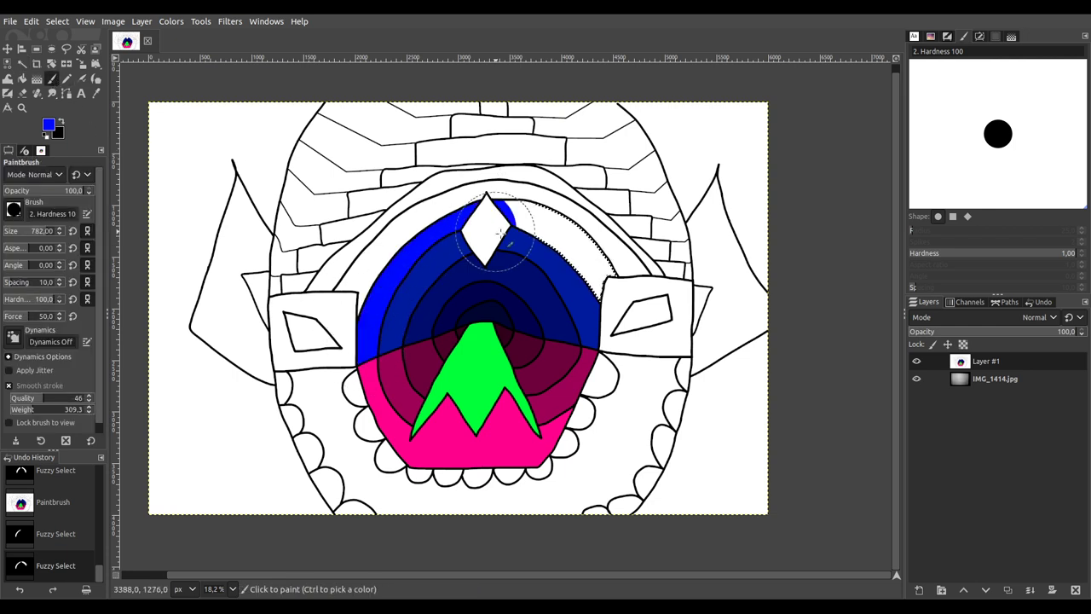
{"action": "left_click", "coordinate": [647, 294]}
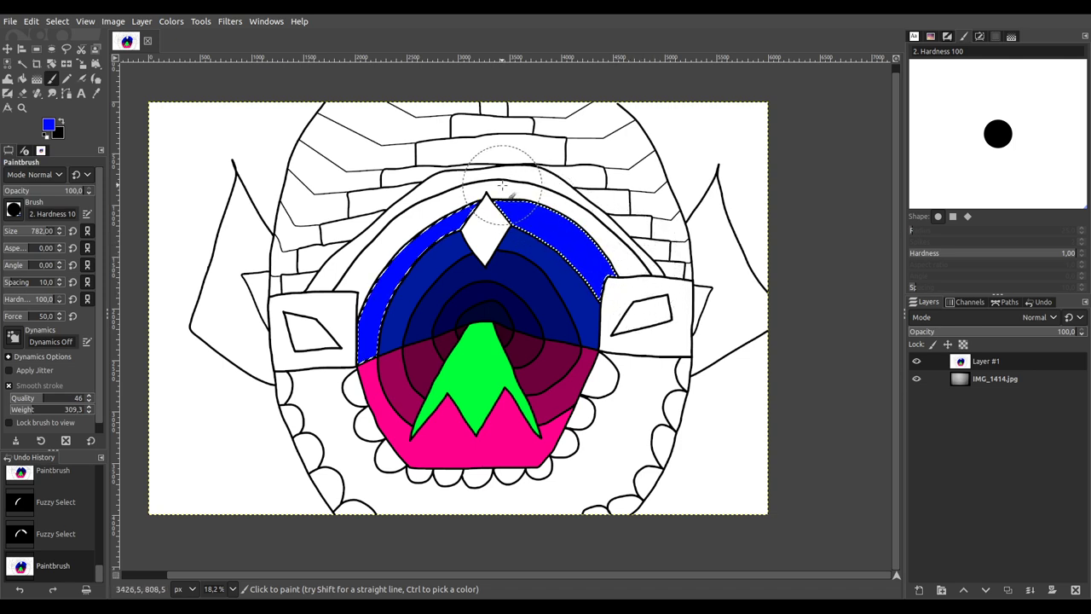
Step: Select the arched band just above the bright blue segments and the diamond, and paint it a lighter blue
{"action": "left_click", "coordinate": [23, 64]}
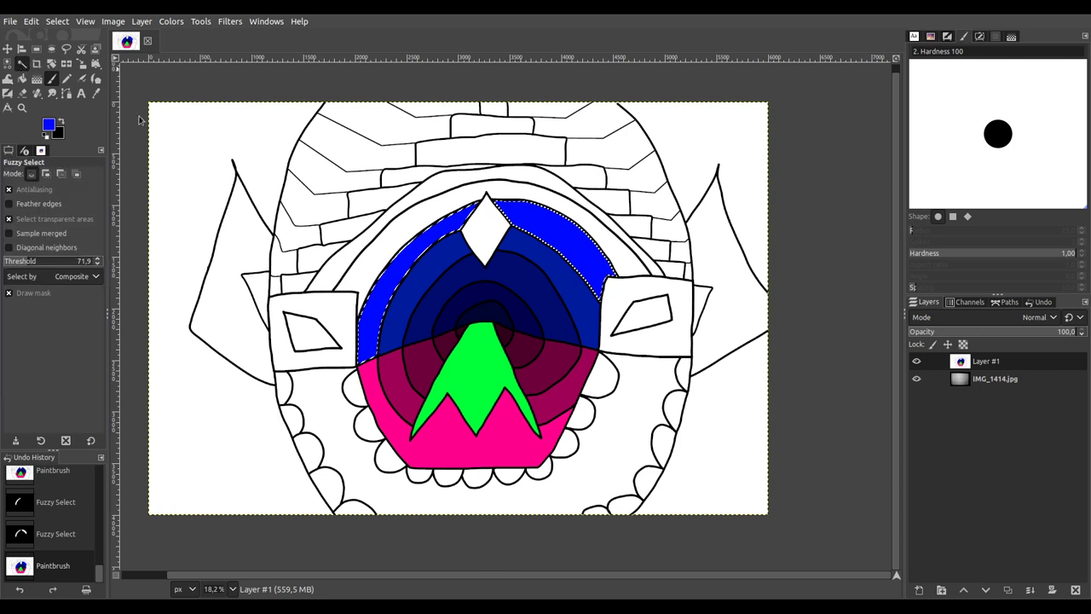
{"action": "left_click", "coordinate": [409, 225]}
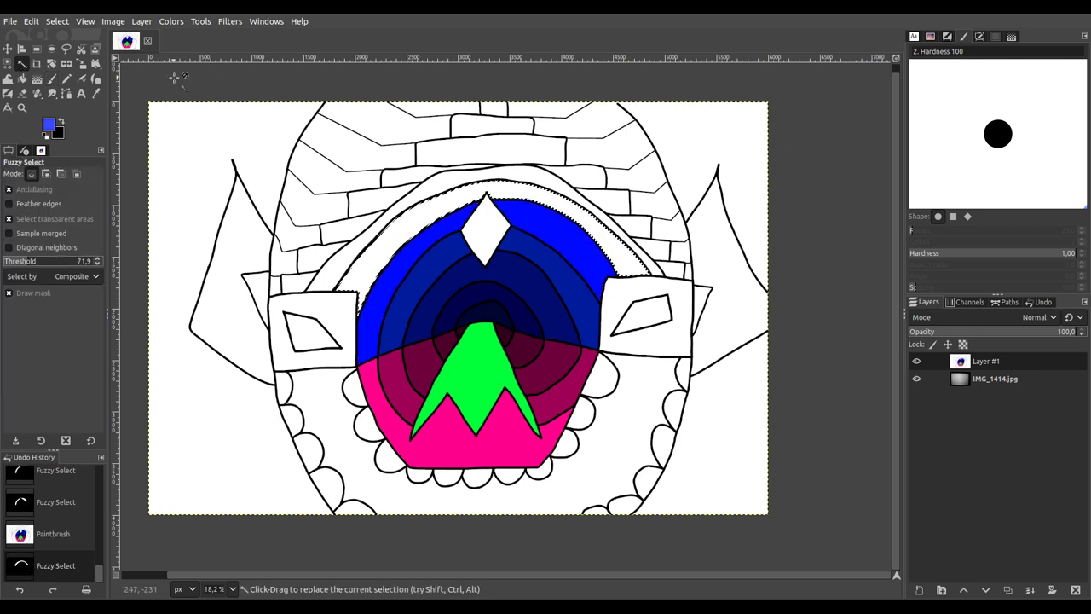
{"action": "left_click", "coordinate": [53, 79]}
{"action": "mouse_move", "coordinate": [337, 294]}
{"action": "left_mouse_down"}
{"action": "mouse_move", "coordinate": [389, 231]}
{"action": "mouse_move", "coordinate": [530, 198]}
{"action": "mouse_move", "coordinate": [627, 239]}
{"action": "mouse_move", "coordinate": [661, 271]}
{"action": "left_mouse_up"}
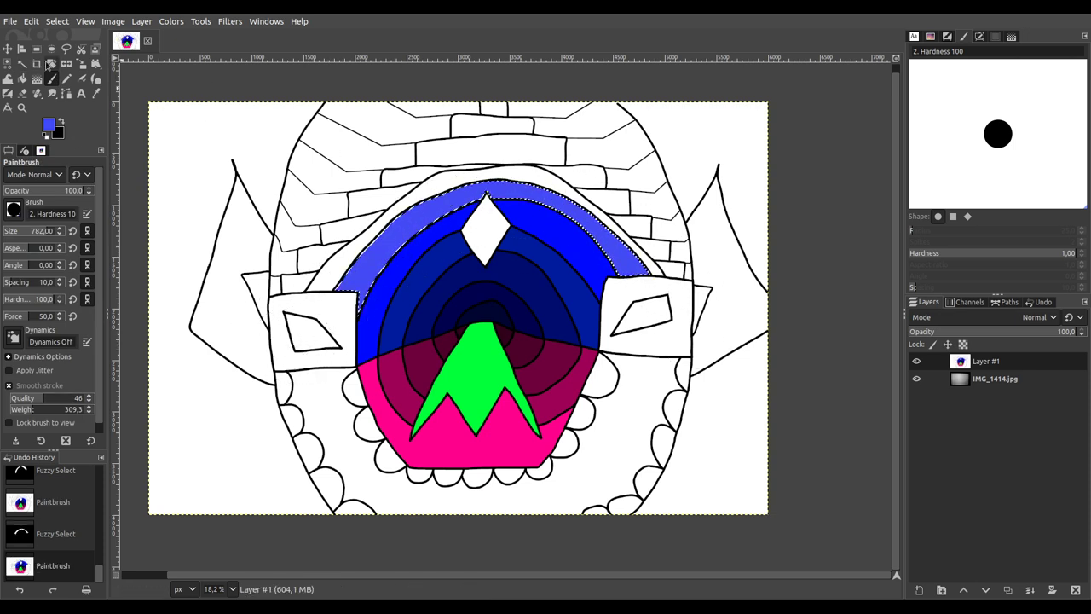
Step: Select the outermost arched band directly under the bricks and paint it pale periwinkle blue
{"action": "key", "text": "u"}
{"action": "left_click", "coordinate": [565, 187]}
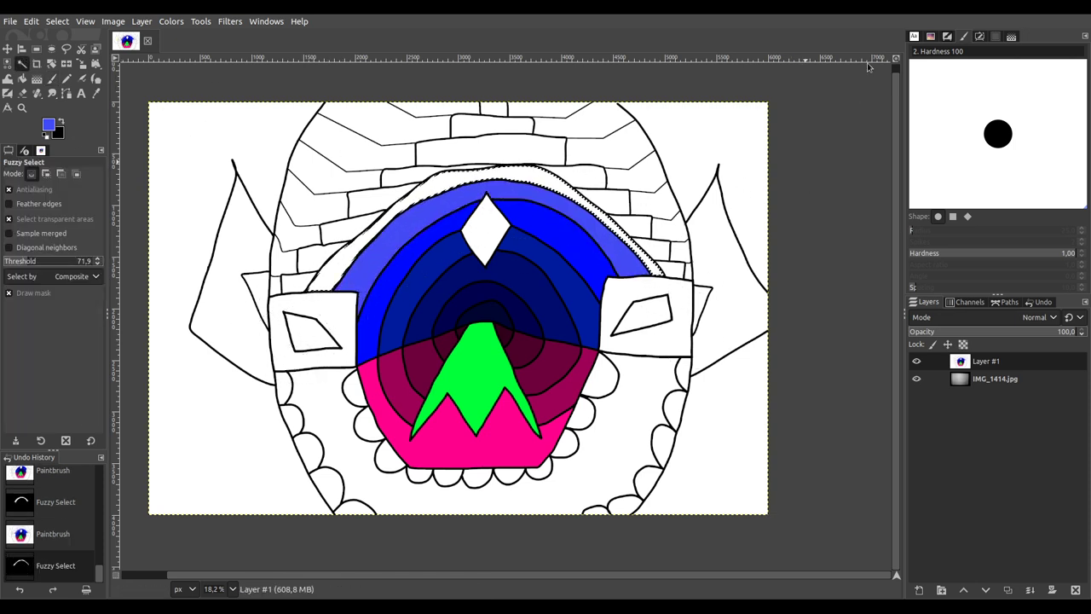
{"action": "key", "text": "p"}
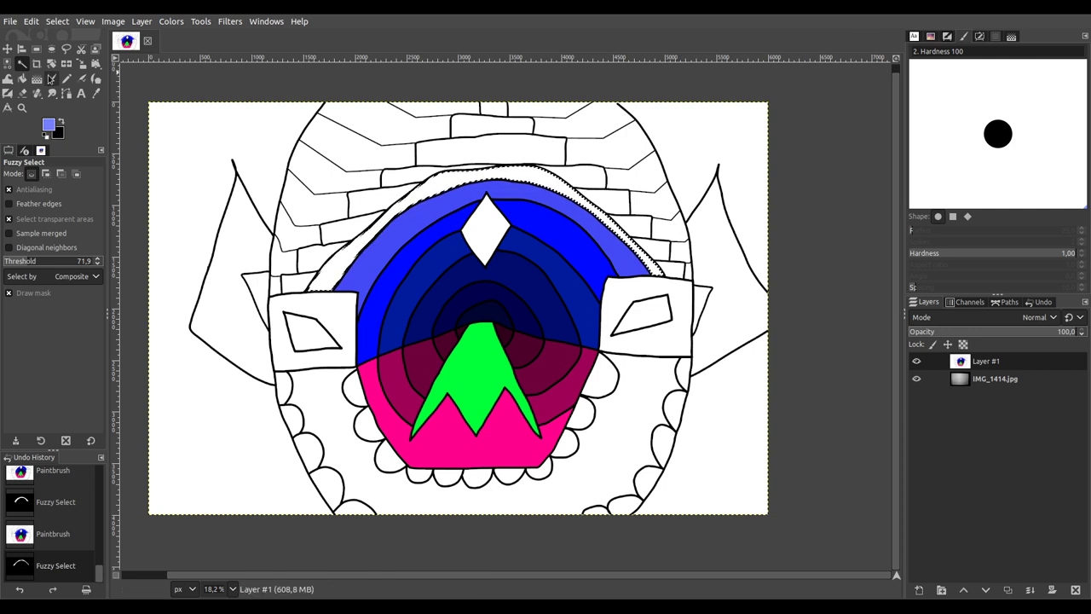
{"action": "mouse_move", "coordinate": [290, 309]}
{"action": "left_mouse_down"}
{"action": "mouse_move", "coordinate": [329, 273]}
{"action": "mouse_move", "coordinate": [503, 175]}
{"action": "mouse_move", "coordinate": [639, 222]}
{"action": "mouse_move", "coordinate": [665, 272]}
{"action": "left_mouse_up"}
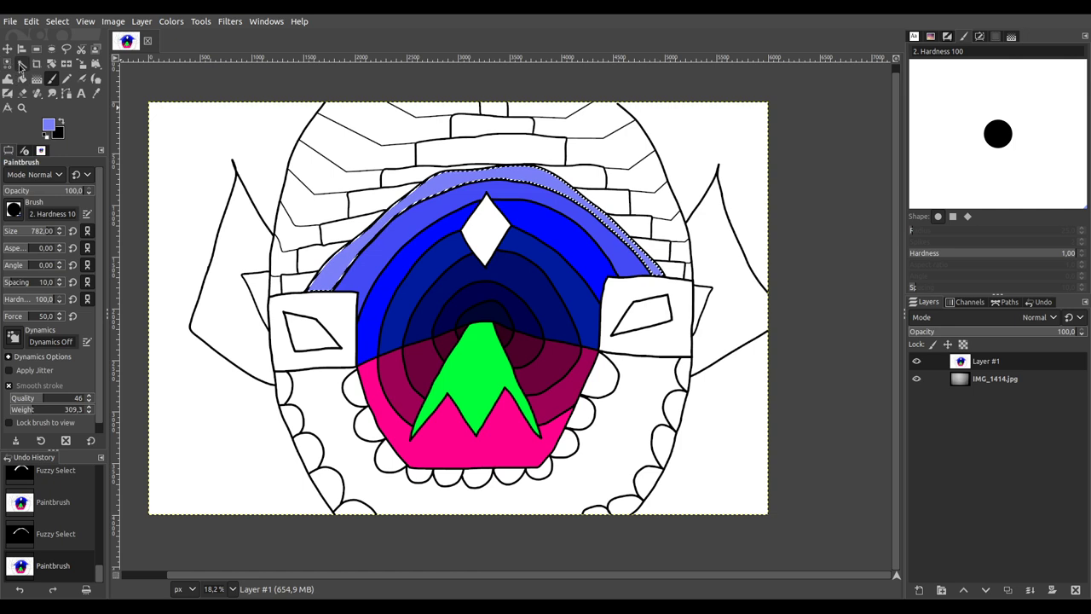
Step: Select the diamond on the forehead and paint it golden yellow
{"action": "left_click", "coordinate": [22, 63]}
{"action": "left_click", "coordinate": [482, 229]}
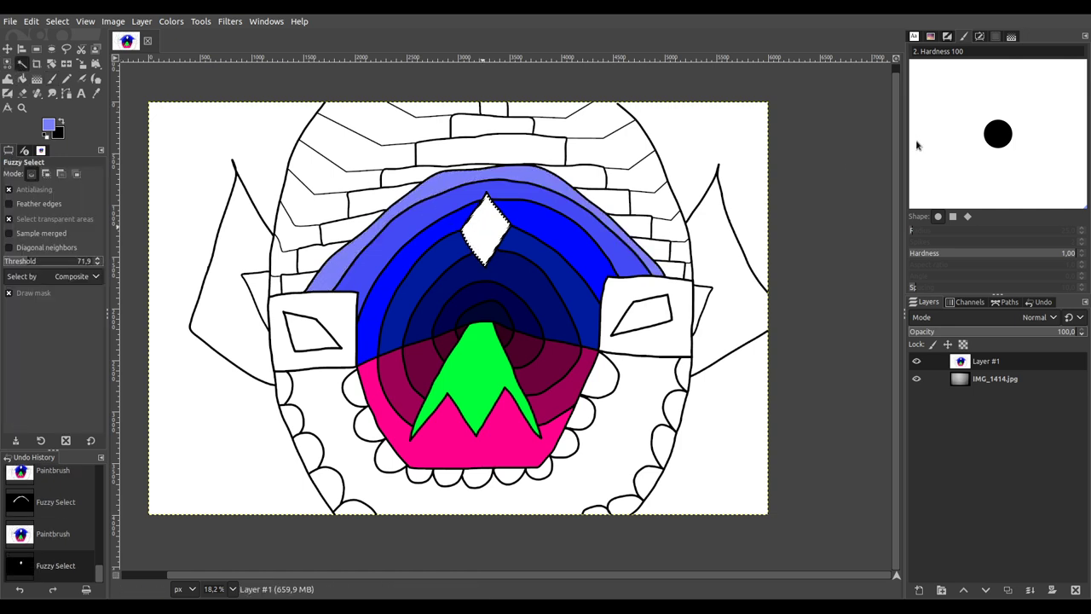
{"action": "left_click", "coordinate": [51, 78]}
{"action": "left_click", "coordinate": [486, 220]}
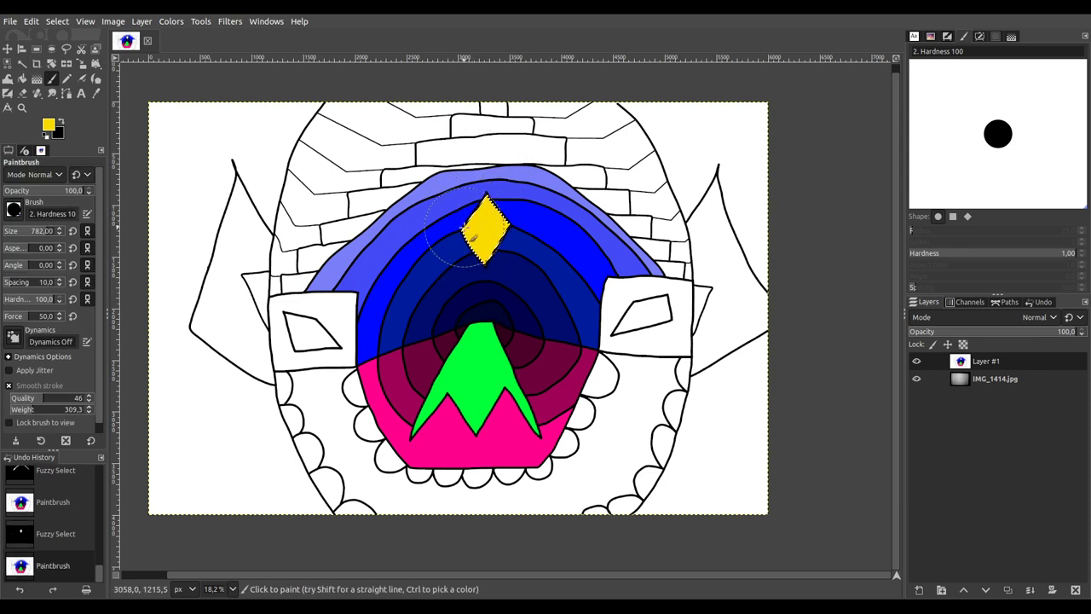
Step: Select all the stacked bricks above and along both sides of the blue arch as one selection and paint them dark red
{"action": "left_click", "coordinate": [22, 64]}
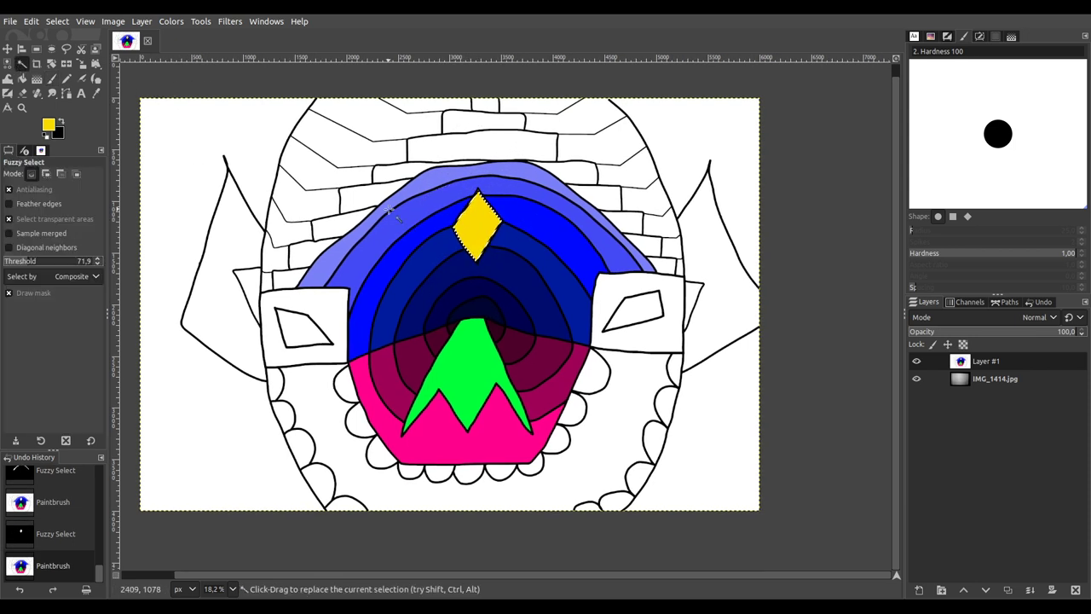
{"action": "left_click", "coordinate": [287, 278]}
{"action": "left_click_drag", "start_coordinate": [309, 256], "coordinate": [367, 209]}
{"action": "left_click", "coordinate": [379, 192]}
{"action": "left_click_drag", "start_coordinate": [402, 173], "coordinate": [409, 170]}
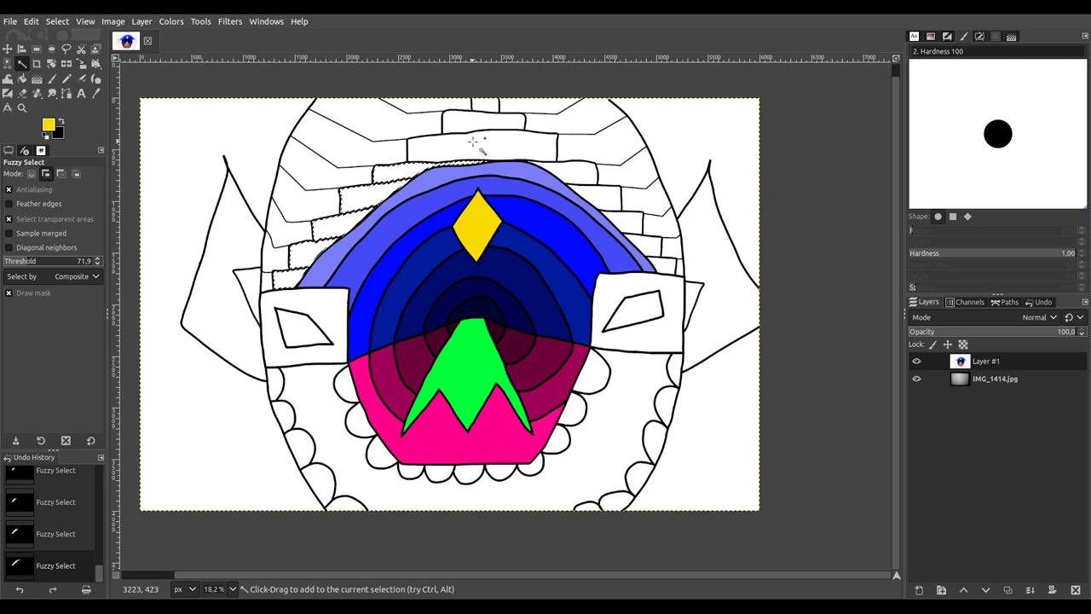
{"action": "left_click_drag", "start_coordinate": [487, 111], "coordinate": [488, 104]}
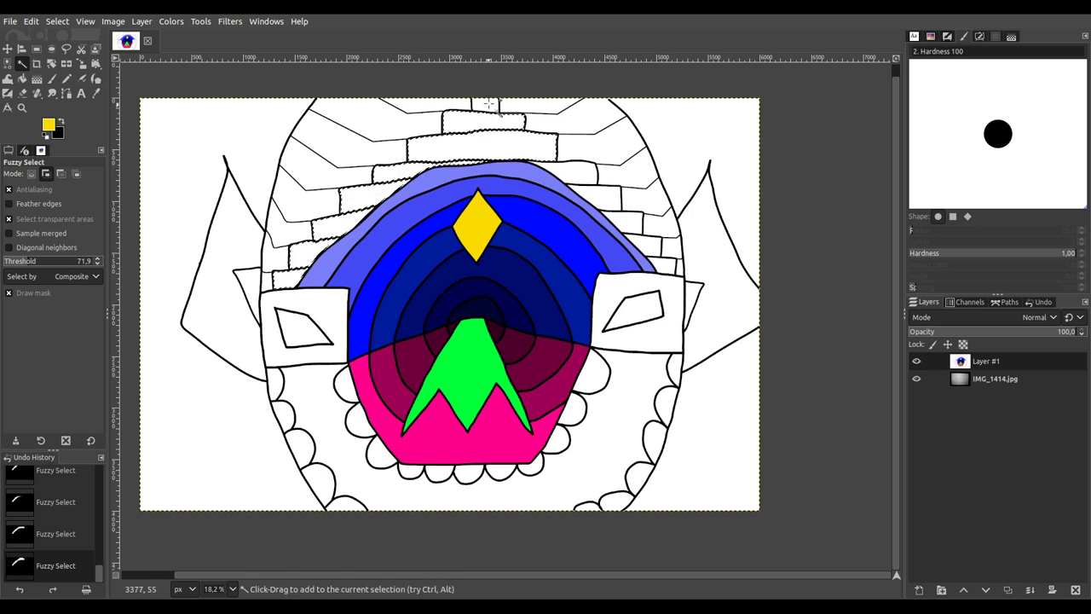
{"action": "left_click", "coordinate": [573, 170]}
{"action": "left_click_drag", "start_coordinate": [635, 226], "coordinate": [846, 158]}
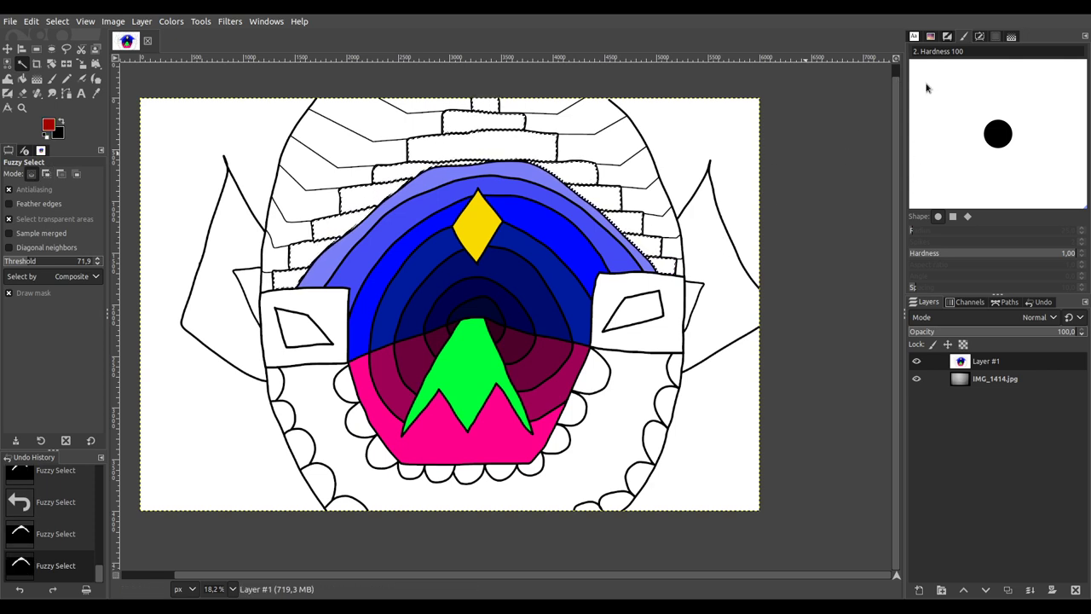
{"action": "left_click", "coordinate": [51, 77]}
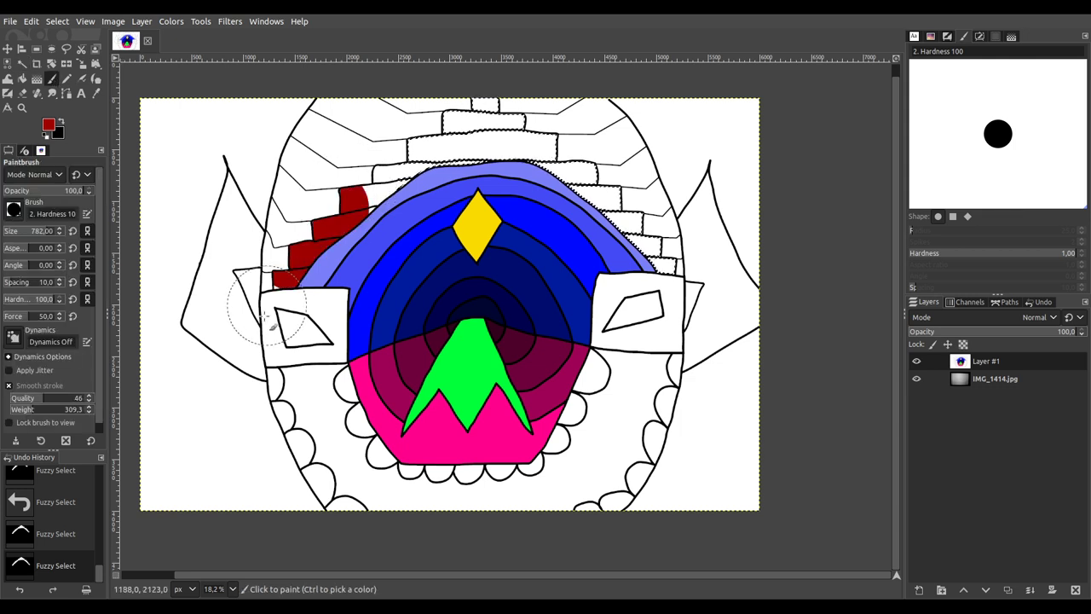
{"action": "mouse_move", "coordinate": [509, 152]}
{"action": "left_mouse_down"}
{"action": "mouse_move", "coordinate": [694, 281]}
{"action": "mouse_move", "coordinate": [616, 220]}
{"action": "left_mouse_up"}
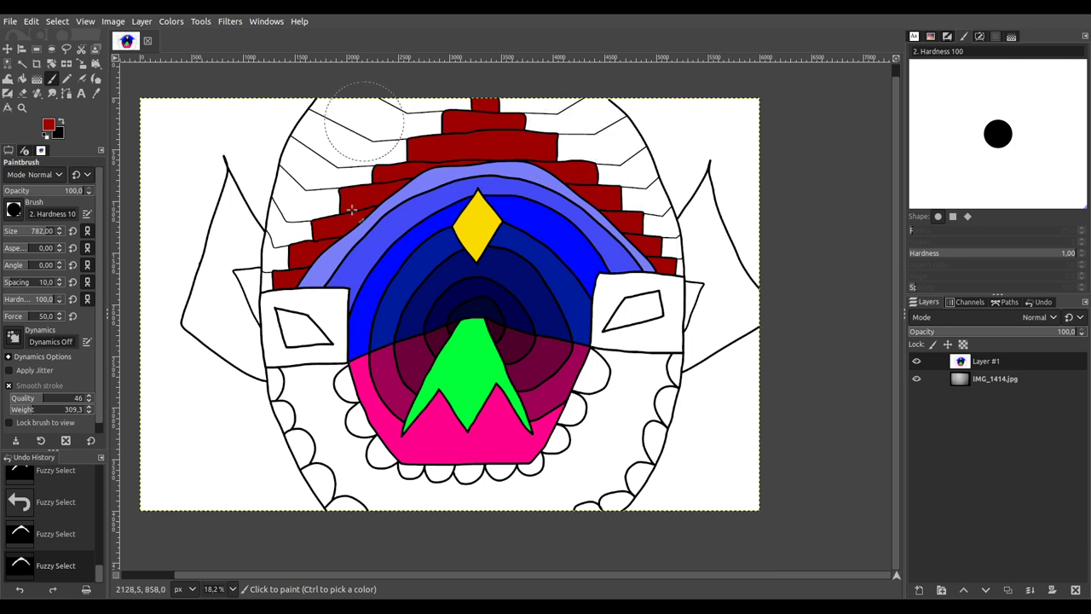
{"action": "key", "text": "u"}
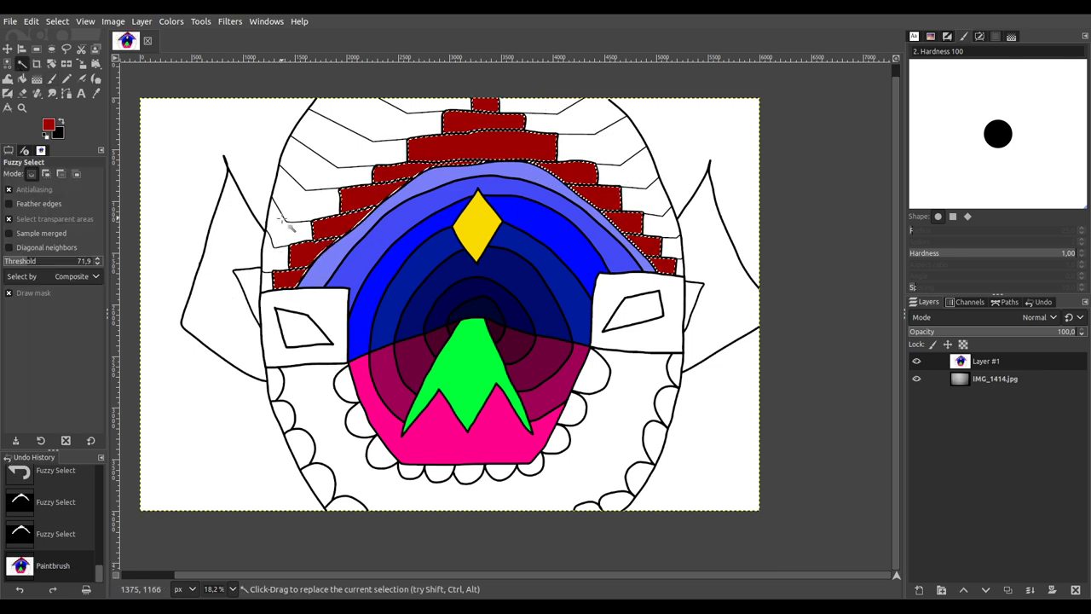
{"action": "left_click", "coordinate": [266, 277]}
{"action": "left_click", "coordinate": [279, 236], "text": "shift"}
{"action": "left_click_drag", "start_coordinate": [278, 235], "coordinate": [317, 175]}
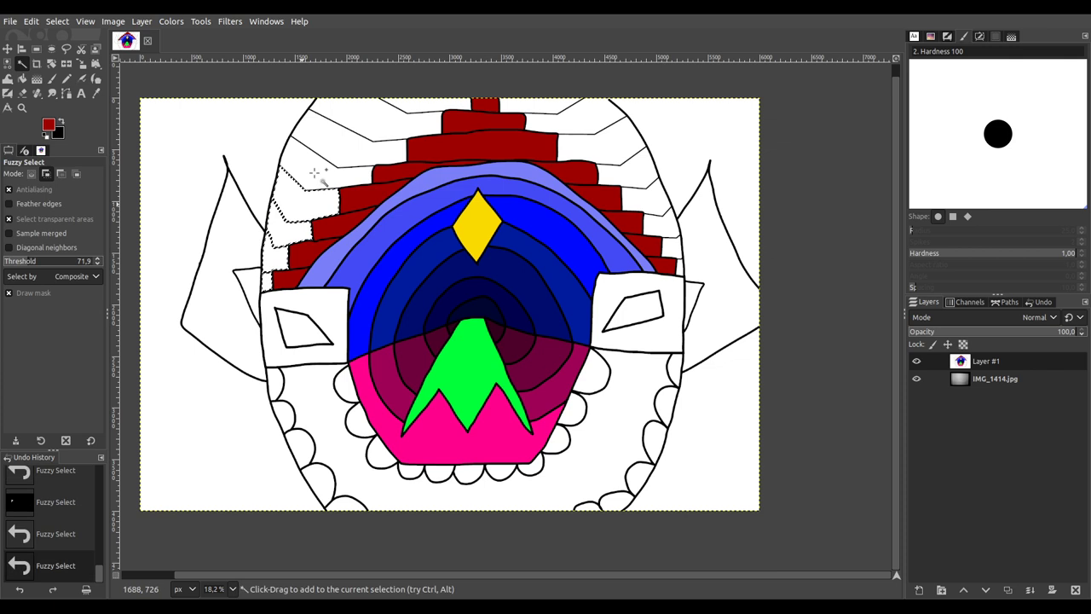
{"action": "left_click", "coordinate": [369, 129], "text": "shift"}
{"action": "left_click", "coordinate": [422, 109], "text": "shift"}
{"action": "left_click_drag", "start_coordinate": [576, 125], "coordinate": [597, 136]}
{"action": "left_click", "coordinate": [635, 166], "text": "shift"}
{"action": "left_click", "coordinate": [653, 203], "text": "shift"}
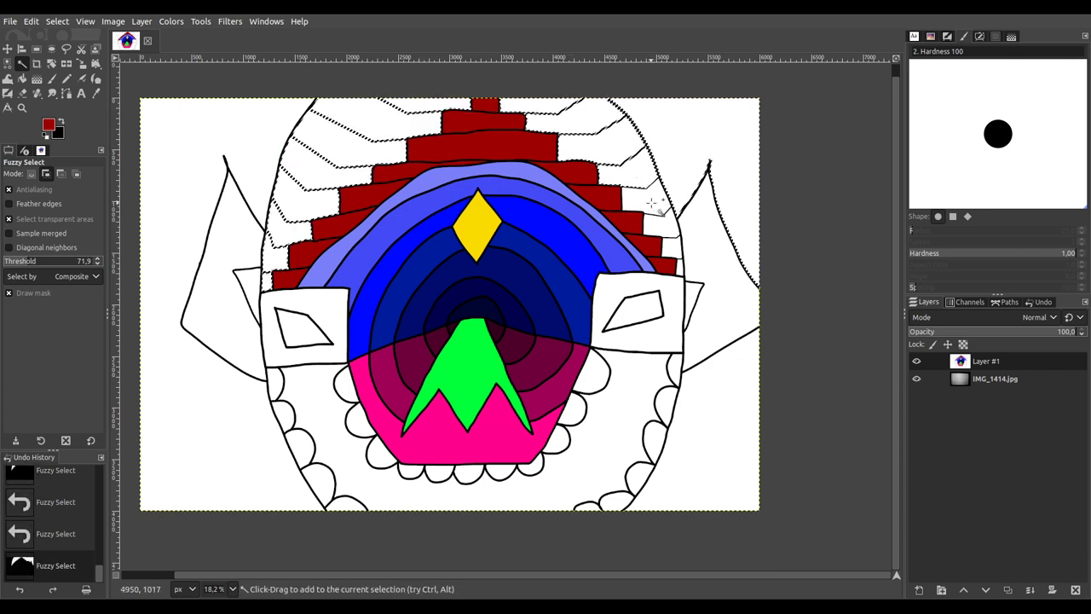
Step: Select the whole image and extend the head outline's open upper end to the canvas edge with a black brush of size 23
{"action": "key", "text": "ctrl+a"}
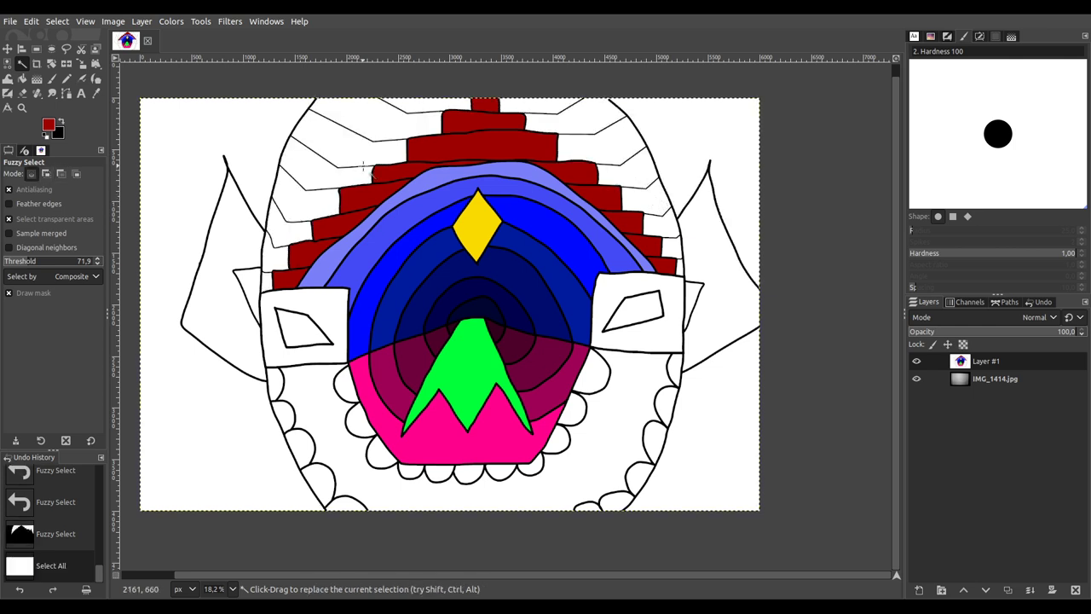
{"action": "scroll", "coordinate": [367, 171], "scroll_direction": "up", "scroll_amount": 5, "text": "ctrl"}
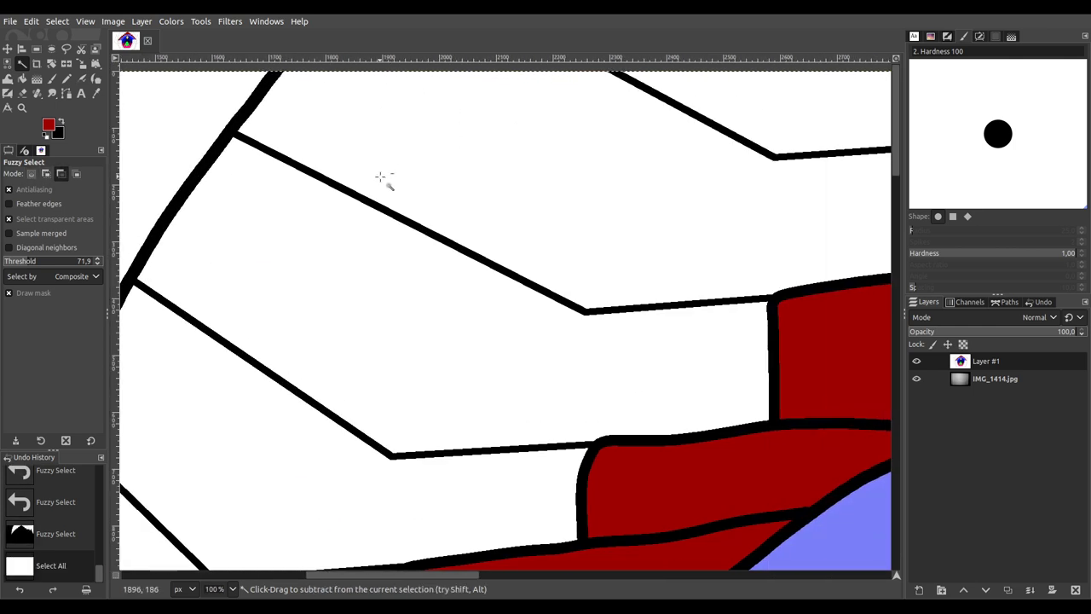
{"action": "scroll", "coordinate": [381, 177], "scroll_direction": "down", "scroll_amount": 5, "text": "ctrl"}
{"action": "scroll", "coordinate": [736, 190], "scroll_direction": "up", "scroll_amount": 1, "text": "ctrl"}
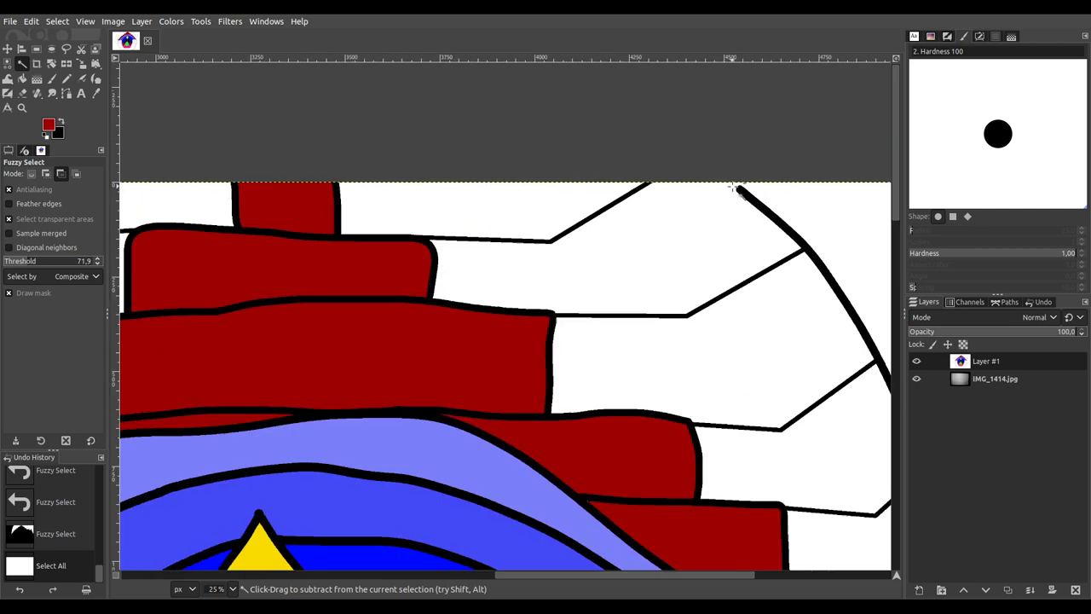
{"action": "scroll", "coordinate": [736, 189], "scroll_direction": "up", "scroll_amount": 6, "text": "ctrl"}
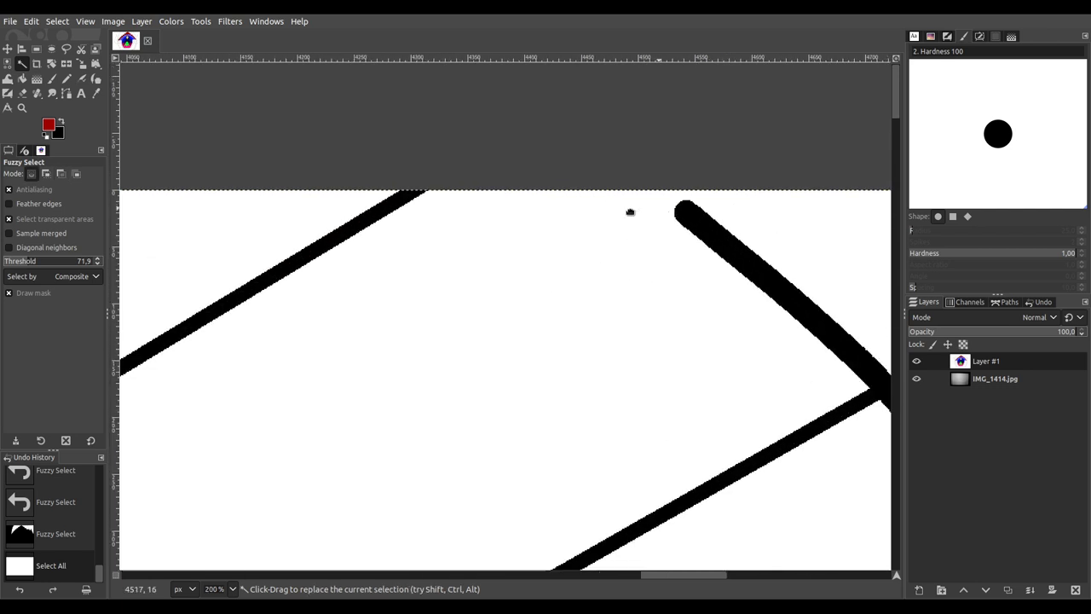
{"action": "left_click", "coordinate": [52, 79]}
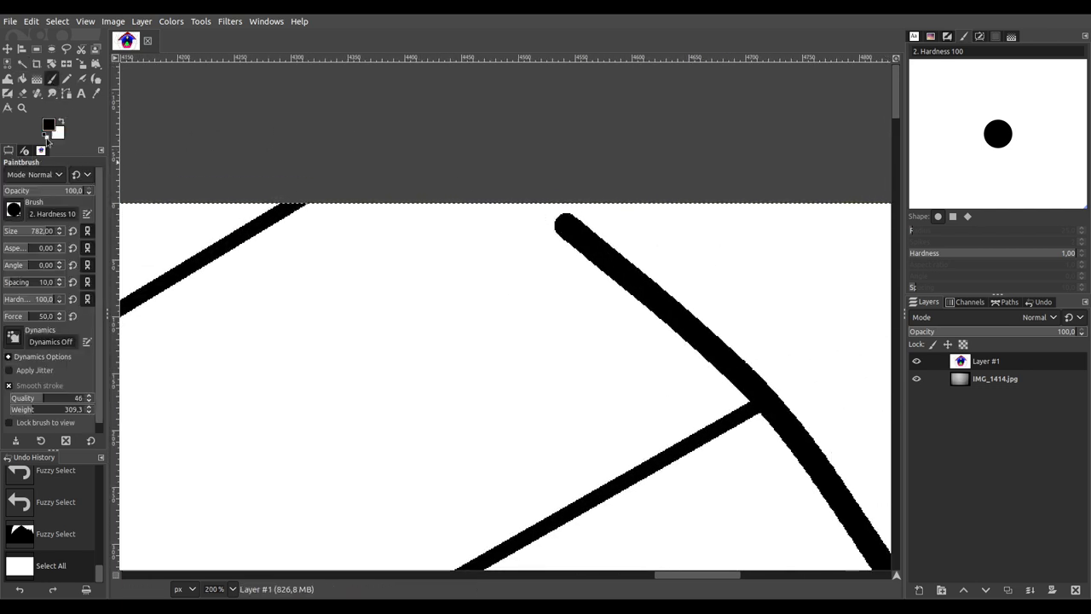
{"action": "left_click", "coordinate": [9, 234]}
{"action": "left_click", "coordinate": [9, 231]}
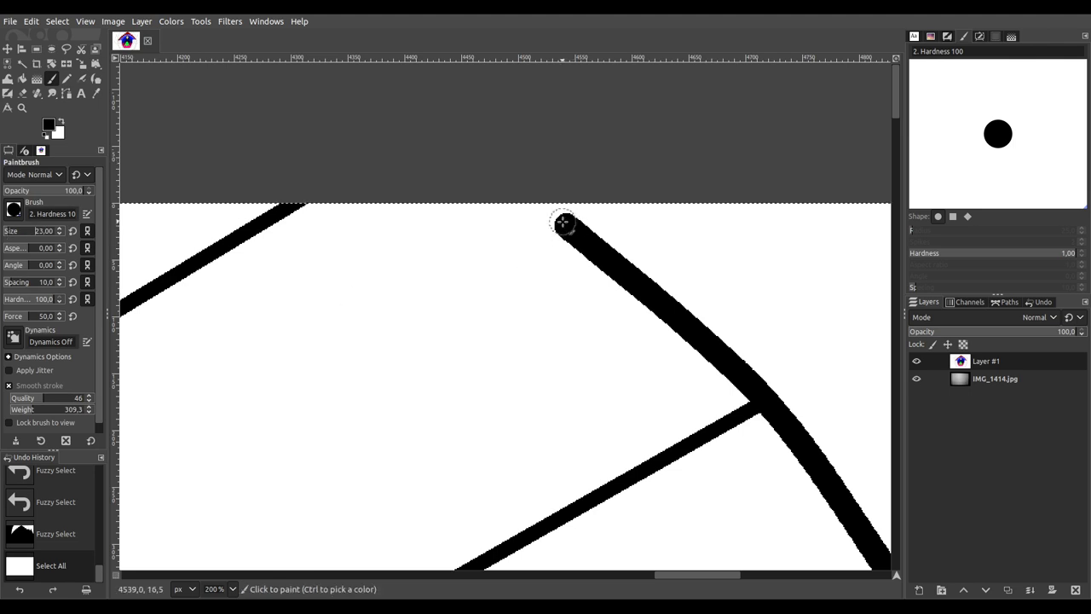
{"action": "left_click_drag", "start_coordinate": [563, 222], "coordinate": [514, 188]}
{"action": "scroll", "coordinate": [511, 189], "scroll_direction": "down", "scroll_amount": 4}
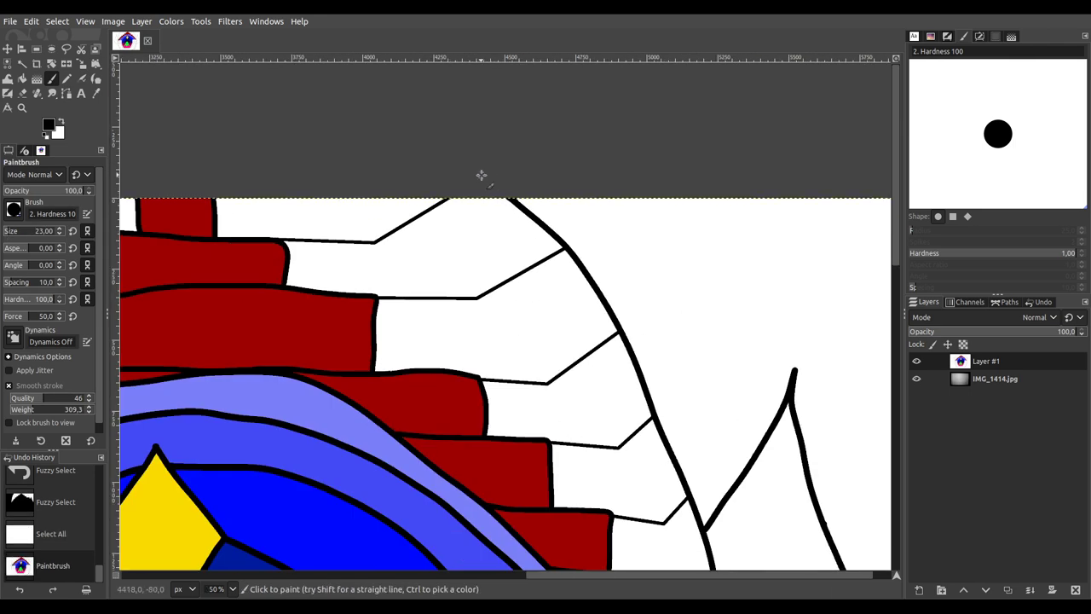
Step: Select all the white angled bands on both sides of the bricks as one selection and paint them bright red with brush size 665
{"action": "left_click", "coordinate": [23, 64]}
{"action": "scroll", "coordinate": [402, 265], "scroll_direction": "down", "scroll_amount": 2}
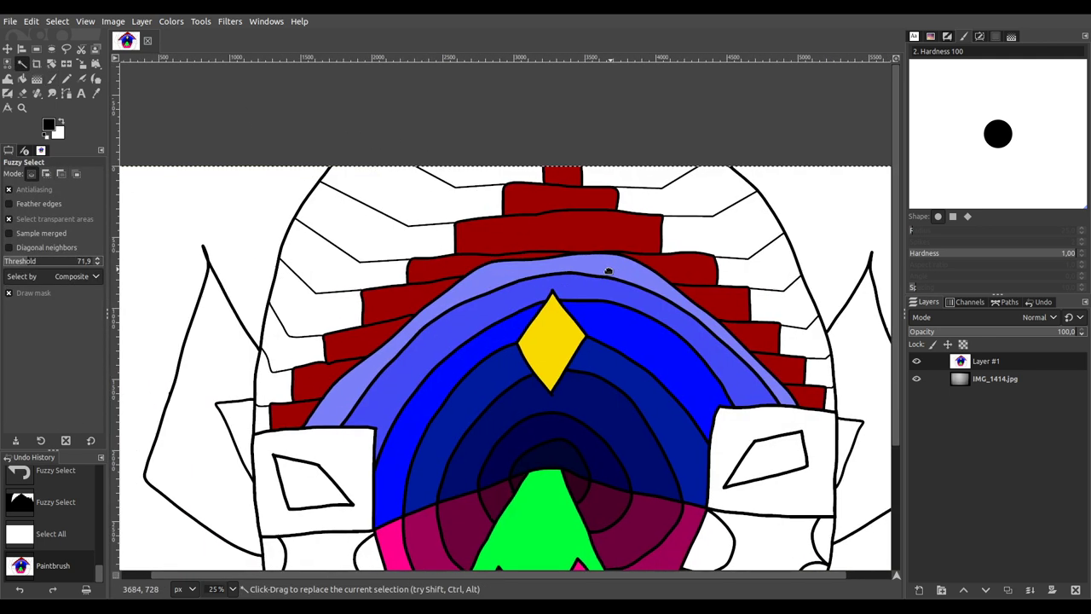
{"action": "left_click", "coordinate": [273, 415]}
{"action": "left_click", "coordinate": [284, 375], "text": "shift"}
{"action": "key", "text": "ctrl+z"}
{"action": "key", "text": "ctrl+z"}
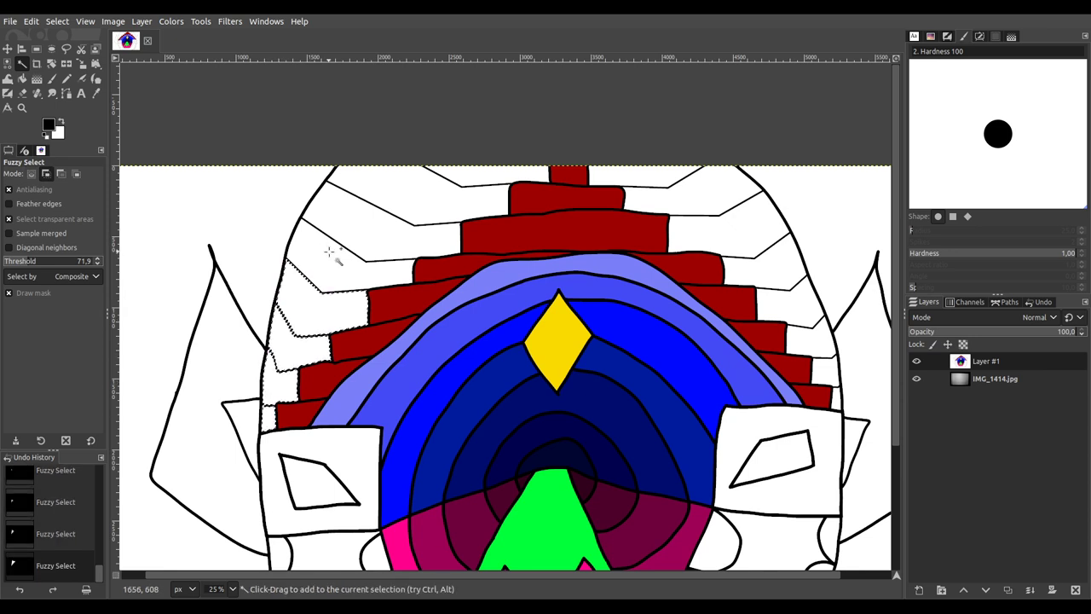
{"action": "left_click", "coordinate": [388, 204]}
{"action": "left_click_drag", "start_coordinate": [477, 176], "coordinate": [479, 178]}
{"action": "left_click_drag", "start_coordinate": [713, 188], "coordinate": [715, 190]}
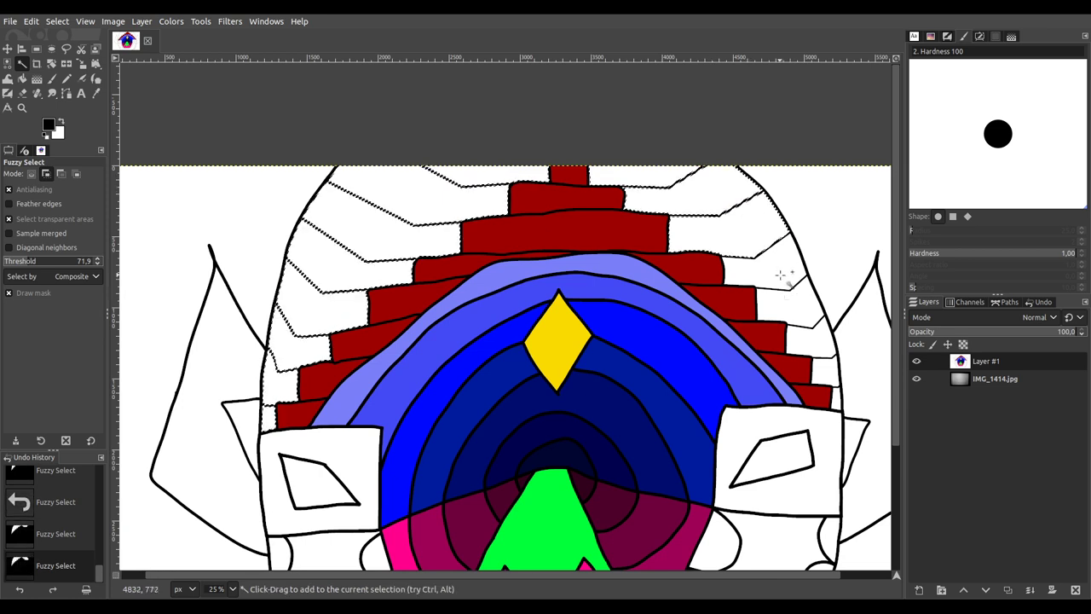
{"action": "left_click", "coordinate": [818, 356], "text": "shift"}
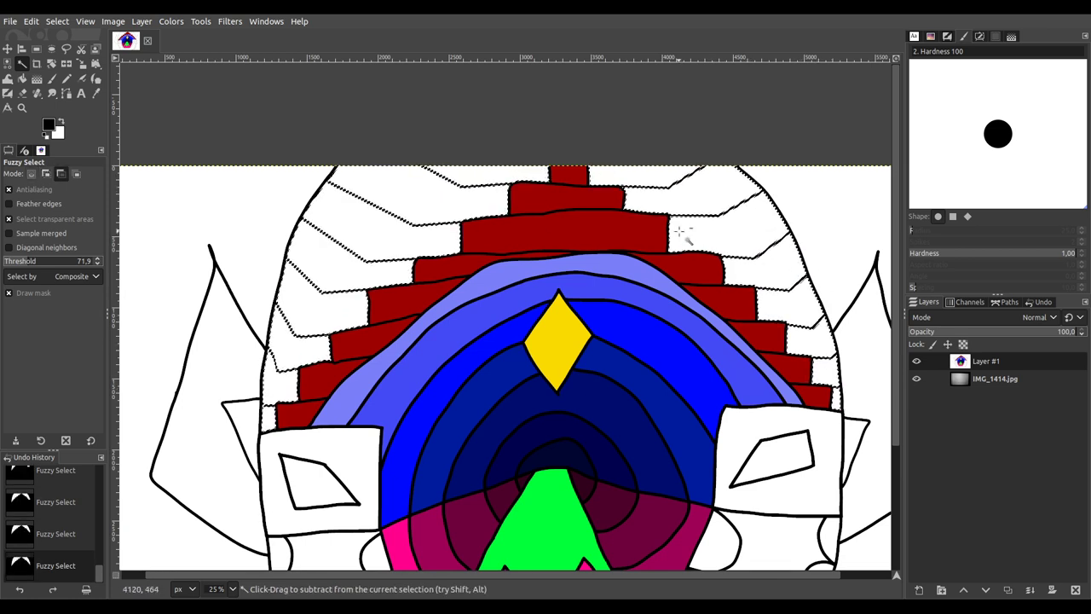
{"action": "scroll", "coordinate": [552, 281], "scroll_direction": "down", "scroll_amount": 2}
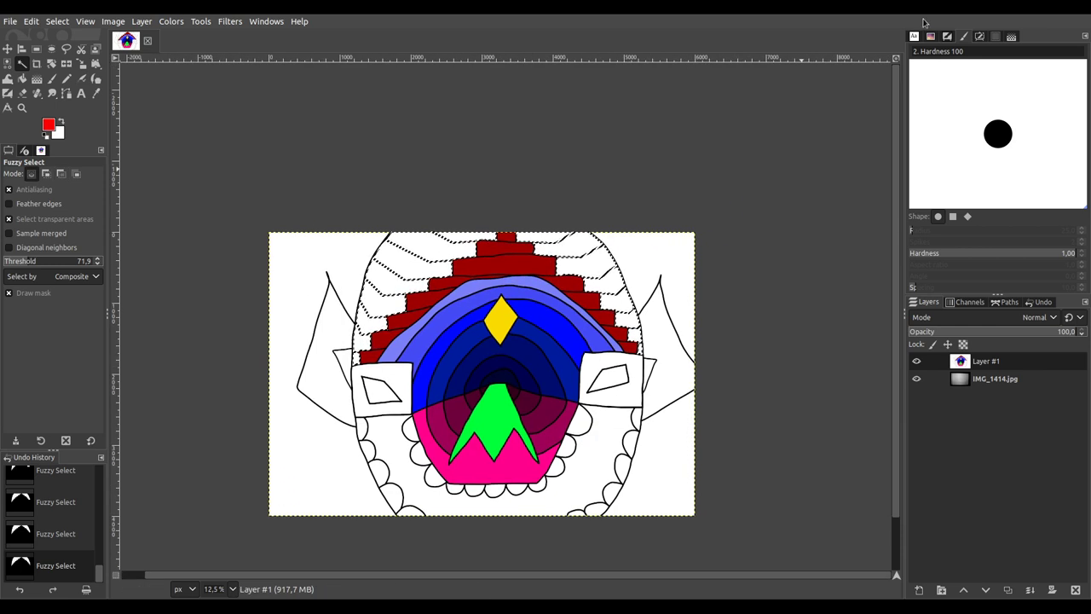
{"action": "left_click", "coordinate": [51, 78]}
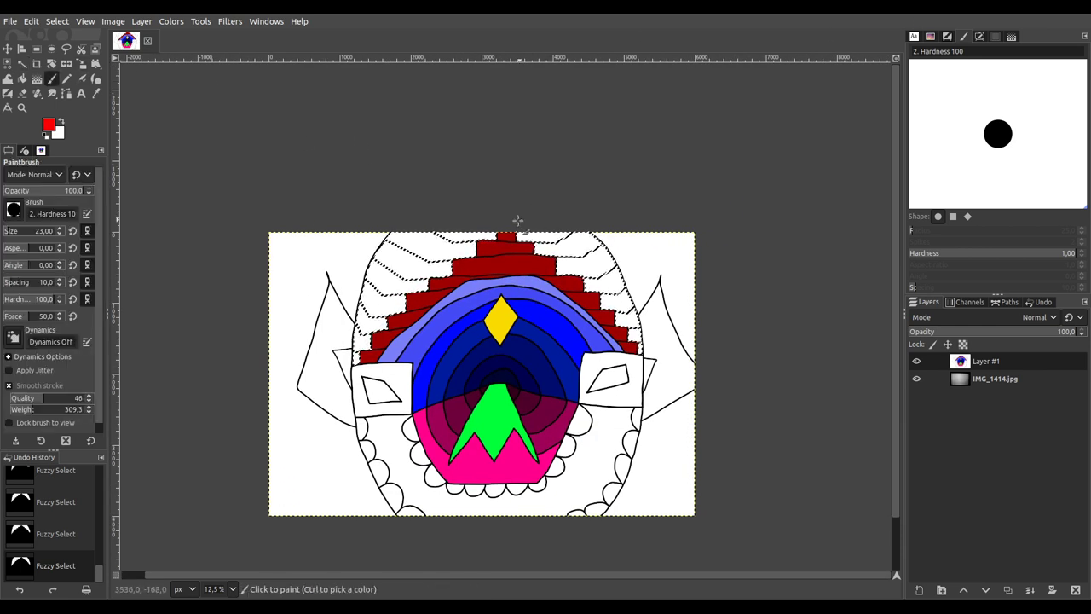
{"action": "left_click_drag", "start_coordinate": [486, 234], "coordinate": [476, 236]}
{"action": "left_click", "coordinate": [45, 232]}
{"action": "mouse_move", "coordinate": [398, 301]}
{"action": "left_mouse_down"}
{"action": "mouse_move", "coordinate": [364, 327]}
{"action": "mouse_move", "coordinate": [359, 362]}
{"action": "mouse_move", "coordinate": [391, 331]}
{"action": "left_mouse_up"}
{"action": "mouse_move", "coordinate": [564, 249]}
{"action": "left_mouse_down"}
{"action": "mouse_move", "coordinate": [659, 370]}
{"action": "mouse_move", "coordinate": [559, 201]}
{"action": "left_mouse_up"}
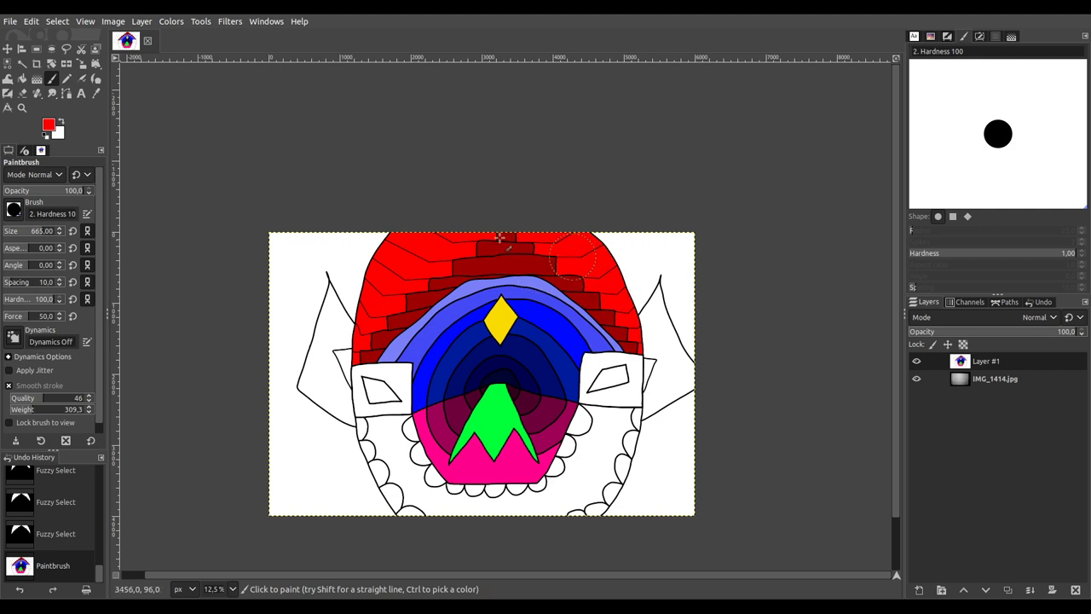
{"action": "left_click_drag", "start_coordinate": [382, 319], "coordinate": [374, 341]}
{"action": "scroll", "coordinate": [434, 358], "scroll_direction": "down", "scroll_amount": 3}
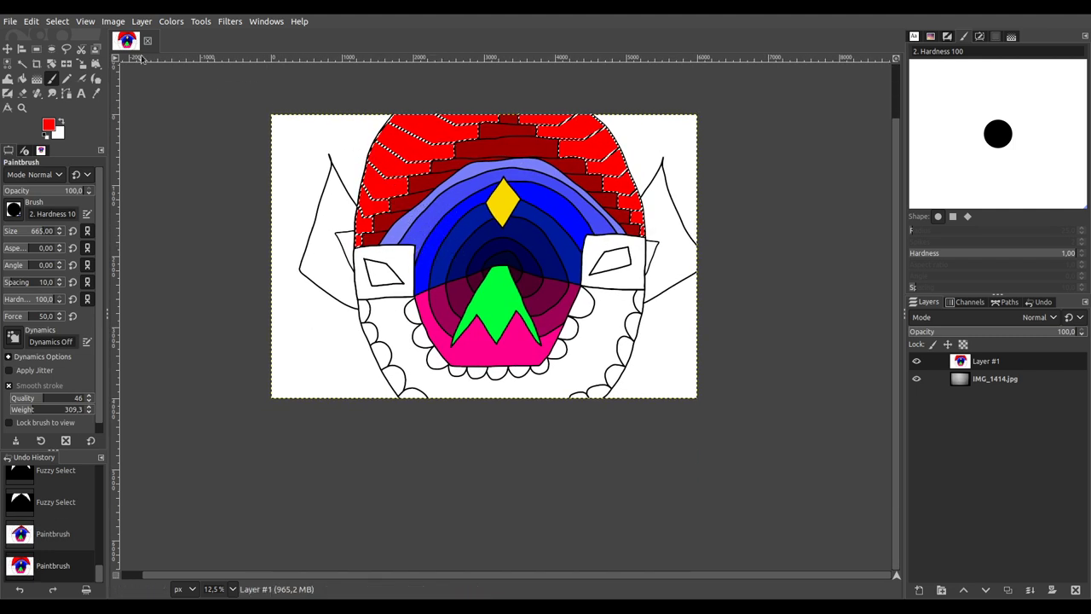
Step: Select both box-shaped eye frames, excluding the eye shapes inside them, and paint them dark green
{"action": "key", "text": "u"}
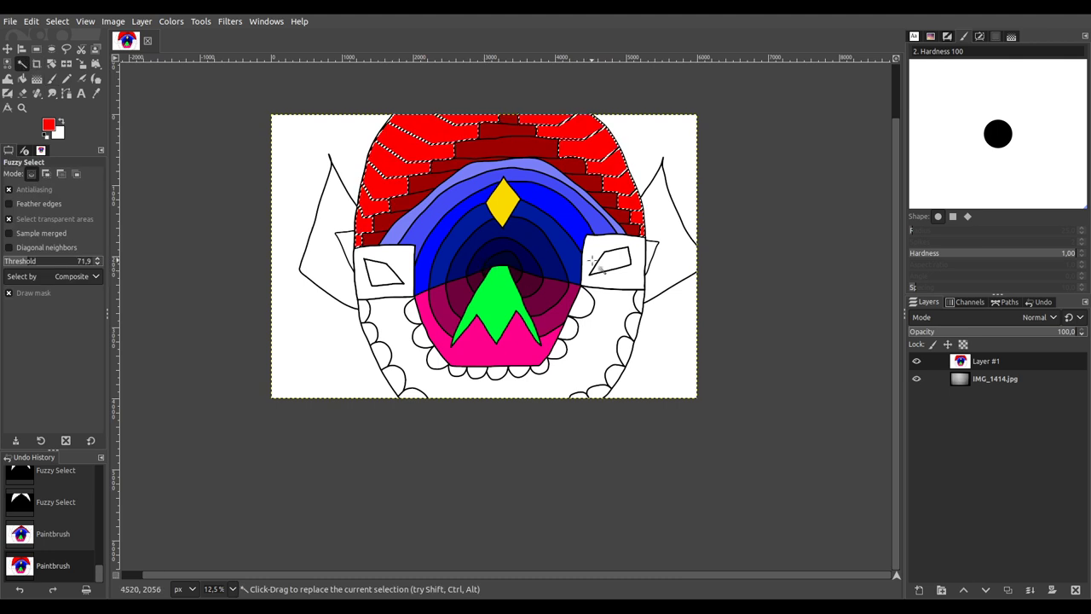
{"action": "left_click", "coordinate": [633, 275]}
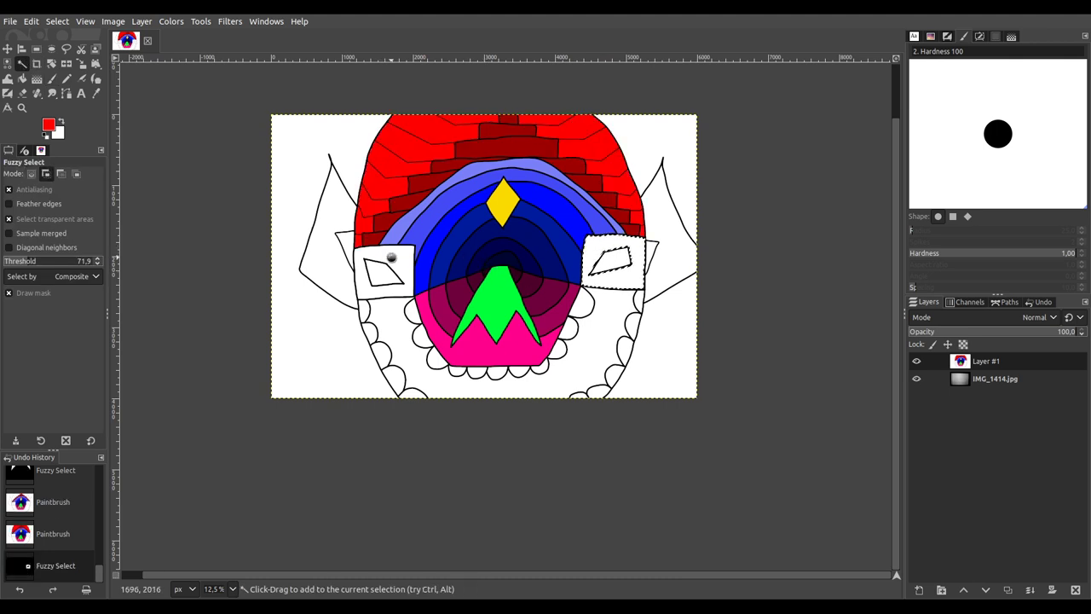
{"action": "left_click", "coordinate": [391, 257], "text": "shift"}
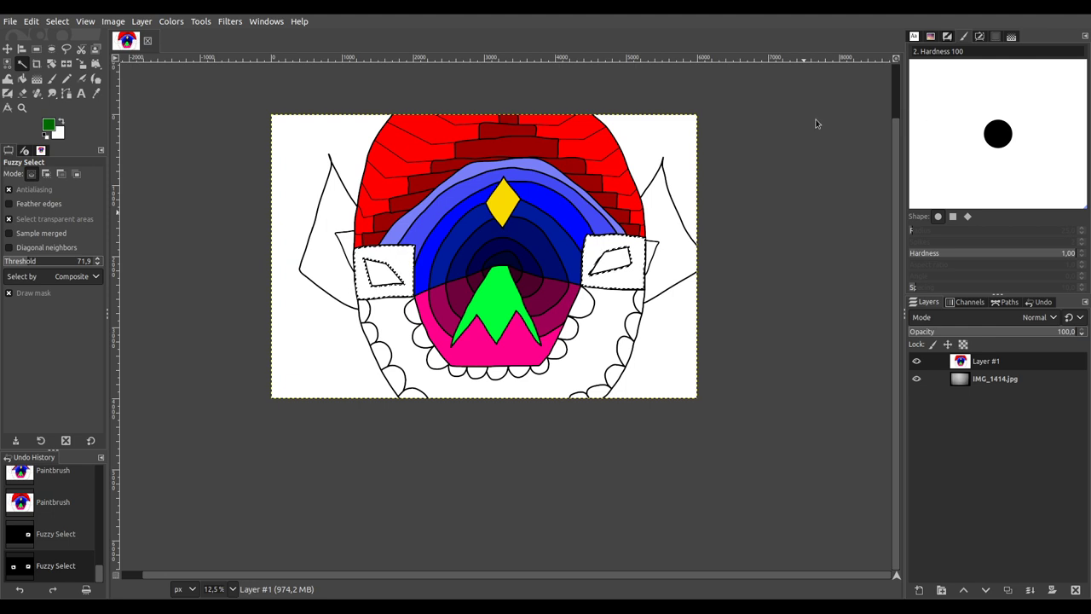
{"action": "left_click", "coordinate": [51, 78]}
{"action": "left_click", "coordinate": [358, 256]}
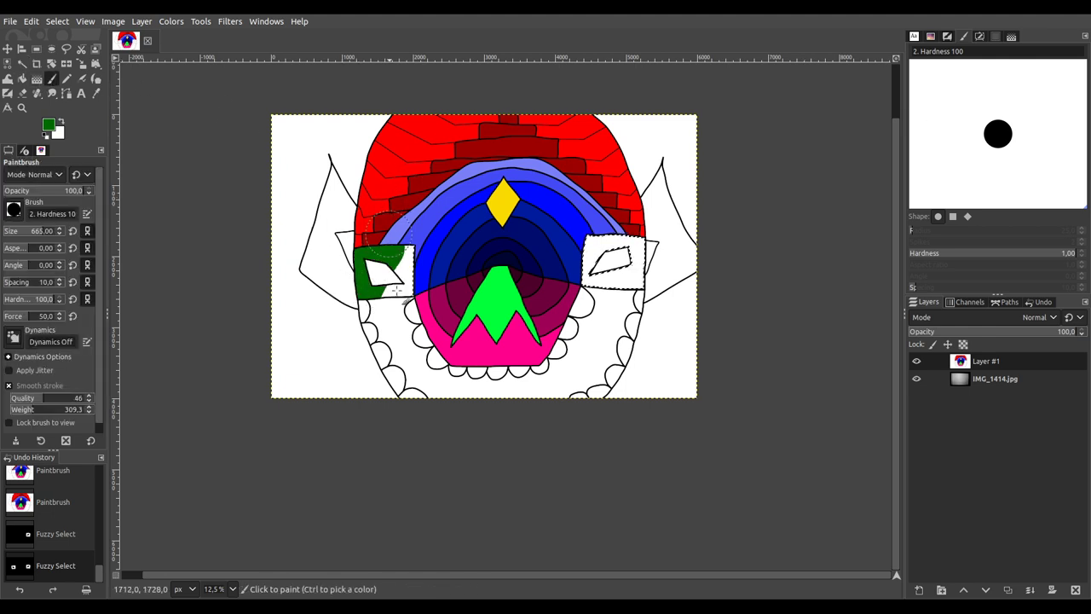
{"action": "left_click_drag", "start_coordinate": [599, 256], "coordinate": [615, 285]}
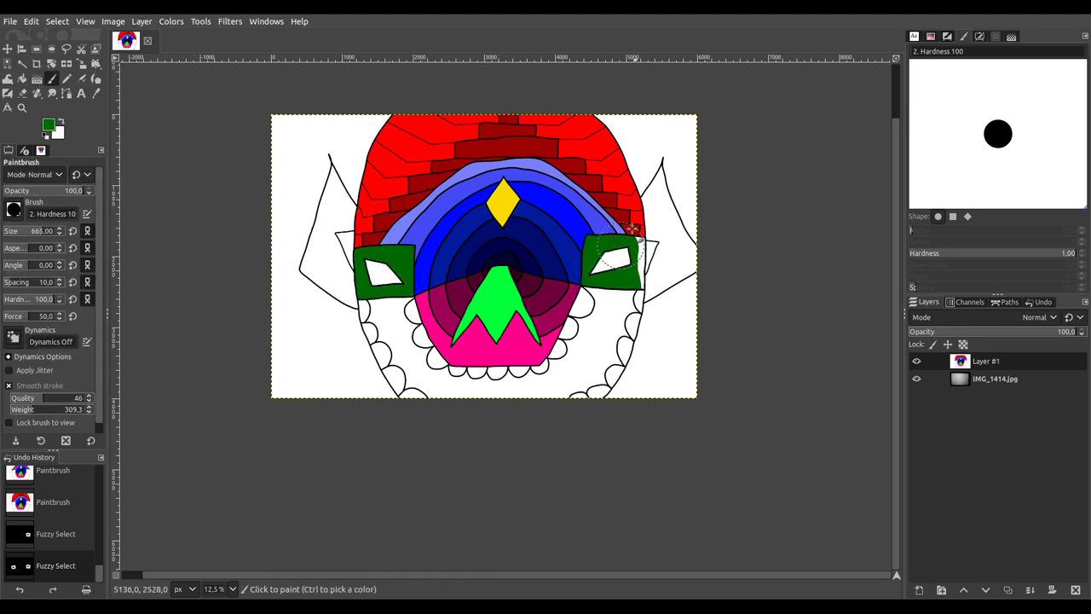
{"action": "left_click_drag", "start_coordinate": [632, 228], "coordinate": [631, 229]}
Step: Select the eye shapes inside both green frames and paint them cyan
{"action": "left_click", "coordinate": [22, 63]}
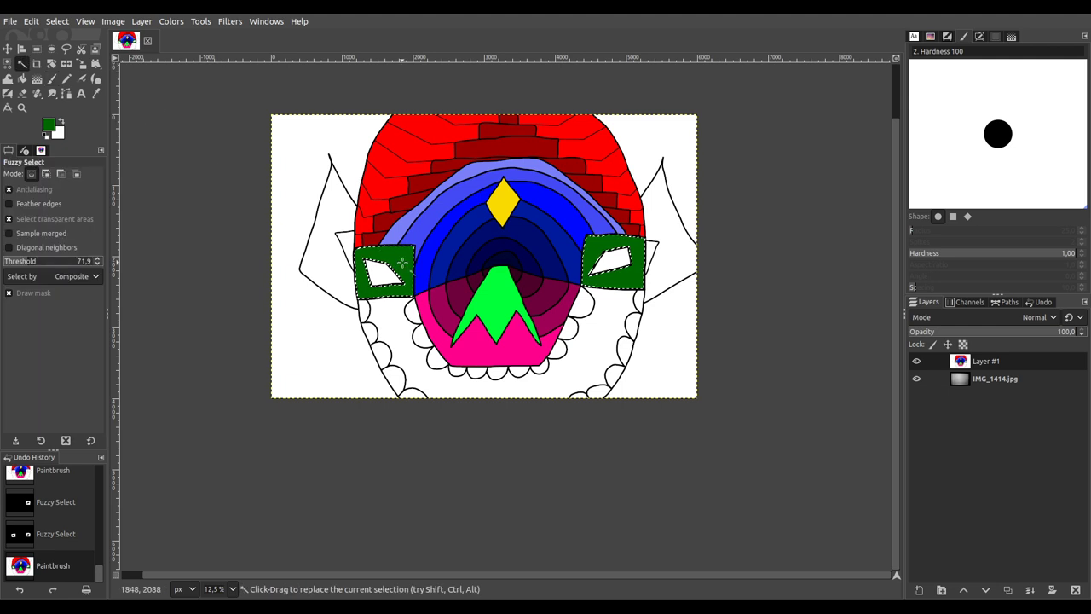
{"action": "left_click", "coordinate": [388, 274]}
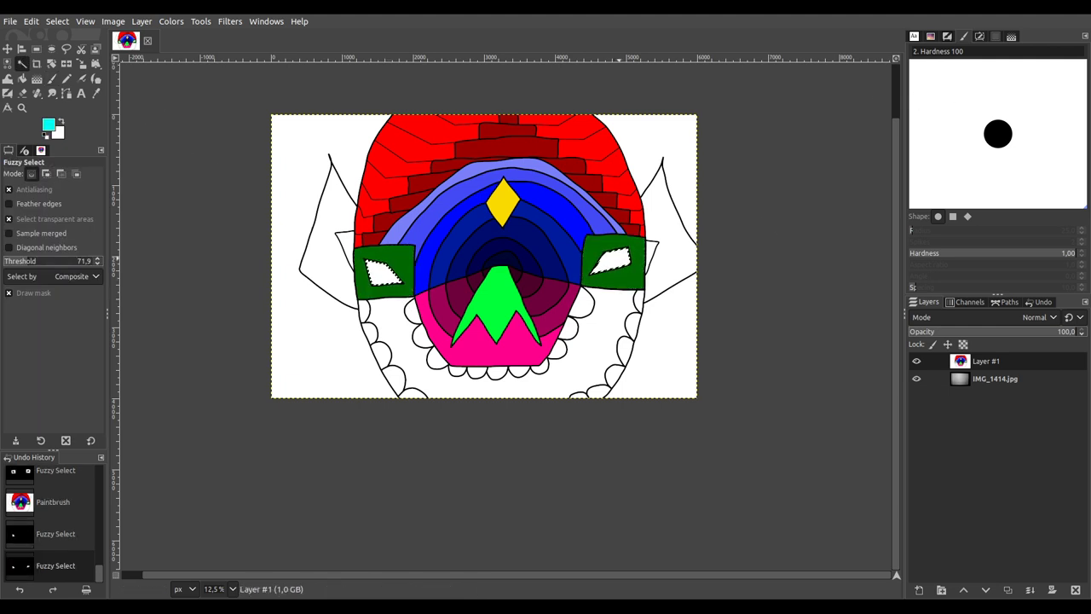
{"action": "left_click", "coordinate": [52, 77]}
{"action": "left_click", "coordinate": [383, 271]}
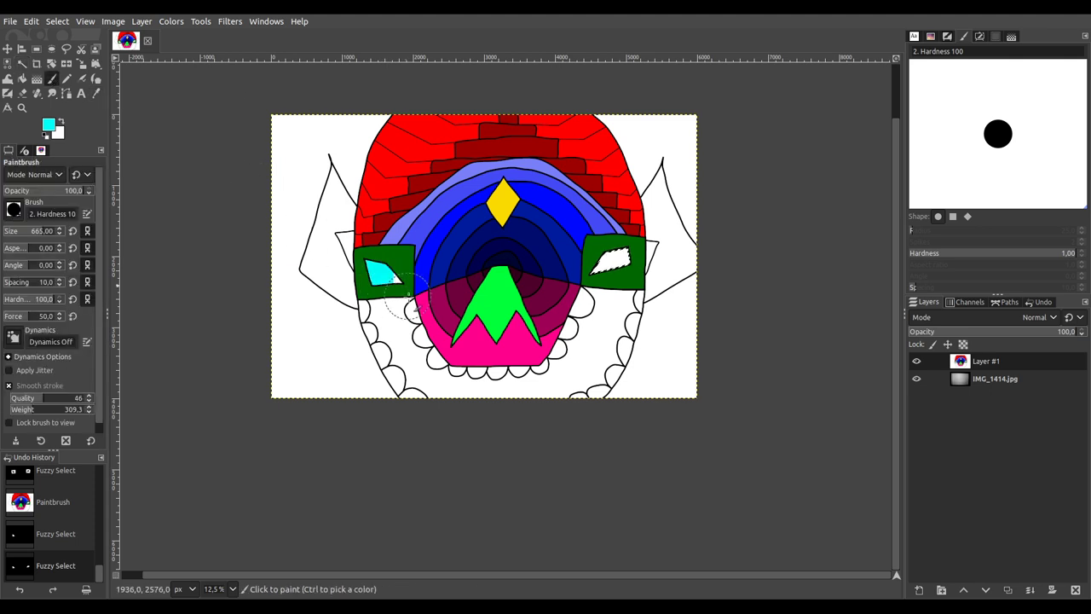
{"action": "left_click", "coordinate": [612, 260]}
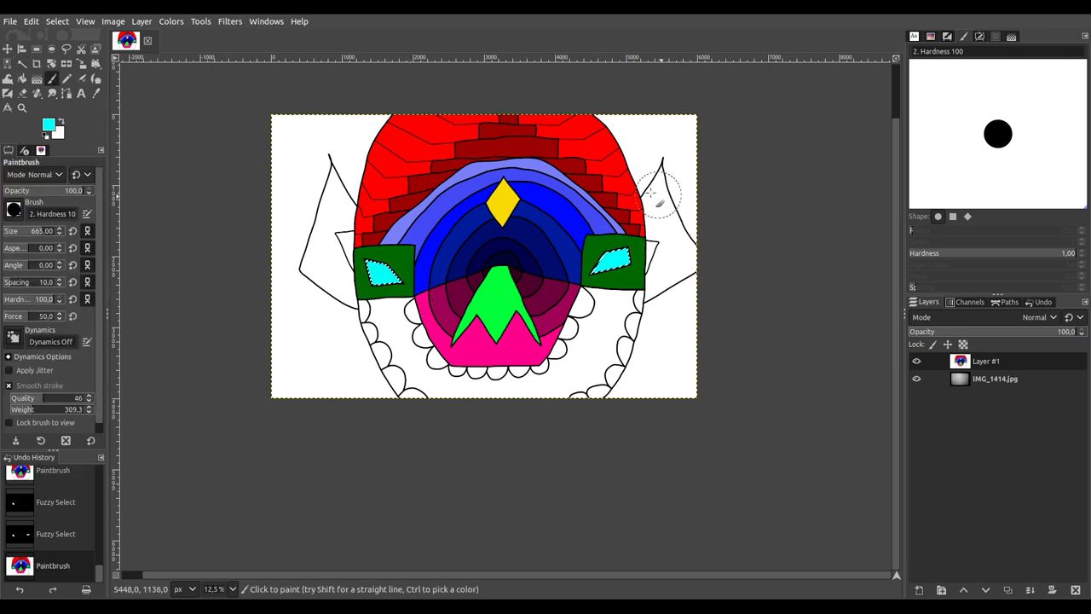
Step: Select the U-shaped area between the two rows of scallops around the pink lower face and paint it very dark purple
{"action": "left_click", "coordinate": [22, 63]}
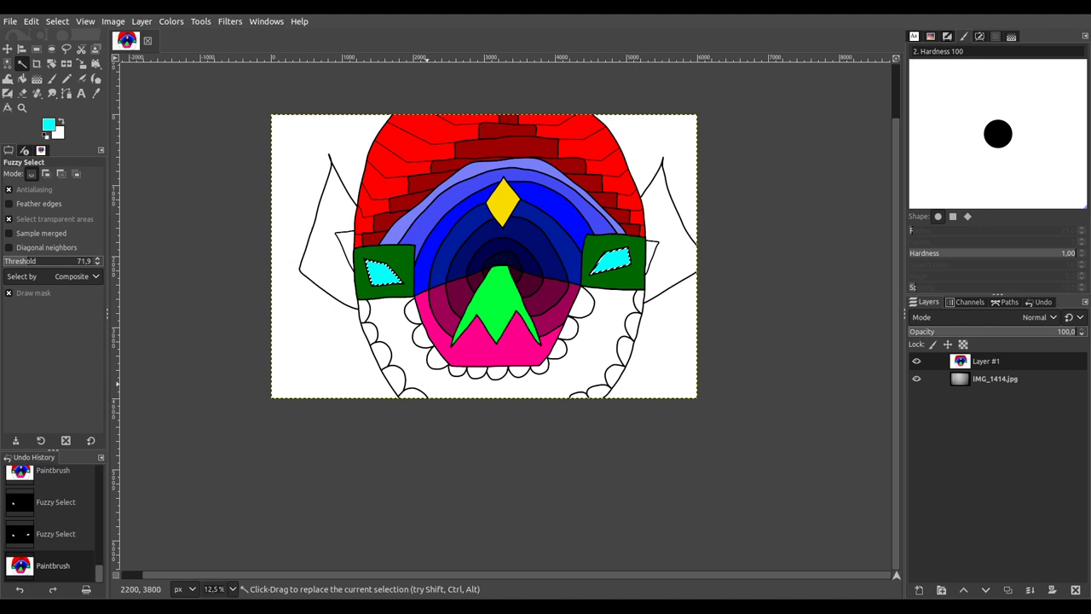
{"action": "left_click", "coordinate": [431, 385]}
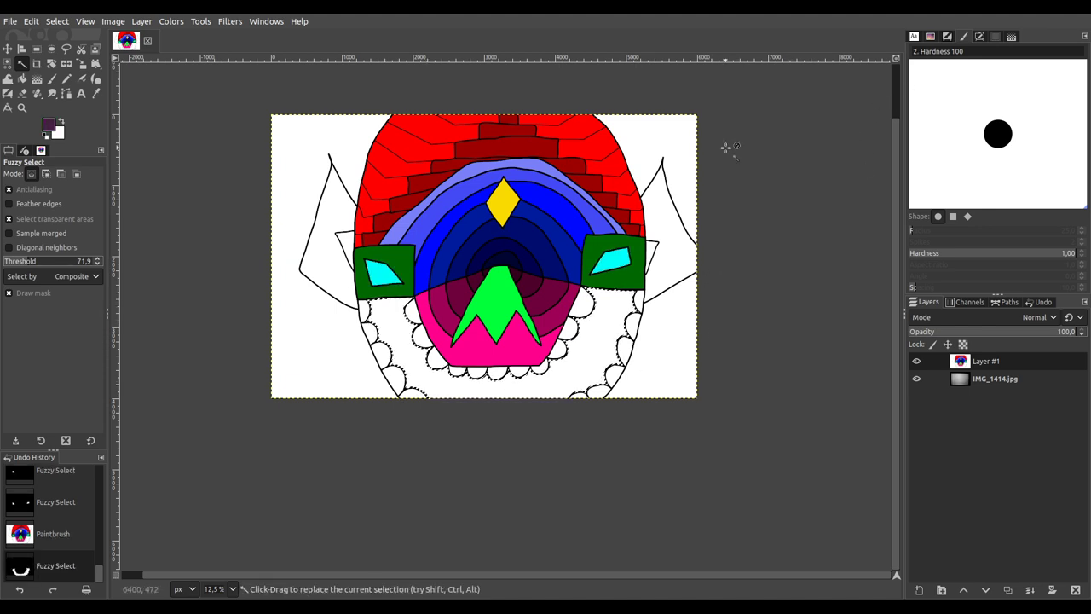
{"action": "key", "text": "p"}
{"action": "mouse_move", "coordinate": [367, 317]}
{"action": "left_mouse_down"}
{"action": "mouse_move", "coordinate": [389, 292]}
{"action": "mouse_move", "coordinate": [439, 379]}
{"action": "mouse_move", "coordinate": [469, 408]}
{"action": "mouse_move", "coordinate": [414, 401]}
{"action": "mouse_move", "coordinate": [496, 424]}
{"action": "mouse_move", "coordinate": [563, 358]}
{"action": "mouse_move", "coordinate": [609, 358]}
{"action": "mouse_move", "coordinate": [620, 306]}
{"action": "mouse_move", "coordinate": [596, 286]}
{"action": "mouse_move", "coordinate": [567, 290]}
{"action": "left_mouse_up"}
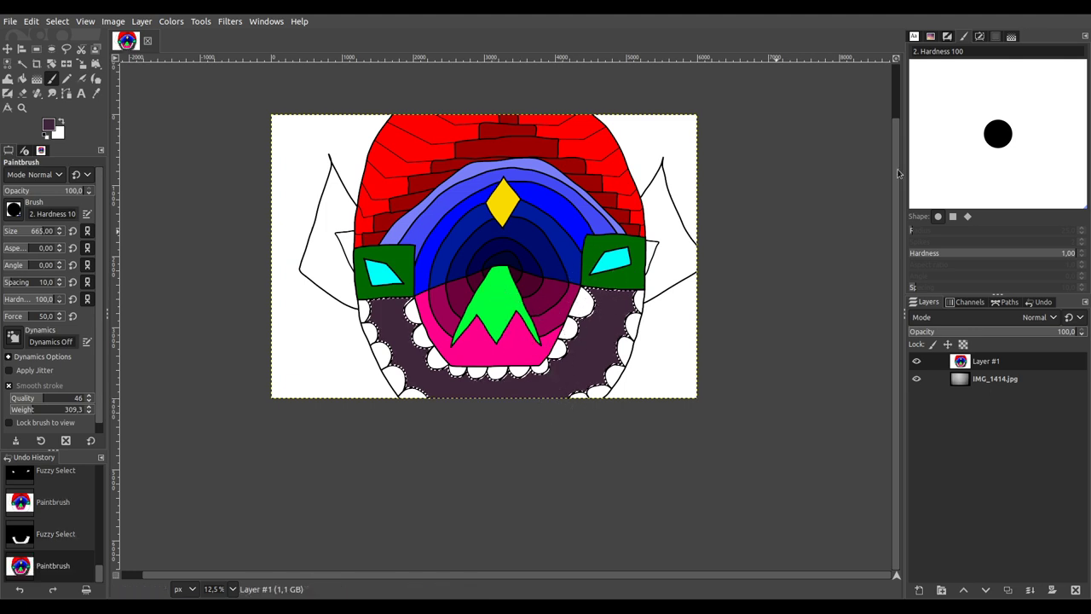
{"action": "mouse_move", "coordinate": [603, 353]}
{"action": "left_mouse_down"}
{"action": "mouse_move", "coordinate": [624, 287]}
{"action": "mouse_move", "coordinate": [571, 349]}
{"action": "mouse_move", "coordinate": [583, 349]}
{"action": "mouse_move", "coordinate": [569, 409]}
{"action": "mouse_move", "coordinate": [480, 399]}
{"action": "mouse_move", "coordinate": [561, 360]}
{"action": "mouse_move", "coordinate": [461, 395]}
{"action": "mouse_move", "coordinate": [381, 352]}
{"action": "mouse_move", "coordinate": [354, 278]}
{"action": "mouse_move", "coordinate": [405, 376]}
{"action": "mouse_move", "coordinate": [426, 324]}
{"action": "mouse_move", "coordinate": [427, 353]}
{"action": "mouse_move", "coordinate": [472, 401]}
{"action": "mouse_move", "coordinate": [555, 367]}
{"action": "mouse_move", "coordinate": [621, 276]}
{"action": "mouse_move", "coordinate": [626, 324]}
{"action": "left_mouse_up"}
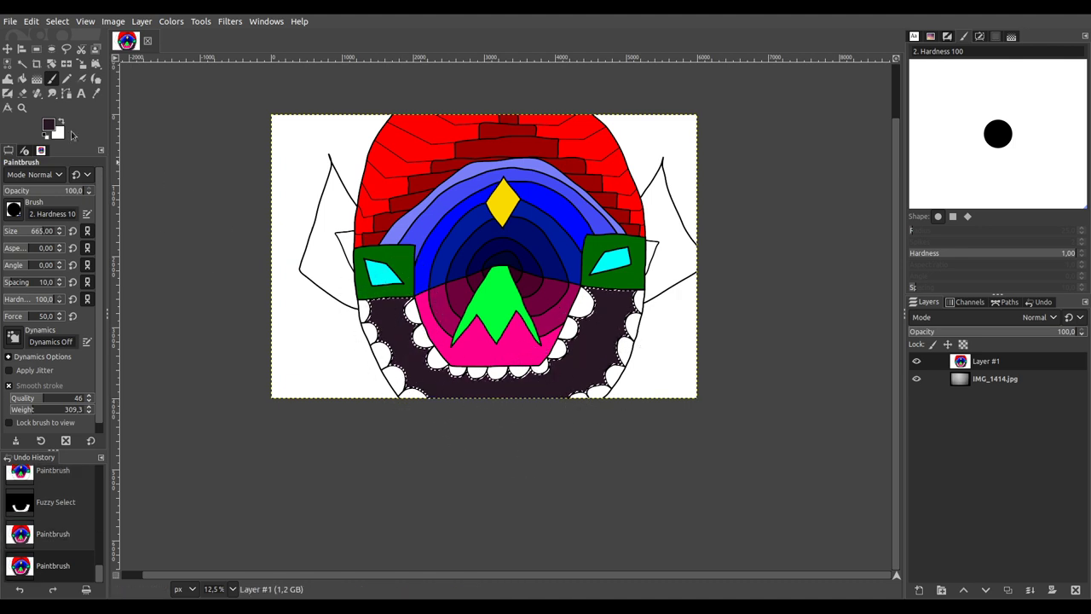
Step: Select the outer parts of both pointed ears, leaving out the small inner triangles, and paint them medium green
{"action": "left_click", "coordinate": [22, 63]}
{"action": "left_click", "coordinate": [346, 196]}
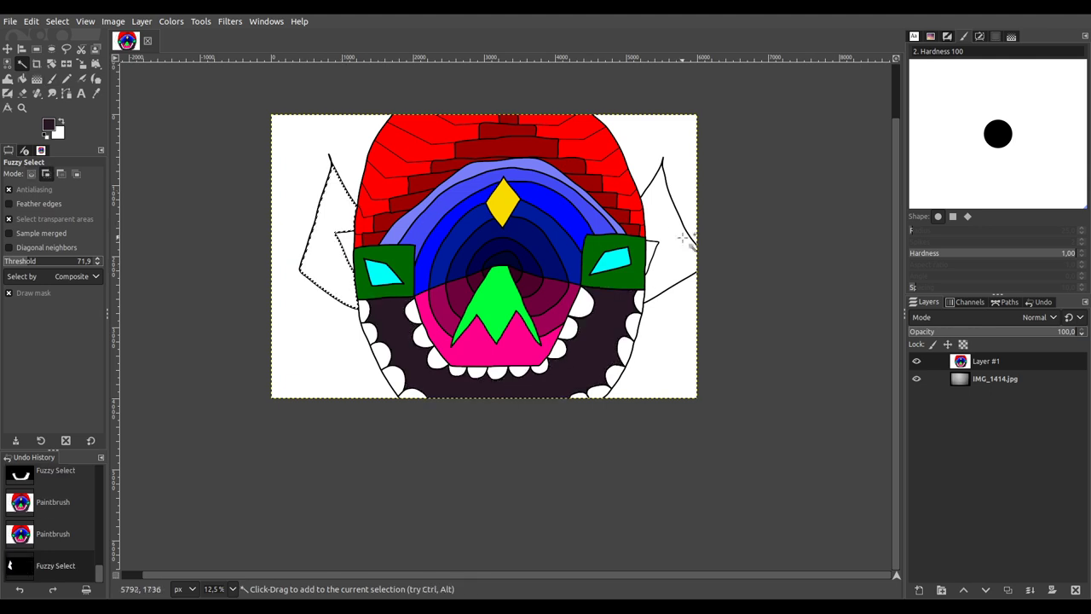
{"action": "left_click", "coordinate": [674, 225], "text": "shift"}
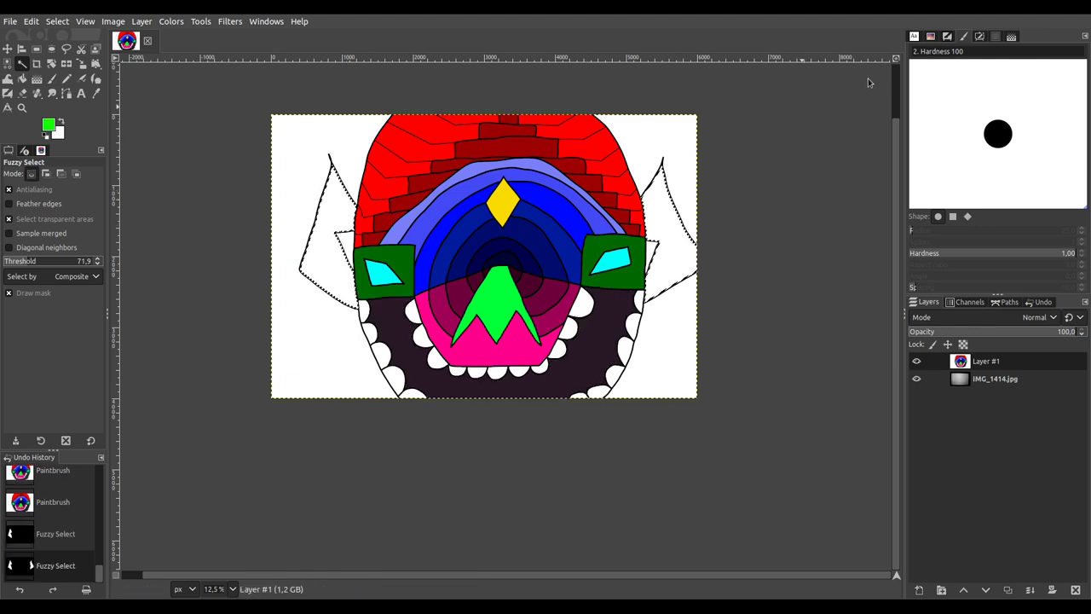
{"action": "key", "text": "p"}
{"action": "mouse_move", "coordinate": [370, 186]}
{"action": "left_mouse_down"}
{"action": "mouse_move", "coordinate": [341, 204]}
{"action": "mouse_move", "coordinate": [328, 281]}
{"action": "mouse_move", "coordinate": [303, 265]}
{"action": "mouse_move", "coordinate": [406, 381]}
{"action": "left_mouse_up"}
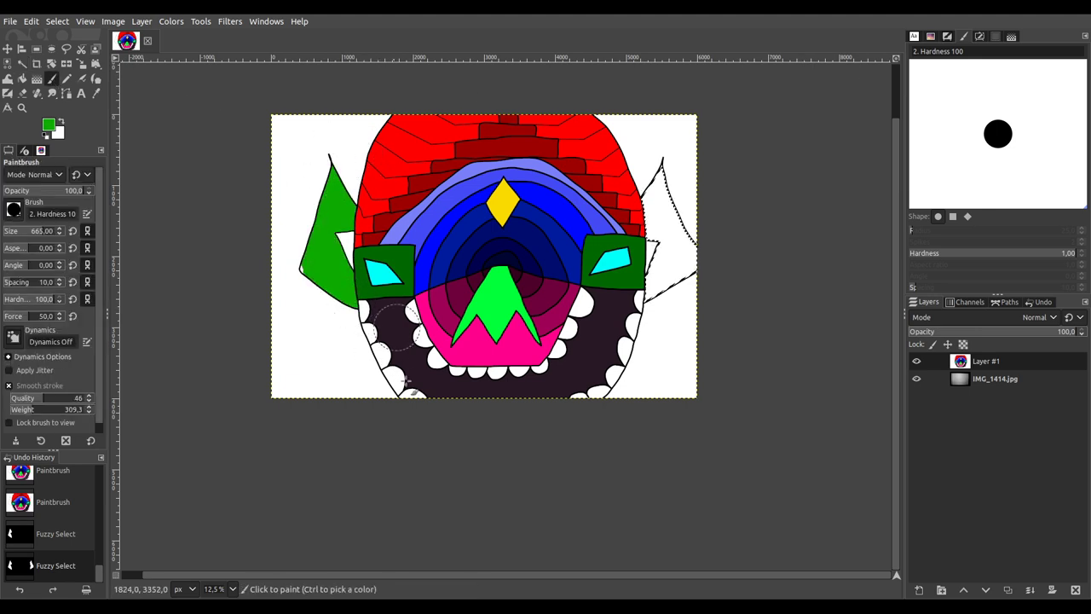
{"action": "left_click_drag", "start_coordinate": [665, 267], "coordinate": [661, 205]}
{"action": "mouse_move", "coordinate": [688, 241]}
{"action": "left_mouse_down"}
{"action": "mouse_move", "coordinate": [511, 231]}
{"action": "mouse_move", "coordinate": [292, 275]}
{"action": "mouse_move", "coordinate": [199, 106]}
{"action": "left_mouse_up"}
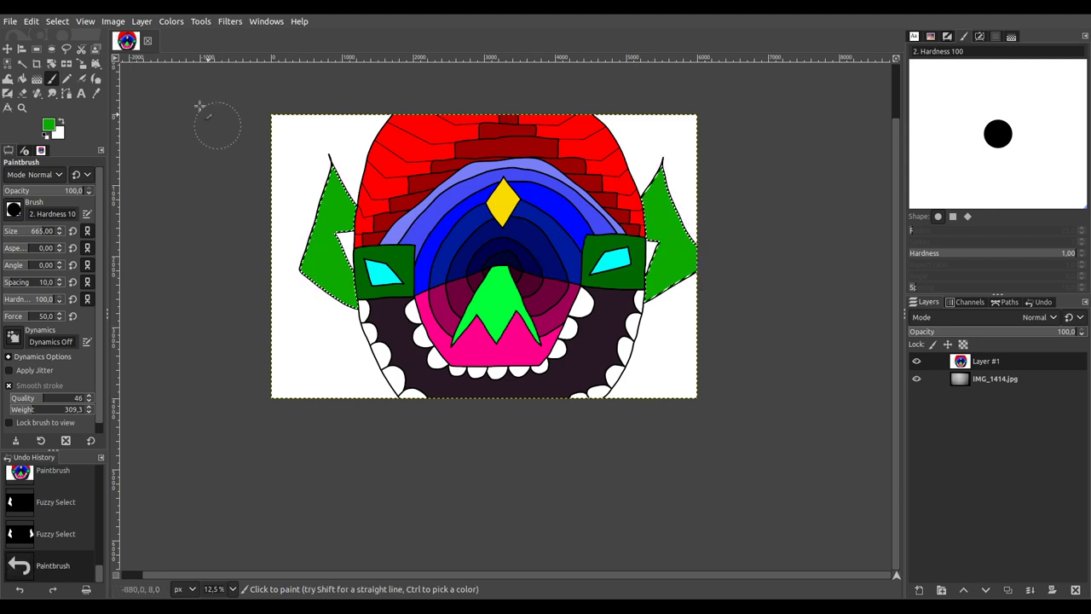
Step: Select the small inner triangles of both ears and paint them hot pink, then extend the selection to the whole canvas
{"action": "left_click", "coordinate": [23, 63]}
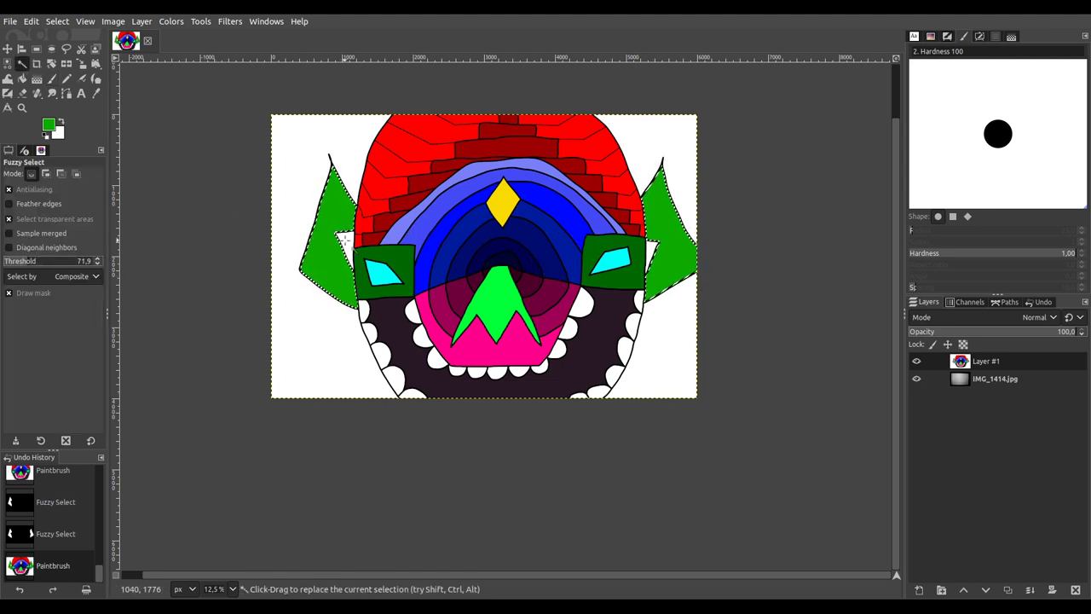
{"action": "left_click", "coordinate": [344, 241]}
{"action": "left_click", "coordinate": [653, 252], "text": "shift"}
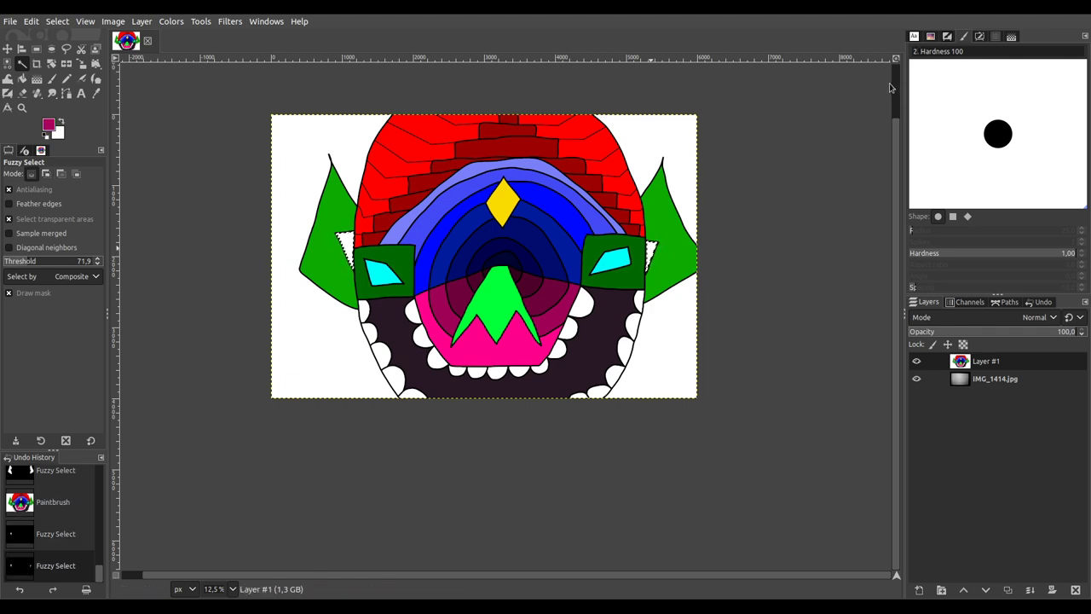
{"action": "left_click", "coordinate": [51, 77]}
{"action": "left_click_drag", "start_coordinate": [332, 289], "coordinate": [363, 232]}
{"action": "left_click_drag", "start_coordinate": [650, 250], "coordinate": [662, 214]}
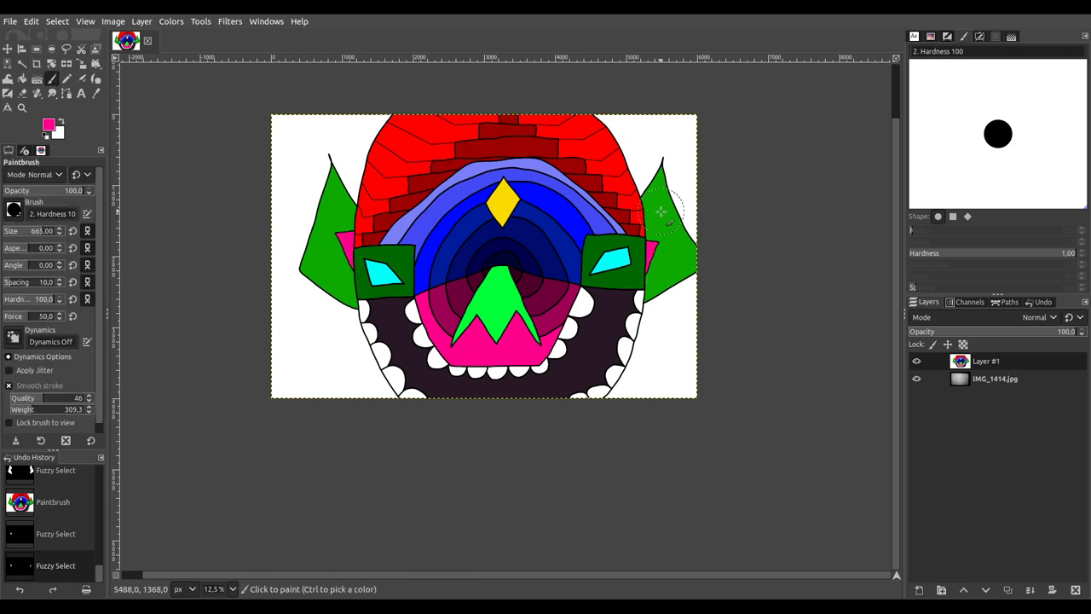
{"action": "key", "text": "ctrl+a"}
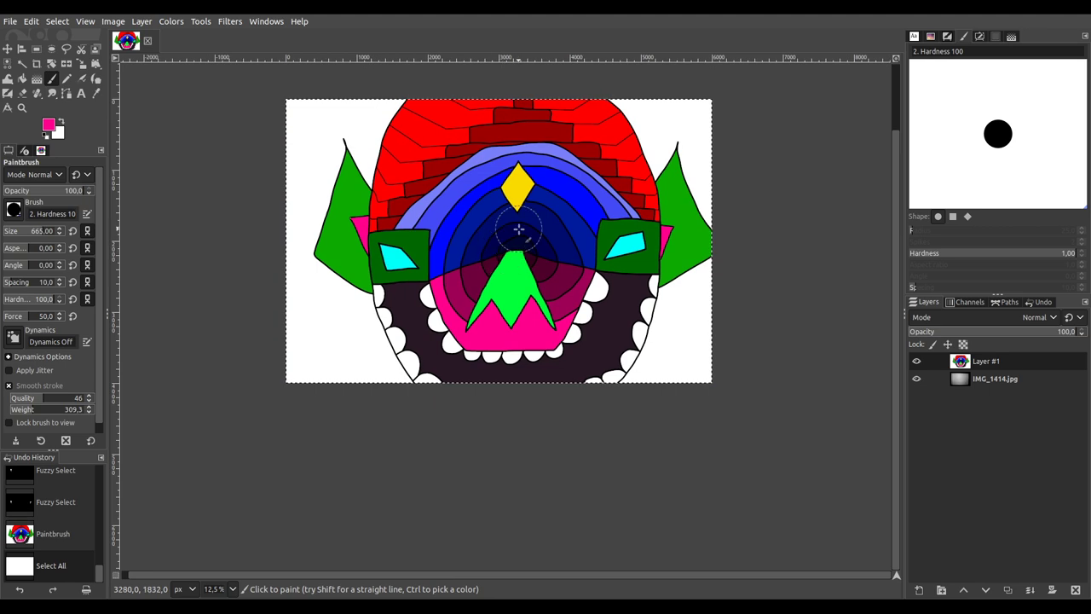
Step: Select the white background areas on both sides of the face and add a new transparent layer on top
{"action": "scroll", "coordinate": [474, 260], "scroll_direction": "up", "scroll_amount": 2}
{"action": "scroll", "coordinate": [474, 260], "scroll_direction": "right", "scroll_amount": 2}
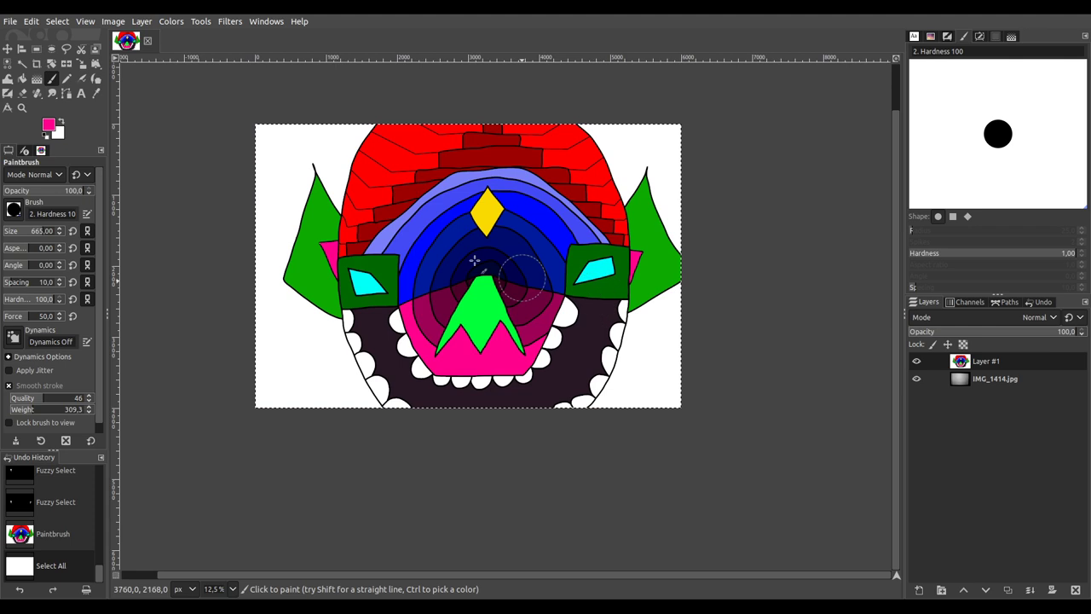
{"action": "left_click", "coordinate": [22, 63]}
{"action": "left_click", "coordinate": [297, 147]}
{"action": "left_click", "coordinate": [672, 147], "text": "shift"}
{"action": "left_click", "coordinate": [656, 358], "text": "shift"}
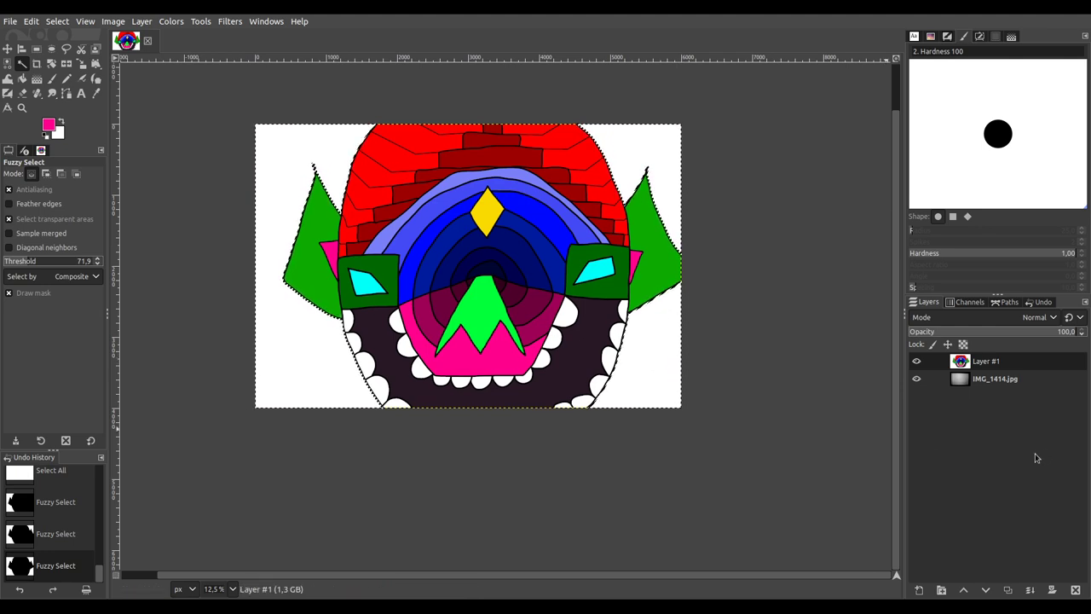
{"action": "left_click", "coordinate": [919, 590], "text": "shift"}
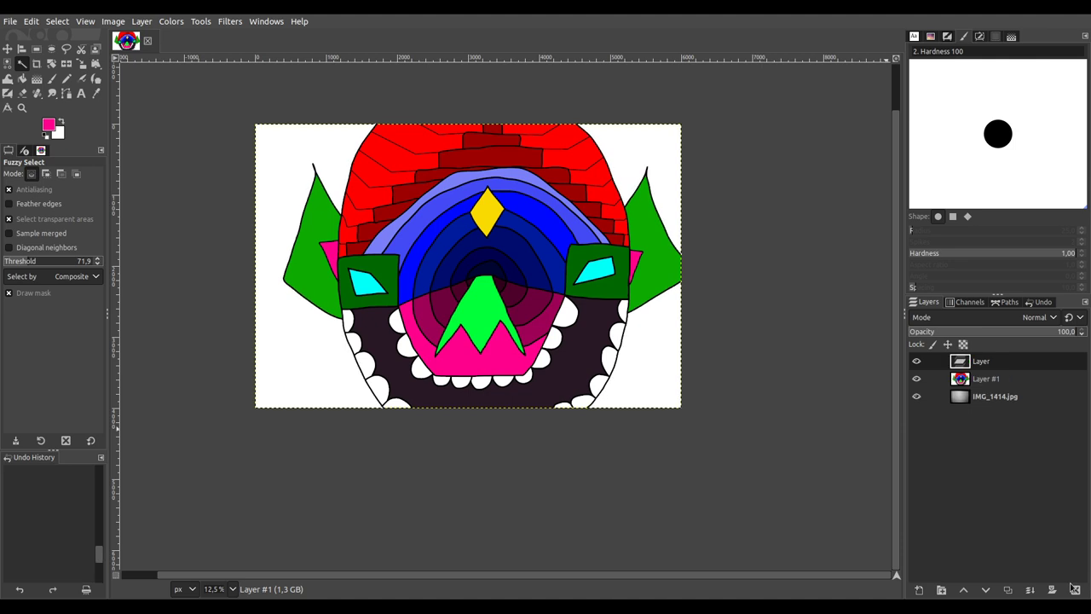
Step: Paint the selected background areas on Layer #1 dark navy blue
{"action": "left_click", "coordinate": [982, 380]}
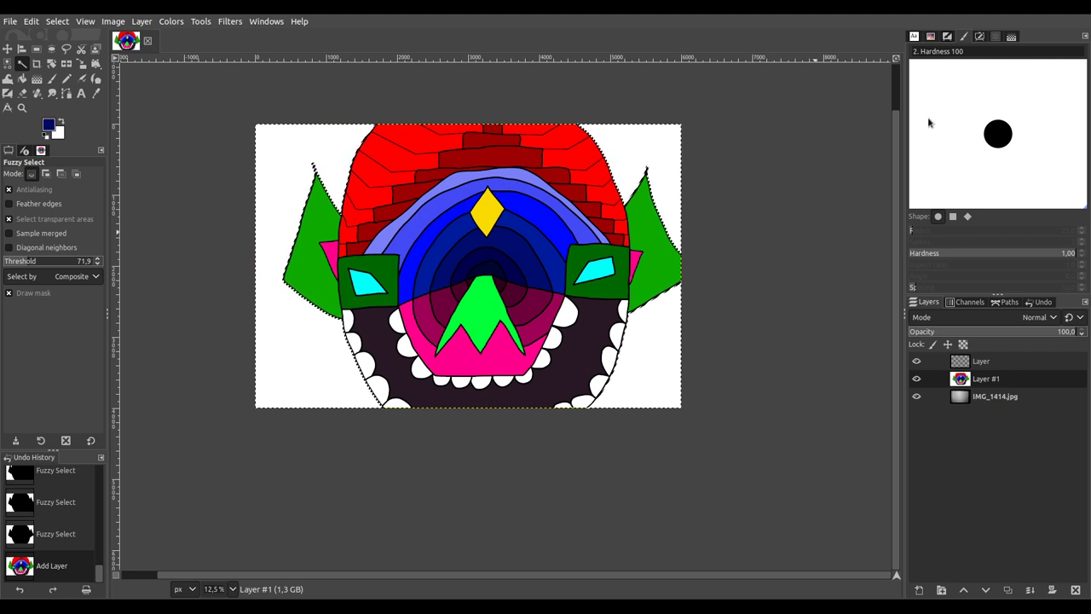
{"action": "left_click", "coordinate": [52, 79]}
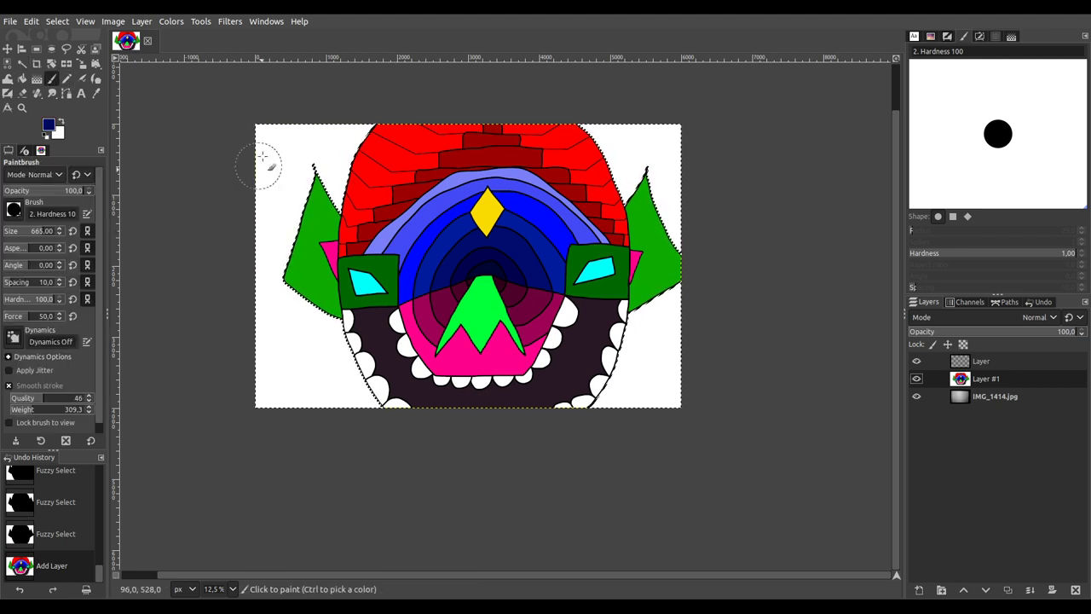
{"action": "left_click_drag", "start_coordinate": [263, 157], "coordinate": [268, 117]}
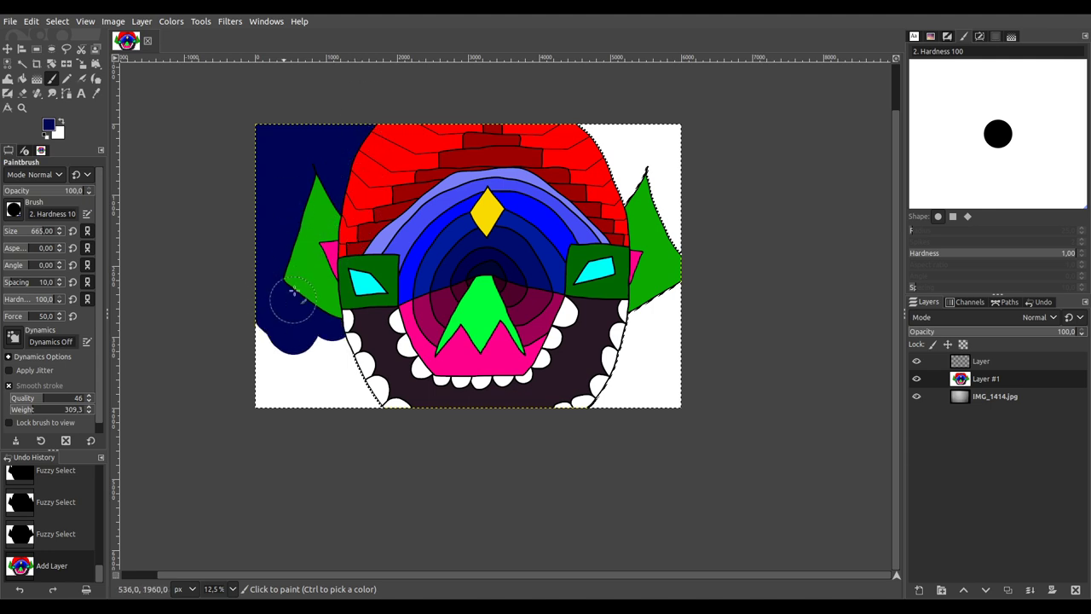
{"action": "mouse_move", "coordinate": [266, 368]}
{"action": "left_mouse_down"}
{"action": "mouse_move", "coordinate": [274, 415]}
{"action": "mouse_move", "coordinate": [297, 427]}
{"action": "mouse_move", "coordinate": [329, 424]}
{"action": "mouse_move", "coordinate": [341, 374]}
{"action": "left_mouse_up"}
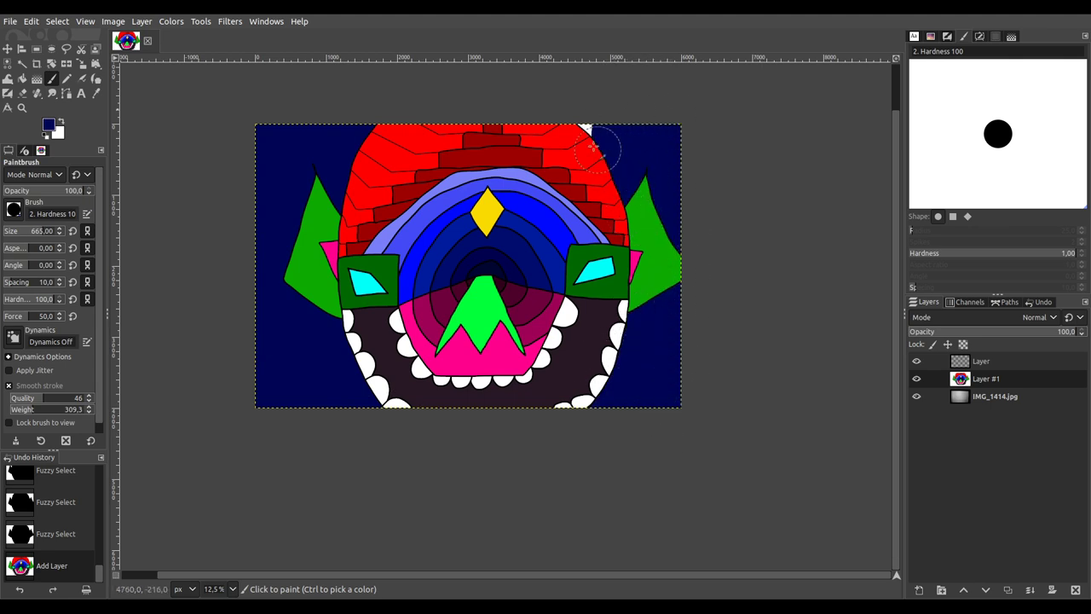
{"action": "left_click_drag", "start_coordinate": [654, 388], "coordinate": [651, 429]}
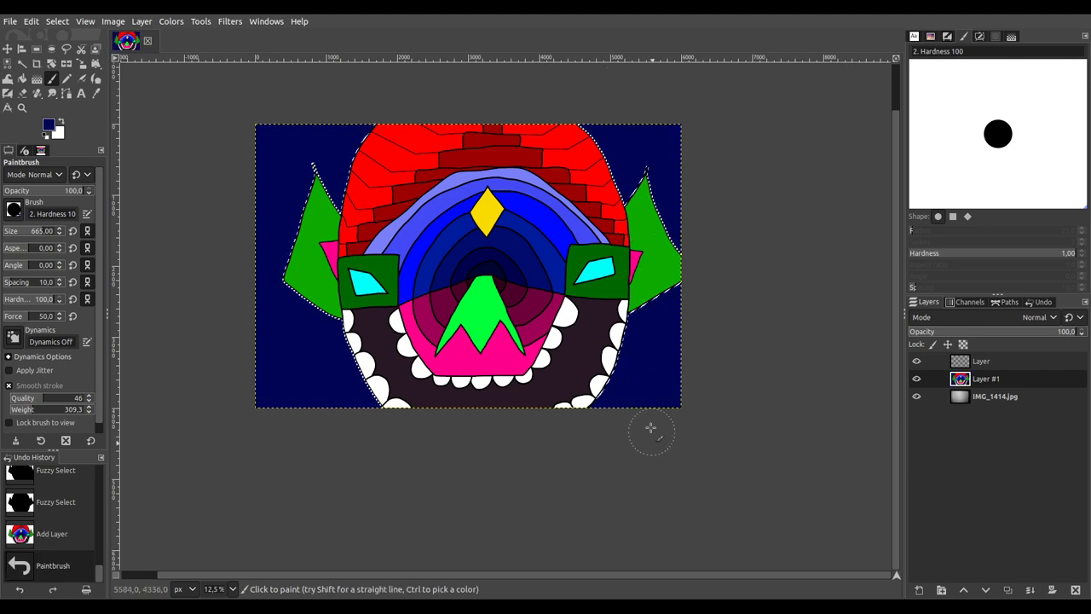
Step: Fill the selected background on the empty top layer with a shaped (dimpled) Aneurism gradient at offset 69.2, resetting the colours to white over black
{"action": "left_click", "coordinate": [1002, 367]}
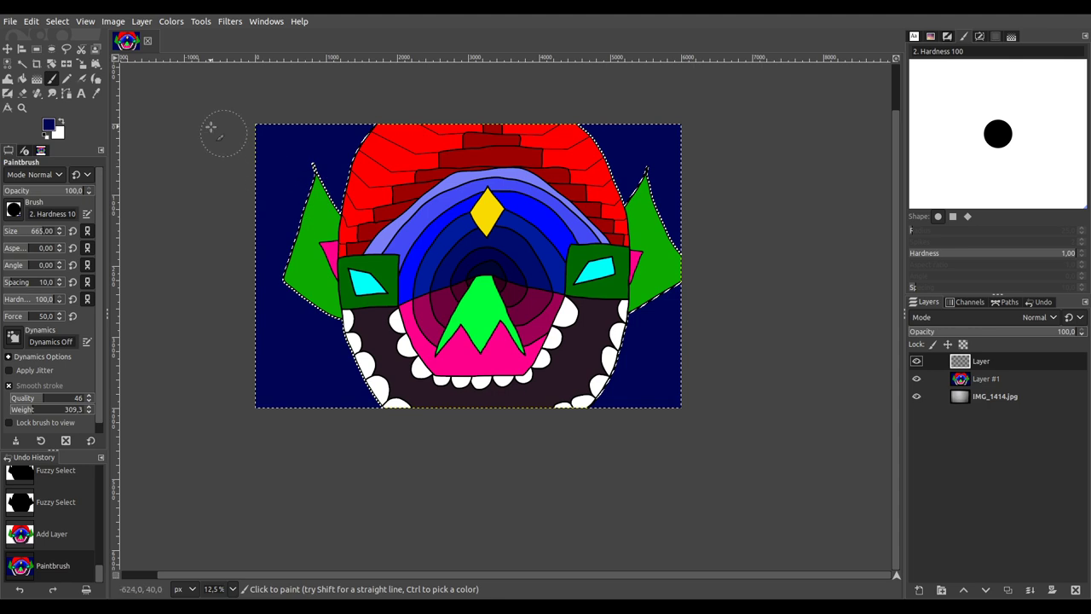
{"action": "left_click", "coordinate": [37, 78]}
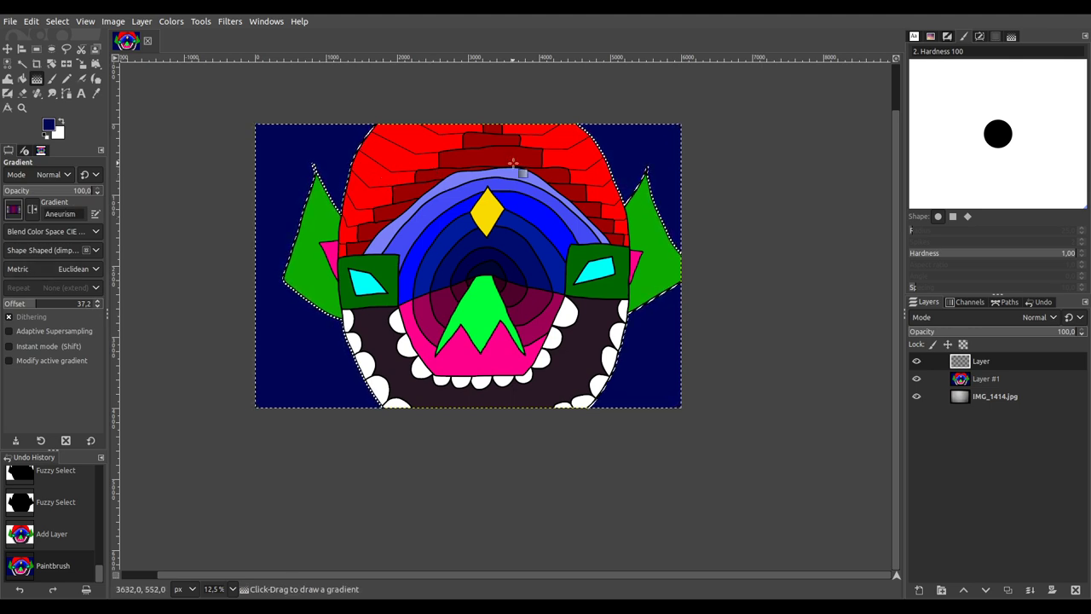
{"action": "left_click_drag", "start_coordinate": [407, 329], "coordinate": [397, 326]}
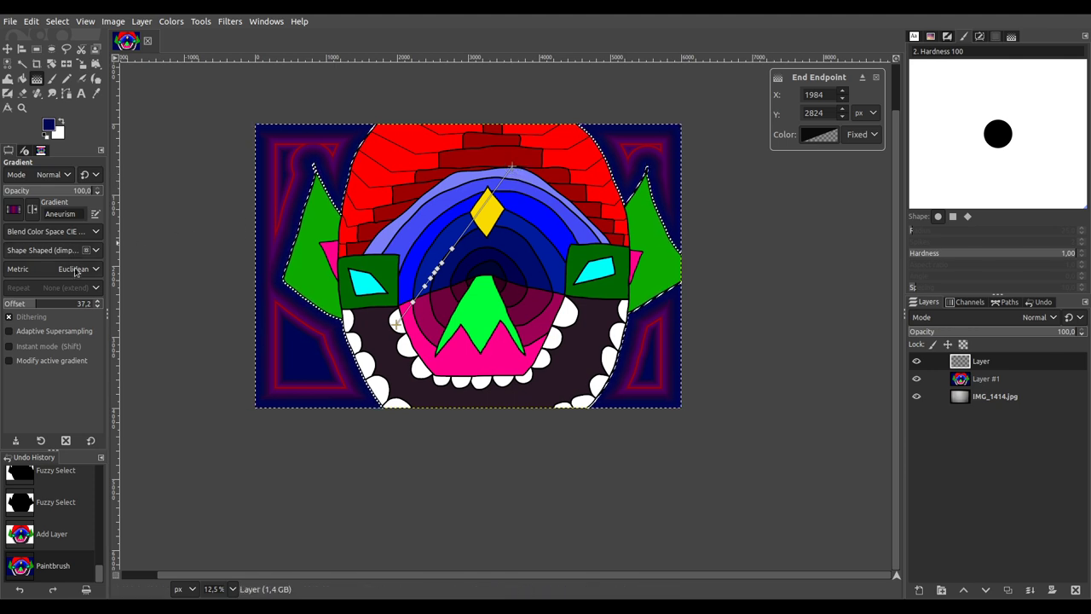
{"action": "left_click_drag", "start_coordinate": [14, 306], "coordinate": [65, 308]}
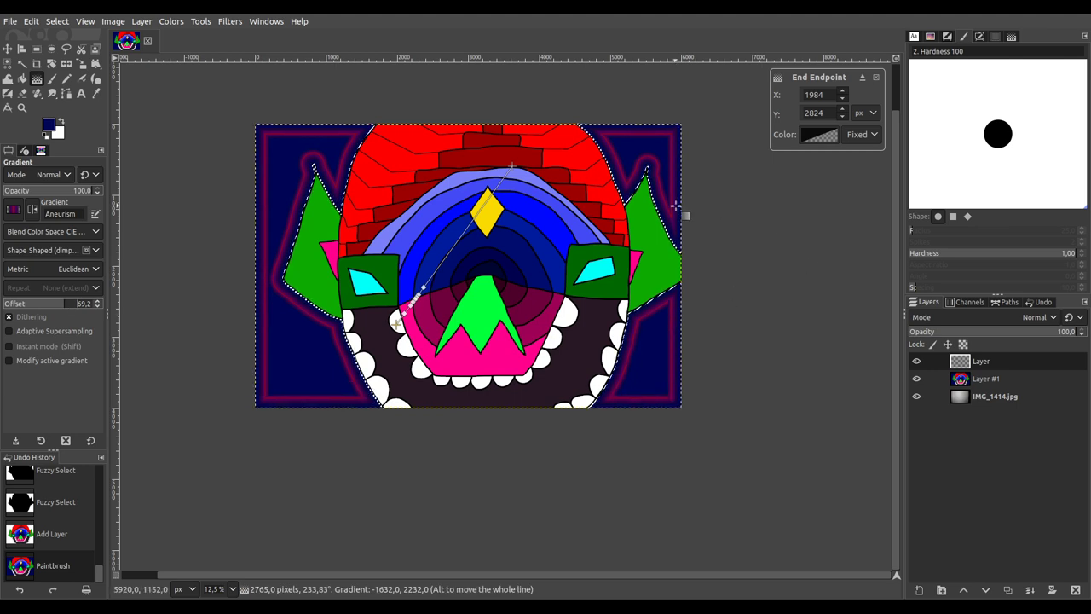
{"action": "key", "text": "d"}
{"action": "key", "text": "x"}
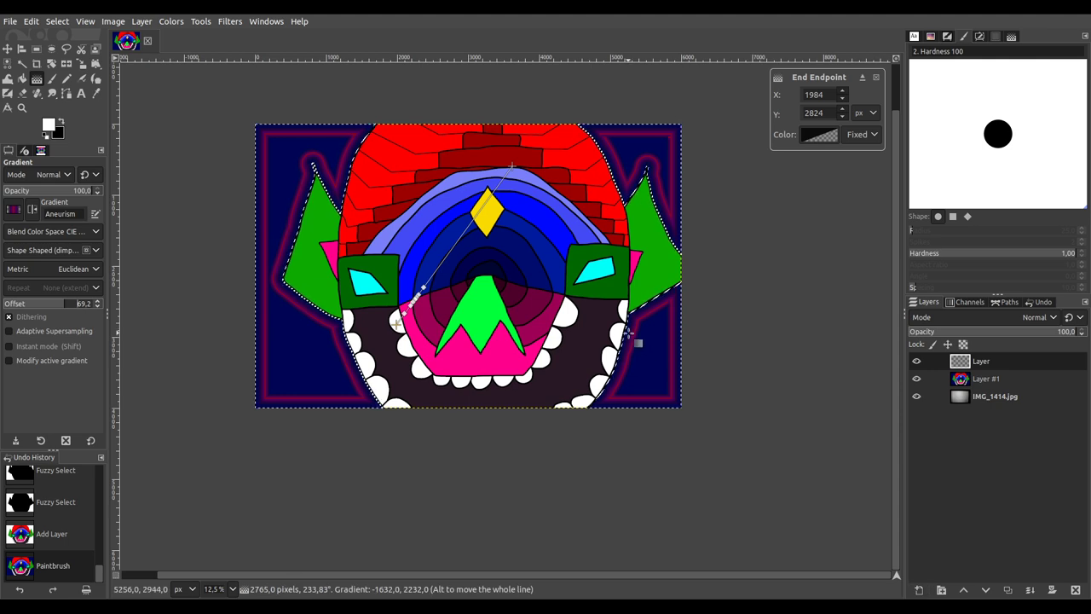
{"action": "left_click", "coordinate": [512, 166]}
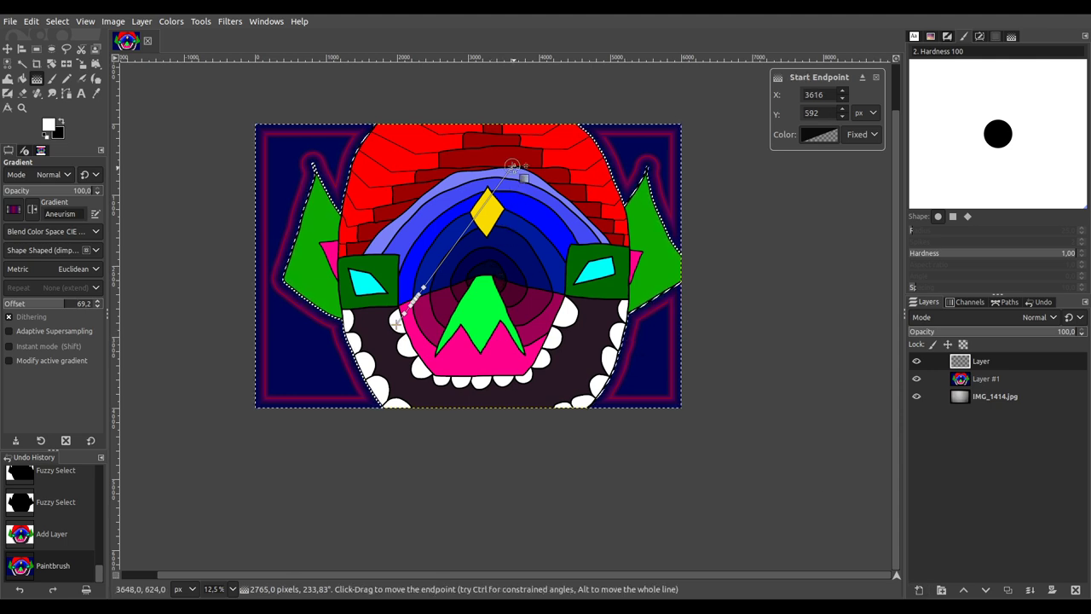
{"action": "key", "text": "Return"}
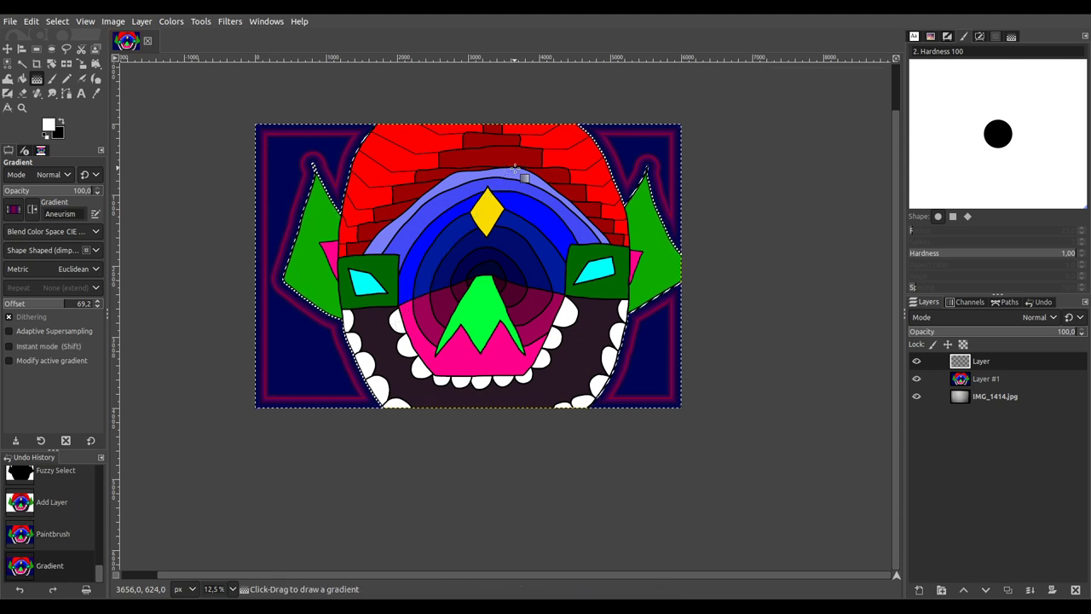
Step: Add another transparent layer and fill the selected background with a shaped (dimpled) Blinds gradient at offset 46.2
{"action": "left_click", "coordinate": [919, 590], "text": "shift"}
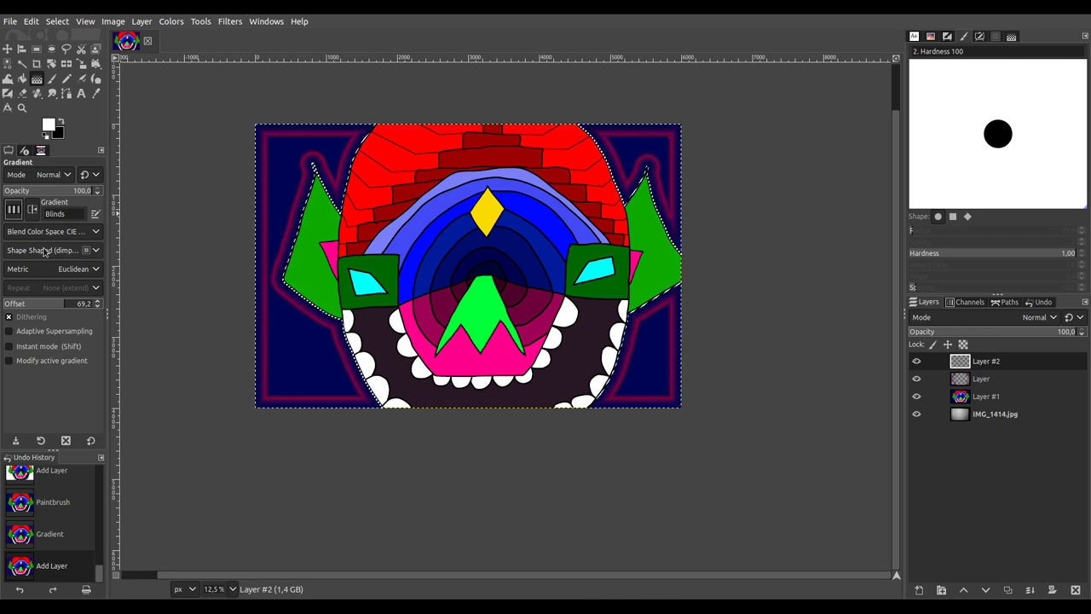
{"action": "left_click_drag", "start_coordinate": [469, 321], "coordinate": [518, 320]}
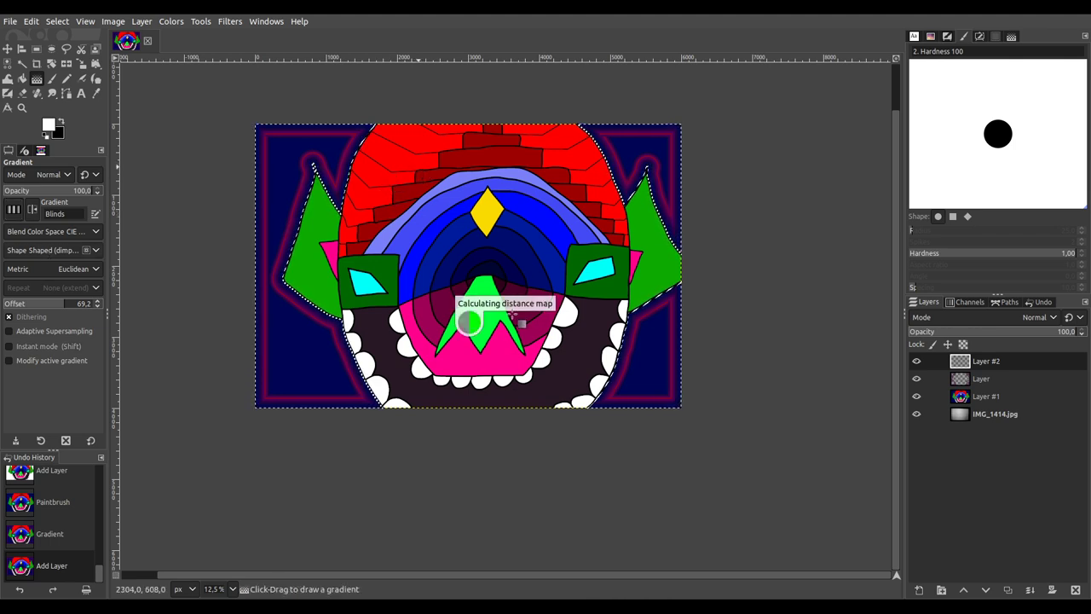
{"action": "left_click_drag", "start_coordinate": [419, 167], "coordinate": [527, 314]}
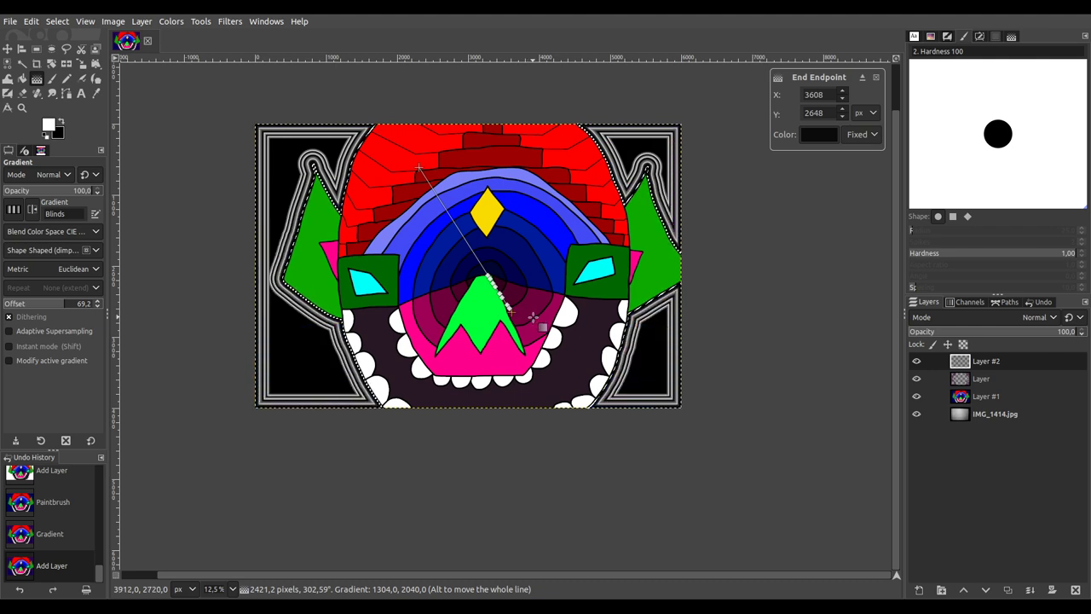
{"action": "left_click", "coordinate": [490, 275]}
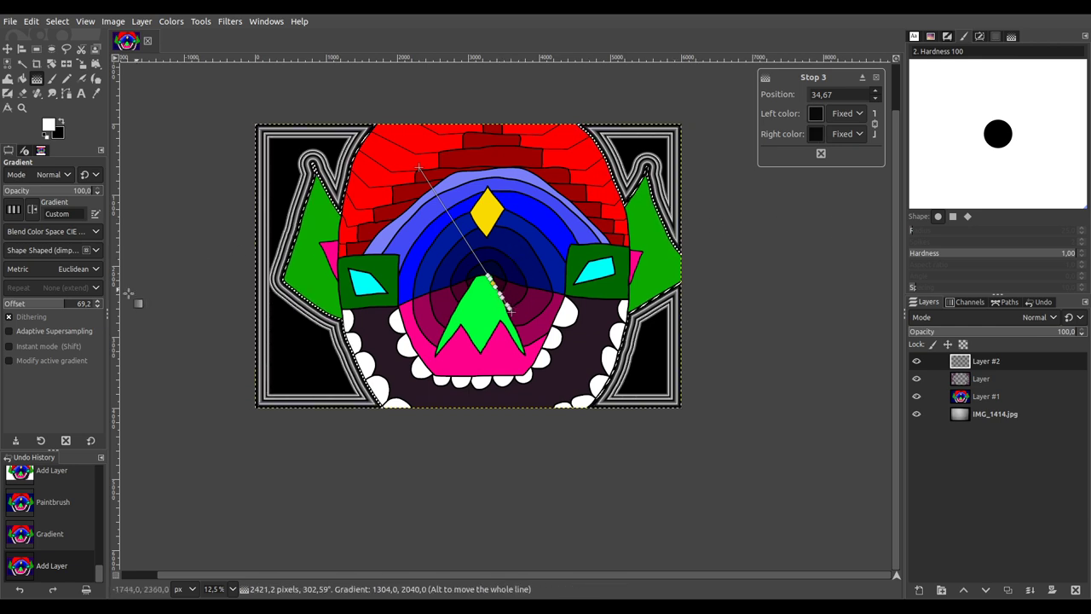
{"action": "left_click", "coordinate": [44, 305]}
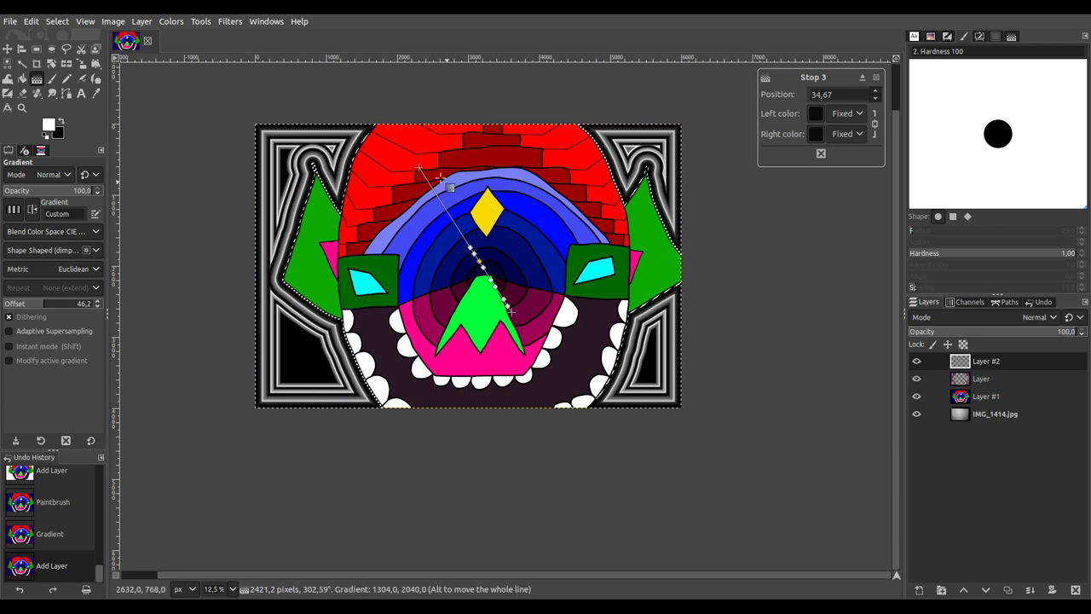
{"action": "left_click", "coordinate": [419, 167]}
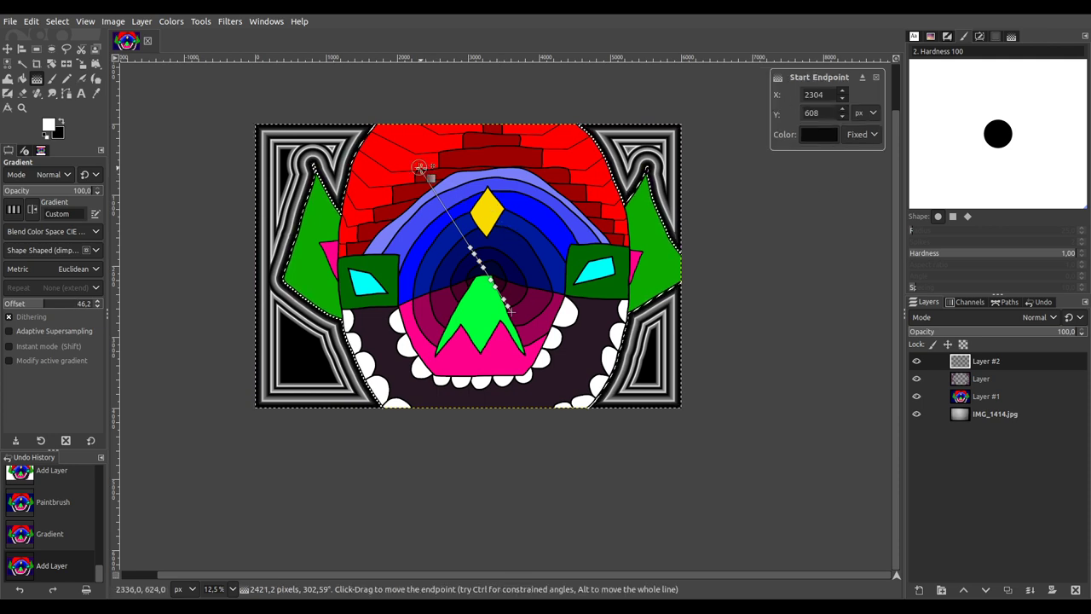
{"action": "key", "text": "Return"}
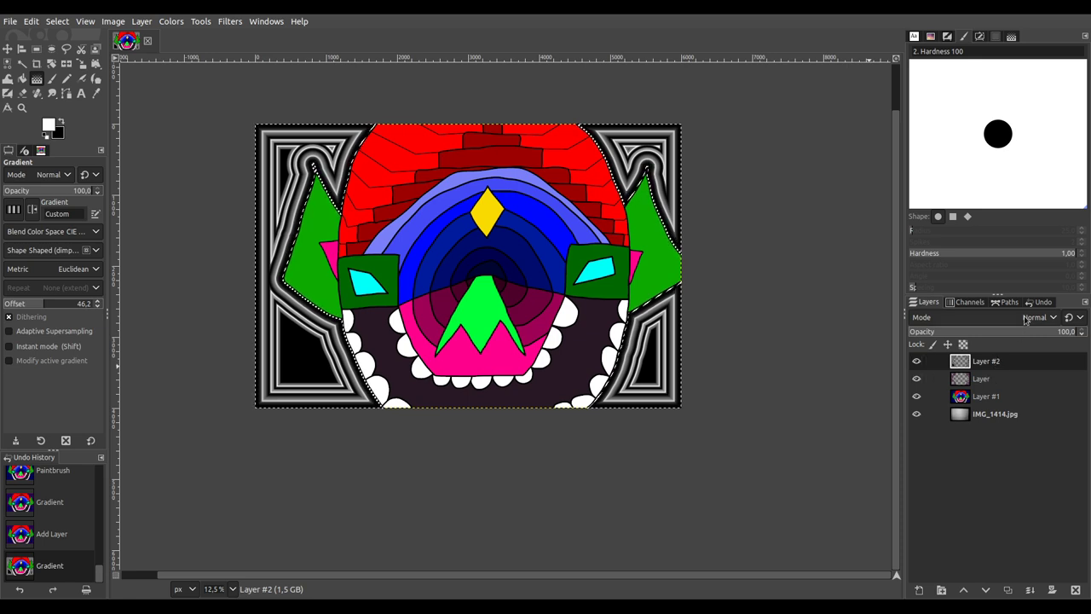
Step: Set the black-and-white gradient layer's blend mode to Dodge, and undo a trial merge into the layer below
{"action": "scroll", "coordinate": [1025, 319], "scroll_direction": "down", "scroll_amount": 4}
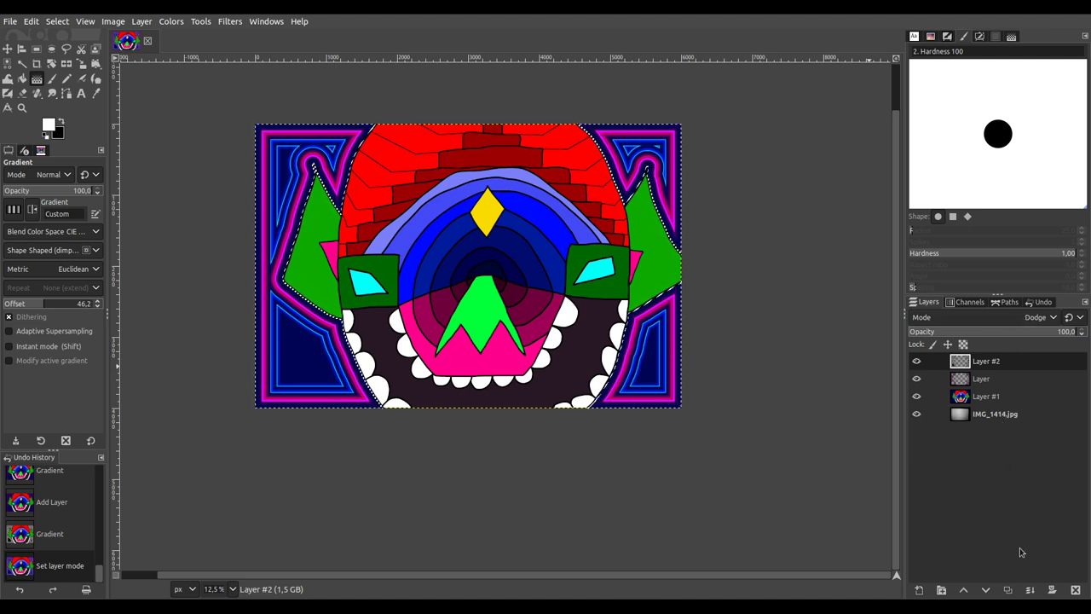
{"action": "left_click", "coordinate": [1030, 590]}
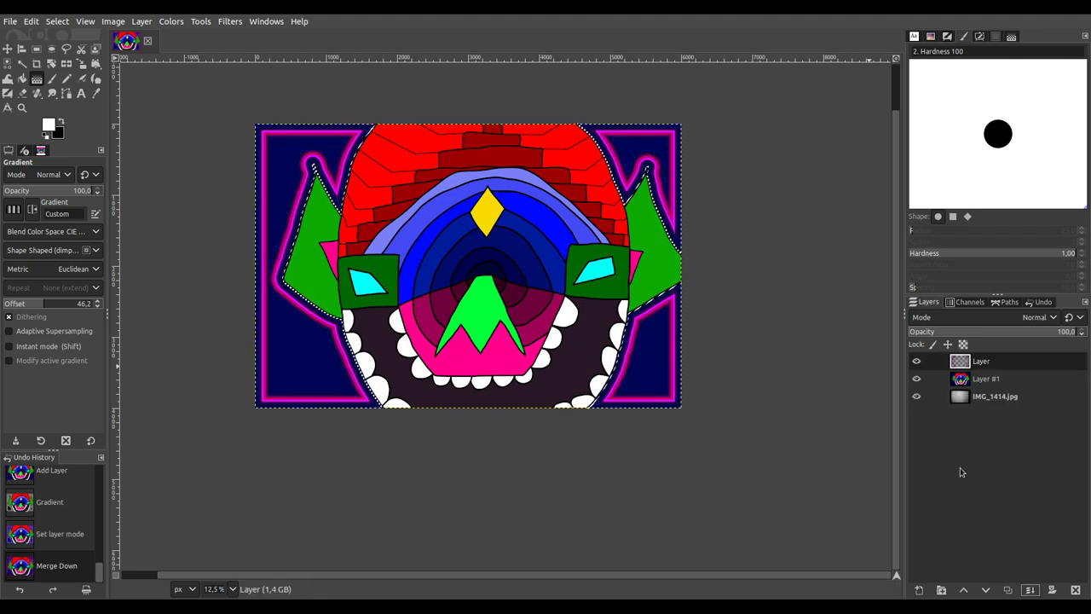
{"action": "key", "text": "ctrl+z"}
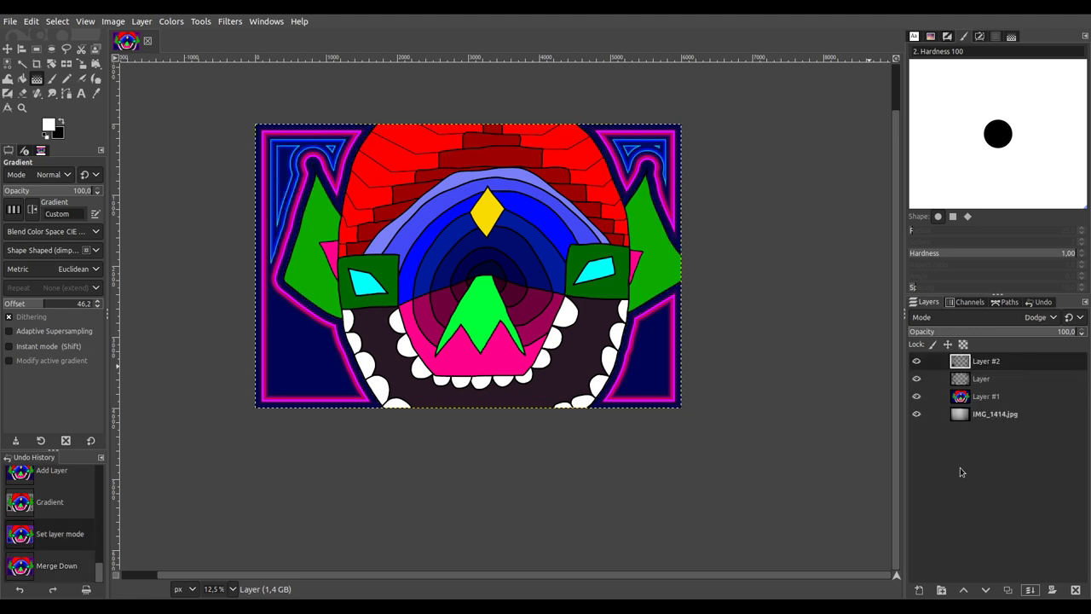
Step: Duplicate Layer #1 and move the copy to the bottom of the layer stack, below IMG_1414.jpg
{"action": "left_click", "coordinate": [986, 400]}
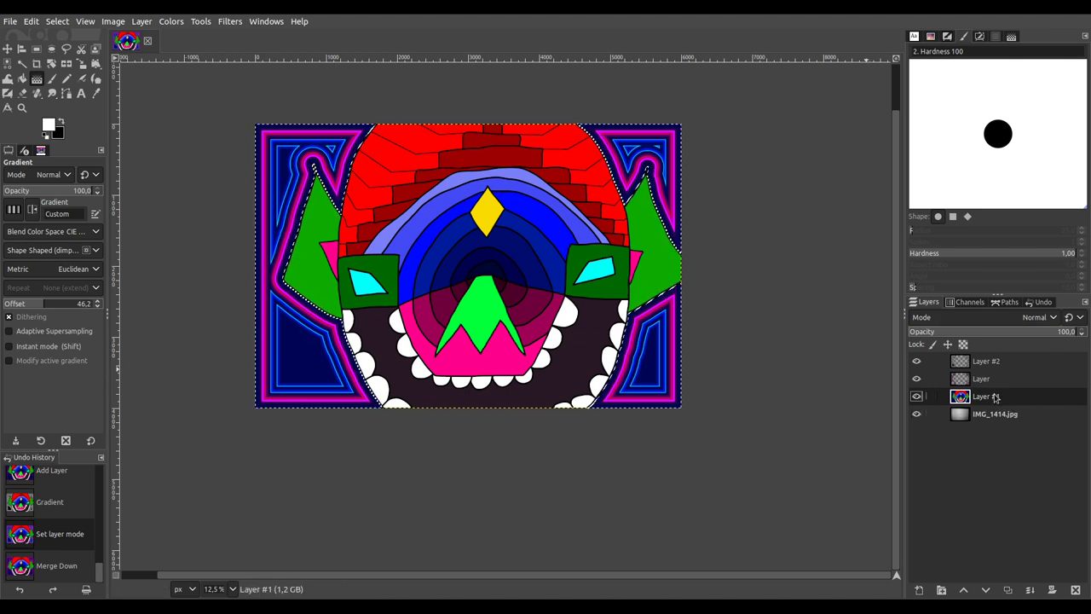
{"action": "left_click", "coordinate": [1008, 589]}
{"action": "left_click", "coordinate": [986, 590]}
{"action": "left_click", "coordinate": [986, 590]}
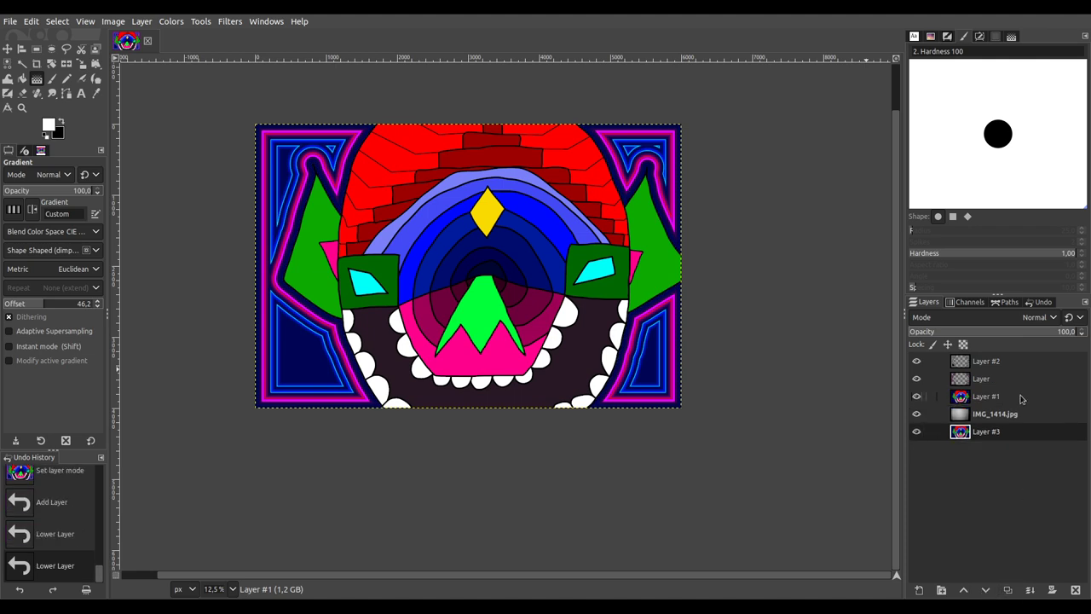
Step: Select the whole canvas and switch Layer #1's blend mode through Dodge to Multiply
{"action": "left_click", "coordinate": [994, 404]}
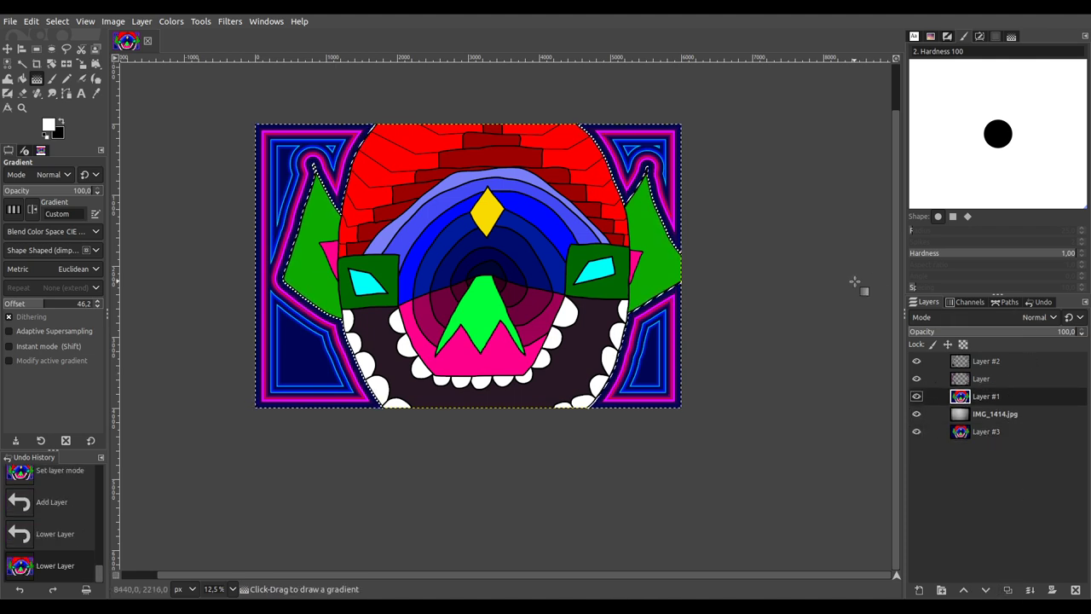
{"action": "key", "text": "ctrl+a"}
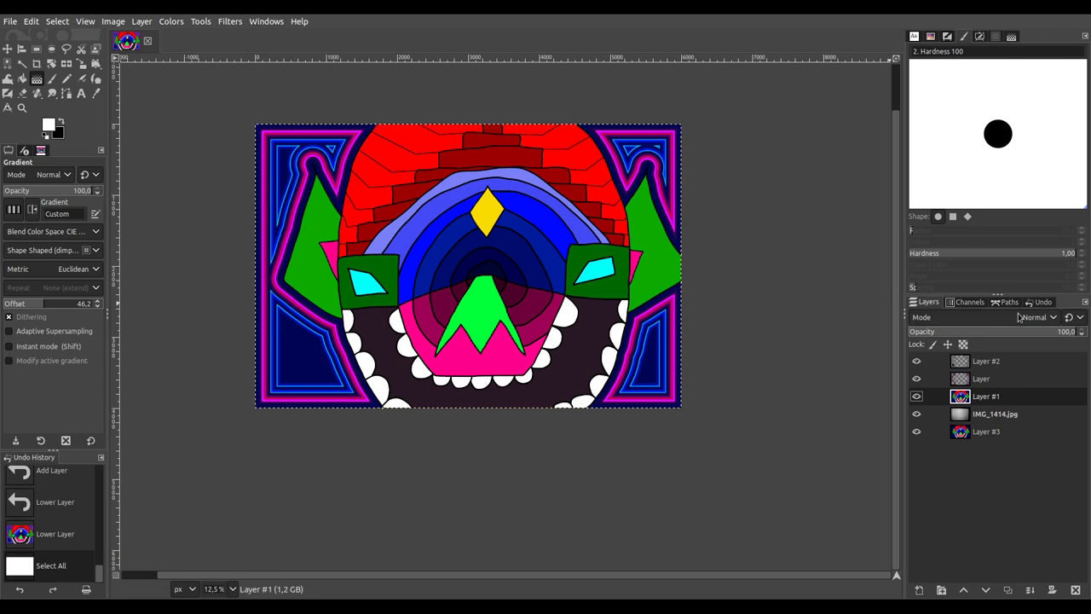
{"action": "scroll", "coordinate": [1019, 317], "scroll_direction": "down", "scroll_amount": 5}
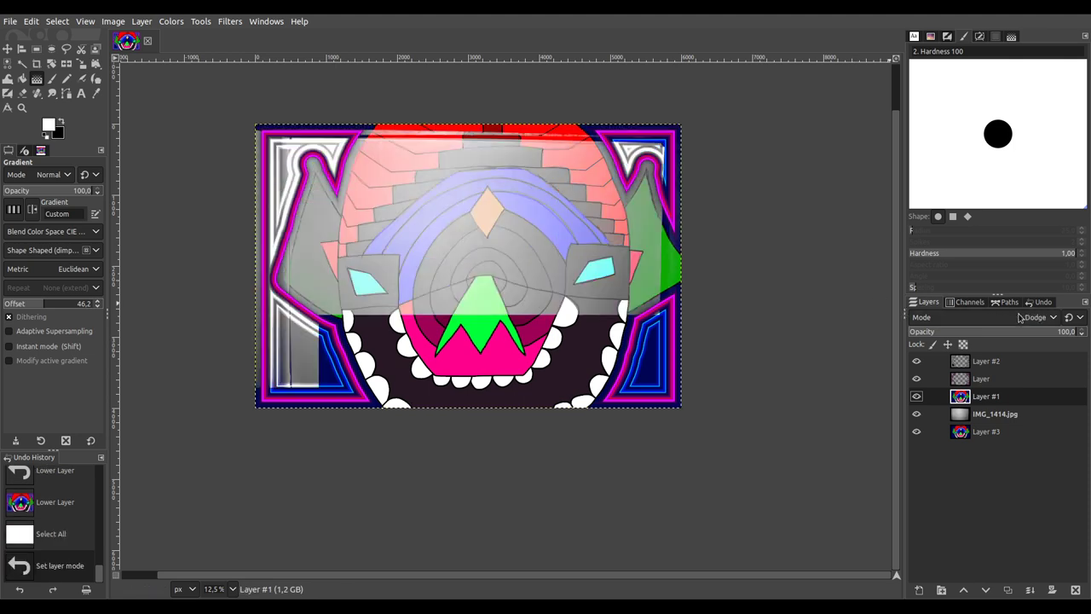
{"action": "scroll", "coordinate": [1019, 317], "scroll_direction": "down", "scroll_amount": 4}
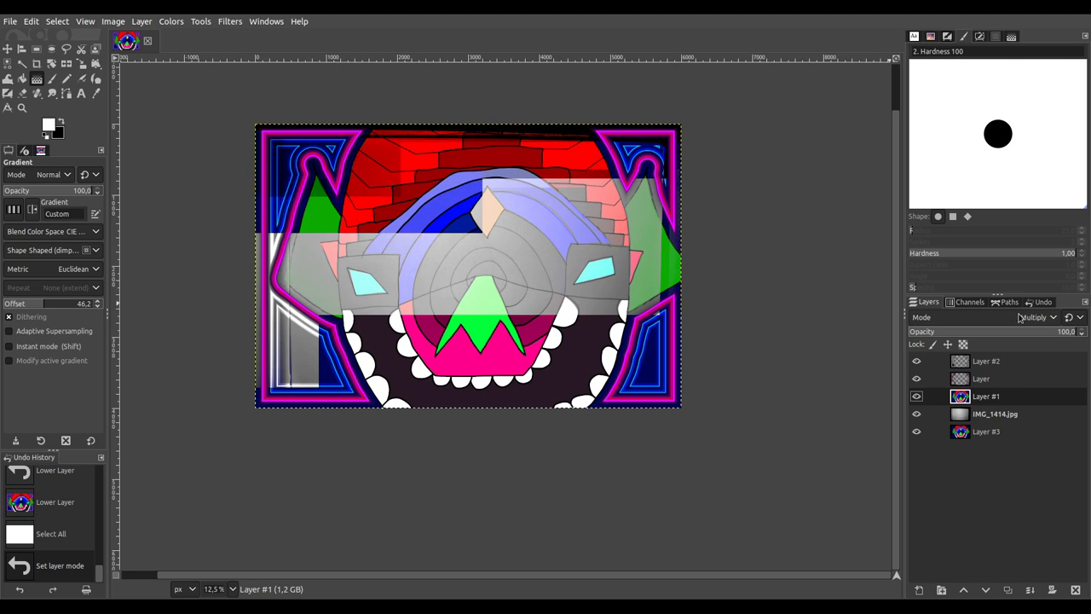
Step: Set Layer #1's blend mode to Burn, and set IMG_1414.jpg's to Screen after comparing Luma lighten only and Lighten only
{"action": "scroll", "coordinate": [1020, 317], "scroll_direction": "down", "scroll_amount": 2}
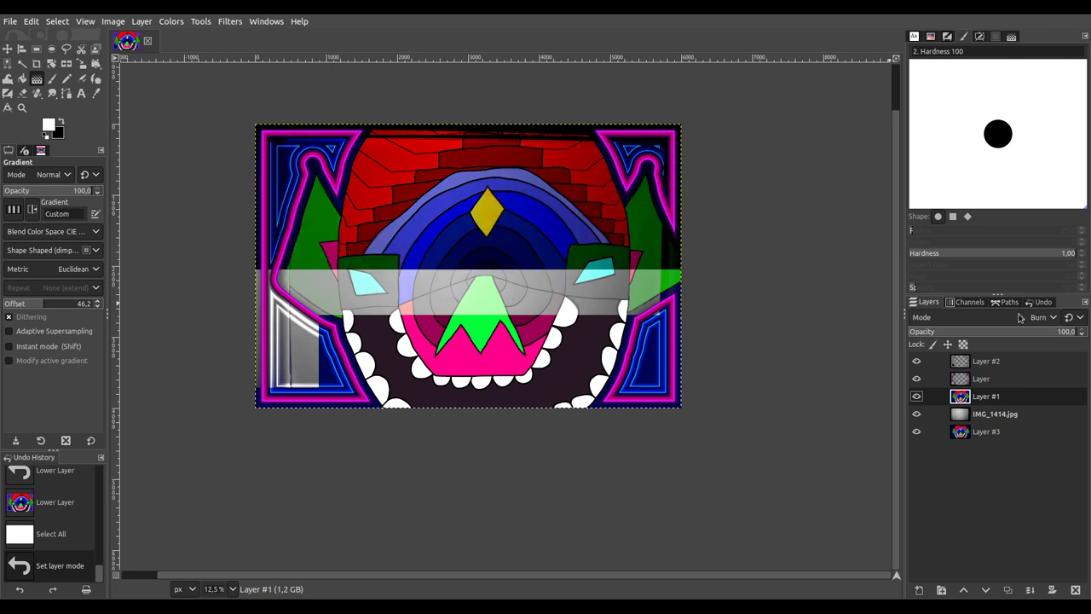
{"action": "left_click", "coordinate": [986, 413]}
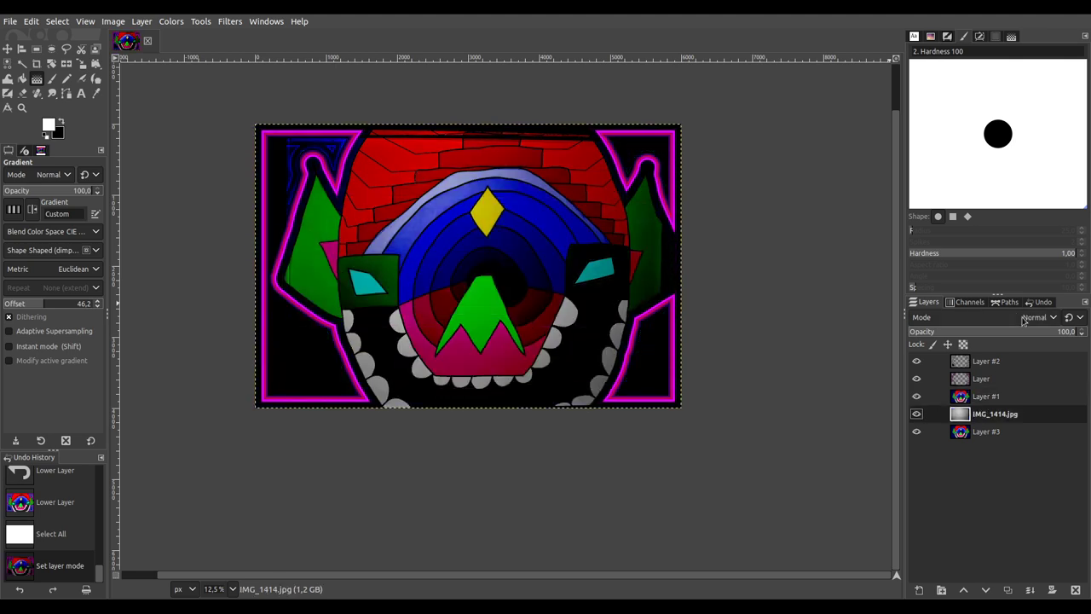
{"action": "scroll", "coordinate": [1023, 317], "scroll_direction": "down", "scroll_amount": 3}
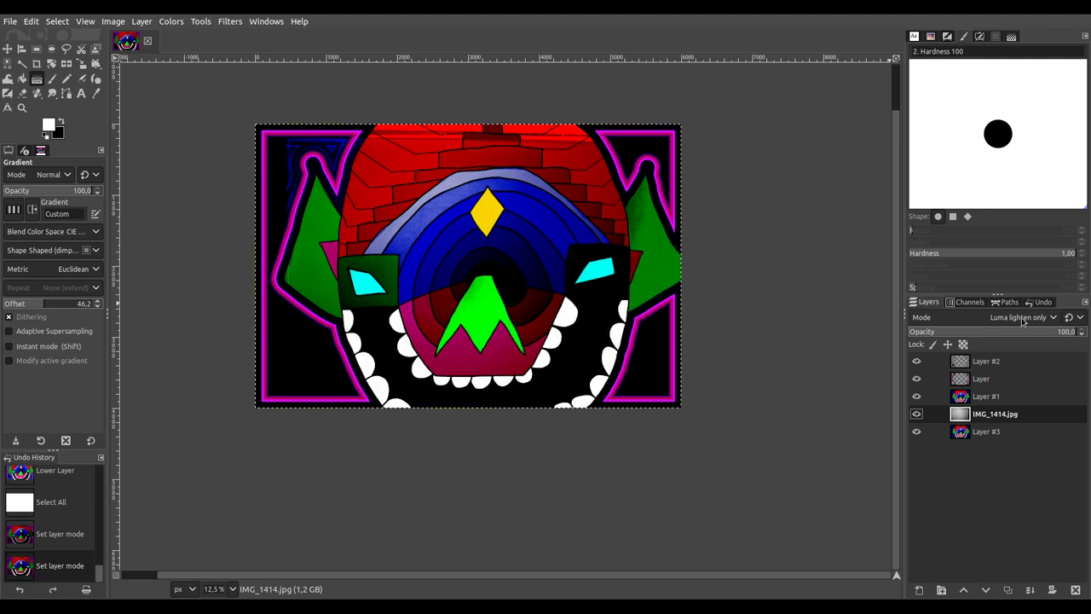
{"action": "scroll", "coordinate": [1023, 317], "scroll_direction": "down", "scroll_amount": 1}
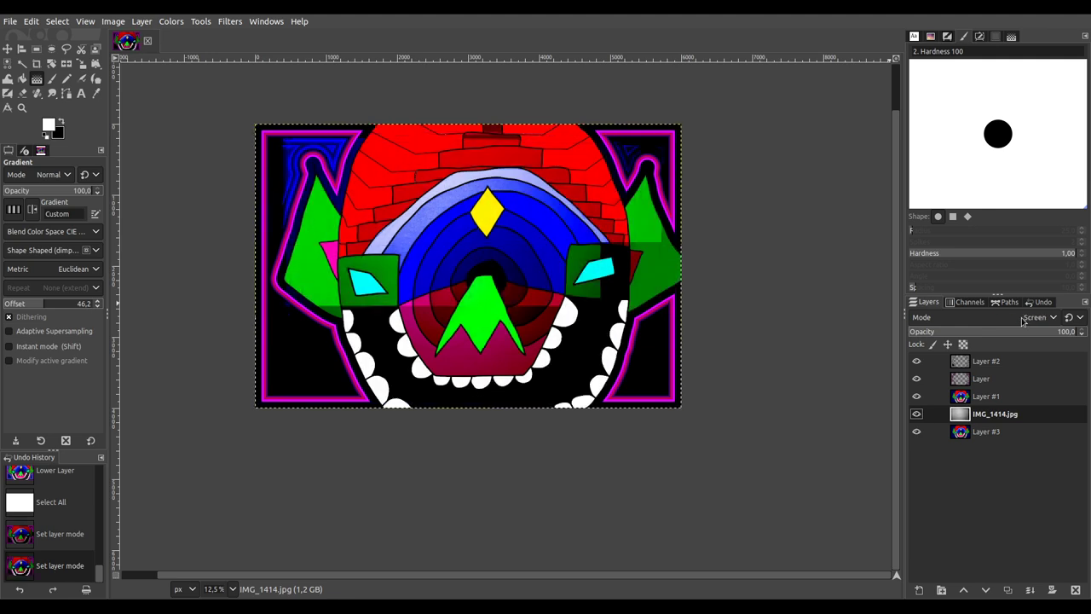
{"action": "scroll", "coordinate": [1023, 320], "scroll_direction": "up", "scroll_amount": 1}
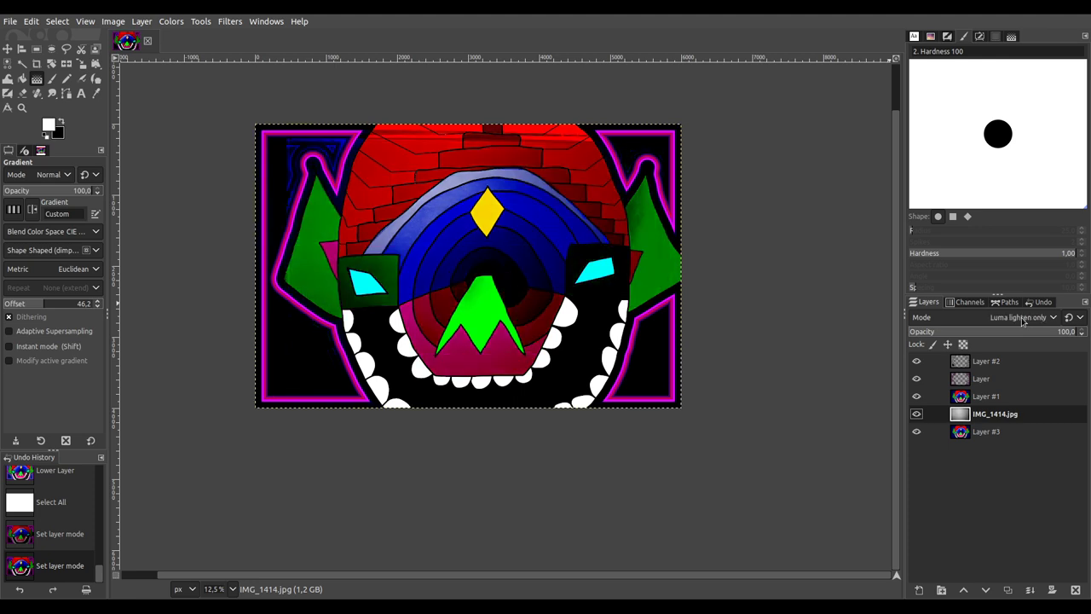
{"action": "scroll", "coordinate": [1023, 320], "scroll_direction": "up", "scroll_amount": 1}
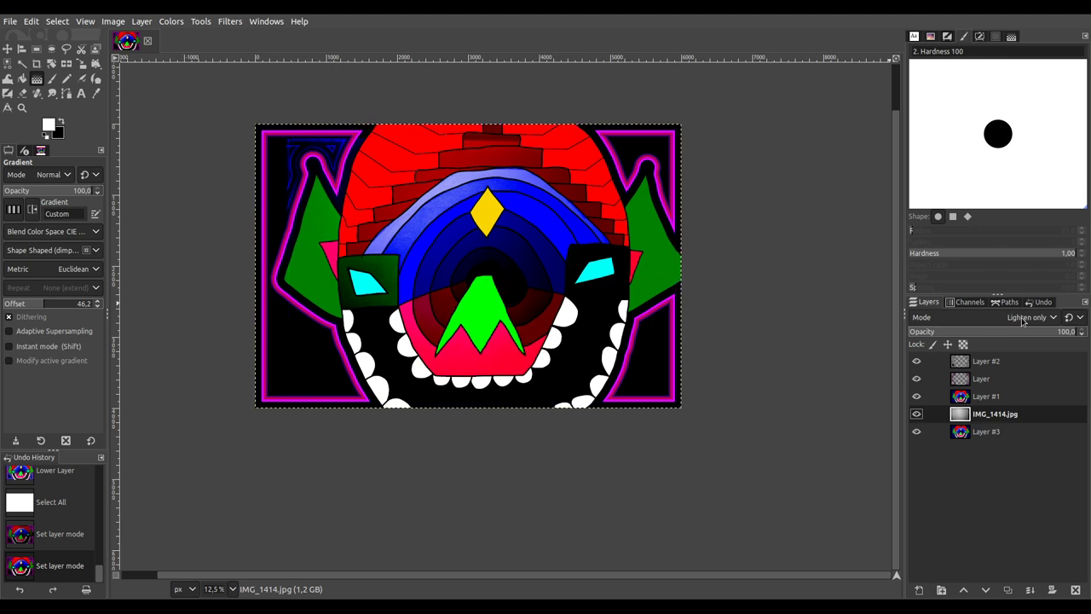
{"action": "scroll", "coordinate": [1023, 320], "scroll_direction": "down", "scroll_amount": 1}
{"action": "scroll", "coordinate": [1023, 320], "scroll_direction": "down", "scroll_amount": 1}
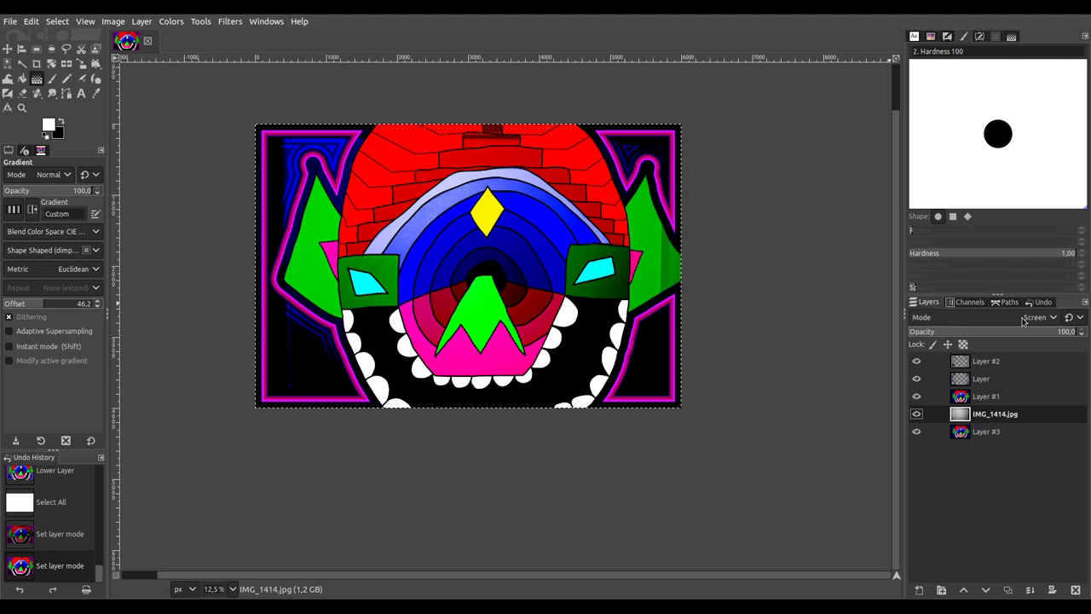
Step: Try blend modes such as Erase, Lighten only, Soft light and Exclusion on the layer named Layer, and return it to Normal
{"action": "left_click", "coordinate": [999, 378]}
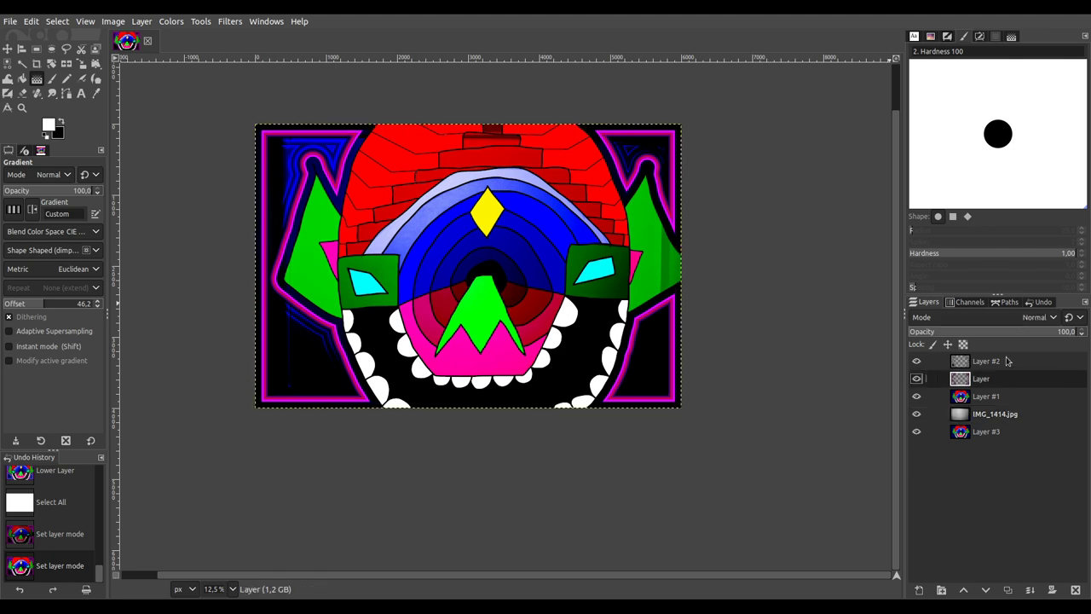
{"action": "scroll", "coordinate": [1032, 322], "scroll_direction": "down", "scroll_amount": 3}
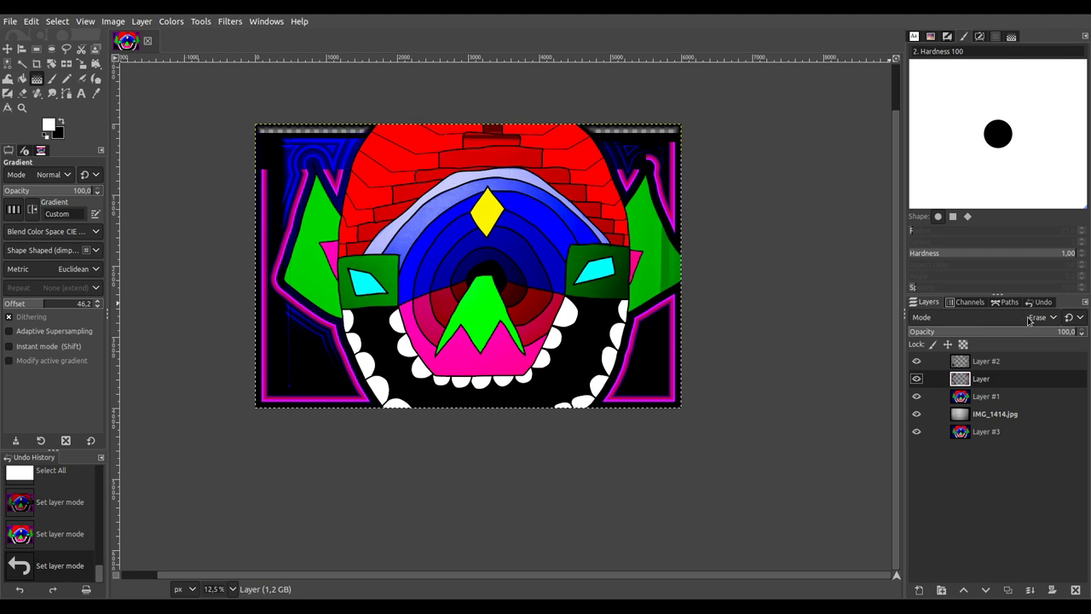
{"action": "scroll", "coordinate": [1029, 320], "scroll_direction": "down", "scroll_amount": 3}
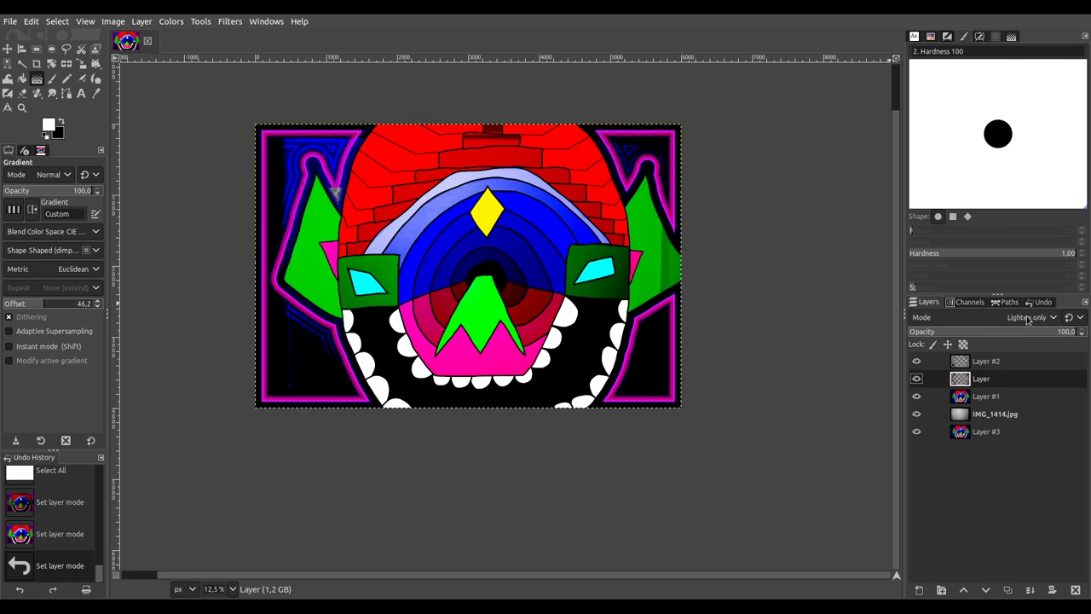
{"action": "scroll", "coordinate": [1029, 320], "scroll_direction": "down", "scroll_amount": 6}
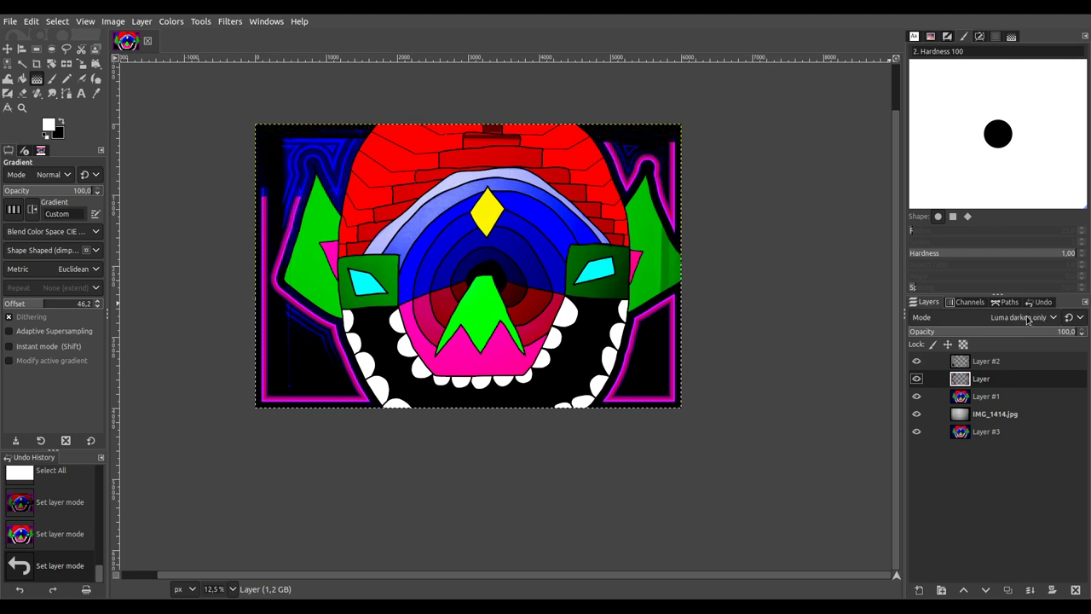
{"action": "scroll", "coordinate": [1029, 319], "scroll_direction": "down", "scroll_amount": 6}
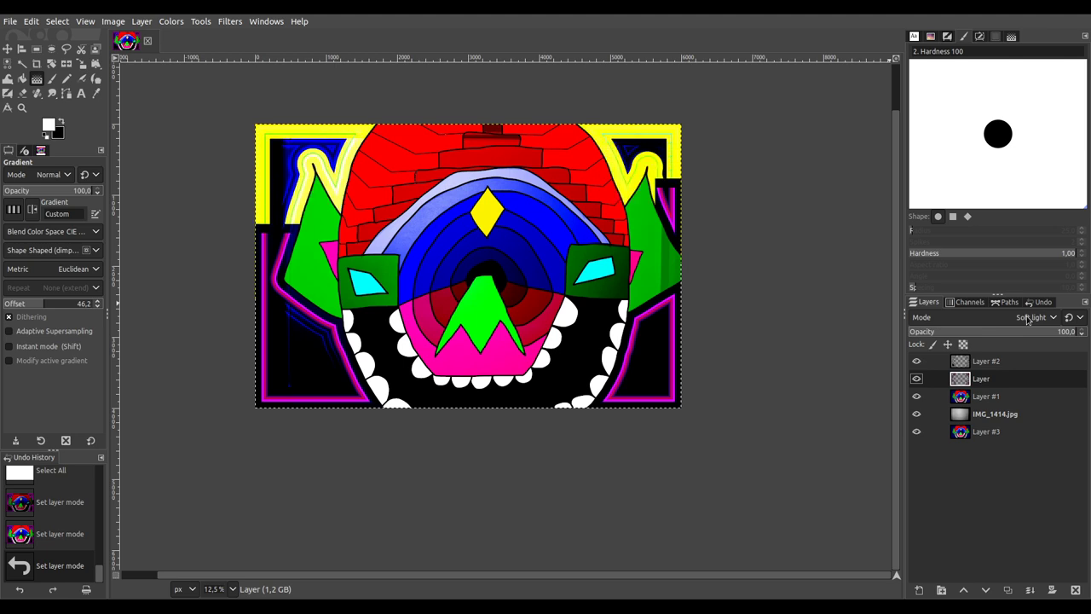
{"action": "scroll", "coordinate": [1029, 320], "scroll_direction": "down", "scroll_amount": 5}
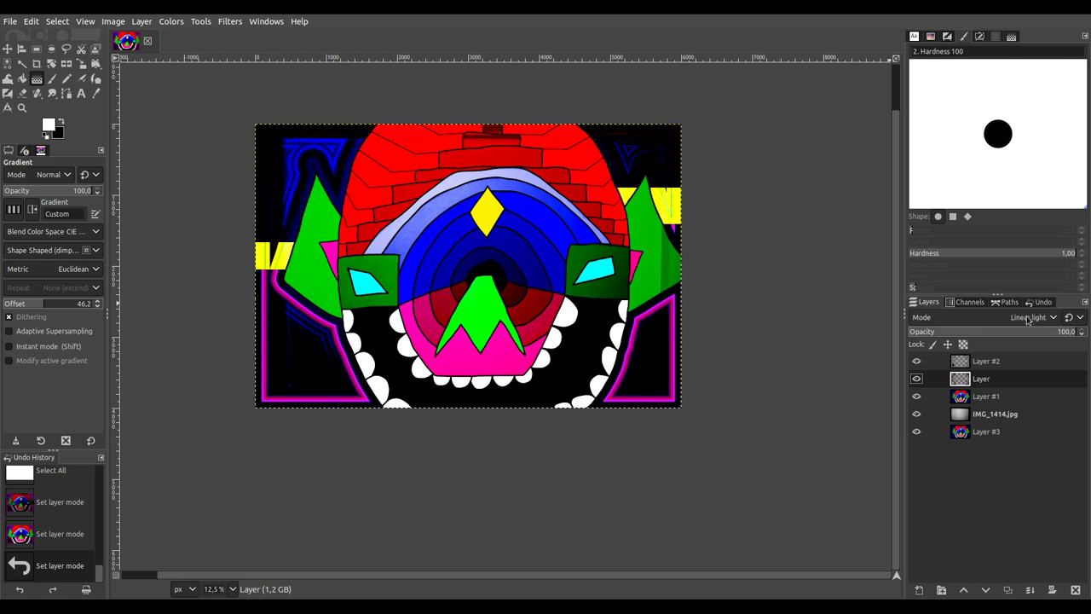
{"action": "scroll", "coordinate": [1029, 320], "scroll_direction": "up", "scroll_amount": 3}
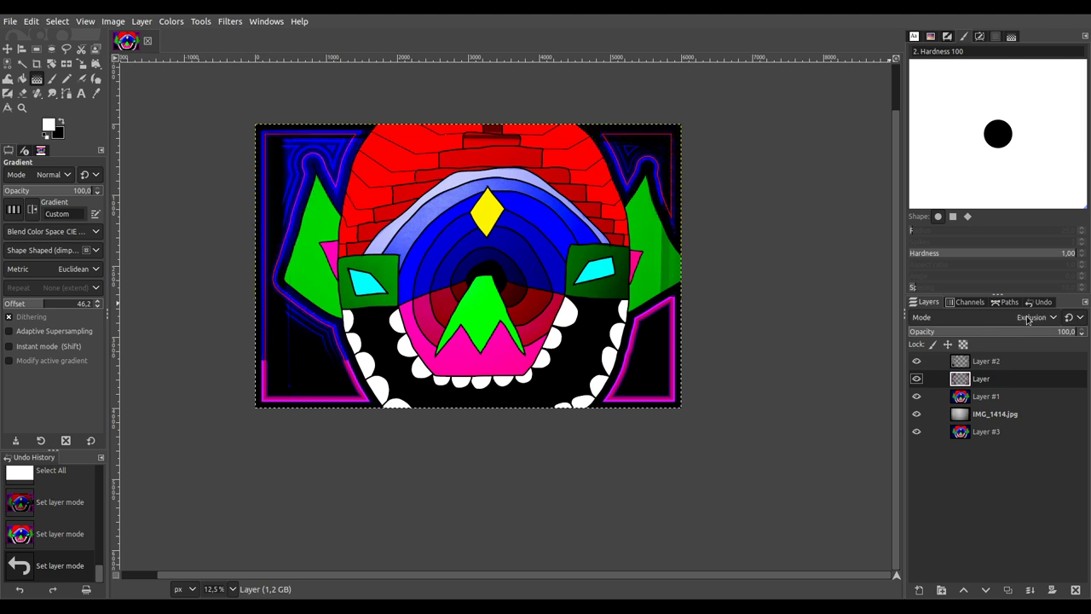
{"action": "scroll", "coordinate": [1029, 320], "scroll_direction": "up", "scroll_amount": 15}
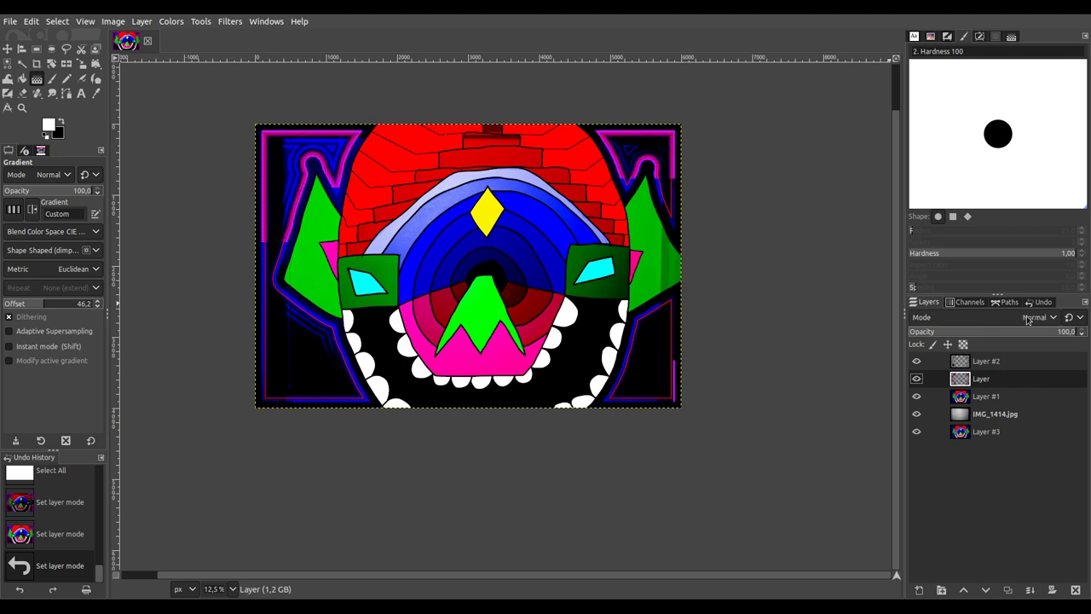
Step: Compare the Screen and Dodge blend modes on Layer #2 and set it to Addition
{"action": "left_click", "coordinate": [989, 360]}
{"action": "scroll", "coordinate": [1031, 321], "scroll_direction": "down", "scroll_amount": 3}
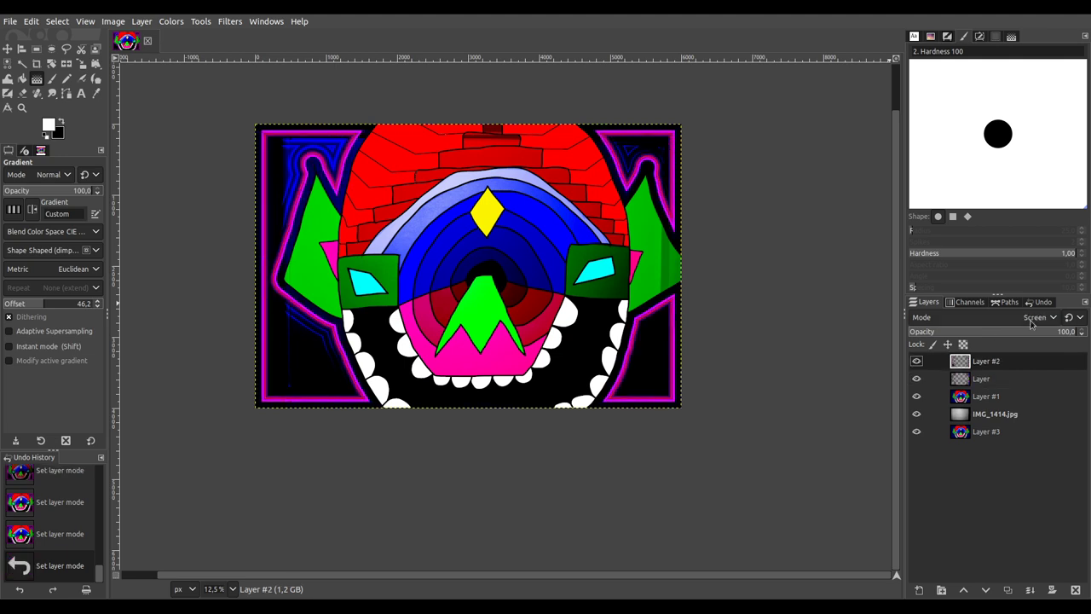
{"action": "scroll", "coordinate": [1031, 321], "scroll_direction": "down", "scroll_amount": 1}
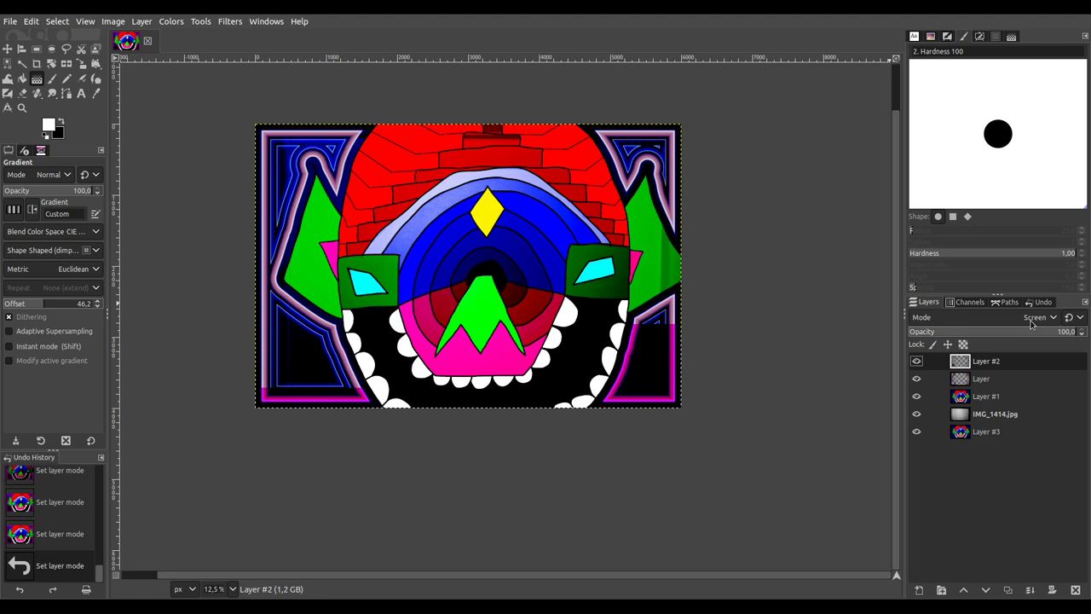
{"action": "scroll", "coordinate": [1030, 321], "scroll_direction": "down", "scroll_amount": 1}
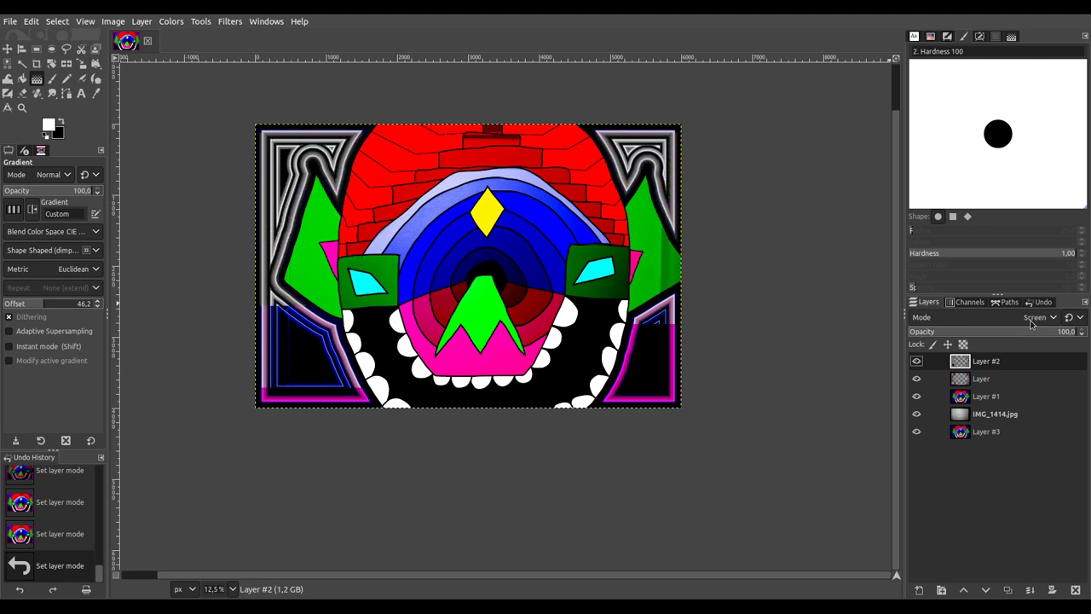
{"action": "scroll", "coordinate": [1031, 321], "scroll_direction": "up", "scroll_amount": 1}
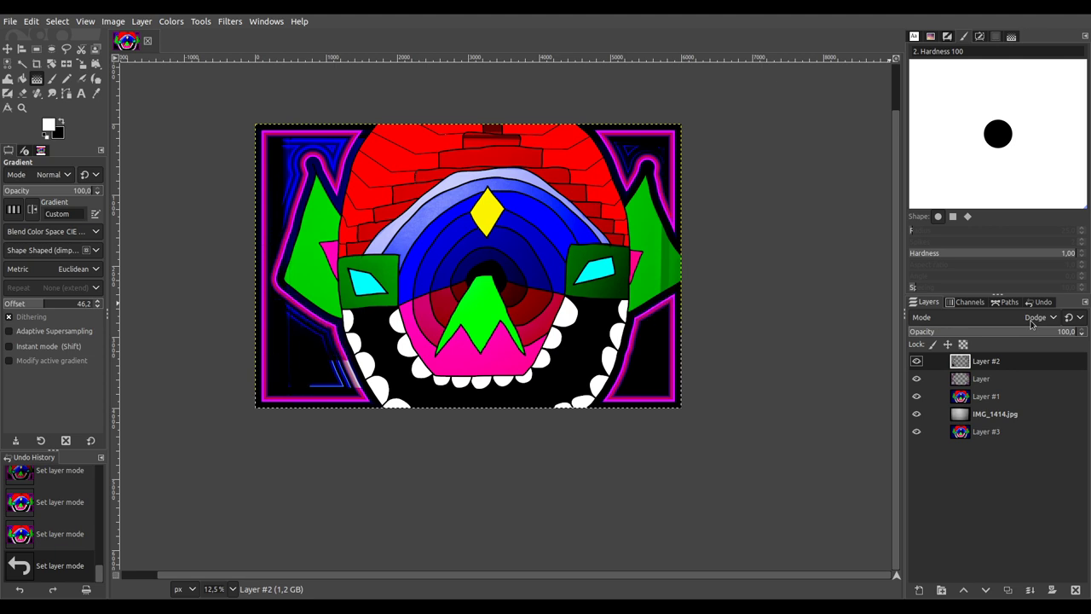
{"action": "scroll", "coordinate": [1031, 322], "scroll_direction": "down", "scroll_amount": 1}
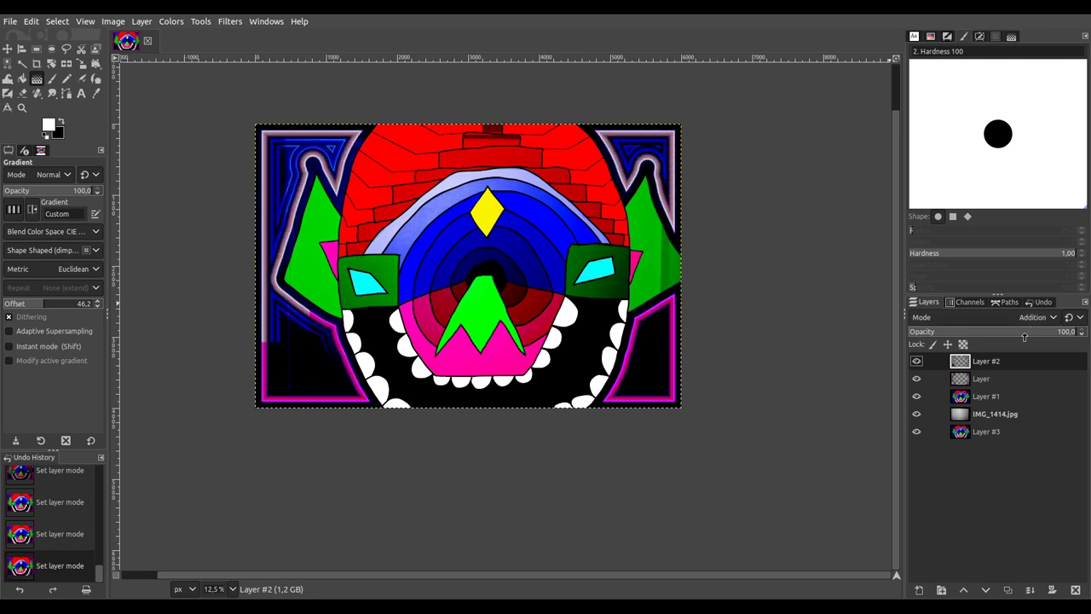
Step: Try several blend modes on the layer named Layer, set it to Exclusion, and raise it above Layer #2
{"action": "left_click", "coordinate": [1004, 378]}
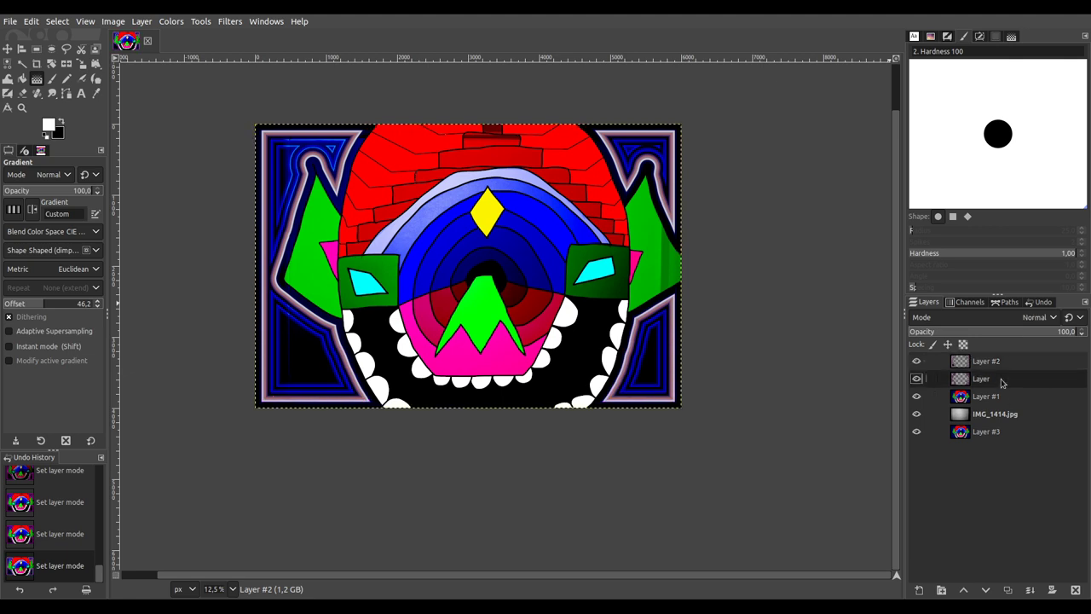
{"action": "scroll", "coordinate": [1034, 321], "scroll_direction": "down", "scroll_amount": 1}
{"action": "scroll", "coordinate": [1034, 321], "scroll_direction": "down", "scroll_amount": 3}
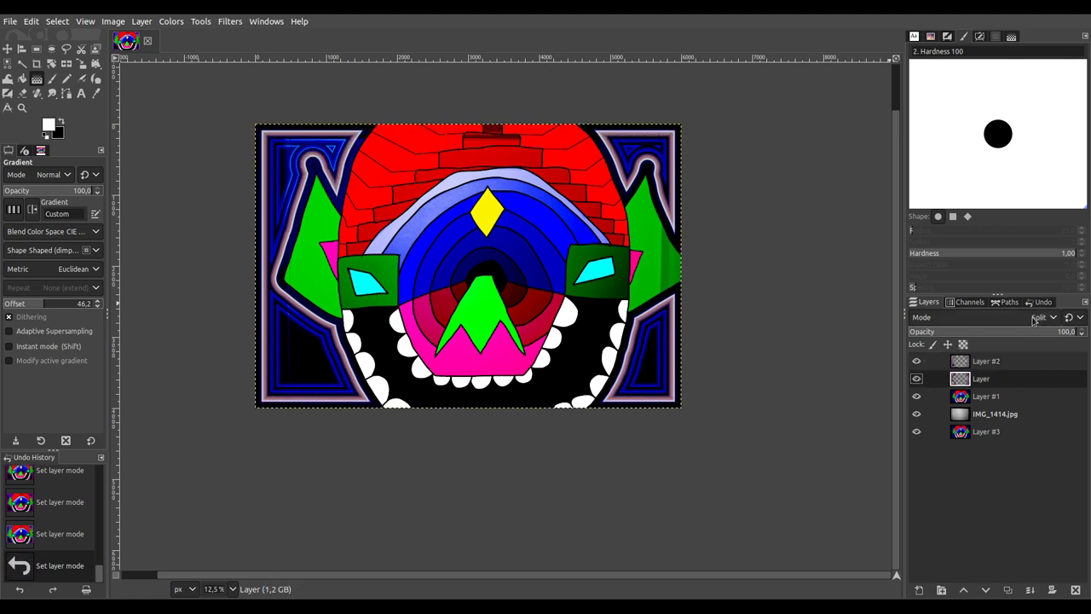
{"action": "scroll", "coordinate": [1034, 321], "scroll_direction": "down", "scroll_amount": 5}
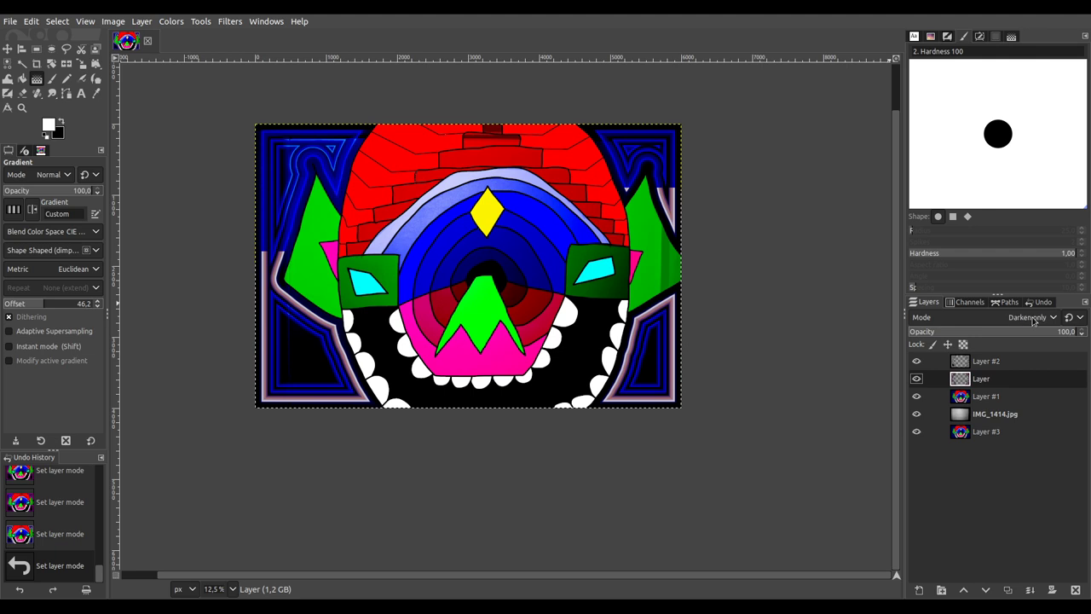
{"action": "scroll", "coordinate": [1034, 320], "scroll_direction": "up", "scroll_amount": 2}
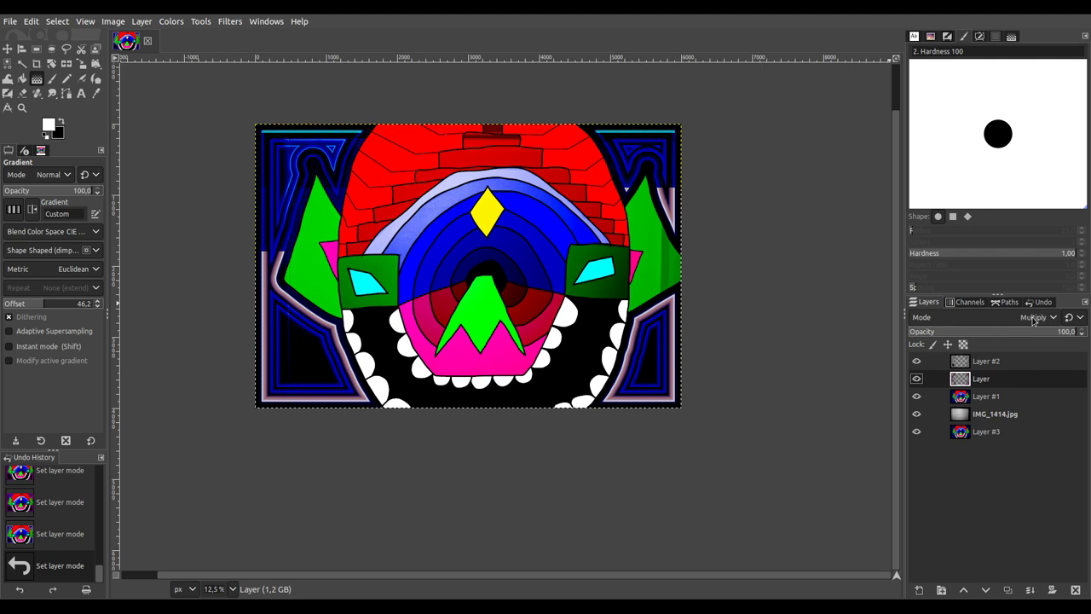
{"action": "scroll", "coordinate": [1034, 321], "scroll_direction": "down", "scroll_amount": 6}
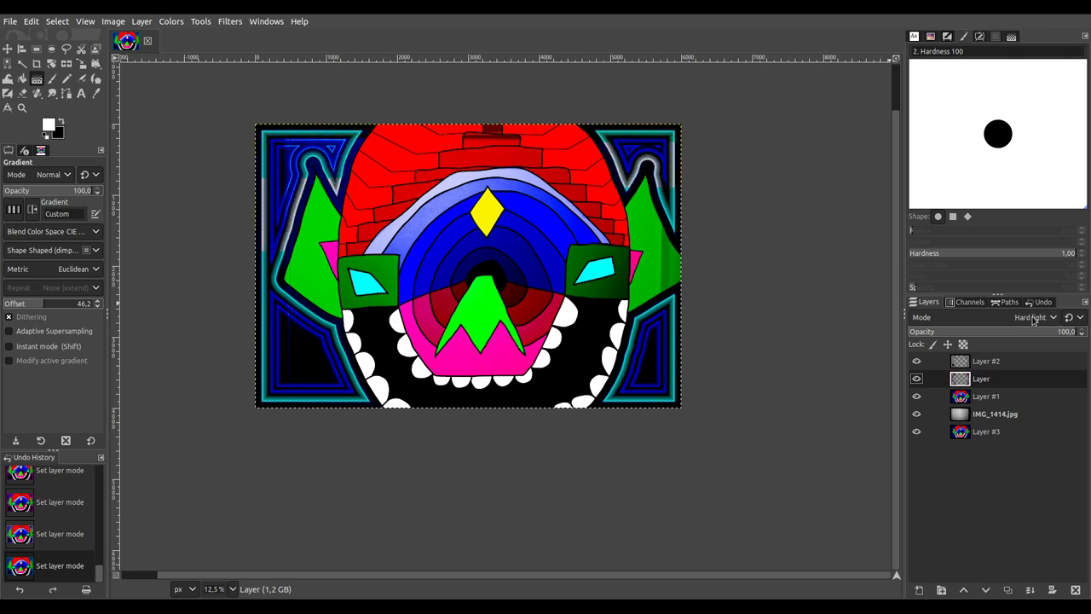
{"action": "scroll", "coordinate": [1034, 320], "scroll_direction": "up", "scroll_amount": 2}
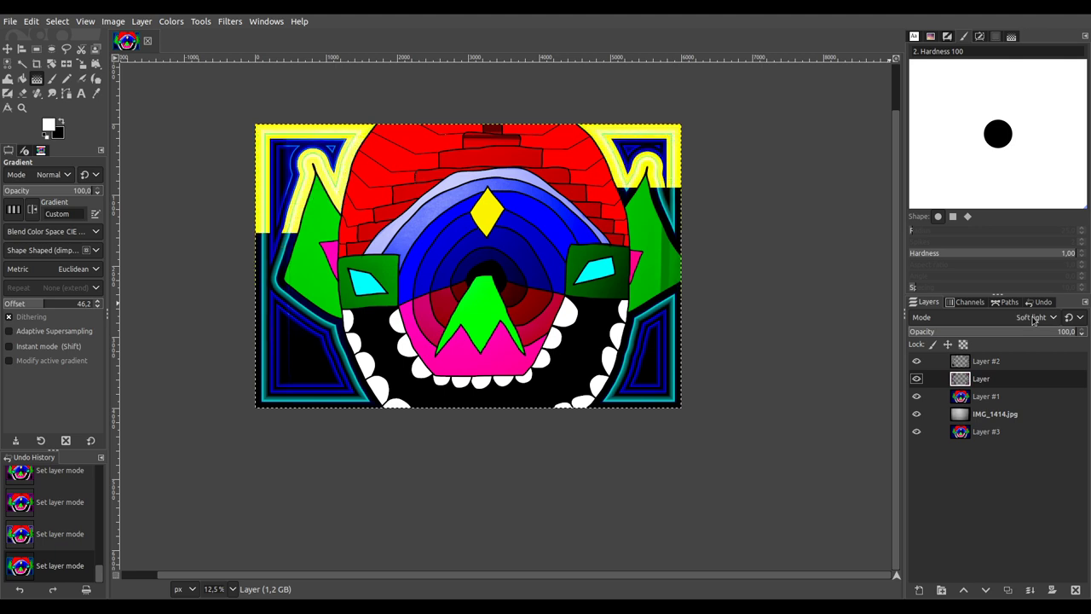
{"action": "scroll", "coordinate": [1034, 321], "scroll_direction": "down", "scroll_amount": 5}
{"action": "scroll", "coordinate": [1034, 320], "scroll_direction": "down", "scroll_amount": 2}
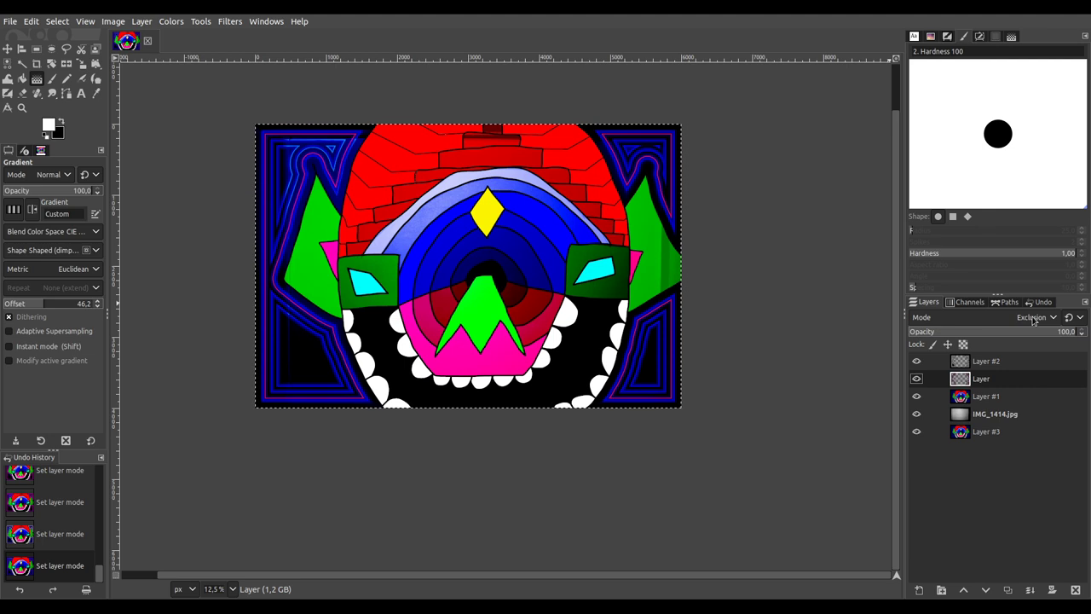
{"action": "left_click", "coordinate": [963, 590]}
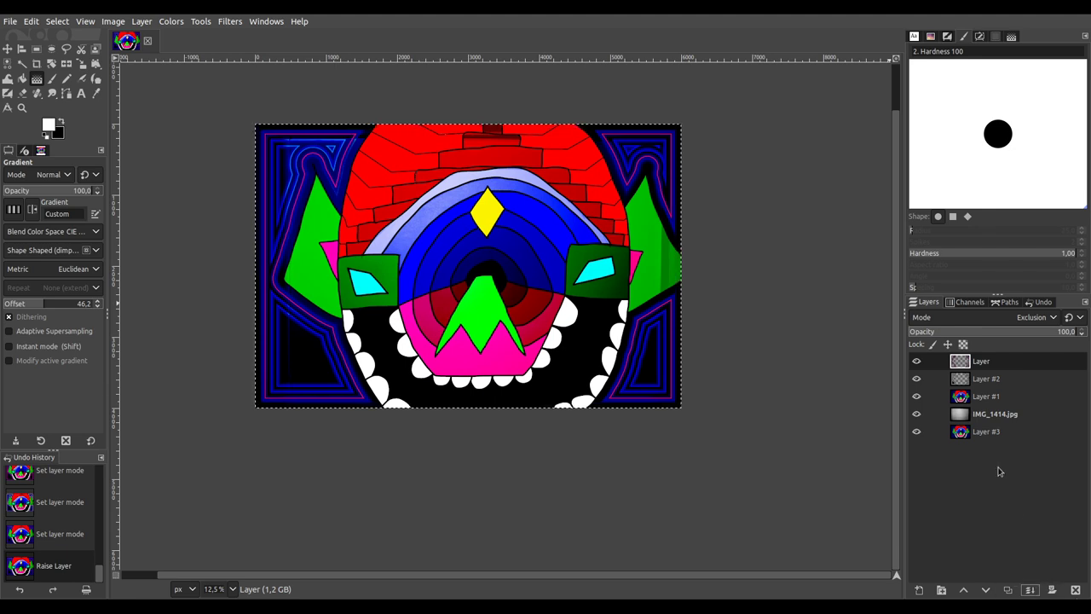
Step: Merge all layers into one, and export the image scaled to half size as 011123-12_isFREEDOMaCHOICE?.png
{"action": "left_click", "coordinate": [994, 416]}
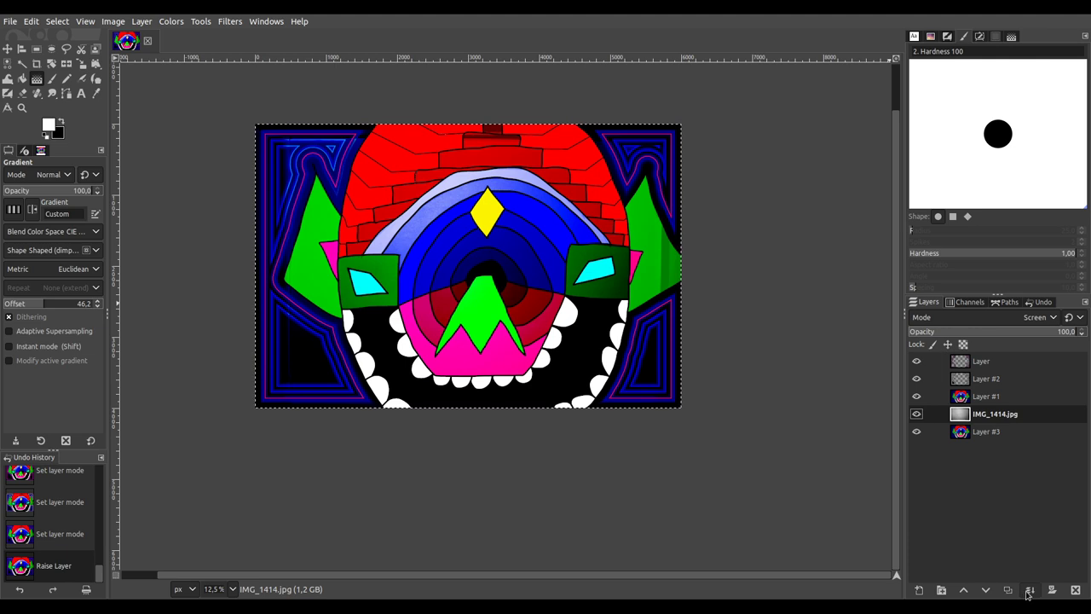
{"action": "left_click", "coordinate": [1061, 589], "text": "ctrl"}
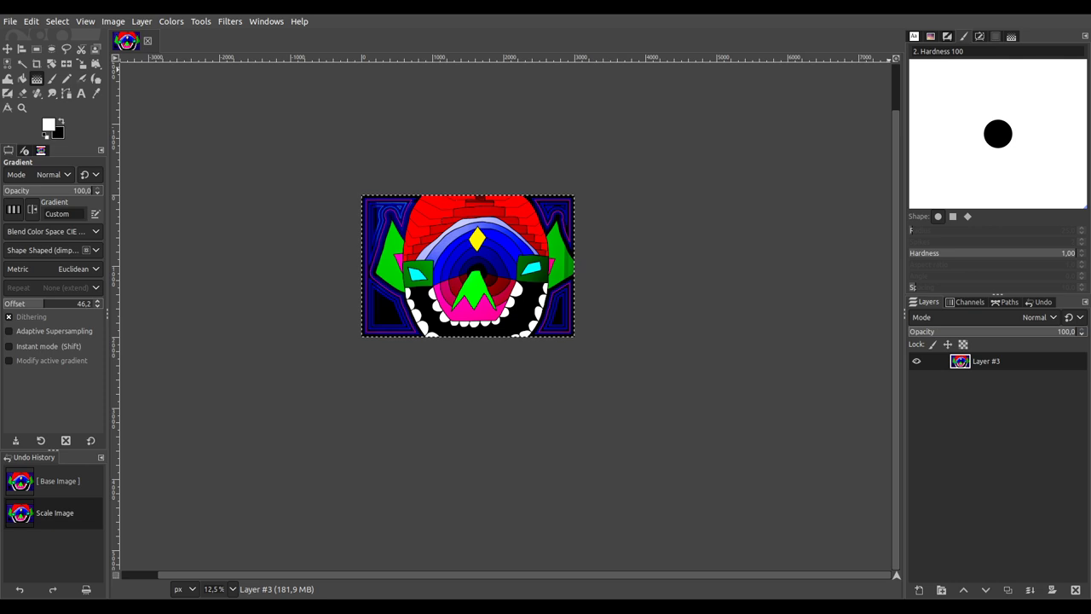
{"action": "key", "text": "ctrl+e"}
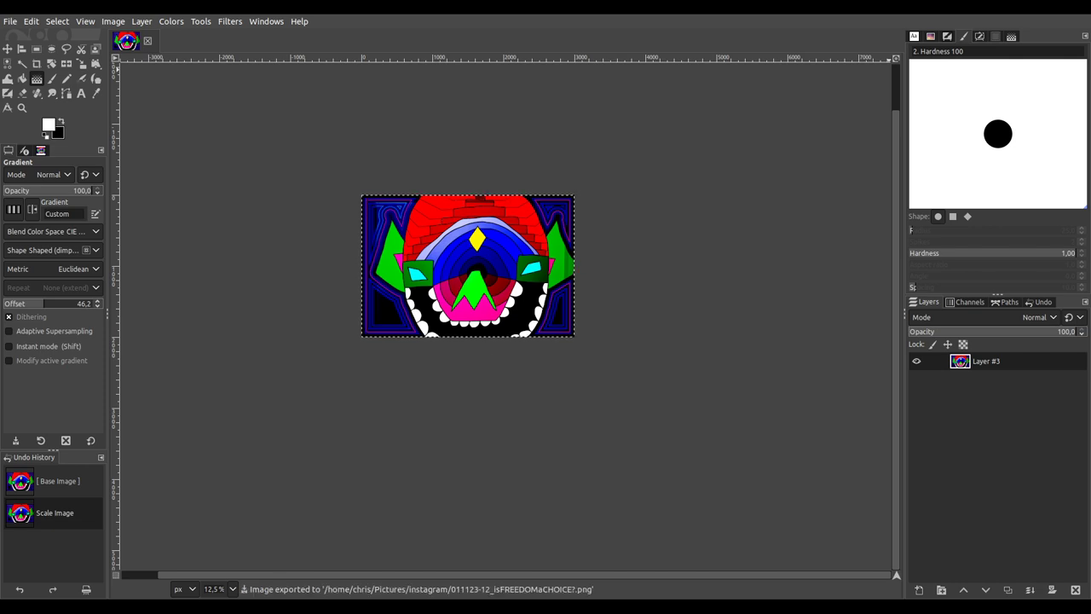